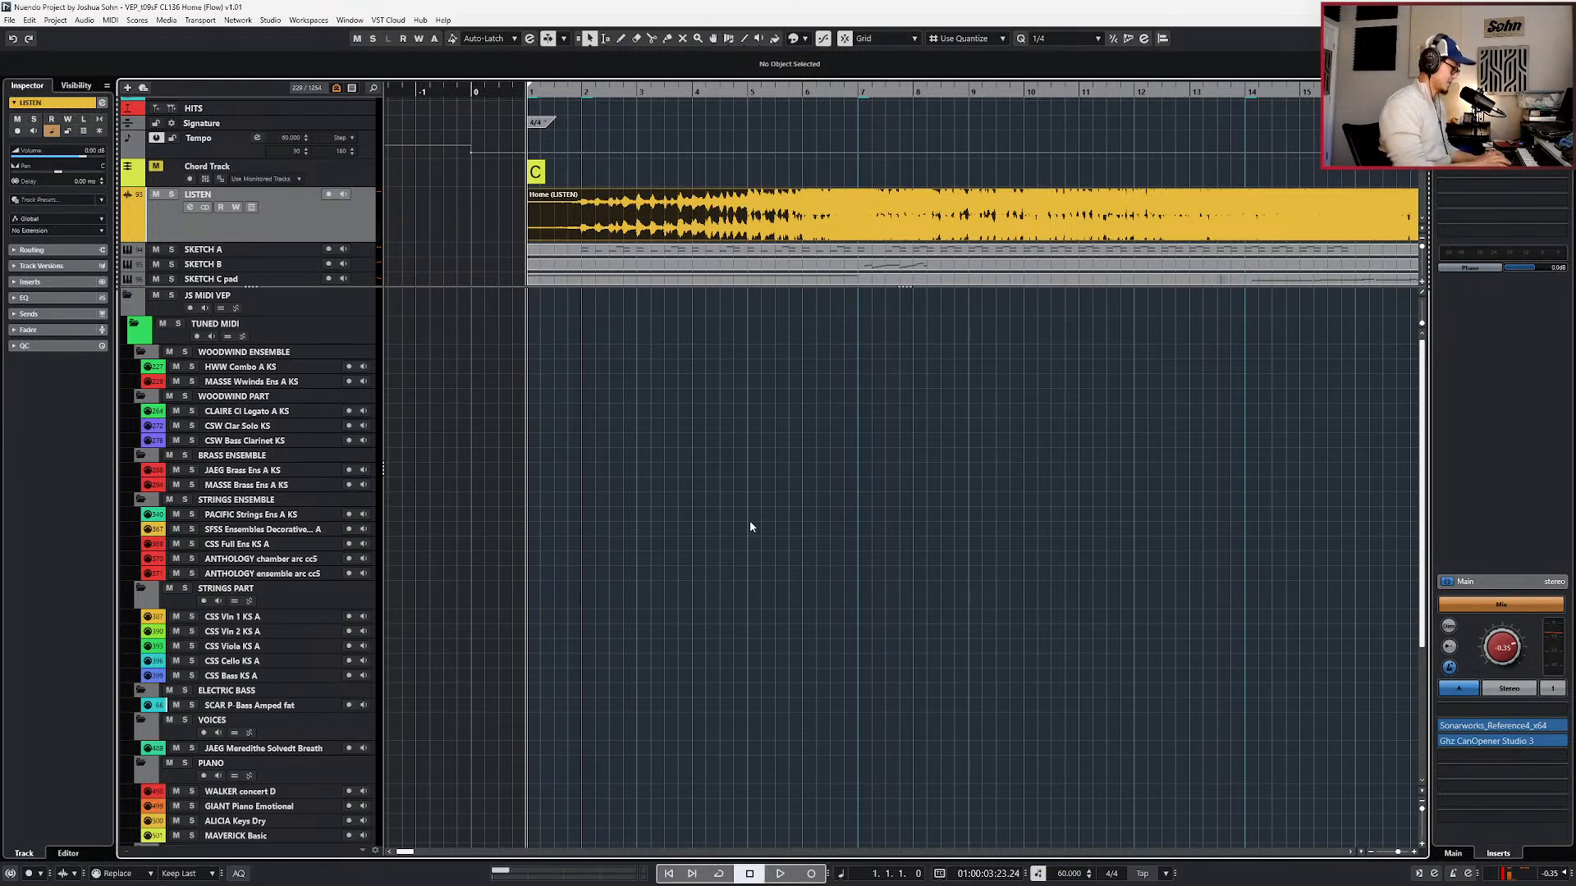
# - Open the notepad window and write down the names of the FLOW composers
pyautogui.hotkey('alt', 'n')
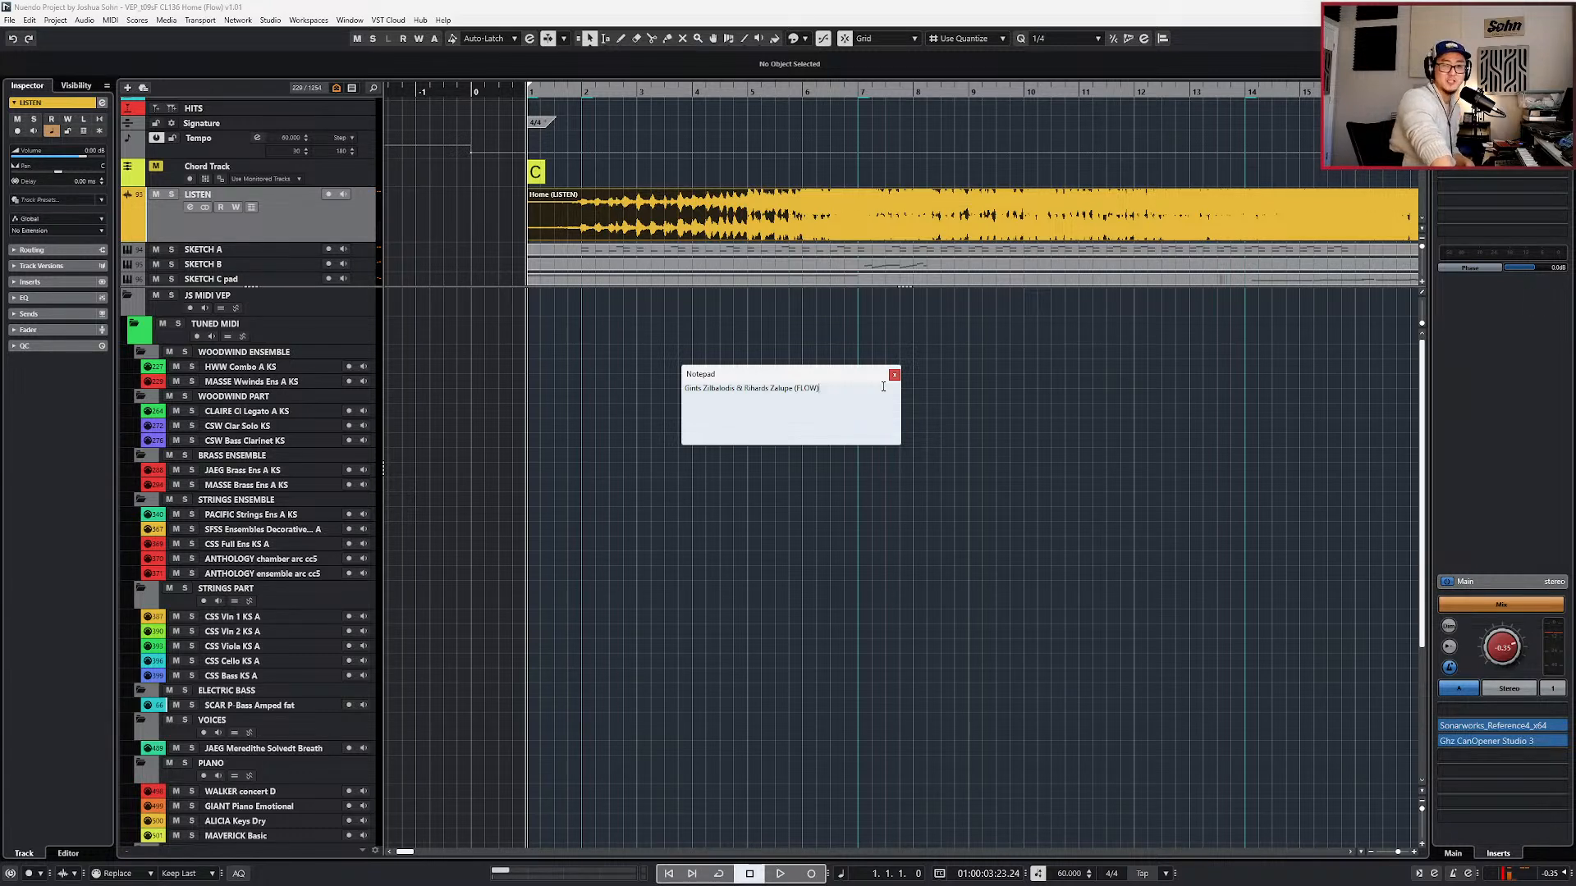
pyautogui.click(967, 504)
# - Switch to the browser, play the video "Flow - Clip 2" from about 0:32, and close the browser and the notepad
pyautogui.hotkey('alt', 'Tab')
pyautogui.hotkey('alt', 'Tab')
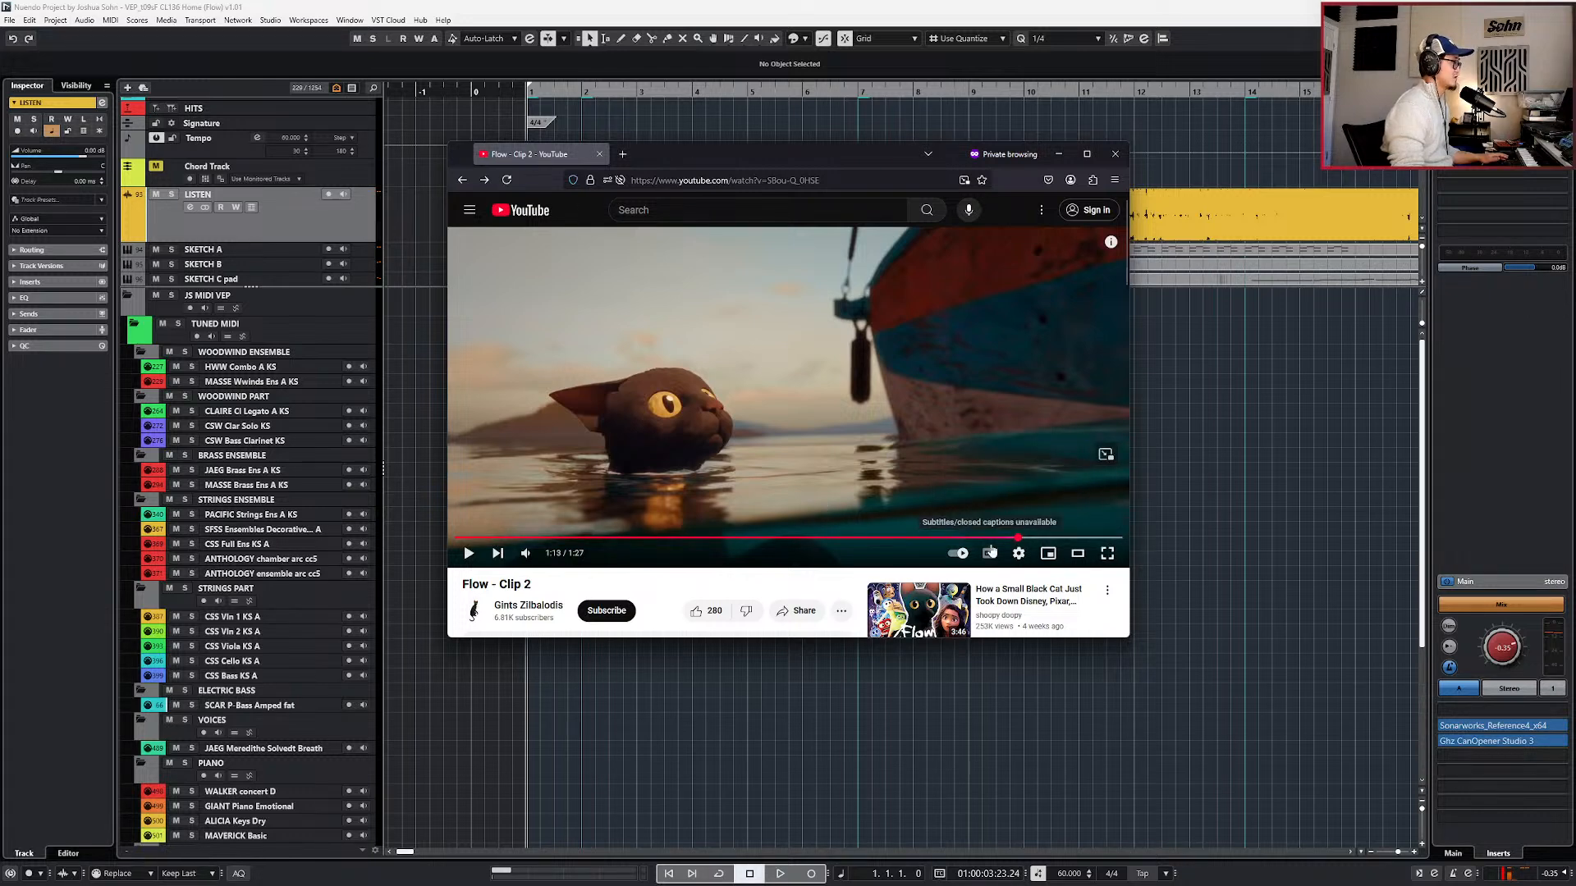
pyautogui.moveTo(1017, 539); pyautogui.dragTo(703, 541)
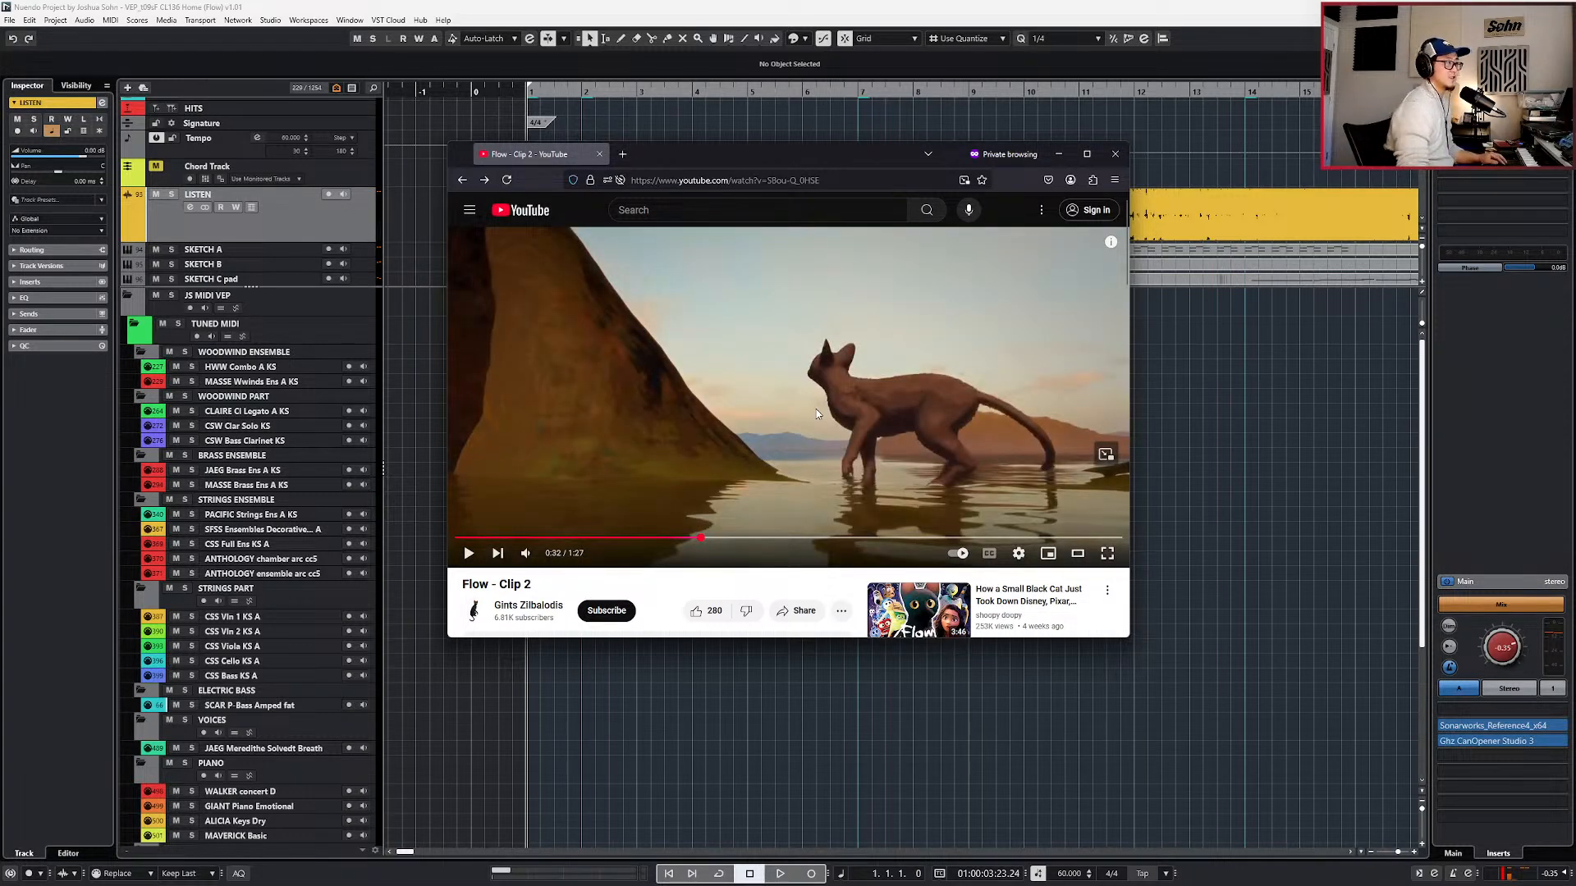
pyautogui.click(817, 413)
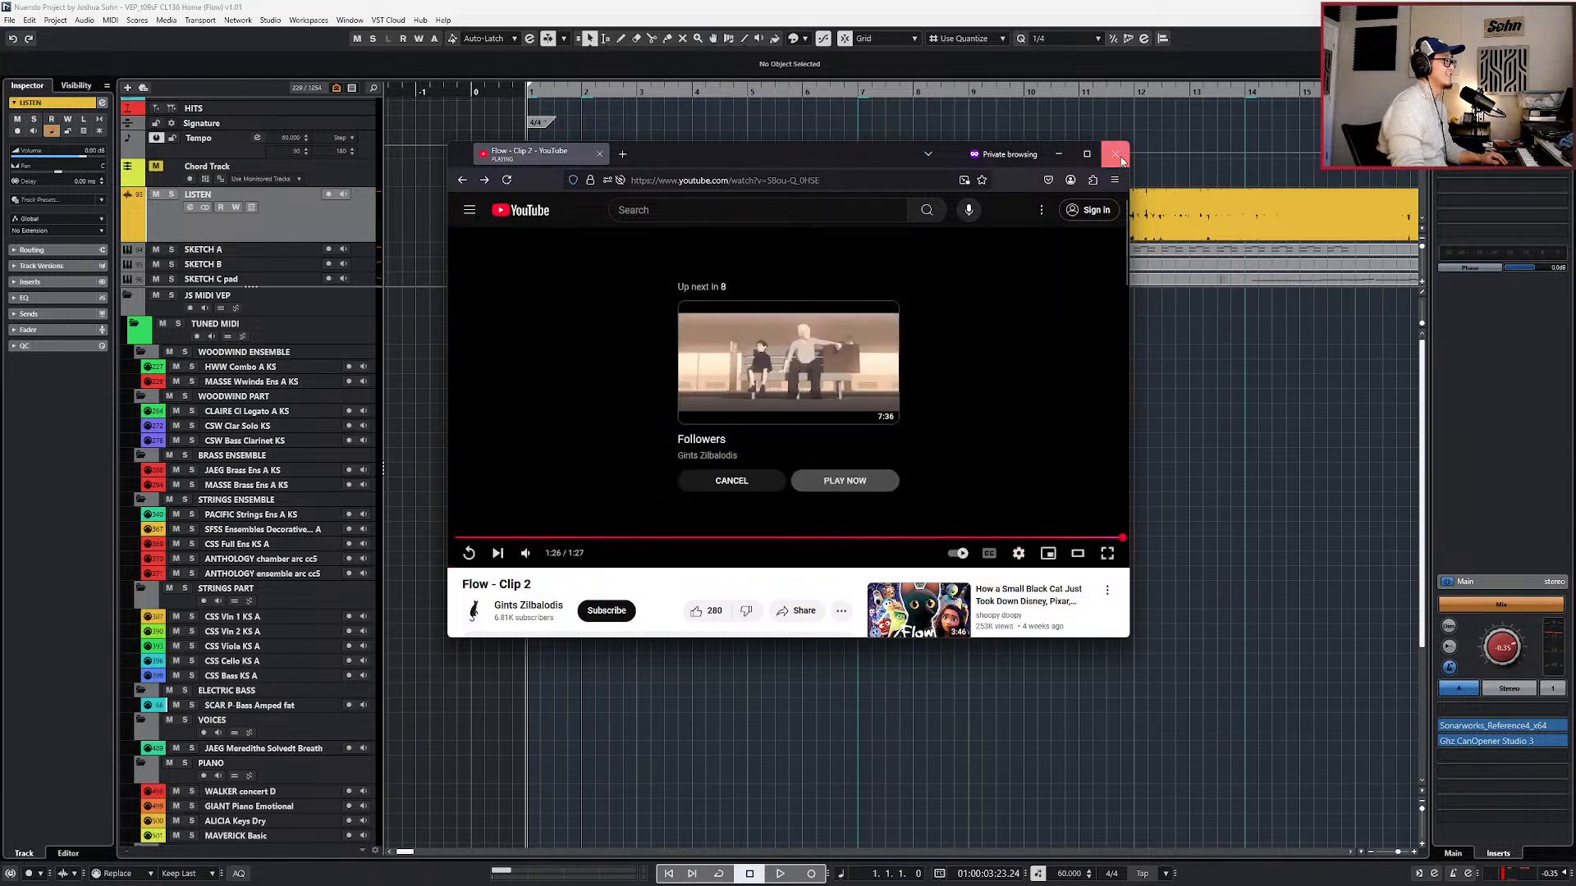
pyautogui.click(1118, 156)
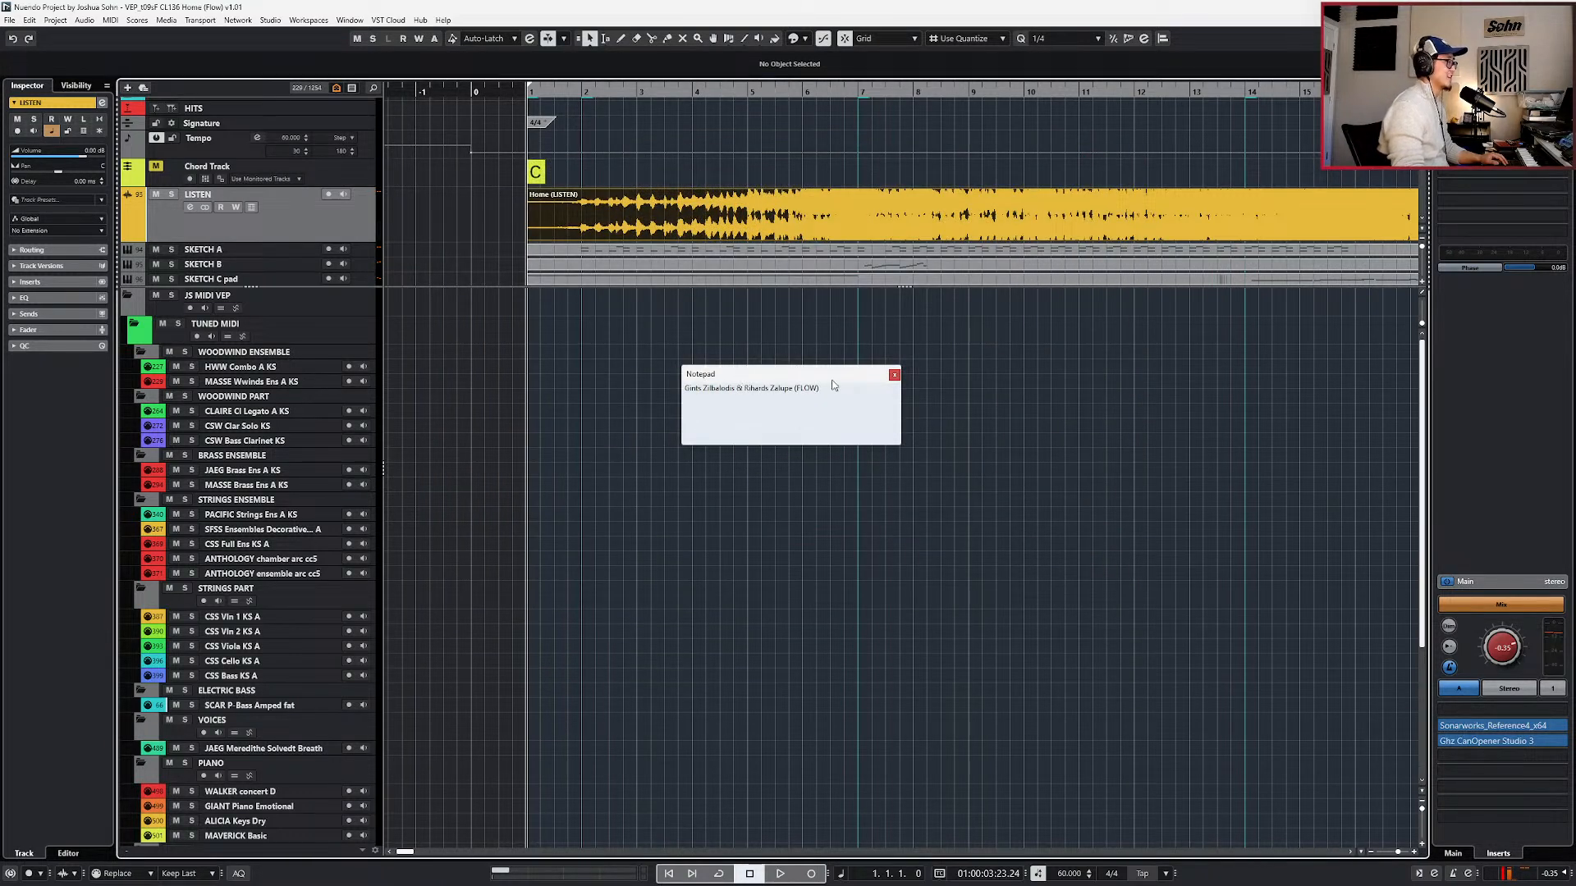
pyautogui.click(894, 375)
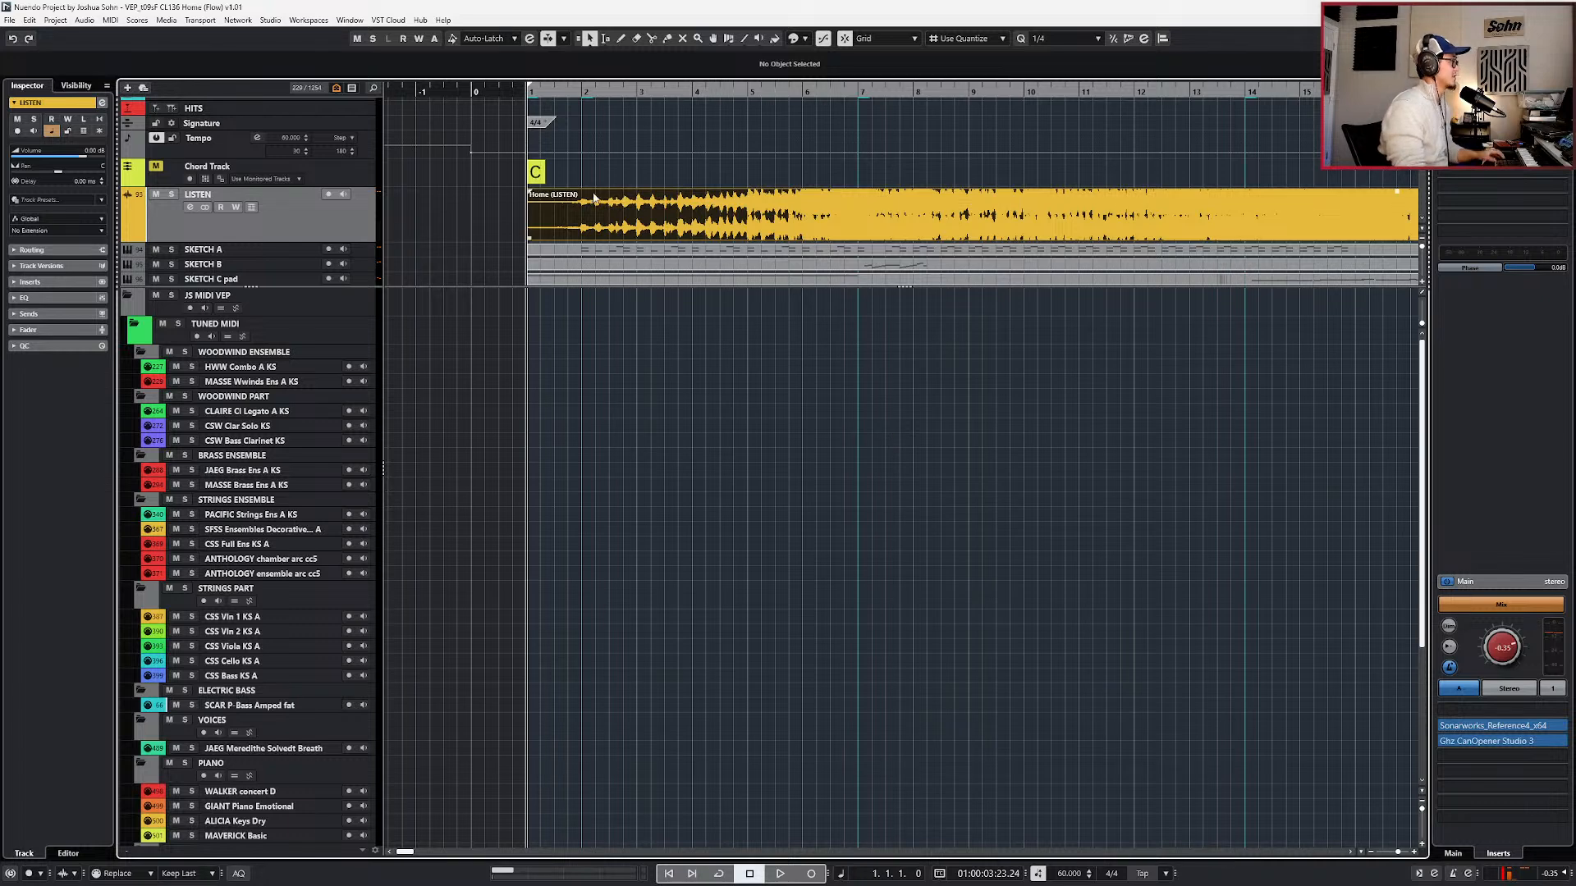
# - Examine the whole Home (LISTEN) audio event and its section positions along the timeline
pyautogui.click(578, 214)
pyautogui.scroll(-2, 578, 214)
pyautogui.scroll(-1, 578, 215)
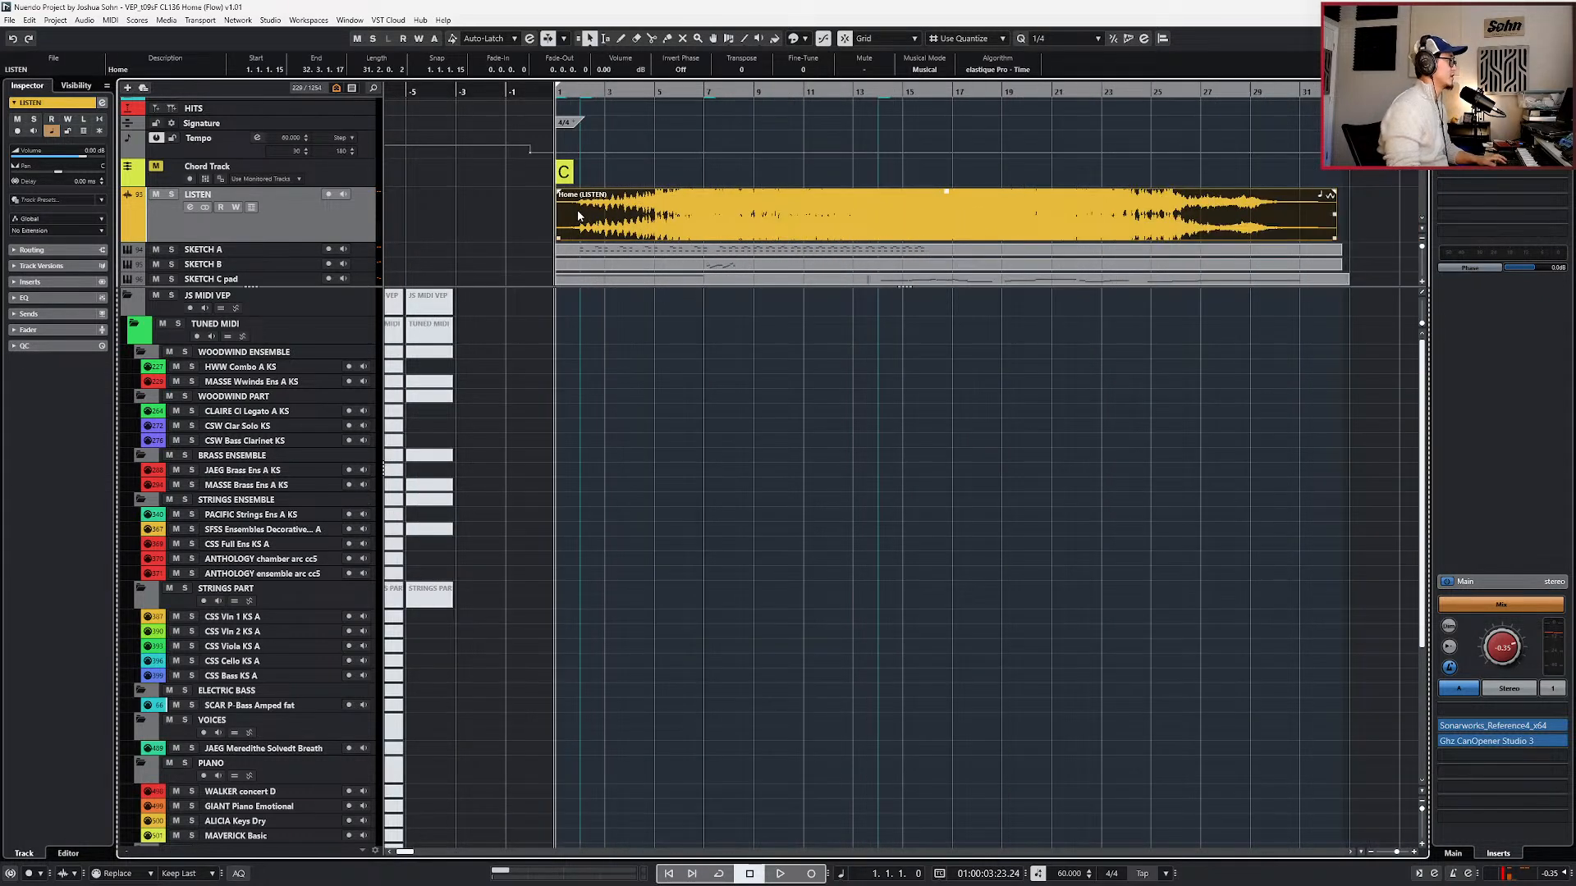
pyautogui.press('KP_2')
pyautogui.press('KP_1')
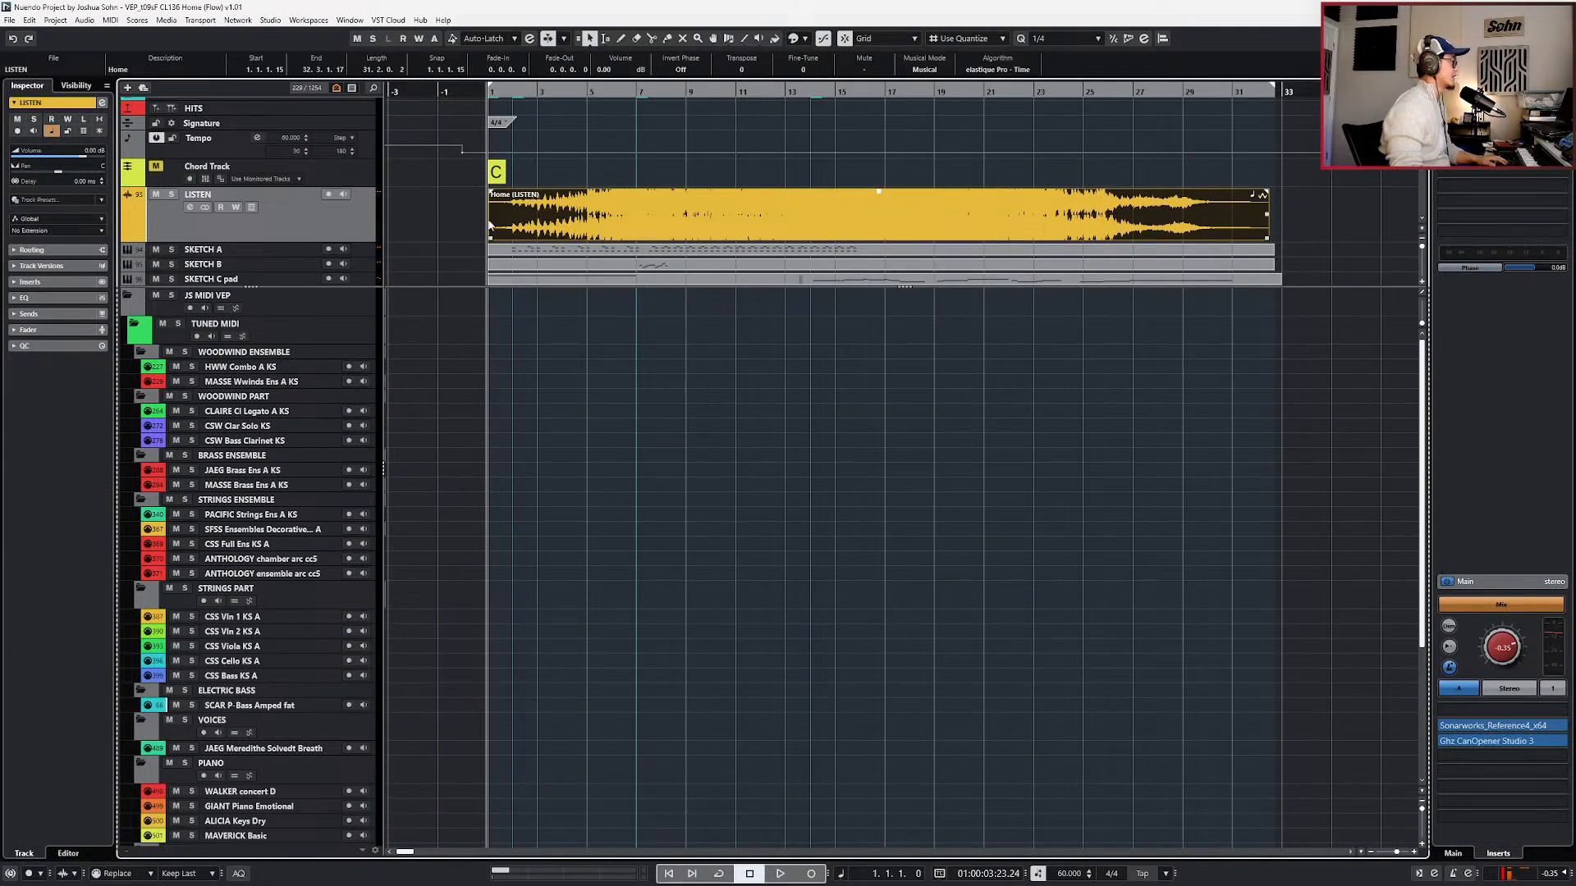
pyautogui.click(448, 213)
pyautogui.click(558, 226)
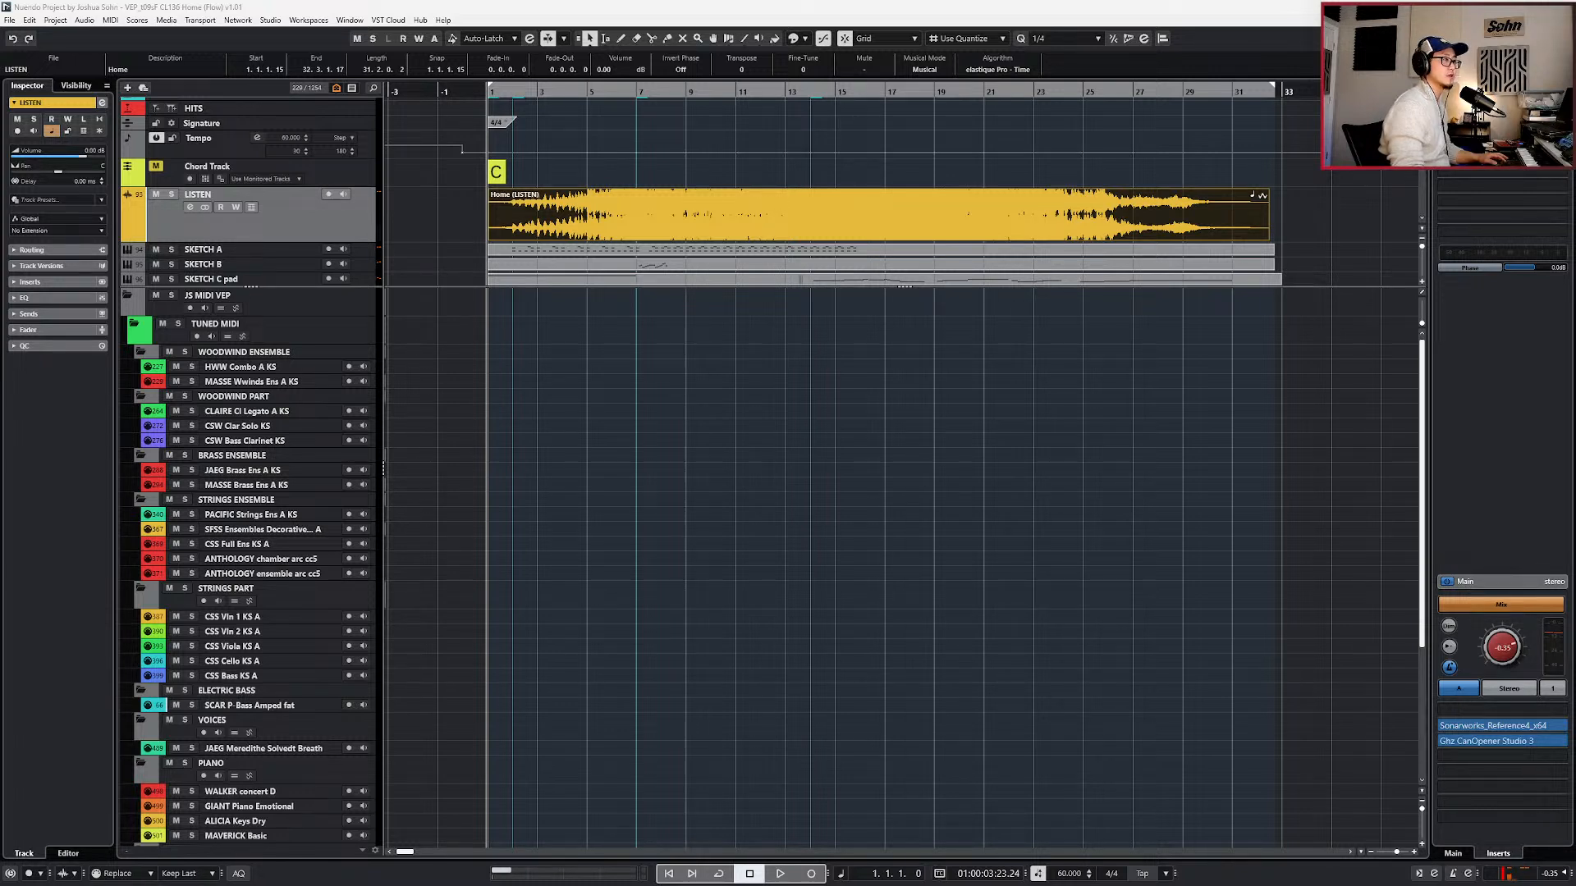
pyautogui.click(578, 384)
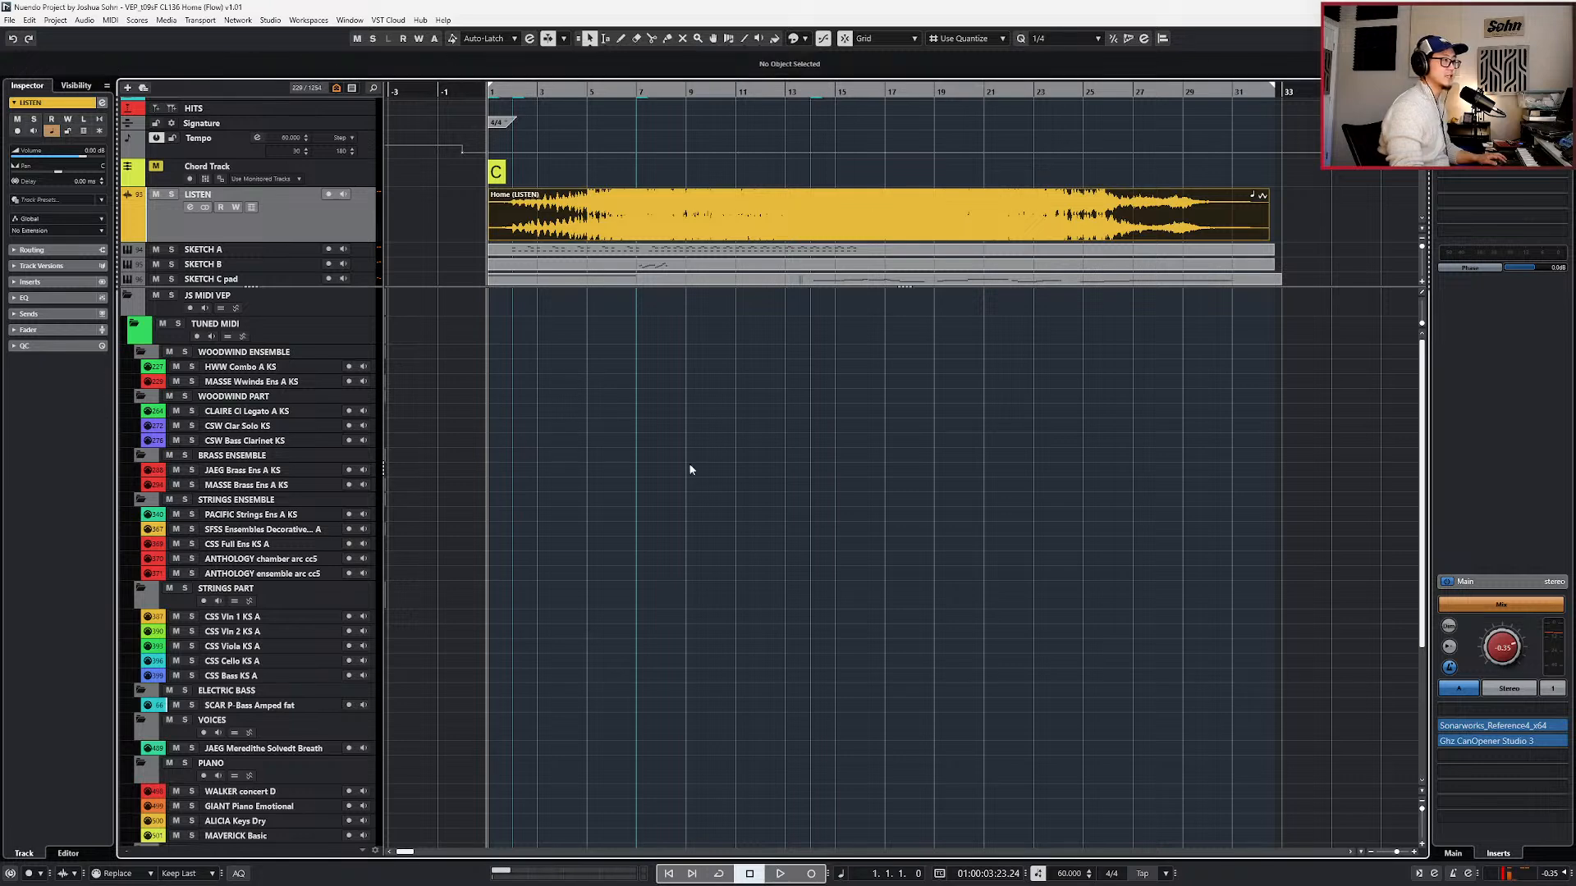
pyautogui.scroll(1, 1017, 490)
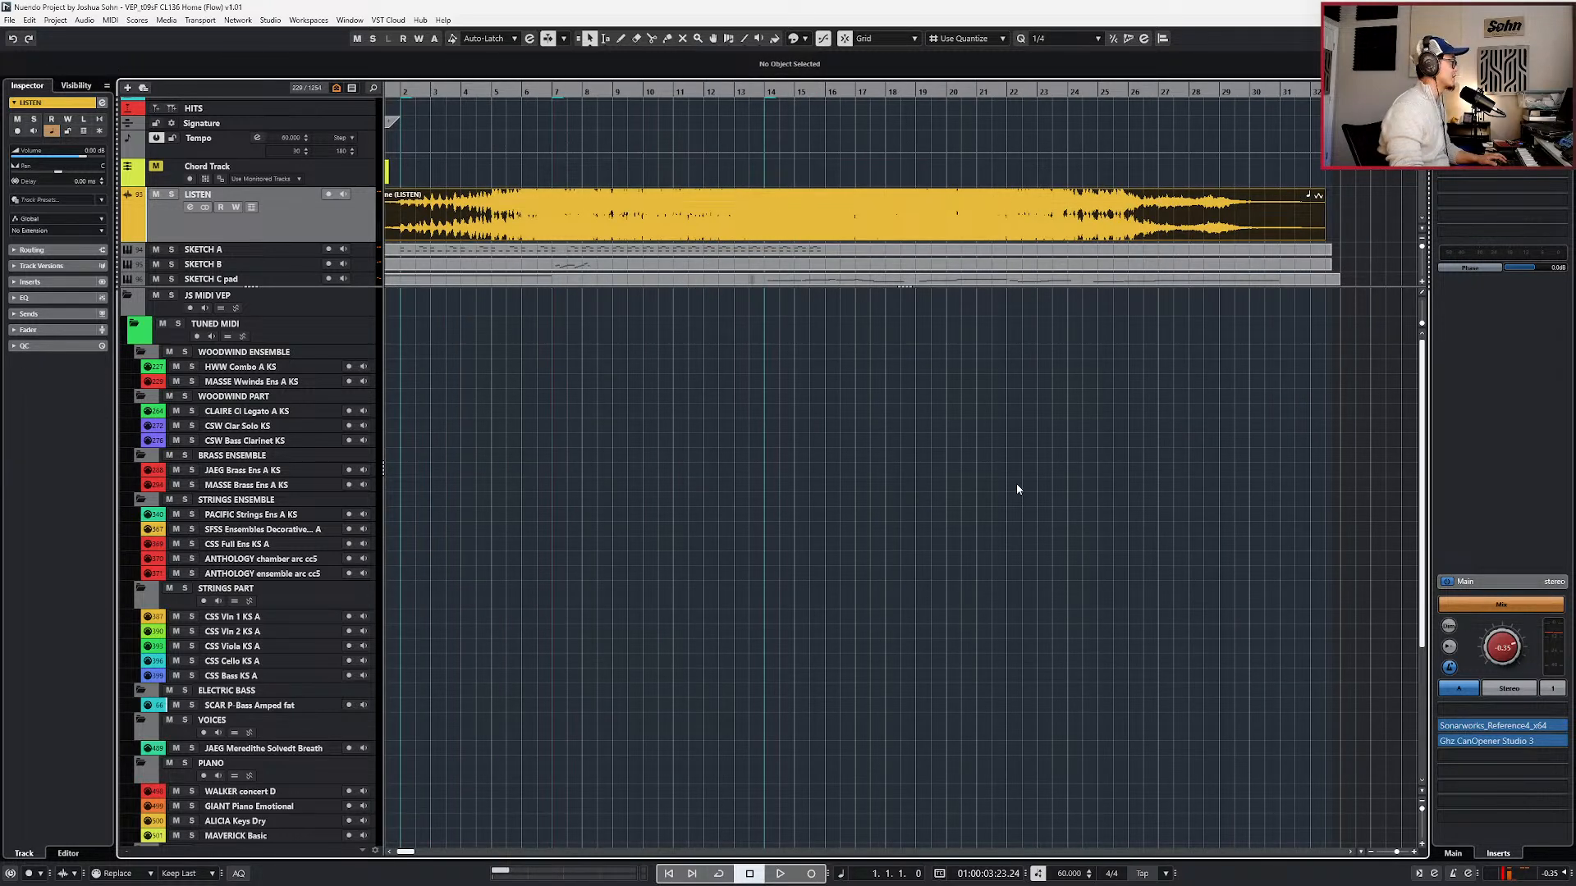
pyautogui.hscroll(-2, 1017, 488)
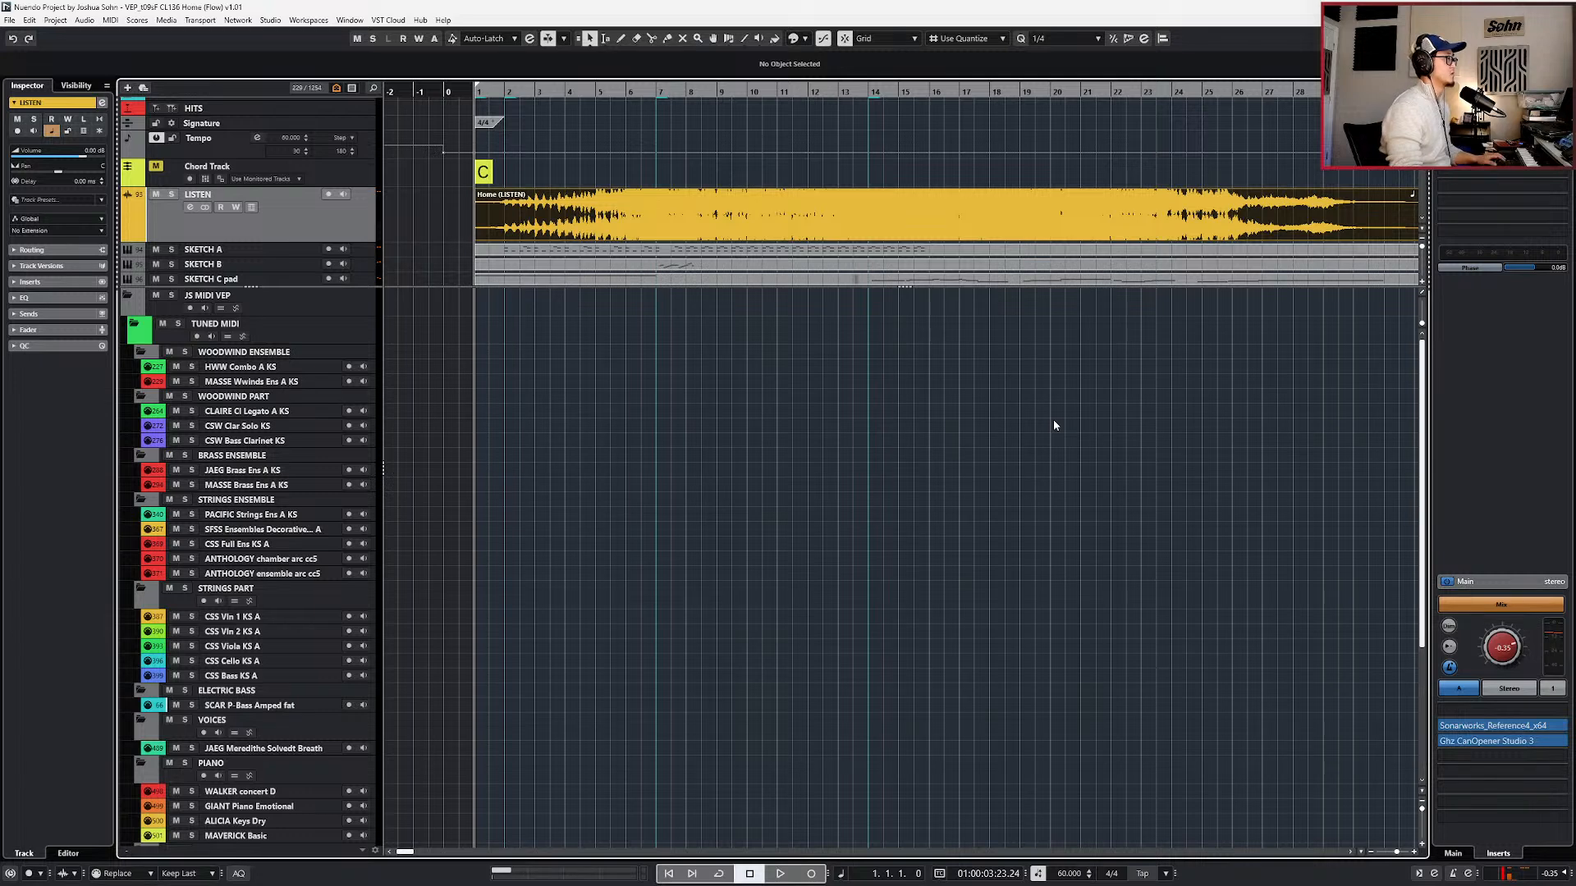
pyautogui.scroll(-1, 1055, 426)
pyautogui.scroll(-2, 1062, 238)
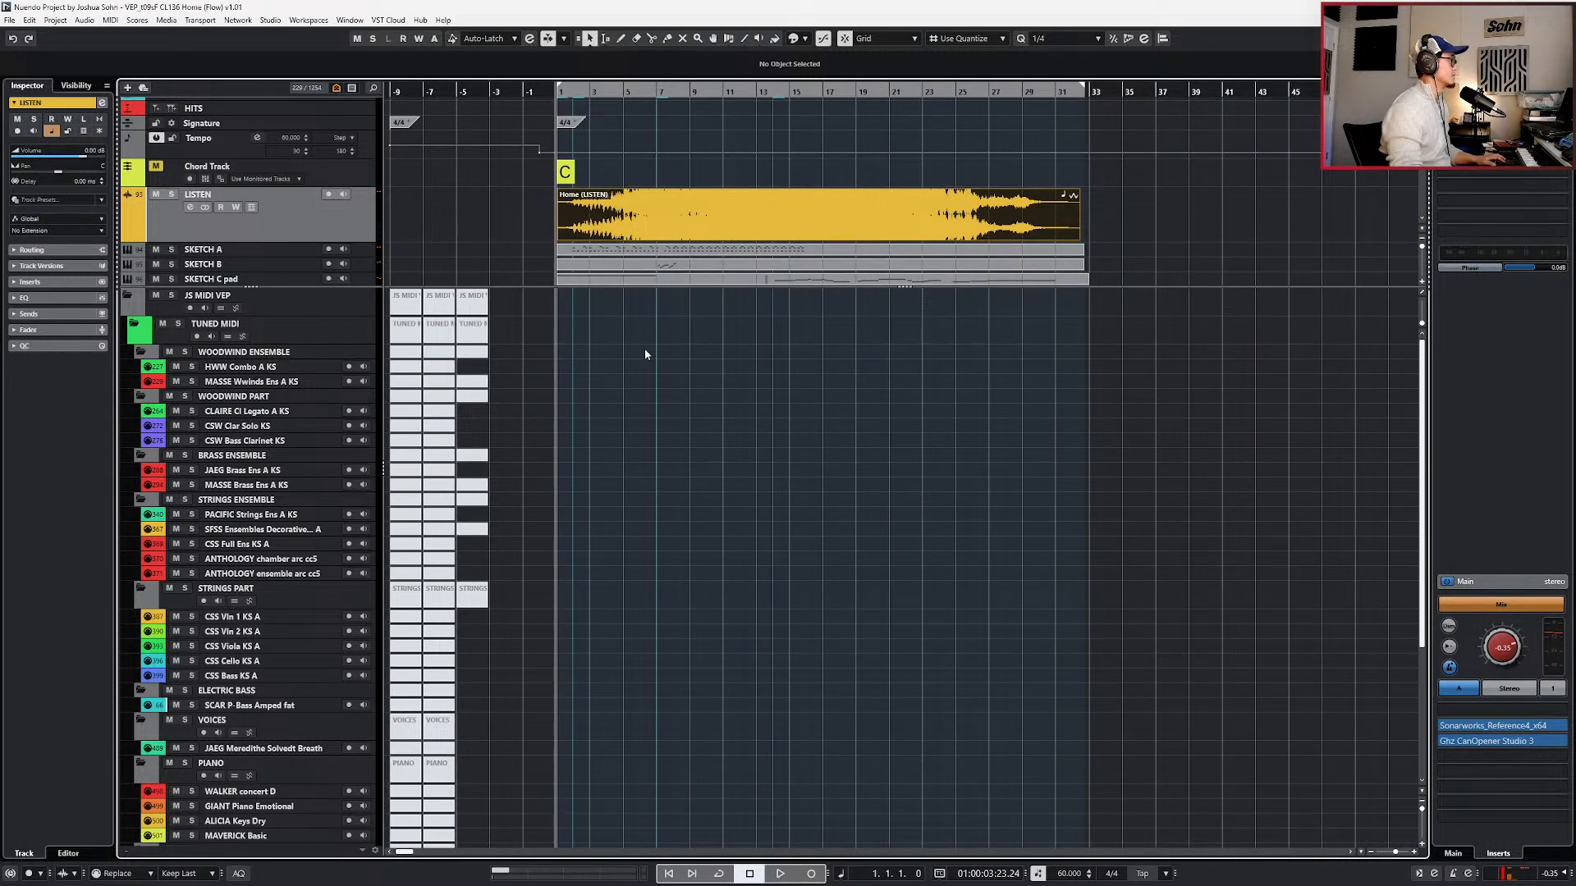
pyautogui.scroll(1, 648, 350)
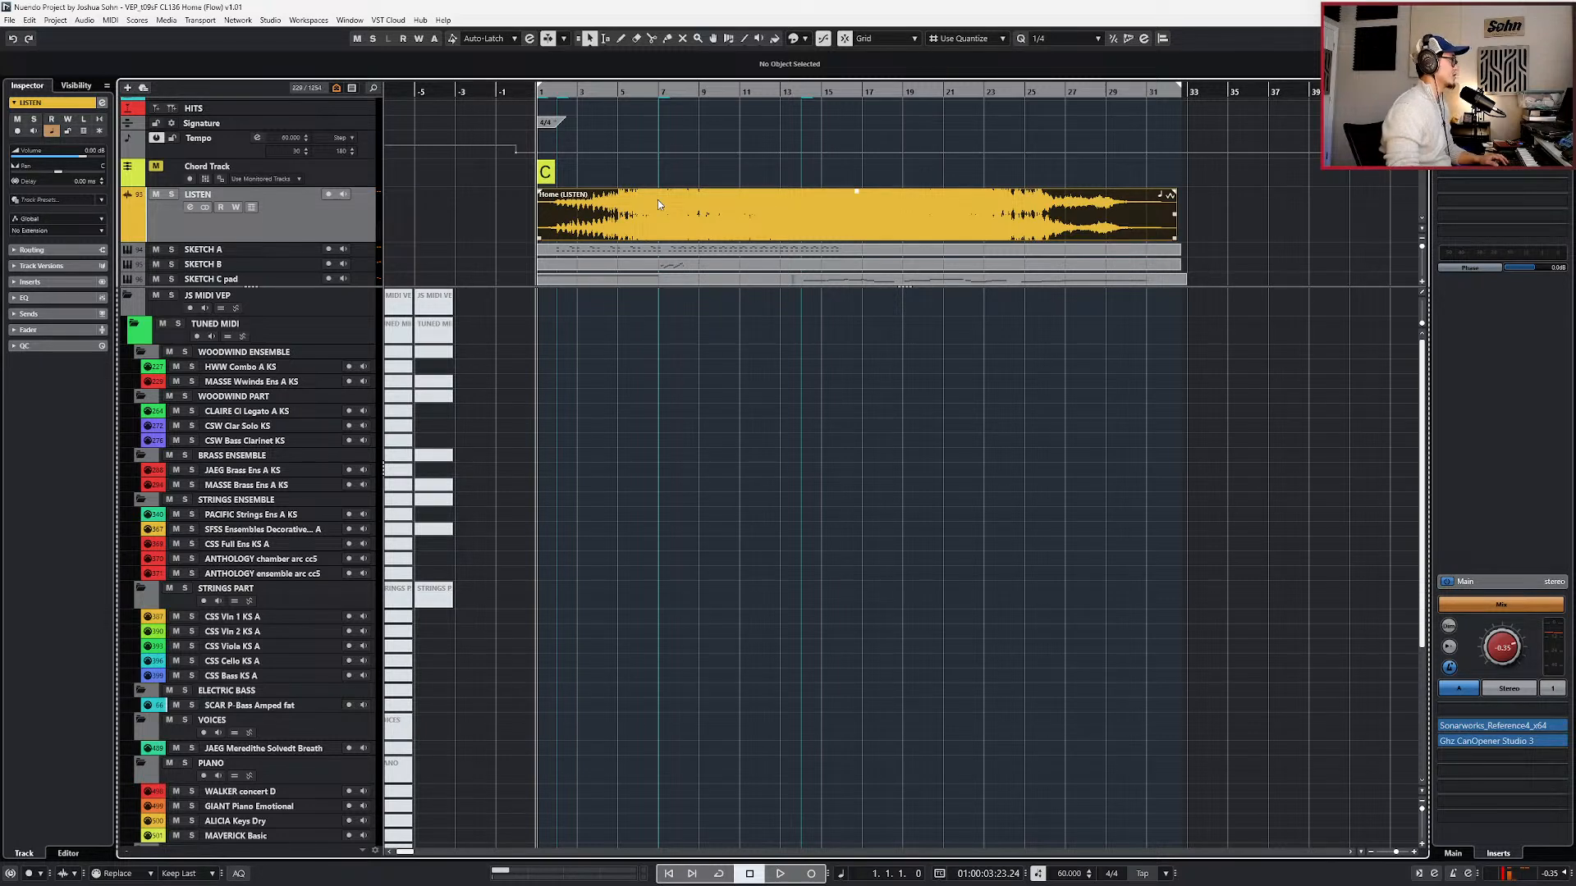
# - Solo the LISTEN track, play it from the start to about bar 30, and move the playhead to about bar 16
pyautogui.press('s')
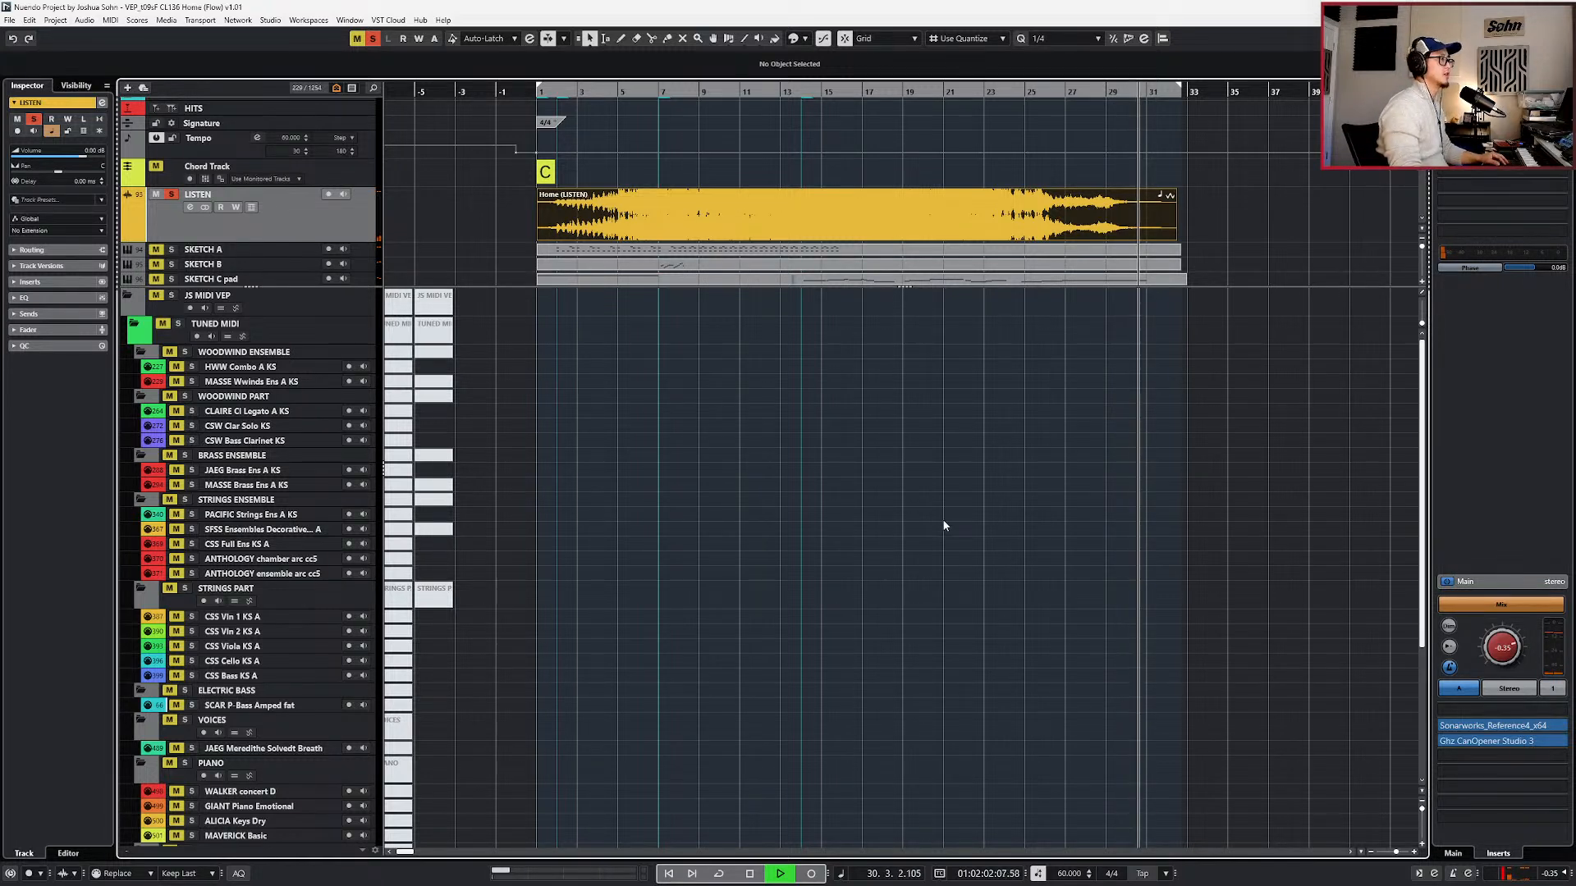
pyautogui.press('space')
pyautogui.press('Home')
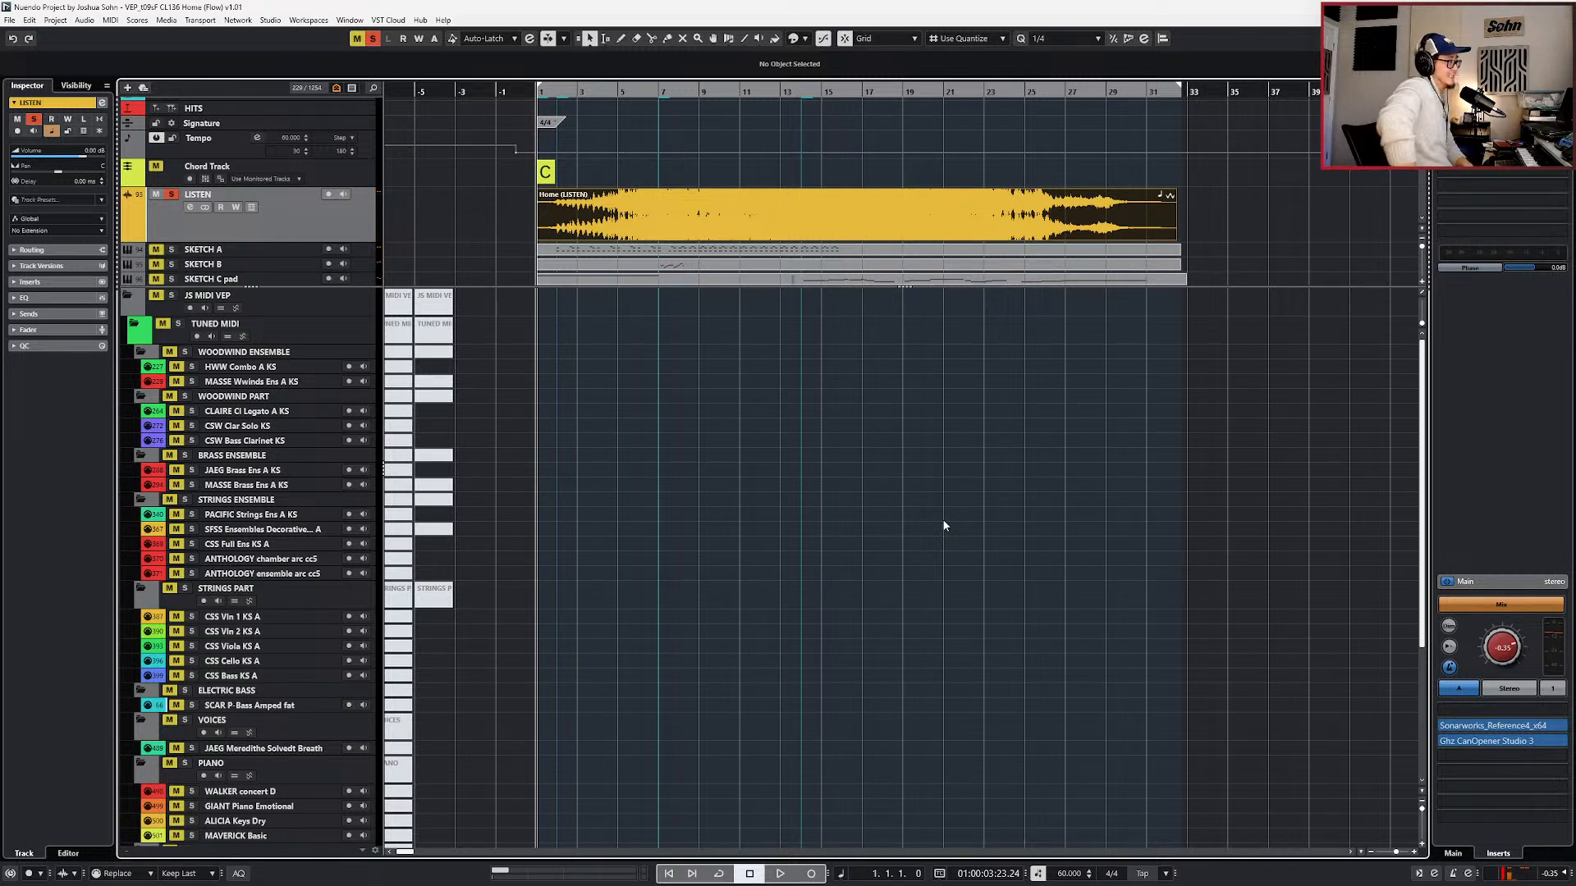
pyautogui.press('KP_Add')
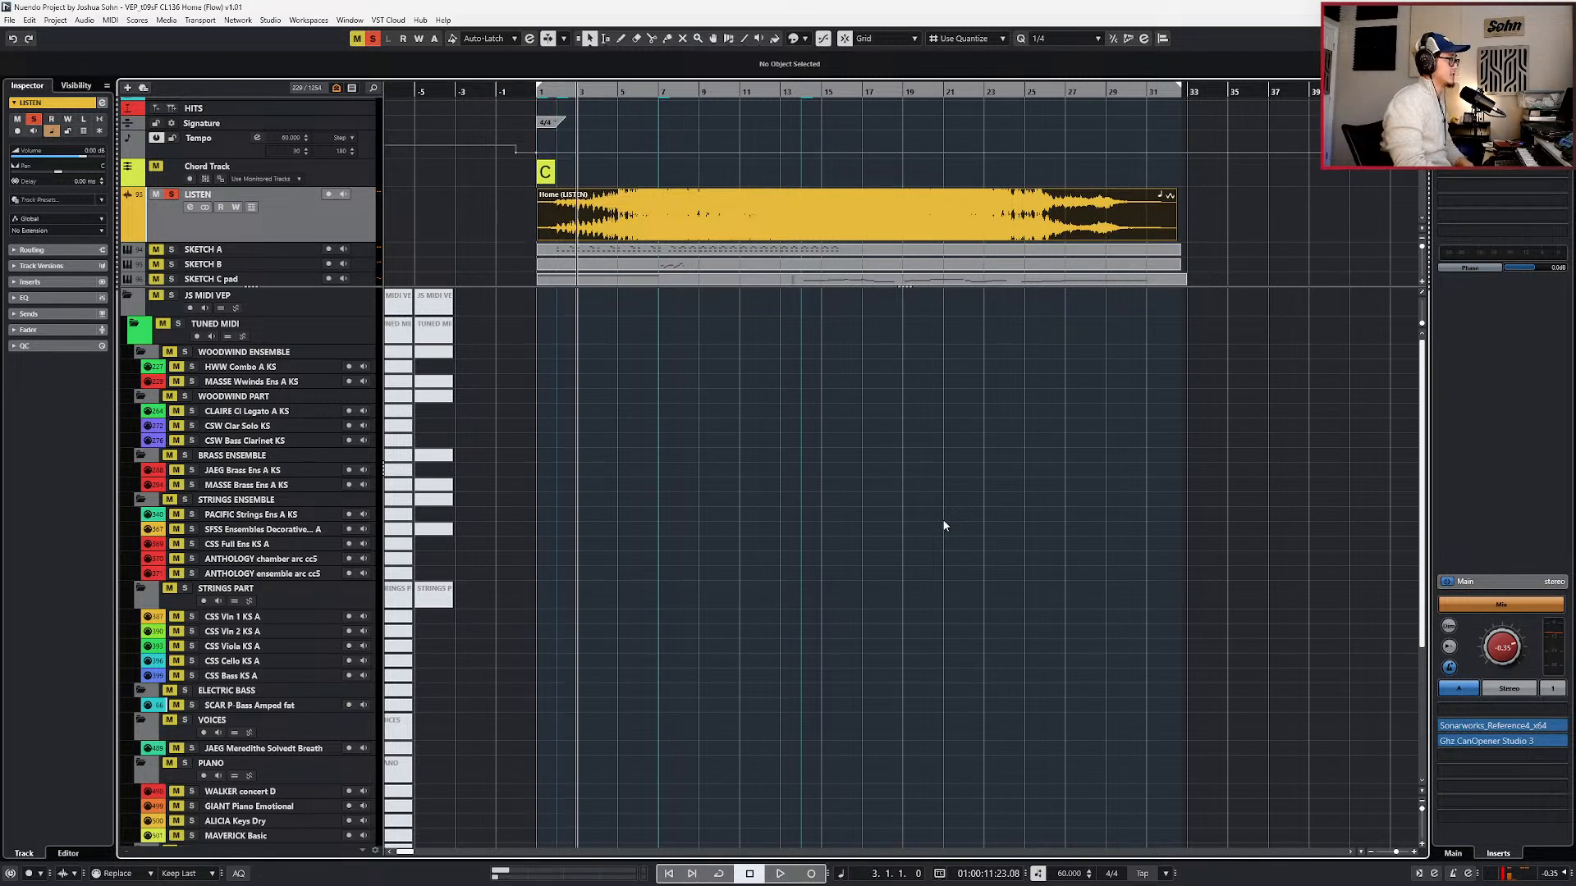
pyautogui.press('KP_Add')
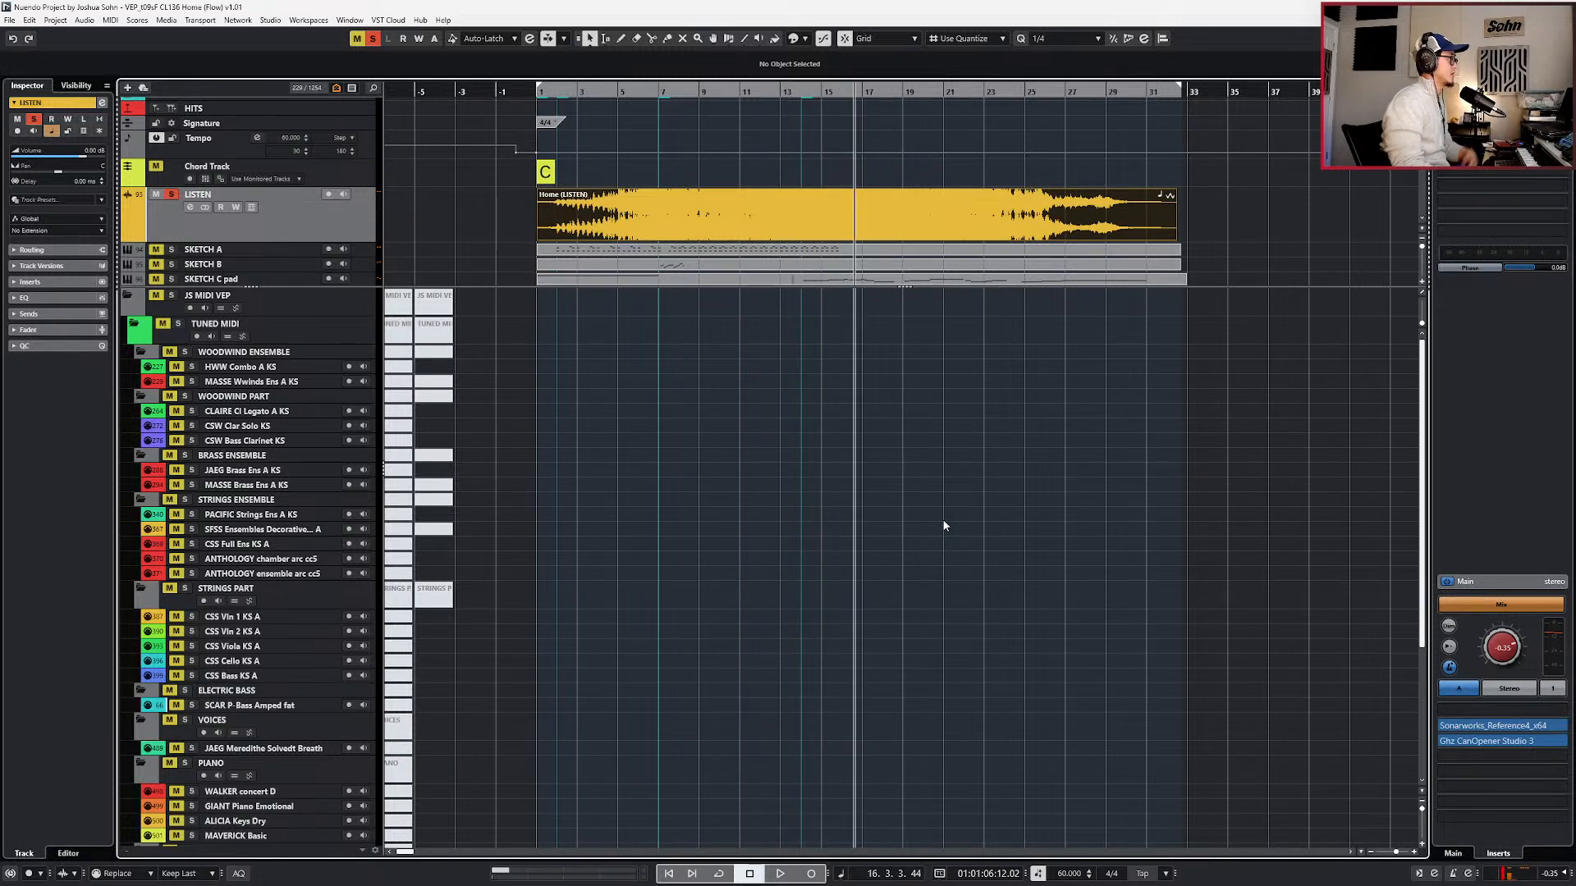
# - Delete the low notes from about bar 14 onward in the SKETCH C pad part, leaving its long opening note
pyautogui.scroll(-2, 869, 227)
pyautogui.click(856, 207)
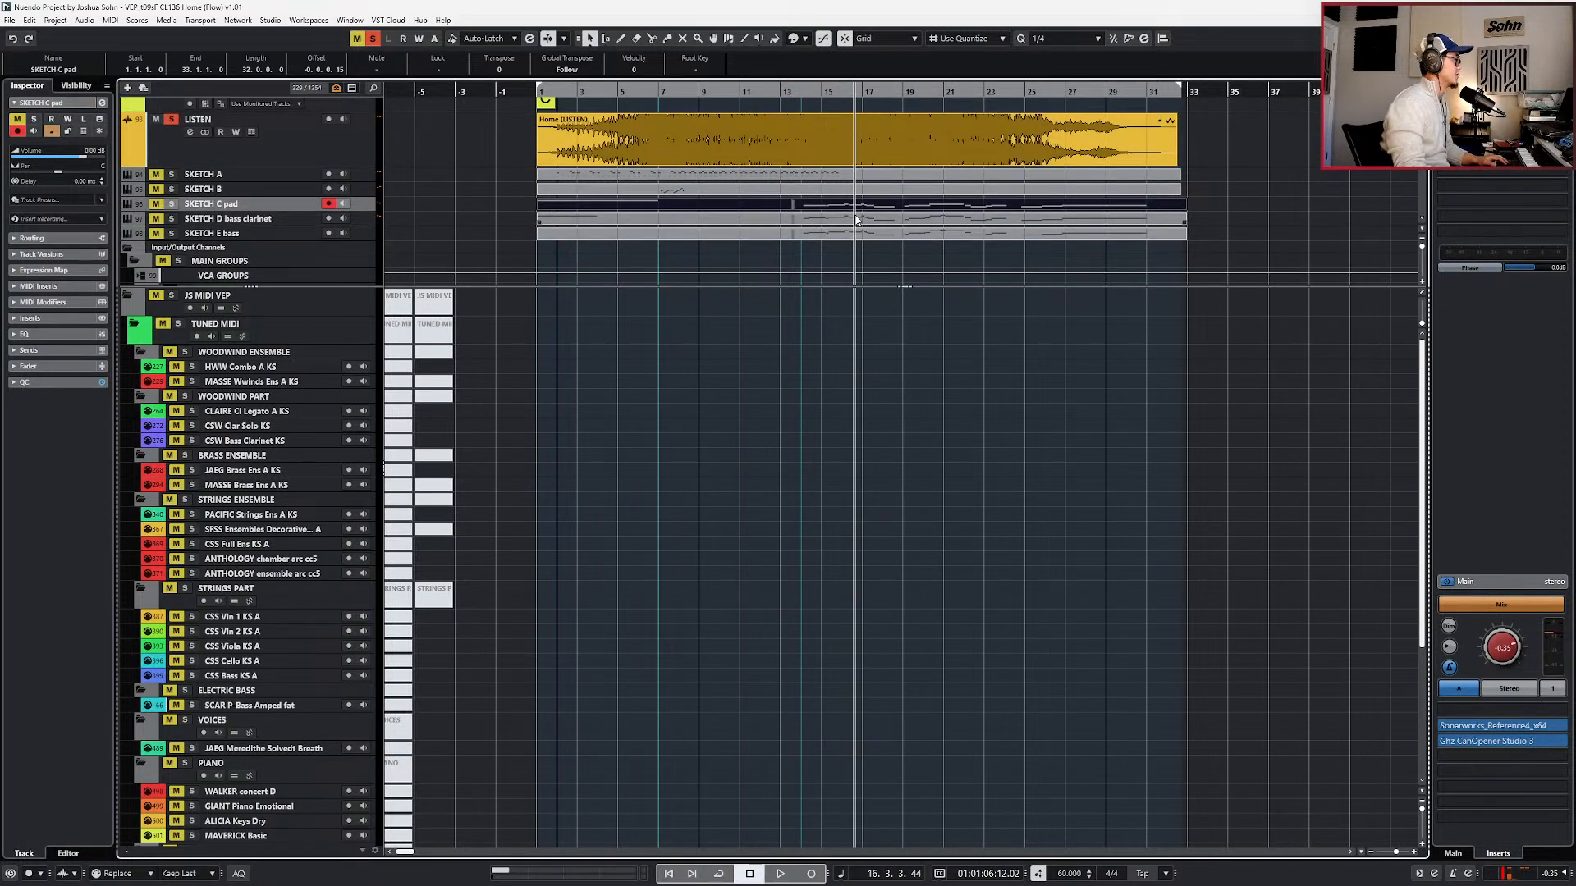
pyautogui.click(856, 220)
pyautogui.click(862, 206)
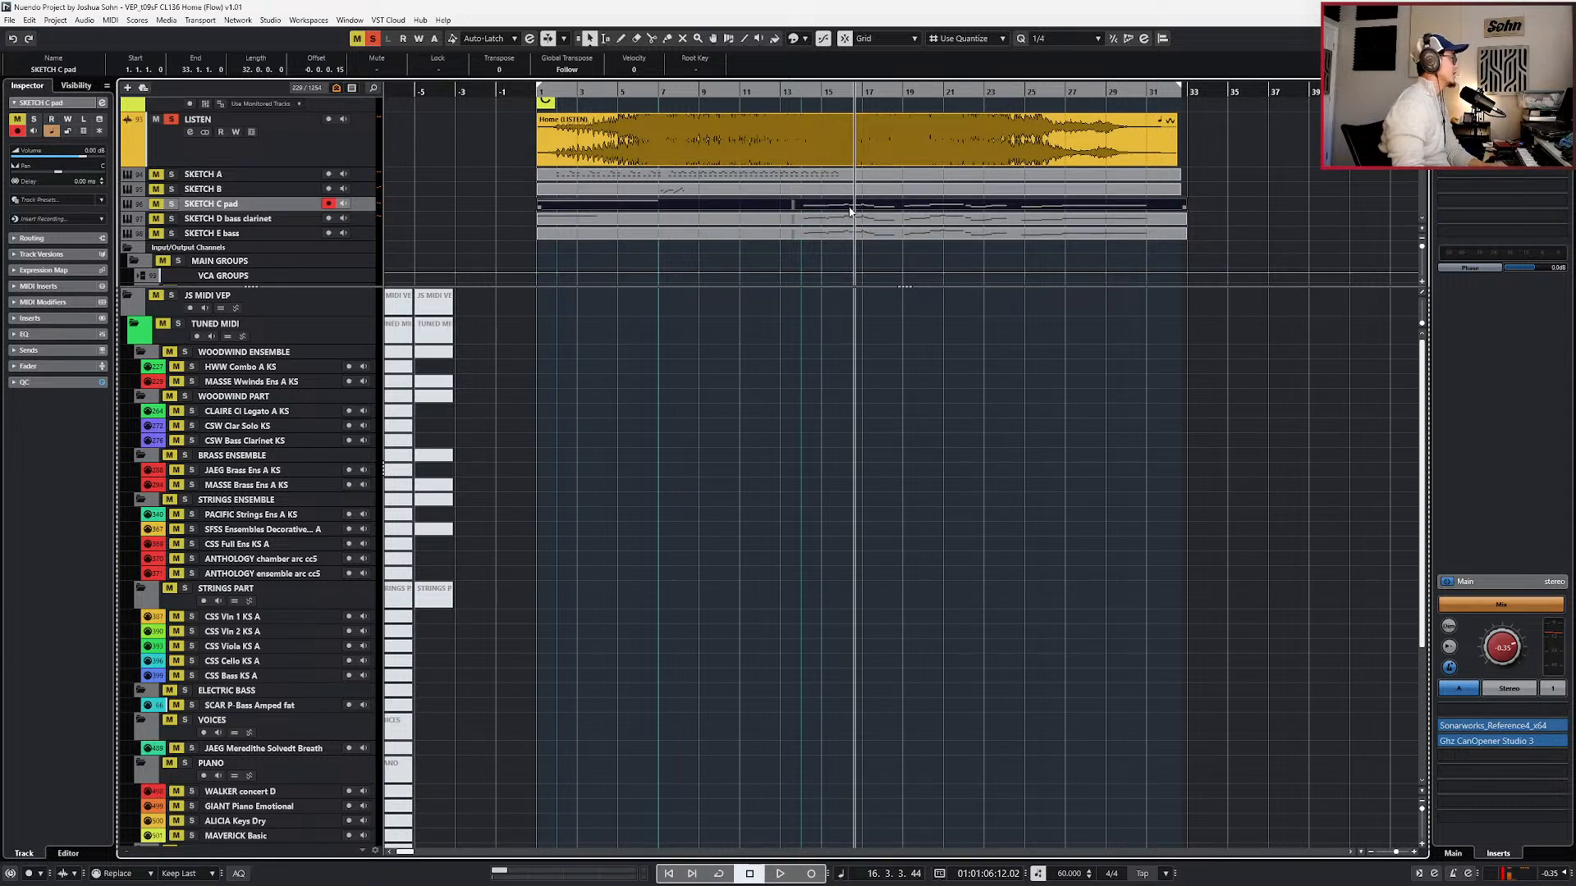
pyautogui.doubleClick(850, 211)
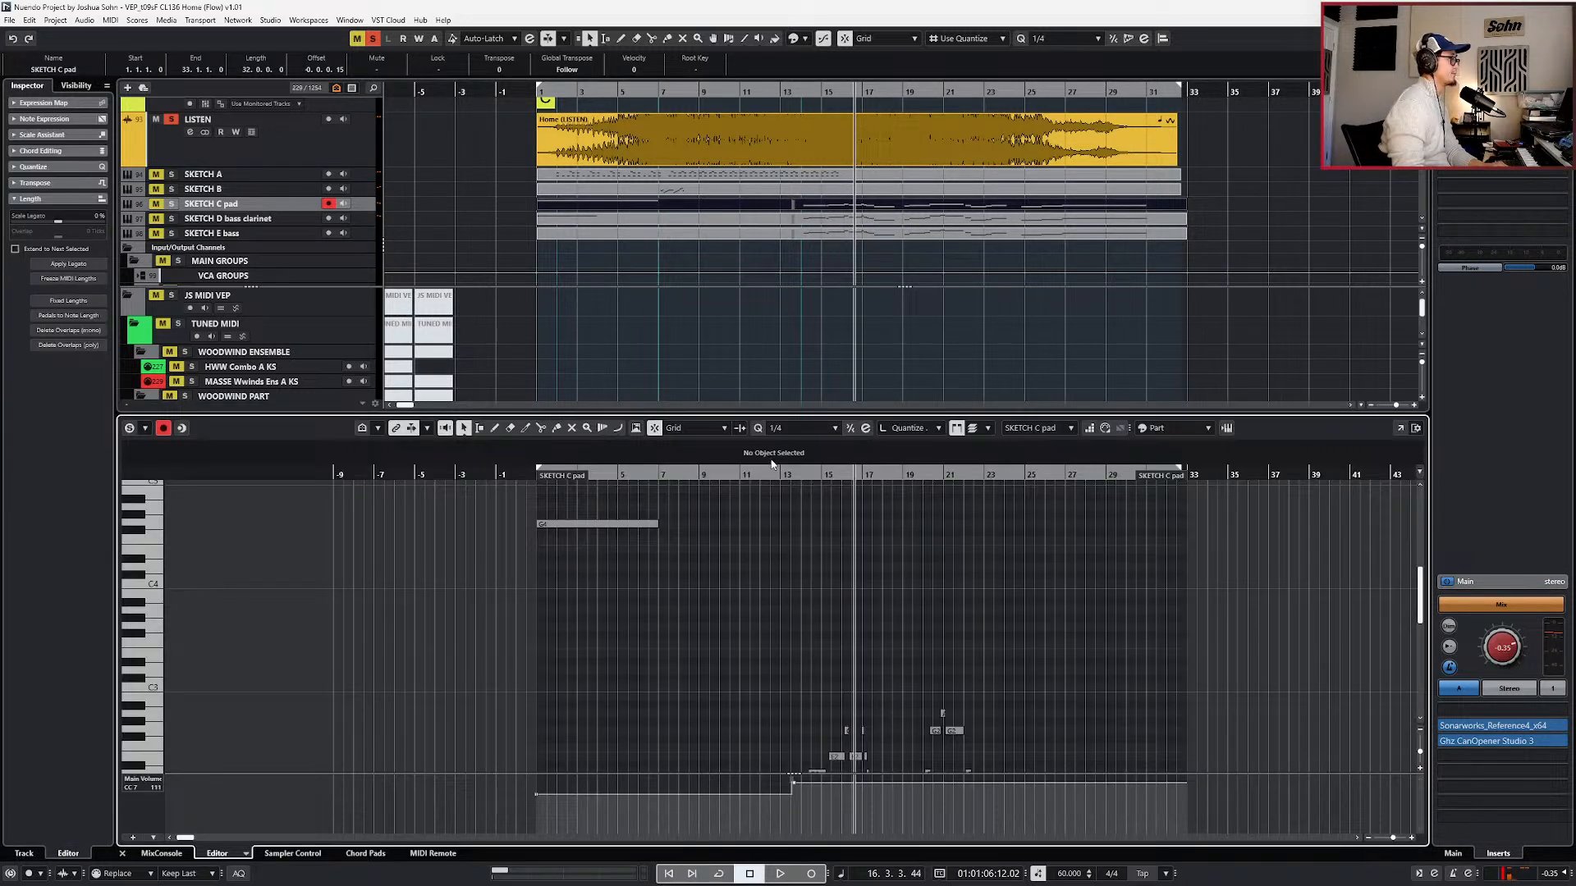
pyautogui.scroll(-4, 788, 558)
pyautogui.hotkey('ctrl', 'a')
pyautogui.press('Delete')
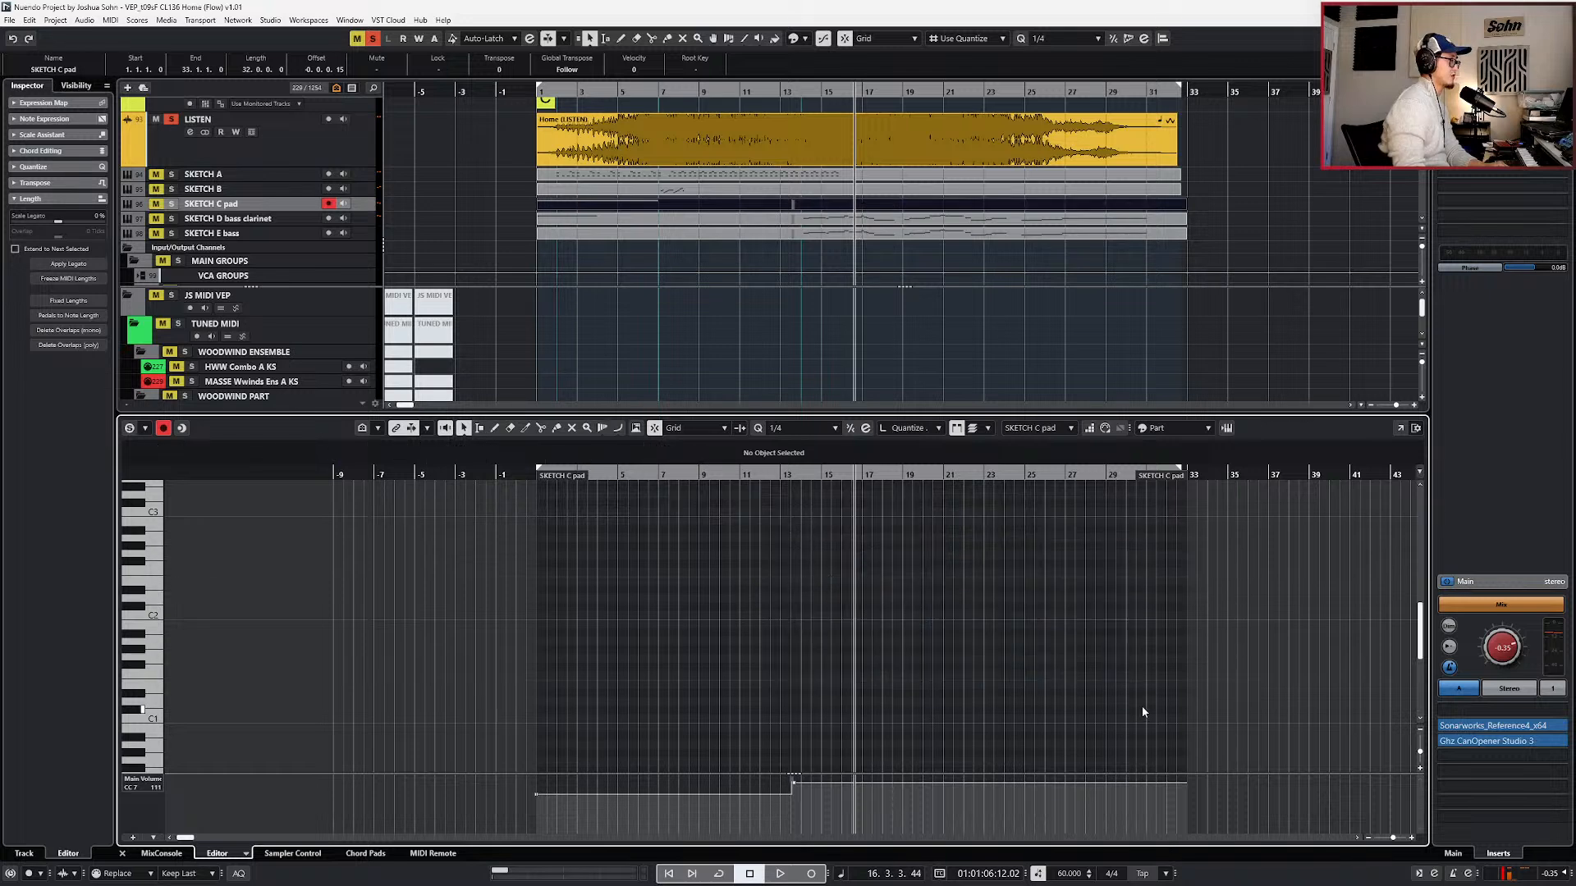
pyautogui.hotkey('ctrl', 'e')
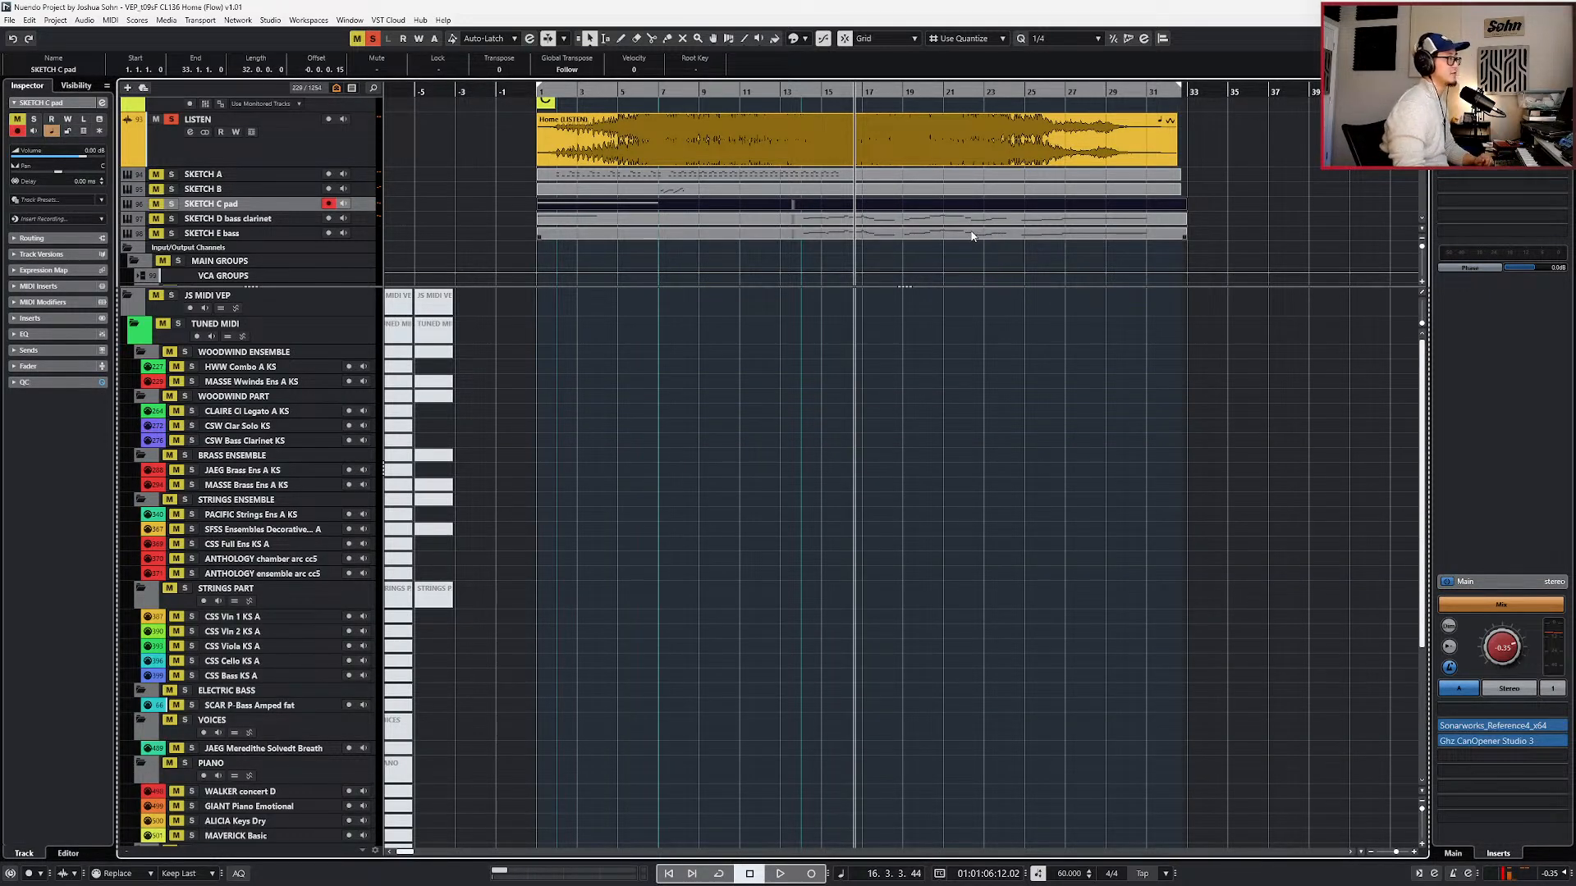
pyautogui.click(897, 133)
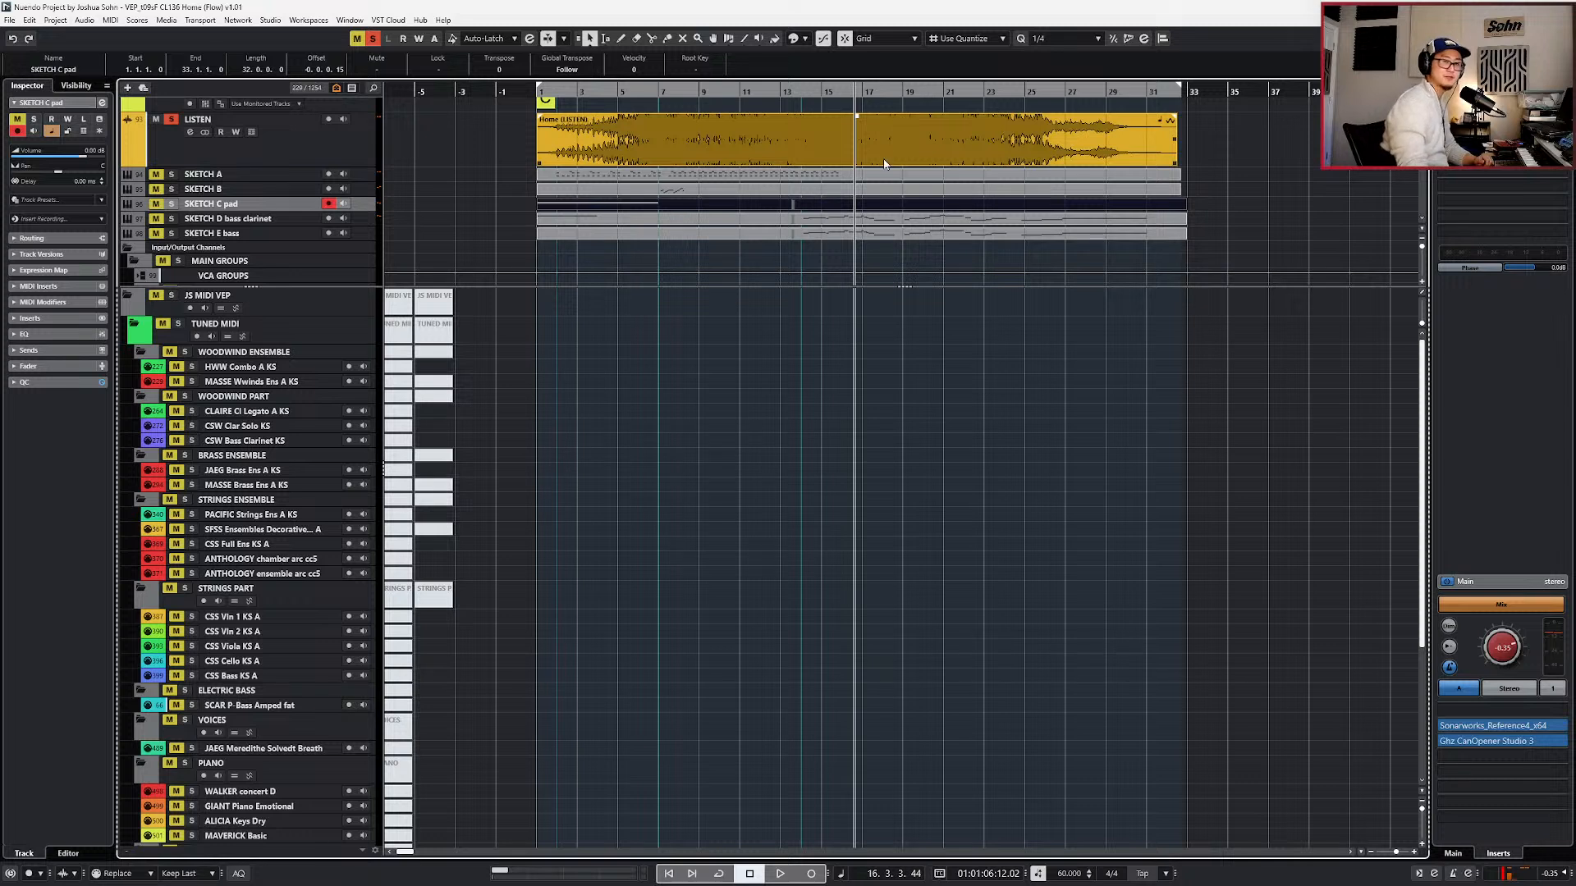
pyautogui.click(855, 208)
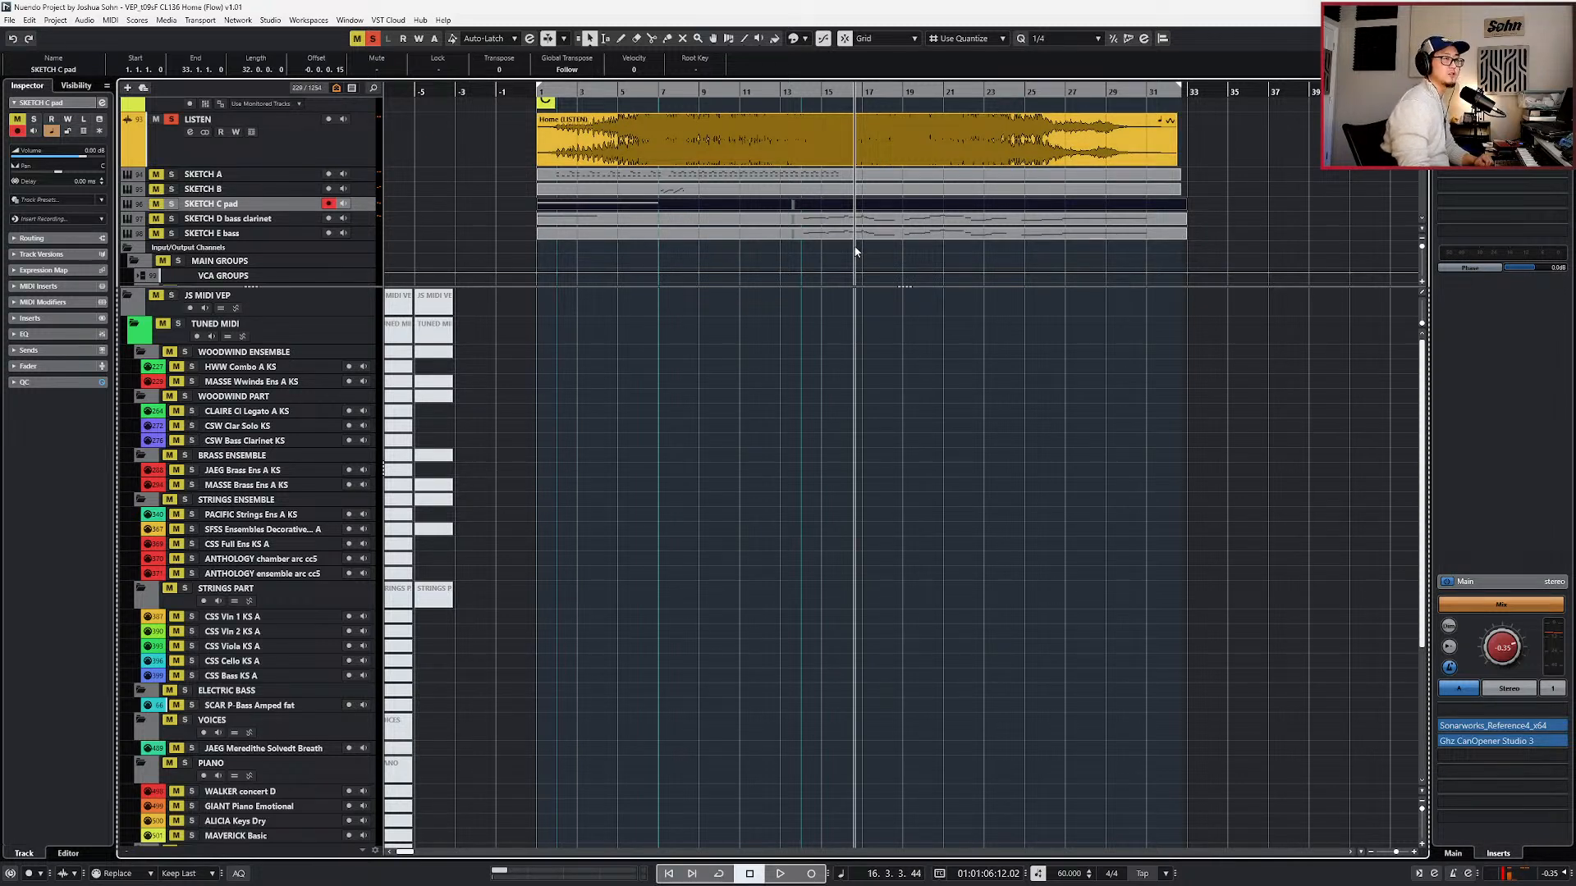
pyautogui.scroll(2, 861, 194)
pyautogui.click(861, 186)
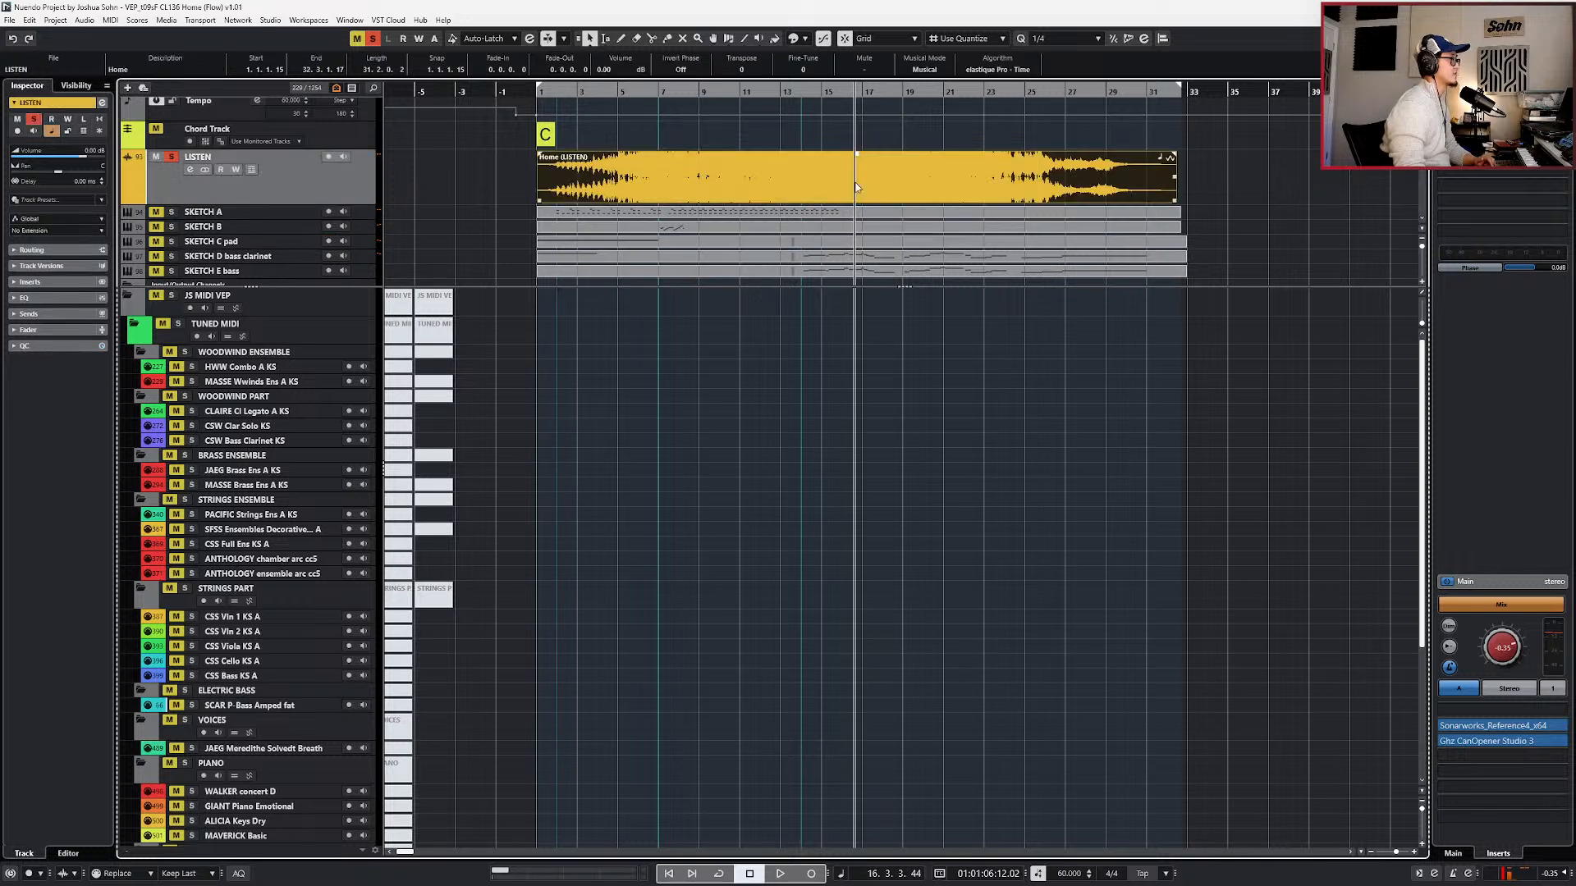
pyautogui.scroll(2, 845, 185)
pyautogui.scroll(1, 830, 253)
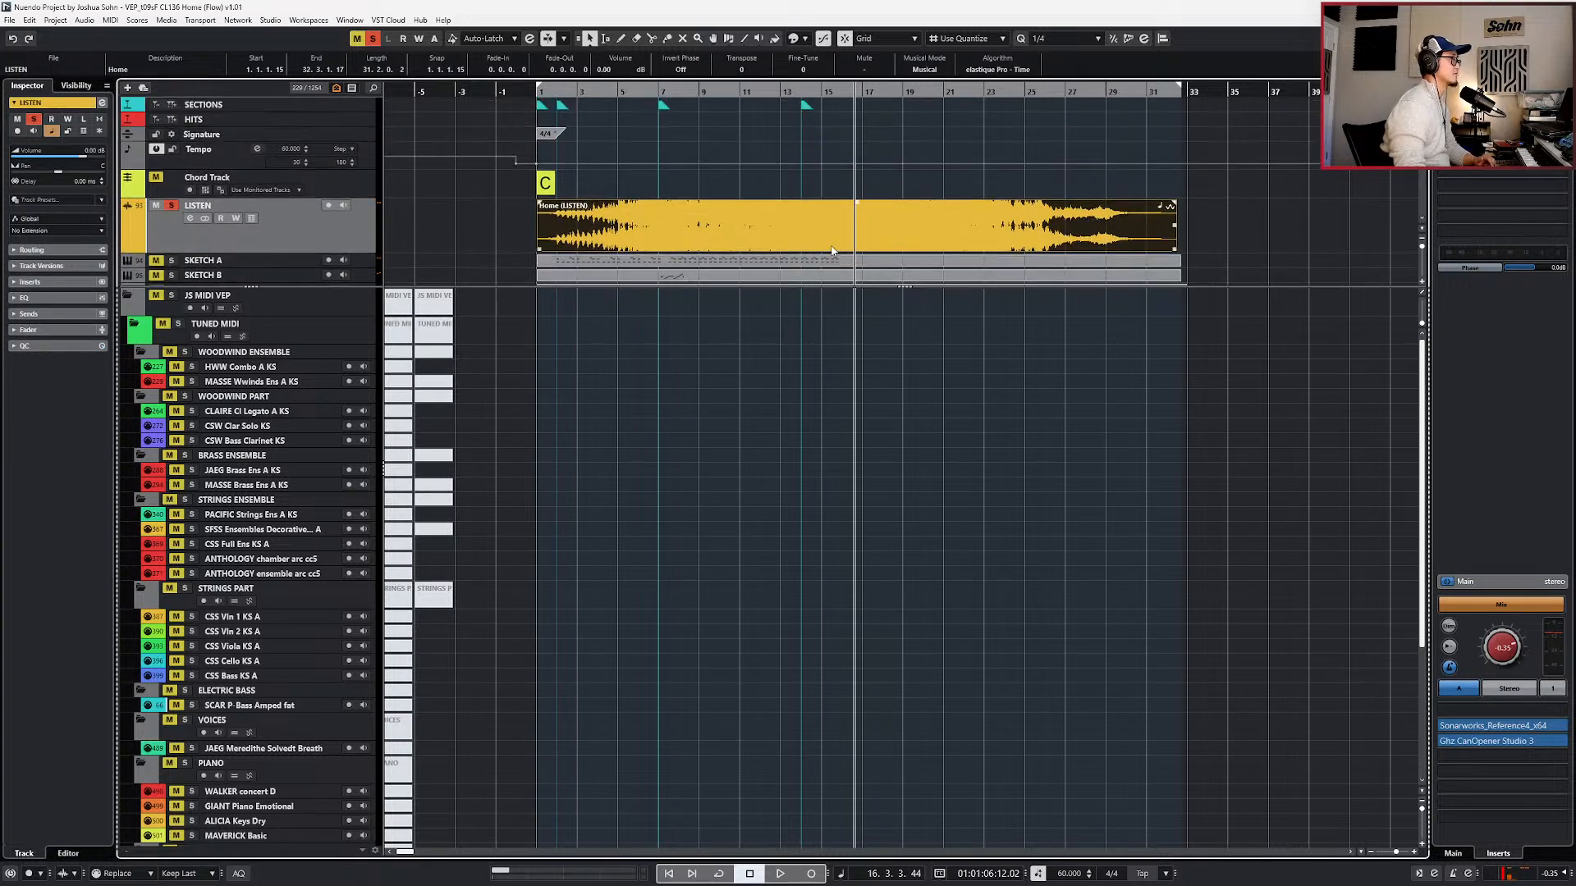
pyautogui.scroll(-4, 837, 244)
# - Open the SKETCH A part for note editing, select all its notes, and play from the start of the selection
pyautogui.click(824, 184)
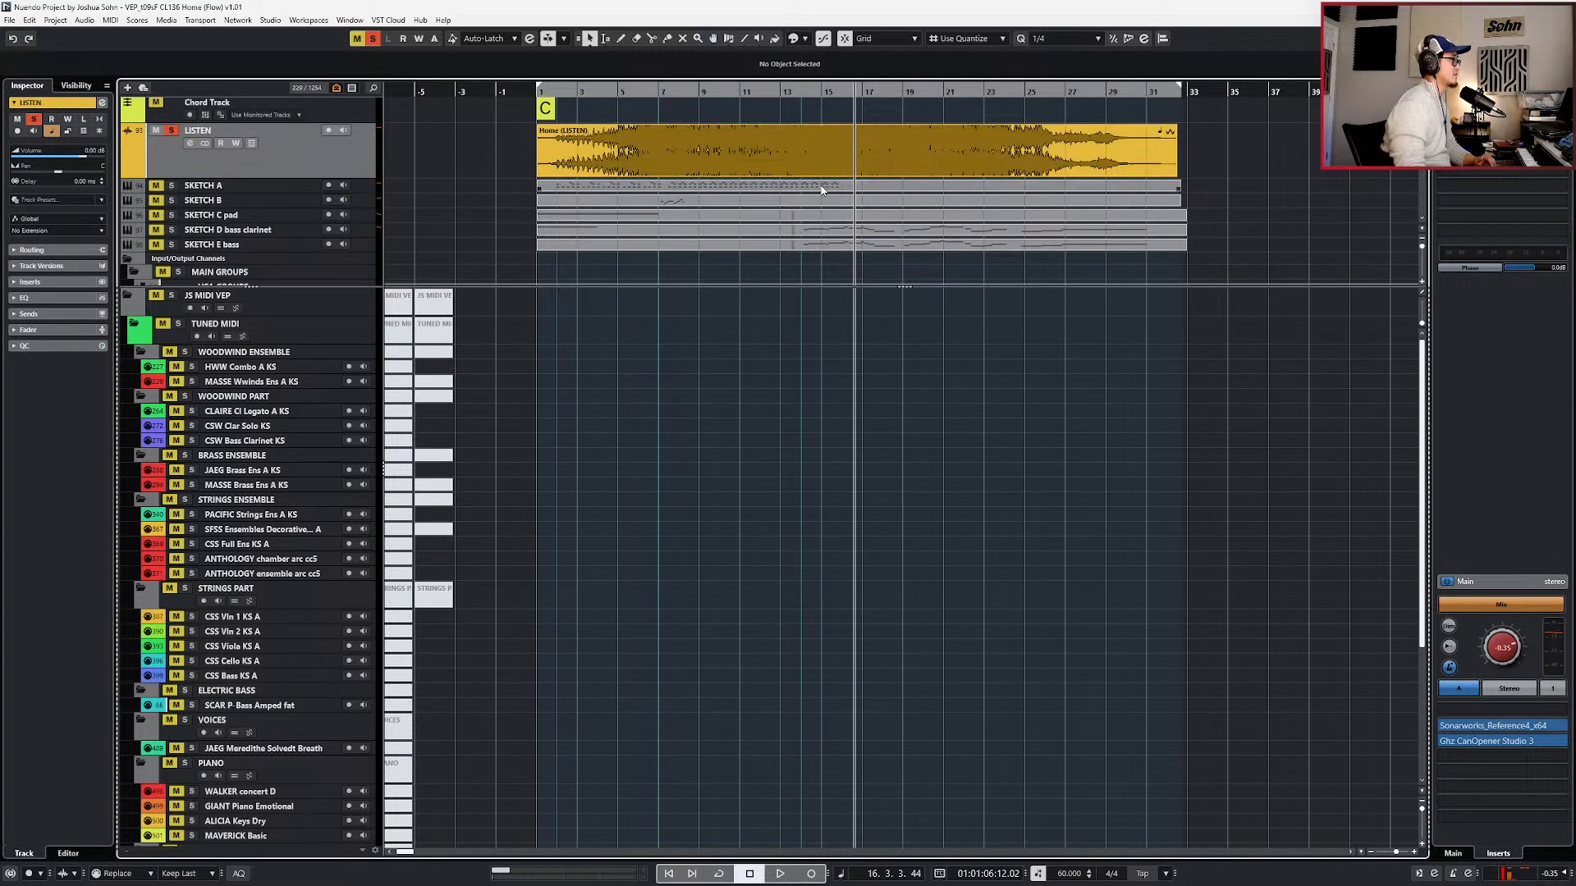
pyautogui.doubleClick(821, 189)
pyautogui.scroll(2, 716, 616)
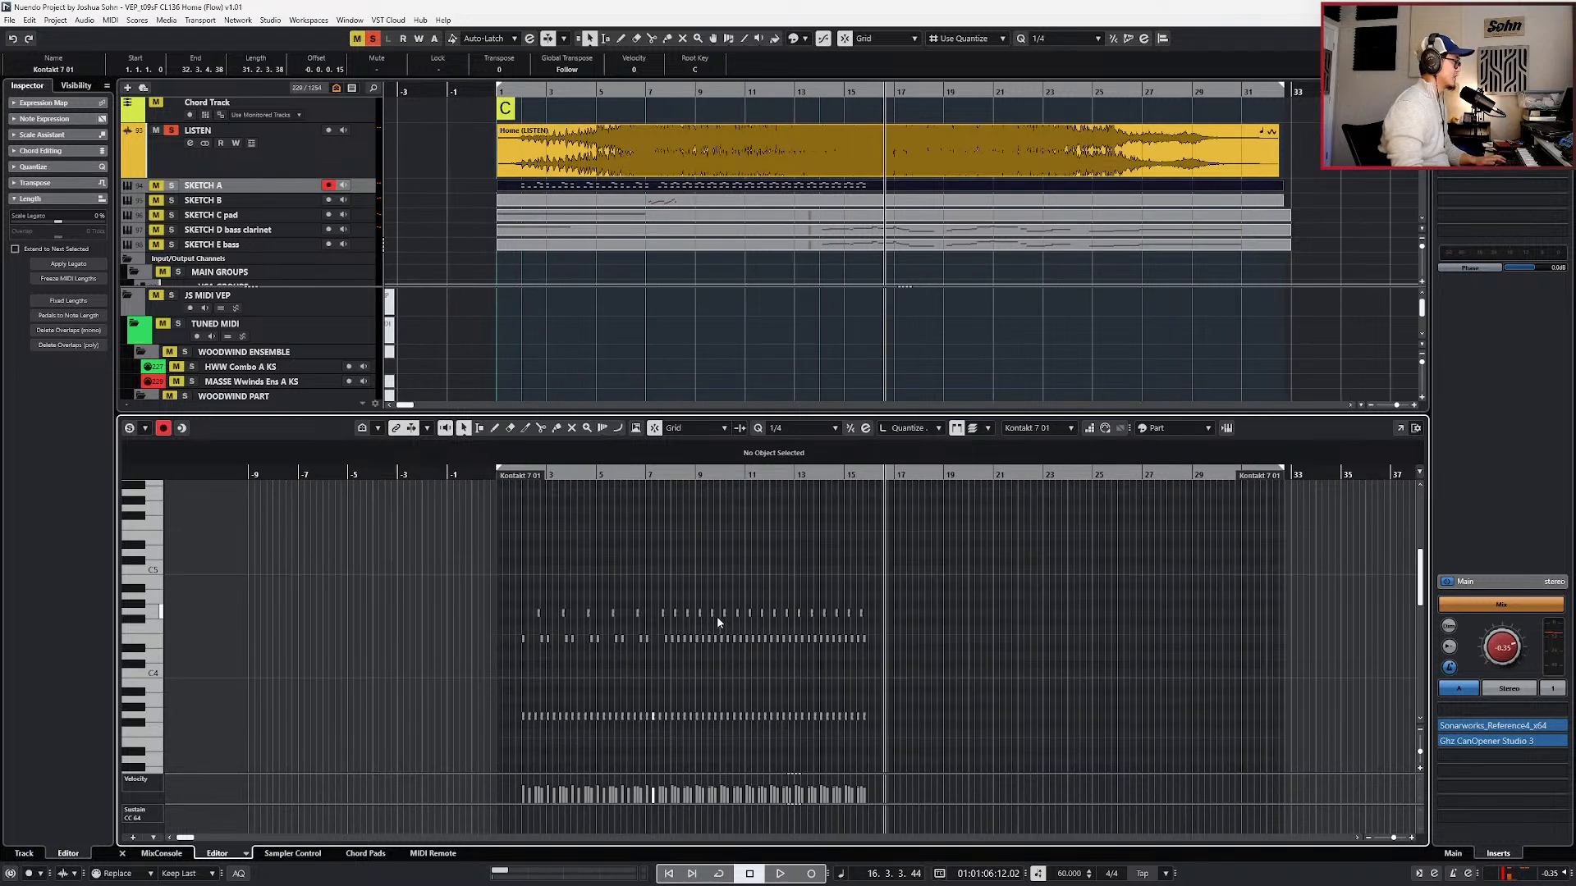
pyautogui.moveTo(374, 578); pyautogui.dragTo(965, 767)
pyautogui.hotkey('alt', 'space')
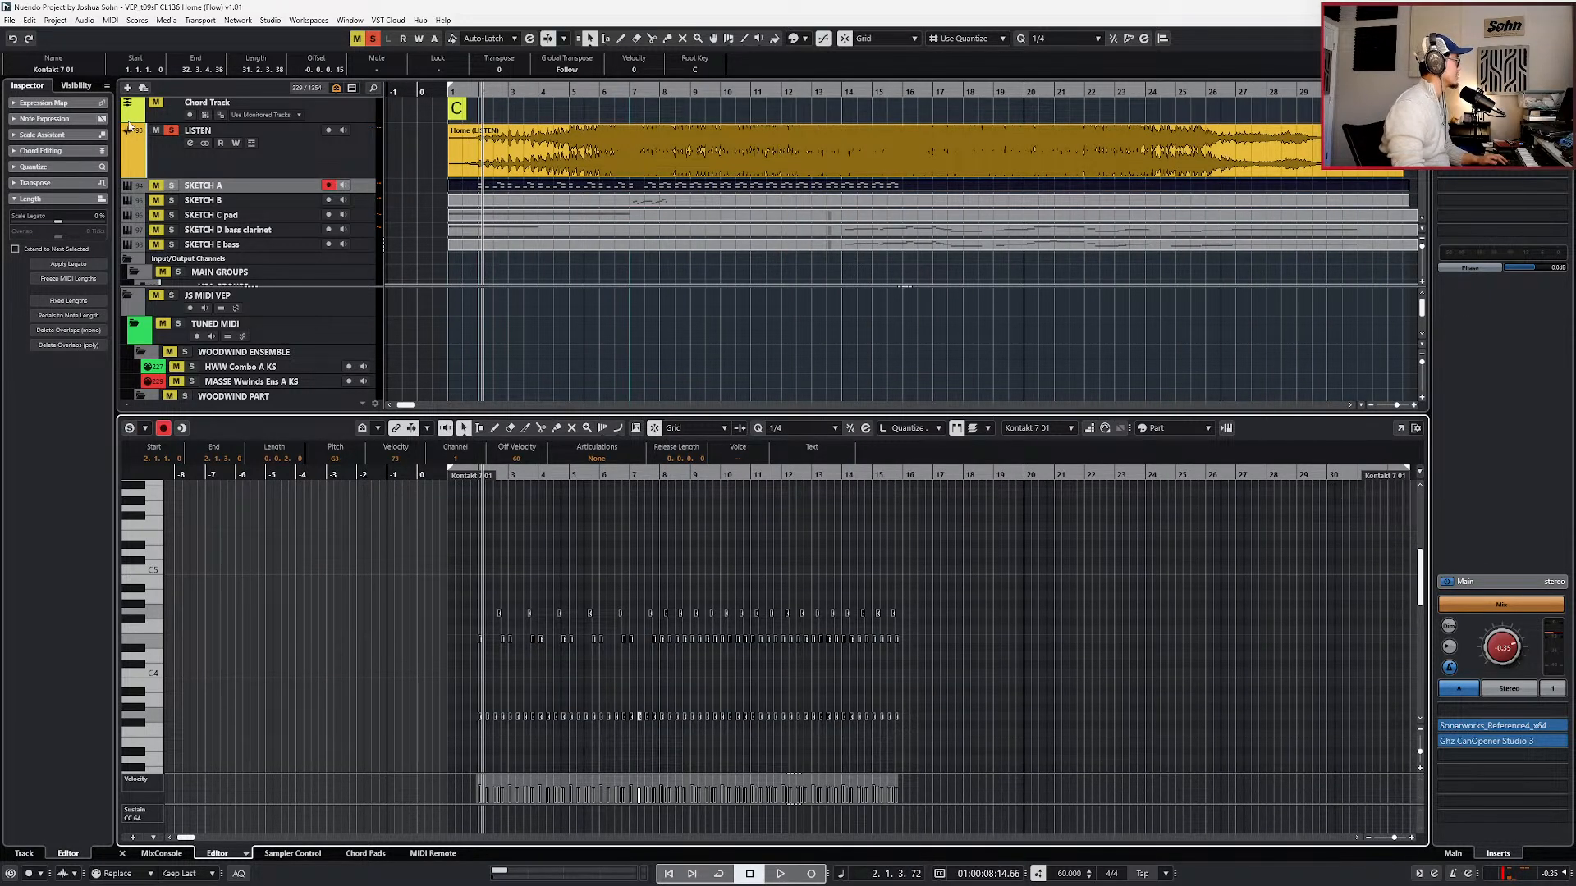
# - Solo SKETCH A instead of LISTEN, play its notes to about bar 4, and turn the solo off
pyautogui.click(172, 130)
pyautogui.click(386, 538)
pyautogui.press('space')
pyautogui.press('space')
pyautogui.scroll(2, 387, 538)
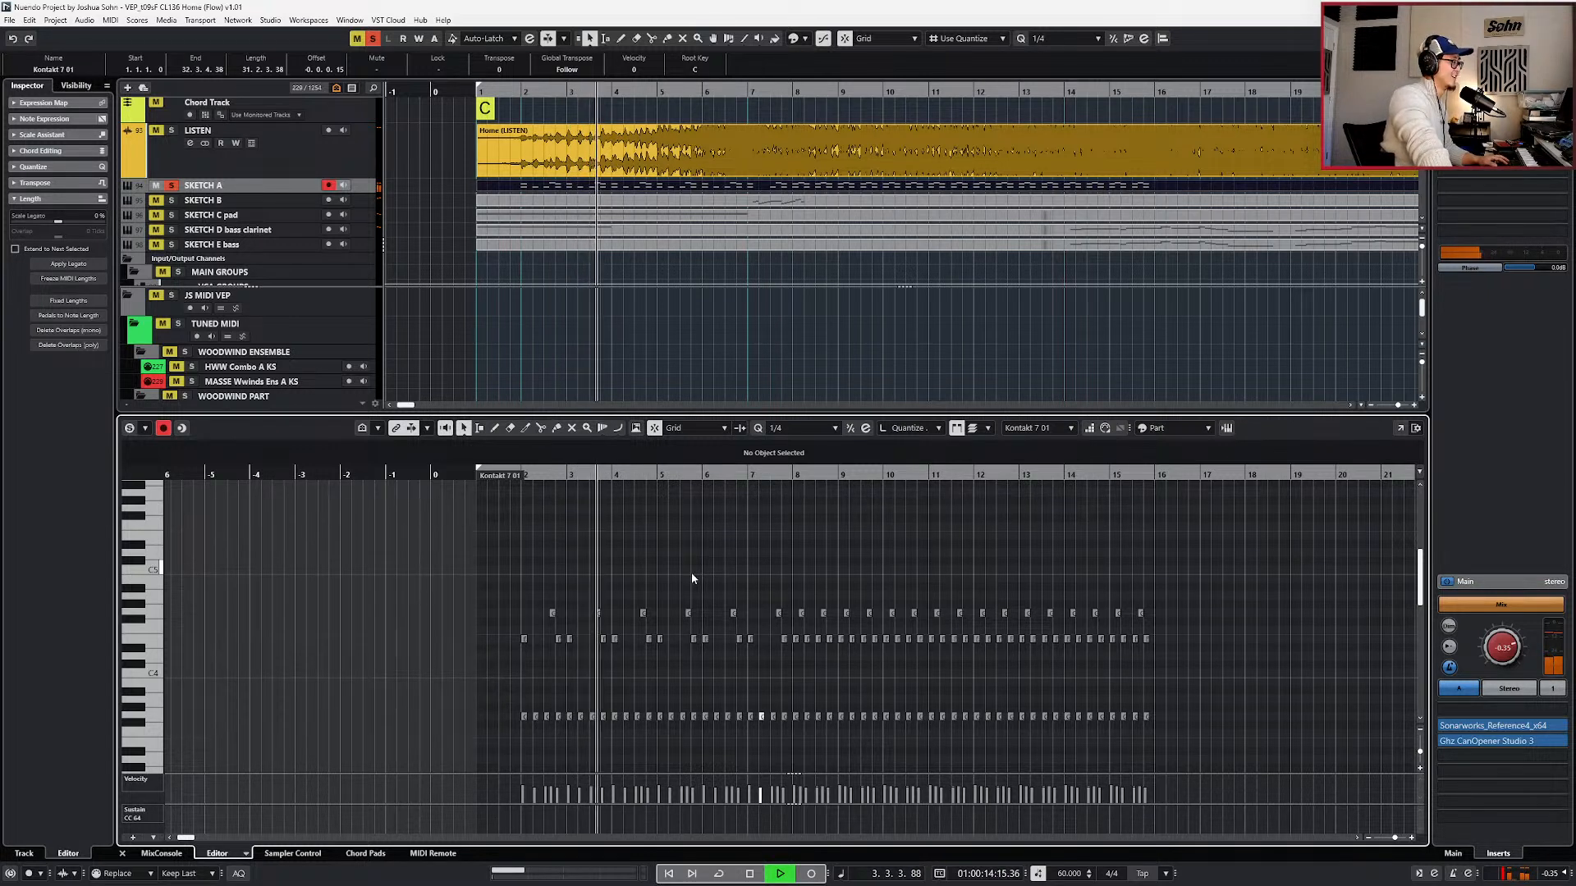
pyautogui.press('space')
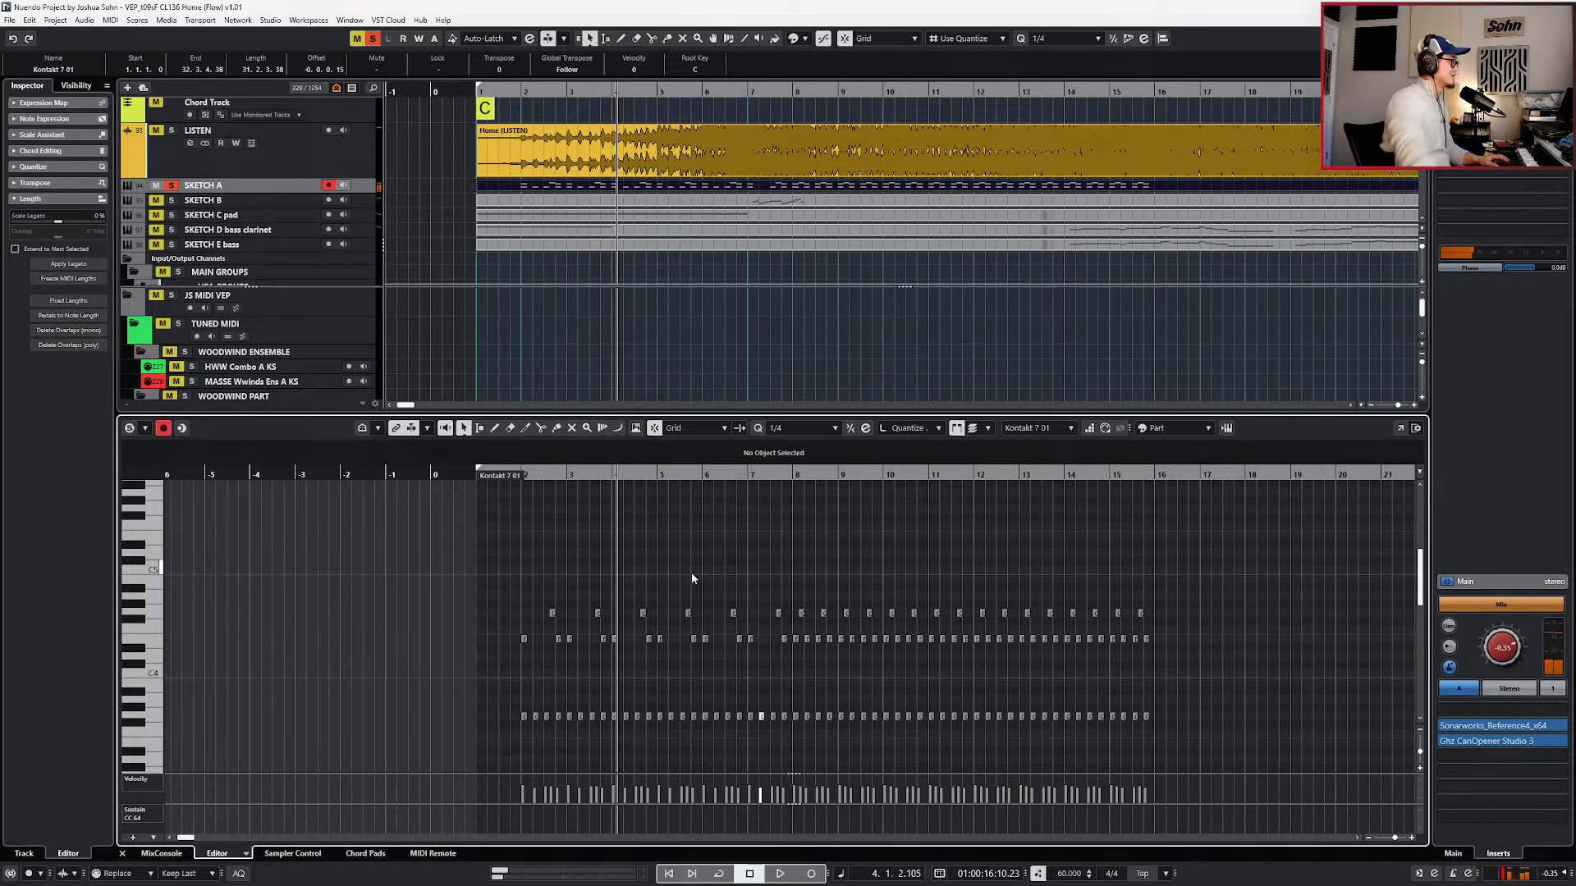
pyautogui.press('s')
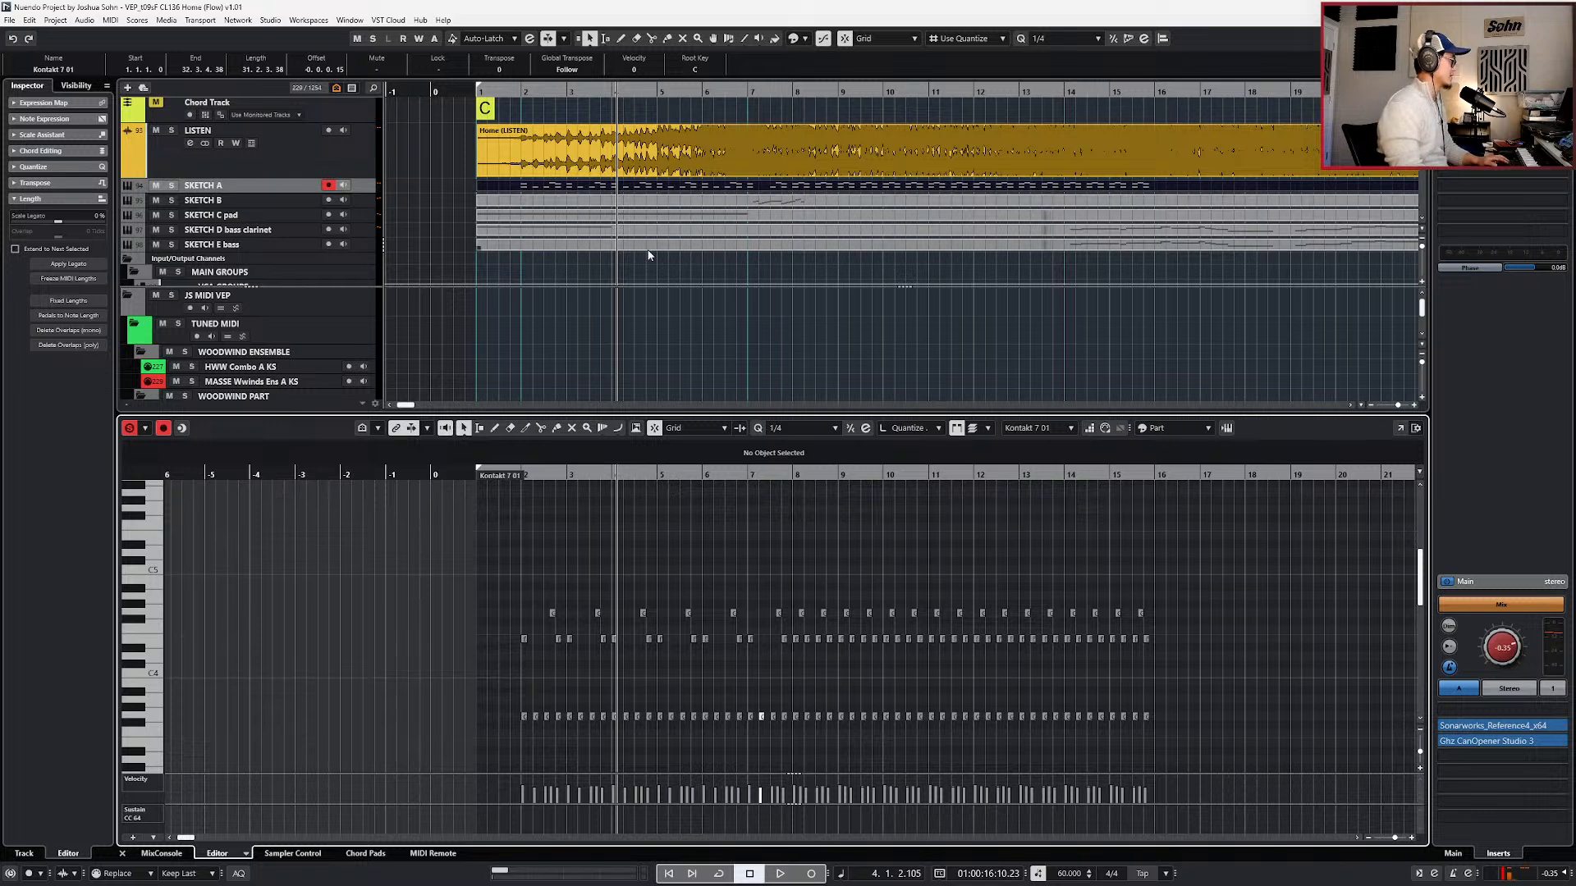
pyautogui.click(617, 344)
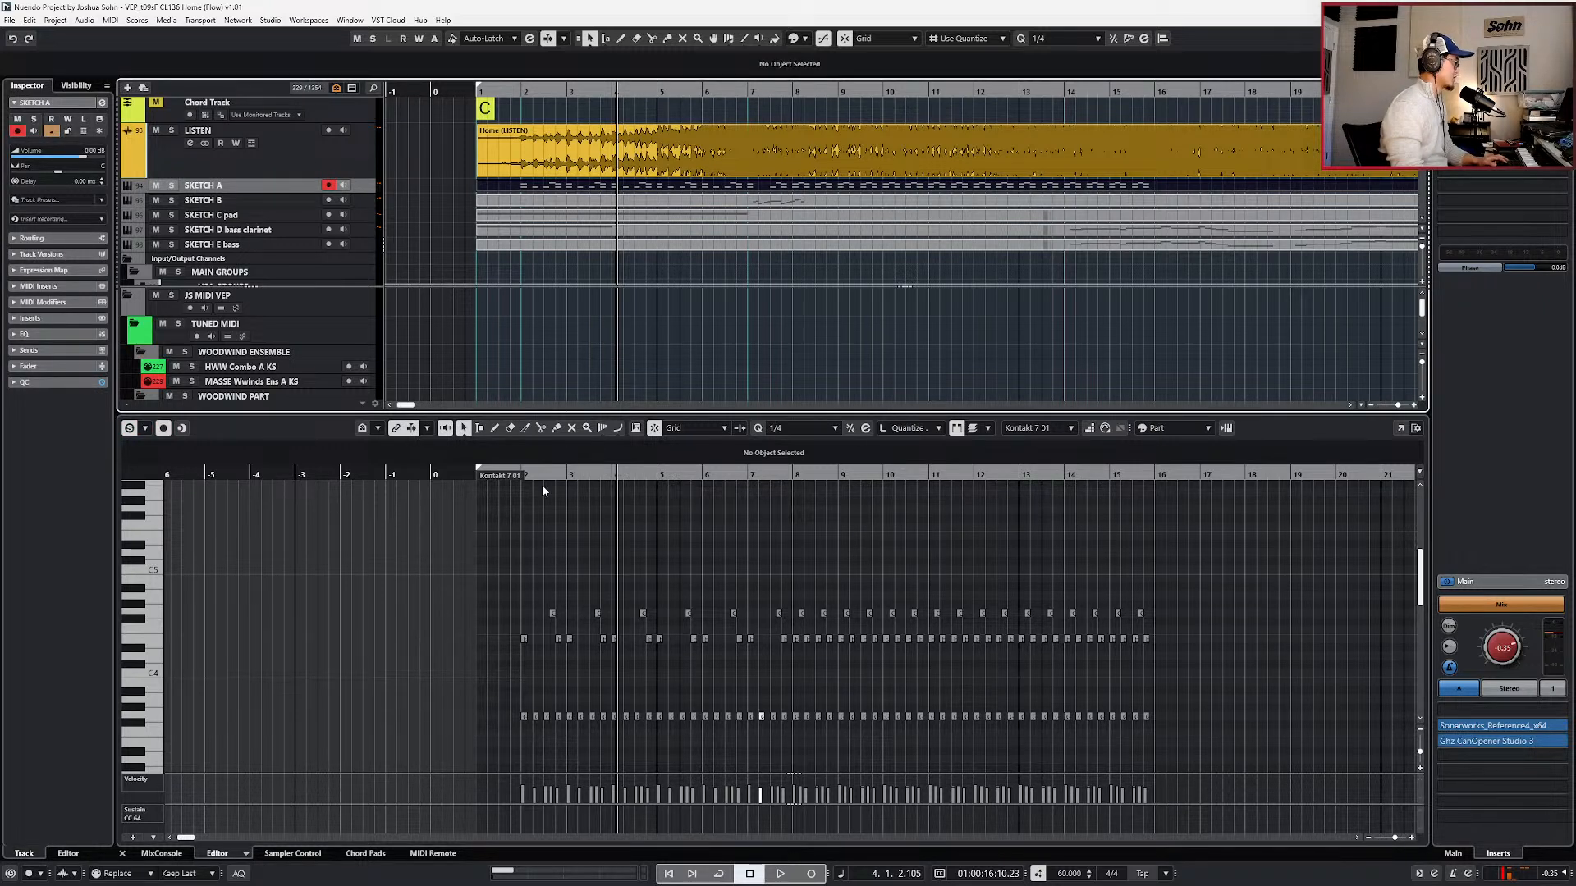
pyautogui.click(532, 519)
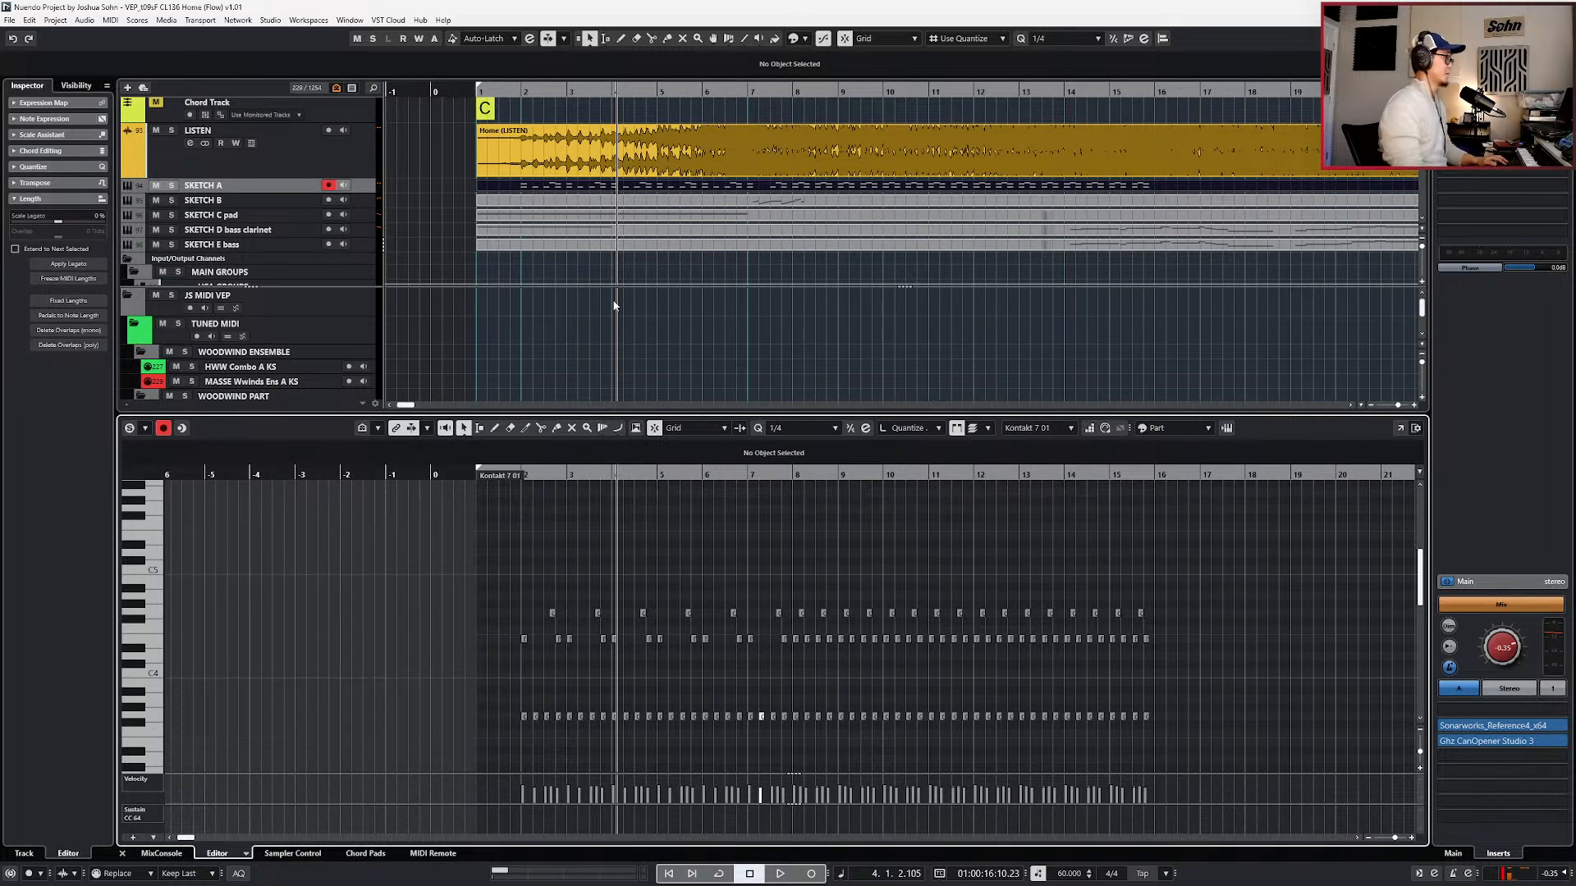
# - Look over the Home event on the LISTEN track and the SKETCH C pad part through to its end
pyautogui.click(703, 153)
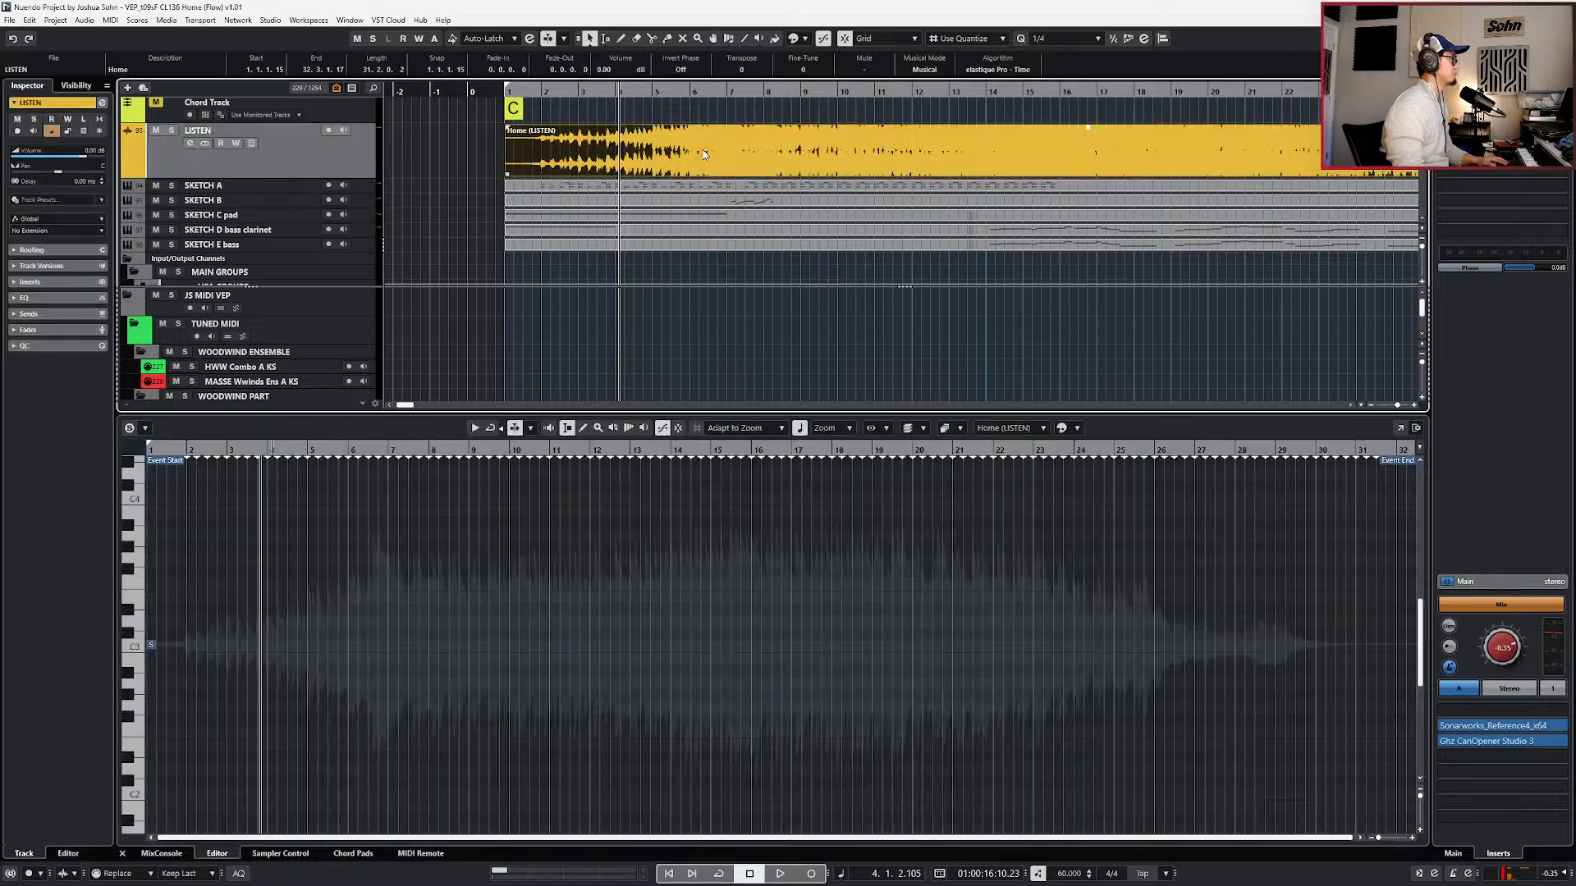
pyautogui.scroll(1, 562, 112)
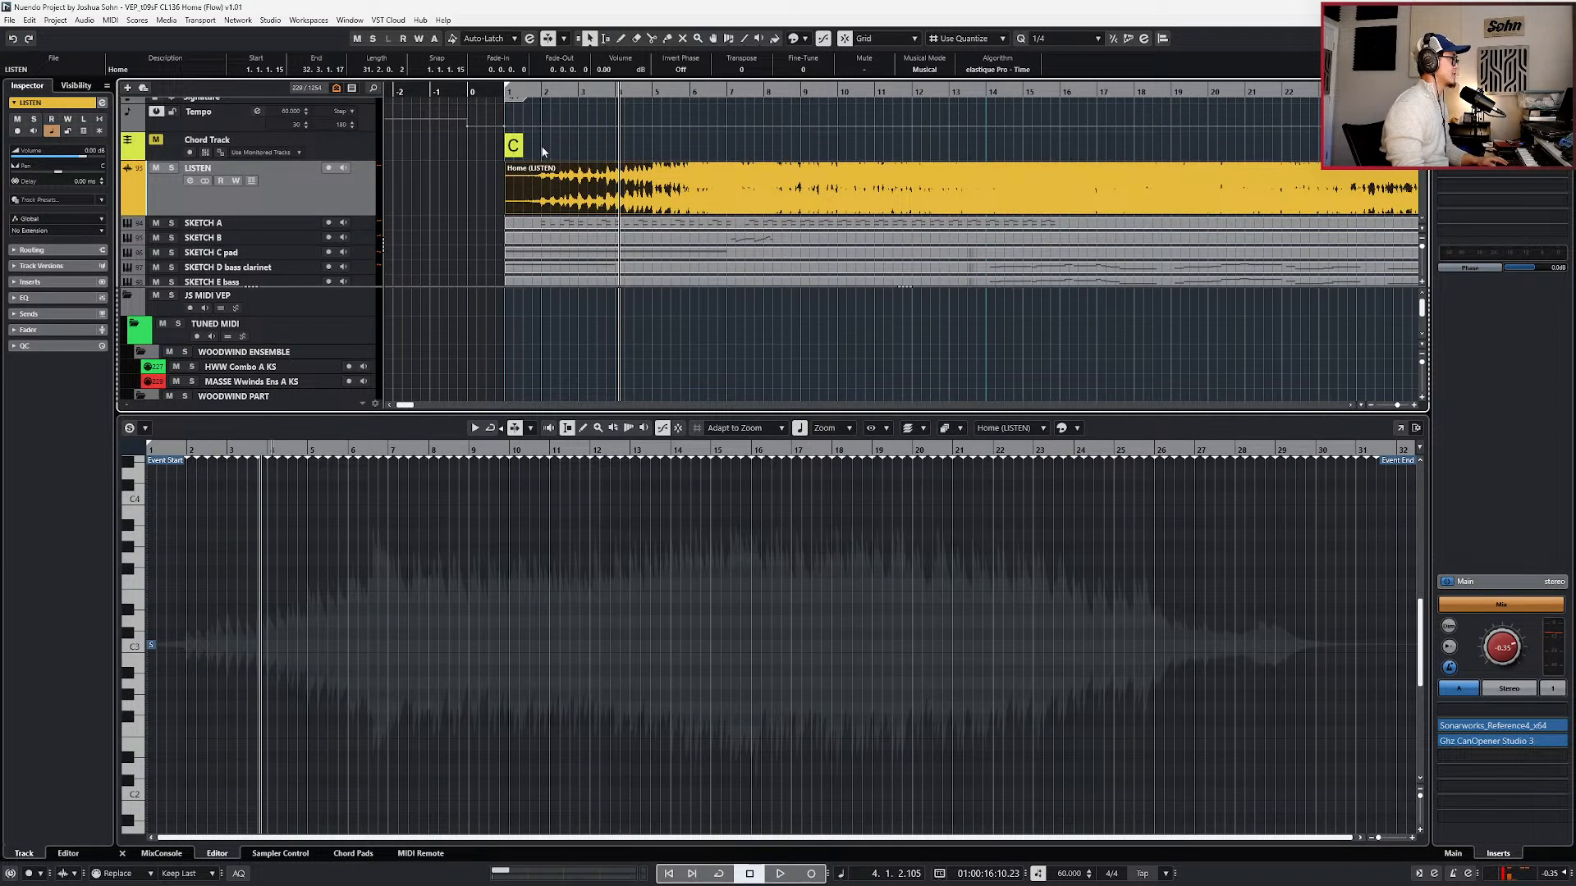
pyautogui.click(542, 150)
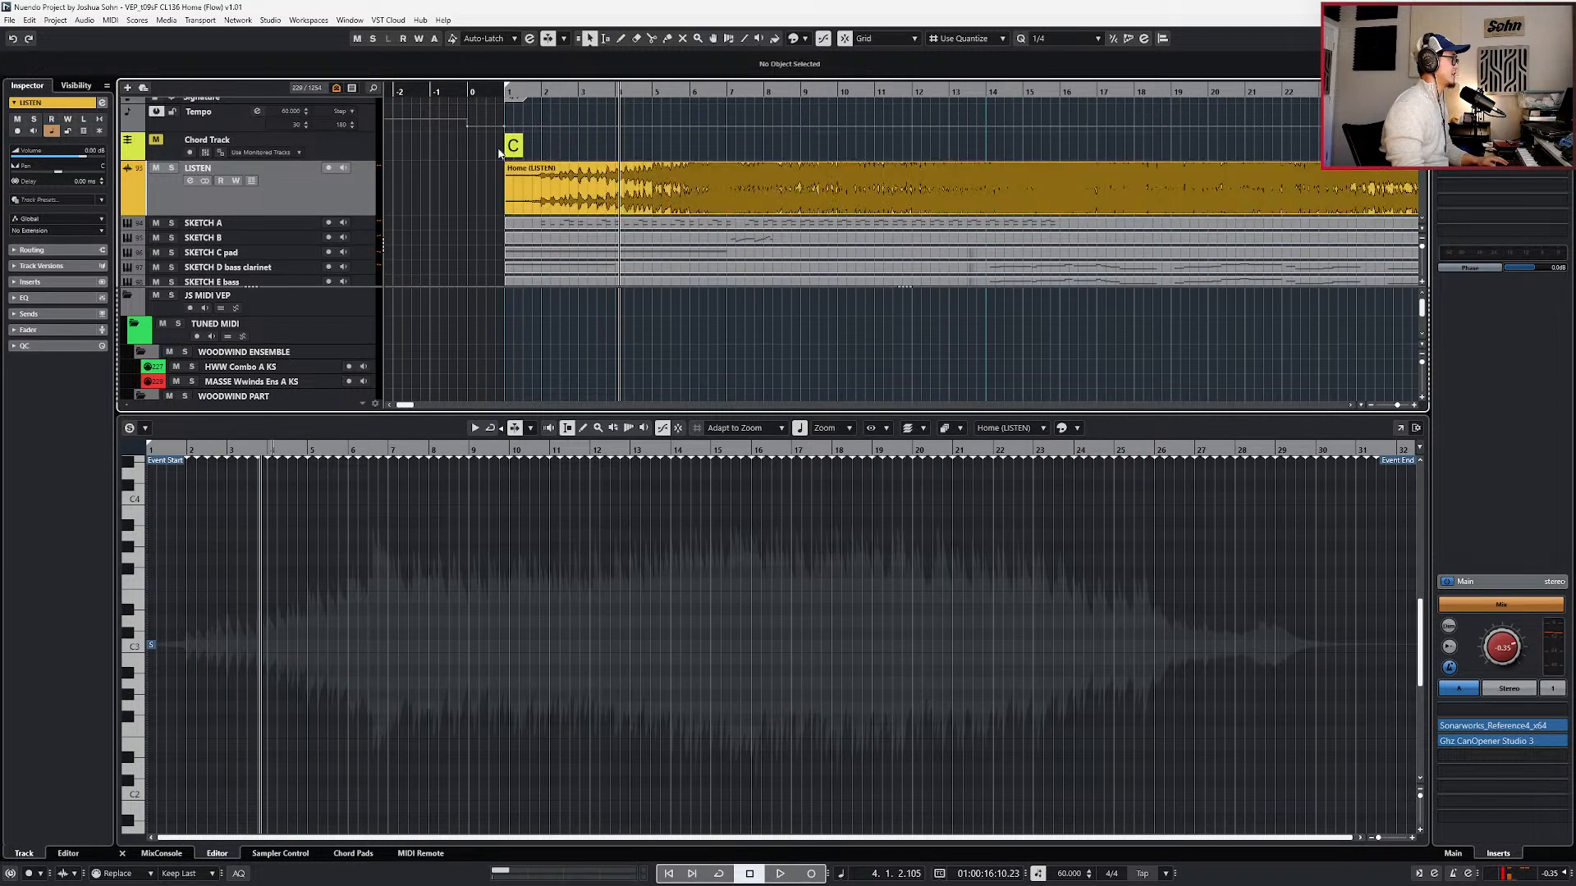
pyautogui.click(561, 243)
pyautogui.click(561, 258)
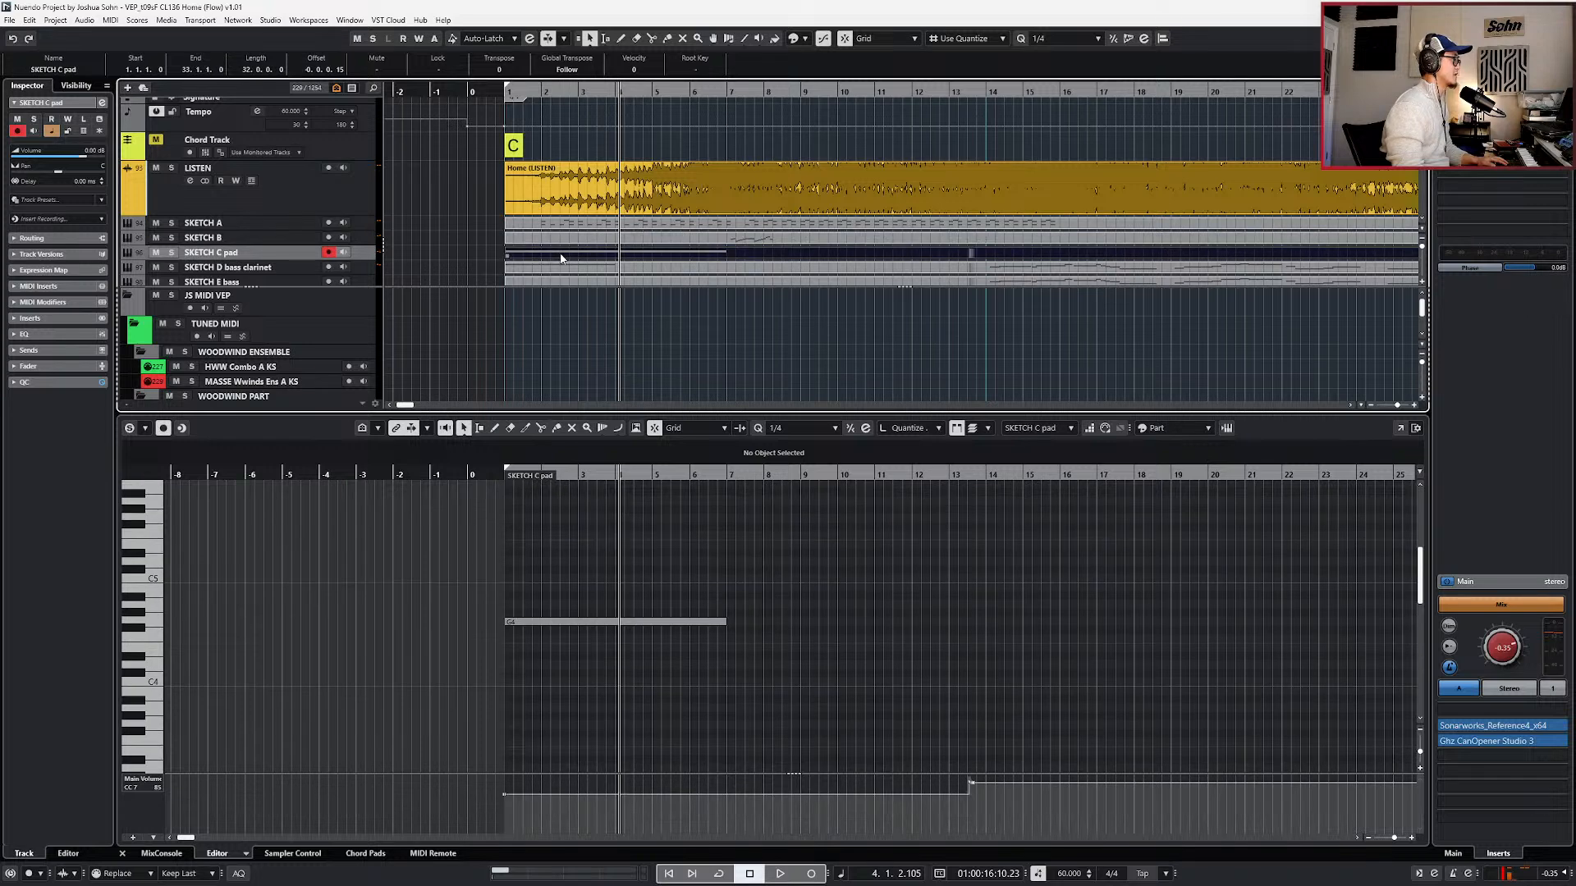
pyautogui.hscroll(2, 766, 219)
pyautogui.scroll(-1, 767, 219)
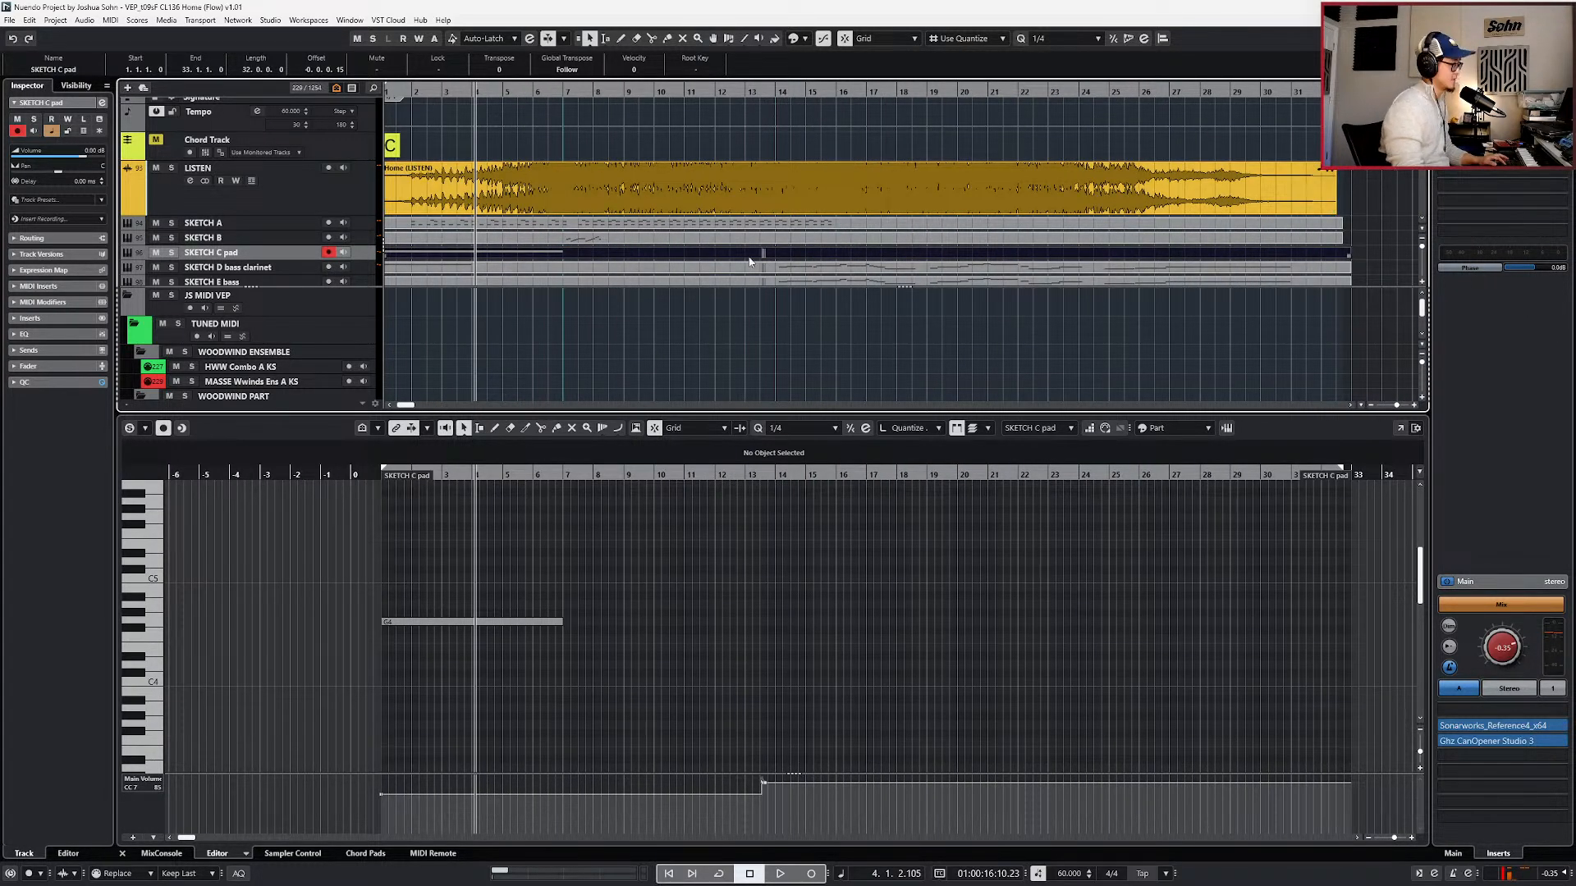
pyautogui.hscroll(-1, 751, 256)
# - Open the SKETCH B part, select all its notes in bars 7 and 8, and play them from their start
pyautogui.click(724, 243)
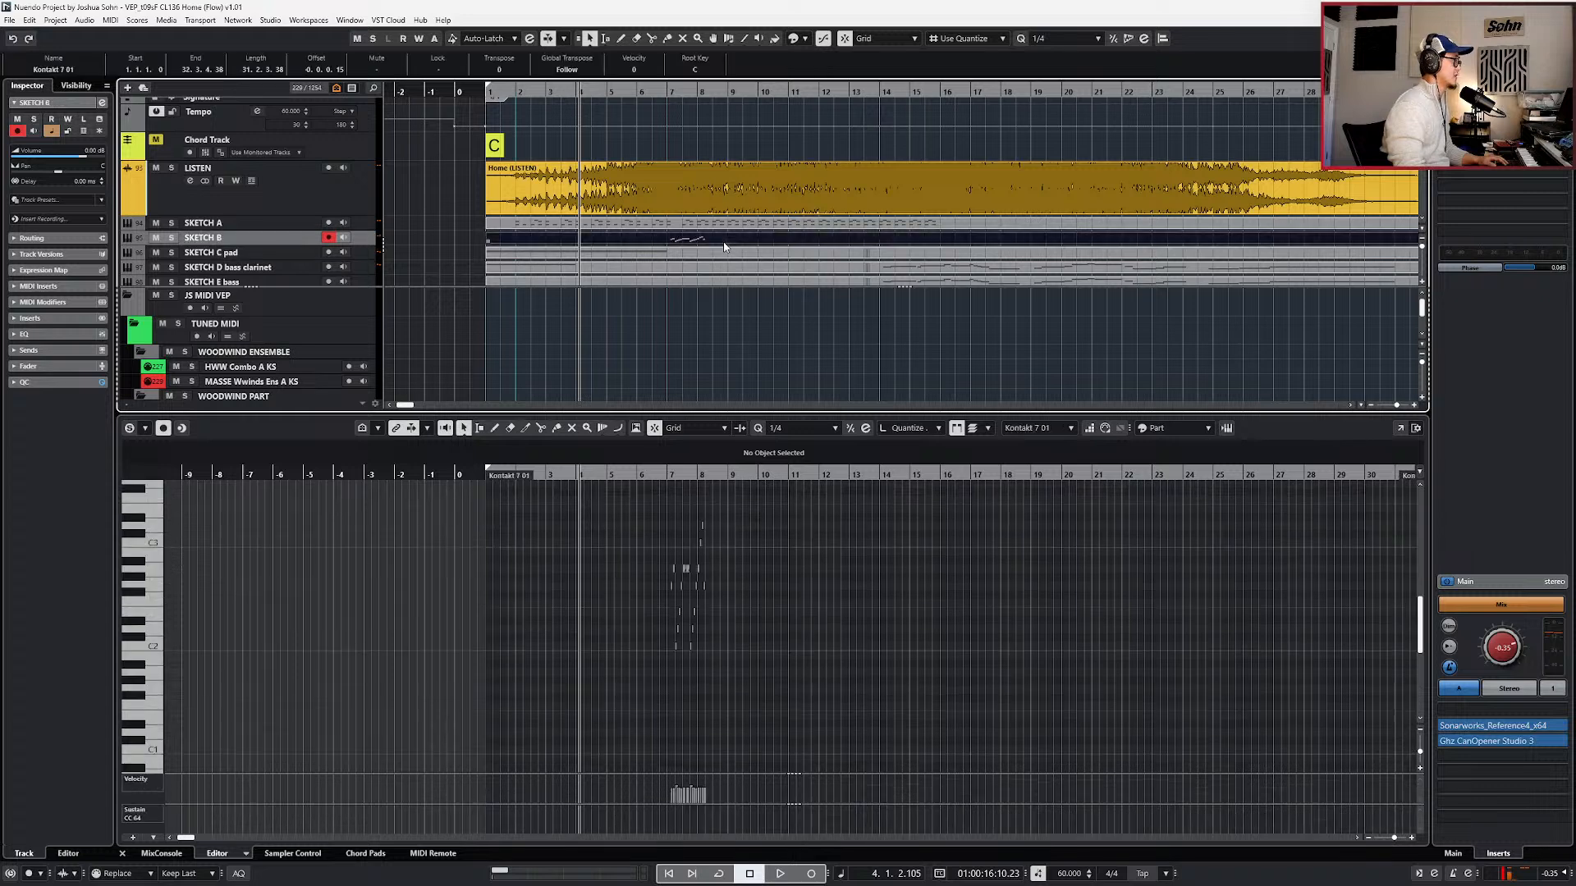
pyautogui.moveTo(723, 516); pyautogui.dragTo(652, 642)
pyautogui.press('l')
pyautogui.scroll(3, 667, 640)
pyautogui.press('space')
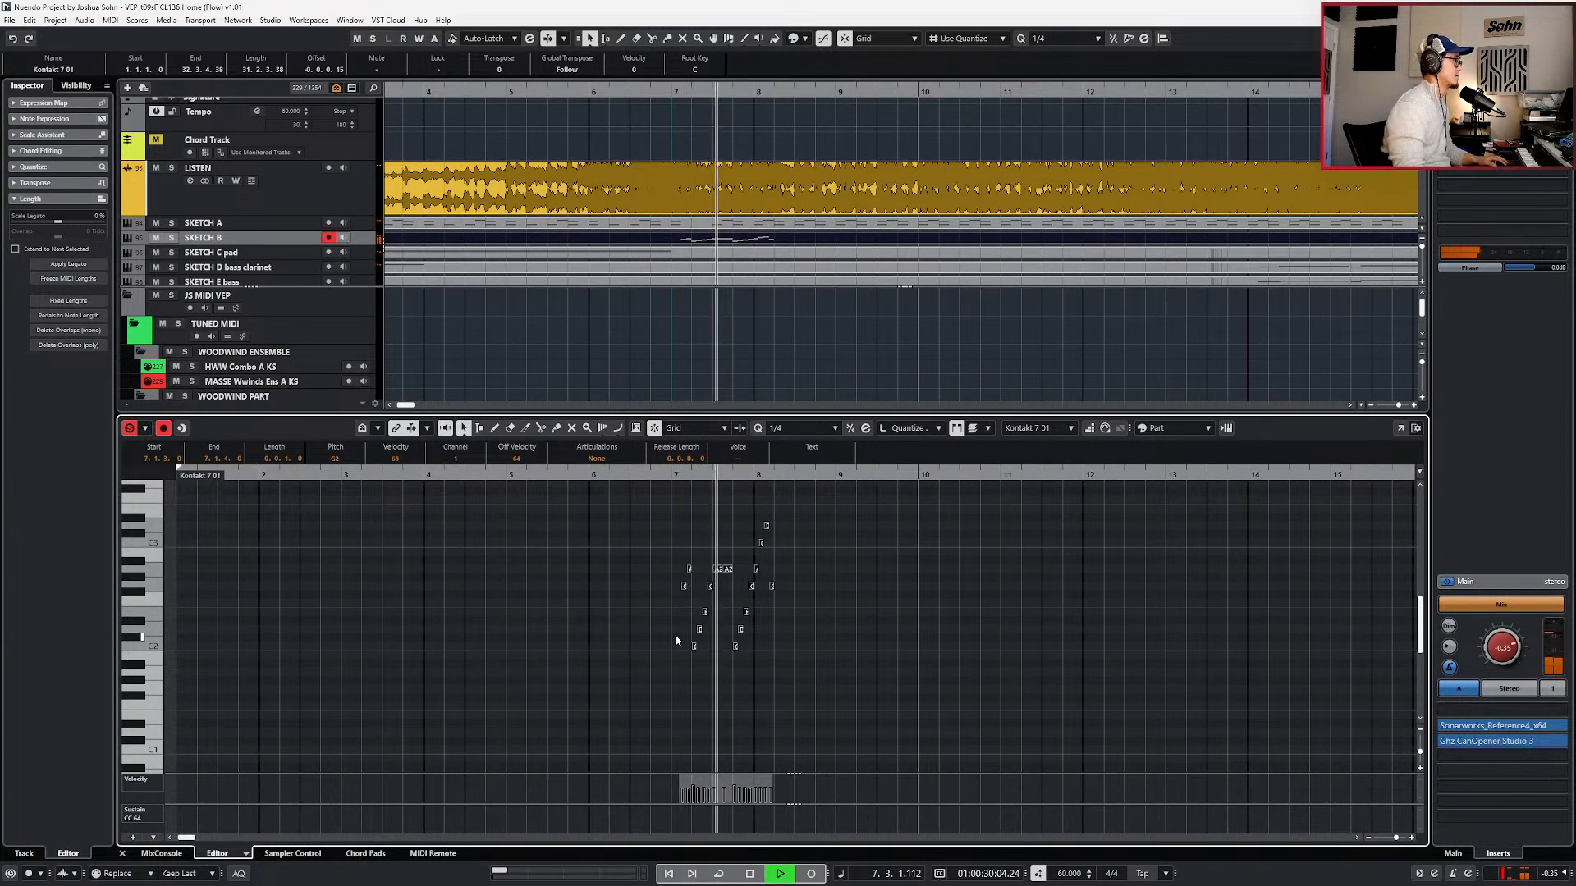
pyautogui.scroll(2, 762, 632)
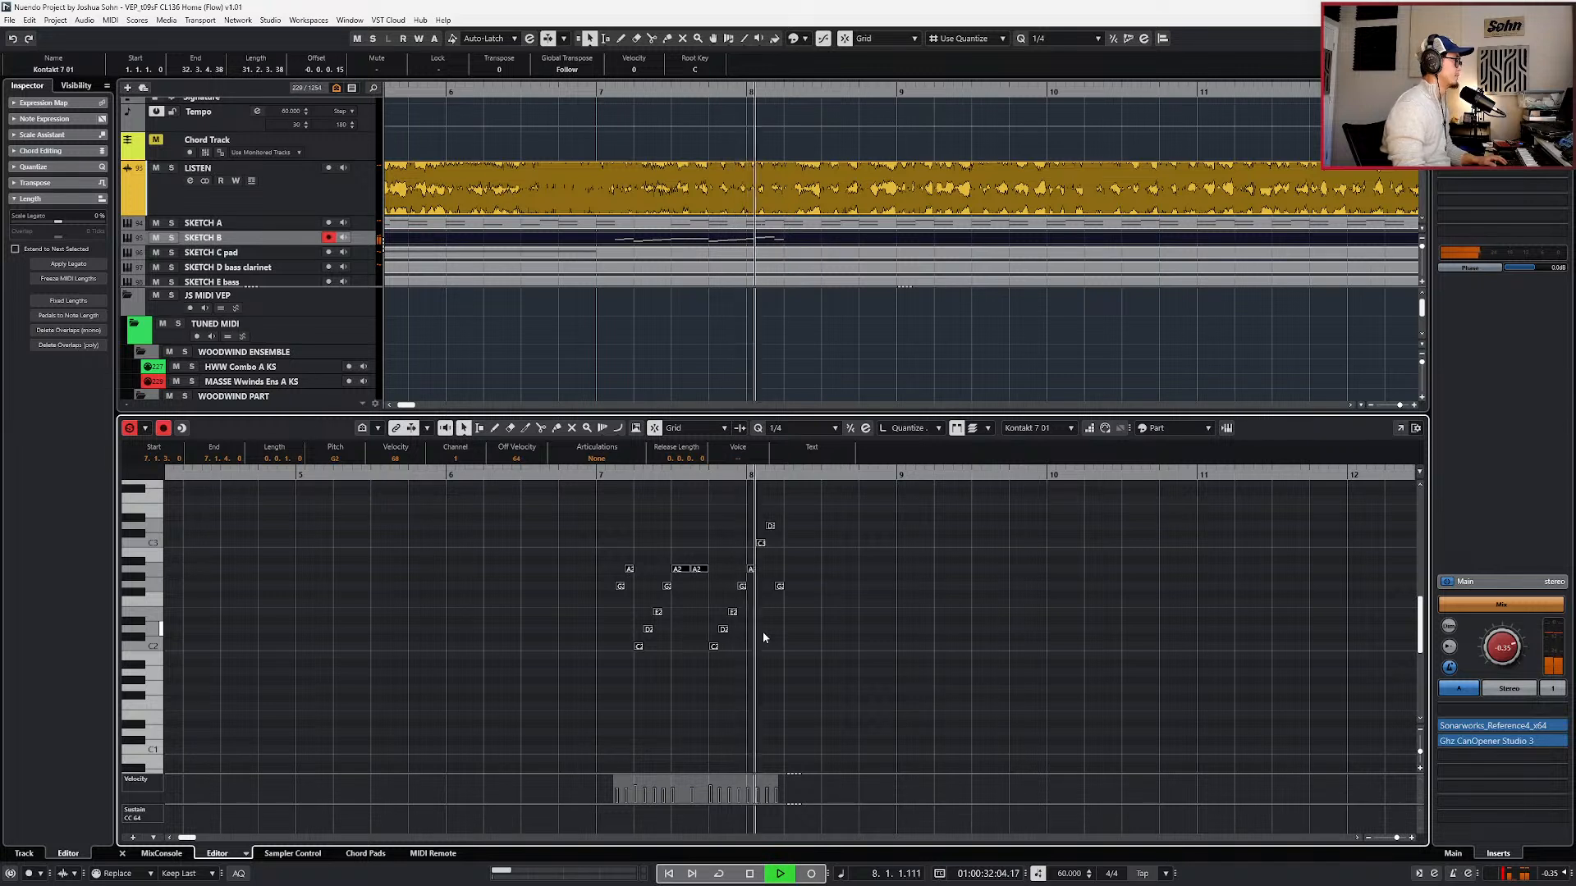
pyautogui.press('space')
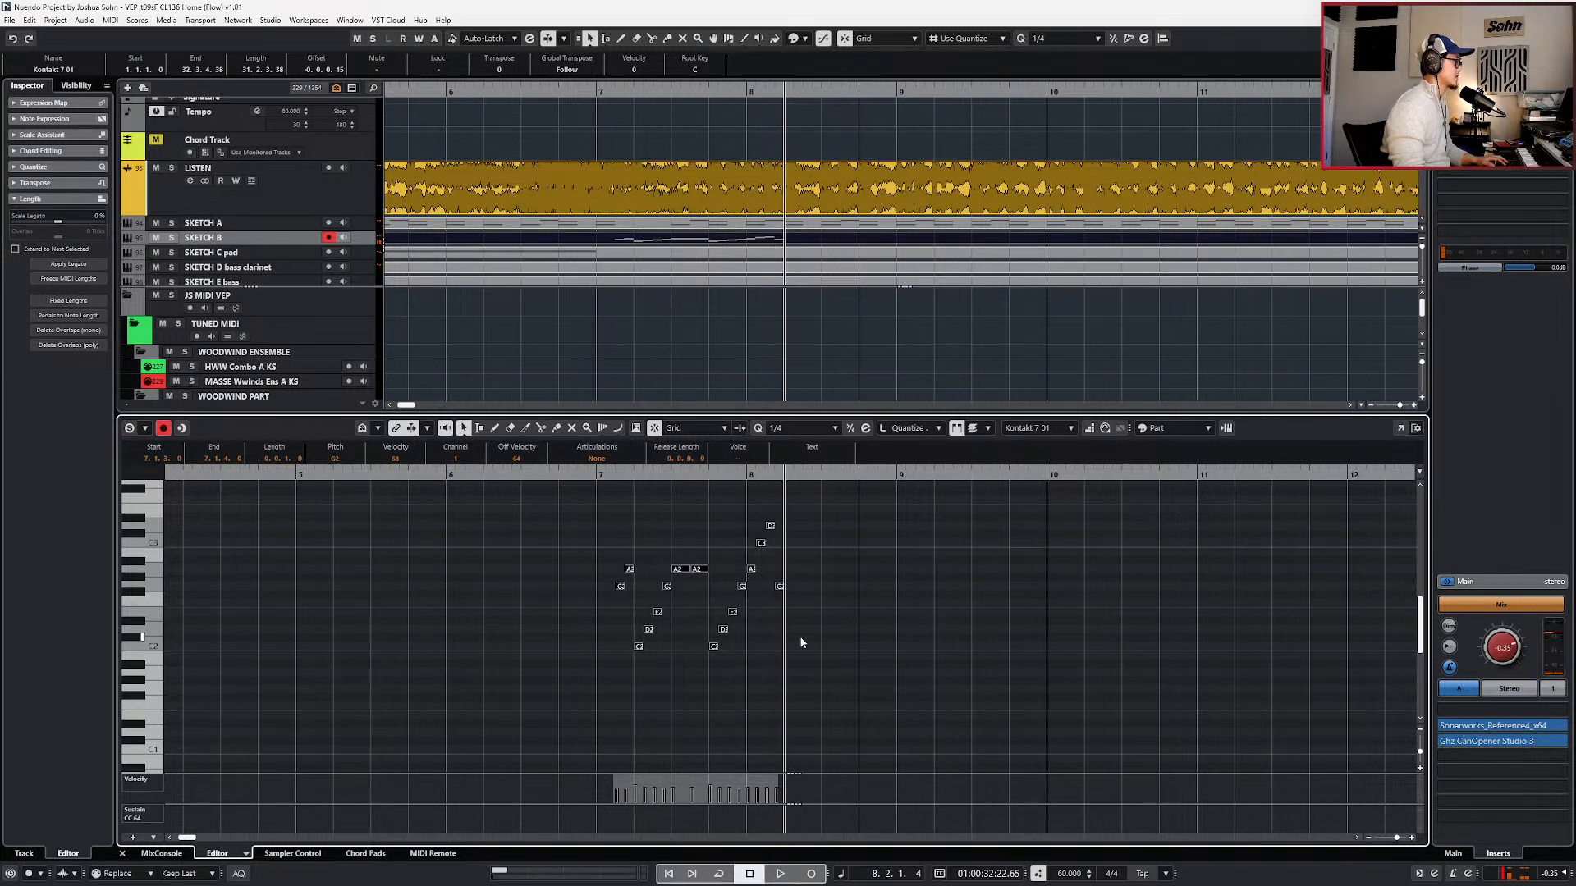
# - Examine the SKETCH B run in bars 7 and 8 up close and select its first C2 note
pyautogui.scroll(-1, 802, 643)
pyautogui.moveTo(606, 512); pyautogui.dragTo(883, 671)
pyautogui.scroll(1, 712, 694)
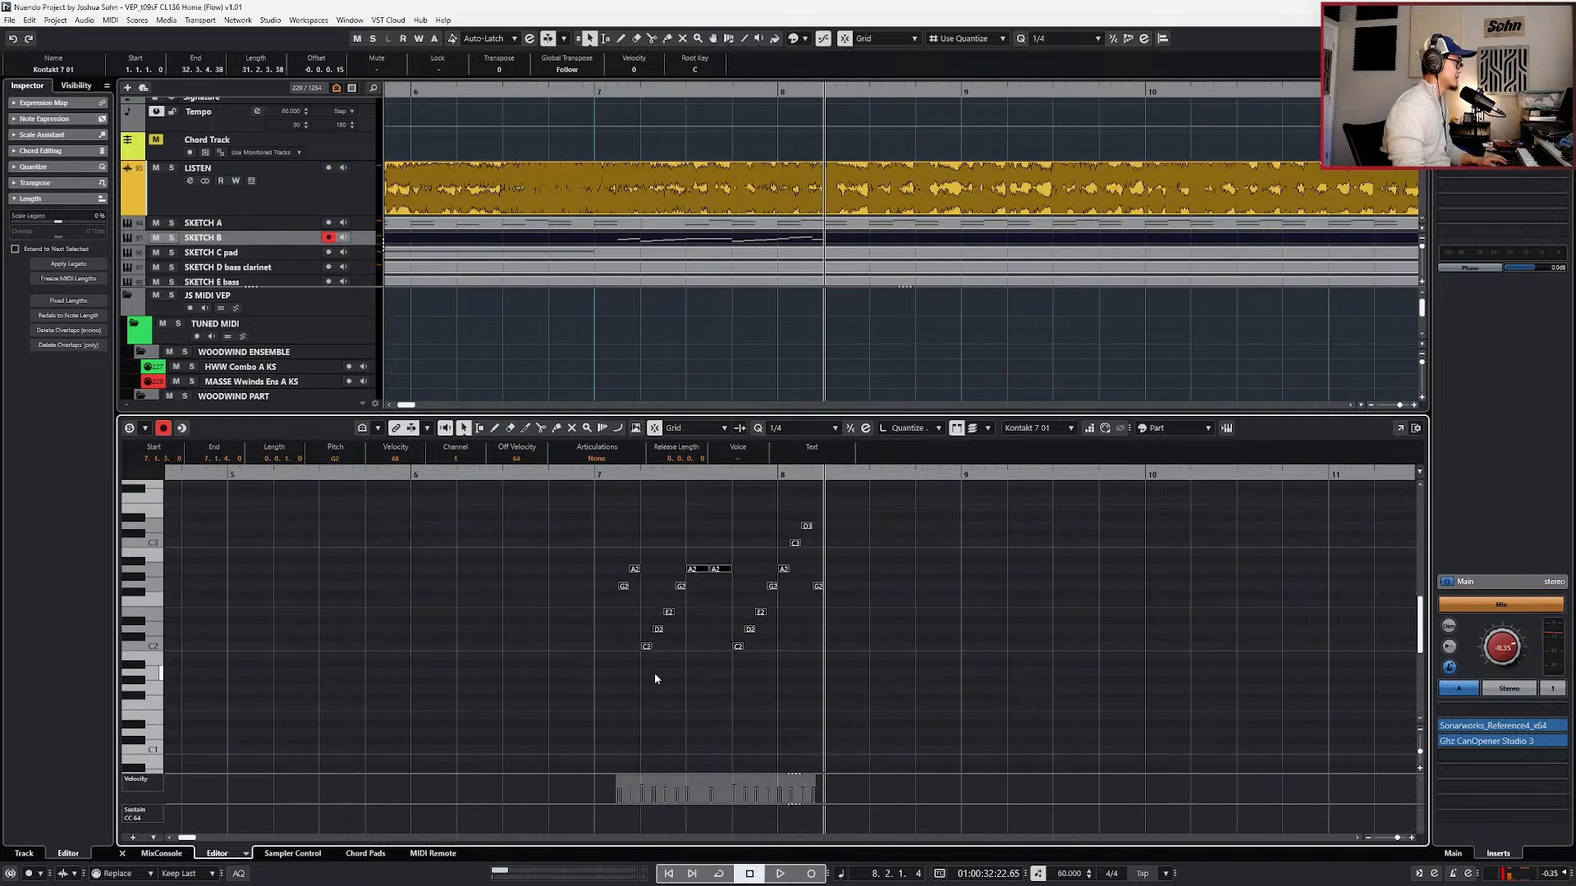
pyautogui.click(646, 647)
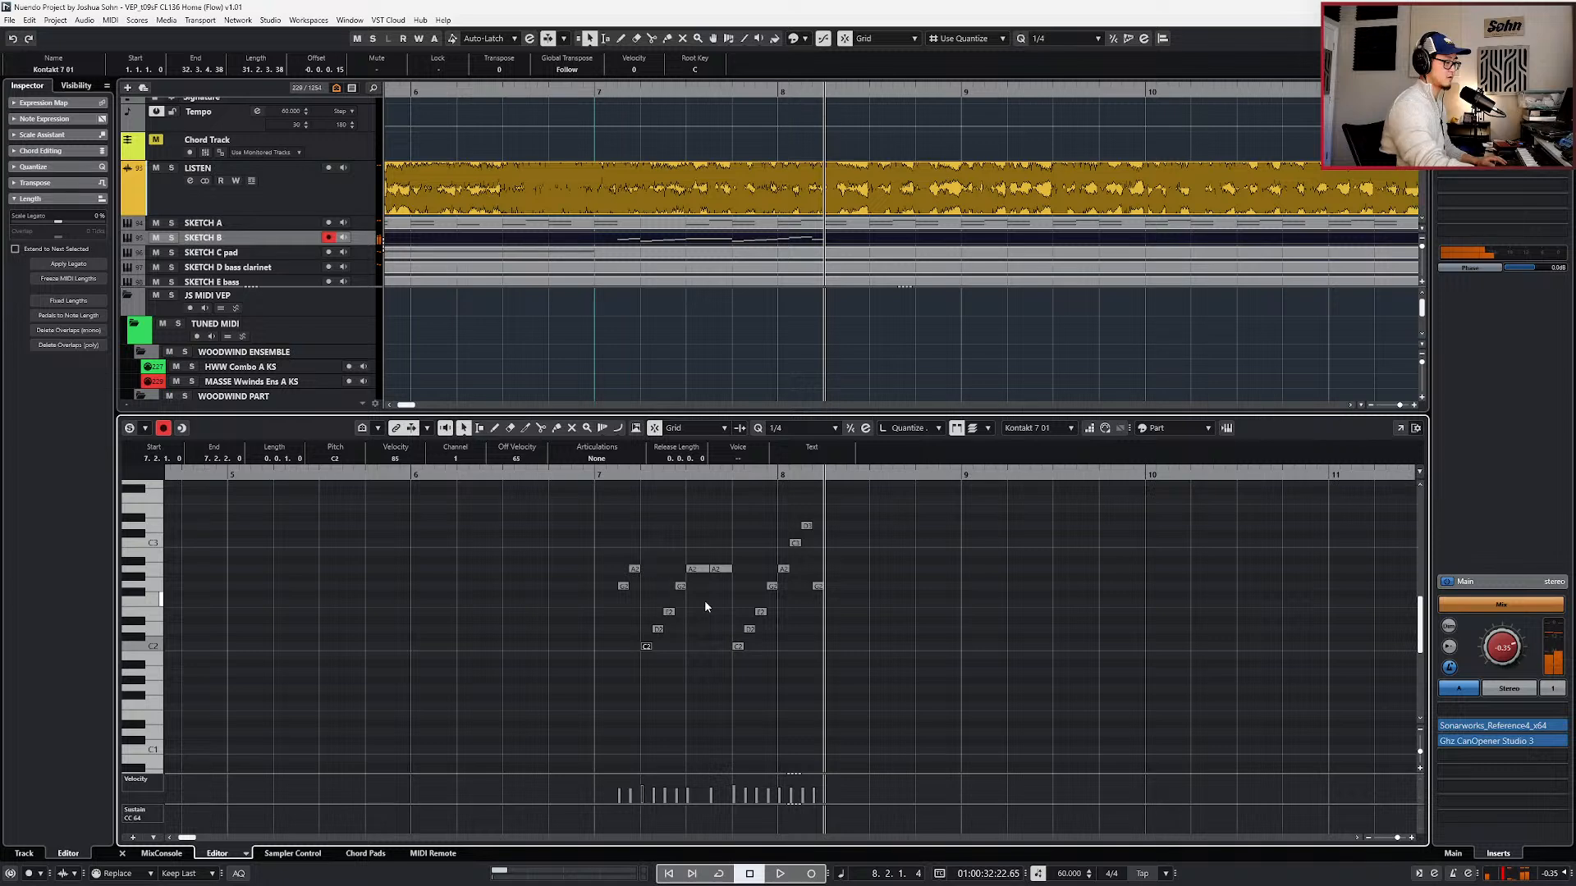
# - Select the whole SKETCH B run again, locate the playhead to it, and move back to bar 6
pyautogui.moveTo(624, 550); pyautogui.dragTo(858, 652)
pyautogui.scroll(-1, 864, 550)
pyautogui.moveTo(868, 513); pyautogui.dragTo(654, 695)
pyautogui.scroll(-1, 688, 669)
pyautogui.press('l')
pyautogui.press('KP_Subtract')
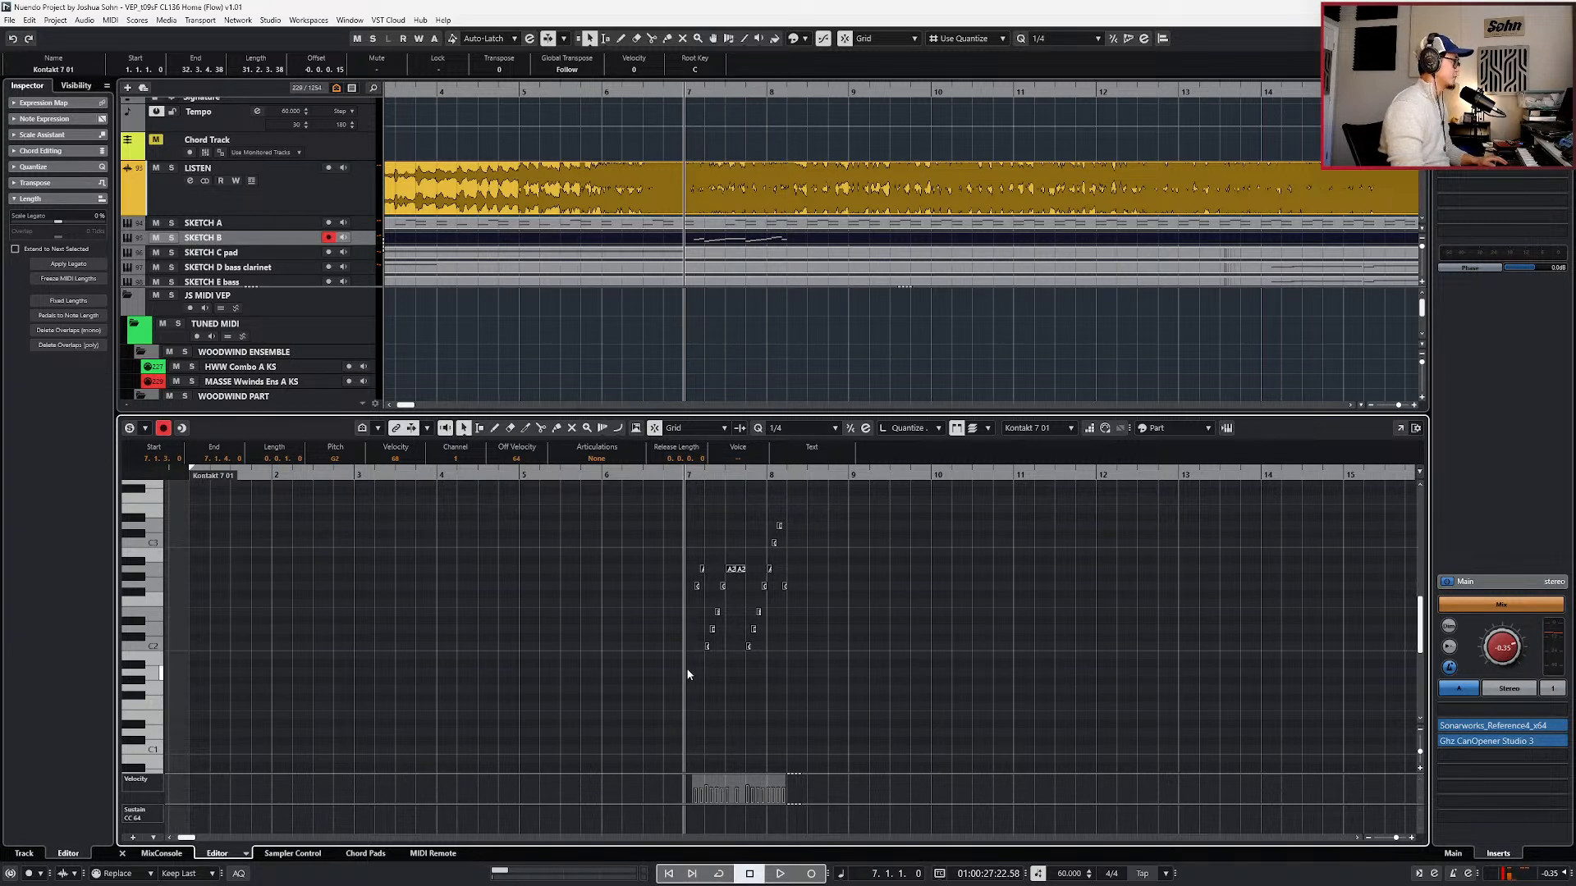
pyautogui.press('KP_Subtract')
pyautogui.scroll(-2, 688, 671)
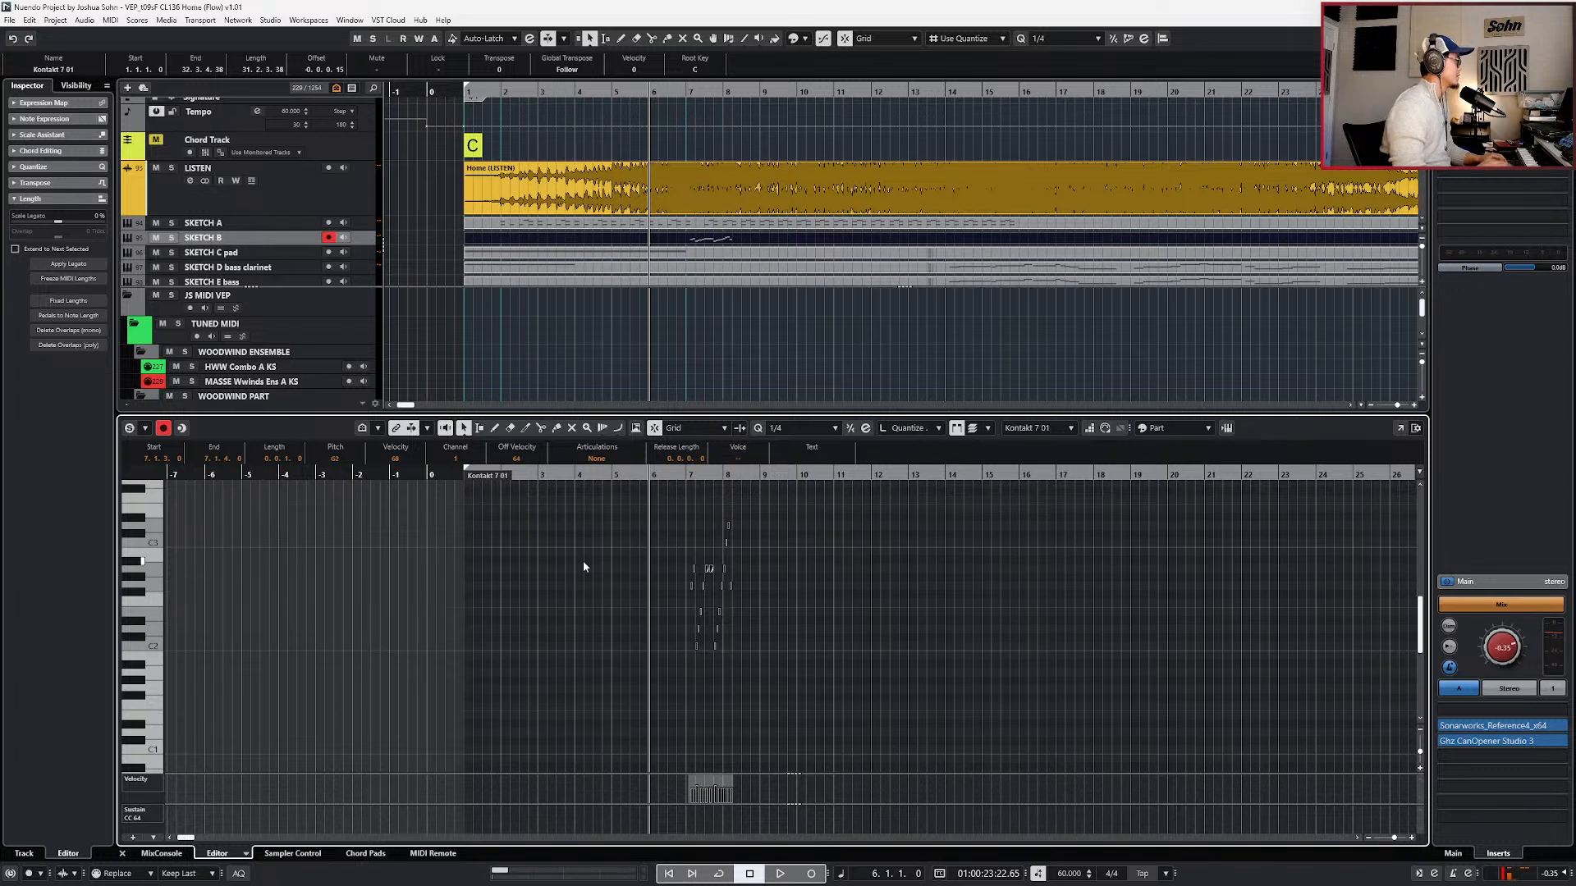
# - Close the note editor and select the CSW Bass Clarinet KS track in the woodwind part folder
pyautogui.hotkey('ctrl', 'e')
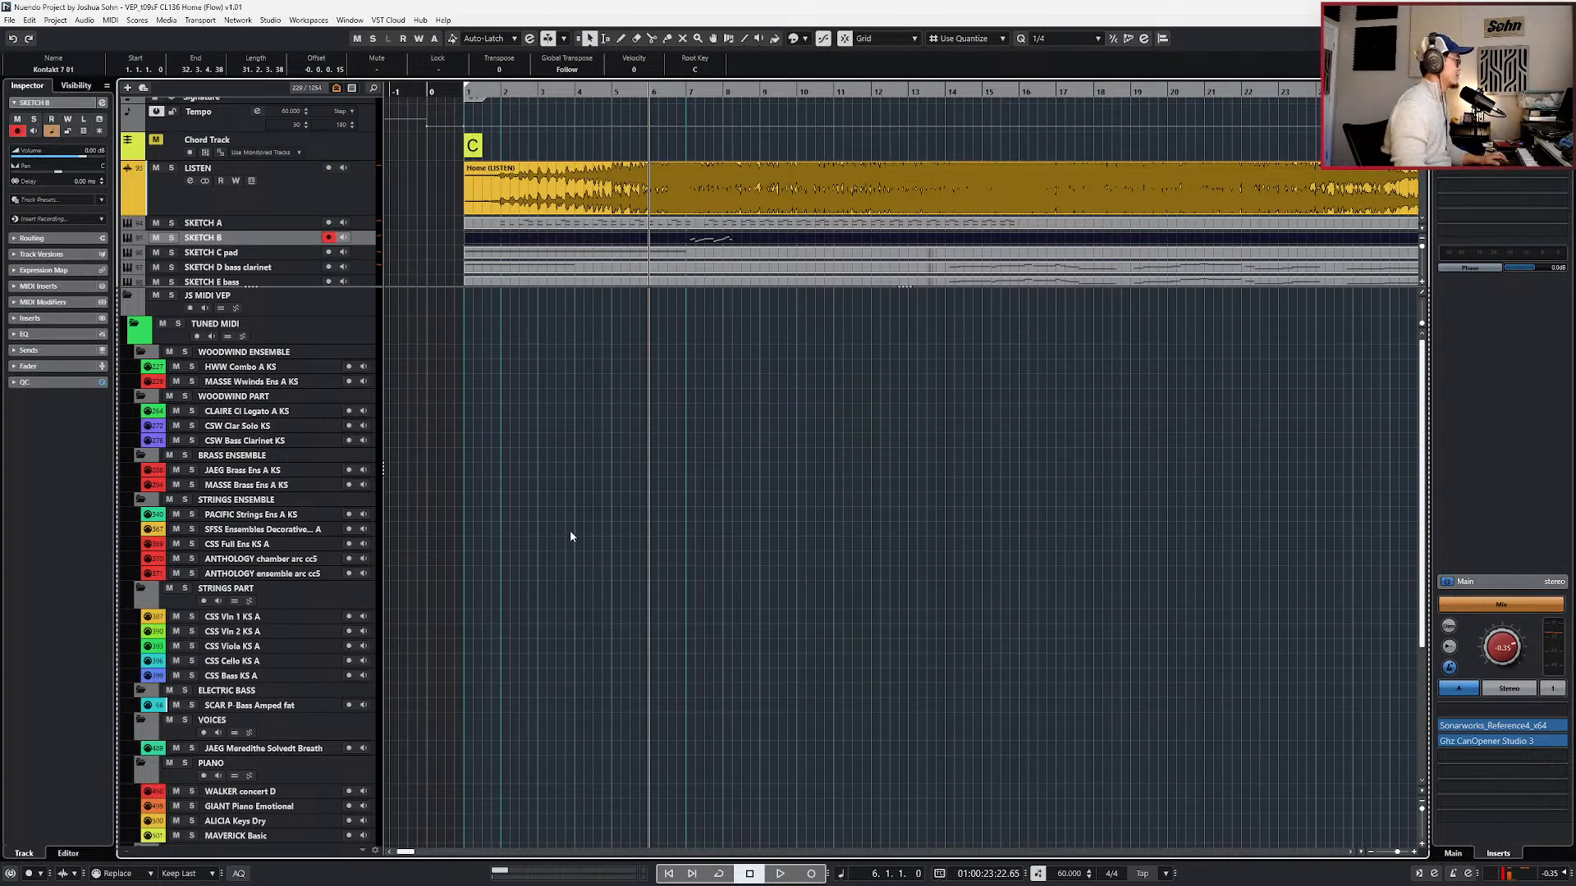
pyautogui.click(288, 451)
pyautogui.click(283, 442)
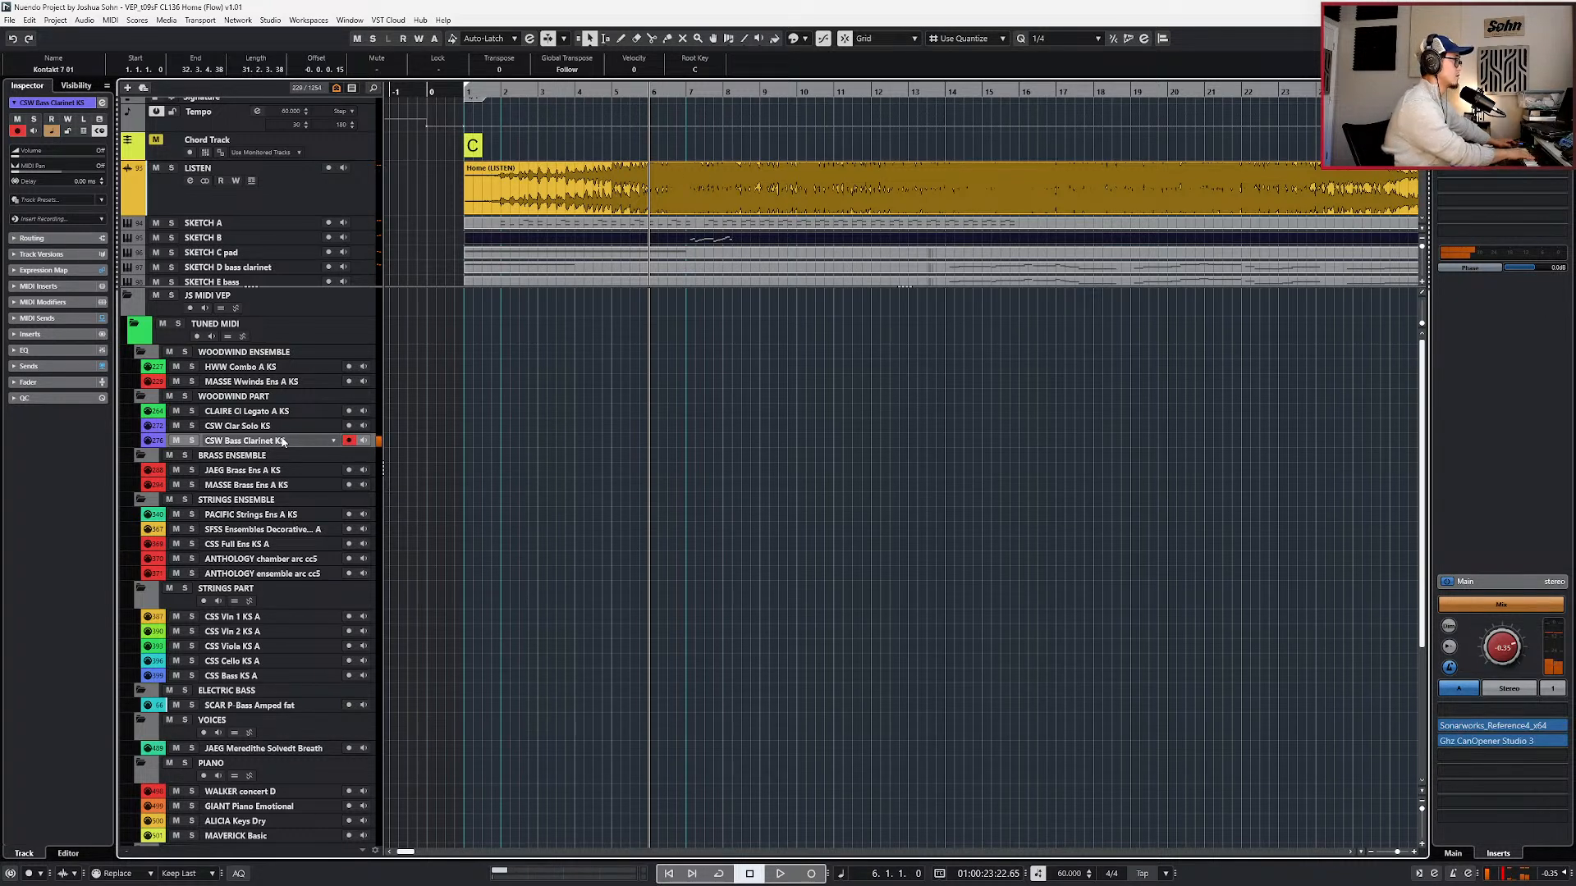
# - Open the SKETCH D bass clarinet part and copy it onto the CSW Bass Clarinet KS track, starting at bar 1
pyautogui.scroll(-2, 866, 269)
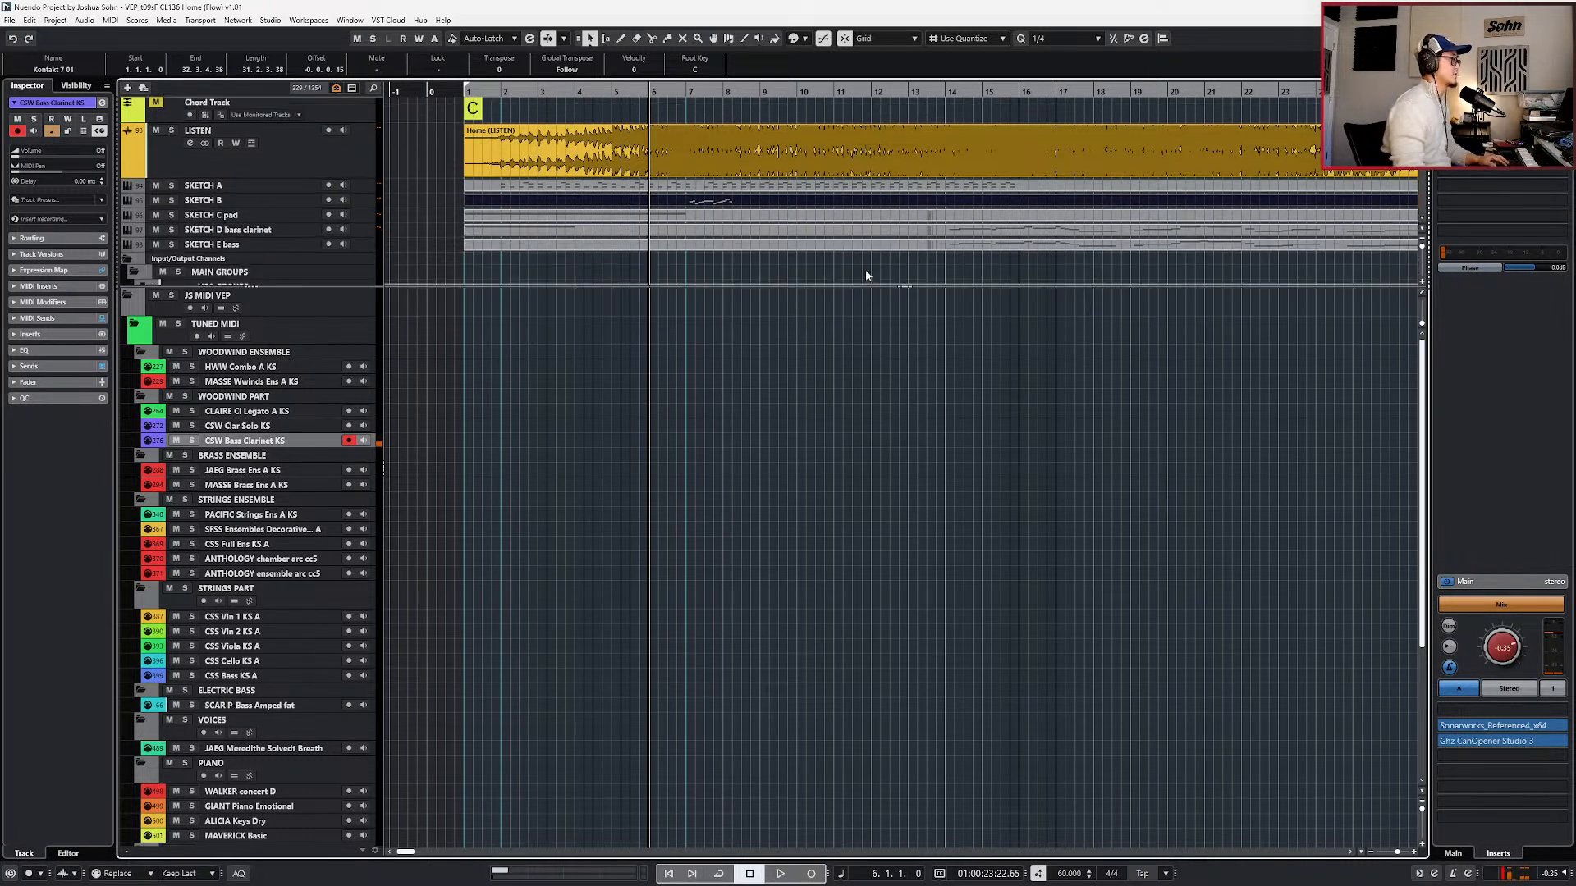
pyautogui.click(918, 246)
pyautogui.click(932, 230)
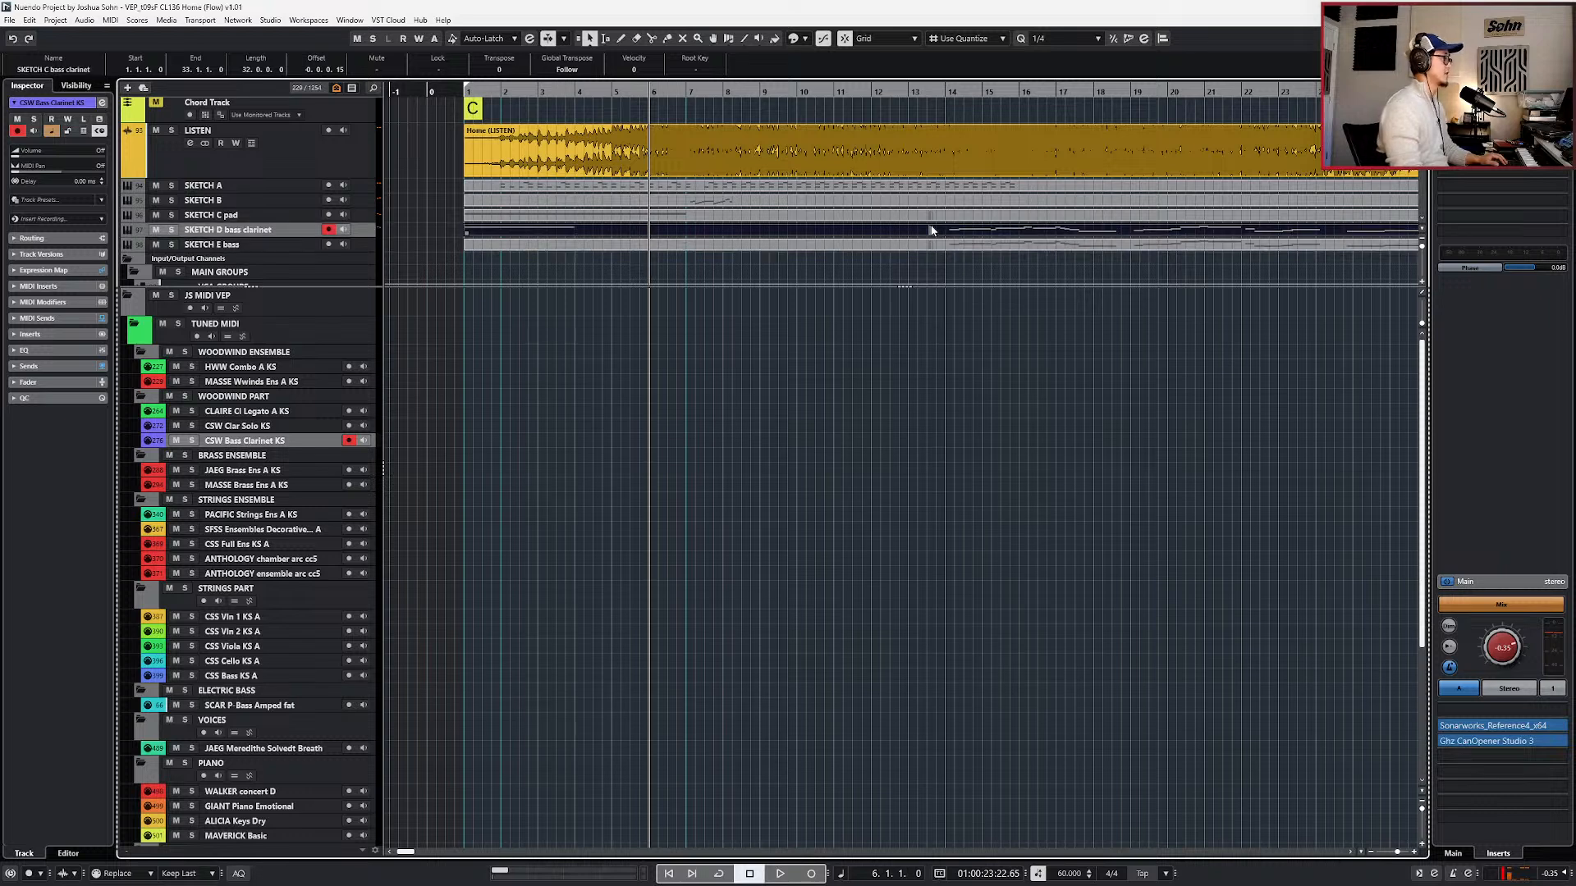
pyautogui.click(957, 246)
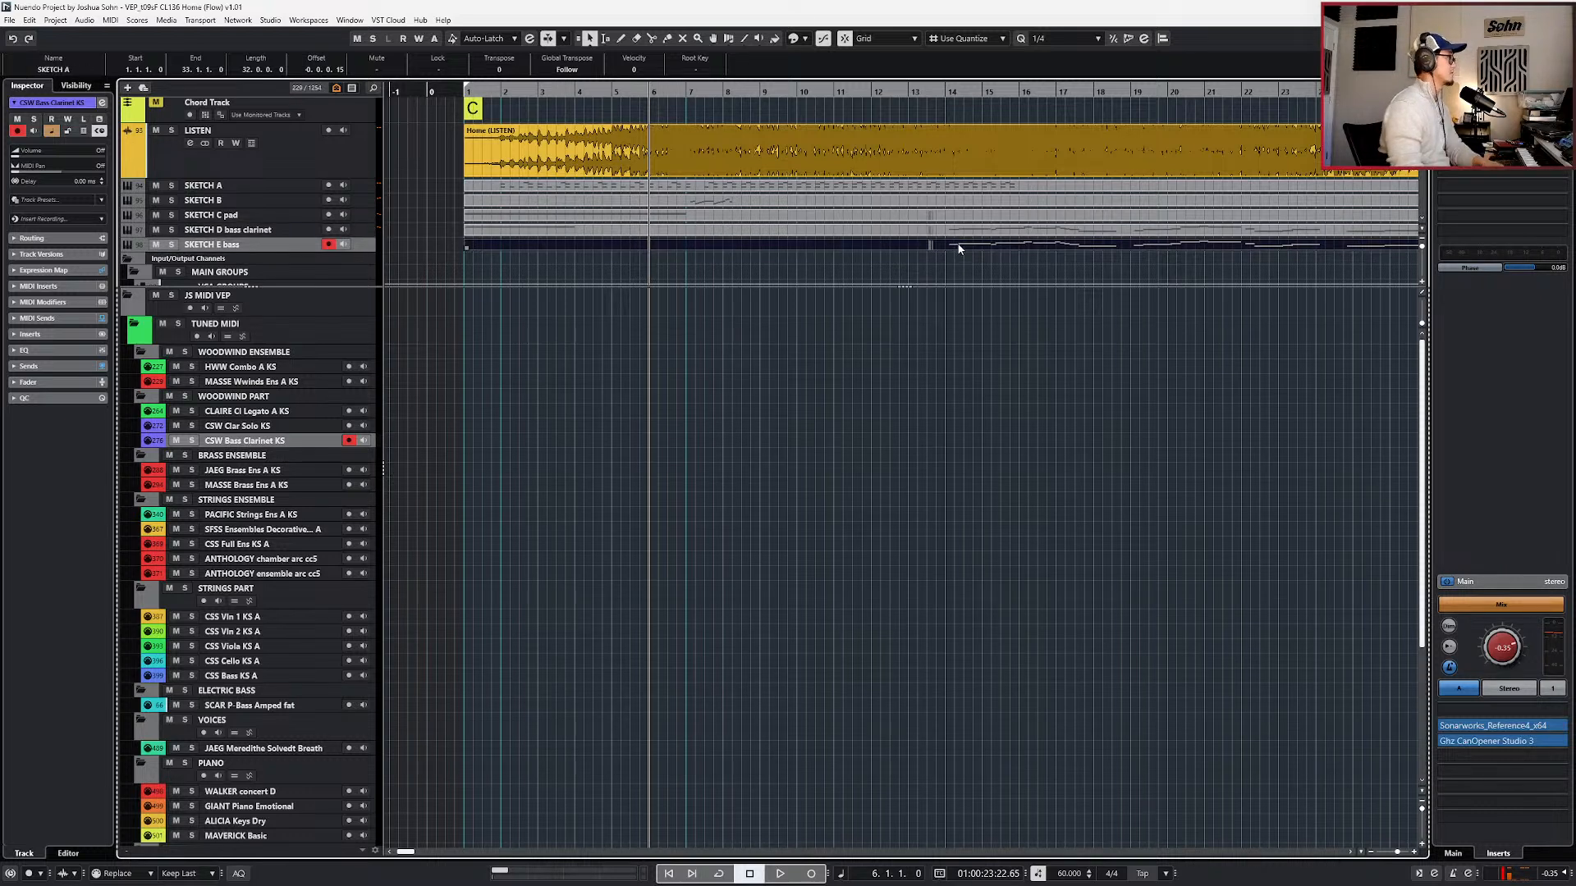
pyautogui.doubleClick(977, 230)
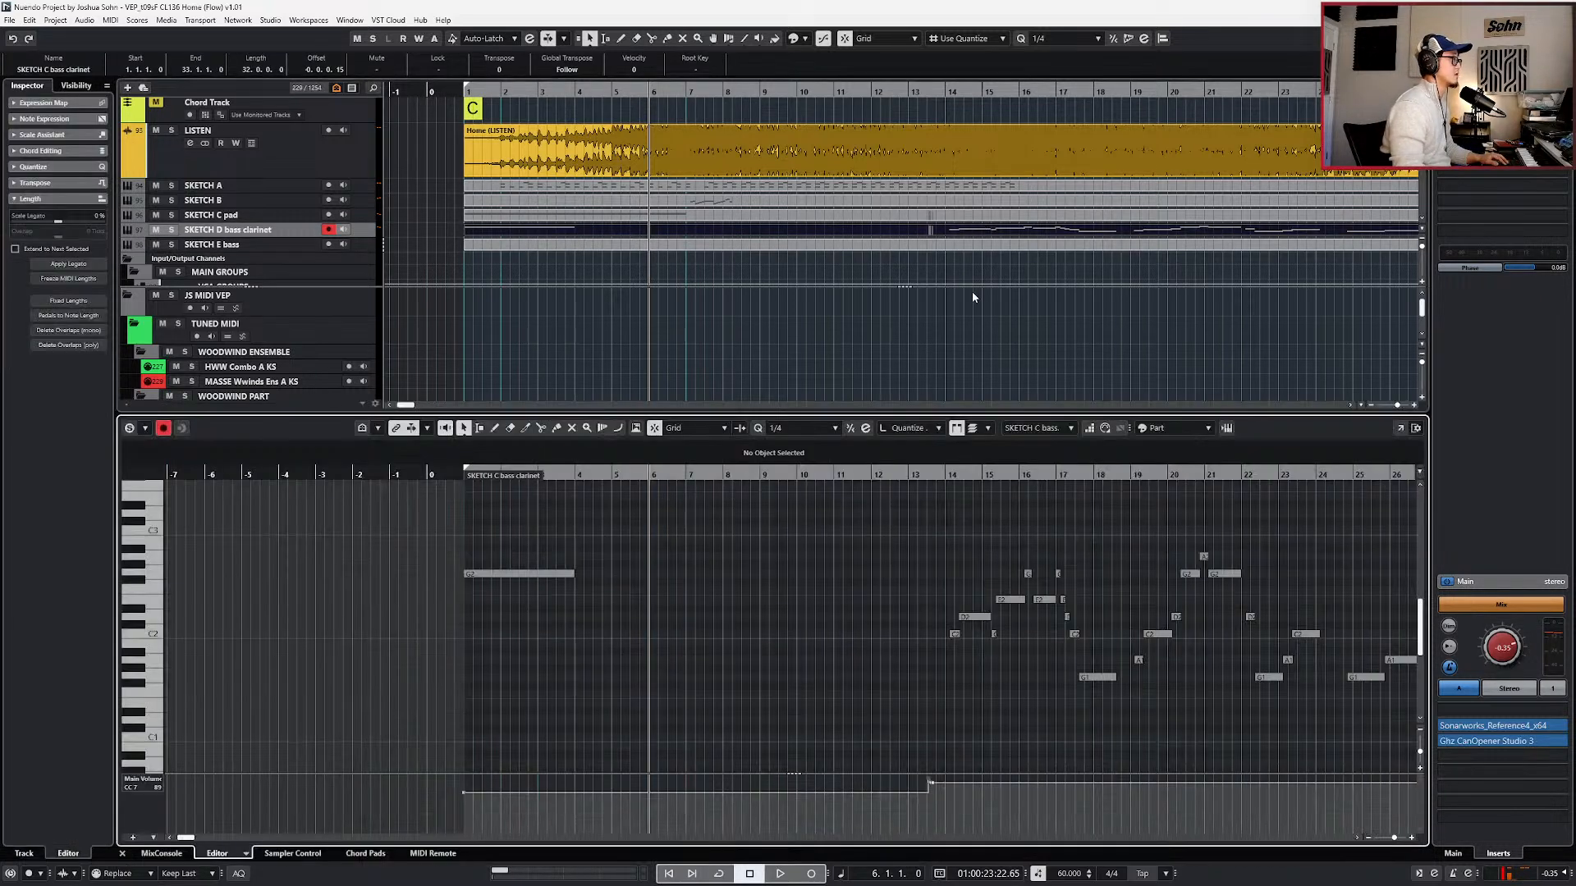
pyautogui.scroll(-4, 957, 334)
pyautogui.moveTo(949, 228)
pyautogui.mouseDown()
pyautogui.moveTo(921, 386)
pyautogui.moveTo(949, 361)
pyautogui.mouseUp()
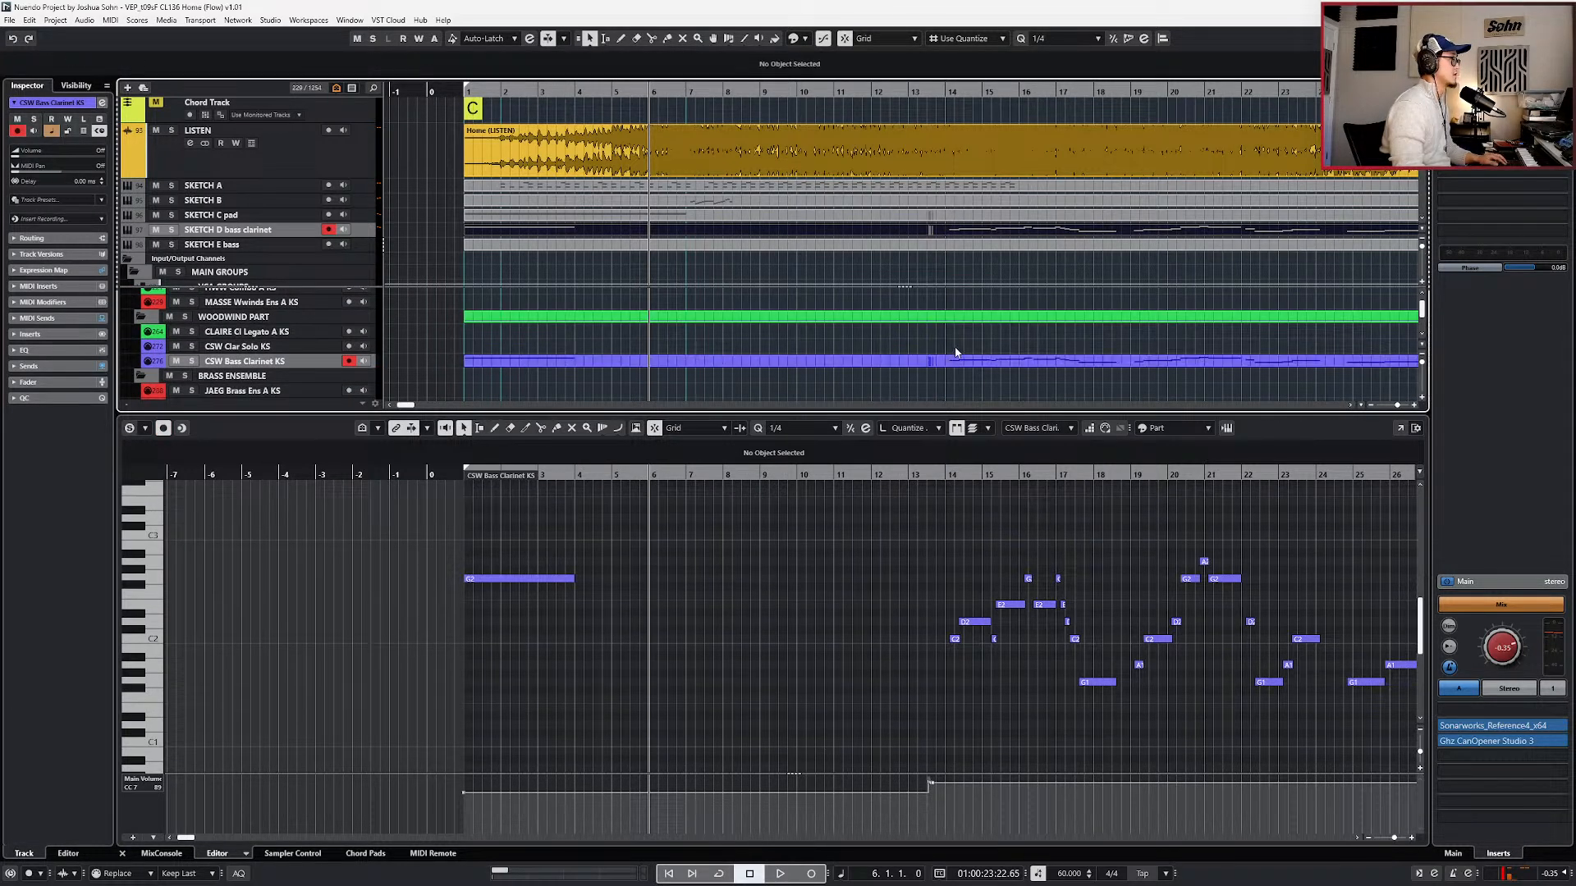
# - Solo the CSW Bass Clarinet KS track and briefly play the copied part around bar 14
pyautogui.press('KP_Add')
pyautogui.press('s')
pyautogui.press('space')
pyautogui.press('space')
pyautogui.press('g')
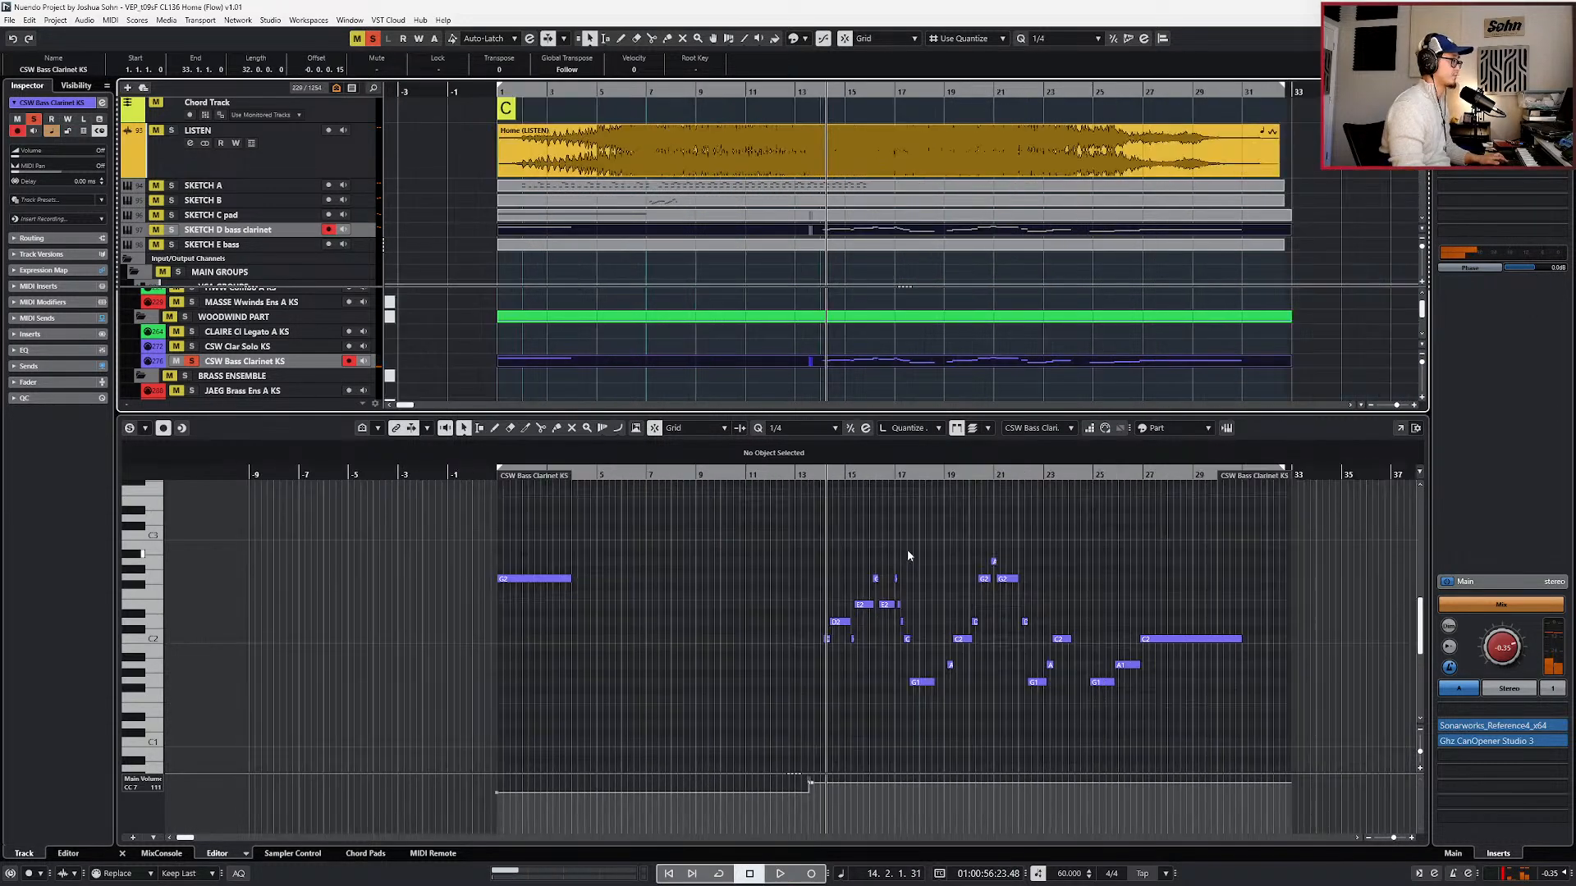
# - Delete the main volume controller change in bar 13 of the CSW Bass Clarinet KS part
pyautogui.click(883, 563)
pyautogui.moveTo(803, 811); pyautogui.dragTo(835, 767)
pyautogui.press('Delete')
# - Assign the Leg articulation to all bass clarinet notes from bar 14 to the end
pyautogui.moveTo(799, 559); pyautogui.dragTo(1166, 696)
pyautogui.scroll(-1, 1149, 696)
pyautogui.click(597, 458)
pyautogui.click(585, 491)
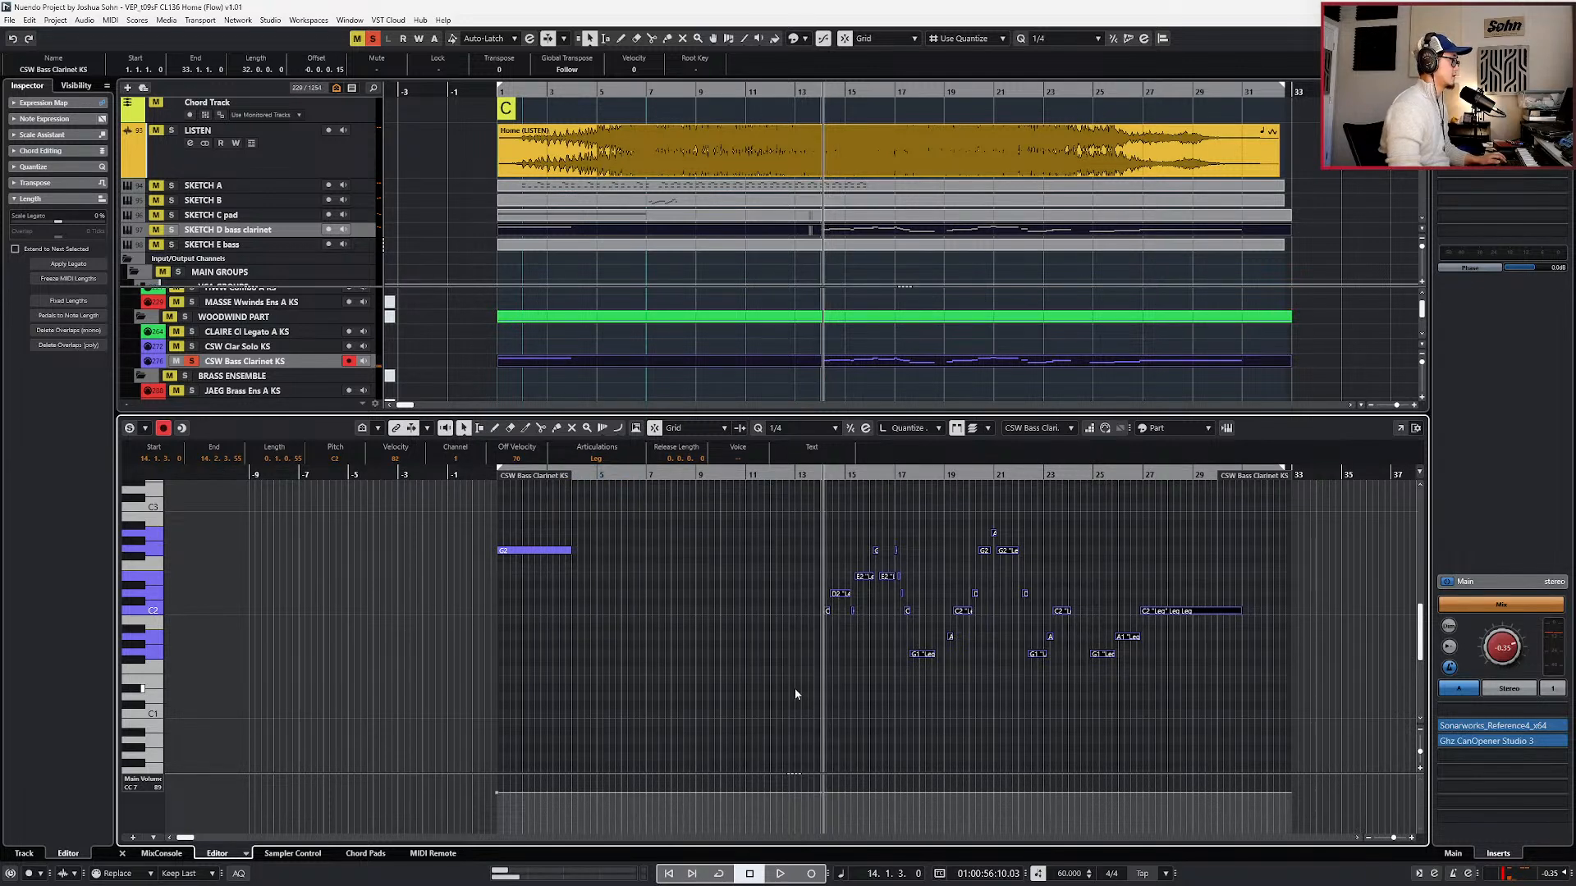
# - Play the start of the legato bass clarinet line from bar 14
pyautogui.scroll(9, 896, 614)
pyautogui.press('KP_Subtract')
pyautogui.scroll(-4, 865, 616)
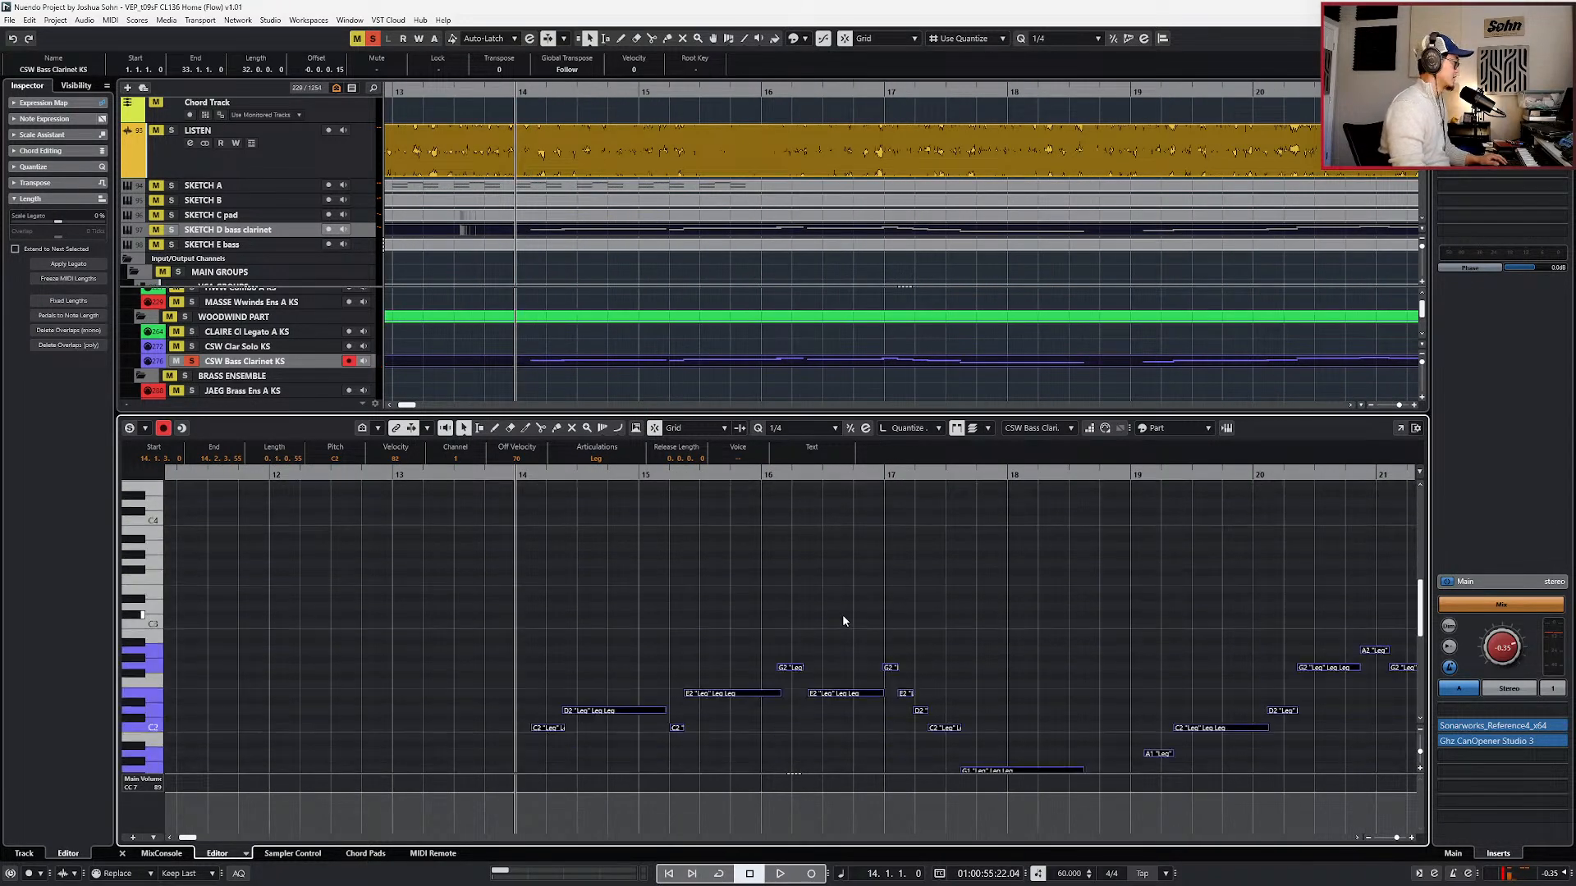
pyautogui.hscroll(1, 815, 585)
pyautogui.scroll(-1, 815, 584)
pyautogui.scroll(-2, 815, 585)
pyautogui.press('space')
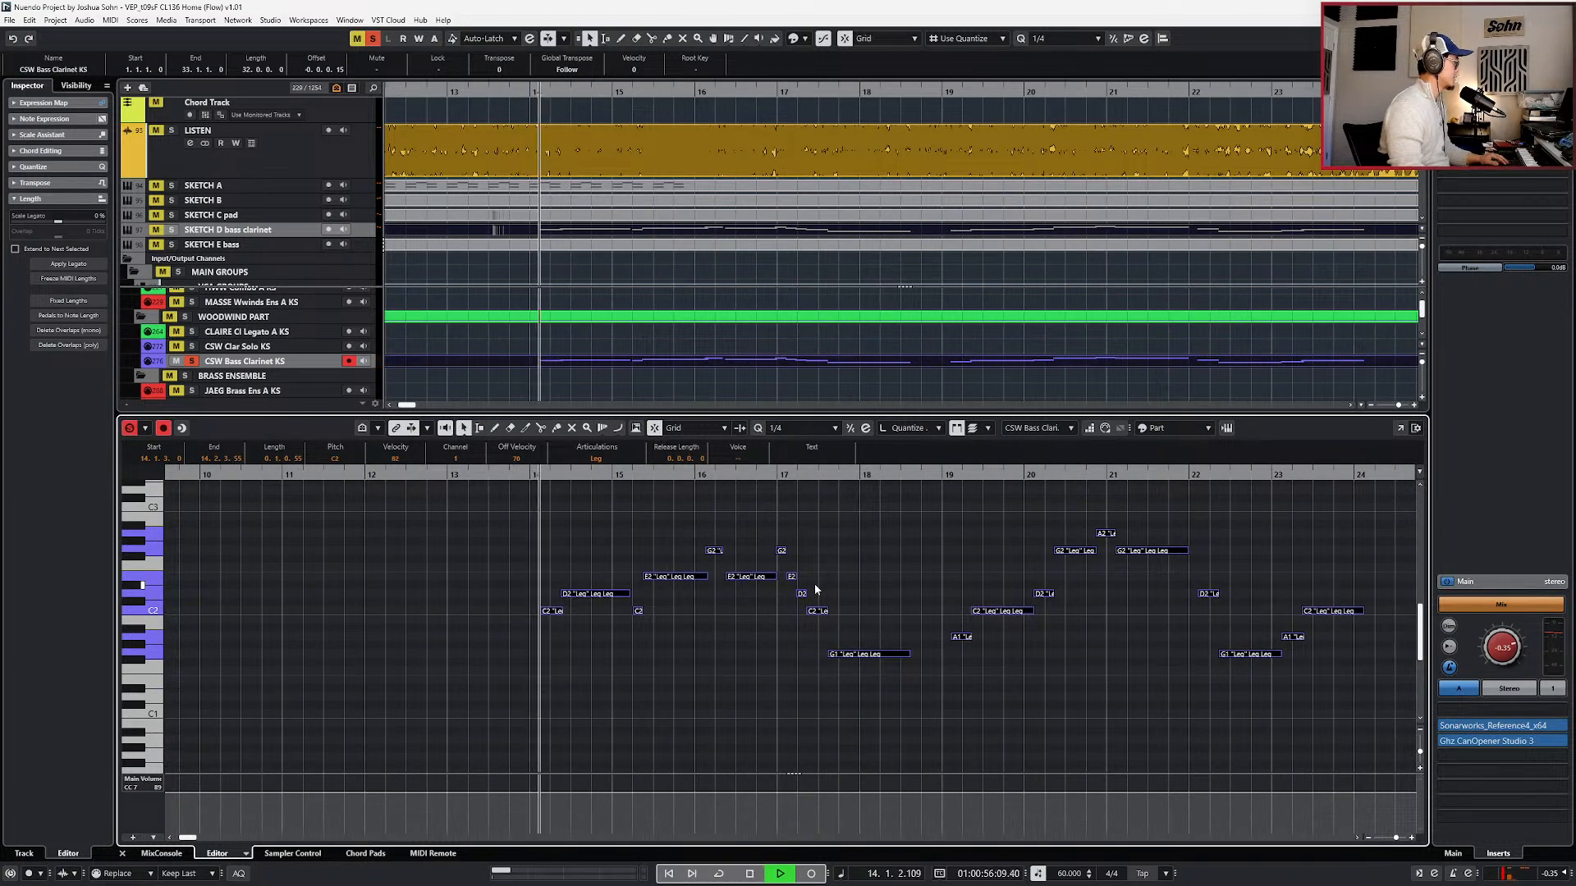
pyautogui.press('space')
# - Set the quantize value to 1/8 and play the bass clarinet line from bar 14 to about mid-bar
pyautogui.press('KP_0')
pyautogui.hotkey('alt', '4')
pyautogui.press('h')
pyautogui.press('space')
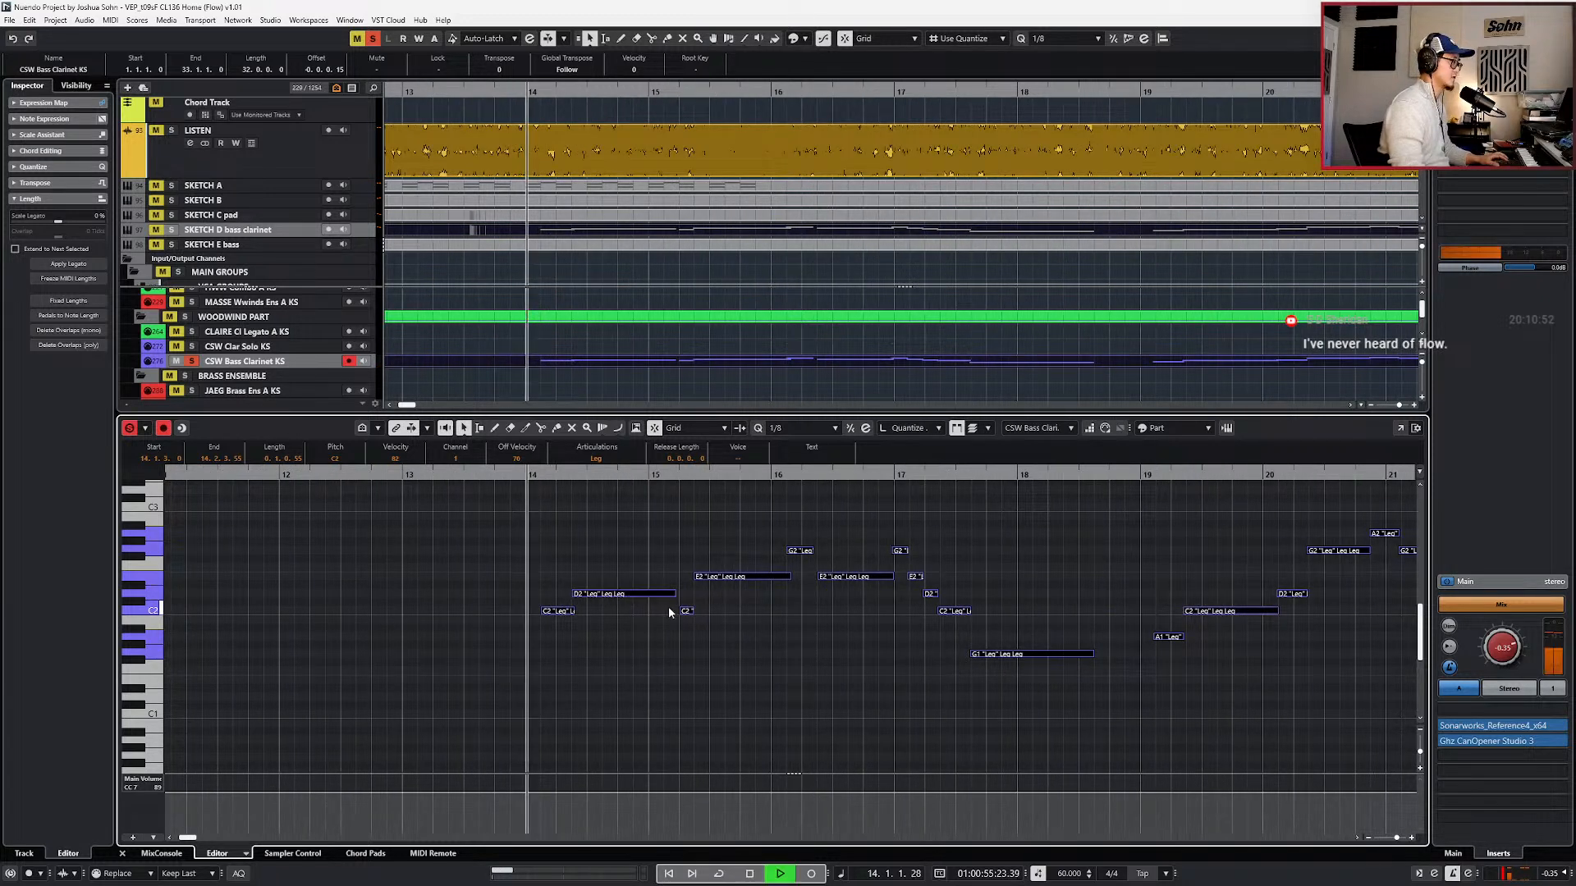
pyautogui.press('space')
# - Show the velocity, expression, modulation and main volume lanes, and select the first C2 note in bar 14
pyautogui.hotkey('alt', 'l')
pyautogui.click(565, 615)
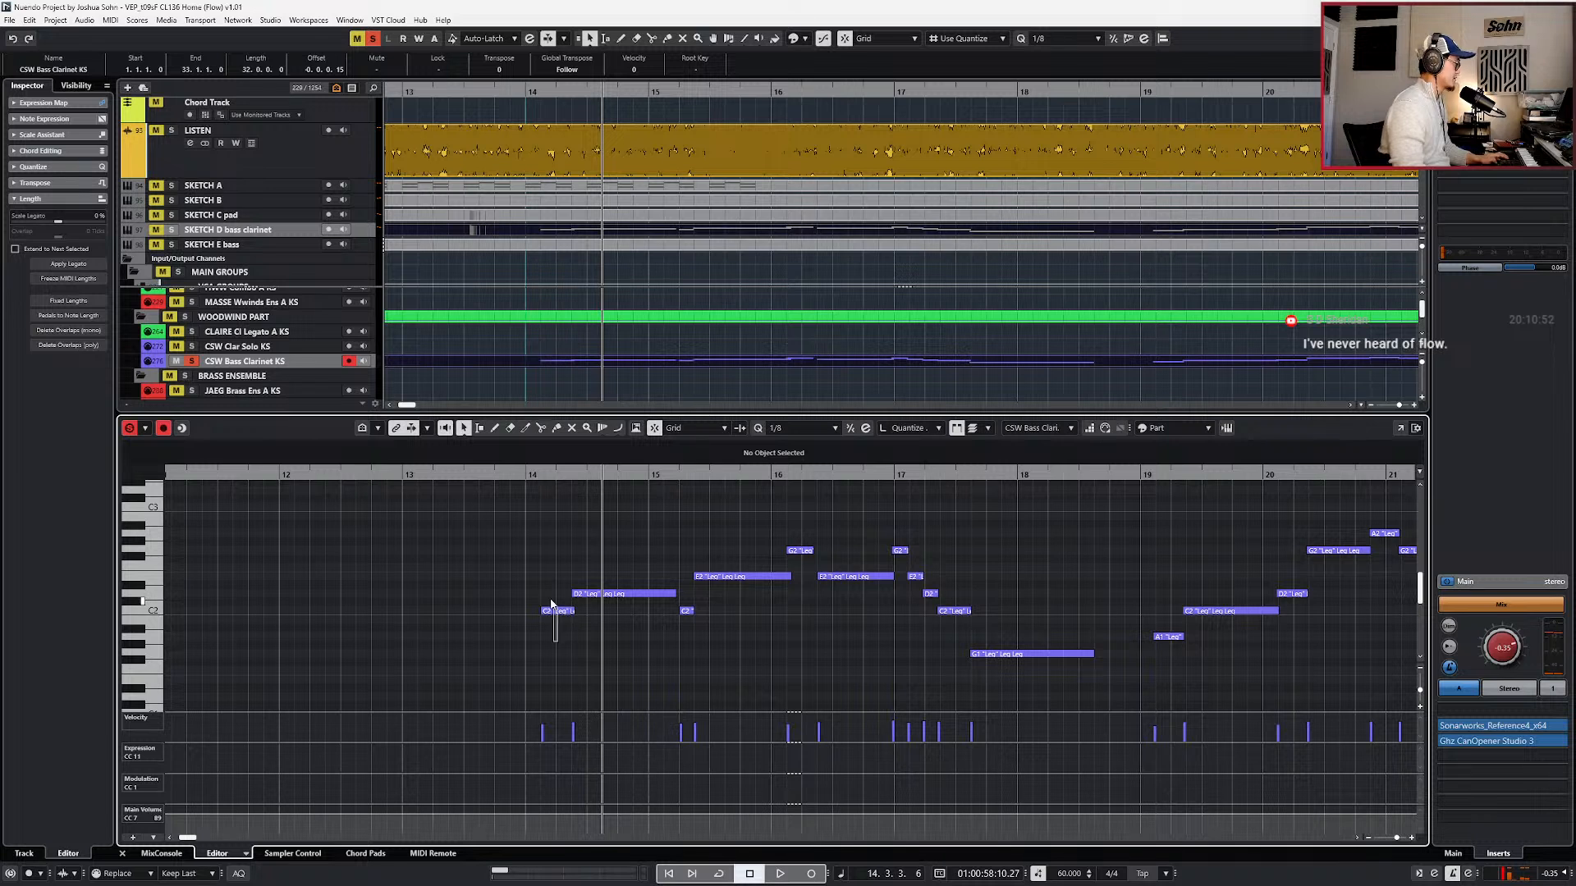
pyautogui.moveTo(551, 606); pyautogui.dragTo(550, 609)
pyautogui.press('ctrl+KP_Subtract')
pyautogui.press('KP_Multiply')
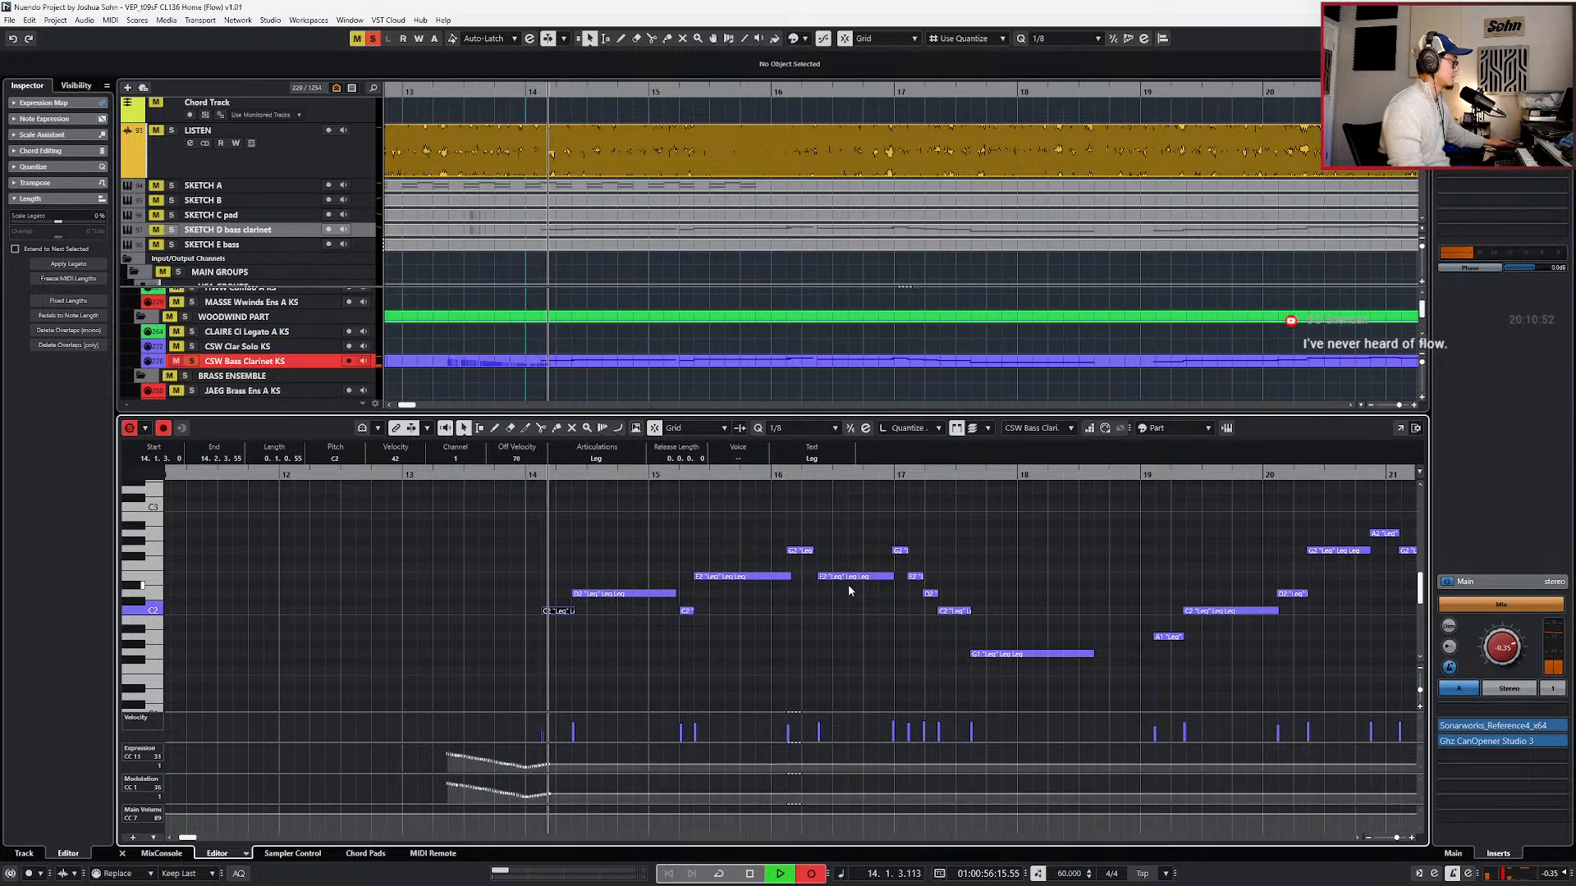
pyautogui.press('space')
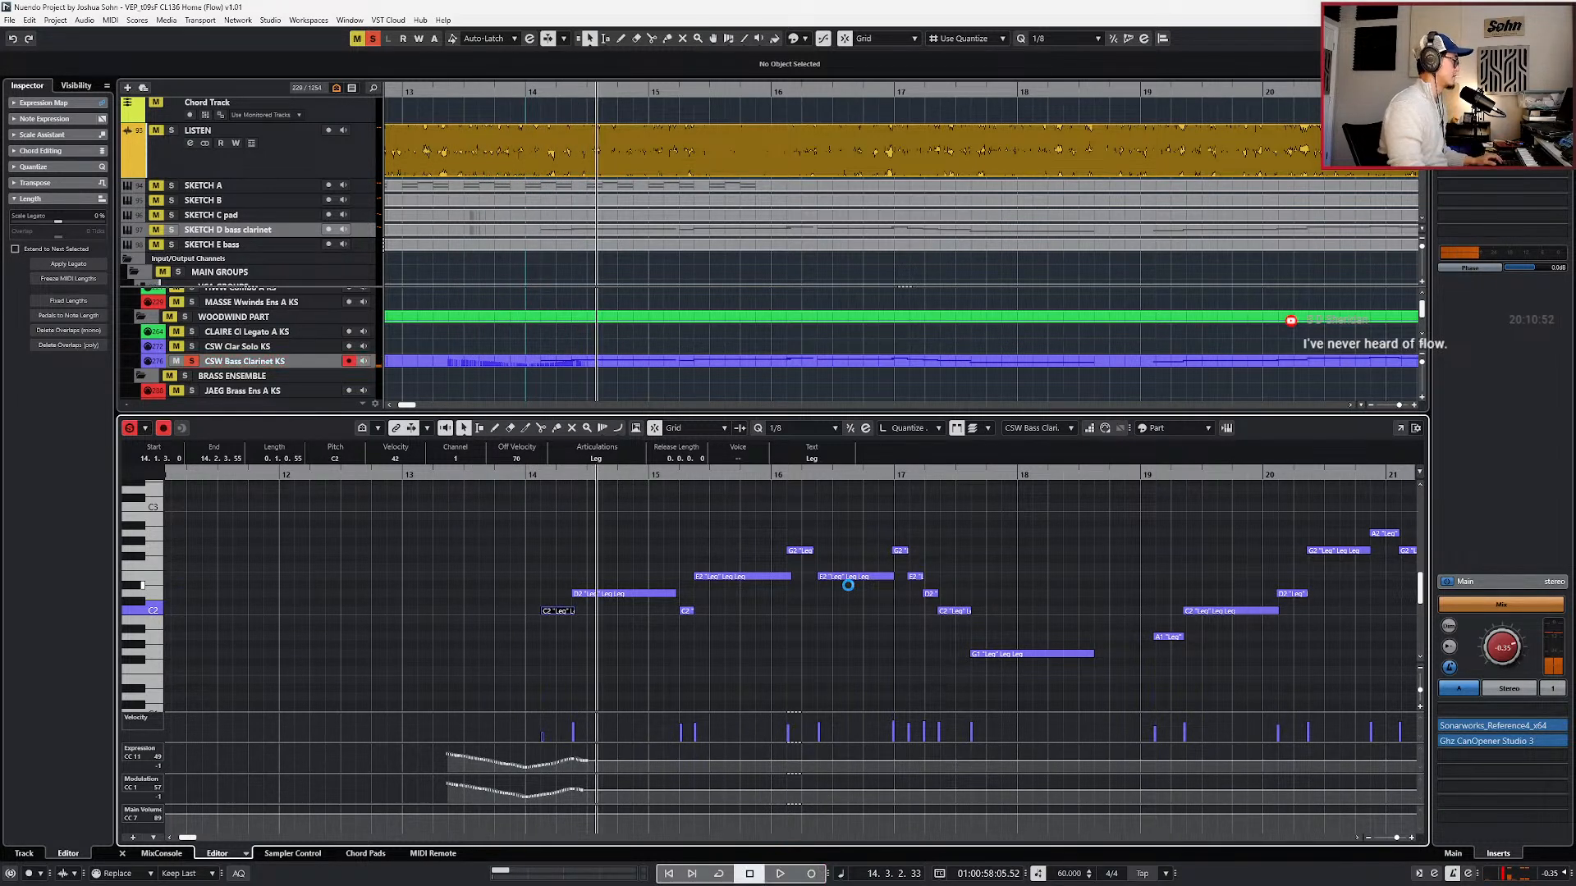
pyautogui.press('KP_0')
pyautogui.hotkey('ctrl', 'z')
# - Record expression and modulation moves on the CSW Bass Clarinet KS track from bar 14 to the middle of bar 15
pyautogui.press('KP_1')
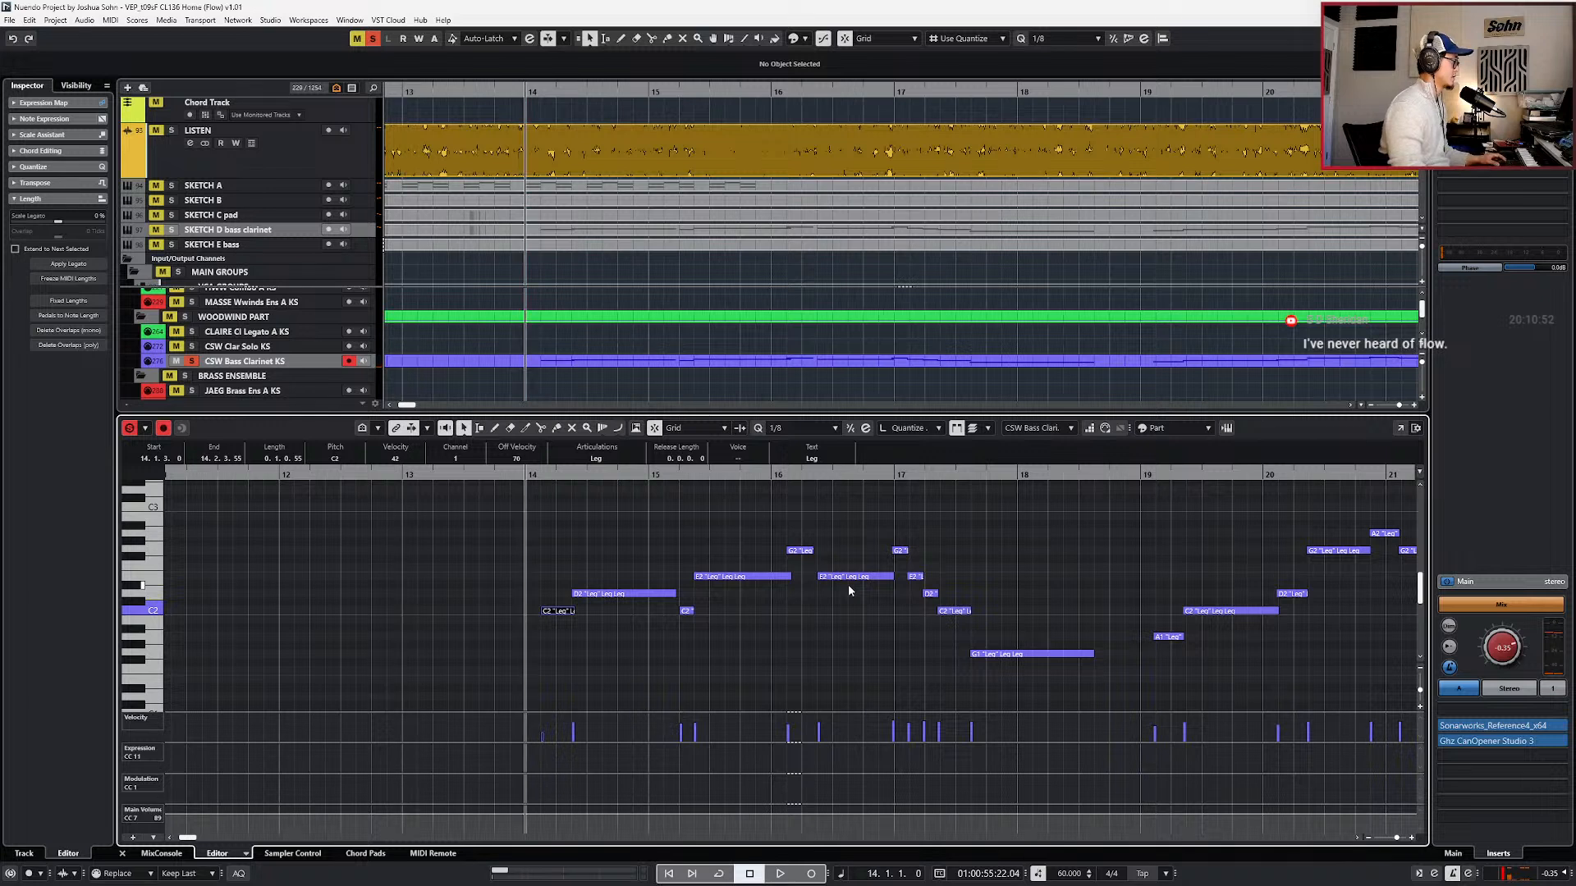
pyautogui.press('space')
pyautogui.press('KP_Multiply')
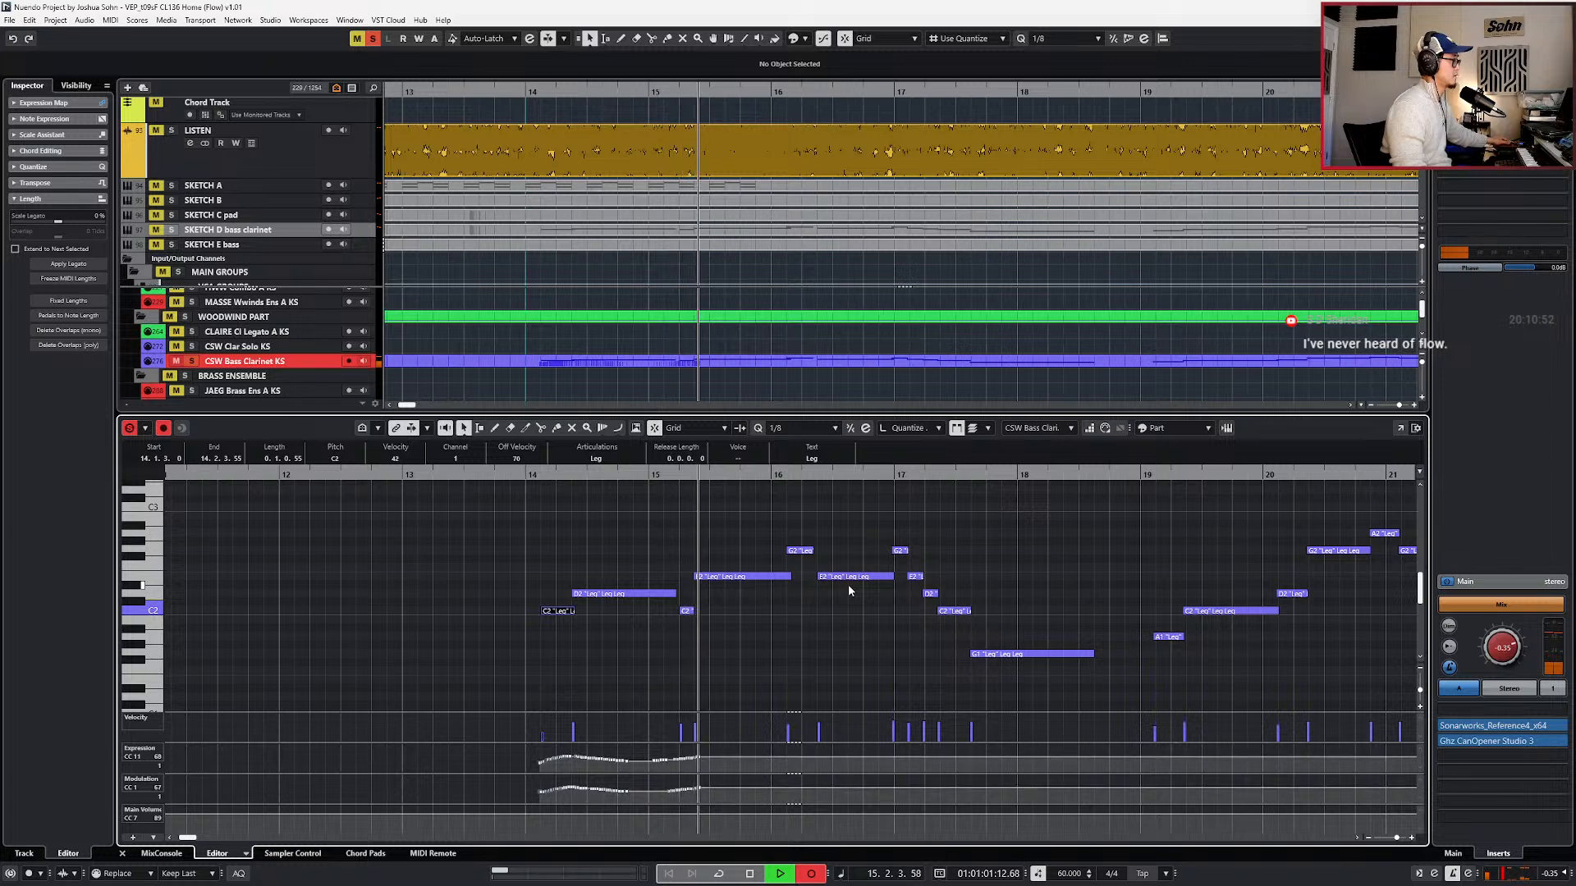
pyautogui.press('space')
# - Turn off the CSW Bass Clarinet KS solo, return the playhead to bar 14, and mute the track's copied part
pyautogui.scroll(-3, 863, 584)
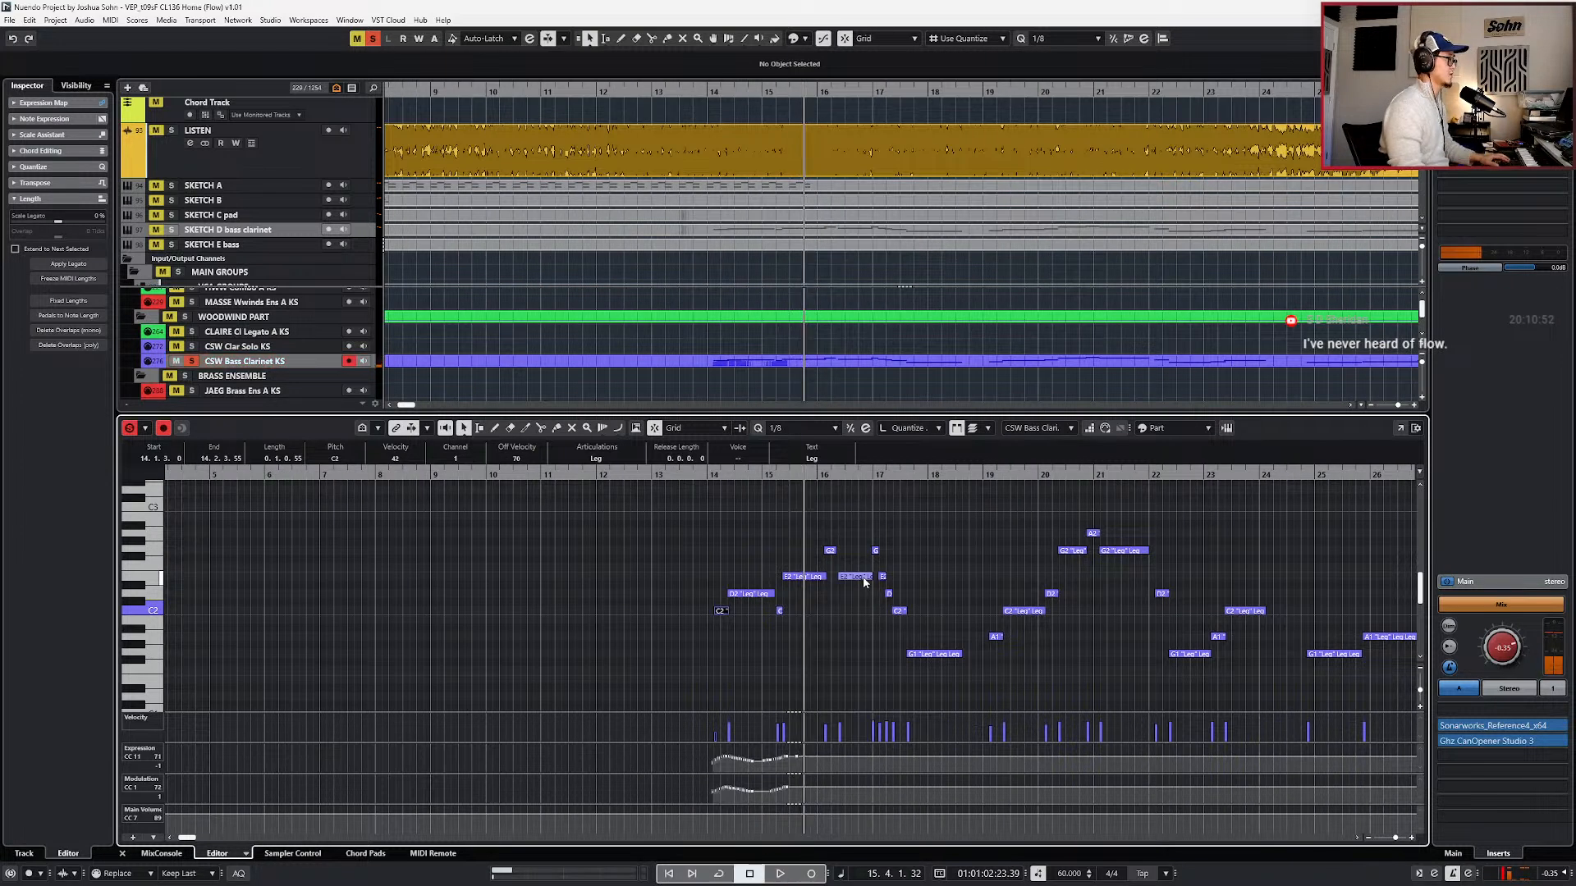
pyautogui.scroll(-3, 865, 577)
pyautogui.press('KP_Subtract')
pyautogui.press('s')
pyautogui.press('KP_Subtract')
pyautogui.click(865, 366)
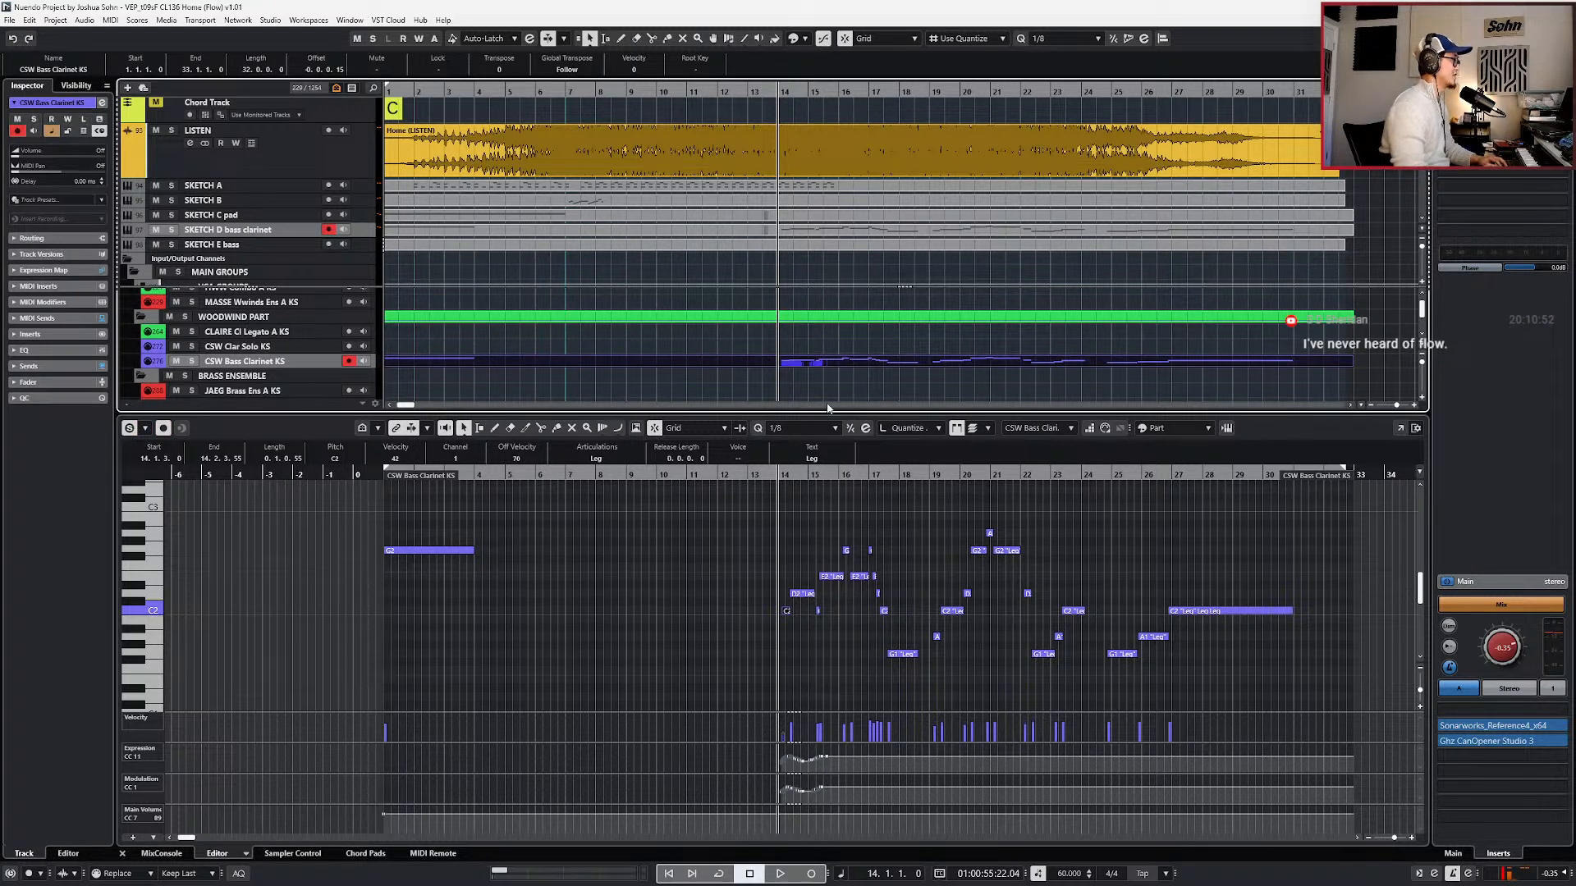
pyautogui.hotkey('shift', 'm')
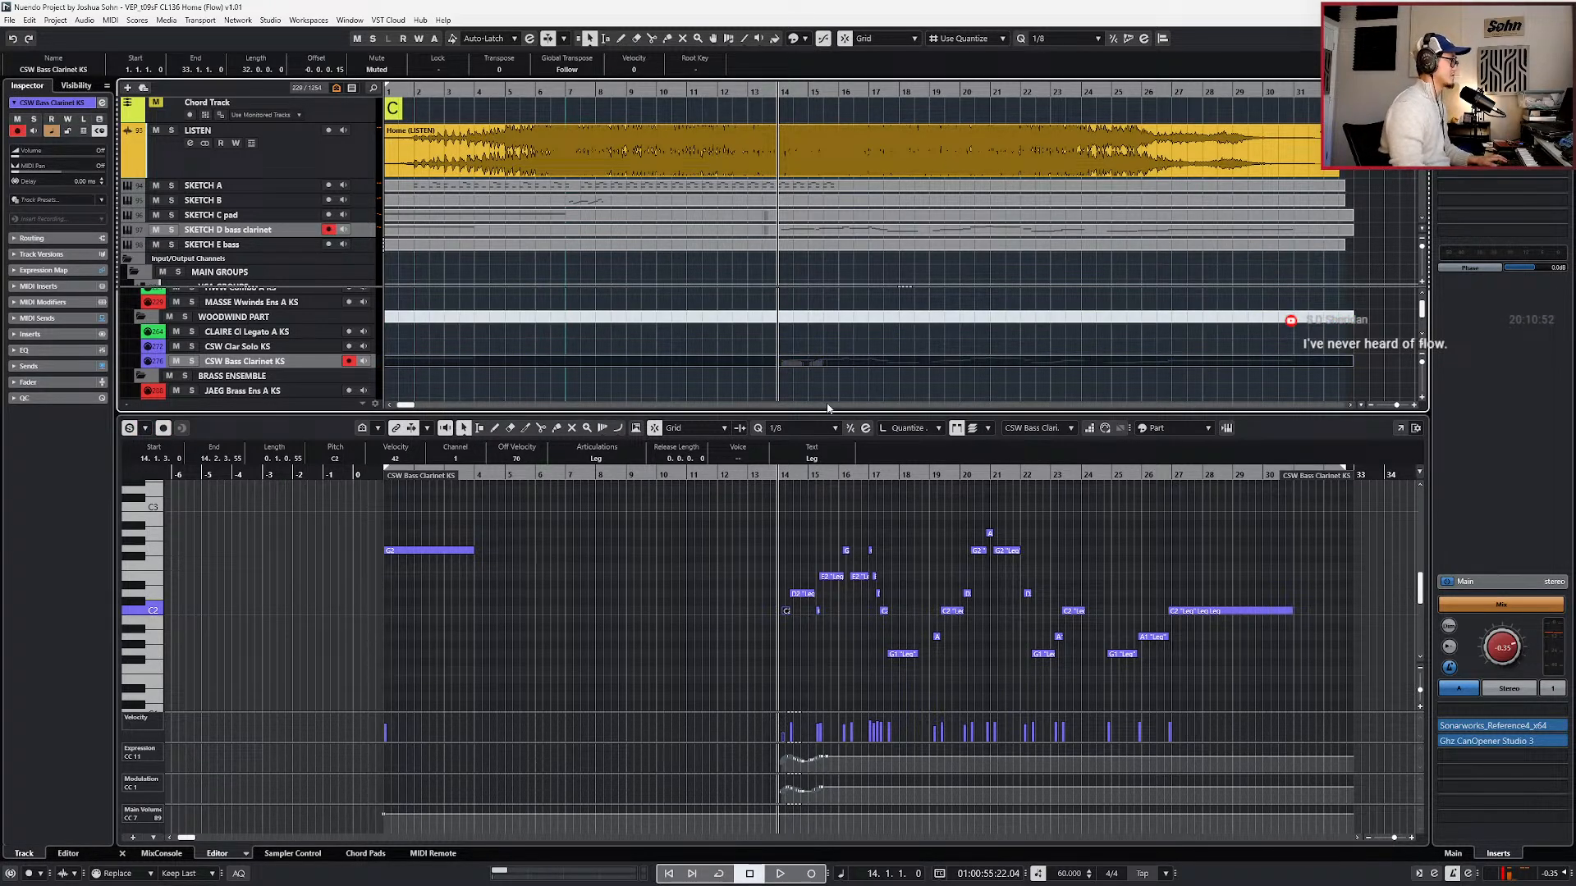
# - Select the SKETCH B part and move the playhead back to bar 7
pyautogui.press('g')
pyautogui.press('g')
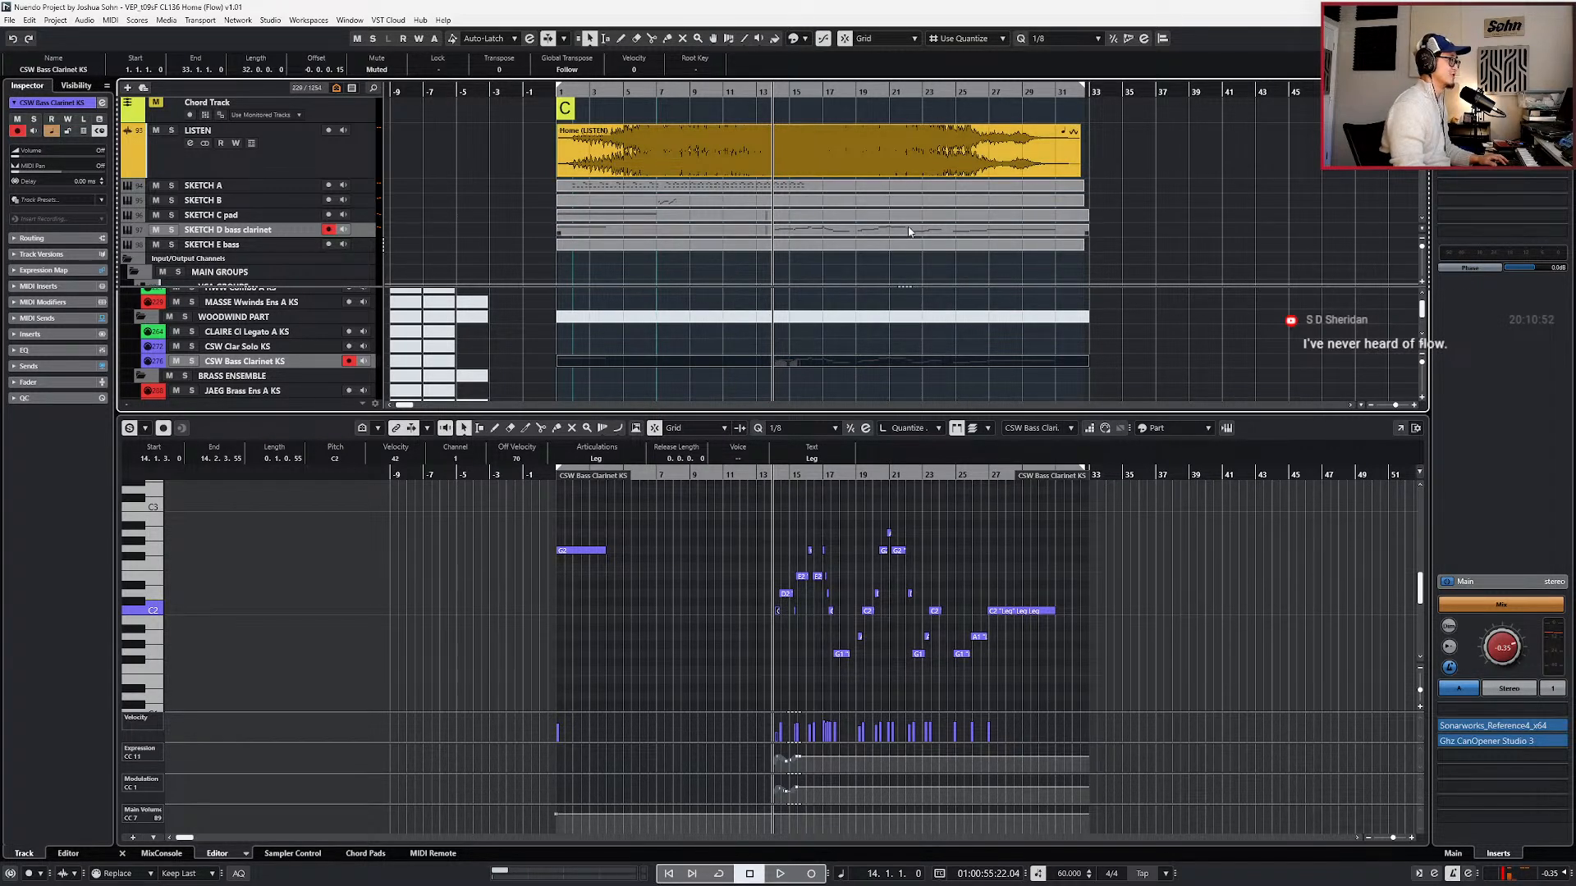
pyautogui.click(887, 203)
pyautogui.press('ctrl+KP_Subtract')
pyautogui.press('ctrl+KP_Subtract')
pyautogui.press('ctrl+KP_Subtract')
pyautogui.press('ctrl+KP_Subtract')
pyautogui.press('ctrl+KP_Subtract')
pyautogui.press('ctrl+KP_Subtract')
pyautogui.press('ctrl+KP_Subtract')
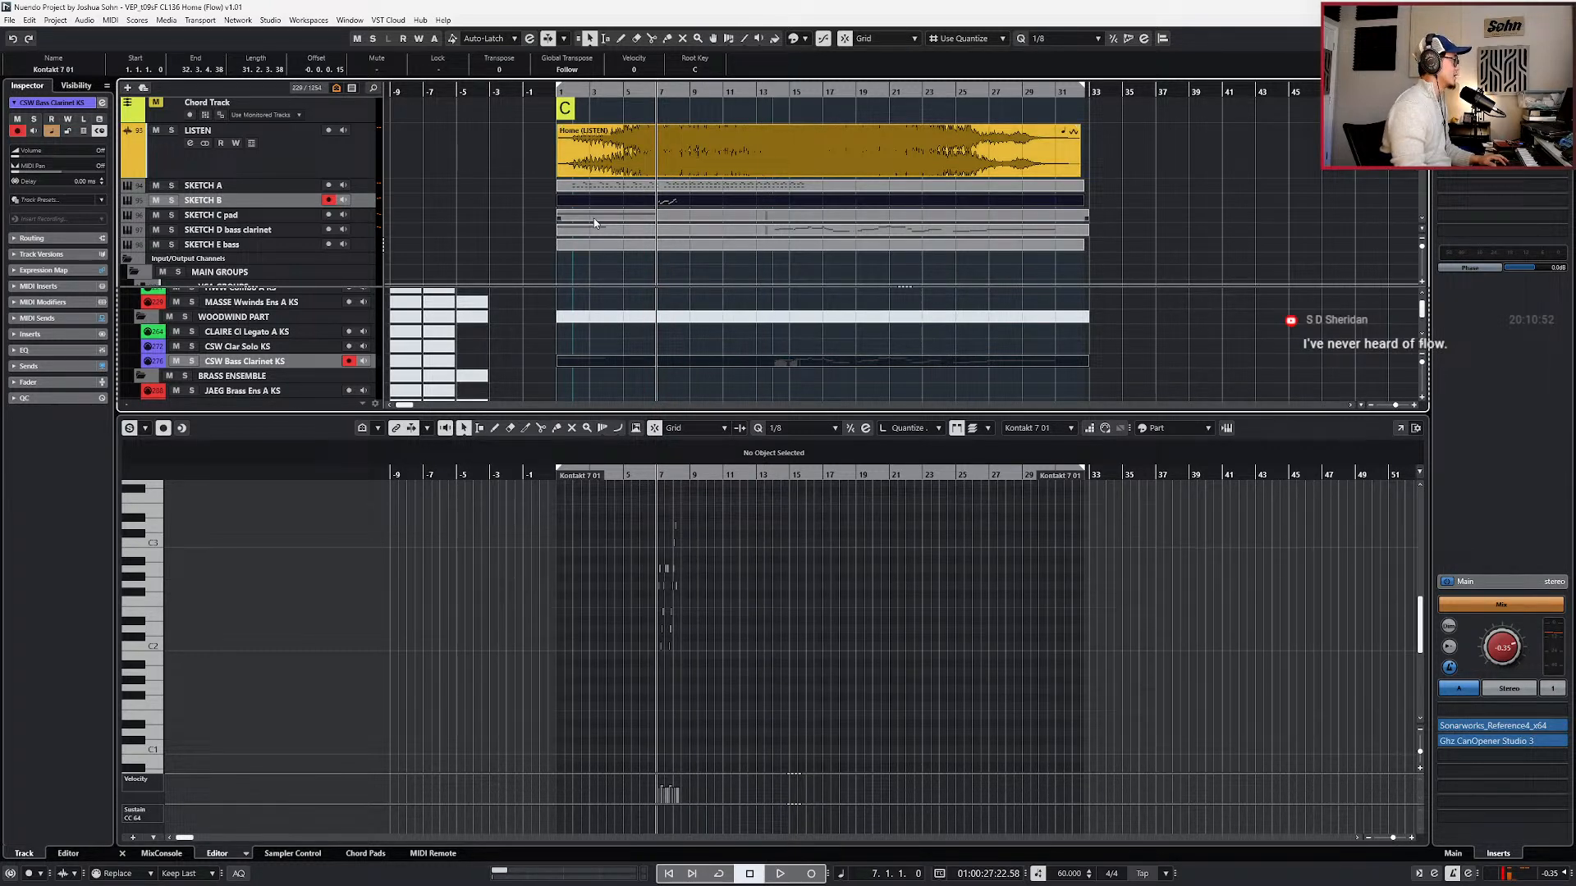
# - Select the LISTEN reference event with its track soloed and play it from about bar 14
pyautogui.click(673, 146)
pyautogui.press('ctrl+KP_Add')
pyautogui.press('ctrl+KP_Add')
pyautogui.press('ctrl+KP_Add')
pyautogui.press('ctrl+KP_Add')
pyautogui.press('space')
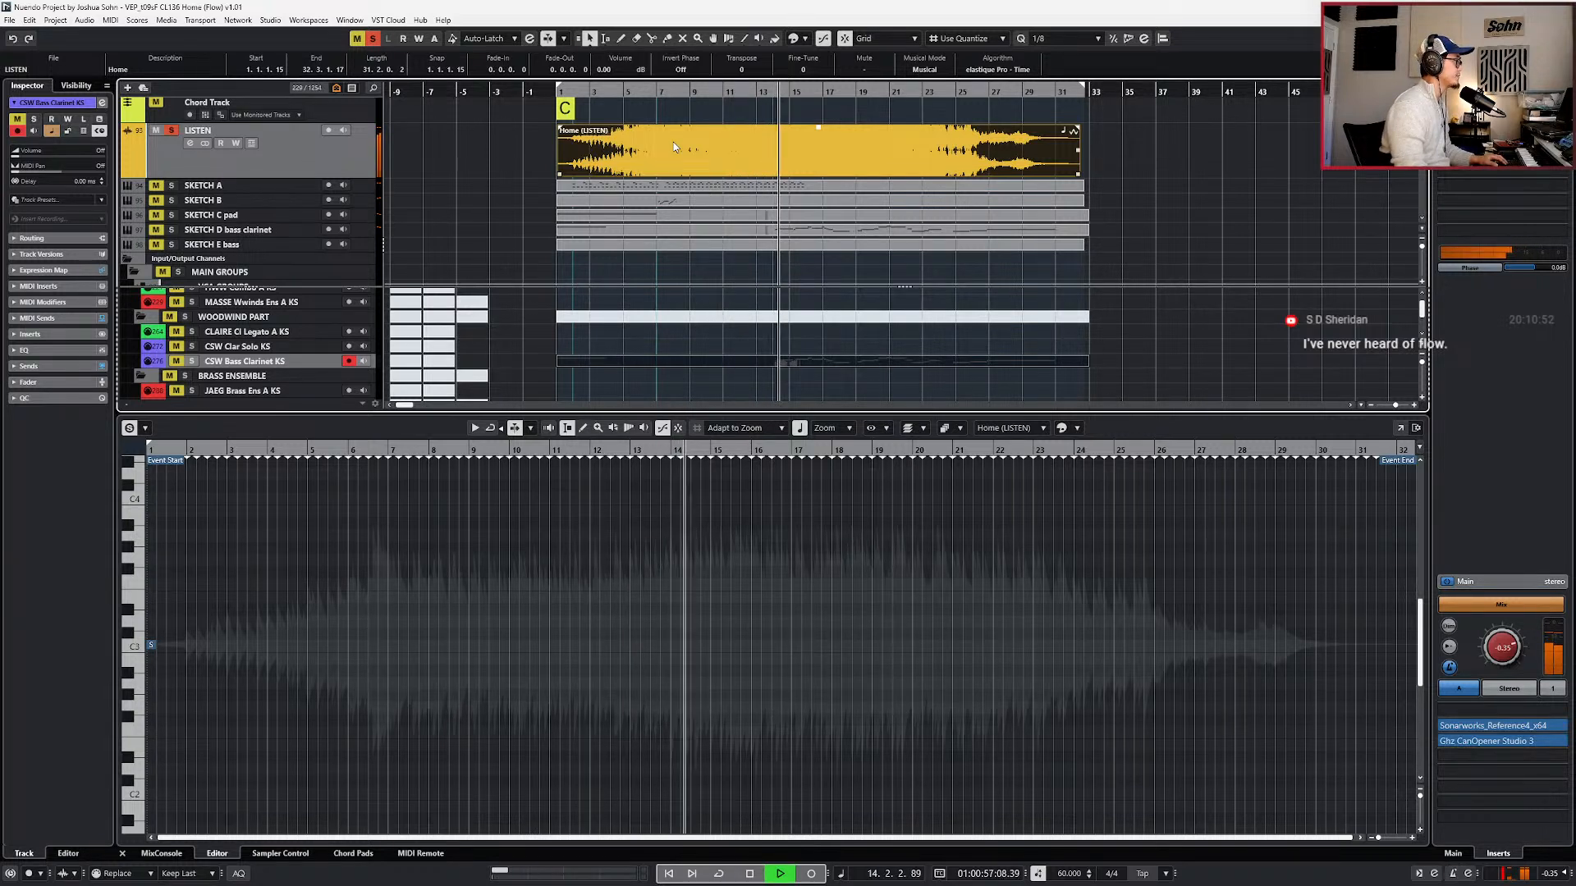
# - Return to bar 11 and play the soloed LISTEN reference from there
pyautogui.press('space')
pyautogui.press('ctrl+KP_Subtract')
pyautogui.press('ctrl+KP_Subtract')
pyautogui.press('ctrl+KP_Subtract')
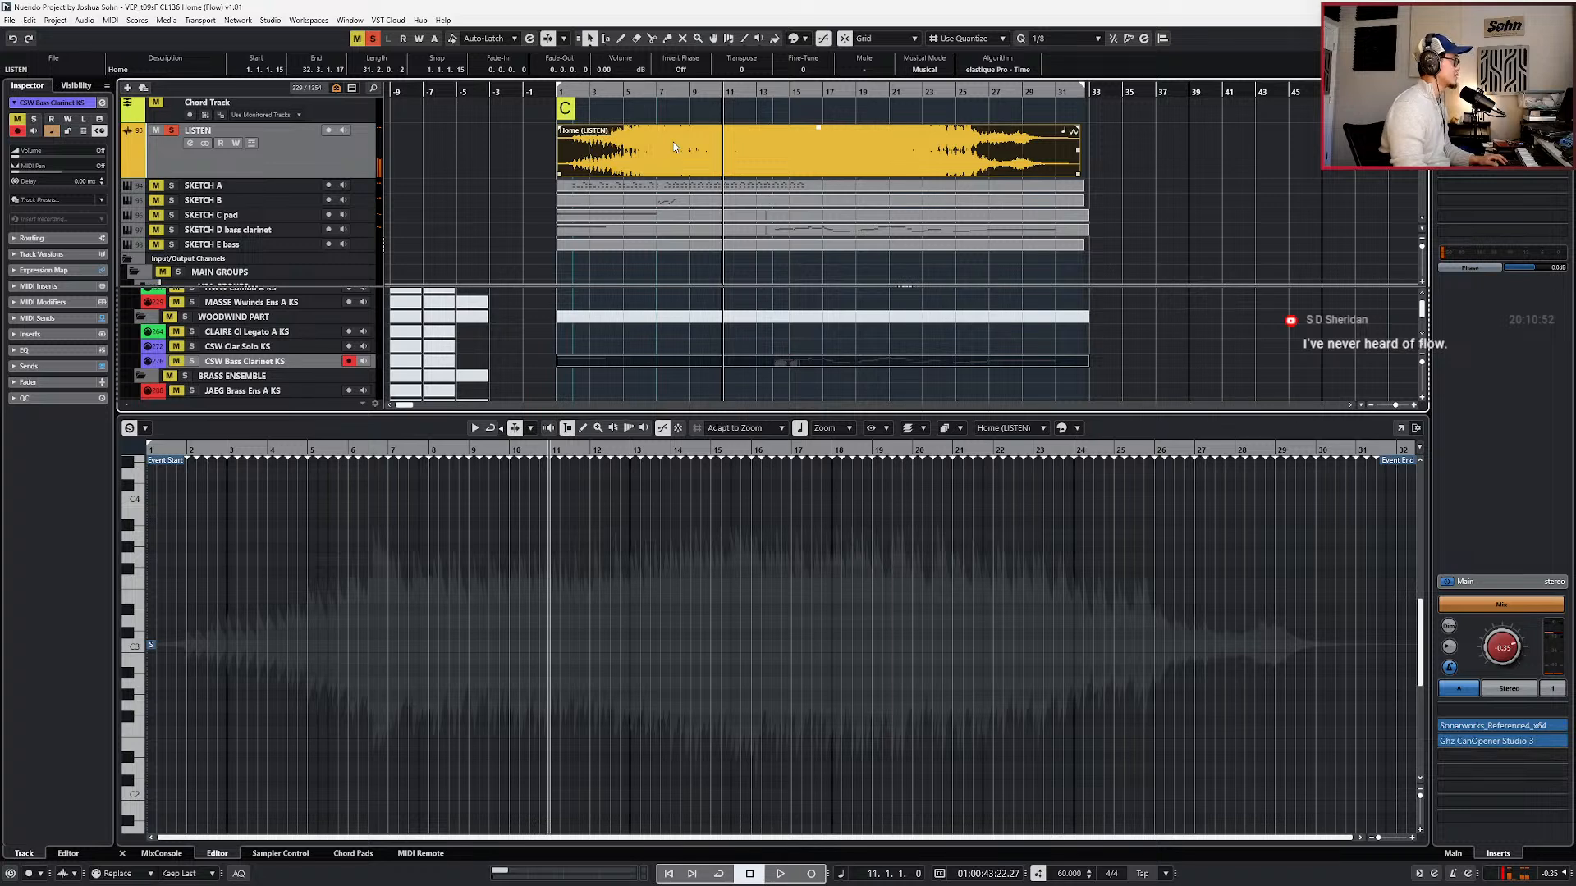
pyautogui.press('space')
pyautogui.press('space')
# - Replay the passage around 11.2 in a closer view to pinpoint where the tone enters
pyautogui.scroll(3, 730, 143)
pyautogui.click(731, 144)
pyautogui.press('space')
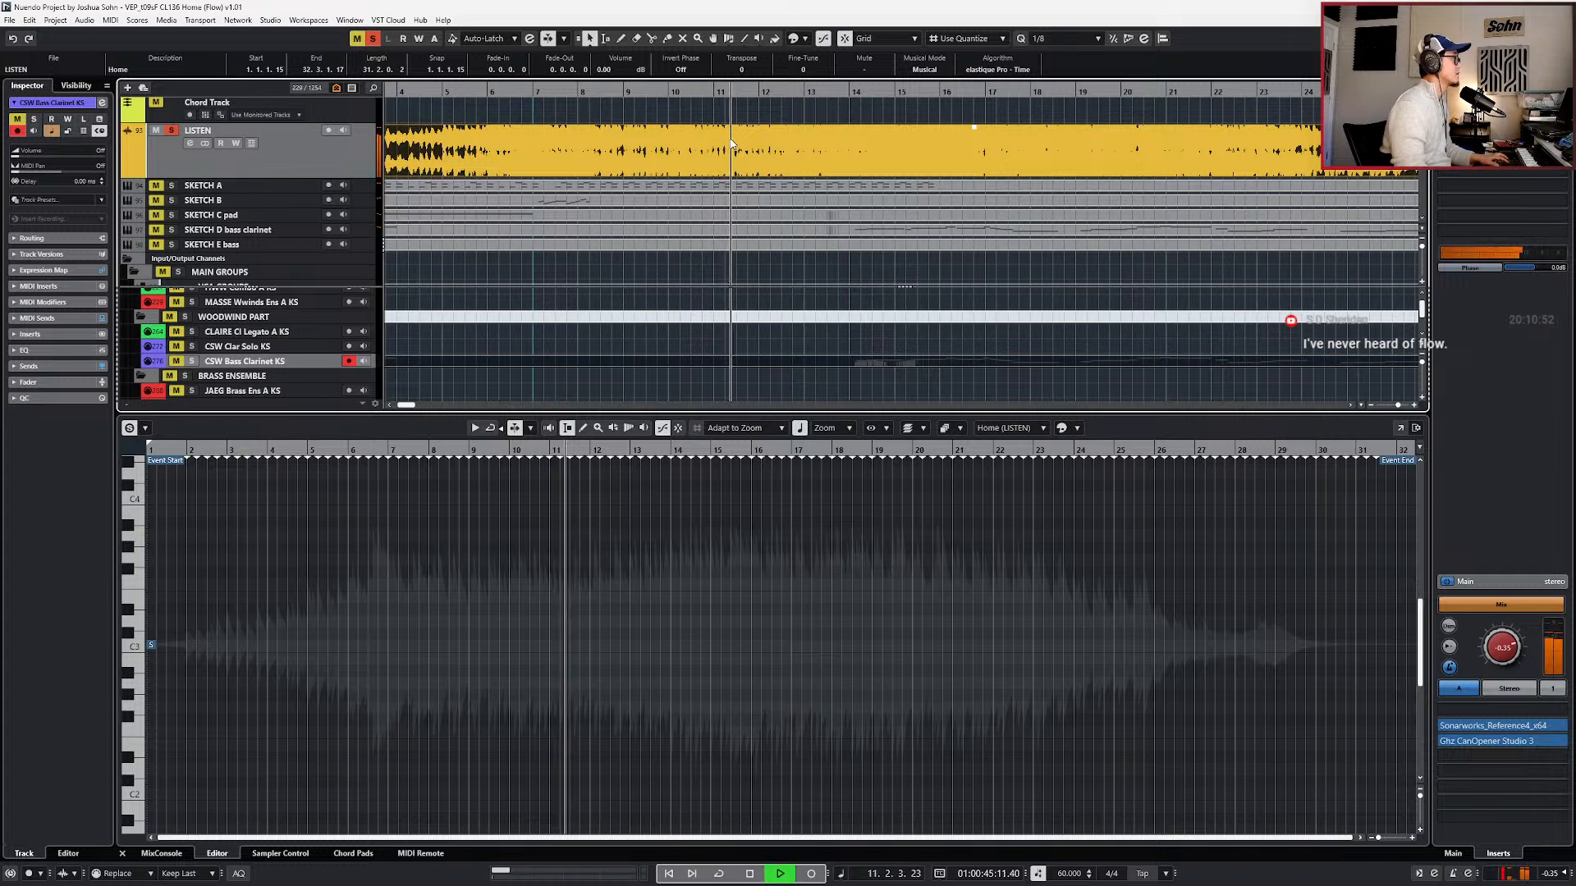
pyautogui.scroll(2, 739, 128)
pyautogui.press('space')
pyautogui.scroll(2, 740, 139)
pyautogui.press('space')
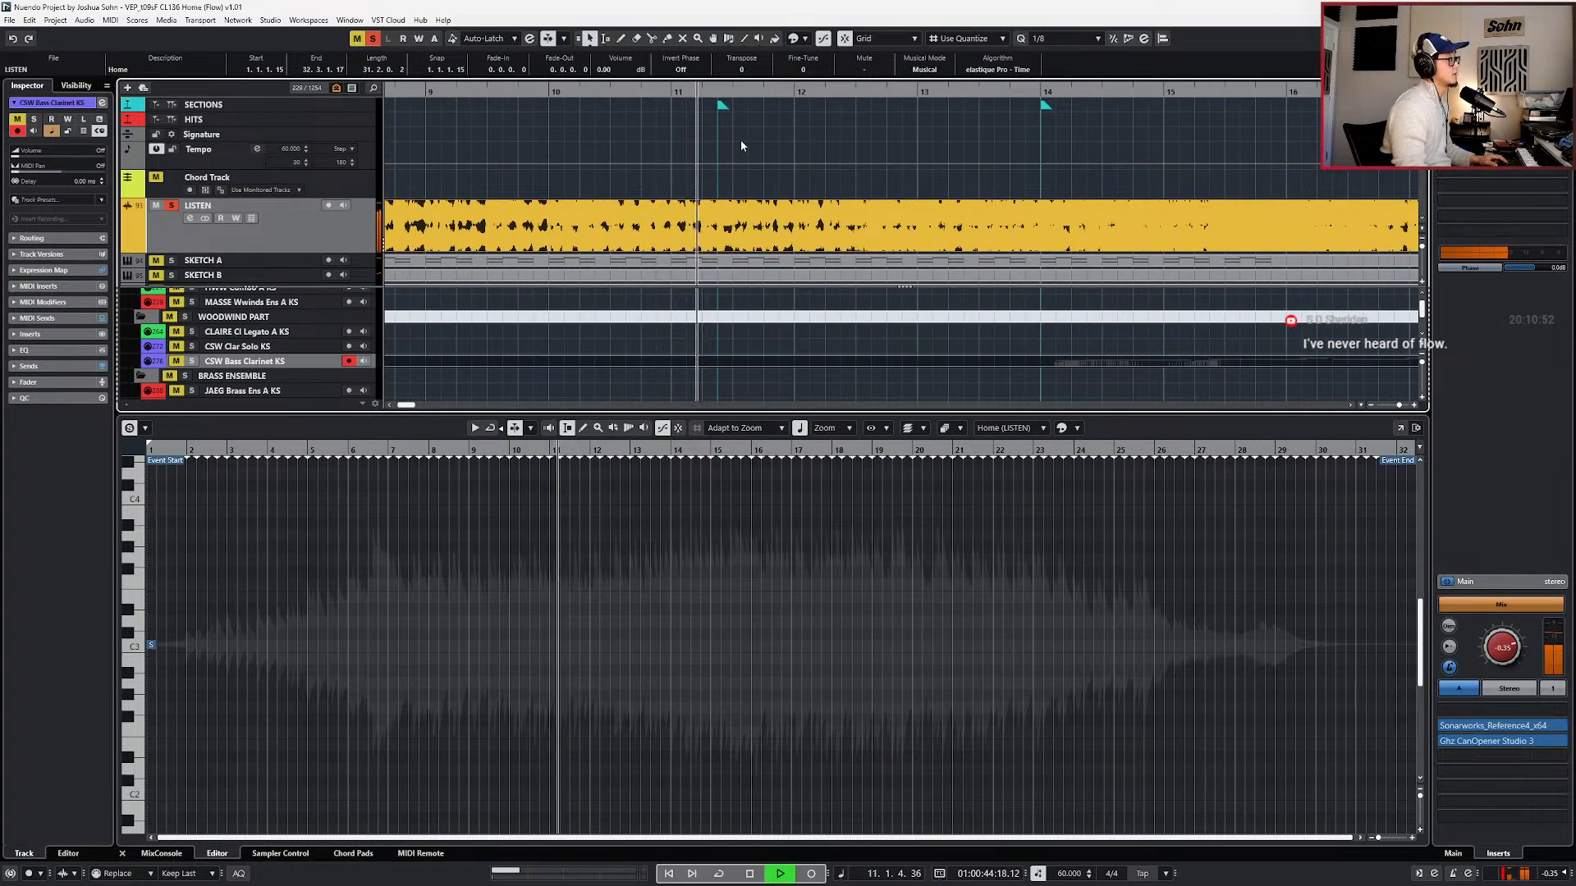
pyautogui.press('space')
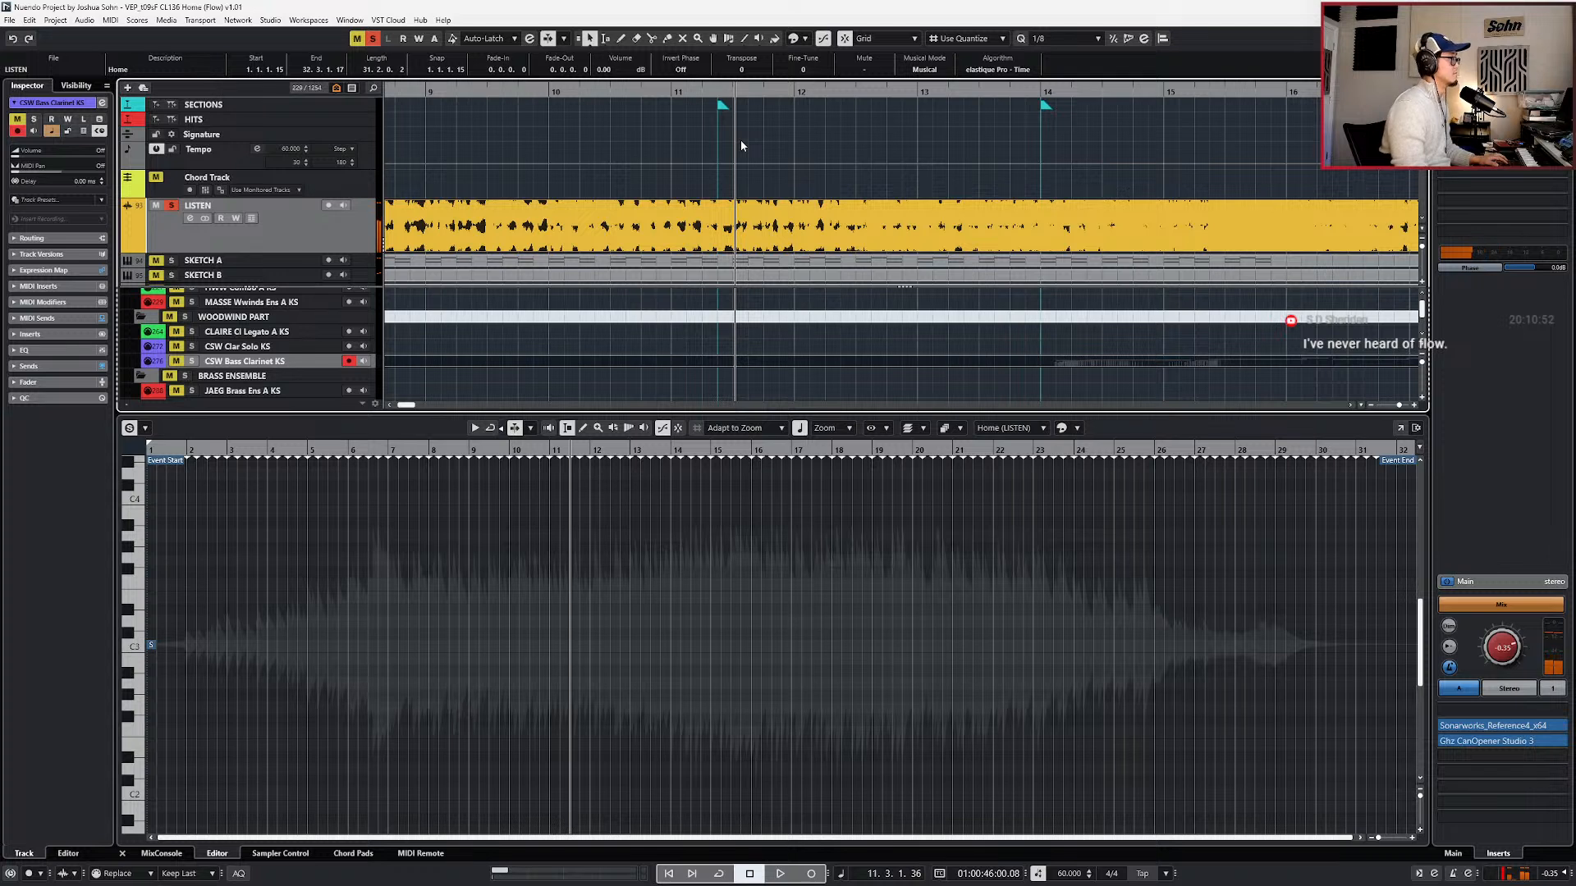
# - Name the SECTIONS marker at 11.2.3 "Bass tone"
pyautogui.press('KP_Subtract')
pyautogui.moveTo(753, 132); pyautogui.dragTo(714, 103)
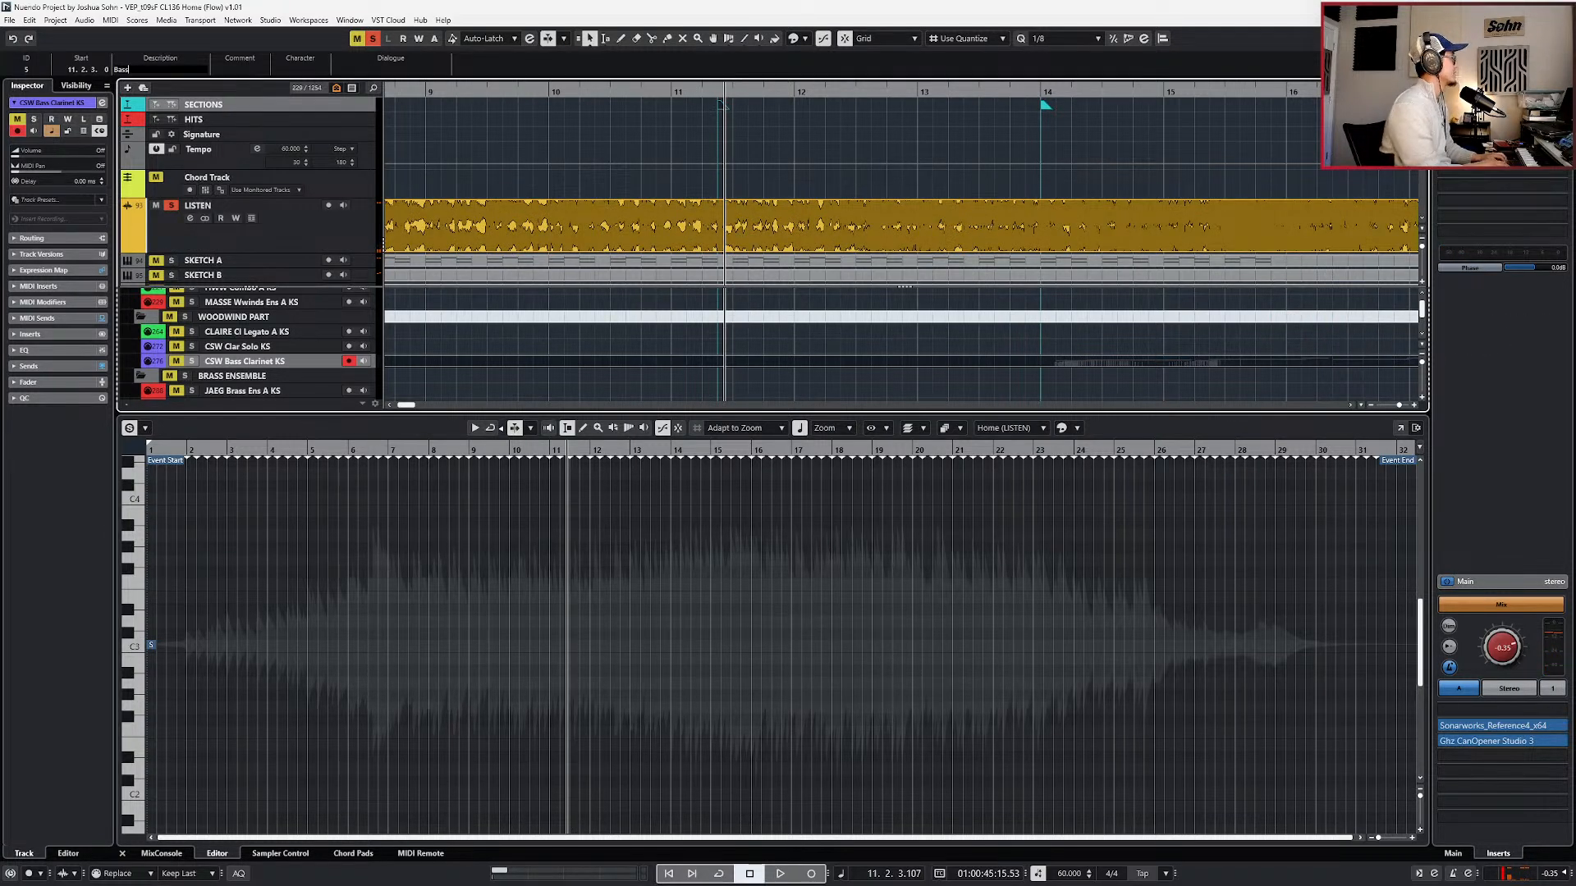
pyautogui.press('Return')
# - Play the soloed reference from bar 11 and progressively earlier bars to trace the bass tone
pyautogui.press('KP_Subtract')
pyautogui.press('space')
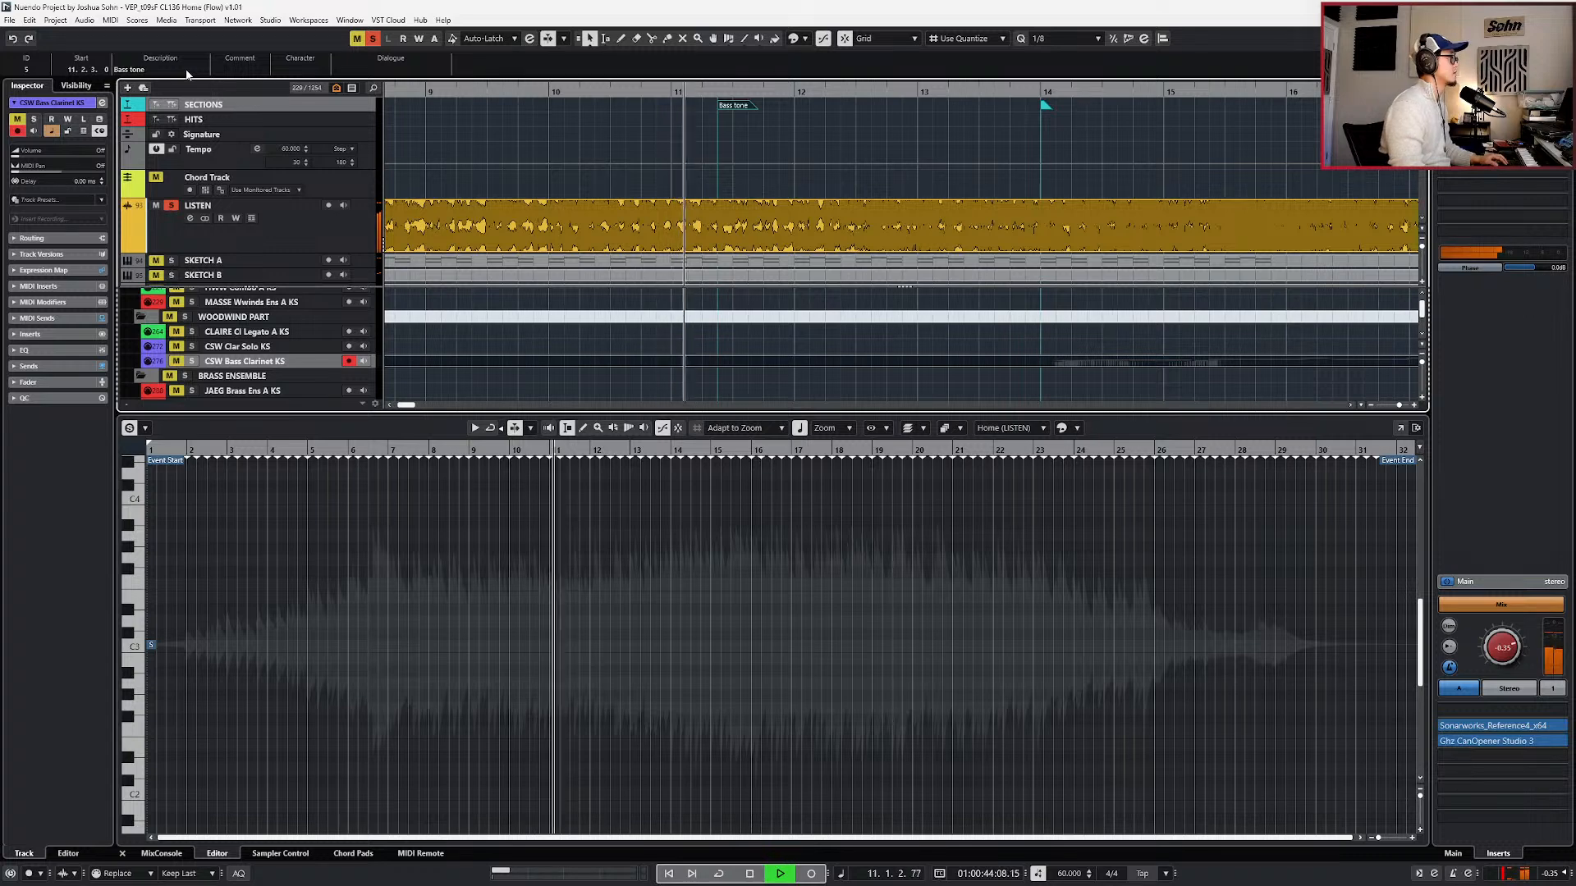
pyautogui.press('KP_Subtract')
pyautogui.press('KP_Subtract')
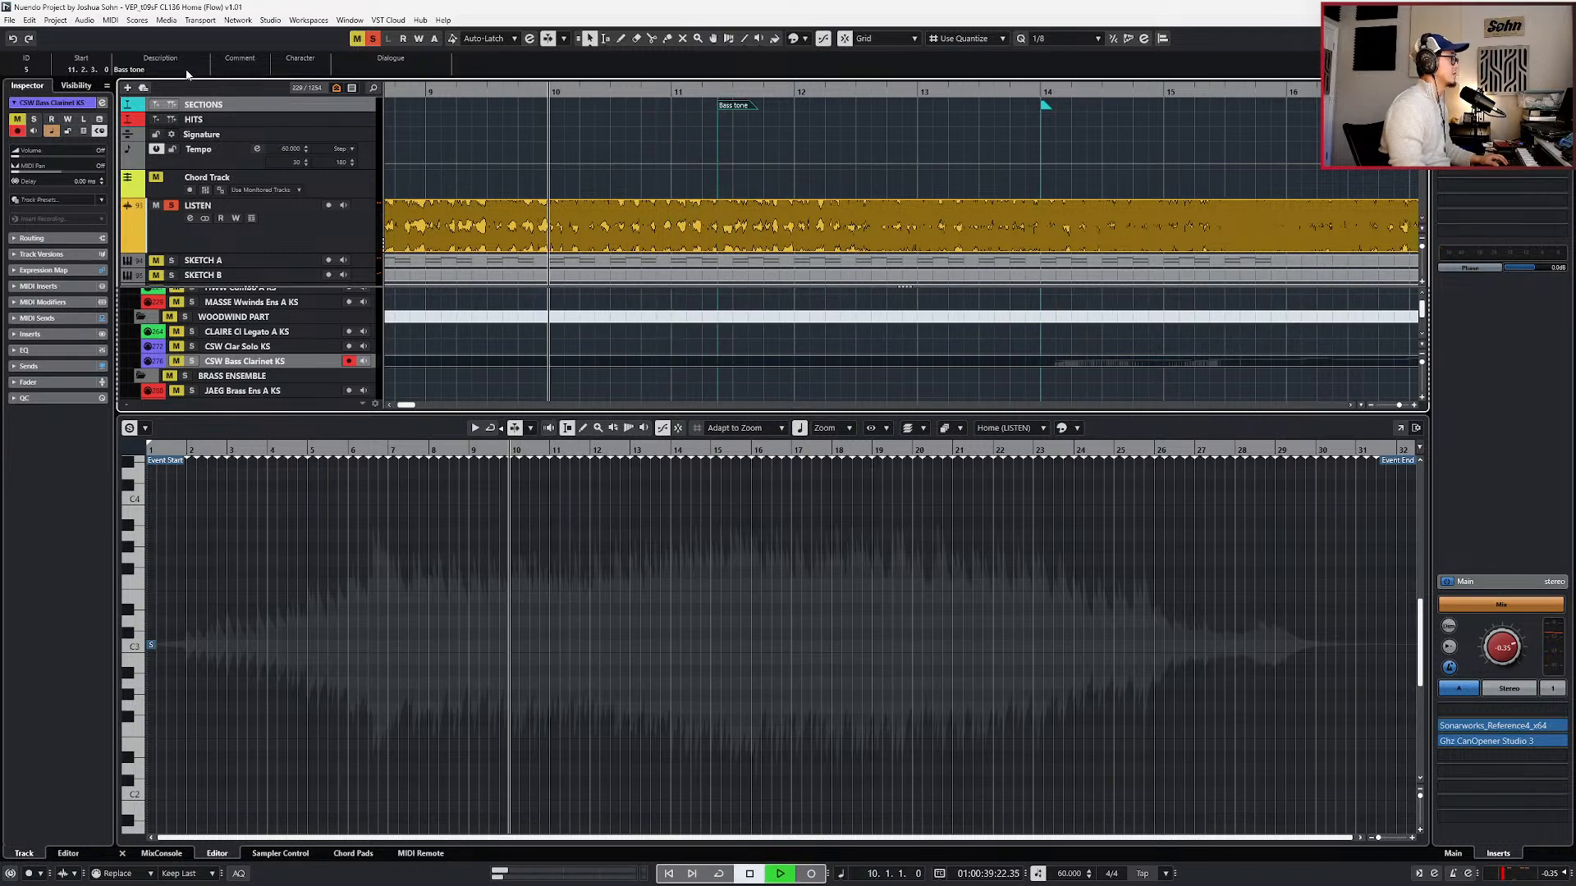
pyautogui.press('space')
pyautogui.press('g')
pyautogui.press('g')
pyautogui.press('KP_Subtract')
pyautogui.press('KP_Subtract')
pyautogui.press('KP_Subtract')
pyautogui.press('space')
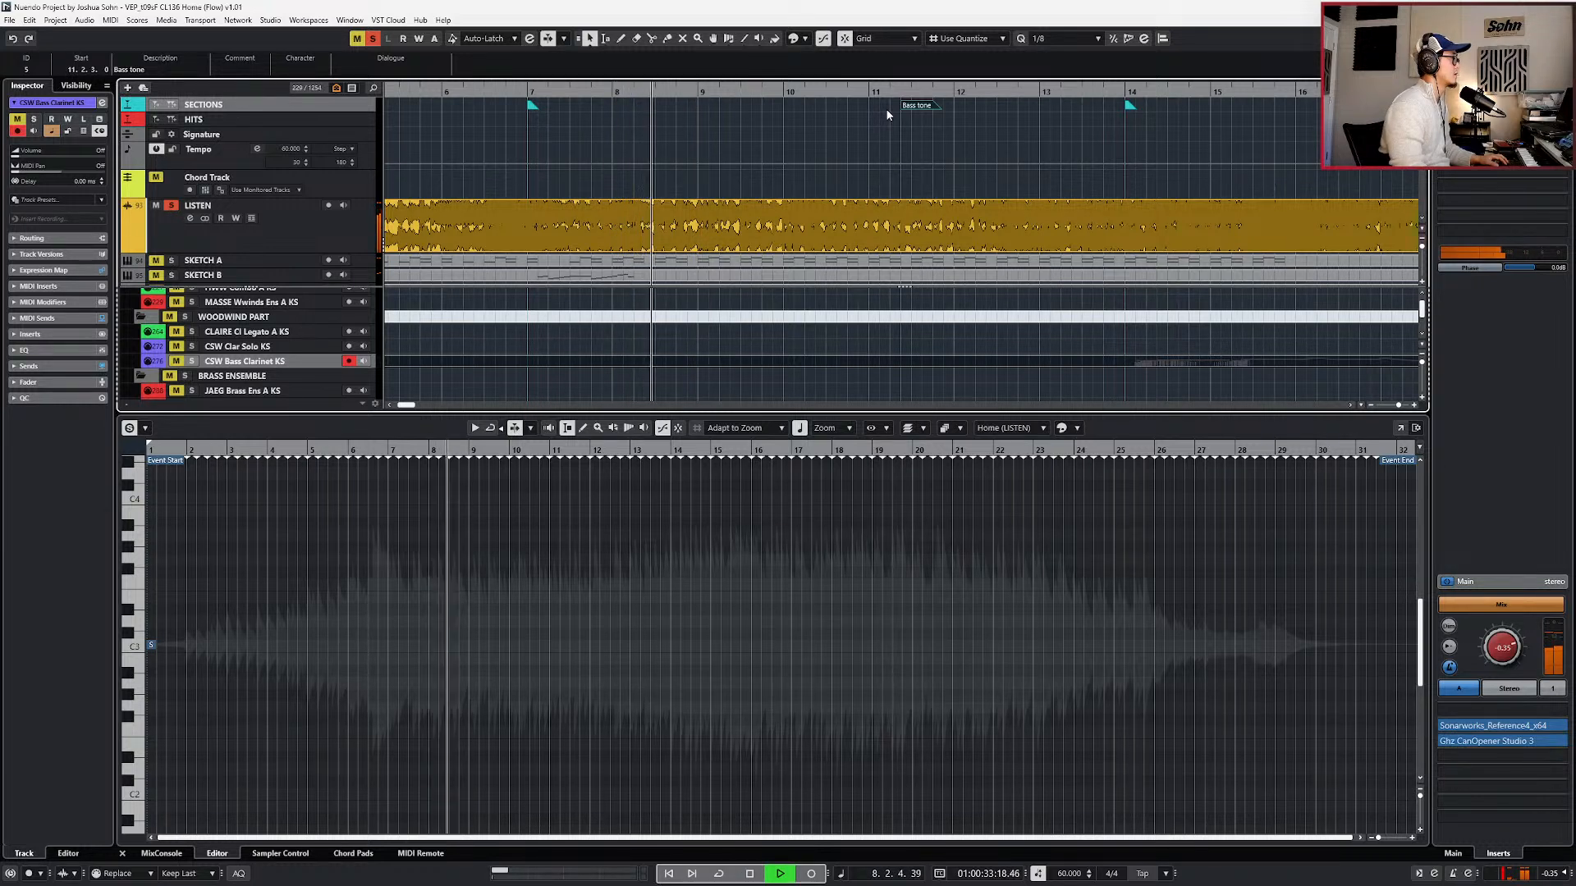
# - Play the reference from bar 7 and bar 6 to find the bass tone's first entry
pyautogui.press('space')
pyautogui.press('KP_Subtract')
pyautogui.press('space')
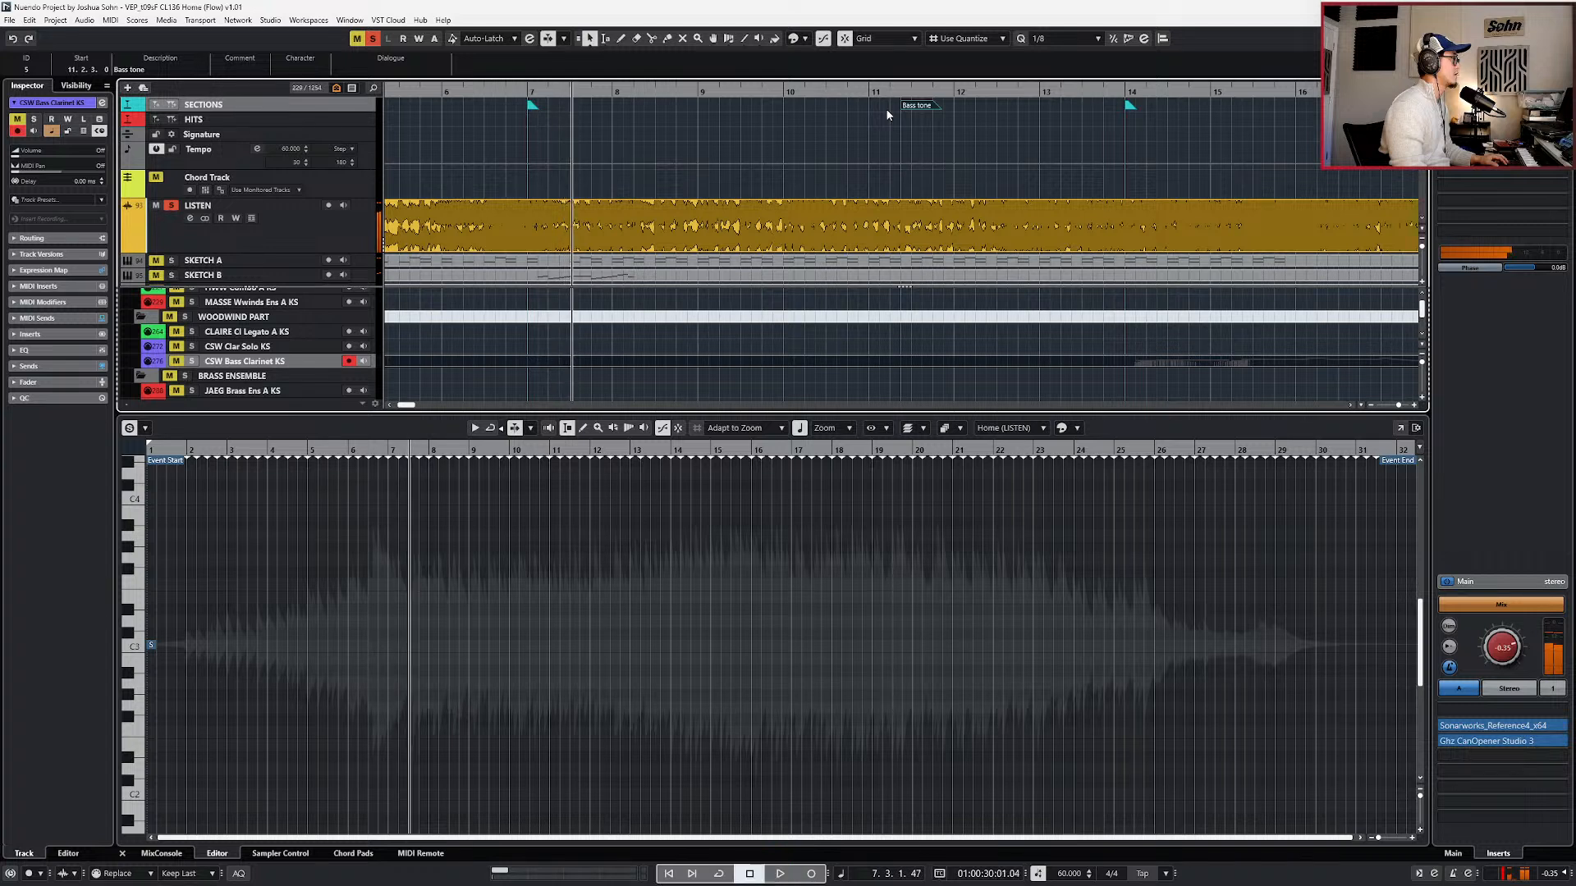
pyautogui.press('KP_Subtract')
pyautogui.press('KP_Subtract')
pyautogui.press('space')
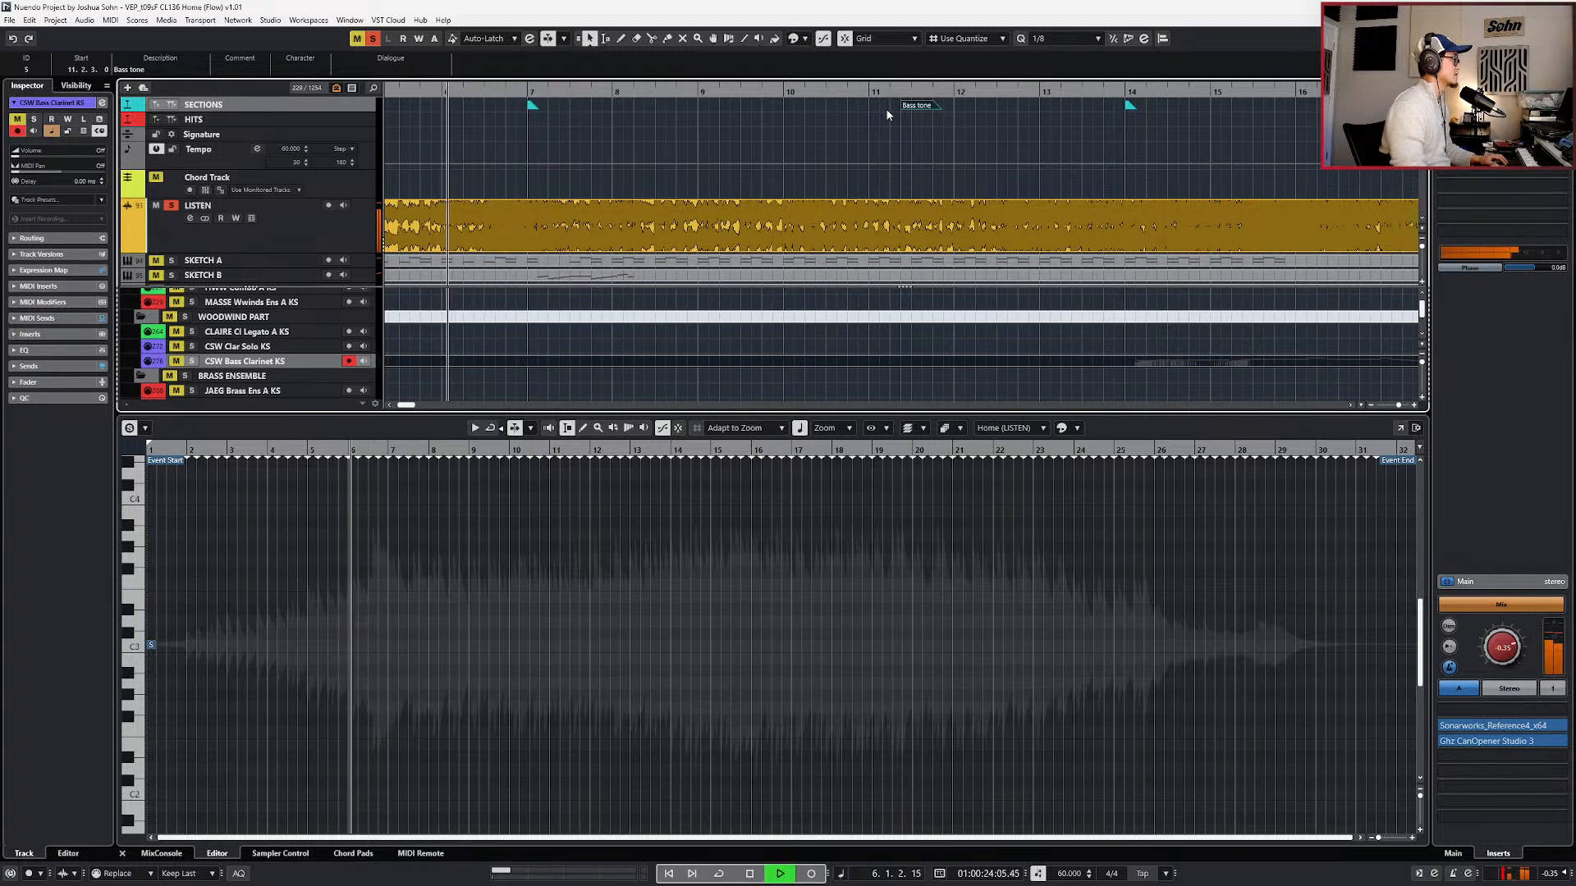
pyautogui.press('space')
# - Move the "Bass tone" marker to 6.2.3 and play the reference from around bar 6
pyautogui.moveTo(558, 97); pyautogui.dragTo(501, 106)
pyautogui.press('KP_Subtract')
pyautogui.press('KP_Subtract')
pyautogui.press('space')
pyautogui.hscroll(-3, 501, 105)
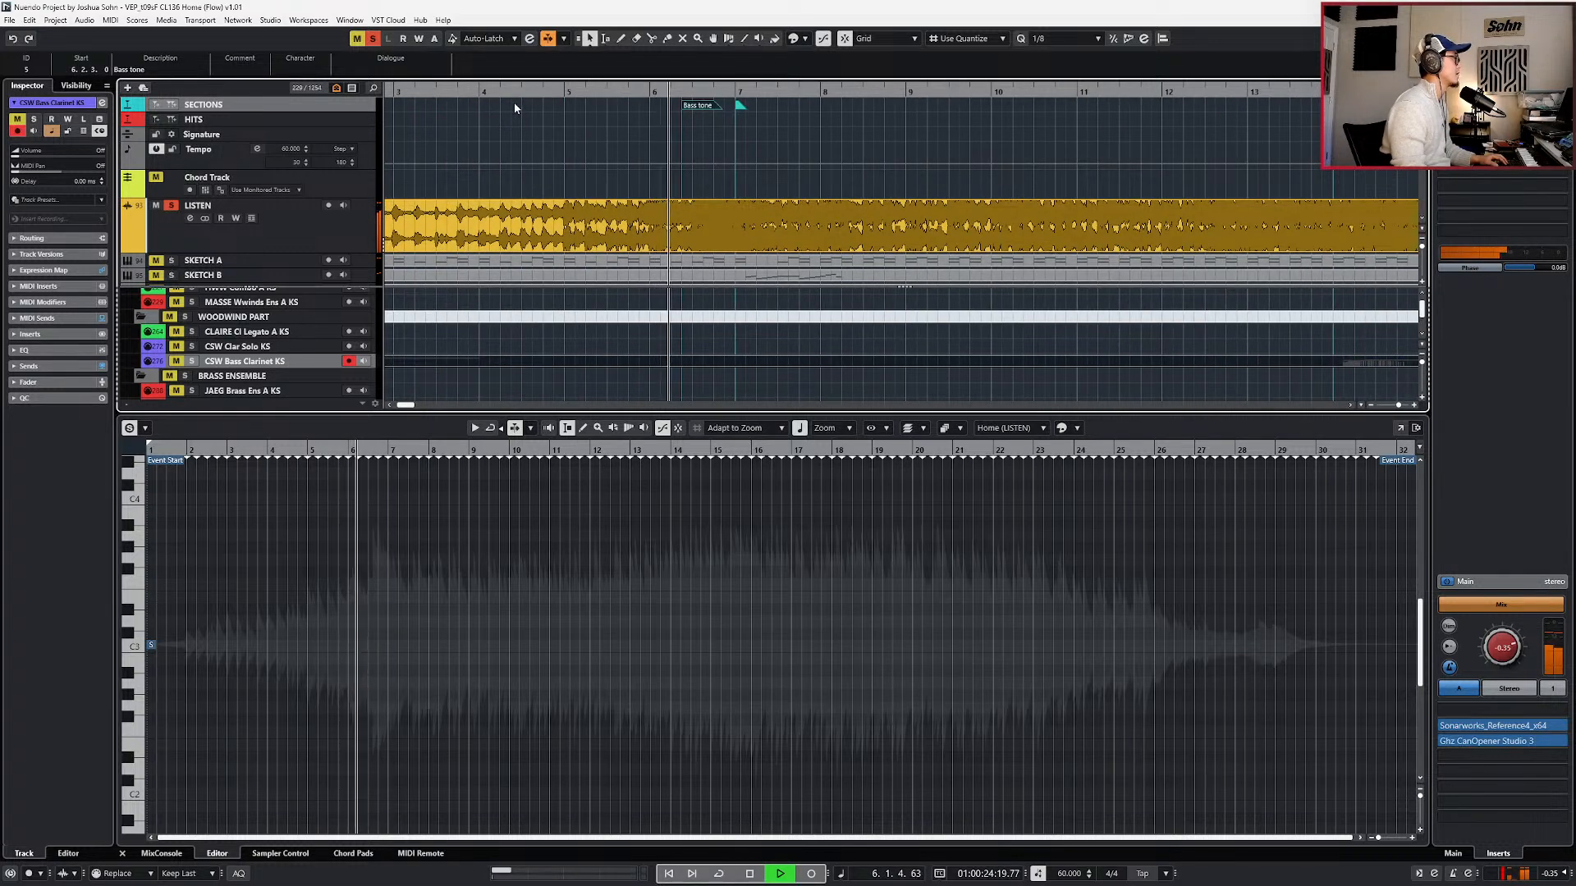
# - Check the "Bass tone" marker against playback from bar 5, and turn off the LISTEN solo
pyautogui.press('KP_Subtract')
pyautogui.press('KP_Subtract')
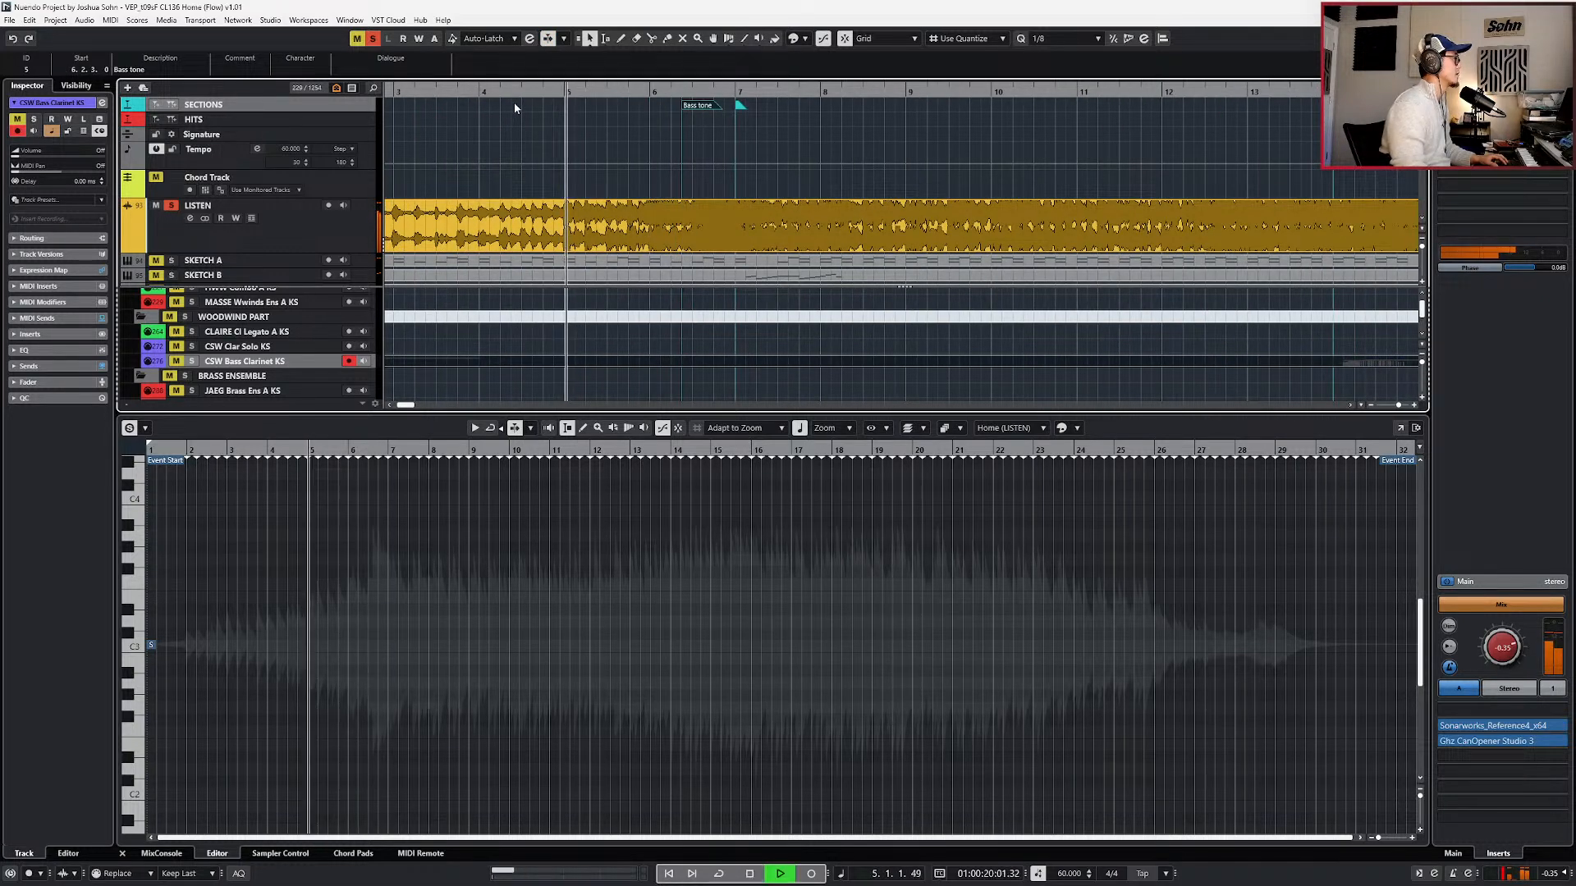
pyautogui.scroll(3, 677, 112)
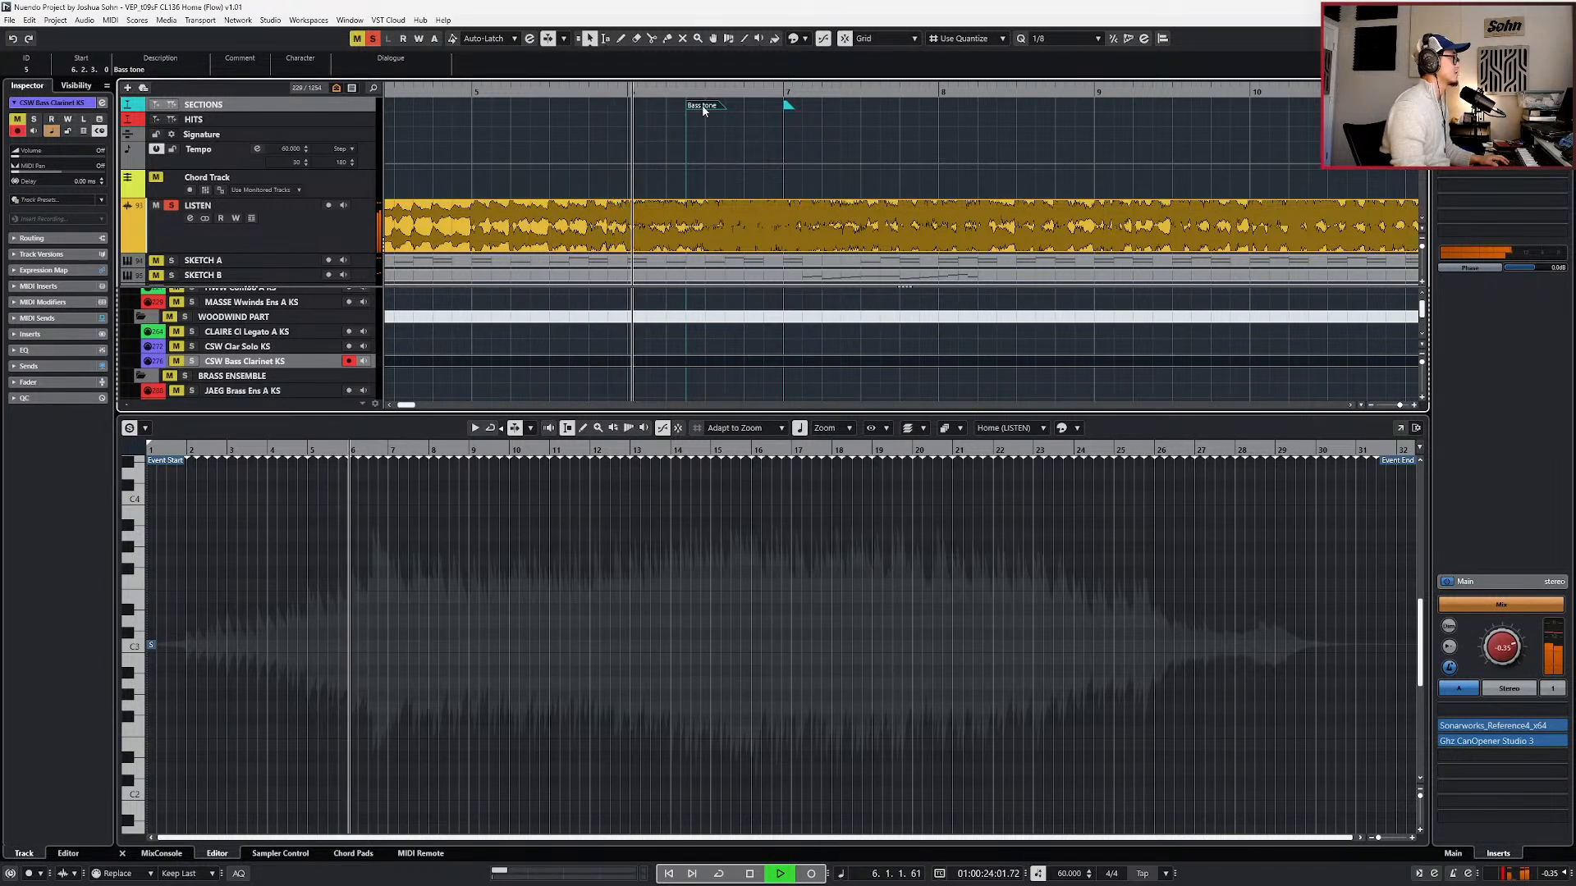
pyautogui.press('space')
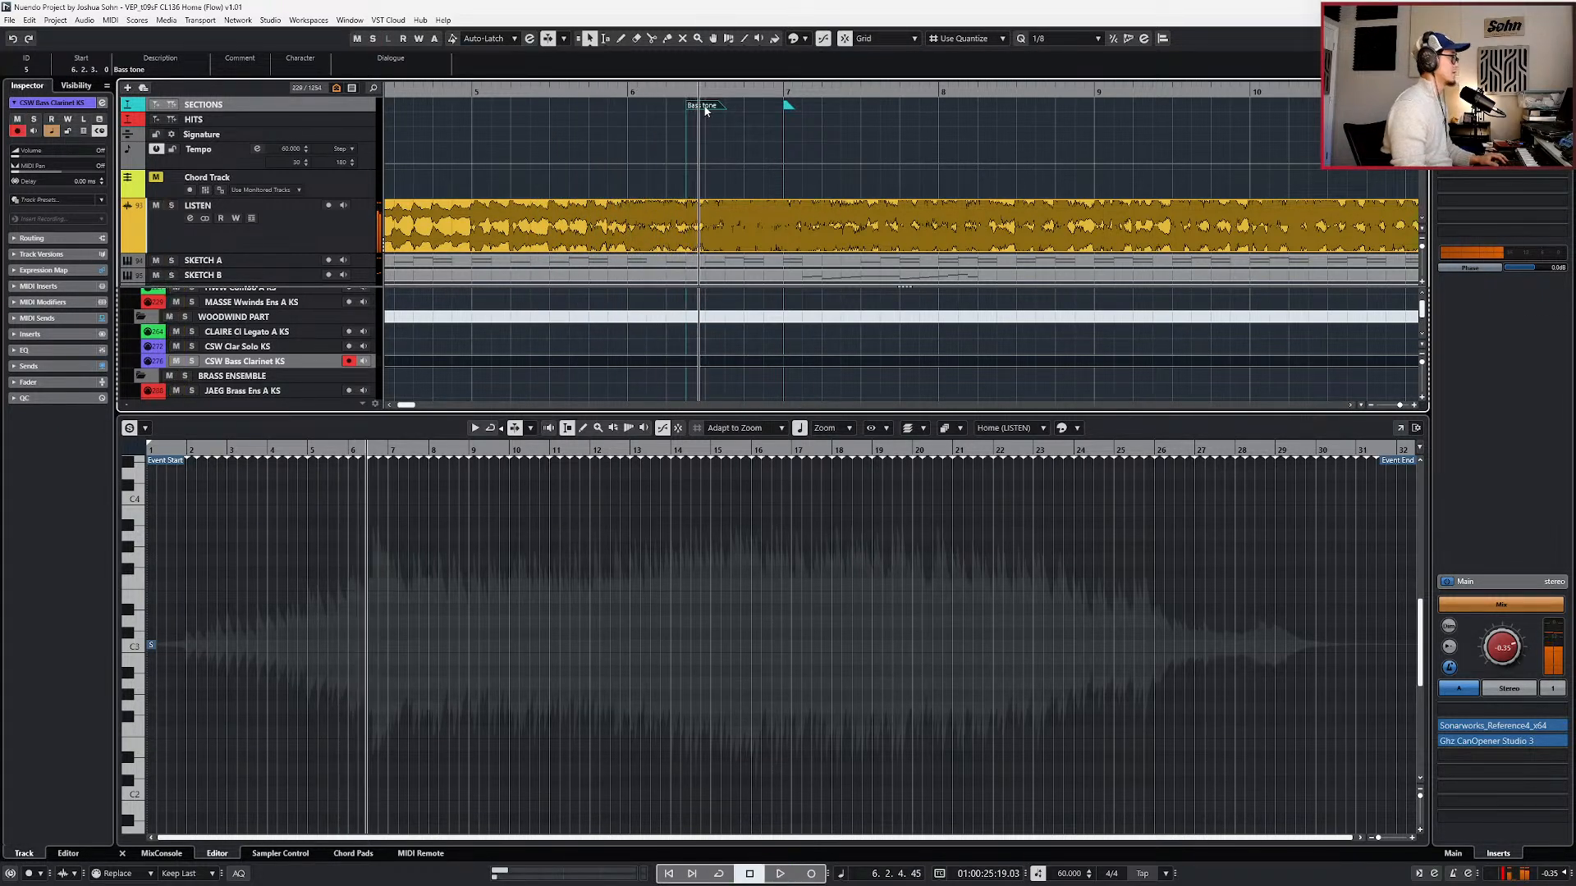
# - Create a MIDI part on the CSS Bass KS A track from bar 1 to bar 32 and open it for editing
pyautogui.hotkey('ctrl', 'alt', 'e')
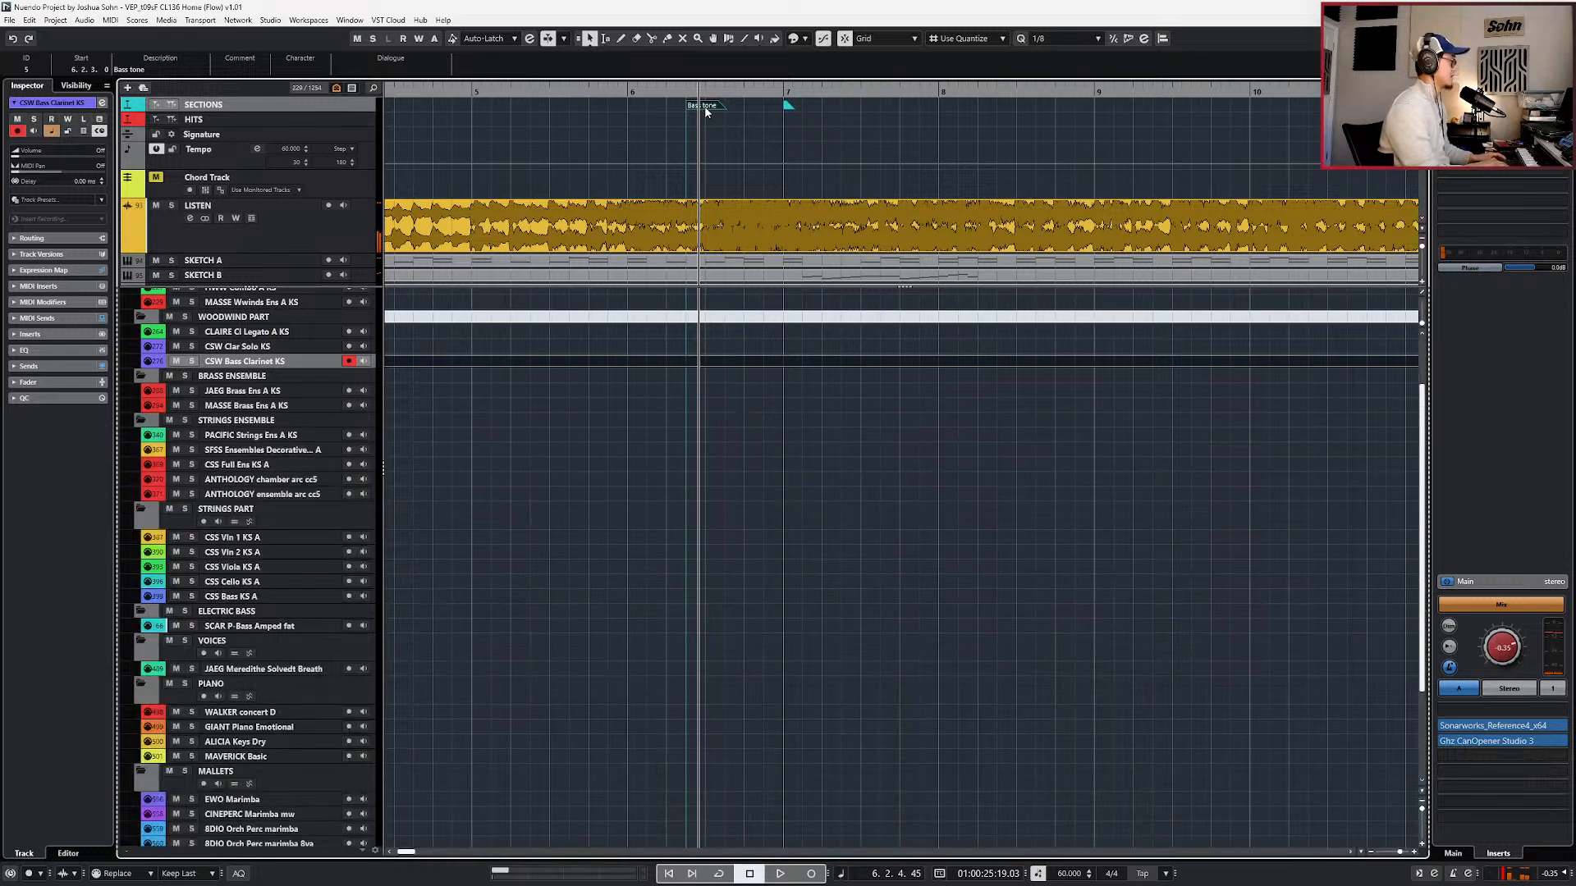
pyautogui.press('g')
pyautogui.press('g')
pyautogui.press('g')
pyautogui.press('g')
pyautogui.press('g')
pyautogui.scroll(-4, 736, 420)
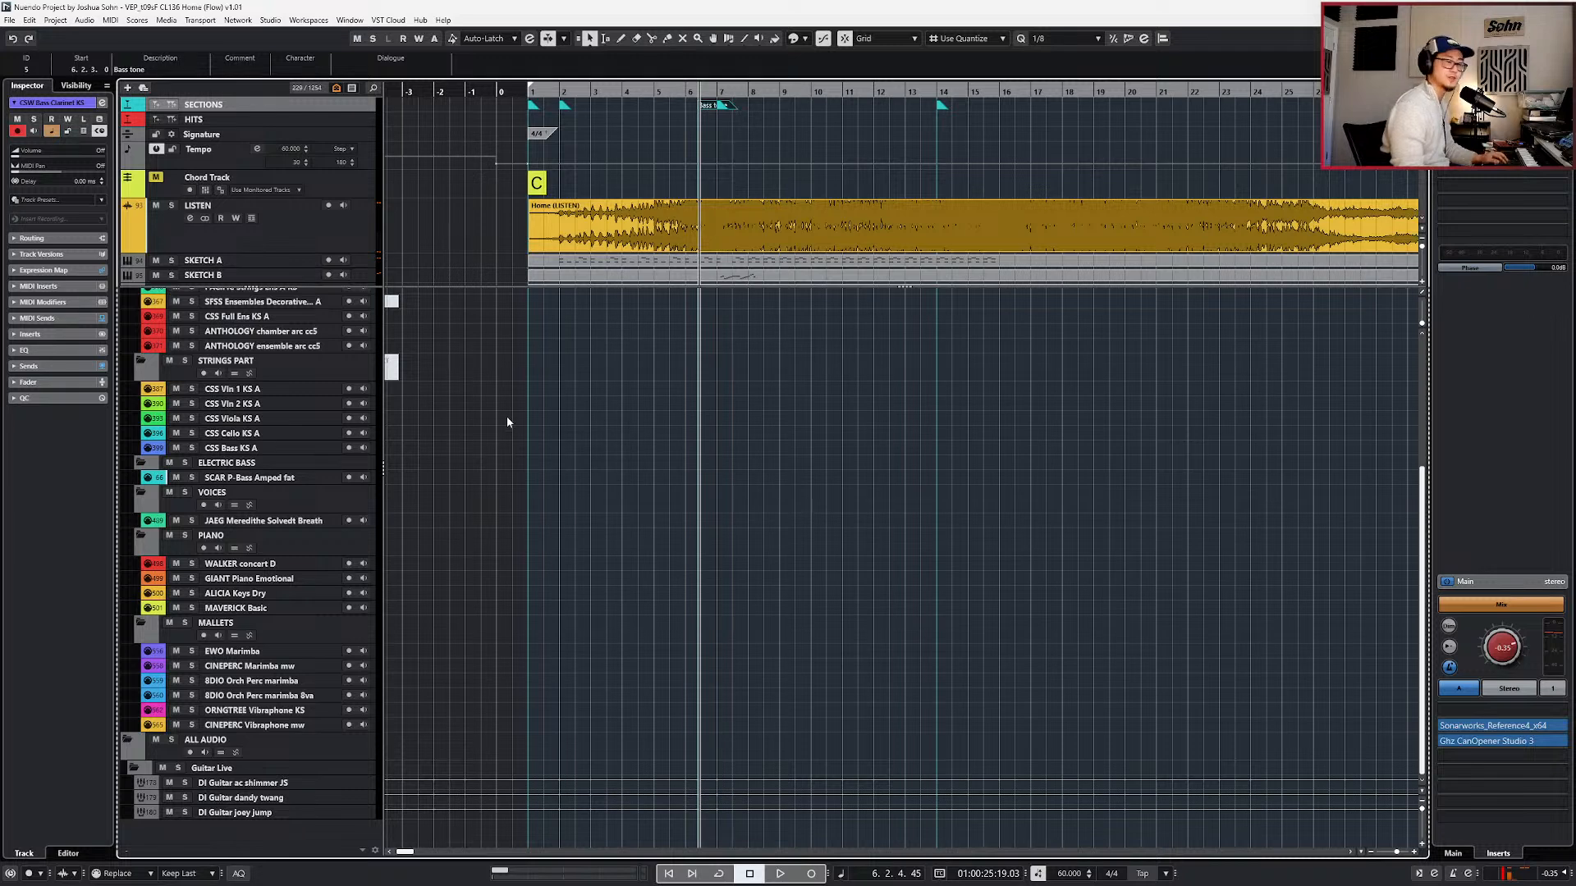
pyautogui.click(540, 470)
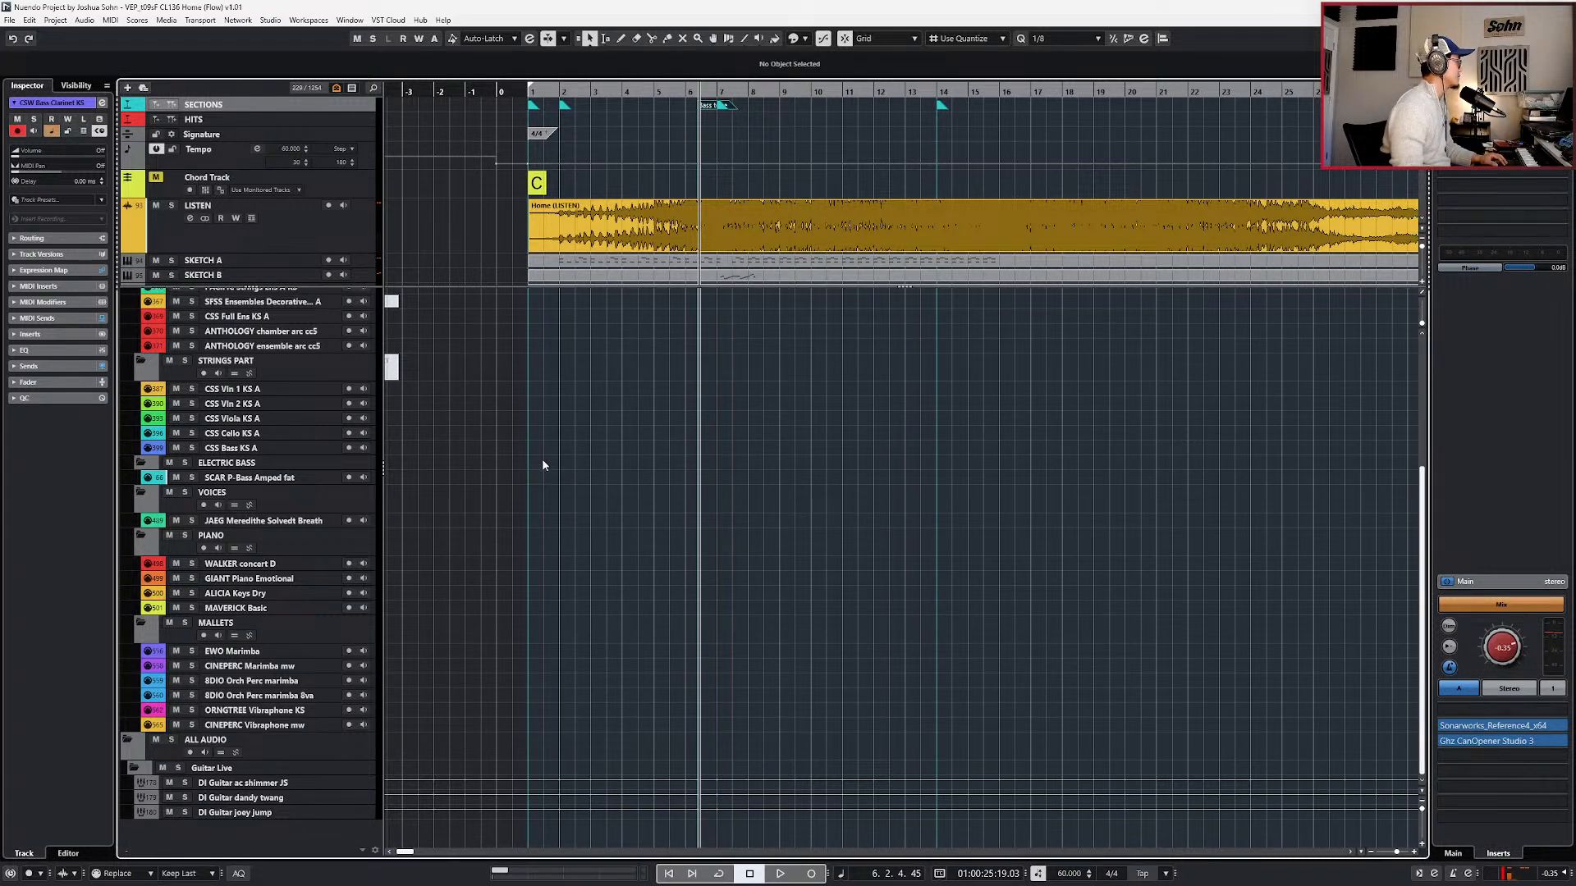
pyautogui.doubleClick(550, 447)
pyautogui.doubleClick(568, 447)
# - Add an eighth-length note at the "Bass tone" marker, 6.2.3, and transpose it down to C1
pyautogui.scroll(3, 742, 509)
pyautogui.hotkey('alt', '1')
pyautogui.hotkey('alt', '3')
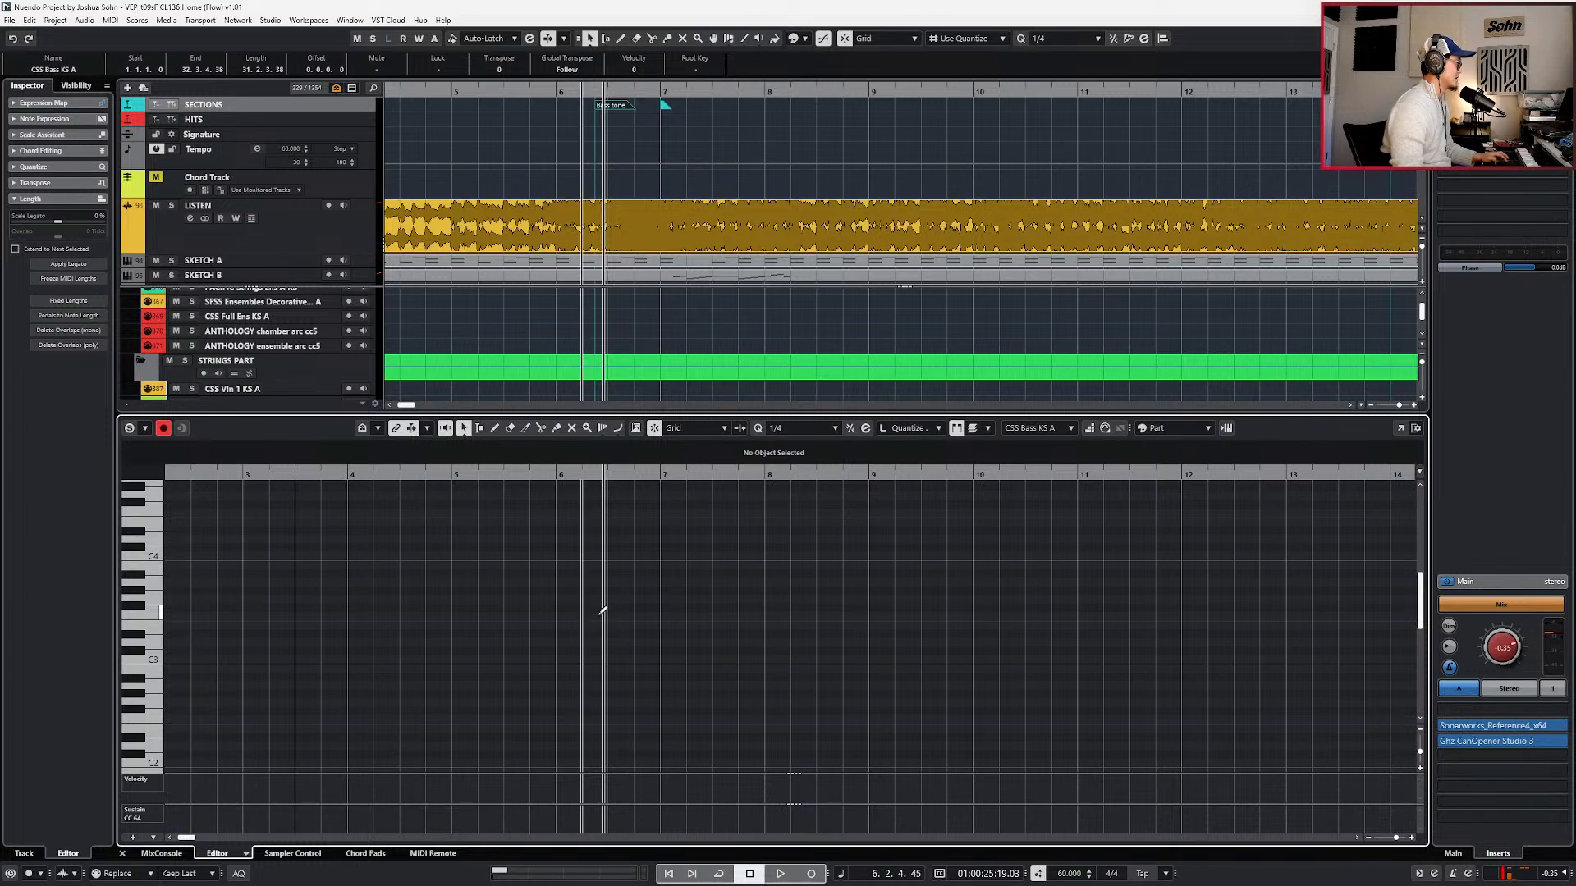
pyautogui.scroll(2, 611, 604)
pyautogui.scroll(3, 579, 622)
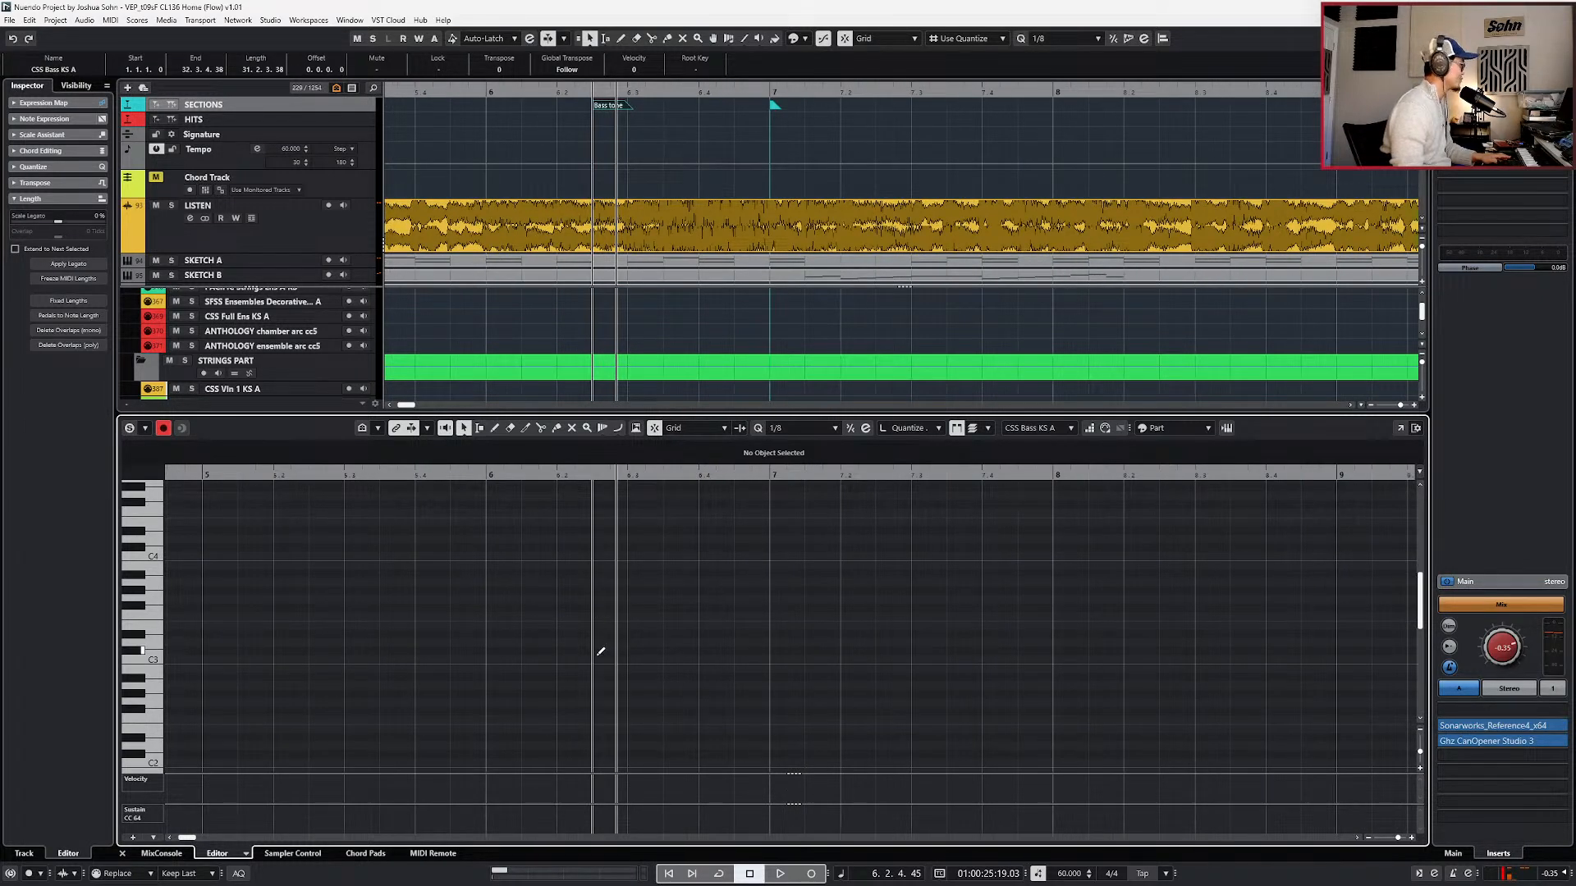
pyautogui.keyDown('alt'); pyautogui.click(599, 657); pyautogui.keyUp('alt')
pyautogui.moveTo(603, 638); pyautogui.dragTo(597, 693)
pyautogui.hotkey('shift', 'Down')
pyautogui.hotkey('shift', 'Down')
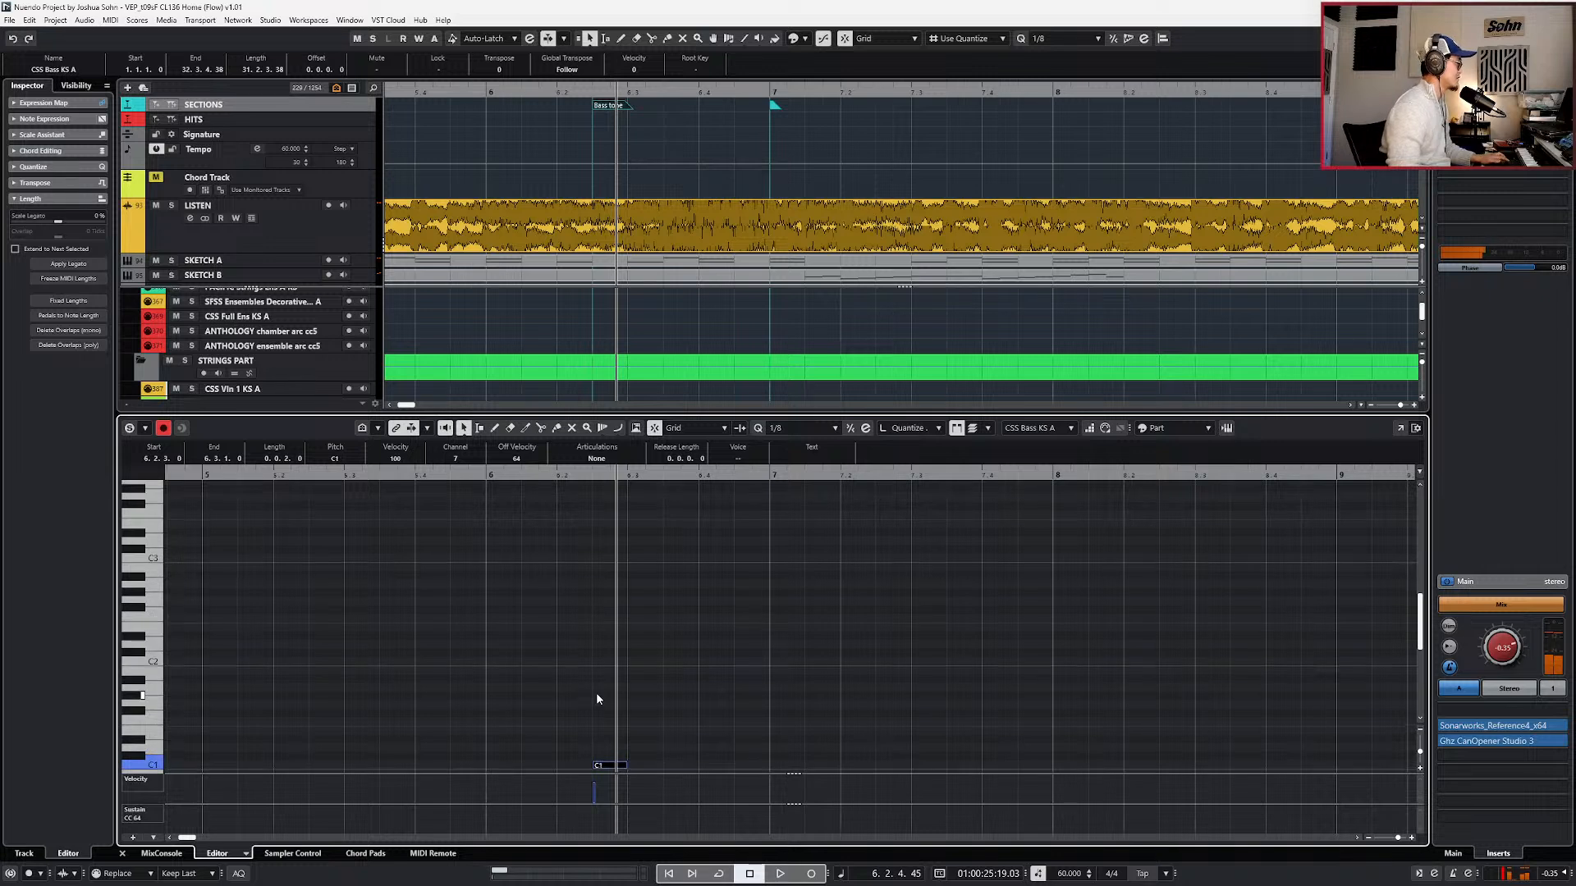
# - Assign the Pizz articulation to the C1 note and audition it from bar 6
pyautogui.click(596, 458)
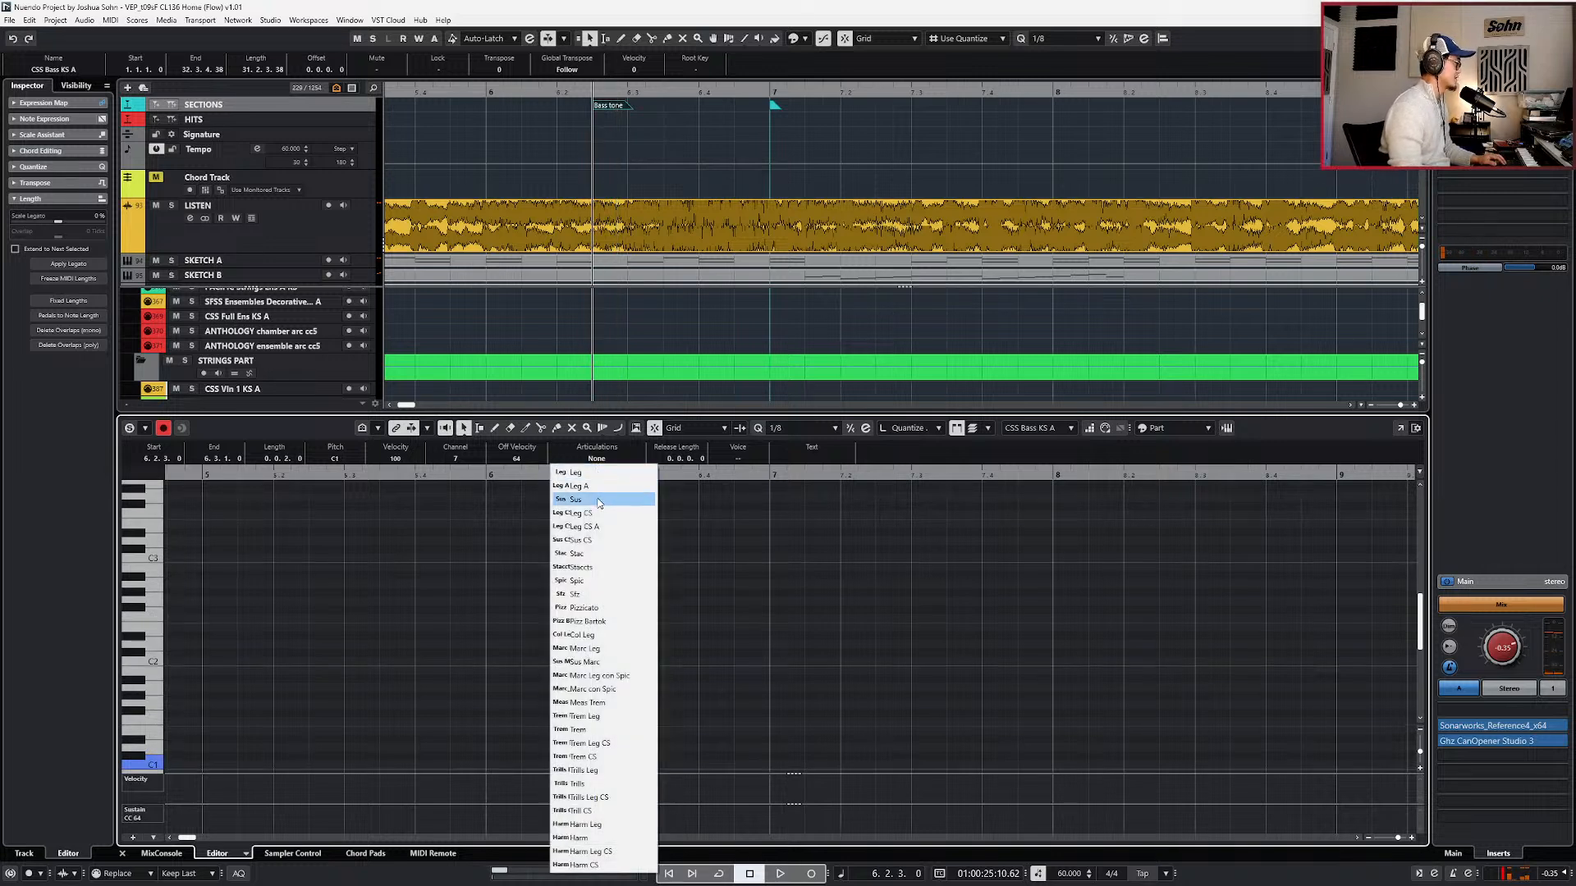
pyautogui.click(597, 608)
pyautogui.scroll(-2, 658, 647)
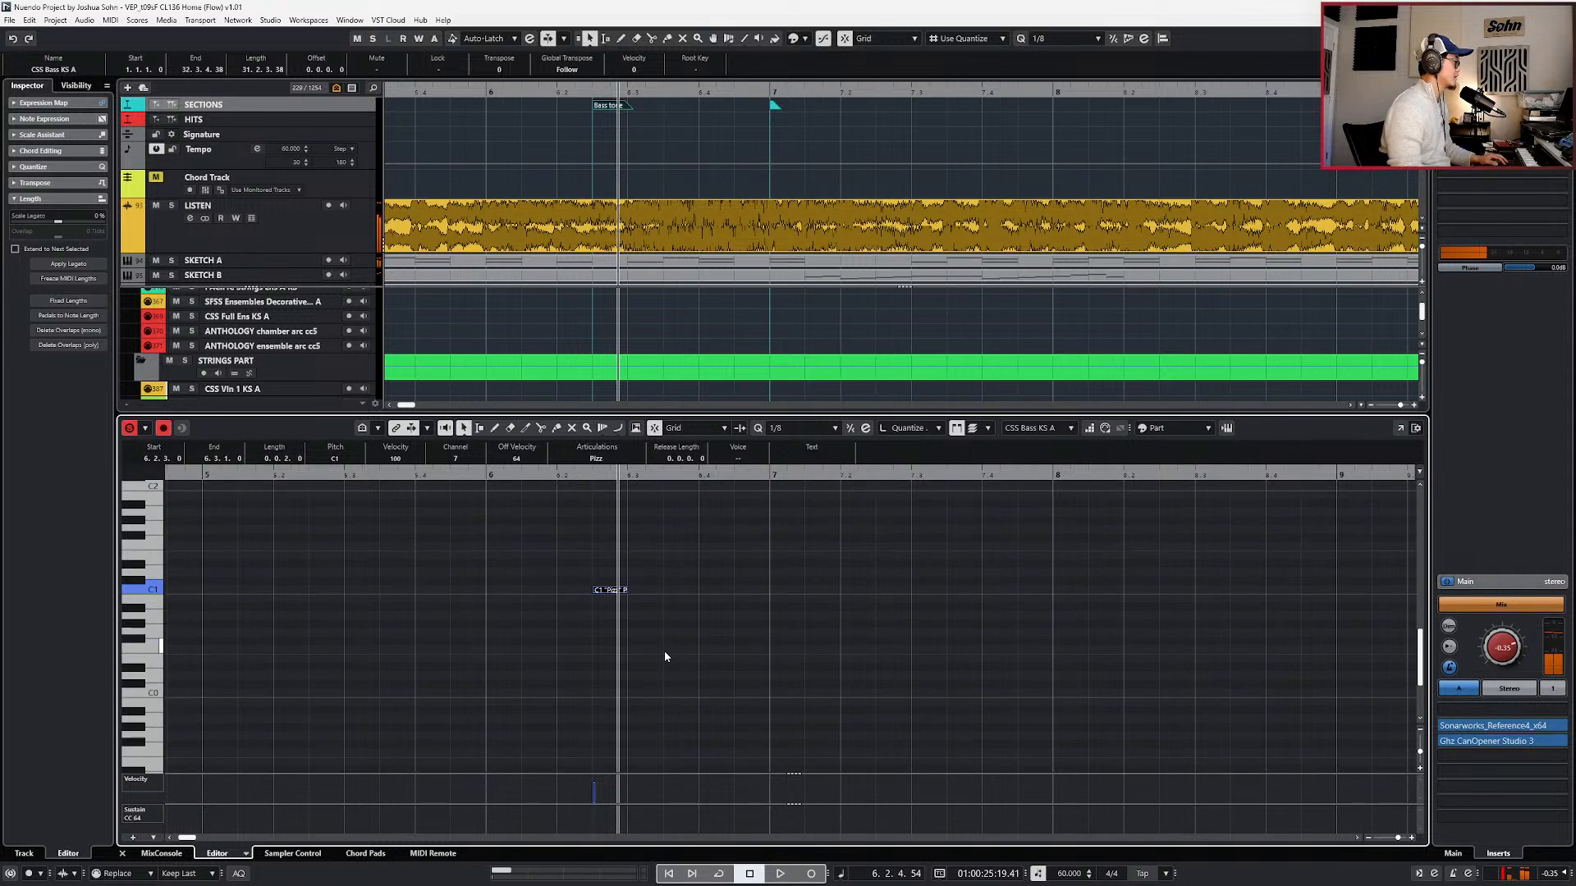
pyautogui.press('KP_Subtract')
pyautogui.press('space')
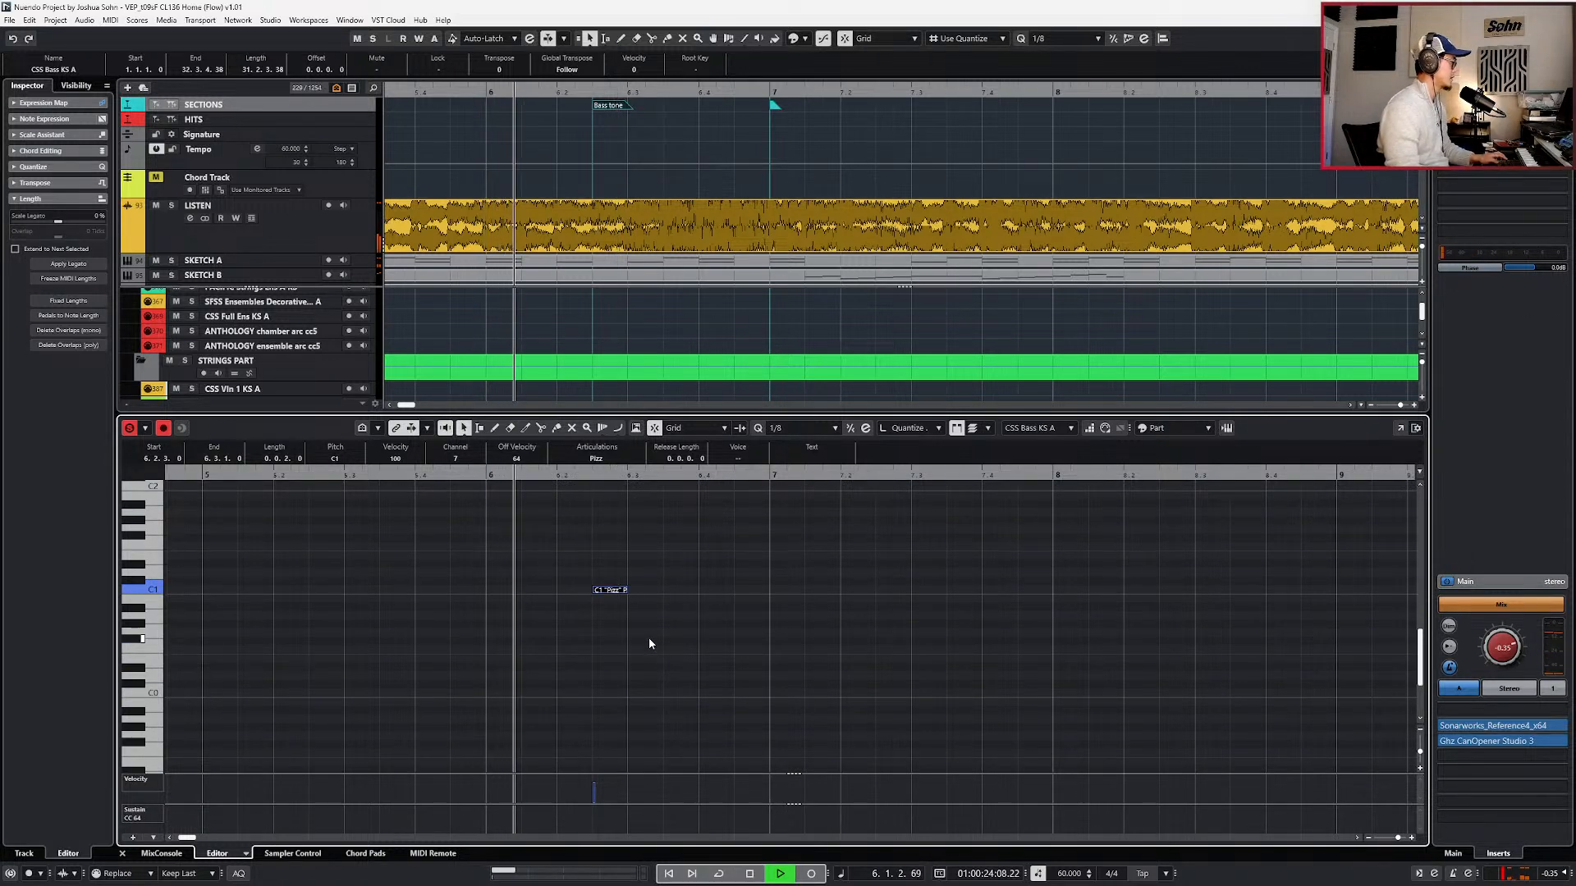
pyautogui.keyDown('alt'); pyautogui.click(650, 639); pyautogui.keyUp('alt')
pyautogui.press('space')
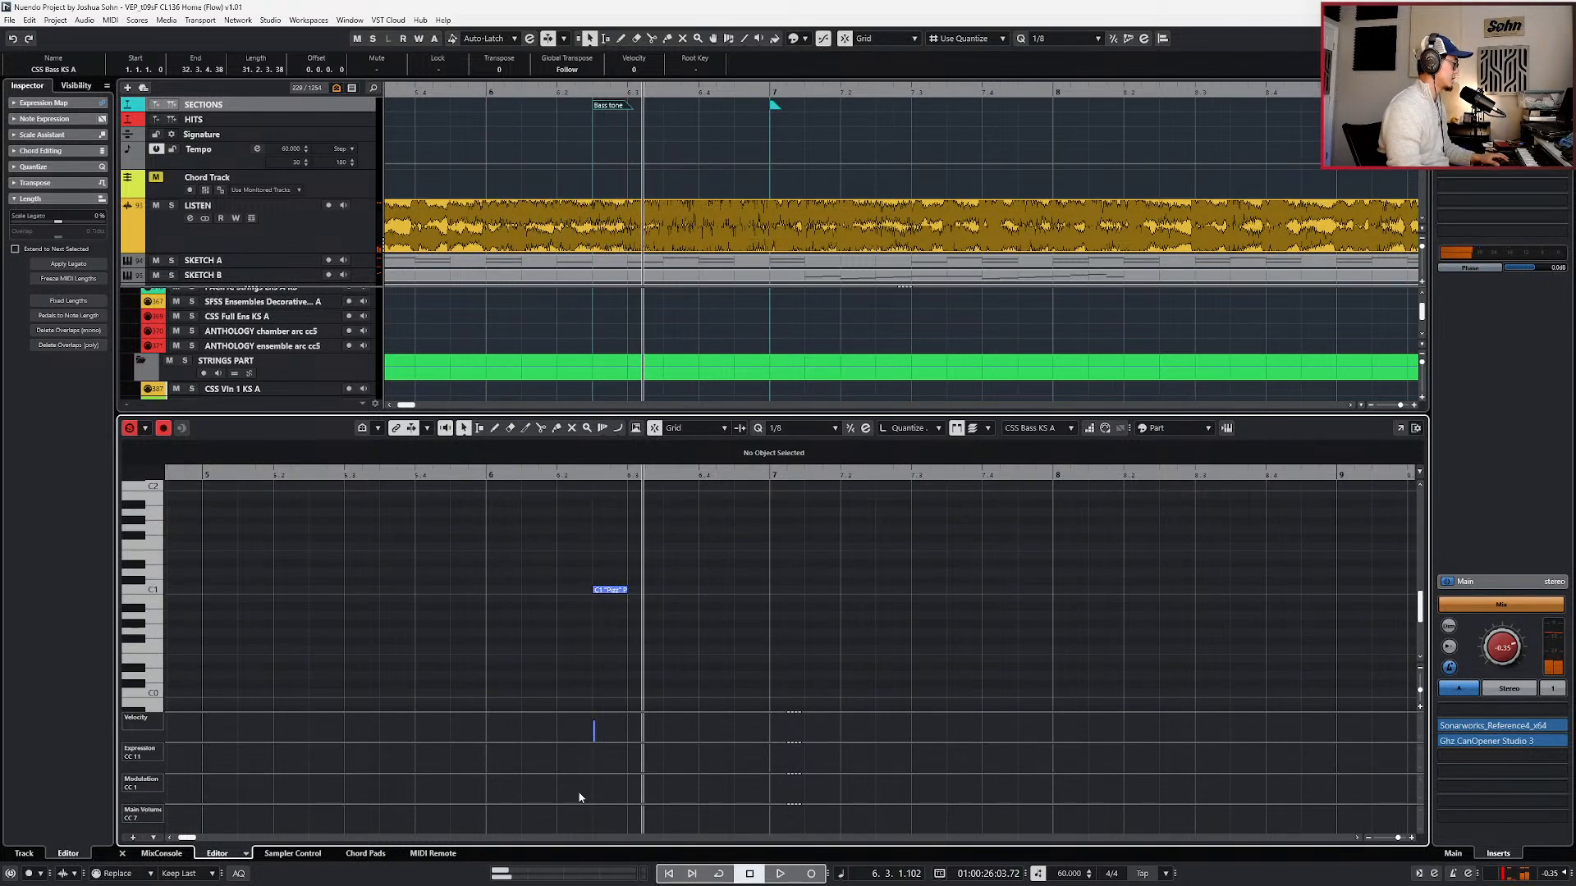
# - Insert bar 6 controller values of expression 103, modulation 106 and main volume 112, and lower the C1 note's velocity
pyautogui.press('1')
pyautogui.keyDown('alt'); pyautogui.click(492, 759); pyautogui.keyUp('alt')
pyautogui.keyDown('alt'); pyautogui.click(493, 792); pyautogui.keyUp('alt')
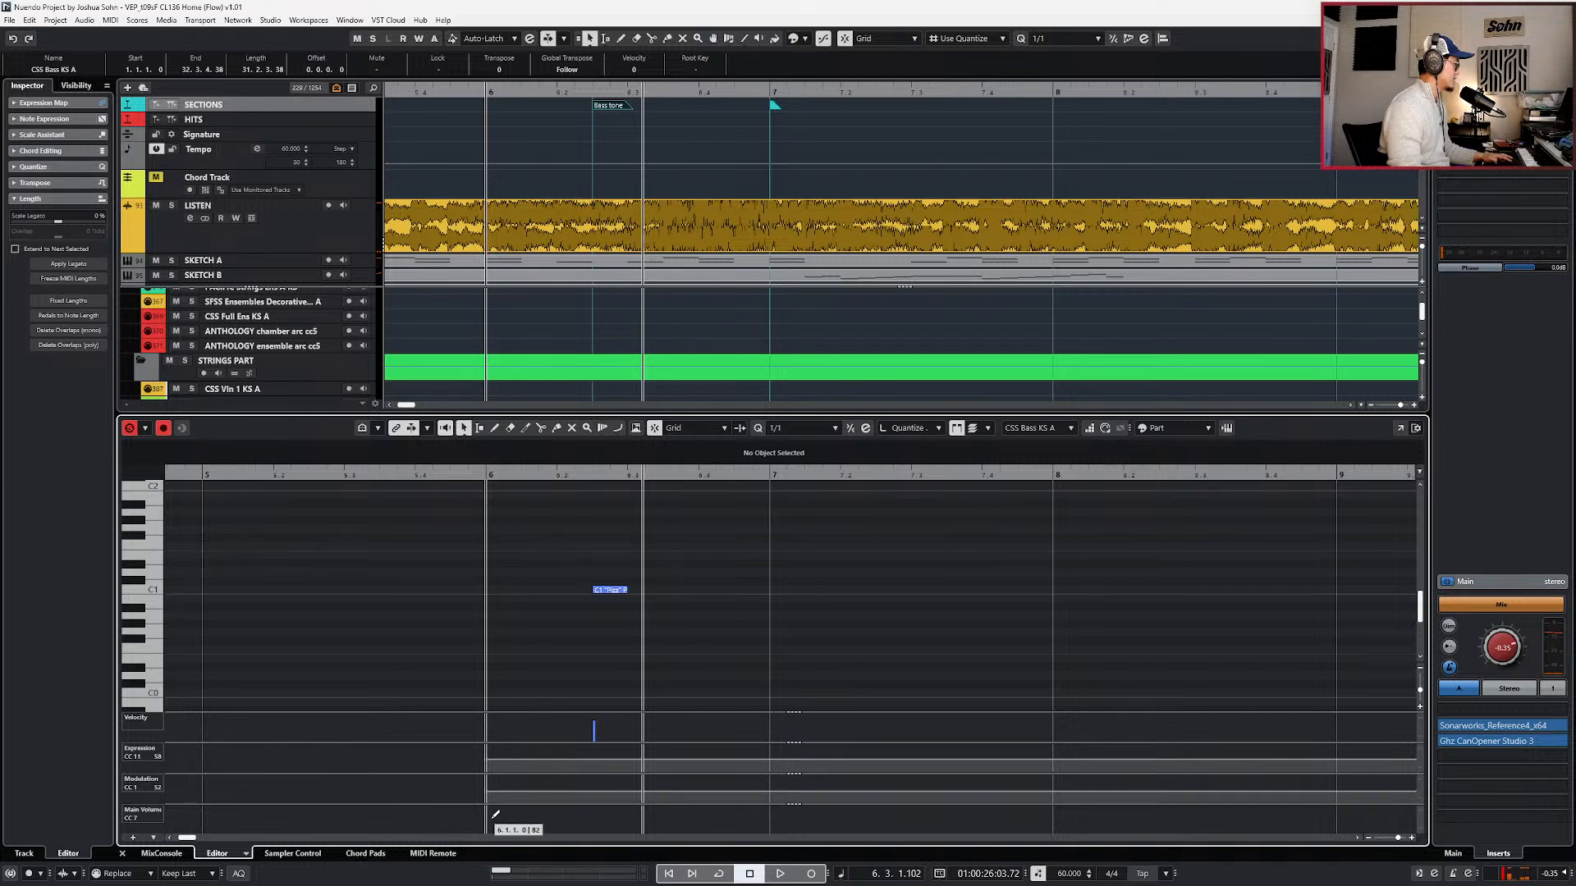
pyautogui.keyDown('alt'); pyautogui.click(493, 821); pyautogui.keyUp('alt')
pyautogui.click(595, 730)
pyautogui.moveTo(485, 760); pyautogui.dragTo(486, 810)
# - Play the bass note from bar 6 while checking the levels in the CSS Bass KS A channel settings
pyautogui.hotkey('alt', 'space')
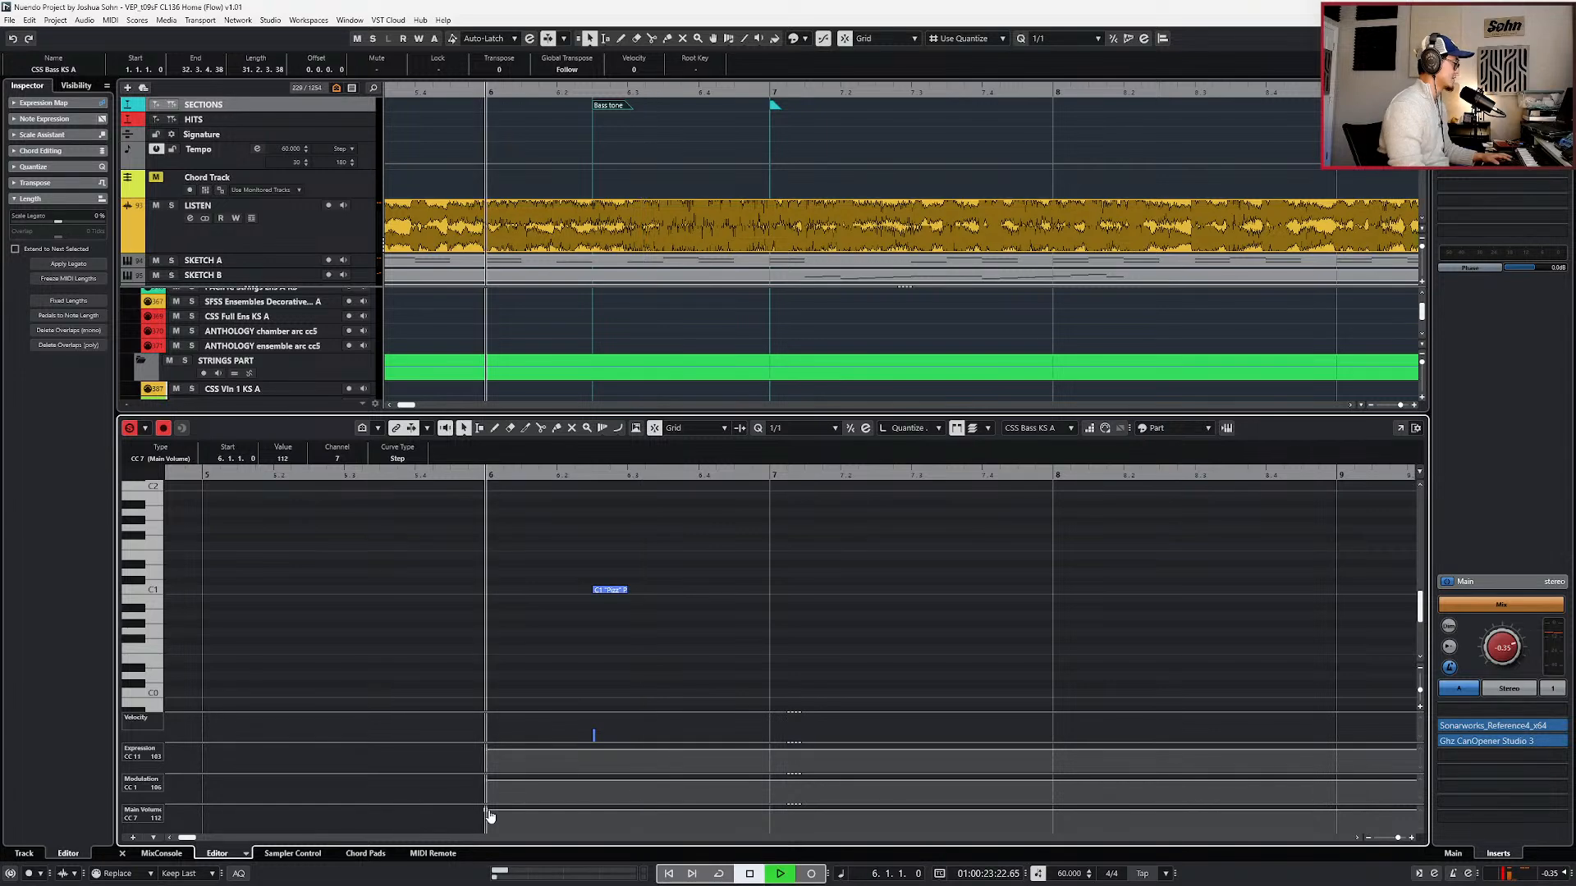
pyautogui.press('e')
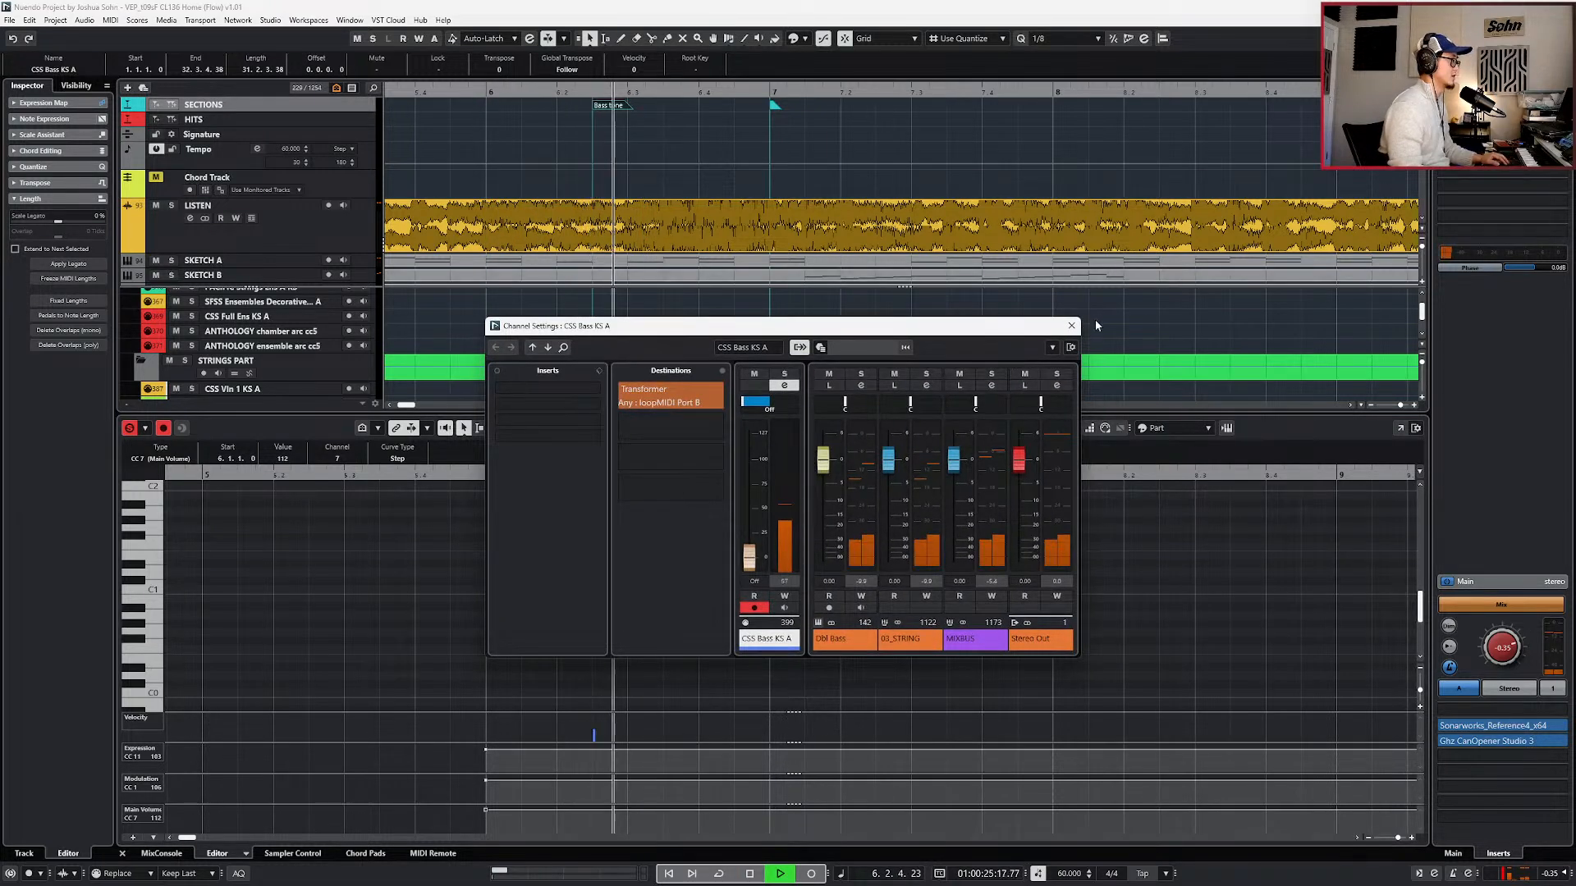
pyautogui.click(1068, 327)
pyautogui.press('space')
pyautogui.hotkey('alt', 'space')
# - Duplicate the C1 pizzicato note twice, placing the copies at 6.3.3 and 6.4.3
pyautogui.moveTo(663, 496); pyautogui.dragTo(579, 628)
pyautogui.hotkey('alt', 'd')
pyautogui.hotkey('alt', 'd')
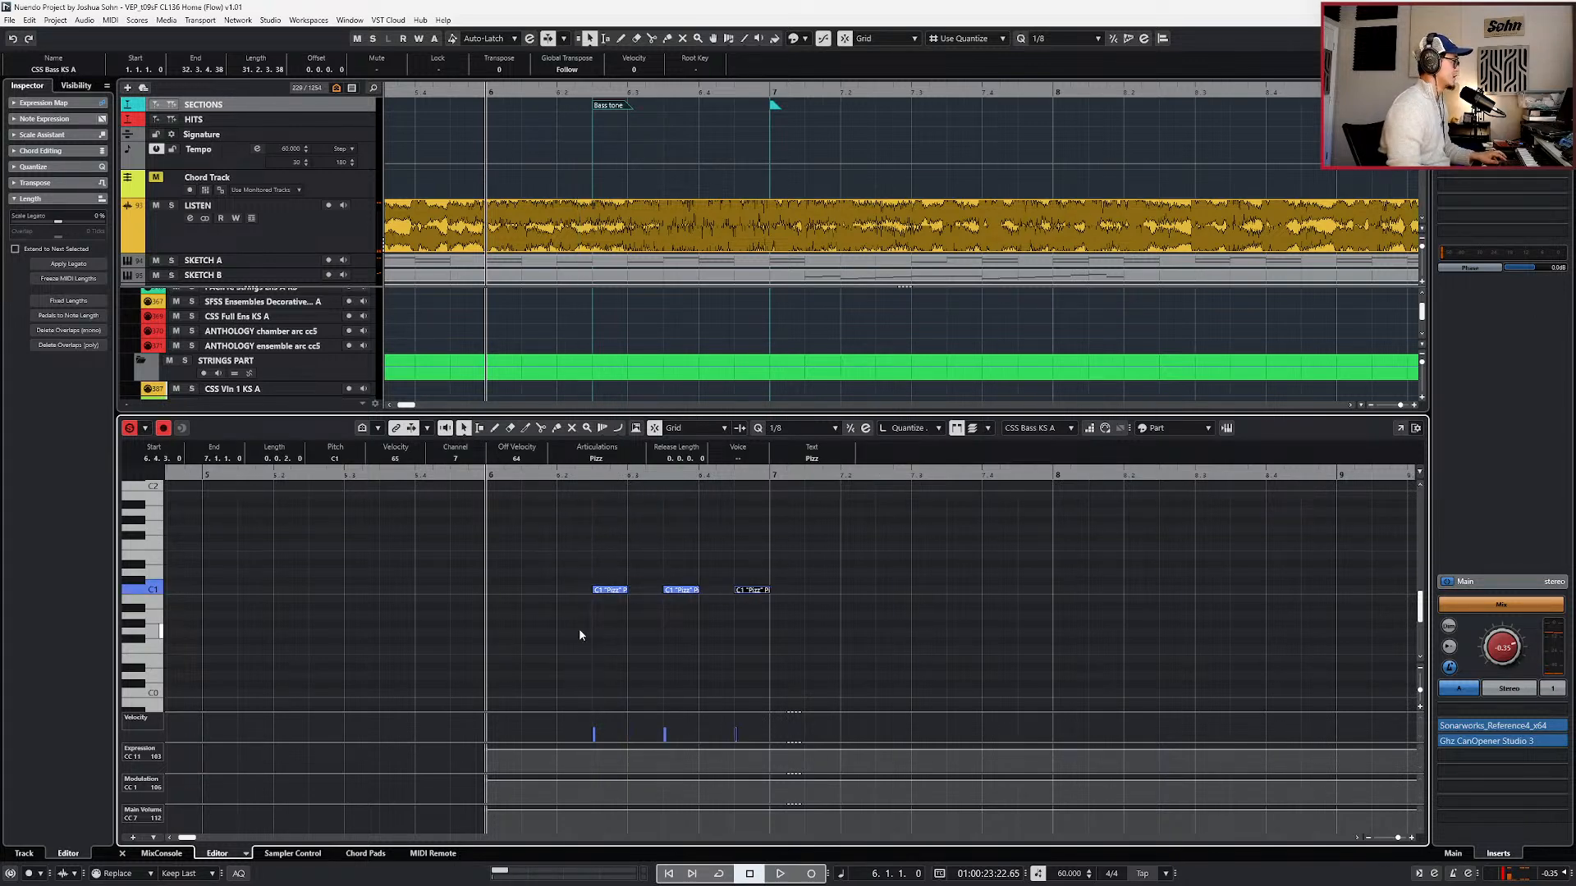
# - Close the note editor and switch the Dbl Bass channel's panner to the type with two separate pan values
pyautogui.hotkey('ctrl', 'e')
pyautogui.press('e')
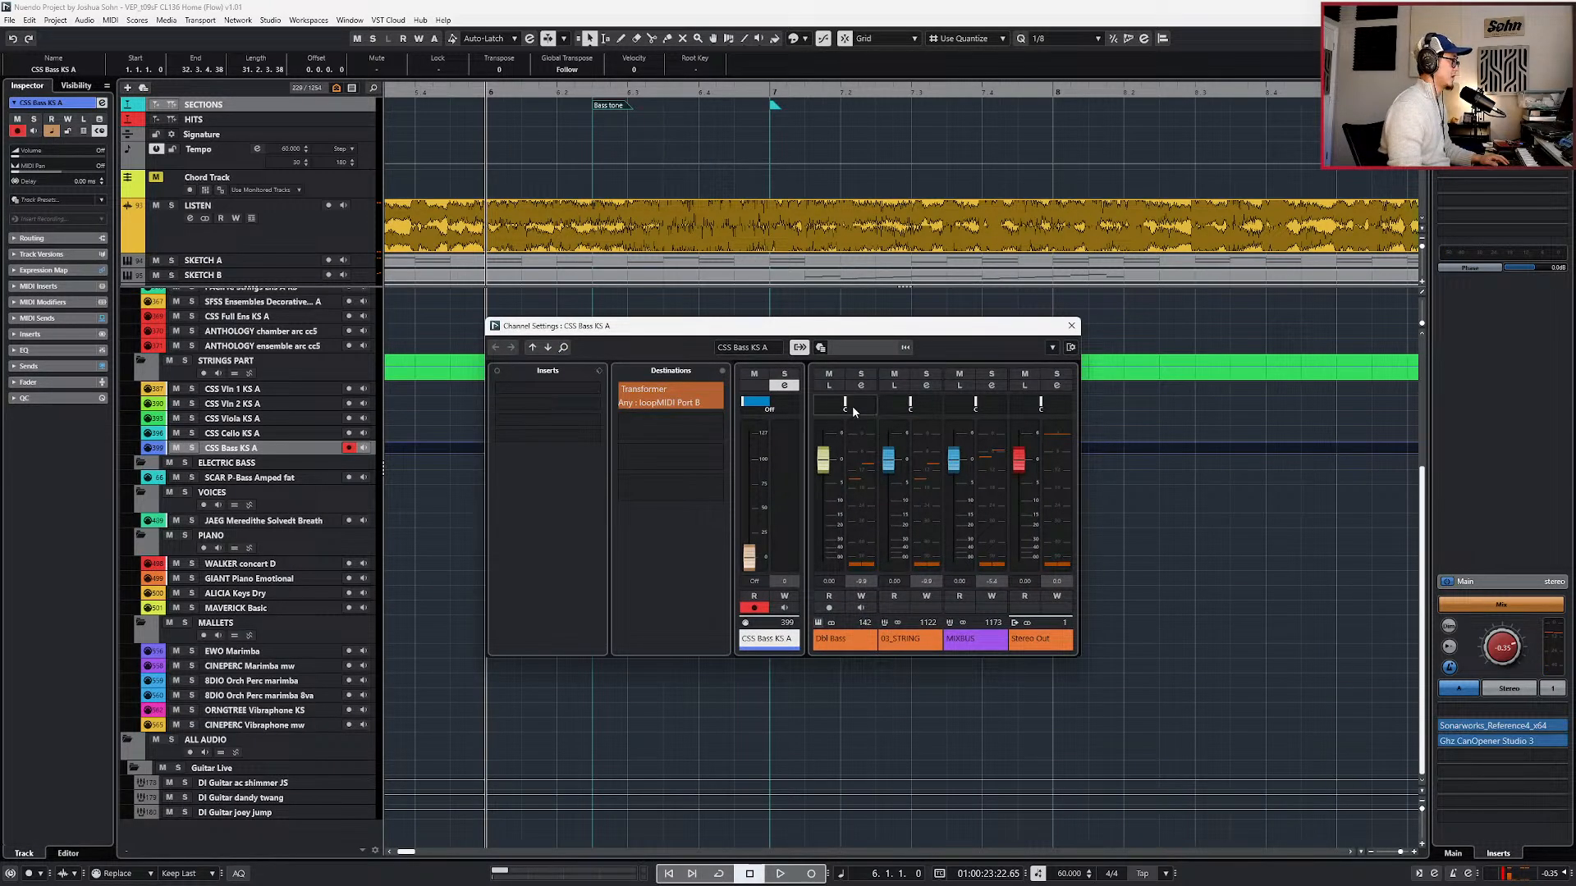
pyautogui.rightClick(852, 405)
pyautogui.click(870, 450)
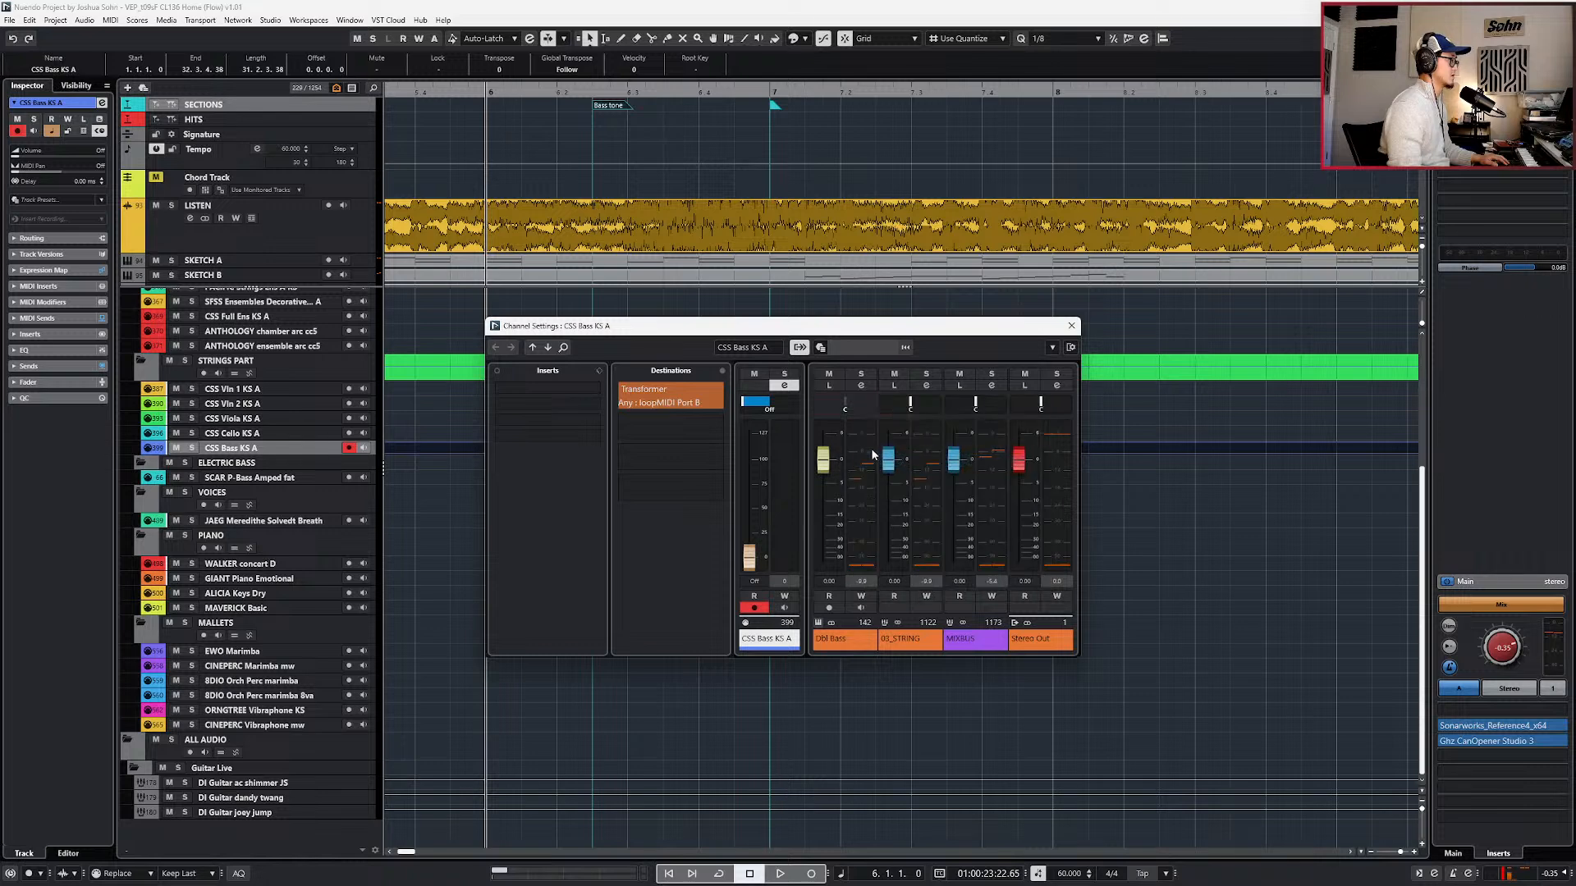
pyautogui.rightClick(845, 406)
pyautogui.click(866, 458)
pyautogui.rightClick(841, 407)
pyautogui.click(867, 432)
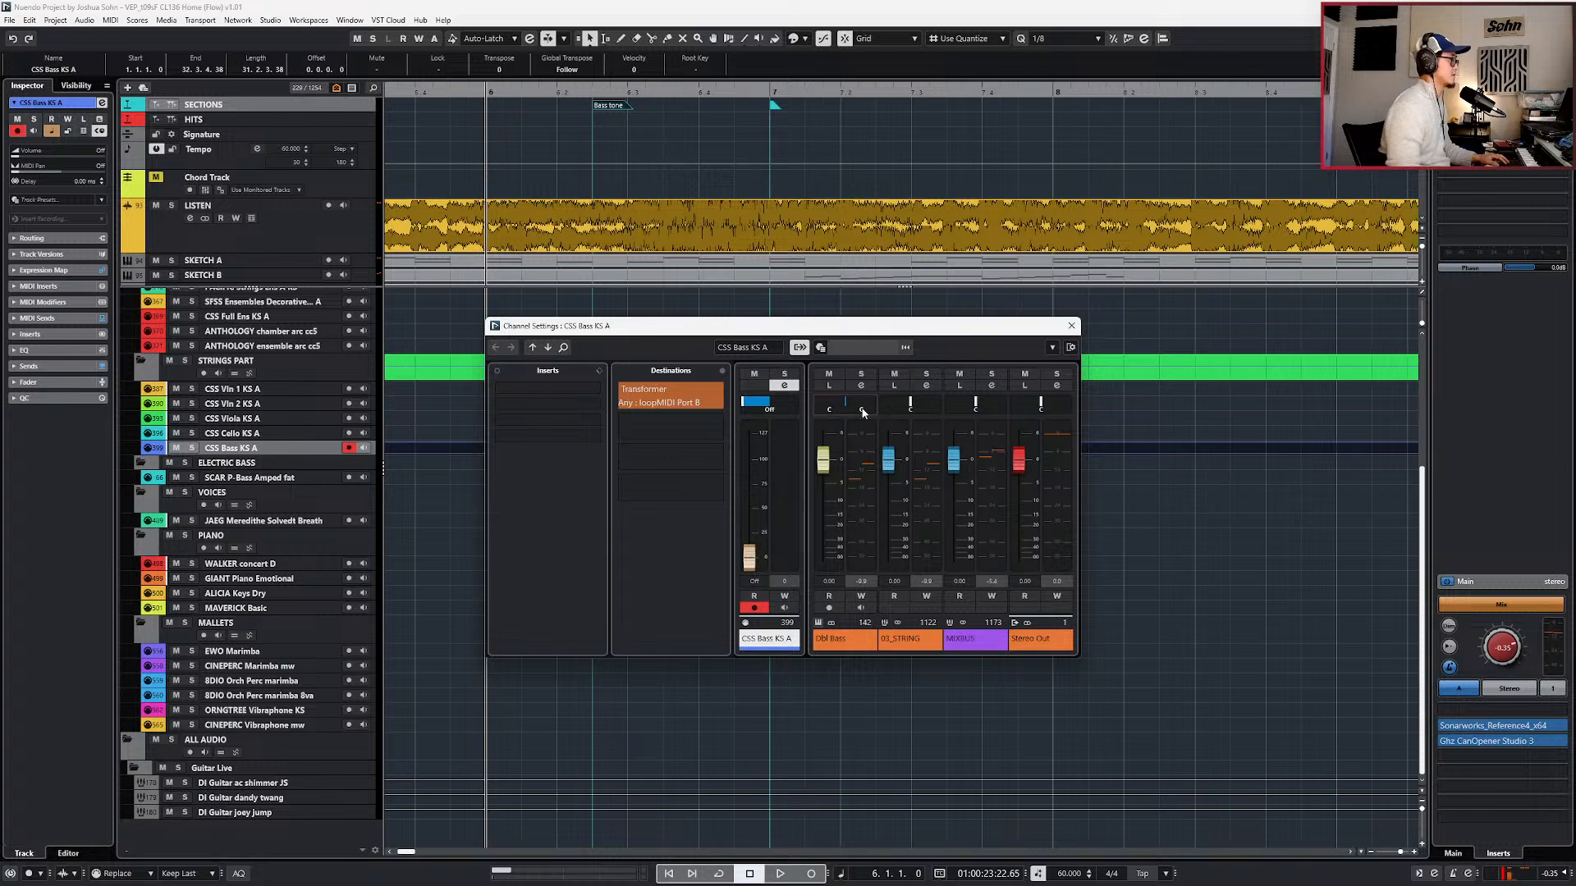
# - Solo the CSS Bass KS A track, play the notes from bar 6, and close the channel settings
pyautogui.press('space')
pyautogui.moveTo(976, 320); pyautogui.dragTo(1203, 313)
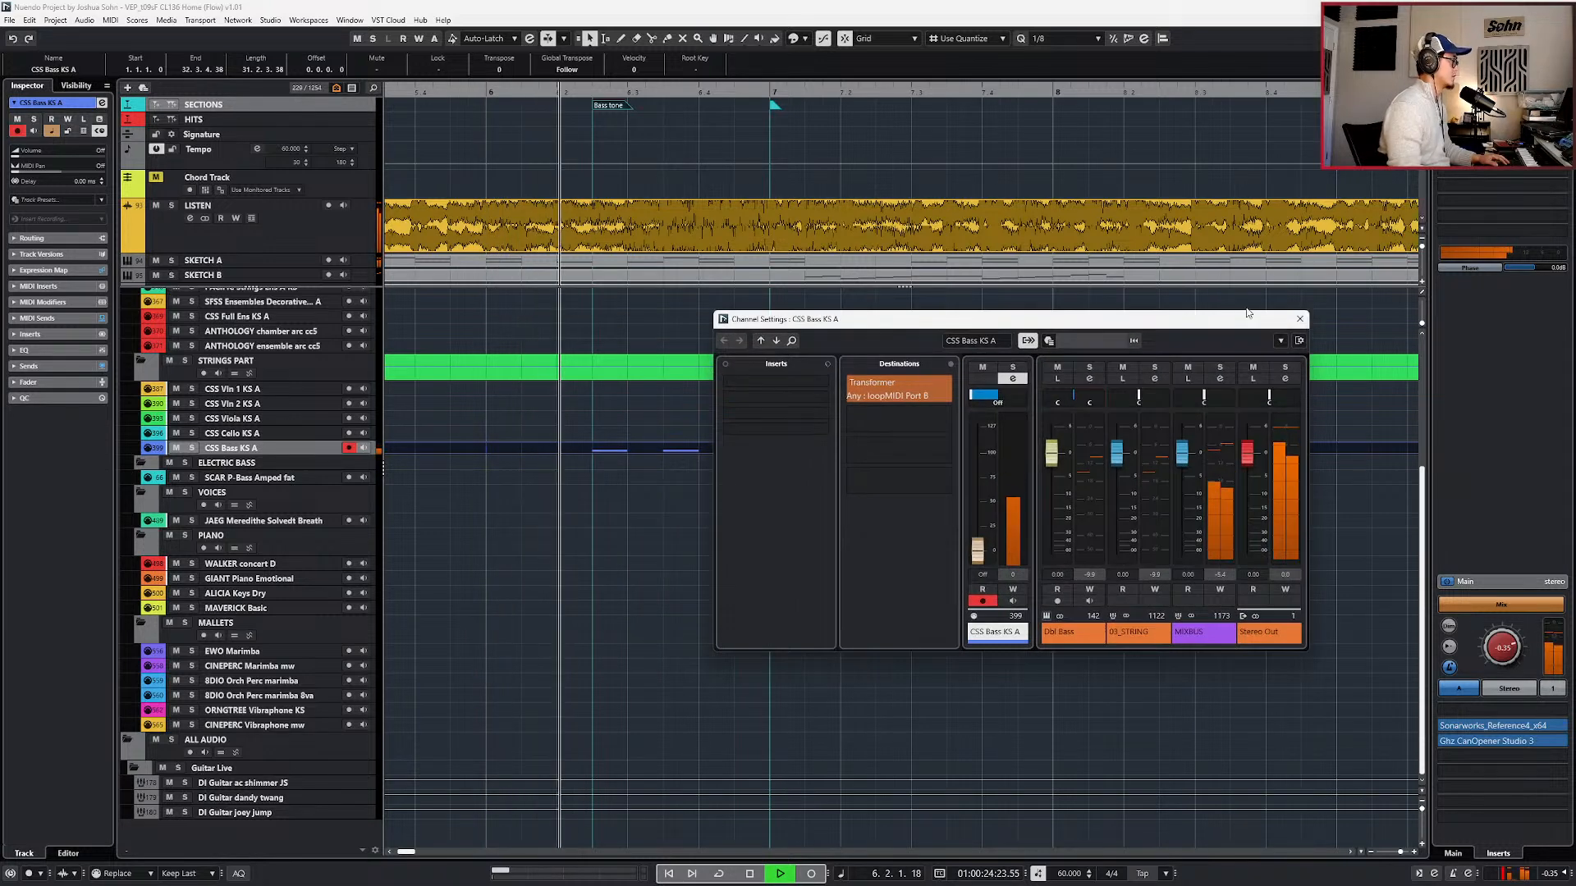
pyautogui.press('s')
pyautogui.press('space')
pyautogui.press('space')
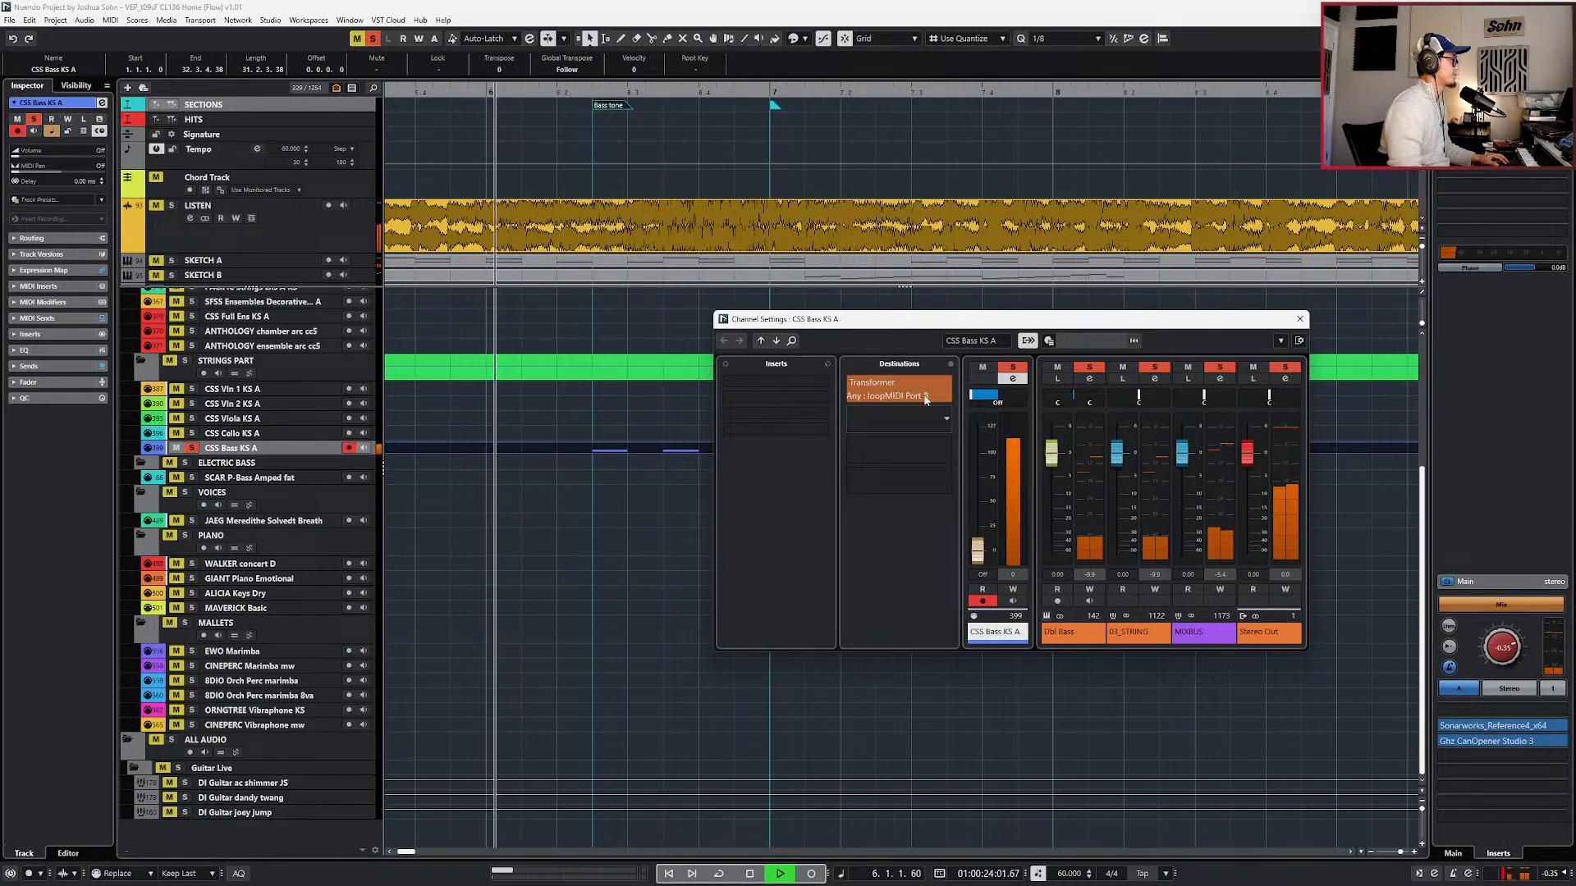
pyautogui.click(1299, 318)
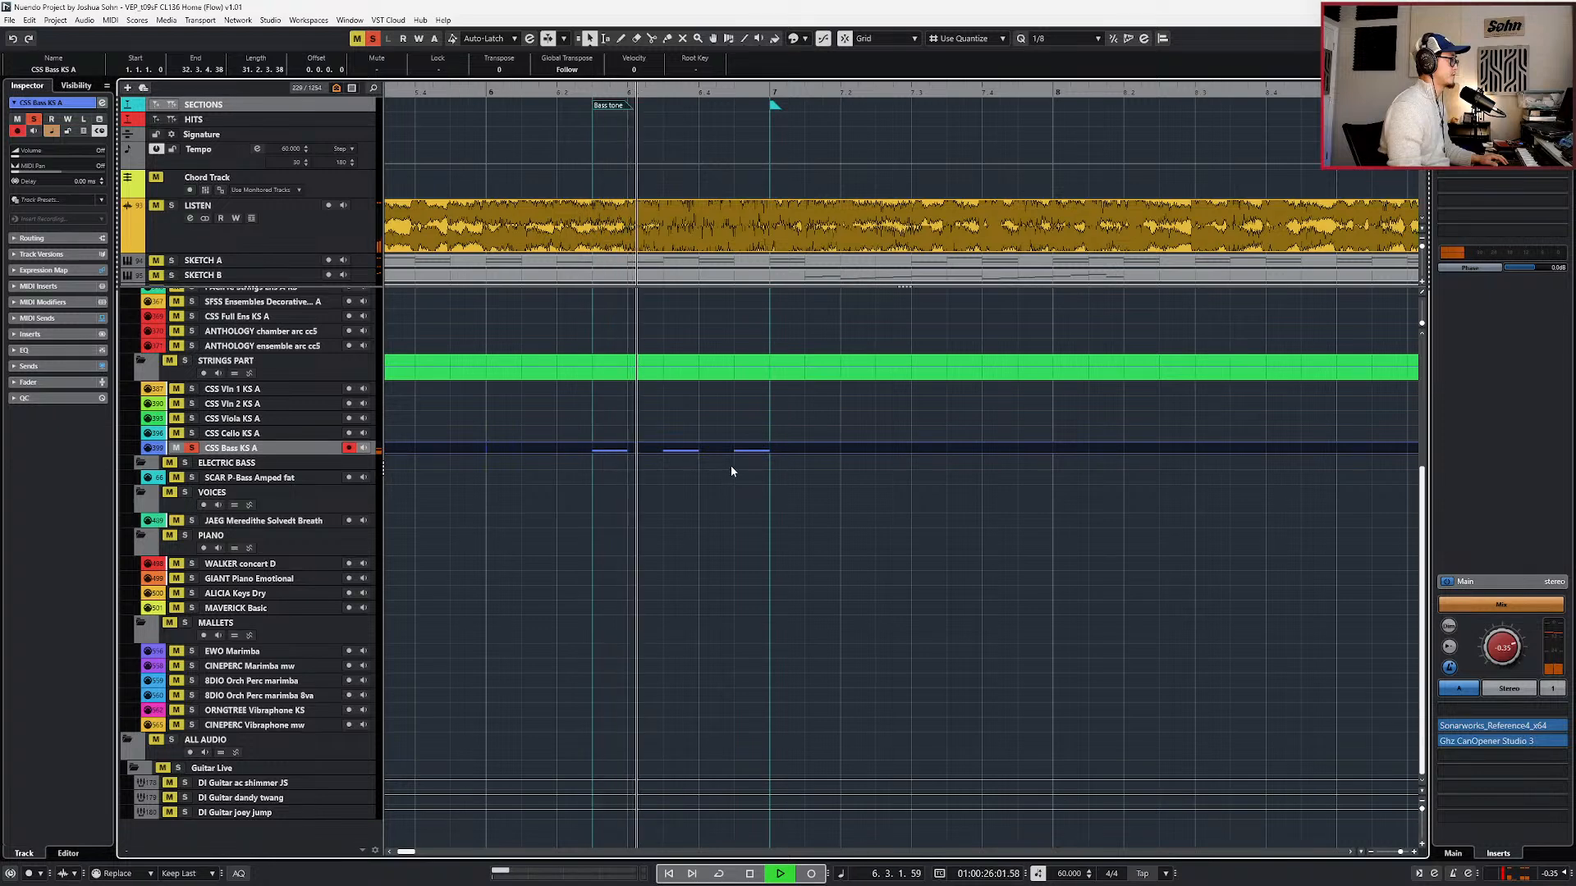
# - Stop playback and unsolo the CSS Bass KS A track
pyautogui.press('space')
pyautogui.press('s')
pyautogui.scroll(-2, 733, 456)
pyautogui.hotkey('ctrl', 'f')
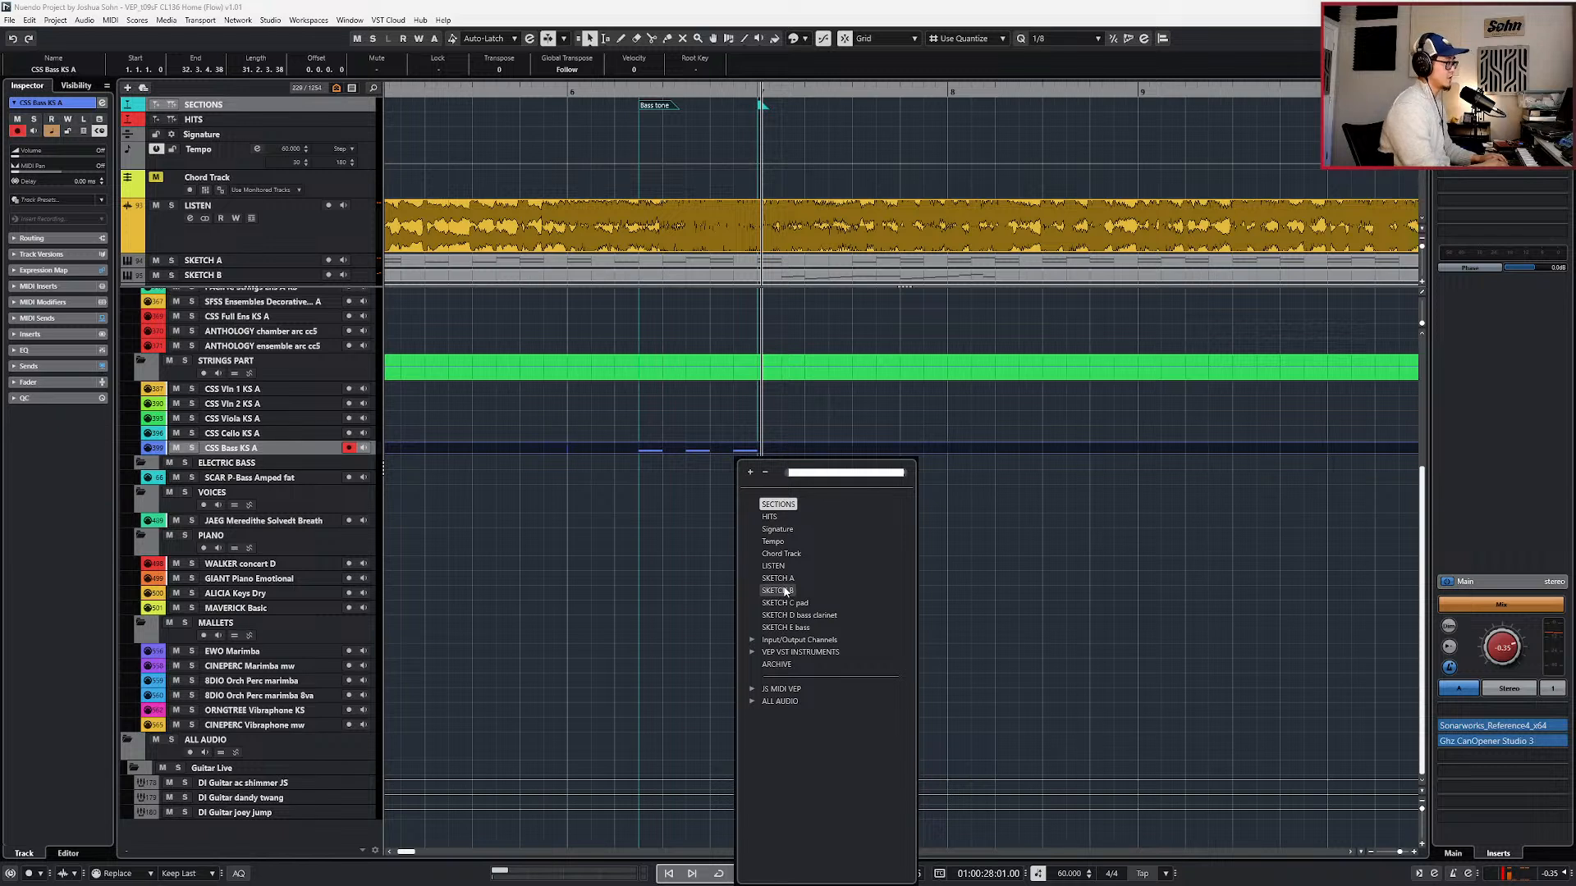
pyautogui.write('piatt')
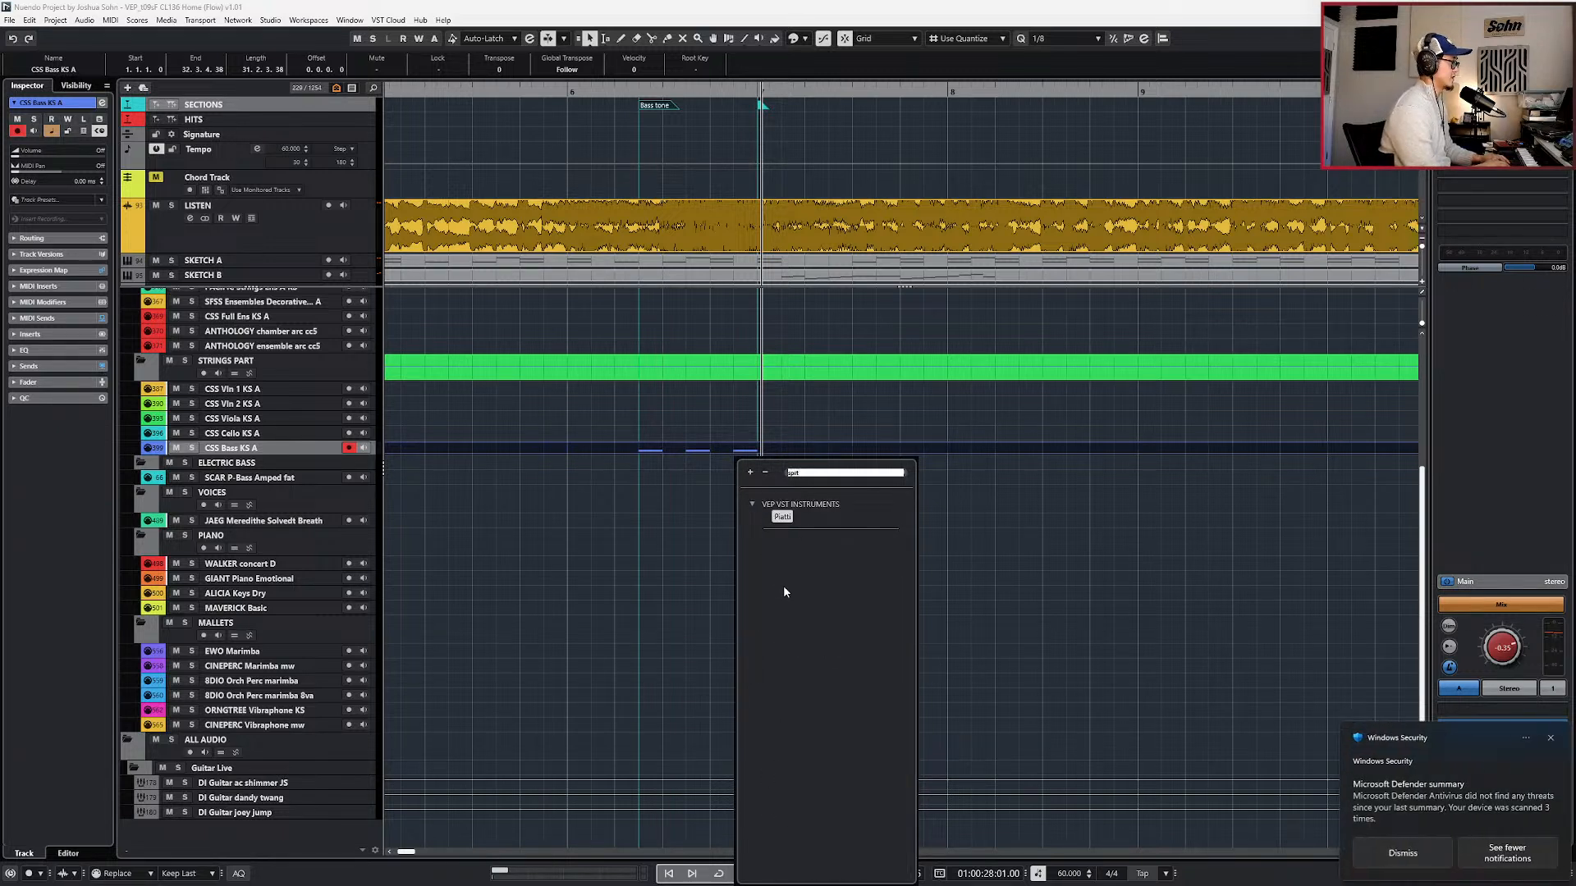
pyautogui.click(1379, 860)
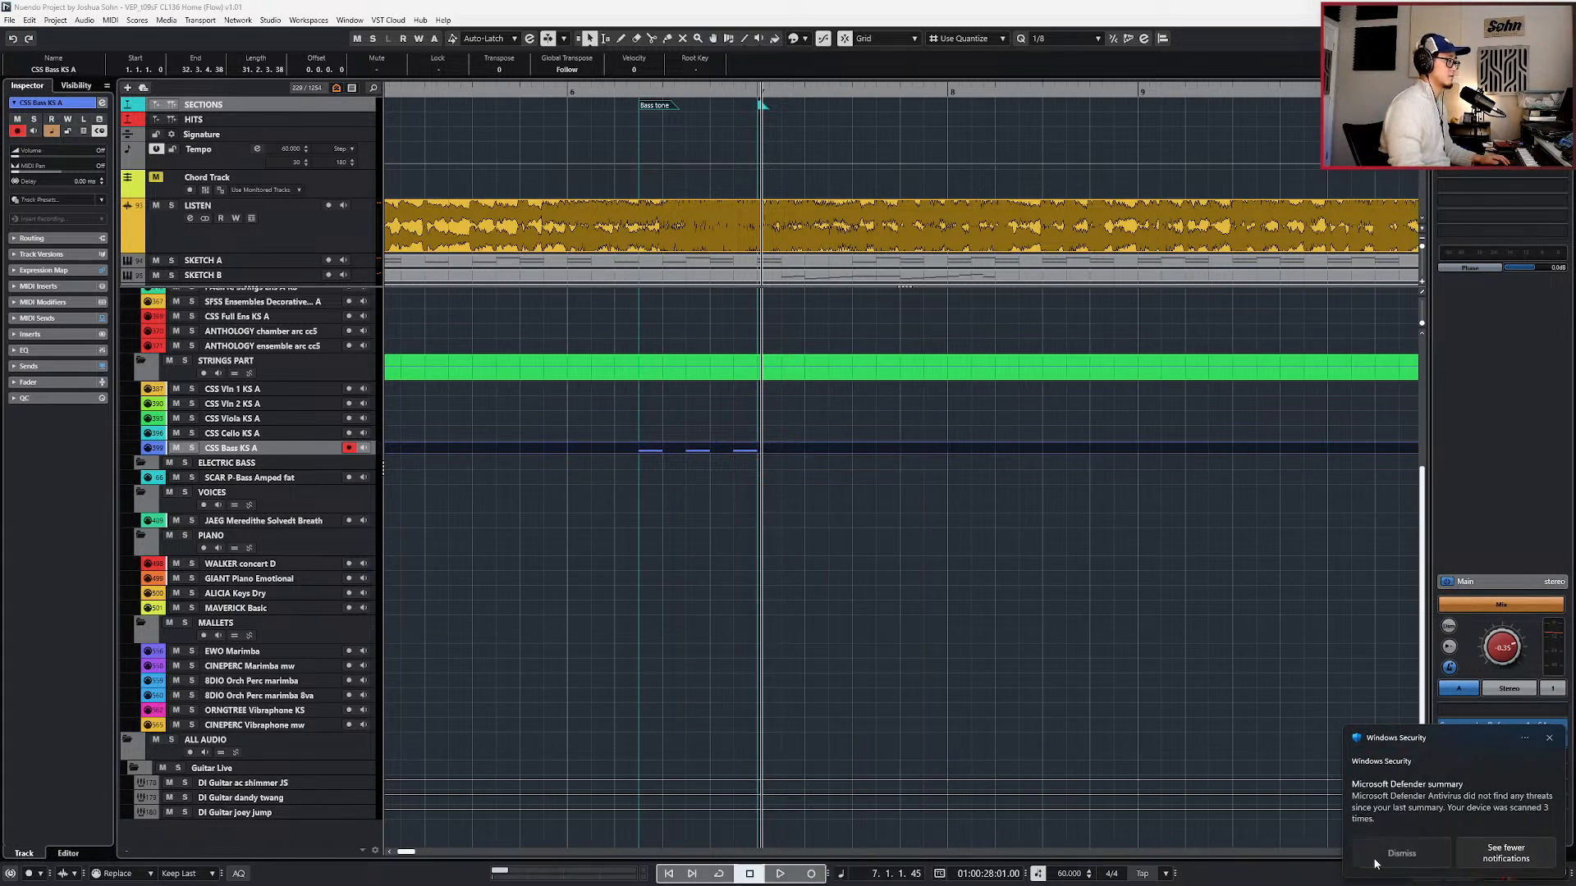
# - Search the tracks for "pacific" and bring the PACIFIC Bass KS track into view
pyautogui.click(743, 579)
pyautogui.hotkey('ctrl', 'f')
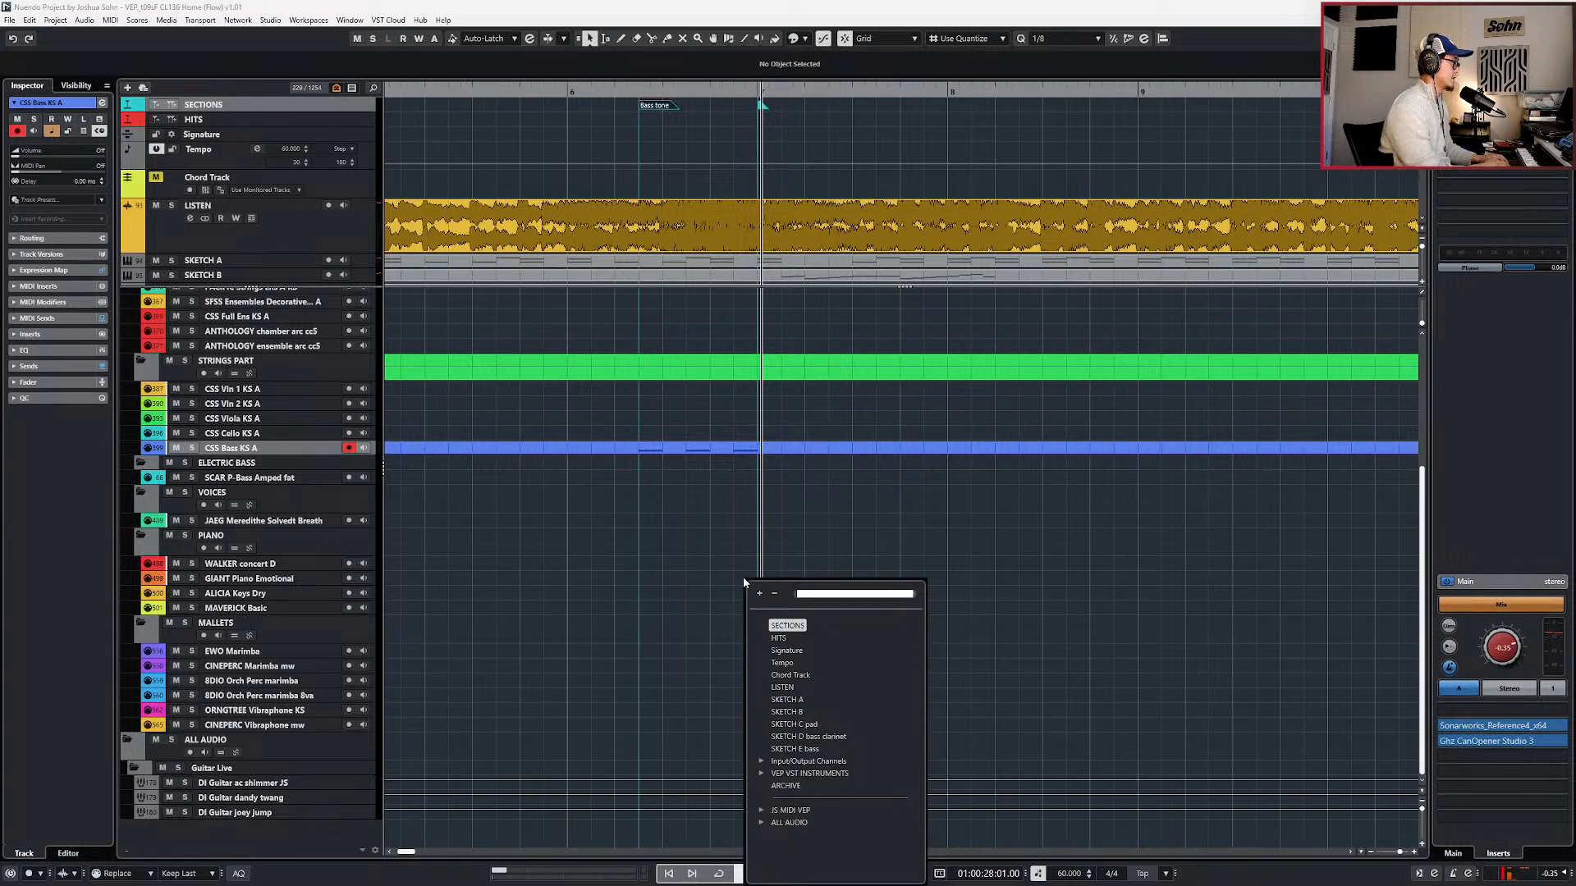
pyautogui.write('pacific')
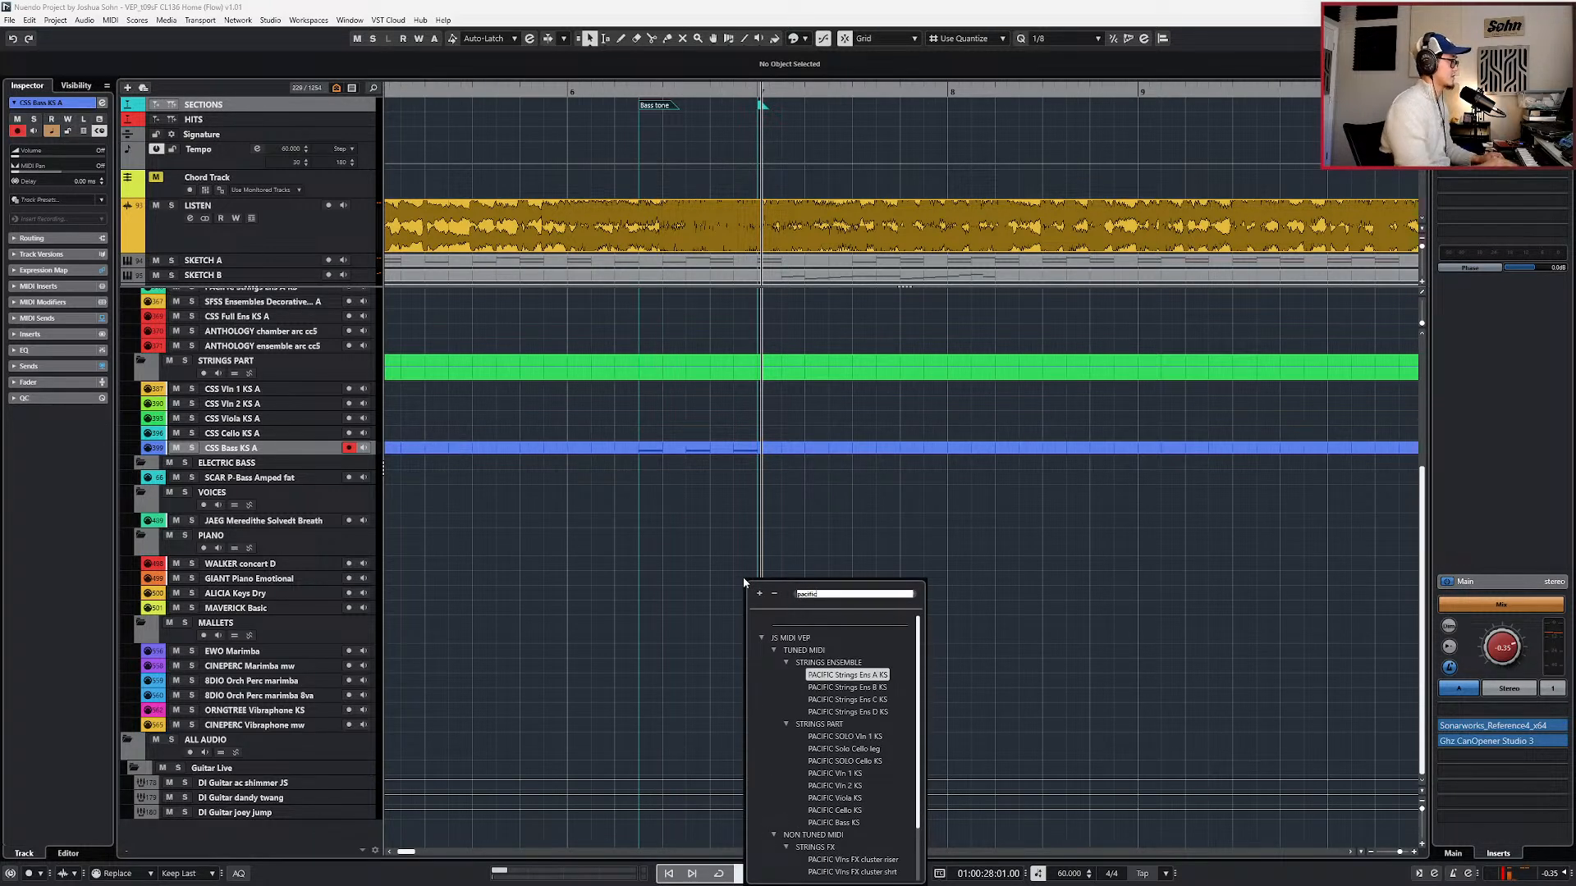
pyautogui.click(841, 823)
pyautogui.click(838, 823)
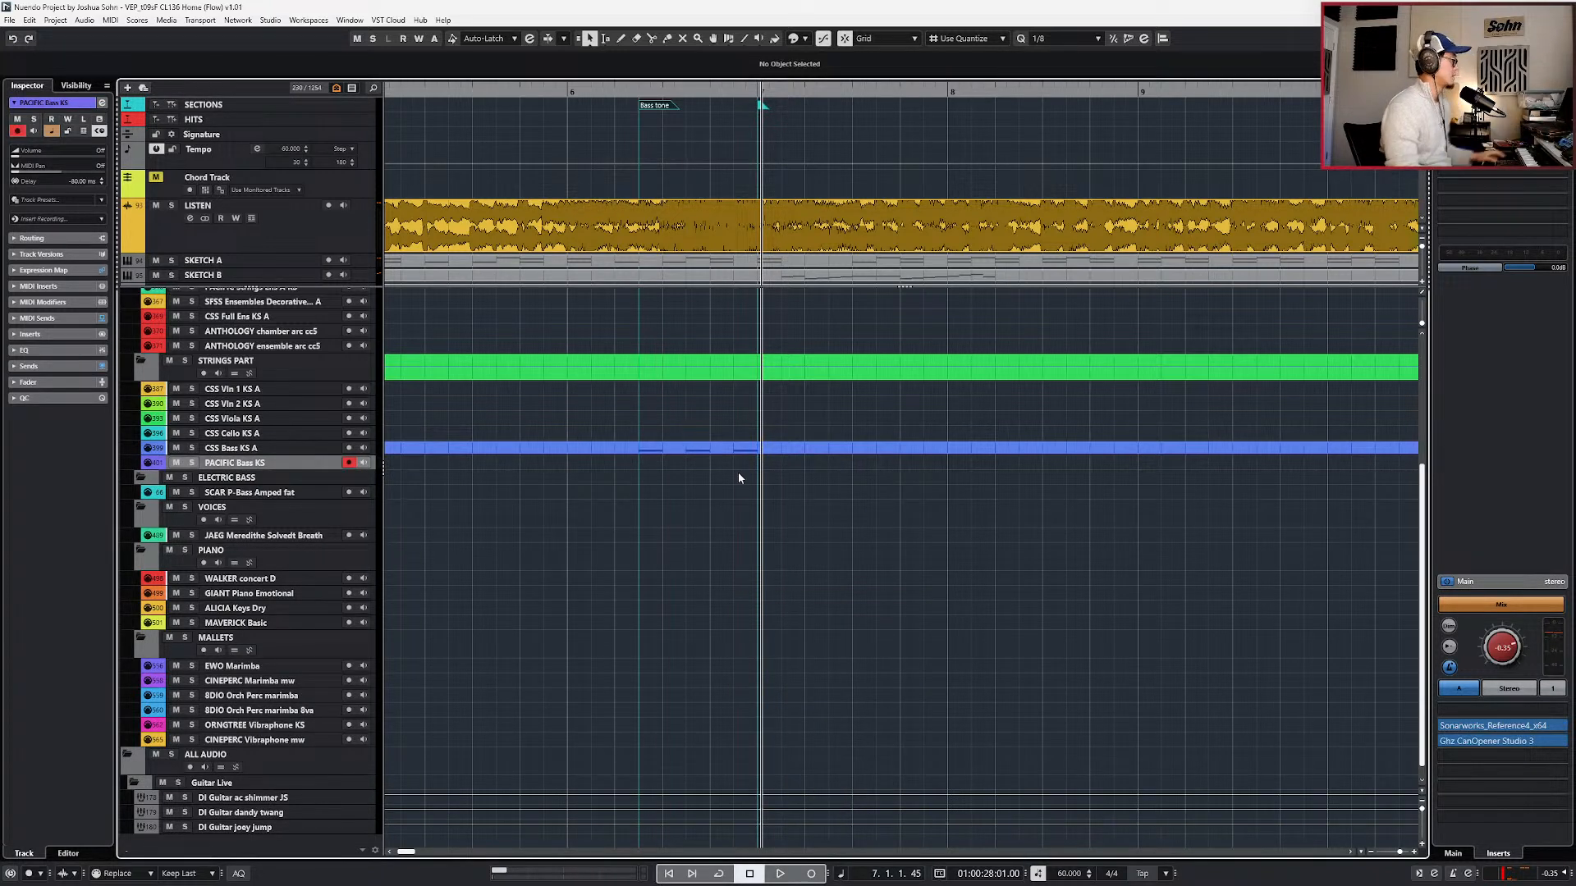
# - Copy the CSS Bass KS A part onto the PACIFIC Bass KS track
pyautogui.click(738, 451)
pyautogui.moveTo(725, 449); pyautogui.dragTo(728, 464)
pyautogui.click(714, 451)
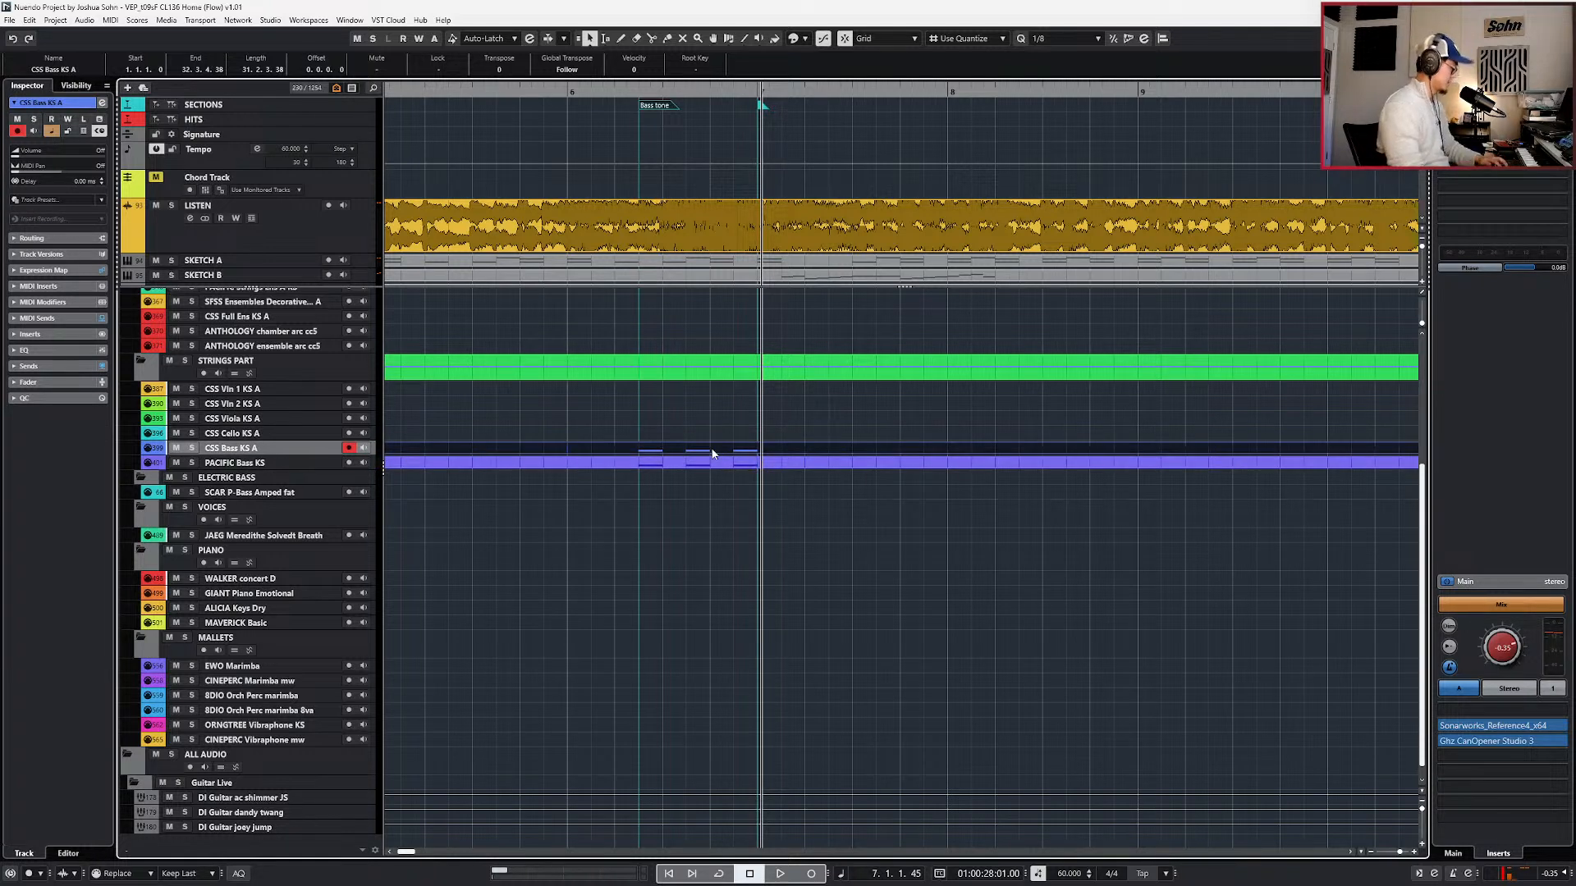
# - Solo the CSS Bass KS A track, play its notes in bar 6, and unsolo it
pyautogui.press('s')
pyautogui.press('KP_Subtract')
pyautogui.press('space')
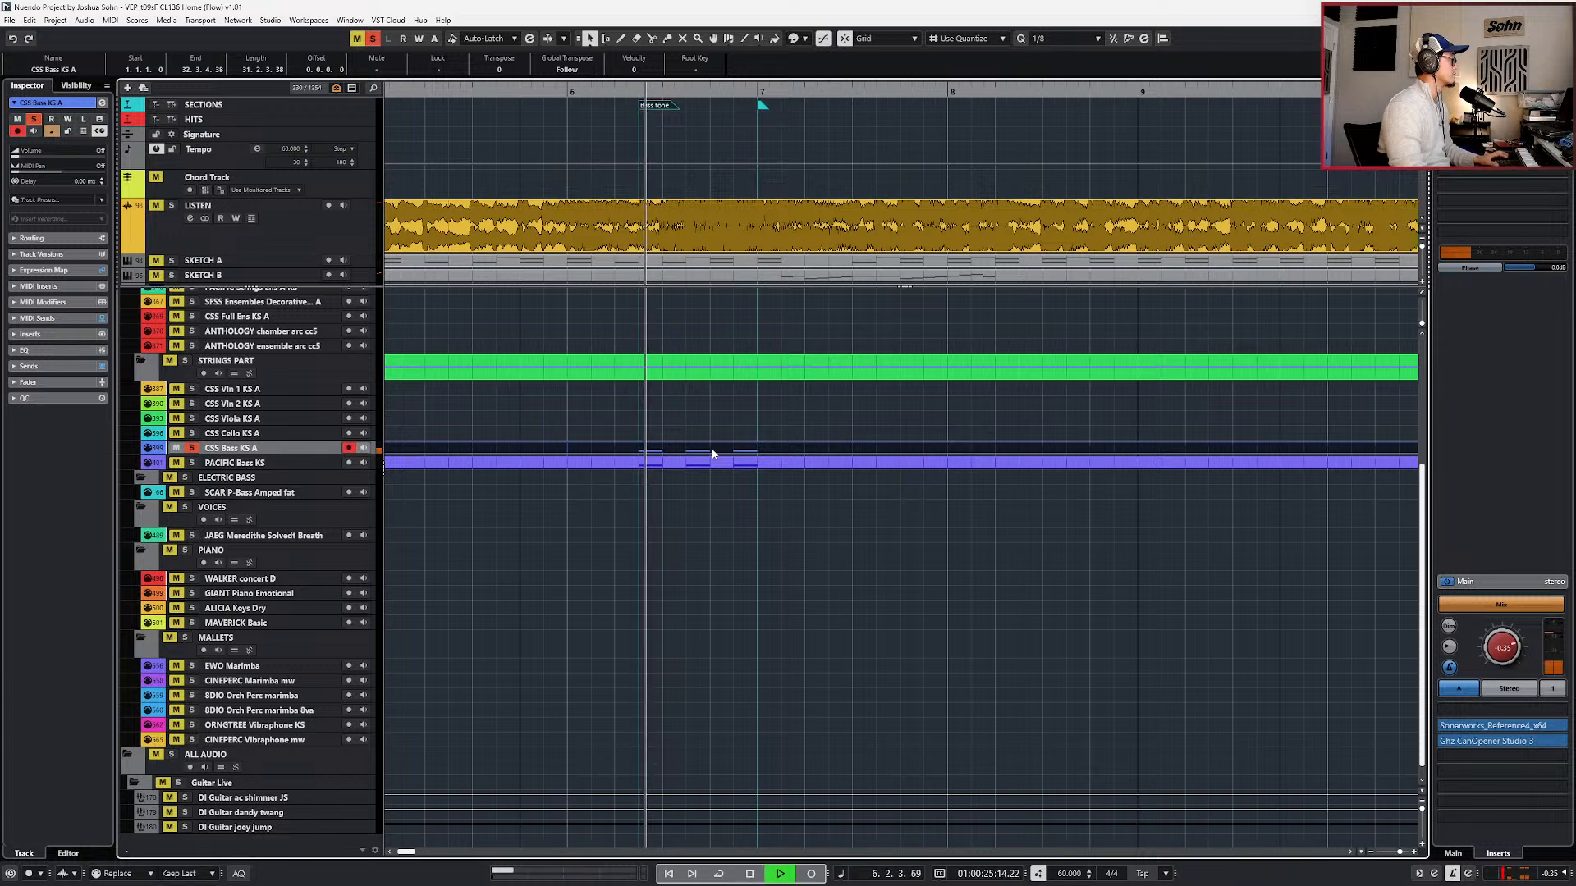
pyautogui.press('space')
pyautogui.press('s')
# - Solo both bass tracks, then only PACIFIC Bass KS, and play the bar 6 notes to compare the two sounds
pyautogui.moveTo(709, 510); pyautogui.dragTo(712, 450)
pyautogui.press('s')
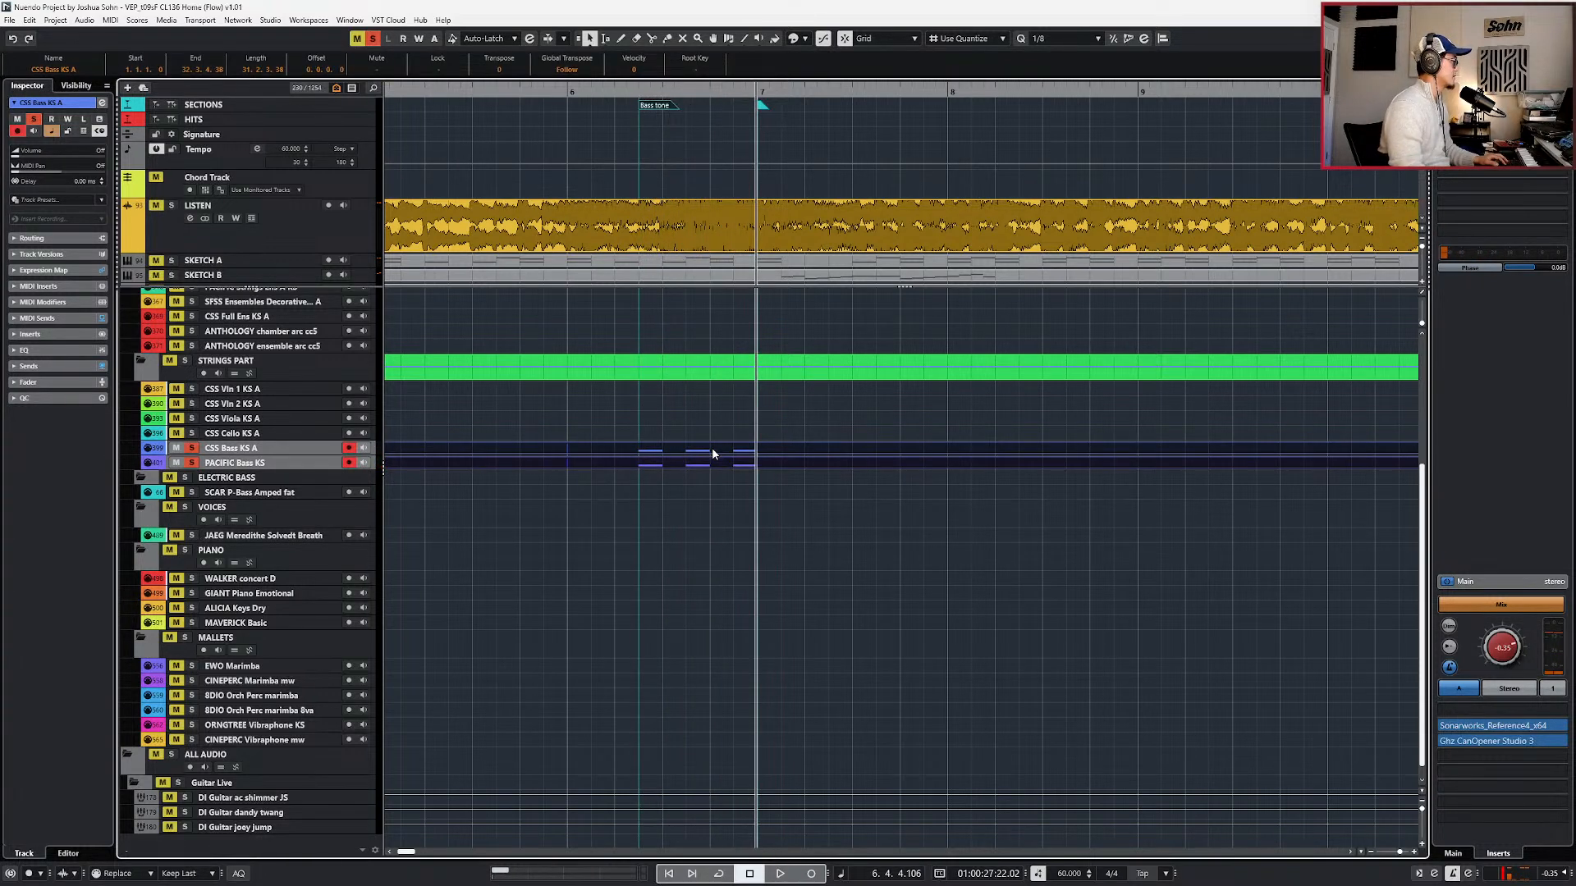
pyautogui.click(712, 448)
pyautogui.press('KP_Subtract')
pyautogui.press('KP_Subtract')
pyautogui.press('KP_Subtract')
pyautogui.press('KP_Subtract')
pyautogui.press('KP_Subtract')
pyautogui.press('space')
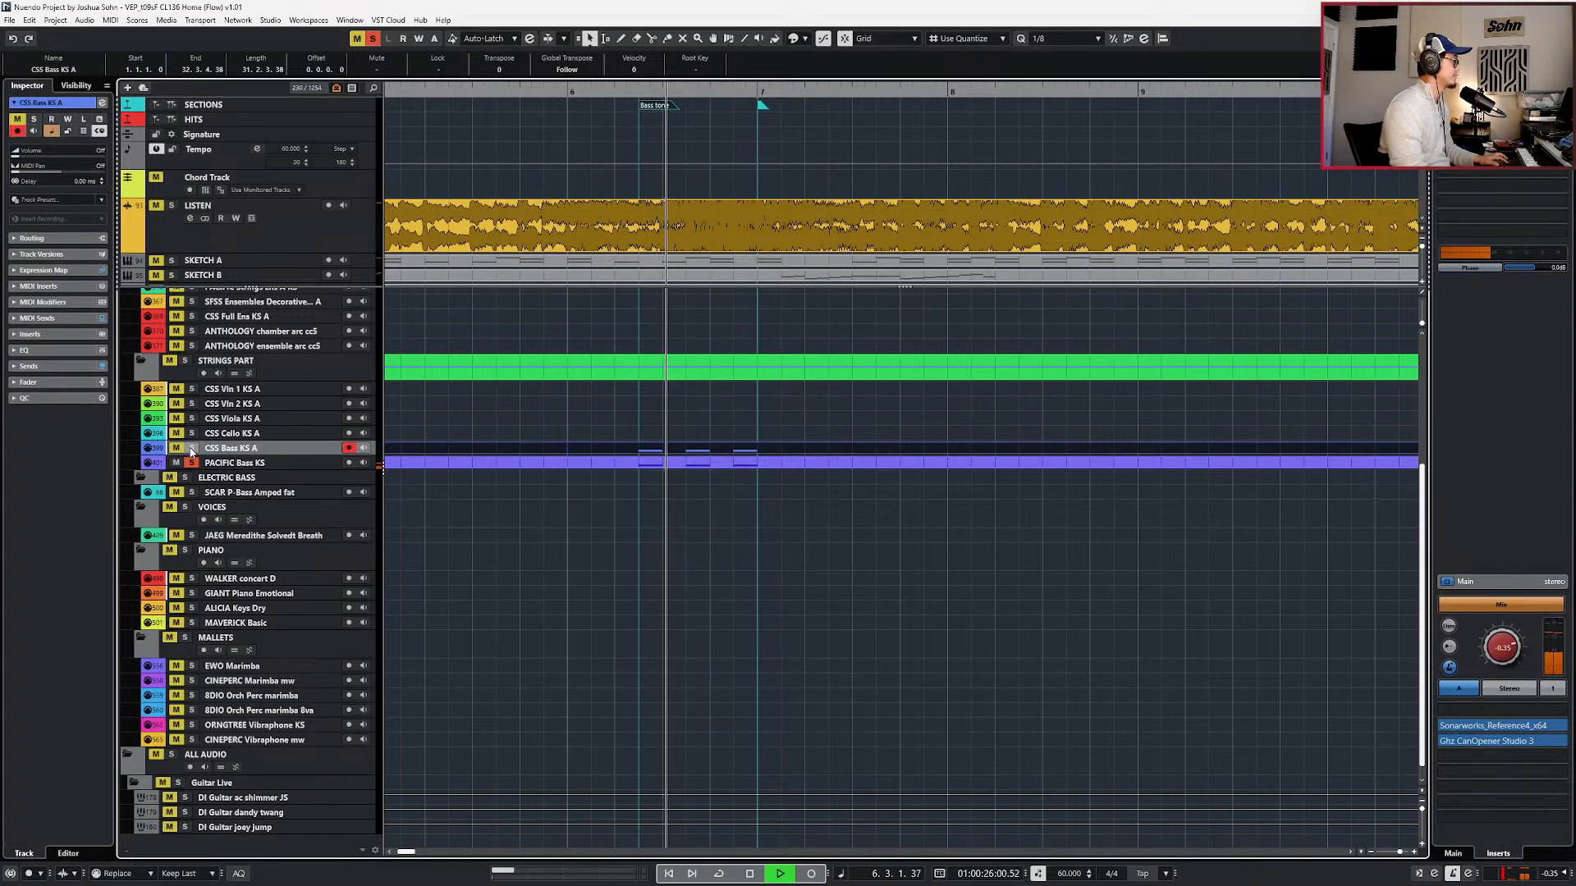
pyautogui.press('space')
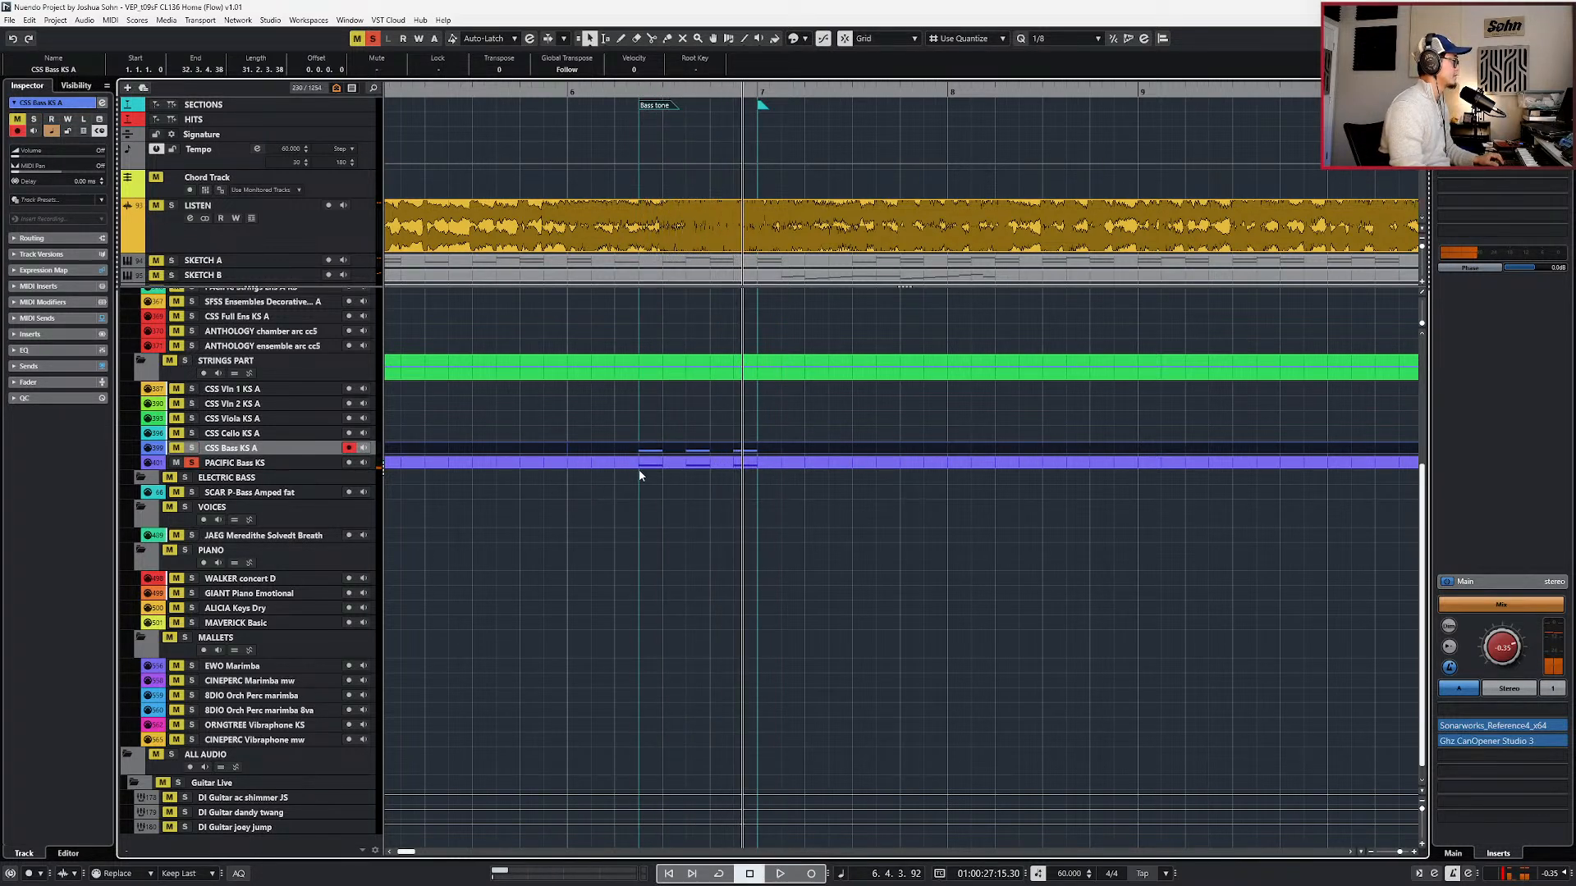
# - Mute the copied part on the PACIFIC Bass KS track and return the playhead to bar 6
pyautogui.click(661, 468)
pyautogui.hotkey('shift', 'm')
pyautogui.press('KP_Subtract')
pyautogui.press('KP_Subtract')
pyautogui.press('KP_Subtract')
pyautogui.press('KP_Subtract')
pyautogui.press('KP_Subtract')
pyautogui.press('KP_Subtract')
pyautogui.press('KP_Subtract')
pyautogui.press('KP_Subtract')
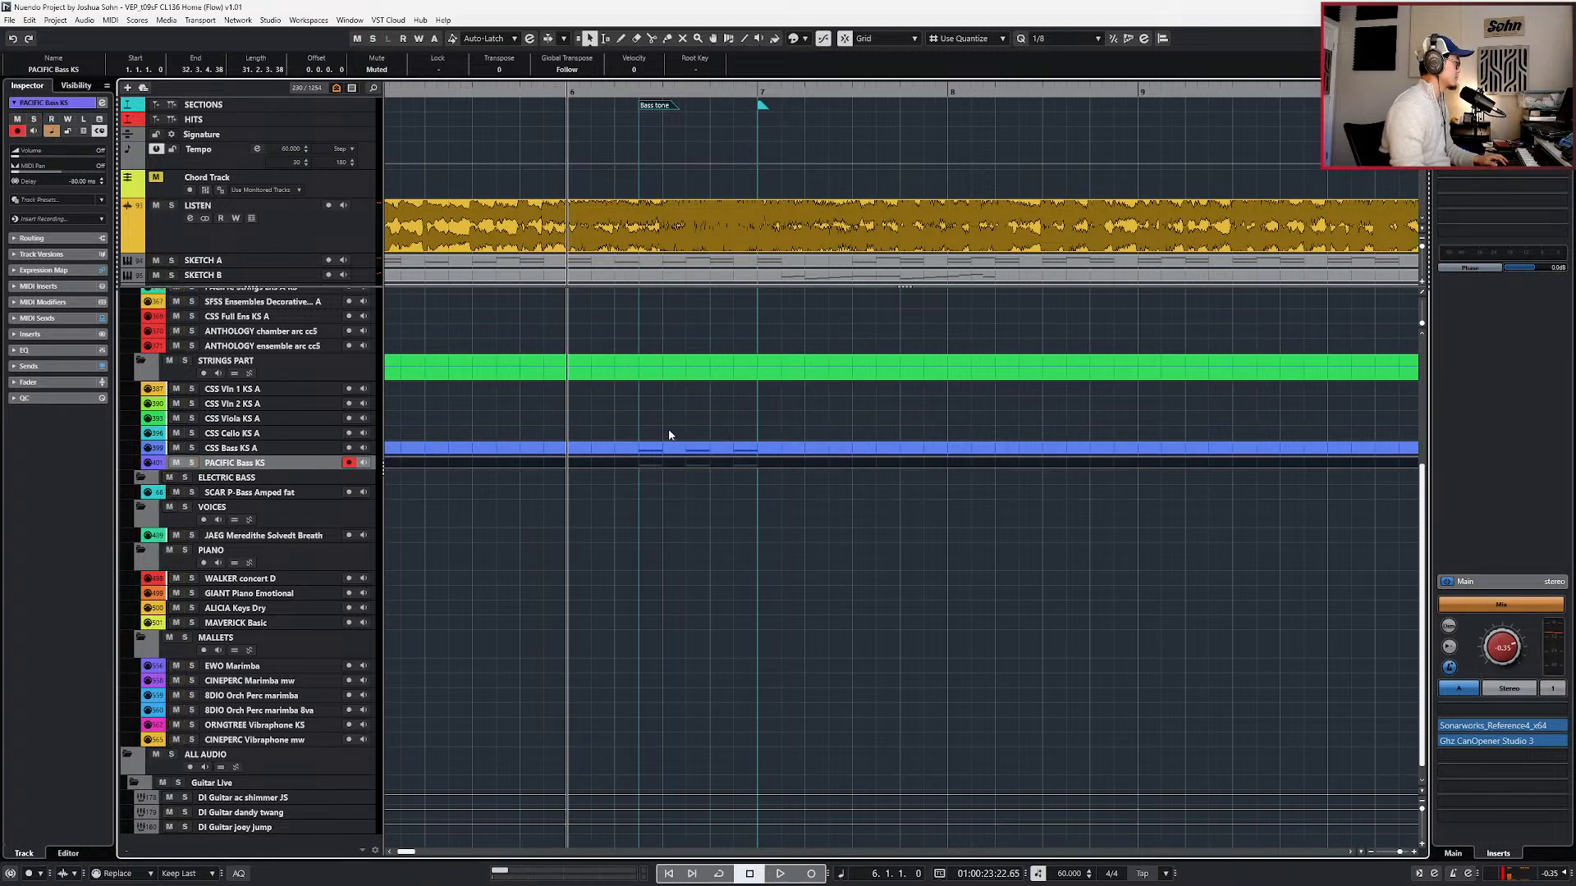
# - Play the soloed CSS Bass KS A part from bar 6 and open its three C1 notes in the note editor
pyautogui.click(671, 448)
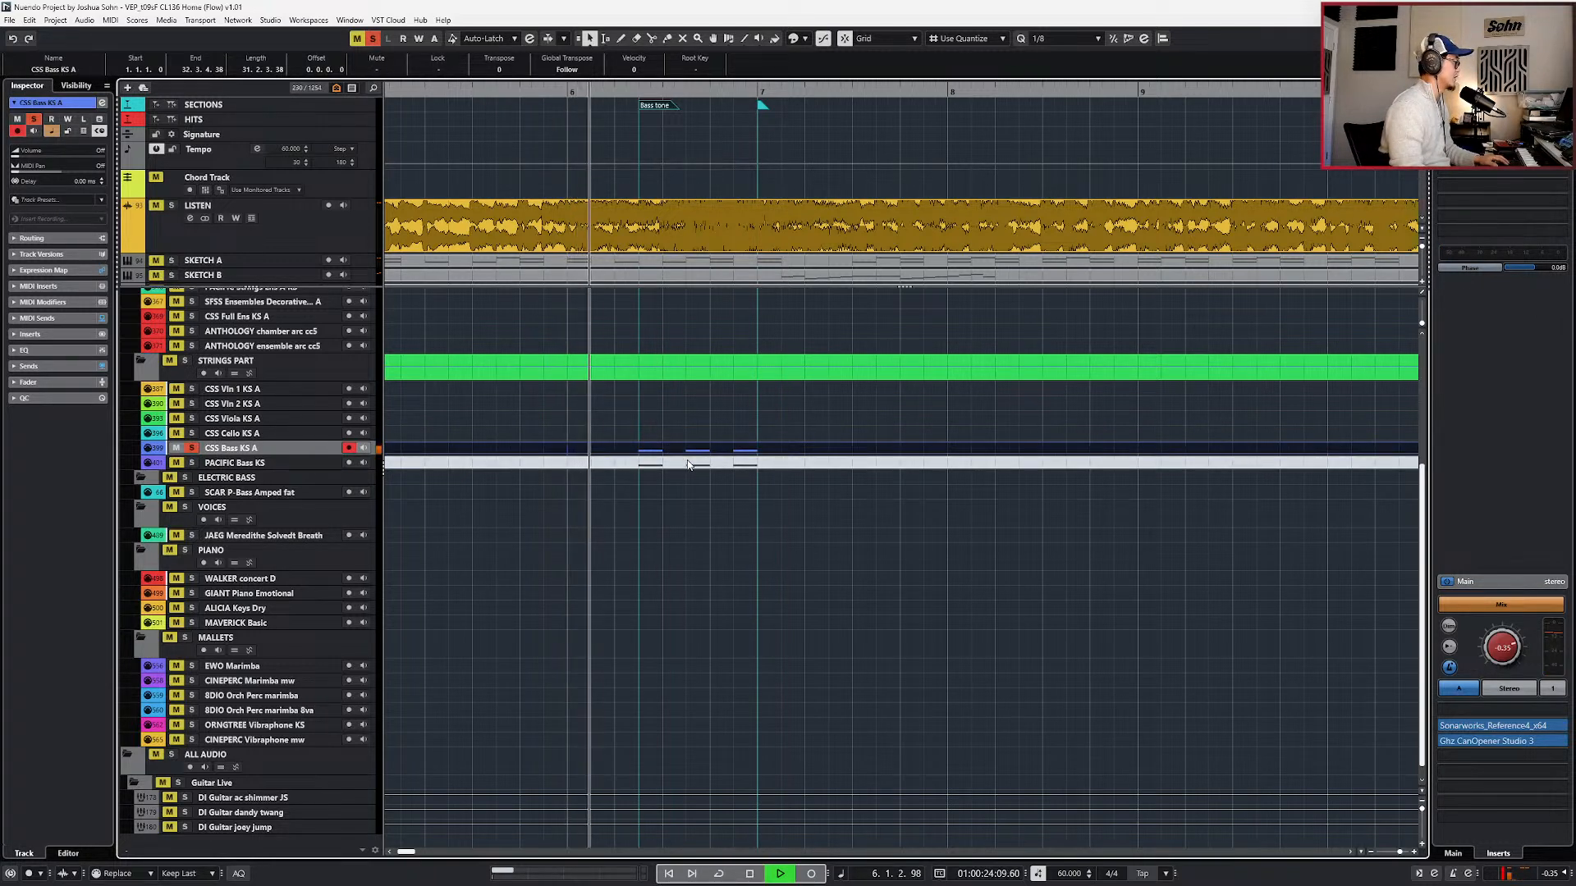
pyautogui.press('space')
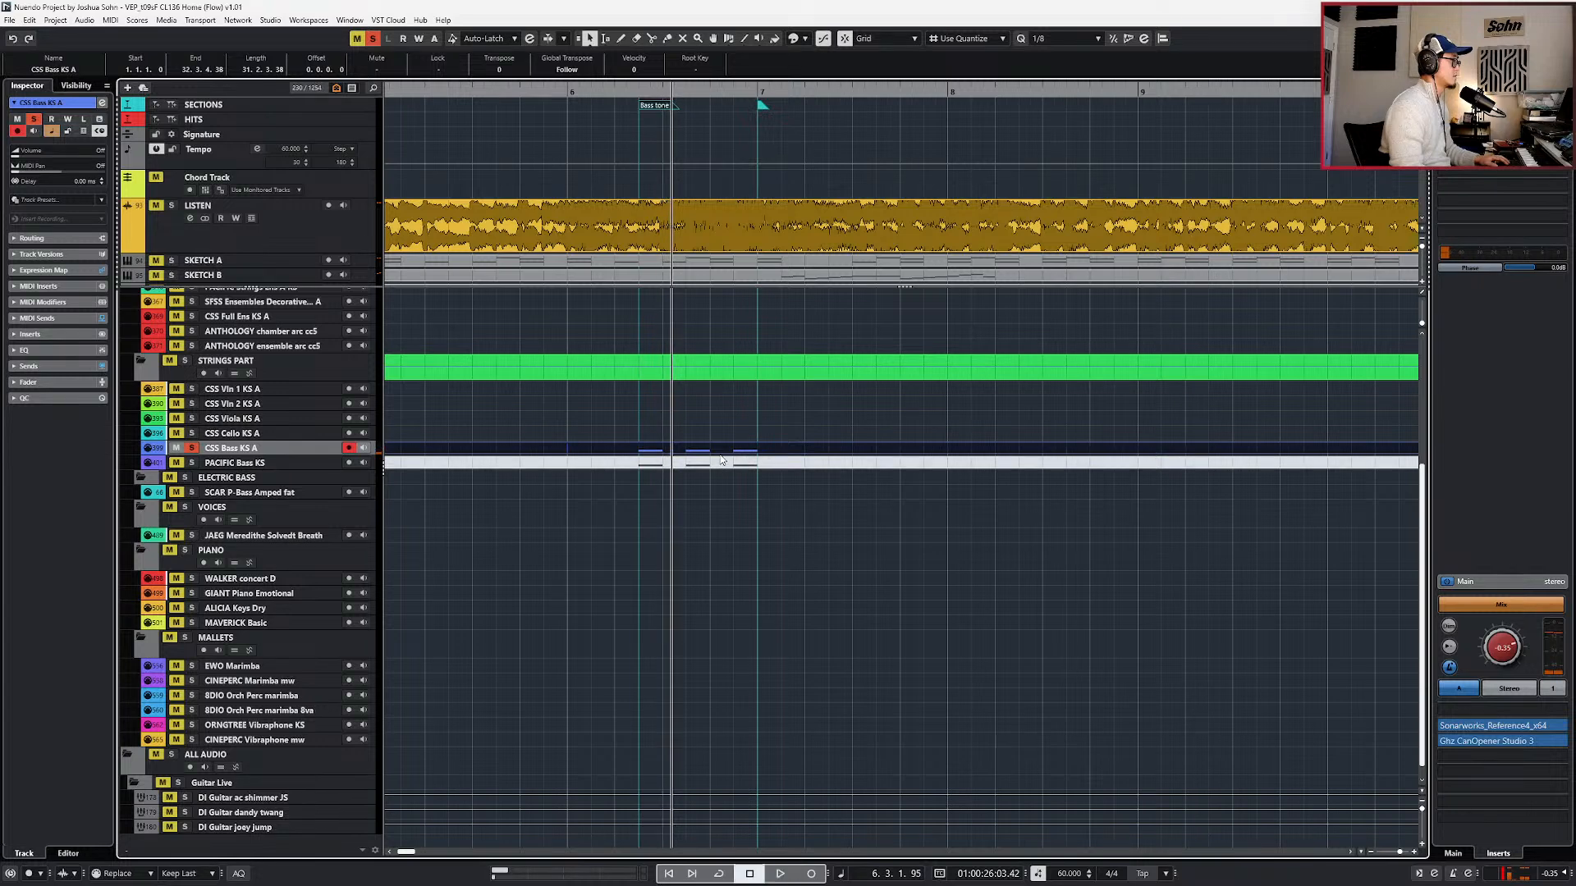
pyautogui.press('Return')
pyautogui.moveTo(611, 551); pyautogui.dragTo(840, 664)
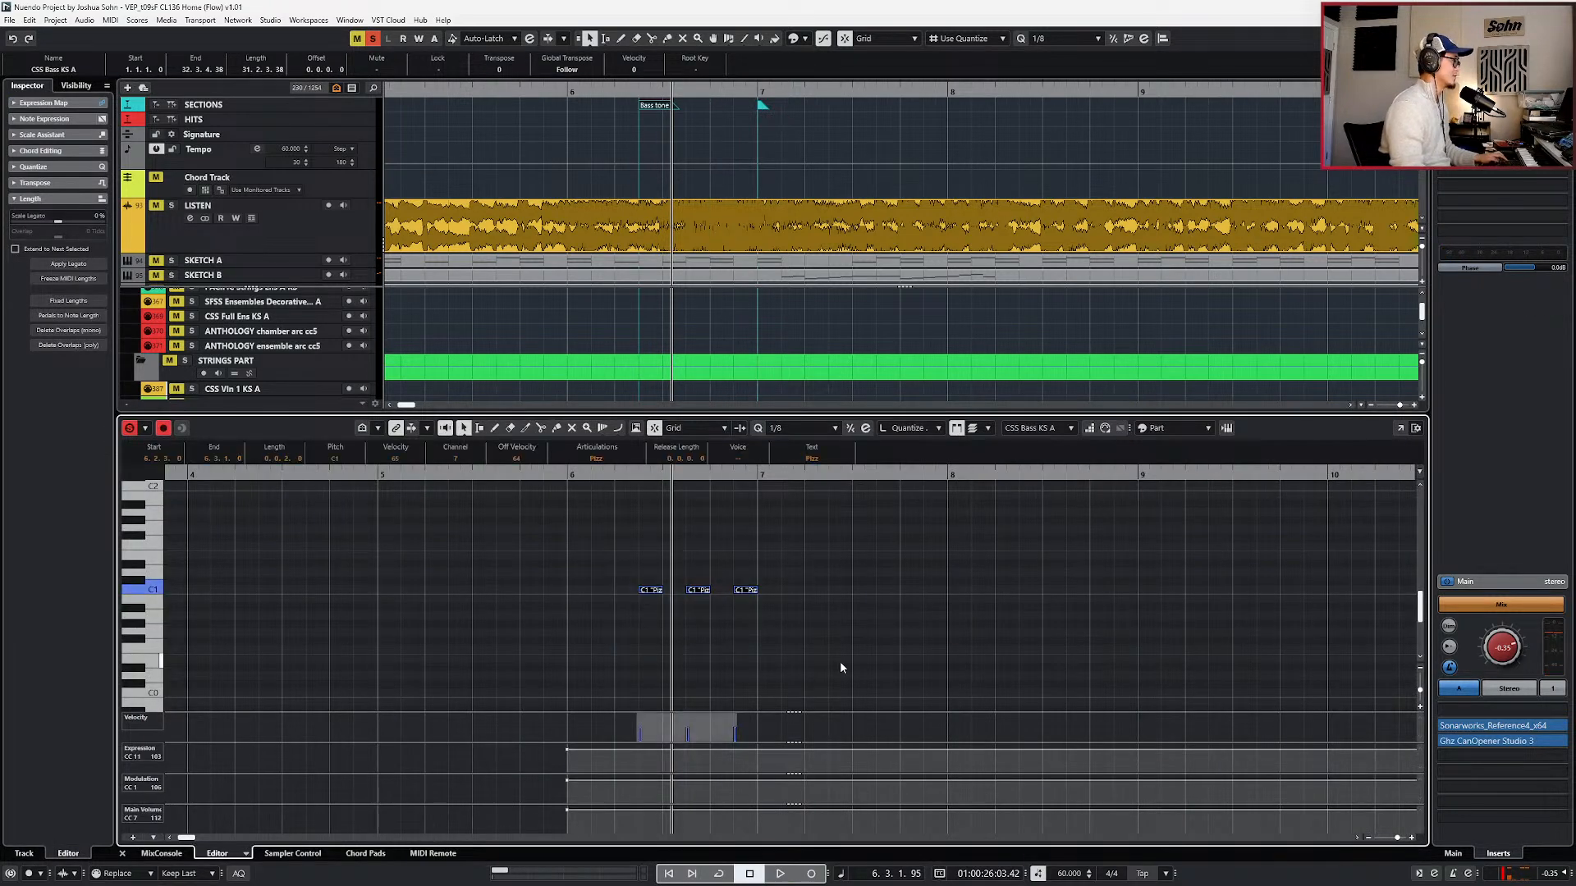
pyautogui.press('l')
pyautogui.press('space')
pyautogui.press('space')
pyautogui.click(840, 640)
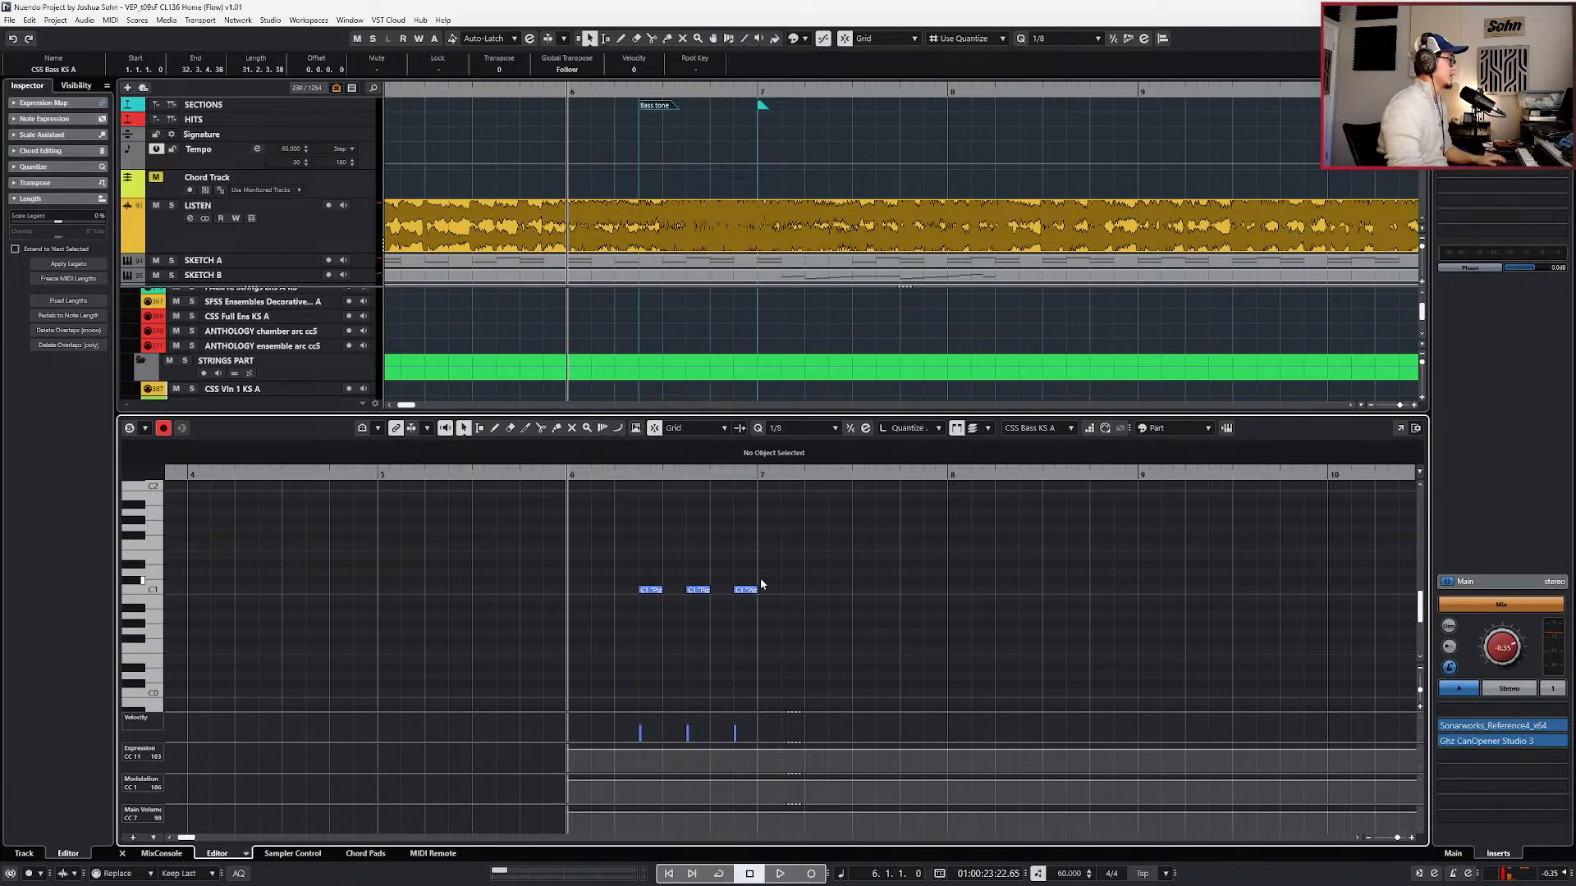
# - Duplicate the three C1 pizzicato notes, starting the copies at 7.1.3
pyautogui.moveTo(765, 577); pyautogui.dragTo(603, 629)
pyautogui.hotkey('ctrl', 'd')
pyautogui.hotkey('ctrl', 'Right')
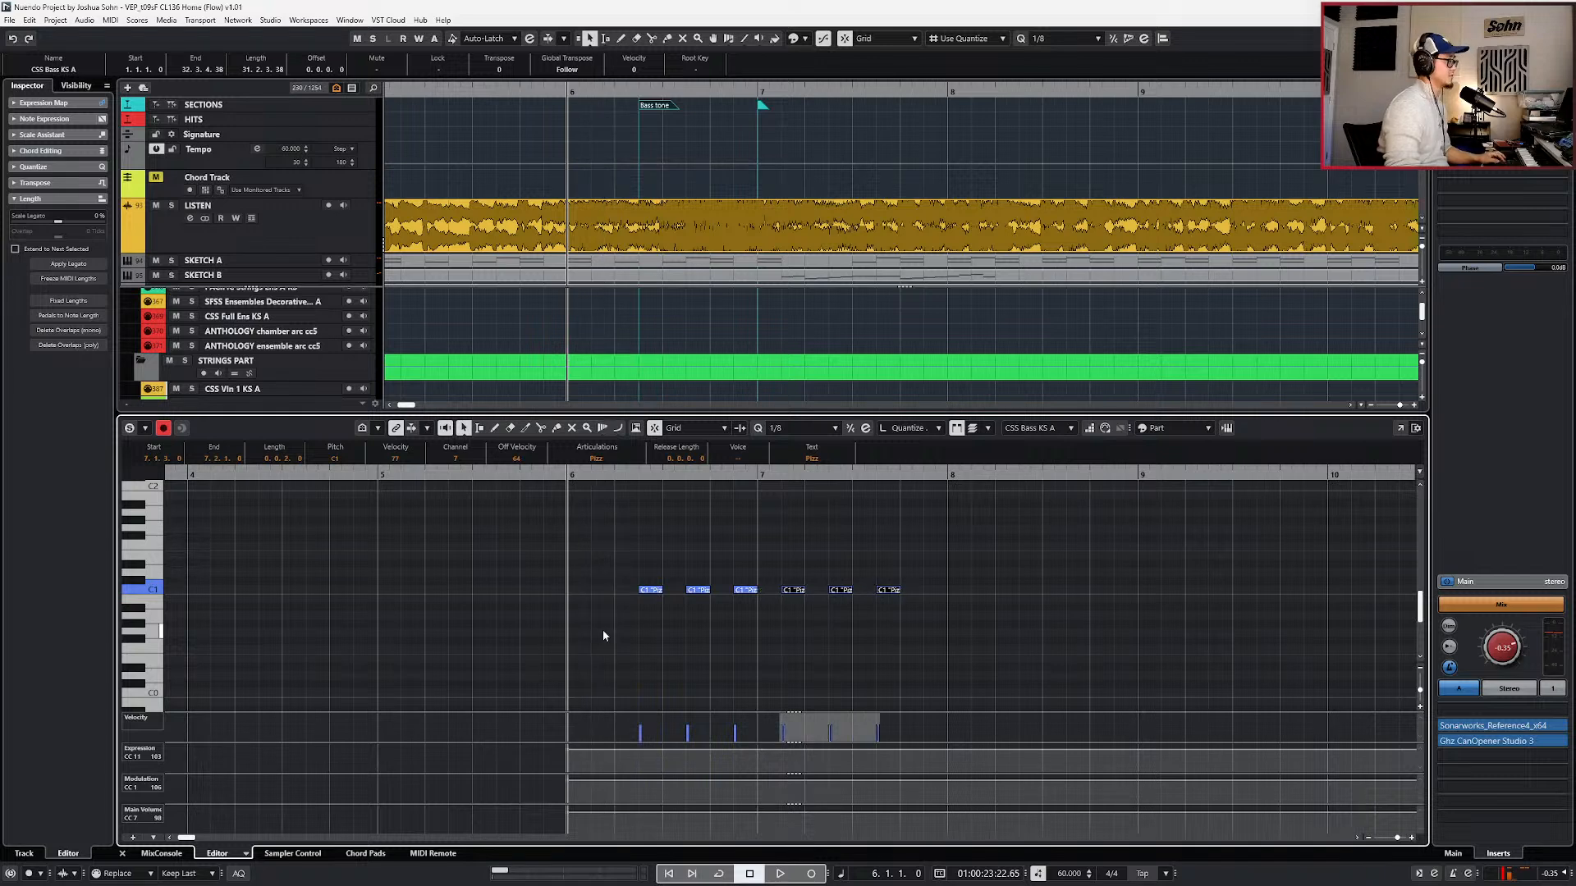
# - Duplicate all six C1 notes, continuing the same off-beat spacing into bar 9
pyautogui.scroll(-2, 650, 617)
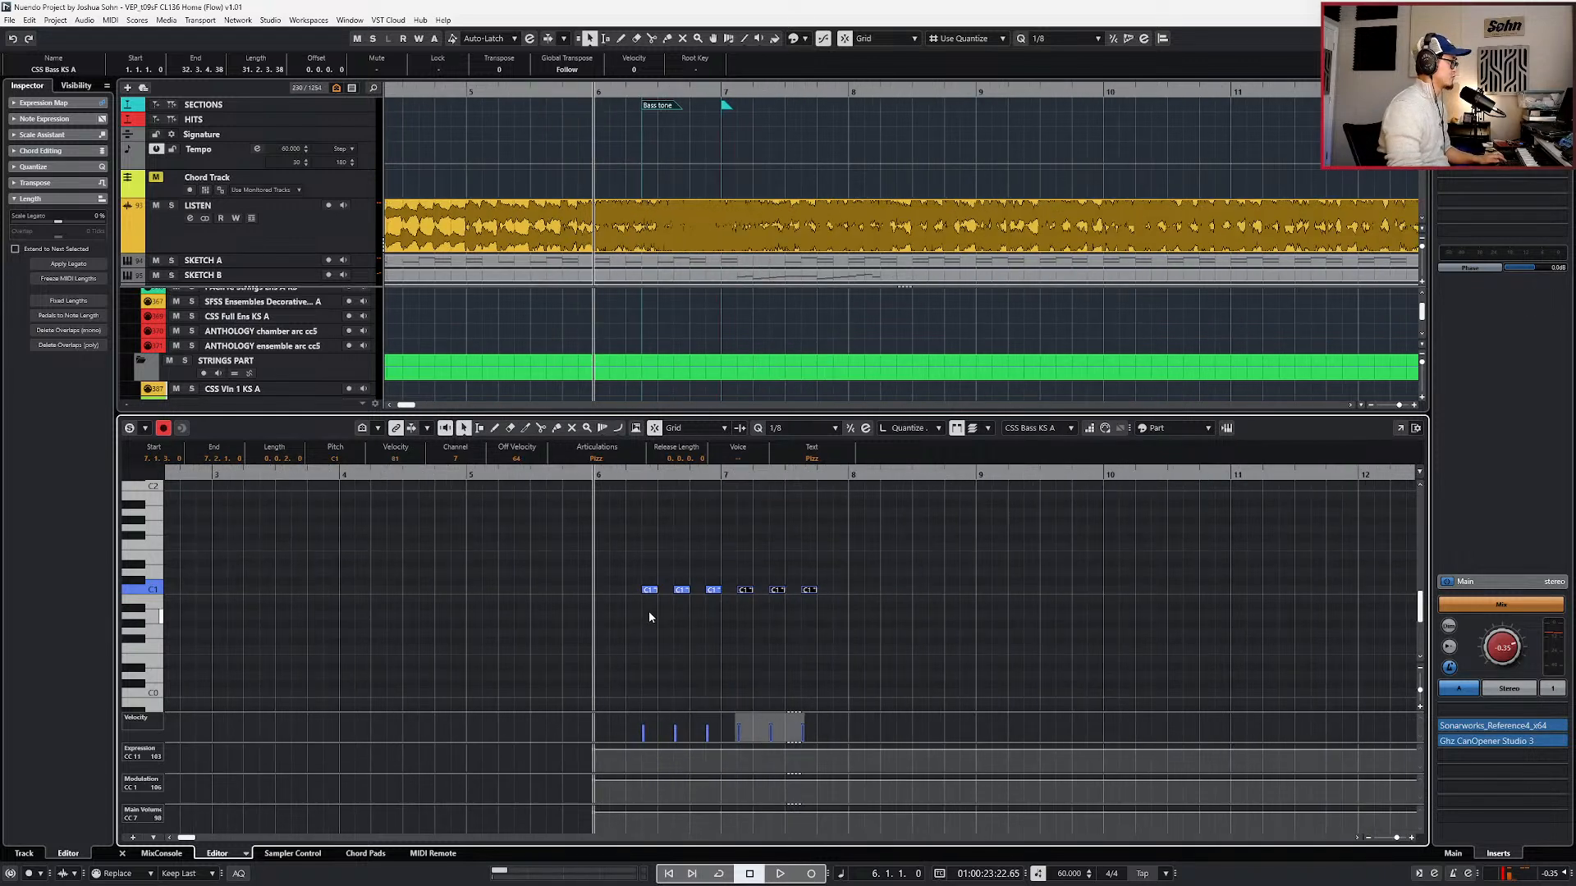
pyautogui.moveTo(605, 555); pyautogui.dragTo(895, 623)
pyautogui.hotkey('ctrl', 'd')
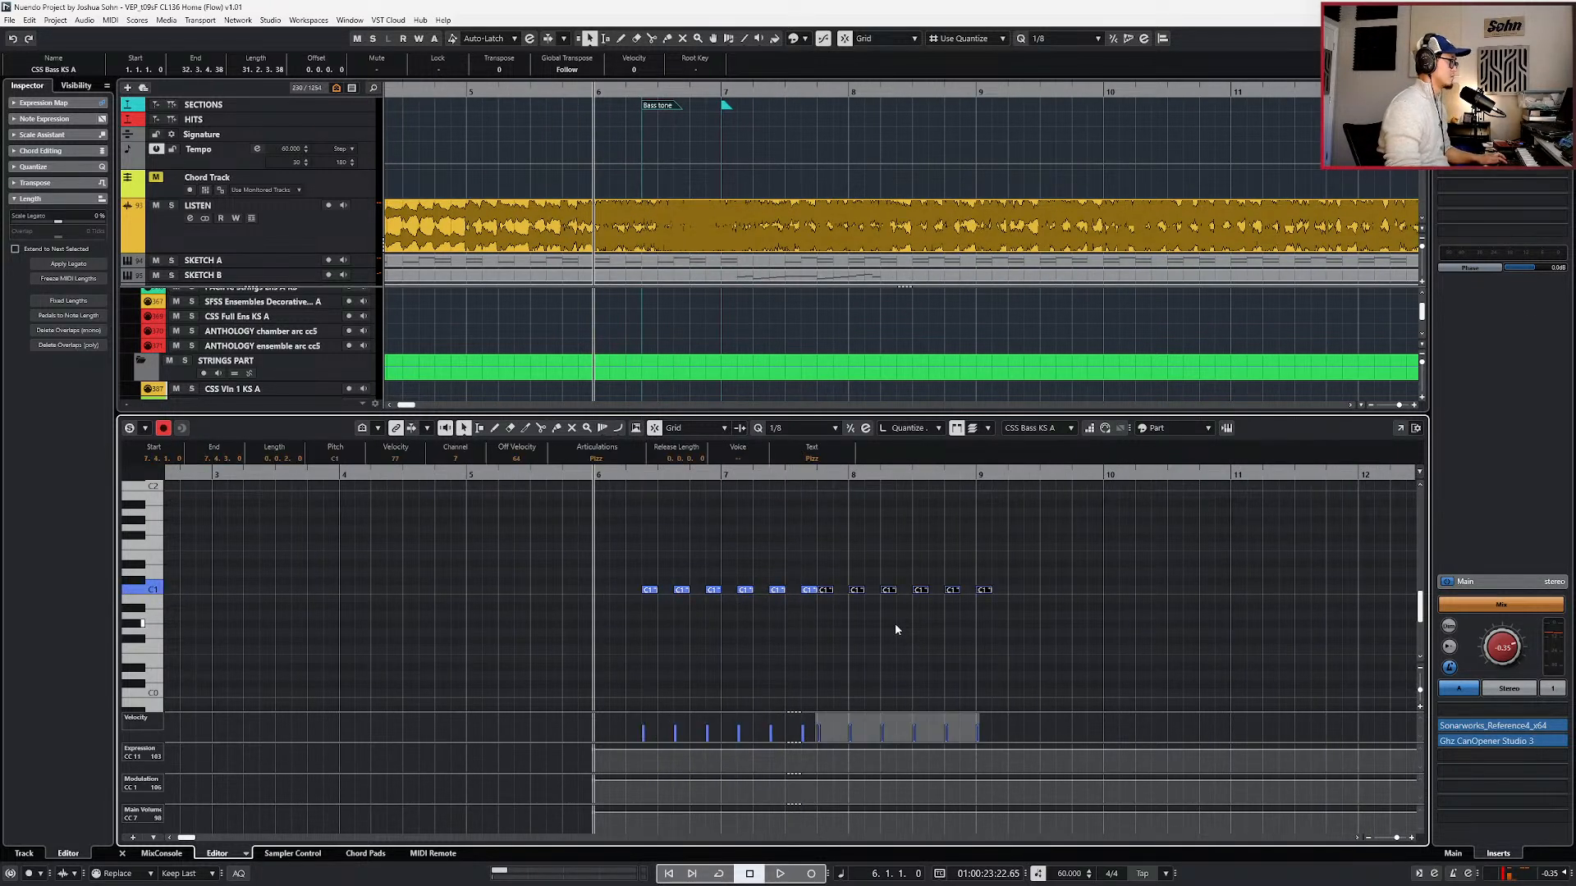
pyautogui.click(876, 688)
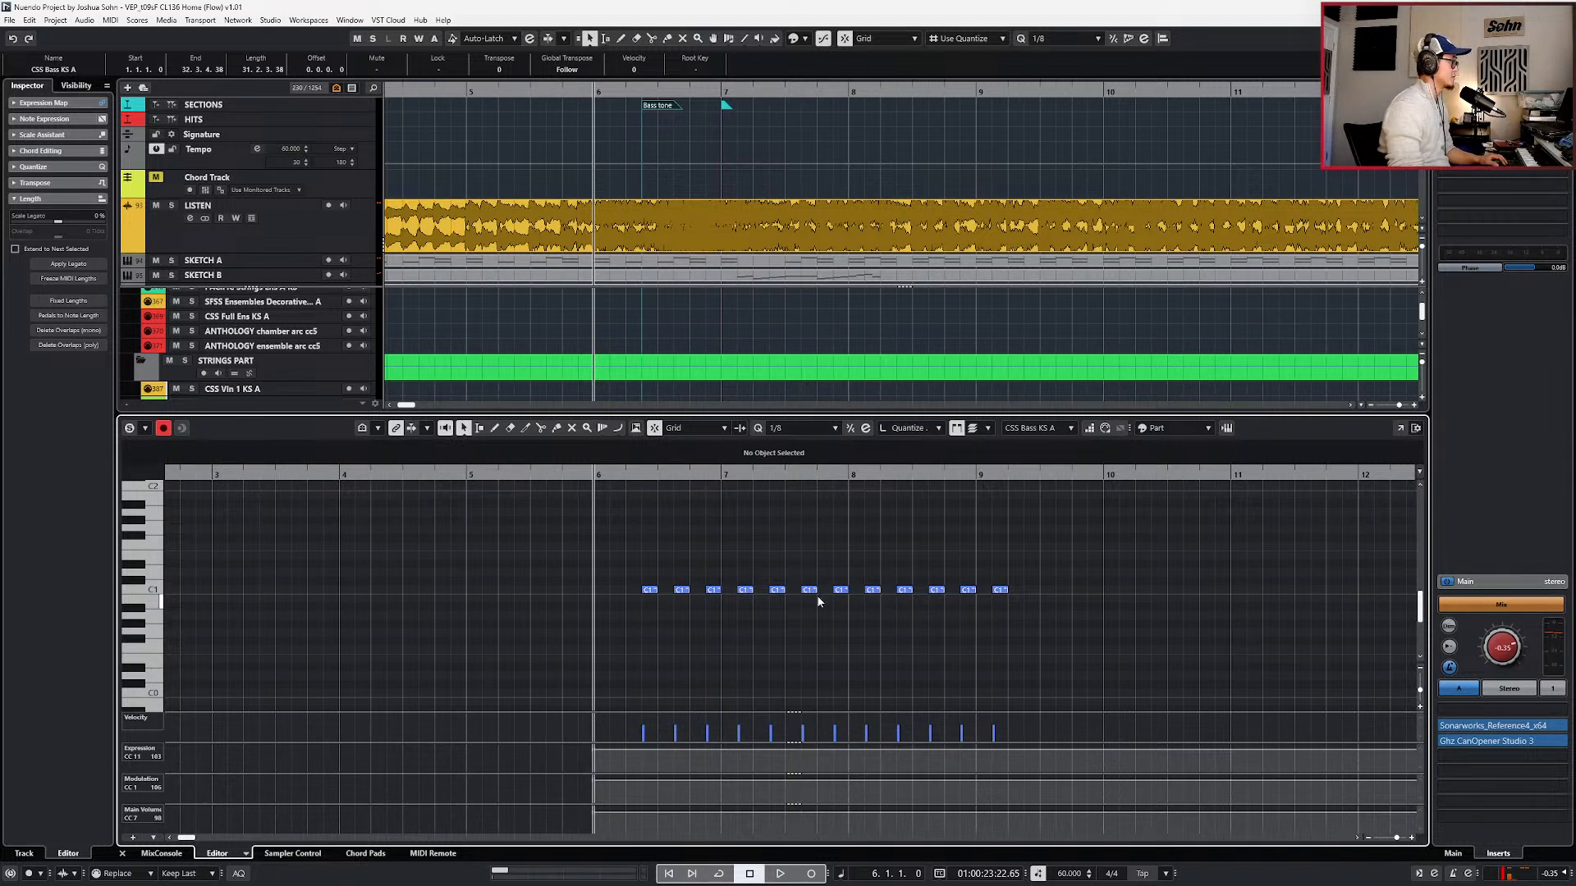
# - Mute the LISTEN reference track and play the bass notes from bar 6
pyautogui.press('space')
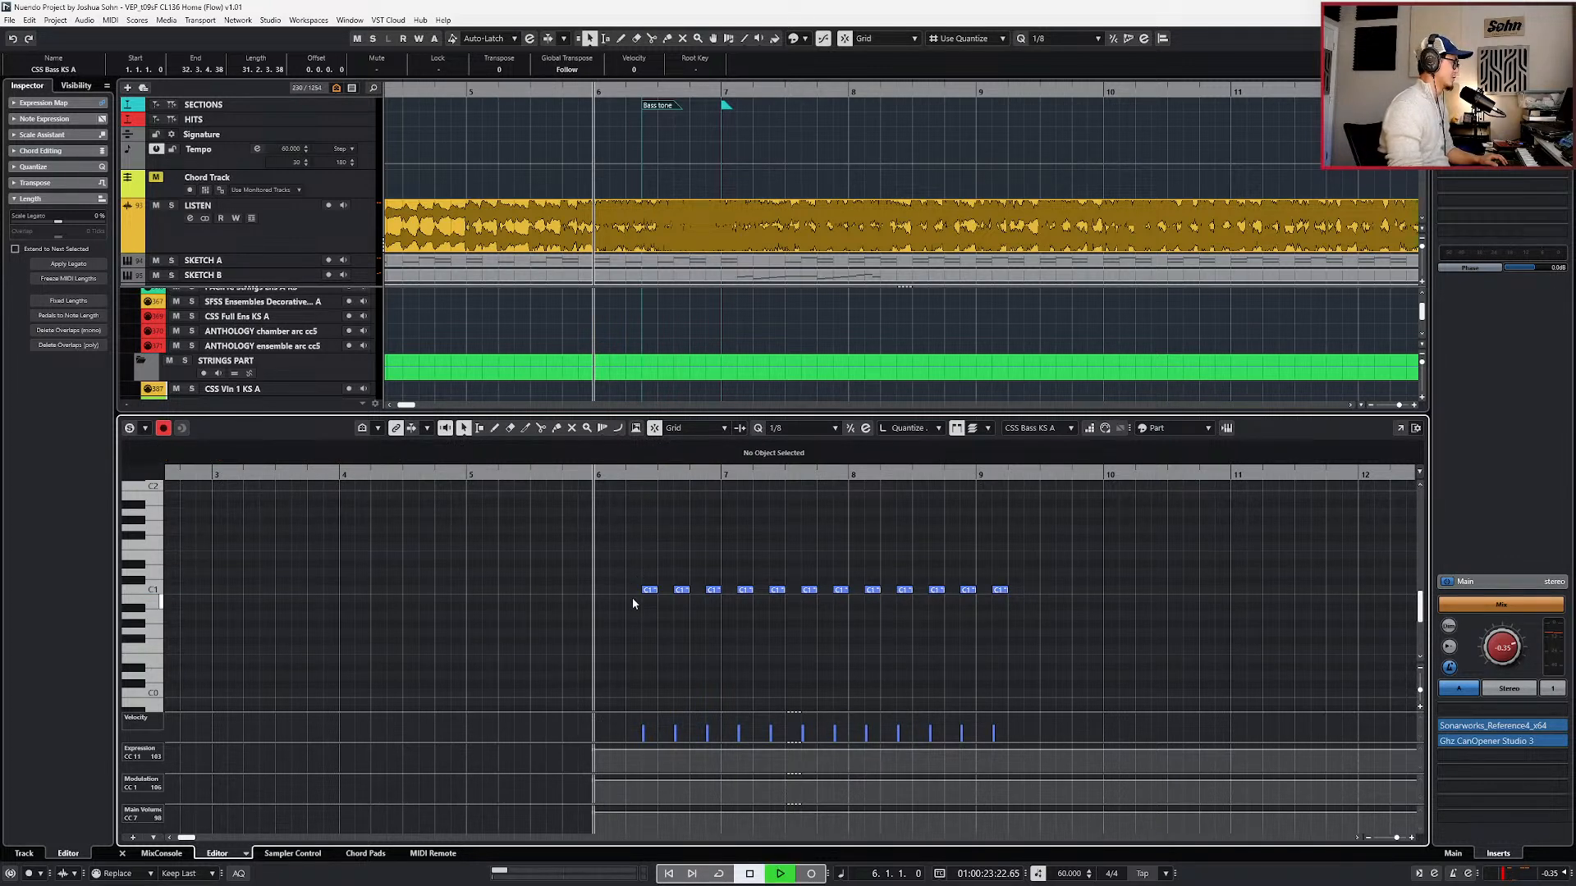
pyautogui.click(181, 231)
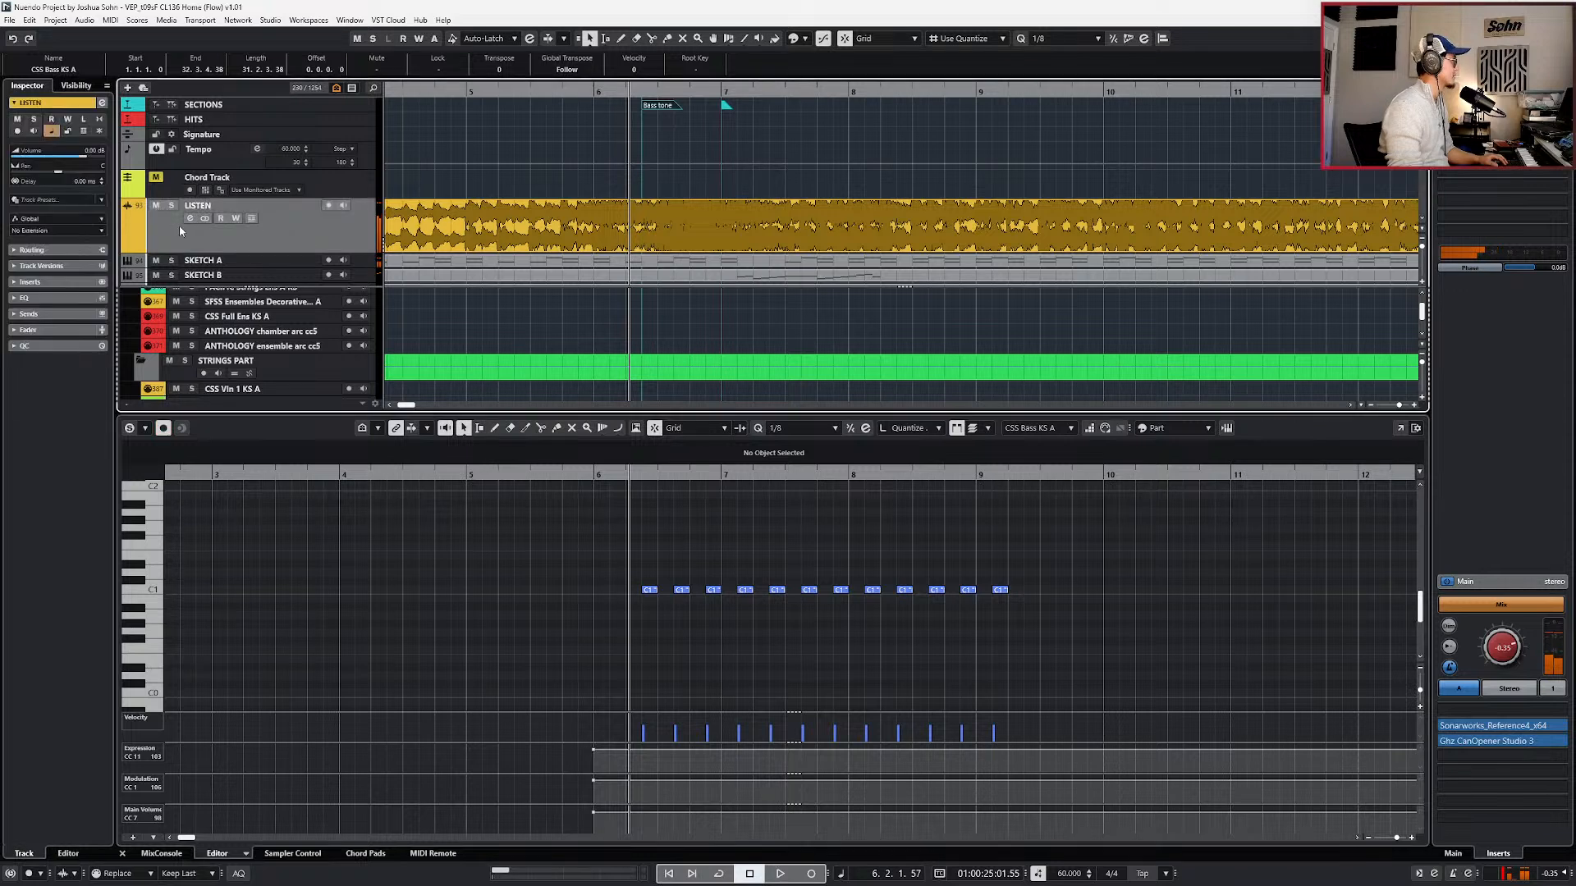
pyautogui.click(154, 206)
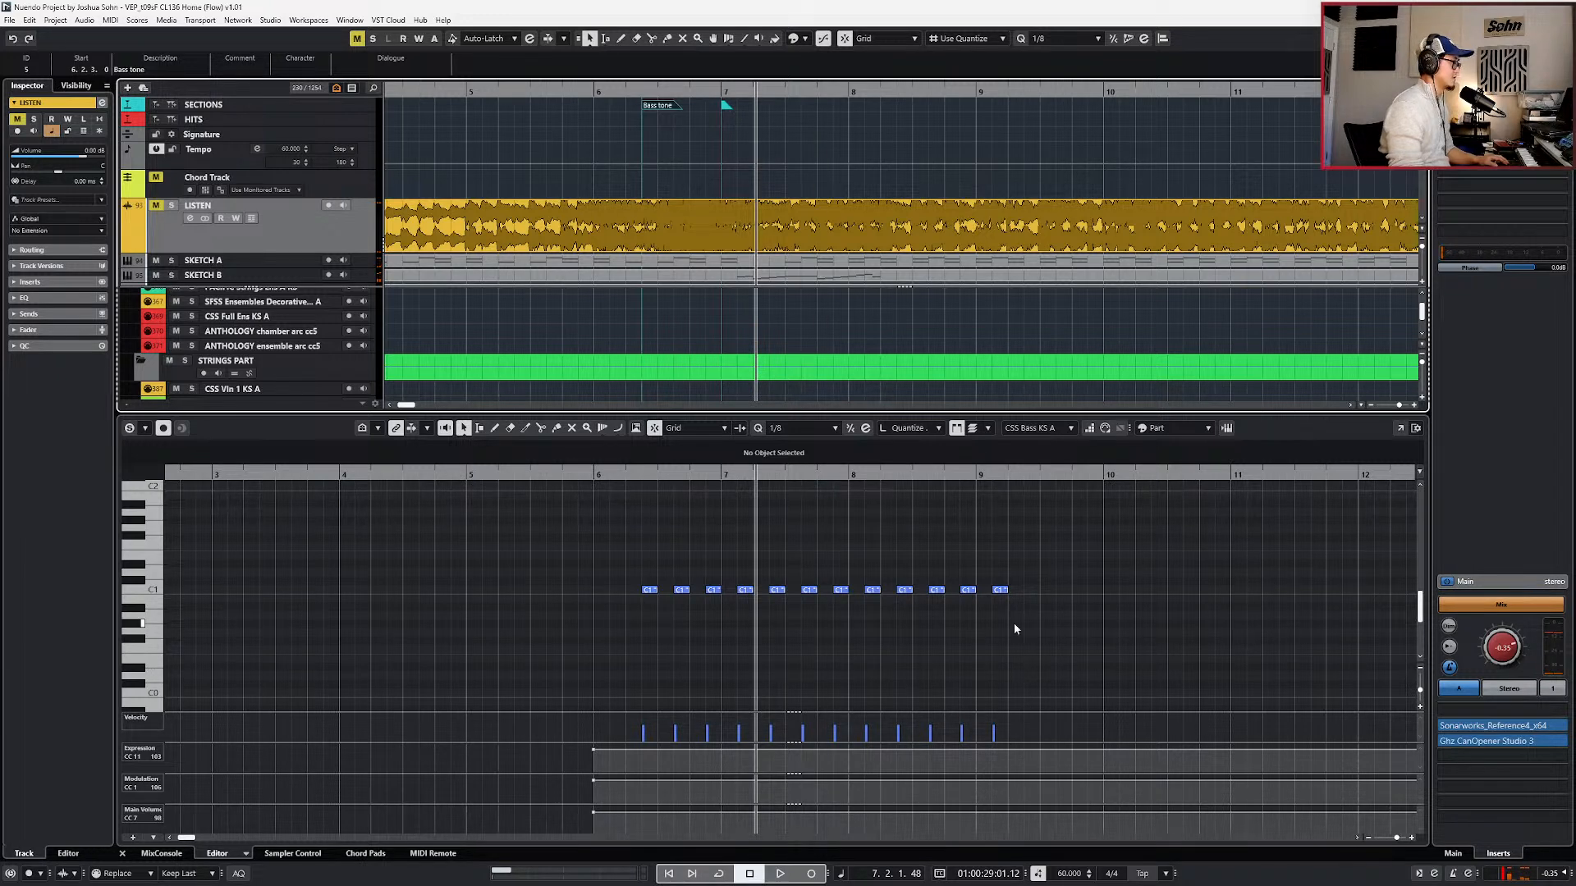
# - Duplicate the twelve C1 notes so the off-beat pattern continues into bar 12
pyautogui.press('g')
pyautogui.moveTo(907, 558); pyautogui.dragTo(627, 651)
pyautogui.hotkey('ctrl', 'd')
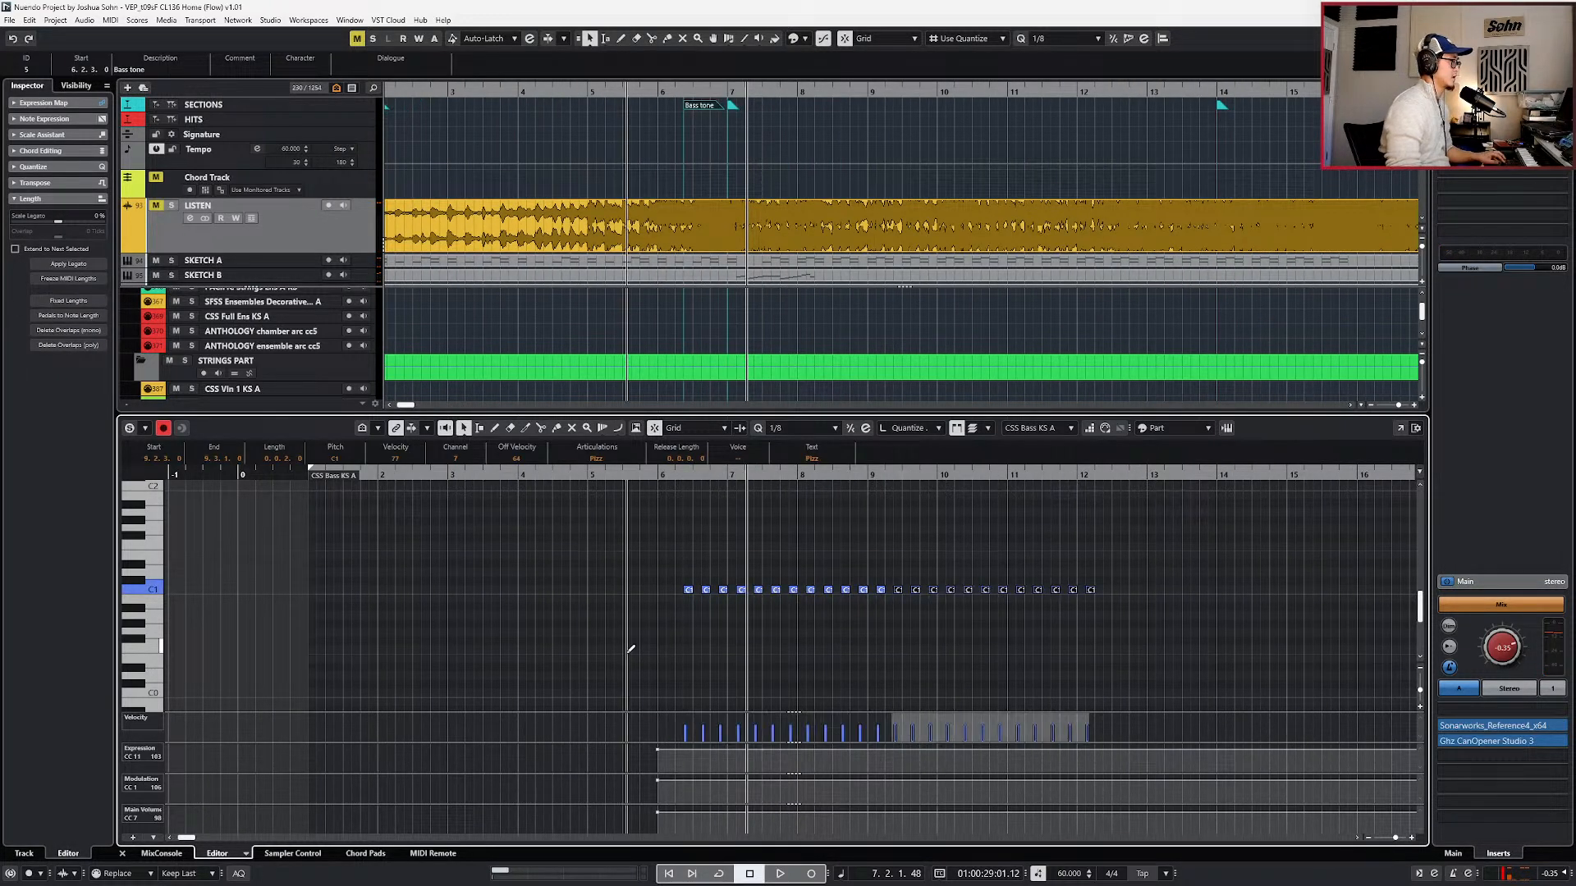
pyautogui.press('g')
pyautogui.press('g')
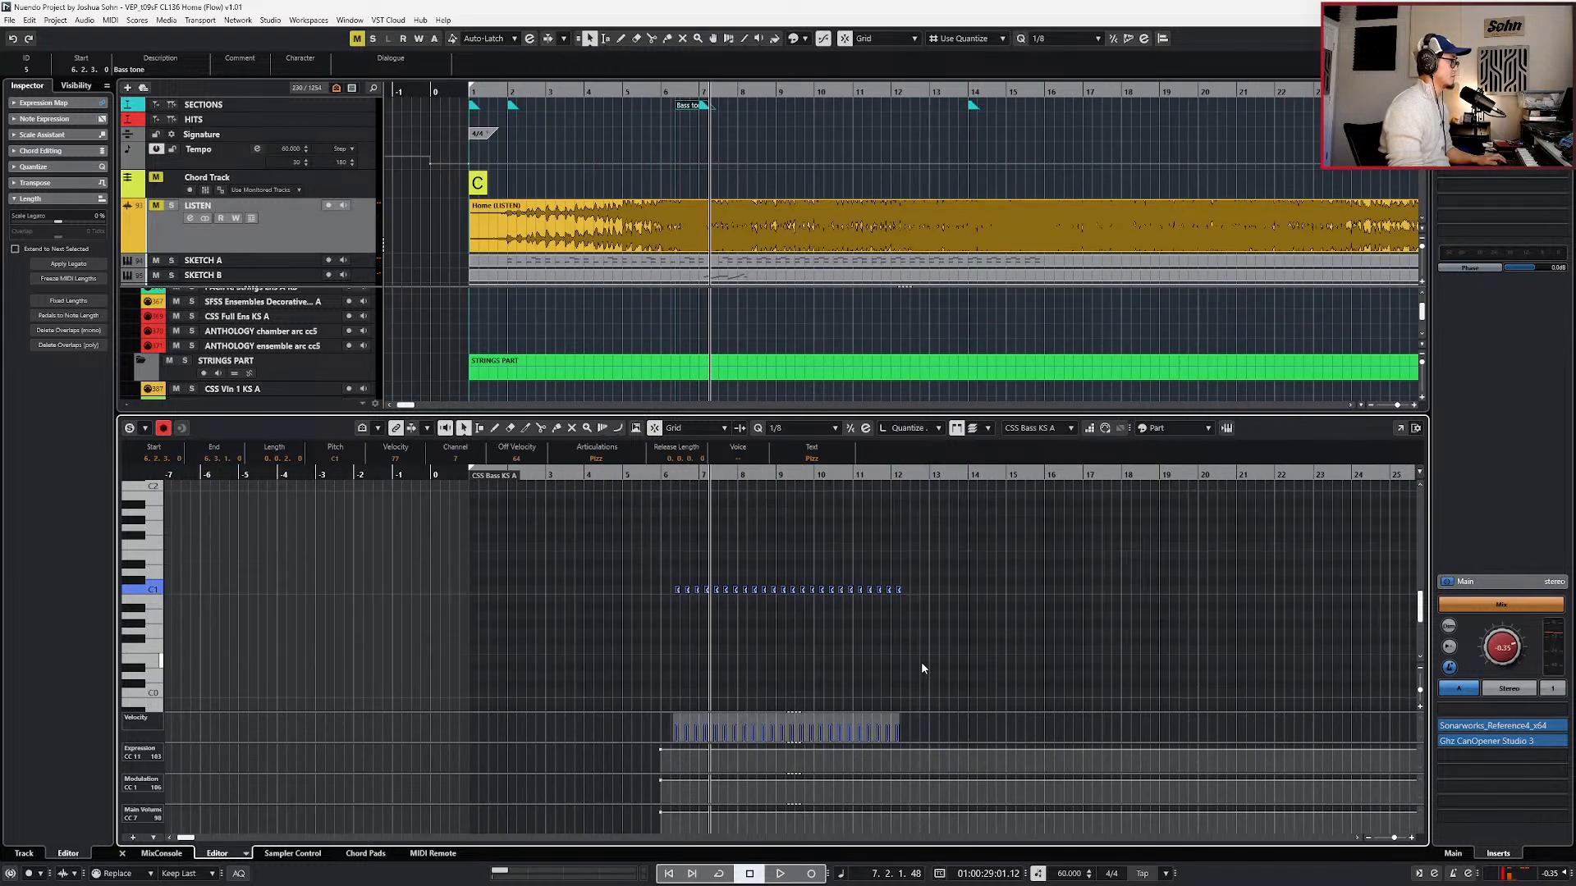
# - Duplicate the whole C1 pattern twice more, starting the last copies at 18.2.3 and extending the notes into bar 30
pyautogui.hotkey('ctrl', 'd')
pyautogui.press('g')
pyautogui.press('g')
pyautogui.moveTo(485, 565); pyautogui.dragTo(687, 629)
pyautogui.hotkey('ctrl', 'd')
pyautogui.scroll(4, 800, 638)
pyautogui.hotkey('alt', 'Right')
# - Play the passage around bar 18 to check the join between the duplicated notes
pyautogui.press('l')
pyautogui.press('KP_Subtract')
pyautogui.press('space')
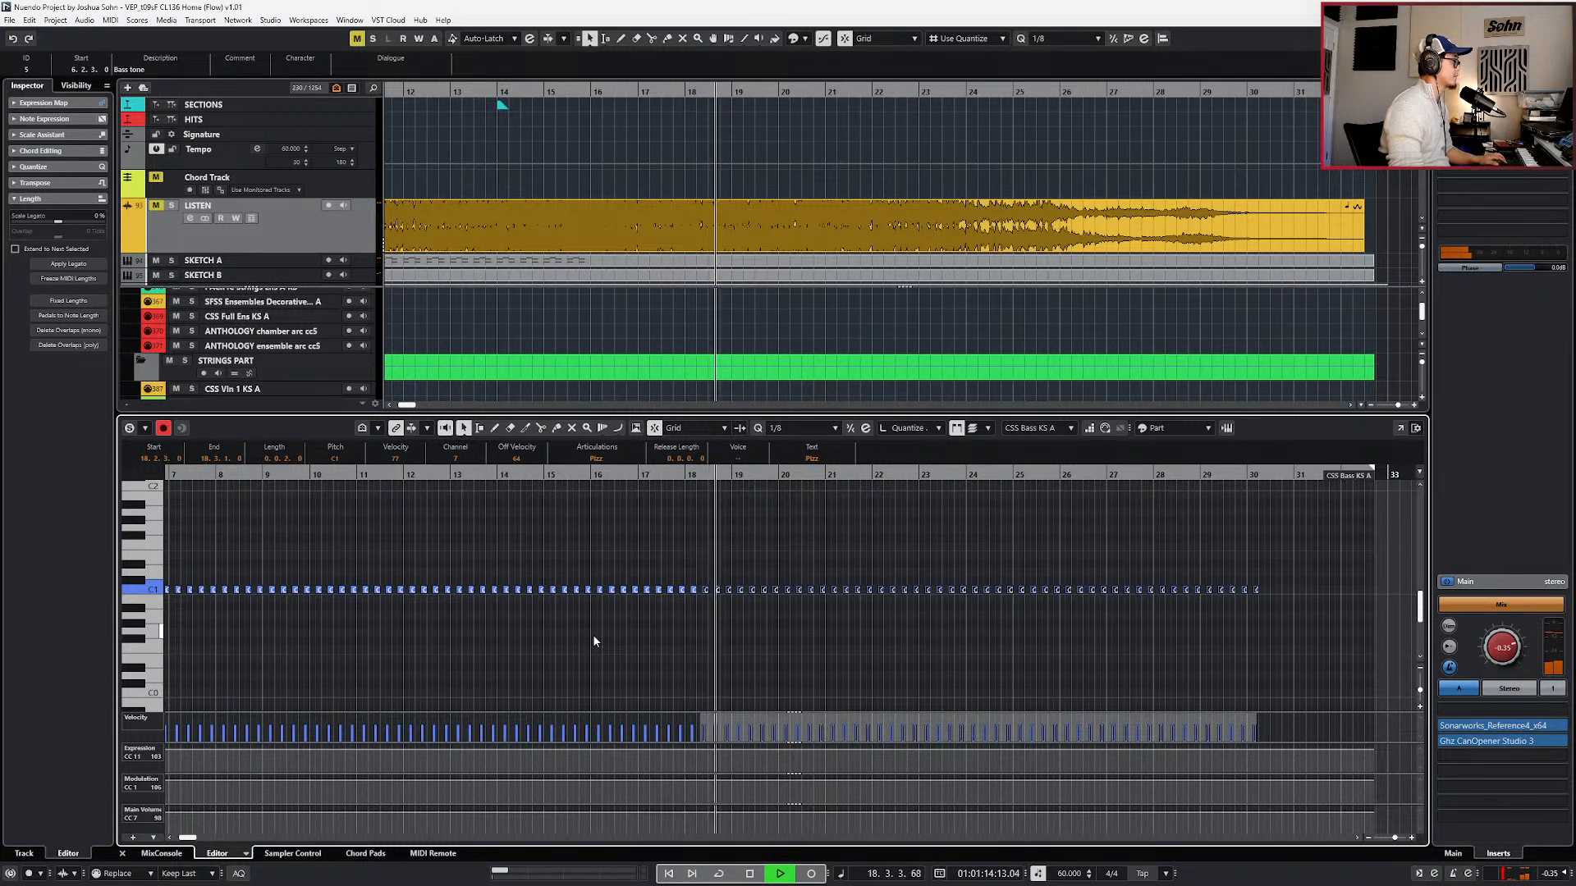
pyautogui.press('space')
pyautogui.scroll(-2, 798, 625)
pyautogui.hscroll(-2, 994, 629)
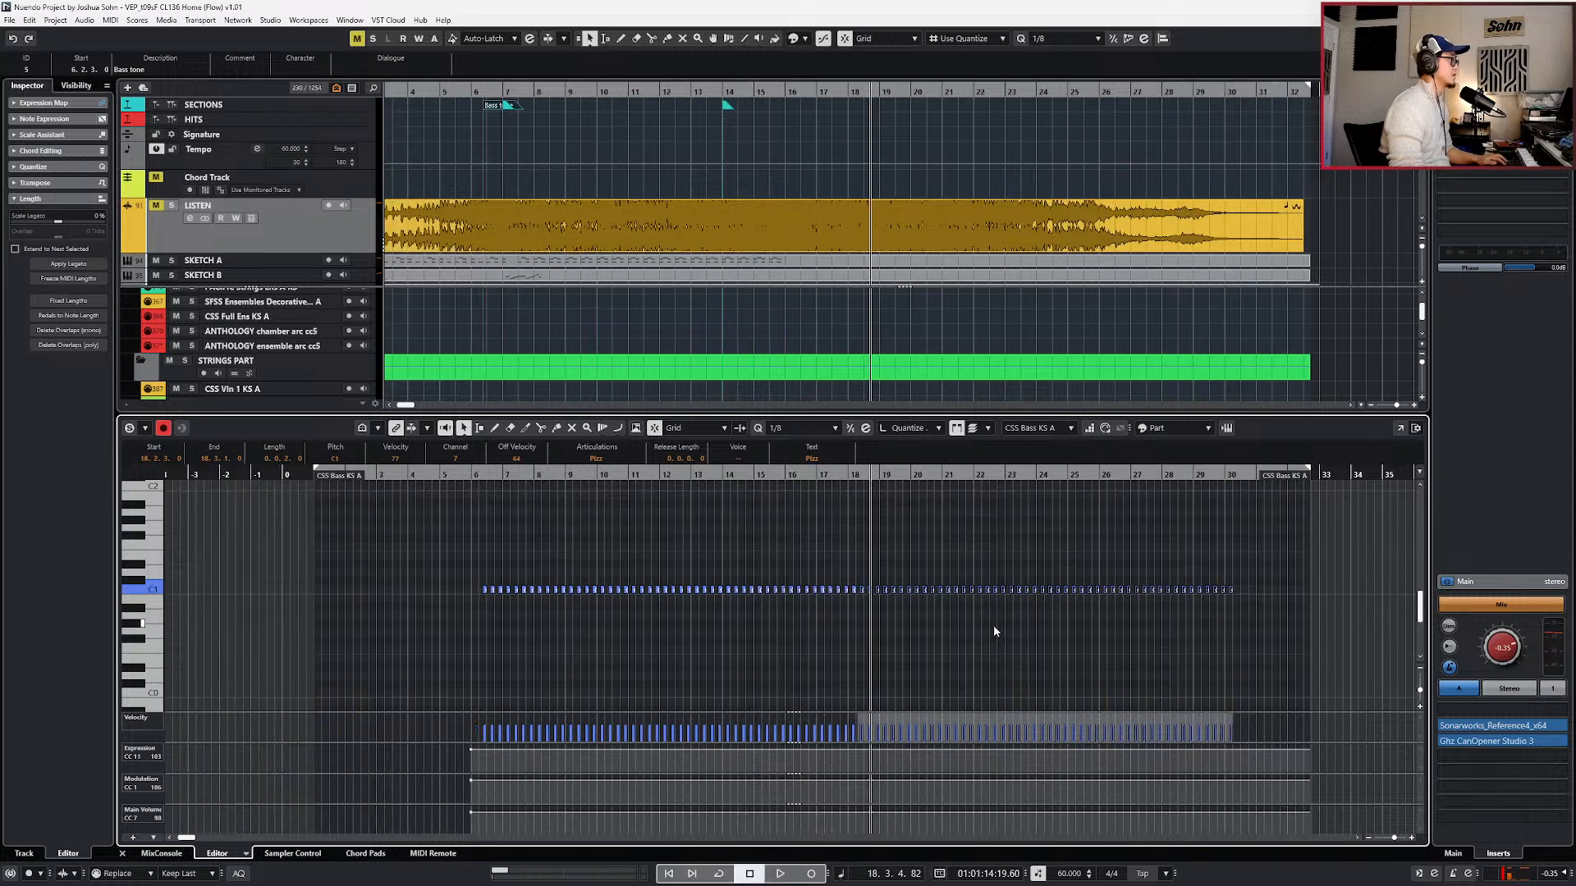
pyautogui.press('KP_Add')
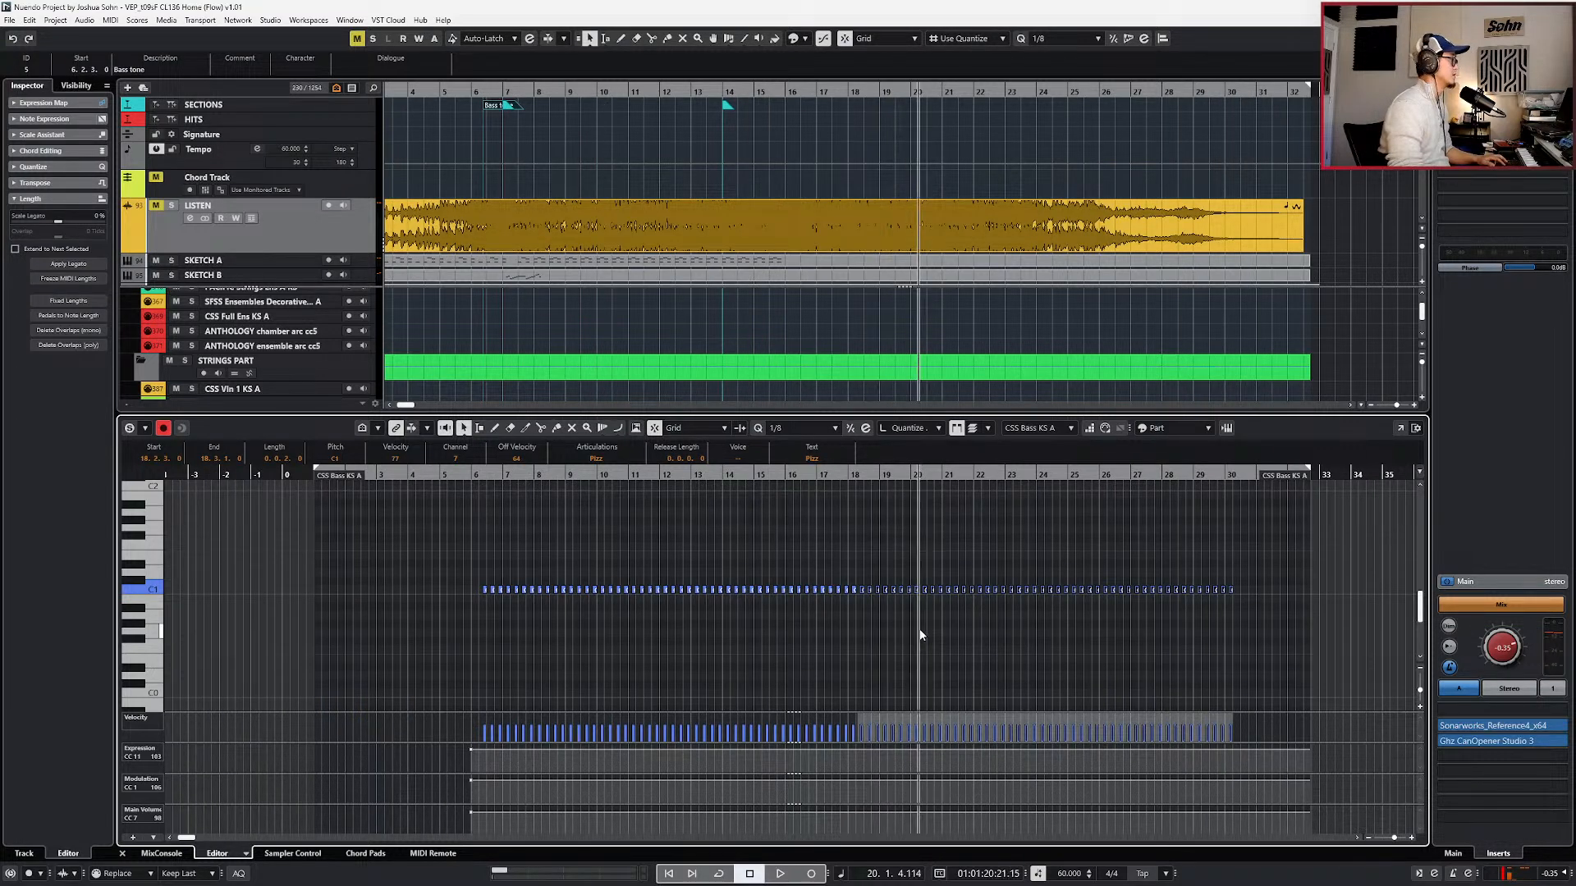
# - Solo the LISTEN reference track and play it from around bar 20 to hear where the bass notes stop
pyautogui.click(351, 237)
pyautogui.press('s')
pyautogui.press('KP_Subtract')
pyautogui.press('space')
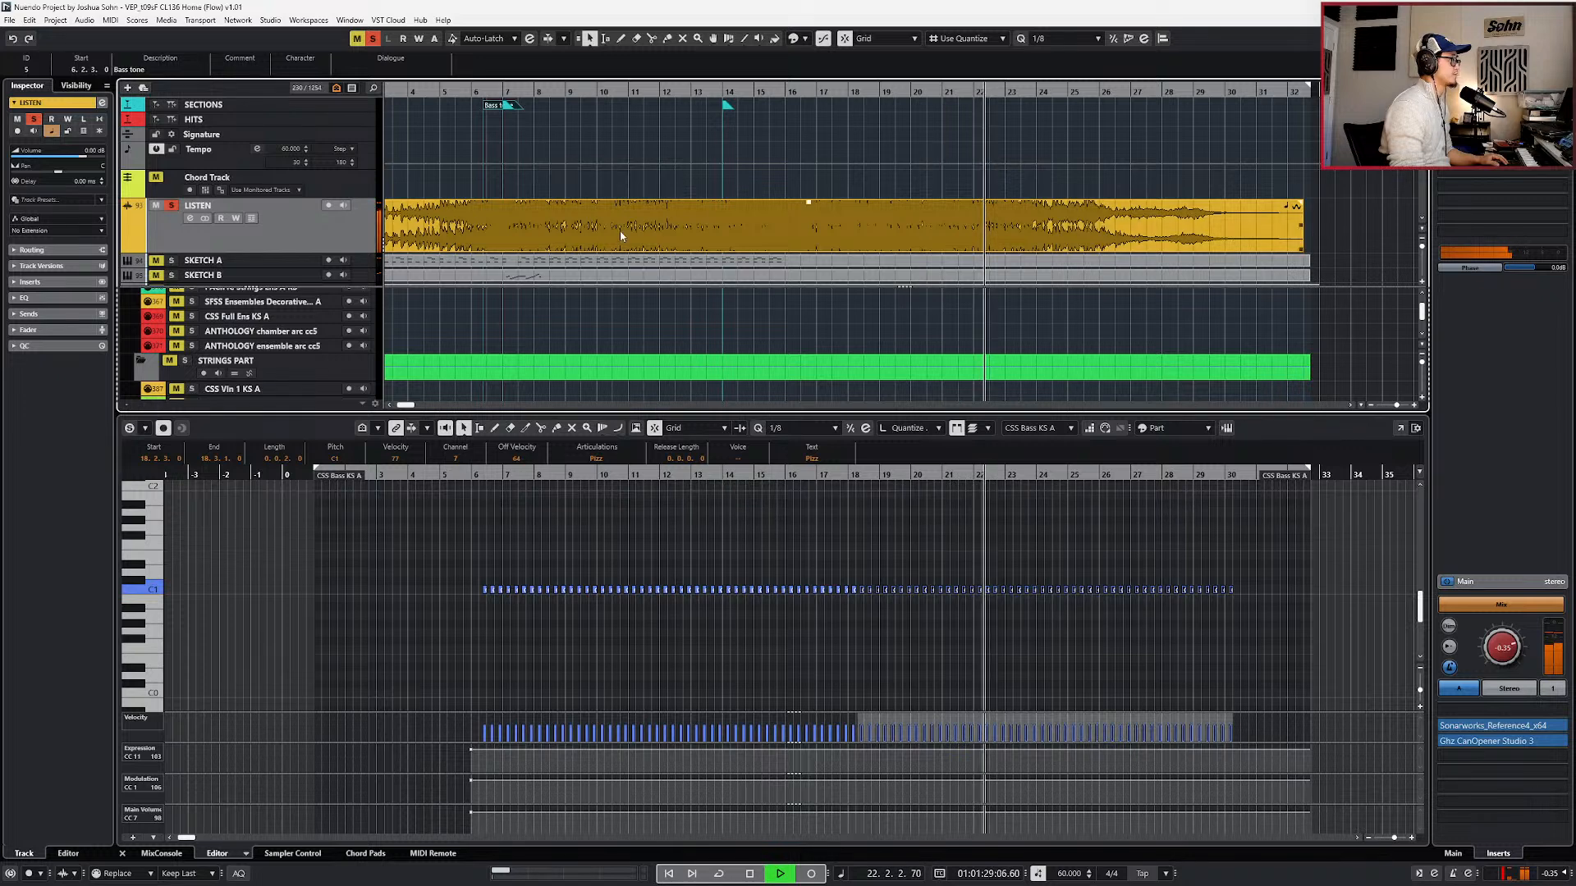
pyautogui.scroll(2, 1124, 528)
pyautogui.hscroll(3, 1085, 545)
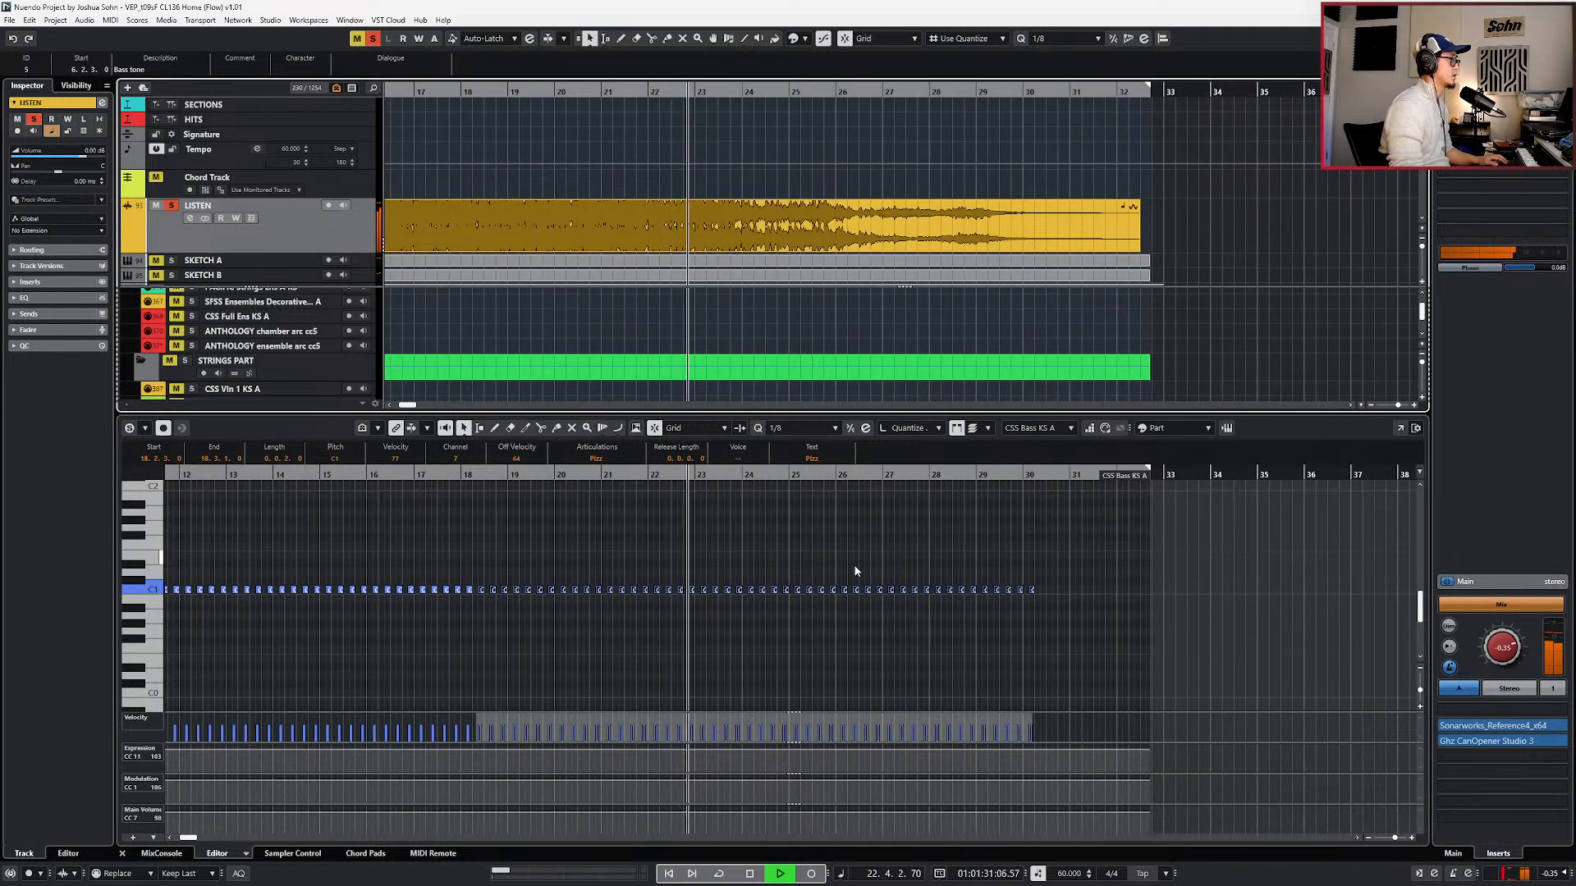
pyautogui.scroll(2, 788, 567)
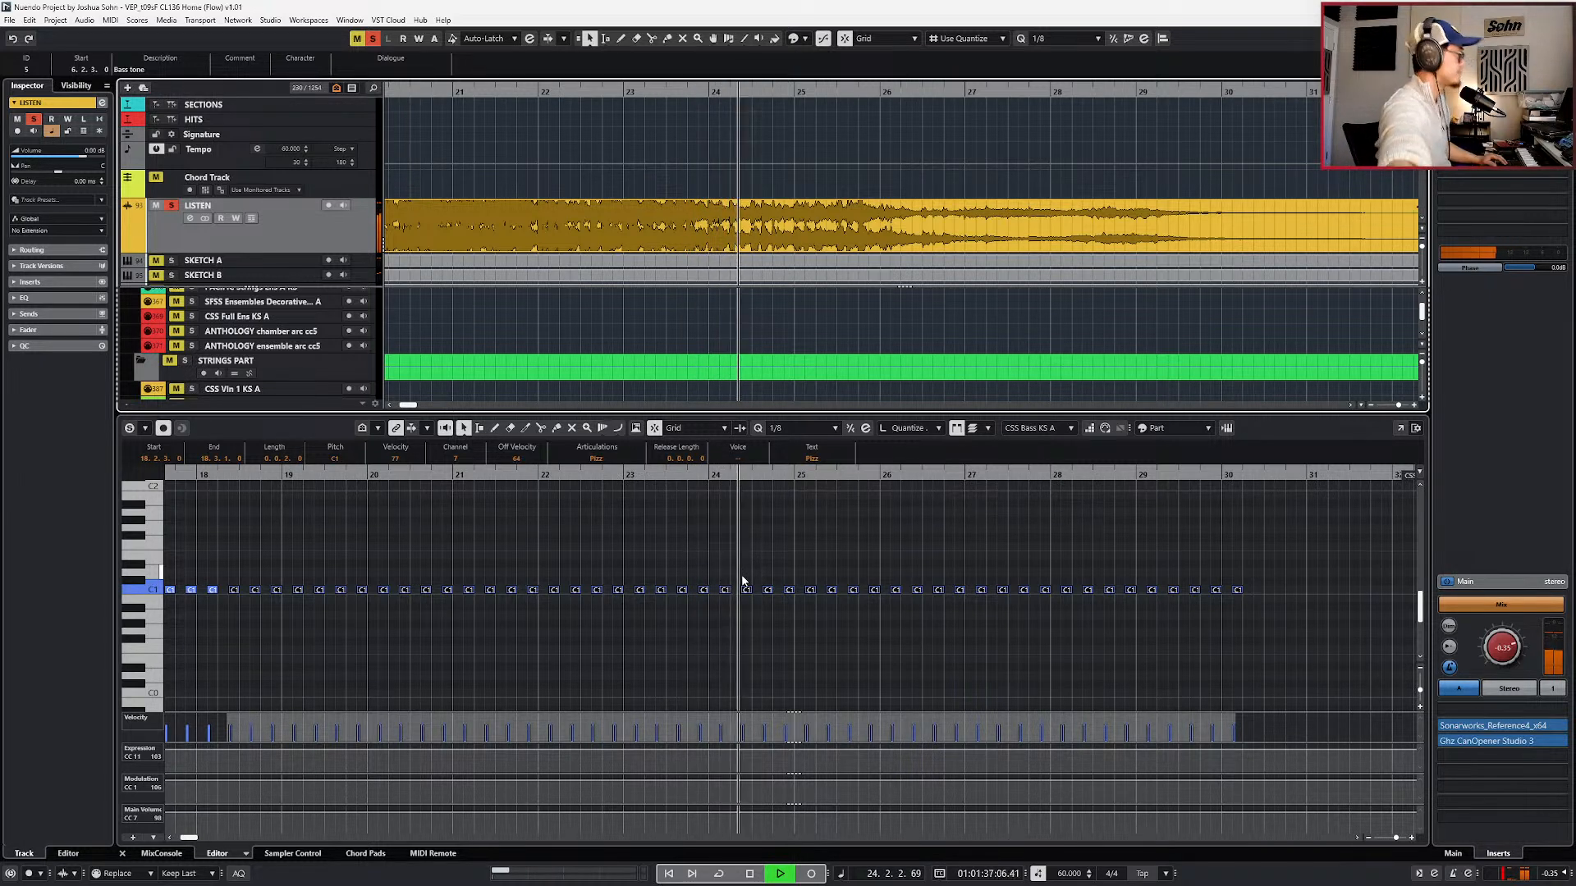
pyautogui.press('space')
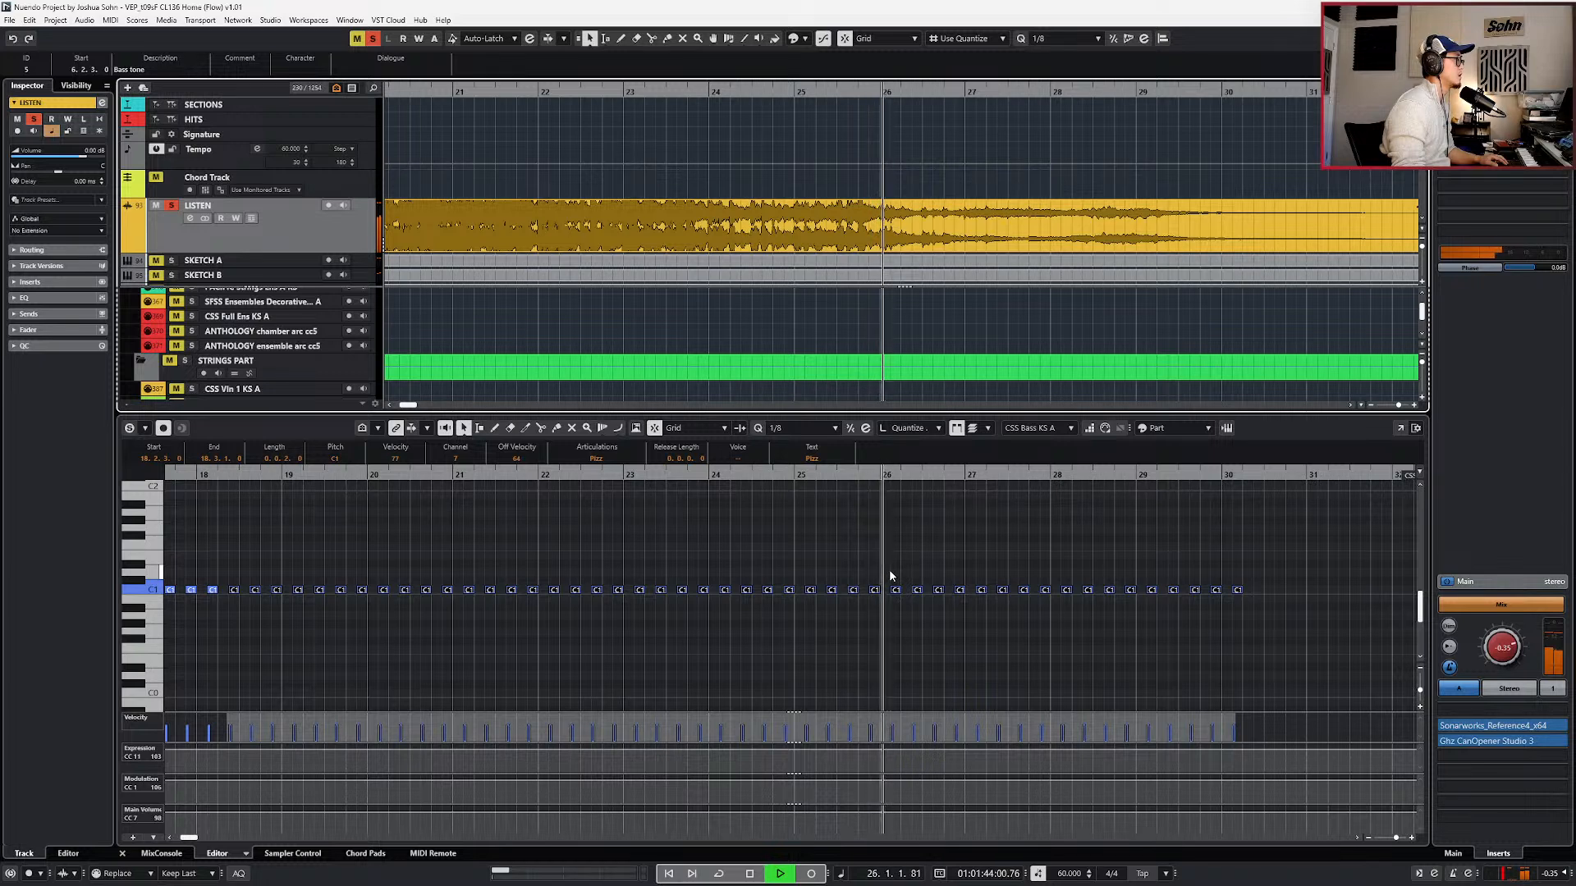
pyautogui.press('space')
# - Mute the C1 notes from 26.1.3 to the end and add a marker to the SECTIONS track at bar 26
pyautogui.moveTo(890, 573); pyautogui.dragTo(1303, 622)
pyautogui.press('ctrl+KP_Subtract')
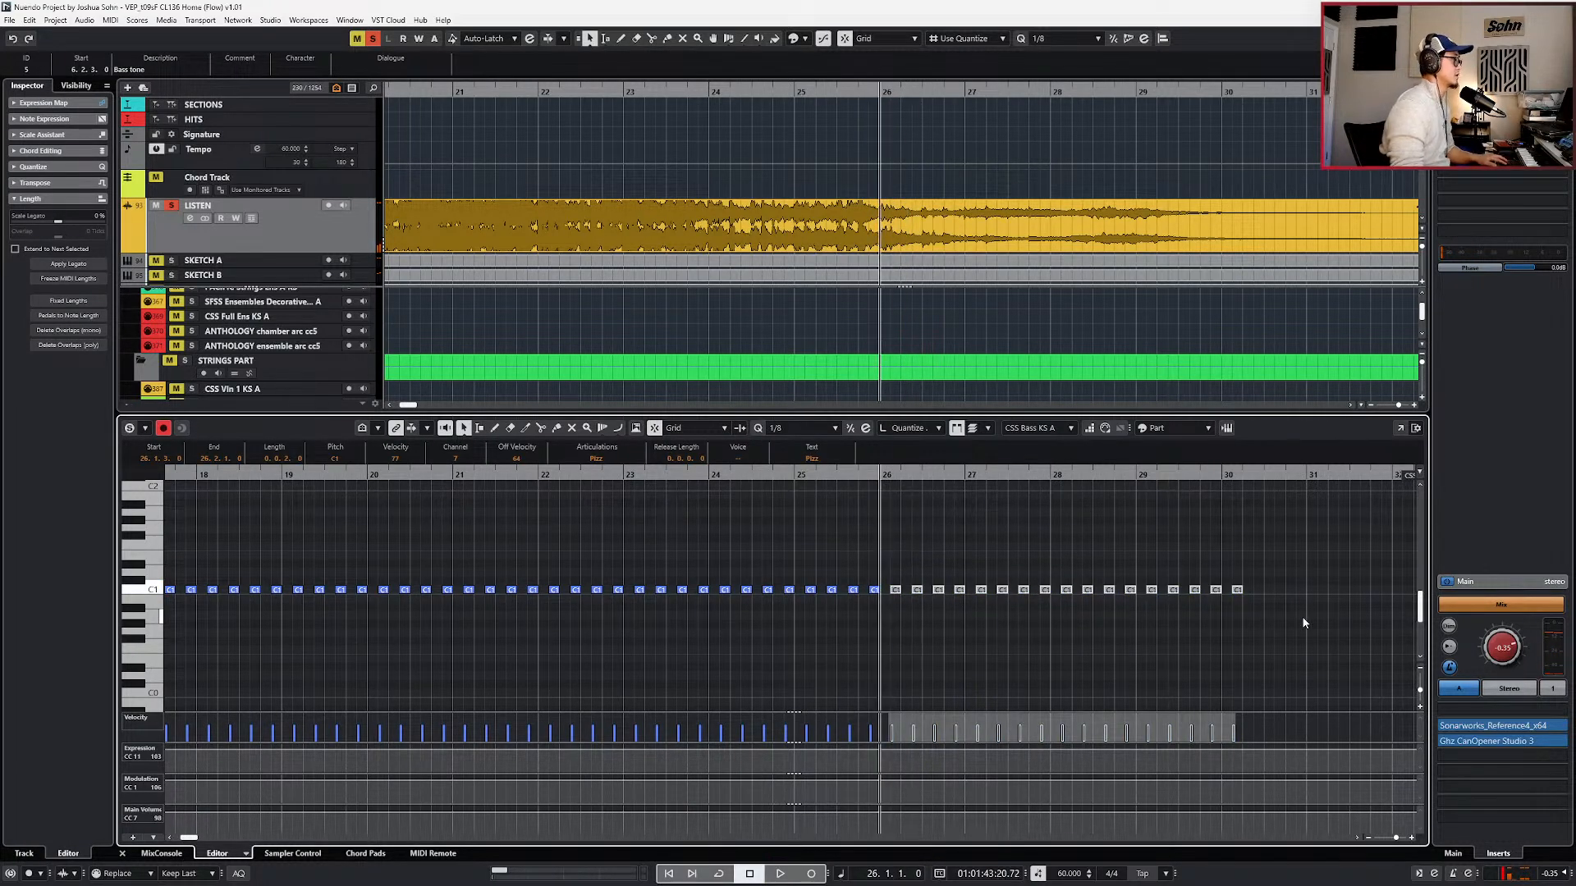
pyautogui.scroll(-2, 1303, 622)
pyautogui.press('Insert')
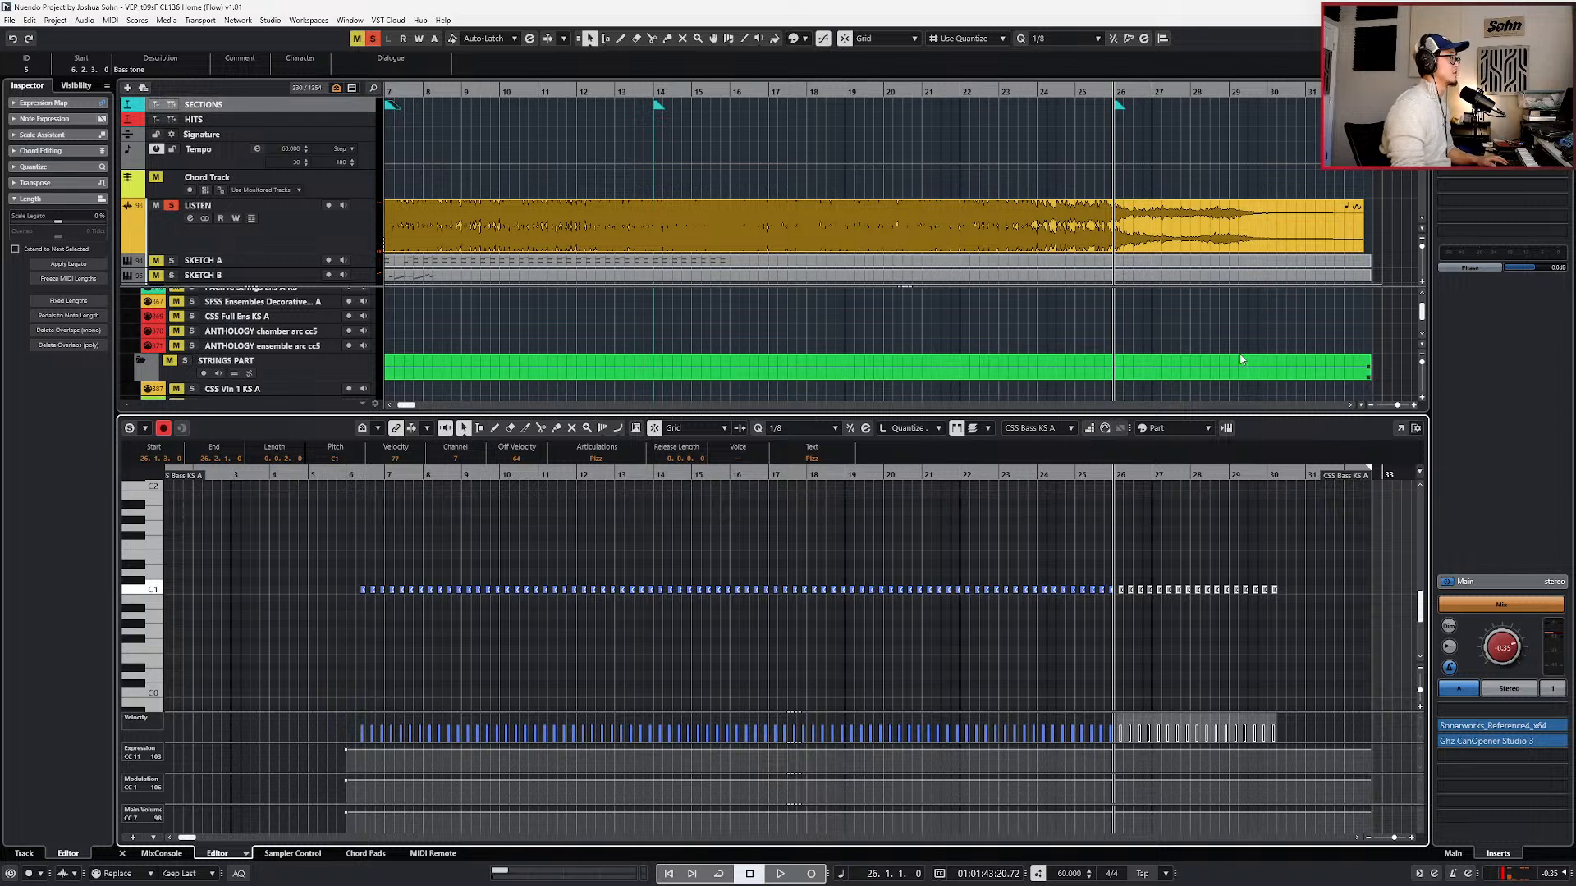
pyautogui.click(1120, 106)
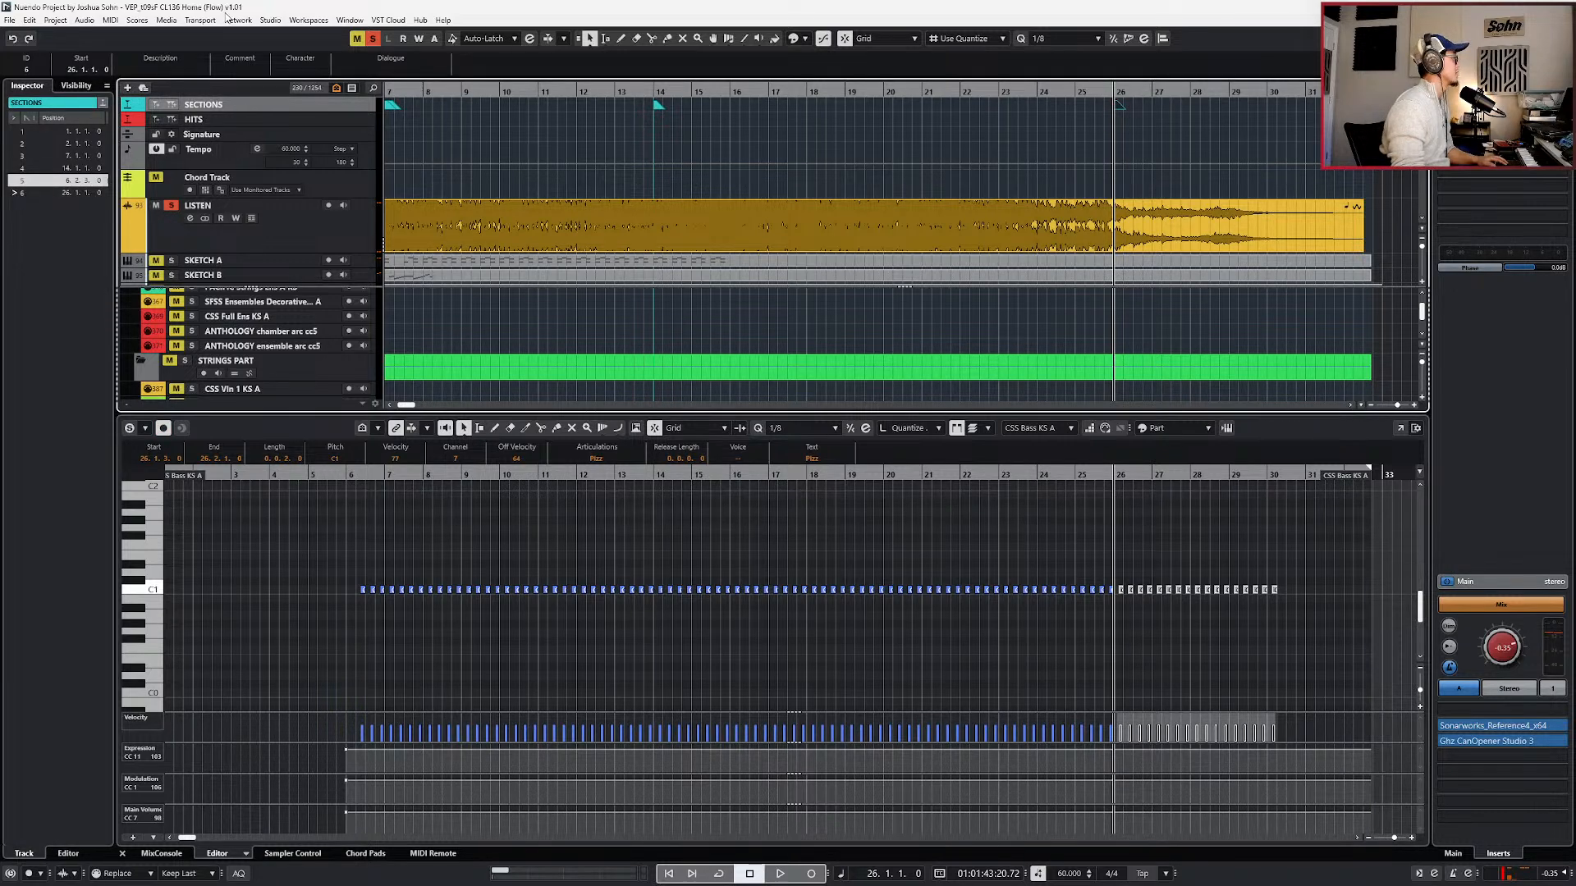
# - Name the bar 26 marker "Bass stops" and close the note editor
pyautogui.click(144, 72)
pyautogui.write('Bass stops')
pyautogui.press('Return')
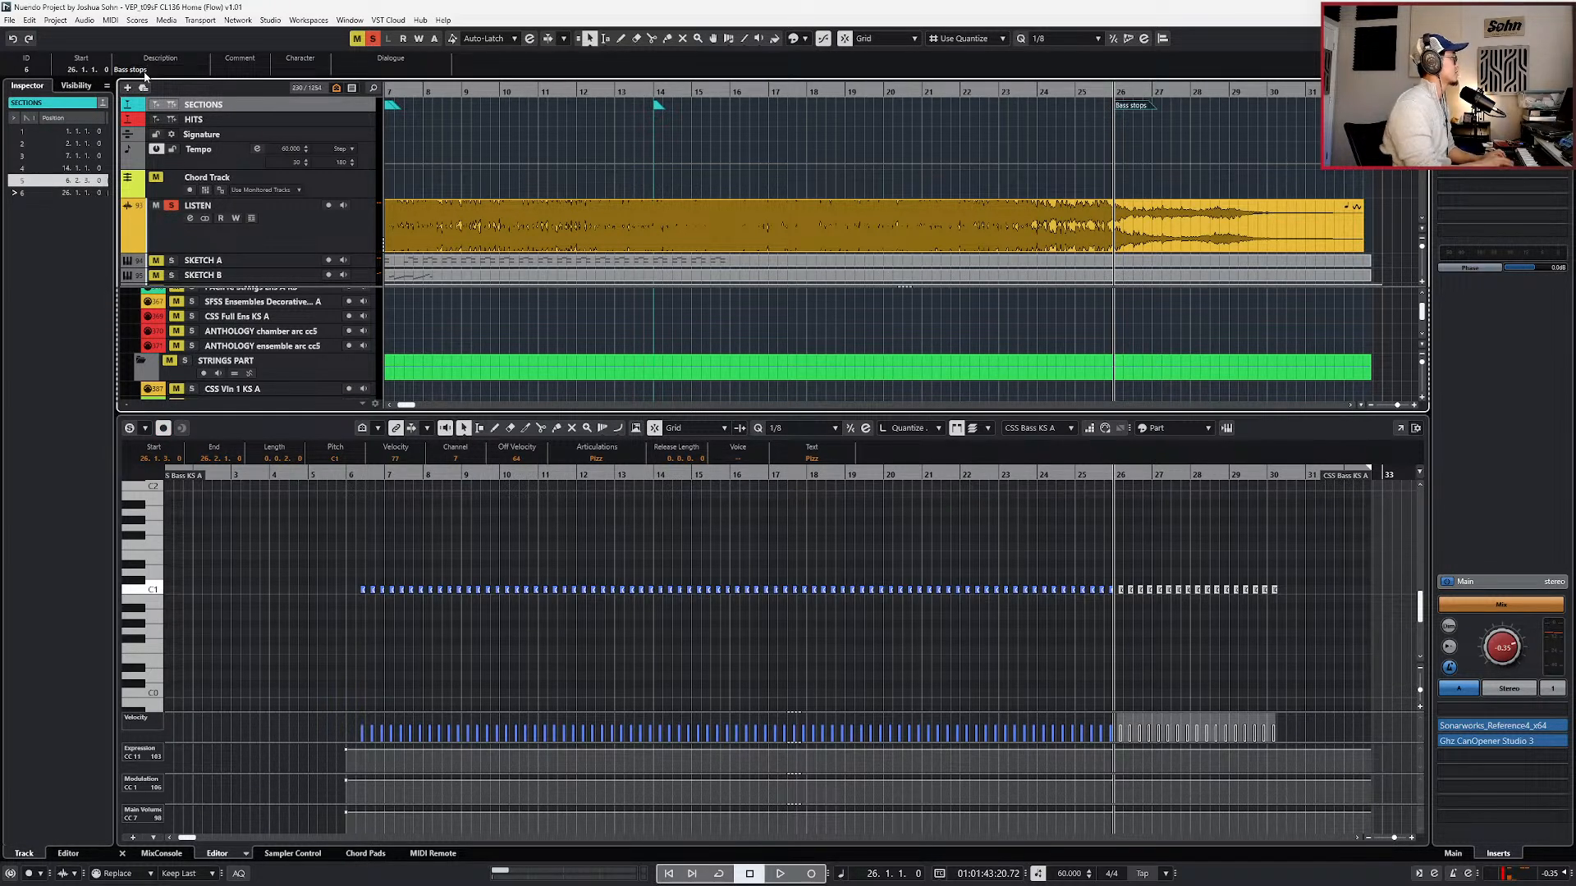
pyautogui.hotkey('ctrl', 'alt', 'b')
# - Clear the LISTEN solo and select the SKETCH A part to review its notes in the opening bars
pyautogui.press('g')
pyautogui.press('g')
pyautogui.press('g')
pyautogui.press('g')
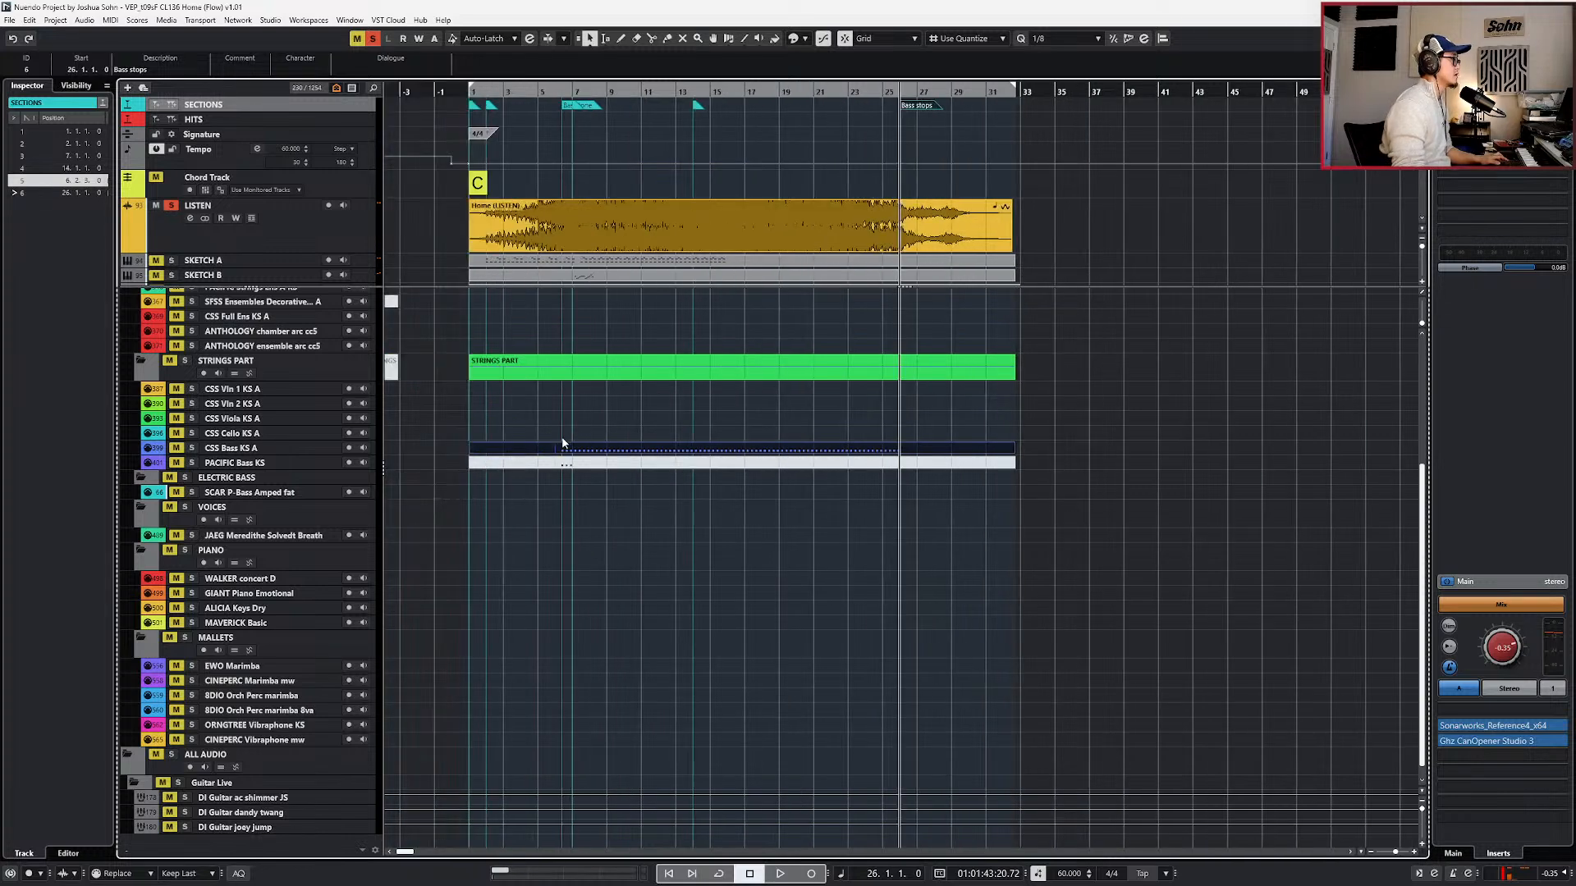
pyautogui.press('KP_1')
pyautogui.press('KP_Add')
pyautogui.press('KP_Add')
pyautogui.press('KP_Add')
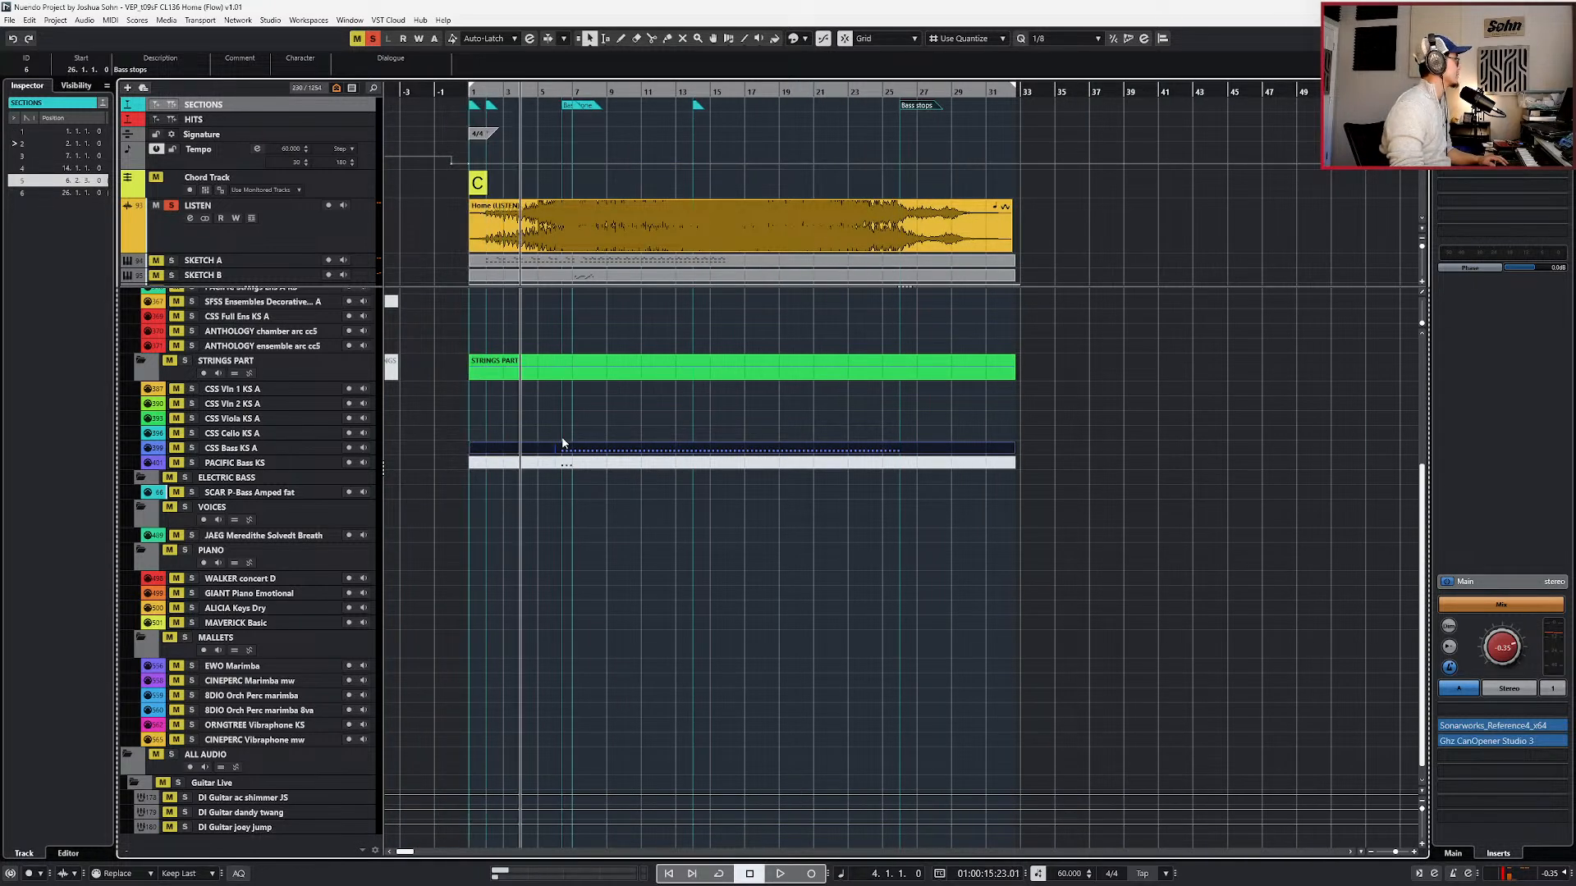
pyautogui.press('s')
pyautogui.scroll(3, 555, 411)
pyautogui.hscroll(-3, 556, 408)
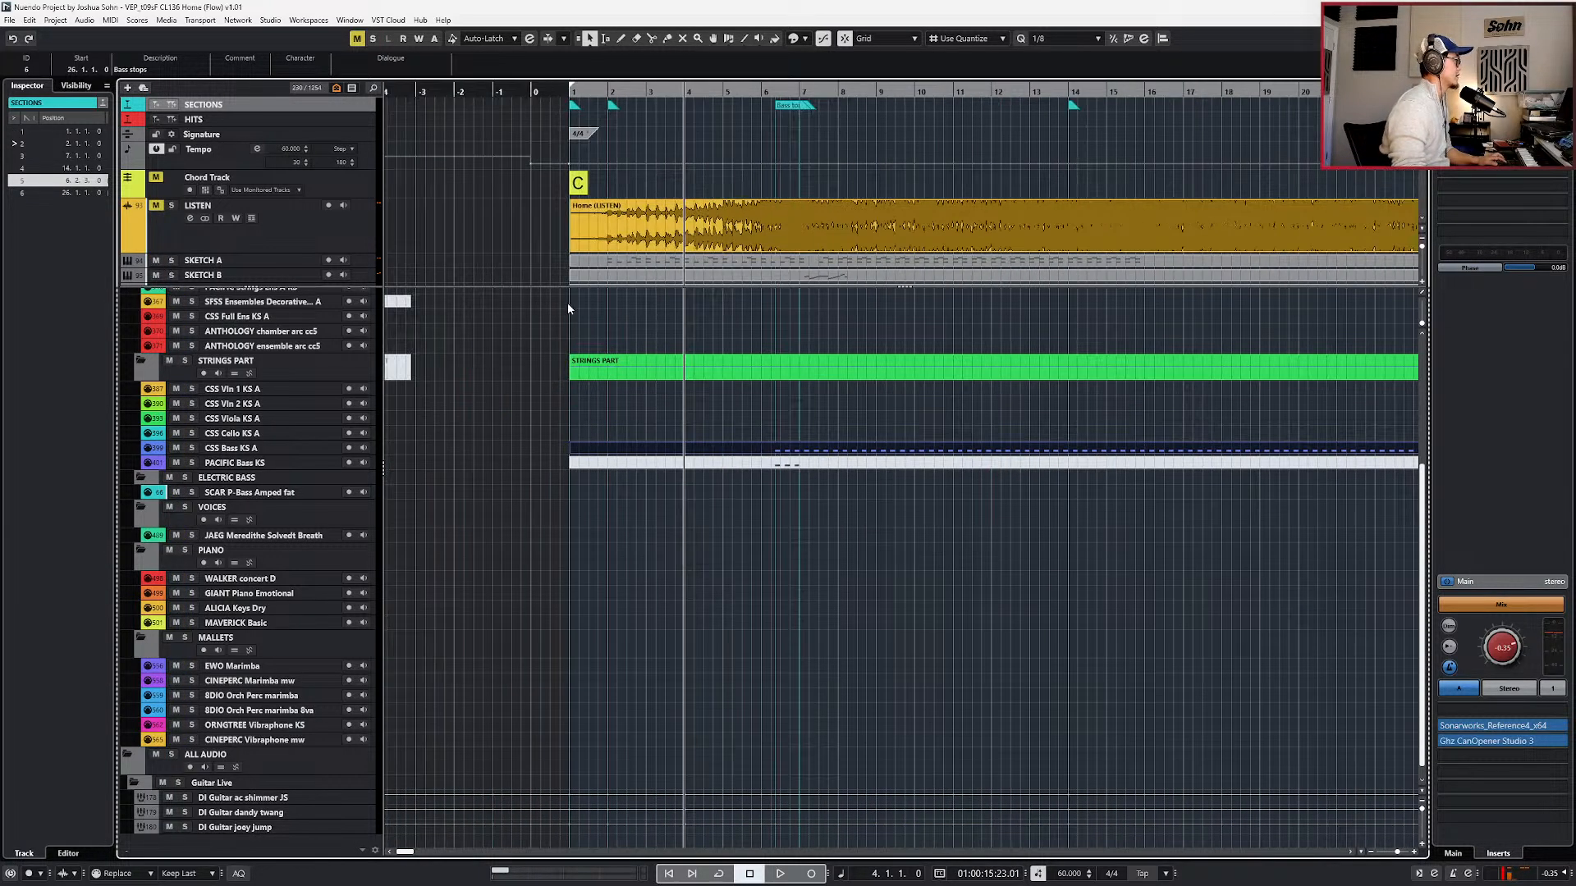
pyautogui.click(621, 265)
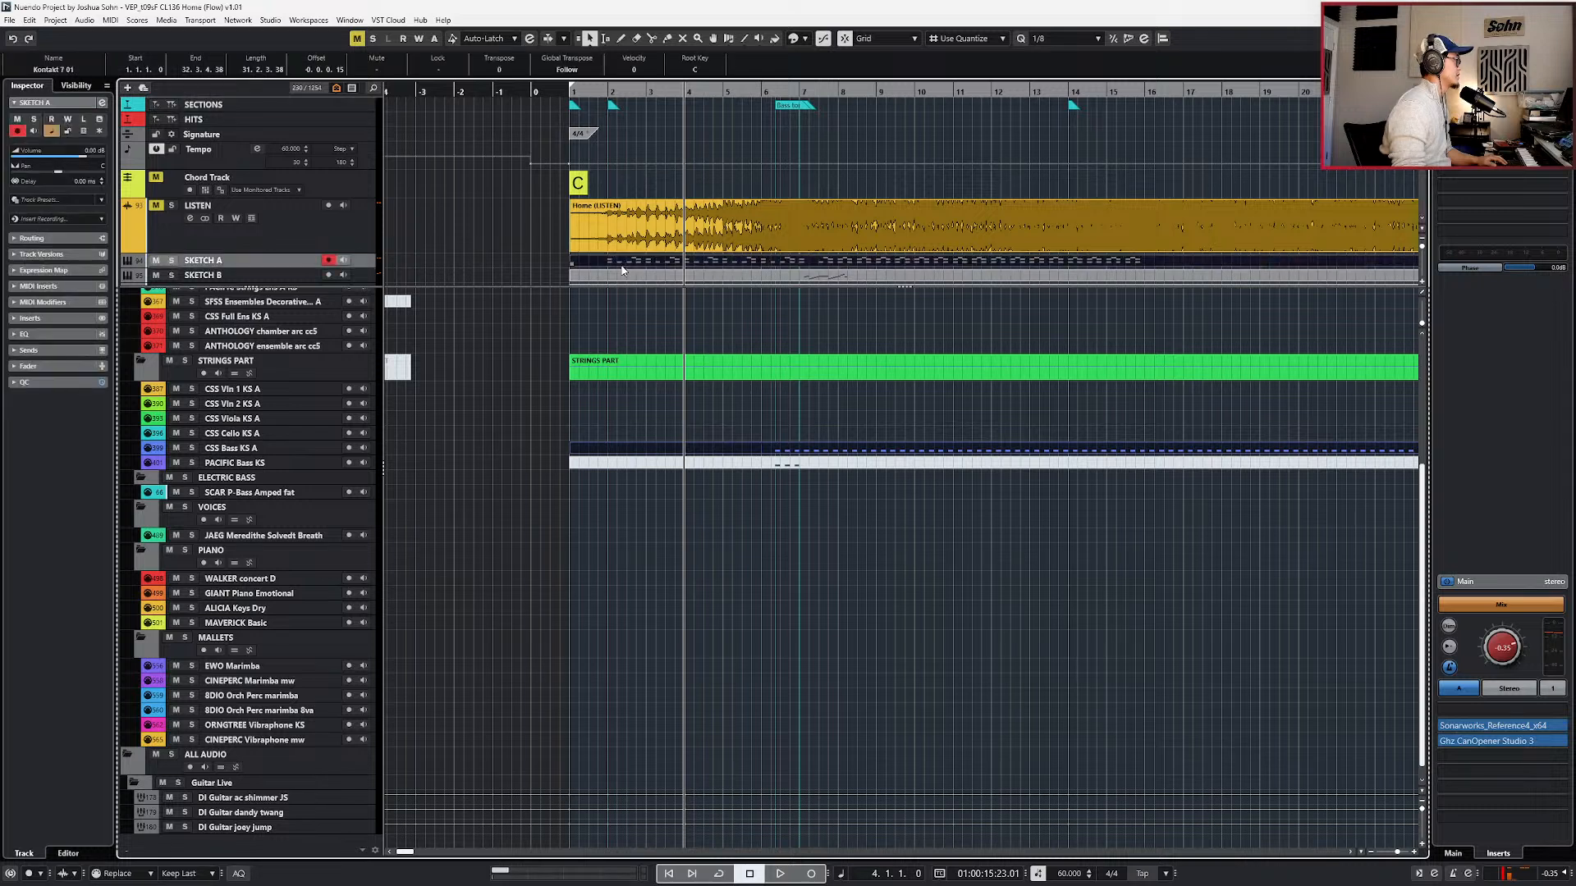
# - Solo the LISTEN track, play the opening from bar 2, and return to bar 2 with the solo cleared
pyautogui.click(671, 237)
pyautogui.press('KP_Subtract')
pyautogui.press('KP_Subtract')
pyautogui.press('s')
pyautogui.press('space')
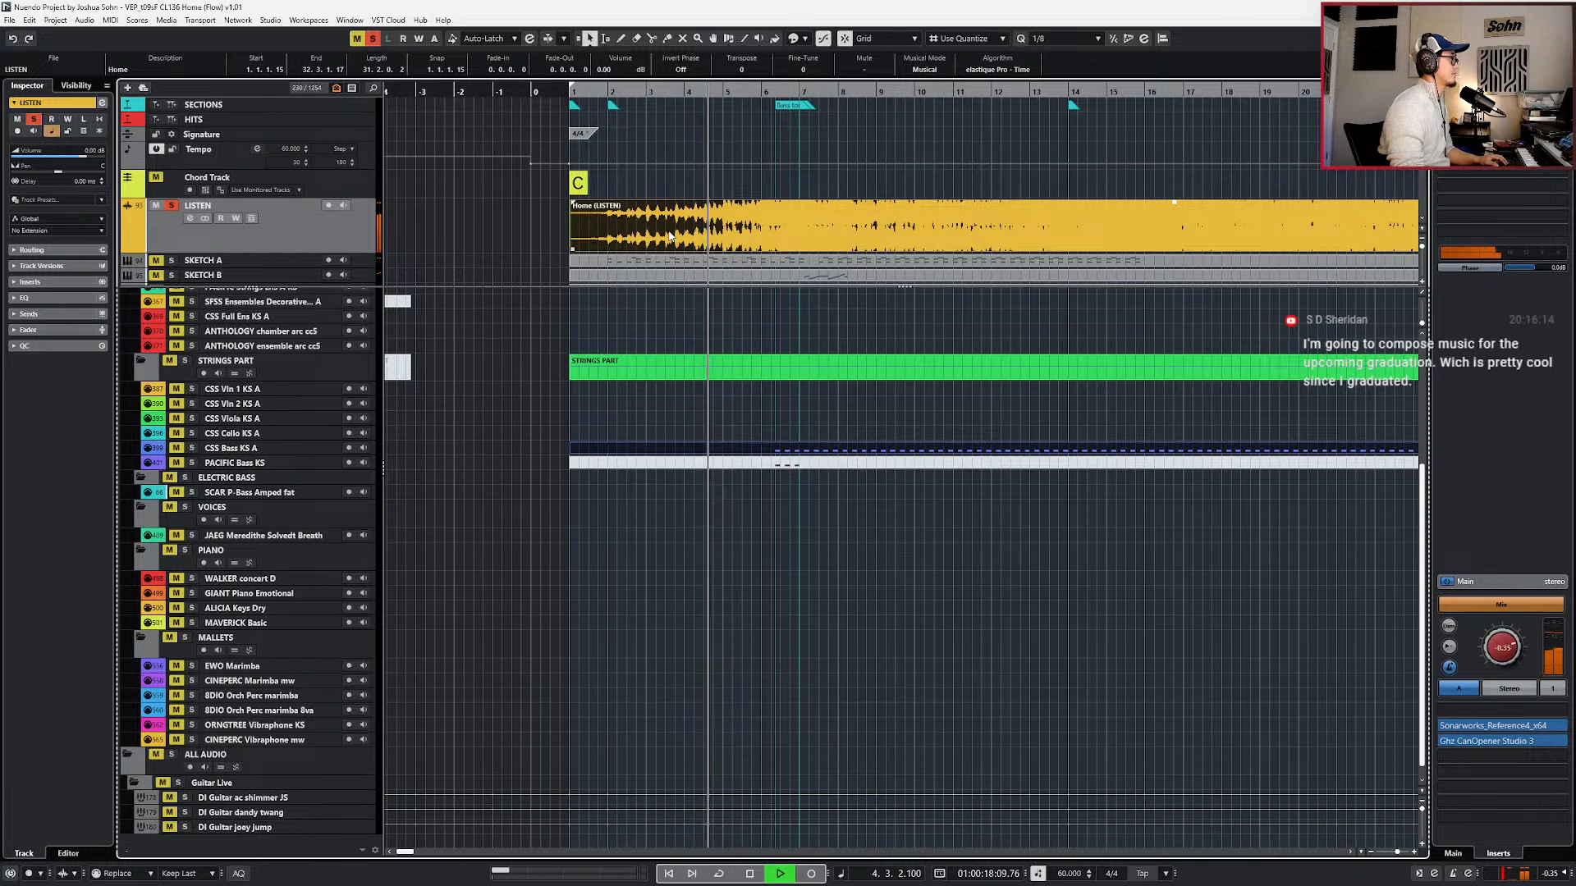
pyautogui.press('space')
pyautogui.press('s')
pyautogui.press('KP_Subtract')
pyautogui.press('KP_Subtract')
pyautogui.press('KP_Subtract')
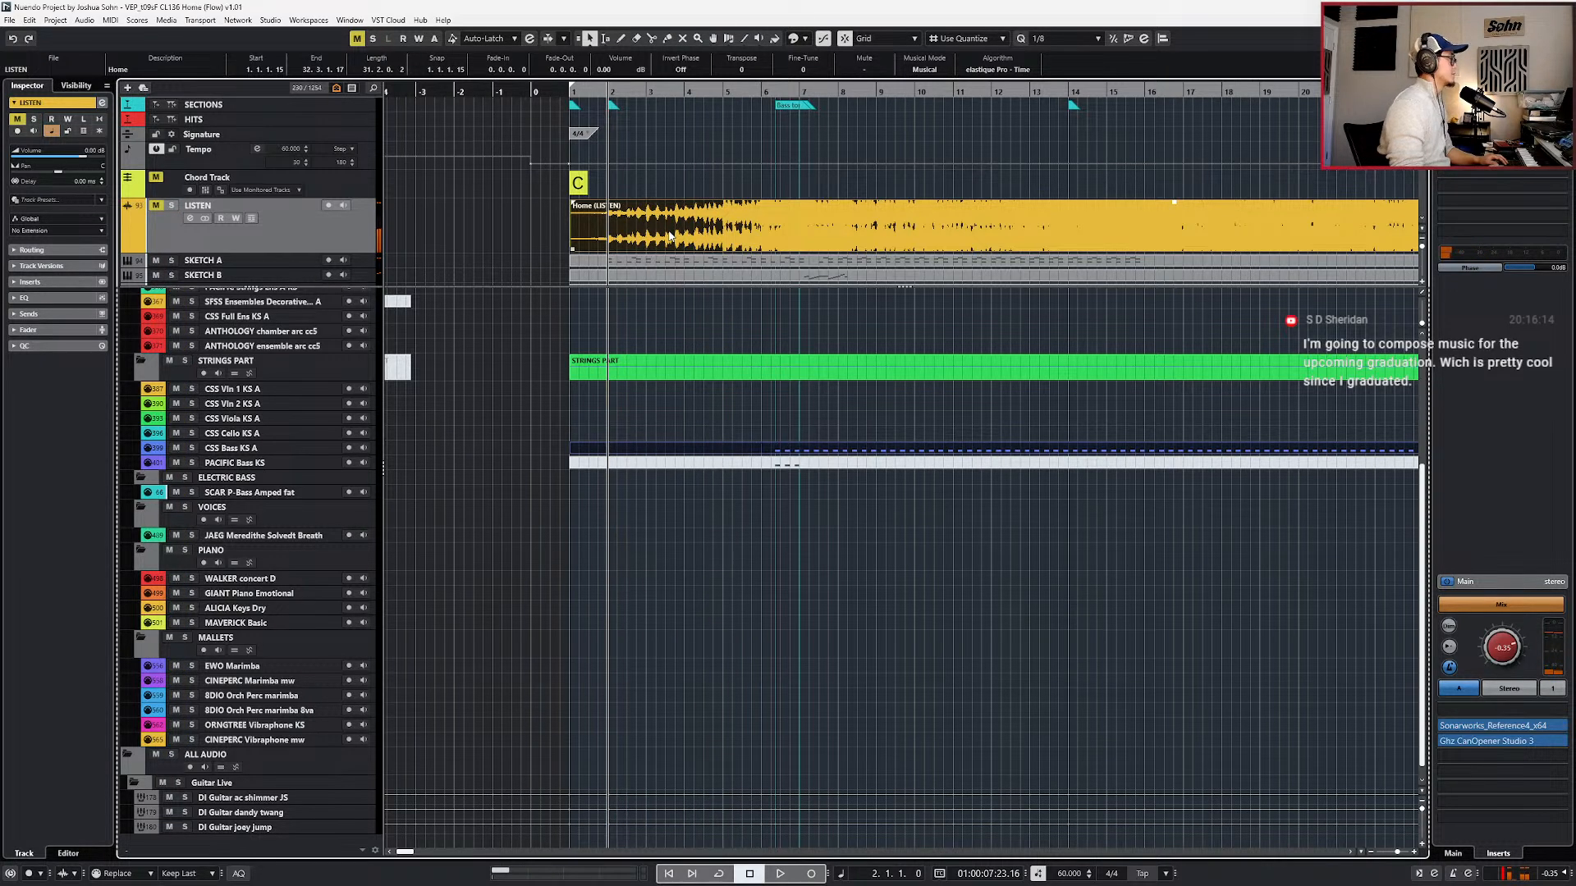
# - Create an empty part spanning bars 1 to 32 on the 8DIO Orch Perc marimba track and arm CINEPERC Marimba mw
pyautogui.scroll(-1, 712, 510)
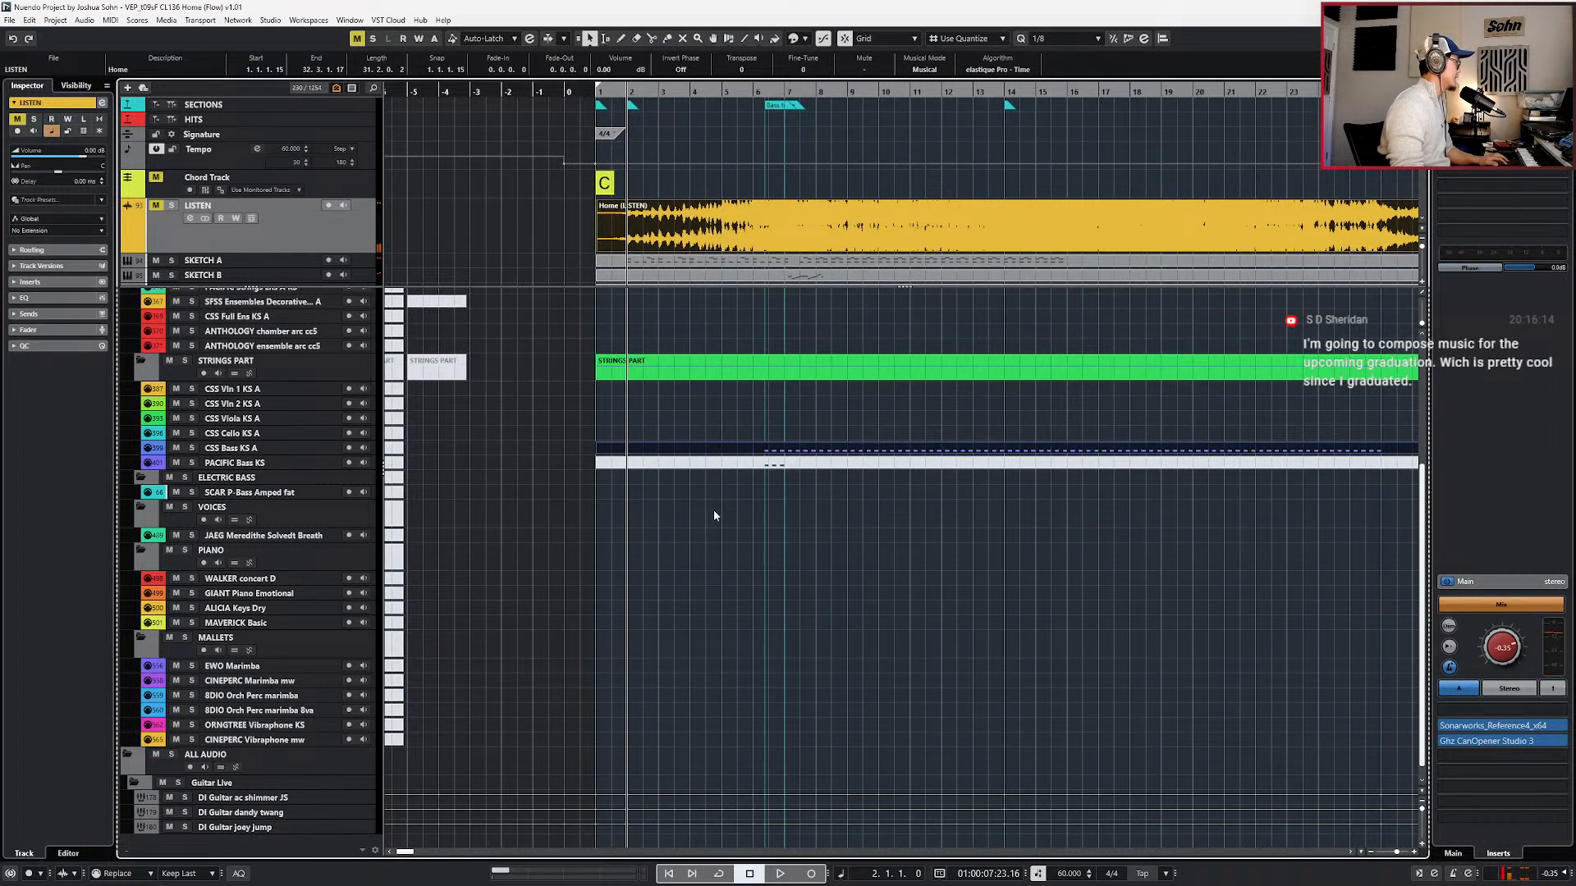
pyautogui.hscroll(3, 711, 519)
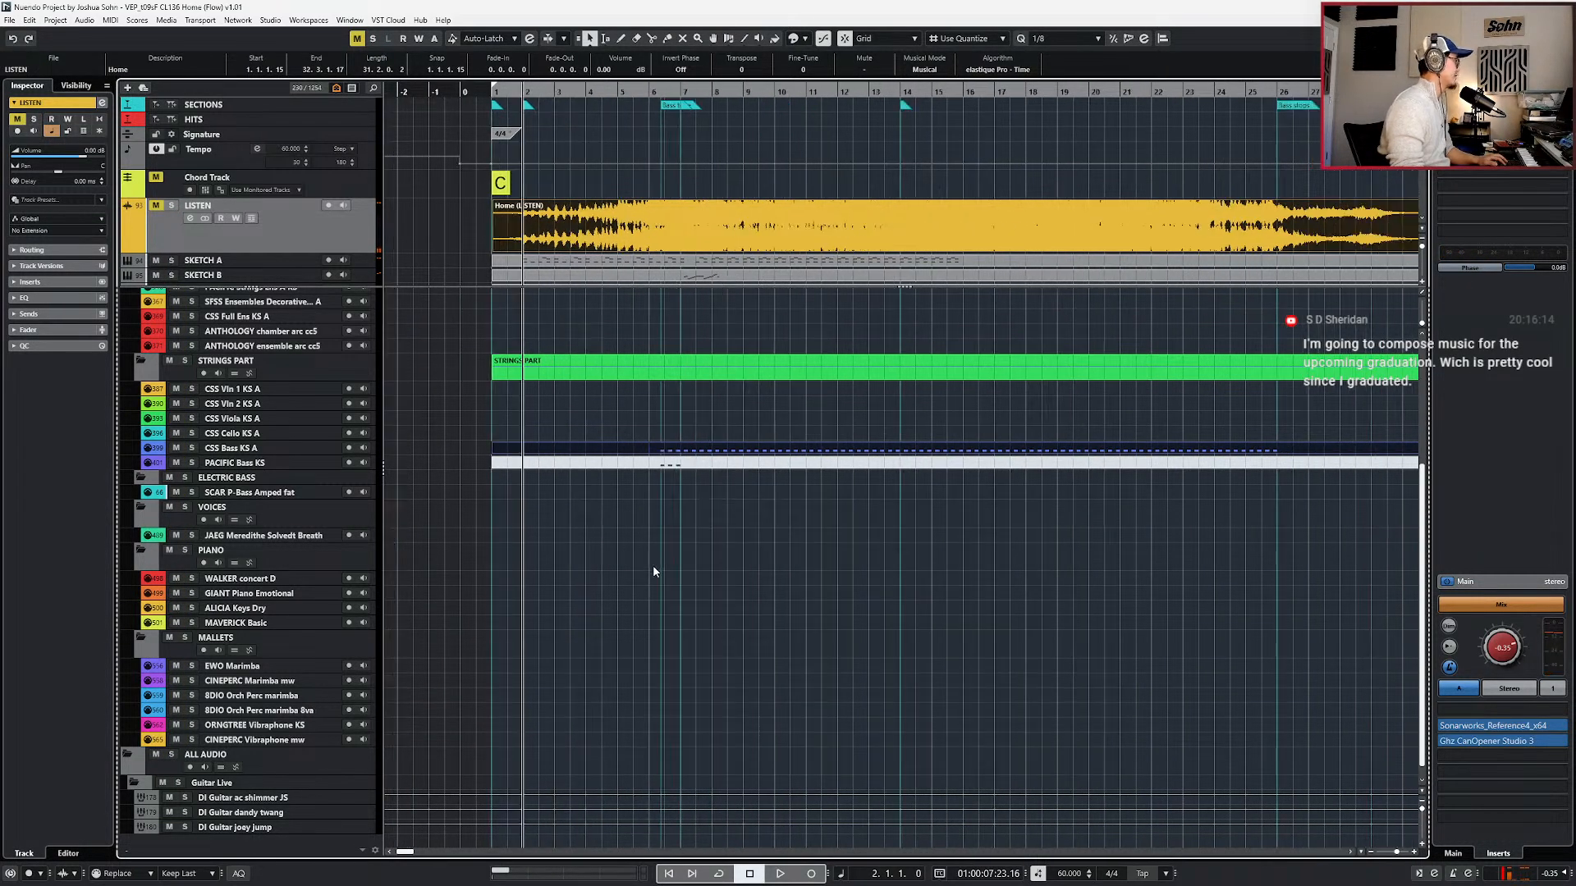
pyautogui.click(250, 669)
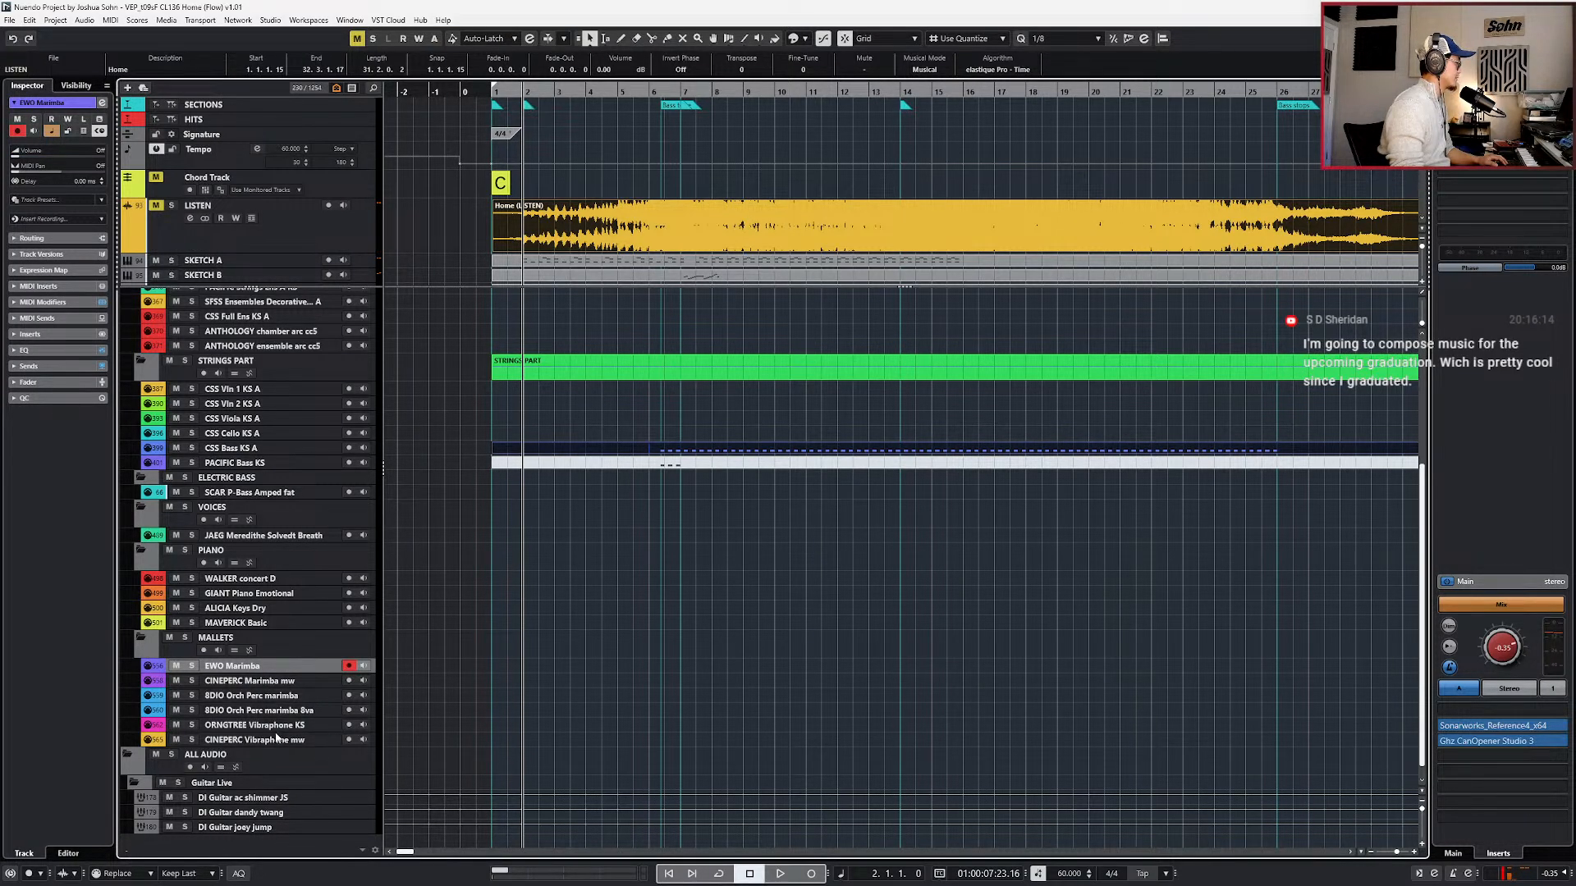
pyautogui.click(273, 697)
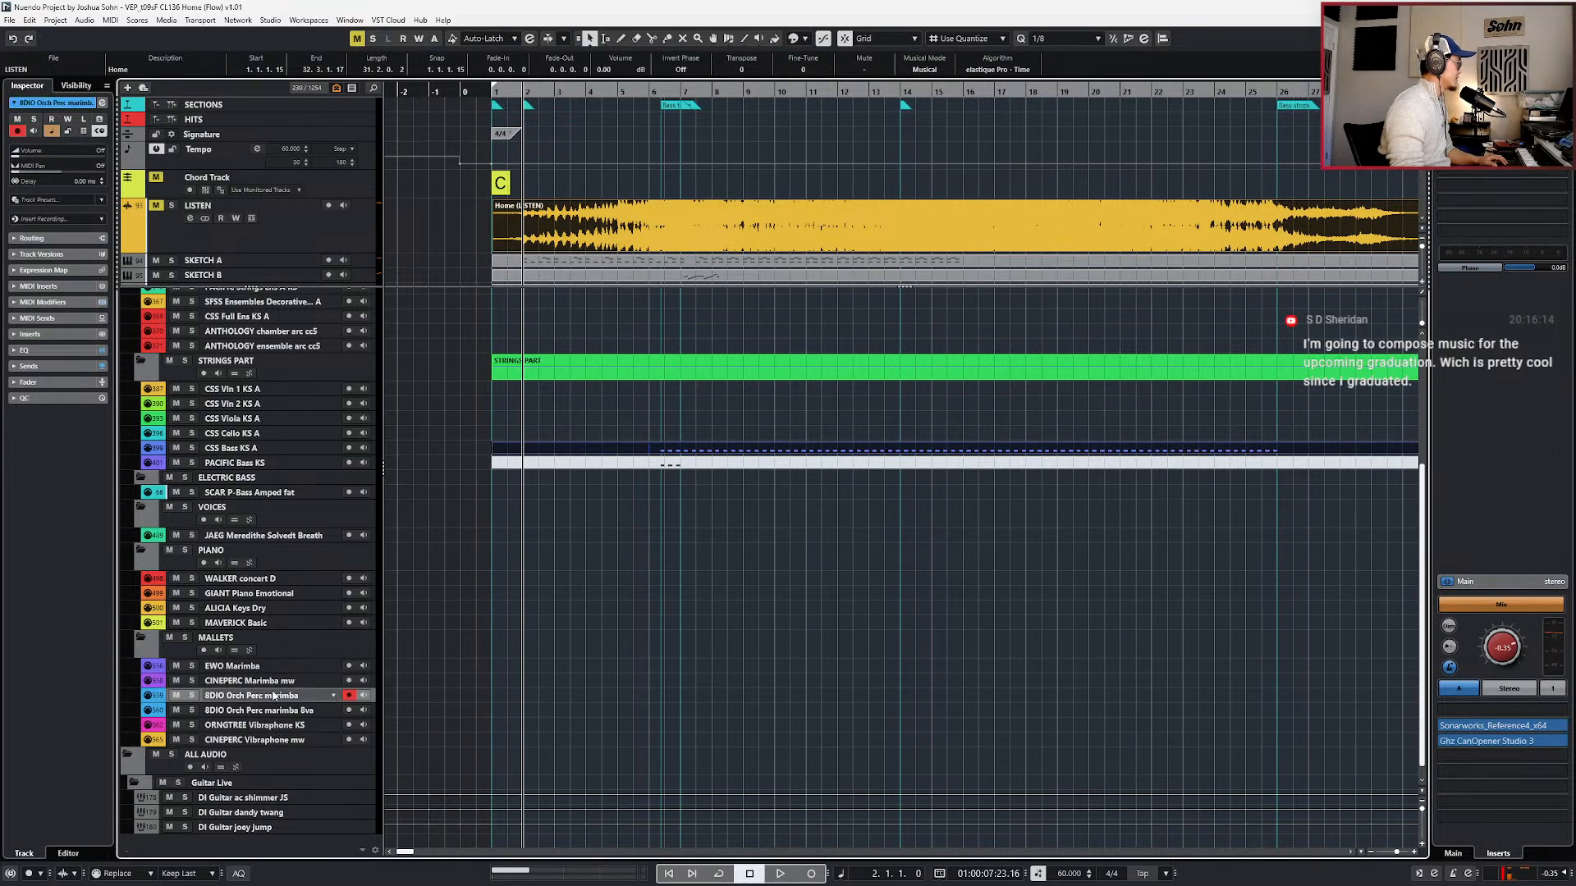
pyautogui.hotkey('alt', '1')
pyautogui.doubleClick(538, 696)
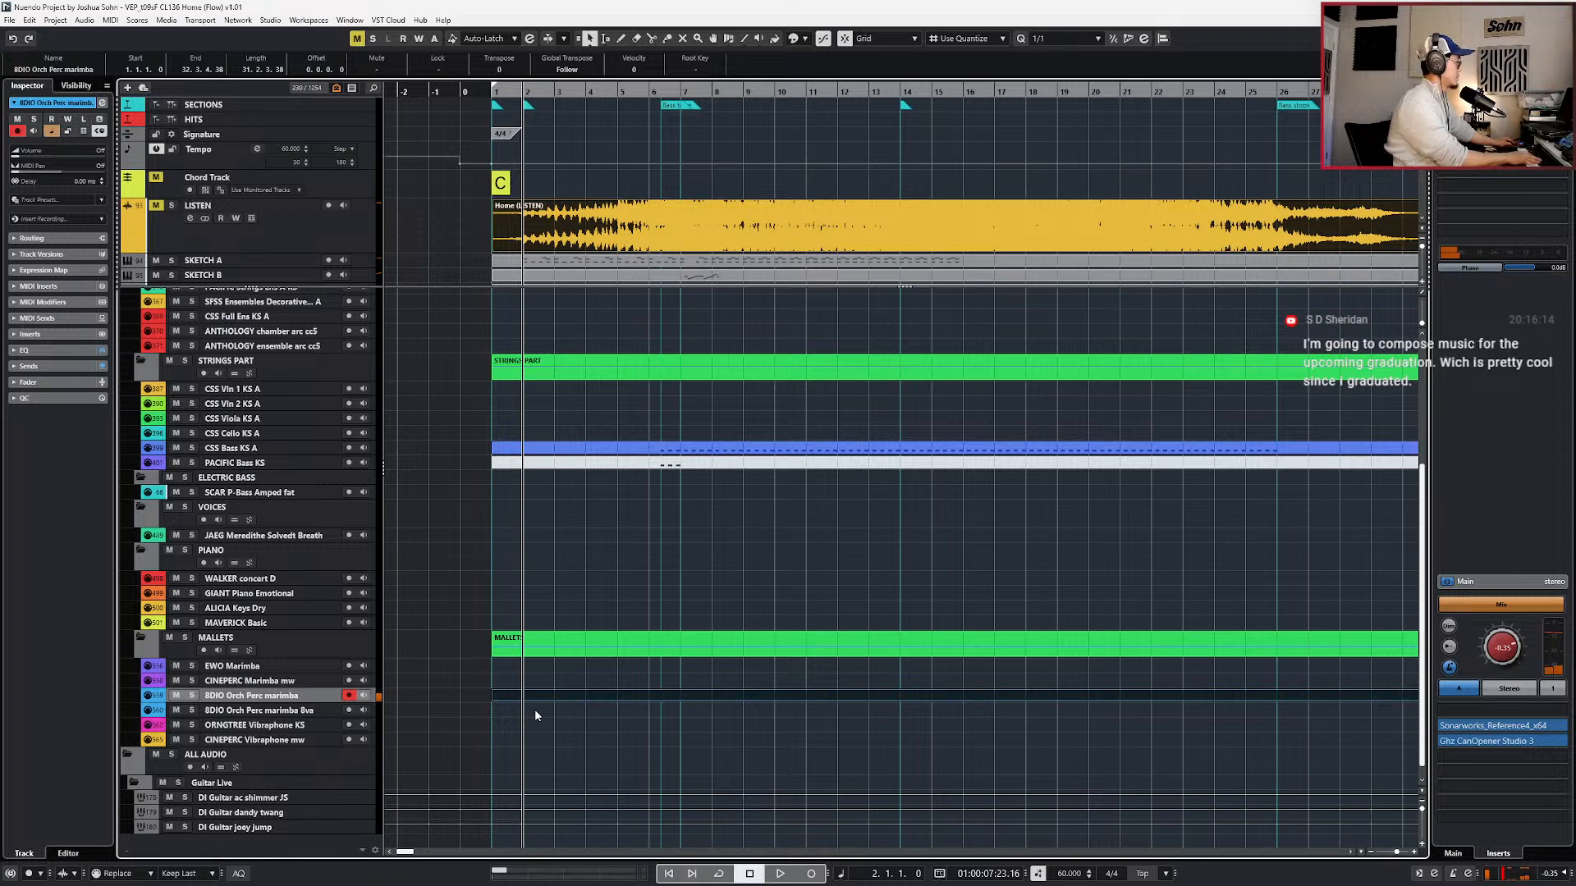
pyautogui.press('Up')
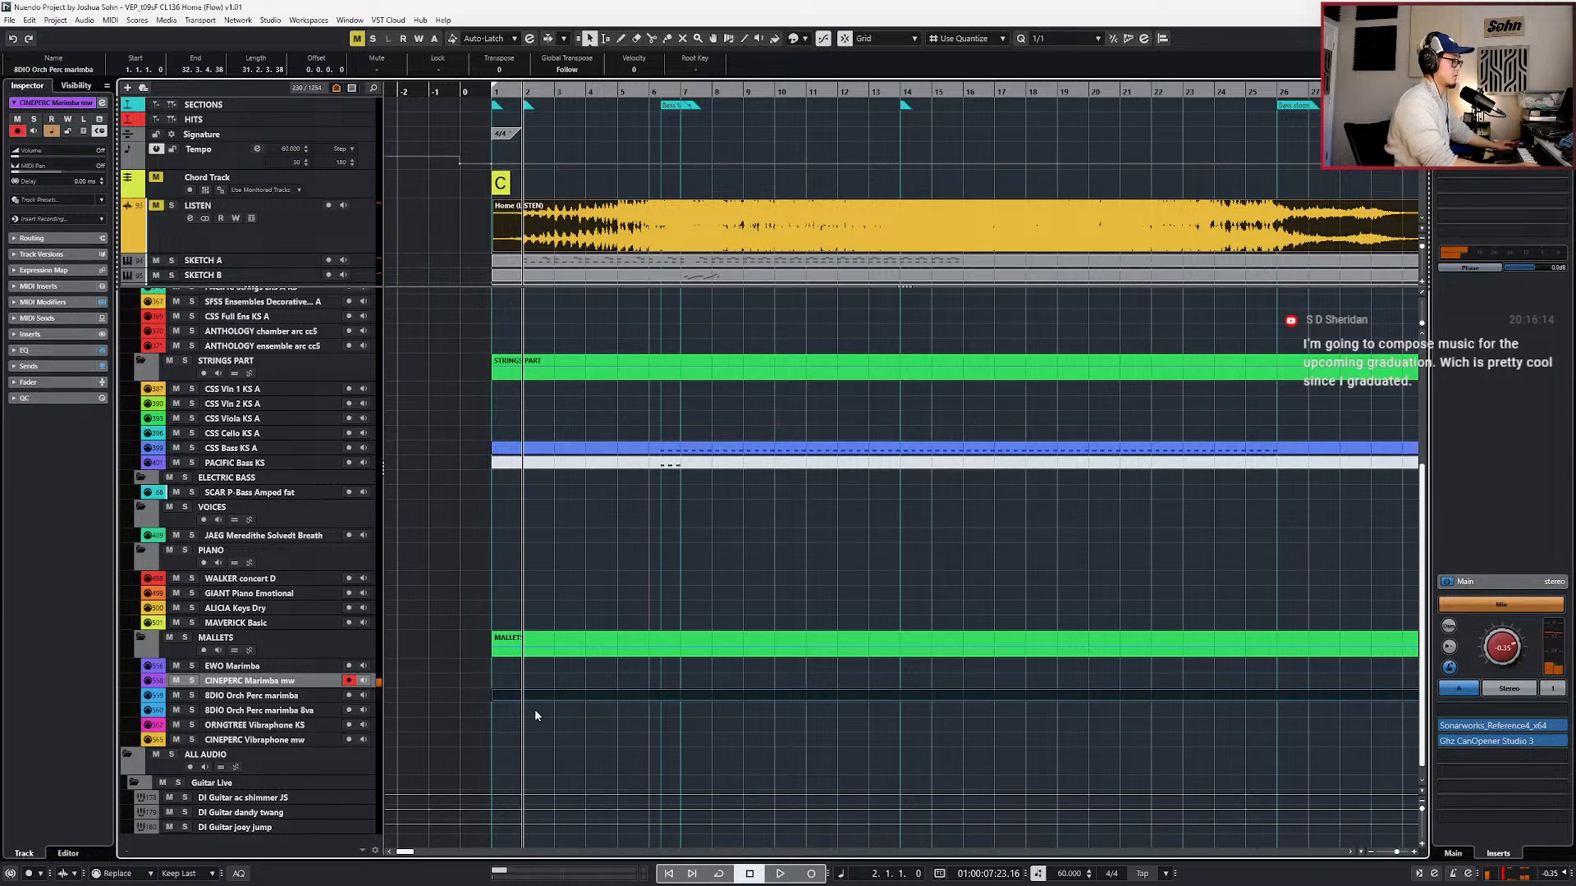
# - Play the soloed LISTEN track from bar 2 twice to compare the opening mallet sound with CINEPERC Marimba mw
pyautogui.click(533, 237)
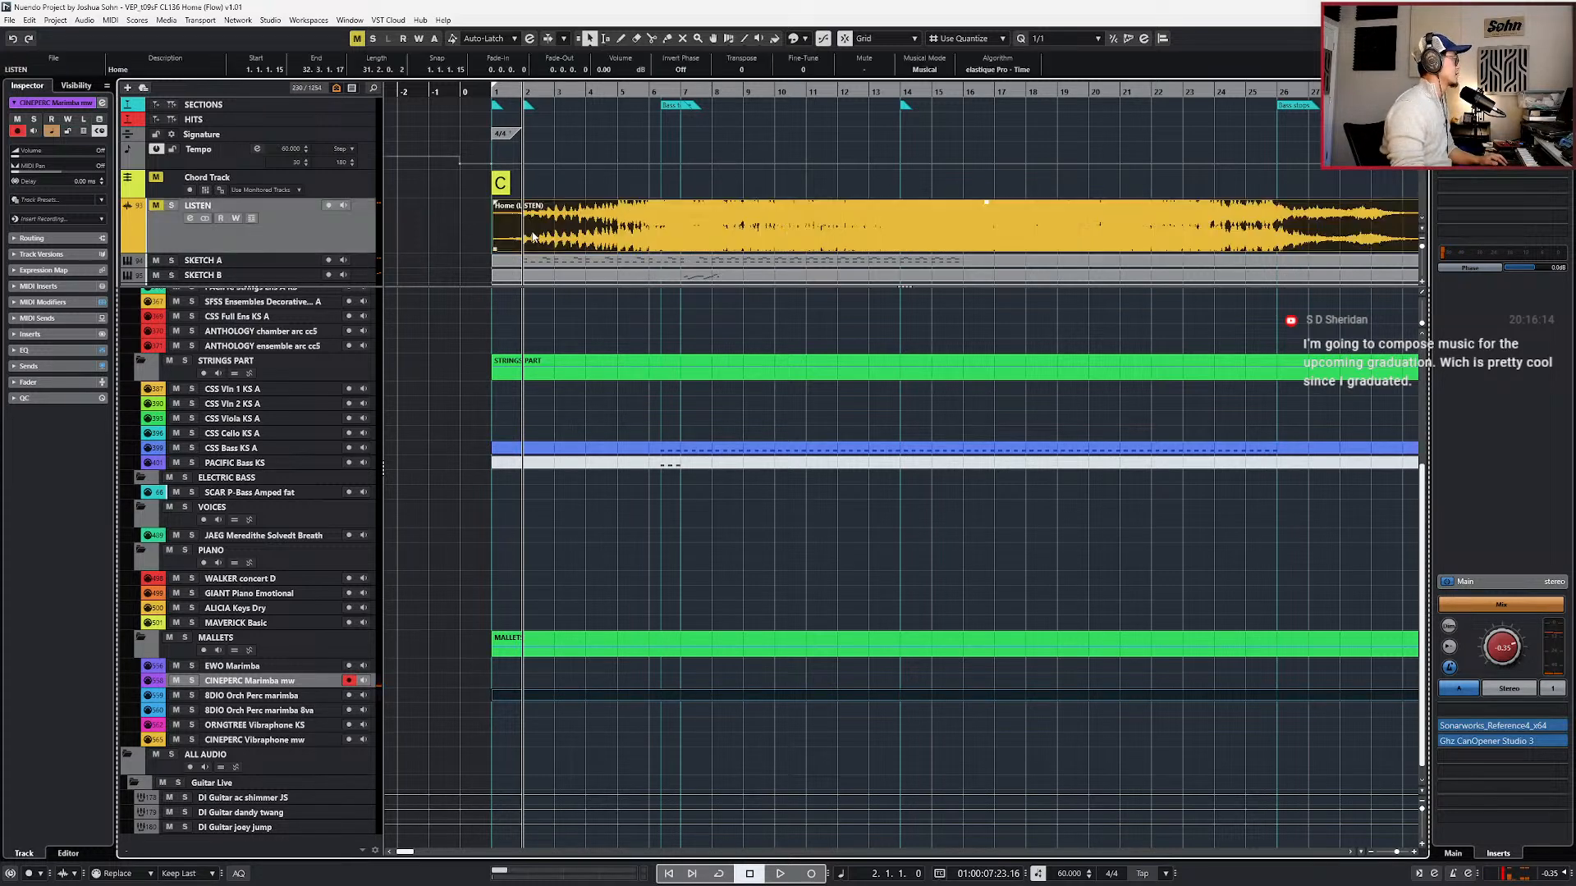
pyautogui.press('s')
pyautogui.press('space')
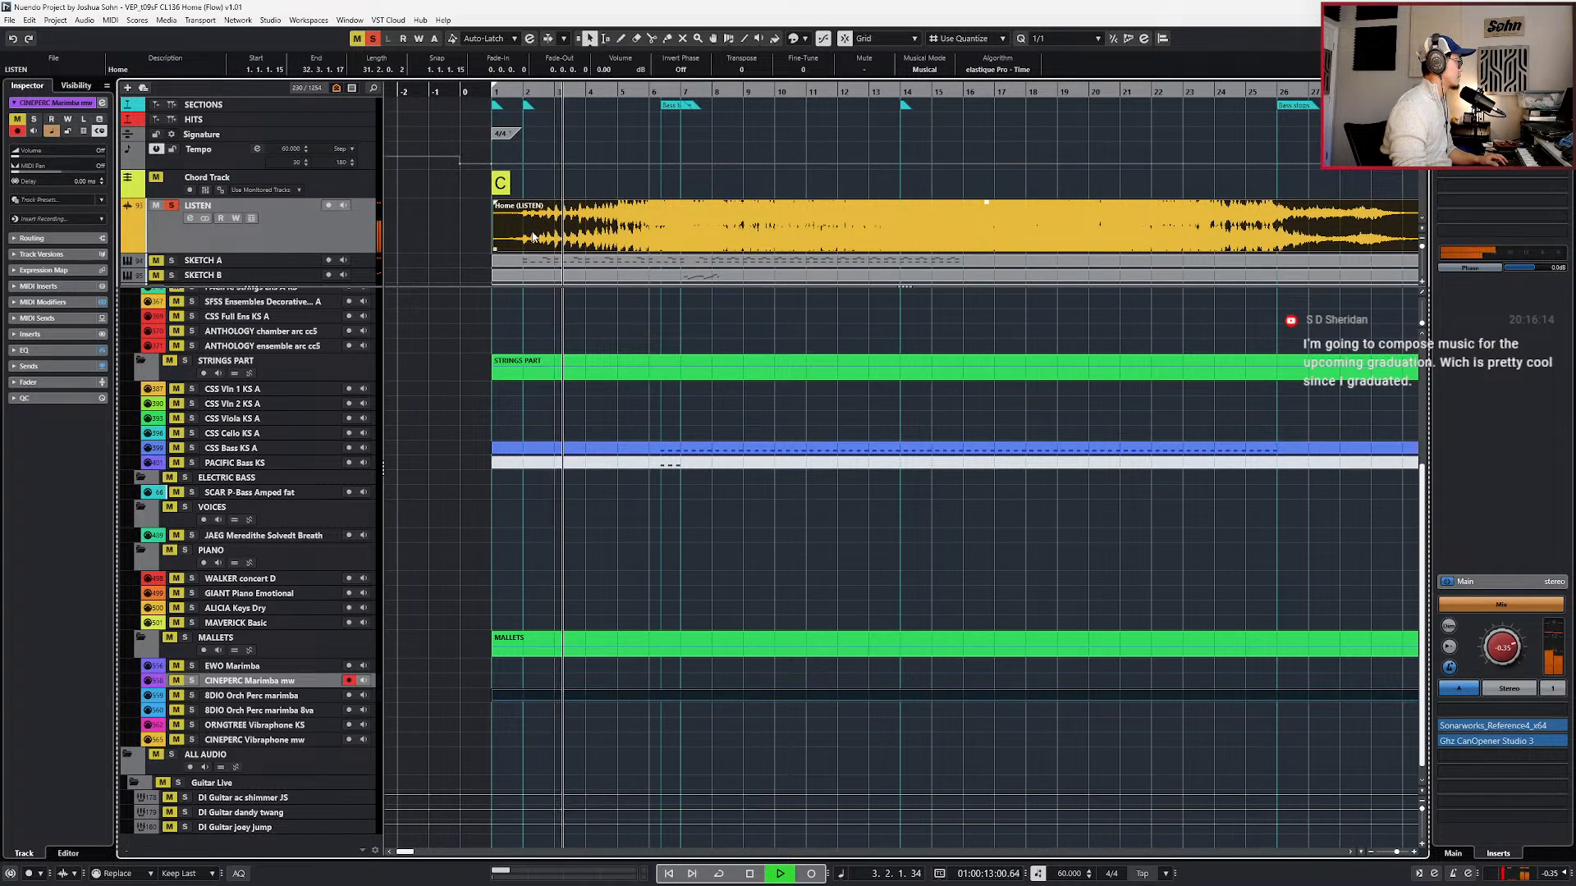
pyautogui.press('space')
pyautogui.press('s')
pyautogui.press('ctrl+KP_Subtract')
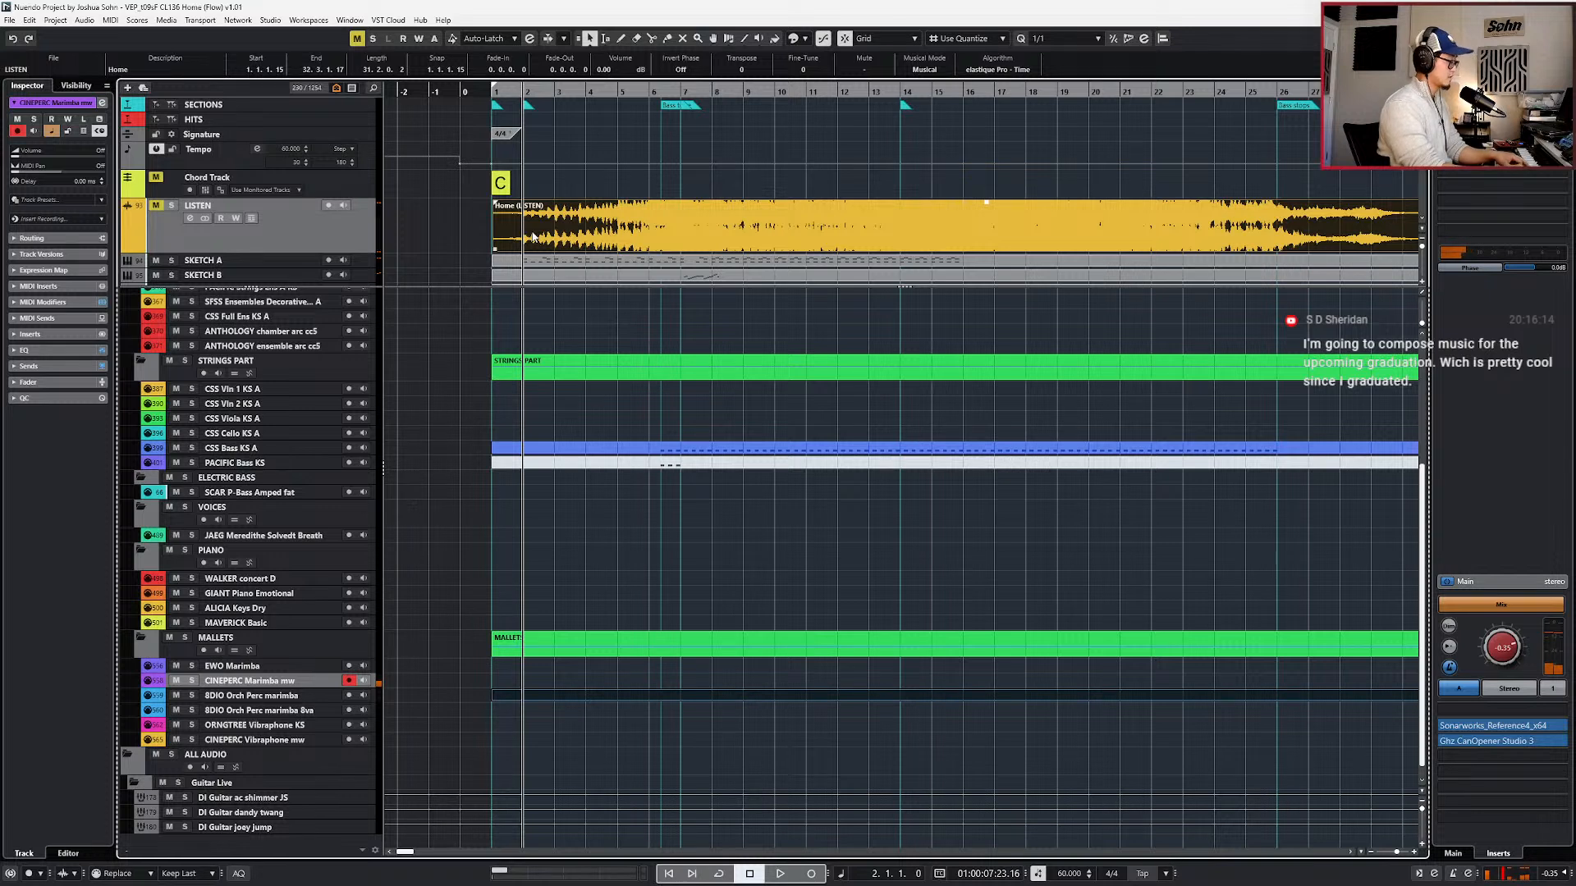
pyautogui.press('s')
pyautogui.press('space')
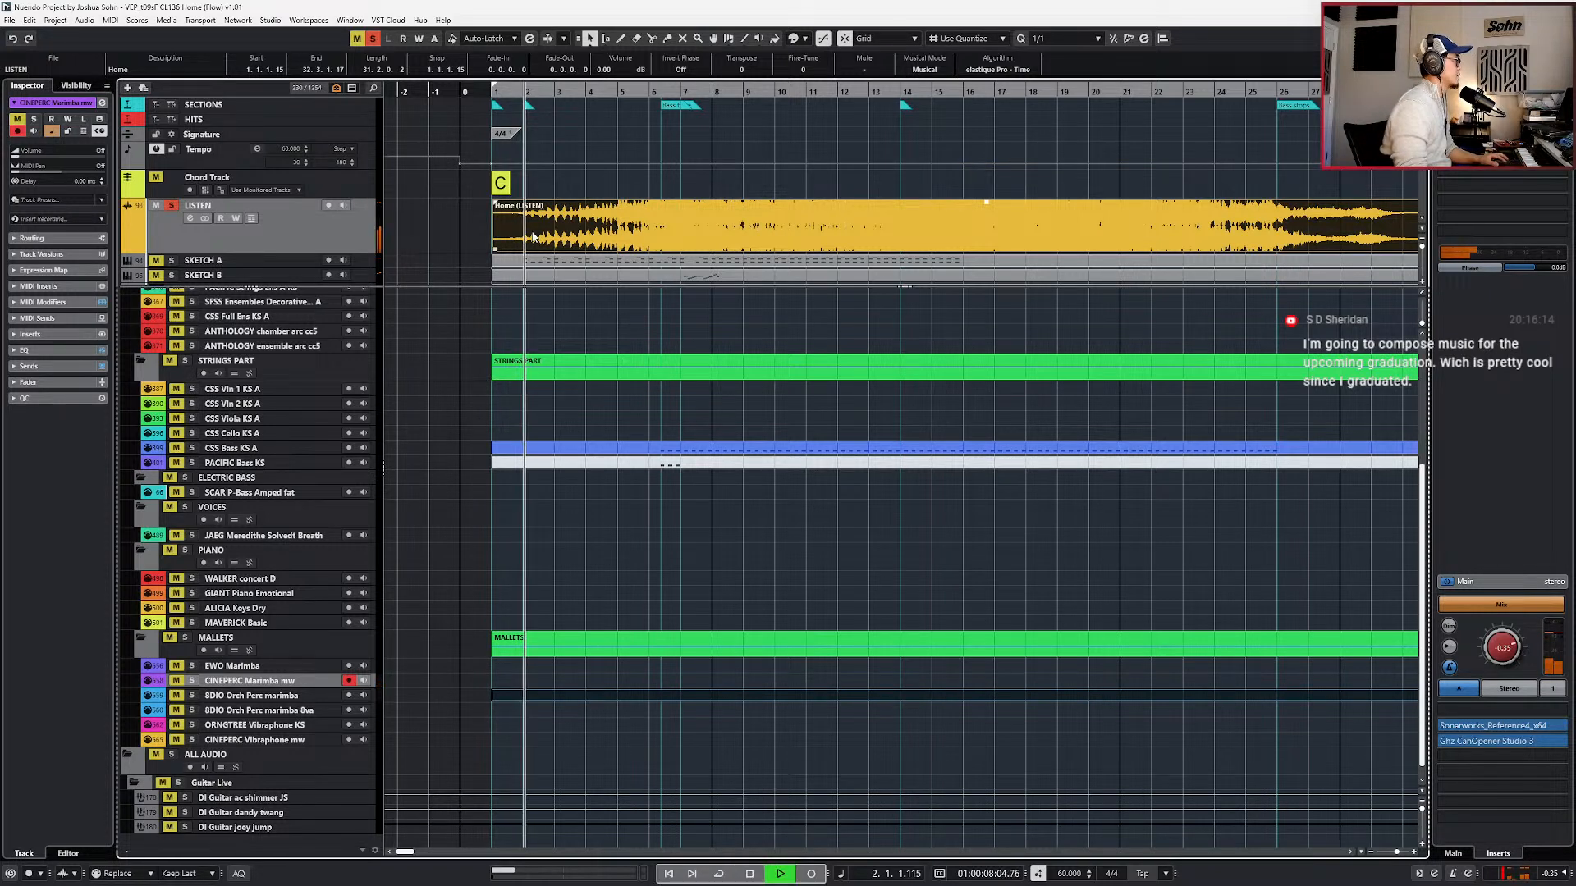
pyautogui.press('space')
pyautogui.press('s')
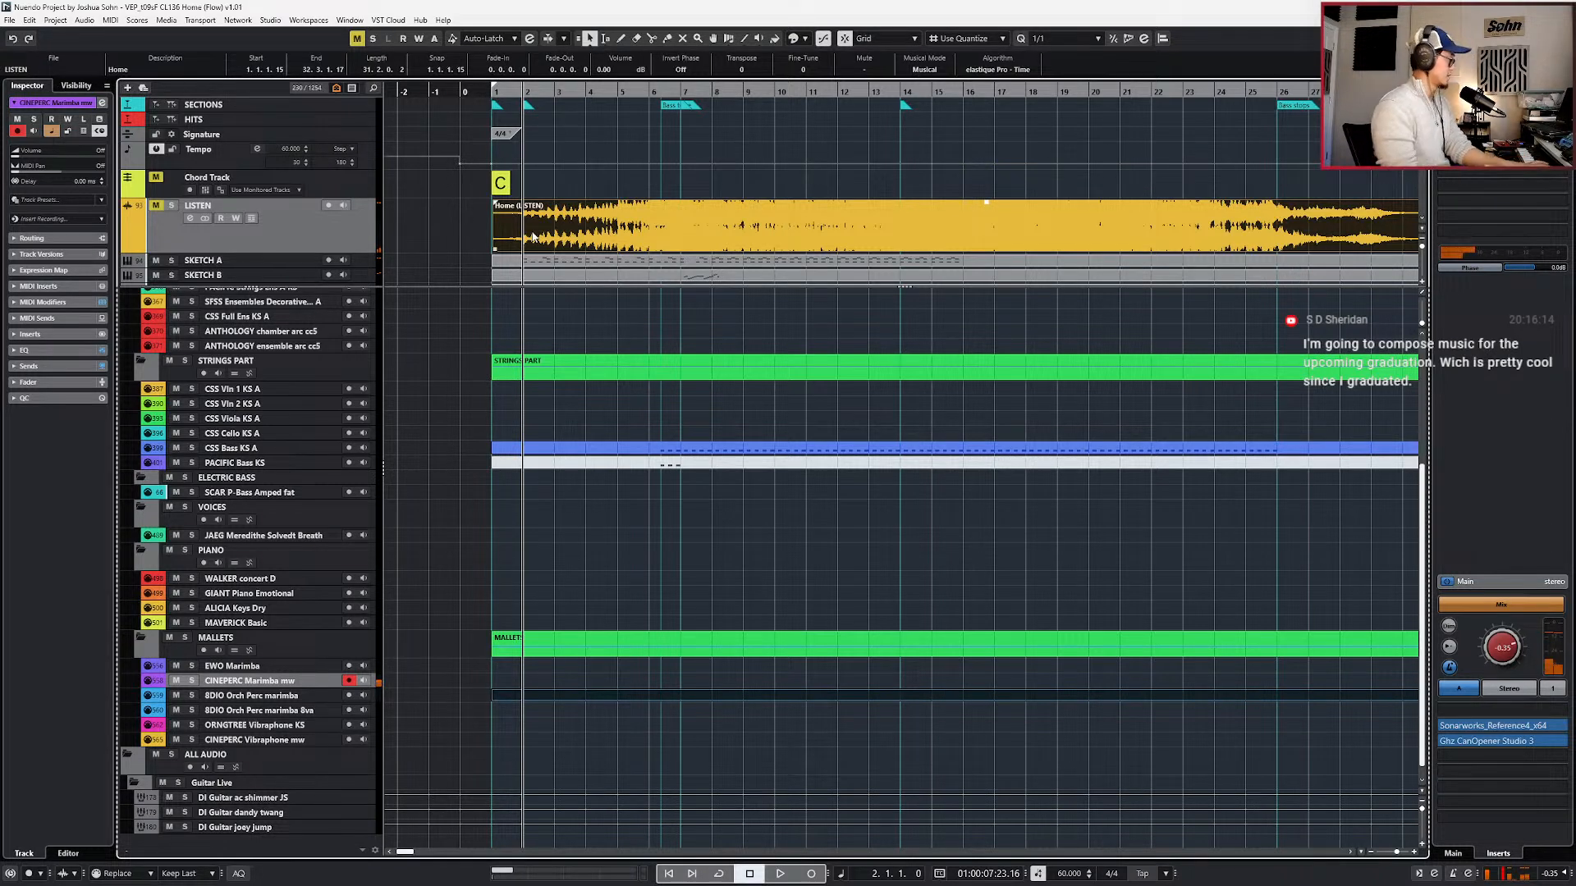
# - Audition the other mallet tracks and check the channel routing of 8DIO Orch Perc marimba and CINEPERC Marimba mw
pyautogui.click(283, 728)
pyautogui.click(287, 711)
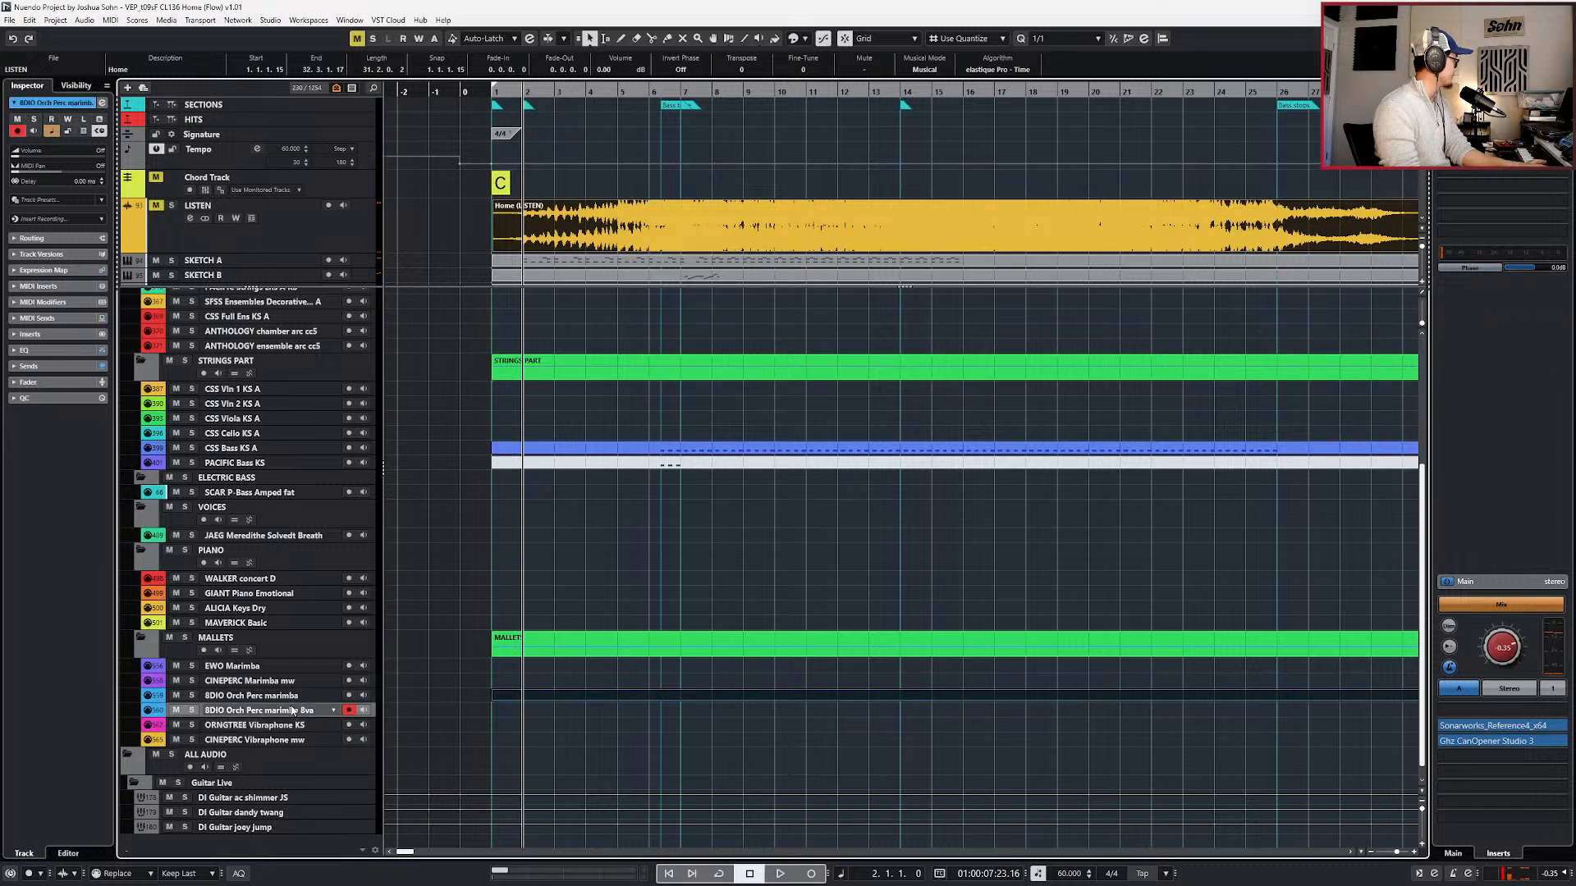
pyautogui.click(291, 697)
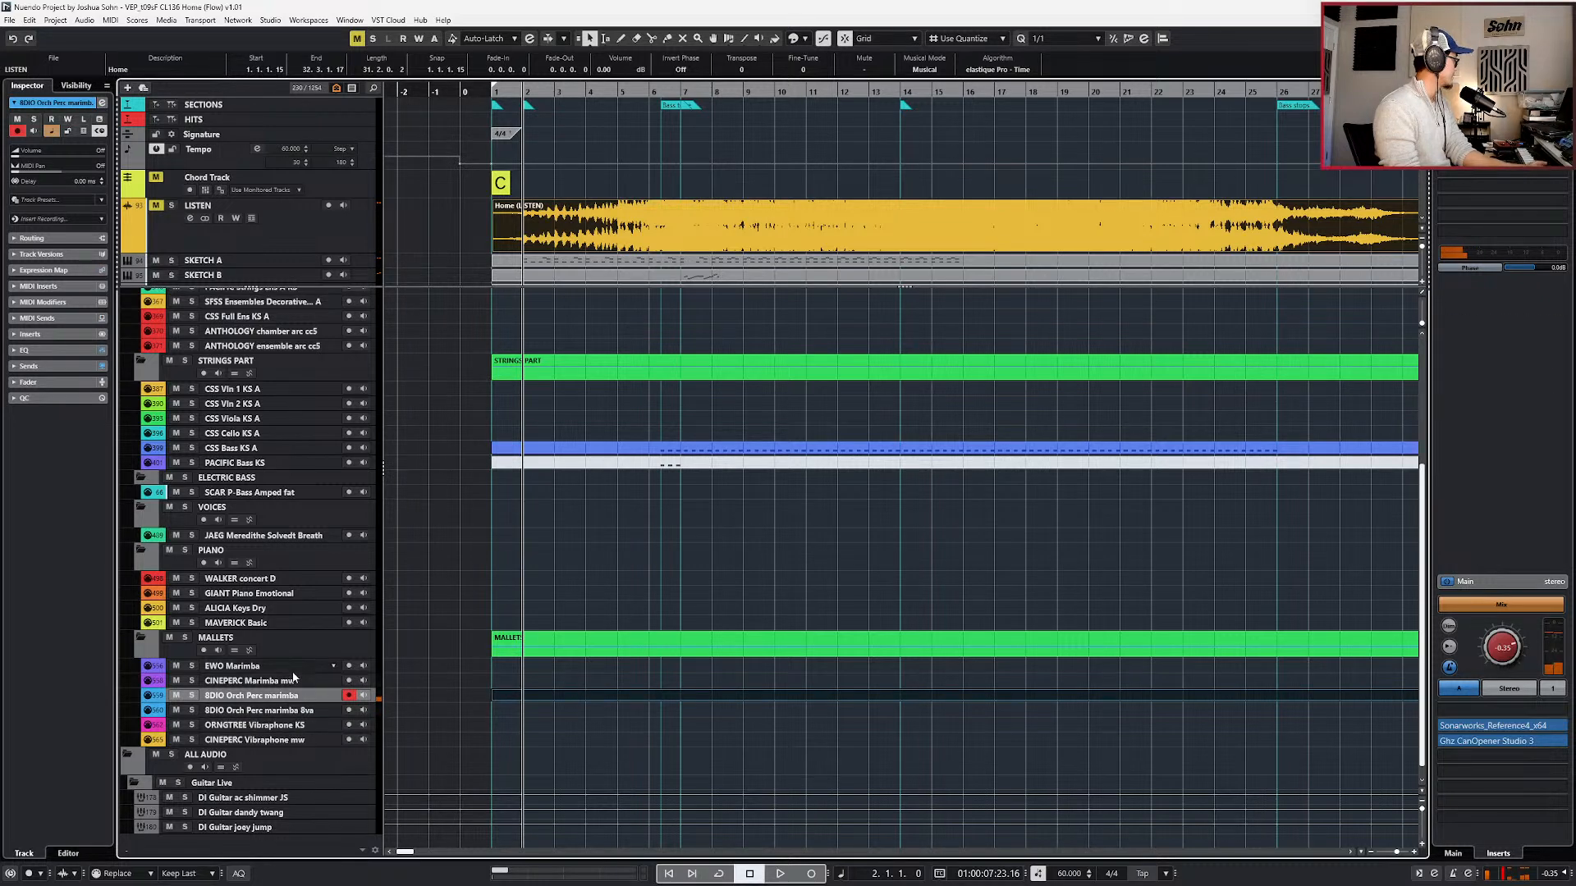
pyautogui.press('e')
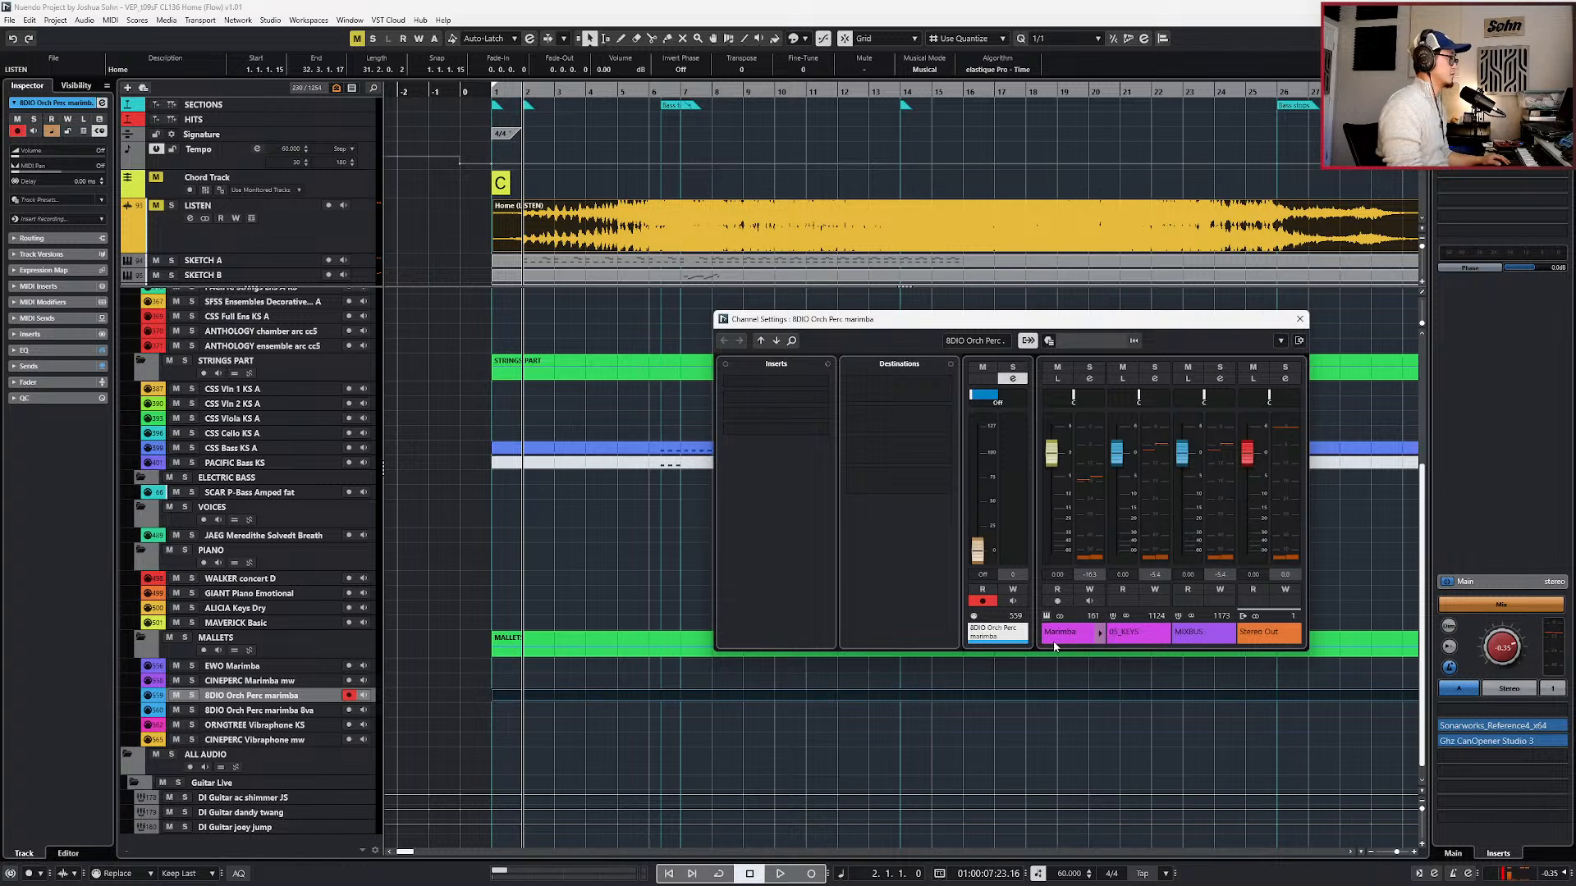
pyautogui.press('e')
pyautogui.click(299, 680)
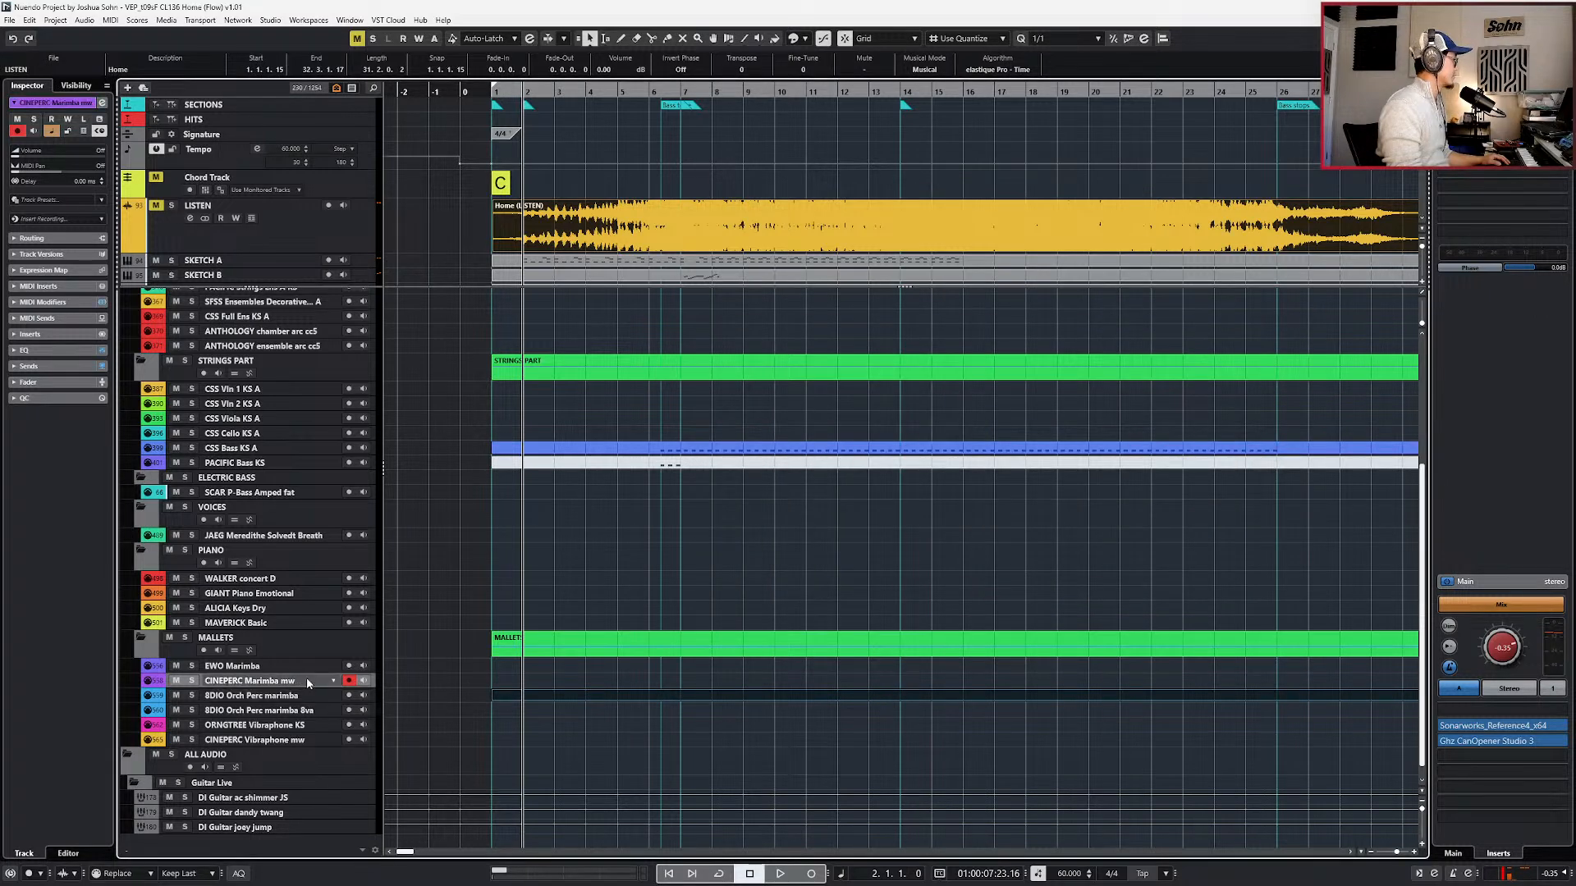
pyautogui.press('e')
pyautogui.press('e')
# - Compare the EWO Marimba sound with CINEPERC Marimba mw
pyautogui.click(293, 669)
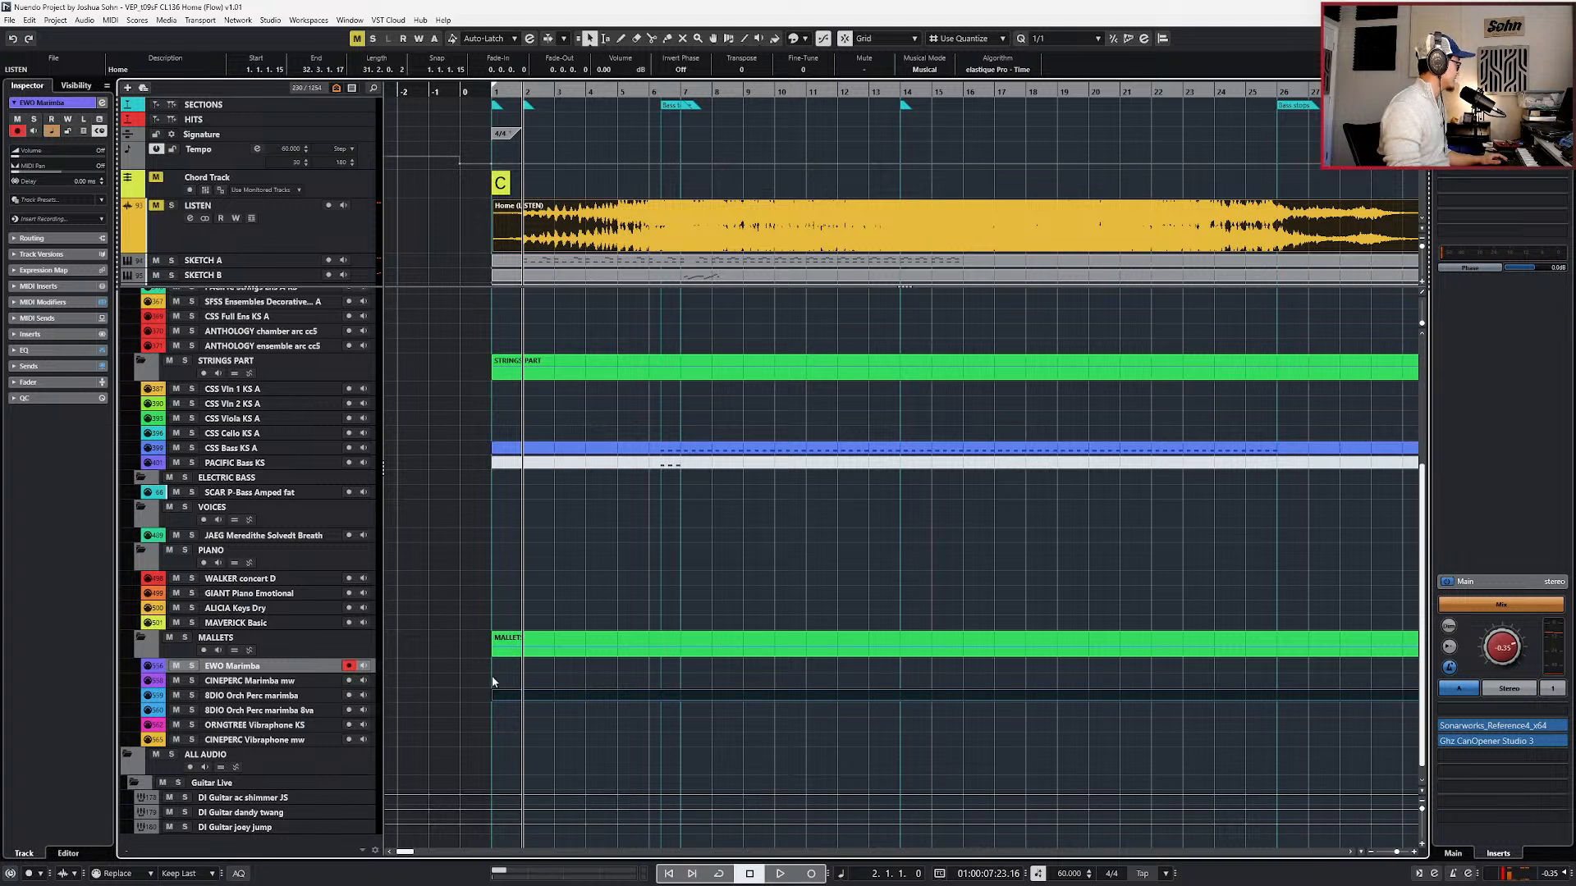
pyautogui.press('Down')
pyautogui.click(294, 669)
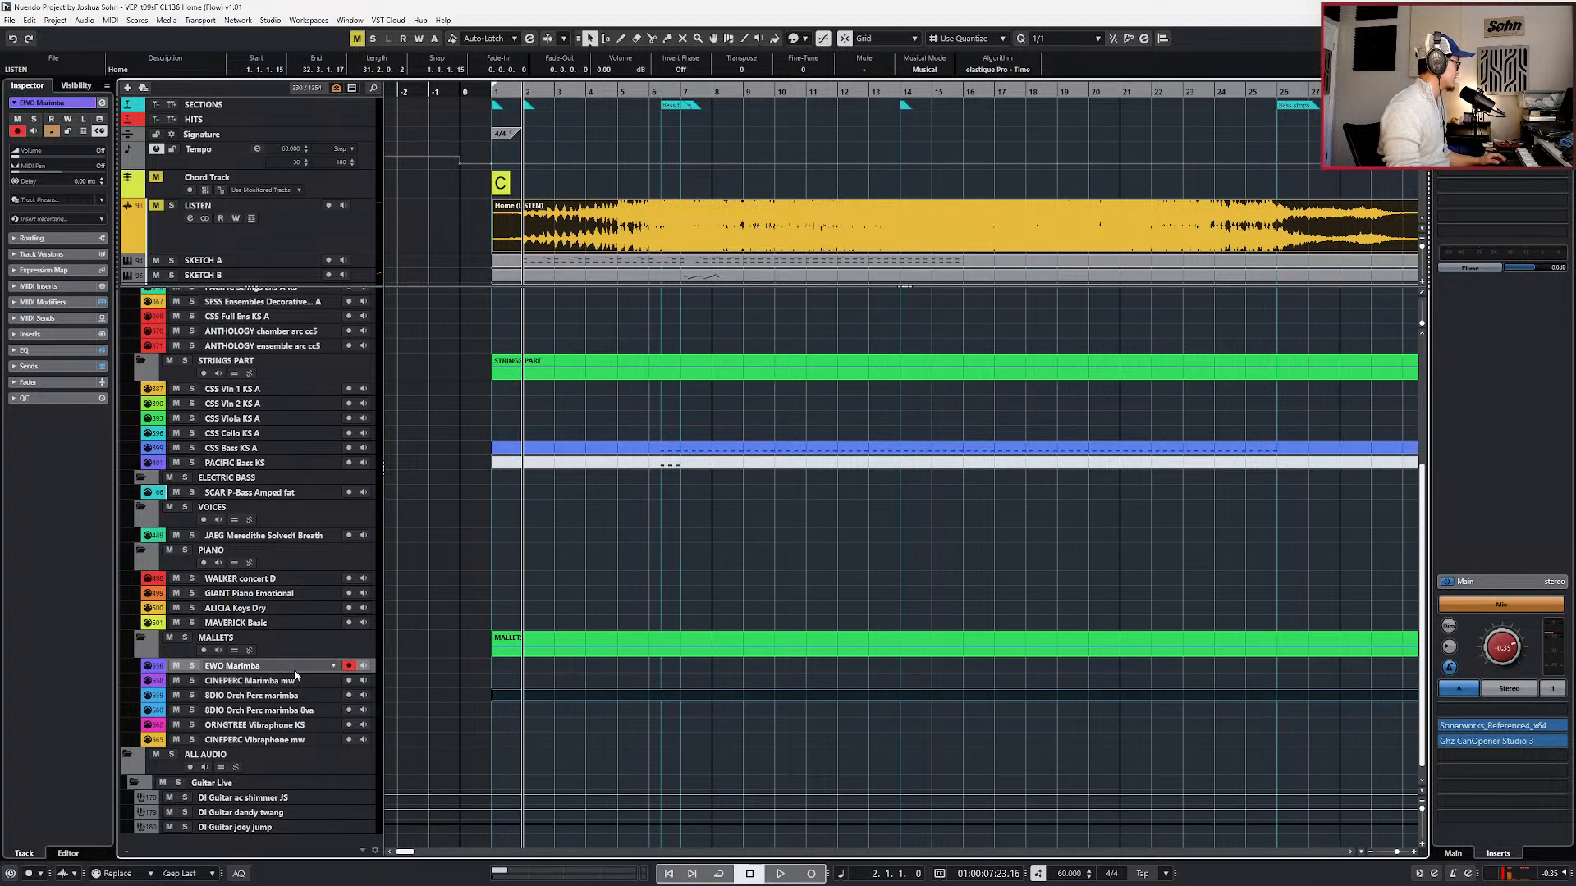
pyautogui.click(301, 683)
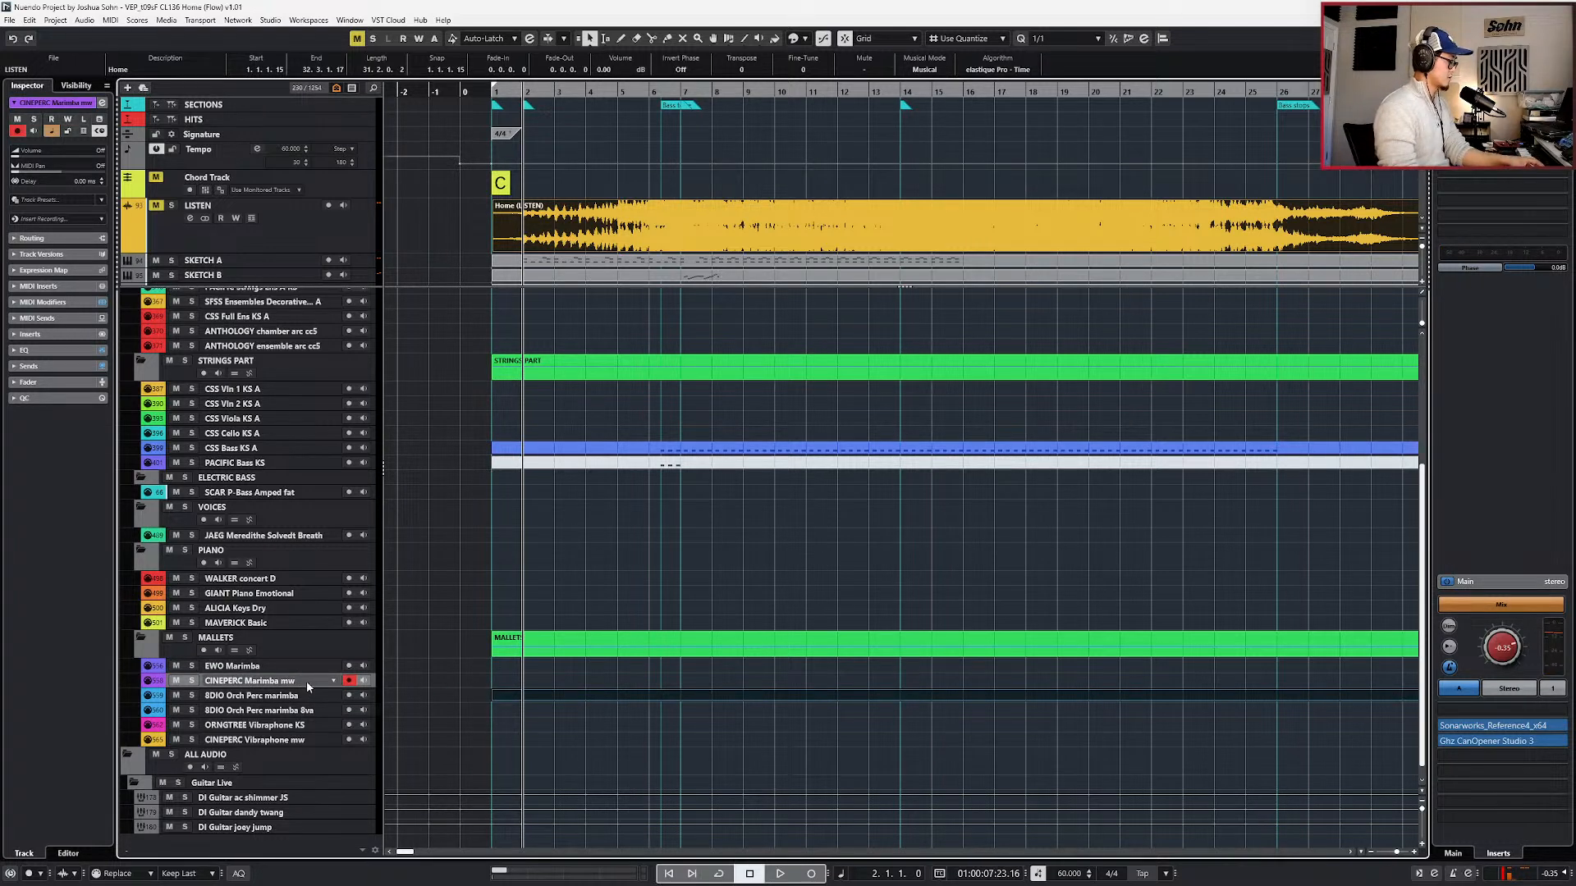
# - Insert a ValhallaRoom reverb on the Marimba output channel that EWO Marimba feeds
pyautogui.click(296, 667)
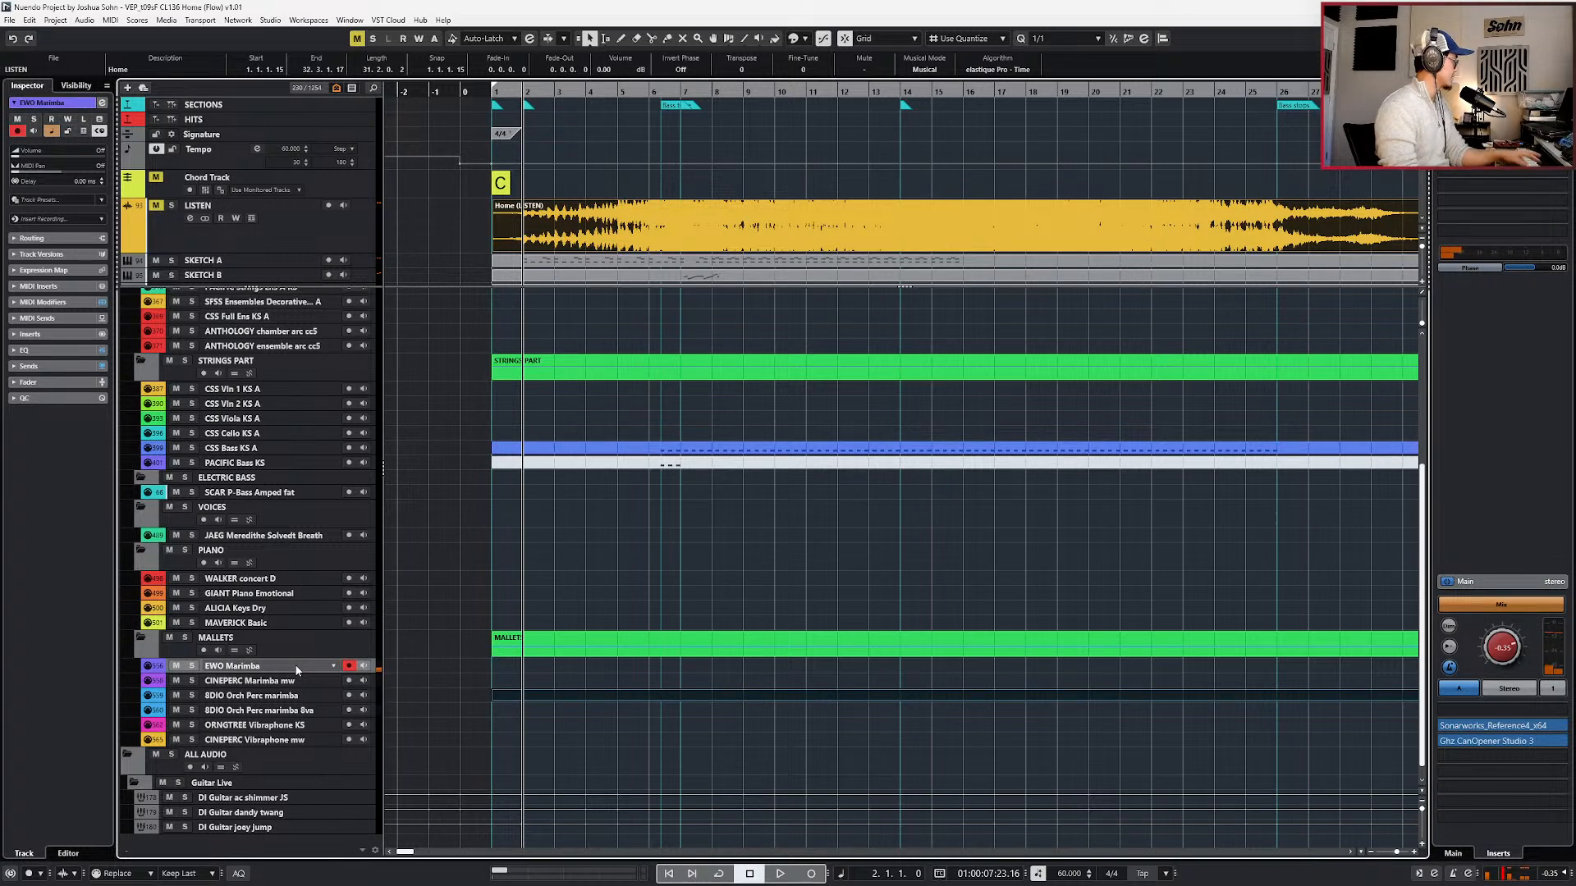
pyautogui.press('e')
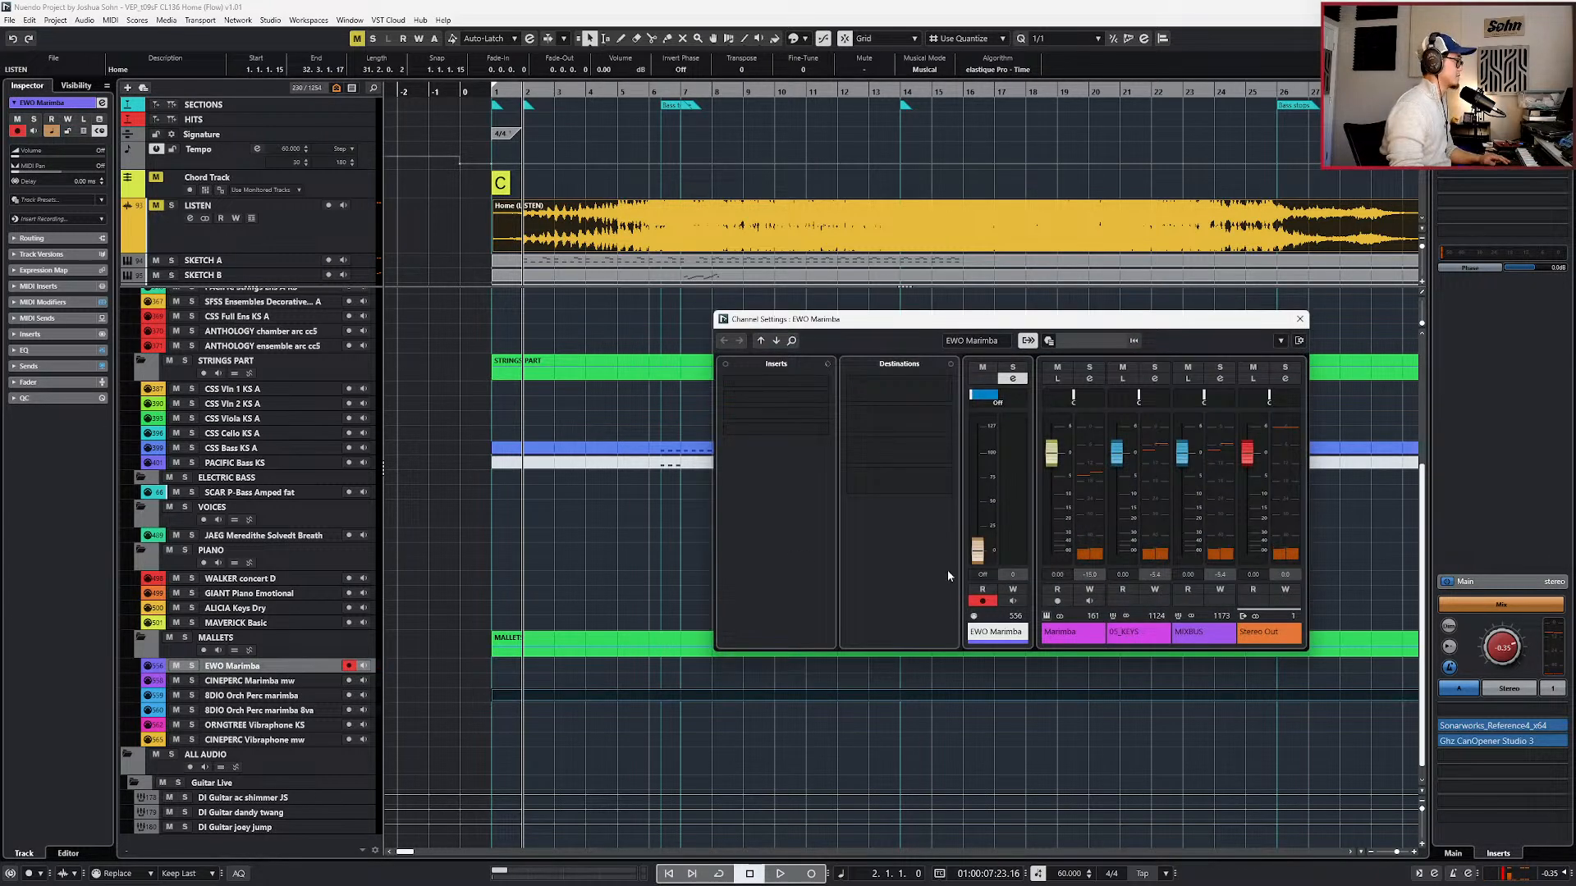
pyautogui.click(1059, 628)
pyautogui.moveTo(1040, 328); pyautogui.dragTo(823, 305)
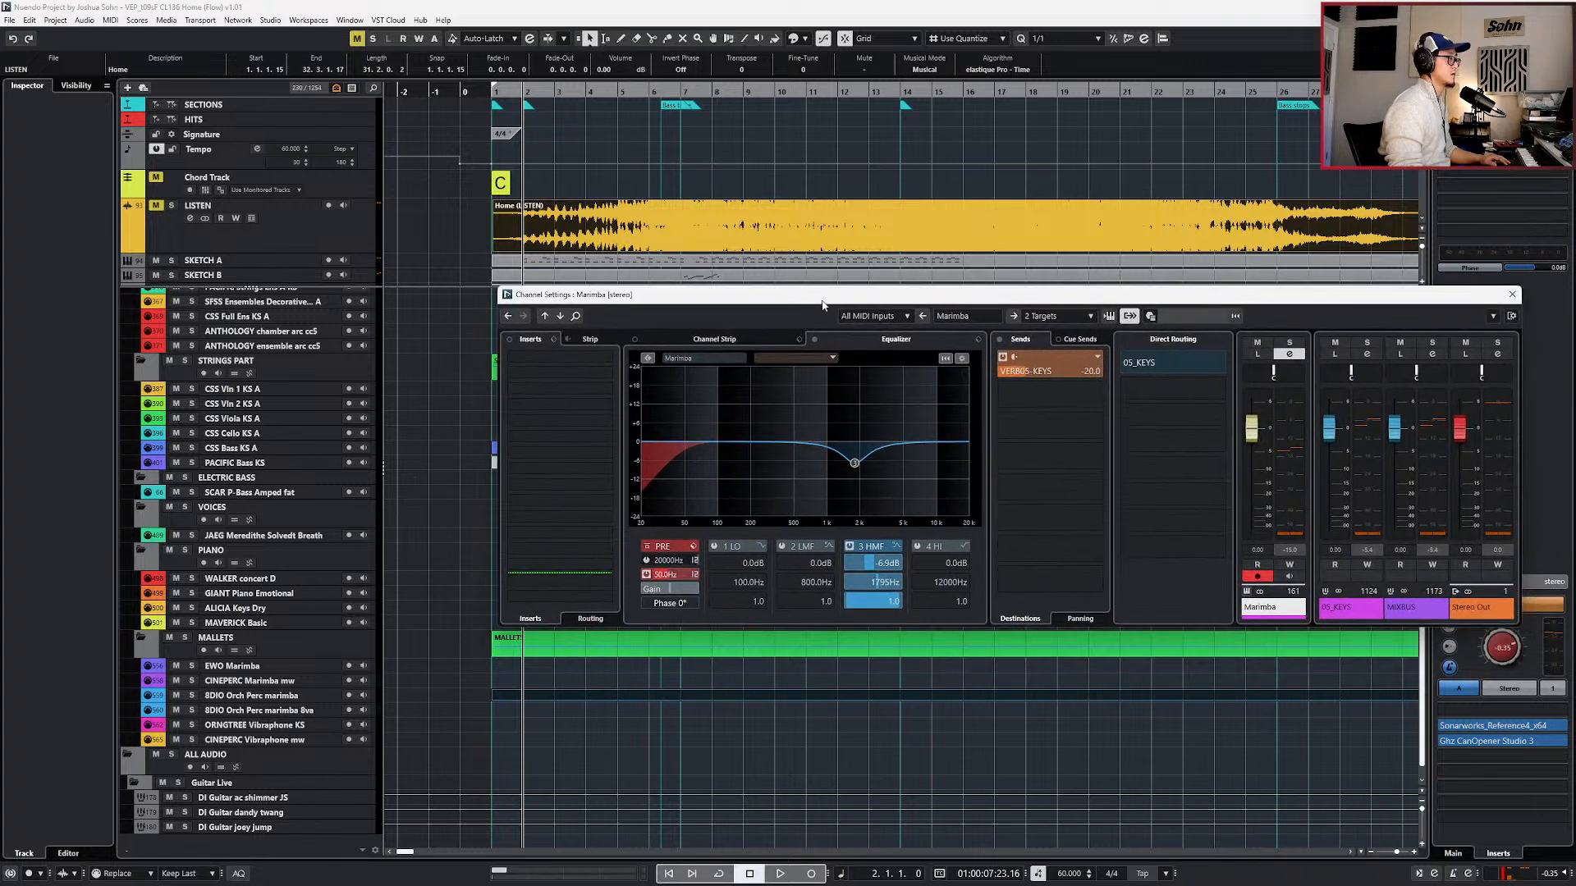
pyautogui.click(601, 359)
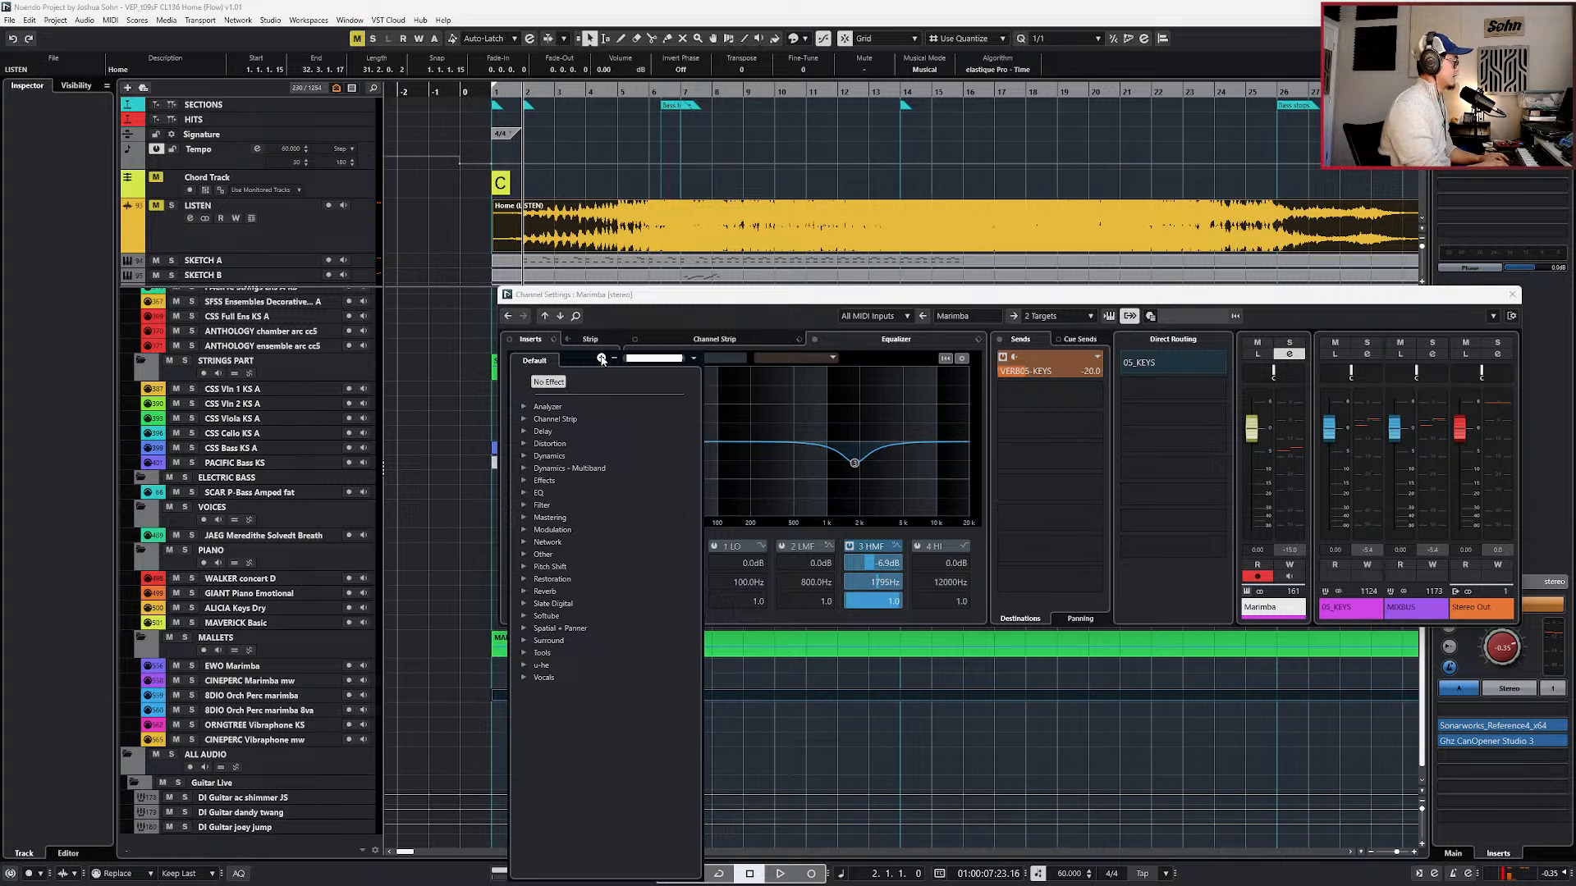
pyautogui.click(602, 360)
pyautogui.write('val')
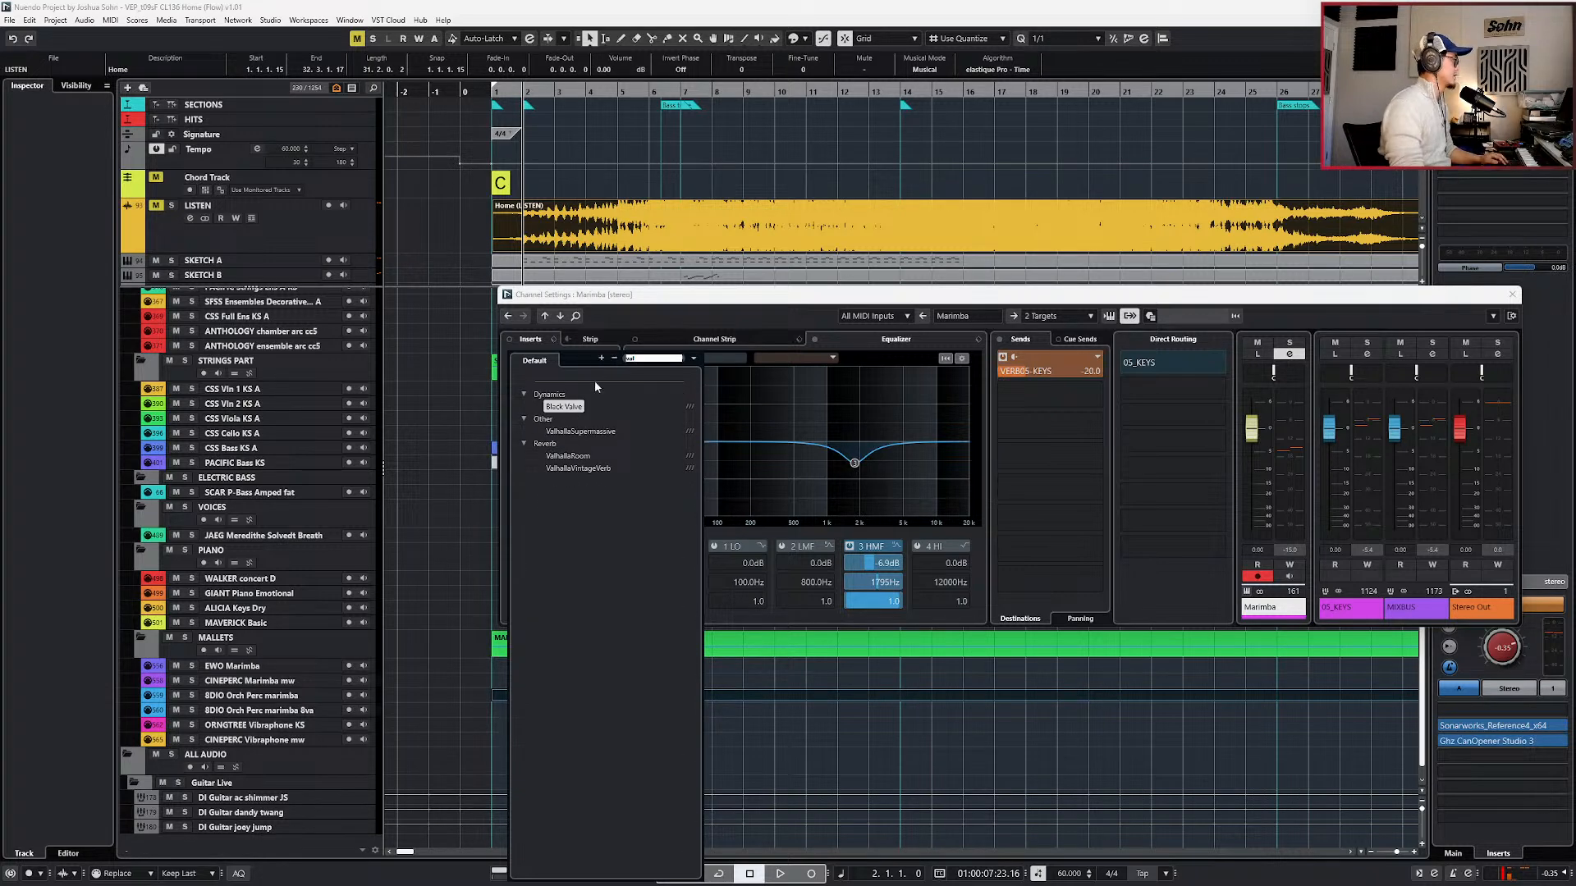
pyautogui.click(575, 457)
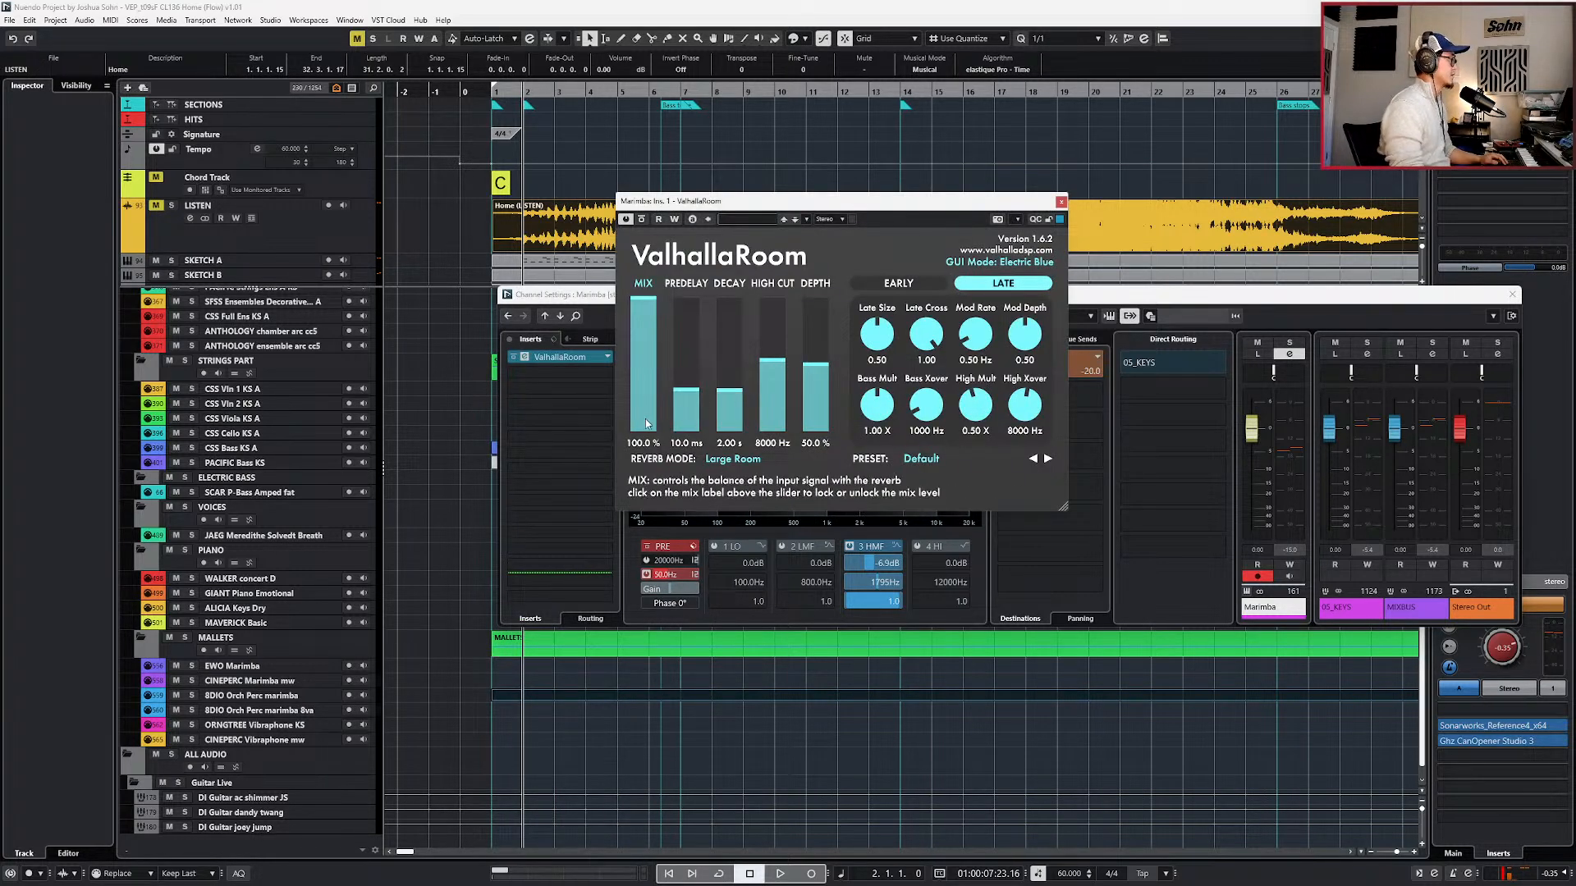
# - Set the ValhallaRoom mix to 12.9 %, decay to 1.90 s and predelay to 6.5 ms while auditioning EWO Marimba
pyautogui.moveTo(738, 371); pyautogui.dragTo(736, 385)
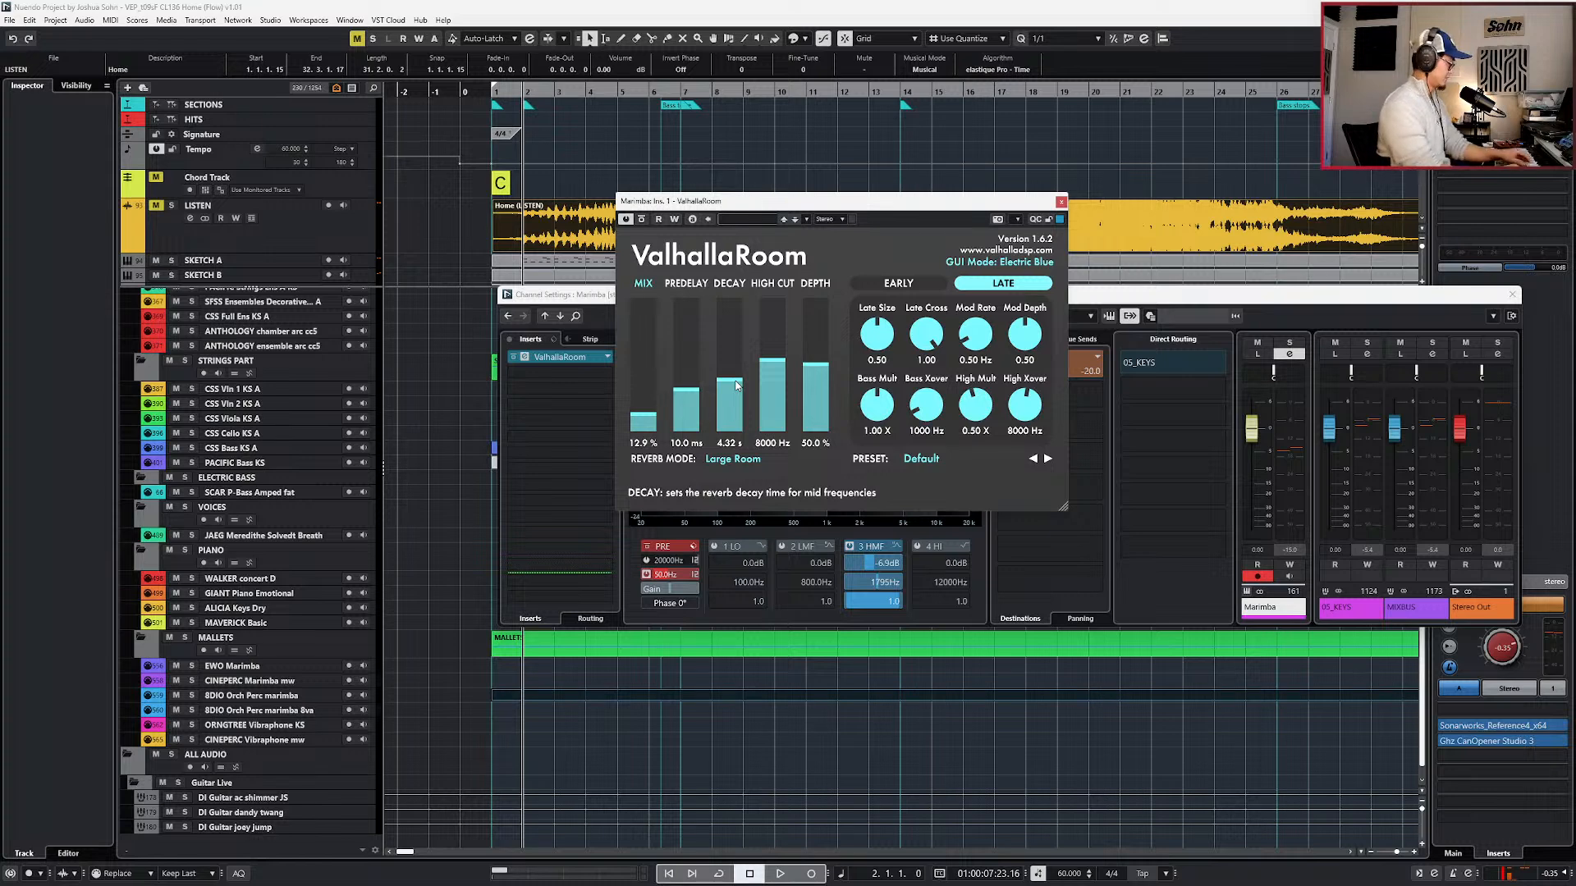
pyautogui.click(268, 668)
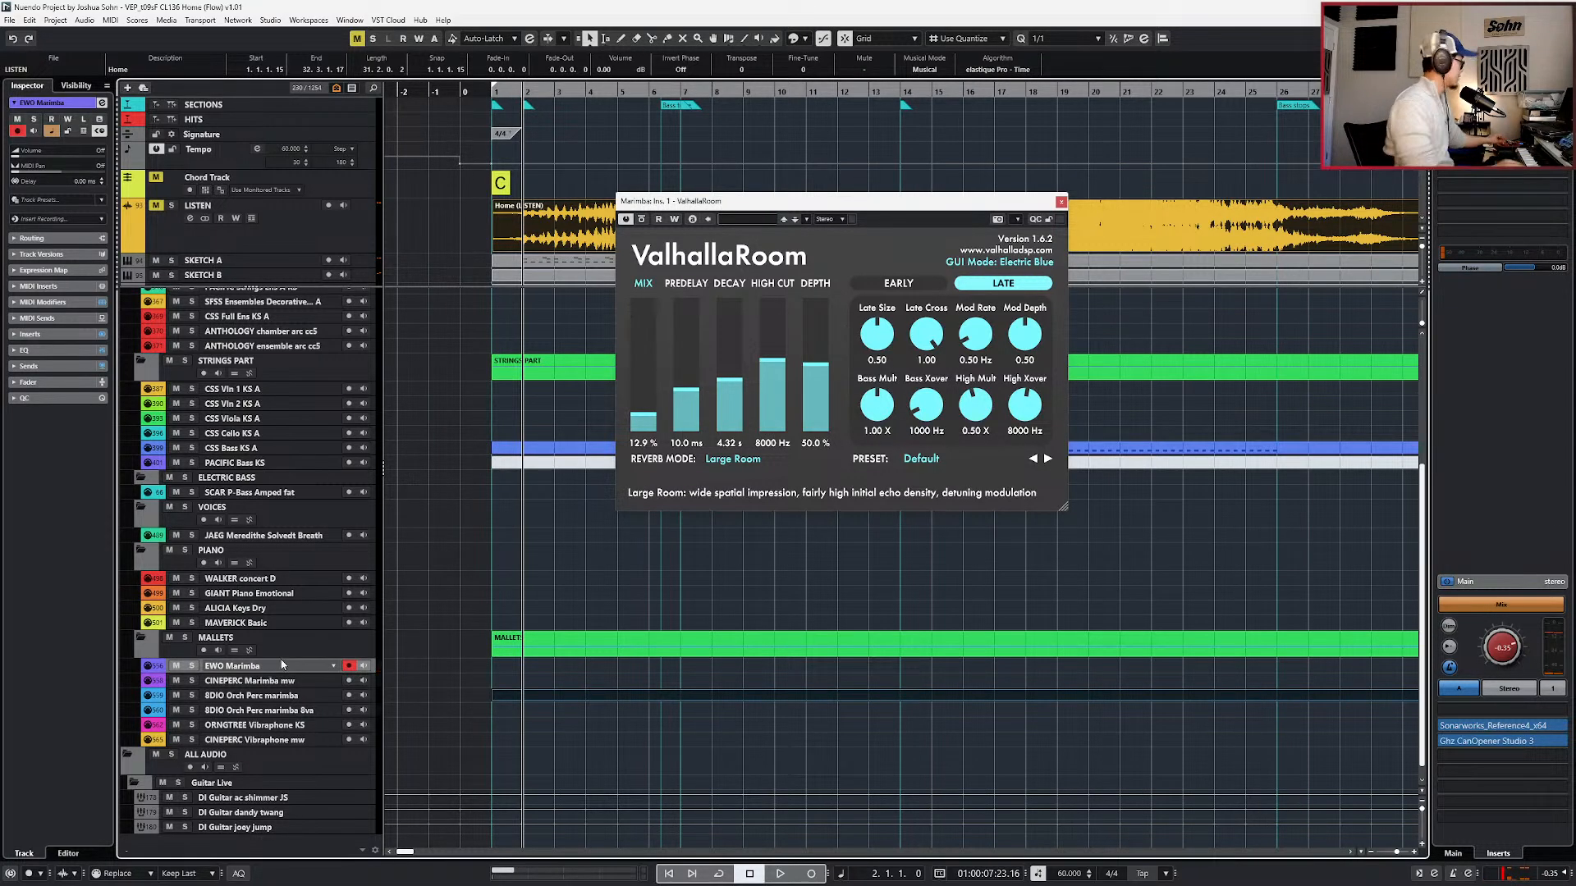
pyautogui.moveTo(729, 380); pyautogui.dragTo(728, 396)
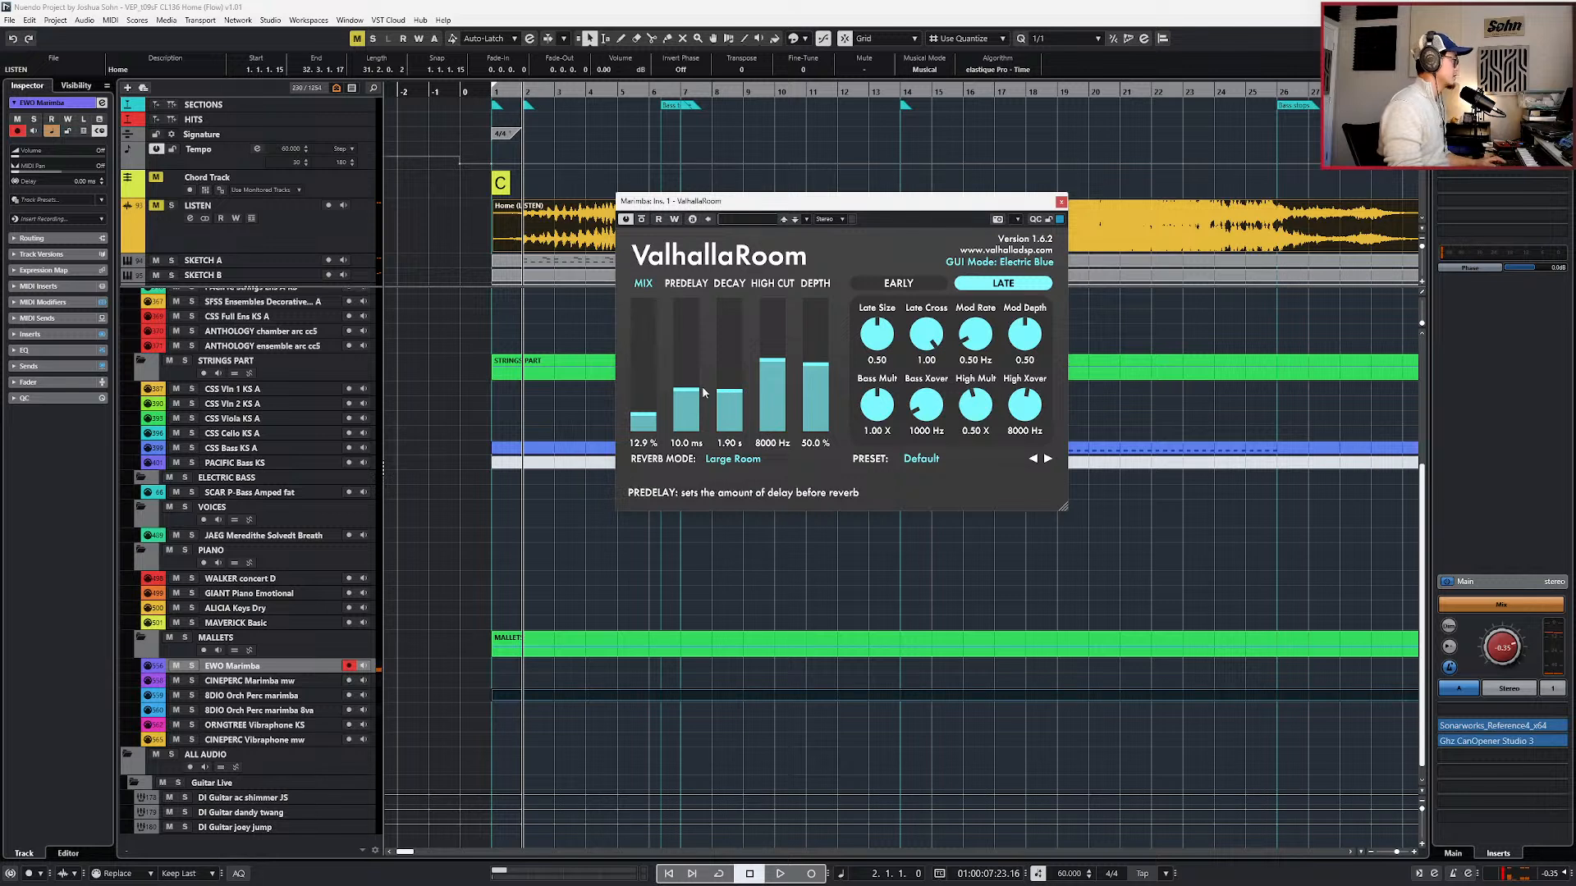
pyautogui.moveTo(698, 391); pyautogui.dragTo(697, 400)
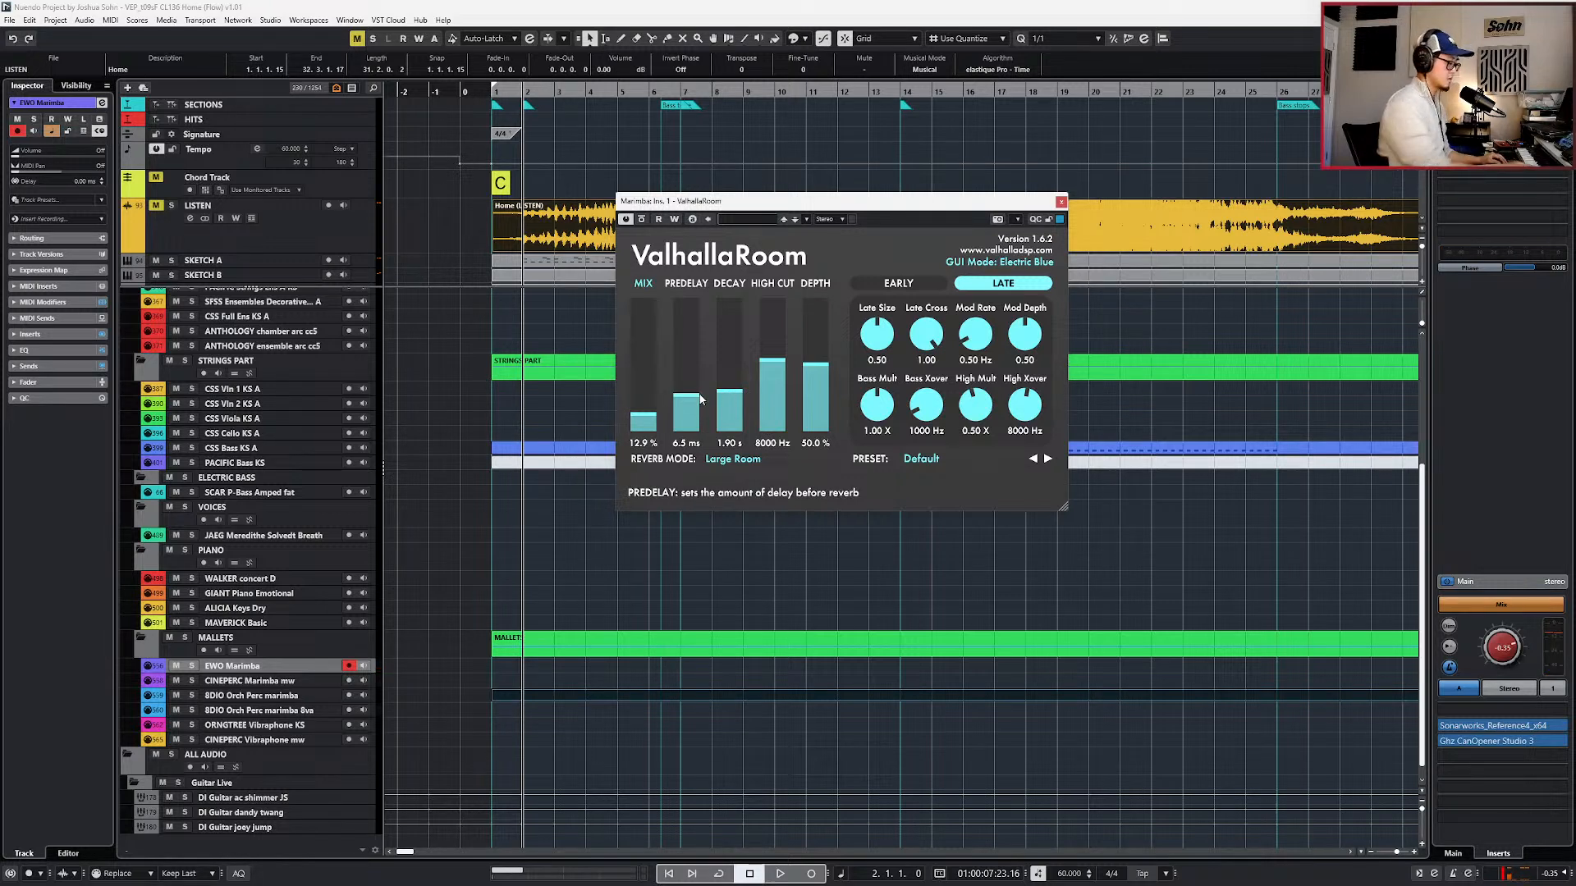
# - Set the ValhallaRoom decay to 2.09 s and close the reverb window
pyautogui.moveTo(720, 397); pyautogui.dragTo(720, 392)
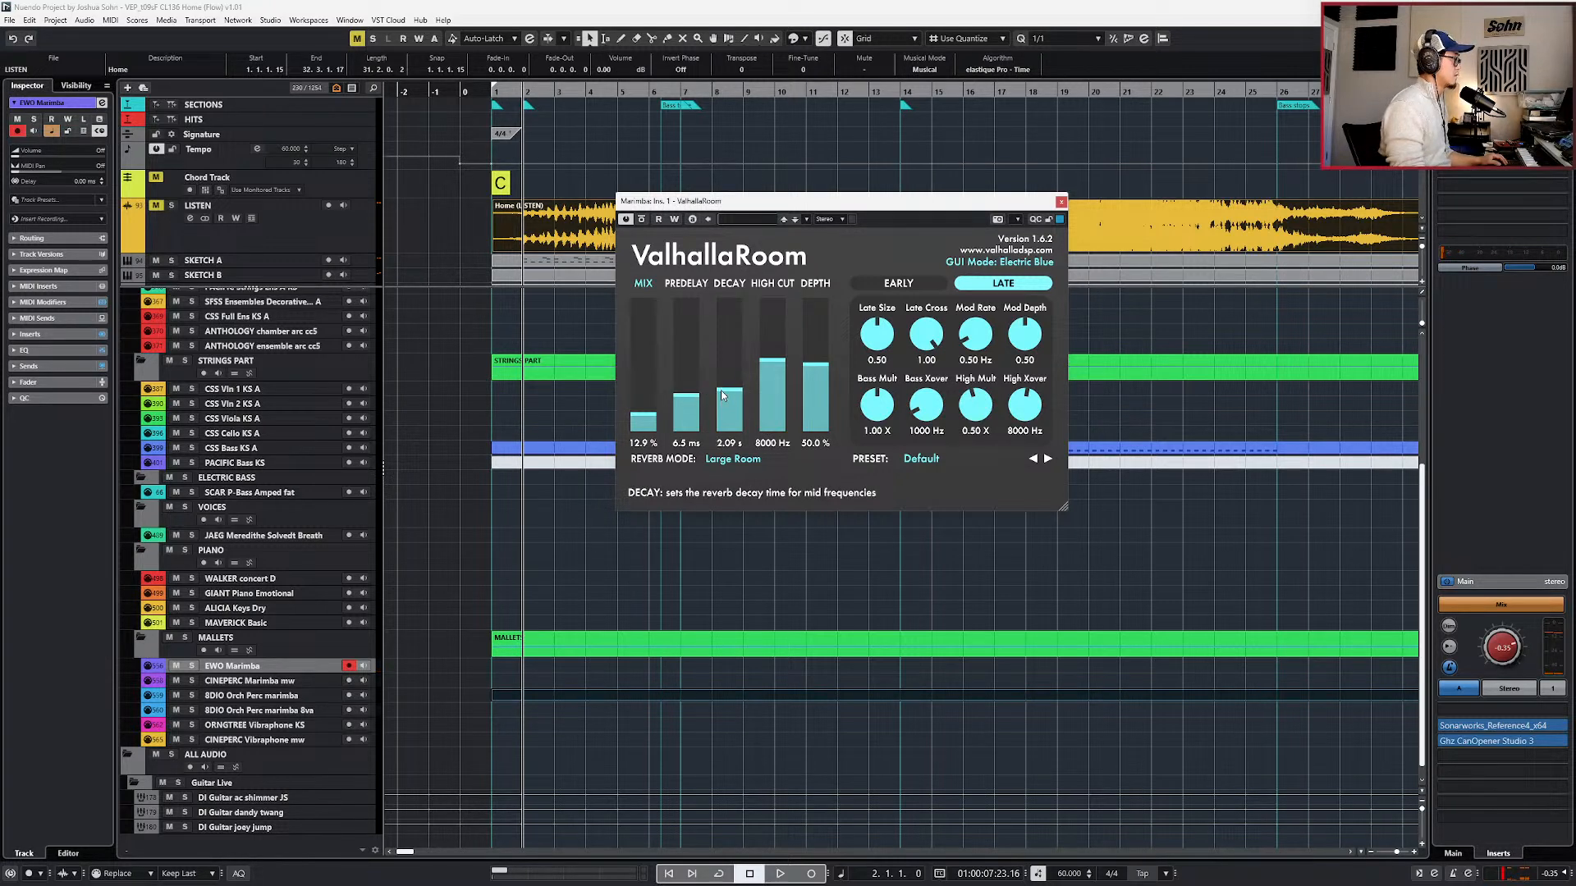
pyautogui.click(1061, 202)
# - Copy the SKETCH A part onto the EWO Marimba track and mute the original
pyautogui.click(518, 263)
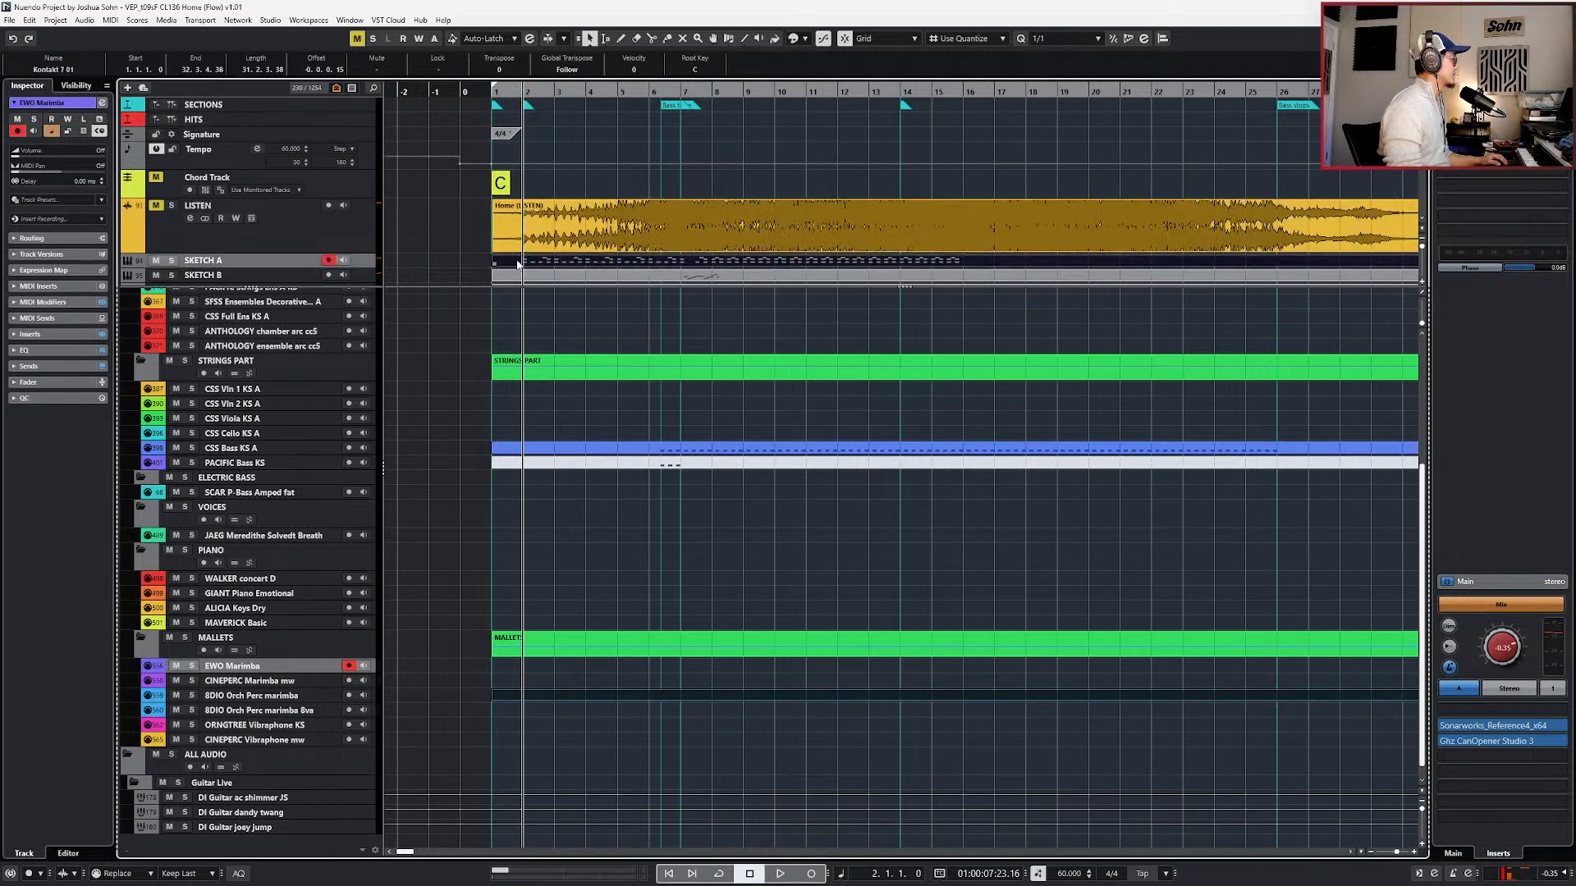
pyautogui.moveTo(518, 264); pyautogui.dragTo(524, 669)
pyautogui.hotkey('shift', 'm')
# - Try doubling the low G3 notes of the EWO Marimba part an octave lower and play it from bar 2
pyautogui.doubleClick(509, 665)
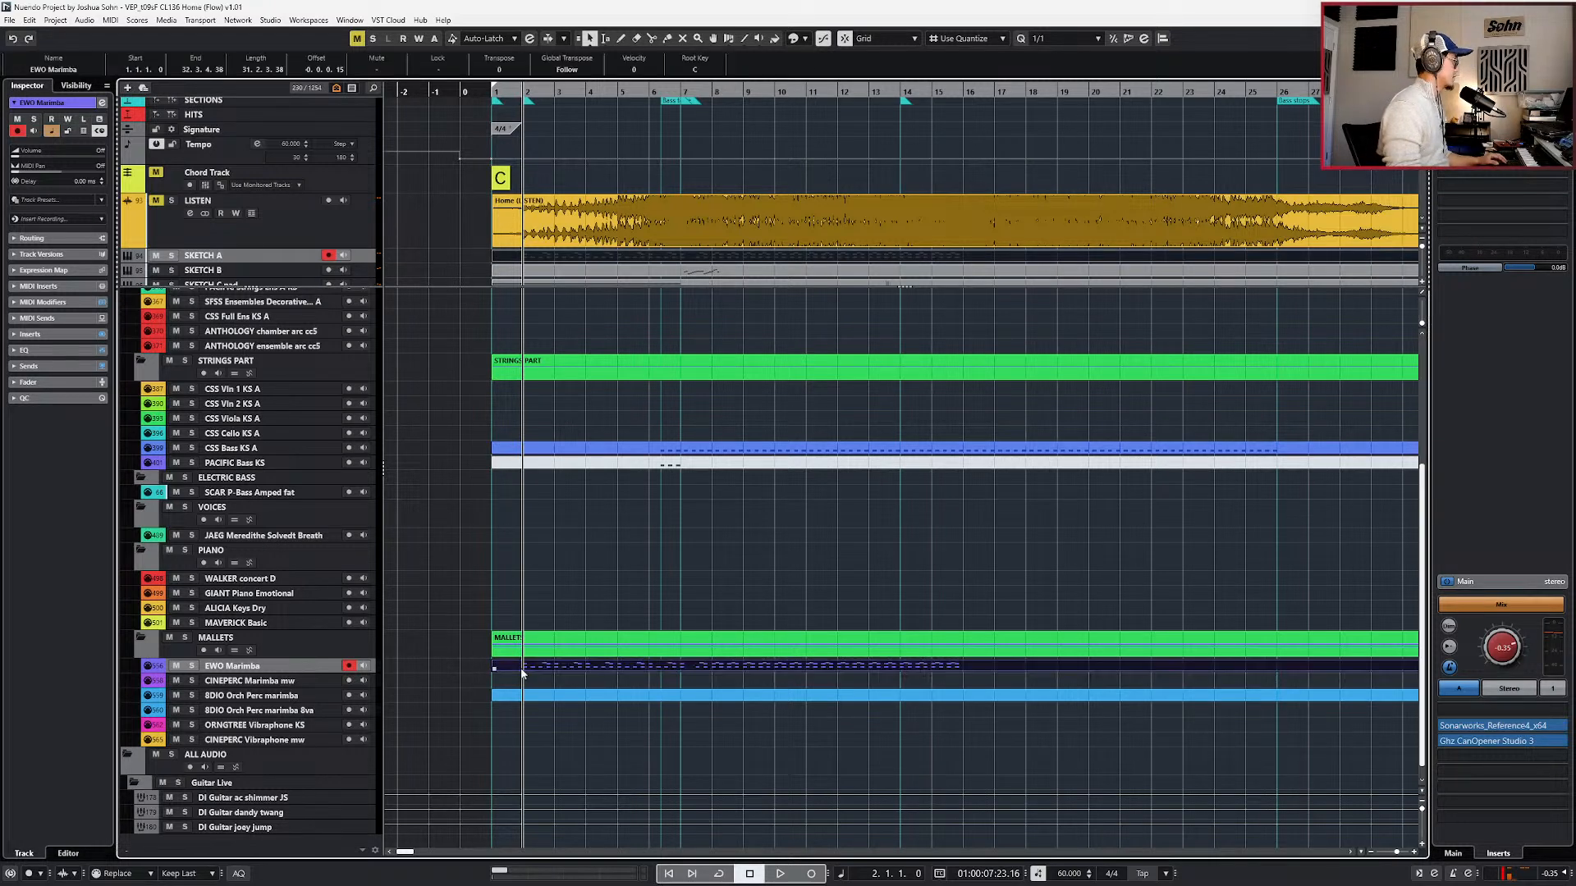
pyautogui.moveTo(496, 665); pyautogui.dragTo(1216, 692)
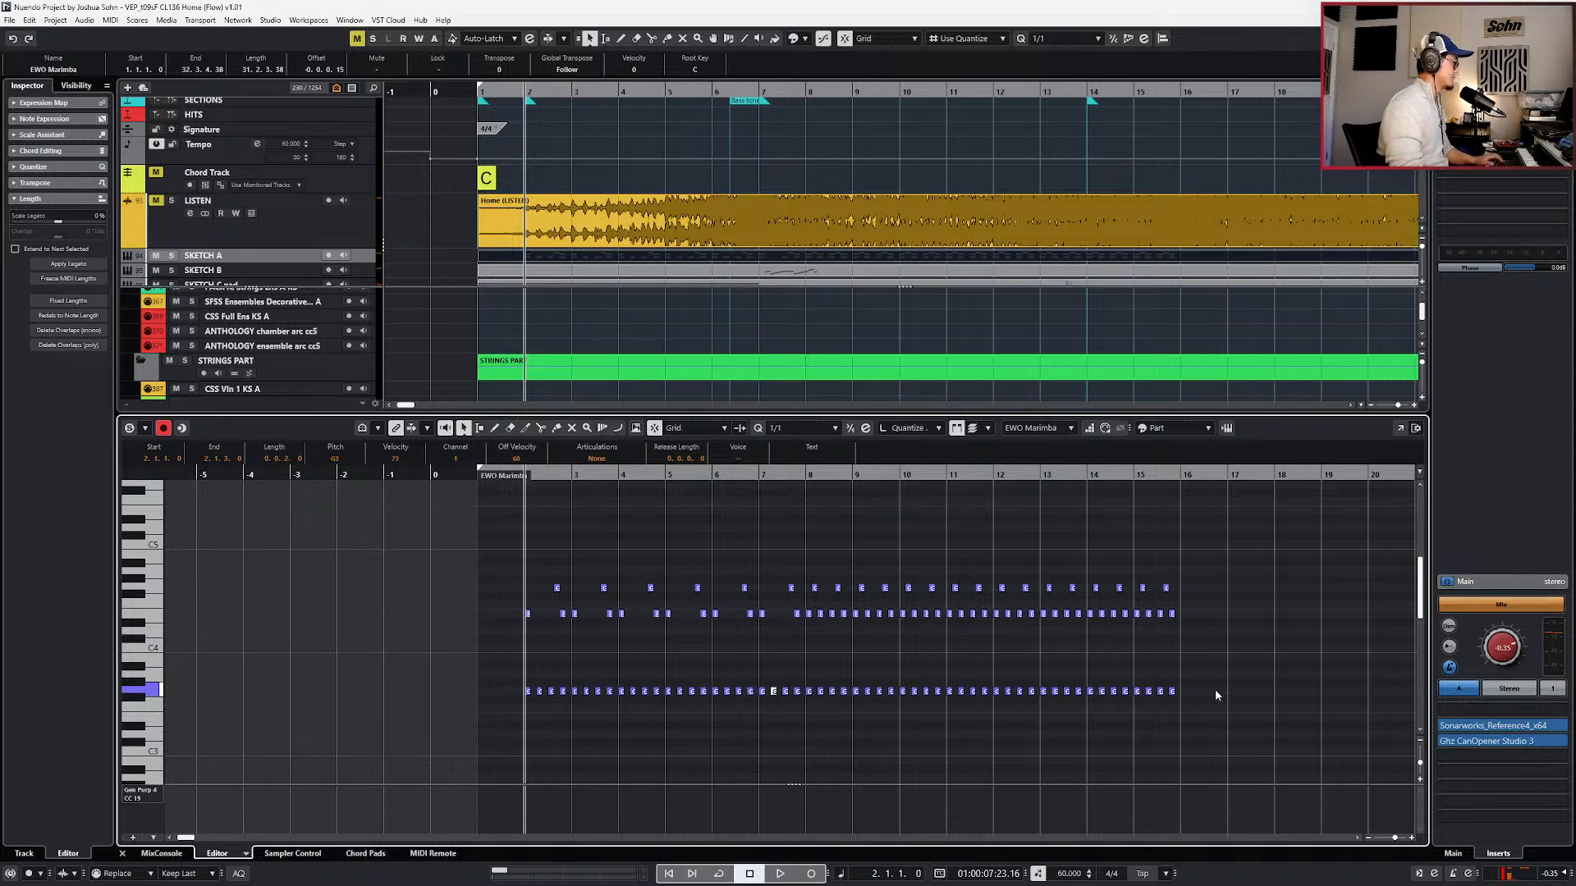
pyautogui.hotkey('shift', 'Down')
pyautogui.press('space')
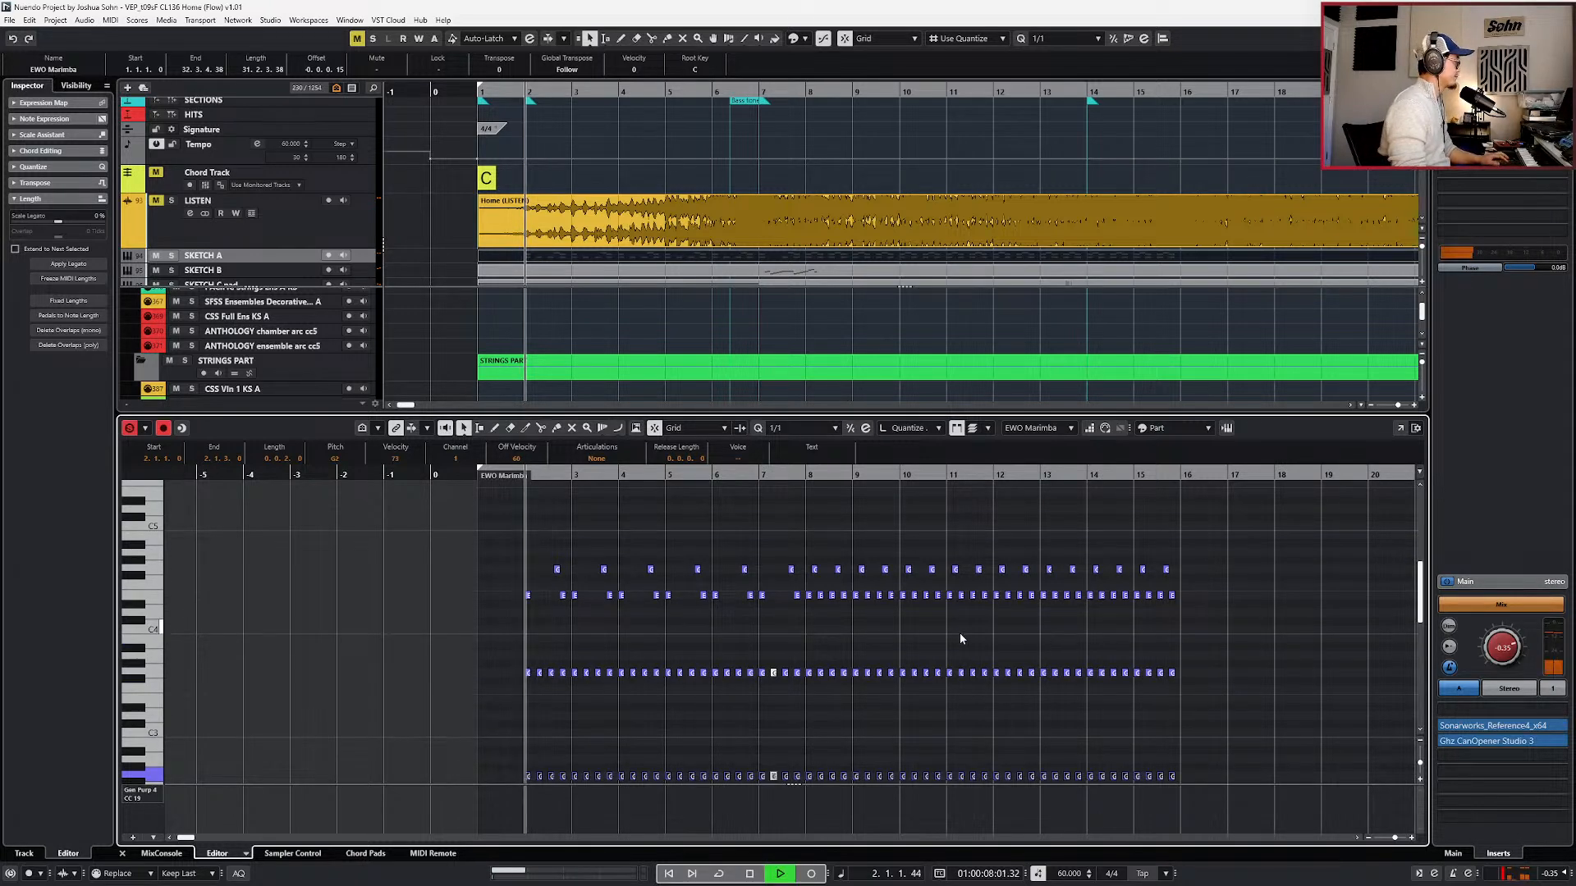
pyautogui.press('h')
pyautogui.scroll(-2, 540, 668)
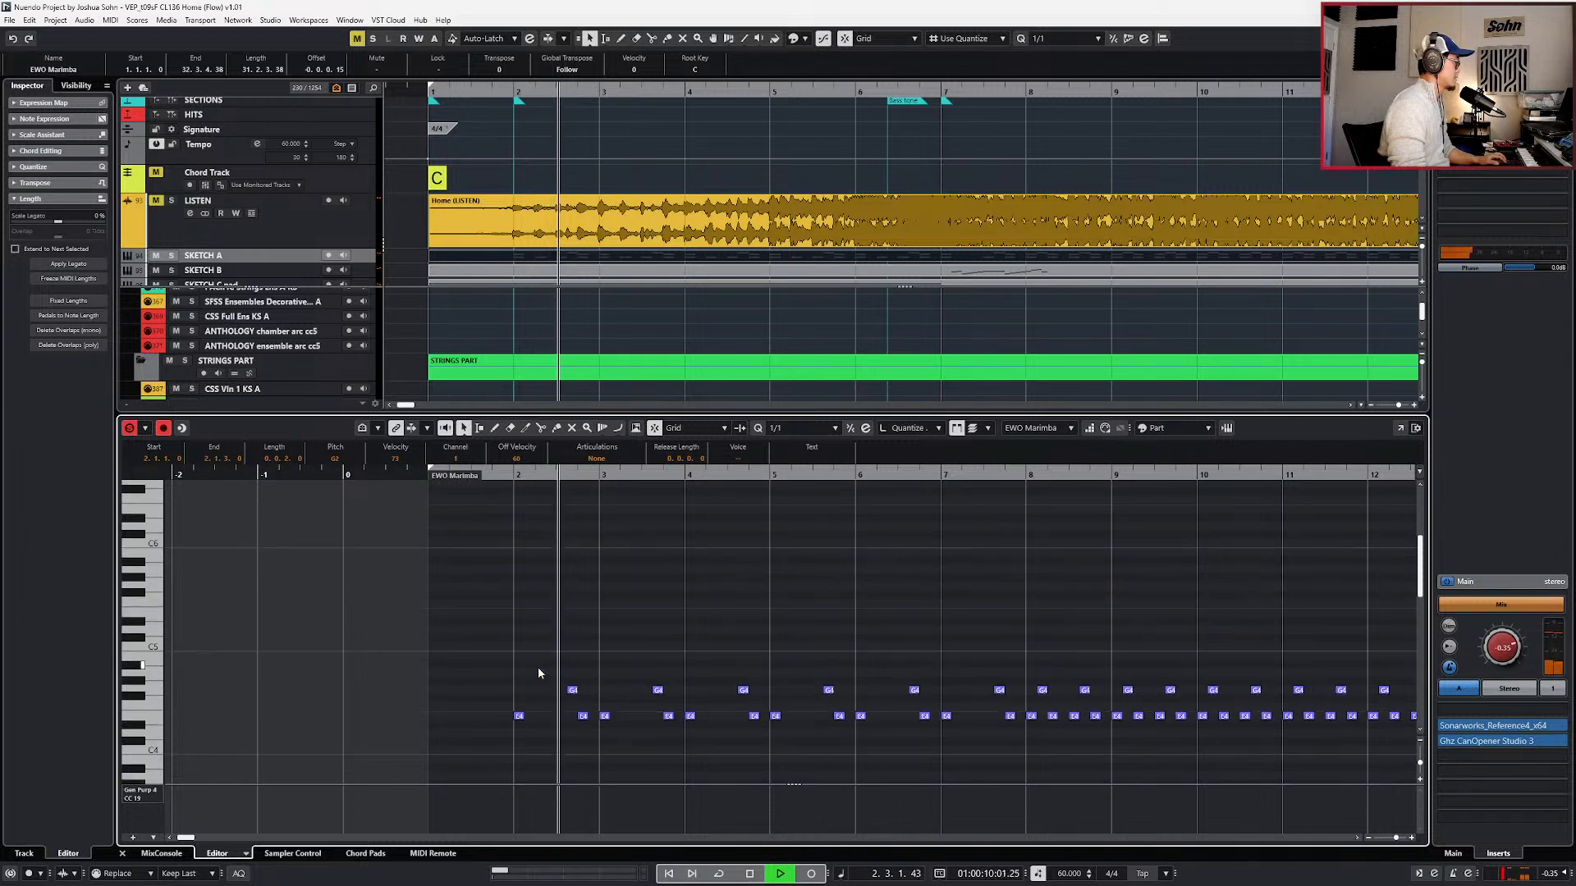
pyautogui.press('space')
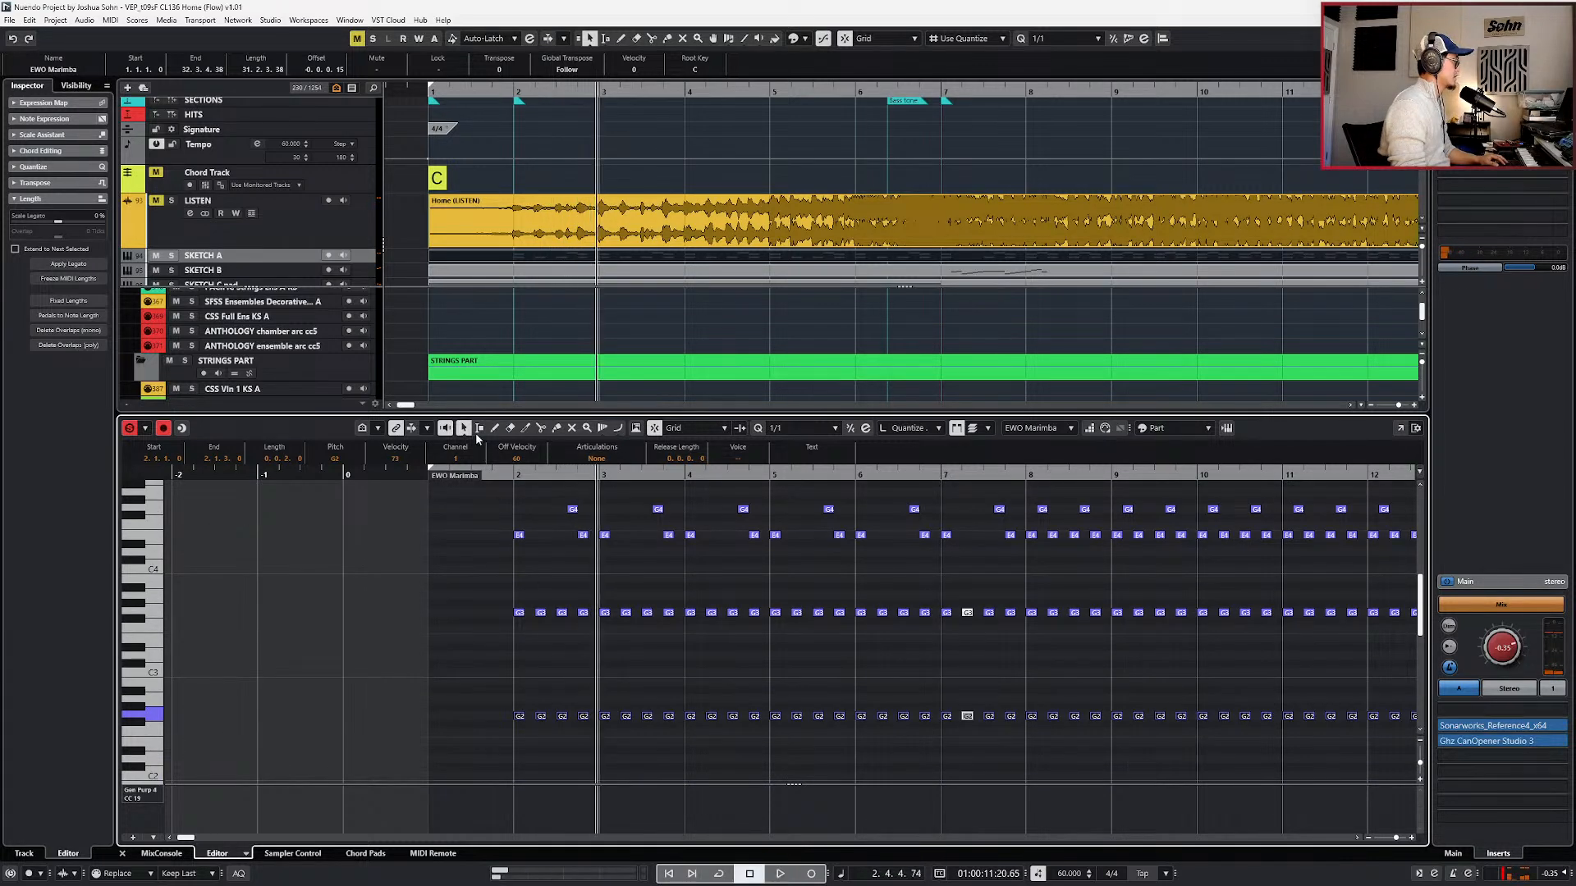
# - Try doubling the upper E4 and G4 notes of the EWO Marimba part an octave lower and audition the result
pyautogui.moveTo(545, 494); pyautogui.dragTo(1293, 532)
pyautogui.scroll(-3, 1201, 534)
pyautogui.moveTo(768, 499); pyautogui.dragTo(1415, 574)
pyautogui.hotkey('ctrl', 'c')
pyautogui.press('l')
pyautogui.hotkey('ctrl', 'v')
pyautogui.hotkey('shift', 'Down')
pyautogui.press('space')
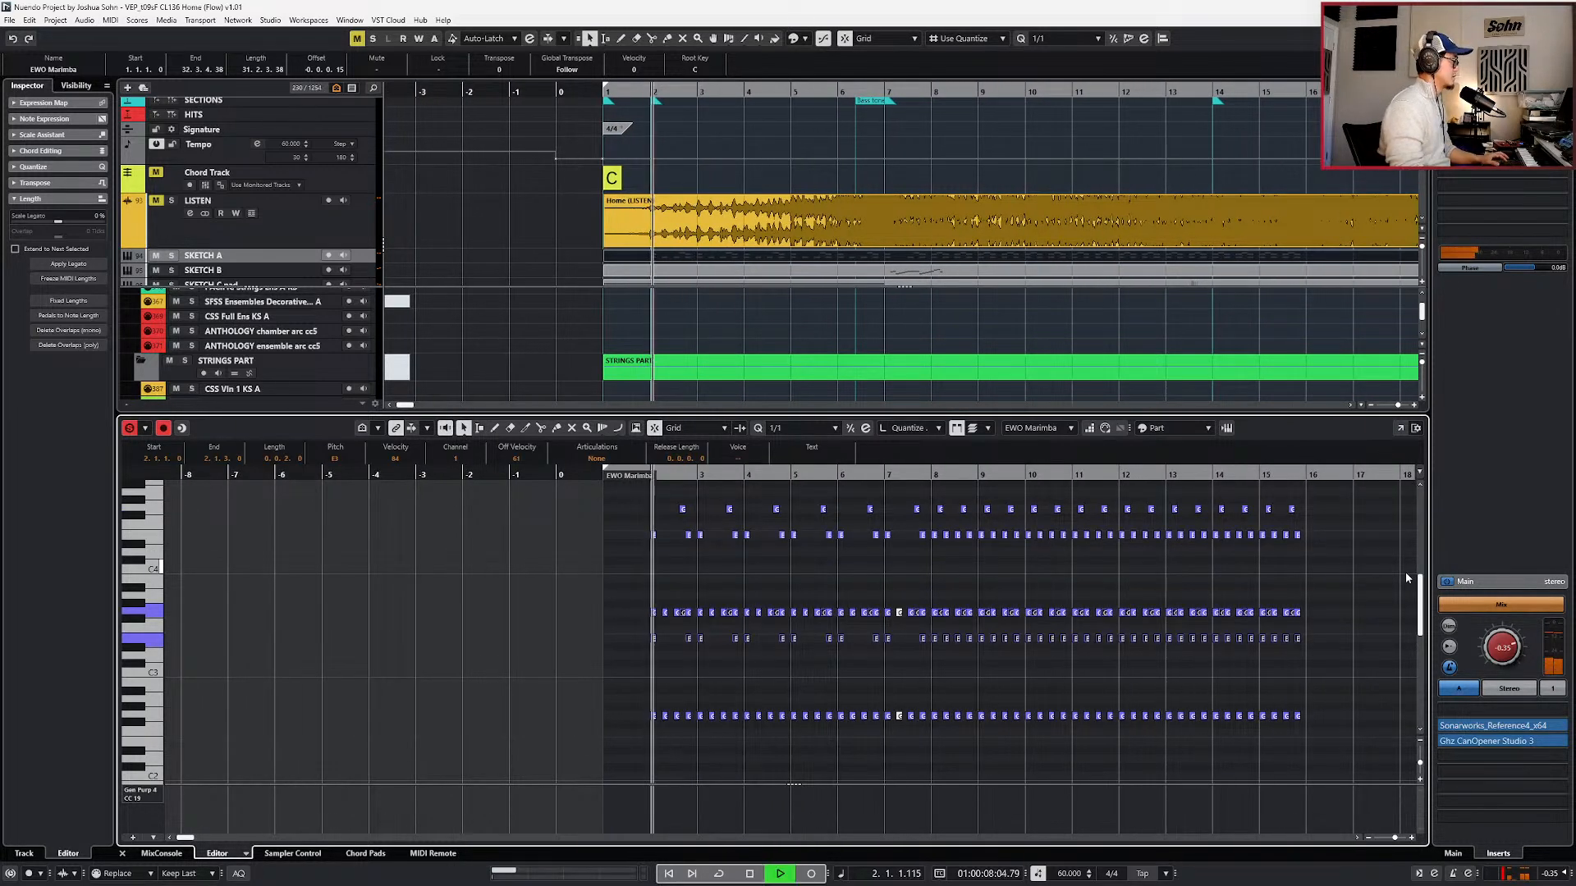
pyautogui.scroll(3, 1044, 566)
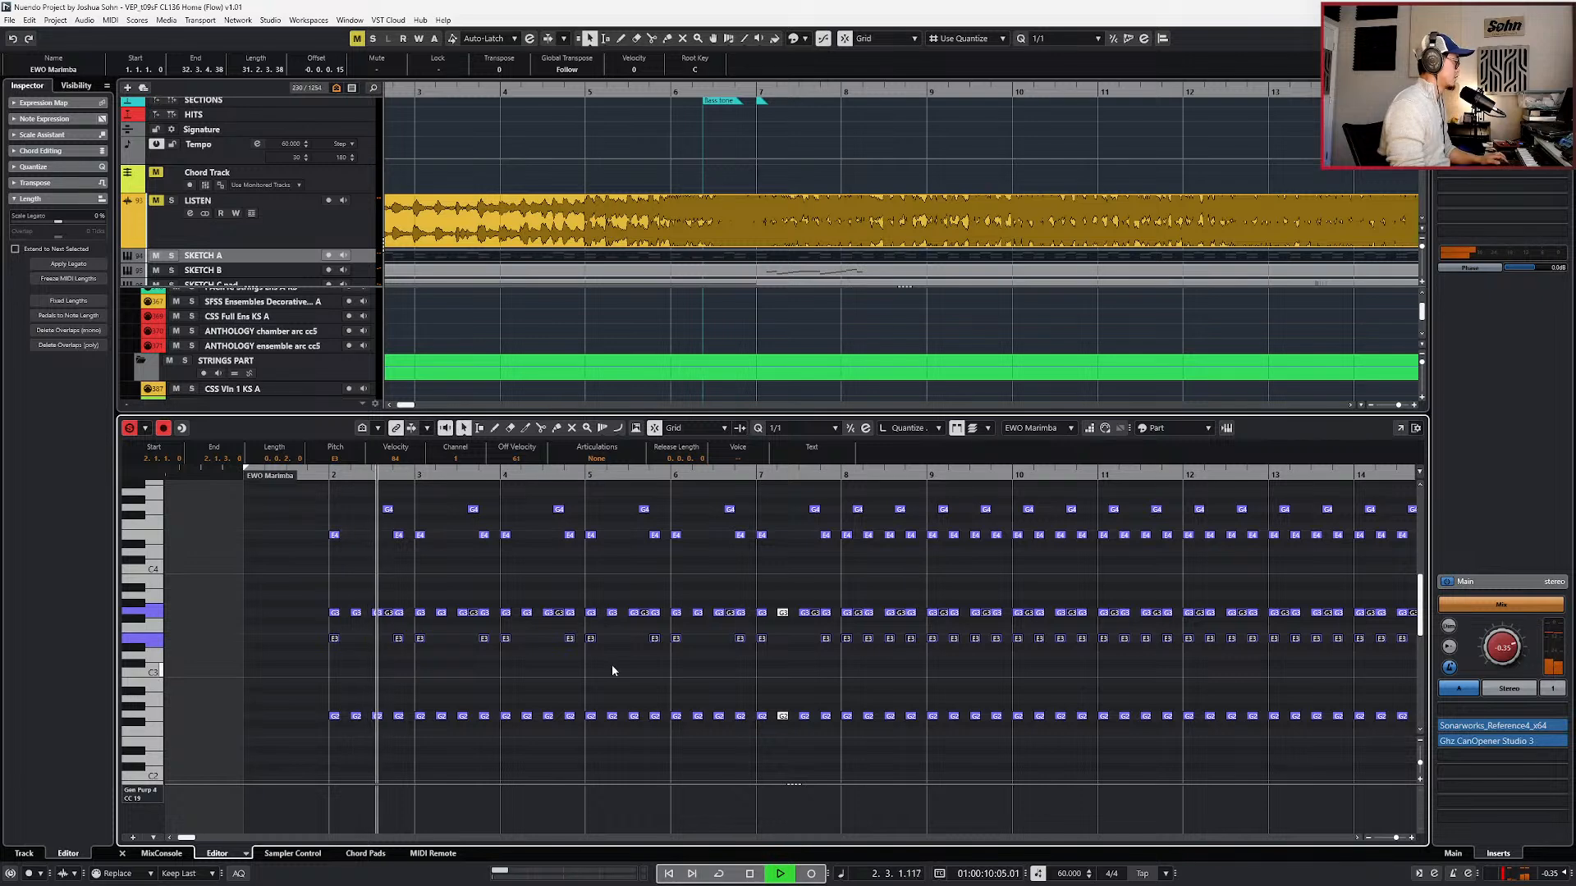
pyautogui.scroll(-1, 639, 678)
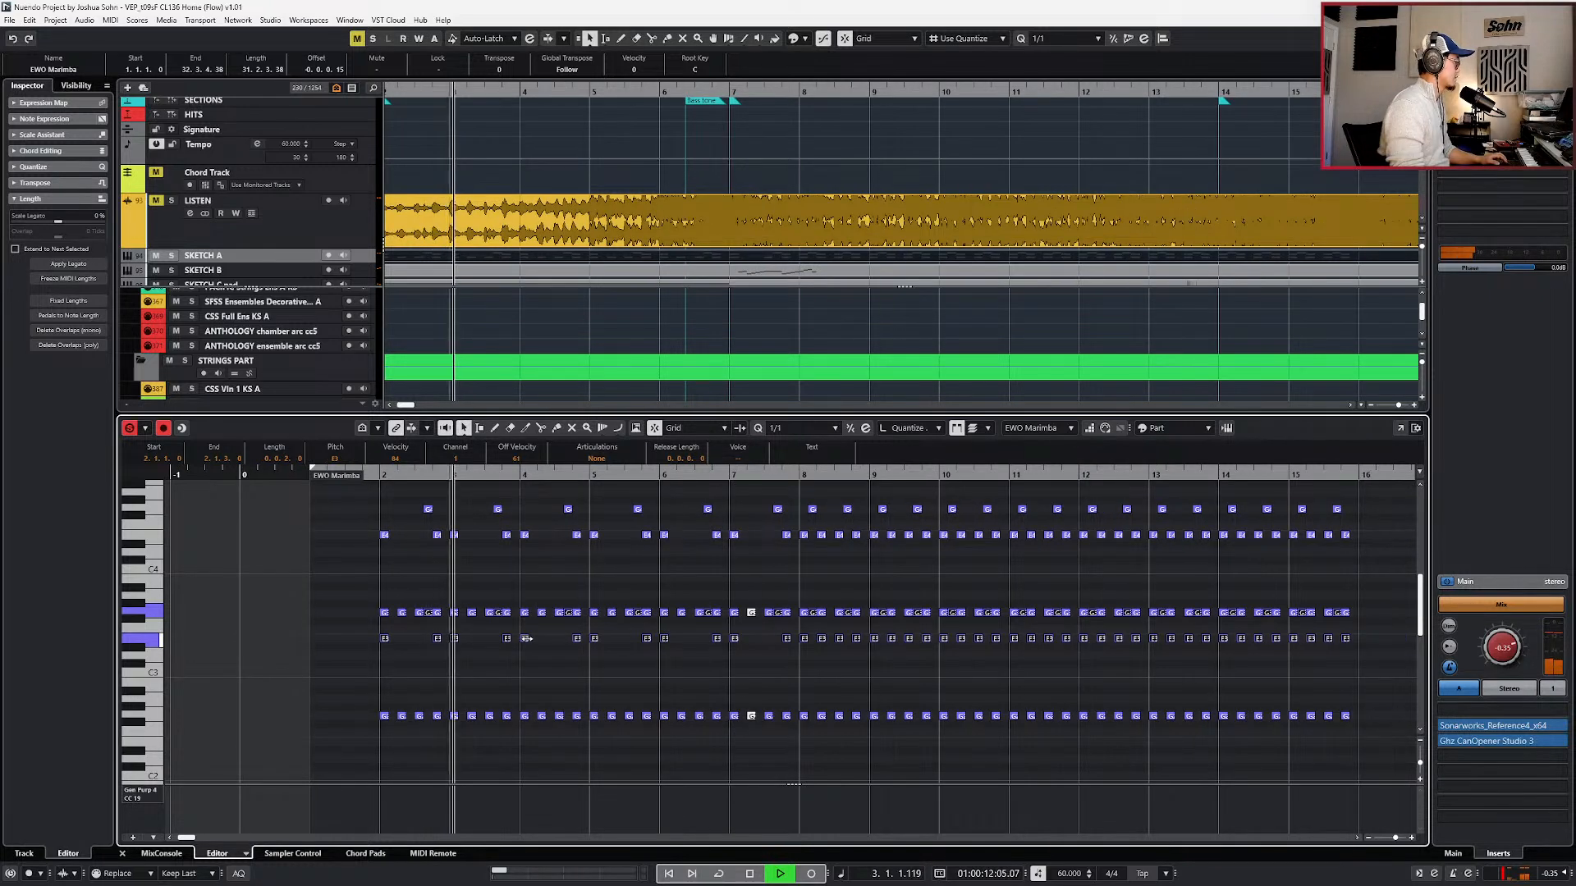
pyautogui.scroll(-3, 437, 579)
# - Stop playback and remove the added octave doublings from the EWO Marimba part
pyautogui.press('space')
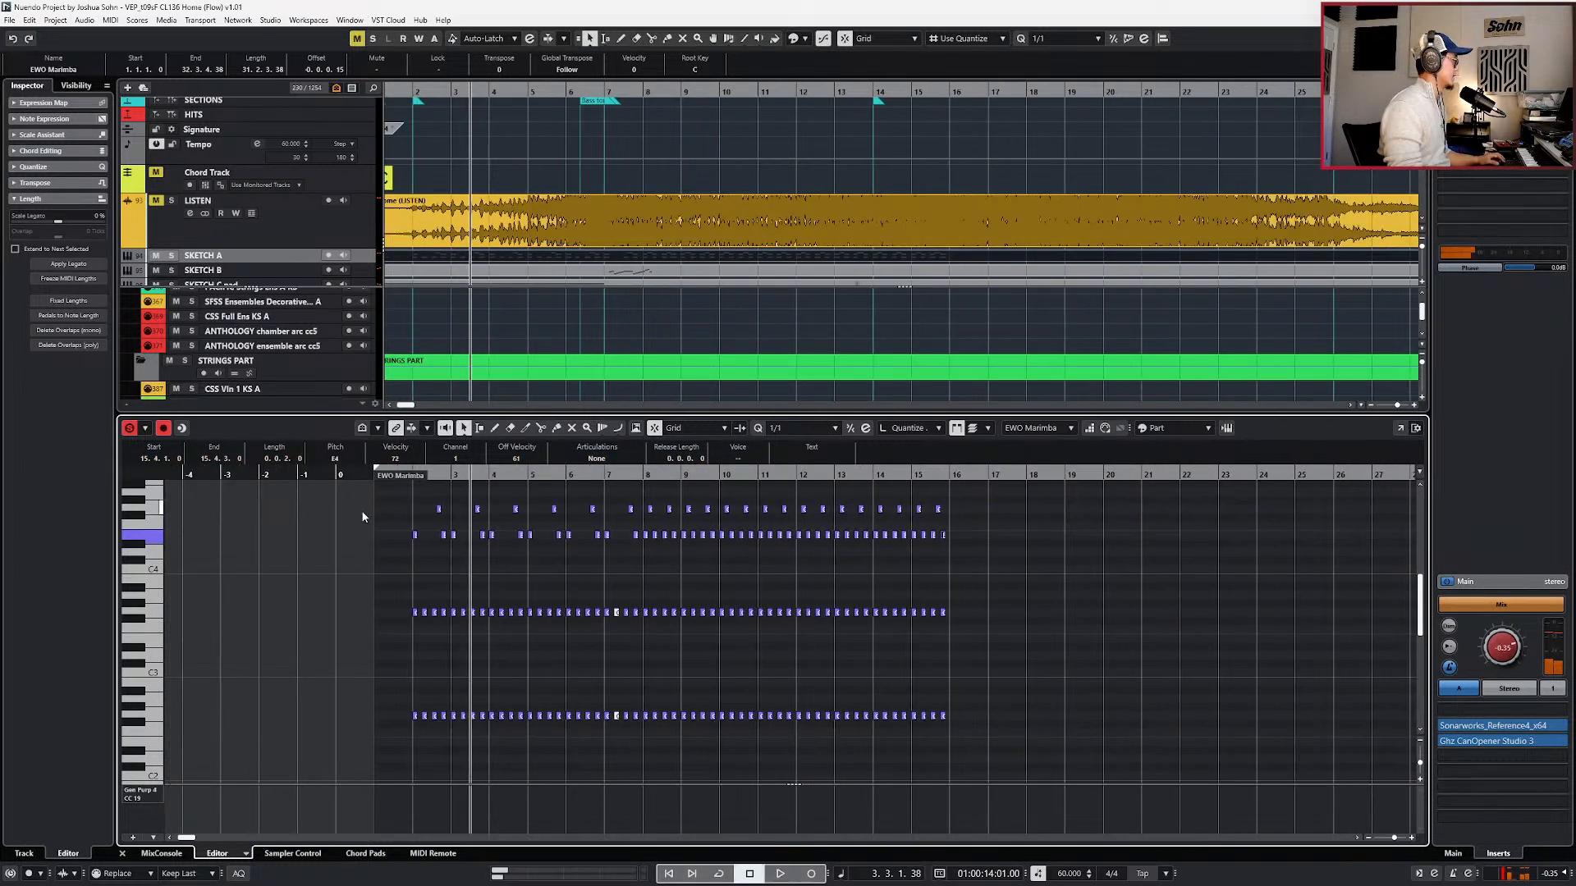
pyautogui.moveTo(366, 688); pyautogui.dragTo(993, 759)
pyautogui.press('Delete')
# - Try pasting the EWO Marimba notes onto the CINEPERC Marimba mw track at the start of the cue
pyautogui.moveTo(968, 497); pyautogui.dragTo(456, 658)
pyautogui.press('l')
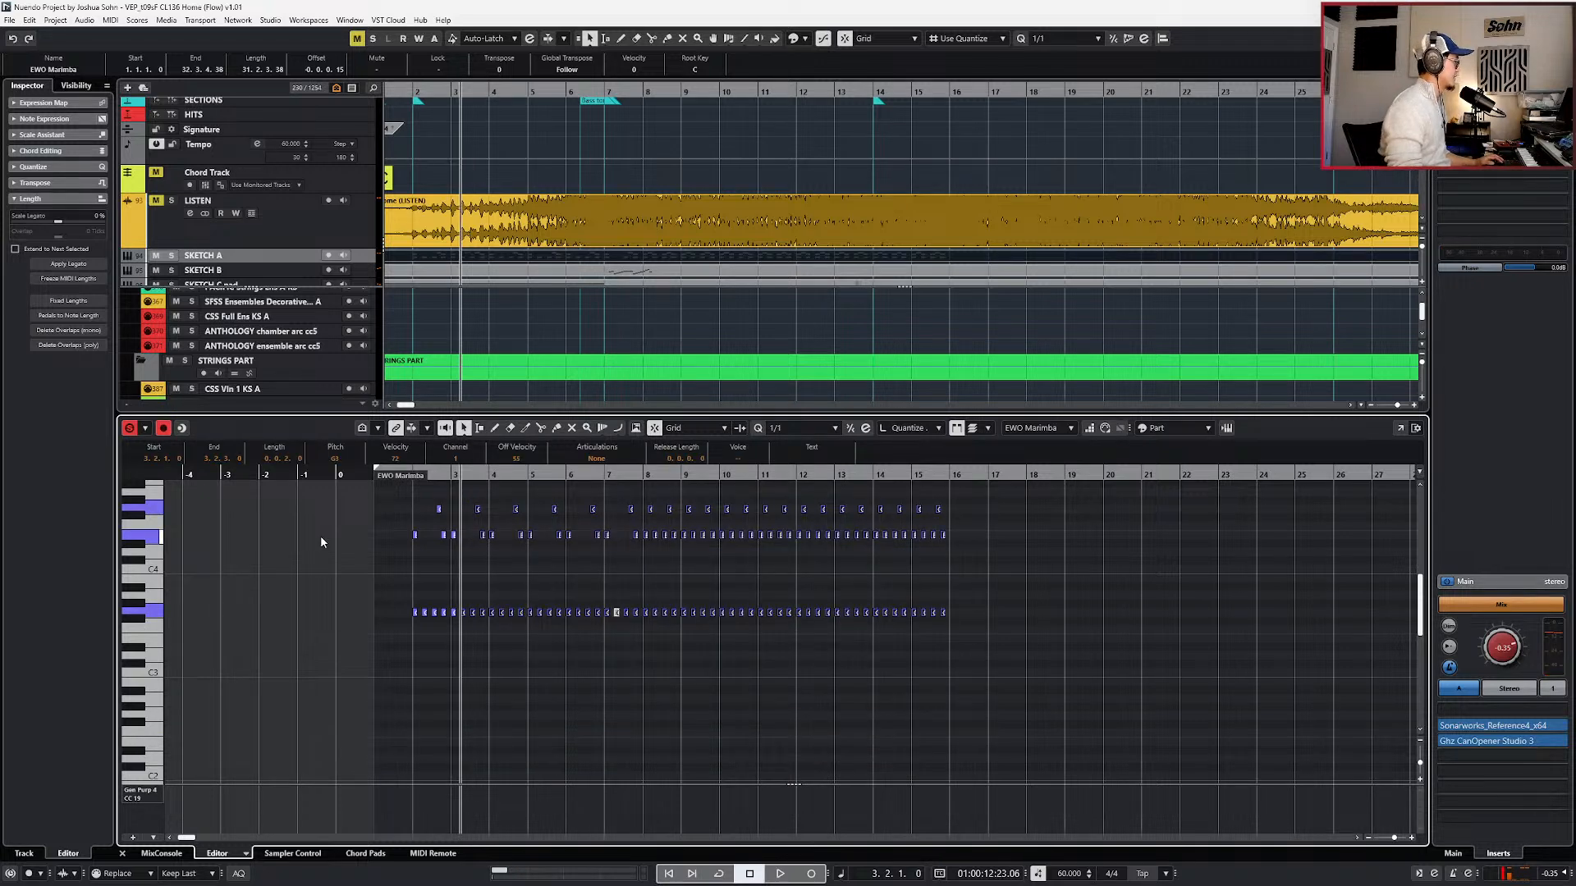
pyautogui.moveTo(352, 504); pyautogui.dragTo(706, 716)
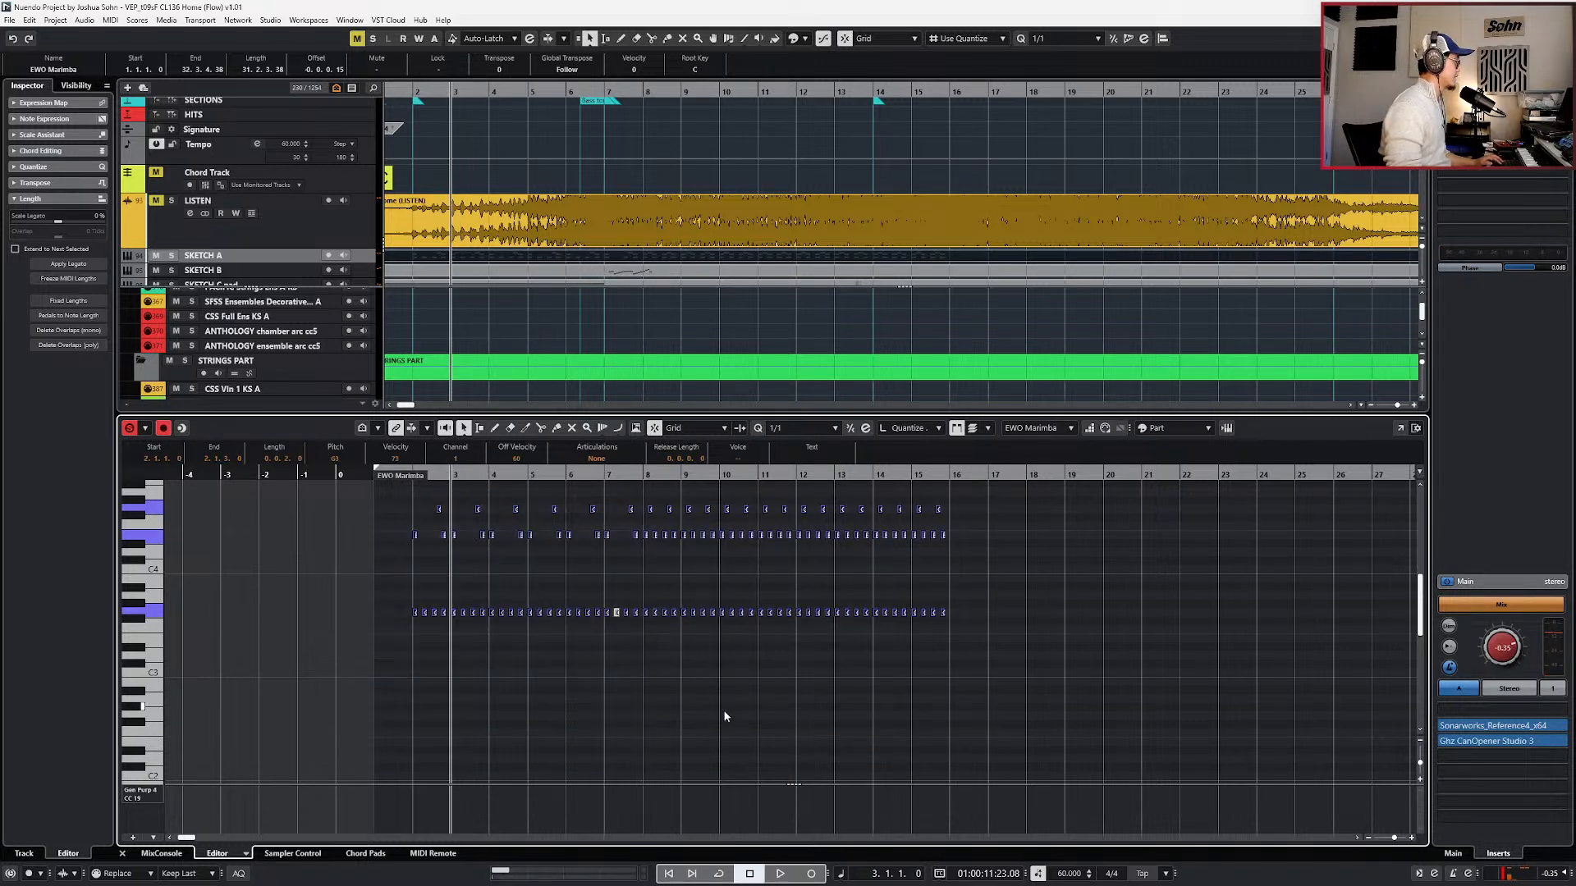
pyautogui.press('KP_Subtract')
pyautogui.press('Return')
pyautogui.hscroll(-5, 725, 713)
pyautogui.press('KP_Subtract')
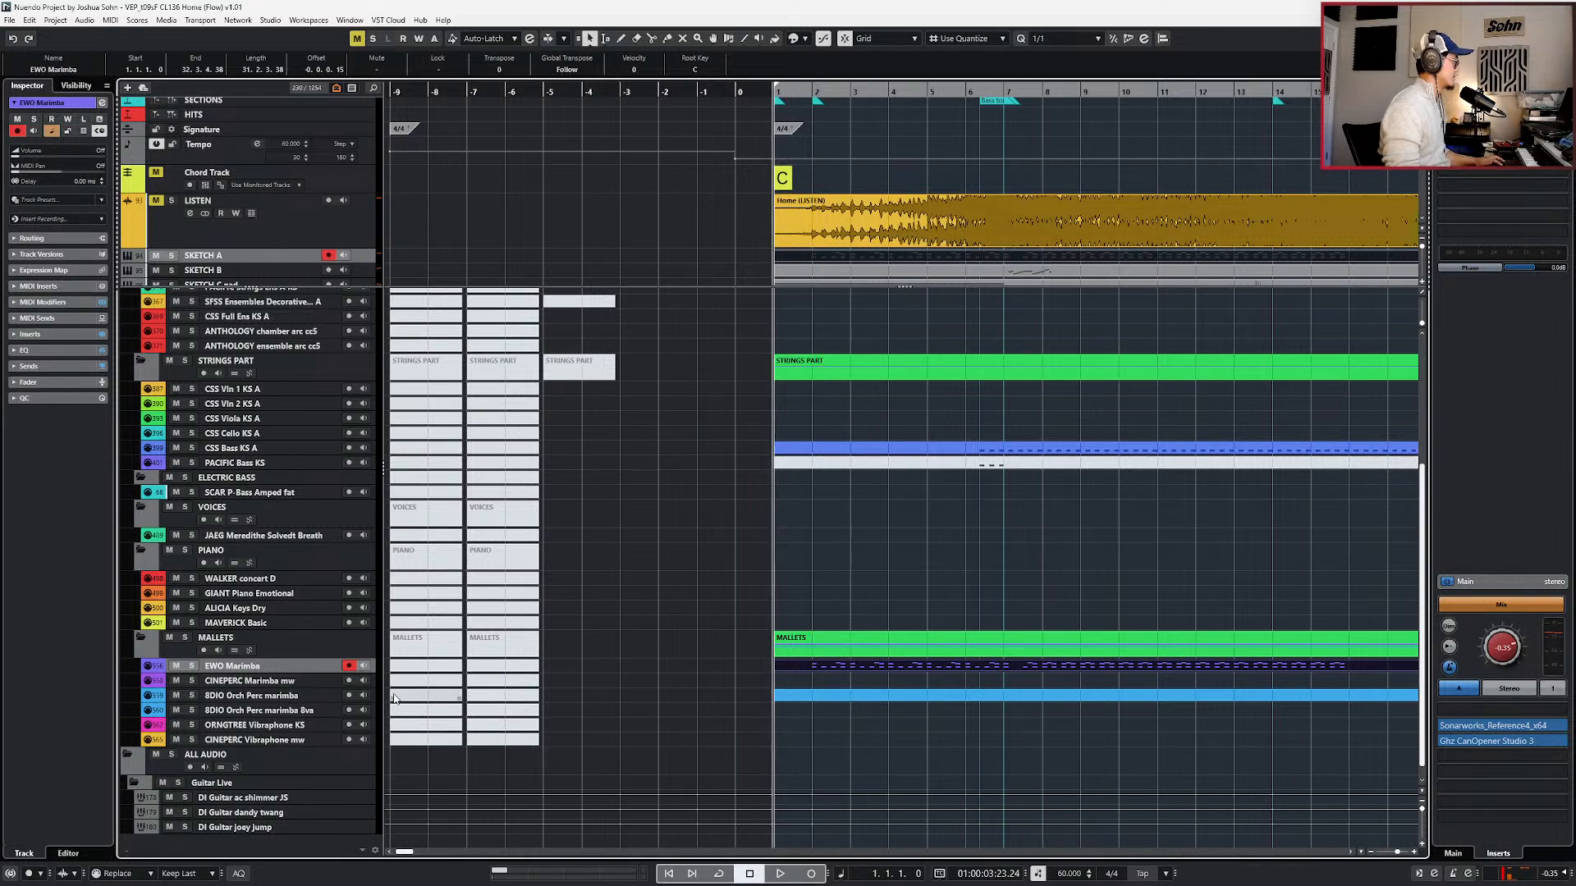
pyautogui.click(262, 682)
pyautogui.hotkey('ctrl', 'v')
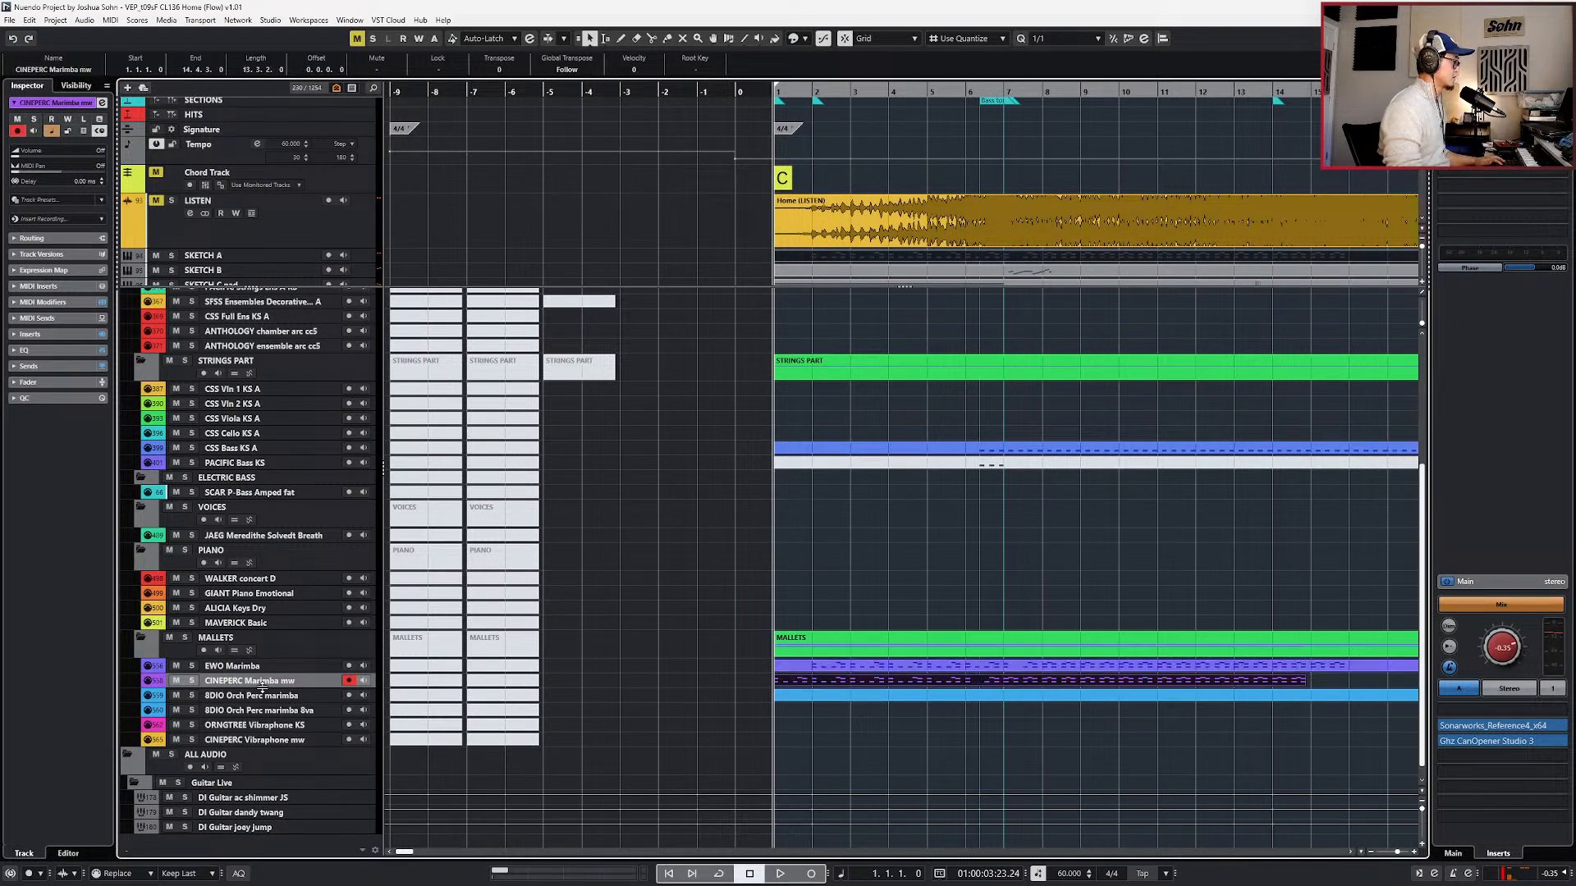
pyautogui.hotkey('ctrl', 'z')
# - Copy the EWO Marimba part onto the CINEPERC Marimba mw track, transpose its notes down an octave and play it back
pyautogui.moveTo(829, 663); pyautogui.dragTo(829, 679)
pyautogui.doubleClick(828, 671)
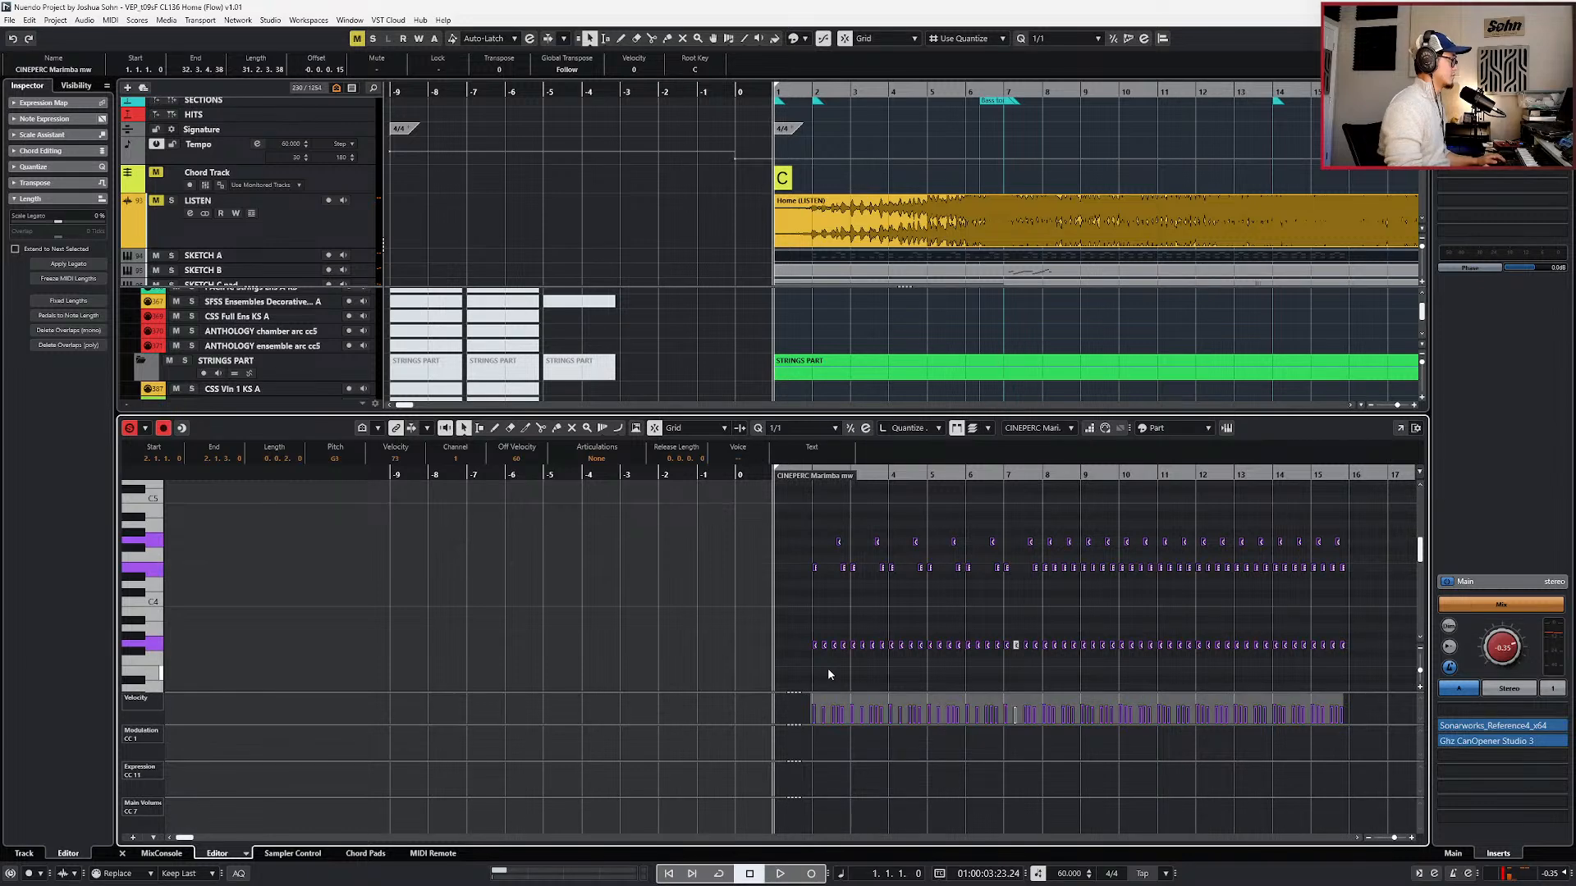
pyautogui.press('space')
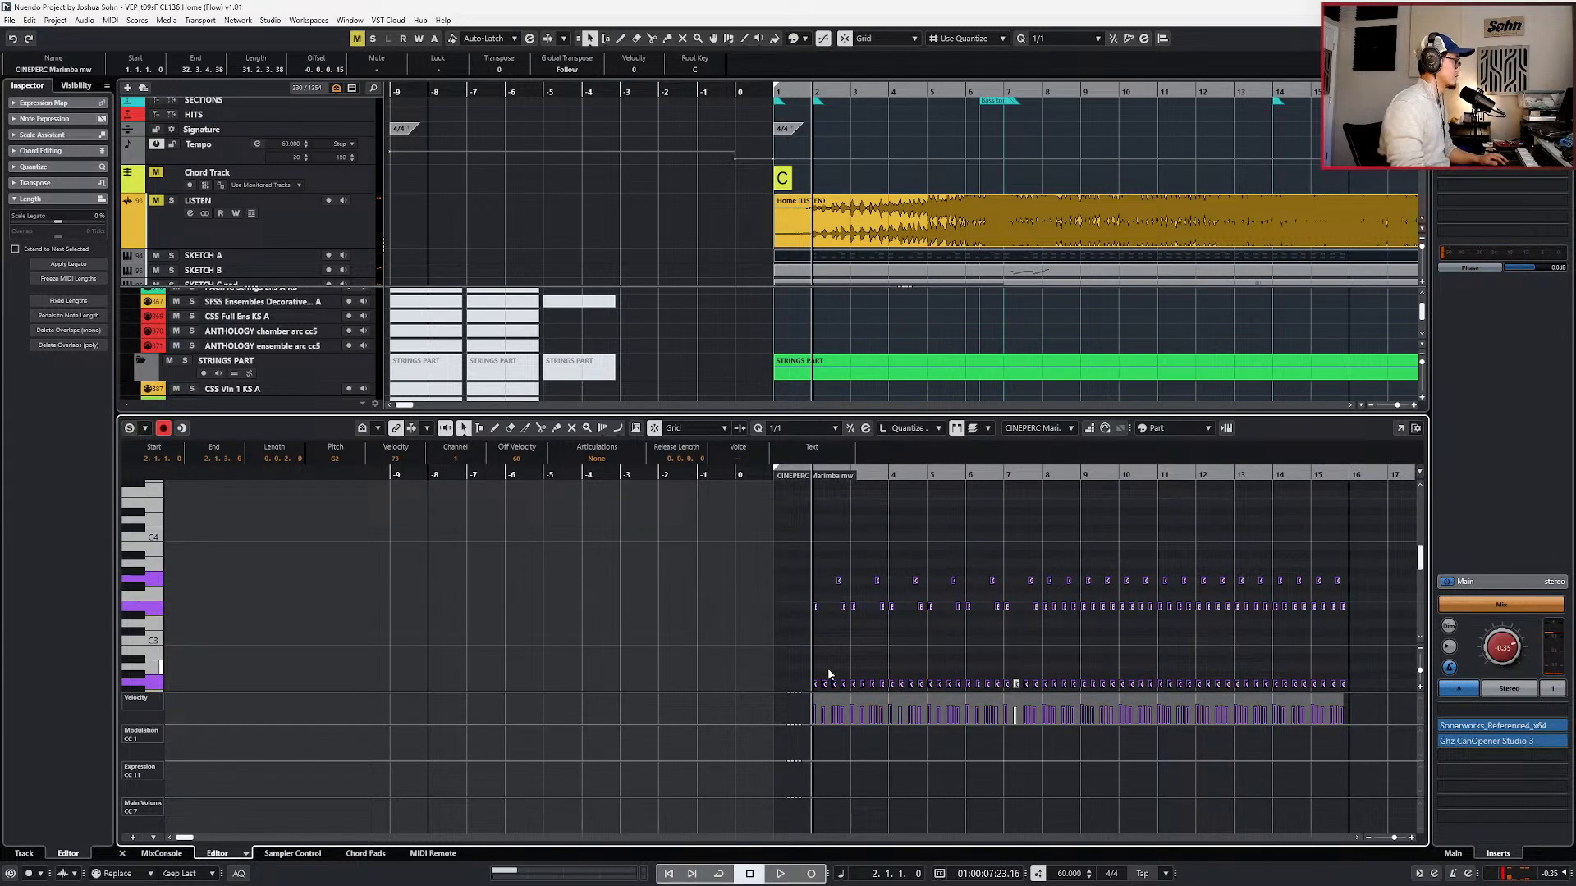
pyautogui.press('Return')
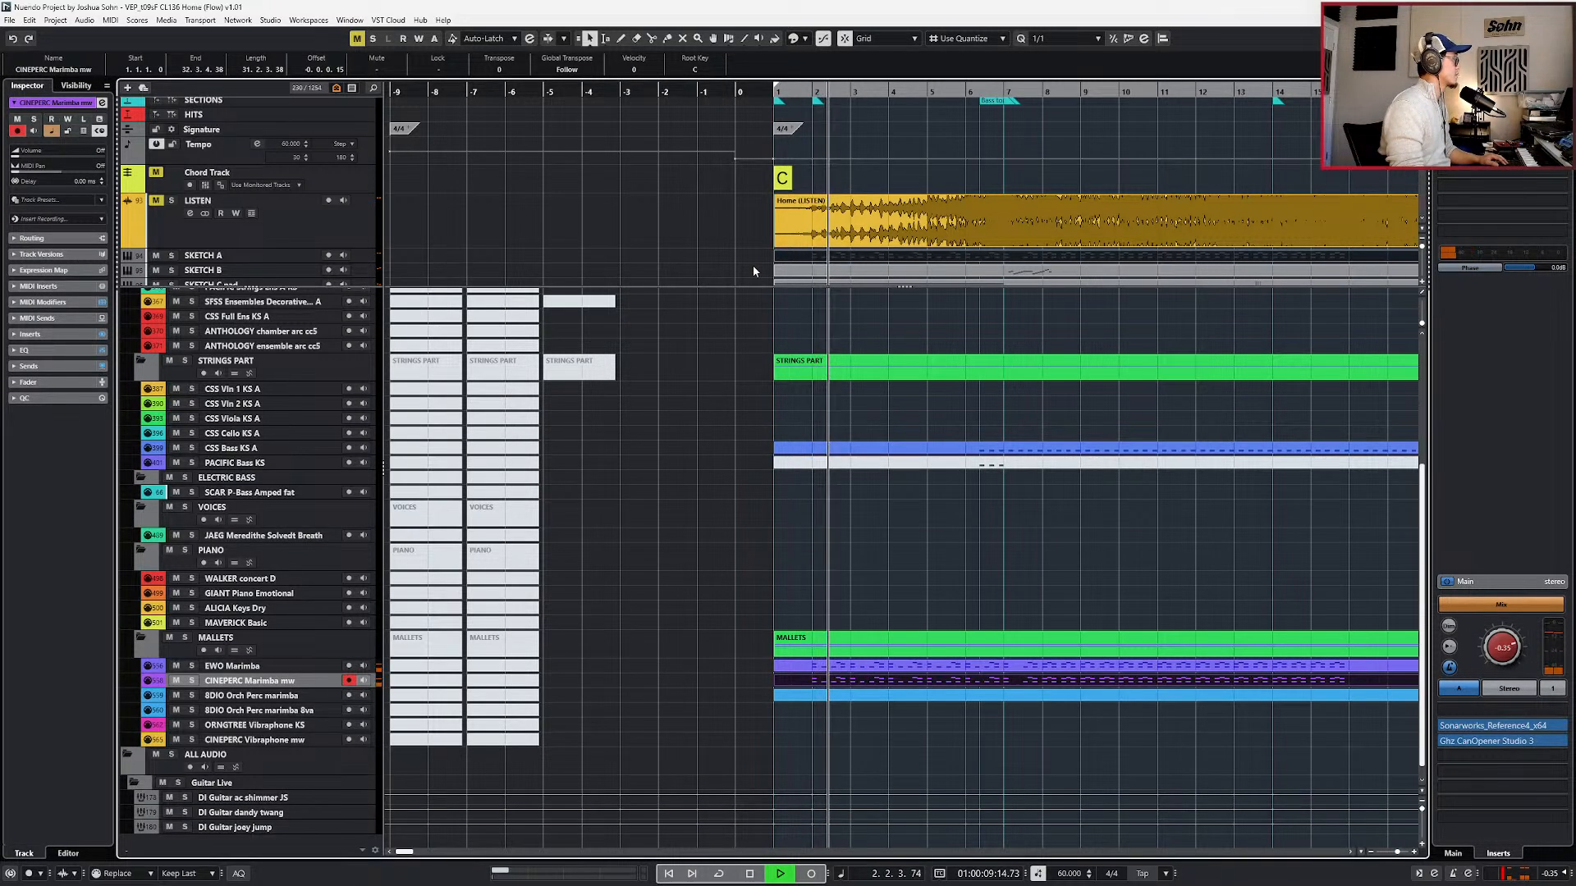
# - Mute the parts on the SKETCH B through SKETCH E tracks and stop playback
pyautogui.scroll(-1, 752, 266)
pyautogui.moveTo(749, 234)
pyautogui.mouseDown()
pyautogui.moveTo(795, 289)
pyautogui.moveTo(822, 294)
pyautogui.mouseUp()
pyautogui.hscroll(3, 771, 545)
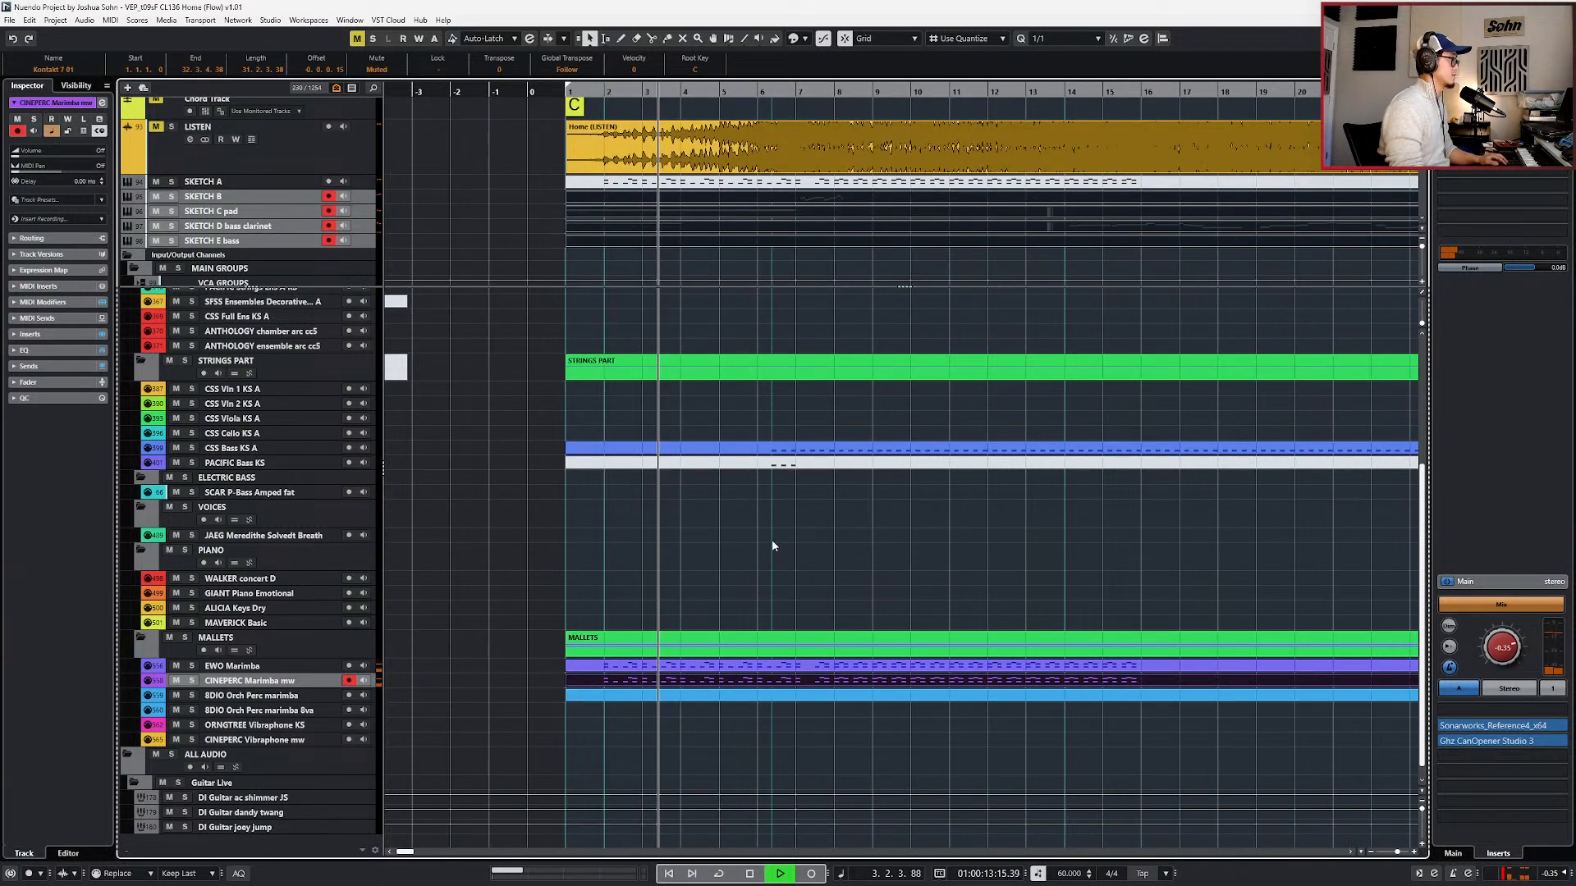
pyautogui.press('space')
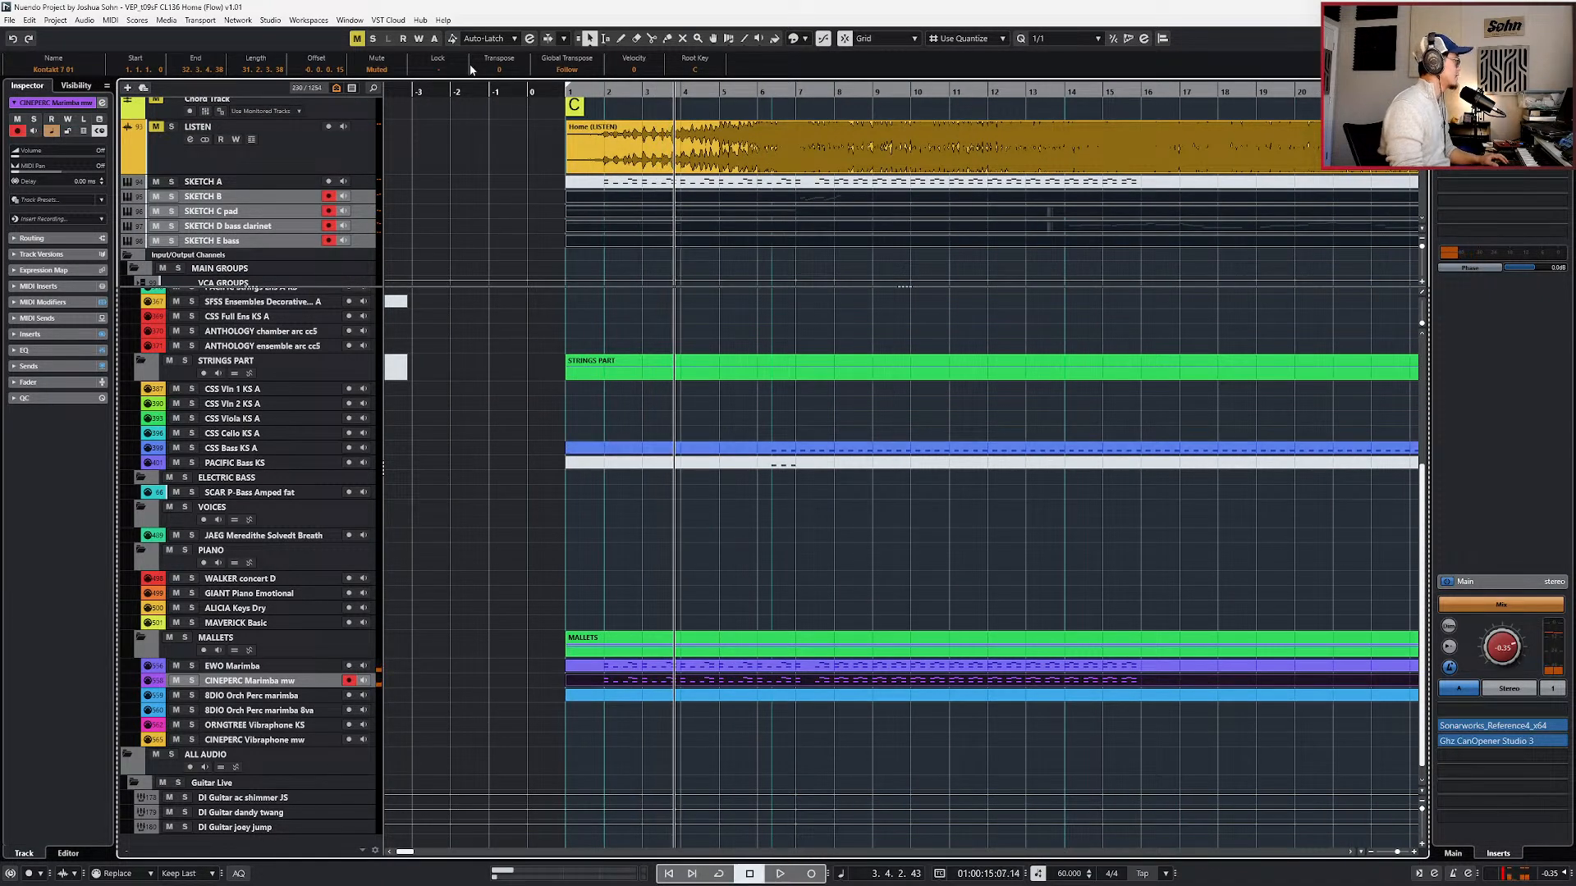
# - Solo the LISTEN track, replay the reference opening from bar 2, and release the solo
pyautogui.moveTo(530, 150); pyautogui.dragTo(608, 158)
pyautogui.press('s')
pyautogui.press('l')
pyautogui.press('space')
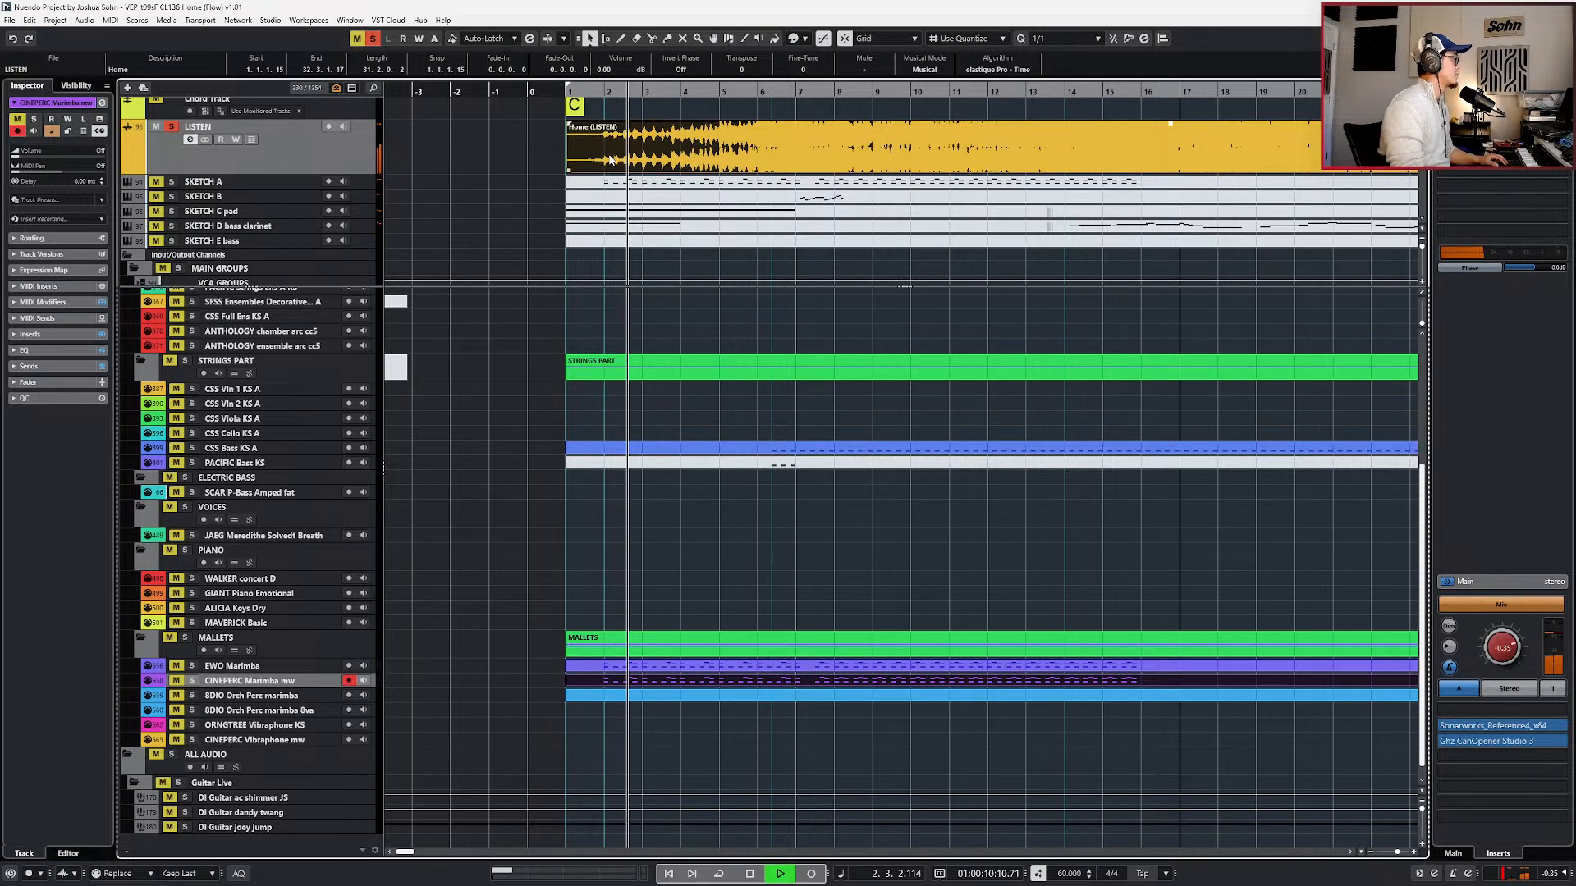
pyautogui.press('space')
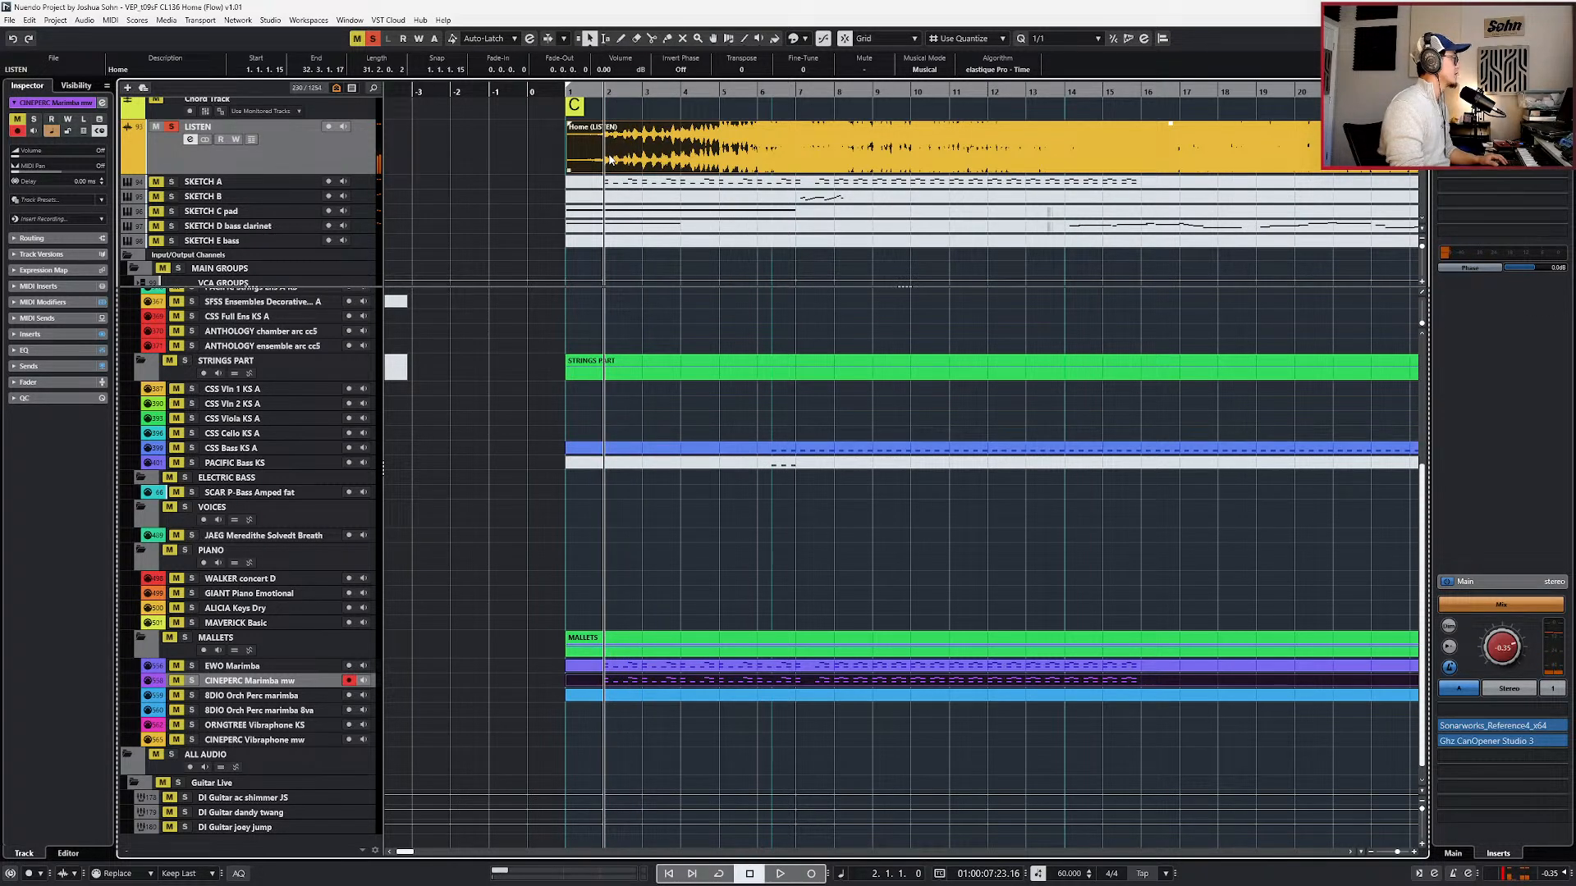
pyautogui.press('space')
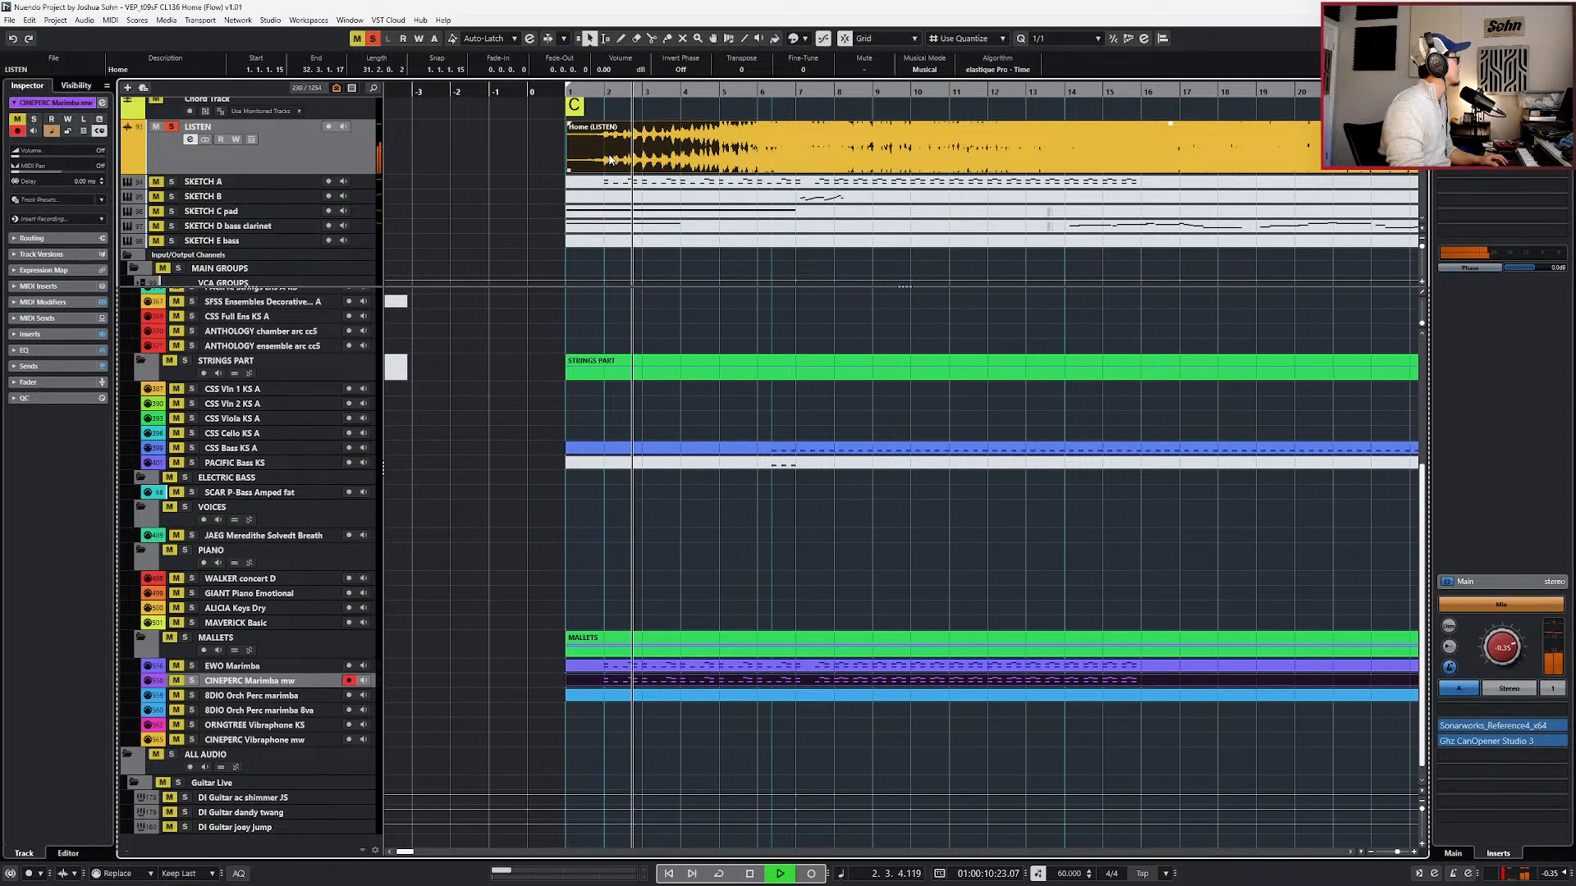
pyautogui.press('space')
pyautogui.press('s')
# - Open the CINEPERC Marimba mw part for note editing and audition it from its first low G note in bar 2
pyautogui.click(665, 709)
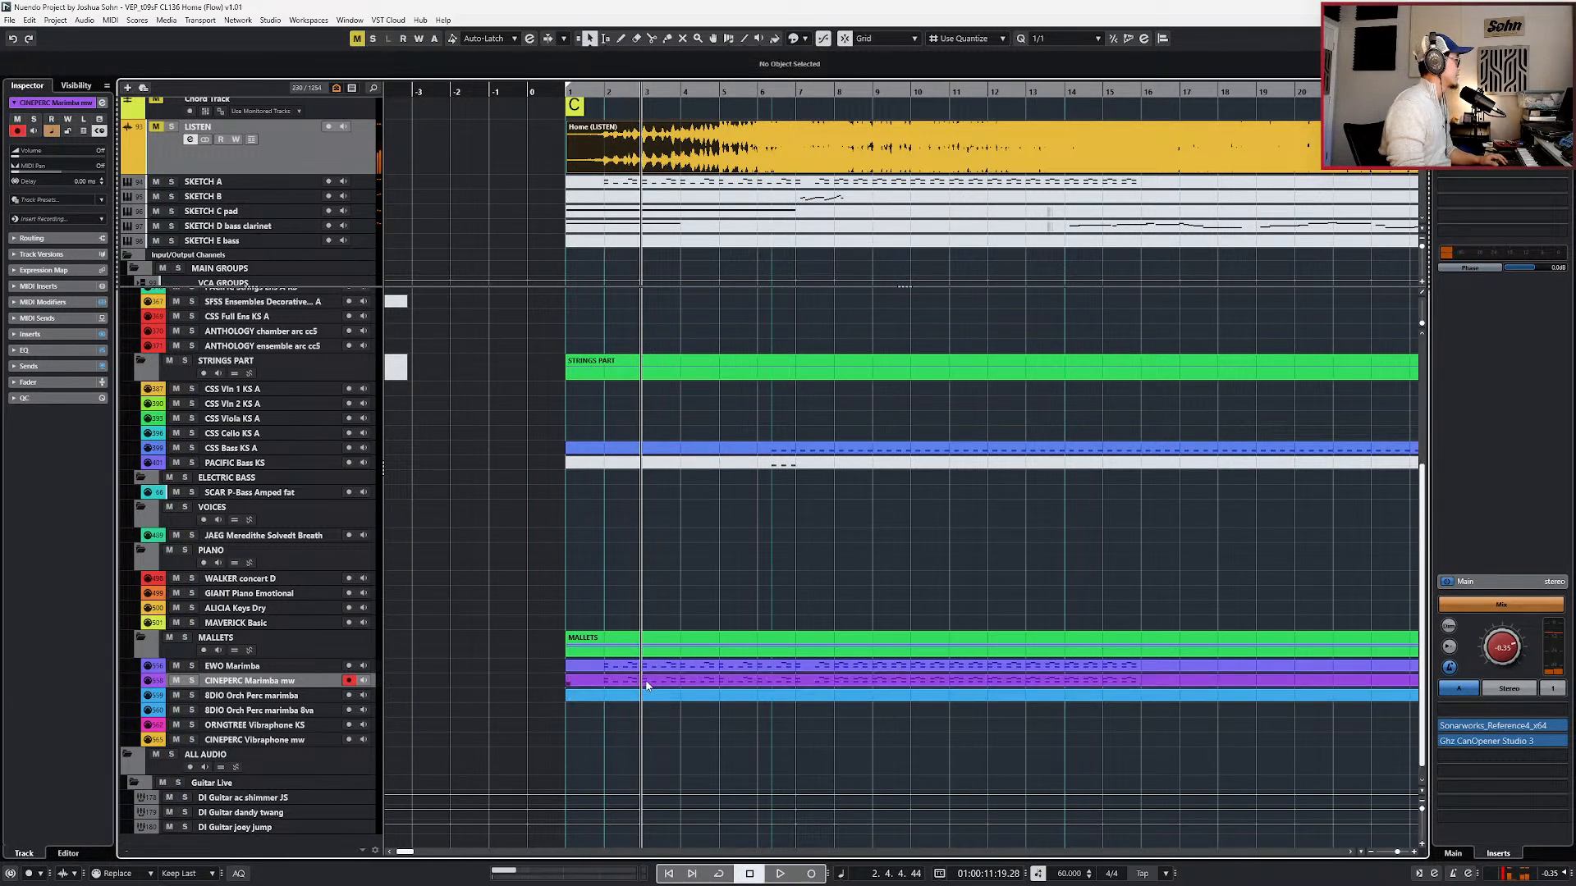
pyautogui.click(634, 697)
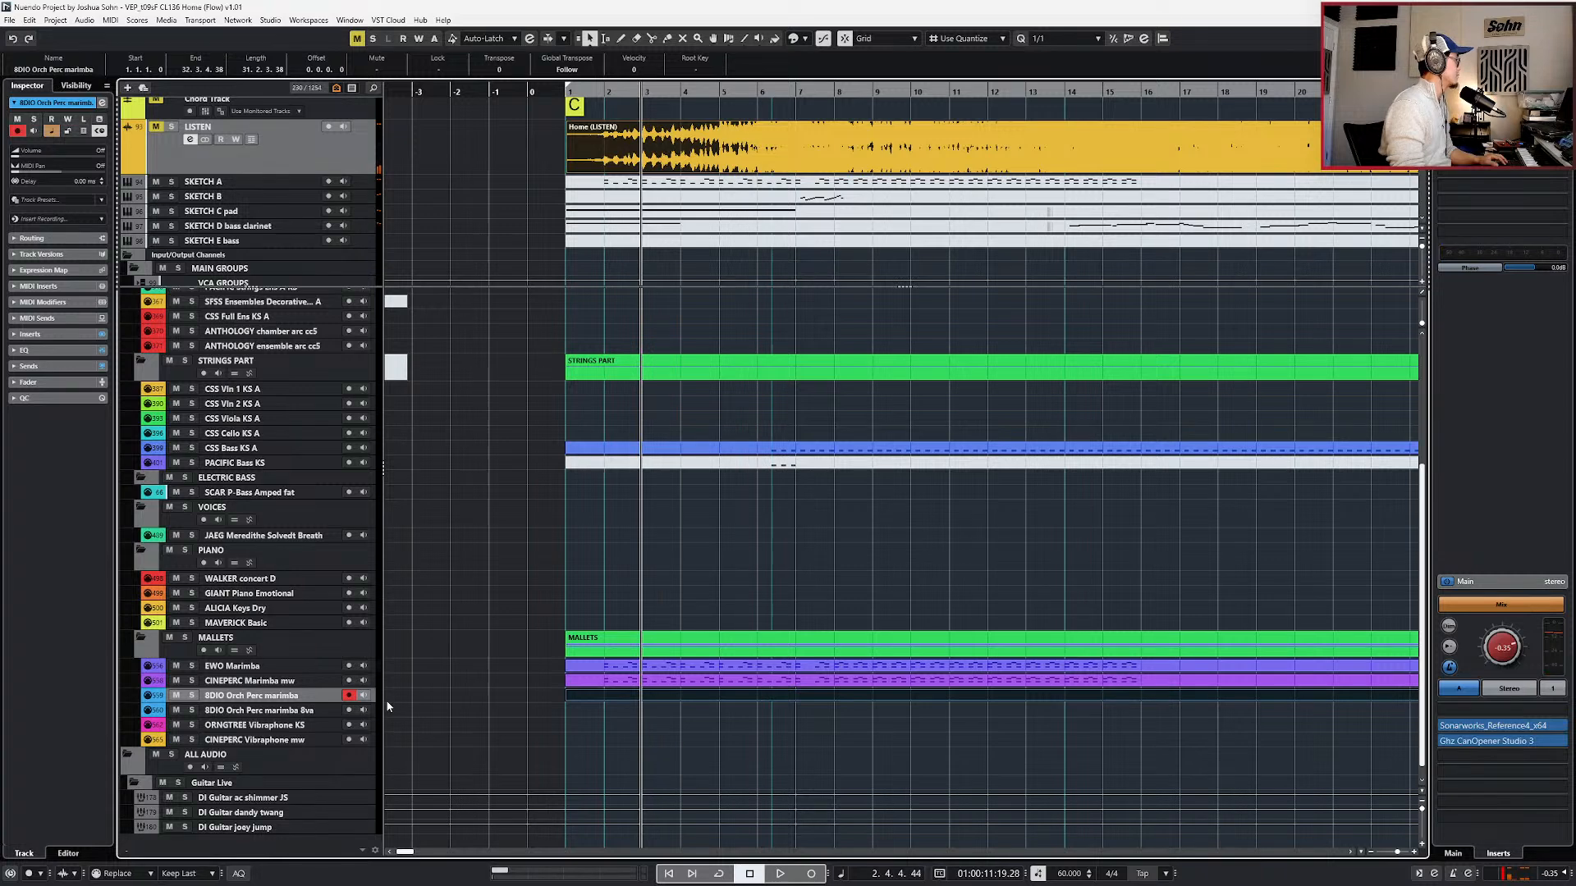
pyautogui.doubleClick(600, 679)
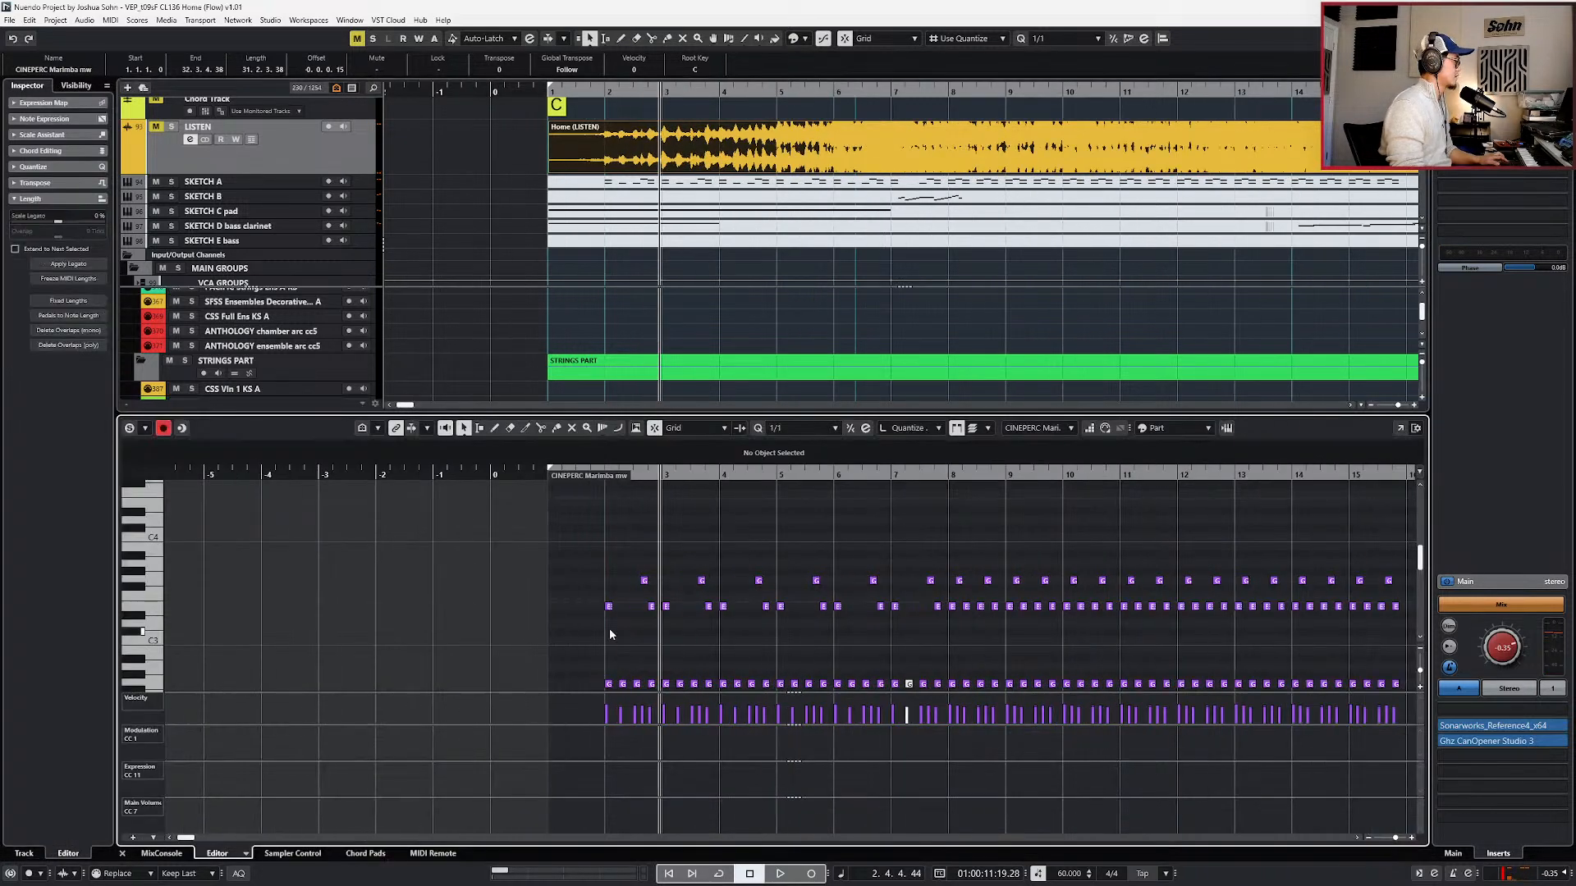
pyautogui.scroll(-1, 610, 632)
pyautogui.keyDown('alt'); pyautogui.keyDown('shift'); pyautogui.click(610, 632); pyautogui.keyUp('shift'); pyautogui.keyUp('alt')
pyautogui.click(608, 643)
pyautogui.press('s')
pyautogui.press('space')
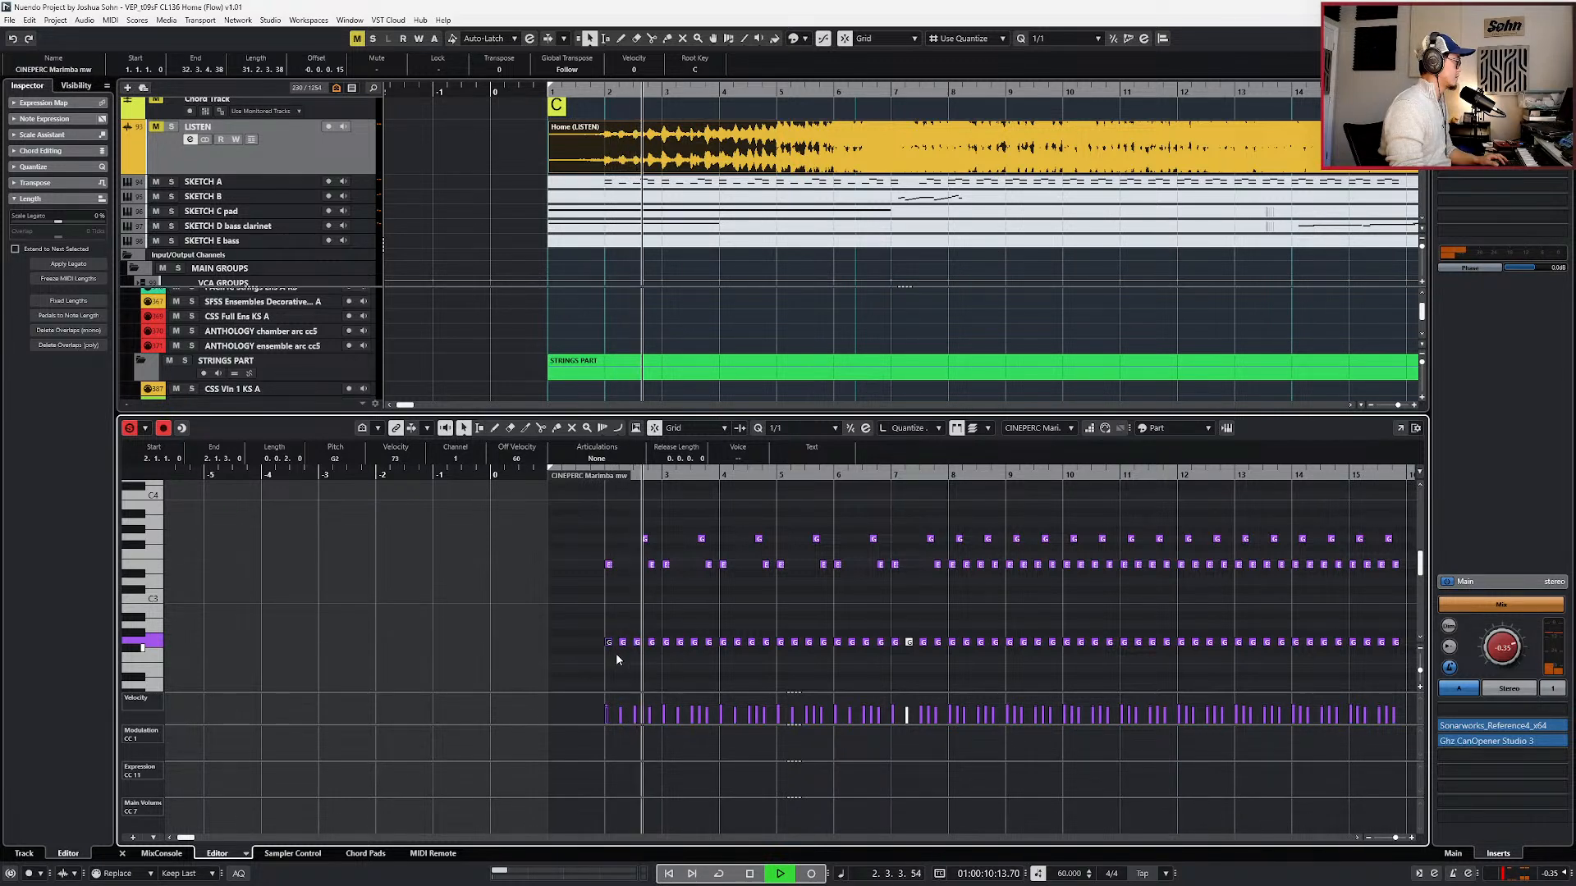
pyautogui.press('space')
pyautogui.press('s')
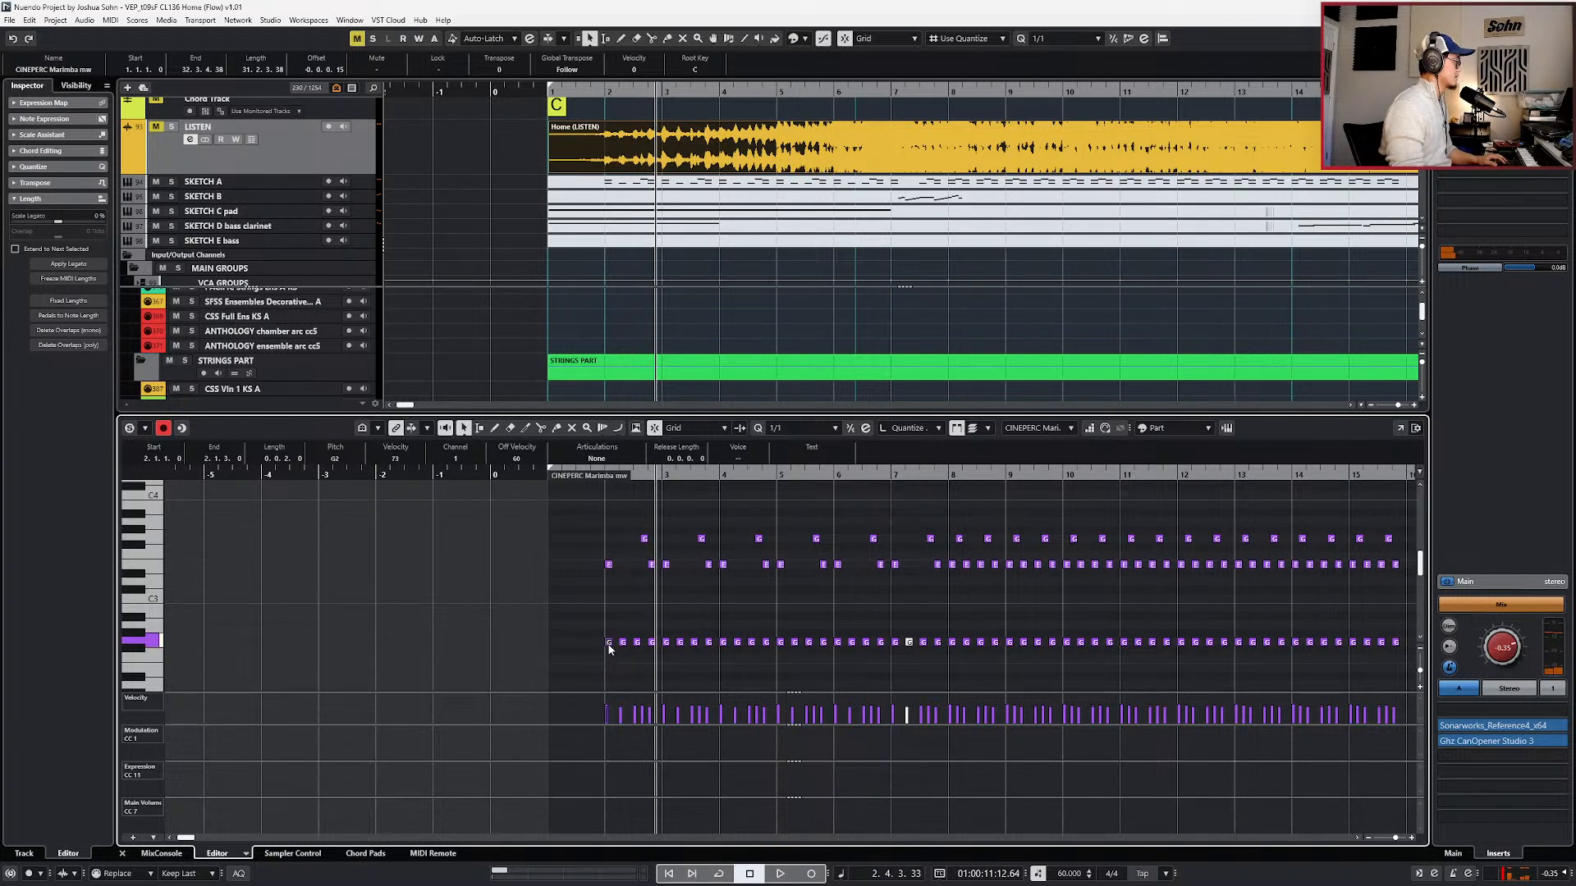
# - Try doubling the opening E3 notes of the CINEPERC Marimba mw part an octave lower, listen, and delete the doubling
pyautogui.moveTo(594, 554); pyautogui.dragTo(792, 581)
pyautogui.press('g')
pyautogui.hotkey('ctrl', 'c')
pyautogui.press('l')
pyautogui.hotkey('ctrl', 'v')
pyautogui.hotkey('shift', 'Down')
pyautogui.press('space')
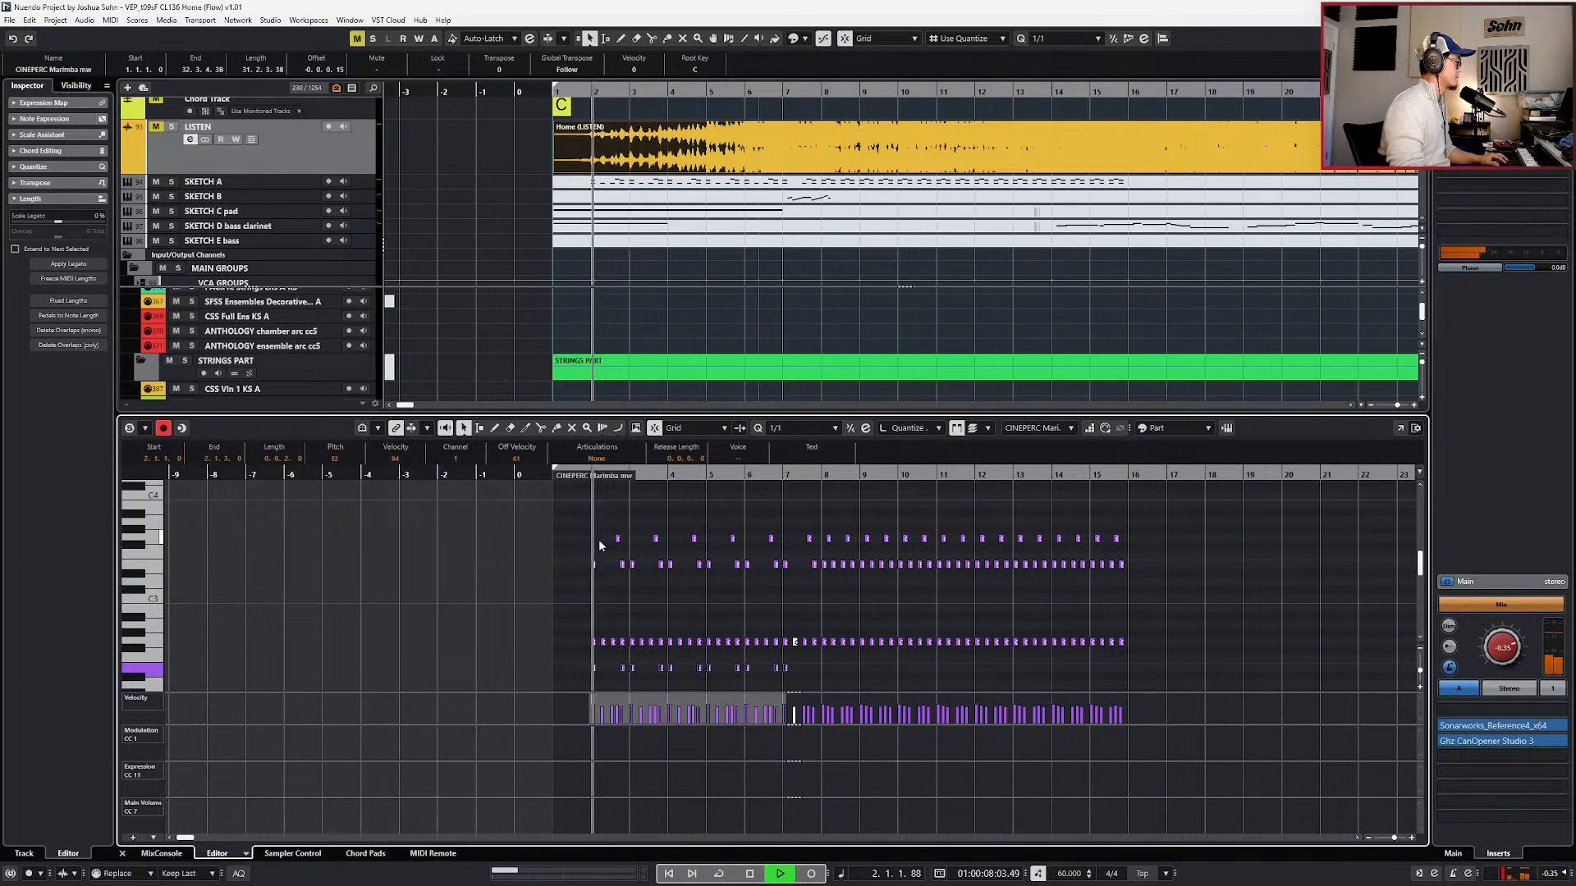
pyautogui.press('space')
pyautogui.press('Delete')
# - Select the upper two rows of notes in the CINEPERC Marimba mw part and close its note editor
pyautogui.click(600, 620)
pyautogui.moveTo(554, 517); pyautogui.dragTo(1247, 588)
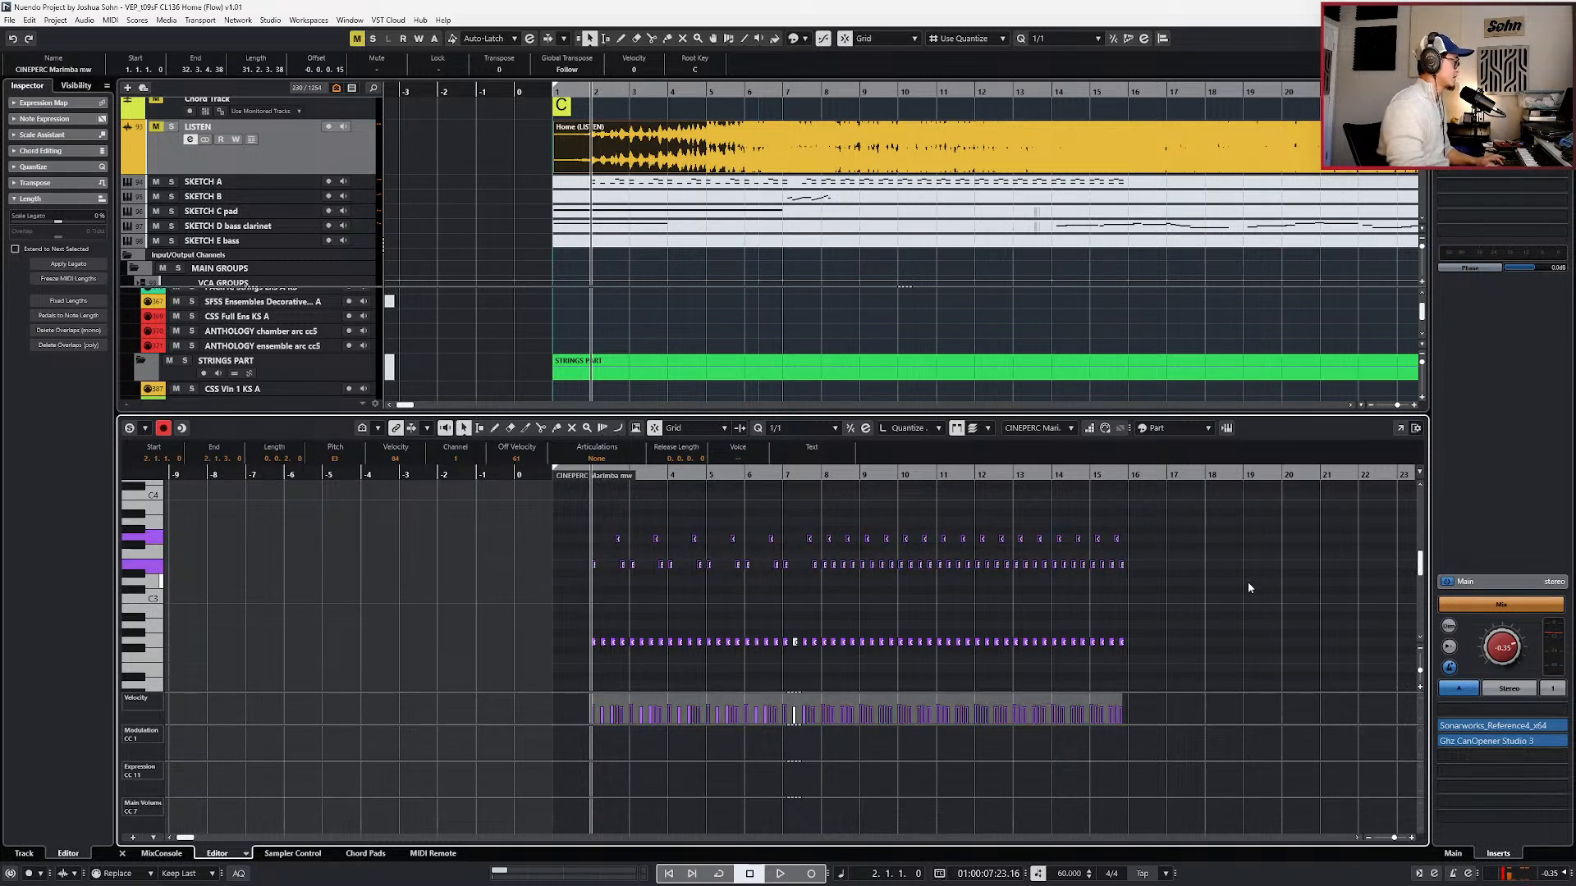
pyautogui.hotkey('ctrl', 'e')
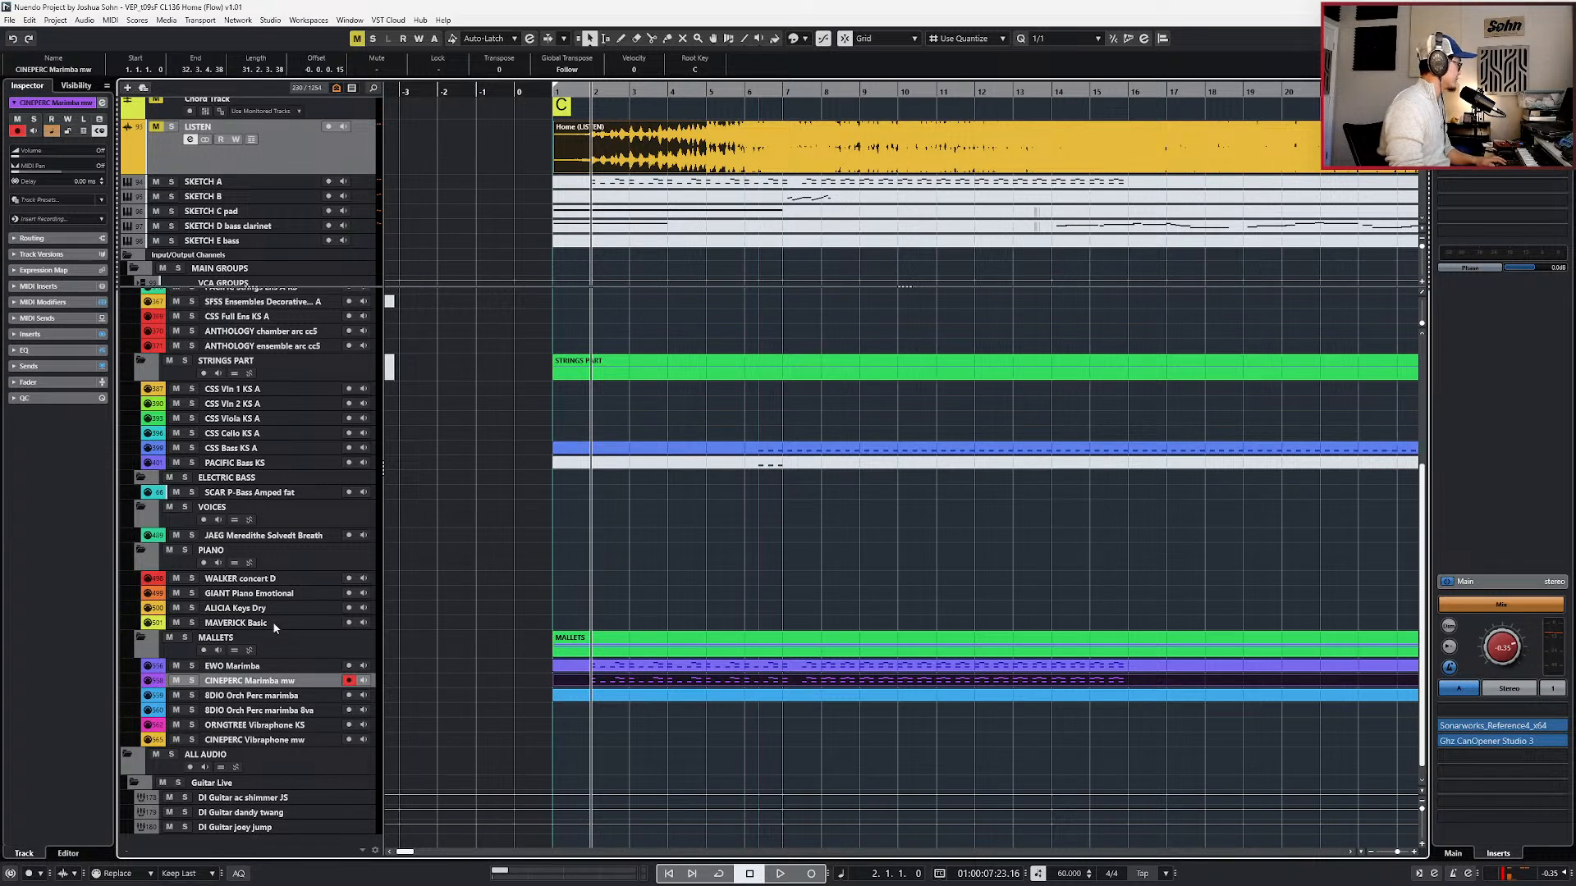
# - Start adding a new instrument track directly below the EWO Marimba track in the MALLETS folder
pyautogui.hotkey('ctrl', 'f')
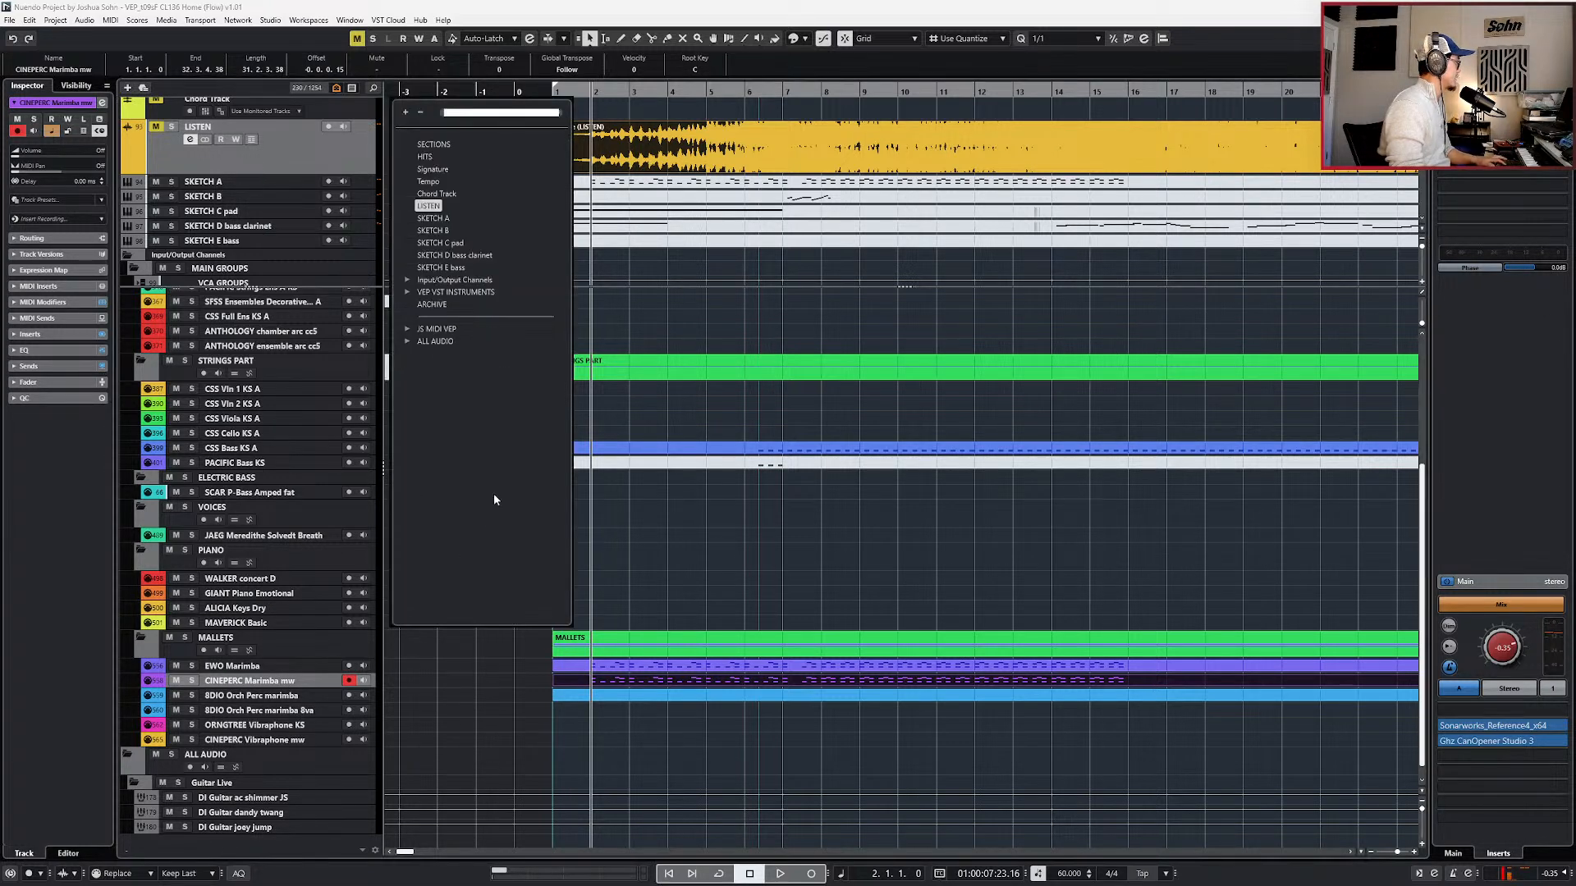
pyautogui.click(281, 672)
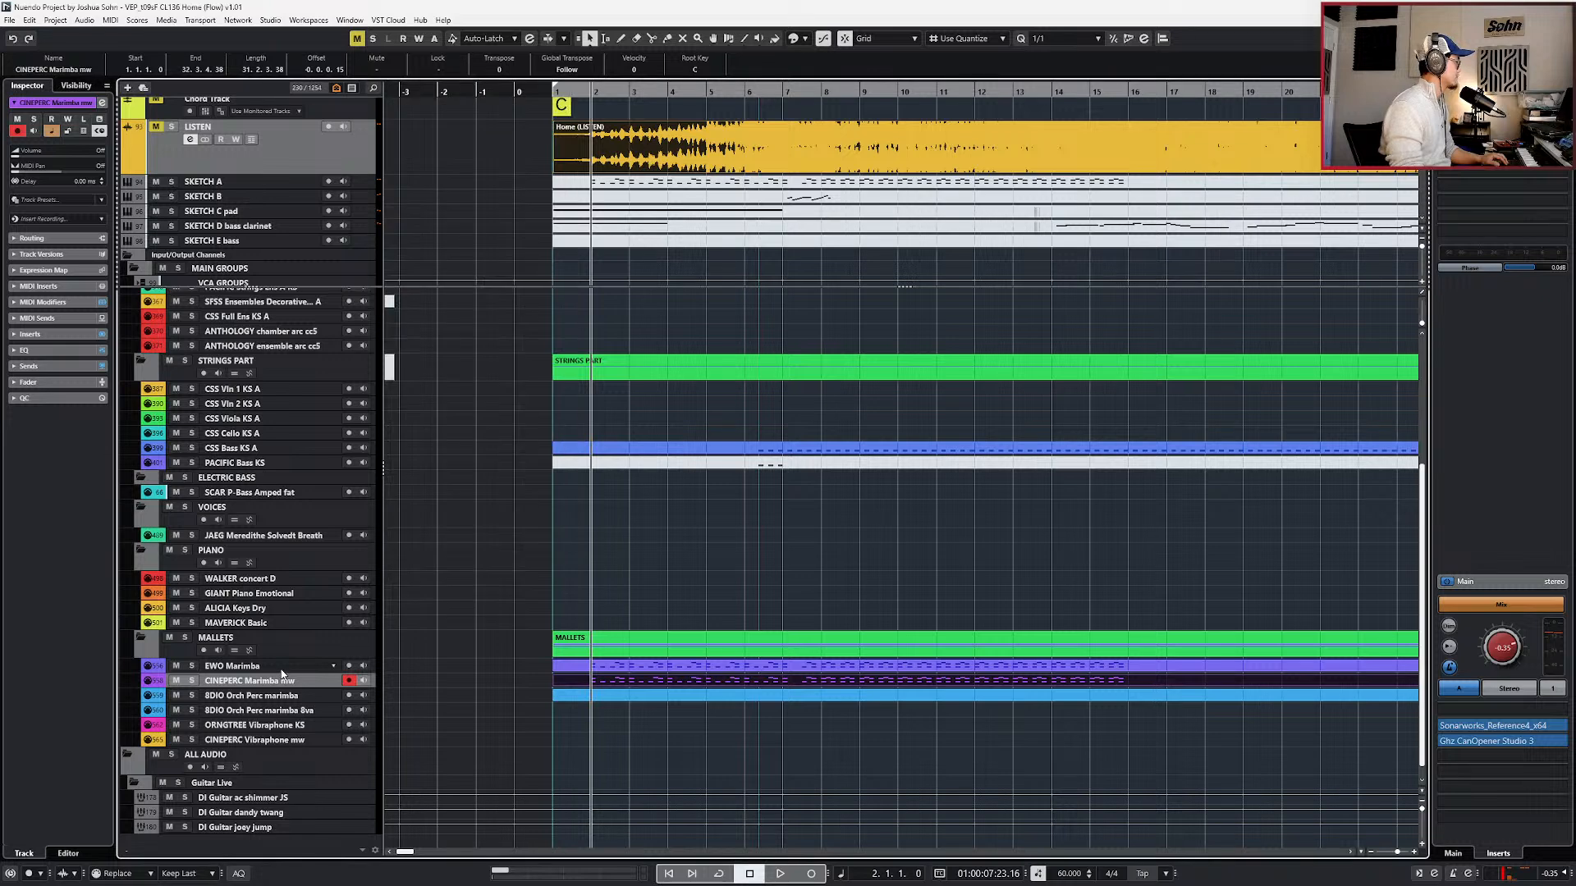
pyautogui.rightClick(281, 671)
pyautogui.moveTo(411, 421)
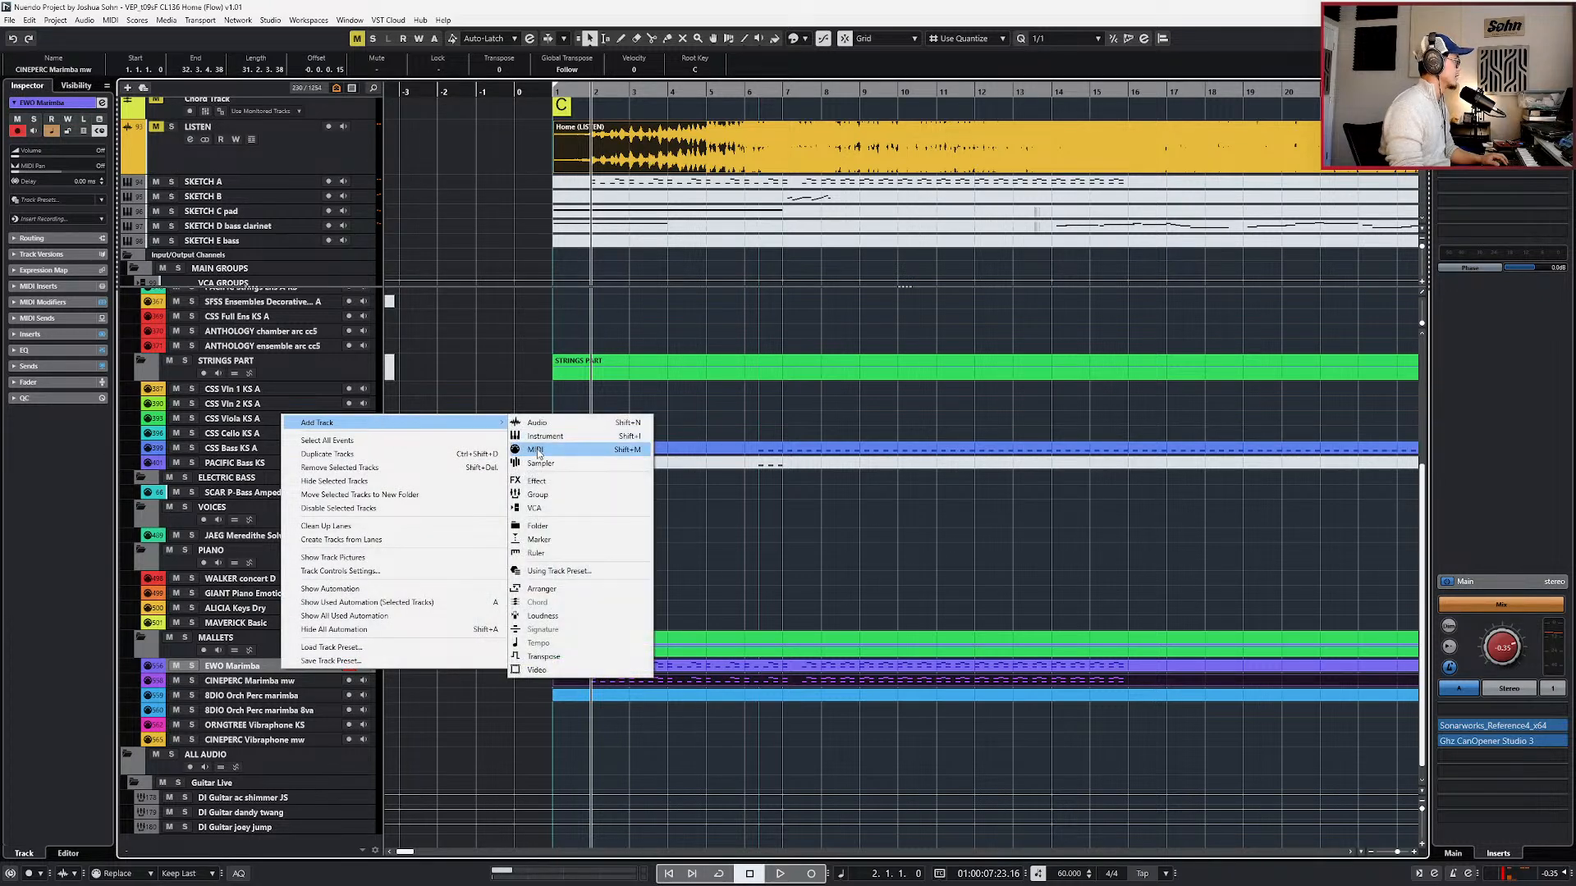
pyautogui.click(542, 448)
# - Choose Omnisphere as the new track's instrument with 05_KEYS as audio output, and create the track
pyautogui.click(624, 341)
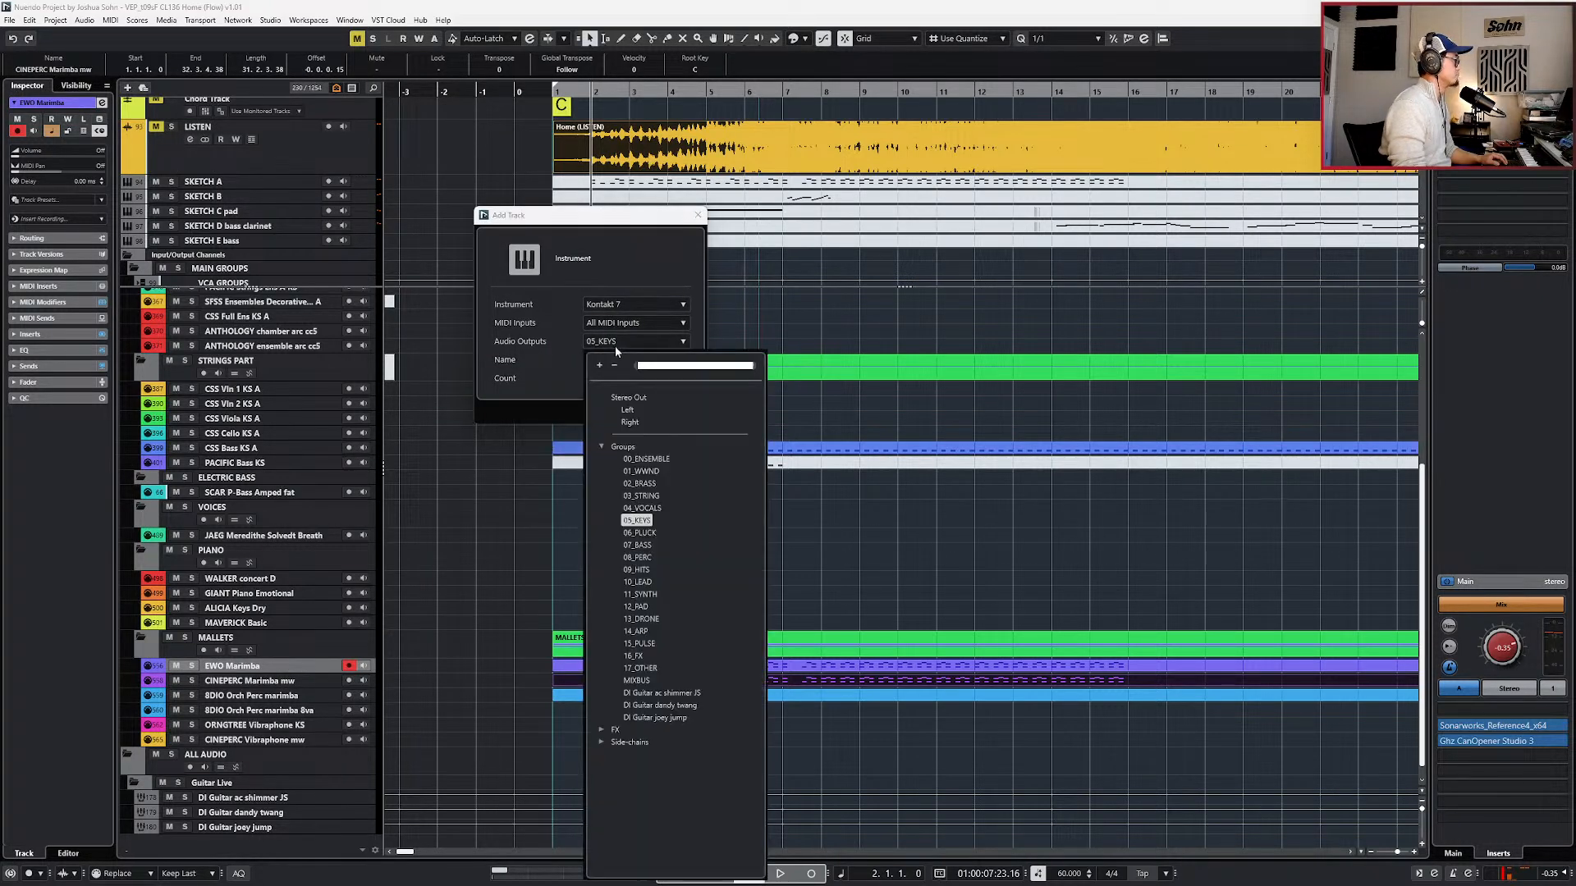
pyautogui.write('omni')
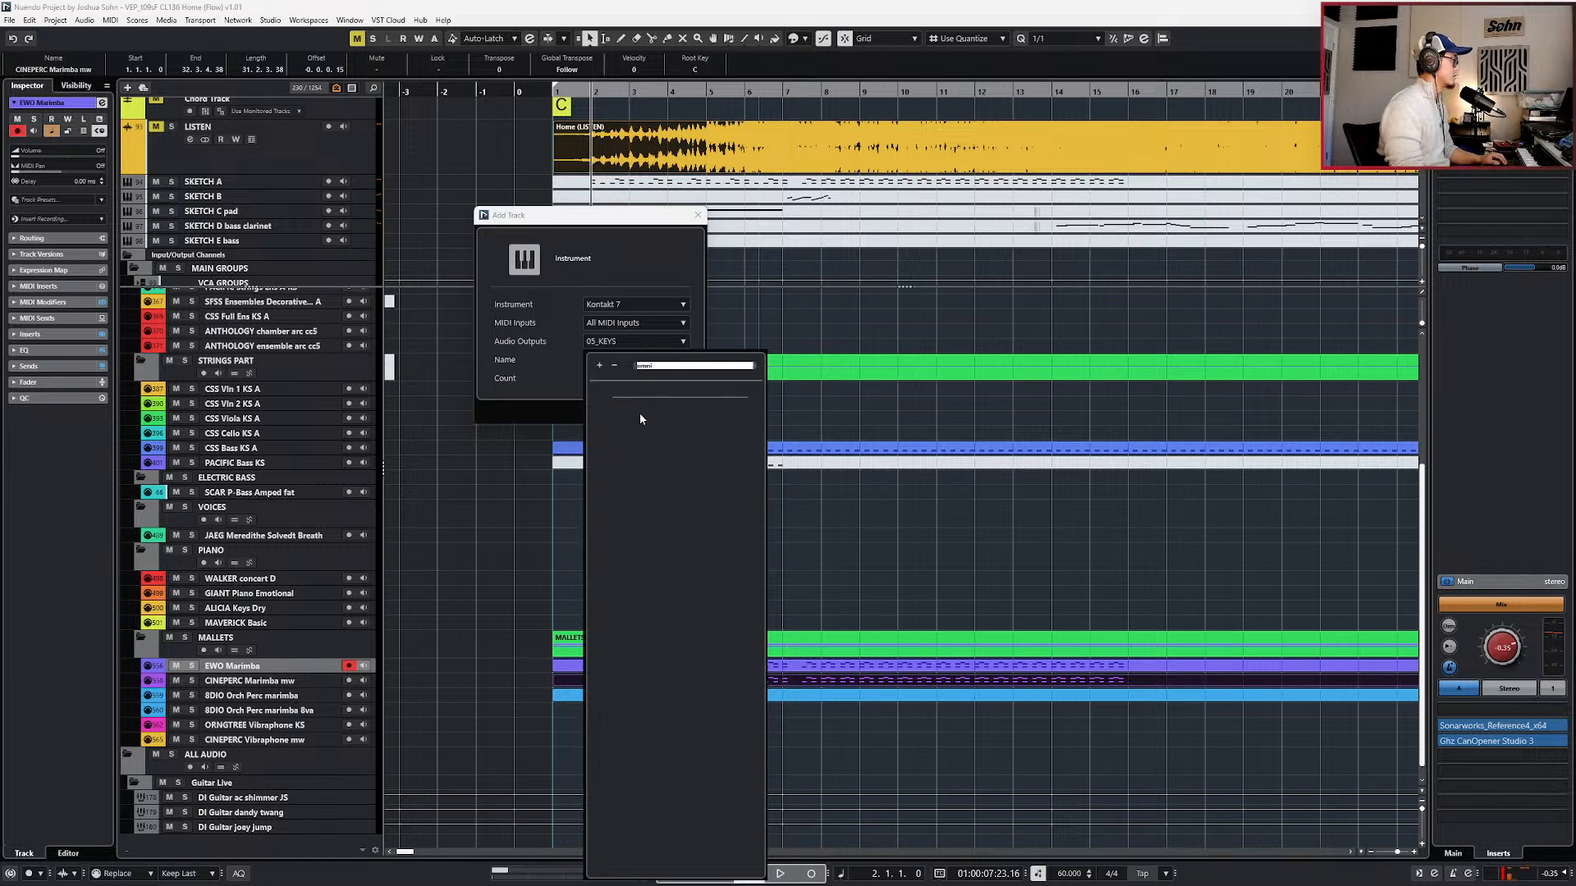
pyautogui.click(643, 308)
pyautogui.click(643, 305)
pyautogui.write('omni')
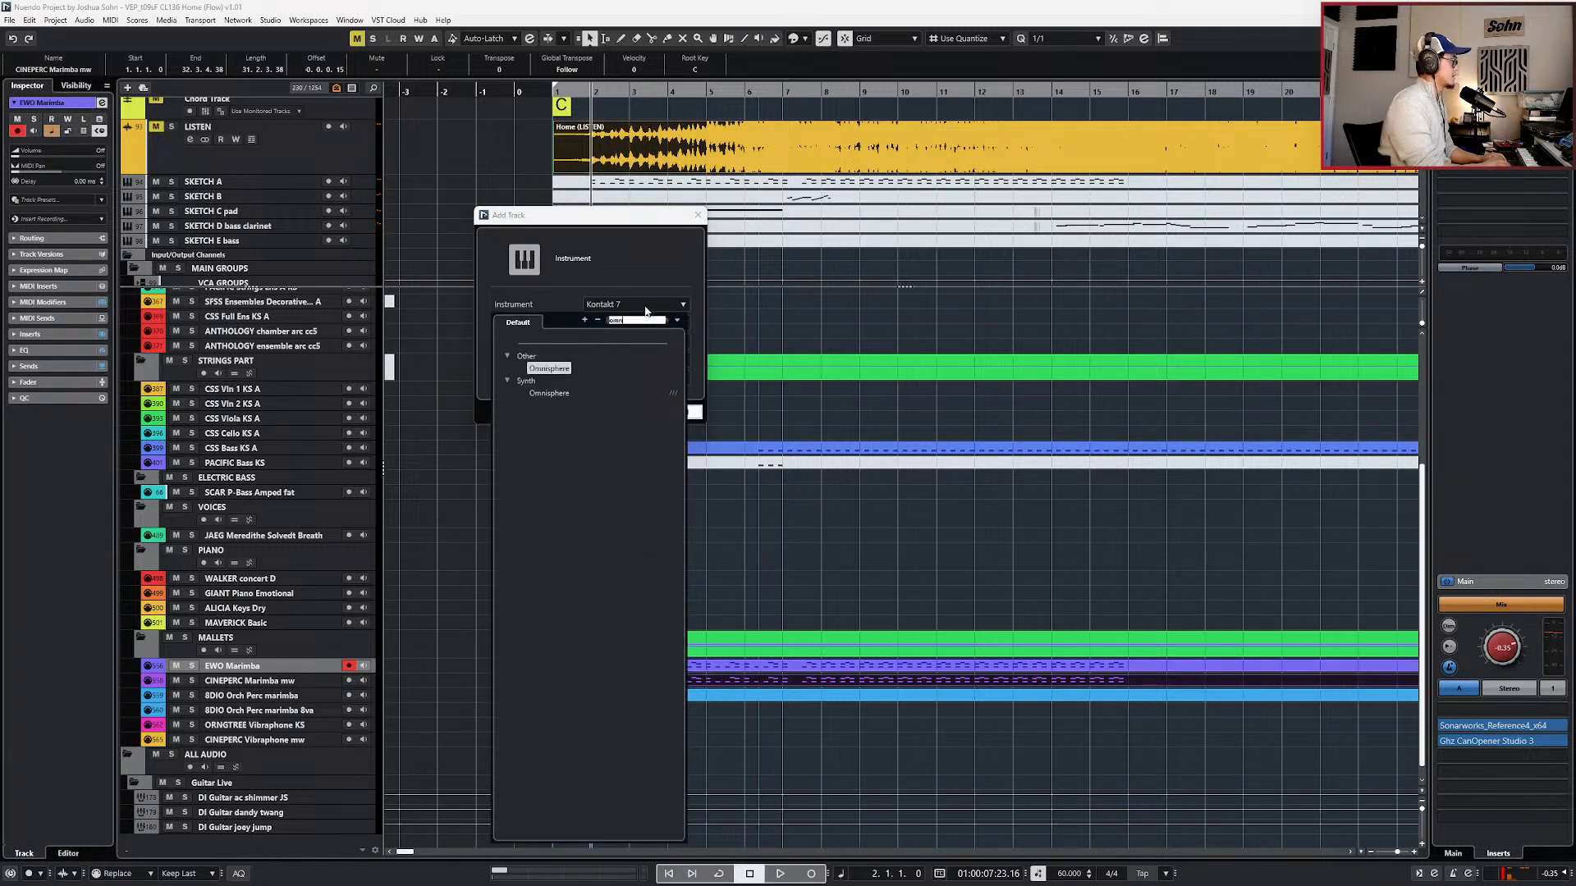
pyautogui.press('Return')
pyautogui.click(614, 342)
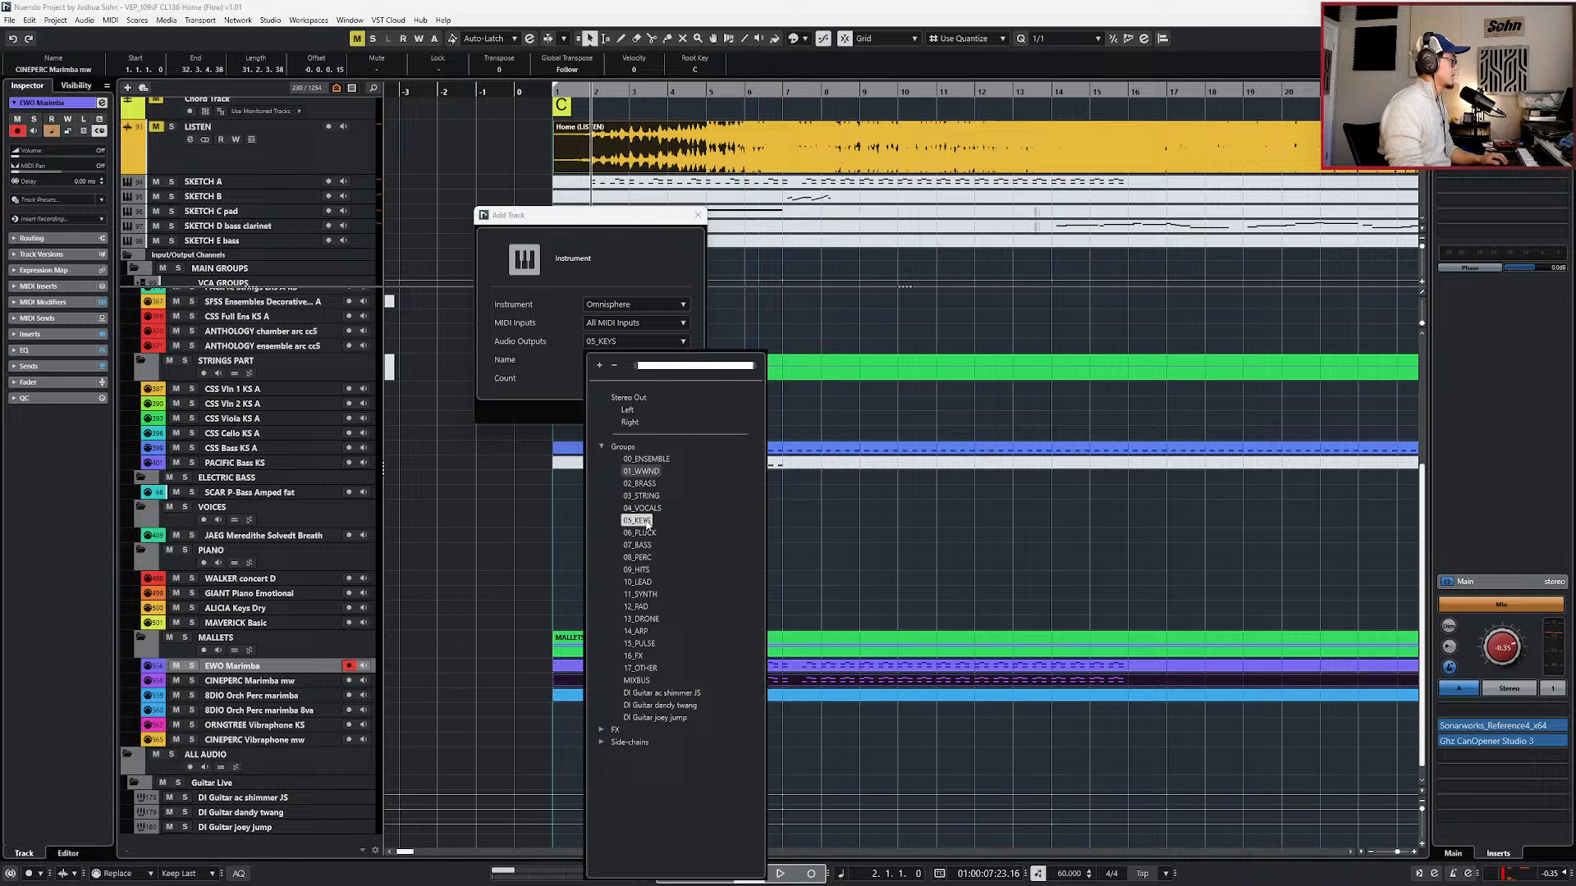
pyautogui.click(521, 336)
pyautogui.click(615, 411)
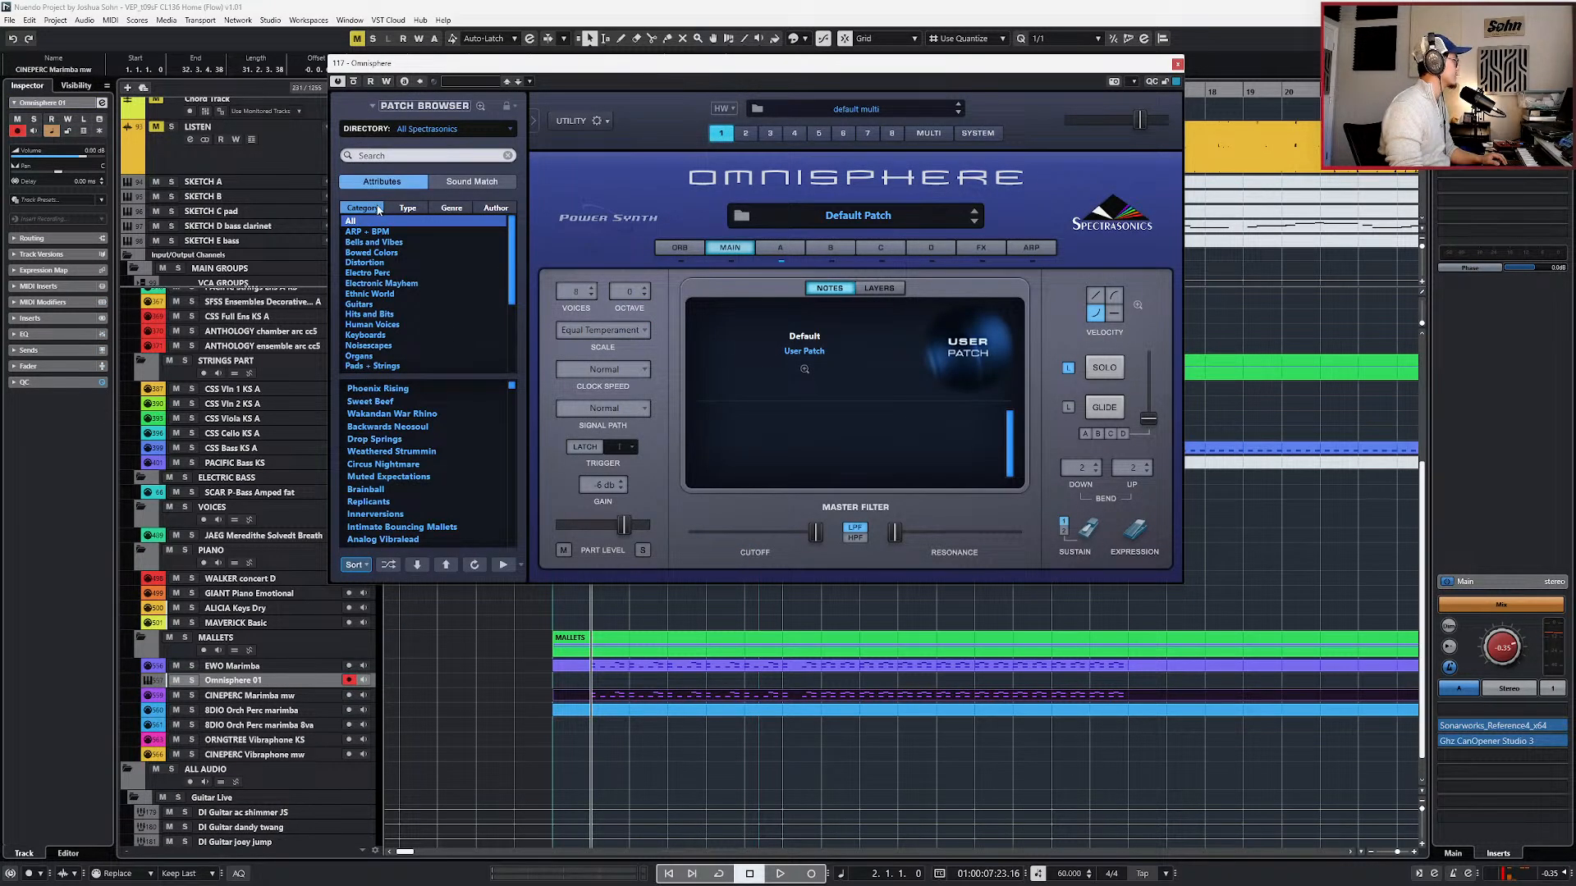
# - Look through Omnisphere's patch categories for a mallet sound, including Bells and Vibes and Keyboards
pyautogui.scroll(-10, 384, 407)
pyautogui.scroll(-4, 388, 325)
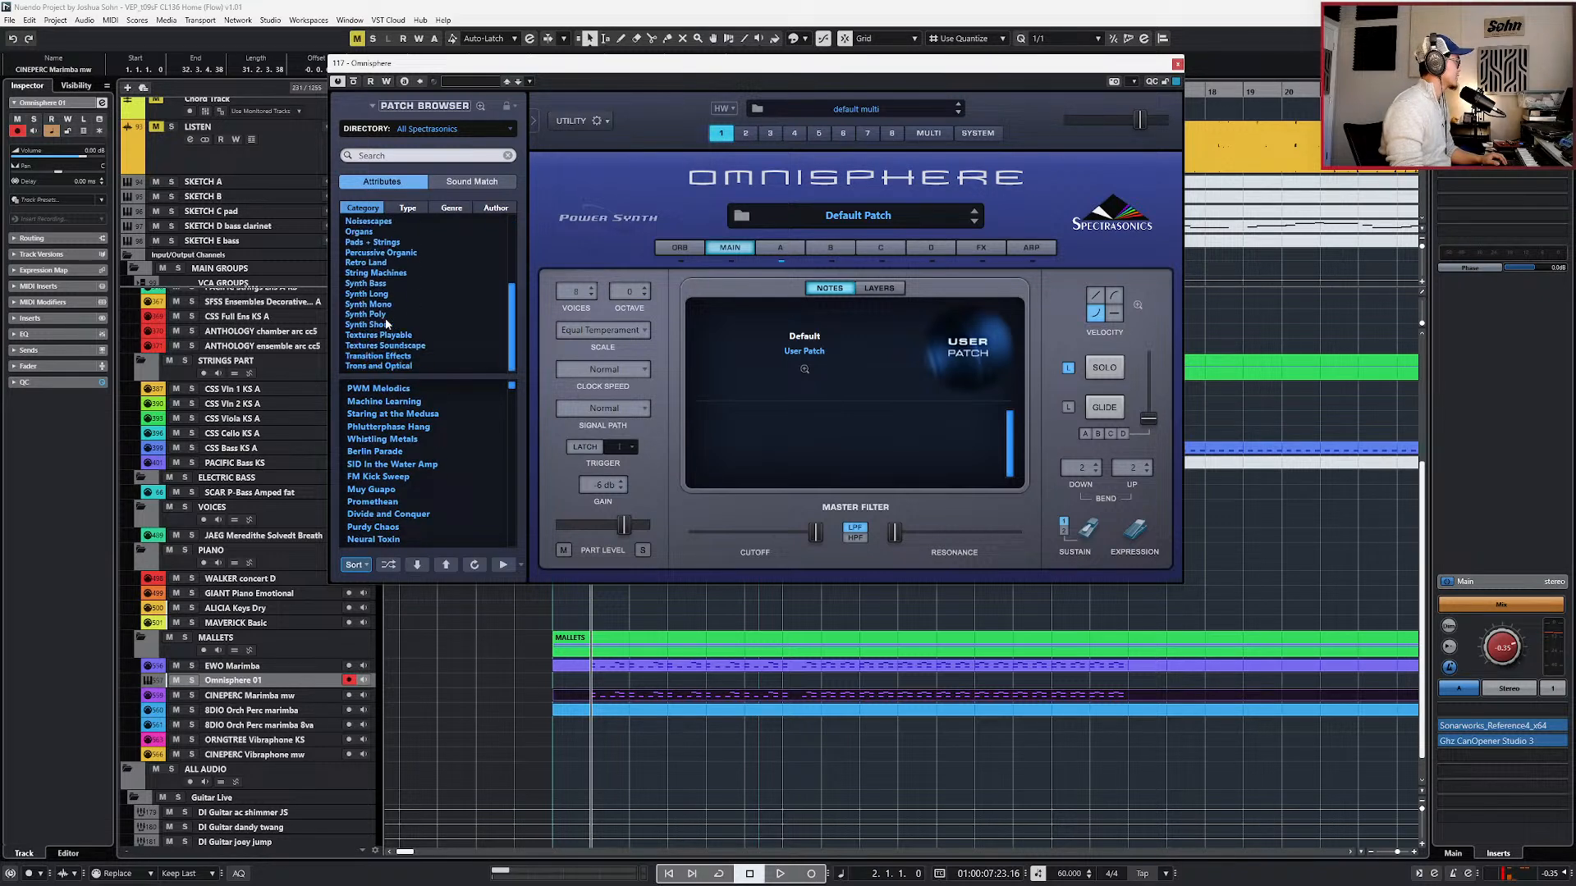
pyautogui.click(395, 156)
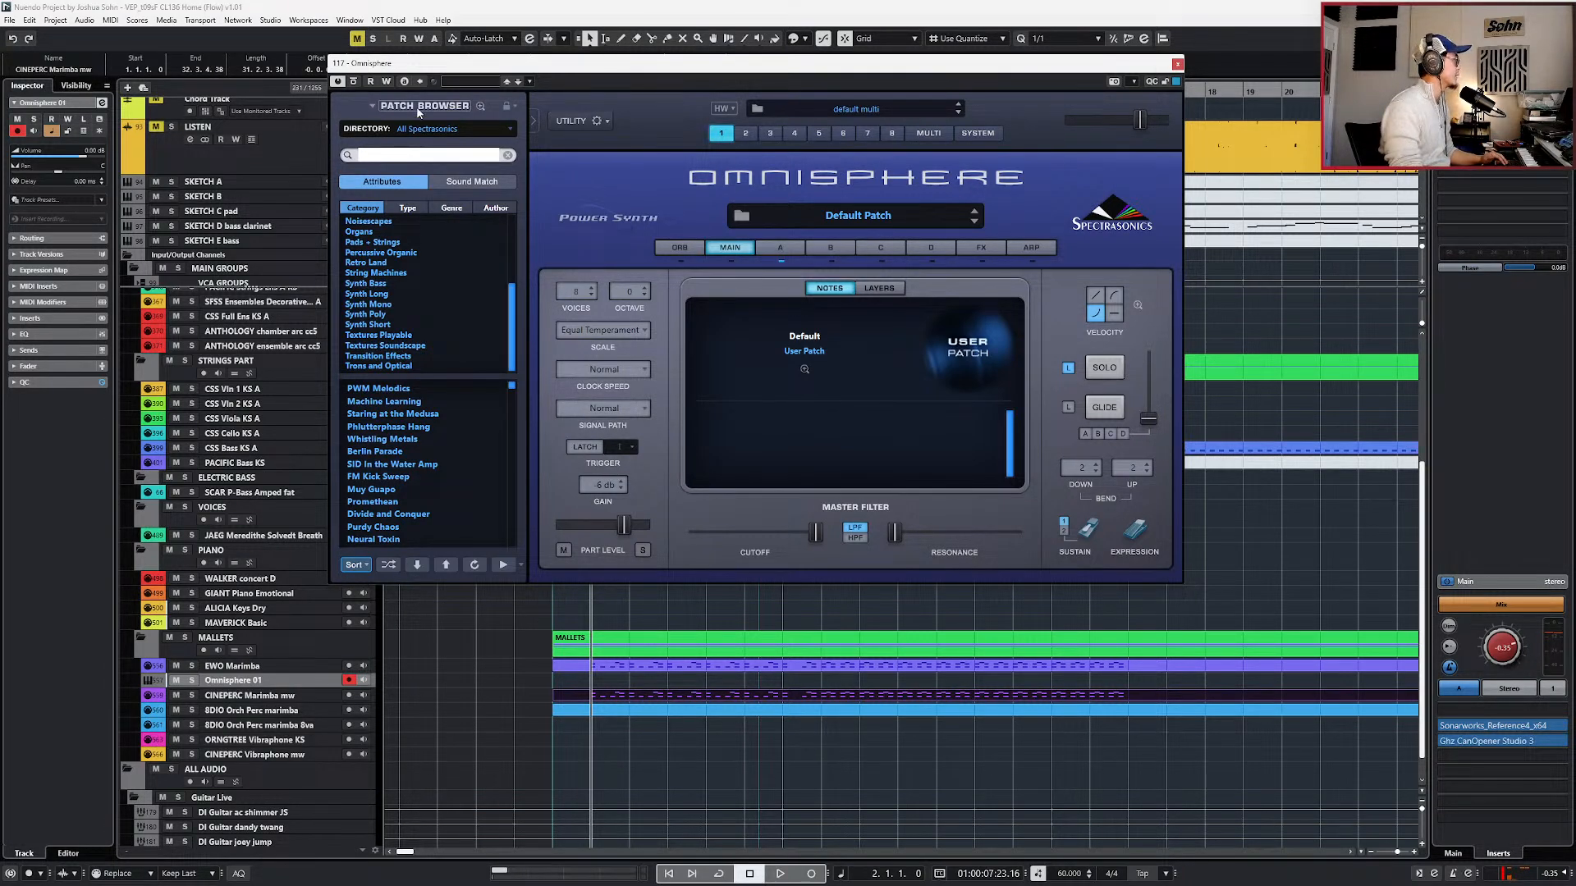
pyautogui.click(461, 108)
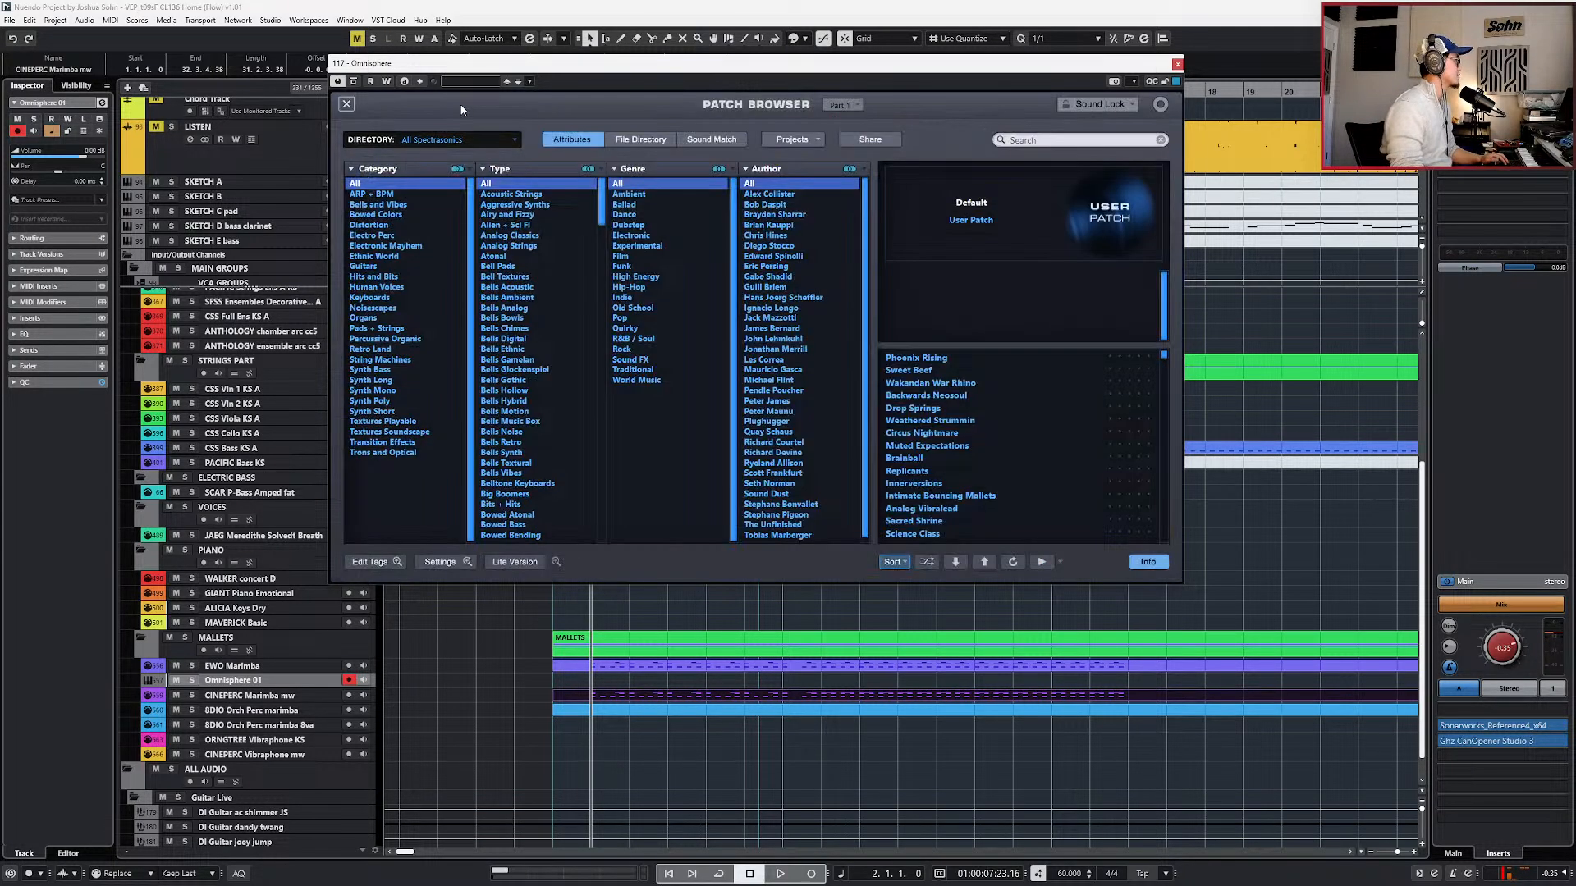
pyautogui.click(395, 205)
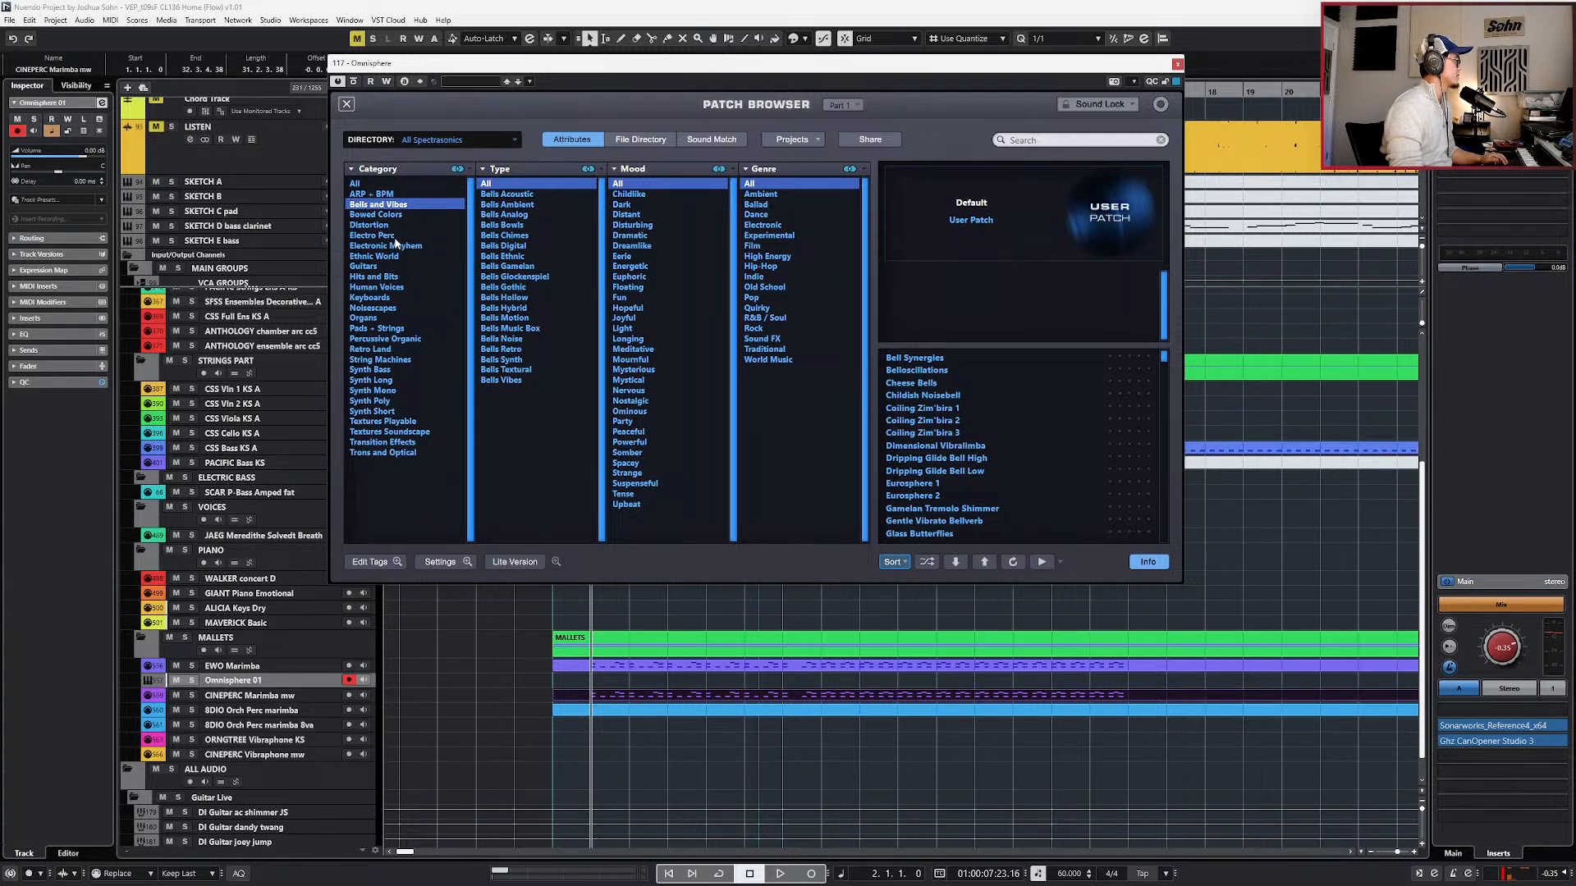
pyautogui.click(394, 298)
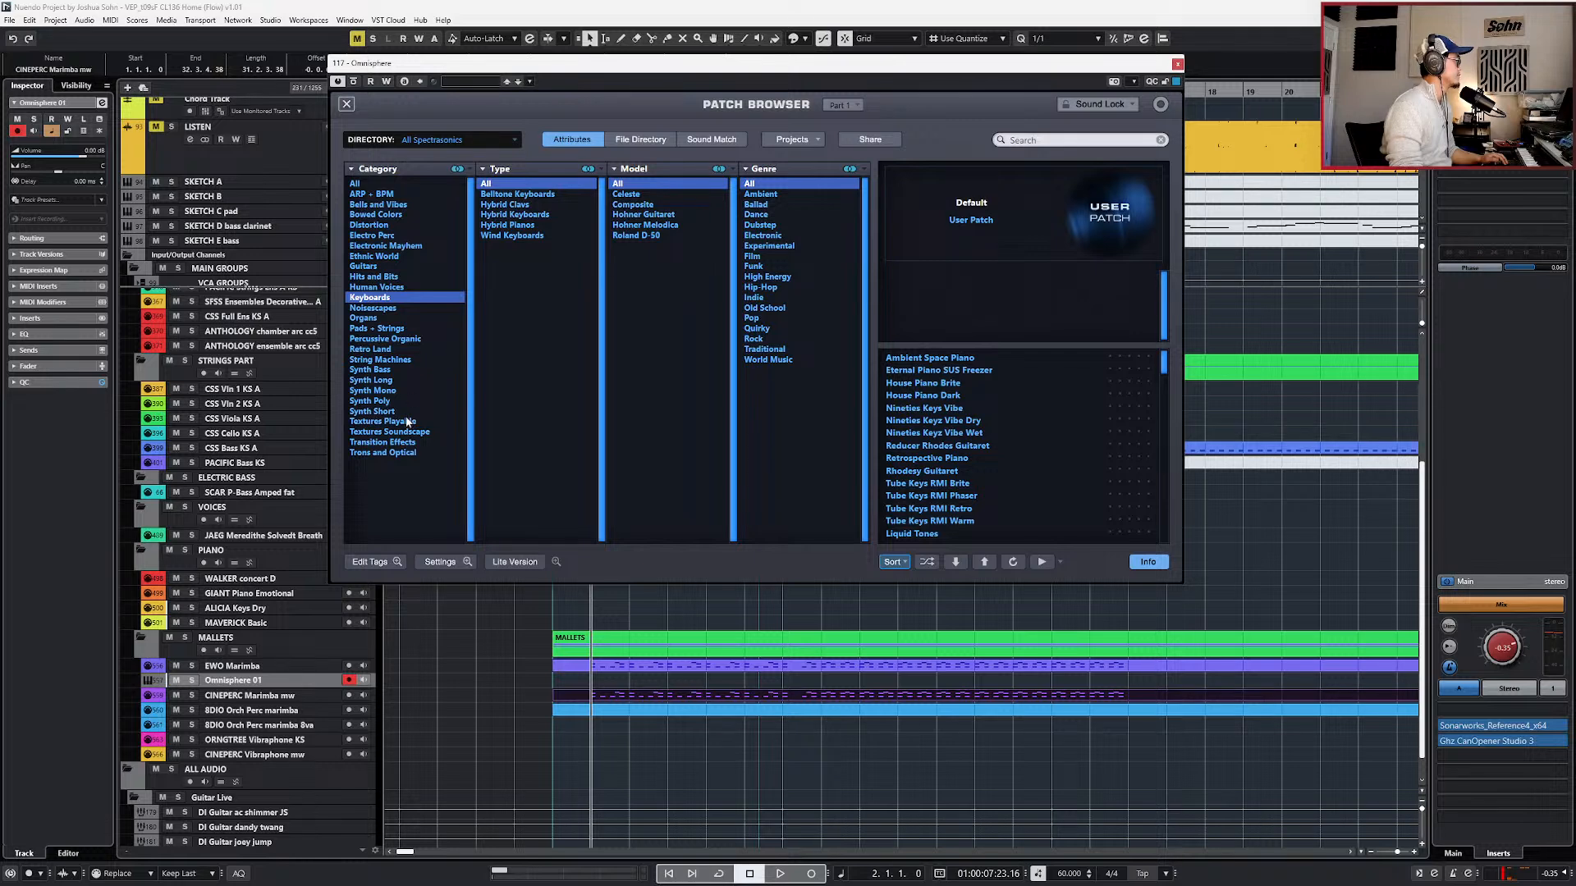
# - Return to the compact patch browser and search the Keyboards category for "marimba"
pyautogui.click(346, 105)
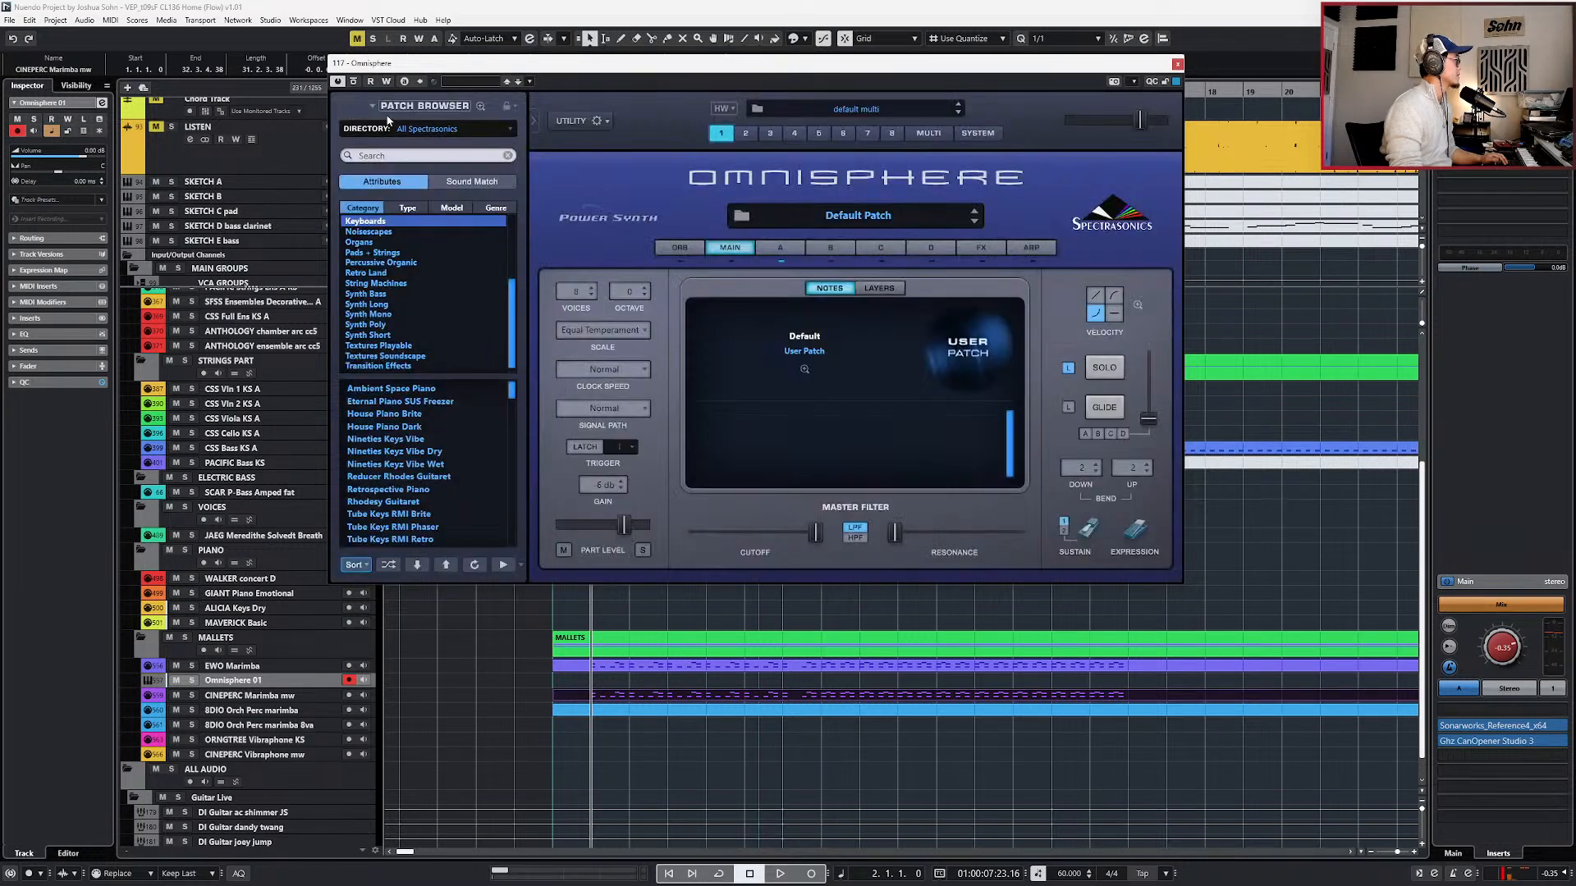
pyautogui.click(407, 156)
pyautogui.write('marimba')
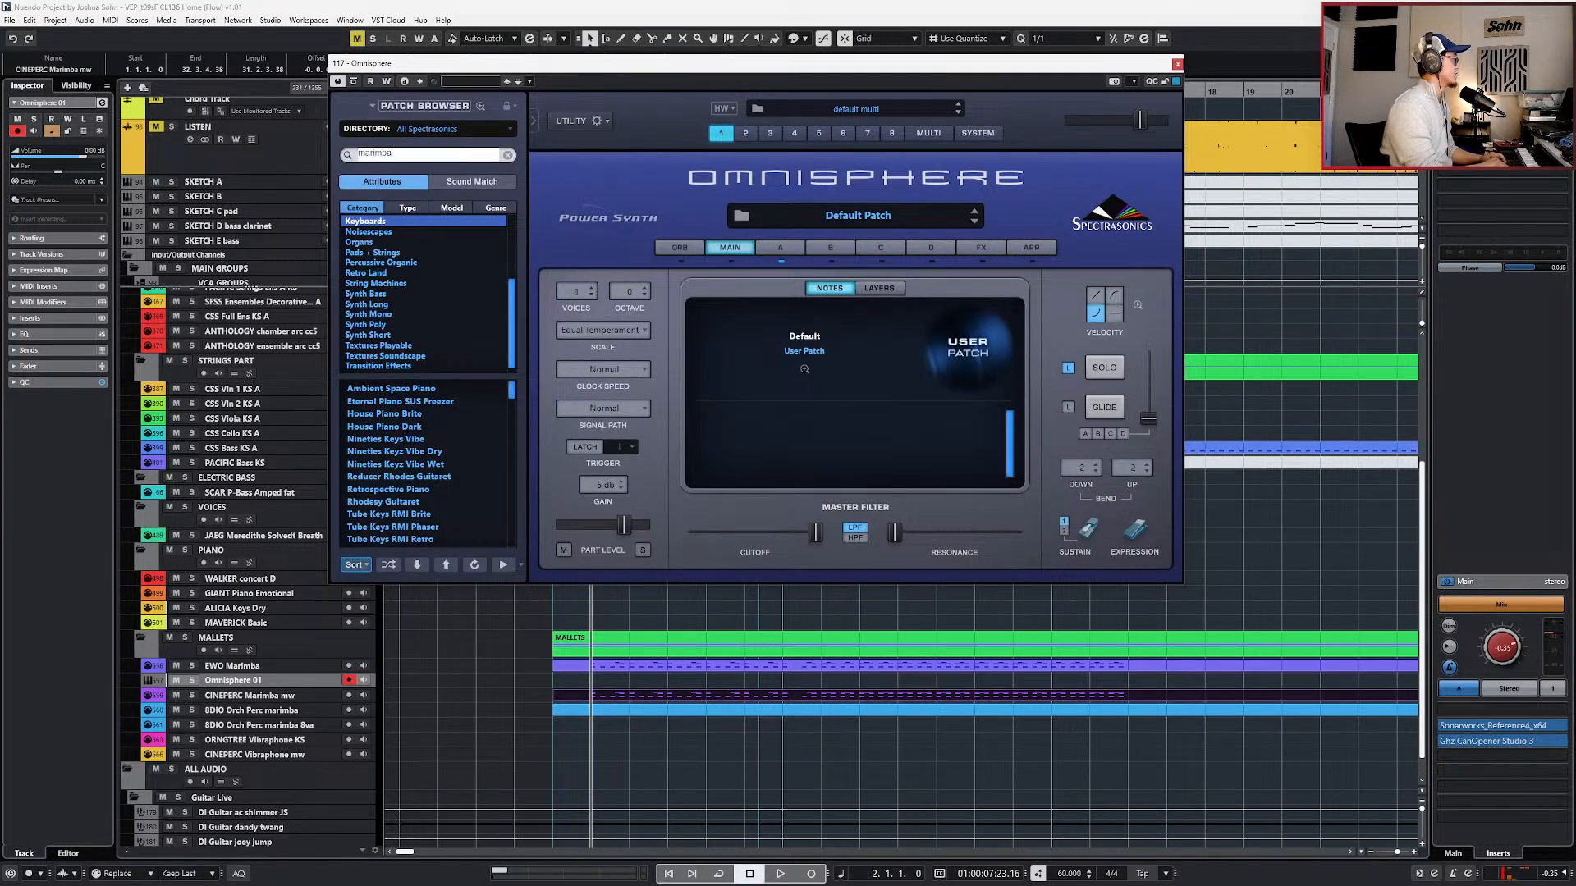
pyautogui.press('Return')
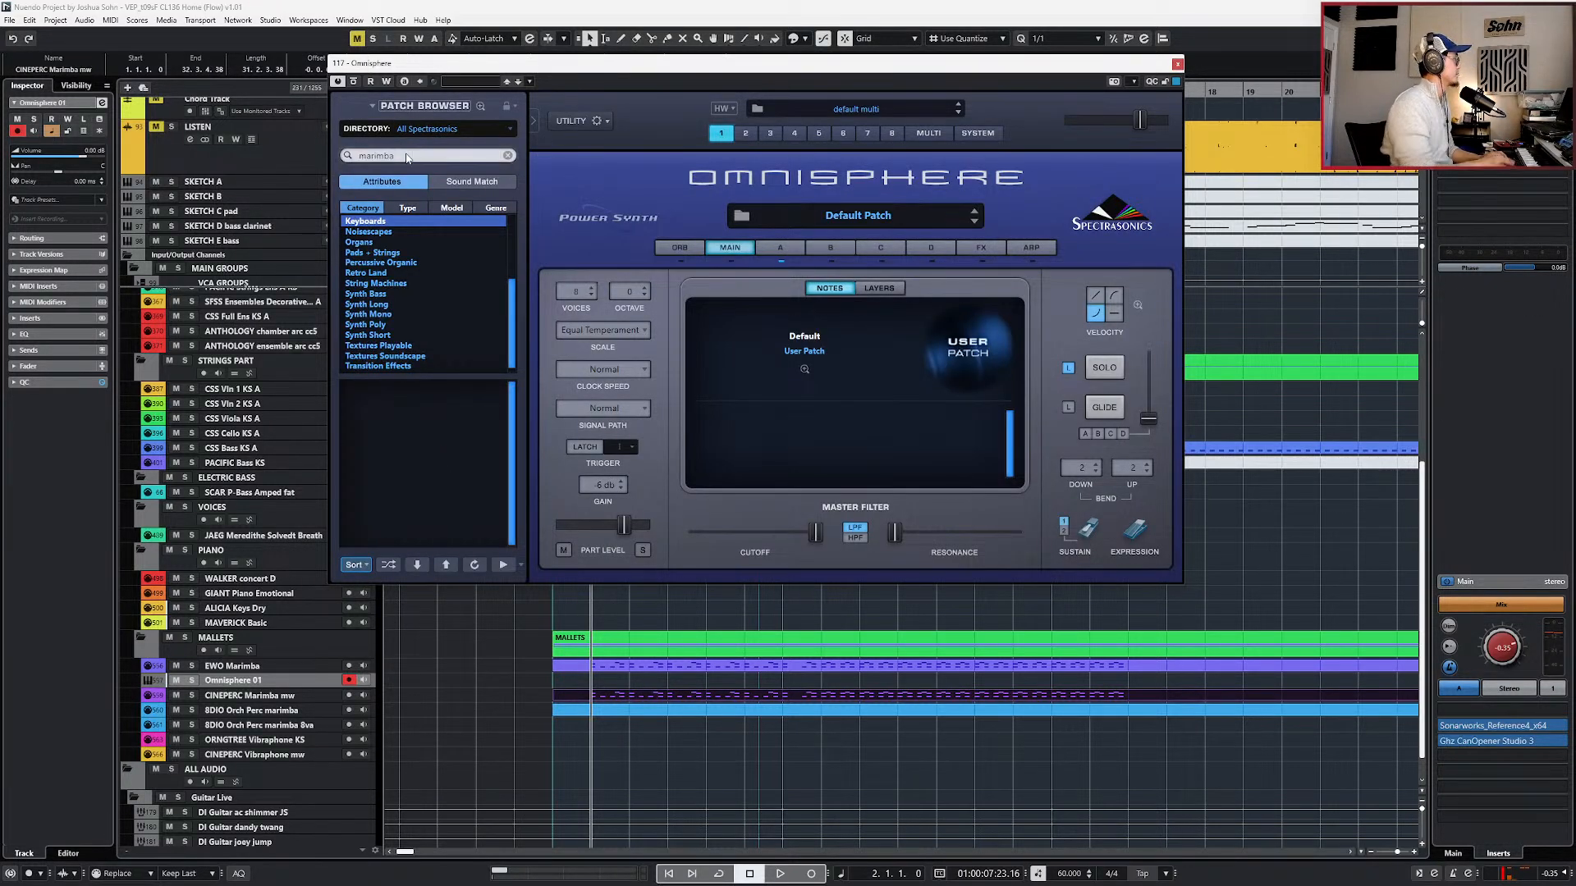
# - Filter the full patch browser to Bells and Vibes, type Bells Acoustic, and look through its patches
pyautogui.click(426, 107)
pyautogui.click(393, 215)
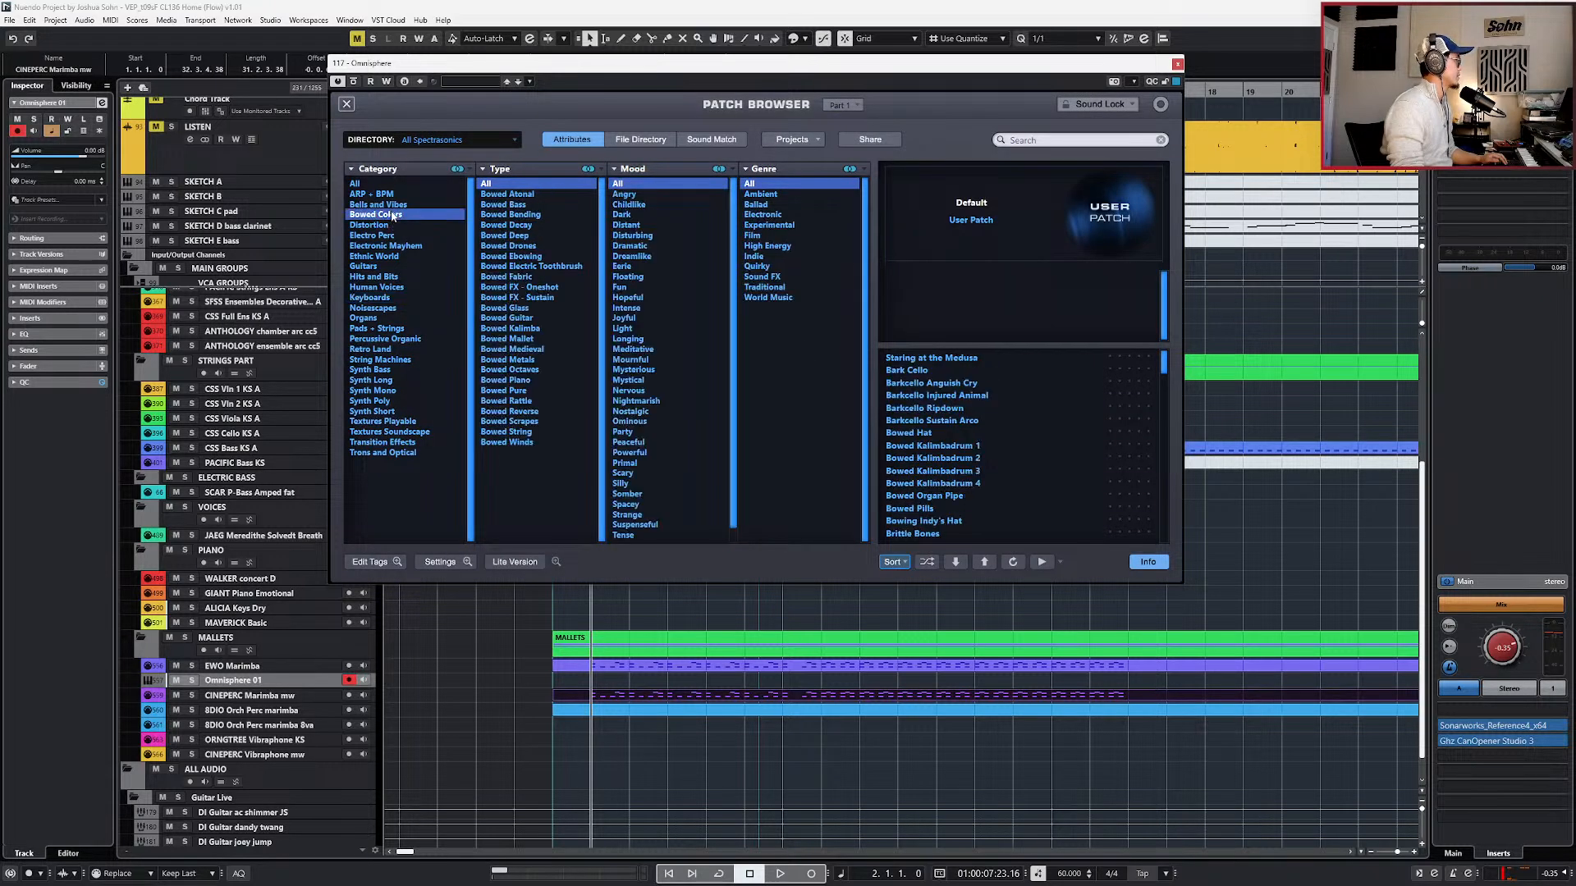
pyautogui.click(396, 206)
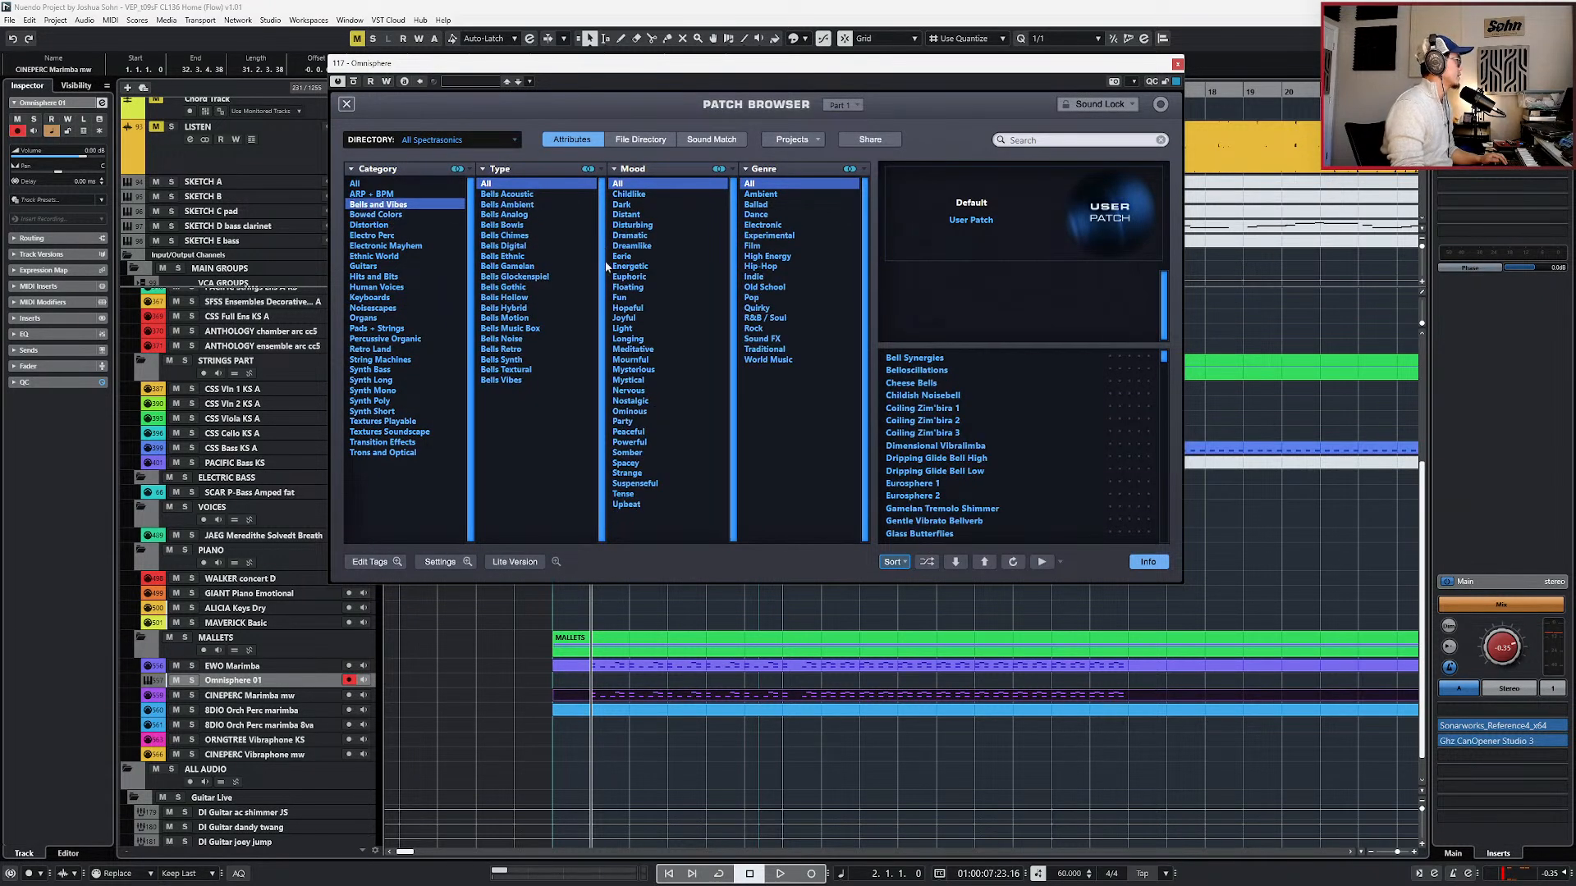
pyautogui.click(528, 214)
pyautogui.click(542, 194)
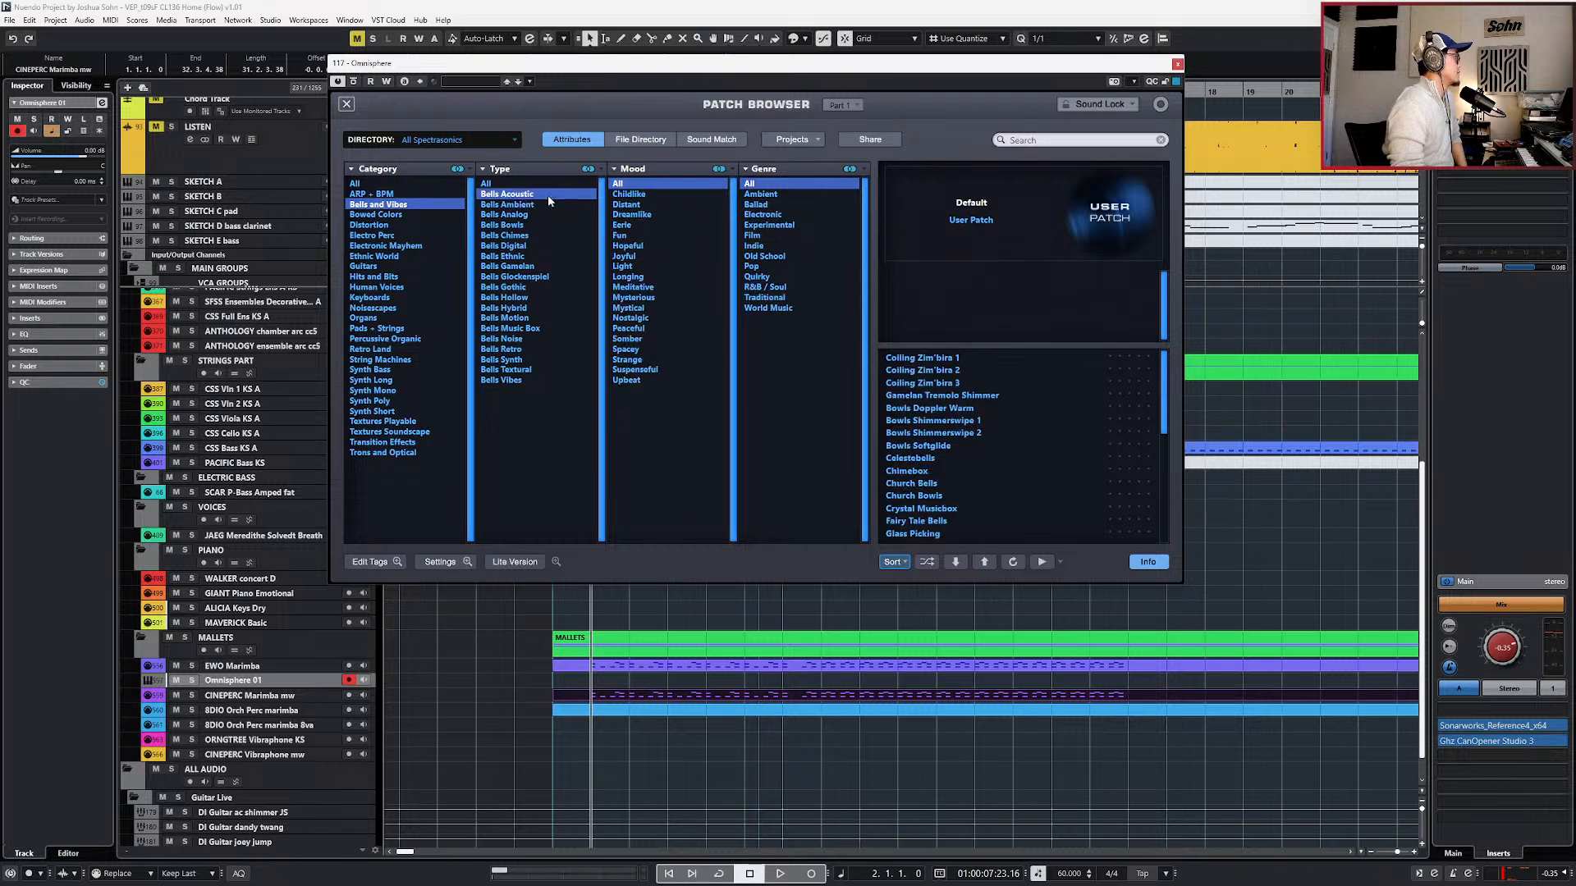
pyautogui.scroll(-5, 997, 427)
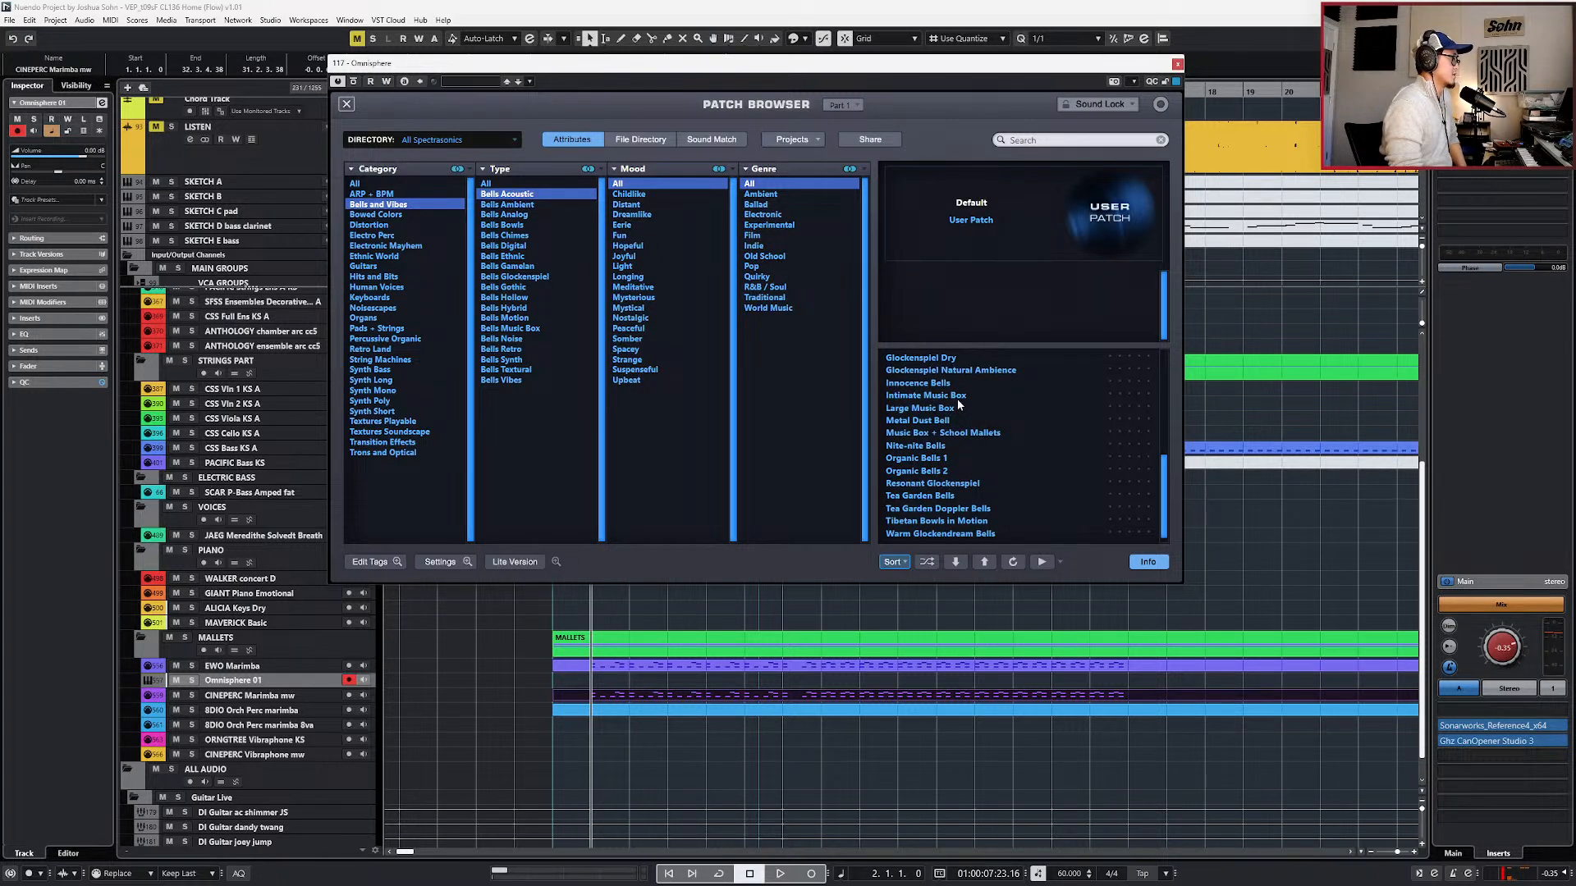
pyautogui.scroll(-1, 977, 428)
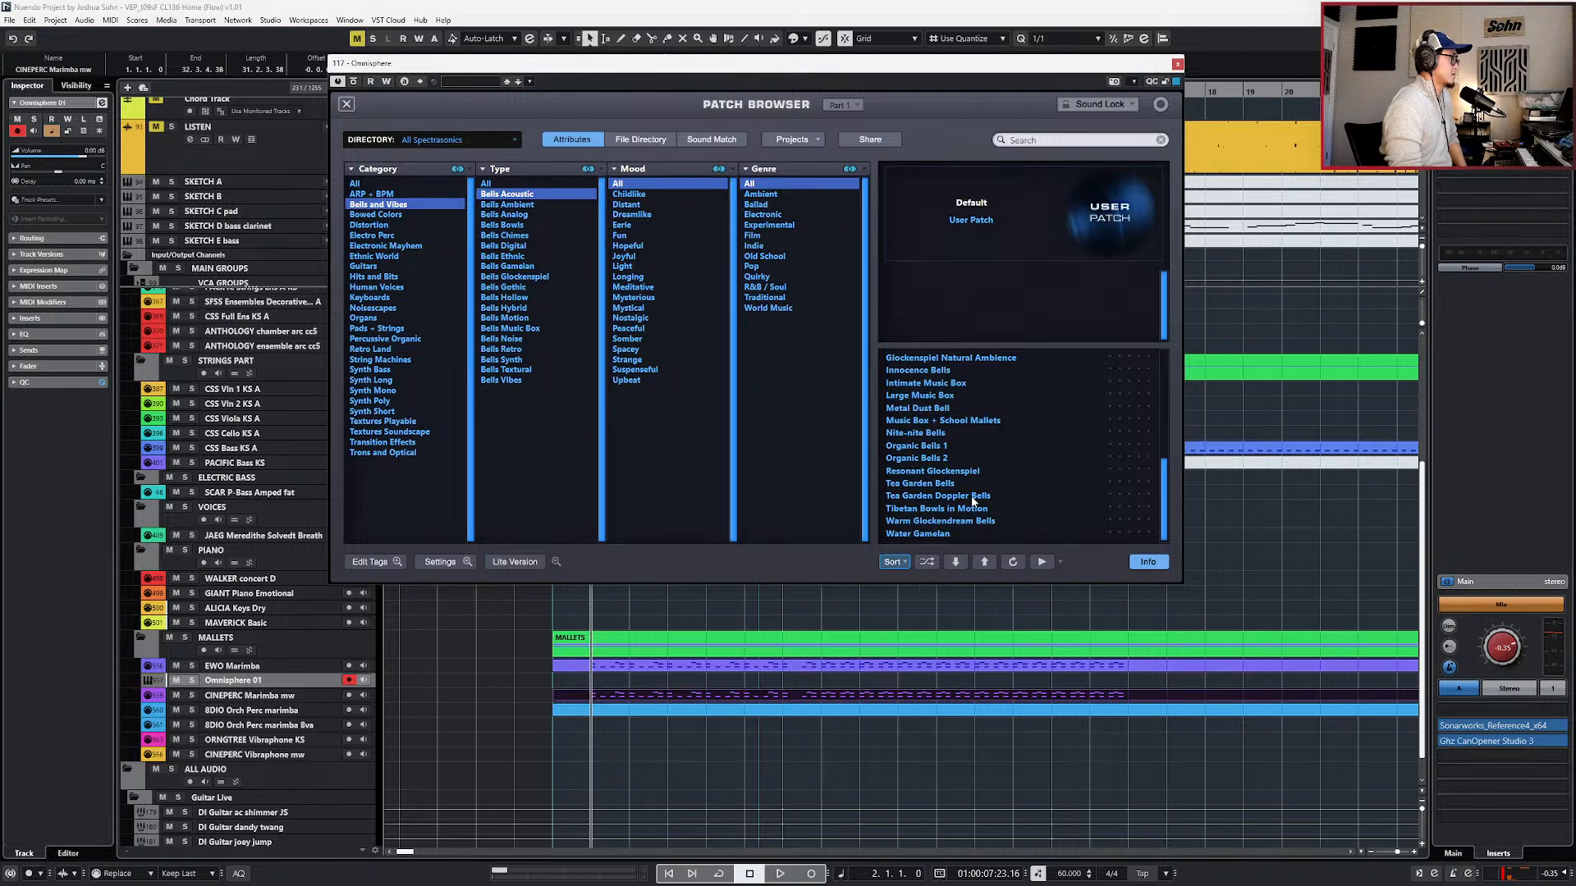
pyautogui.scroll(5, 973, 513)
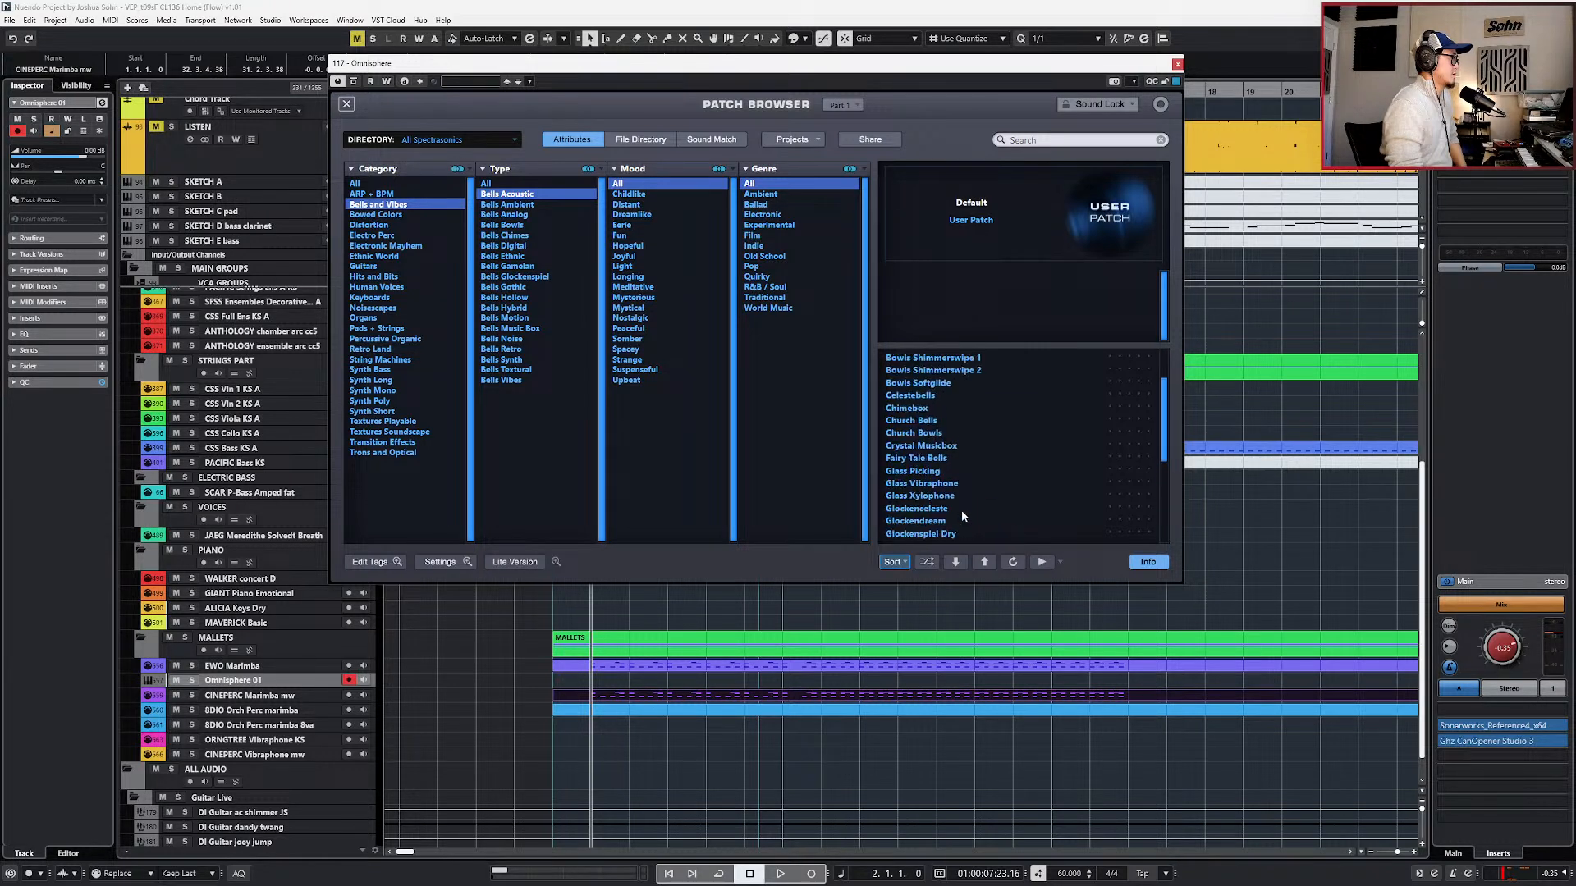
pyautogui.scroll(1, 960, 443)
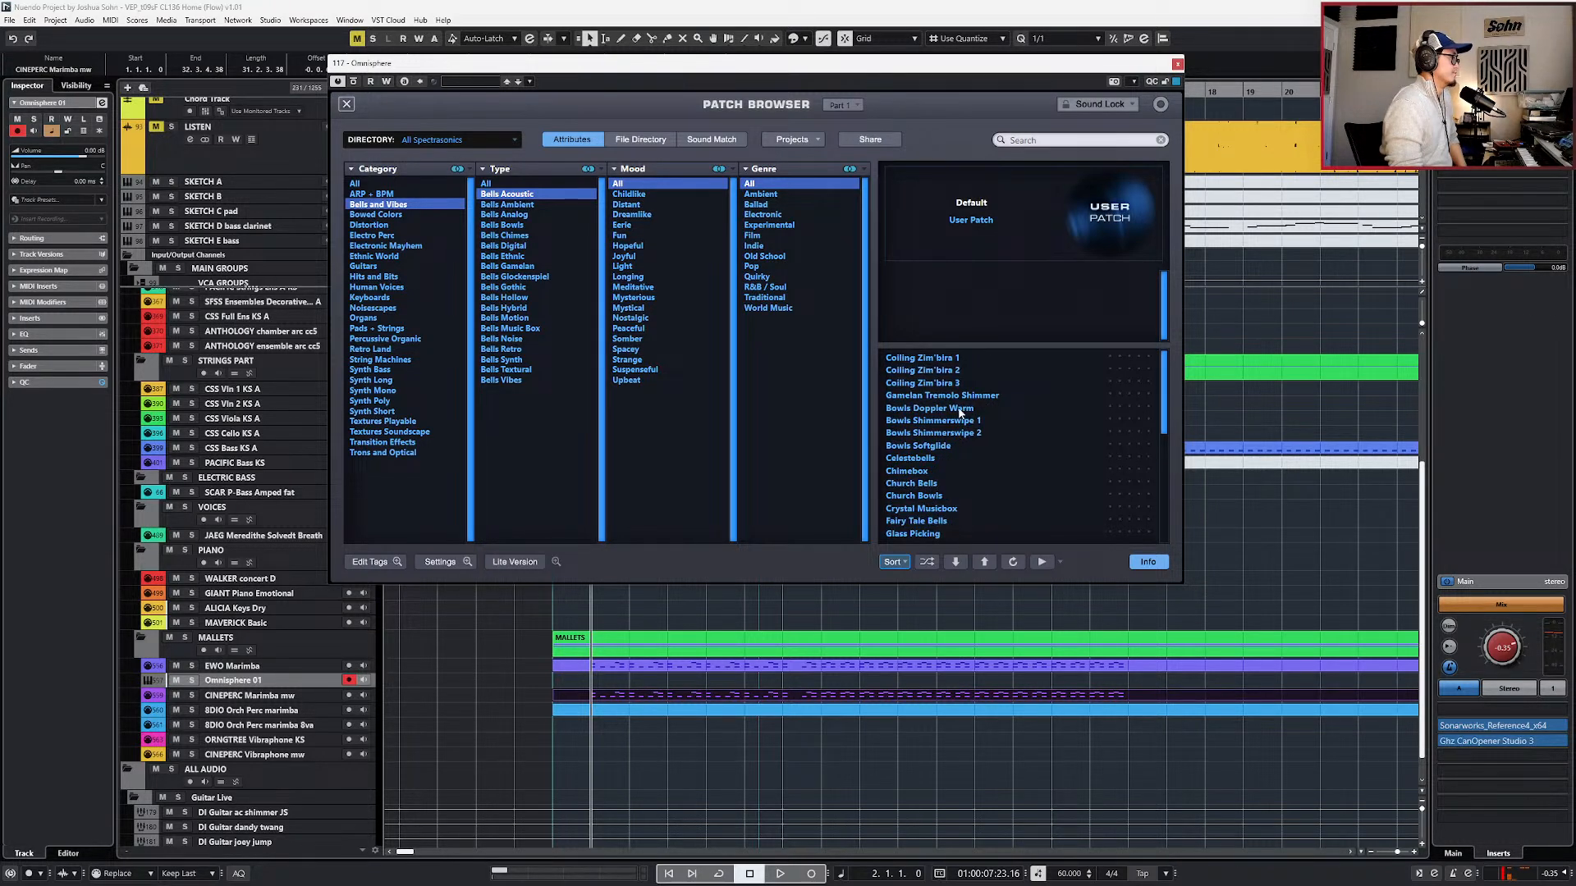
# - Audition Bells Acoustic patches including Coiling Zim'bira 1, Church Bells and Crystal Musicbox, and check the rest of the list
pyautogui.click(957, 356)
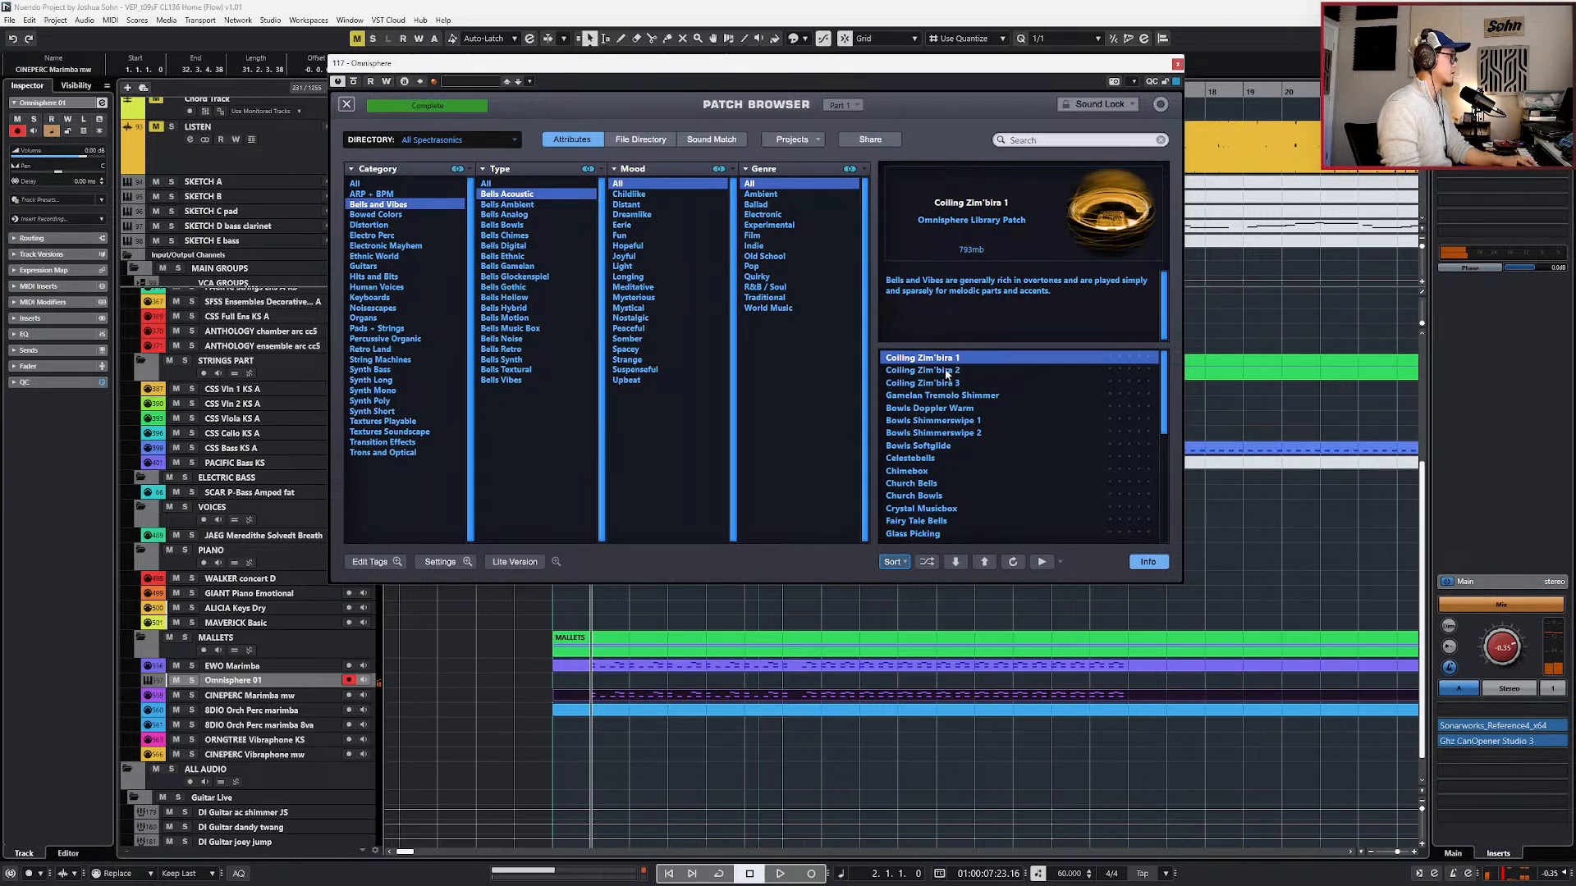
pyautogui.scroll(-3, 944, 386)
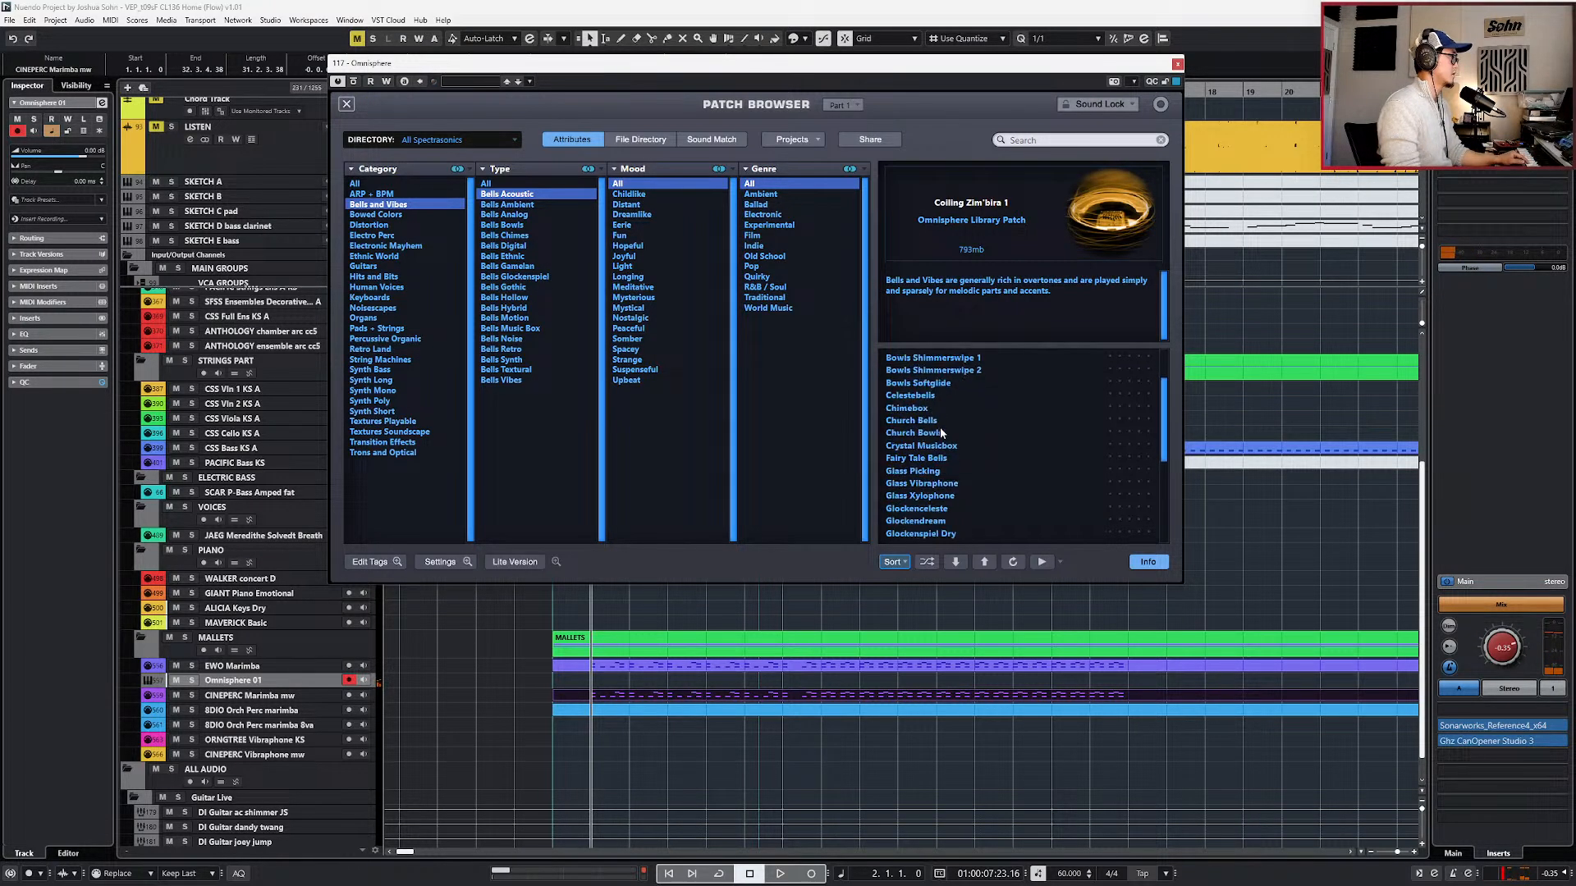
pyautogui.click(940, 370)
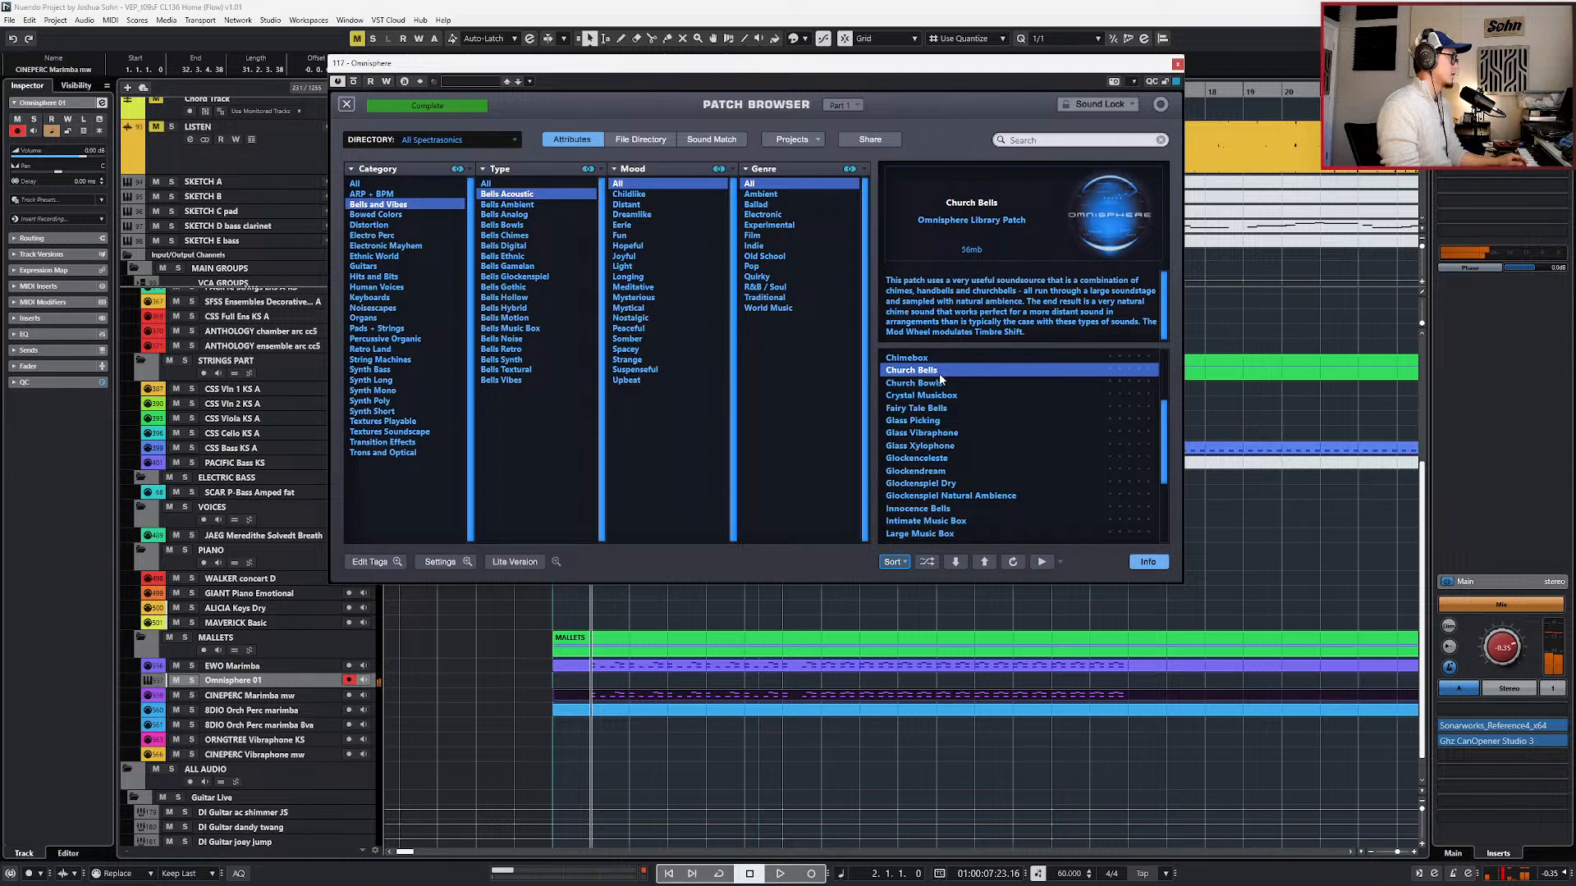
pyautogui.click(944, 407)
pyautogui.scroll(-1, 944, 407)
pyautogui.click(950, 371)
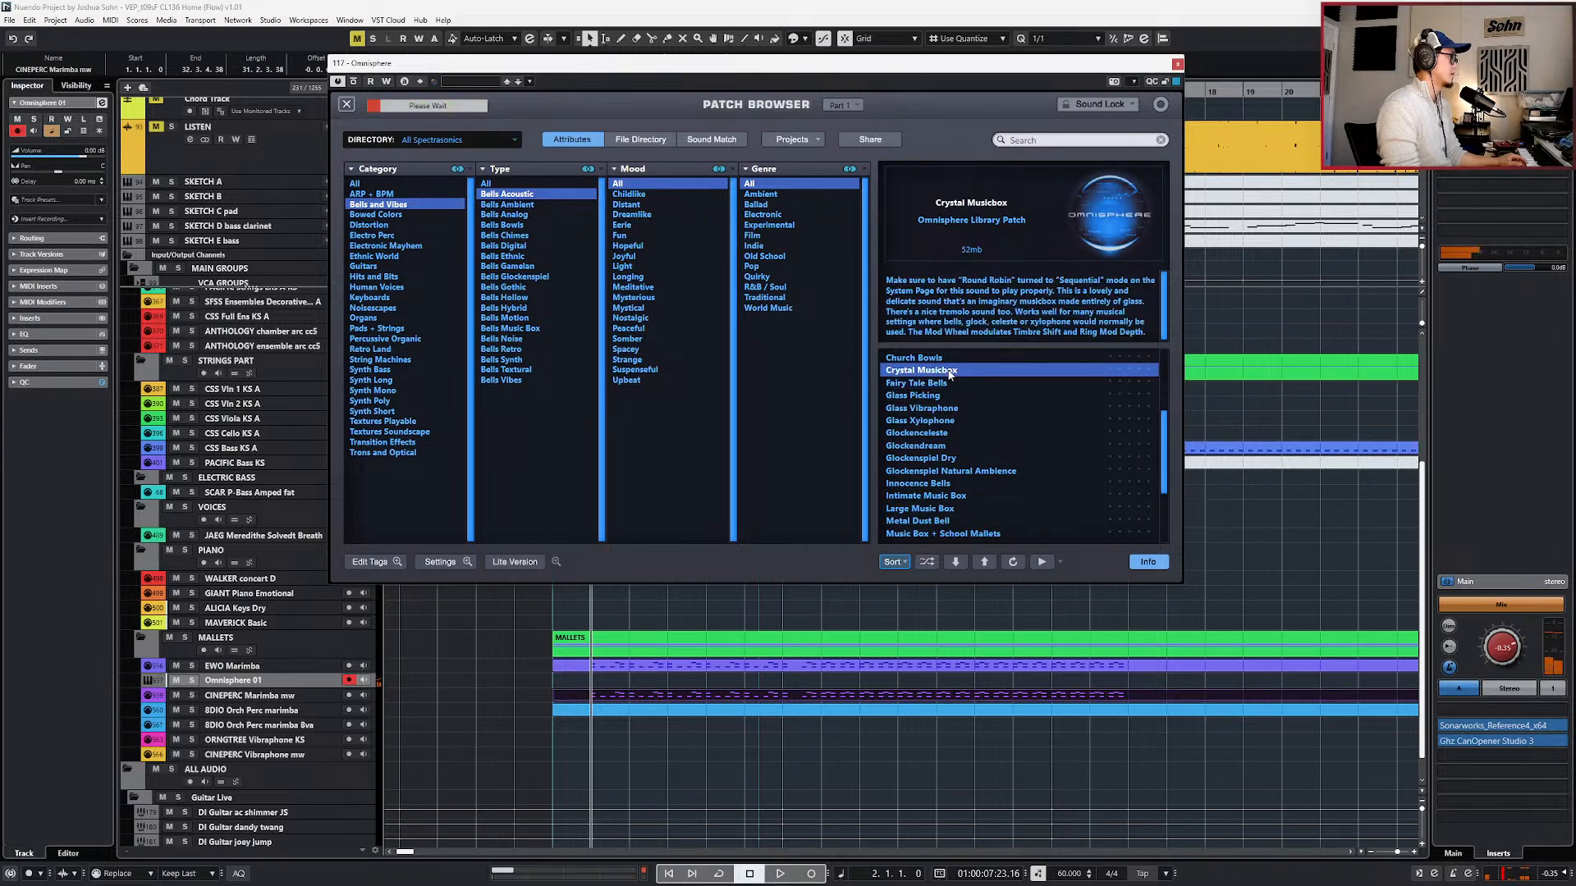
pyautogui.scroll(-2, 948, 394)
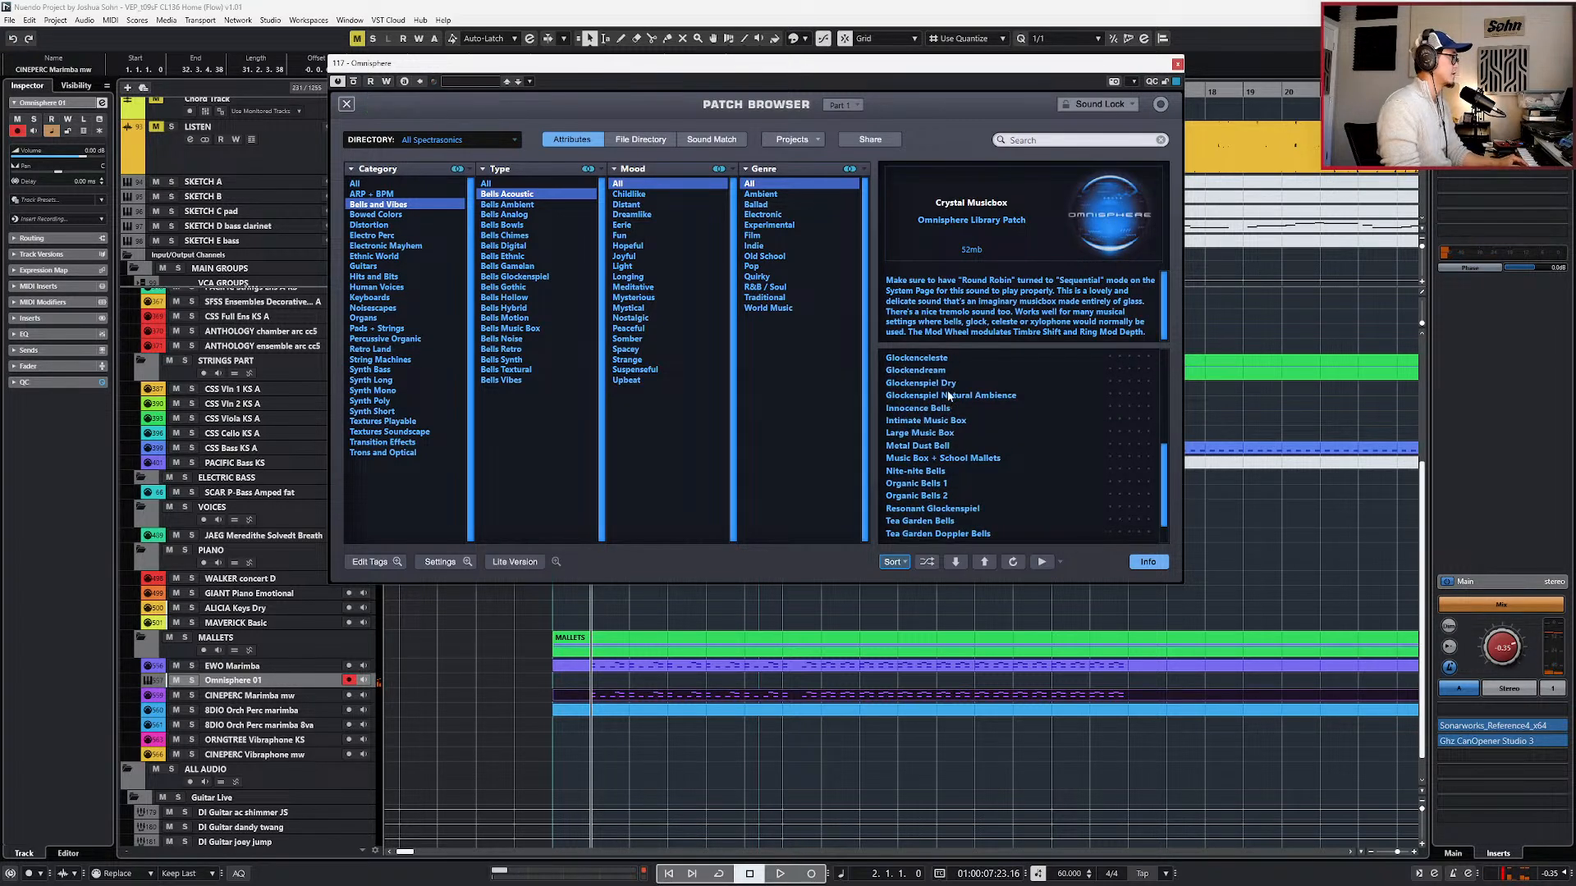
pyautogui.scroll(-1, 949, 395)
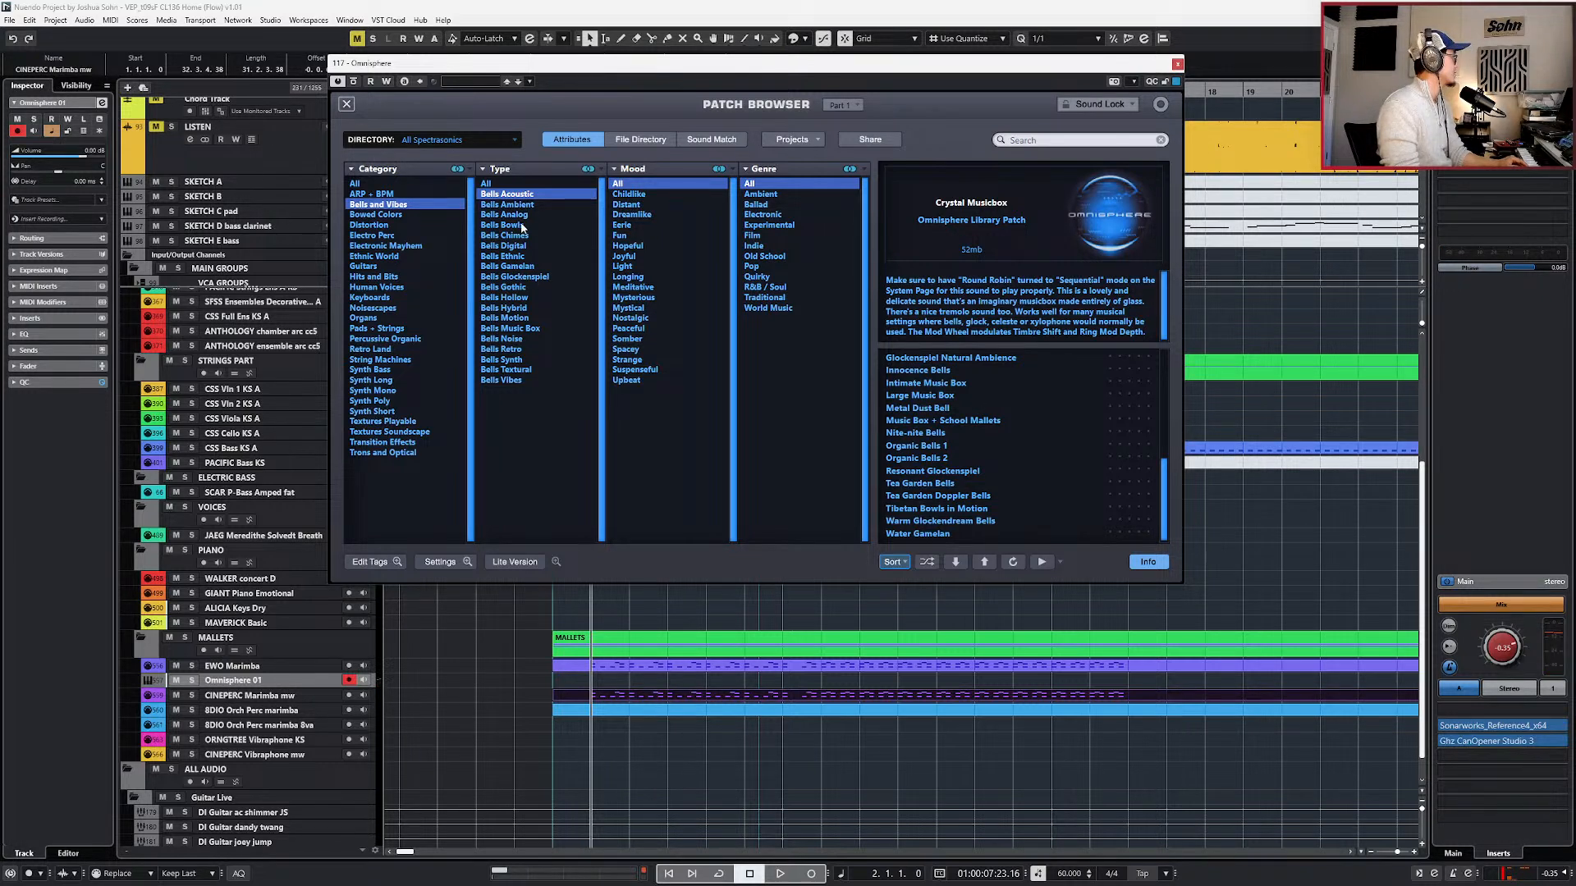
# - Audition Gamelan Tremolo Shimmer from Bells Gamelan, plus Intimate Music Box and Rheostatic Music Box from Bells Music Box
pyautogui.click(509, 267)
pyautogui.click(948, 361)
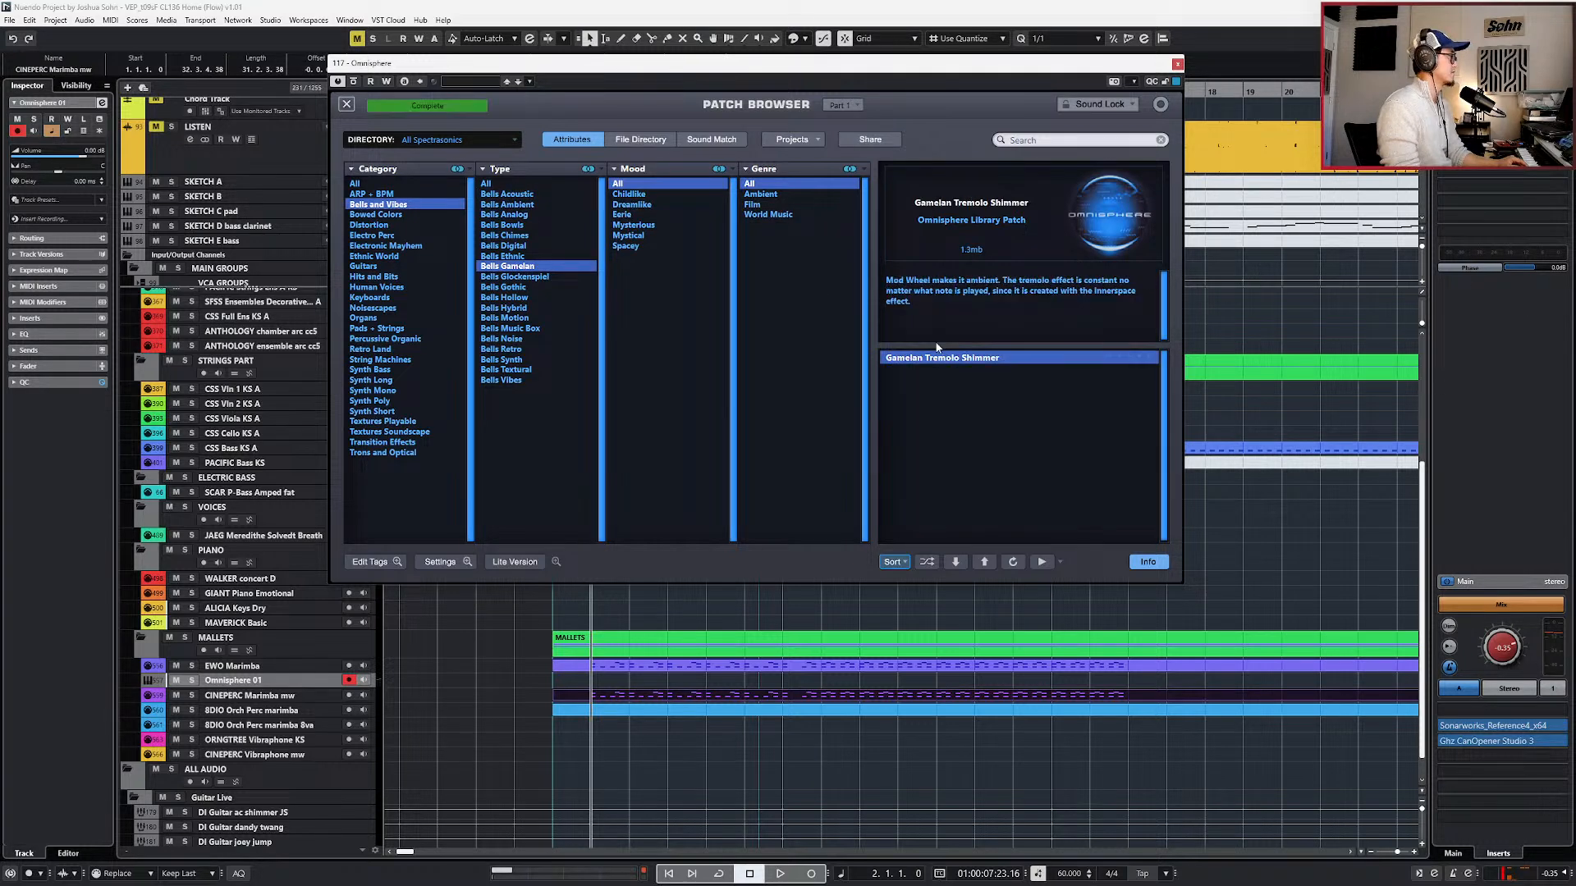
pyautogui.click(508, 329)
pyautogui.click(1001, 445)
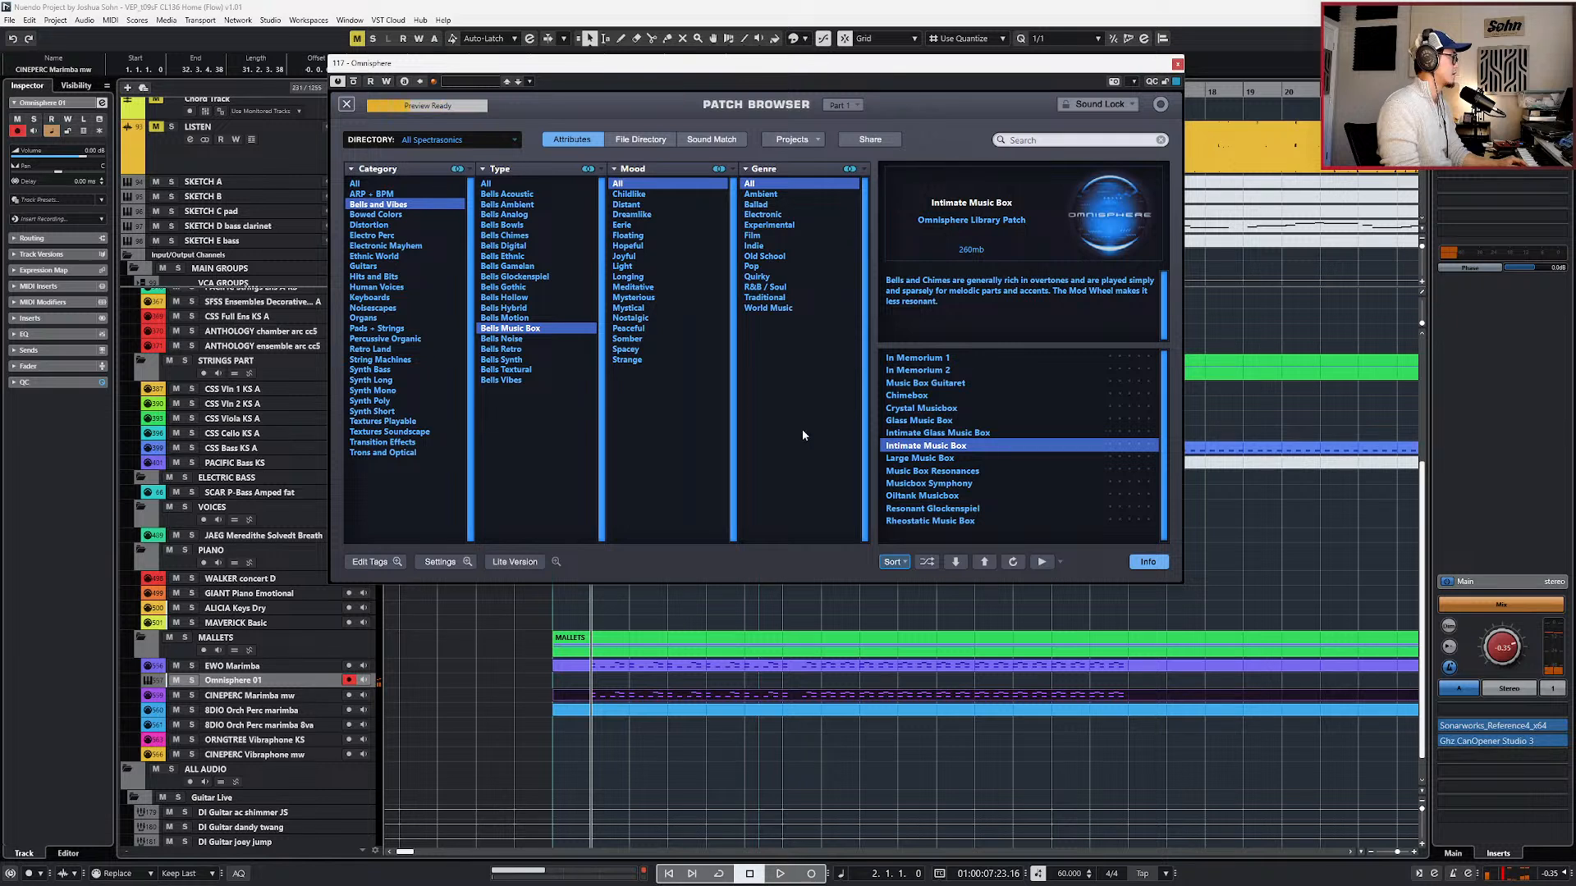
pyautogui.click(1010, 521)
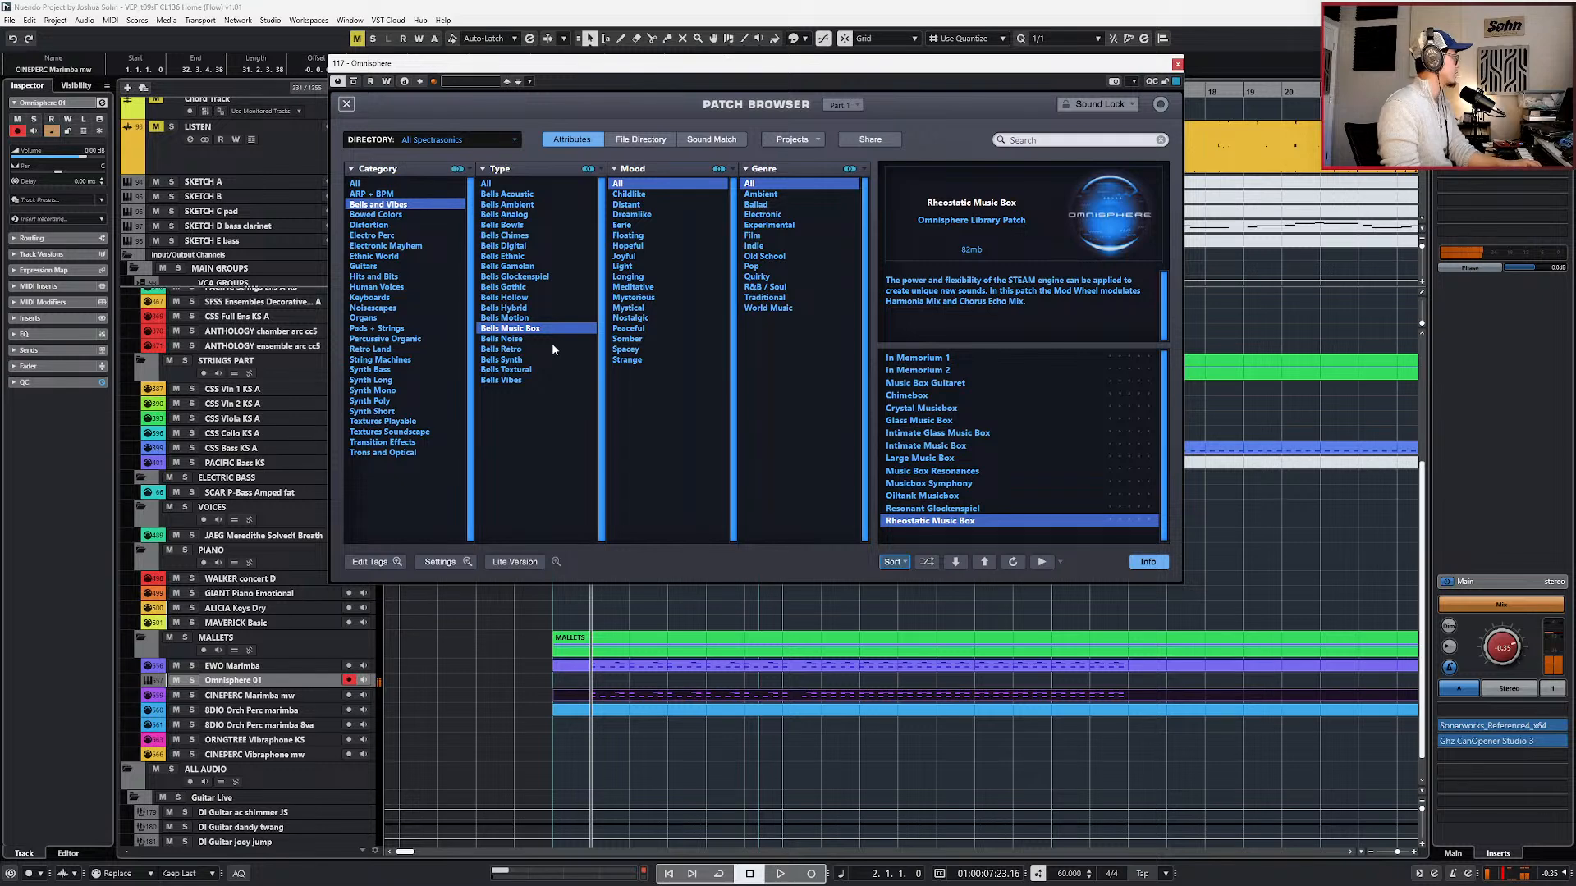
# - Browse the patches of the Bells Synth and Bells Textural types for a suitable mallet layer
pyautogui.click(542, 359)
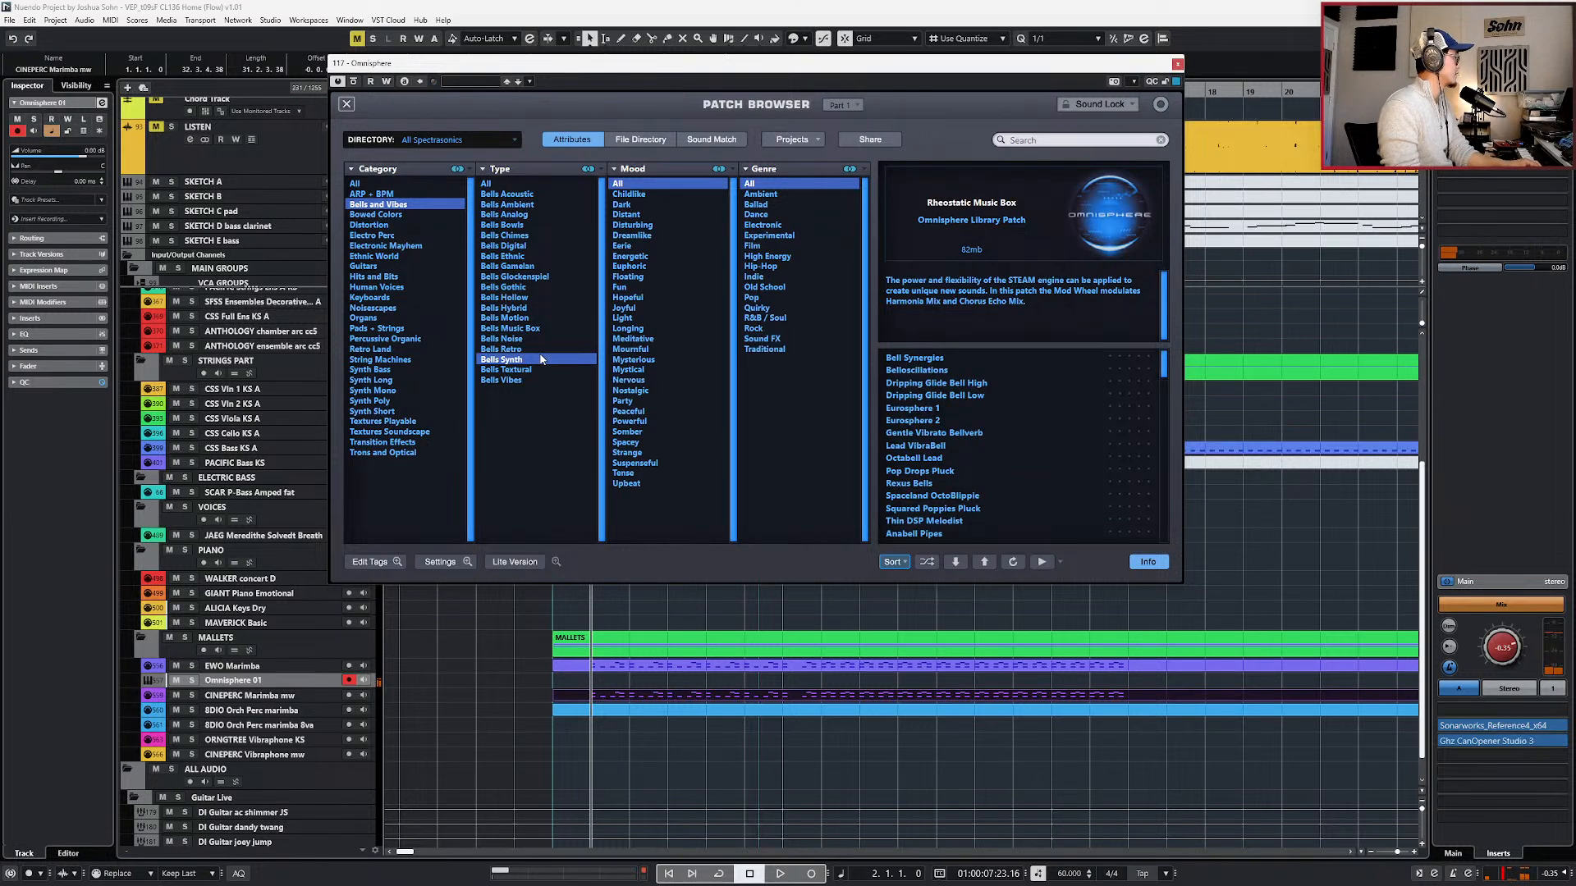
pyautogui.click(495, 371)
pyautogui.scroll(-10, 950, 405)
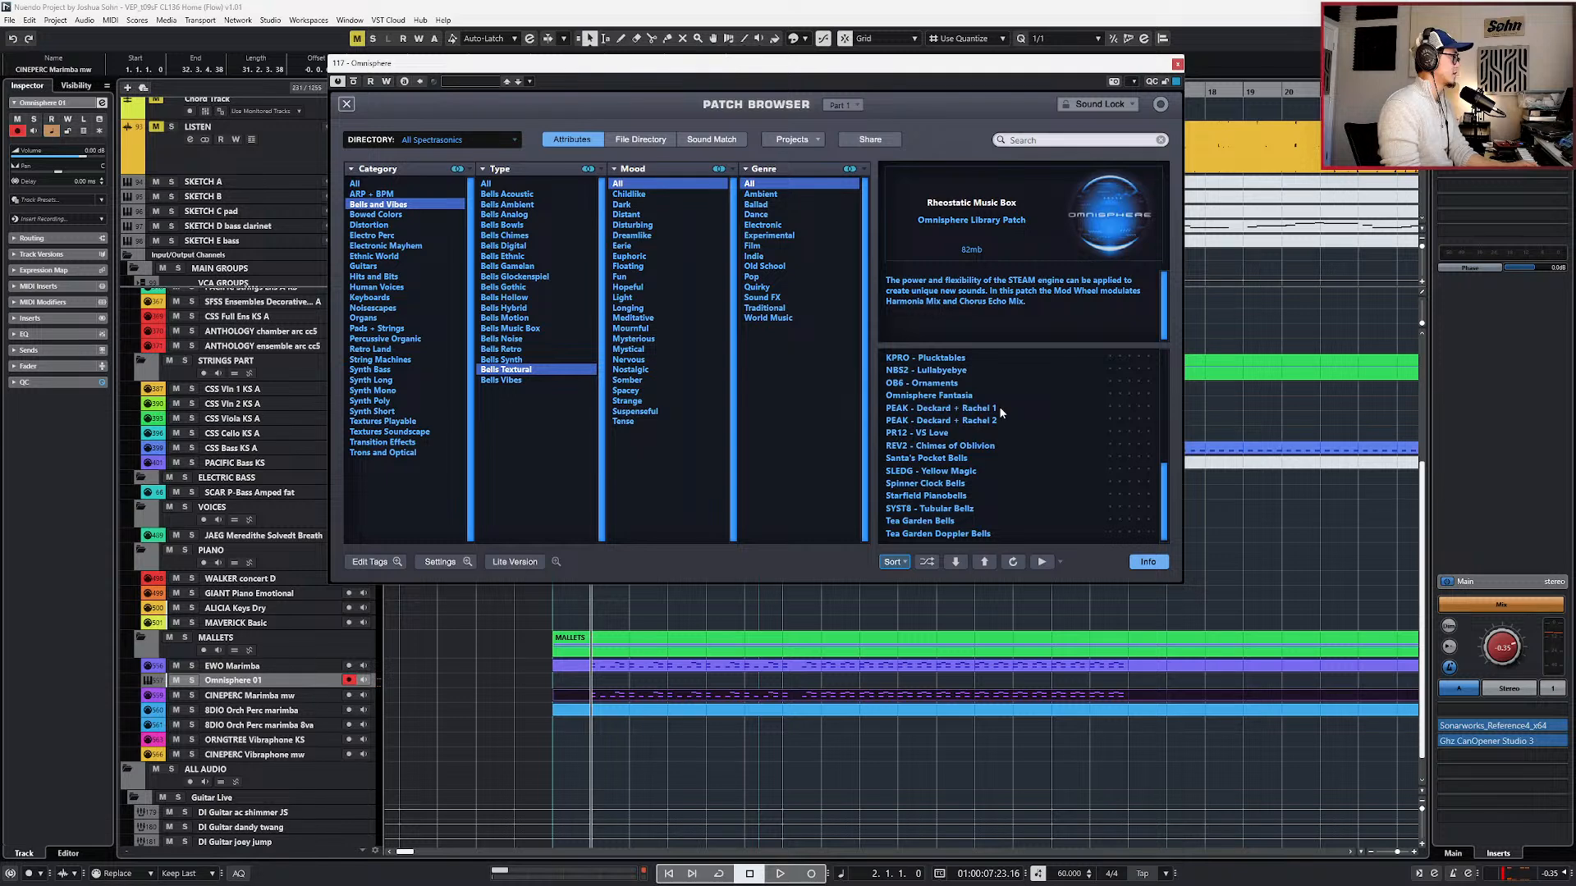
pyautogui.scroll(10, 998, 406)
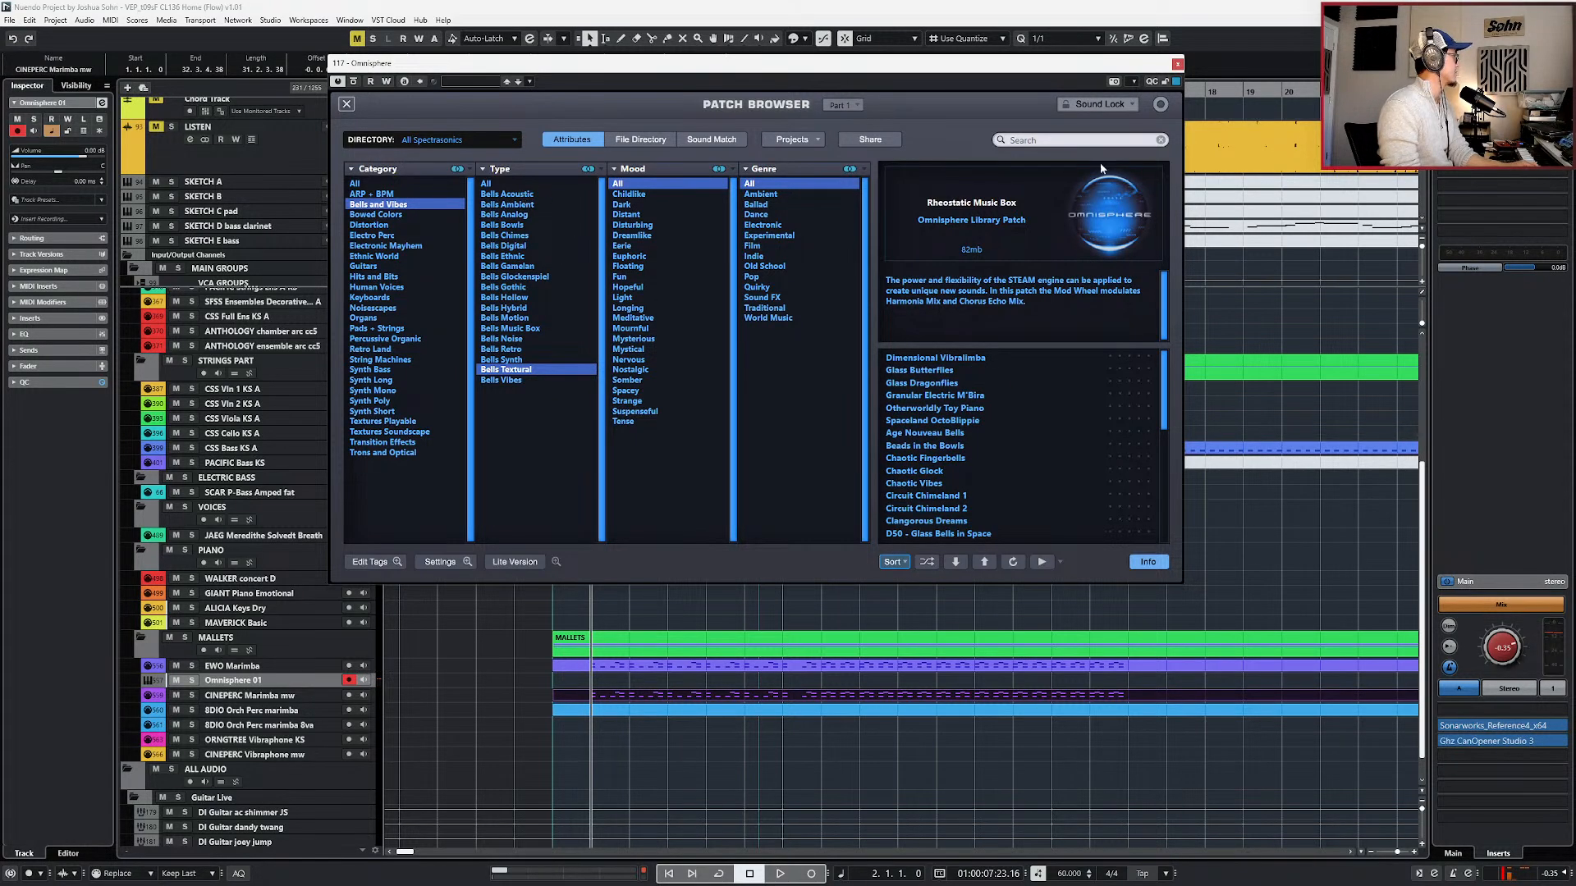
# - Close the Omnisphere window, move its track above EWO Marimba in the MALLETS folder, and rename it OMNI
pyautogui.click(1177, 63)
pyautogui.moveTo(226, 681); pyautogui.dragTo(227, 661)
pyautogui.doubleClick(227, 666)
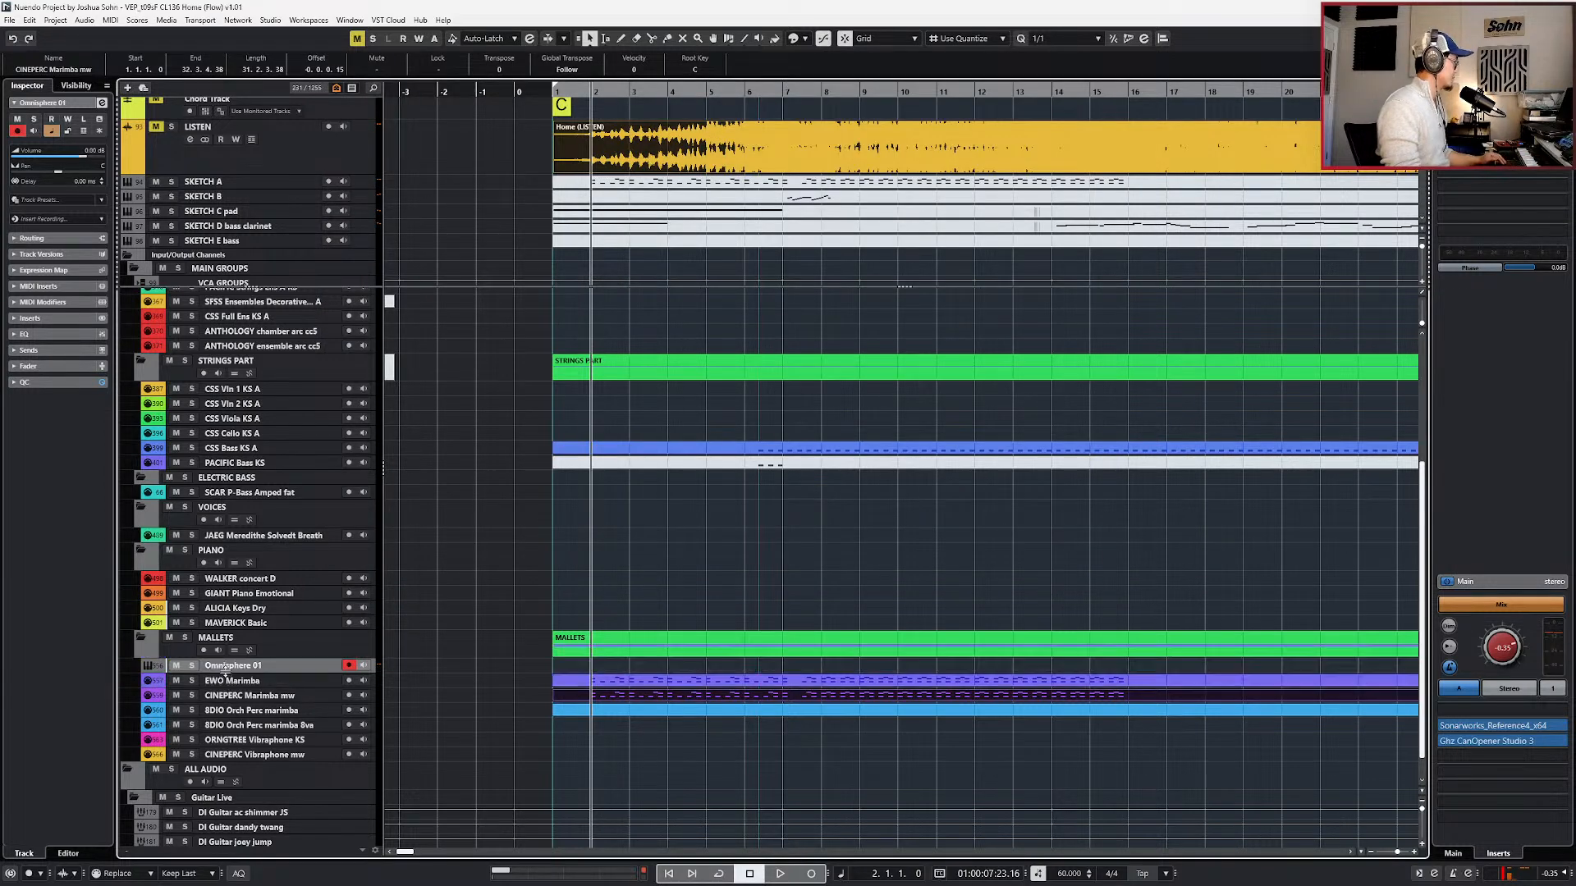
pyautogui.write('OMNI')
pyautogui.press('Return')
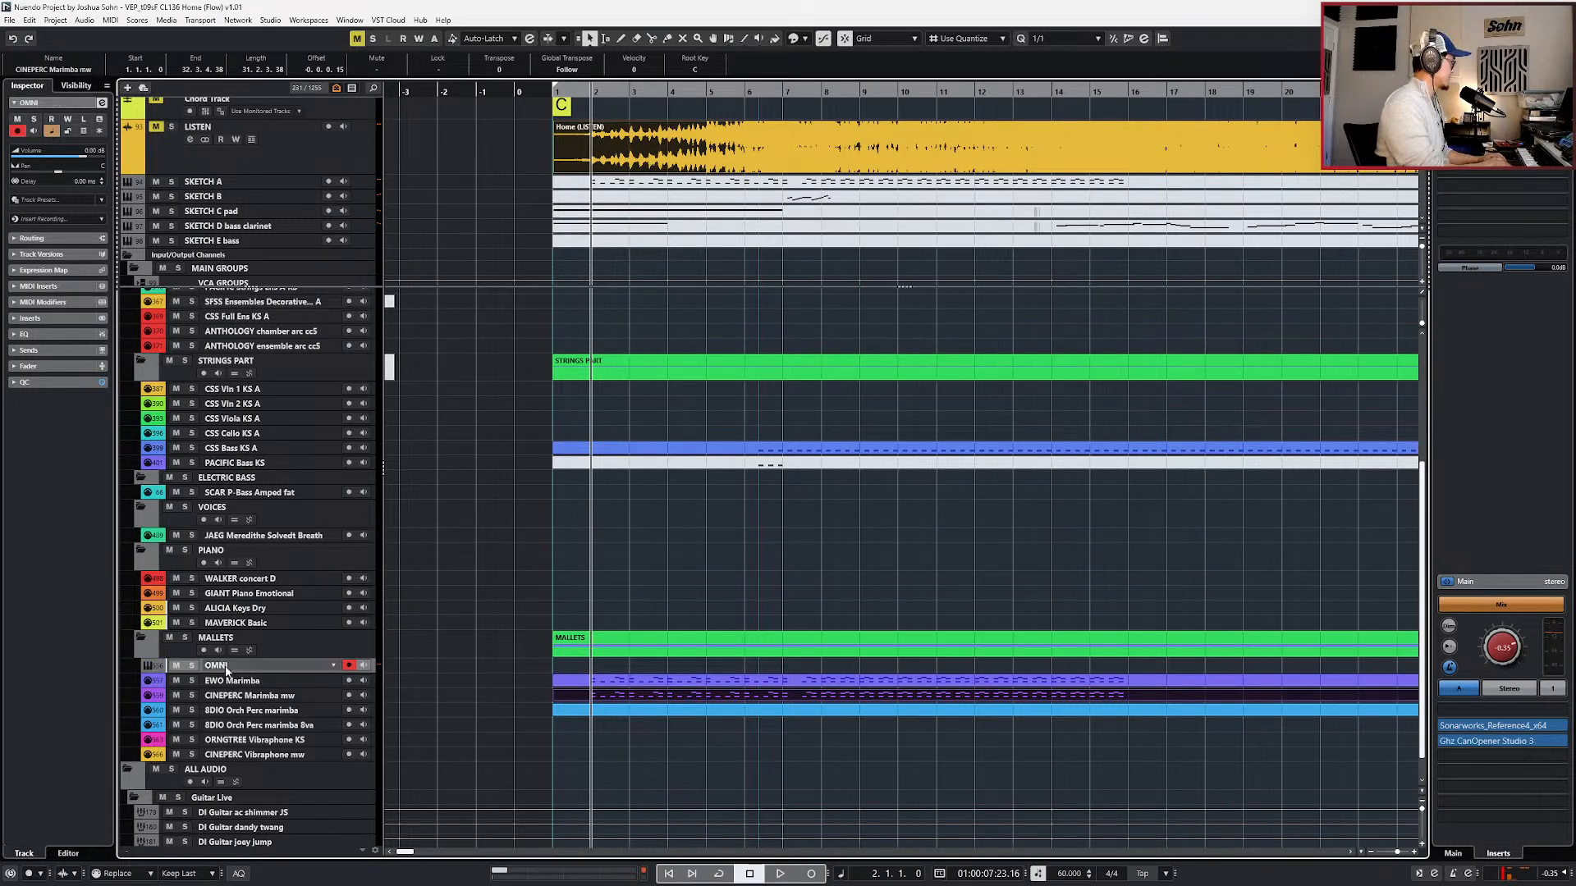
# - Add an instrument track below OMNI that uses Kontakt 7
pyautogui.rightClick(225, 666)
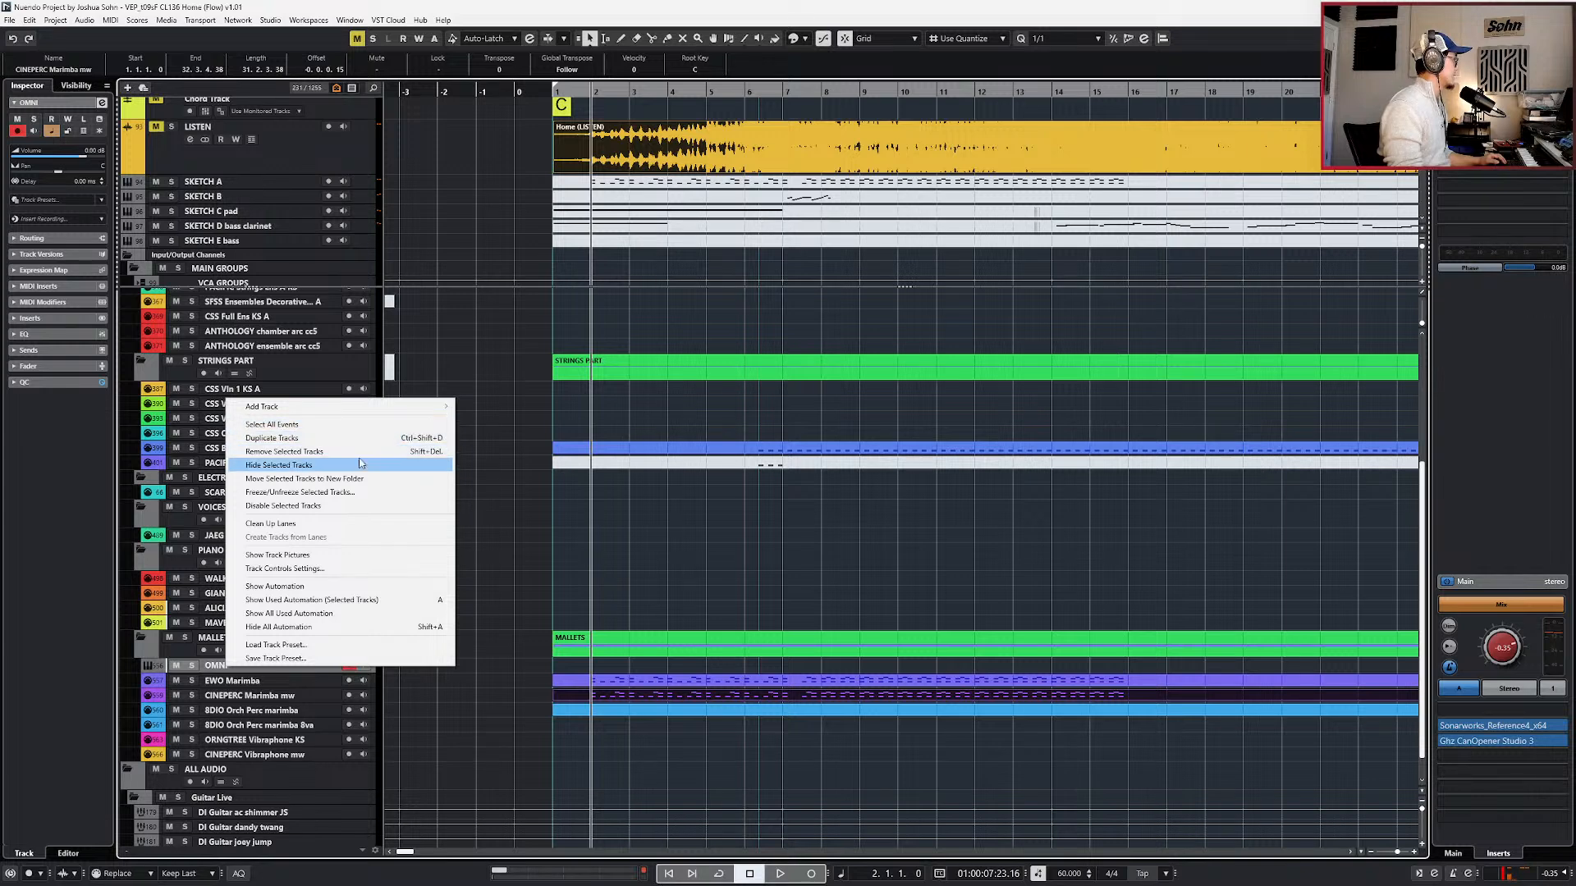
pyautogui.click(556, 621)
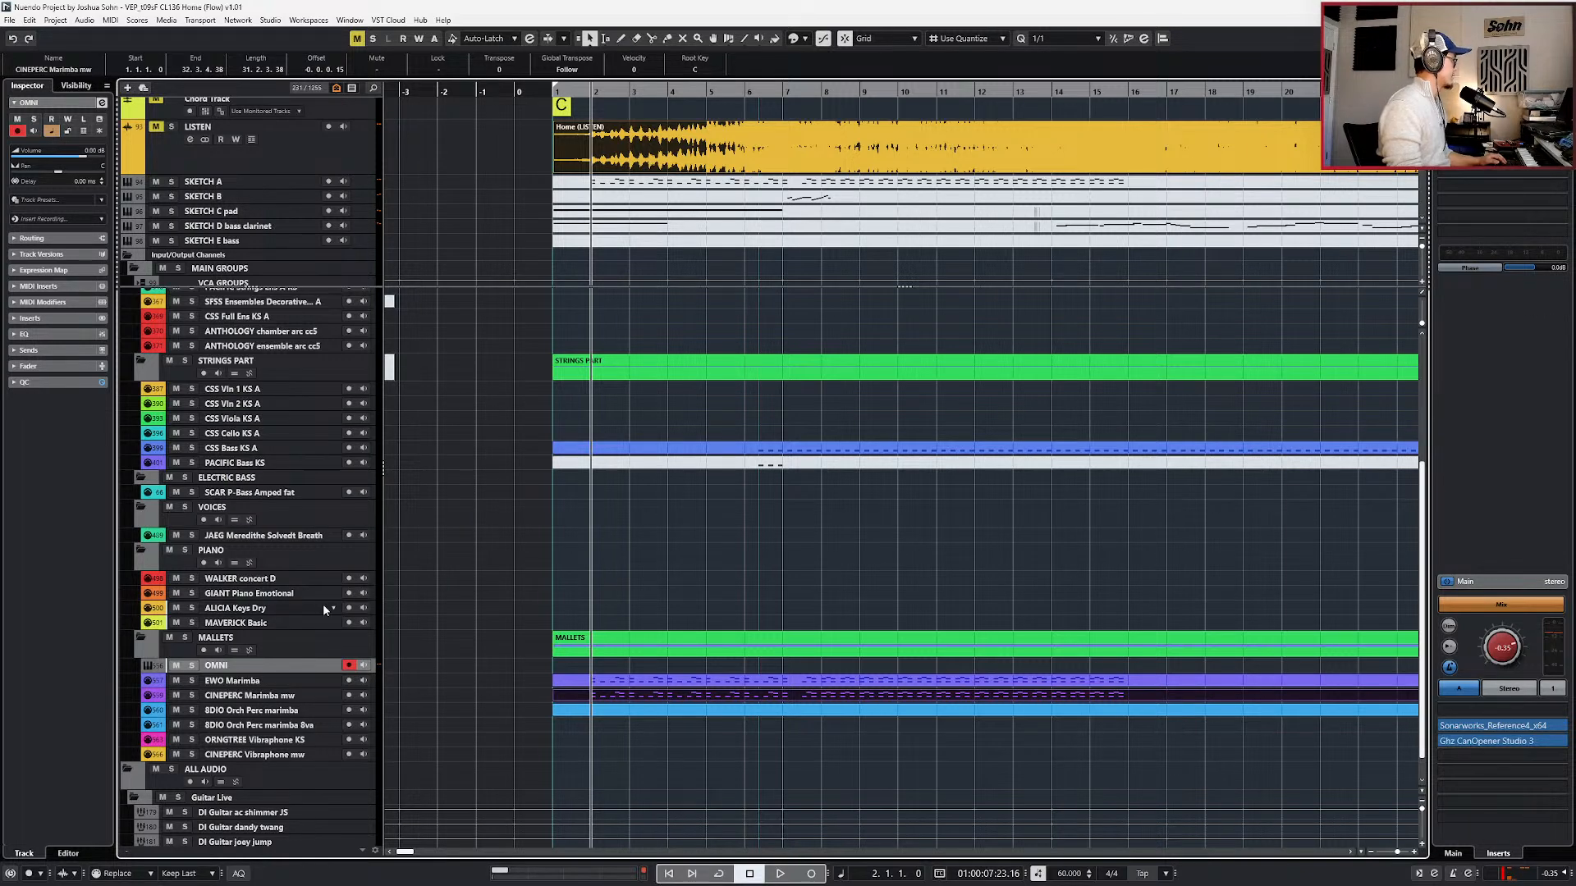
pyautogui.click(661, 304)
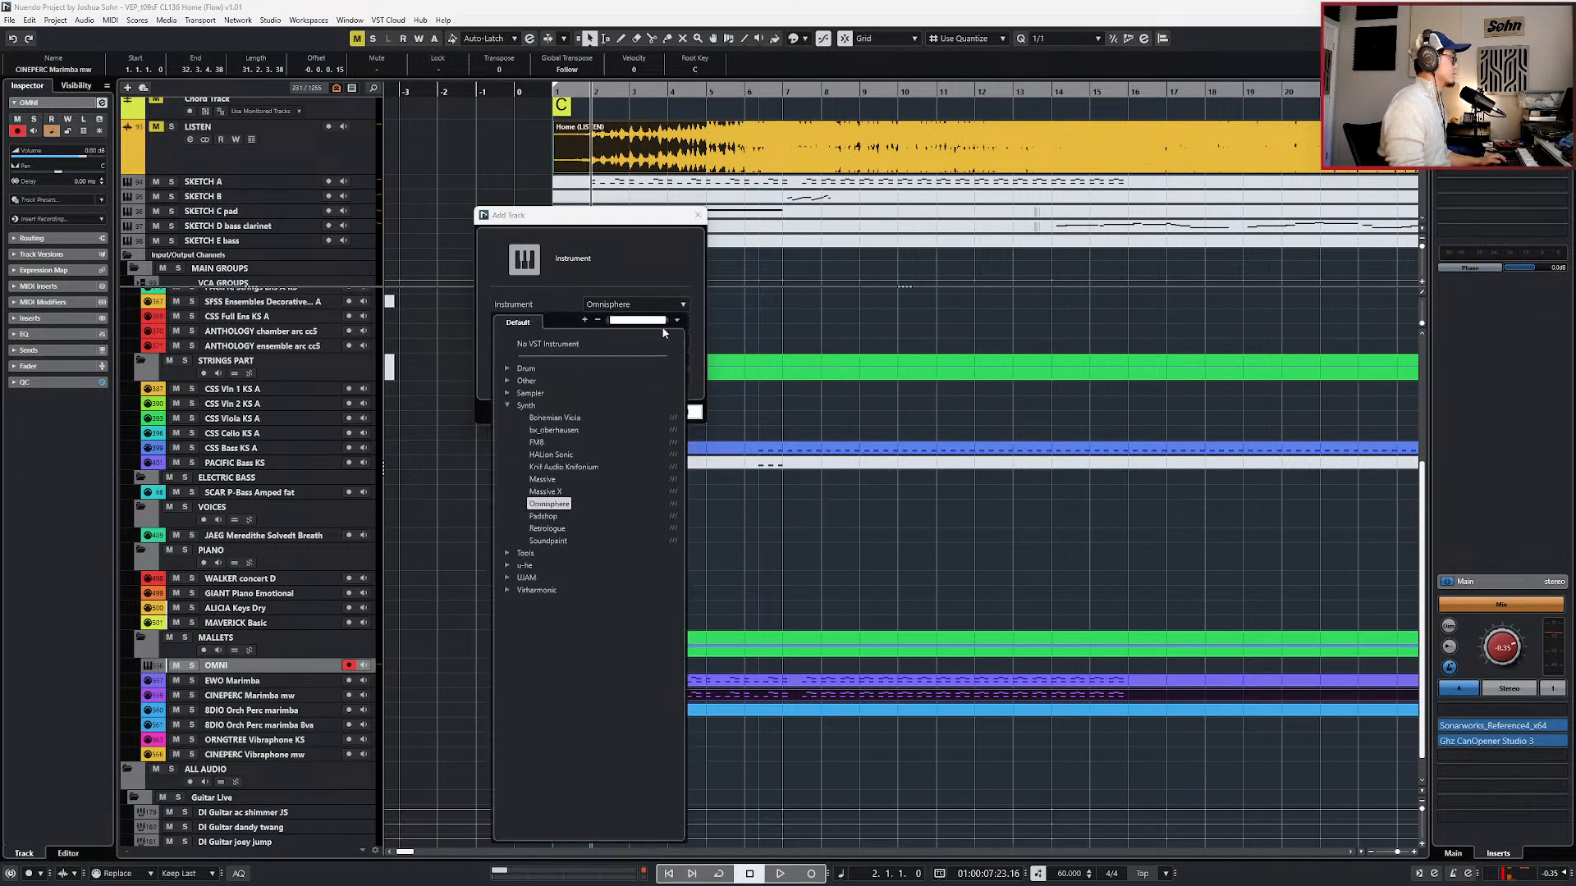
pyautogui.write('kon')
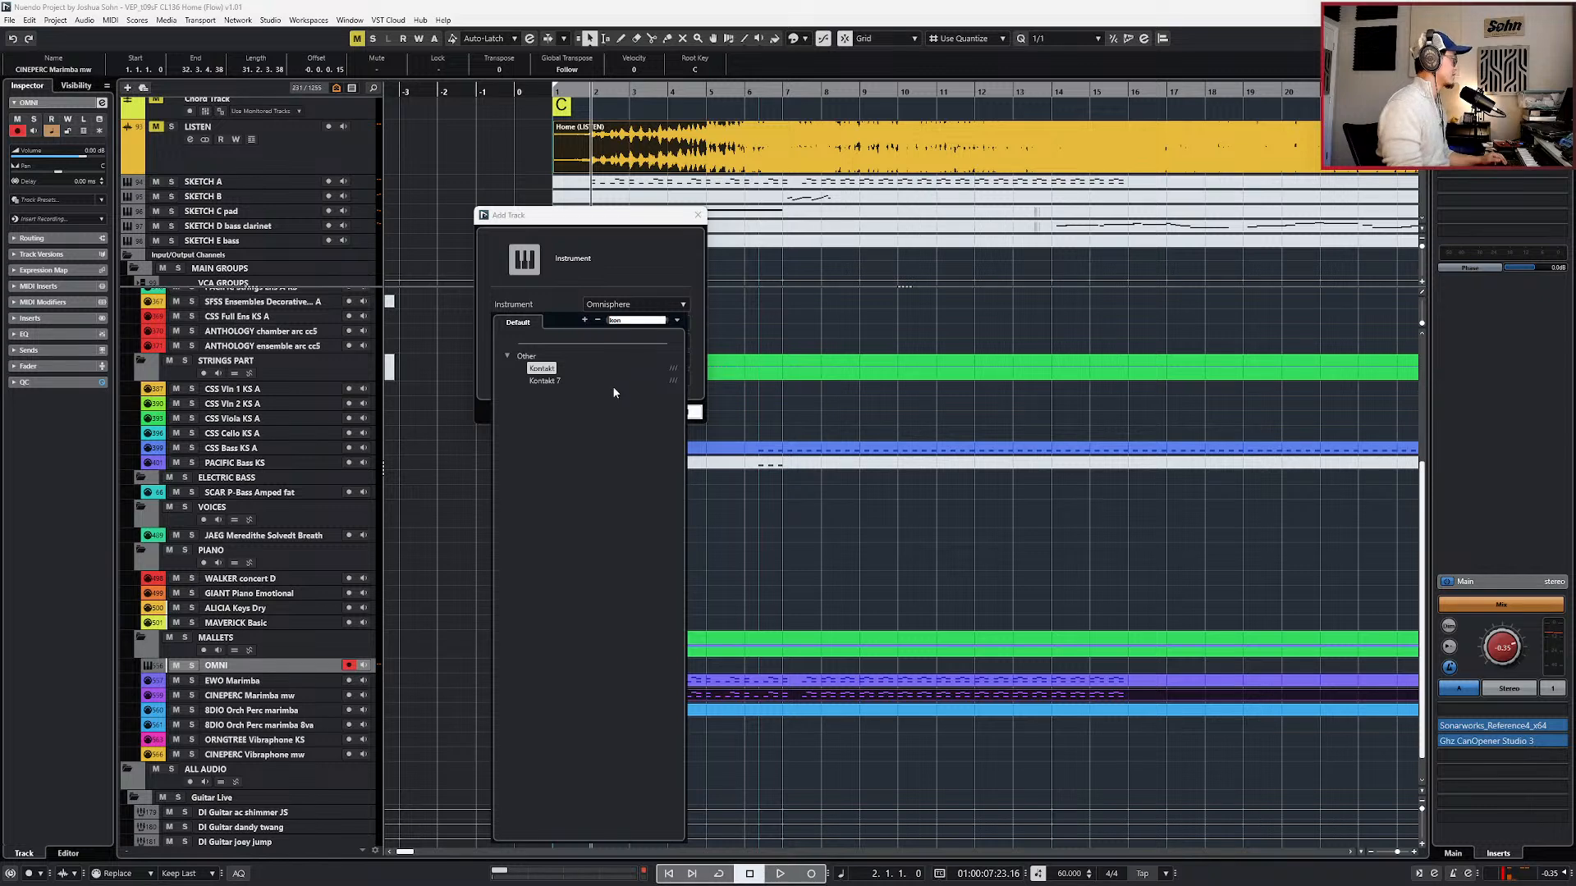
pyautogui.click(568, 373)
pyautogui.click(623, 409)
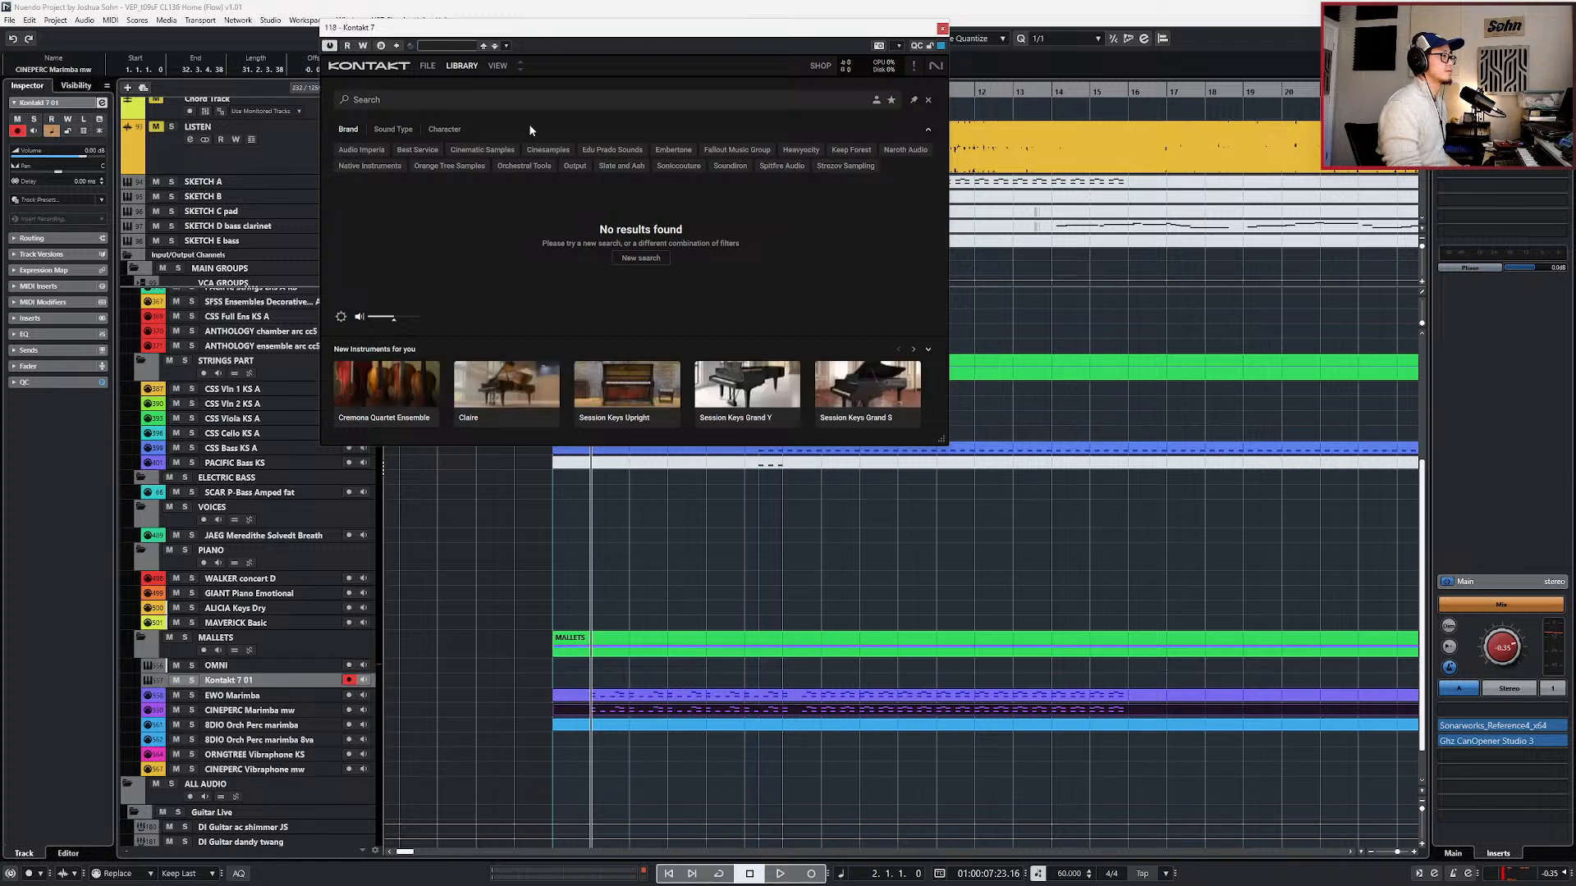
# - Switch Kontakt 7 to its classic rack view with the side browser, and show the file browser
pyautogui.click(498, 67)
pyautogui.click(508, 82)
pyautogui.click(466, 67)
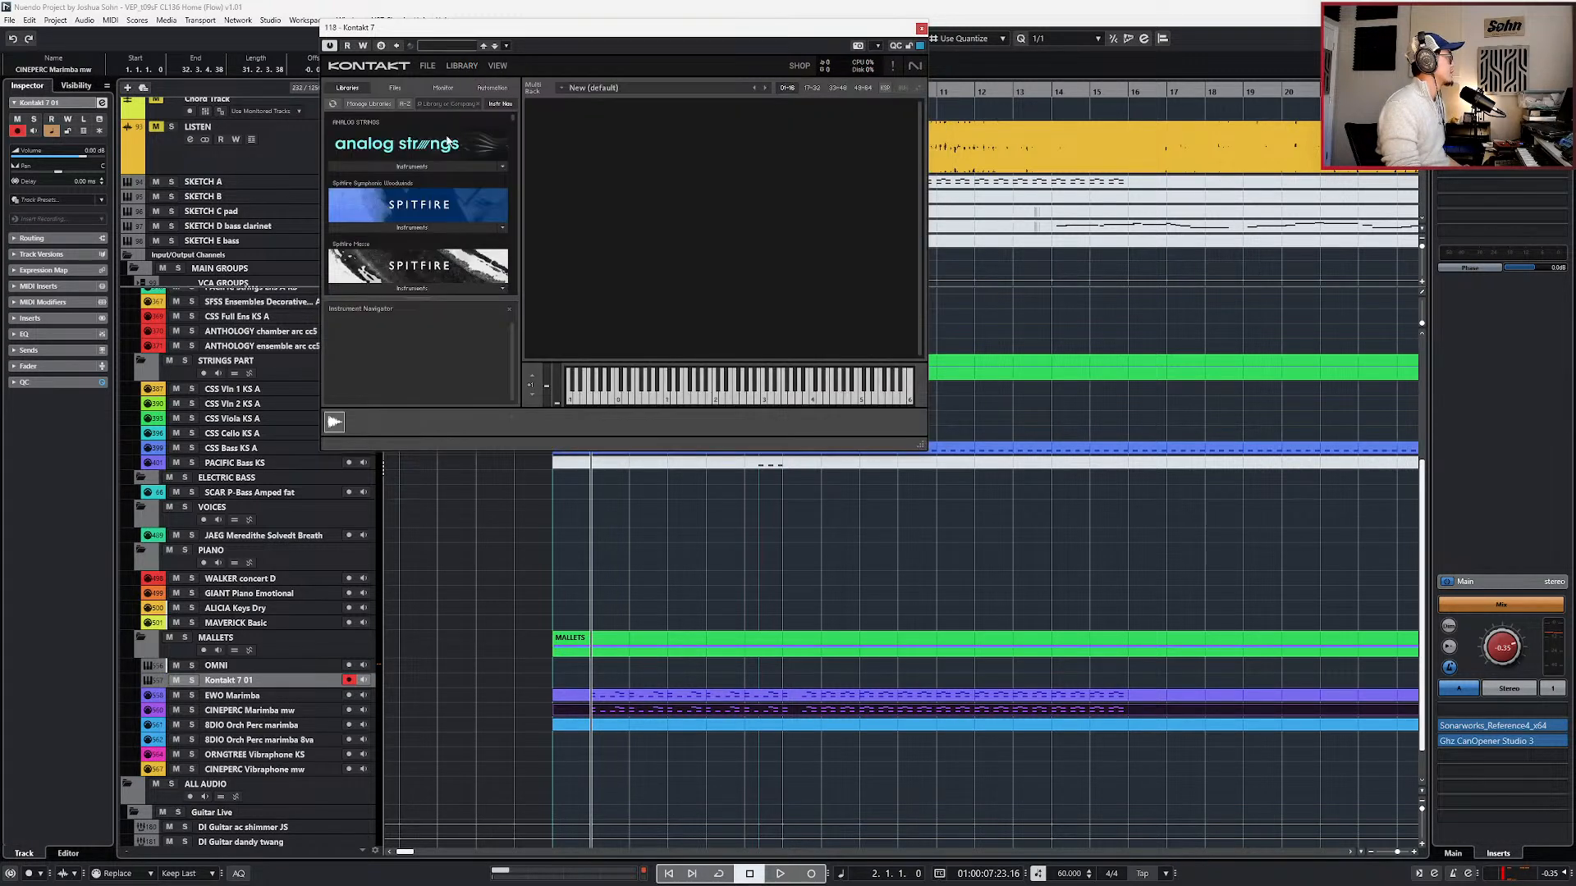
pyautogui.click(402, 88)
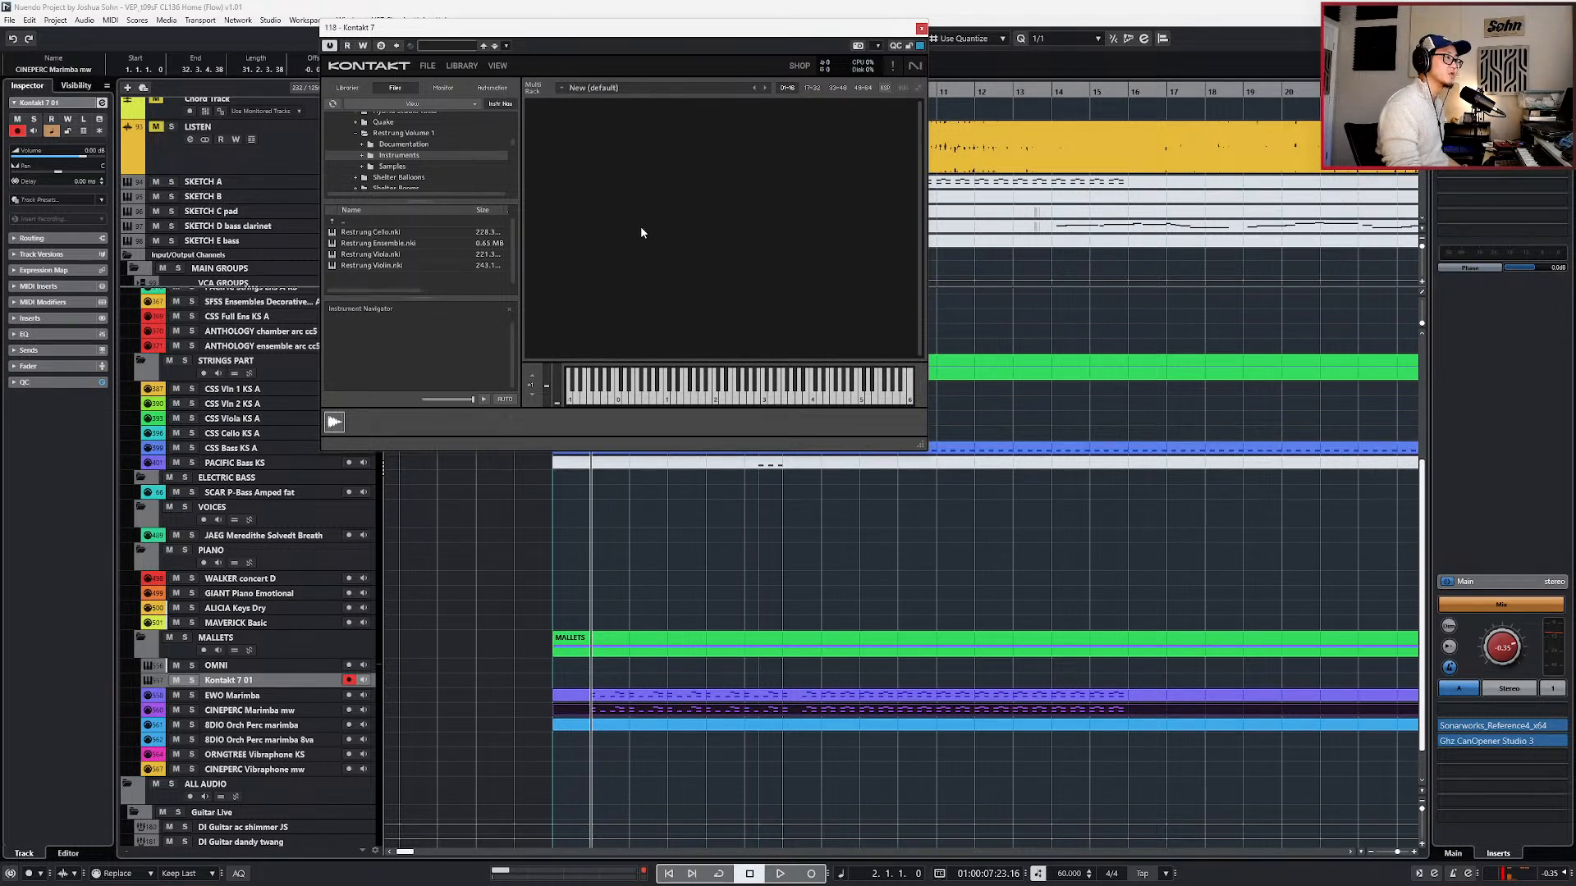
# - Browse the sample library folders, including Orchestral Tools, Pan Flute and Performance Samples, for a suitable bell or mallet library
pyautogui.scroll(5, 427, 136)
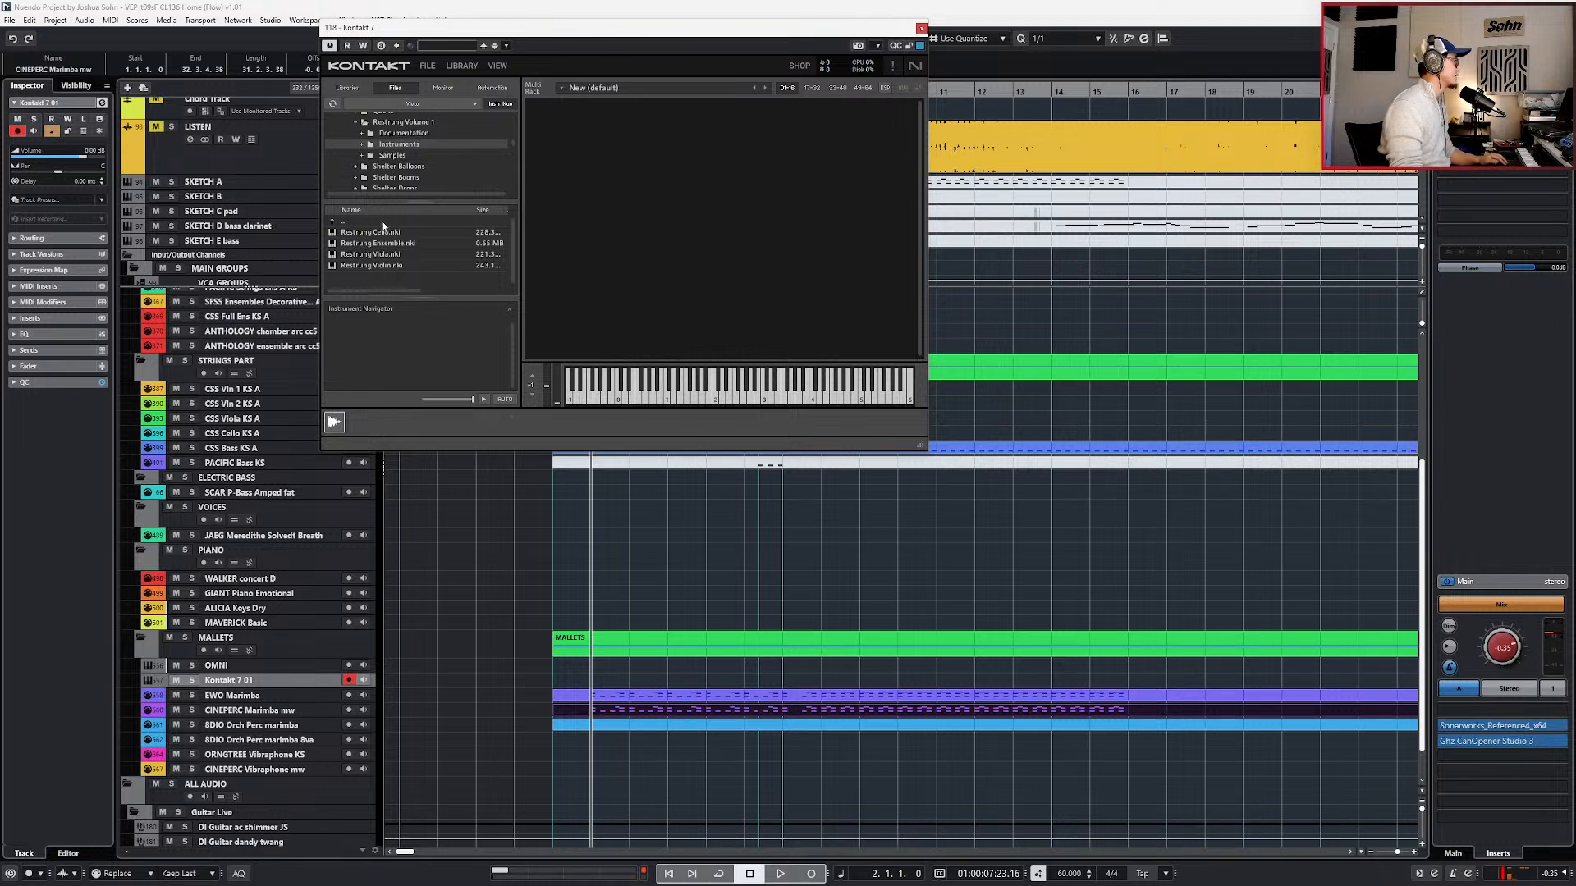
pyautogui.scroll(-3, 388, 142)
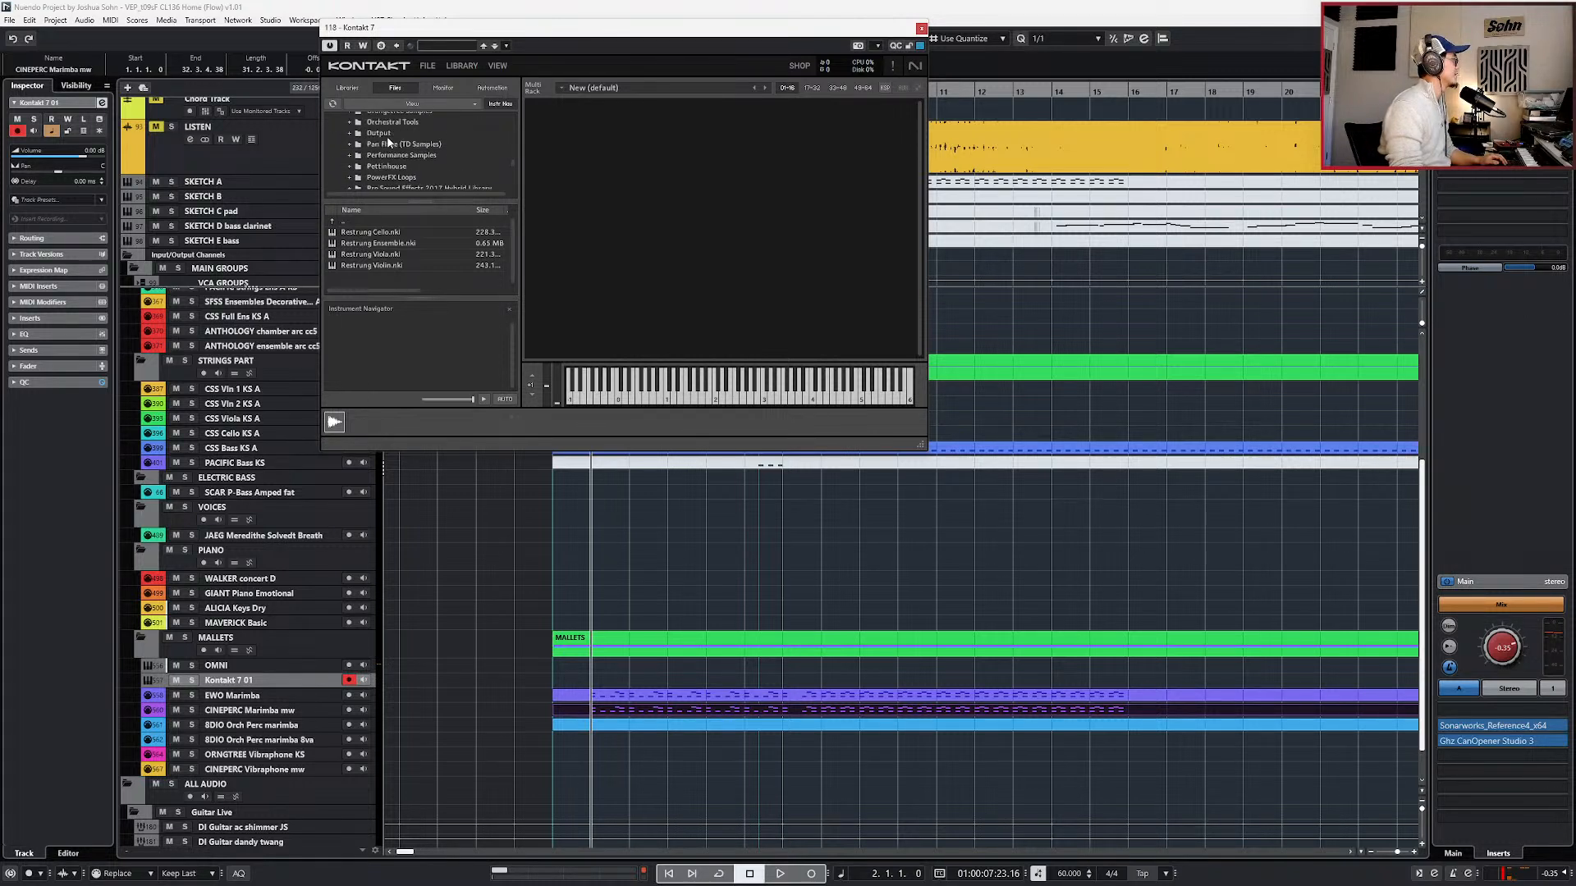
pyautogui.click(386, 134)
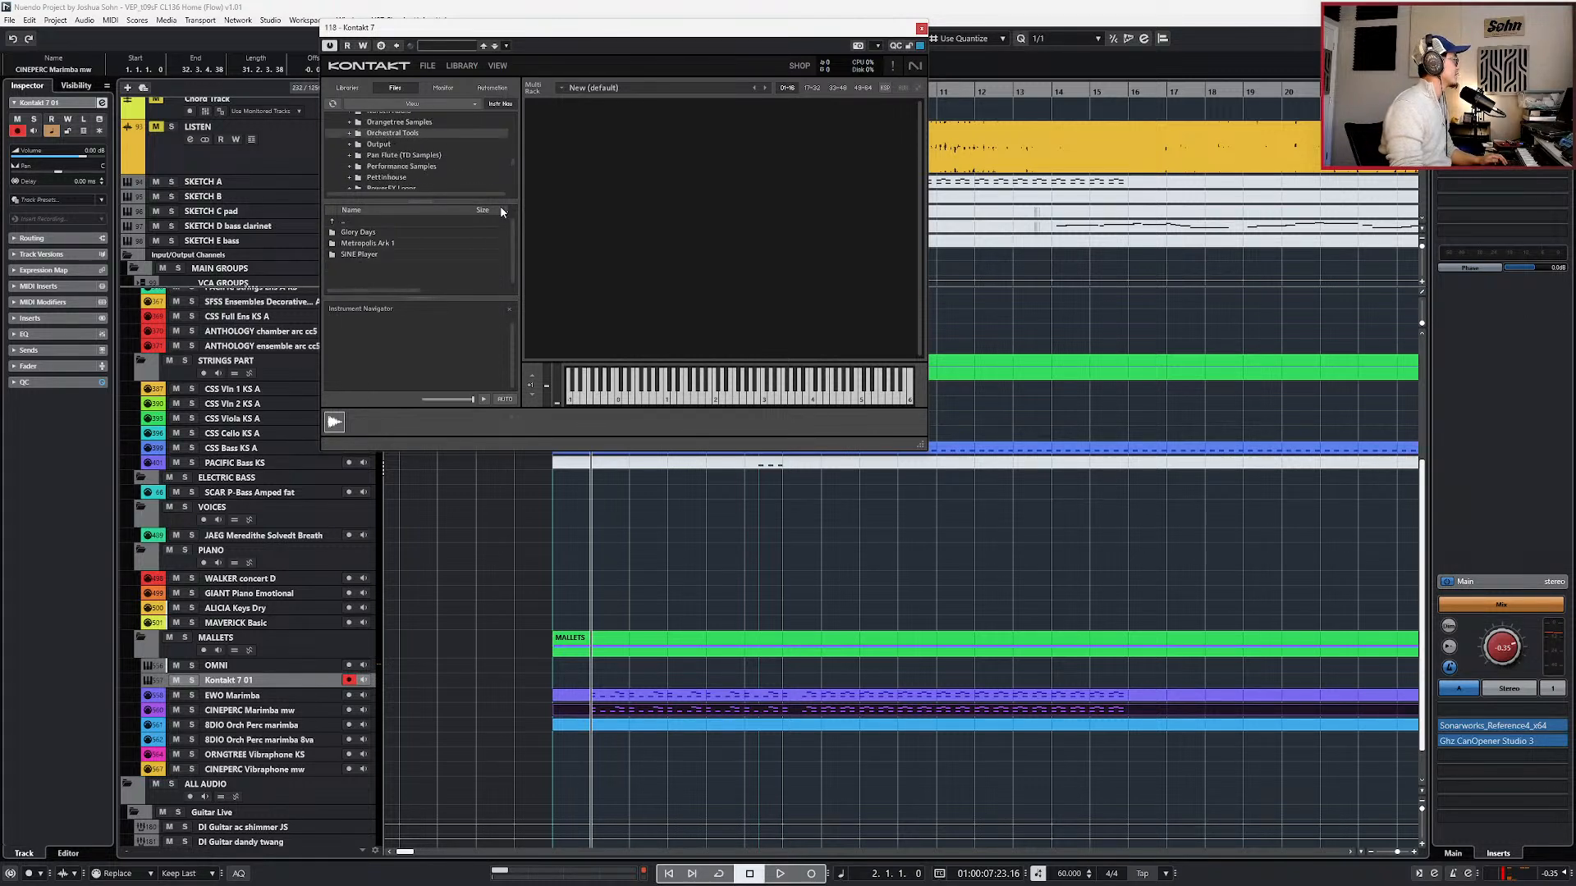
pyautogui.scroll(-1, 410, 148)
pyautogui.click(406, 145)
pyautogui.scroll(-1, 409, 151)
pyautogui.click(410, 147)
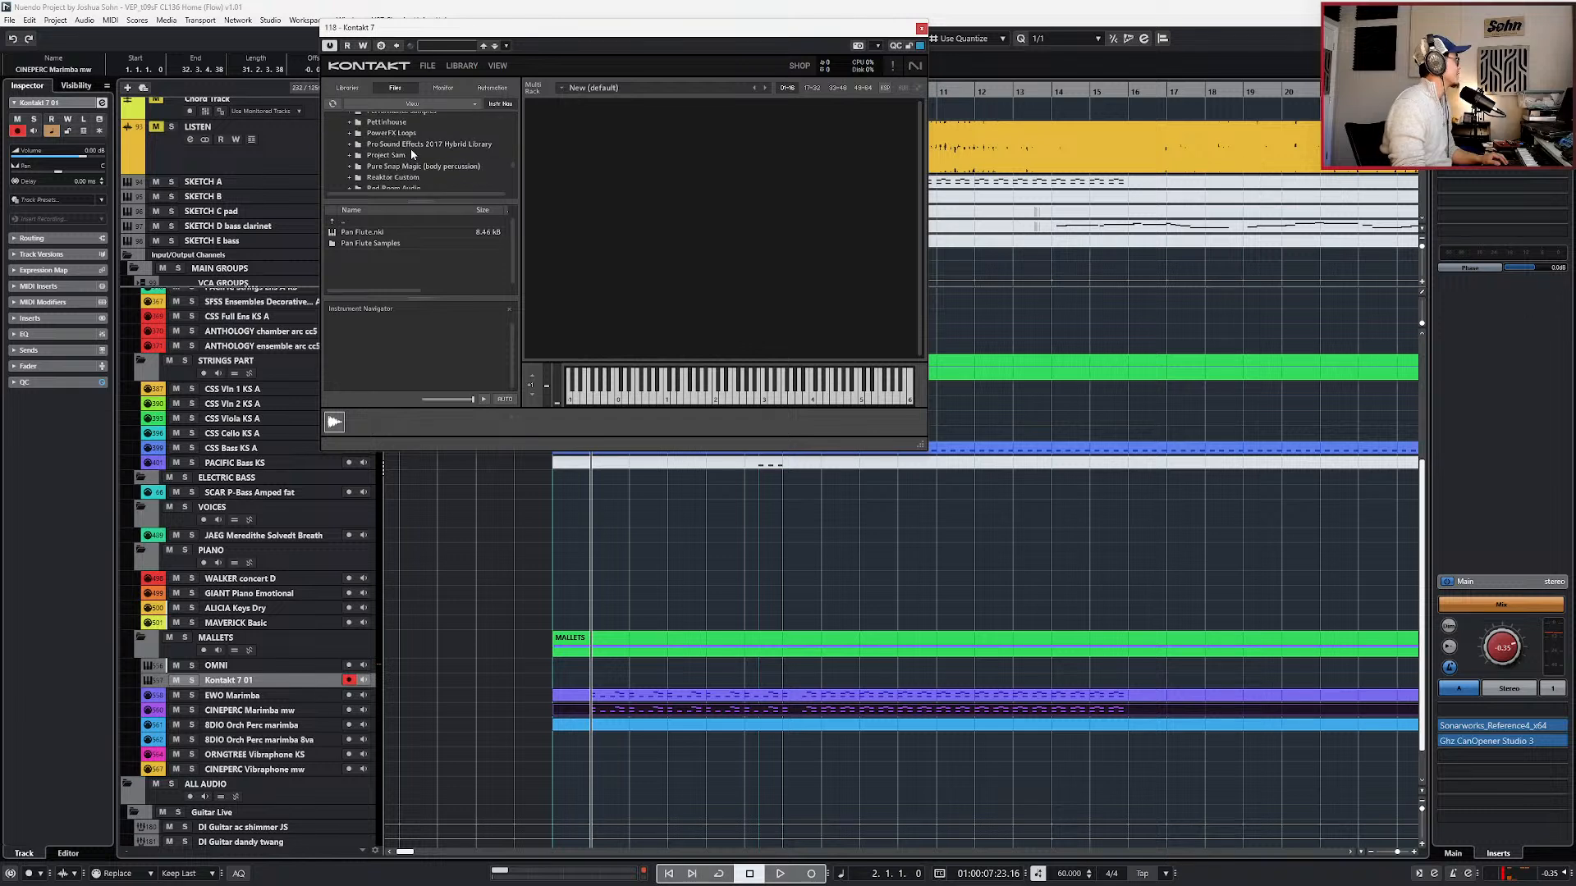
pyautogui.scroll(-5, 411, 160)
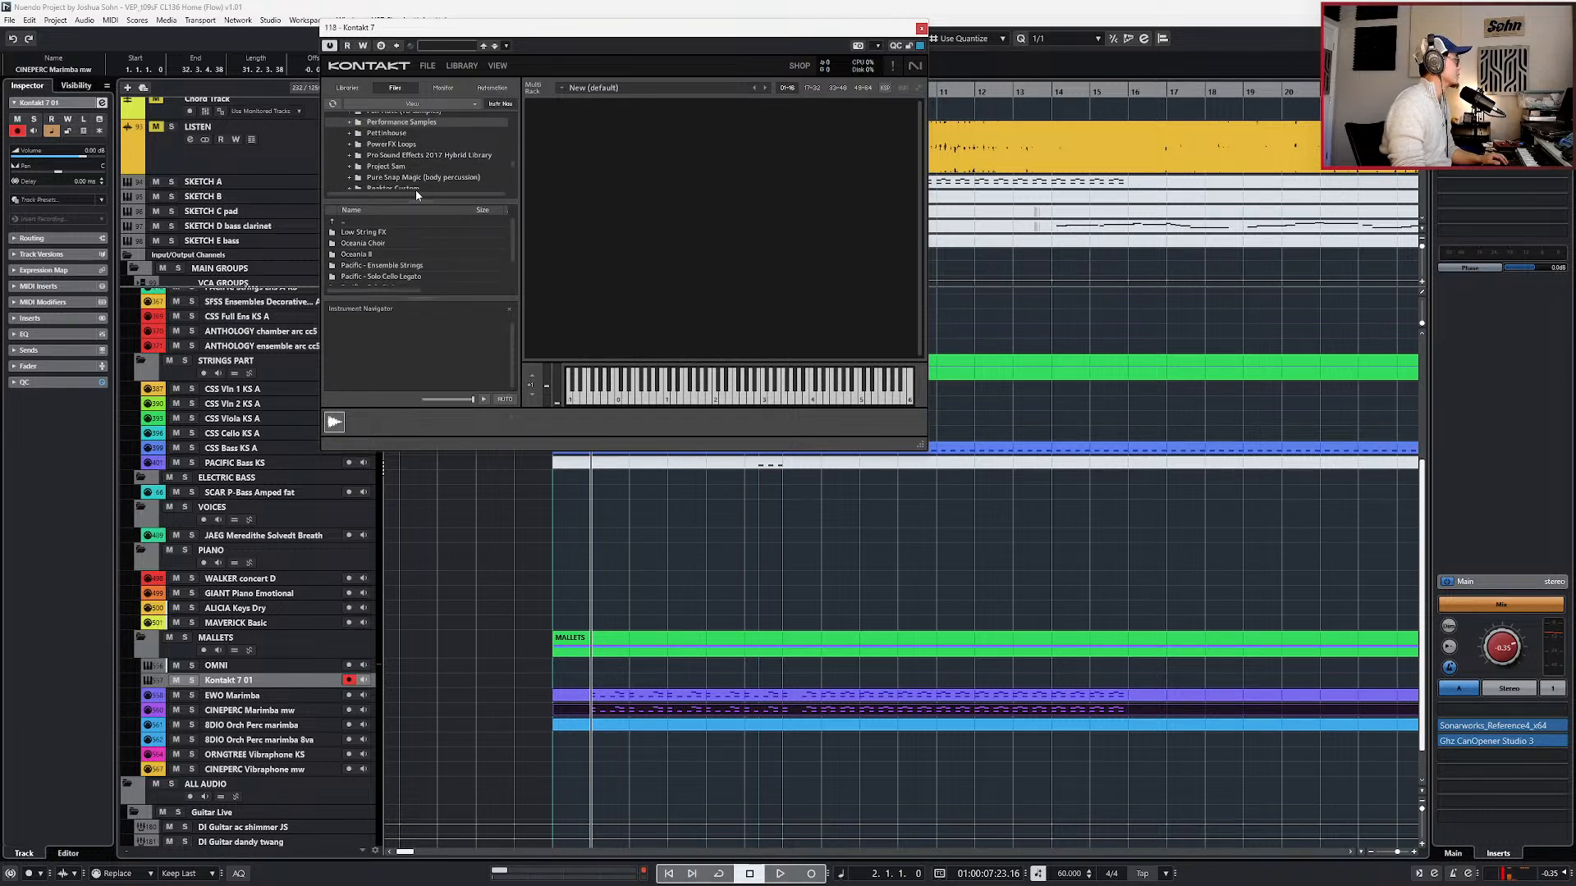
pyautogui.scroll(7, 417, 163)
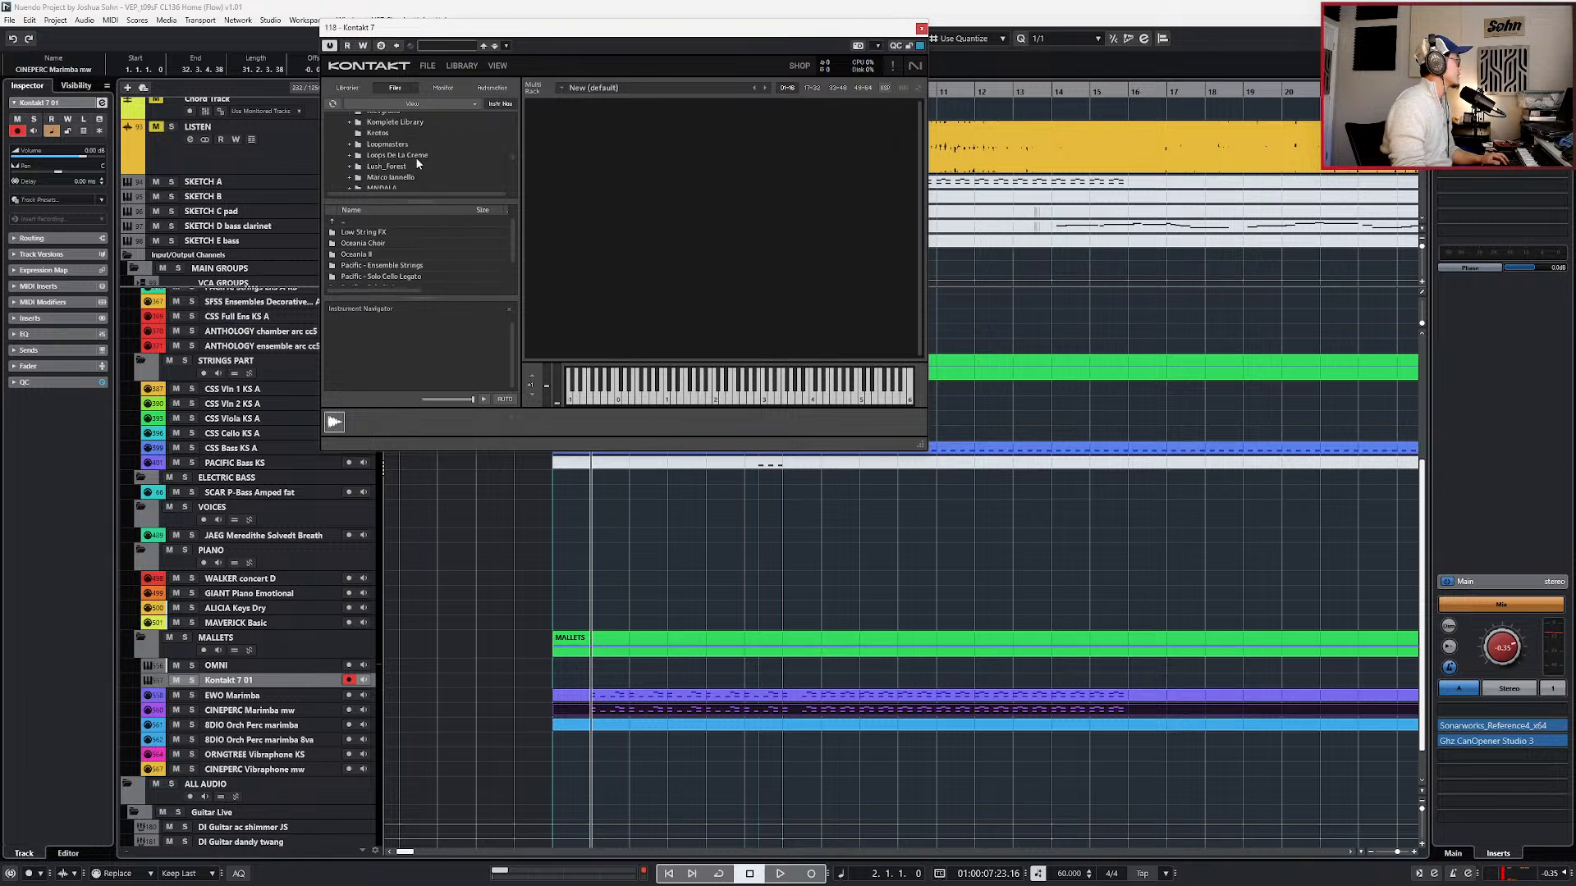
pyautogui.scroll(-5, 415, 156)
pyautogui.scroll(5, 416, 161)
# - Open the Instruments 1.2 folder of CineBells v1.2 under Cinesamples and load 19 Kalimba v1_2
pyautogui.click(413, 167)
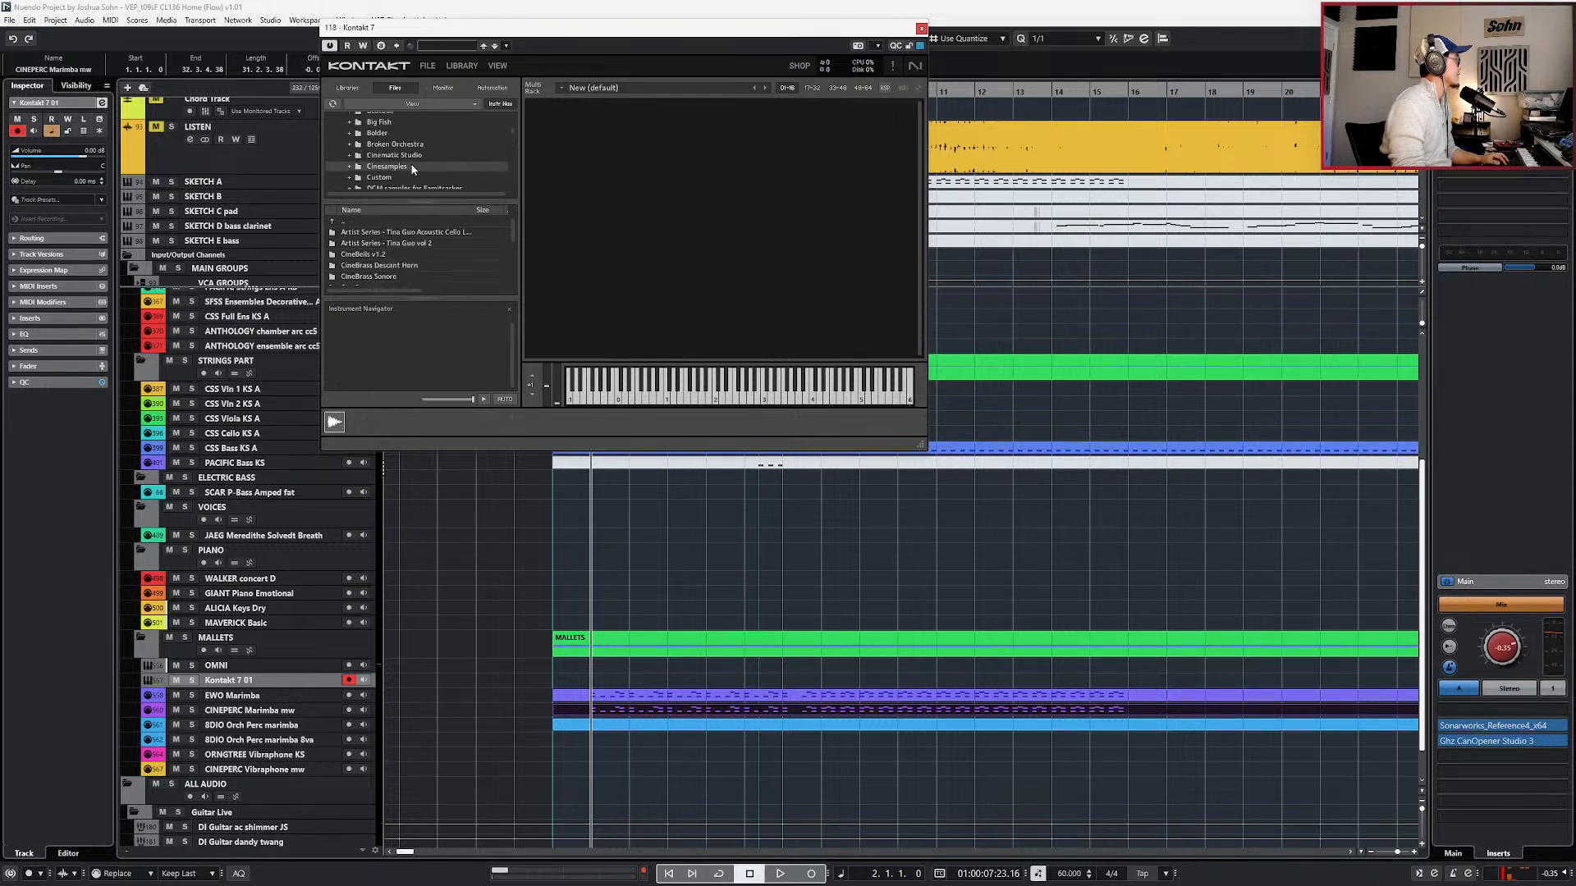
pyautogui.doubleClick(400, 256)
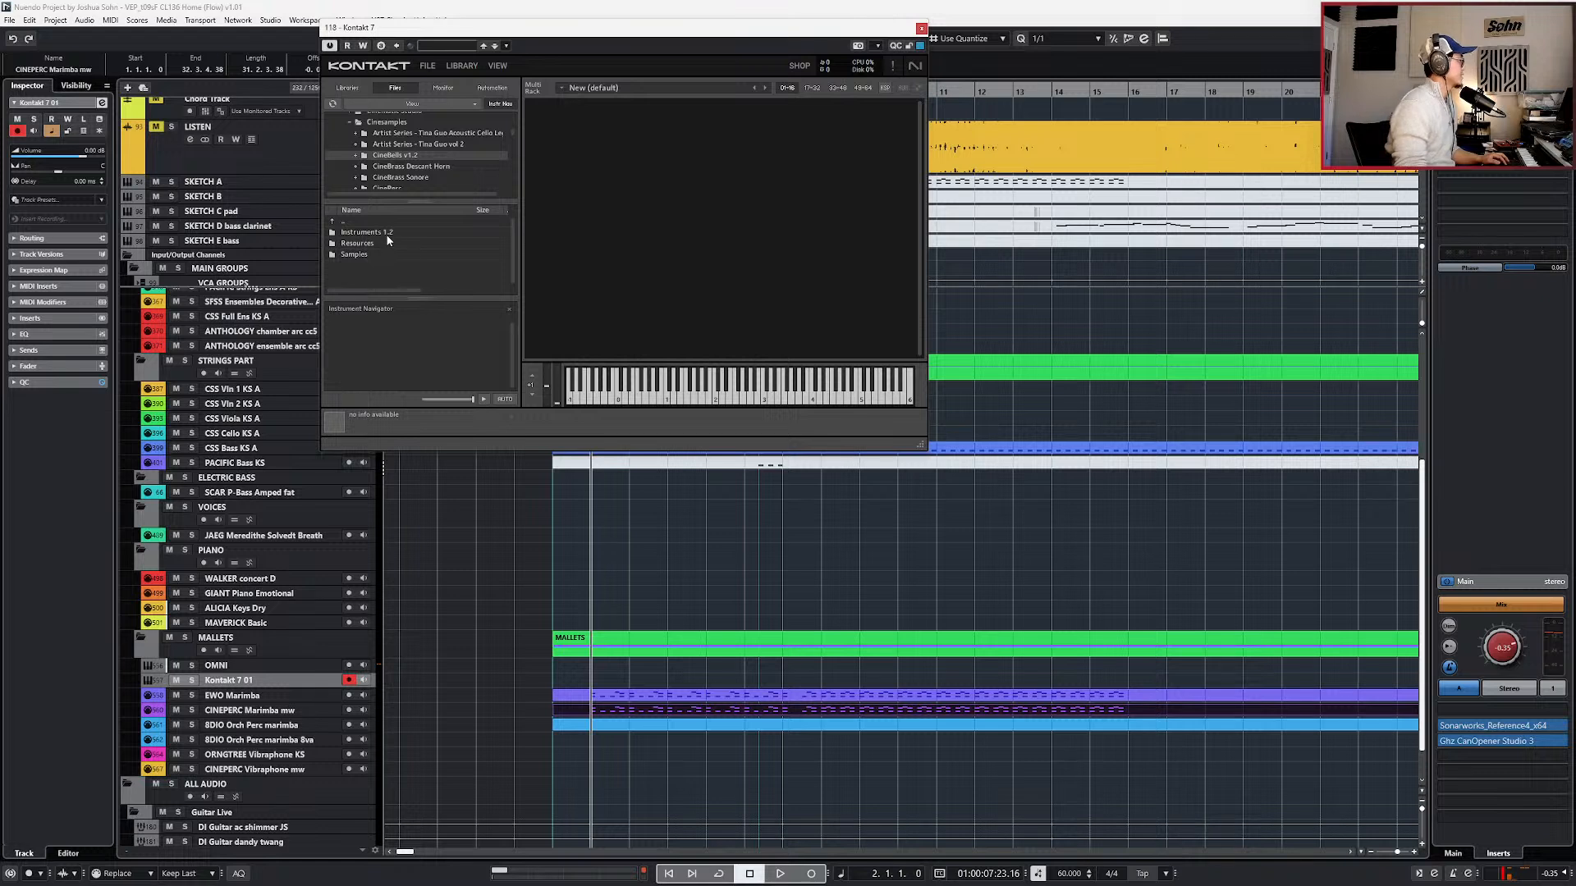
pyautogui.doubleClick(387, 233)
pyautogui.scroll(-3, 387, 263)
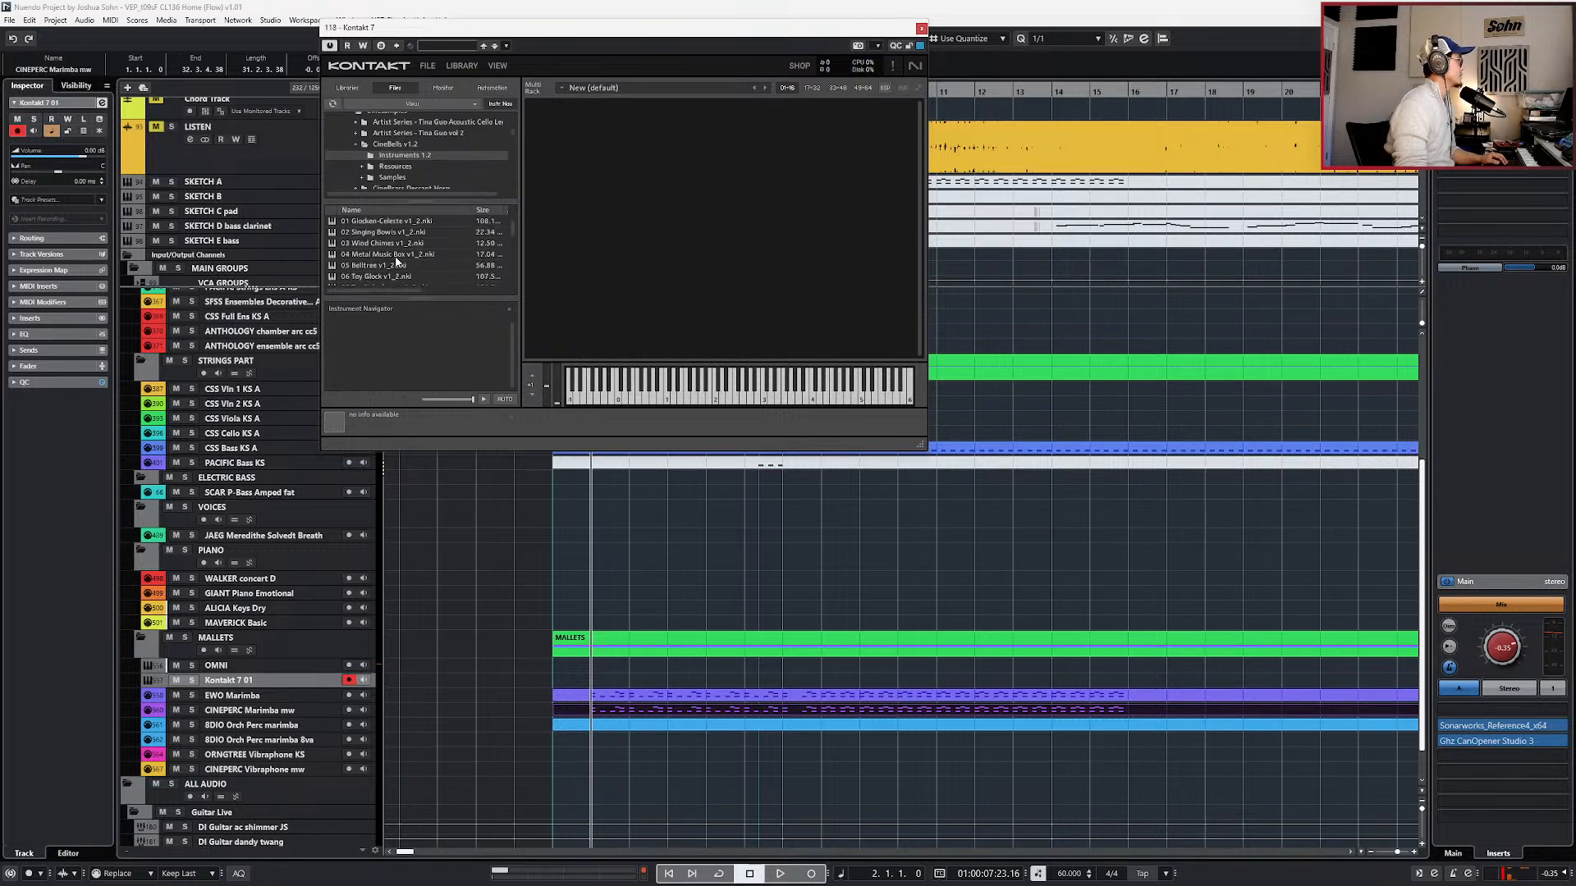
pyautogui.scroll(-4, 405, 263)
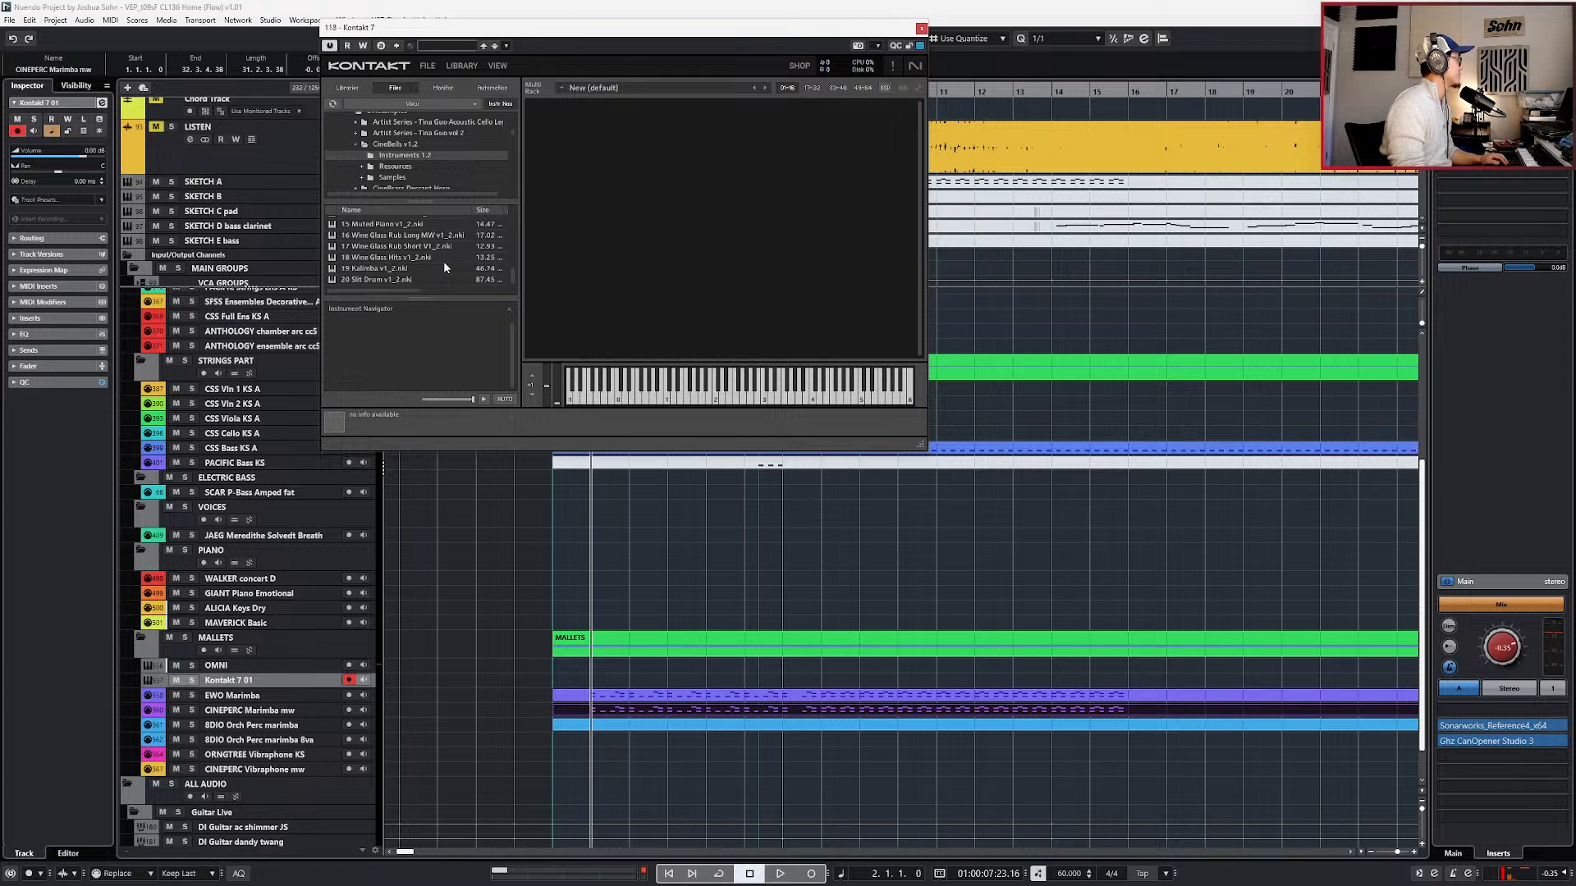
pyautogui.scroll(7, 417, 264)
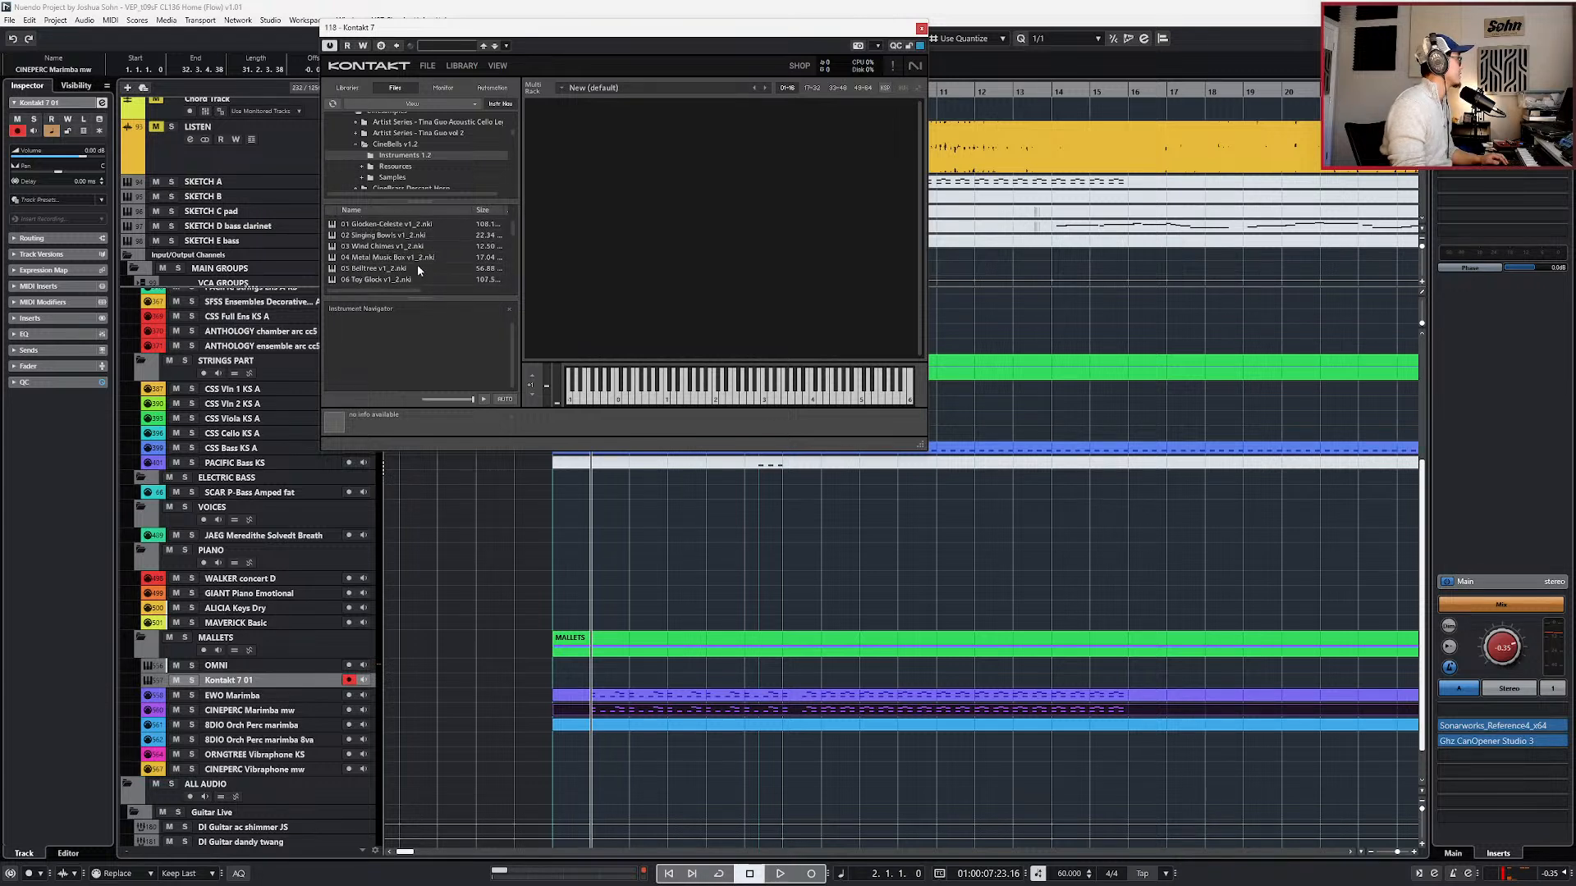
pyautogui.scroll(-7, 415, 269)
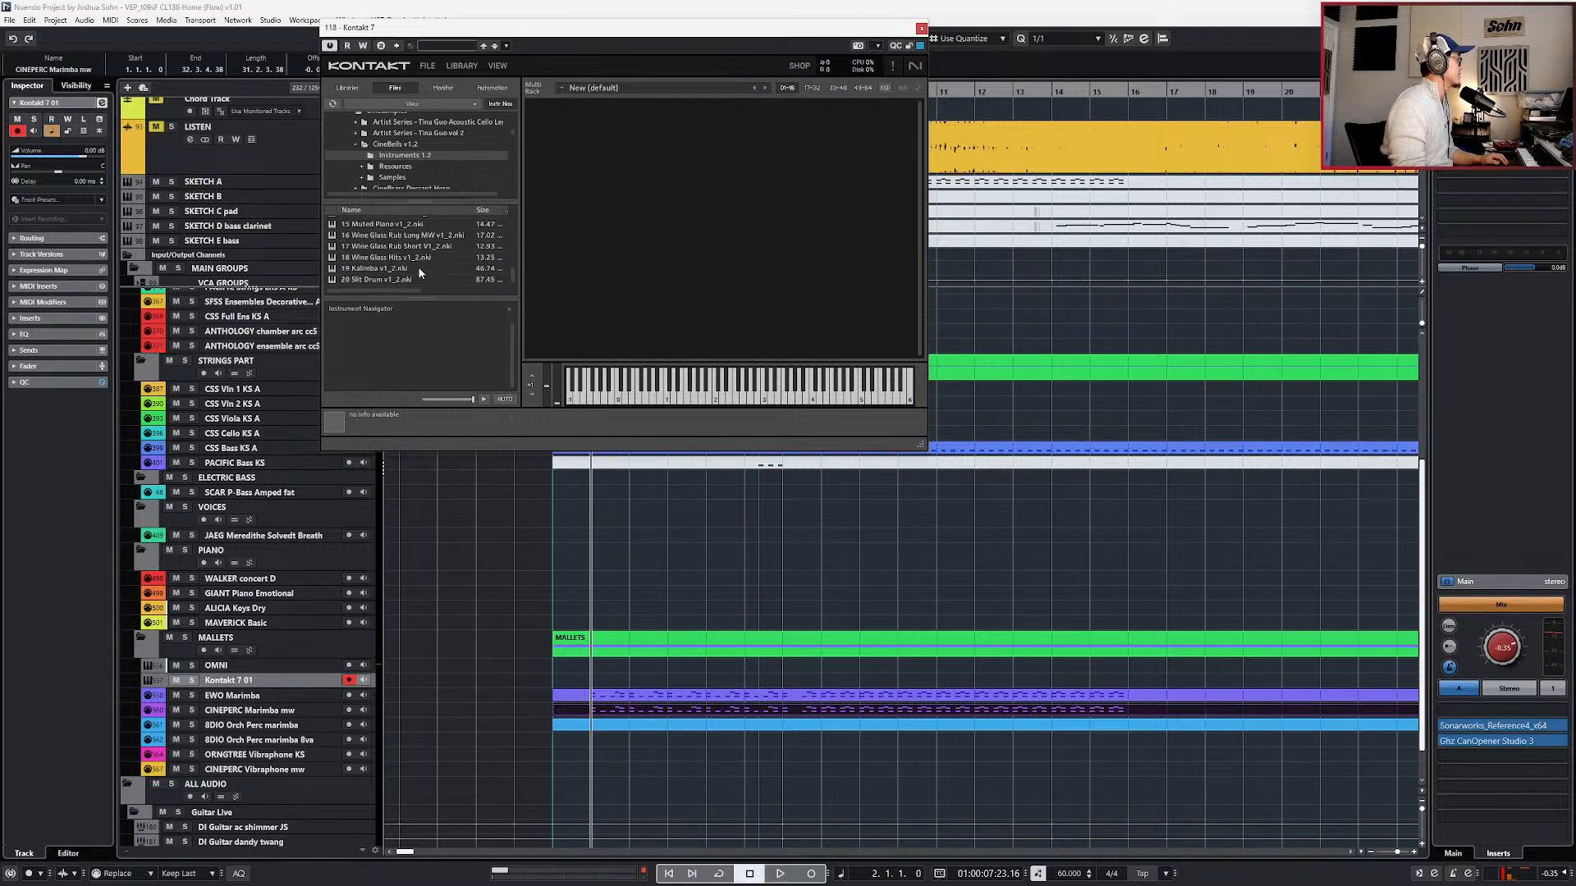
pyautogui.scroll(-1, 408, 271)
pyautogui.doubleClick(400, 271)
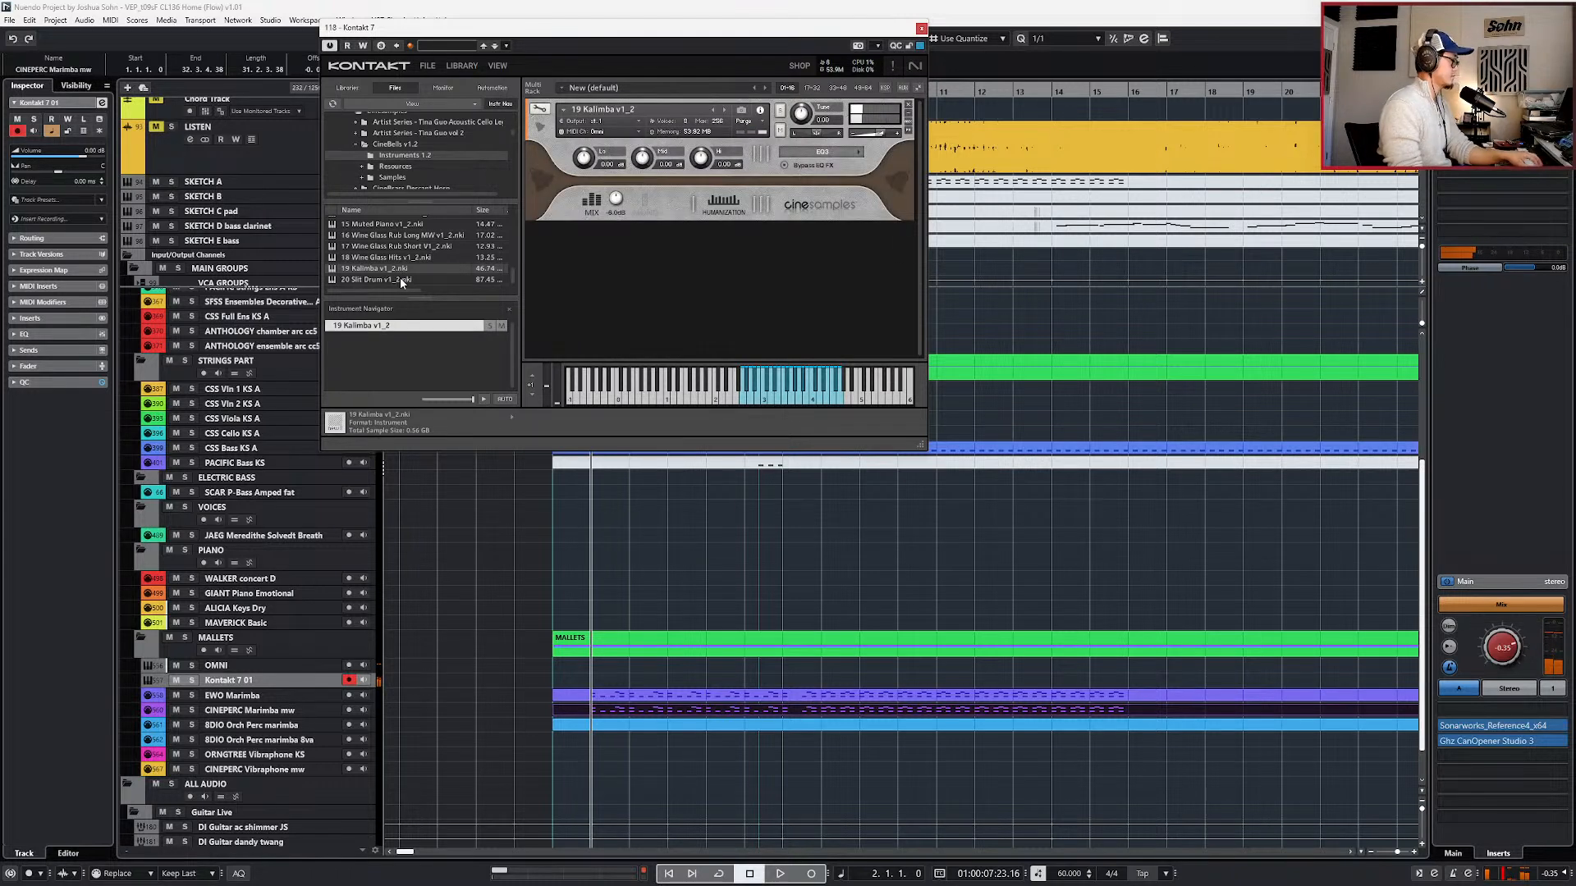
# - Rename the Kontakt 7 track as Kalimba and duplicate it
pyautogui.doubleClick(228, 680)
pyautogui.write('Kalimba')
pyautogui.press('Return')
pyautogui.hotkey('ctrl', 'd')
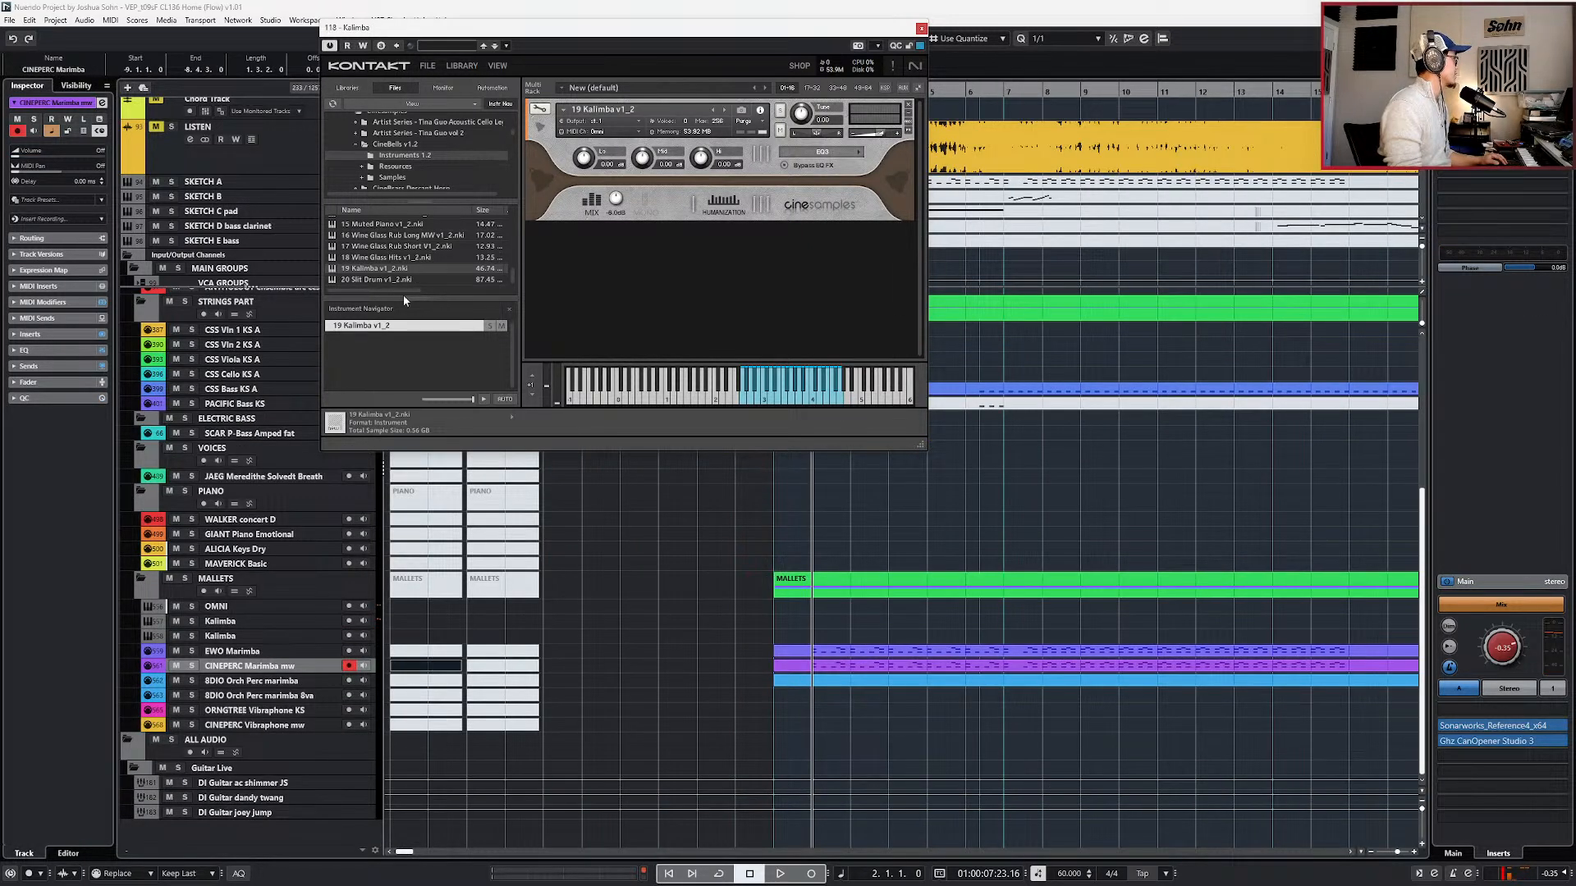
# - On the upper Kalimba track, audition 20 Slit Drum v1_2, and replace it with 01 Glocken-Celeste v1_2
pyautogui.click(294, 622)
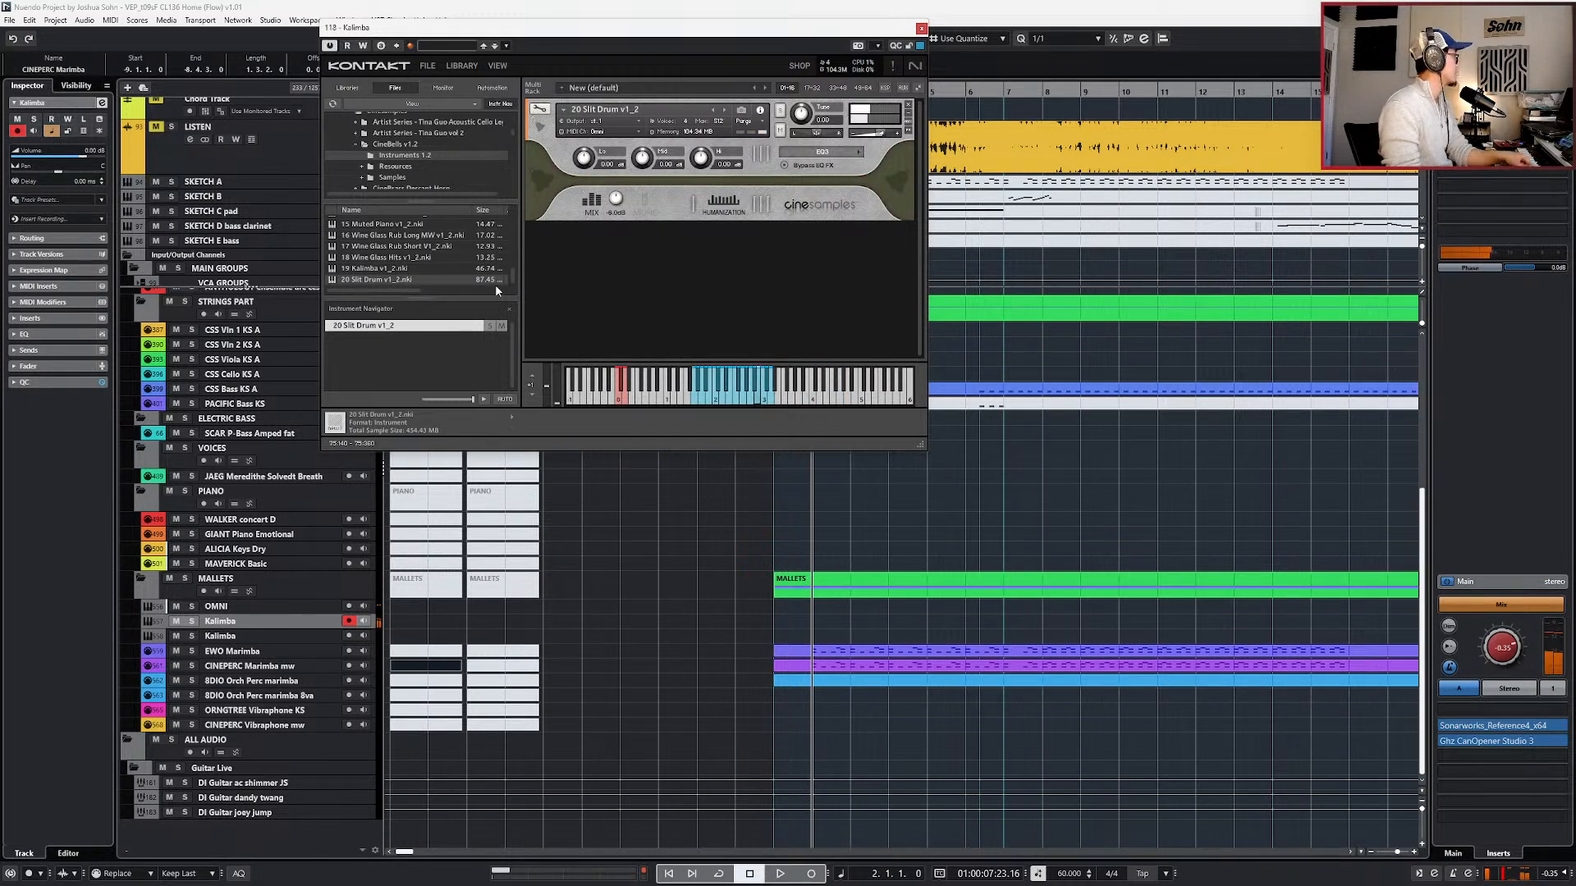
pyautogui.scroll(2, 425, 246)
pyautogui.scroll(1, 409, 257)
pyautogui.scroll(3, 405, 256)
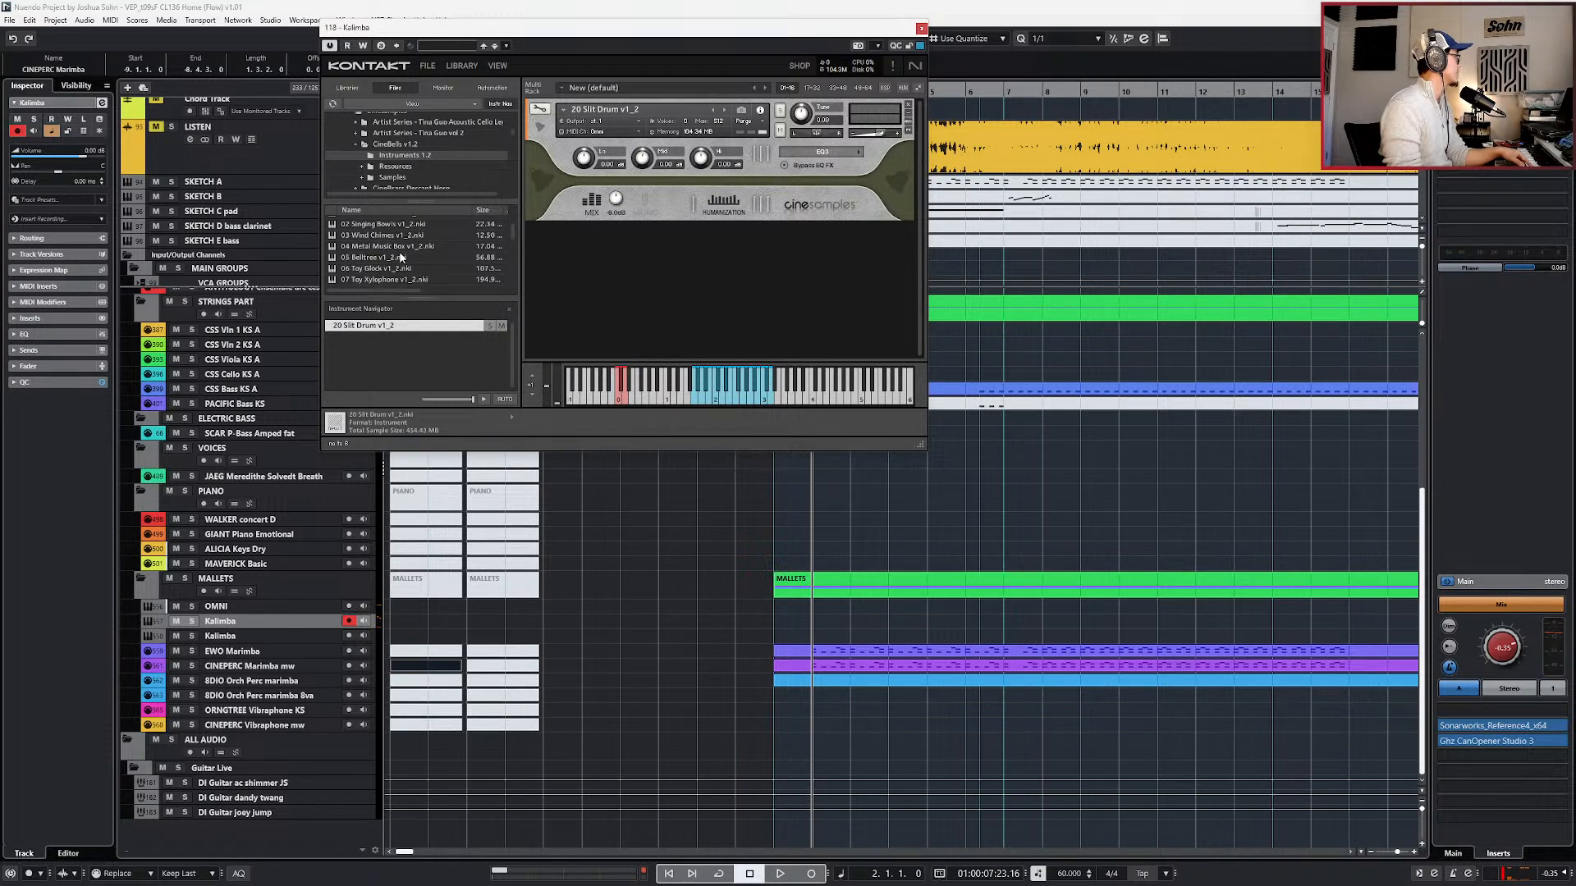
pyautogui.click(402, 236)
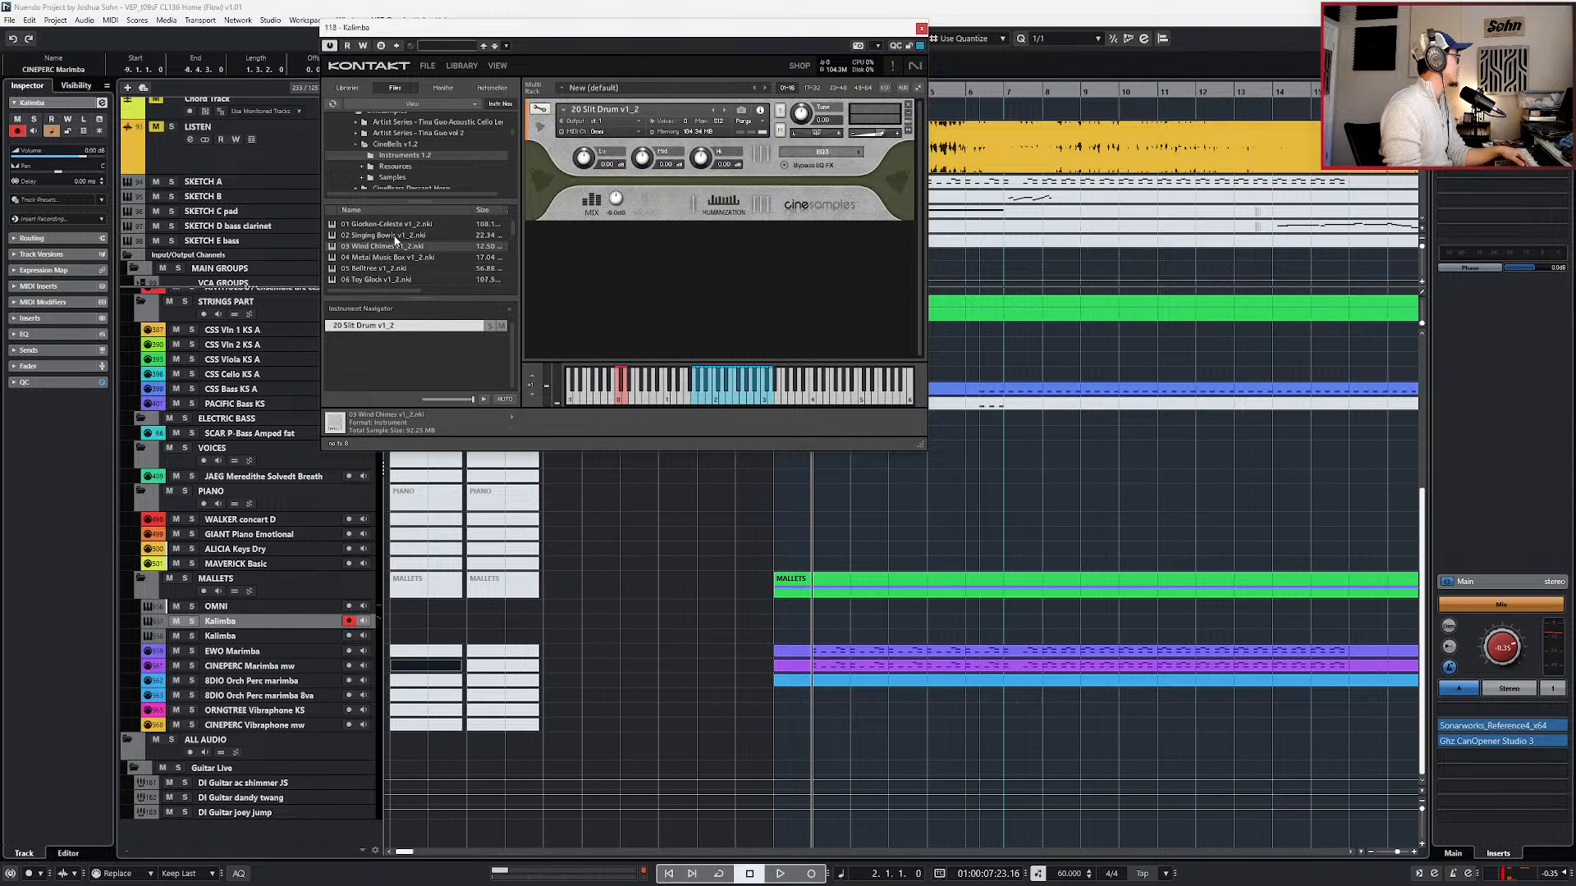
pyautogui.scroll(1, 394, 252)
pyautogui.doubleClick(394, 232)
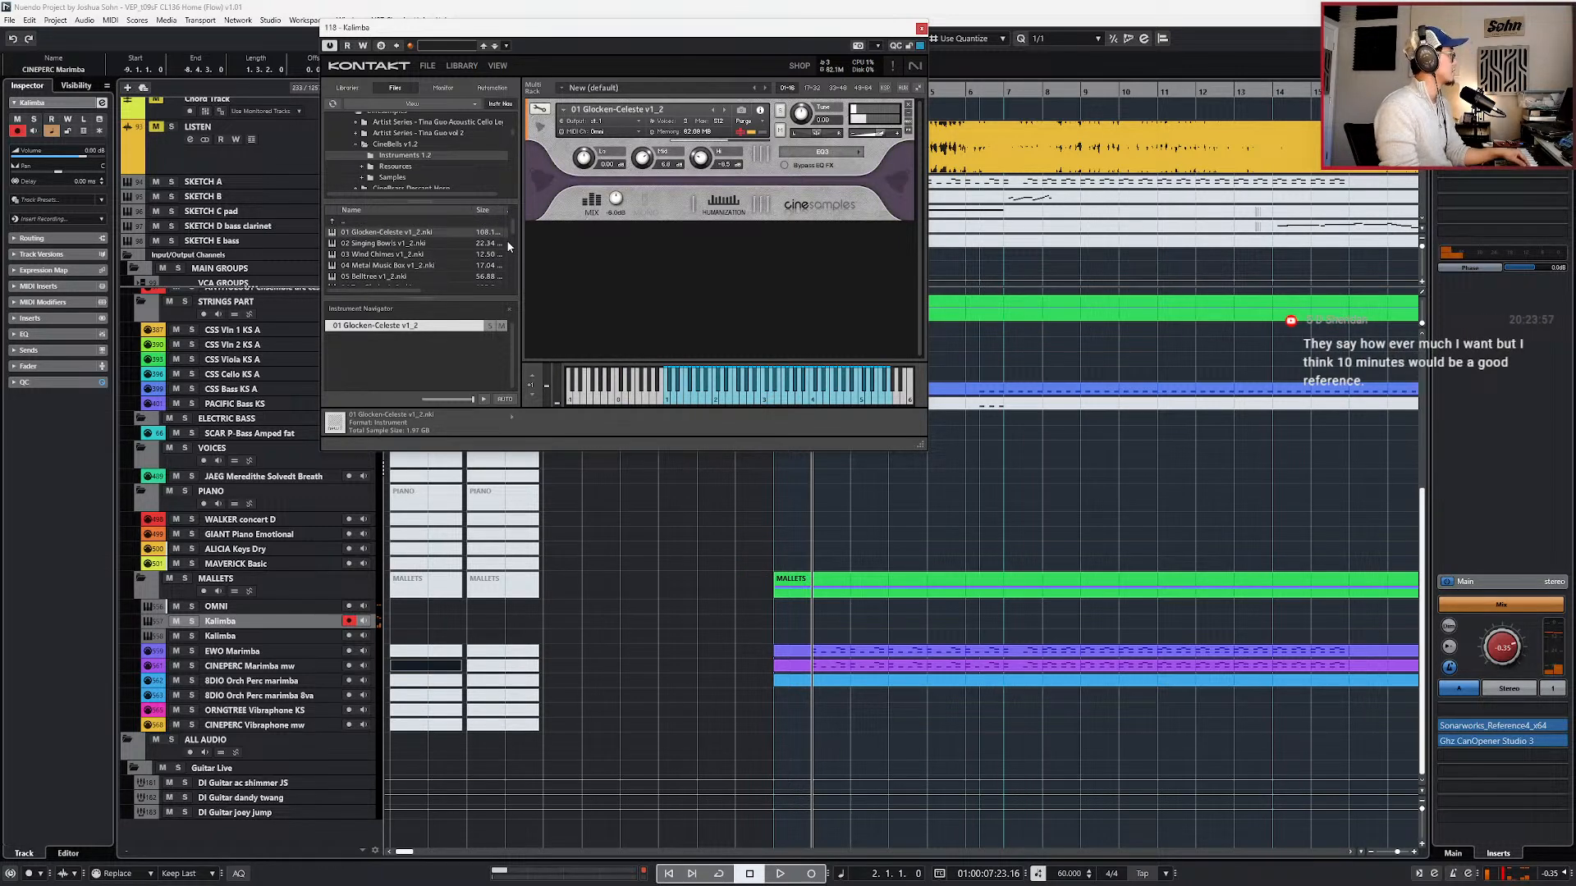
# - Rename the upper Kalimba track as CINEBELLS Glocken Celsete, and prefix the remaining Kalimba track's name with CINEBELLS
pyautogui.doubleClick(265, 621)
pyautogui.write('Glocken')
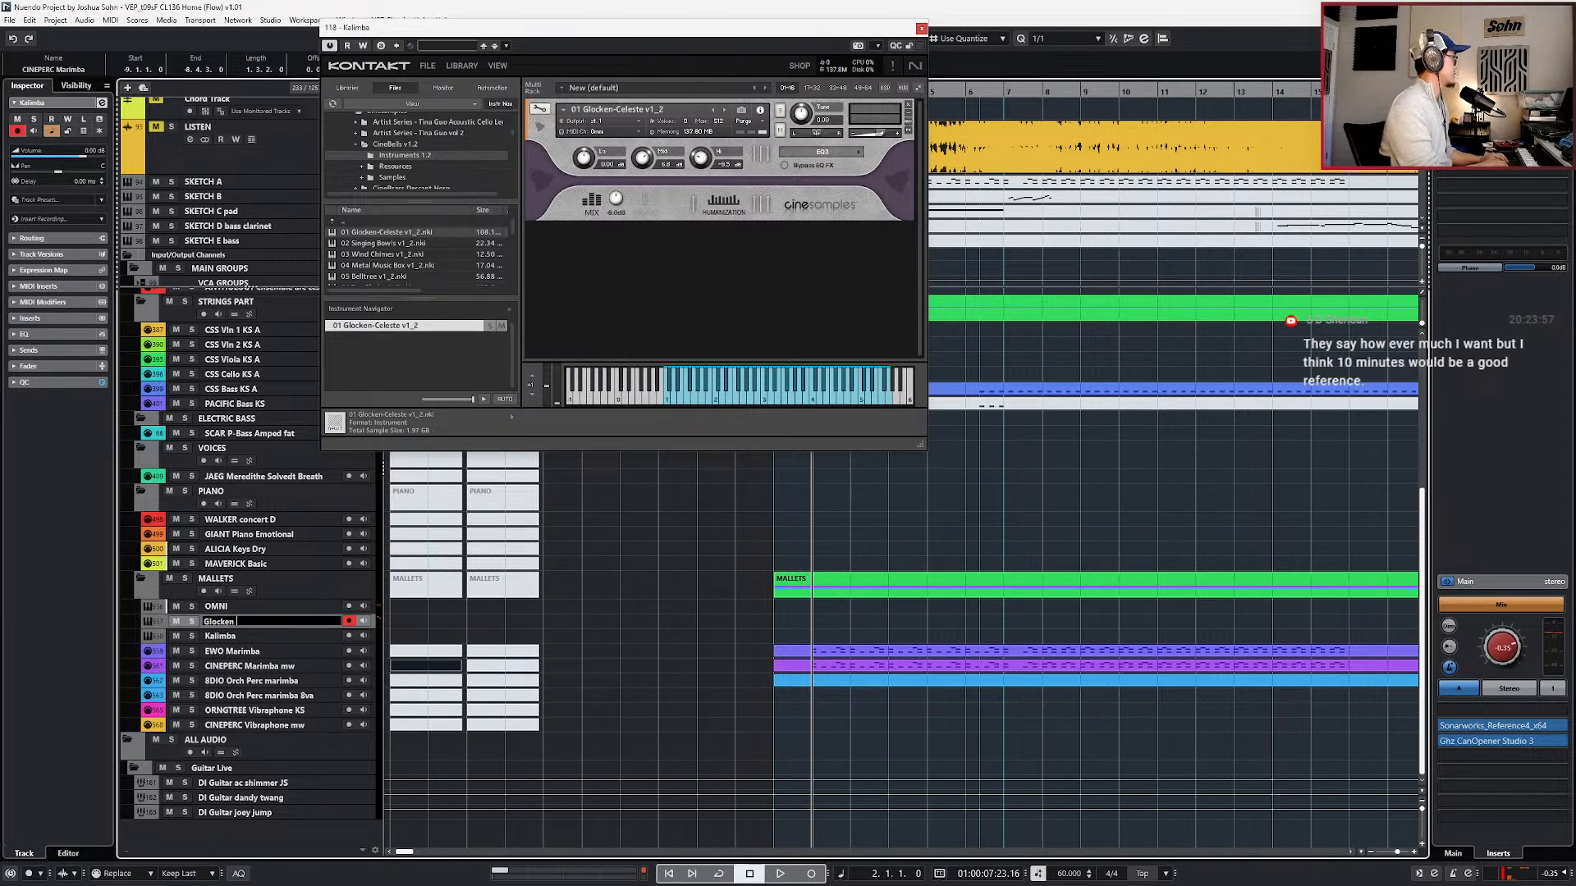
pyautogui.write(' Celsete')
pyautogui.press('Home')
pyautogui.write('CINEBELLS')
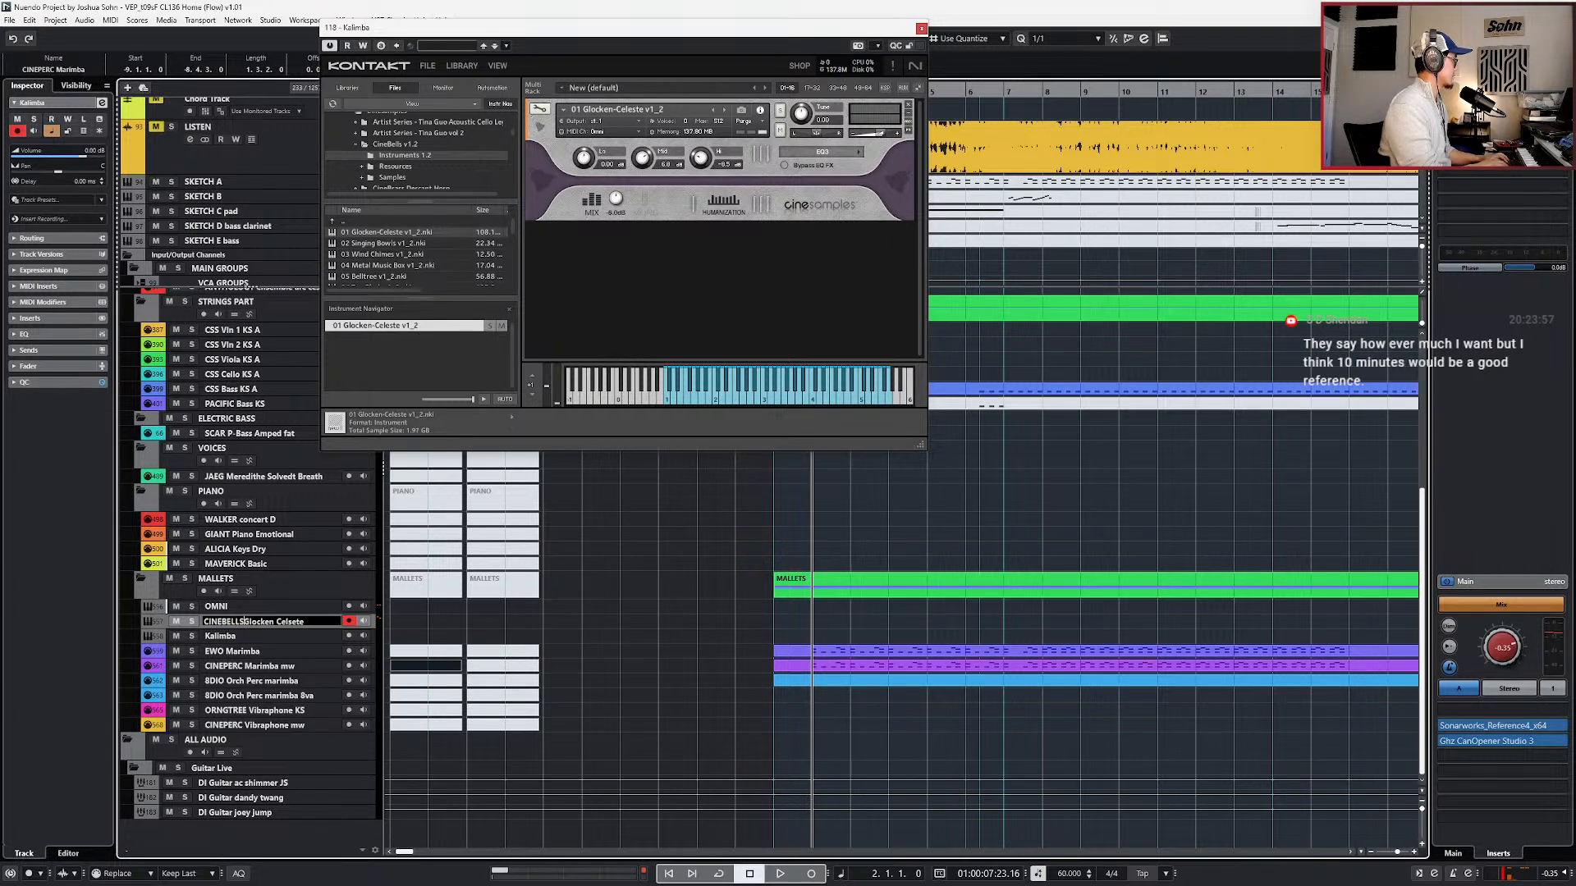
pyautogui.hotkey('shift', 'Home')
pyautogui.hotkey('ctrl', 'c')
pyautogui.press('Tab')
pyautogui.press('Home')
pyautogui.hotkey('ctrl', 'v')
pyautogui.press('Return')
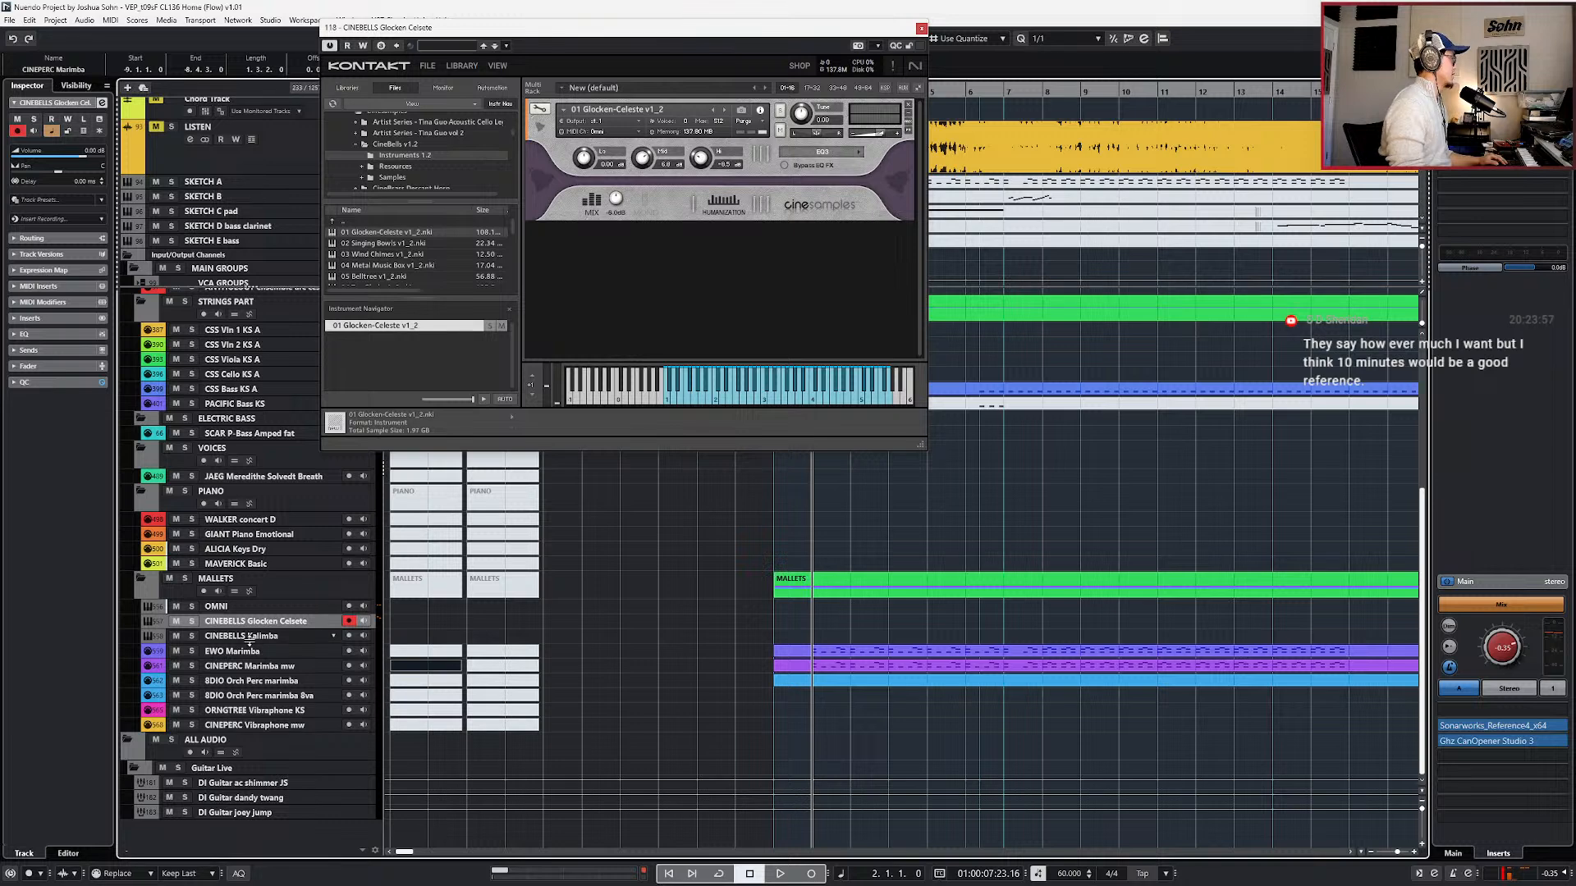
# - Duplicate the CINEBELLS Glocken Celsete track and clear the name of the upper copy
pyautogui.click(249, 638)
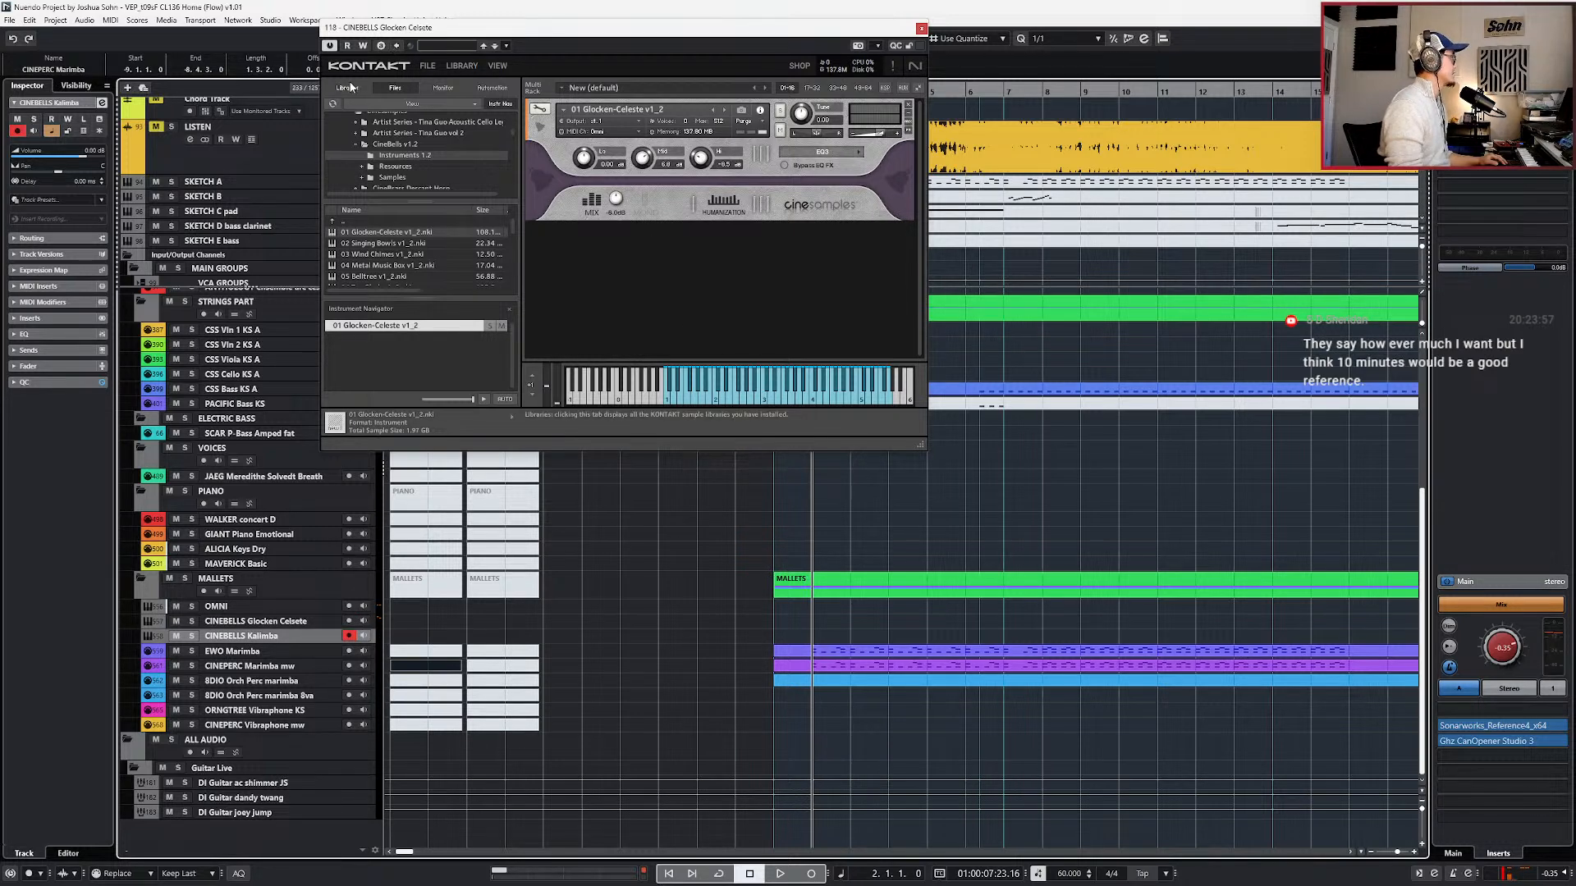
pyautogui.click(288, 625)
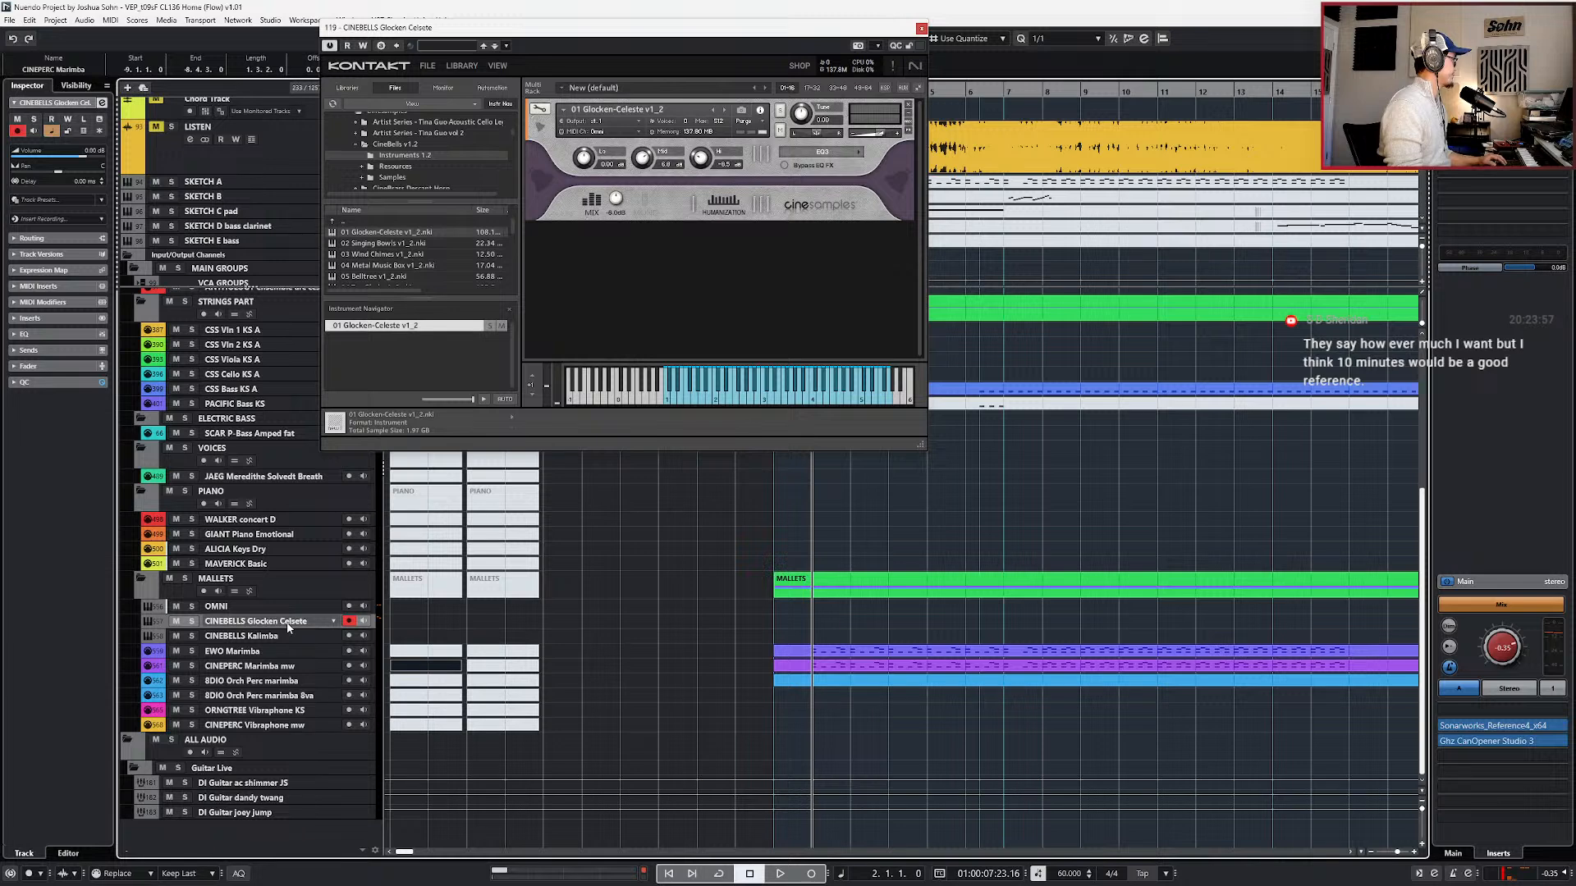
pyautogui.hotkey('ctrl', 'd')
pyautogui.press('Right')
pyautogui.doubleClick(277, 608)
pyautogui.press('BackSpace')
pyautogui.press('Return')
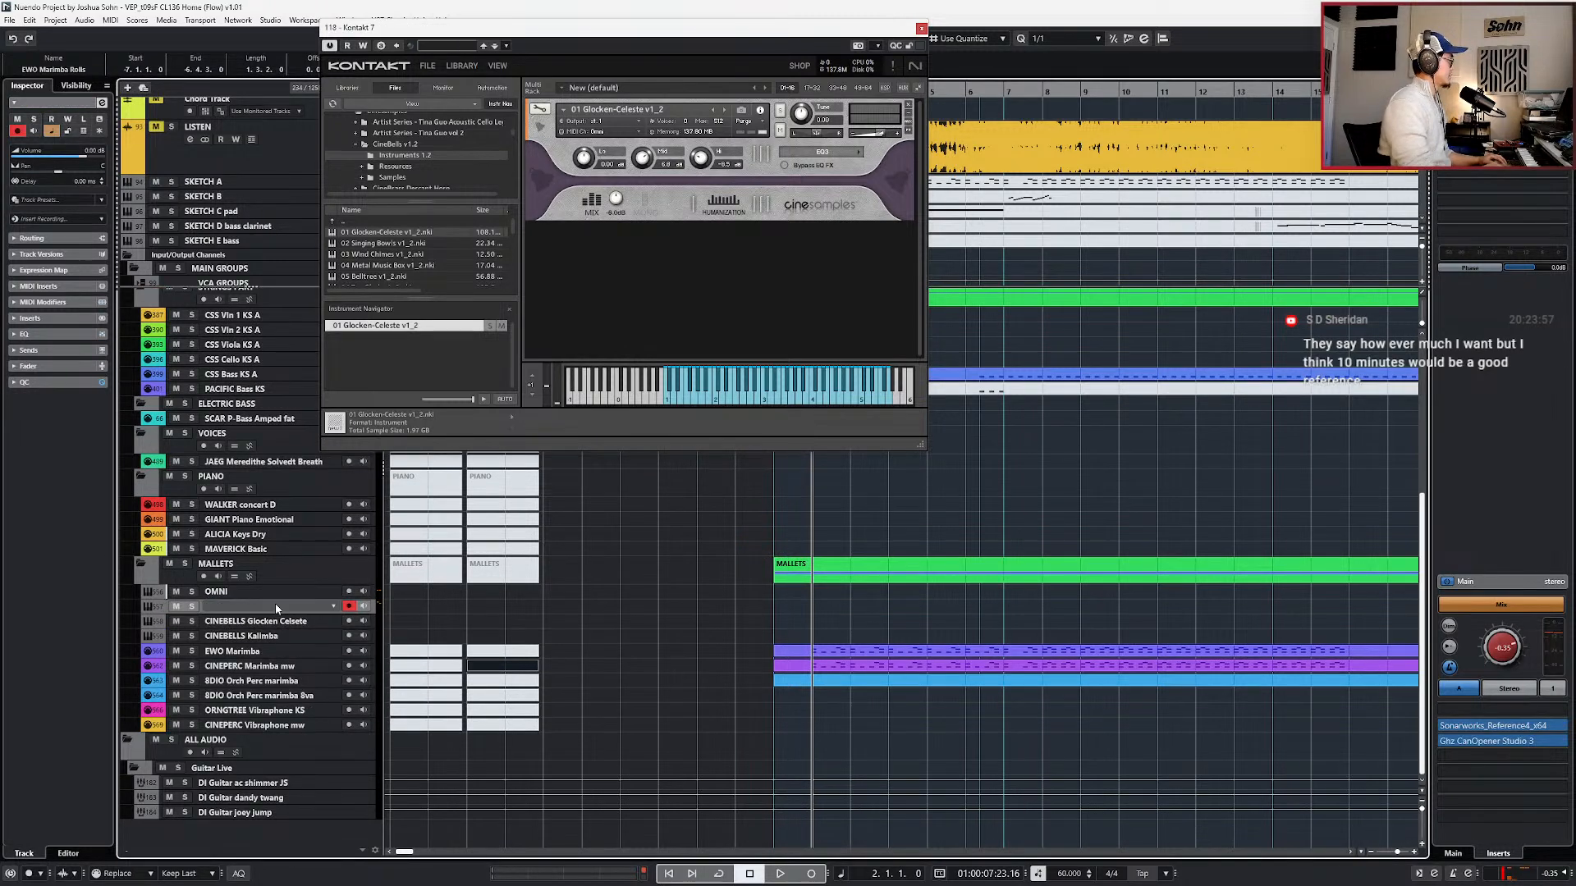
# - Look through the Kontakt sample folders for another mallet instrument for the unnamed MALLETS track
pyautogui.scroll(5, 397, 127)
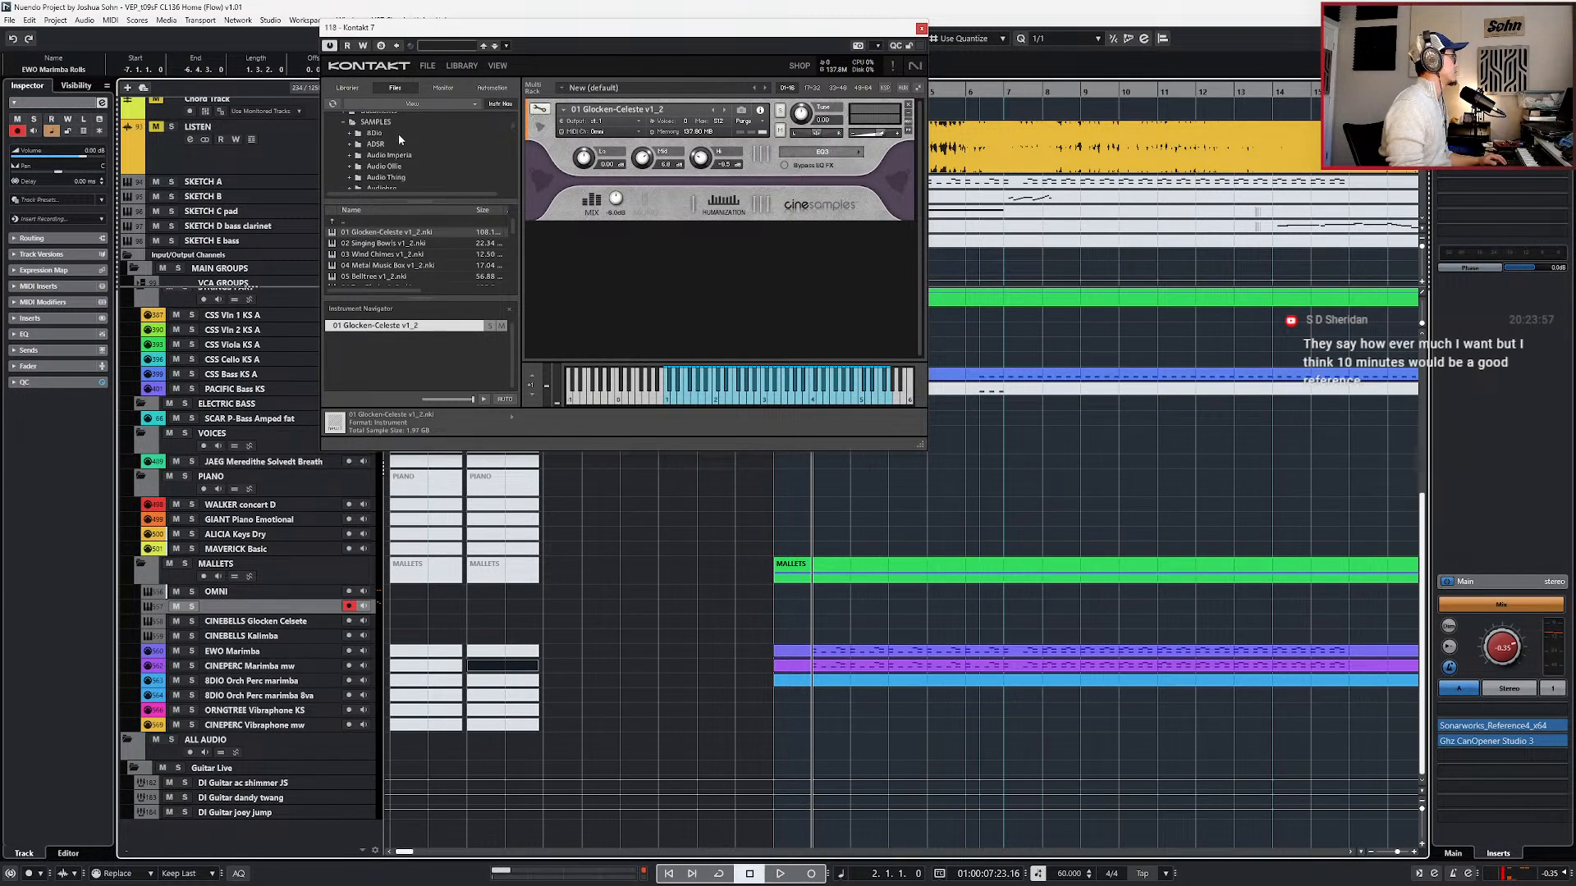
pyautogui.scroll(-5, 411, 140)
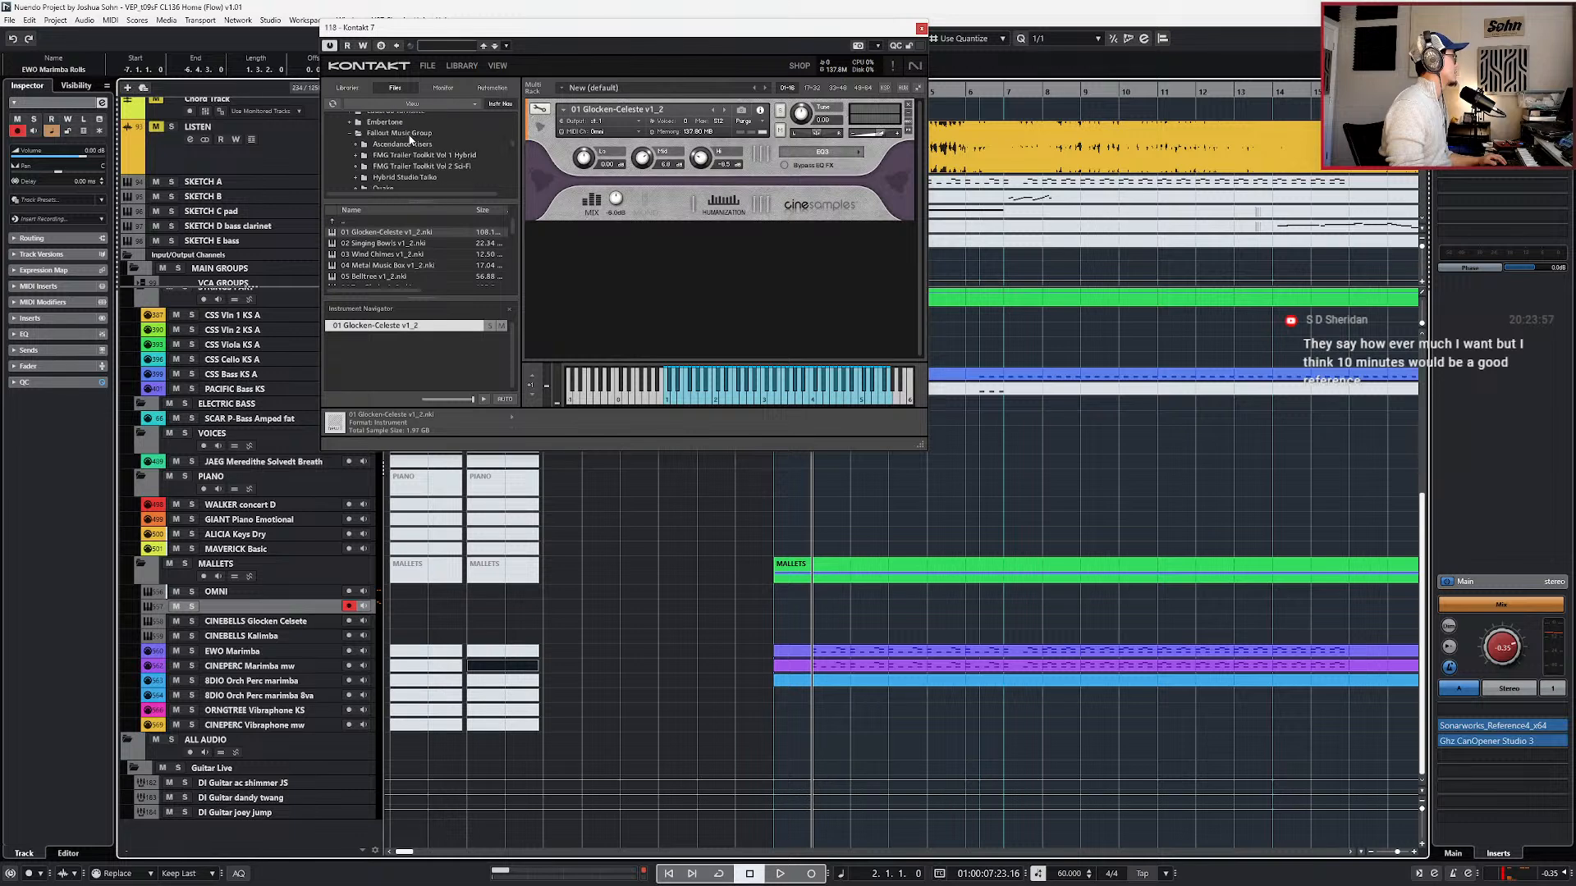
pyautogui.scroll(-10, 410, 140)
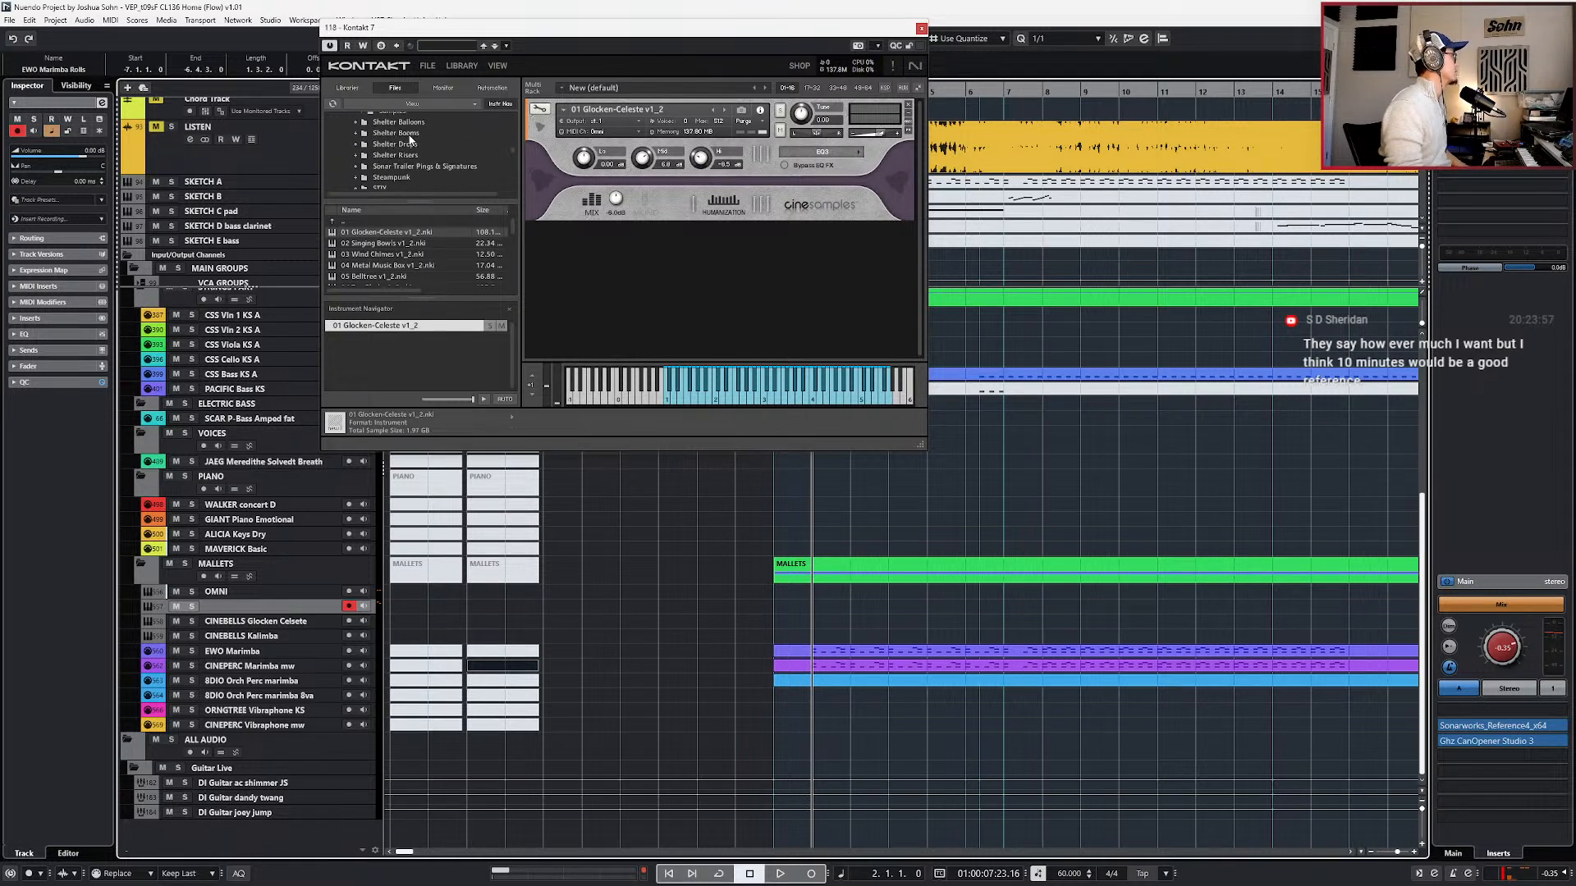
pyautogui.scroll(-15, 410, 139)
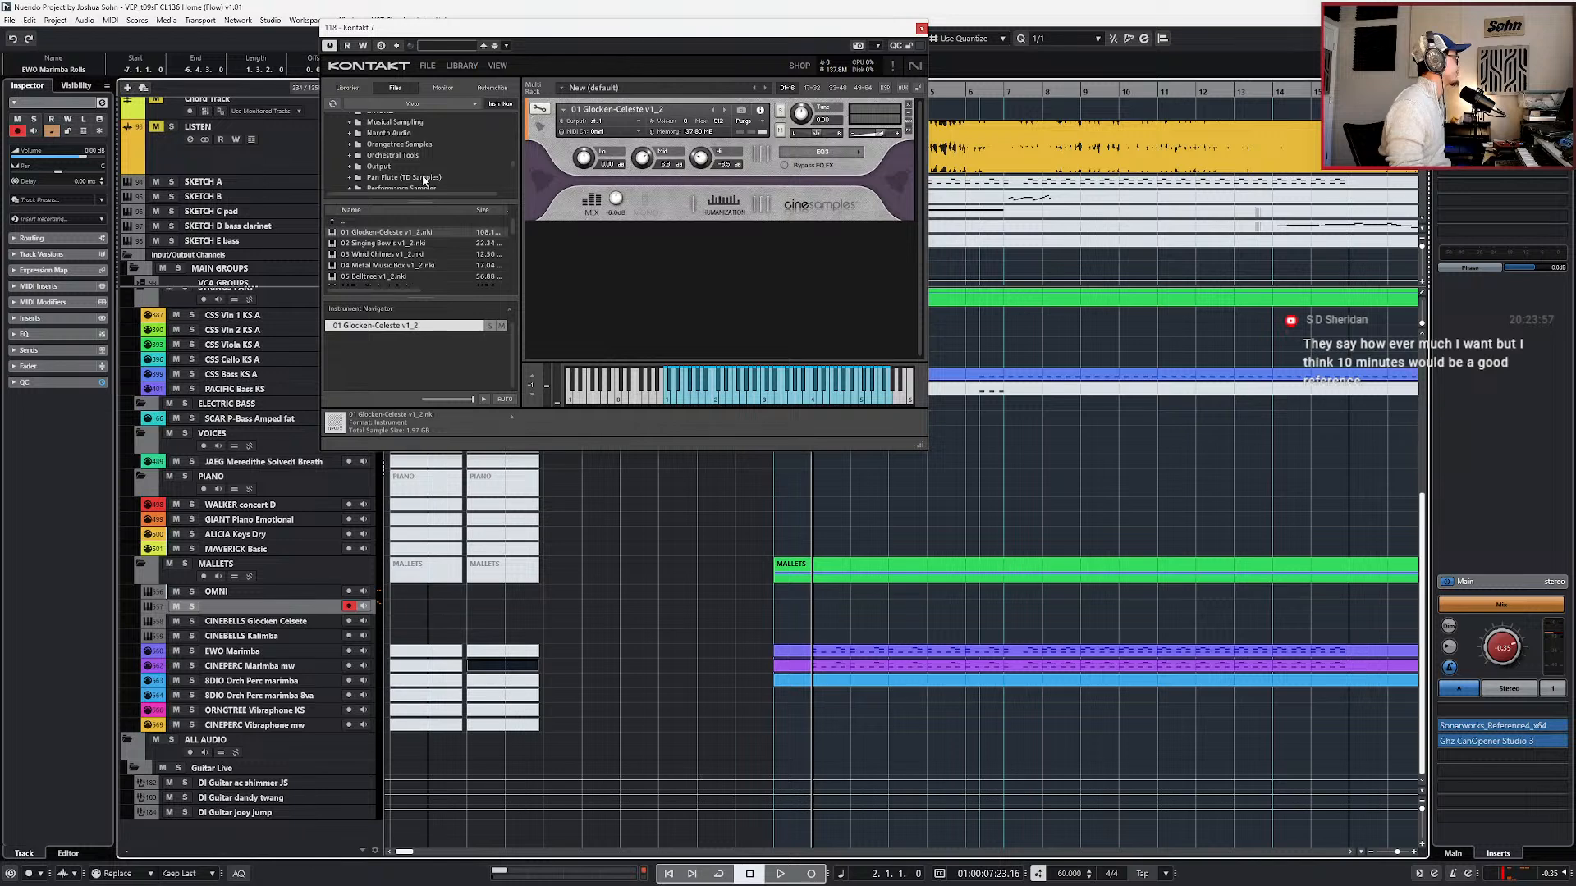
pyautogui.scroll(-5, 419, 134)
pyautogui.scroll(-4, 418, 134)
pyautogui.scroll(-8, 450, 141)
pyautogui.scroll(-3, 450, 145)
pyautogui.scroll(-8, 450, 141)
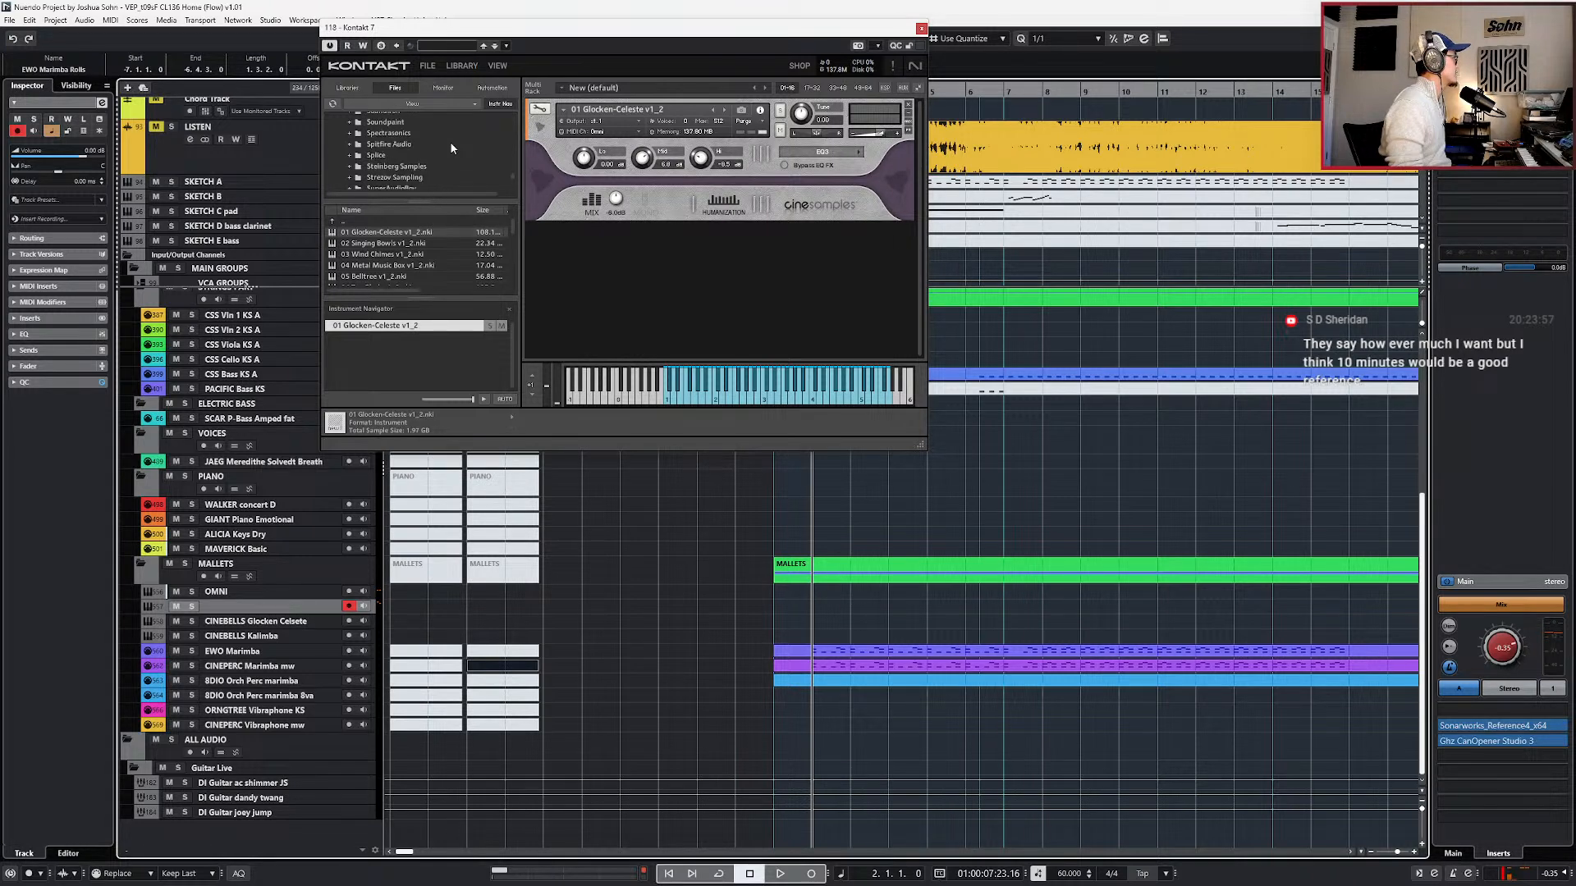
pyautogui.scroll(-6, 374, 130)
pyautogui.scroll(10, 374, 131)
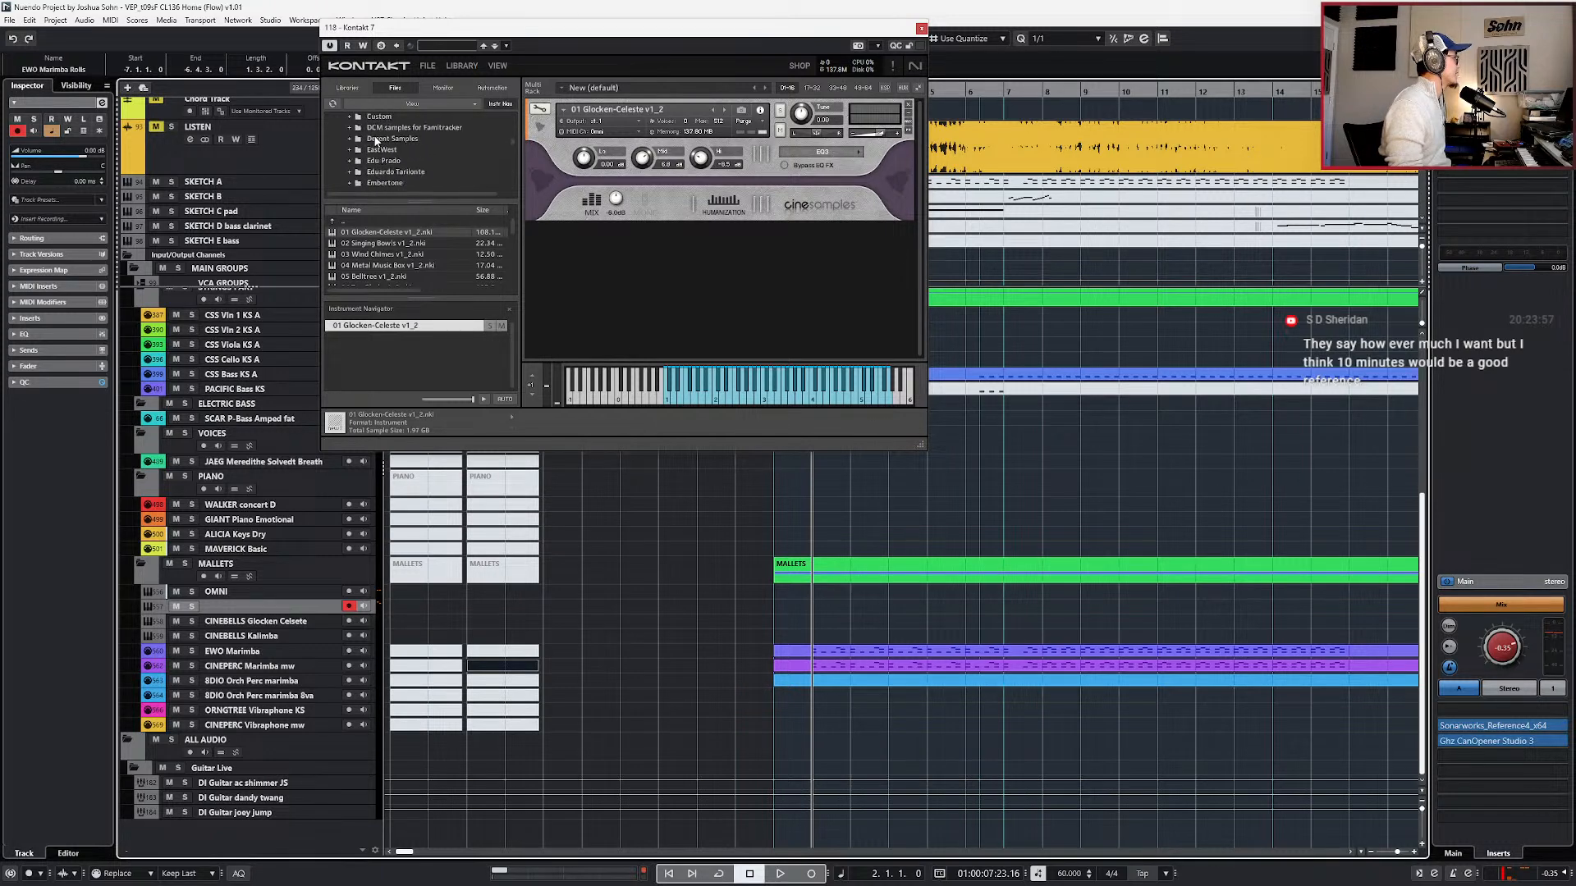
# - Search the Kontakt libraries for "facto" and load Marimba from Kontakt Factory Library 2's Orchestral Percussion folder in place of Glocken-Celeste
pyautogui.click(348, 87)
pyautogui.click(432, 103)
pyautogui.write('facto')
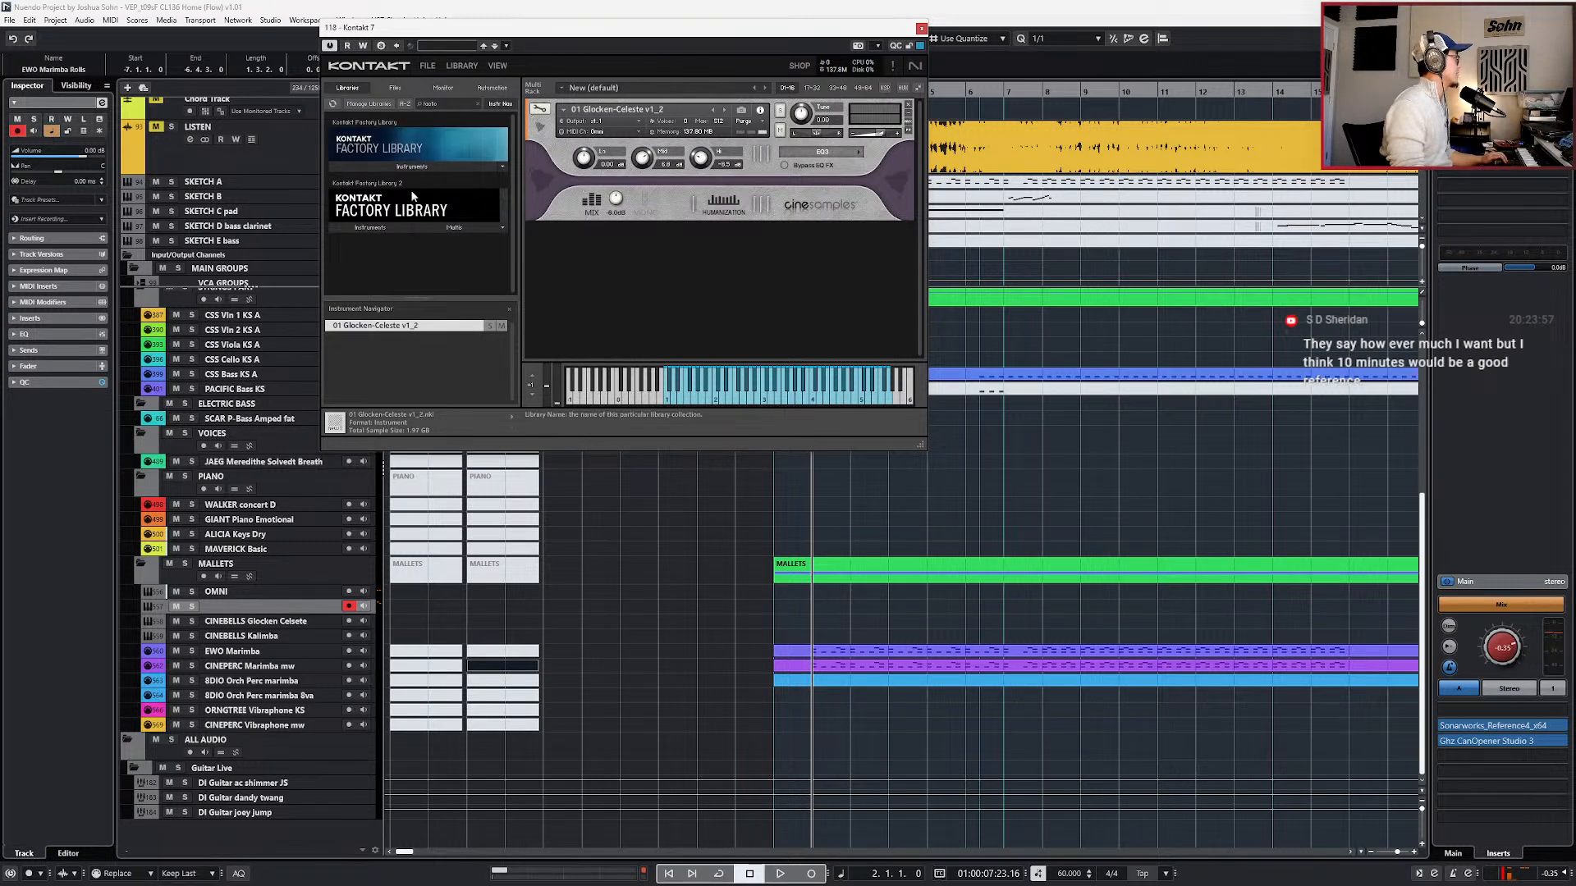
pyautogui.click(372, 217)
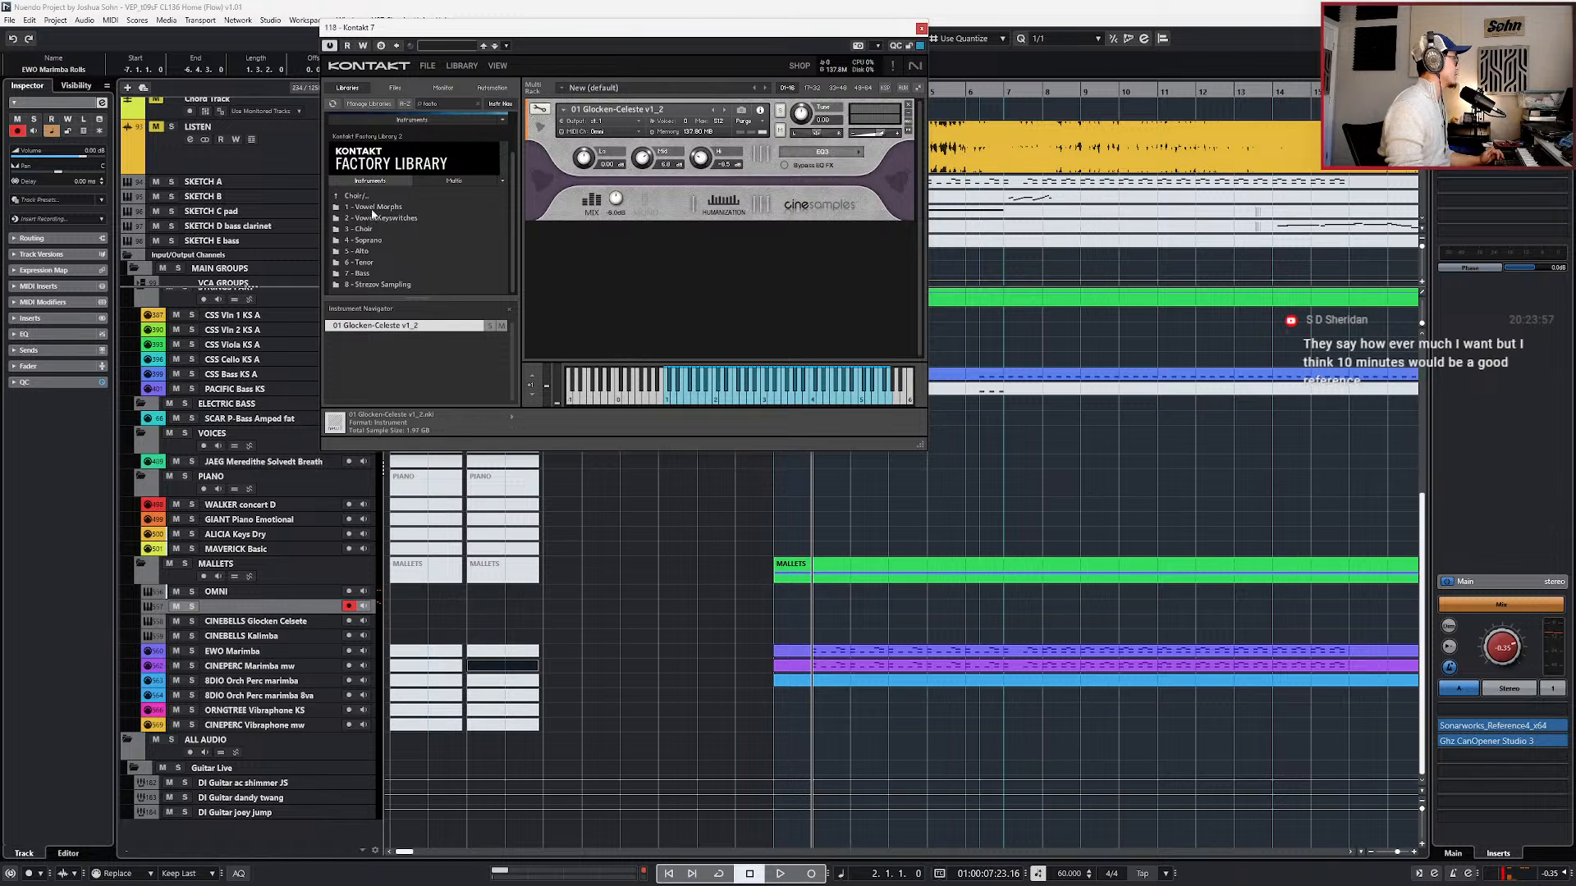
pyautogui.click(372, 197)
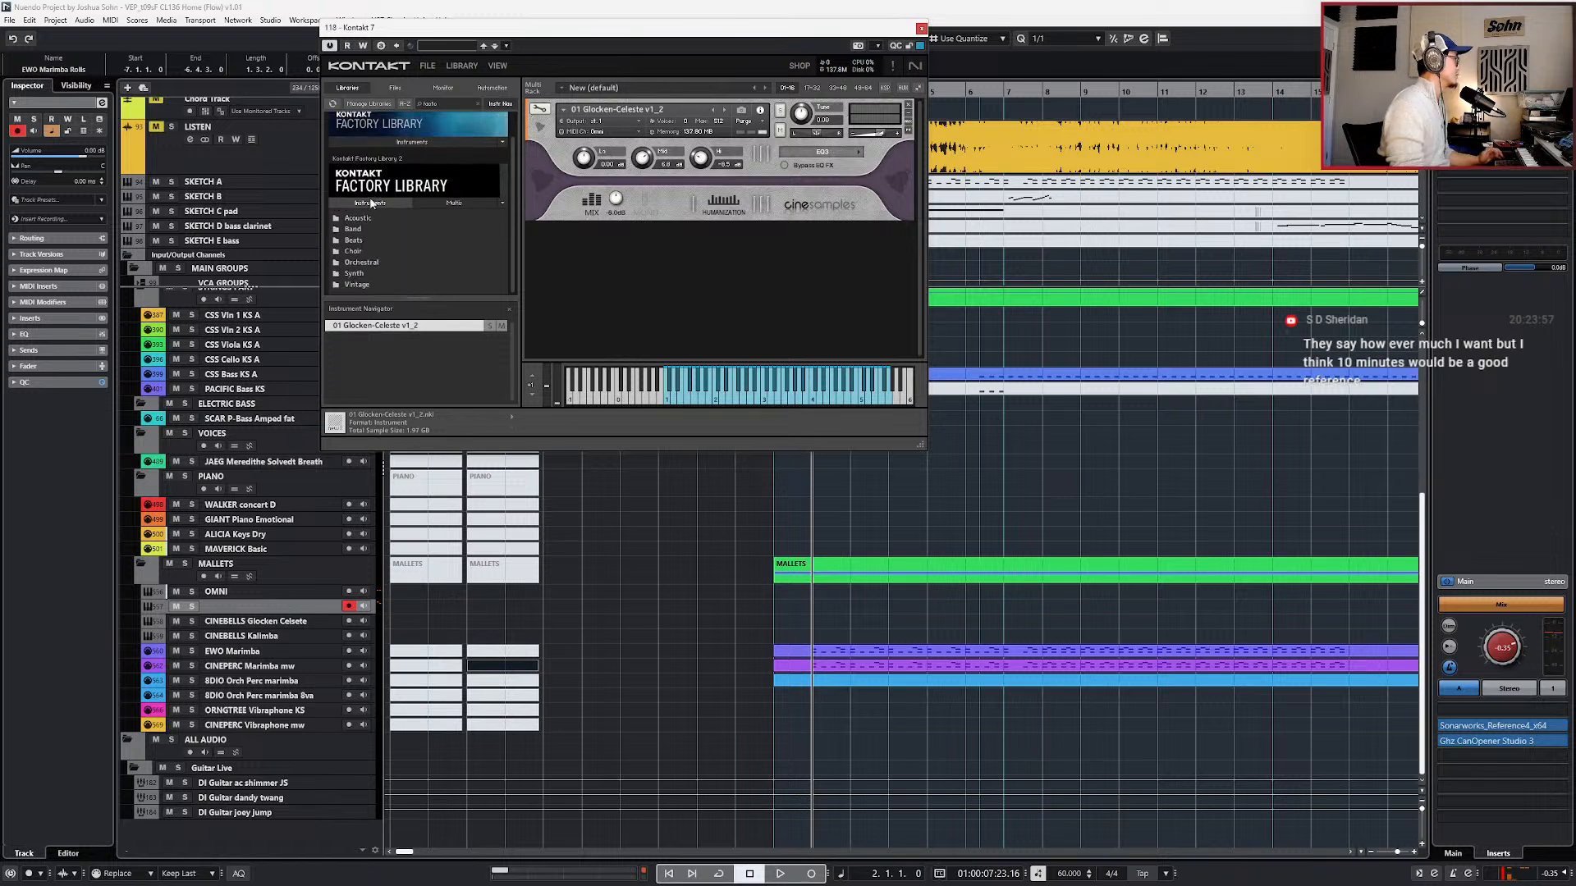
pyautogui.click(366, 262)
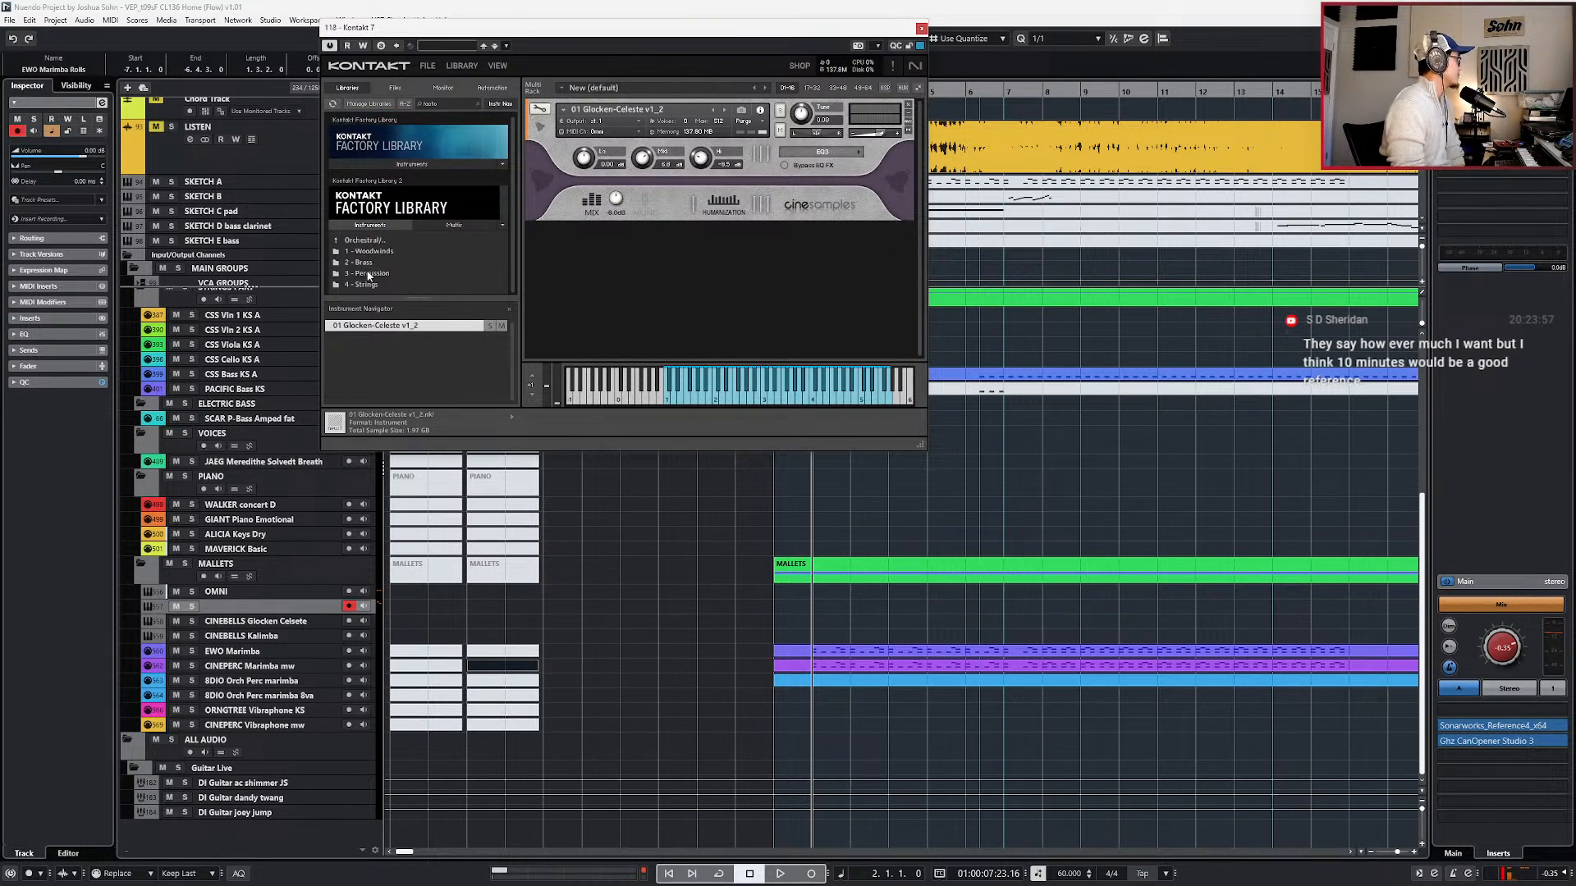
pyautogui.click(368, 273)
pyautogui.click(366, 237)
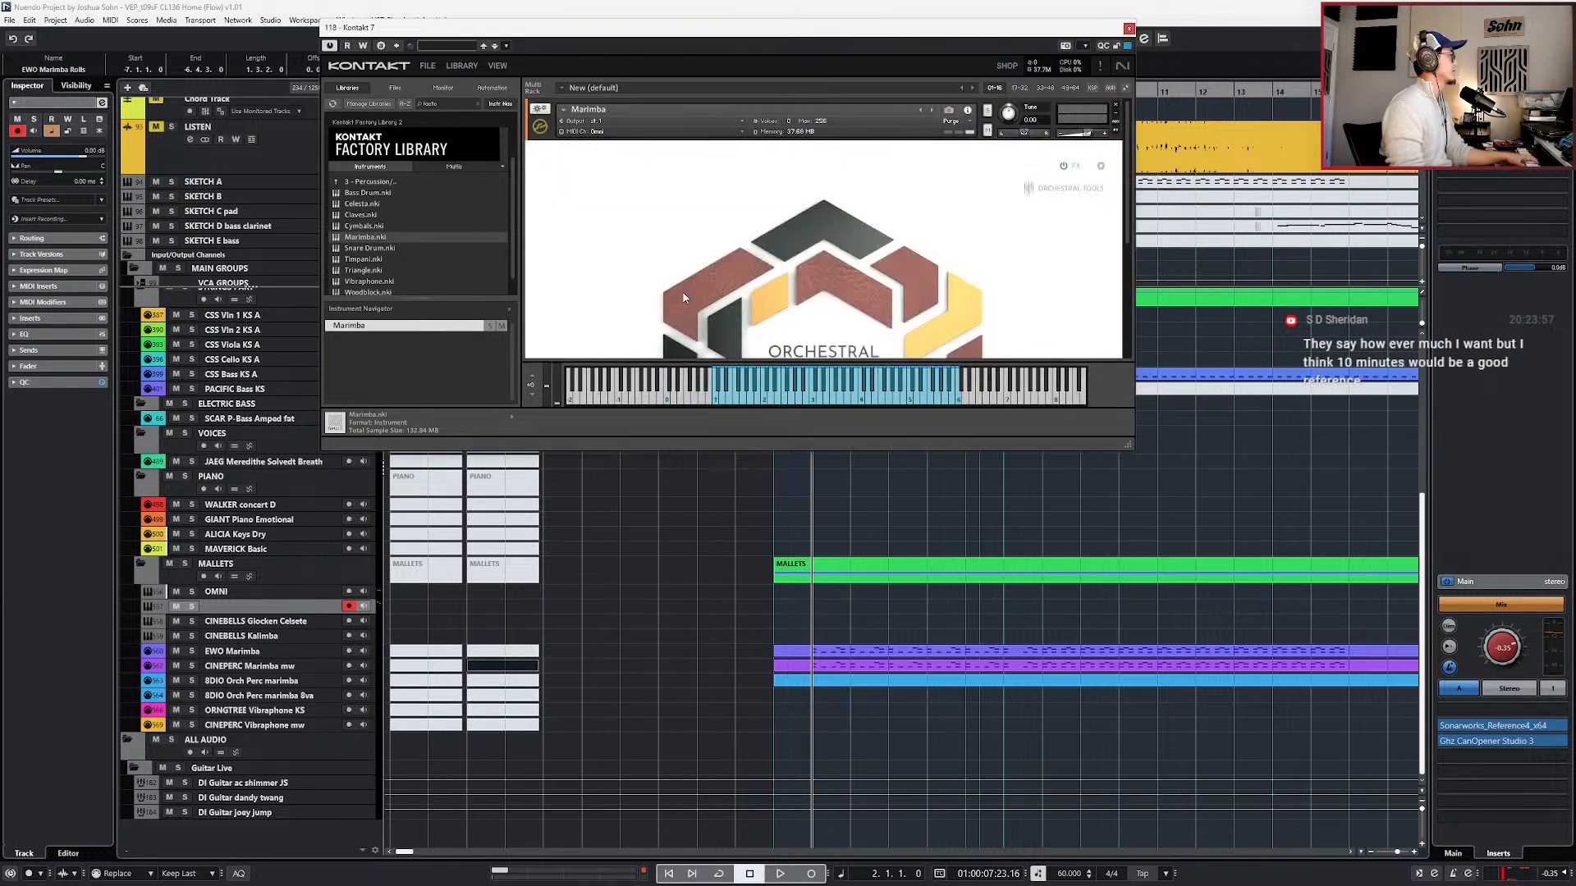
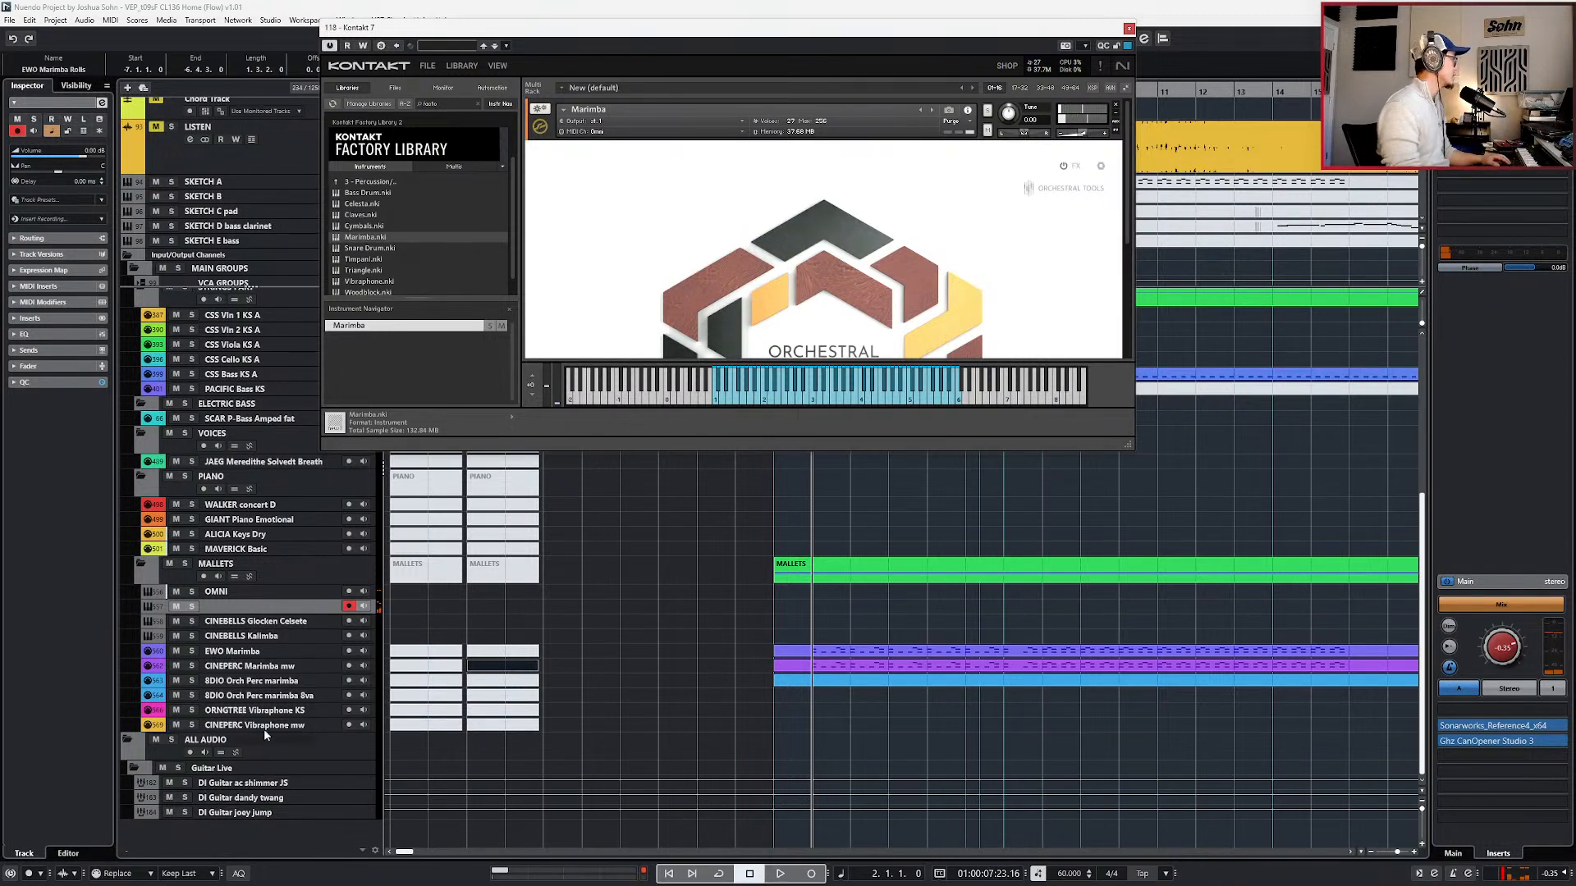
# - Name the new track FACTORY2 marimba and move it below CINEBELLS Kalimba
pyautogui.doubleClick(229, 605)
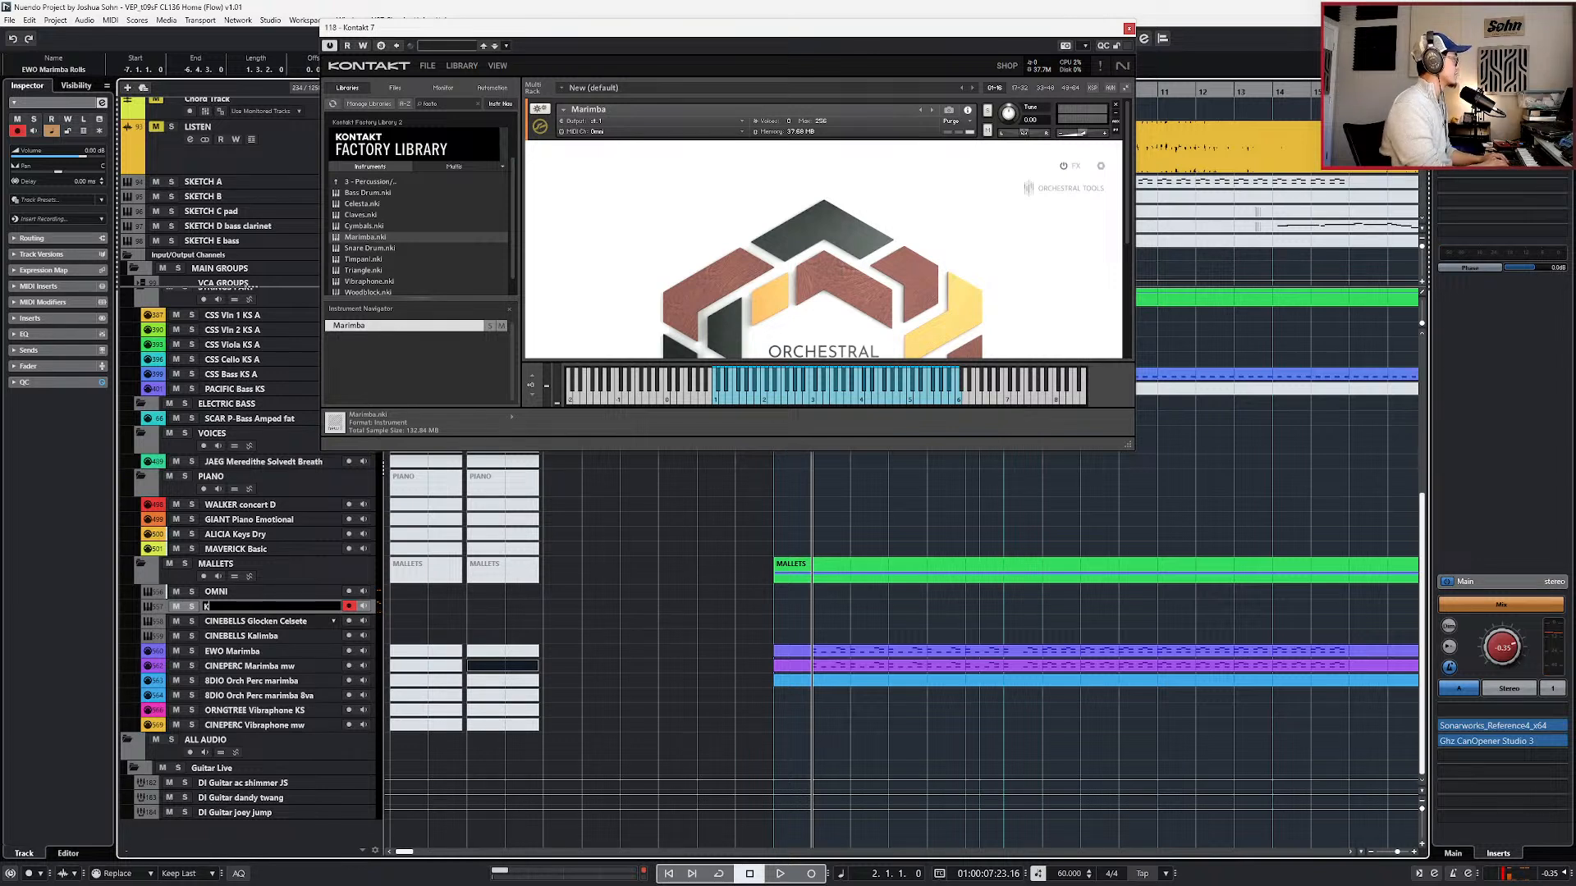
pyautogui.write('FACTORY2 marimba')
pyautogui.press('Return')
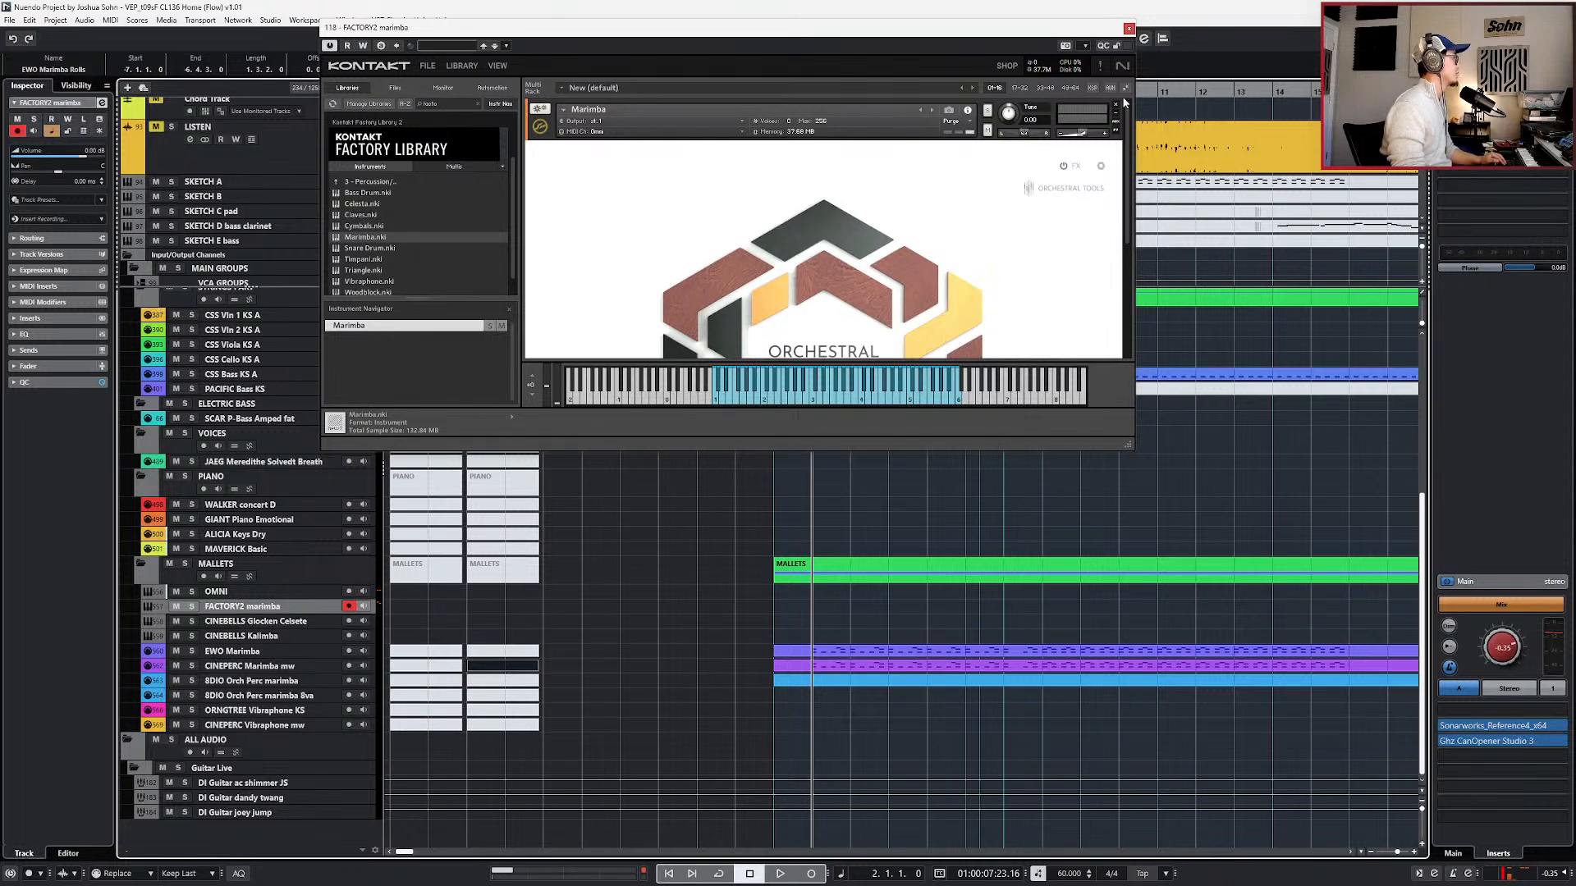
pyautogui.click(1129, 28)
pyautogui.hscroll(3, 775, 623)
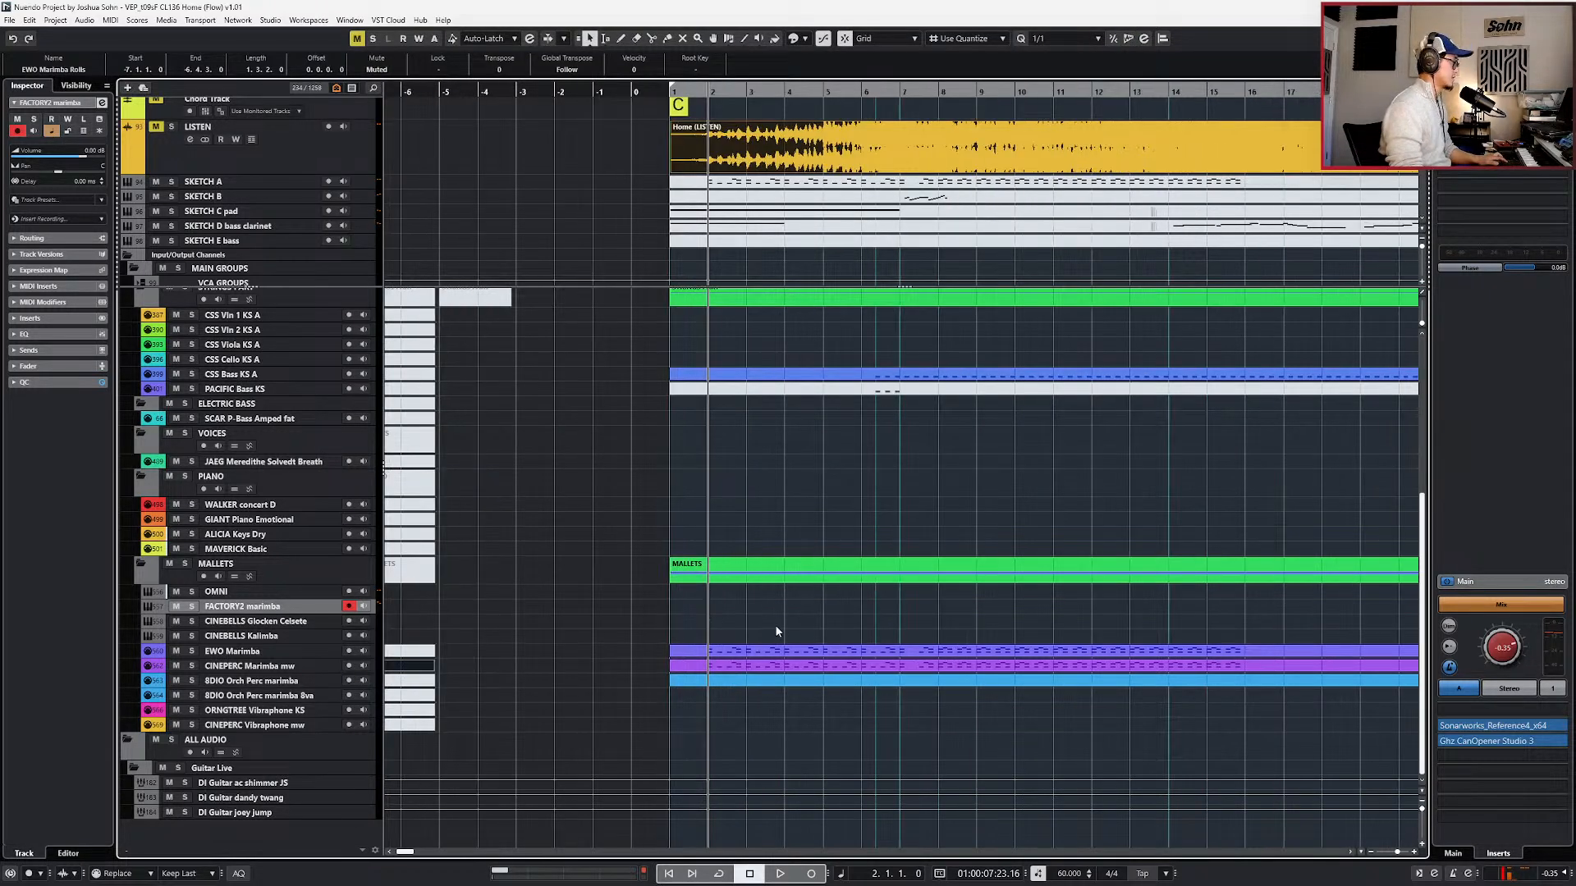
pyautogui.moveTo(354, 614); pyautogui.dragTo(353, 640)
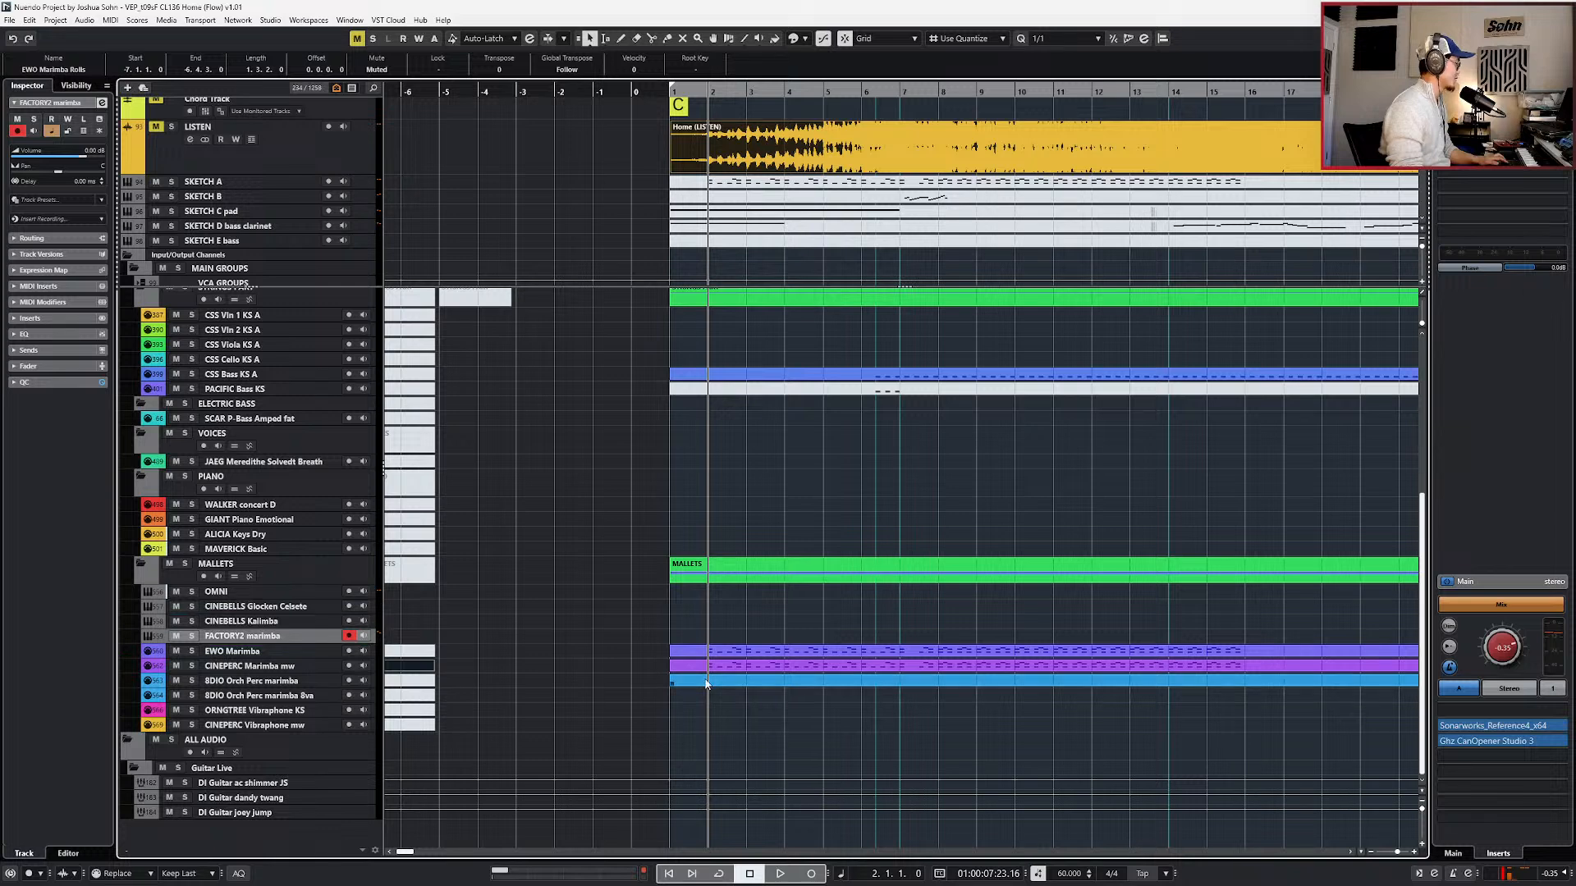
# - Copy the two upper note rows of the CINEPERC Marimba mw part into a part on the FACTORY2 marimba track
pyautogui.doubleClick(733, 666)
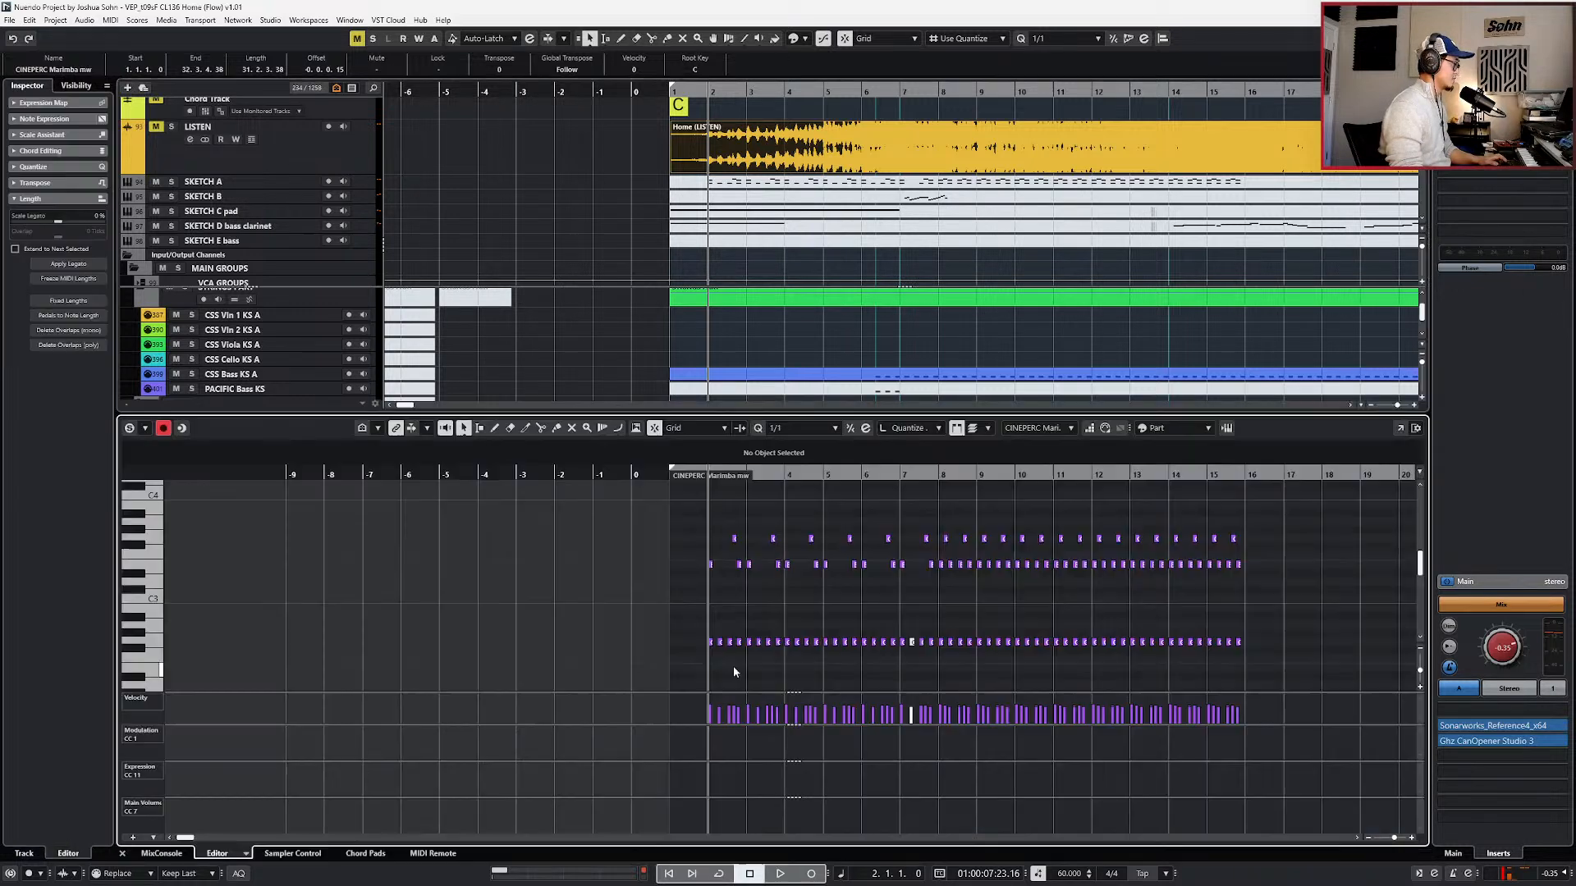
pyautogui.moveTo(642, 525); pyautogui.dragTo(1291, 615)
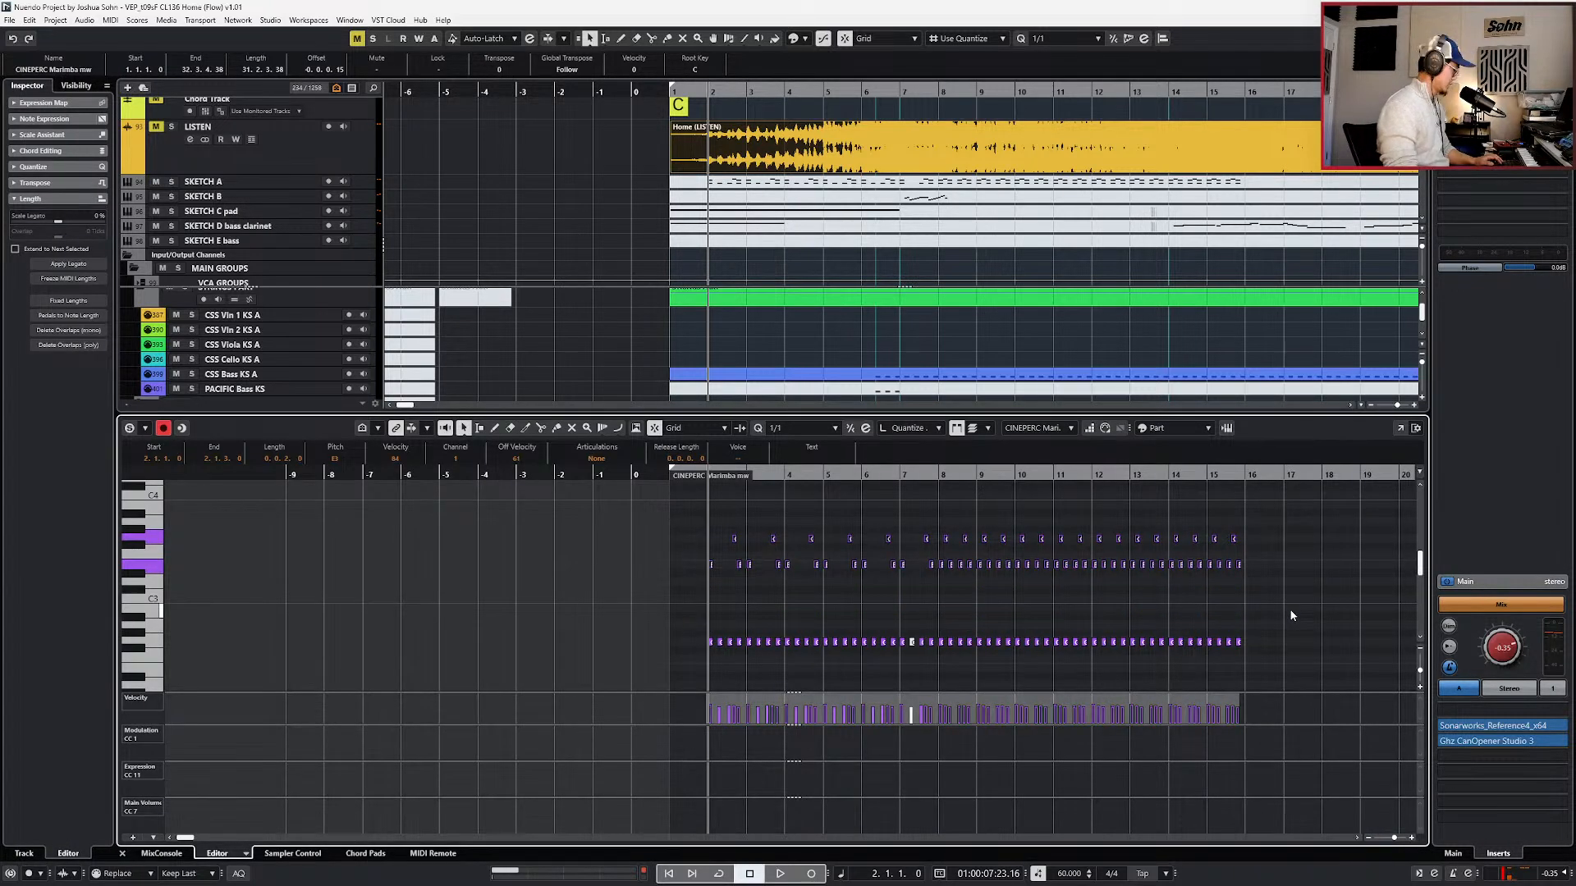
pyautogui.press('Return')
pyautogui.click(310, 637)
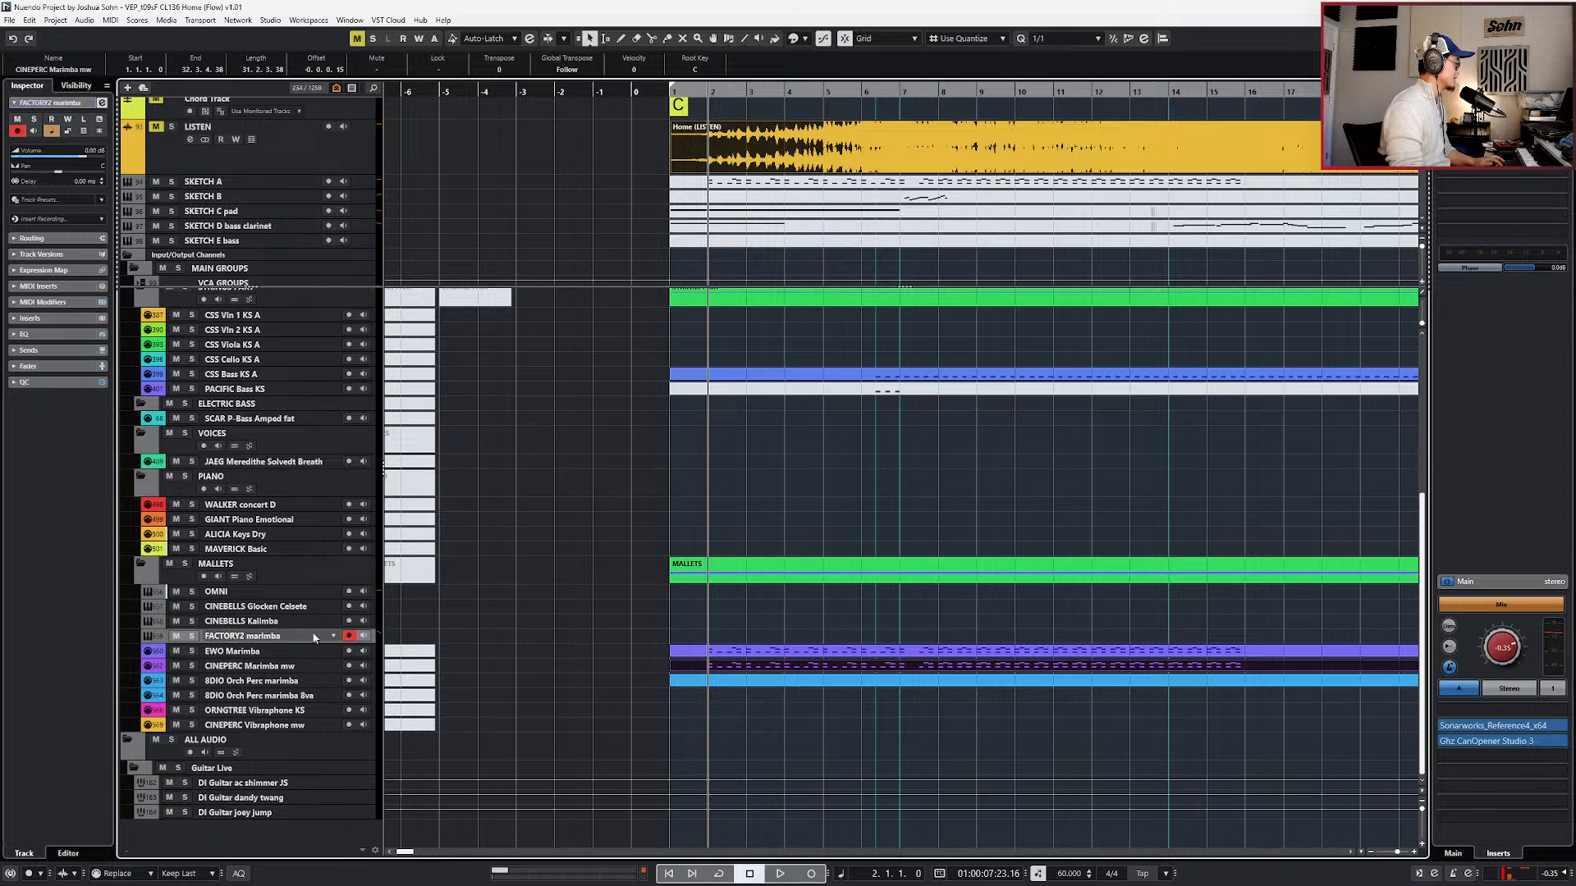
pyautogui.hotkey('ctrl', 'v')
pyautogui.doubleClick(688, 638)
pyautogui.hotkey('ctrl', 'shift', 'a')
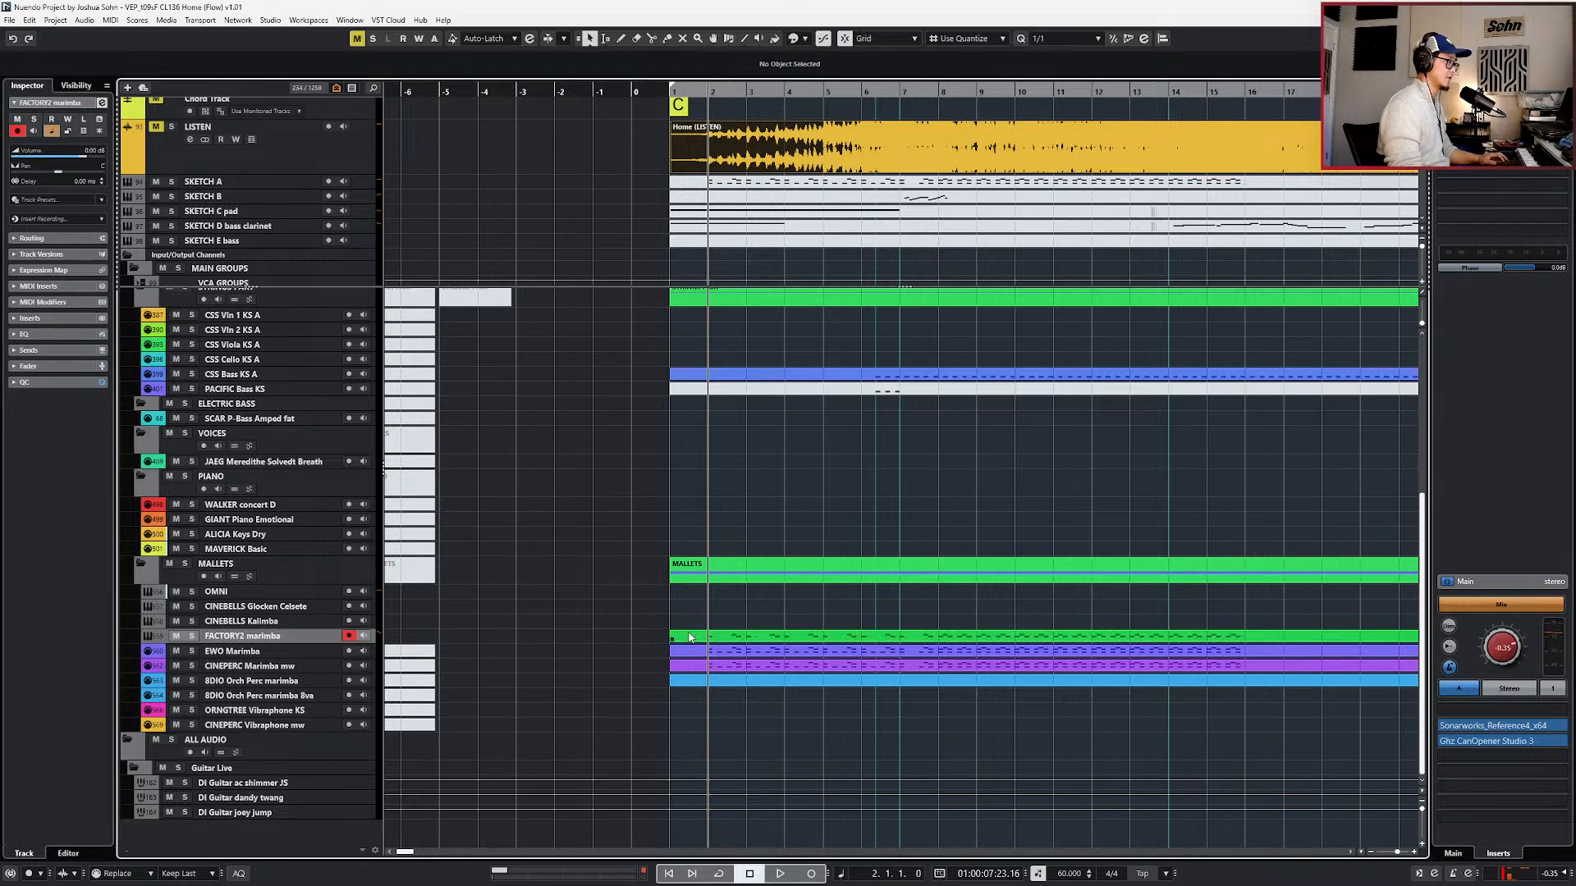
# - Audition the FACTORY2 marimba part soloed, and play it together with the other marimbas
pyautogui.press('s')
pyautogui.press('space')
pyautogui.press('space')
pyautogui.press('s')
pyautogui.press('space')
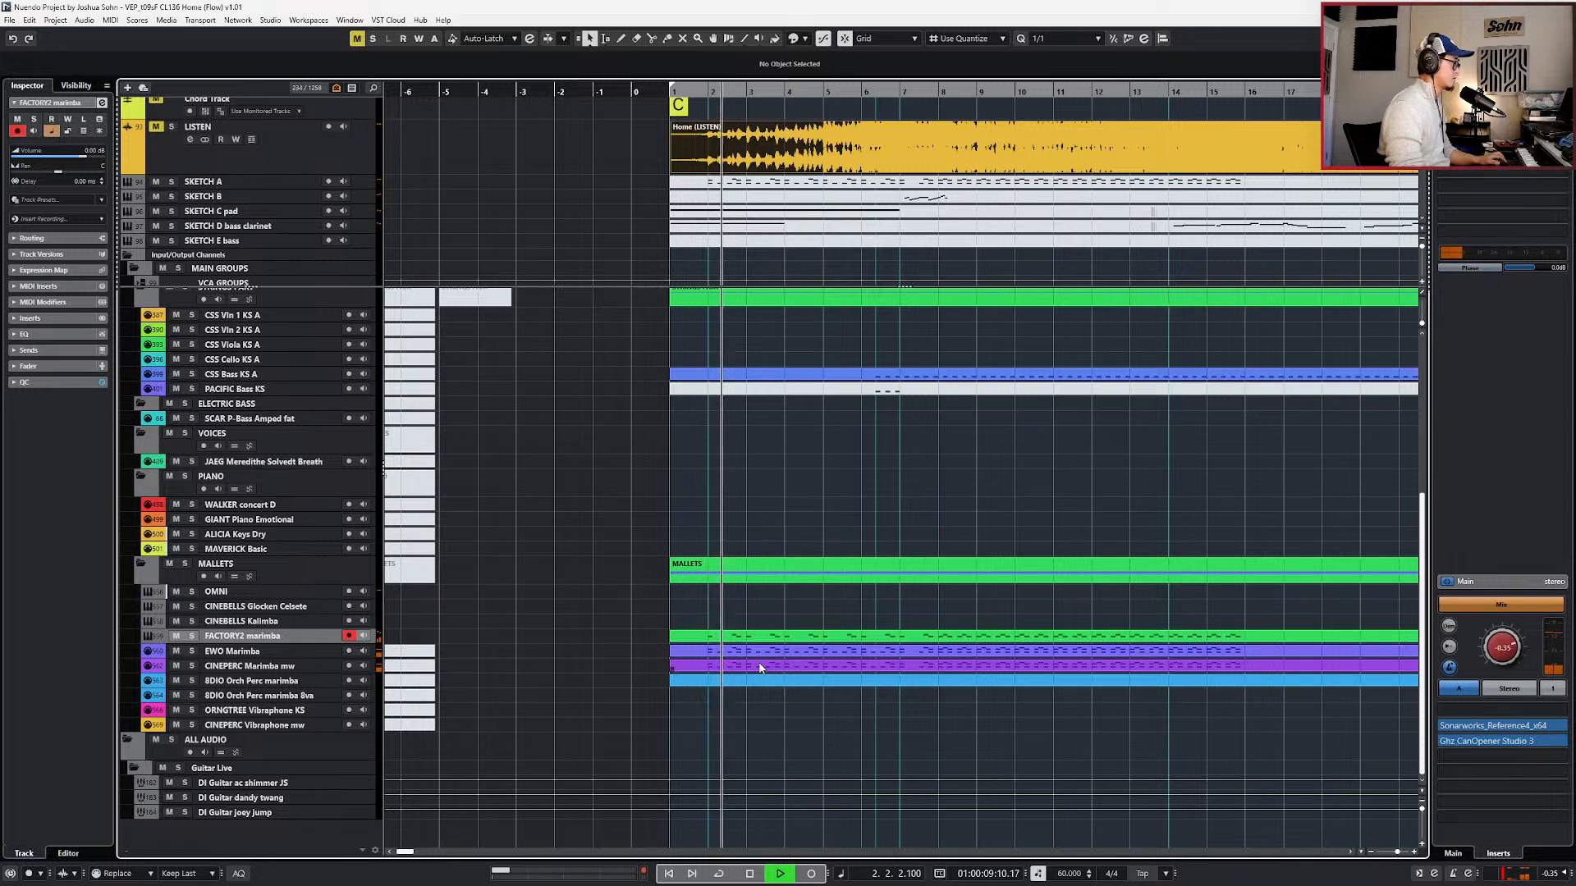
pyautogui.hscroll(3, 760, 666)
pyautogui.scroll(-1, 759, 667)
pyautogui.press('space')
# - Raise the FACTORY2 marimba notes an octave, and record controller levels of modulation 68, expression 73 and main volume 66
pyautogui.doubleClick(669, 637)
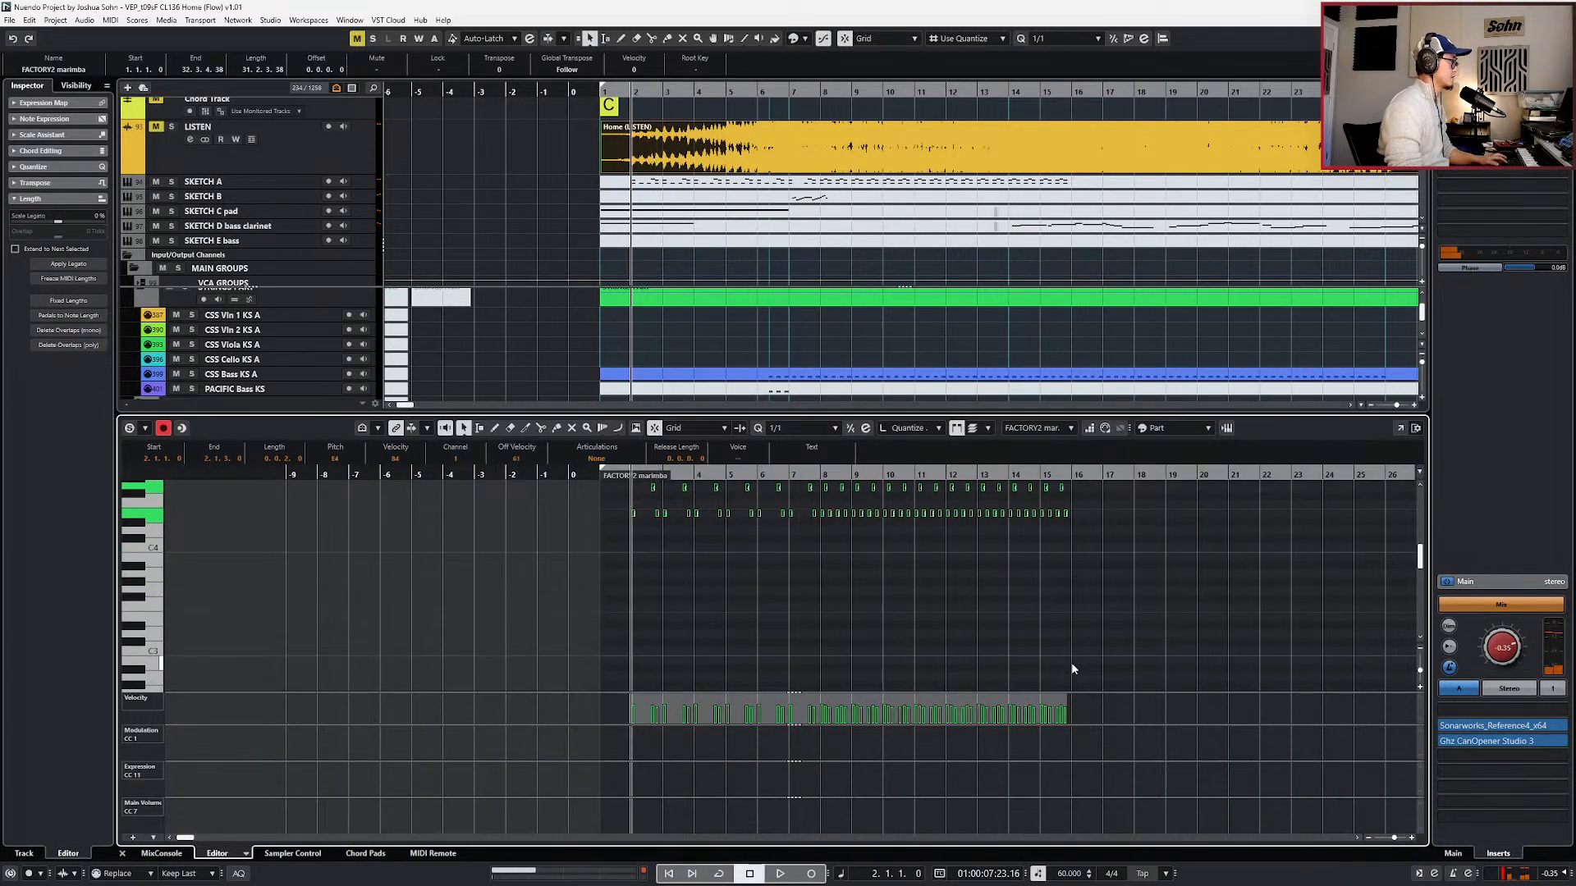
pyautogui.press('KP_Multiply')
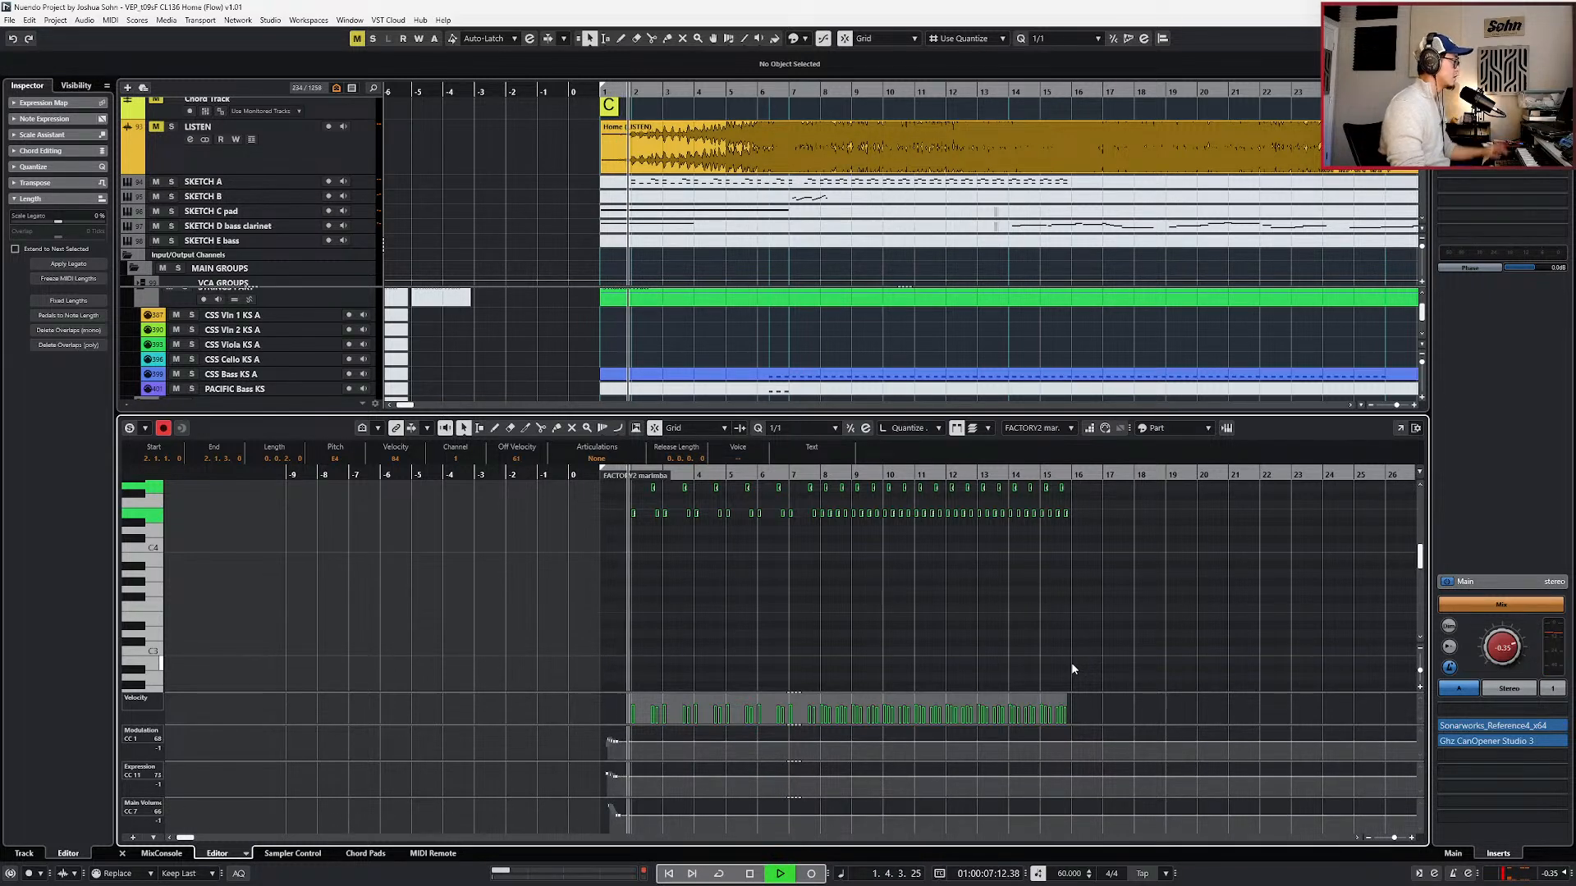
pyautogui.press('Return')
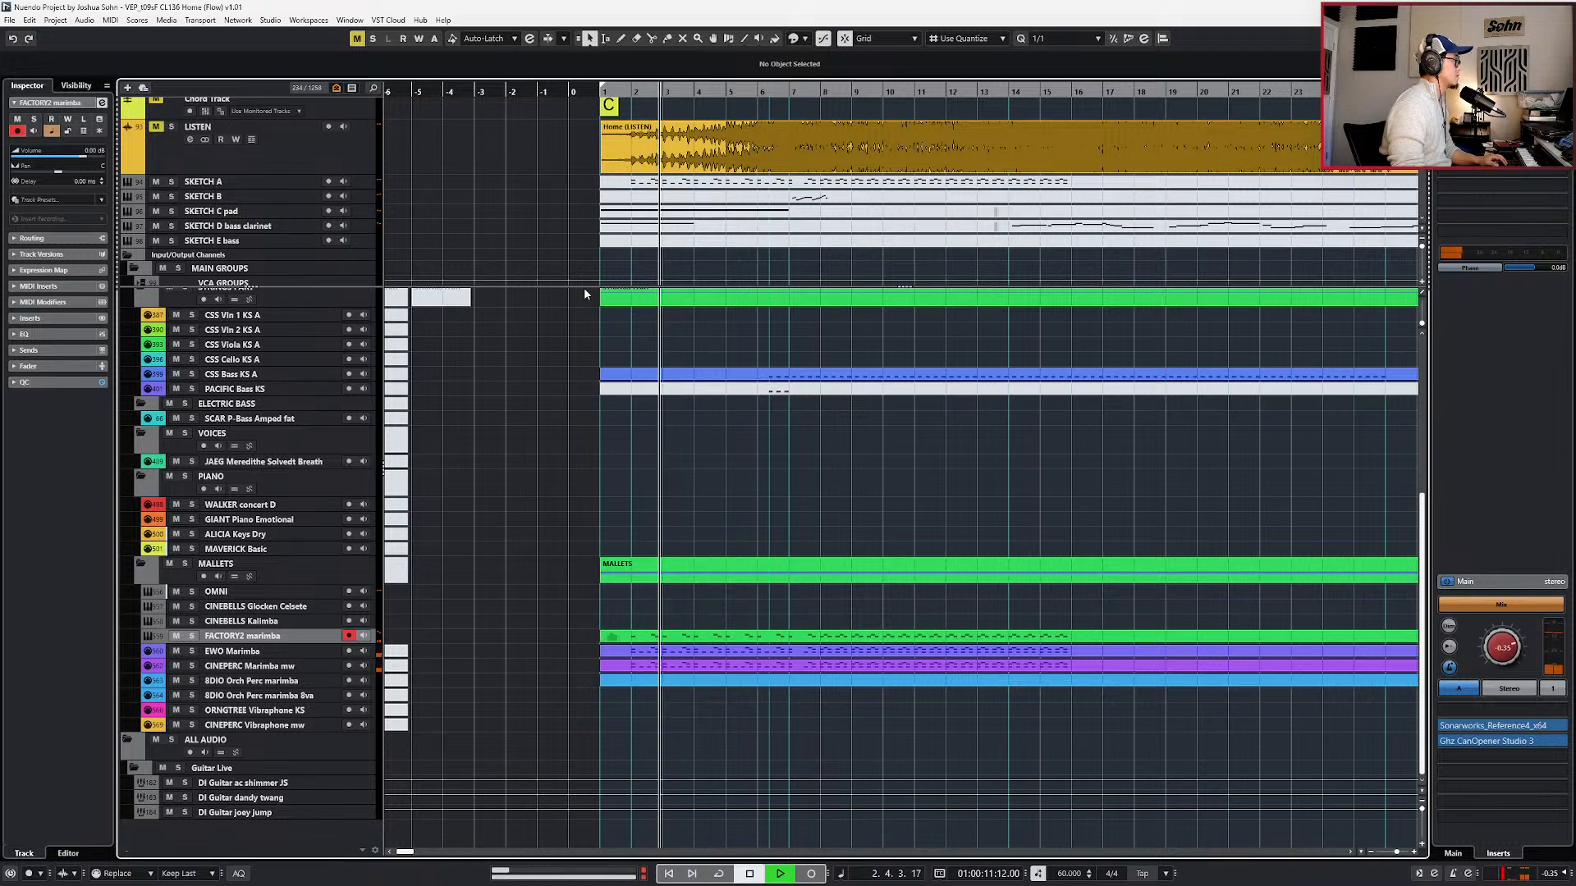
# - Solo the LISTEN reference track and the FACTORY2 marimba in turn to compare their sound
pyautogui.click(275, 164)
pyautogui.press('s')
pyautogui.press('KP_Subtract')
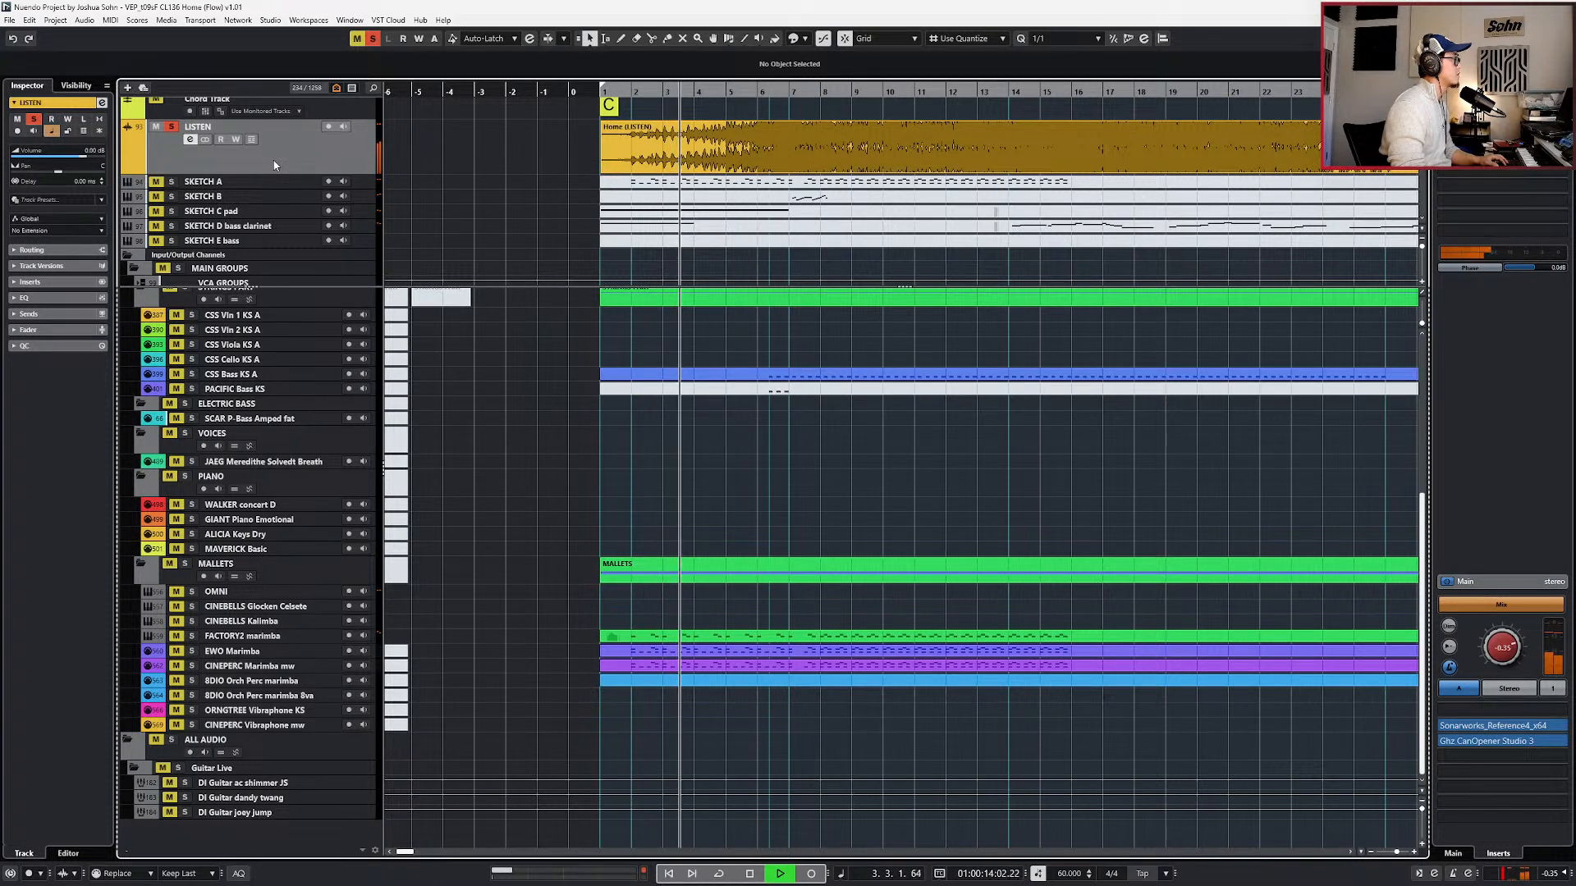
pyautogui.click(754, 640)
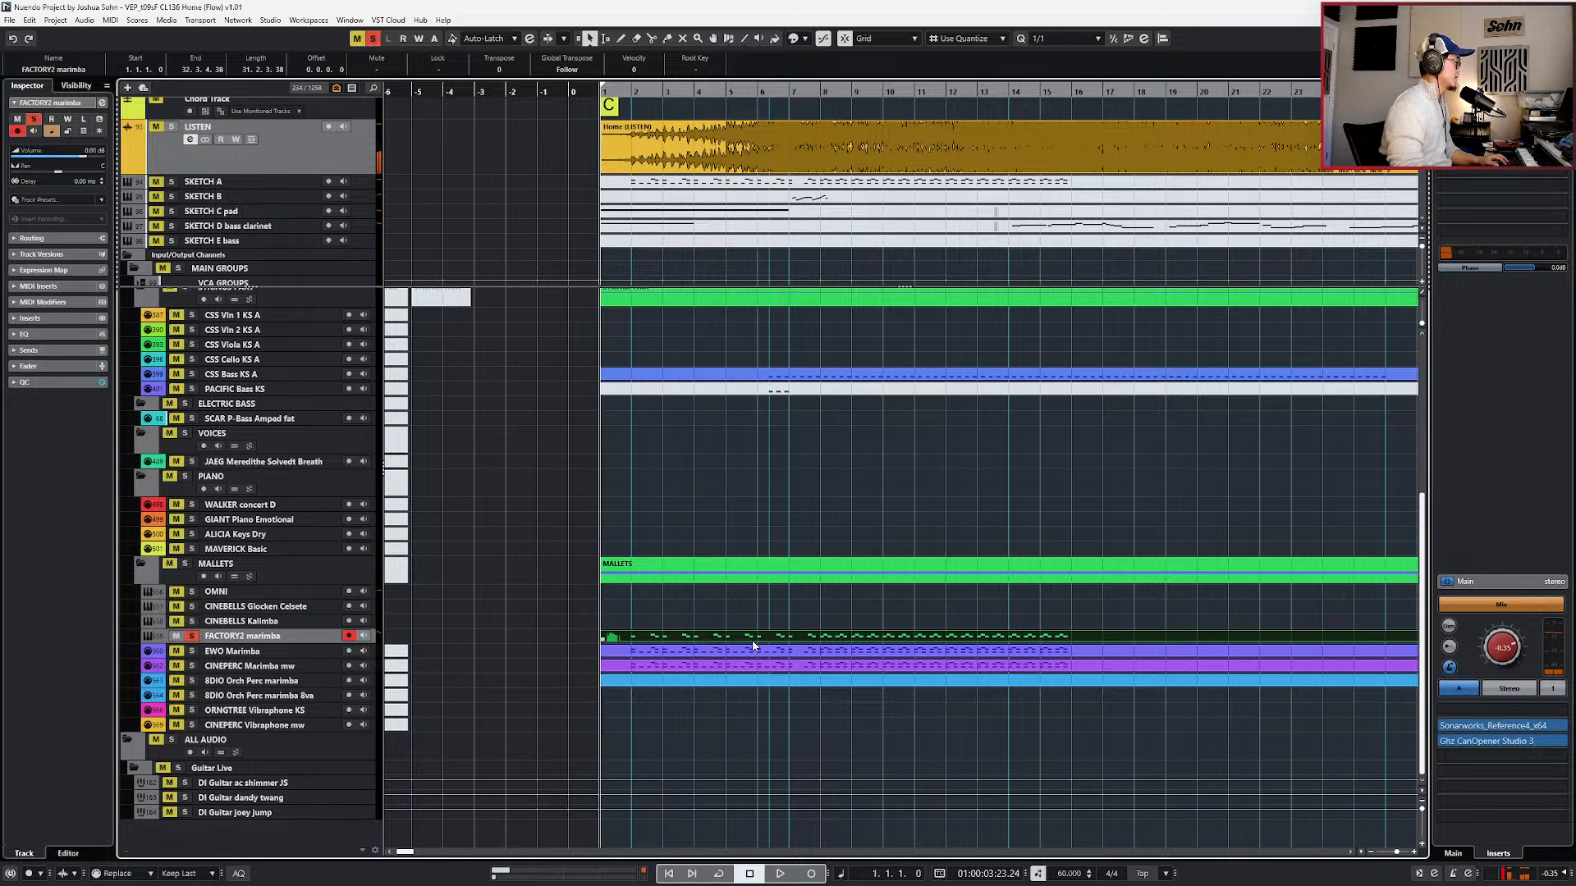
pyautogui.press('space')
# - Add a VERB05-KEYS send at -10.5 to the FACTORY2 marimba channel and pan it to R27
pyautogui.press('e')
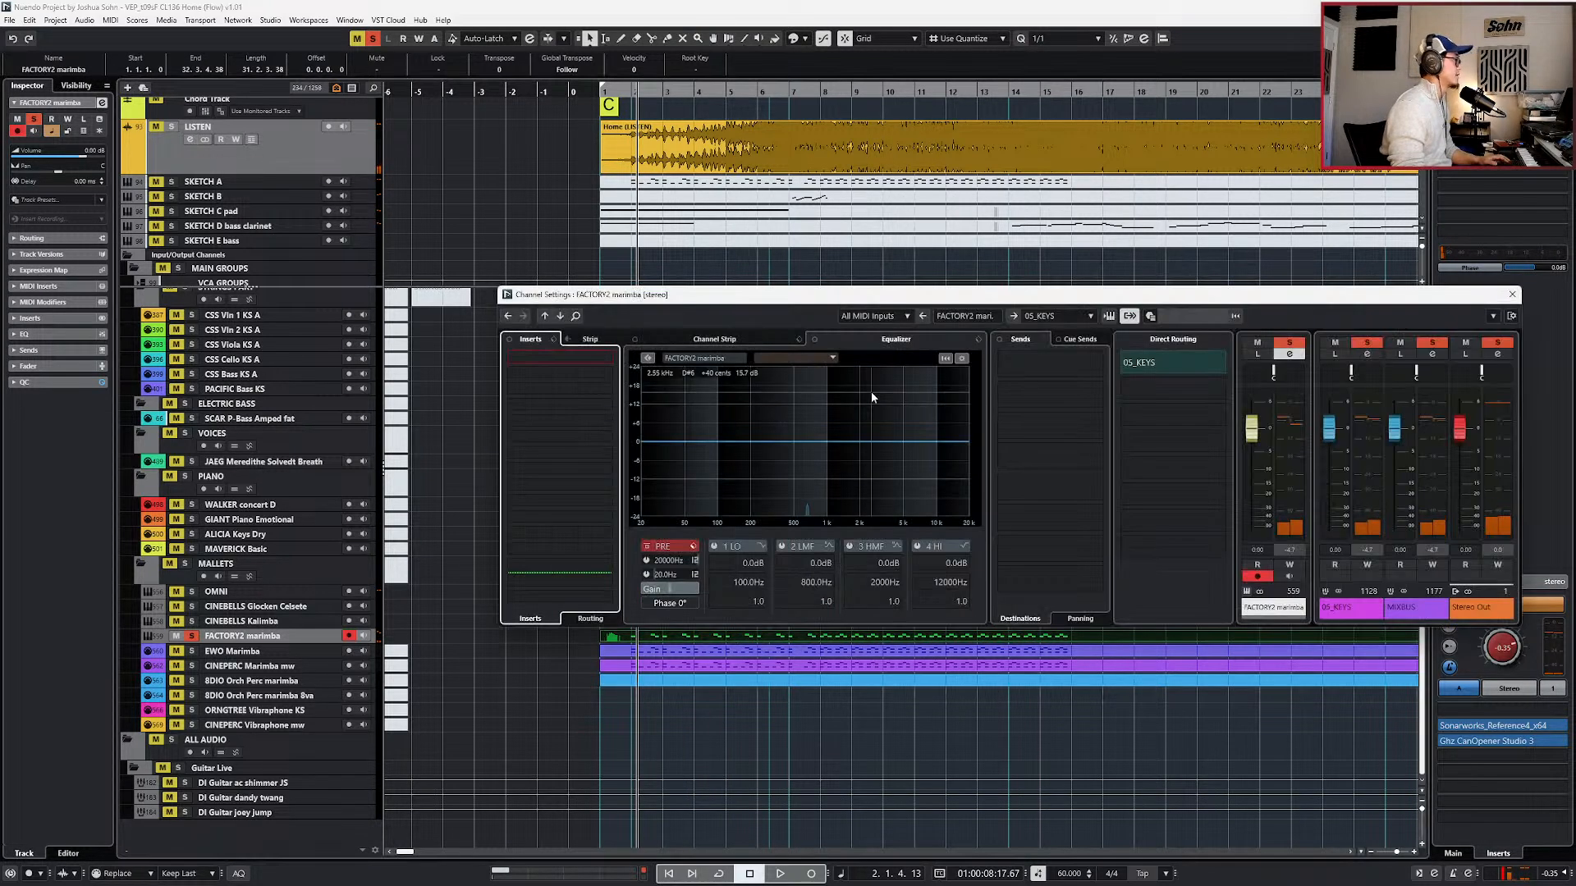
pyautogui.click(1098, 363)
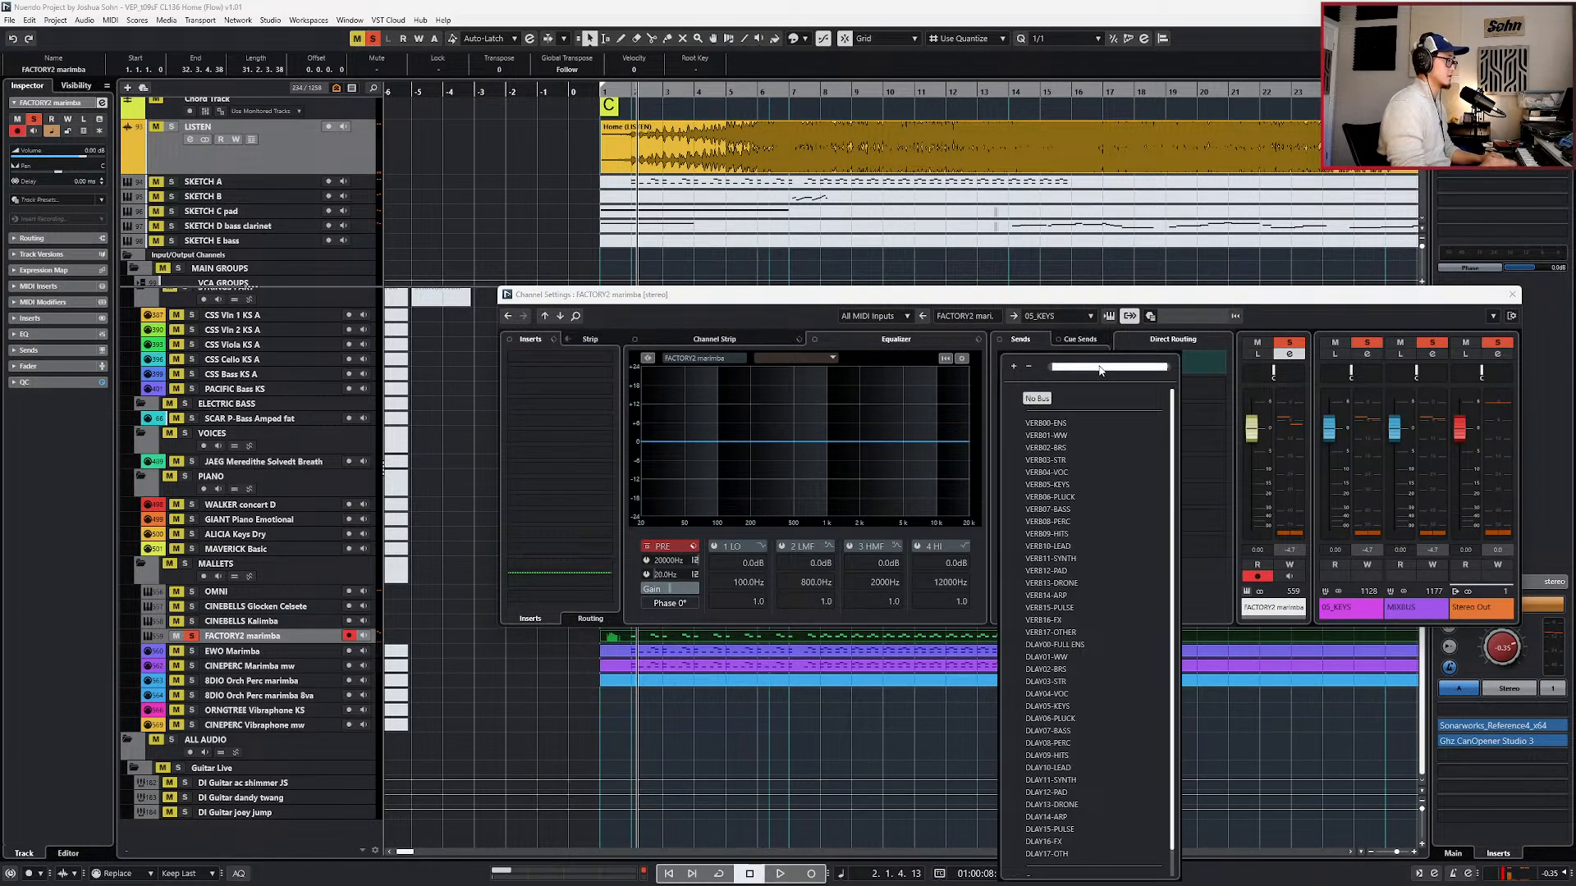
pyautogui.click(1082, 474)
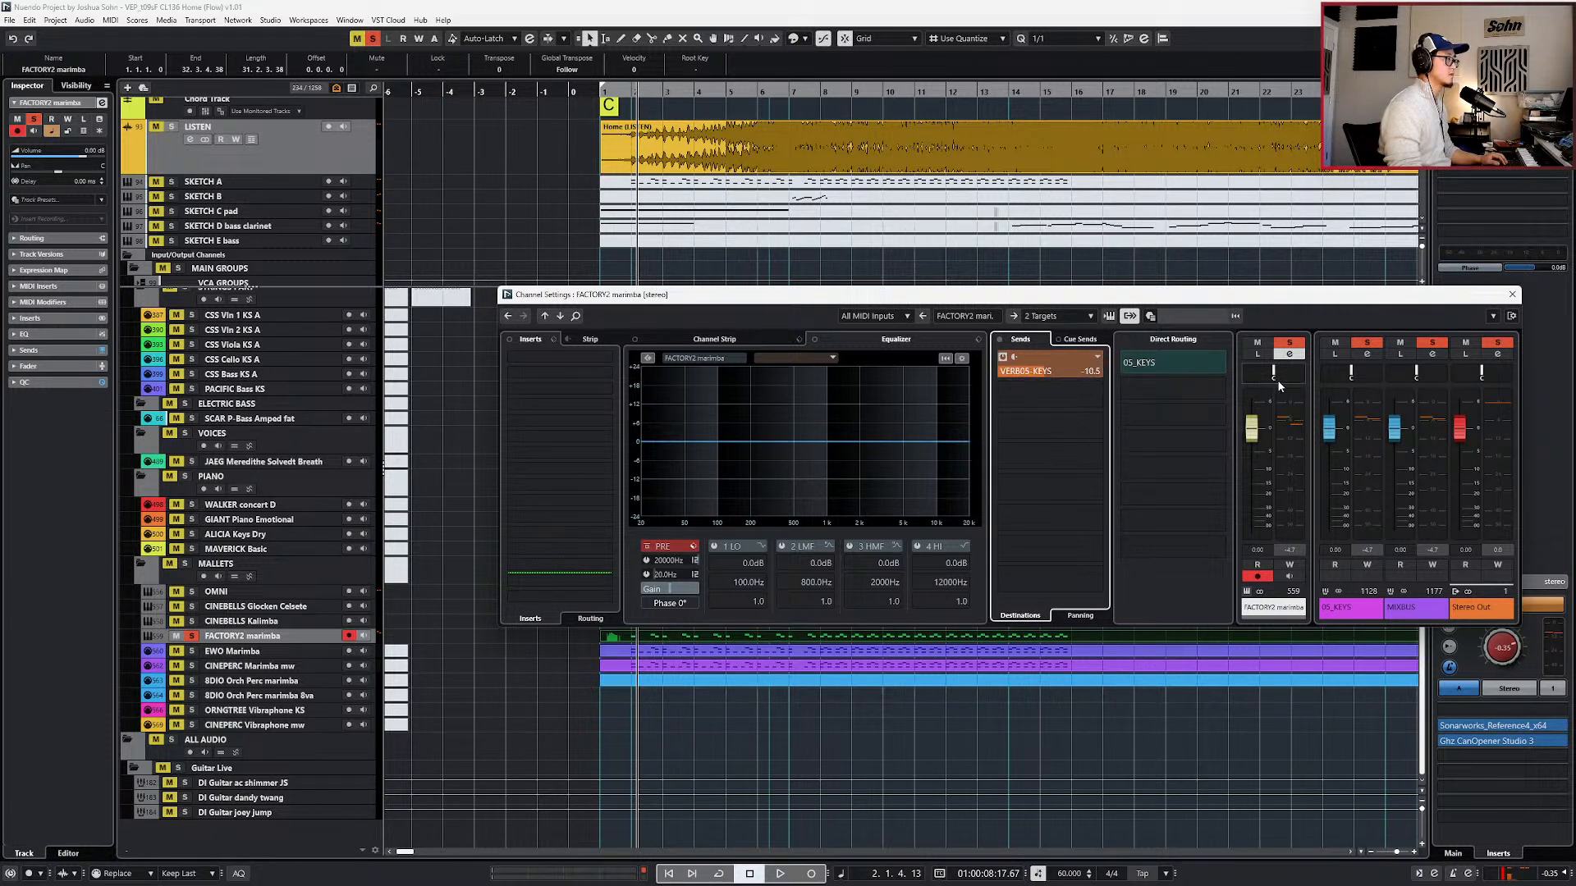
pyautogui.press('space')
pyautogui.moveTo(1292, 379); pyautogui.dragTo(1279, 379)
pyautogui.click(1044, 720)
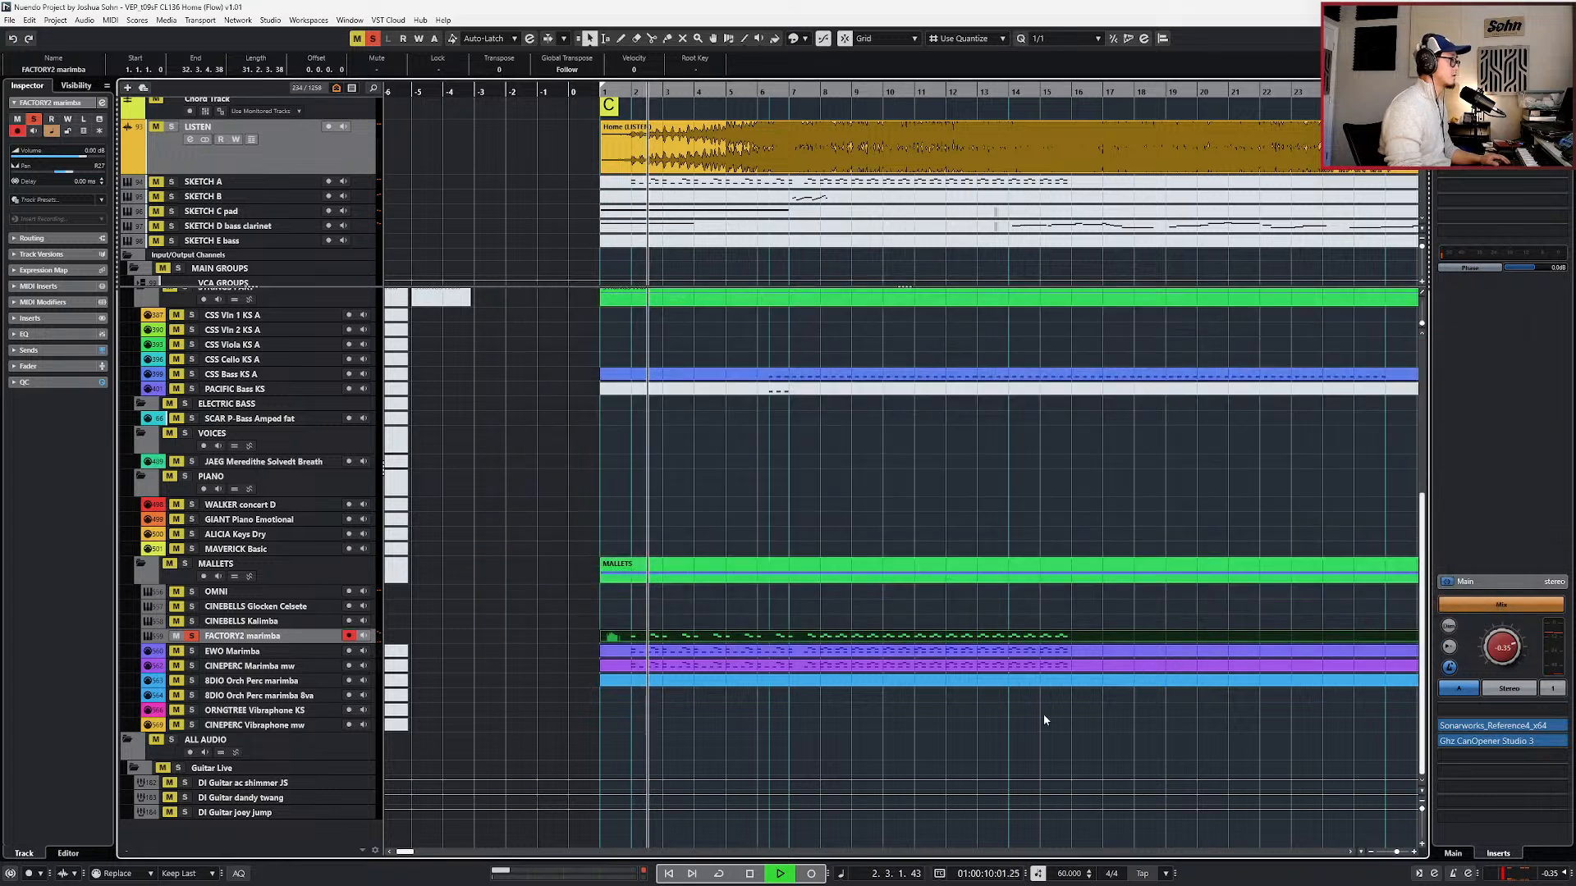
# - Turn off the solo and play the FACTORY2 marimba with the whole arrangement
pyautogui.press('space')
pyautogui.press('s')
pyautogui.press('space')
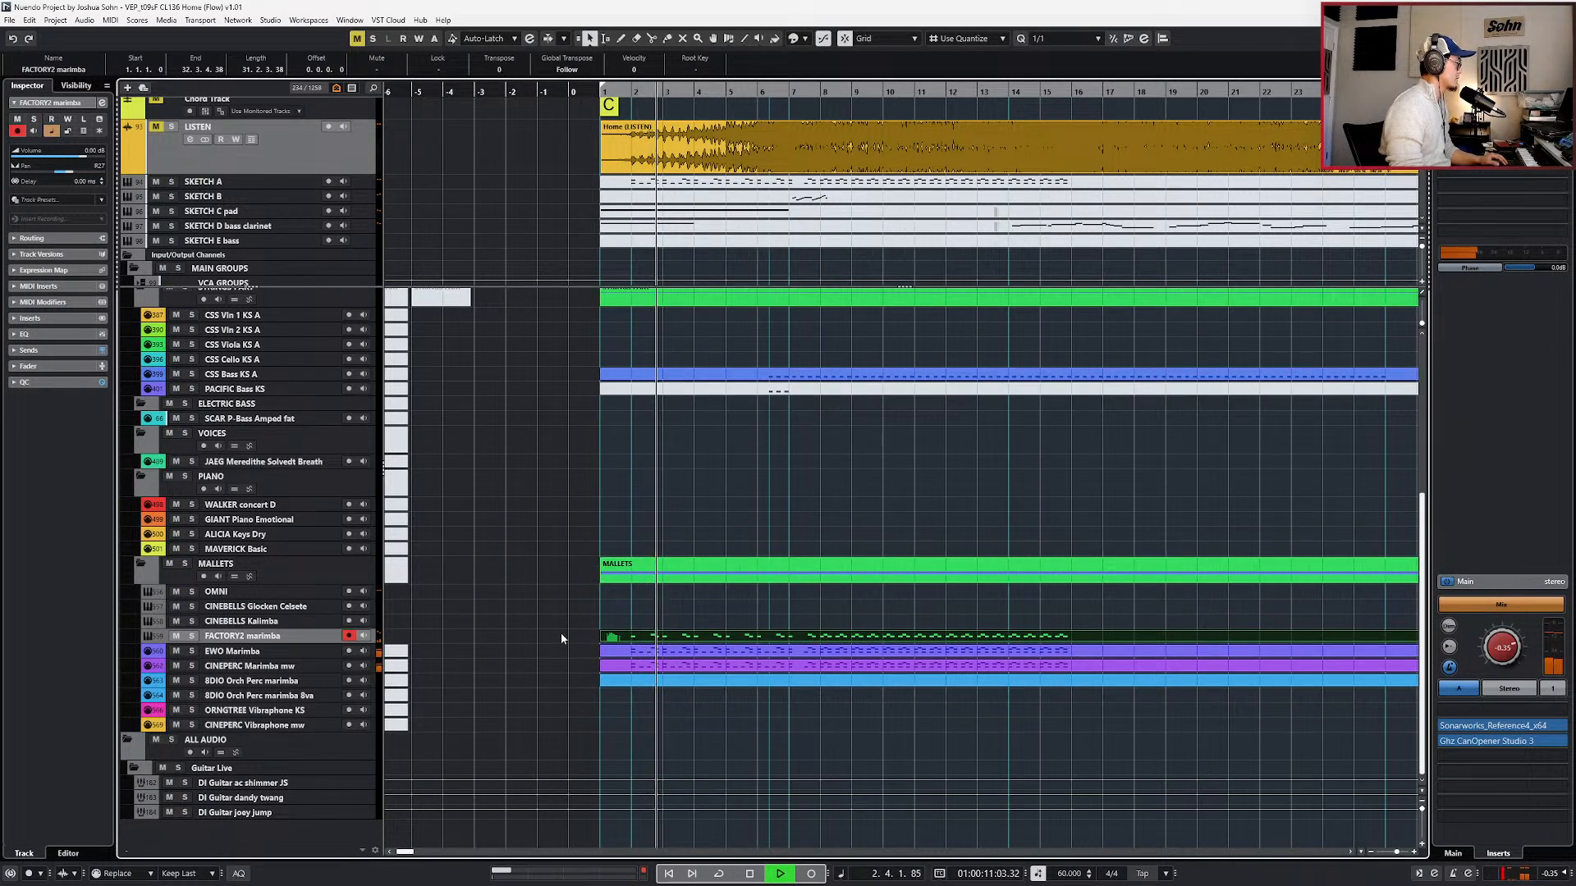
pyautogui.press('space')
# - Open the FACTORY2 marimba, EWO Marimba and CINEPERC Marimba mw parts together in the Key Editor
pyautogui.moveTo(538, 632); pyautogui.dragTo(640, 671)
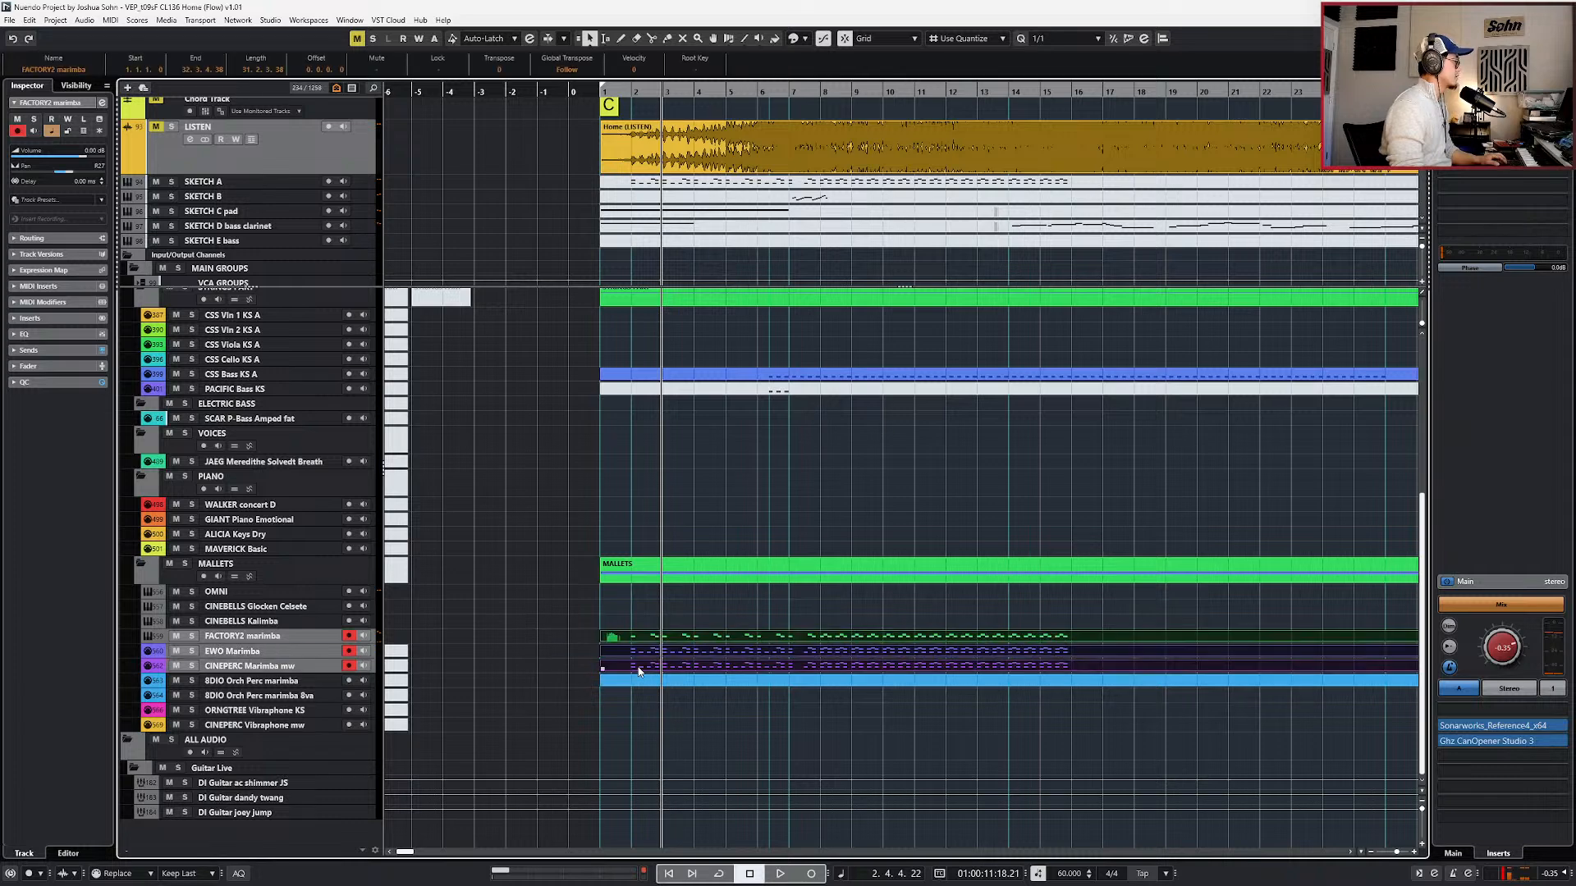
pyautogui.press('Return')
pyautogui.scroll(-5, 699, 499)
pyautogui.scroll(4, 697, 493)
pyautogui.hscroll(5, 680, 485)
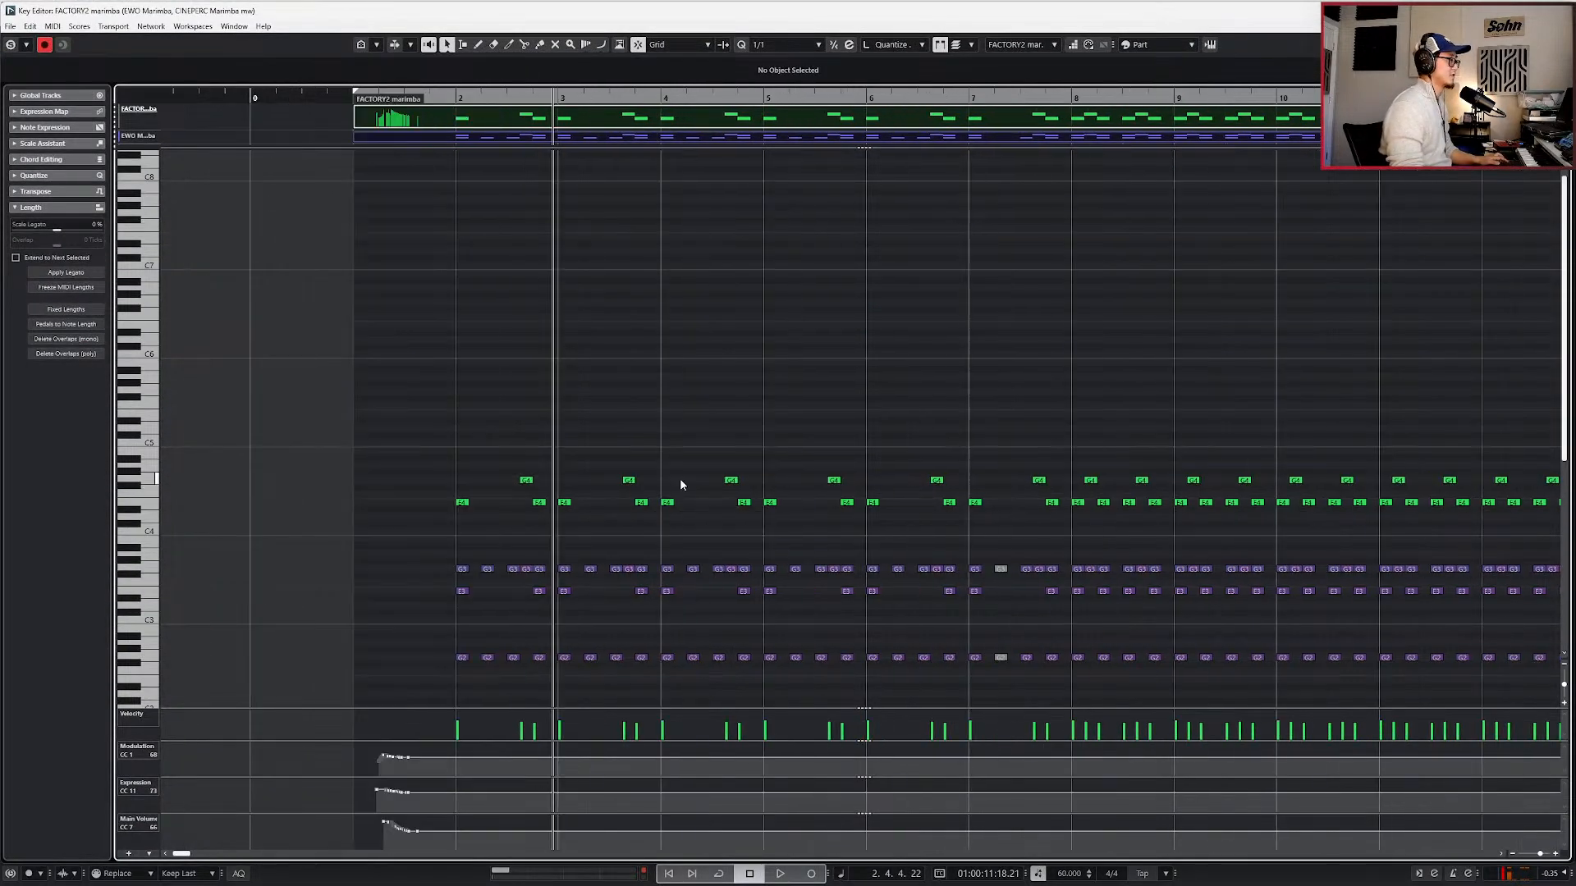
# - Unmute the pair of muted marimba notes at bar 7.2 in the Key Editor and play the passage
pyautogui.press('KP_Add')
pyautogui.press('KP_Add')
pyautogui.press('KP_Add')
pyautogui.press('KP_Add')
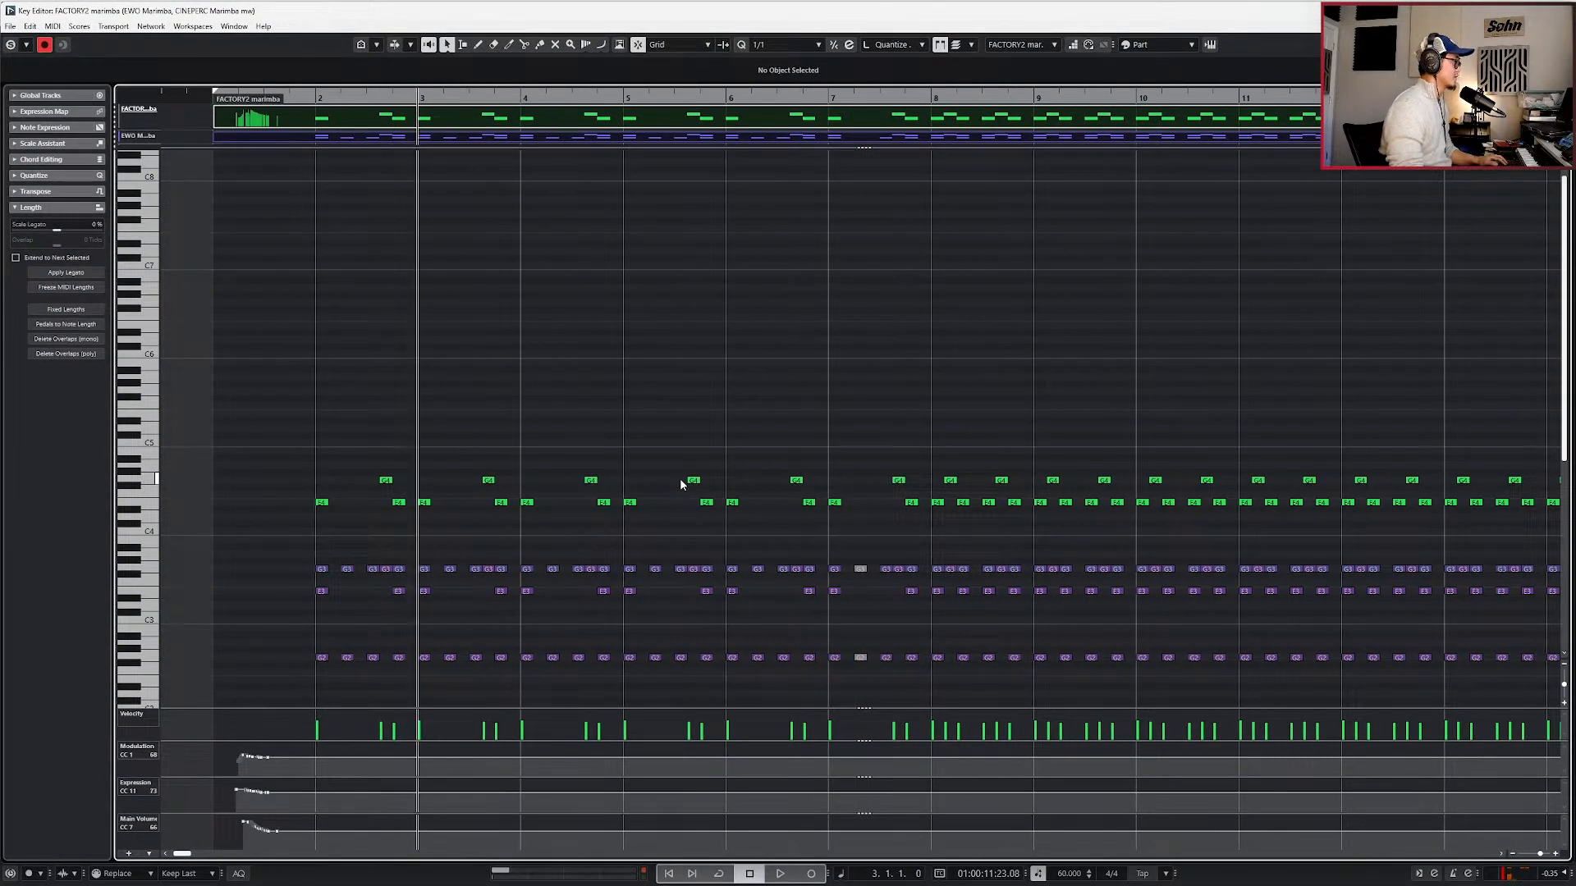
pyautogui.moveTo(859, 559); pyautogui.dragTo(862, 665)
pyautogui.press('space')
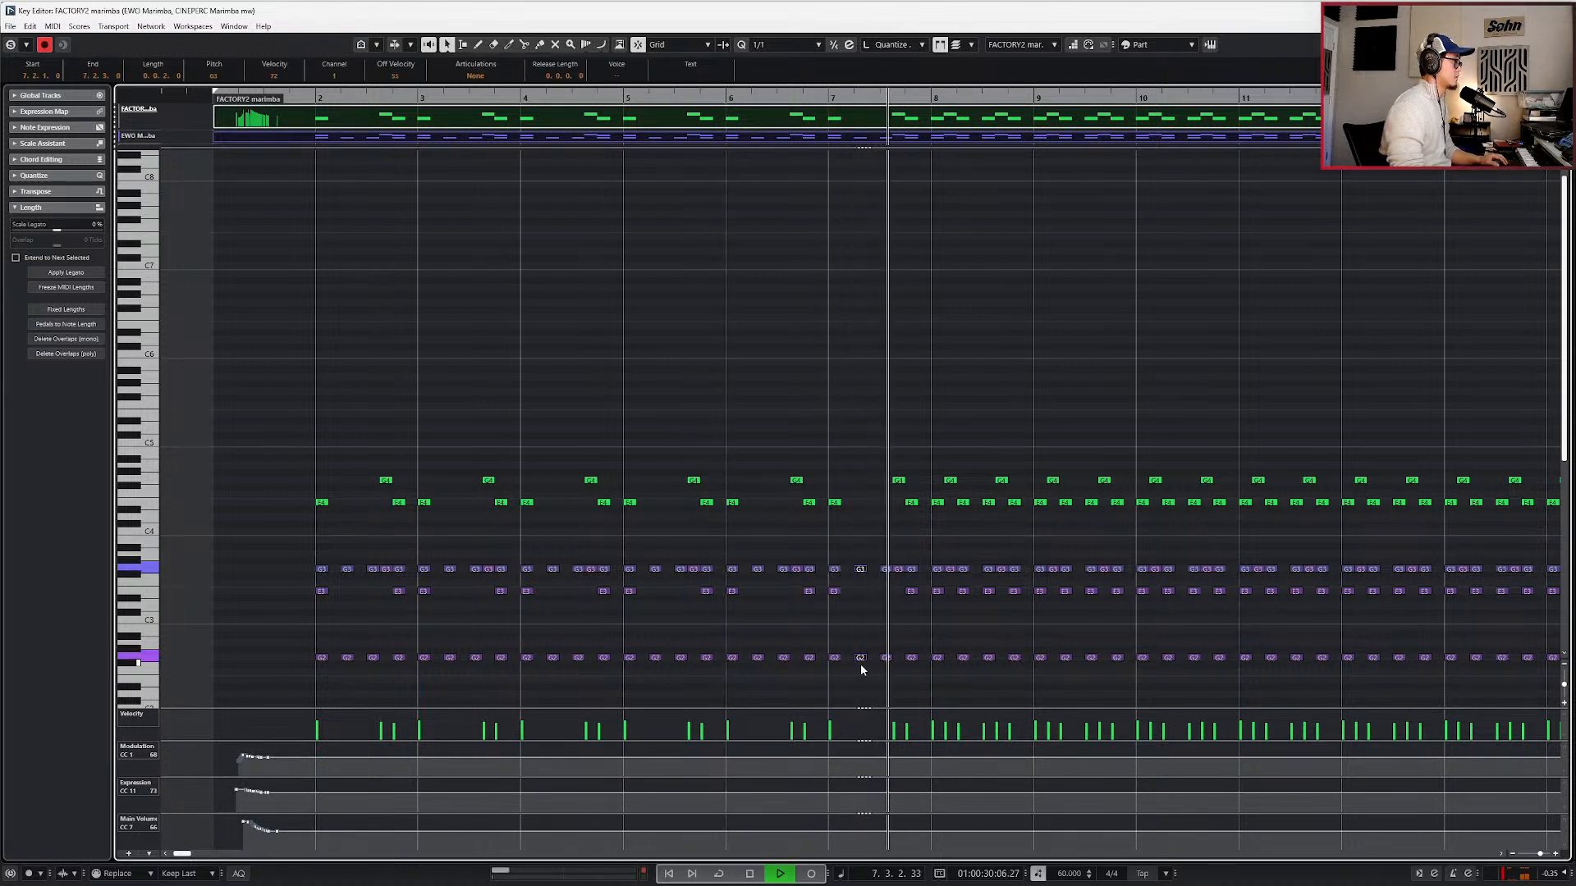
# - Return to the project, open the CSS Bass KS A part, select its notes and close the editor
pyautogui.press('Return')
pyautogui.press('space')
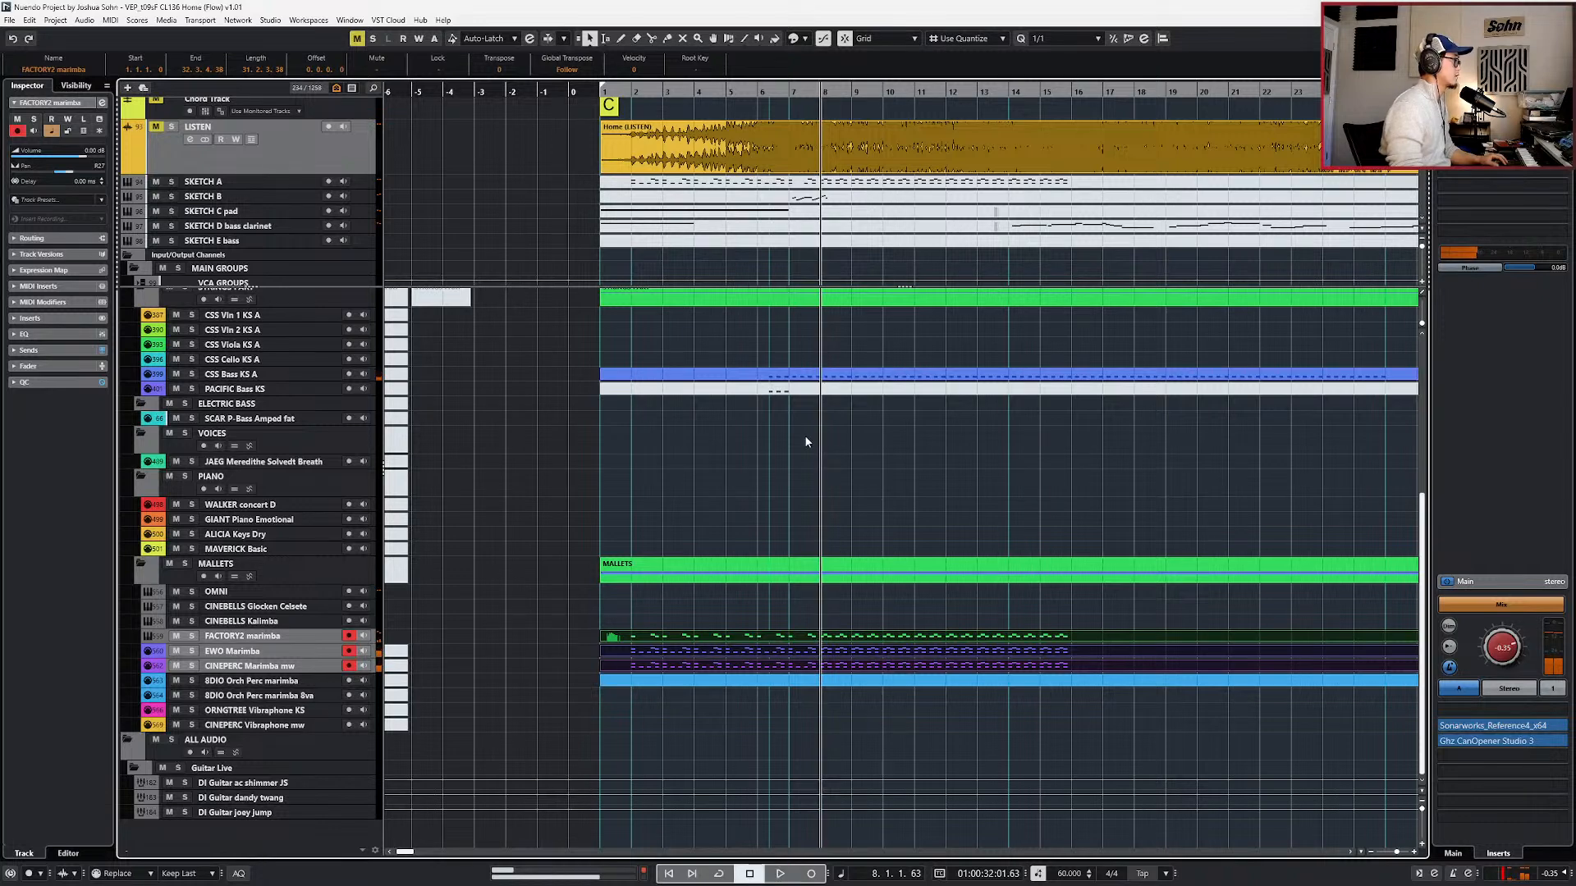
pyautogui.doubleClick(806, 375)
pyautogui.moveTo(747, 572); pyautogui.dragTo(1418, 630)
pyautogui.press('Return')
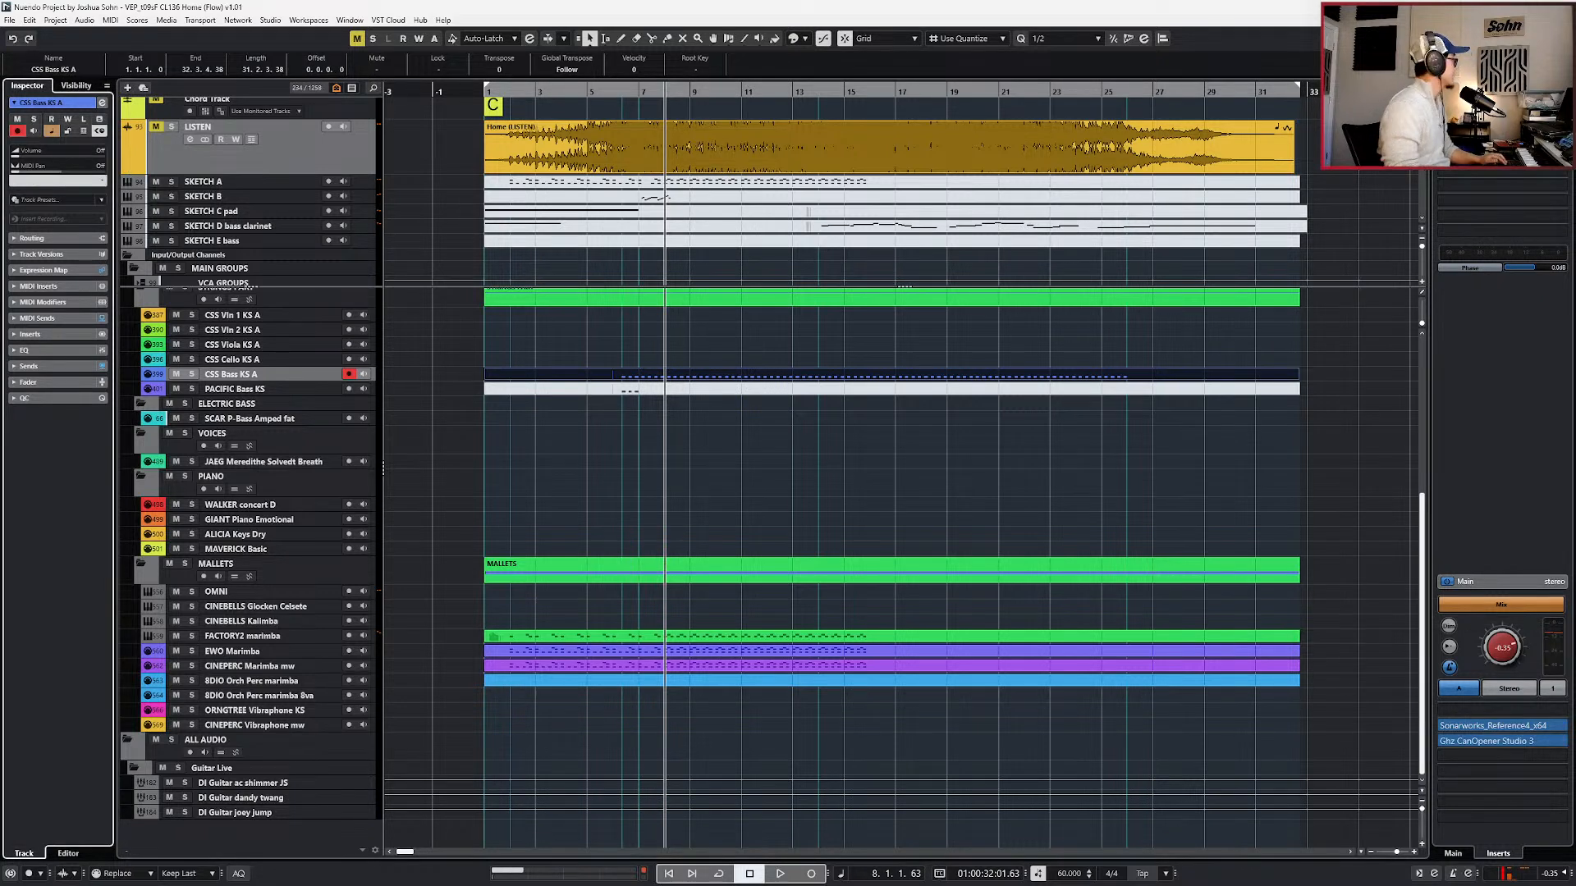
# - Set the CSS Bass KS A track delay to -60 ms and play from around bar 6
pyautogui.press('space')
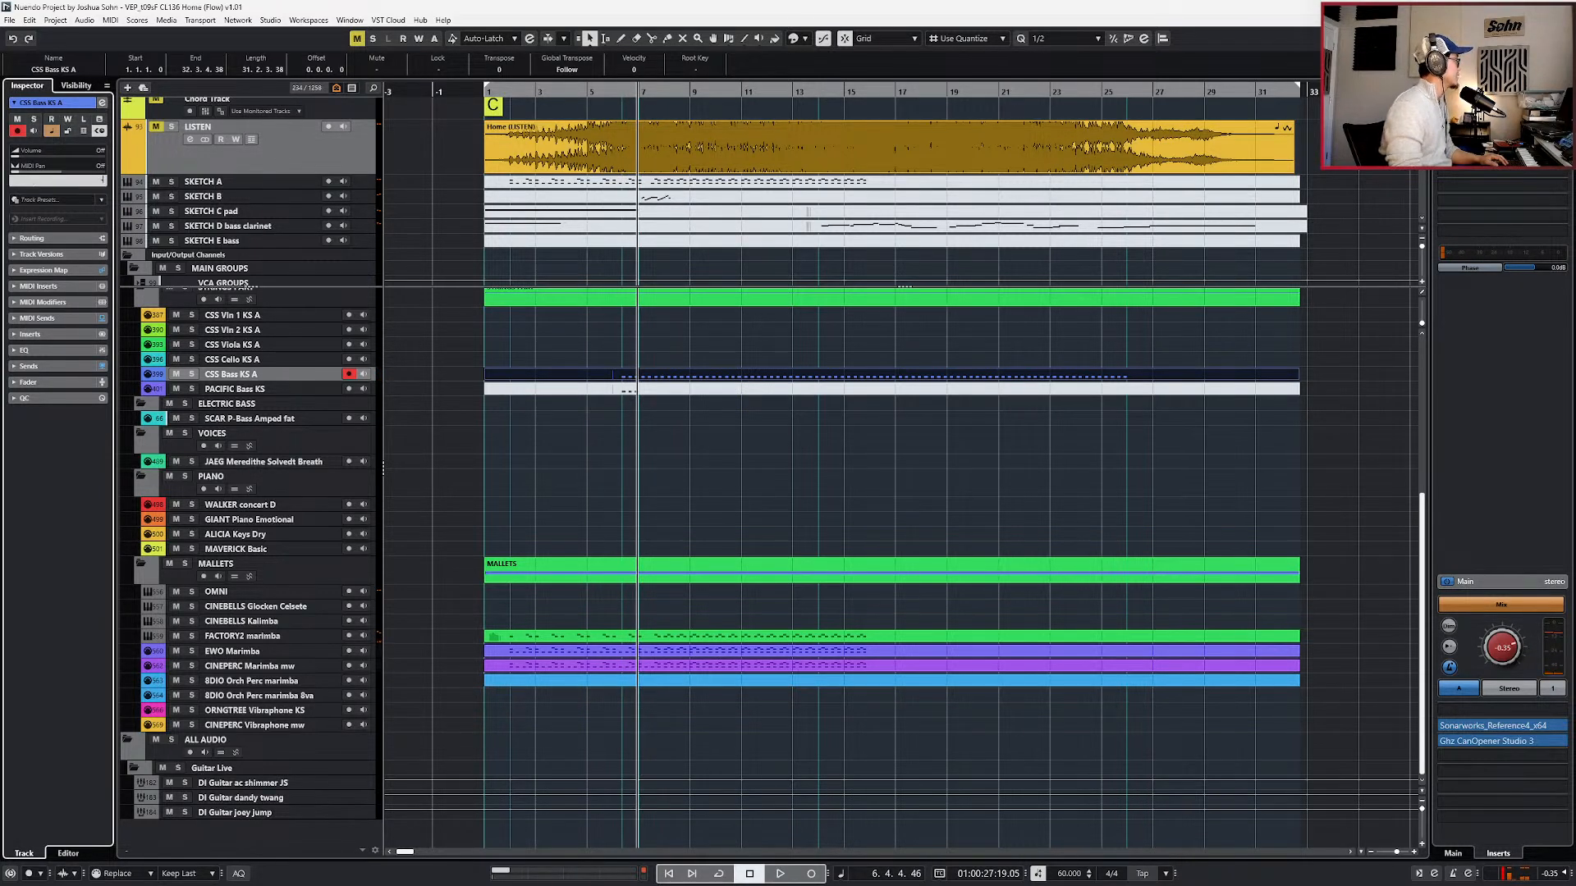
pyautogui.press('space')
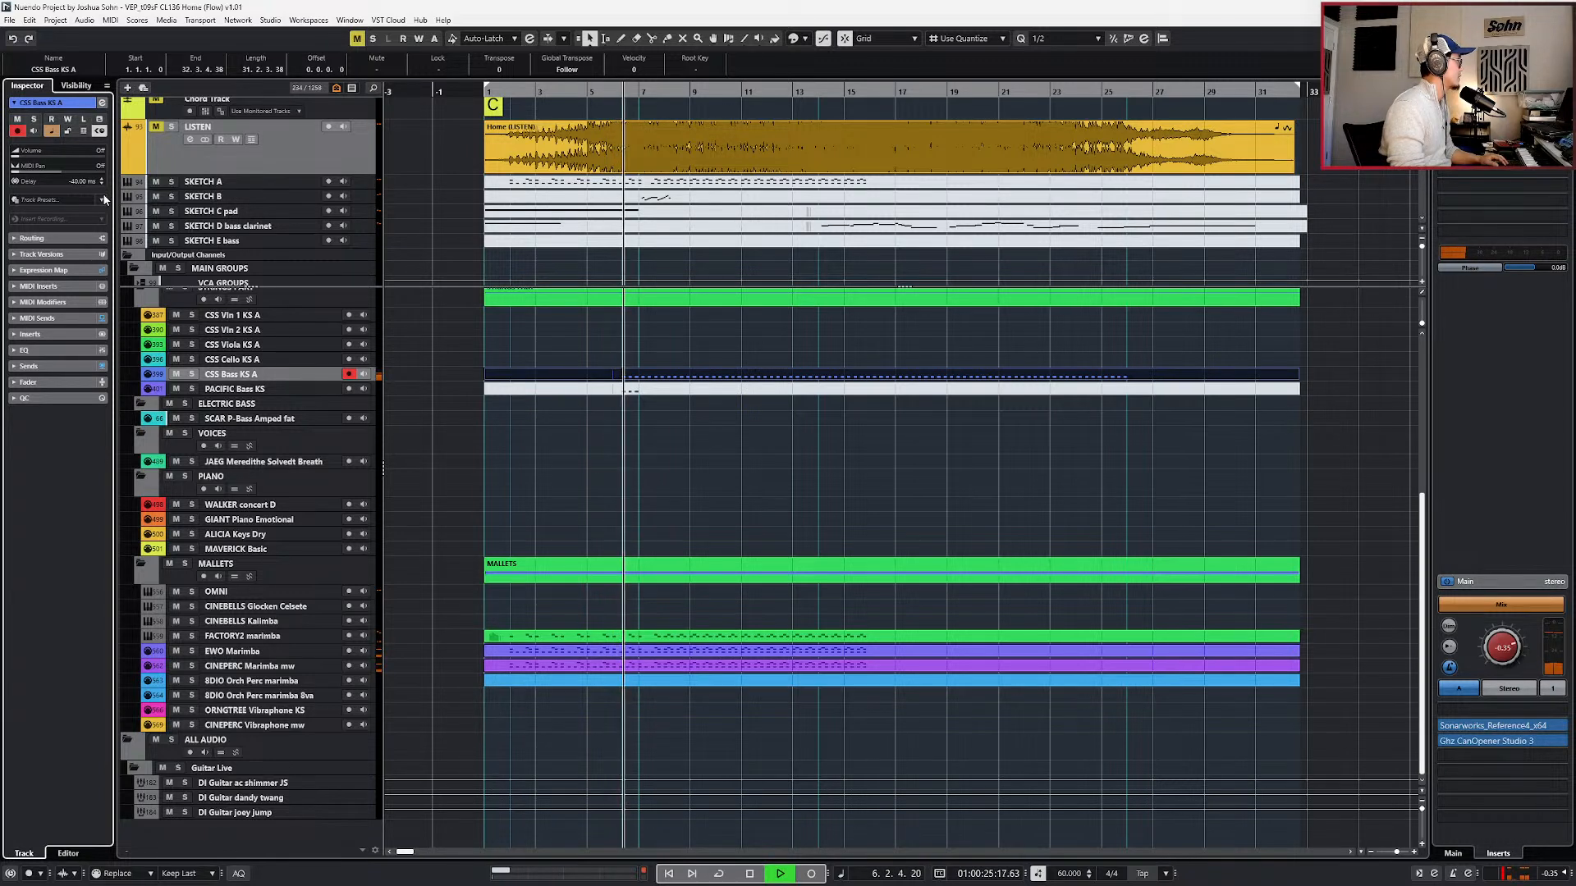
pyautogui.press('space')
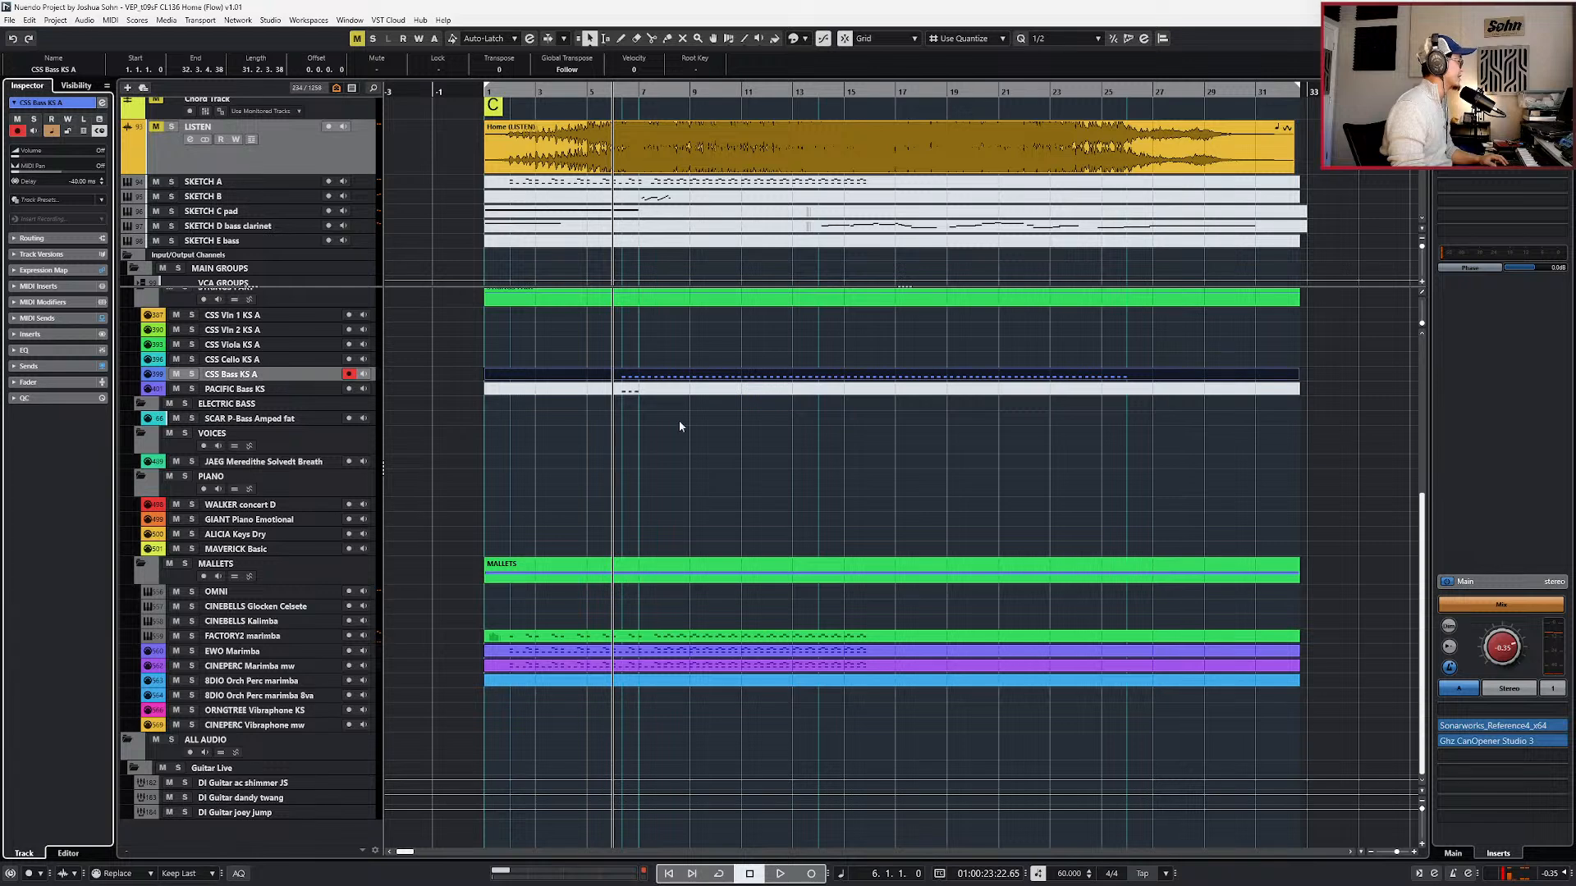
# - Delete the muted PACIFIC Bass KS part from the arrangement
pyautogui.click(621, 390)
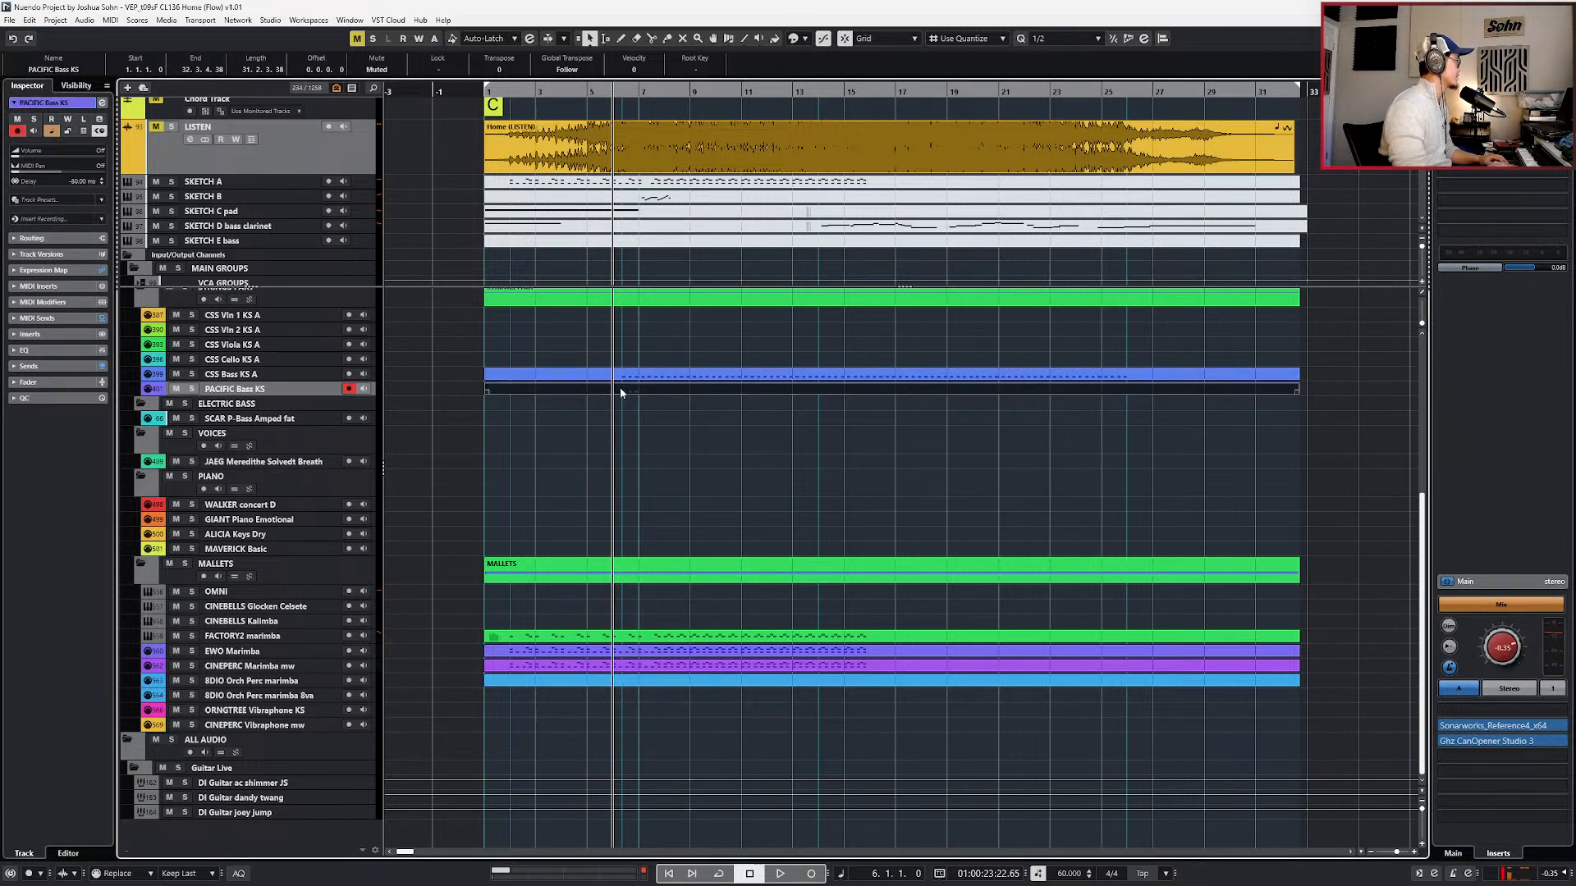
pyautogui.press('Delete')
pyautogui.scroll(-1, 717, 397)
pyautogui.press('KP_Subtract')
pyautogui.press('KP_Subtract')
pyautogui.press('KP_Add')
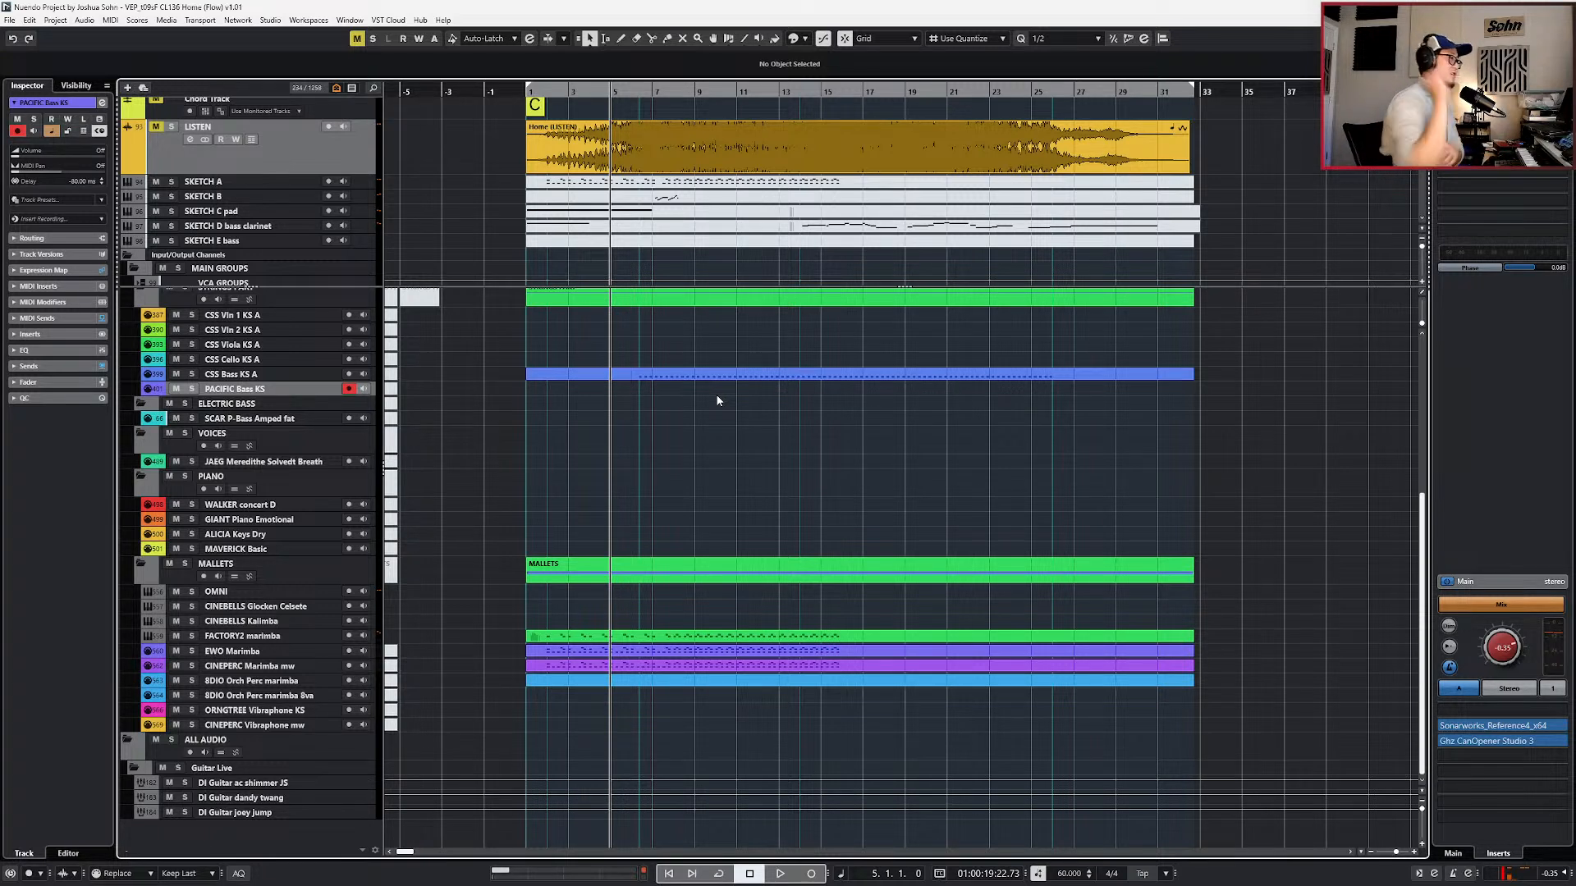
# - Solo the LISTEN reference track and play it from bar 2
pyautogui.press('KP_Subtract')
pyautogui.press('KP_Subtract')
pyautogui.press('KP_Subtract')
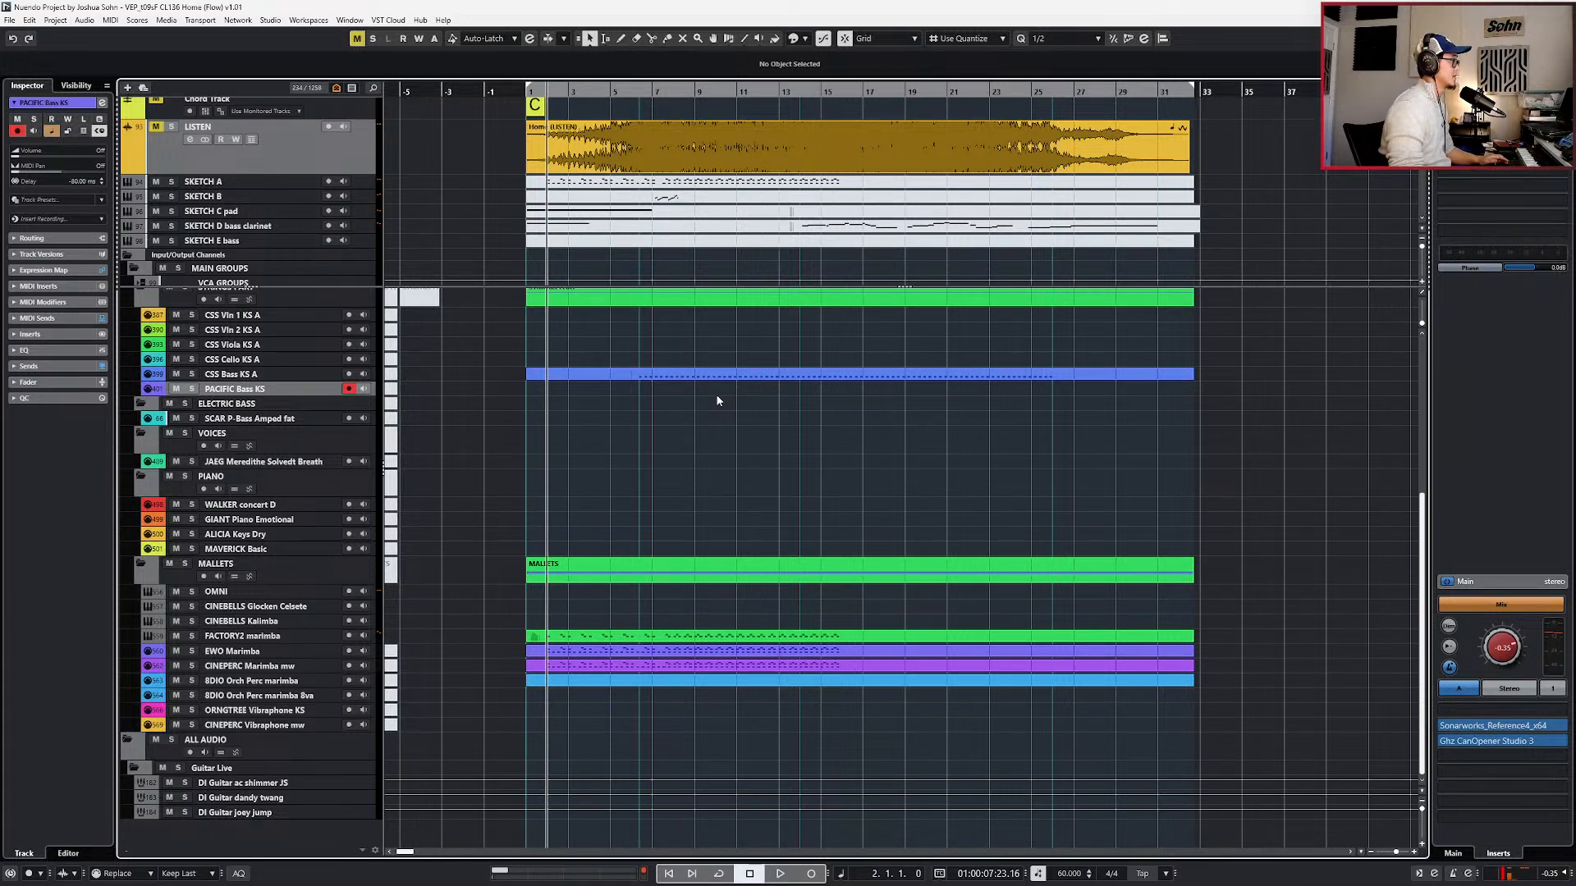
pyautogui.scroll(2, 616, 447)
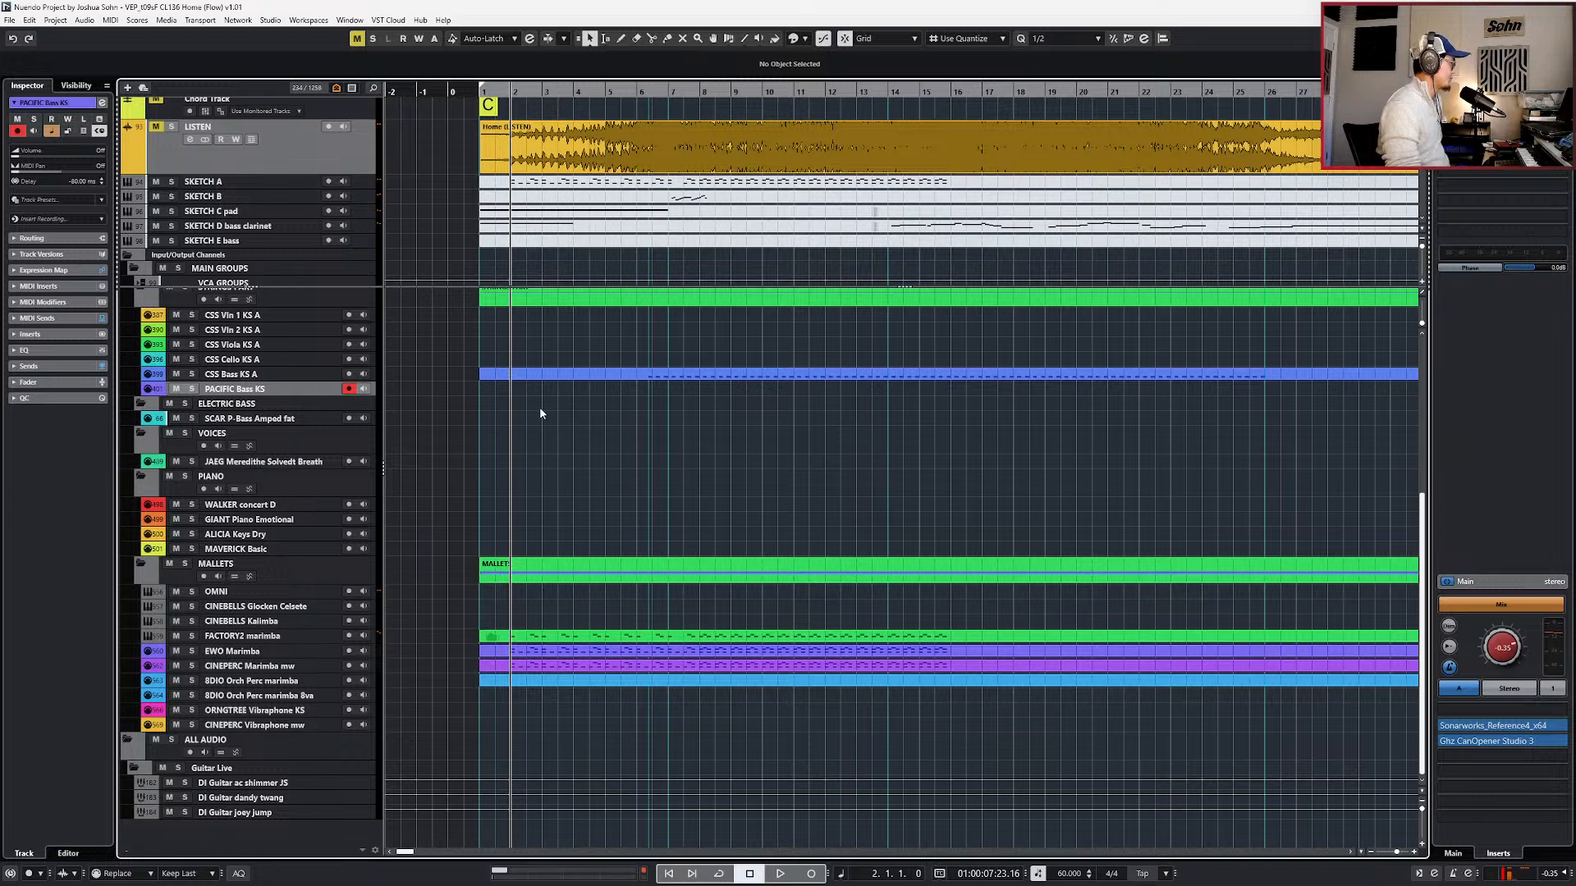
pyautogui.click(487, 138)
pyautogui.press('s')
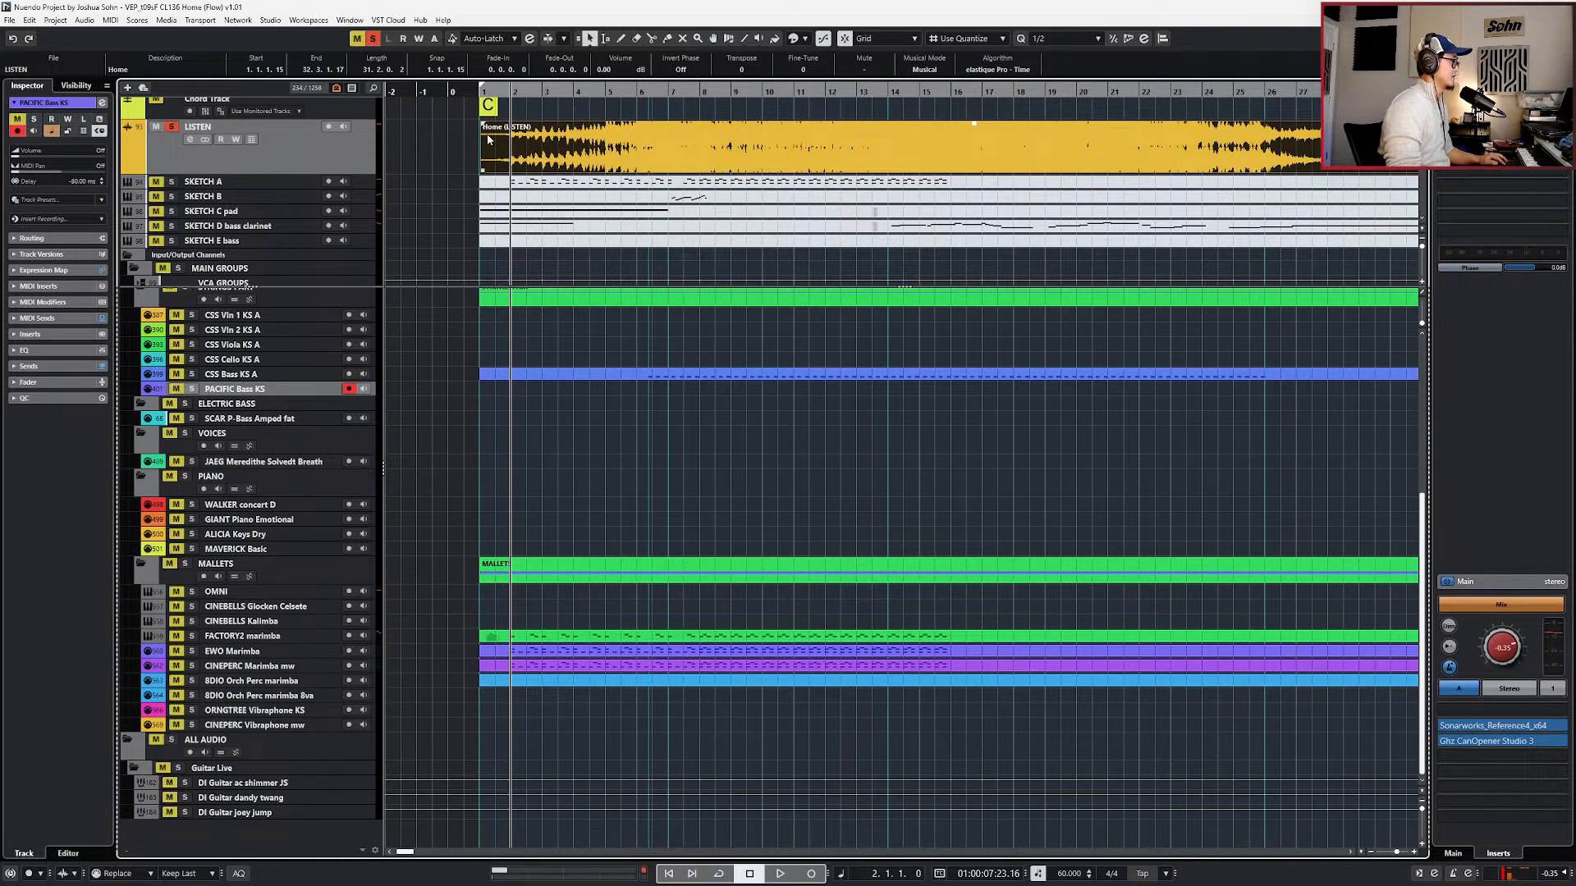
pyautogui.press('space')
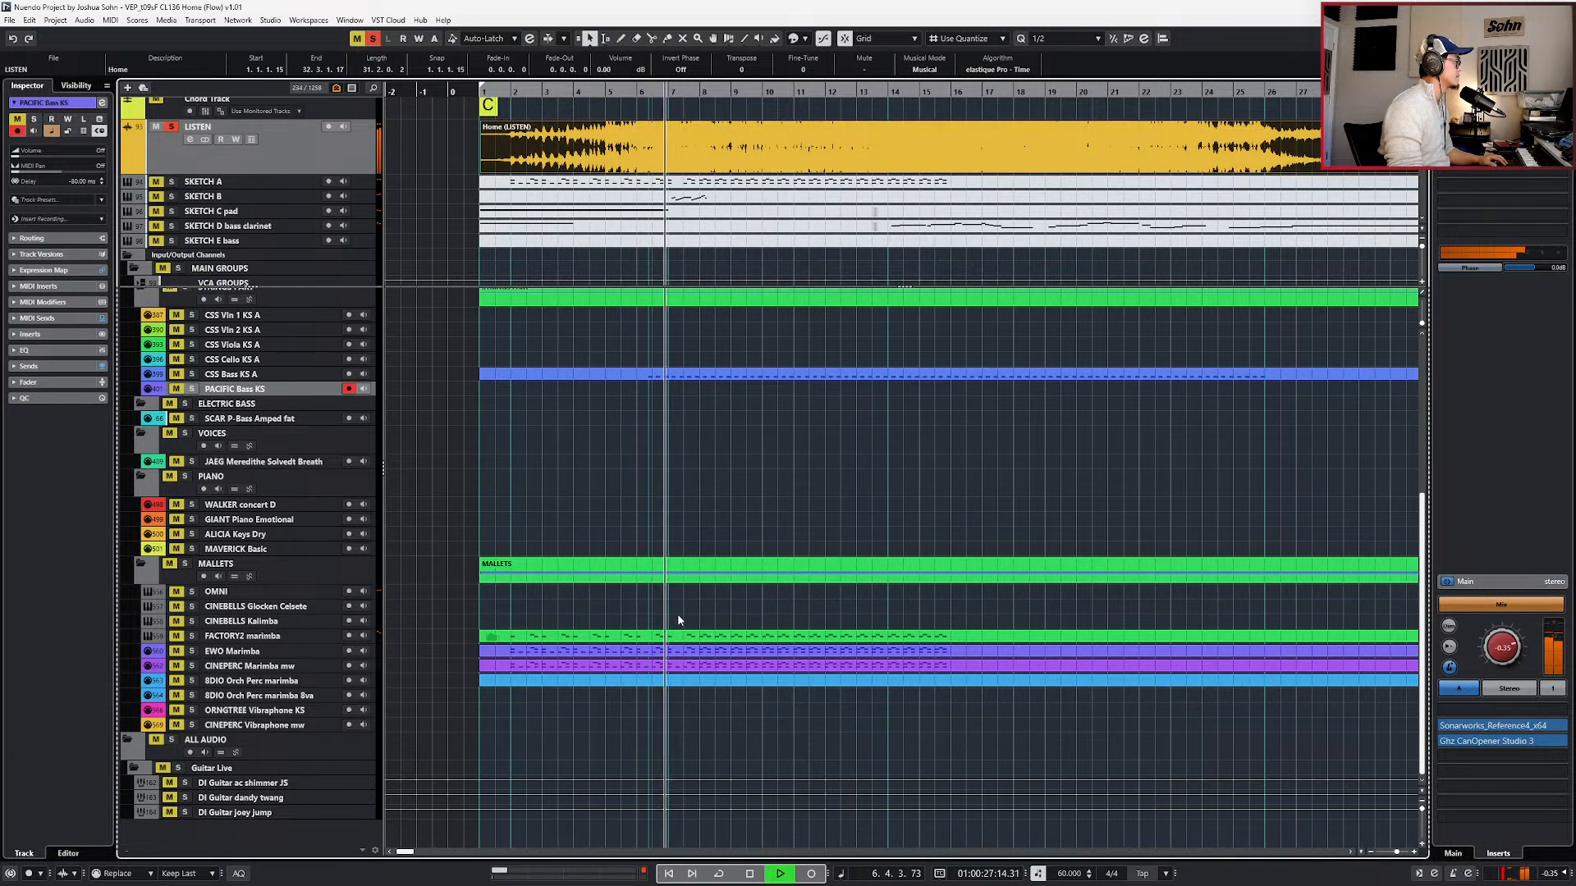
pyautogui.scroll(-1, 674, 613)
pyautogui.hscroll(1, 672, 618)
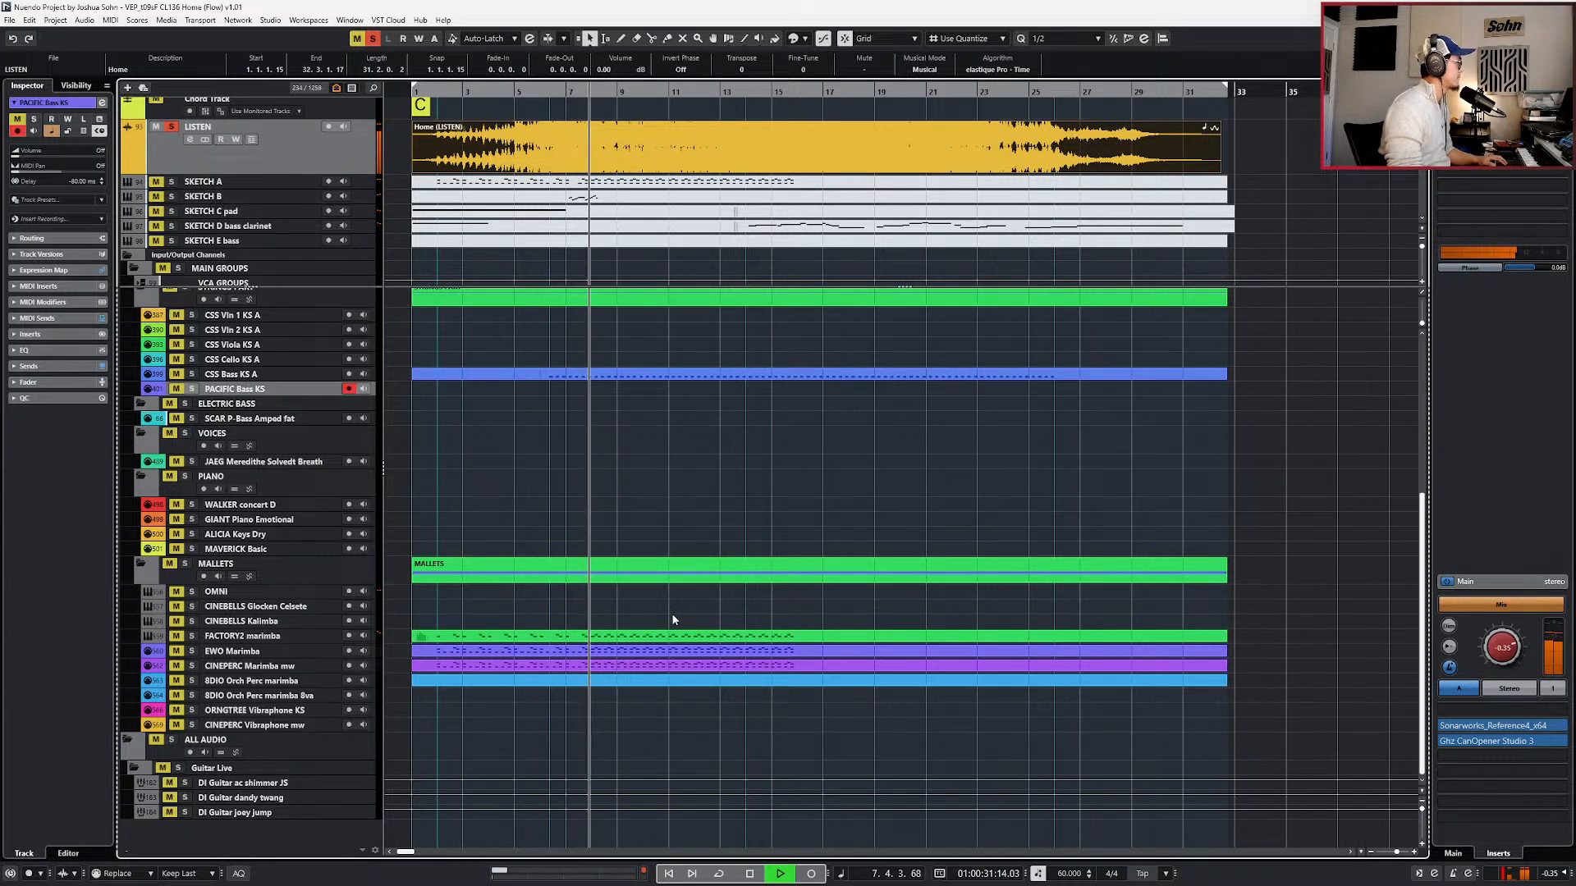
# - Select the FACTORY2 marimba, EWO Marimba and CINEPERC Marimba mw parts and open them together in the Key Editor
pyautogui.moveTo(674, 619); pyautogui.dragTo(674, 662)
pyautogui.press('Return')
pyautogui.scroll(-1, 727, 582)
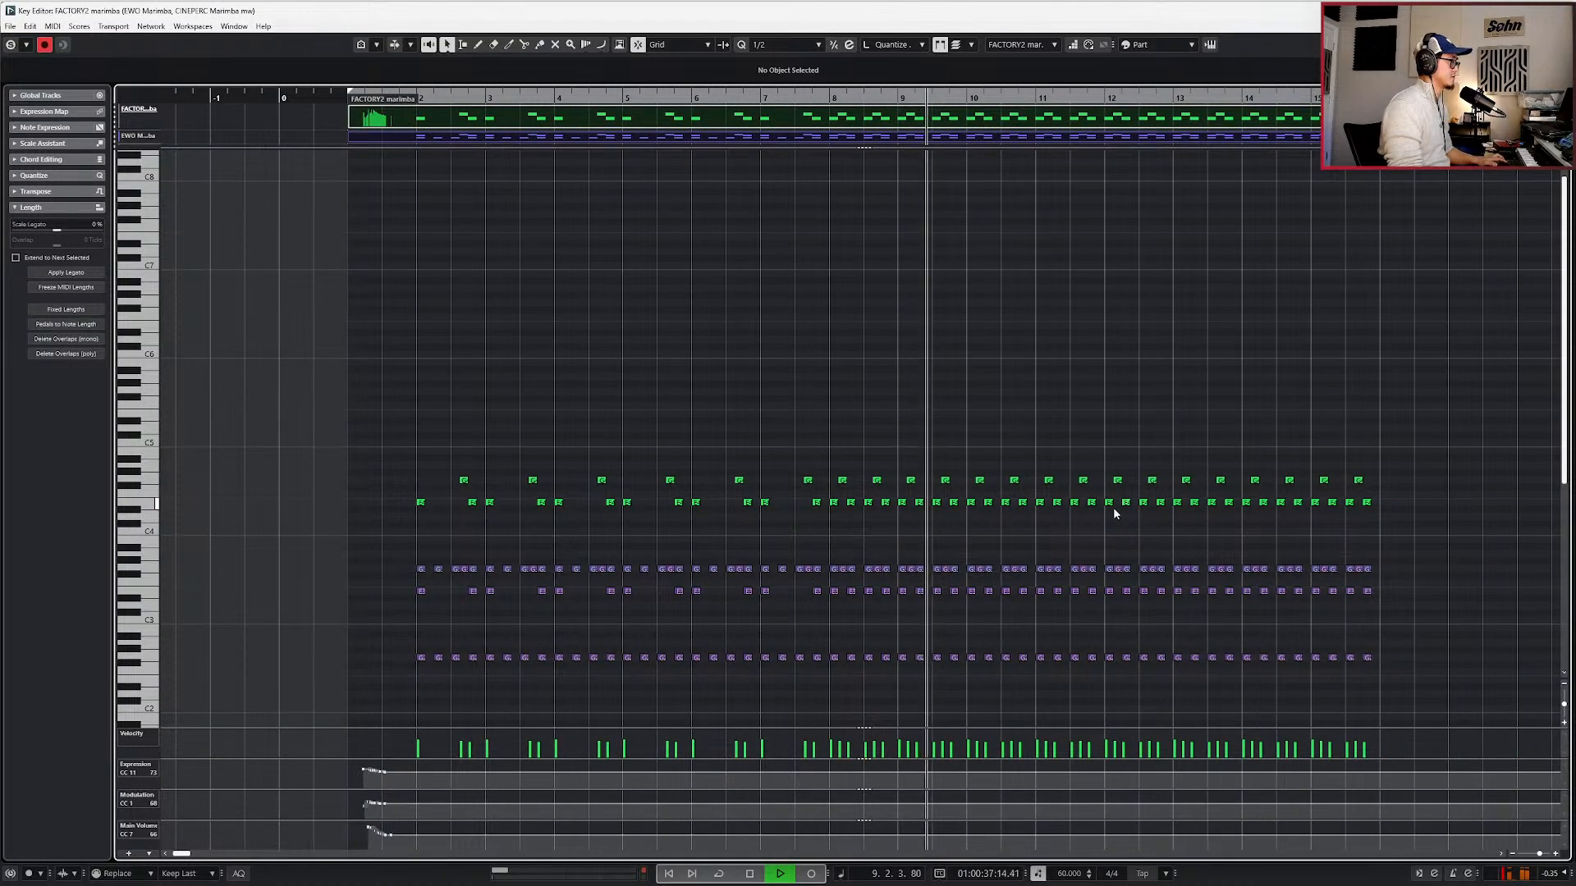
# - Try duplicating the bar 15 notes of all three marimba parts, then delete the copies
pyautogui.hscroll(3, 1113, 507)
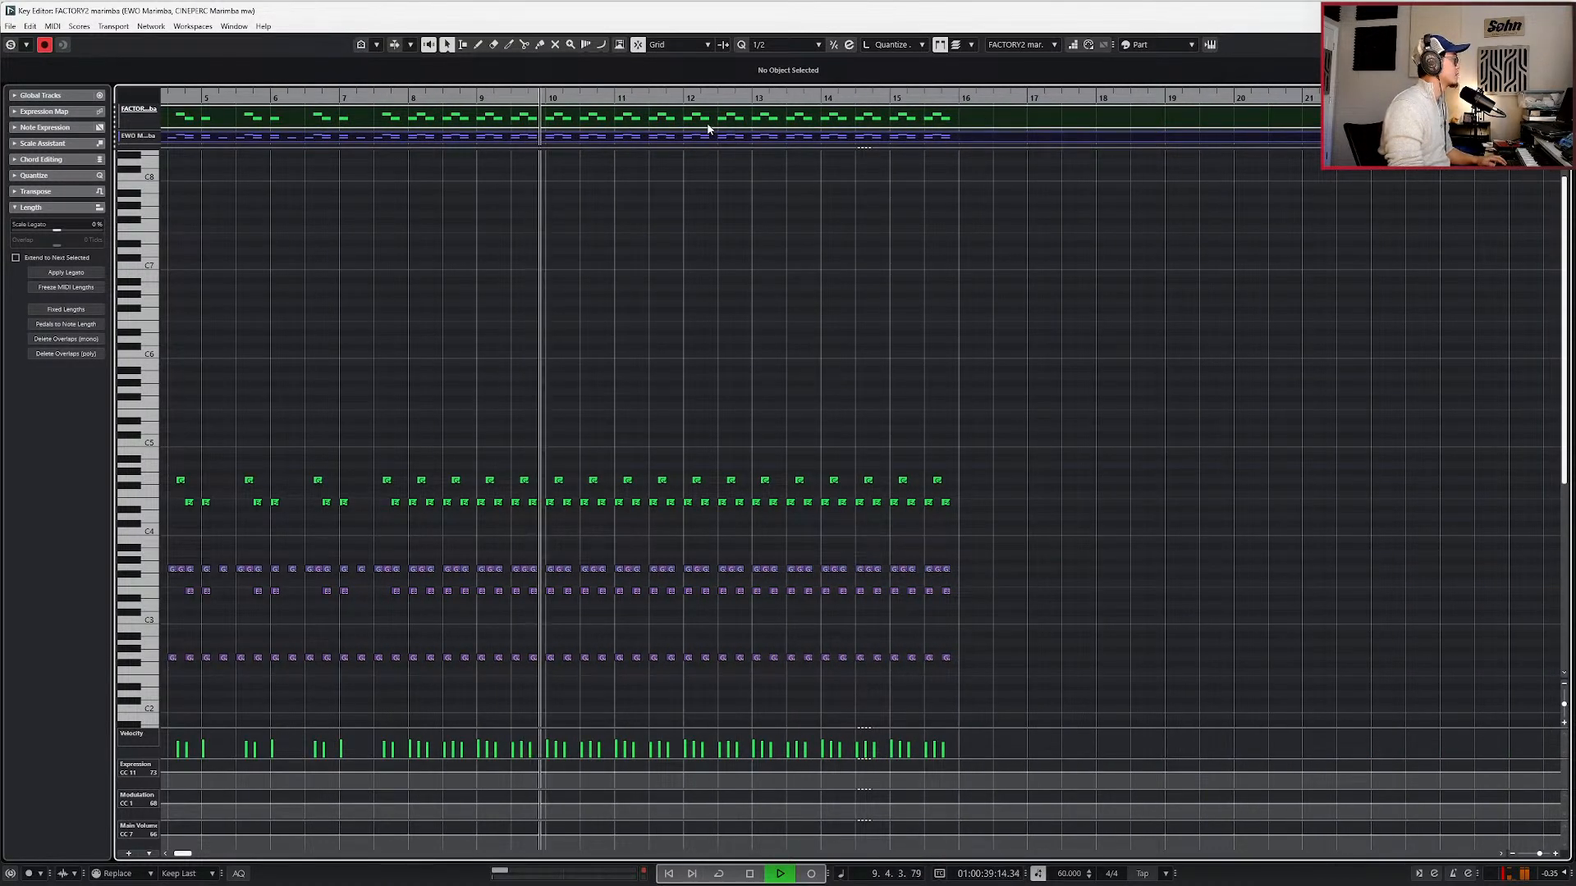
pyautogui.moveTo(982, 386); pyautogui.dragTo(893, 685)
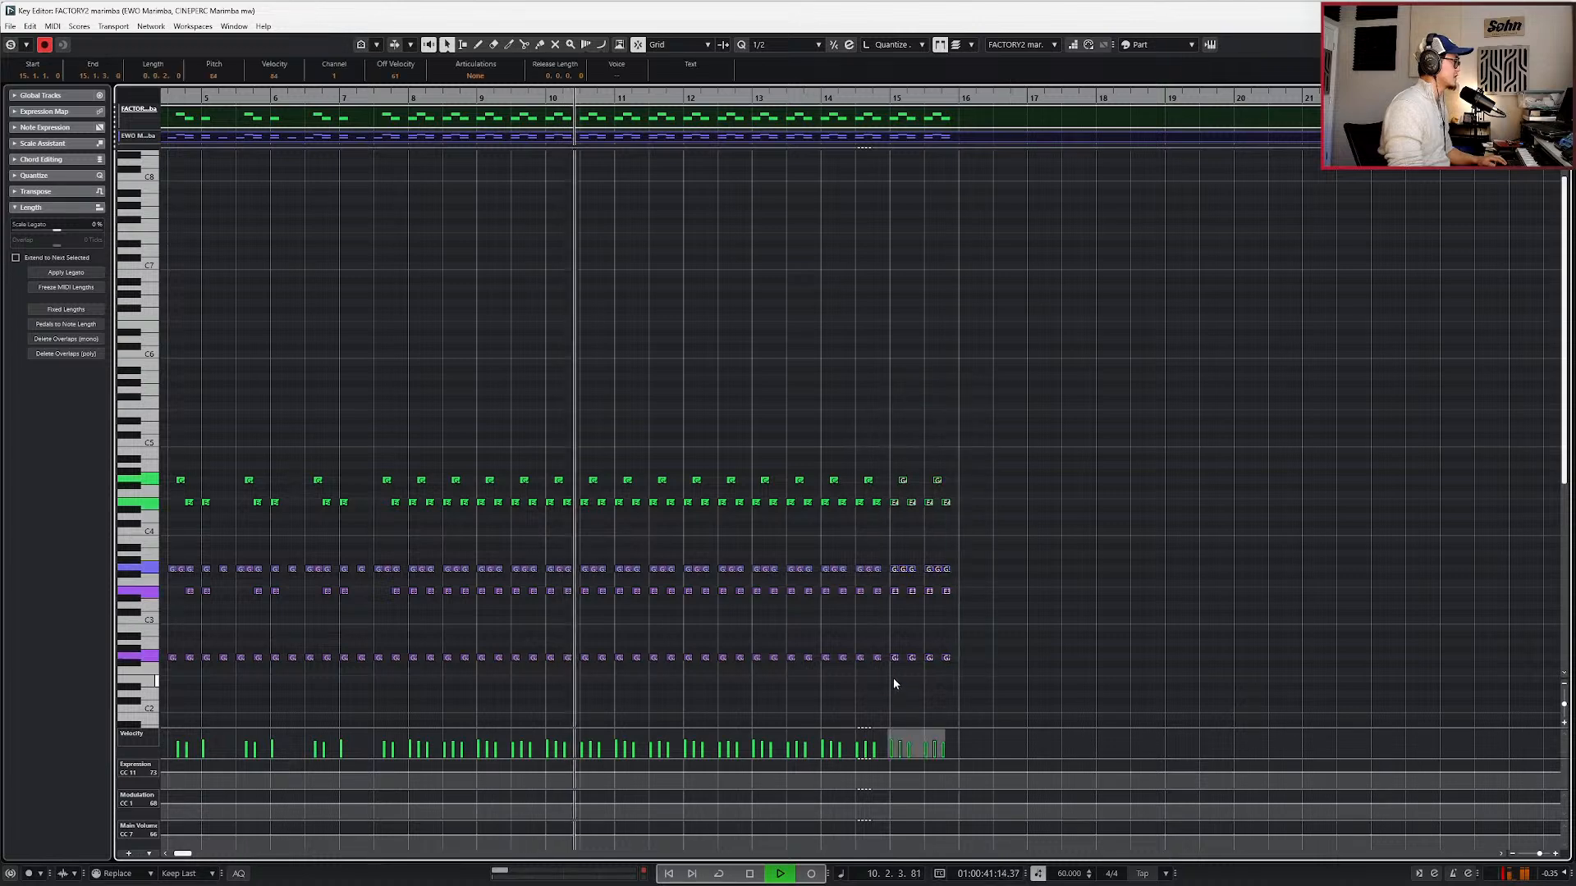
pyautogui.scroll(1, 922, 632)
pyautogui.hscroll(2, 907, 613)
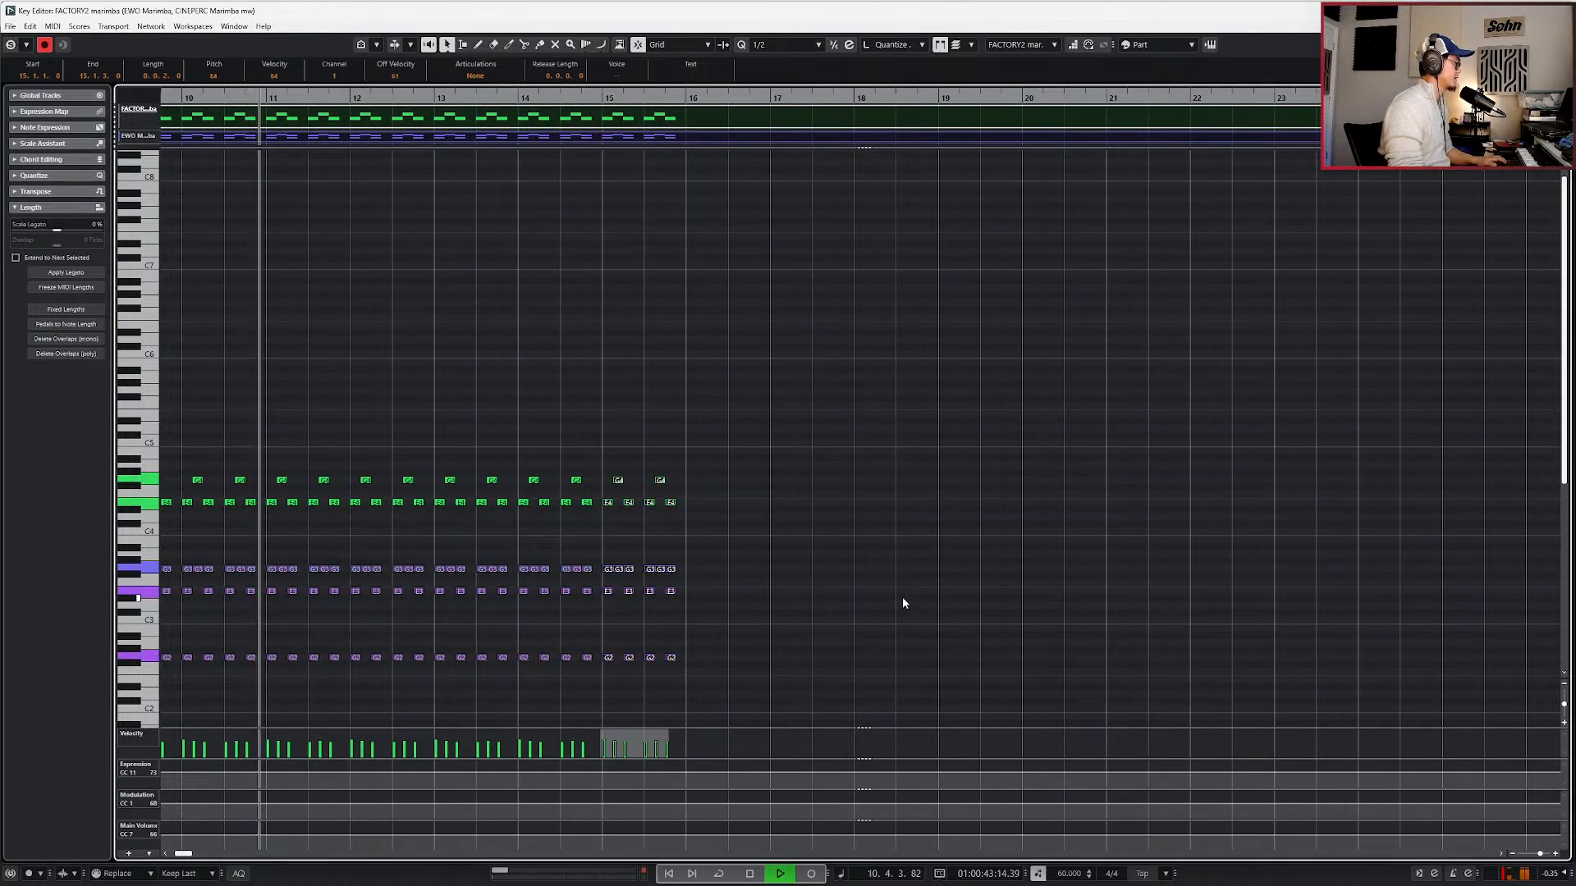
pyautogui.scroll(-1, 903, 596)
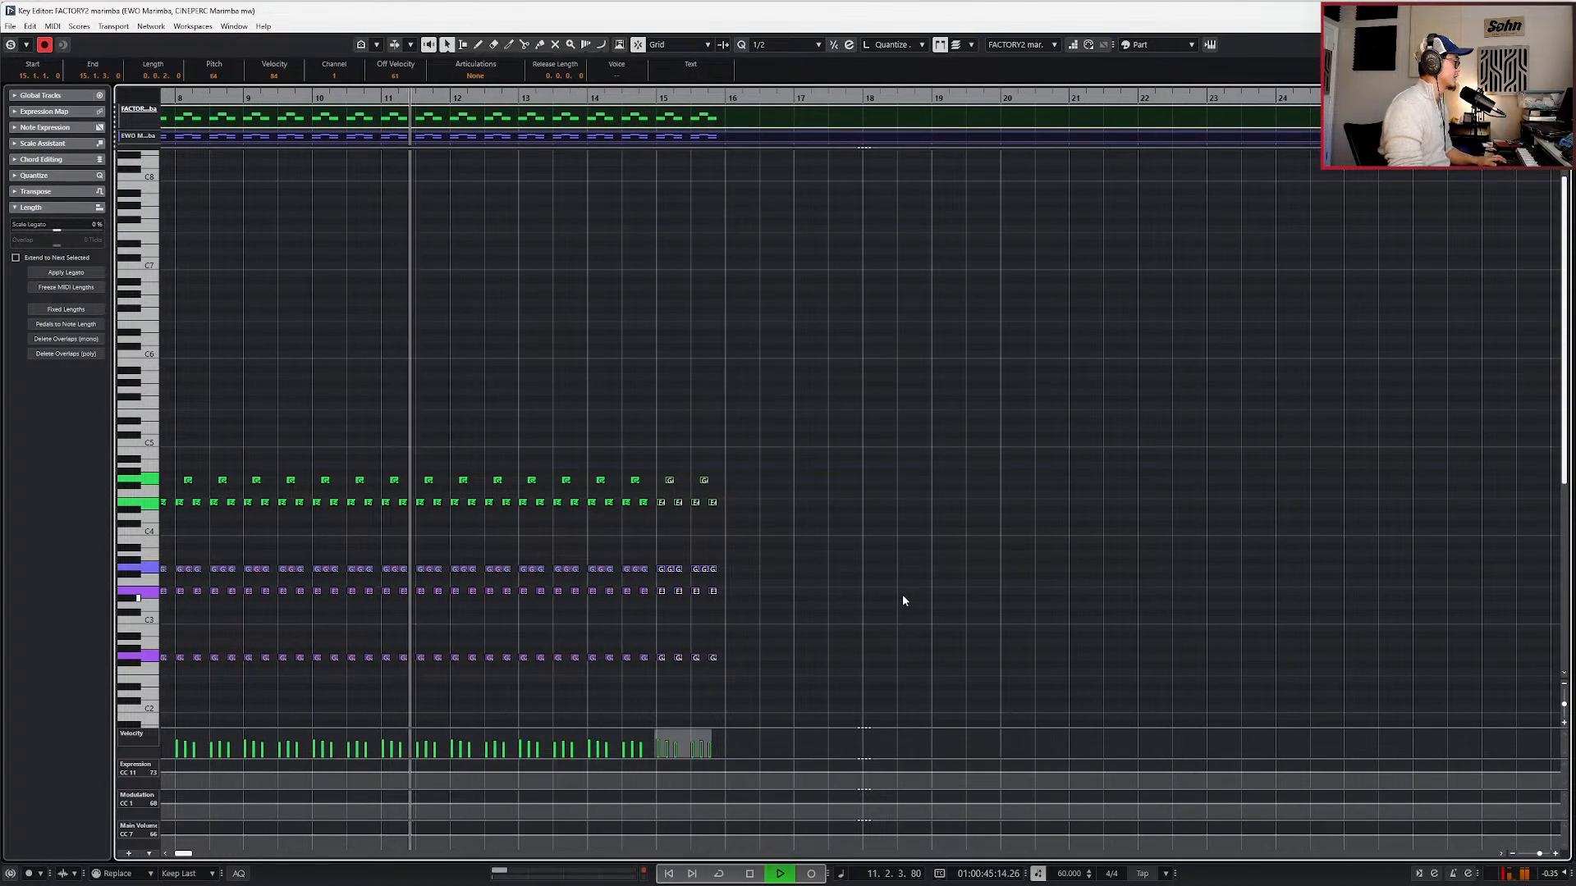
pyautogui.hotkey('alt', 'd')
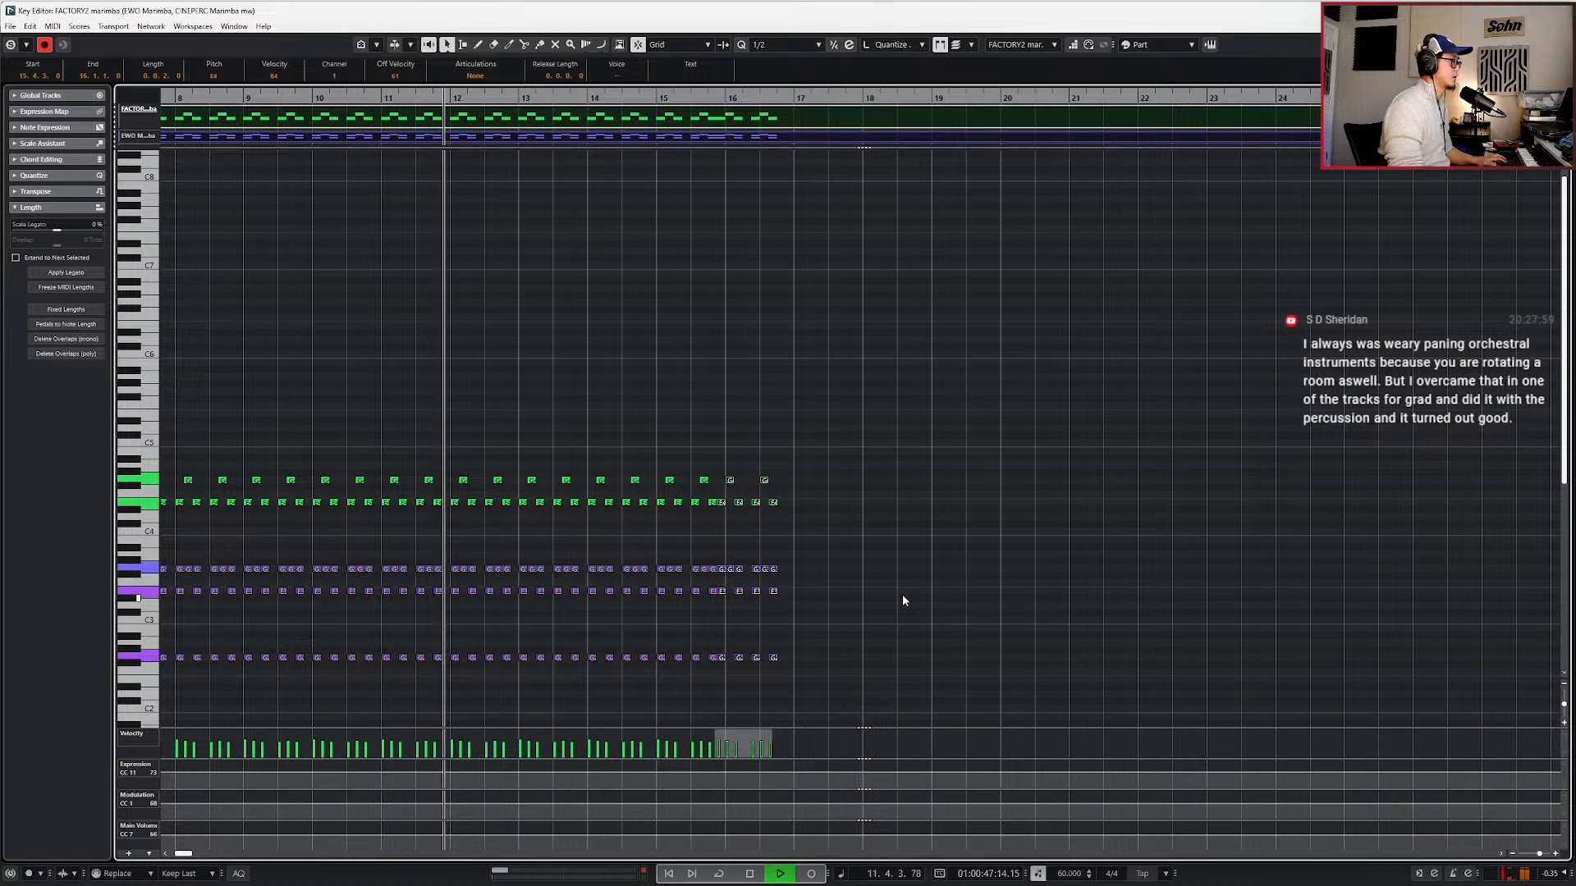
pyautogui.press('Delete')
# - Reselect the marimba notes in bar 15 and play the reference from bar 12
pyautogui.moveTo(746, 468); pyautogui.dragTo(661, 670)
pyautogui.press('space')
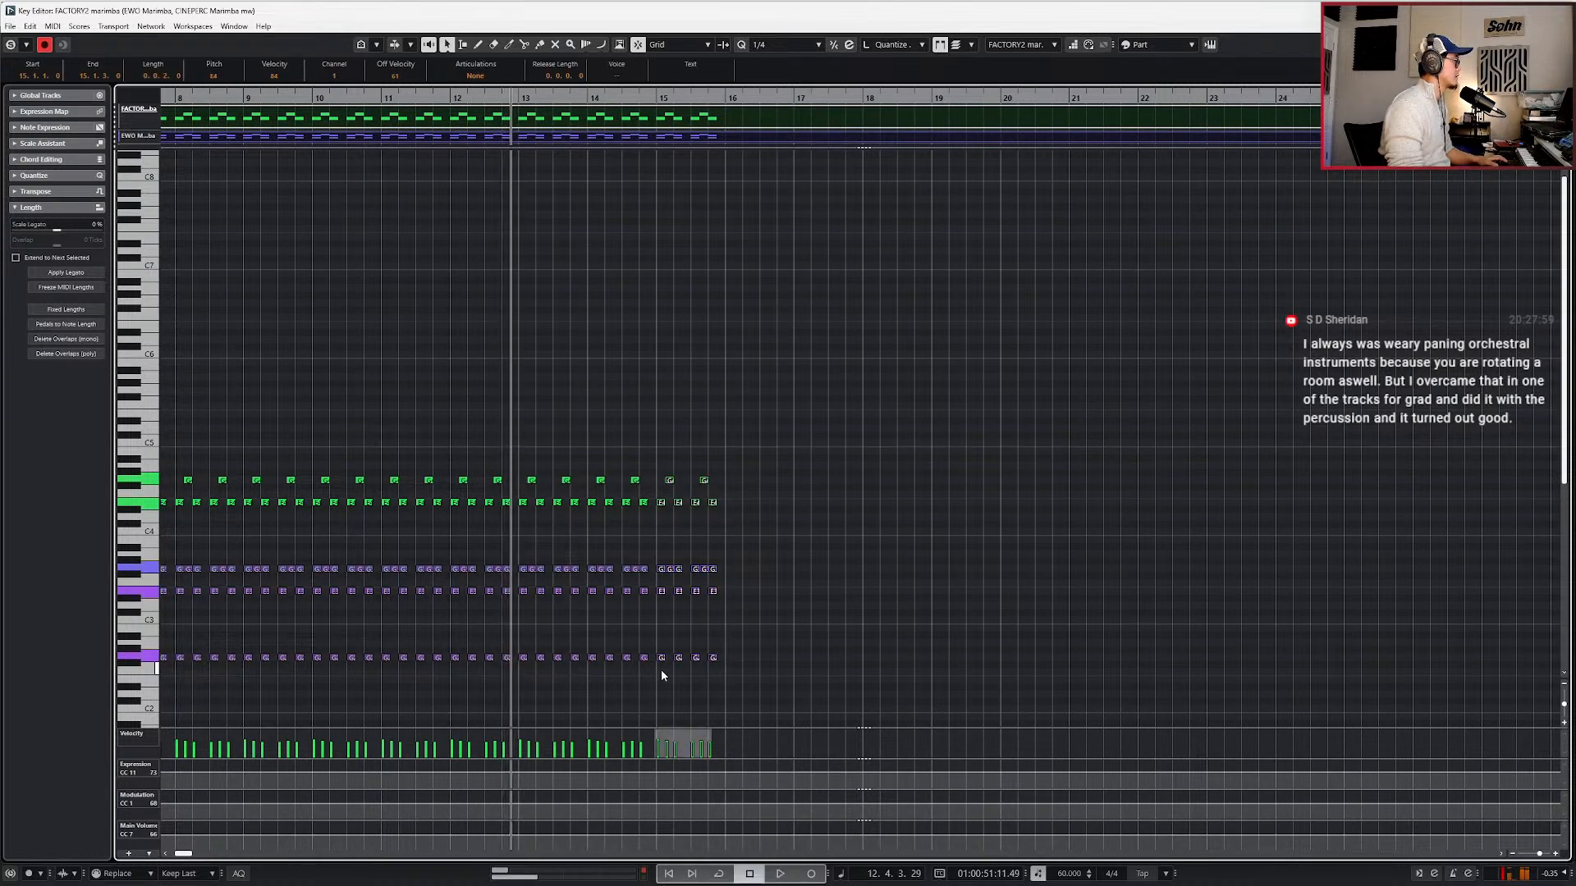
pyautogui.press('space')
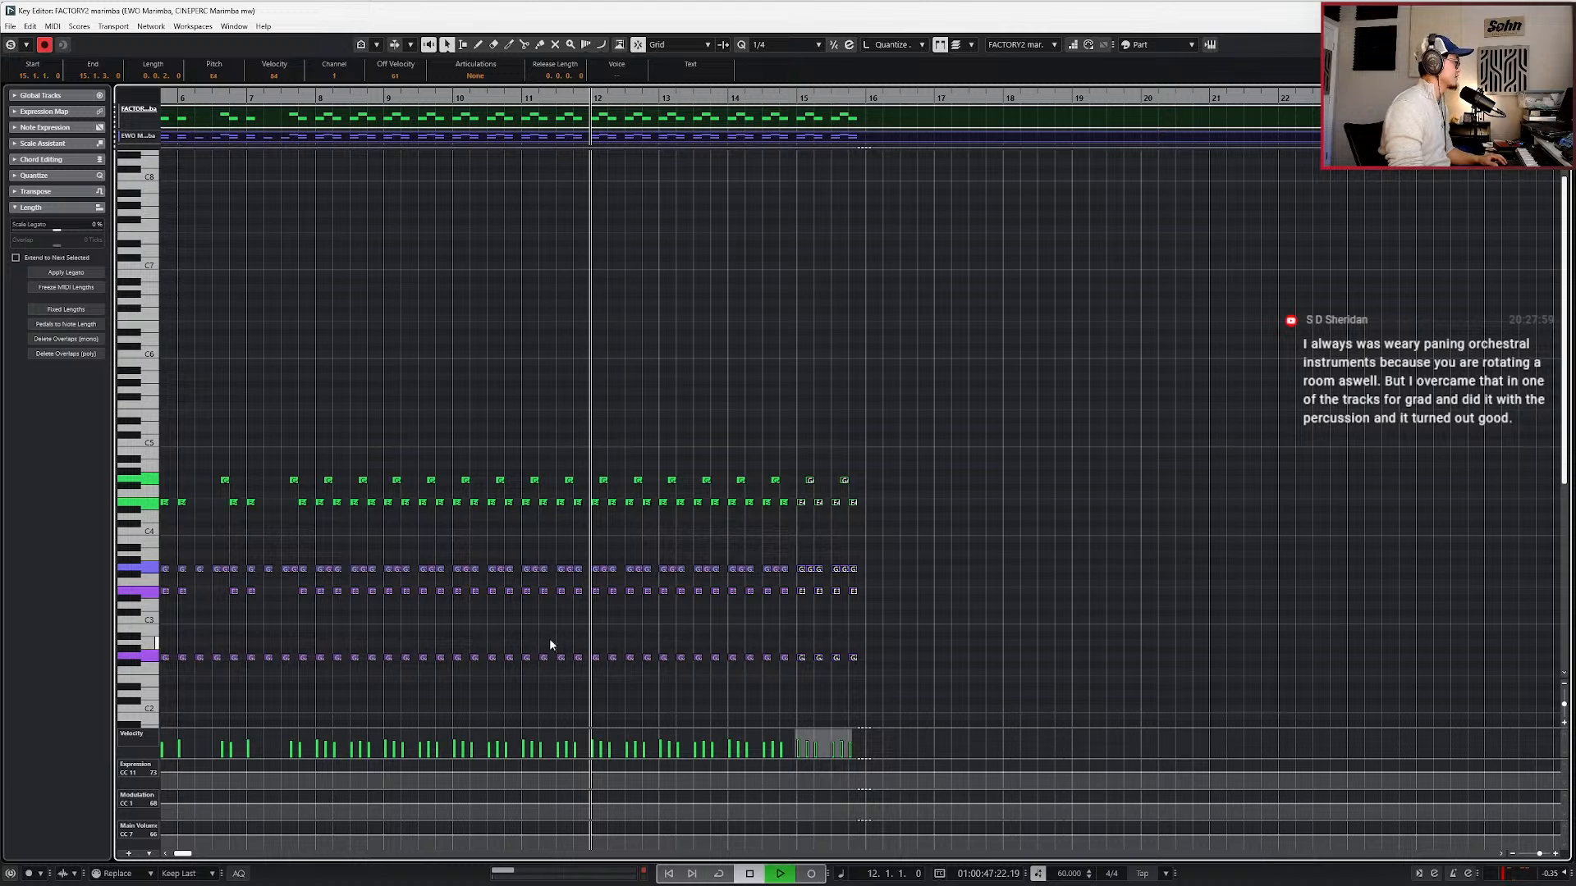
pyautogui.press('h')
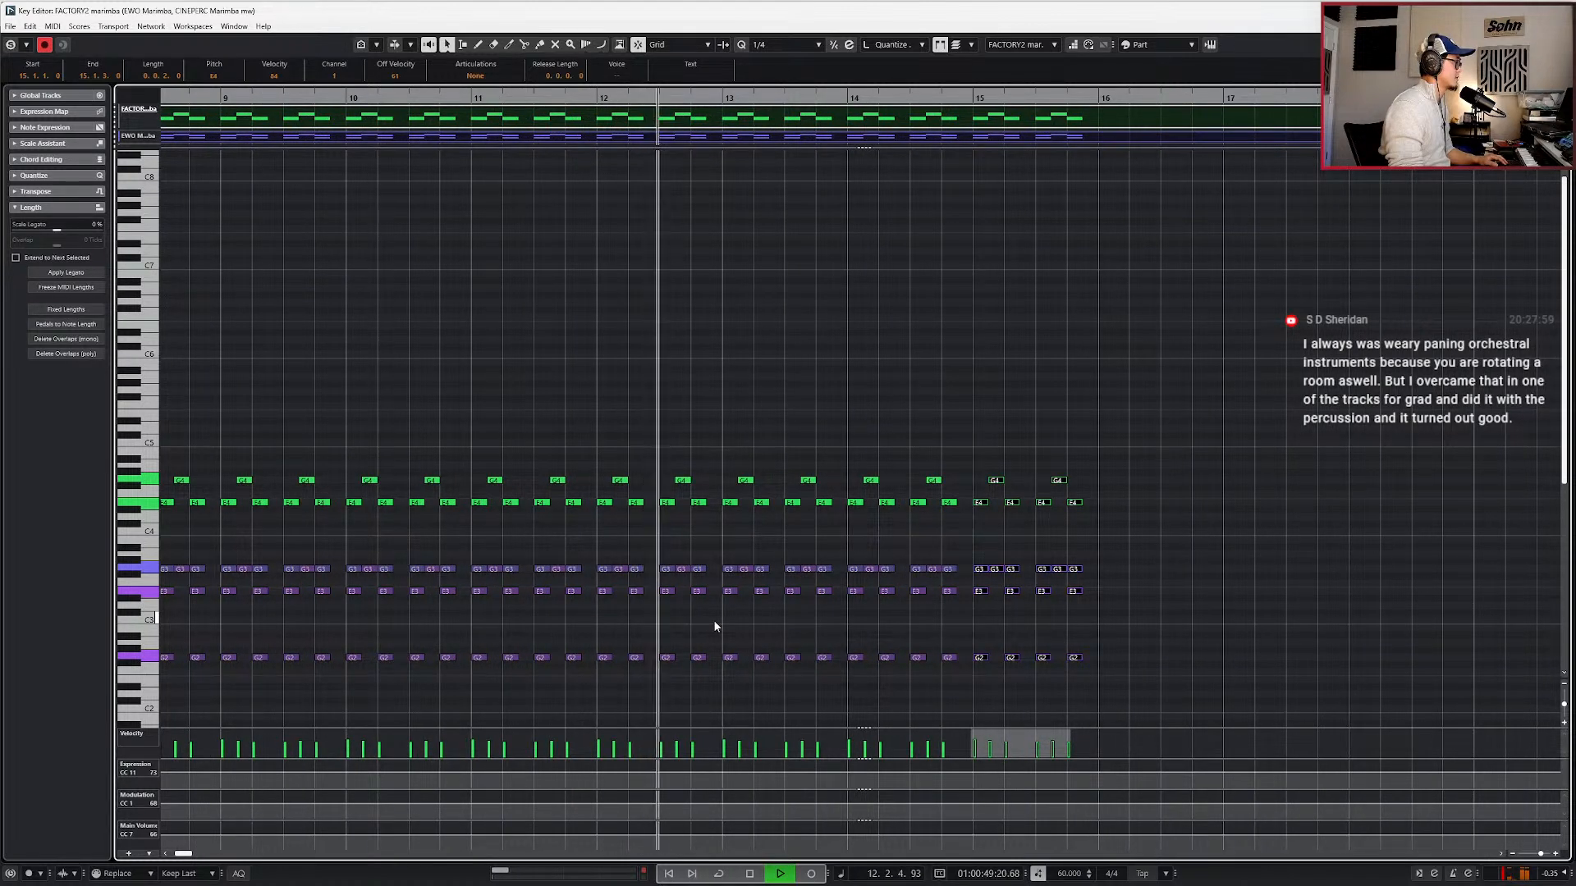
pyautogui.press('space')
# - Trim the start of the stacked marimba notes at bar 12.3 by a 1/16, so they begin at 12.3.2 and last one 1/16
pyautogui.press('h')
pyautogui.moveTo(628, 475); pyautogui.dragTo(625, 659)
pyautogui.hotkey('ctrl', 'Right')
pyautogui.press('space')
pyautogui.press('g')
pyautogui.hscroll(-5, 639, 654)
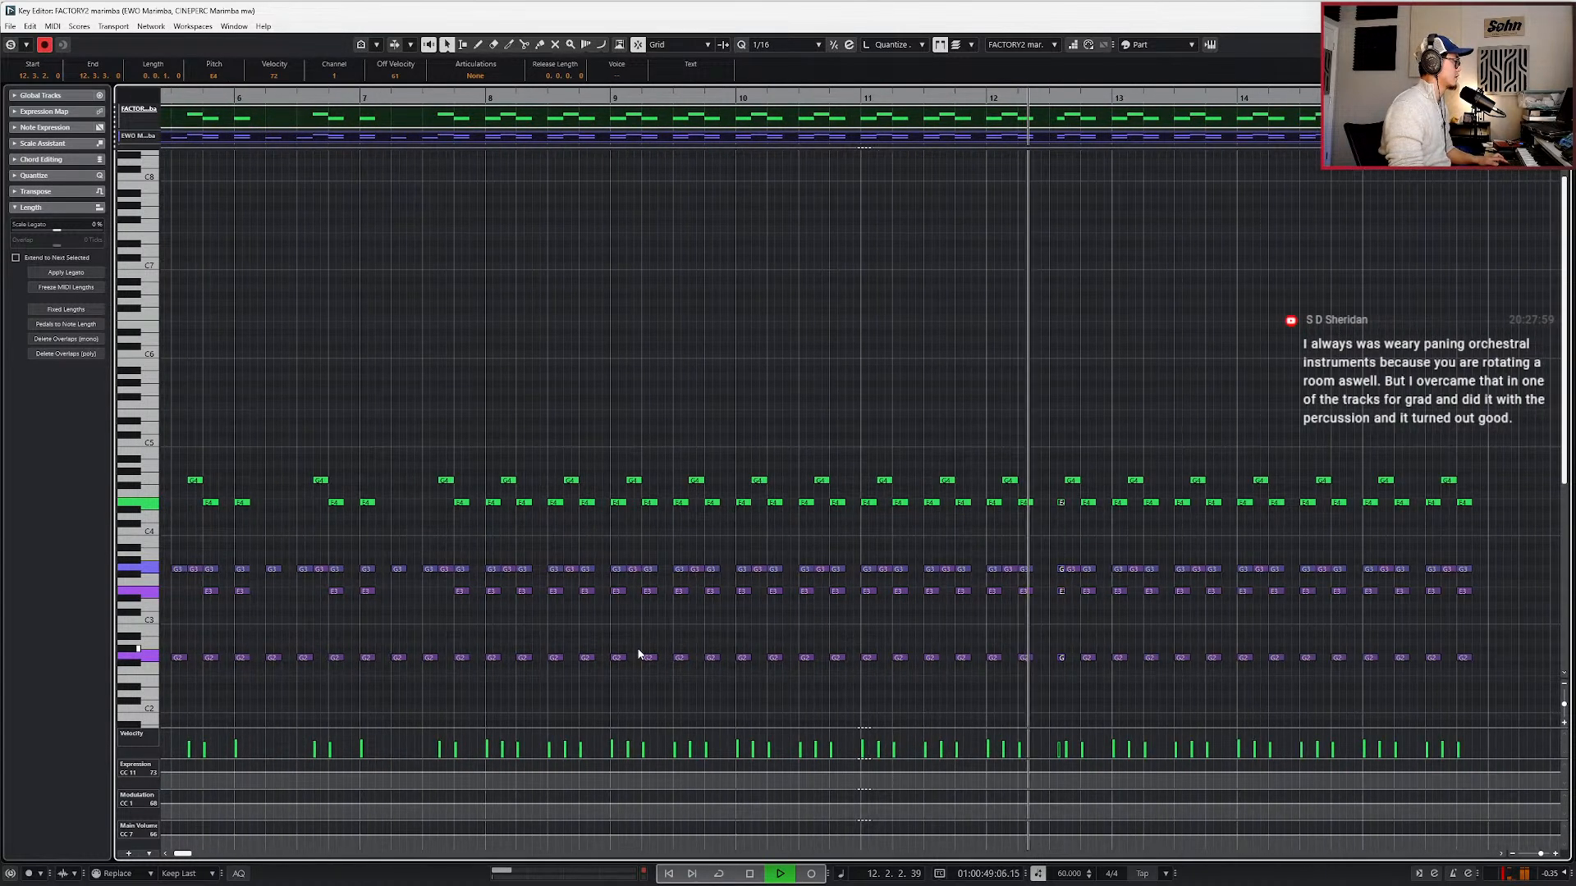
# - Move back to bar 10 and play the passage leading up to the edited notes
pyautogui.press('space')
pyautogui.press('Left')
pyautogui.press('Left')
pyautogui.press('Left')
pyautogui.press('Left')
pyautogui.press('Left')
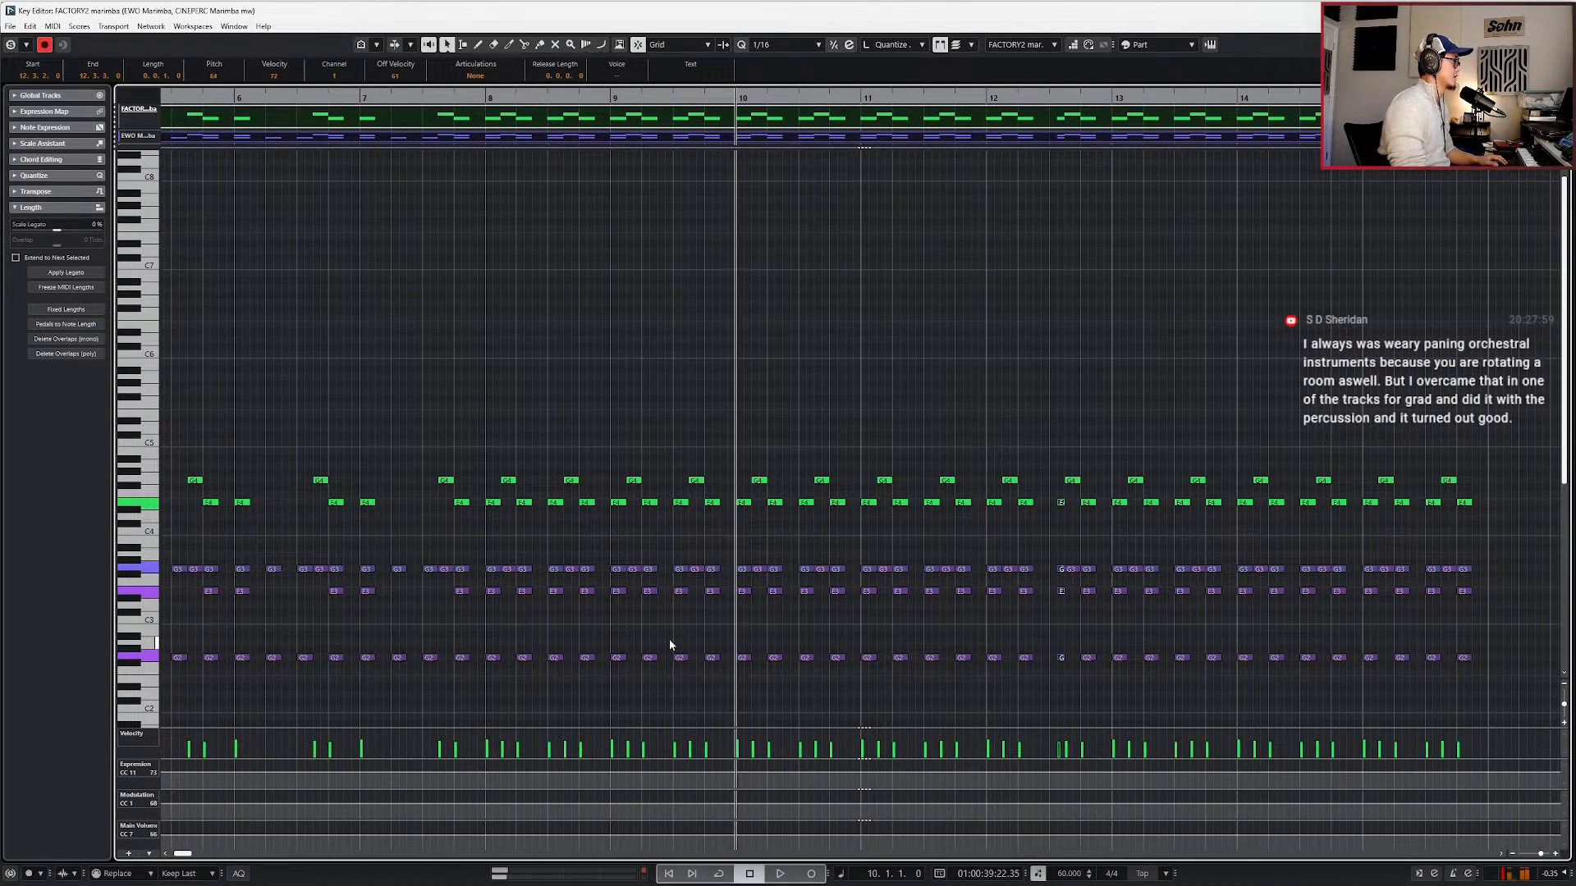
pyautogui.press('space')
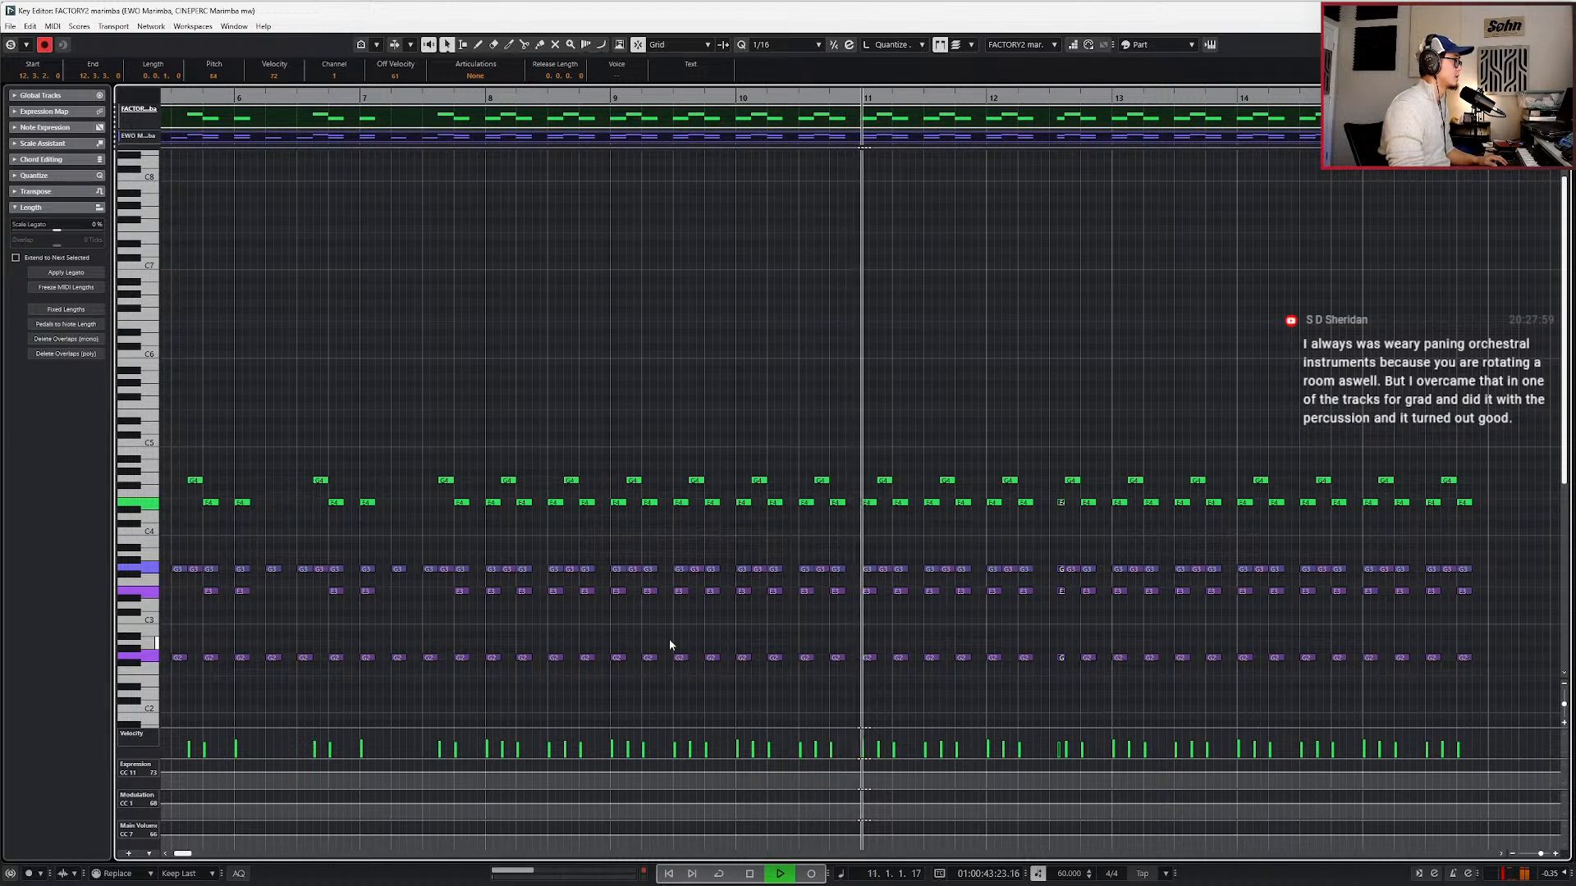
# - Position playback at bar 12 and show the Chord Track and SECTIONS global tracks in the Key Editor
pyautogui.press('space')
pyautogui.press('KP_Add')
pyautogui.press('KP_Add')
pyautogui.press('KP_Subtract')
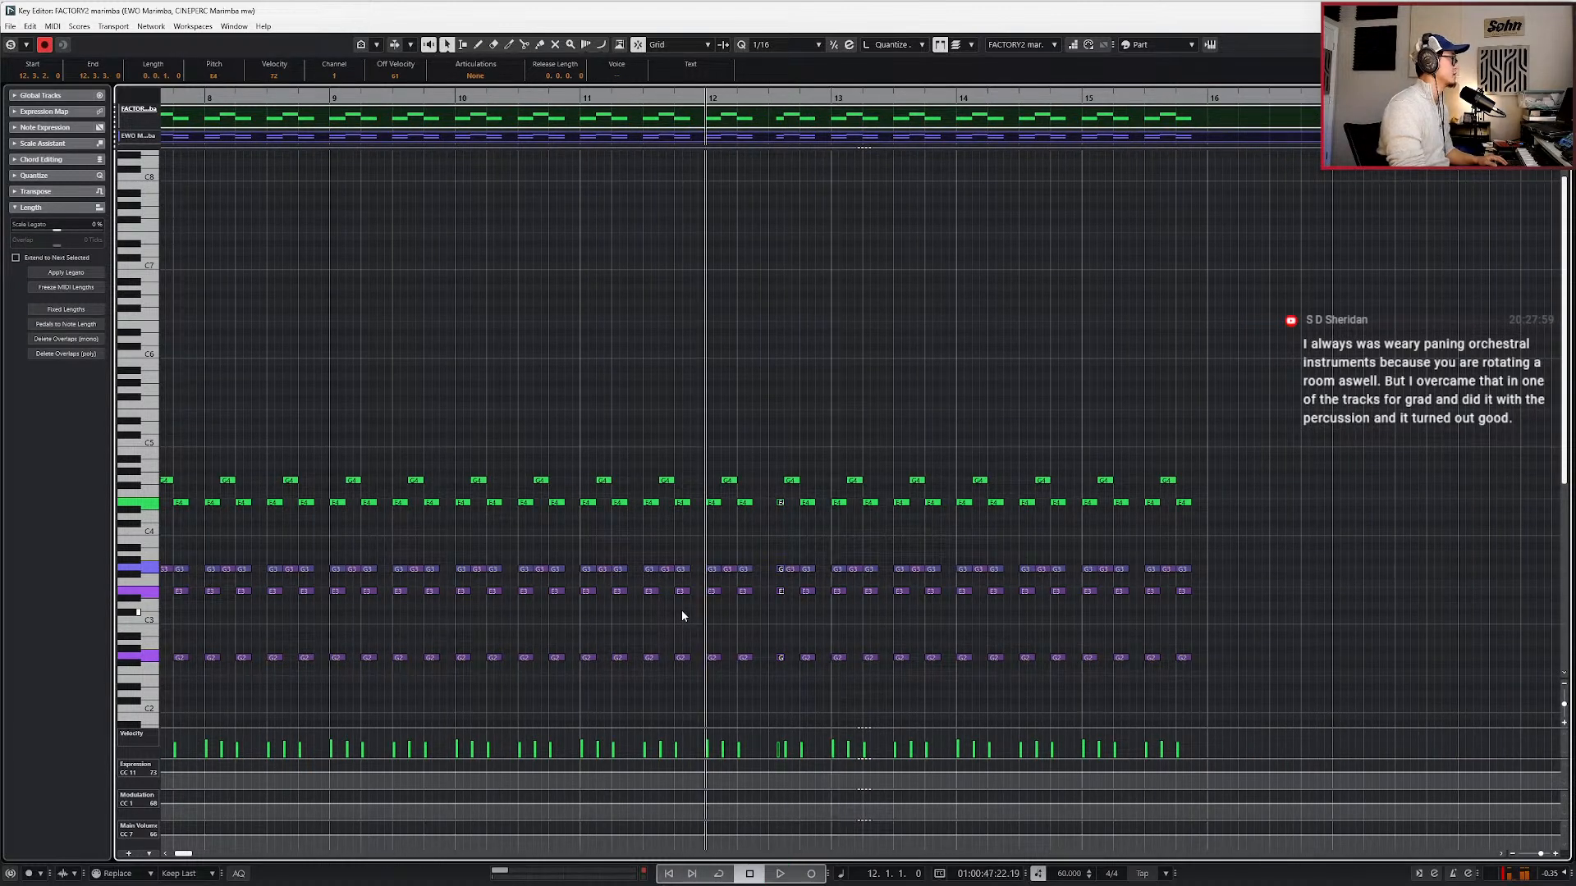
pyautogui.click(15, 96)
pyautogui.click(21, 175)
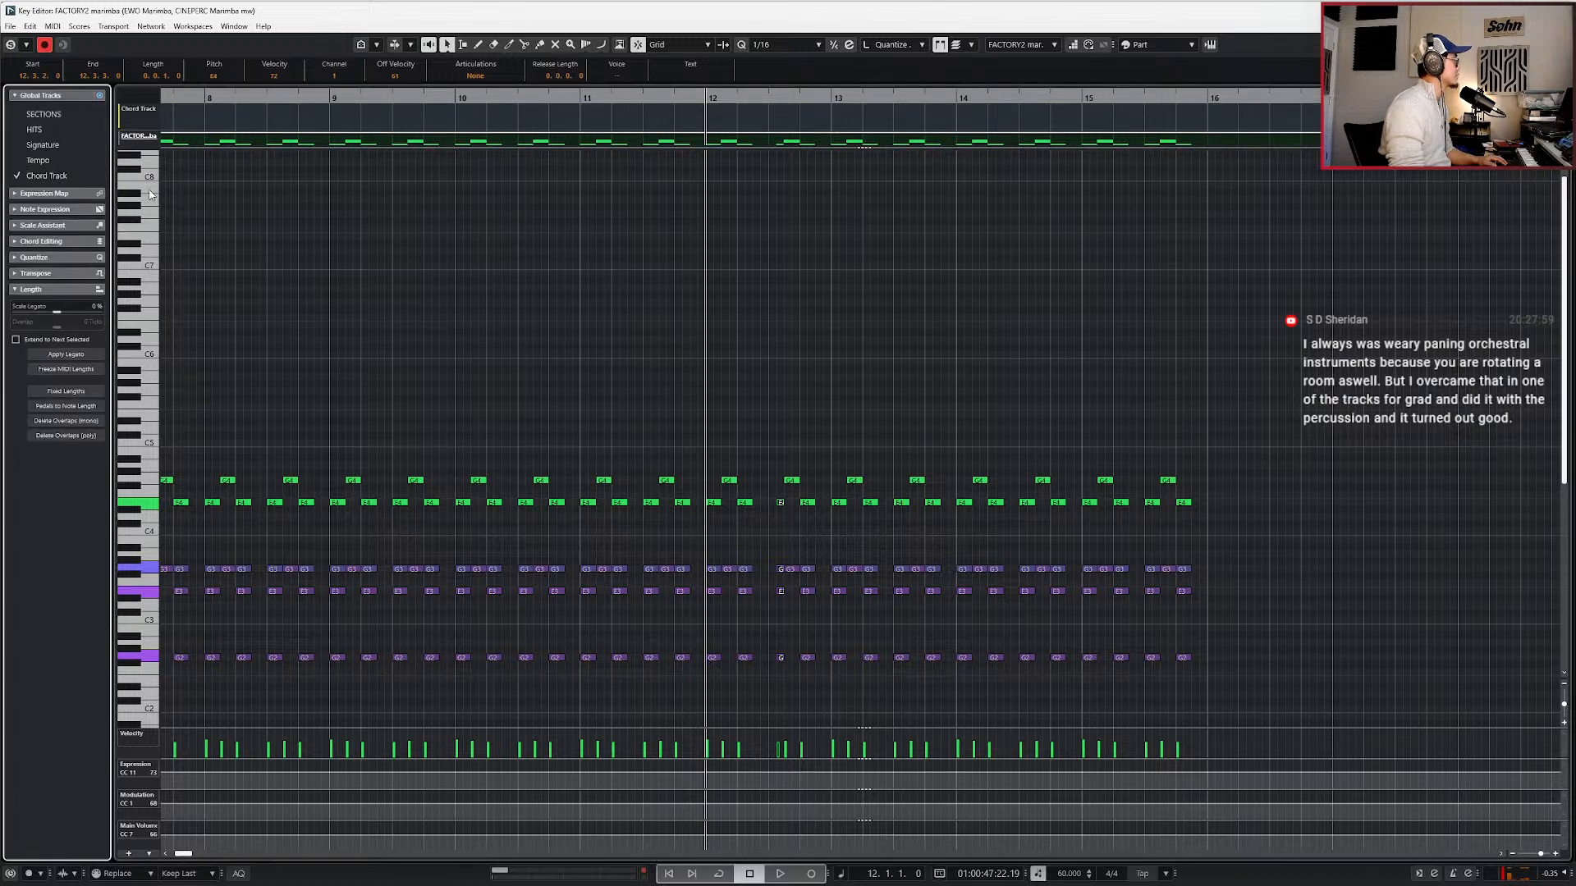
pyautogui.click(526, 206)
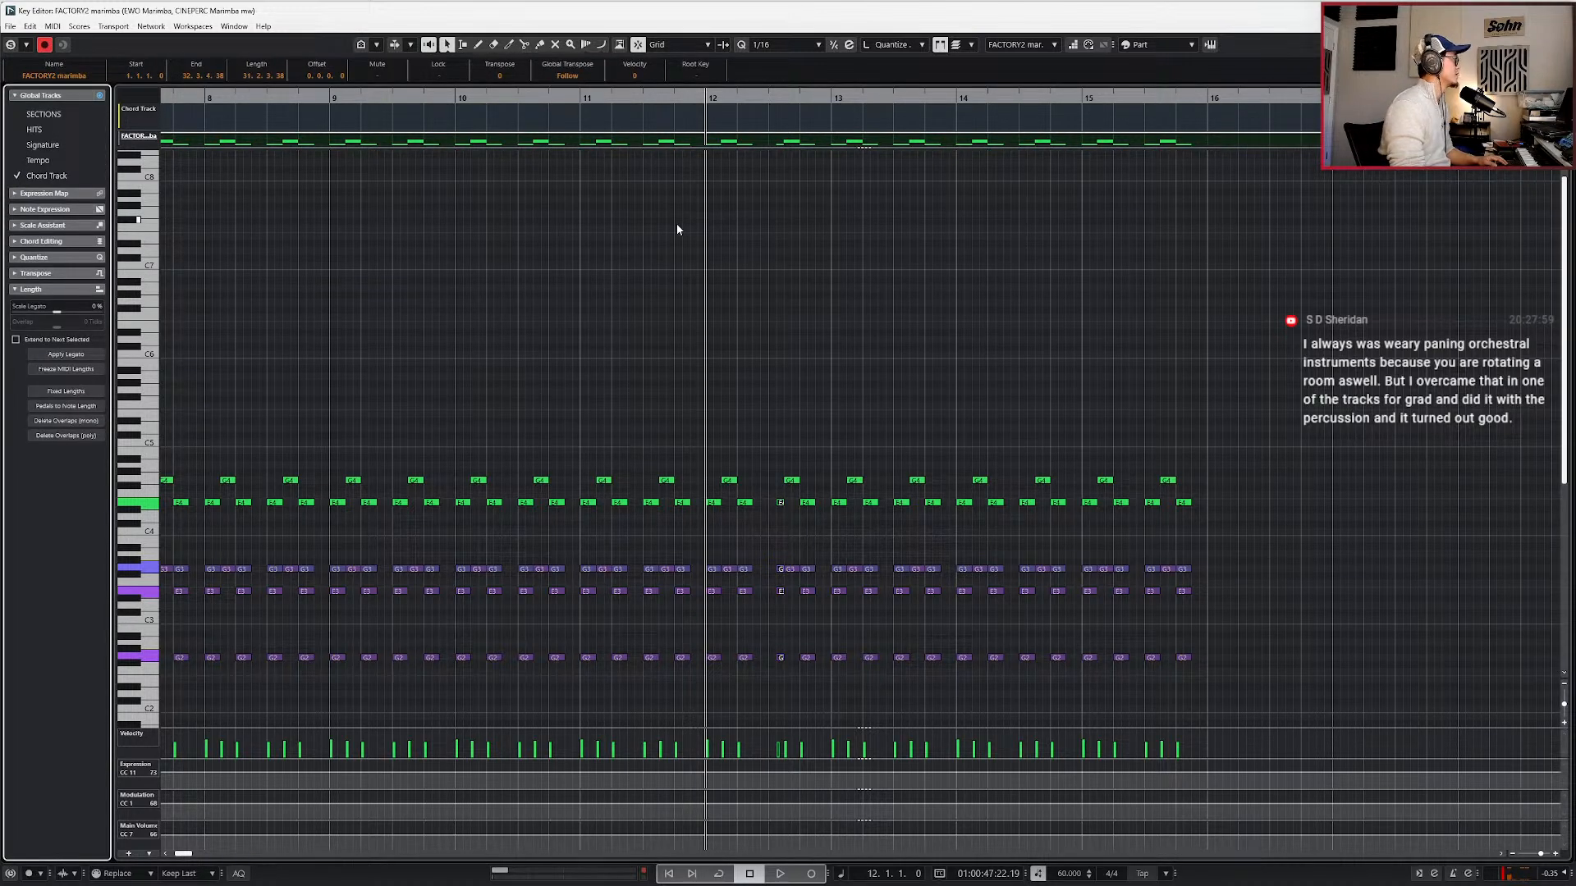
pyautogui.click(18, 114)
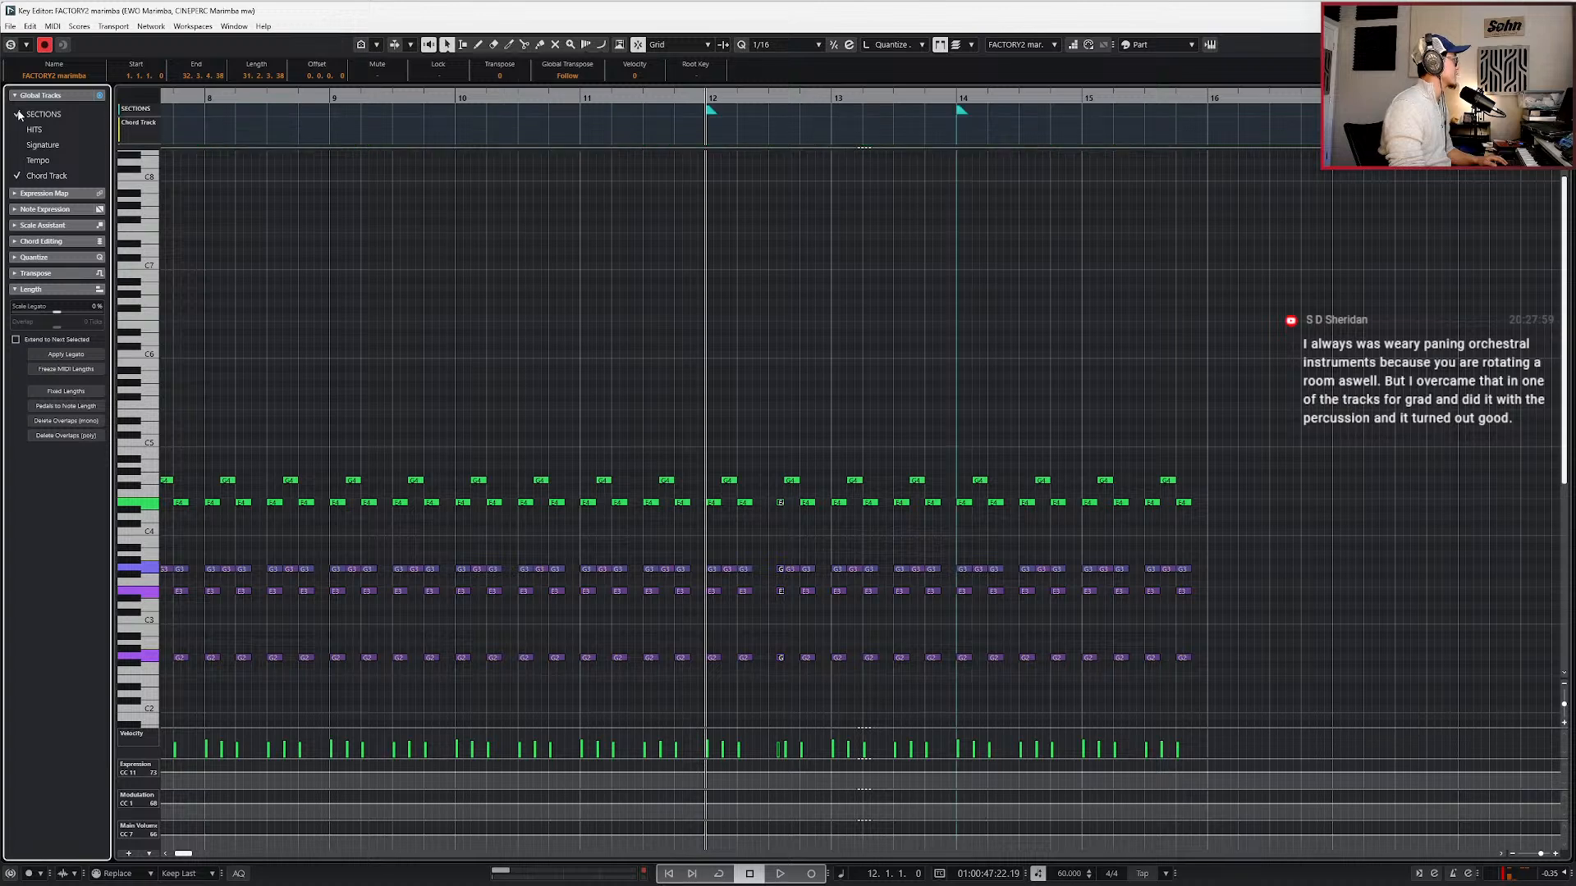
pyautogui.scroll(-5, 784, 348)
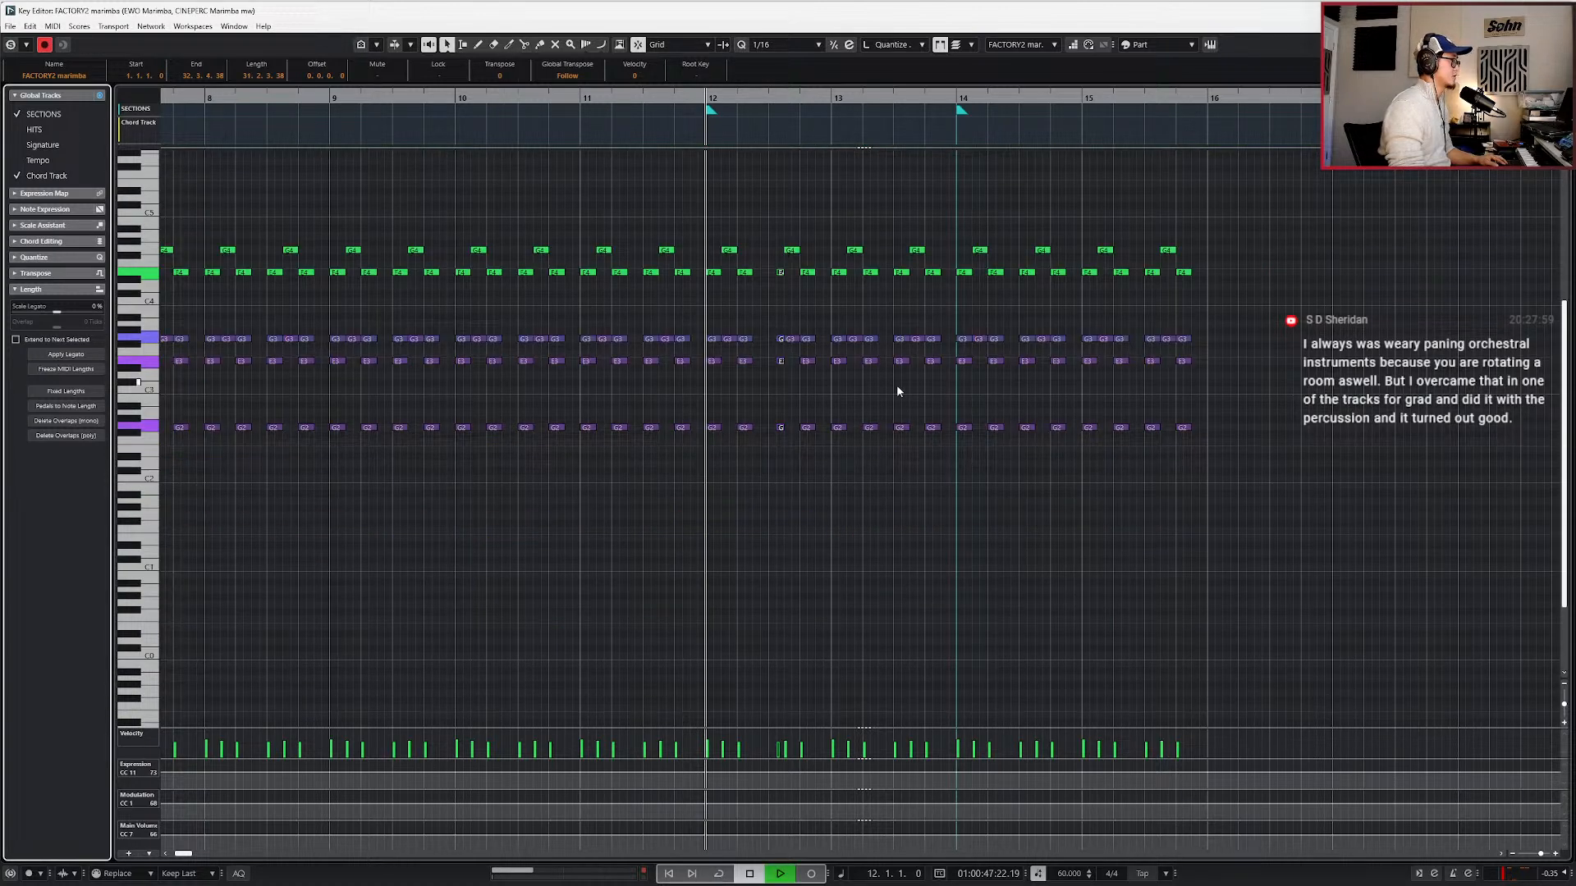
# - Trim the start of the stacked marimba notes at bar 13.3 by a 1/16 so they begin at 13.3.2
pyautogui.scroll(3, 903, 374)
pyautogui.hscroll(3, 821, 385)
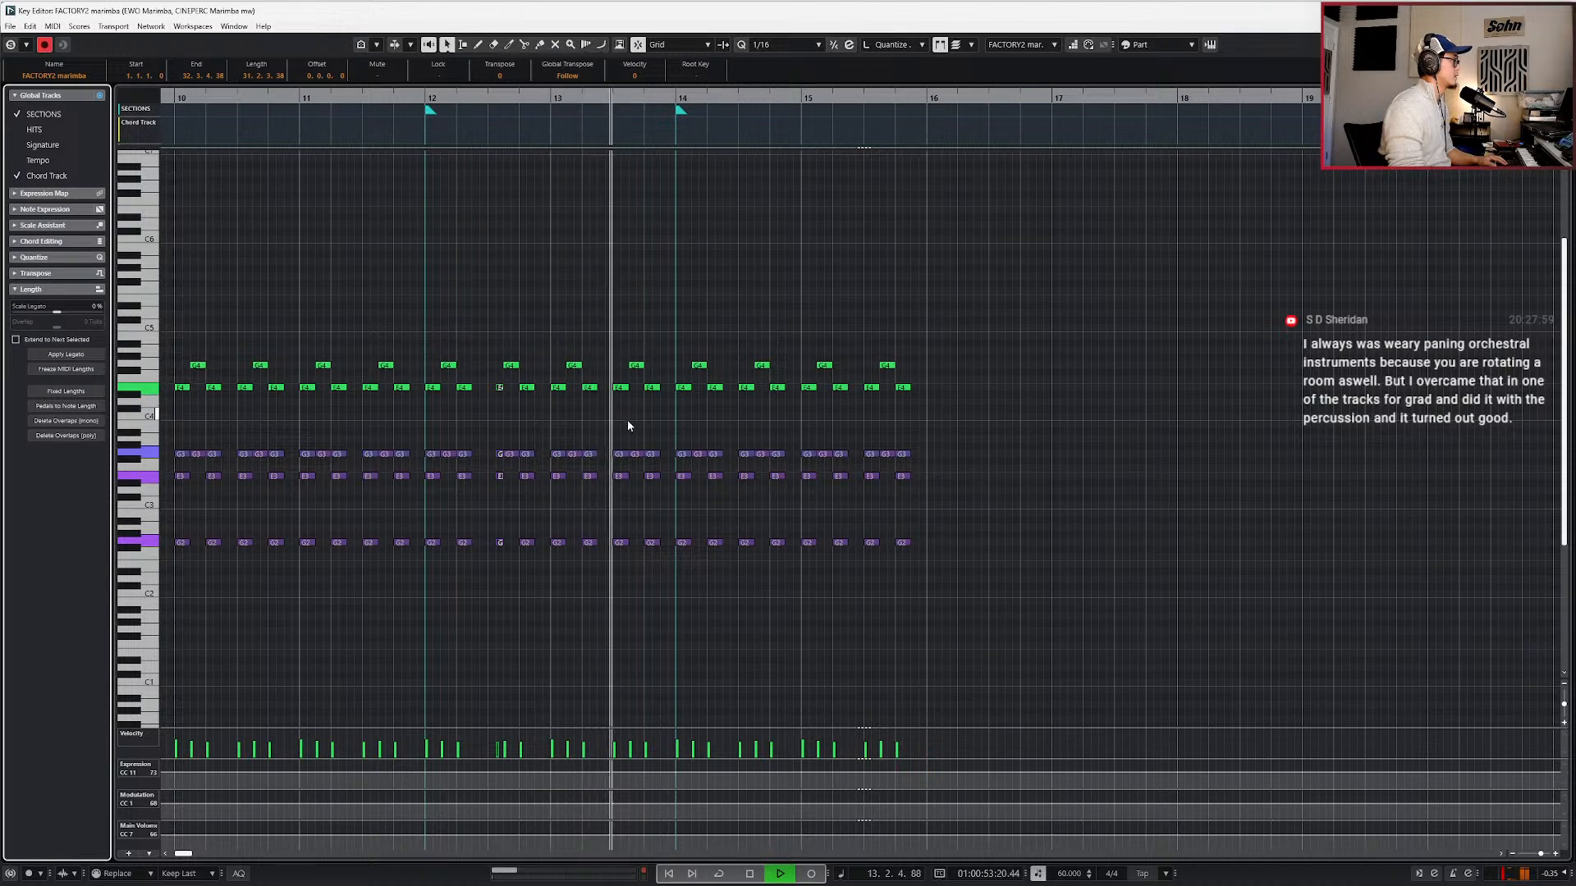
pyautogui.press('space')
pyautogui.moveTo(612, 373); pyautogui.dragTo(622, 564)
pyautogui.press('space')
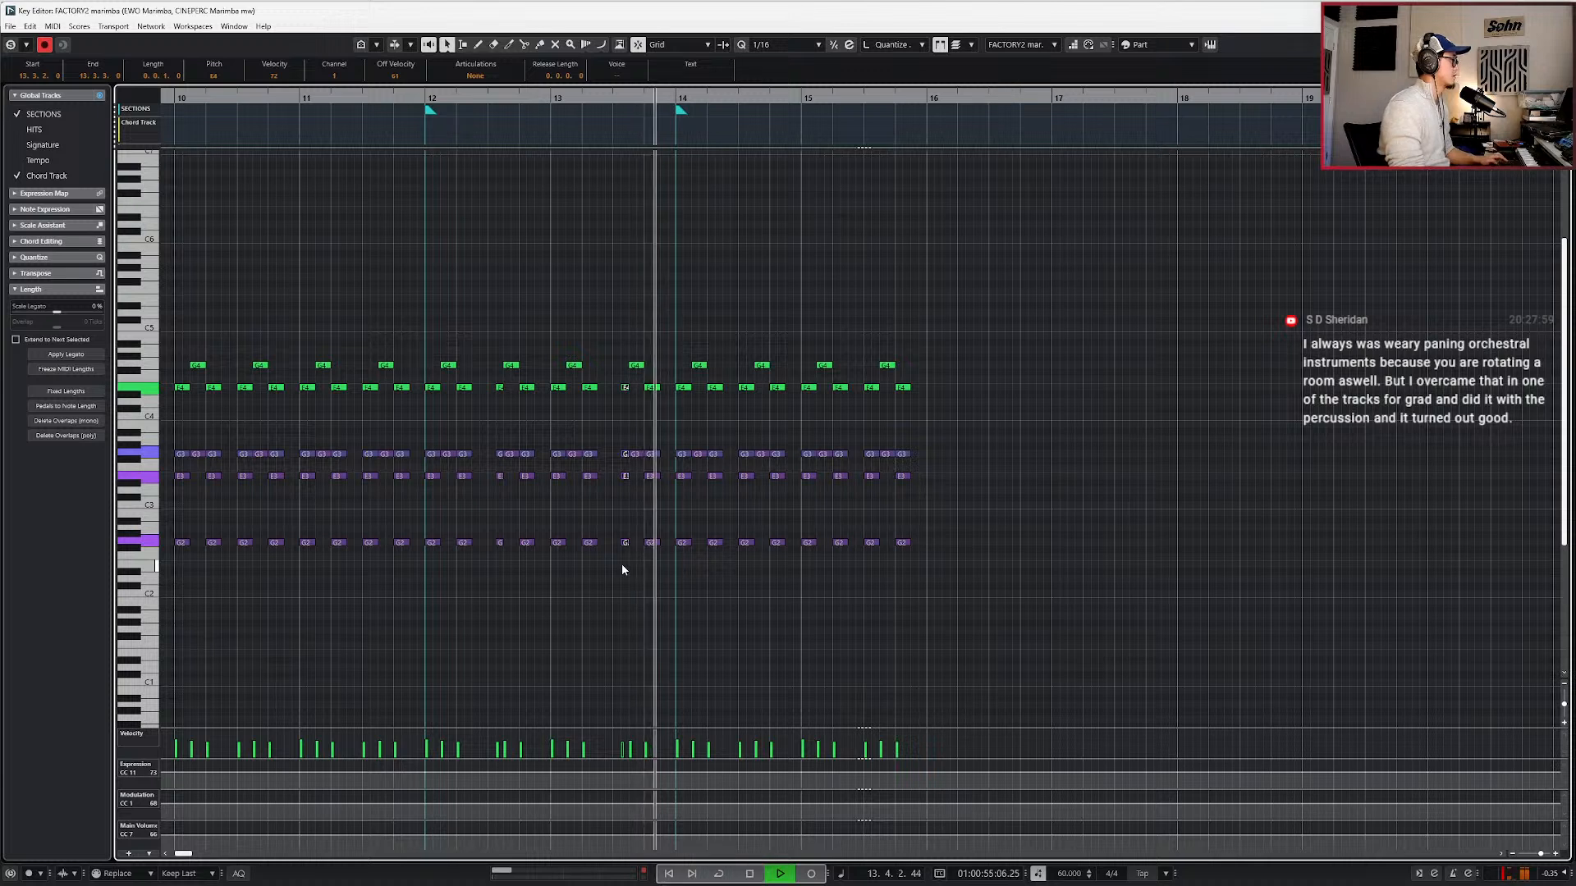
# - Try trimming the starts of the stacked marimba notes at bars 14.3 and 15.3 by a 1/16 and play them
pyautogui.moveTo(738, 384); pyautogui.dragTo(744, 565)
pyautogui.moveTo(868, 380); pyautogui.dragTo(874, 542)
pyautogui.press('space')
pyautogui.hotkey('shift', 'b')
pyautogui.press('space')
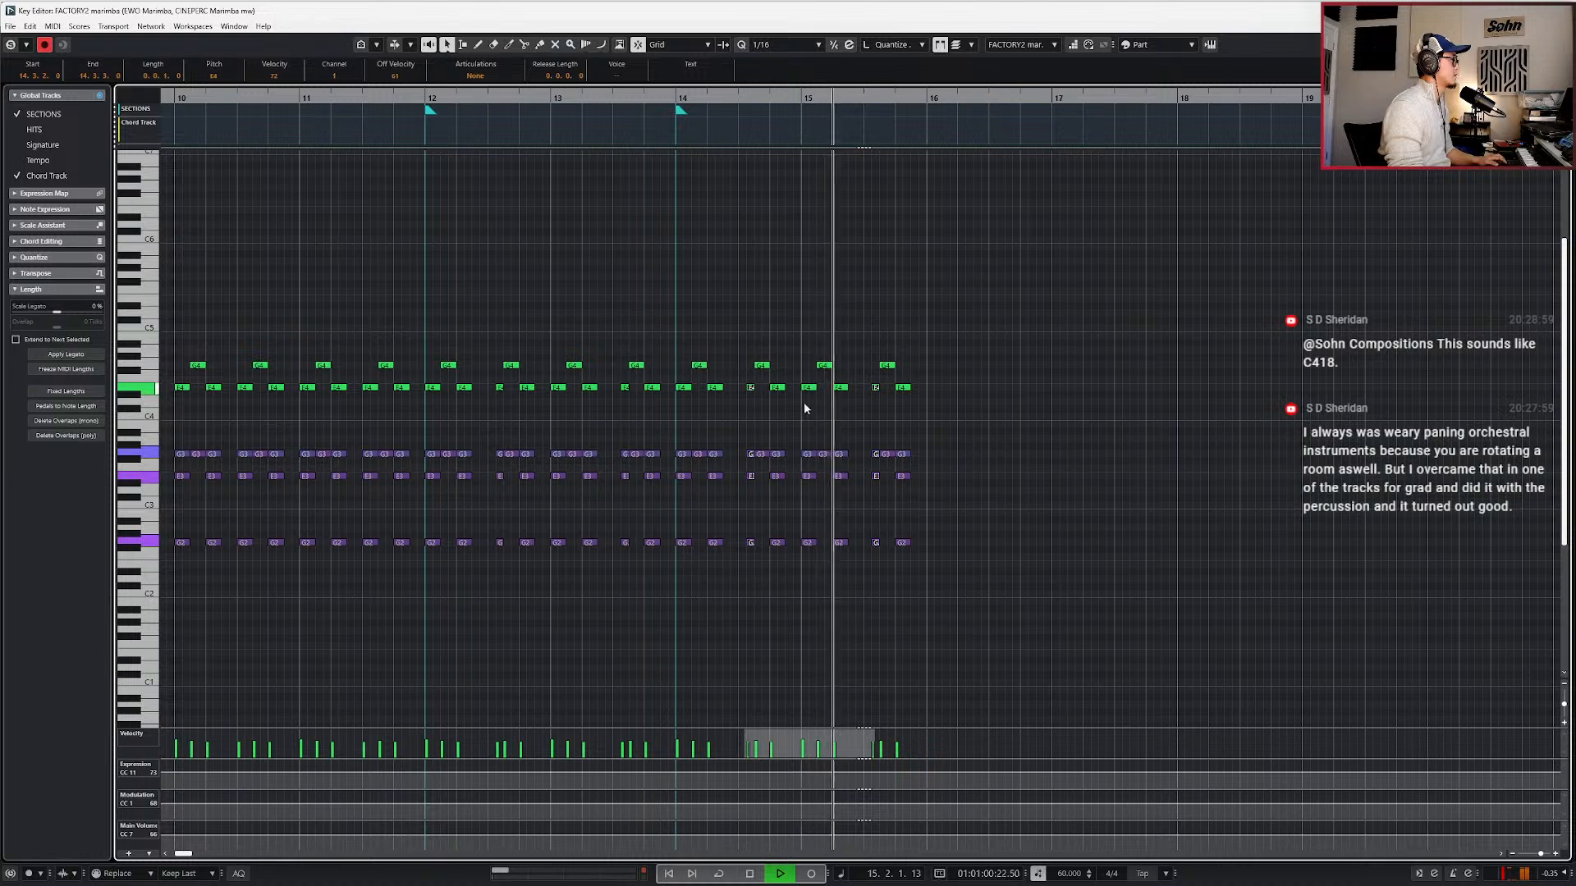
# - Undo the start trims at bars 14.3 and 15.3 and replay from around bar 13
pyautogui.press('space')
pyautogui.hotkey('ctrl', 'z')
pyautogui.press('ctrl+KP_Subtract')
pyautogui.press('ctrl+KP_Subtract')
pyautogui.press('ctrl+KP_Subtract')
pyautogui.press('ctrl+KP_Subtract')
pyautogui.press('ctrl+KP_Subtract')
pyautogui.press('ctrl+KP_Add')
pyautogui.press('space')
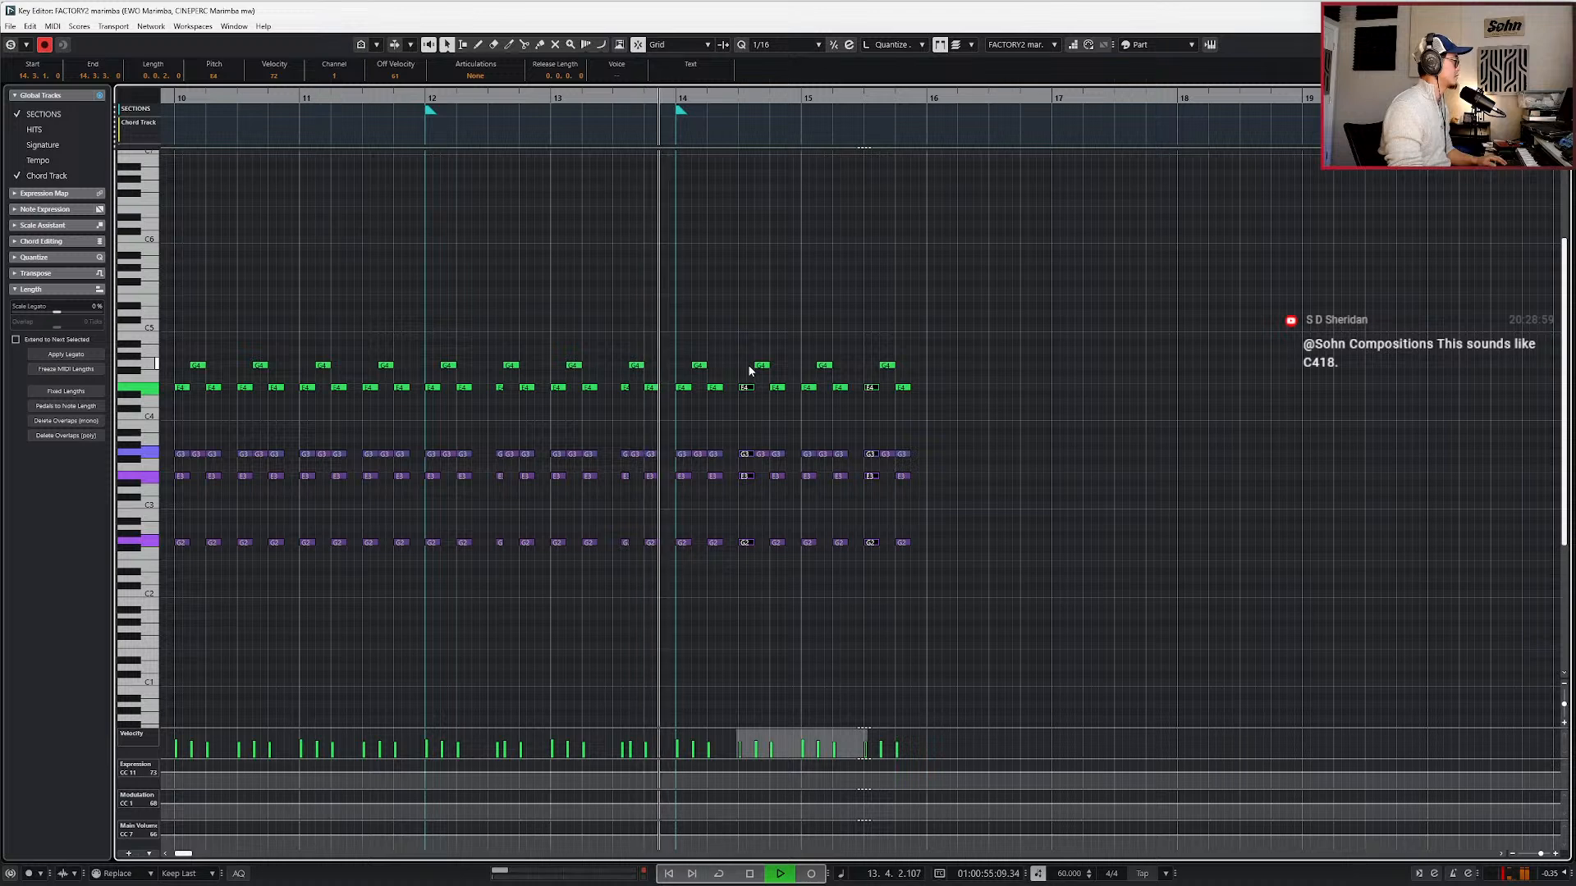
# - Trim the starts of the stacked marimba notes at bars 14.1 and 15.1 by a 1/16
pyautogui.moveTo(674, 374); pyautogui.dragTo(685, 567)
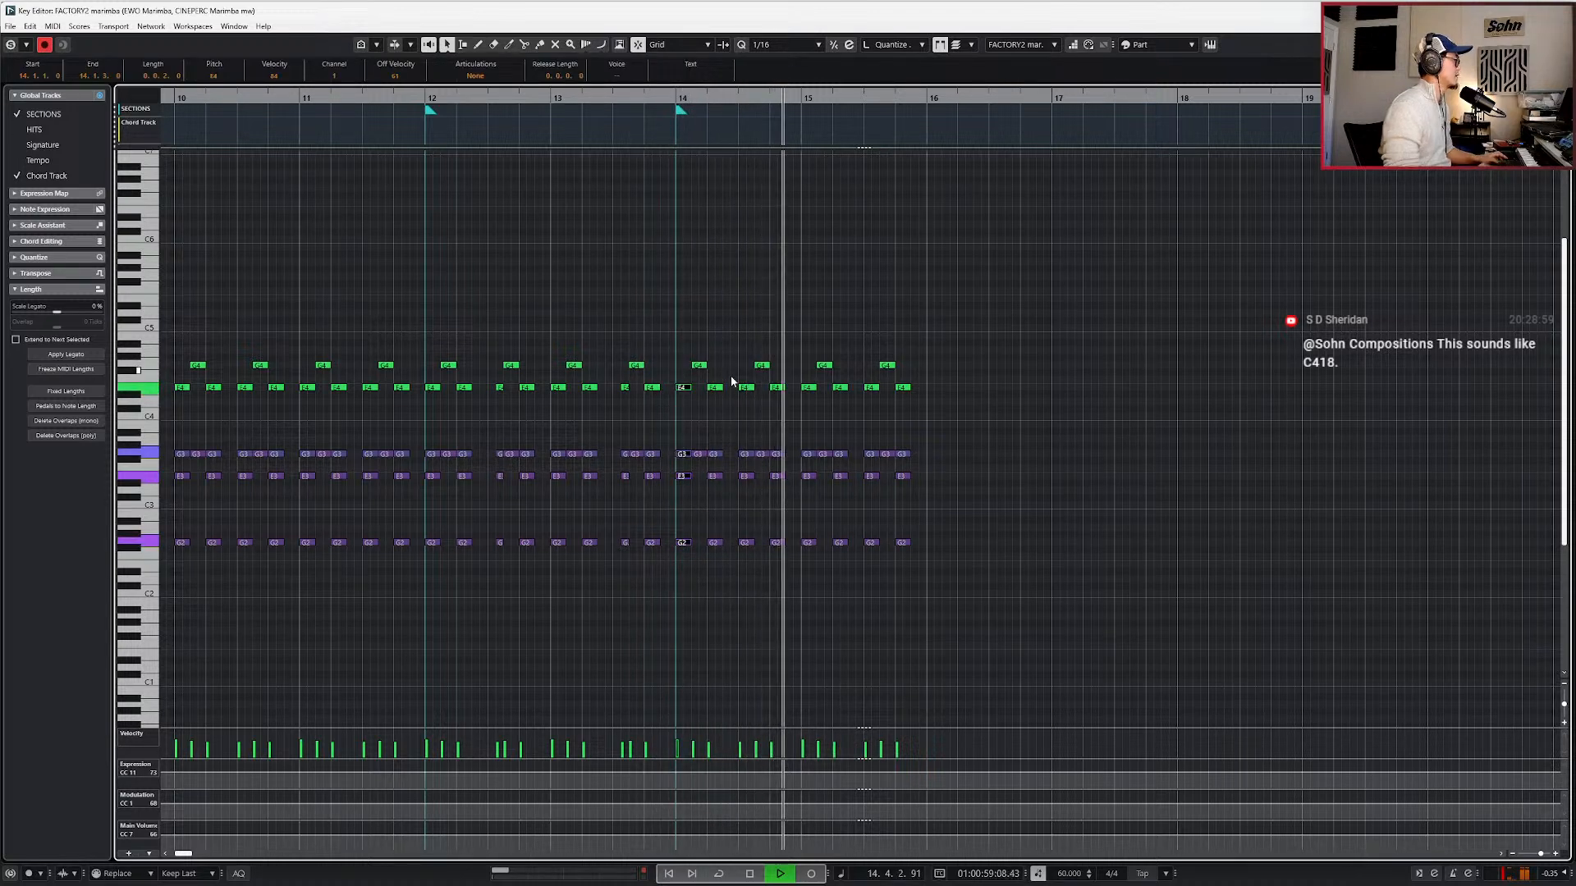
pyautogui.moveTo(808, 365); pyautogui.dragTo(801, 583)
# - Duplicate the marimba notes of bars 12 to 15 into bars 16 to 19 and play the copy
pyautogui.moveTo(970, 324); pyautogui.dragTo(683, 599)
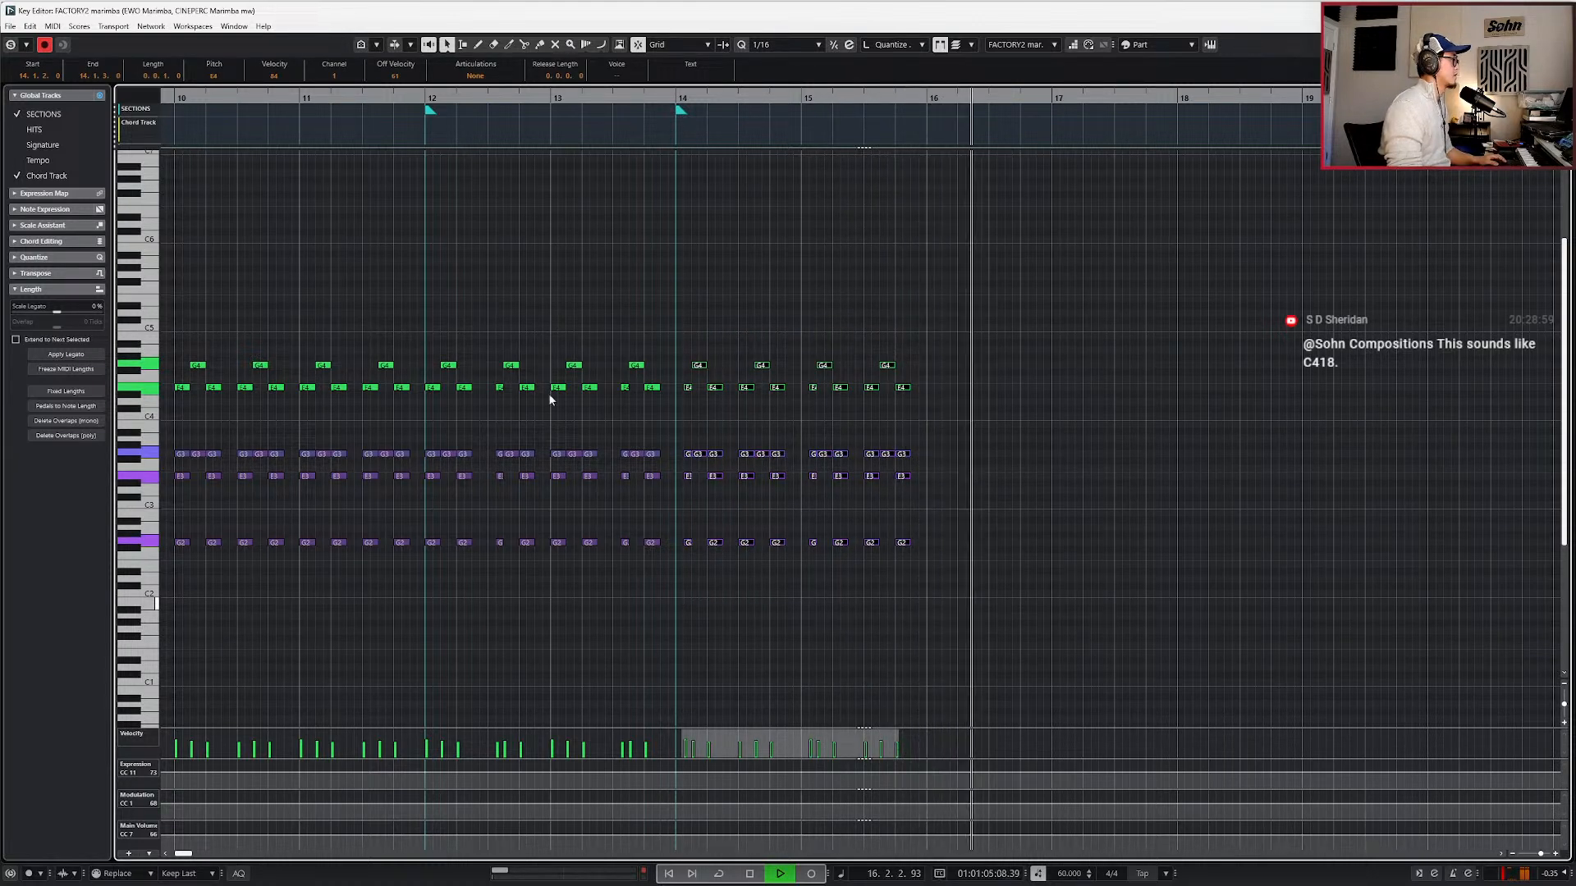
pyautogui.moveTo(434, 348); pyautogui.dragTo(909, 604)
pyautogui.press('space')
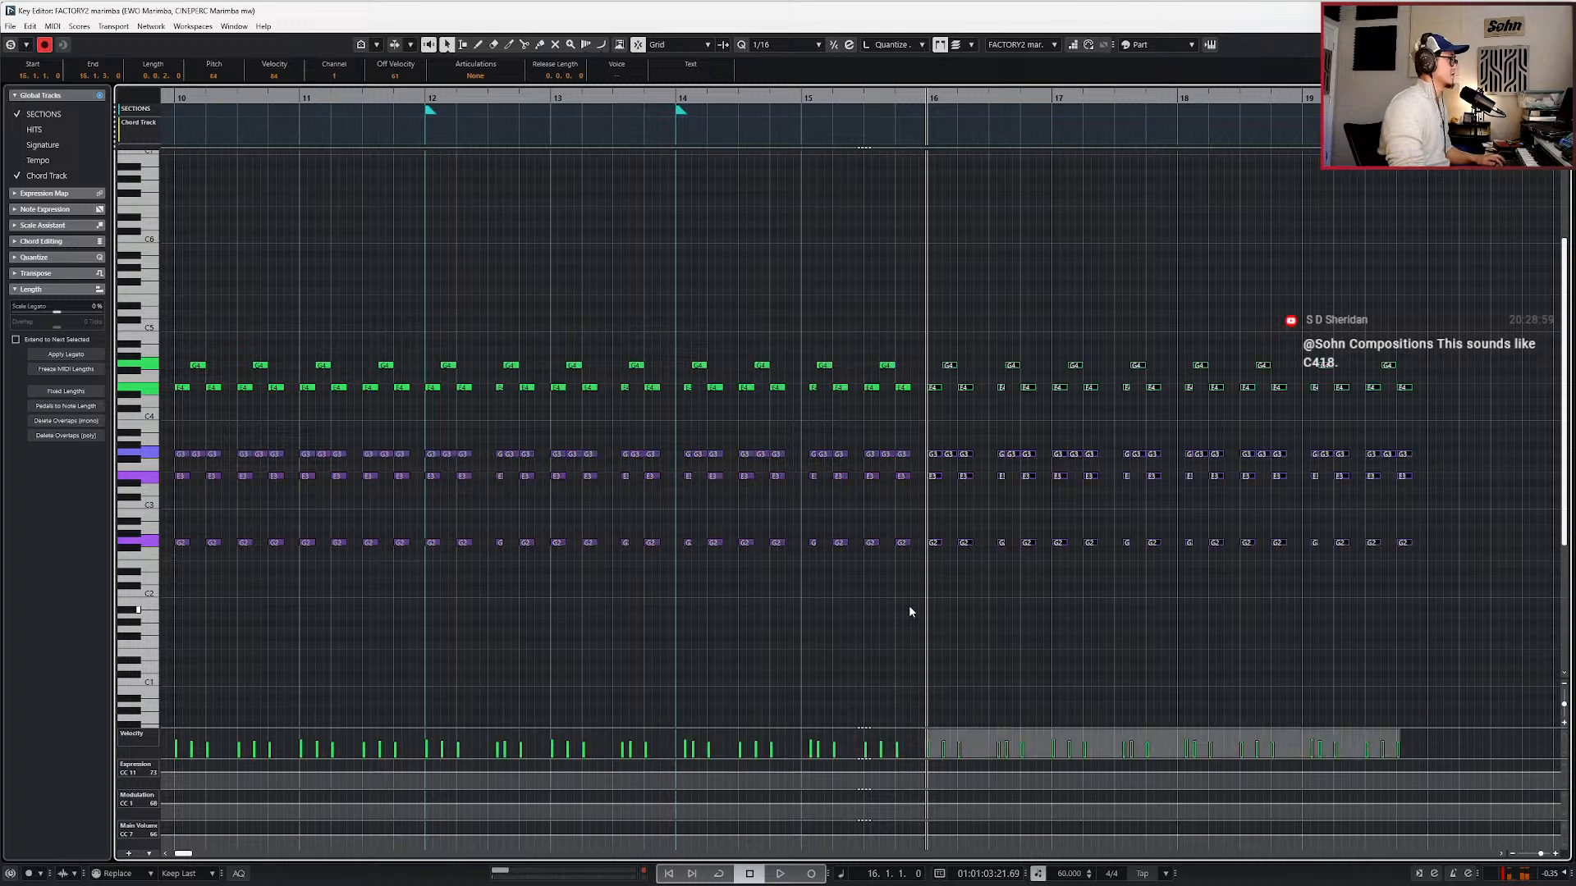
pyautogui.hotkey('ctrl', 'd')
pyautogui.press('space')
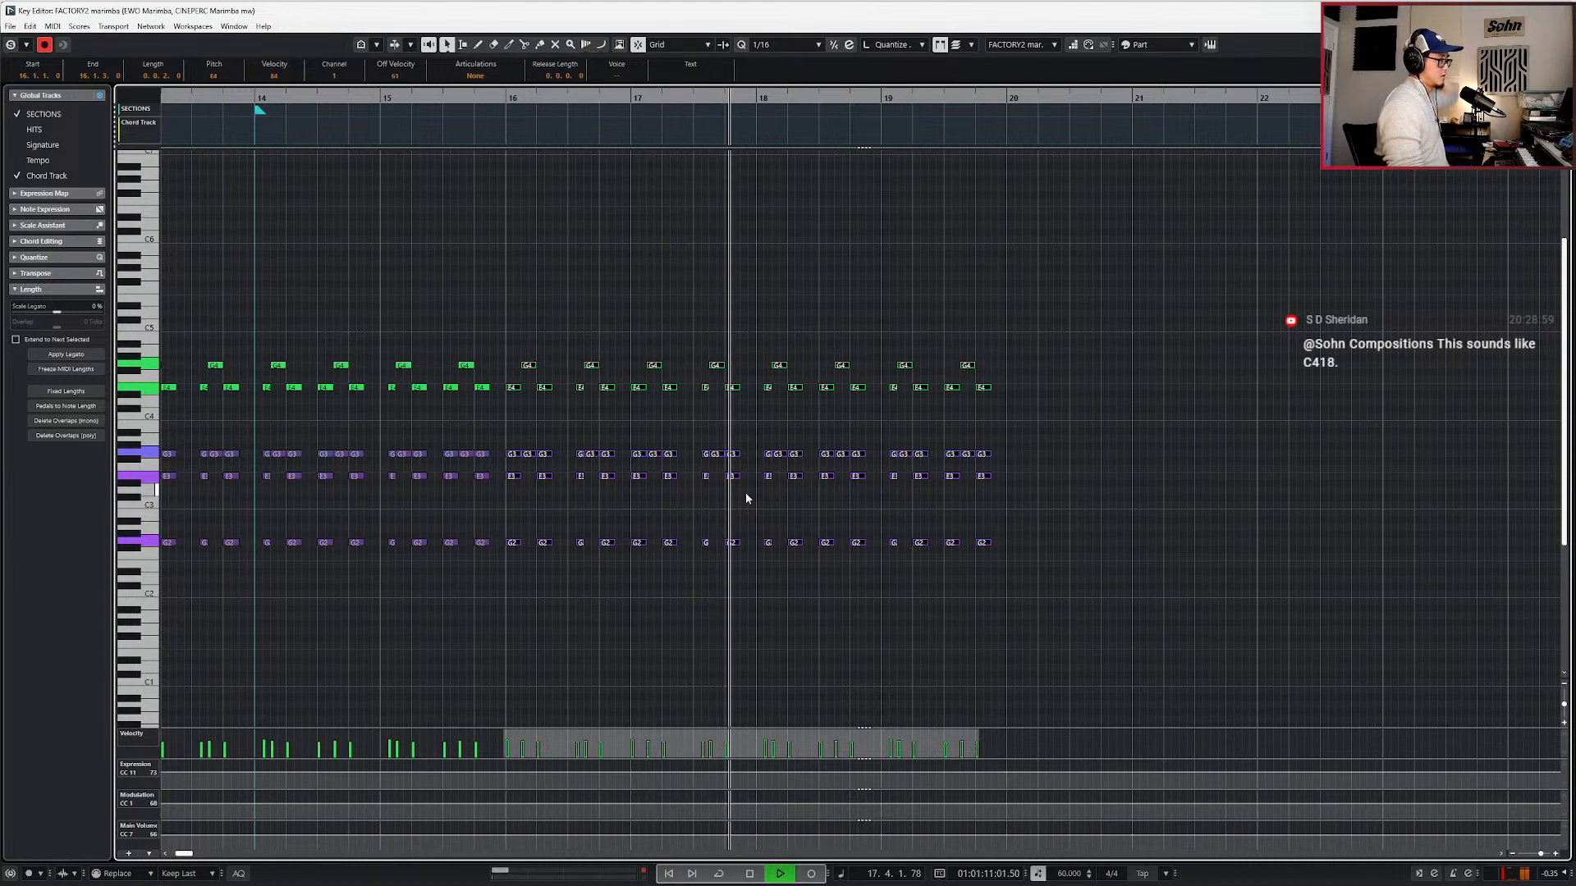
# - Return the playback position to bar 12 and replay the marimba pattern from there
pyautogui.press('space')
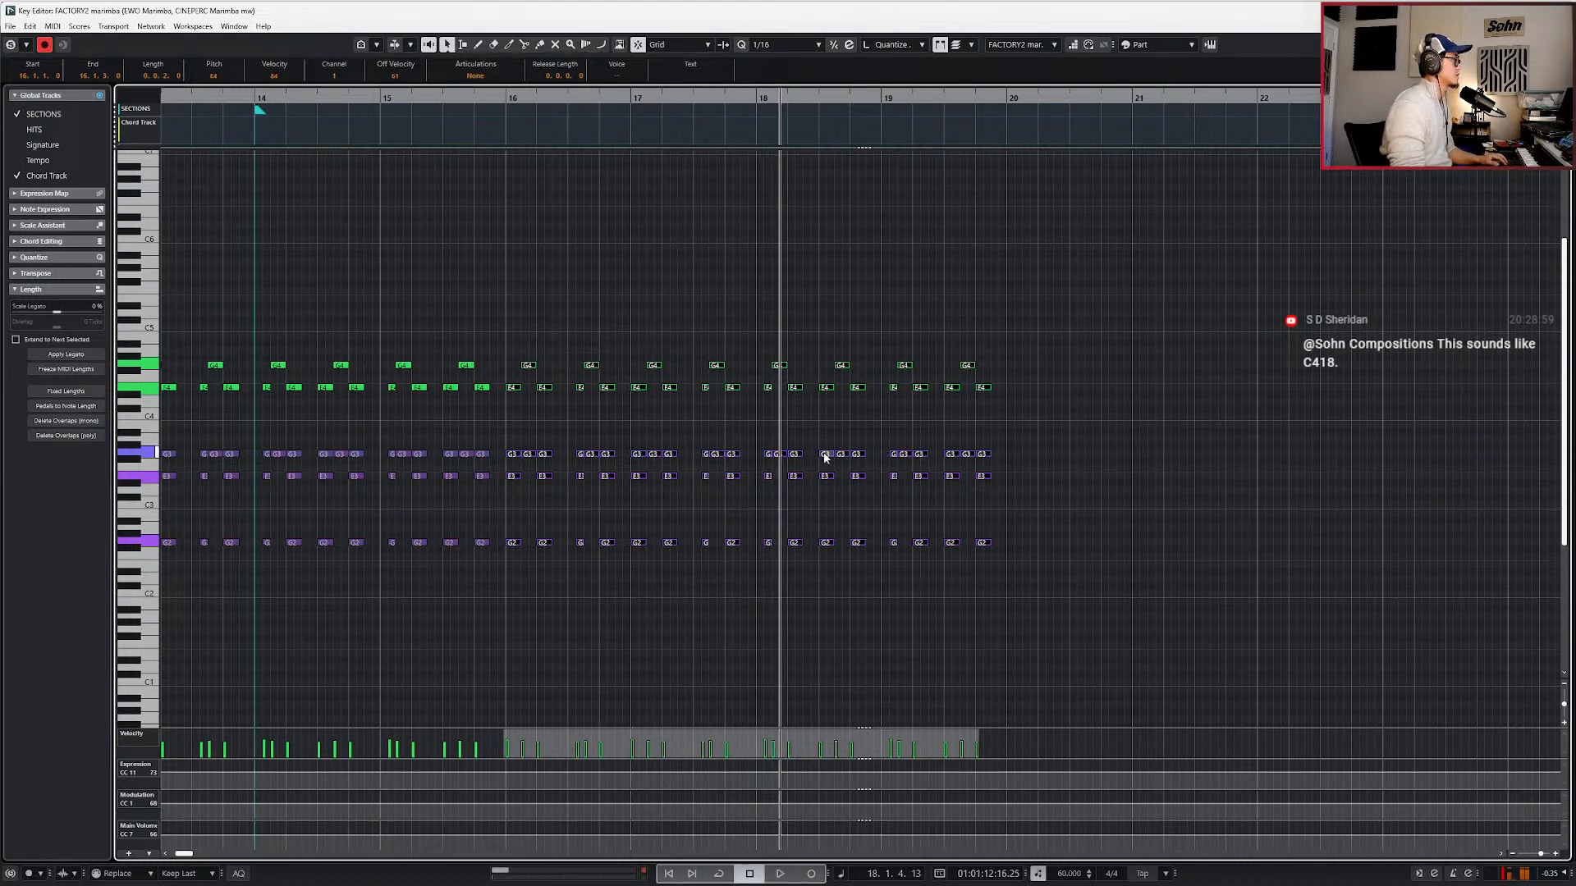
pyautogui.press('g')
pyautogui.press('KP_Subtract')
pyautogui.press('KP_Subtract')
pyautogui.press('KP_Subtract')
pyautogui.press('KP_Subtract')
pyautogui.press('KP_Subtract')
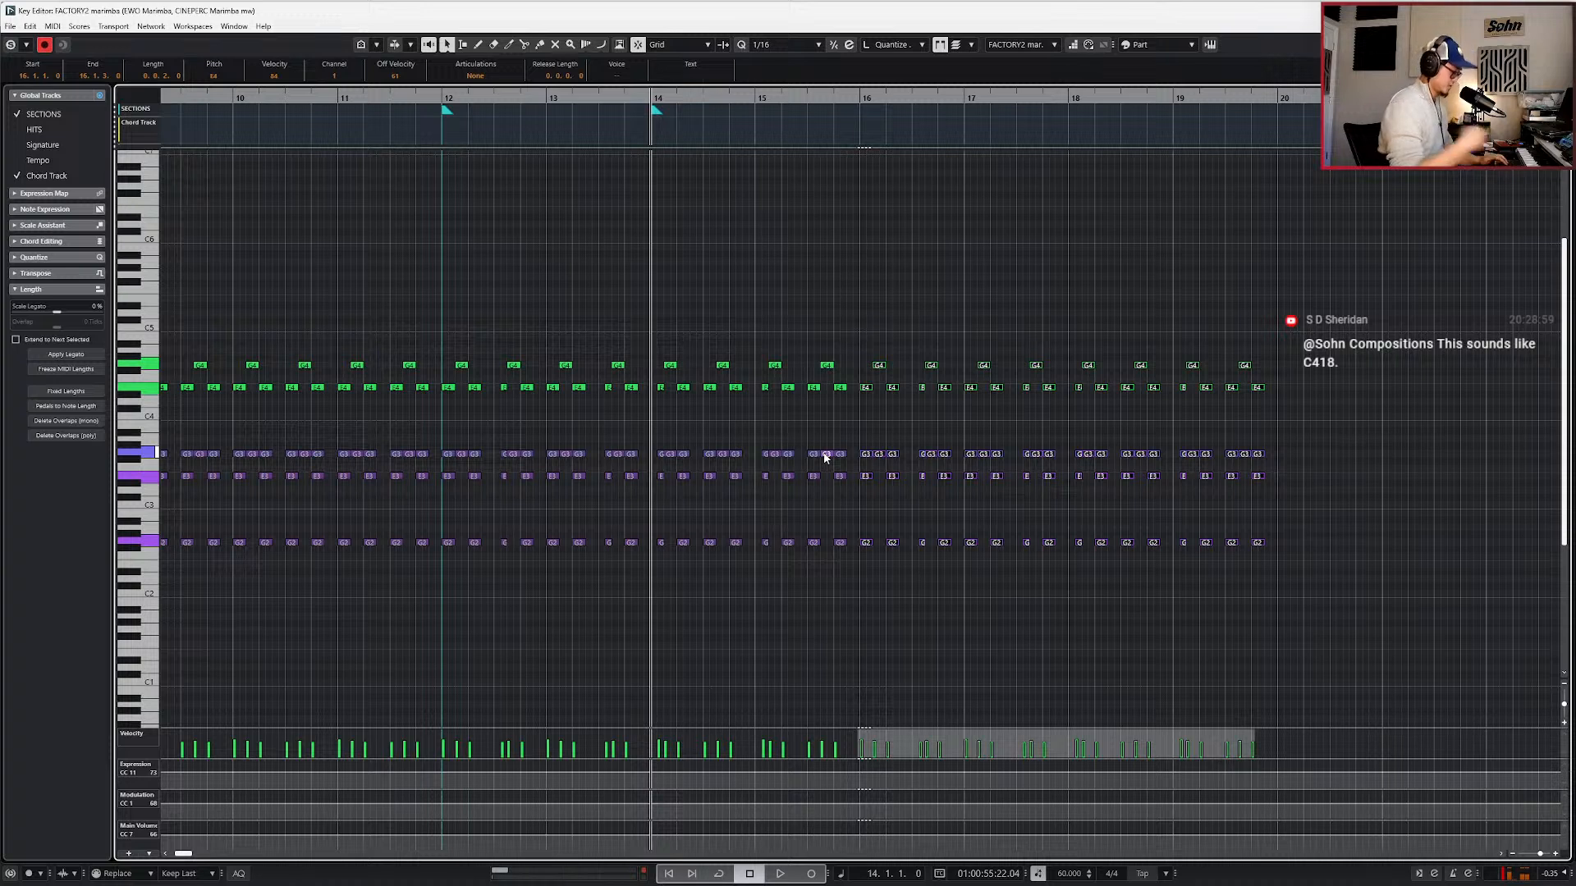
pyautogui.press('KP_Subtract')
pyautogui.press('KP_Subtract')
pyautogui.press('space')
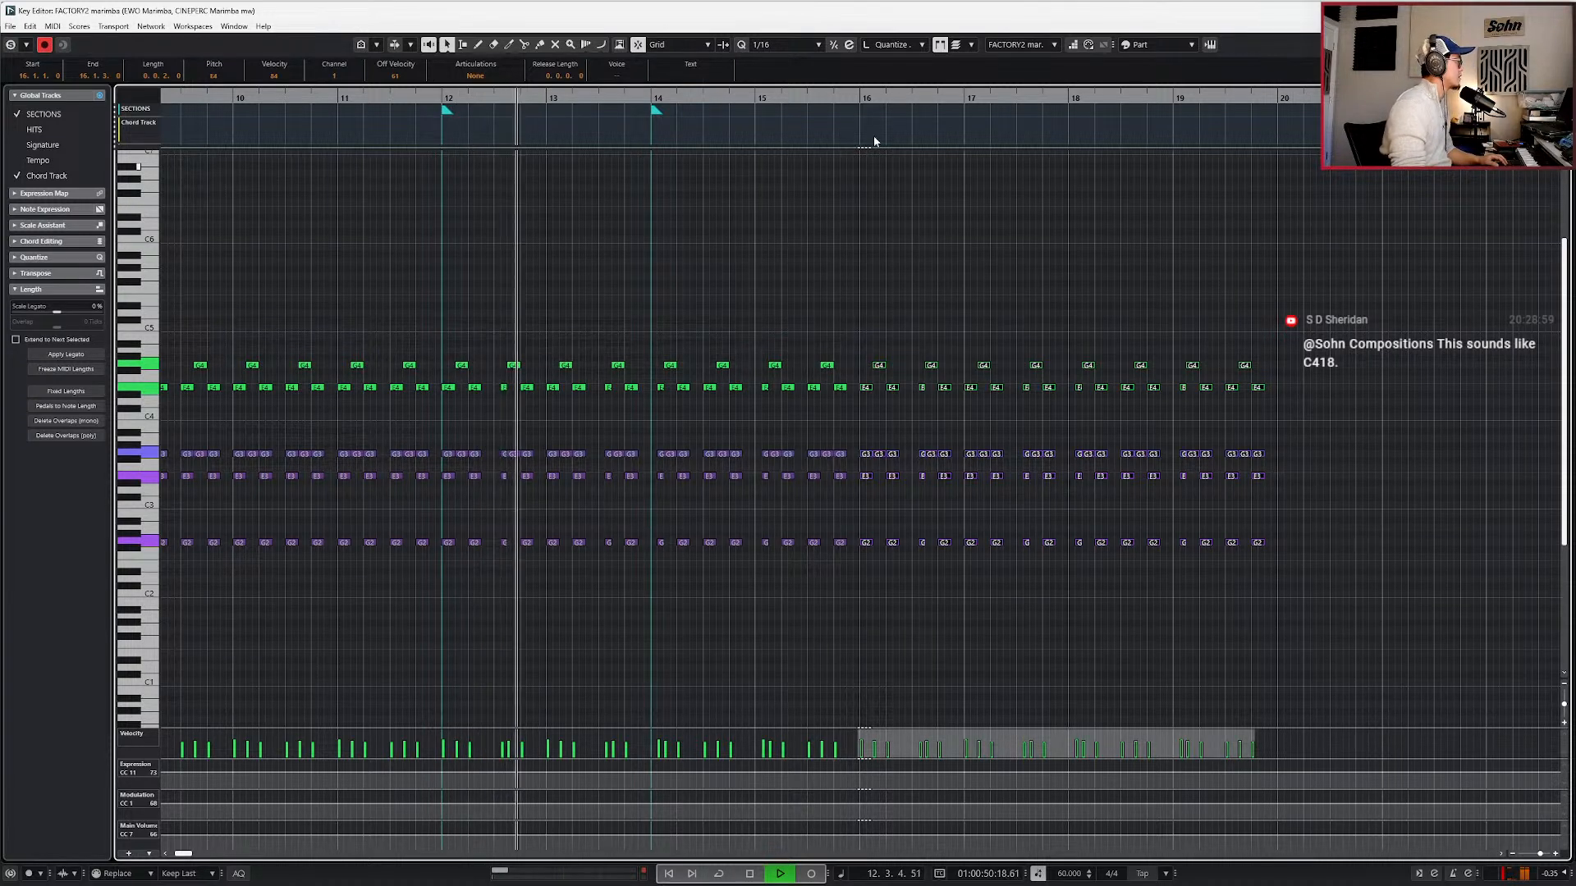
# - Name the SECTIONS marker at bar 14 "High Pizz"
pyautogui.click(654, 107)
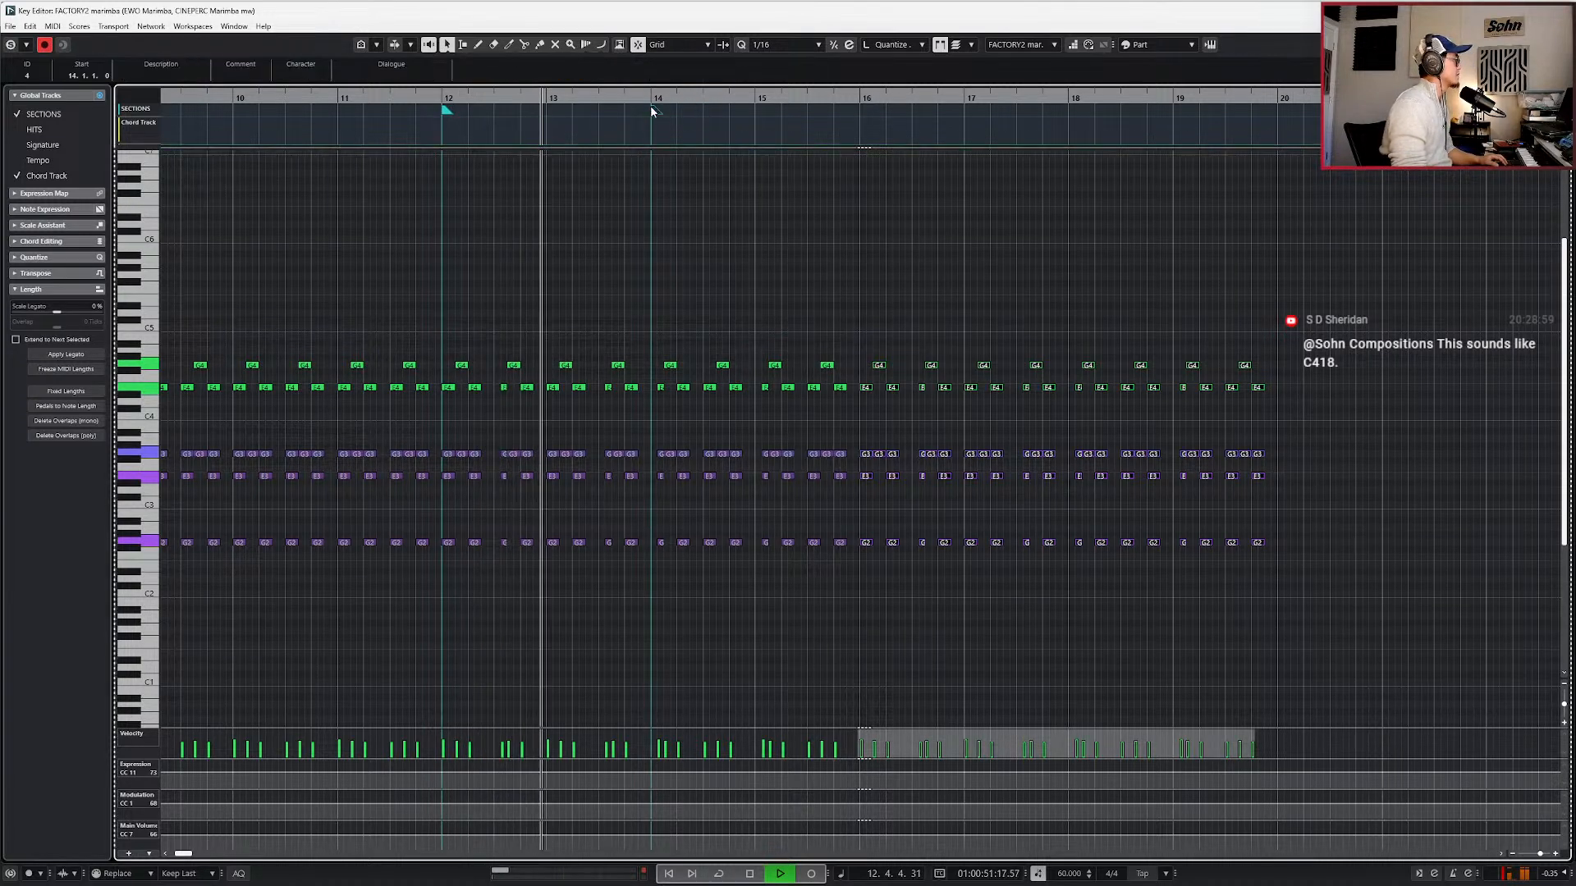
pyautogui.click(174, 73)
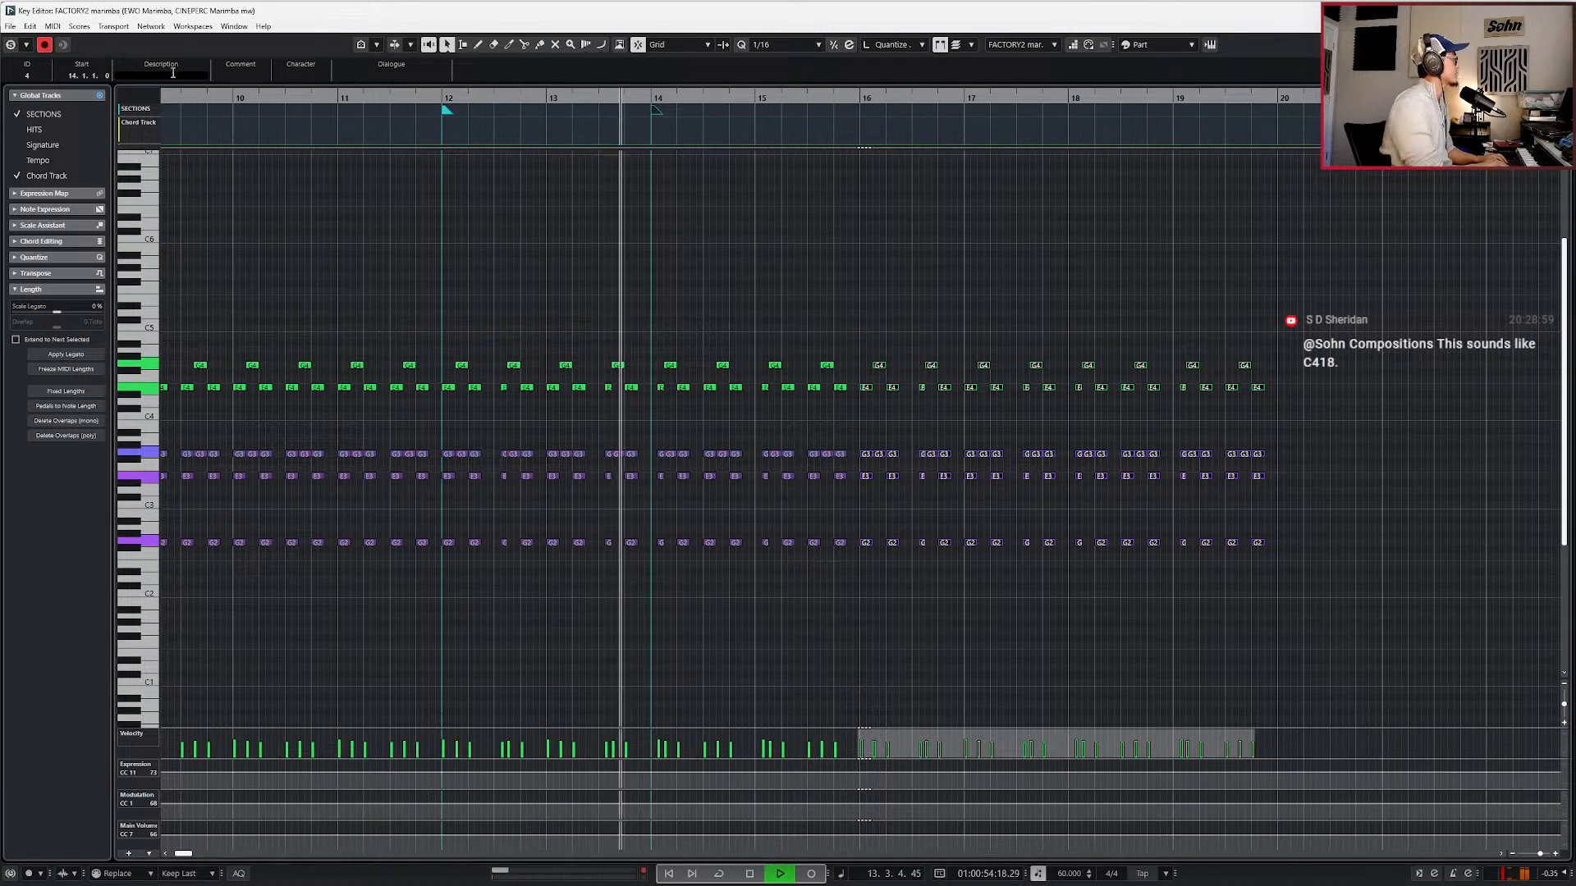
pyautogui.write('Pizz')
pyautogui.press('Home')
pyautogui.write('High')
pyautogui.press('Return')
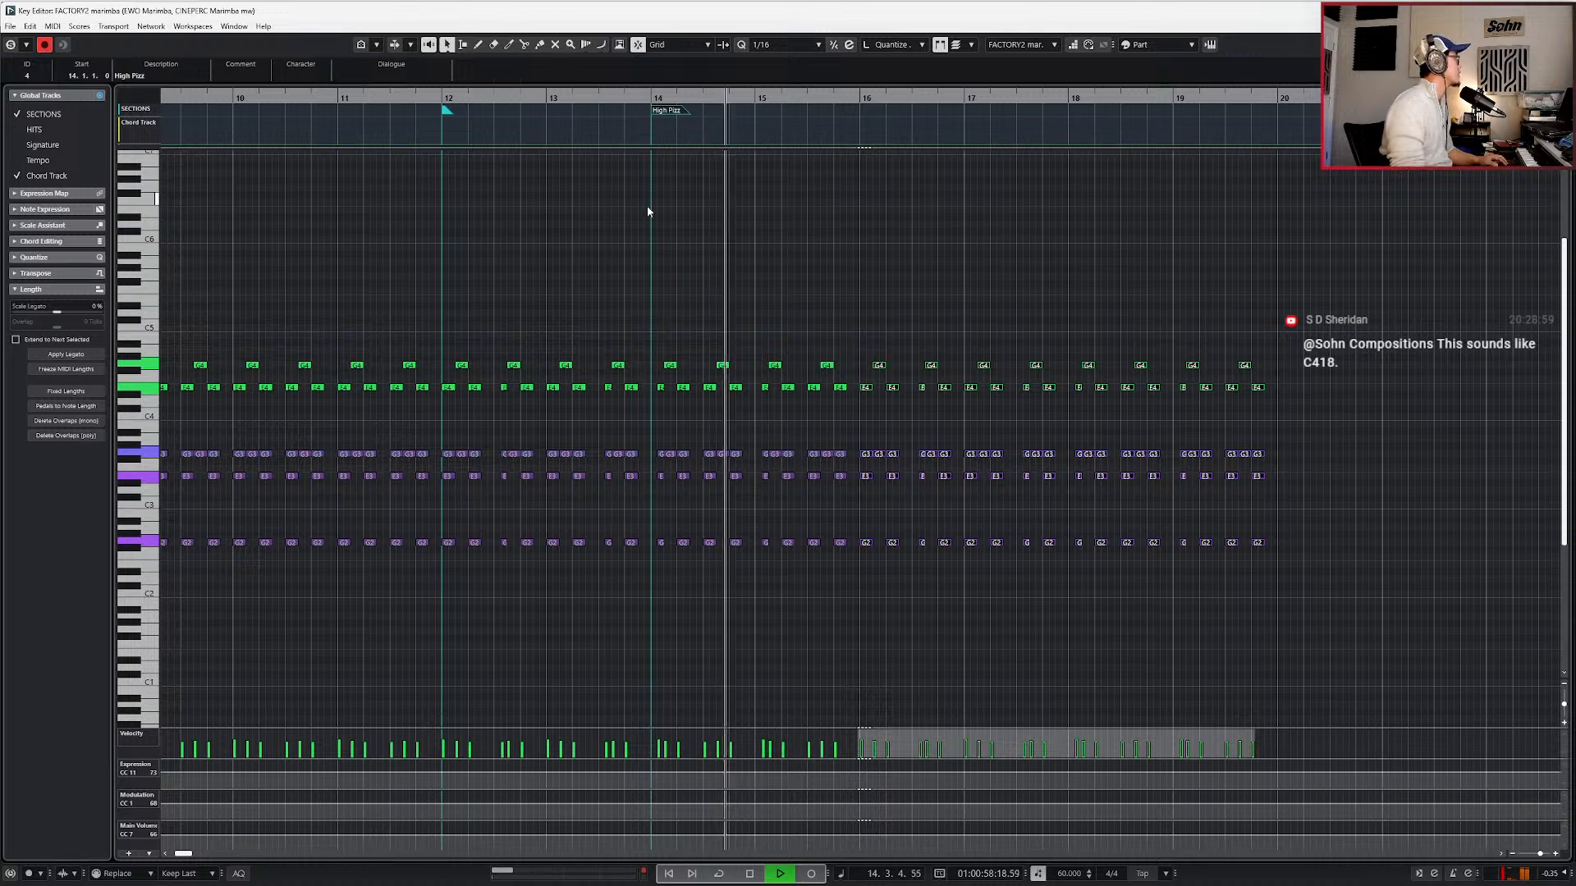
# - Listen to the duplicated marimba notes from bar 16 through bar 18
pyautogui.hscroll(5, 663, 226)
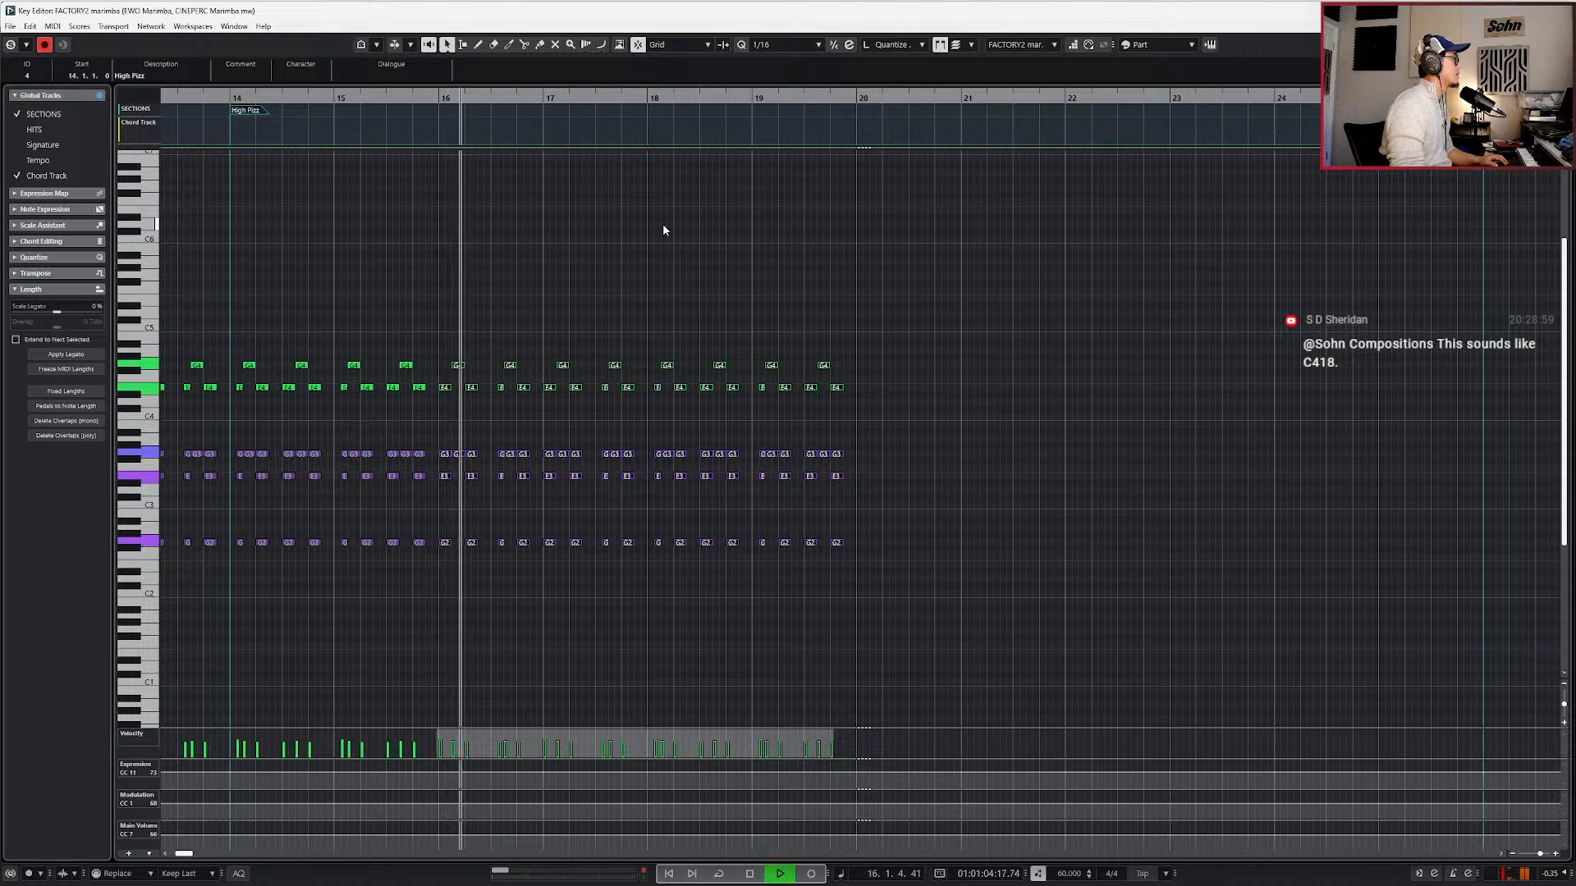
pyautogui.press('space')
pyautogui.press('KP_Add')
pyautogui.press('KP_Add')
pyautogui.press('KP_Subtract')
pyautogui.press('space')
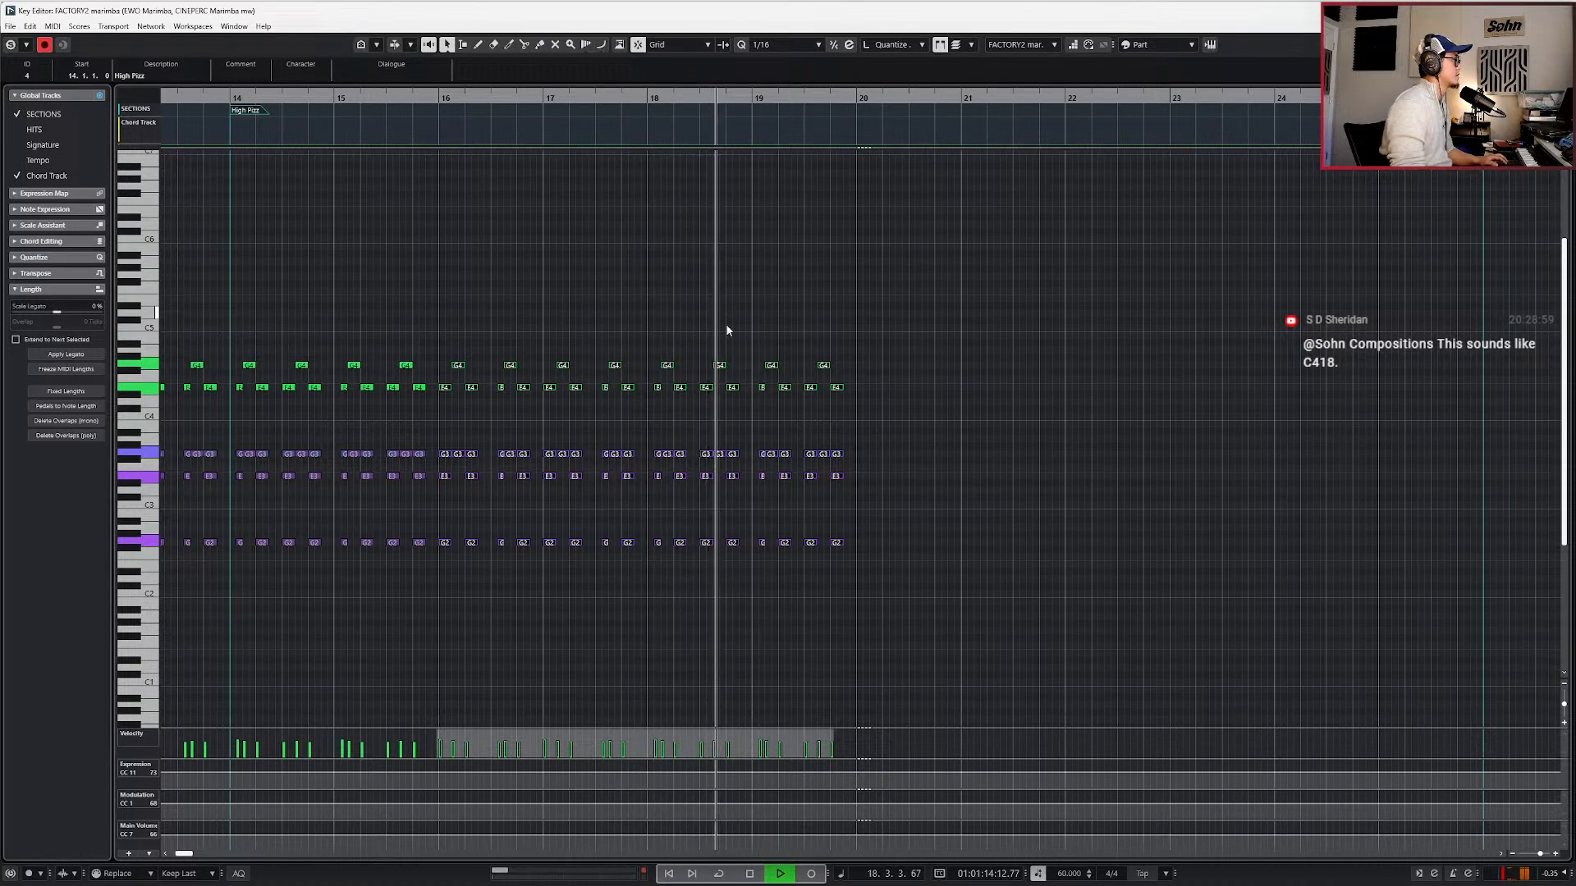
# - Copy the marimba notes of bars 10 and 11 into bars 20 to 23 and play them
pyautogui.moveTo(861, 322); pyautogui.dragTo(370, 582)
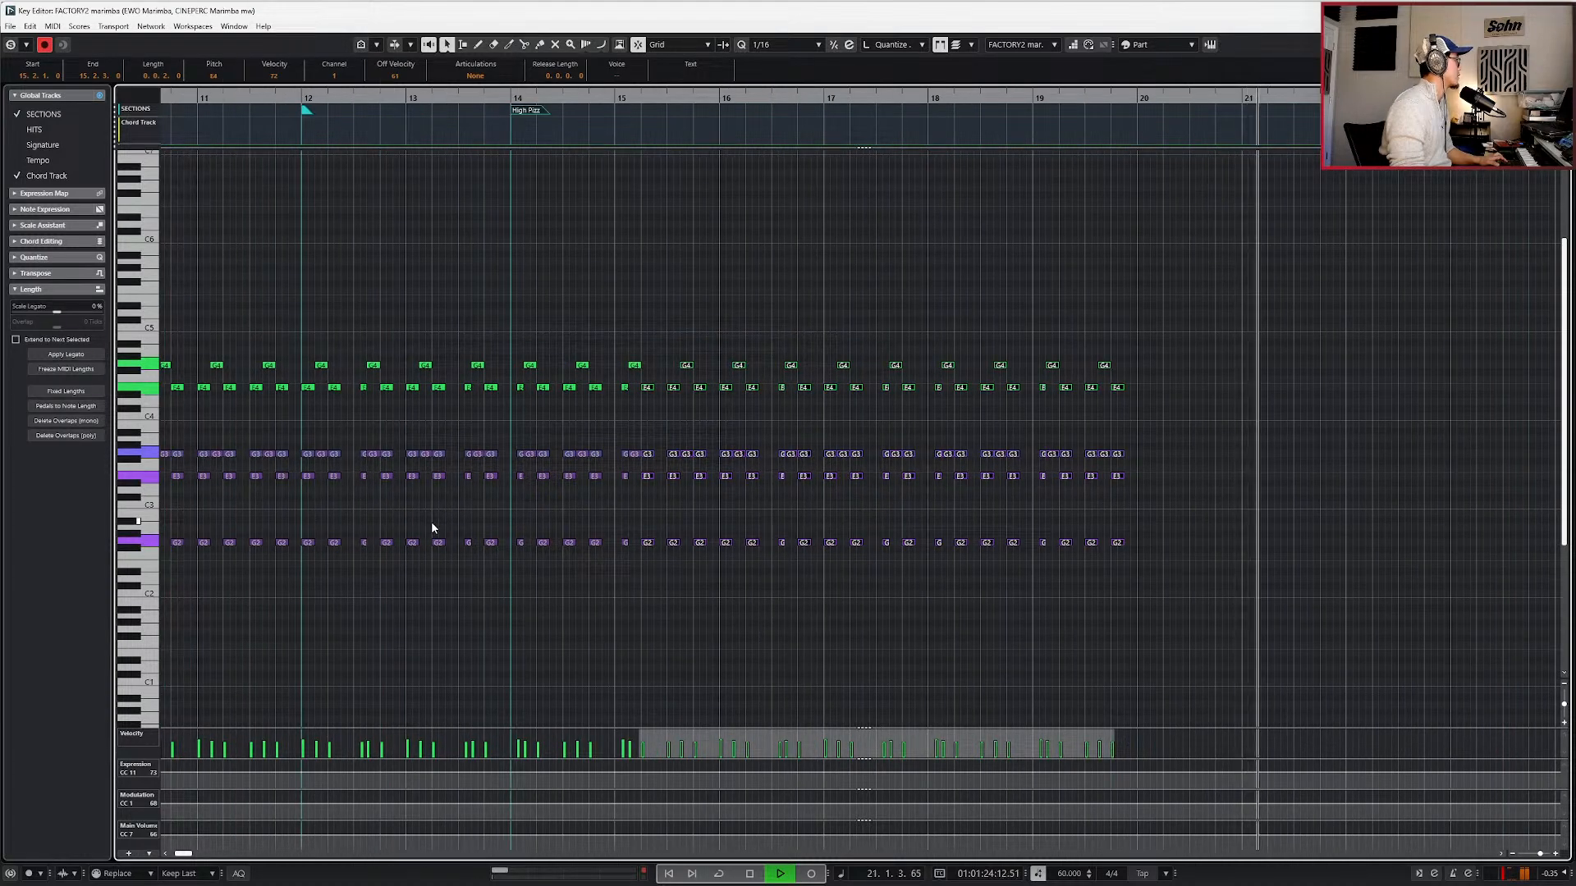
pyautogui.moveTo(312, 342); pyautogui.dragTo(389, 577)
pyautogui.hscroll(-2, 390, 577)
pyautogui.press('space')
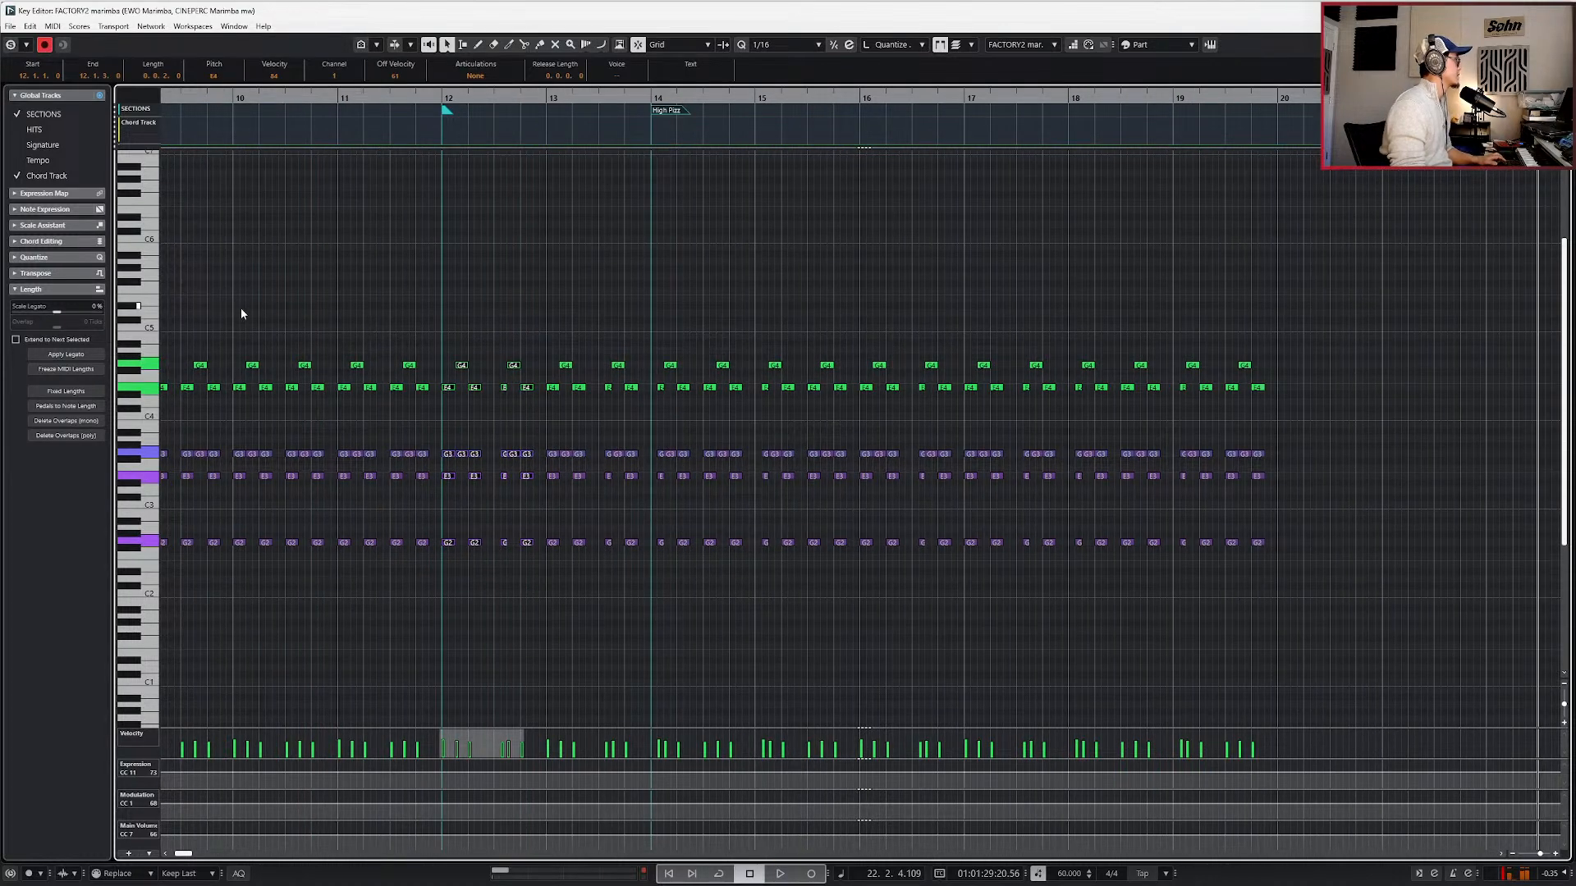
pyautogui.moveTo(233, 344); pyautogui.dragTo(423, 560)
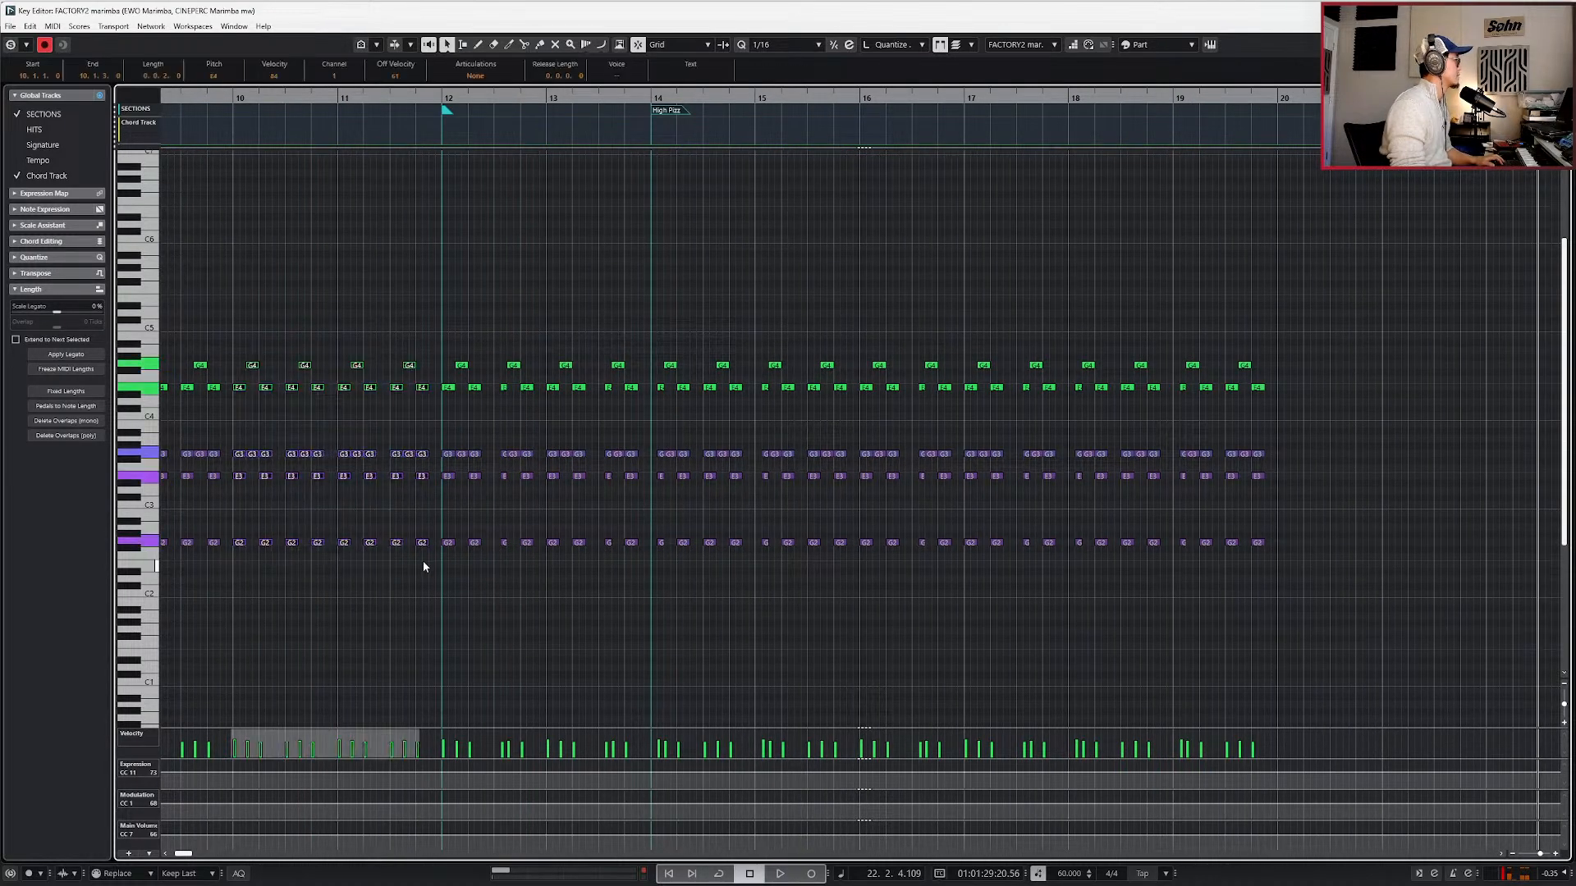
pyautogui.hscroll(3, 423, 554)
pyautogui.press('ctrl+KP_Subtract')
pyautogui.press('ctrl+KP_Subtract')
pyautogui.hotkey('ctrl', 'v')
pyautogui.press('space')
pyautogui.hscroll(4, 423, 554)
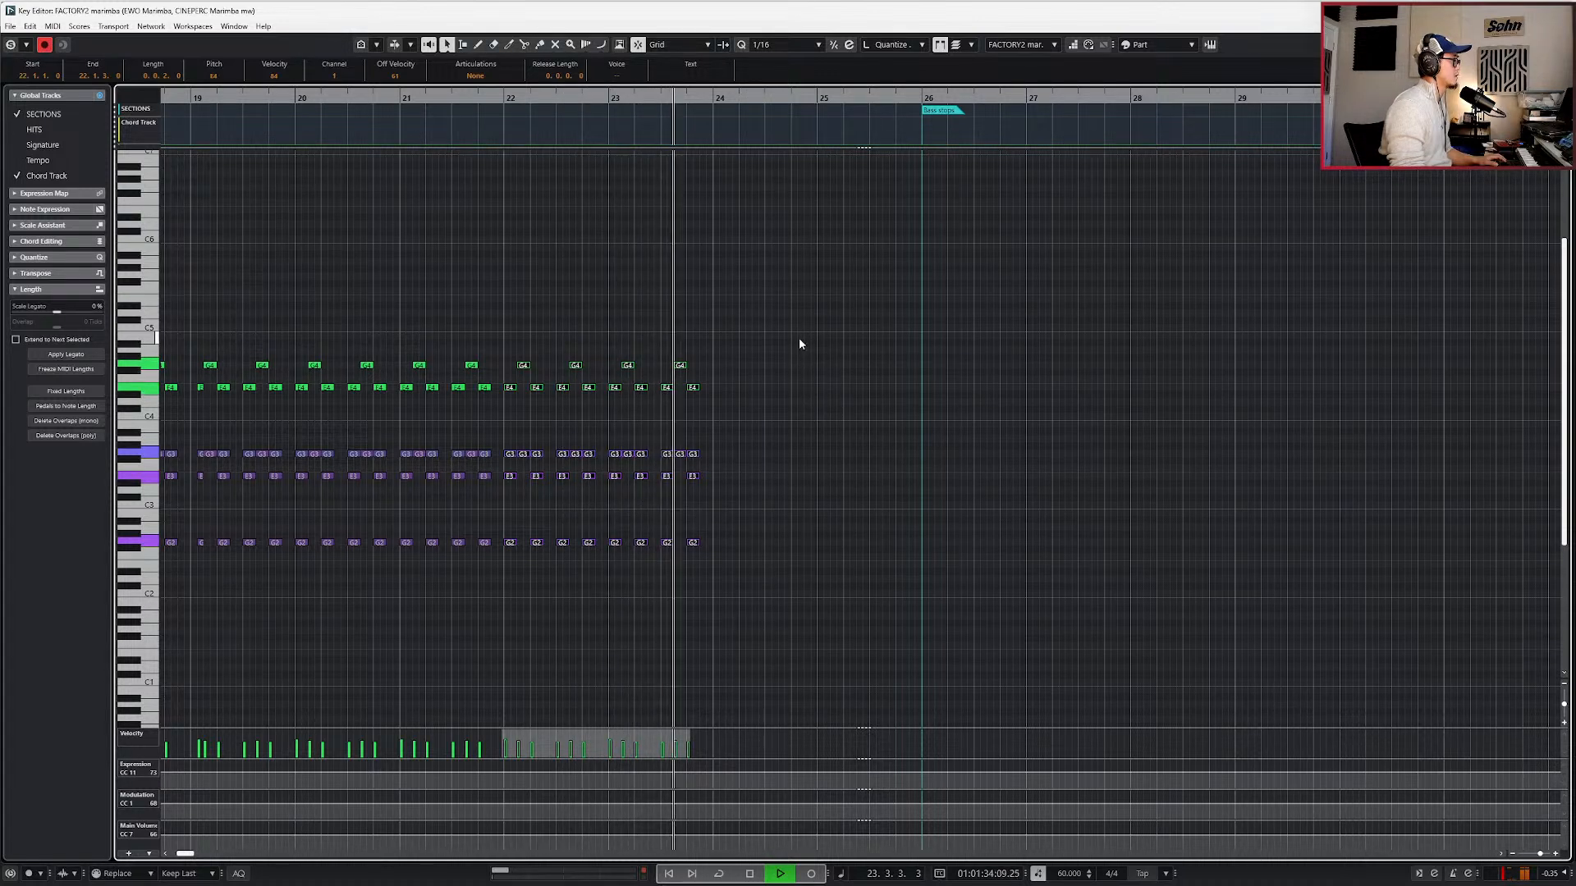
# - Duplicate the marimba notes of bars 22 and 23 into bars 24 and 25 and play them
pyautogui.moveTo(755, 309); pyautogui.dragTo(510, 604)
pyautogui.press('space')
pyautogui.hotkey('ctrl', 'd')
pyautogui.press('space')
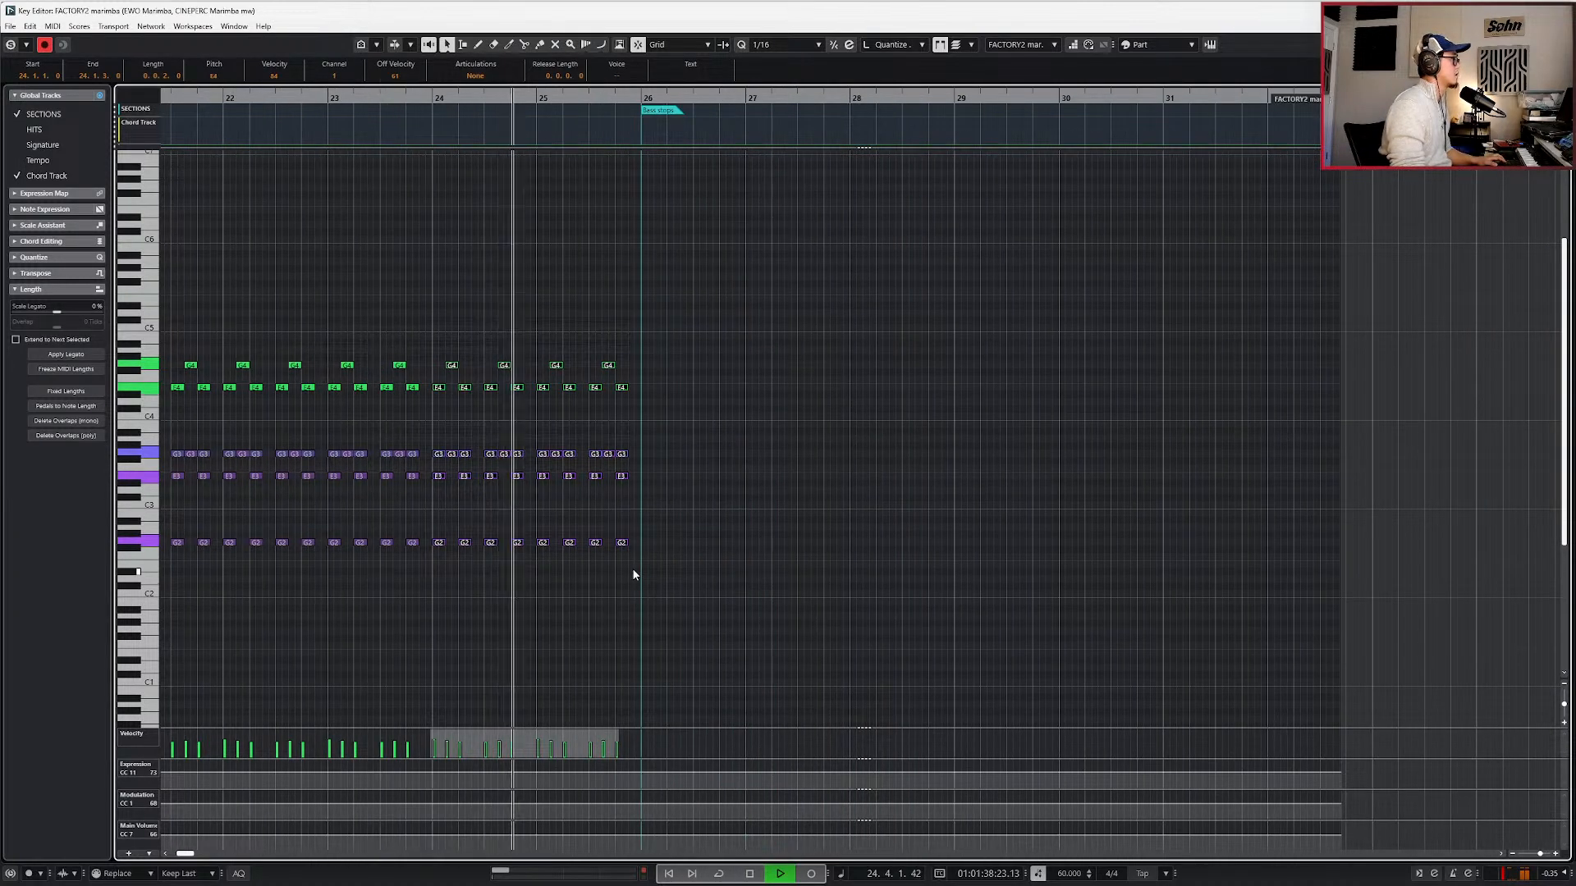
# - Trim the start of the stacked marimba notes at bar 24.3 by a 1/16 so they begin at 24.3.2
pyautogui.press('space')
pyautogui.scroll(3, 475, 387)
pyautogui.moveTo(503, 361); pyautogui.dragTo(501, 535)
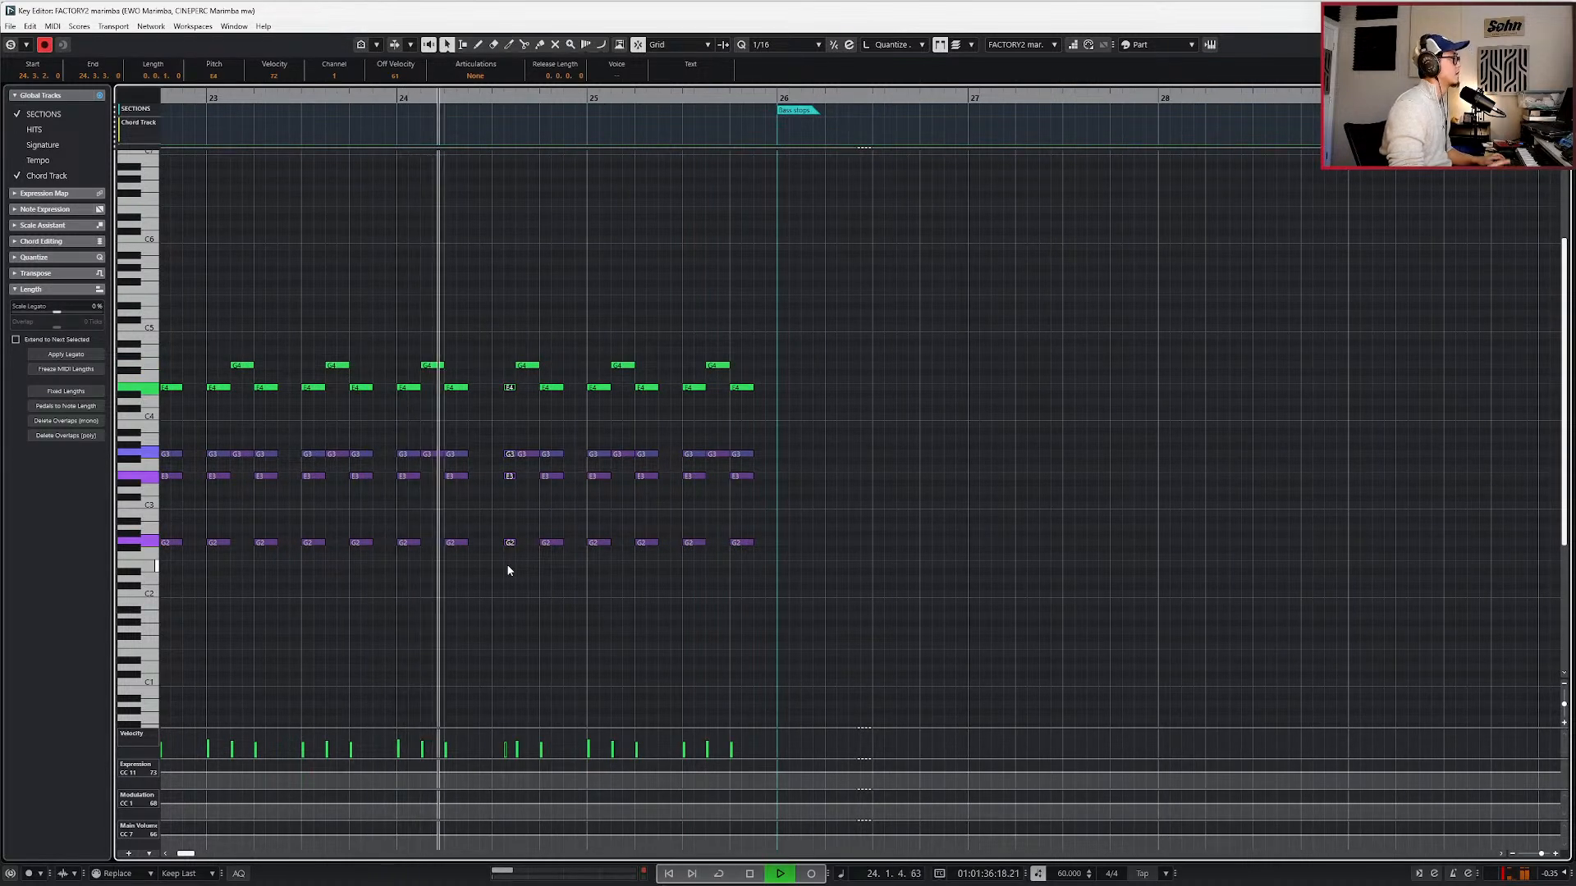
# - Try adding a second stack of 1/16 marimba notes at bar 24.3.1 and play it
pyautogui.press('space')
pyautogui.press('l')
pyautogui.press('KP_Subtract')
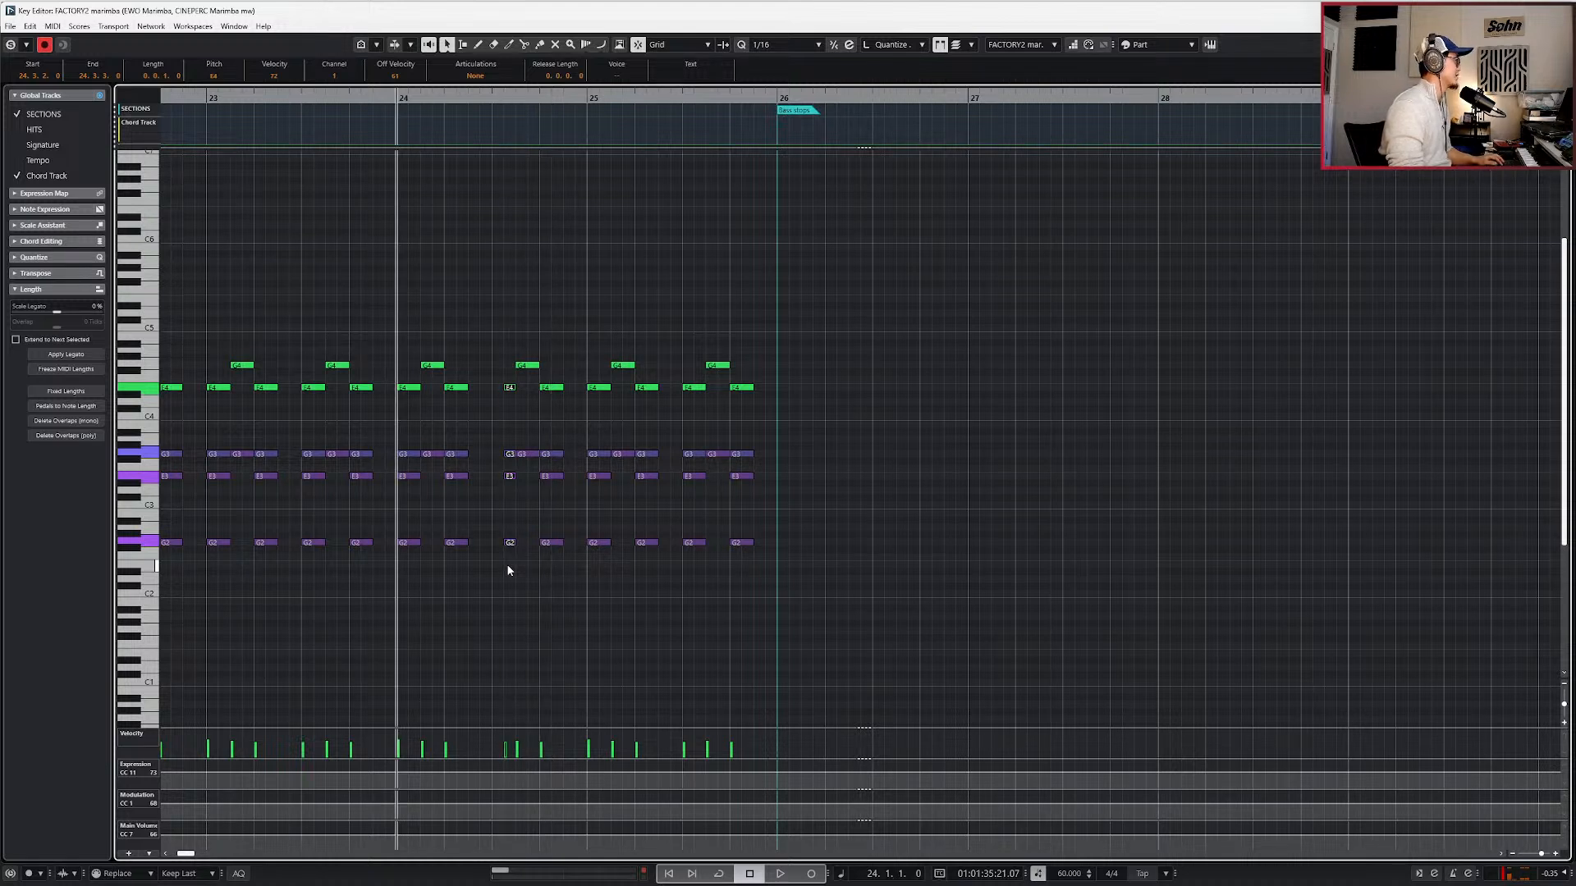
pyautogui.press('KP_Subtract')
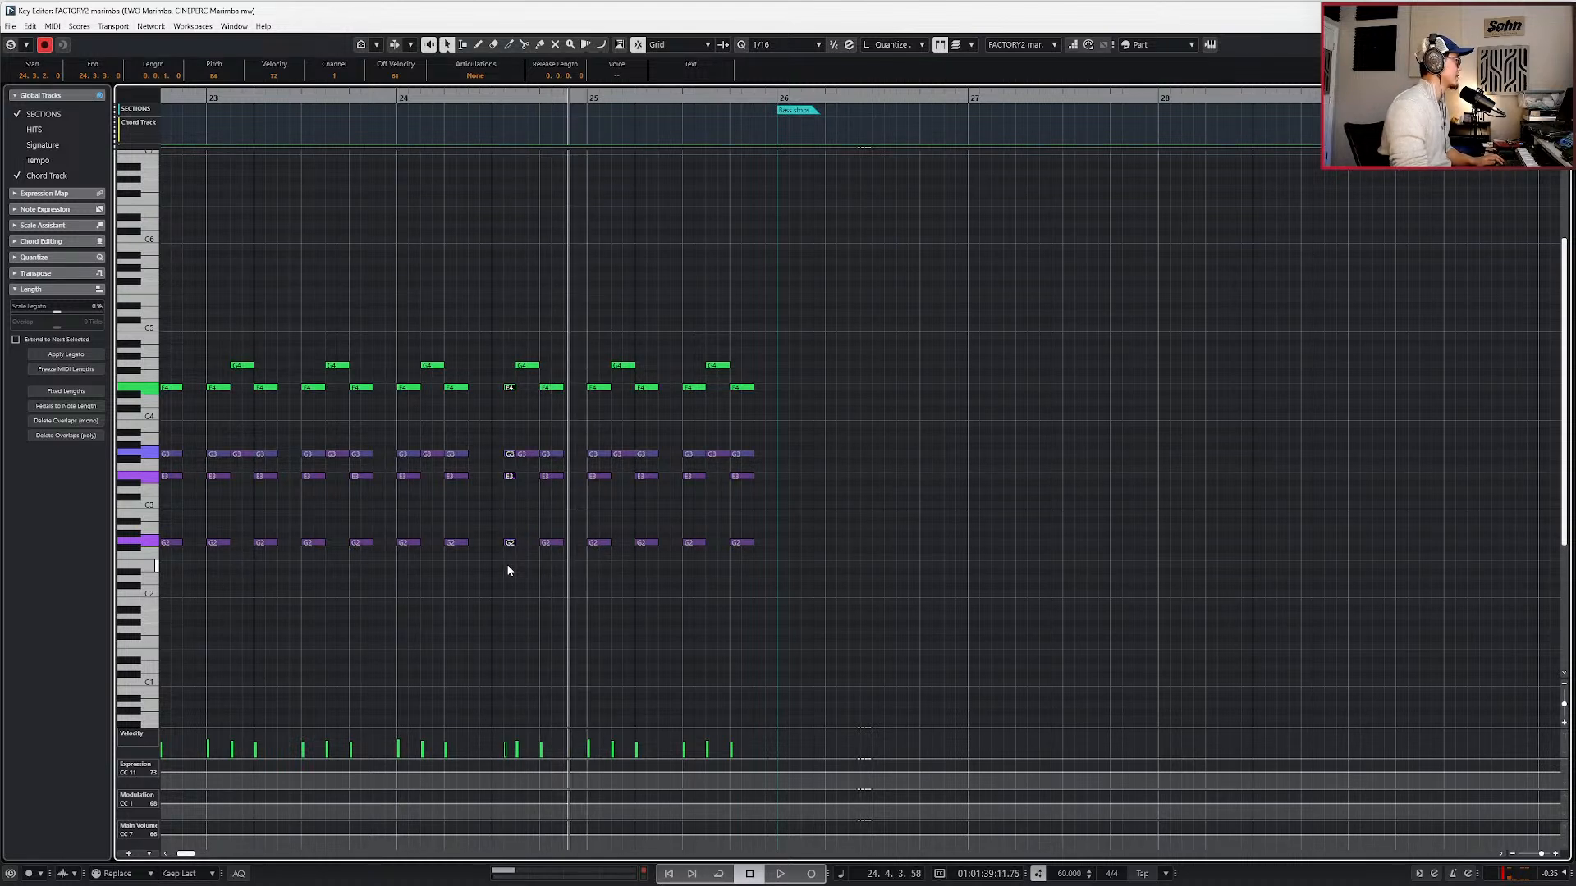
pyautogui.hotkey('ctrl', 'v')
pyautogui.press('space')
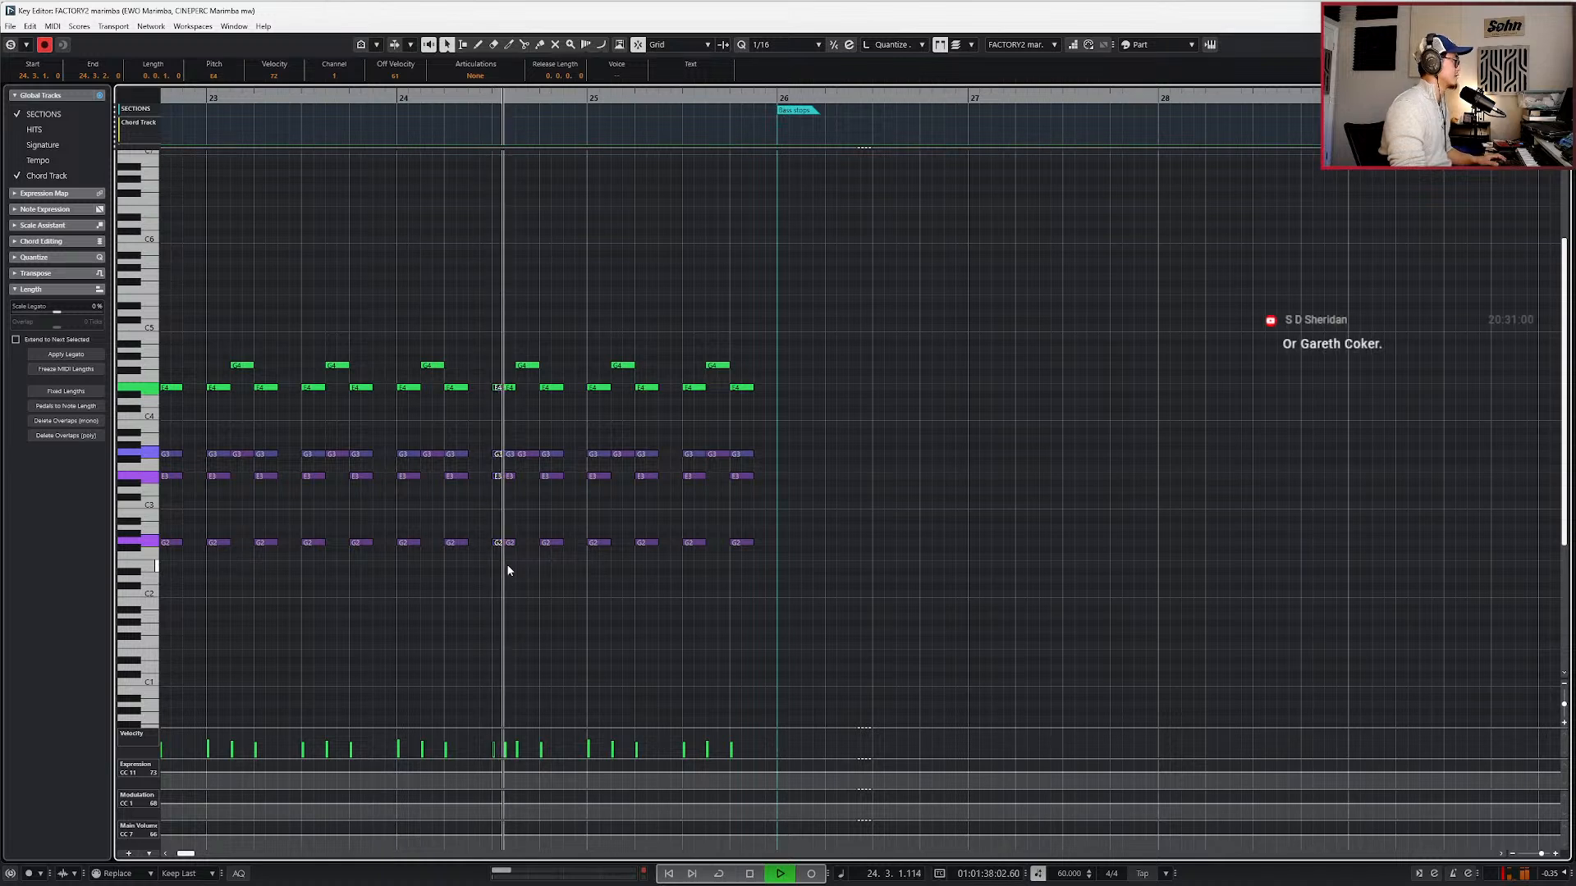
# - Delete the added note stack at bar 24.3.1 and replay from bar 24
pyautogui.press('space')
pyautogui.press('KP_Subtract')
pyautogui.press('Delete')
pyautogui.press('space')
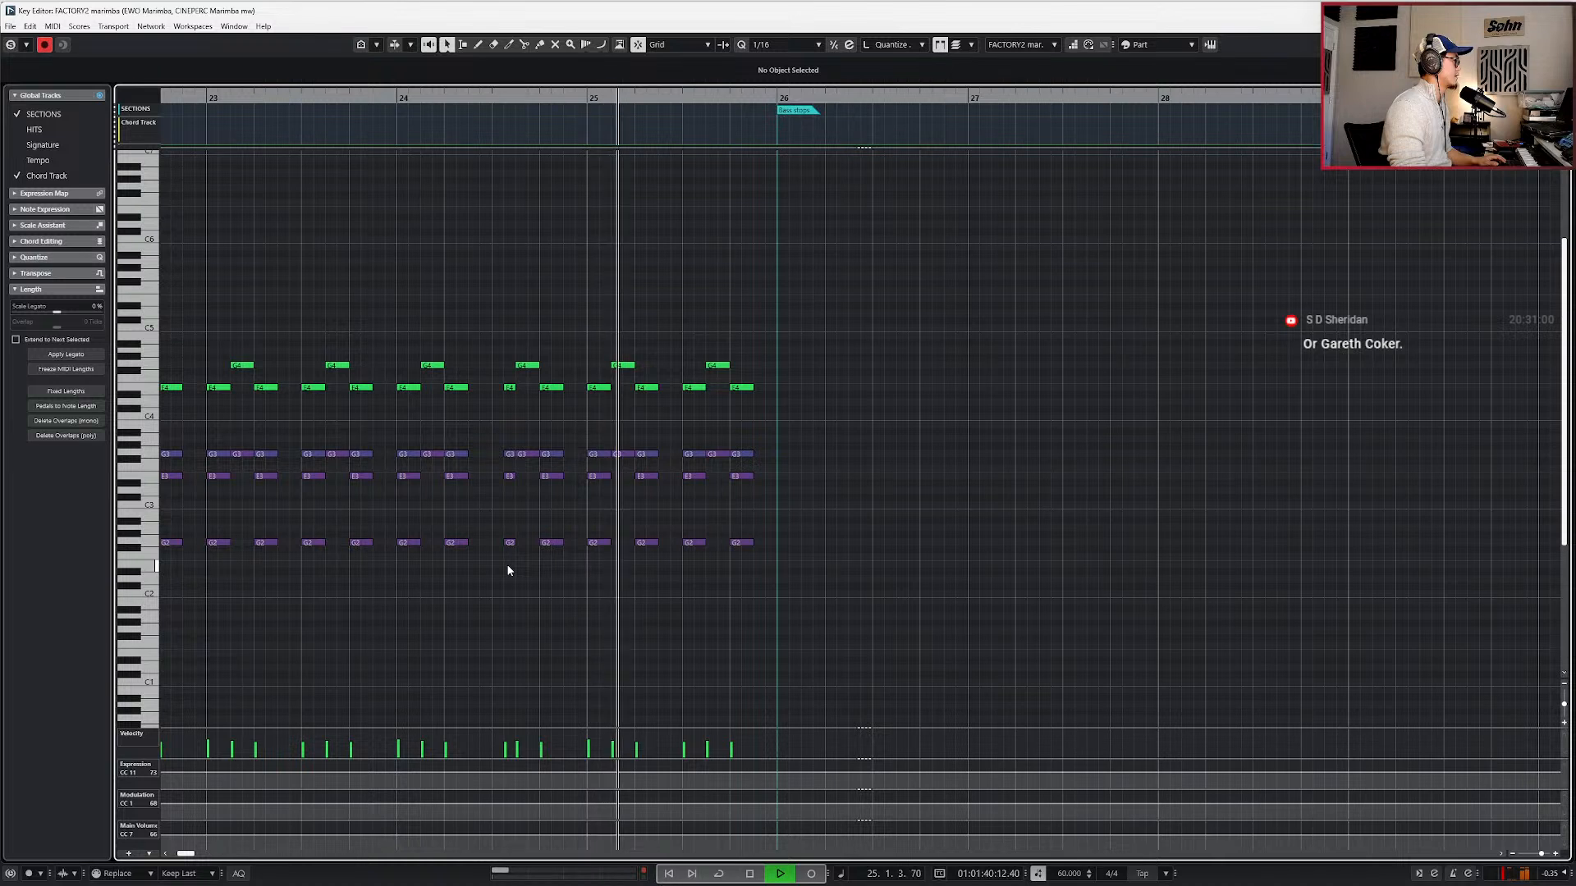
# - Replay the marimba pattern from bar 24 to check the rhythm around the shortened stack at 24.3.2
pyautogui.scroll(-1, 507, 568)
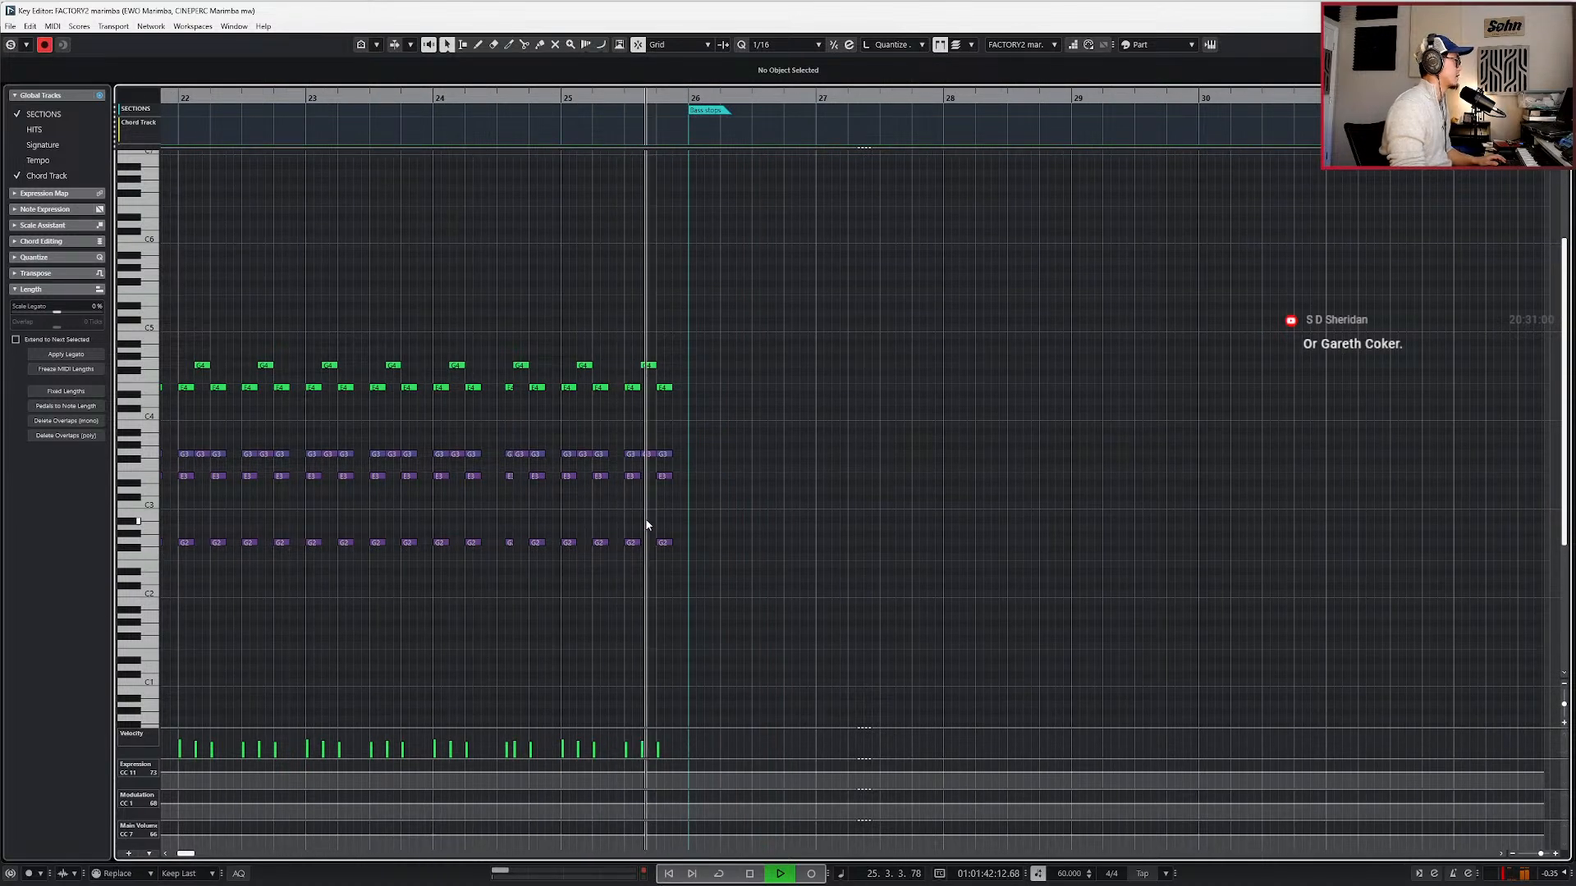
pyautogui.moveTo(696, 334); pyautogui.dragTo(465, 553)
pyautogui.press('space')
pyautogui.press('ctrl+KP_Subtract')
pyautogui.press('ctrl+KP_Subtract')
pyautogui.scroll(2, 518, 382)
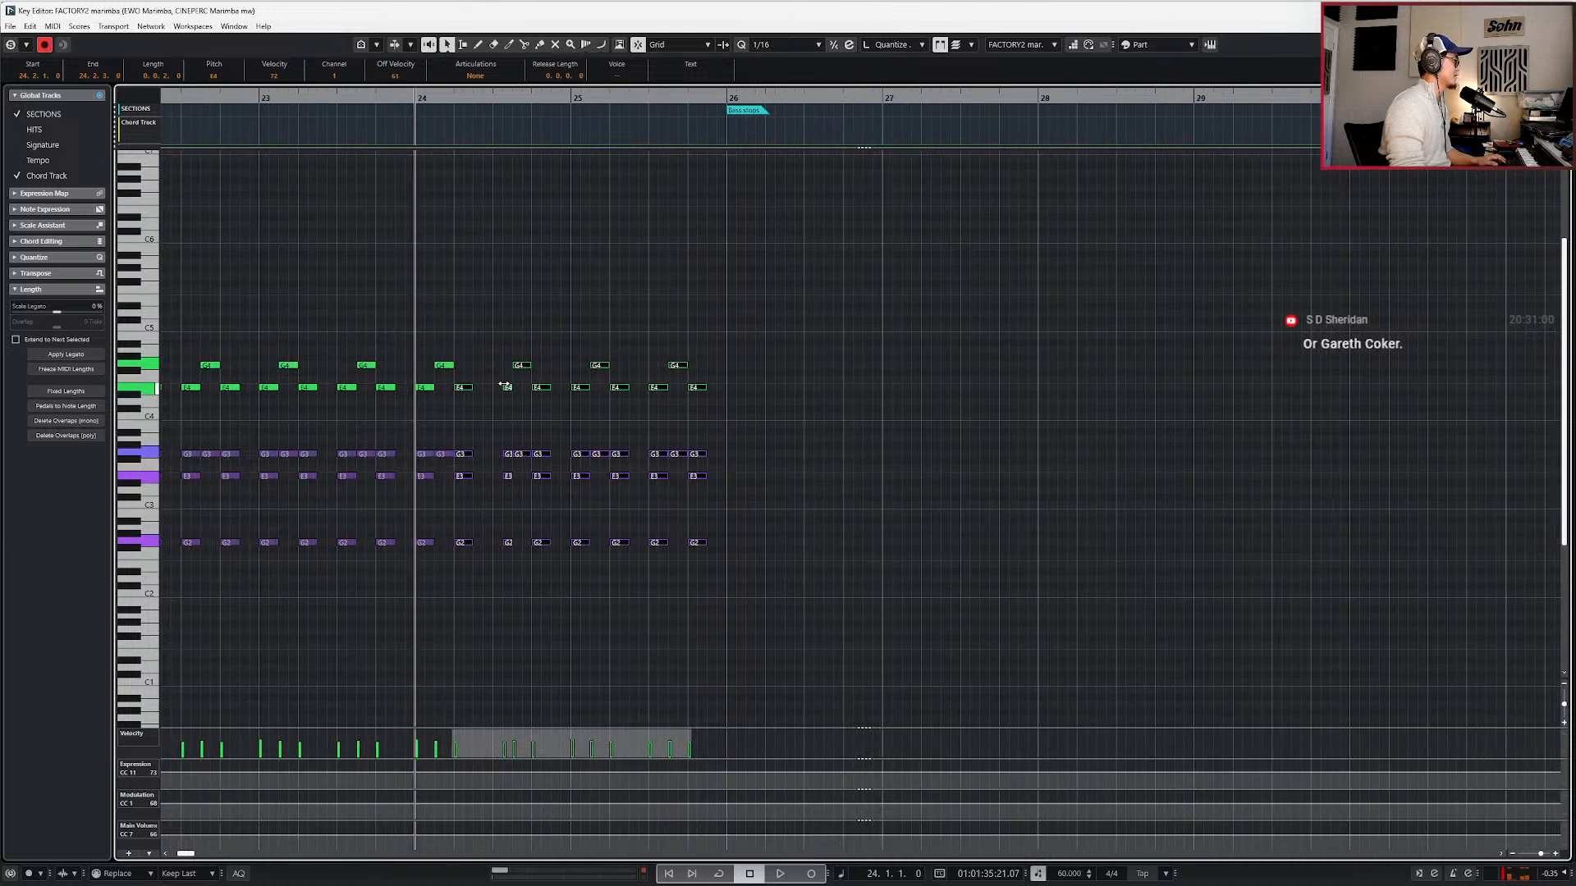
pyautogui.press('space')
pyautogui.moveTo(504, 381); pyautogui.dragTo(501, 540)
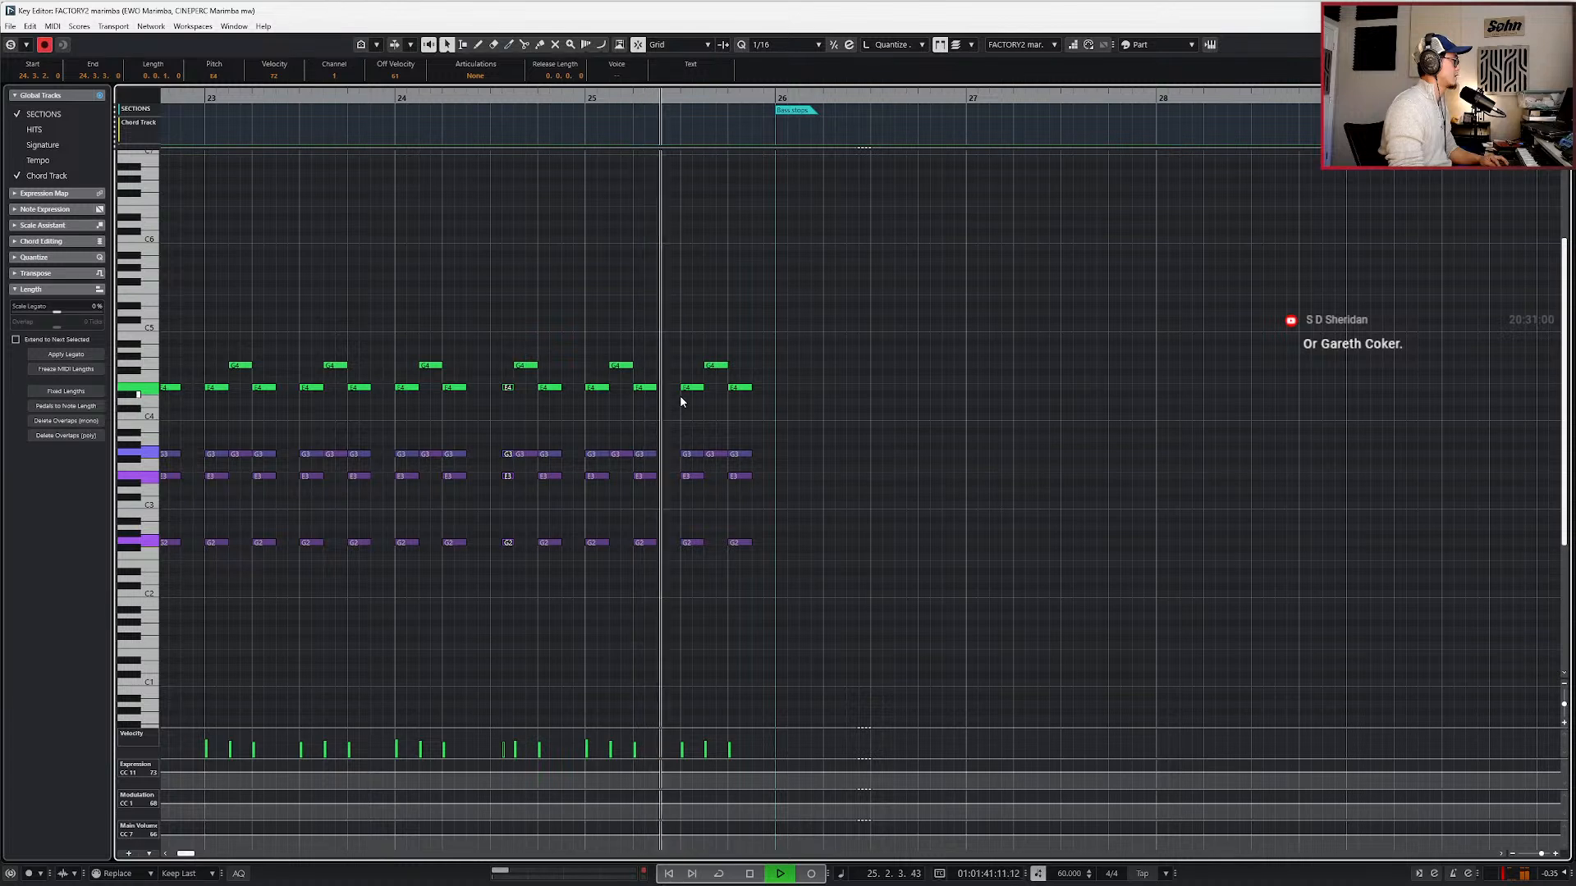
# - Mute the stacked marimba notes at bar 25.3 while listening to the end of the pattern
pyautogui.moveTo(686, 380); pyautogui.dragTo(701, 622)
pyautogui.press('space')
pyautogui.press('space')
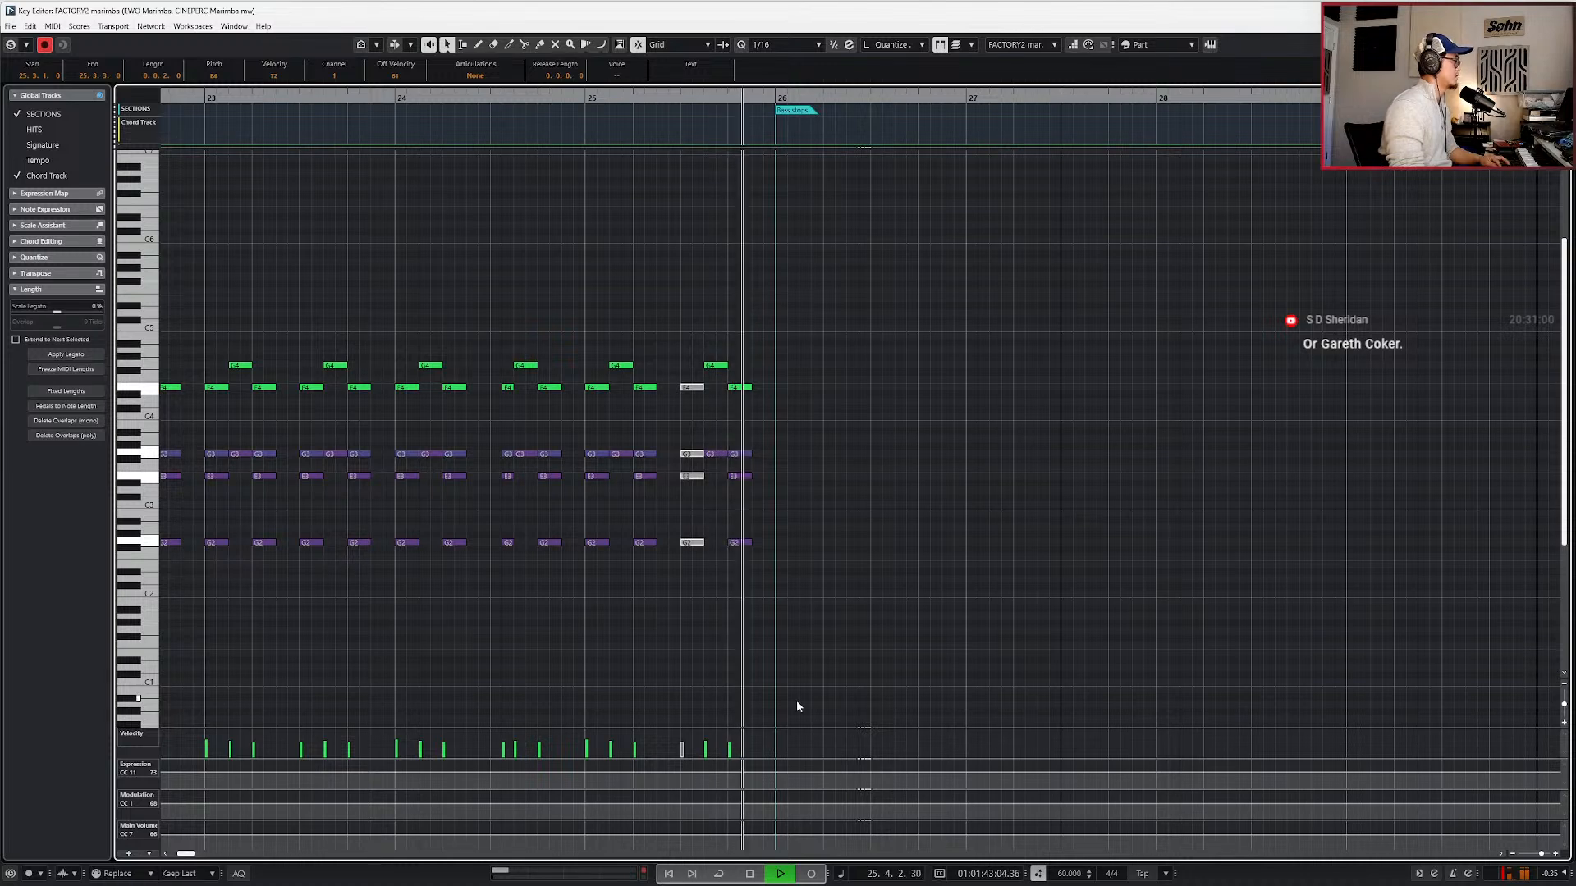
# - Listen on past the bar 26 section marker into bar 28 and return the playback position to bar 25
pyautogui.press('g')
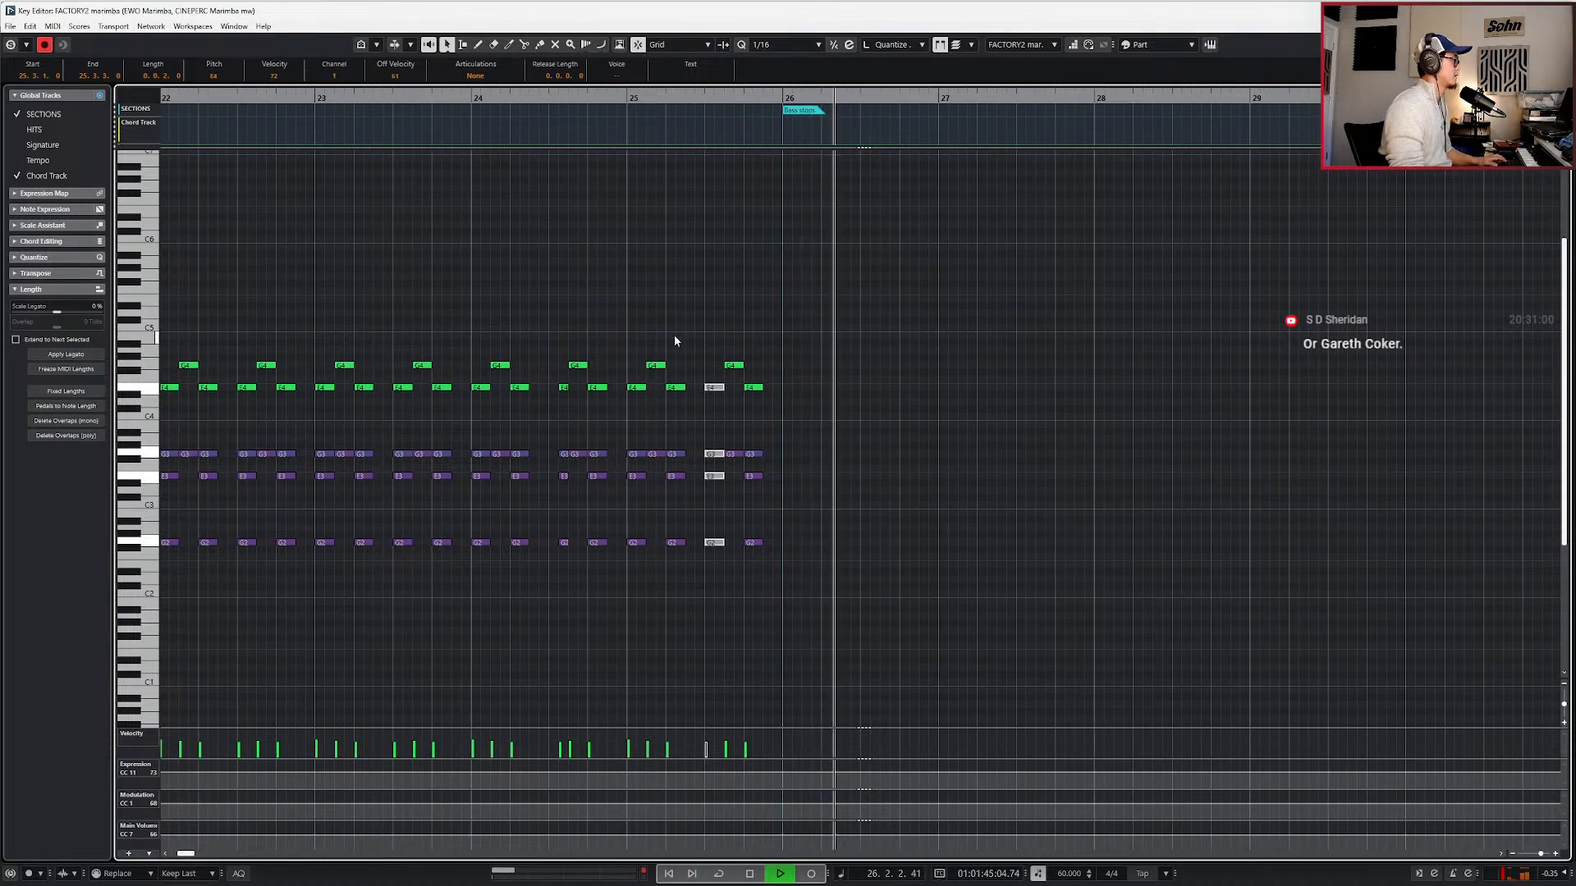
pyautogui.press('g')
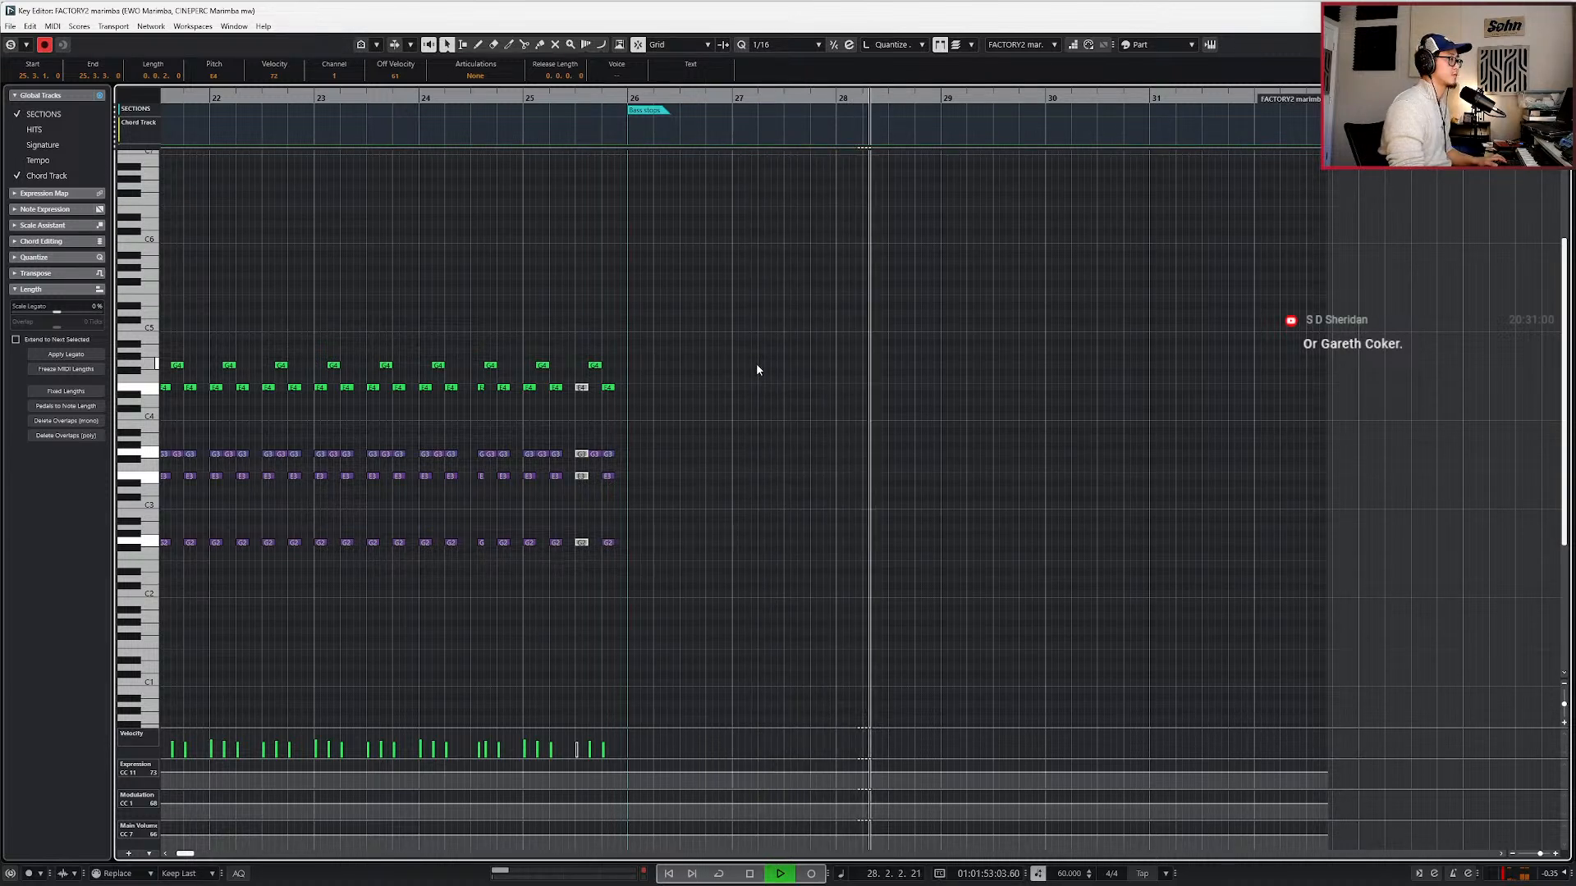
pyautogui.press('space')
pyautogui.press('space')
pyautogui.press('space')
pyautogui.press('ctrl+KP_Subtract')
pyautogui.press('space')
pyautogui.press('space')
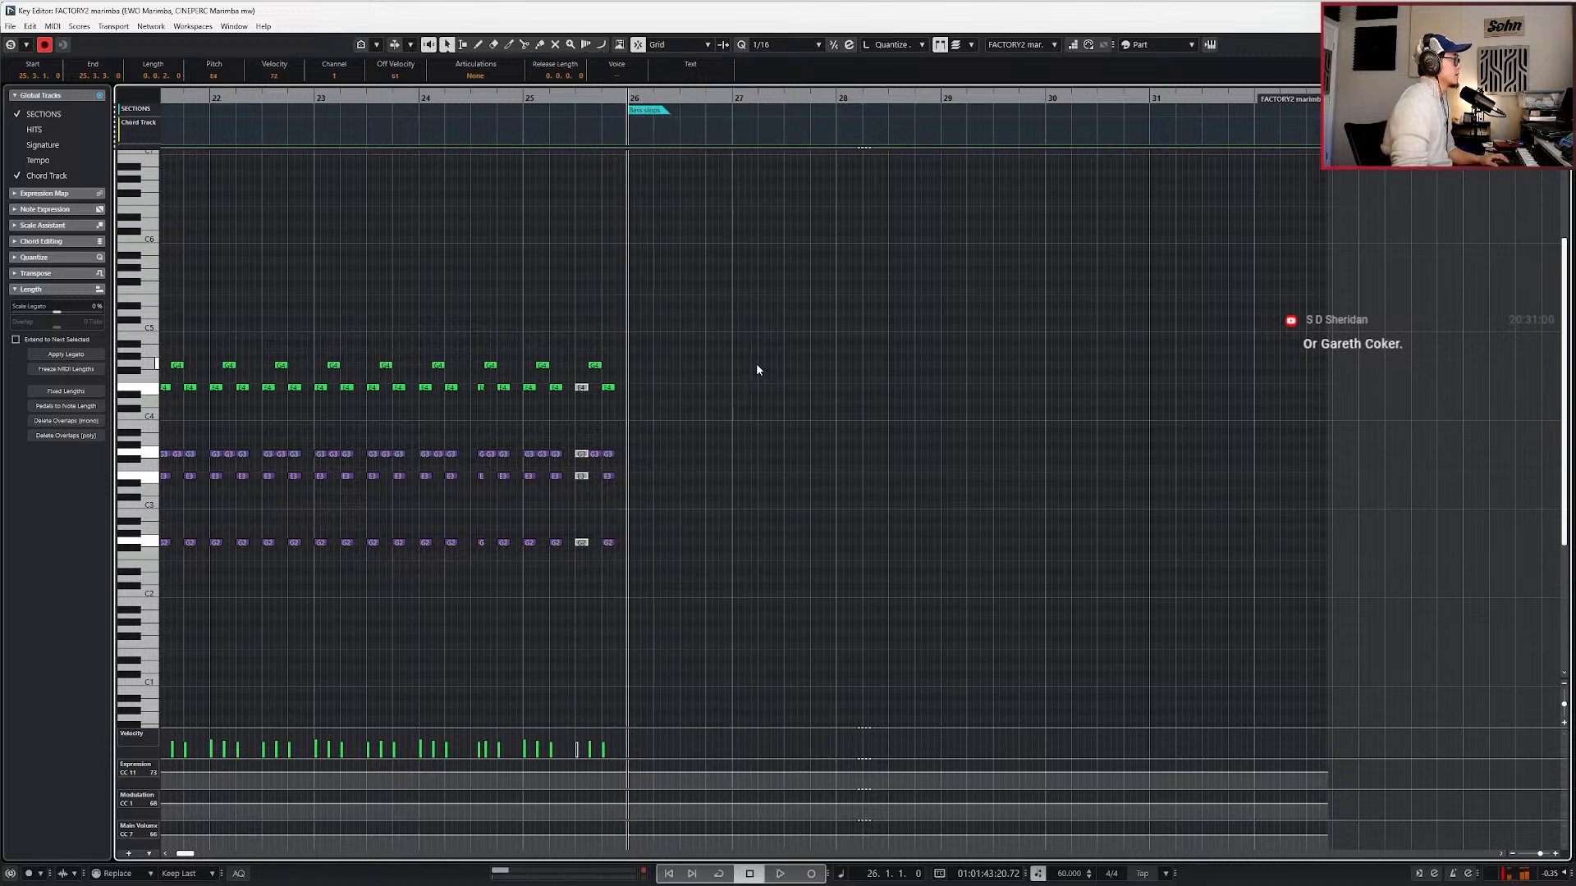
pyautogui.press('ctrl+KP_Subtract')
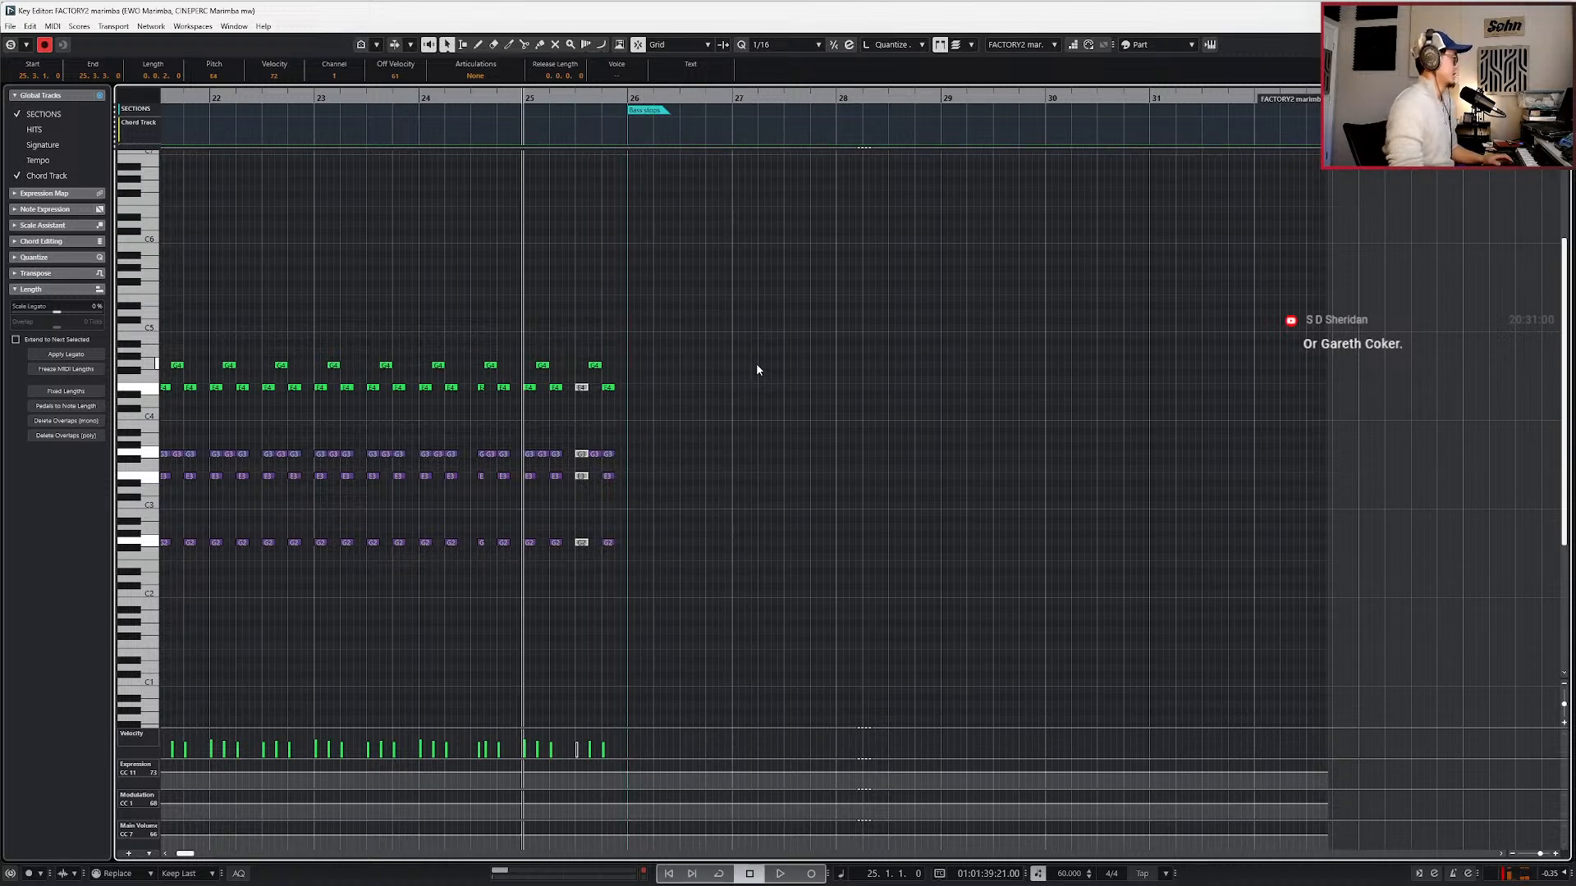
# - Duplicate the four G2 notes of bar 25 in the CINEPERC Marimba mw part into bars 26 and 27
pyautogui.press('space')
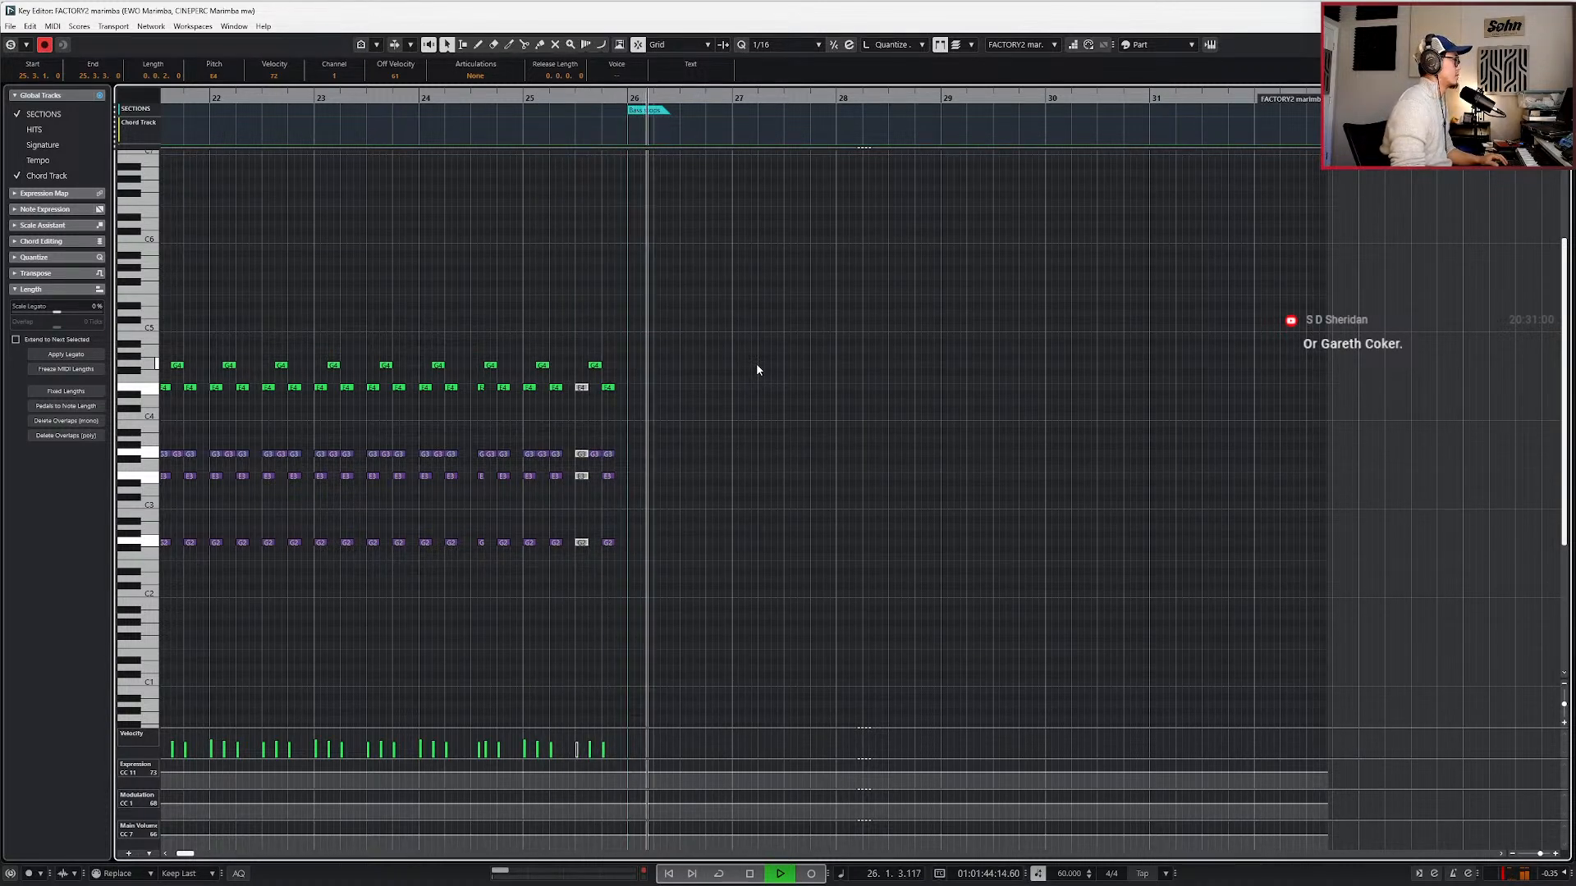
pyautogui.press('space')
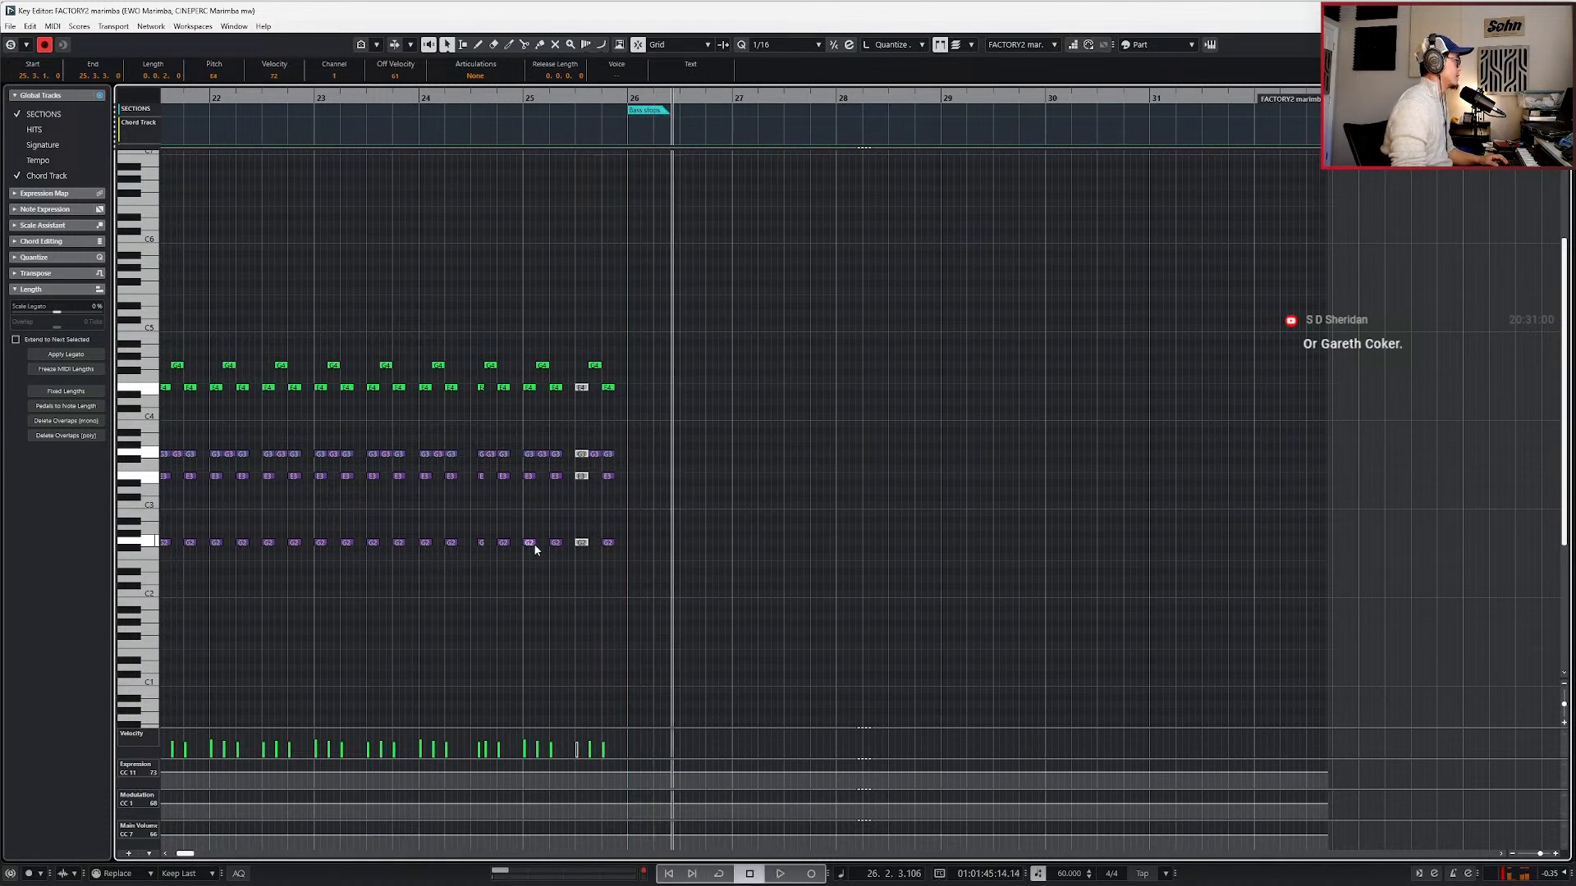
pyautogui.click(579, 545)
pyautogui.moveTo(553, 537); pyautogui.dragTo(692, 556)
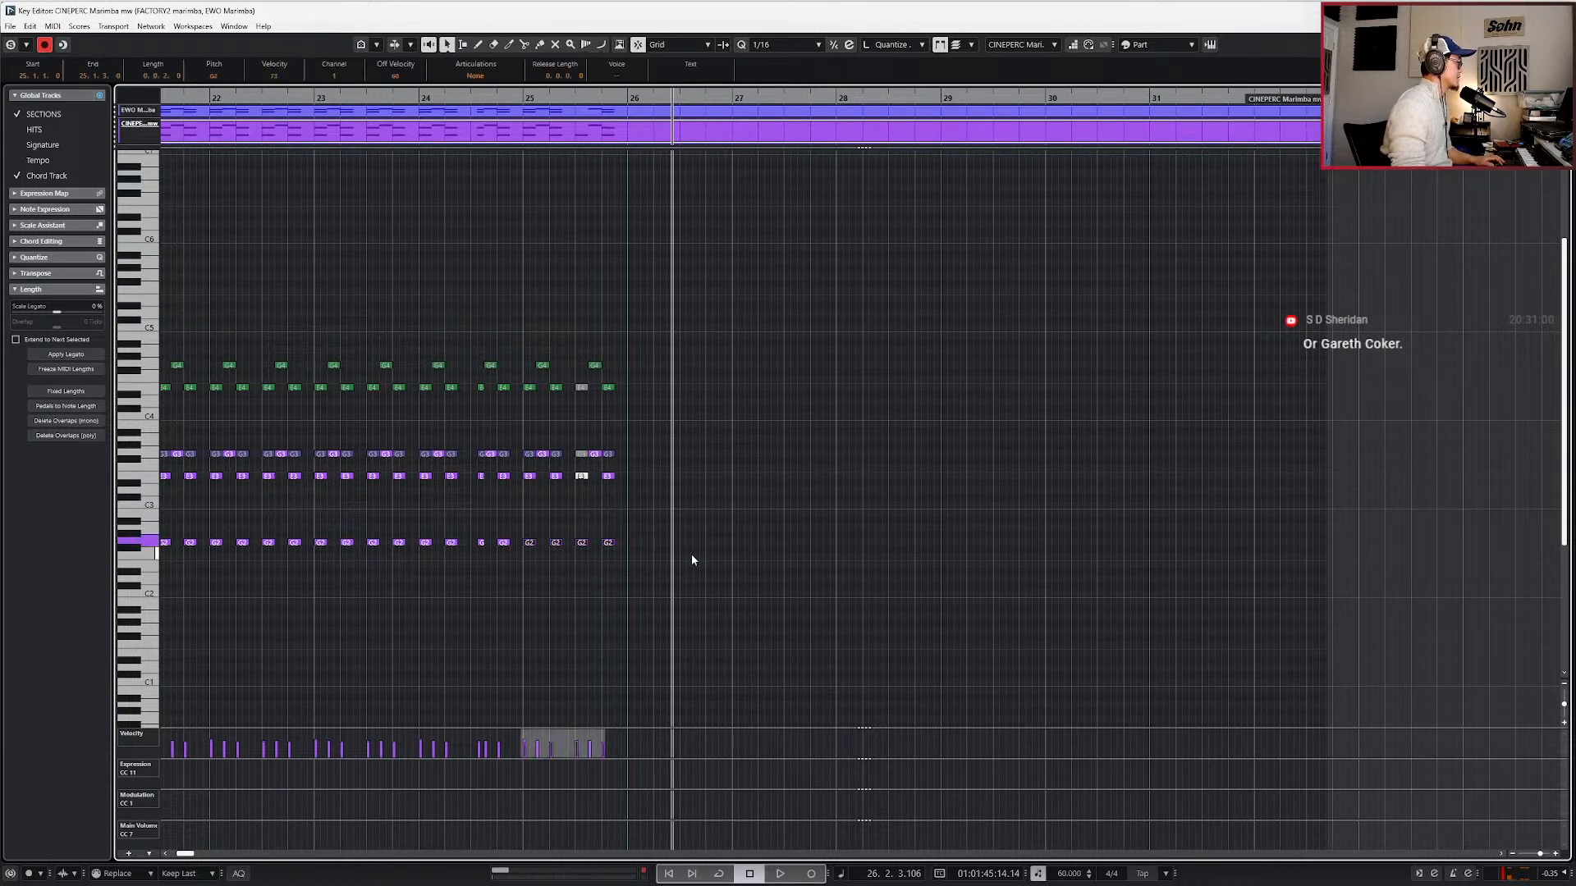
pyautogui.hotkey('ctrl', 'd')
pyautogui.press('l')
pyautogui.press('space')
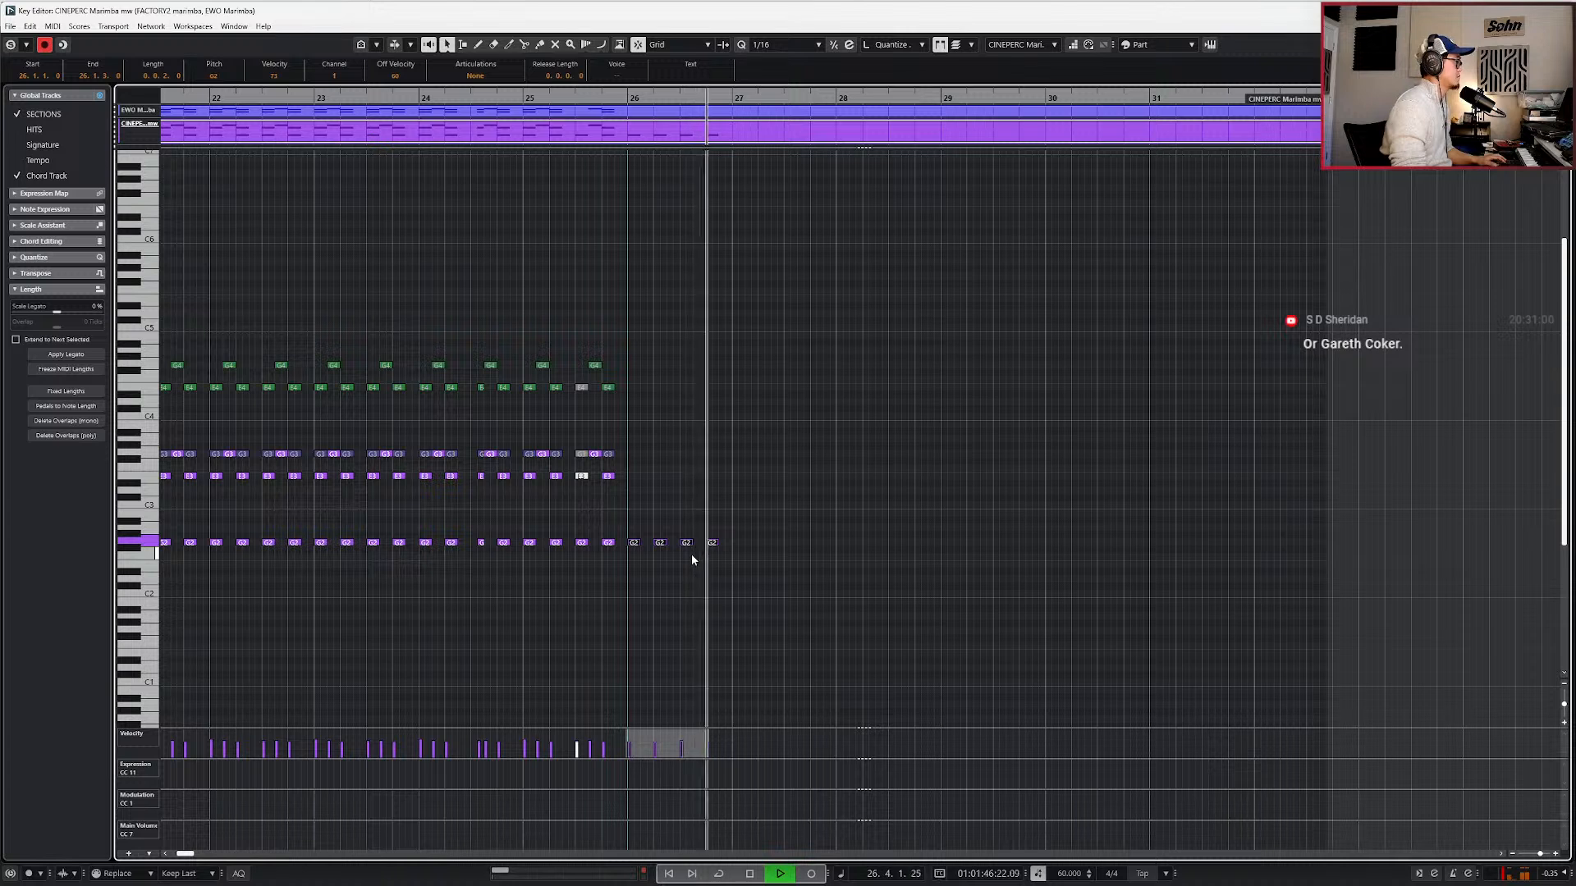
pyautogui.hotkey('ctrl', 'd')
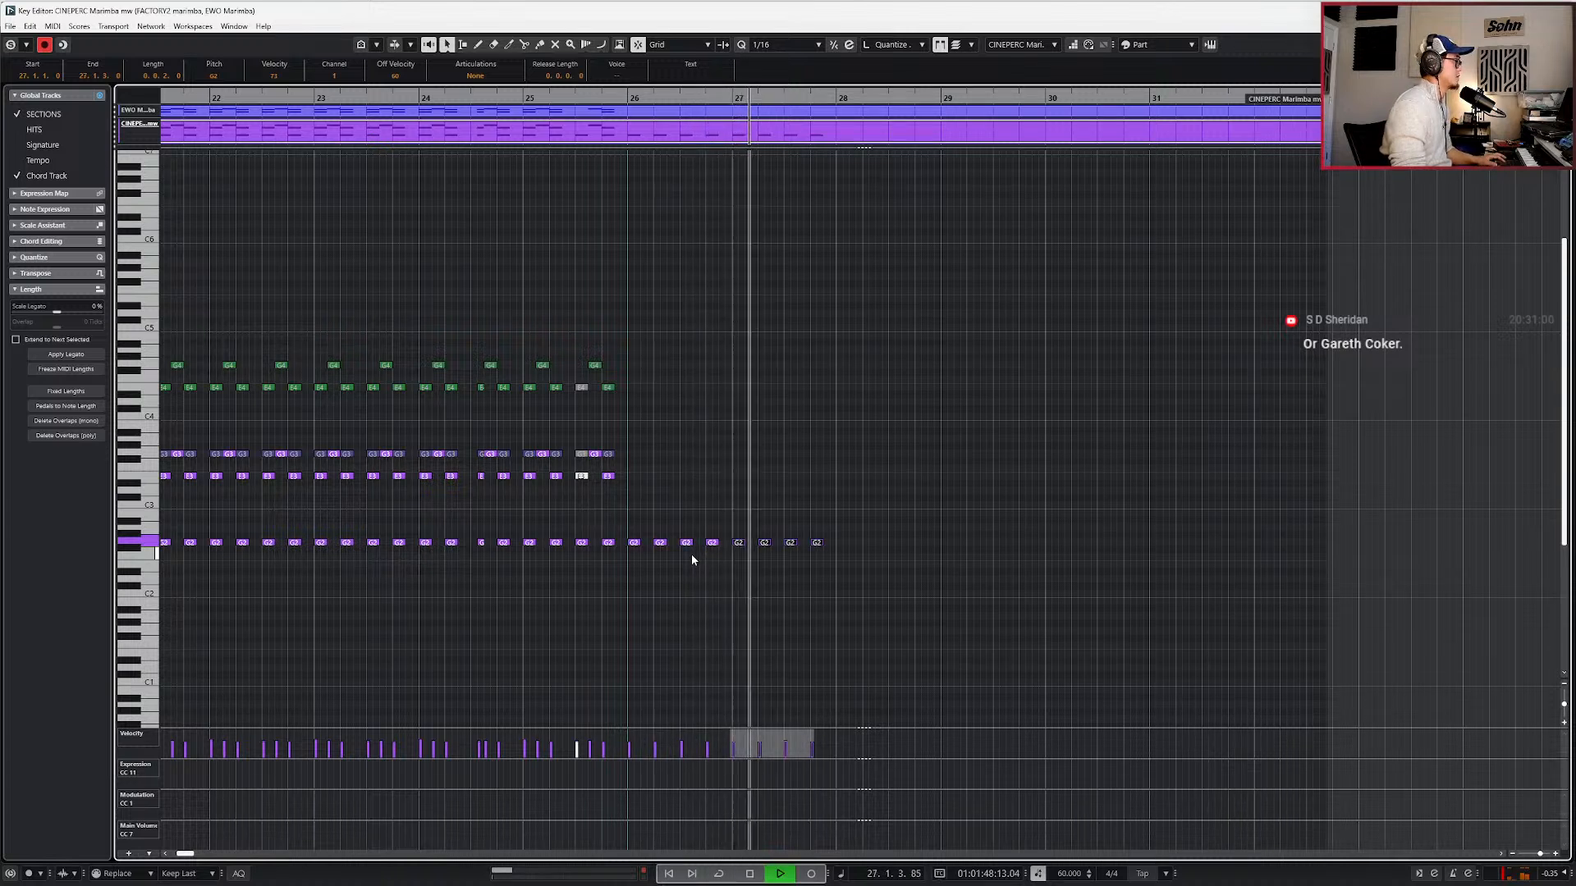
# - Mute the four G2 notes in bar 27 of the CINEPERC Marimba mw part
pyautogui.press('space')
pyautogui.press('space')
pyautogui.moveTo(733, 528); pyautogui.dragTo(908, 595)
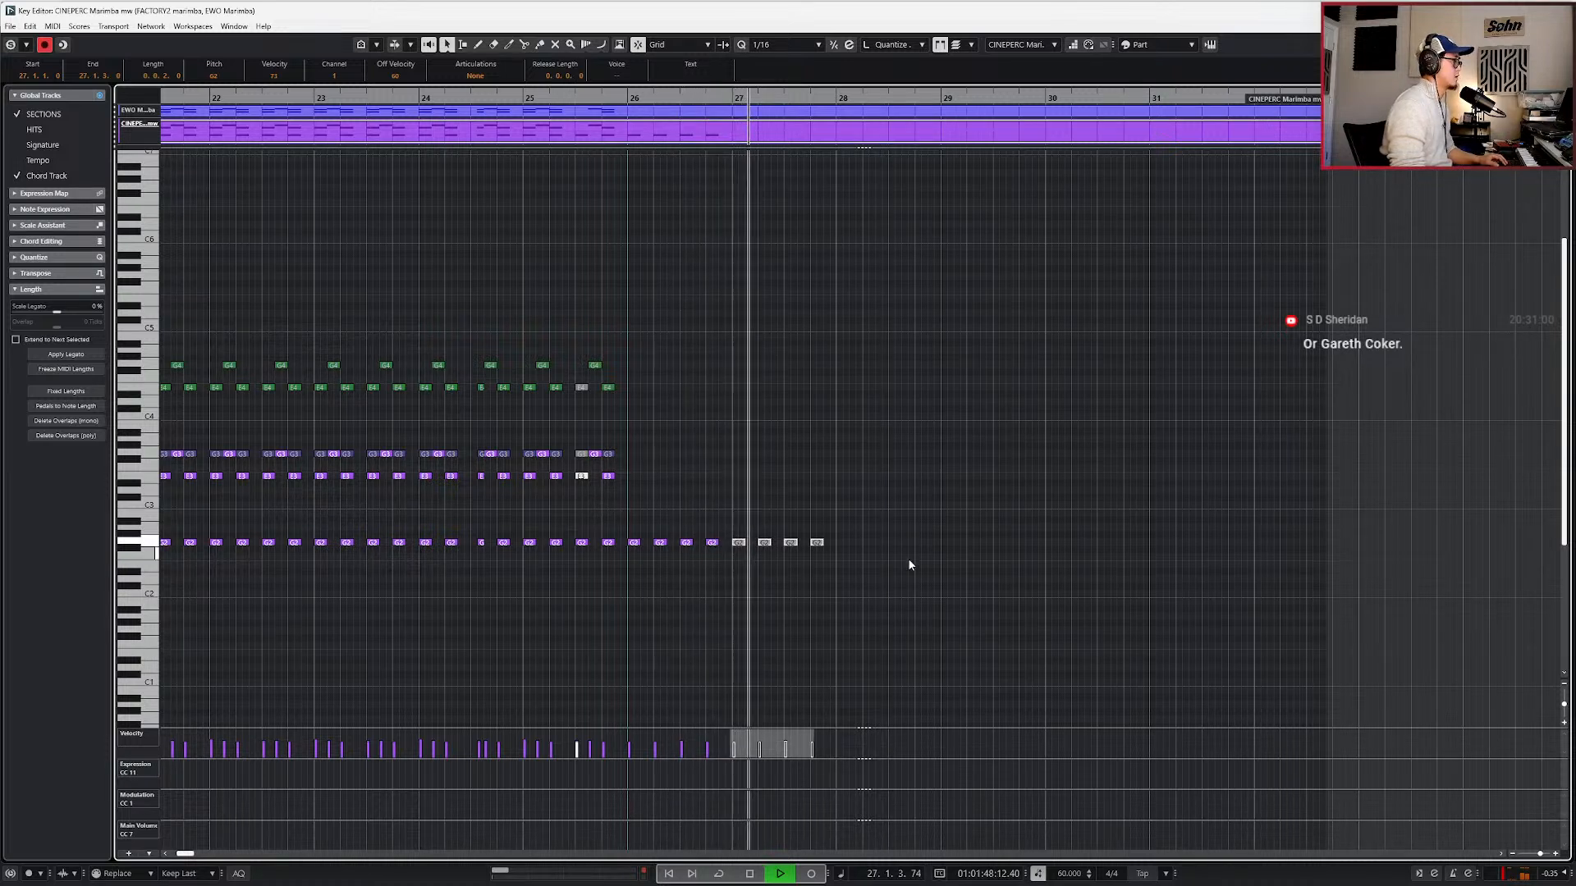
pyautogui.press('space')
pyautogui.press('KP_0')
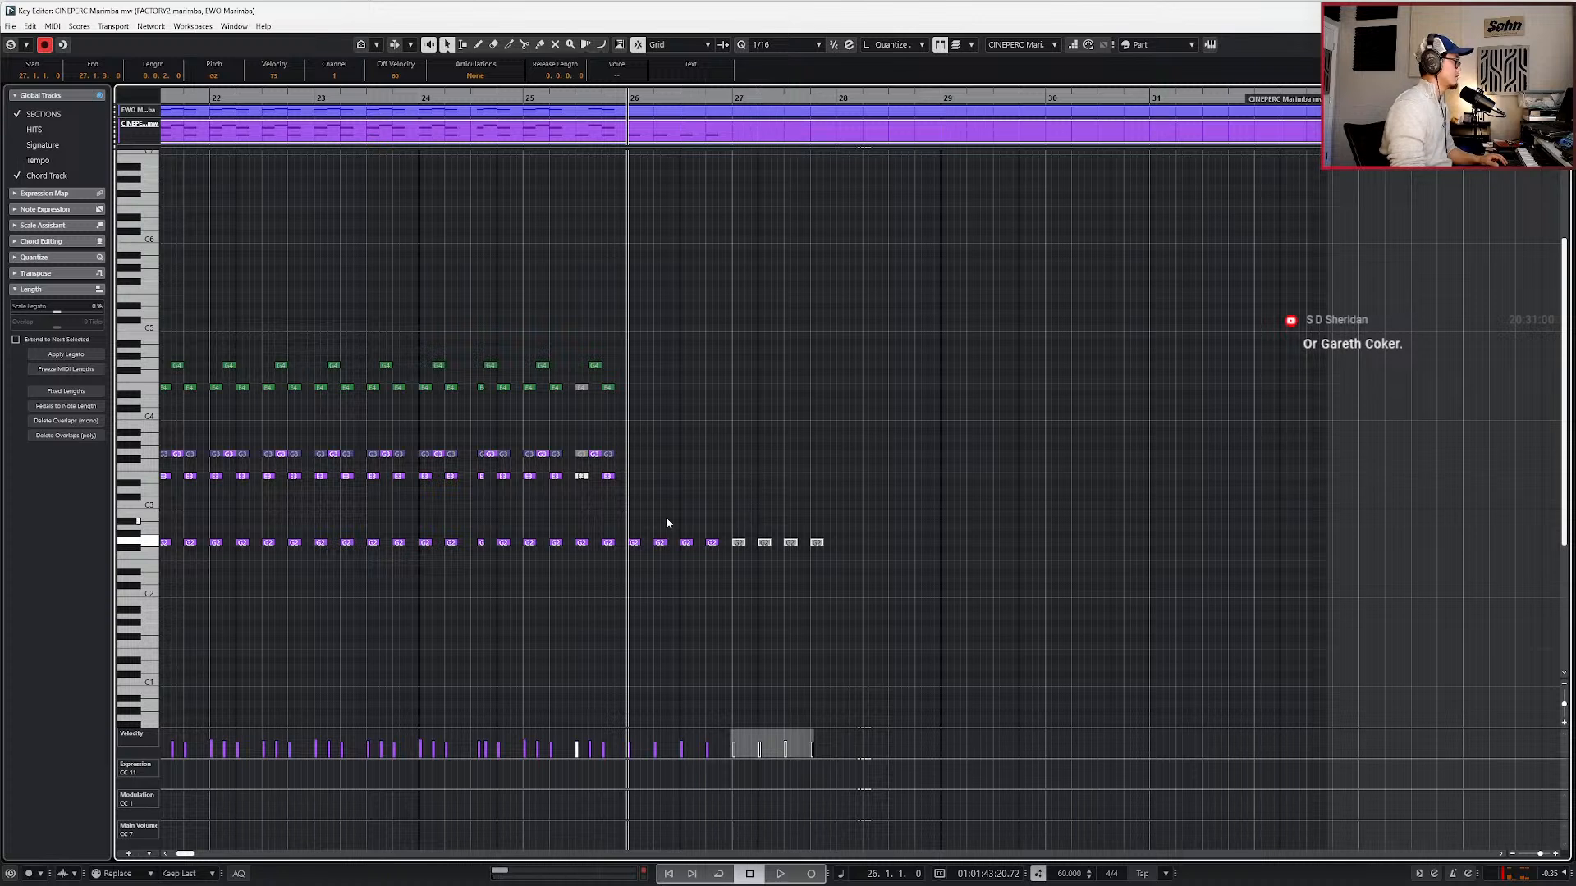
# - Play back the marimba ending from bar 26 and close the Key Editor
pyautogui.moveTo(644, 530); pyautogui.dragTo(633, 555)
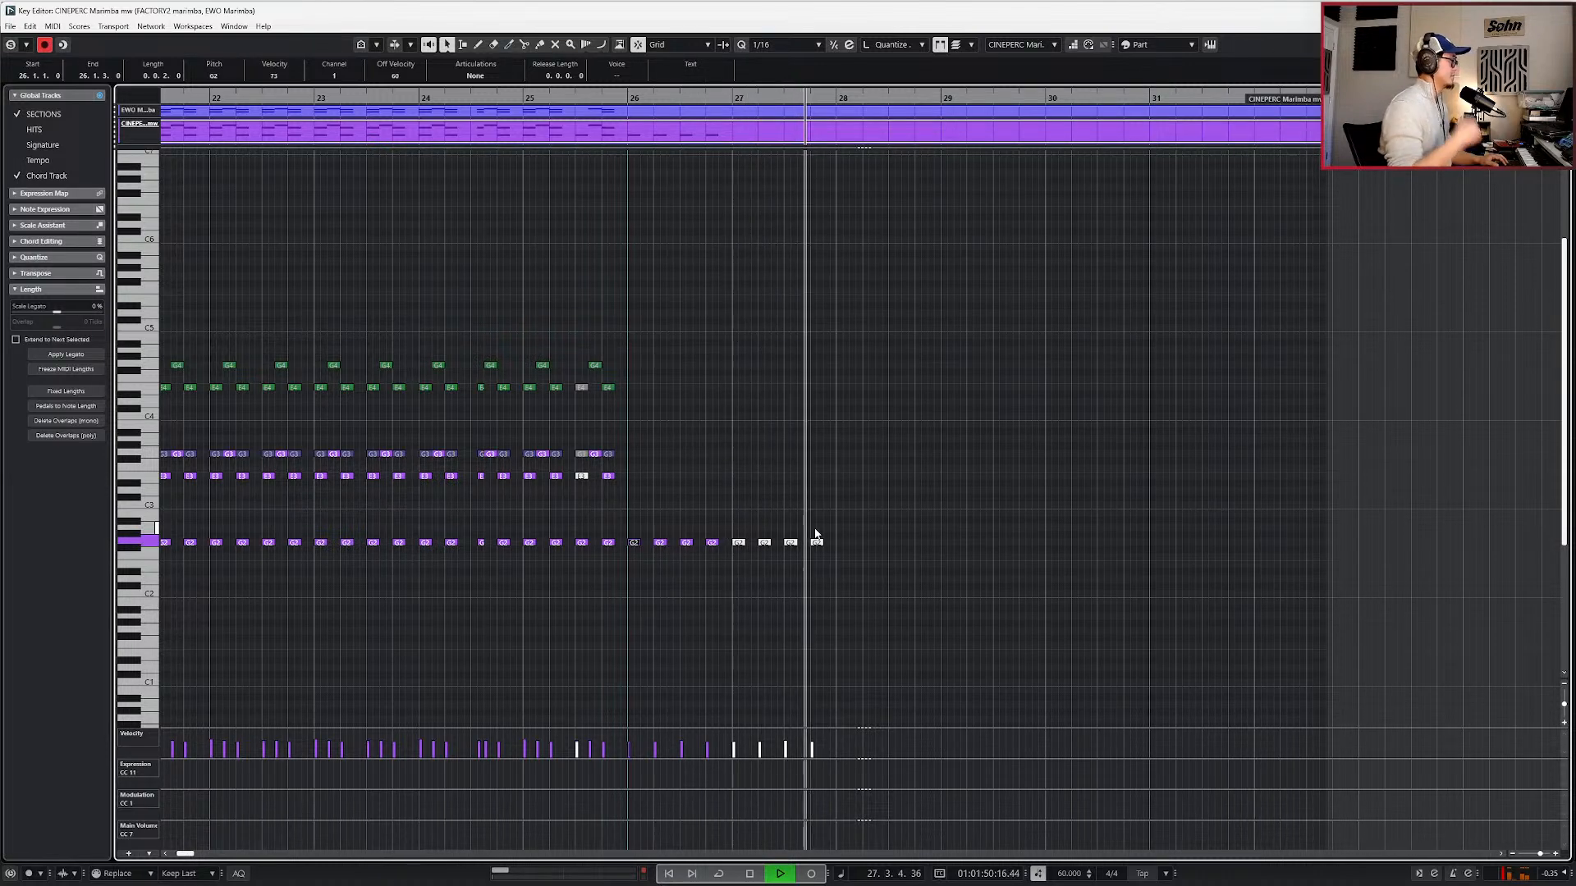
pyautogui.keyDown('ctrl'); pyautogui.scroll(-1, 860, 537); pyautogui.keyUp('ctrl')
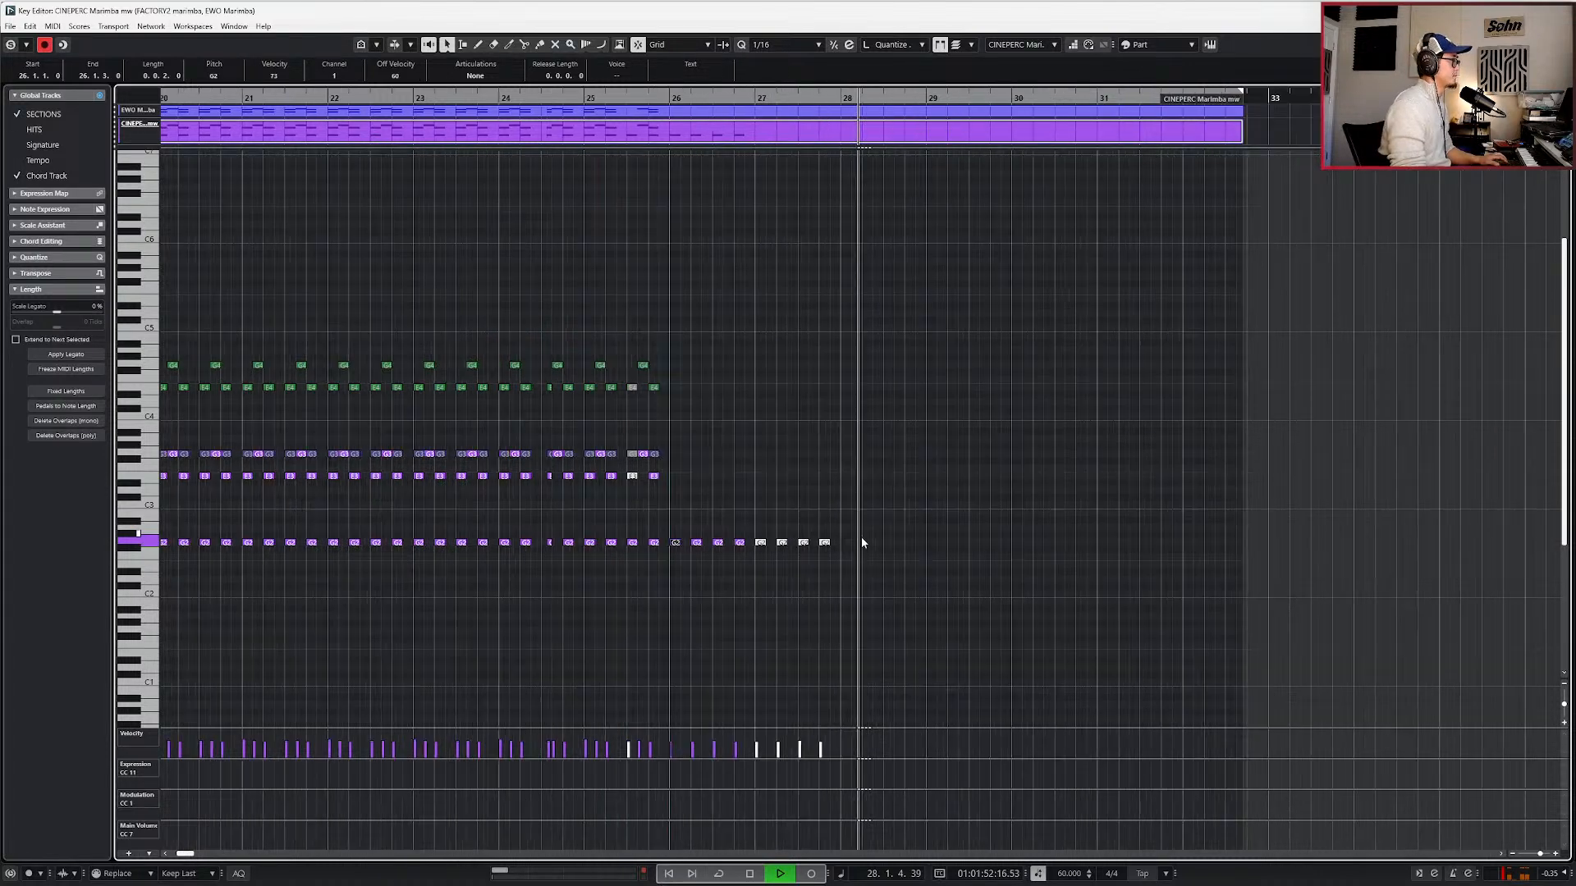
pyautogui.press('KP_Subtract')
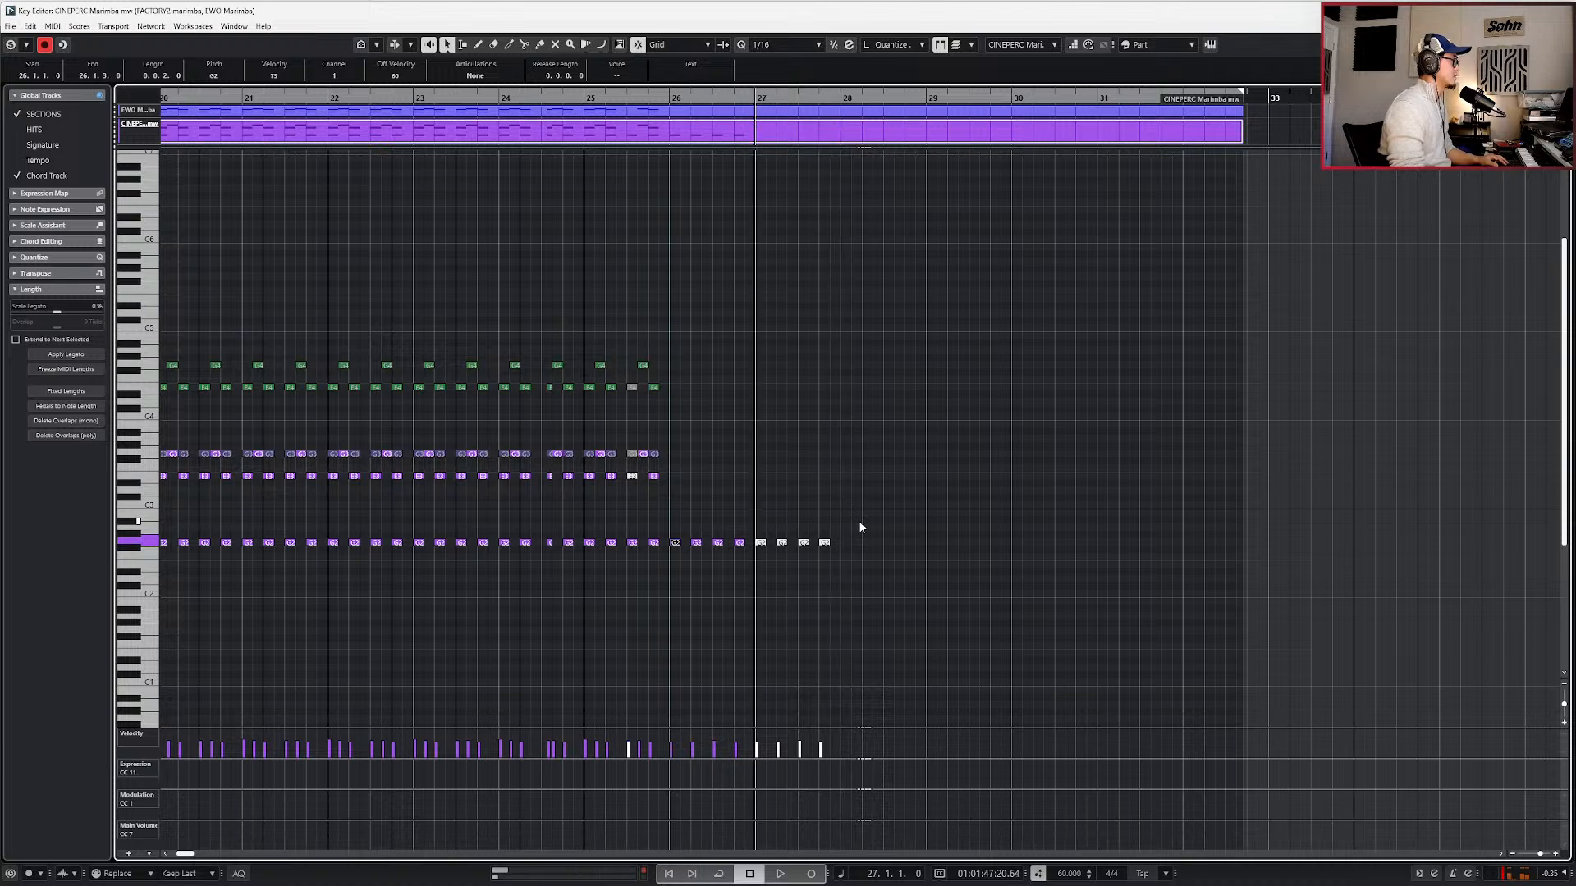
pyautogui.click(860, 522)
pyautogui.press('Return')
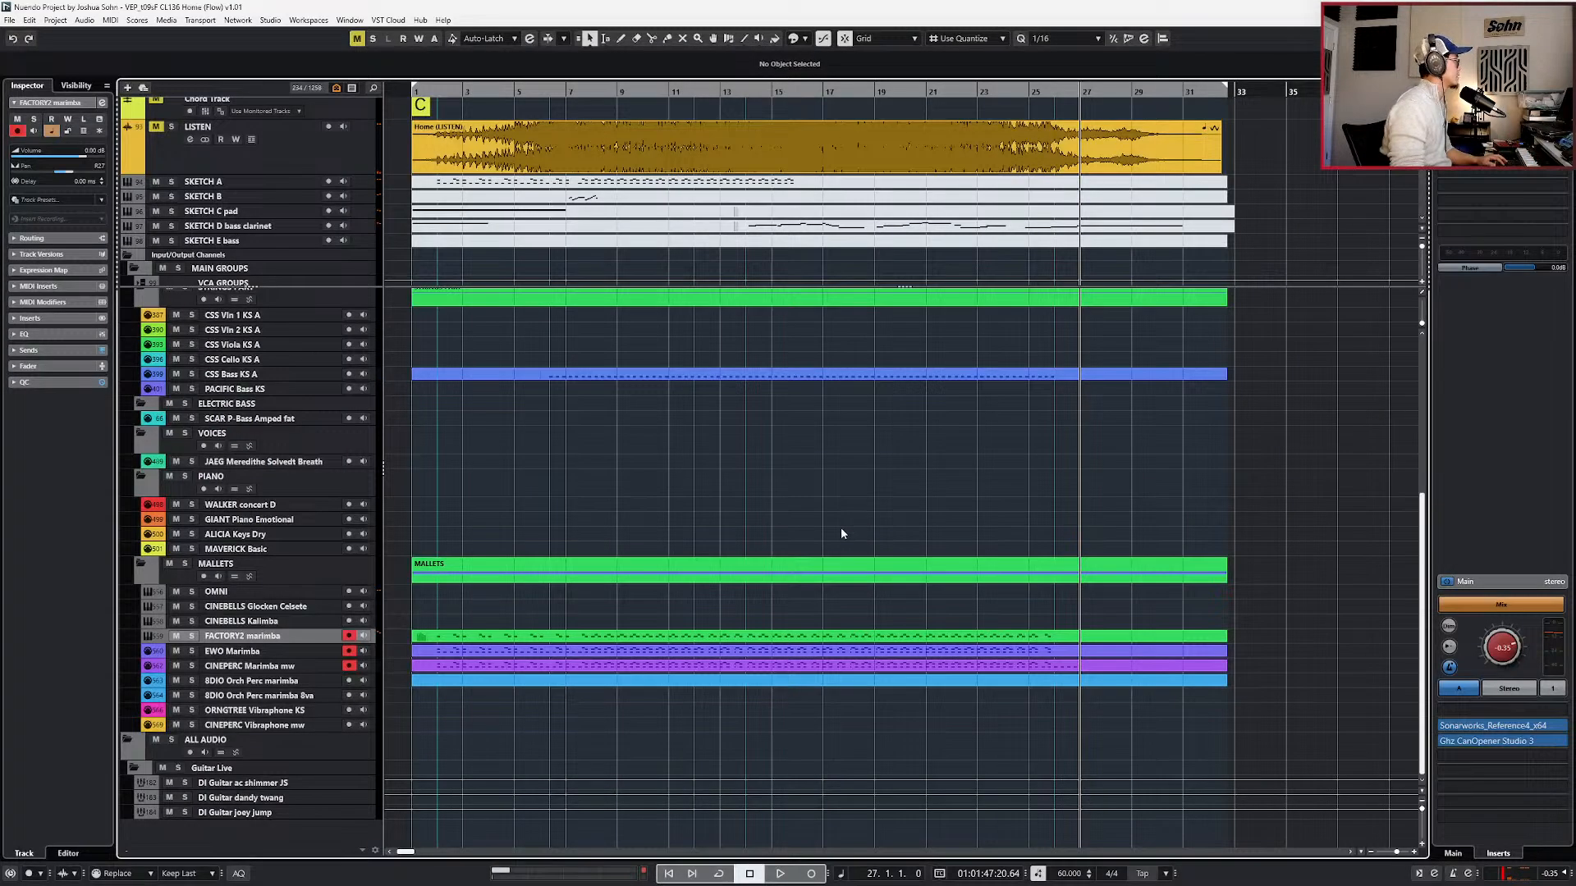
# - Create an empty full-length part on the CINEBELLS Kalimba track and pan its channel to L29
pyautogui.click(756, 668)
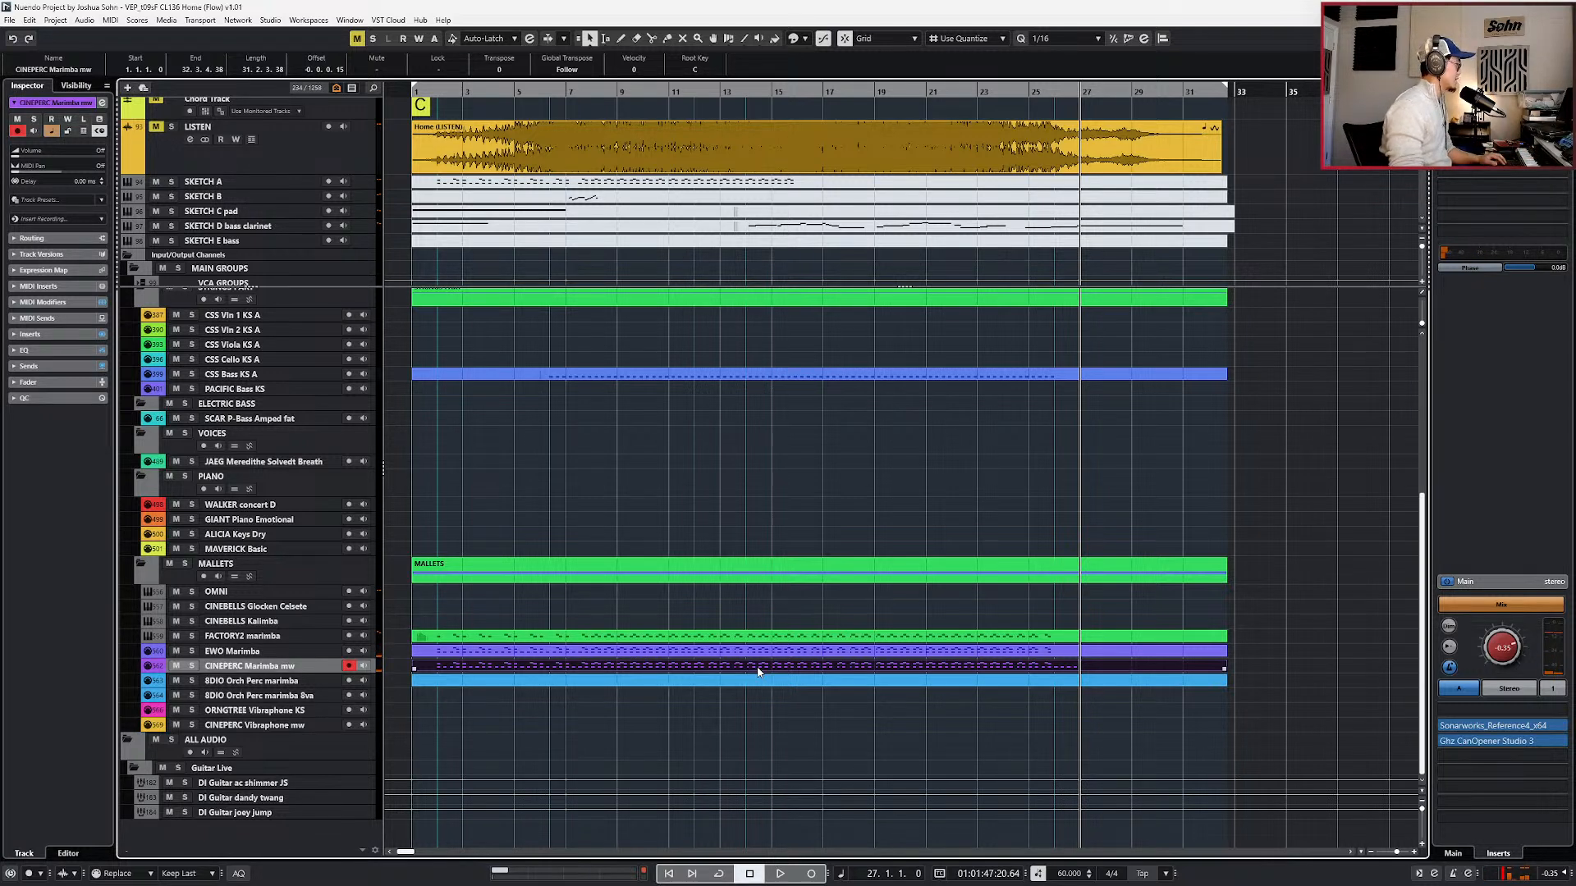
pyautogui.click(263, 652)
pyautogui.click(265, 622)
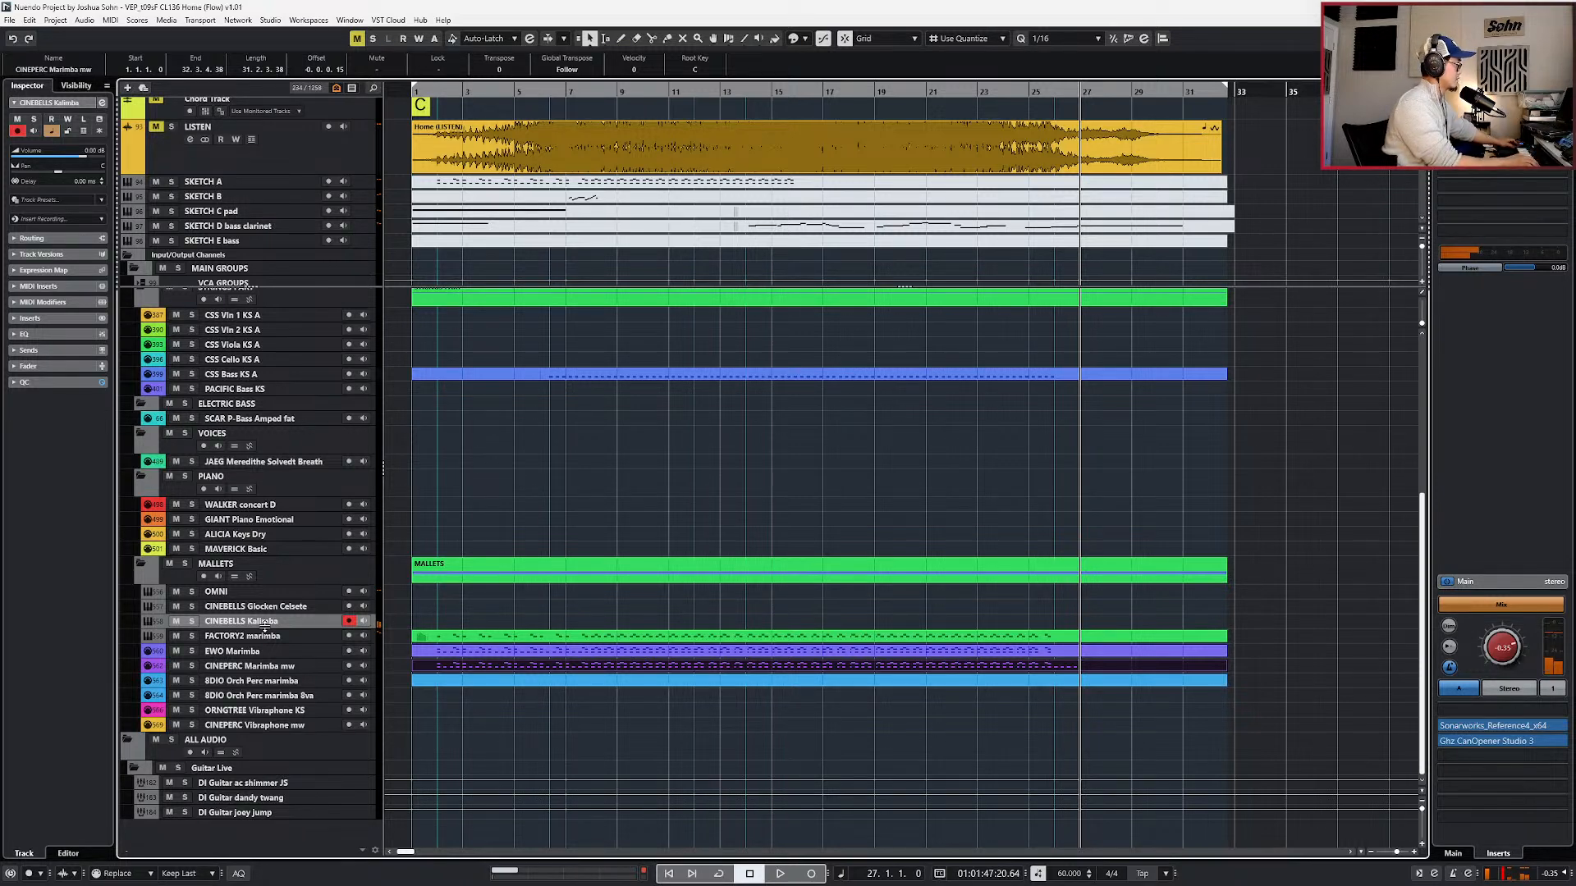
pyautogui.doubleClick(1017, 621)
pyautogui.press('e')
pyautogui.moveTo(1012, 175); pyautogui.dragTo(989, 176)
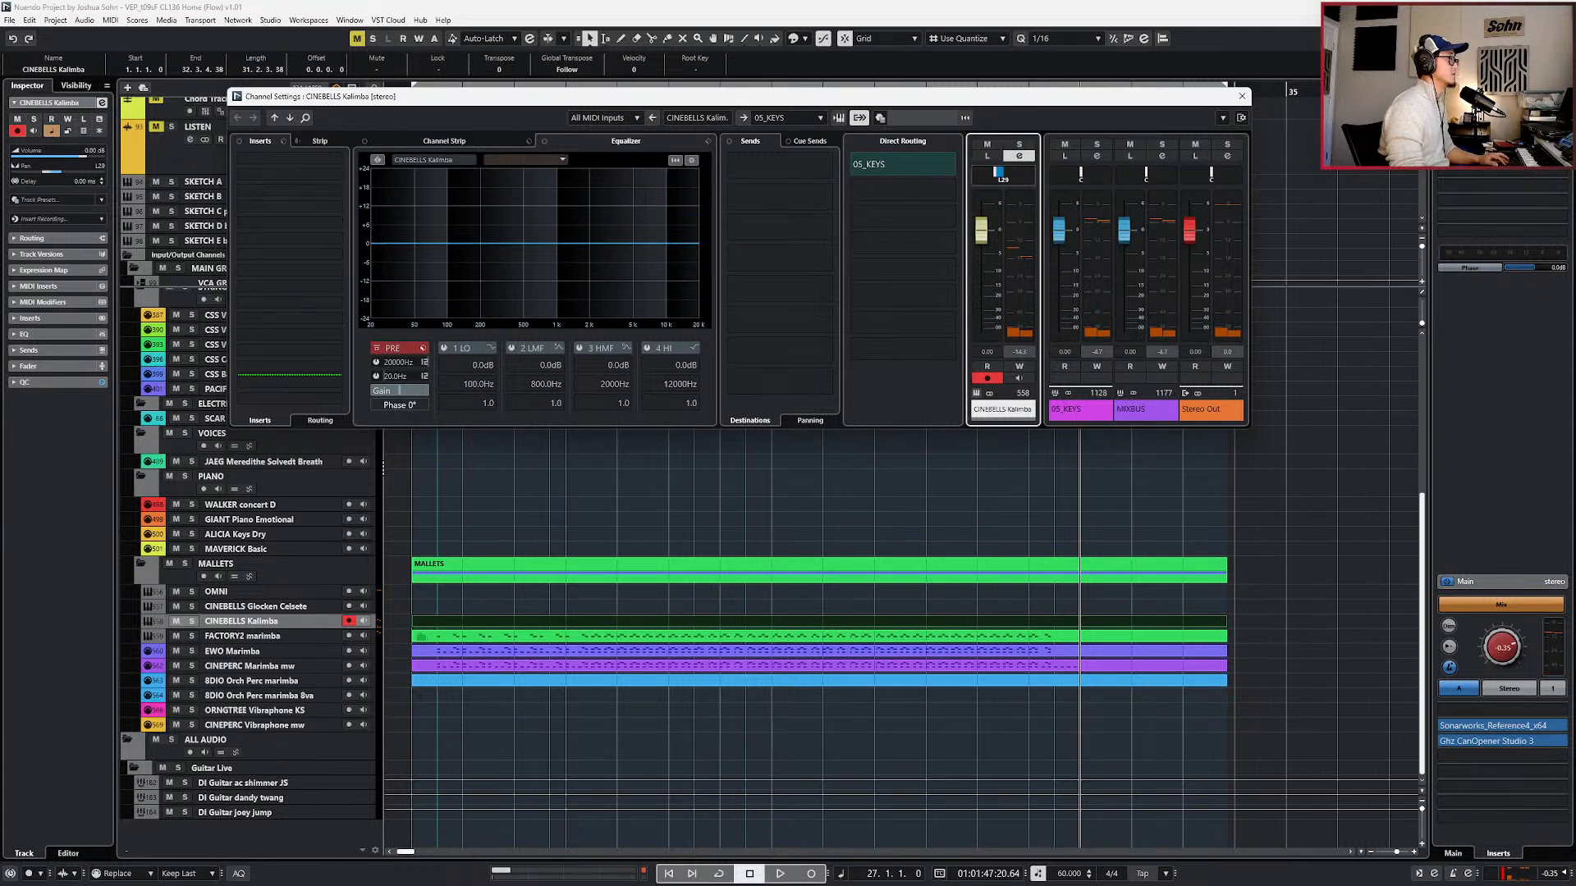
# - Open the CINEBELLS Kalimba and CINEPERC Marimba mw parts together in the editor and play back from bar 25
pyautogui.doubleClick(1097, 619)
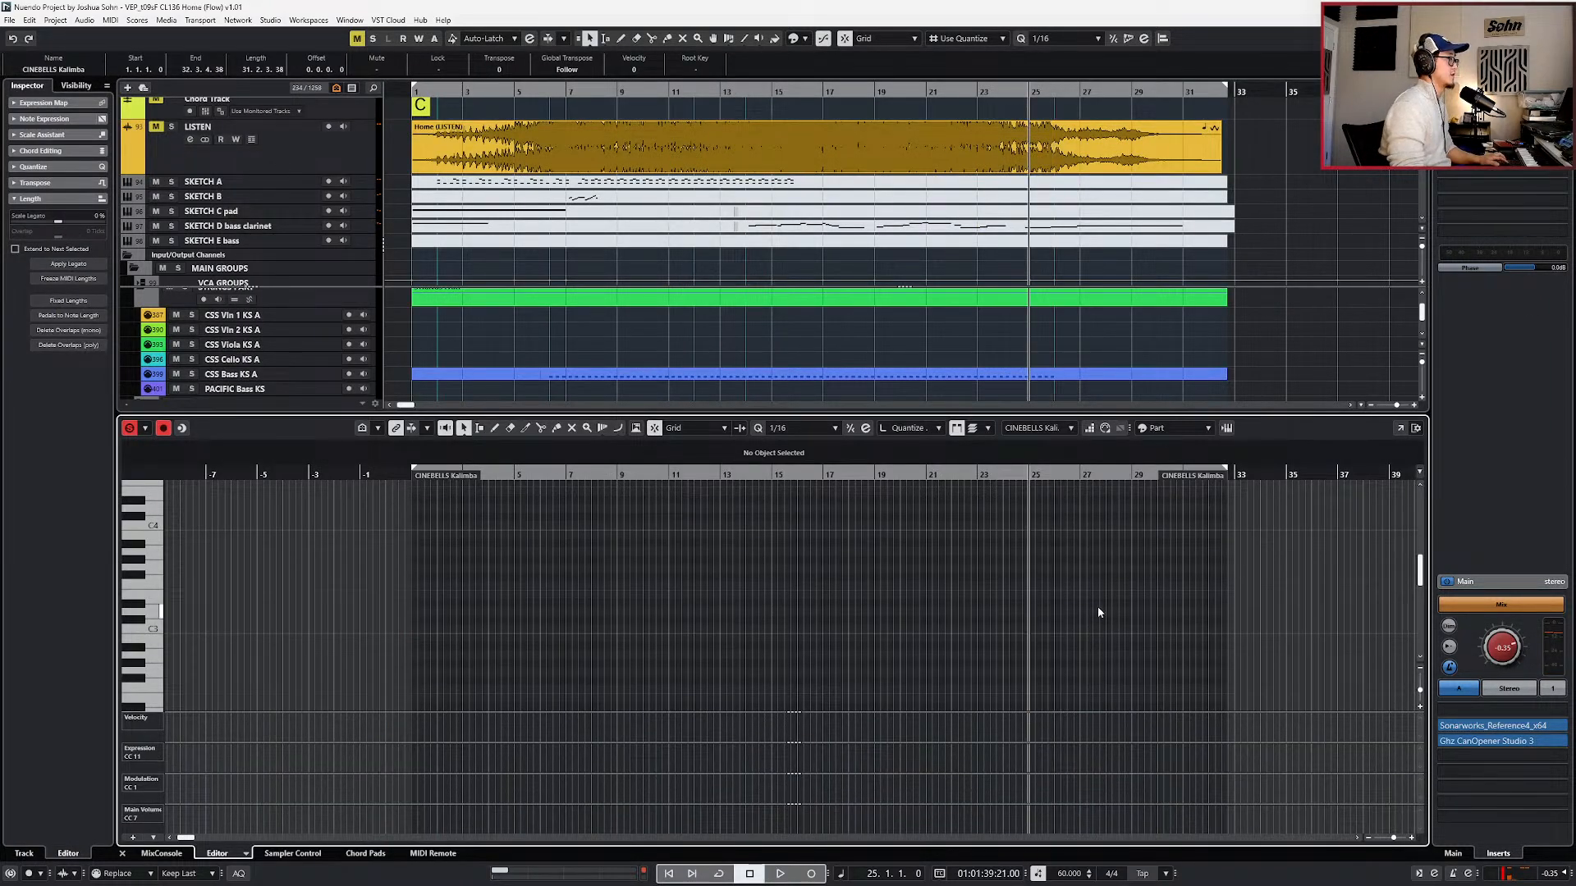
pyautogui.keyDown('ctrl'); pyautogui.scroll(3, 1099, 612); pyautogui.keyUp('ctrl')
pyautogui.scroll(-5, 1087, 373)
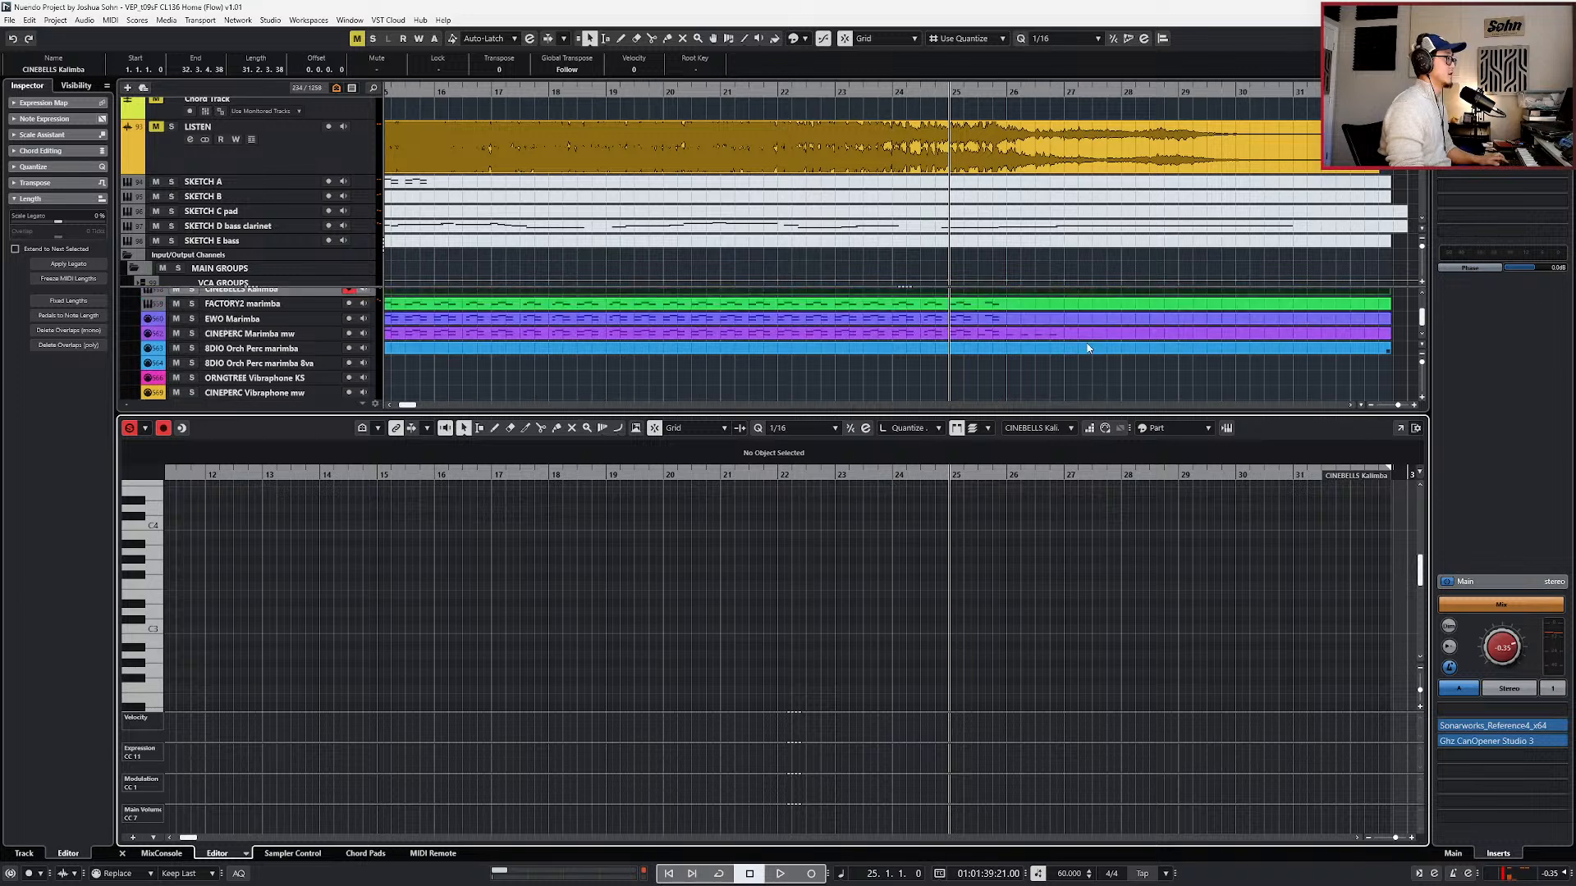
pyautogui.click(1087, 335)
pyautogui.press('space')
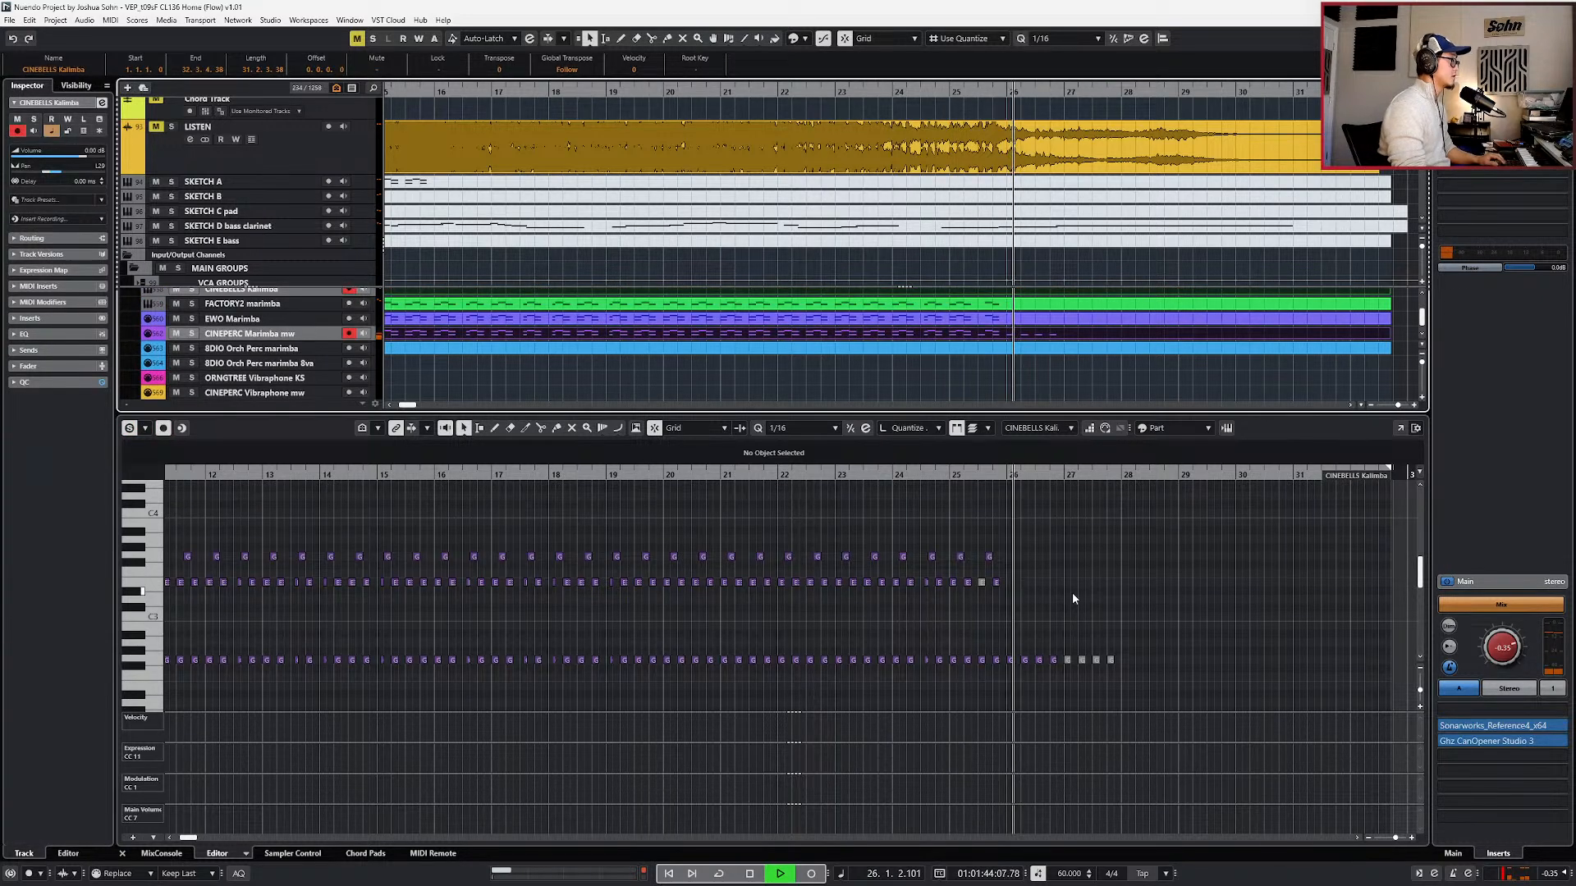
# - Record a short kalimba take over bars 26 and 27 on the CINEBELLS Kalimba track
pyautogui.press('KP_Multiply')
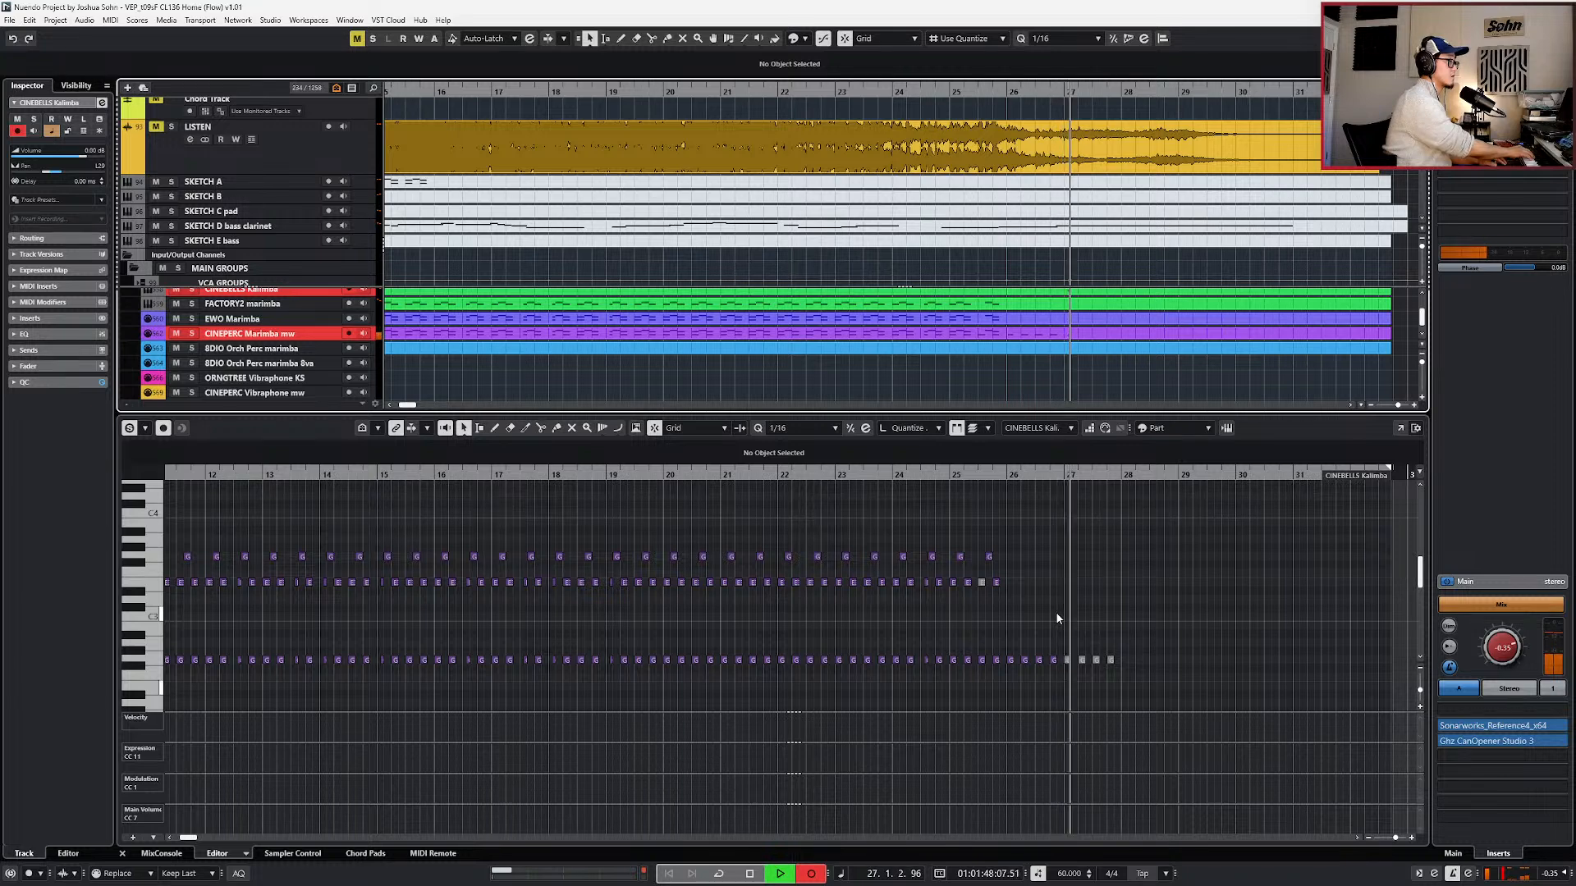
pyautogui.press('space')
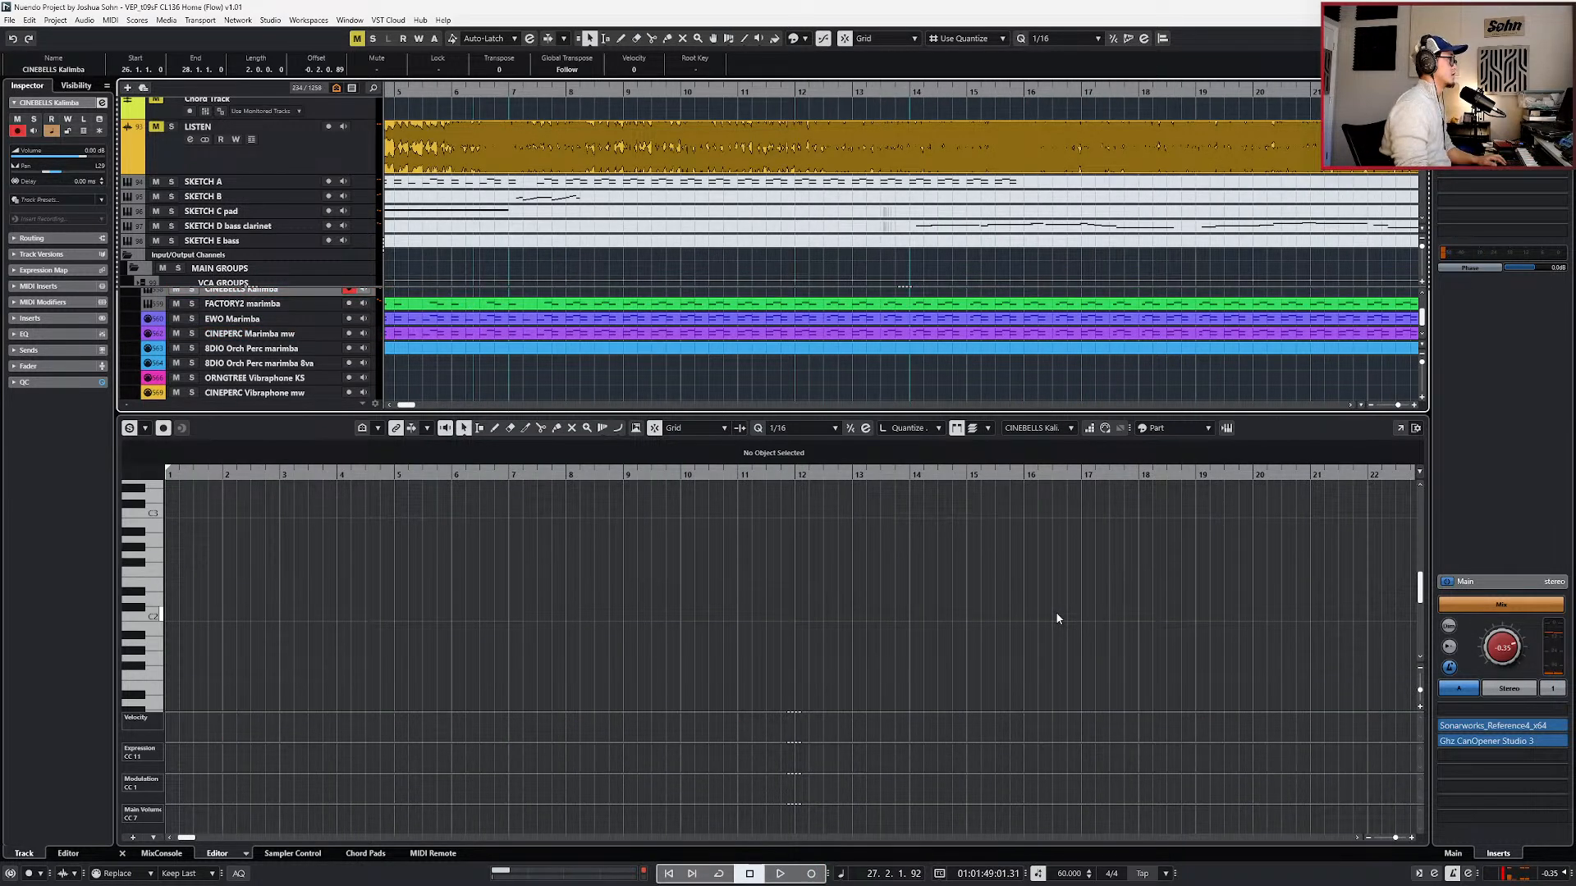
pyautogui.scroll(-1, 1144, 317)
pyautogui.scroll(1, 1101, 331)
pyautogui.hscroll(5, 1101, 332)
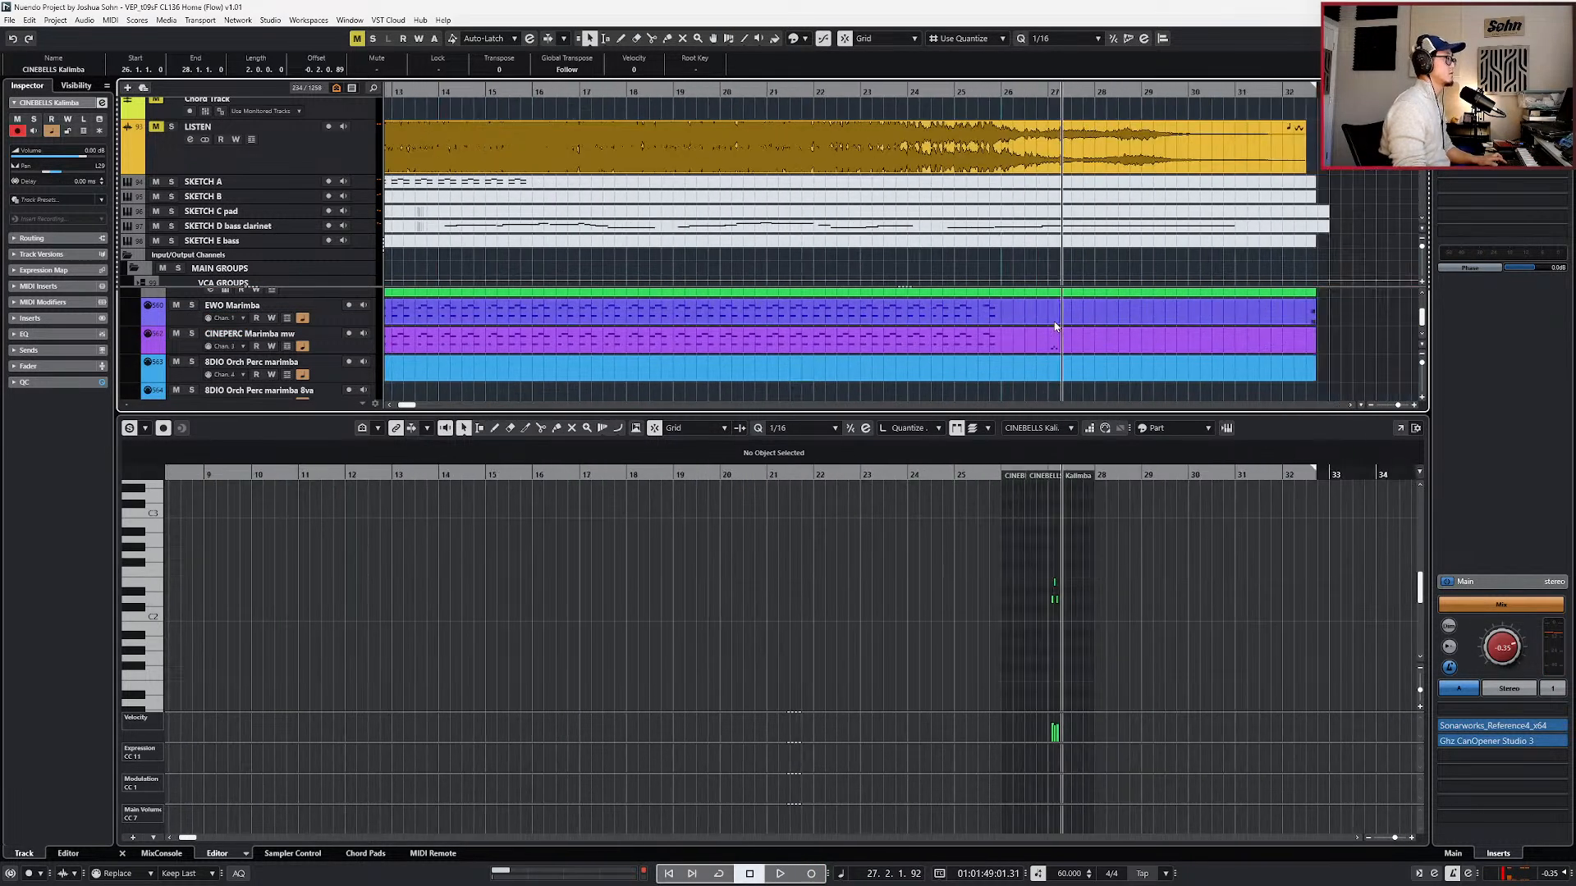
pyautogui.hscroll(2, 1057, 327)
pyautogui.scroll(-1, 1056, 327)
pyautogui.scroll(2, 1054, 326)
pyautogui.click(1009, 326)
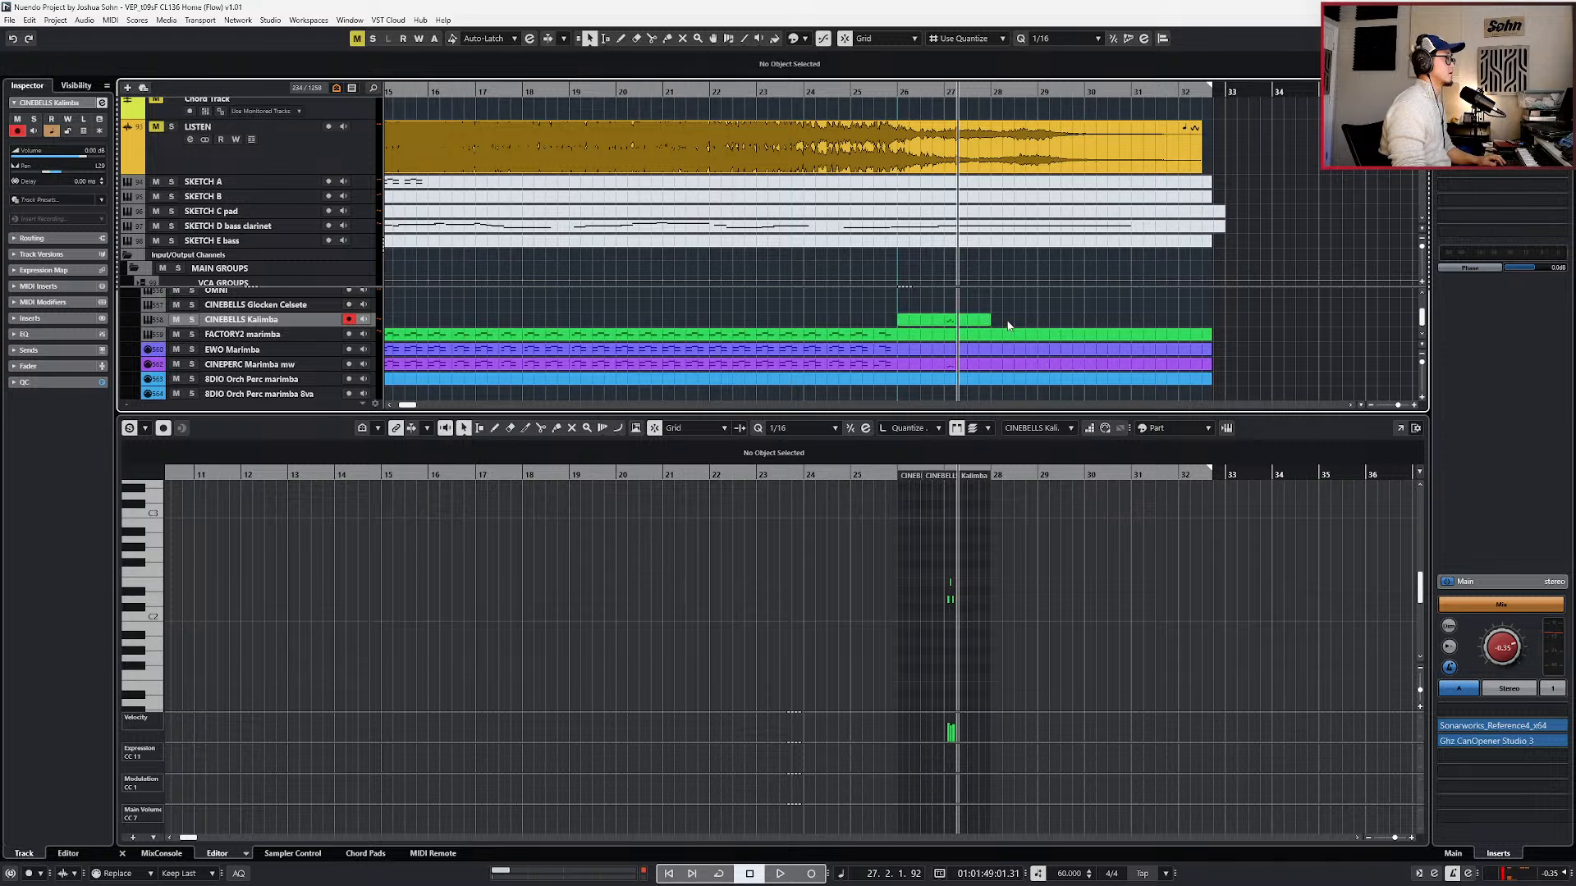
# - Merge the recorded kalimba take into a full-length part and show it together with the CINEPERC Marimba mw part
pyautogui.doubleClick(1008, 325)
pyautogui.press('g')
pyautogui.hscroll(5, 1003, 525)
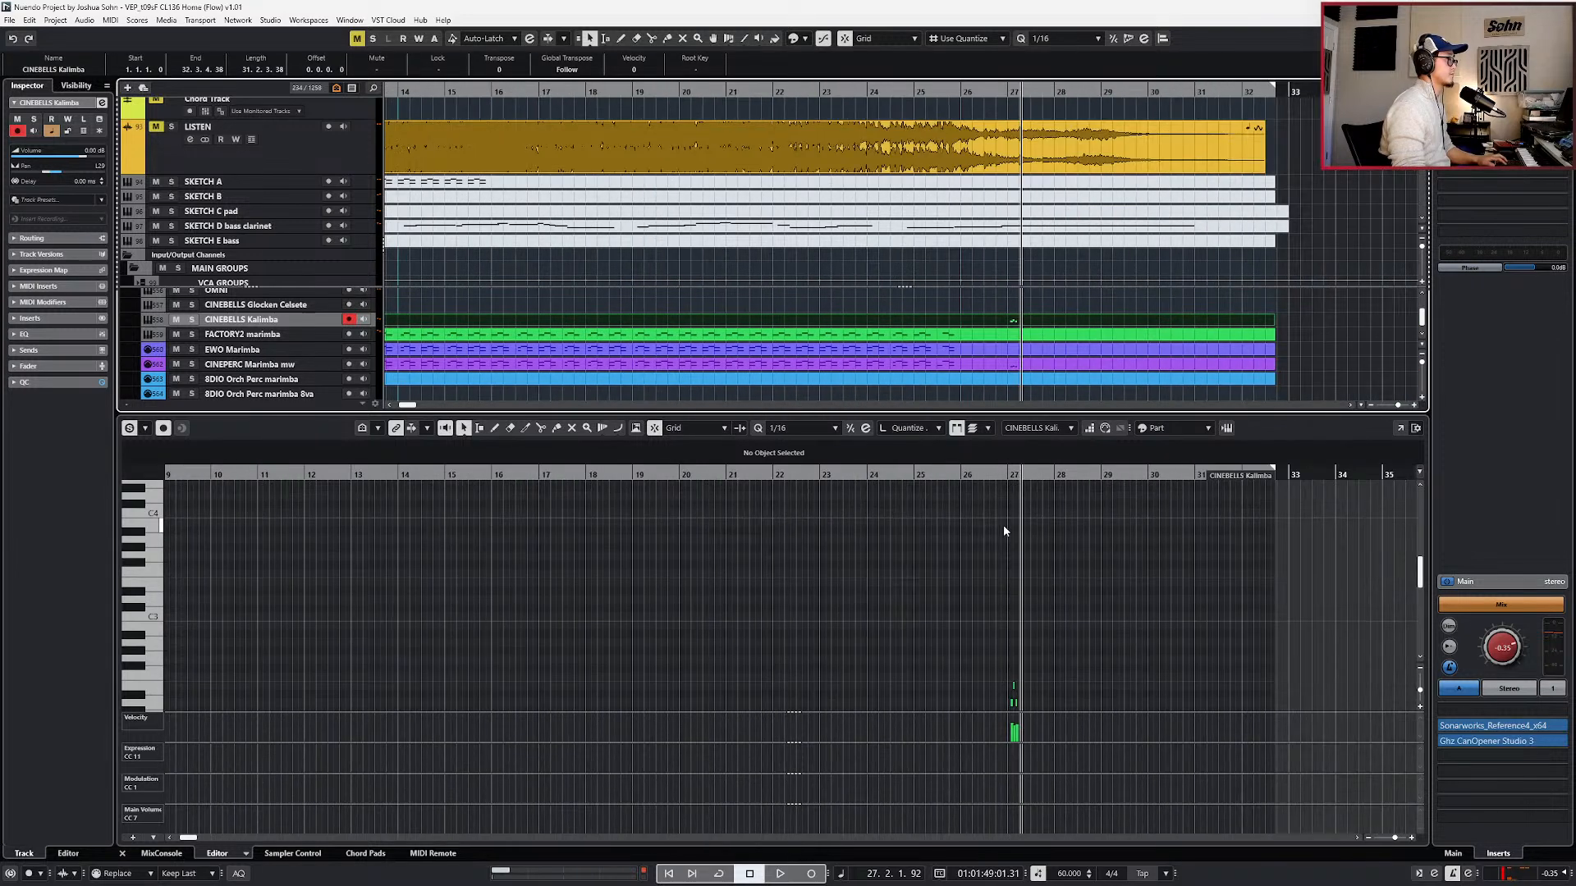
pyautogui.click(1011, 368)
pyautogui.scroll(-1, 1003, 605)
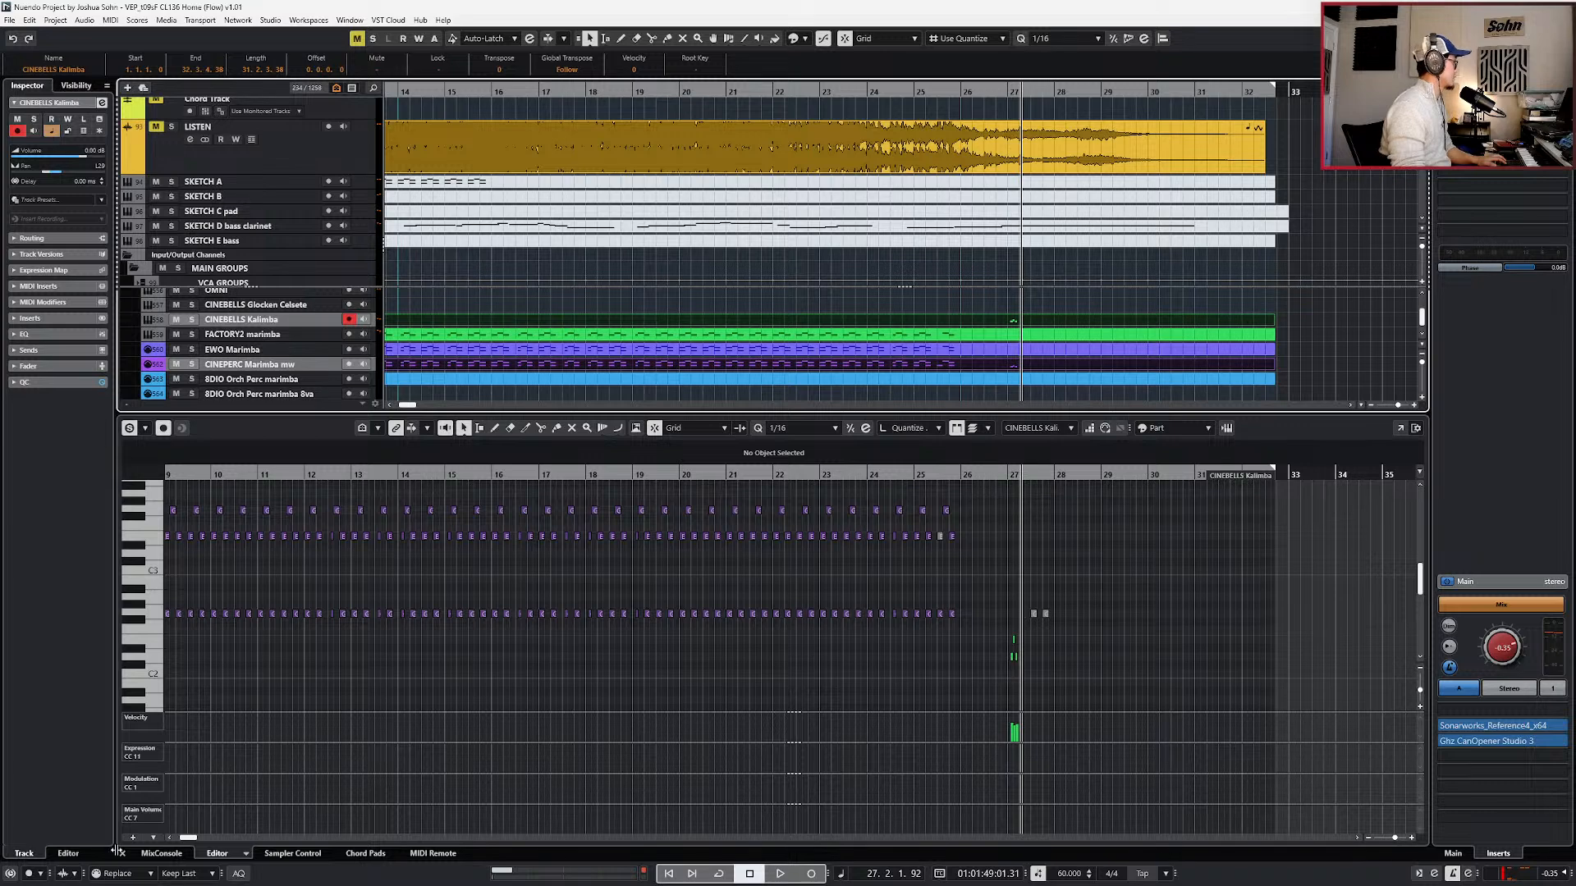
pyautogui.keyDown('ctrl'); pyautogui.scroll(2, 968, 714); pyautogui.keyUp('ctrl')
pyautogui.scroll(1, 1010, 646)
pyautogui.hscroll(-8, 1010, 646)
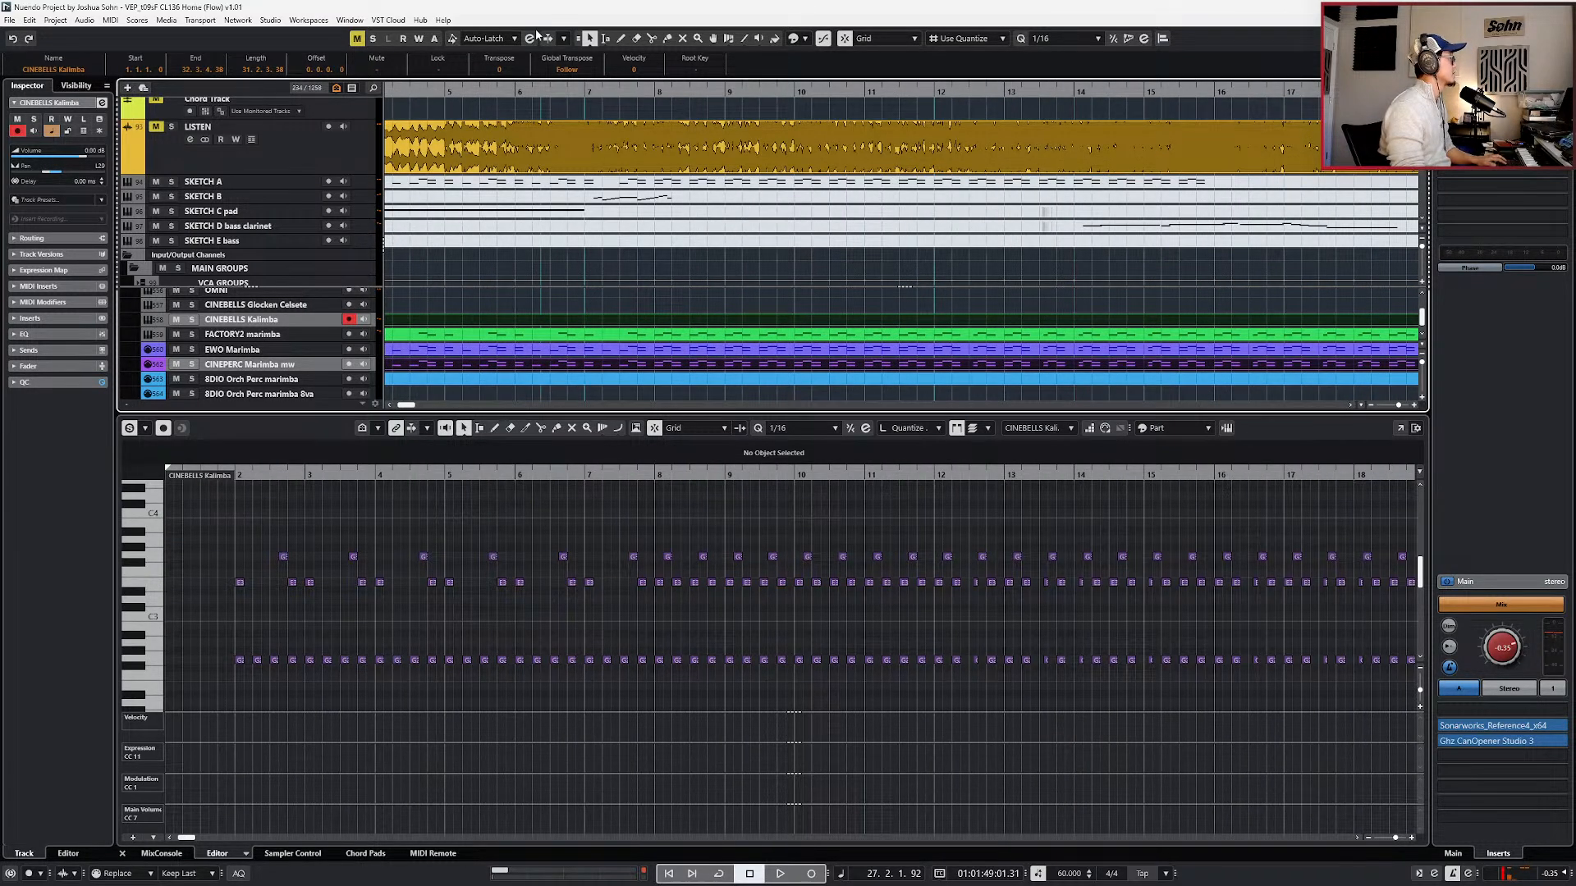
pyautogui.keyDown('ctrl'); pyautogui.scroll(-1, 554, 367); pyautogui.keyUp('ctrl')
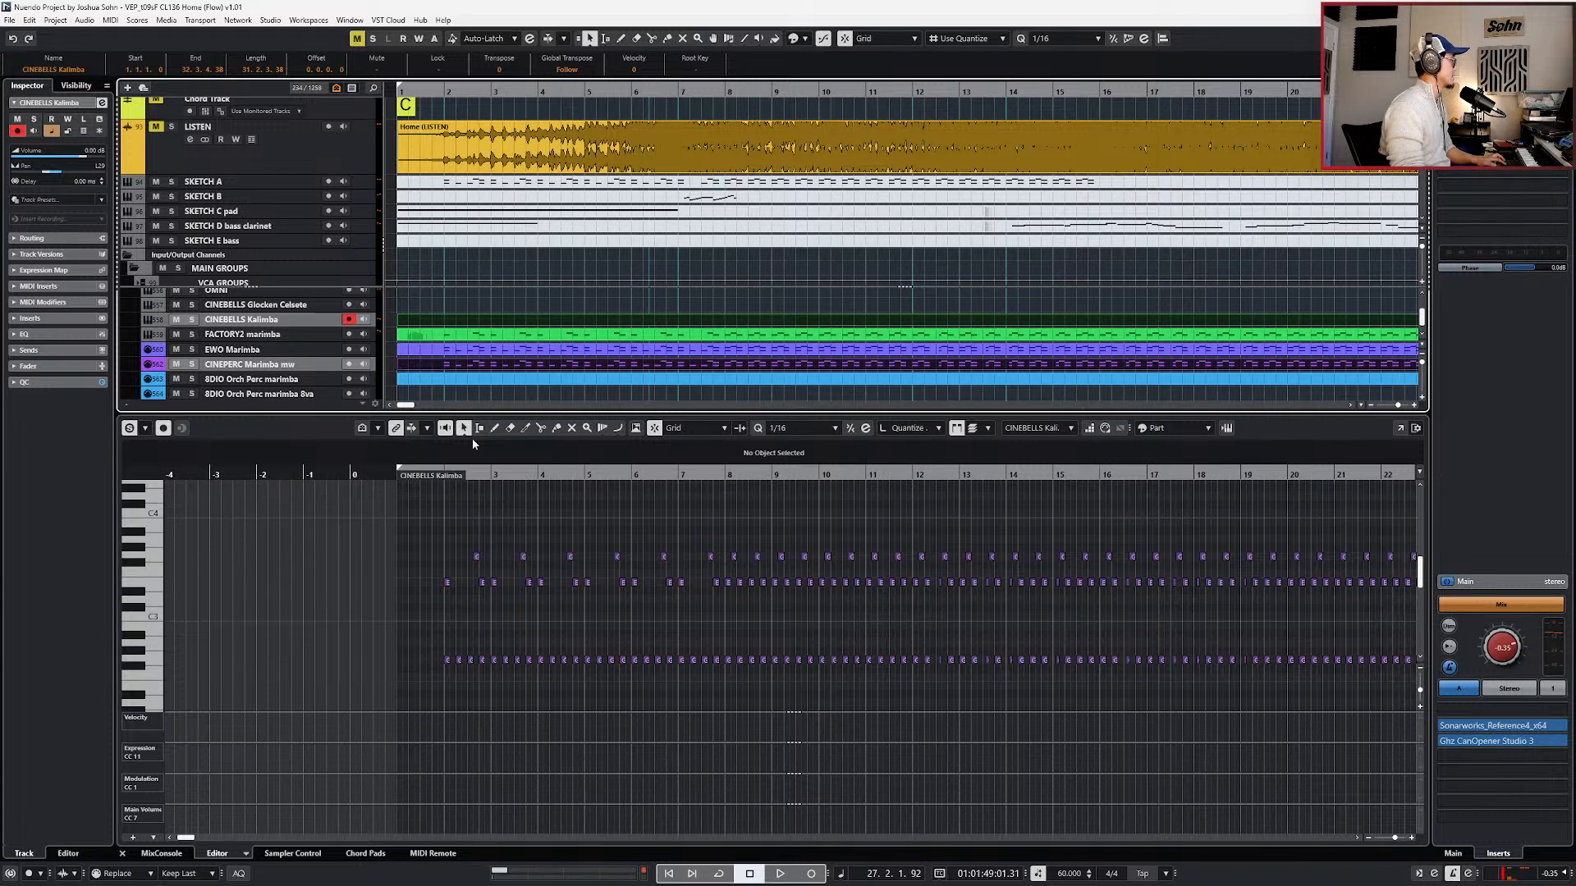
pyautogui.hscroll(6, 682, 343)
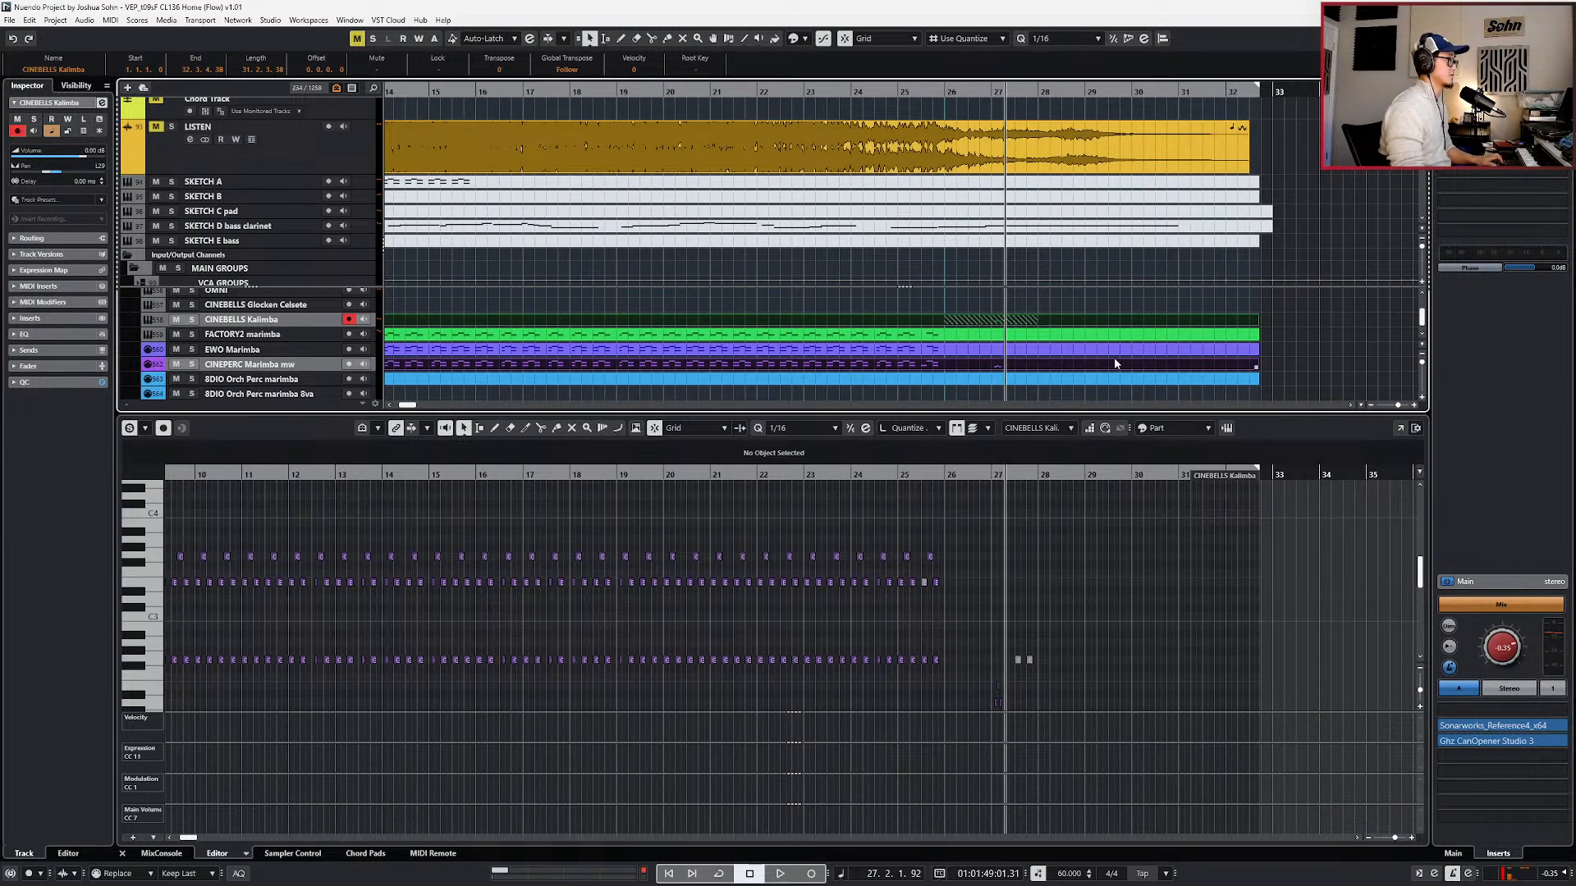
# - Reopen the CINEPERC Marimba mw and CINEBELLS Kalimba parts together at bar 27, with the kalimba part active for editing
pyautogui.click(1114, 364)
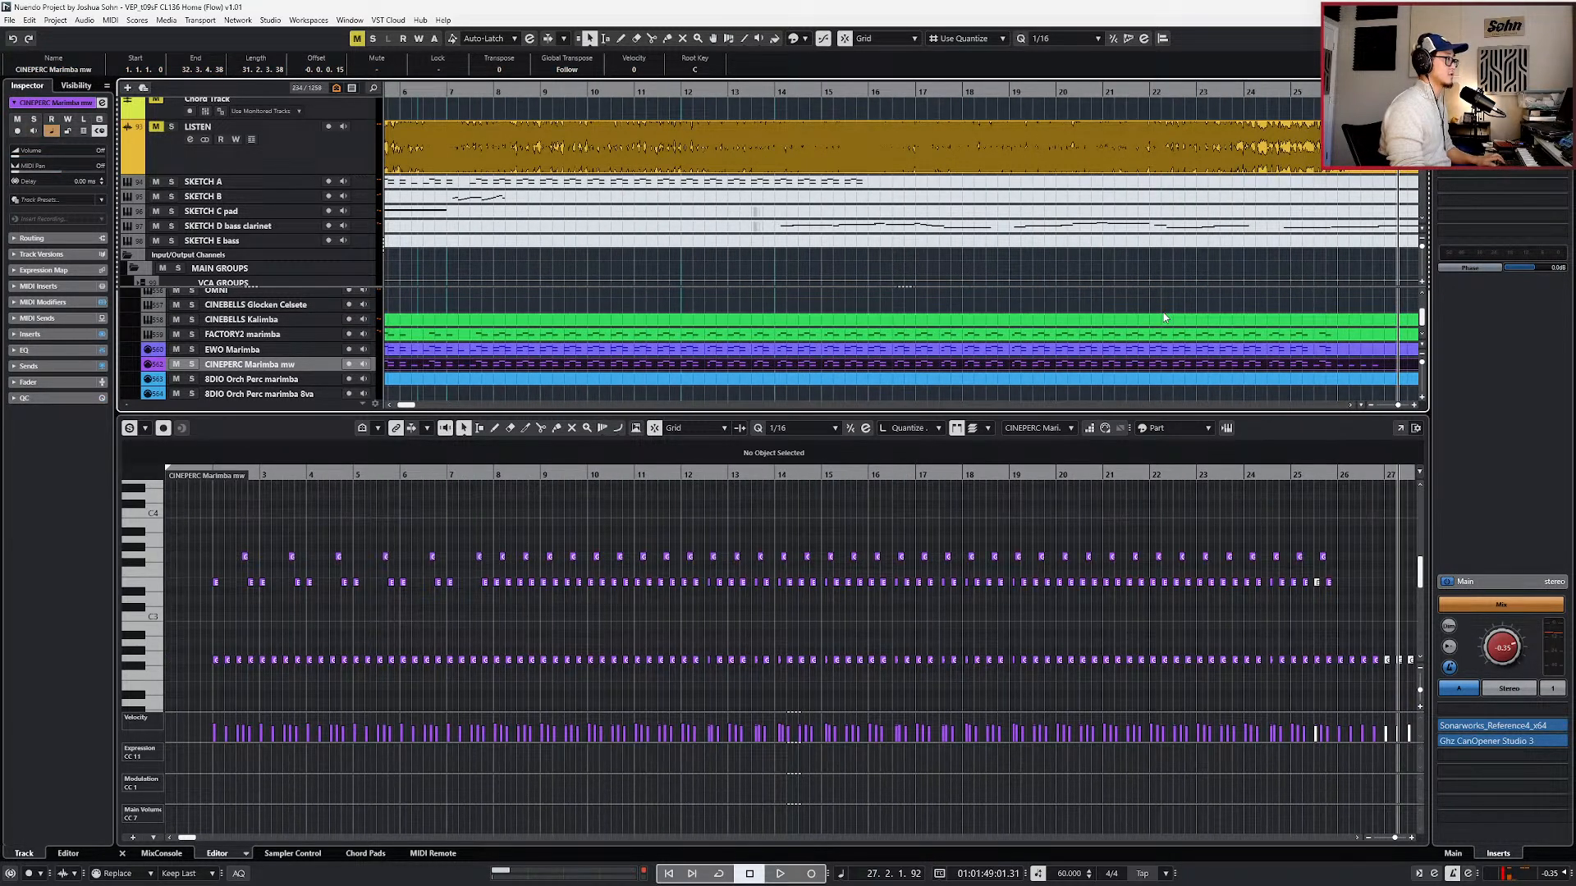
pyautogui.keyDown('ctrl'); pyautogui.scroll(-2, 1164, 317); pyautogui.keyUp('ctrl')
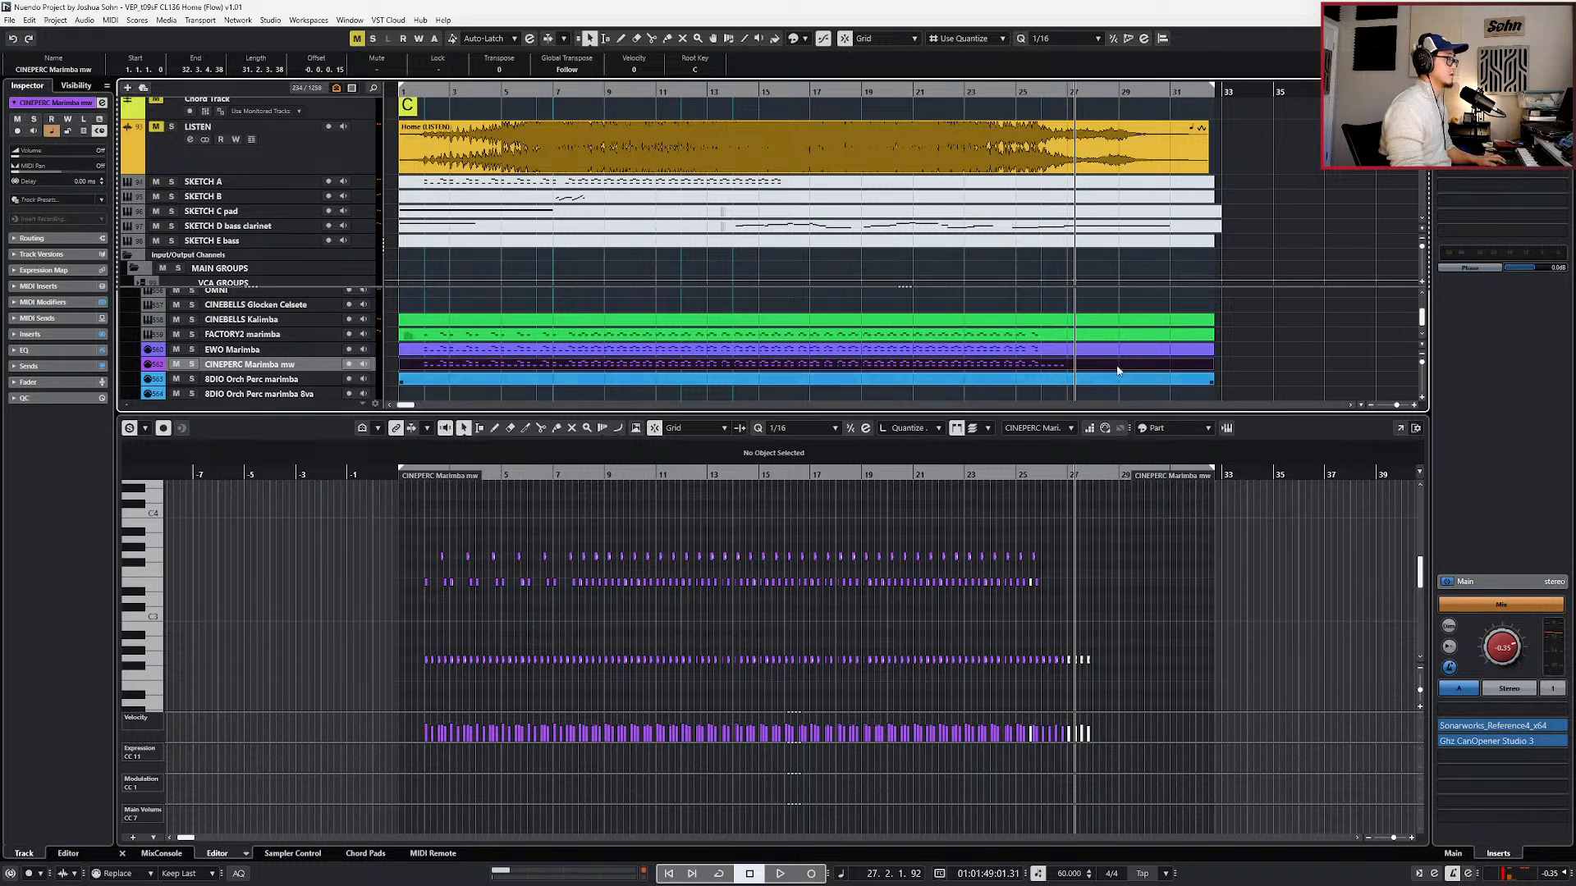
pyautogui.click(1108, 322)
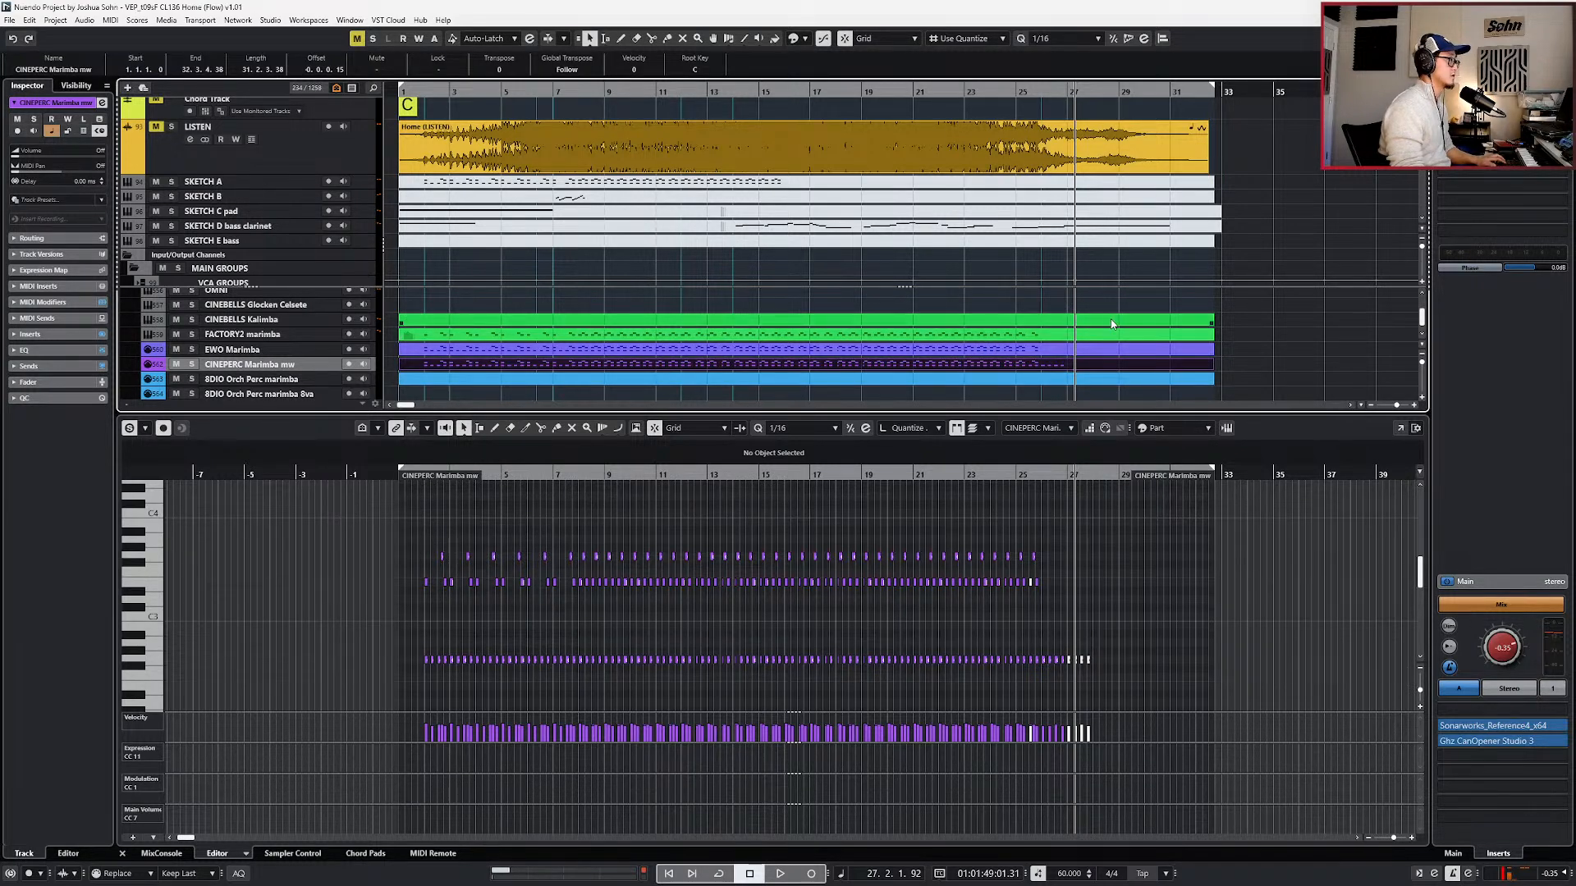
pyautogui.keyDown('ctrl'); pyautogui.scroll(2, 1147, 643); pyautogui.keyUp('ctrl')
pyautogui.press('KP_Subtract')
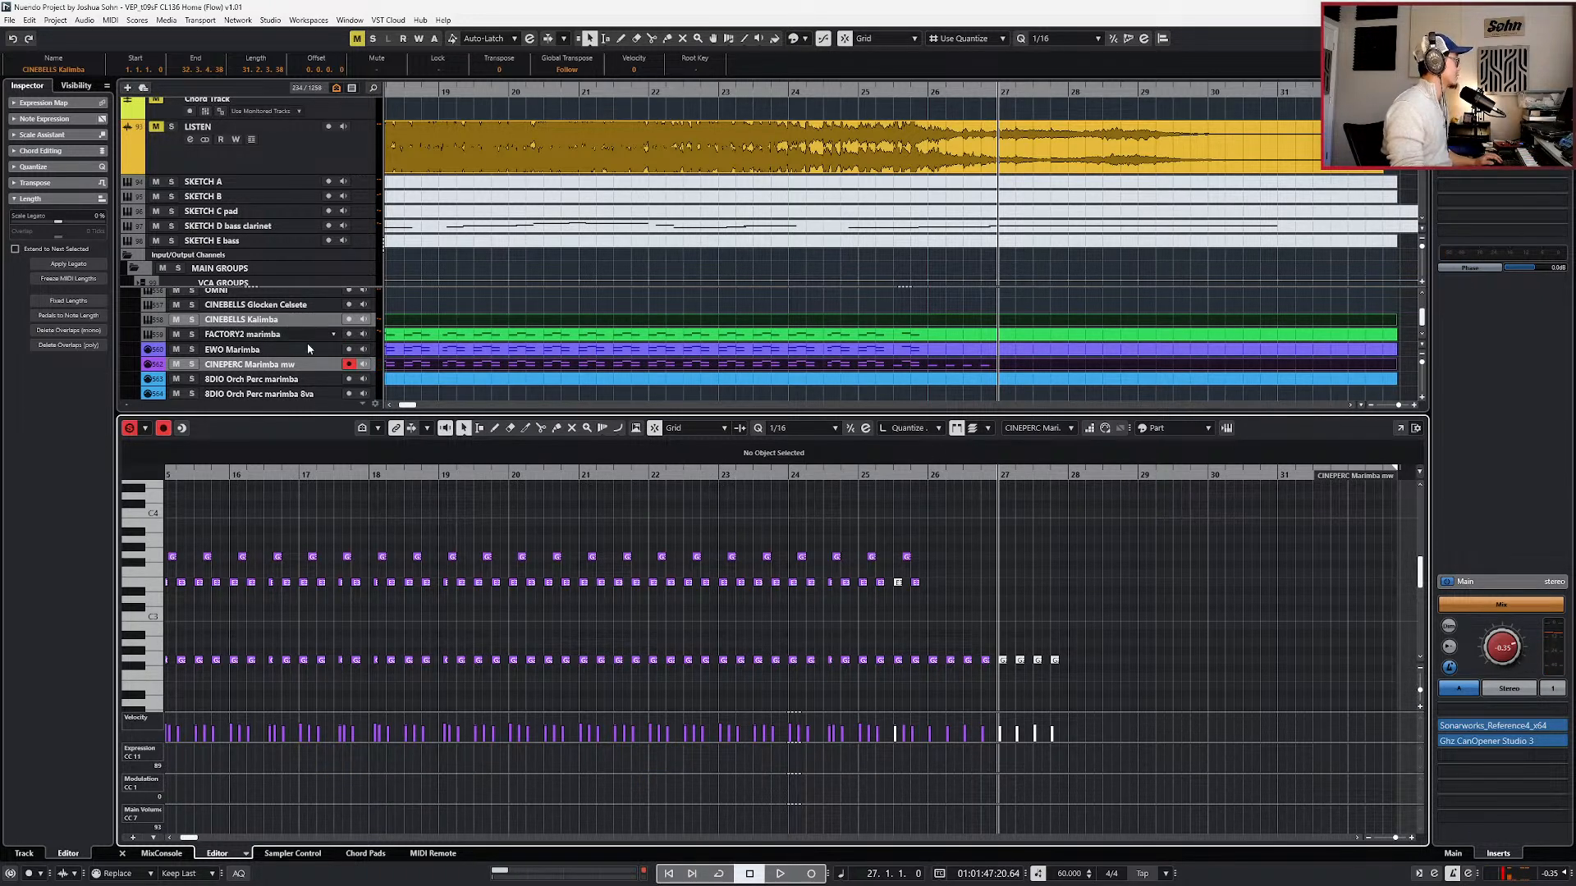
pyautogui.click(1029, 428)
pyautogui.click(1060, 491)
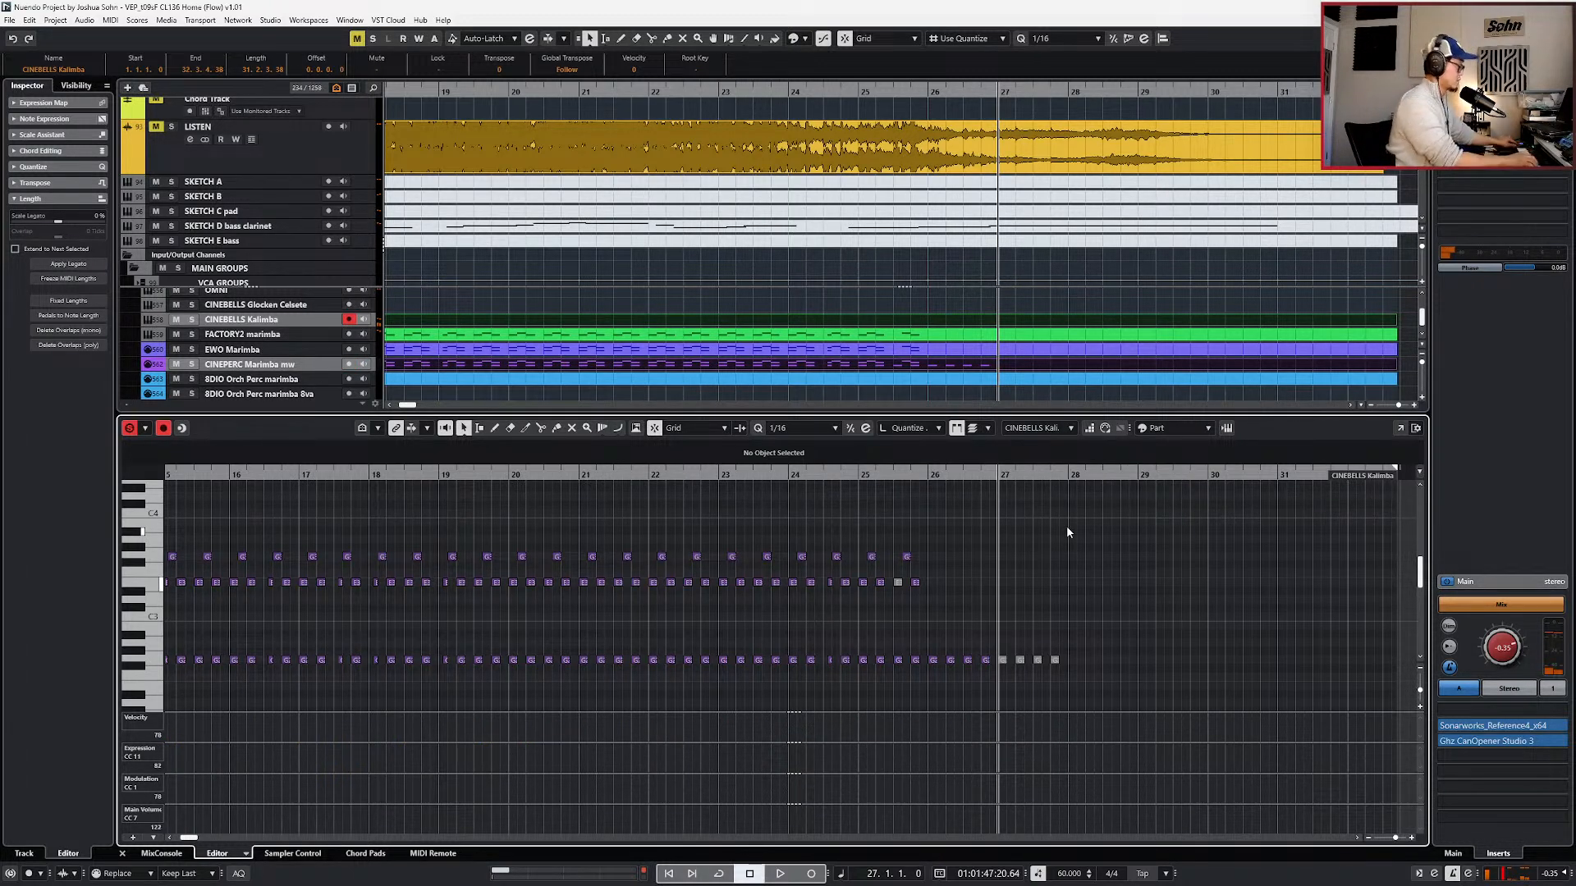
# - Perform a kalimba phrase during playback into bar 27 and insert it into the CINEBELLS Kalimba part with retrospective recording
pyautogui.press('space')
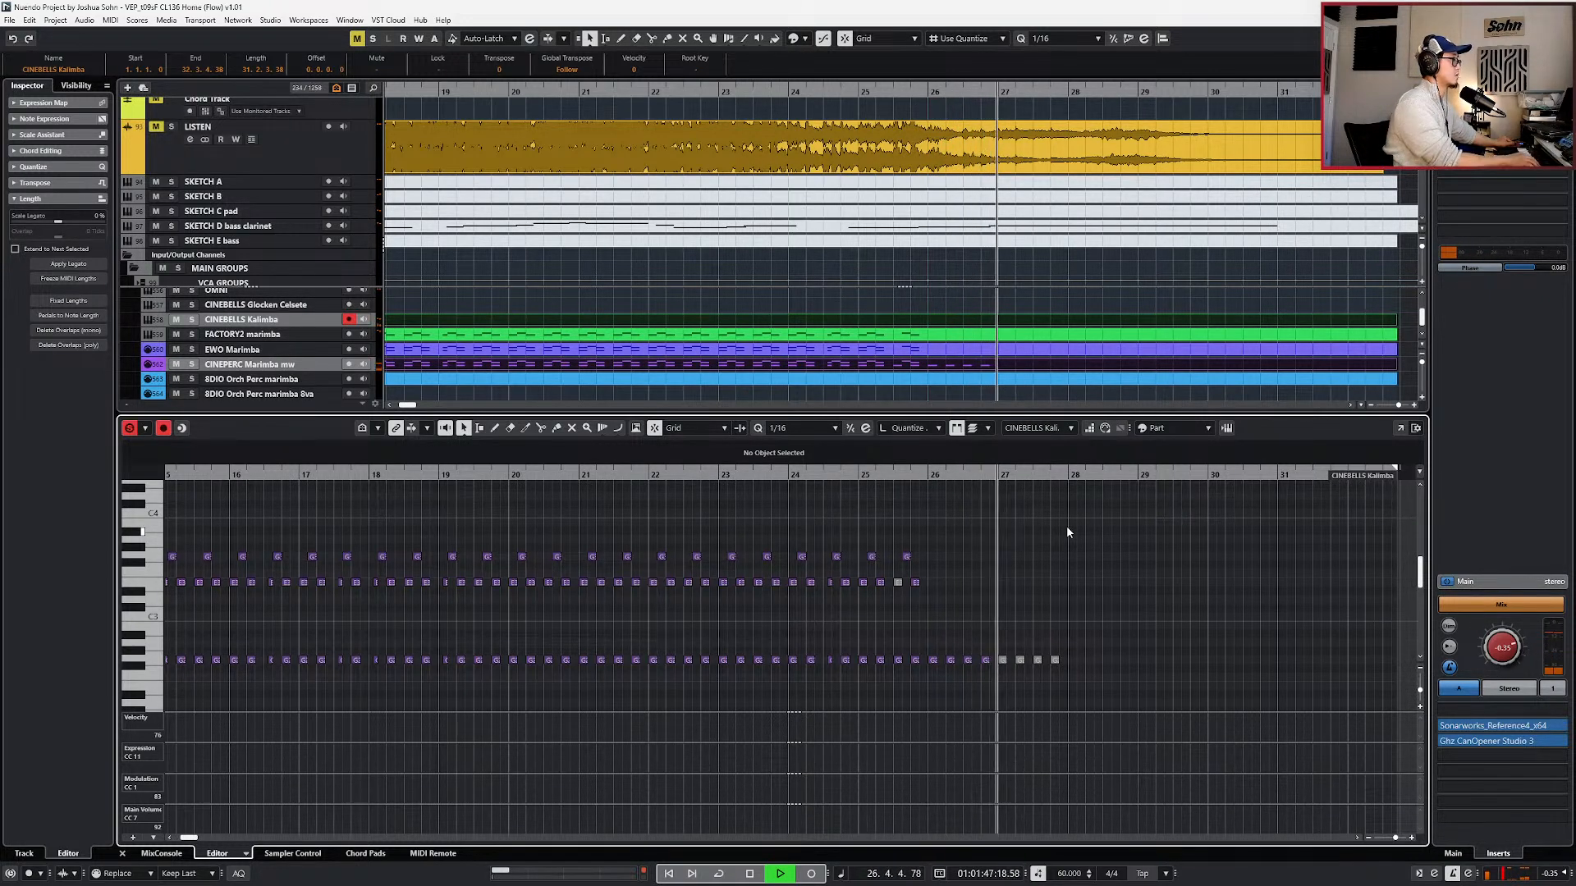
pyautogui.press('space')
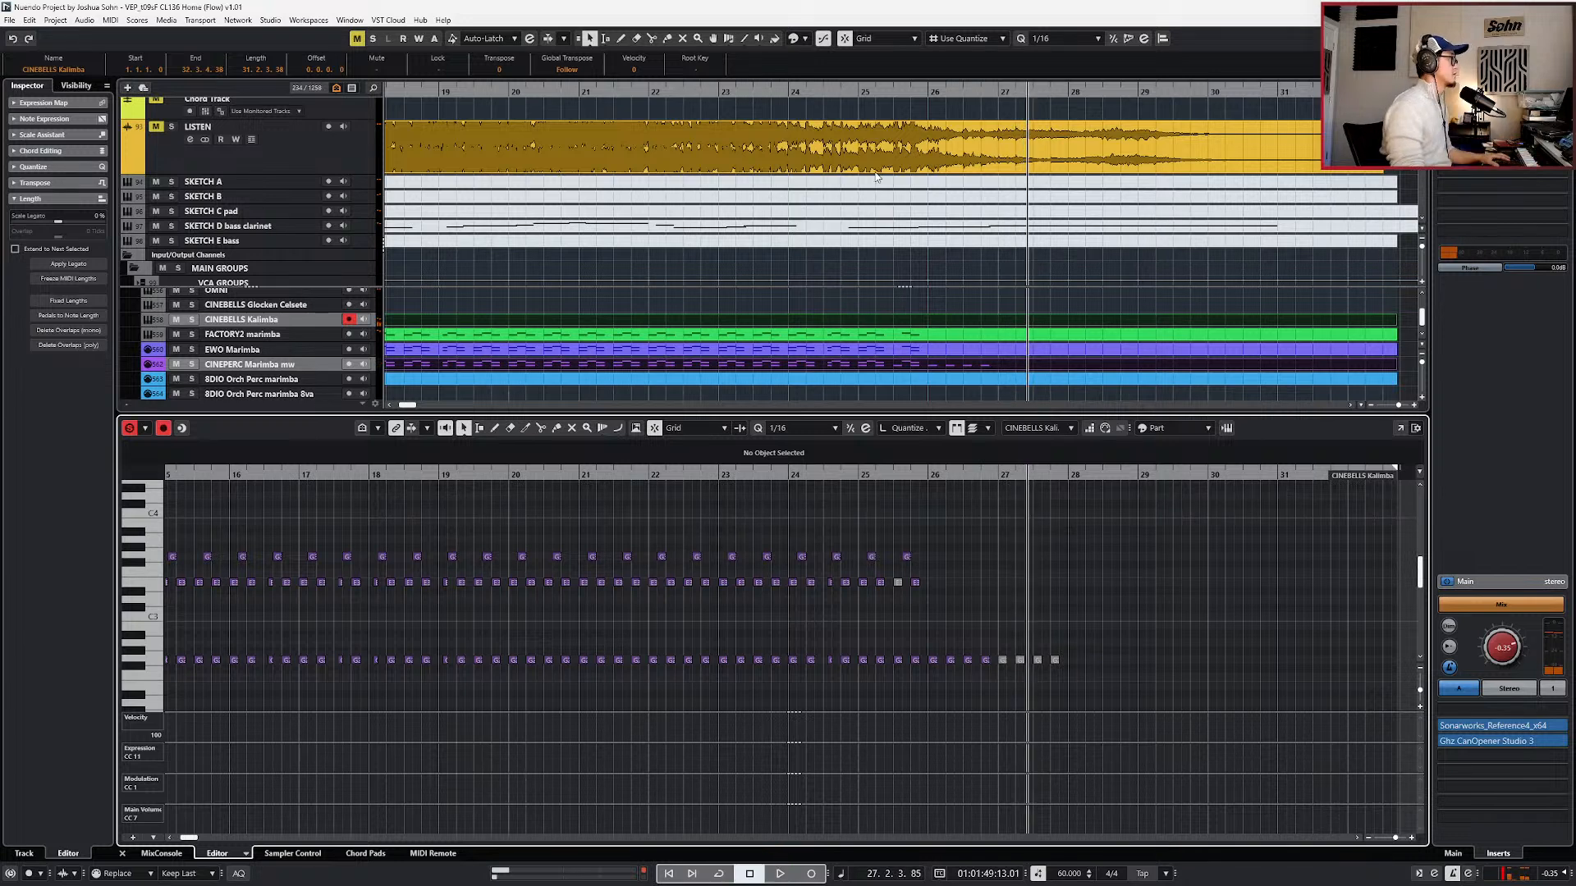
pyautogui.press('shift+KP_Multiply')
# - Solo the LISTEN audio track and play it back through bars 27 and 28
pyautogui.click(890, 146)
pyautogui.press('s')
pyautogui.press('space')
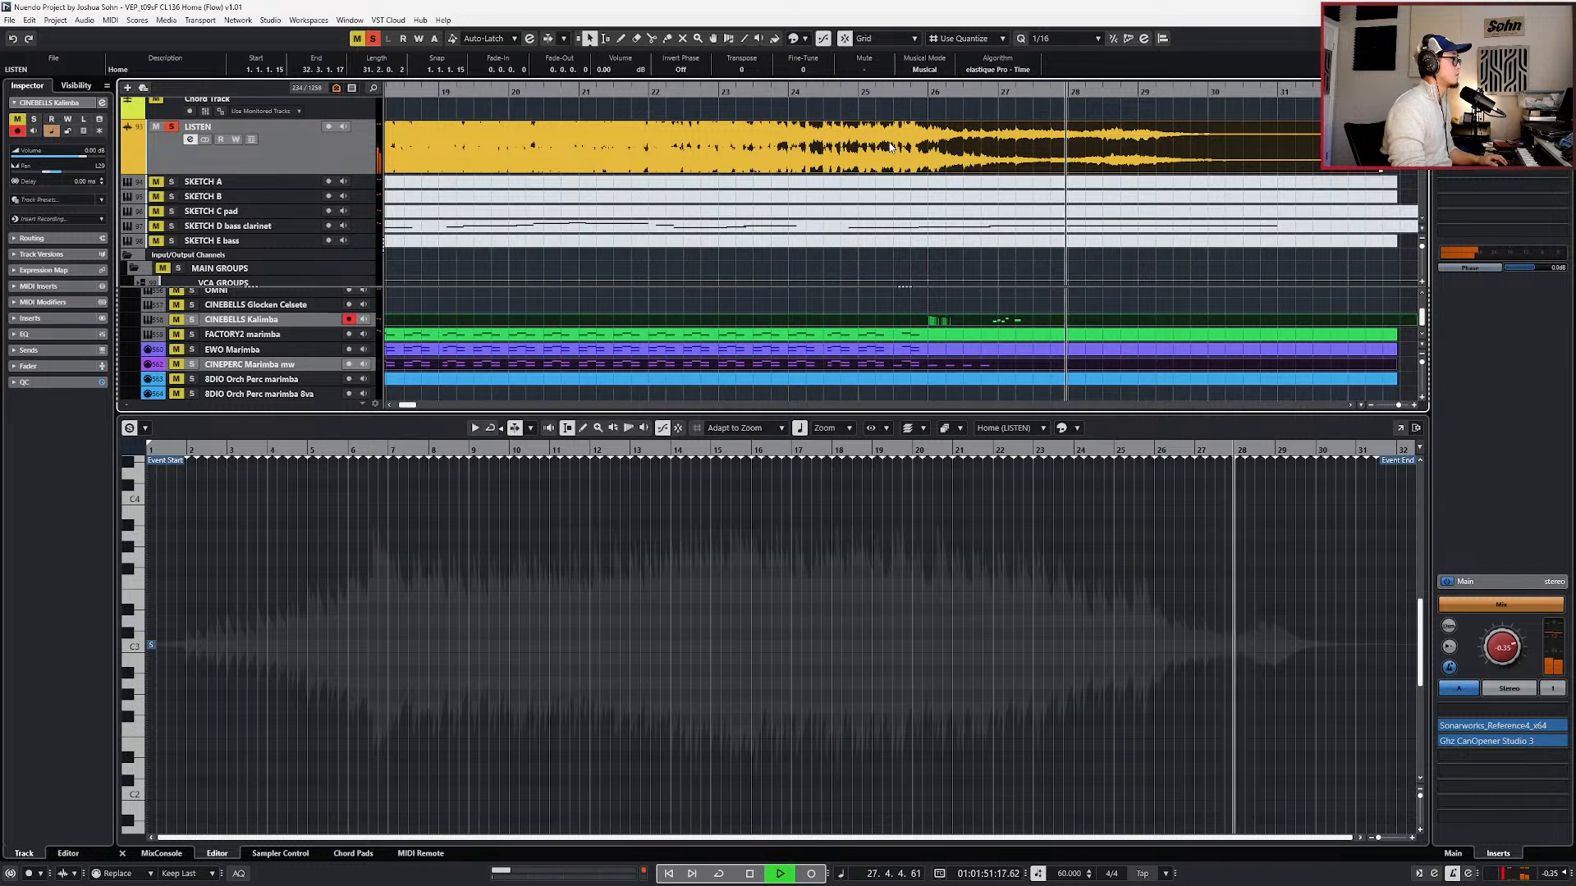
pyautogui.press('space')
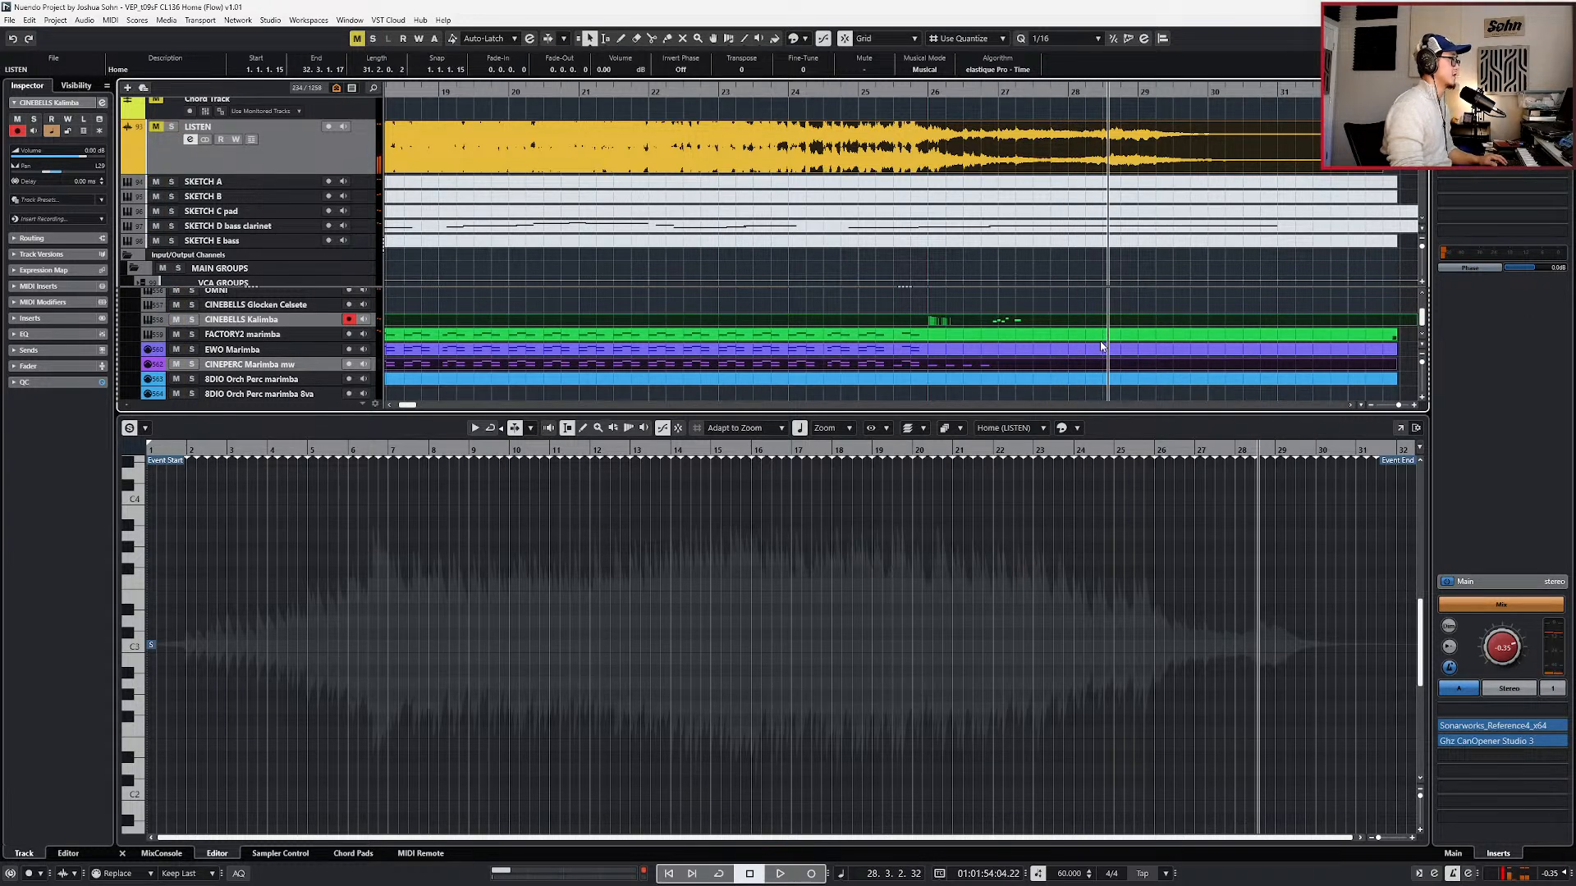
# - Align the CINEBELLS Kalimba phrase at bar 27 to the 1/16 grid and end it with a two-sixteenth-long E3 at 27.2.1
pyautogui.click(919, 319)
pyautogui.moveTo(954, 529); pyautogui.dragTo(1057, 634)
pyautogui.scroll(3, 1057, 634)
pyautogui.hotkey('alt', '4')
pyautogui.press('l')
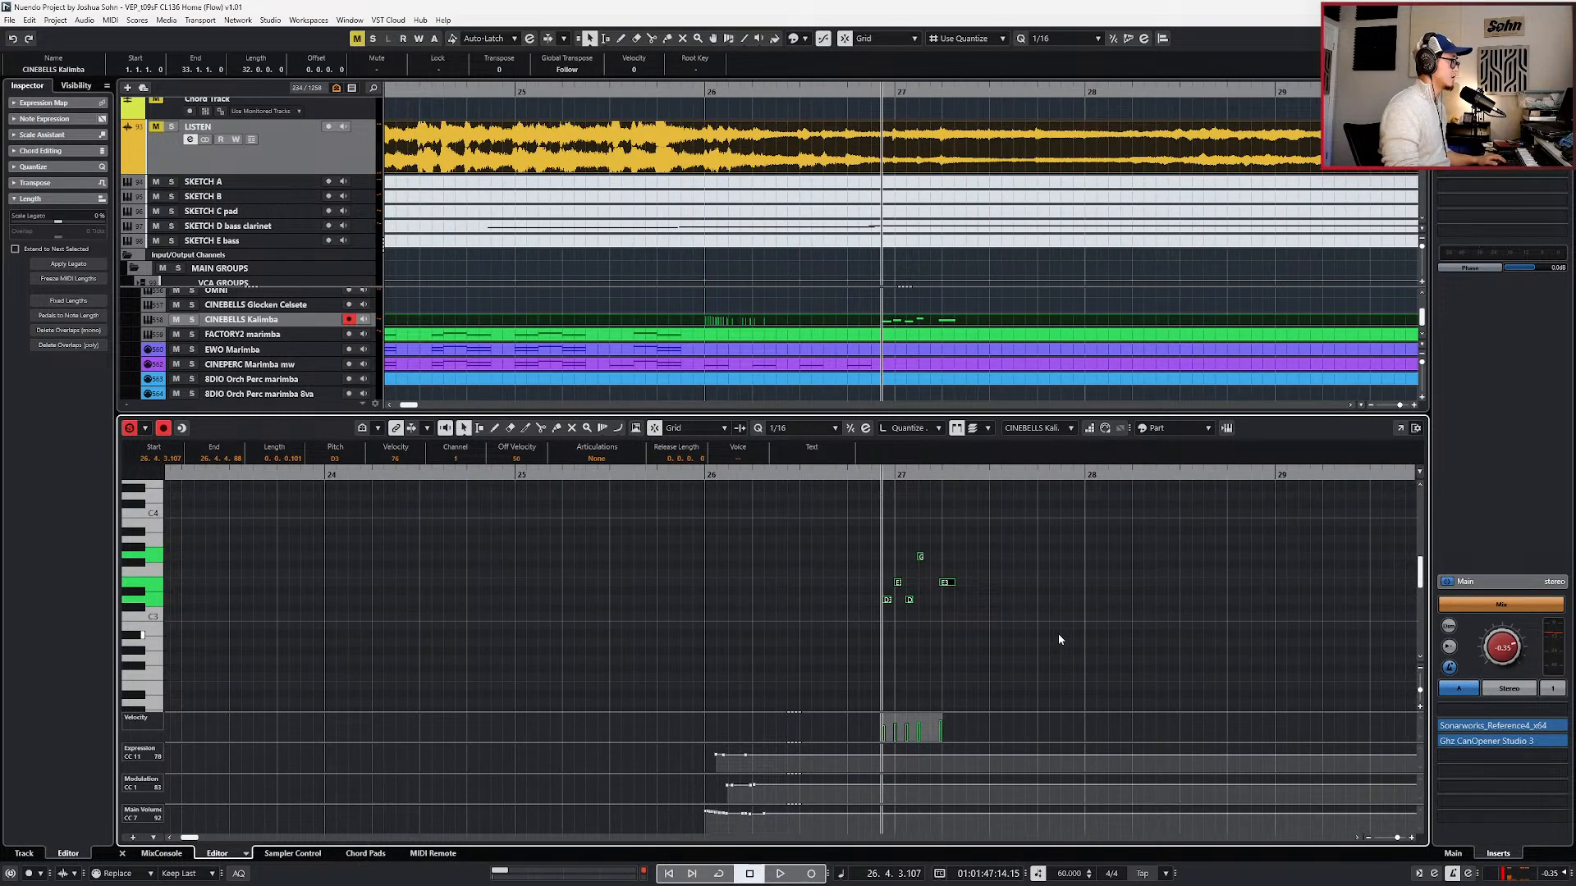
pyautogui.click(948, 597)
pyautogui.click(948, 582)
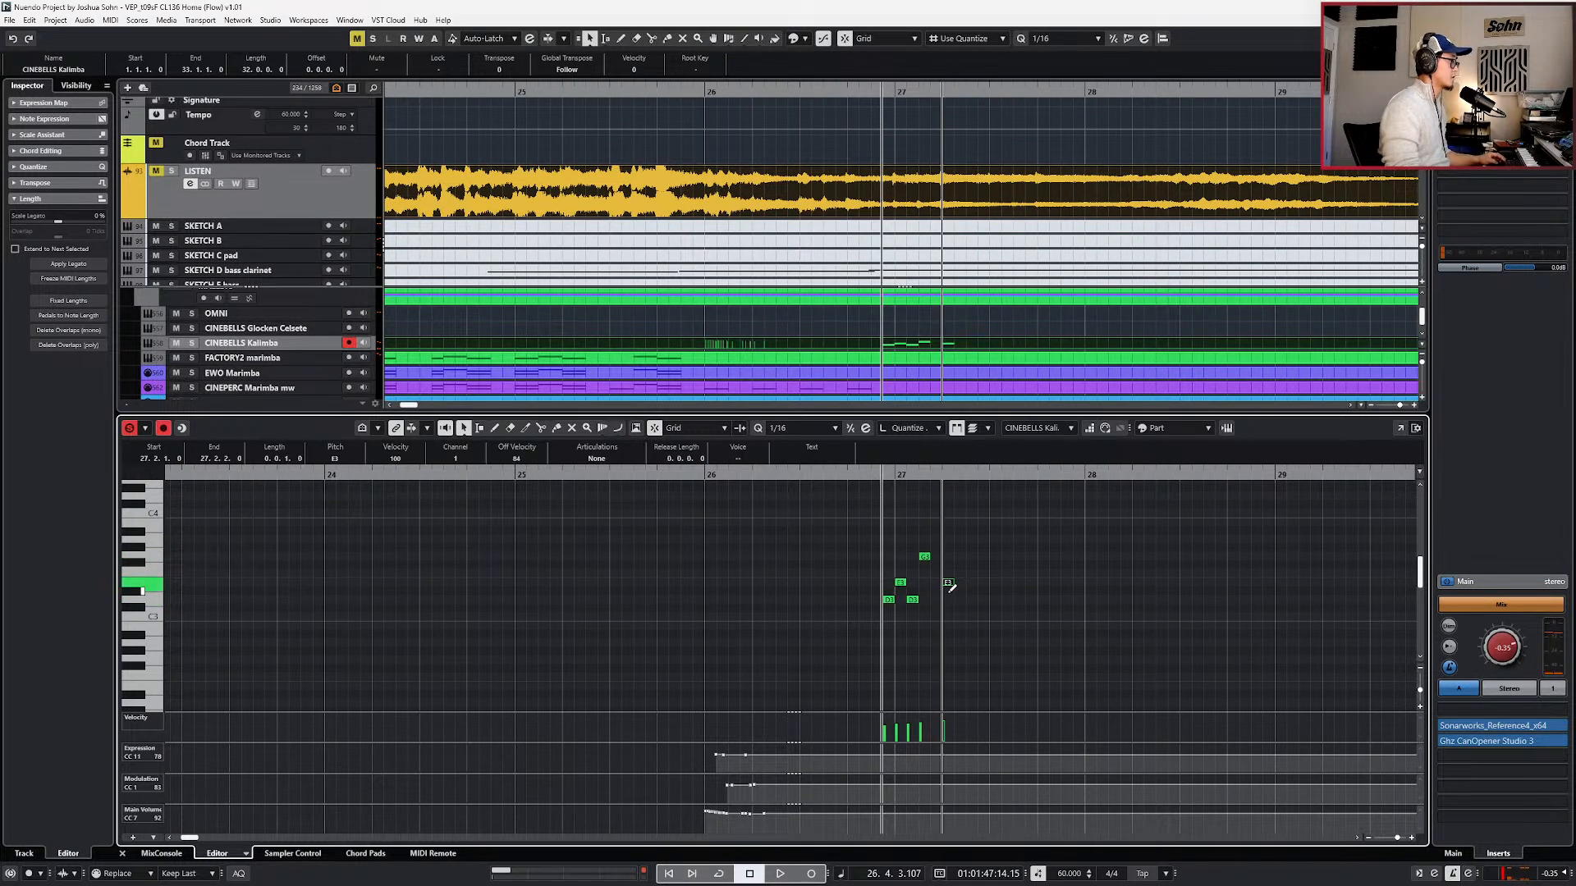
pyautogui.hotkey('alt', 'shift', 'Left')
pyautogui.hotkey('alt', 'shift', 'Left')
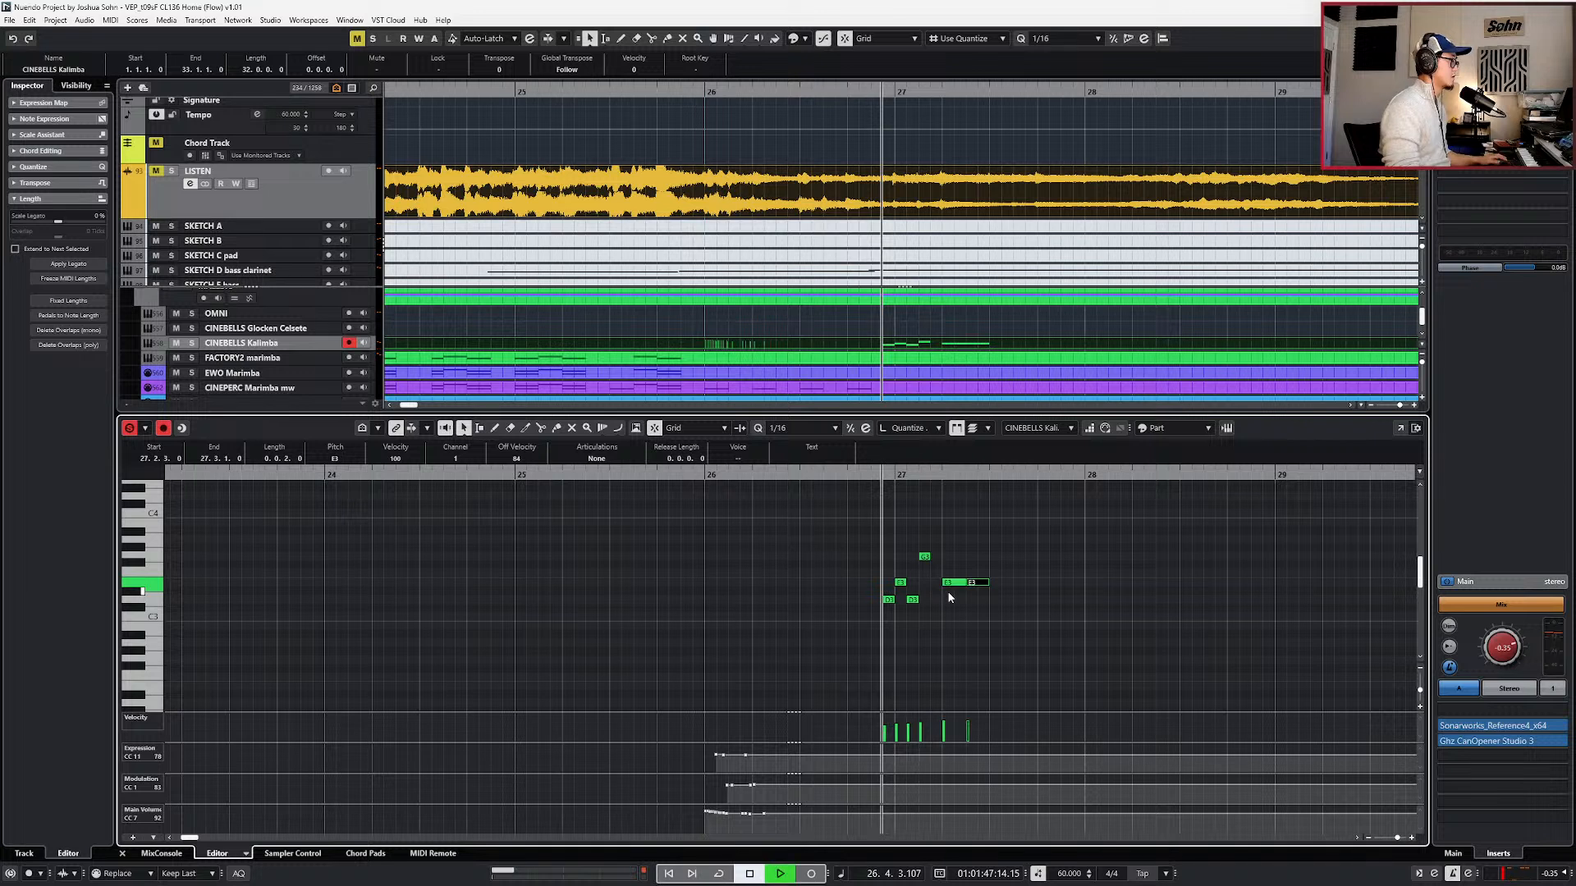
# - Duplicate the quantized kalimba phrase twice, placing the repeats back to back through the start of bar 28
pyautogui.moveTo(978, 532); pyautogui.dragTo(884, 628)
pyautogui.press('space')
pyautogui.hotkey('ctrl', 'd')
pyautogui.hotkey('ctrl', 'Right')
pyautogui.hotkey('ctrl', 'd')
pyautogui.hotkey('ctrl', 'Right')
pyautogui.press('KP_Subtract')
pyautogui.press('KP_Subtract')
# - Reduce the velocities of the kalimba phrases, lowering the two repeats further, and play them back from bar 26
pyautogui.moveTo(857, 532); pyautogui.dragTo(1161, 640)
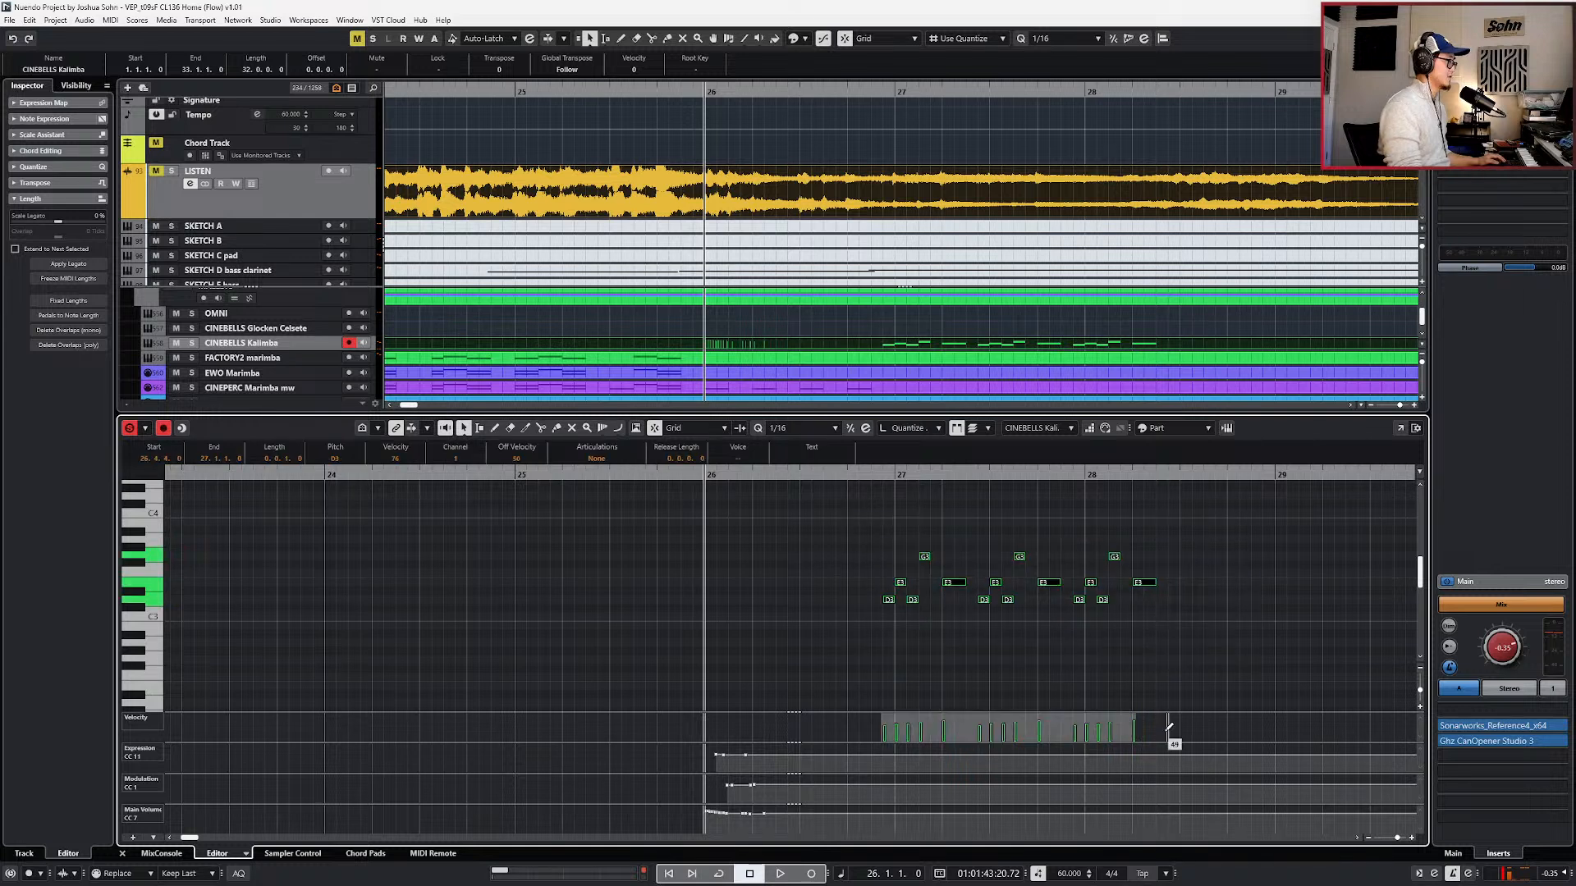
pyautogui.moveTo(1203, 550); pyautogui.dragTo(984, 614)
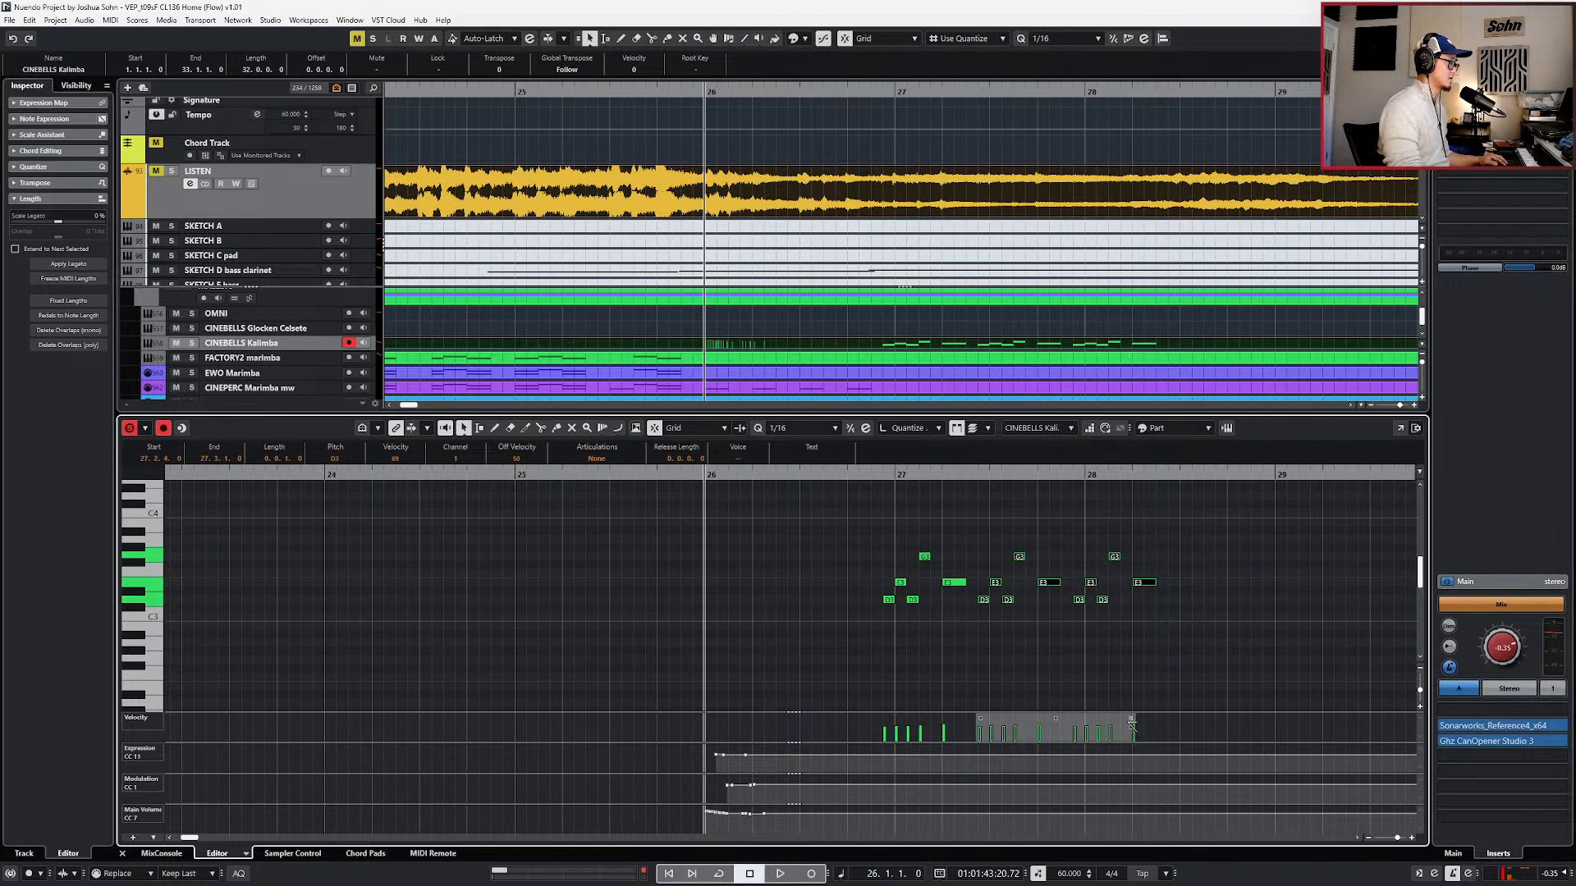
pyautogui.press('space')
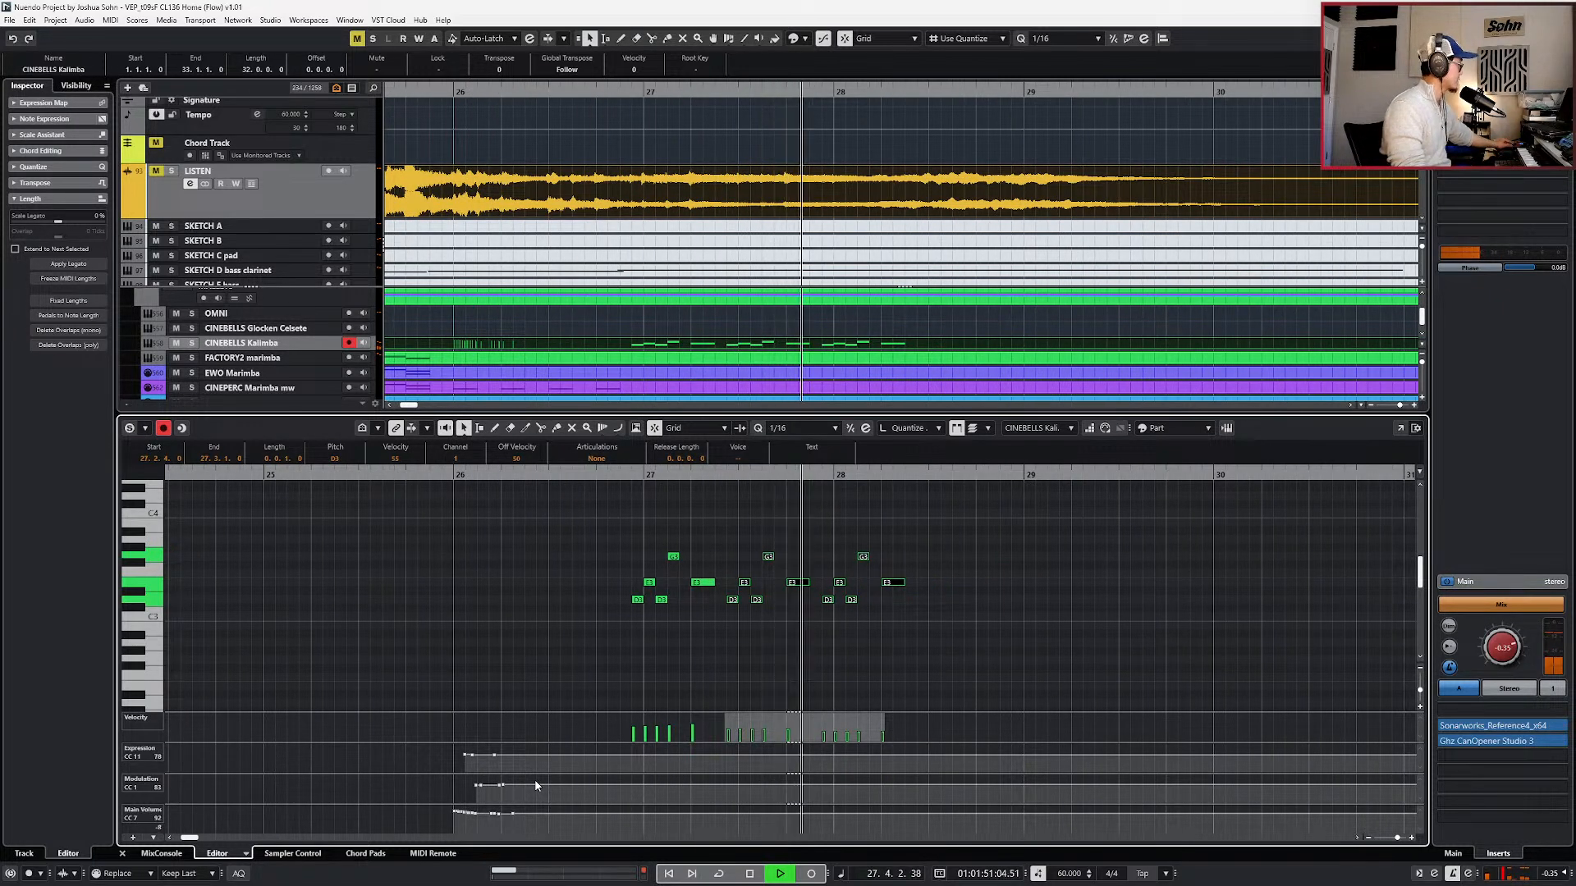
# - Record Main Volume (CC 7) changes into the CINEBELLS Kalimba part during playback leading into bar 28
pyautogui.press('KP_Multiply')
pyautogui.press('KP_Multiply')
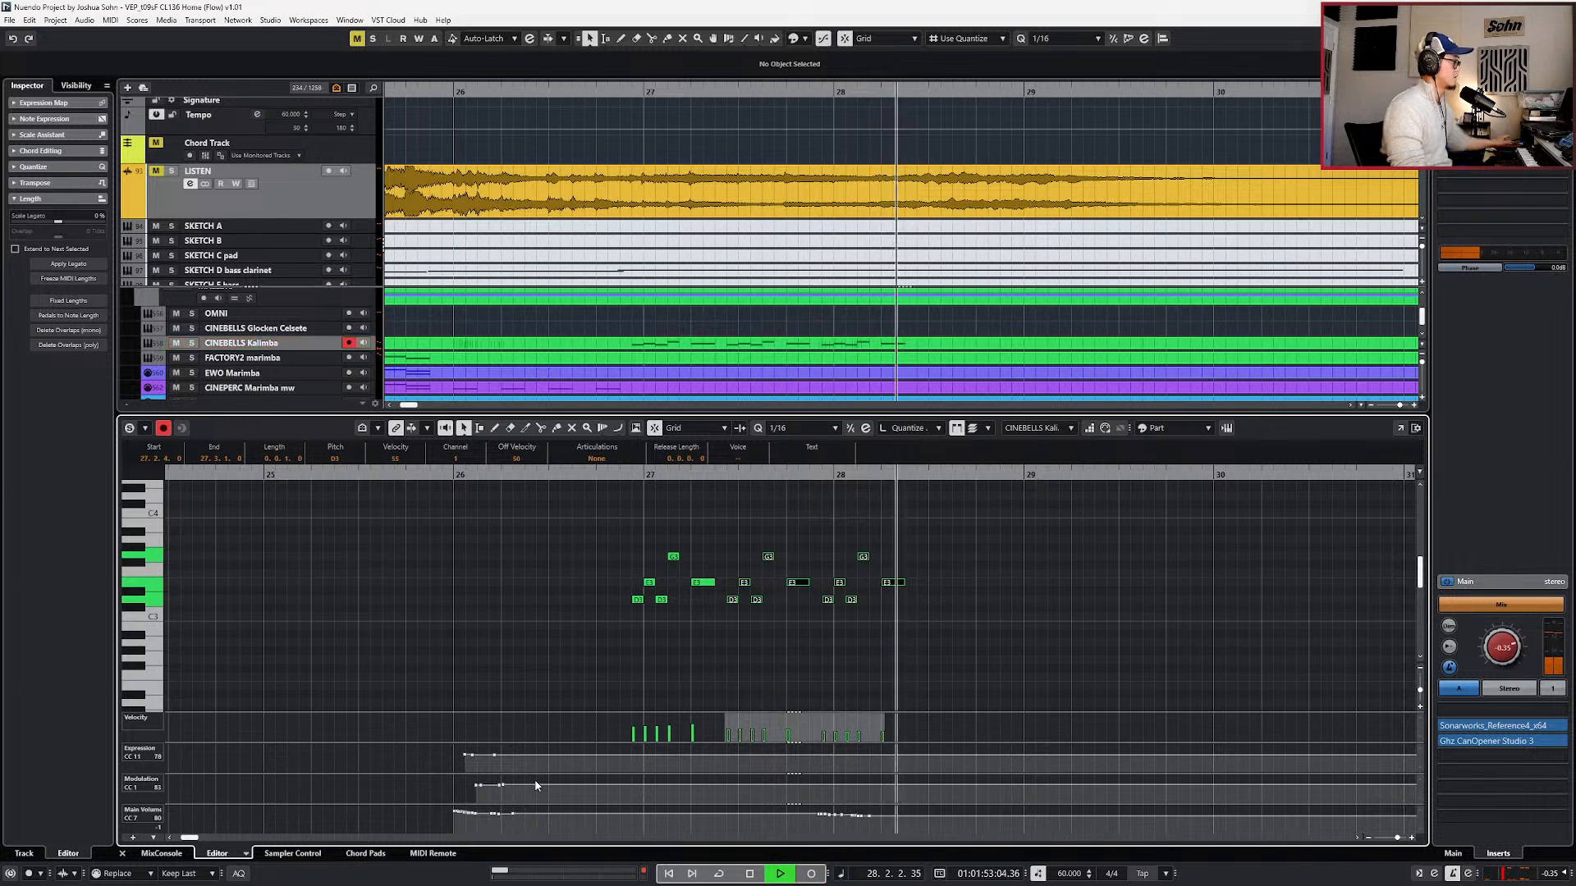
pyautogui.press('space')
# - Play the ending back from bar 26 and close the note editor to show the full arrangement
pyautogui.moveTo(729, 543); pyautogui.dragTo(1062, 655)
pyautogui.press('l')
pyautogui.press('KP_0')
pyautogui.press('space')
pyautogui.press('Return')
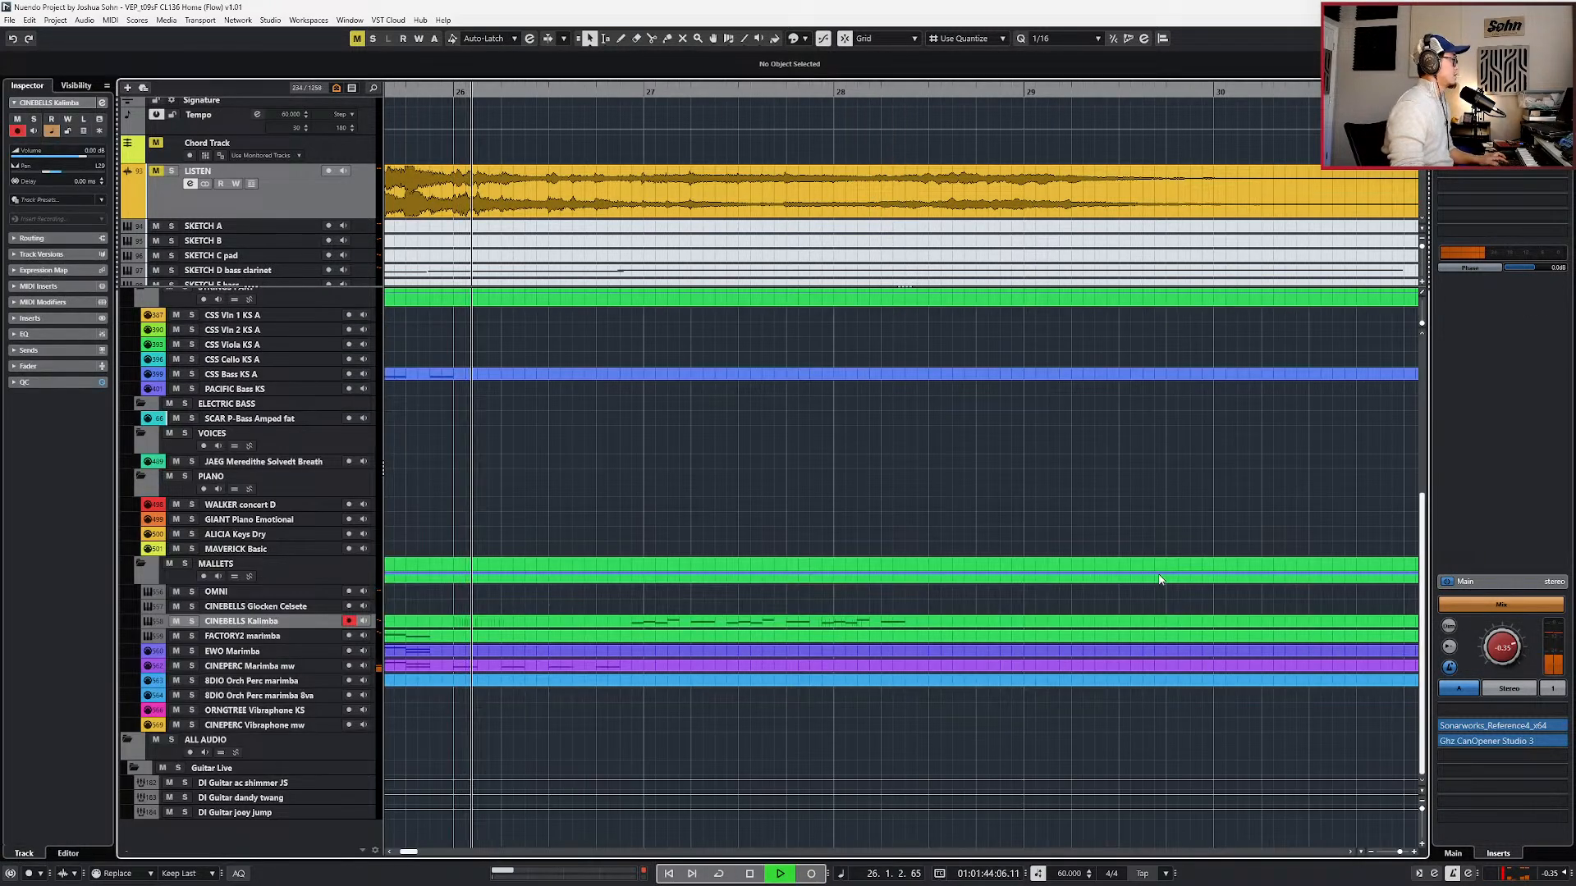
# - Trim the end of the CINEBELLS Kalimba part so it matches the other mallet parts near bar 32
pyautogui.scroll(-5, 1155, 581)
pyautogui.scroll(-1, 1129, 626)
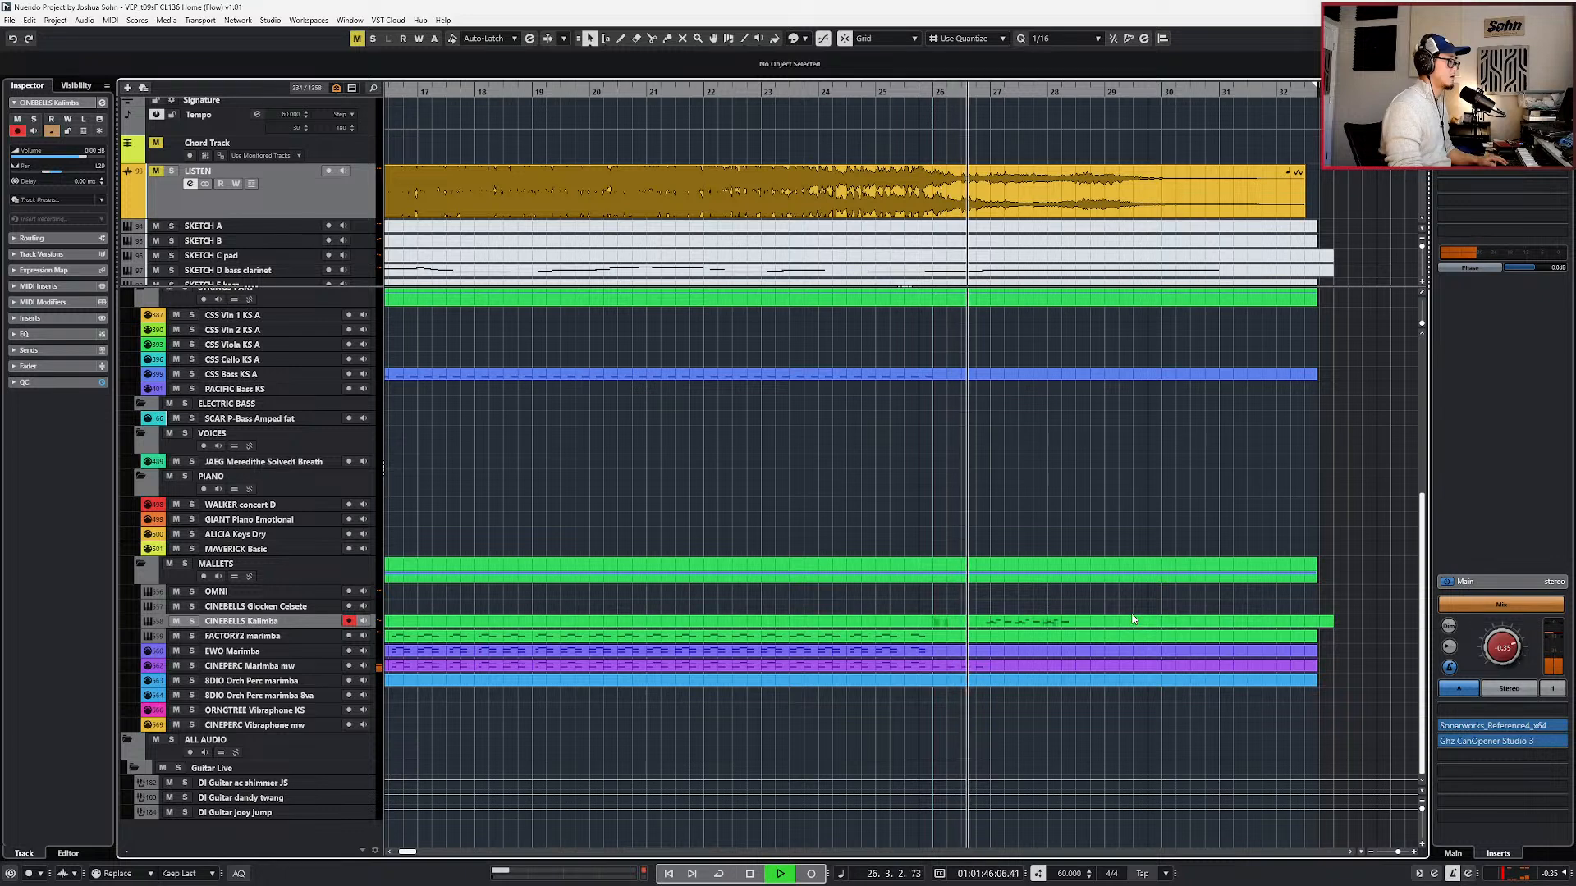
pyautogui.scroll(-3, 1133, 621)
pyautogui.moveTo(1265, 624); pyautogui.dragTo(1251, 624)
pyautogui.press('j')
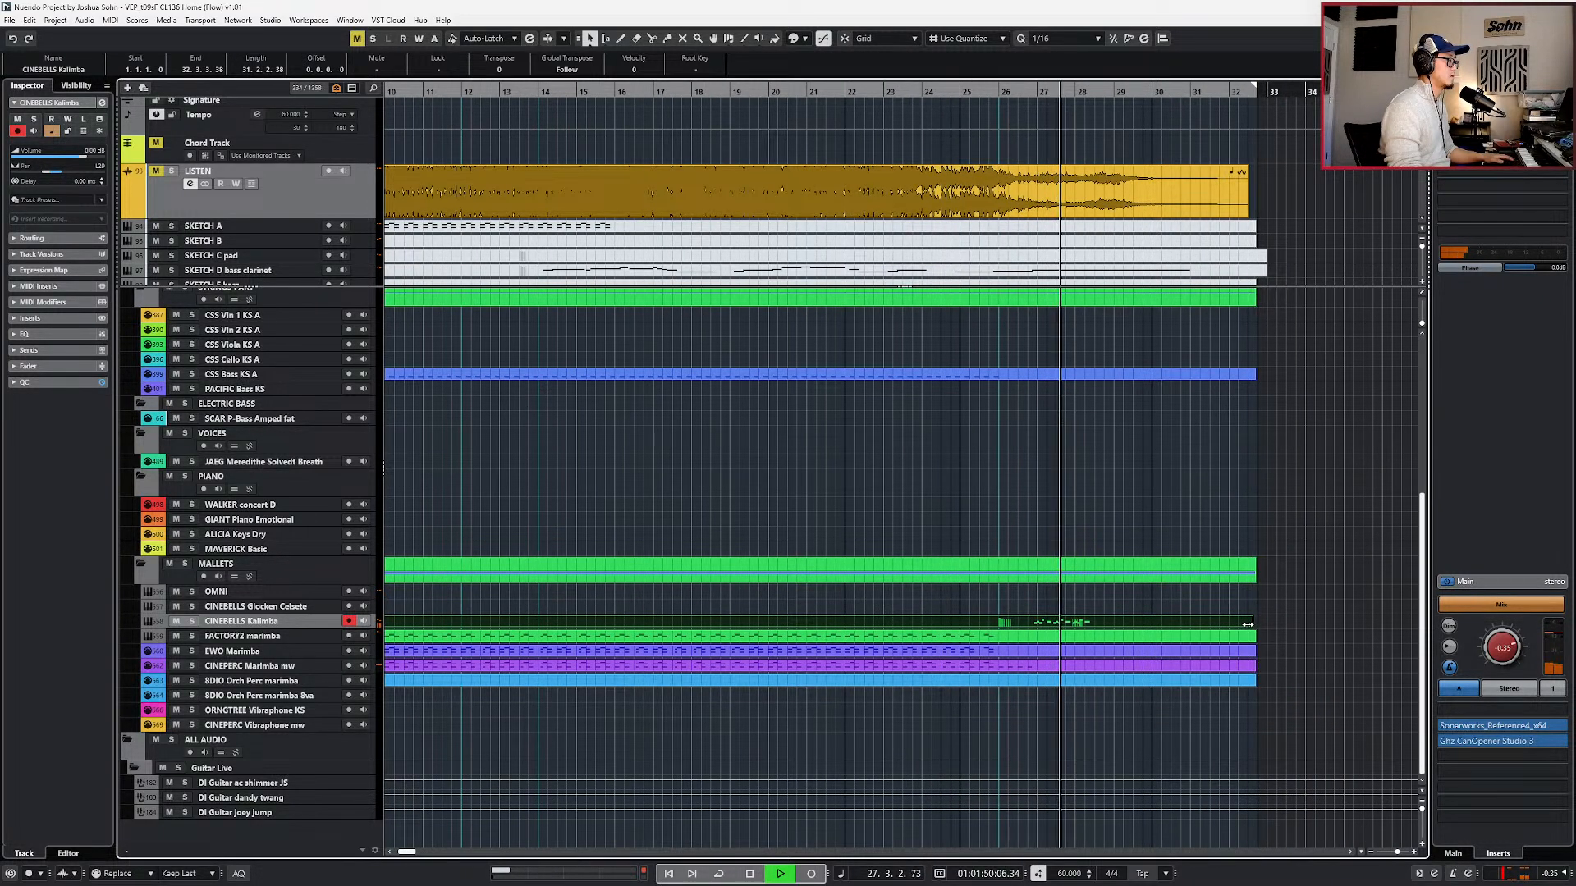
# - Pan the CINEBELLS Kalimba channel to L45 and add a VERB05-KEYS send at -12.2 dB
pyautogui.press('e')
pyautogui.moveTo(1005, 175); pyautogui.dragTo(999, 175)
pyautogui.press('space')
pyautogui.click(783, 169)
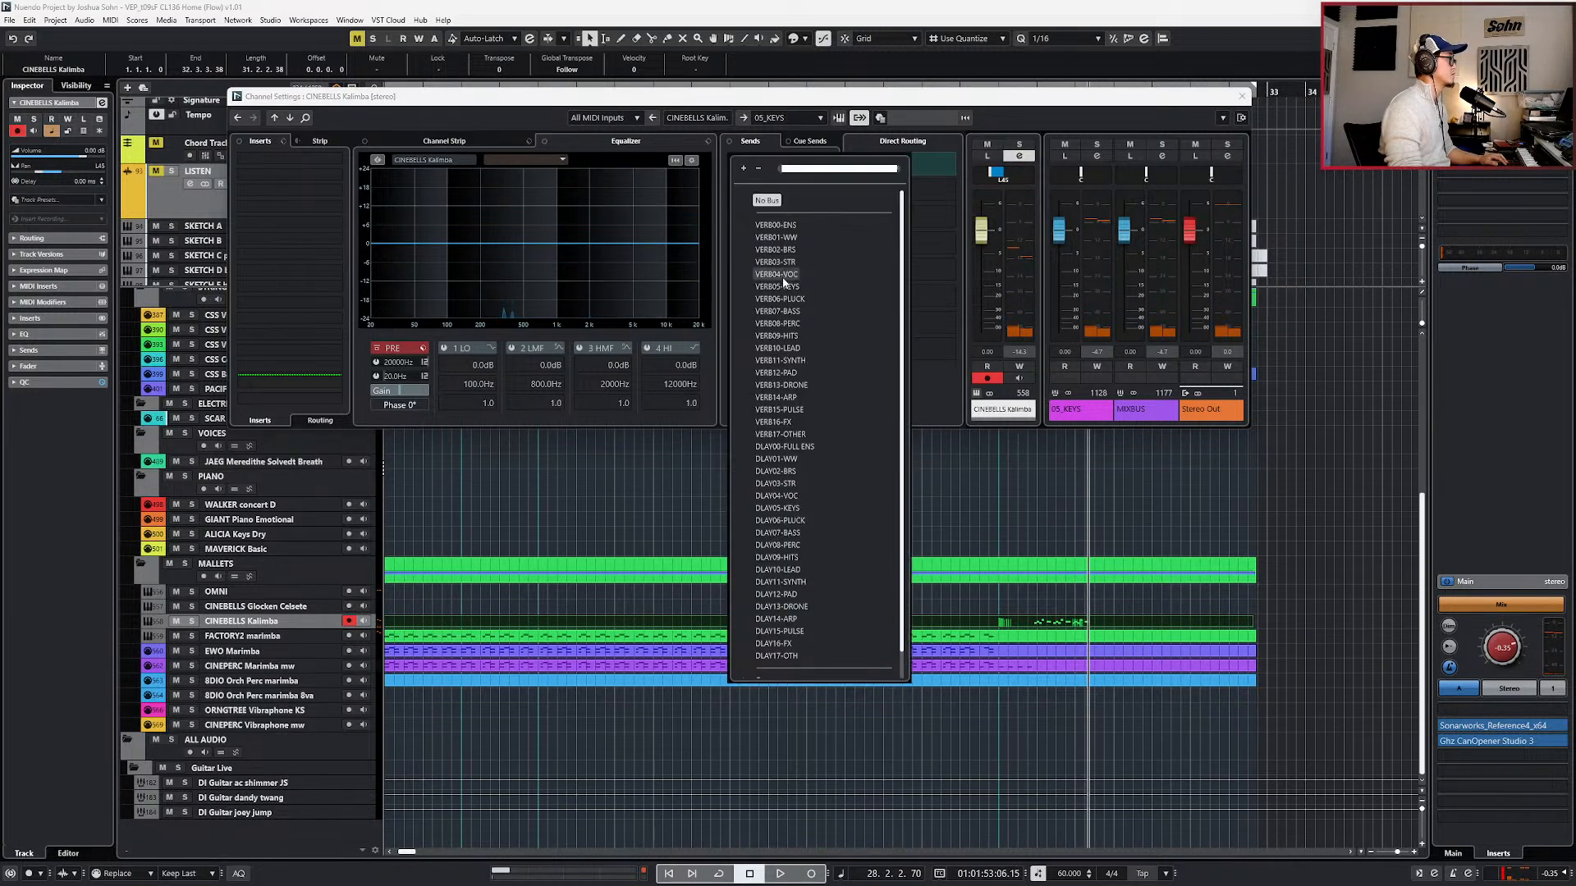
pyautogui.press('Escape')
pyautogui.press('.')
pyautogui.moveTo(705, 175); pyautogui.dragTo(740, 179)
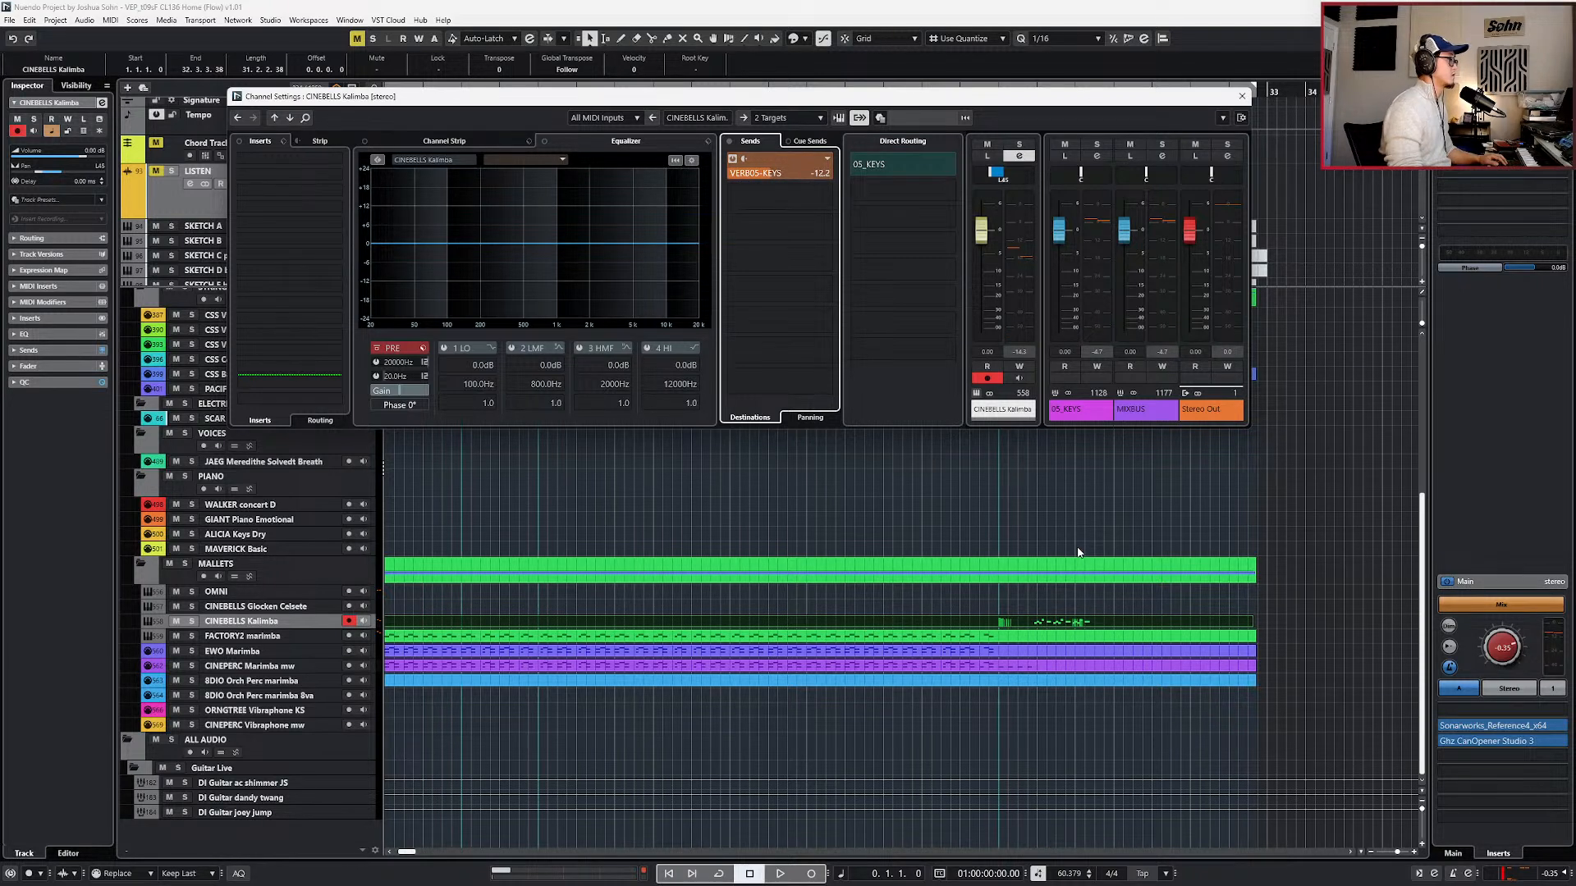
# - Audition the kalimba ending from bar 26 and lower its VERB05-KEYS send to -17.1 dB
pyautogui.press('space')
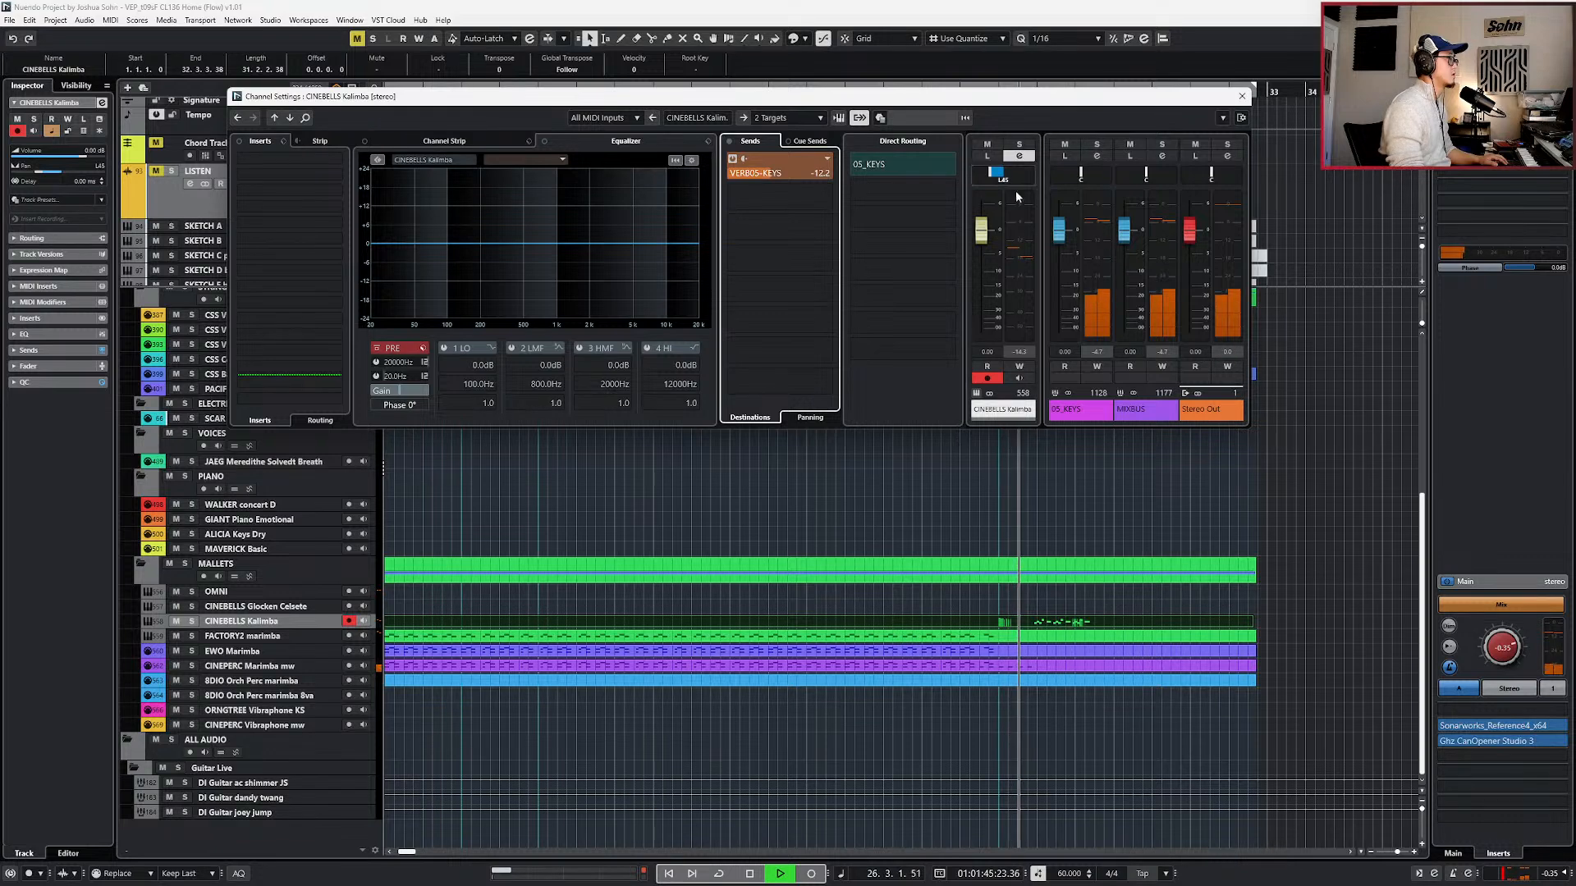
pyautogui.click(1242, 96)
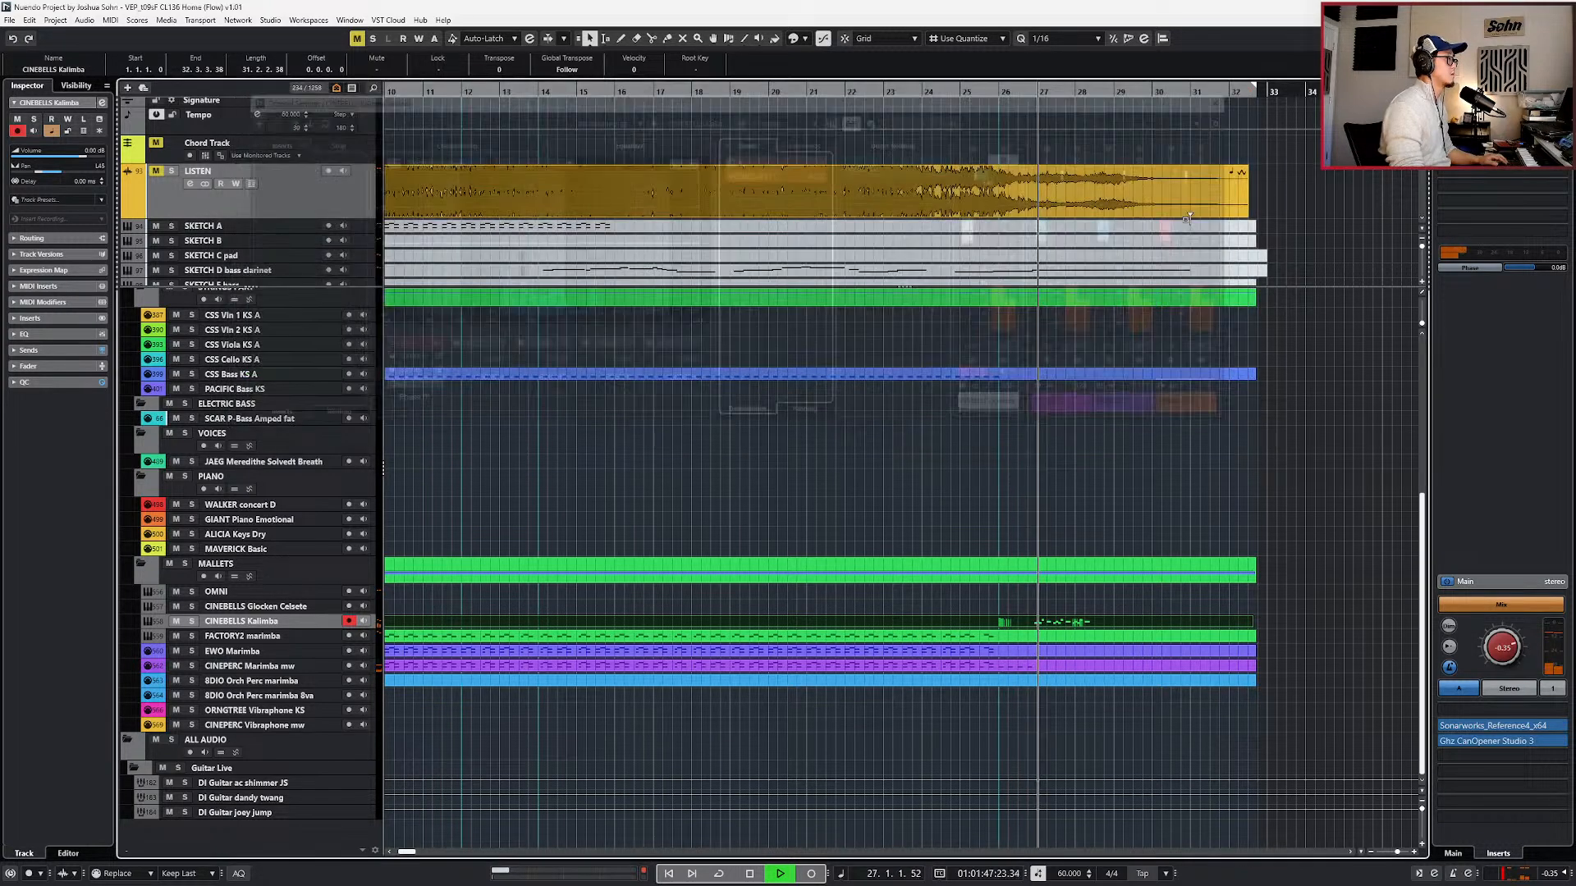
pyautogui.press('h')
pyautogui.press('e')
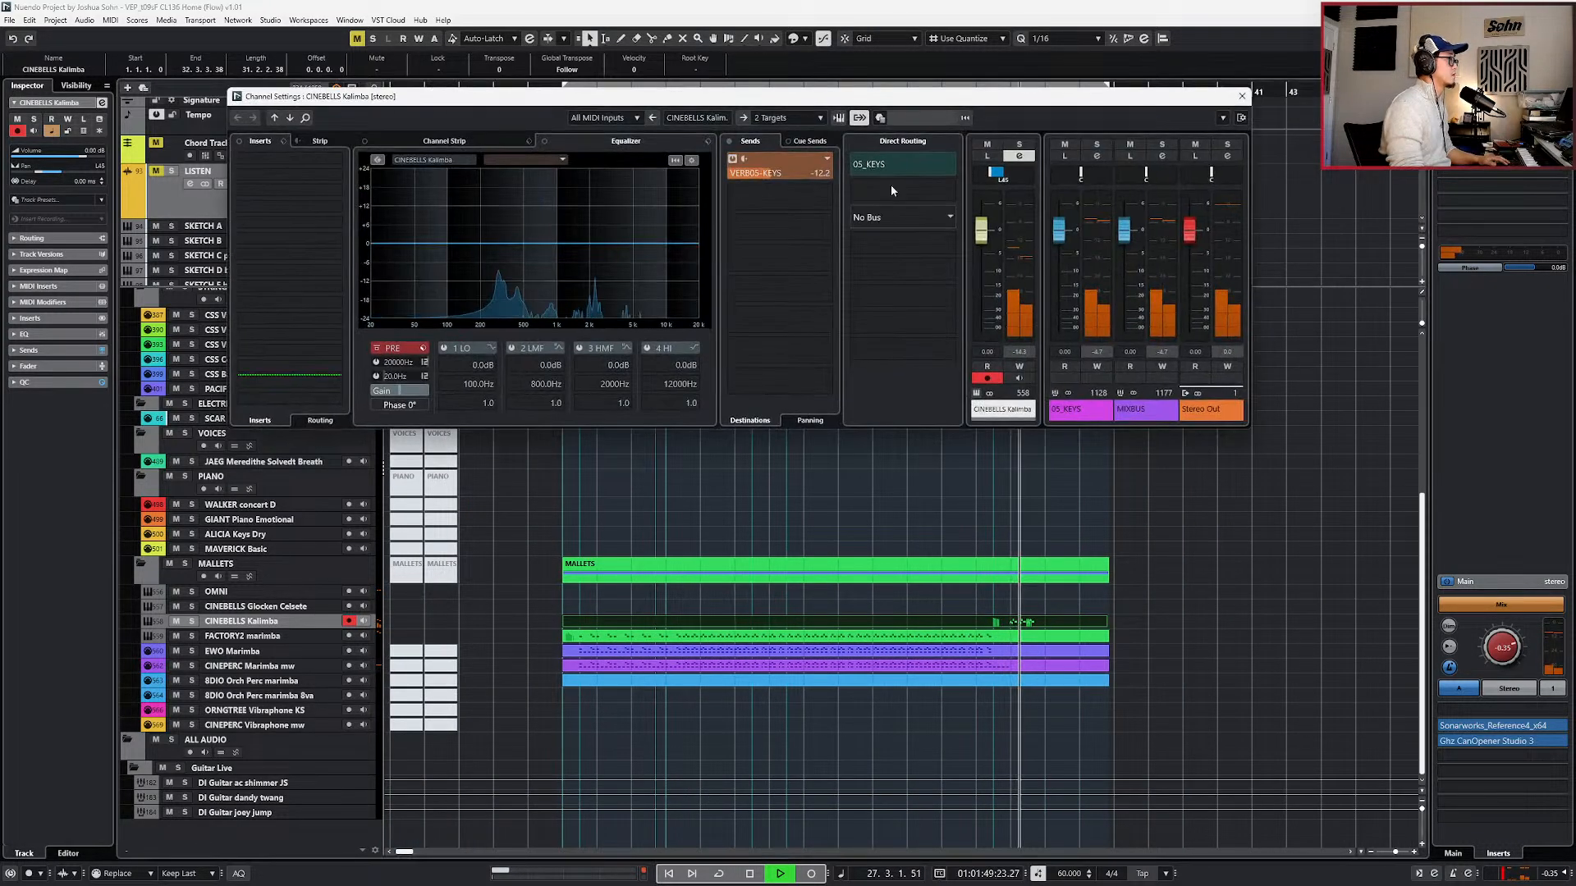
pyautogui.moveTo(812, 170); pyautogui.dragTo(739, 169)
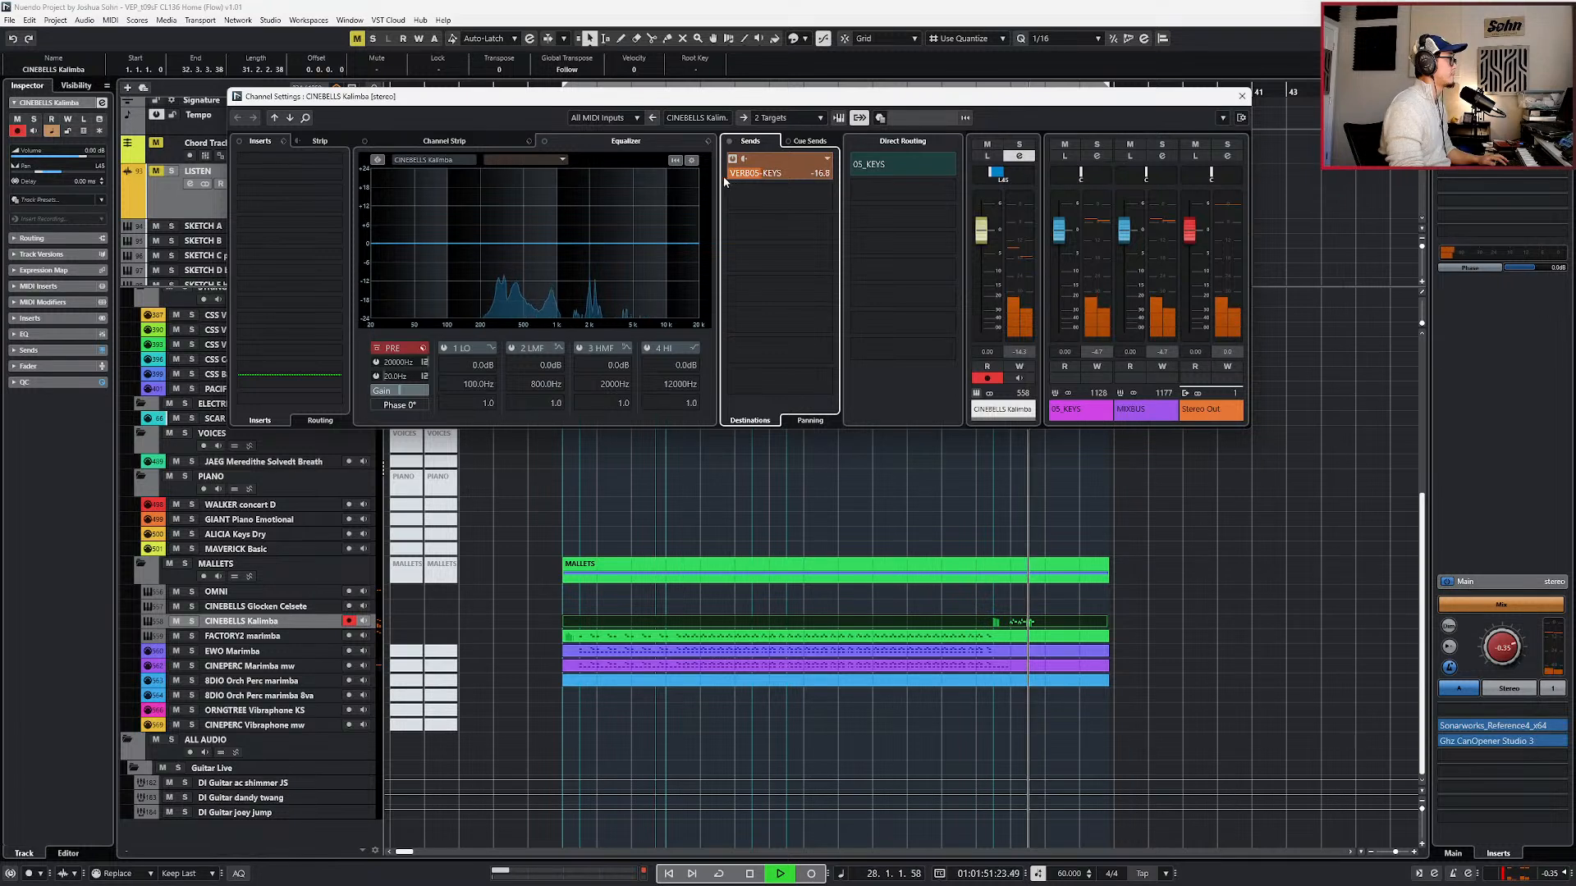
# - Darken the kalimba with EQ, cutting band 3 by 2.4 dB at 1727 Hz and band 4 by 5.9 dB at about 1.2 kHz
pyautogui.moveTo(612, 252)
pyautogui.mouseDown()
pyautogui.moveTo(586, 268)
pyautogui.moveTo(584, 252)
pyautogui.moveTo(594, 265)
pyautogui.mouseUp()
pyautogui.click(616, 256)
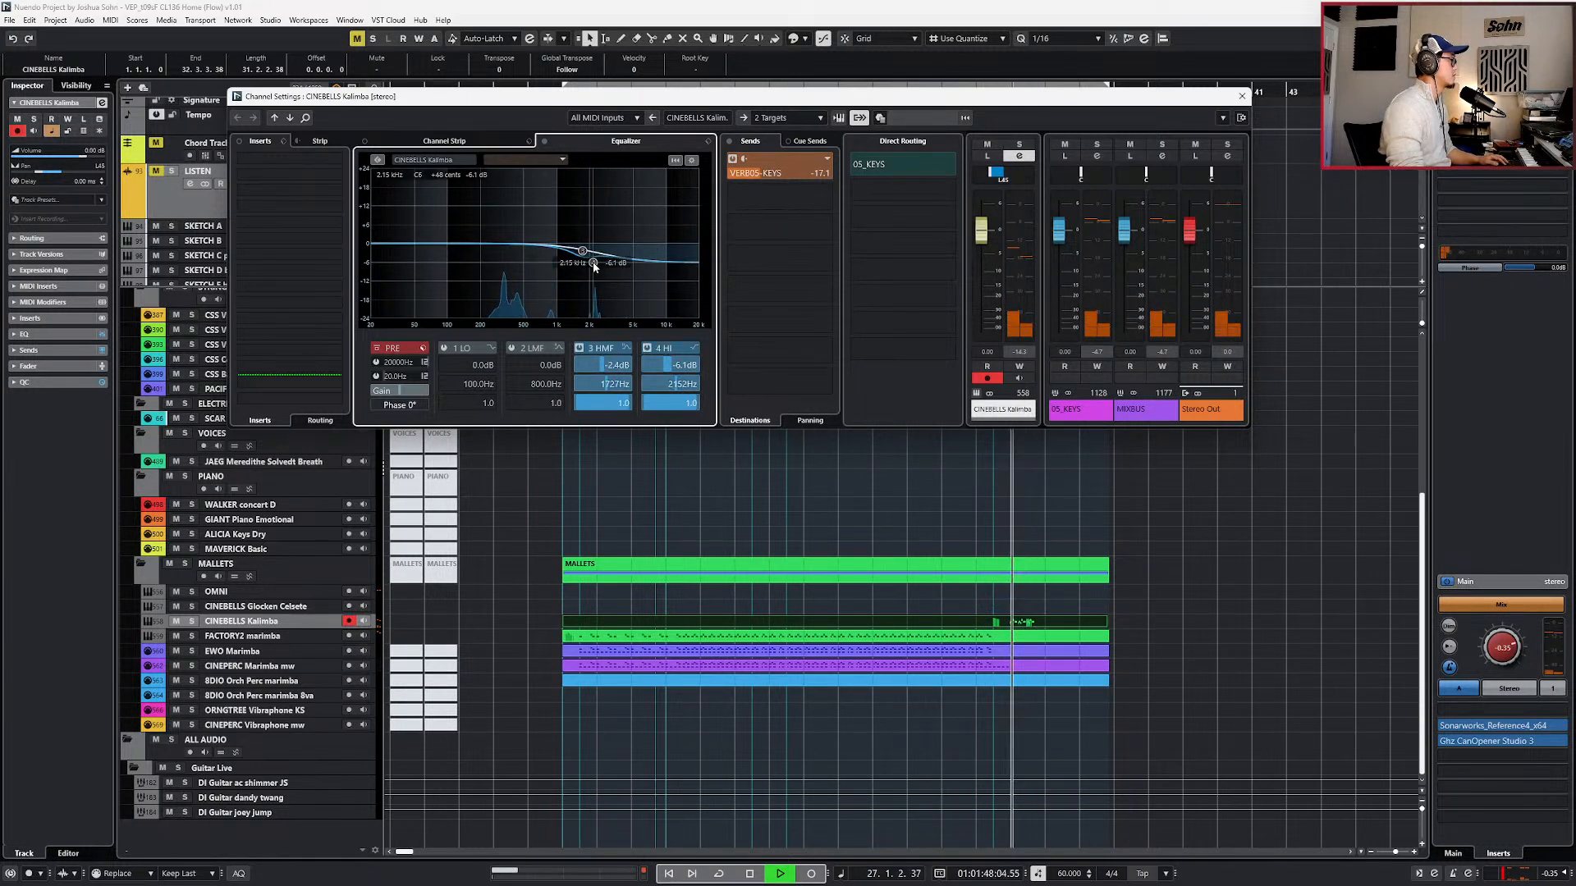
pyautogui.moveTo(595, 264); pyautogui.dragTo(568, 265)
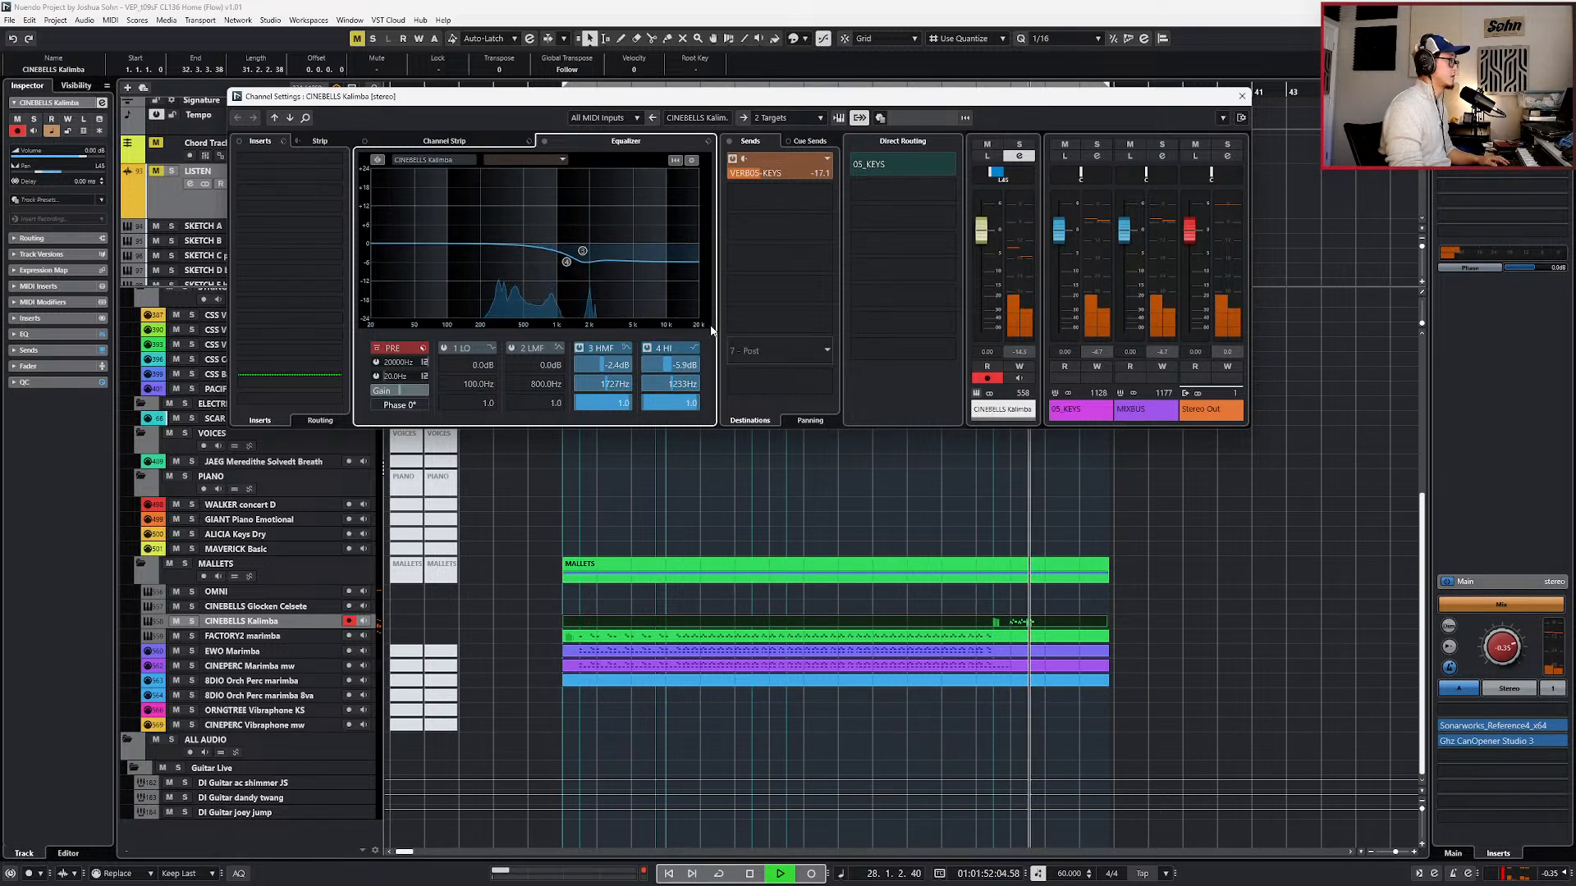
pyautogui.press('space')
# - Select all the mallet parts and play the arrangement from bar 2
pyautogui.moveTo(835, 504); pyautogui.dragTo(810, 761)
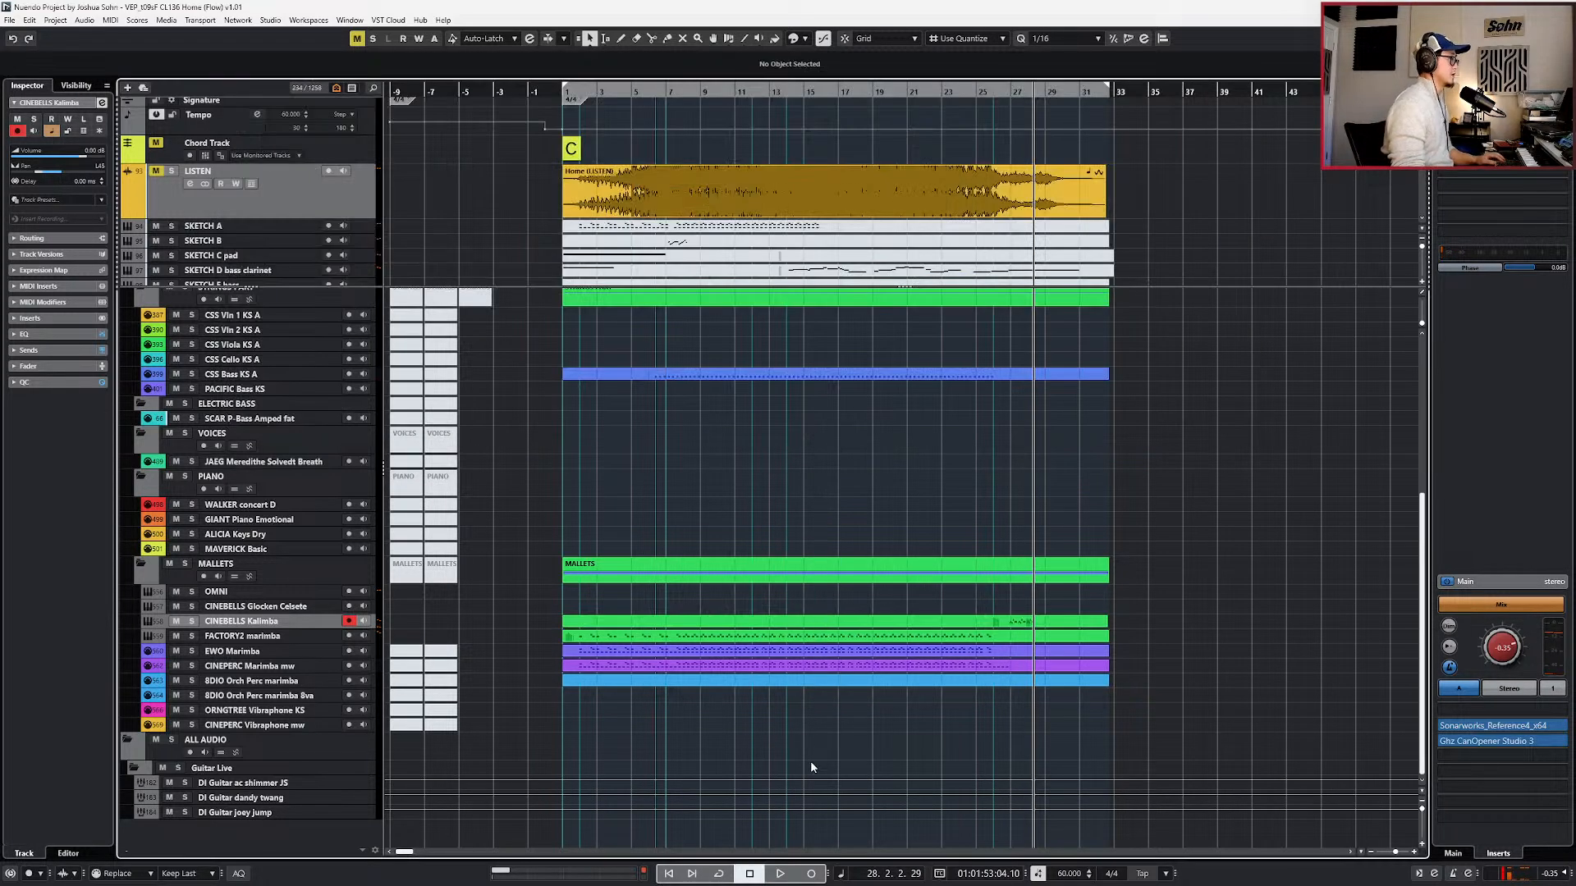
pyautogui.press('KP_1')
pyautogui.press('KP_Add')
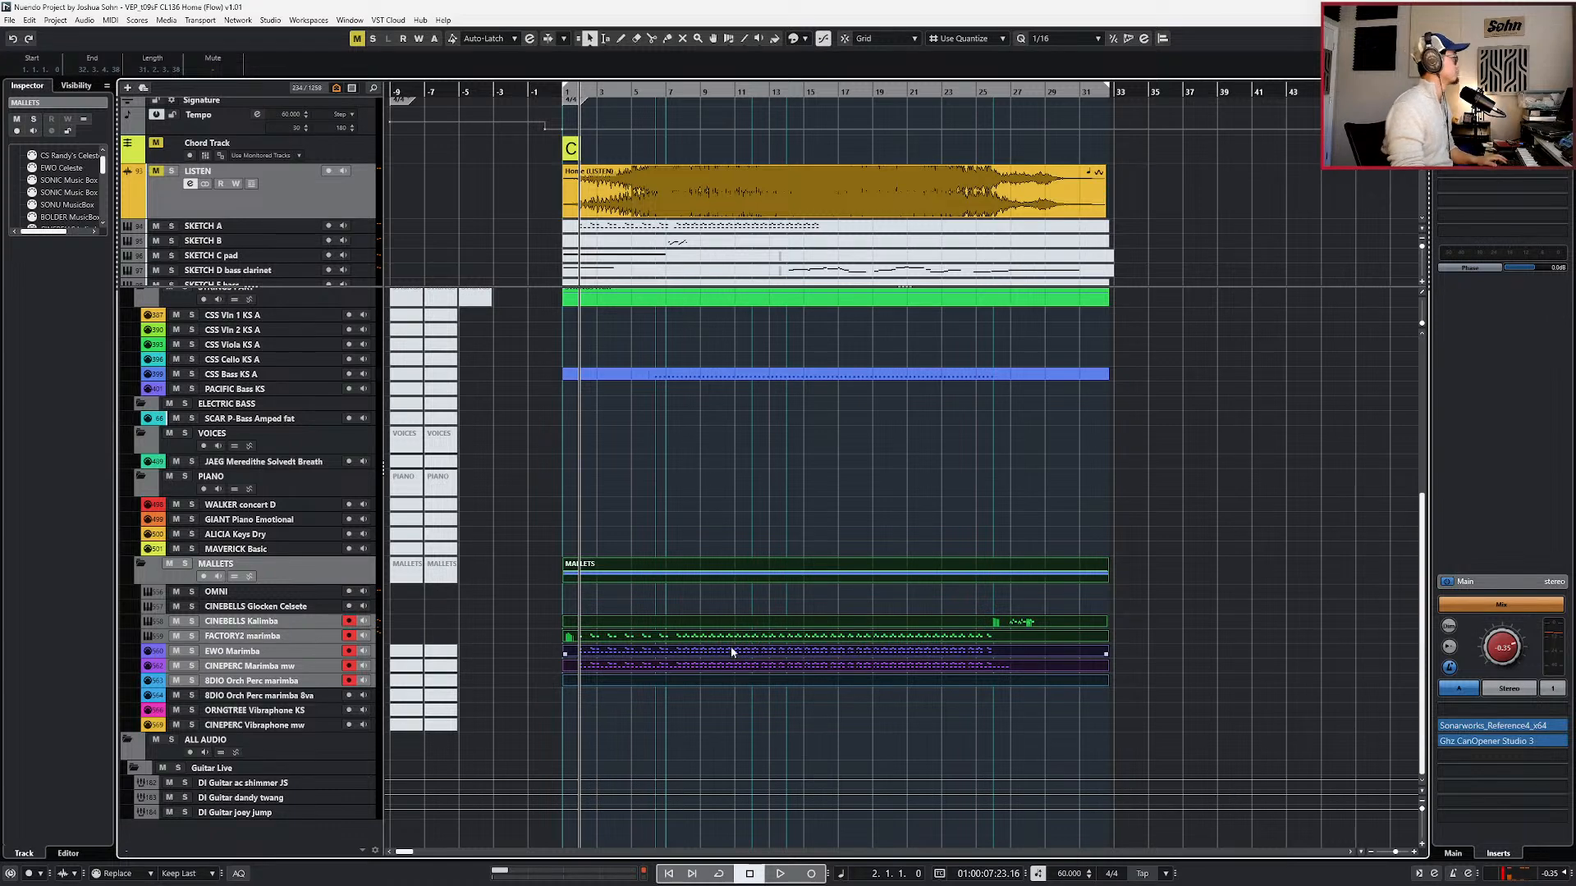
pyautogui.scroll(3, 730, 646)
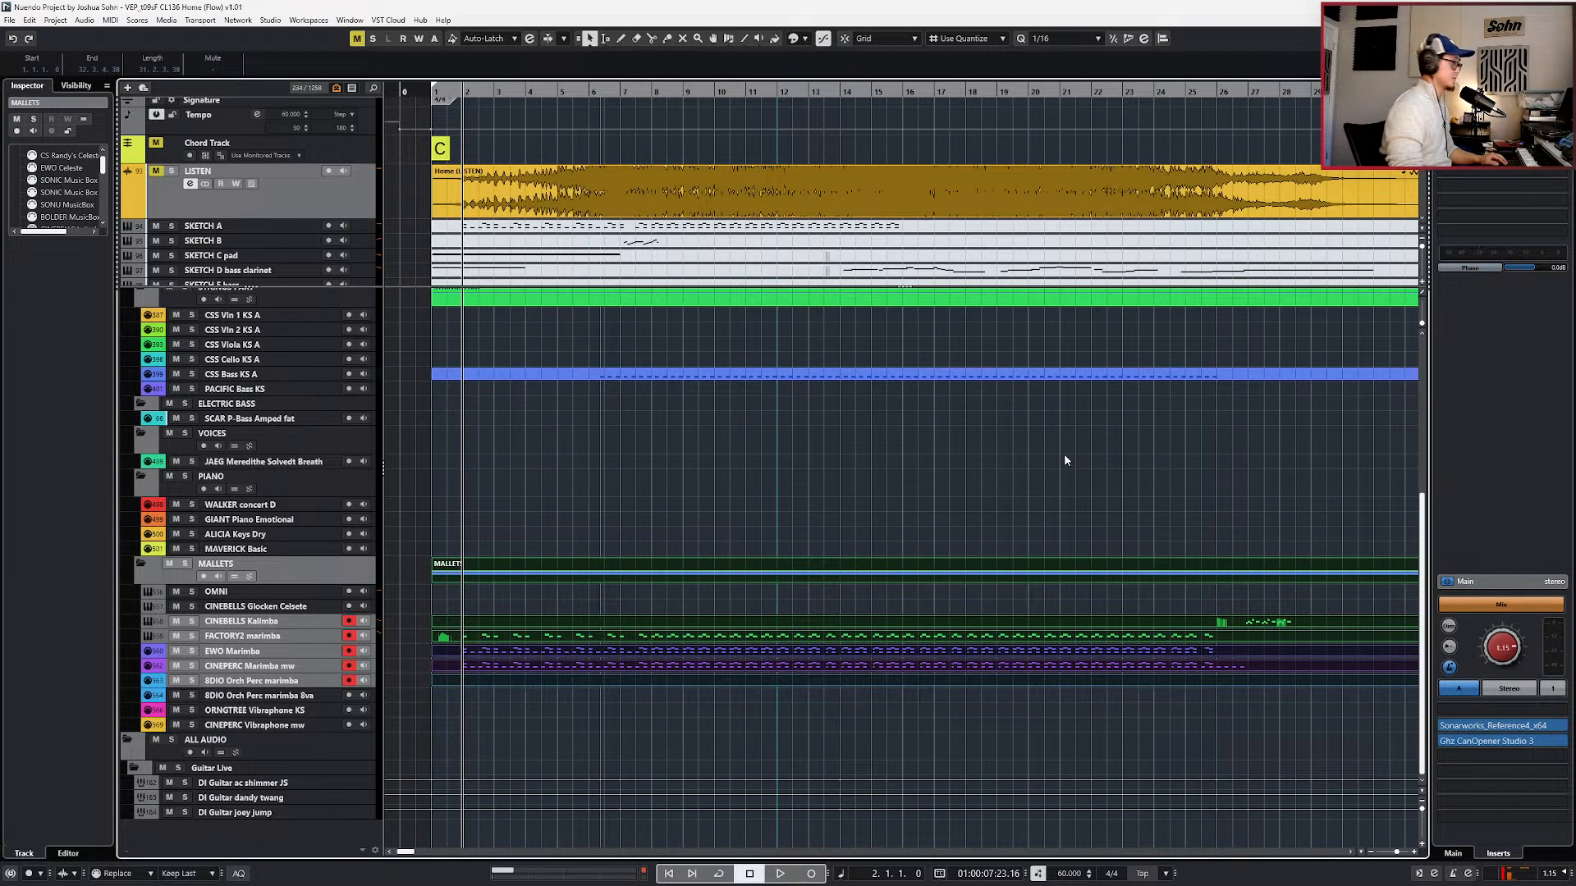
pyautogui.hotkey('shift', 'f')
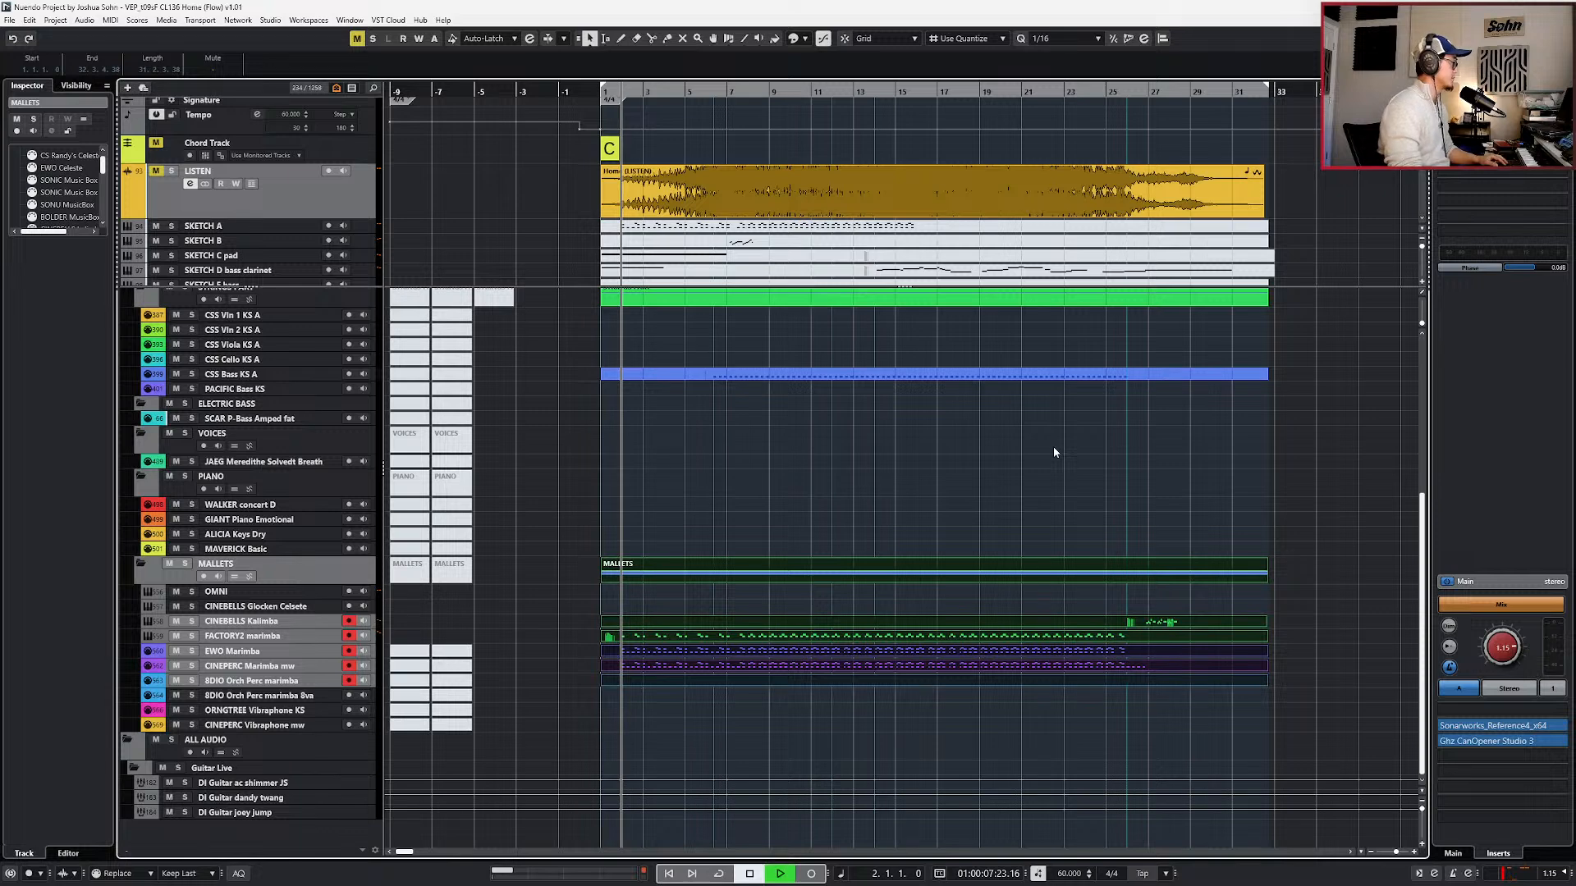
pyautogui.click(706, 679)
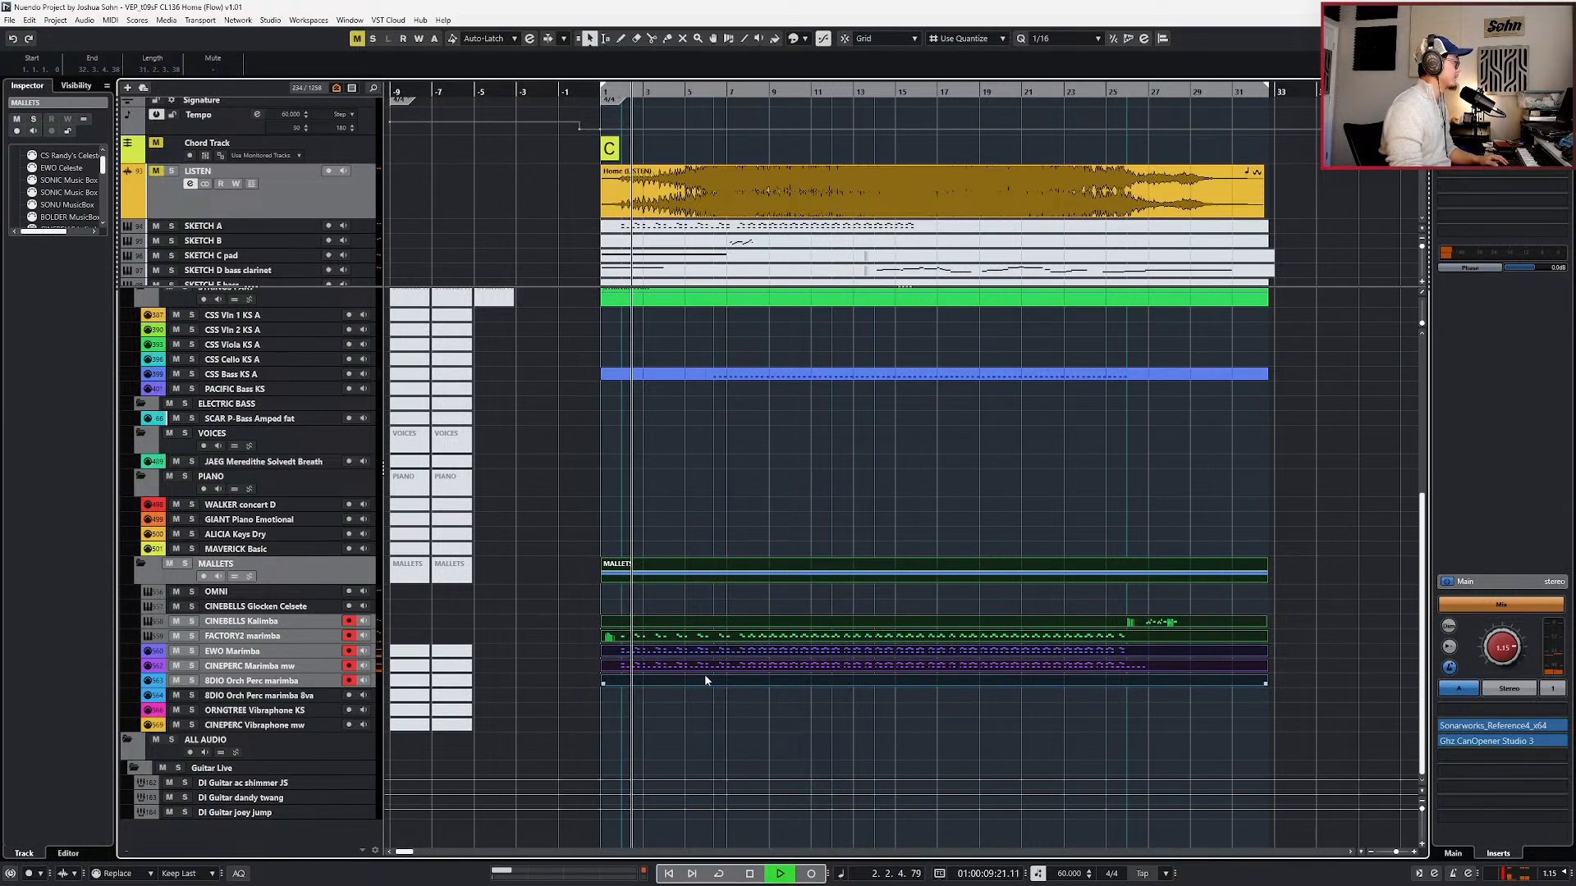
pyautogui.press('space')
# - Open the FACTORY2 marimba, EWO Marimba and CINEPERC Marimba mw parts together for note editing
pyautogui.click(1098, 651)
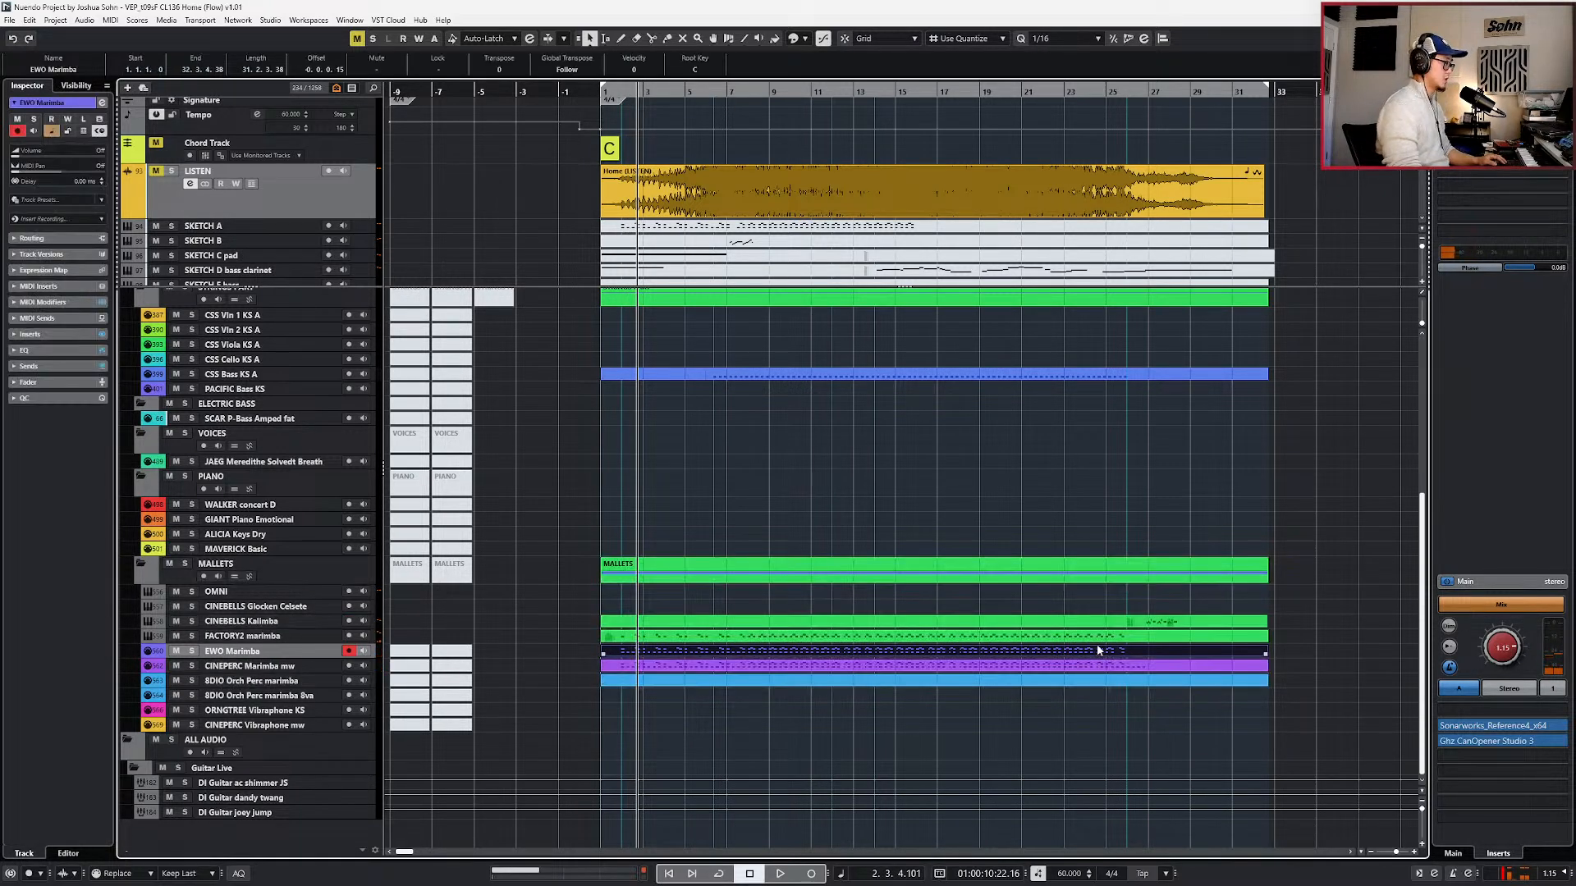
pyautogui.click(1106, 637)
pyautogui.click(1106, 651)
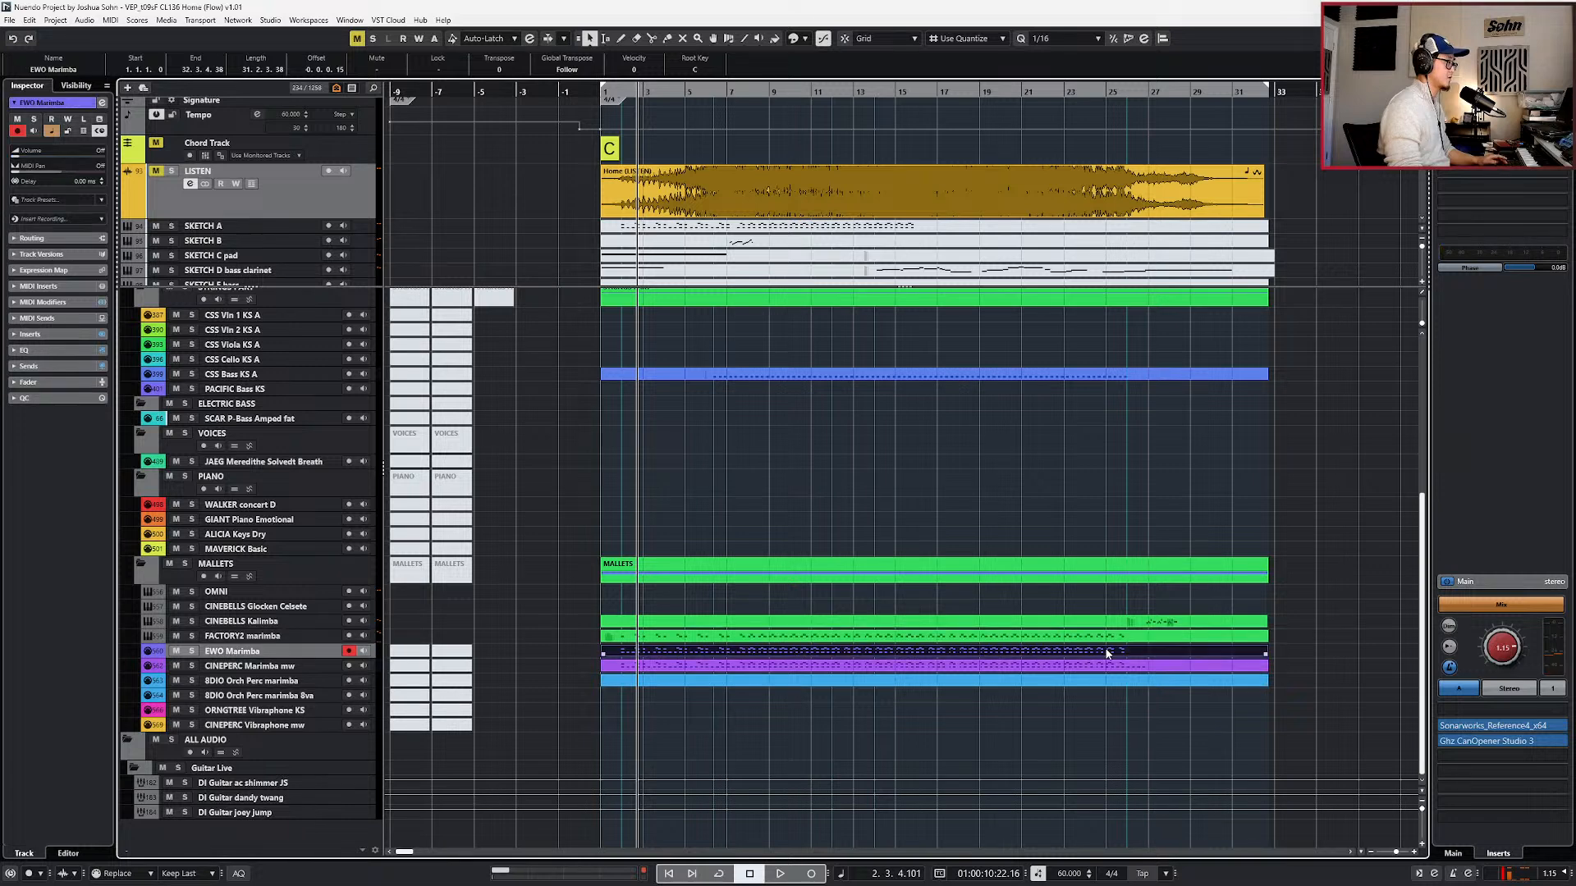
pyautogui.click(1050, 639)
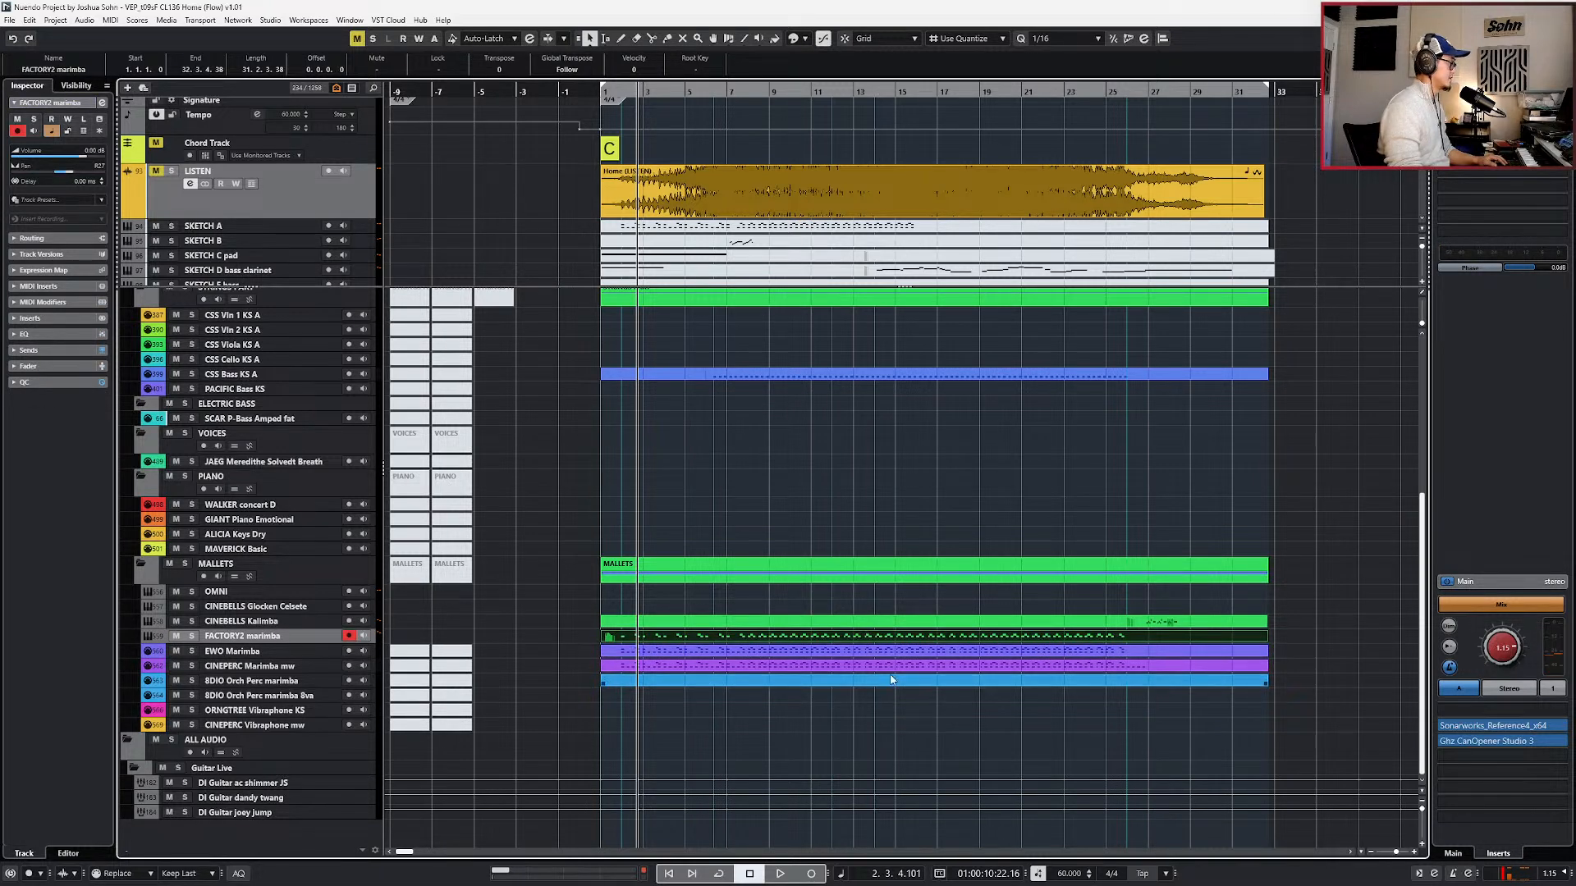
pyautogui.keyDown('shift'); pyautogui.click(891, 657); pyautogui.keyUp('shift')
pyautogui.keyDown('shift'); pyautogui.click(893, 664); pyautogui.keyUp('shift')
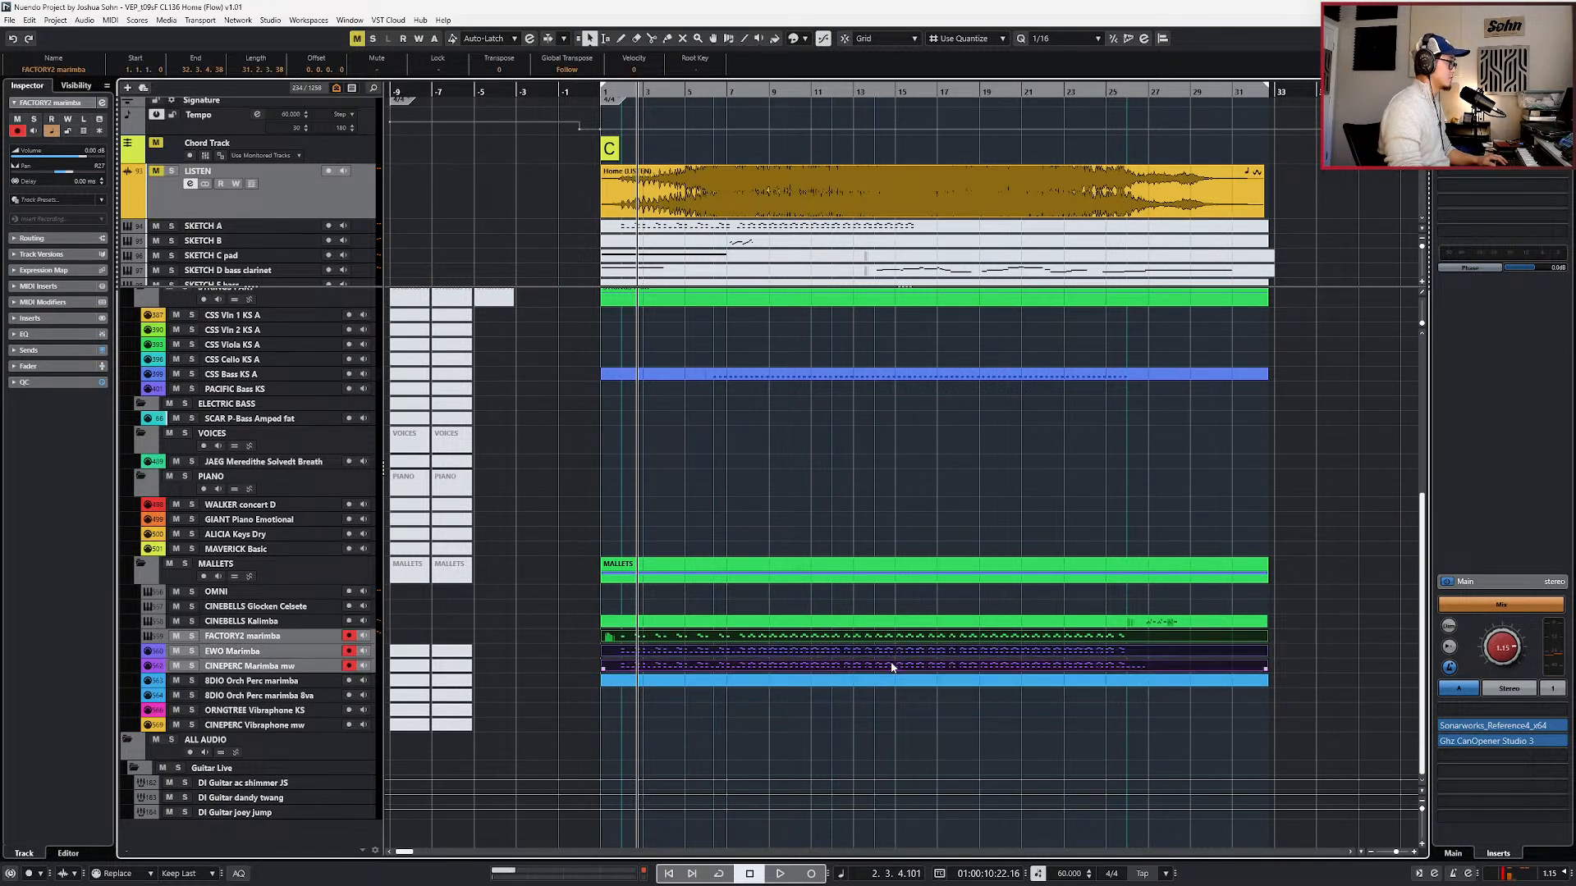
pyautogui.doubleClick(892, 666)
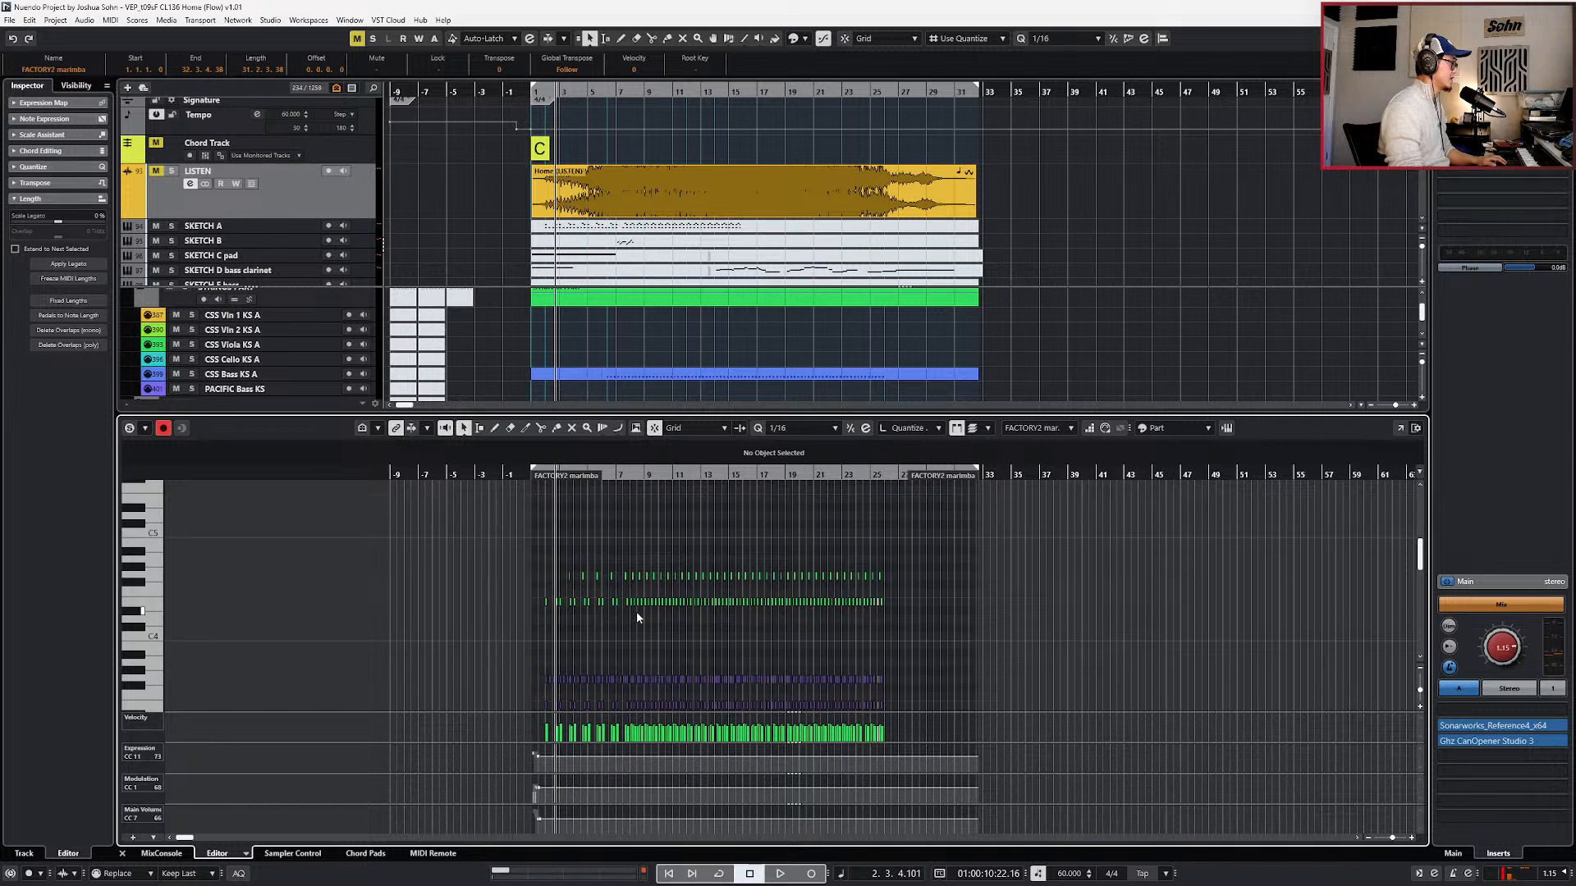
pyautogui.scroll(1, 587, 659)
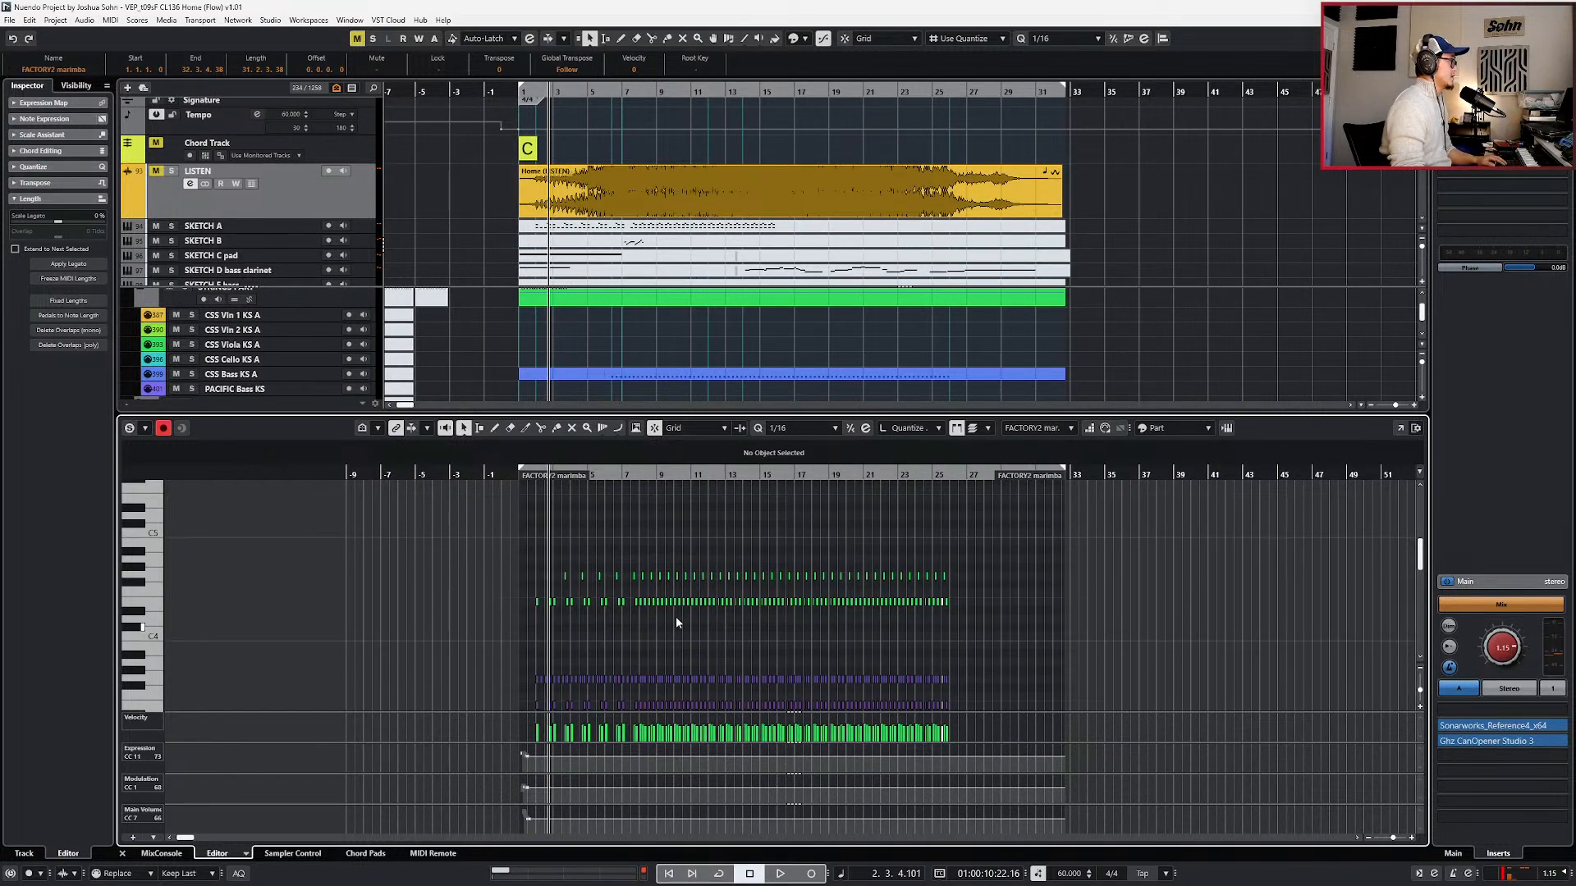
# - Reduce the displayed waveform height of the LISTEN audio event so its dynamic contour is readable
pyautogui.click(691, 187)
pyautogui.scroll(1, 968, 189)
pyautogui.scroll(-5, 952, 214)
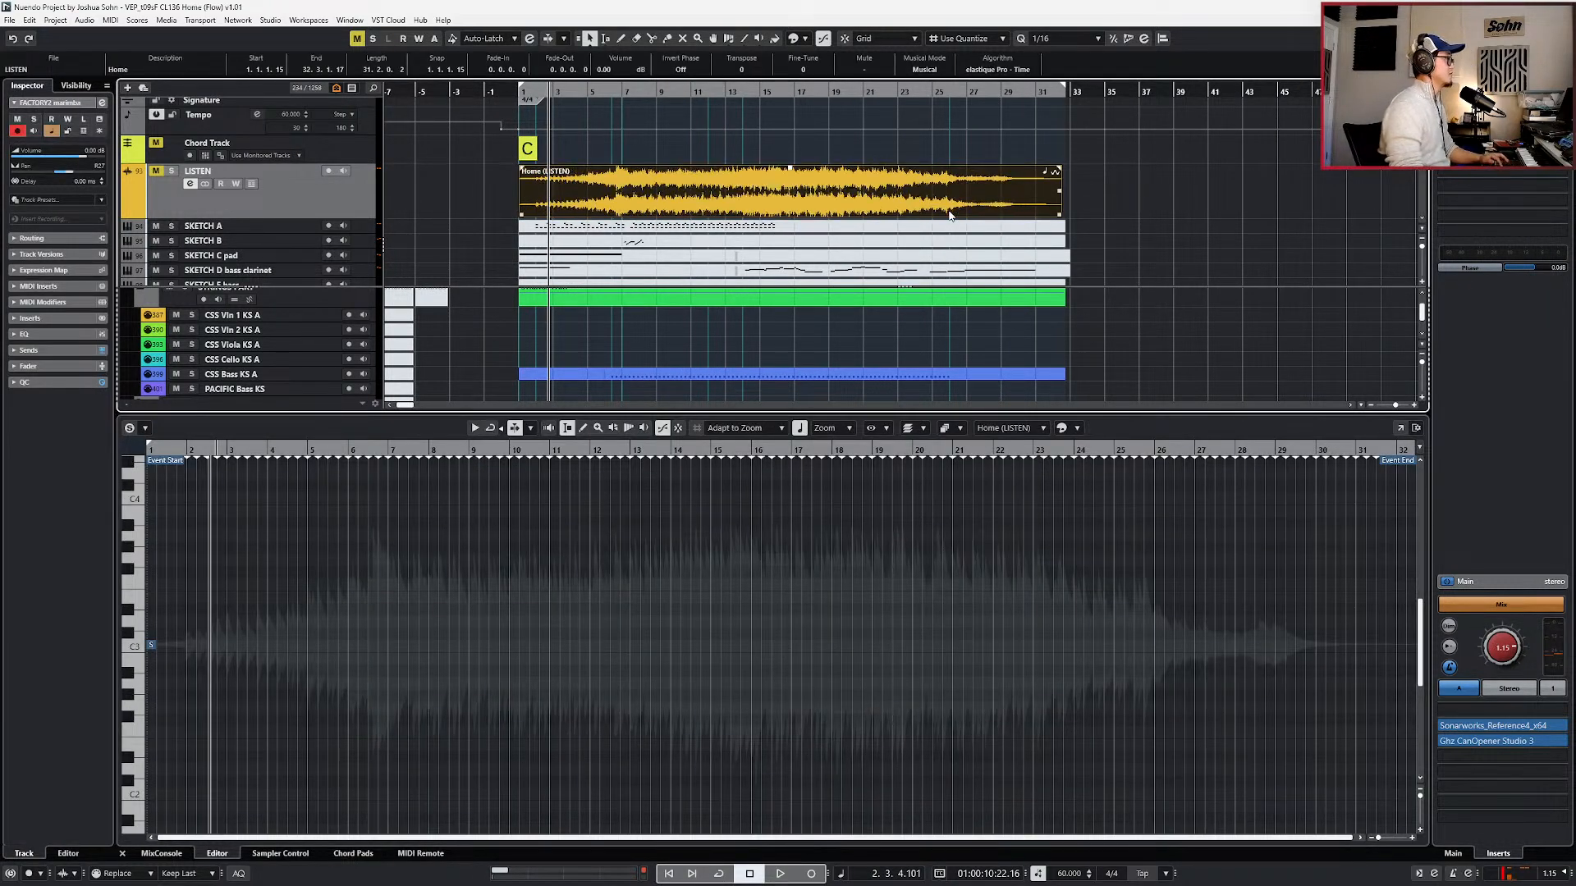
pyautogui.click(781, 614)
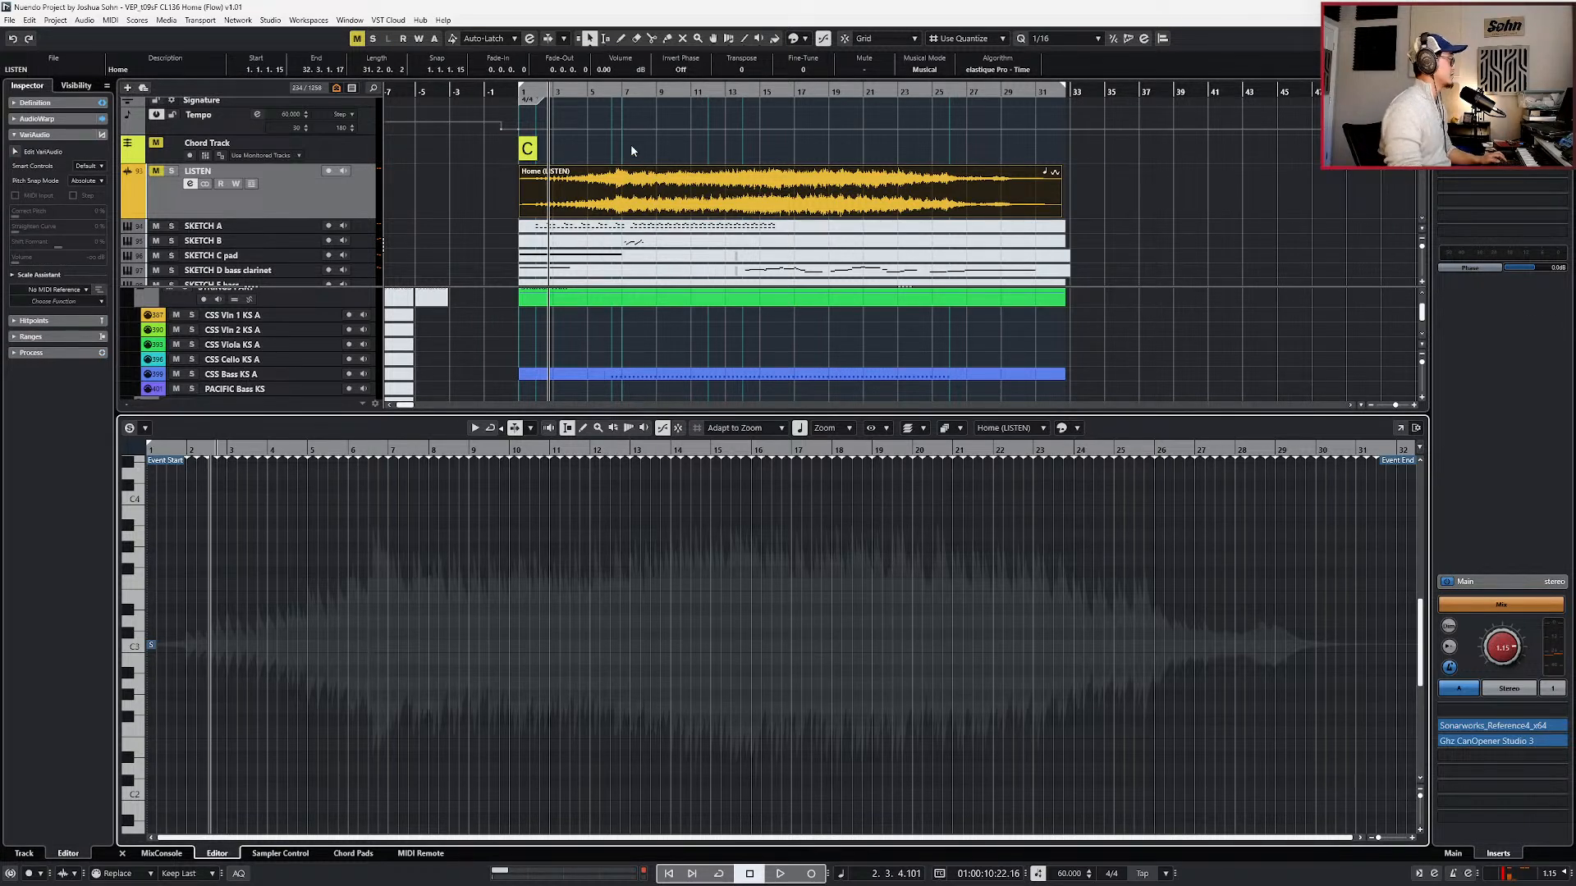
pyautogui.click(380, 243)
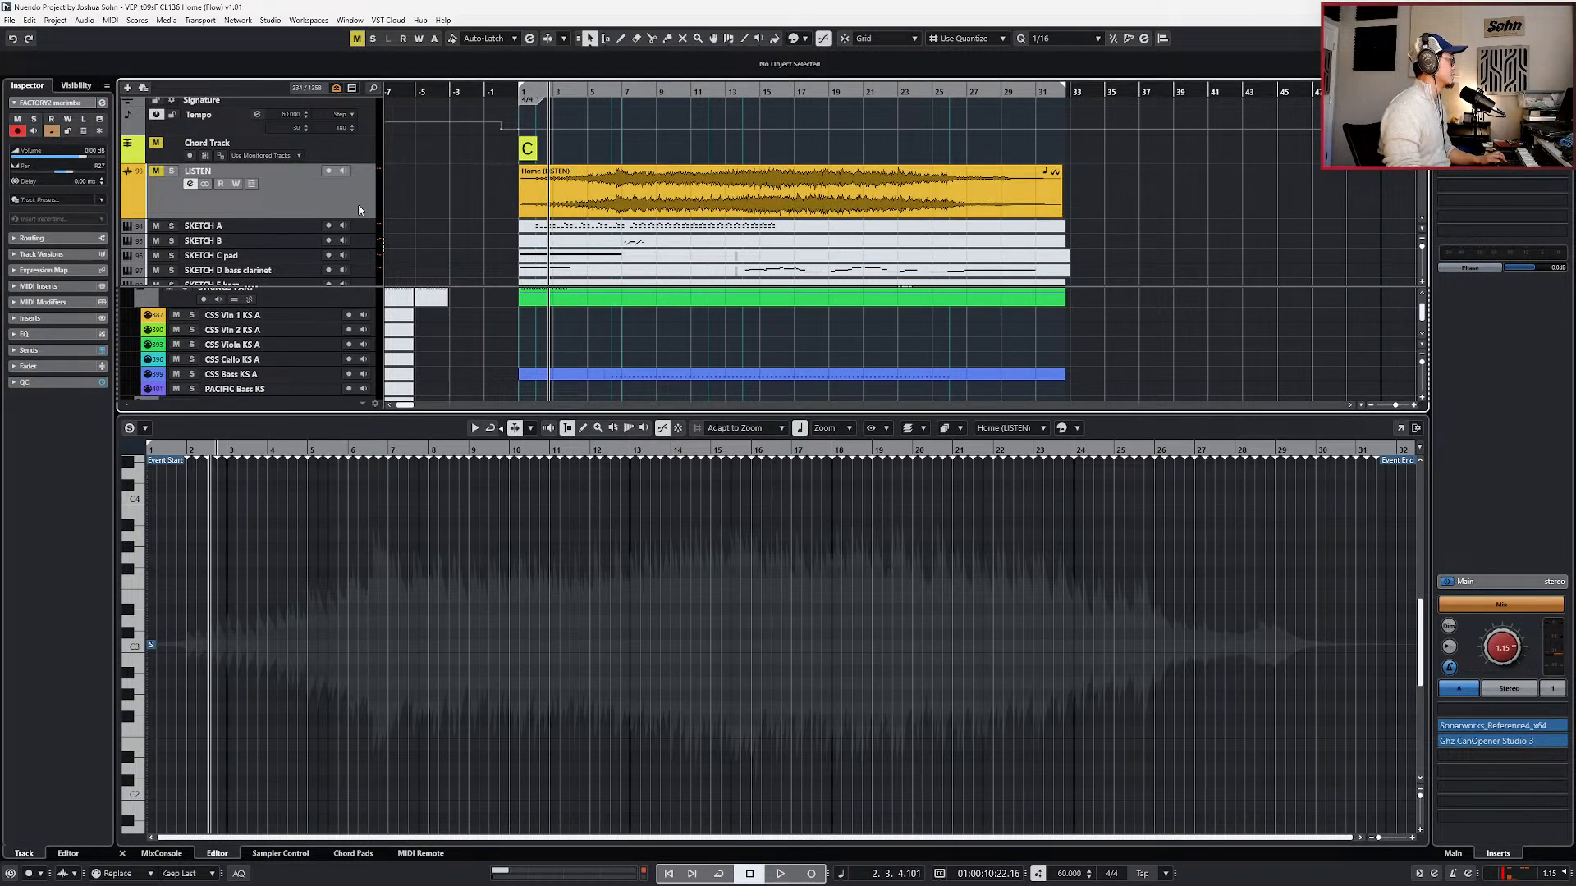
# - Move the playback position to bar 7 and reopen the FACTORY2, EWO and CINEPERC Marimba mw parts together in the editor
pyautogui.hotkey('ctrl', 'alt', 'b')
pyautogui.press('KP_Add')
pyautogui.press('KP_Add')
pyautogui.press('KP_Add')
pyautogui.press('KP_Add')
pyautogui.press('KP_Add')
pyautogui.click(650, 641)
pyautogui.keyDown('shift'); pyautogui.click(648, 654); pyautogui.keyUp('shift')
pyautogui.keyDown('shift'); pyautogui.click(649, 664); pyautogui.keyUp('shift')
pyautogui.doubleClick(648, 666)
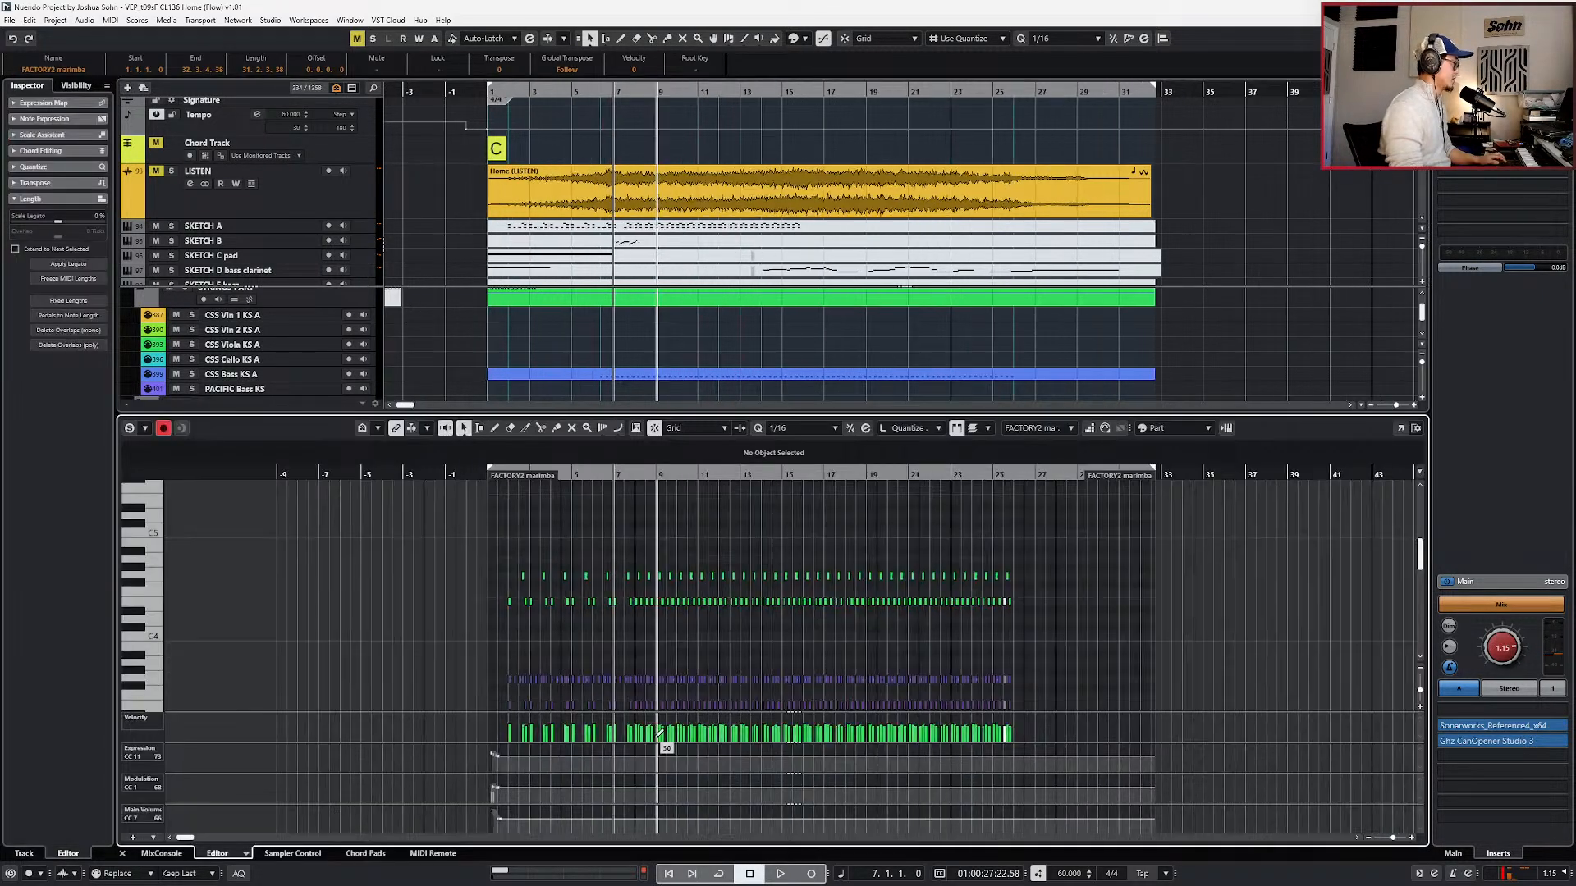
# - Draw an expression (CC 11) ramp on the FACTORY2 marimba part starting around bar 7 and audition it
pyautogui.click(582, 755)
pyautogui.moveTo(711, 756)
pyautogui.mouseDown()
pyautogui.moveTo(946, 753)
pyautogui.moveTo(838, 759)
pyautogui.mouseUp()
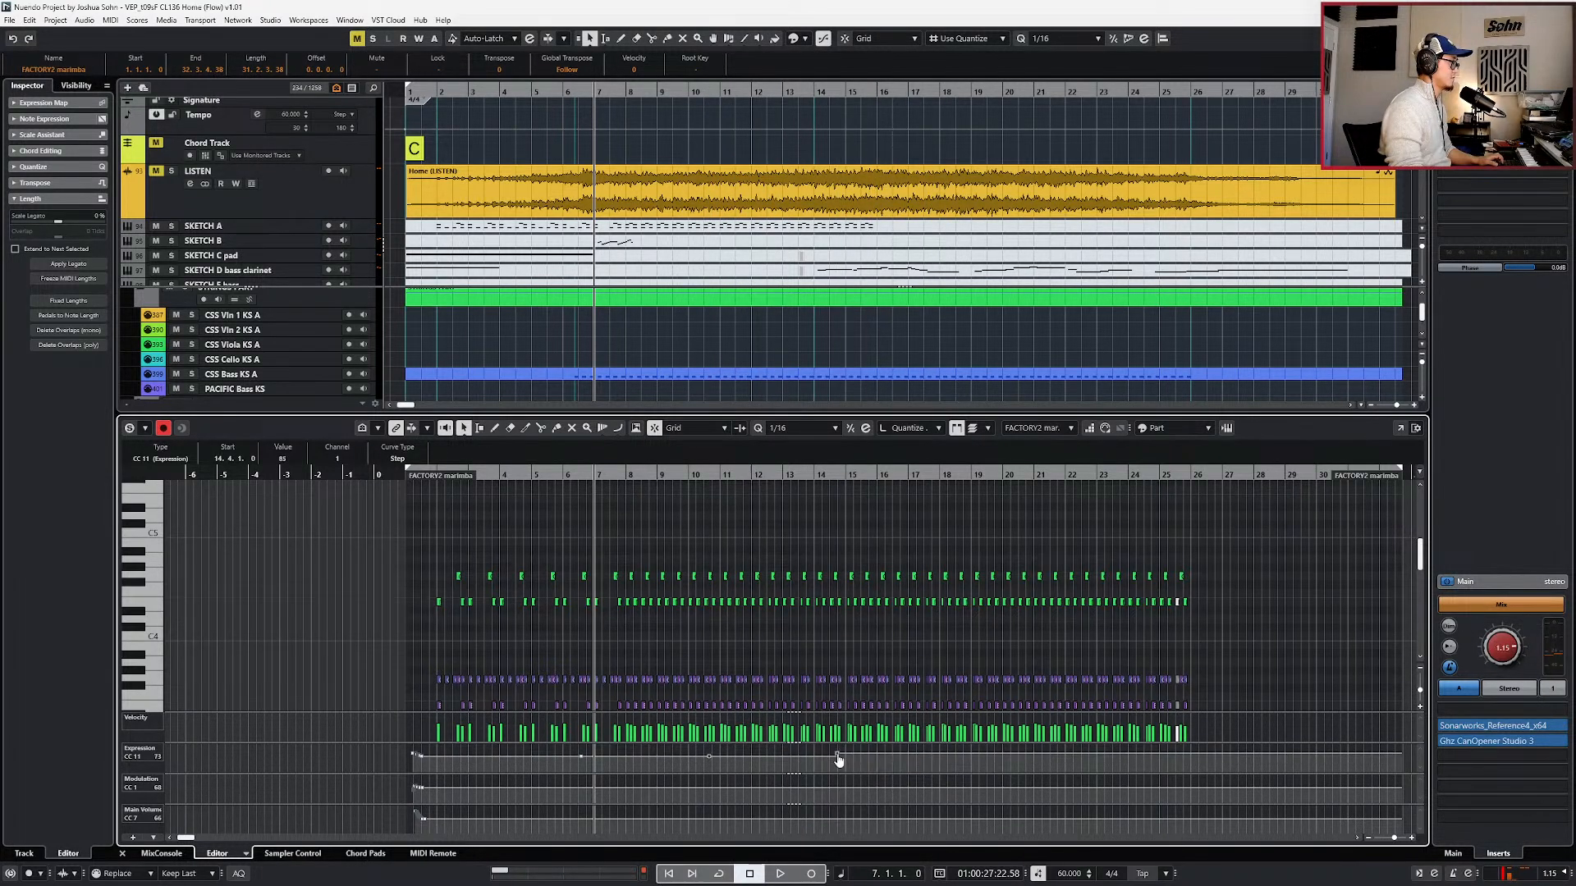
pyautogui.hotkey('ctrl', 'z')
pyautogui.click(710, 756)
pyautogui.moveTo(576, 772); pyautogui.dragTo(891, 710)
pyautogui.press('l')
pyautogui.press('space')
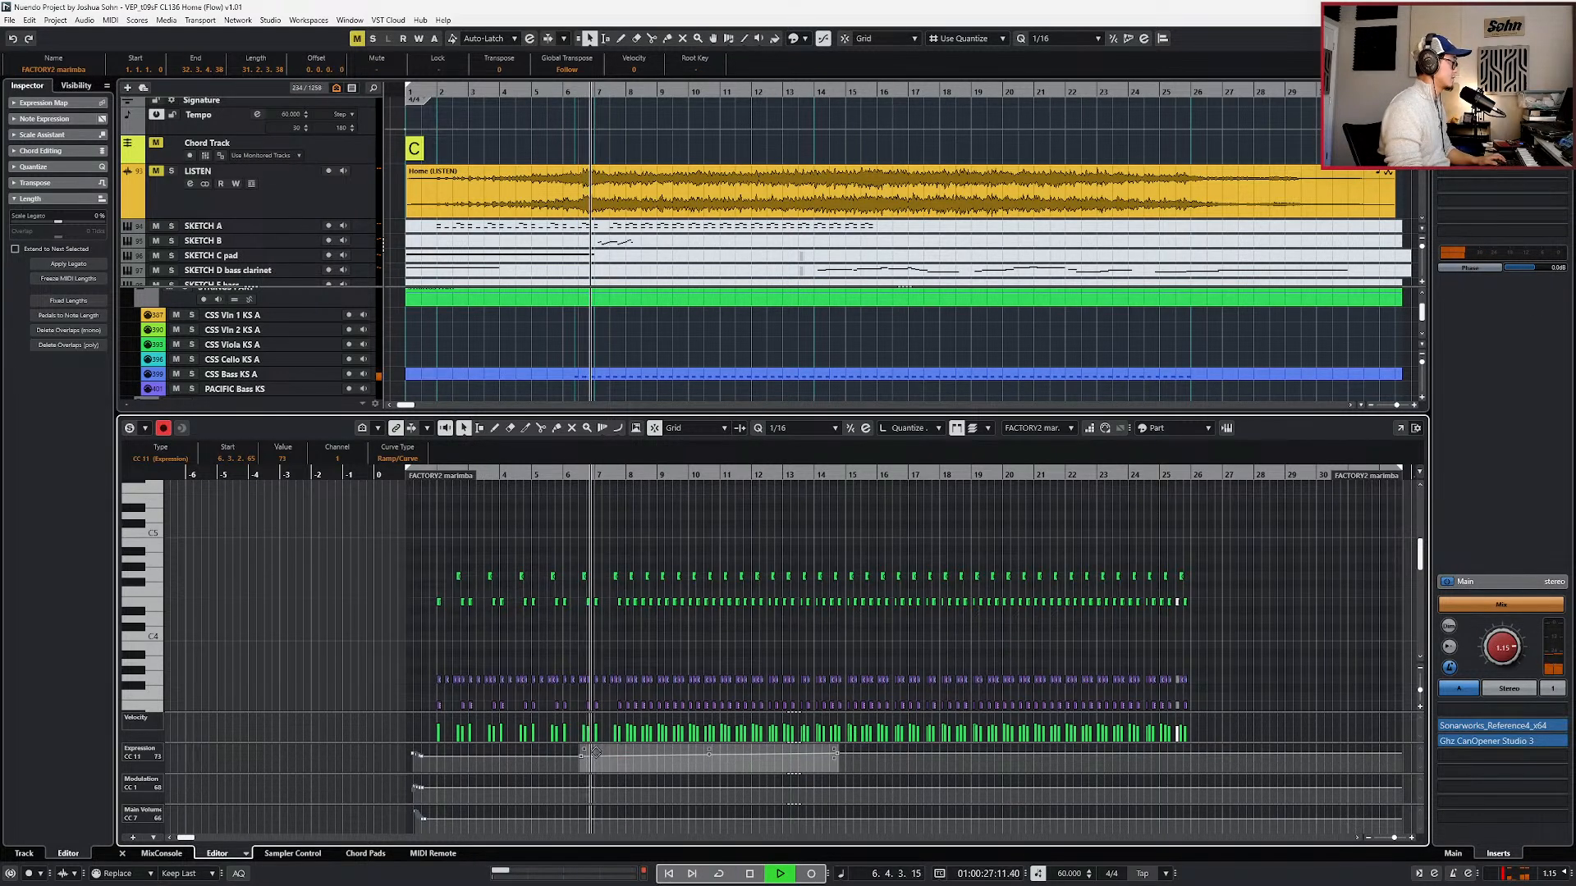
pyautogui.moveTo(584, 752); pyautogui.dragTo(609, 762)
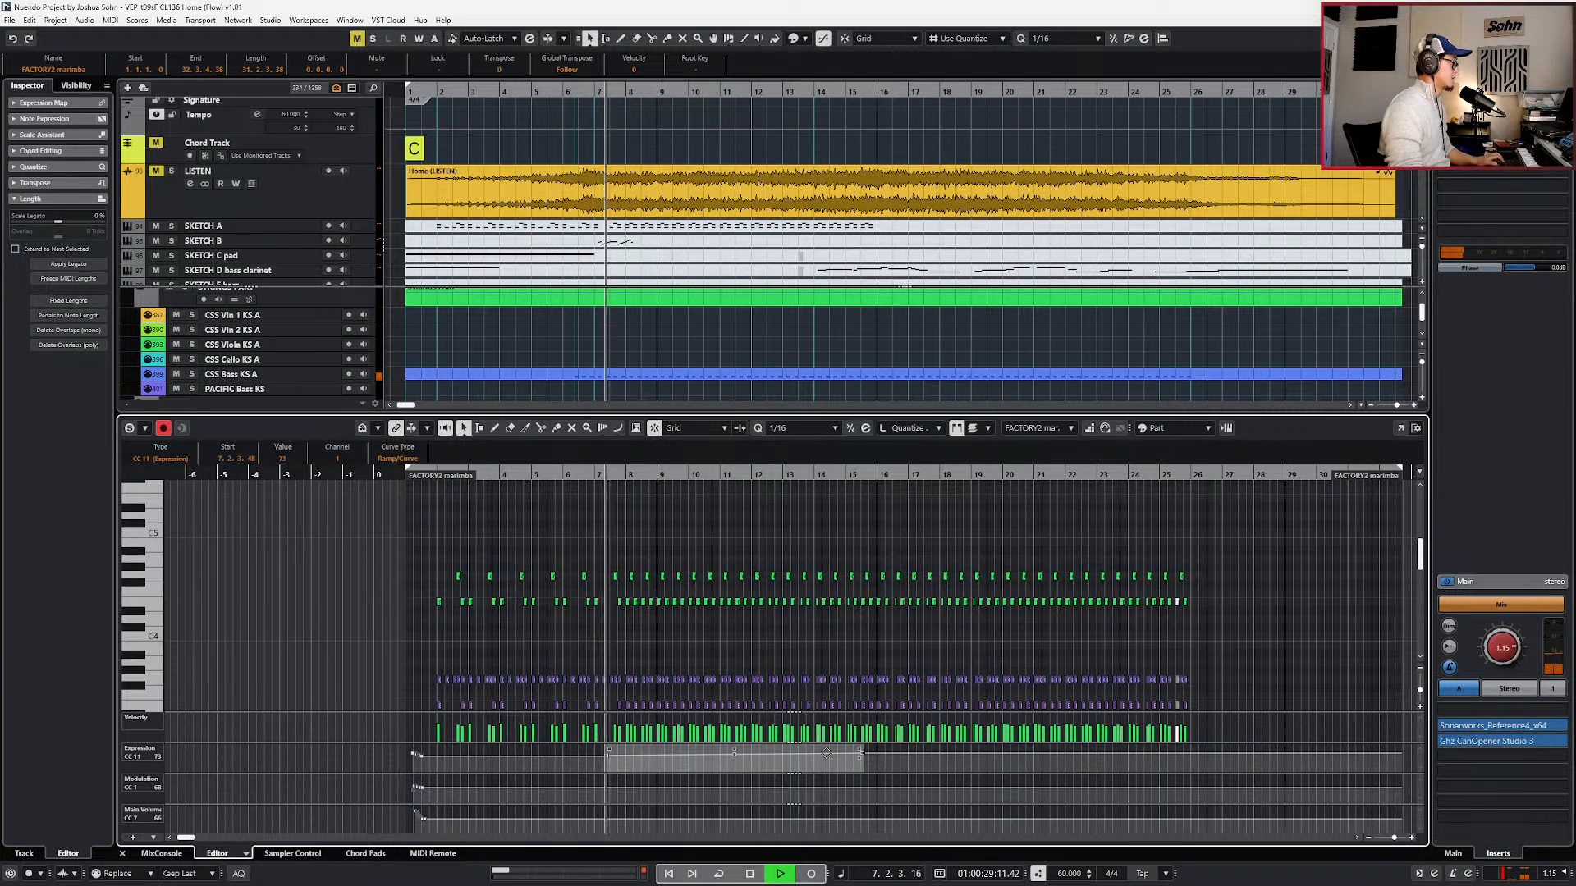
pyautogui.press('space')
# - Delete the ramp points starting around bar 7 from the FACTORY2 marimba's expression lane
pyautogui.scroll(-5, 924, 521)
pyautogui.scroll(-5, 903, 356)
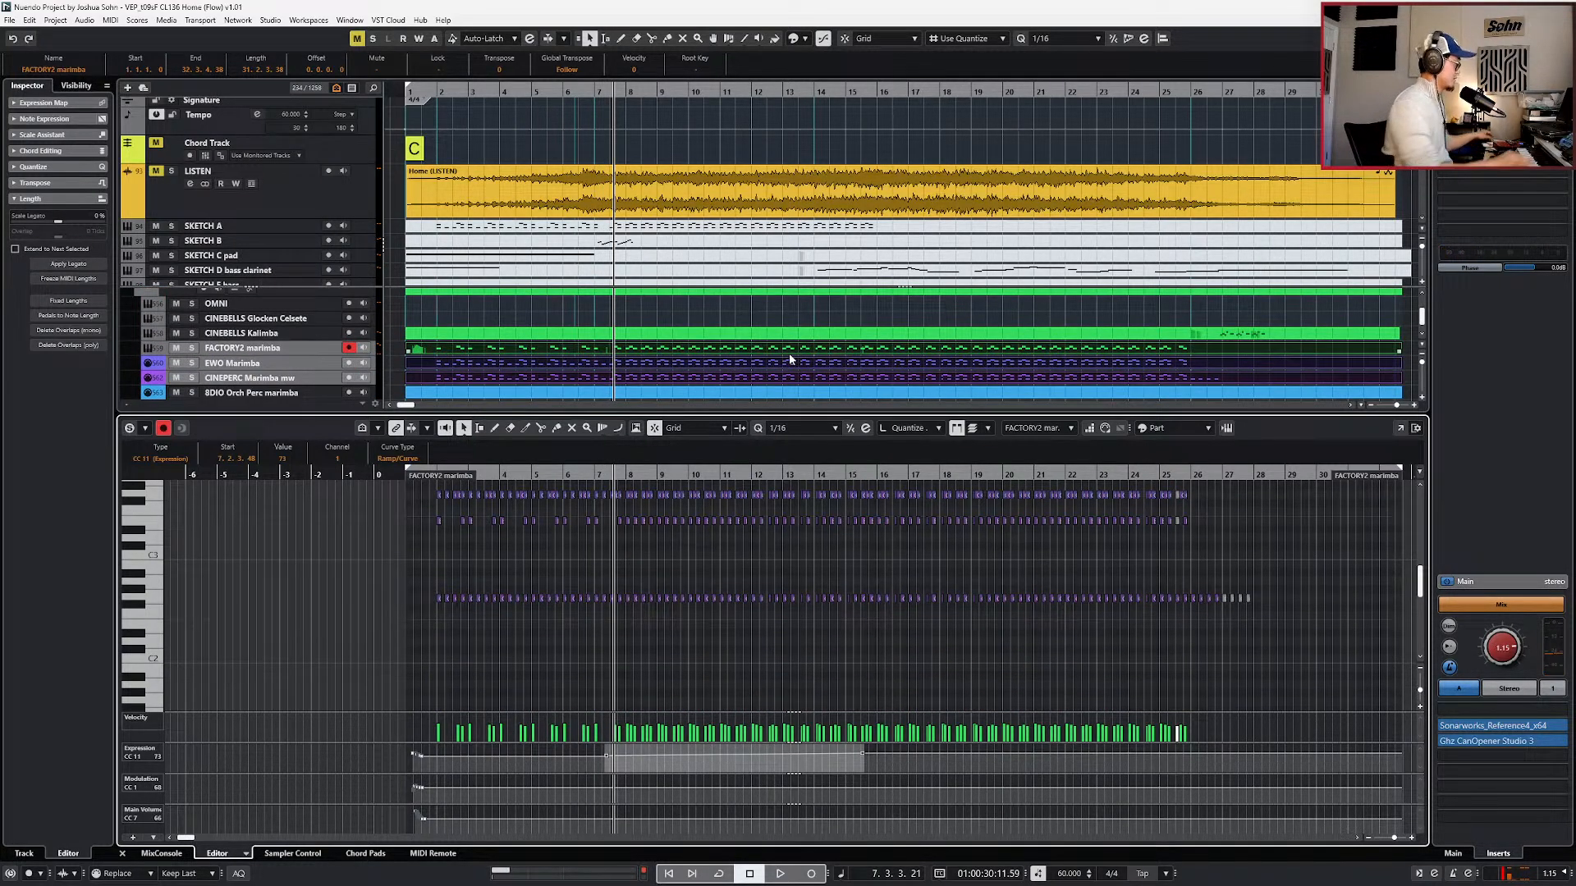
pyautogui.scroll(2, 719, 563)
pyautogui.click(722, 572)
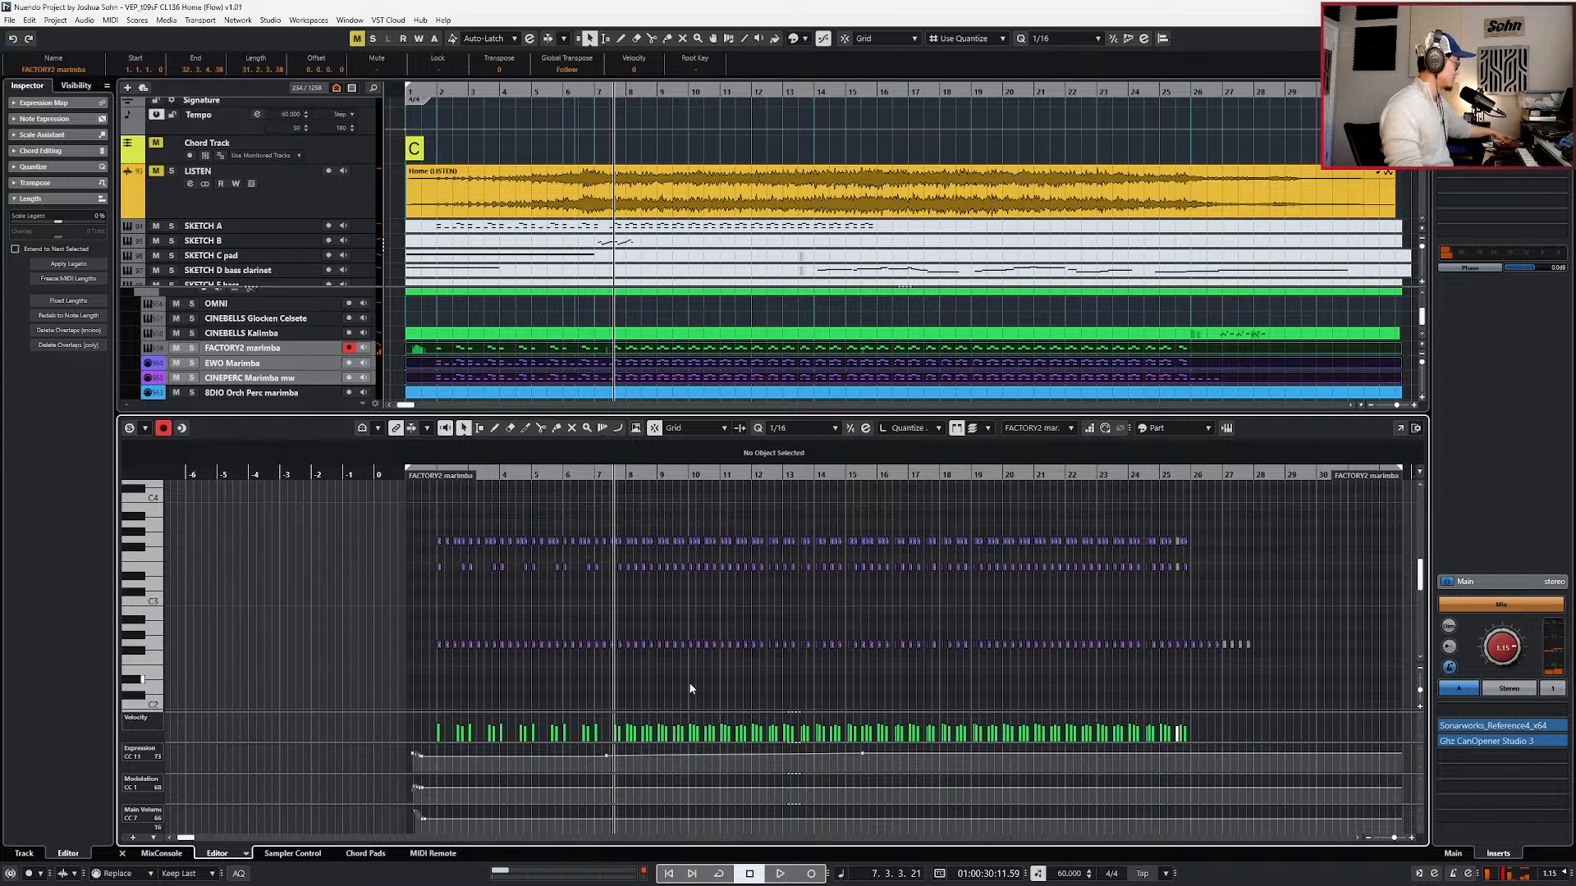
pyautogui.moveTo(601, 768); pyautogui.dragTo(950, 743)
pyautogui.press('Delete')
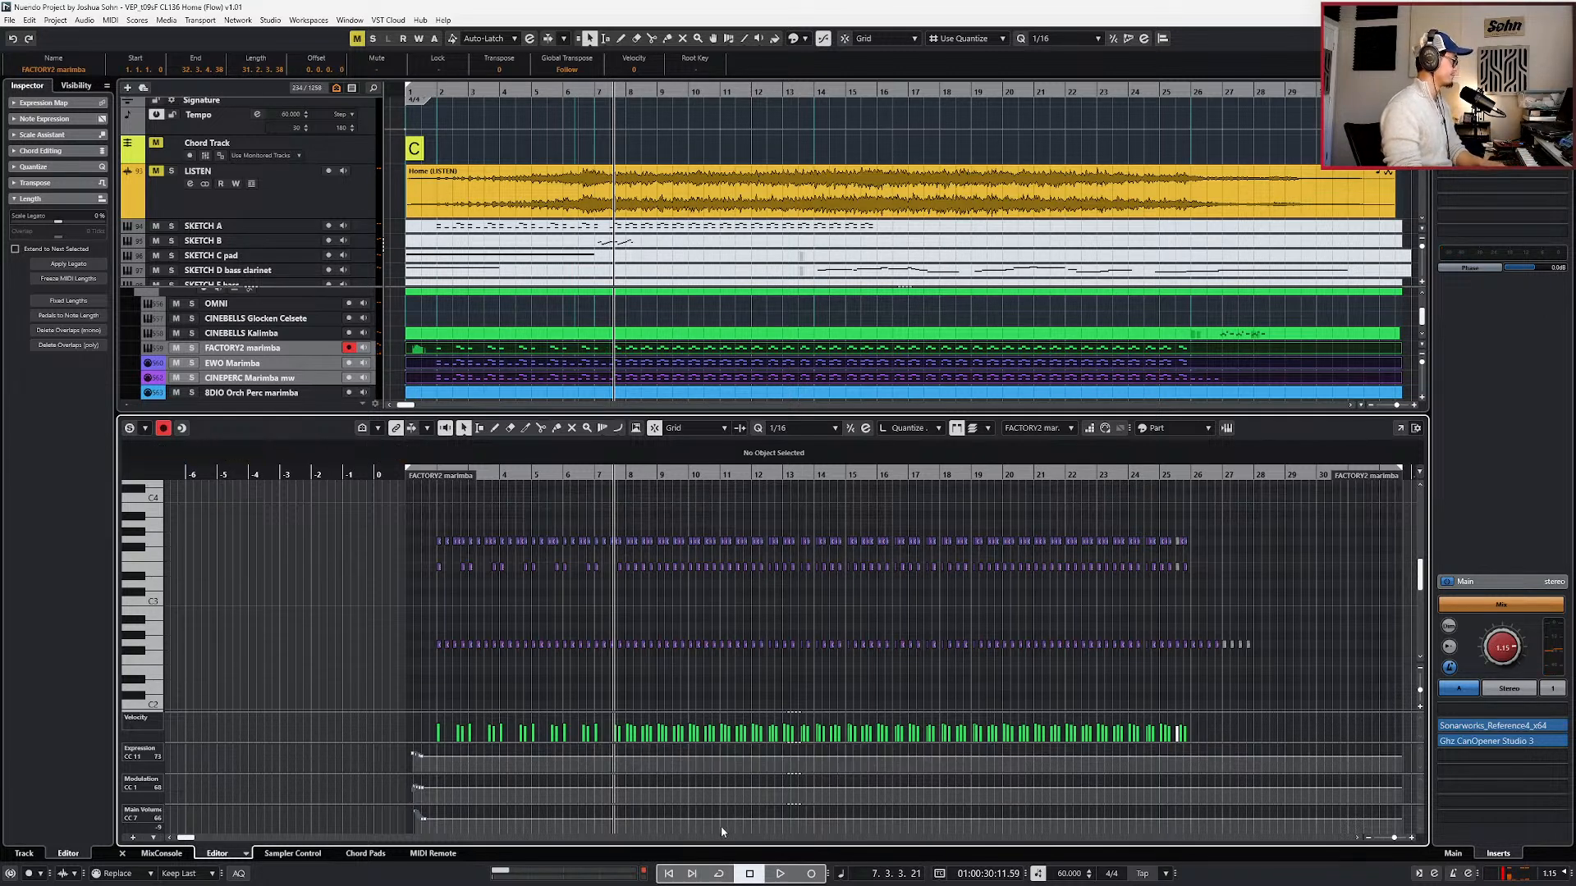
# - Draw a main volume (CC 7) ramp on the FACTORY2 marimba from late bar 7 up to 71 at bar 12, and audition it
pyautogui.click(622, 820)
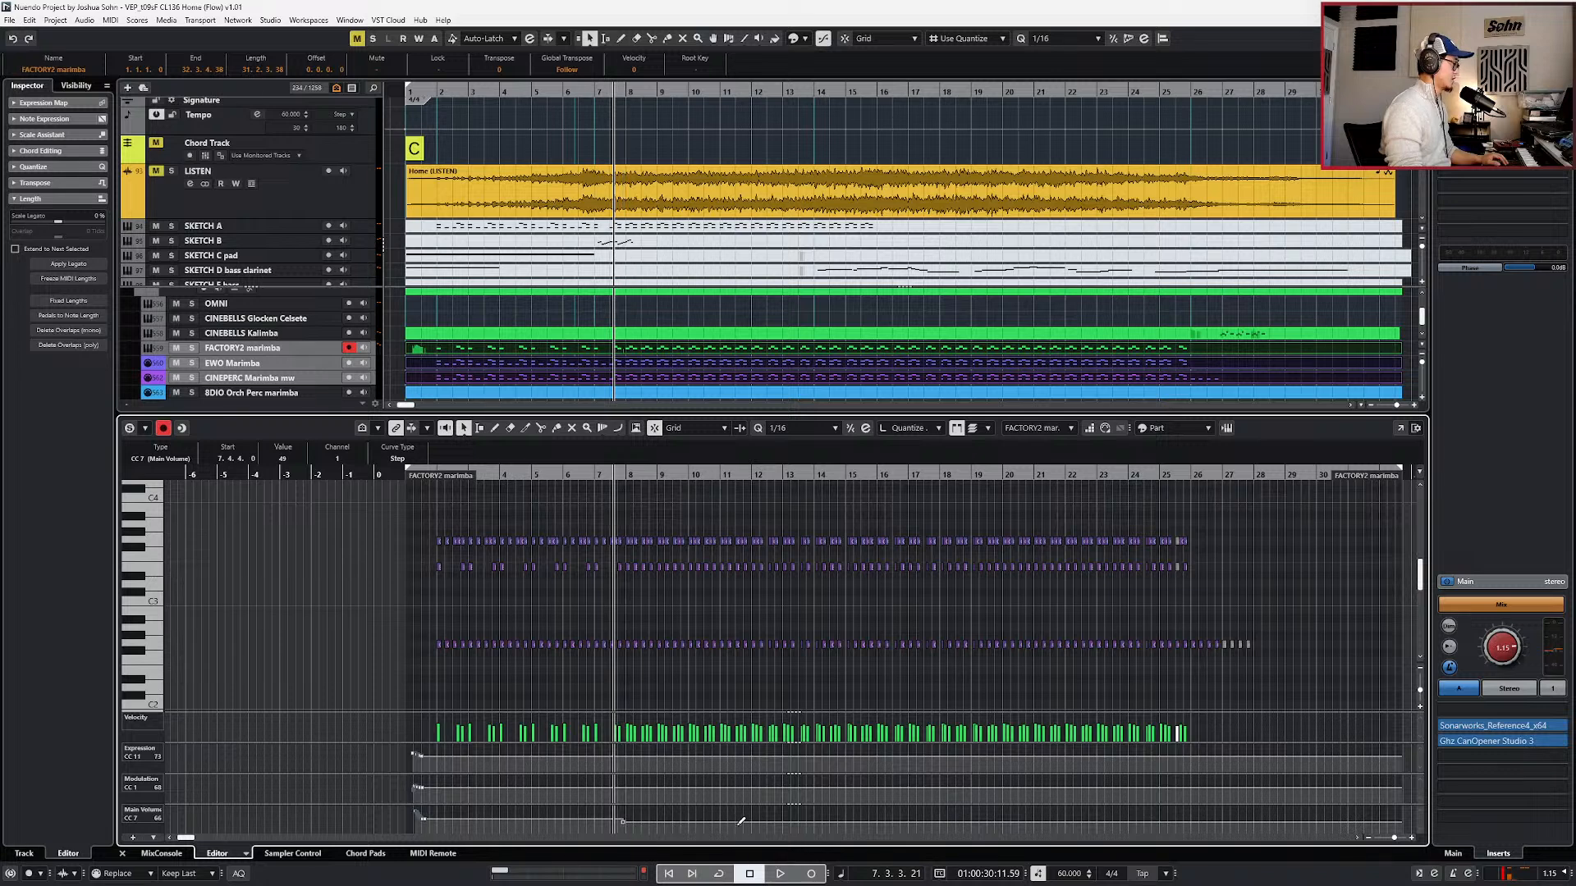
pyautogui.click(628, 819)
pyautogui.moveTo(721, 819); pyautogui.dragTo(759, 826)
pyautogui.click(695, 821)
pyautogui.press('space')
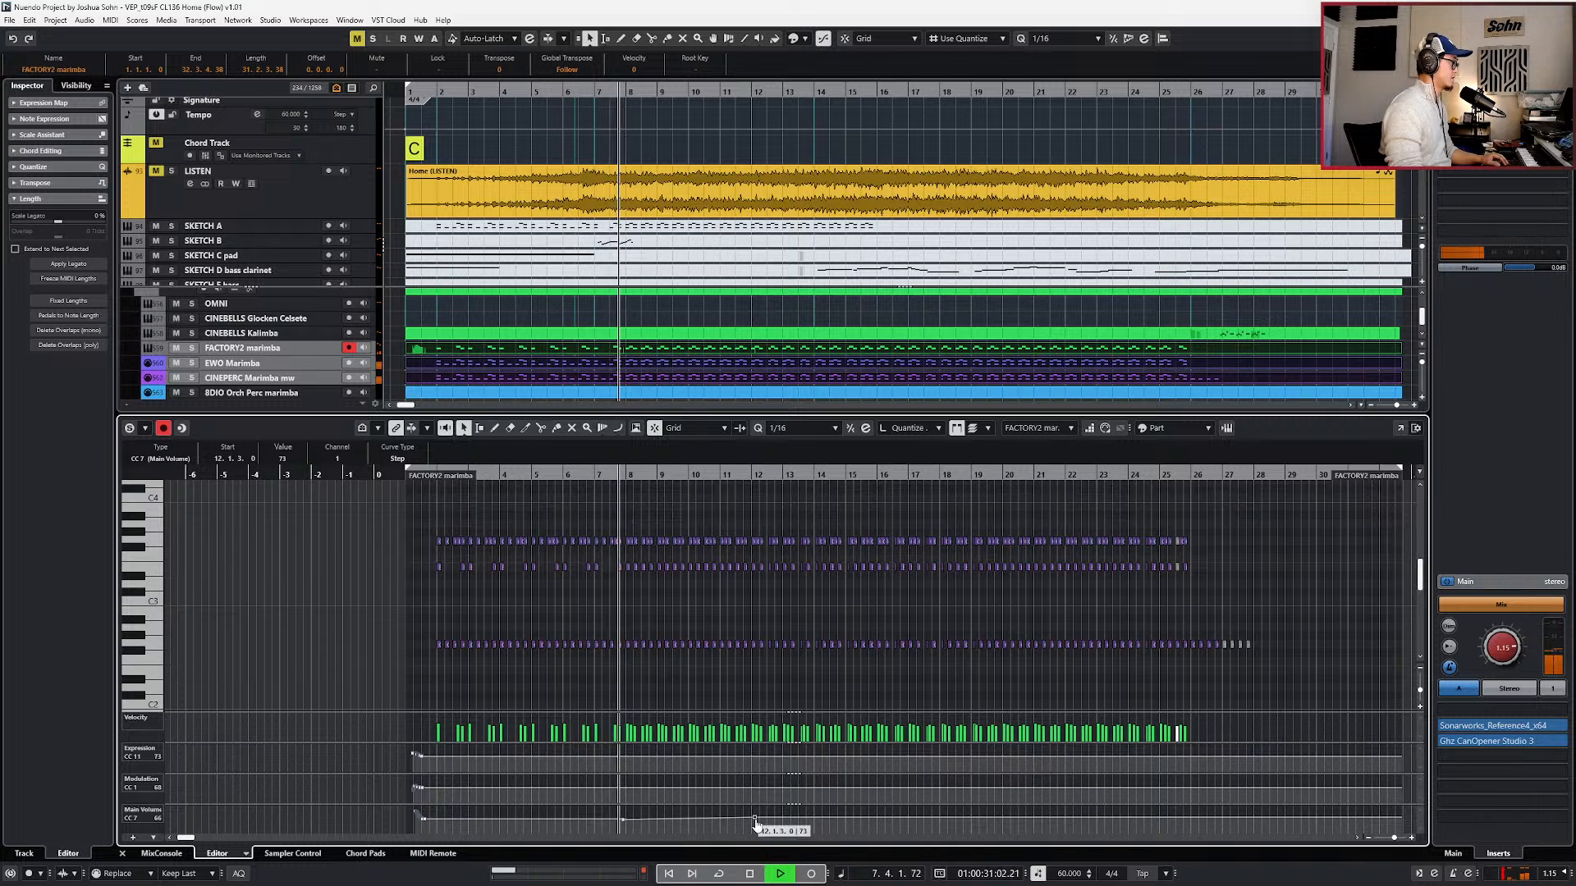
pyautogui.press('space')
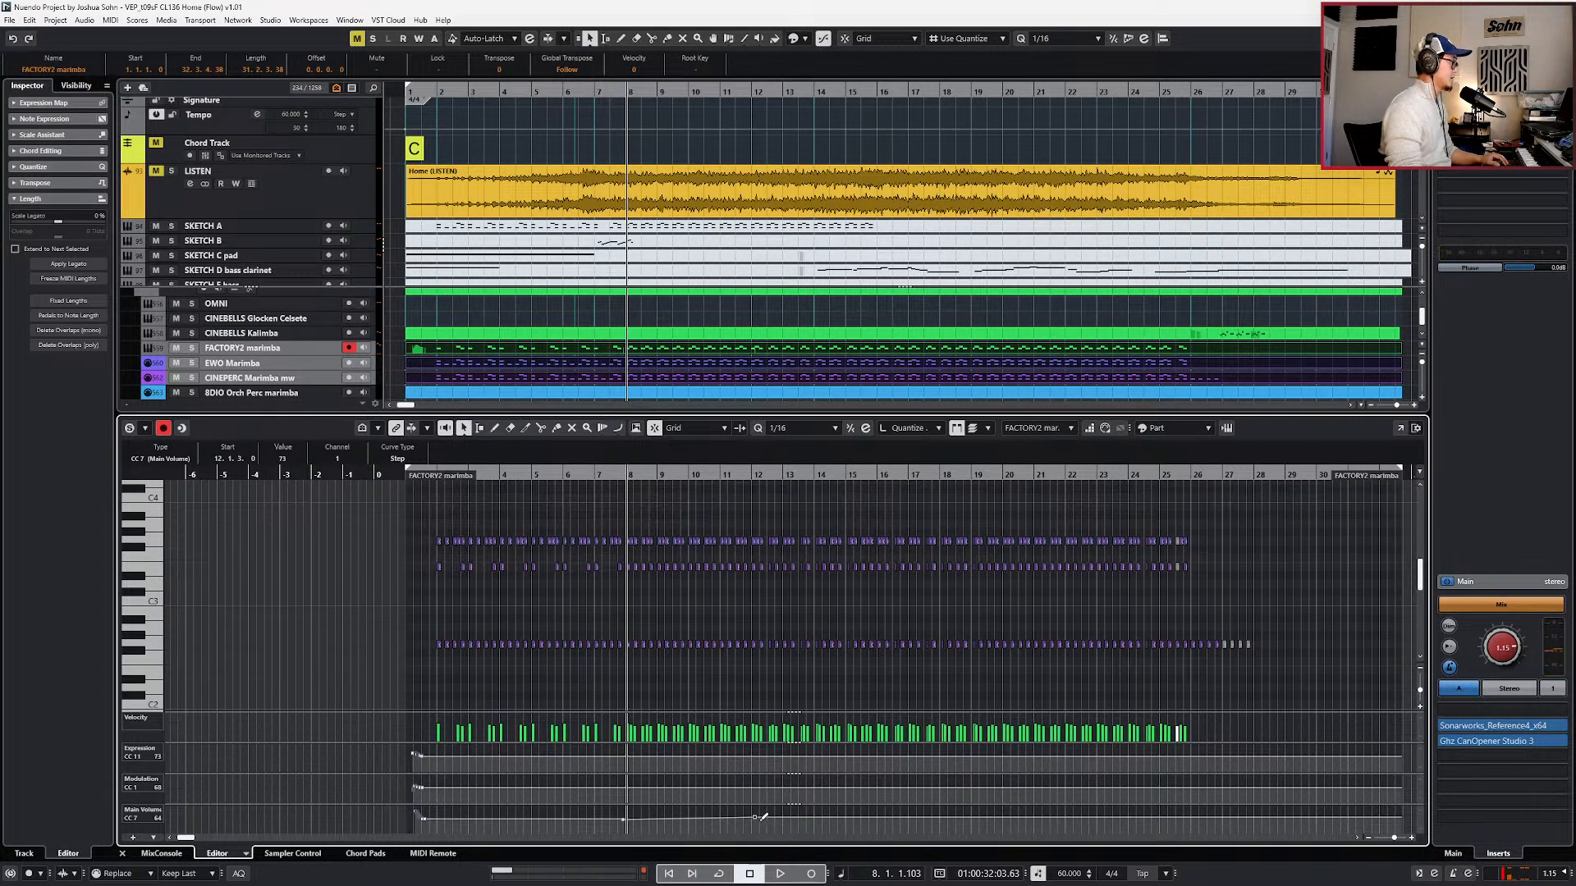
# - Move the FACTORY2 main volume ramp to run from 64 at 5.3.2.29 to 71 at 6.4.4.60, and play it from bar 6
pyautogui.press('KP_Subtract')
pyautogui.press('KP_Subtract')
pyautogui.press('KP_Subtract')
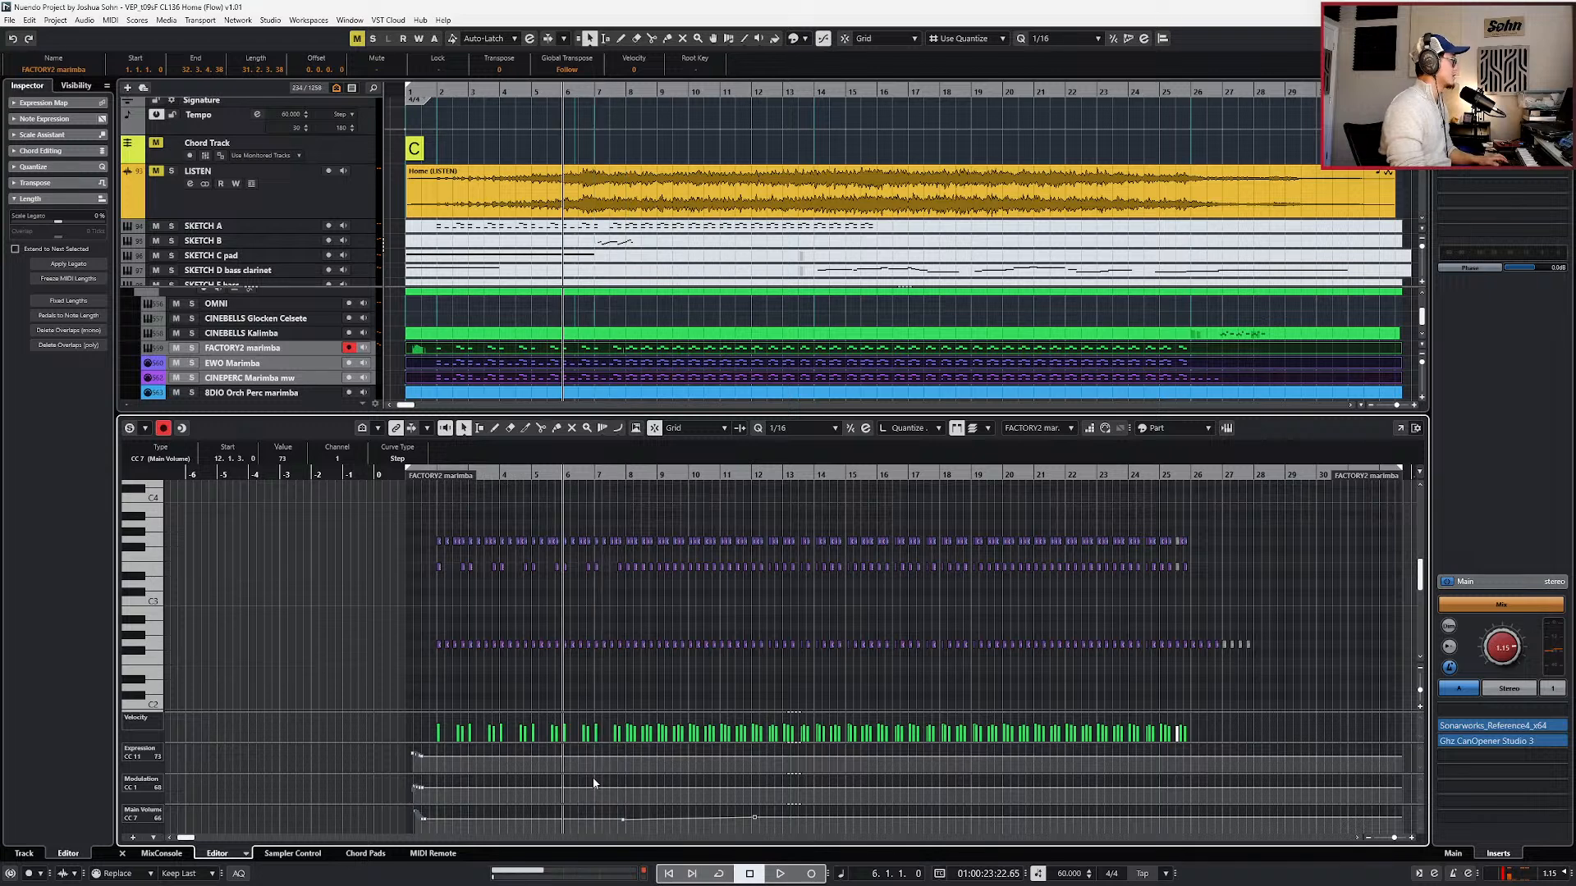
pyautogui.moveTo(623, 819); pyautogui.dragTo(549, 819)
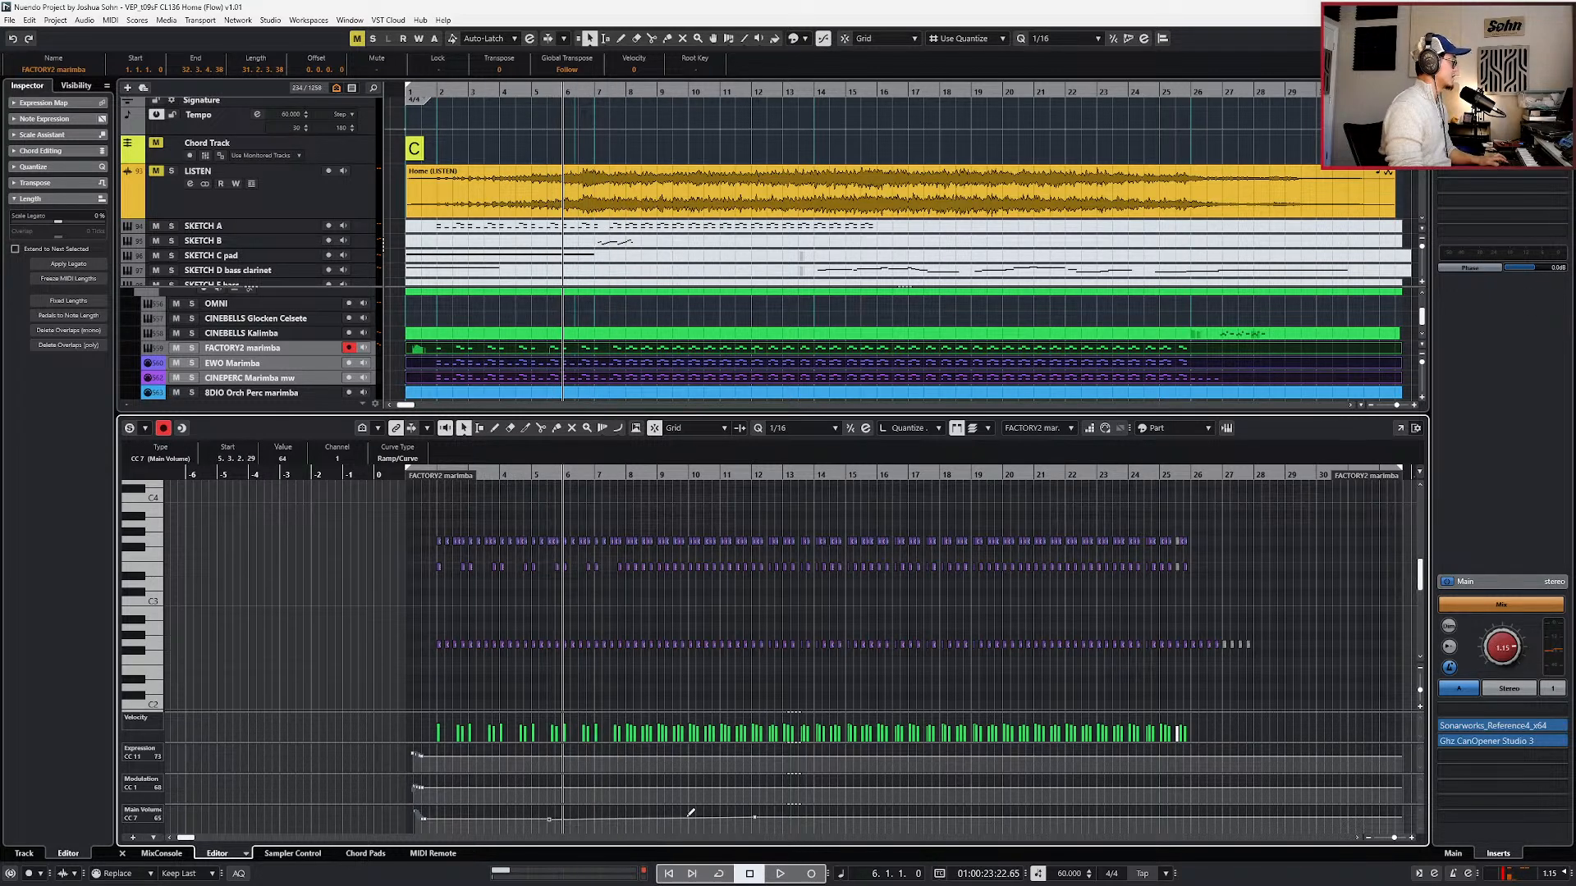
pyautogui.moveTo(754, 815); pyautogui.dragTo(597, 826)
pyautogui.press('space')
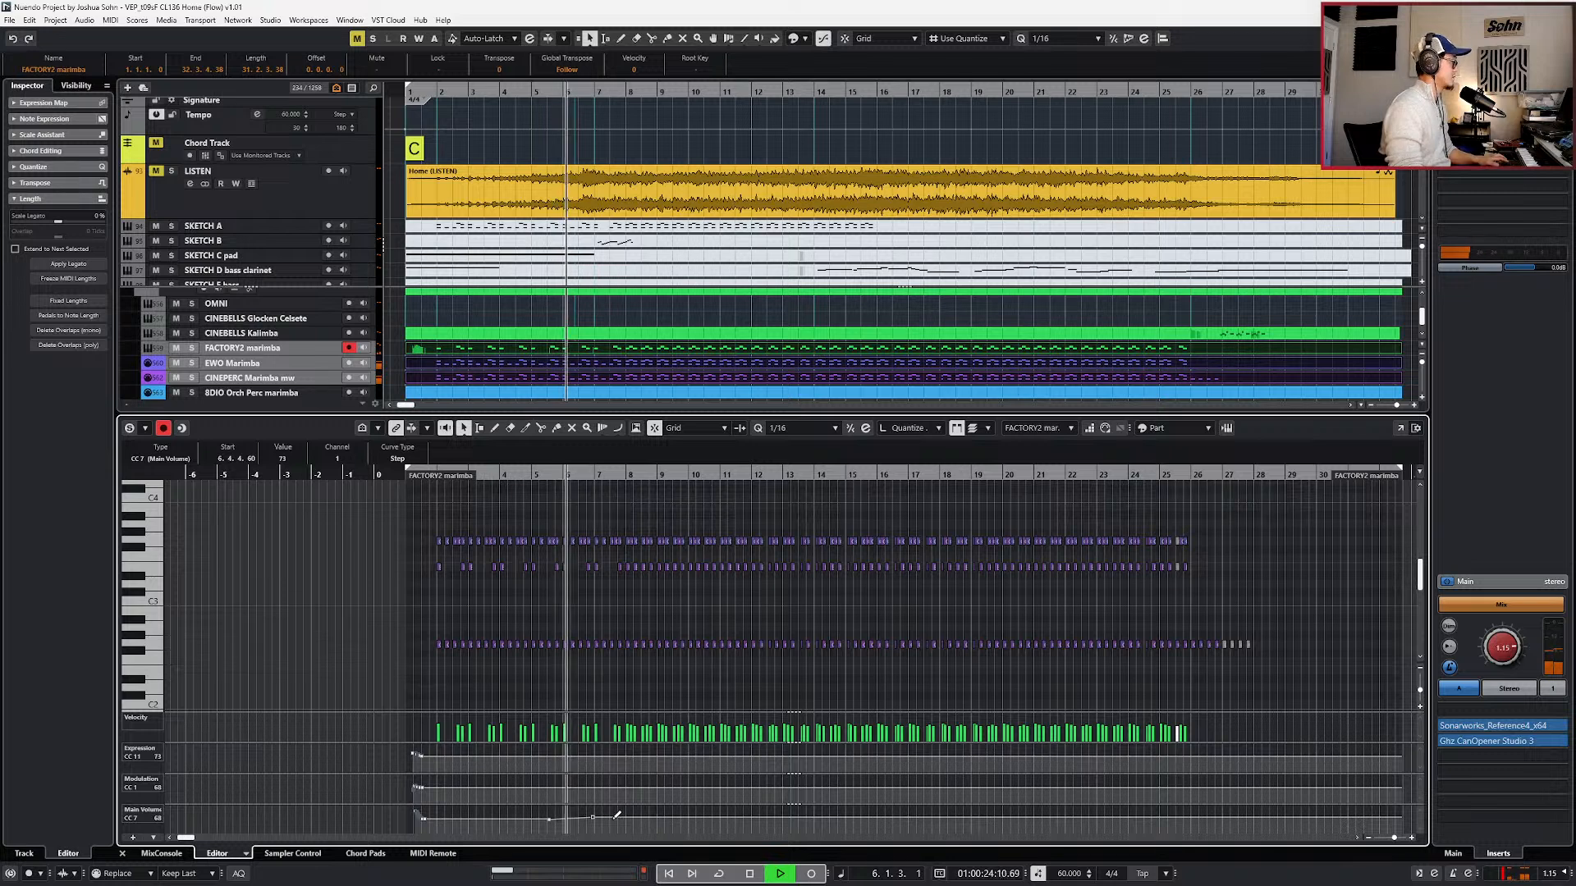
pyautogui.press('space')
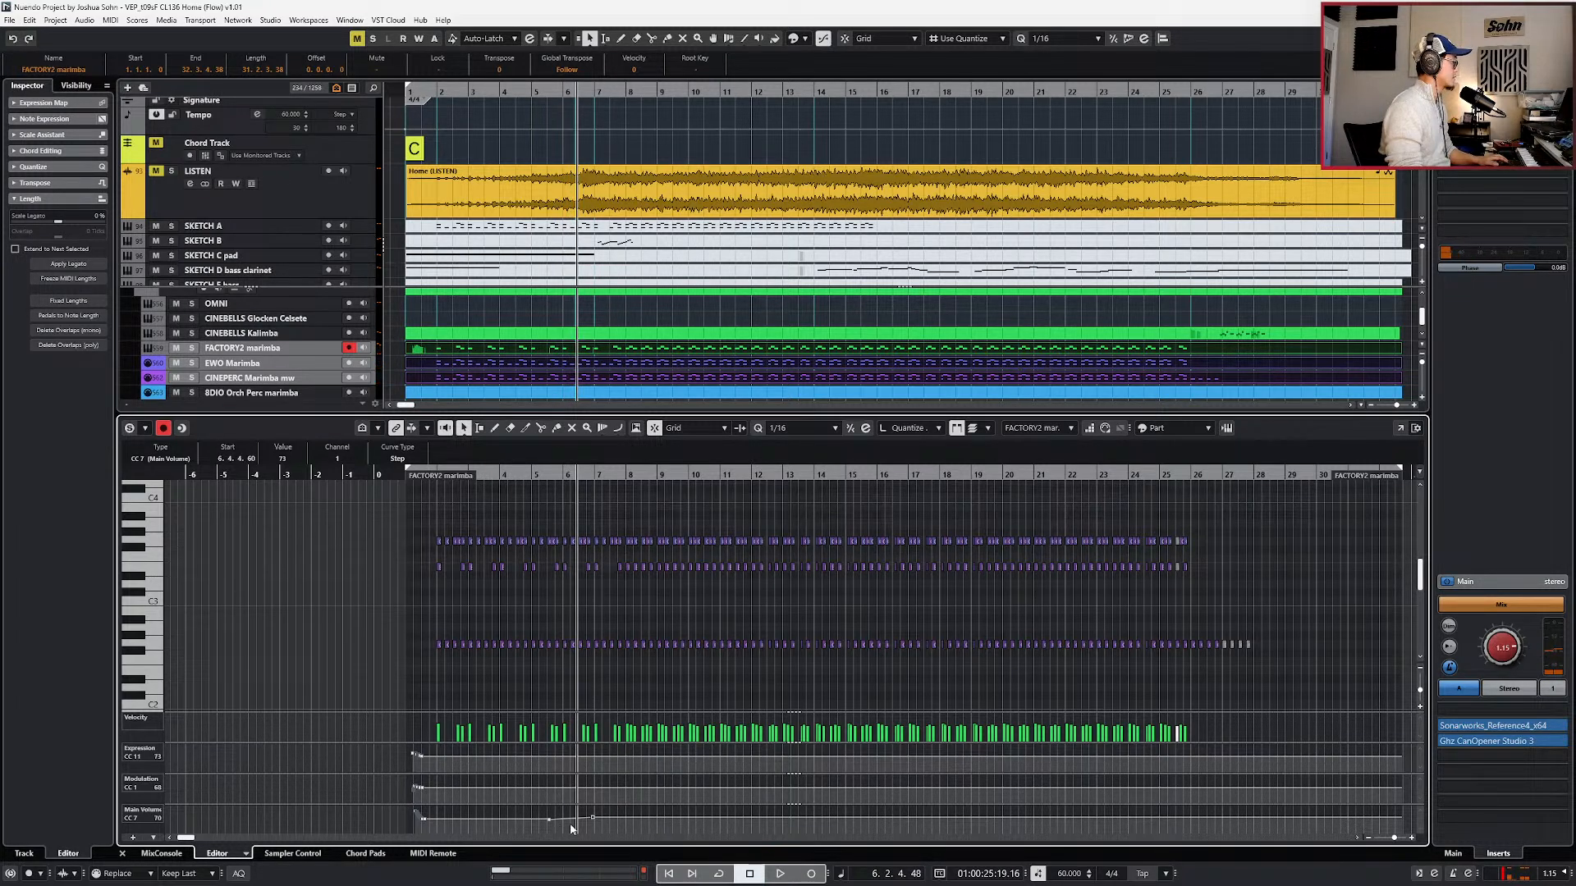
pyautogui.click(592, 819)
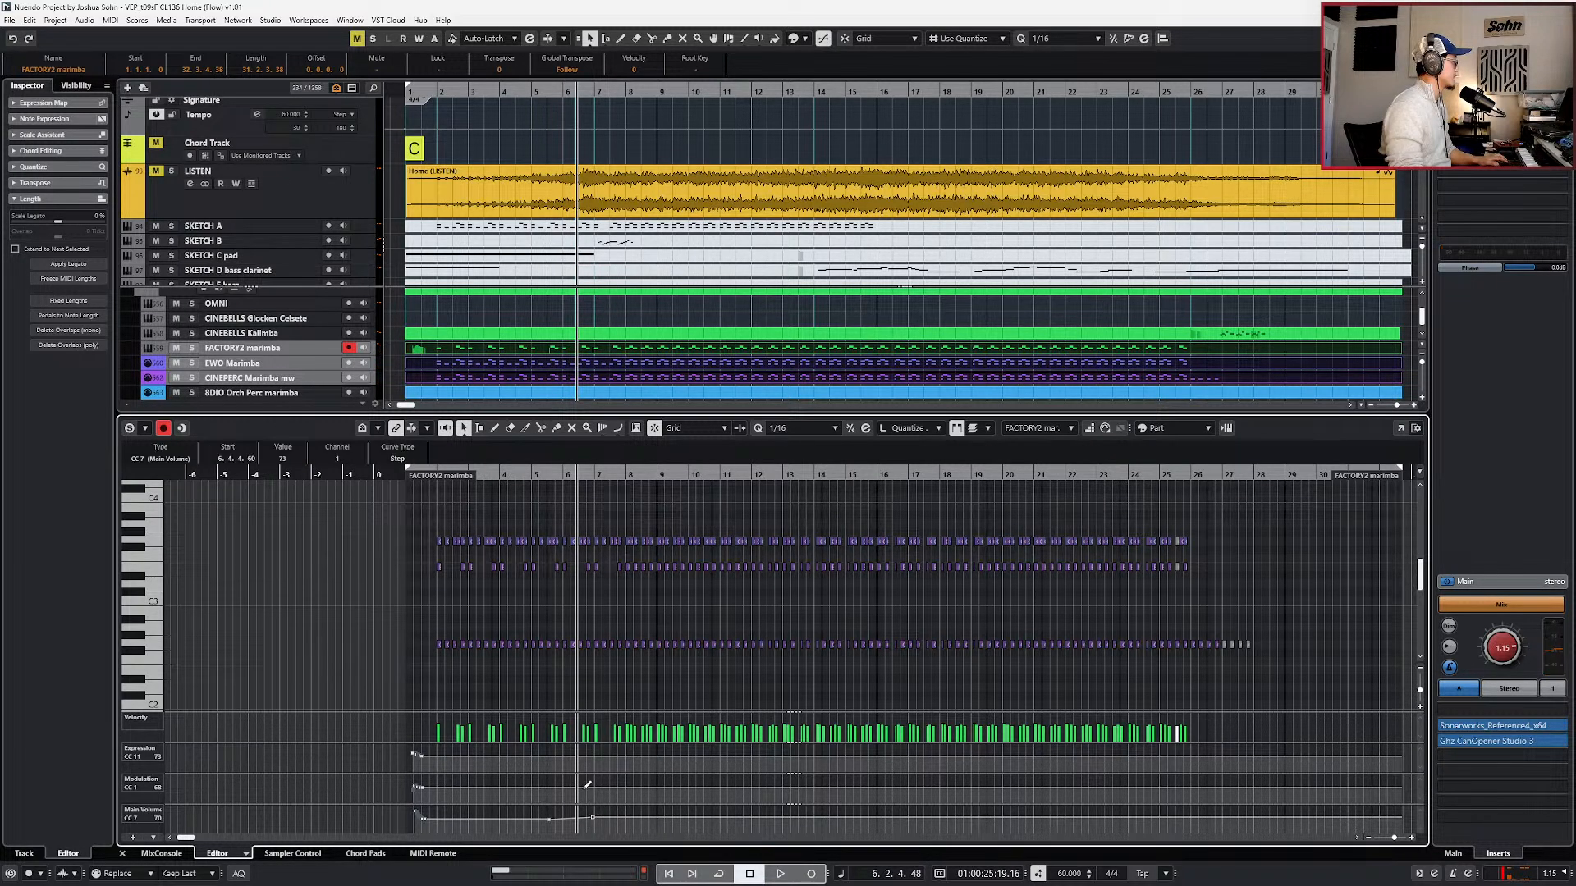
pyautogui.scroll(-1, 286, 462)
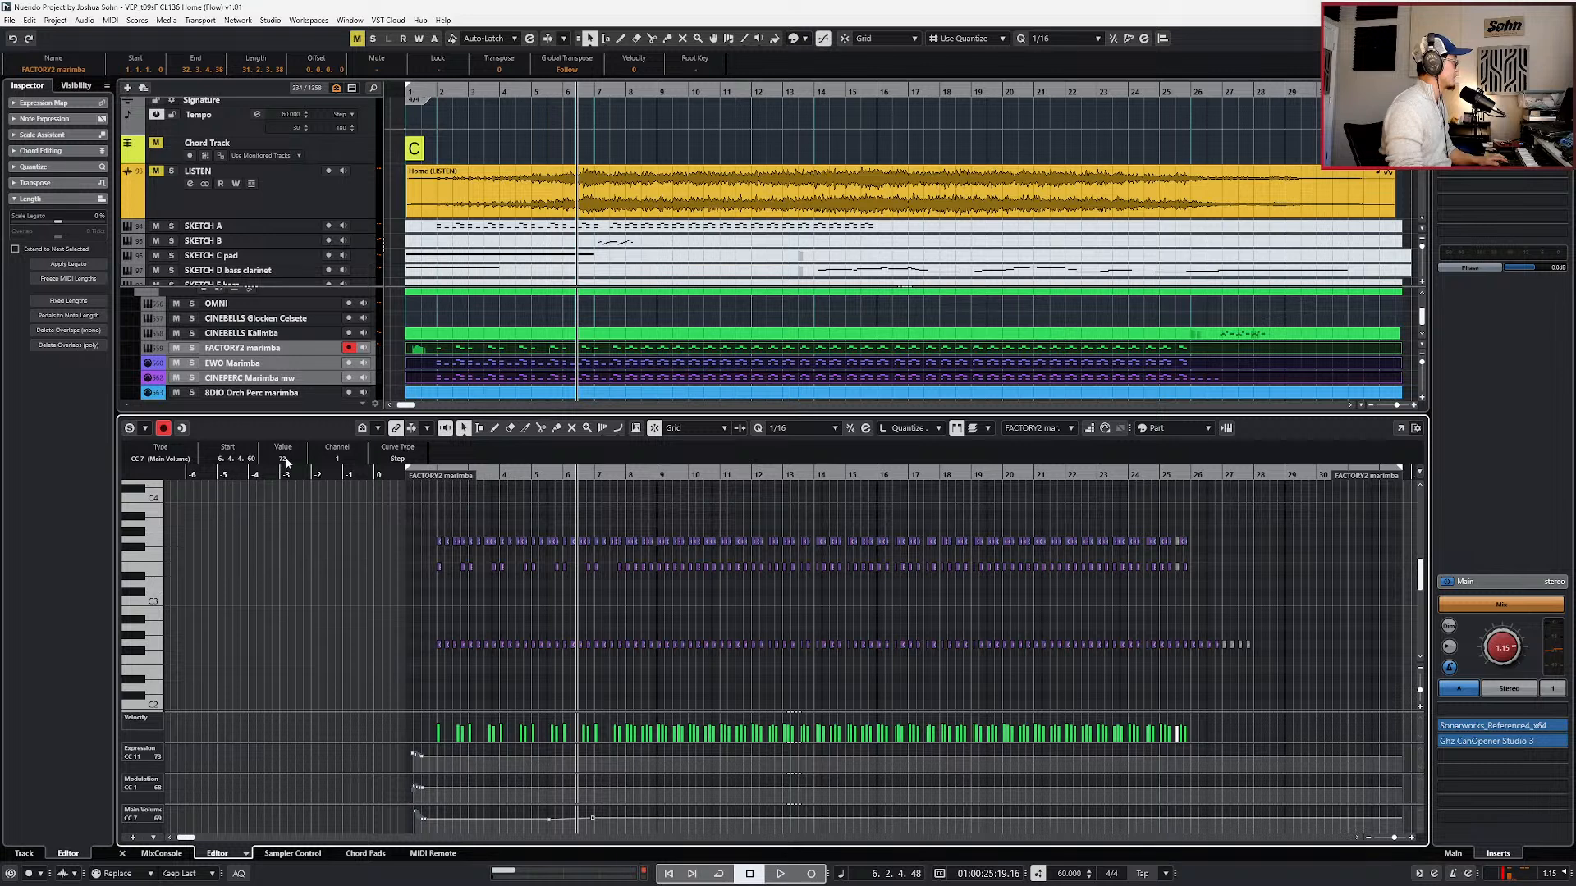
# - Copy the main volume ramp into the EWO Marimba part at 5.3.2.29 and add a starting volume point just before bar 2
pyautogui.moveTo(538, 834); pyautogui.dragTo(640, 802)
pyautogui.press('l')
pyautogui.press('pagedown')
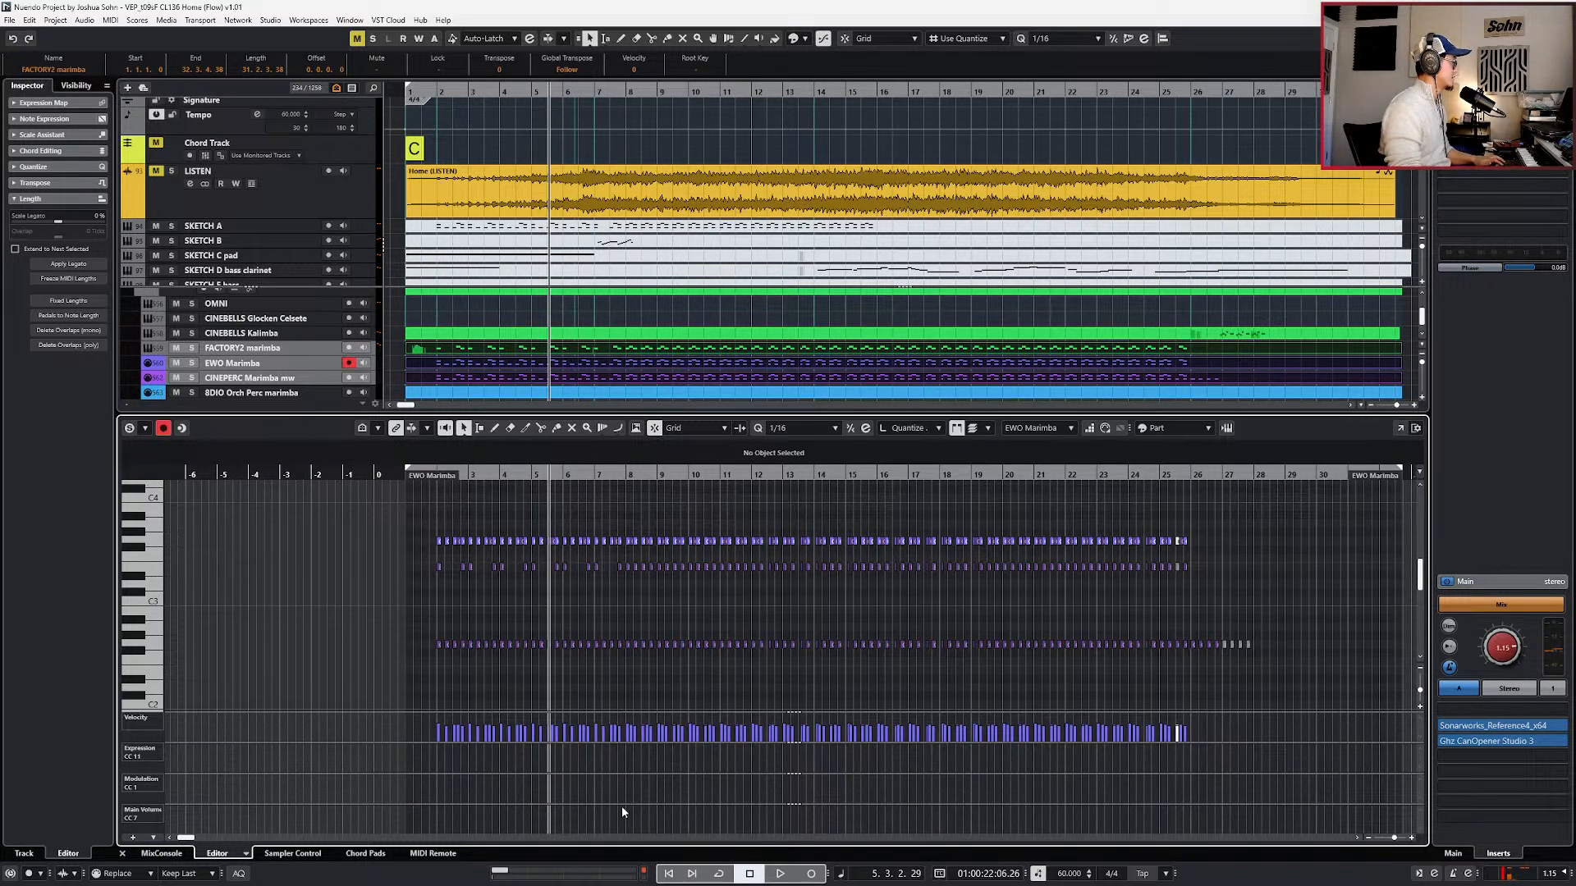
pyautogui.hotkey('ctrl', 'v')
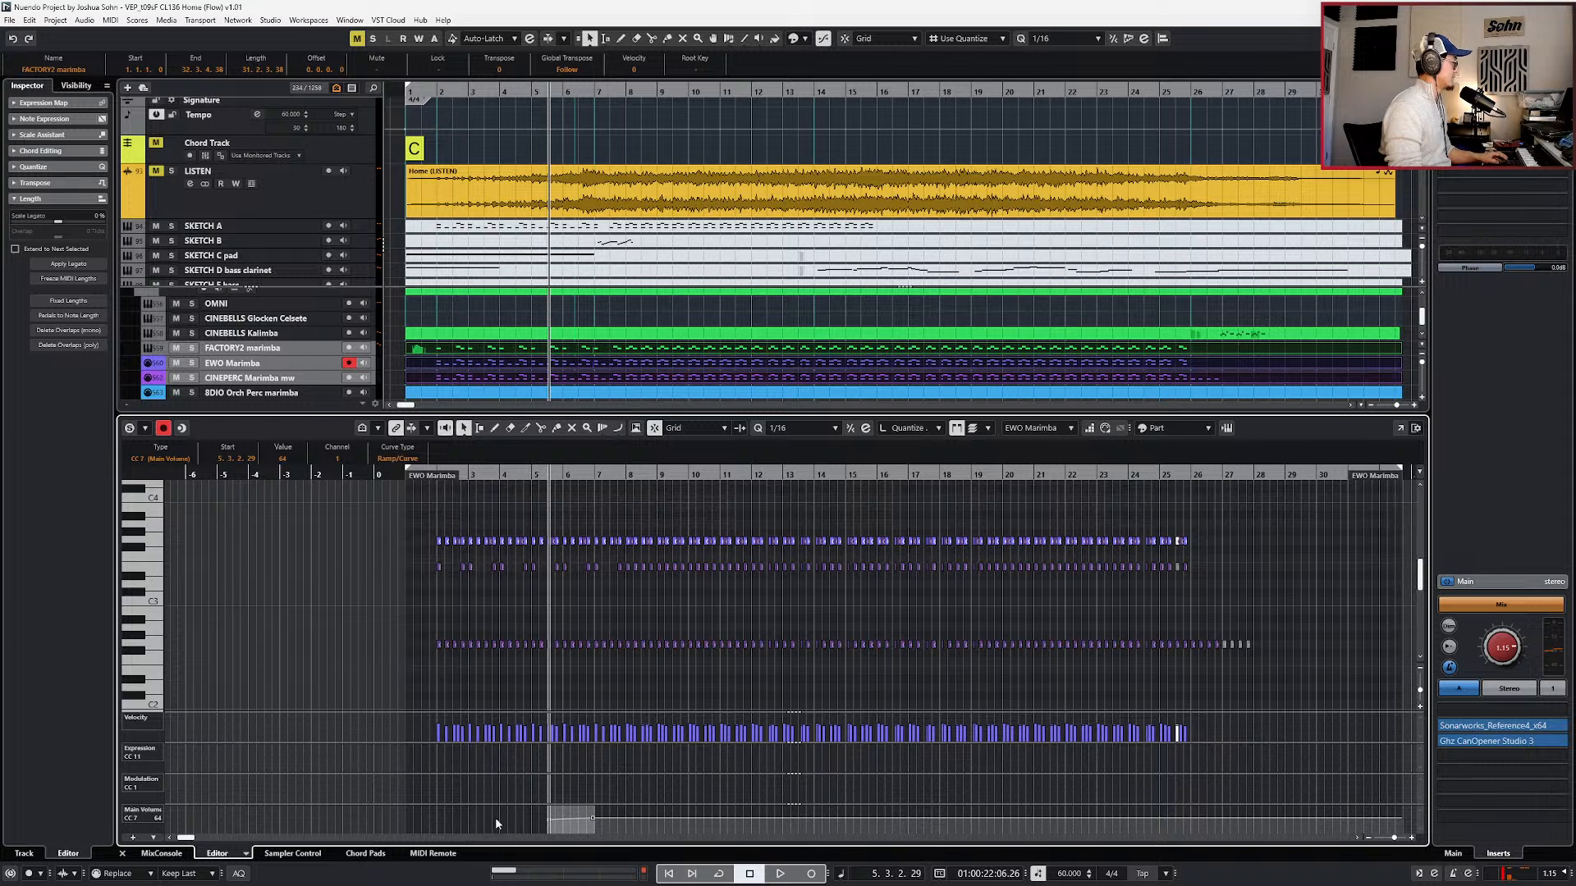
pyautogui.keyDown('alt'); pyautogui.click(434, 818); pyautogui.keyUp('alt')
pyautogui.click(431, 820)
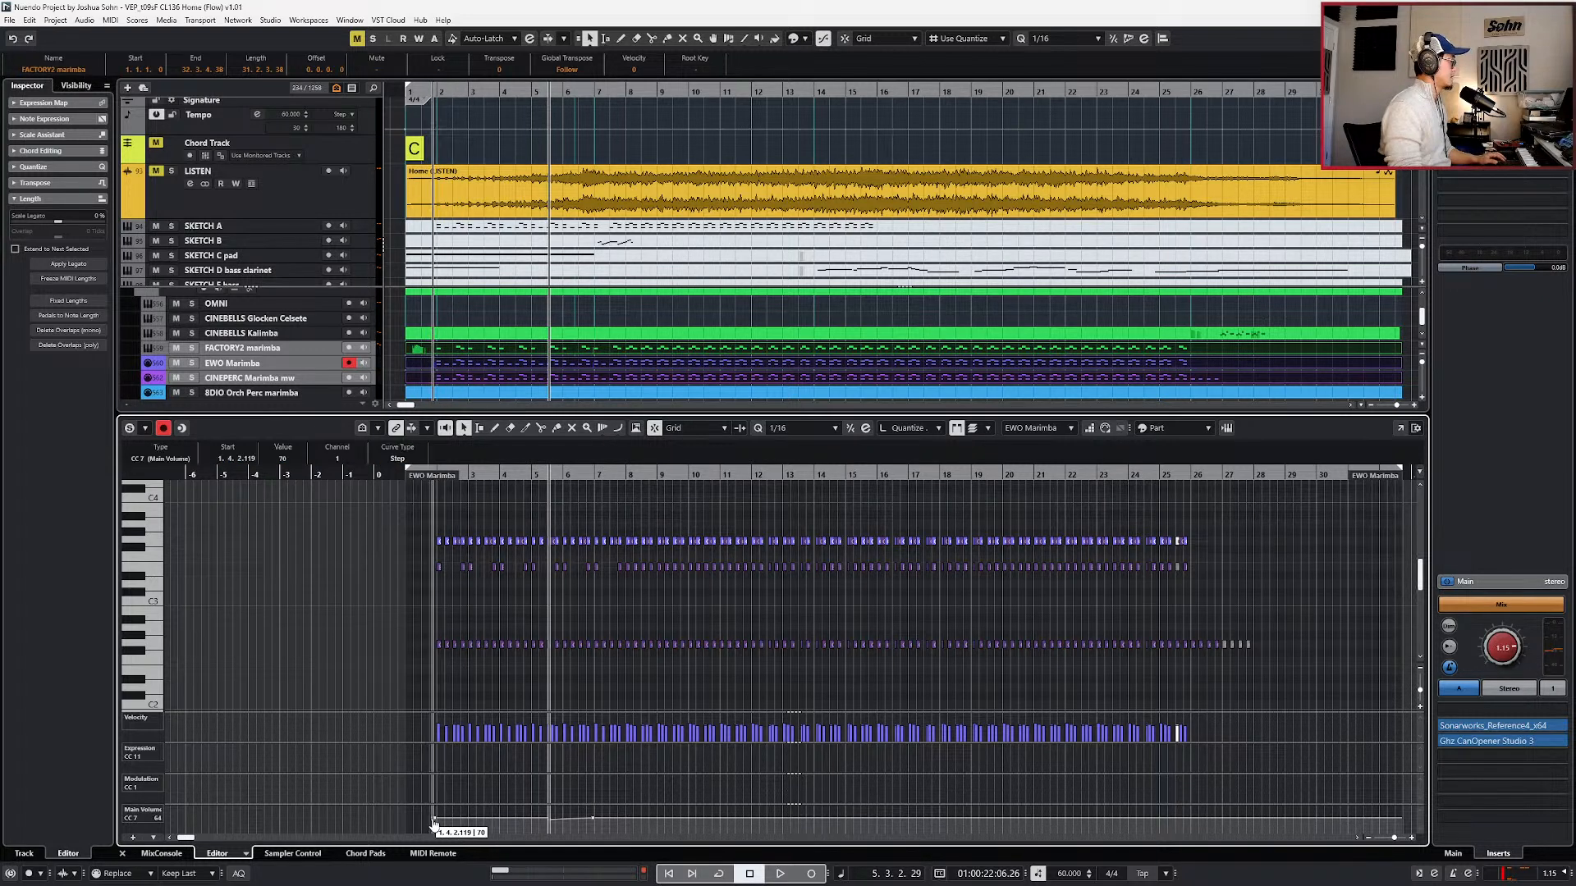
pyautogui.hotkey('ctrl', 'v')
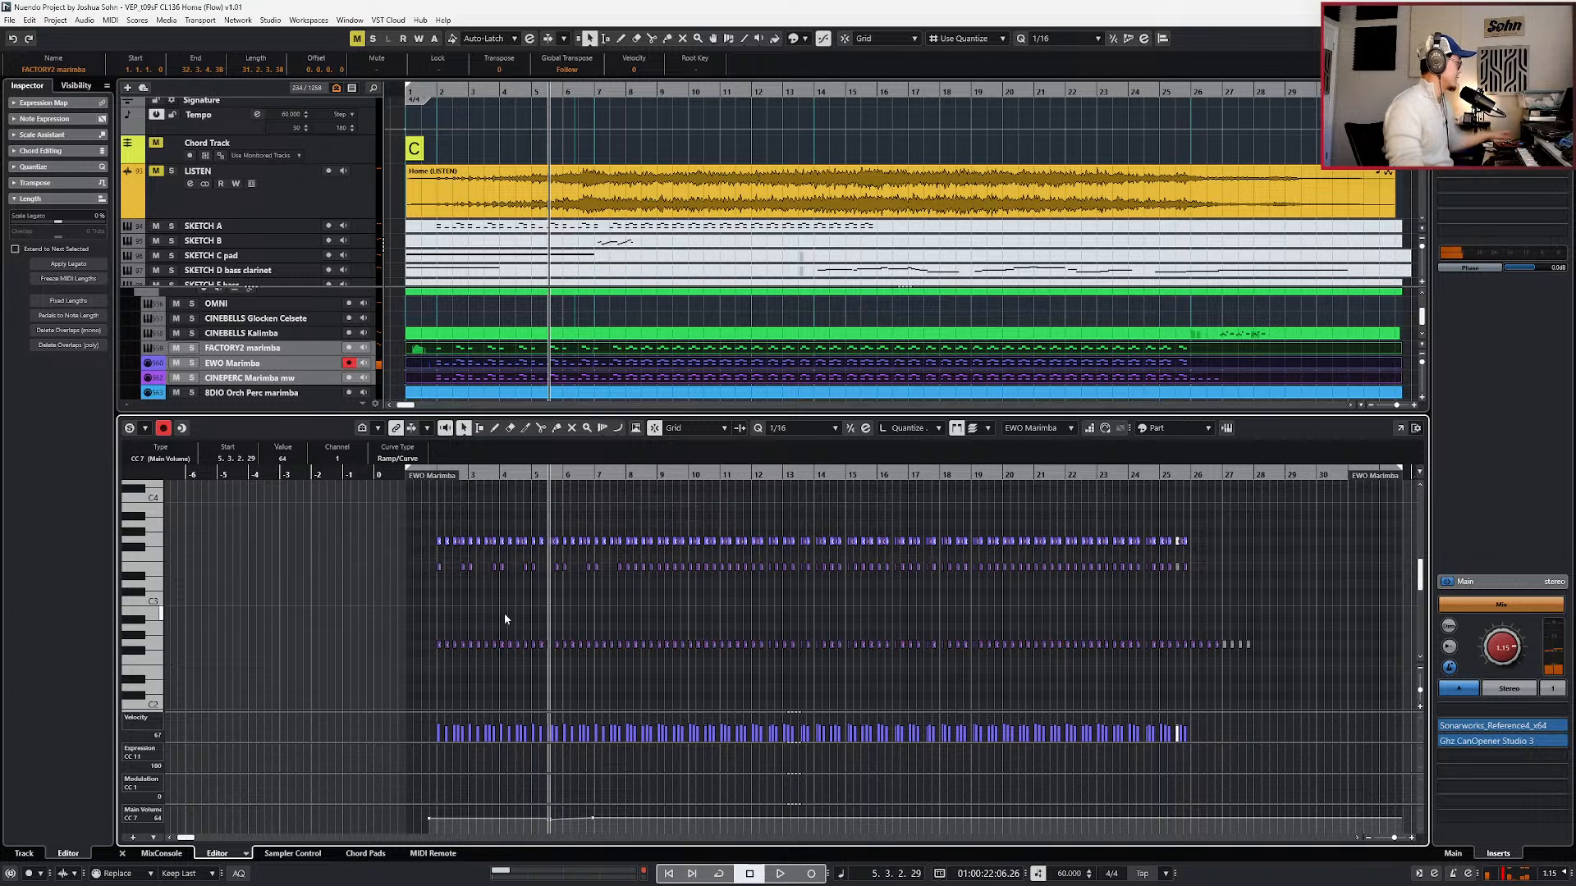
# - Set the EWO Marimba's expression to 112 from the first bar and move the playback position to bar 2
pyautogui.click(422, 748)
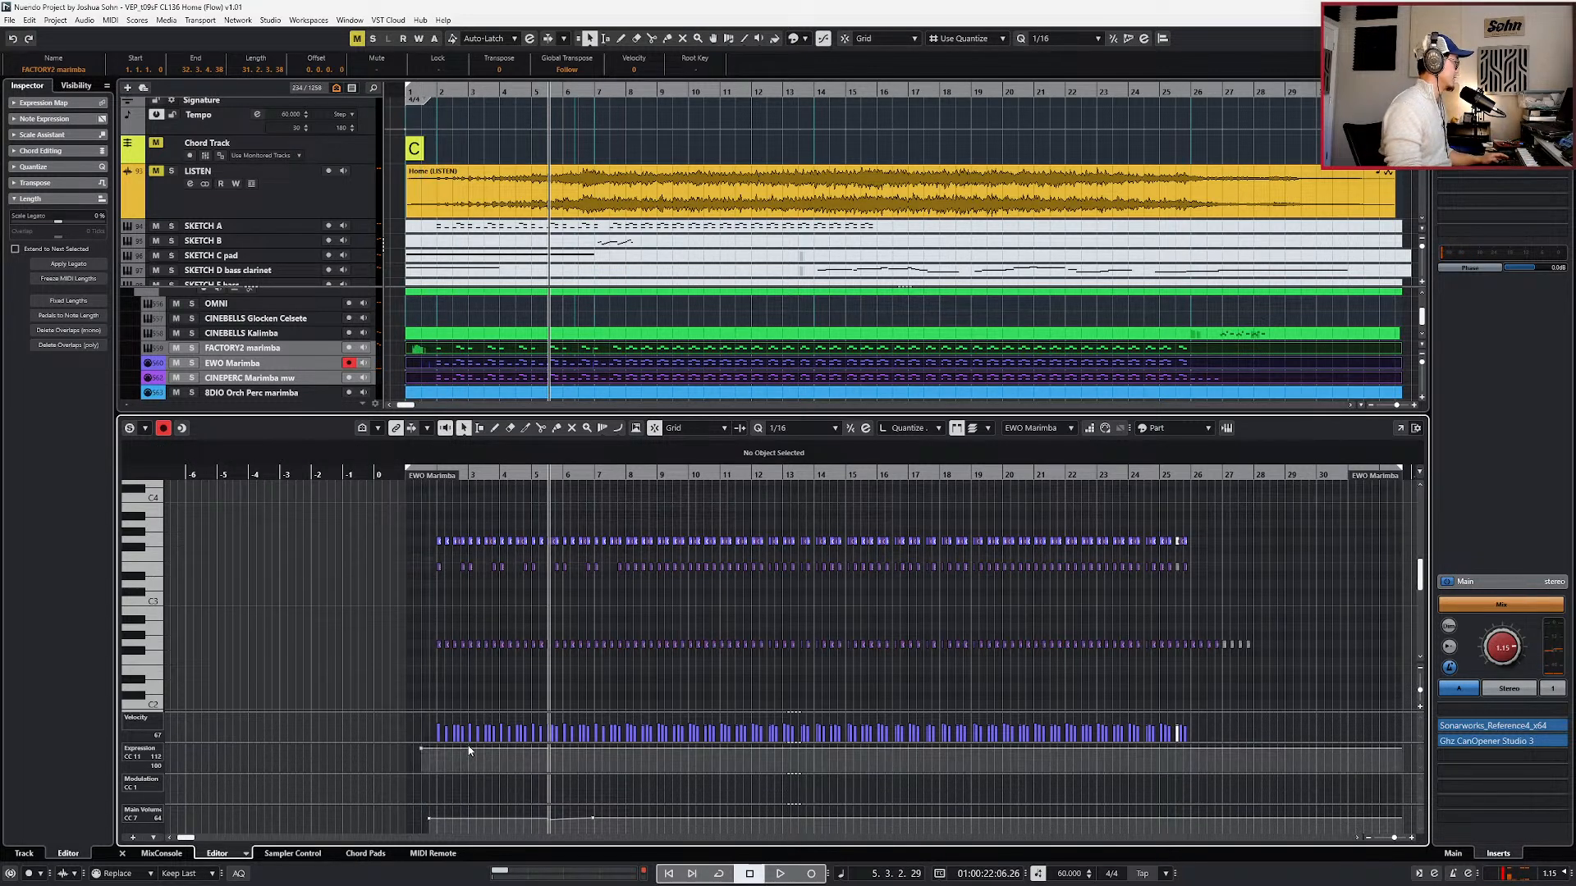
pyautogui.press('KP_Subtract')
pyautogui.press('KP_Subtract')
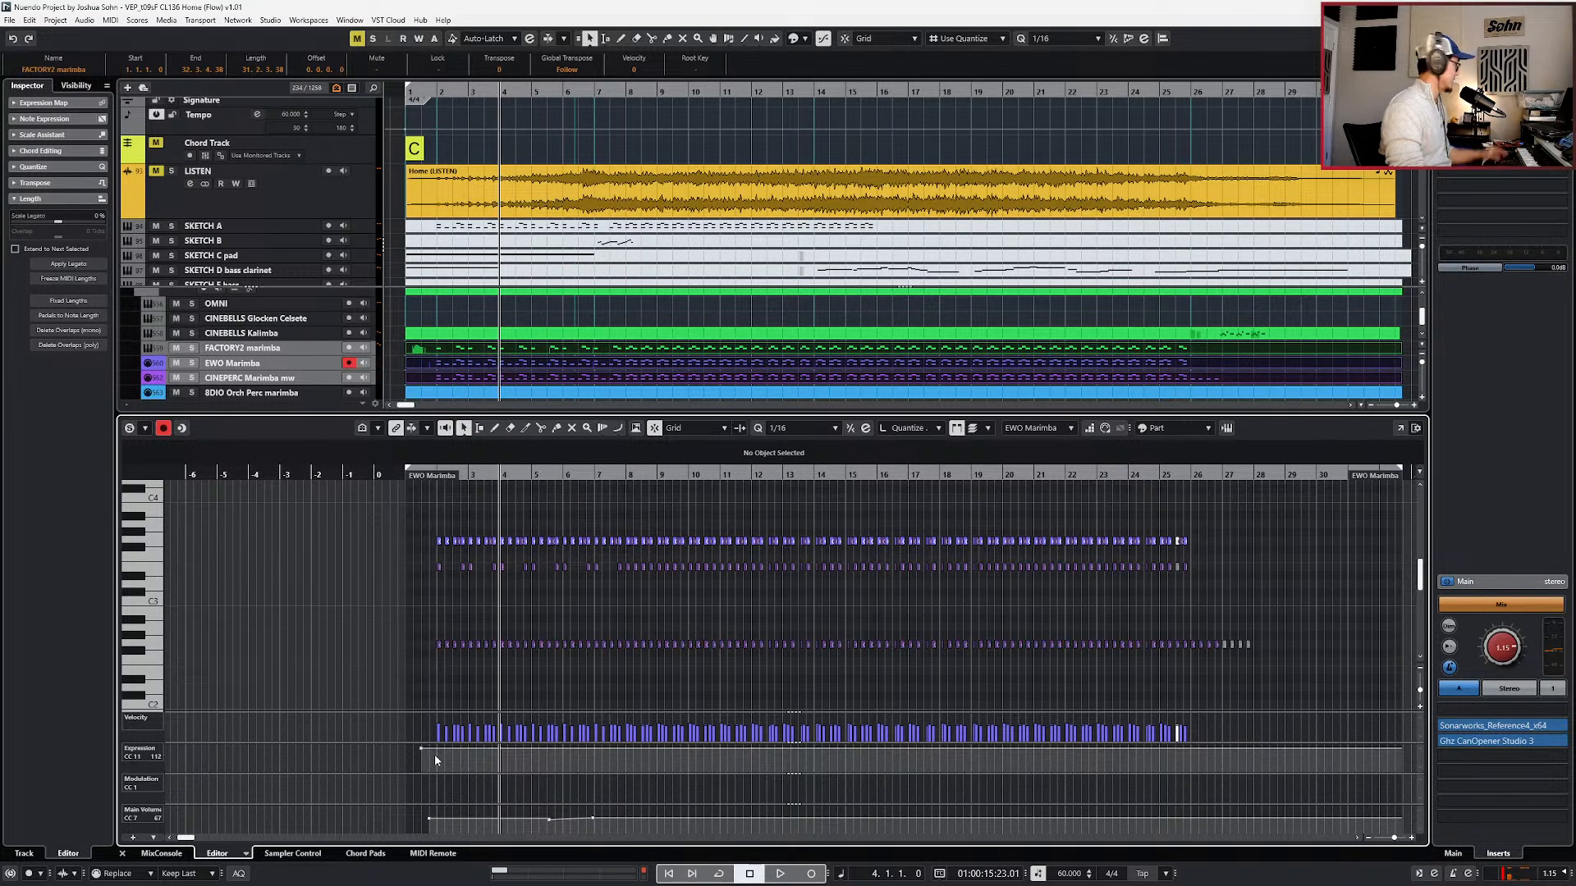
pyautogui.press('KP_Subtract')
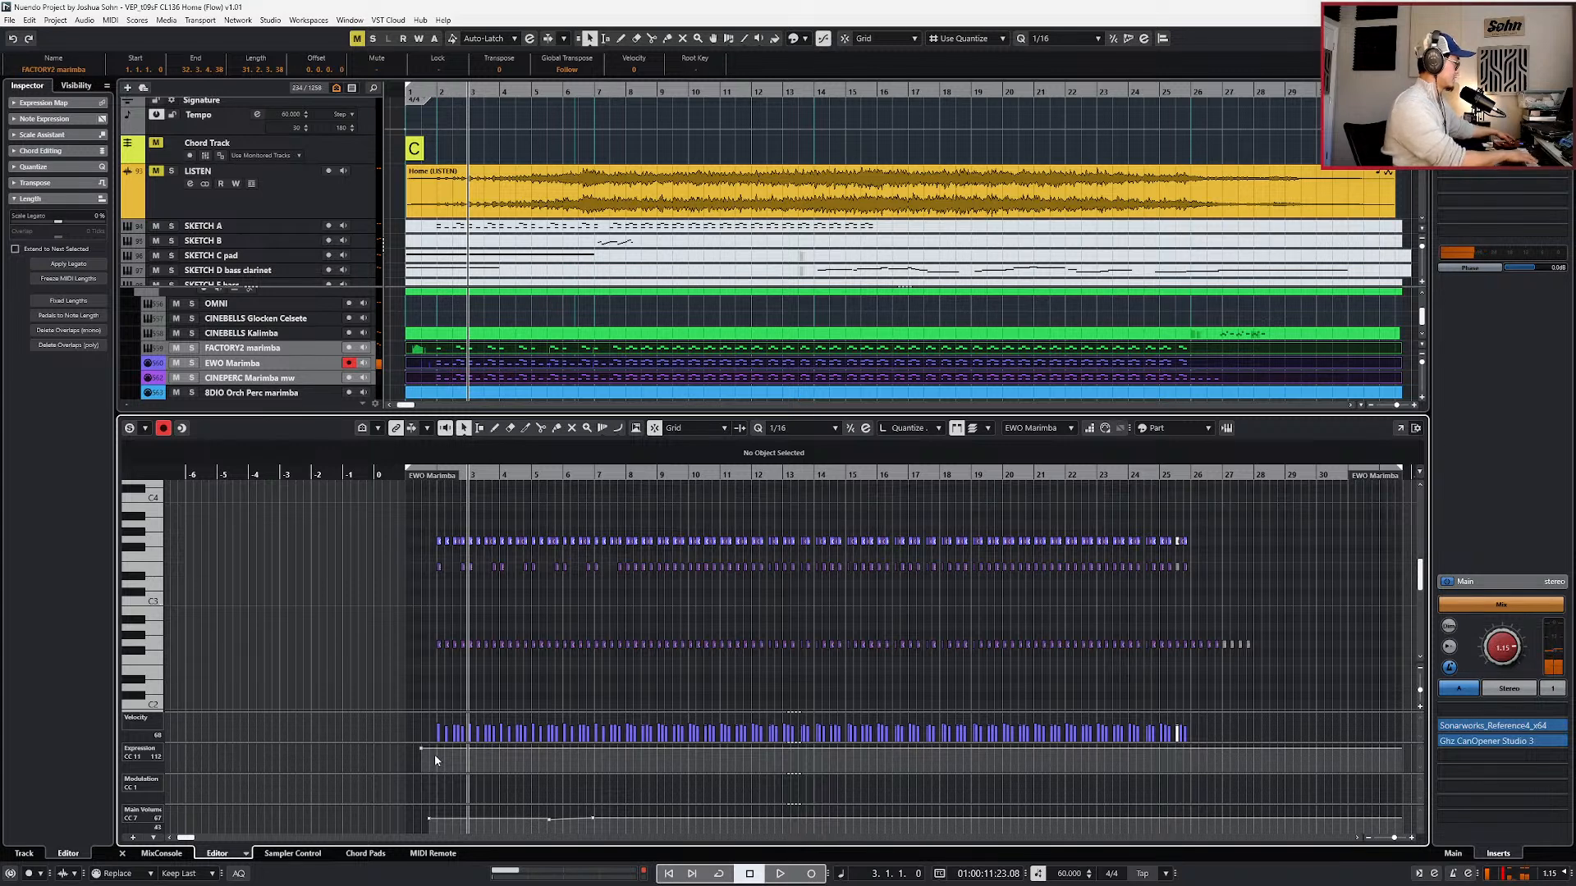
pyautogui.press('KP_Subtract')
pyautogui.press('space')
pyautogui.press('space')
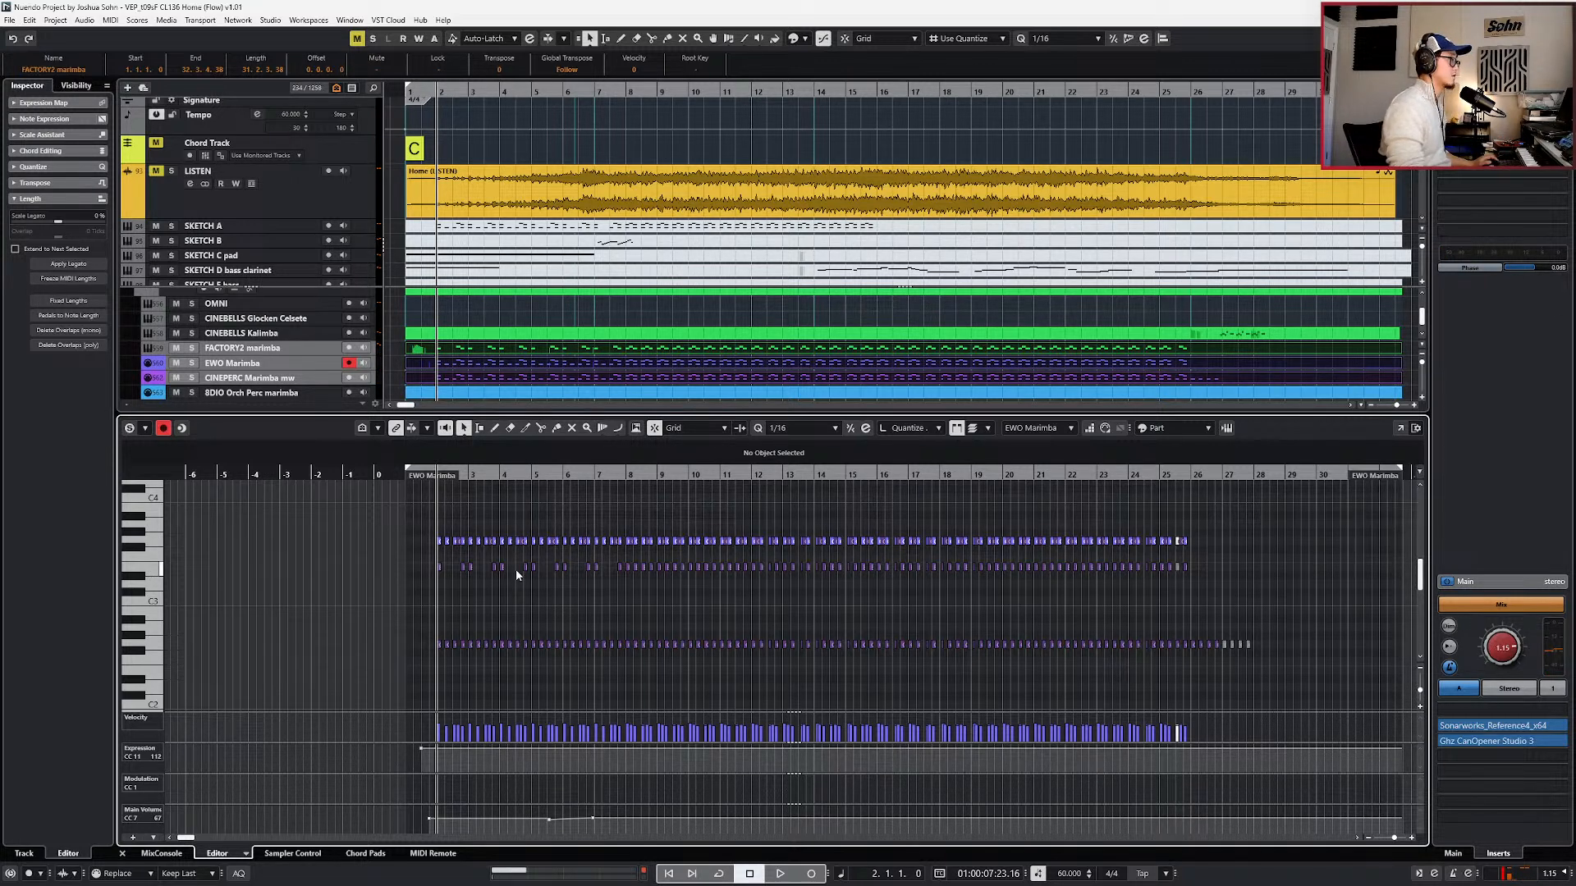
# - In the CINEPERC Marimba mw part, set modulation to 0 and expression to about 88 from the first bar
pyautogui.press('Down')
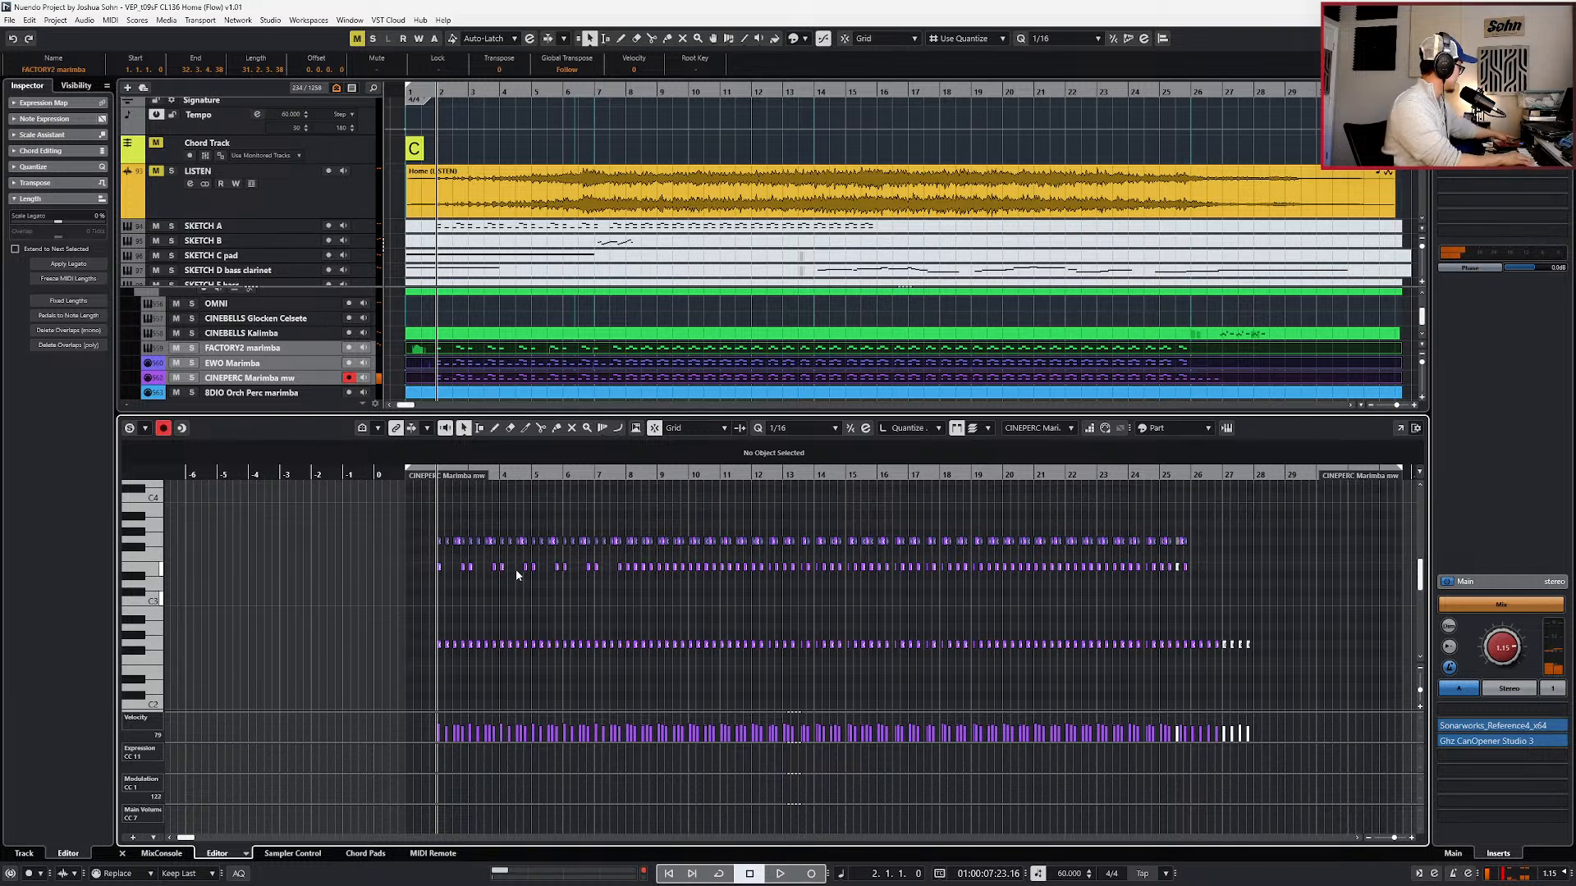
pyautogui.click(421, 802)
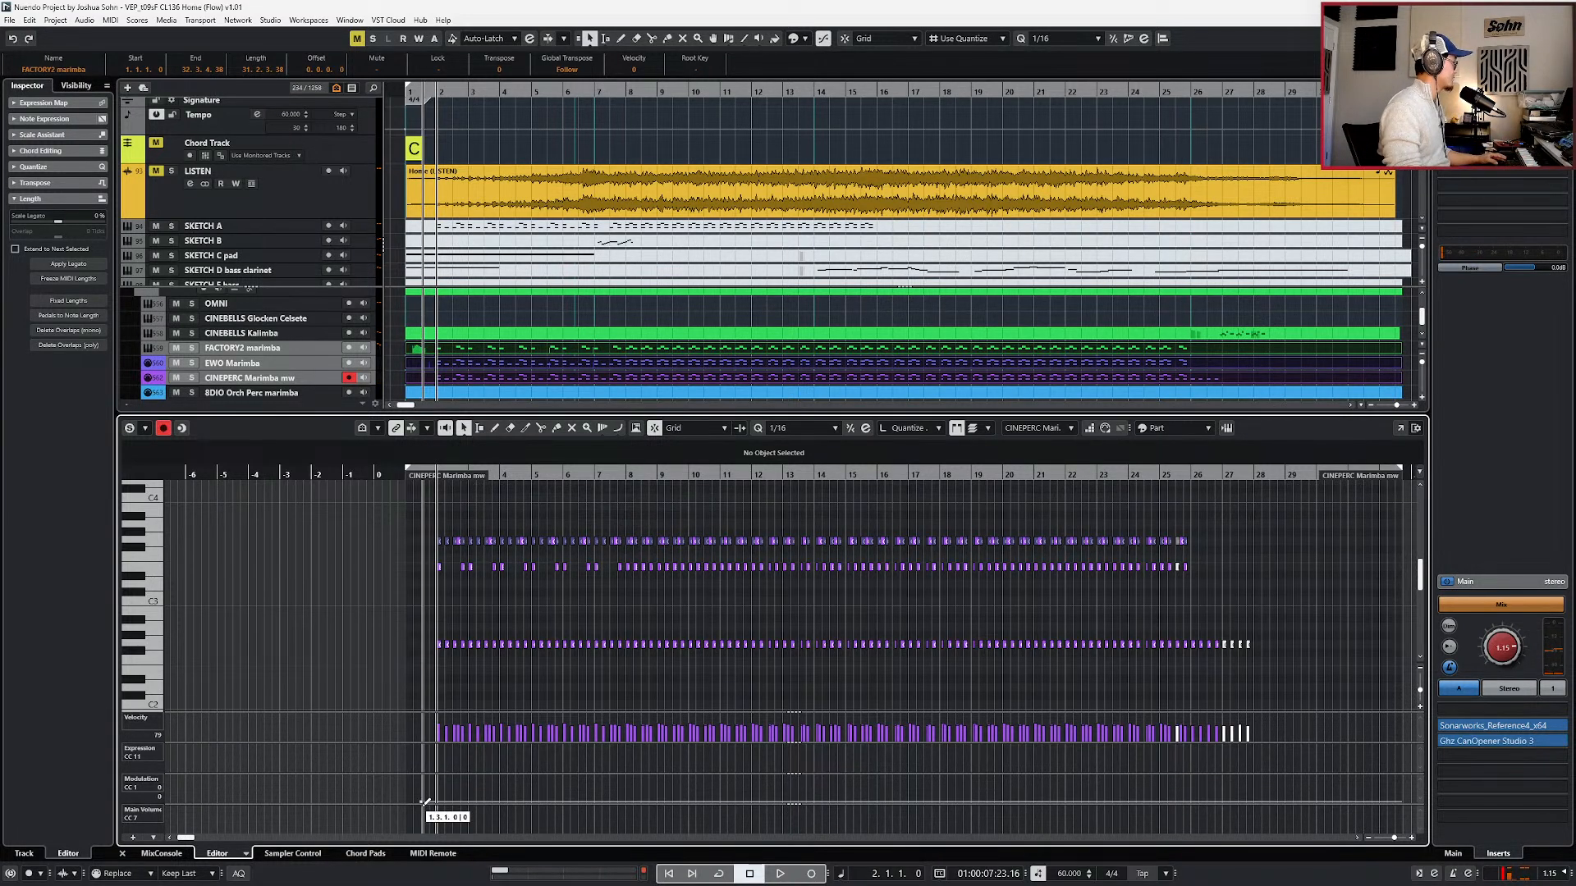
pyautogui.click(421, 753)
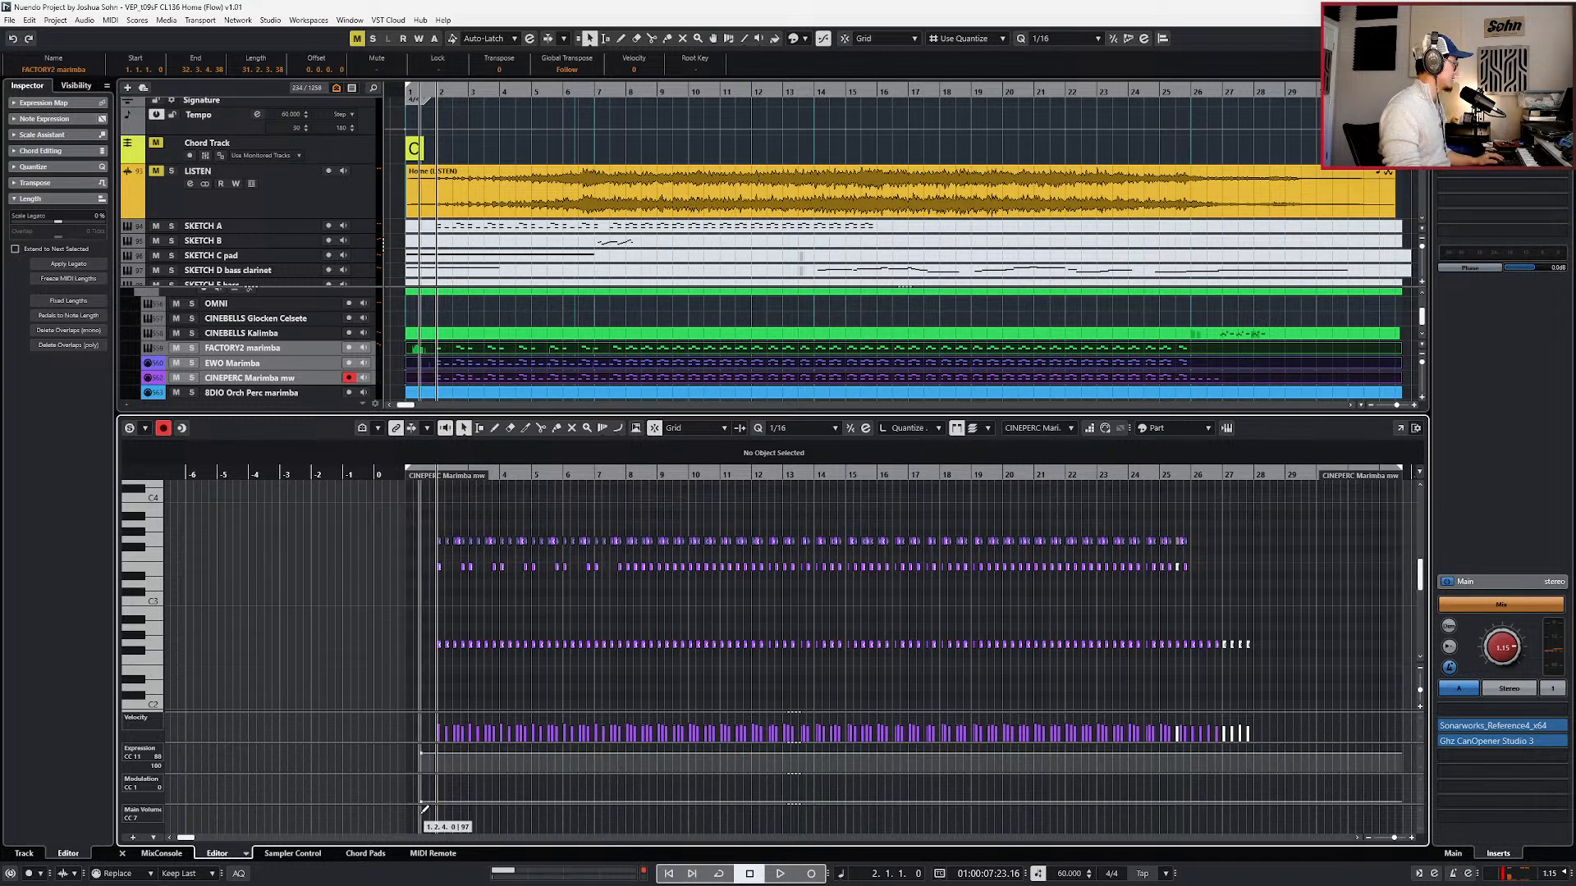
# - Copy the FACTORY2 marimba's whole main volume curve into the EWO Marimba part's main volume lane at 1.2.1.96
pyautogui.click(427, 350)
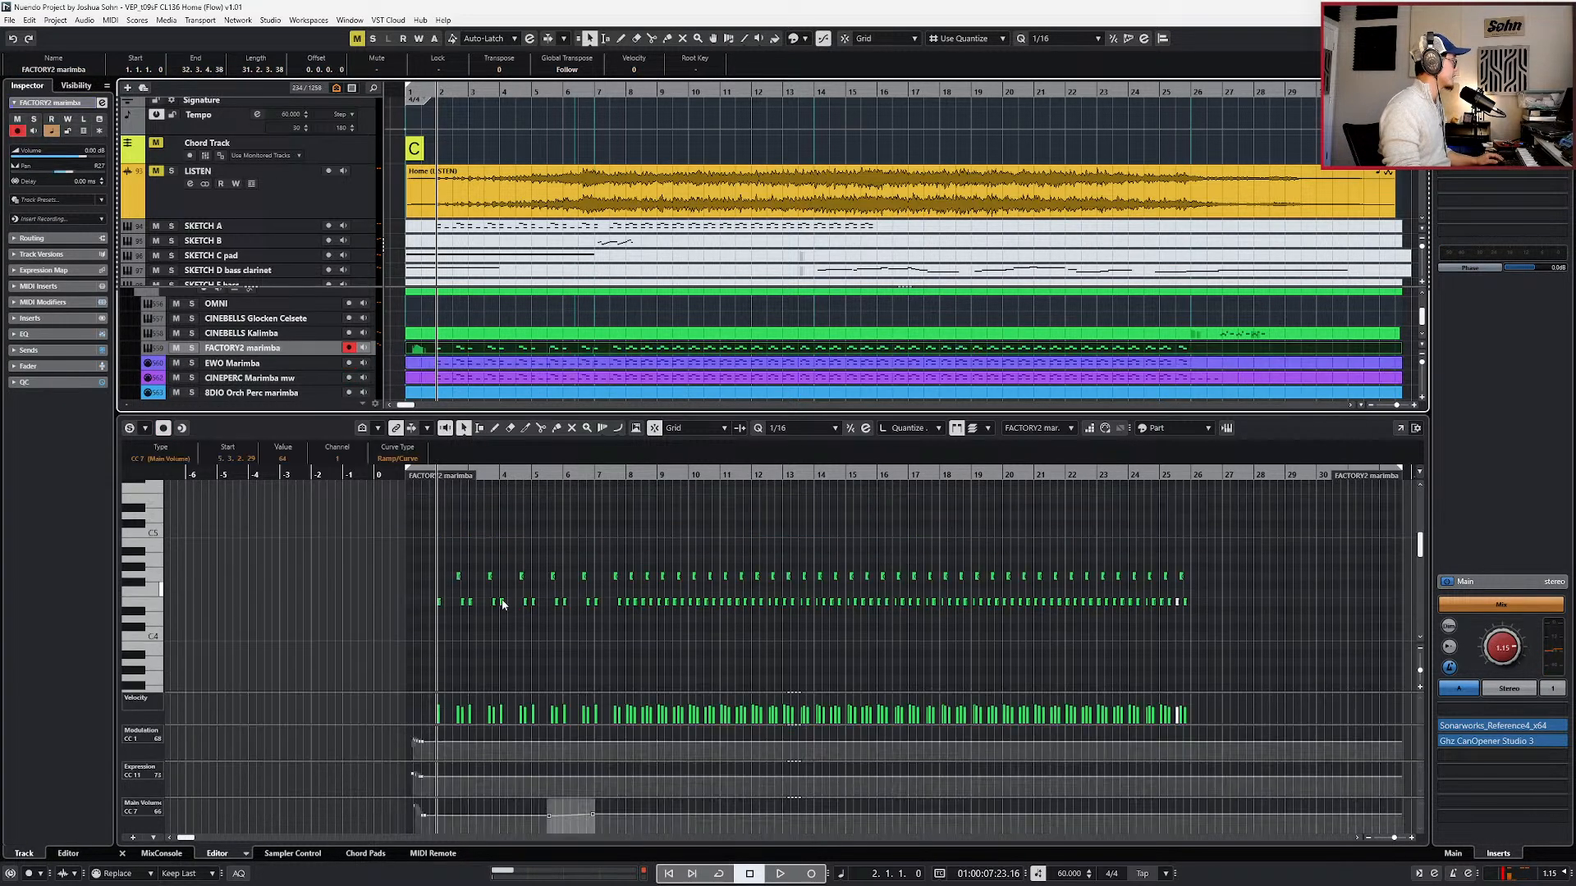
pyautogui.moveTo(387, 825); pyautogui.dragTo(792, 753)
pyautogui.press('l')
pyautogui.click(474, 369)
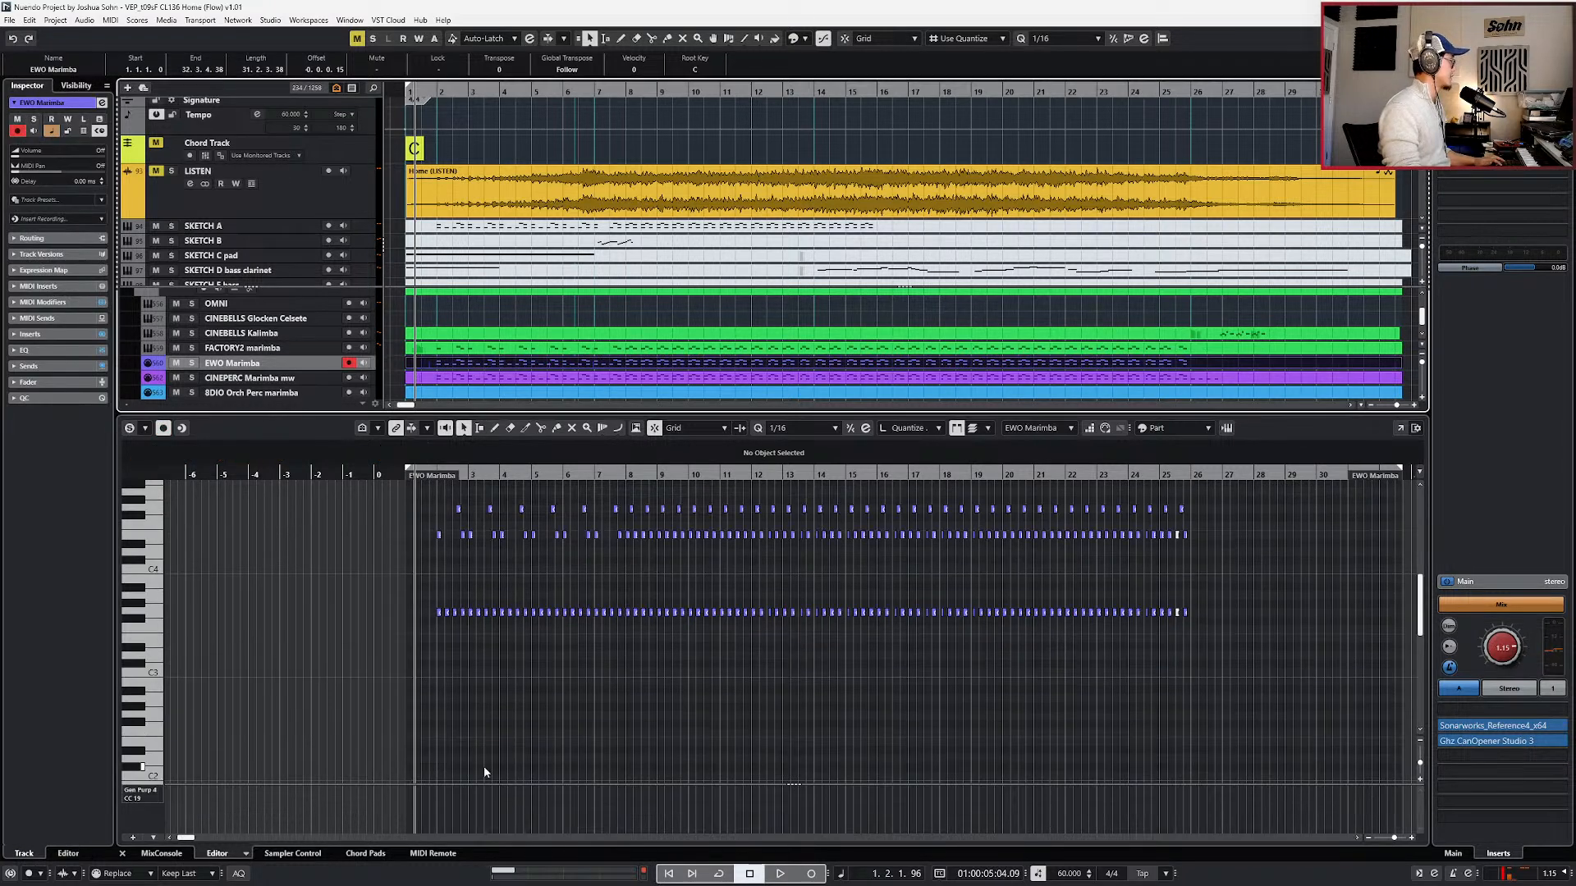
pyautogui.hotkey('ctrl', 'v')
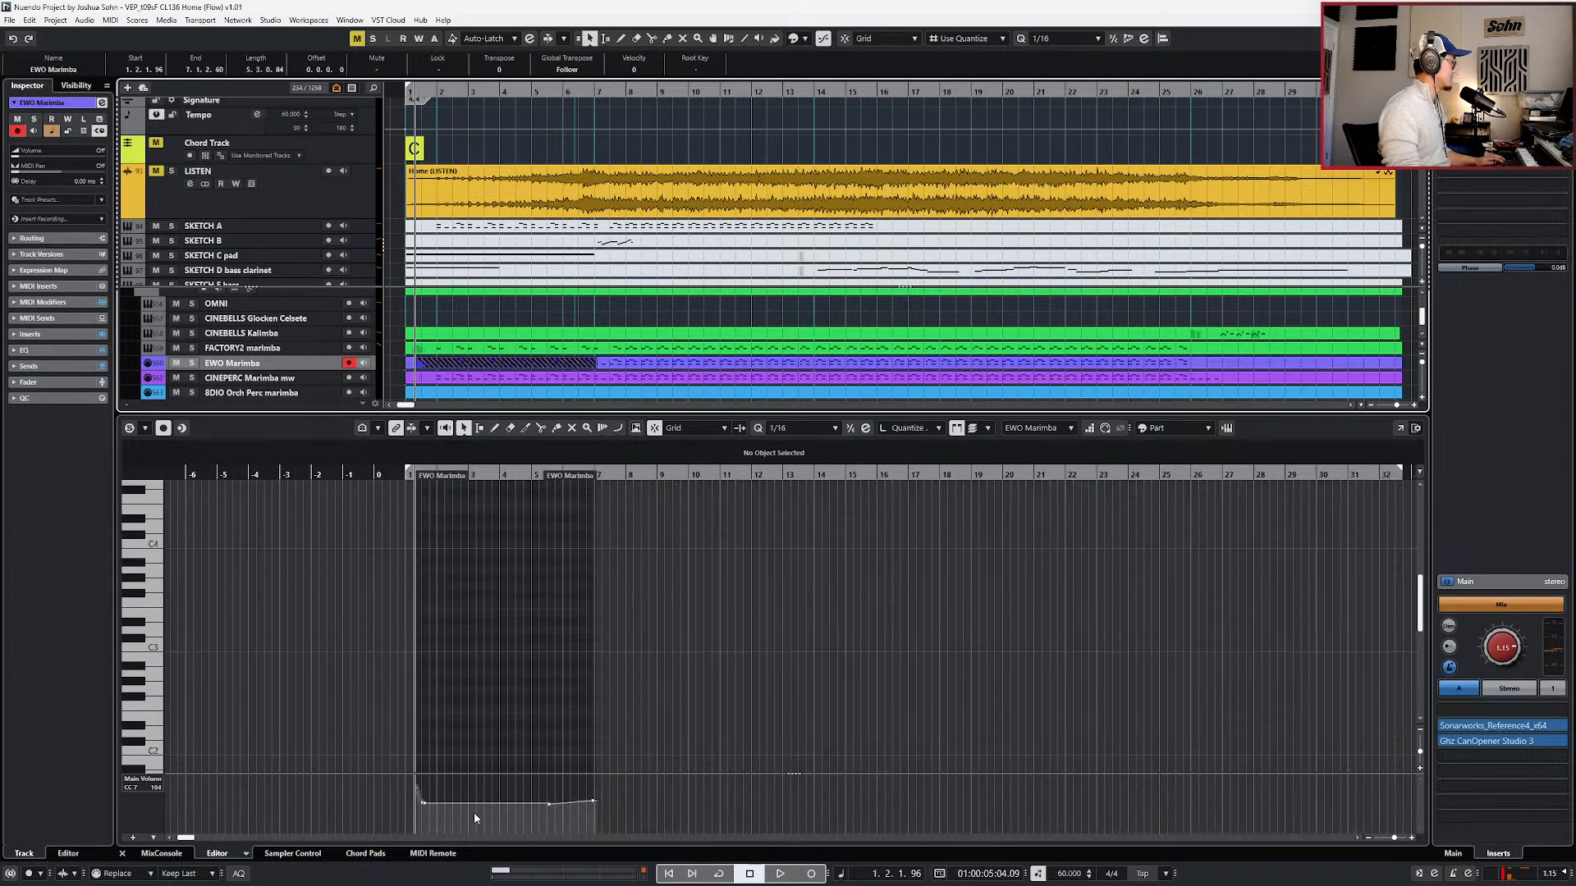
pyautogui.hotkey('ctrl', 'z')
pyautogui.click(476, 368)
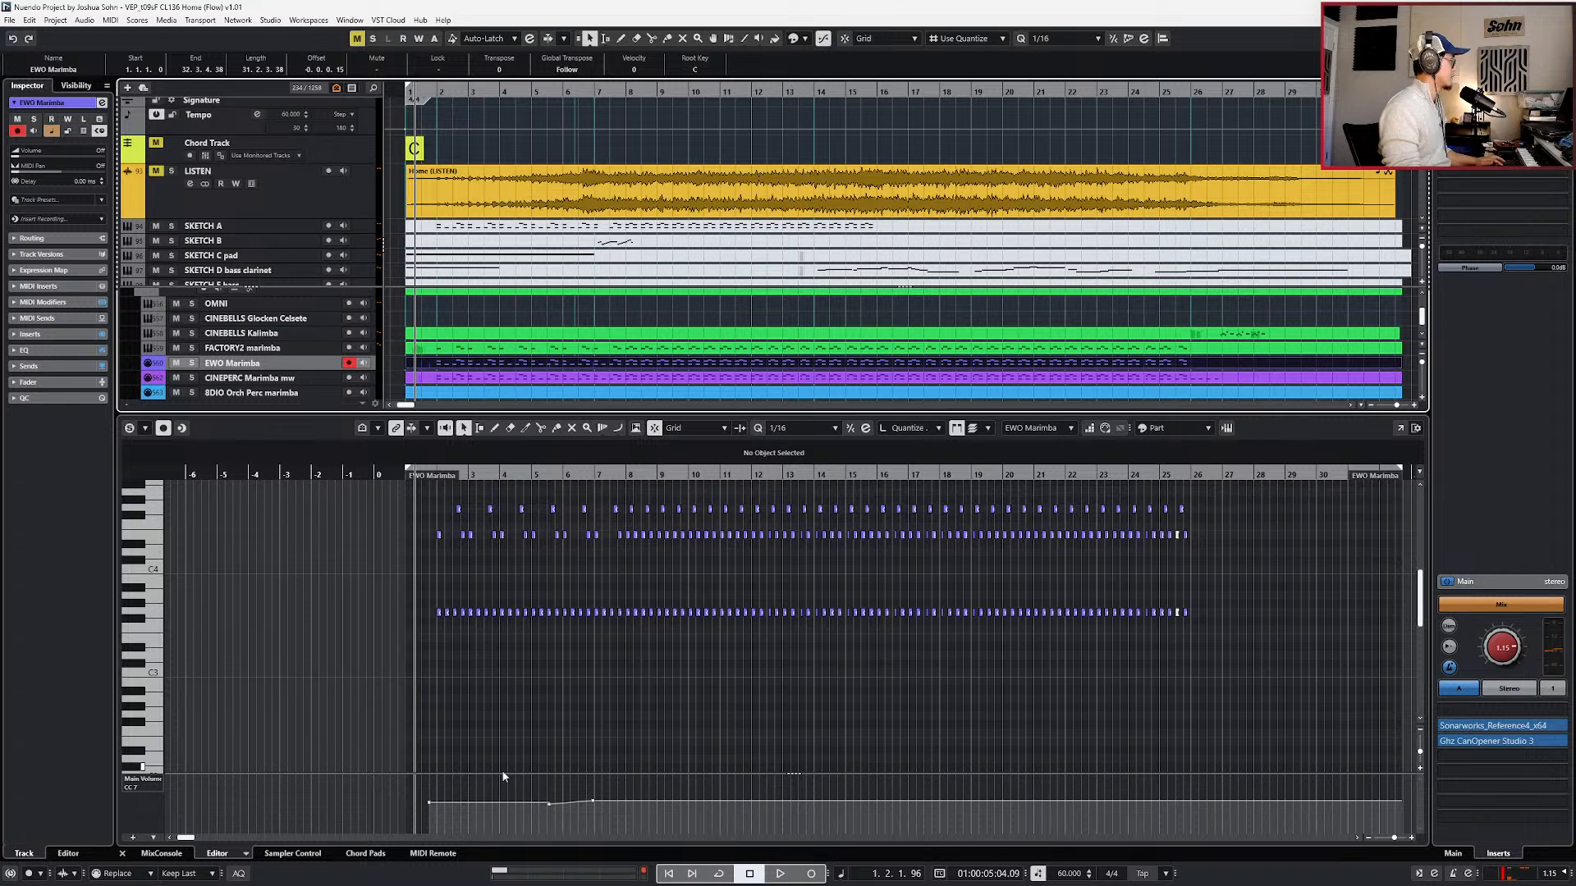
pyautogui.click(496, 792)
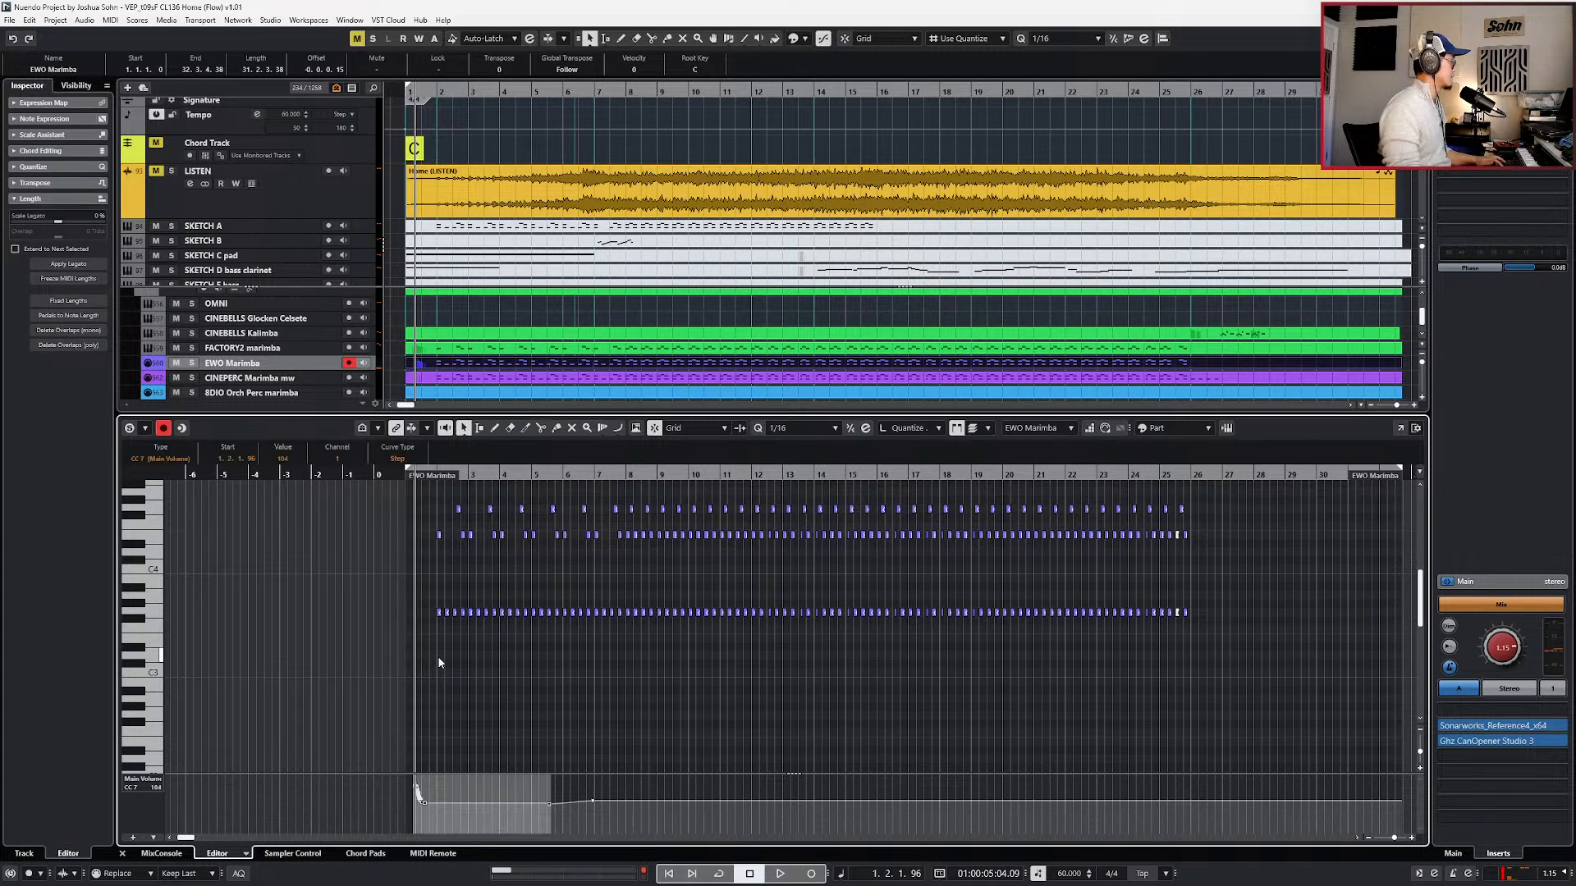
# - Paste the copied main volume curve into the CINEPERC Marimba mw part at 1.2.1.96
pyautogui.press('Down')
pyautogui.click(489, 836)
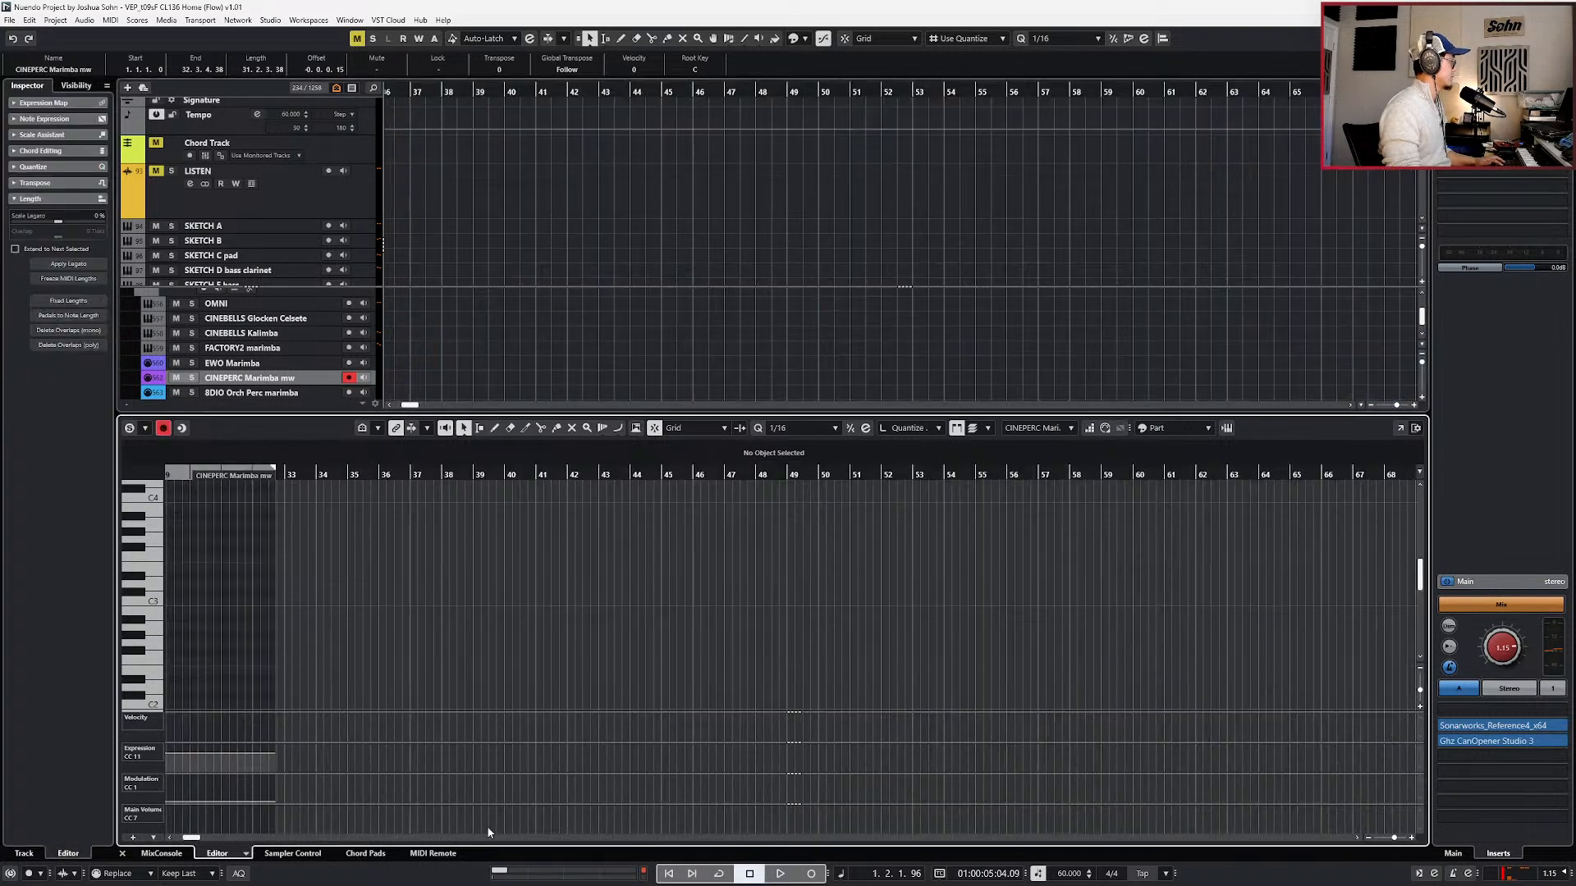
pyautogui.press('f')
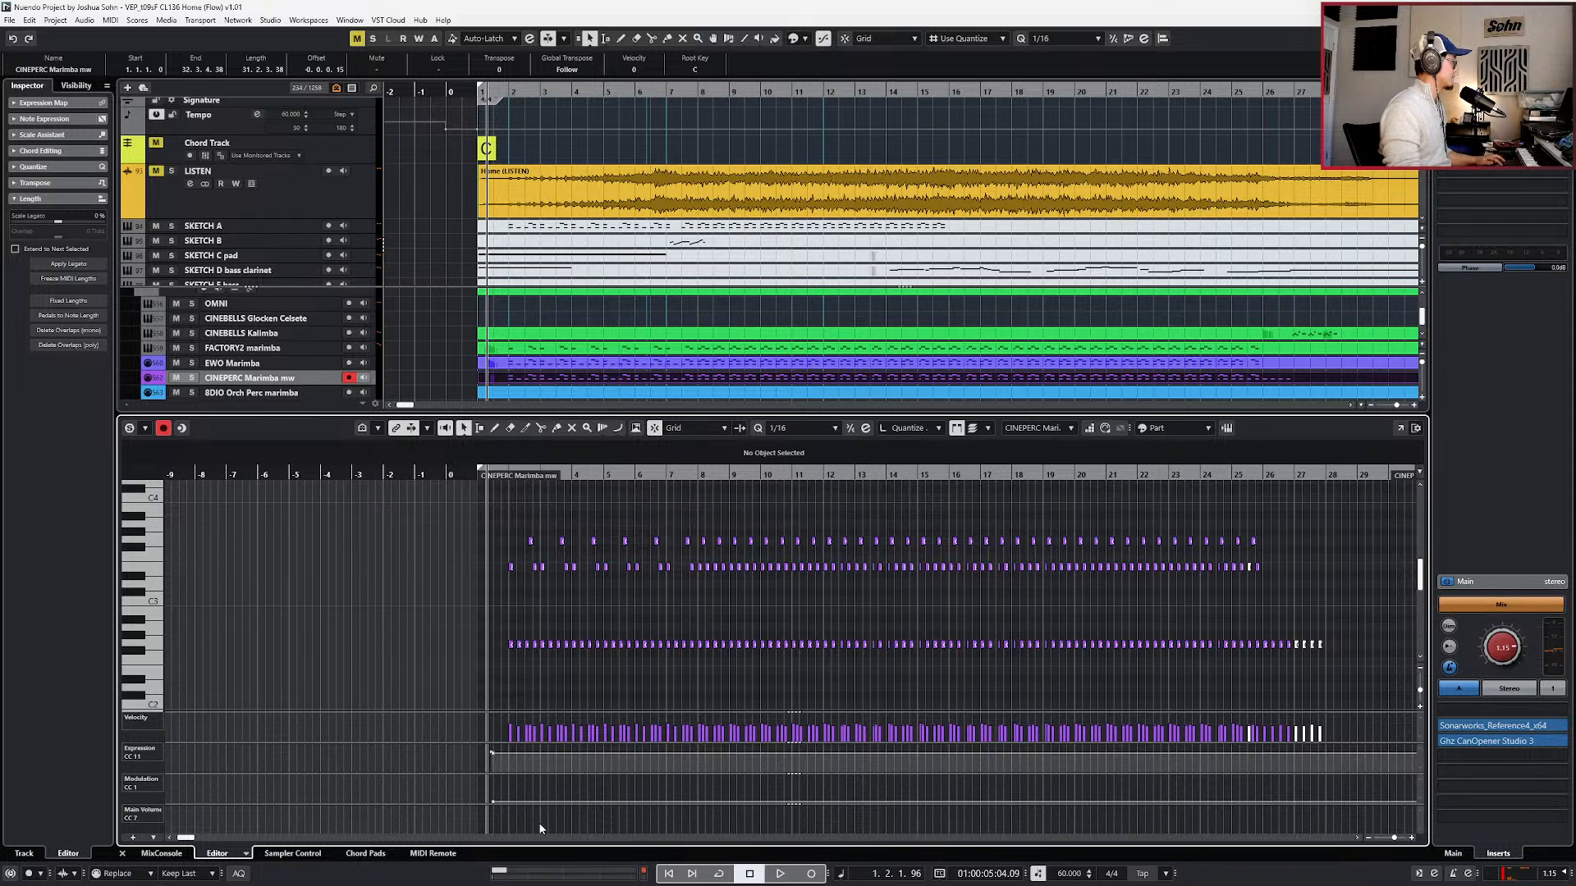
pyautogui.hotkey('ctrl', 'v')
# - Select the FACTORY2, EWO and CINEPERC marimba tracks together and play them from bar 2
pyautogui.press('space')
pyautogui.hotkey('shift', 'Up')
pyautogui.hotkey('shift', 'Up')
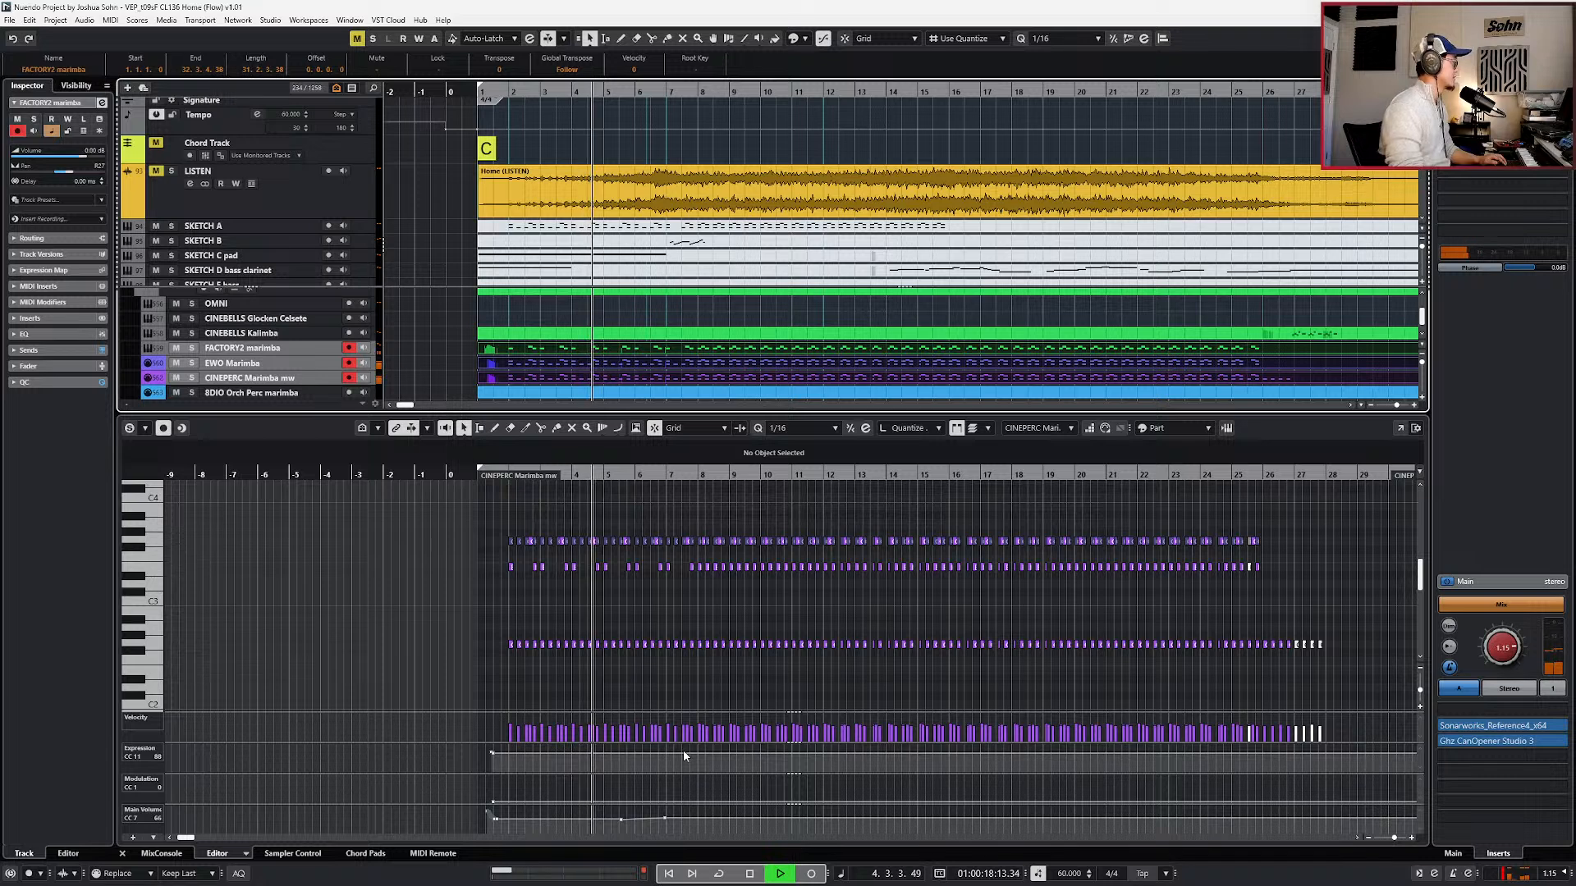
pyautogui.press('space')
pyautogui.click(509, 652)
pyautogui.press('space')
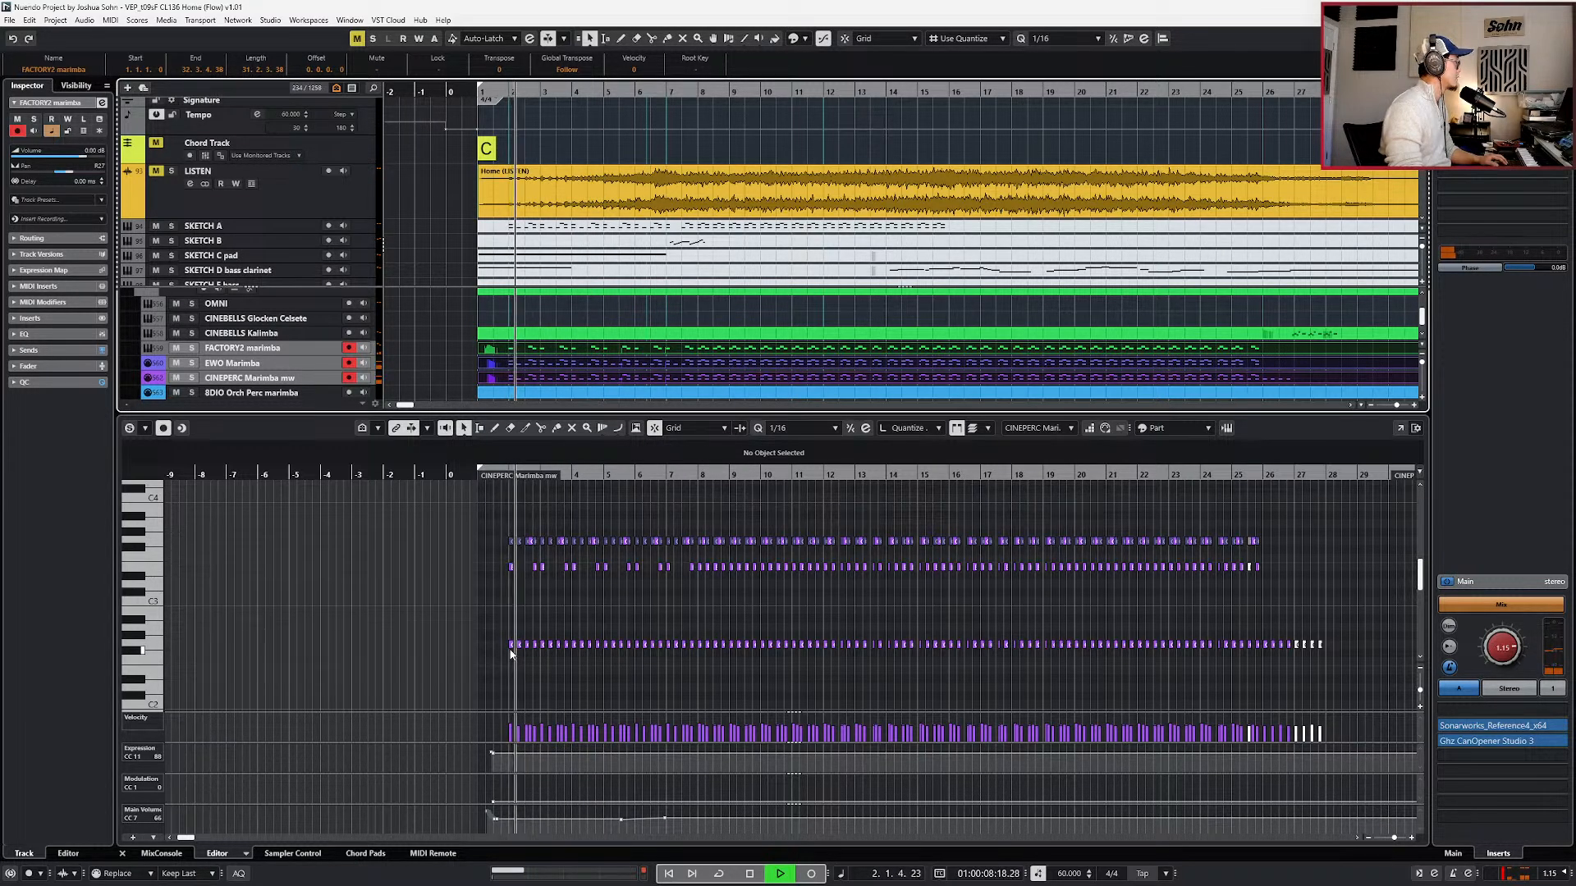
# - Stop playback and raise the CINEPERC Marimba mw part's expression to about 107 from the first bar
pyautogui.press('space')
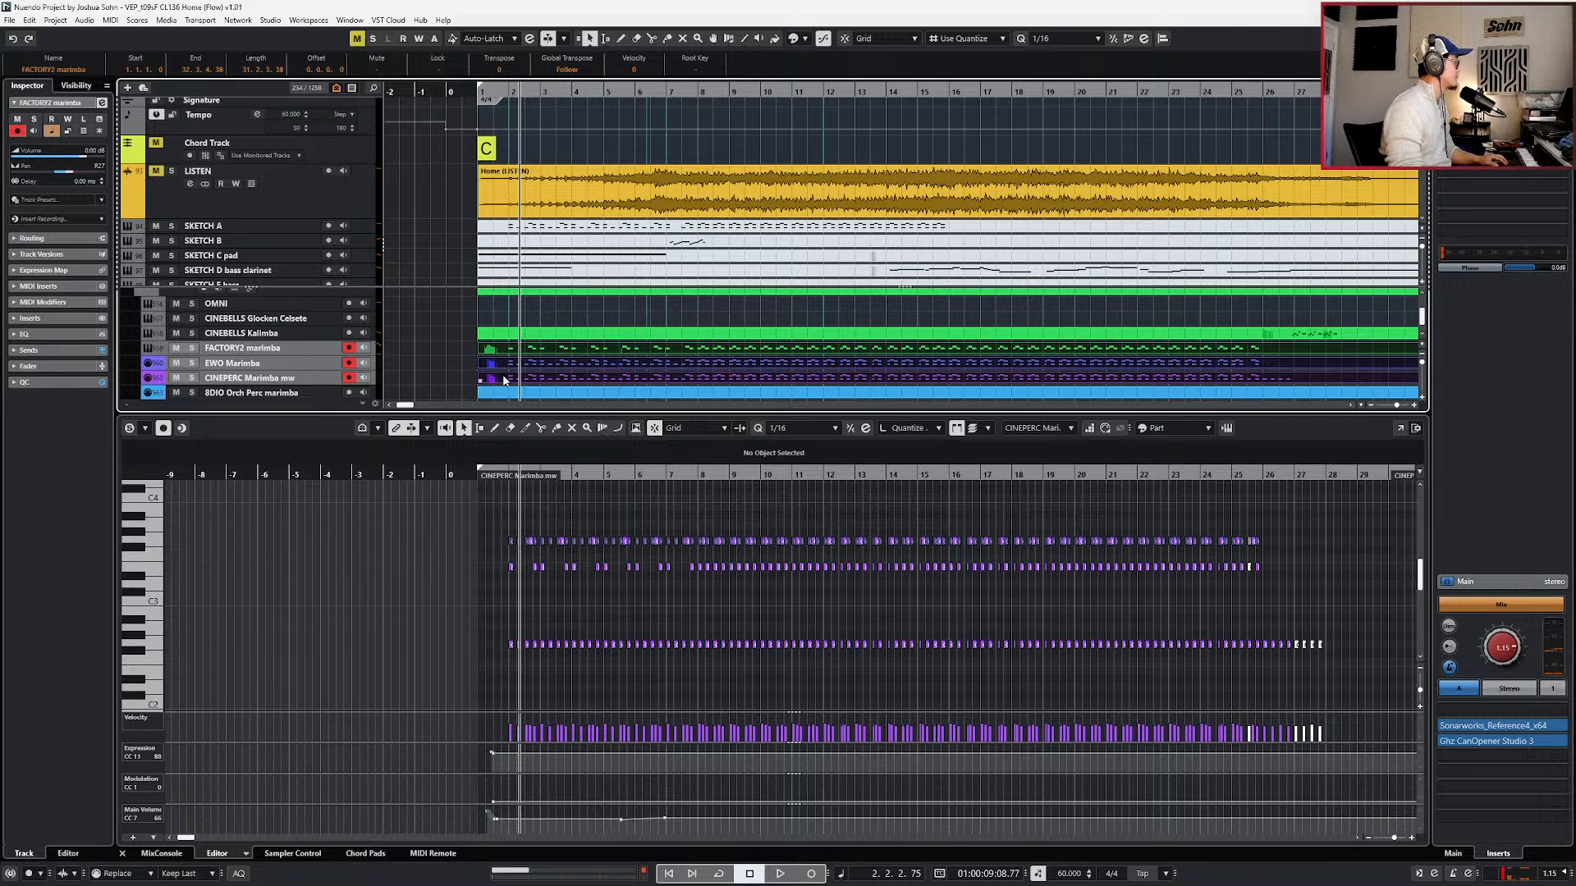
pyautogui.click(504, 379)
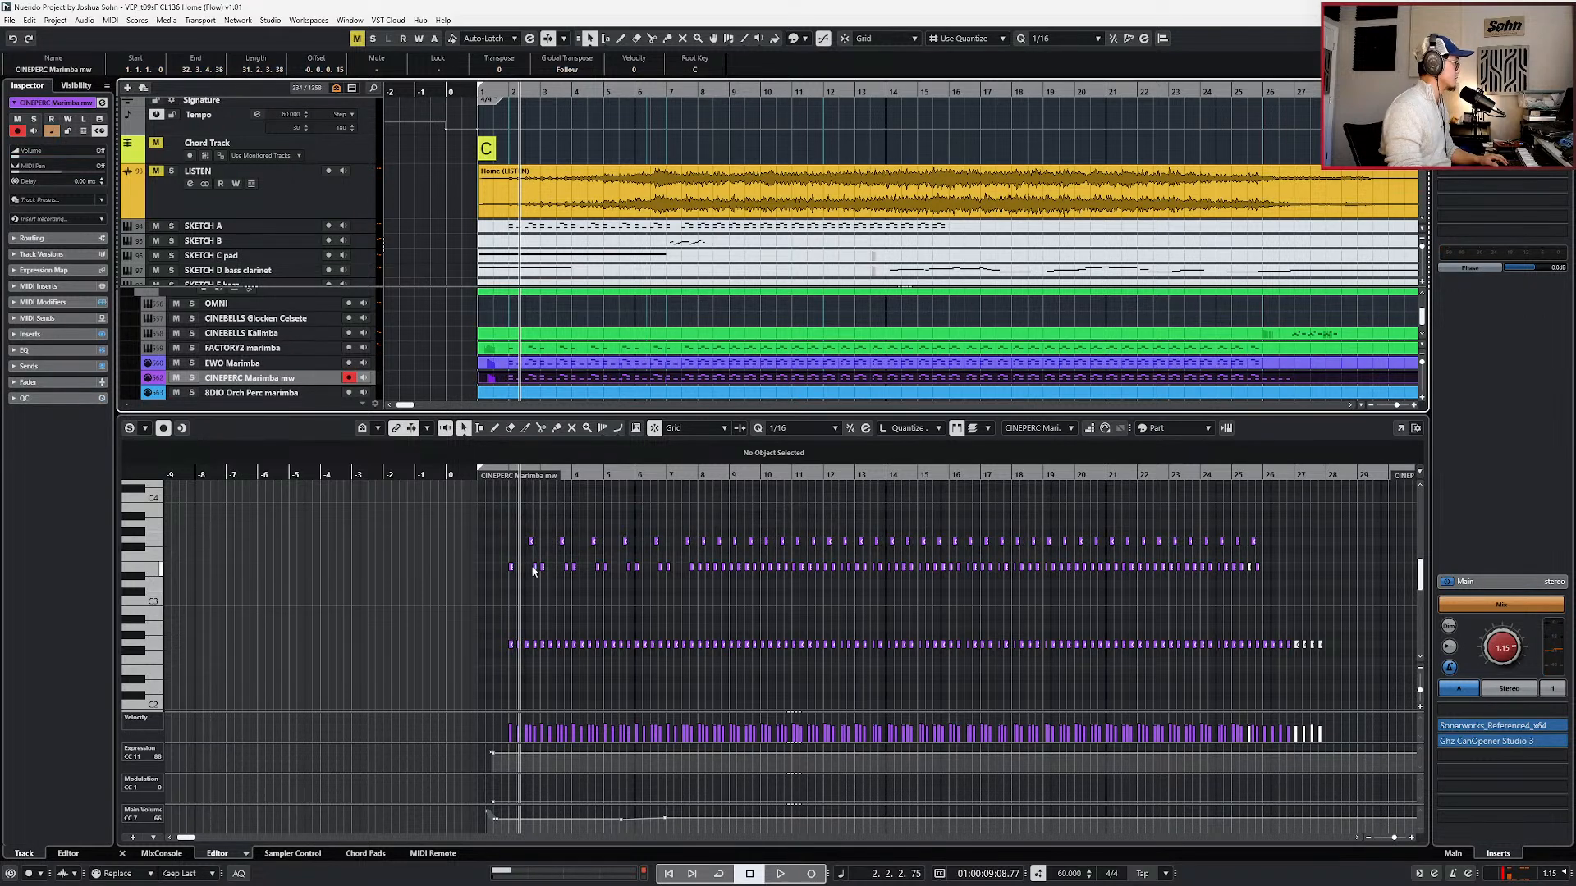
pyautogui.keyDown('shift'); pyautogui.click(522, 365); pyautogui.keyUp('shift')
pyautogui.click(518, 380)
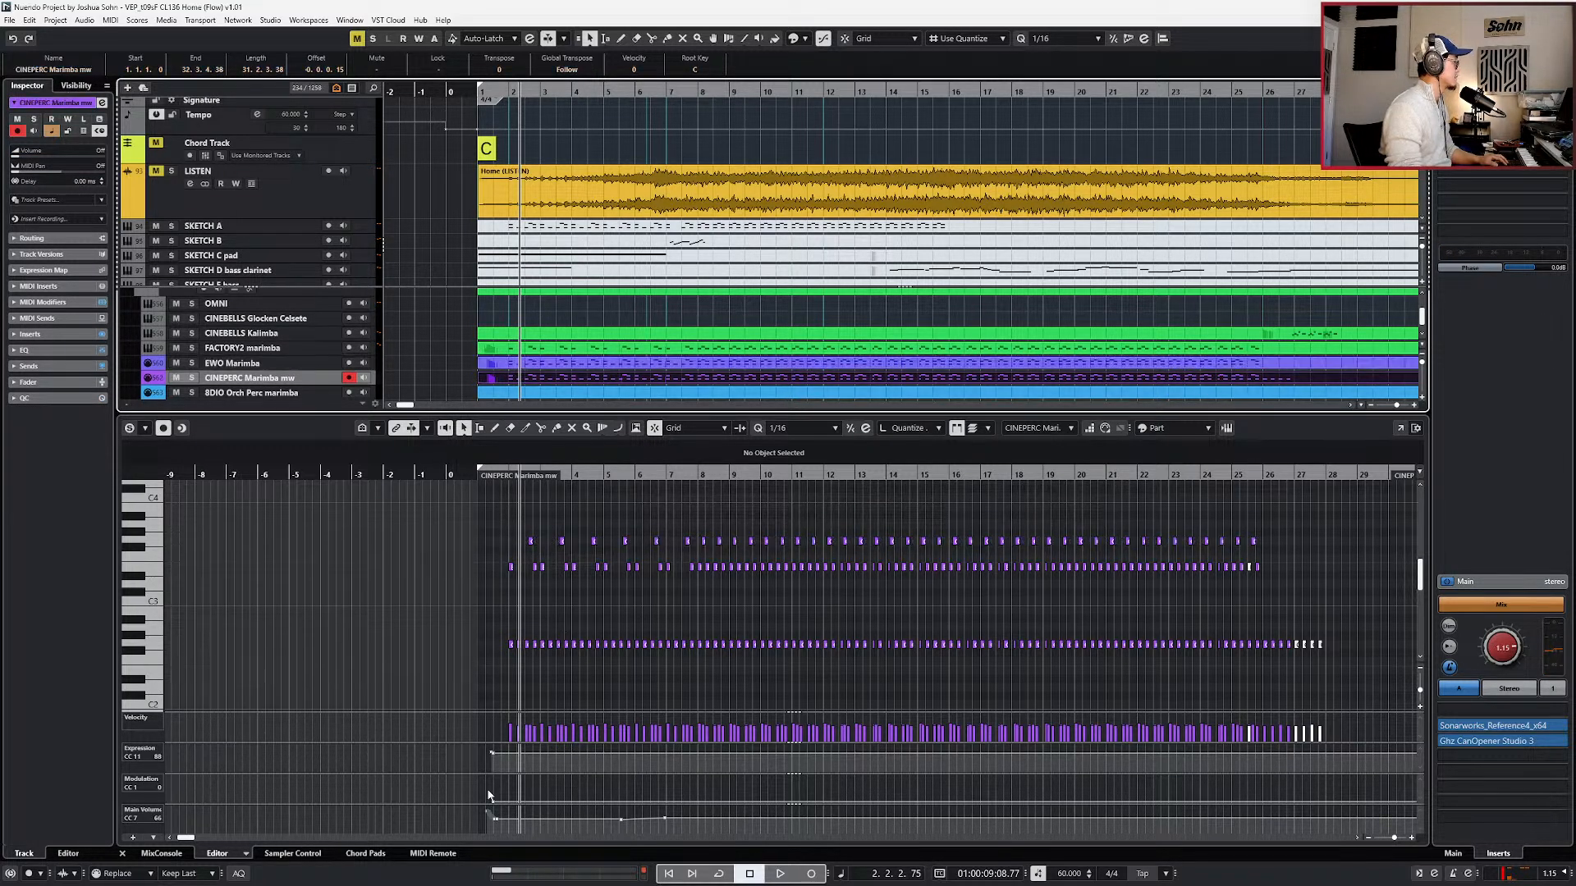
pyautogui.click(490, 823)
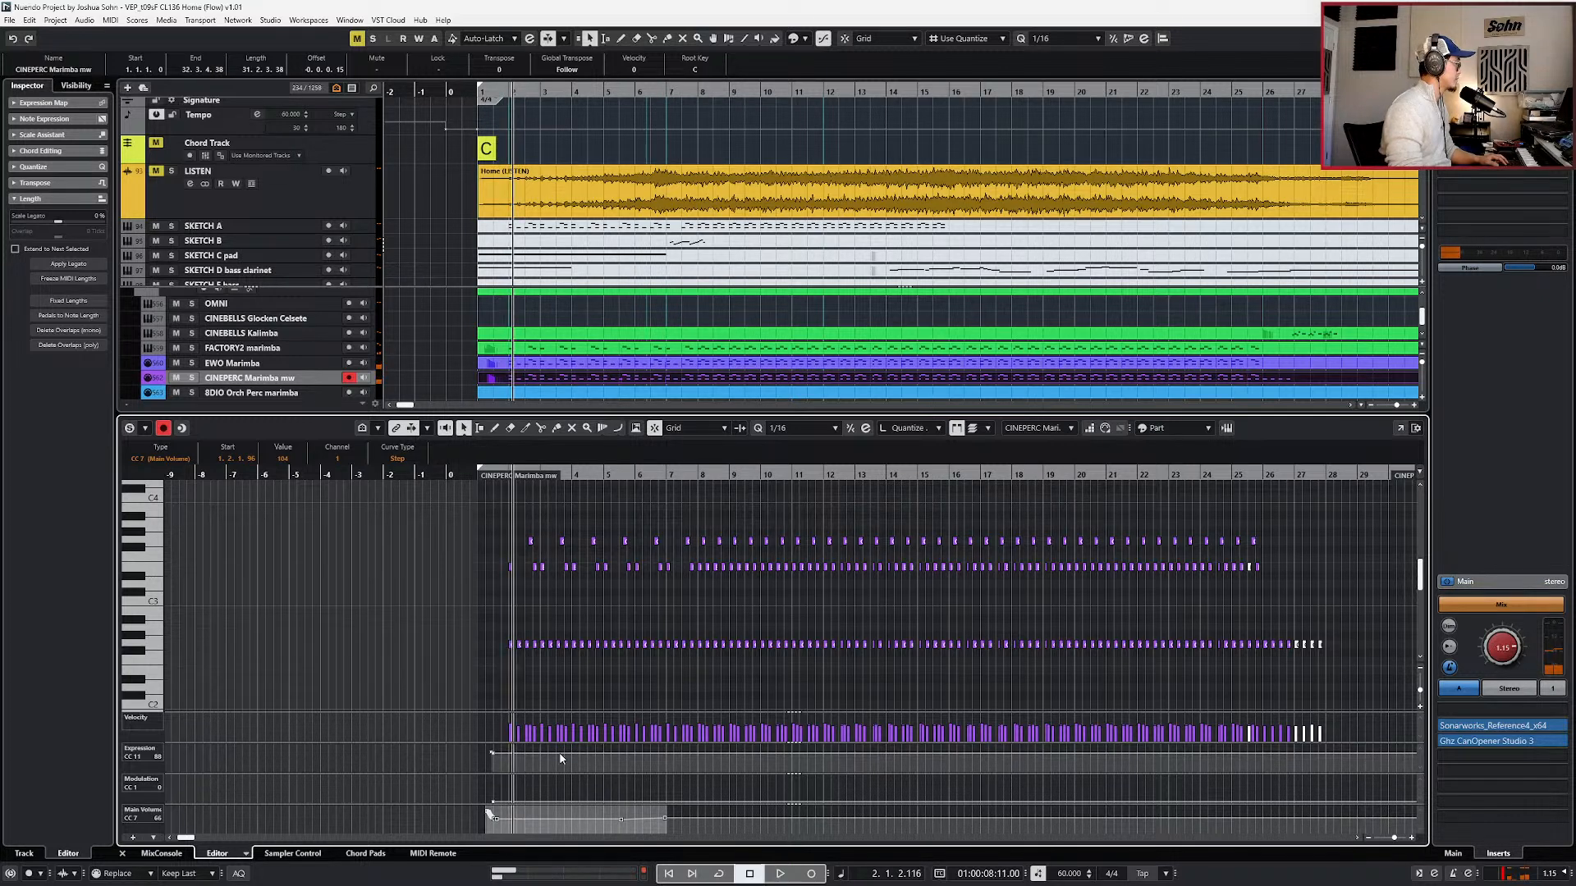
pyautogui.click(490, 750)
pyautogui.moveTo(490, 750); pyautogui.dragTo(490, 746)
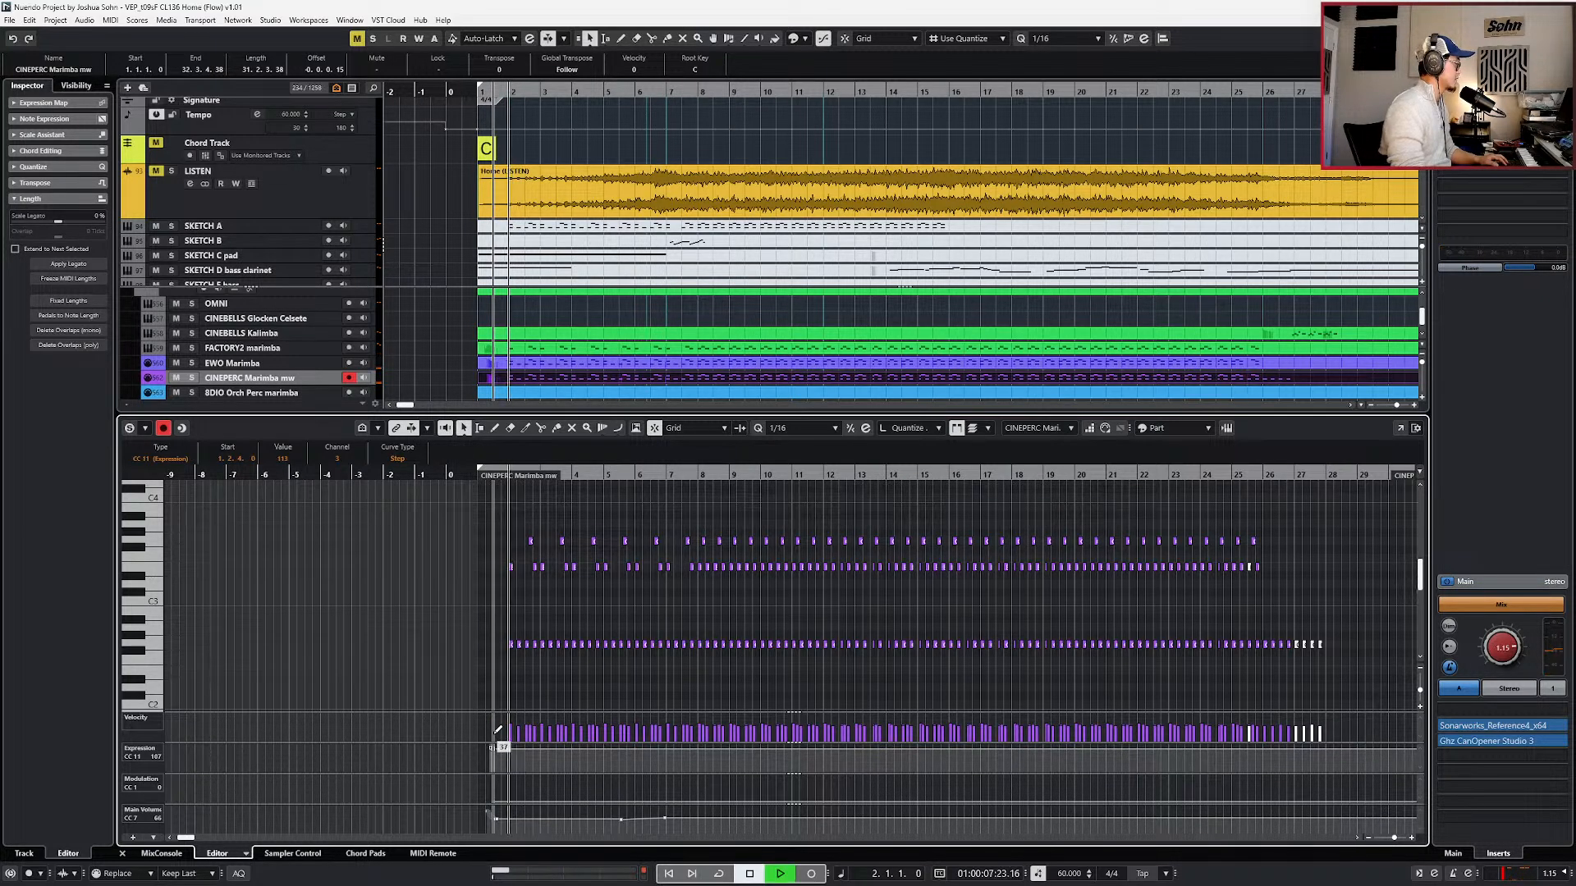
# - Raise the velocities of all notes in the CINEPERC Marimba mw part and play it from bar 2
pyautogui.moveTo(481, 669); pyautogui.dragTo(537, 643)
pyautogui.press('space')
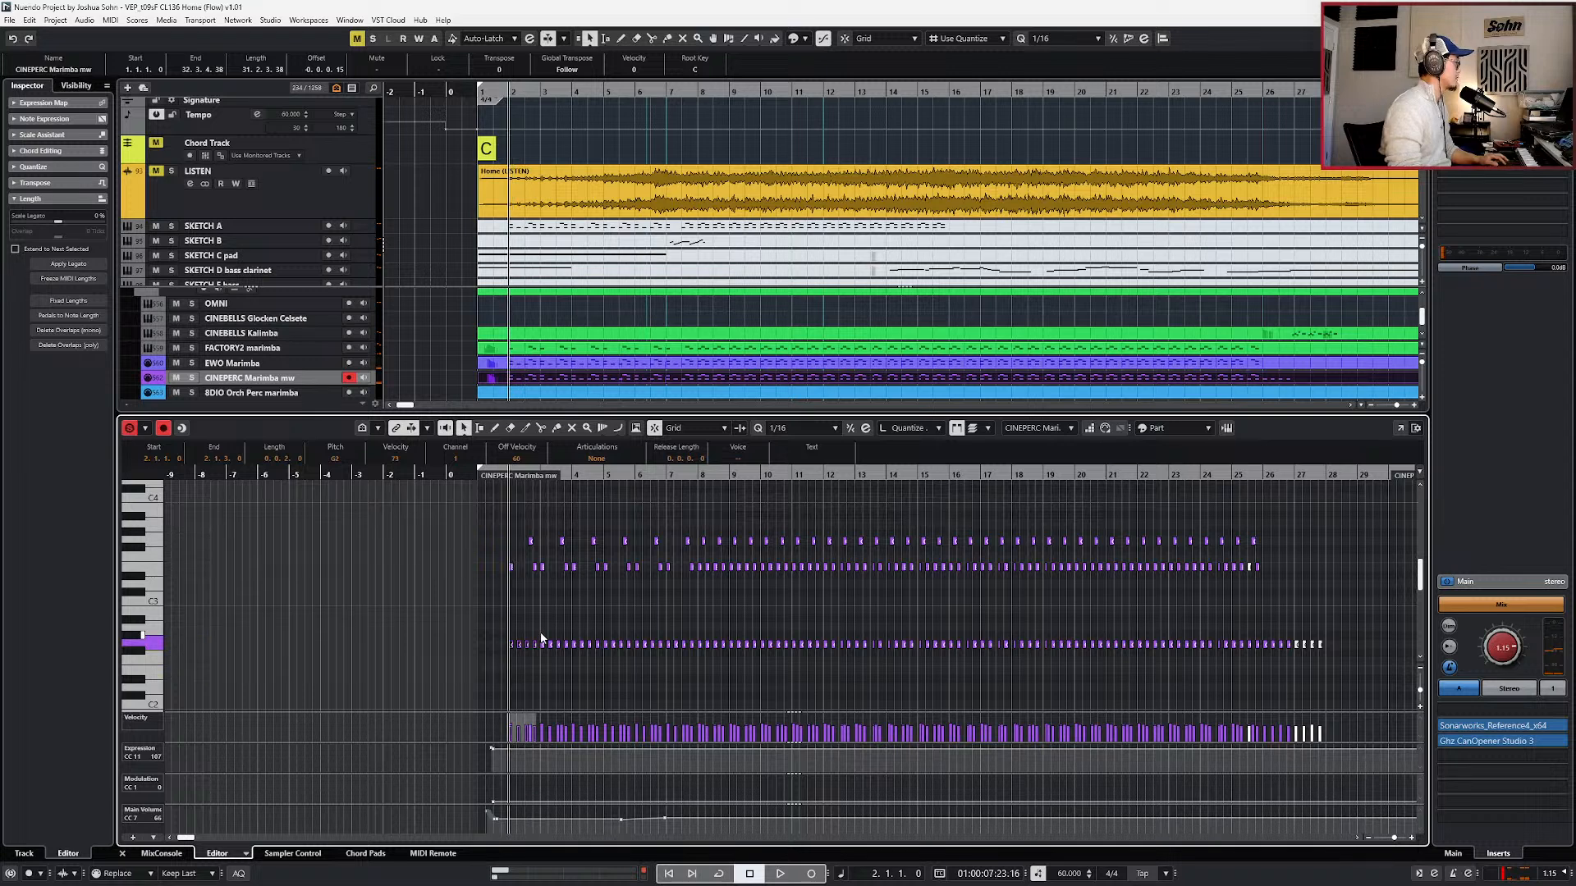
pyautogui.press('space')
pyautogui.press('g')
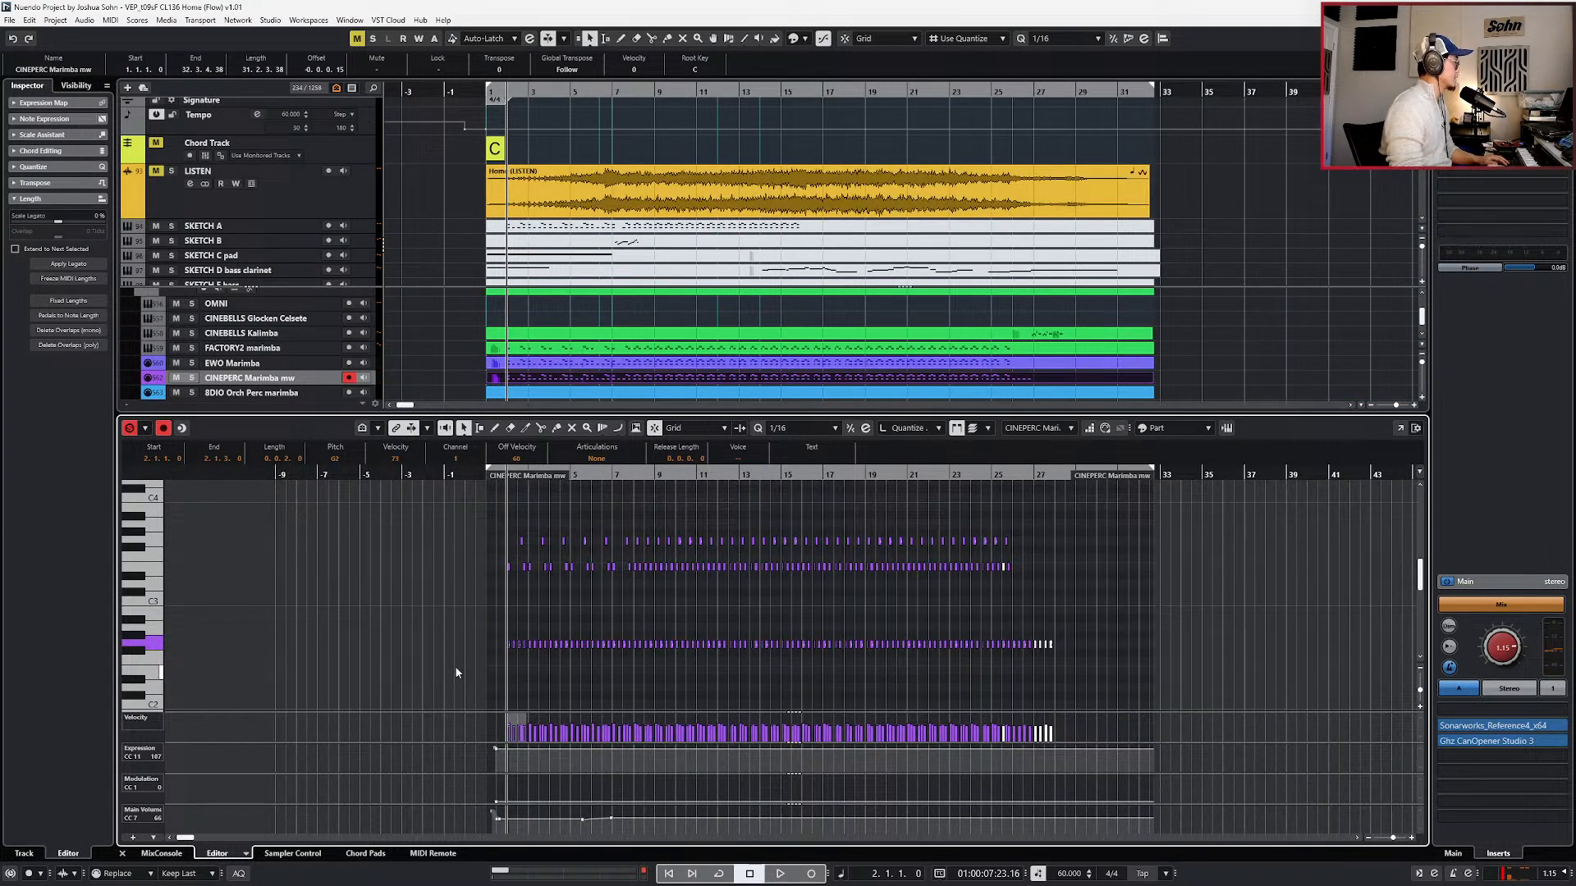
pyautogui.moveTo(482, 825); pyautogui.dragTo(607, 800)
pyautogui.moveTo(433, 502); pyautogui.dragTo(1086, 669)
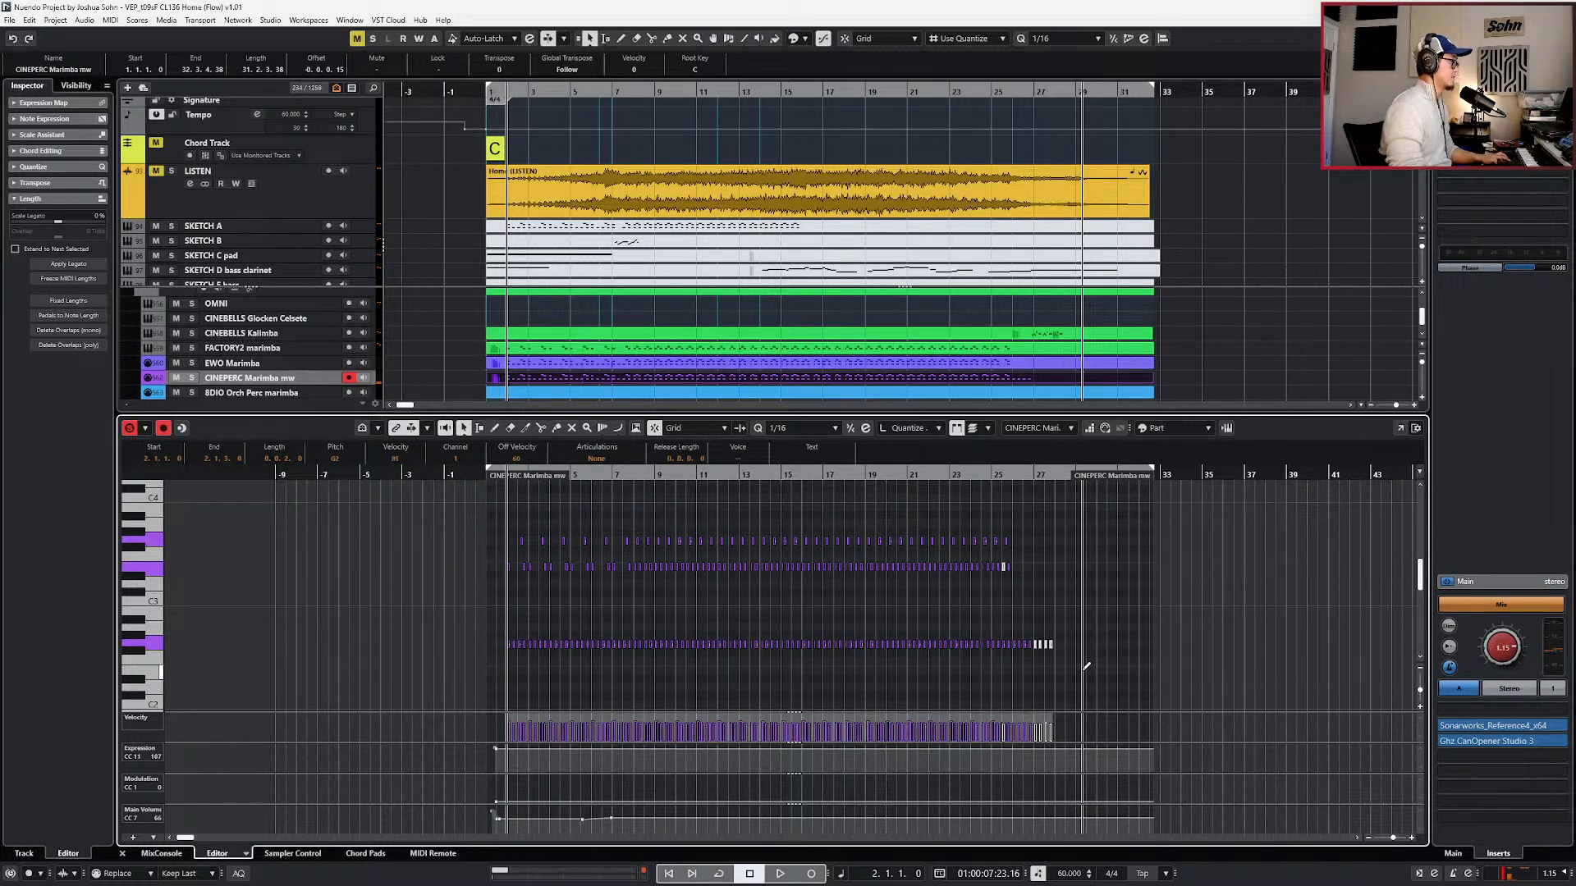
pyautogui.press('space')
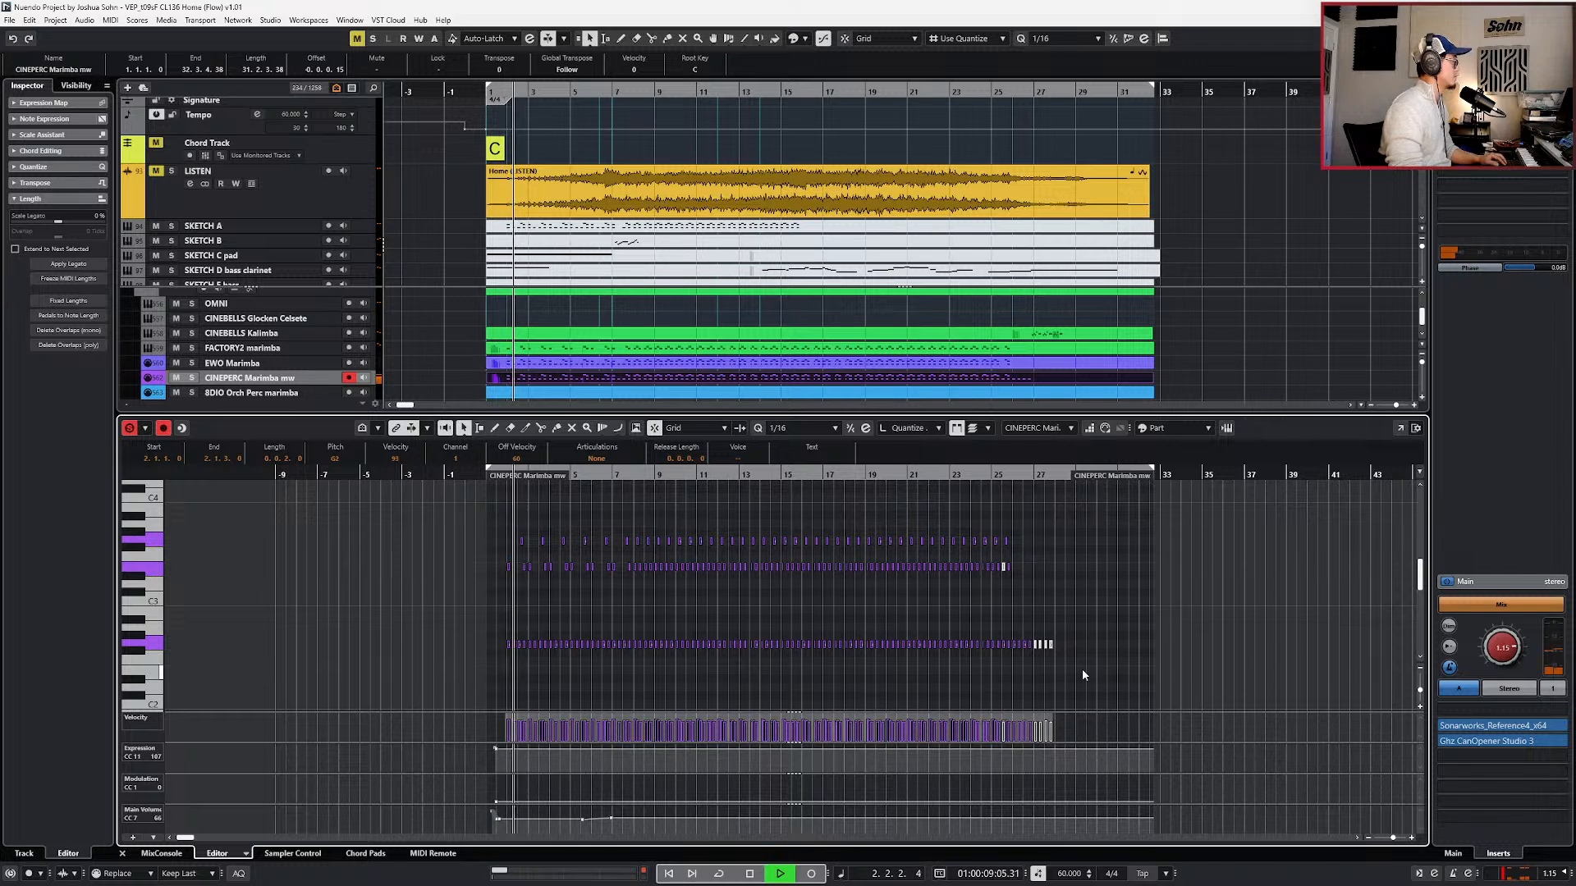
pyautogui.press('space')
# - Solo the FACTORY2, EWO and CINEPERC marimba tracks and play them together from bar 2 to compare their levels
pyautogui.moveTo(464, 345); pyautogui.dragTo(515, 383)
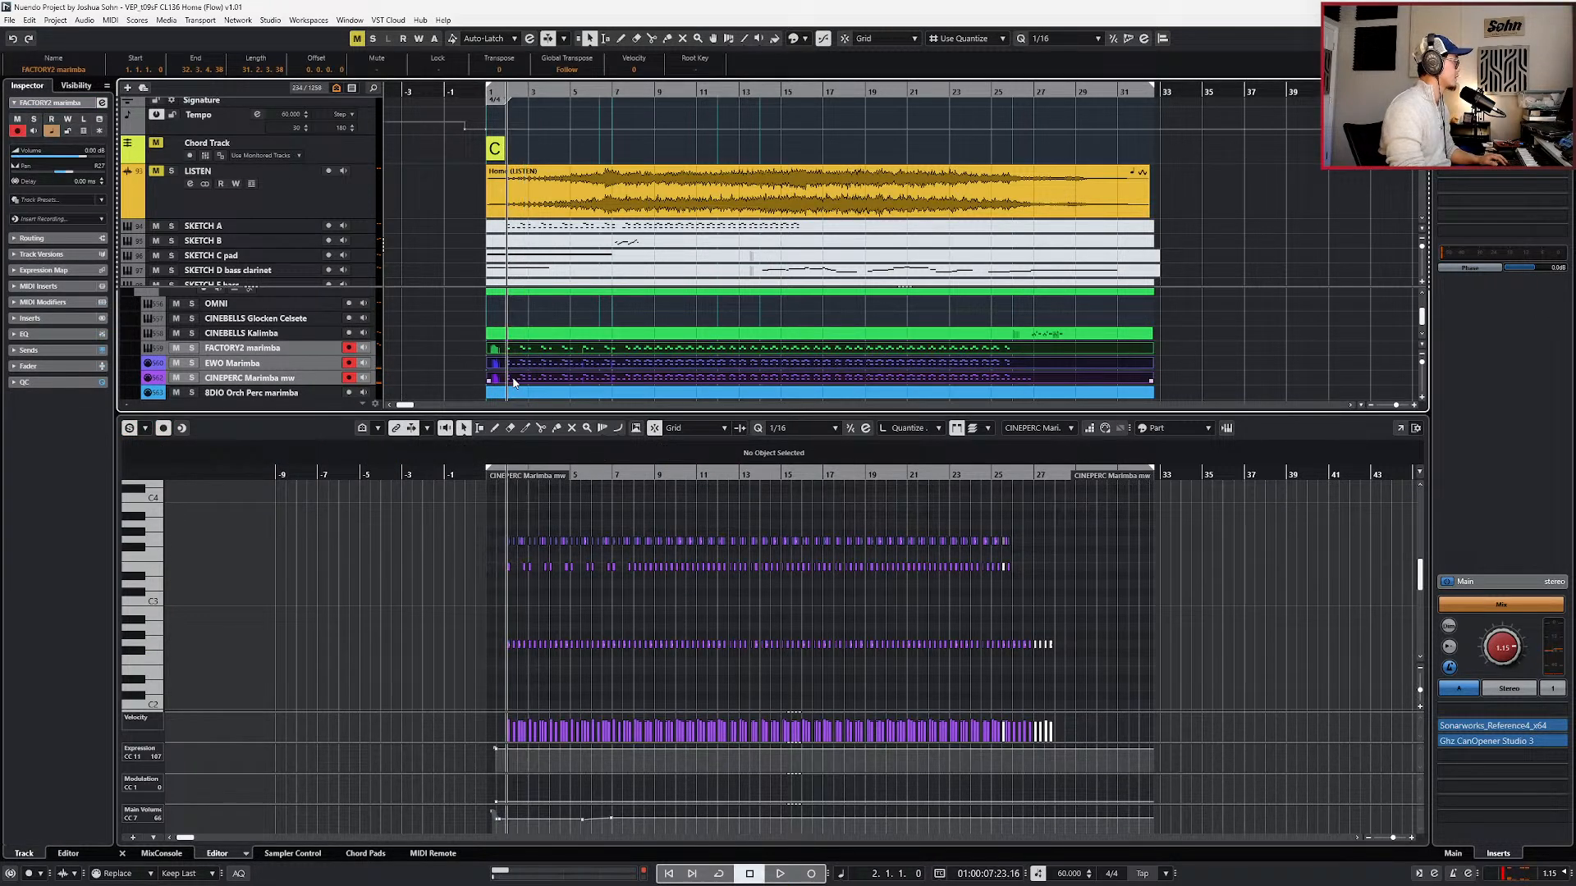
pyautogui.press('s')
pyautogui.press('space')
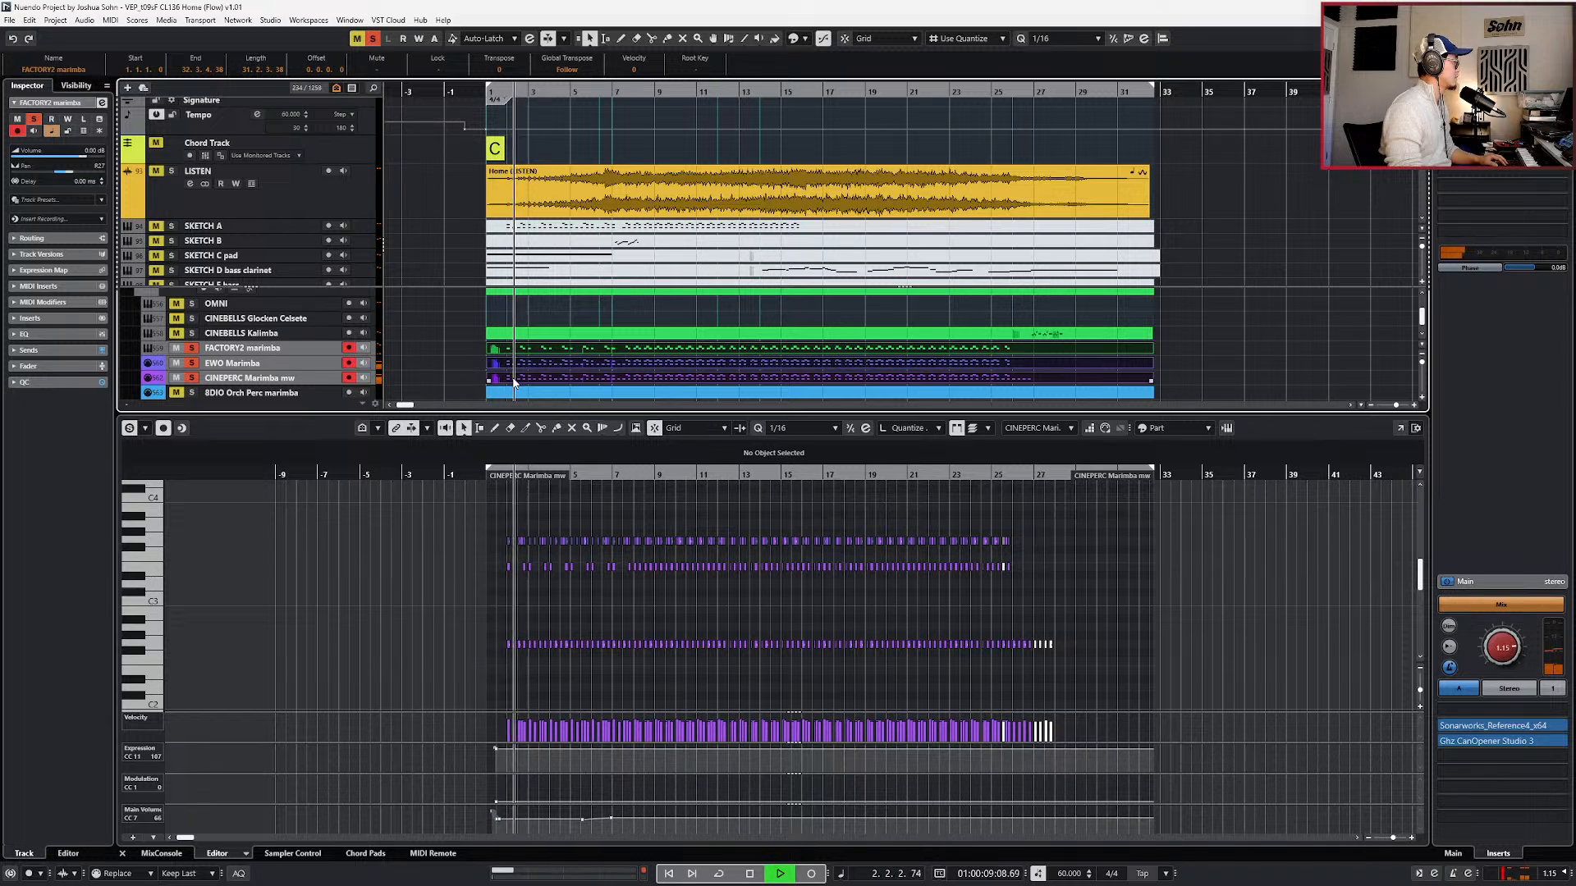
pyautogui.click(514, 379)
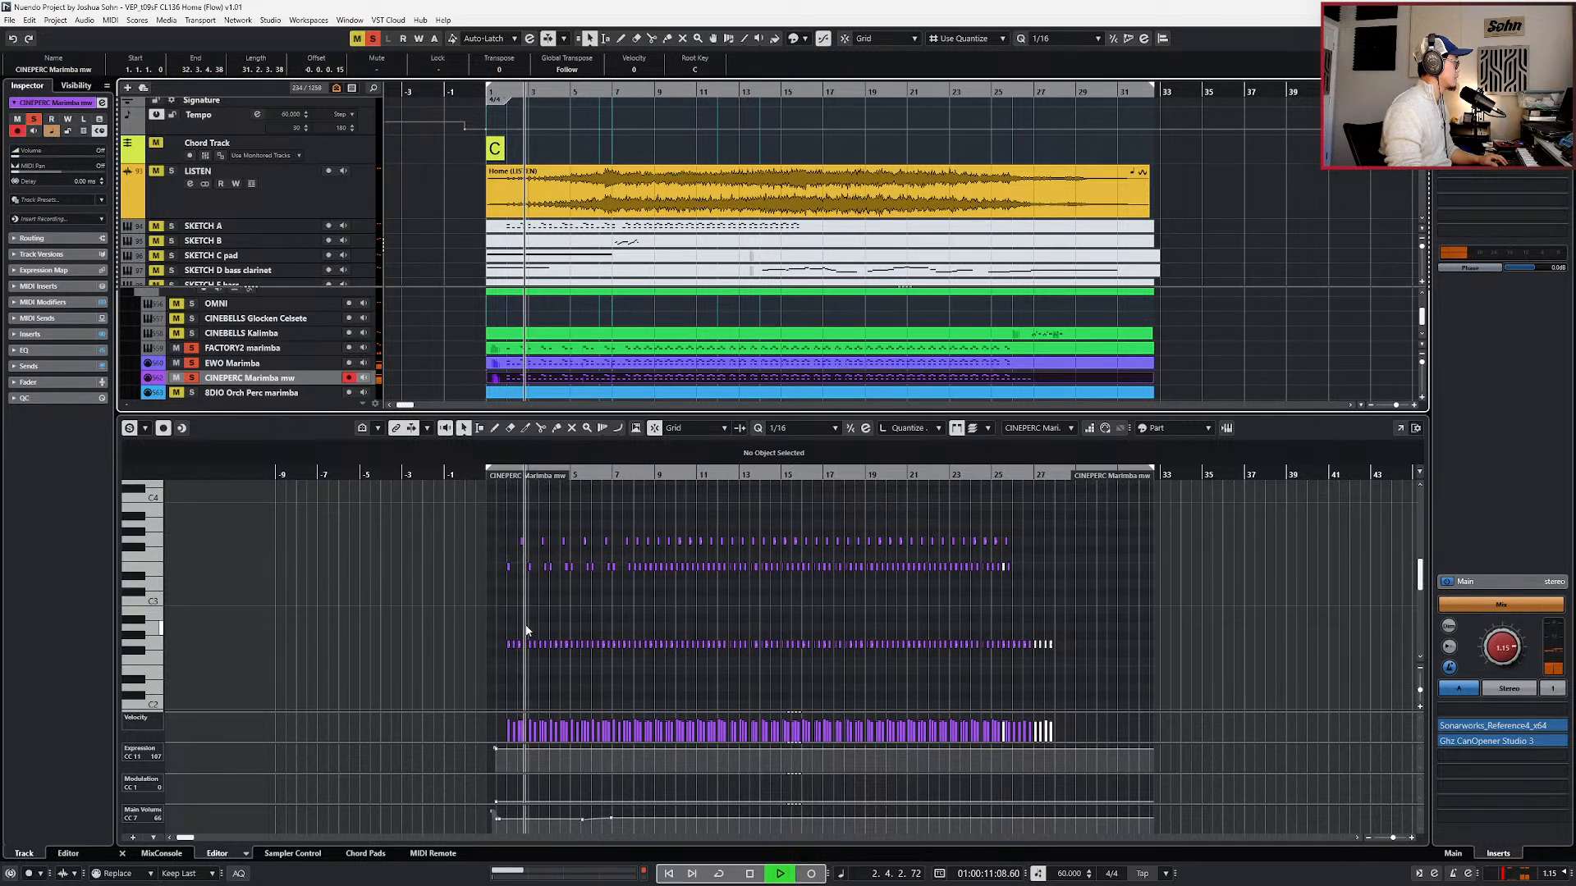
pyautogui.press('space')
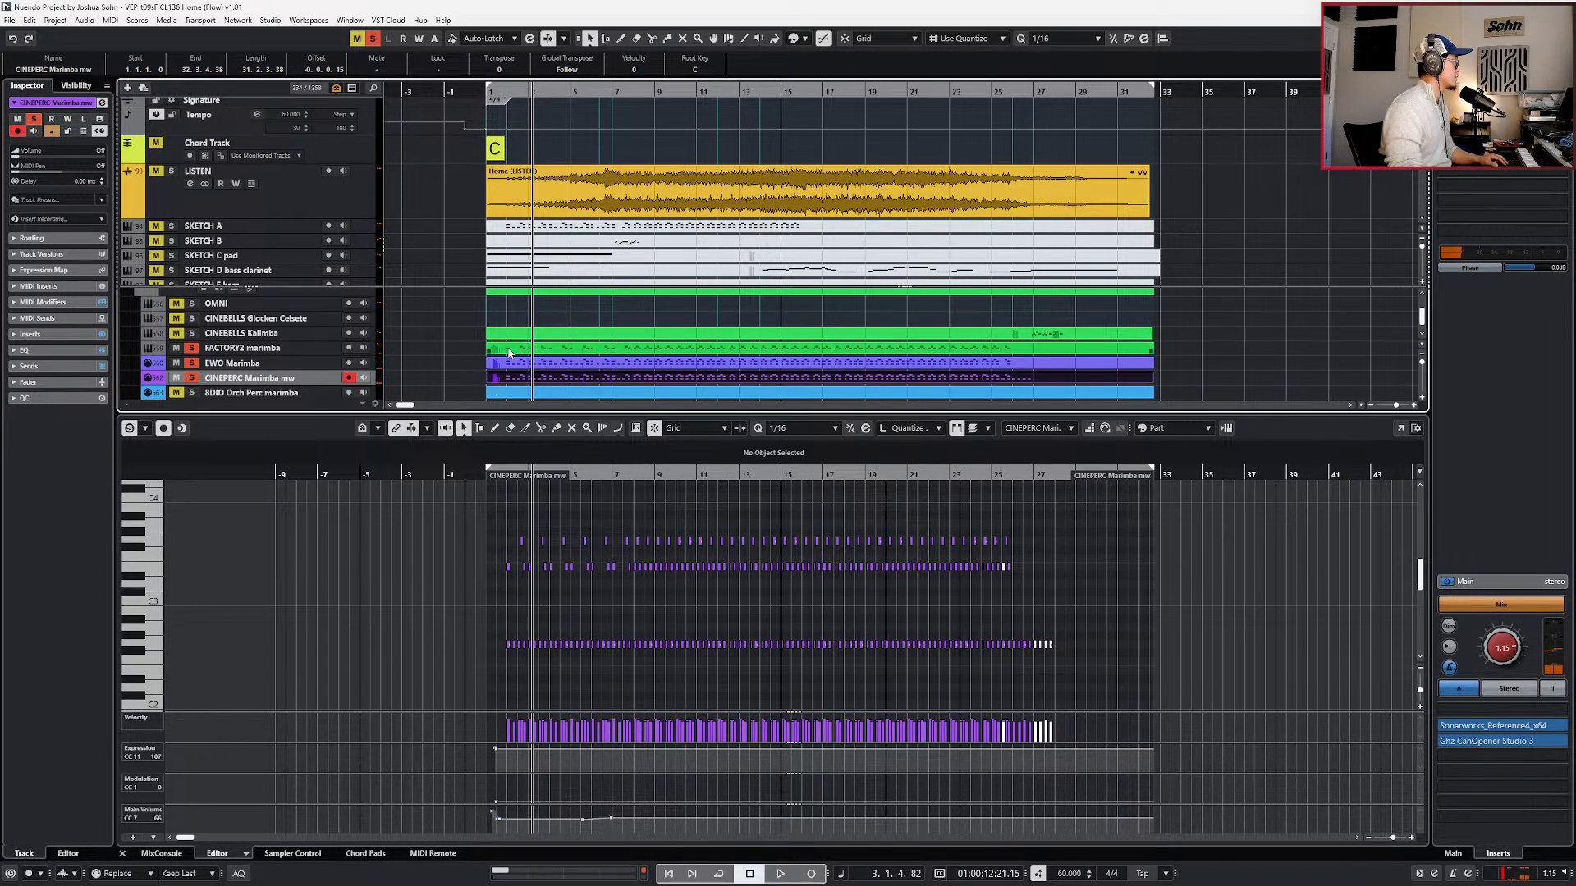
pyautogui.click(509, 353)
pyautogui.press('space')
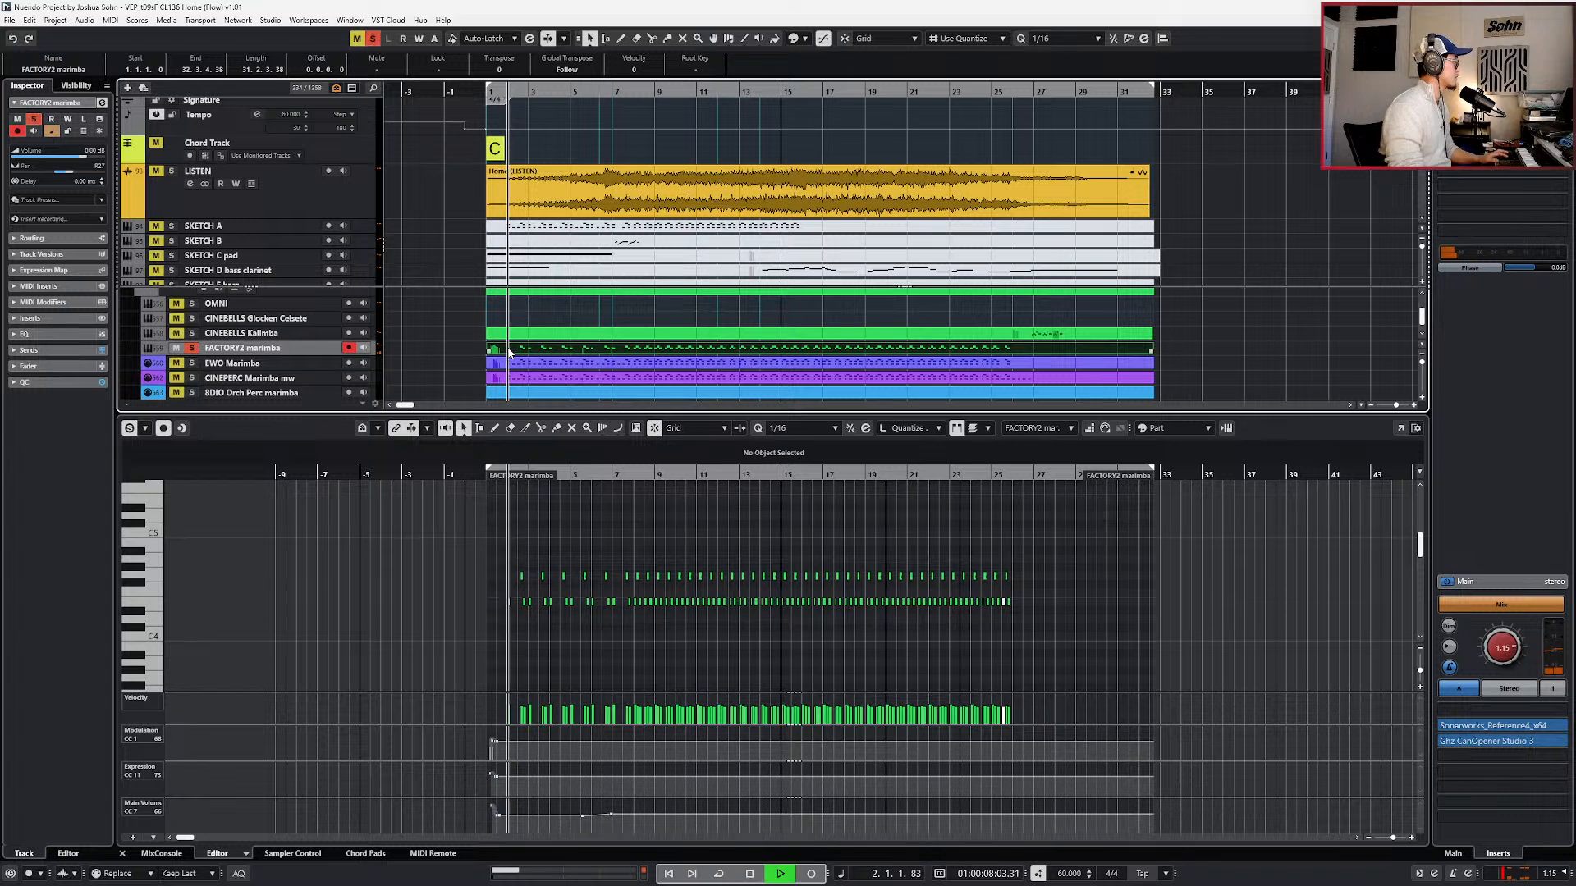
# - Unsolo the marimbas and lower the EWO Marimba part's expression to about 75 from the first bar, checking it during playback
pyautogui.click(502, 365)
pyautogui.press('space')
pyautogui.press('s')
pyautogui.hotkey('alt', 'l')
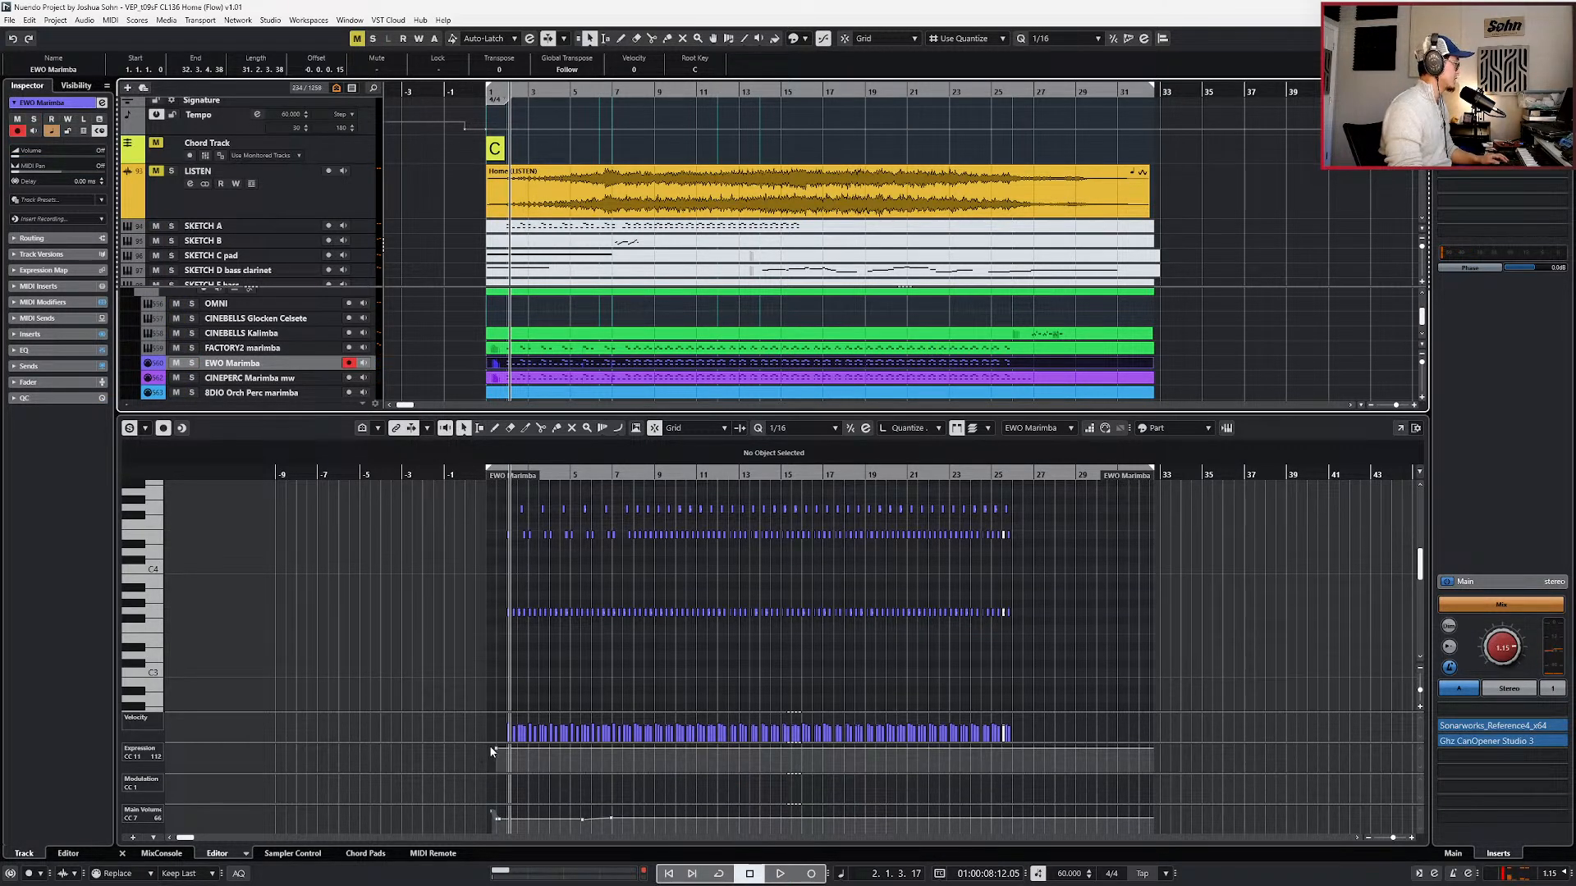
pyautogui.click(493, 753)
pyautogui.press('space')
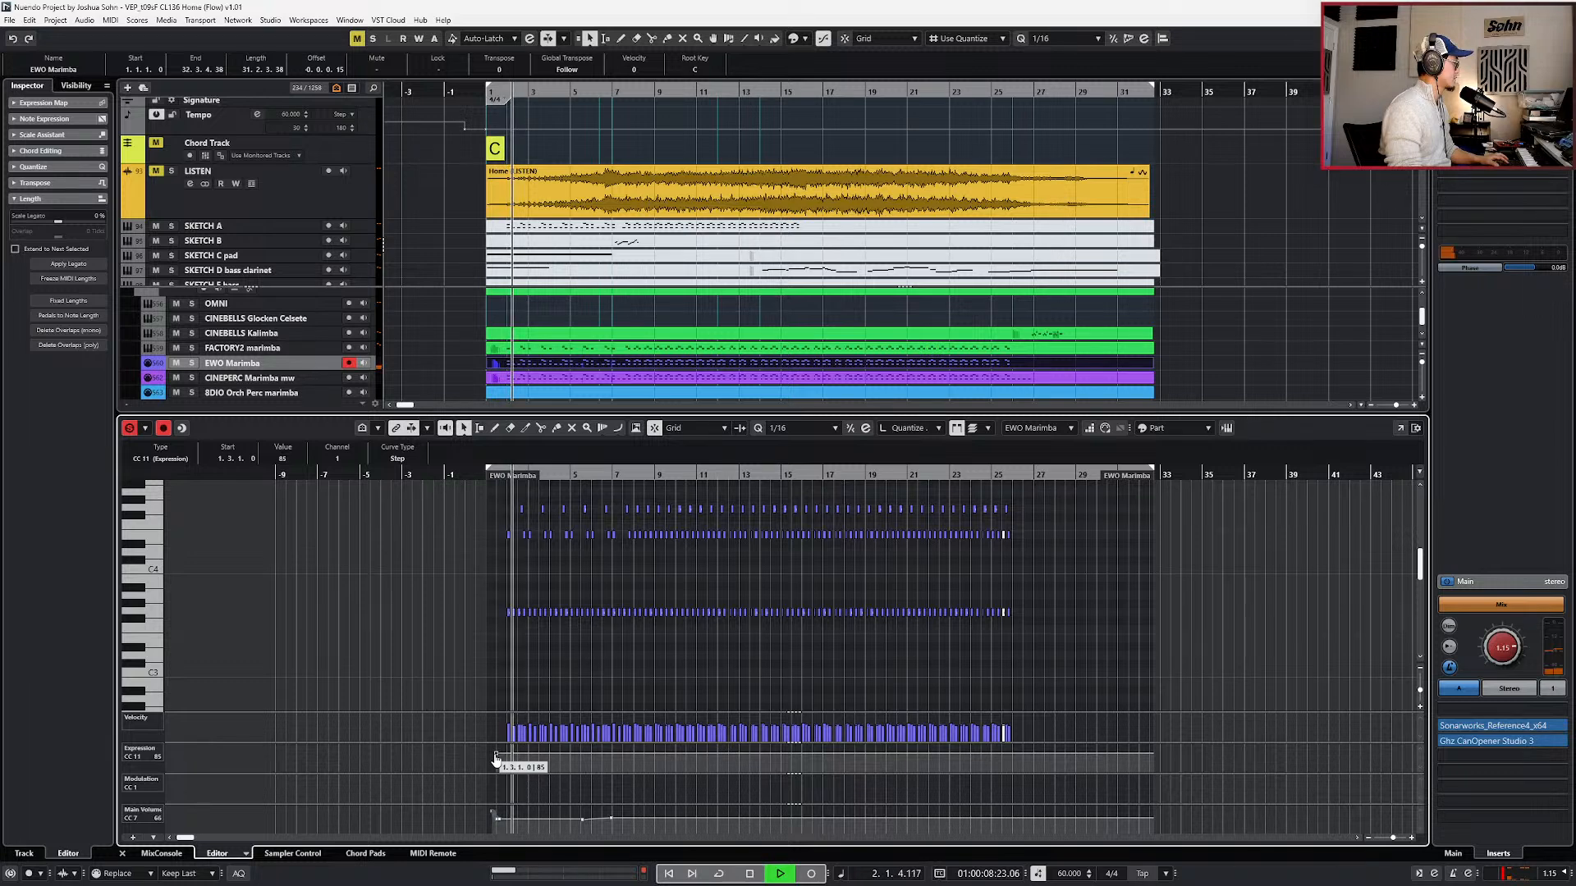
pyautogui.moveTo(495, 755); pyautogui.dragTo(494, 759)
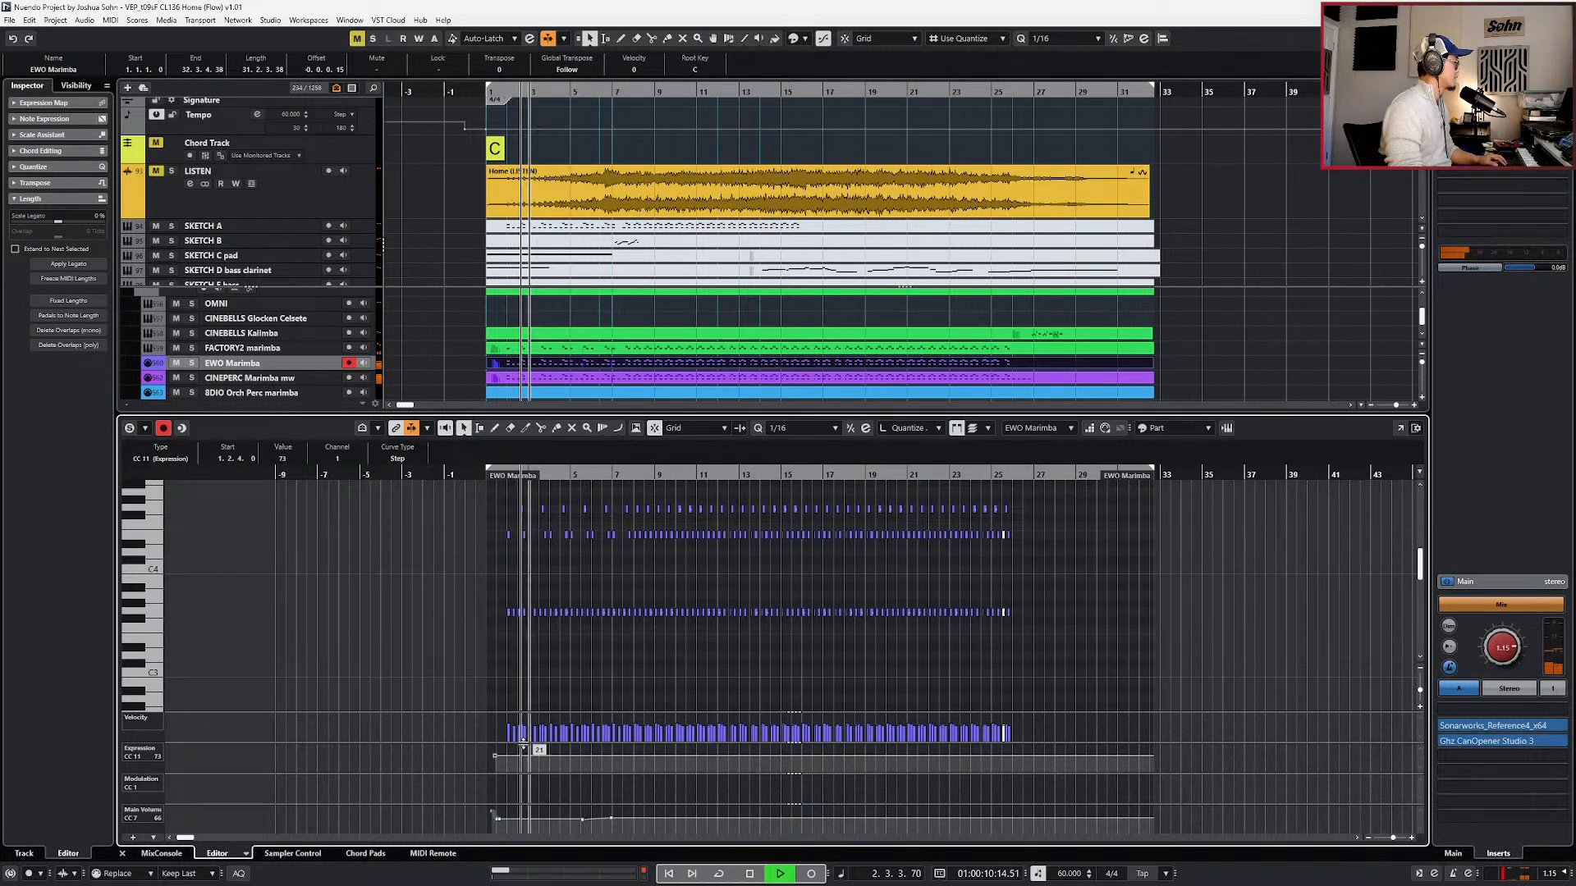
pyautogui.moveTo(495, 756); pyautogui.dragTo(496, 756)
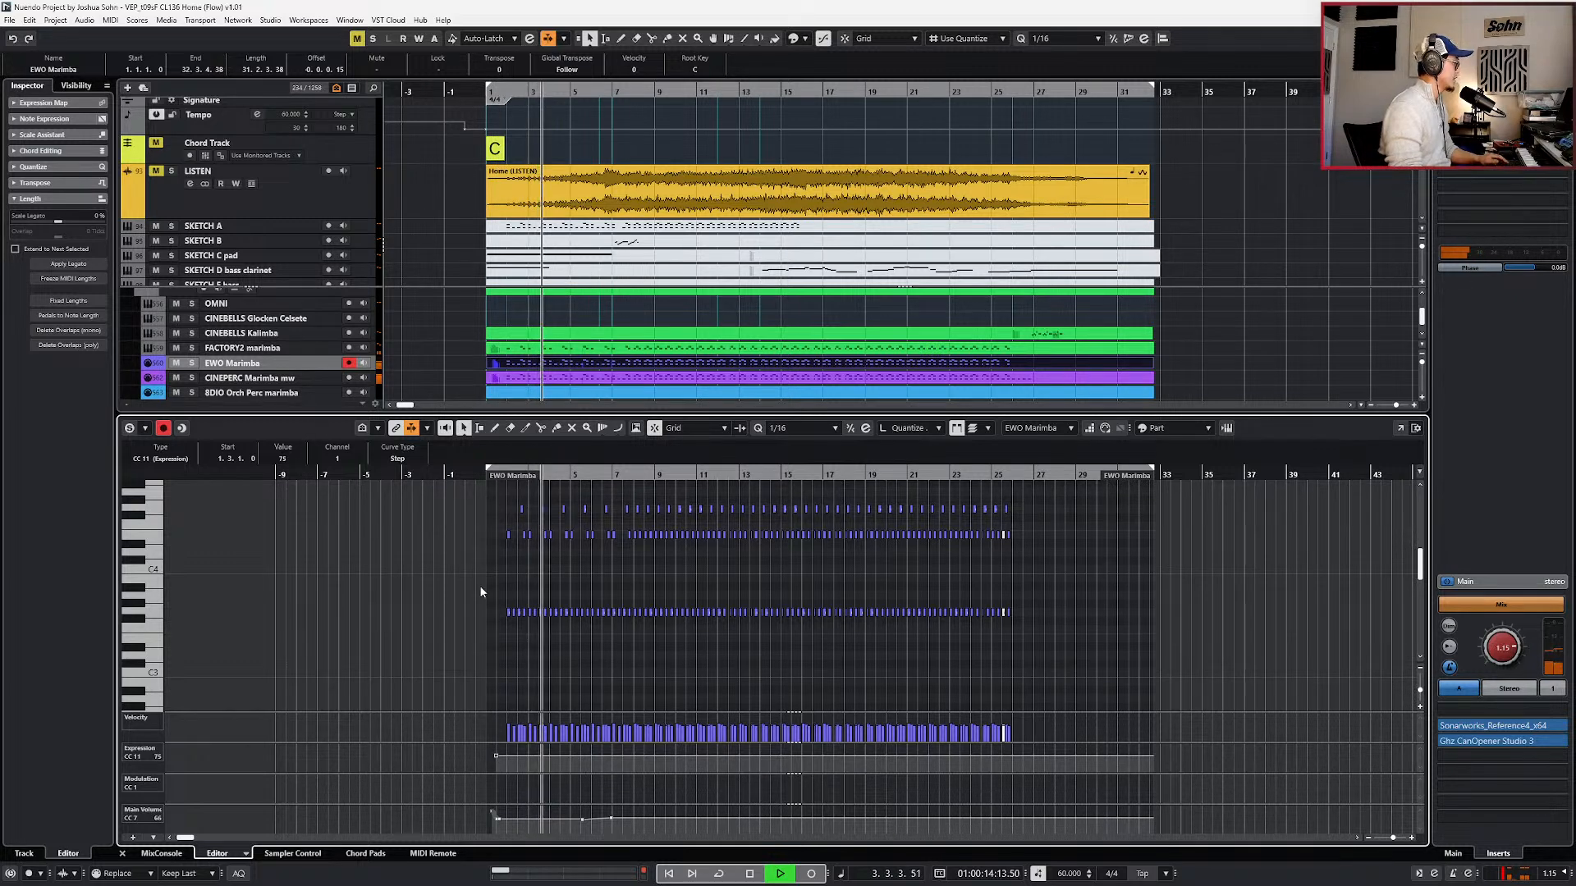
pyautogui.press('space')
# - Ramp the FACTORY2 marimba's main volume up from bar 7 to about 77 at 10.4.3 and play the passage
pyautogui.press('KP_Subtract')
pyautogui.press('KP_Add')
pyautogui.press('KP_Add')
pyautogui.press('KP_Add')
pyautogui.press('KP_Add')
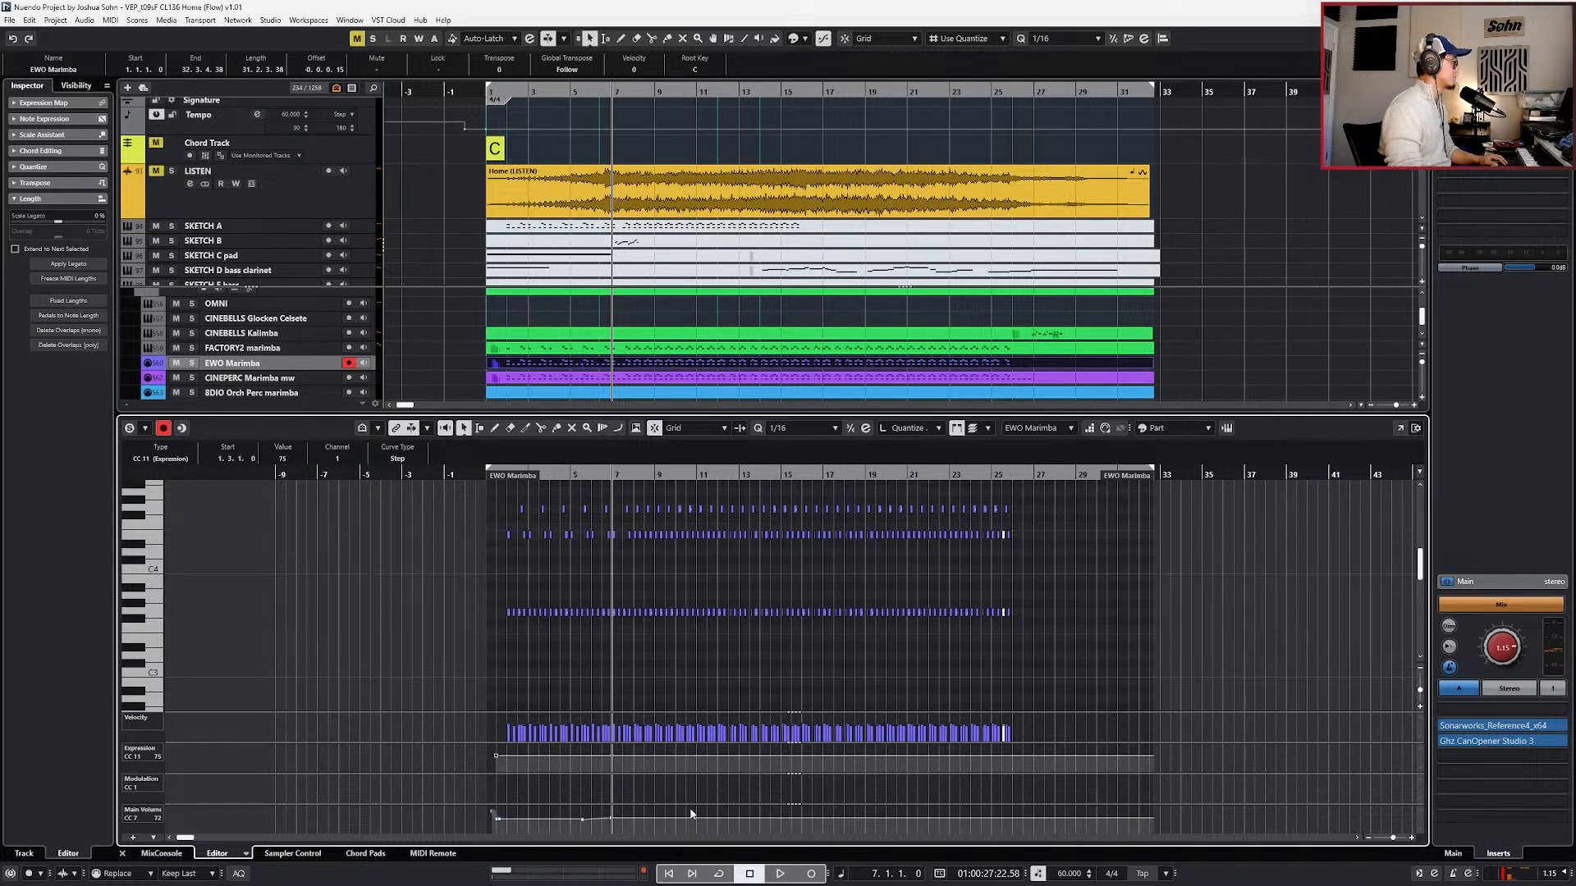
pyautogui.click(624, 348)
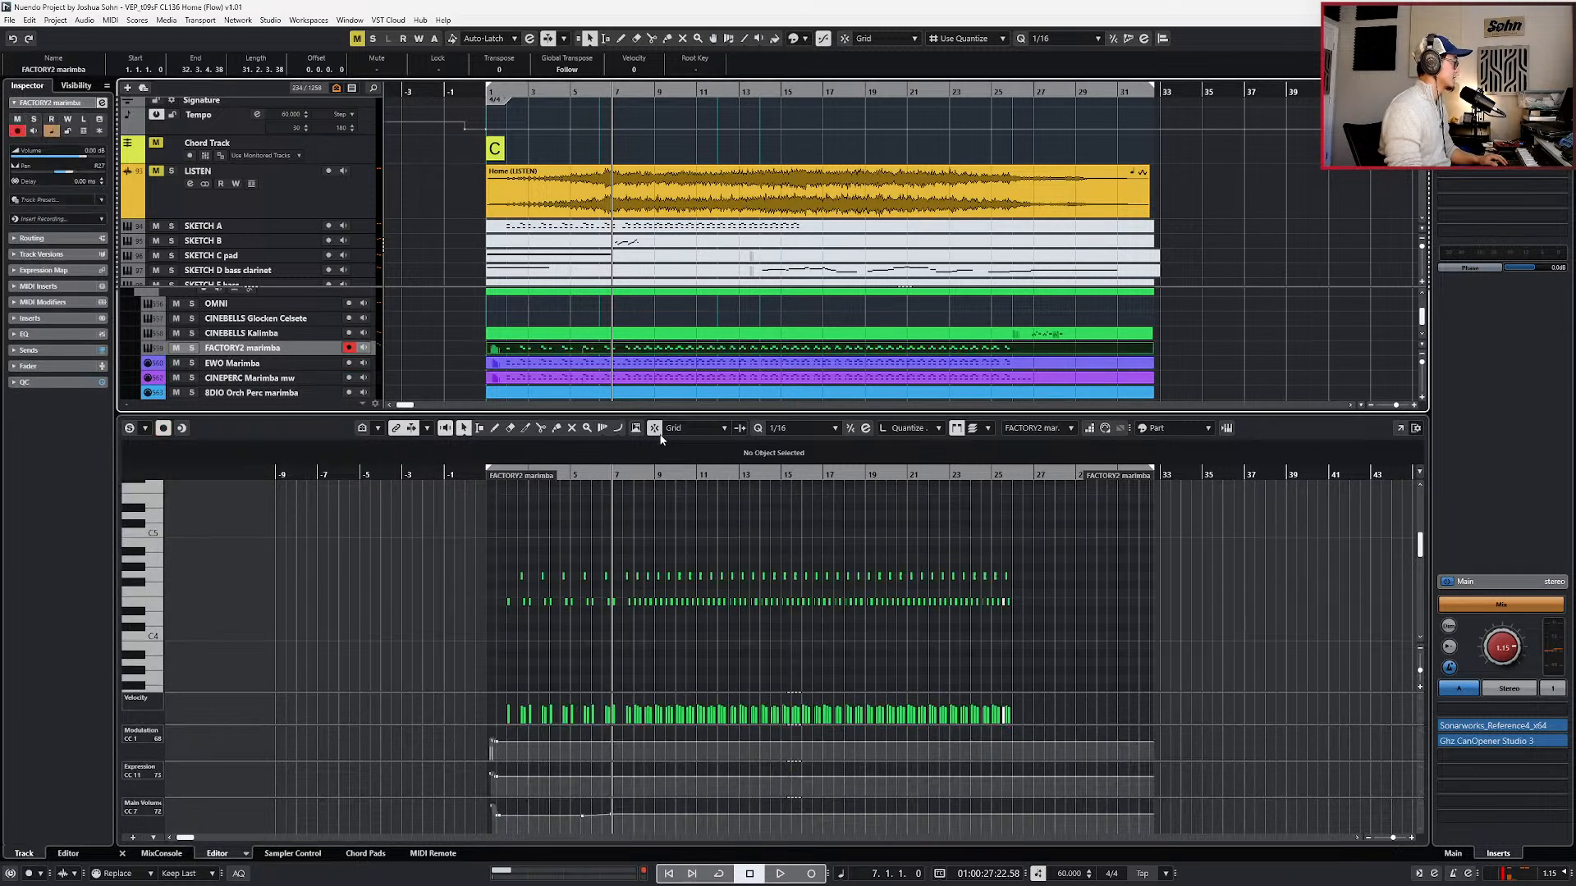
pyautogui.moveTo(688, 815); pyautogui.dragTo(693, 810)
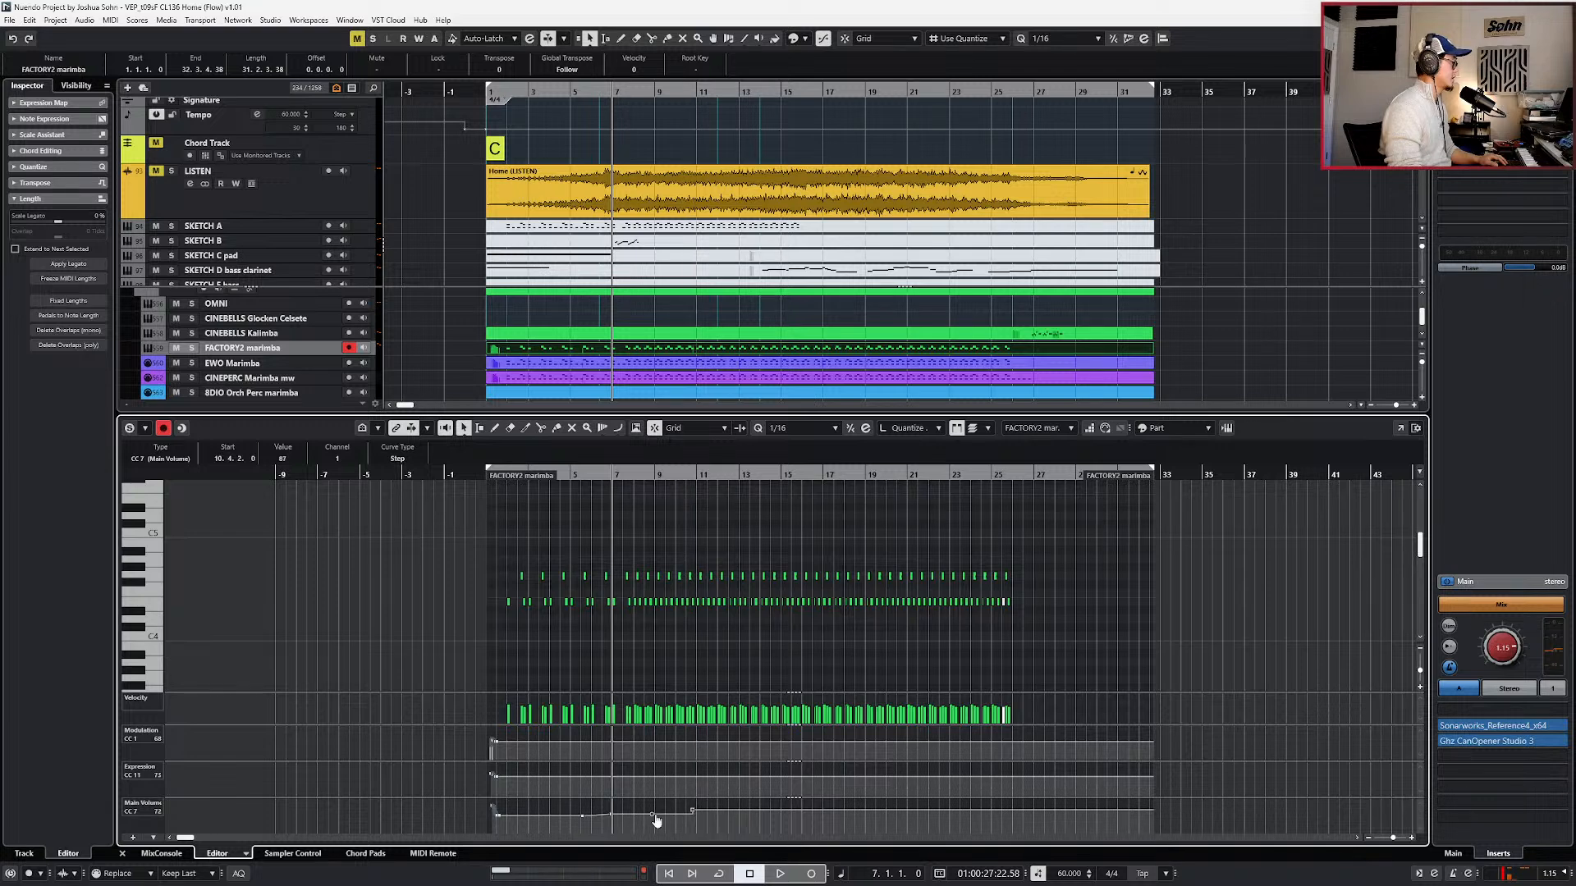
pyautogui.click(653, 816)
pyautogui.press('space')
pyautogui.moveTo(692, 811); pyautogui.dragTo(695, 815)
pyautogui.press('space')
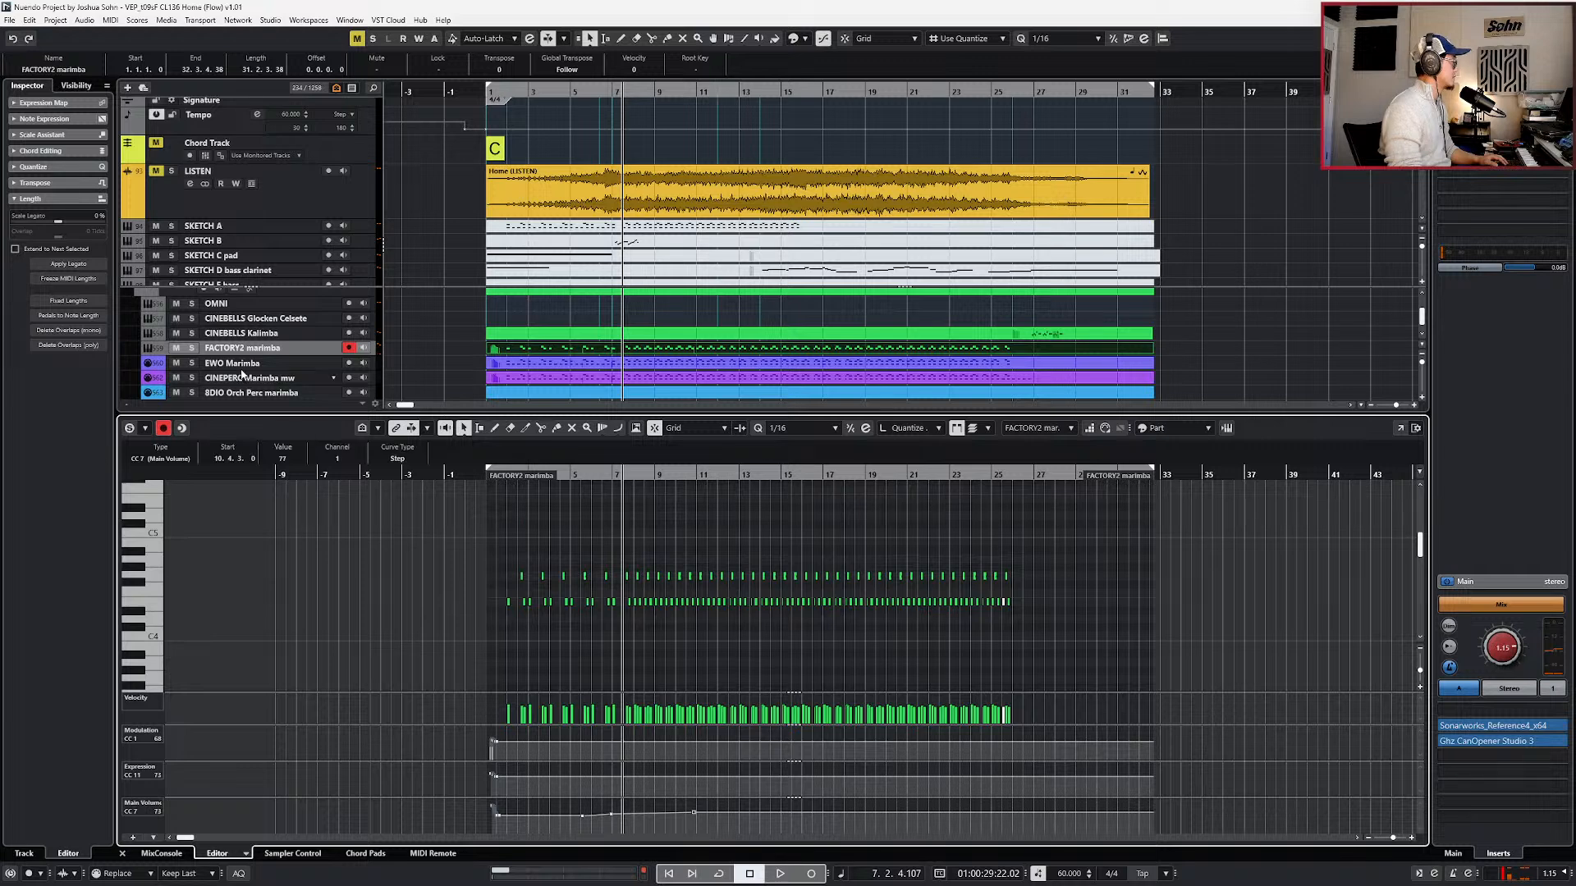
pyautogui.press('space')
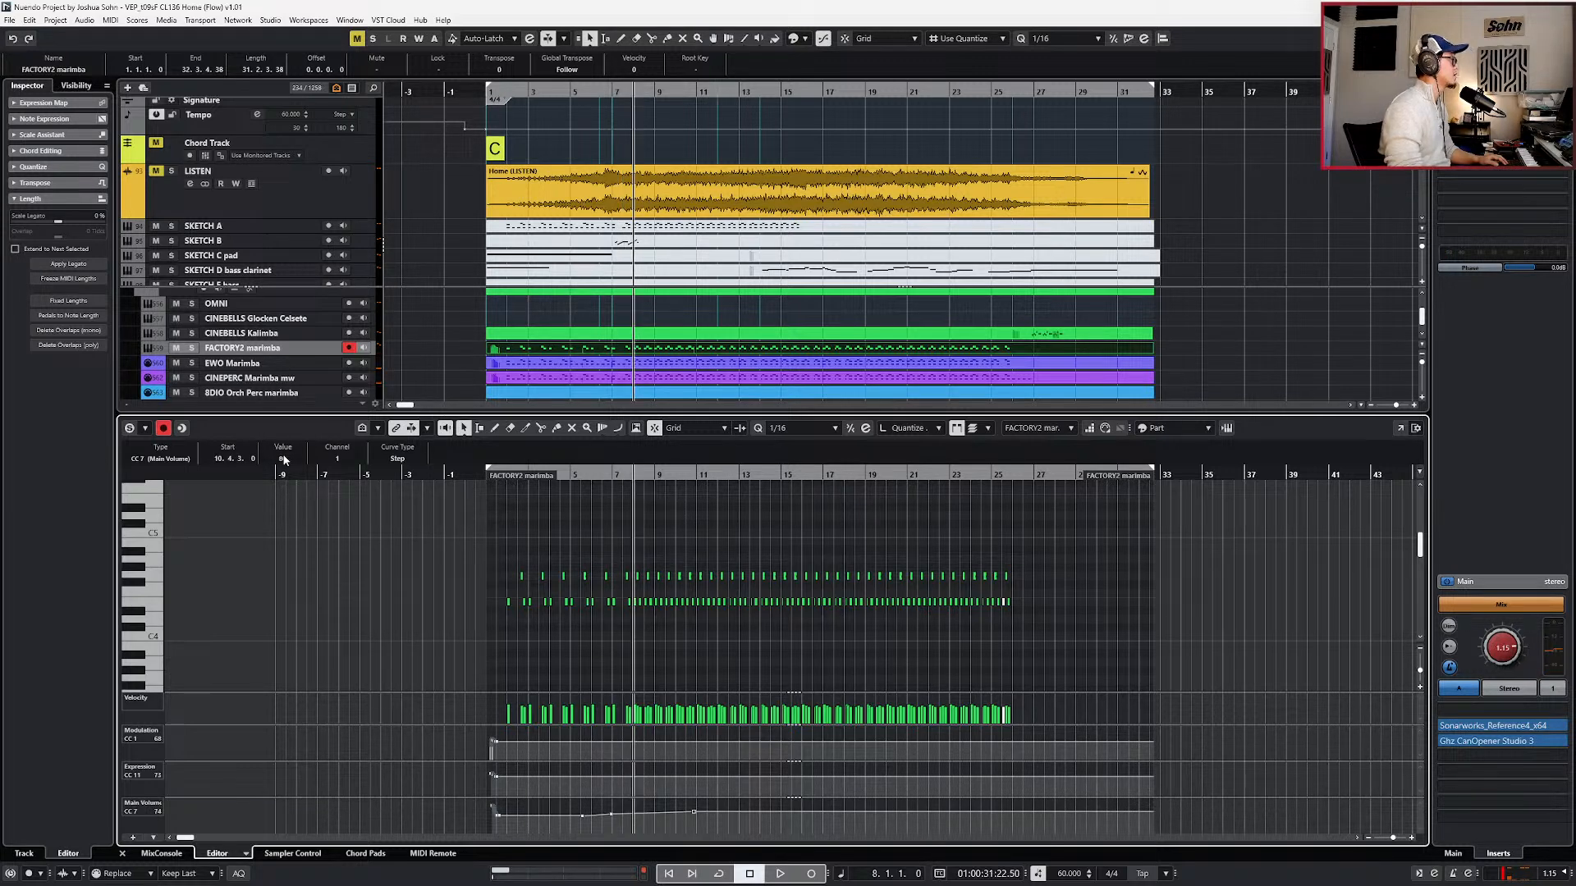
# - Solo the LISTEN reference, close the lower editor and select the three marimba parts
pyautogui.click(592, 186)
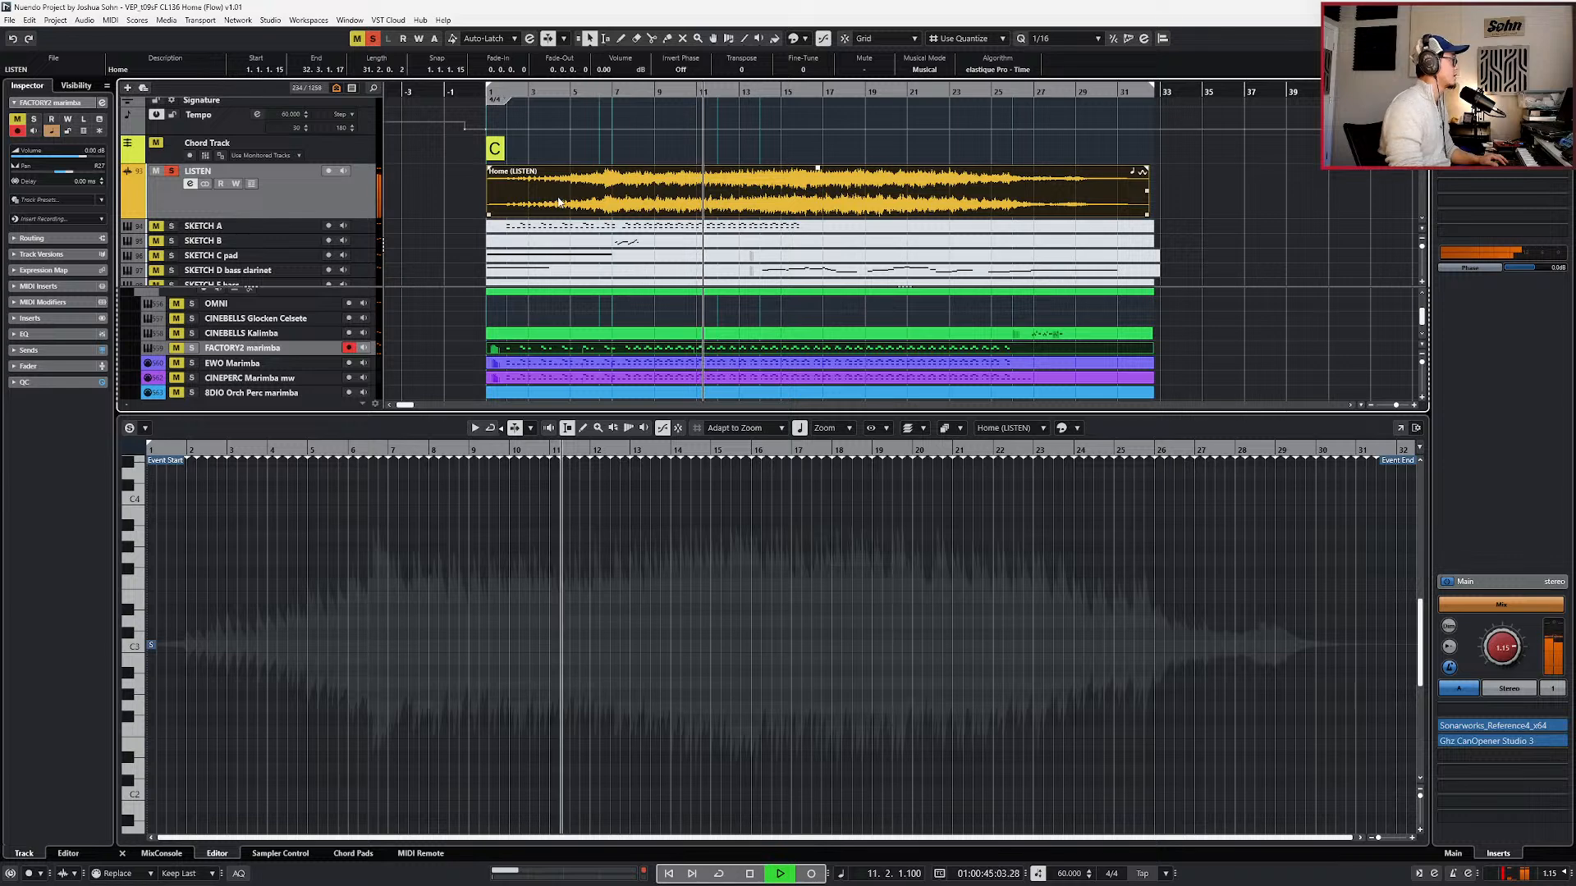
pyautogui.hotkey('ctrl', 'alt', 'b')
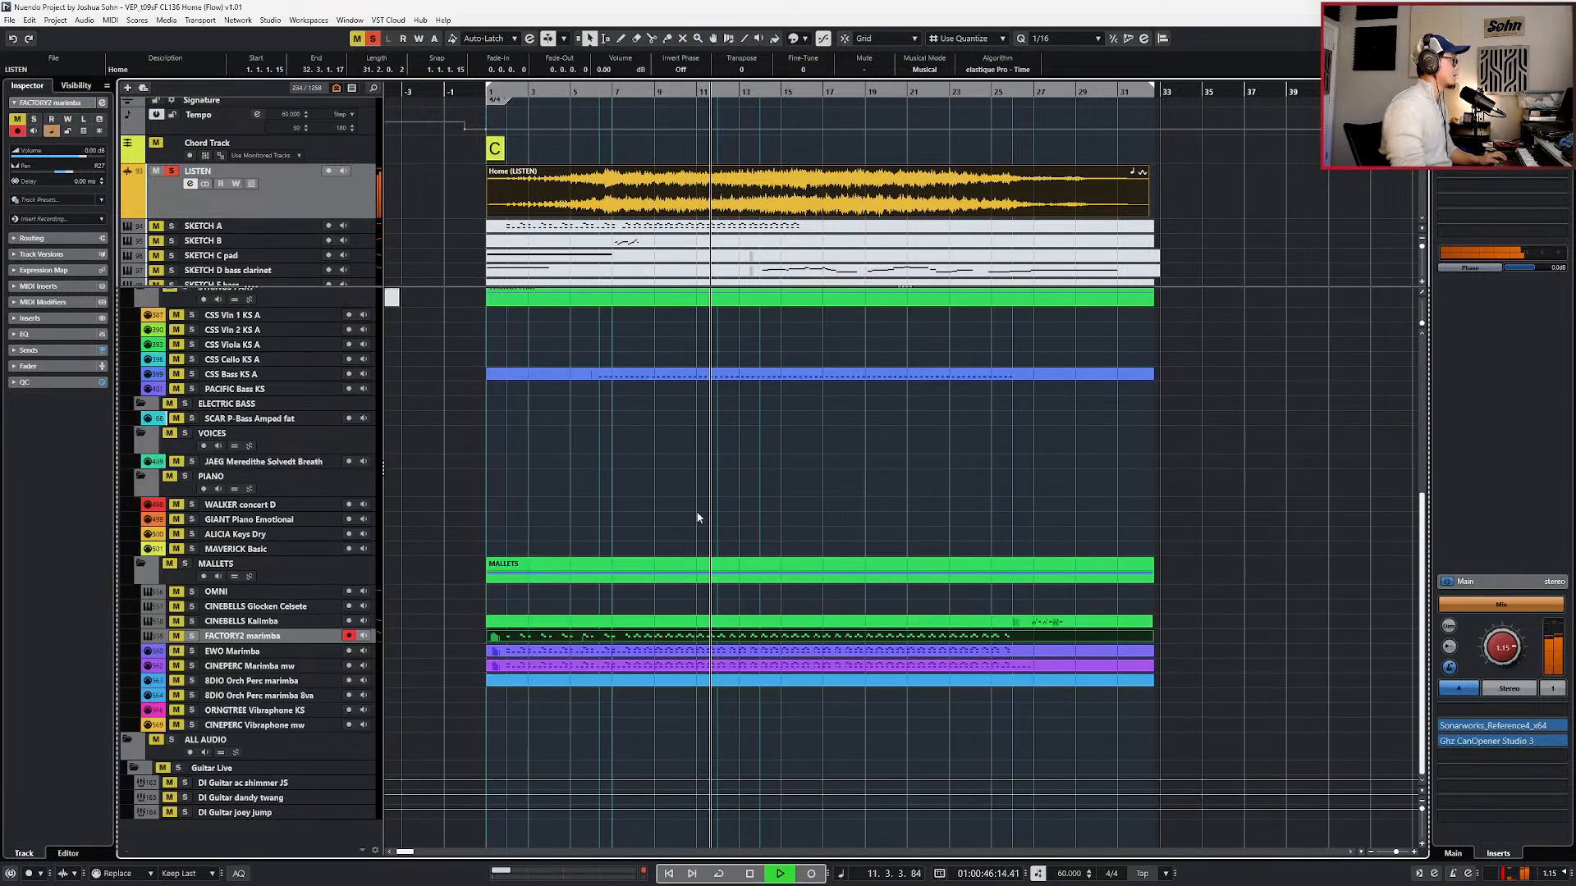
pyautogui.click(732, 667)
pyautogui.keyDown('shift'); pyautogui.click(733, 652); pyautogui.keyUp('shift')
pyautogui.keyDown('shift'); pyautogui.click(735, 637); pyautogui.keyUp('shift')
pyautogui.press('KP_Subtract')
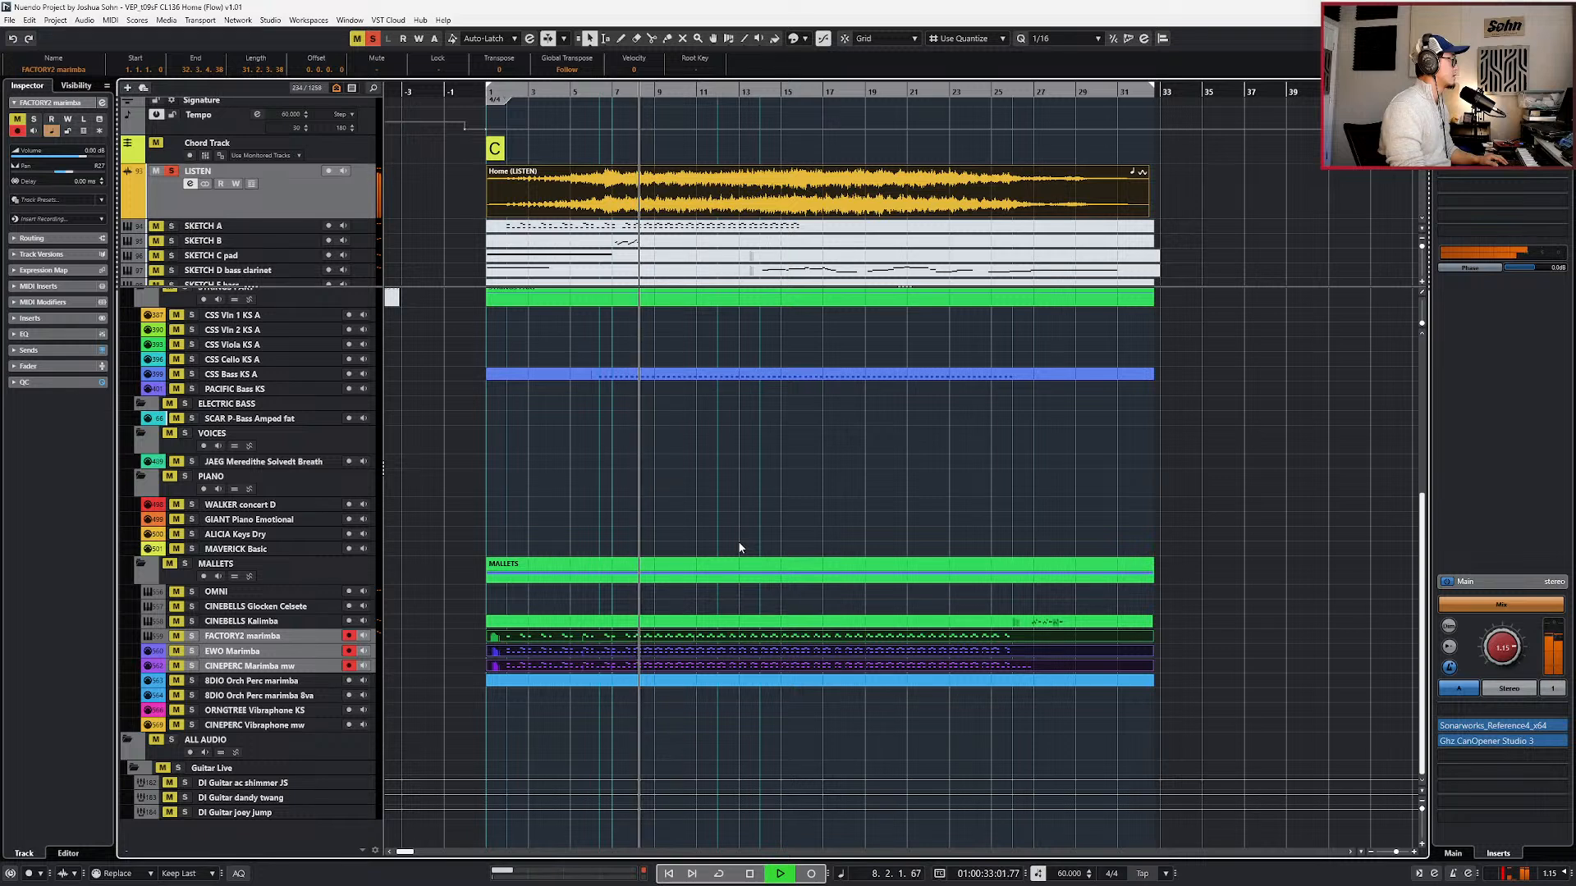
# - Play the LISTEN reference at several points between bars 9 and 23 to examine how its dynamics develop
pyautogui.press('space')
pyautogui.press('KP_Add')
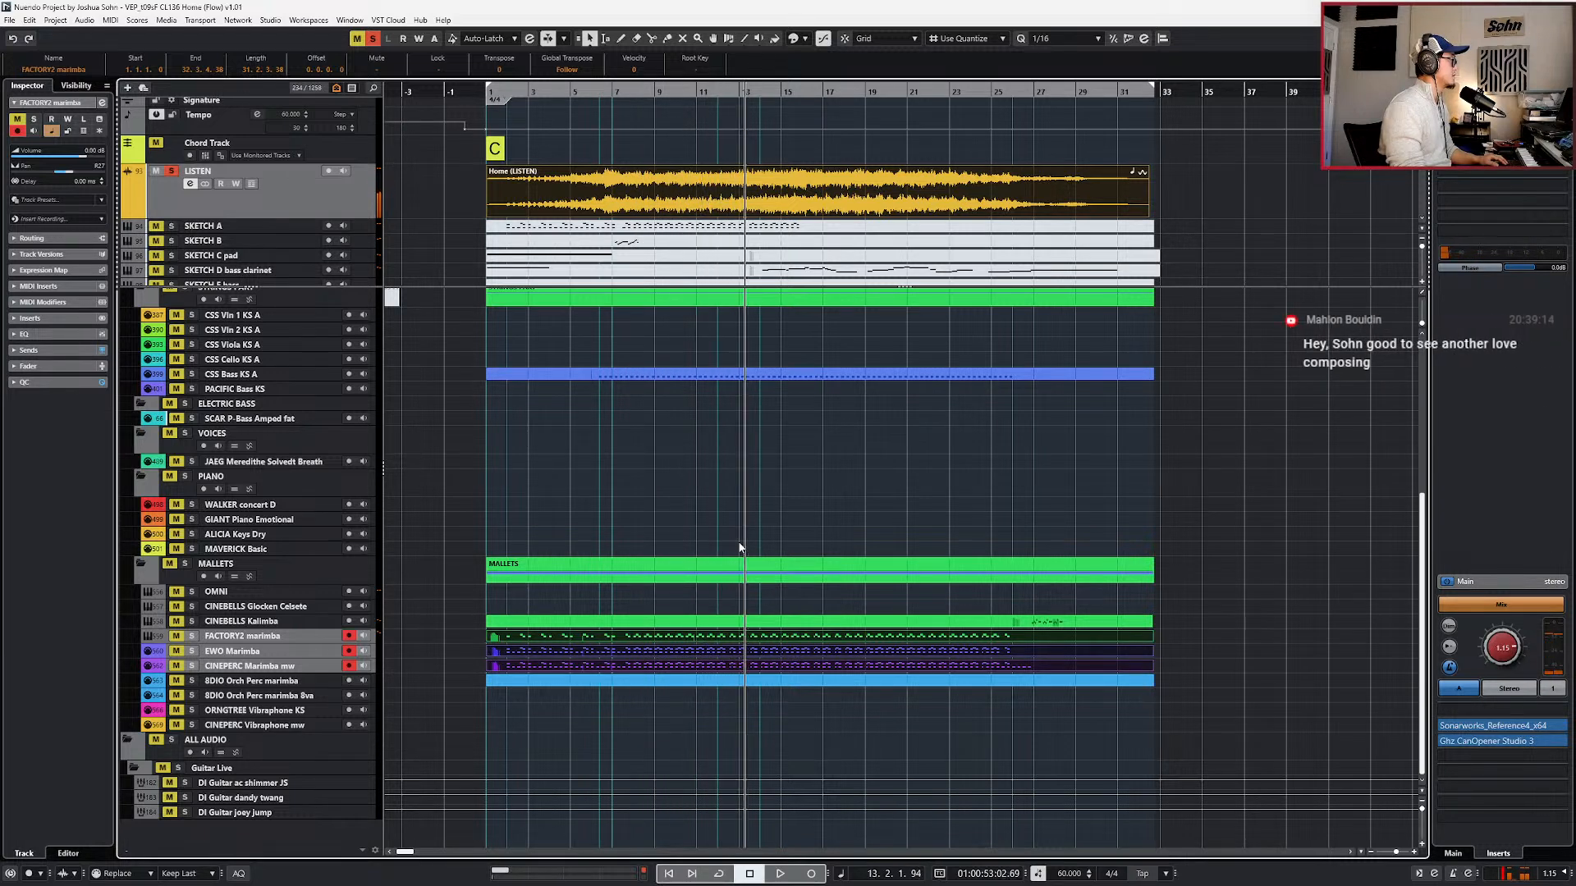
pyautogui.click(738, 548)
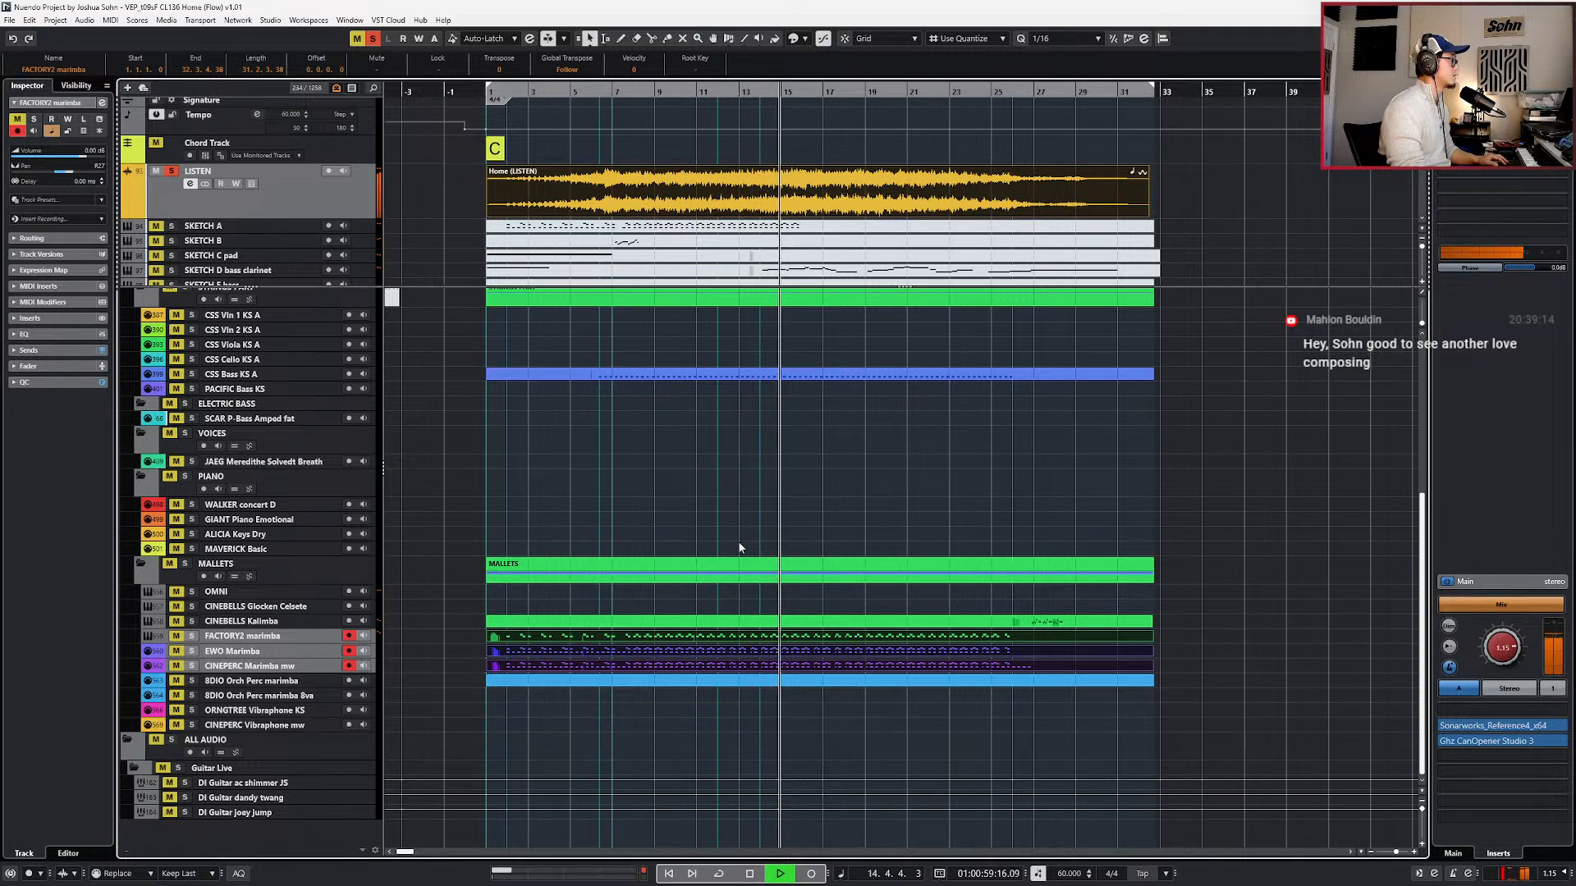
pyautogui.press('KP_Add')
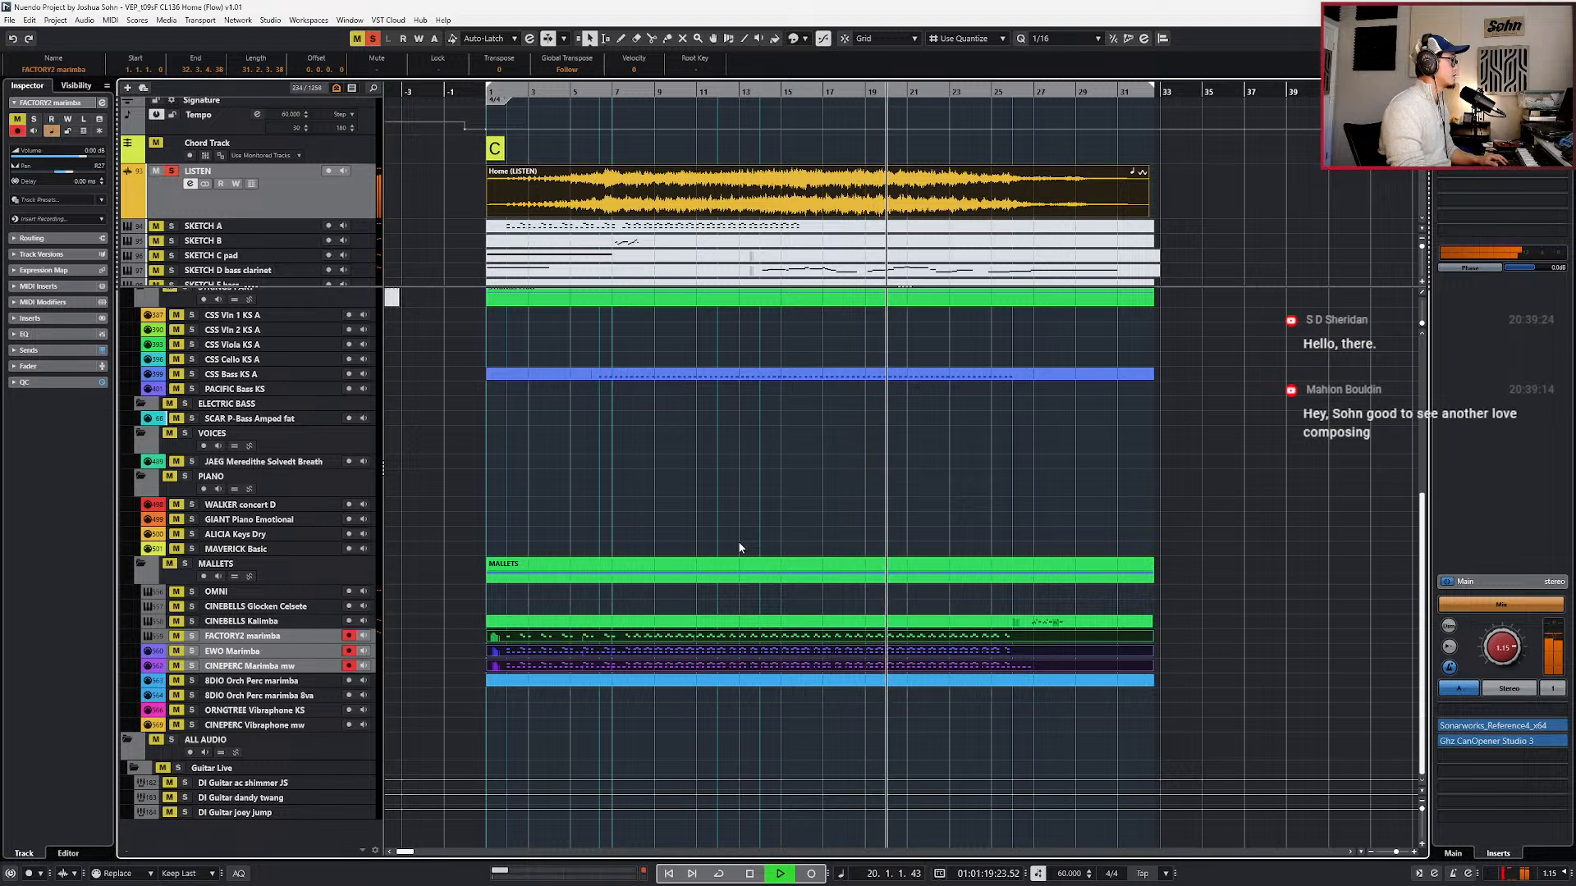
pyautogui.press('space')
pyautogui.press('KP_Subtract')
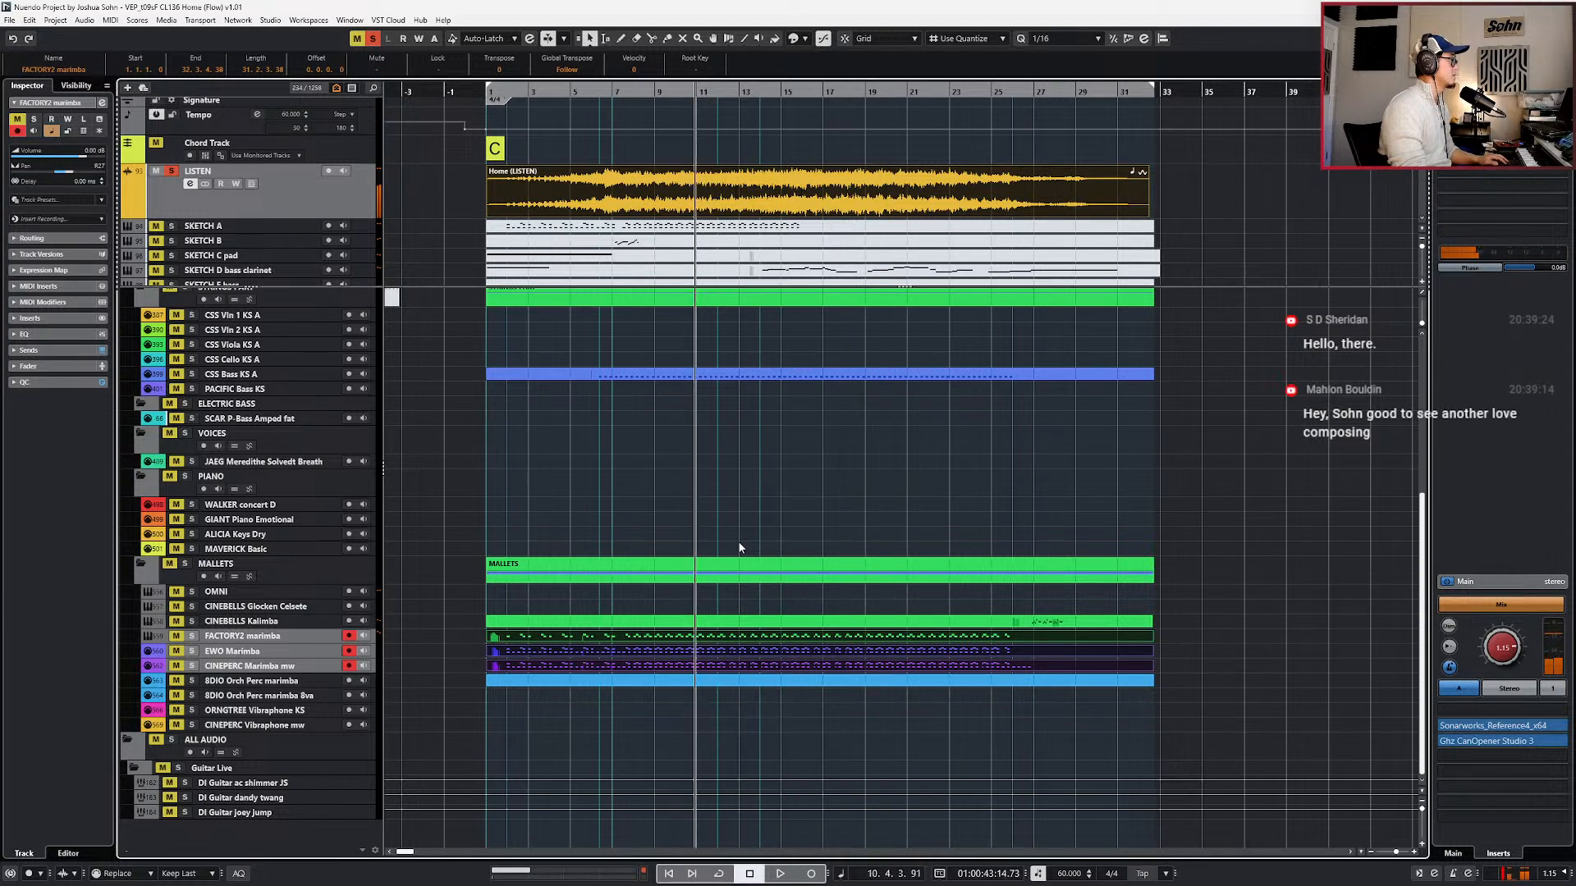
pyautogui.press('space')
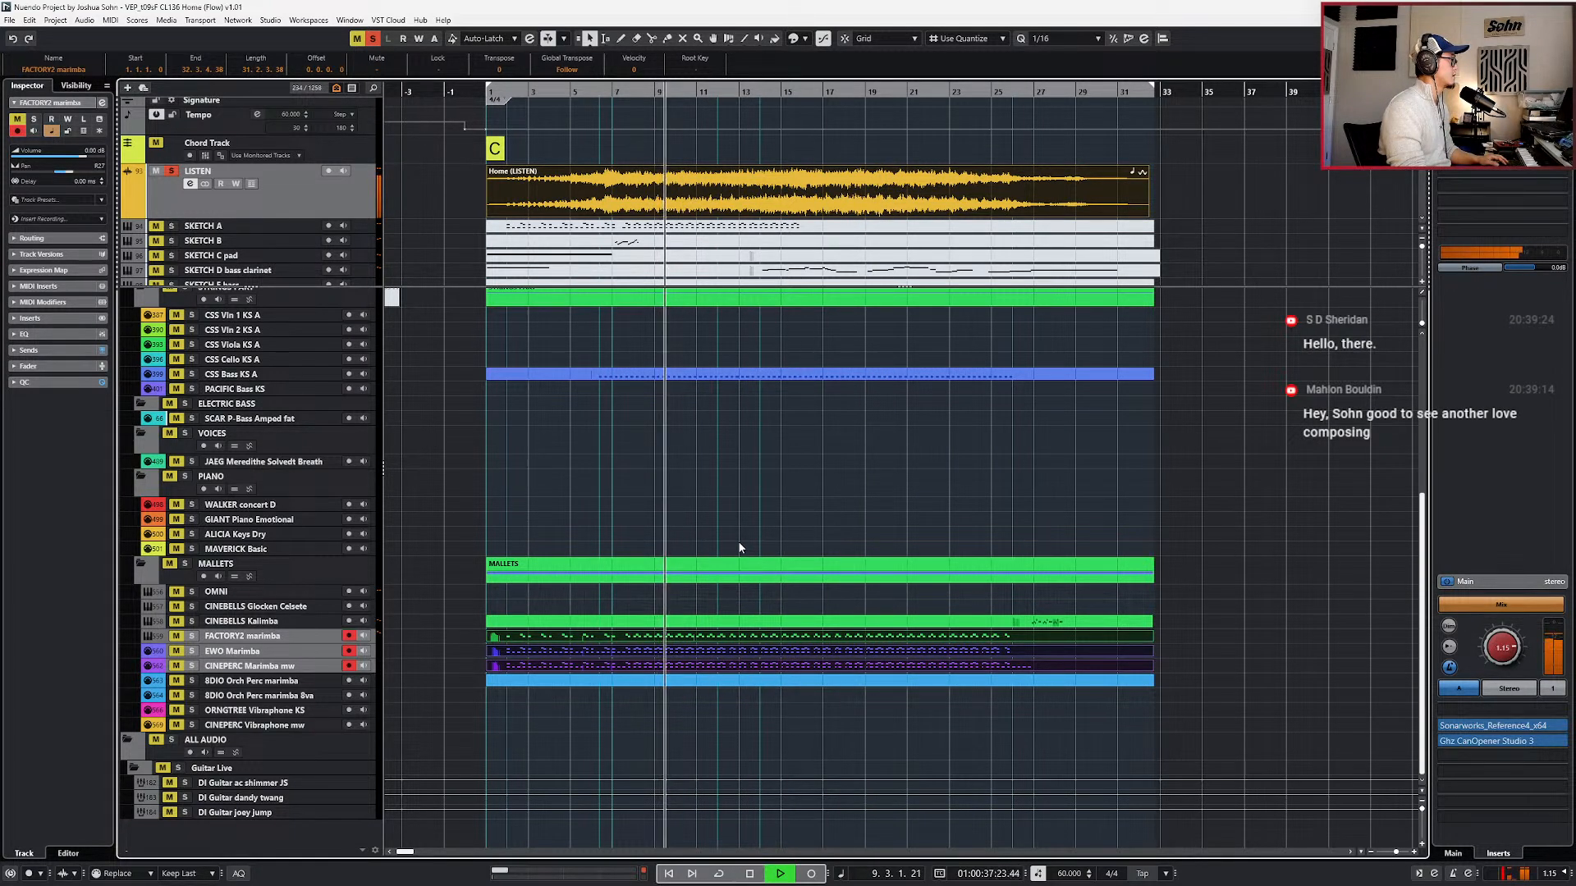
pyautogui.press('space')
pyautogui.press('space')
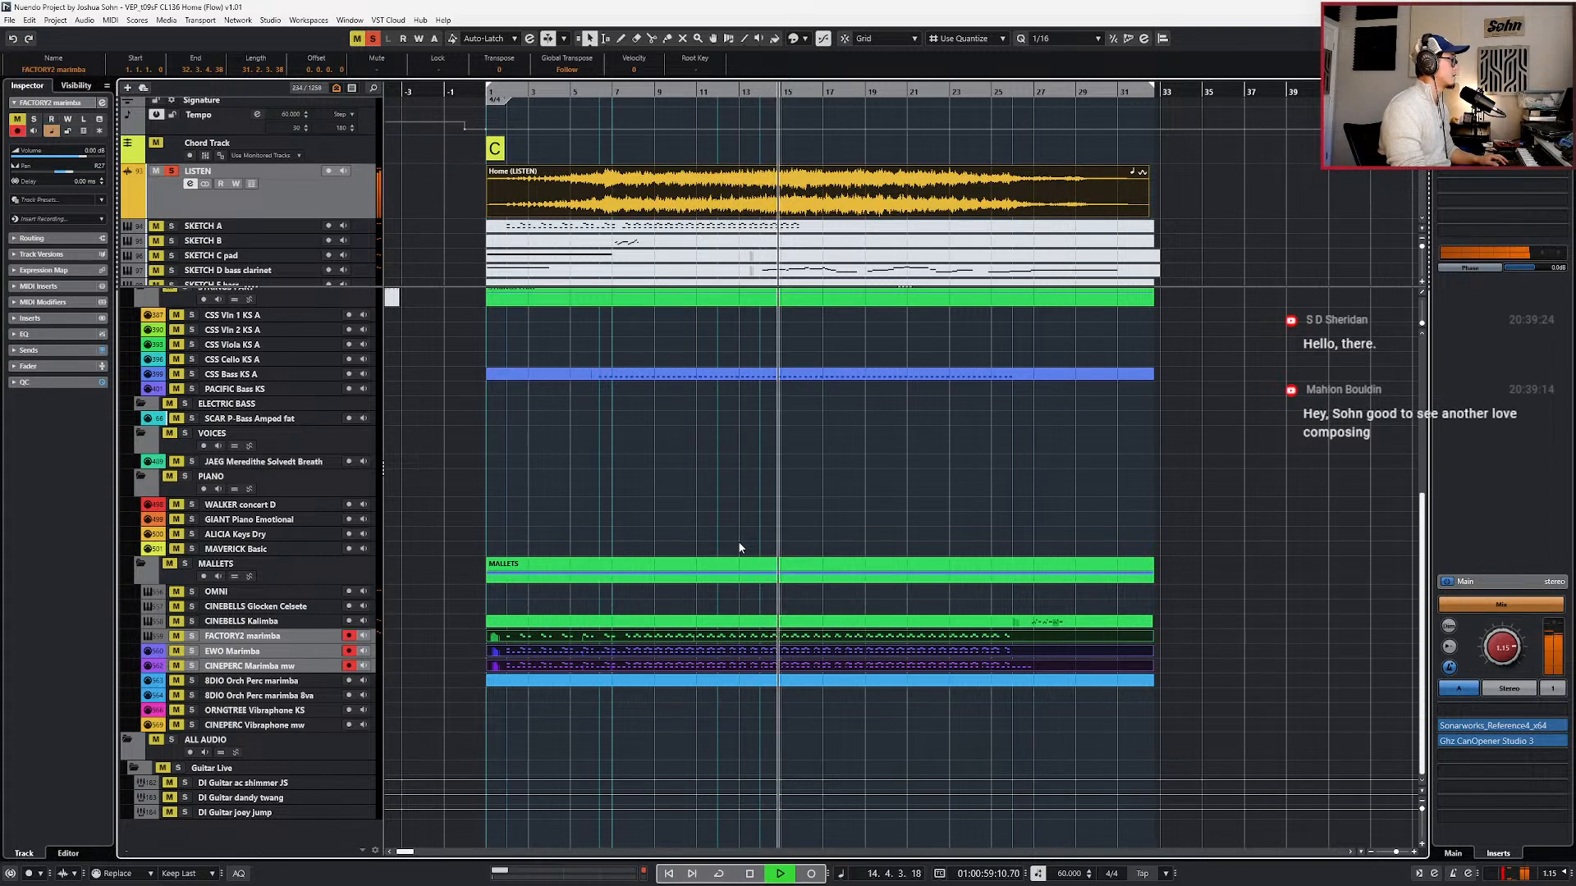
pyautogui.press('space')
pyautogui.press('space')
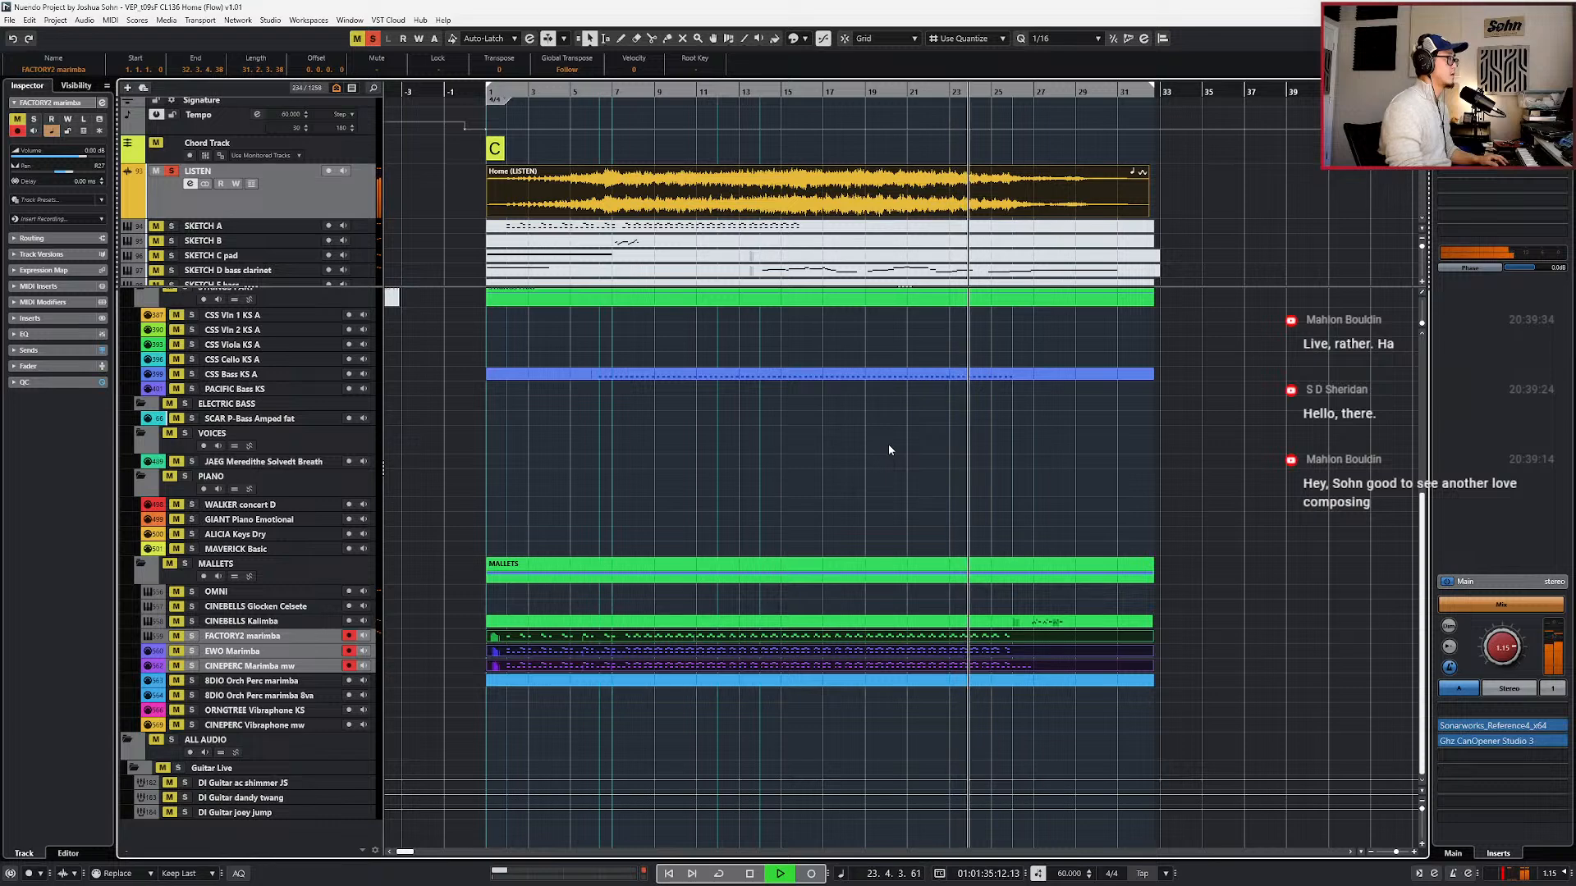
# - Play the LISTEN reference through bar 24 and open the FACTORY2 marimba part for editing
pyautogui.scroll(3, 997, 364)
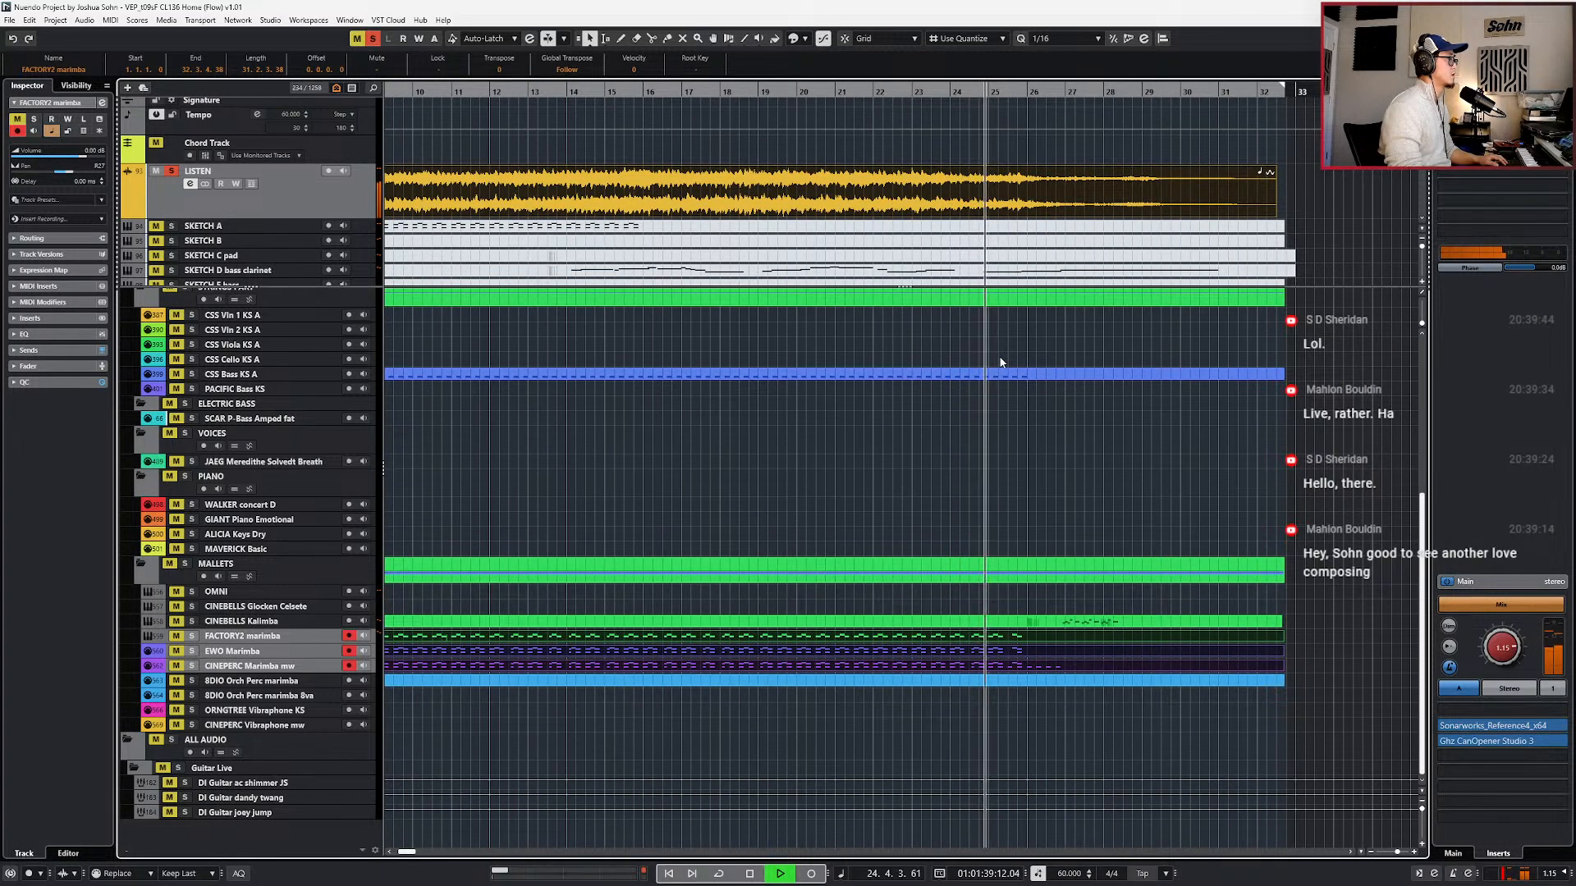
pyautogui.press('space')
pyautogui.click(980, 635)
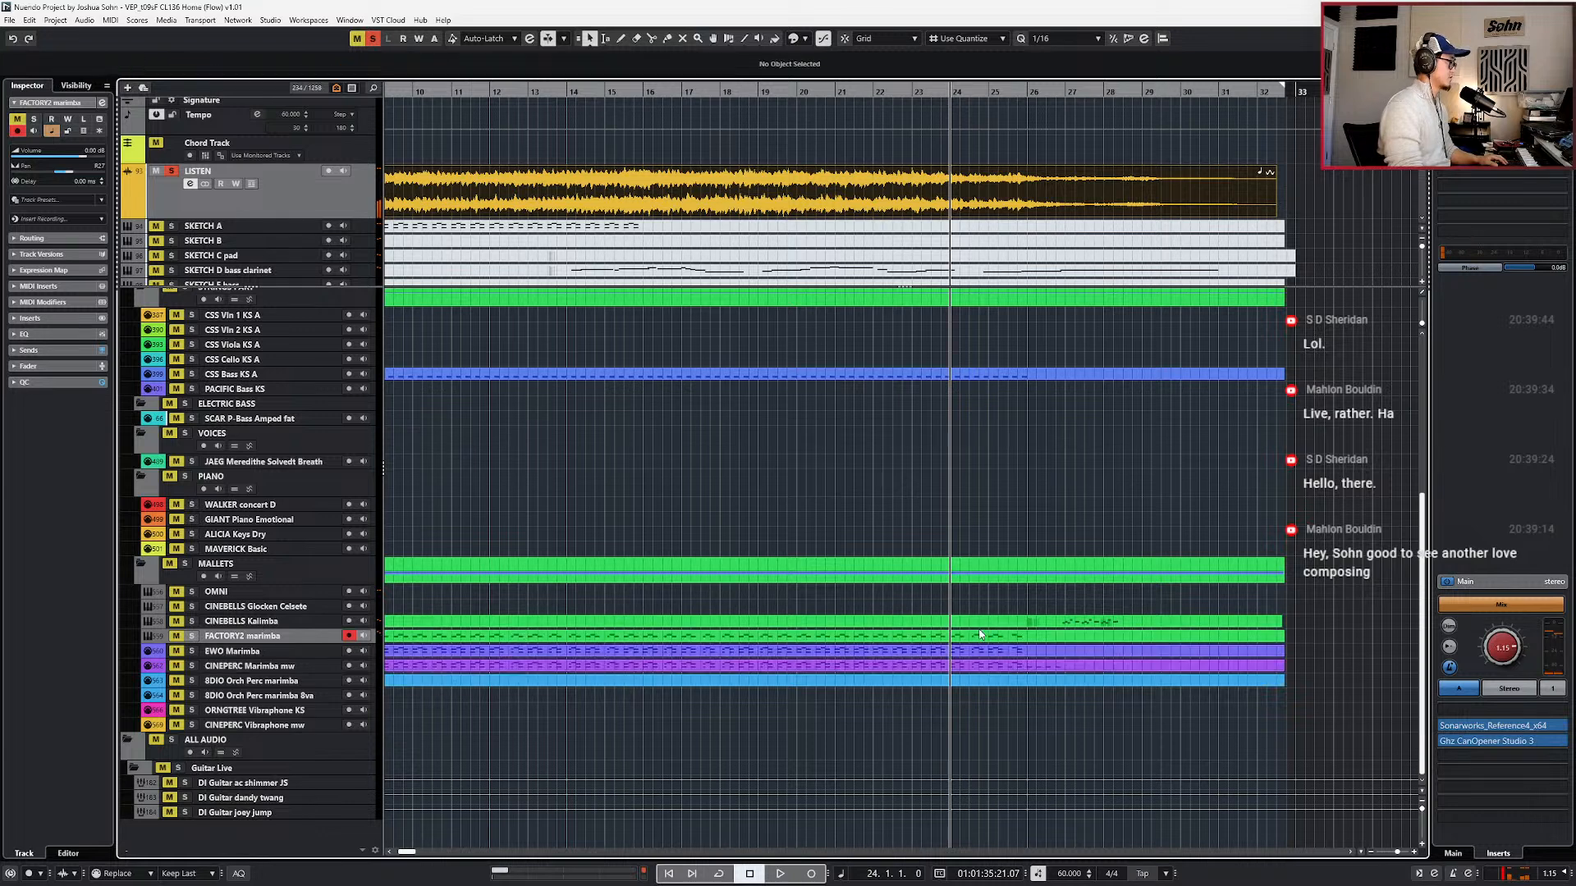
pyautogui.click(972, 642)
pyautogui.doubleClick(975, 641)
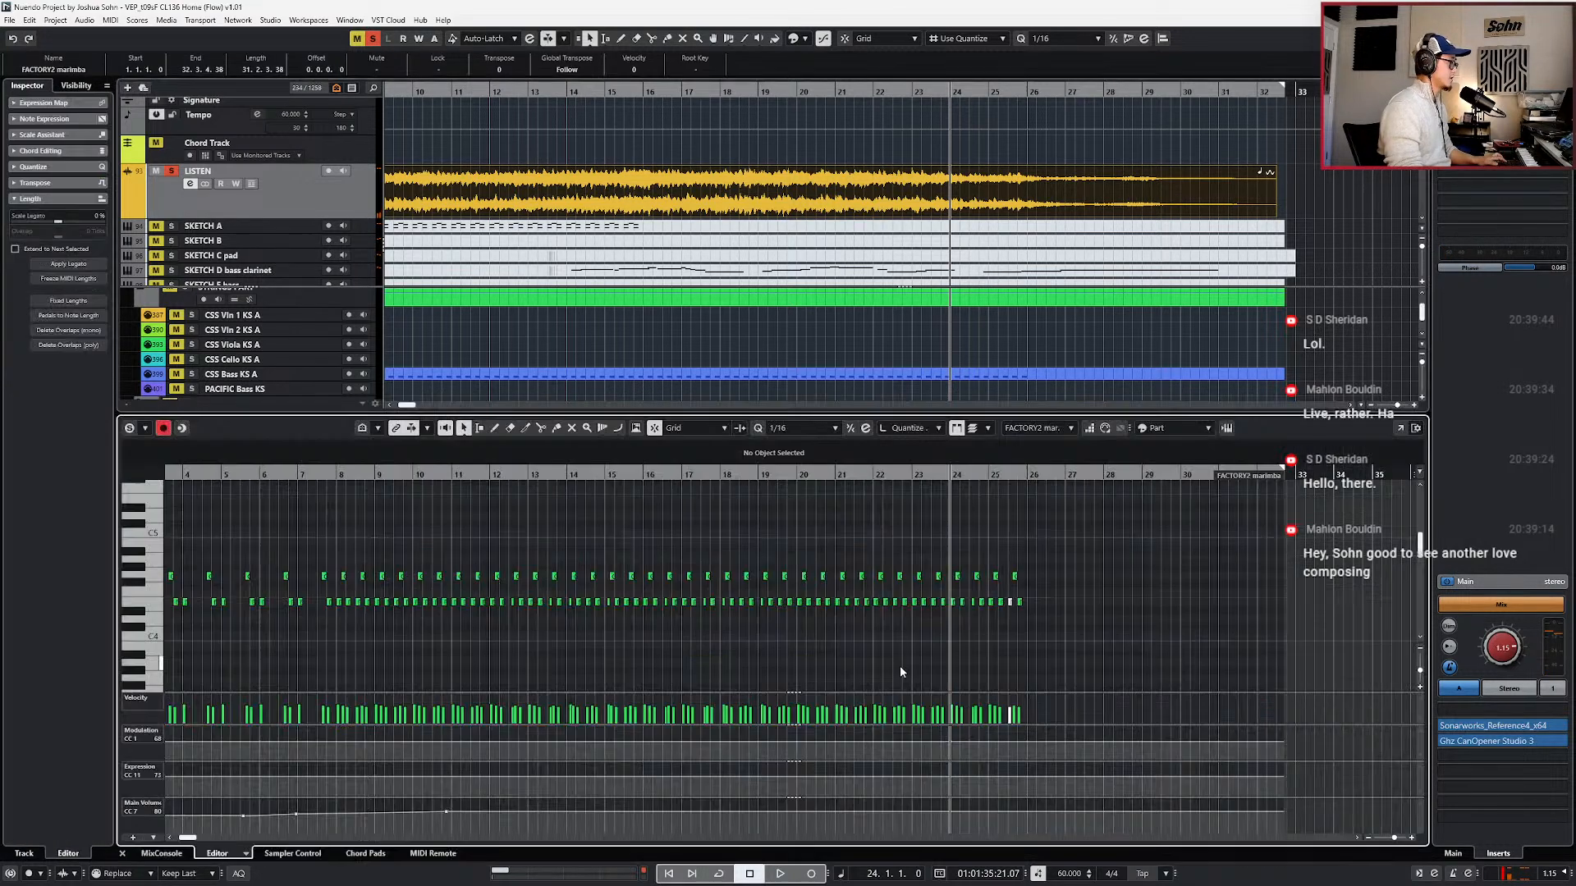
# - Taper the FACTORY2 marimba's main volume from about bar 23 down to 64 at 25.3.4
pyautogui.moveTo(568, 814); pyautogui.dragTo(512, 819)
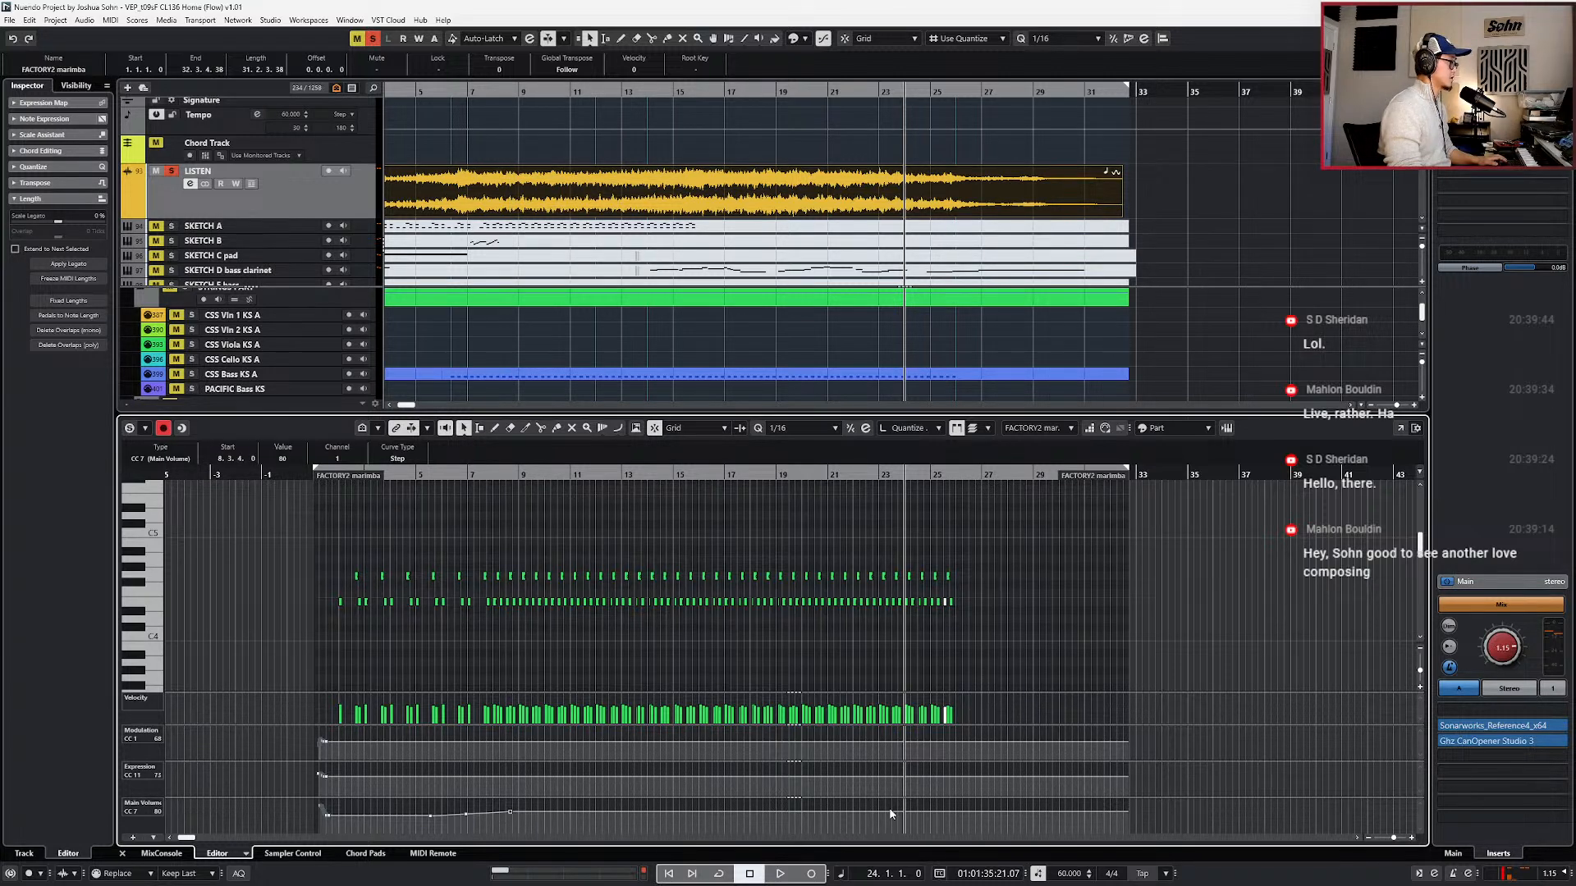
pyautogui.moveTo(933, 813); pyautogui.dragTo(899, 818)
pyautogui.scroll(2, 912, 820)
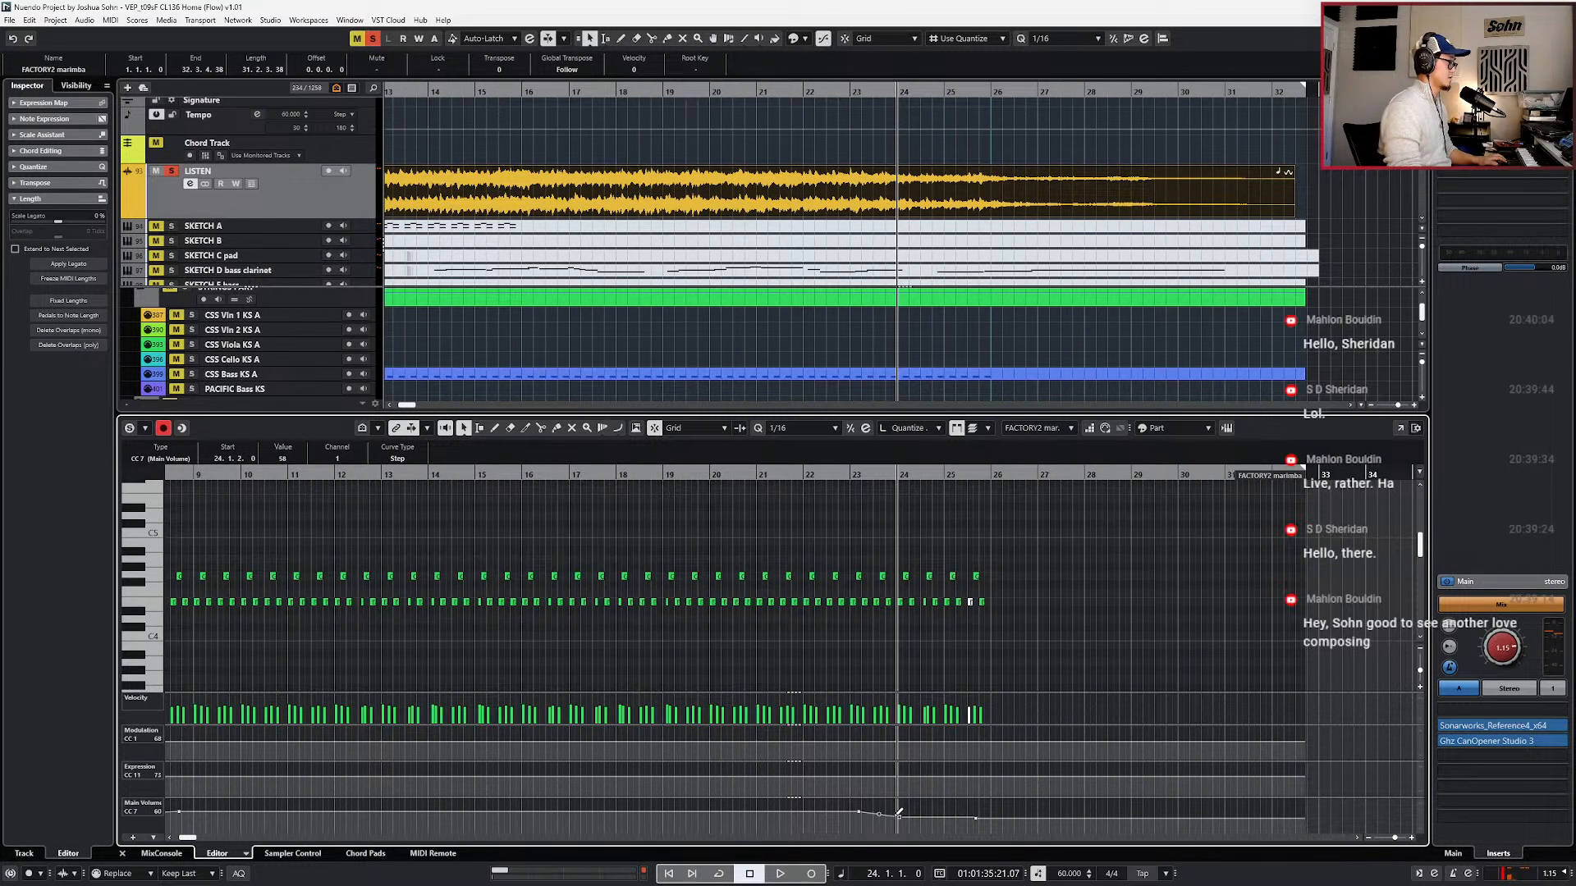
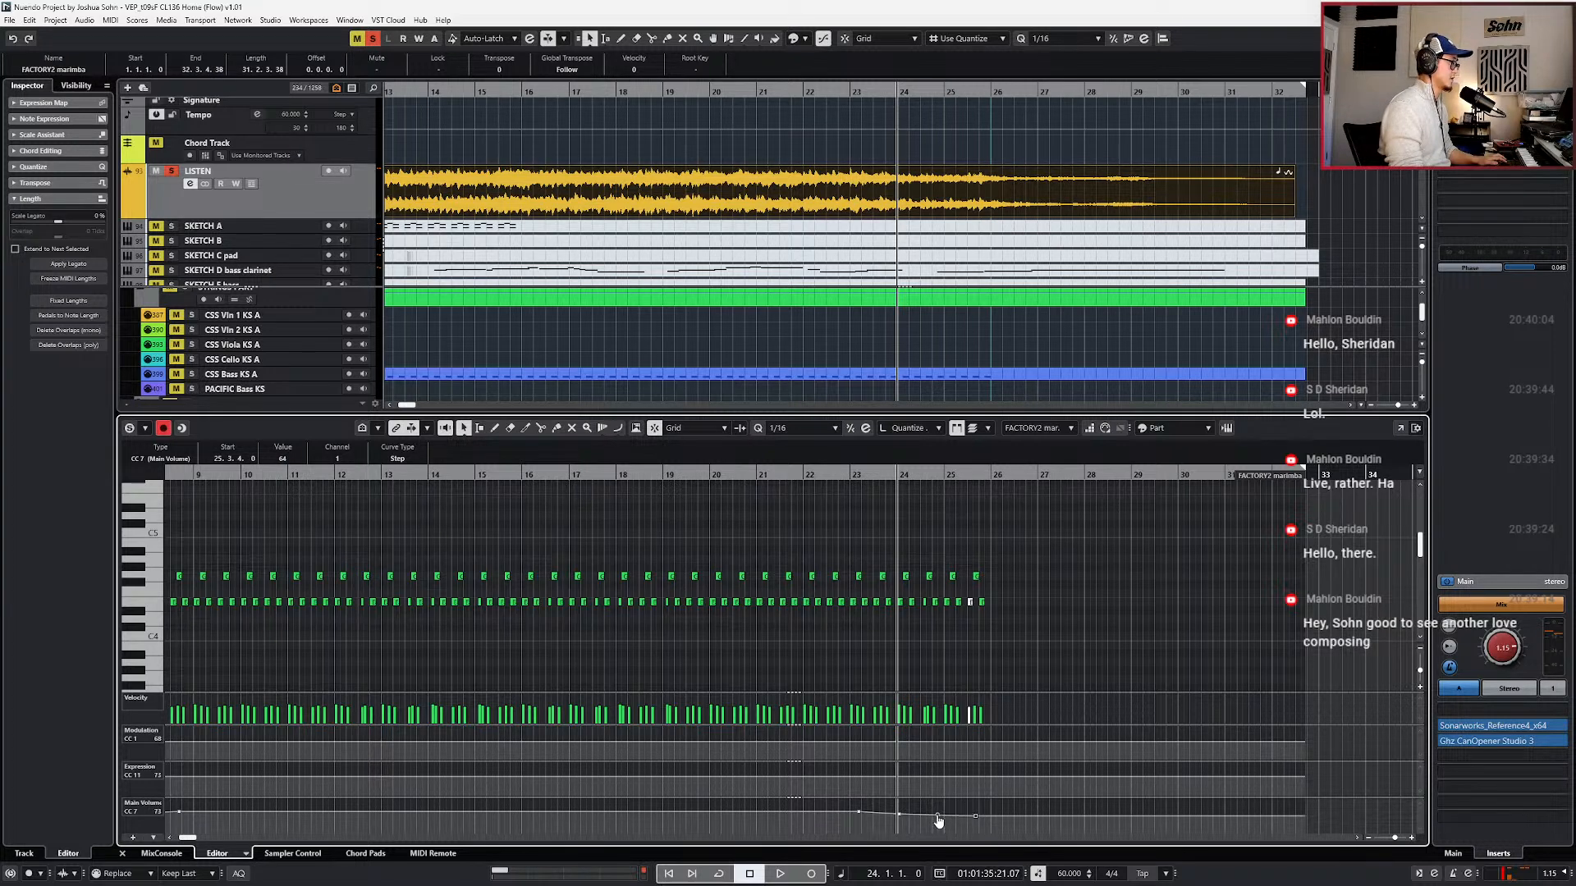
pyautogui.scroll(-1, 944, 823)
pyautogui.click(970, 814)
# - Copy the FACTORY2 marimba's main volume curve between bars 7 and 25 into the EWO Marimba and CINEPERC Marimba parts
pyautogui.moveTo(970, 823); pyautogui.dragTo(415, 852)
pyautogui.scroll(-1, 975, 821)
pyautogui.press('l')
pyautogui.click(422, 686)
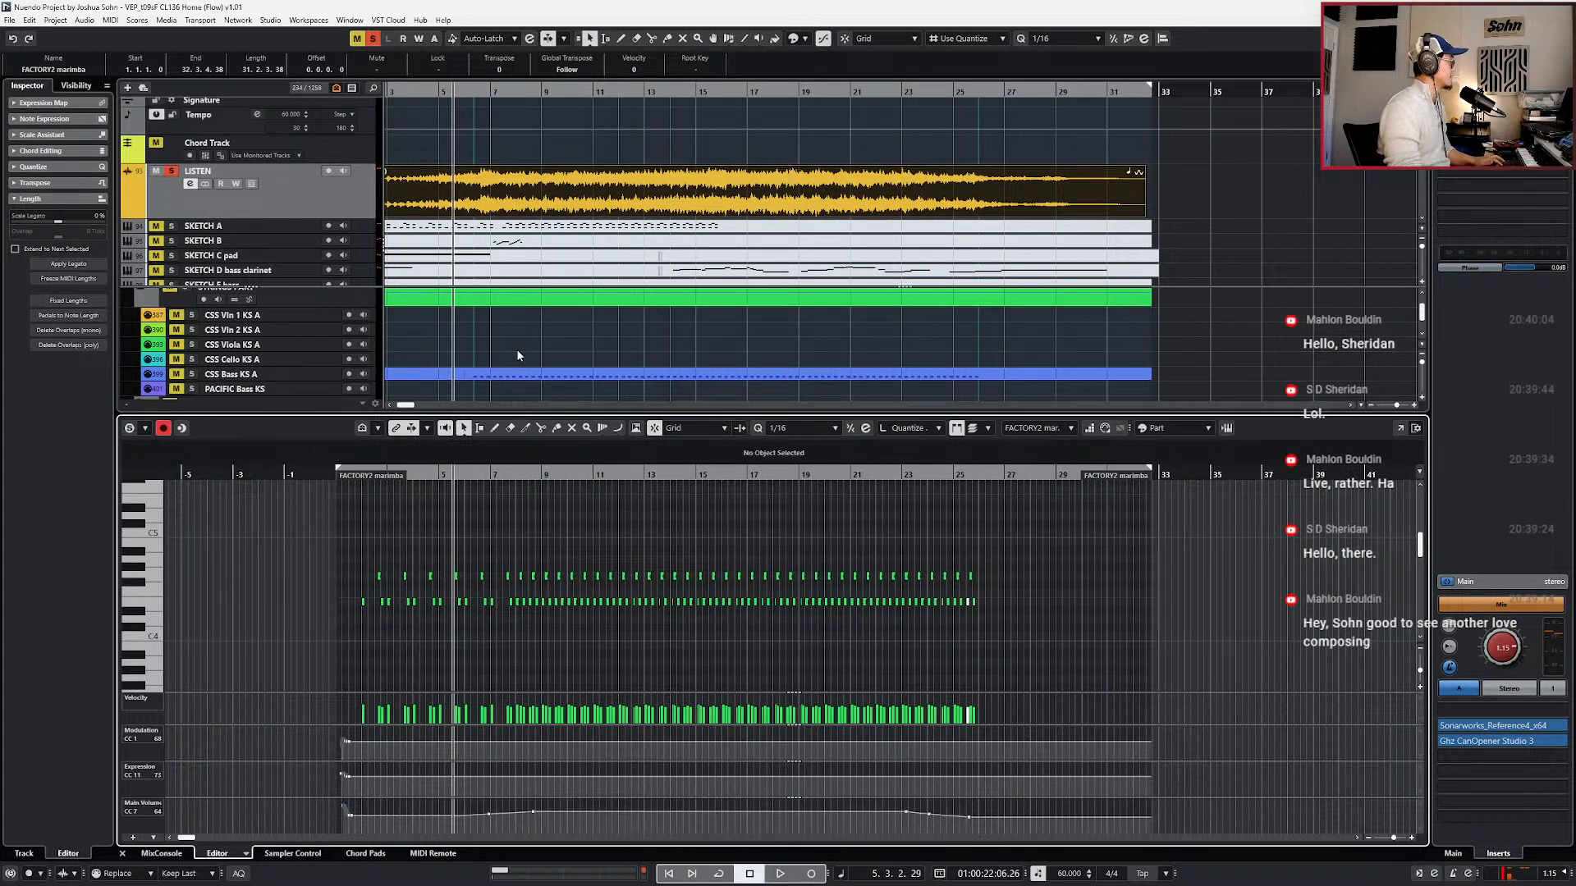
pyautogui.scroll(-10, 586, 317)
pyautogui.scroll(1, 581, 328)
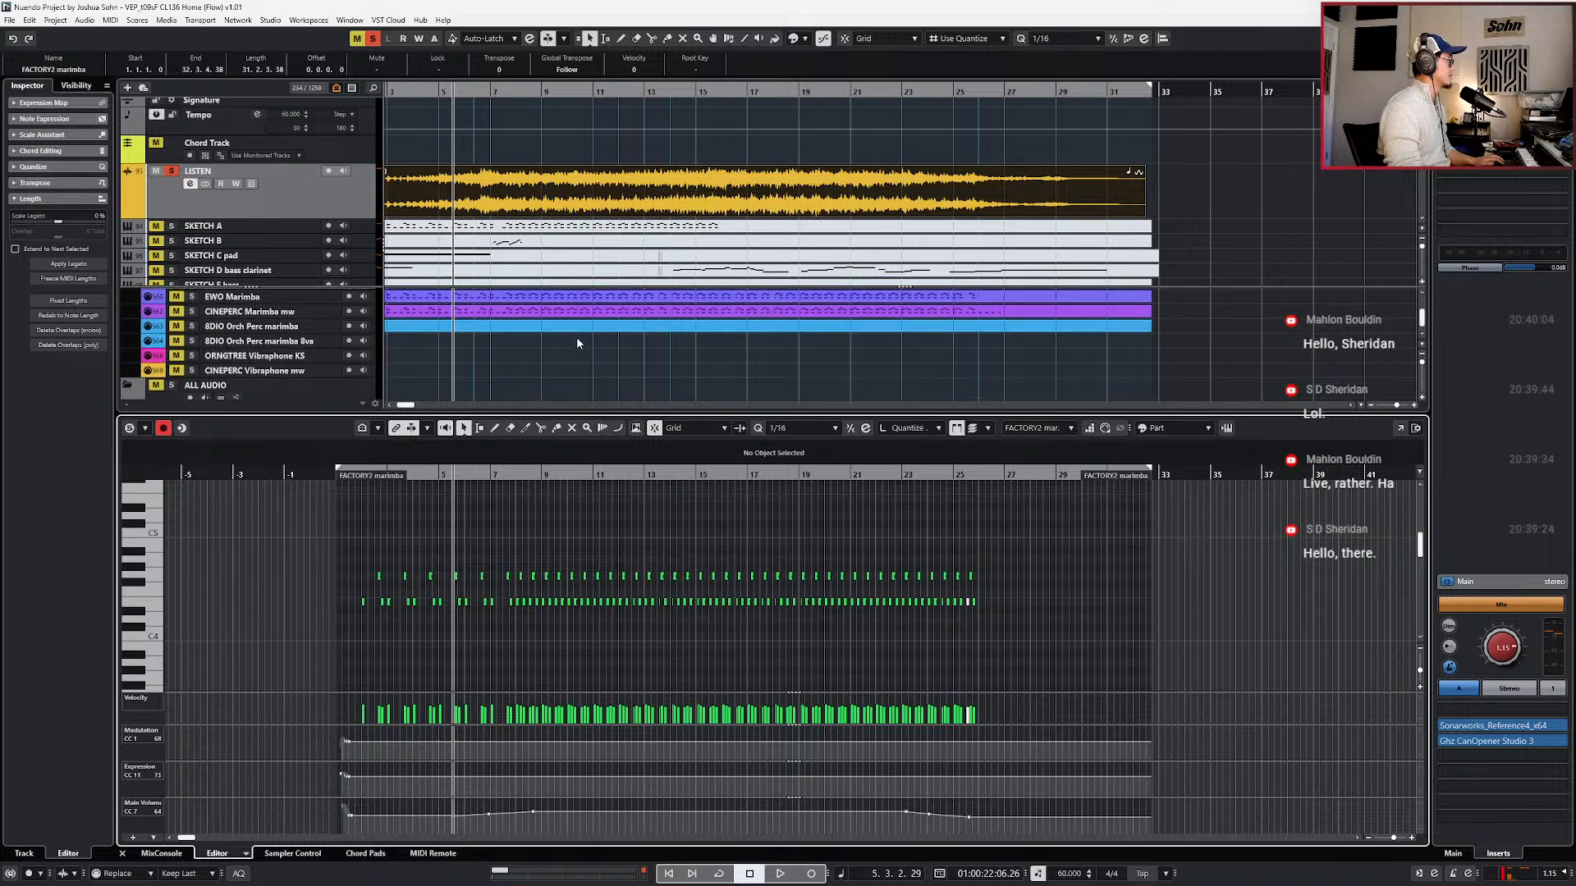
pyautogui.click(575, 310)
pyautogui.keyDown('shift'); pyautogui.click(575, 297); pyautogui.keyUp('shift')
pyautogui.click(620, 509)
pyautogui.hotkey('ctrl', 'v')
pyautogui.press('Up')
pyautogui.hotkey('ctrl', 'v')
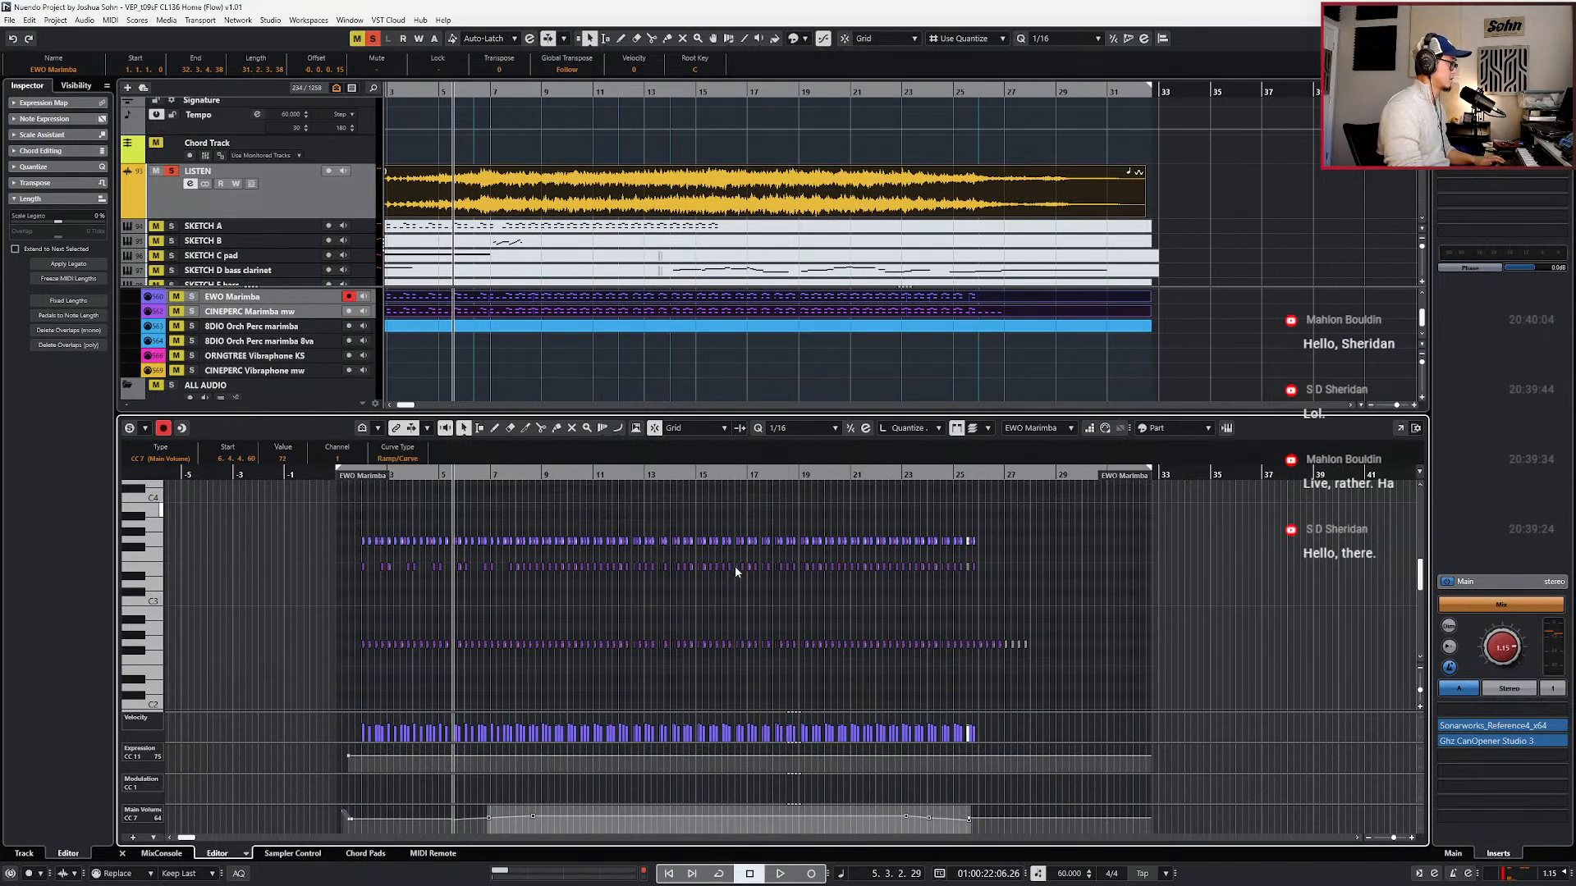
# - Set the closing main volume point at 25.3.3 to 72 in both the EWO and CINEPERC marimba parts
pyautogui.click(991, 814)
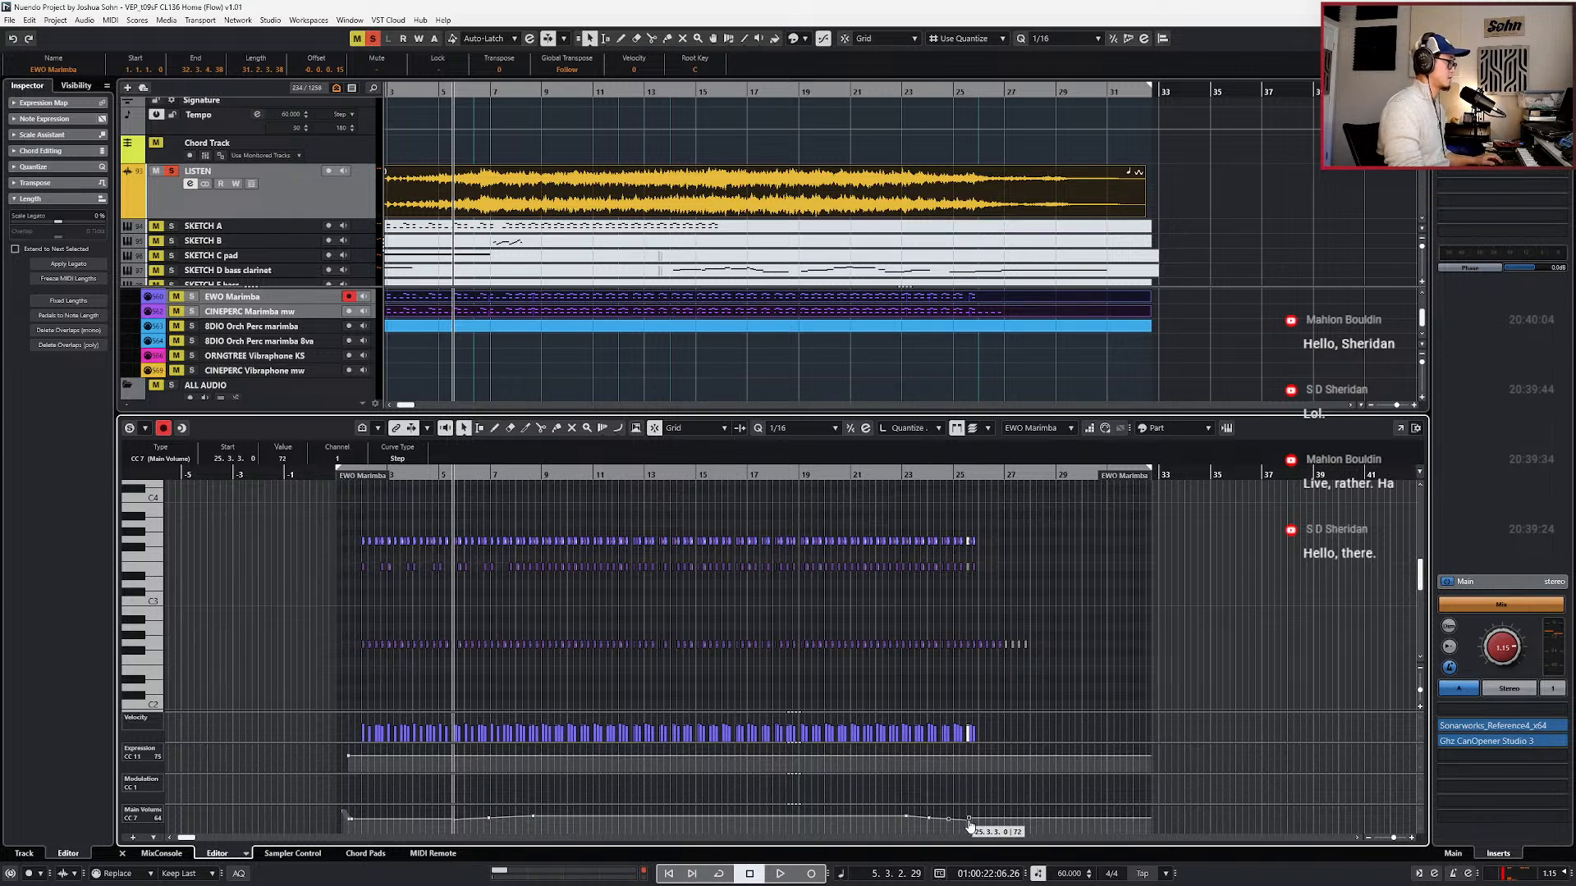
pyautogui.press('Down')
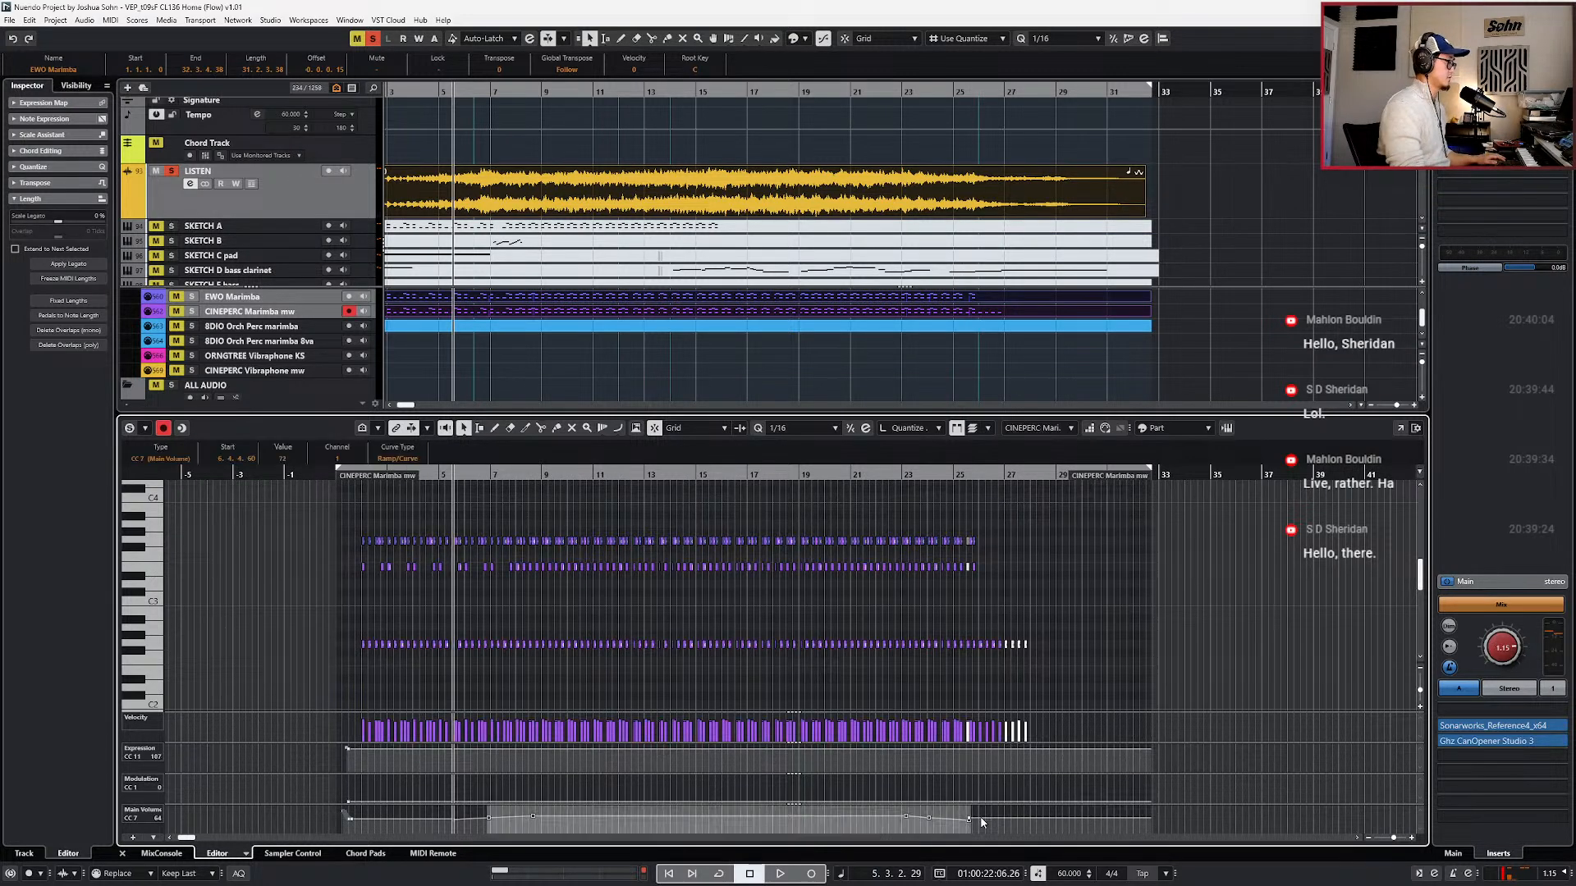
pyautogui.click(976, 818)
pyautogui.moveTo(972, 818); pyautogui.dragTo(971, 821)
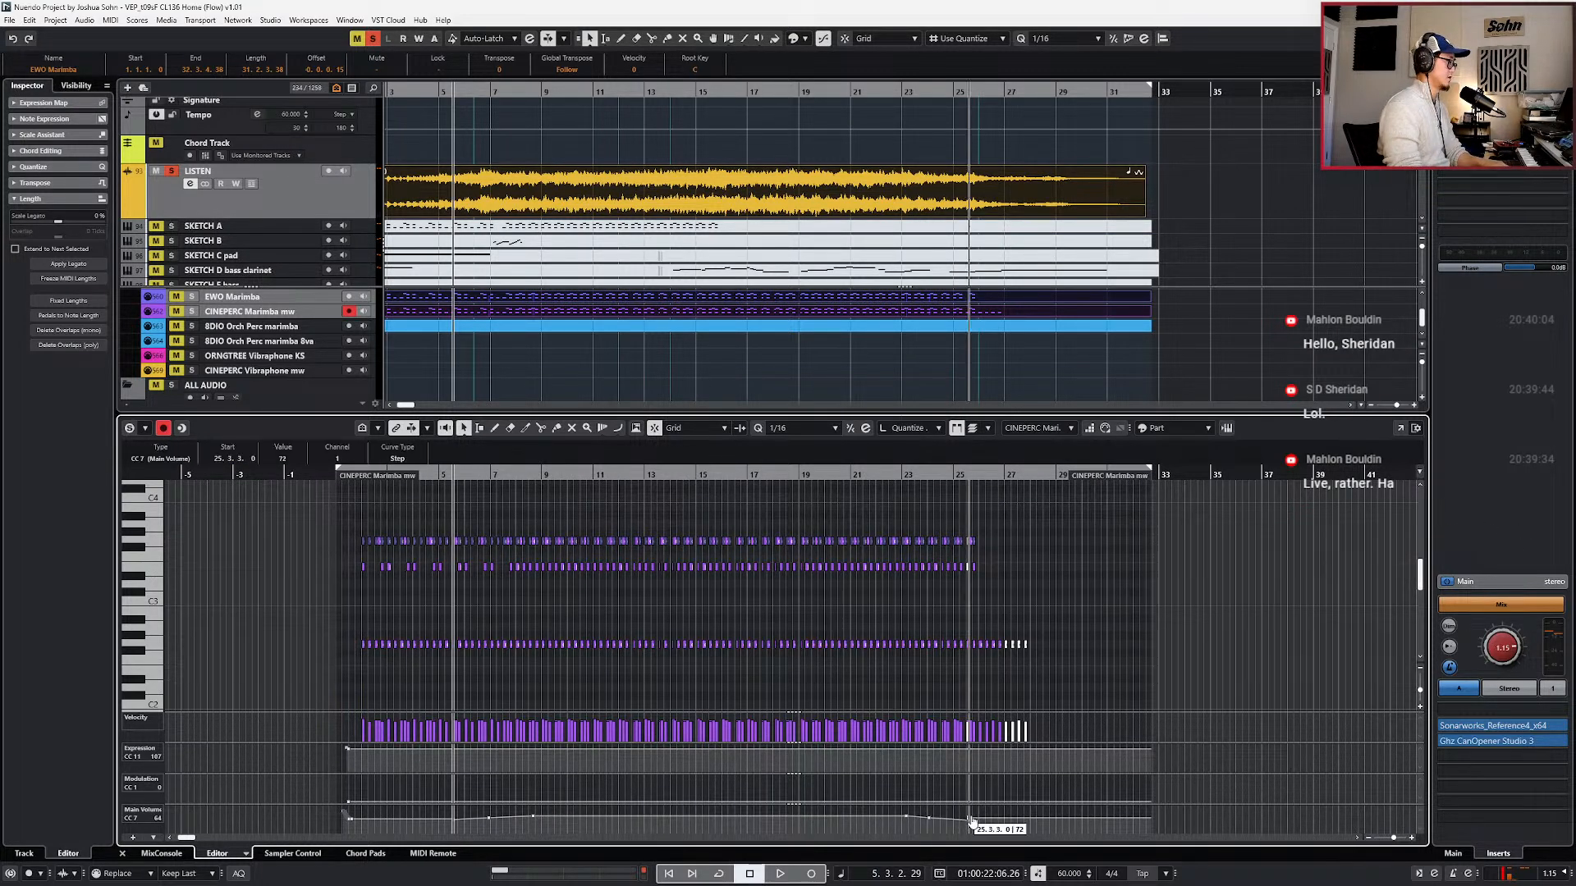
# - Unsolo the LISTEN reference and play the marimbas from bar 7 to check the shaped volume
pyautogui.press('KP_Add')
pyautogui.press('KP_Add')
pyautogui.press('s')
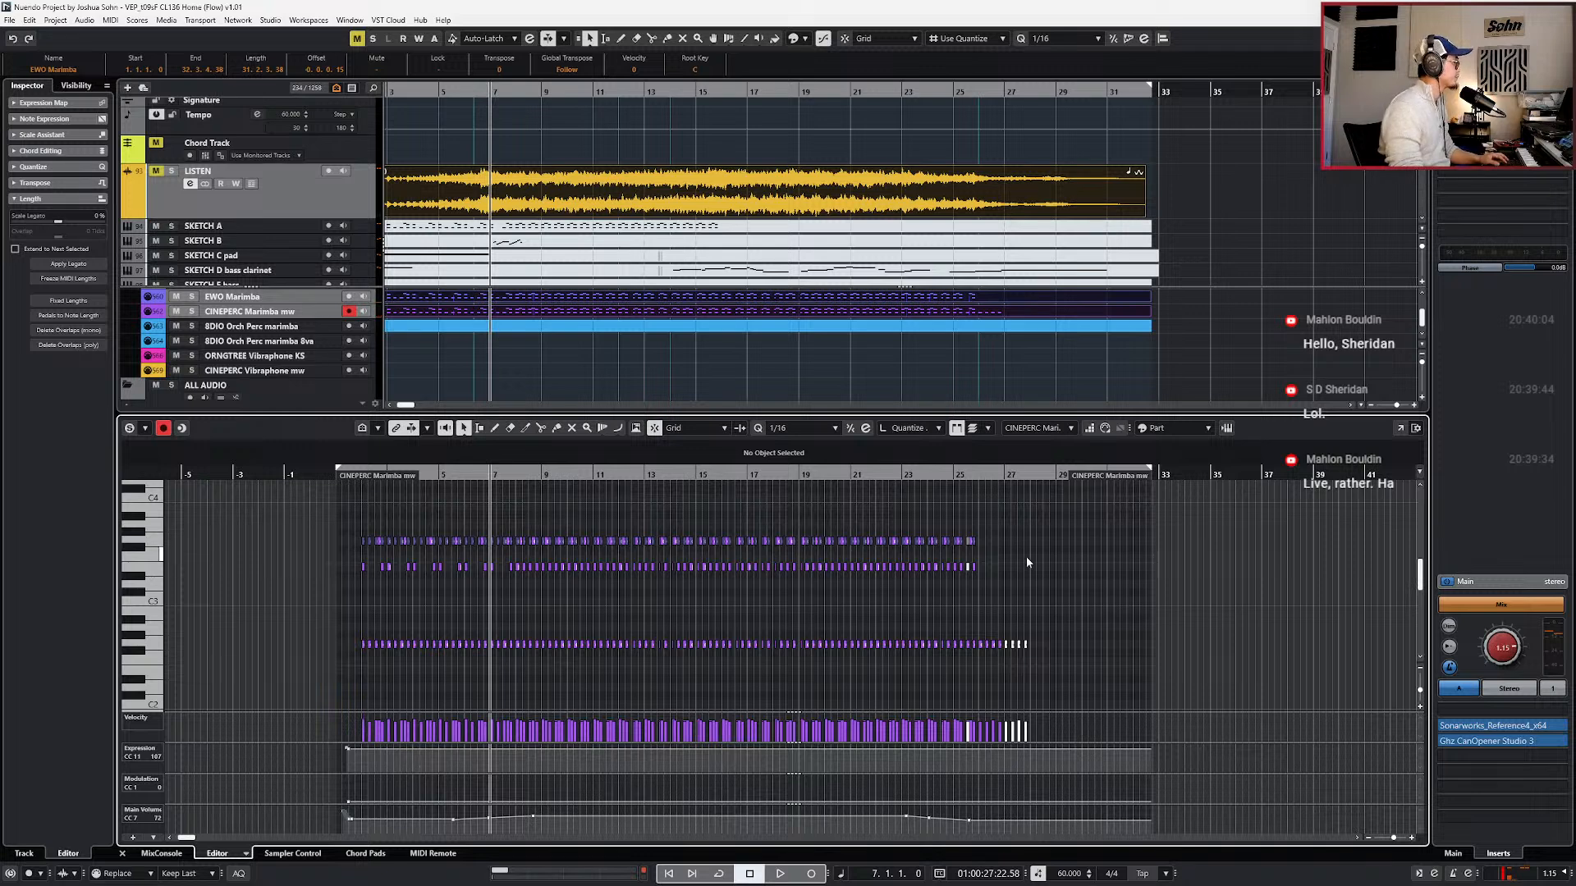
pyautogui.press('space')
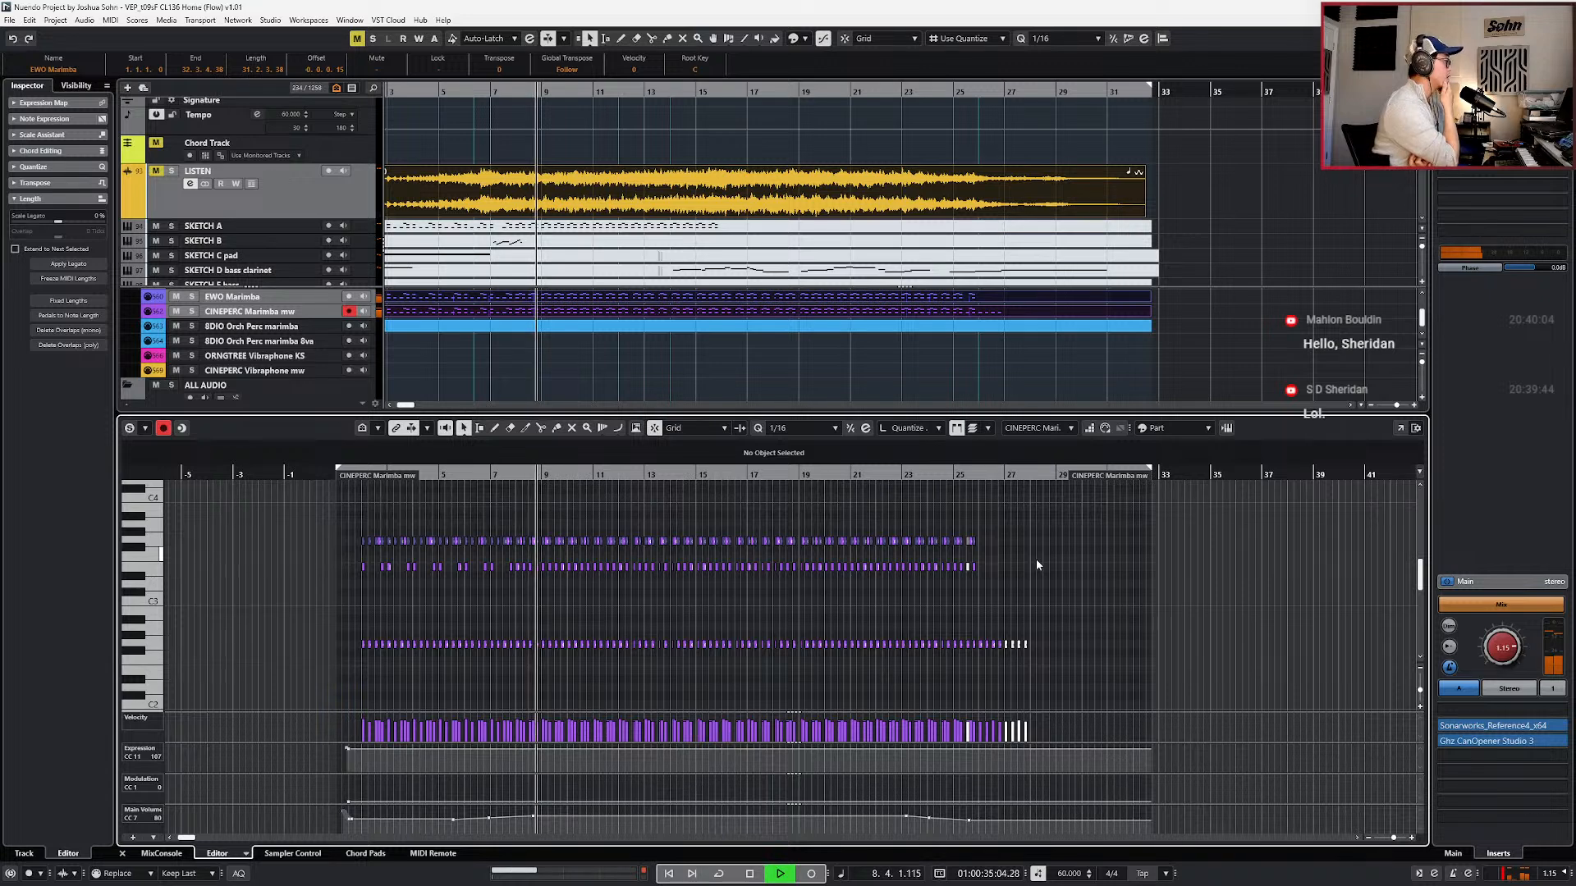
pyautogui.press('space')
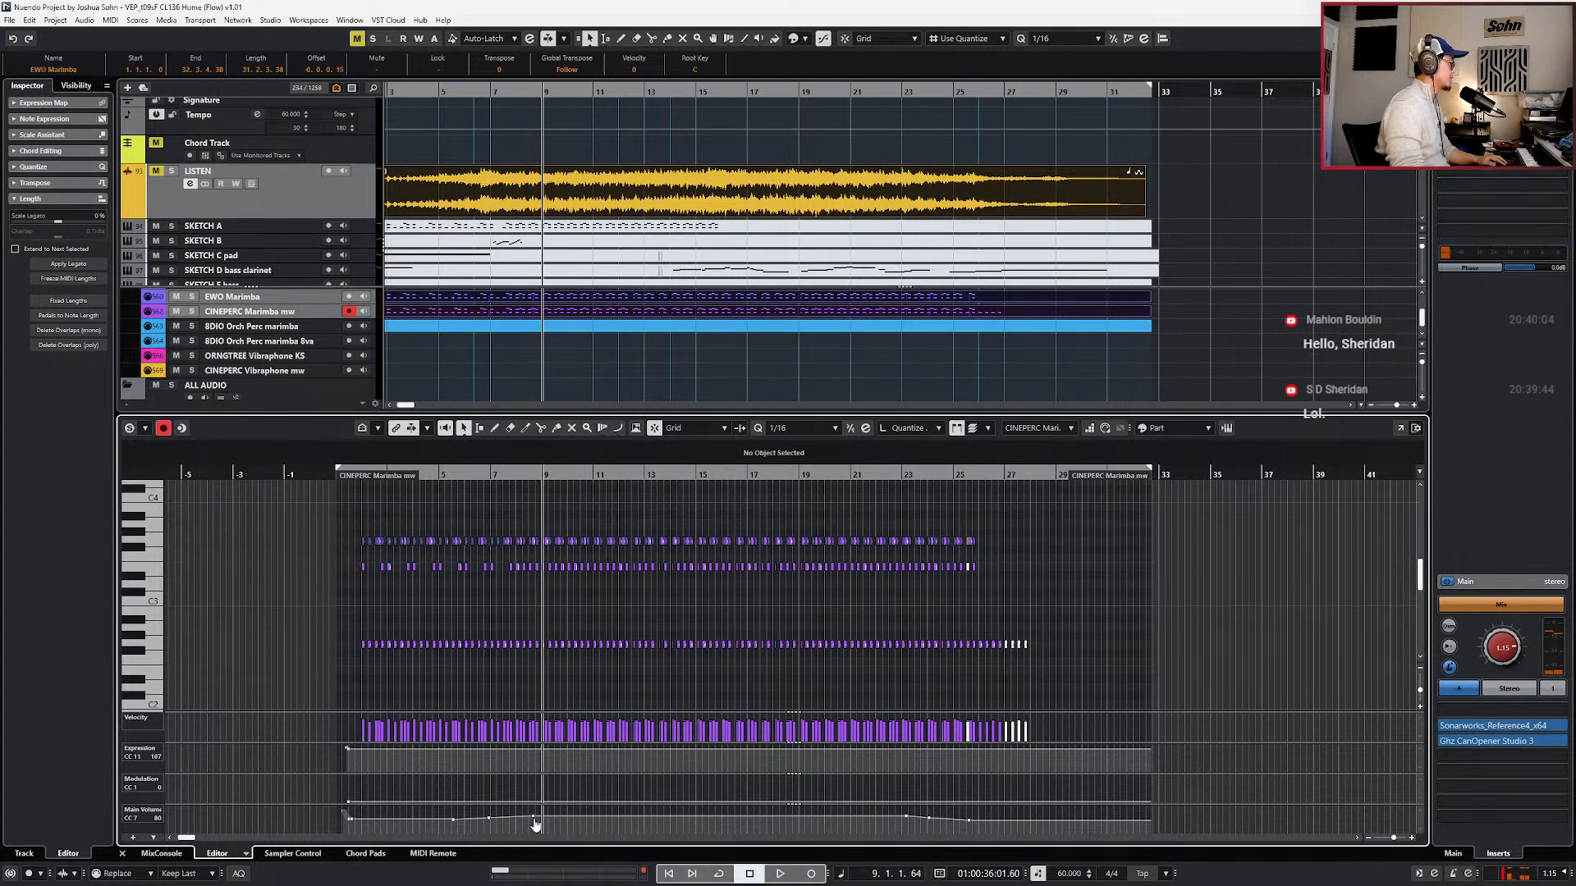
pyautogui.press('KP_Subtract')
pyautogui.press('KP_Subtract')
pyautogui.press('KP_Subtract')
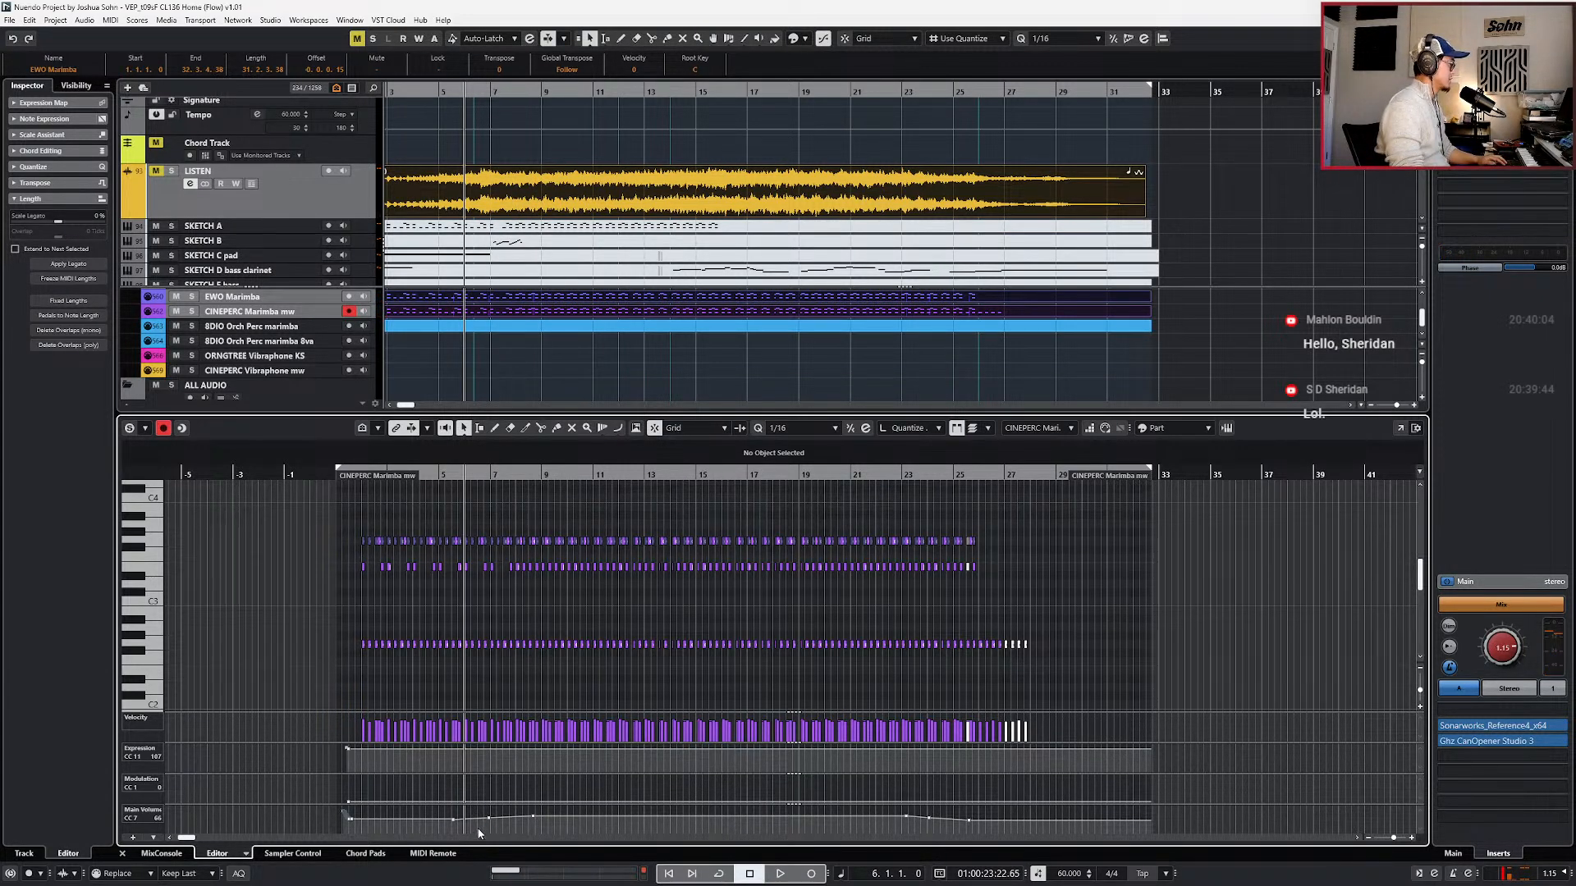
pyautogui.press('KP_Add')
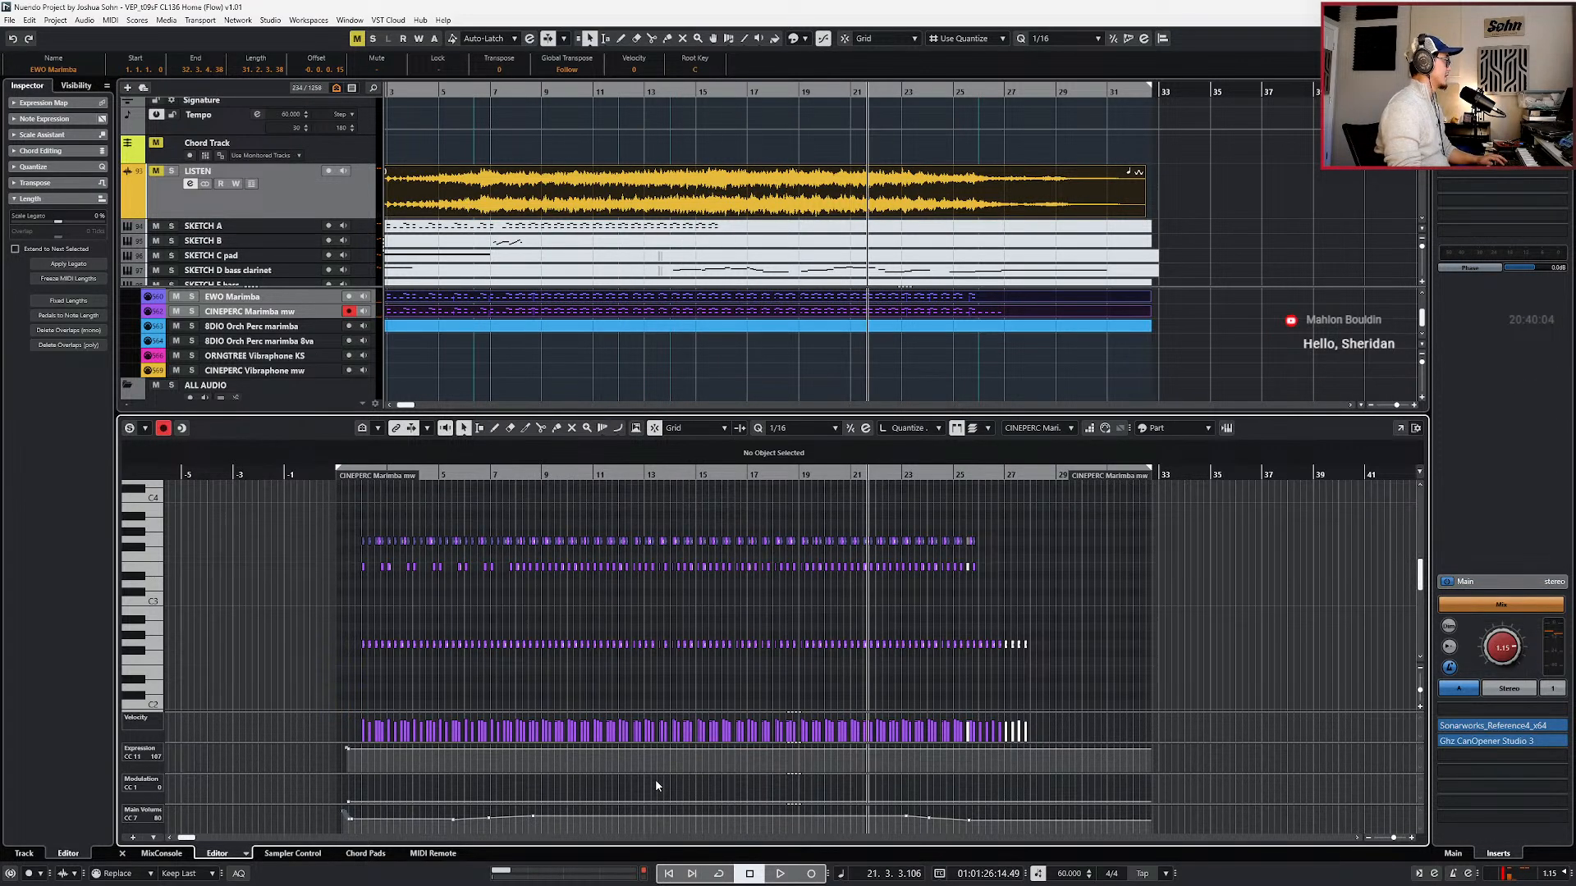
# - Close the part editor, return to the project start and solo the LISTEN reference
pyautogui.press('Return')
pyautogui.scroll(-2, 705, 677)
pyautogui.press('KP_Decimal')
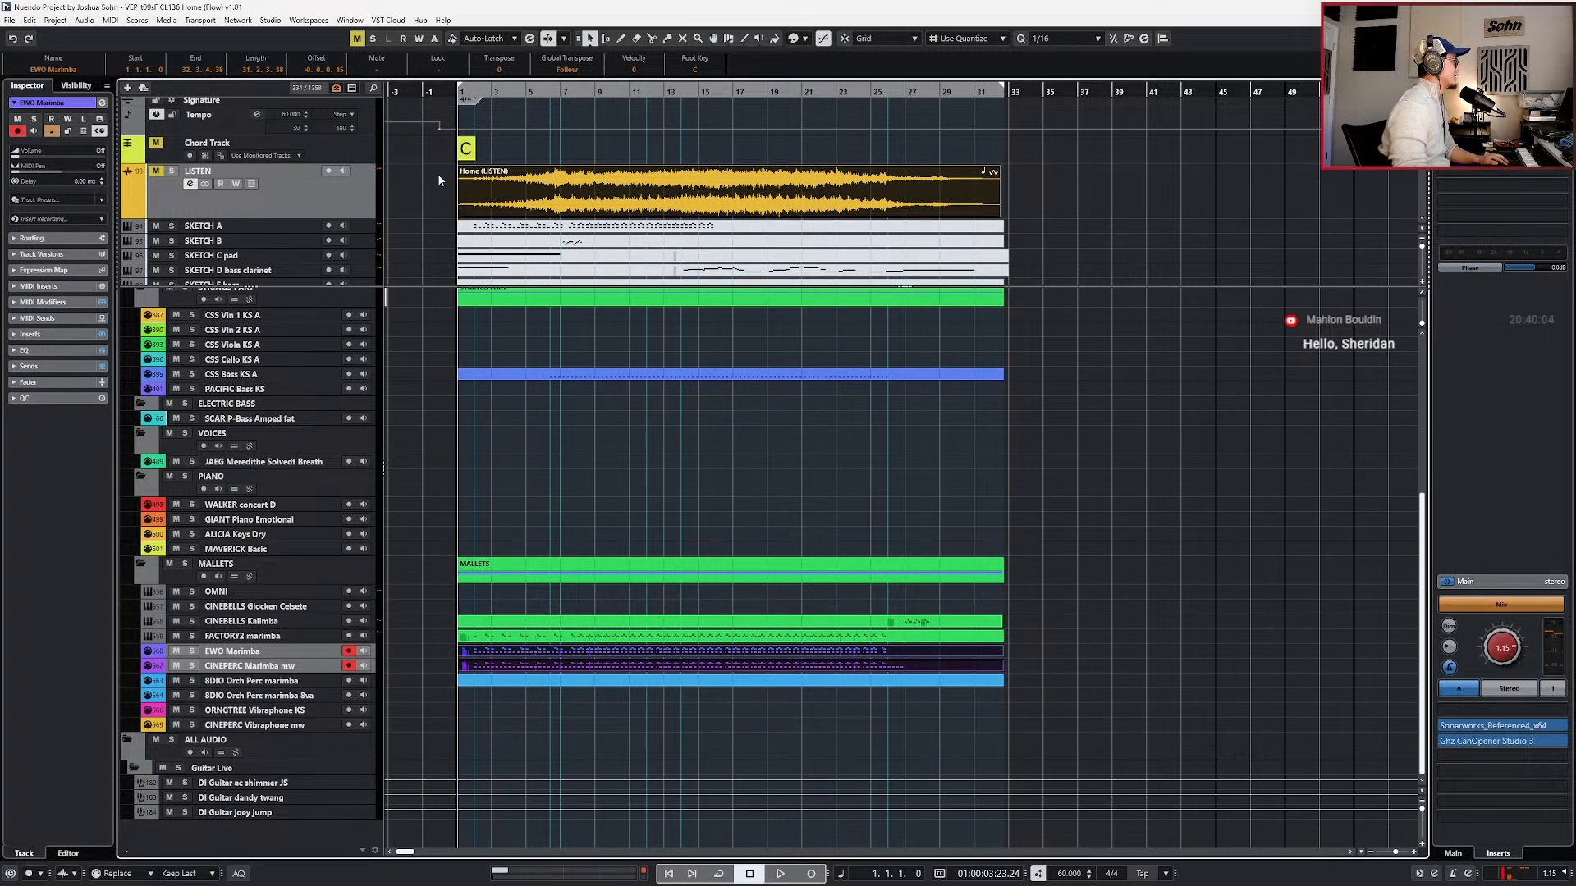
pyautogui.click(464, 189)
pyautogui.press('s')
pyautogui.press('KP_Add')
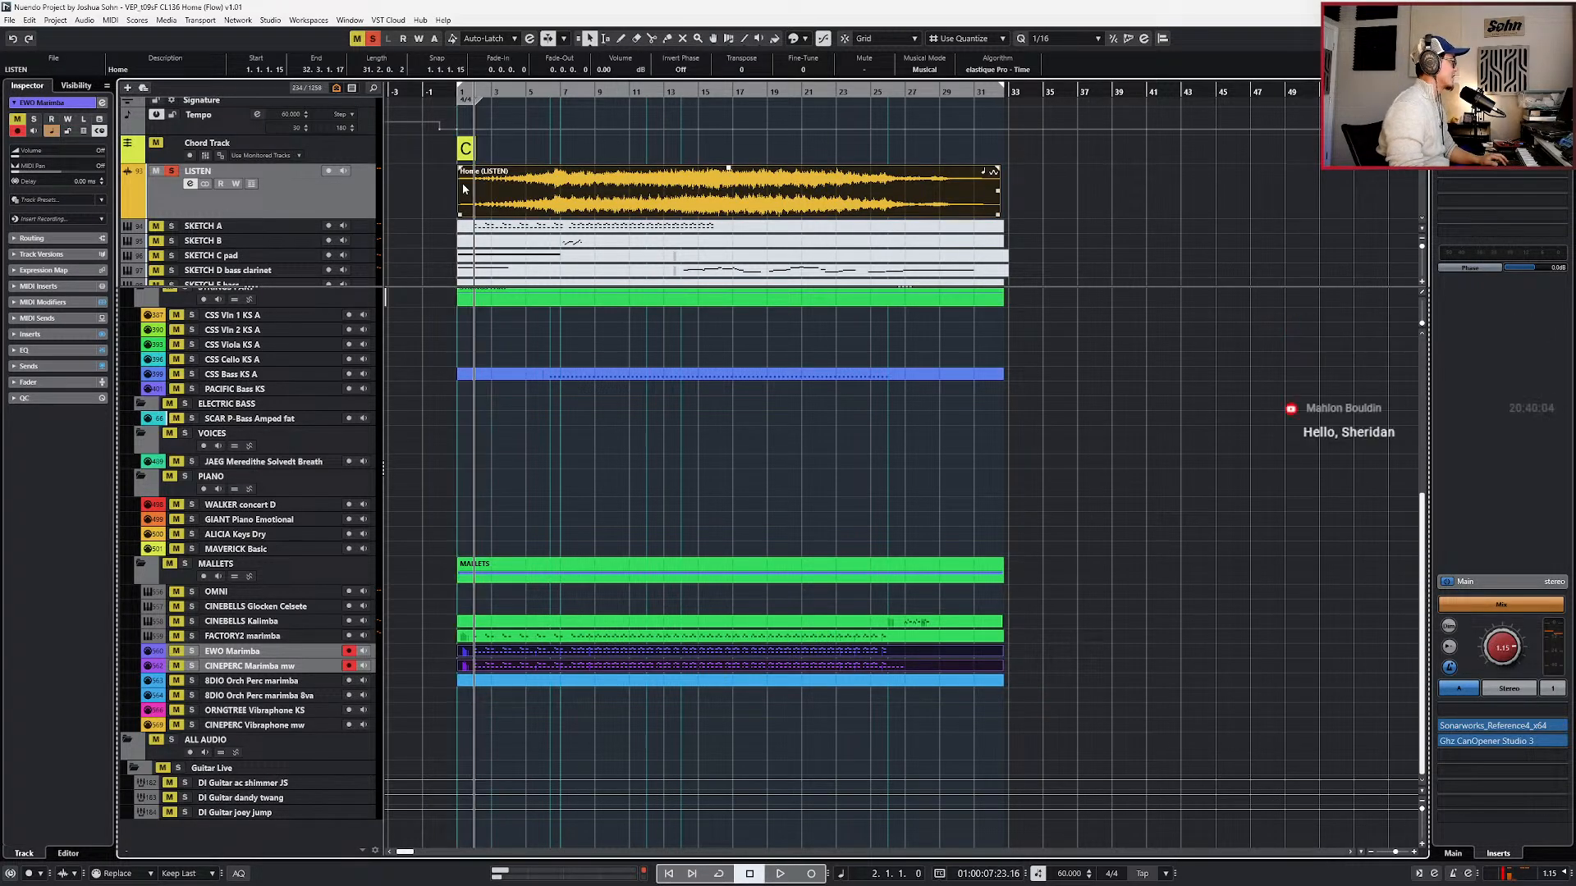
# - Play the soloed LISTEN reference between bars 4 and 6 to examine the marimba's opening dynamics
pyautogui.scroll(2, 461, 183)
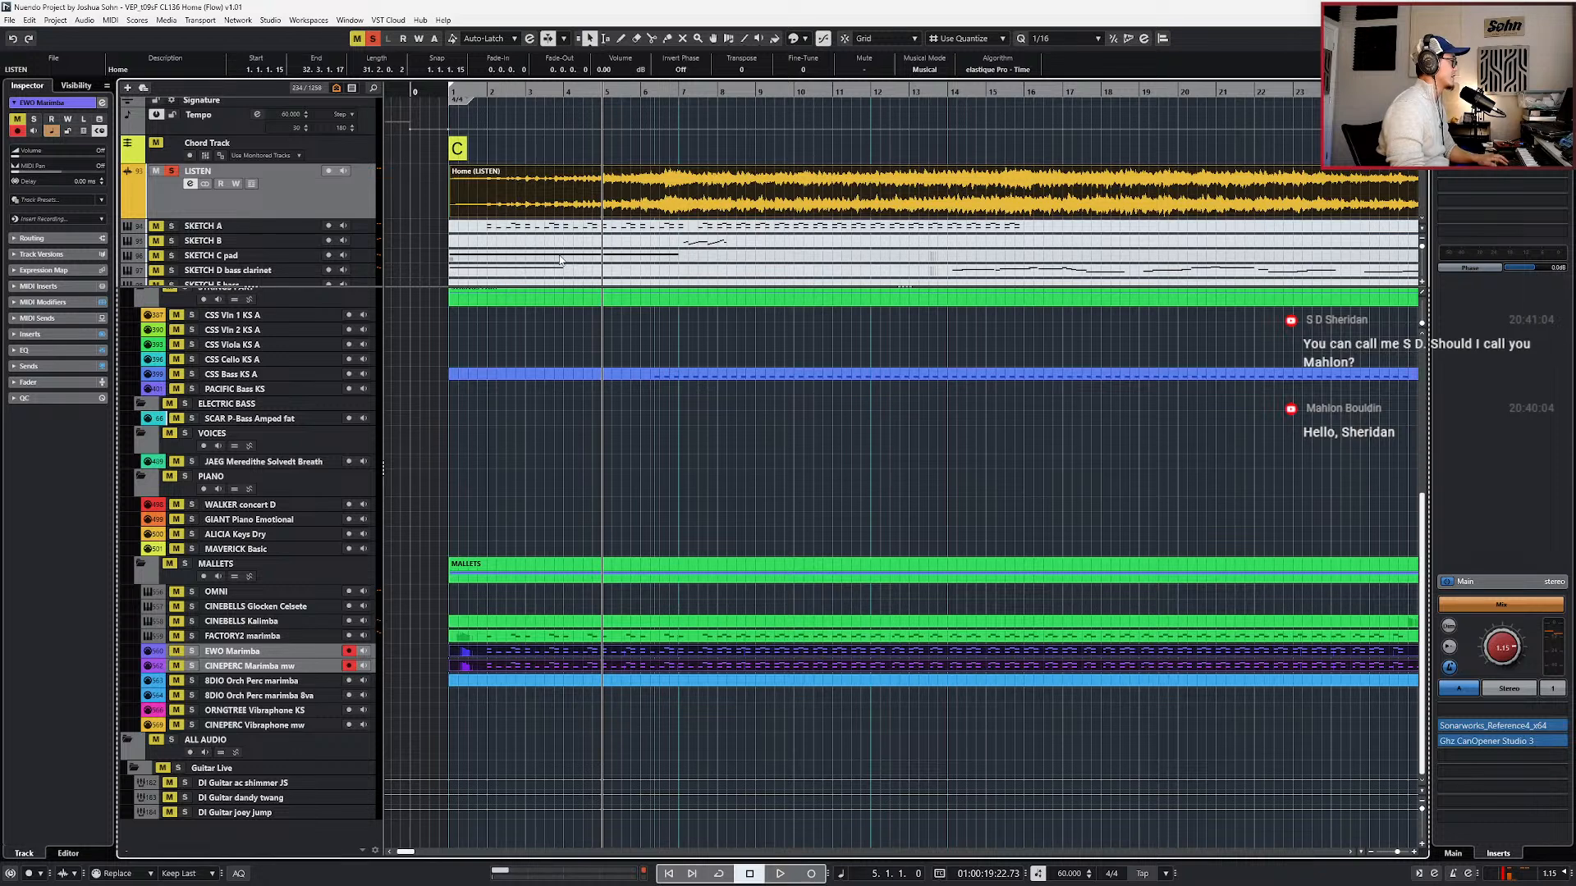
pyautogui.scroll(3, 517, 247)
pyautogui.press('KP_Subtract')
pyautogui.press('KP_Subtract')
pyautogui.press('KP_Add')
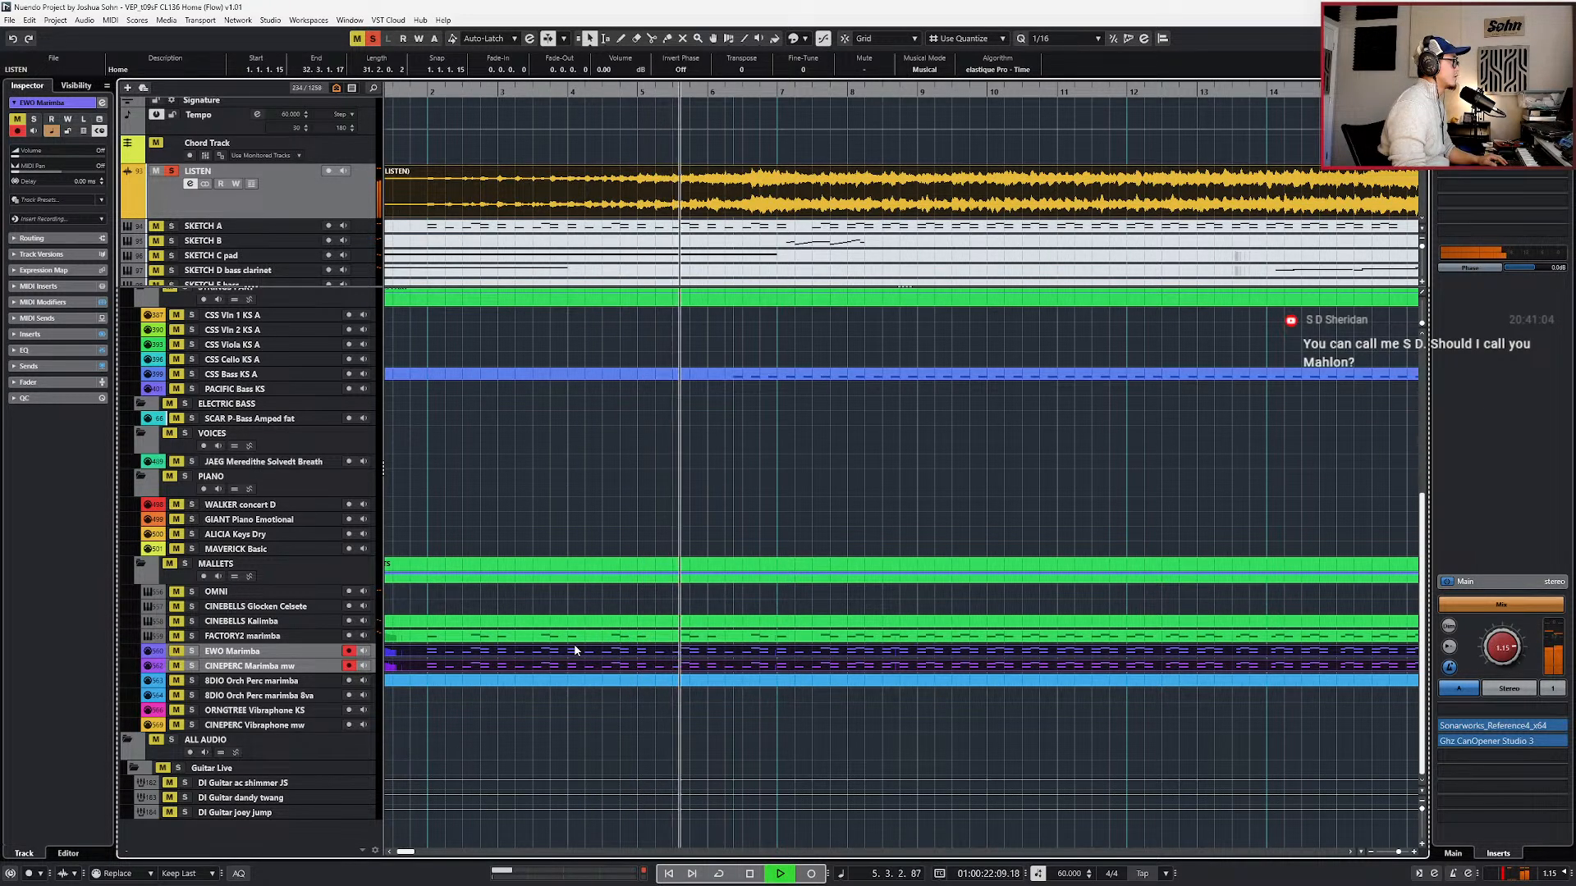
pyautogui.press('space')
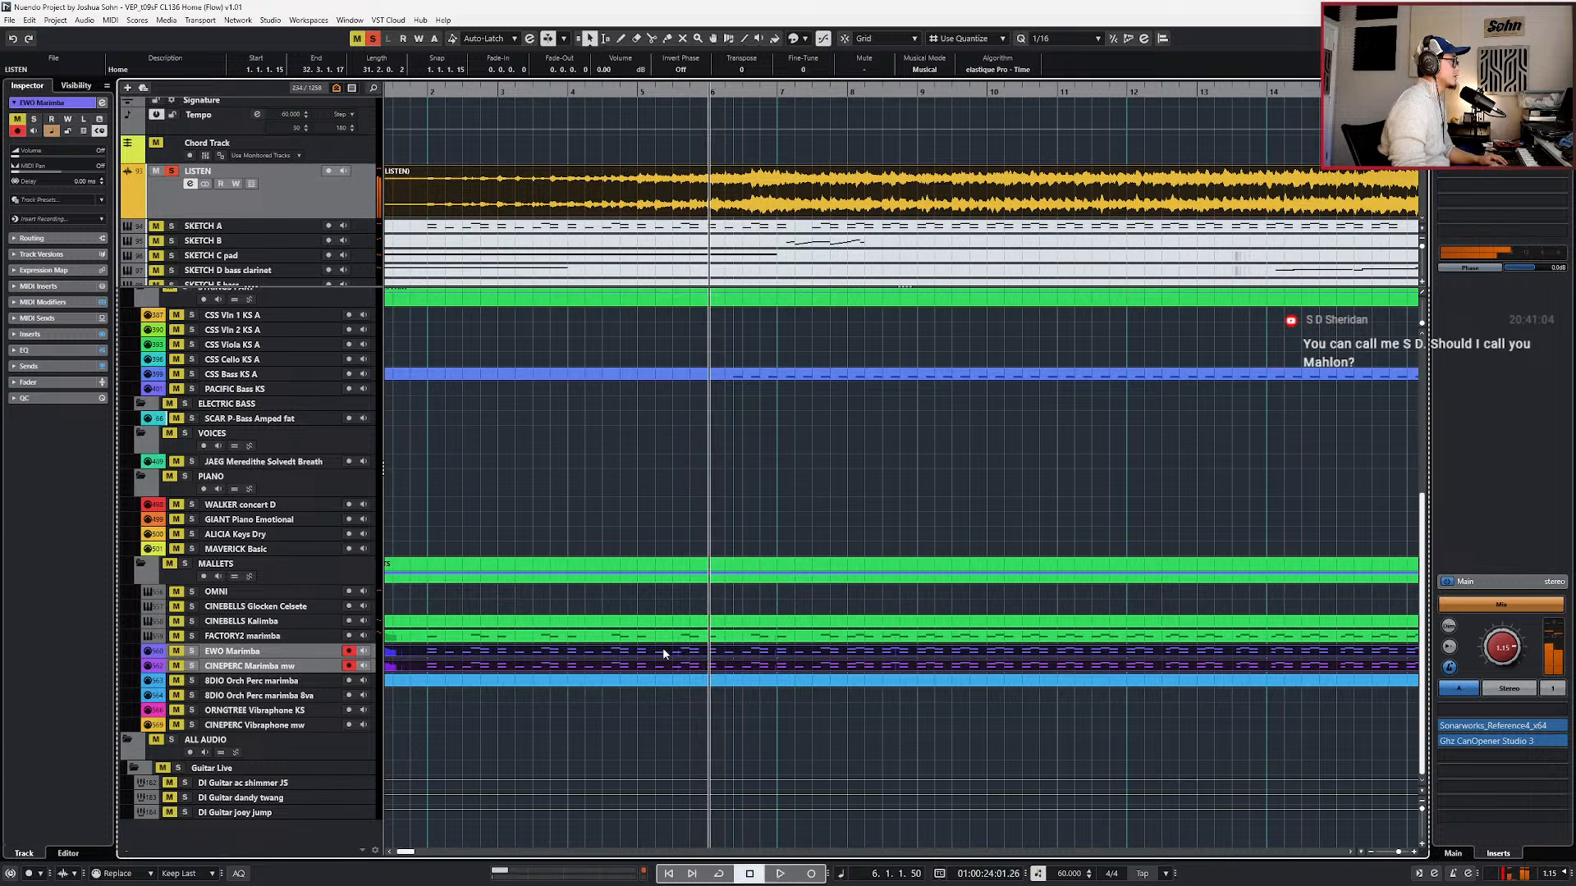
pyautogui.press('ctrl+KP_Subtract')
pyautogui.press('g')
pyautogui.press('g')
pyautogui.press('h')
pyautogui.press('h')
pyautogui.press('h')
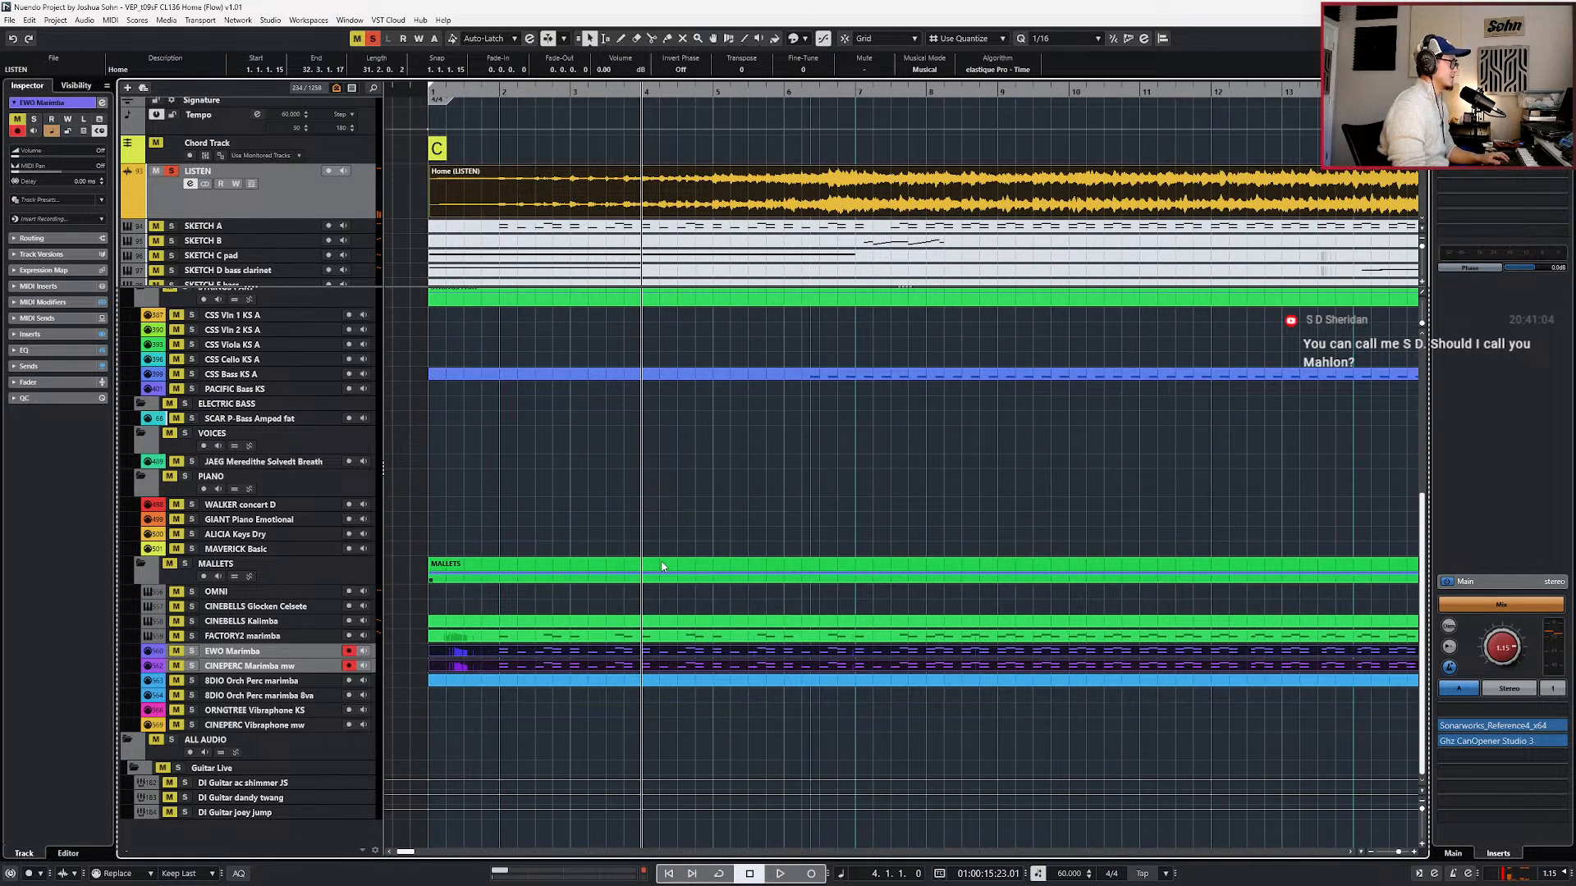
pyautogui.press('space')
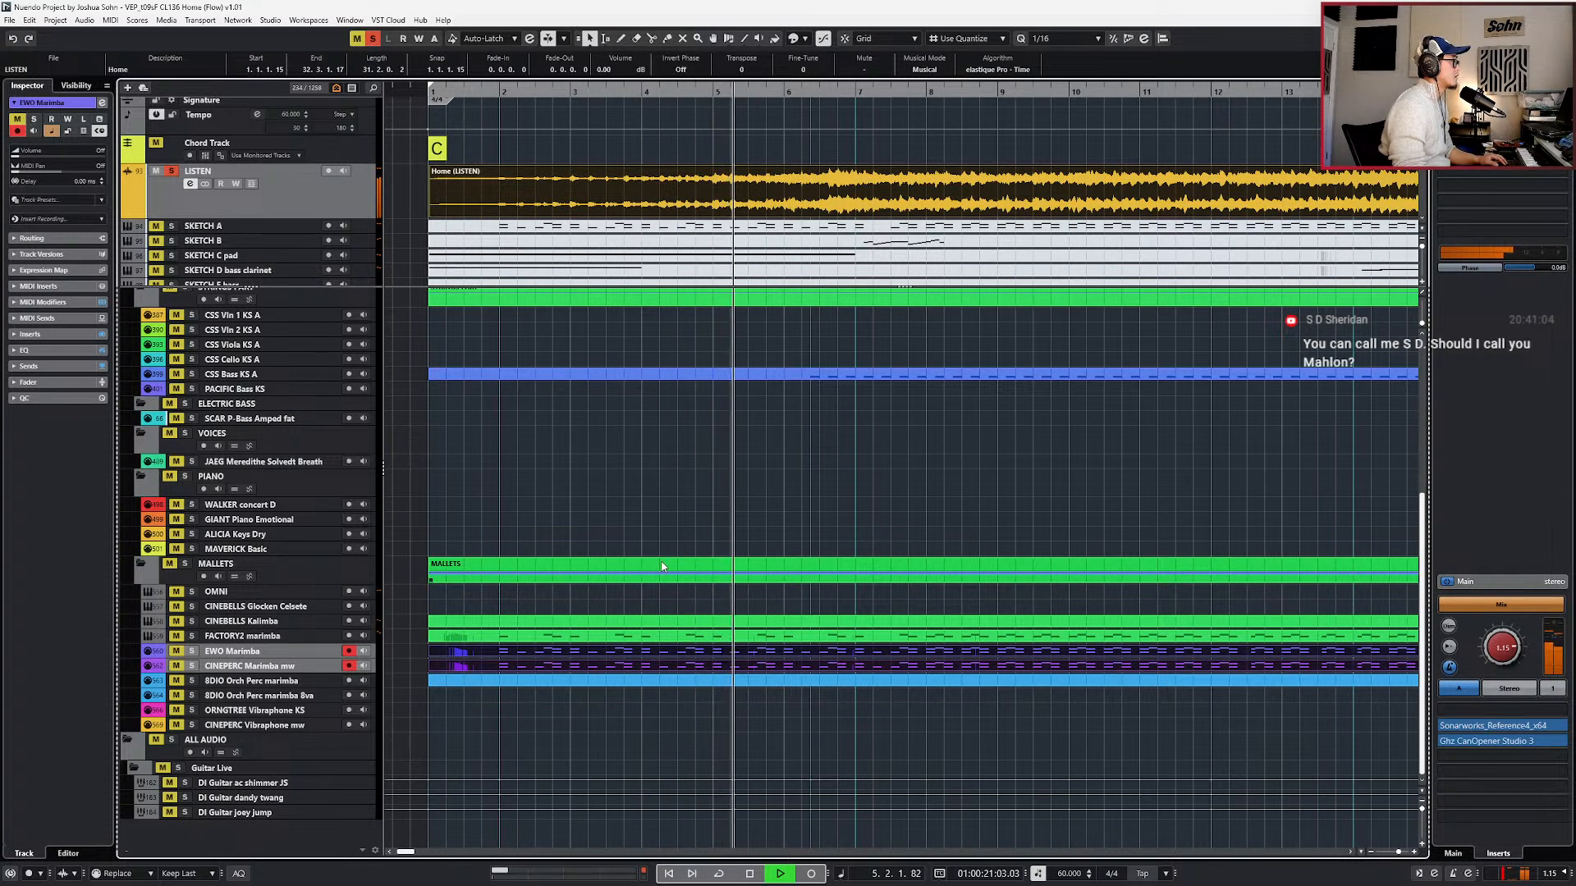
pyautogui.press('space')
# - Replay the LISTEN reference from bar 3 into bar 4 to examine the quiet opening pattern
pyautogui.press('KP_Subtract')
pyautogui.press('KP_Subtract')
pyautogui.press('KP_Subtract')
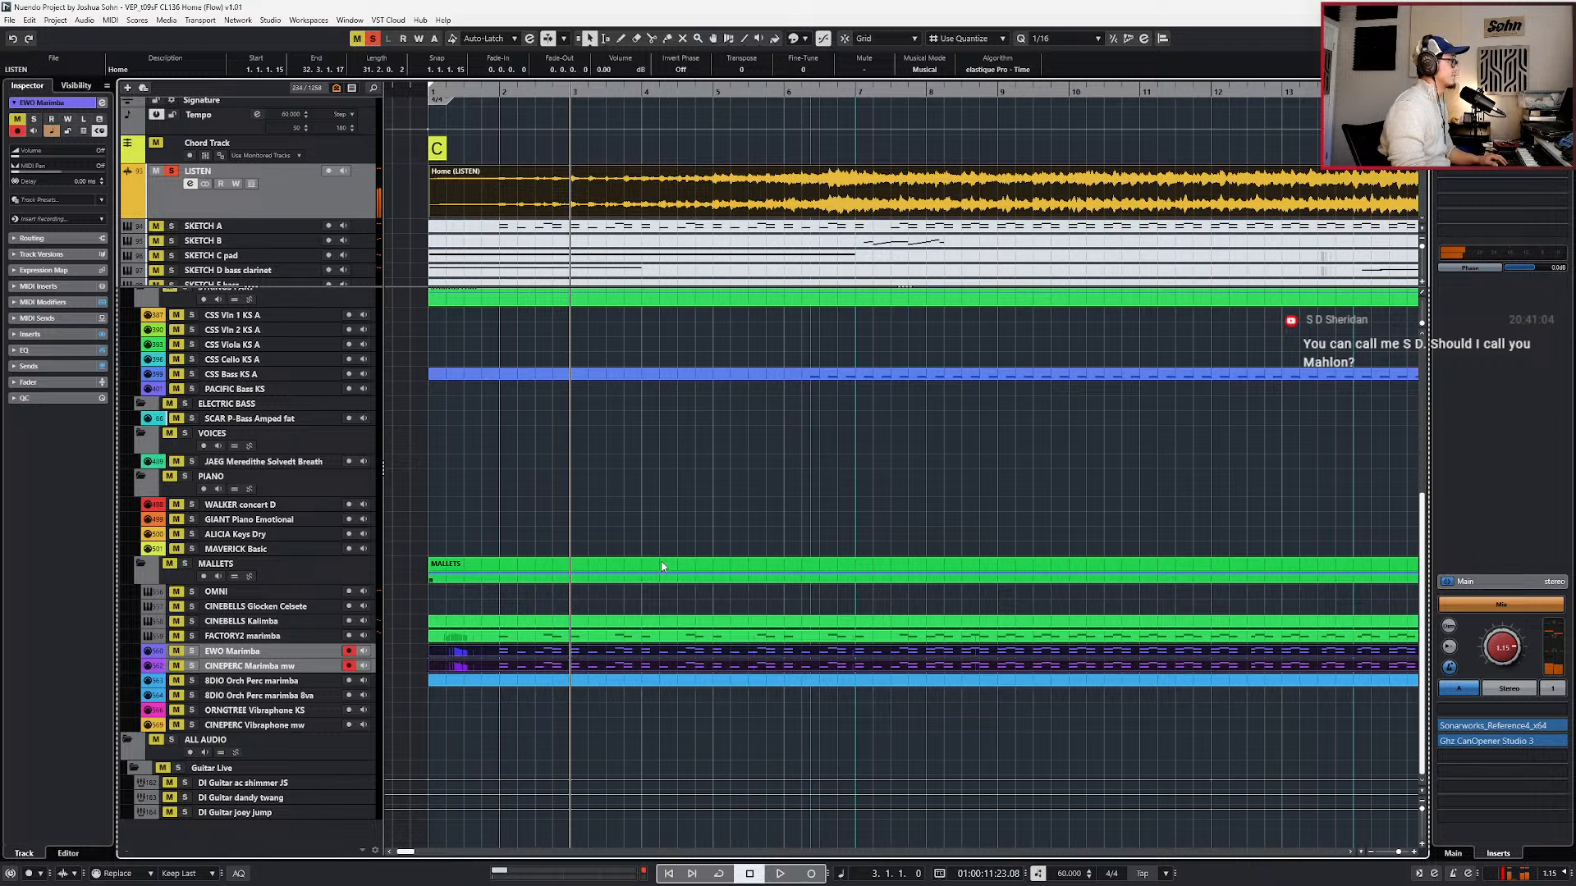
pyautogui.press('KP_Subtract')
pyautogui.press('KP_Add')
pyautogui.press('space')
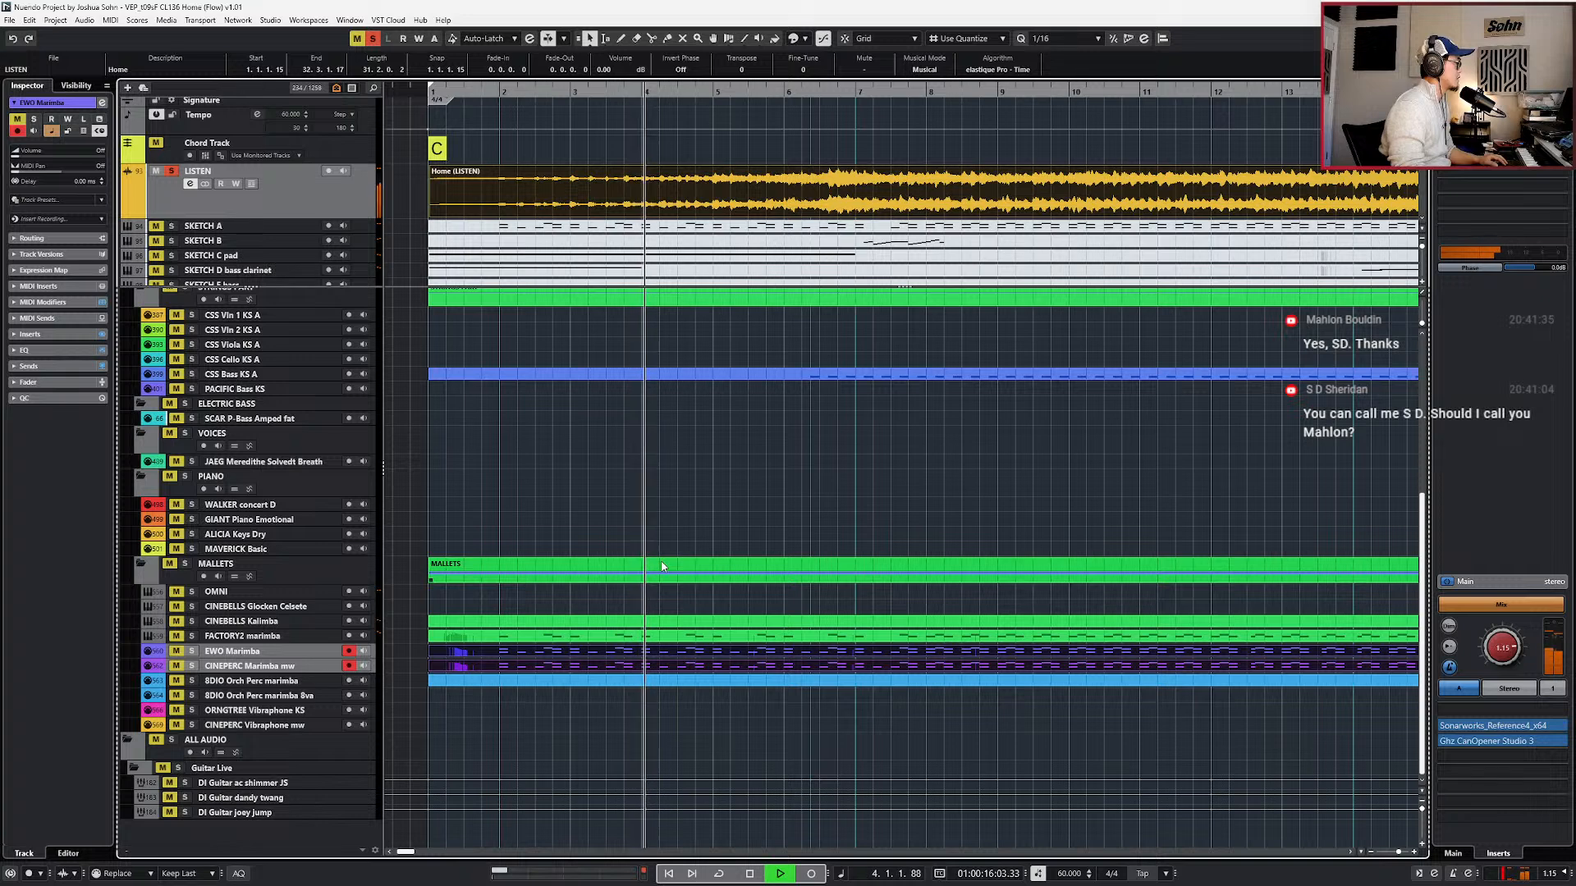
pyautogui.press('space')
# - Set the grid quantize to 1/8, add the FACTORY2 marimba to the selected parts and replay the reference around 3.4.3
pyautogui.hotkey('alt', '4')
pyautogui.press('ctrl+KP_Subtract')
pyautogui.press('ctrl+KP_Subtract')
pyautogui.press('ctrl+KP_Subtract')
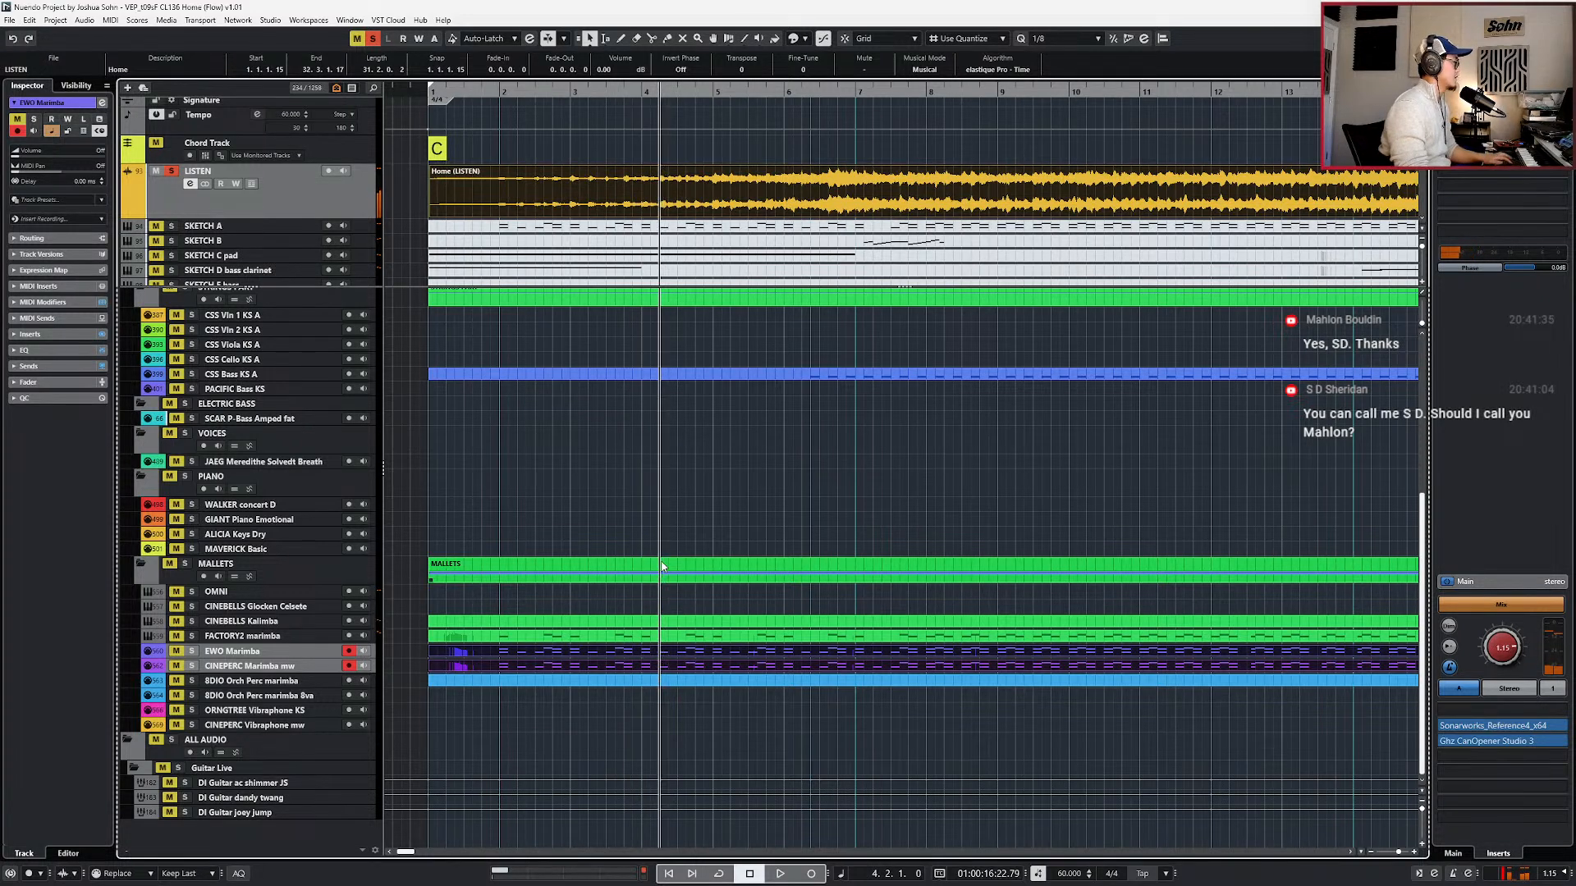
pyautogui.press('ctrl+KP_Subtract')
pyautogui.click(659, 644)
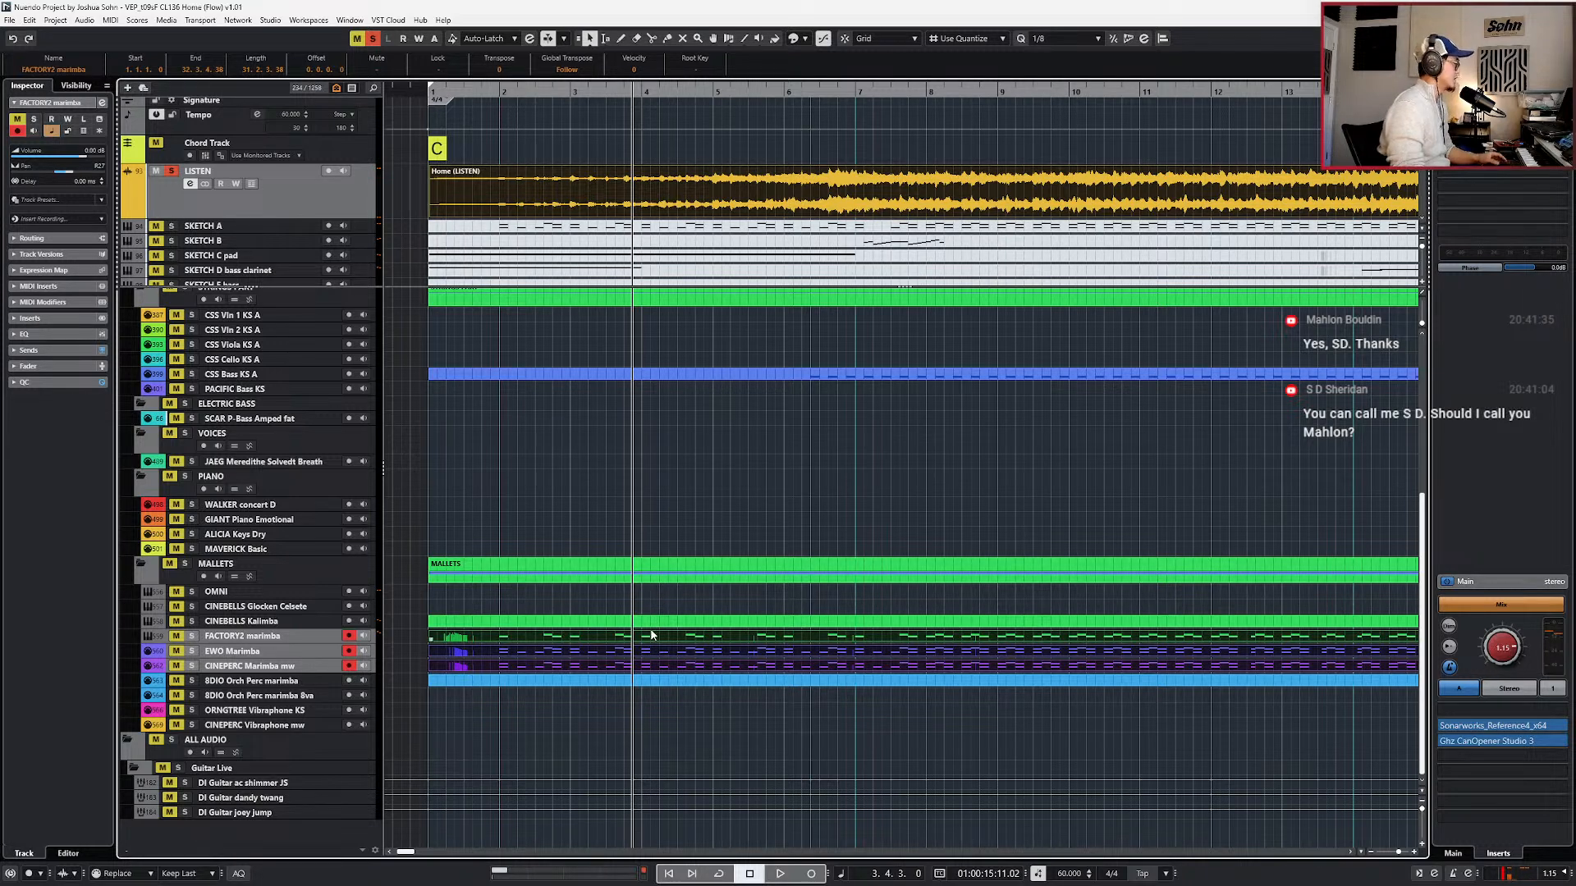
pyautogui.press('space')
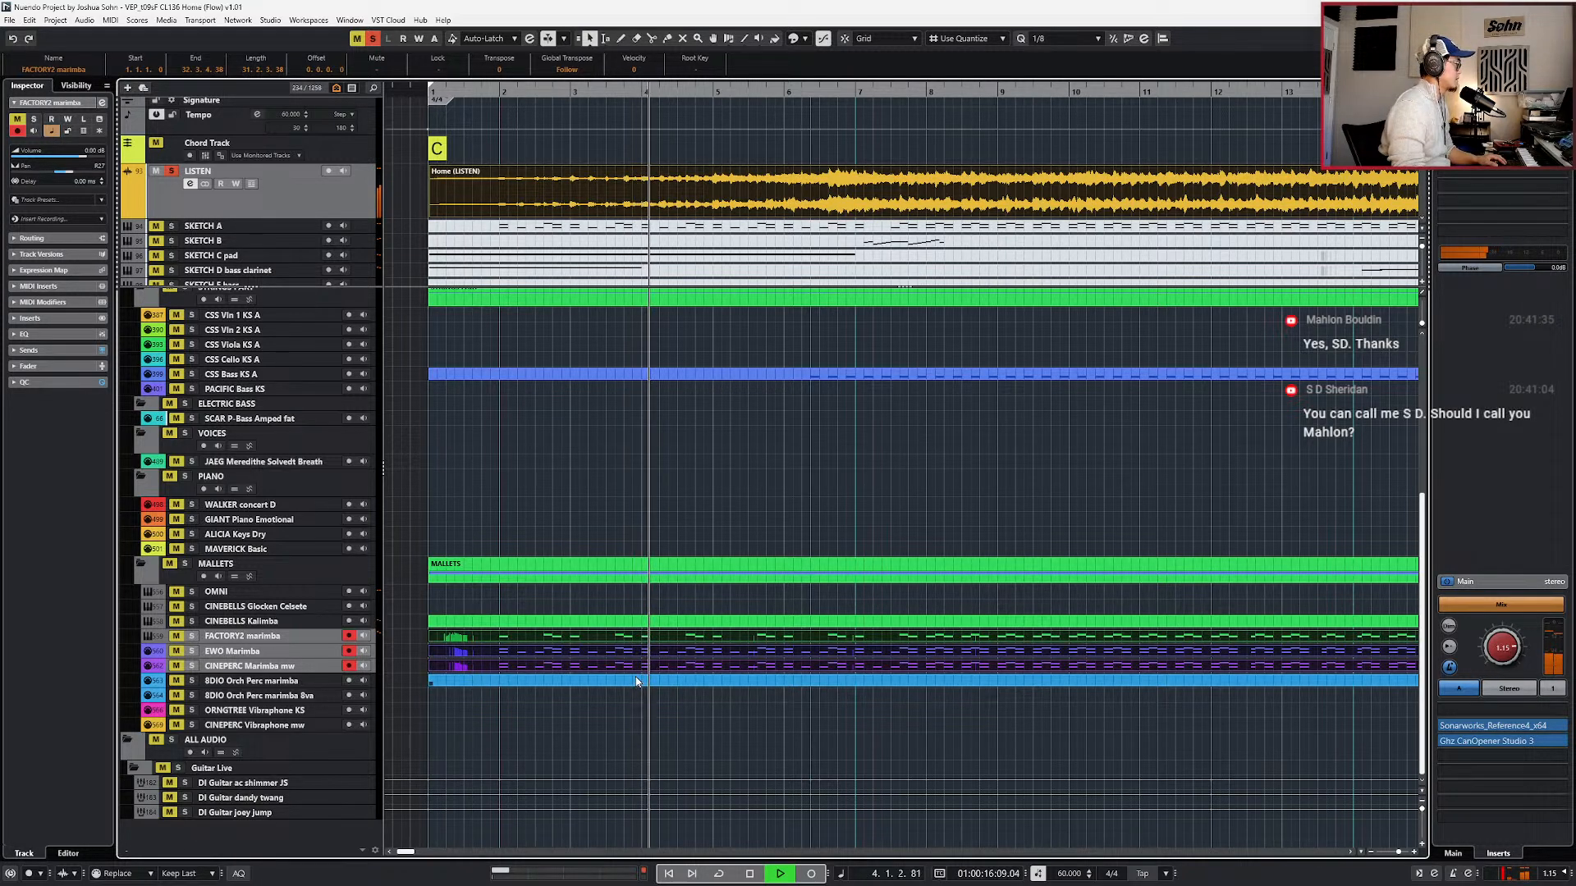
pyautogui.press('space')
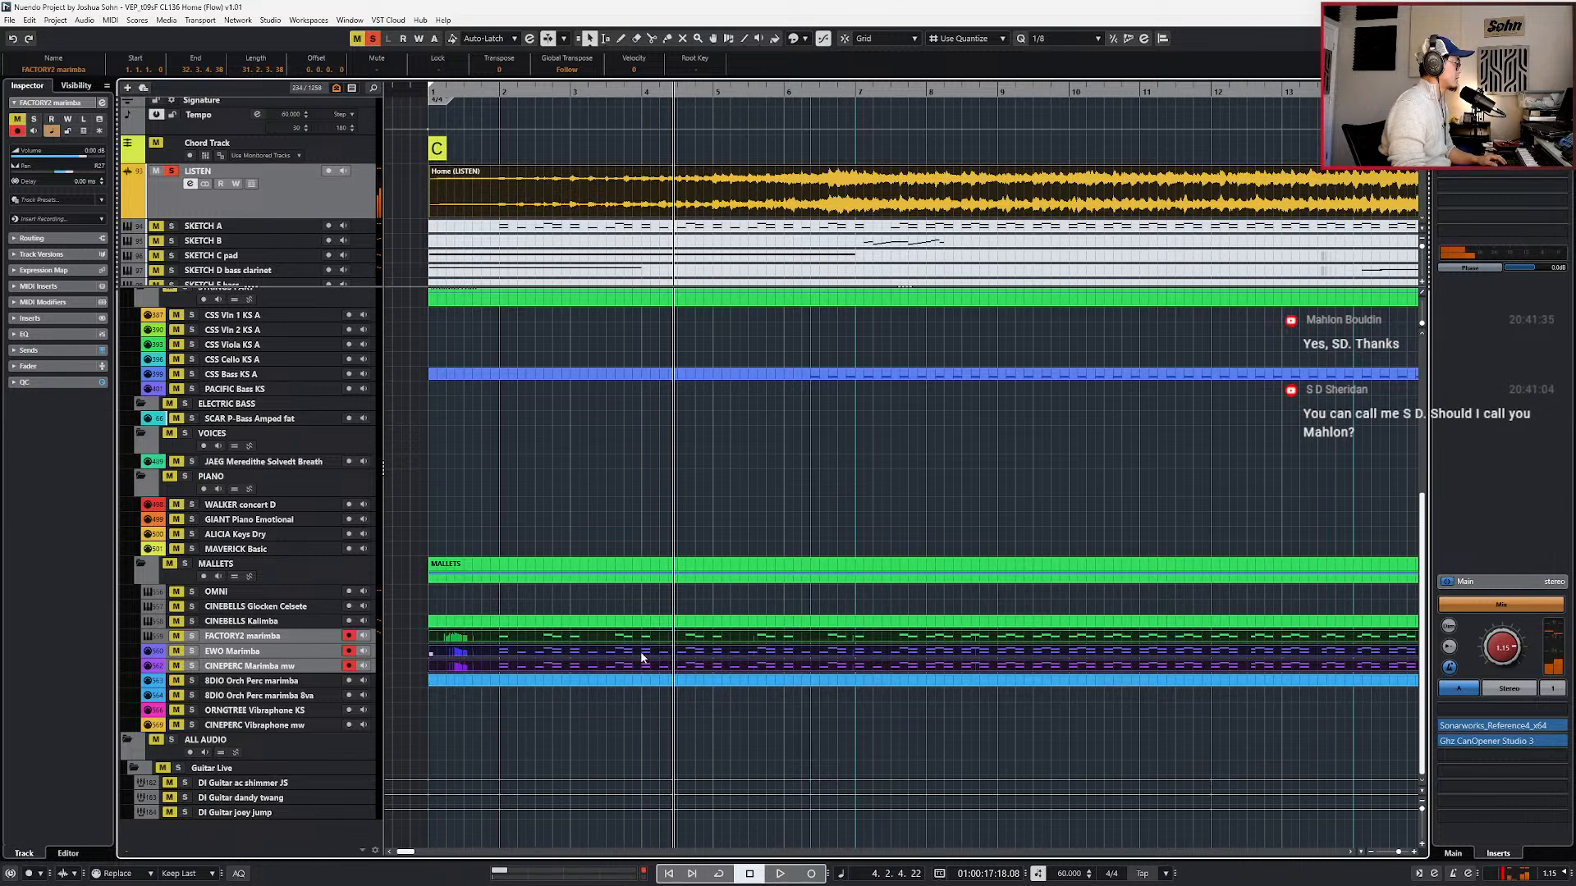
# - Unsolo the LISTEN reference and audition the EWO, FACTORY2, CINEPERC and EDIO Orch Perc marimbas in turn
pyautogui.click(642, 650)
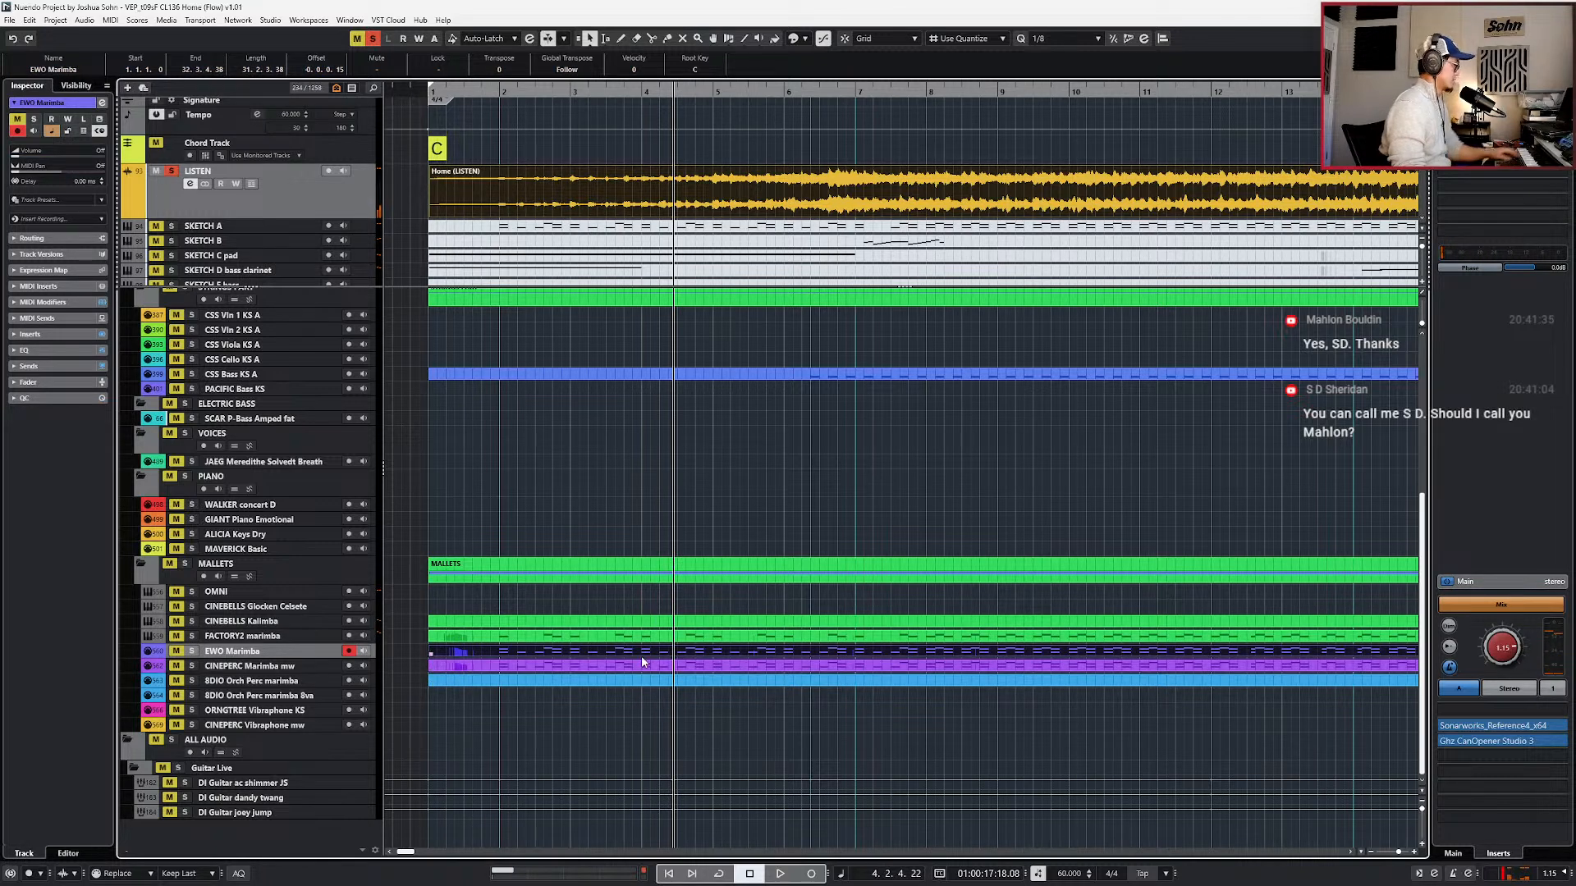
pyautogui.hotkey('alt', 's')
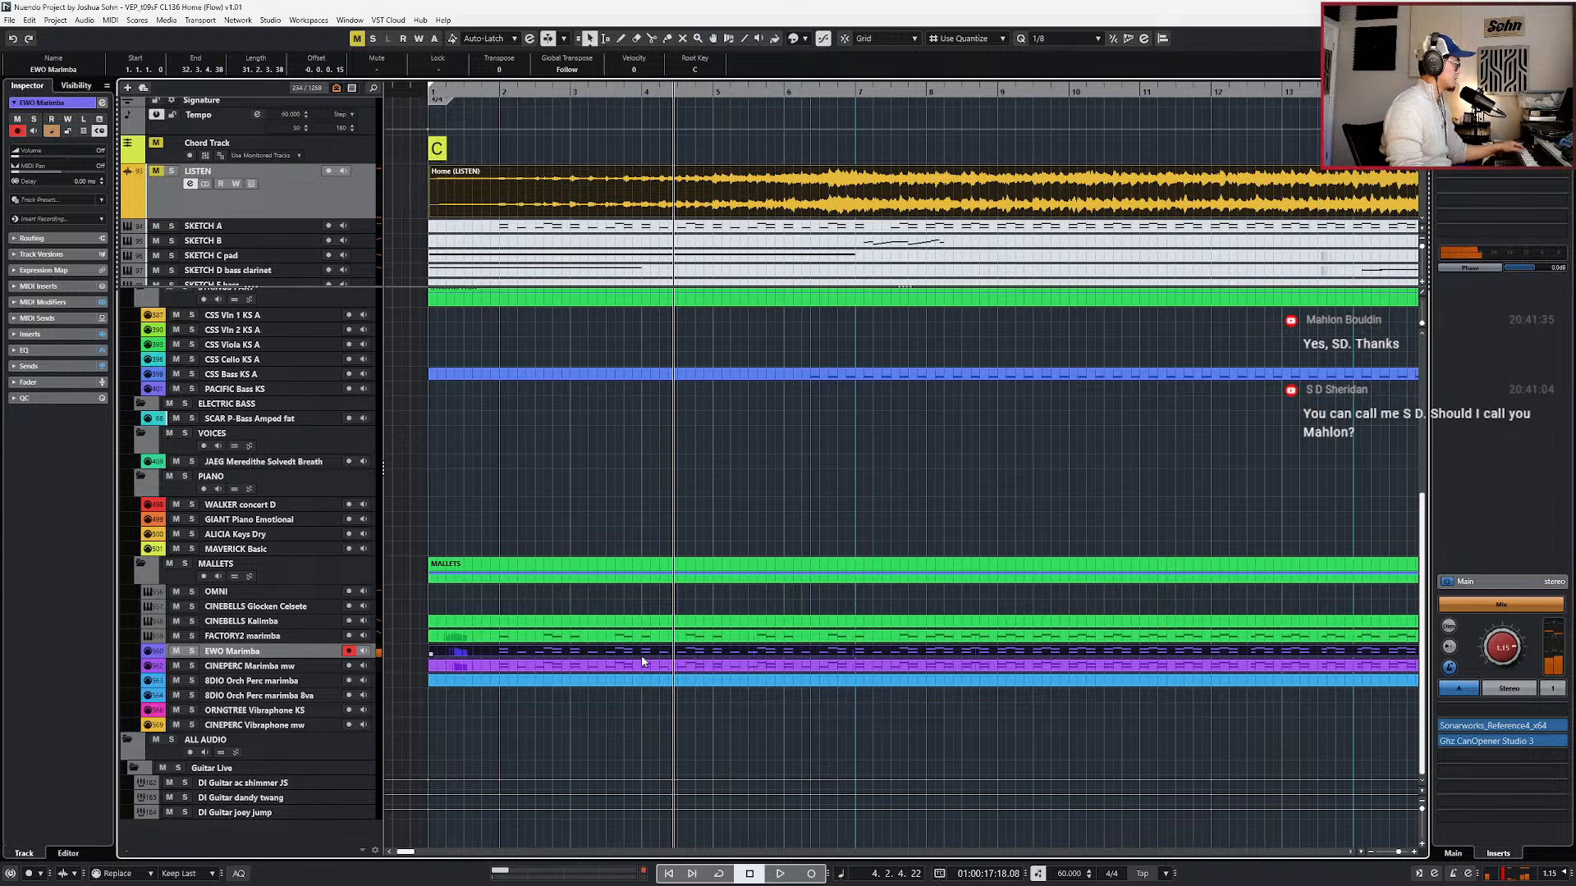
pyautogui.click(631, 638)
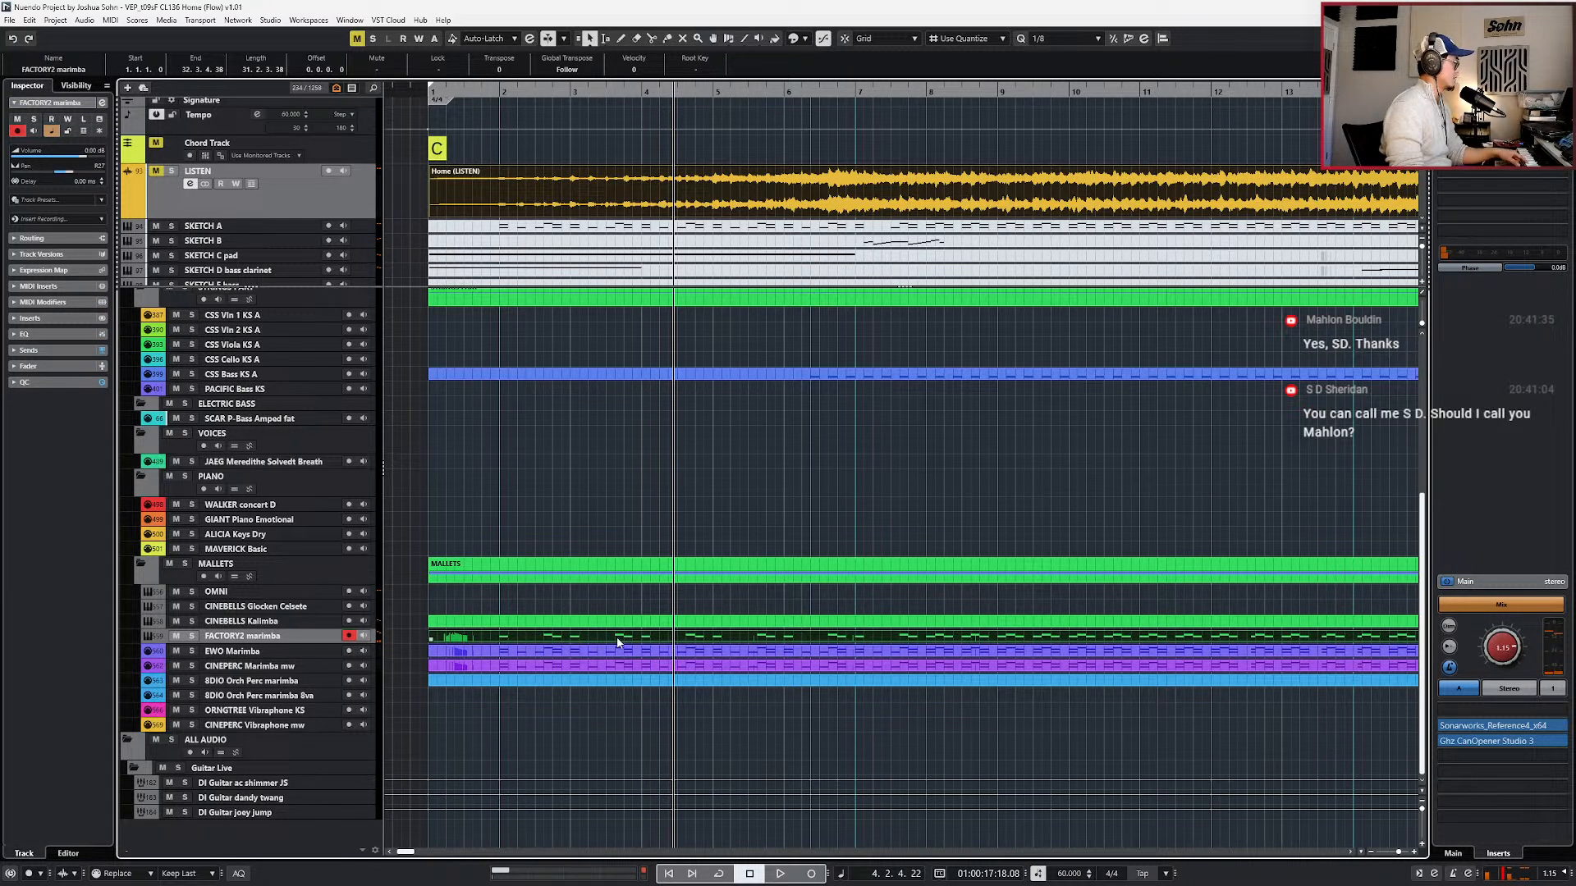
pyautogui.click(629, 666)
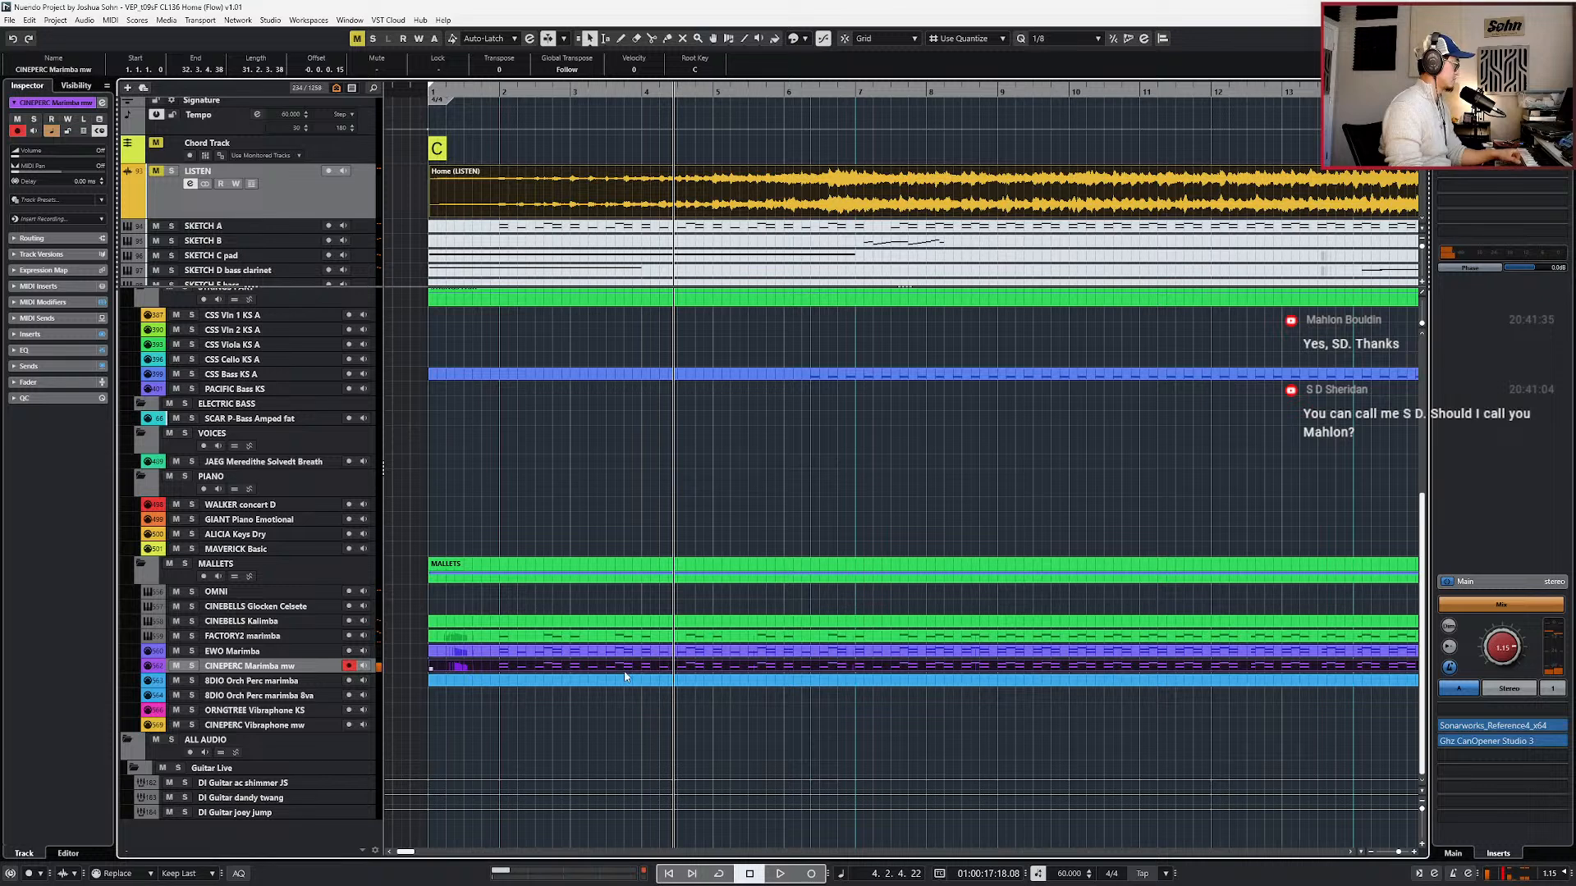
pyautogui.click(624, 681)
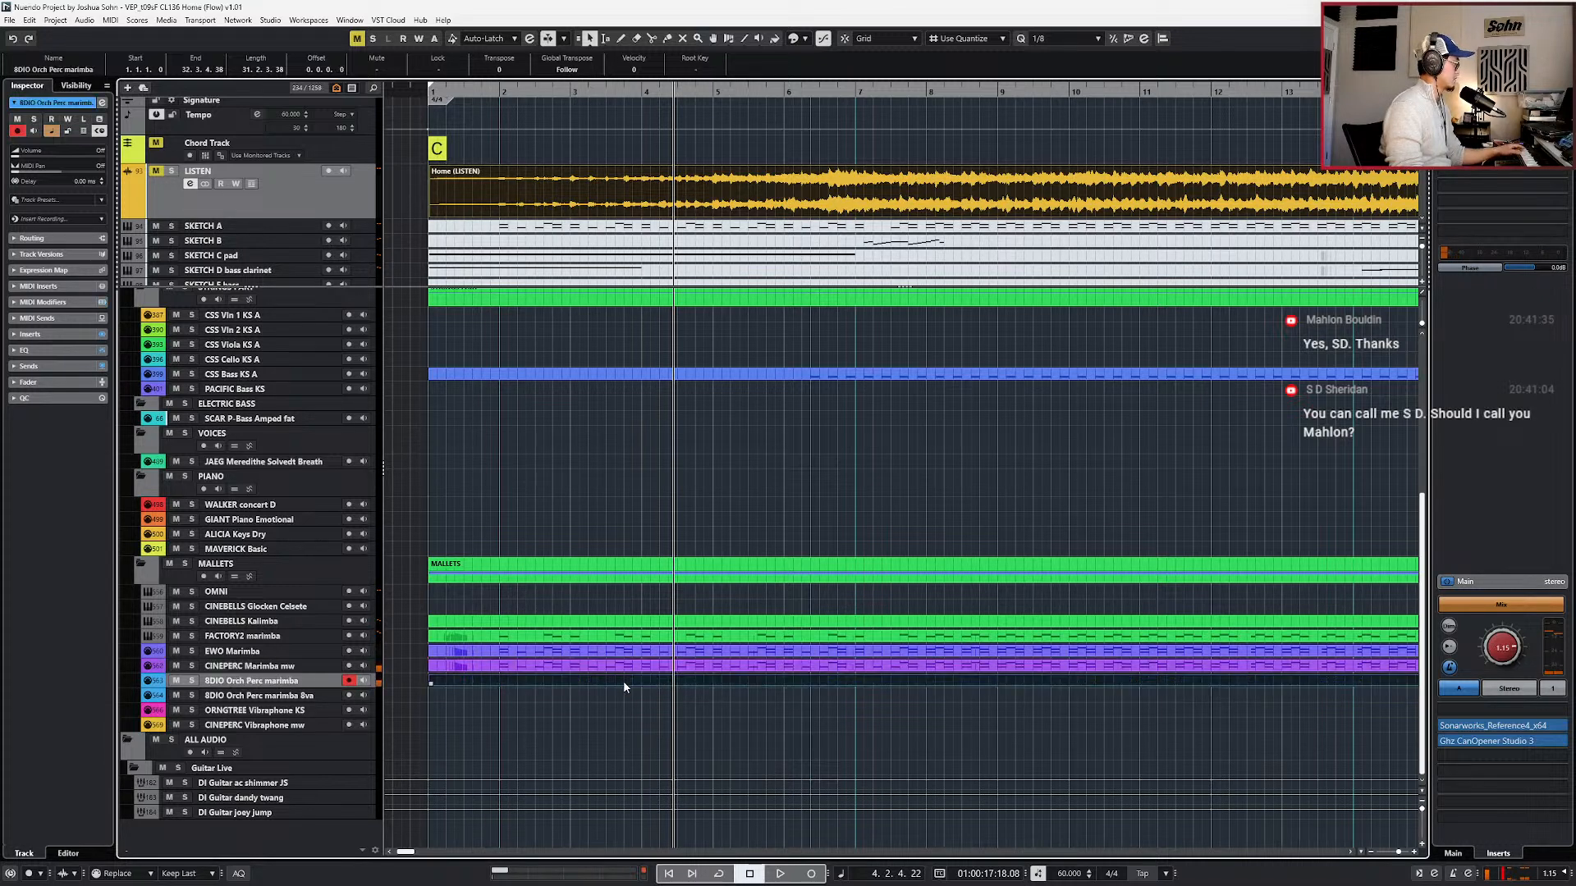
pyautogui.doubleClick(623, 687)
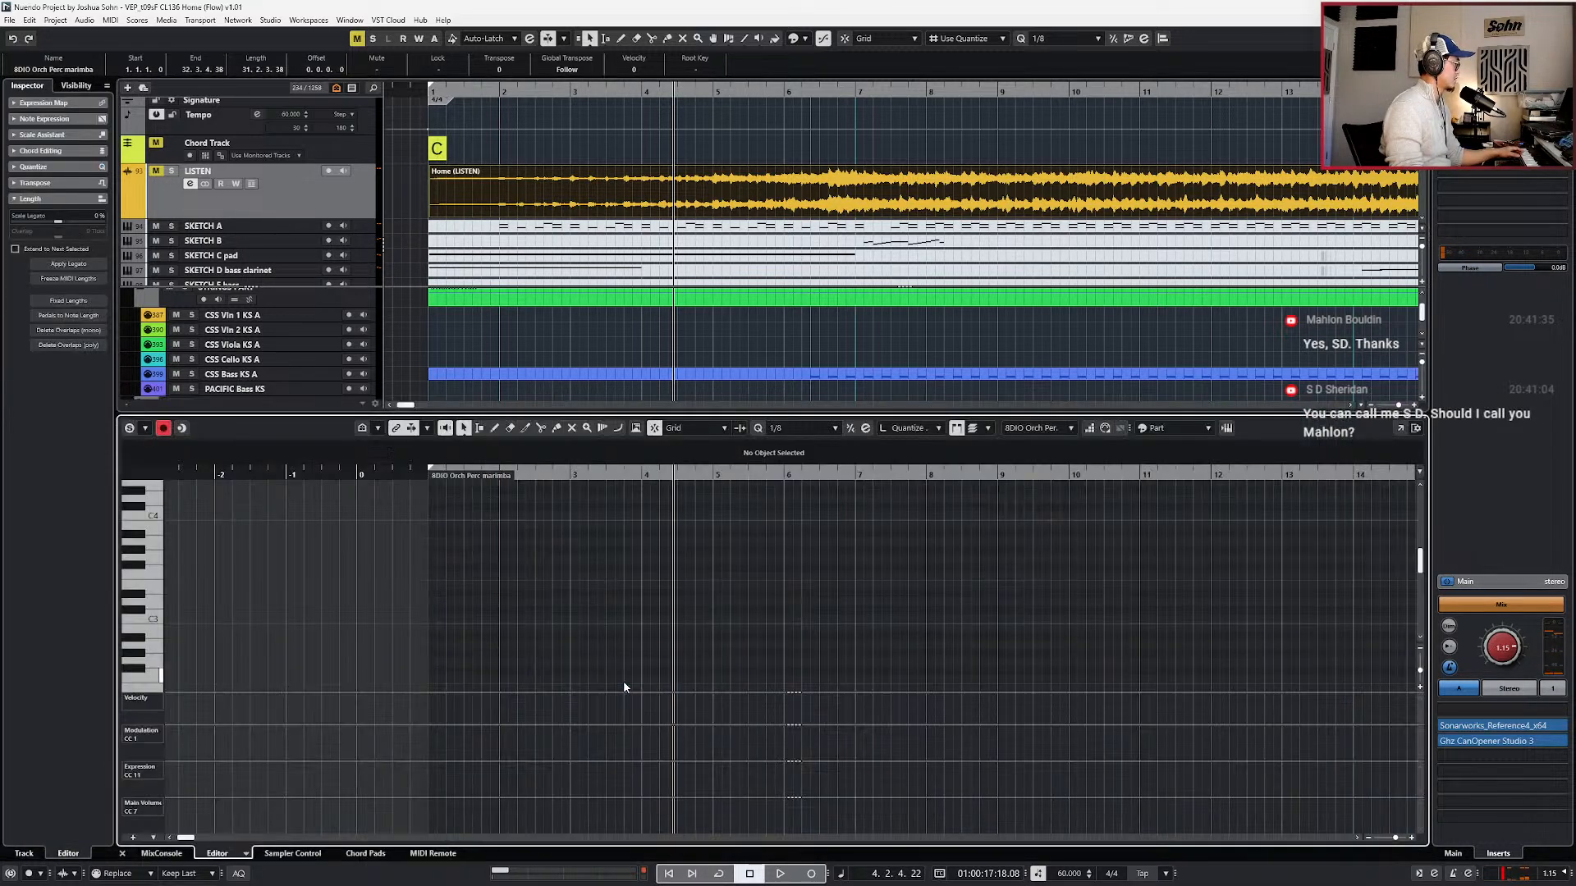
pyautogui.press('ctrl+KP_Subtract')
pyautogui.press('ctrl+KP_Subtract')
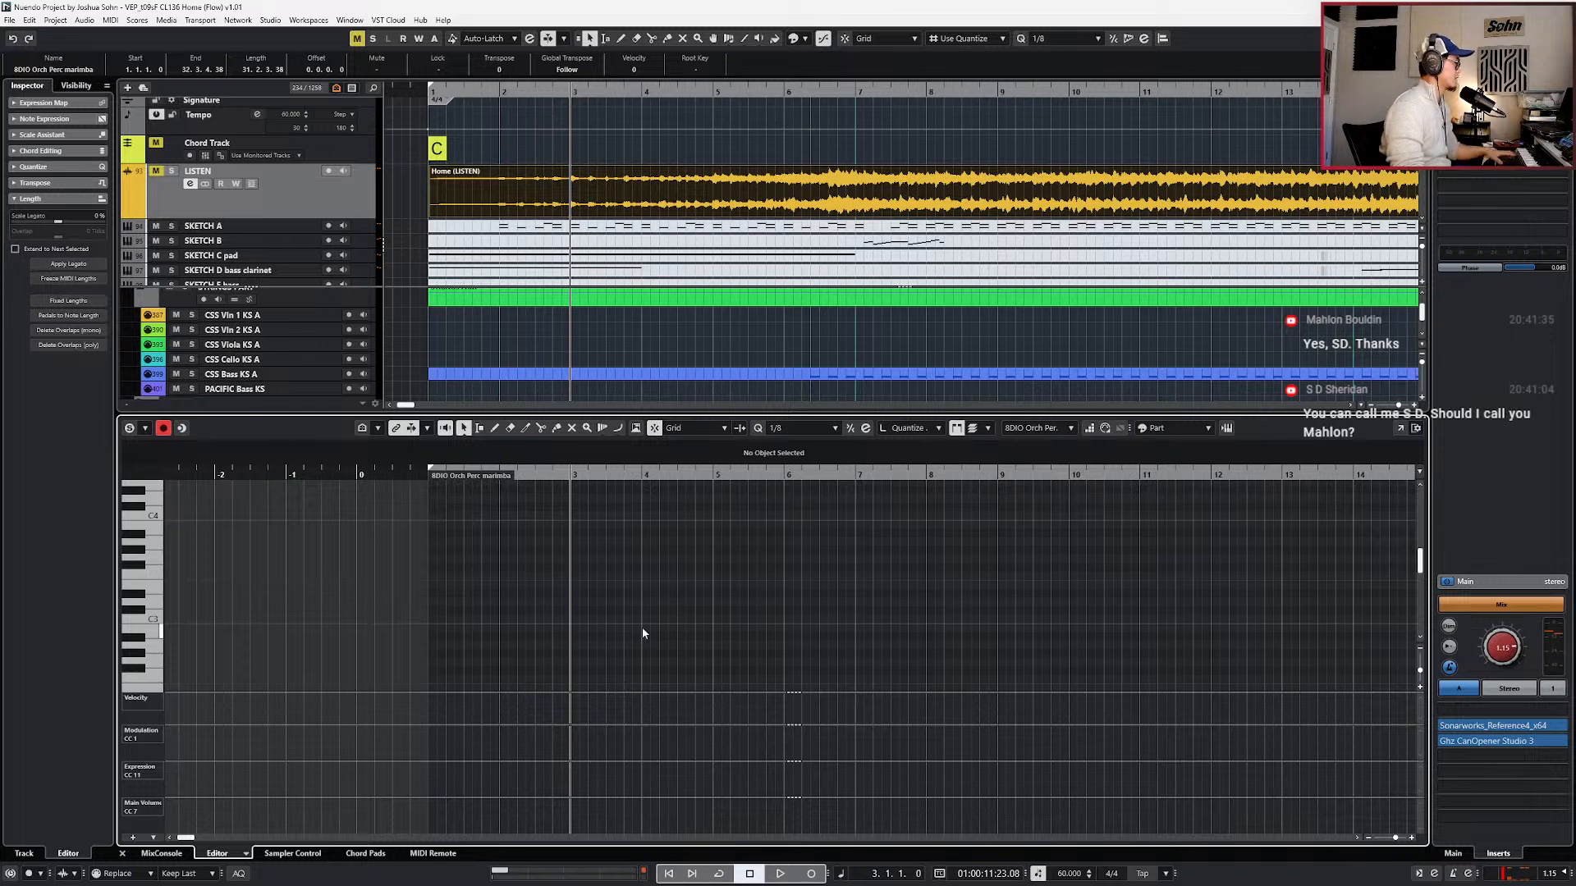
pyautogui.scroll(2, 641, 623)
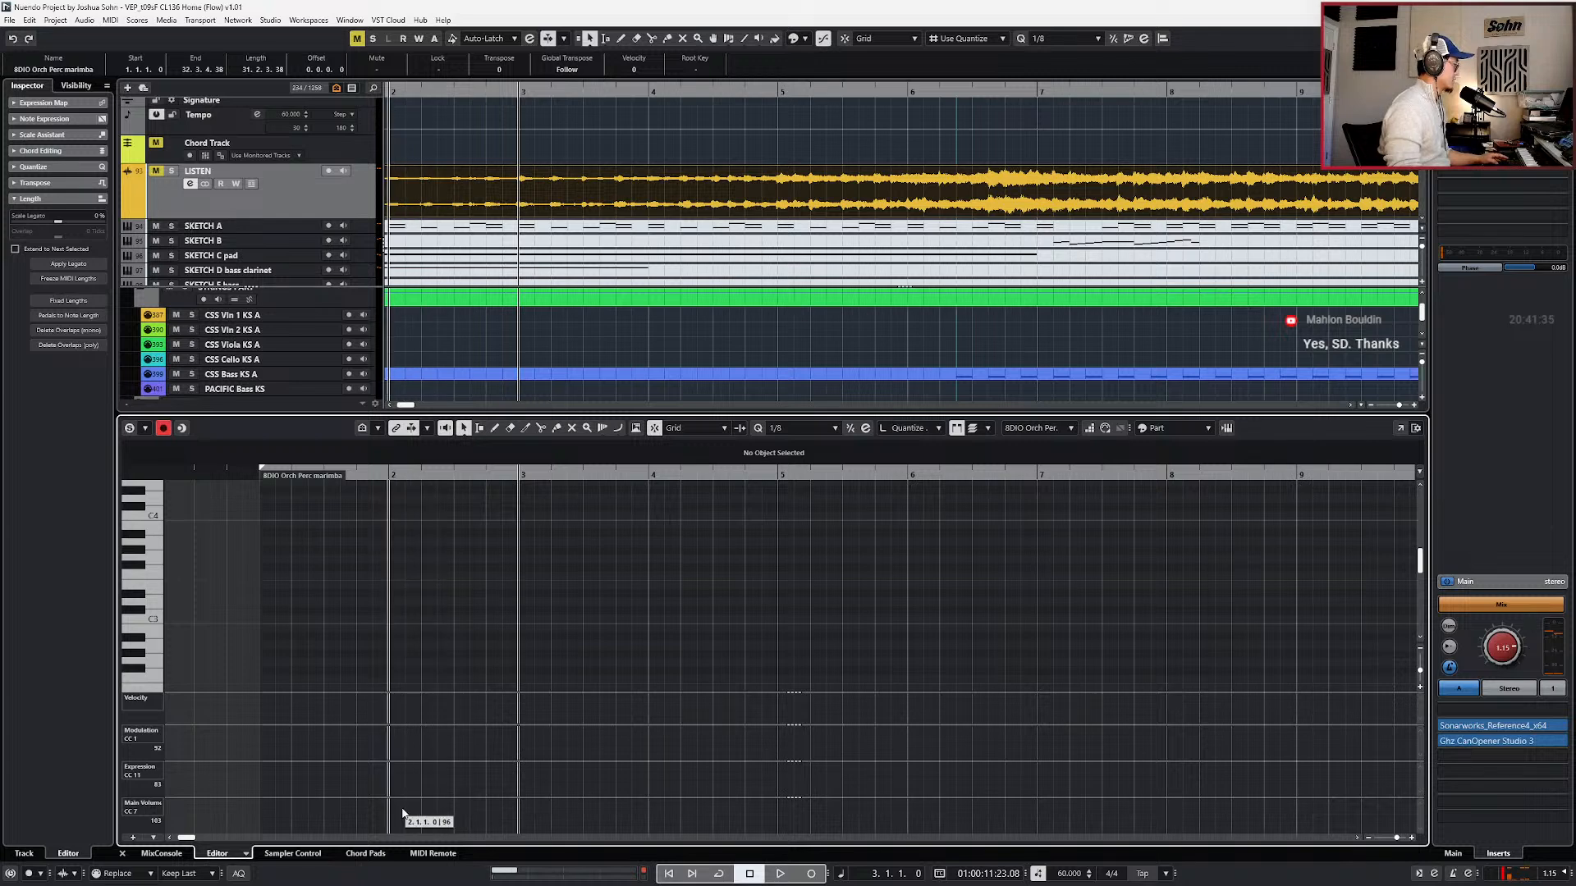
pyautogui.hotkey('ctrl', 'z')
pyautogui.hotkey('ctrl', 'z')
pyautogui.scroll(-2, 436, 755)
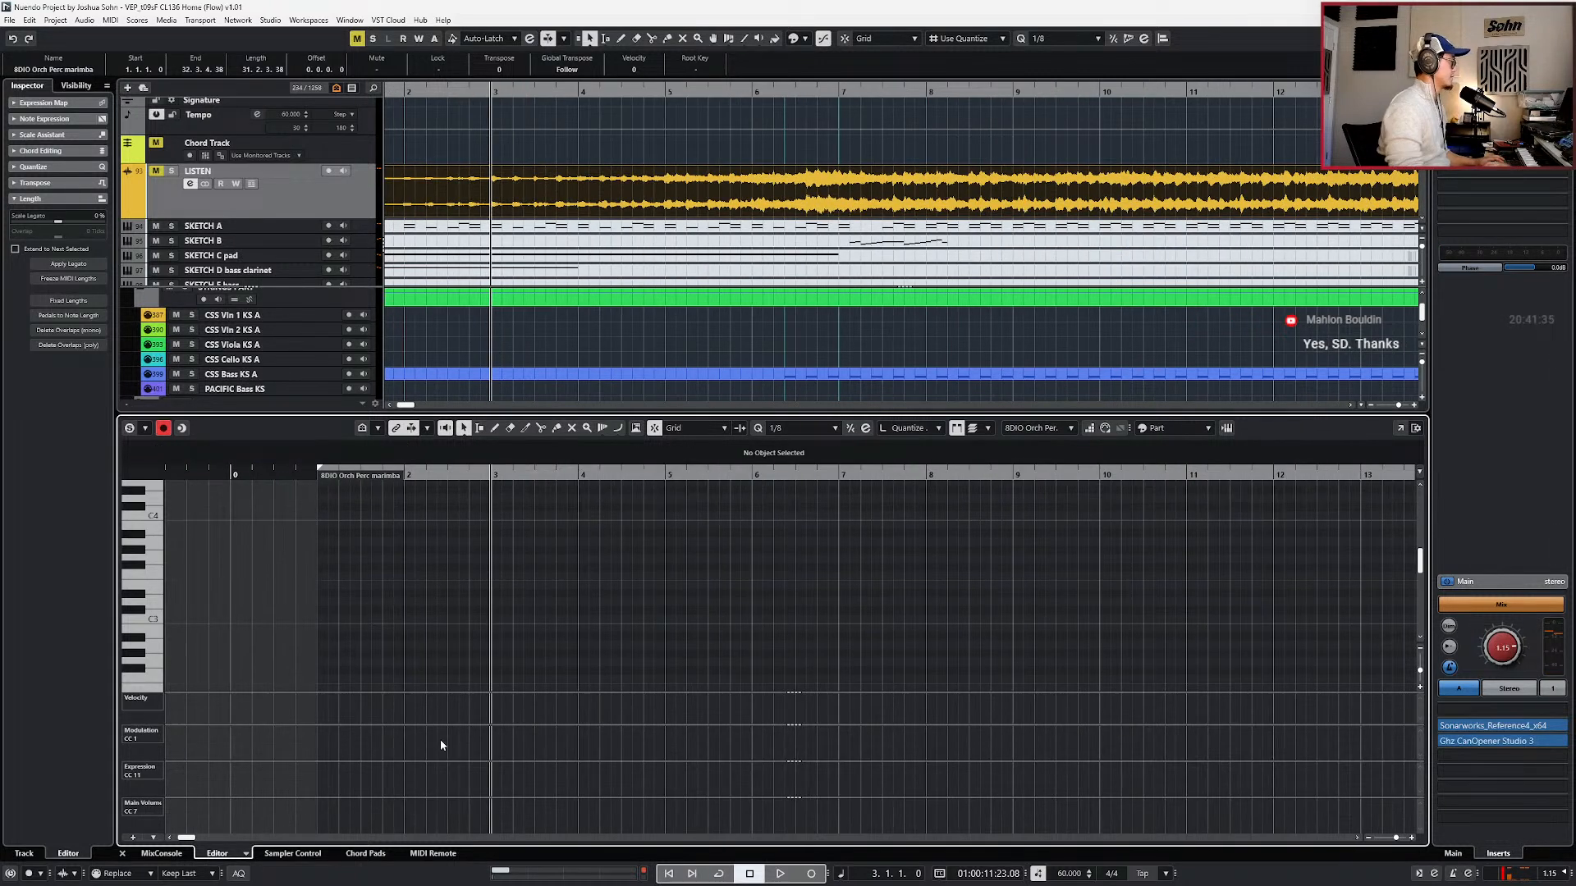
# - Copy the main volume (CC 7) curve from the CINEPERC marimba part into the 8DIO Orch Perc marimba part
pyautogui.press('Return')
pyautogui.scroll(-1, 458, 698)
pyautogui.click(467, 669)
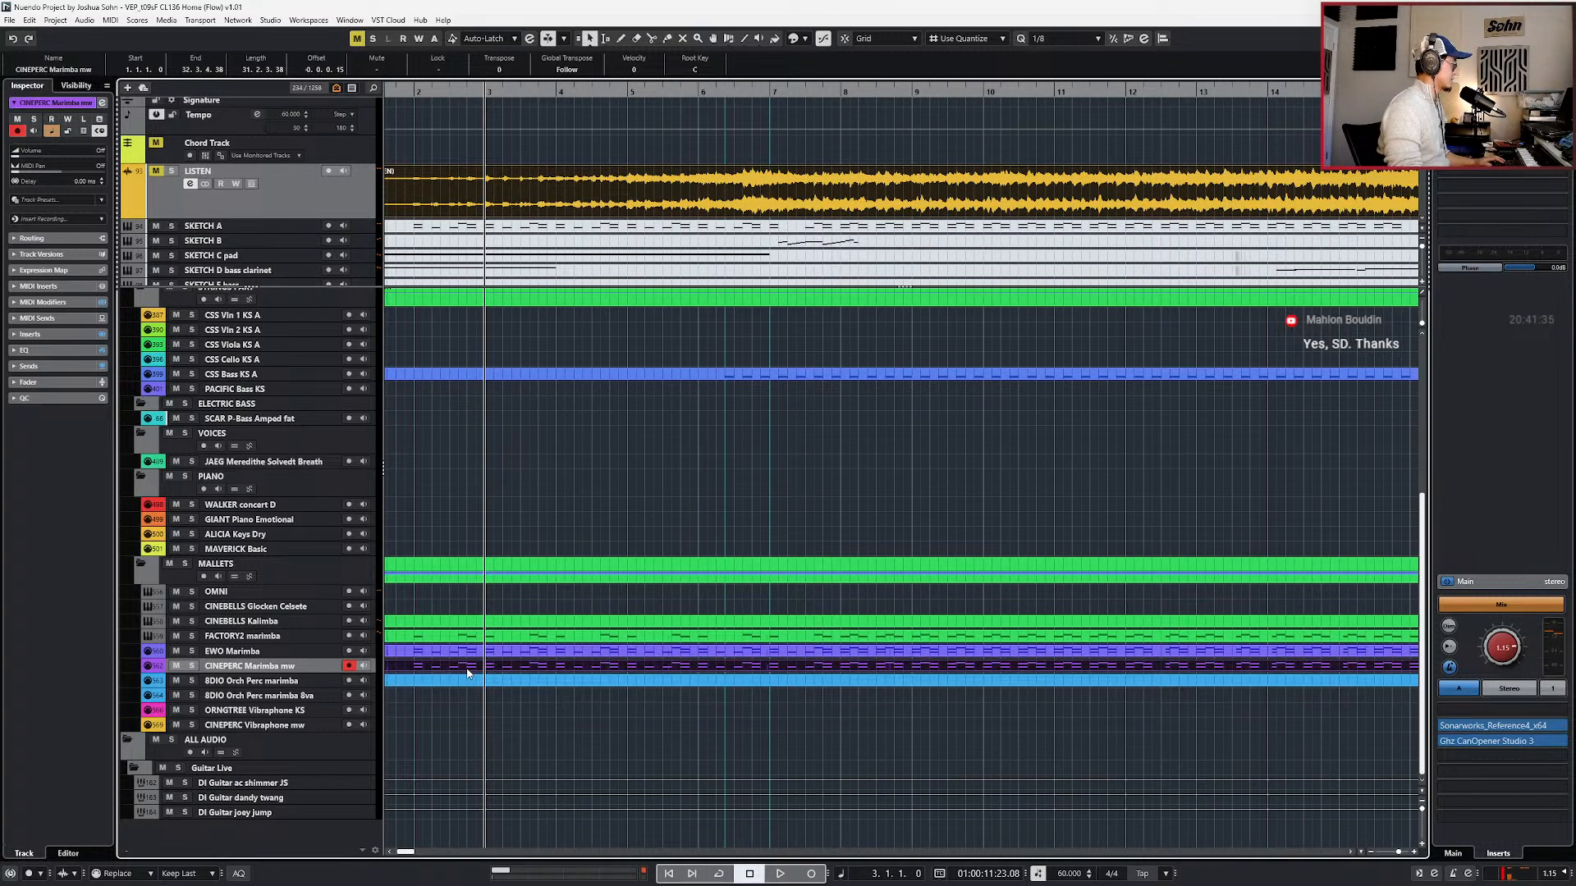
pyautogui.press('Return')
pyautogui.scroll(-1, 430, 820)
pyautogui.moveTo(397, 812); pyautogui.dragTo(1356, 856)
pyautogui.press('l')
pyautogui.press('Return')
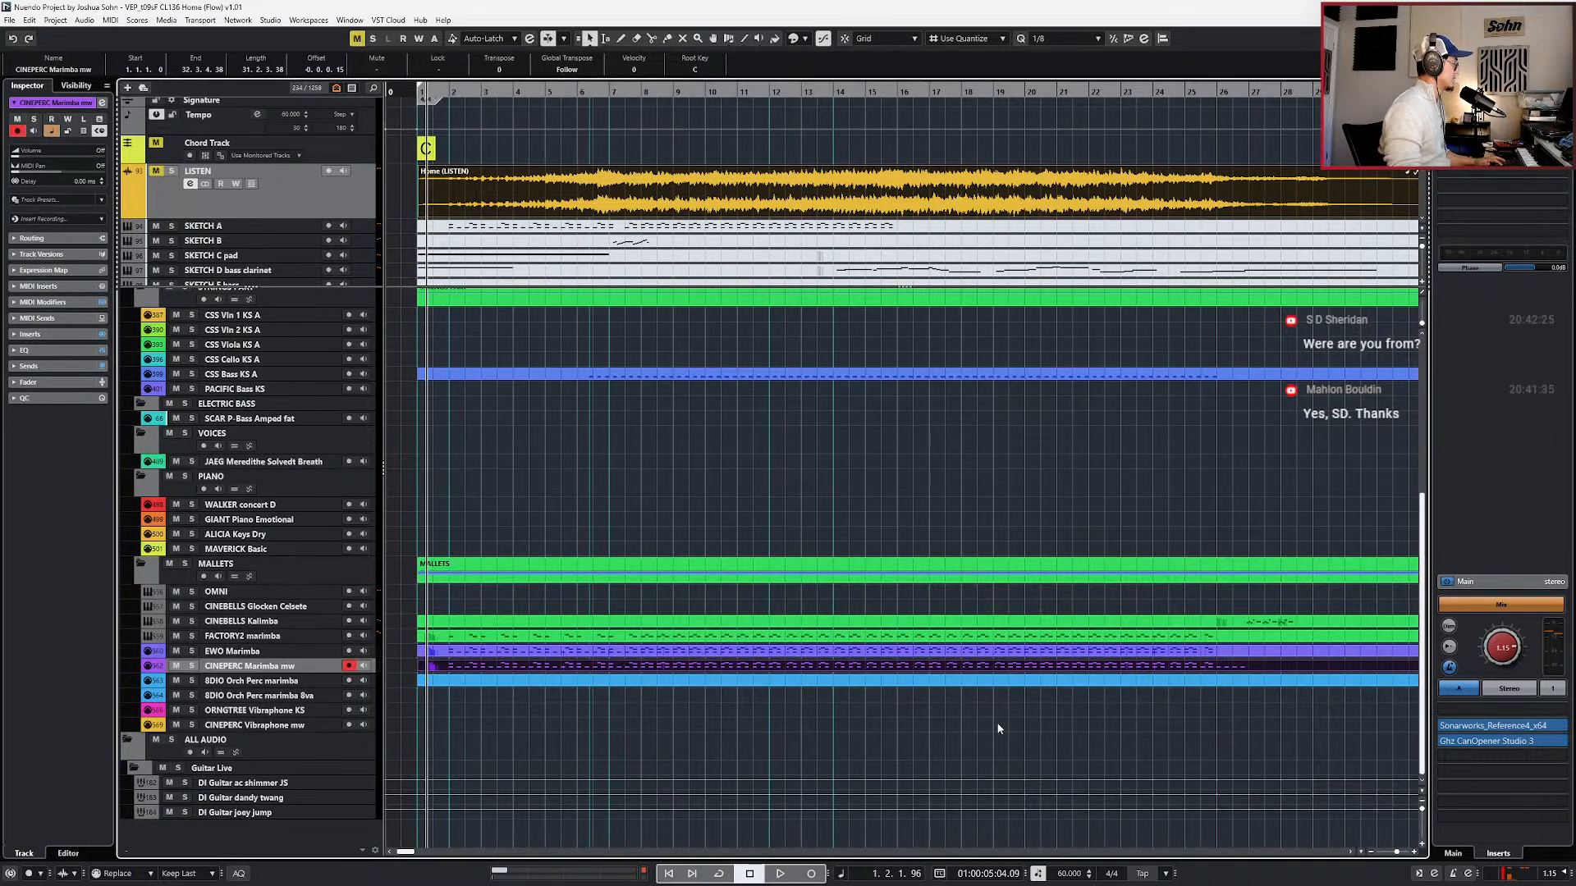
pyautogui.press('Down')
pyautogui.press('Return')
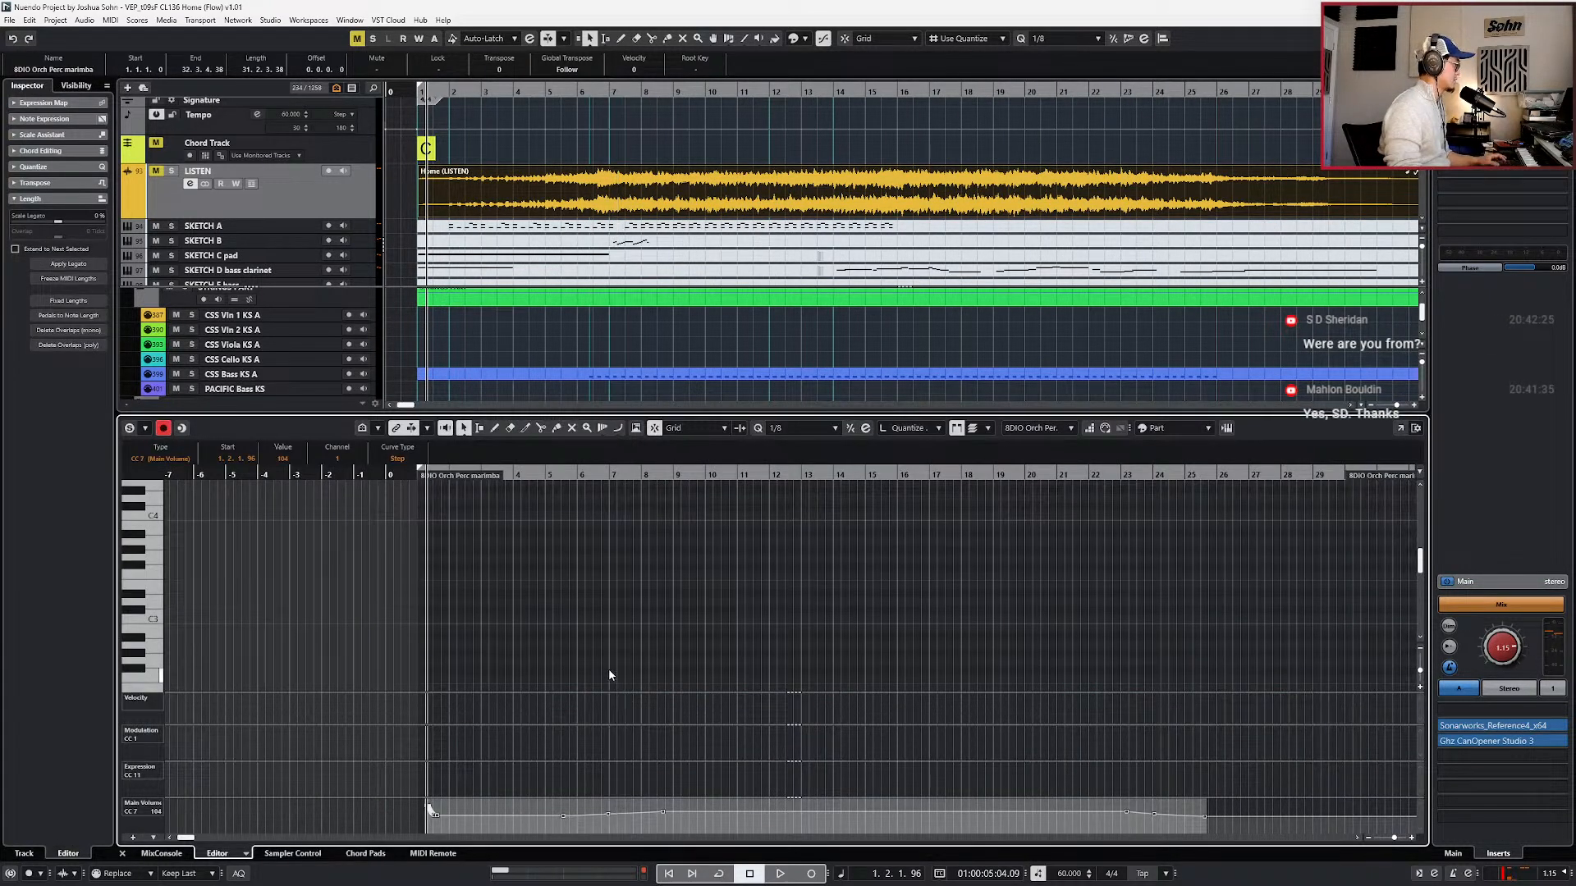
# - Play the marimba parts from bar 1 into bar 4, and solo the LISTEN reference to compare the same spot
pyautogui.press('space')
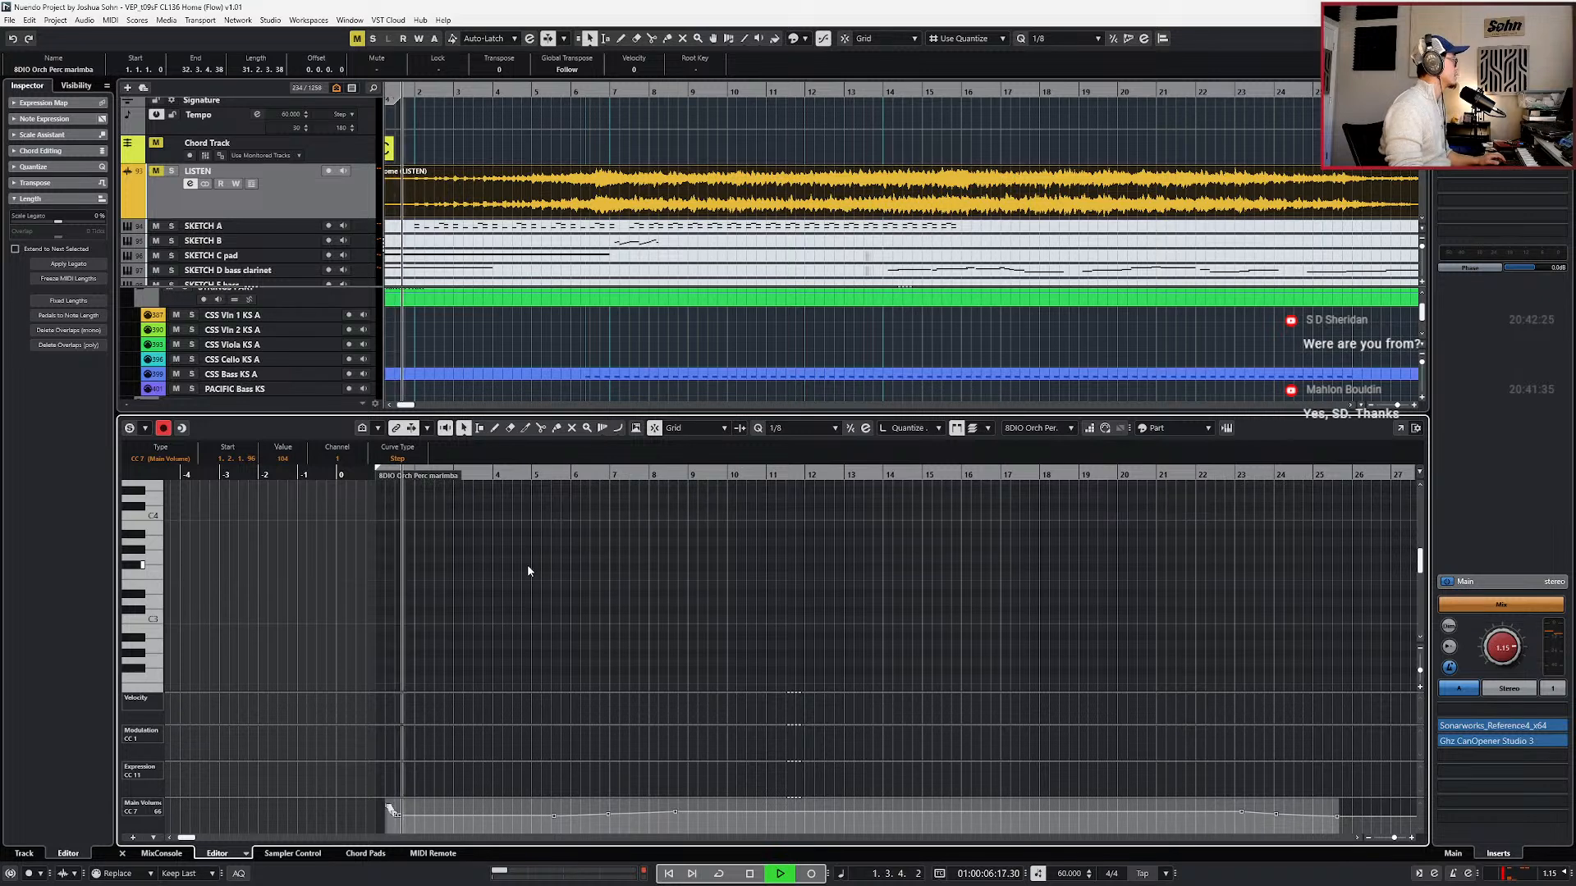
pyautogui.press('h')
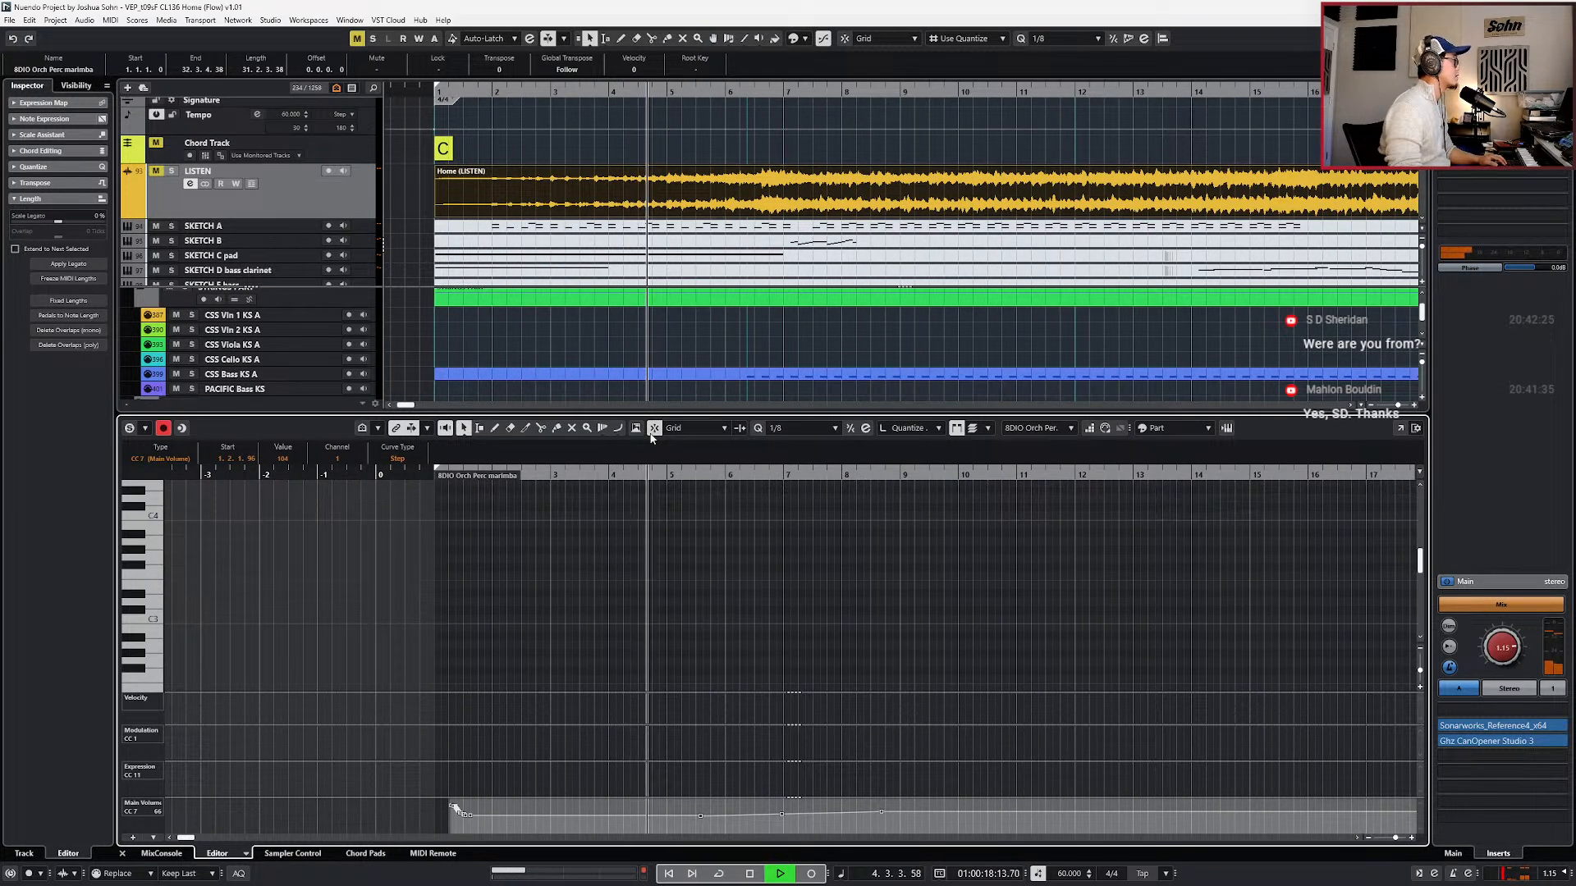
pyautogui.press('space')
pyautogui.click(666, 194)
pyautogui.press('s')
pyautogui.press('space')
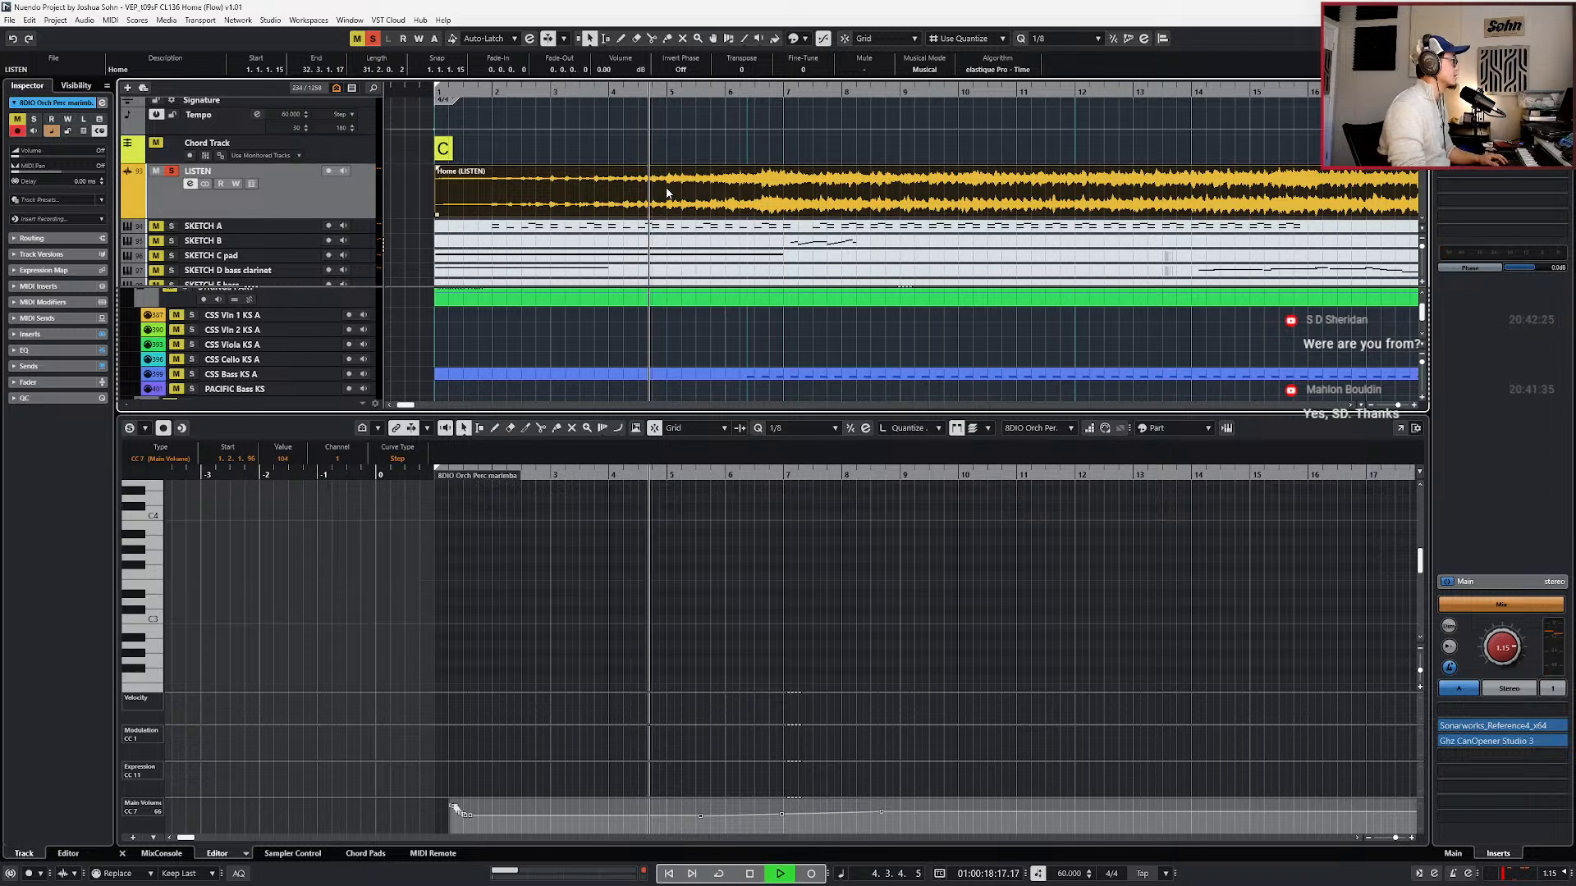
pyautogui.press('space')
pyautogui.press('space')
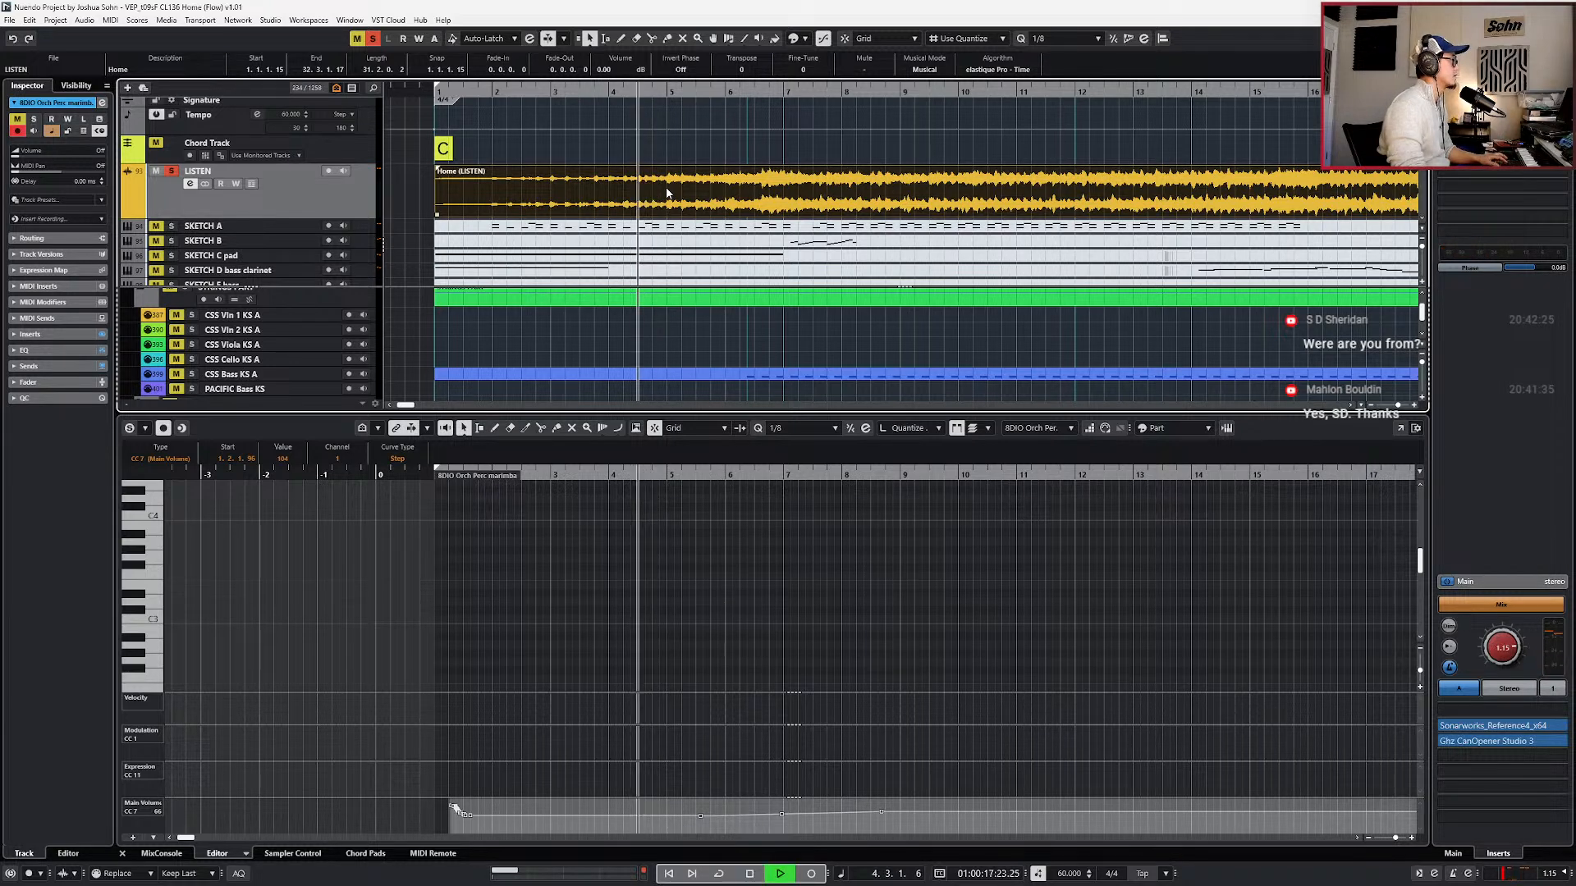
pyautogui.press('space')
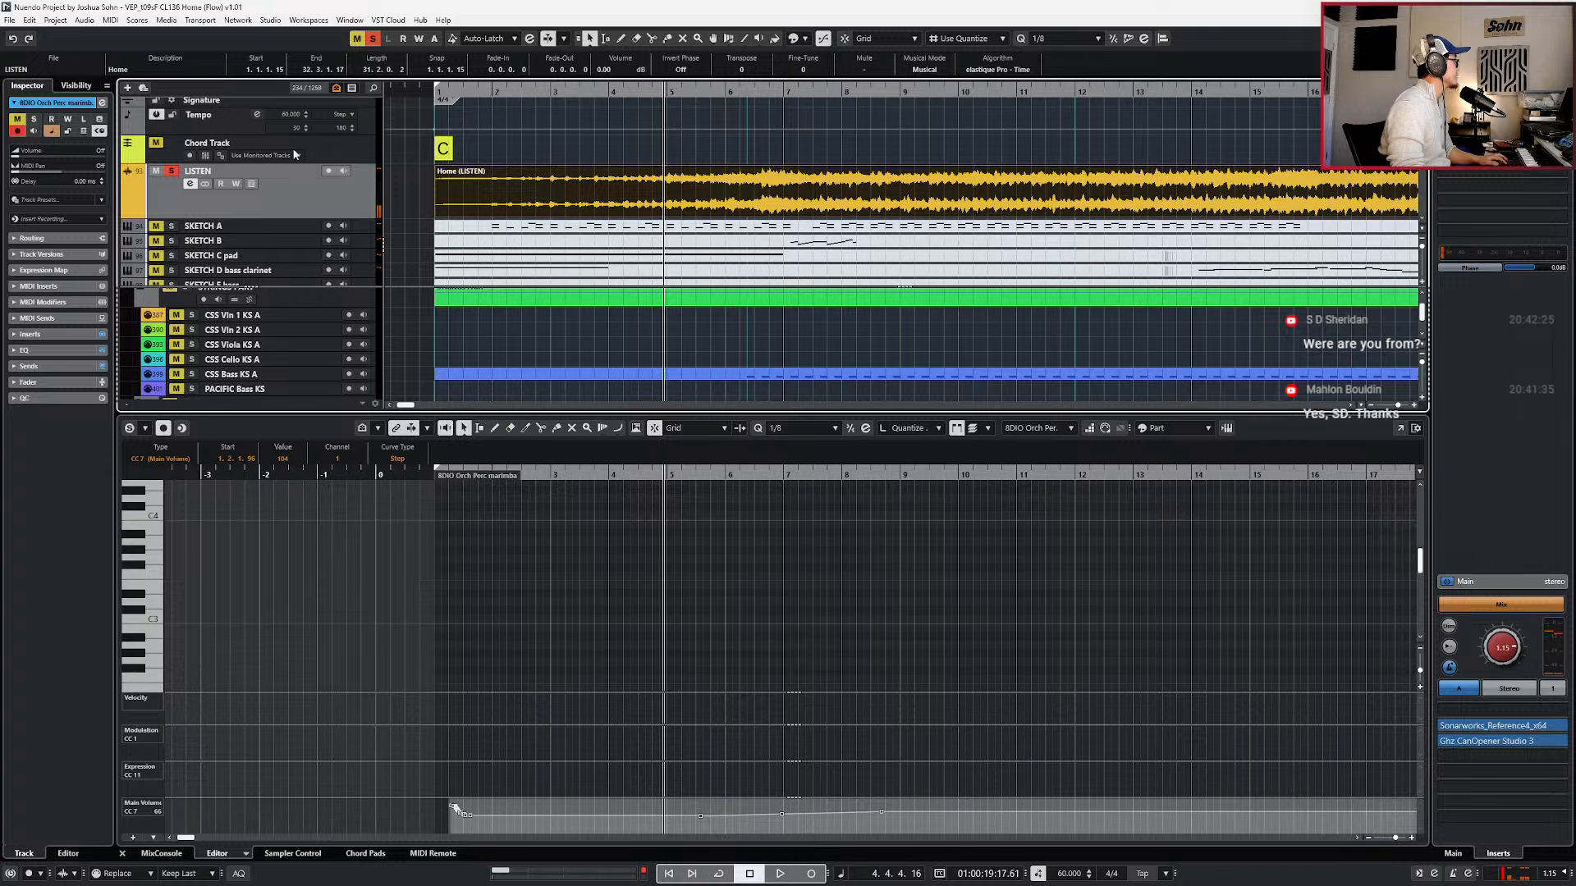
# - Lower the LISTEN reference's volume slightly and replay it from bar 3 to bar 4
pyautogui.click(239, 170)
pyautogui.moveTo(82, 159); pyautogui.dragTo(77, 162)
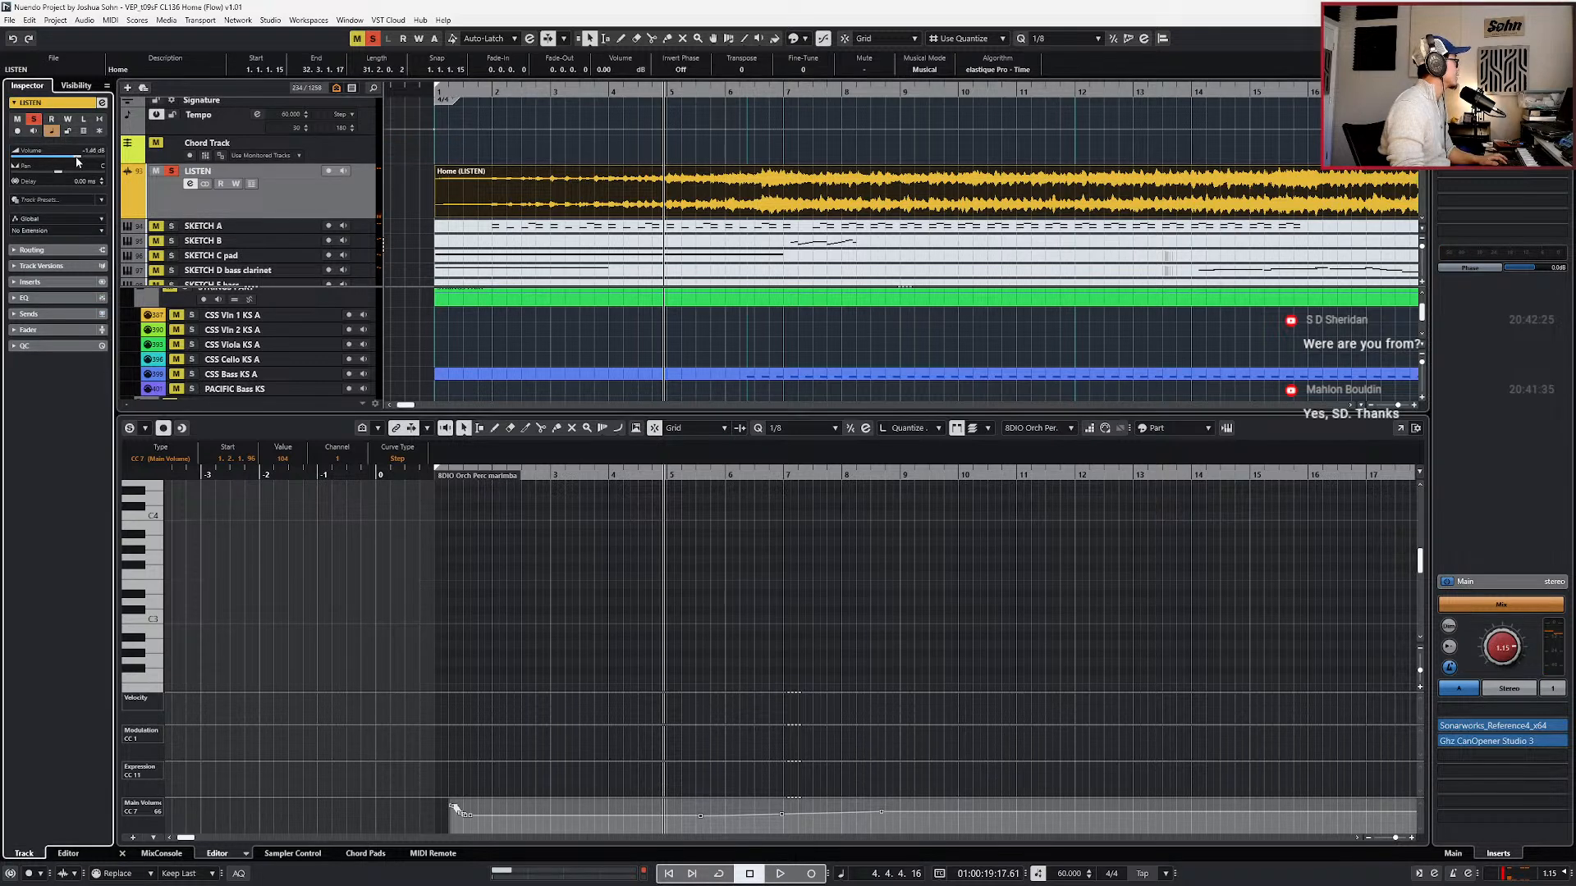
pyautogui.press('space')
pyautogui.press('KP_Subtract')
pyautogui.press('KP_Subtract')
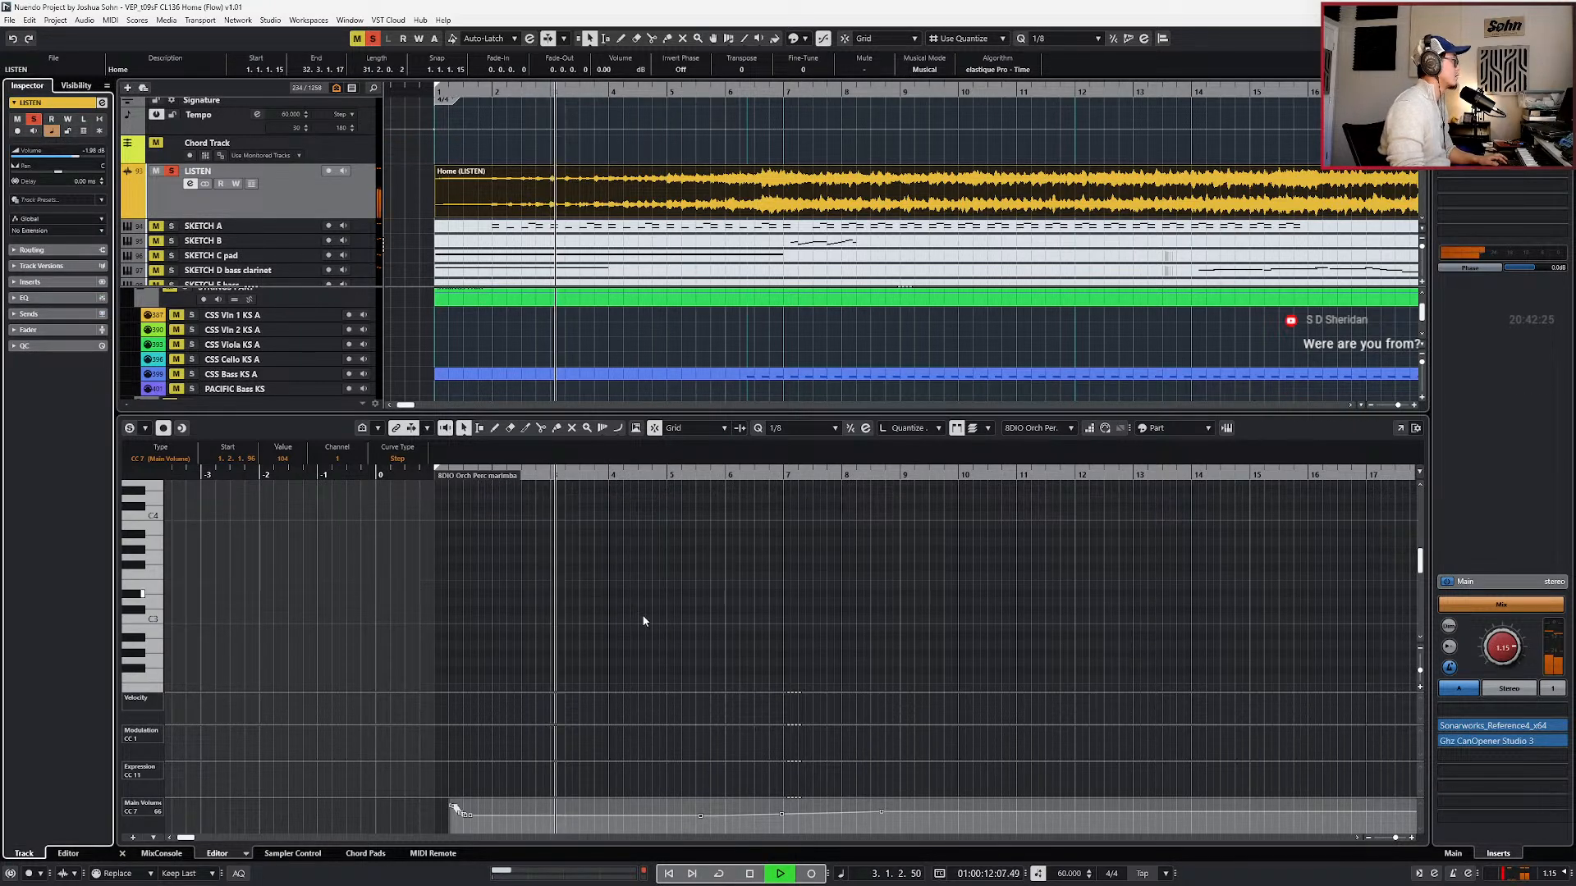
pyautogui.click(707, 673)
pyautogui.scroll(2, 623, 566)
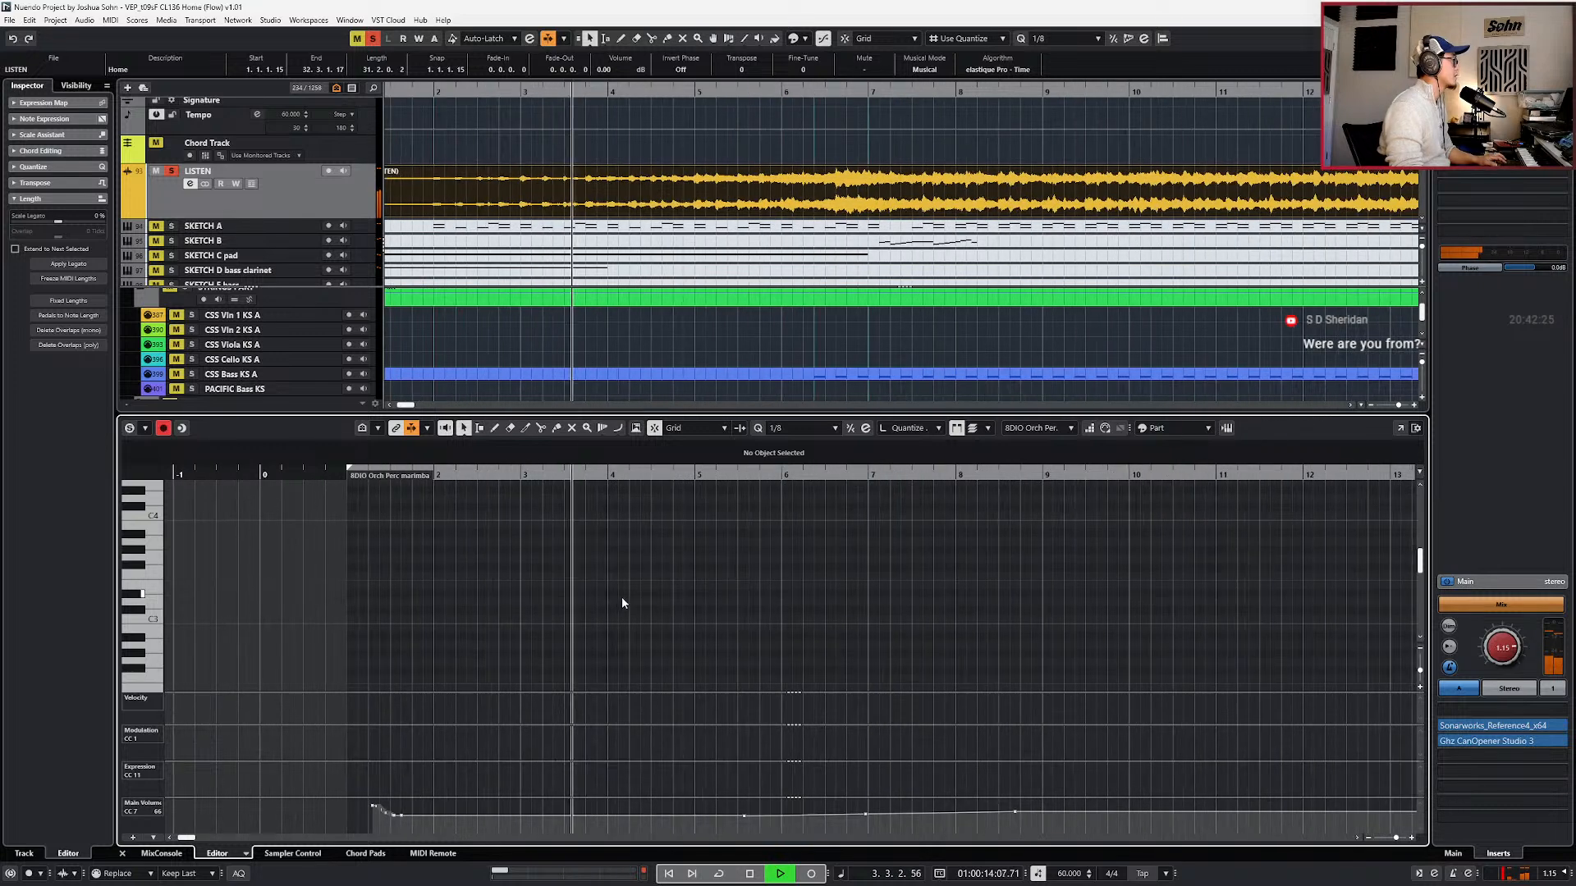
pyautogui.press('space')
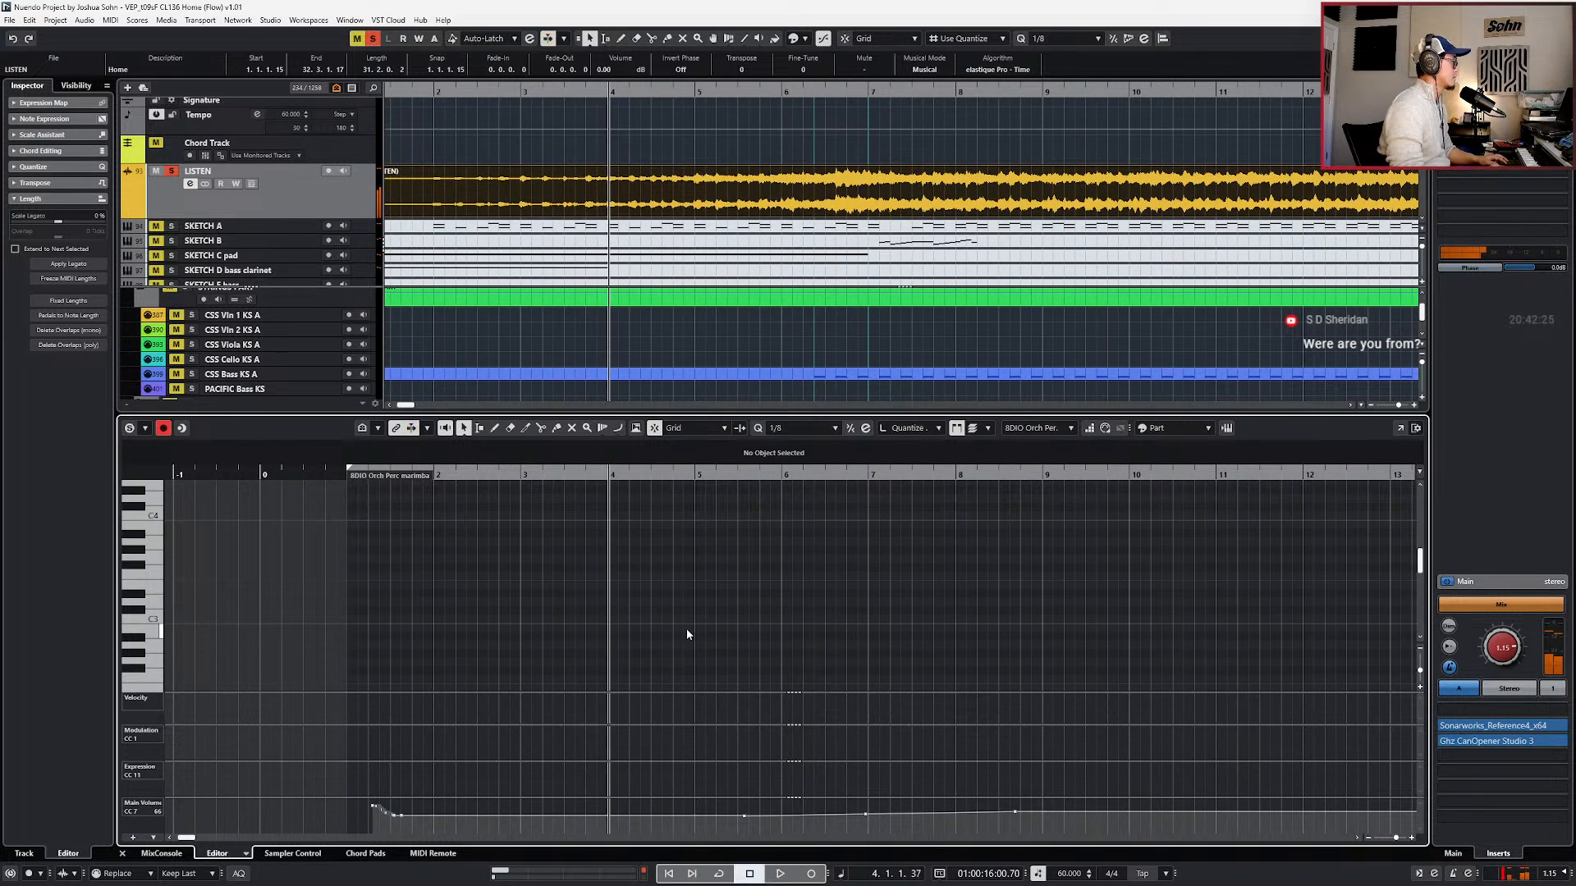
# - Replay the reference from bar 3, unsolo it and record four C2–C3 octave hits around bar 4 on the 8DIO marimba
pyautogui.press('KP_Subtract')
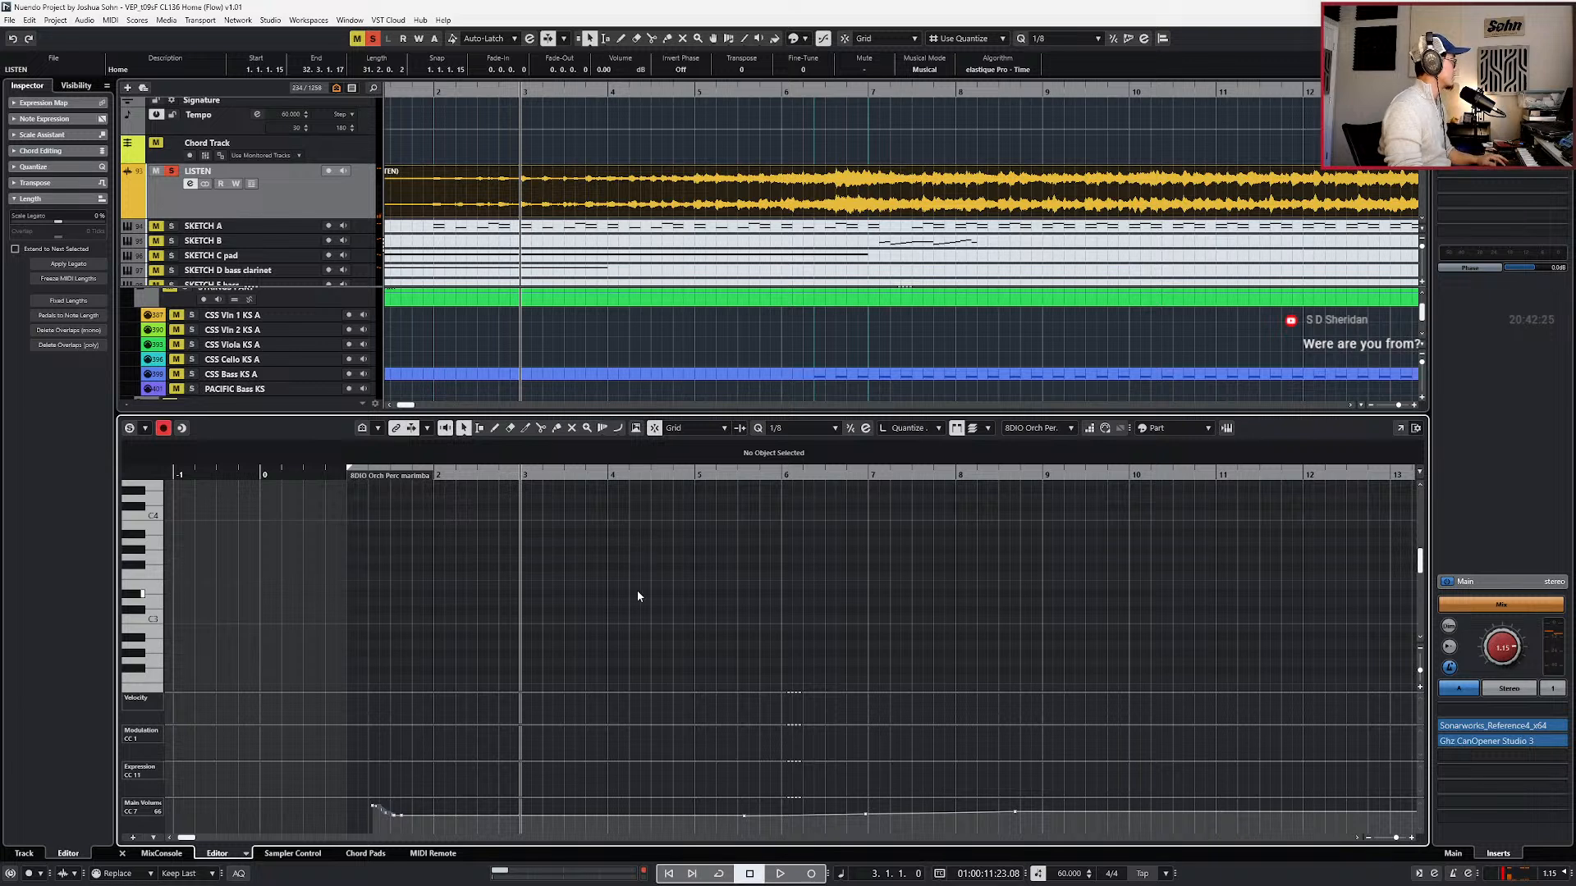
pyautogui.press('space')
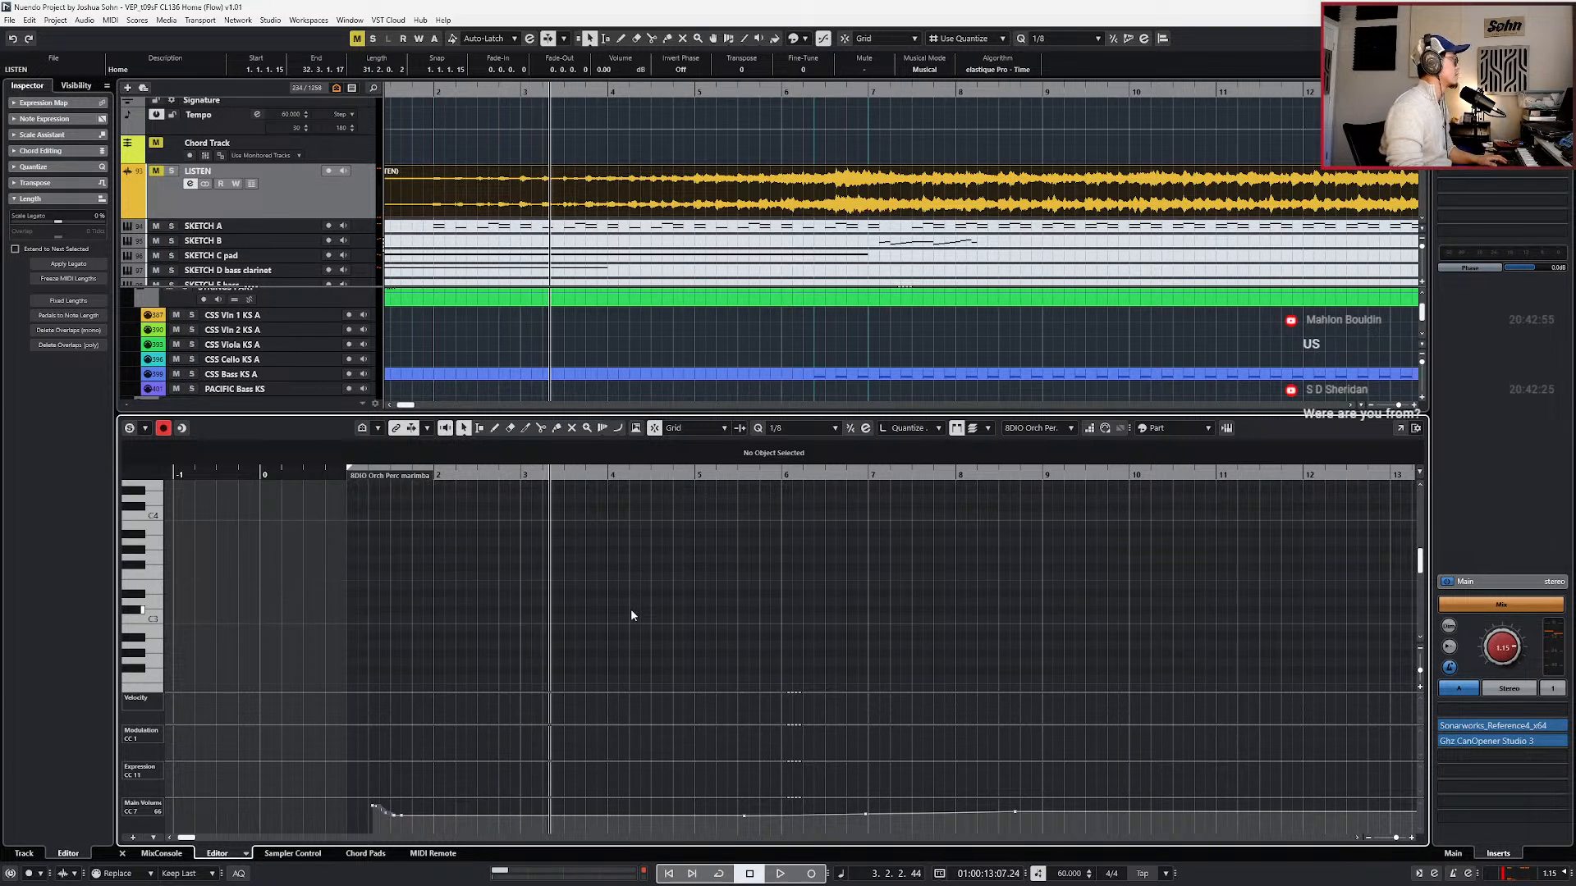
pyautogui.press('ctrl+KP_Subtract')
pyautogui.press('ctrl+KP_Subtract')
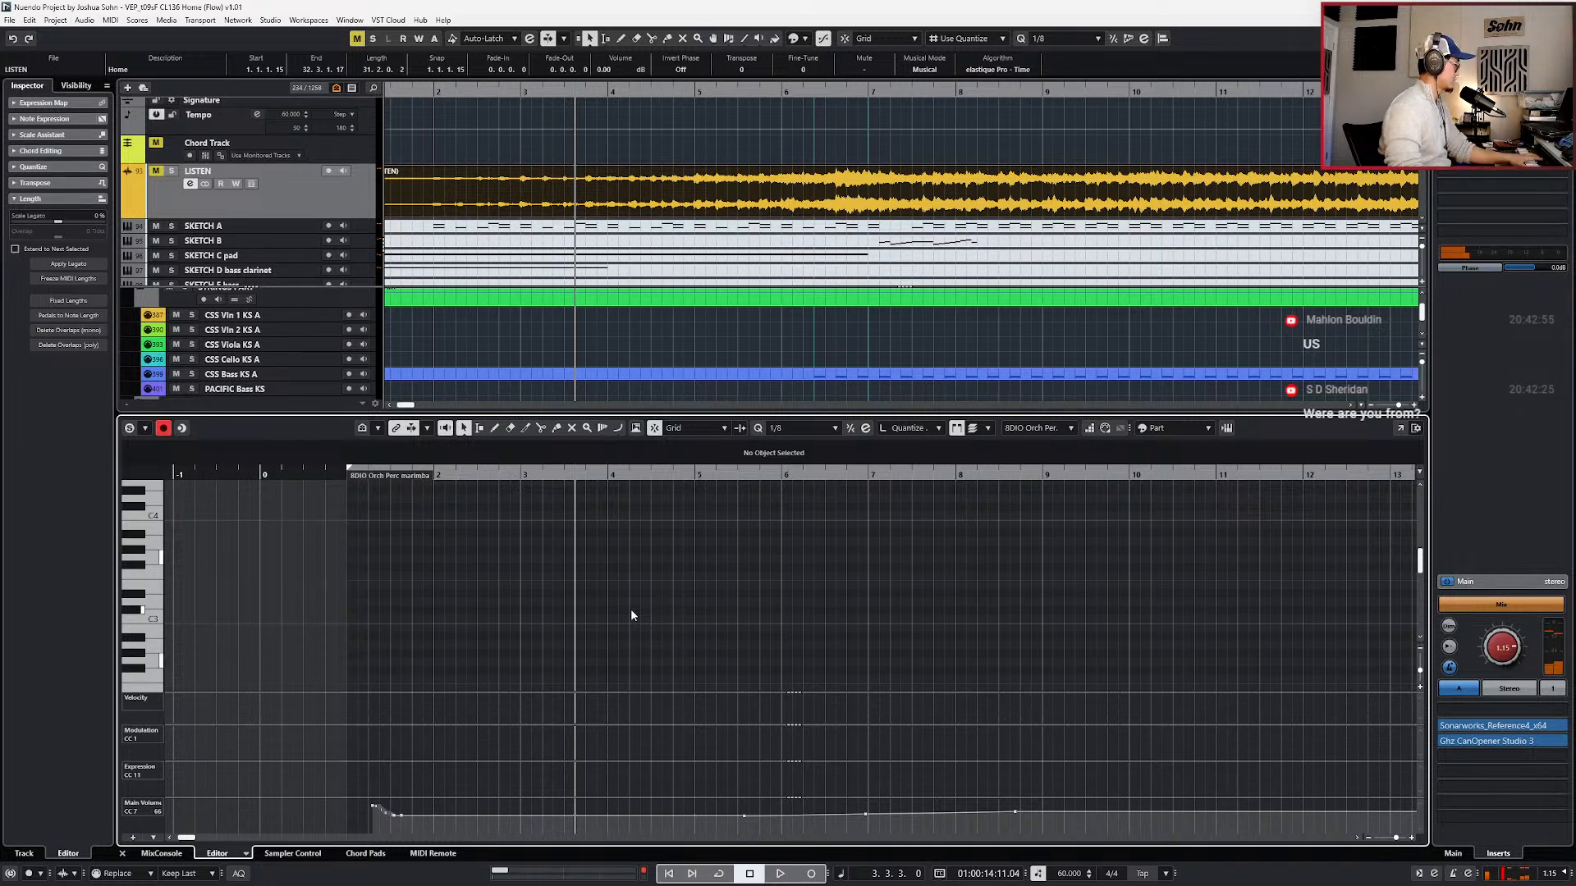
pyautogui.press('KP_Multiply')
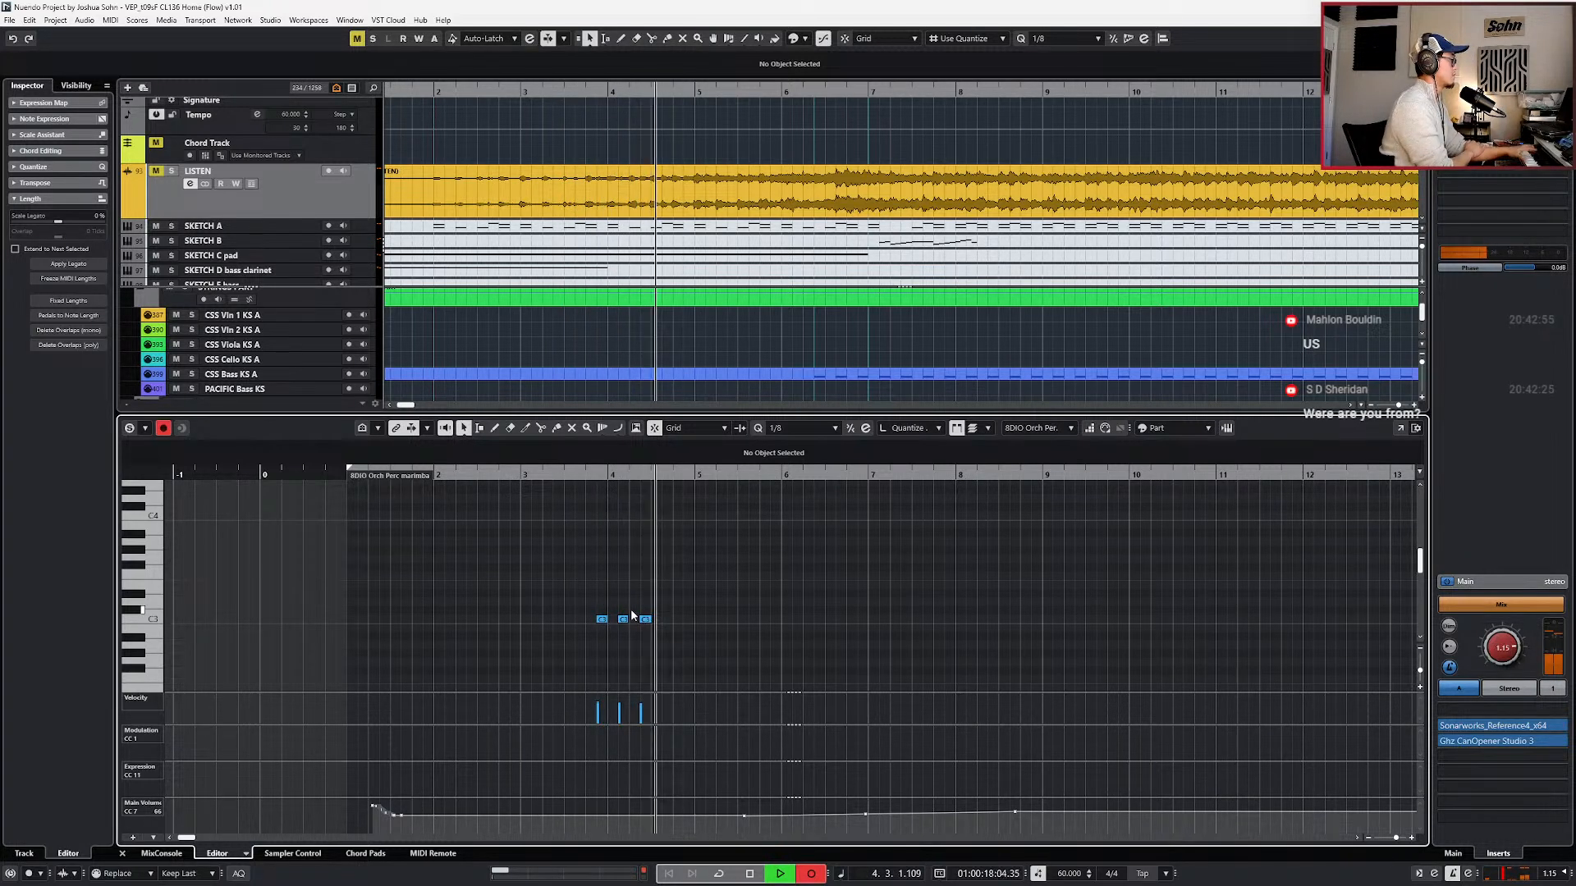
pyautogui.press('space')
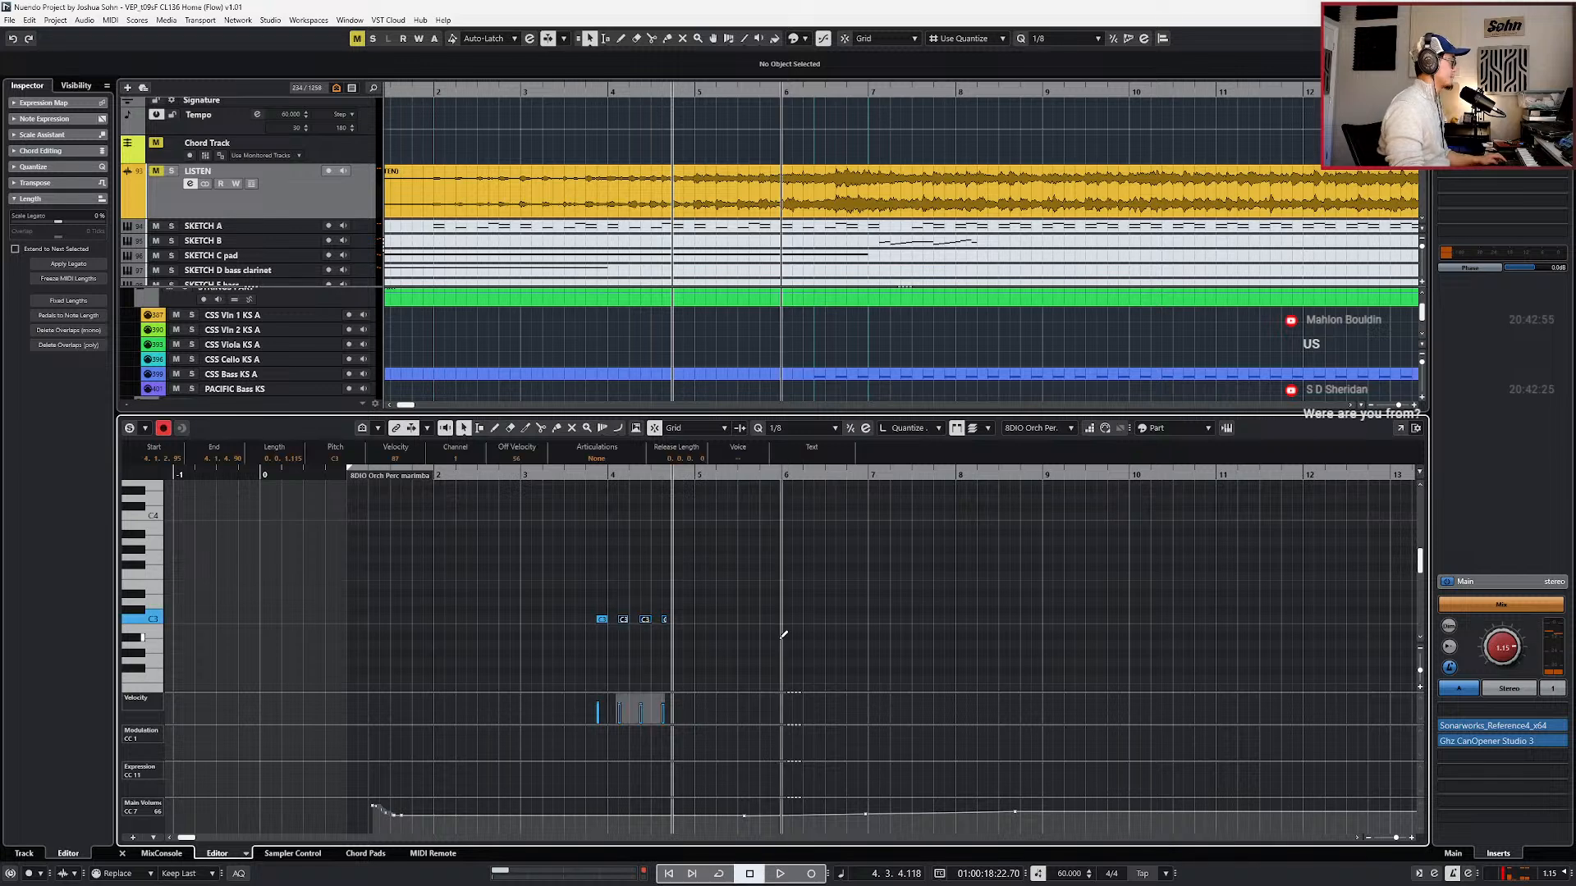
# - Solo the LISTEN reference again, replay it through bar 3 for comparison and unsolo it
pyautogui.click(631, 197)
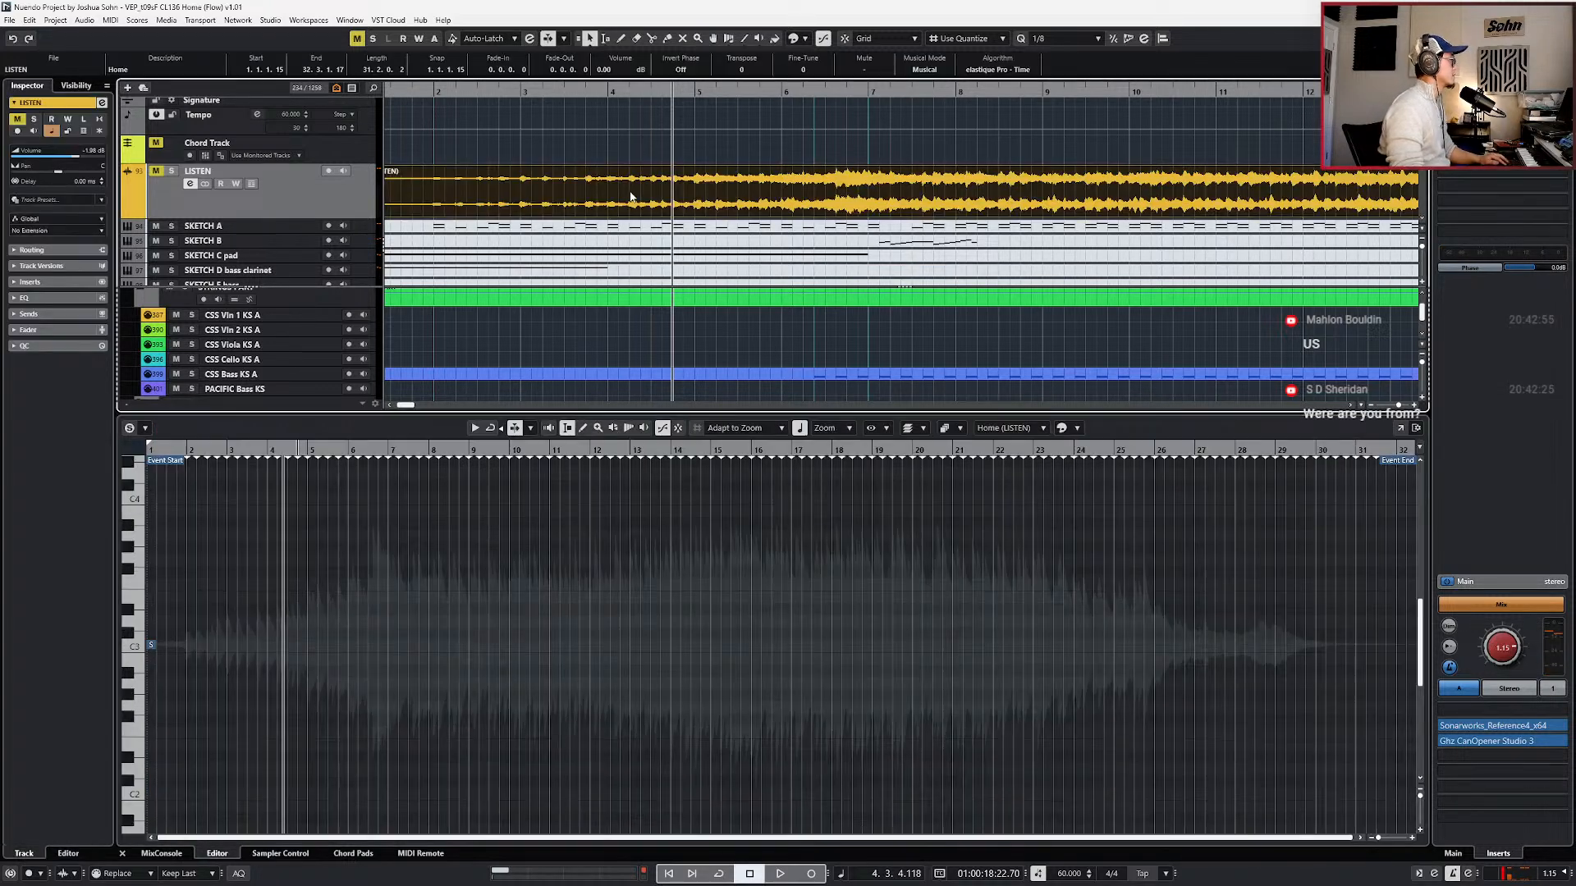
pyautogui.press('space')
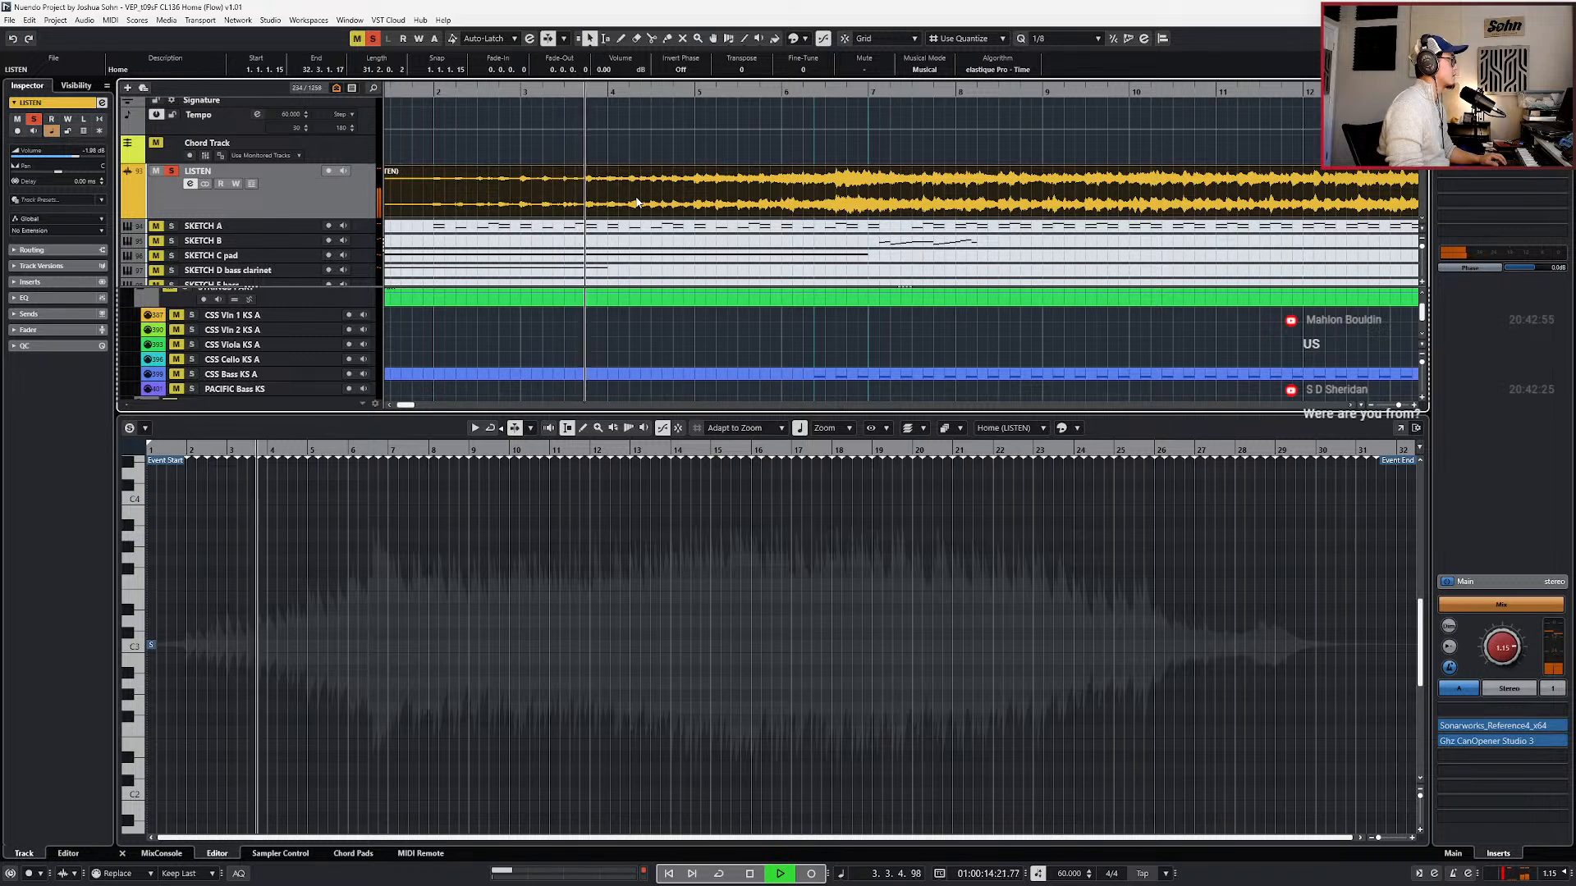
pyautogui.press('space')
pyautogui.press('s')
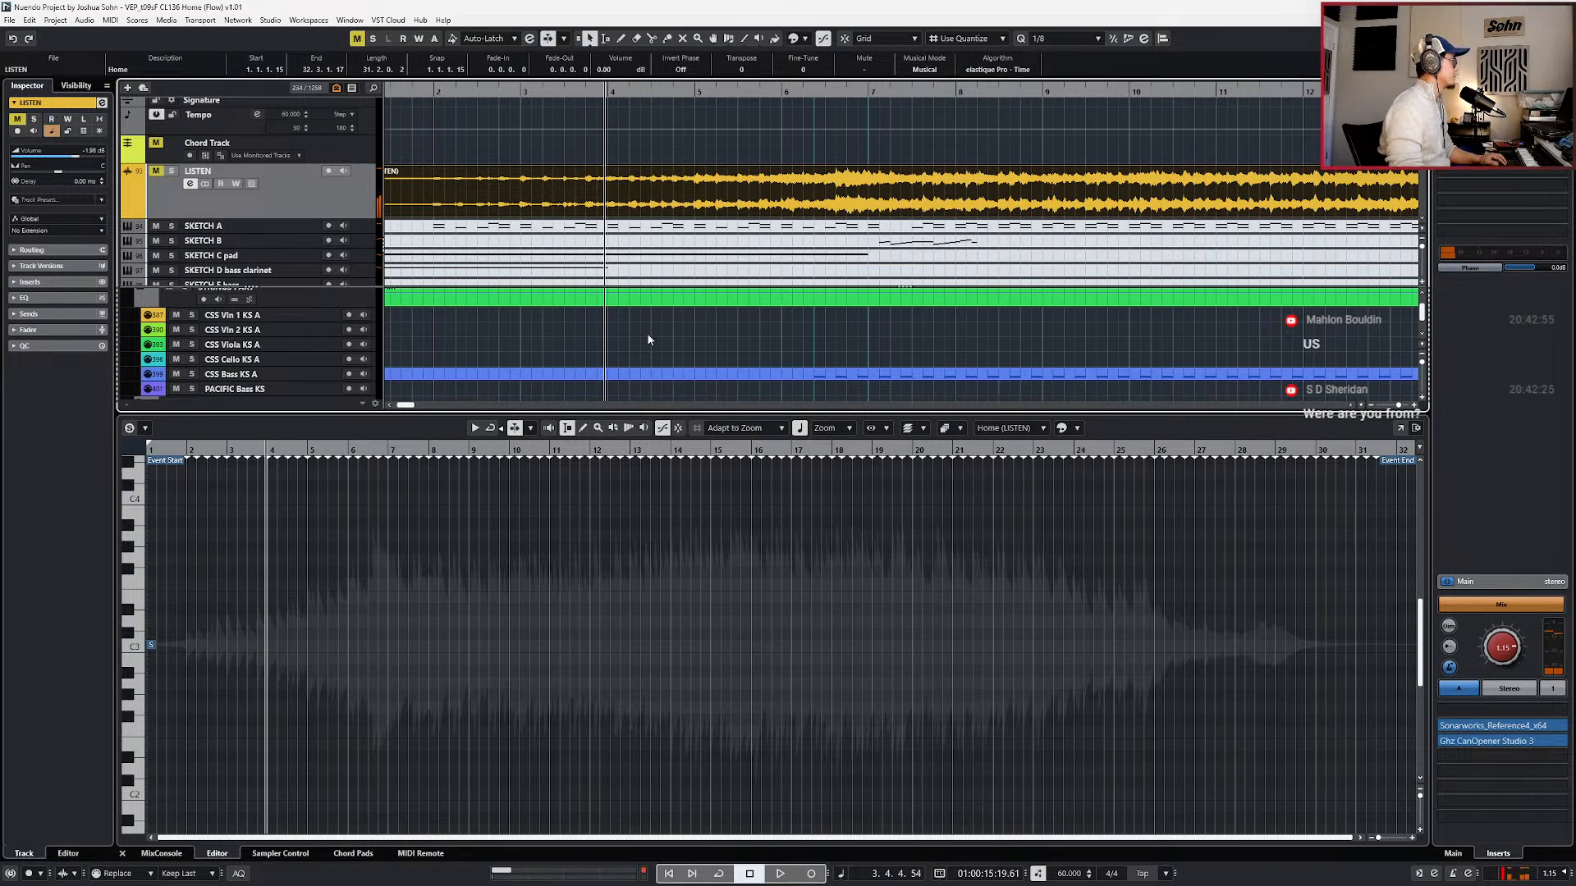
# - Quantize the four recorded 8DIO marimba octaves to the 1/8 grid from 3.4.3 and duplicate them directly after the originals
pyautogui.scroll(-10, 649, 339)
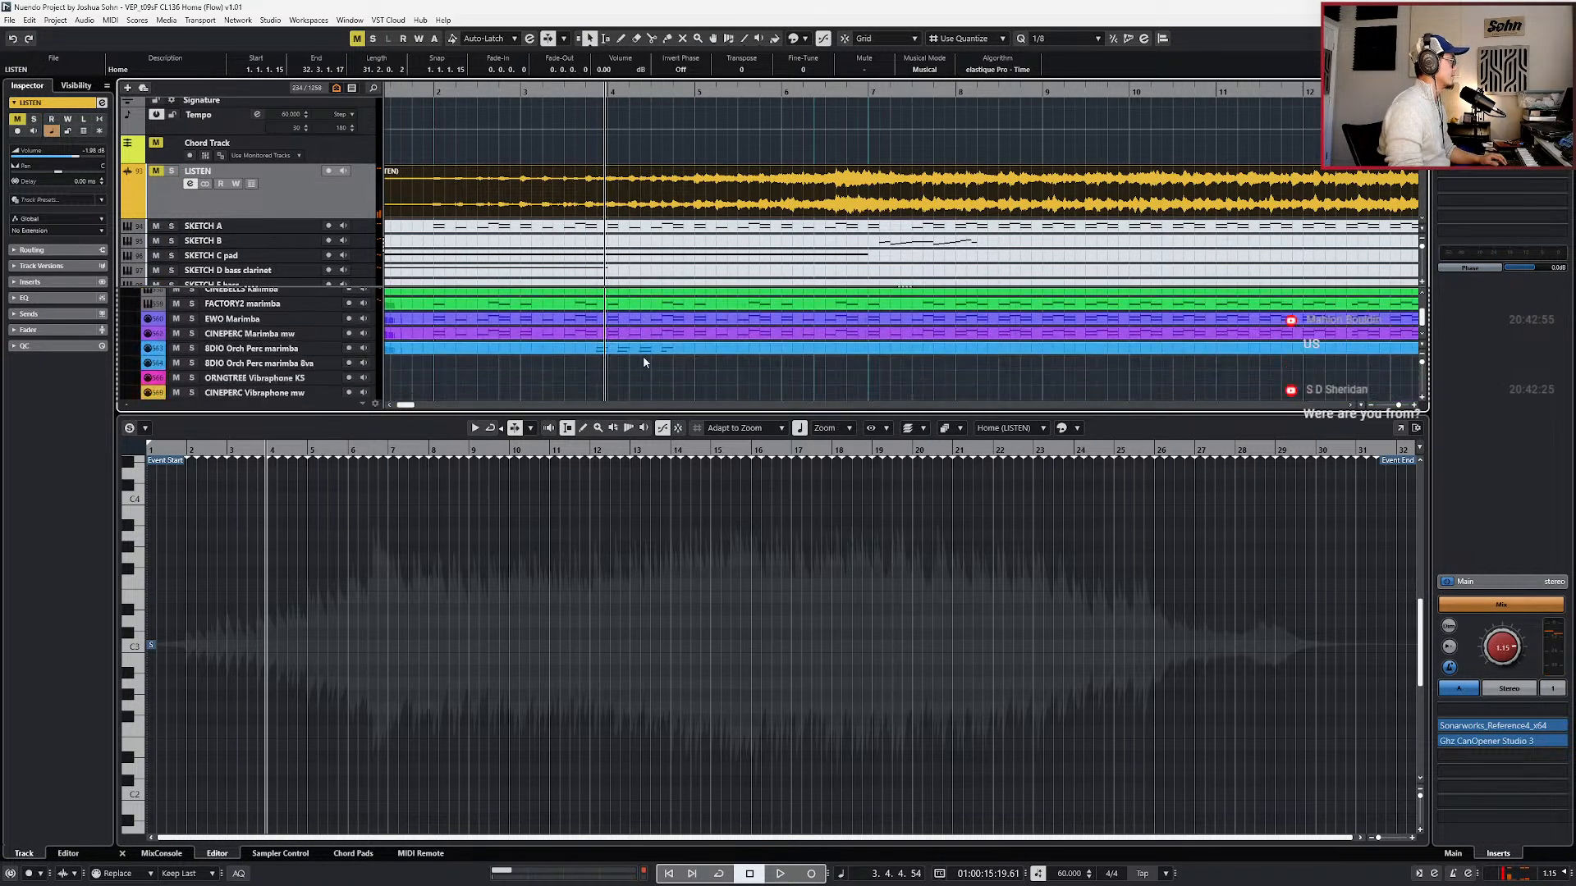
pyautogui.click(643, 350)
pyautogui.moveTo(529, 589); pyautogui.dragTo(700, 621)
pyautogui.scroll(-3, 624, 616)
pyautogui.scroll(2, 697, 595)
pyautogui.scroll(-1, 694, 583)
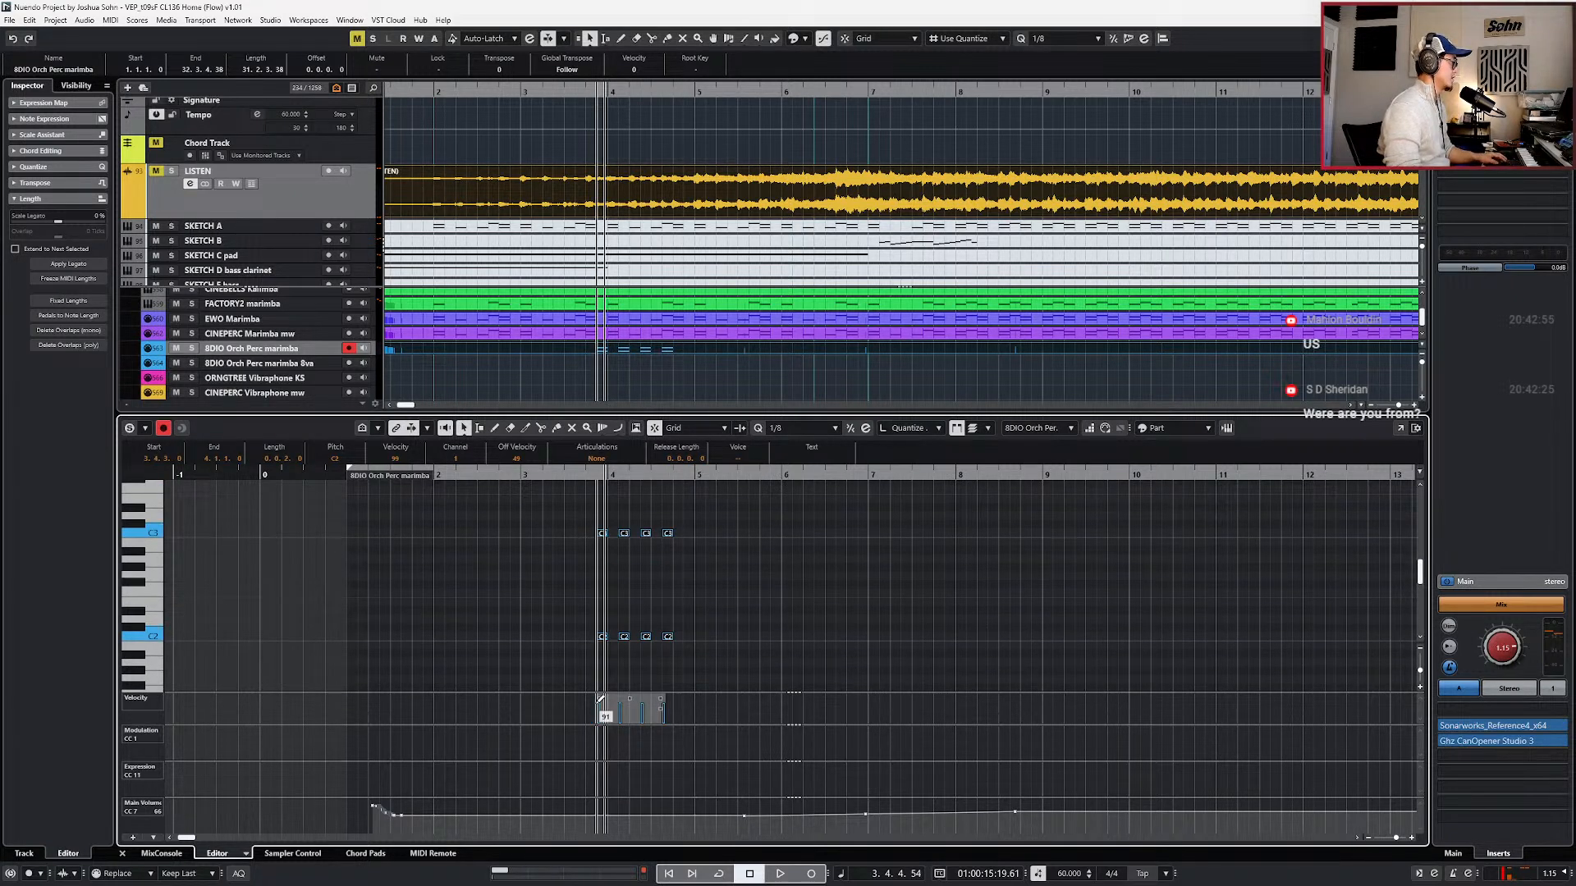
pyautogui.hotkey('ctrl', 'd')
# - Lower the duplicated octaves' velocities slightly during playback and select the main volume curve between bars 4 and 7
pyautogui.press('space')
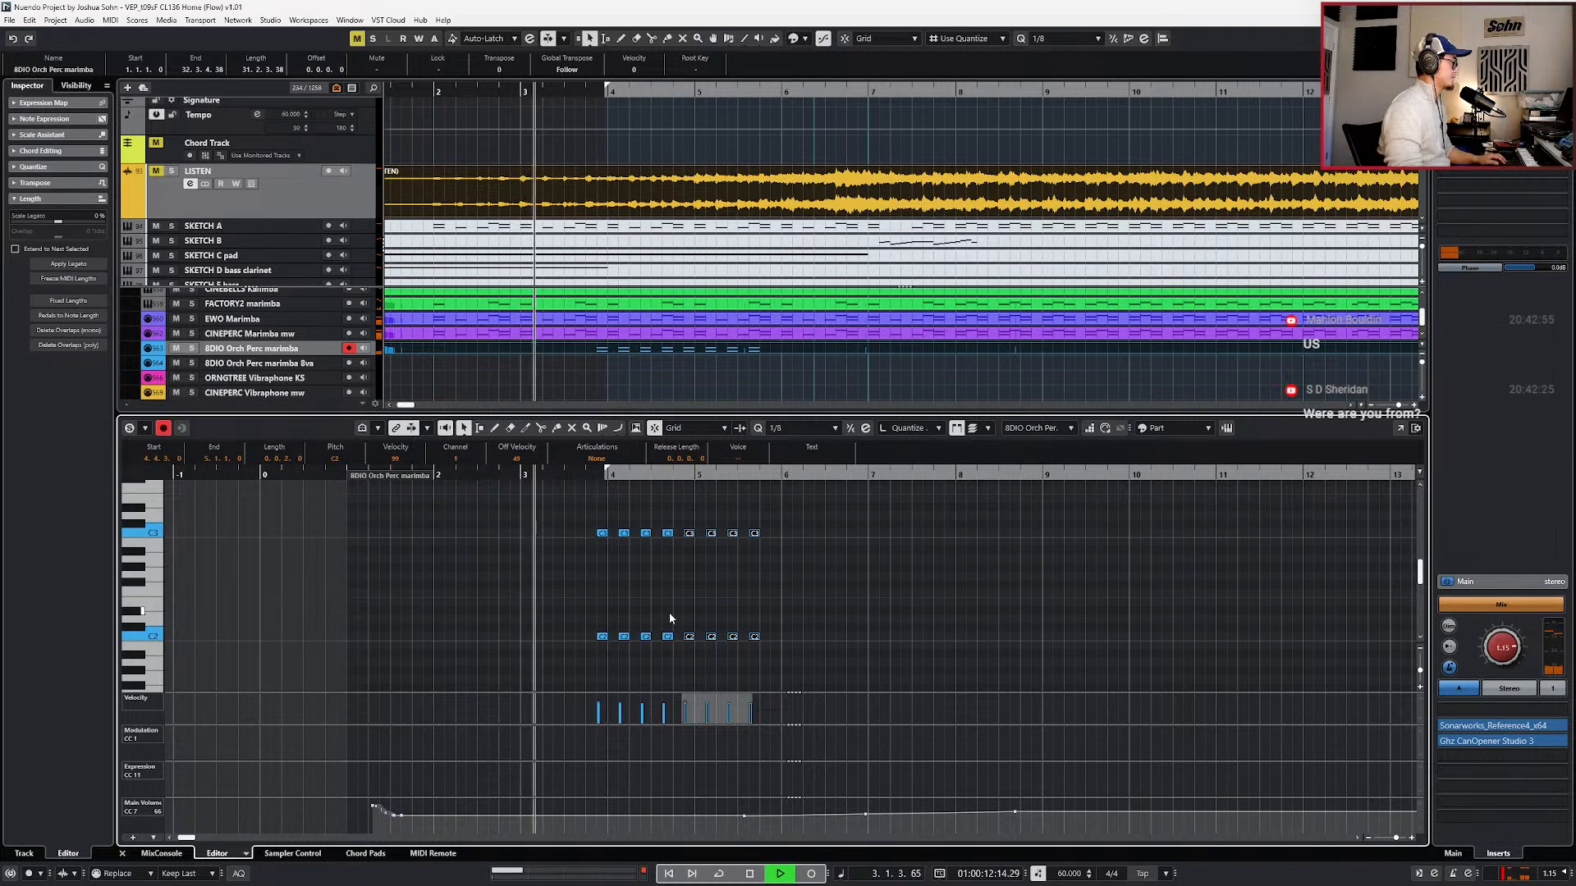
pyautogui.scroll(-1, 701, 562)
pyautogui.moveTo(745, 708); pyautogui.dragTo(746, 716)
pyautogui.scroll(-2, 691, 733)
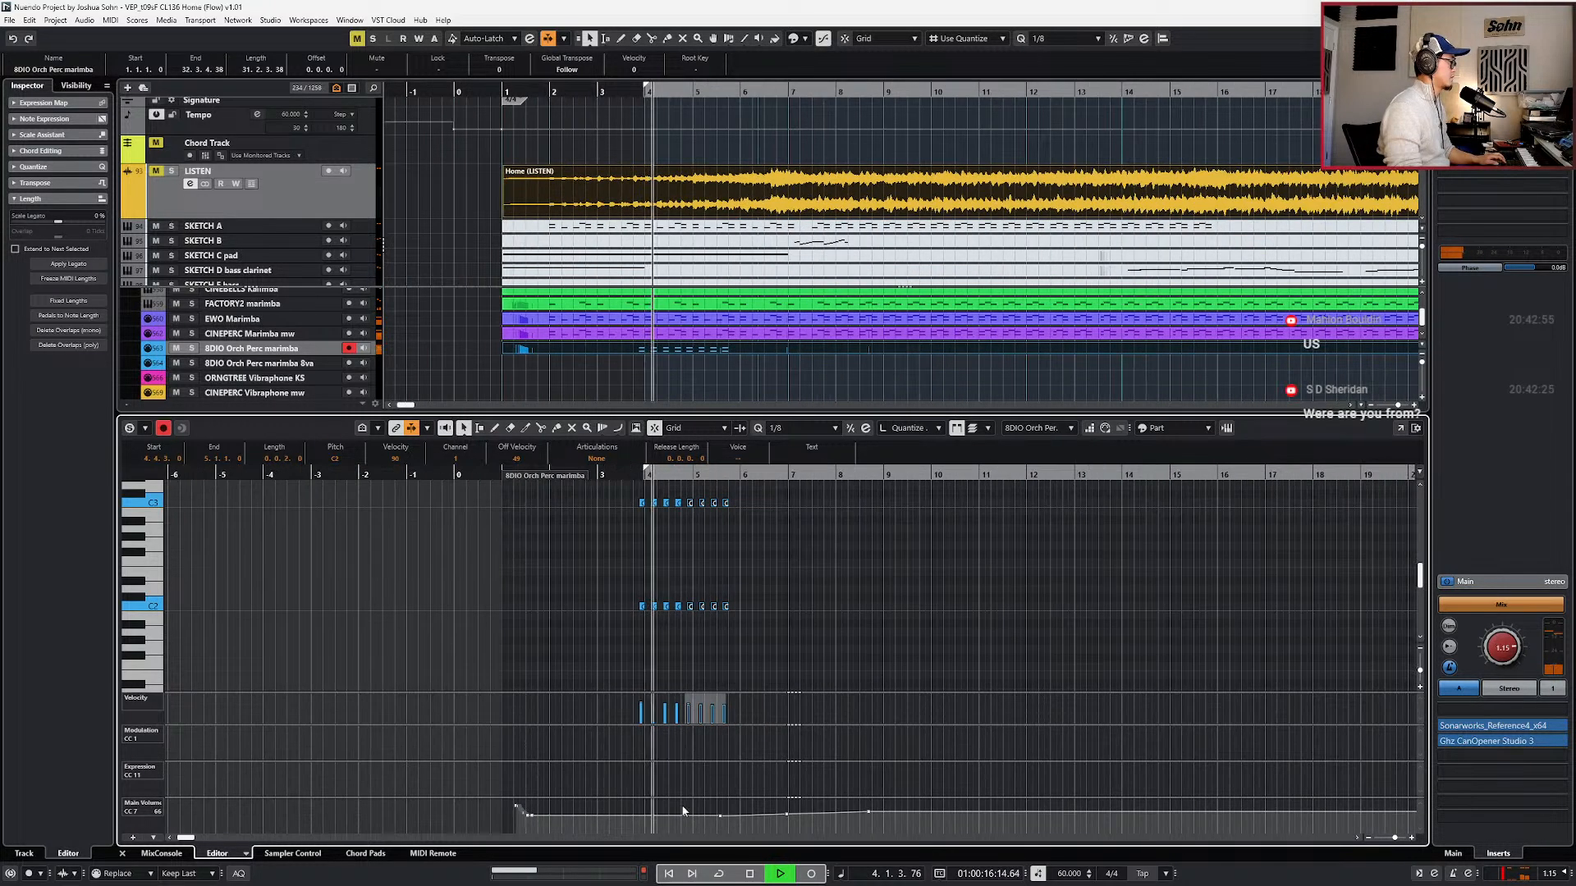
pyautogui.moveTo(720, 803)
pyautogui.mouseDown()
pyautogui.moveTo(870, 834)
pyautogui.moveTo(714, 825)
pyautogui.mouseUp()
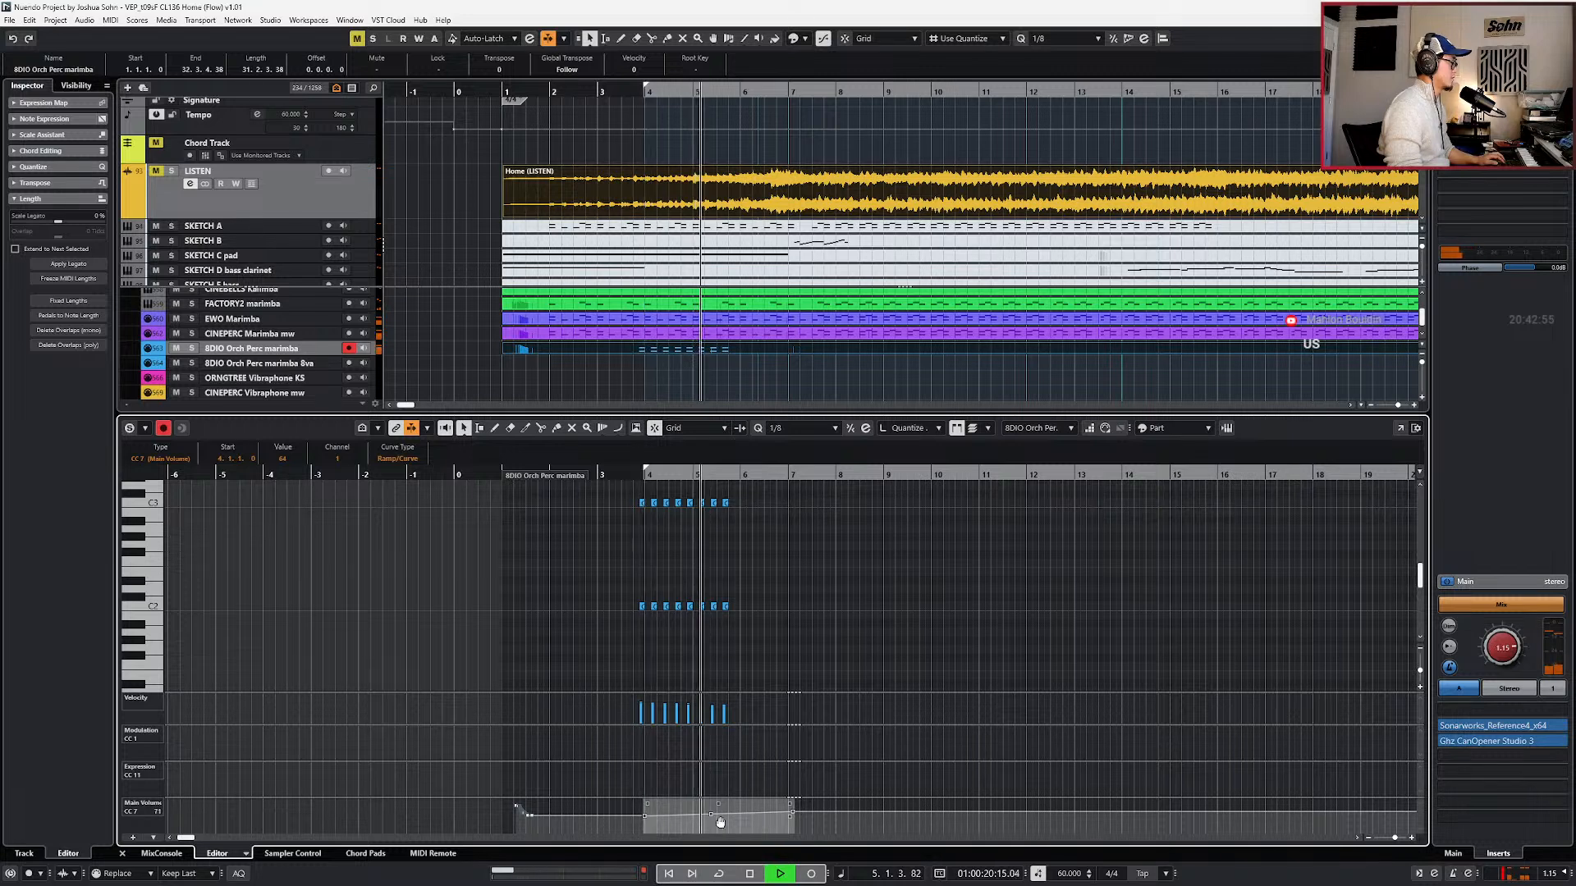
pyautogui.scroll(2, 757, 617)
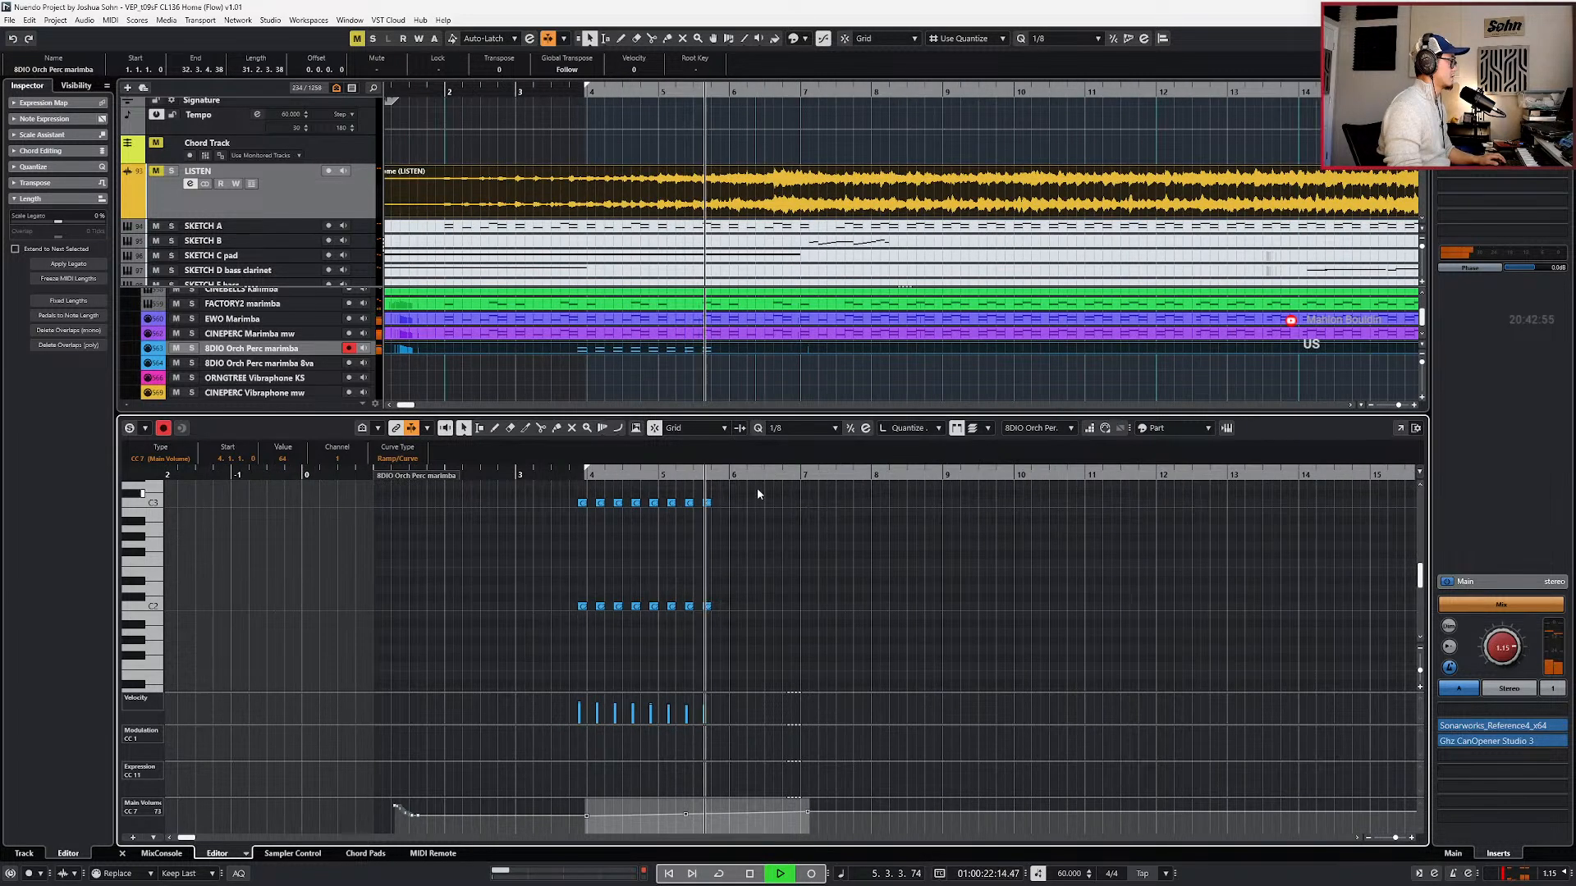
# - Duplicate all eight 8DIO marimba octave hits so the pattern continues through bar 7
pyautogui.press('space')
pyautogui.moveTo(756, 484); pyautogui.dragTo(502, 658)
pyautogui.hotkey('alt', 'd')
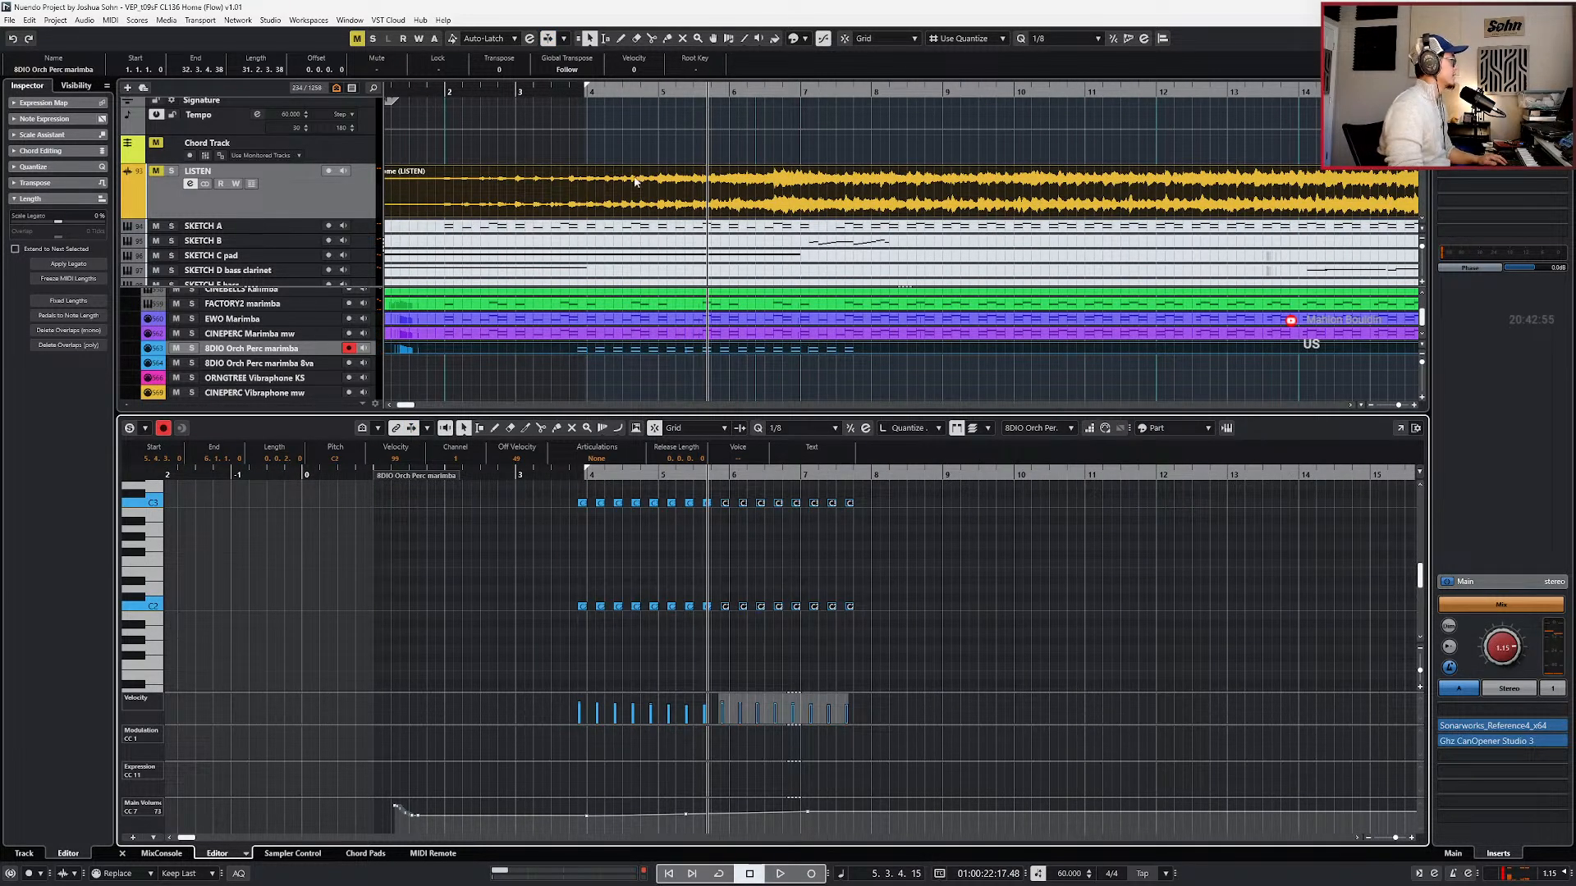
# - Solo the LISTEN reference and play it from bar 4 into bar 6 to examine the repeated octave pattern
pyautogui.click(640, 158)
pyautogui.click(639, 187)
pyautogui.press('s')
pyautogui.press('KP_Subtract')
pyautogui.press('KP_Subtract')
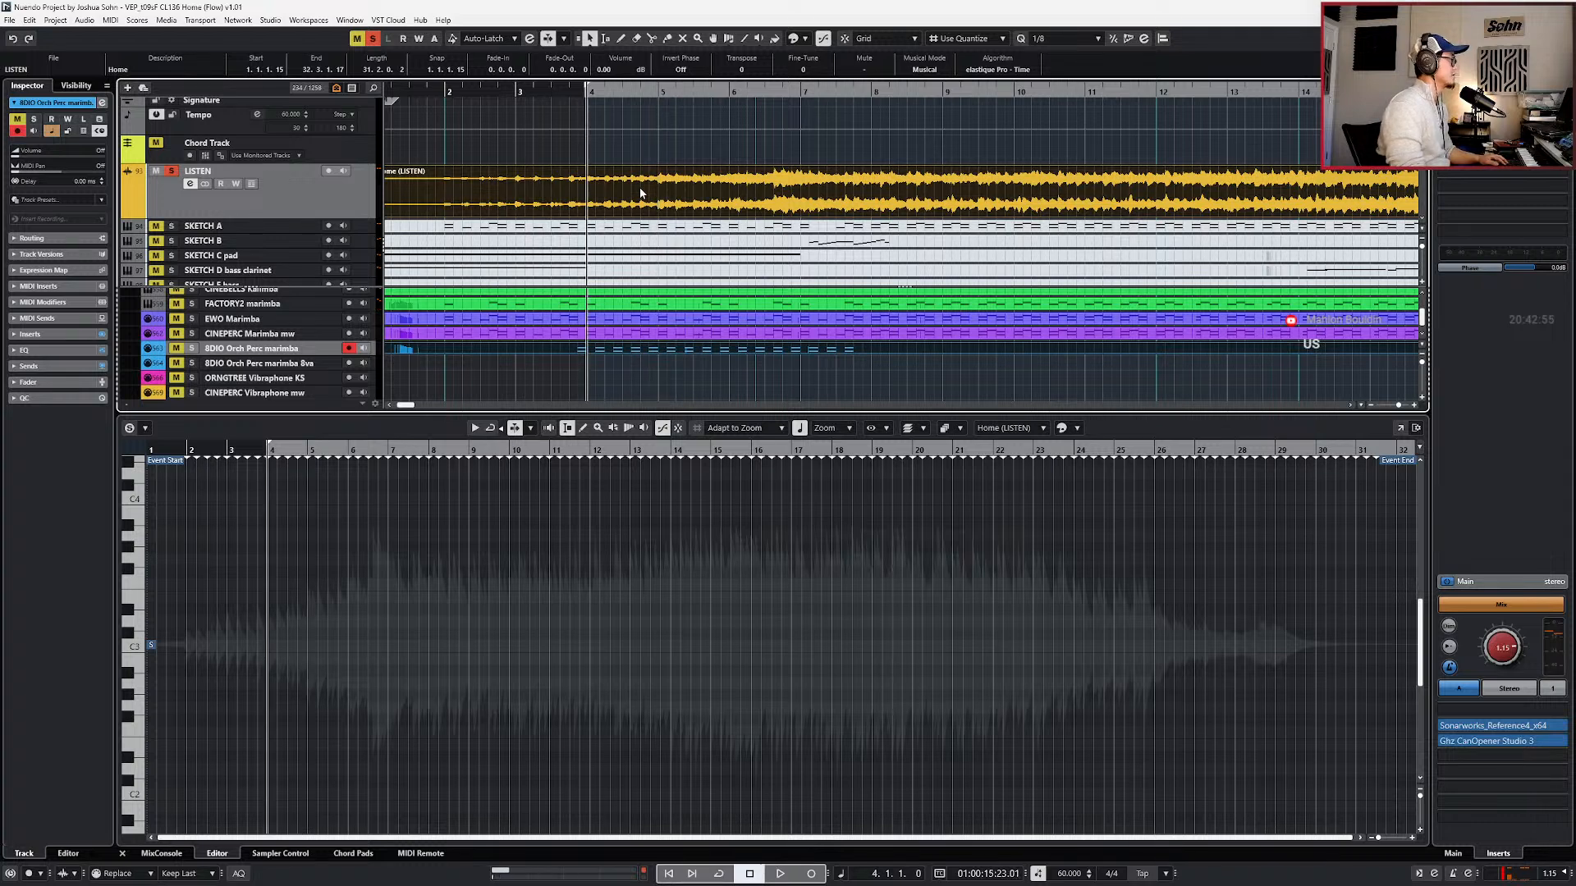
pyautogui.press('Return')
pyautogui.press('space')
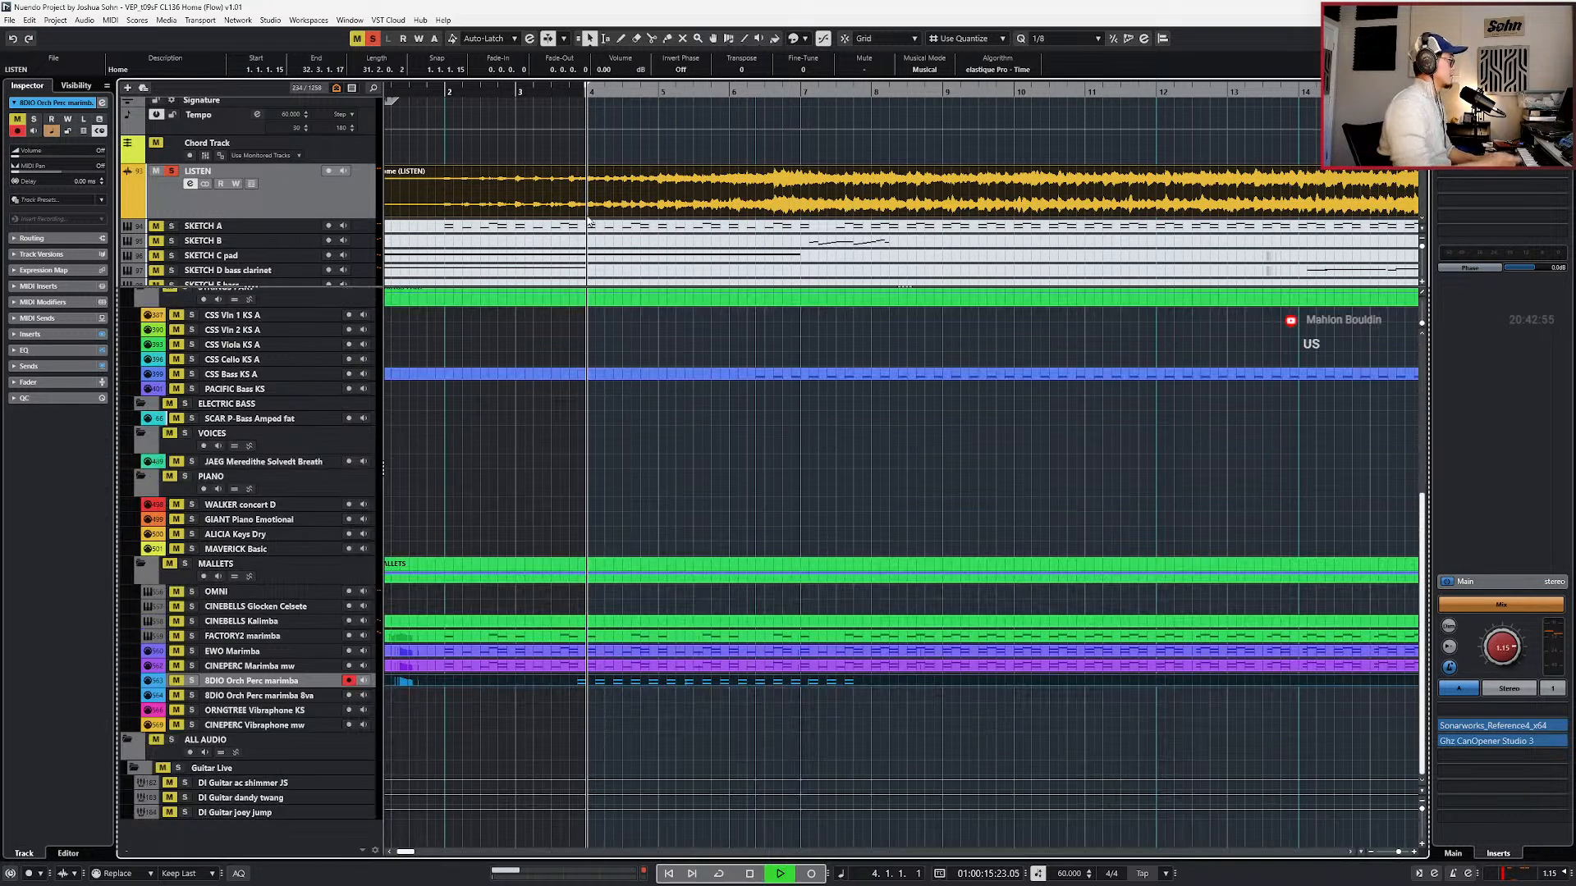
pyautogui.click(770, 474)
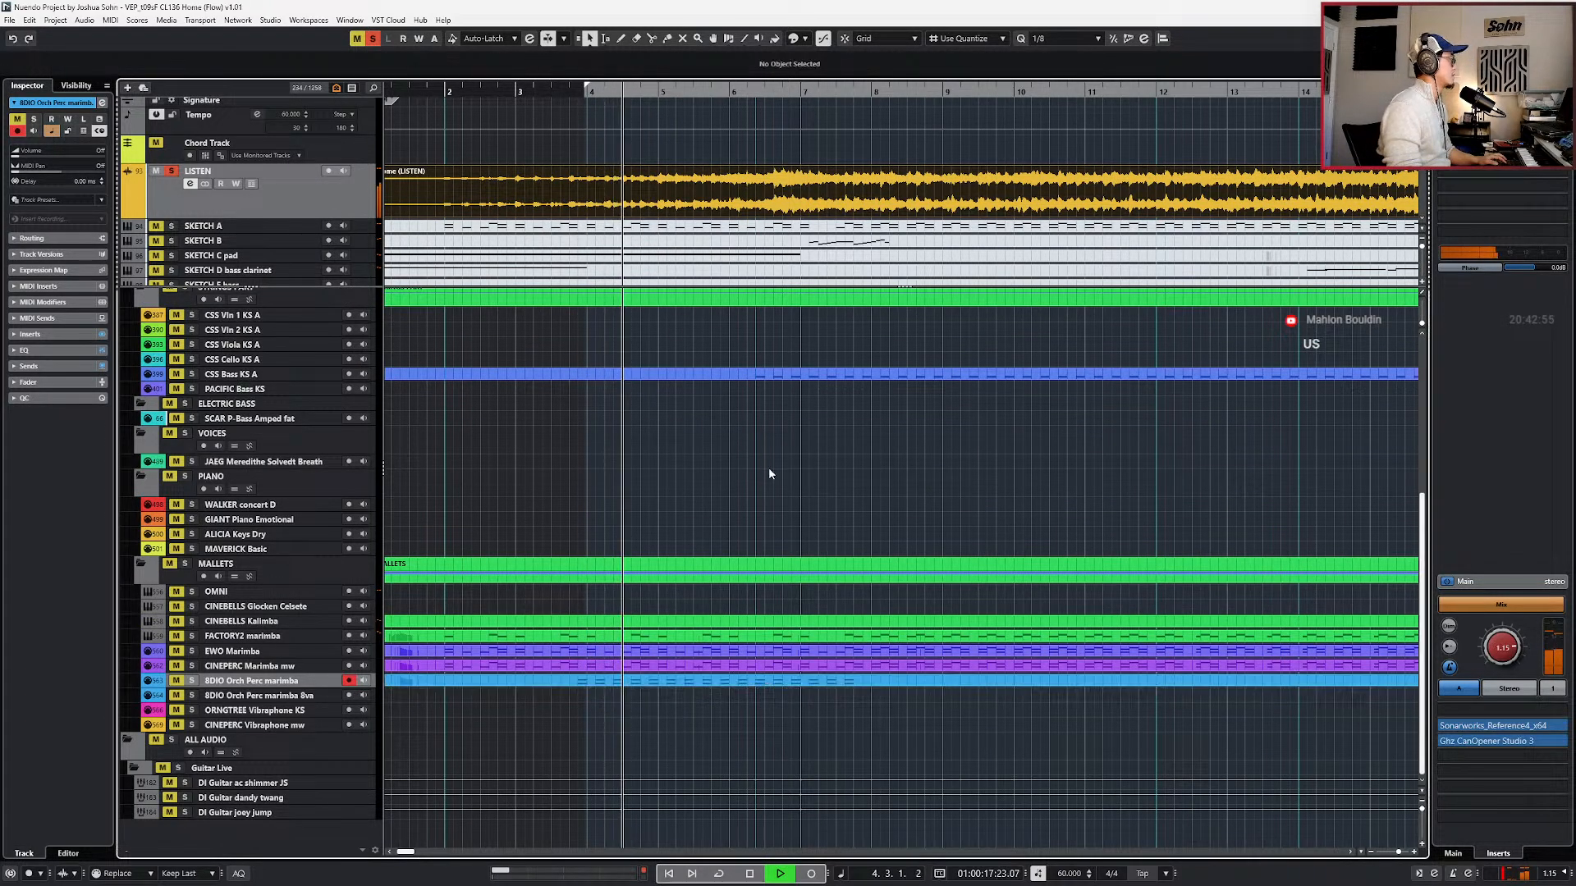
pyautogui.press('f')
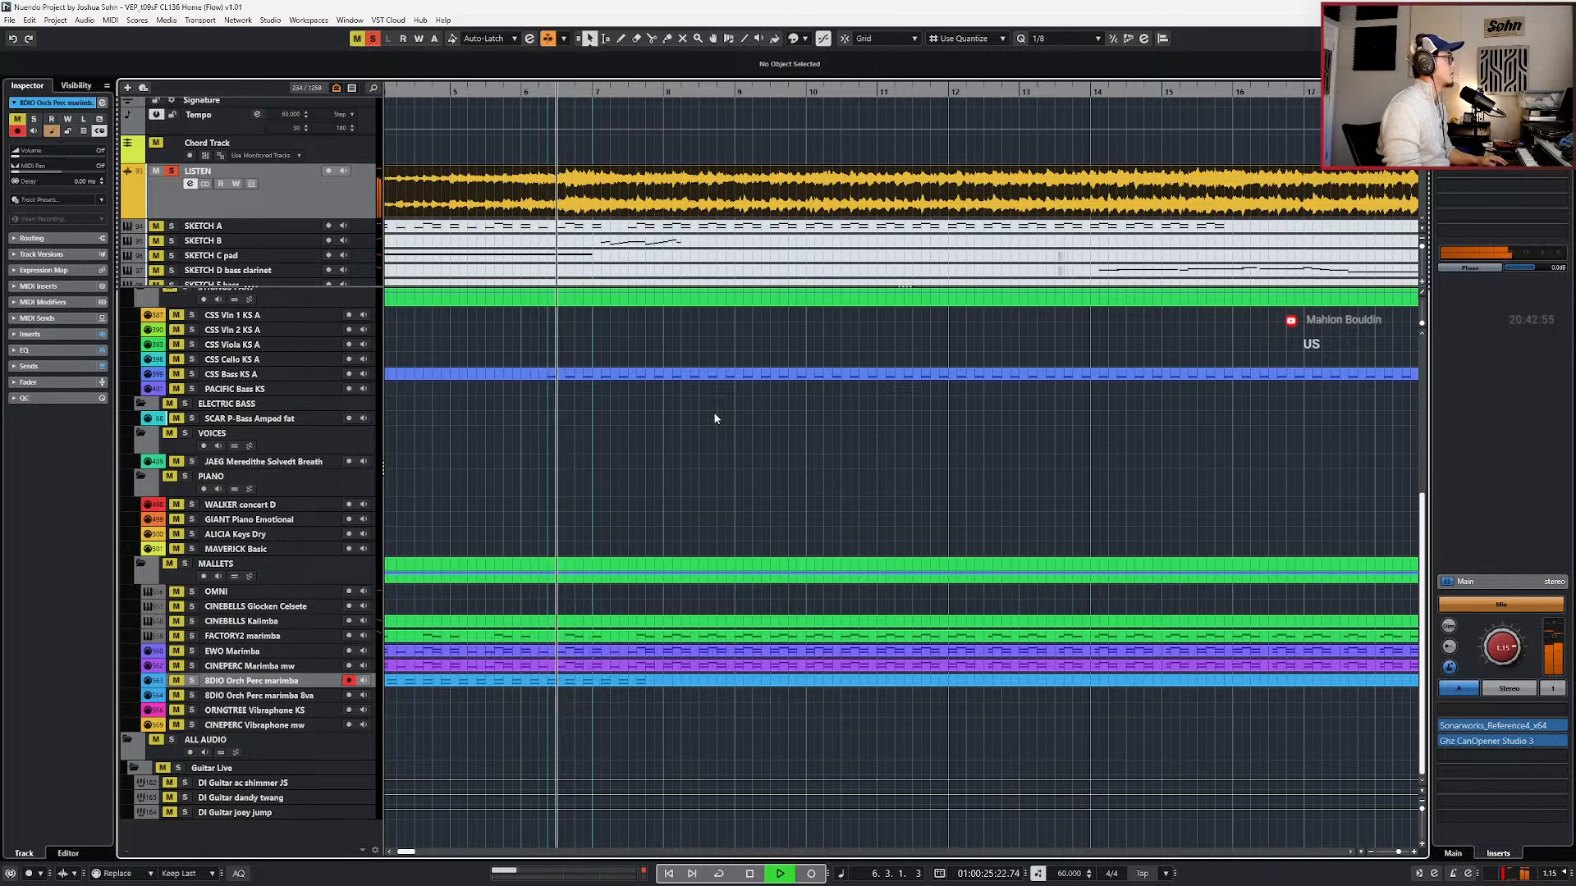
# - Repeat the 8DIO marimba octave pattern from bar 4 in the part's editor so the pulse continues through bar 19
pyautogui.doubleClick(717, 682)
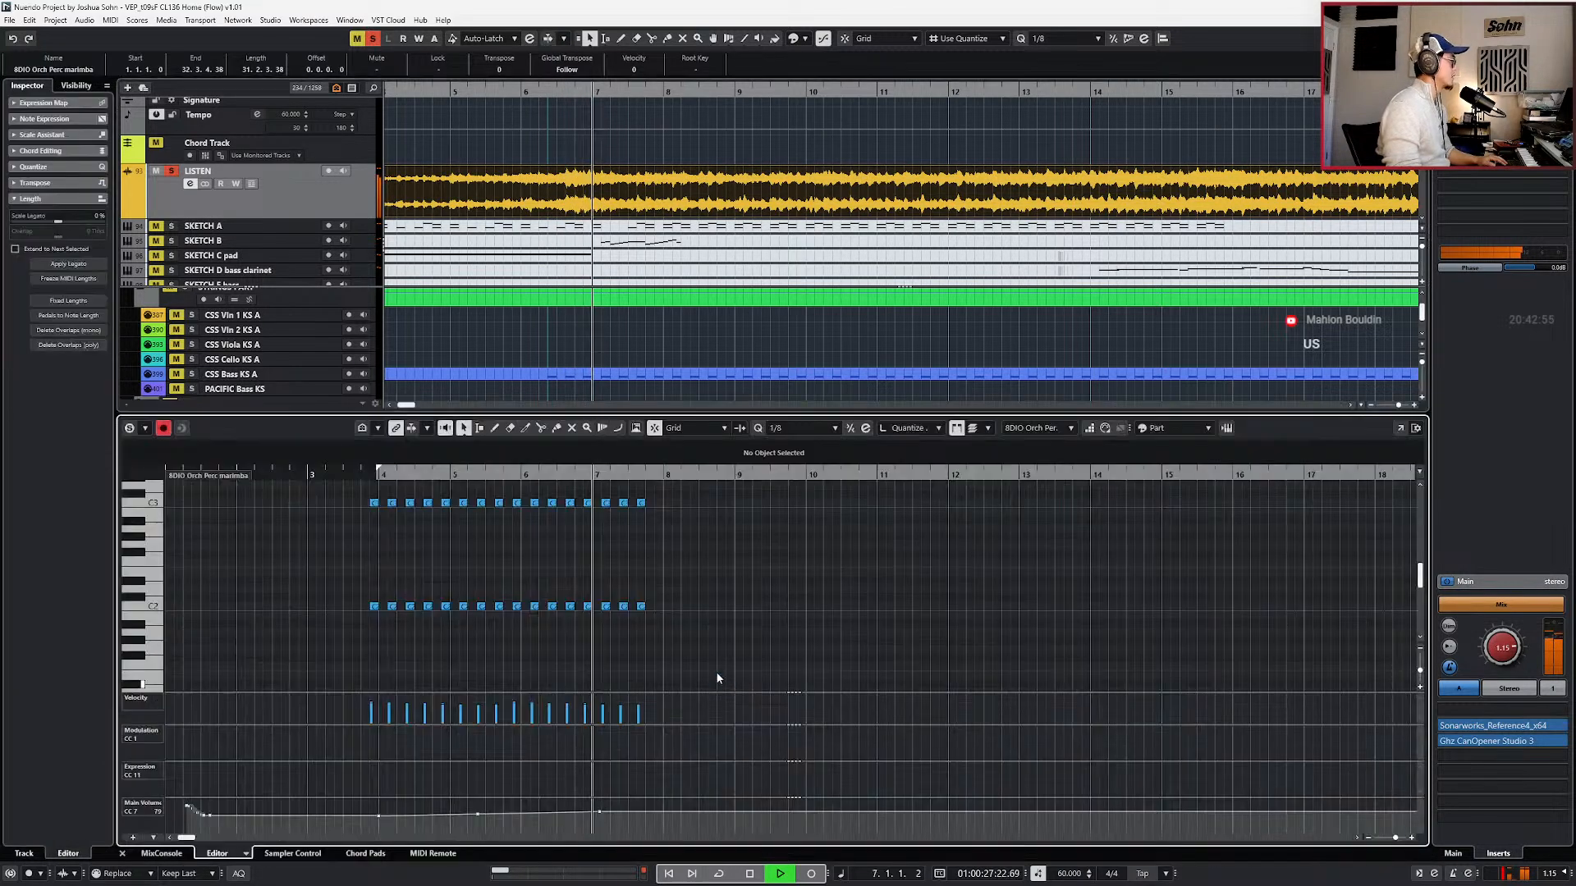
pyautogui.scroll(1, 676, 509)
pyautogui.scroll(-2, 674, 499)
pyautogui.scroll(1, 689, 558)
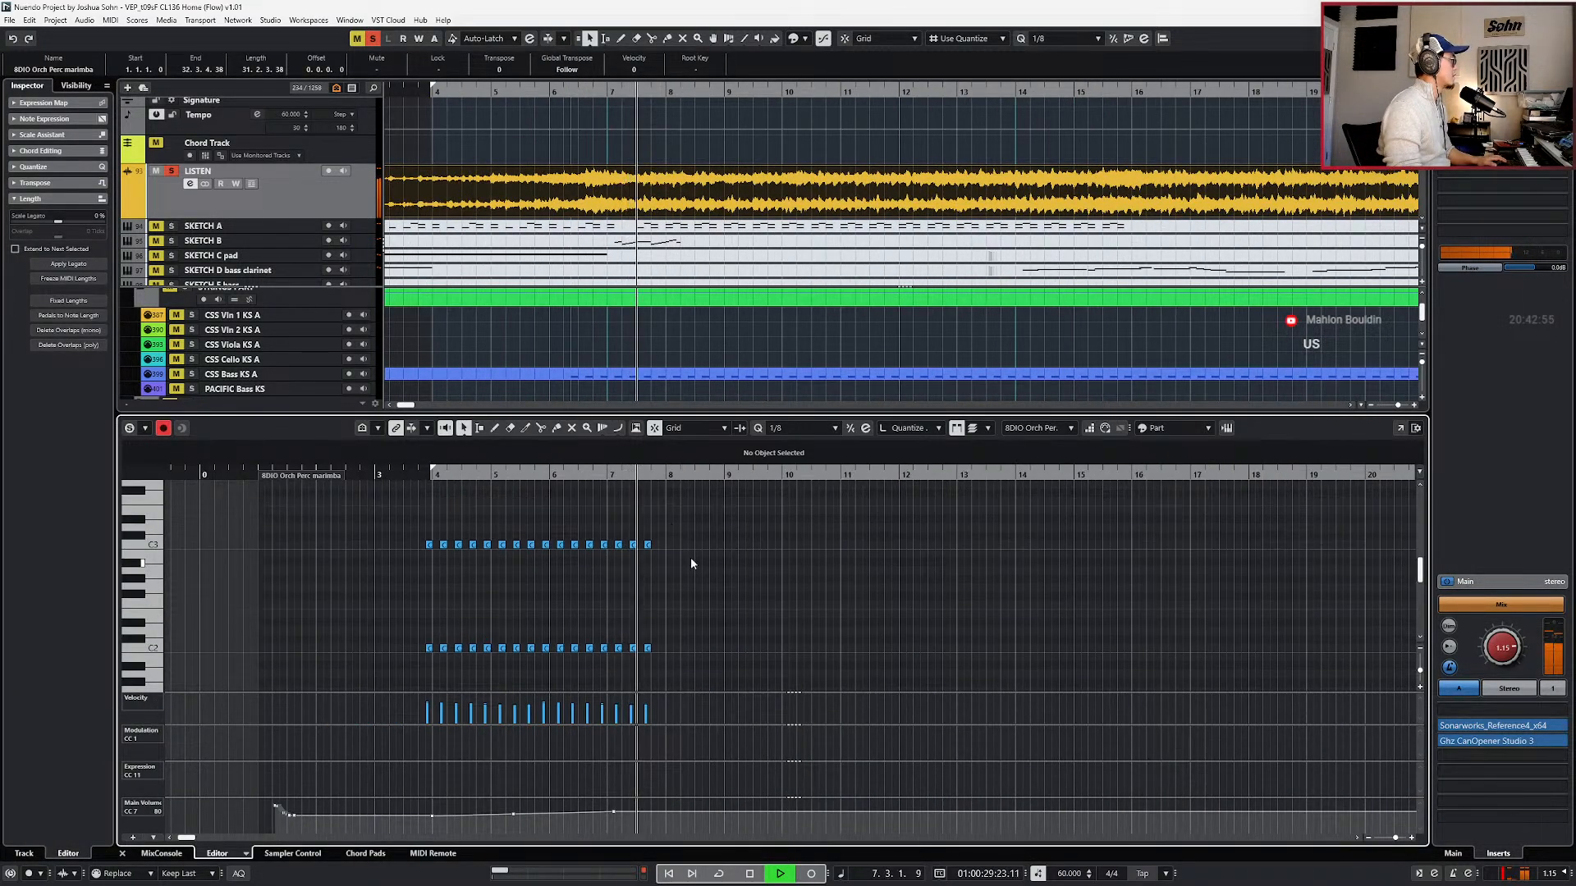
pyautogui.moveTo(691, 564); pyautogui.dragTo(430, 614)
pyautogui.hotkey('alt', 'd')
pyautogui.moveTo(422, 504); pyautogui.dragTo(914, 643)
pyautogui.hotkey('alt', 'd')
pyautogui.hotkey('ctrl', 'Right')
pyautogui.hscroll(4, 870, 588)
pyautogui.scroll(-1, 870, 588)
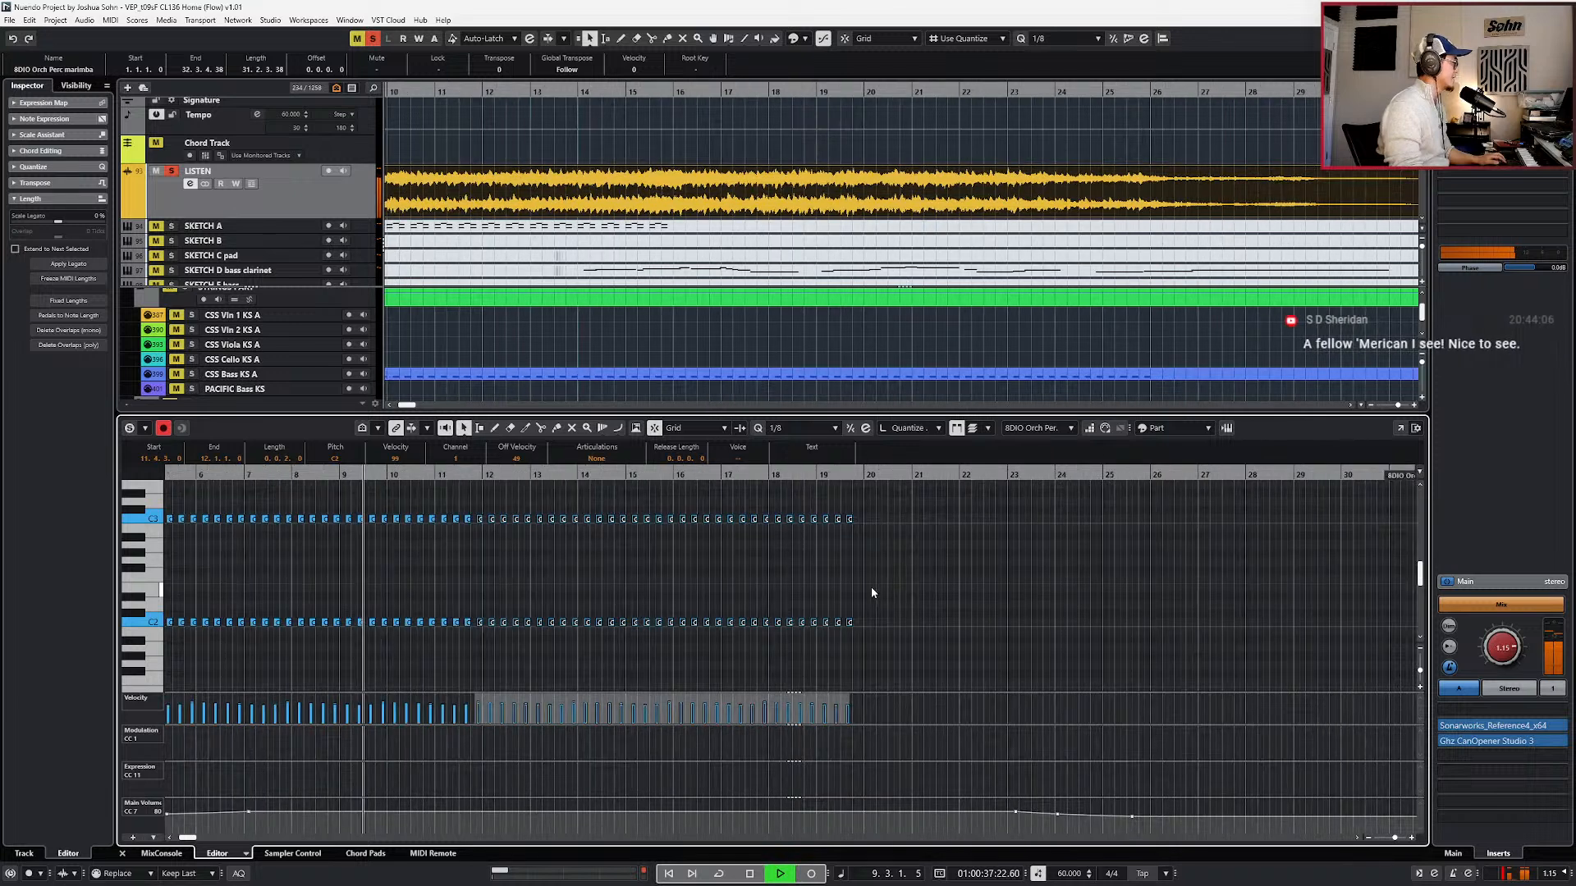
pyautogui.scroll(-2, 911, 558)
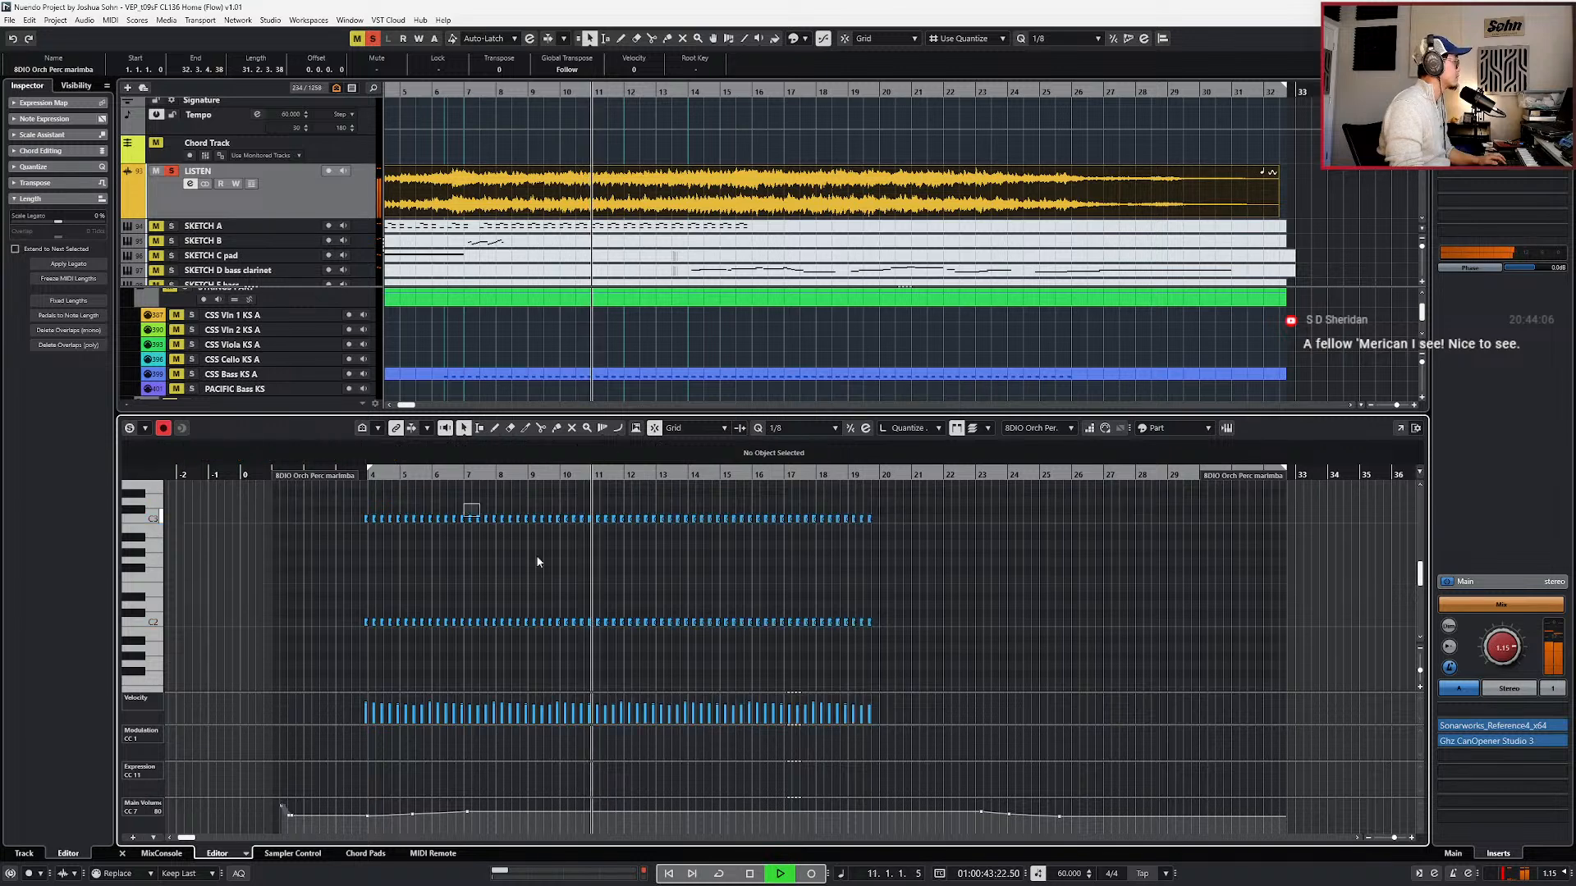
# - Select the 8DIO marimba octaves from bar 7 through bar 19 and slightly adjust their velocities together
pyautogui.moveTo(458, 508); pyautogui.dragTo(952, 652)
pyautogui.scroll(2, 856, 597)
pyautogui.scroll(-2, 879, 682)
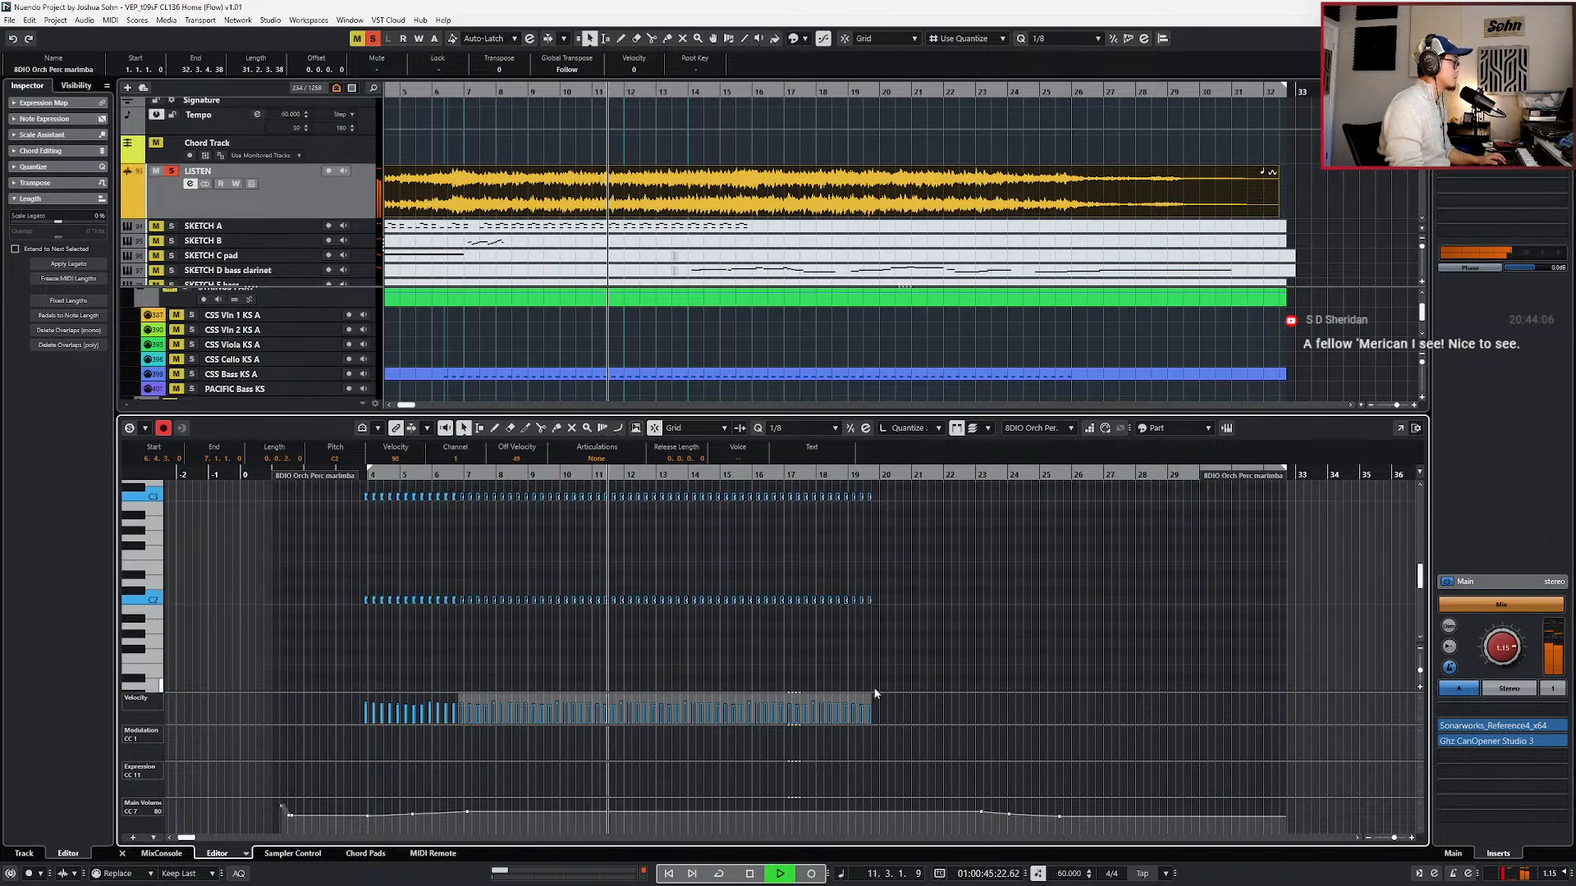
pyautogui.moveTo(854, 700); pyautogui.dragTo(854, 697)
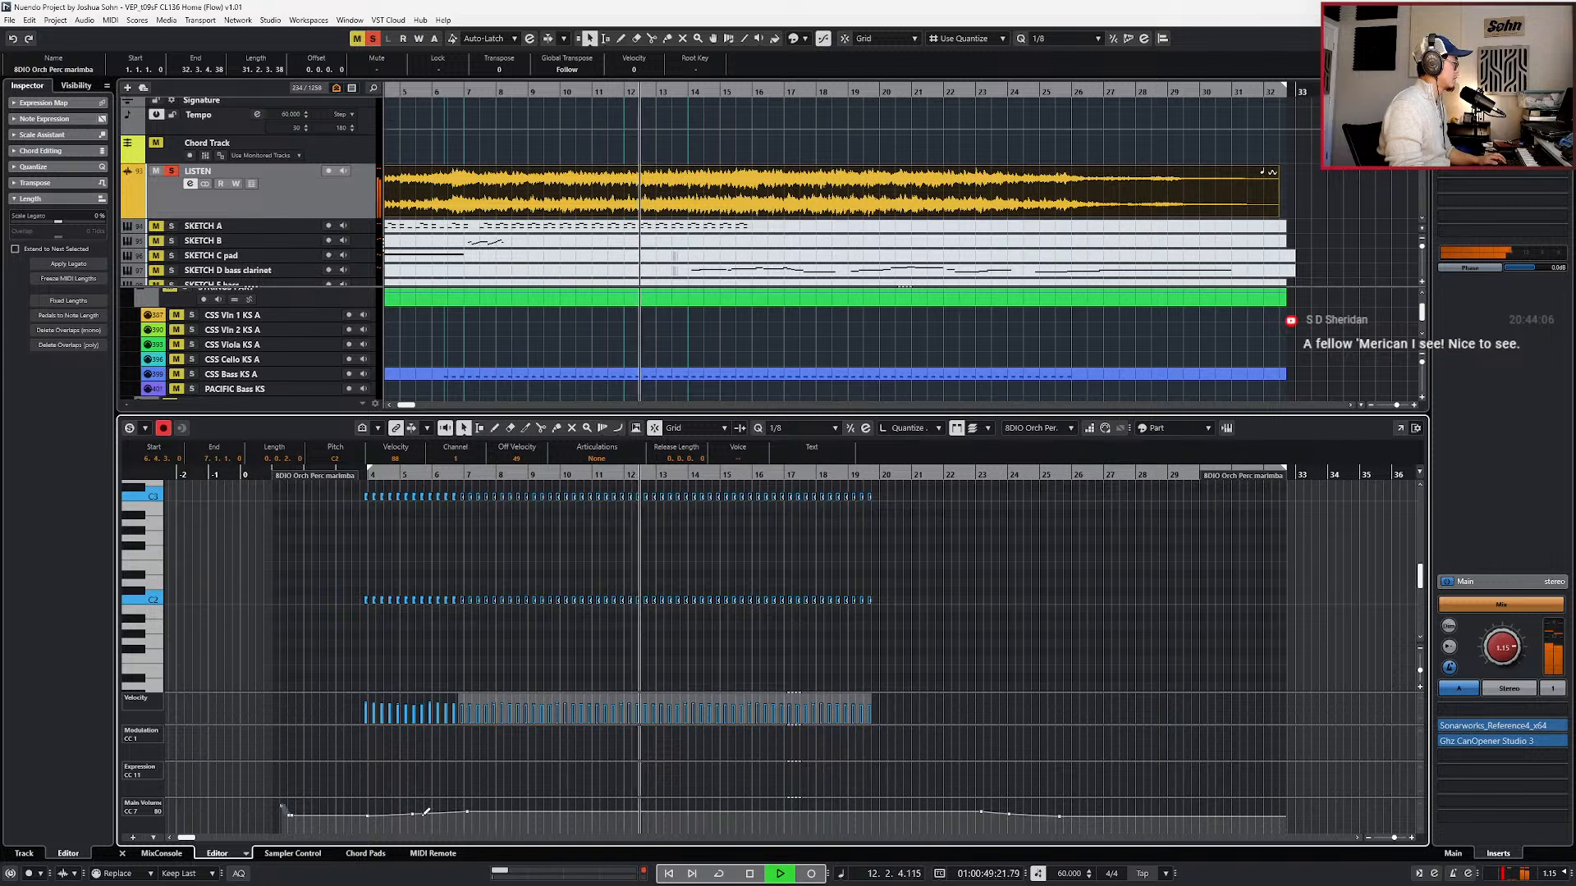
# - Shift the main volume ramp points slightly earlier, ending near bar 6, and select the octave just before bar 6
pyautogui.moveTo(405, 829)
pyautogui.mouseDown()
pyautogui.moveTo(476, 807)
pyautogui.moveTo(430, 824)
pyautogui.mouseUp()
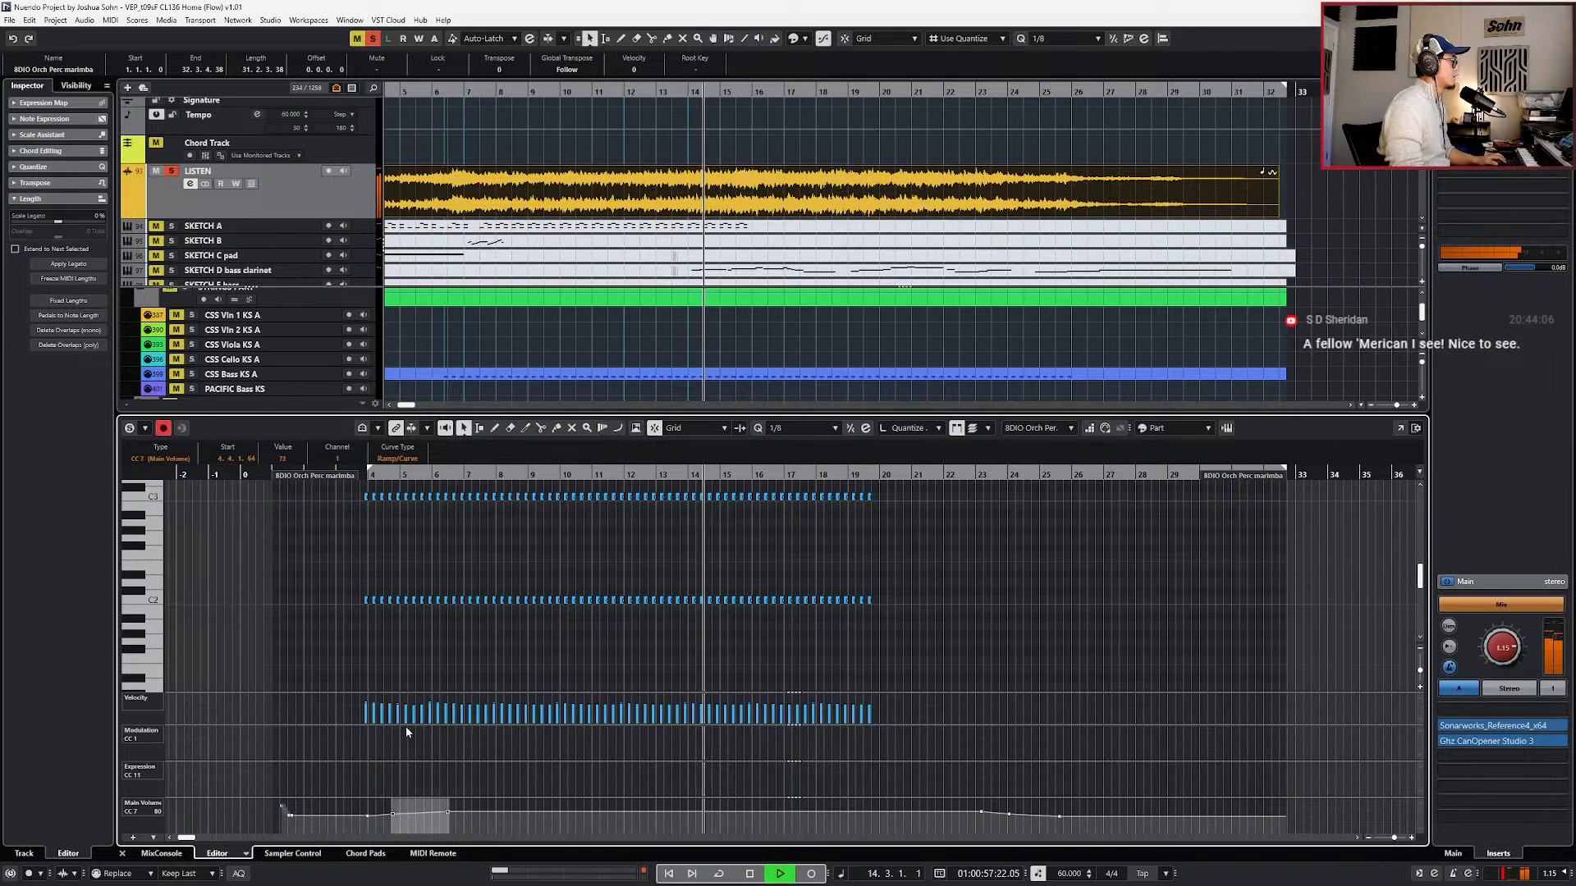
pyautogui.click(432, 611)
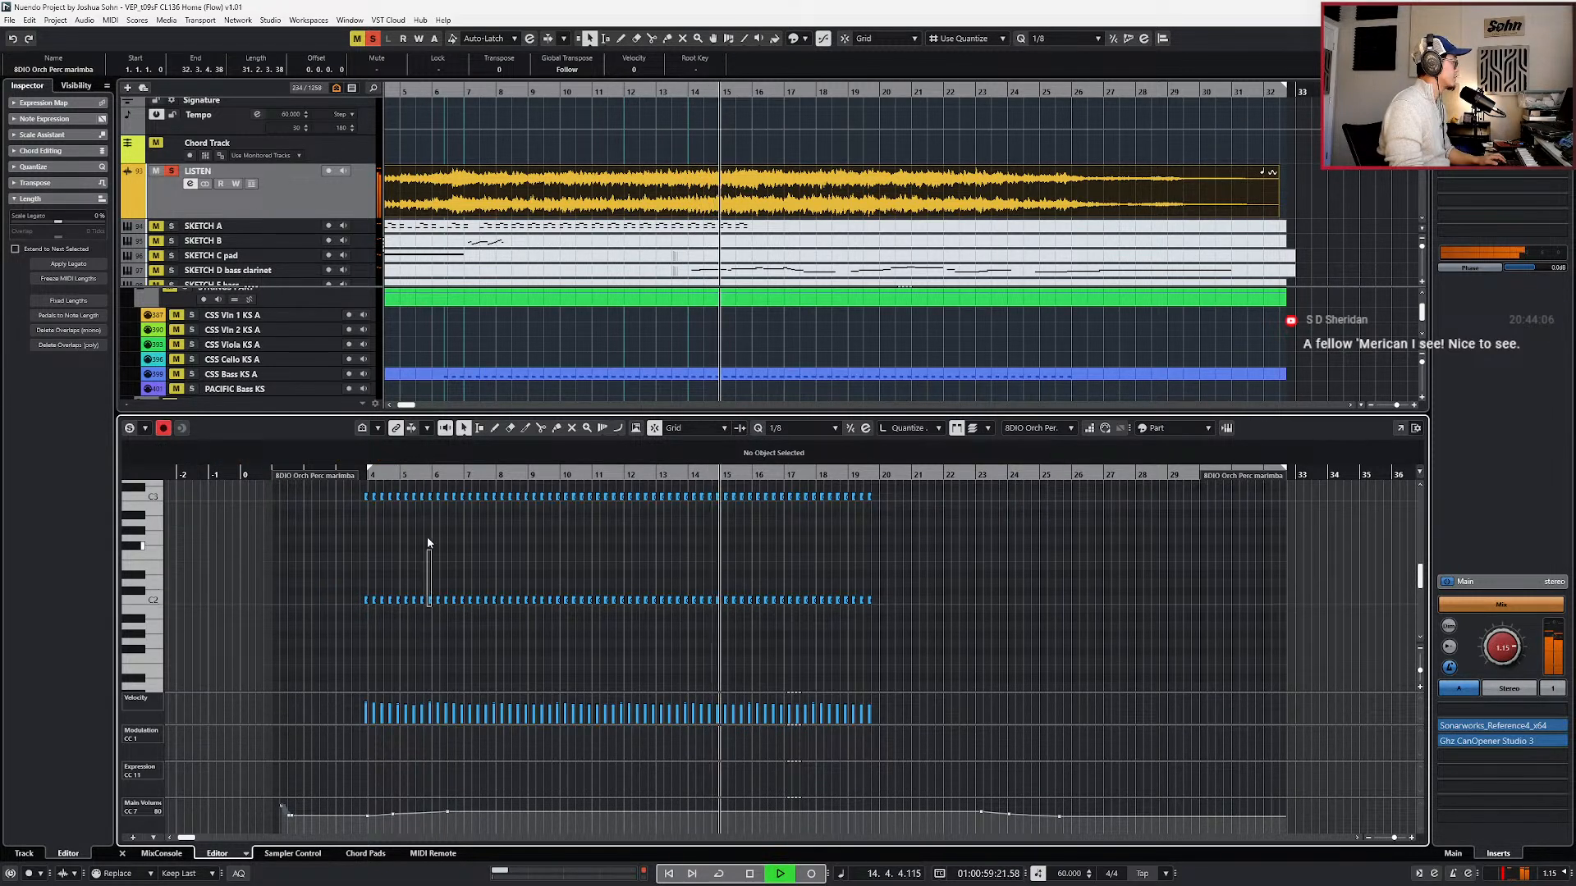
pyautogui.click(432, 497)
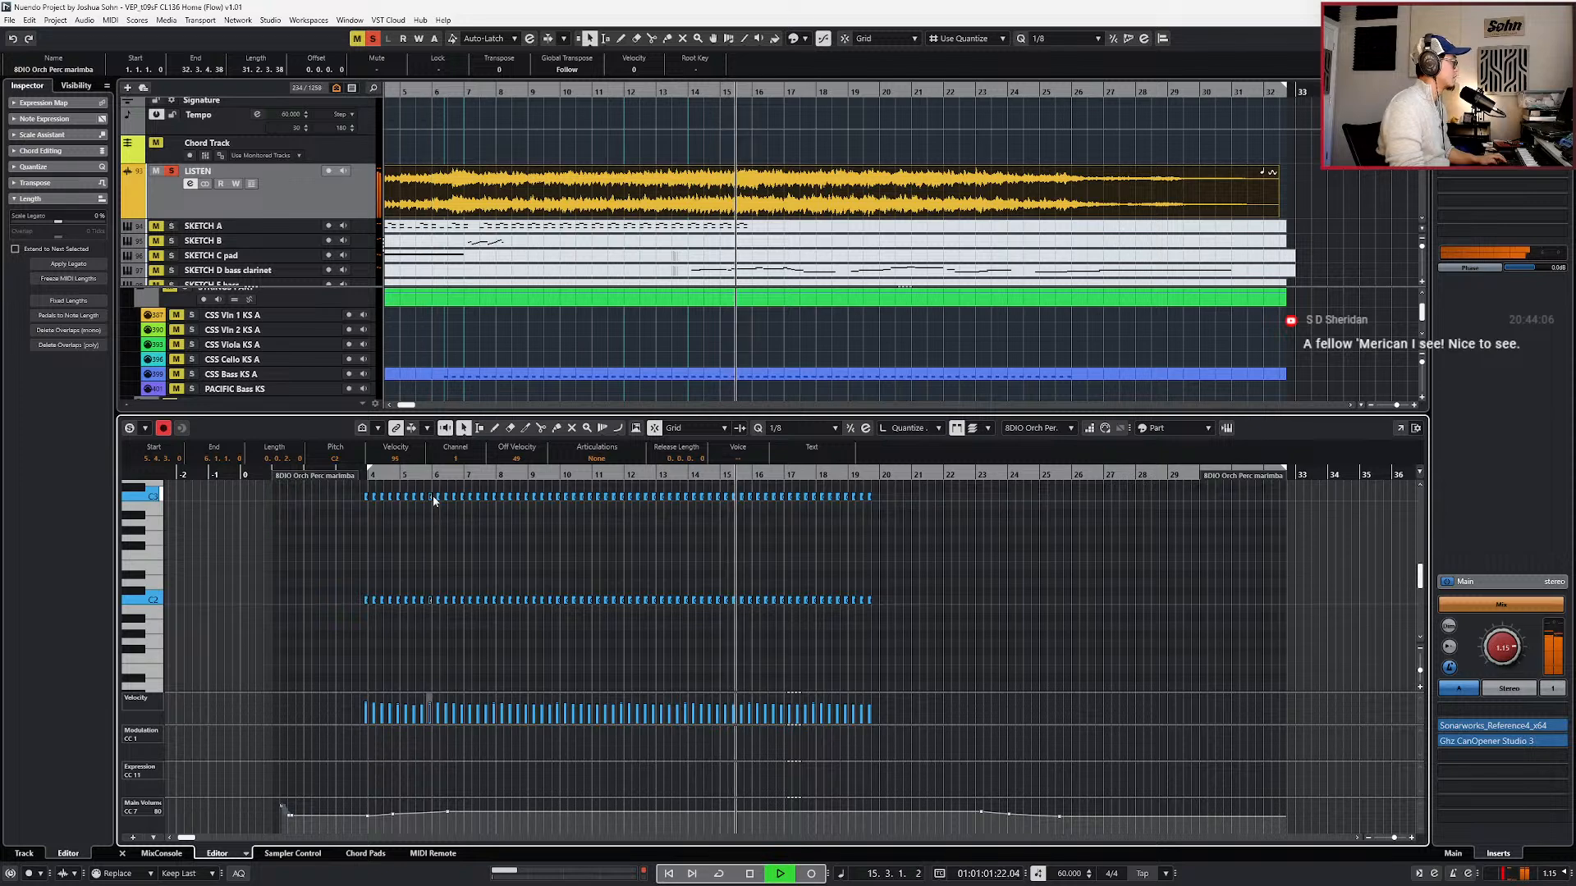
# - Duplicate the marimba octaves from bar 15 through bar 19 directly after themselves to extend the pulse into bar 24
pyautogui.moveTo(795, 486); pyautogui.dragTo(600, 622)
pyautogui.scroll(4, 604, 621)
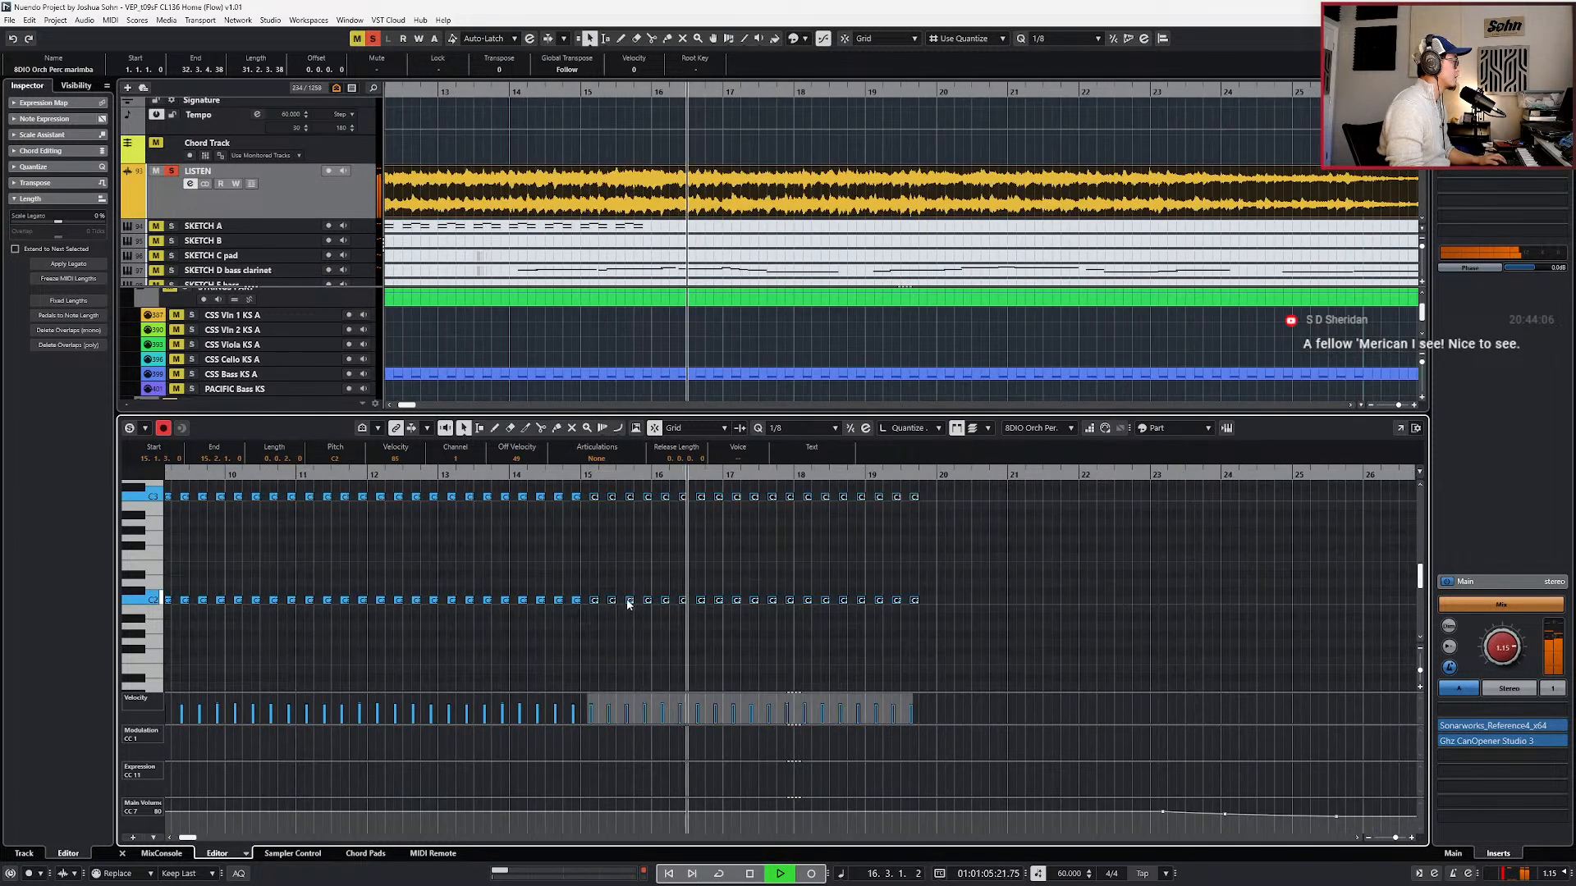
pyautogui.hotkey('ctrl', 'd')
pyautogui.hscroll(4, 646, 585)
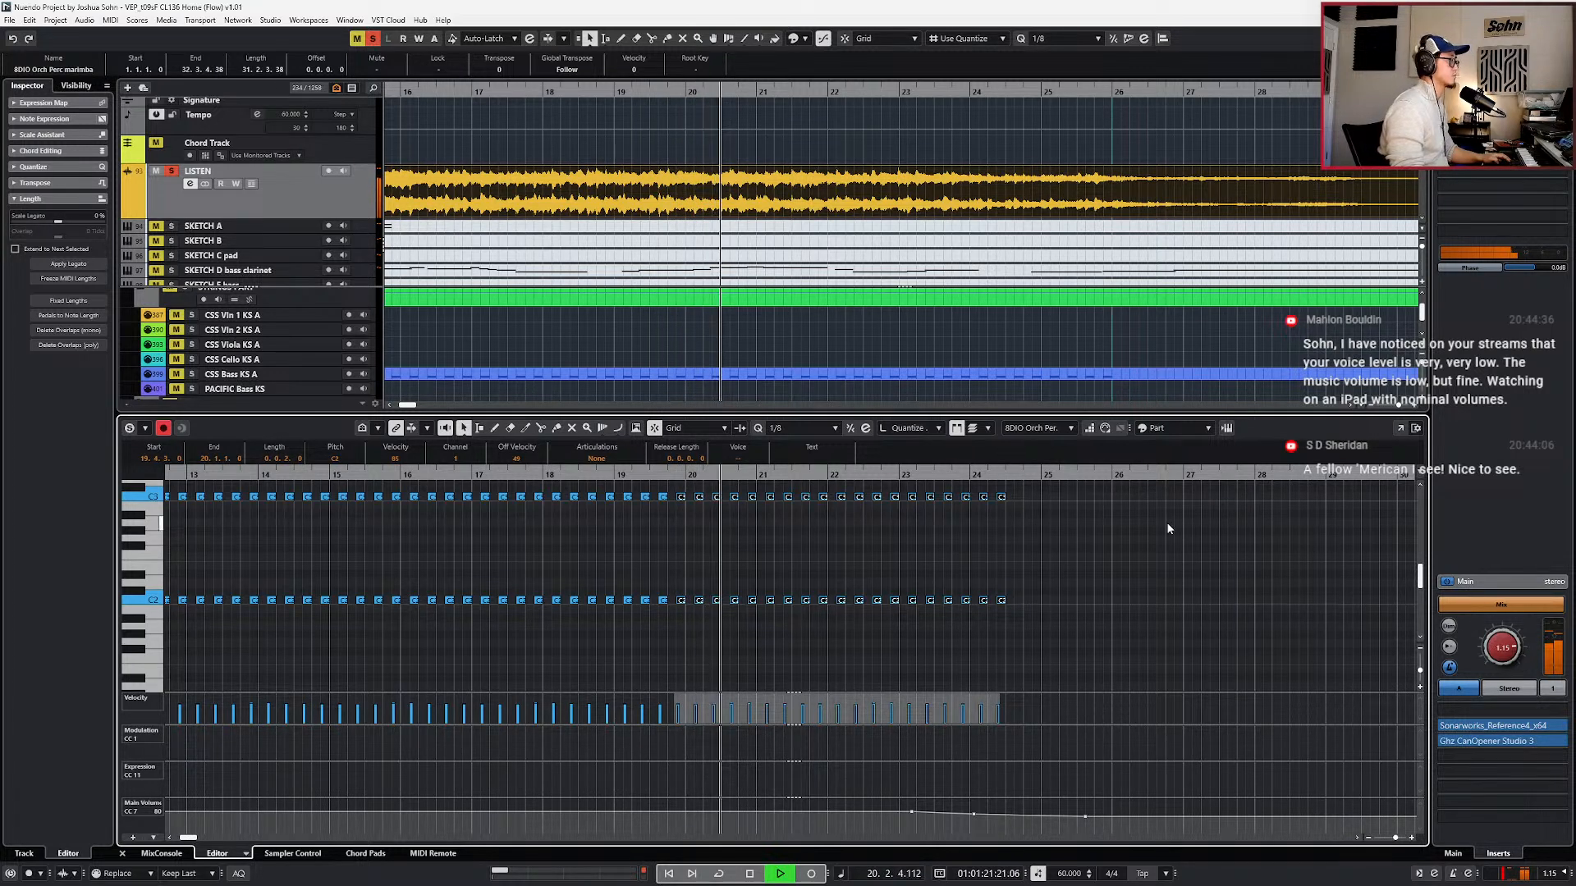
# - Duplicate the last three marimba octaves repeatedly to carry the pulse to the end of bar 25
pyautogui.moveTo(1065, 491); pyautogui.dragTo(967, 607)
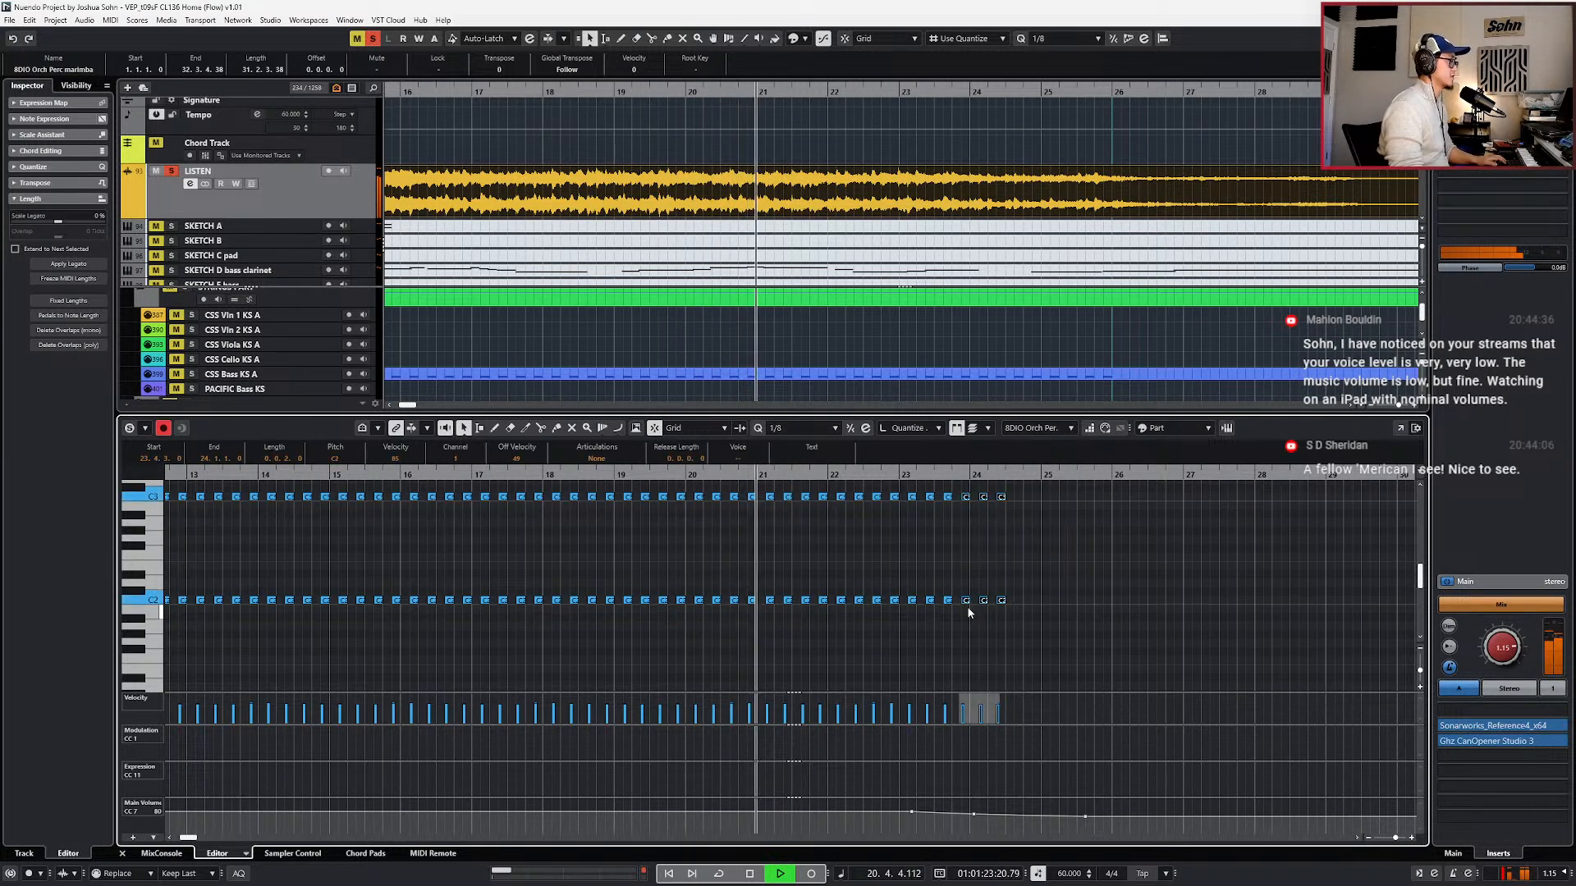
pyautogui.hotkey('ctrl', 'd')
pyautogui.hotkey('ctrl', 'd')
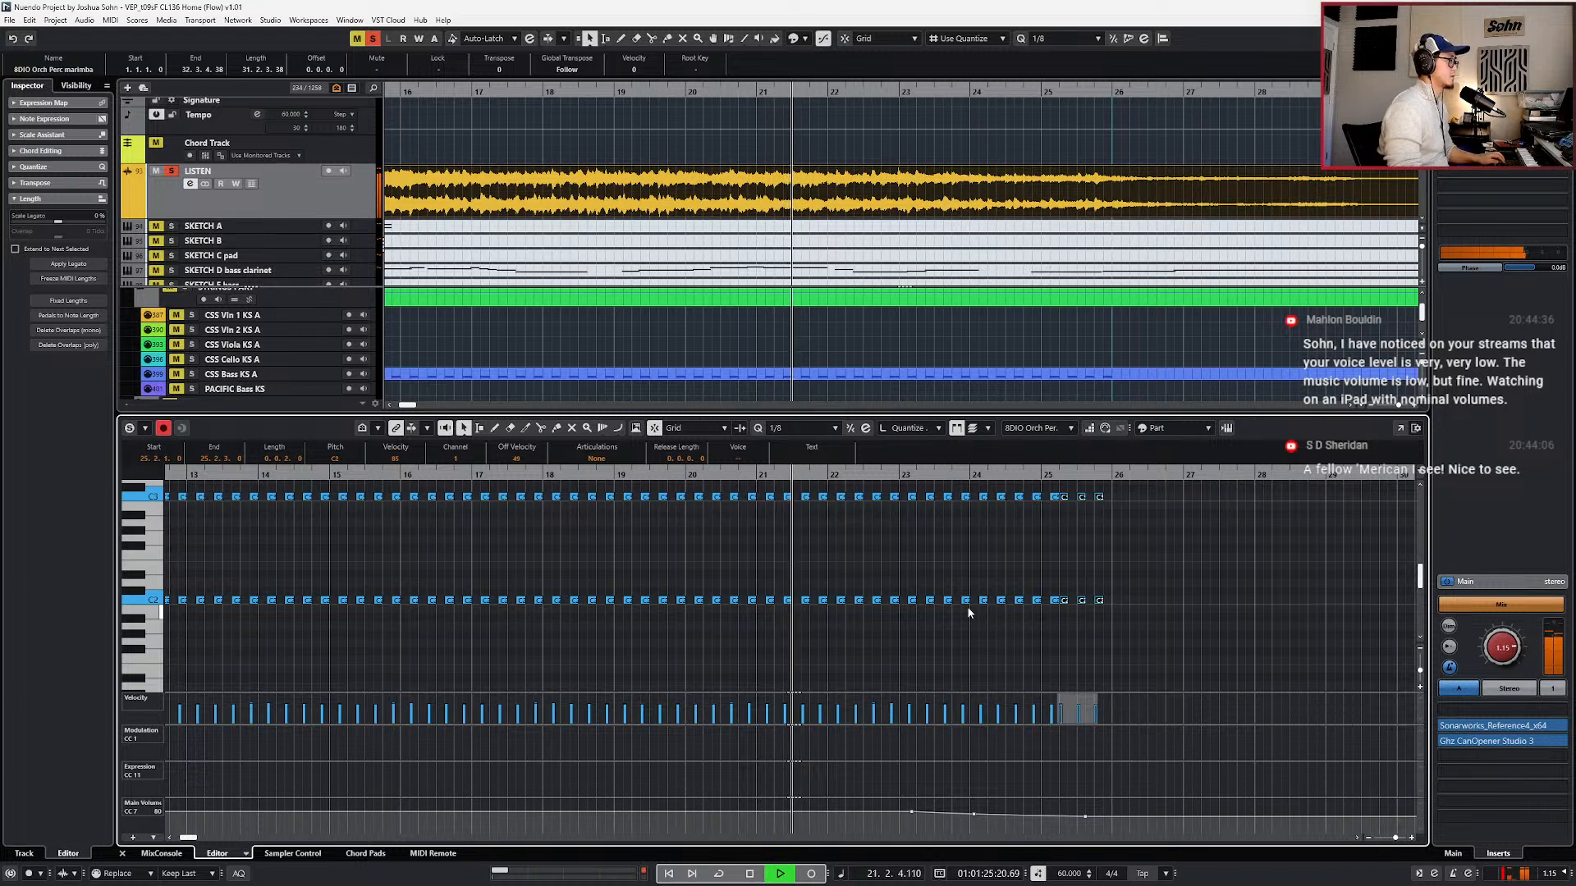
pyautogui.press('g')
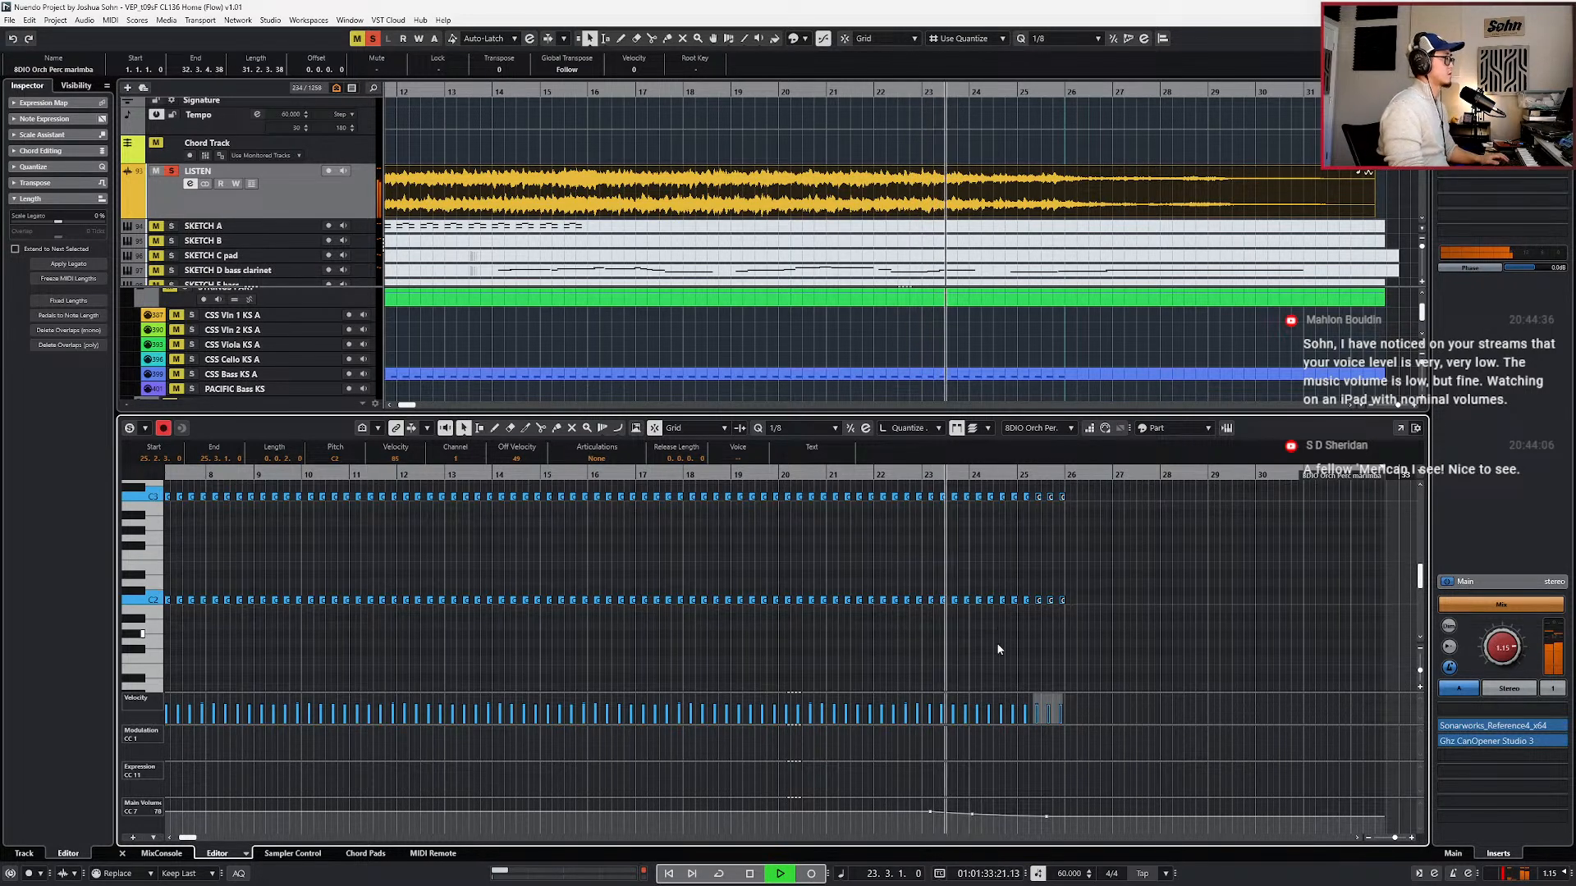
pyautogui.press('h')
pyautogui.hscroll(1, 950, 630)
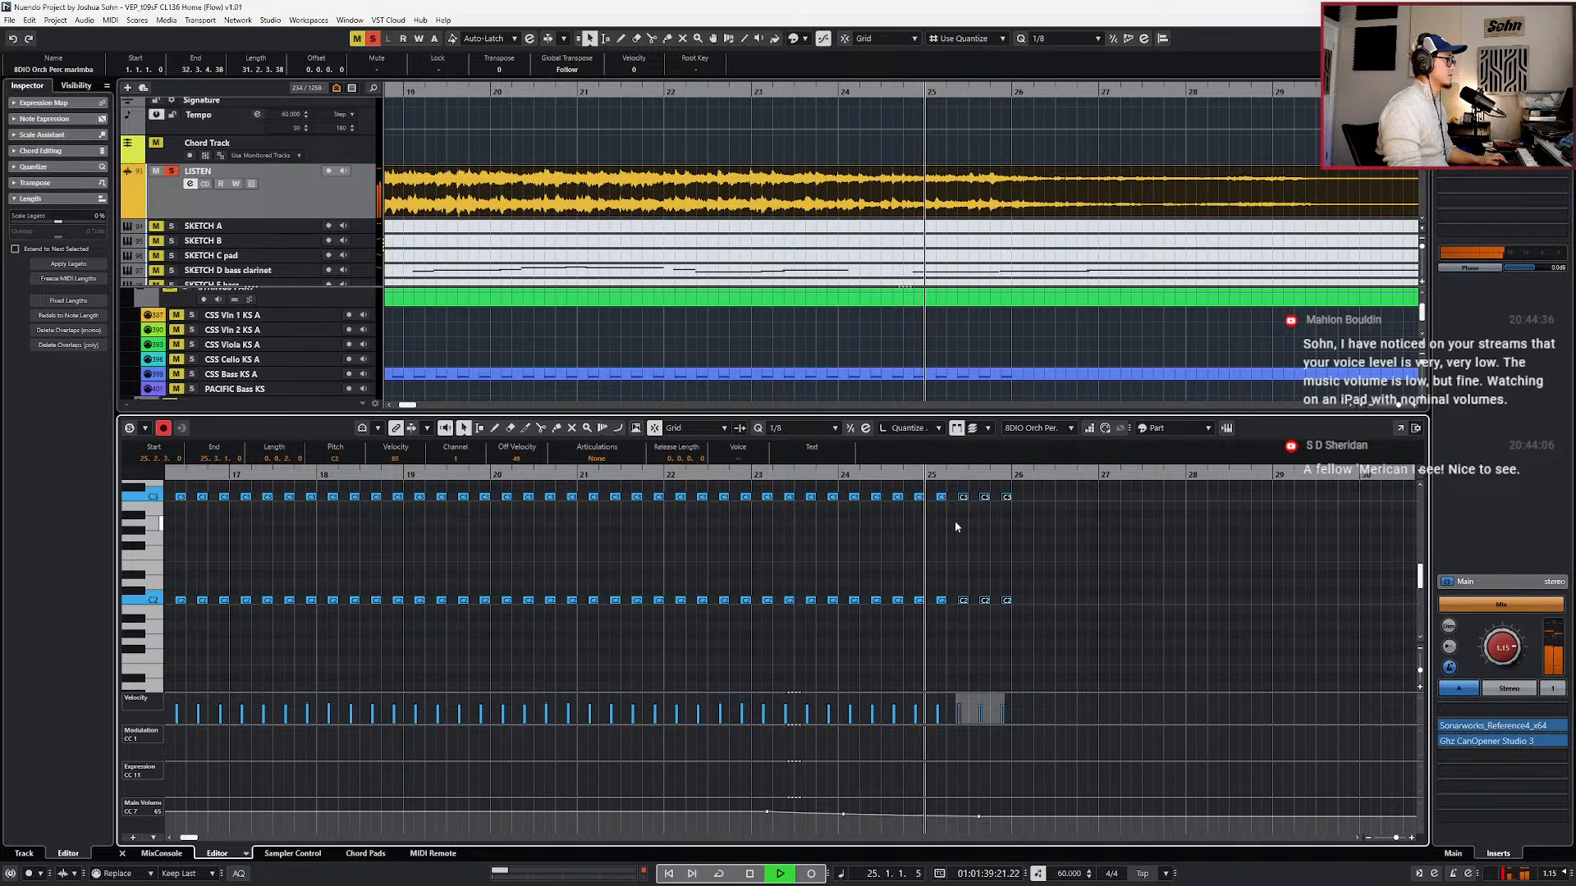
pyautogui.hscroll(1, 994, 615)
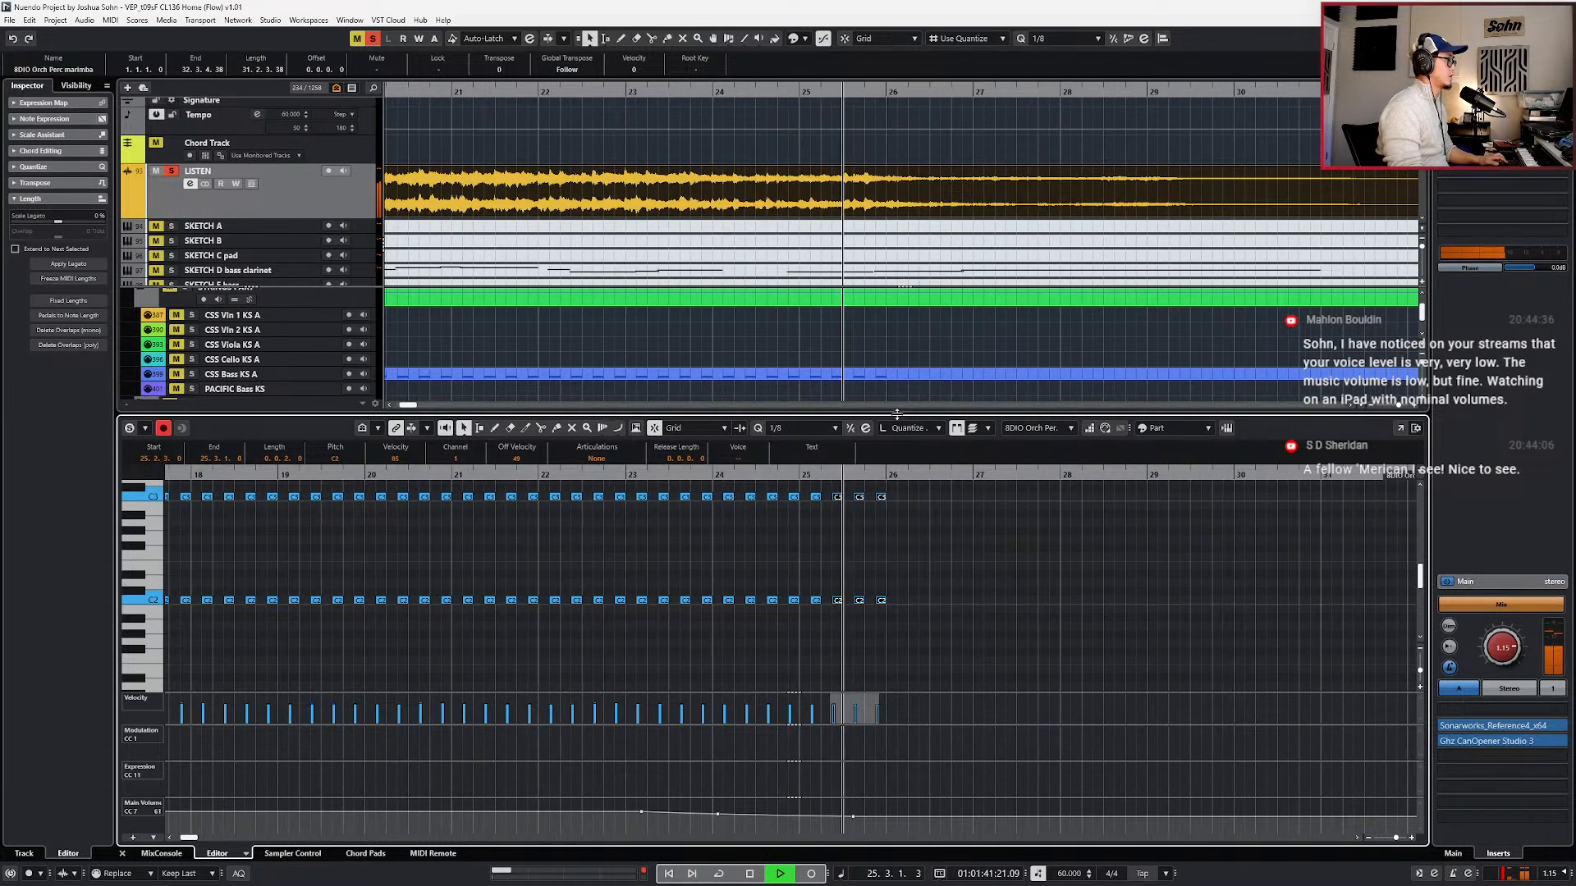
# - Duplicate the final marimba octave repeatedly until the pulse reaches the end of bar 26
pyautogui.moveTo(904, 488); pyautogui.dragTo(873, 614)
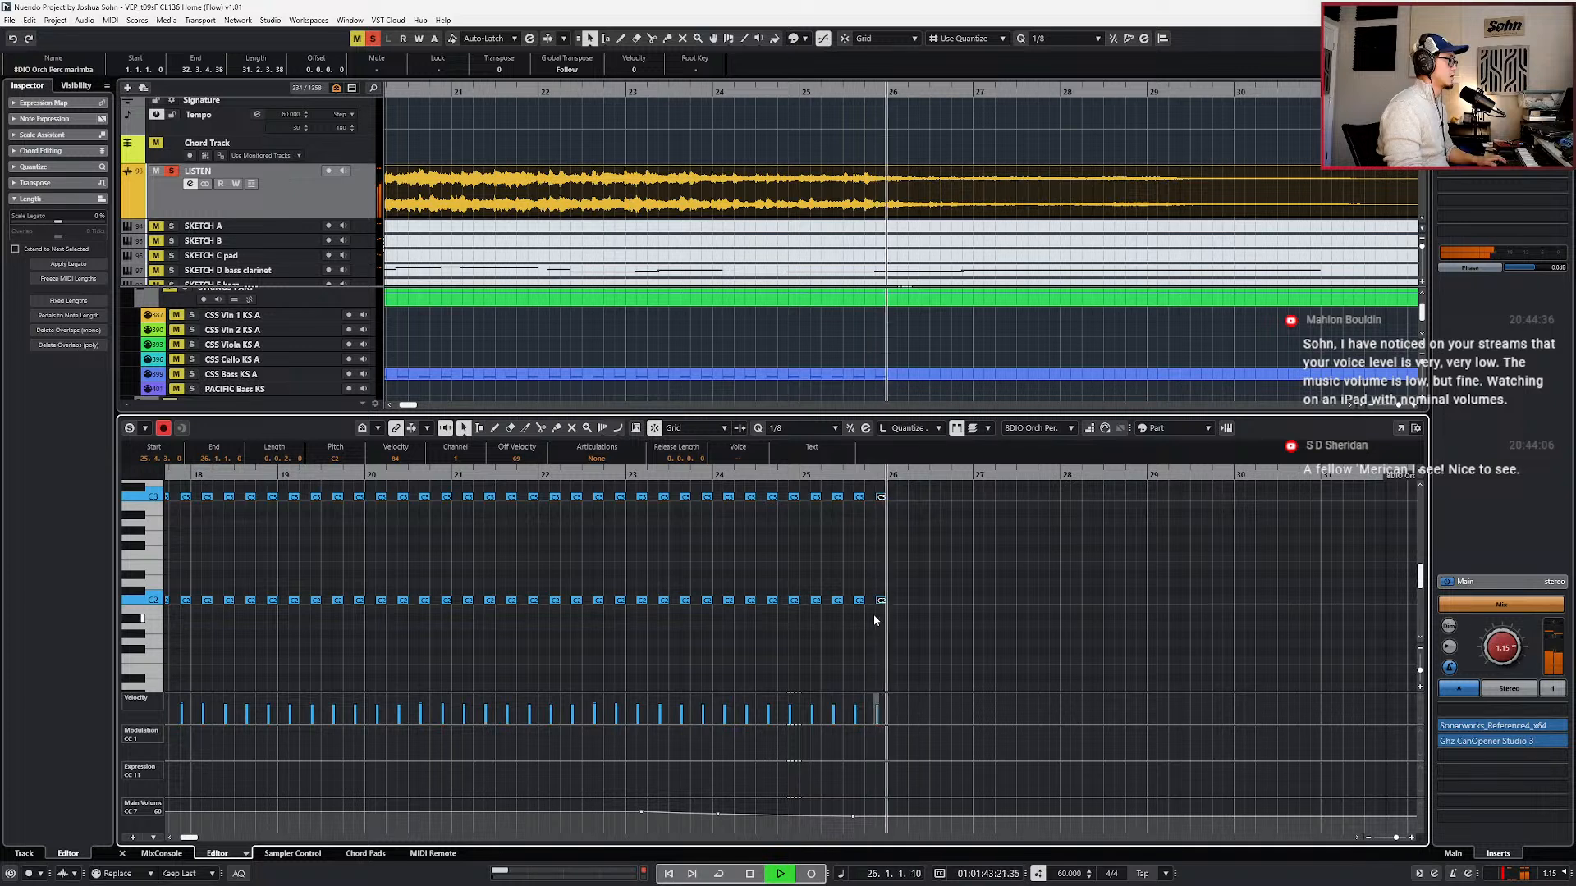
pyautogui.hotkey('ctrl', 'd')
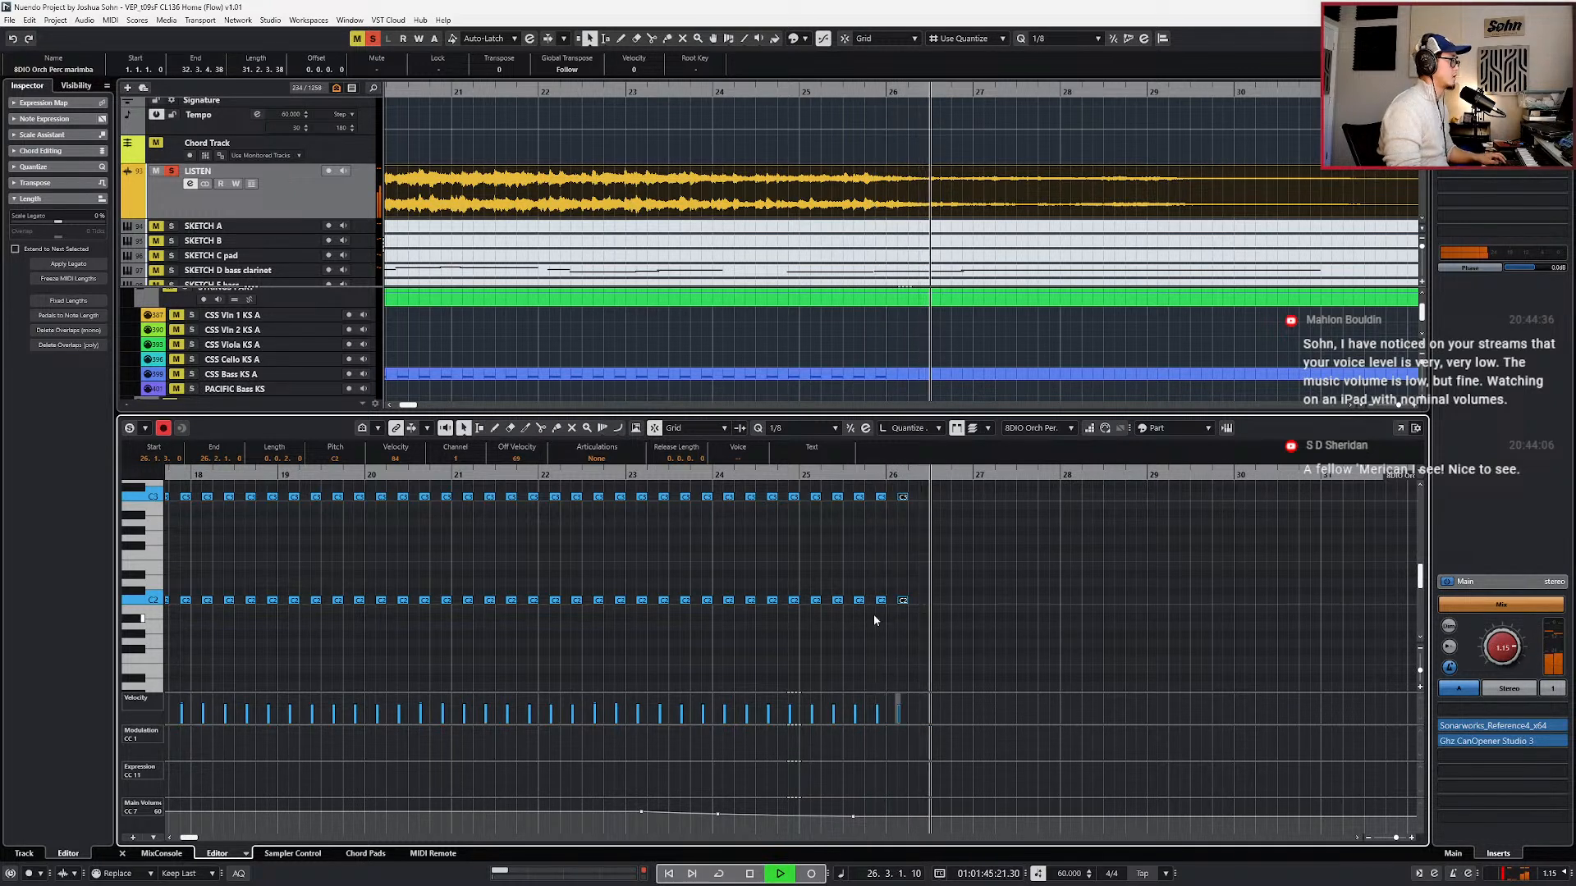
pyautogui.hotkey('ctrl', 'd')
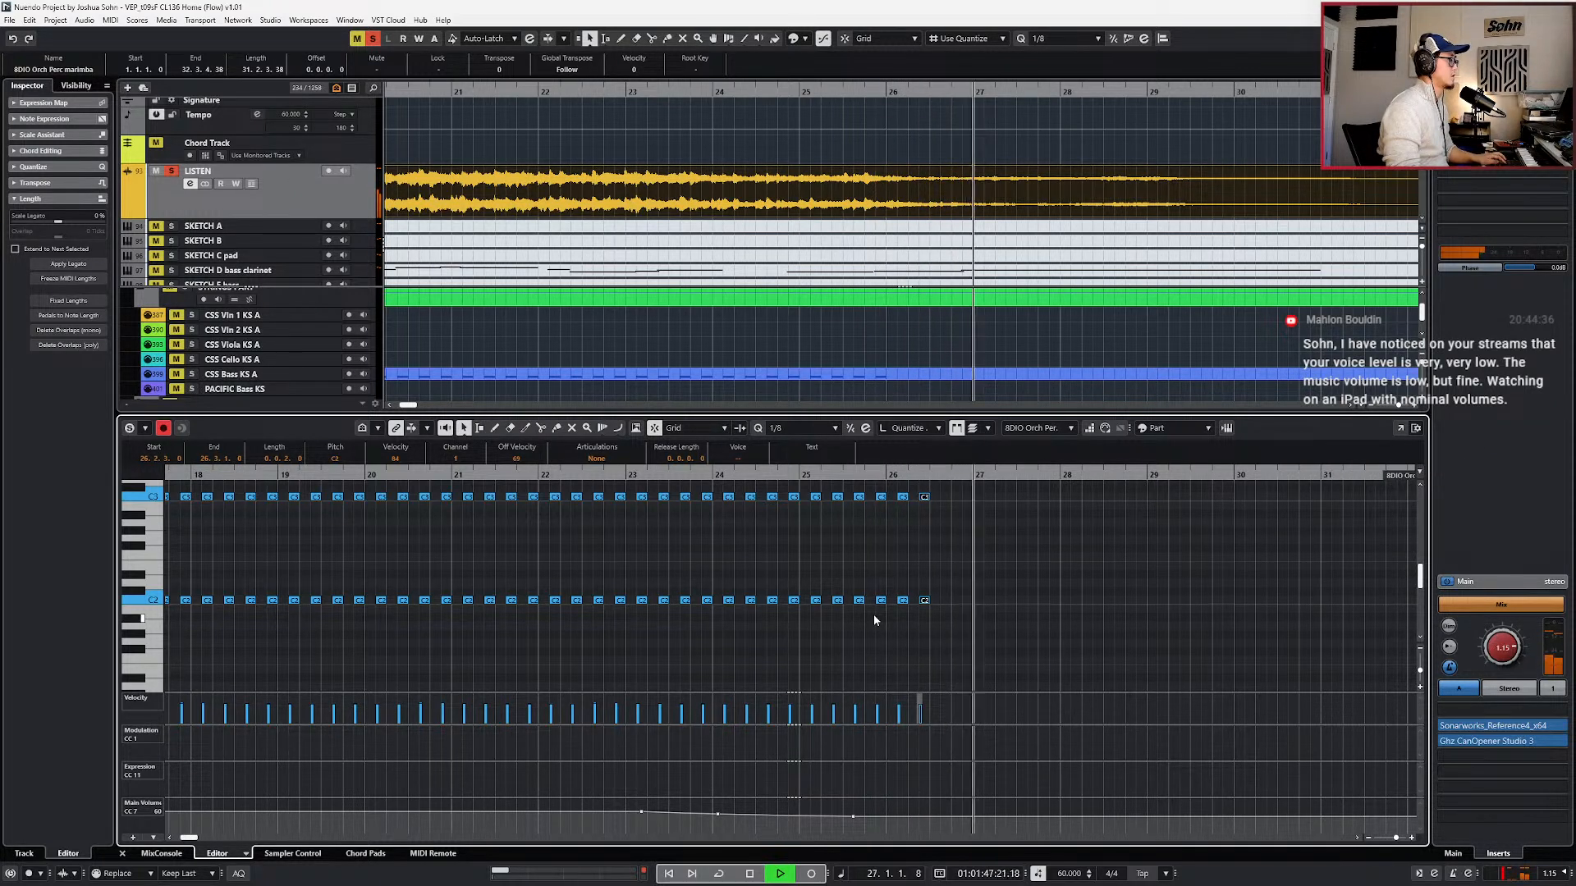
pyautogui.hotkey('ctrl', 'd')
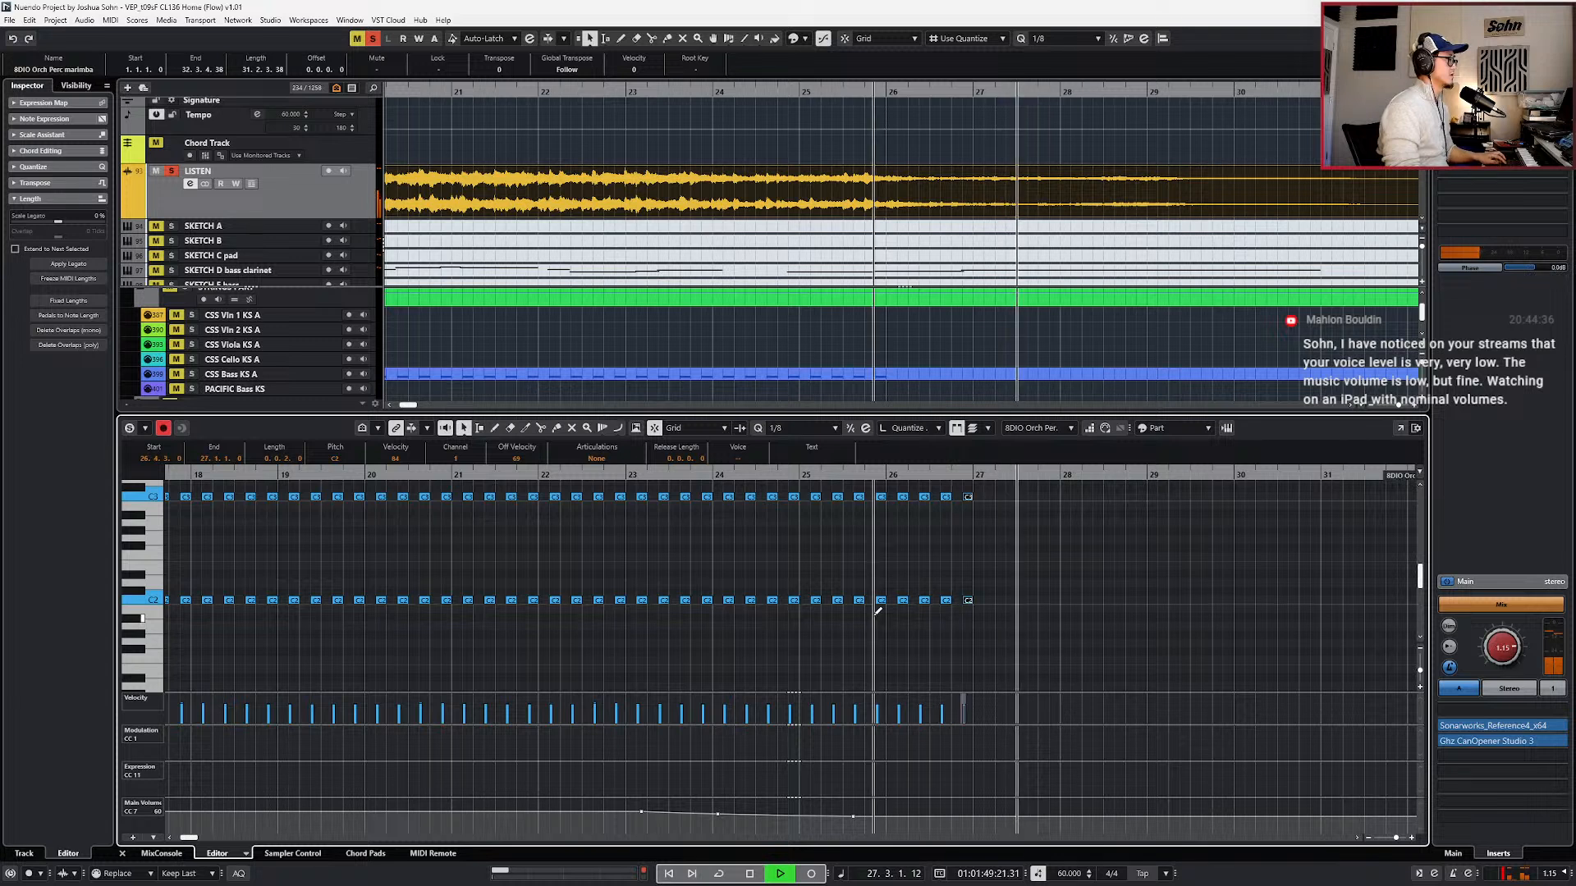
# - Fade the 8DIO marimba's main volume to near zero at bar 27 and play the ending from about bar 25
pyautogui.press('space')
pyautogui.click(974, 825)
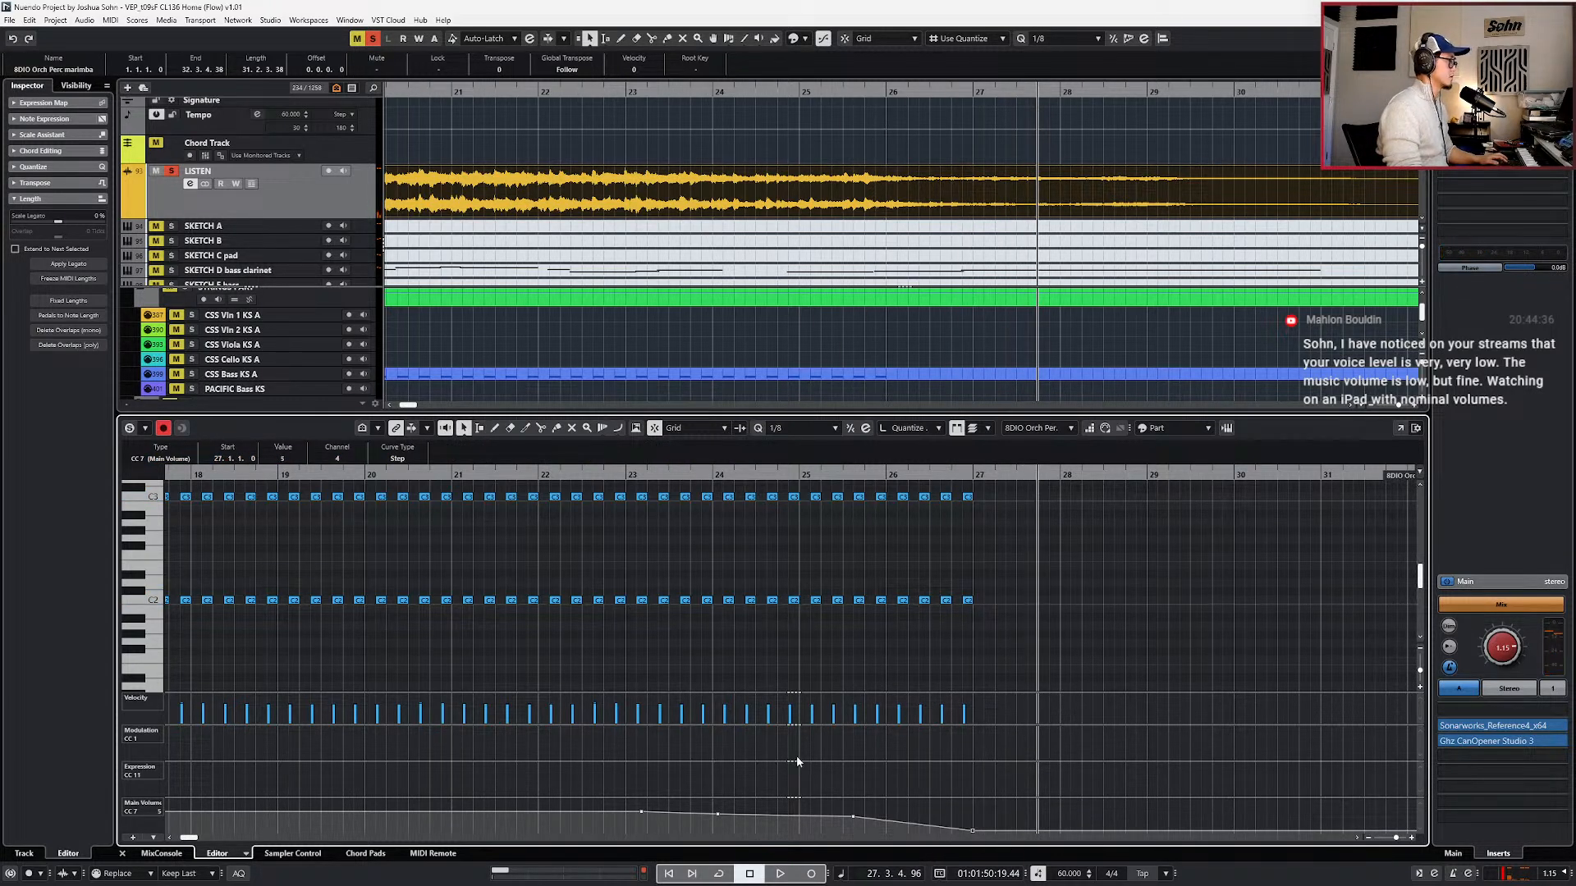
pyautogui.moveTo(853, 822); pyautogui.dragTo(797, 825)
pyautogui.press('Return')
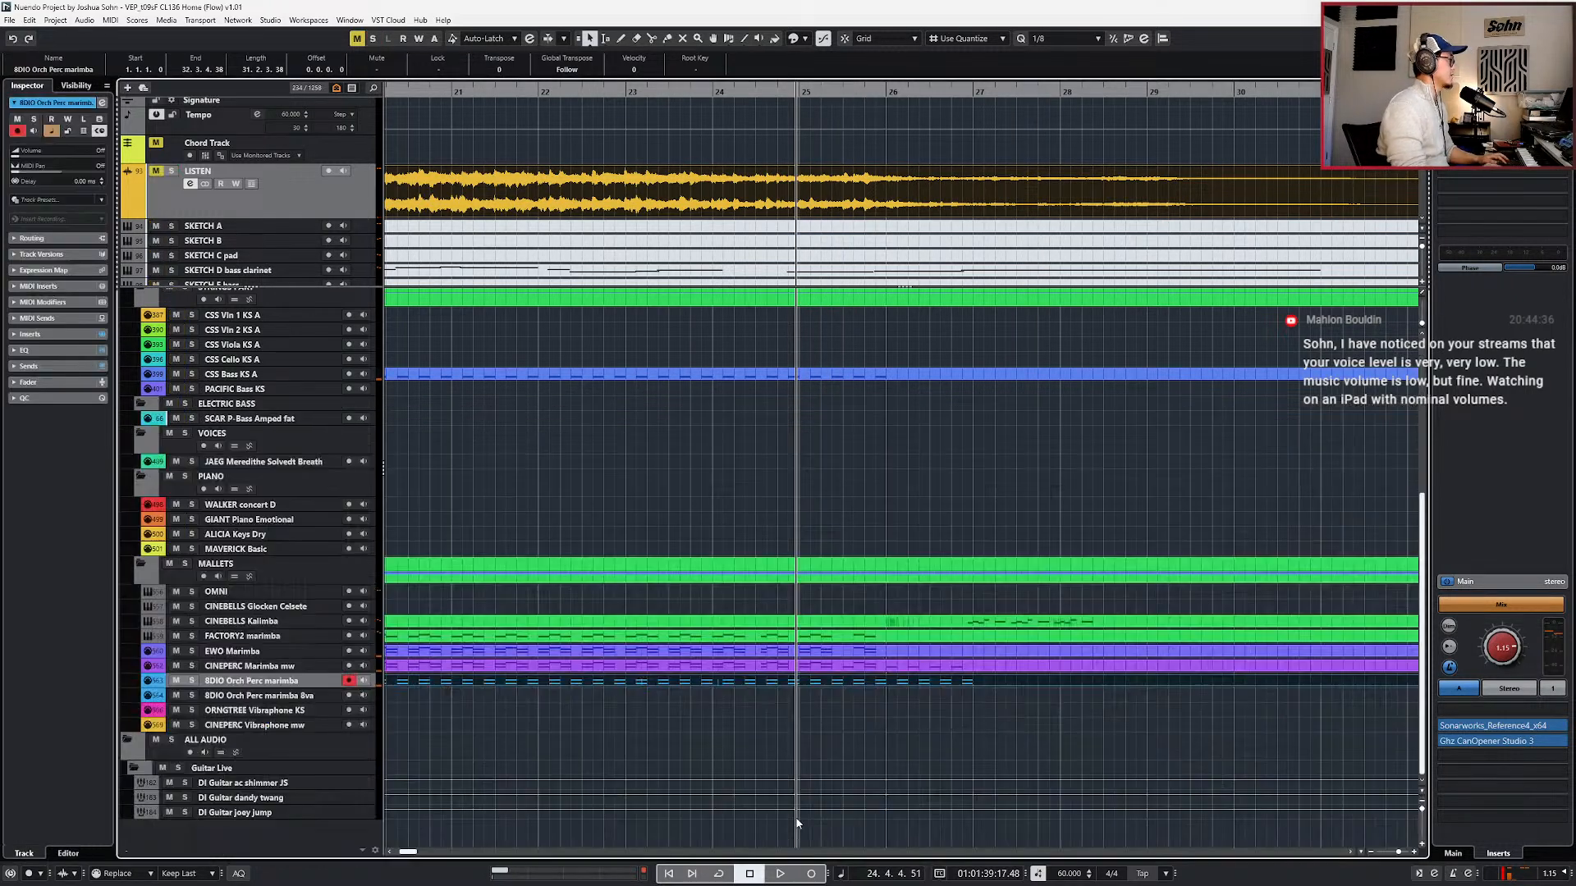
pyautogui.scroll(-3, 855, 613)
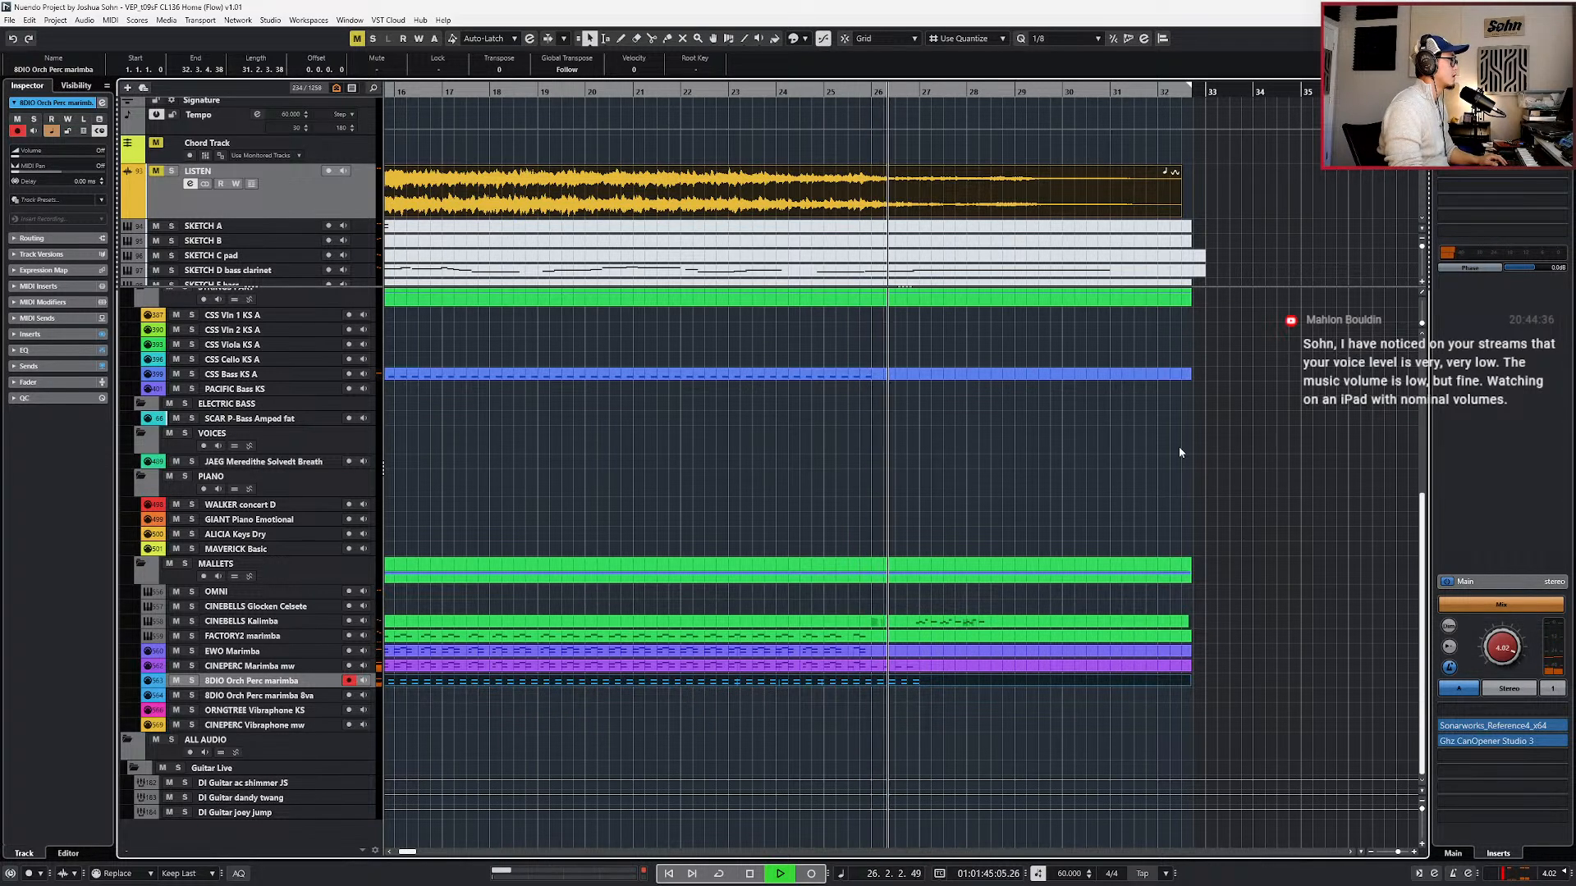
pyautogui.press('space')
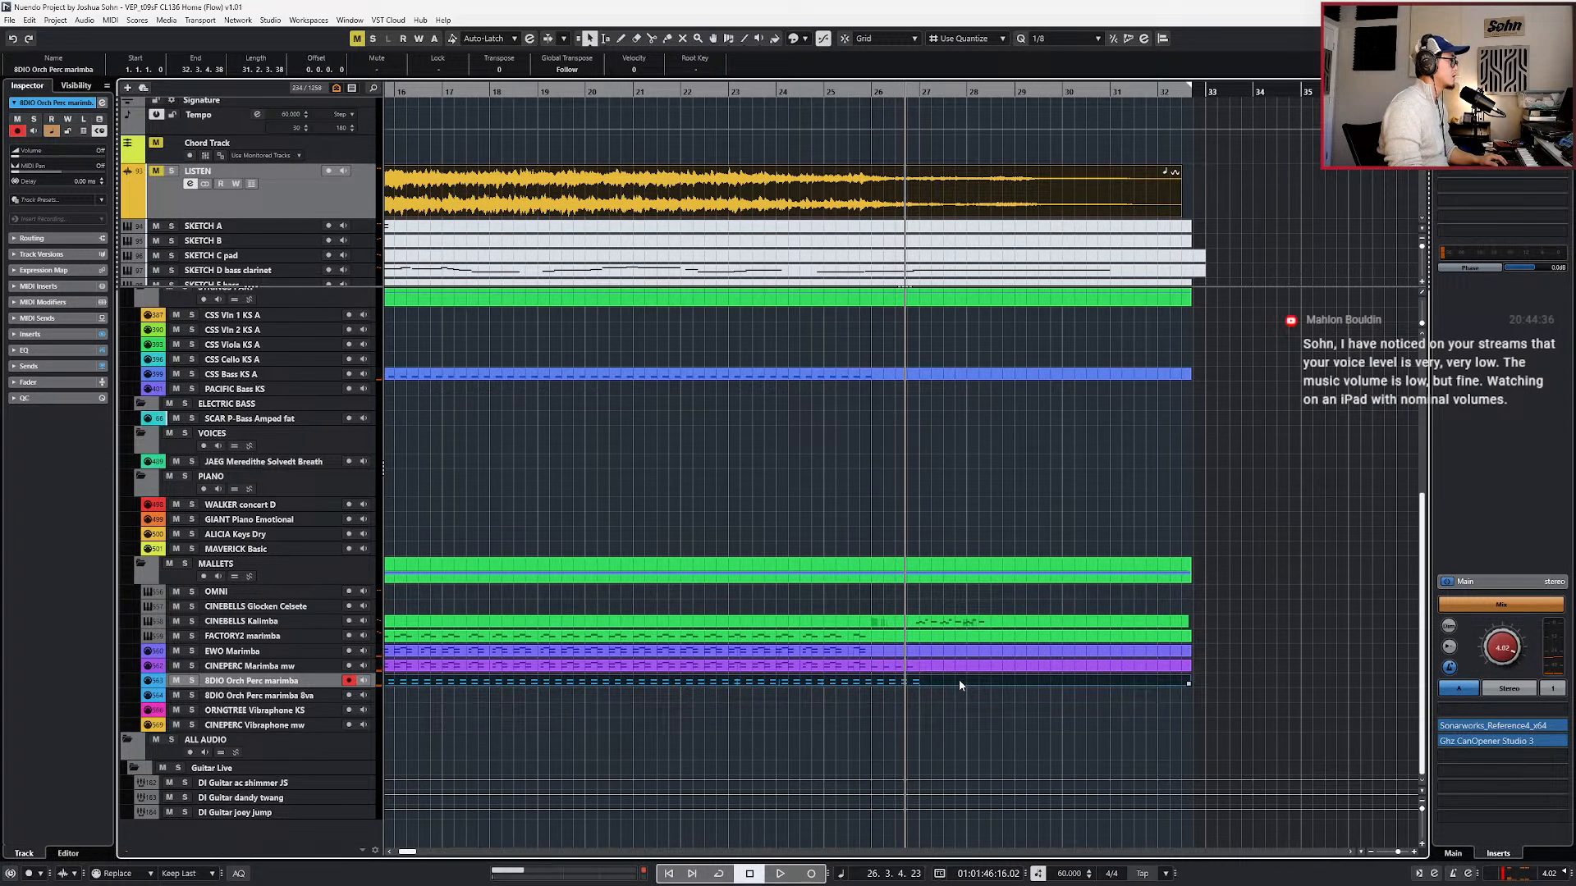
# - Select the five mallet parts from CINEBELLS Kalimba to 8DIO Orch Perc marimba and return the playhead to bar 1
pyautogui.doubleClick(959, 681)
pyautogui.press('Return')
pyautogui.press('g')
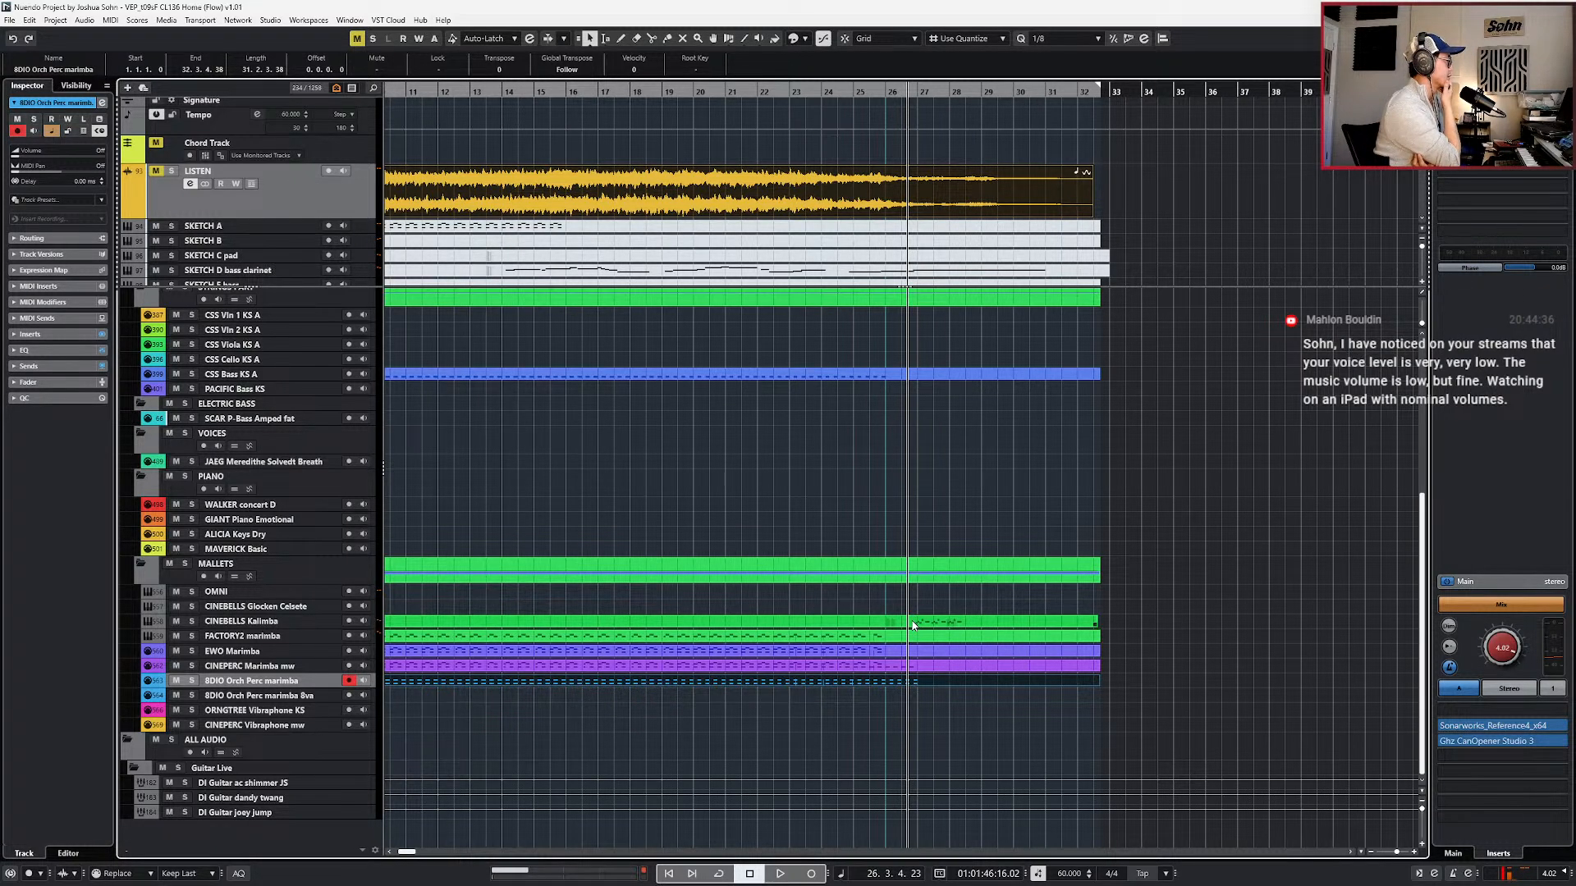
pyautogui.moveTo(1006, 684); pyautogui.dragTo(985, 610)
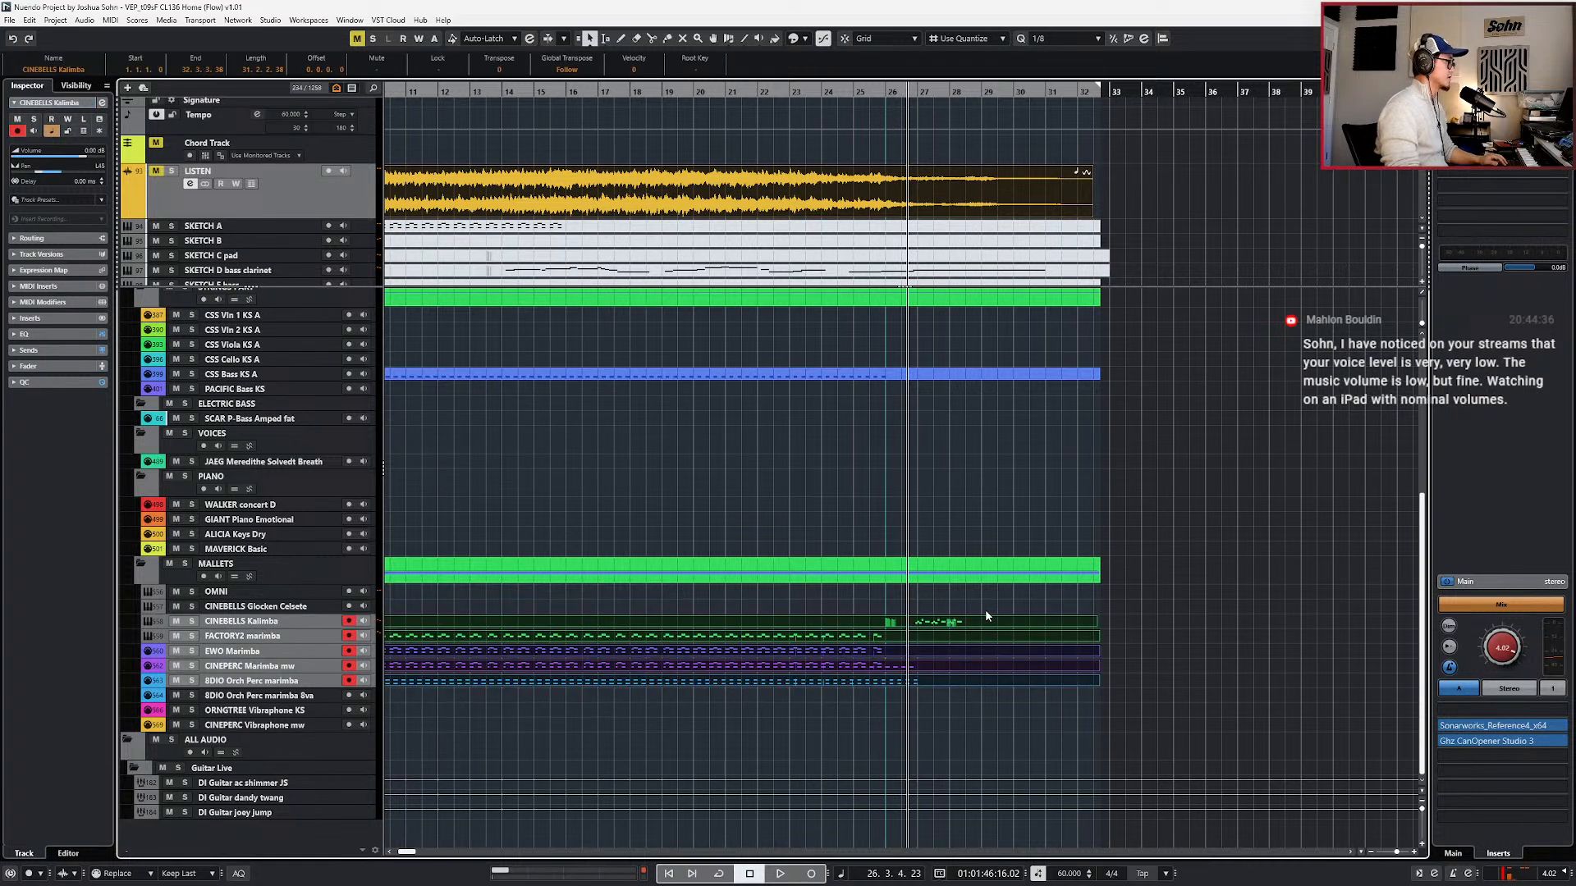
pyautogui.scroll(-3, 985, 610)
pyautogui.scroll(-2, 985, 609)
pyautogui.press('l')
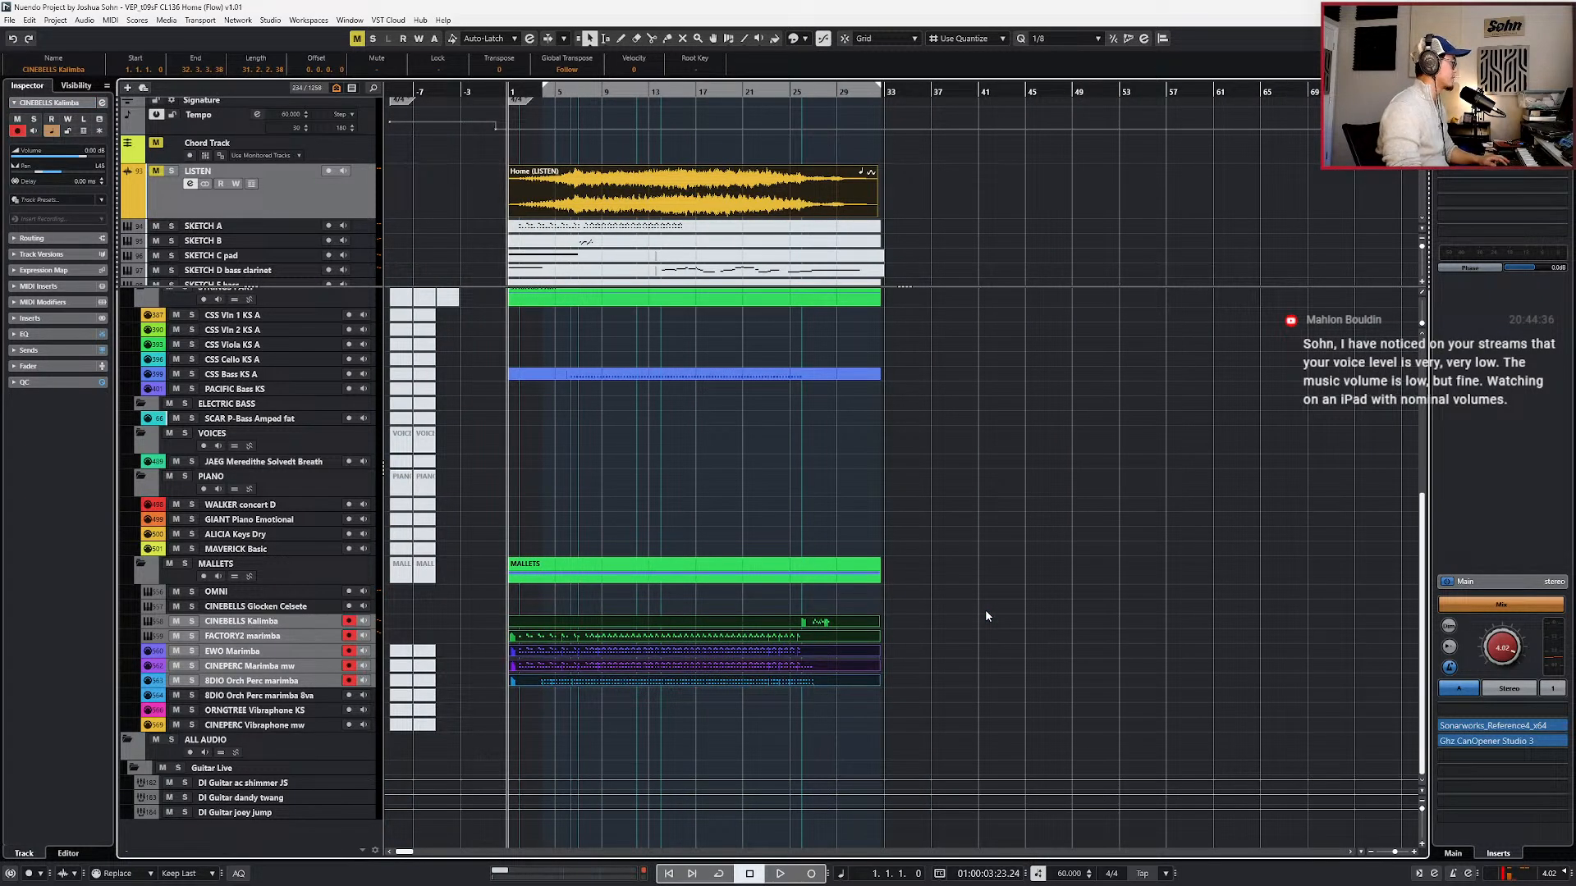
pyautogui.moveTo(916, 615); pyautogui.dragTo(845, 643)
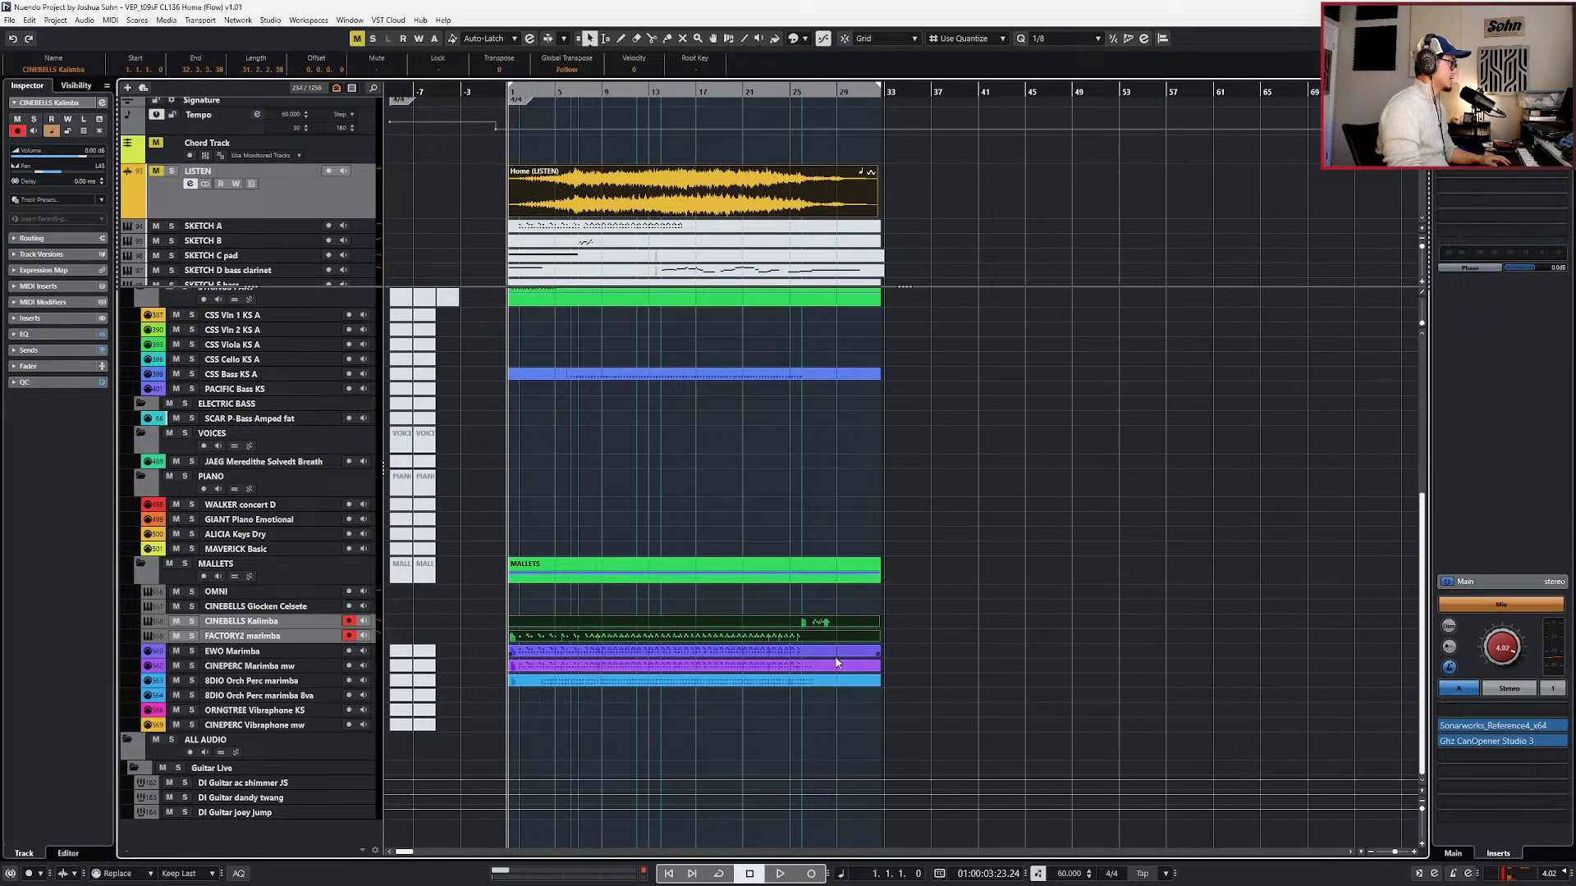
pyautogui.scroll(2, 764, 667)
pyautogui.hscroll(-2, 755, 669)
pyautogui.scroll(1, 656, 674)
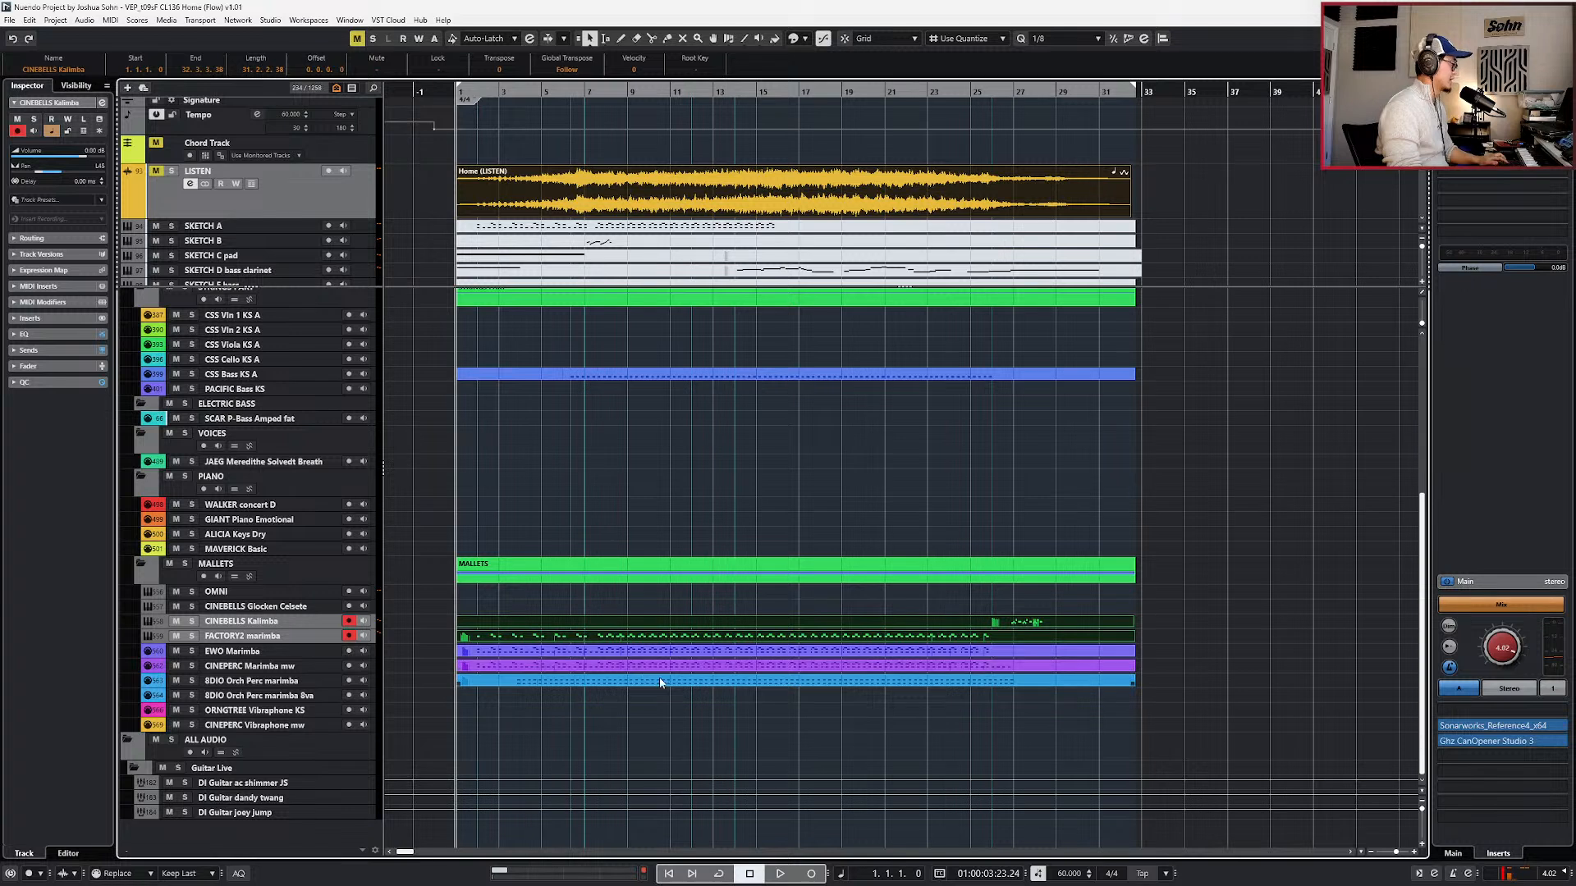
pyautogui.moveTo(696, 704); pyautogui.dragTo(698, 630)
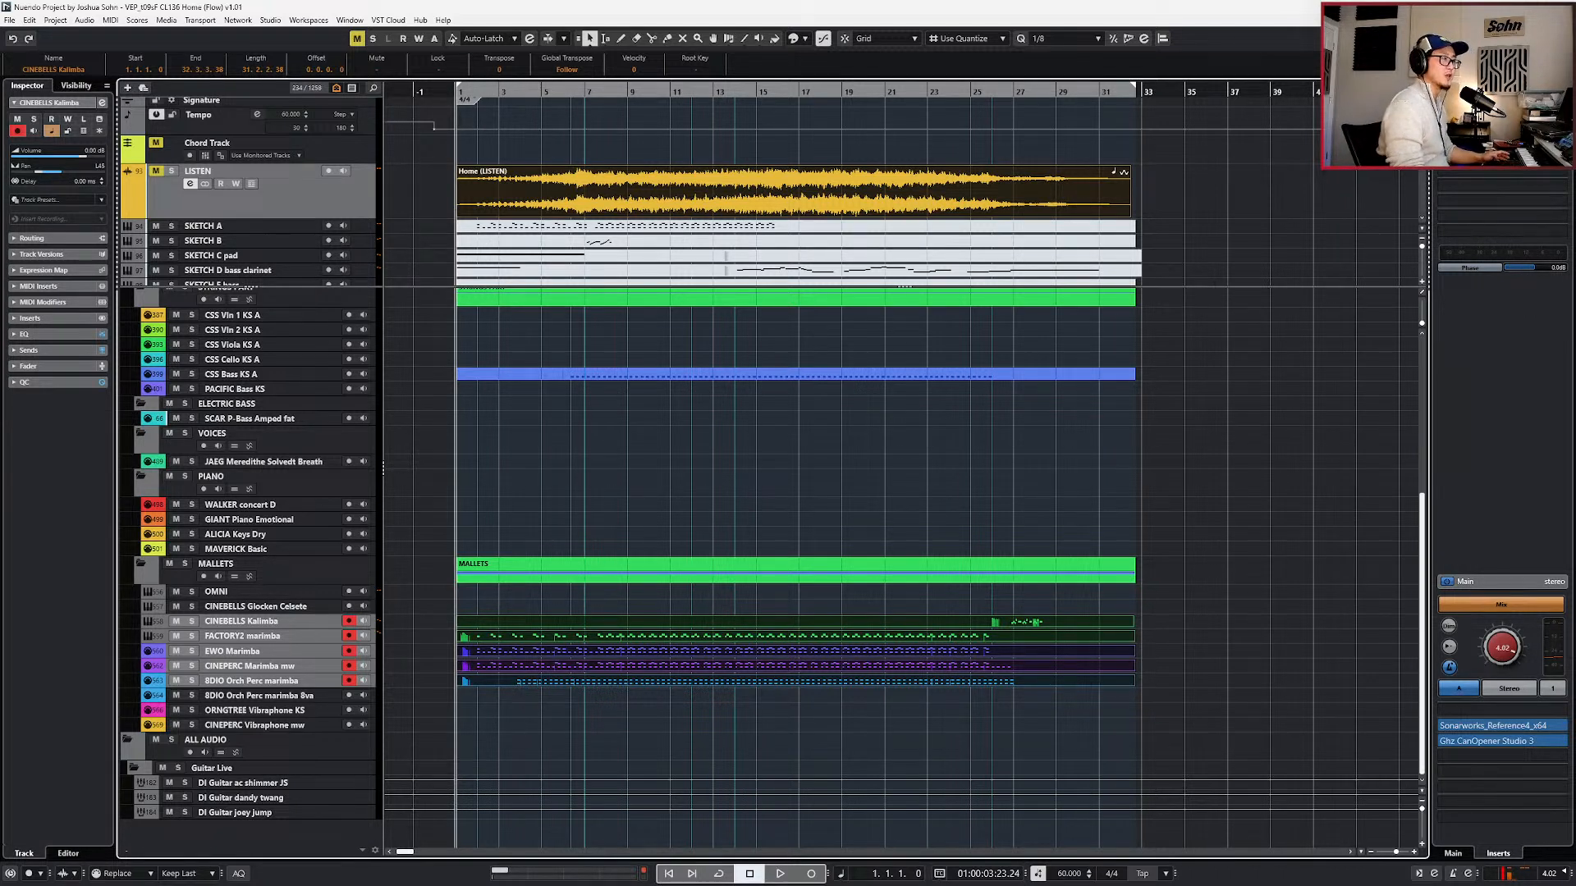
pyautogui.hotkey('alt', 'Tab')
pyautogui.hotkey('alt', 'Tab')
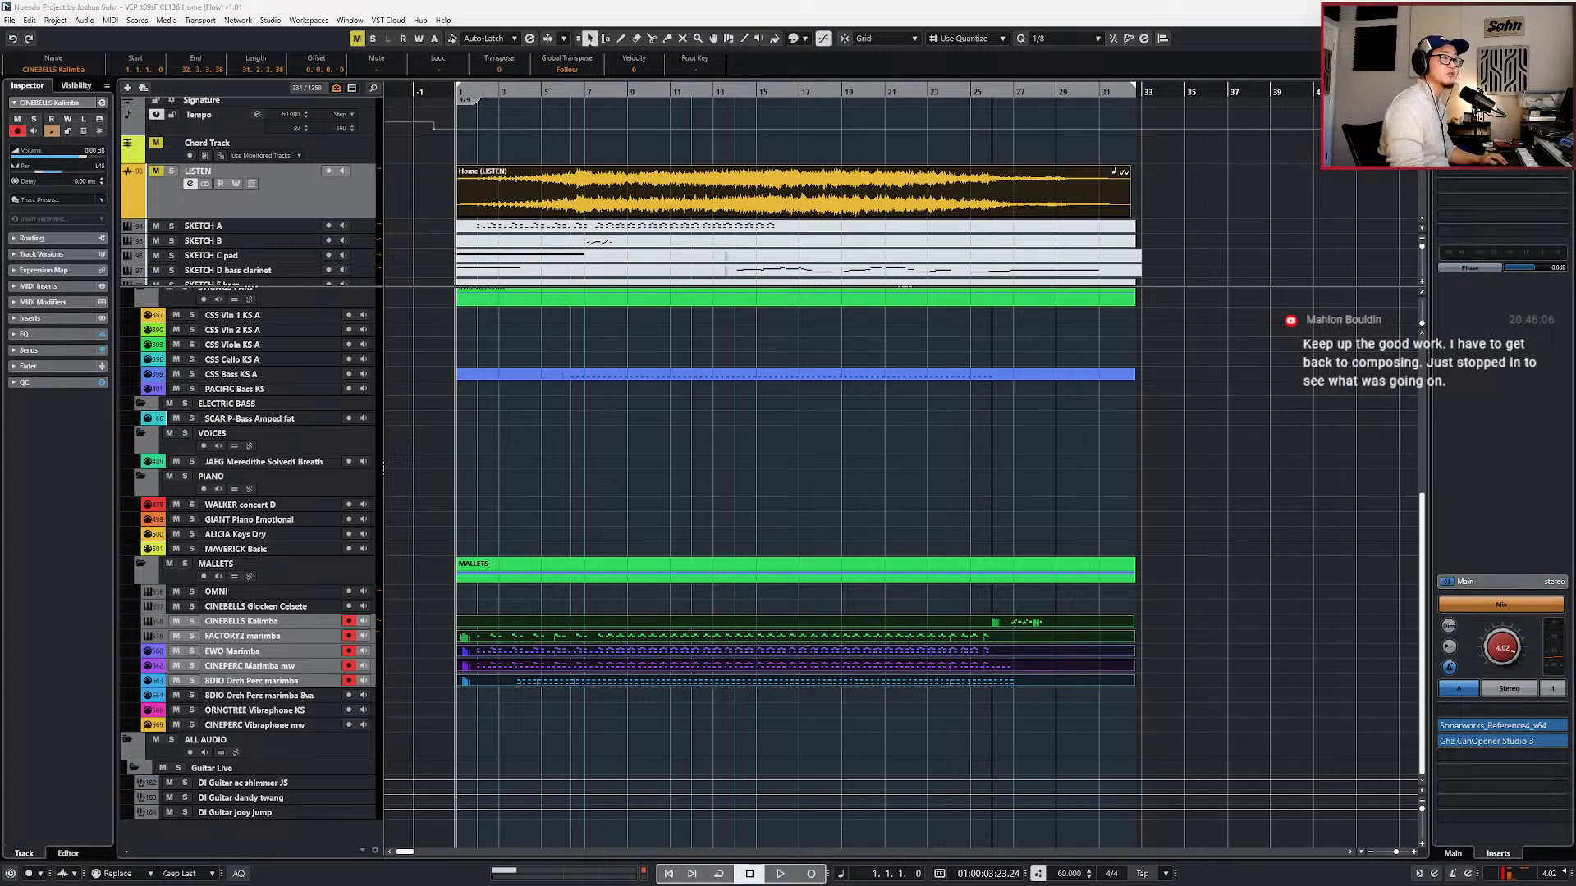
pyautogui.click(1139, 417)
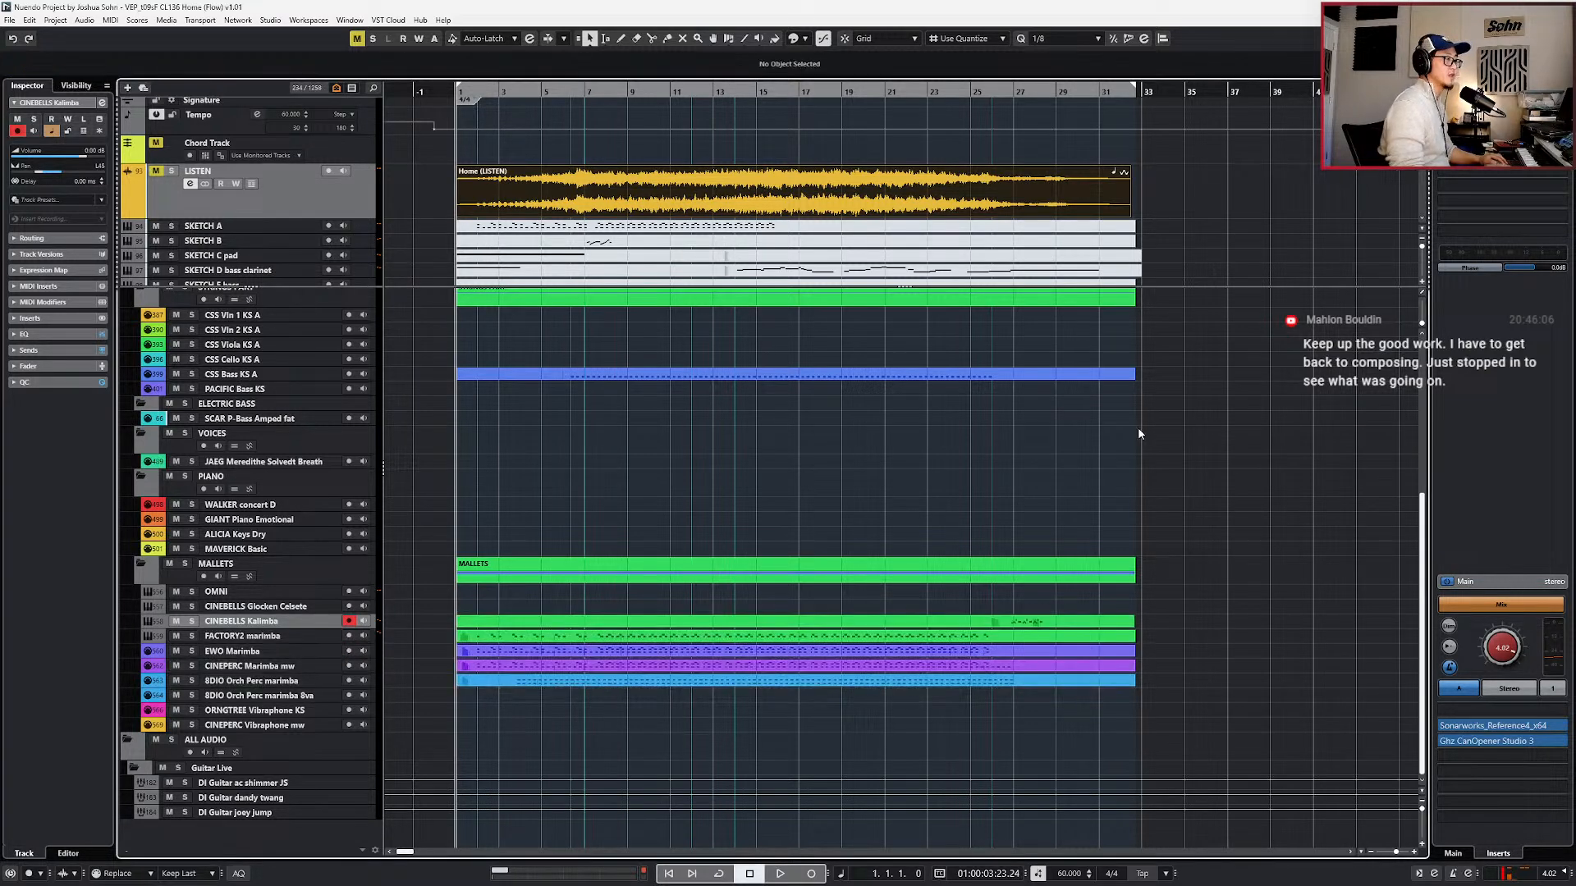
# - Reselect the Kalimba, FACTORY2, EWO, CINEPERC and 8DIO marimba parts without the MALLETS folder part
pyautogui.scroll(-1, 1138, 427)
pyautogui.scroll(2, 1110, 489)
pyautogui.moveTo(1107, 498); pyautogui.dragTo(1047, 667)
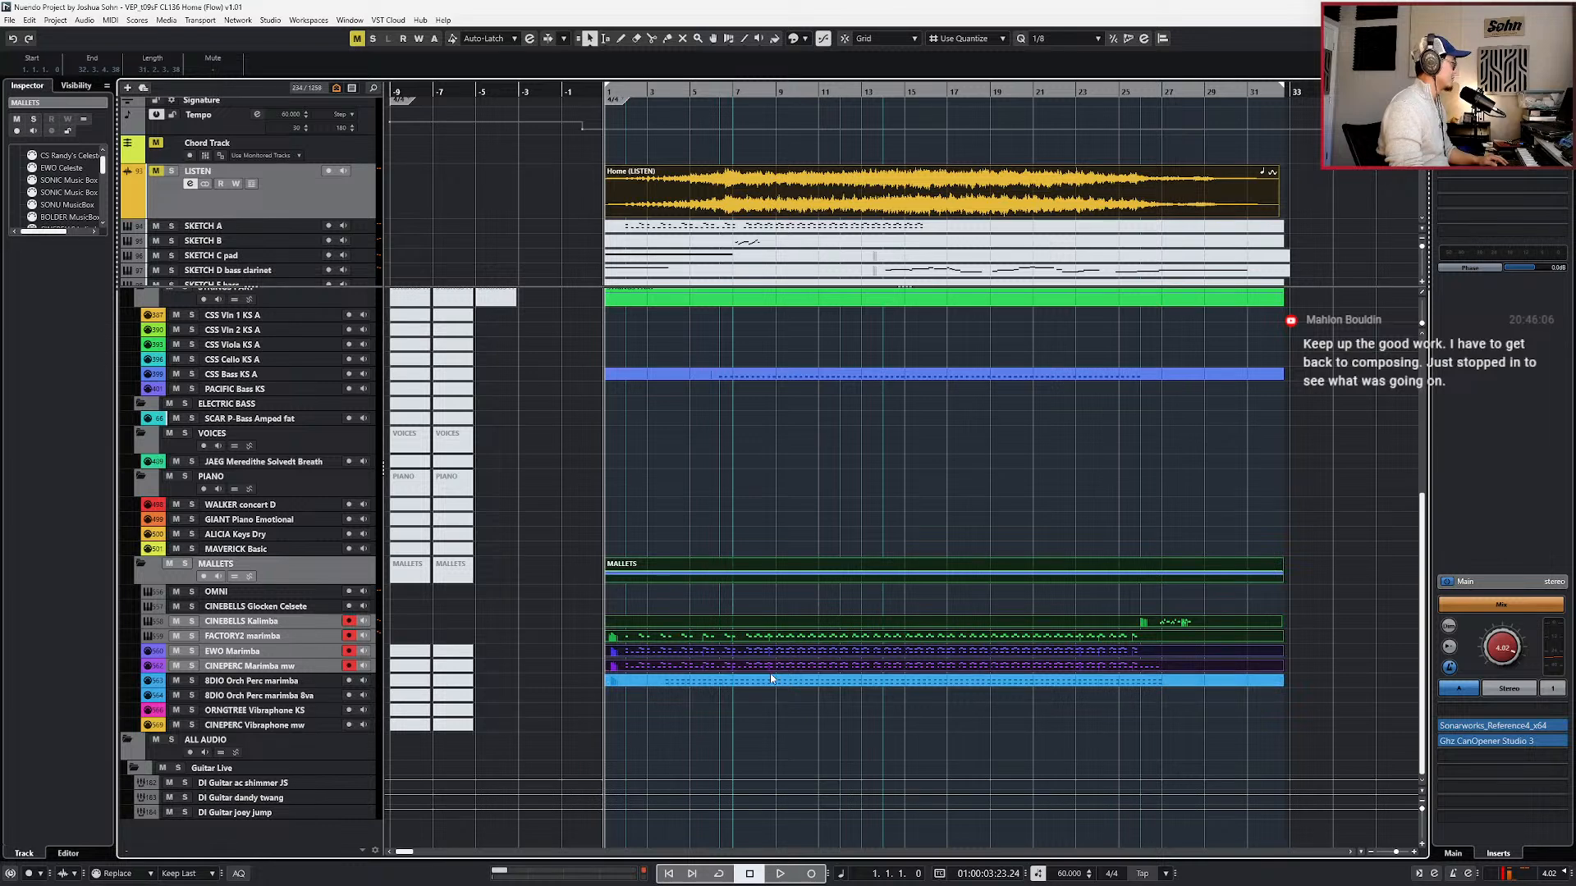
pyautogui.moveTo(769, 720); pyautogui.dragTo(778, 608)
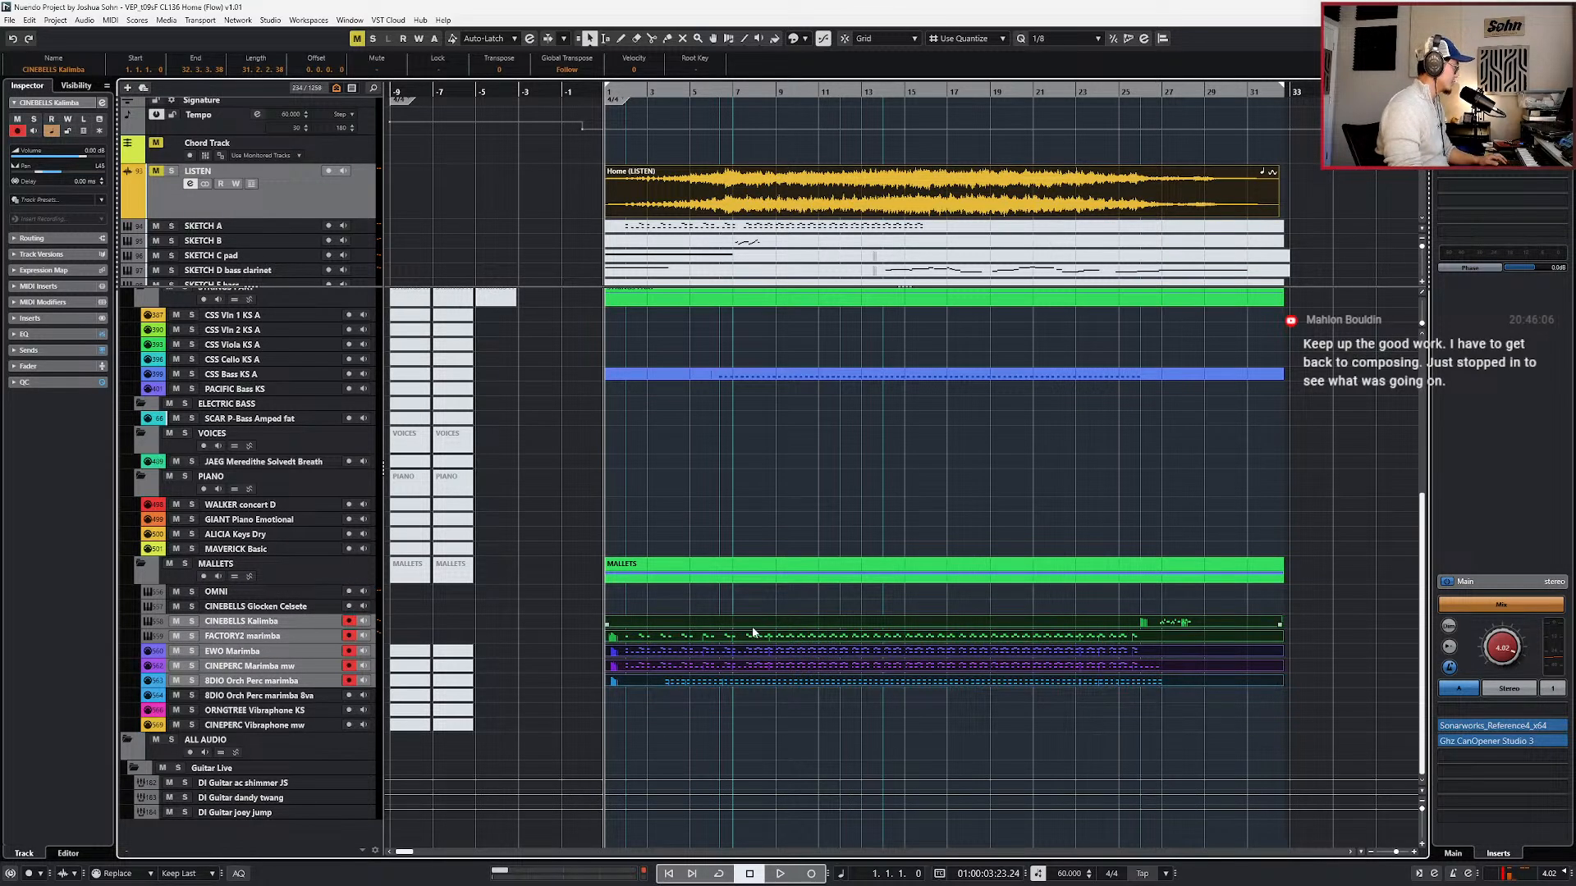
pyautogui.press('g')
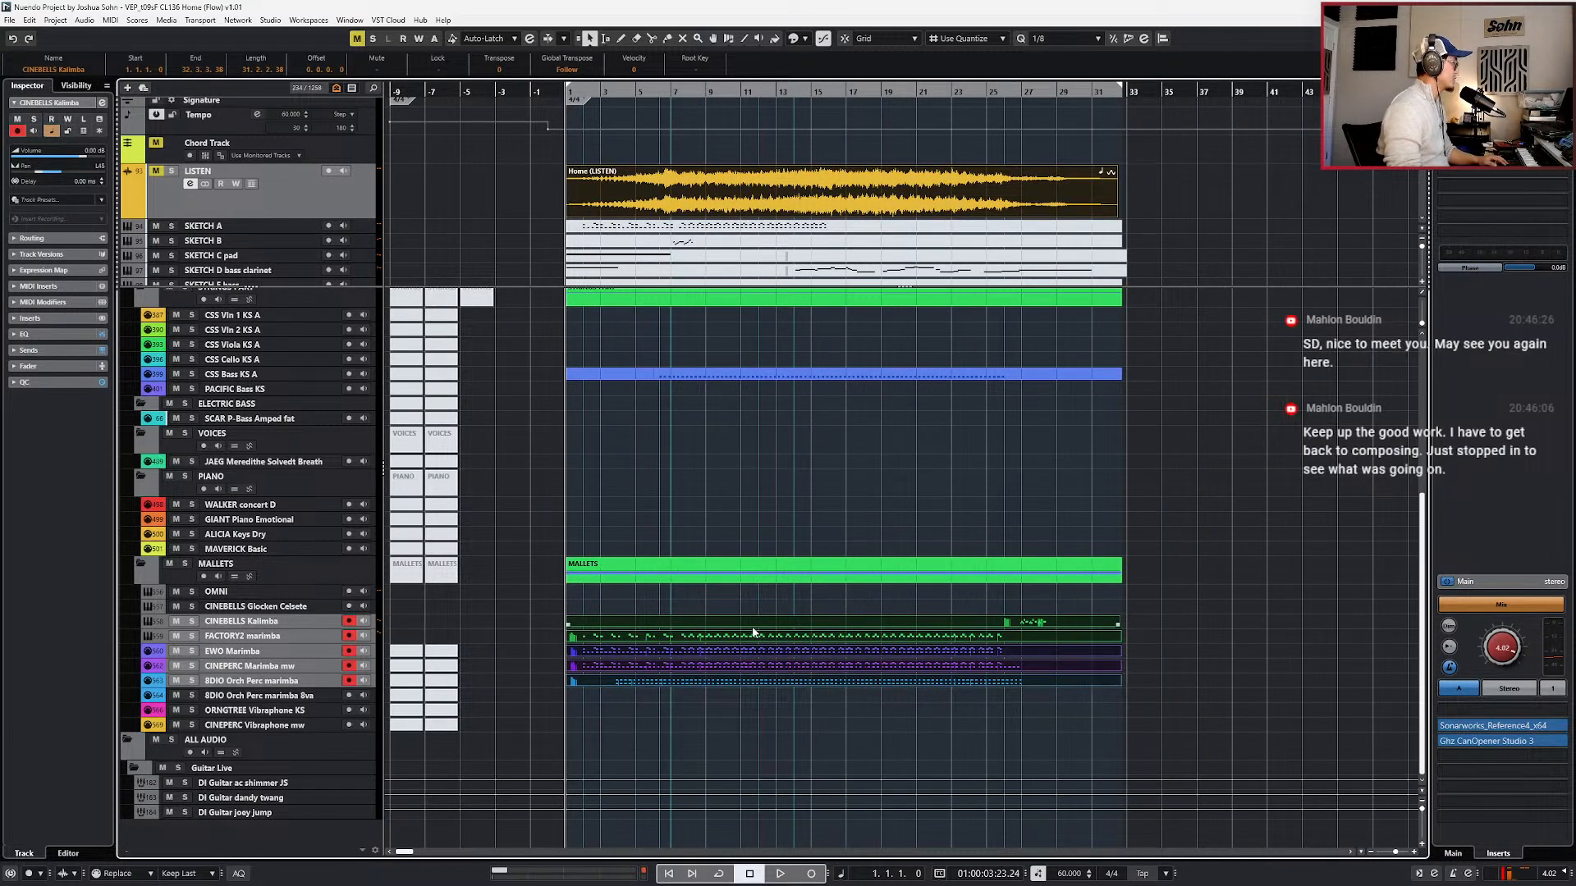
# - Solo the Kalimba, FACTORY2, EWO, CINEPERC and 8DIO marimba tracks and play them from bar 3
pyautogui.press('KP_Add')
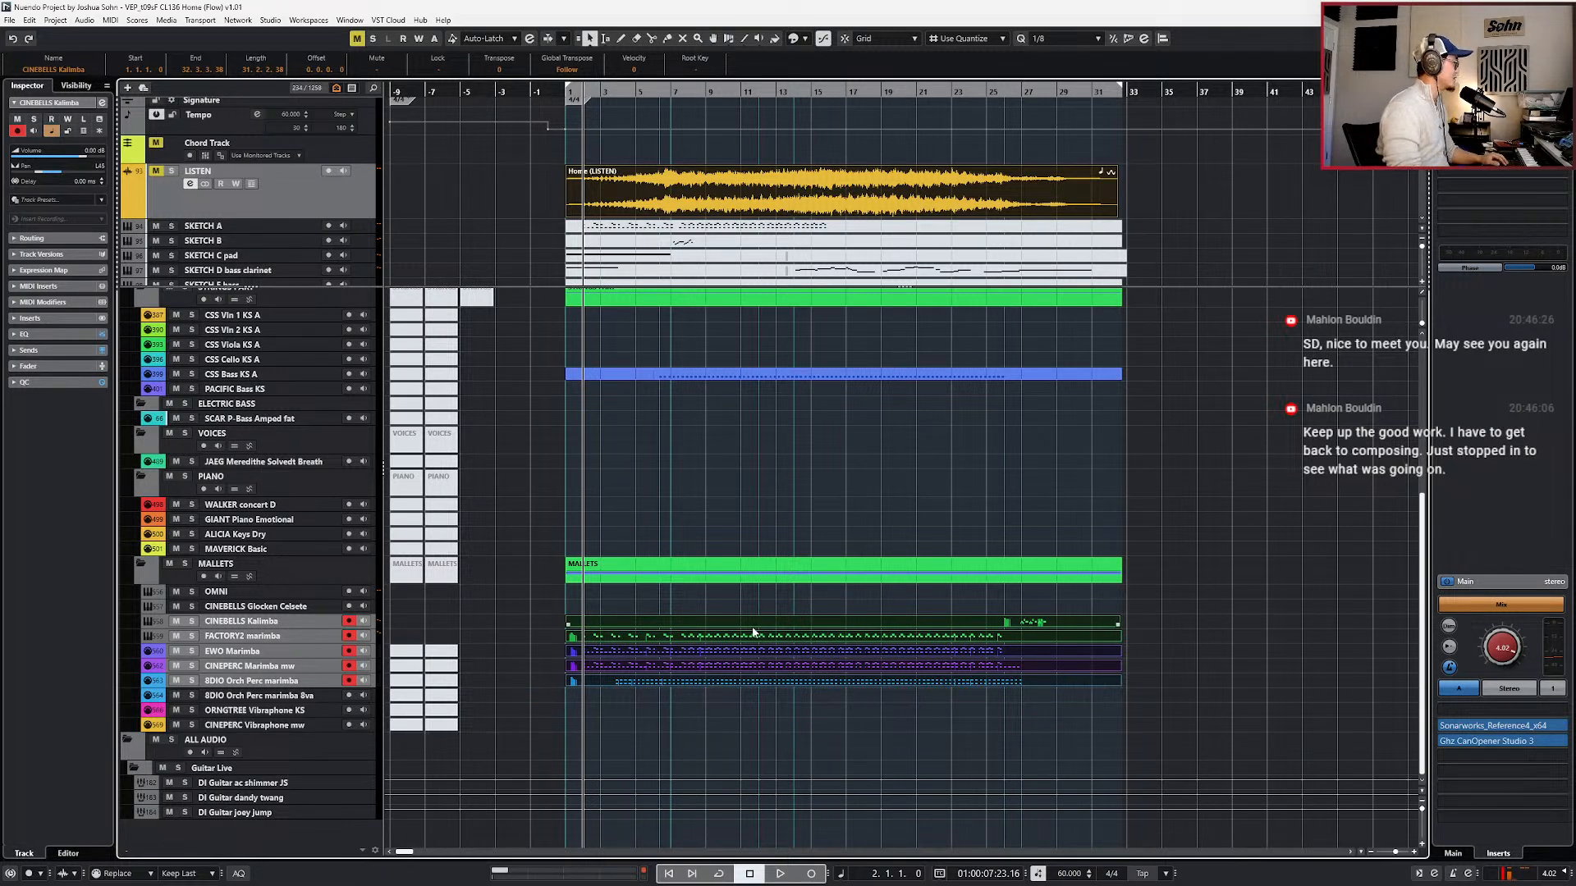
pyautogui.press('KP_Add')
pyautogui.press('KP_Subtract')
pyautogui.press('KP_Subtract')
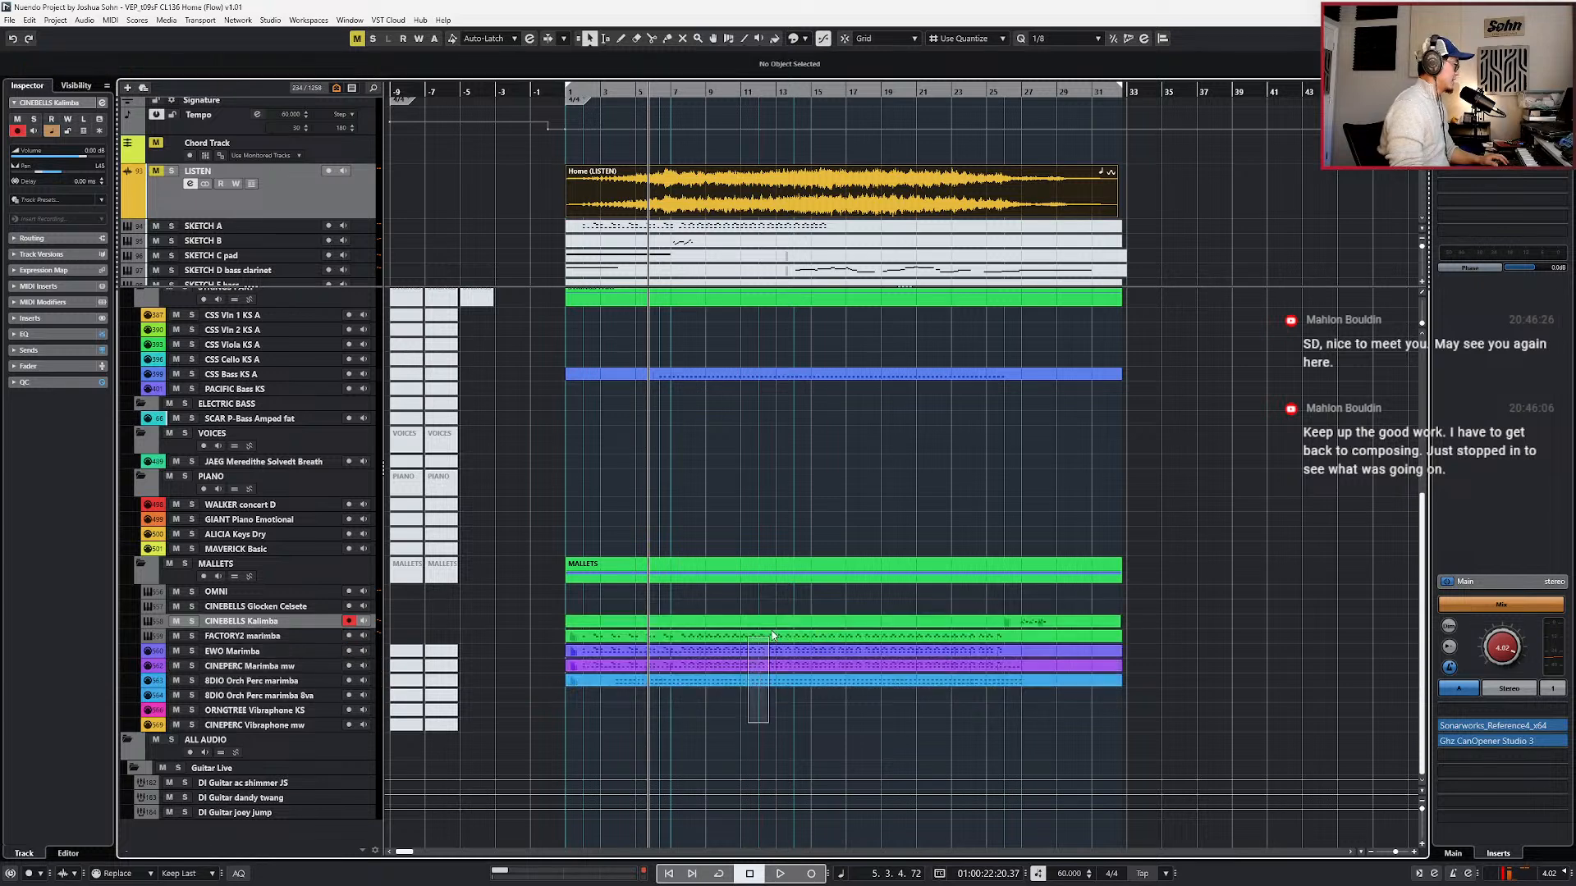
pyautogui.press('s')
pyautogui.press('KP_Subtract')
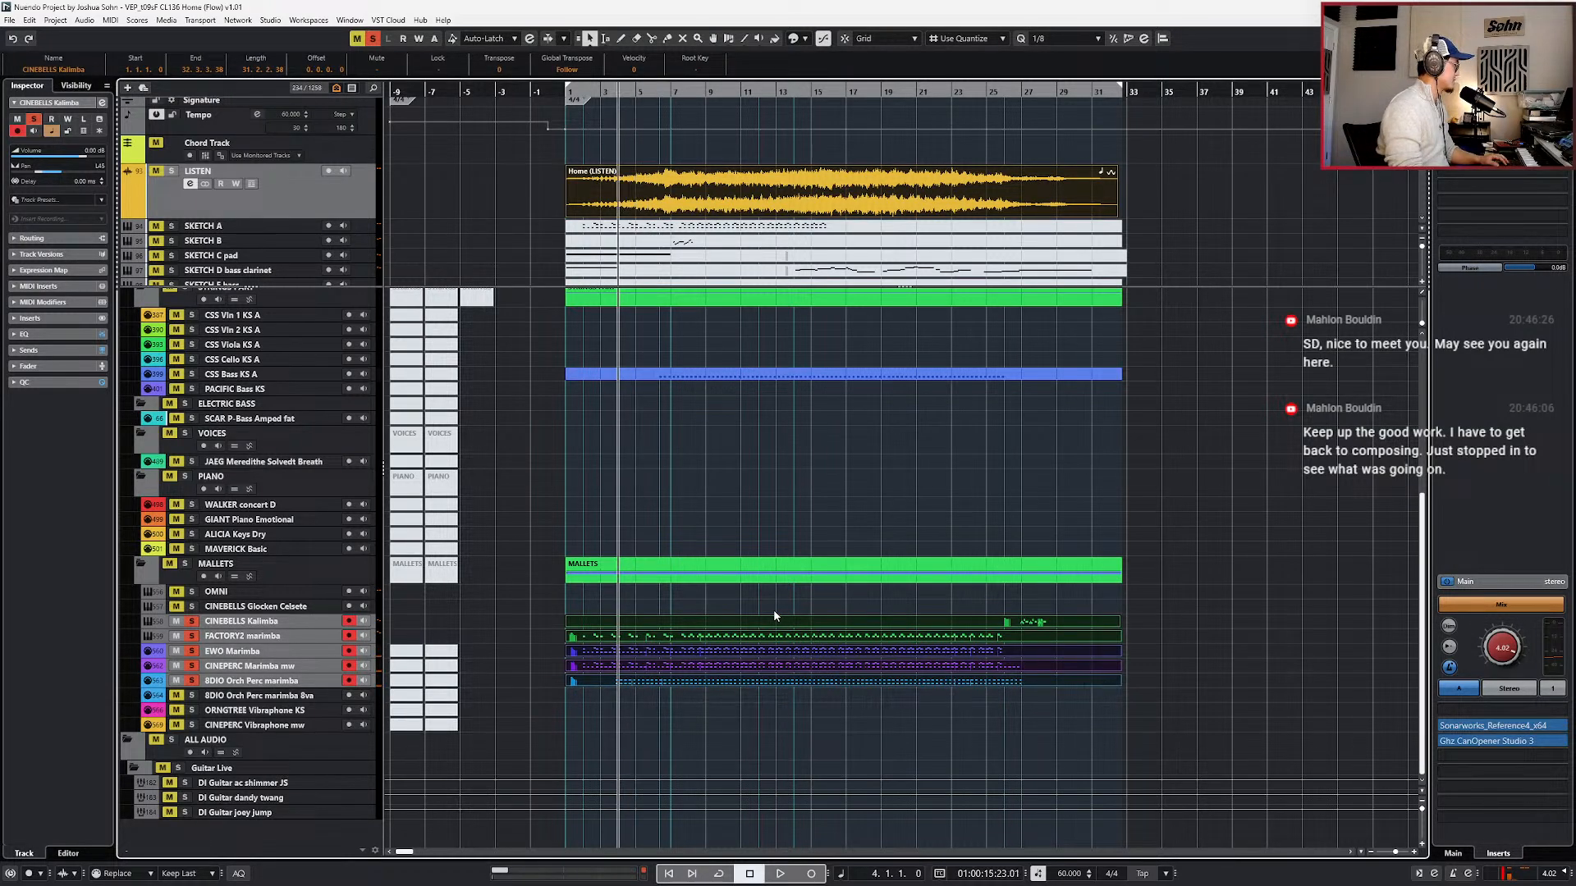
pyautogui.press('KP_Subtract')
pyautogui.press('space')
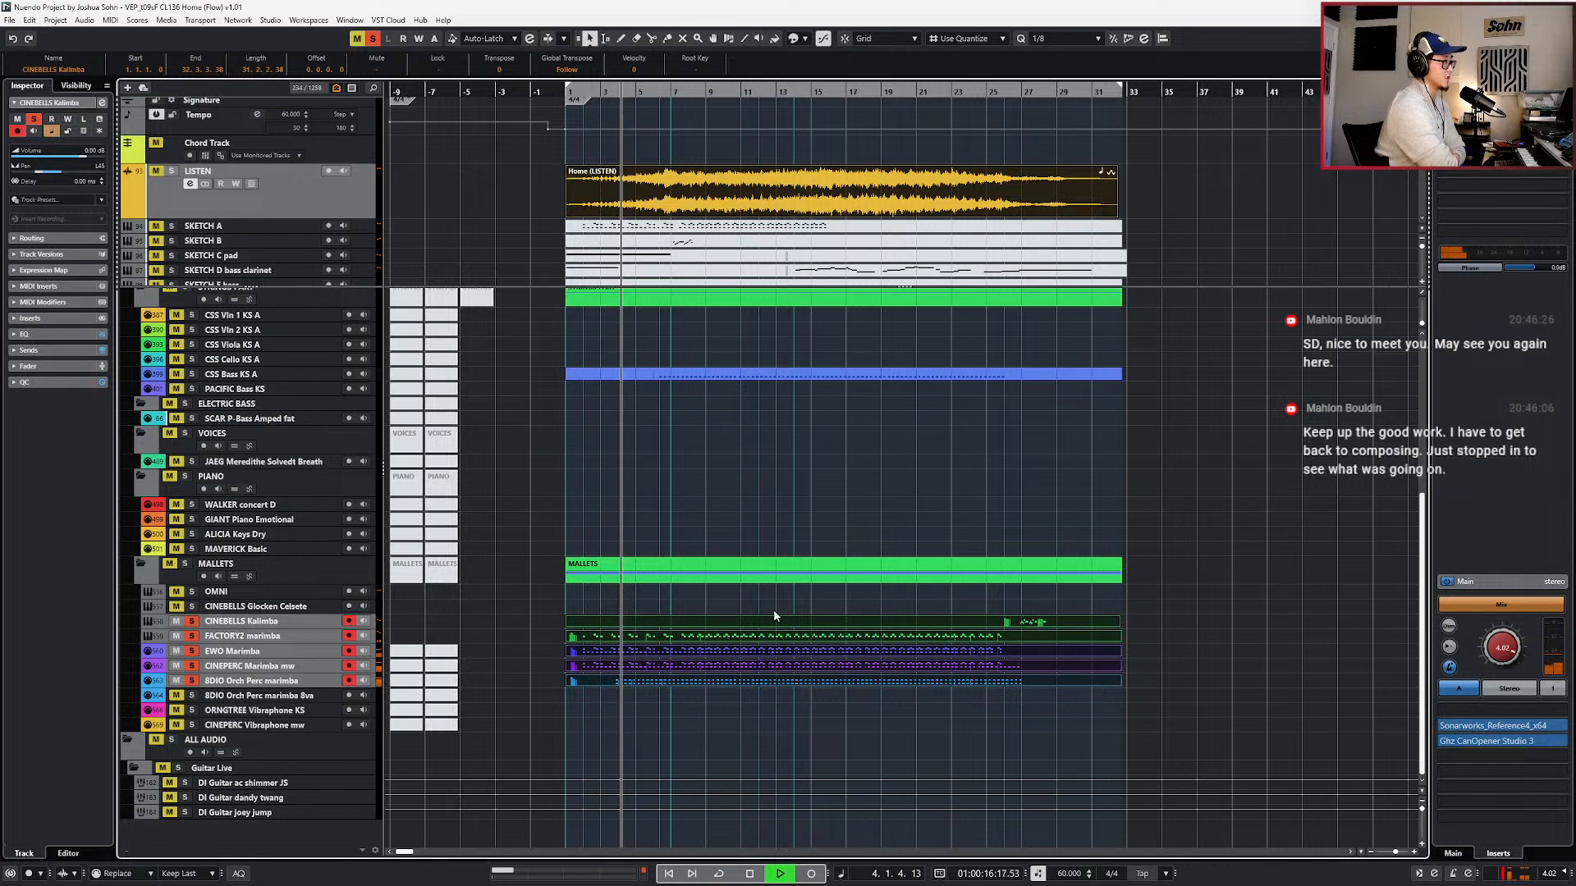
# - Check the 8DIO Orch Perc marimba's channel settings and open its part for note editing
pyautogui.click(786, 702)
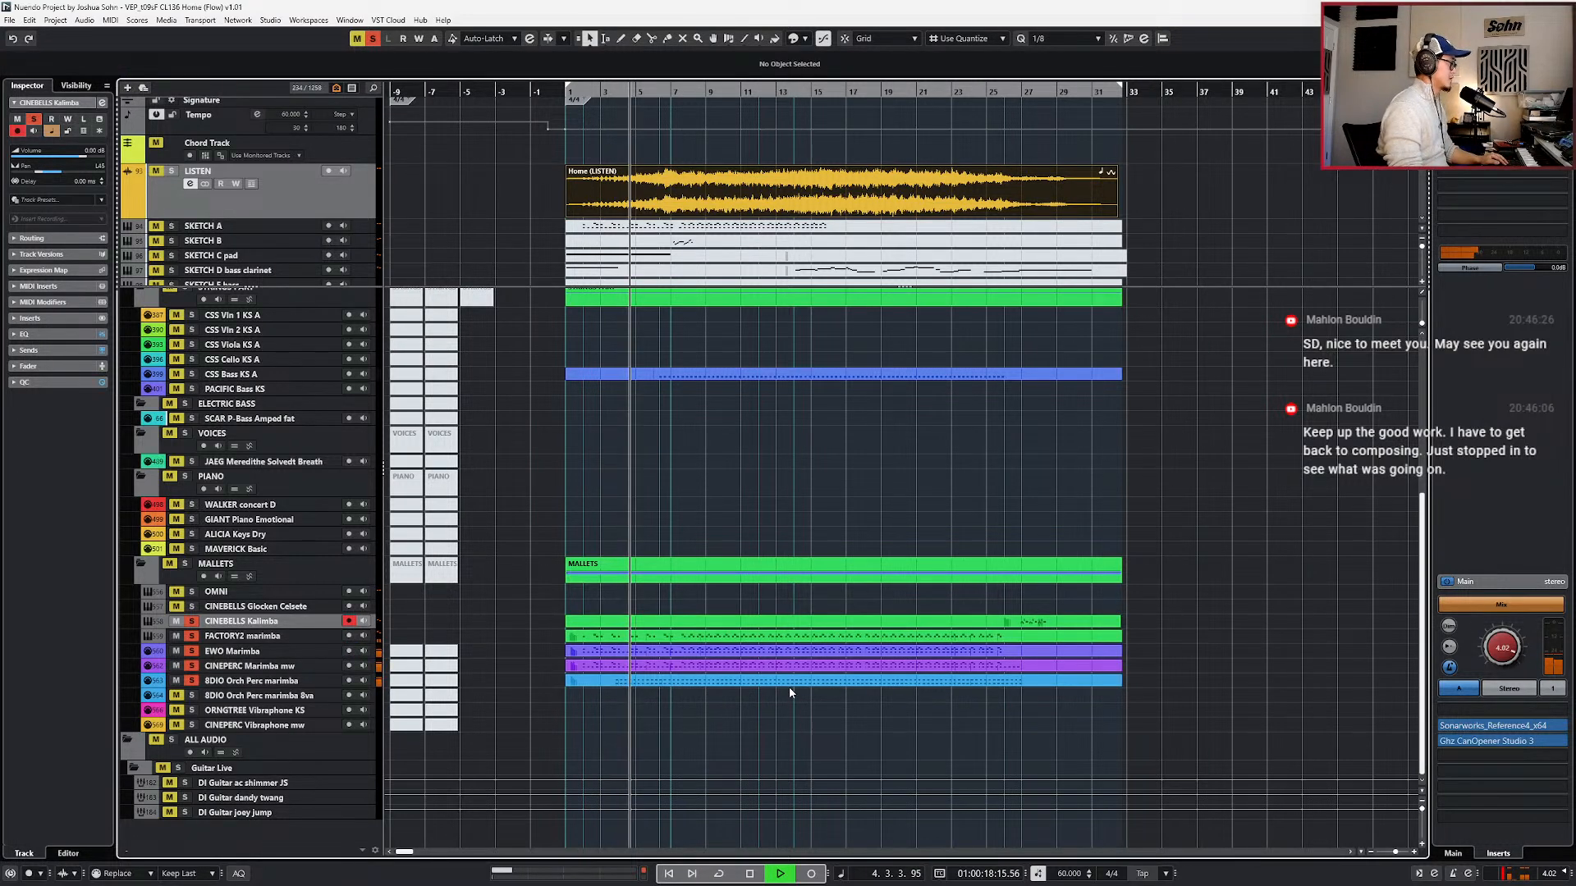
pyautogui.click(790, 683)
pyautogui.click(785, 692)
pyautogui.press('F3')
pyautogui.click(769, 683)
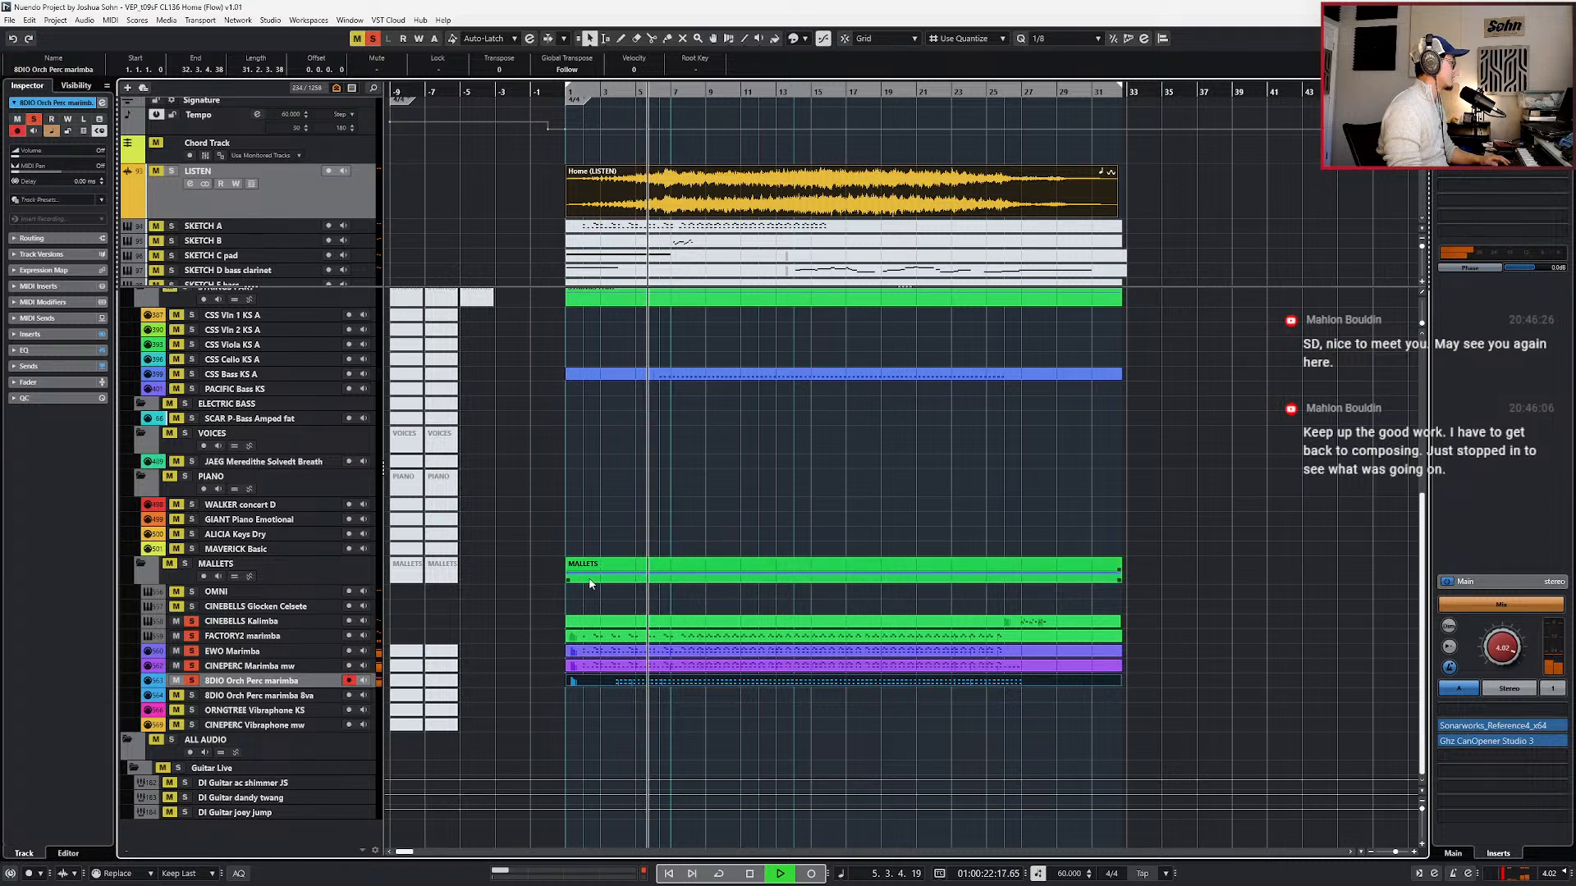
pyautogui.press('e')
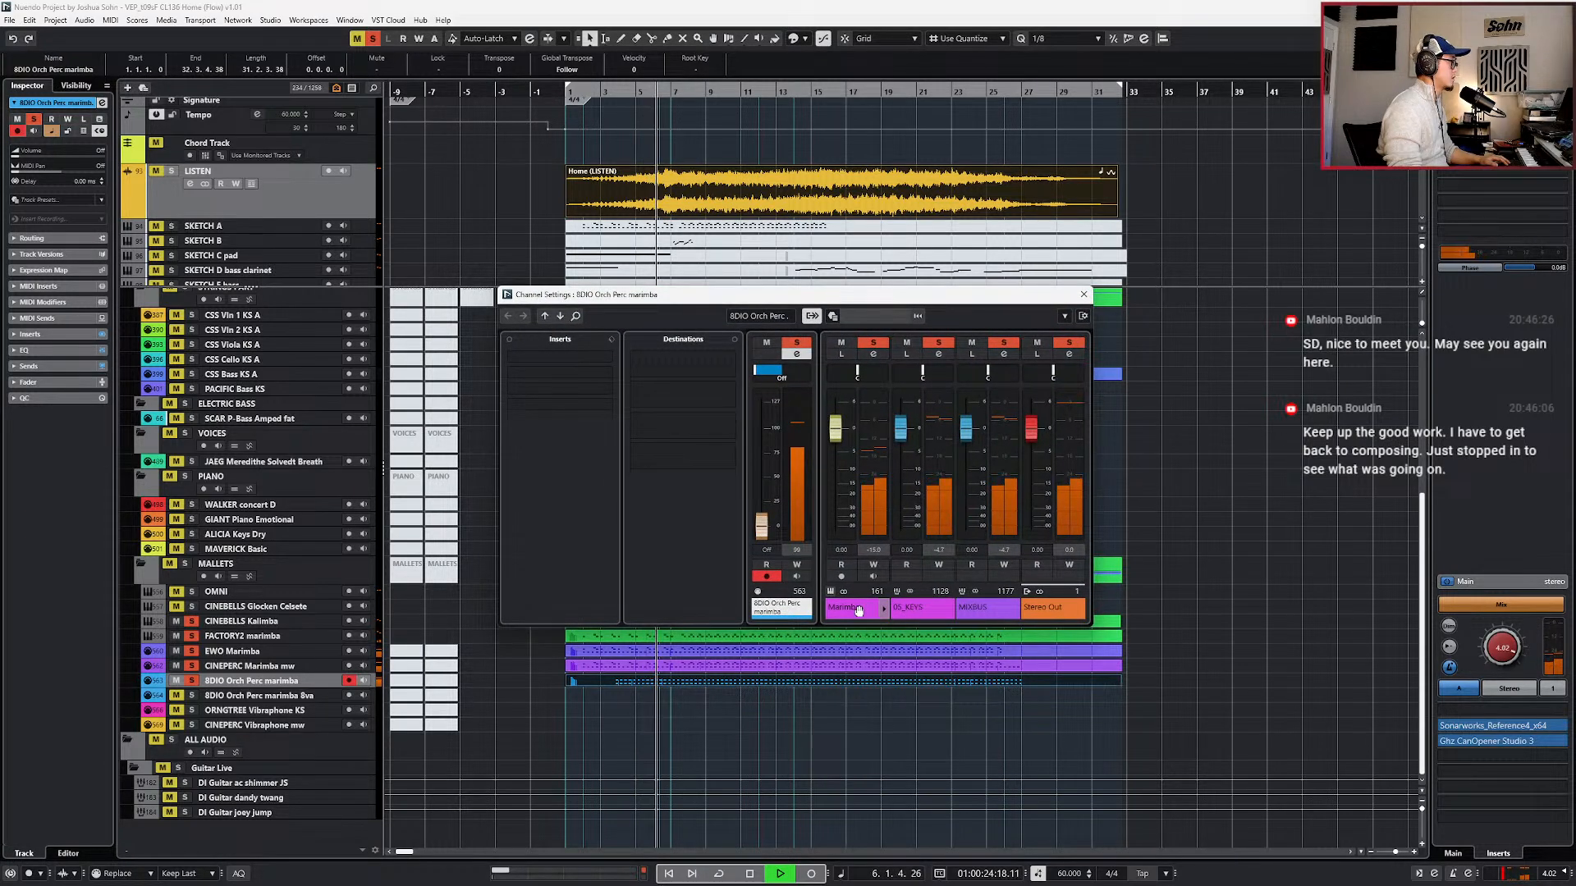
pyautogui.click(843, 694)
pyautogui.doubleClick(831, 677)
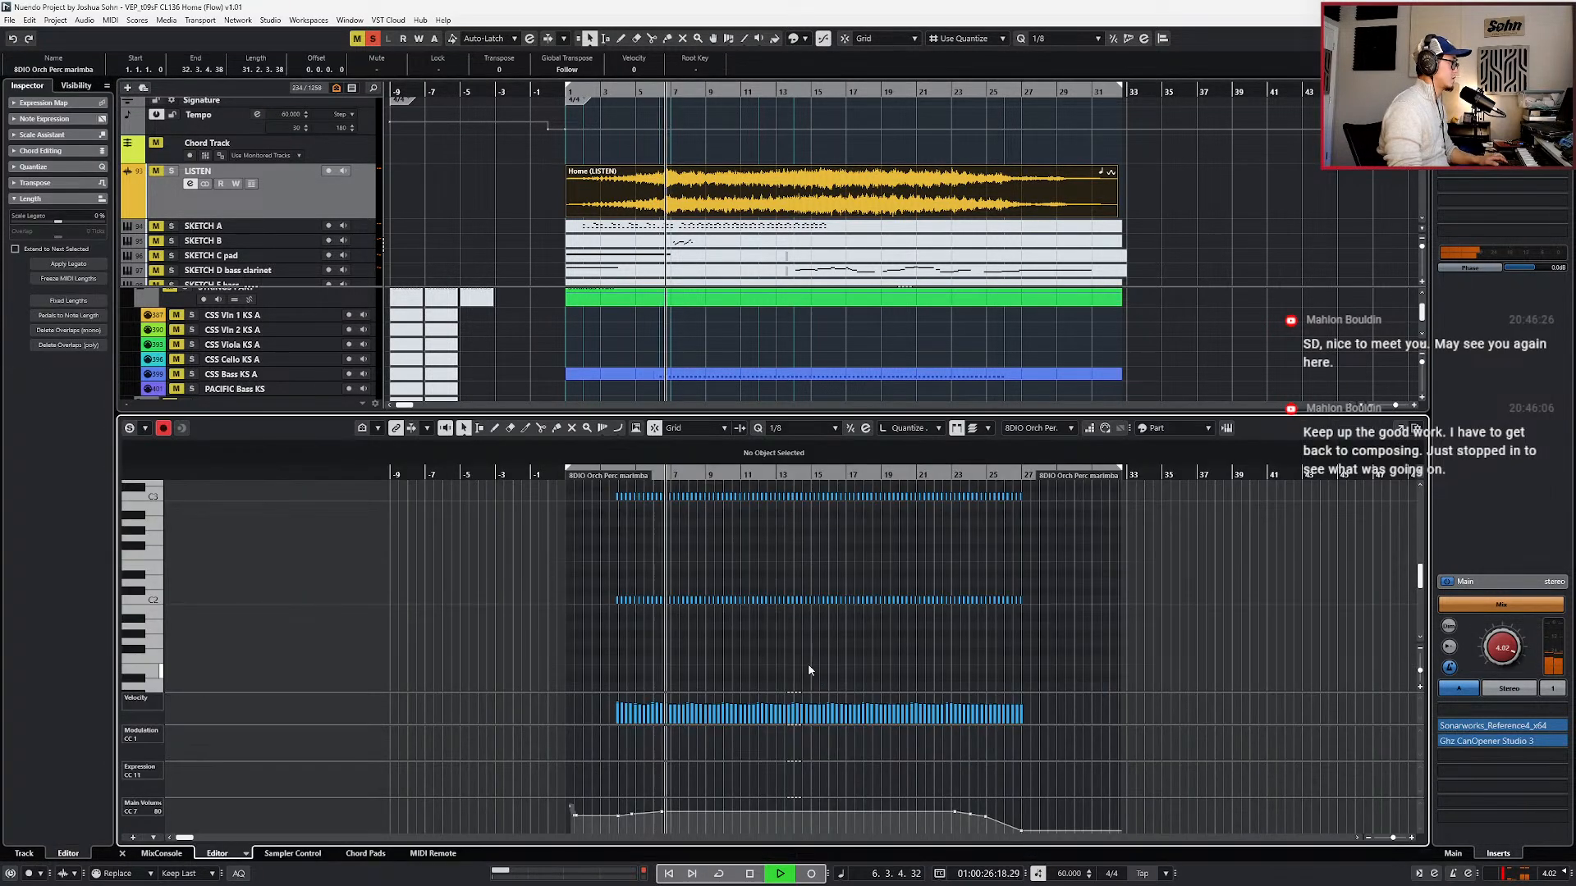
# - Adjust the velocities of the opening 8DIO marimba octaves in bars 4 to 6 and play them back
pyautogui.scroll(3, 562, 581)
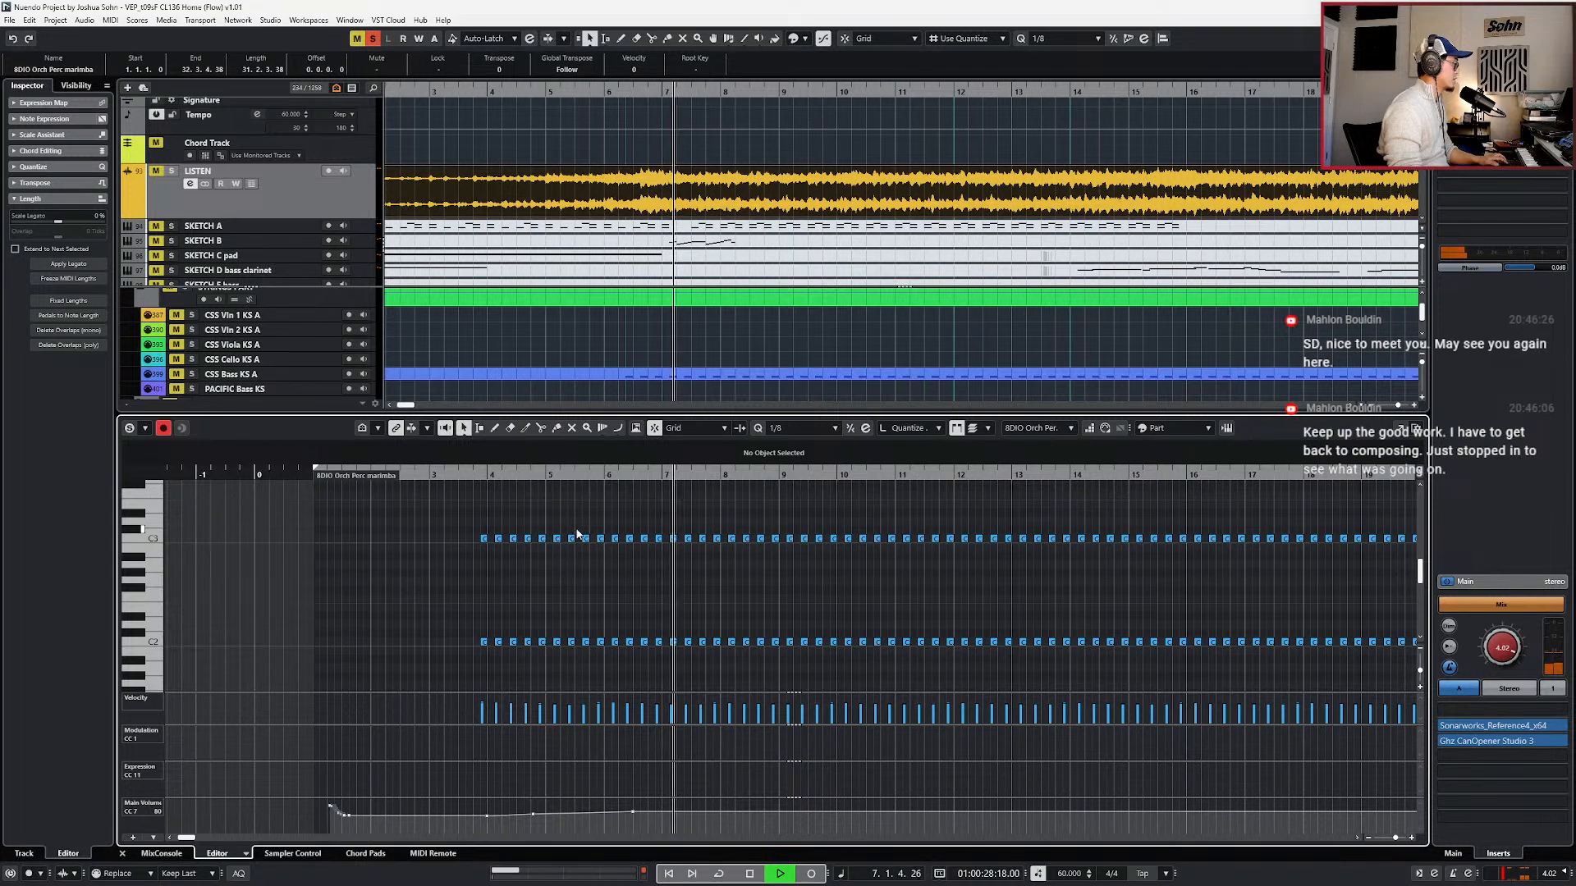
pyautogui.moveTo(590, 524); pyautogui.dragTo(549, 632)
pyautogui.press('space')
pyautogui.moveTo(476, 528); pyautogui.dragTo(593, 652)
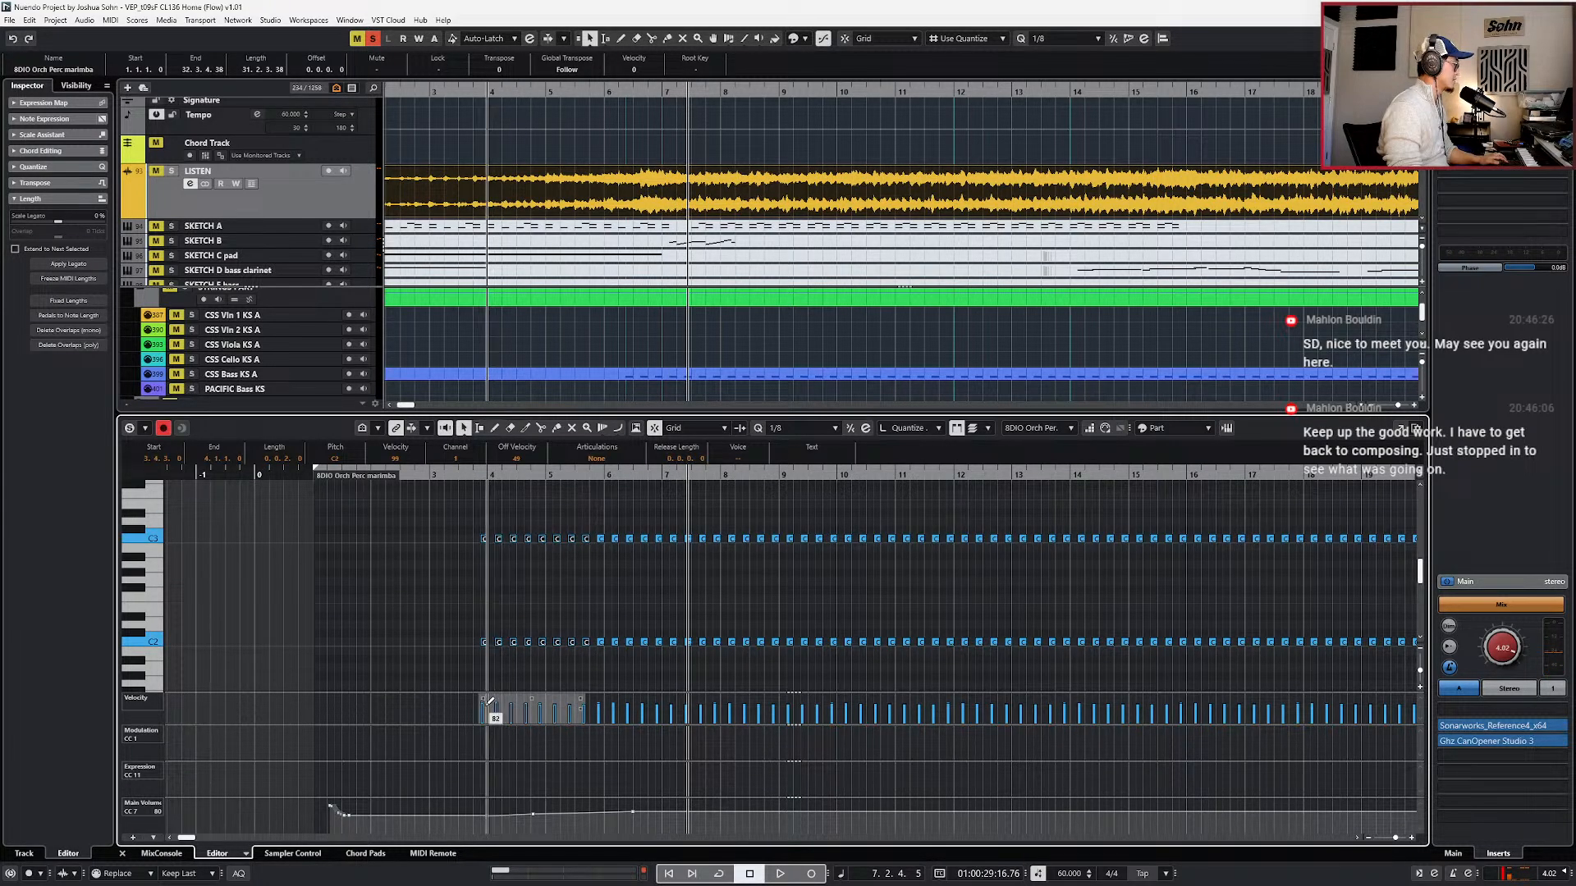
pyautogui.moveTo(512, 529); pyautogui.dragTo(612, 668)
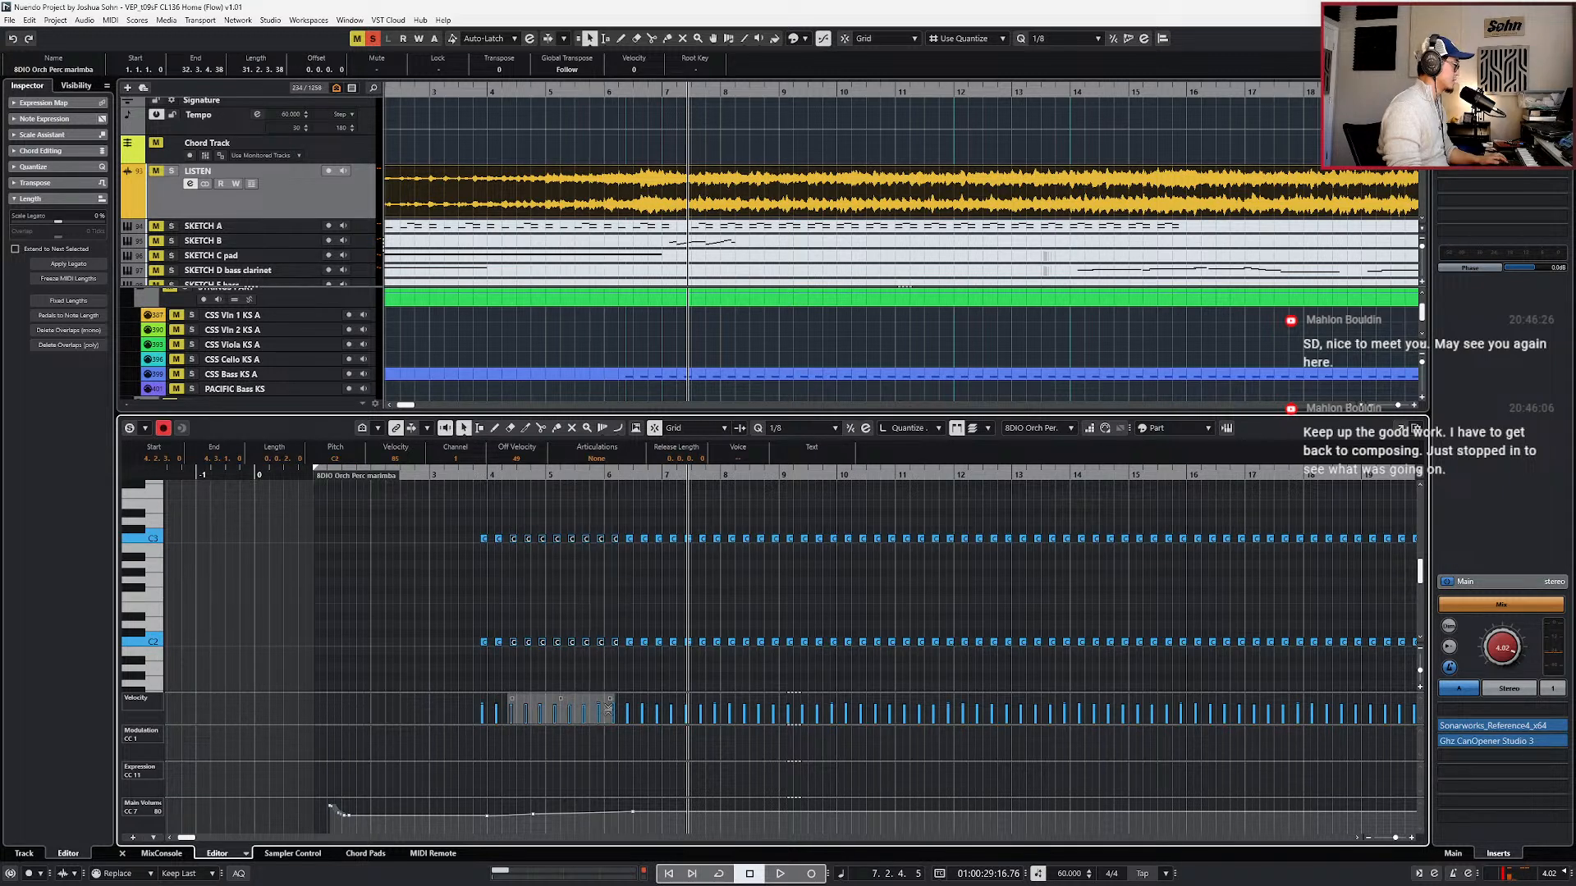
pyautogui.press('l')
pyautogui.press('space')
# - Select the remaining pulse octaves from bar 6 through bar 26 for velocity shaping and close the note editor
pyautogui.scroll(-3, 663, 540)
pyautogui.moveTo(639, 518); pyautogui.dragTo(1321, 713)
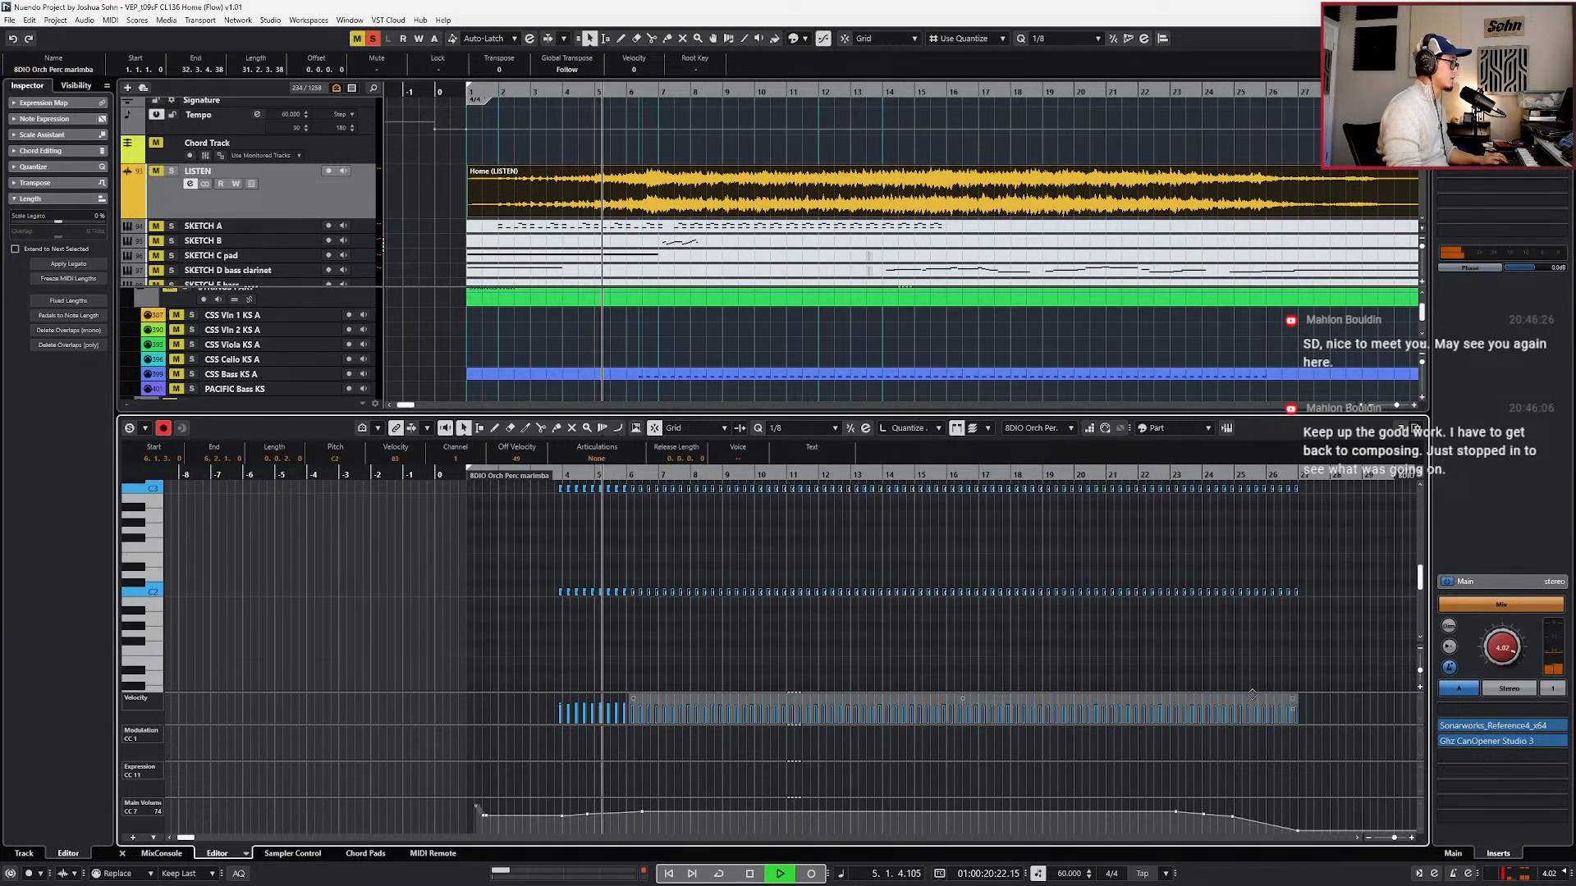
pyautogui.press('Return')
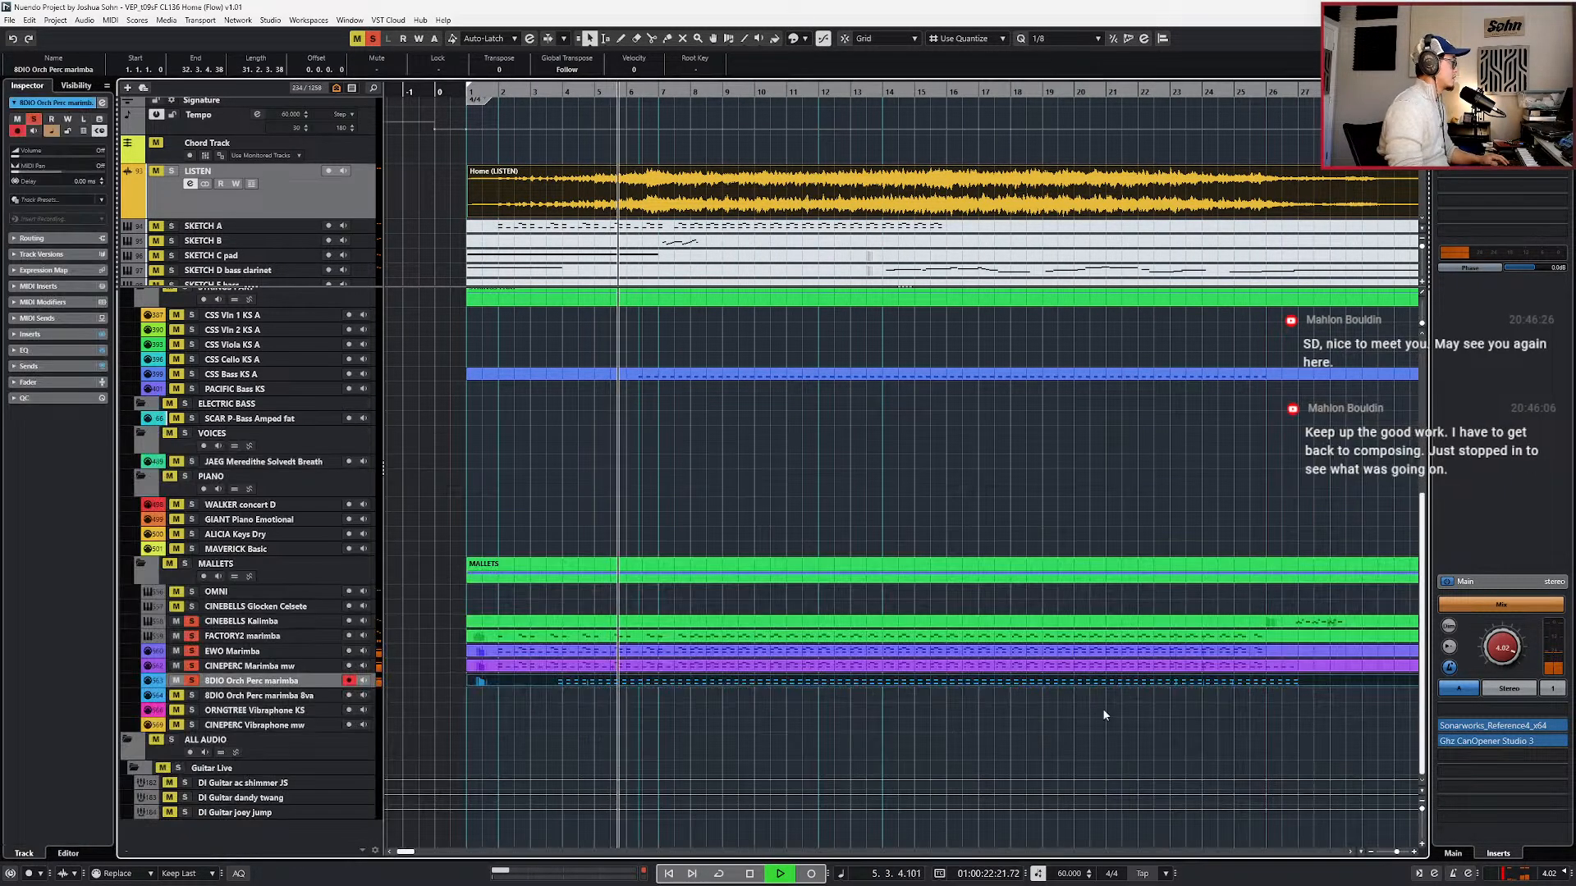
# - Reopen the 8DIO marimba part and adjust the velocities of the entire C3 row, auditioning it from the pulse's start
pyautogui.click(688, 719)
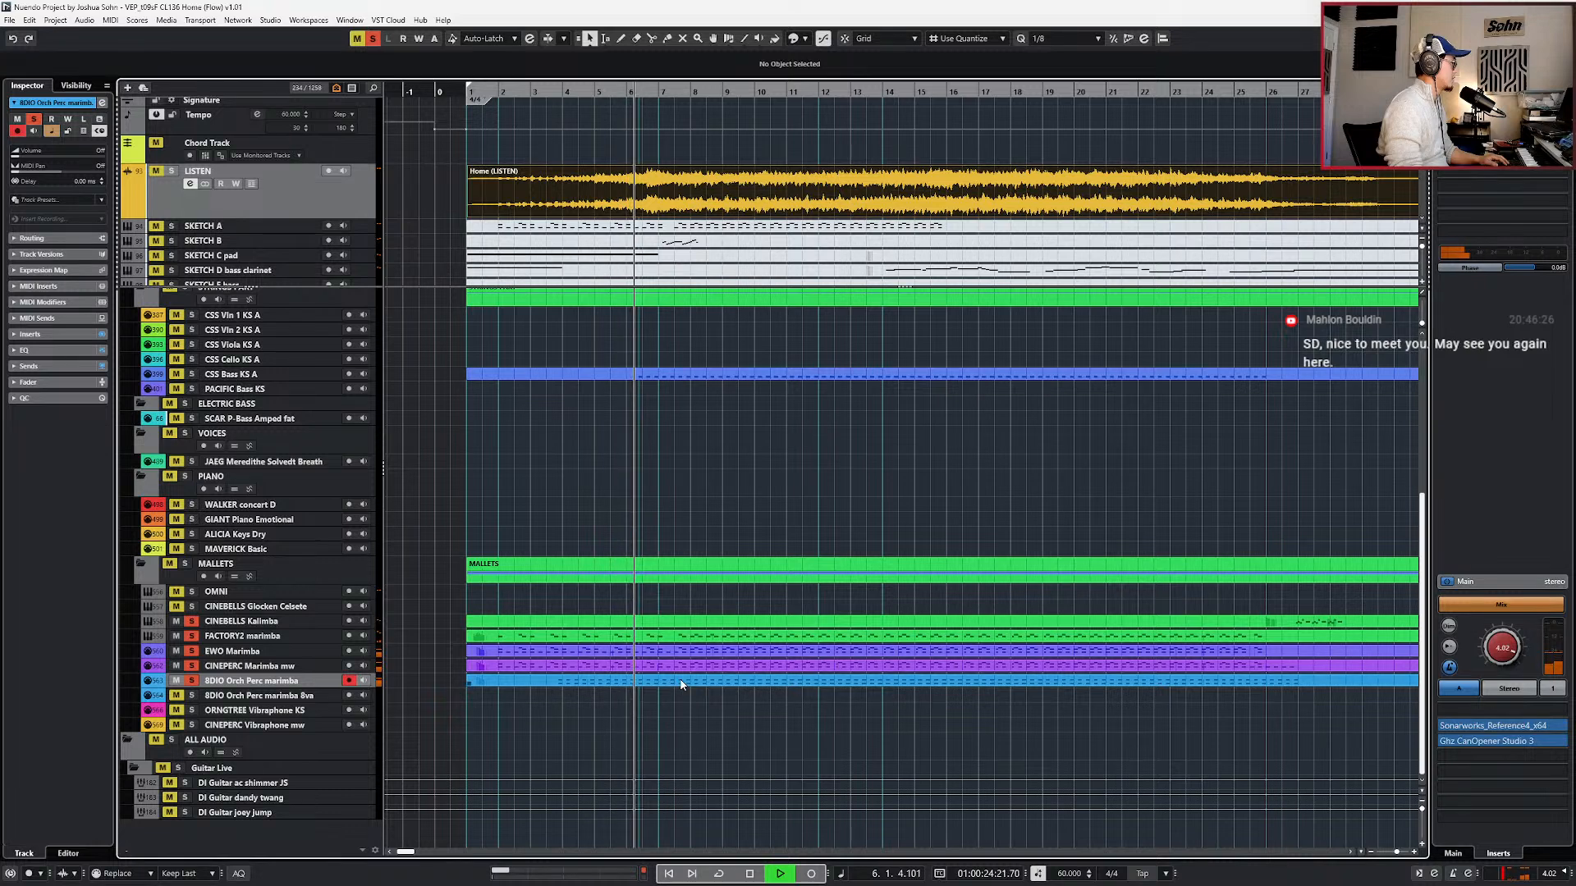
pyautogui.doubleClick(680, 681)
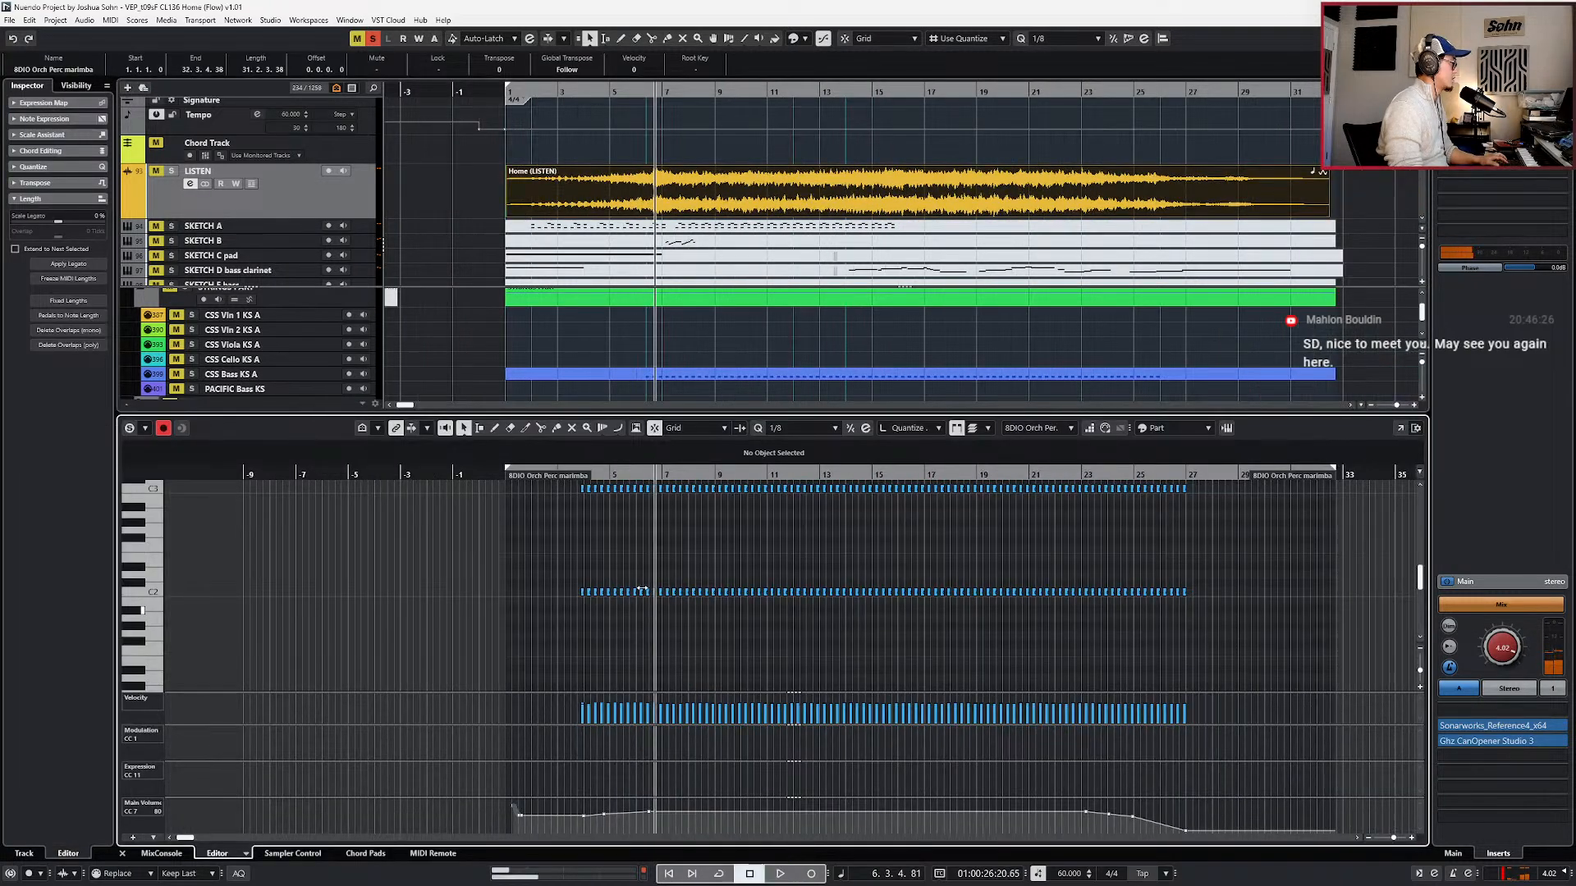
pyautogui.moveTo(642, 507); pyautogui.dragTo(1048, 518)
pyautogui.moveTo(549, 506); pyautogui.dragTo(1254, 506)
pyautogui.hotkey('alt', 'space')
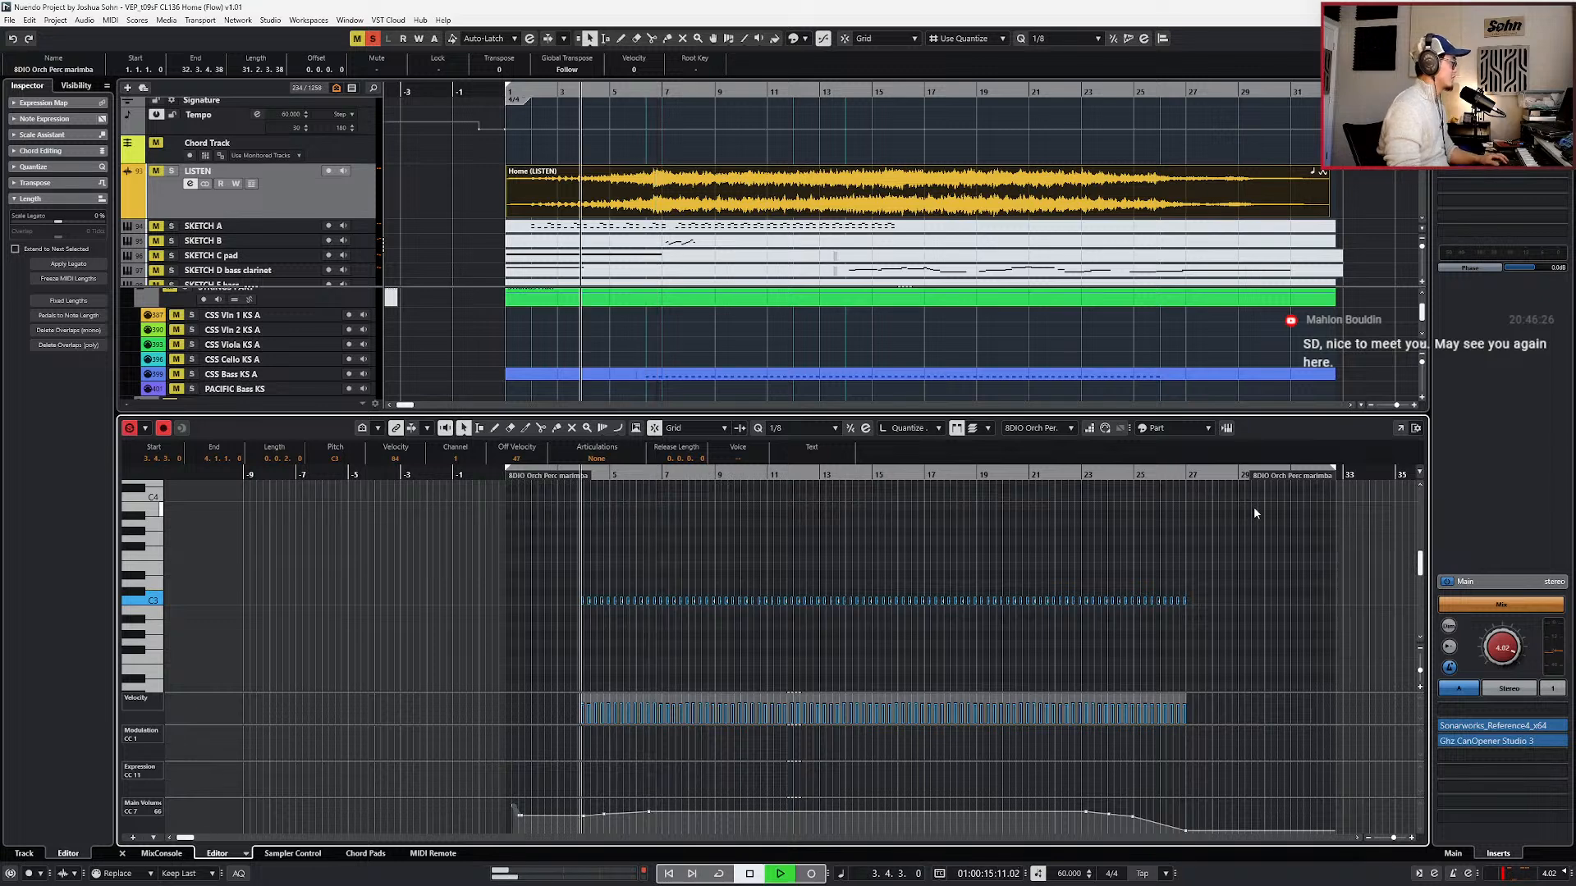
pyautogui.press('space')
pyautogui.scroll(-6, 1151, 589)
pyautogui.scroll(5, 598, 554)
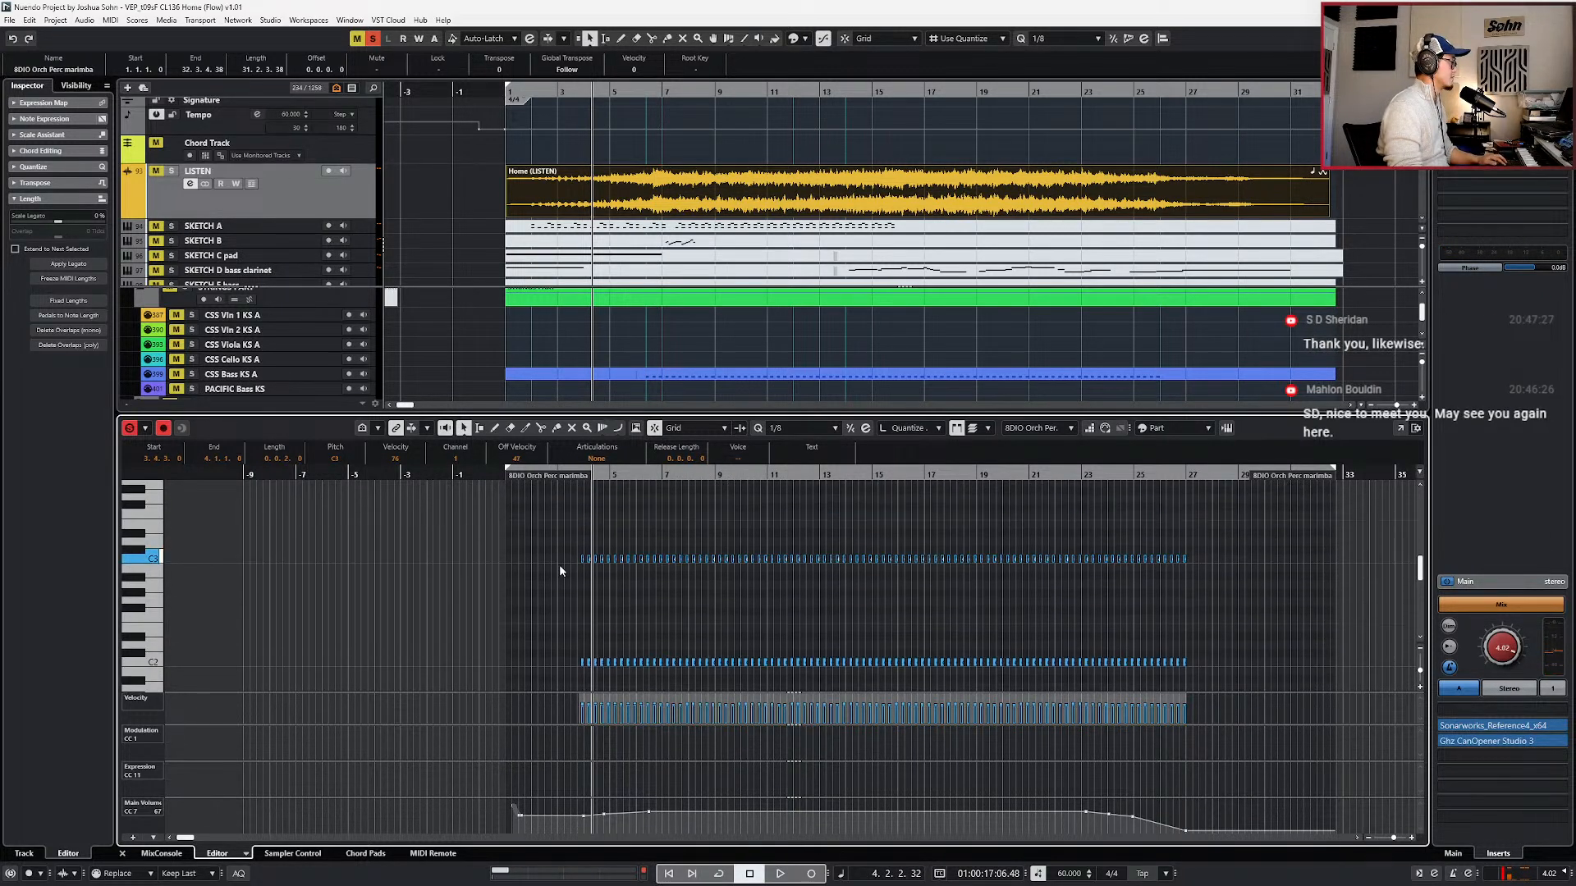
# - Adjust the velocities of the whole C2 row in the marimba pulse and play the result
pyautogui.scroll(-1, 572, 643)
pyautogui.moveTo(572, 643); pyautogui.dragTo(1176, 665)
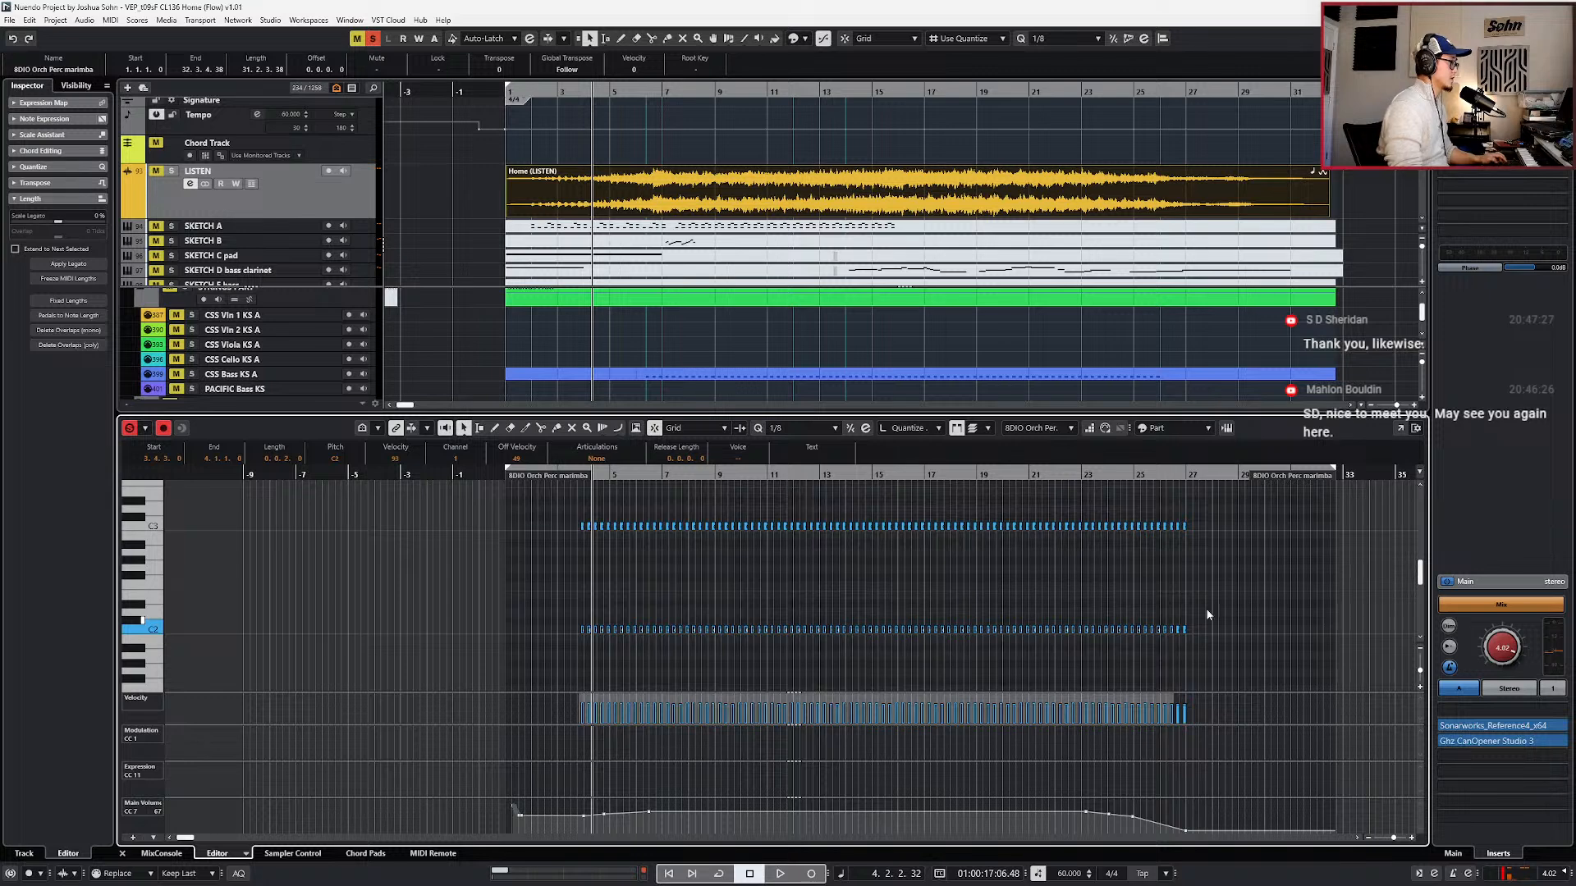
pyautogui.press('l')
pyautogui.press('s')
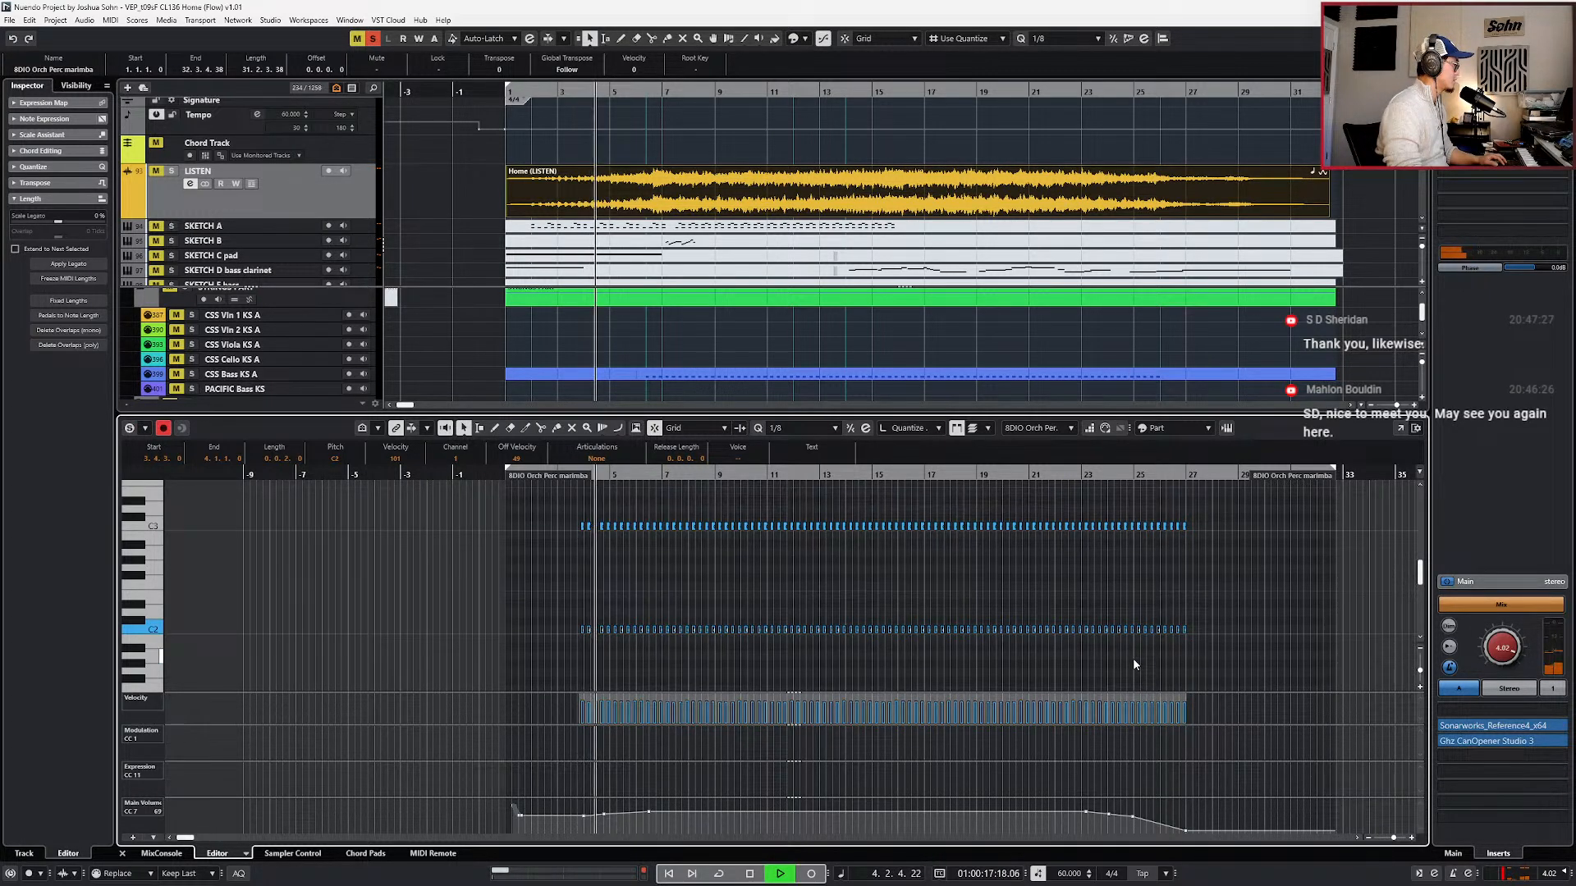
# - Select the pulse's opening octaves around bar 4, stop playback and close the note editor
pyautogui.moveTo(568, 510); pyautogui.dragTo(597, 636)
pyautogui.press('h')
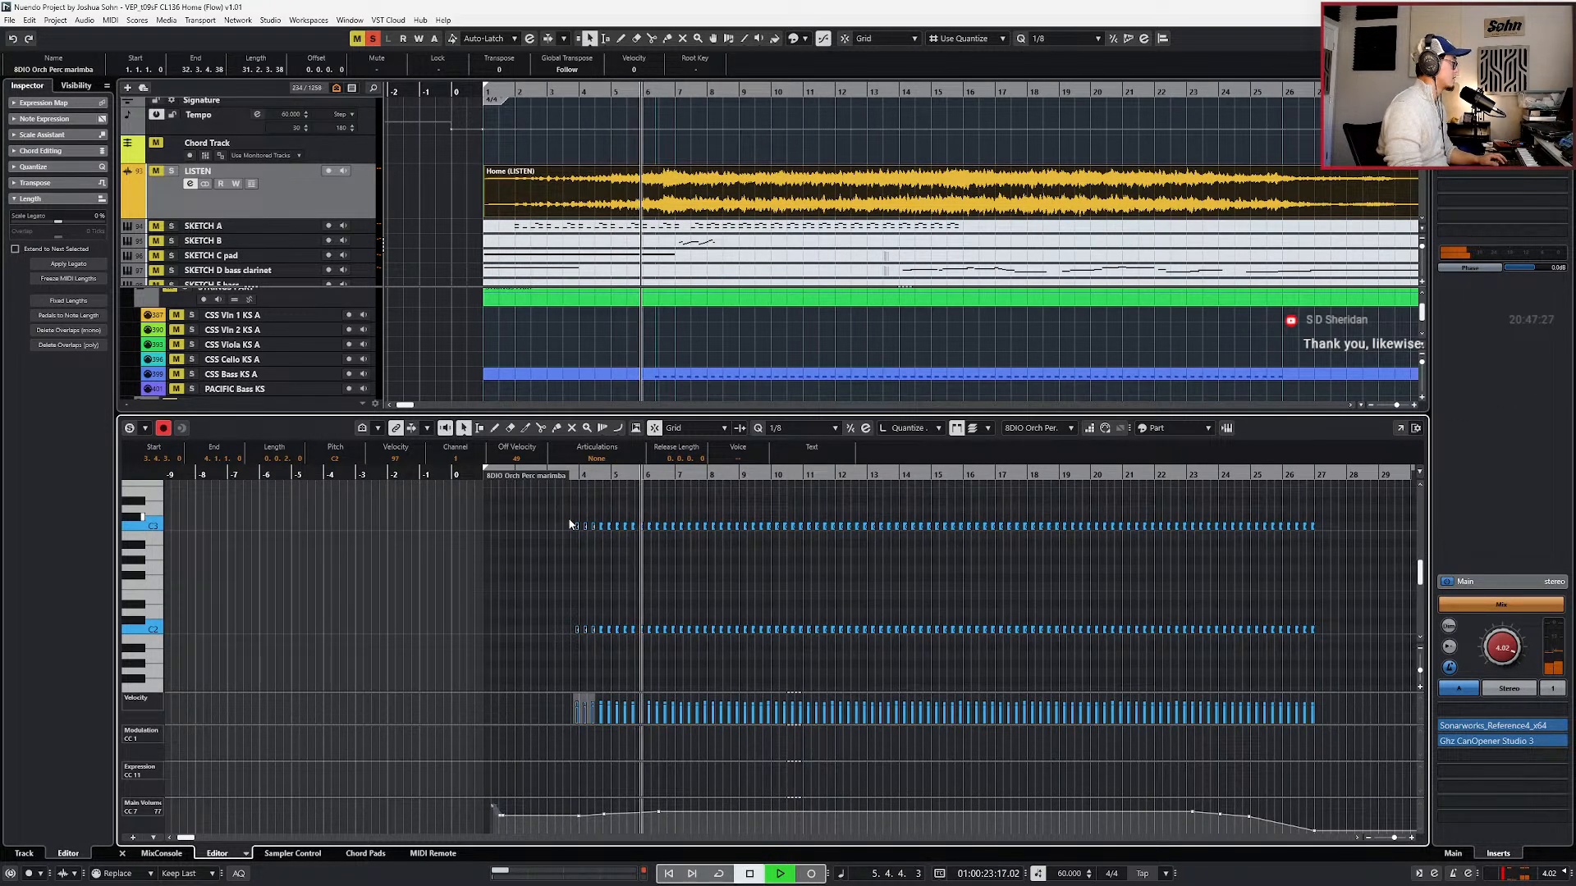
pyautogui.press('space')
pyautogui.press('Return')
# - Solo the LISTEN reference track instead of the mallet tracks and set the playhead at bar 5
pyautogui.press('g')
pyautogui.press('g')
pyautogui.press('KP_Subtract')
pyautogui.press('KP_Subtract')
pyautogui.press('KP_Subtract')
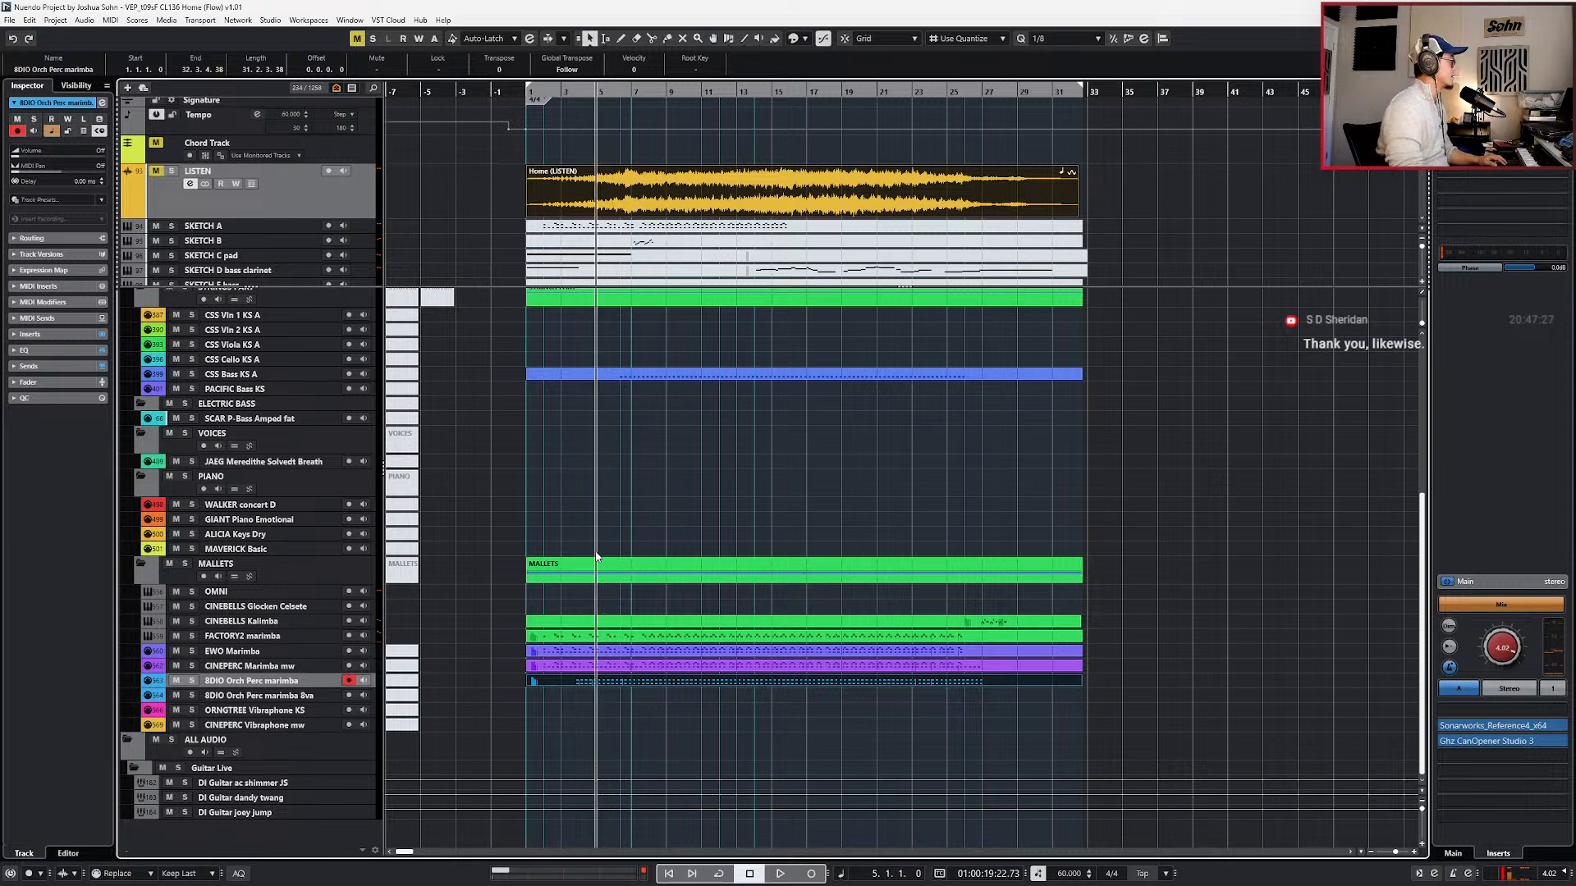
pyautogui.scroll(2, 654, 256)
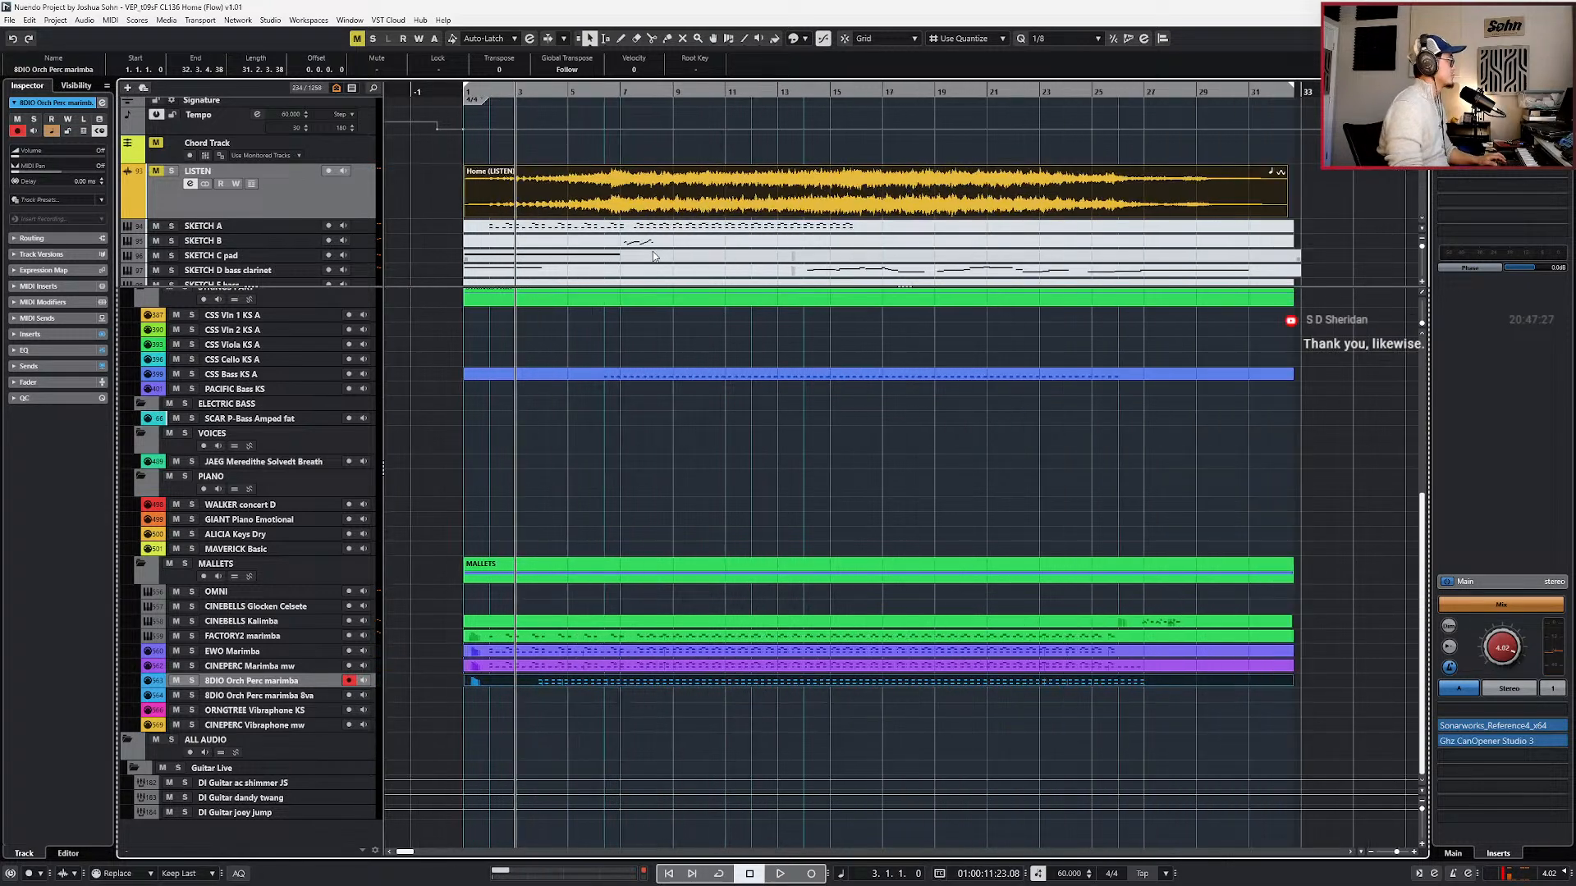
pyautogui.press('s')
pyautogui.press('KP_Add')
pyautogui.press('KP_Add')
pyautogui.press('KP_Add')
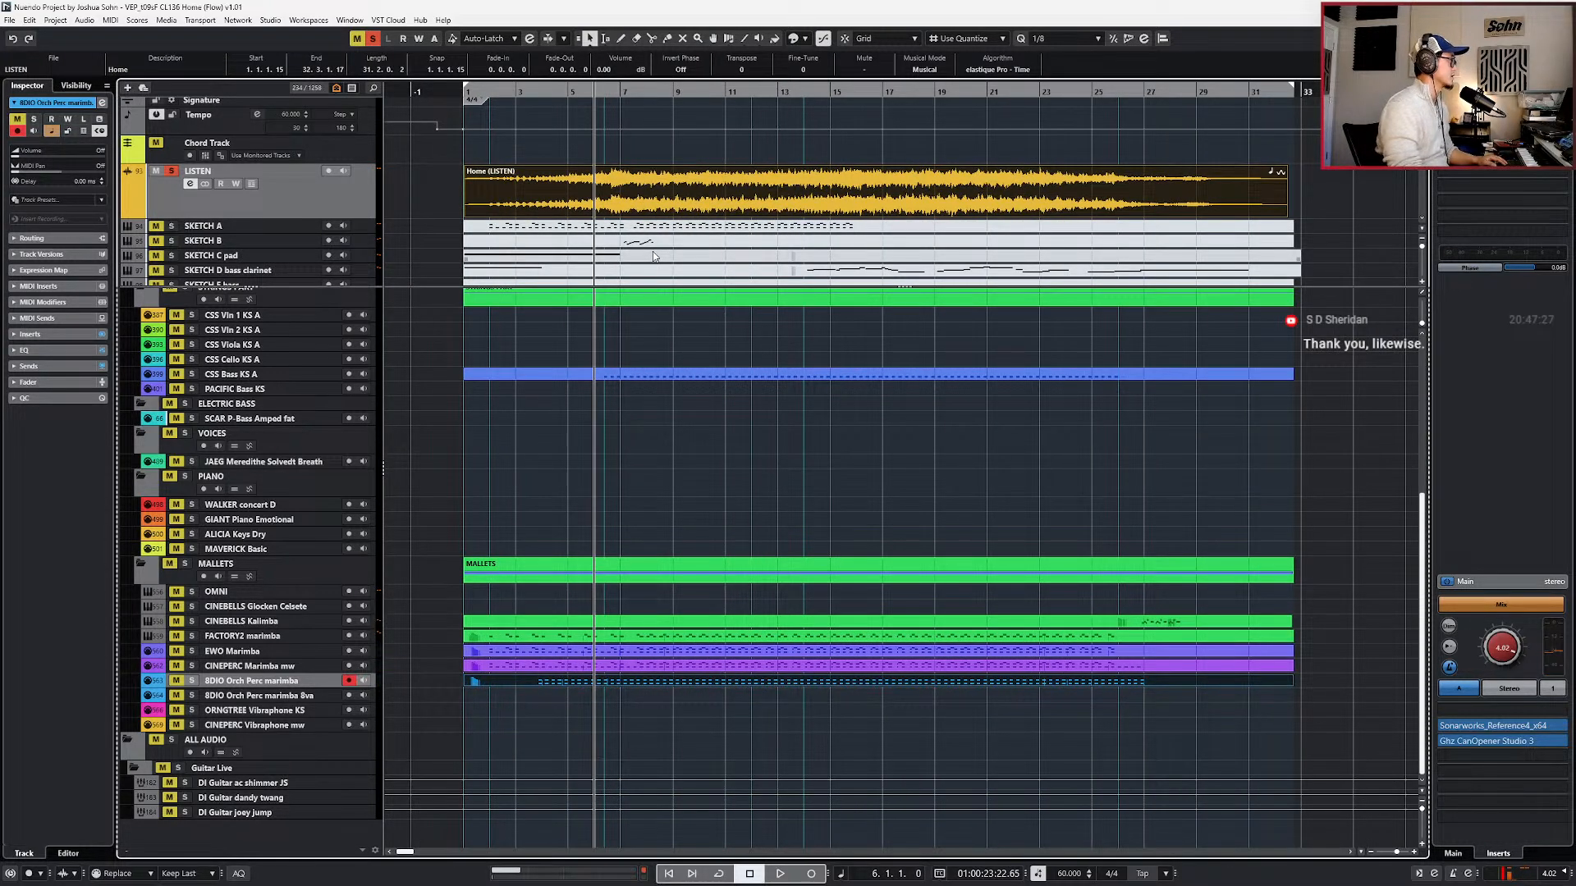
pyautogui.press('KP_Subtract')
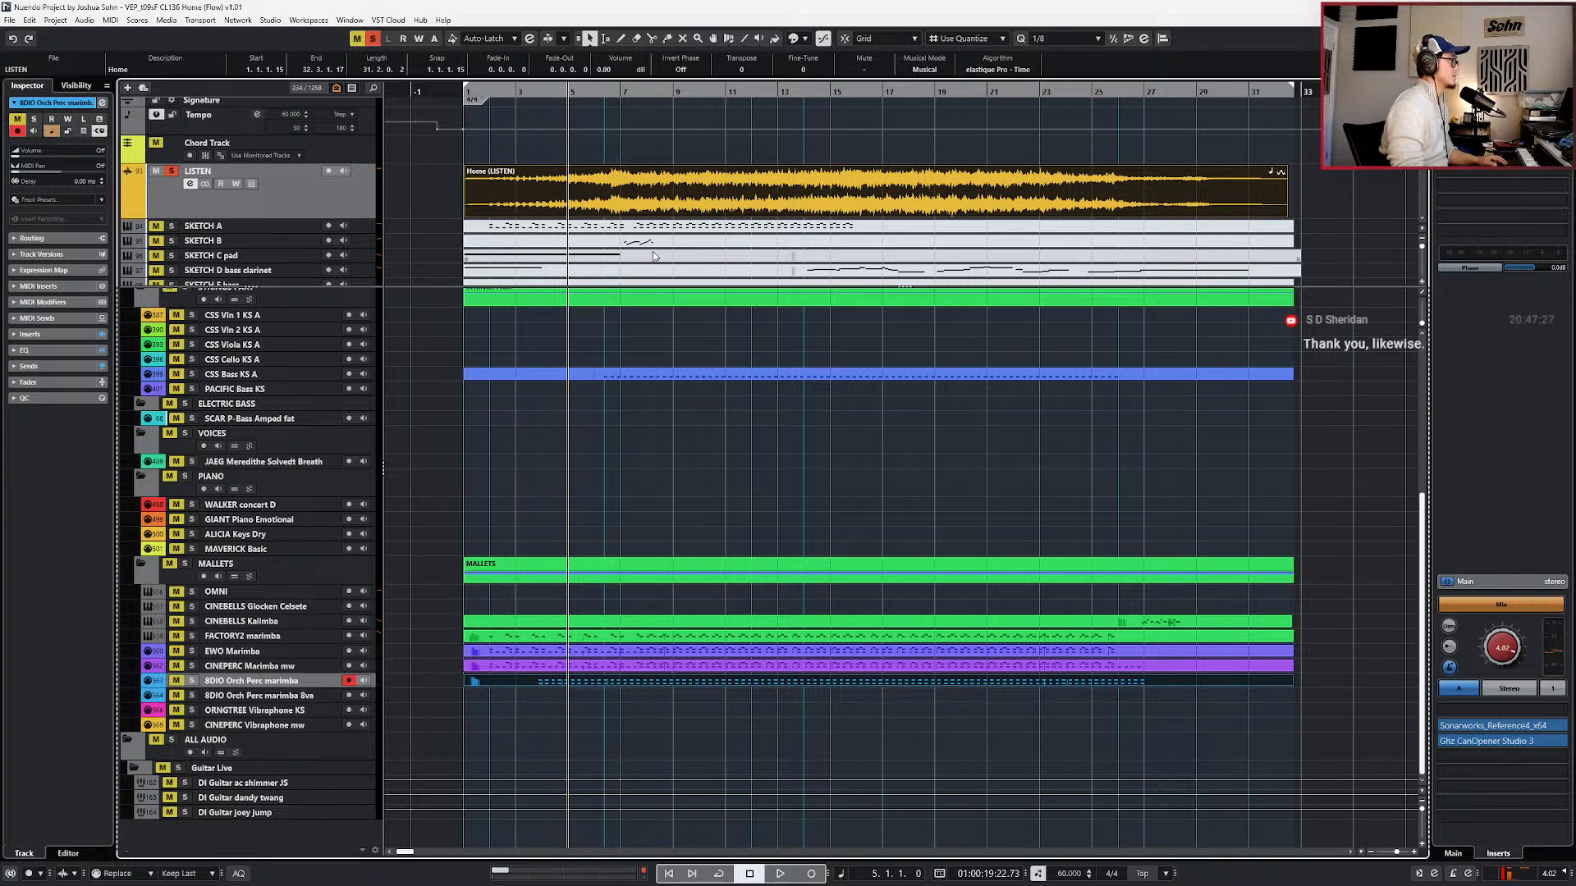
# - Play the soloed reference repeatedly from bars 4 and 5 to study the build into bar 7
pyautogui.scroll(2, 580, 232)
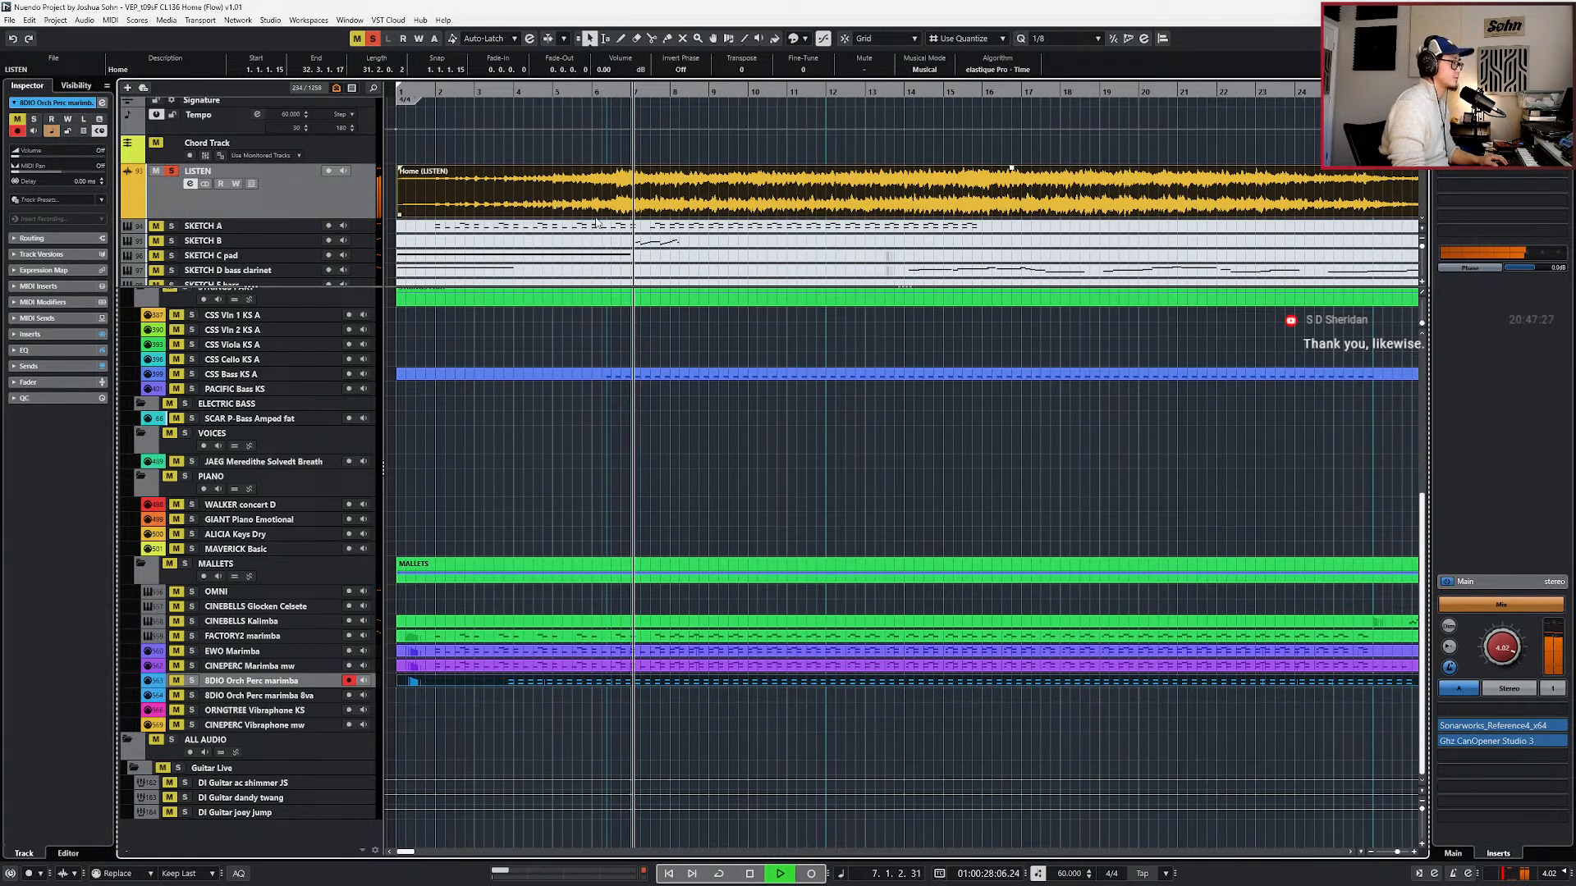
pyautogui.press('space')
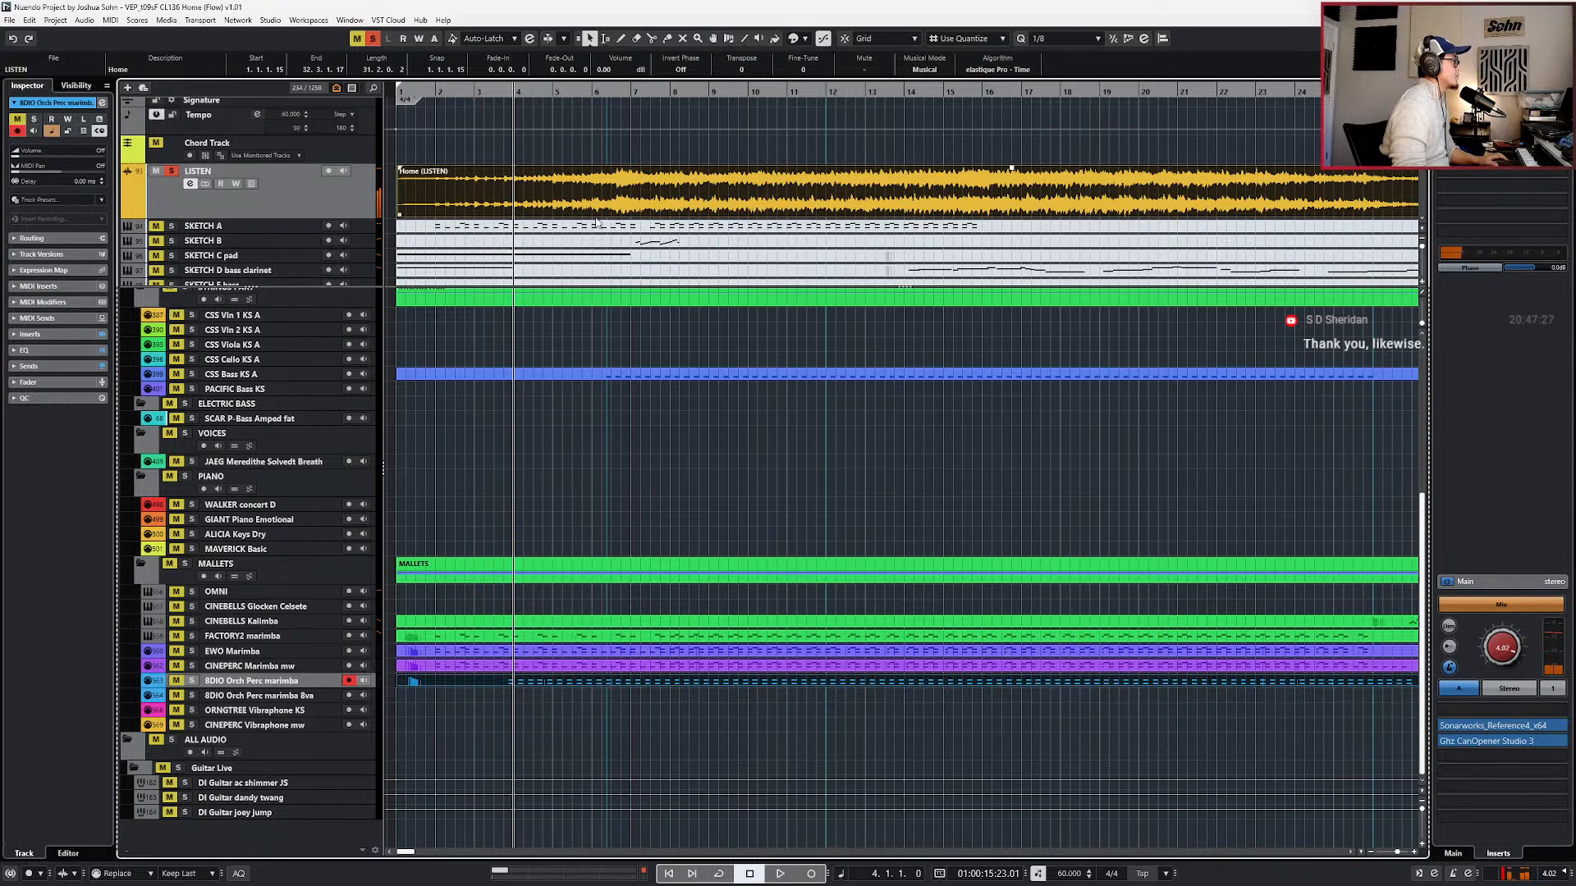
pyautogui.scroll(2, 597, 221)
pyautogui.press('space')
pyautogui.hscroll(-2, 575, 218)
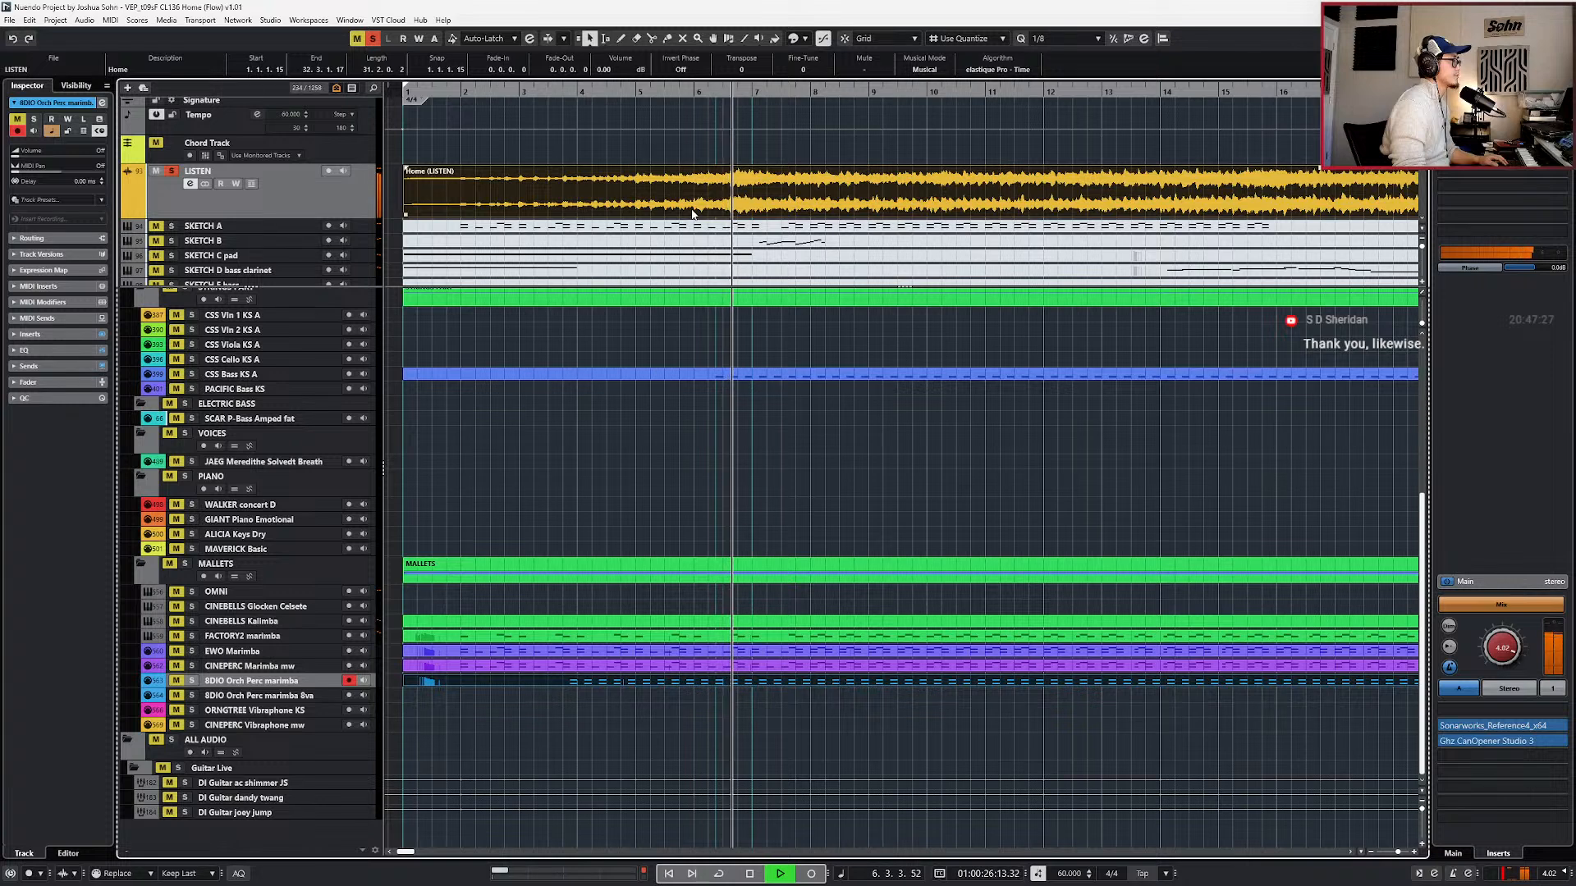
pyautogui.press('space')
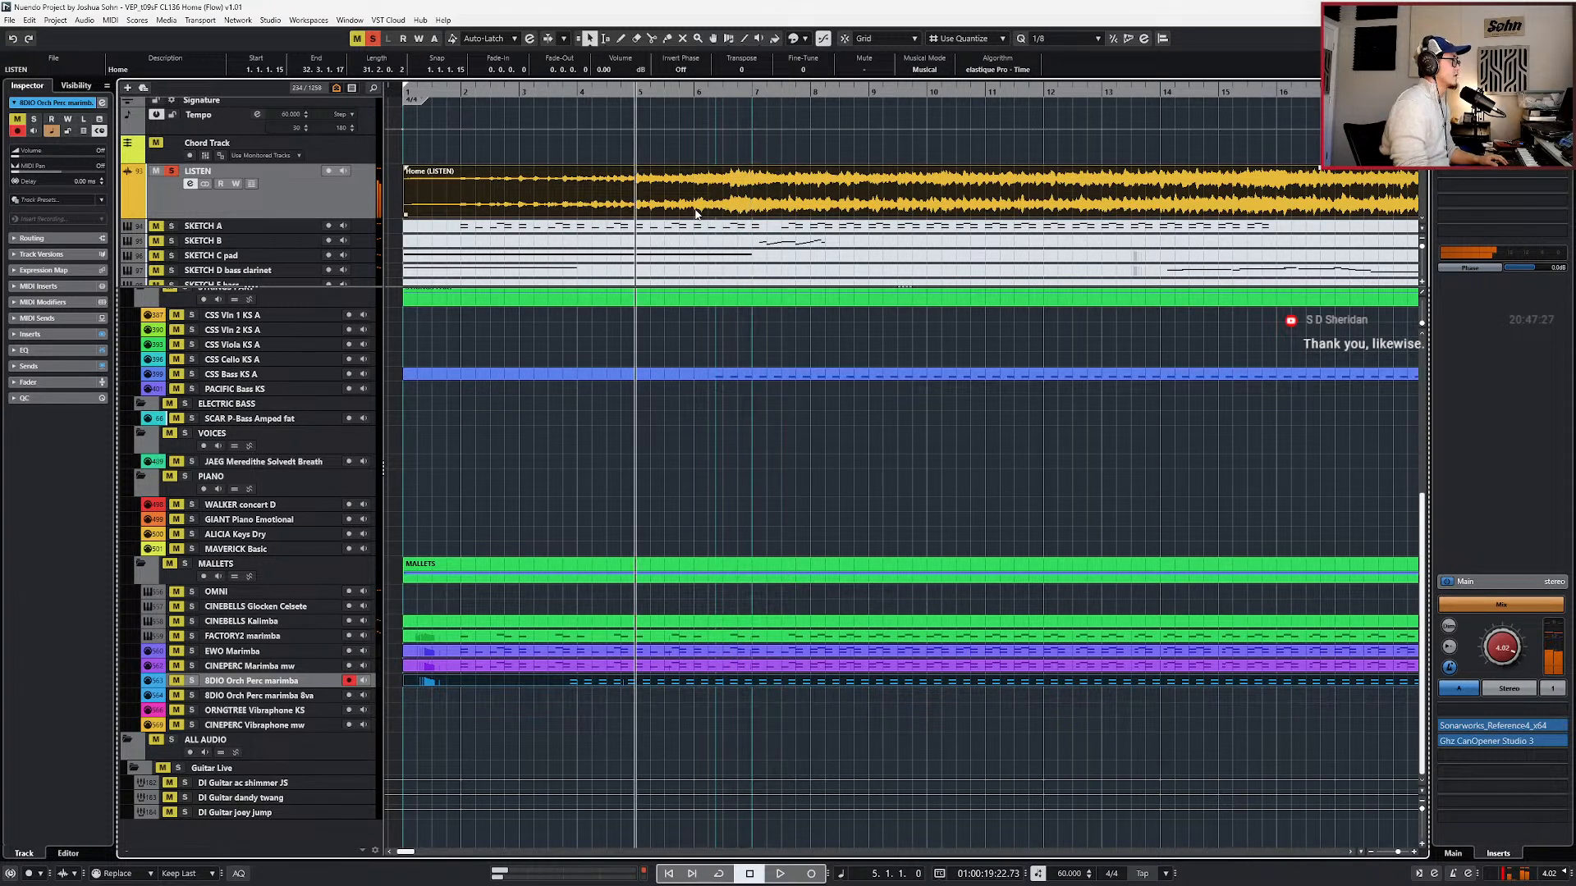
pyautogui.press('space')
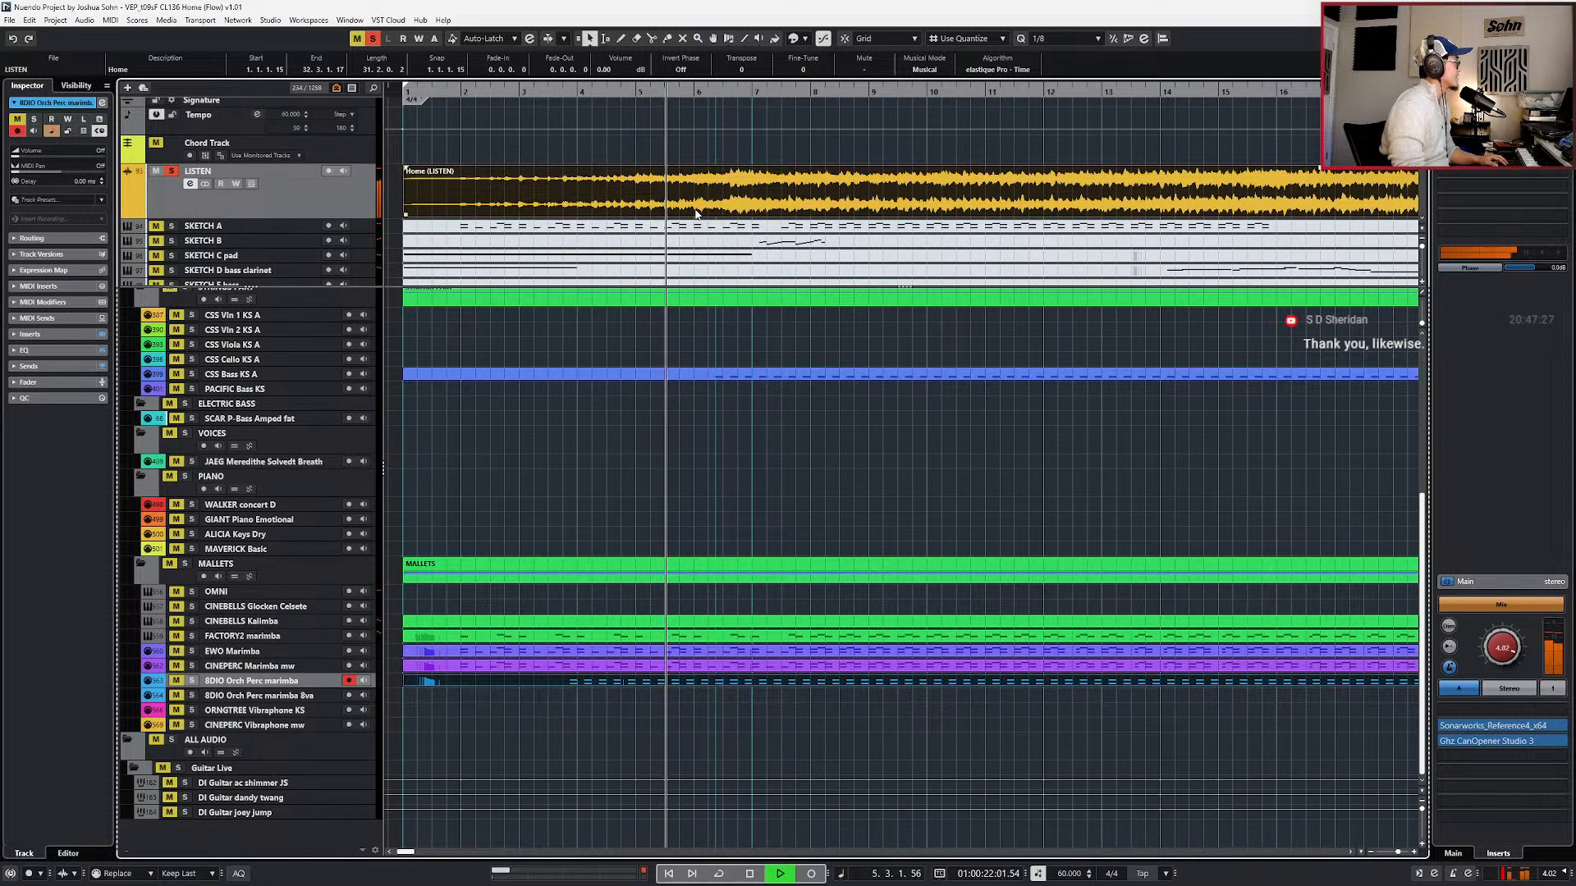
pyautogui.press('space')
pyautogui.press('space')
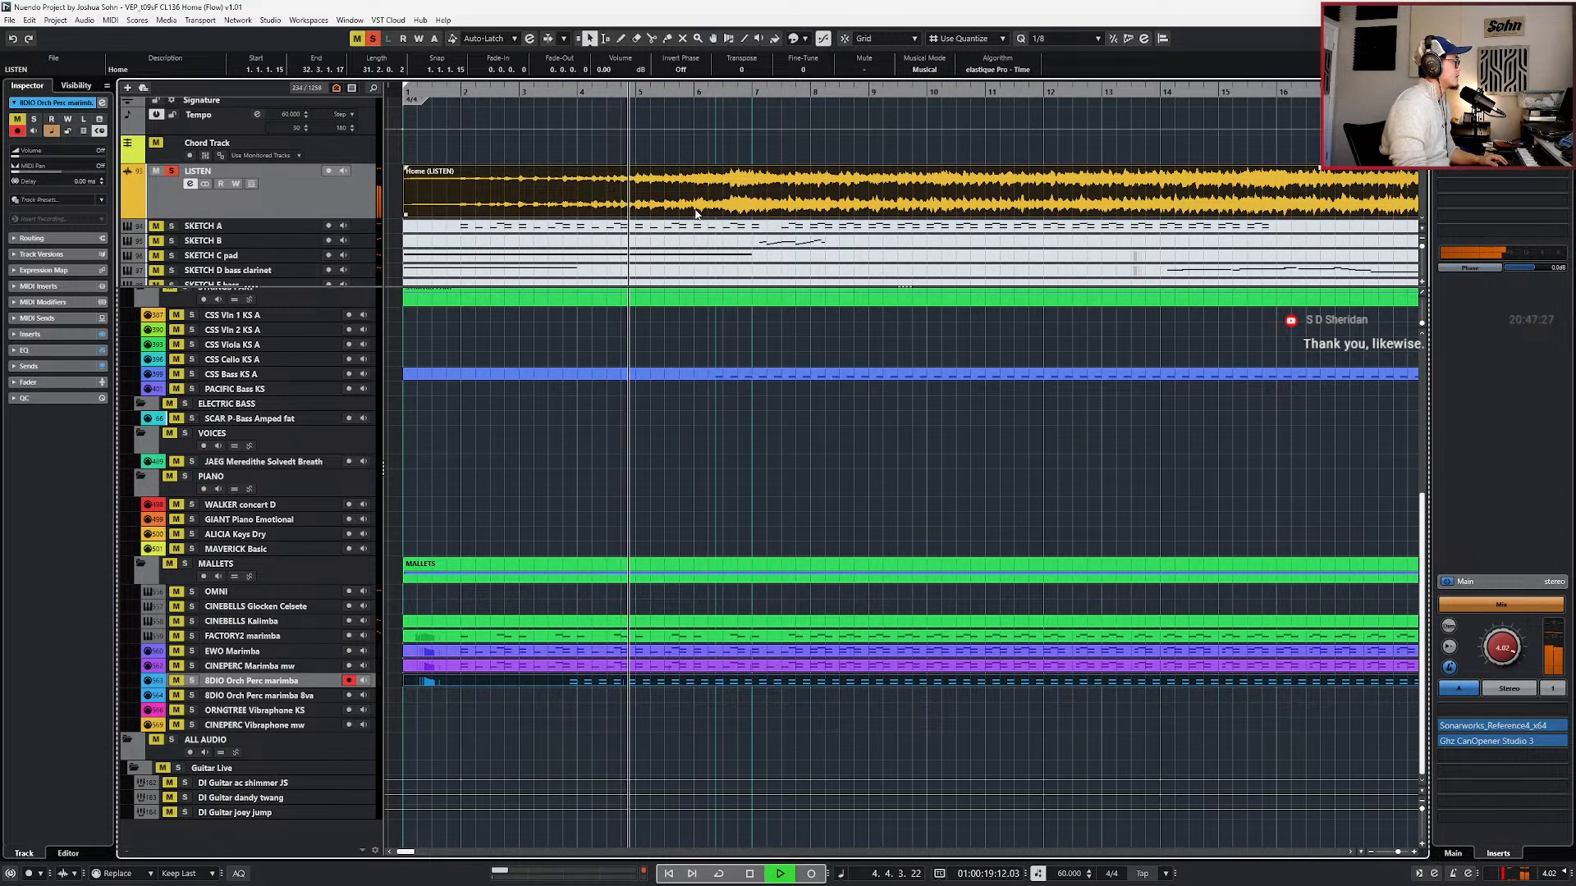
pyautogui.press('space')
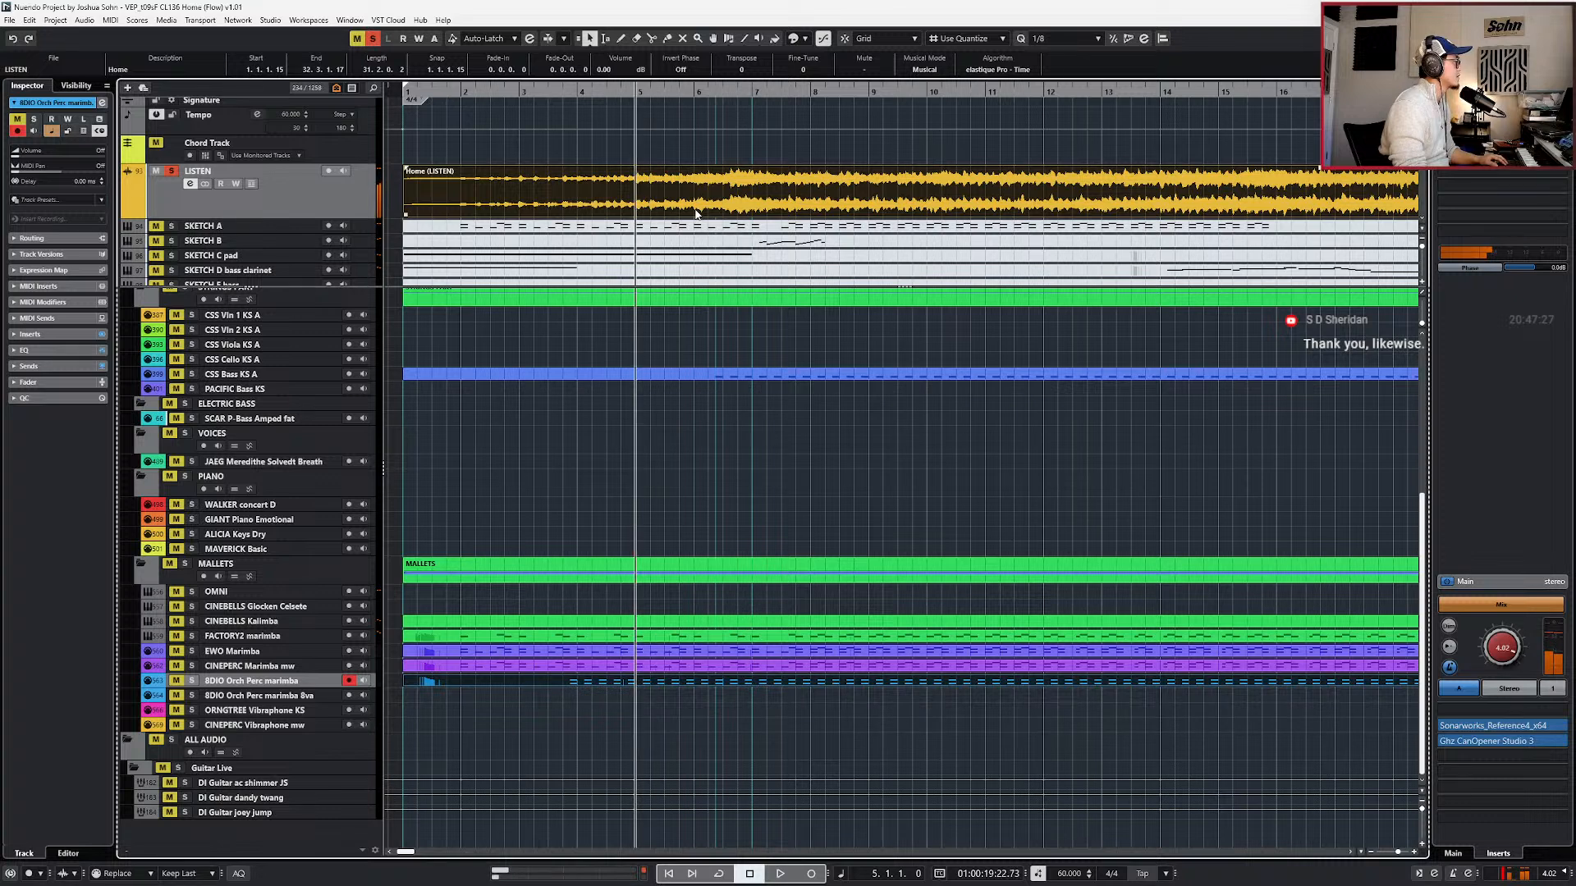
pyautogui.press('space')
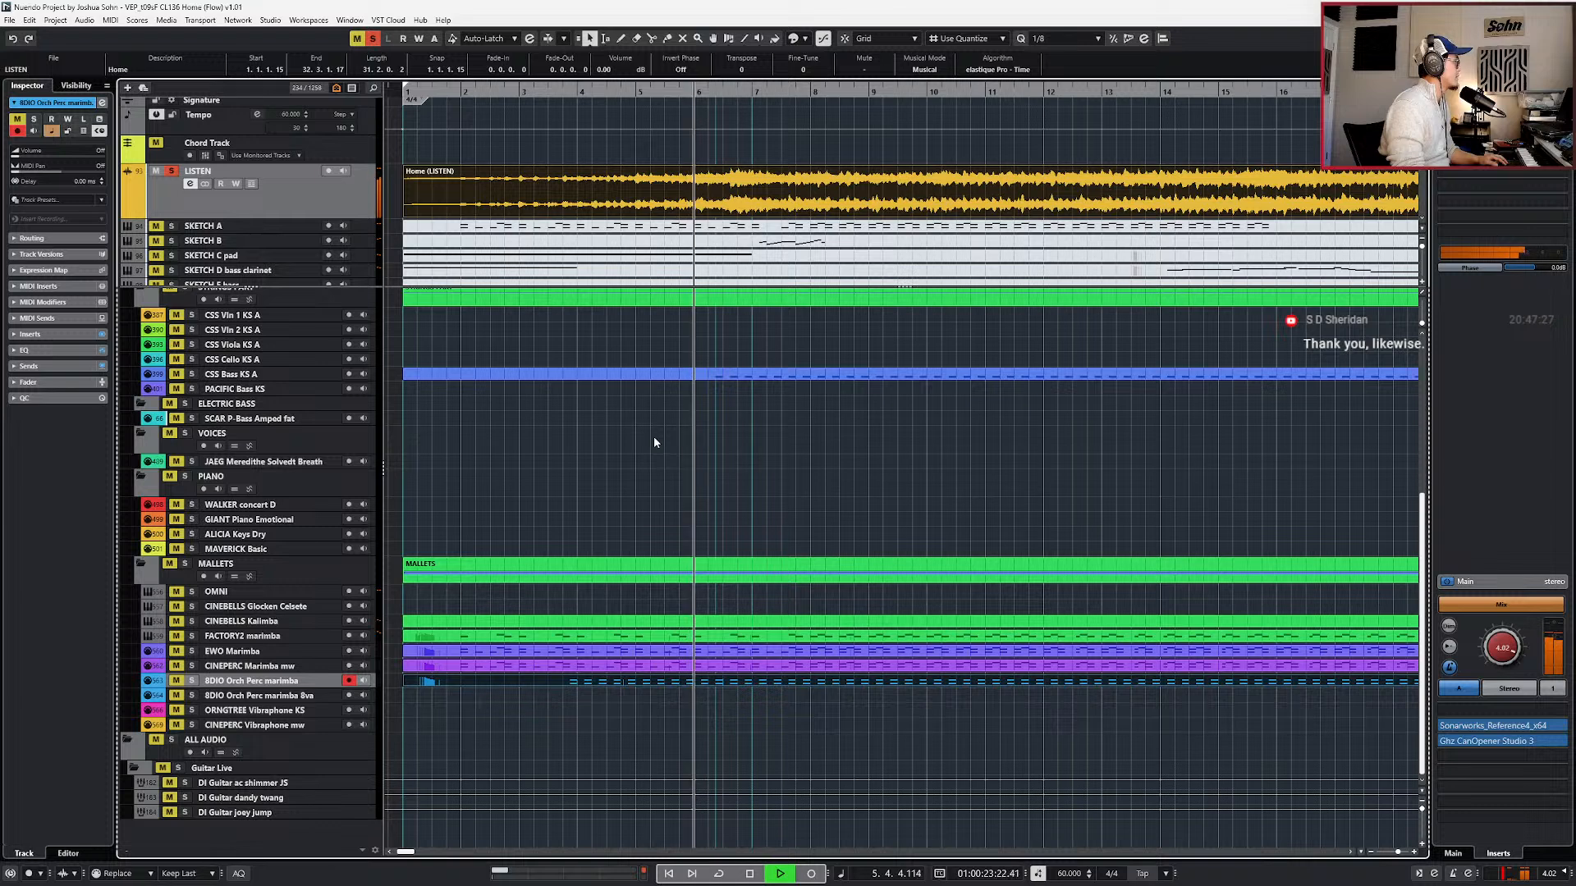
pyautogui.press('space')
# - Replay the reference around bar 5 with the STRINGS PART tracks in view and return the playhead to bar 5
pyautogui.scroll(3, 654, 438)
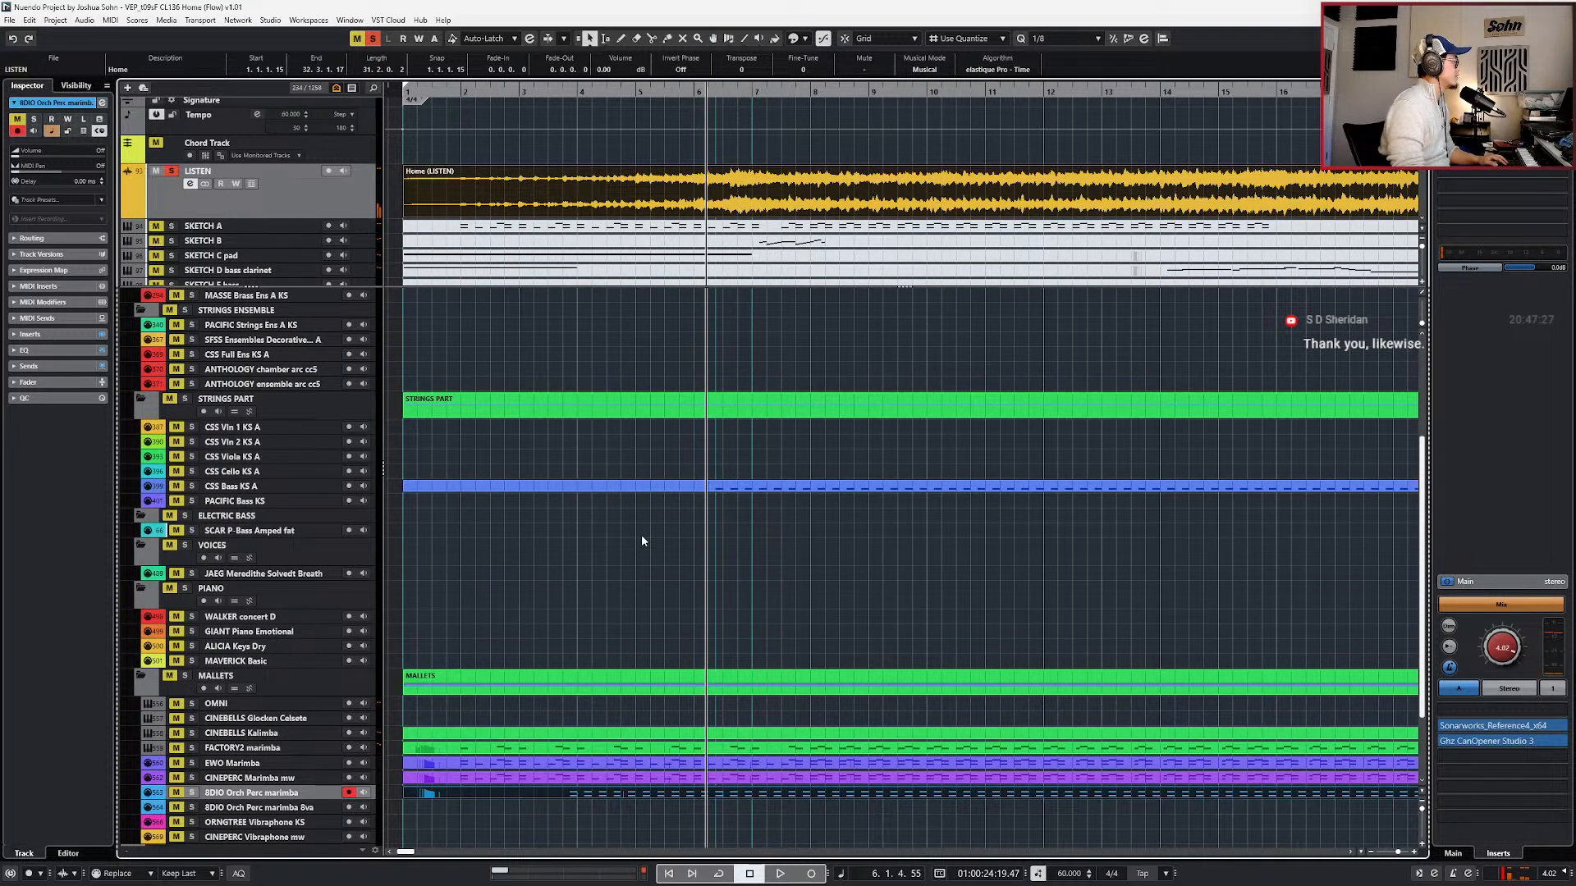
pyautogui.press('KP_Subtract')
pyautogui.press('KP_Subtract')
pyautogui.press('space')
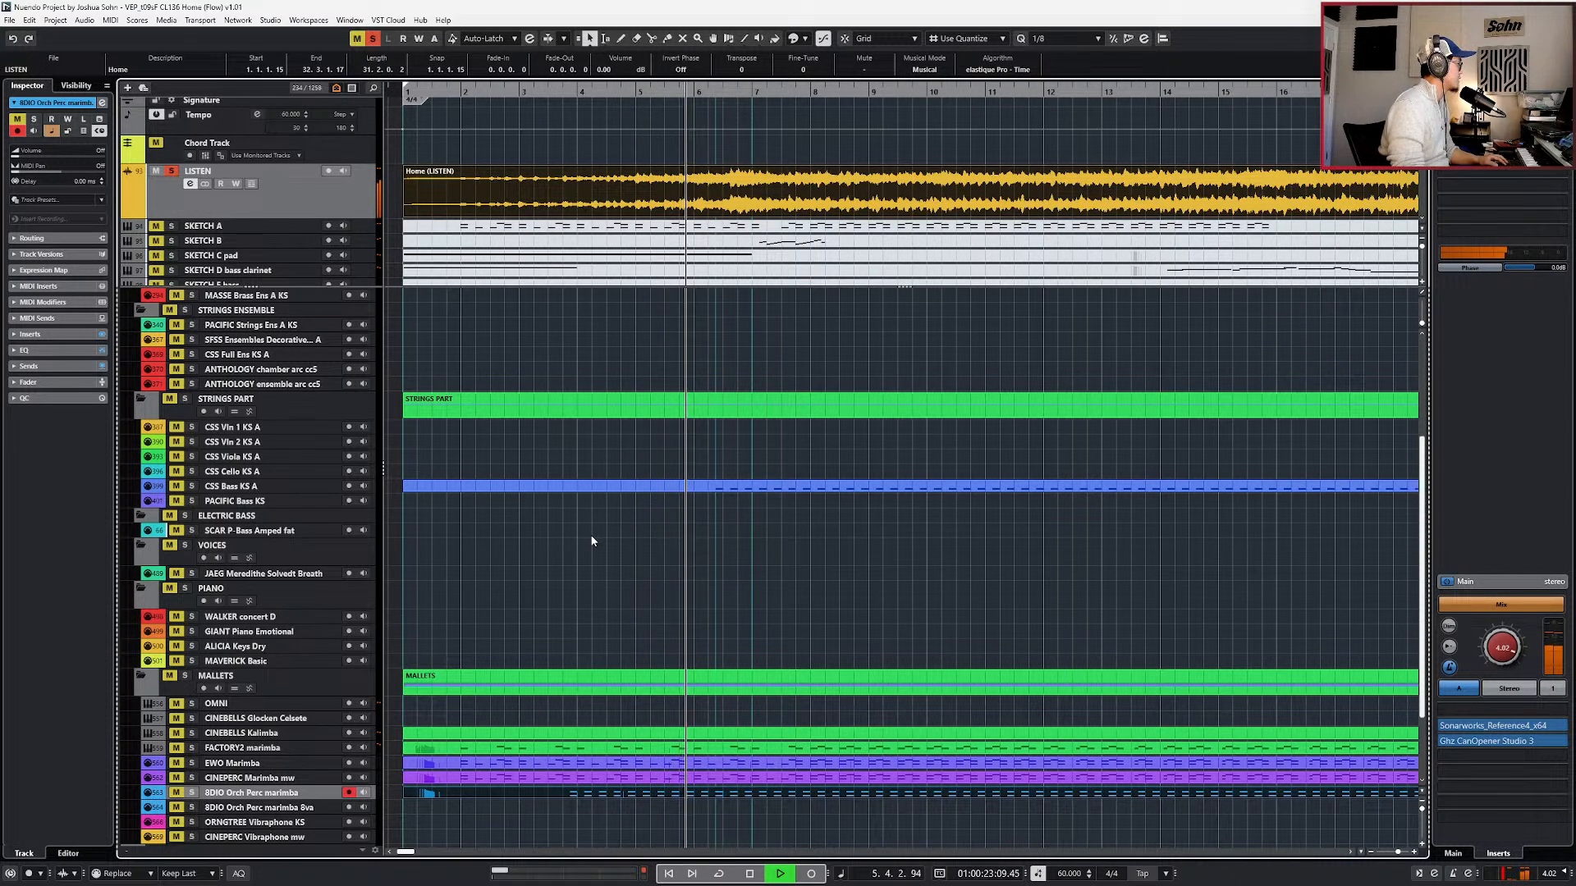
pyautogui.press('space')
pyautogui.press('KP_Subtract')
pyautogui.press('KP_Subtract')
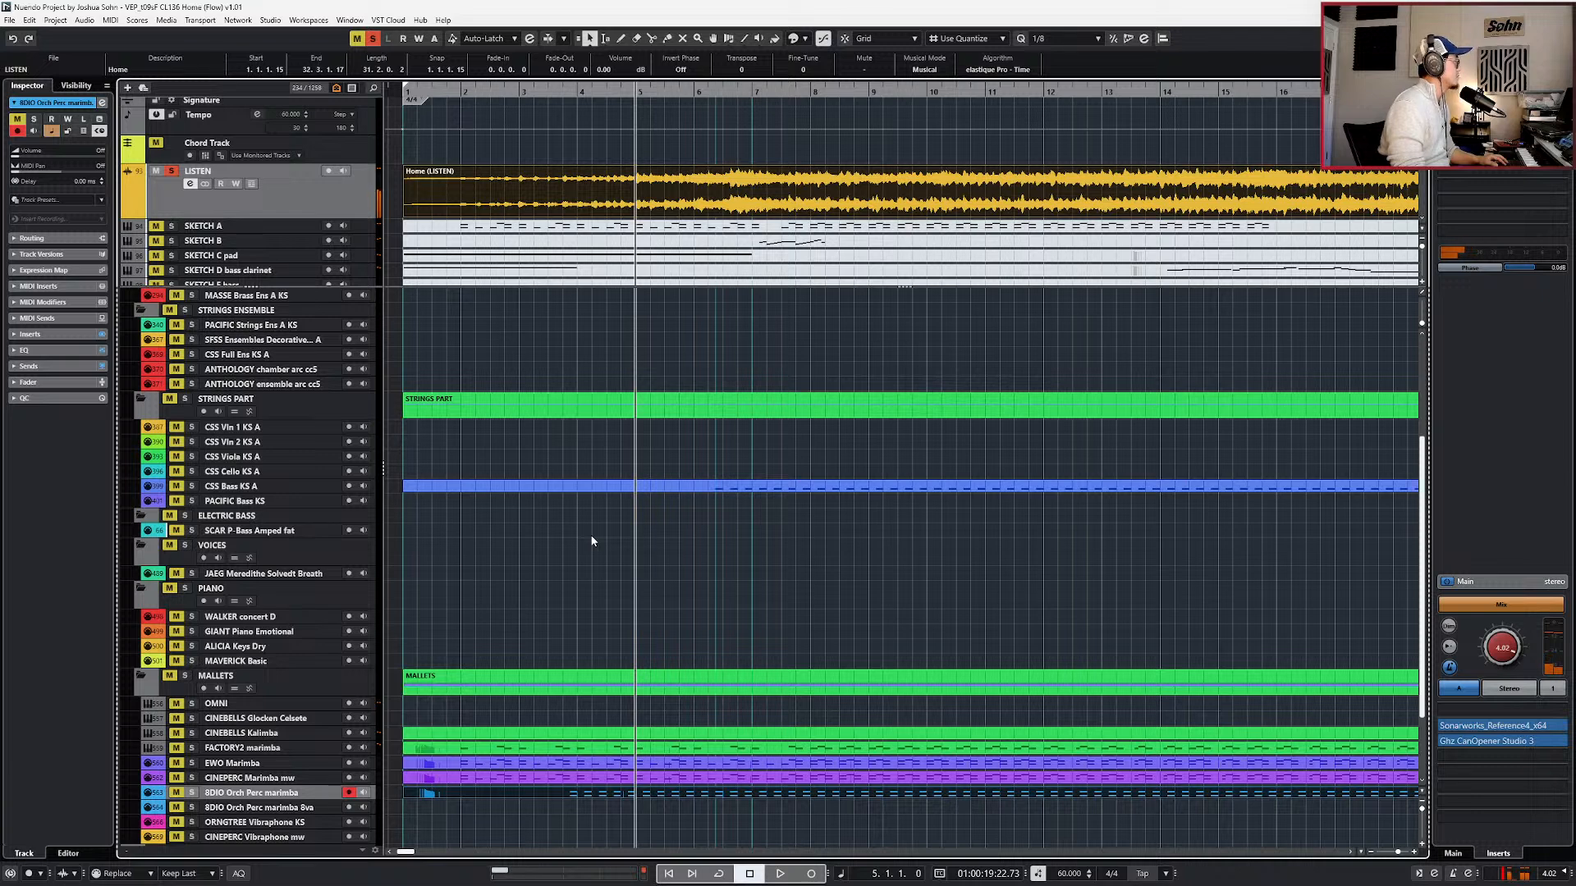
# - Play the soloed reference from bar 5 once more and unsolo the LISTEN track
pyautogui.press('space')
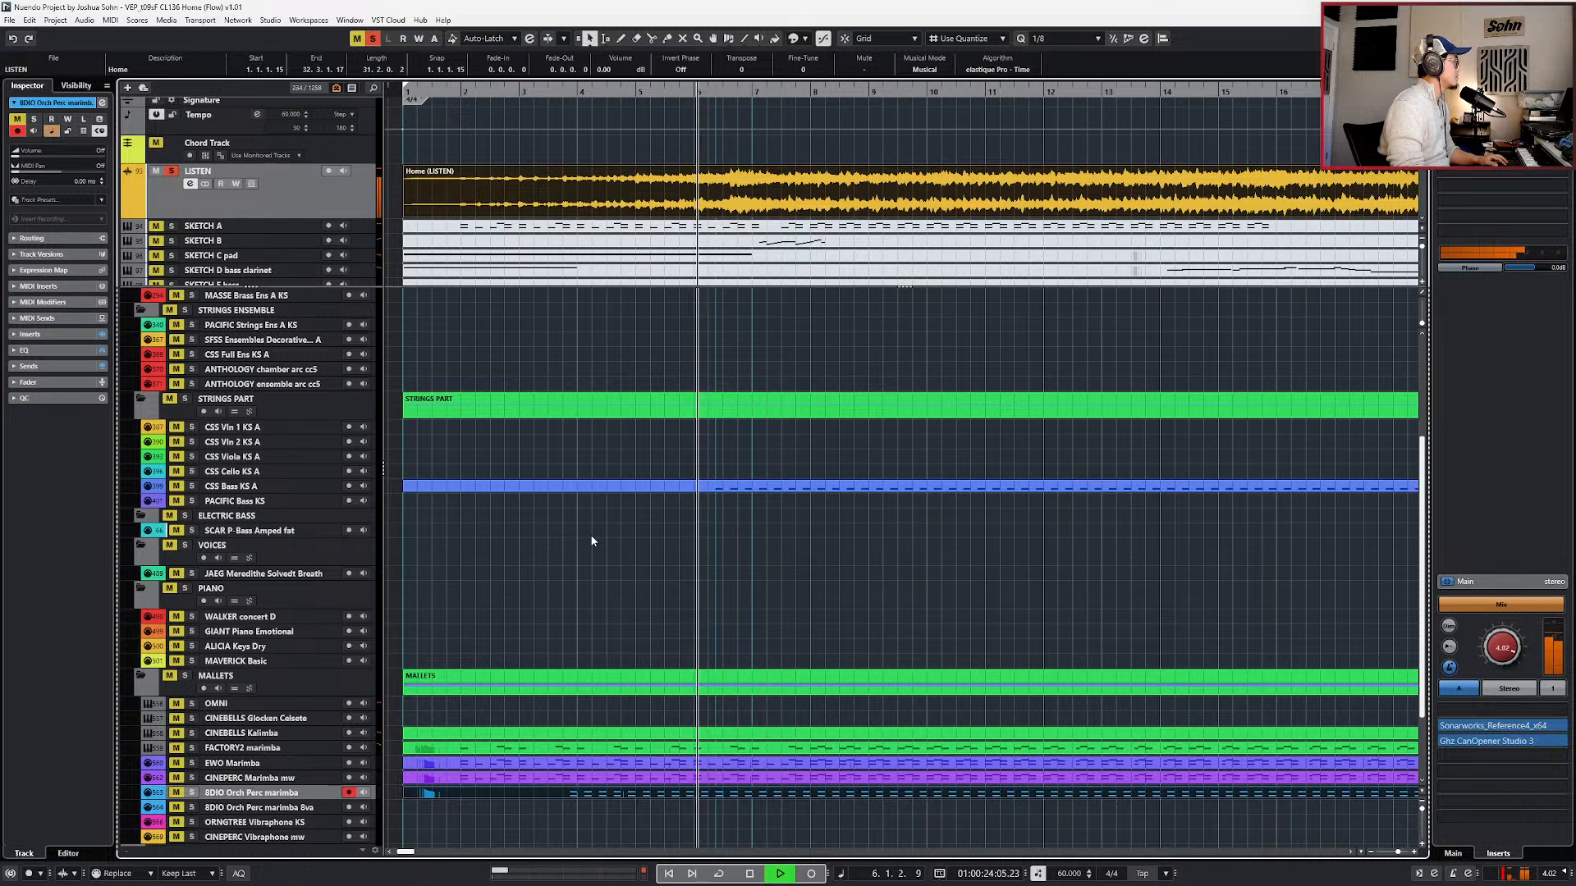
pyautogui.press('space')
pyautogui.press('s')
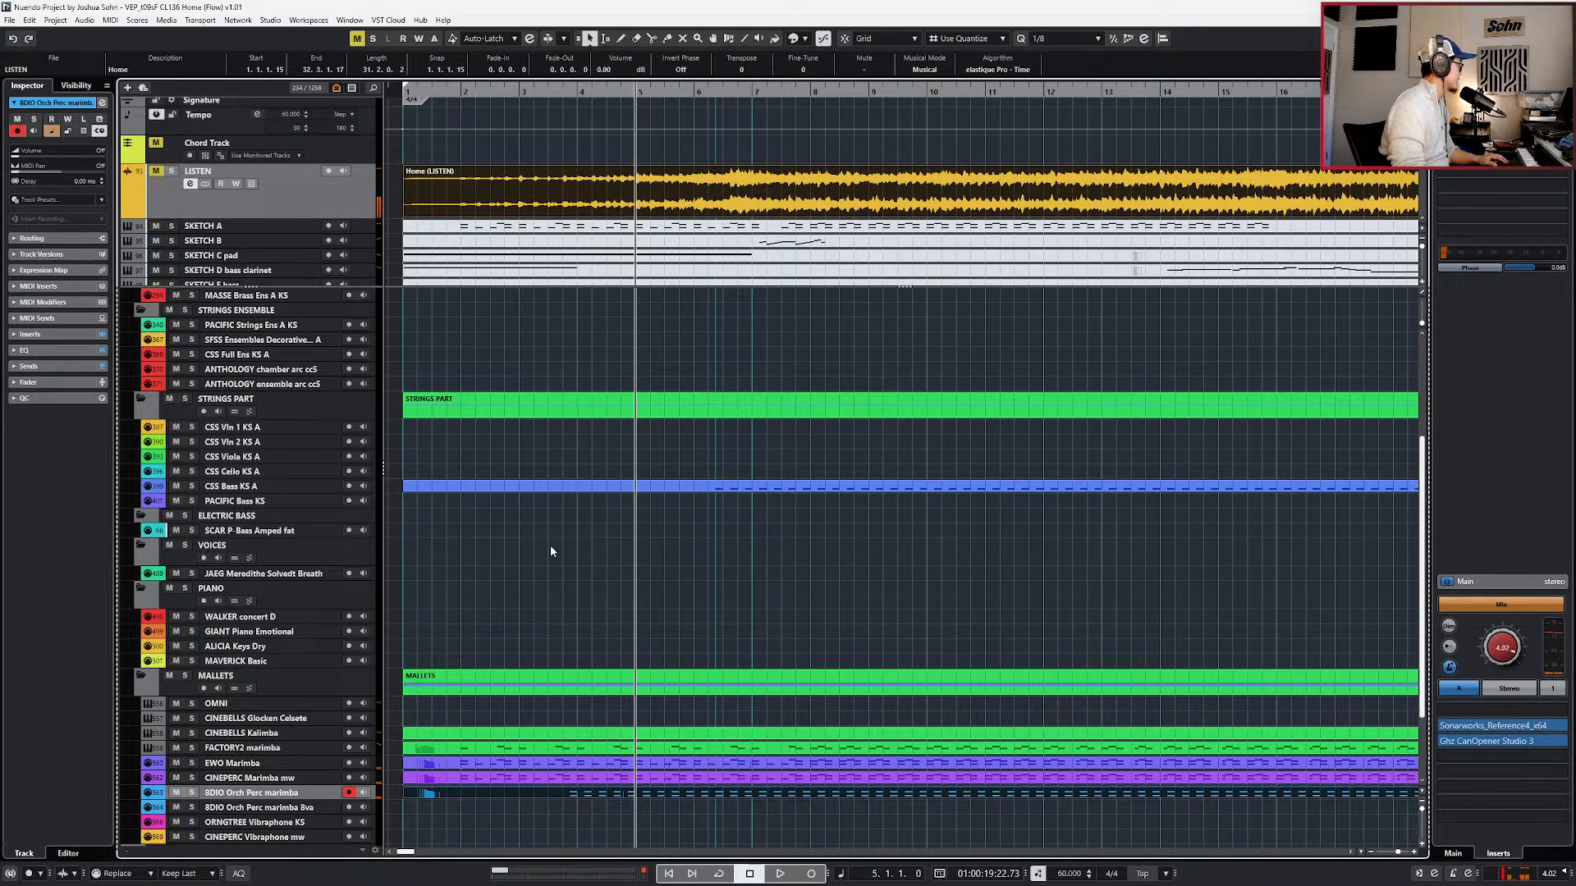
# - Try the ORNGTREE and CINEPERC vibraphone tracks in the mallets folder and select ORNGTREE Vibraphone KS for recording
pyautogui.scroll(-3, 306, 630)
pyautogui.click(263, 713)
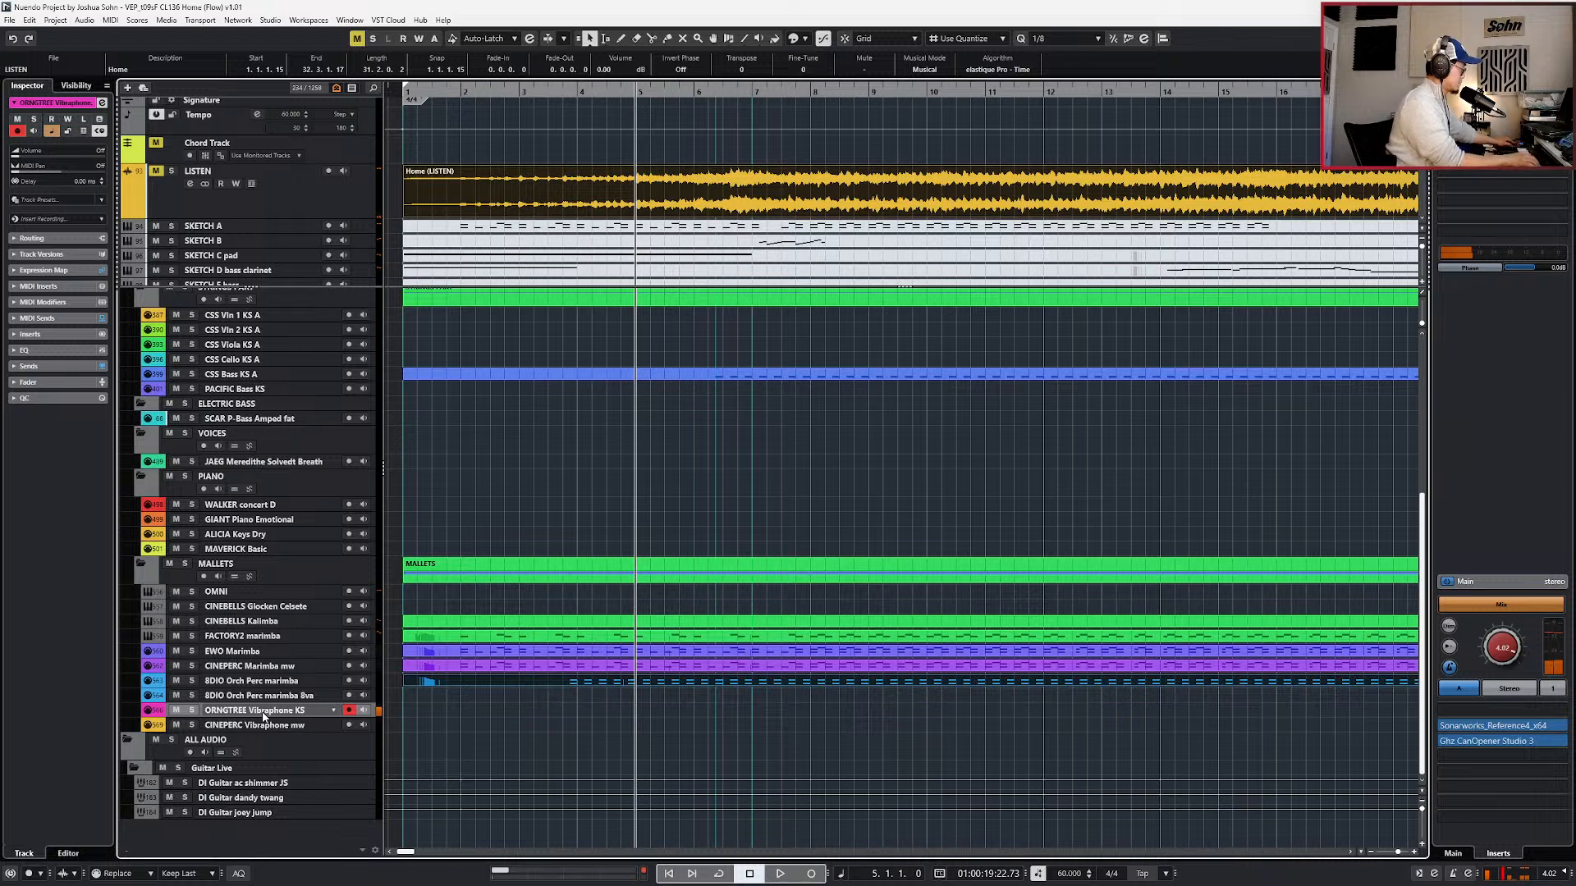
pyautogui.press('Down')
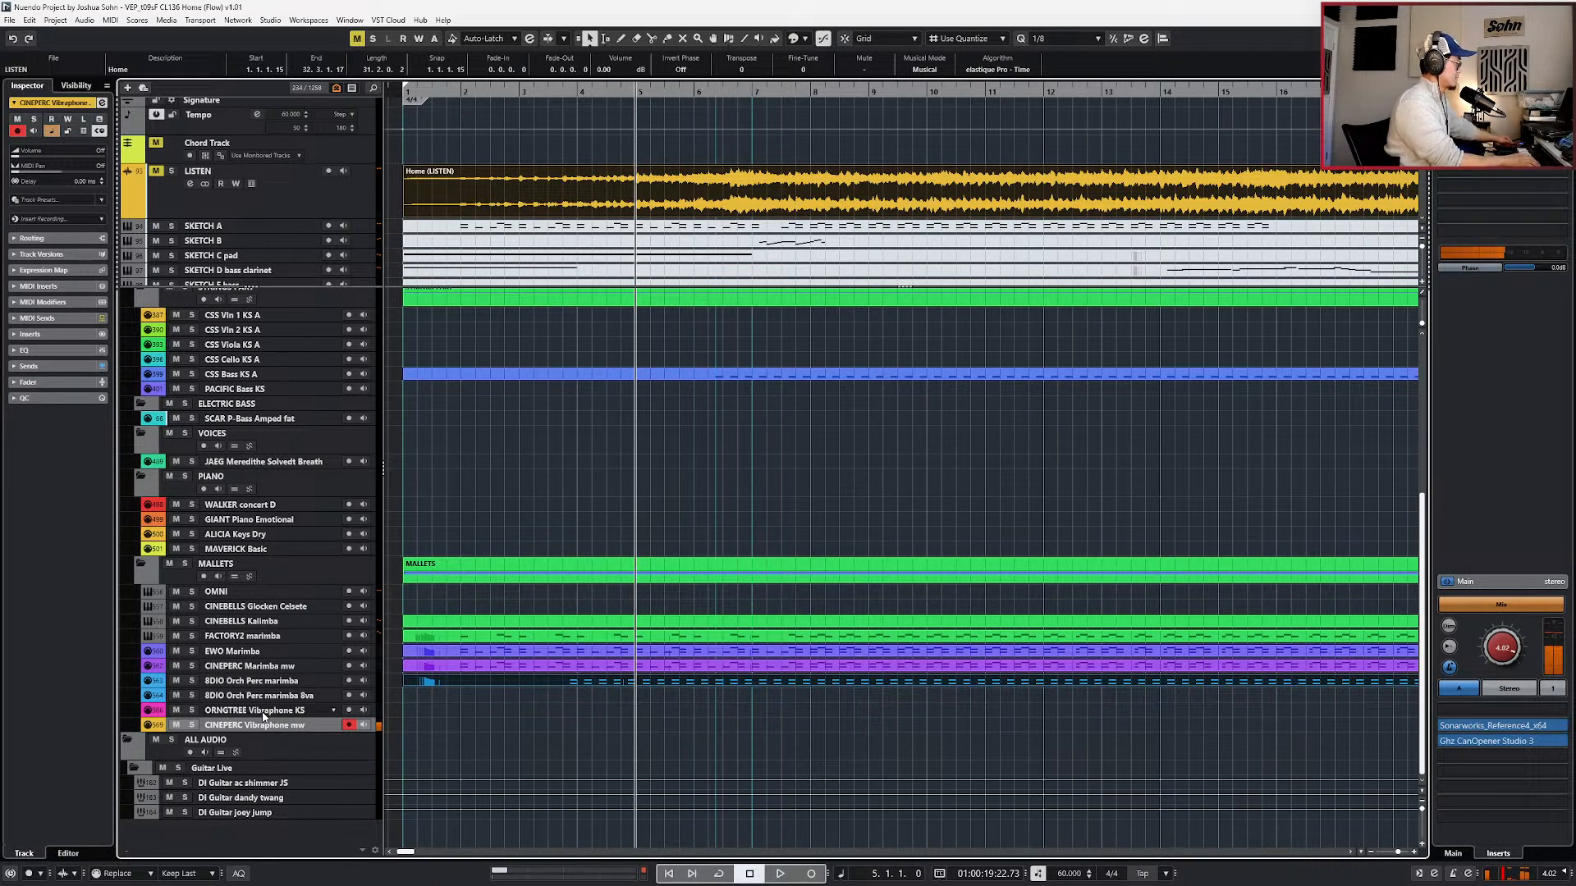
pyautogui.hotkey('ctrl', 'f')
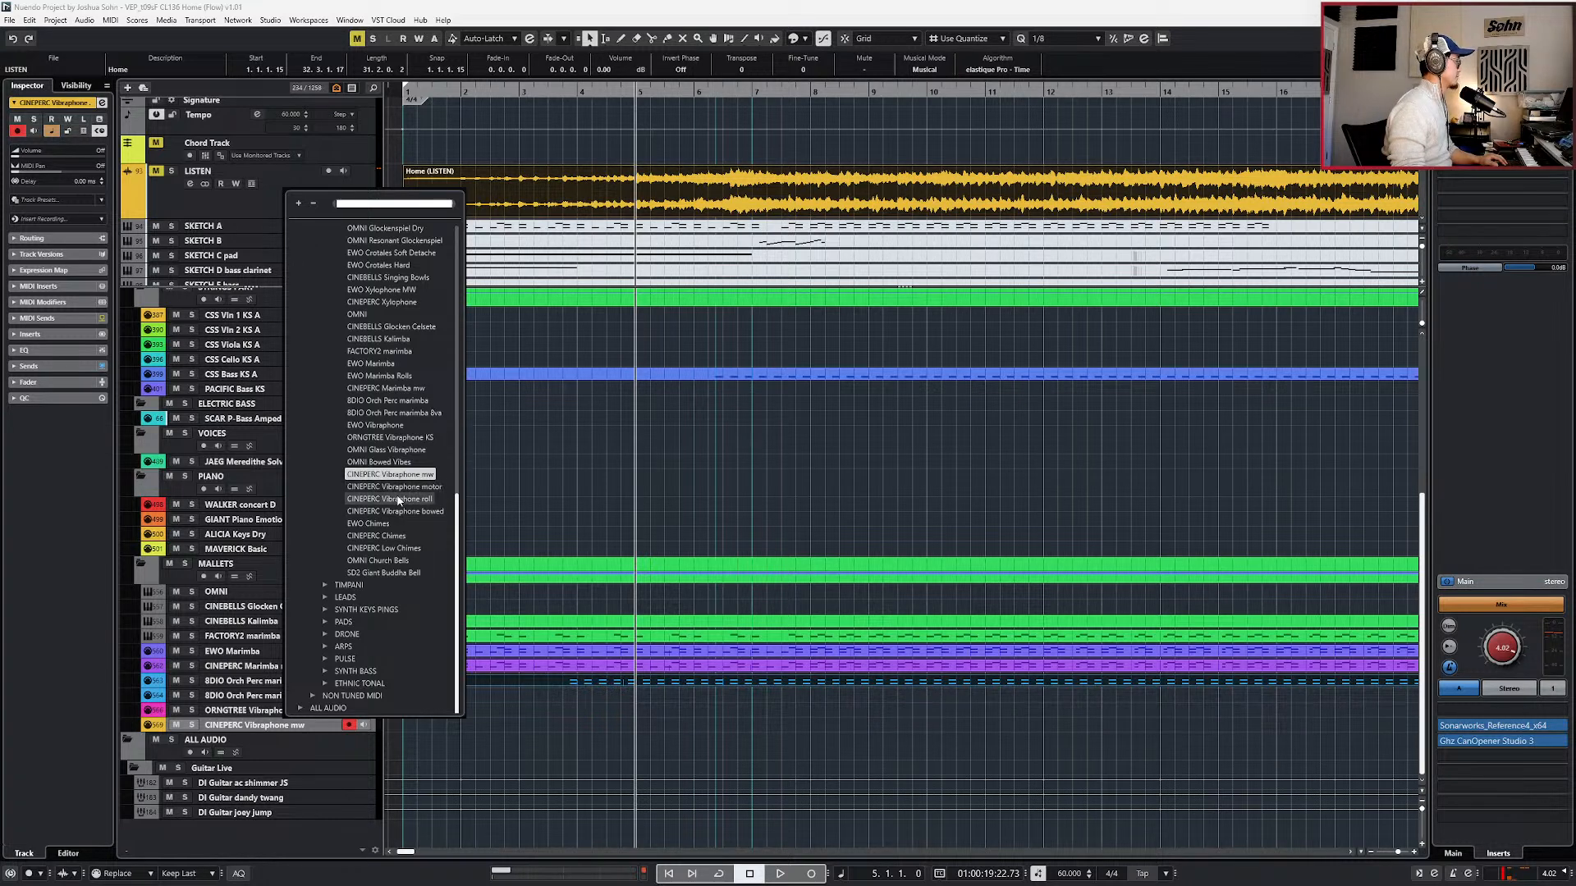
pyautogui.click(530, 535)
pyautogui.click(276, 711)
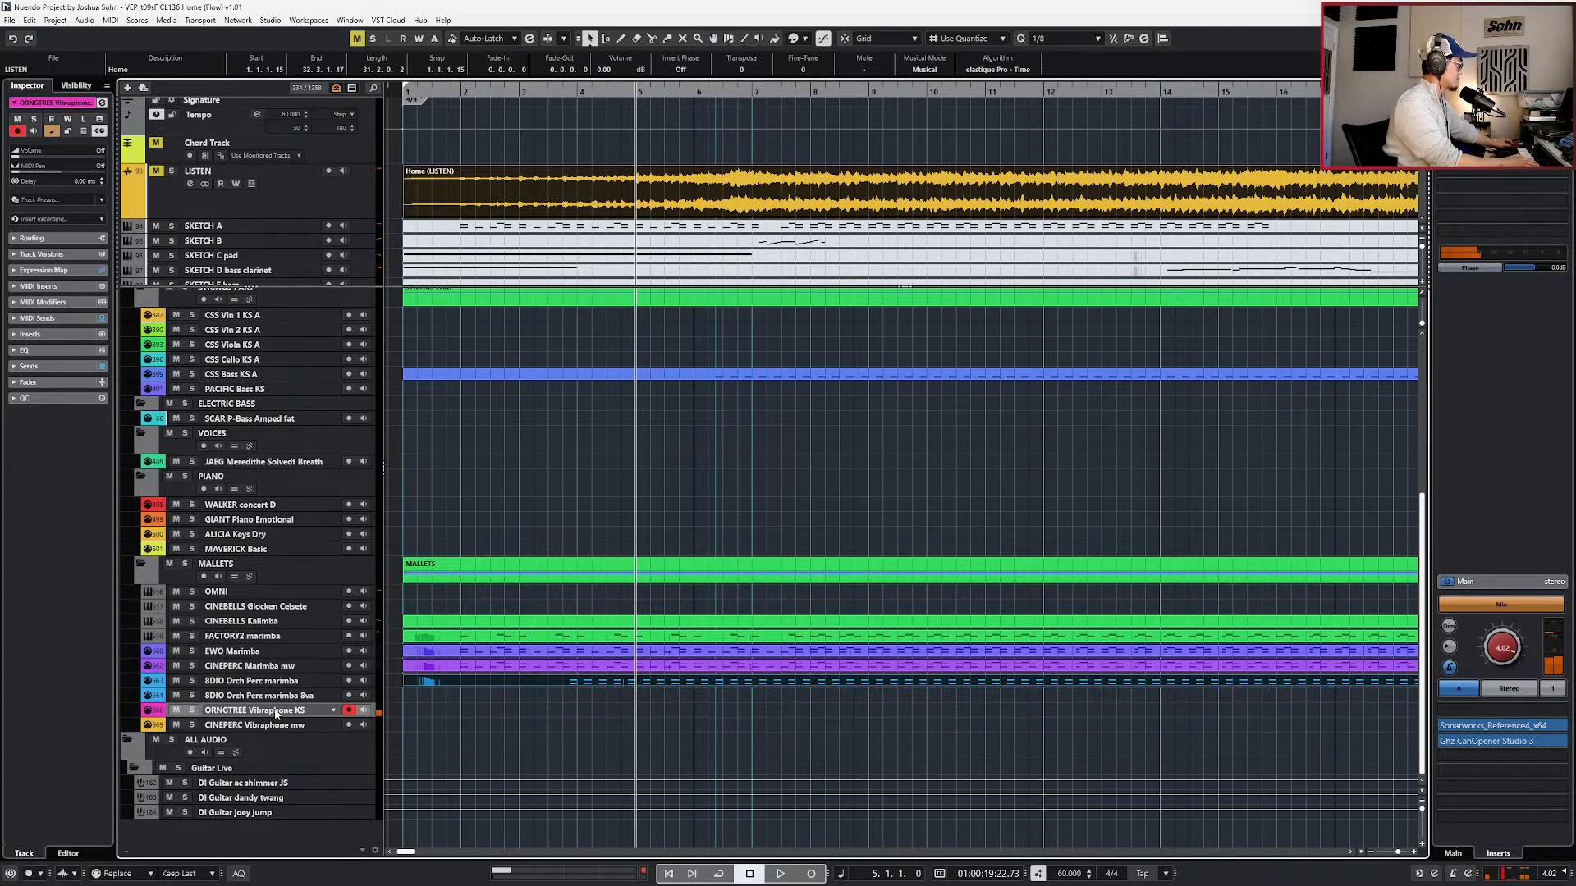
# - Record a vibraphone melody on ORNGTREE Vibraphone KS from bar 4 to just past bar 6
pyautogui.press('KP_Subtract')
pyautogui.press('KP_Subtract')
pyautogui.press('KP_Add')
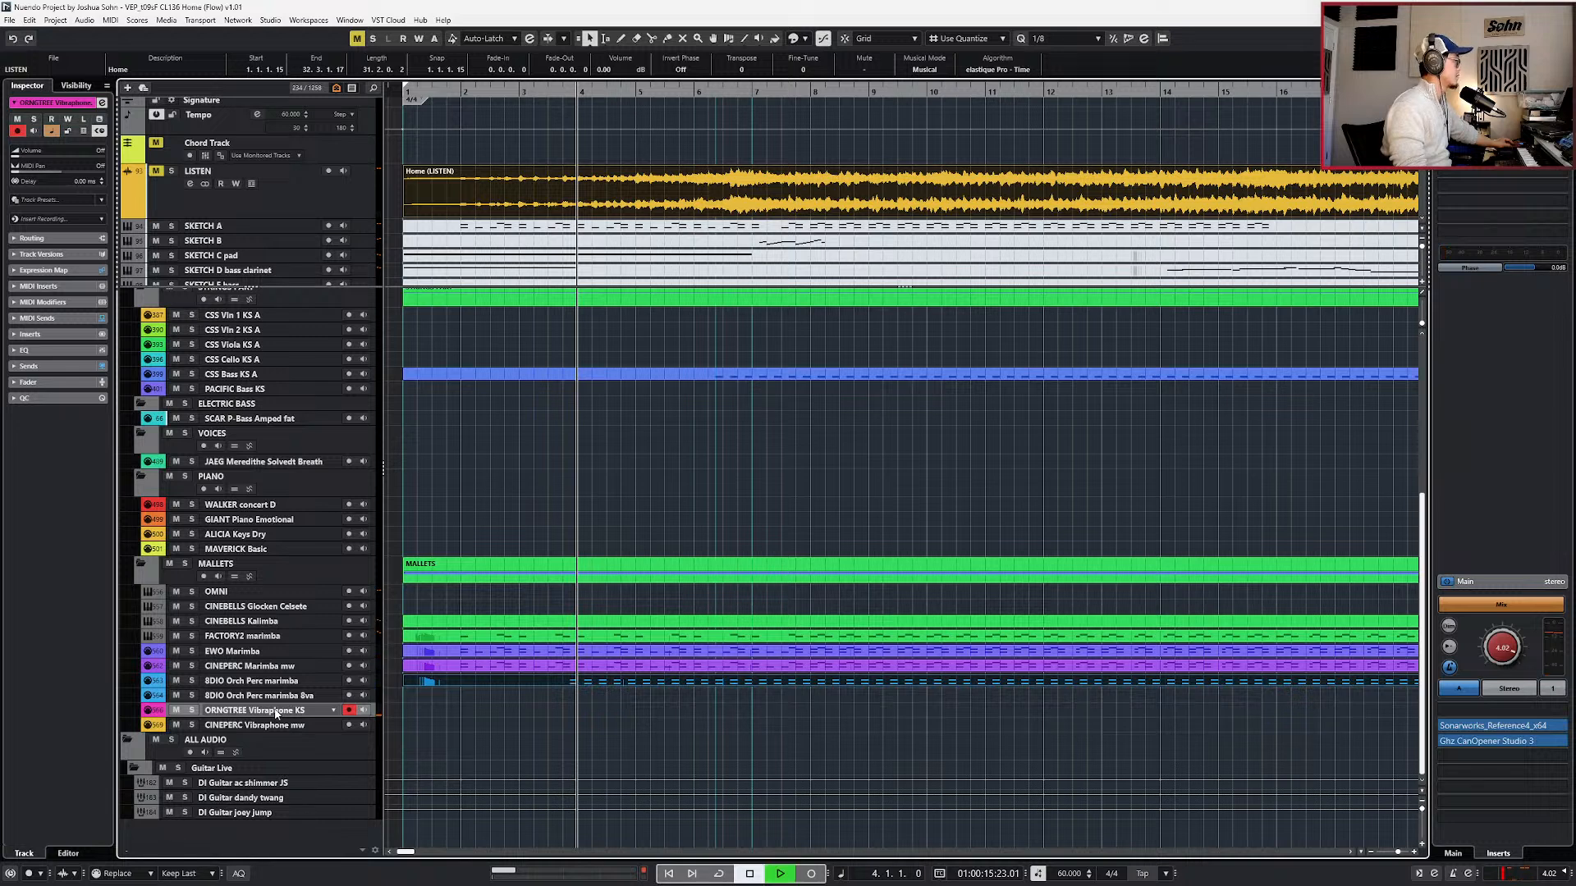
pyautogui.press('KP_Multiply')
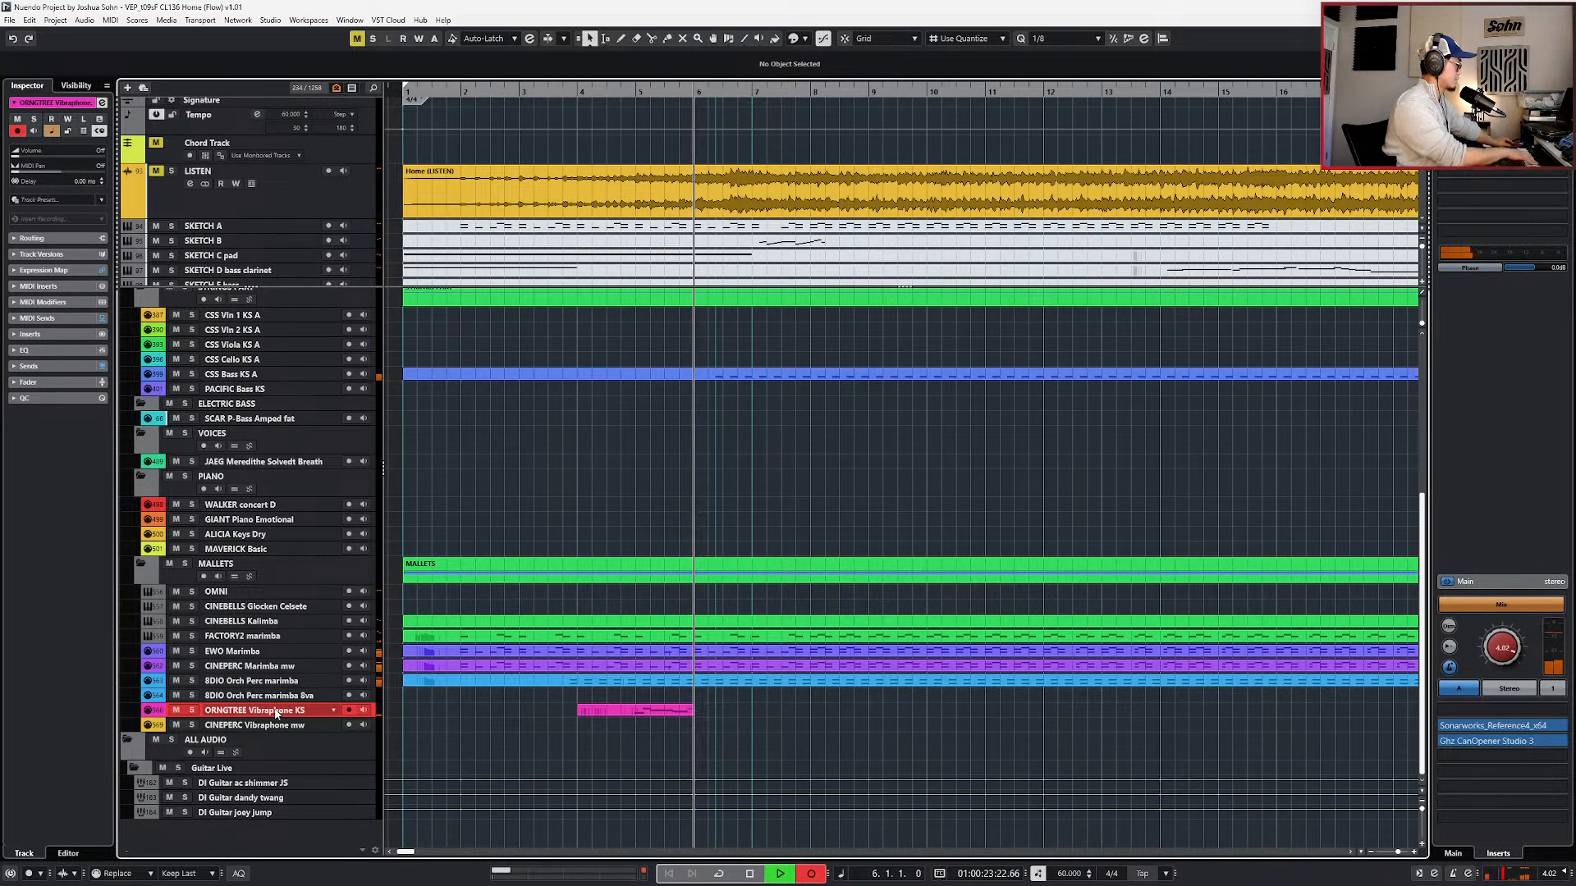
pyautogui.press('space')
# - Replay the soloed LISTEN reference around bar 5, return the playhead to bar 5 and unsolo the track
pyautogui.click(610, 206)
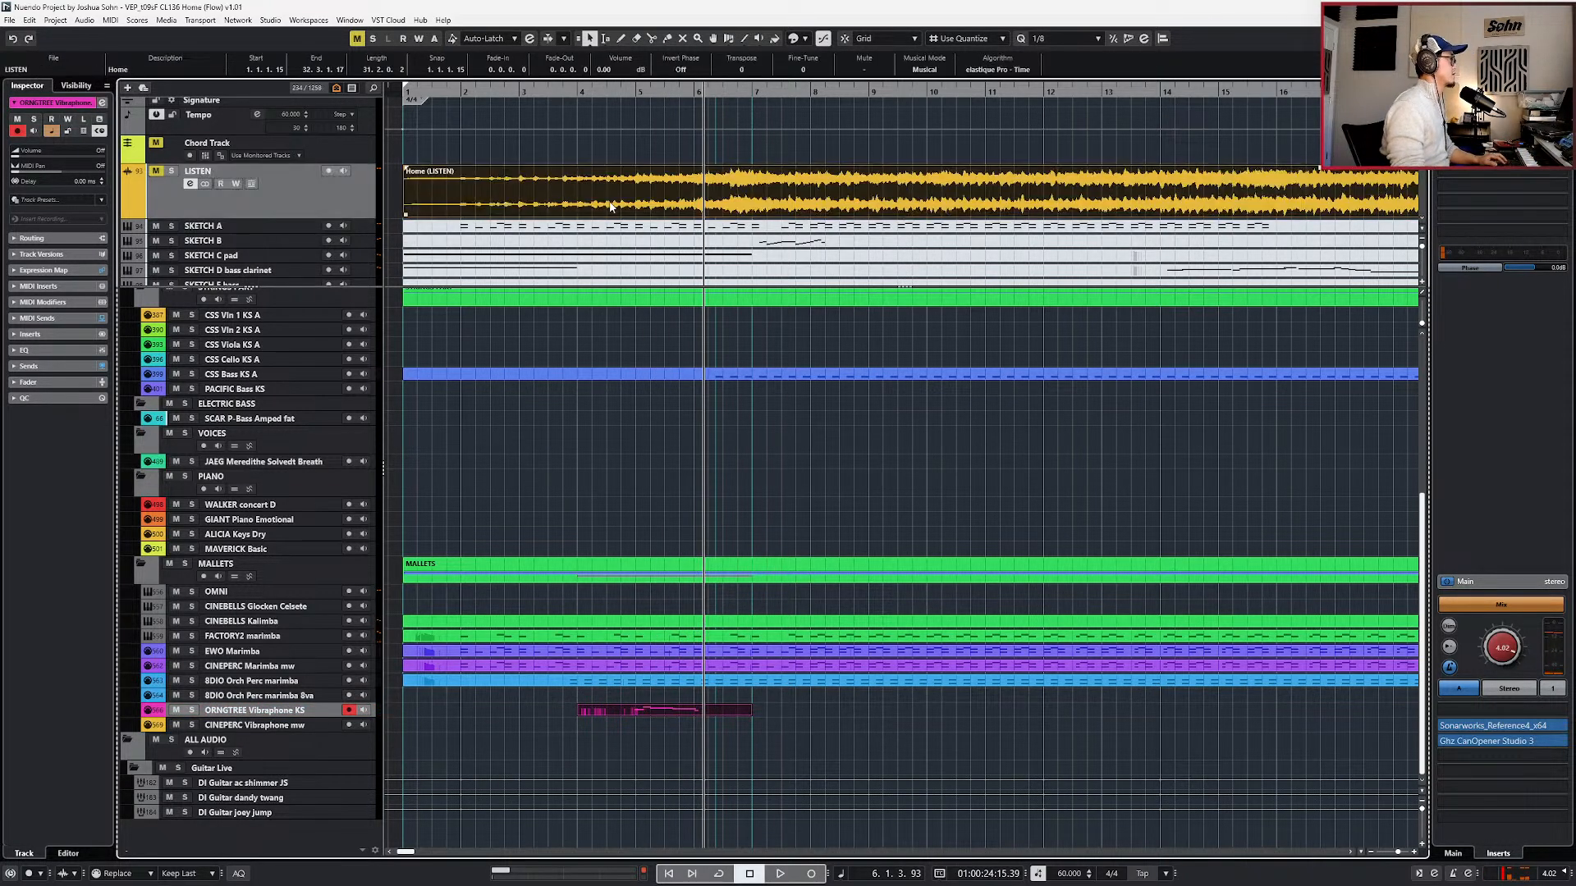
pyautogui.press('s')
pyautogui.press('KP_Subtract')
pyautogui.press('space')
pyautogui.press('space')
pyautogui.press('KP_Subtract')
pyautogui.press('space')
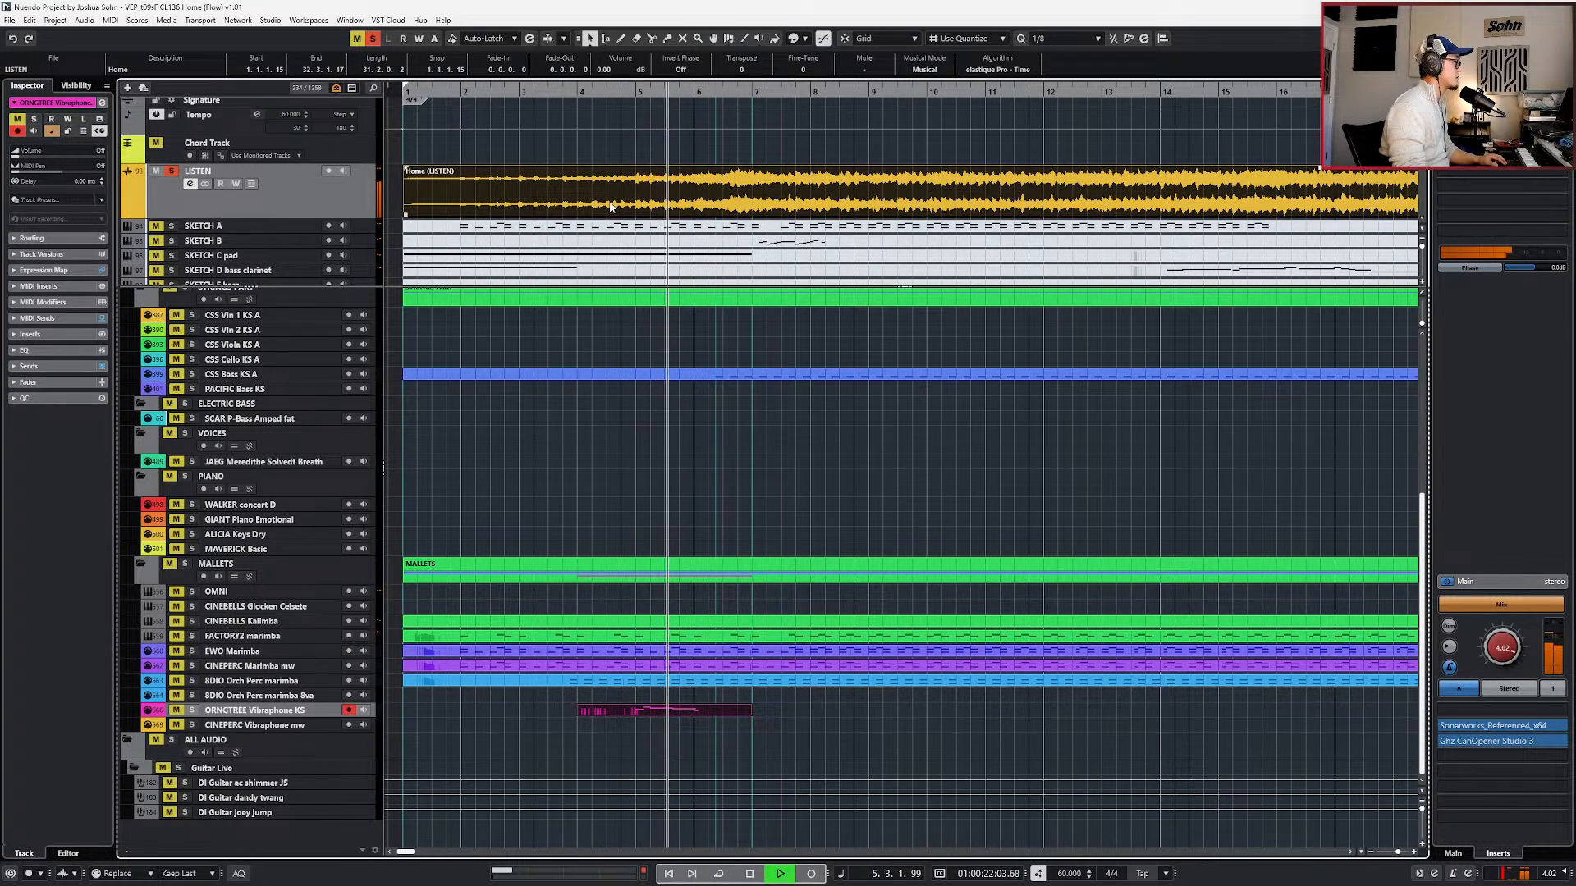
pyautogui.press('space')
pyautogui.press('KP_Subtract')
pyautogui.press('s')
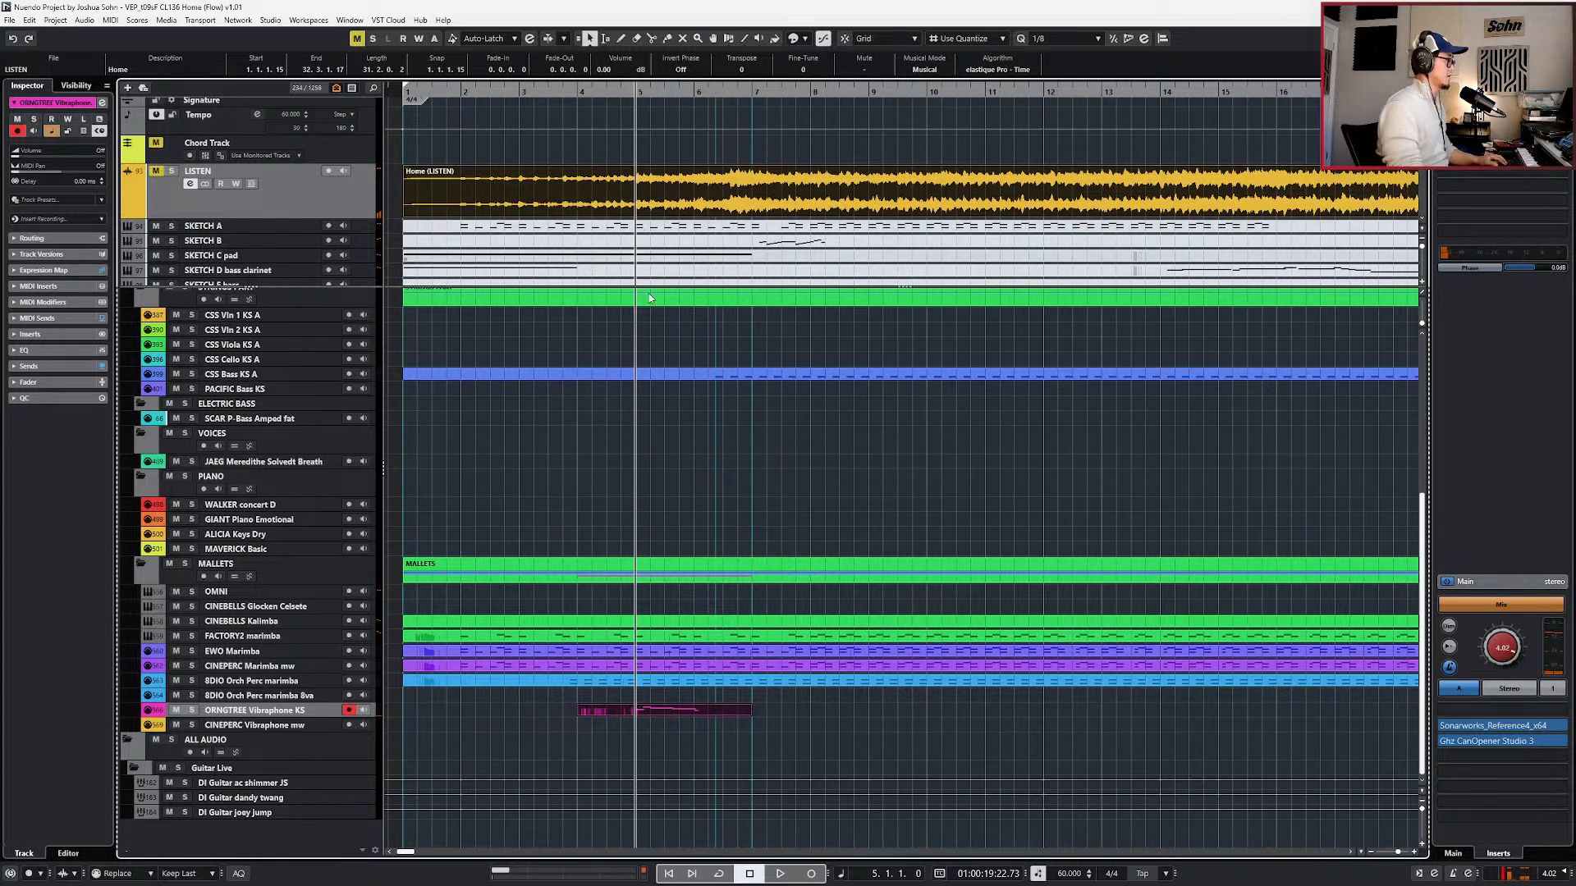
# - Open the recorded vibraphone part, transpose all its notes up an octave and play it back from bar 5
pyautogui.doubleClick(788, 708)
pyautogui.doubleClick(756, 708)
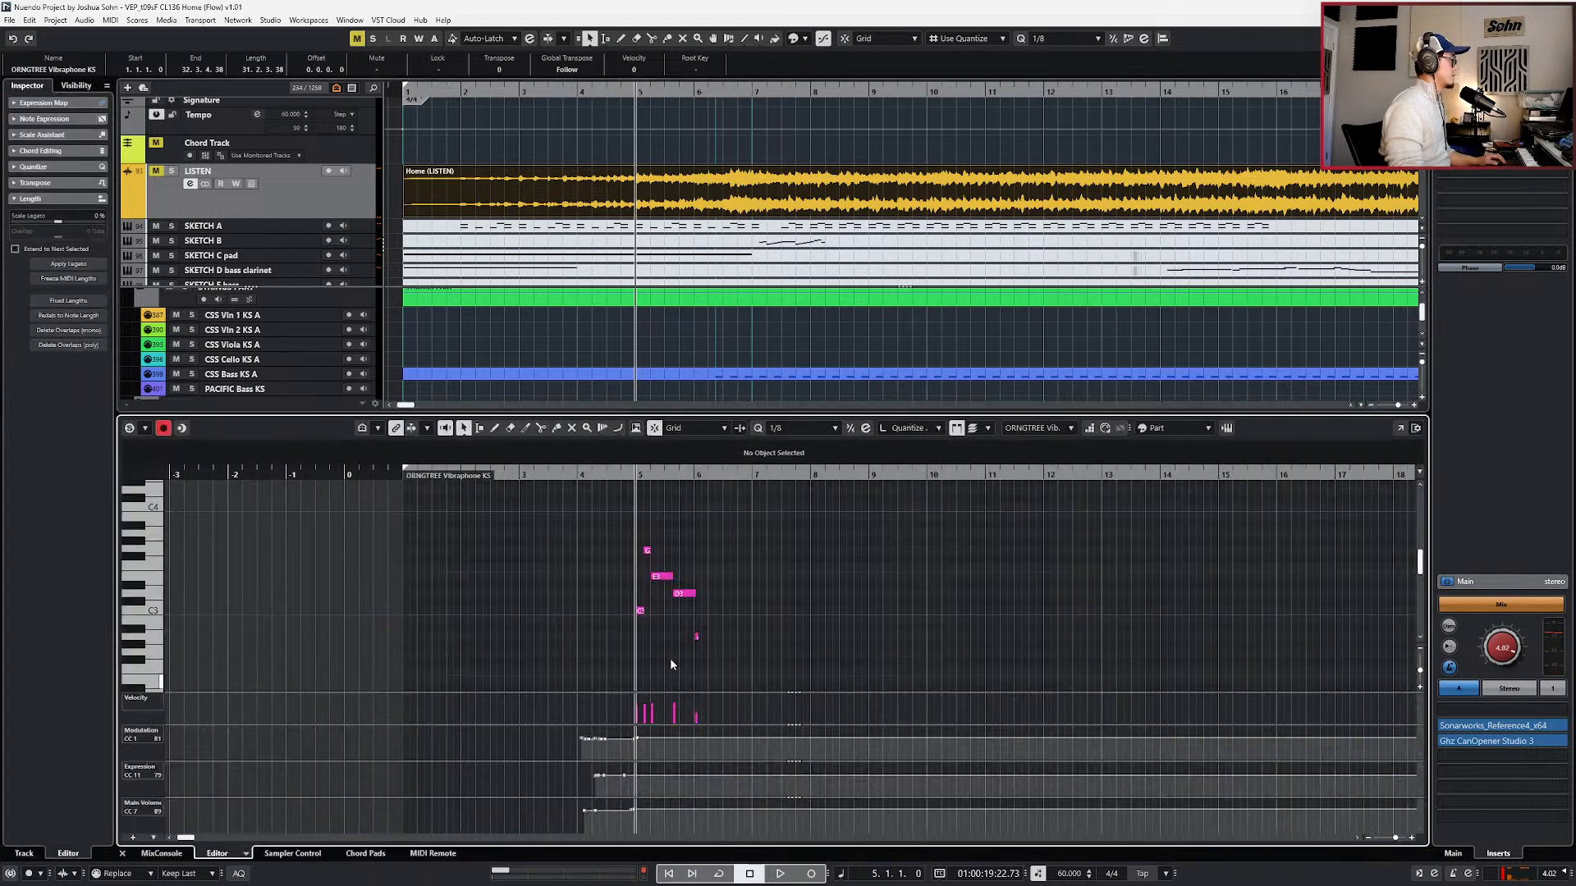
pyautogui.moveTo(606, 531); pyautogui.dragTo(834, 658)
pyautogui.hotkey('shift', 'Up')
pyautogui.scroll(2, 798, 586)
pyautogui.press('space')
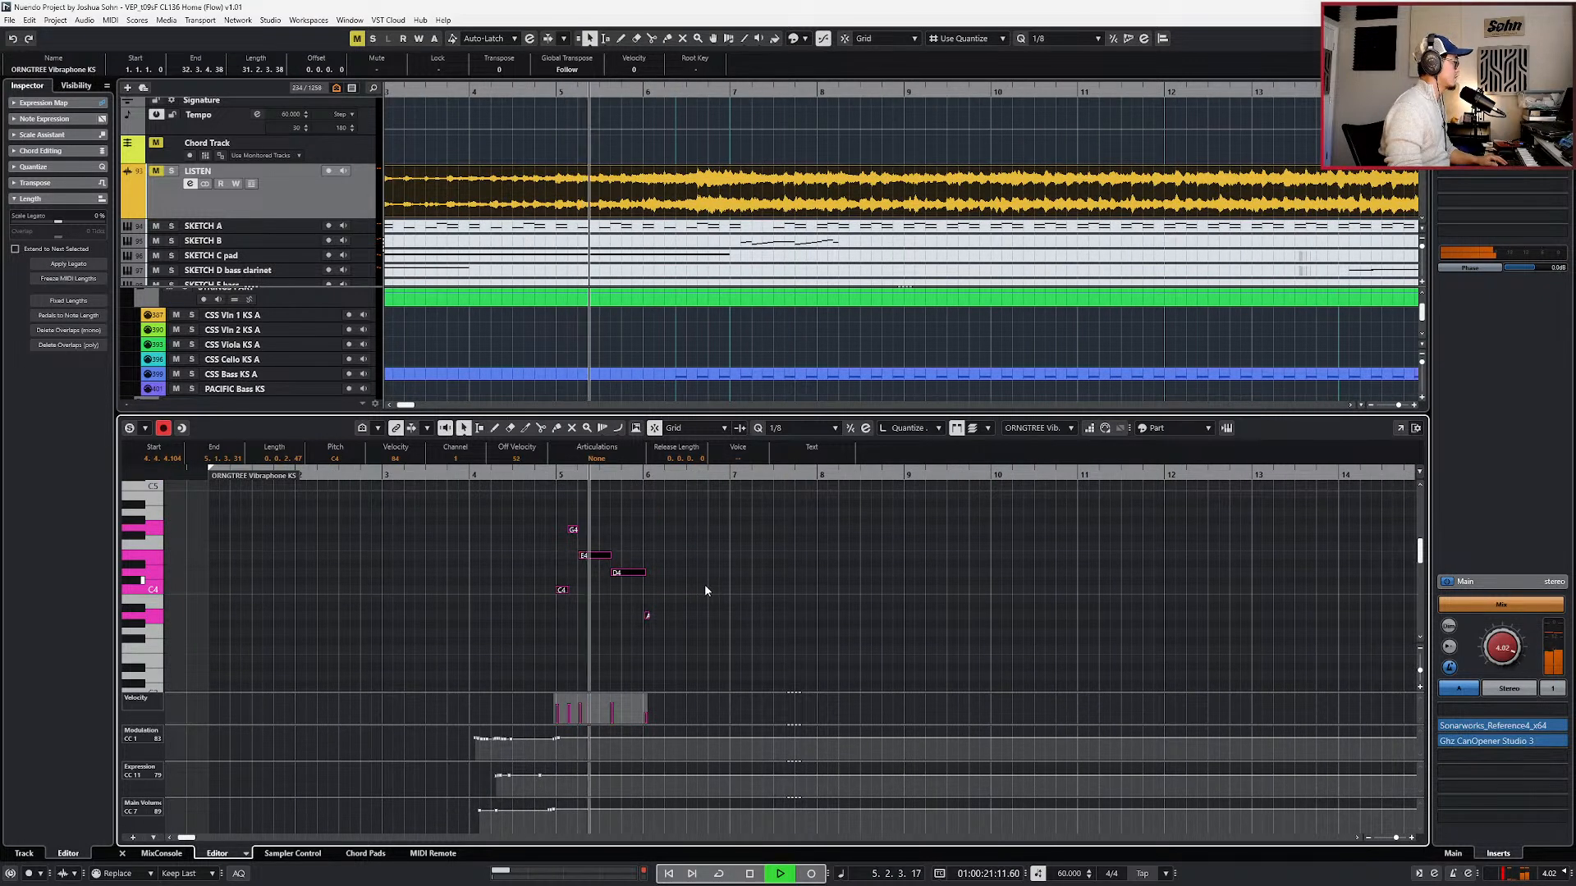
pyautogui.press('space')
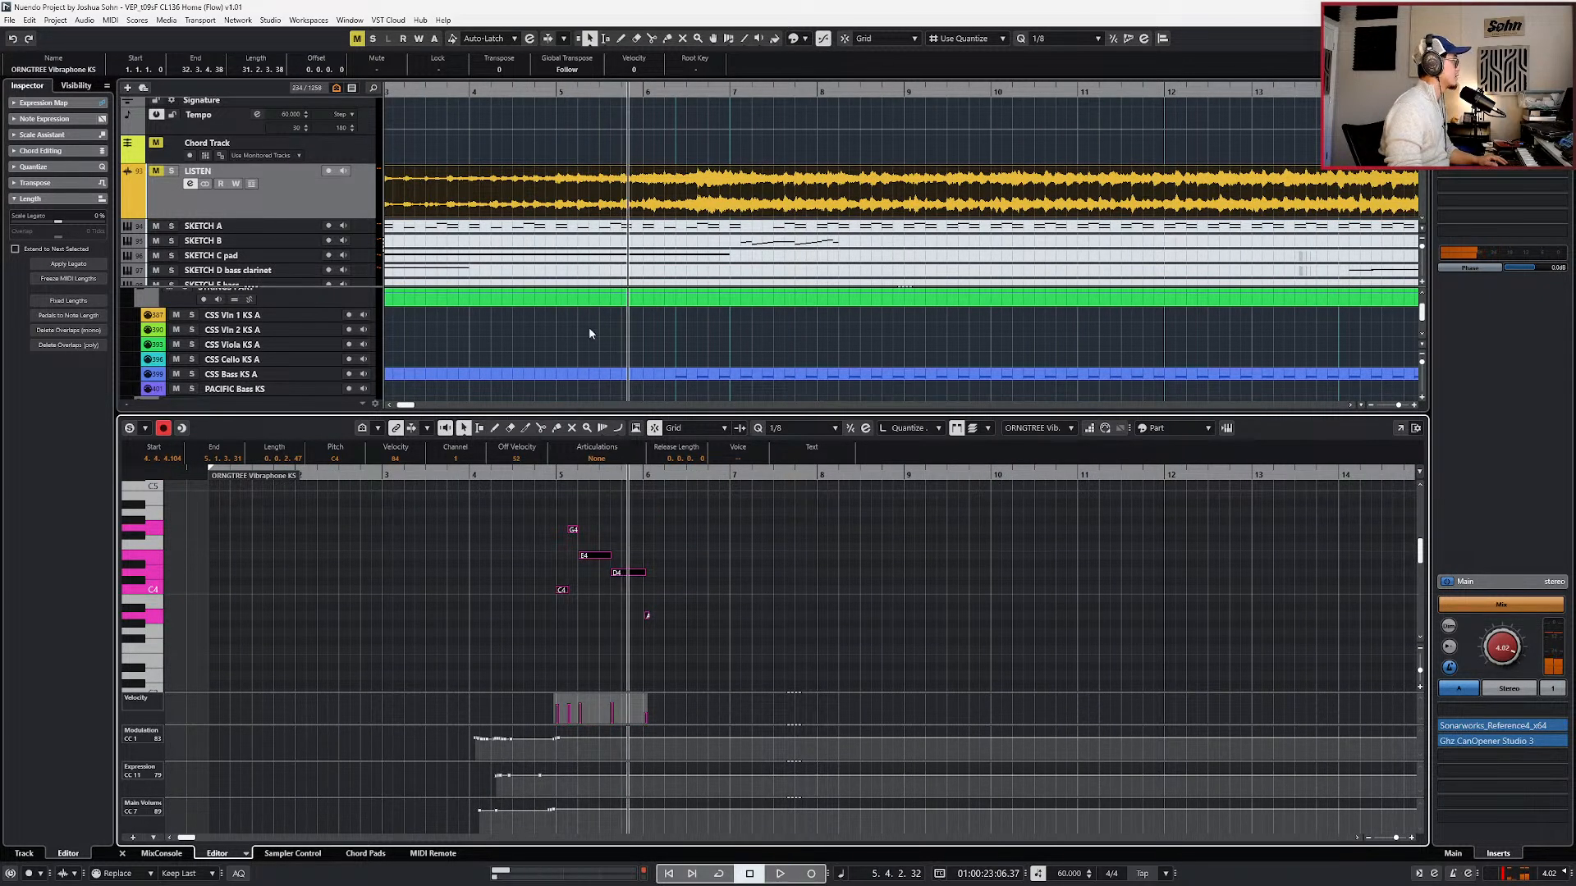
# - Replay the melody in bars 5 and 6 of the soloed reference, check it without solo, and leave LISTEN unsoloed
pyautogui.click(610, 198)
pyautogui.press('s')
pyautogui.press('space')
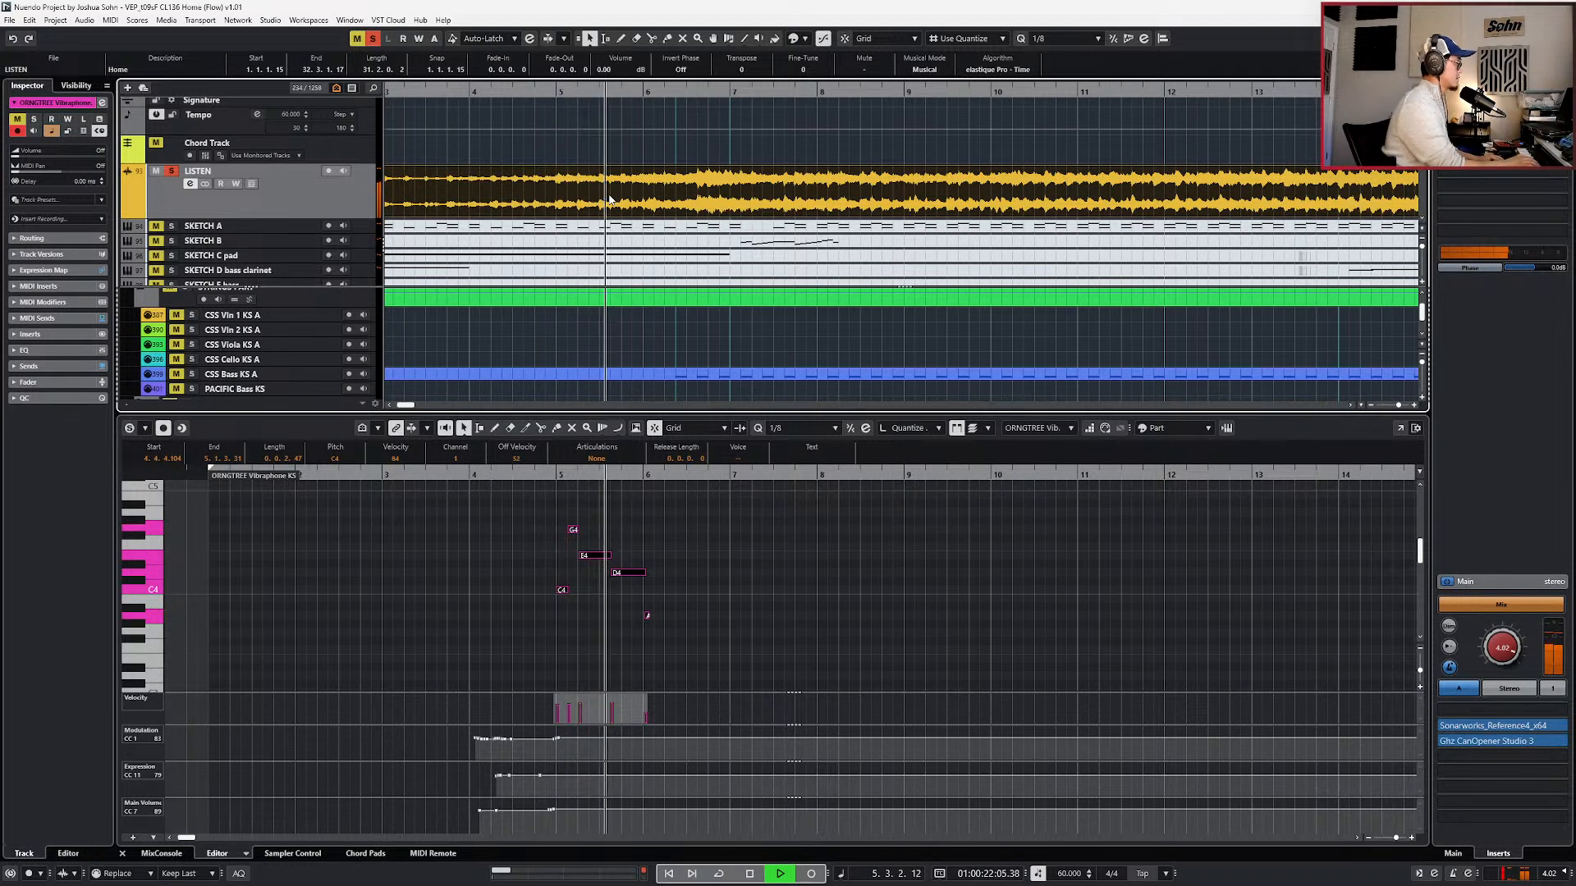
pyautogui.press('space')
pyautogui.press('space')
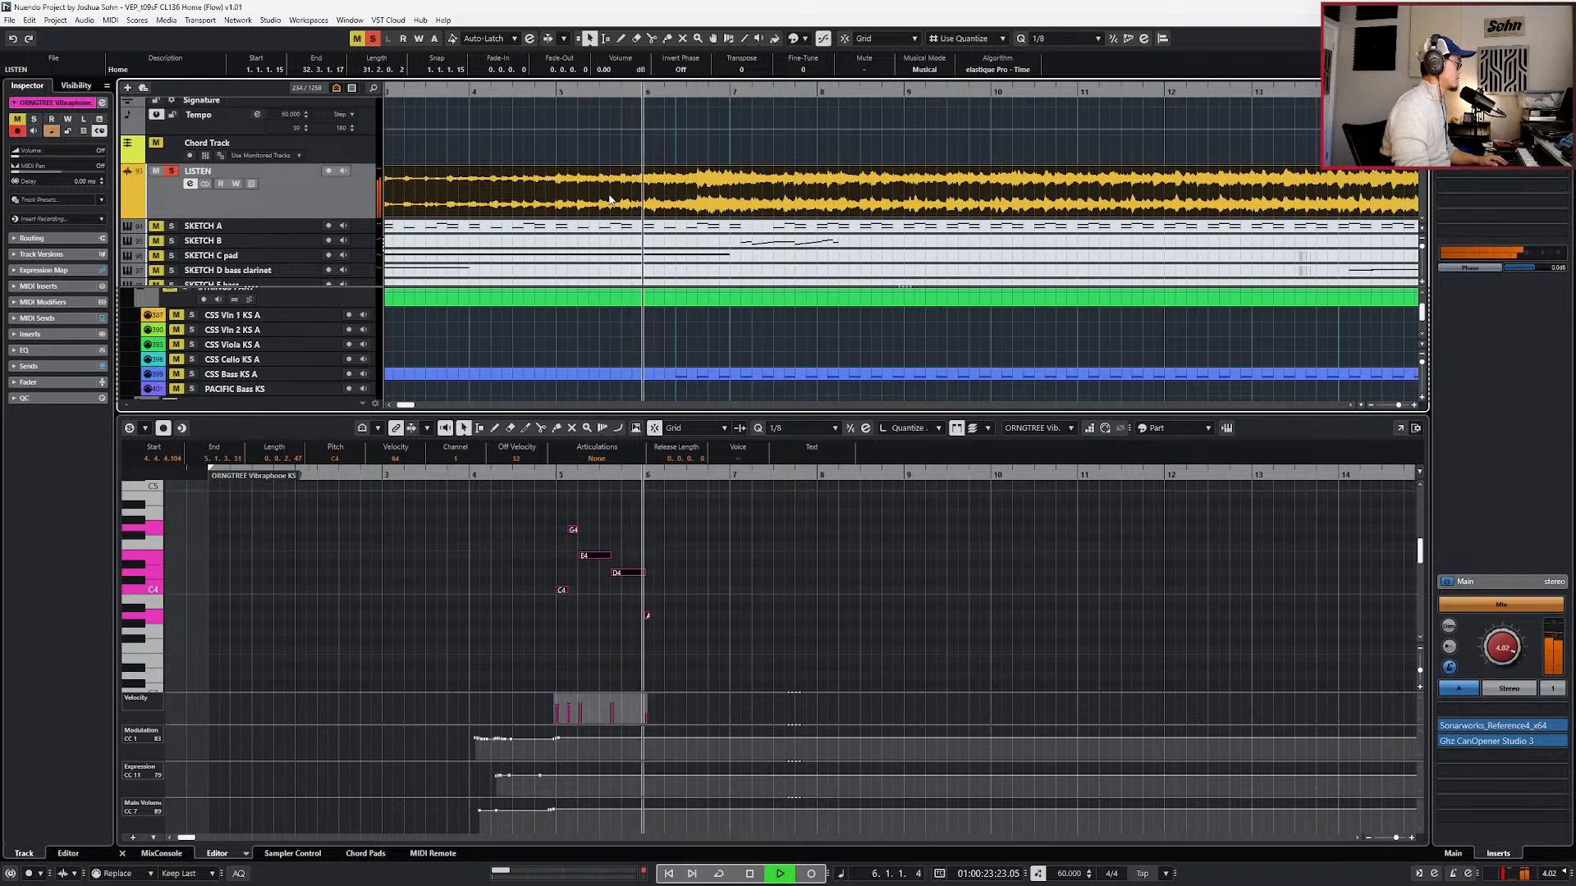
pyautogui.press('space')
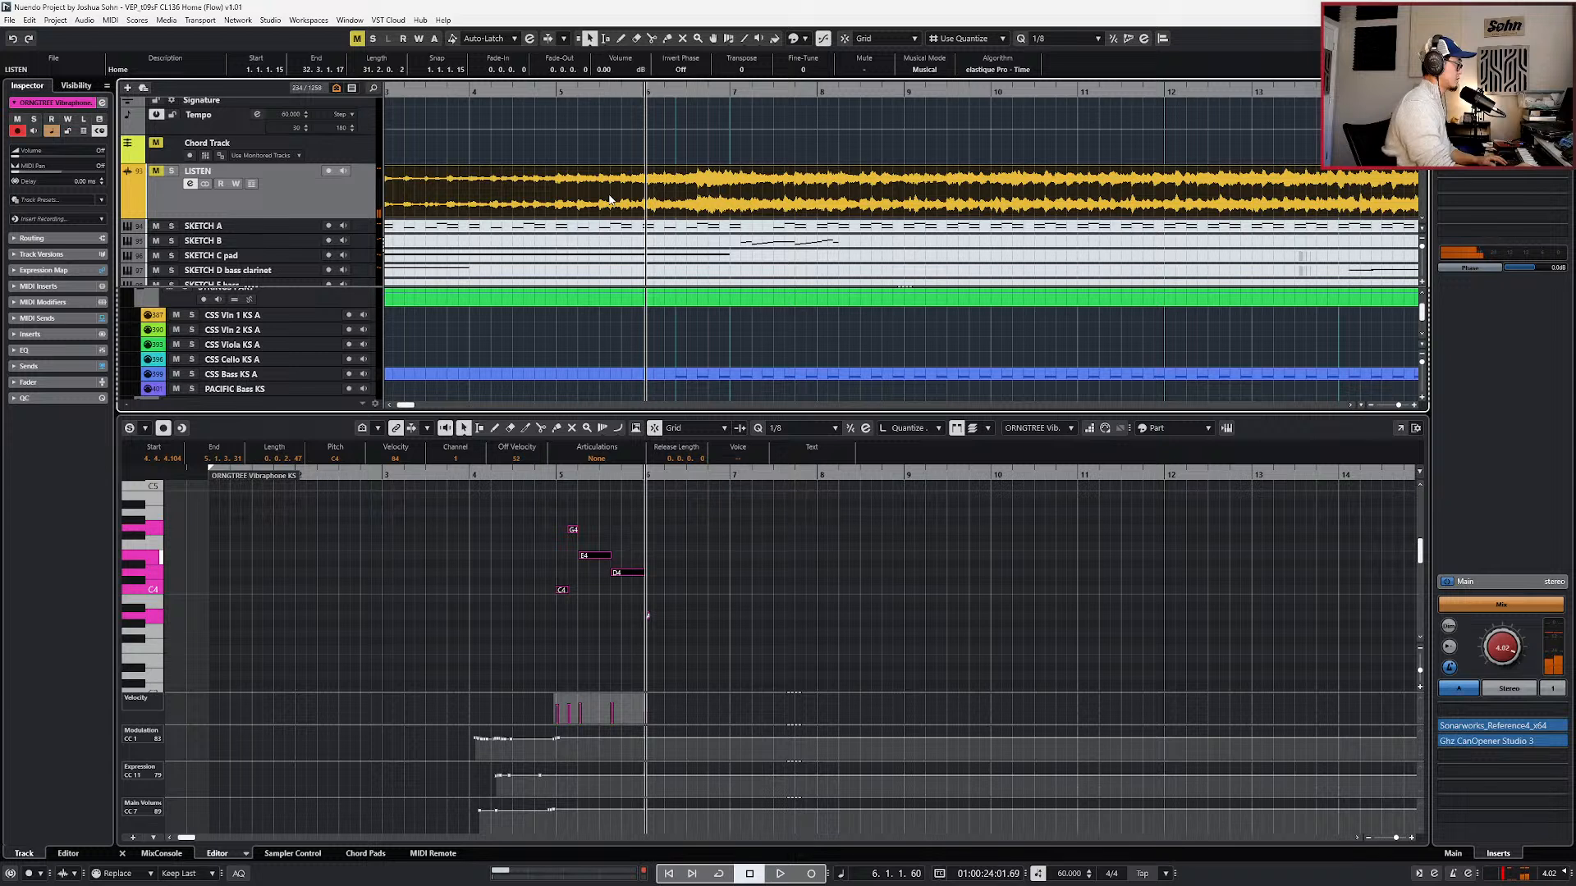
pyautogui.press('space')
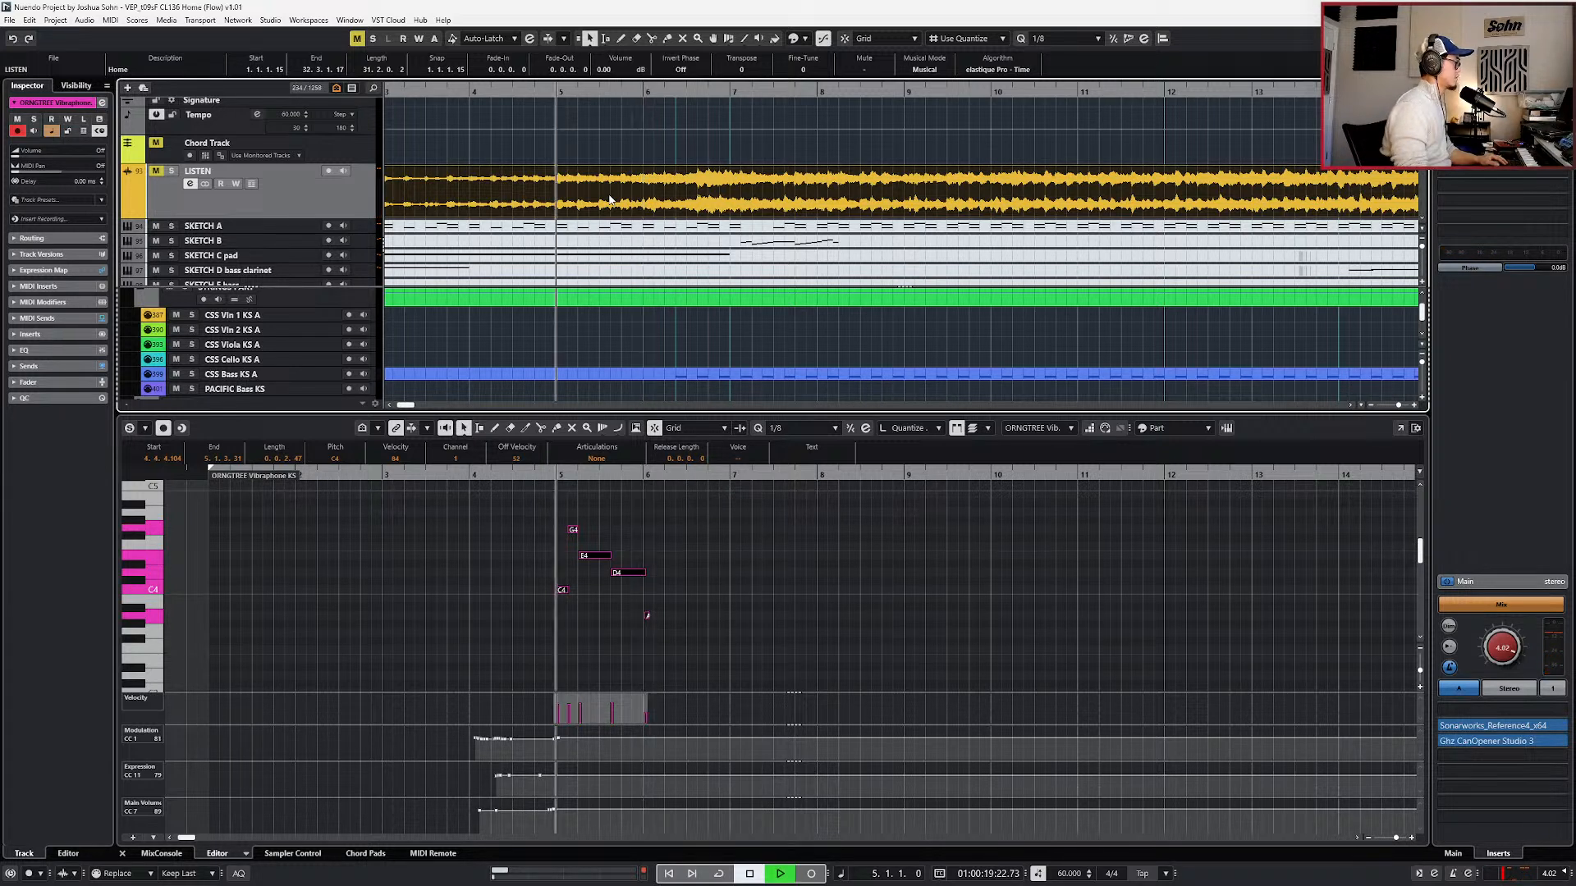
pyautogui.press('space')
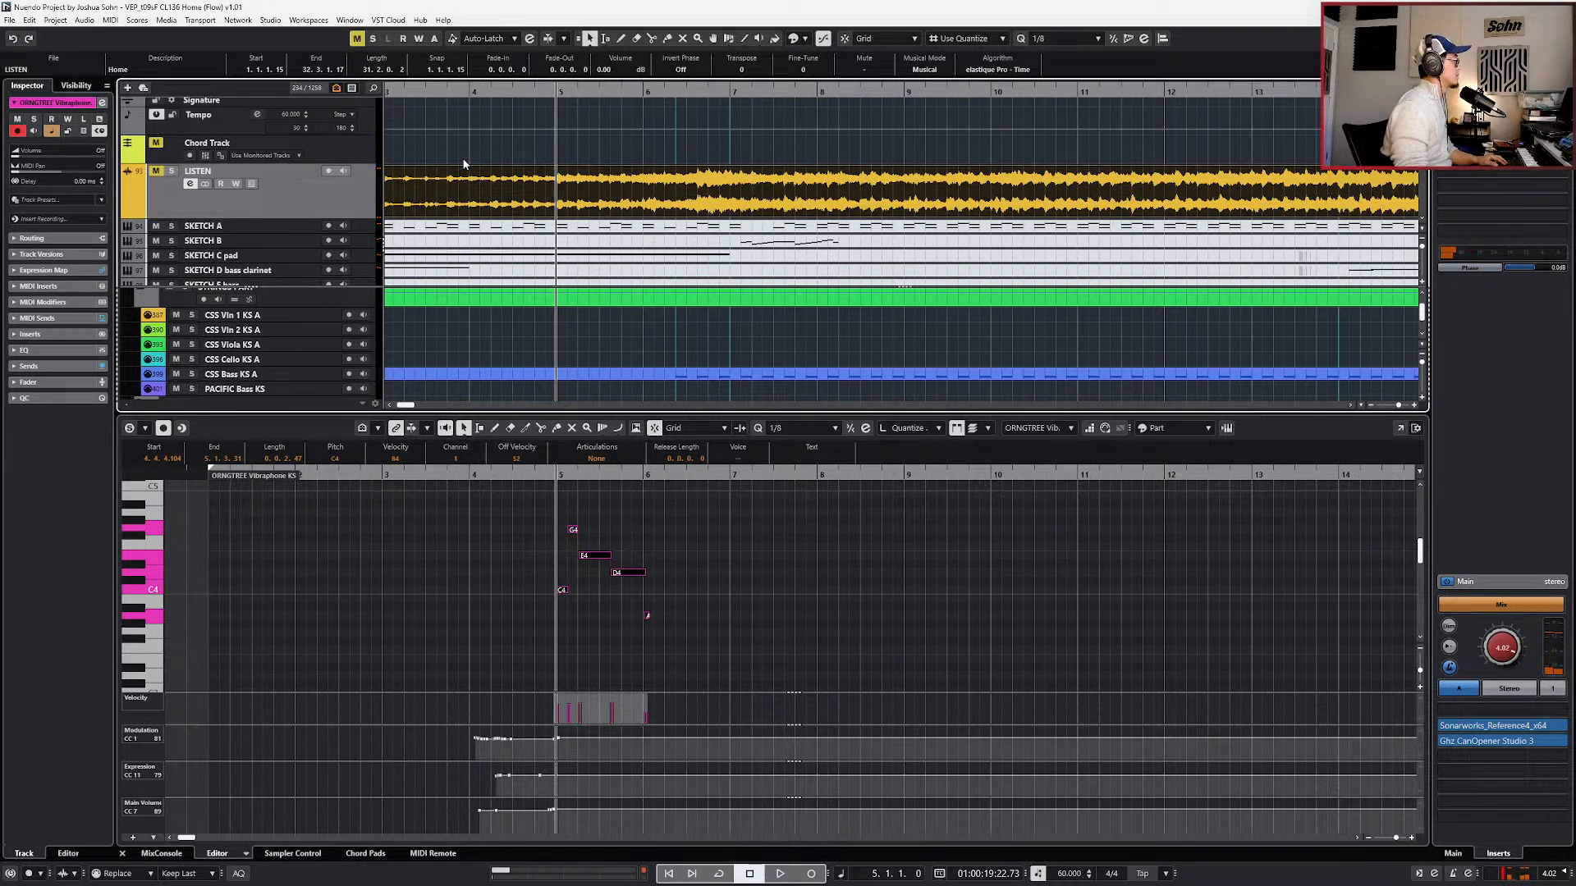
pyautogui.press('s')
pyautogui.press('space')
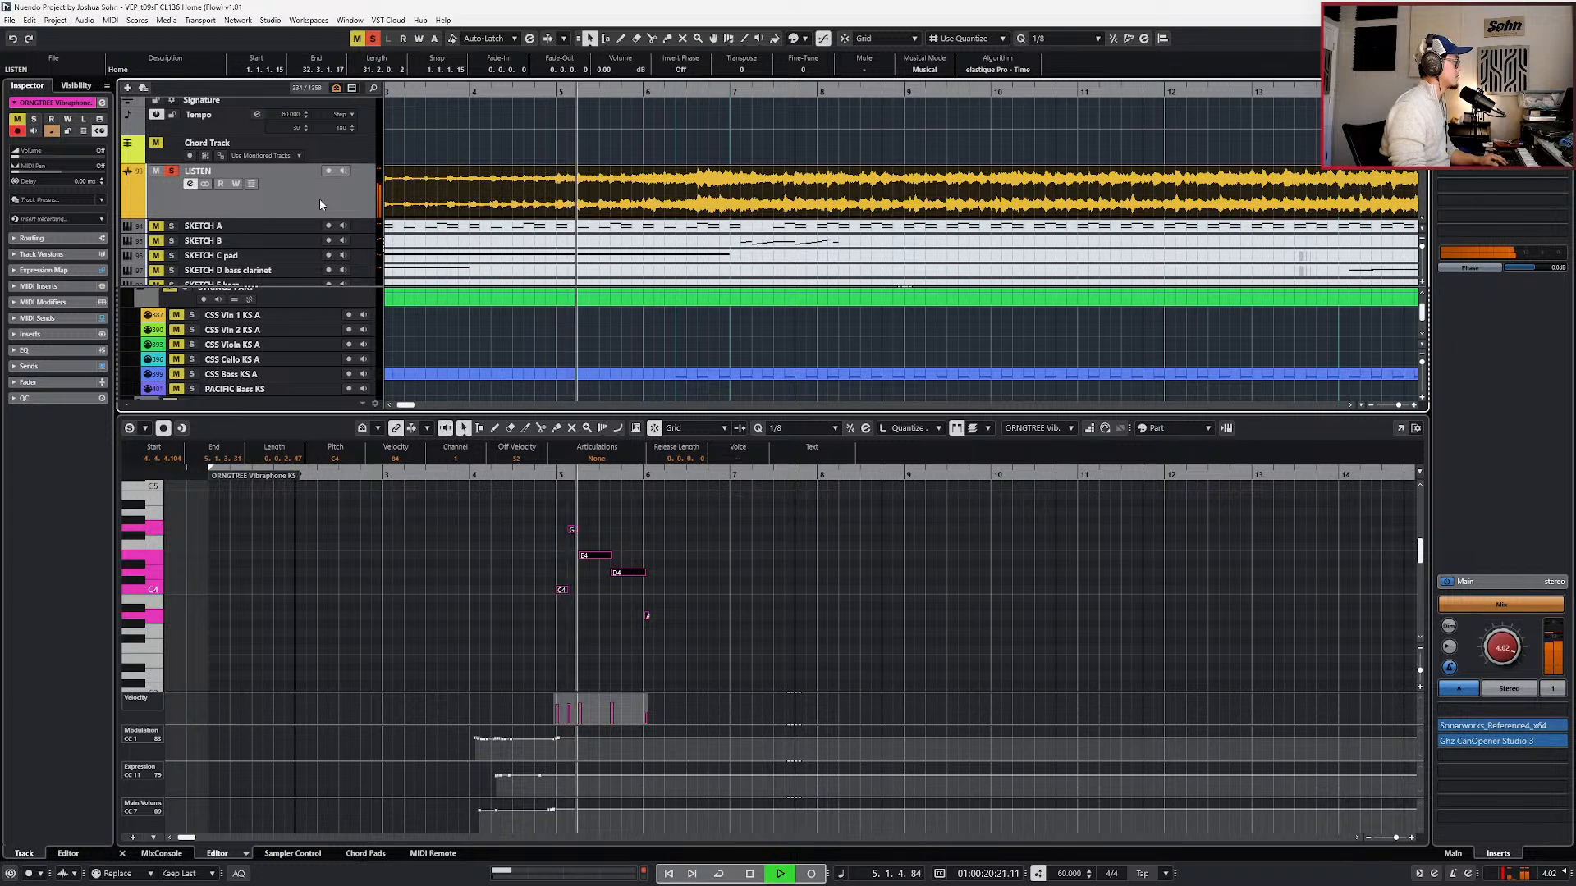
pyautogui.press('space')
pyautogui.press('s')
# - Copy the D4 vibraphone note in bar 5 to position 5.3.1 and lower the copy to C4
pyautogui.click(607, 616)
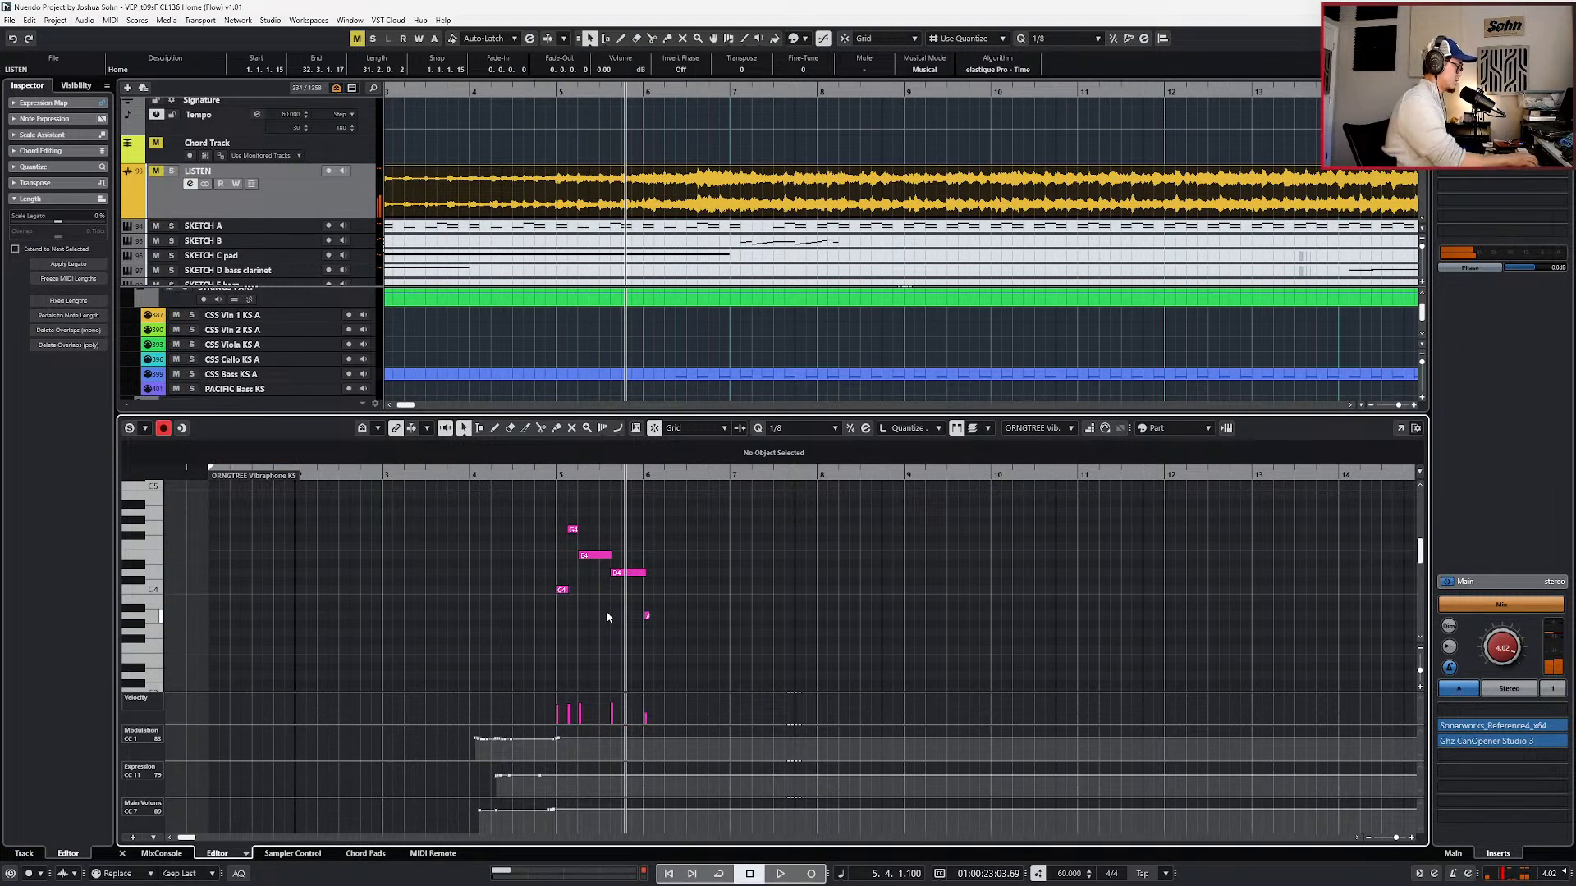
pyautogui.click(626, 572)
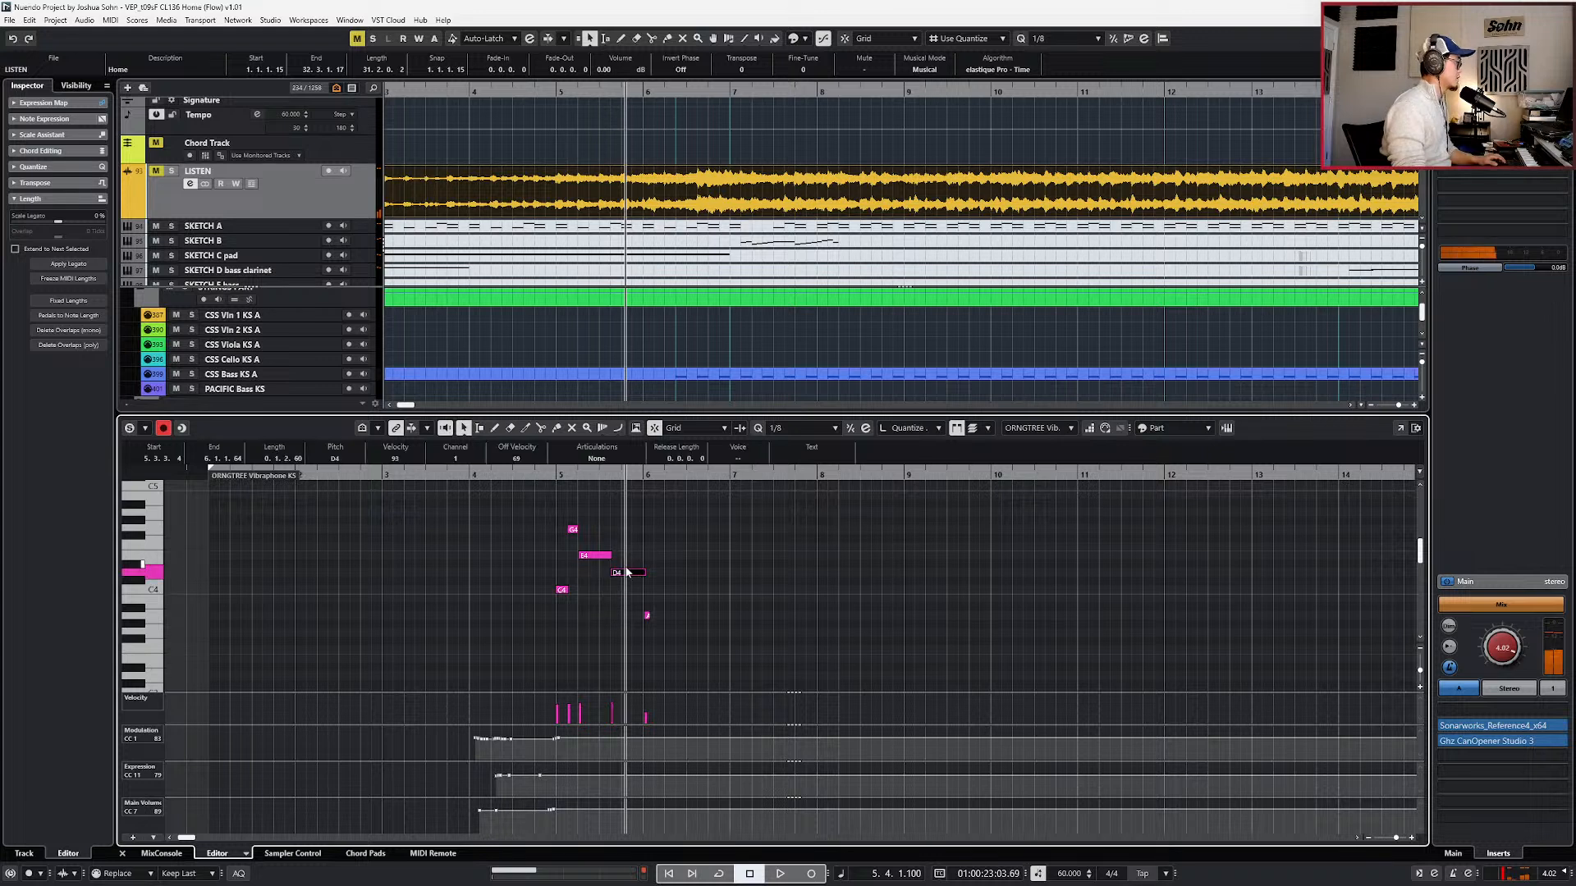
pyautogui.hotkey('ctrl', 'Right')
pyautogui.hotkey('ctrl', 'Right')
pyautogui.hotkey('ctrl', 'Right')
pyautogui.hotkey('ctrl', 'Right')
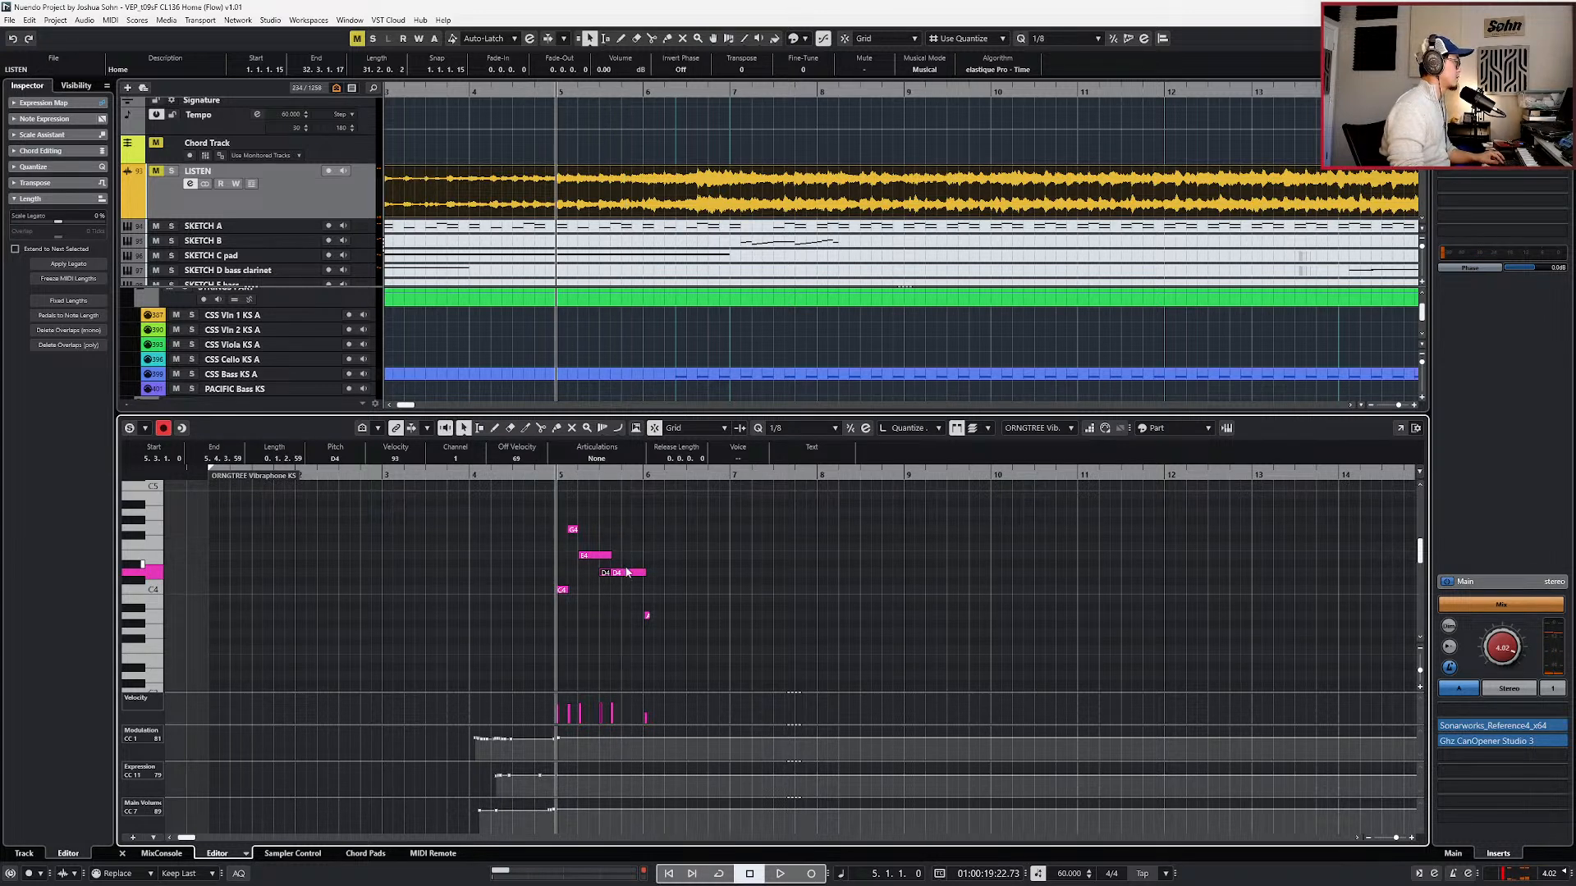
pyautogui.hotkey('alt', 'Up')
pyautogui.press('Right')
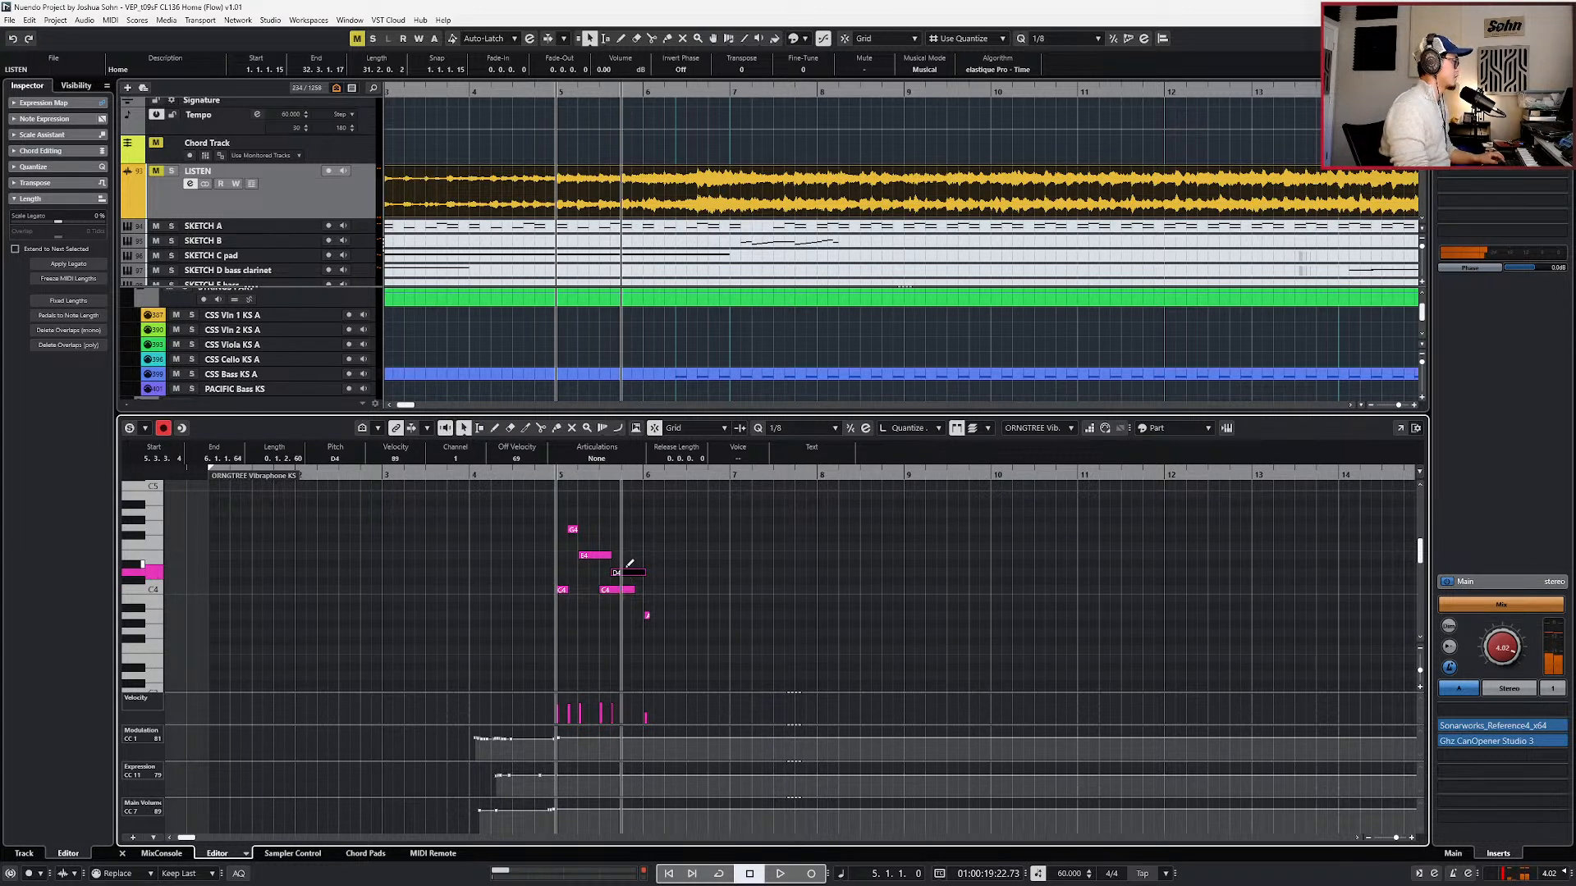
# - Lower the velocities of the five vibraphone notes in bar 5 and delete the Main Volume points just before that bar
pyautogui.moveTo(646, 525); pyautogui.dragTo(575, 590)
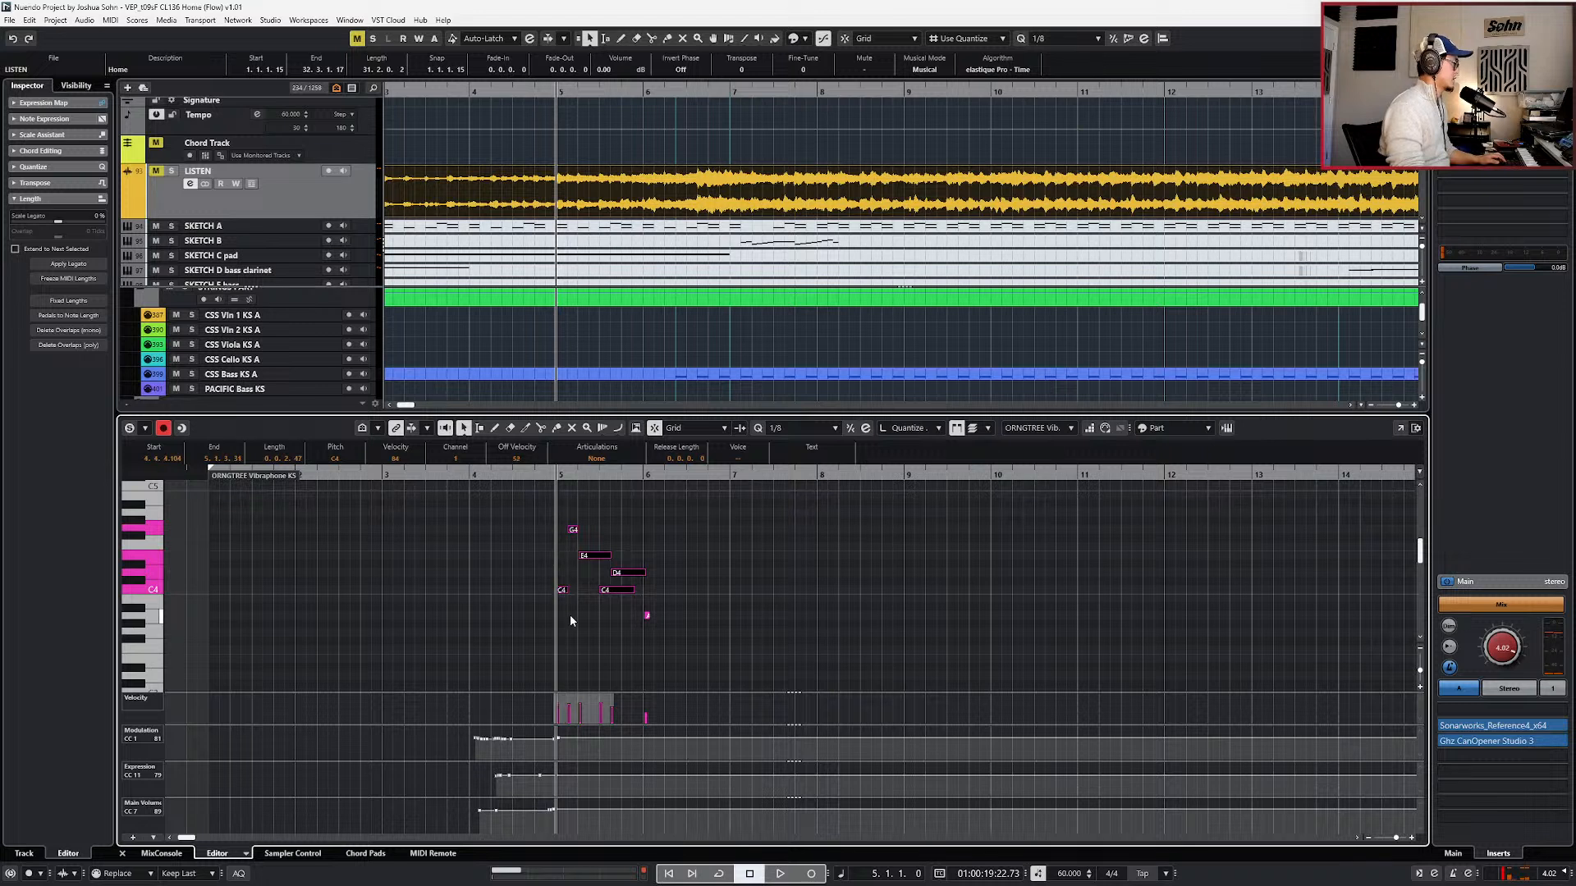
pyautogui.press('space')
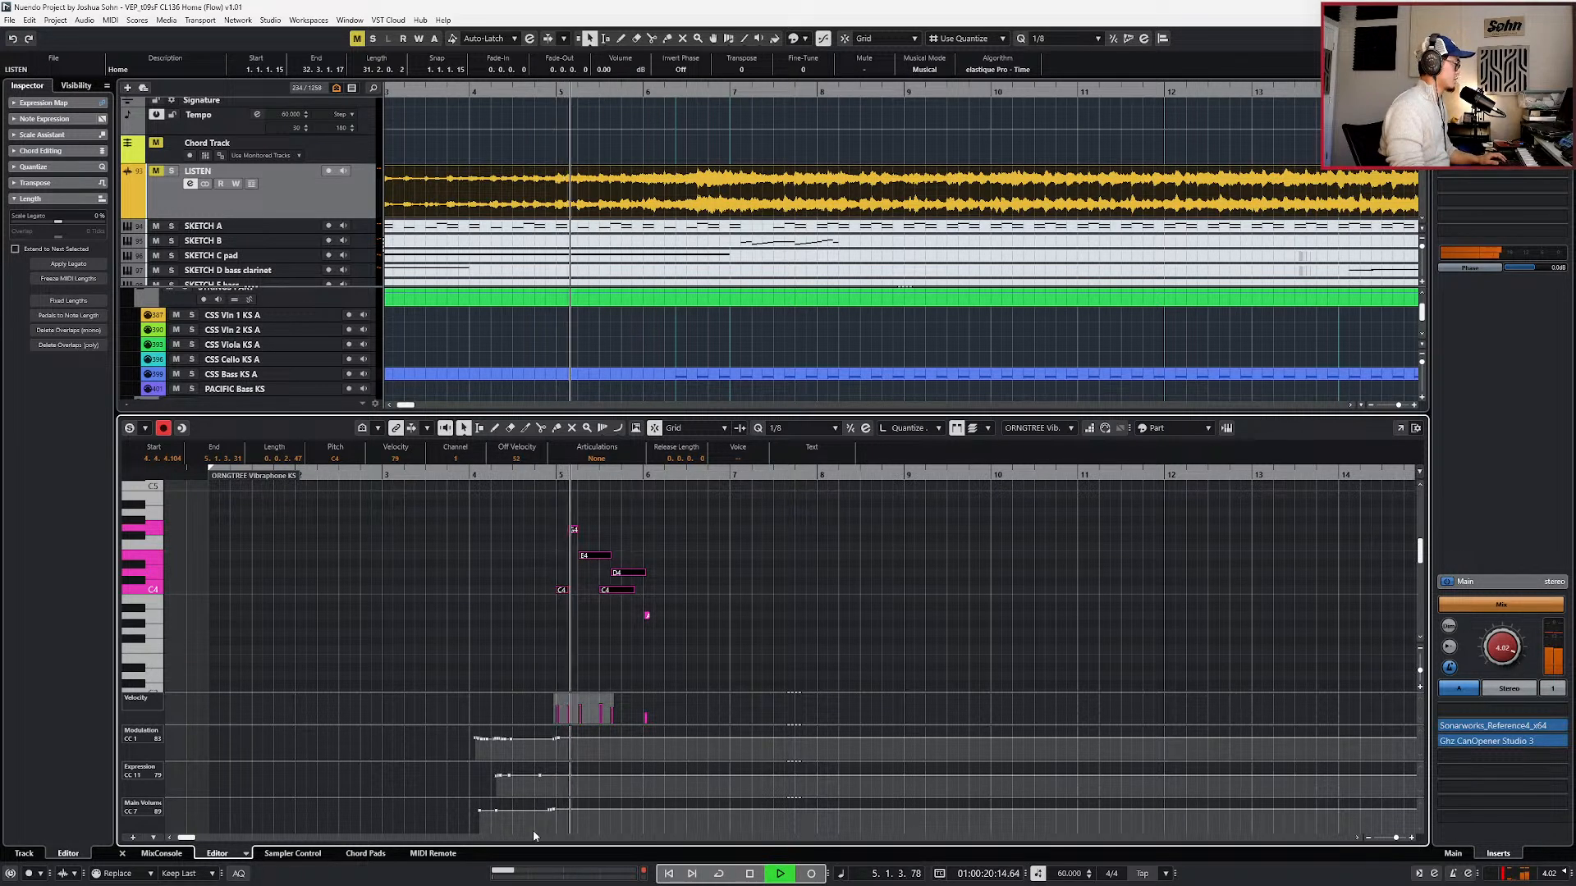
pyautogui.moveTo(536, 831); pyautogui.dragTo(580, 806)
pyautogui.press('Delete')
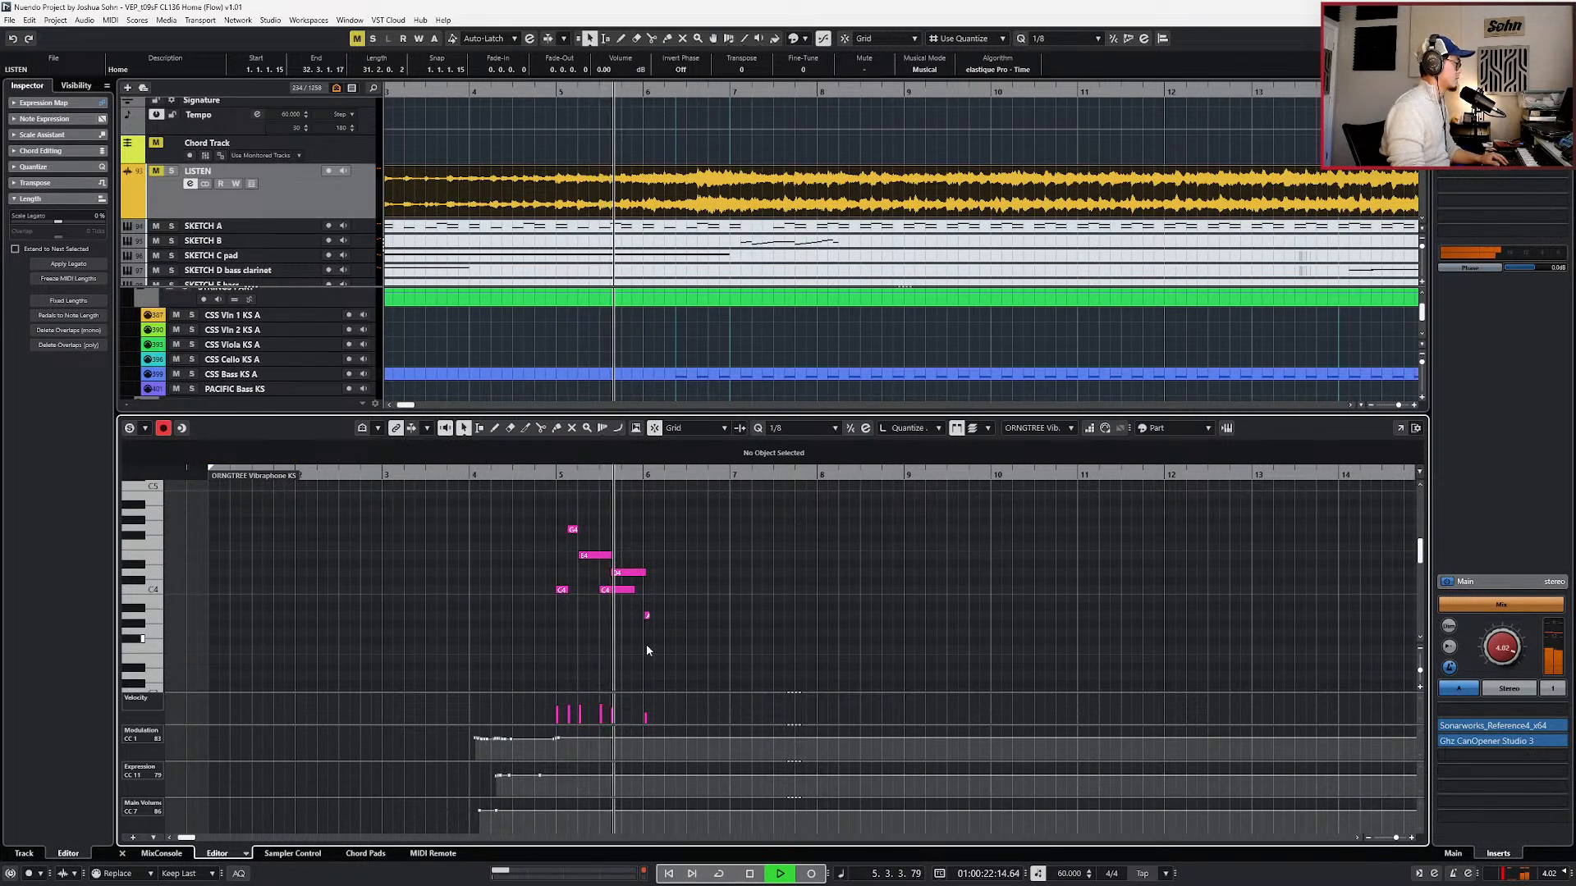
# - Stop playback and shorten the C4 at 5.3.1 to one beat, ending at 5.4.1
pyautogui.press('space')
pyautogui.moveTo(634, 591); pyautogui.dragTo(621, 592)
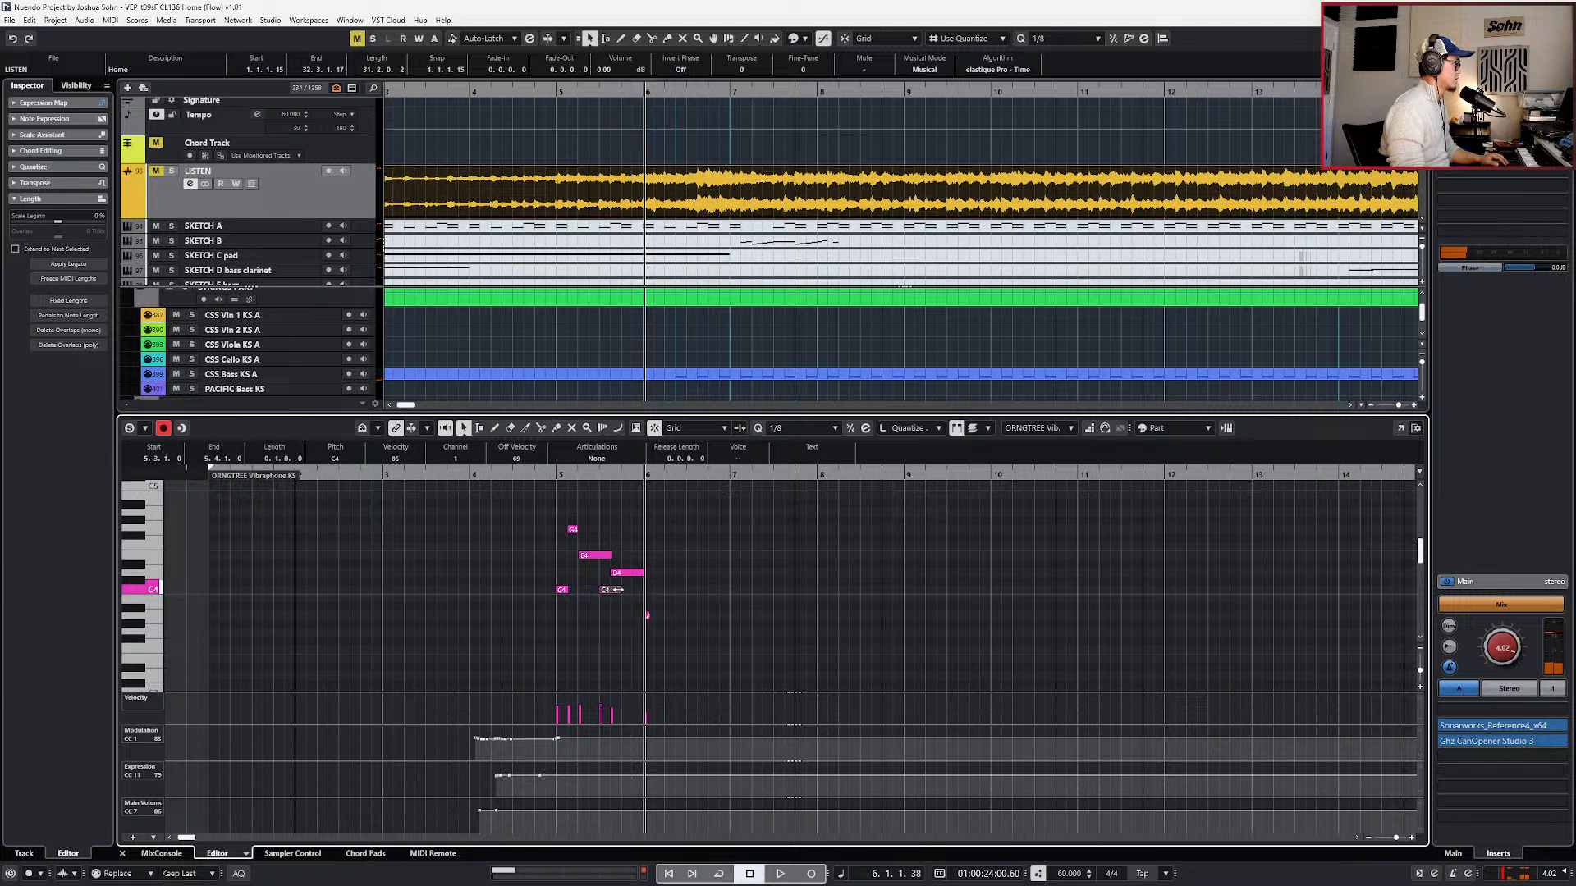
# - Compare the vibraphone phrase with the soloed reference in bars 5 and 6, and return the playhead to bar 5
pyautogui.click(330, 197)
pyautogui.press('s')
pyautogui.press('space')
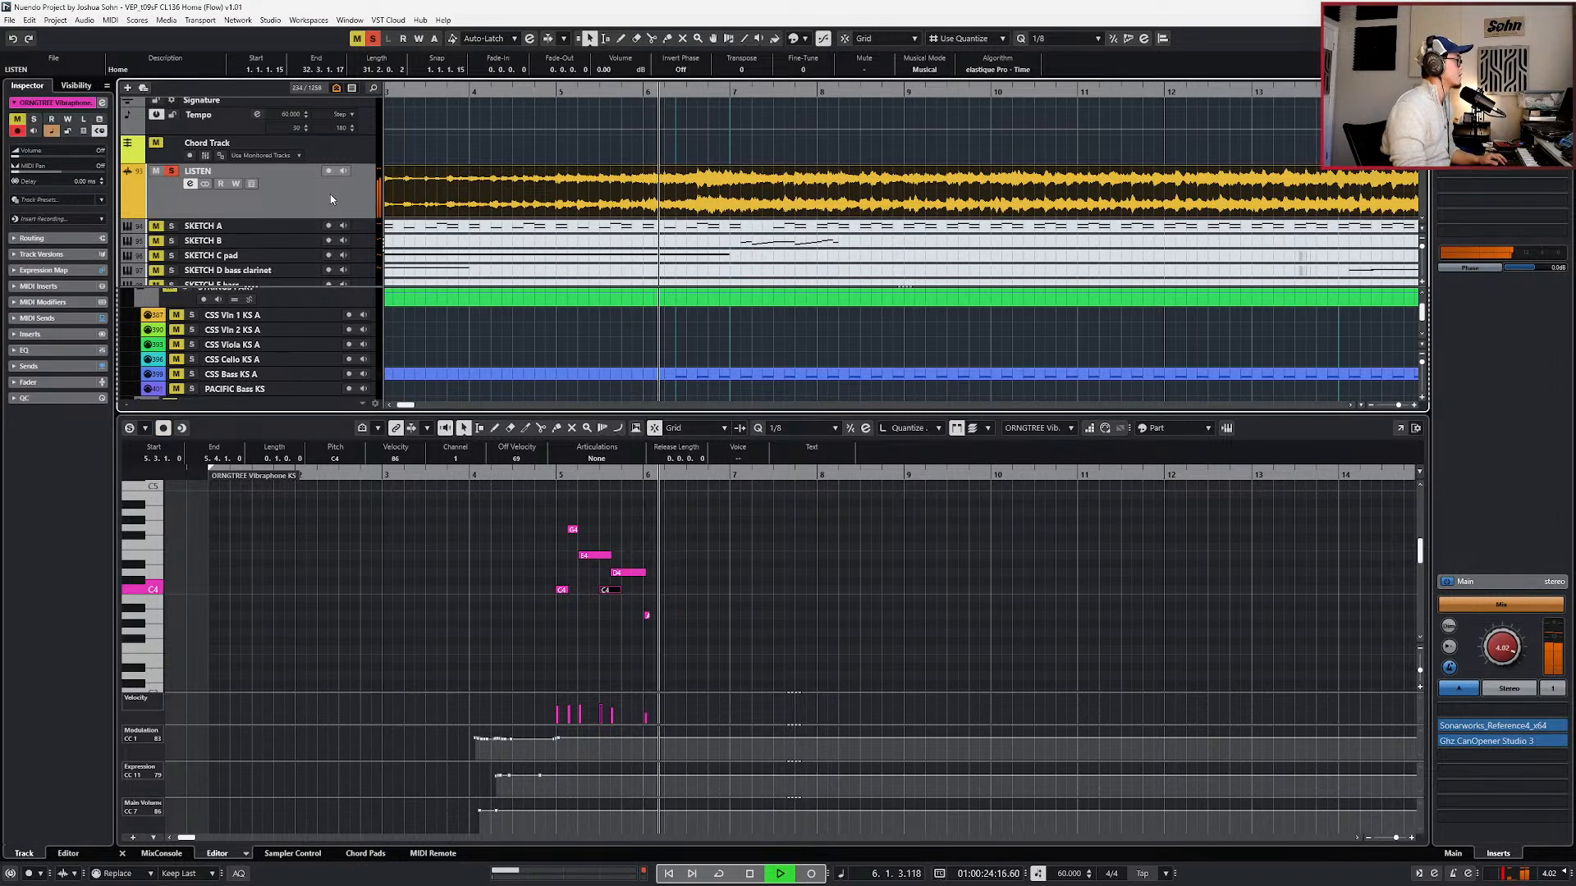
pyautogui.press('space')
pyautogui.press('space')
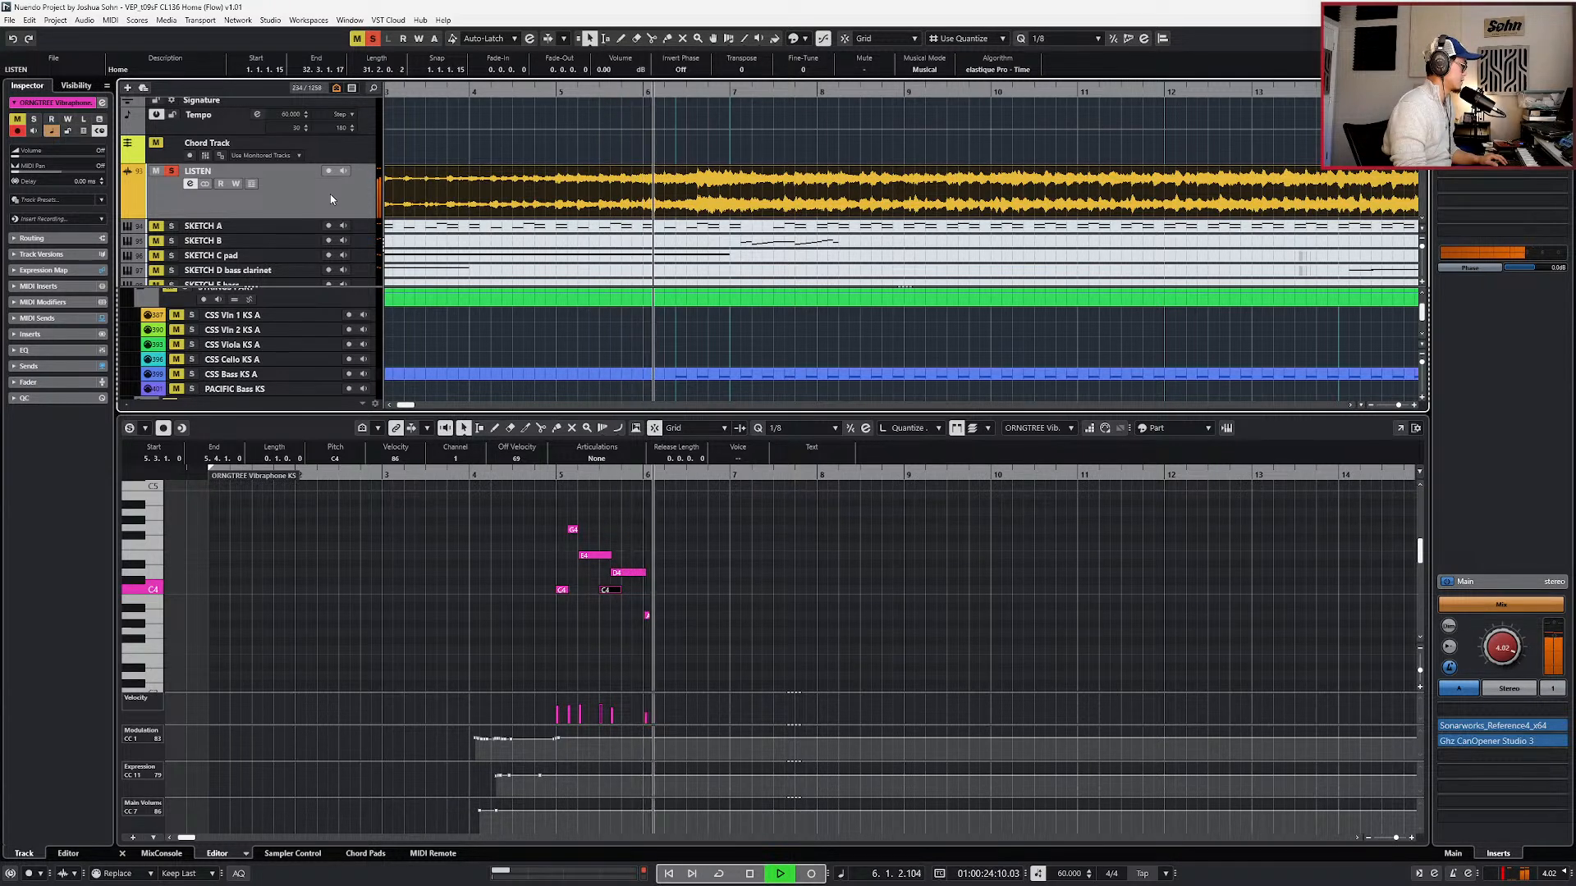
pyautogui.press('s')
pyautogui.press('space')
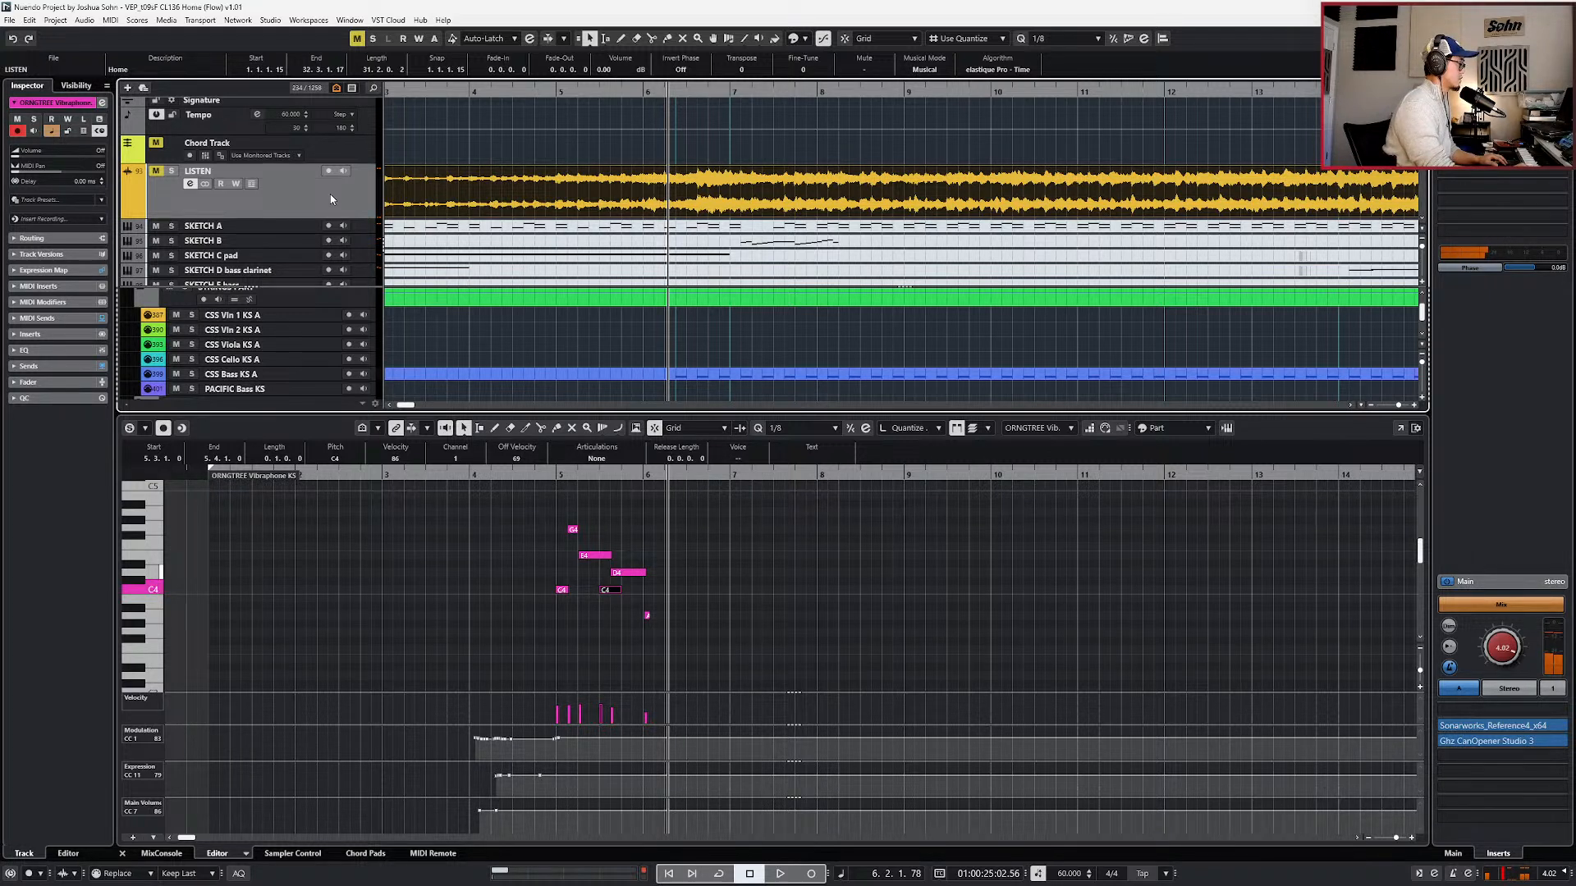
pyautogui.press('KP_Subtract')
pyautogui.press('space')
pyautogui.press('space')
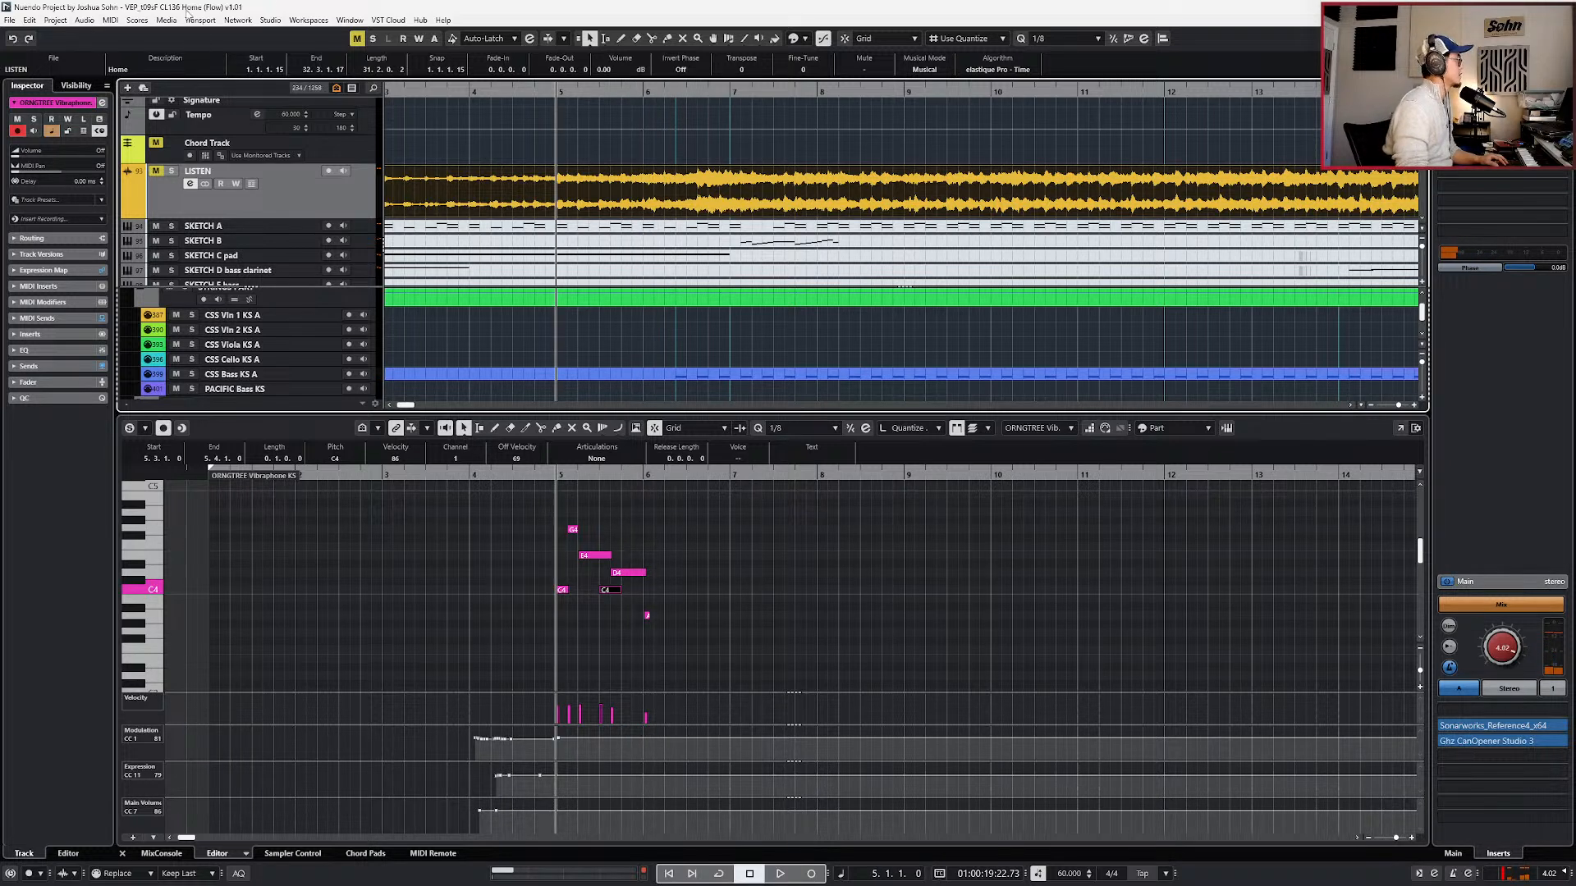
# - Audition bar 5 of the LISTEN track in solo, and unsolo it
pyautogui.press('s')
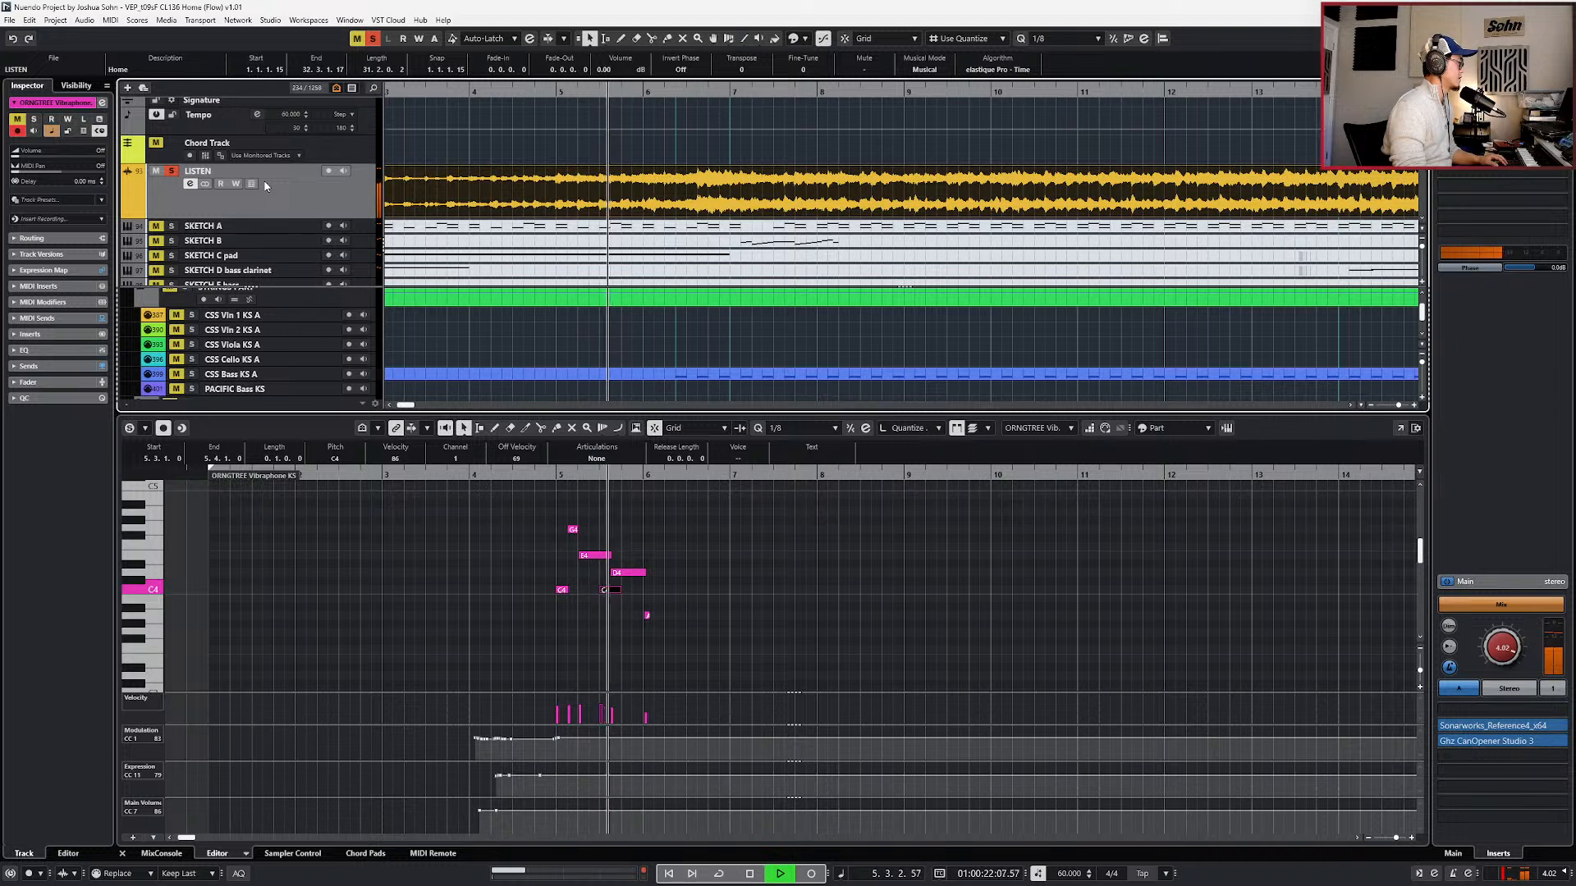
pyautogui.press('space')
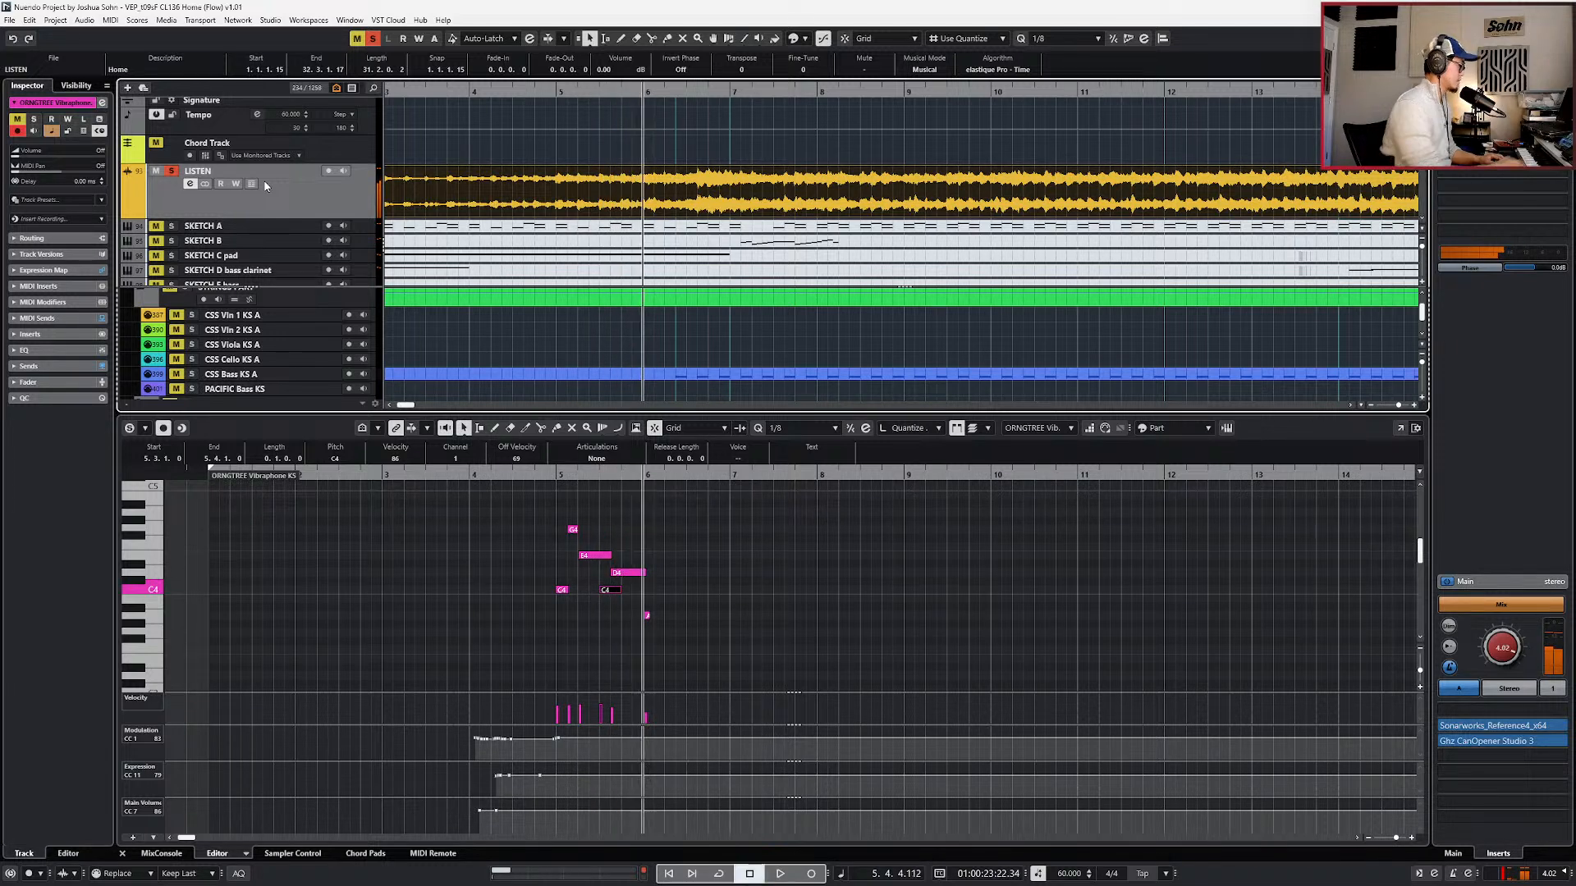
pyautogui.press('s')
# - Start the D4 vibraphone note in bar 5 at 5.4.3 and delete the low note at the start of bar 6
pyautogui.click(642, 573)
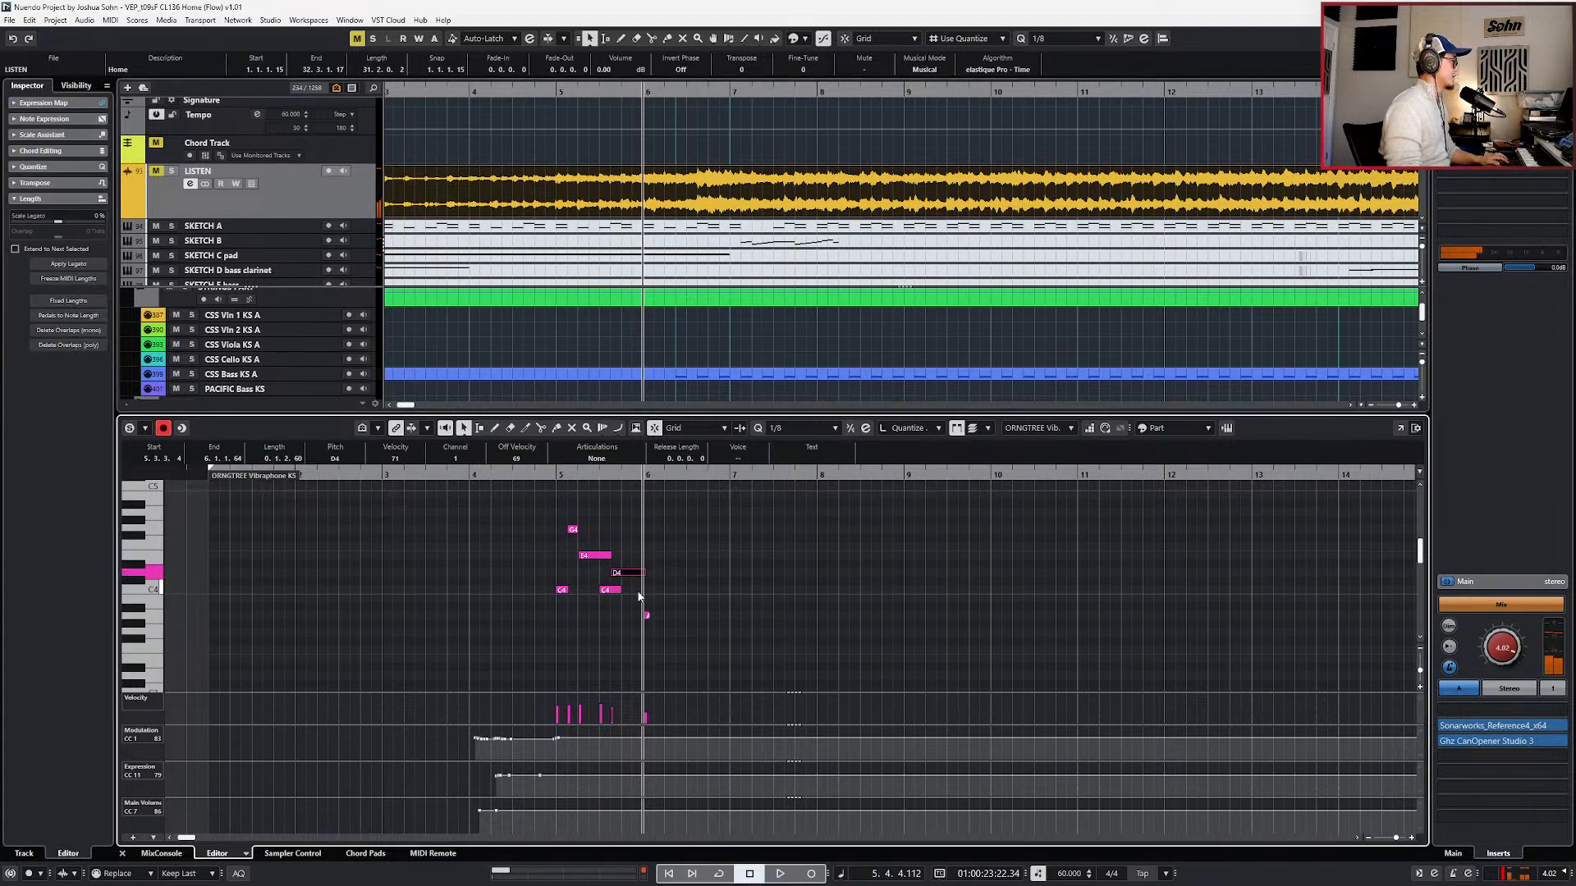
pyautogui.press('l')
pyautogui.press('ctrl+KP_Subtract')
pyautogui.press('q')
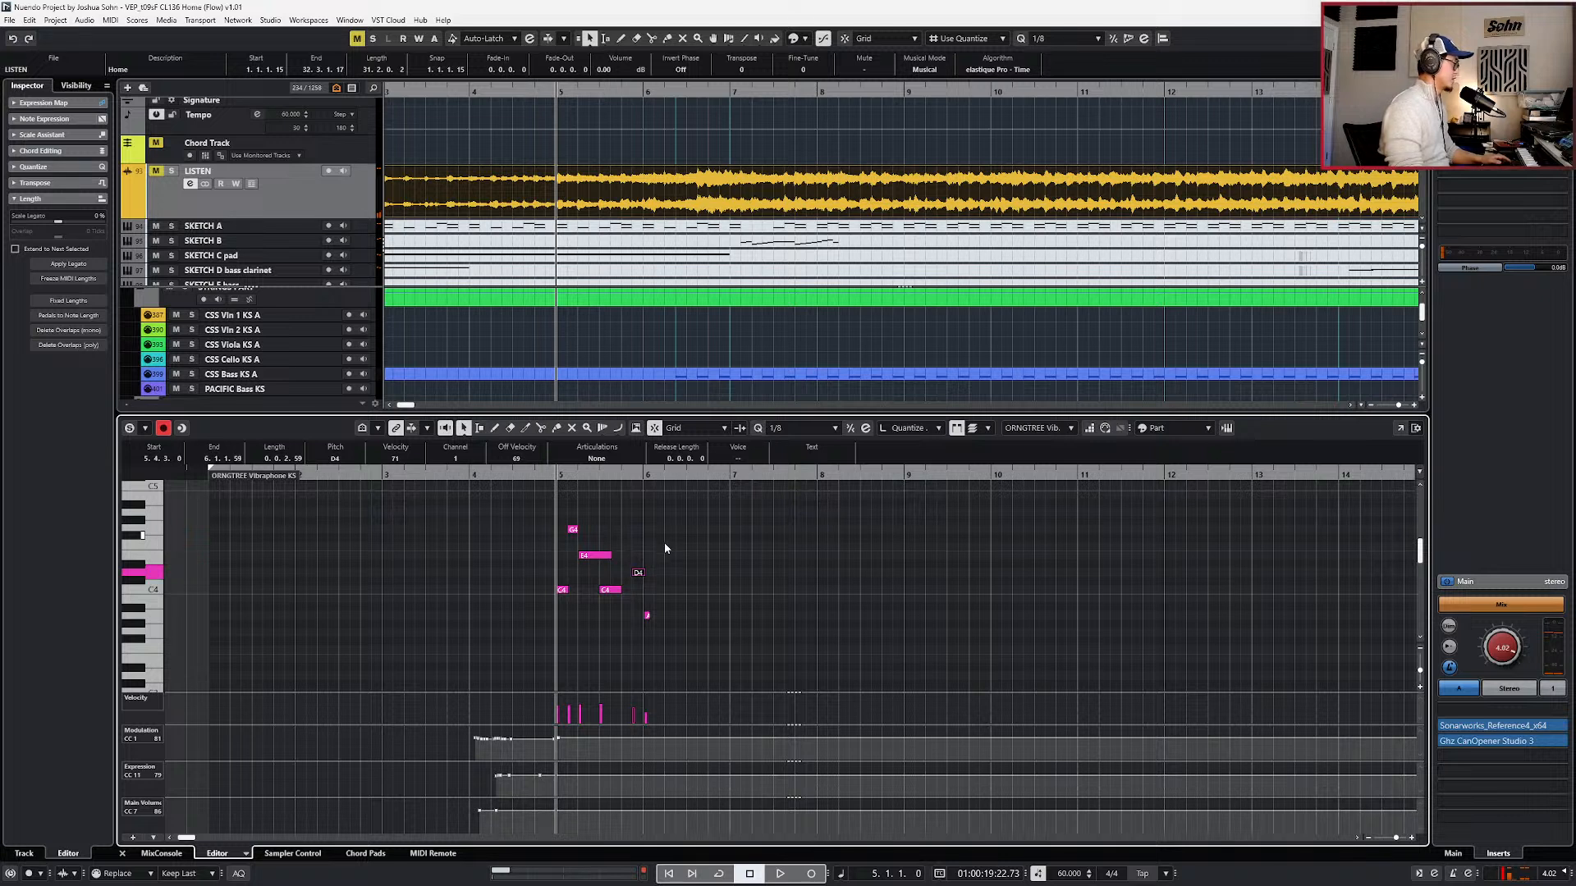
pyautogui.hotkey('ctrl', 'z')
# - Repeat the five-note vibraphone phrase of bar 5 in bar 6 and slightly lower the velocities of all the notes
pyautogui.moveTo(669, 497); pyautogui.dragTo(574, 593)
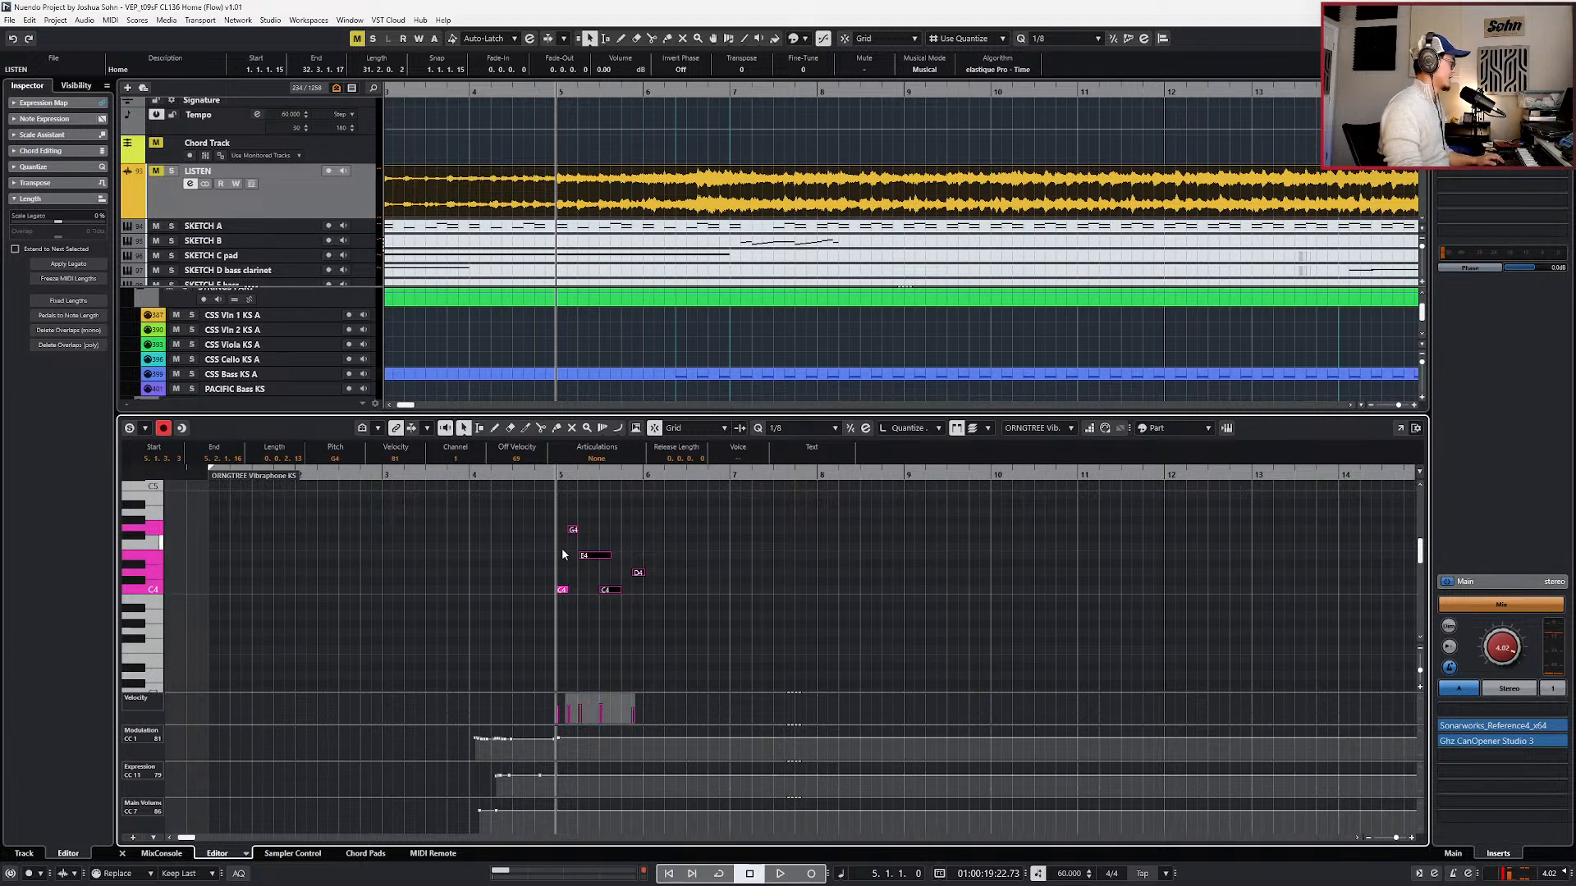
pyautogui.press('q')
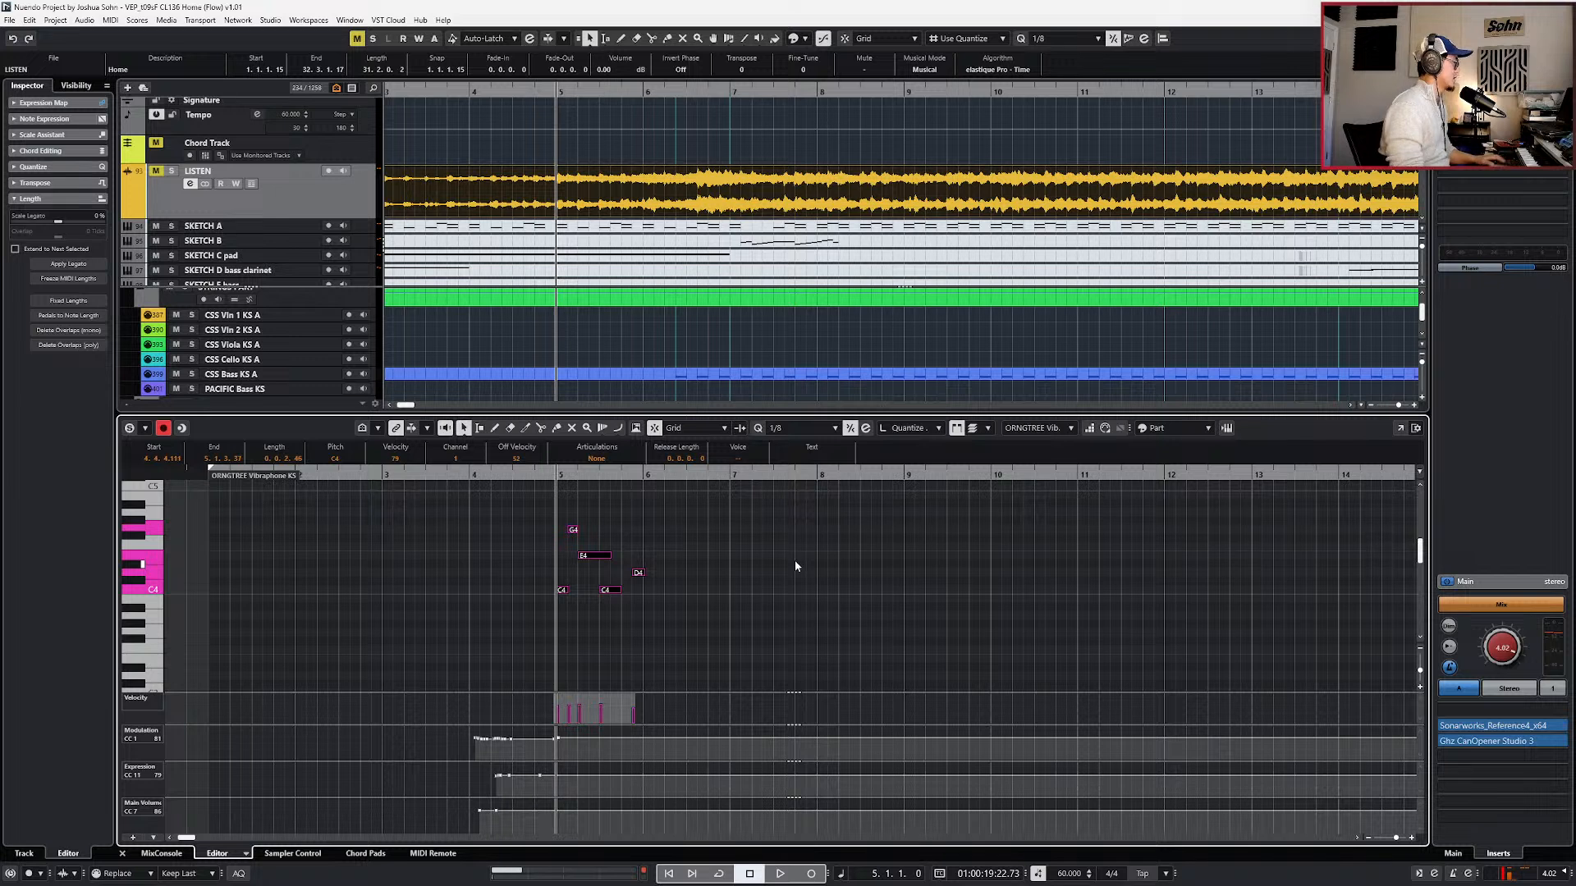
pyautogui.hotkey('alt', 'd')
pyautogui.press('space')
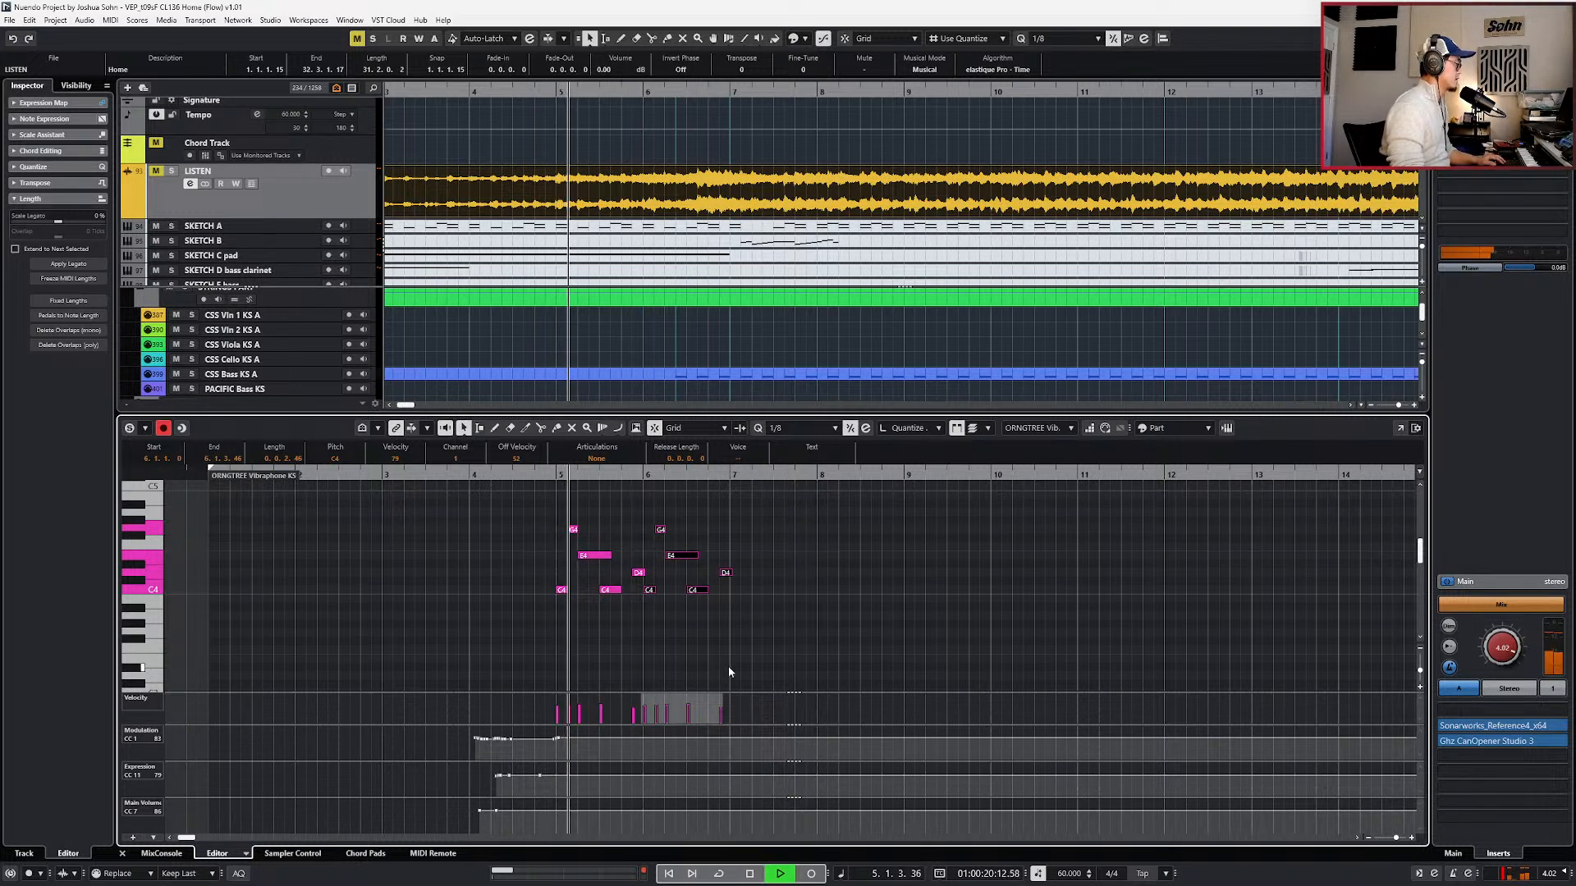
pyautogui.moveTo(567, 519); pyautogui.dragTo(756, 666)
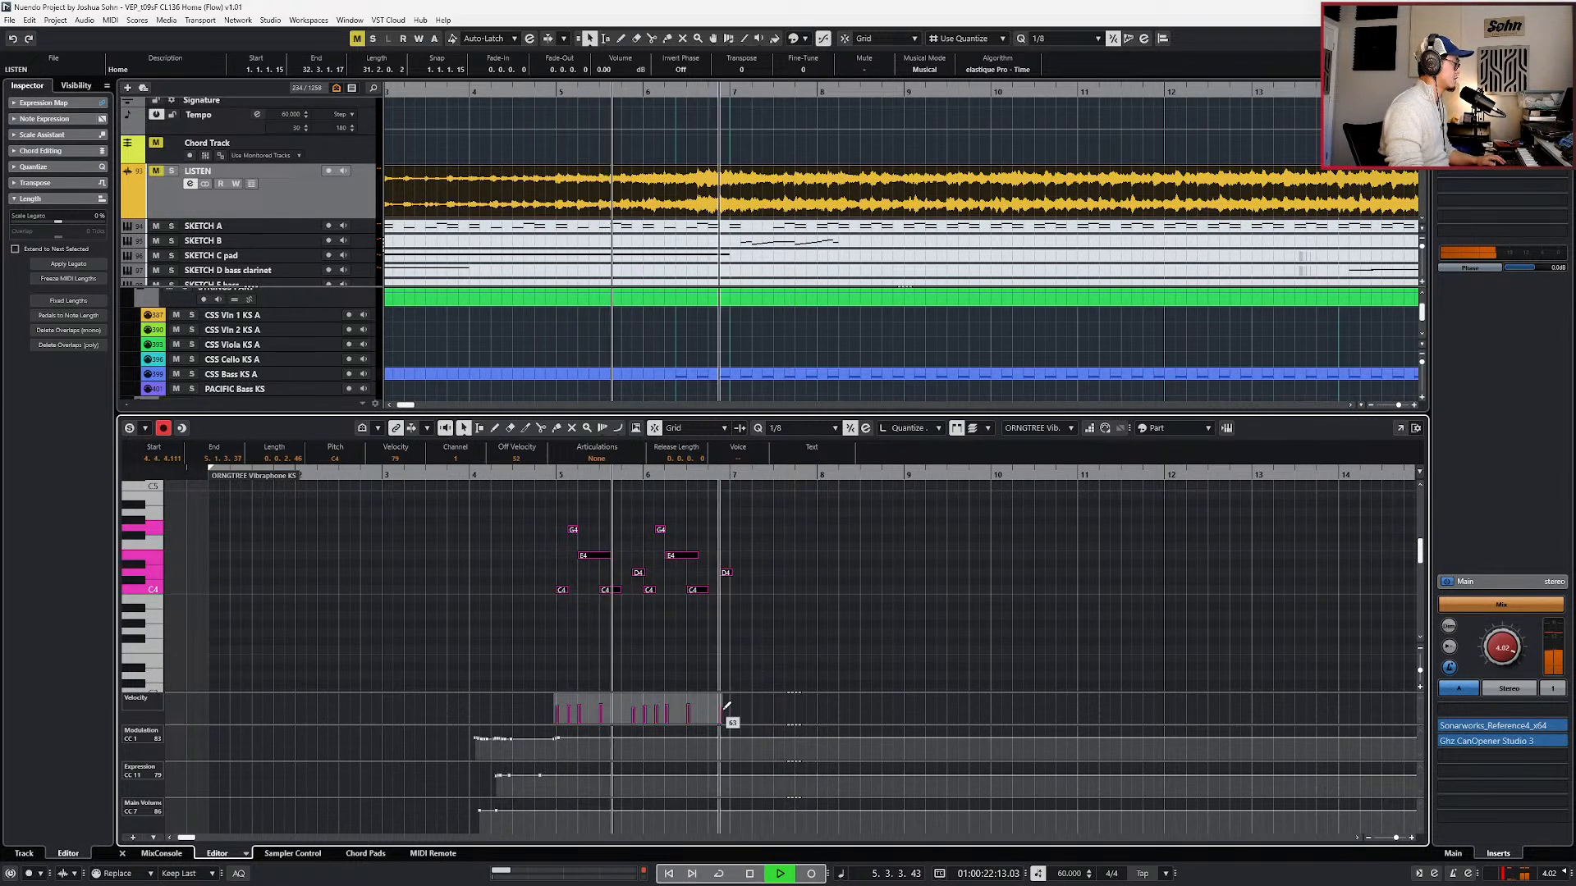
# - Lengthen the C4 notes at 5.3.1 and 6.3.1 by half a beat to a length of 0.1.2.0
pyautogui.click(605, 589)
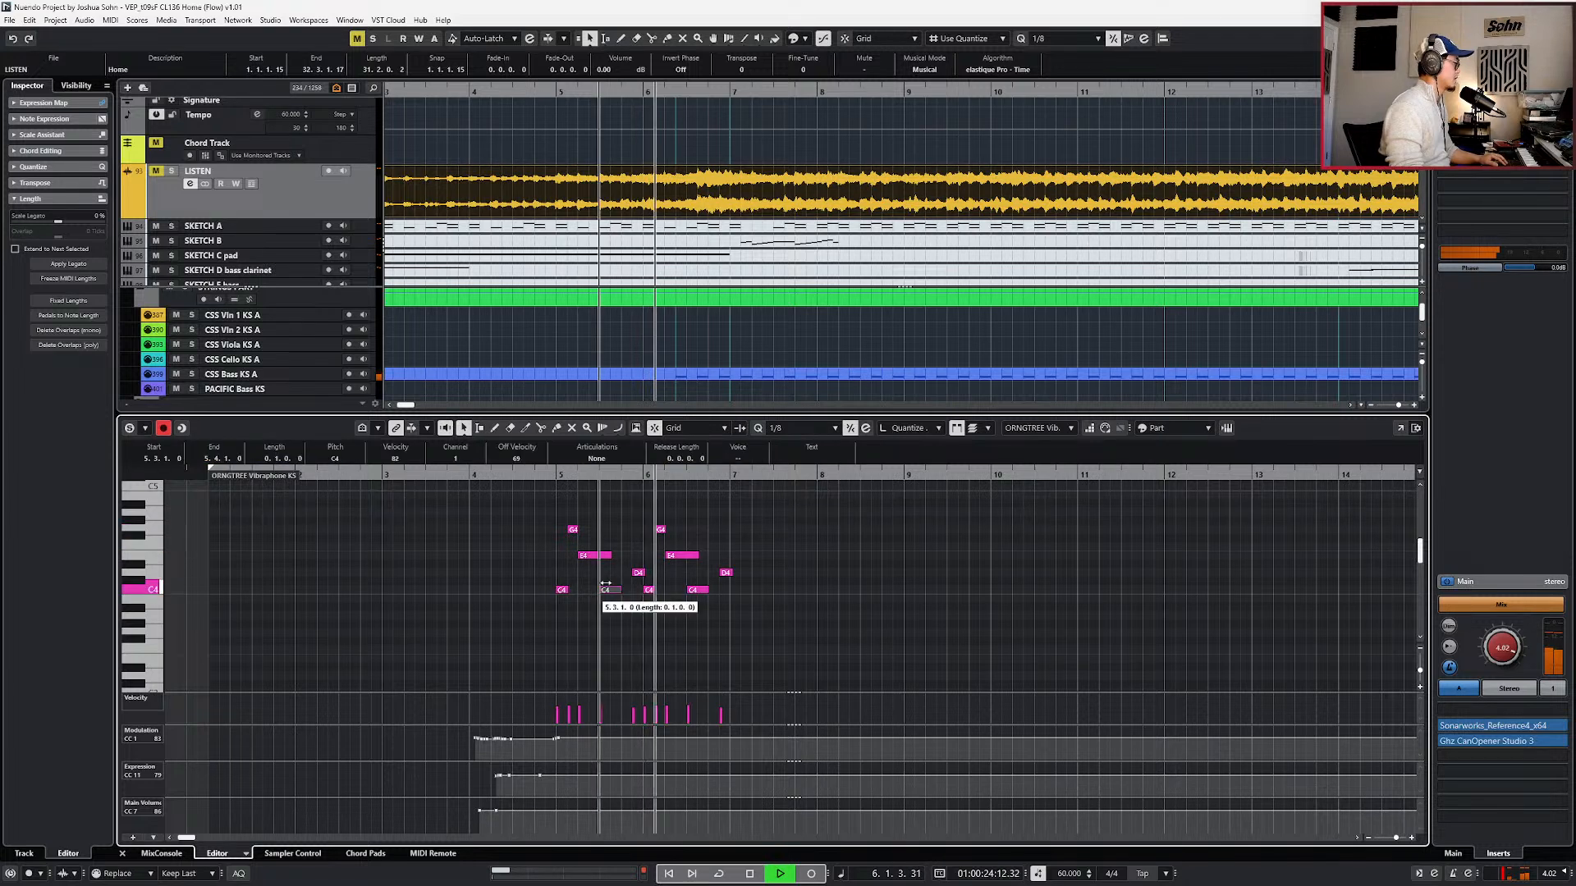
pyautogui.keyDown('shift'); pyautogui.click(697, 591); pyautogui.keyUp('shift')
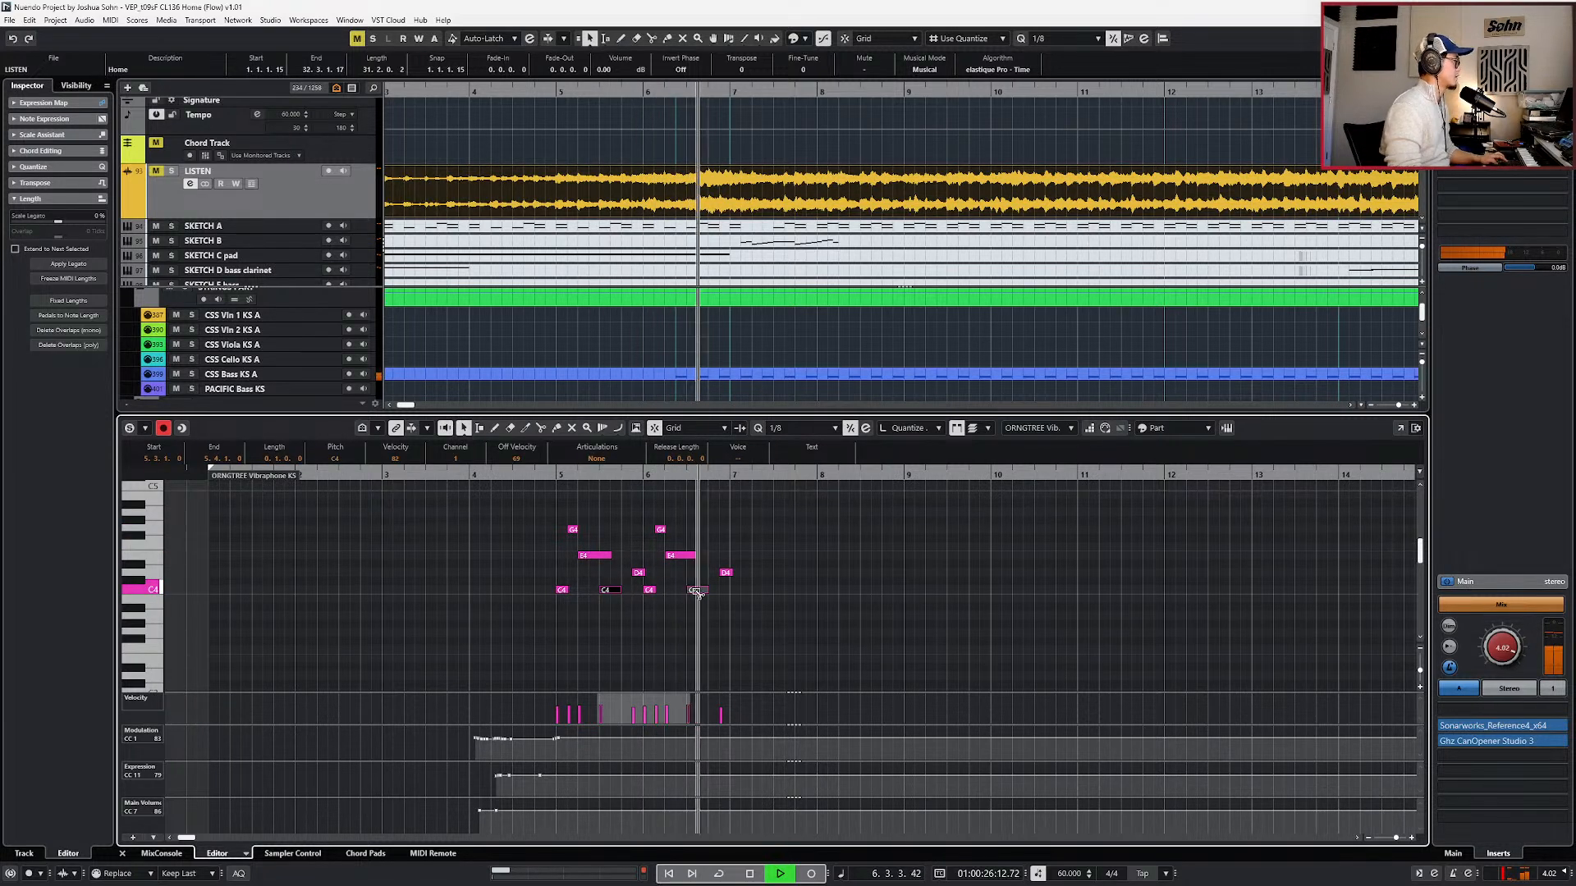
pyautogui.hotkey('alt', 'Right')
pyautogui.press('space')
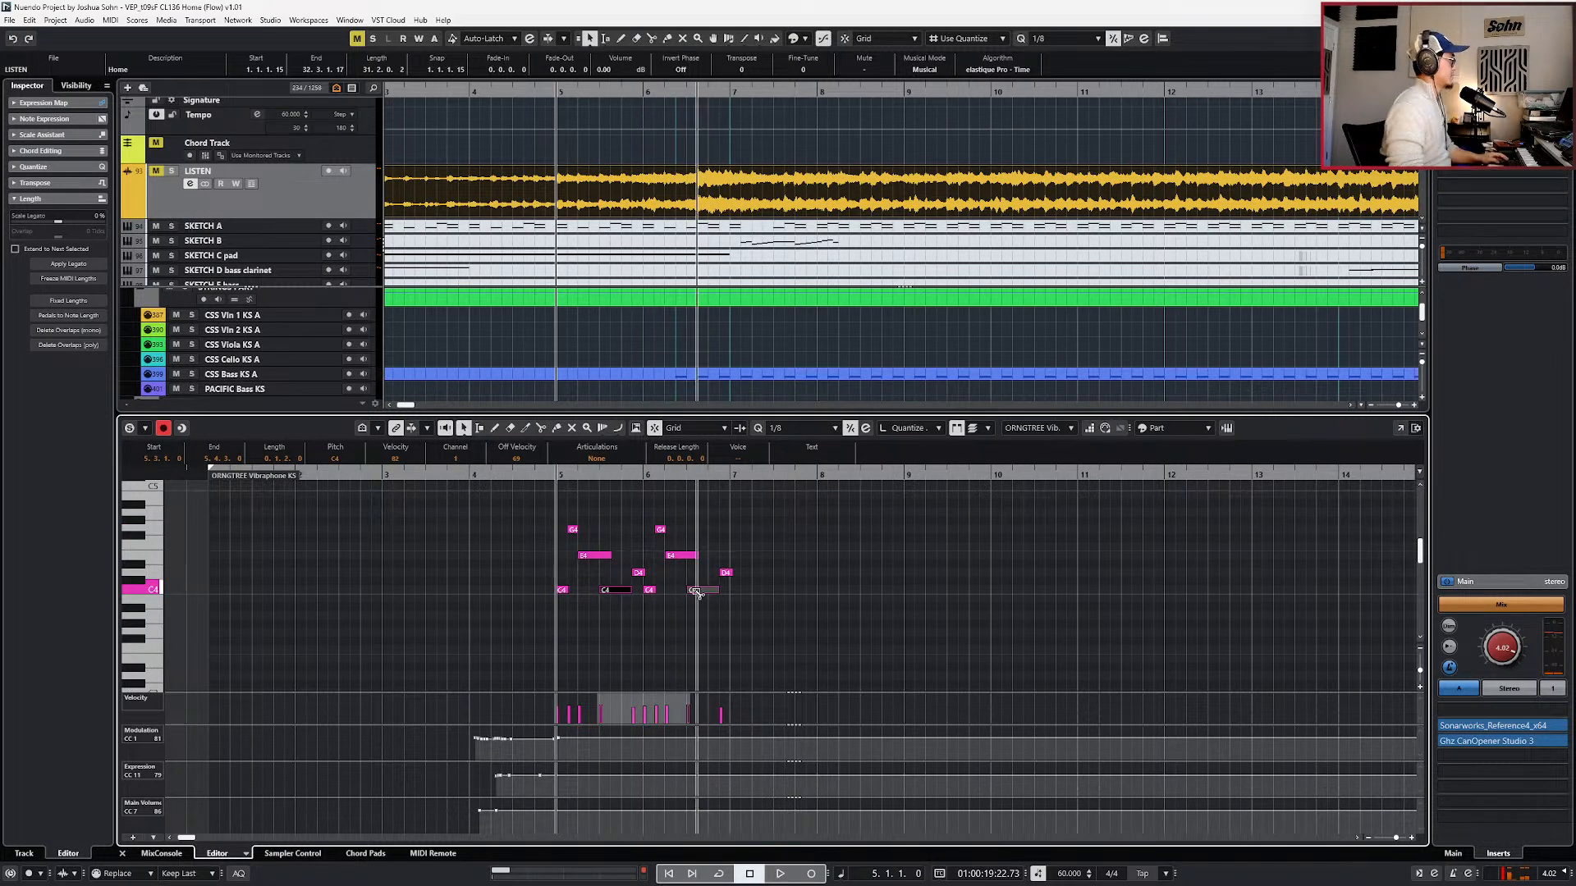
# - Start Sustain (CC 64) at value 127 on bar 5 and assign the Normal articulation to all vibraphone notes
pyautogui.press('Escape')
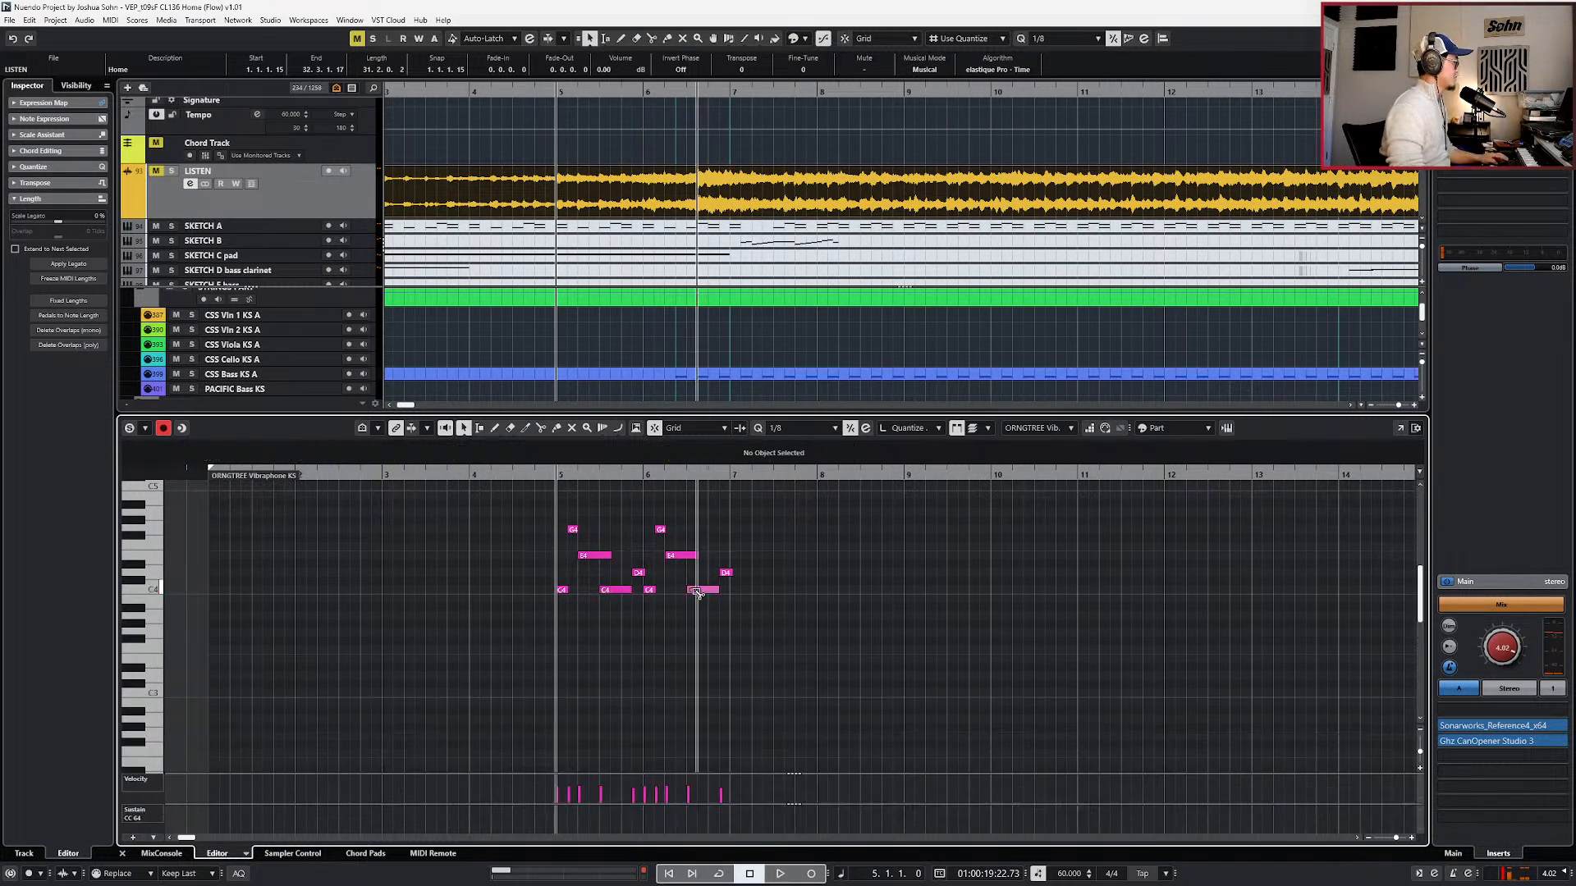
pyautogui.click(565, 804)
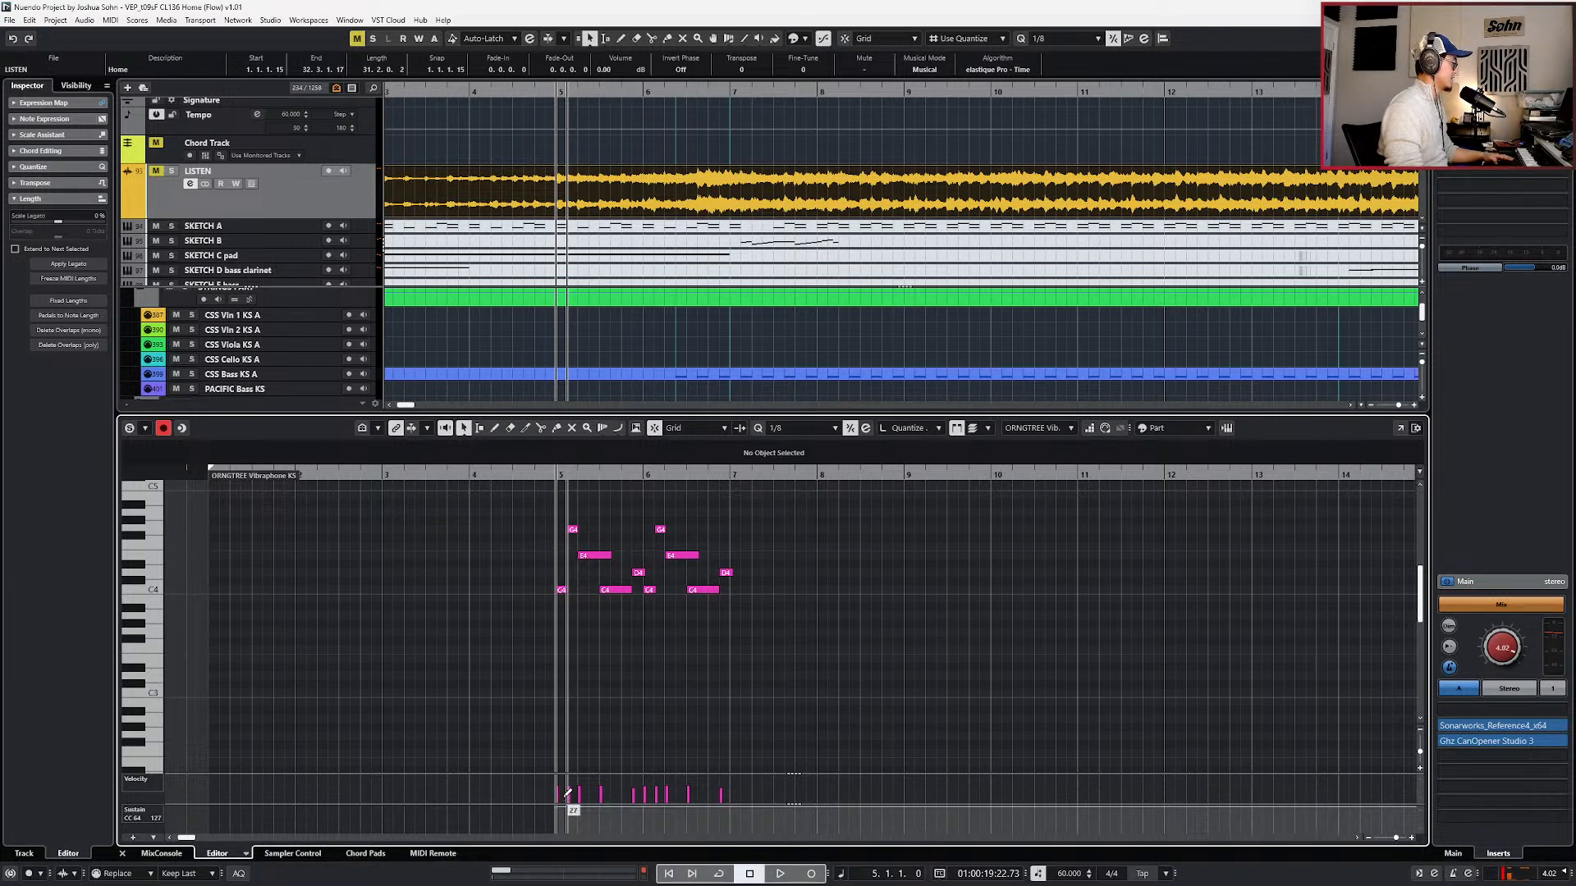
pyautogui.moveTo(531, 506); pyautogui.dragTo(772, 648)
pyautogui.click(597, 458)
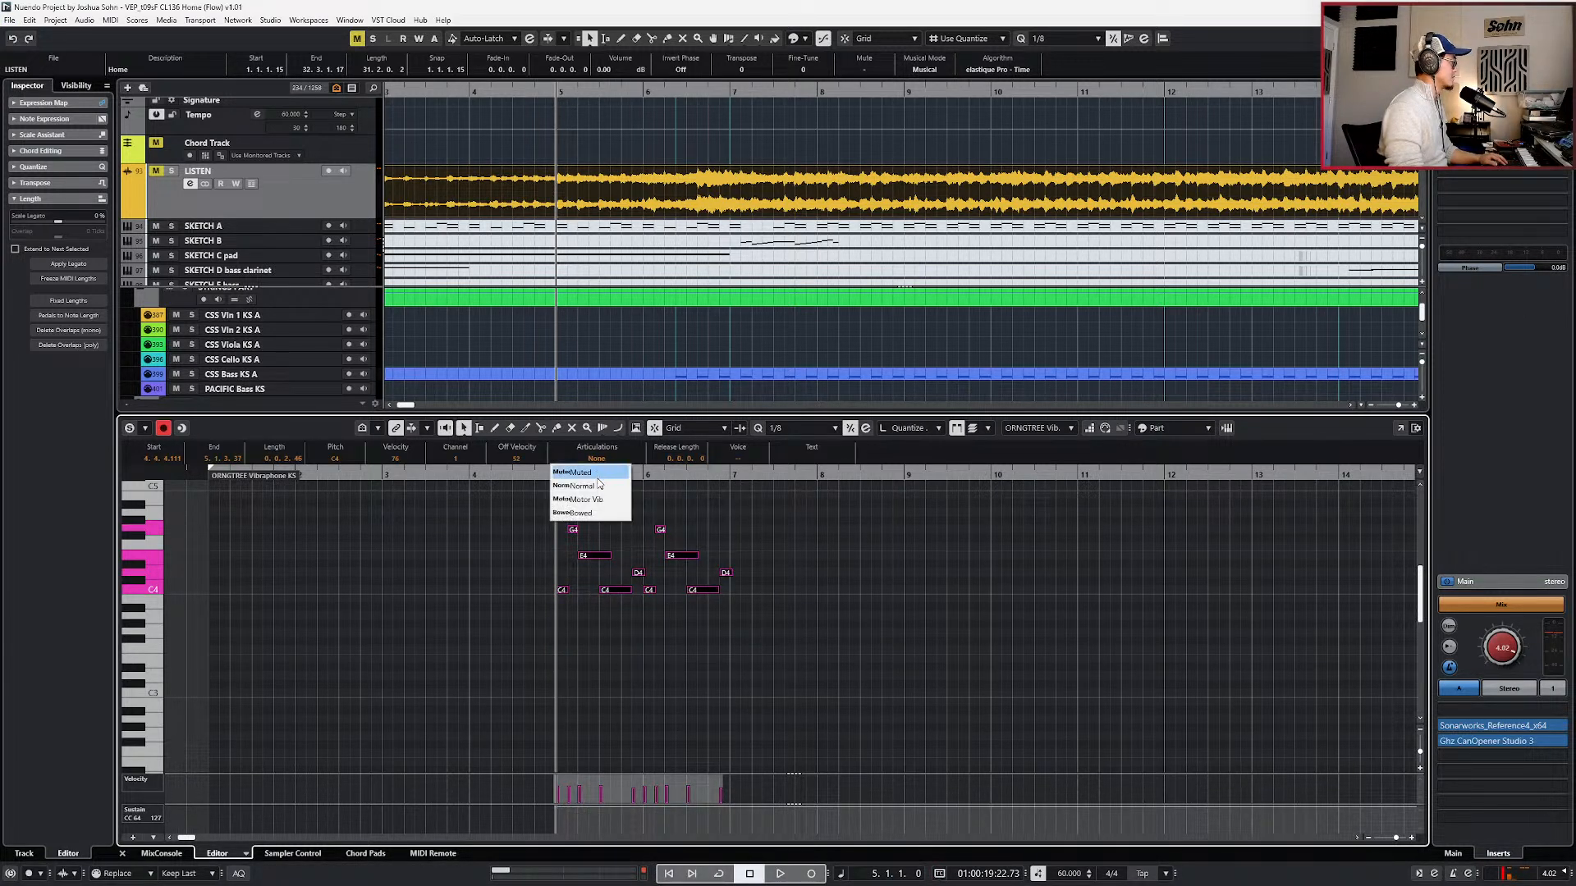
pyautogui.click(598, 487)
pyautogui.press('space')
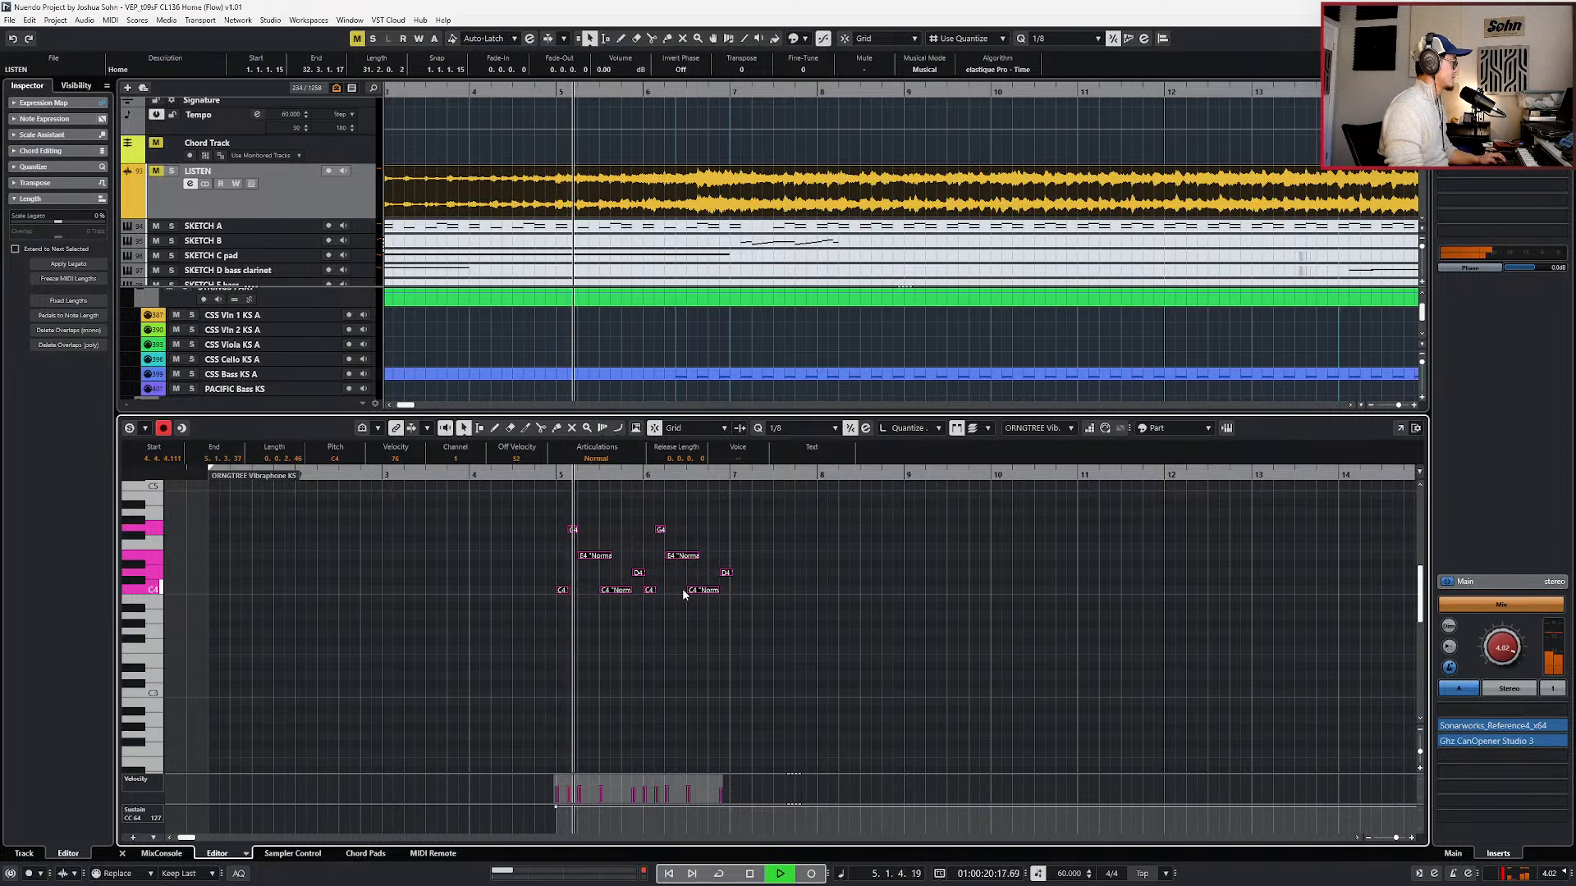
# - Add sustain pedal releases at the ends of bars 5 and 6, dropping CC 64 to 0
pyautogui.scroll(-2, 683, 628)
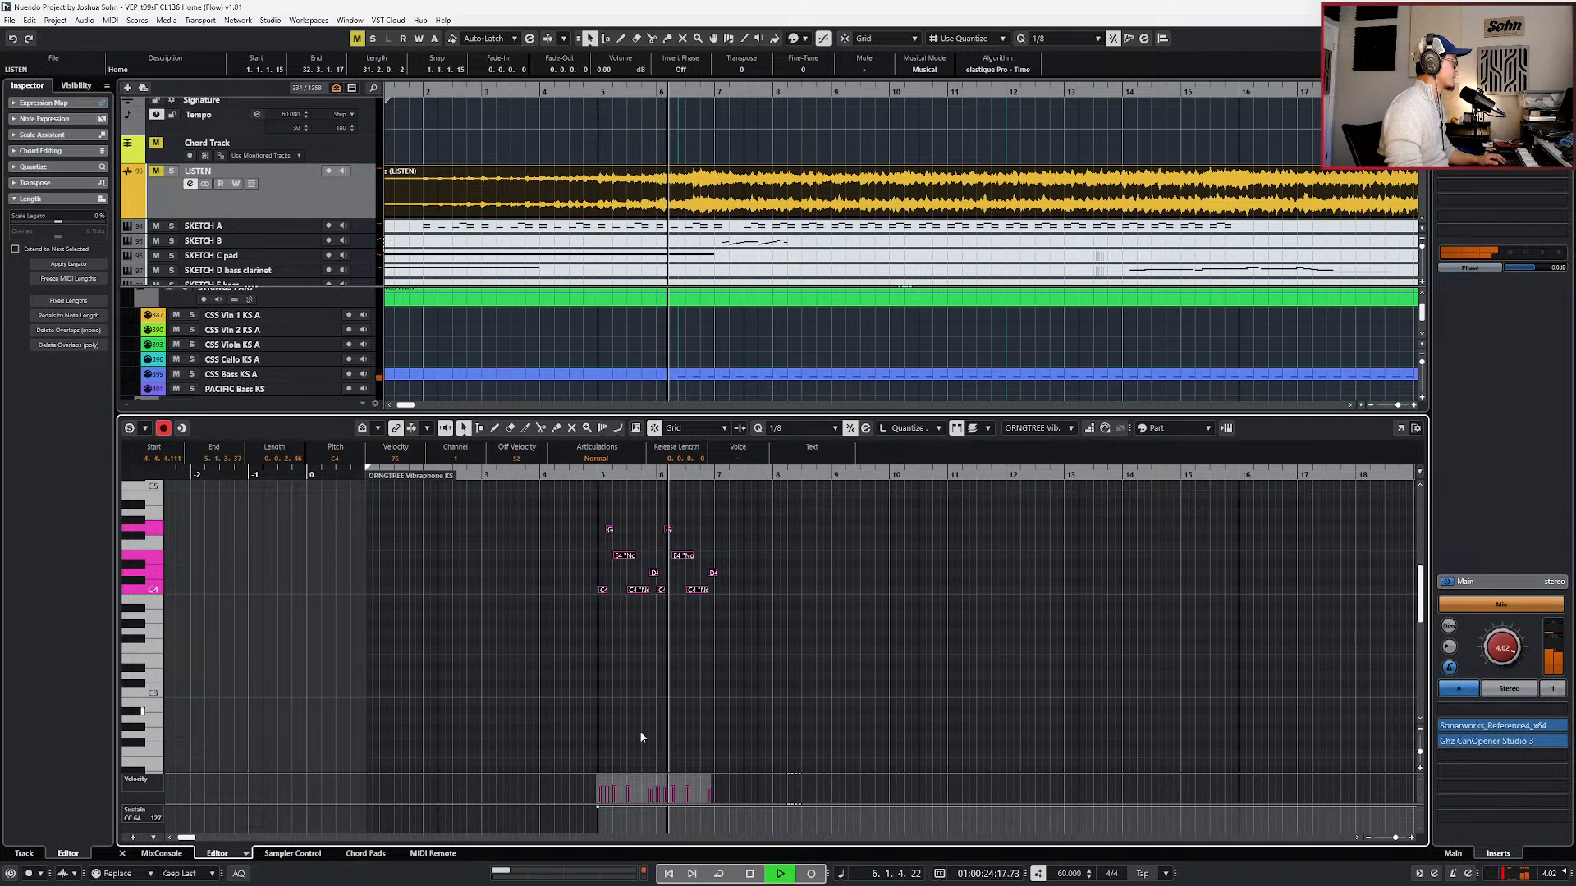
pyautogui.press('space')
pyautogui.scroll(2, 669, 822)
pyautogui.moveTo(633, 808)
pyautogui.mouseDown()
pyautogui.moveTo(633, 842)
pyautogui.moveTo(657, 818)
pyautogui.moveTo(633, 793)
pyautogui.mouseUp()
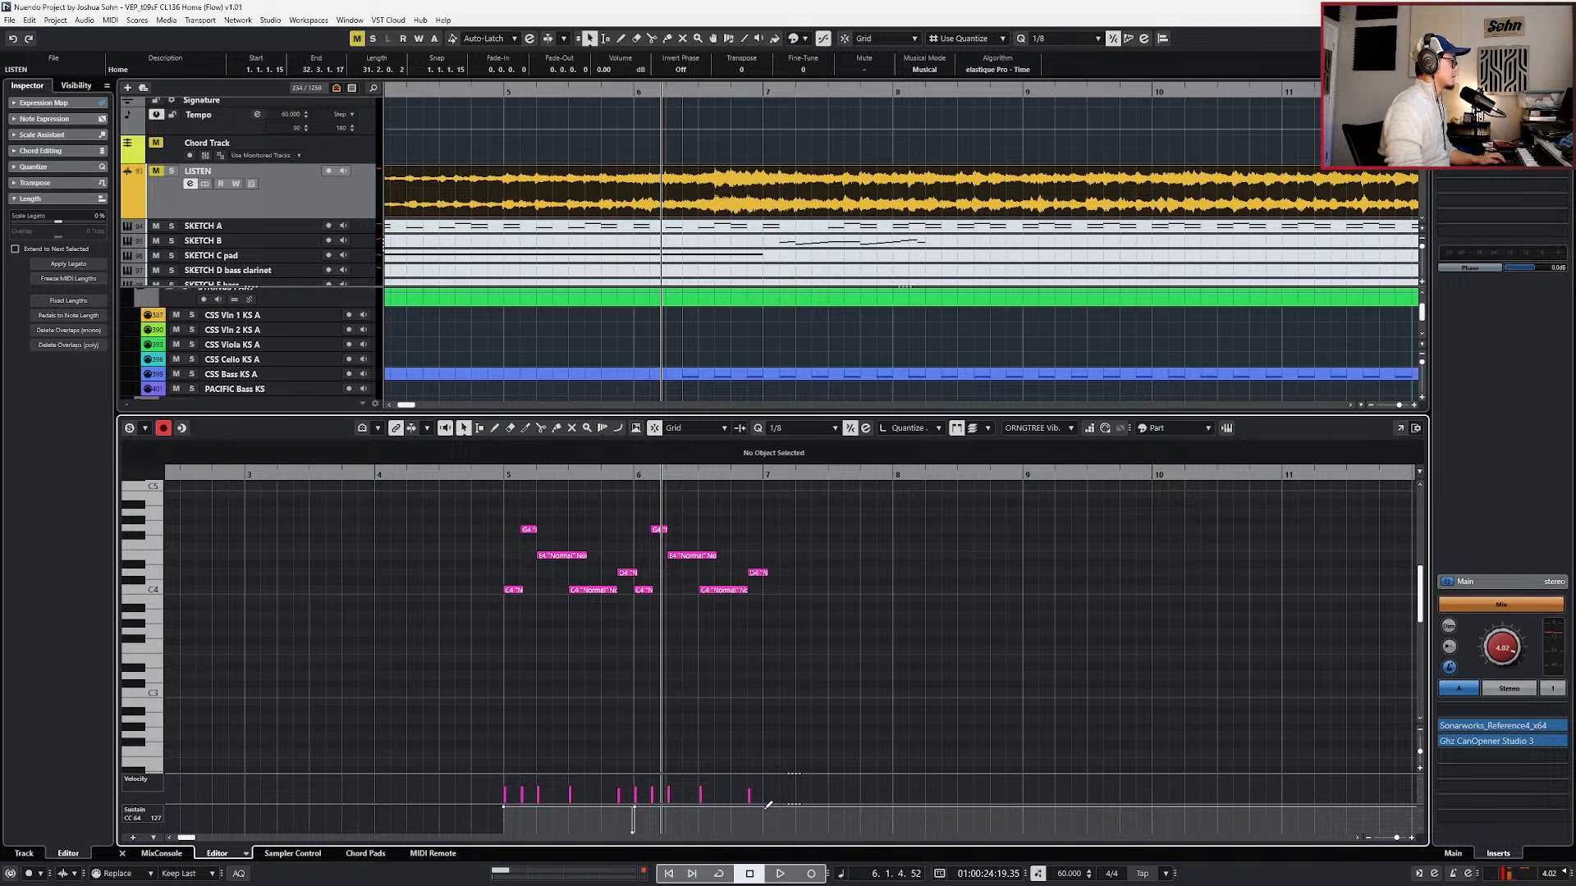
pyautogui.moveTo(768, 806); pyautogui.dragTo(762, 834)
# - Listen to bar 6 of the soloed LISTEN track repeatedly to check the vibraphone notes, and unsolo it
pyautogui.scroll(-2, 484, 542)
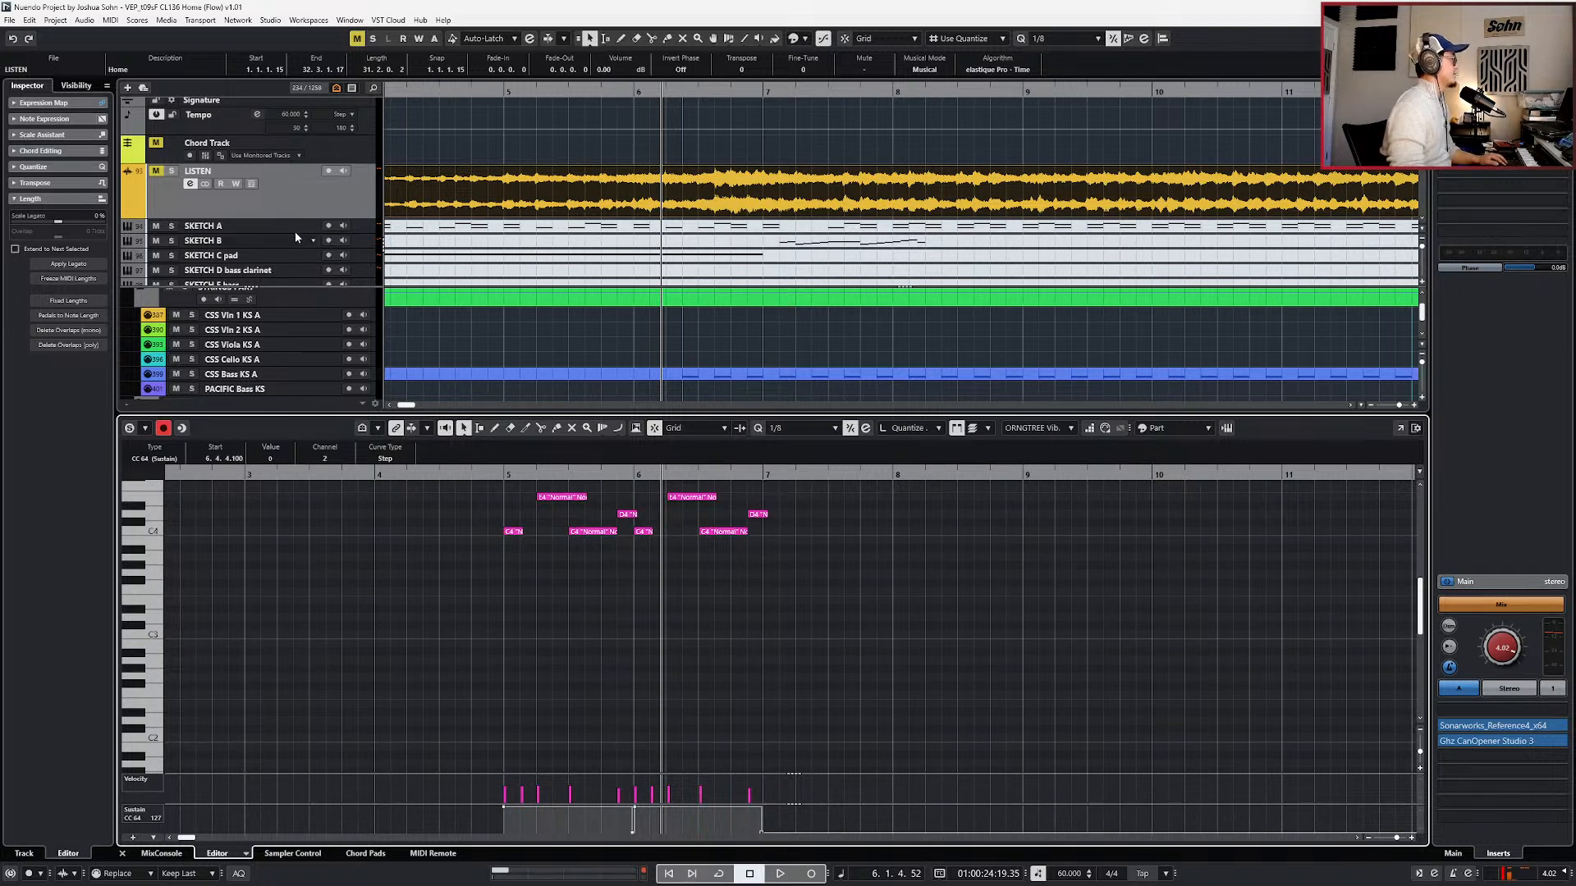
pyautogui.click(296, 211)
pyautogui.press('s')
pyautogui.press('KP_Subtract')
pyautogui.press('space')
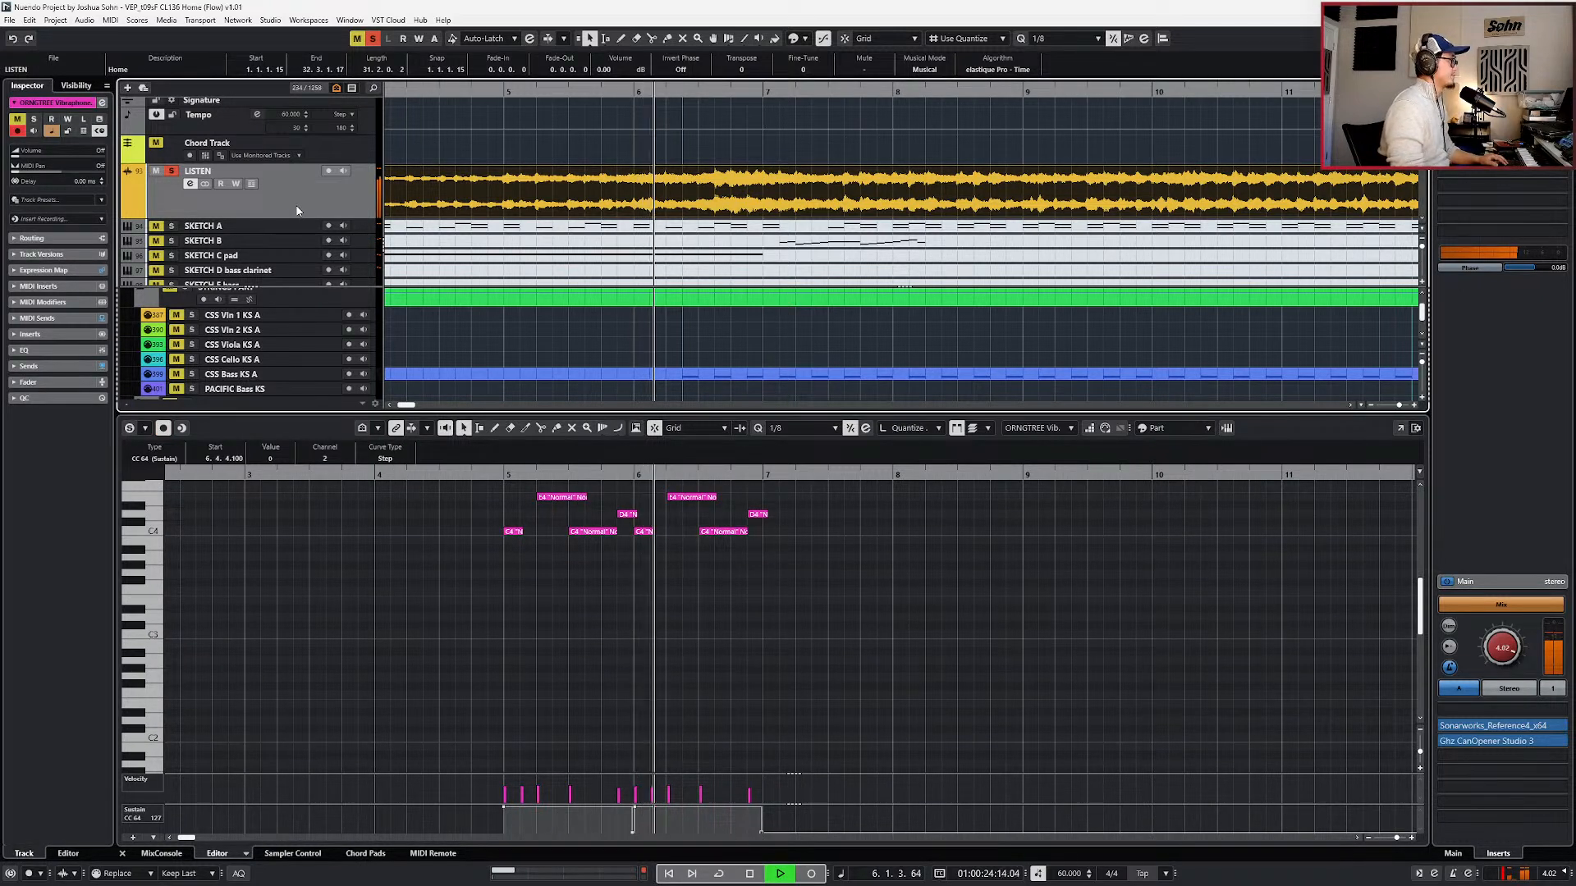
pyautogui.scroll(2, 1075, 584)
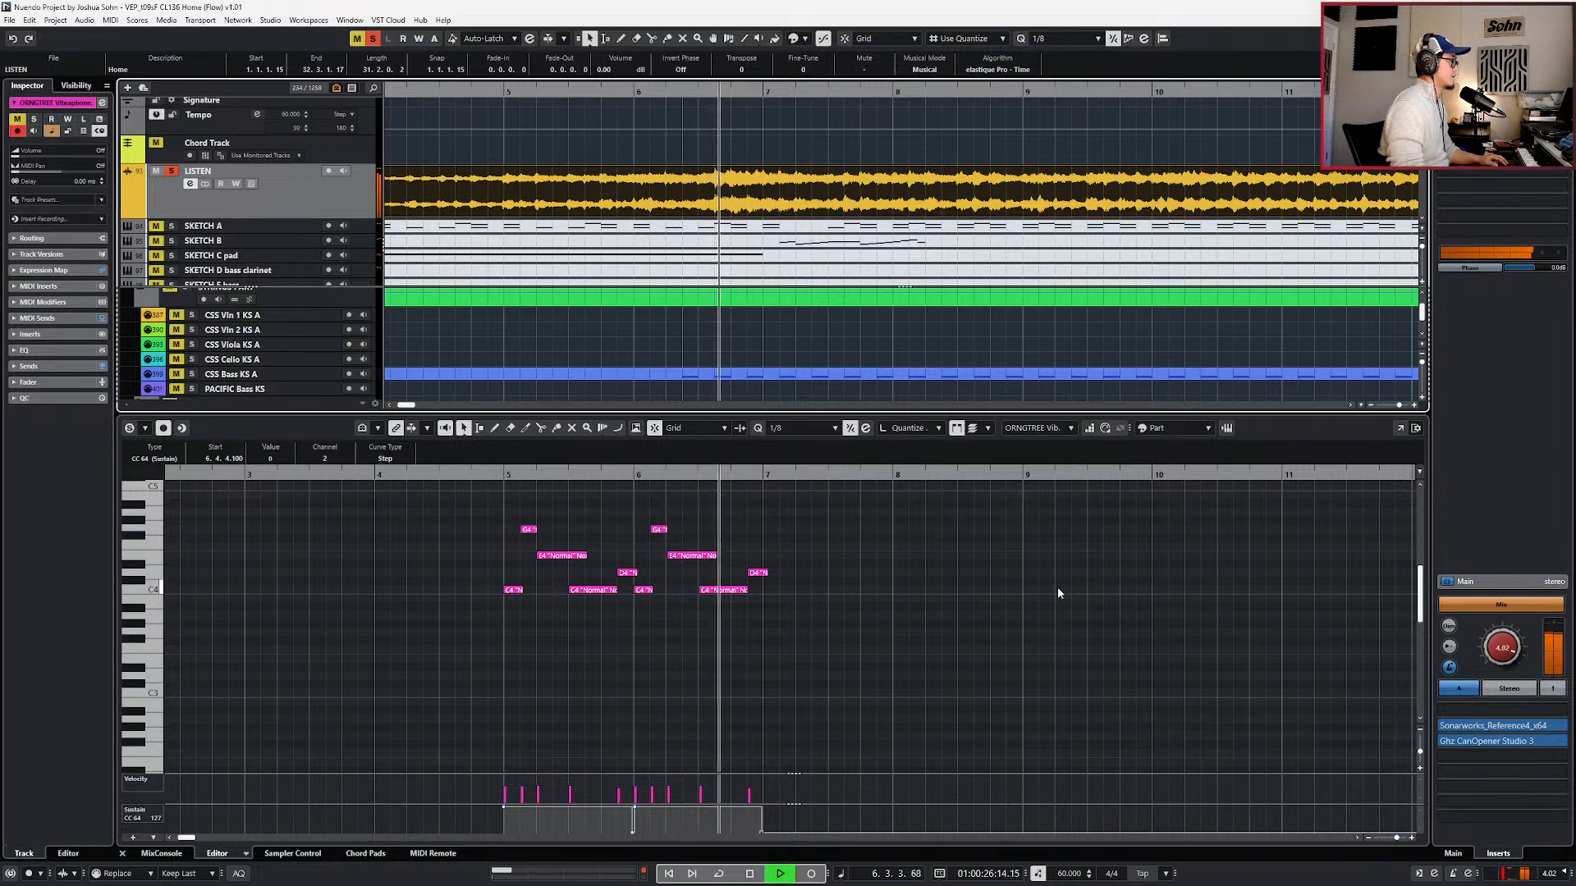
pyautogui.press('space')
pyautogui.press('space')
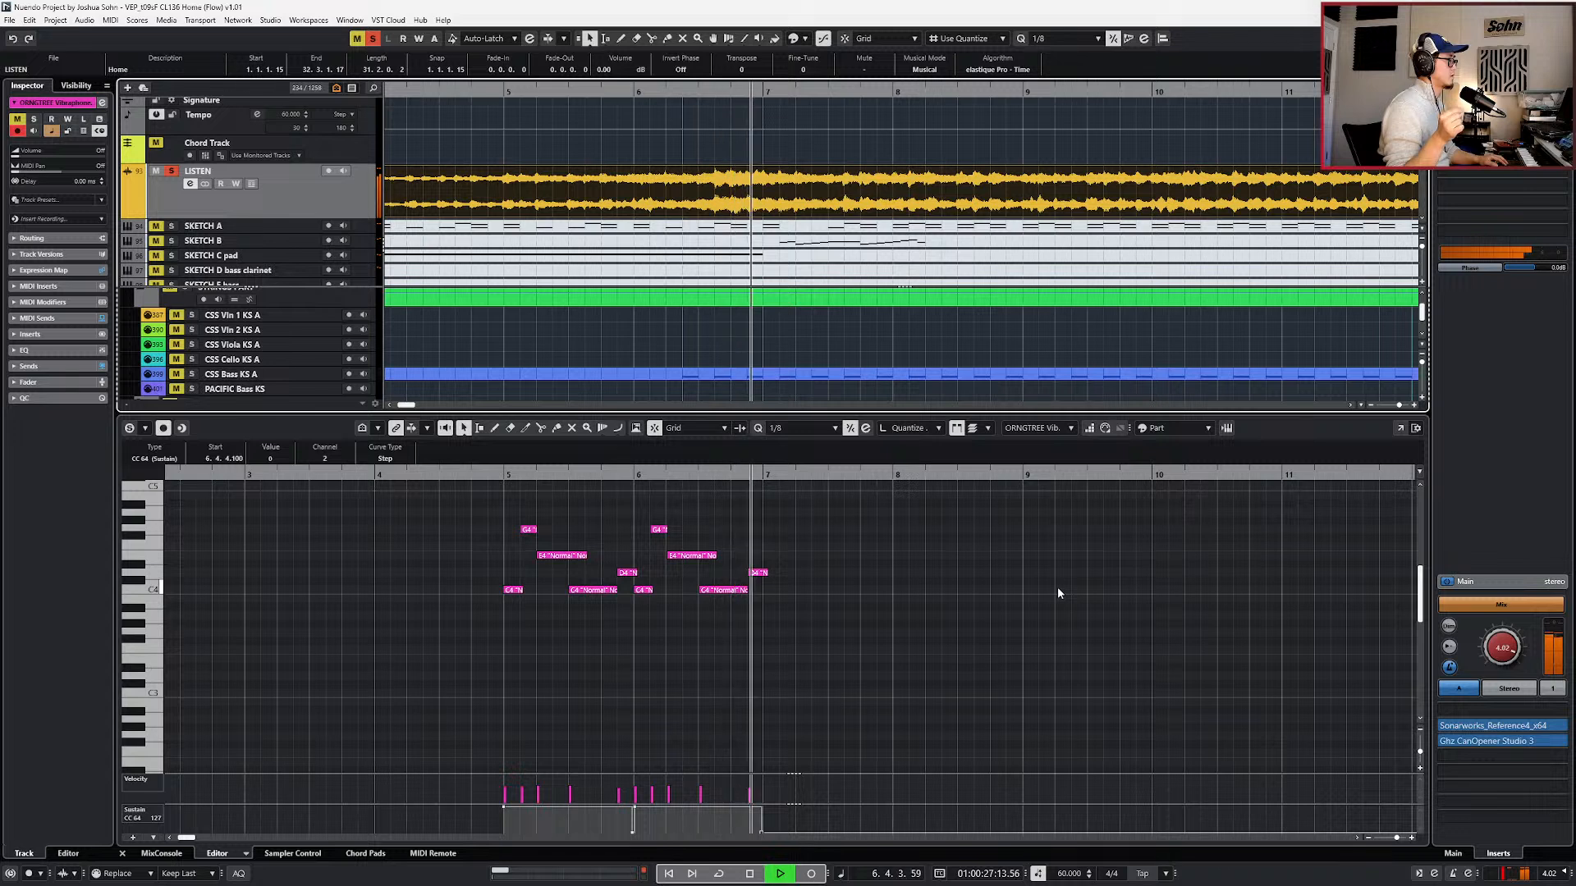
pyautogui.press('space')
pyautogui.press('s')
# - Replace the C4 at 6.3.1 with an E4 held to 6.4.1 and a D4 lasting from 6.4.1 to 7.1.1
pyautogui.moveTo(736, 589); pyautogui.dragTo(754, 581)
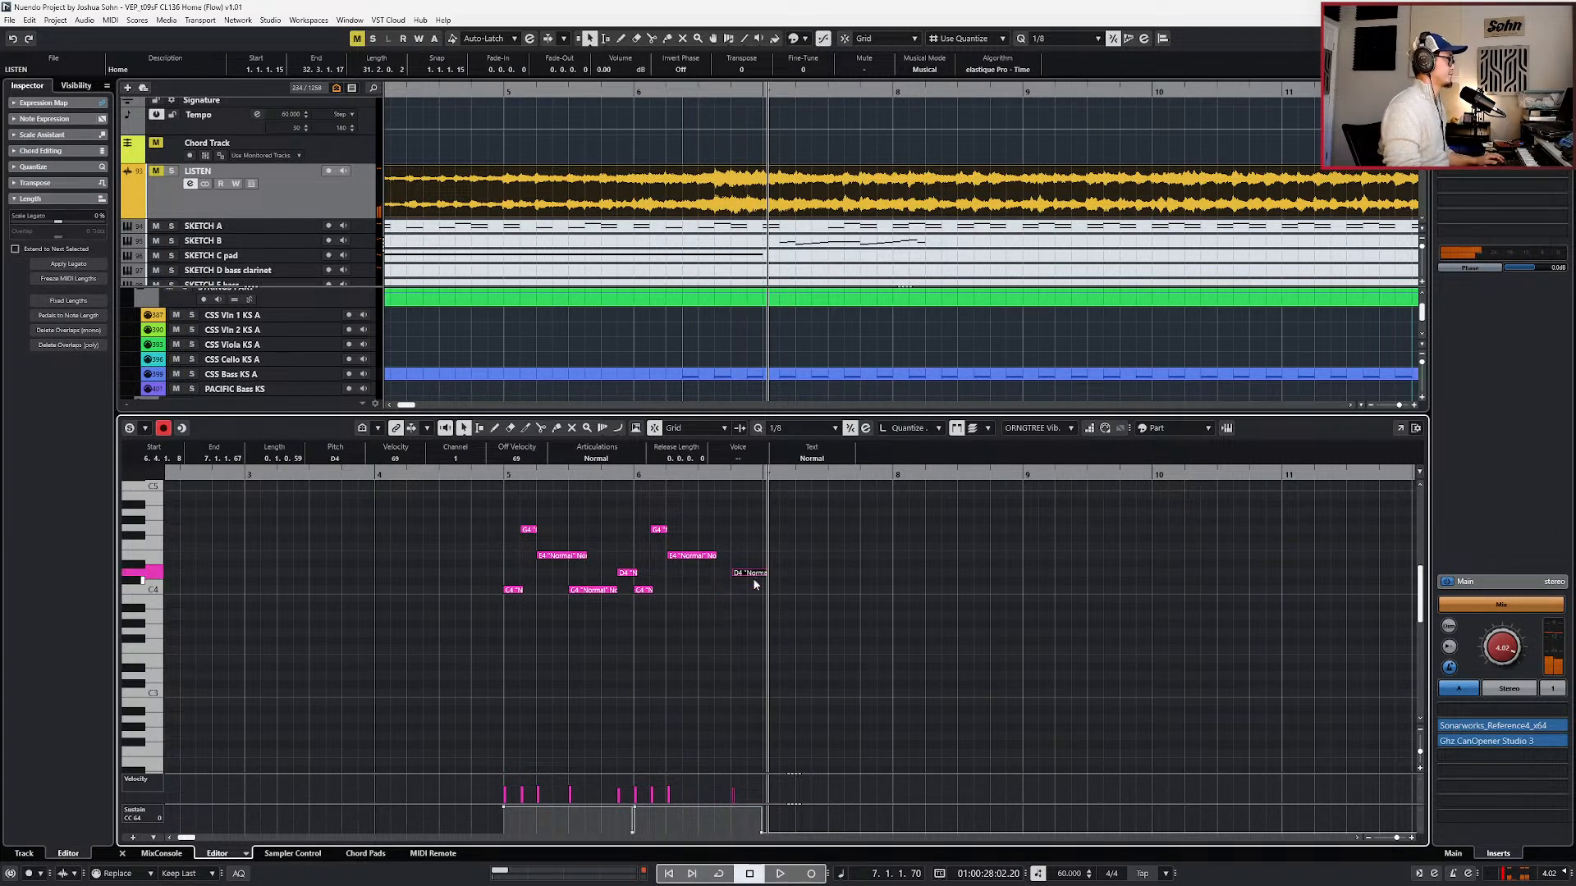
pyautogui.press('space')
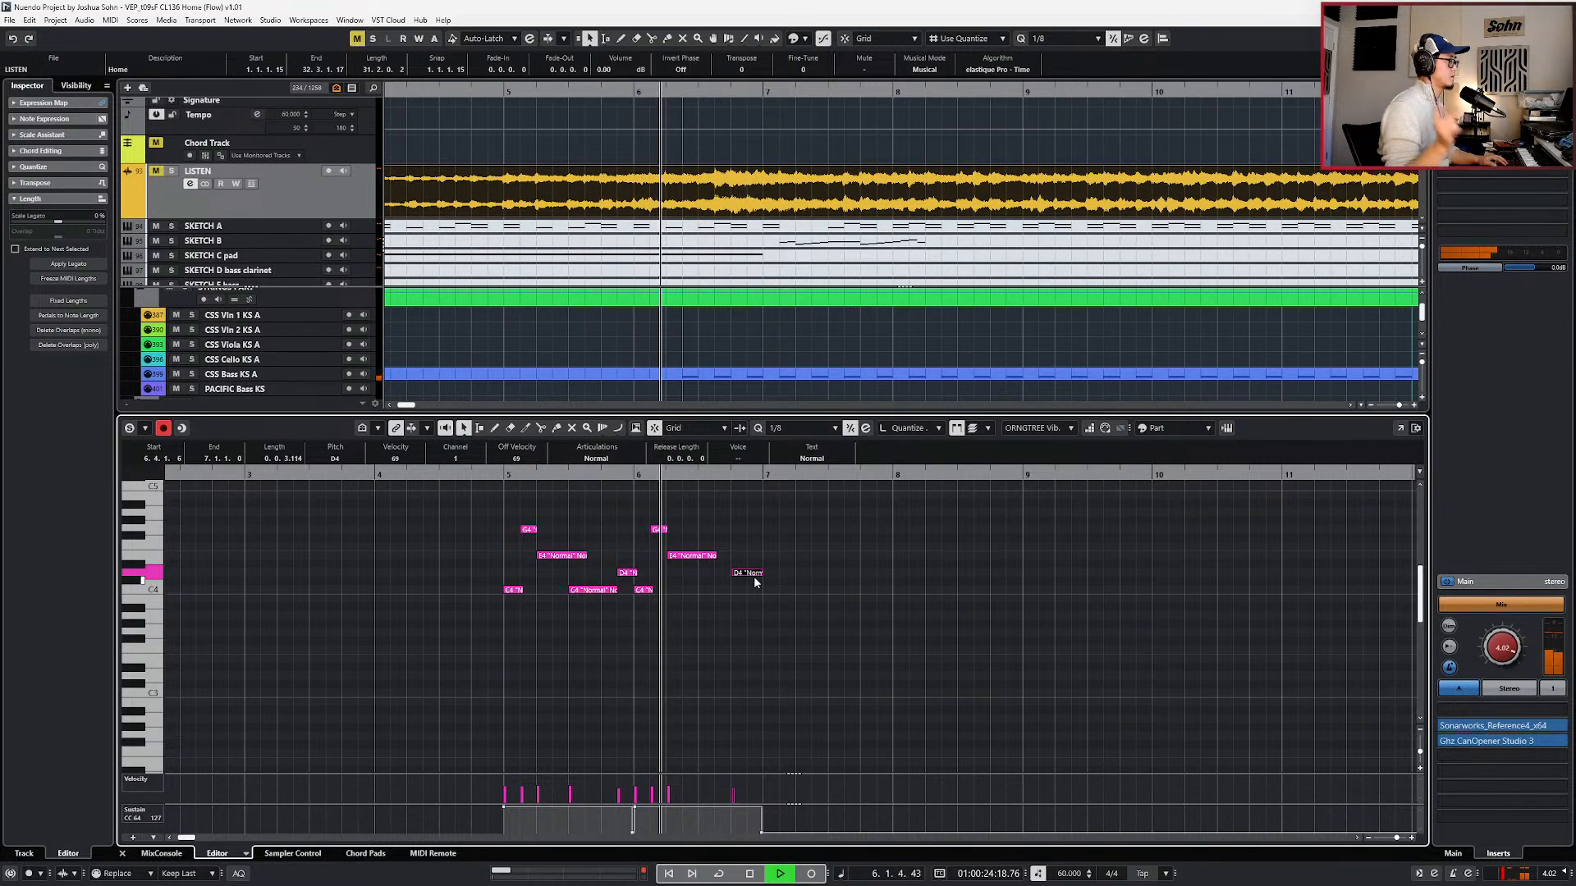
pyautogui.moveTo(700, 541); pyautogui.dragTo(705, 570)
pyautogui.hotkey('alt', 'shift', 'Right')
pyautogui.press('space')
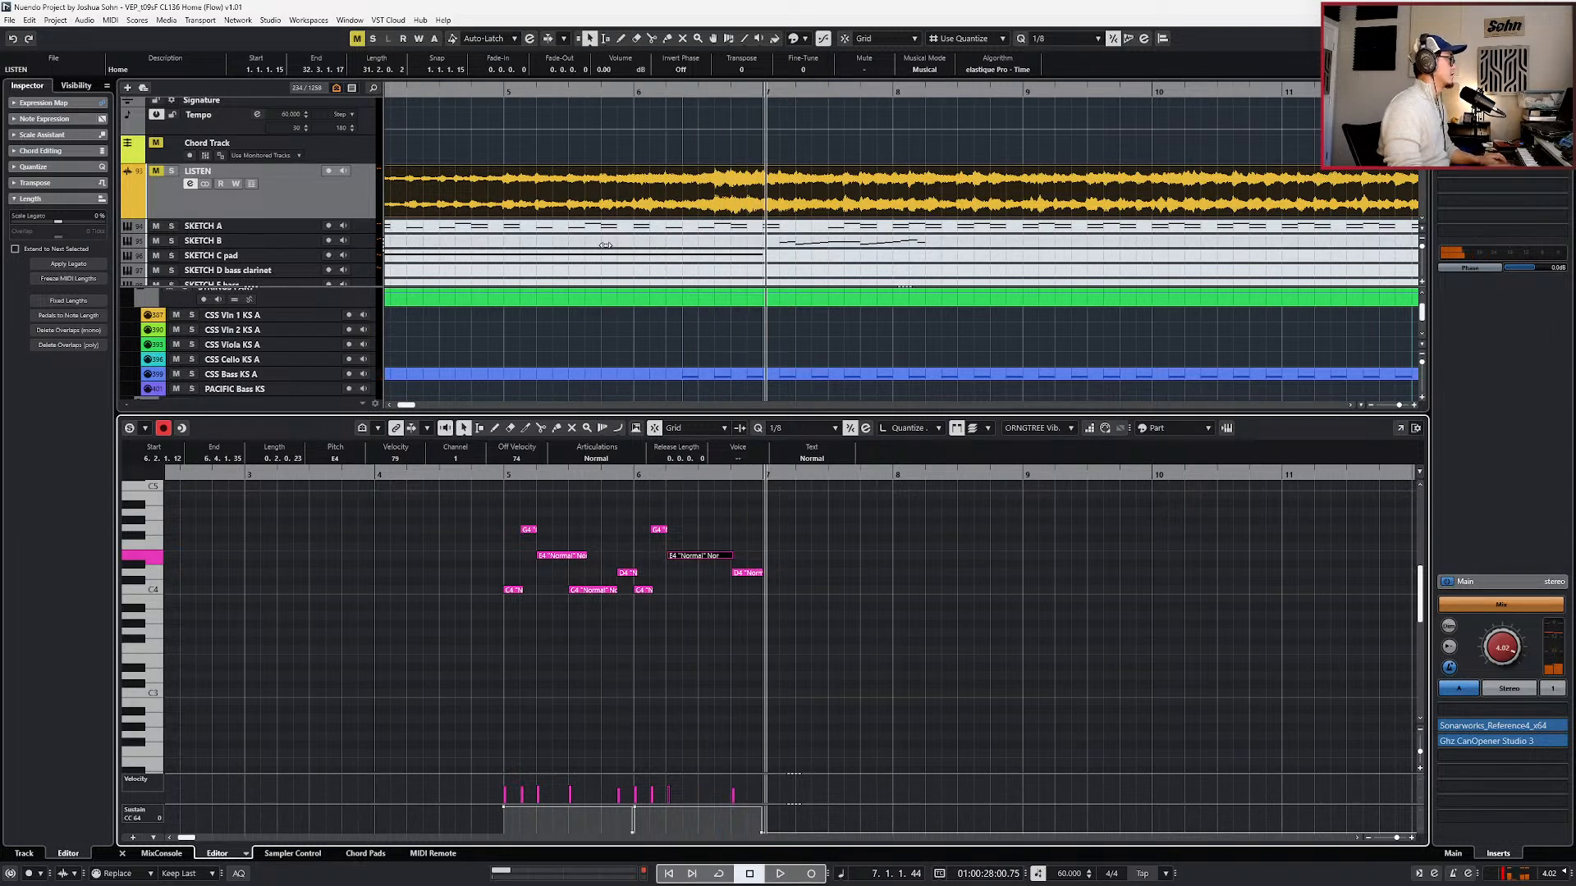
# - Solo the LISTEN track and compare its melody from bar 5 onward with the edited vibraphone phrase
pyautogui.click(349, 208)
pyautogui.press('s')
pyautogui.press('space')
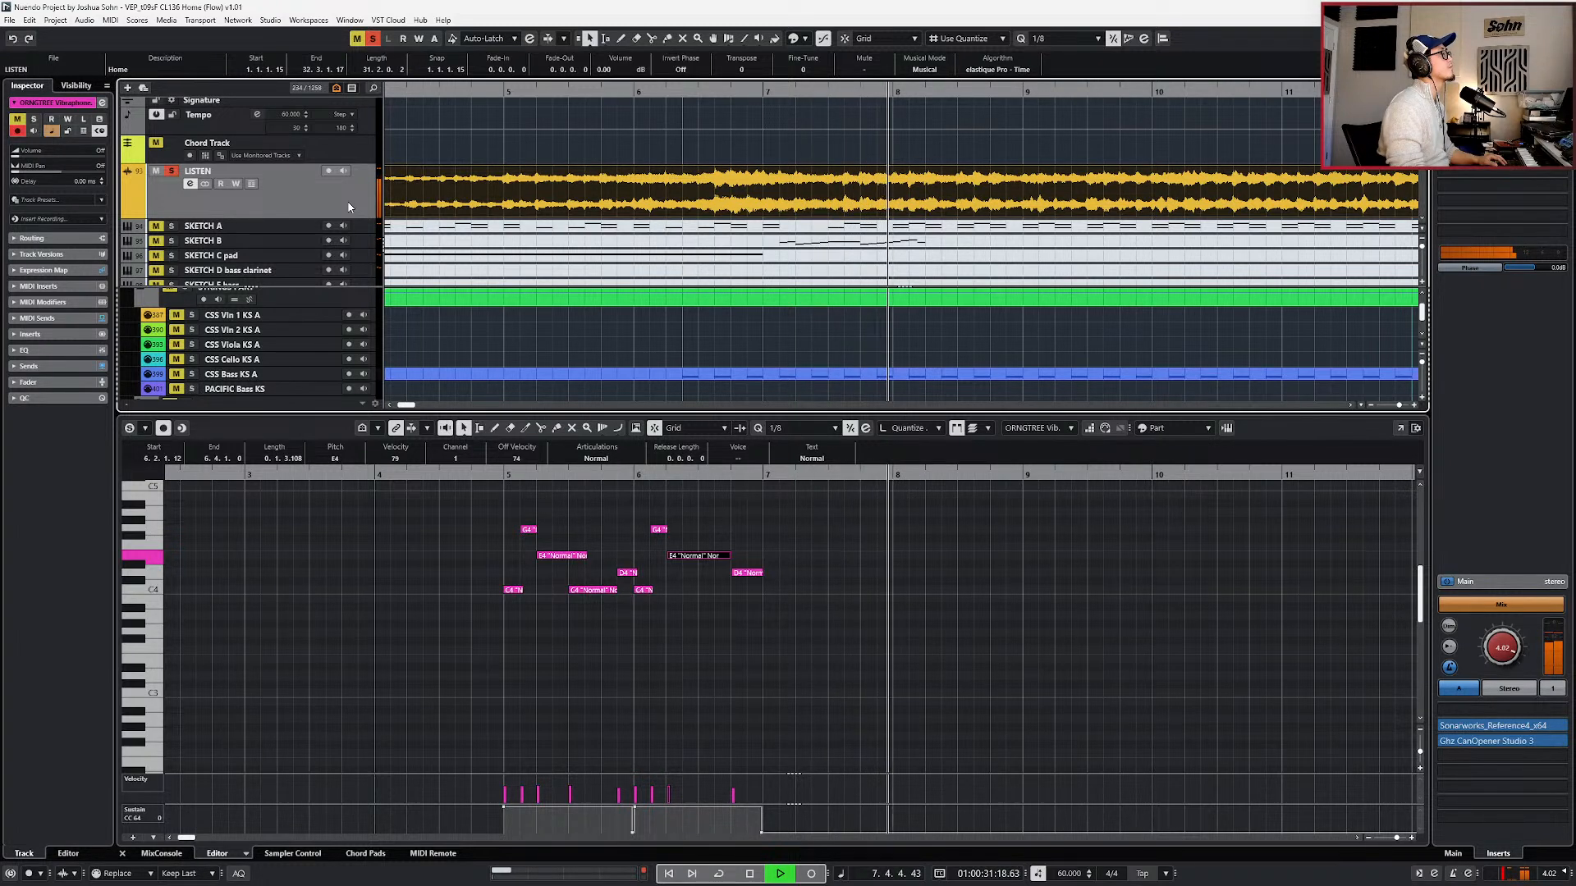
pyautogui.press('space')
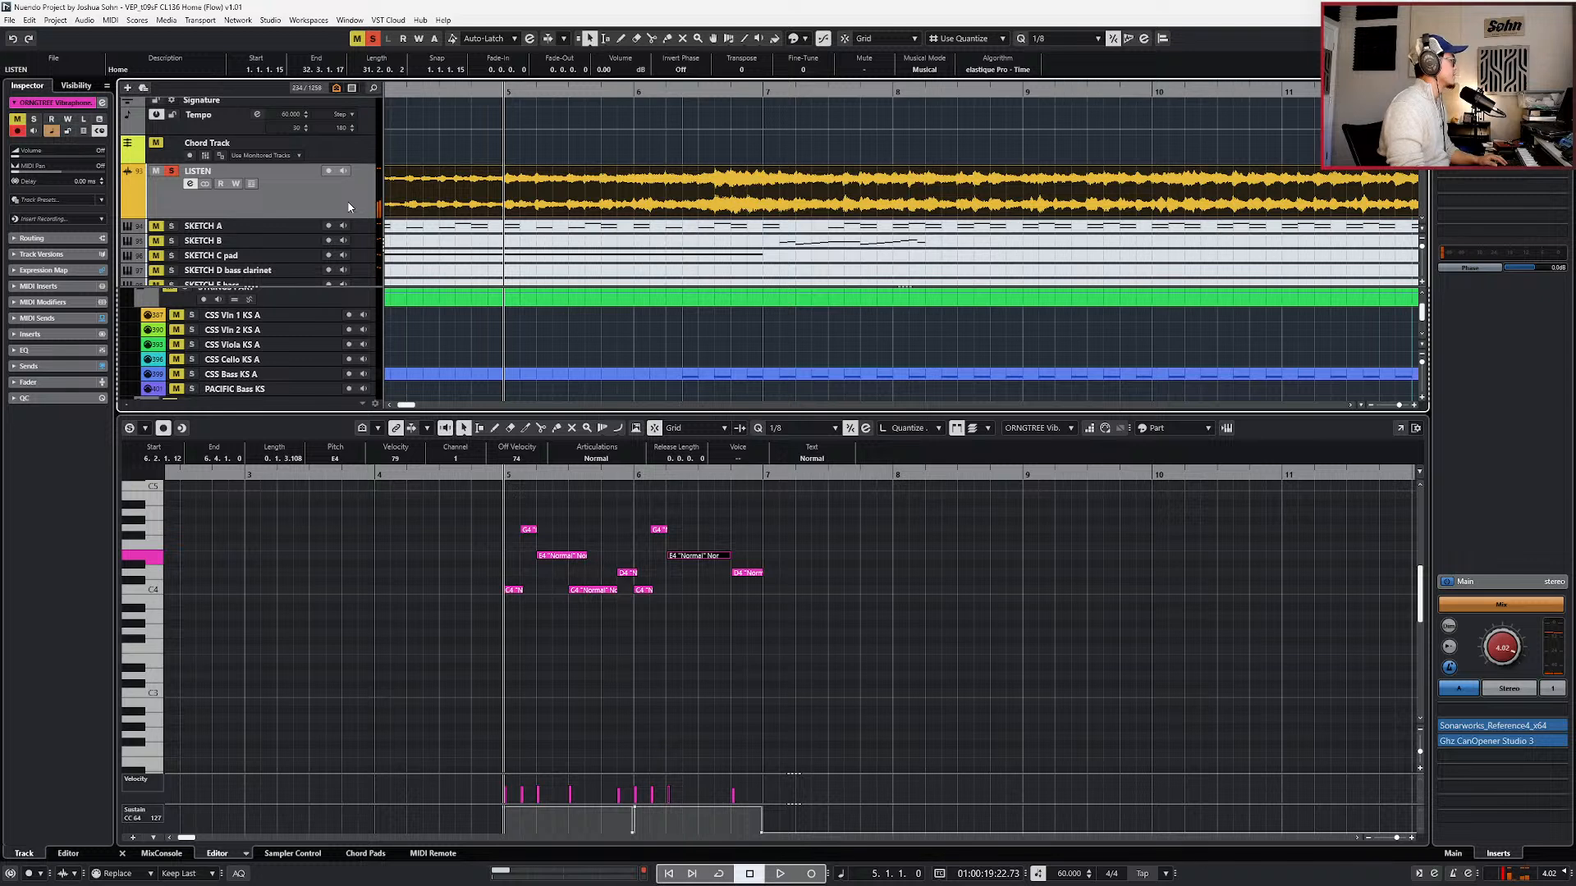
pyautogui.press('space')
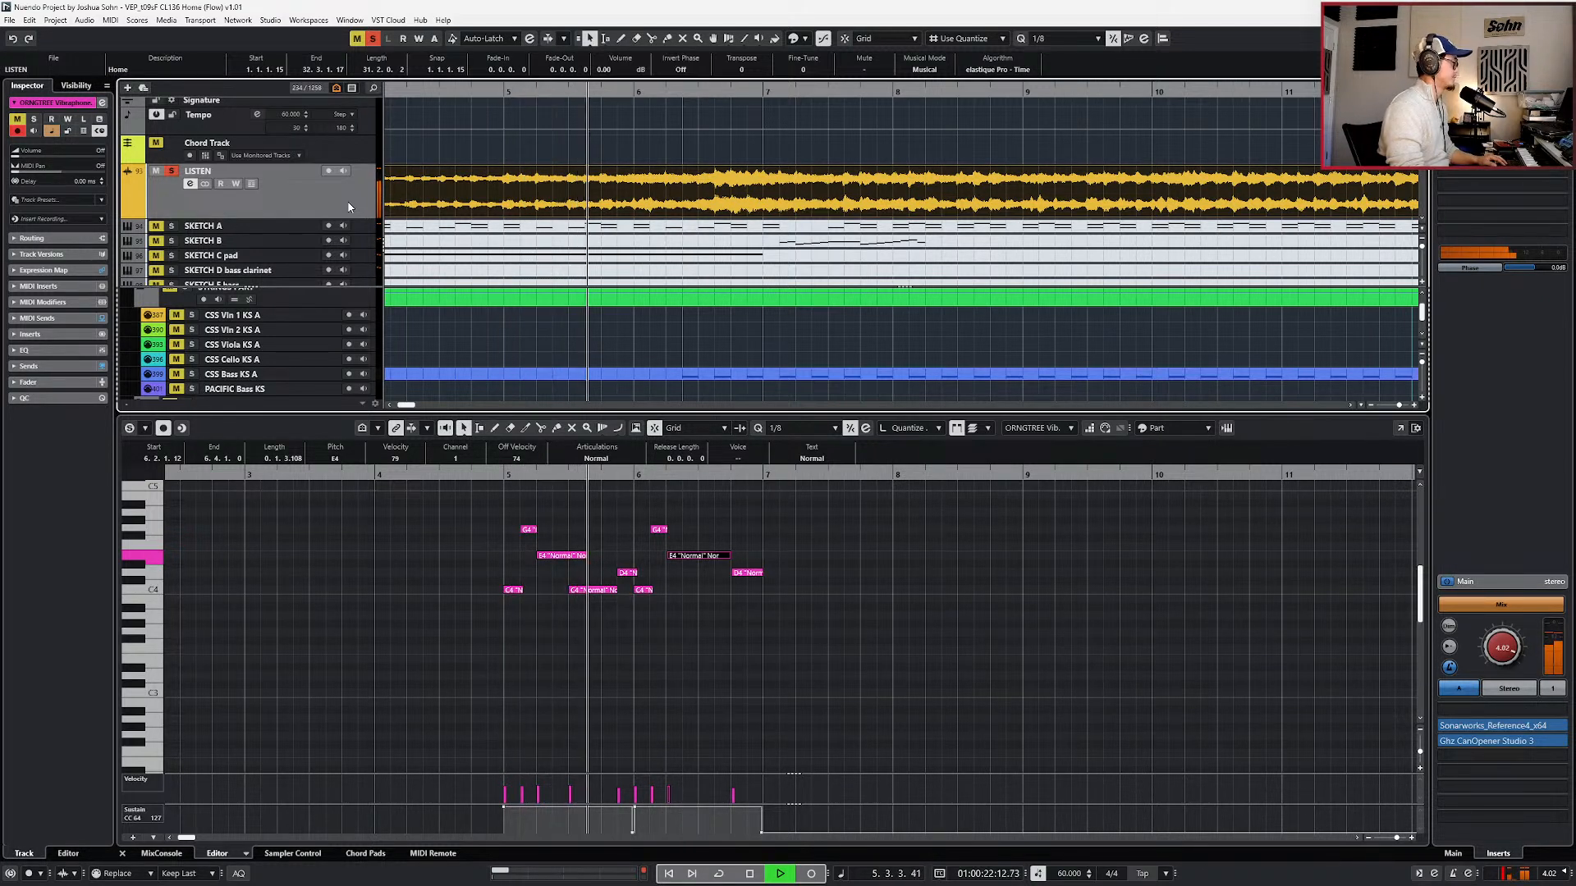
# - Unsolo the reference, locate the ORNGTREE Vibraphone KS track and open its channel settings
pyautogui.click(870, 596)
pyautogui.press('F3')
pyautogui.press('F3')
pyautogui.scroll(-3, 615, 274)
pyautogui.scroll(-13, 614, 273)
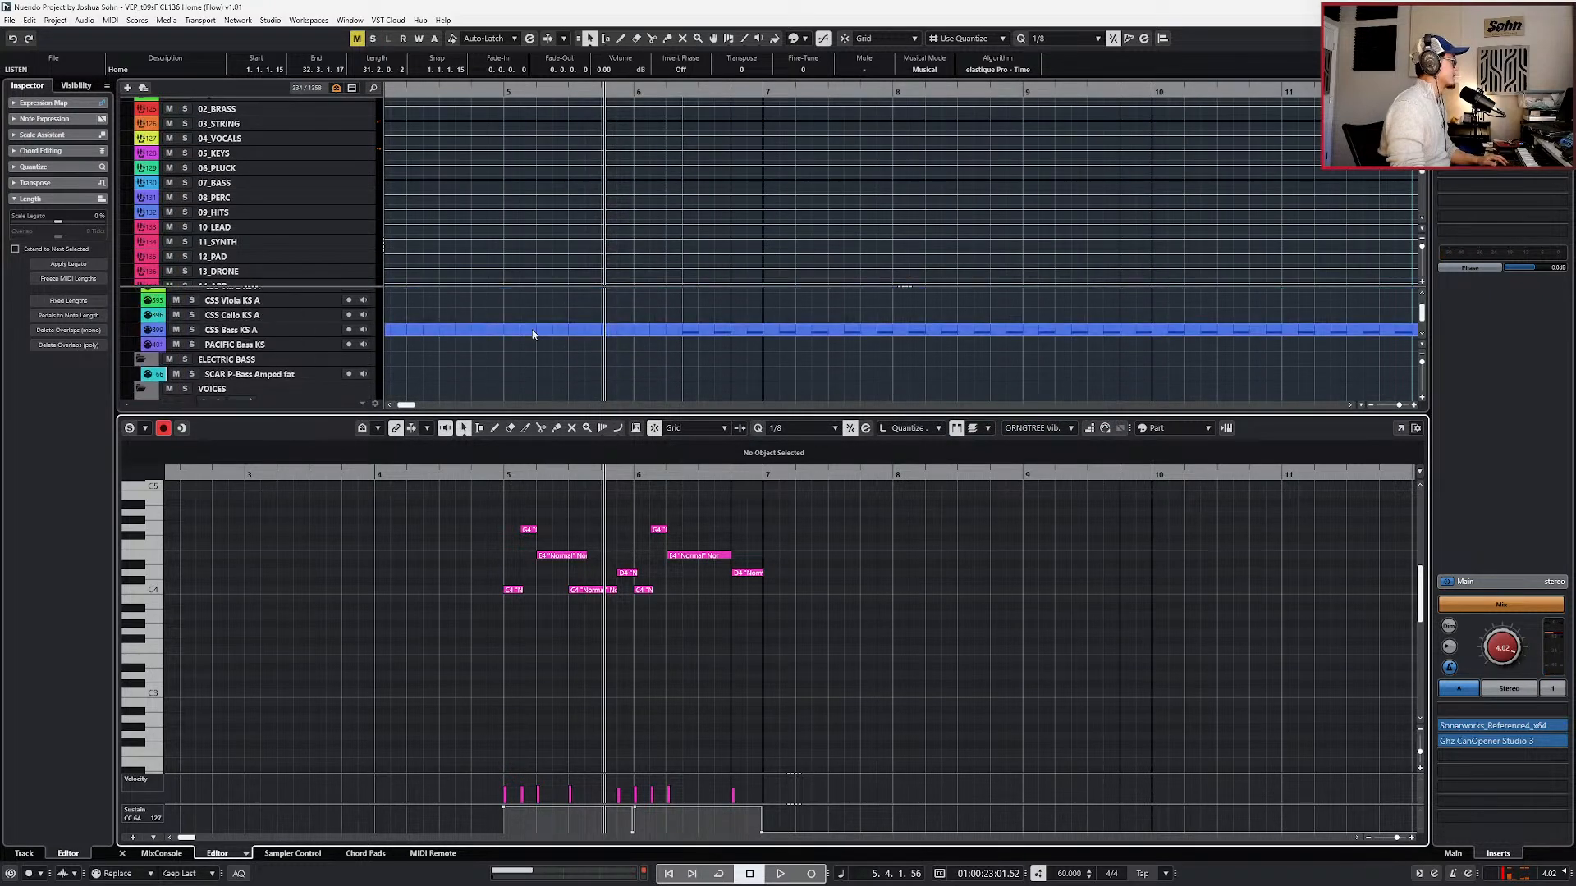
pyautogui.click(318, 377)
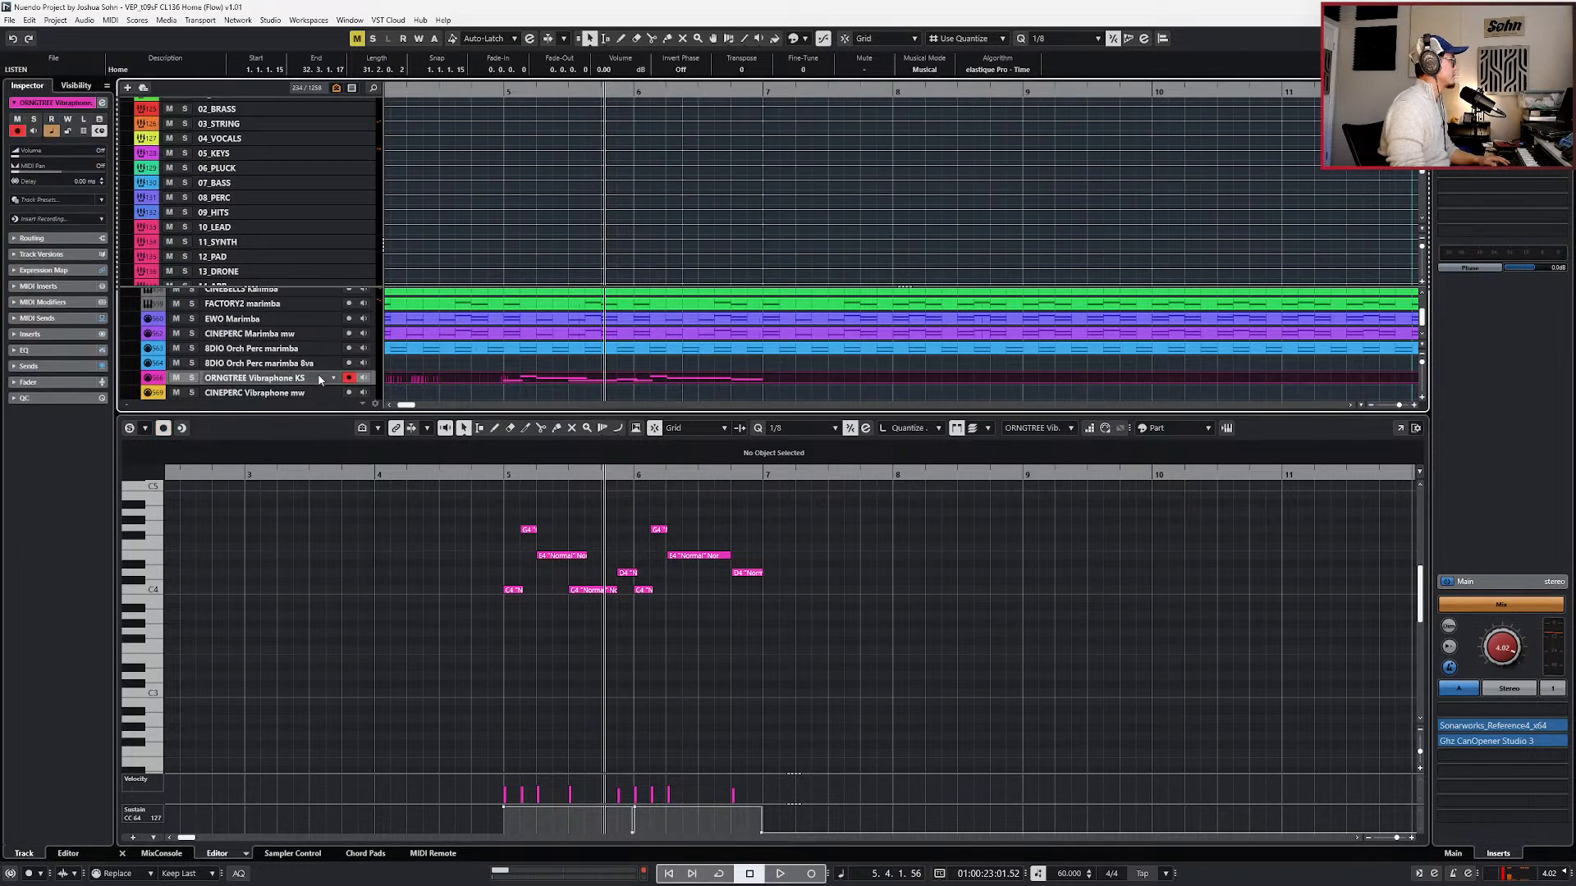
pyautogui.press('e')
# - Narrow the Vibraphone instrument channel's stereo panning to L52 and R52, and close the channel settings
pyautogui.rightClick(869, 374)
pyautogui.click(890, 401)
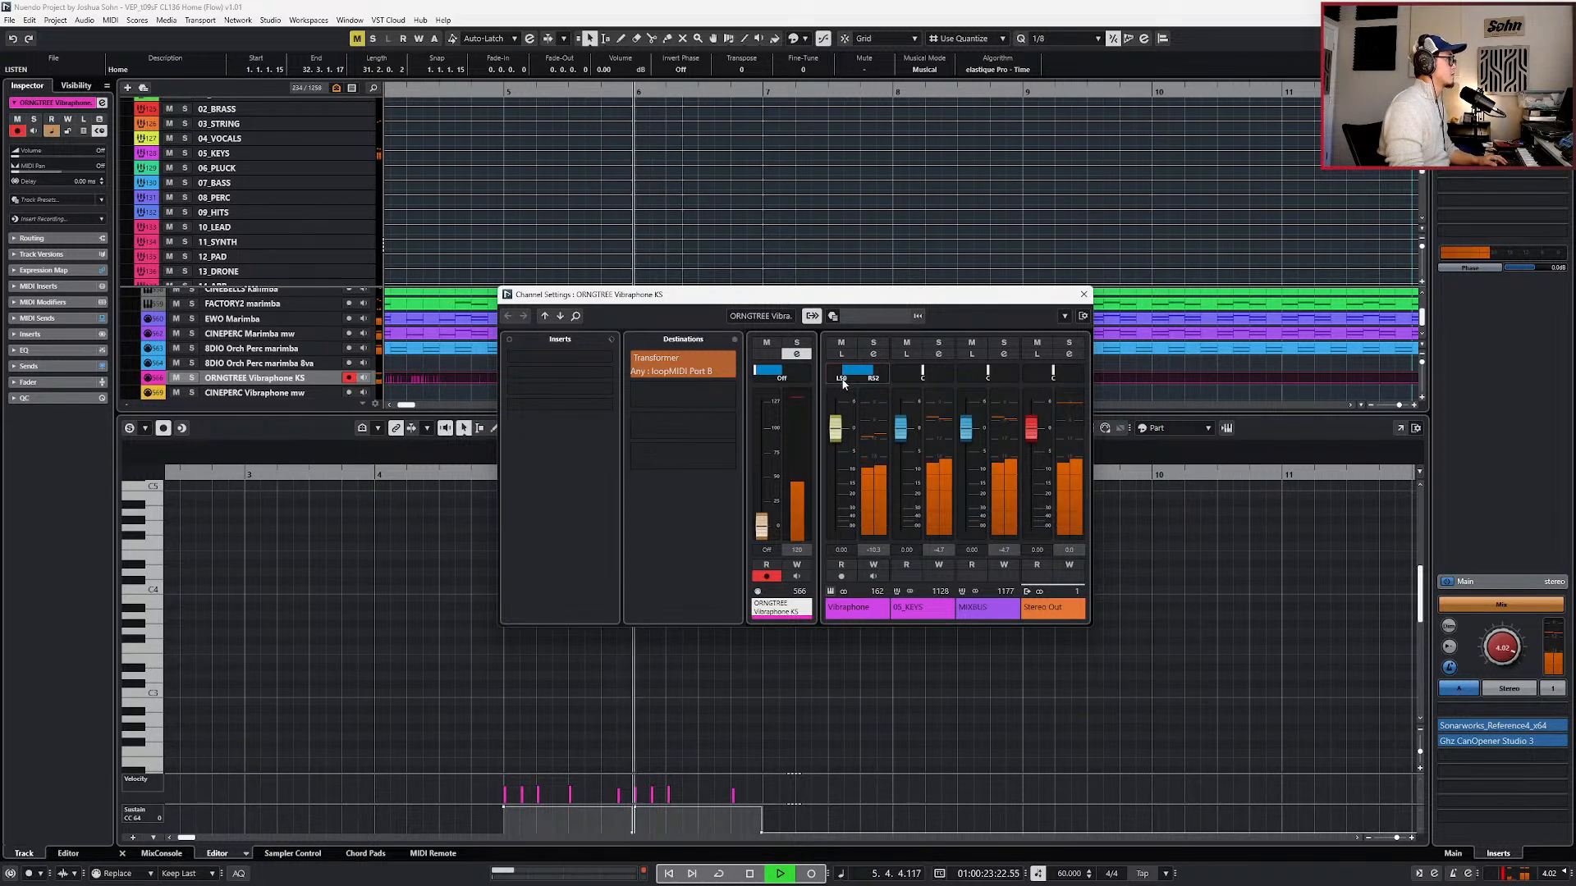
pyautogui.write('L52')
pyautogui.press('Return')
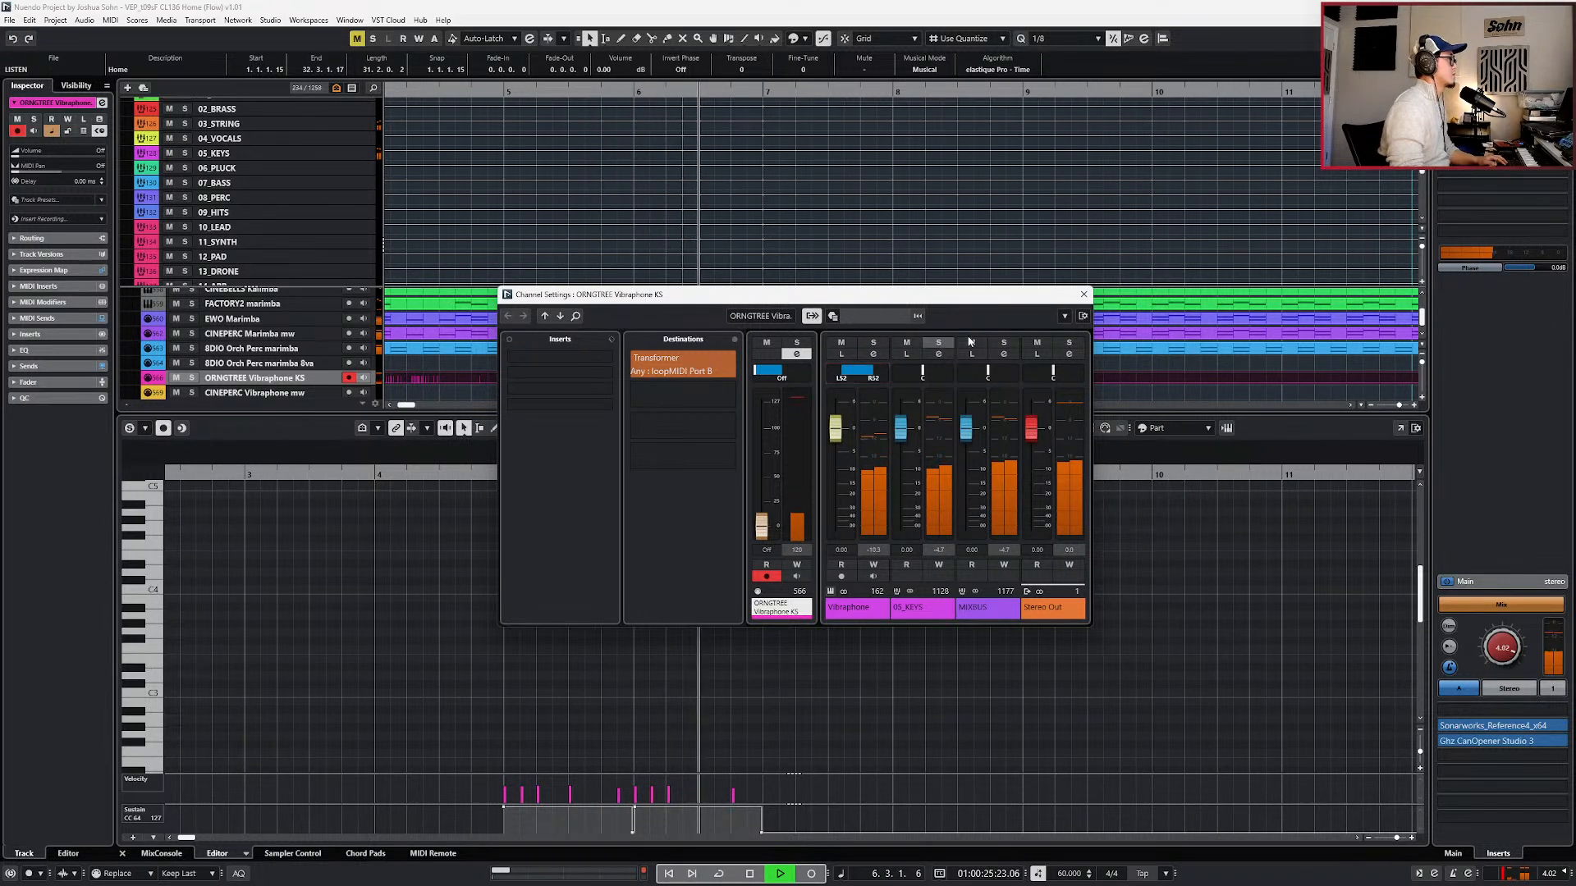
pyautogui.click(1083, 293)
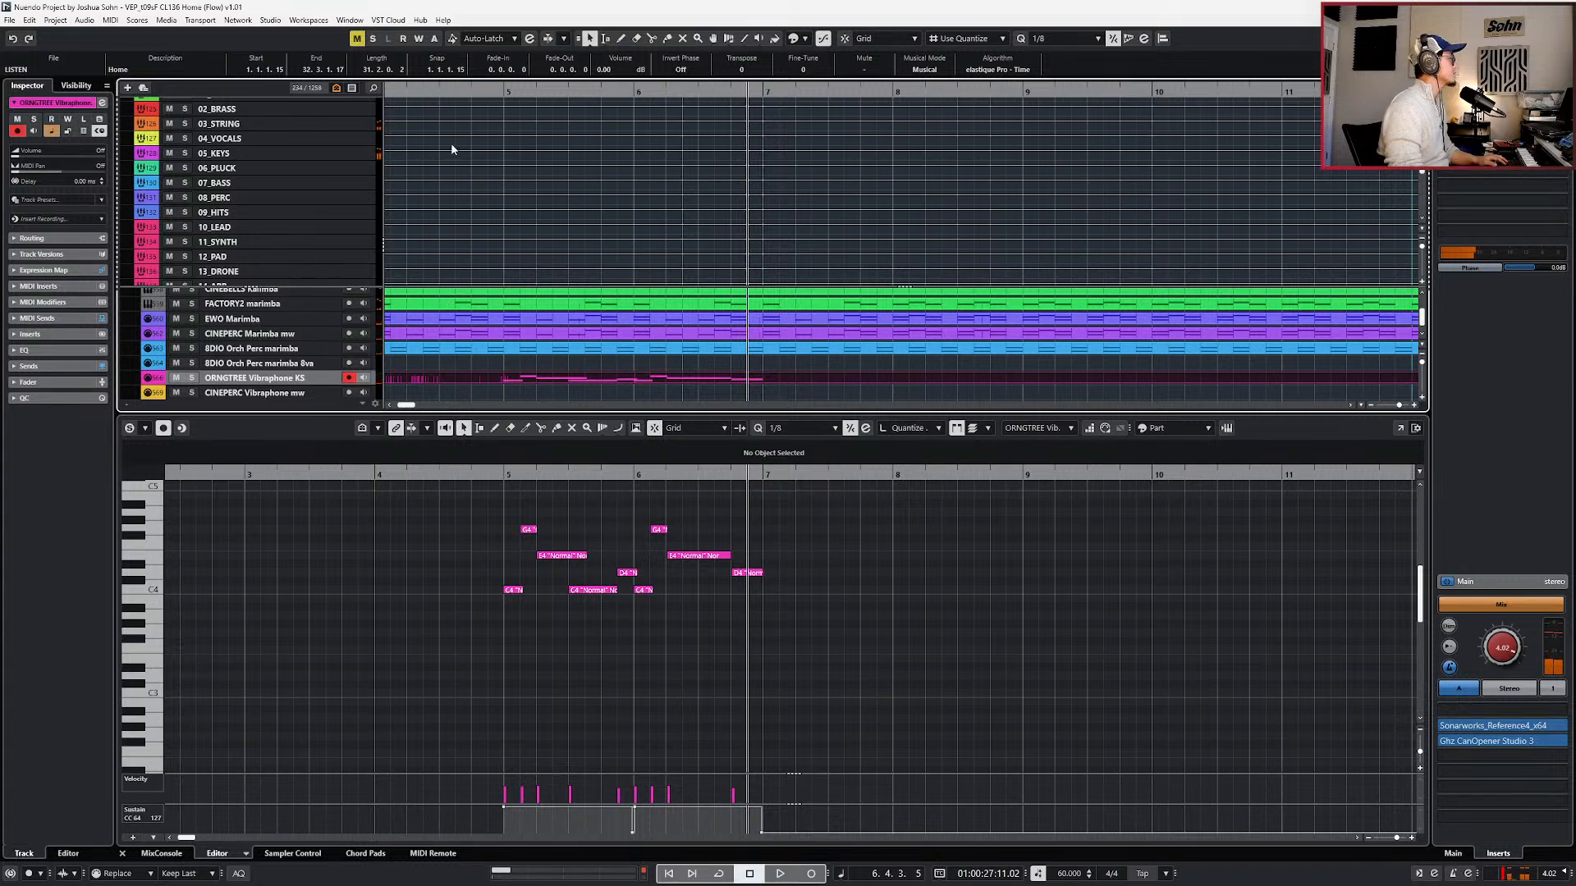
# - Solo the LISTEN track and study the reference passage from bar 10
pyautogui.scroll(10, 438, 148)
pyautogui.click(324, 227)
pyautogui.press('s')
pyautogui.press('ctrl+KP_Subtract')
pyautogui.press('ctrl+KP_Add')
pyautogui.press('space')
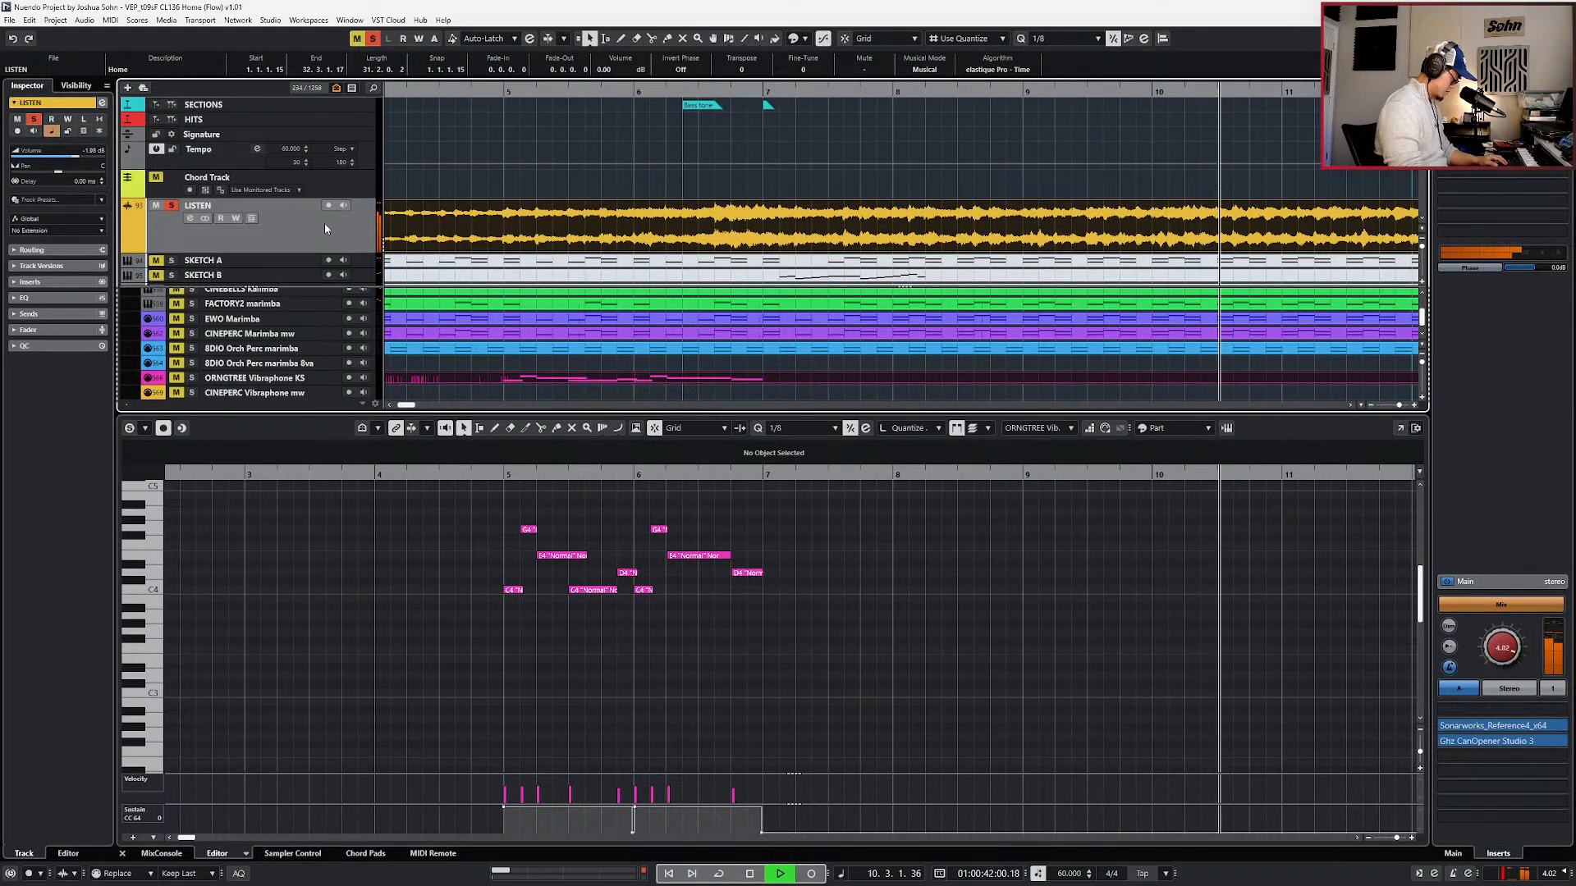
pyautogui.press('space')
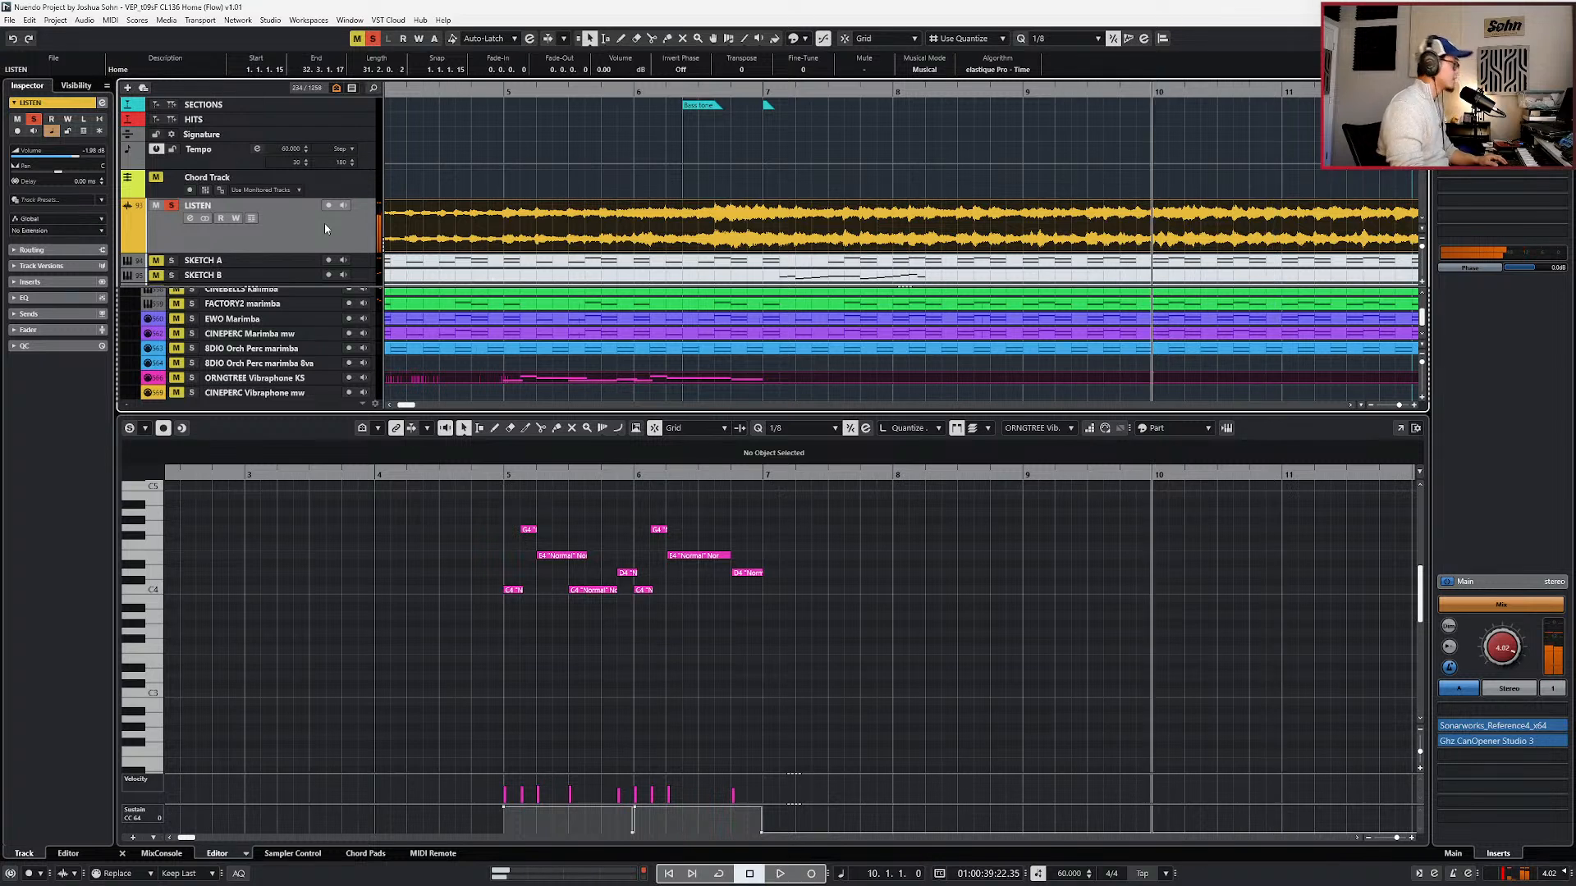
pyautogui.press('space')
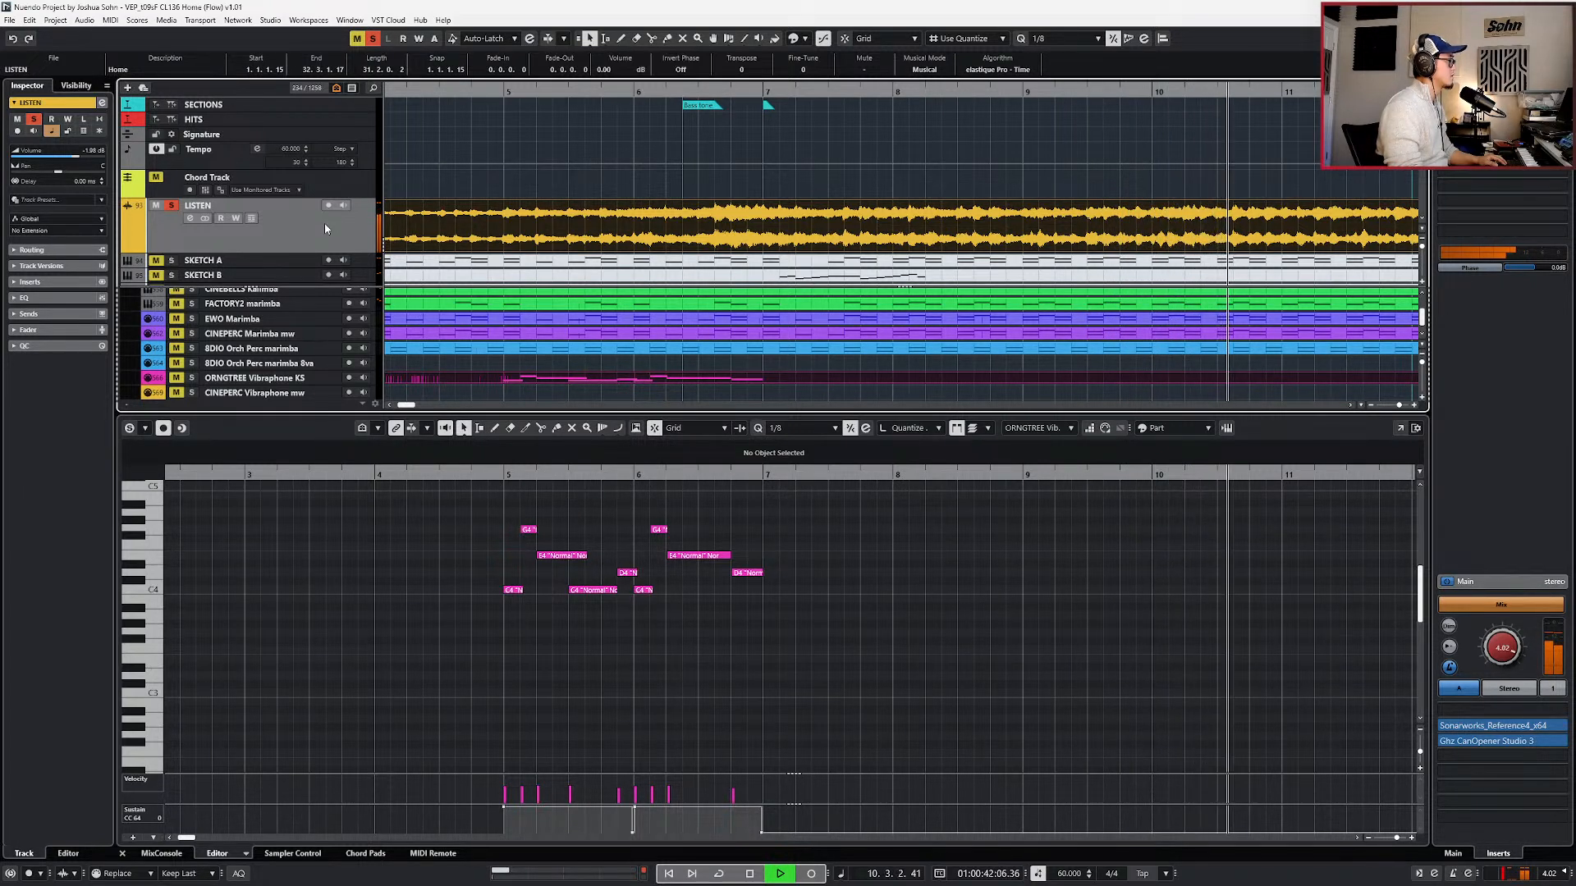
# - Unsolo the reference and try recording the next vibraphone phrase from bar 7 on the ORNGTREE Vibraphone KS track
pyautogui.press('space')
pyautogui.press('s')
pyautogui.press('KP_Subtract')
pyautogui.press('KP_Subtract')
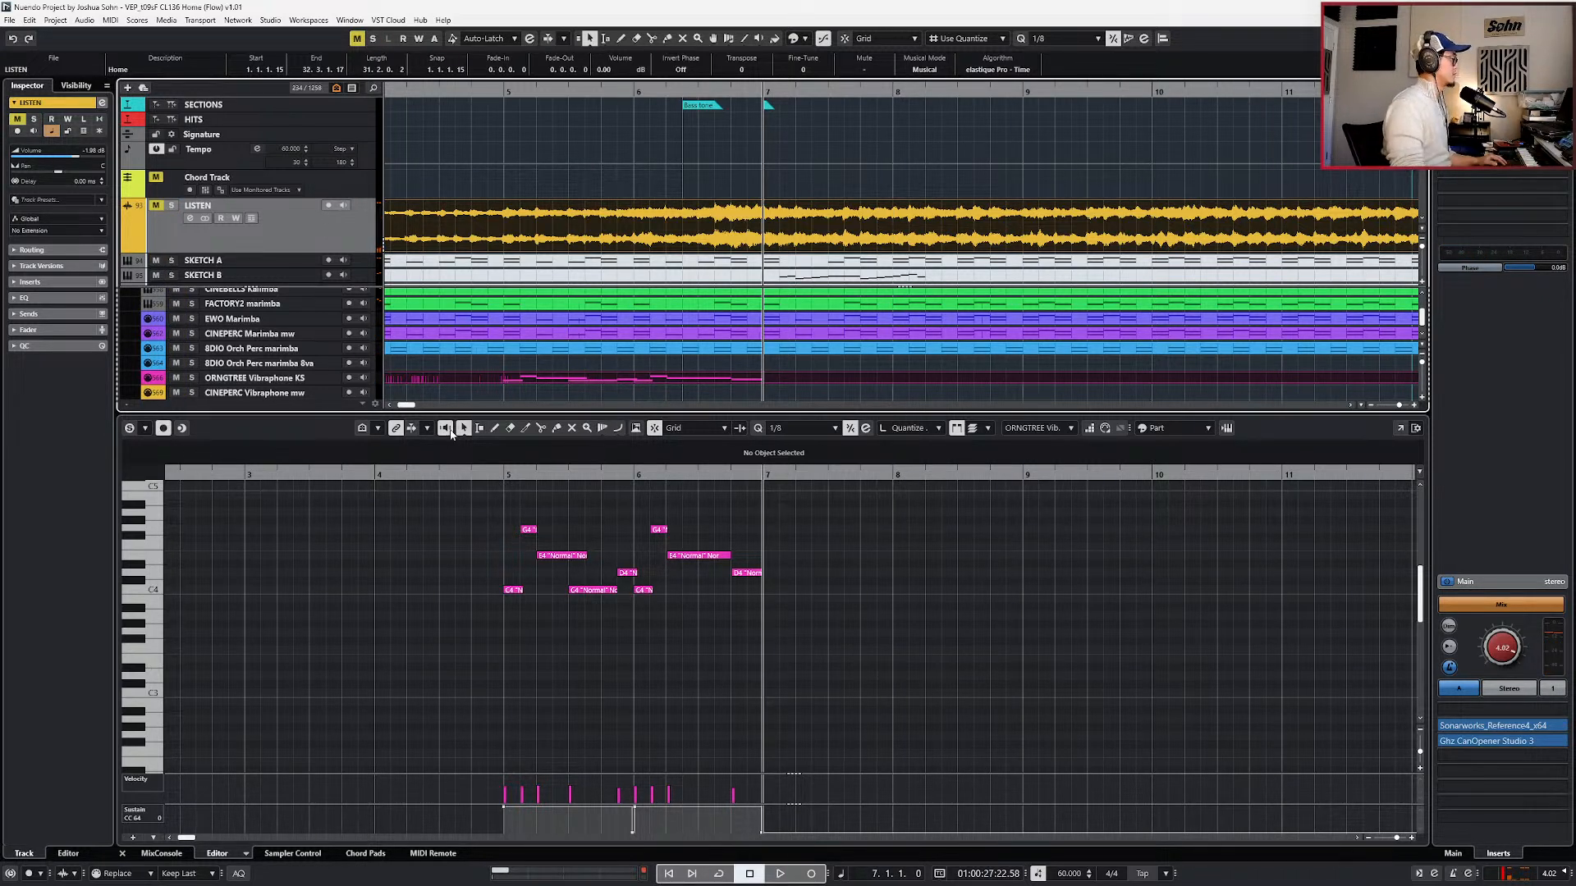
pyautogui.click(472, 633)
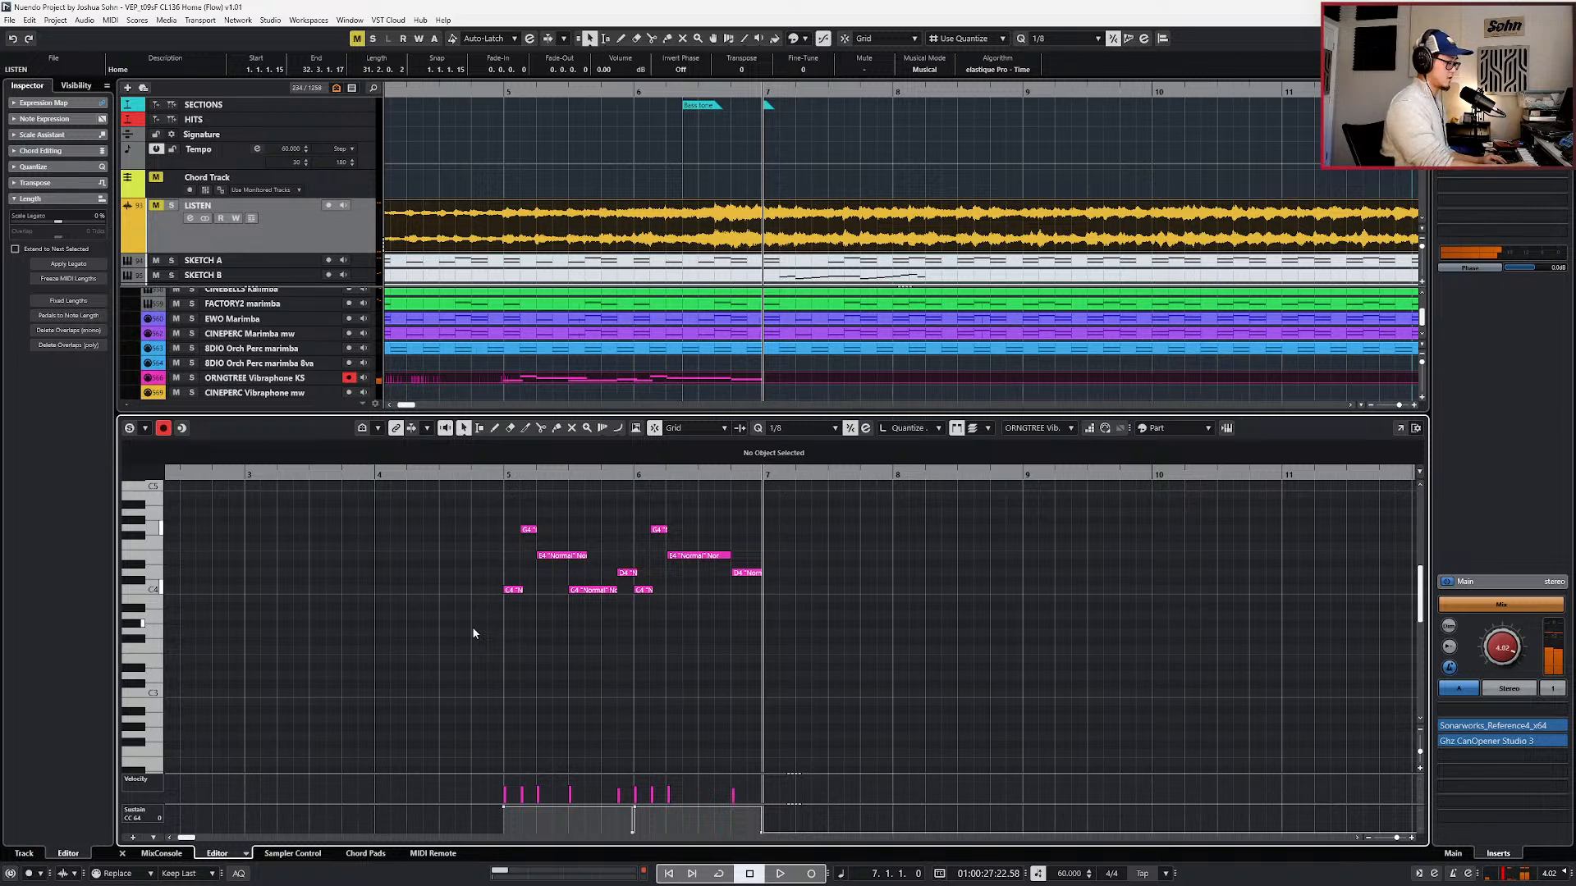
pyautogui.press('KP_Subtract')
pyautogui.press('KP_Multiply')
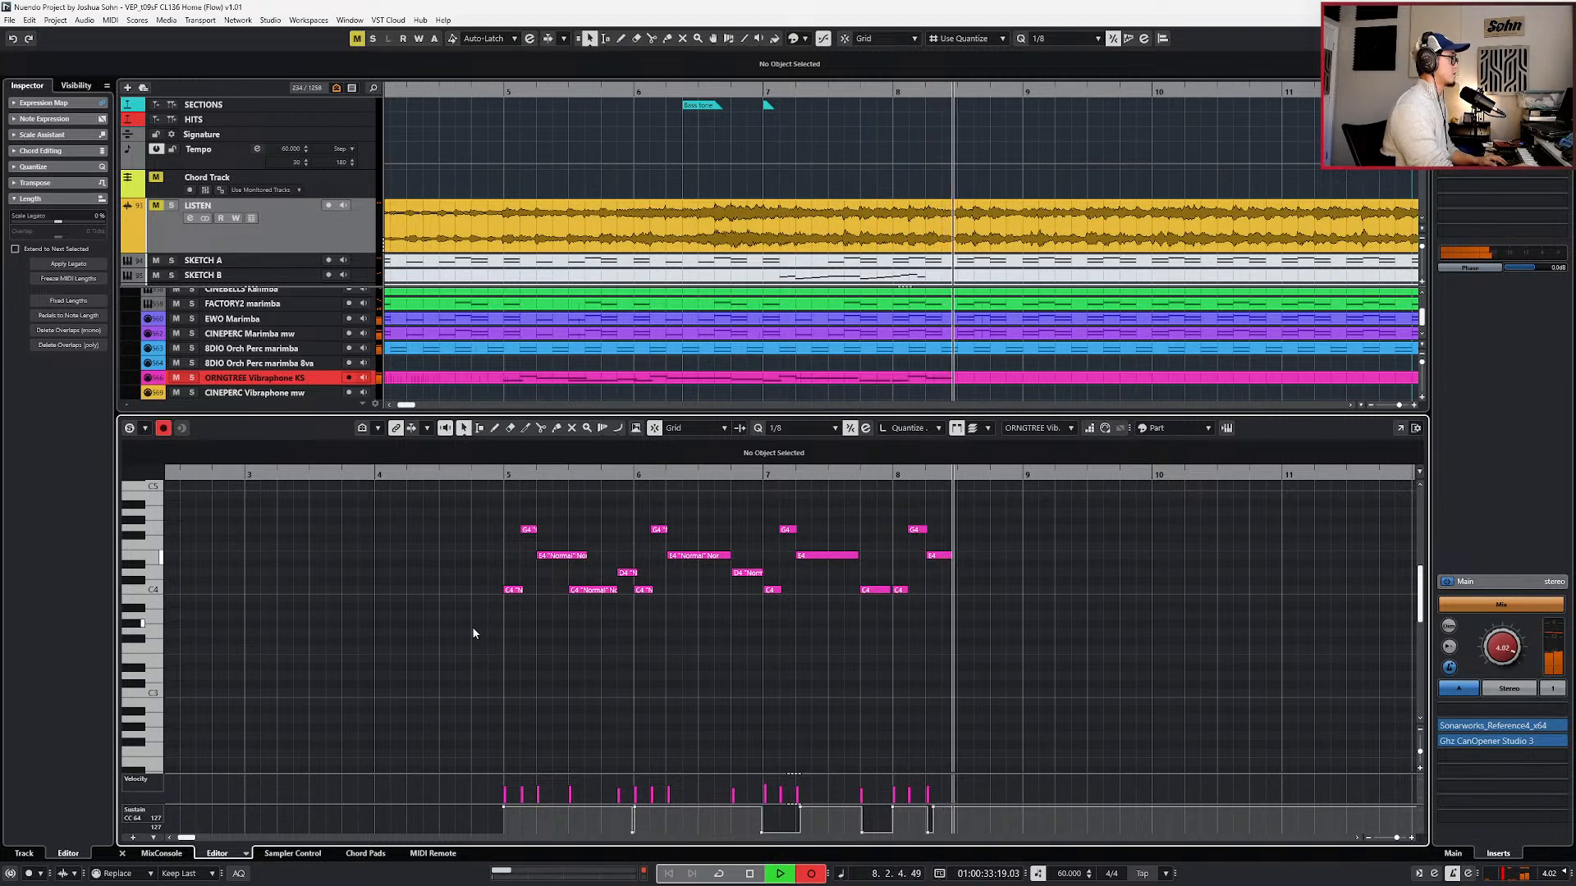
pyautogui.press('space')
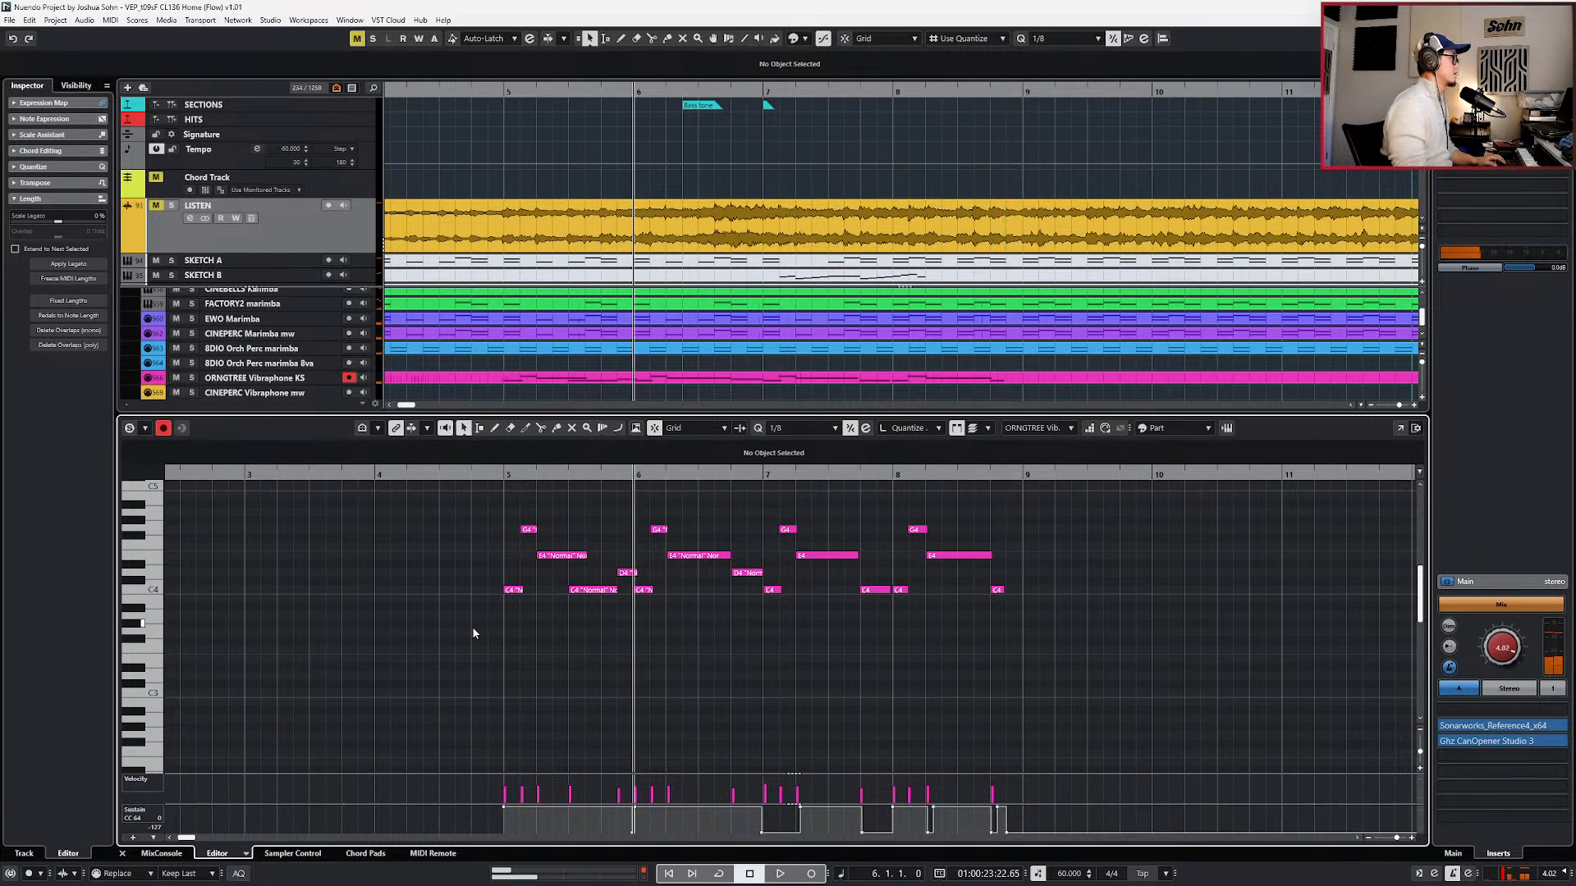
# - Undo the recorded take and record the vibraphone phrase again across bars 7 and 8
pyautogui.hotkey('ctrl', 'z')
pyautogui.press('KP_Multiply')
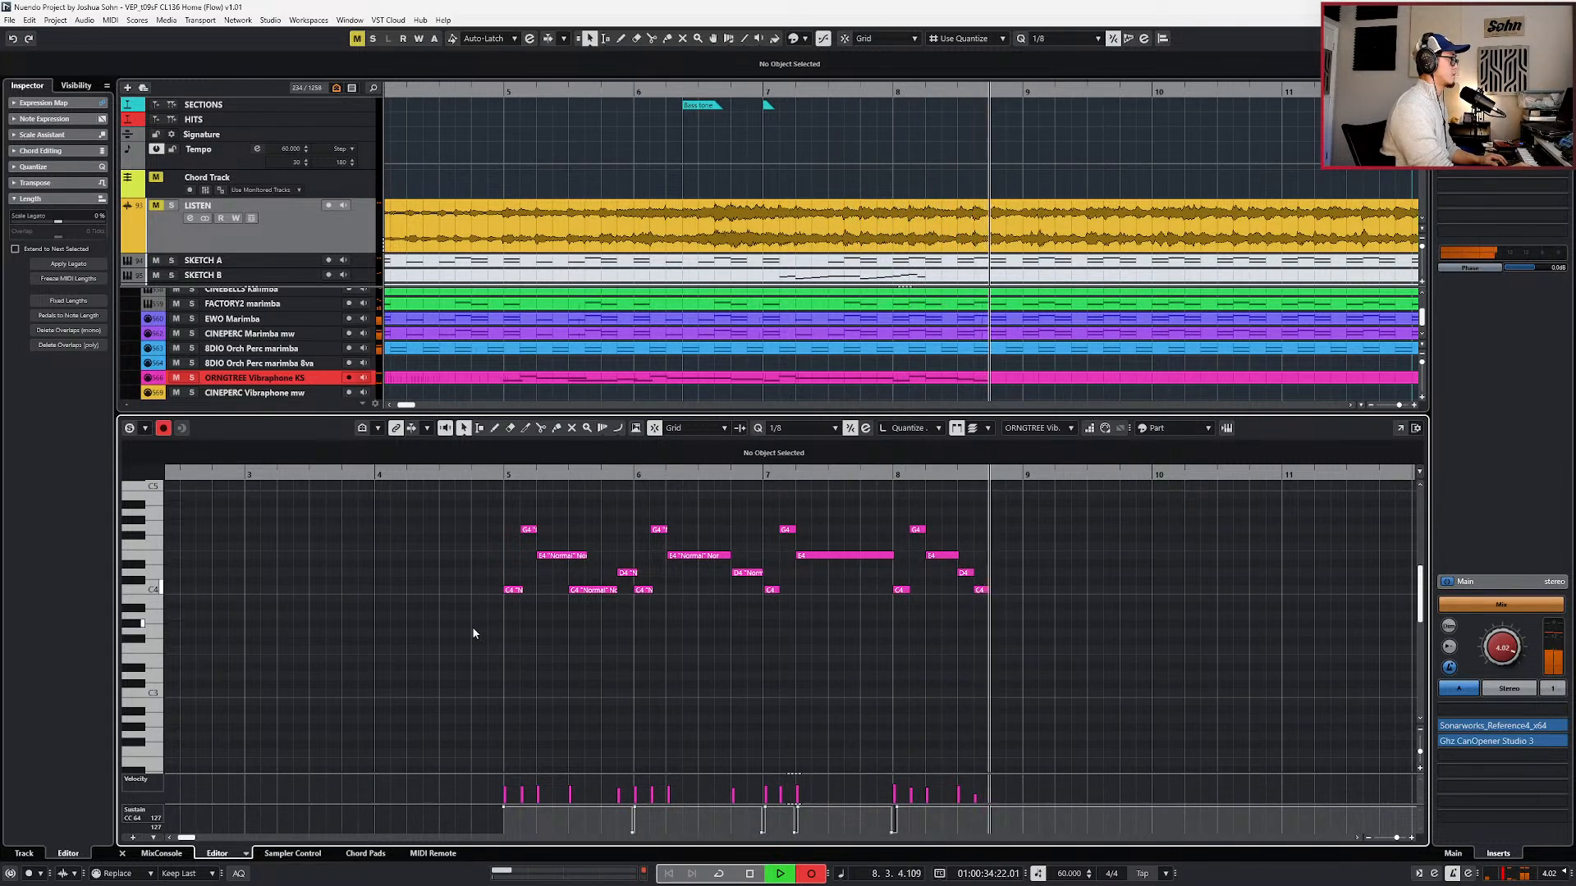
pyautogui.press('space')
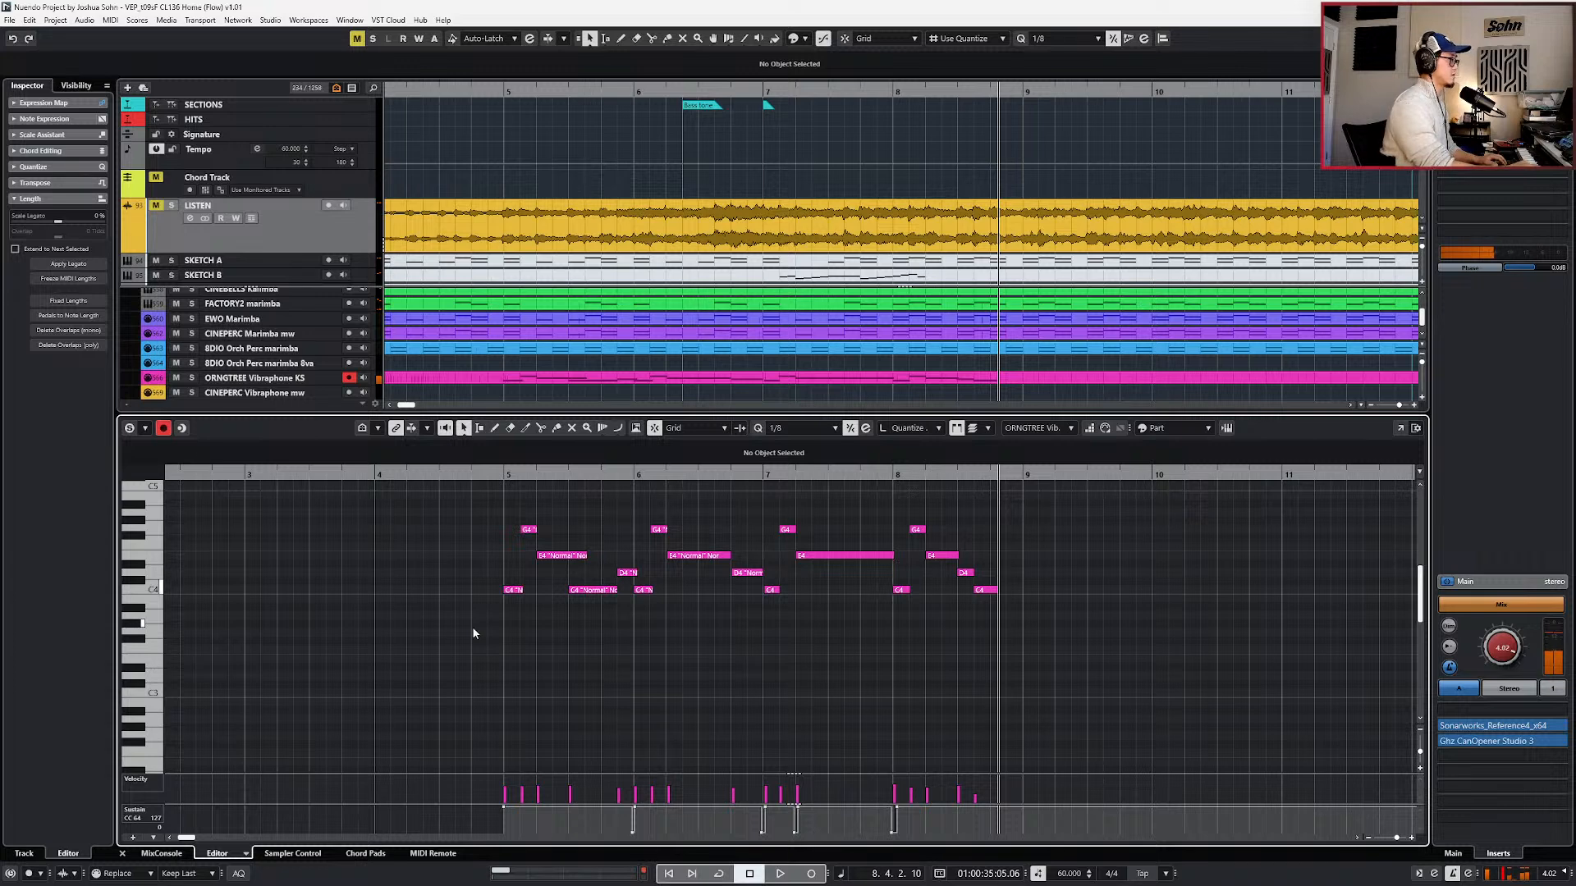
# - Close the note editor, solo the LISTEN track and check the reference melody in bars 7 and 8
pyautogui.click(779, 231)
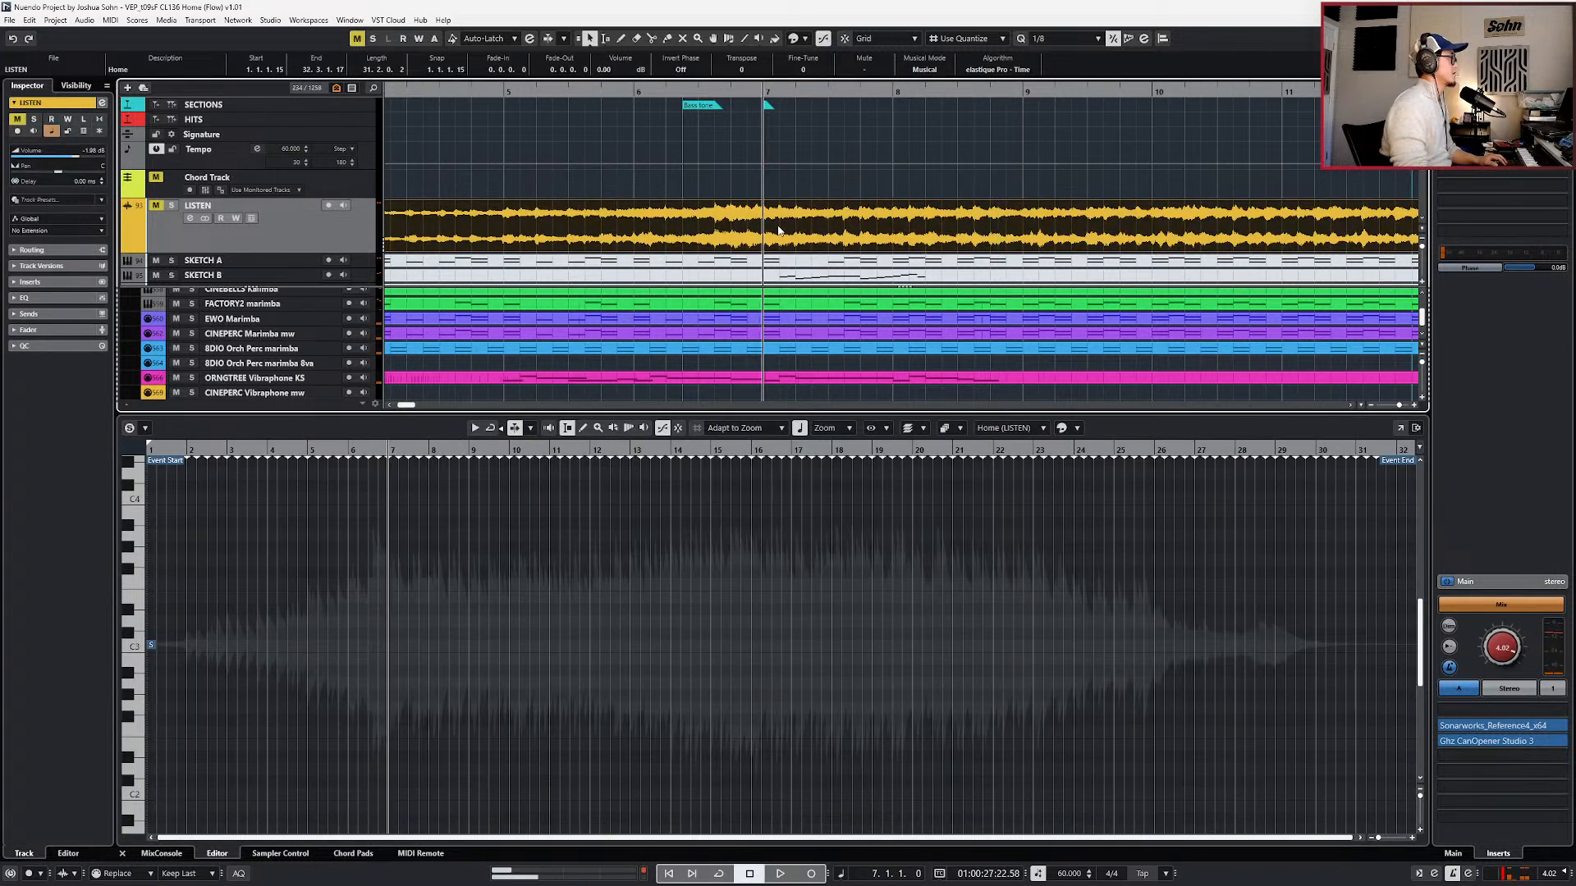
pyautogui.hotkey('ctrl', 'alt', 'e')
pyautogui.press('s')
pyautogui.press('space')
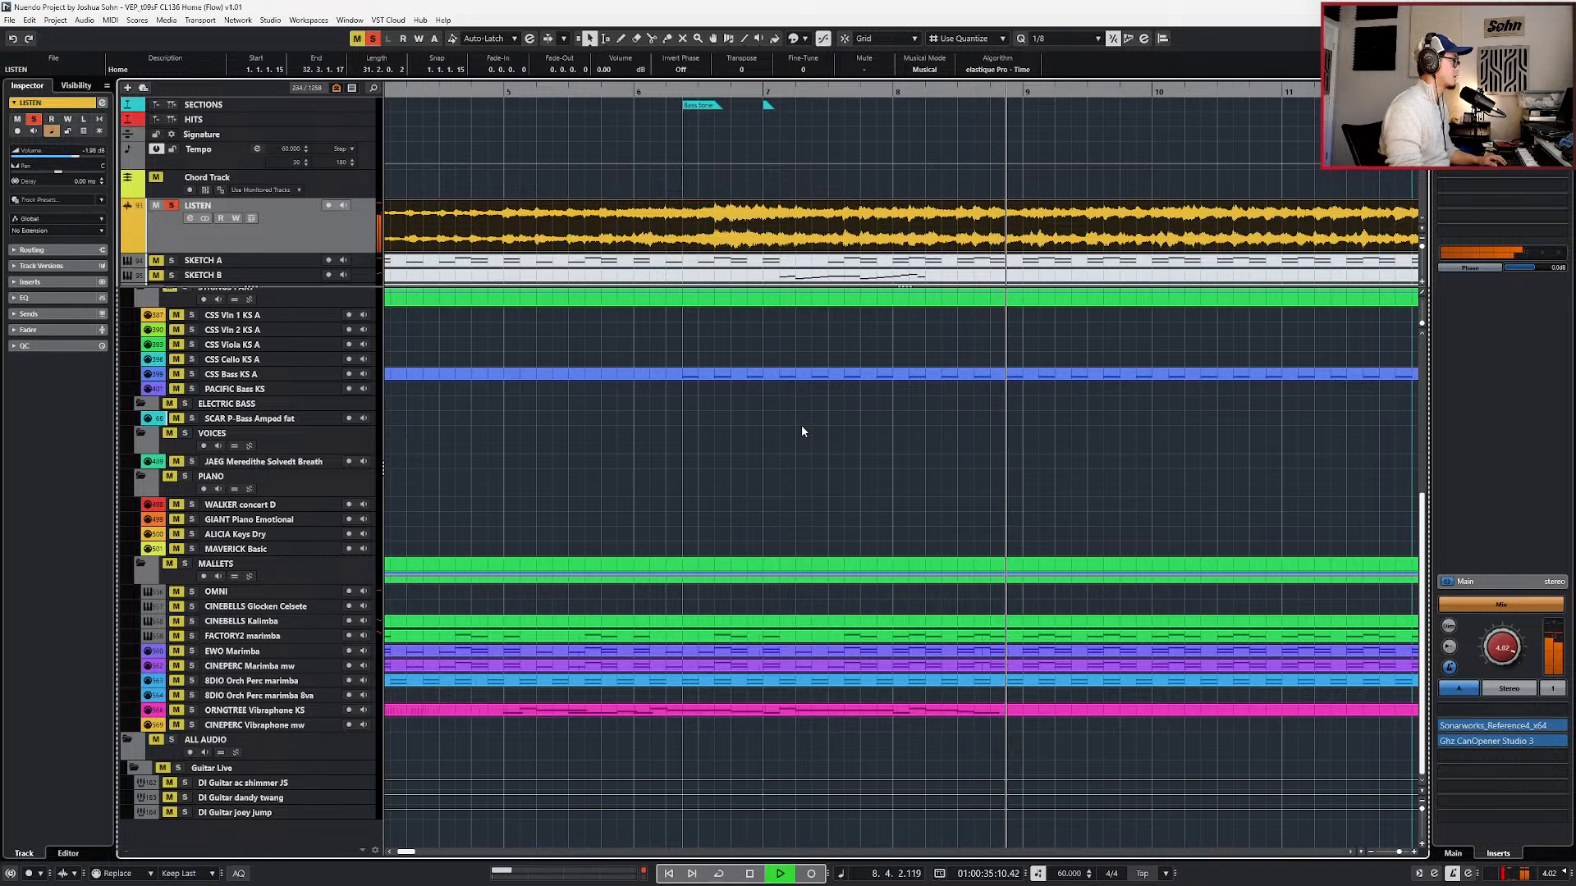
pyautogui.press('space')
# - Insert a marker on beat 4 of bar 8 and replay the soloed reference from bar 7
pyautogui.press('ctrl+KP_Subtract')
pyautogui.press('ctrl+KP_Subtract')
pyautogui.press('ctrl+KP_Subtract')
pyautogui.press('ctrl+KP_Subtract')
pyautogui.press('ctrl+KP_Subtract')
pyautogui.press('ctrl+KP_Subtract')
pyautogui.press('Insert')
pyautogui.press('KP_Subtract')
pyautogui.press('KP_Subtract')
pyautogui.press('KP_Subtract')
pyautogui.press('KP_Add')
pyautogui.press('space')
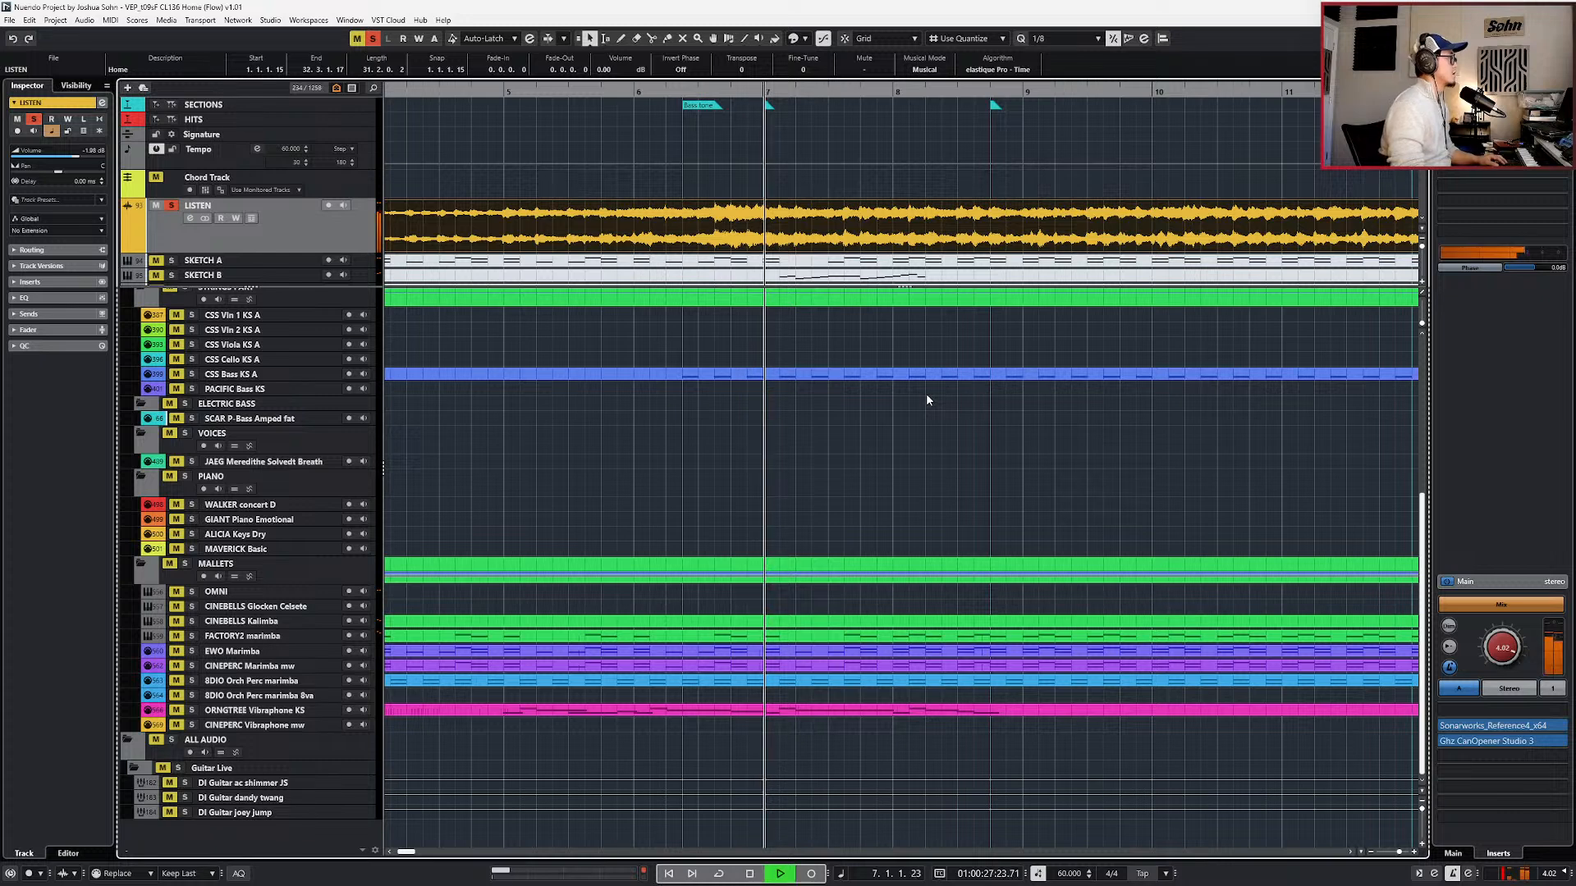
# - Move the new marker from the SECTIONS track to the HITS track and name it "Vibe"
pyautogui.click(993, 105)
pyautogui.hotkey('ctrl', 'Down')
pyautogui.click(124, 69)
pyautogui.write('Vibe')
pyautogui.press('Return')
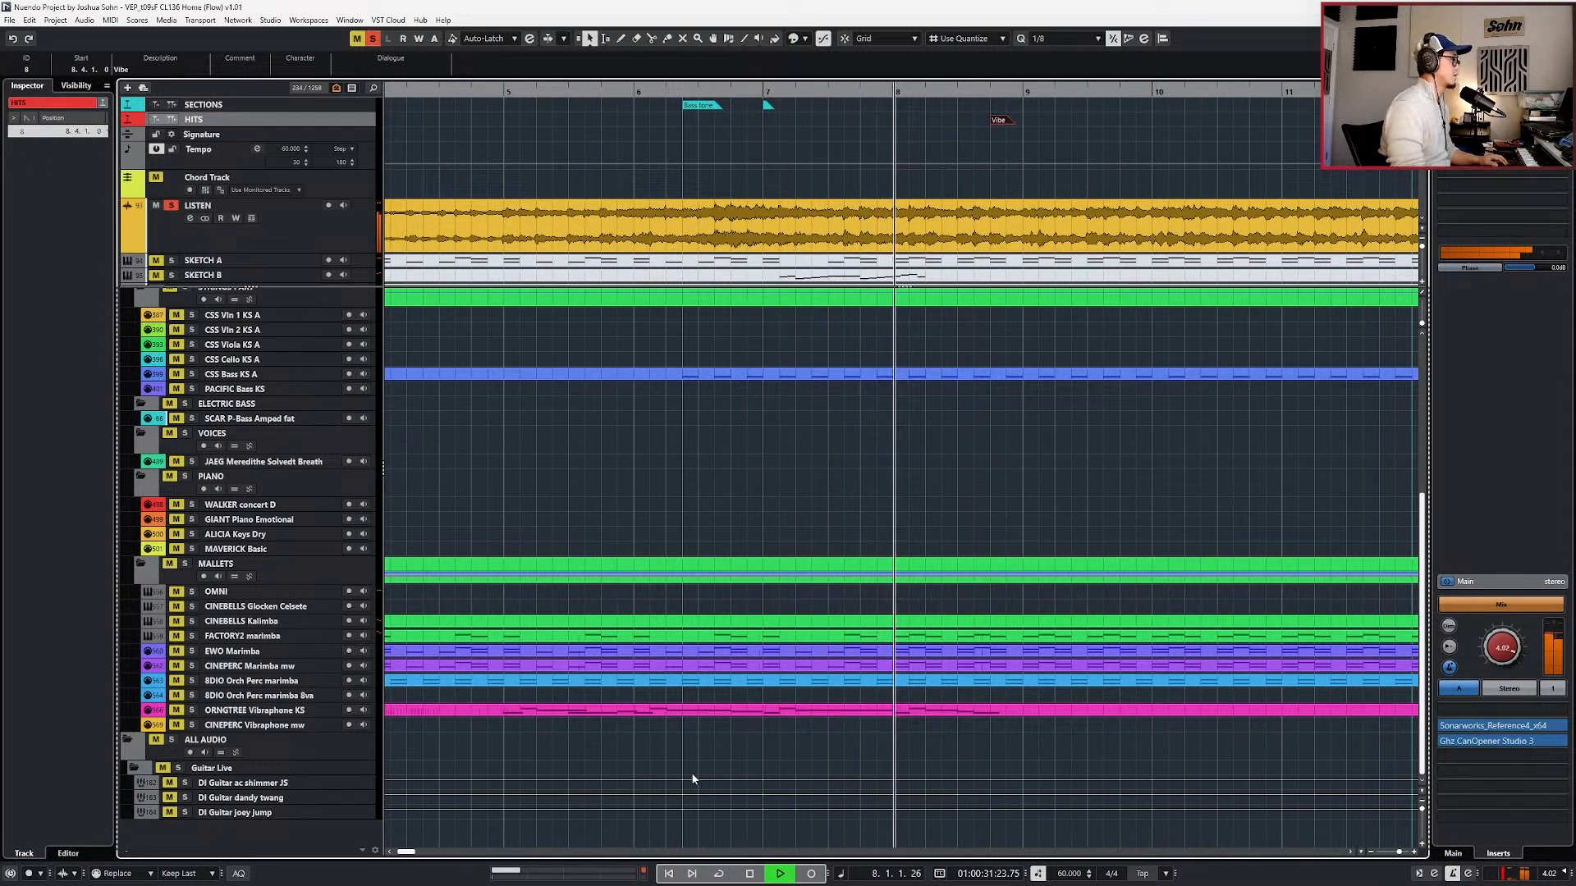
# - Listen to the reference through bar 11 and select the ORNGTREE Vibraphone KS part
pyautogui.click(933, 718)
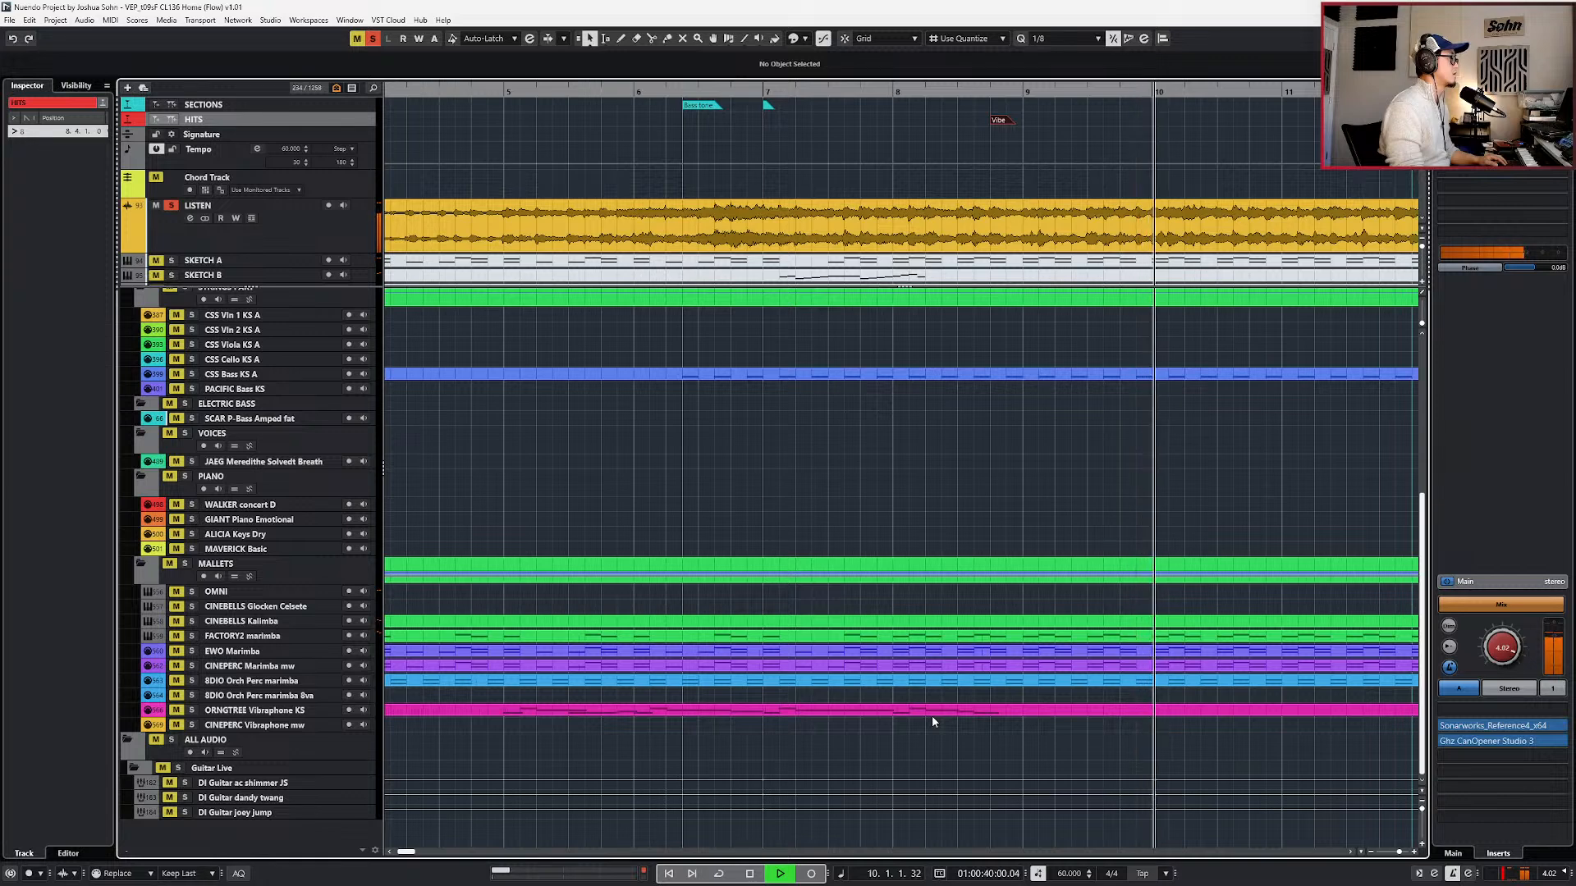
pyautogui.scroll(-2, 862, 720)
pyautogui.hscroll(1, 862, 720)
pyautogui.scroll(-1, 862, 720)
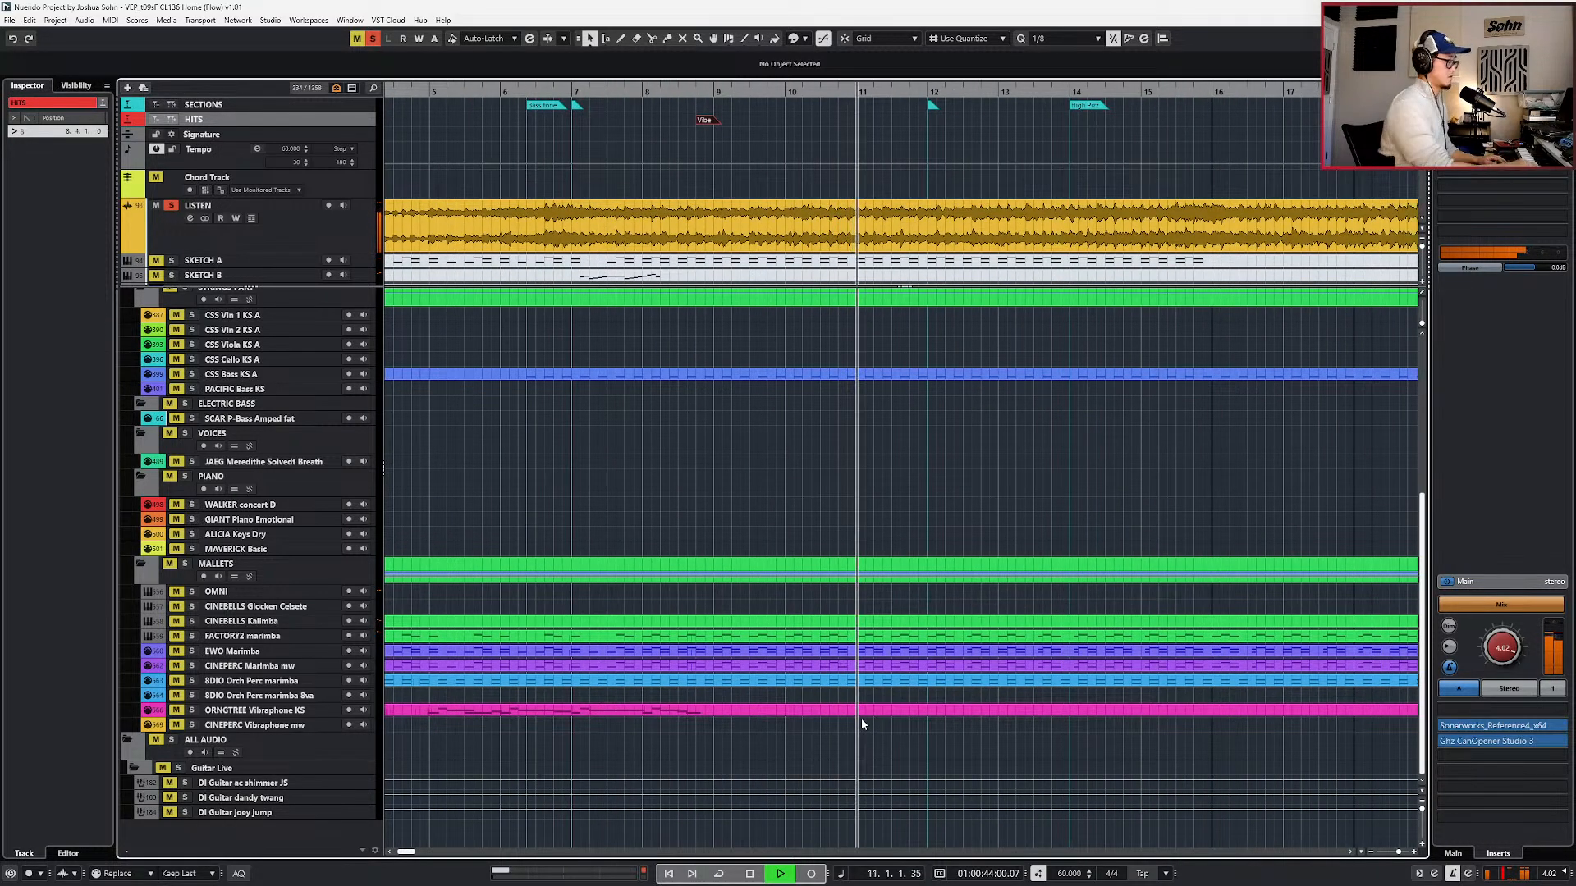
pyautogui.click(866, 707)
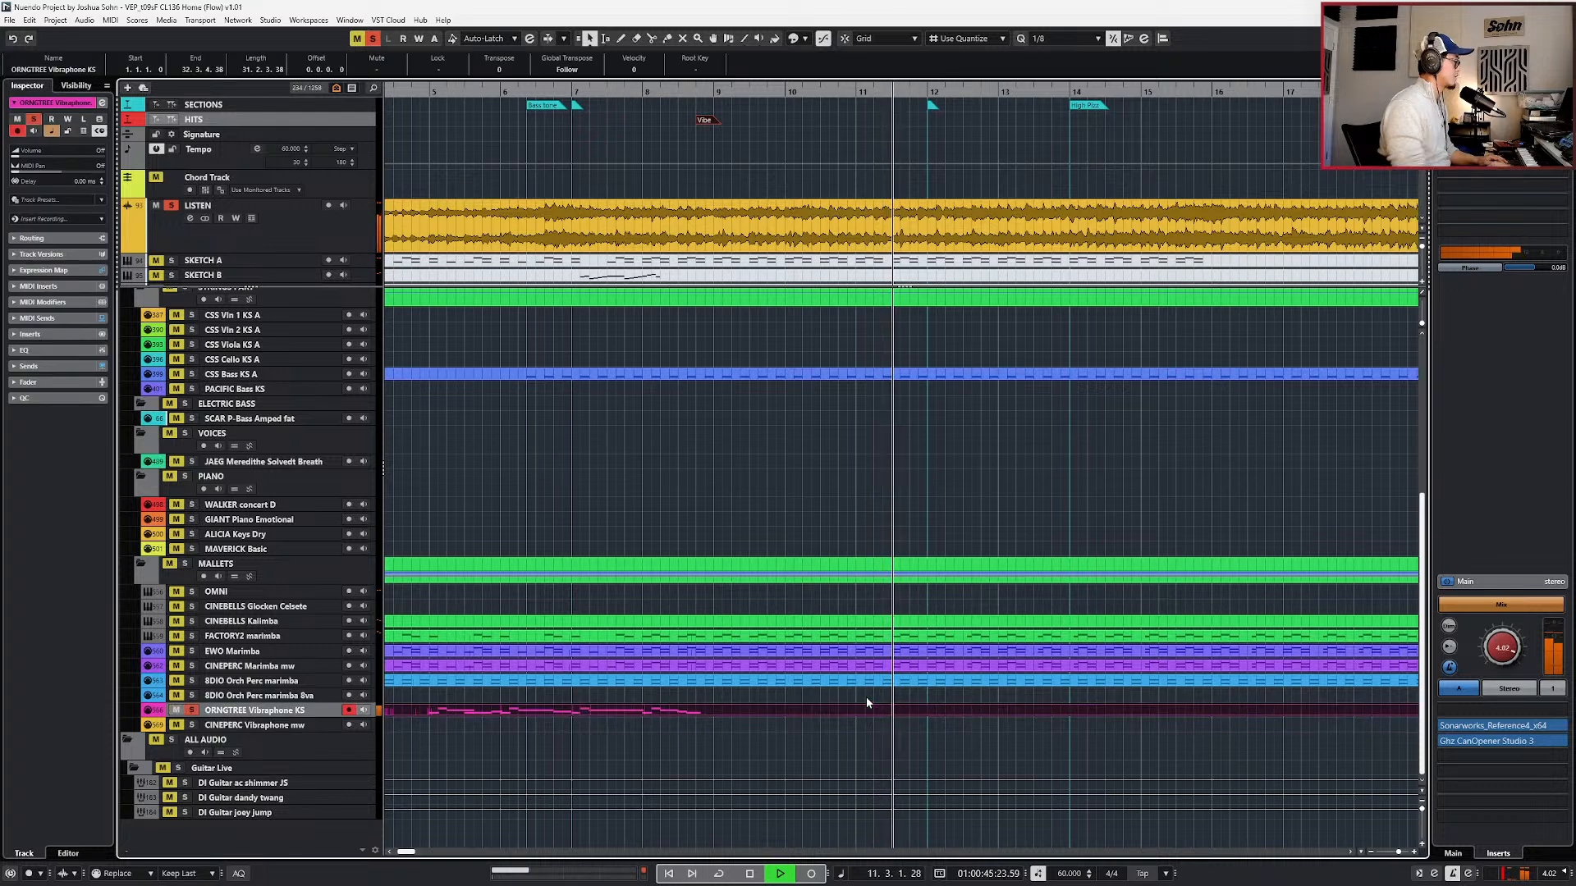
pyautogui.press('space')
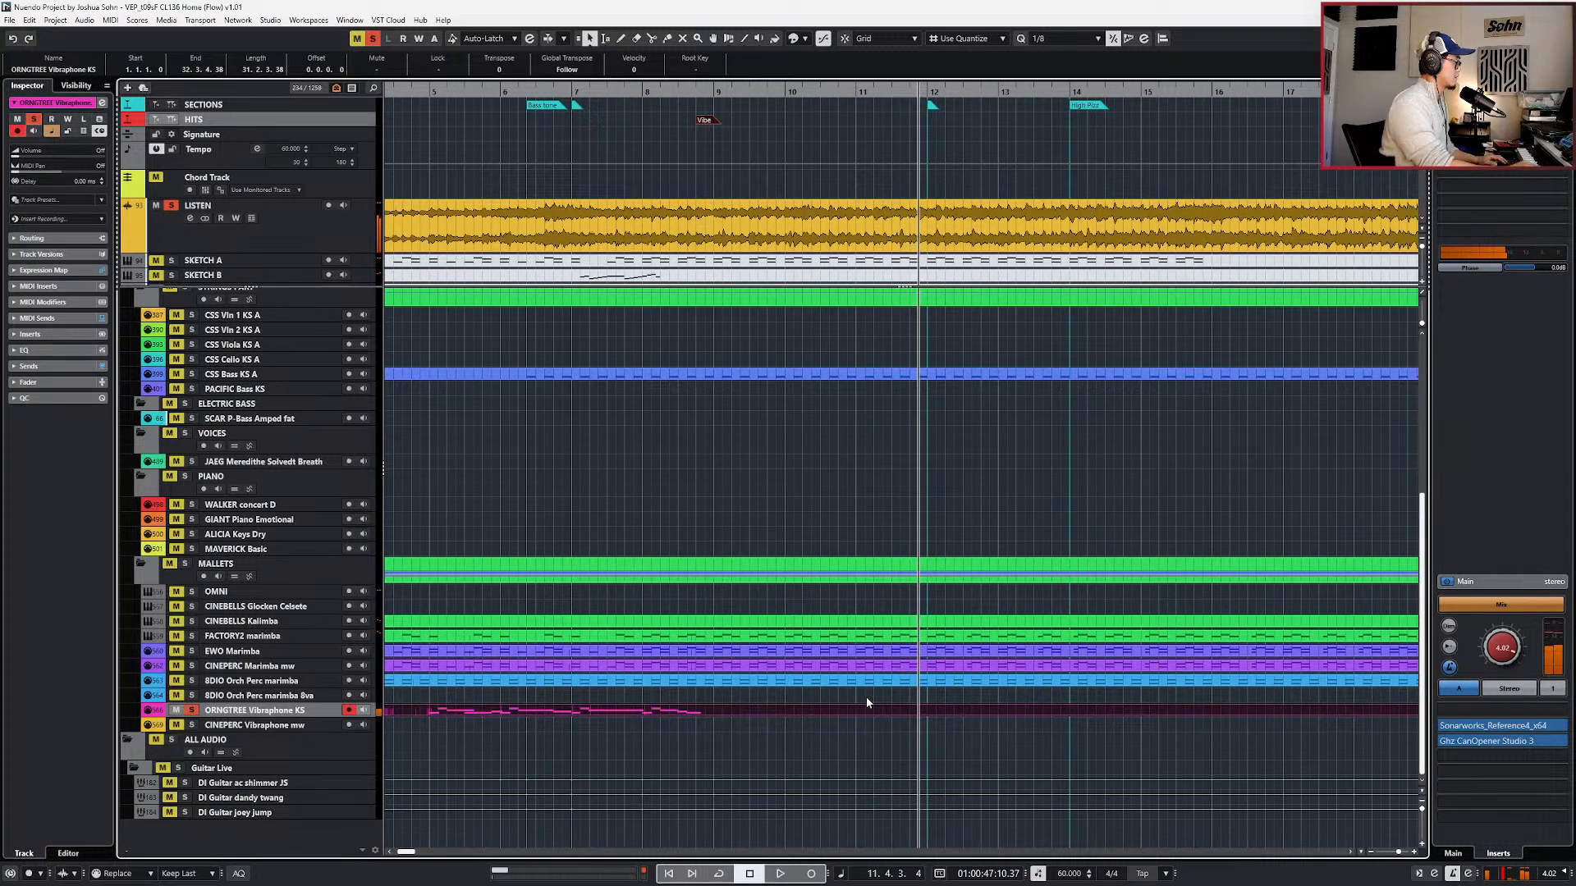
# - Unsolo the track, open the vibraphone part for editing and delete its notes and stray sustain changes from bar 7 onward
pyautogui.press('s')
pyautogui.doubleClick(861, 712)
pyautogui.scroll(7, 620, 604)
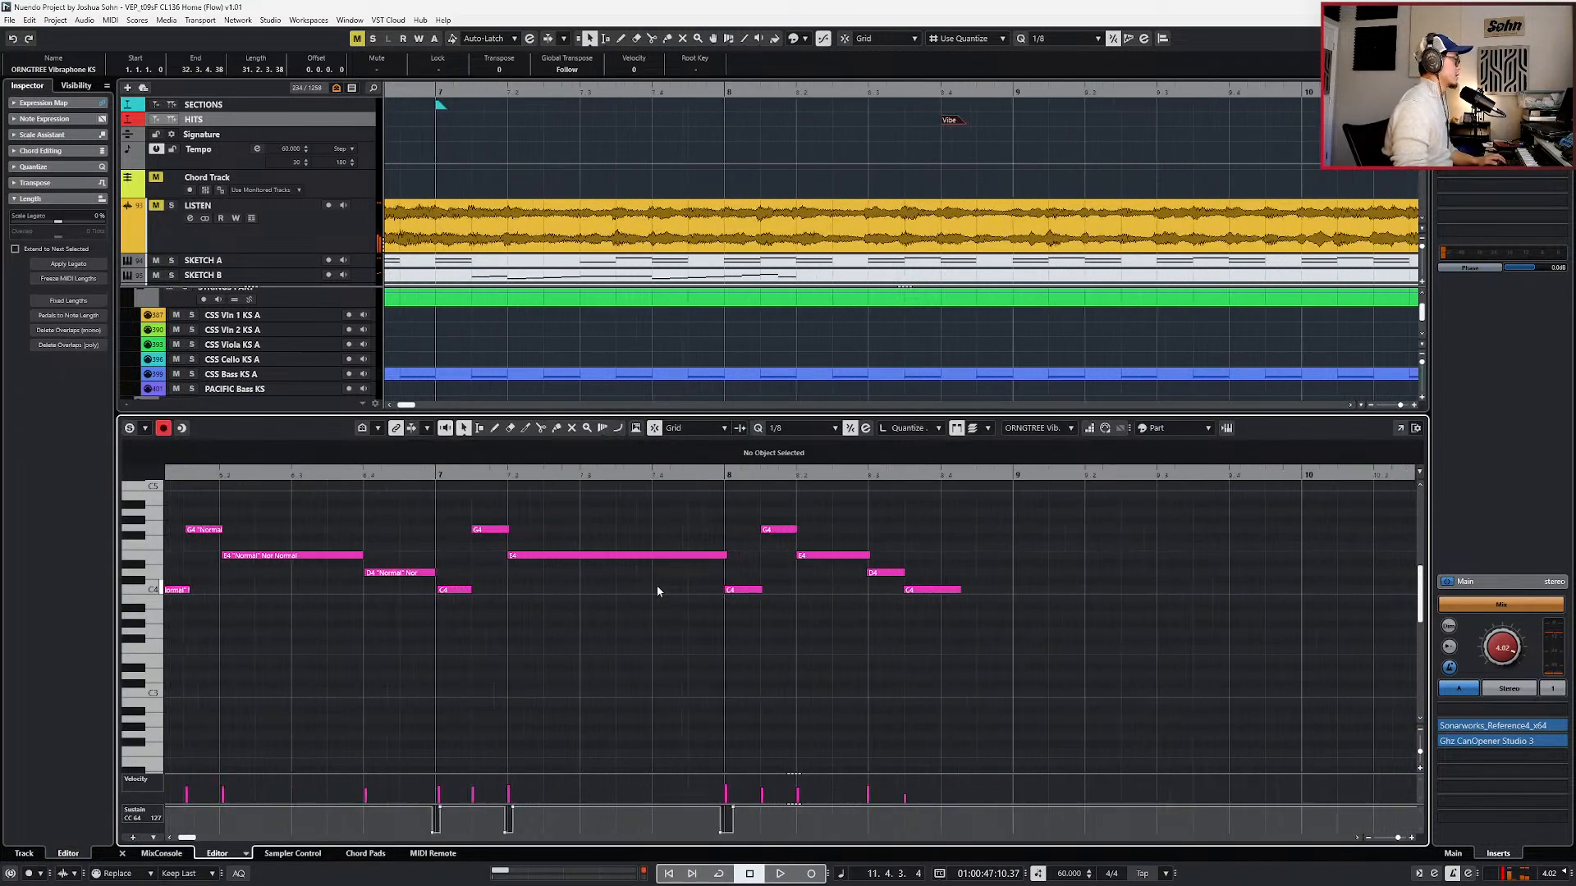
pyautogui.moveTo(464, 511); pyautogui.dragTo(939, 656)
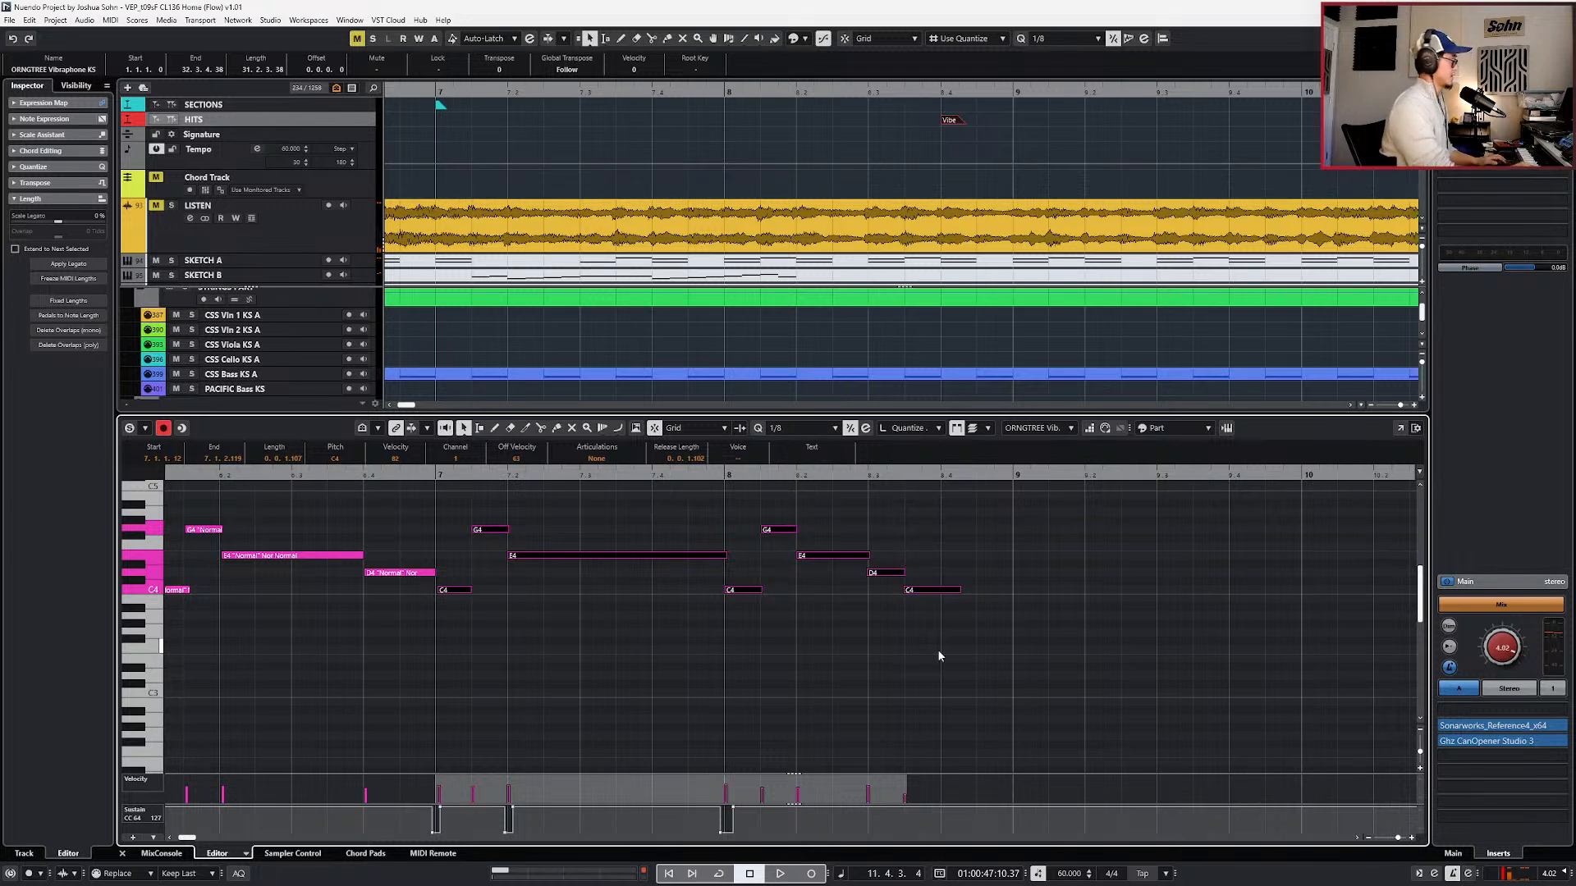
pyautogui.press('l')
pyautogui.press('g')
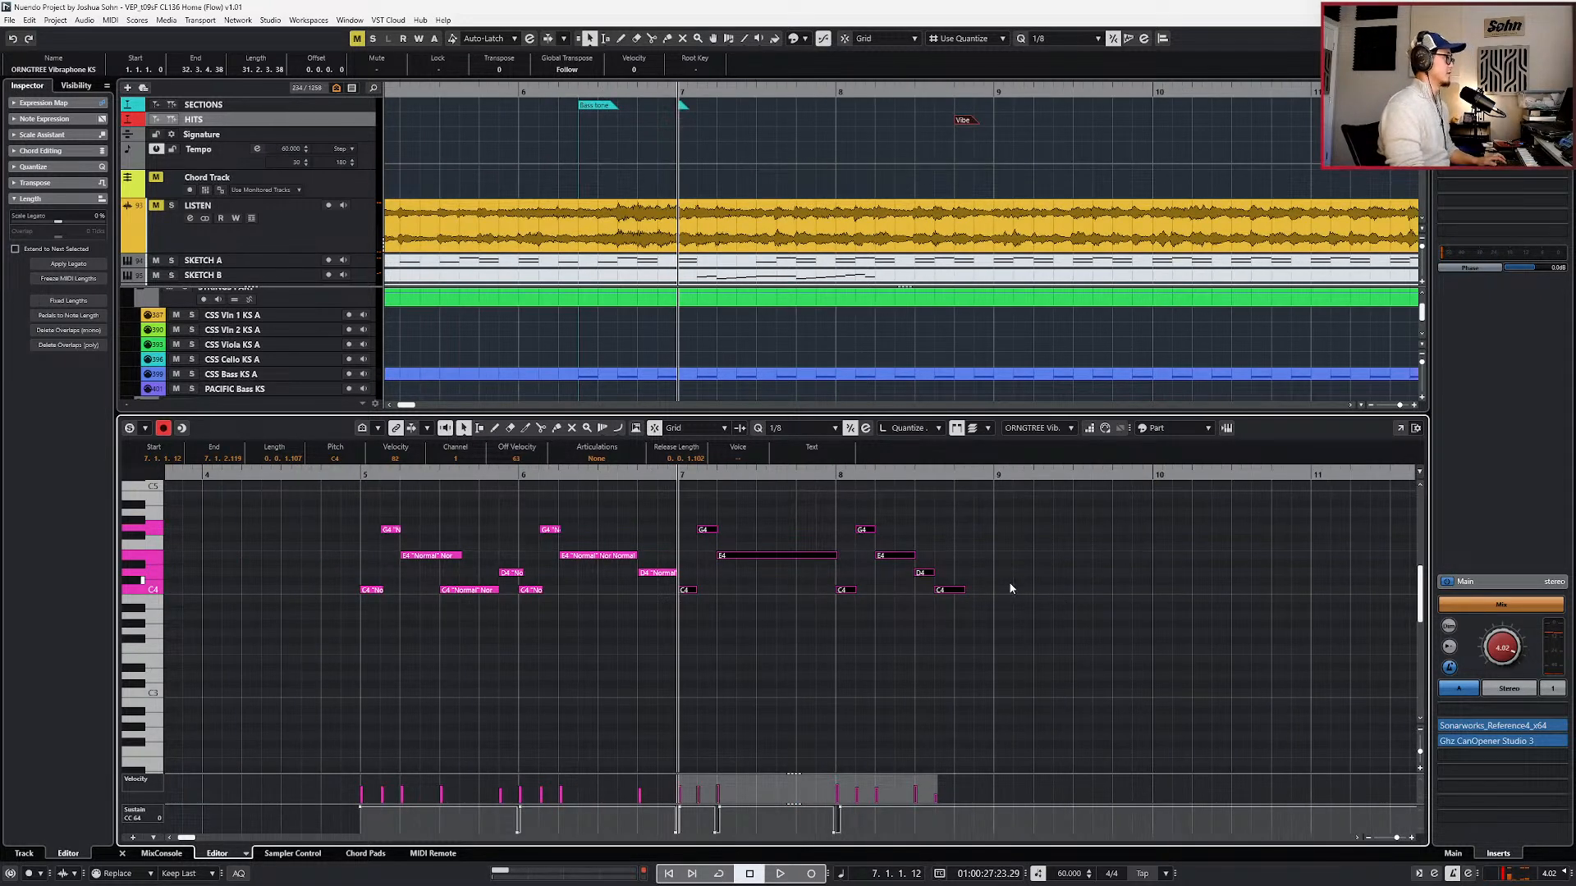
pyautogui.moveTo(932, 505); pyautogui.dragTo(677, 587)
pyautogui.press('Delete')
pyautogui.press('Delete')
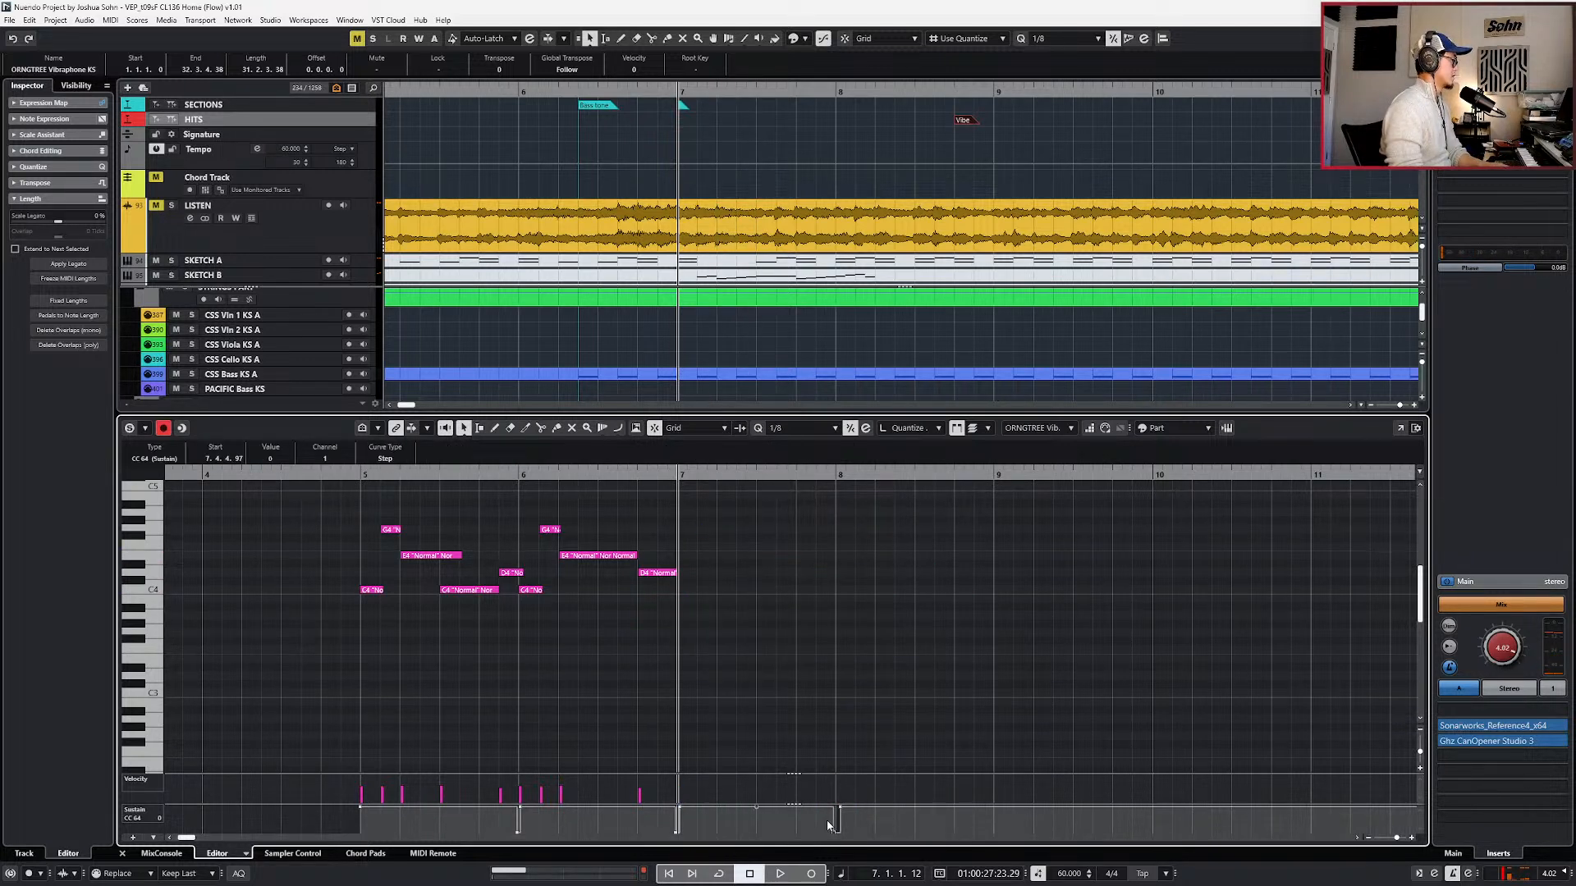
# - Clean up the CC 64 sustain hold across bar 7 and repeat it over bars 8 and 9
pyautogui.moveTo(829, 781); pyautogui.dragTo(853, 788)
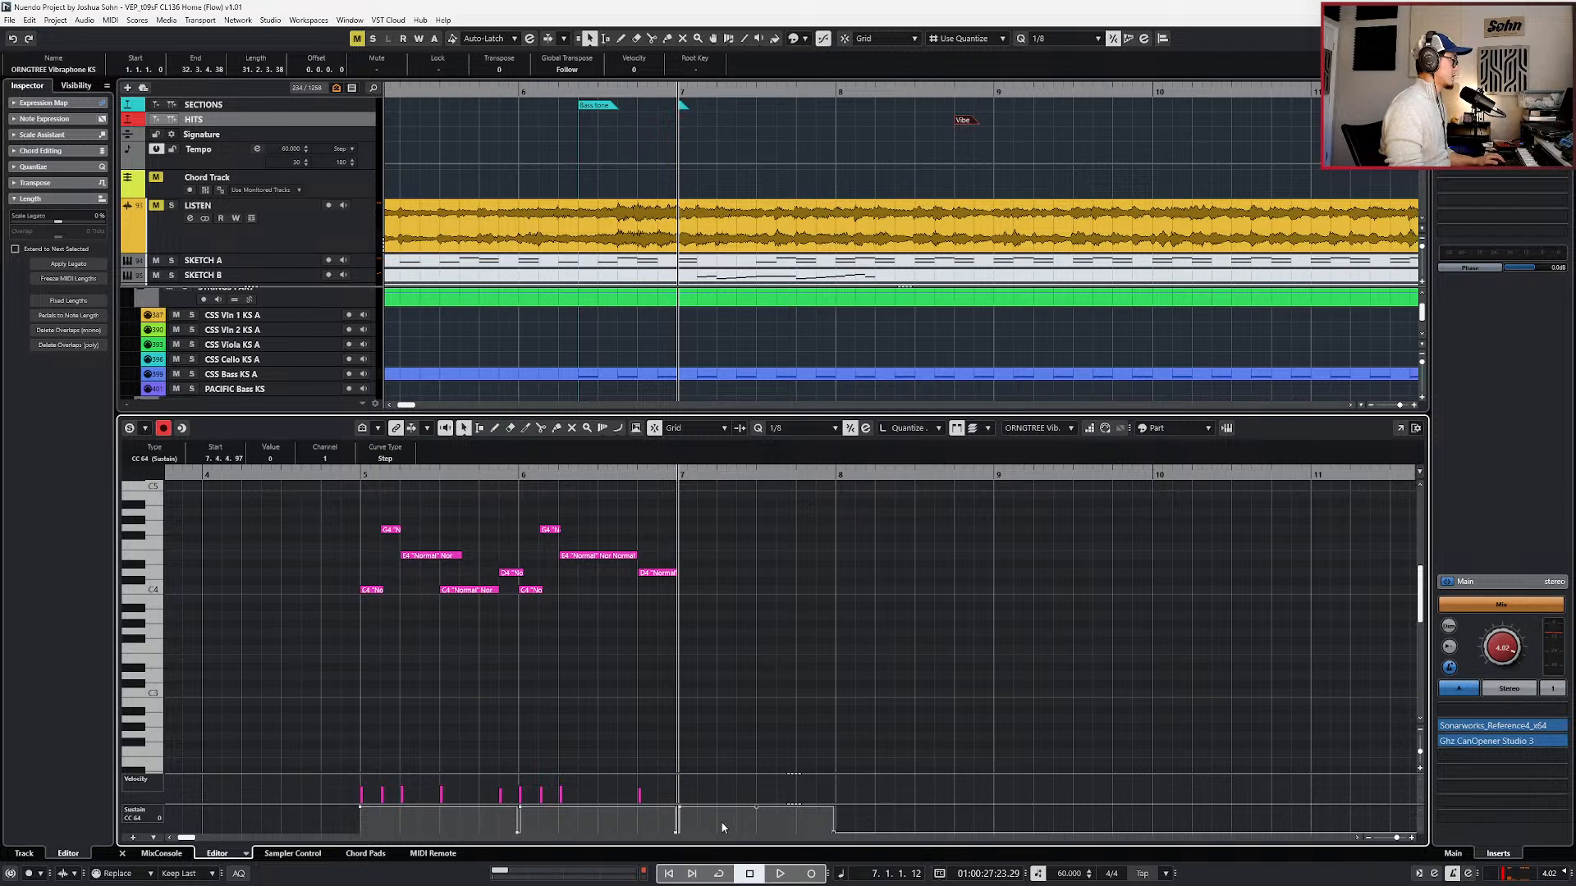
pyautogui.moveTo(679, 821); pyautogui.dragTo(679, 792)
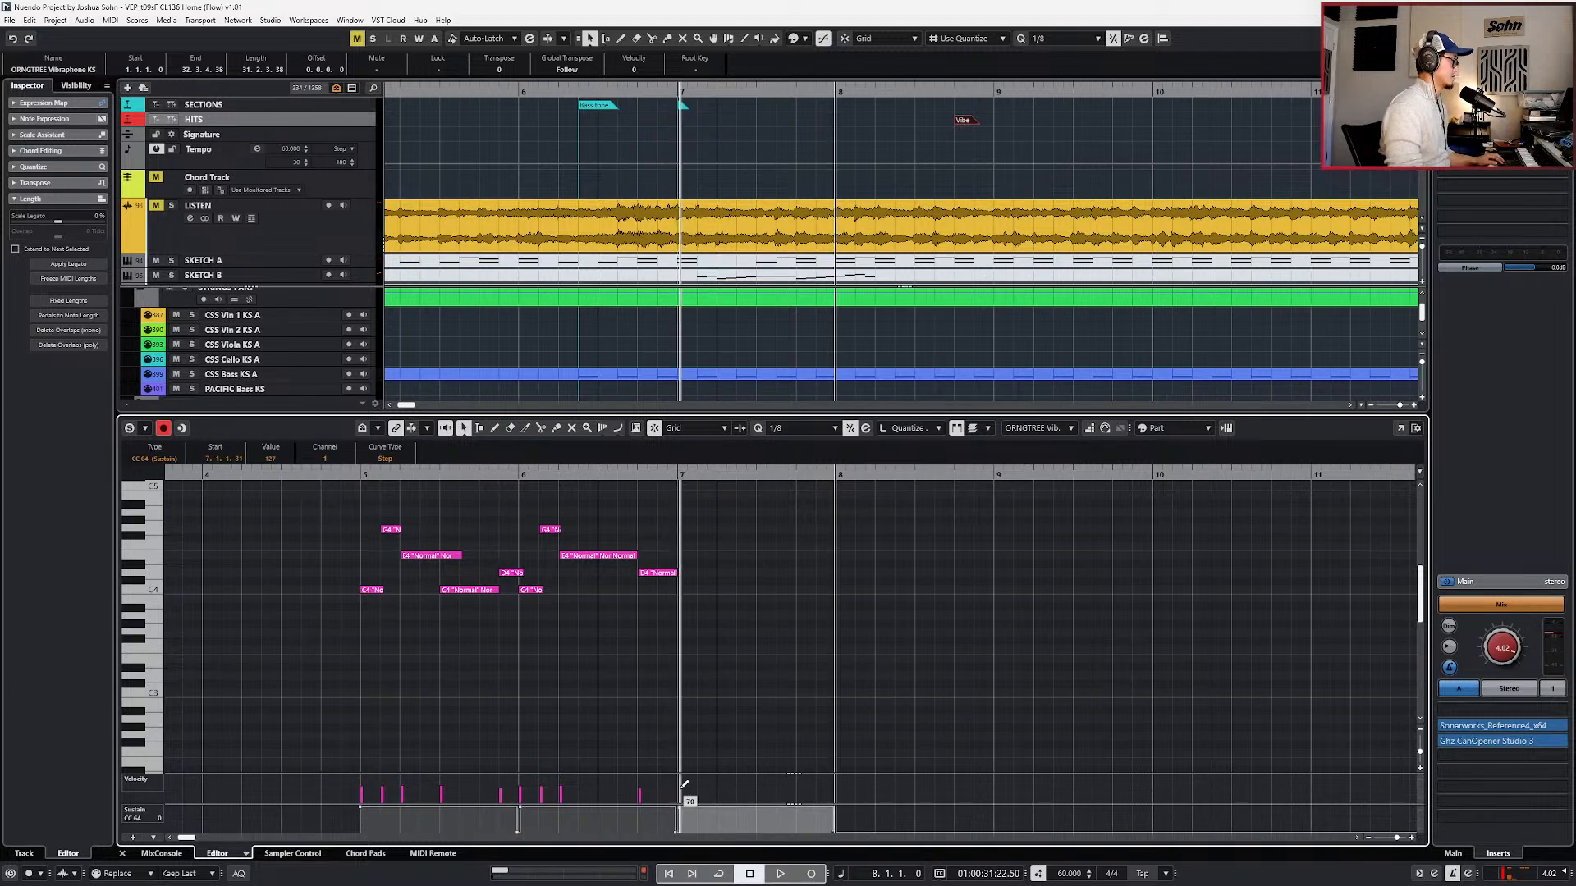
pyautogui.hotkey('ctrl', 'v')
pyautogui.press('ctrl+KP_Add')
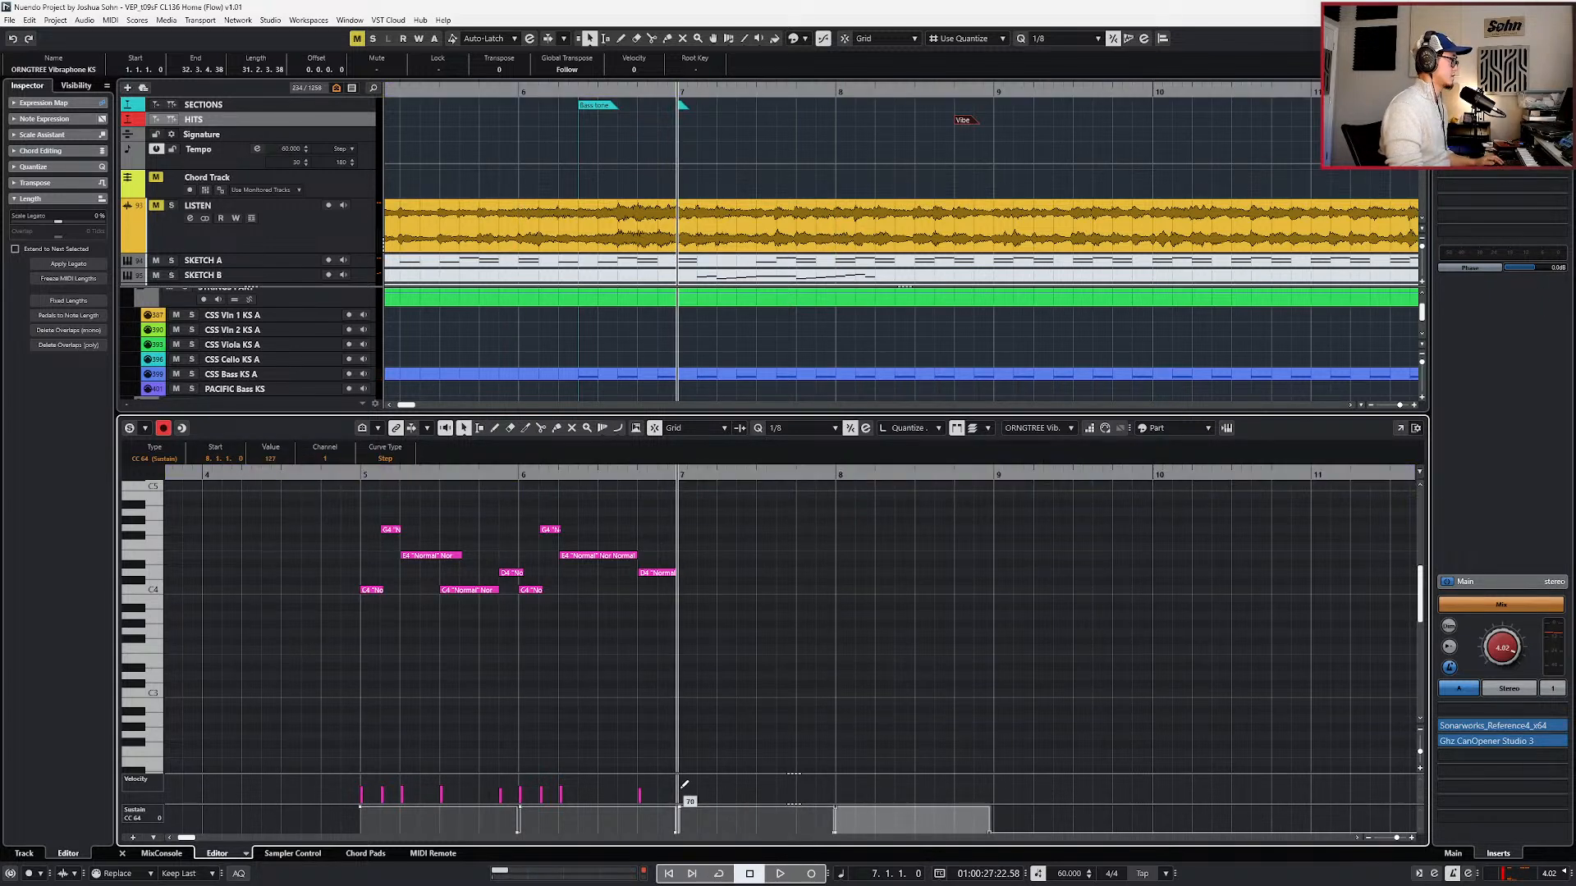
pyautogui.hotkey('ctrl', 'd')
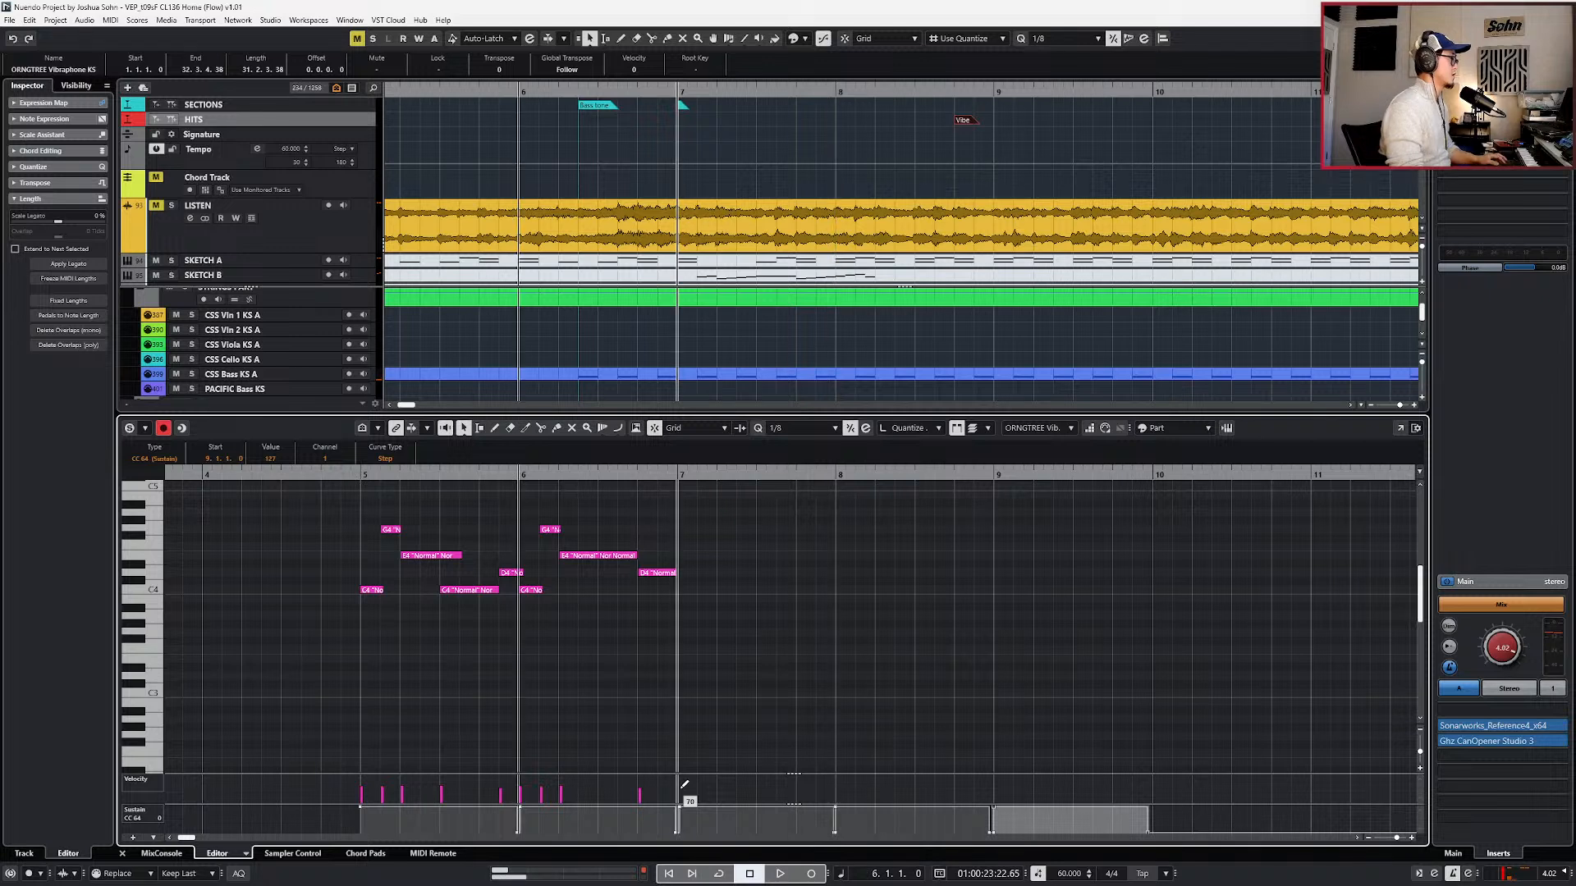
# - Record the vibraphone melody with its descending fills from bar 7 through bar 9
pyautogui.press('space')
pyautogui.click(850, 685)
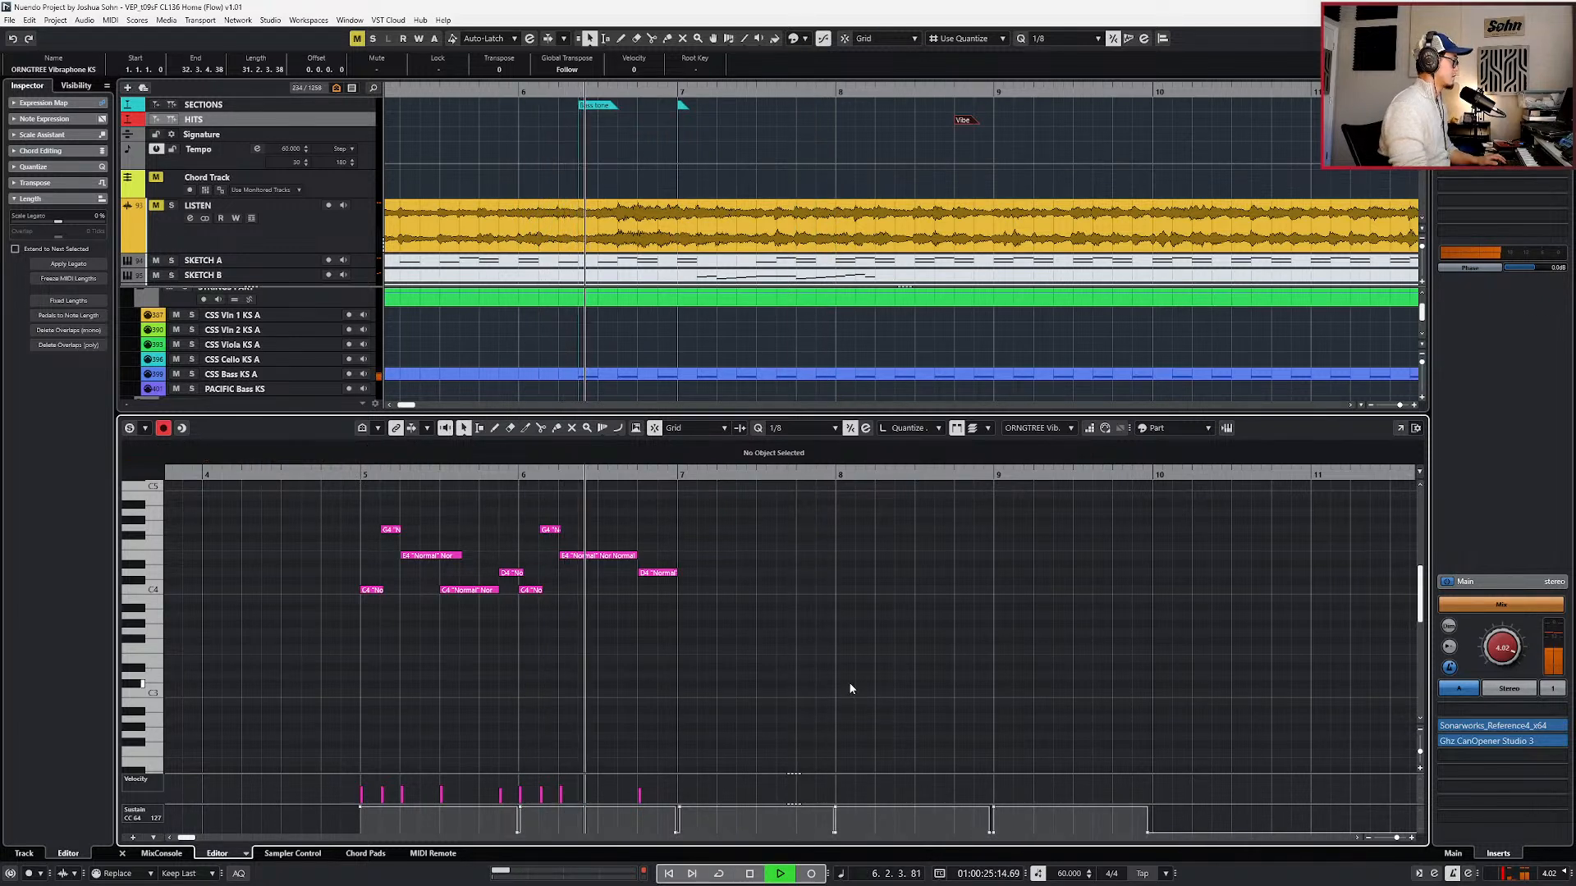
pyautogui.press('KP_Multiply')
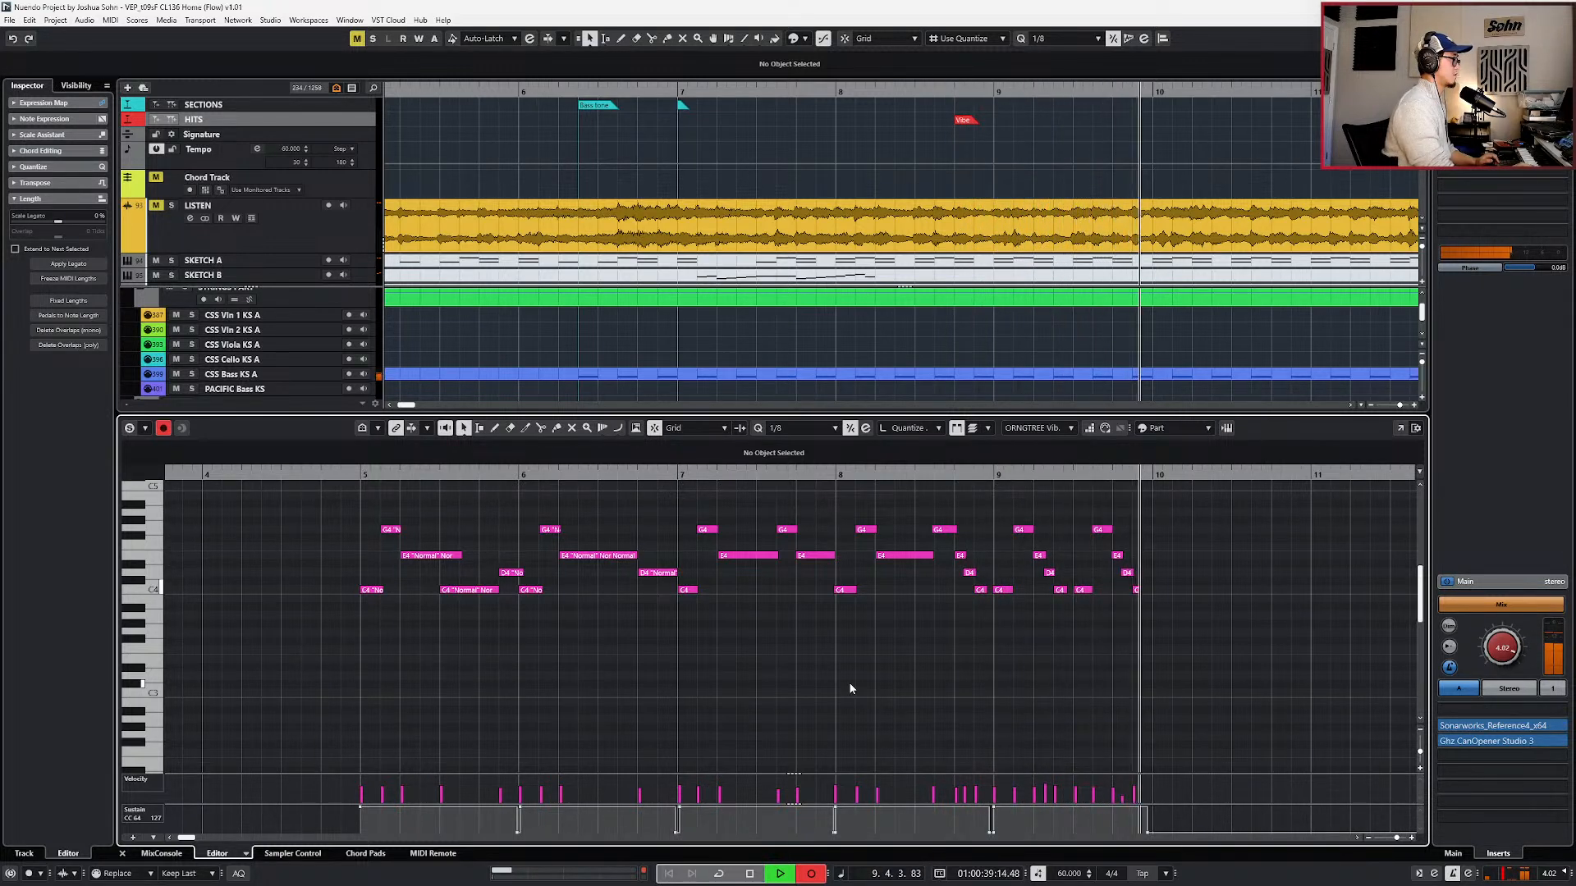
pyautogui.press('space')
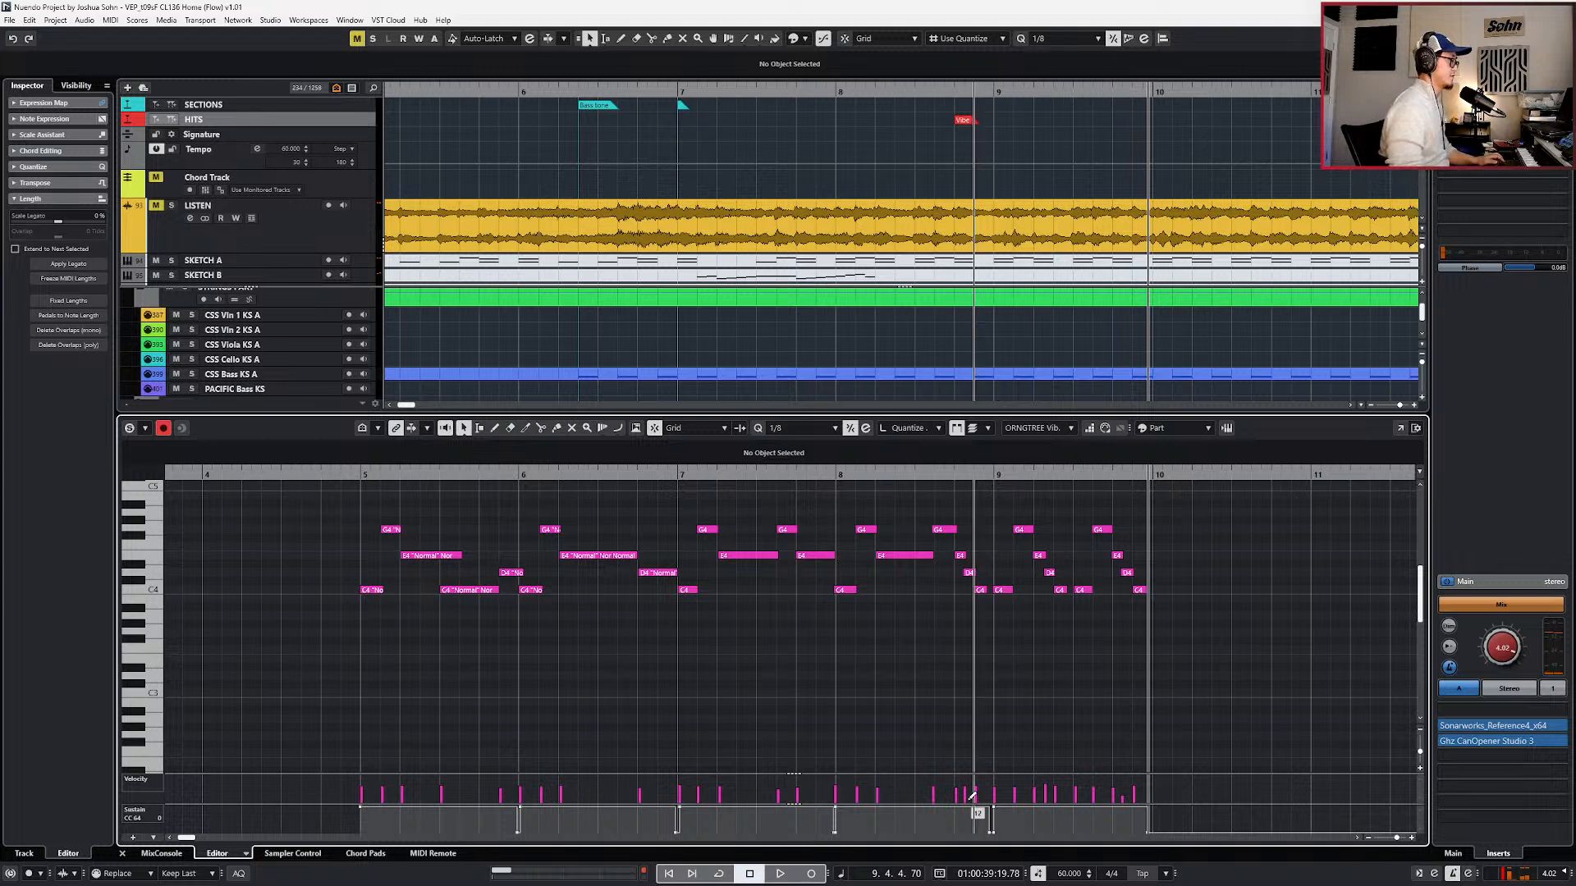
# - Move the sustain release at the end of bar 8 one beat earlier, to 8.3.4.66
pyautogui.click(991, 832)
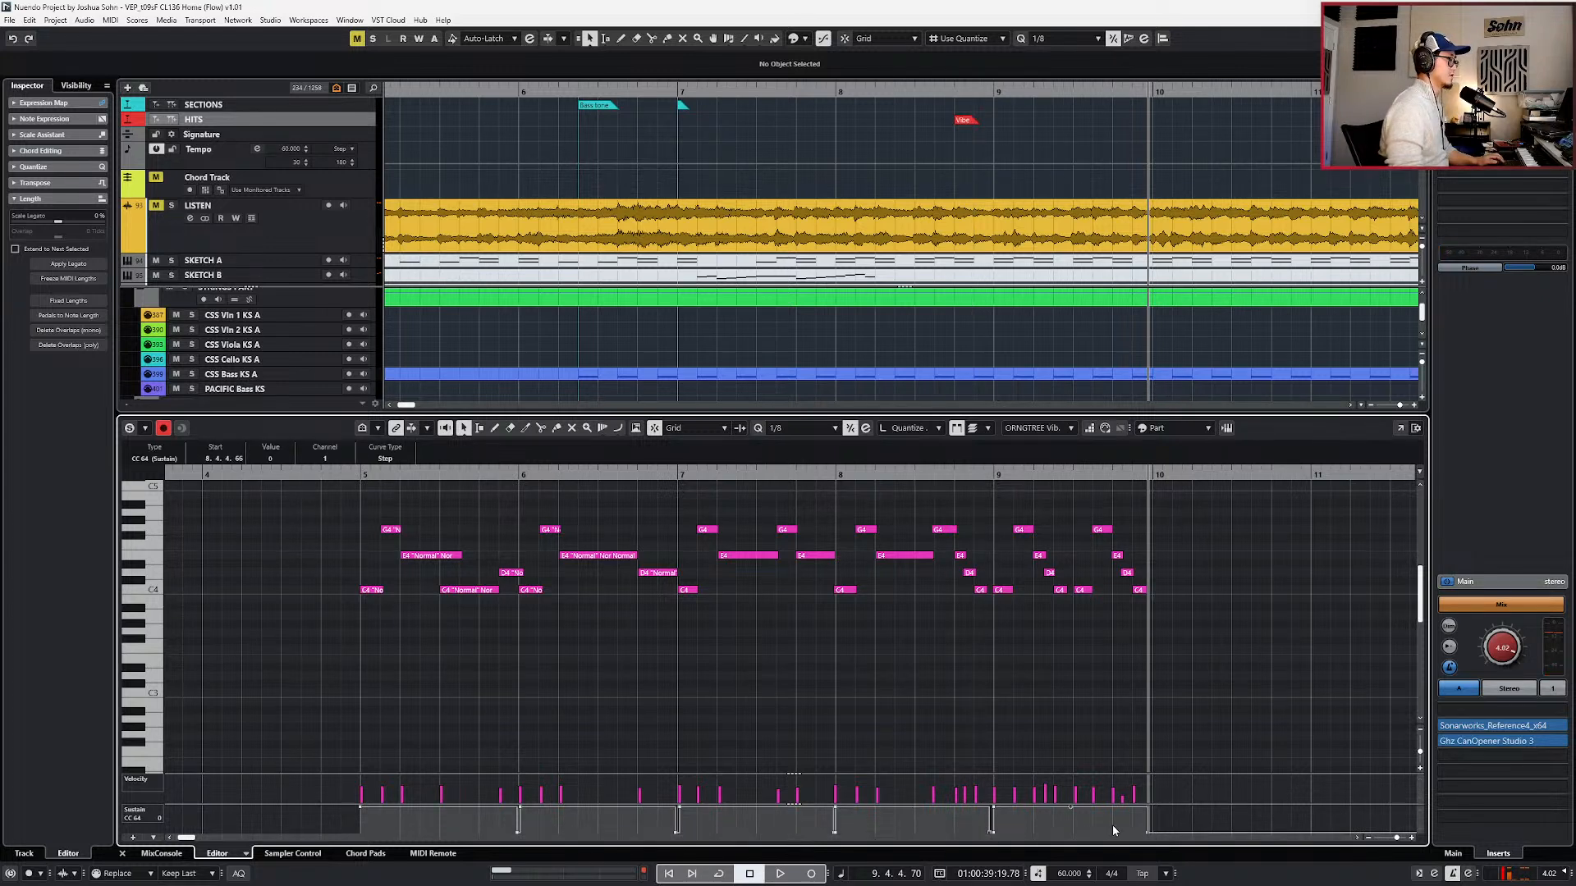
pyautogui.hotkey('ctrl', 'Left')
pyautogui.hotkey('ctrl', 'Left')
pyautogui.press('ctrl+KP_Subtract')
pyautogui.press('ctrl+KP_Subtract')
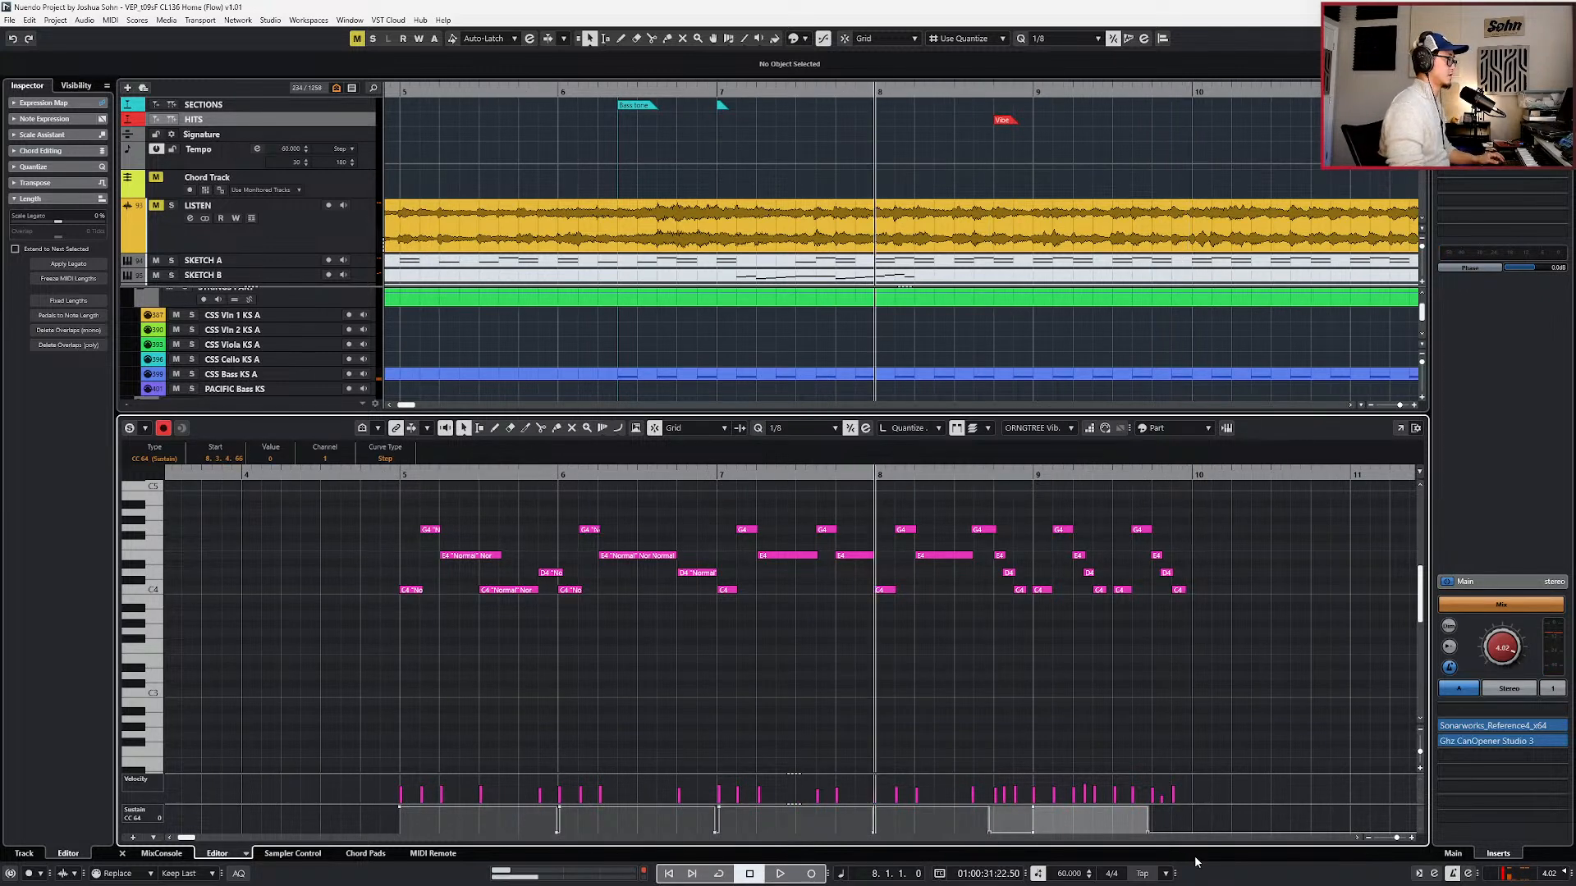
# - Set the articulation of all vibraphone notes from bar 7 onward to Normal while auditioning the passage
pyautogui.press('space')
pyautogui.moveTo(729, 503); pyautogui.dragTo(1308, 689)
pyautogui.click(595, 461)
pyautogui.click(581, 472)
pyautogui.click(602, 460)
pyautogui.click(606, 485)
pyautogui.press('space')
# - Select the descending E4, D4 and C4 notes ending bars 8 and 9 and open their articulation choices
pyautogui.click(1026, 554)
pyautogui.moveTo(1026, 547); pyautogui.dragTo(1012, 594)
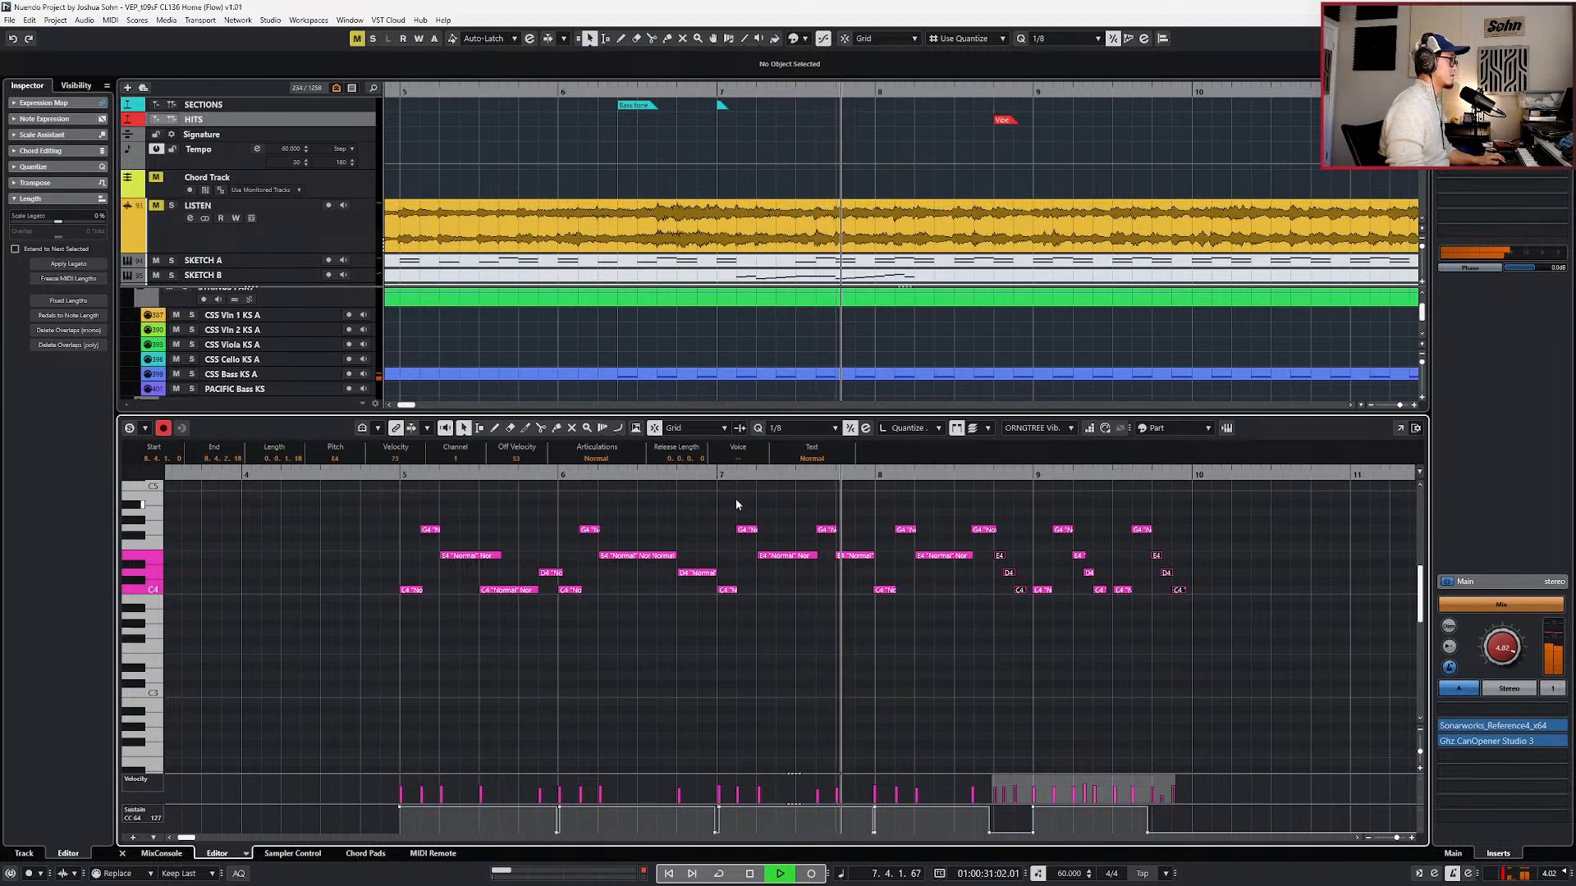
pyautogui.click(596, 458)
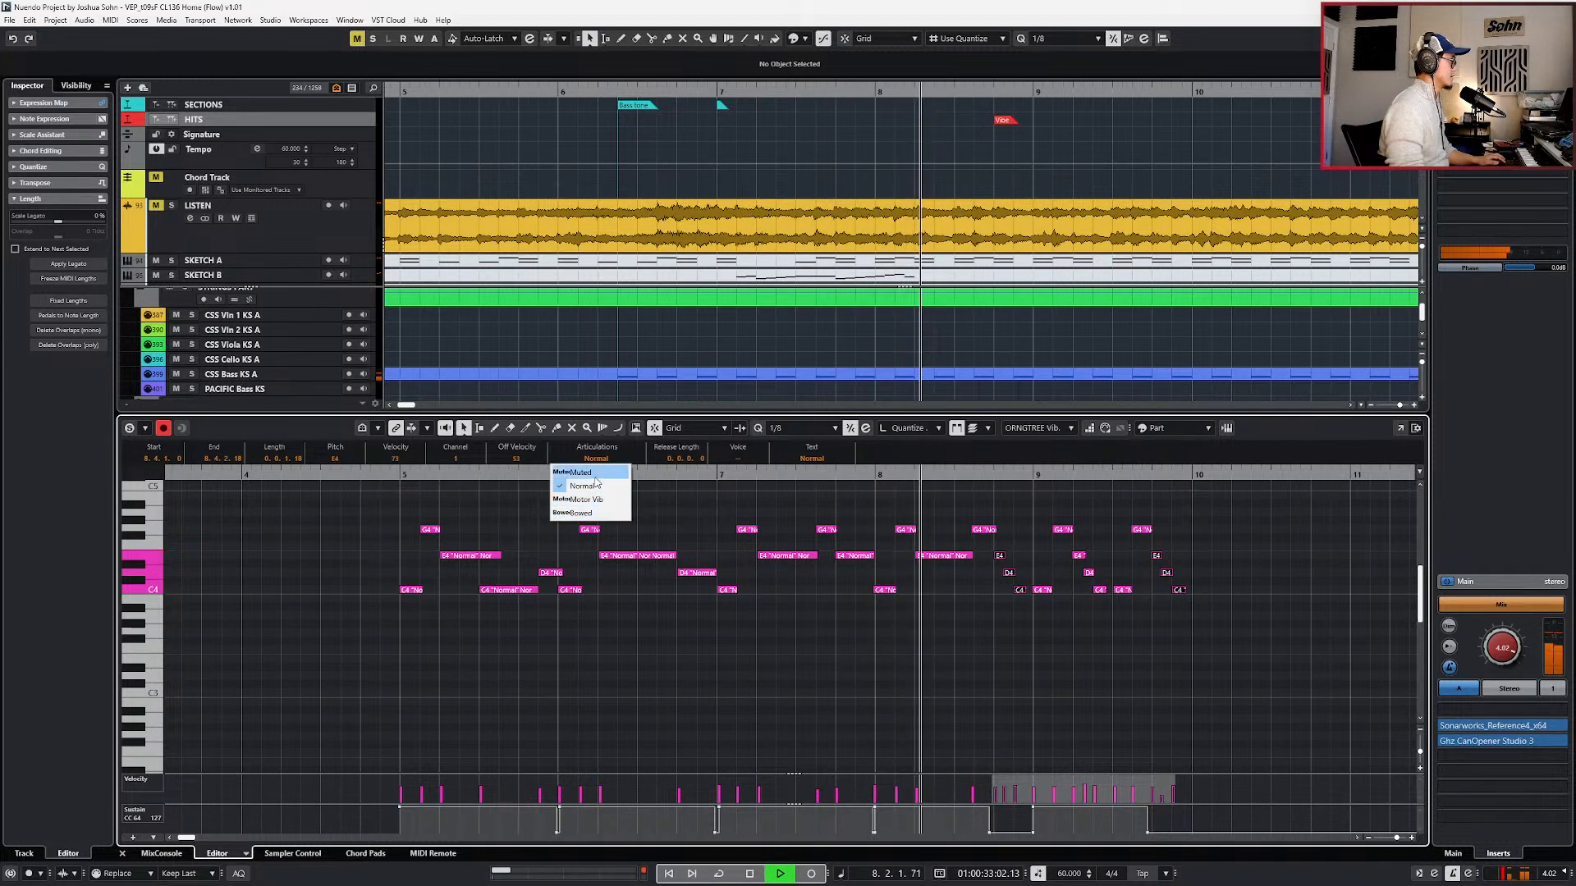
# - Audition the selected short vibraphone notes with the Muted articulation and return them to Normal
pyautogui.click(579, 473)
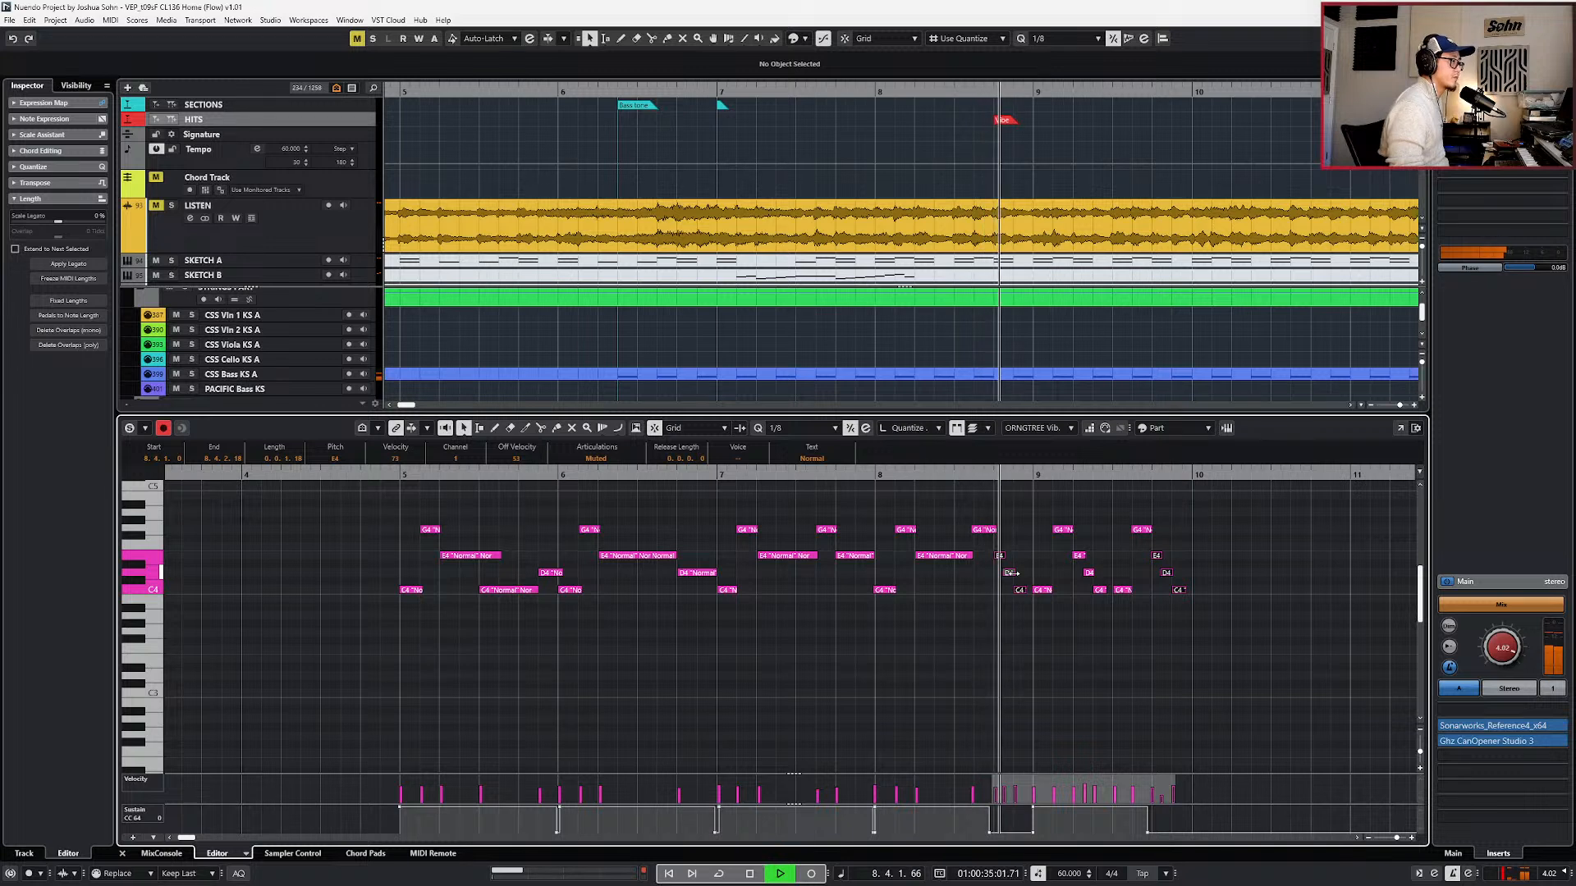
pyautogui.press('space')
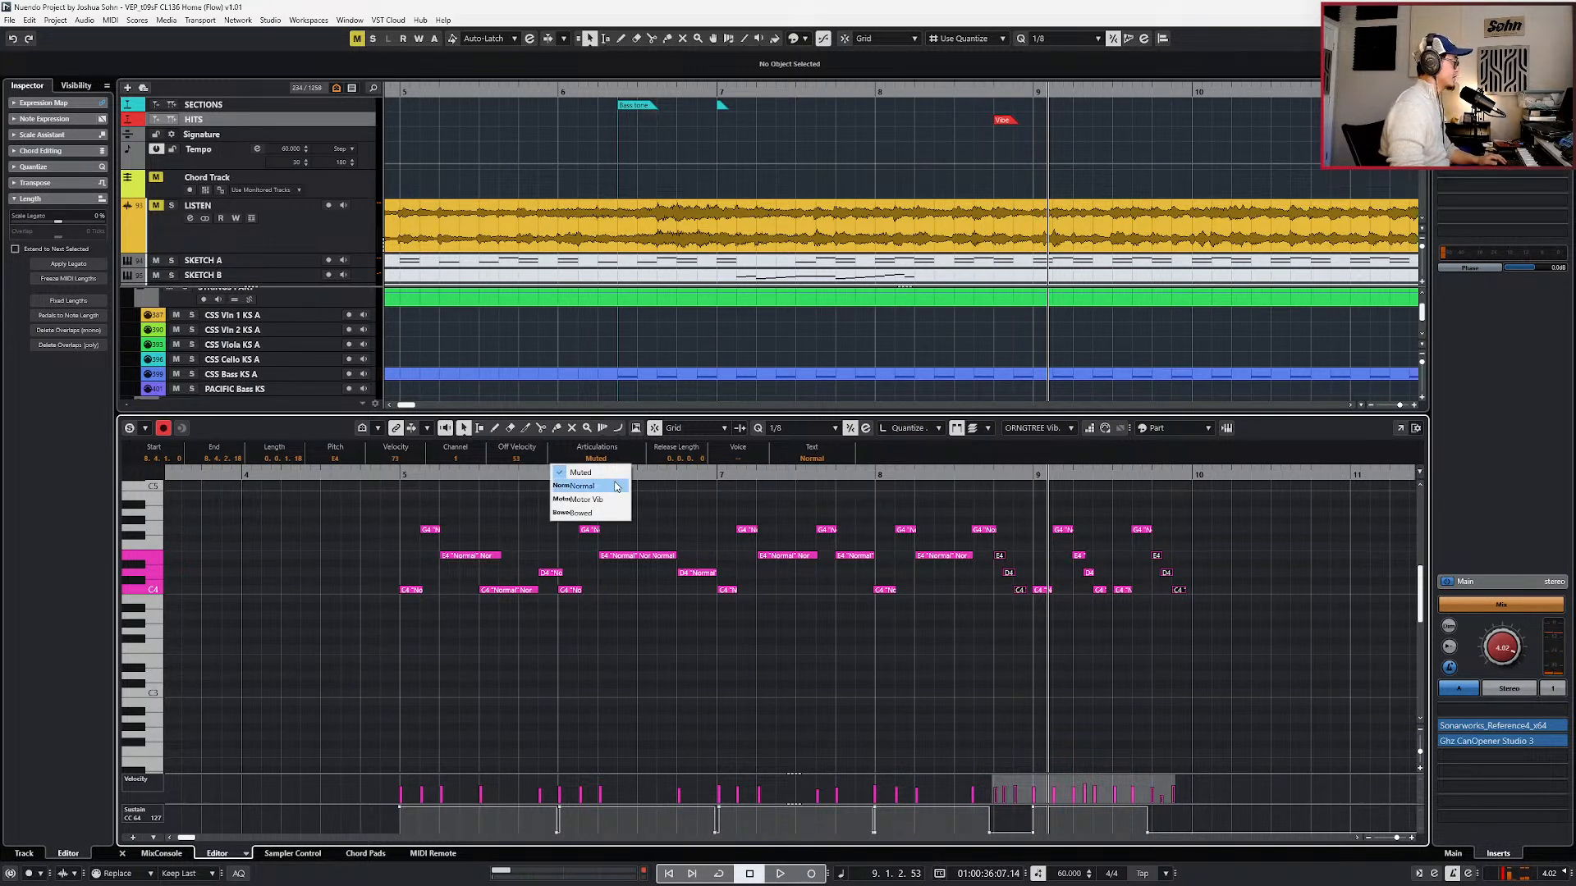
pyautogui.click(615, 486)
pyautogui.press('space')
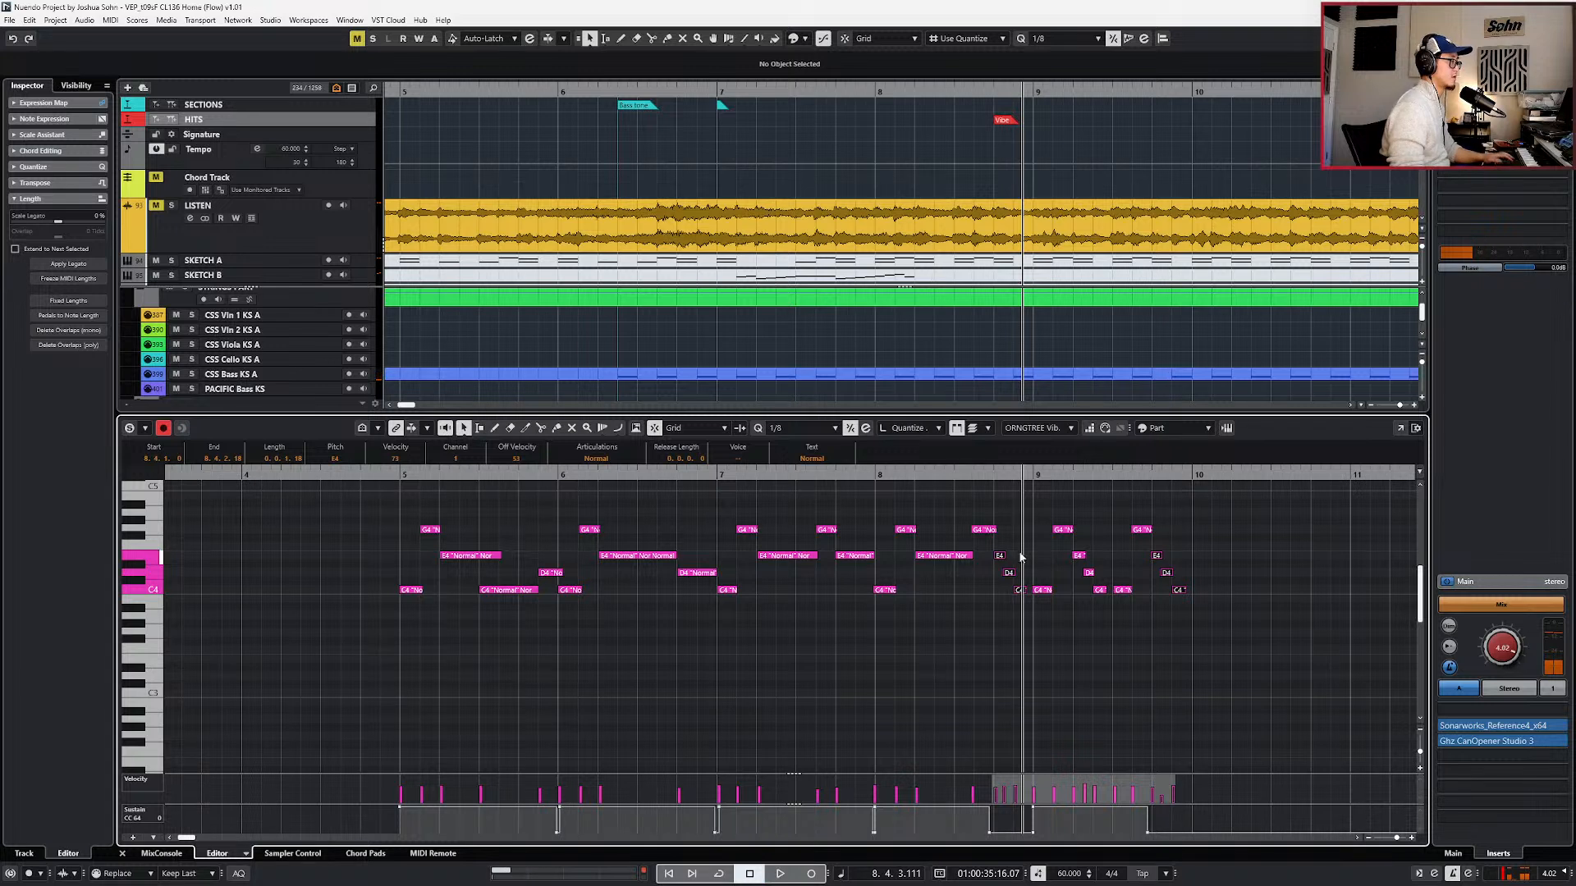
# - Set the quantize value to 1/16 and select the vibraphone notes with their sustain data in bars 8 and 9
pyautogui.hotkey('alt', '5')
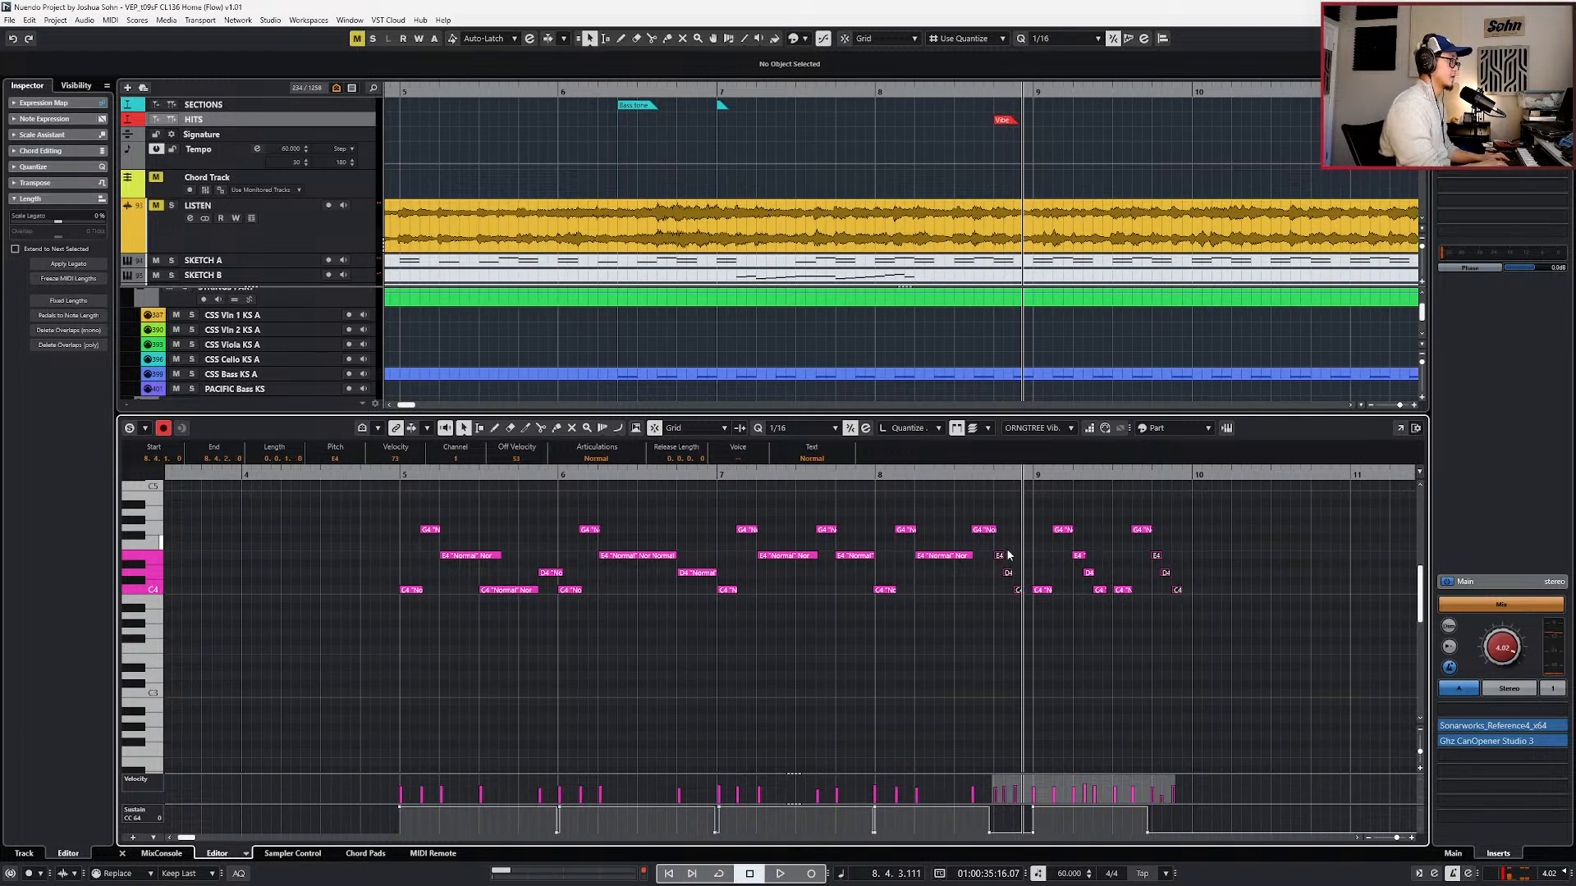
pyautogui.moveTo(1250, 515); pyautogui.dragTo(723, 671)
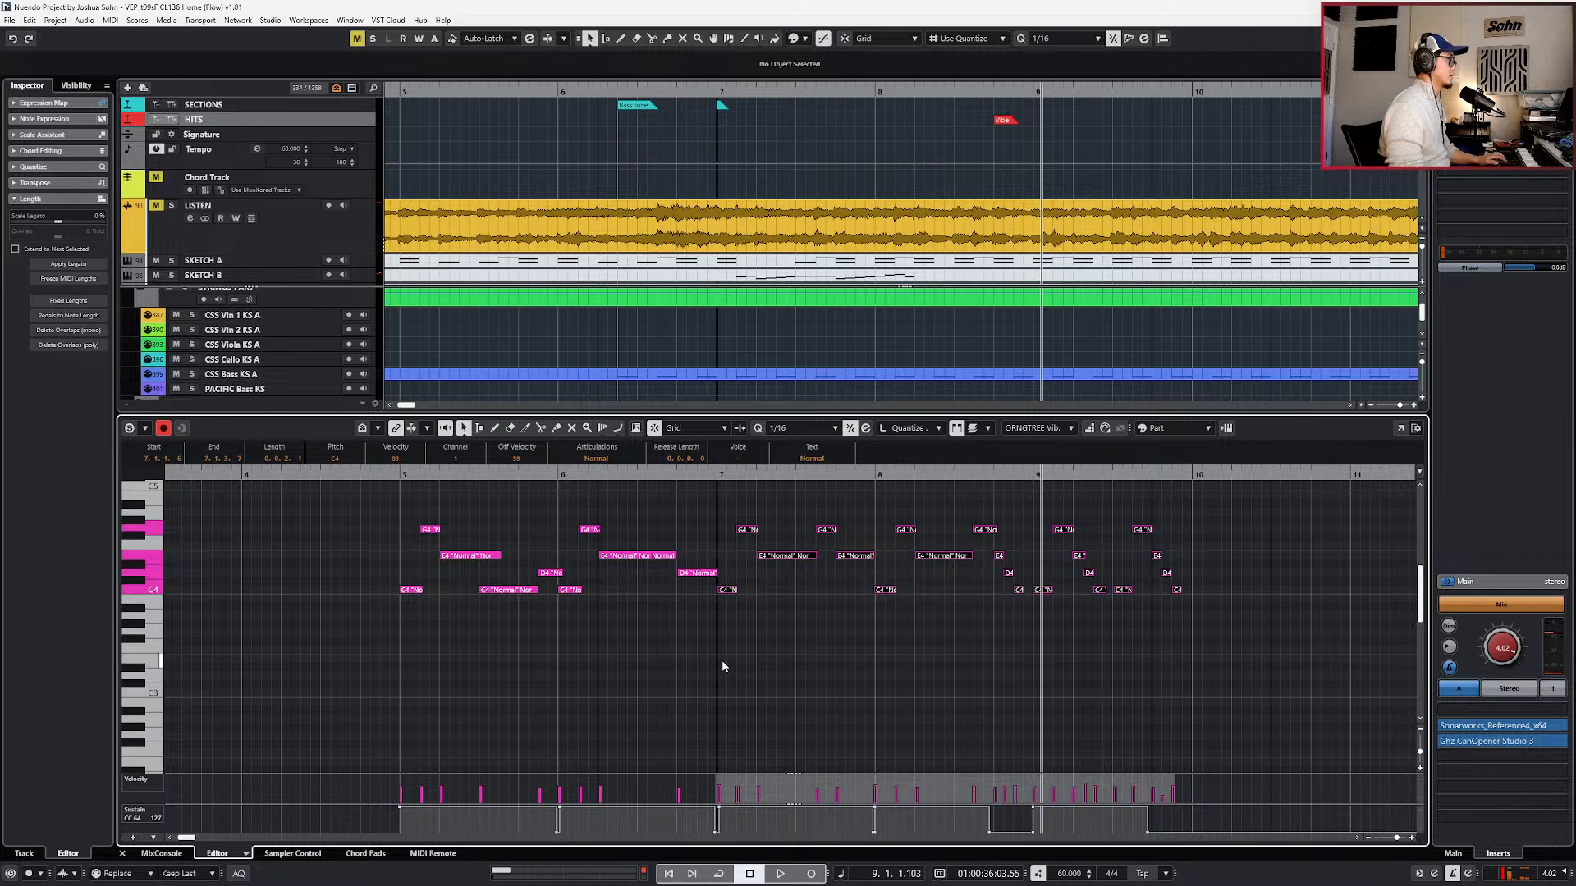
pyautogui.press('l')
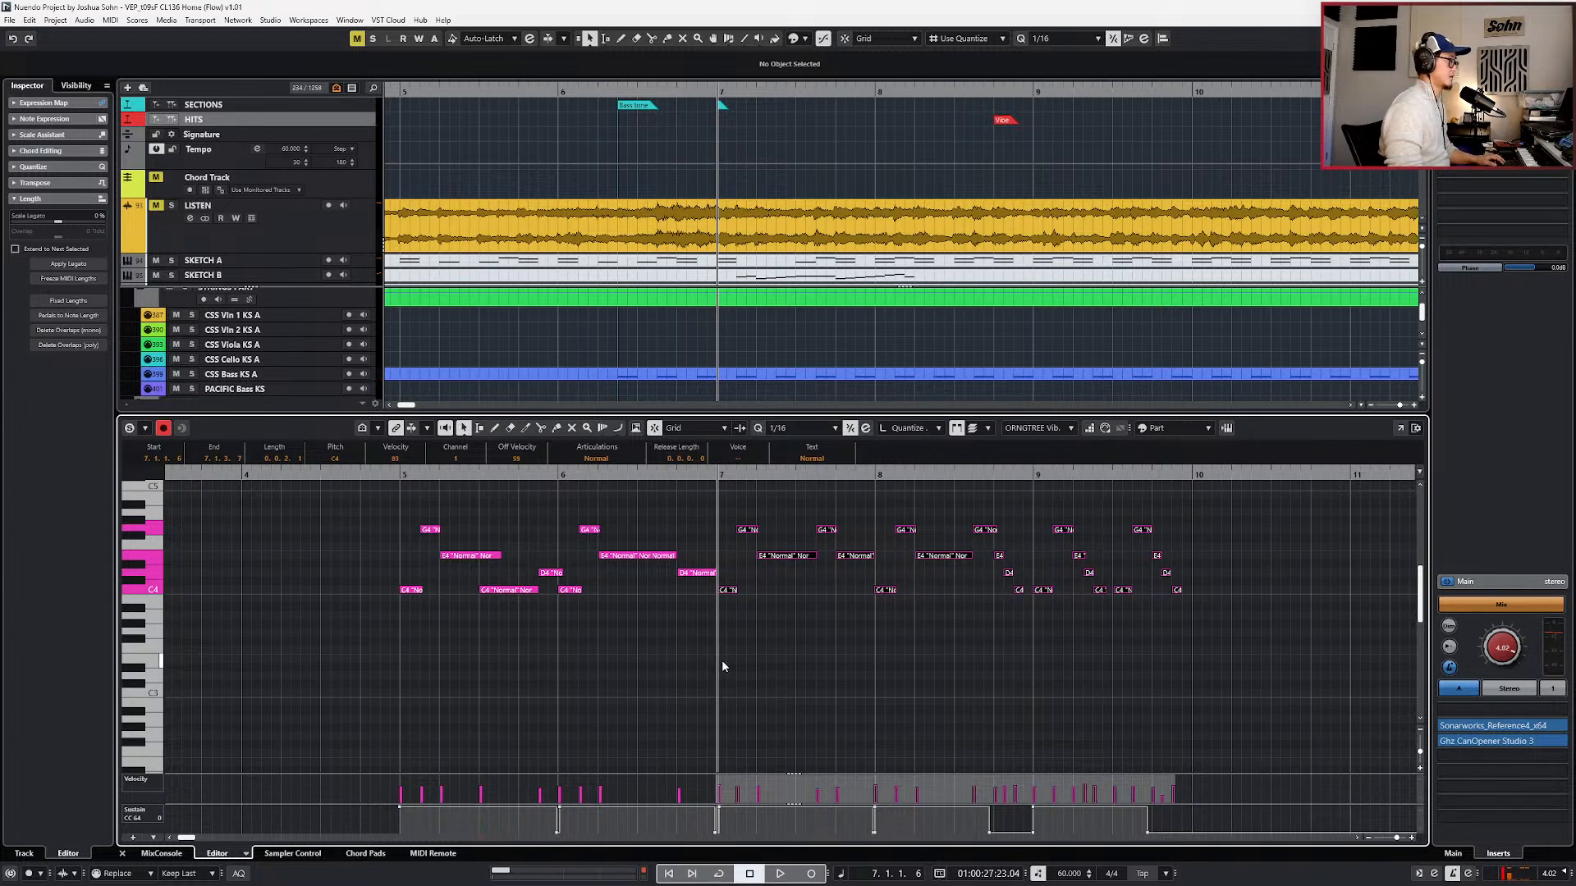
pyautogui.press('g')
pyautogui.moveTo(841, 520); pyautogui.dragTo(1140, 632)
pyautogui.press('l')
pyautogui.moveTo(1097, 826); pyautogui.dragTo(949, 834)
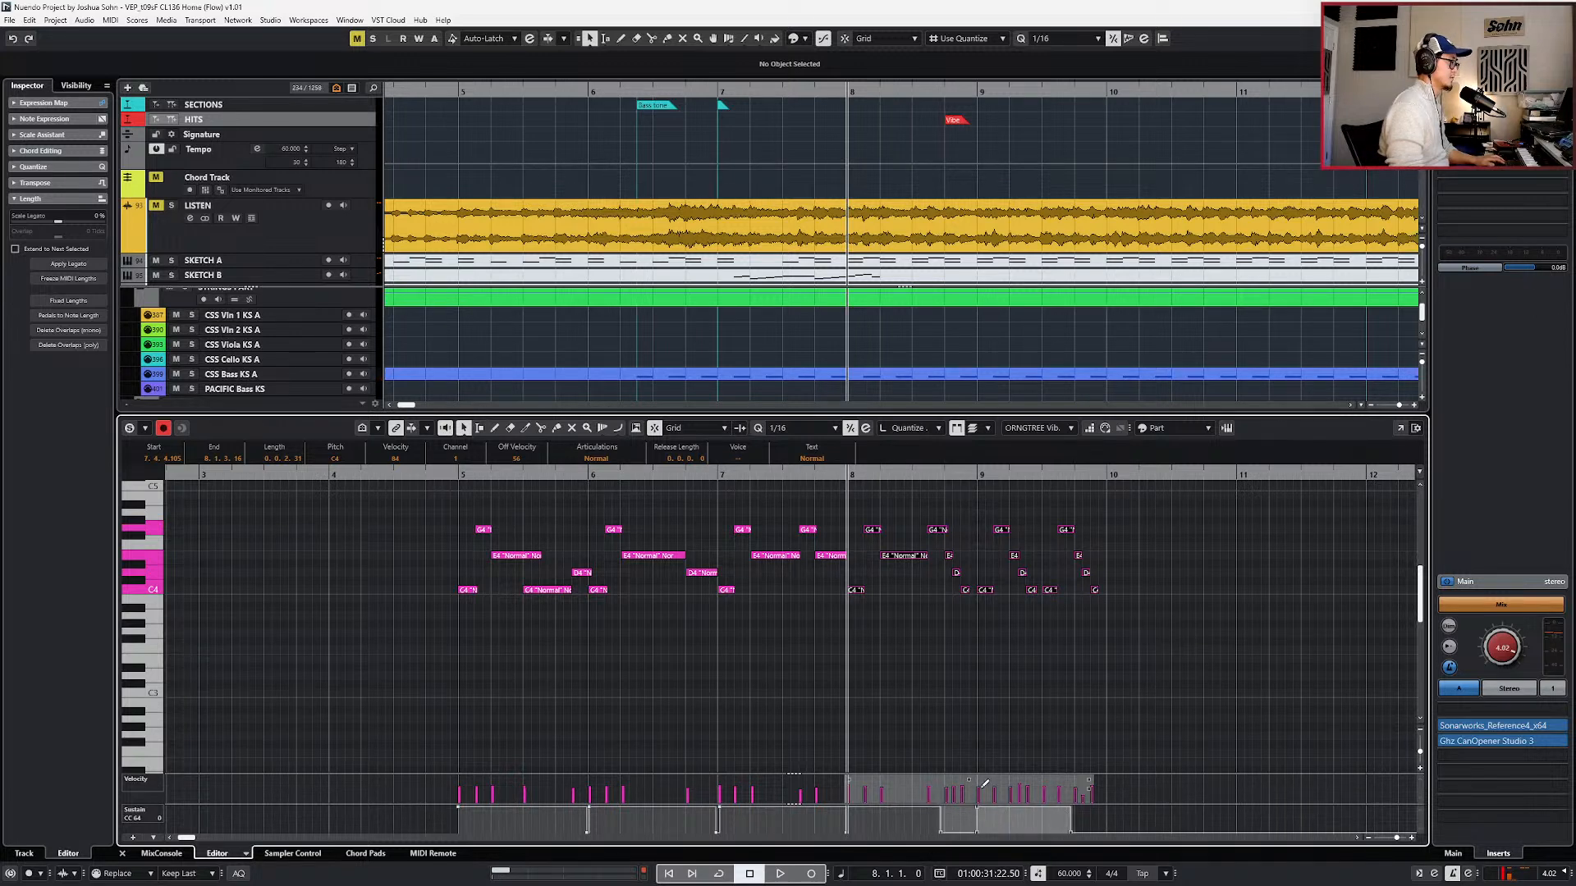
# - Solo the LISTEN reference track and listen to the passage around bars 9 to 13
pyautogui.press('space')
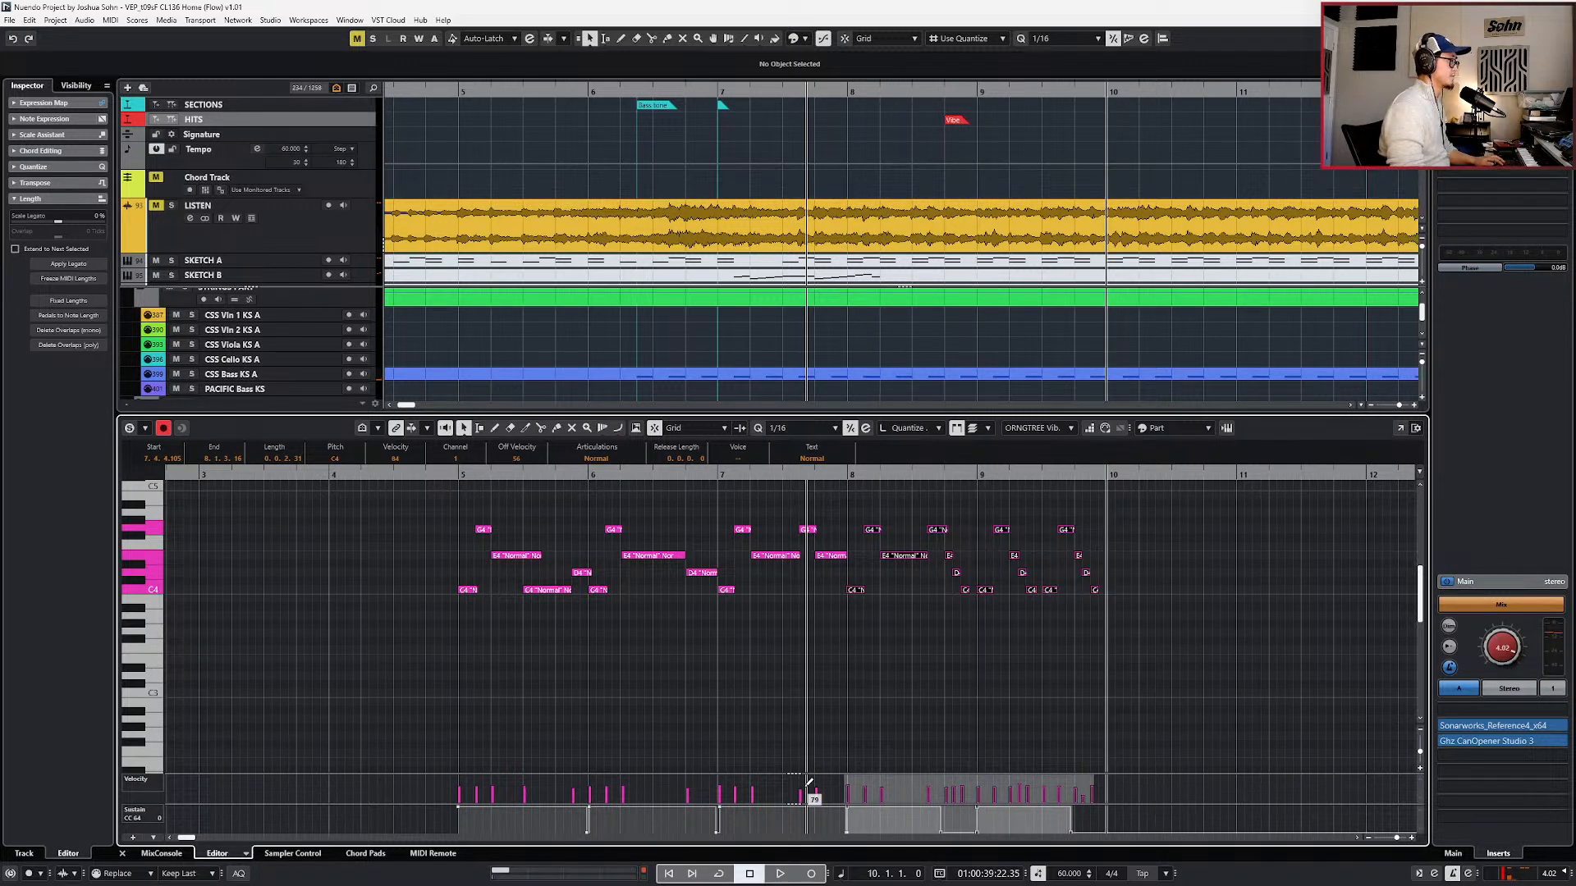
pyautogui.press('space')
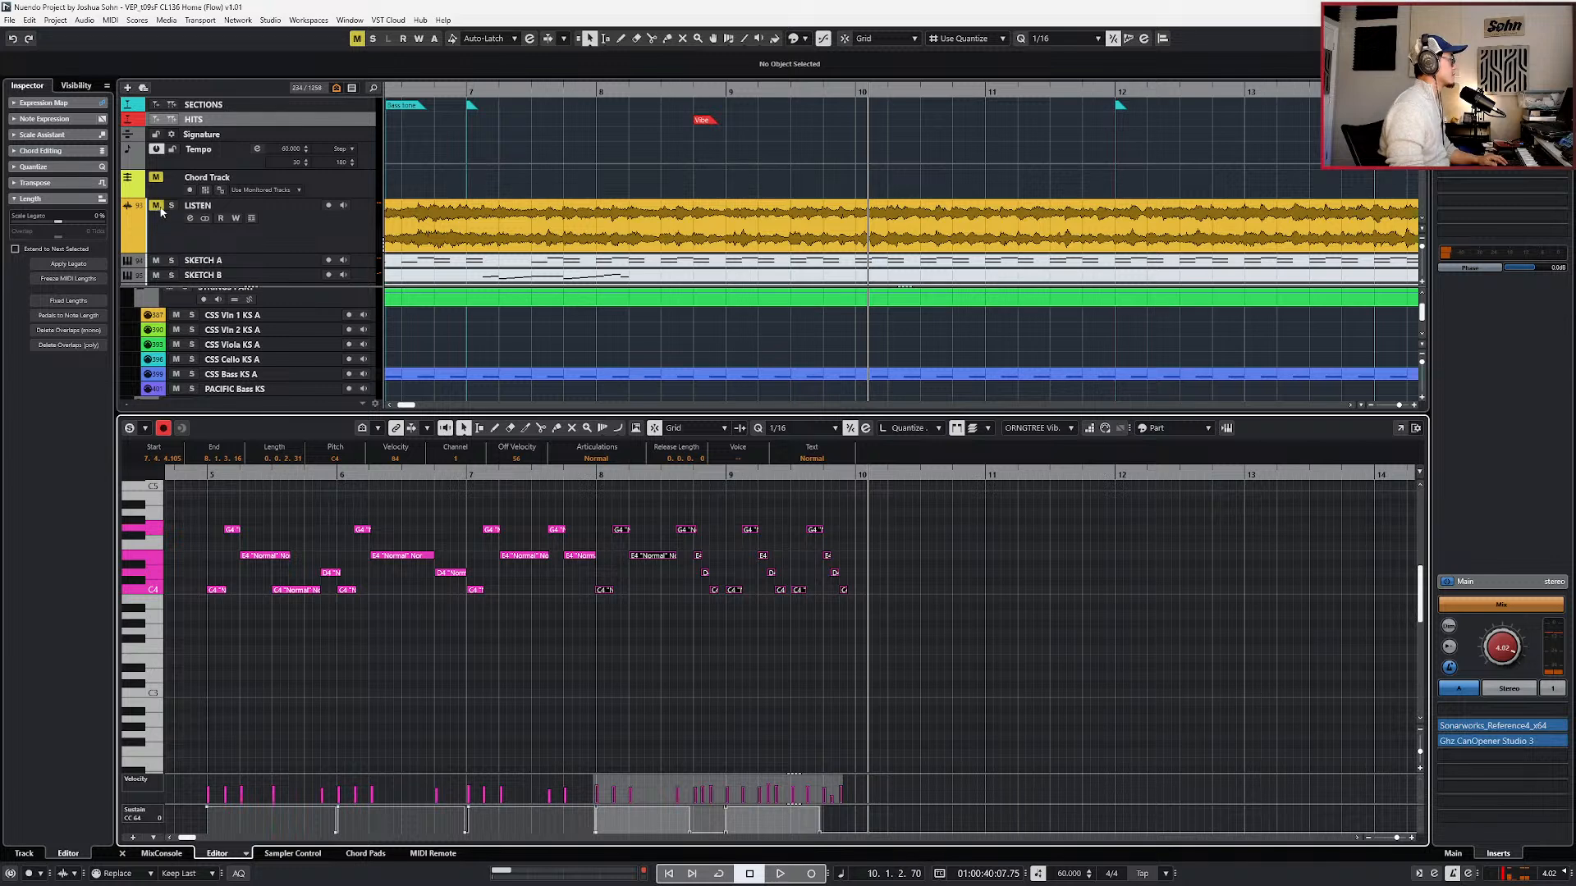
pyautogui.click(169, 206)
pyautogui.press('space')
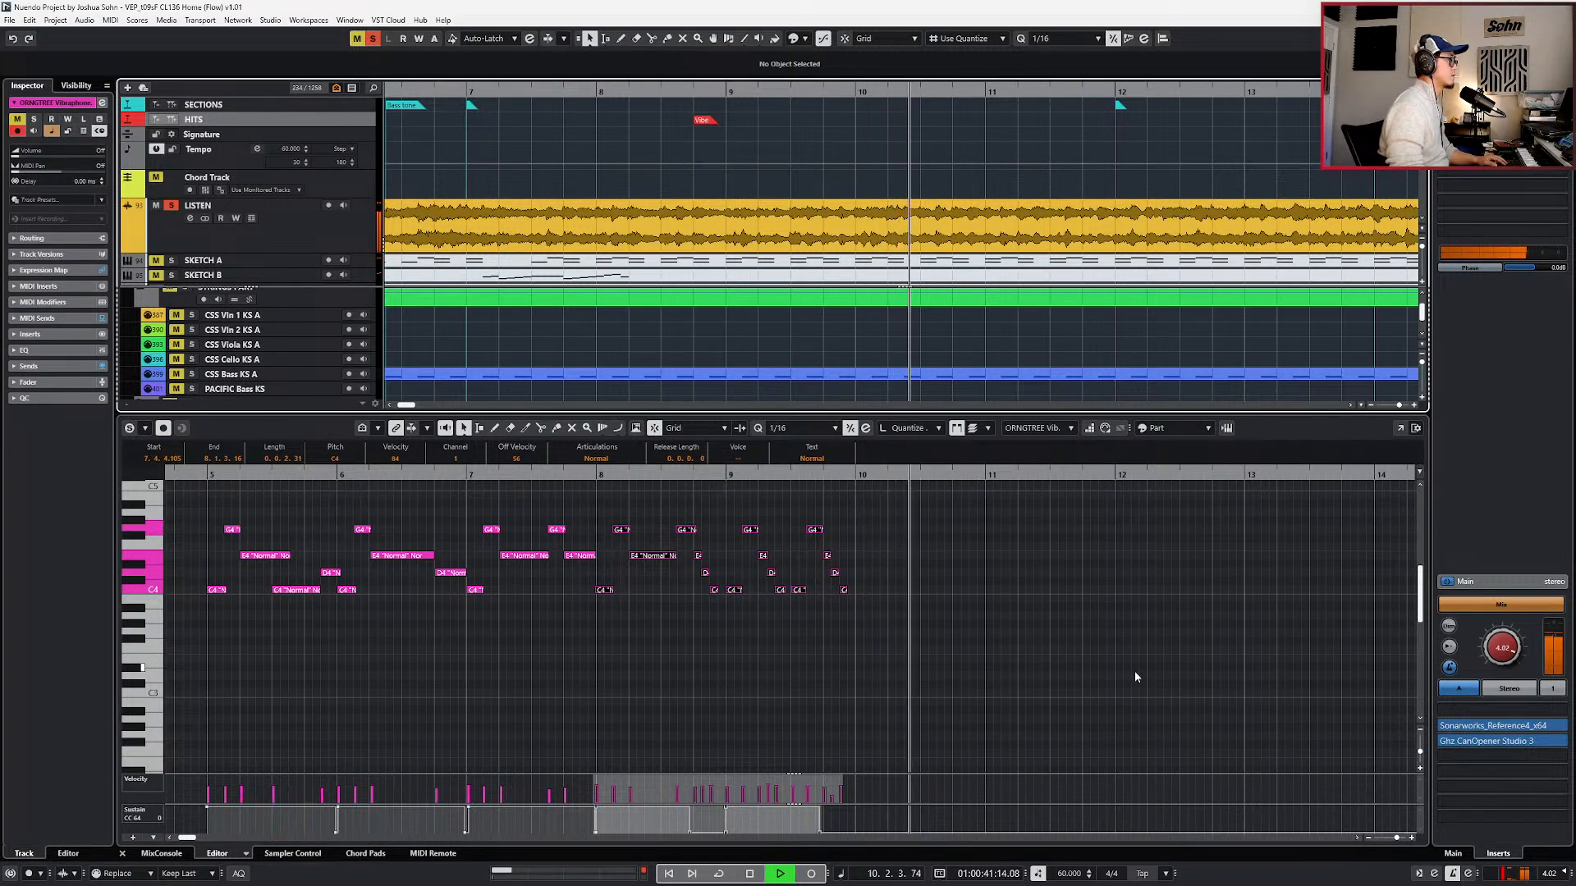
pyautogui.press('space')
pyautogui.press('space')
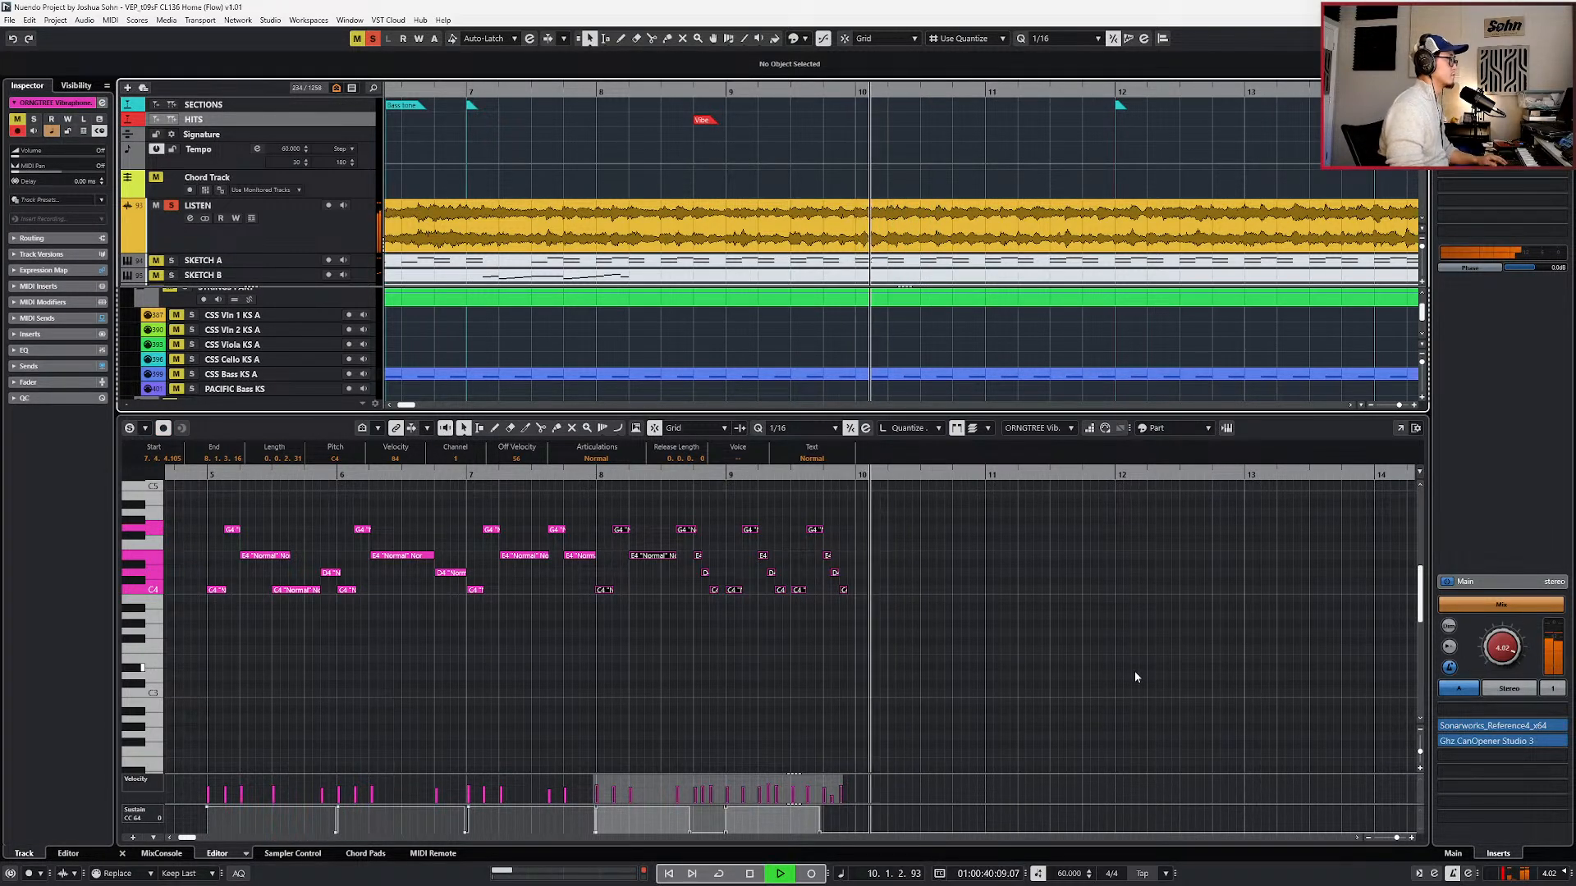
pyautogui.scroll(-1, 1136, 656)
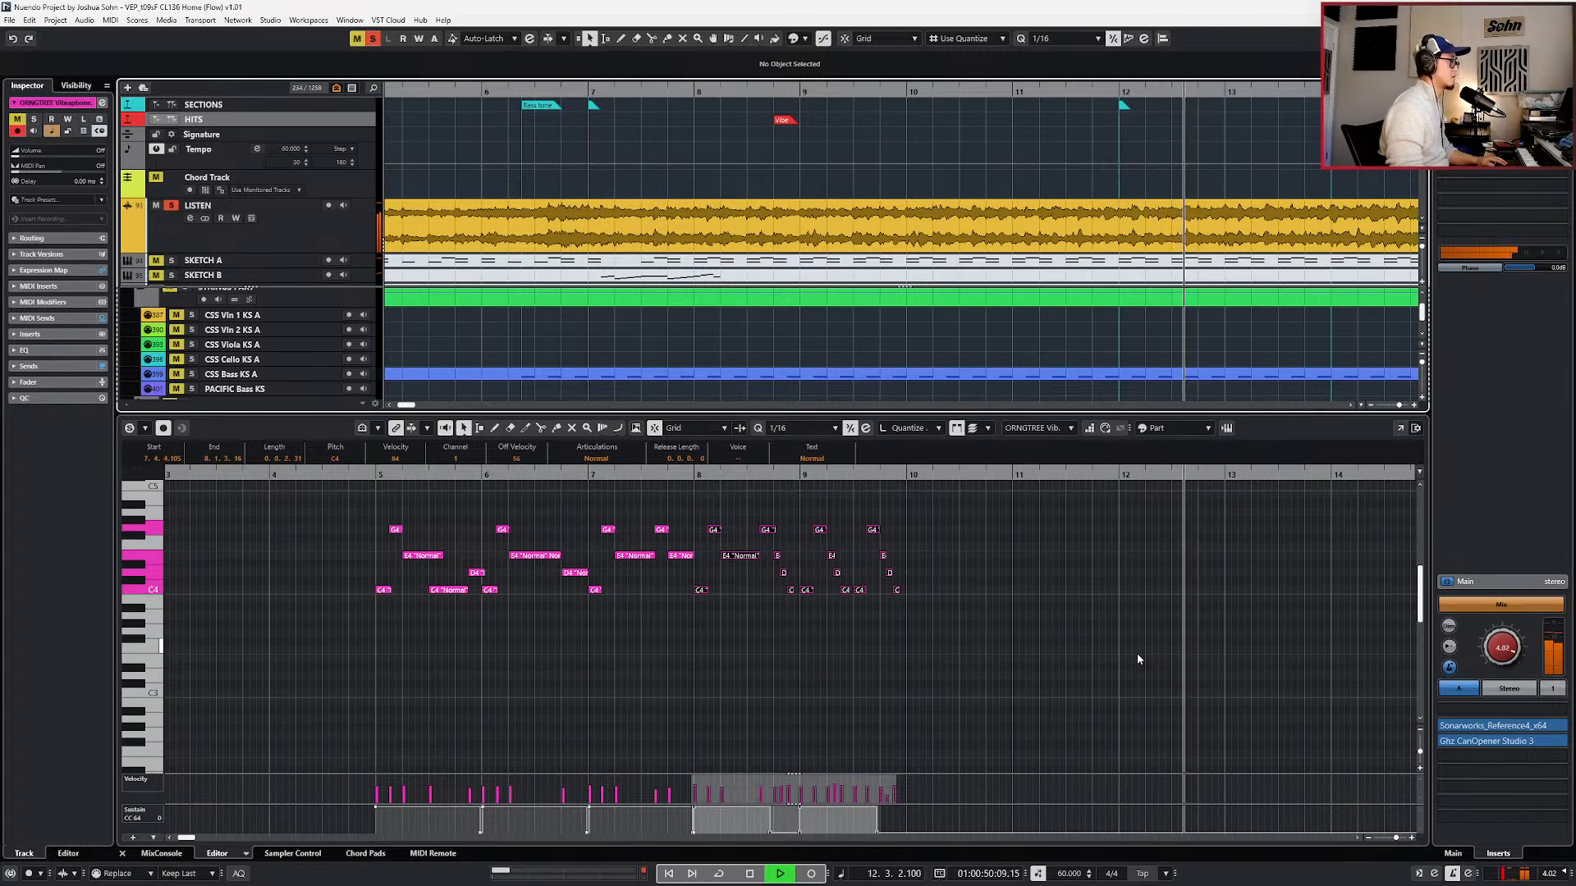
pyautogui.press('g')
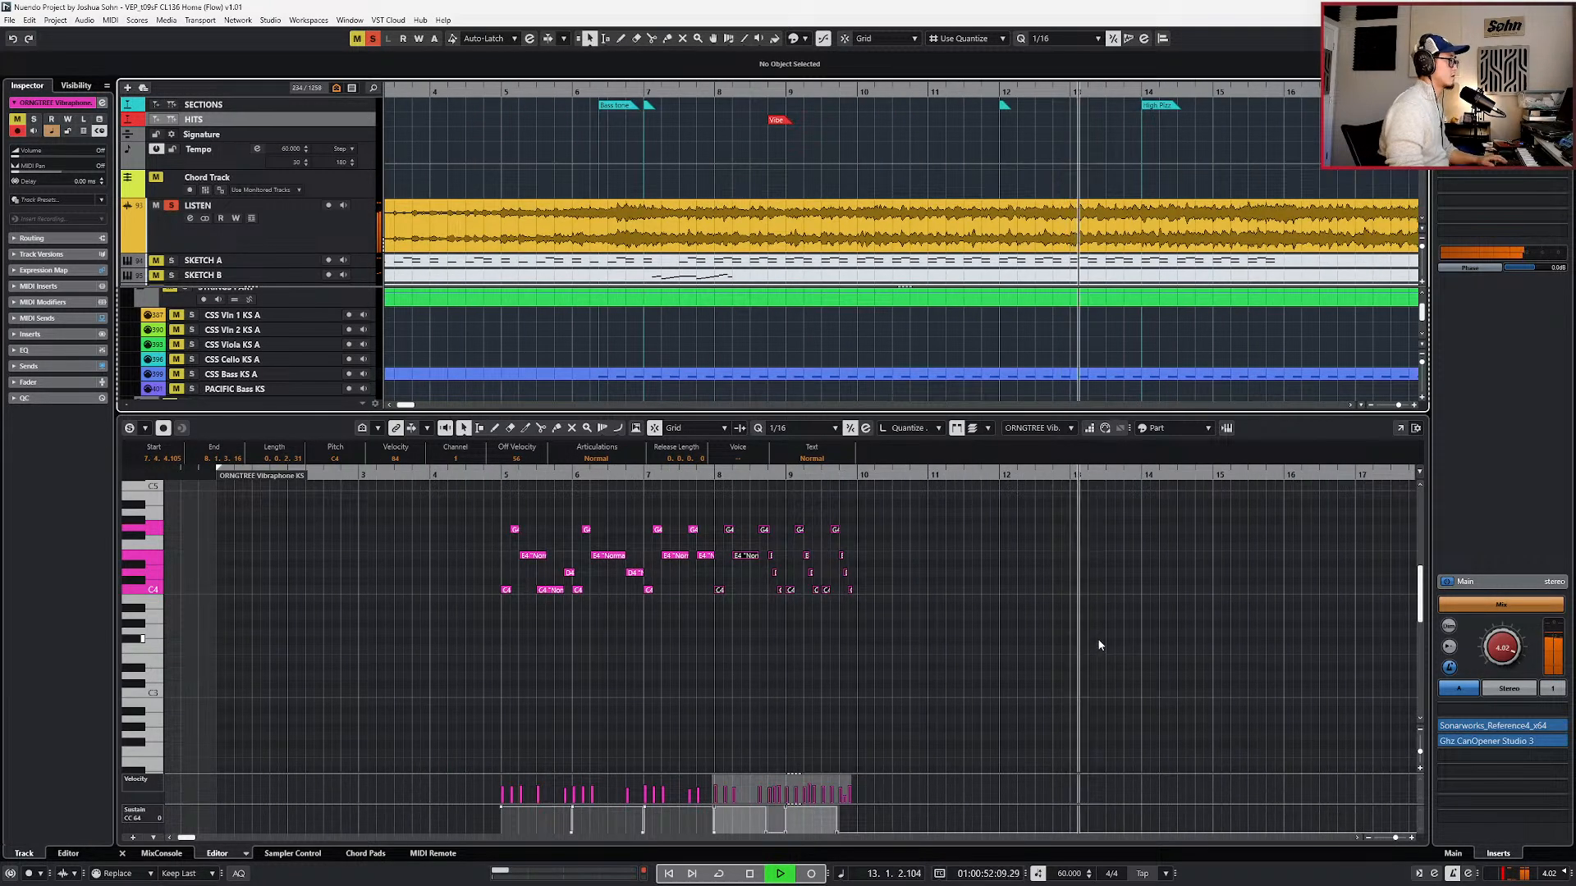
pyautogui.press('space')
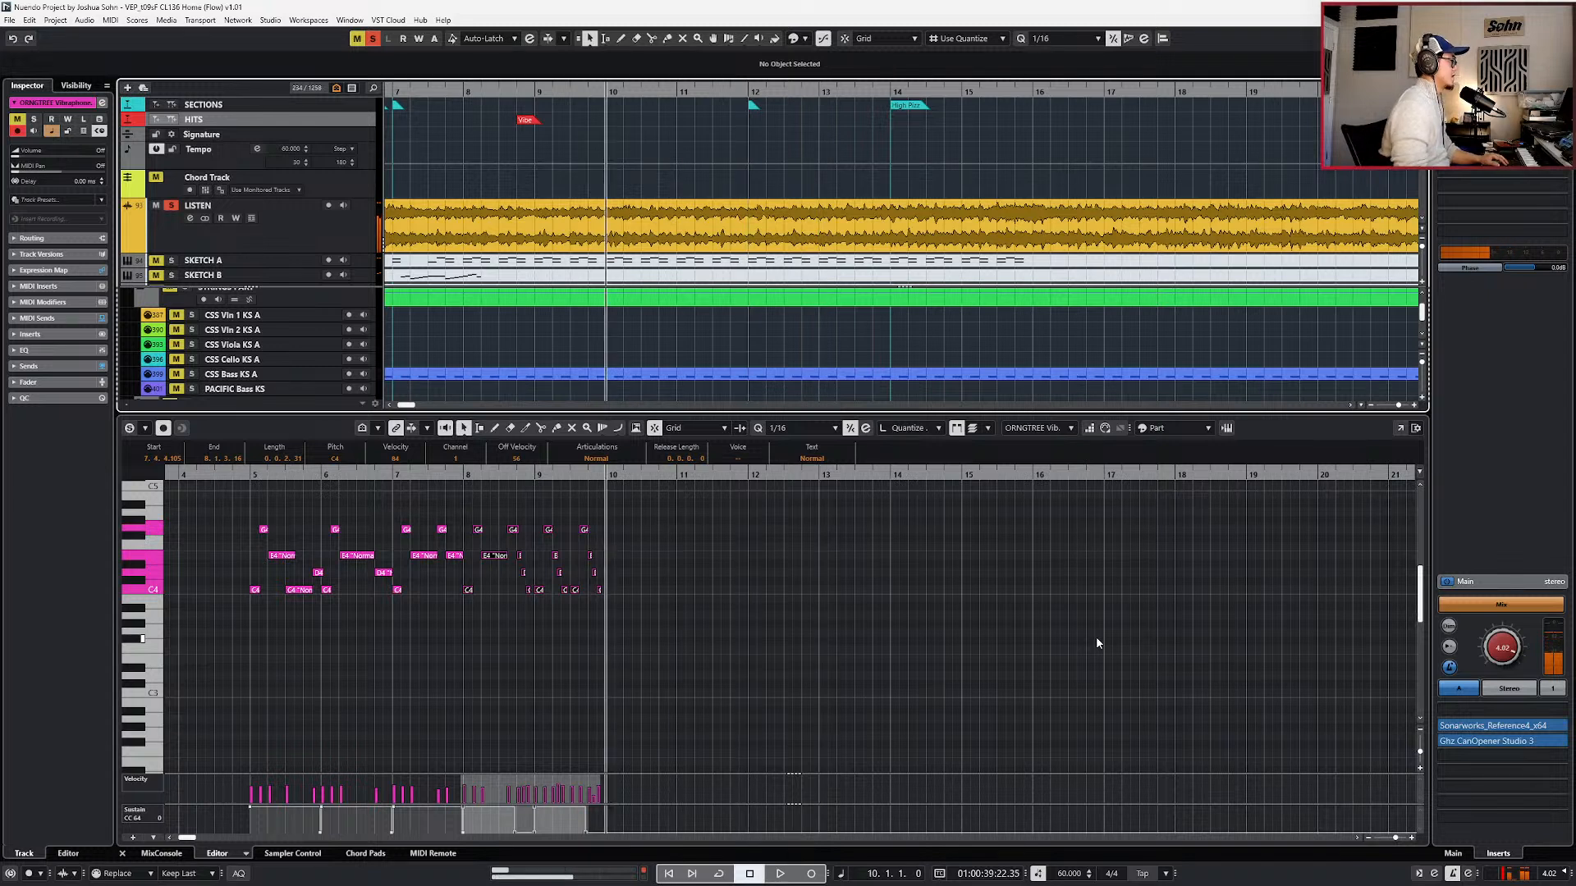
pyautogui.press('space')
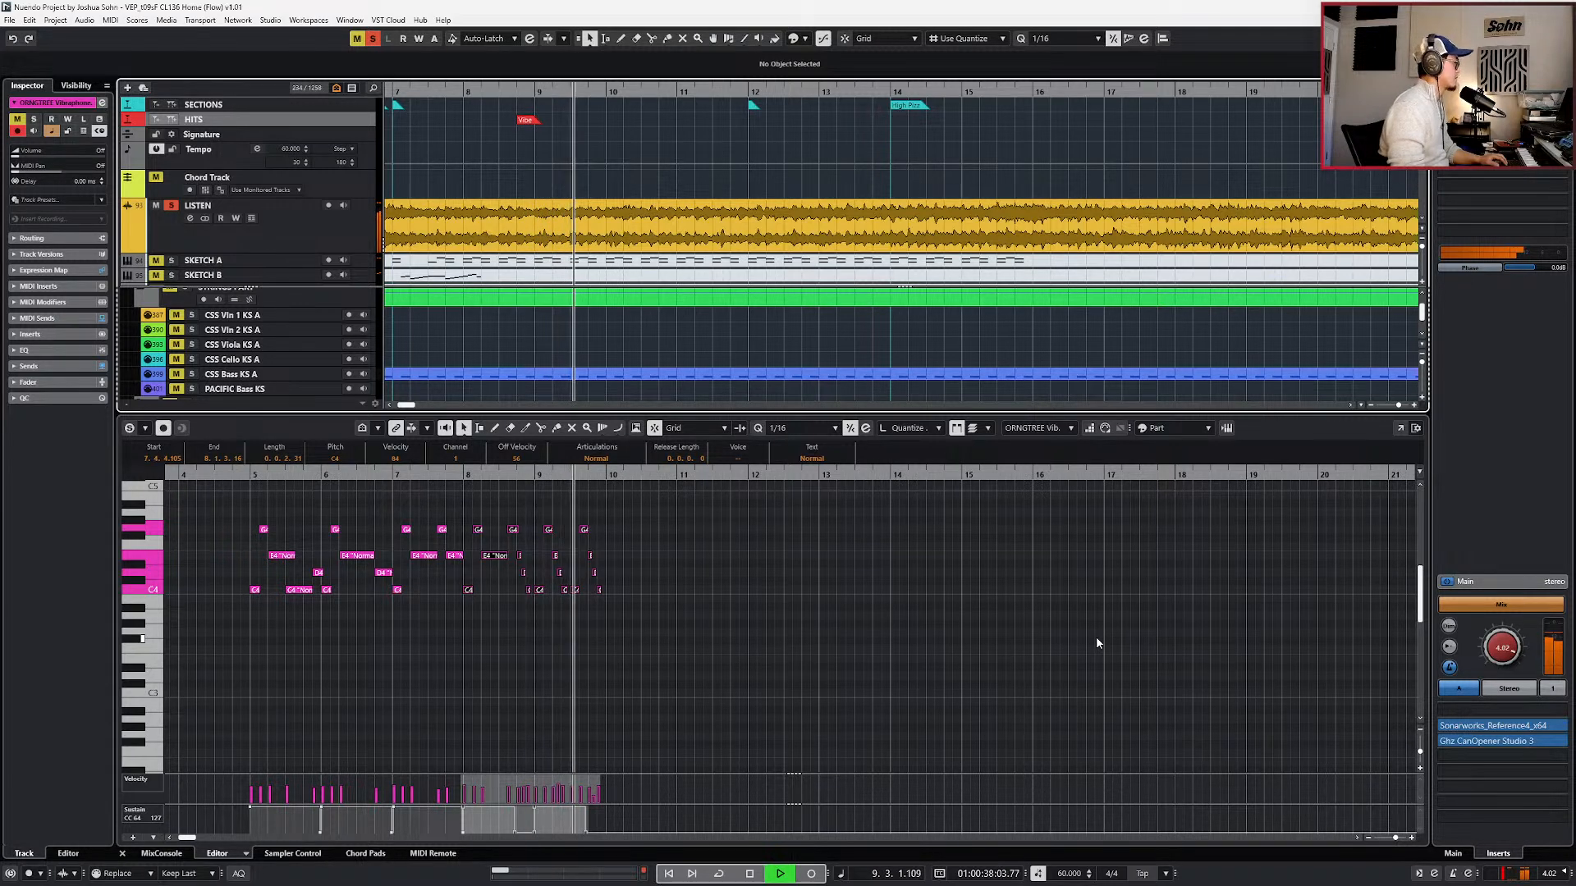
pyautogui.scroll(2, 727, 635)
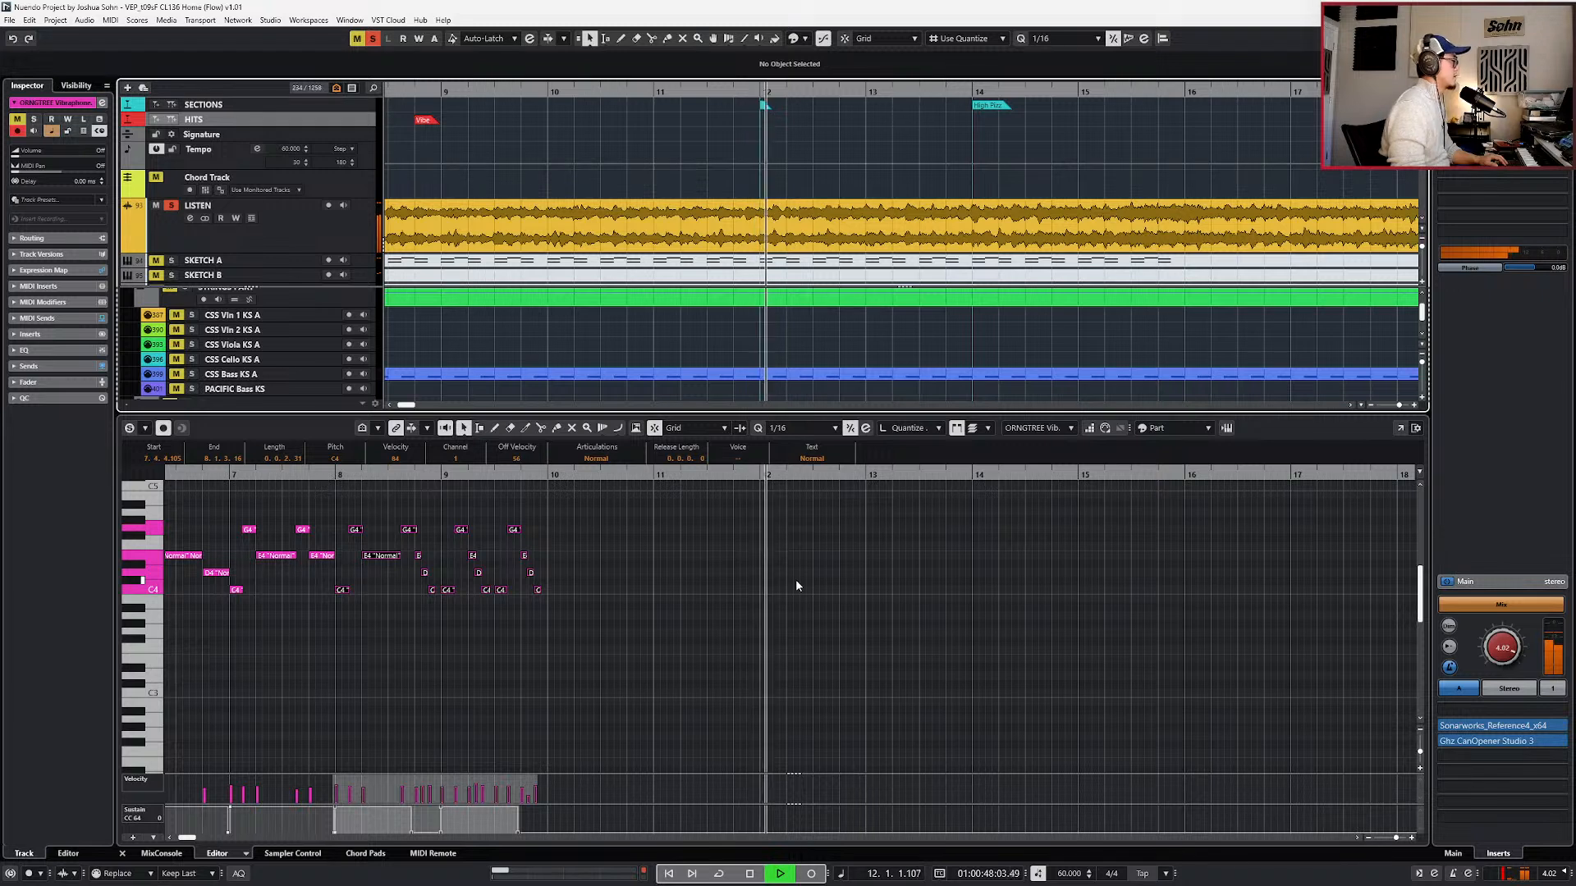
pyautogui.press('space')
# - Paste the copied two-bar vibraphone phrase with its sustain data at bar 10
pyautogui.click(568, 527)
pyautogui.moveTo(474, 592); pyautogui.dragTo(476, 595)
pyautogui.press('KP_Subtract')
pyautogui.press('KP_Subtract')
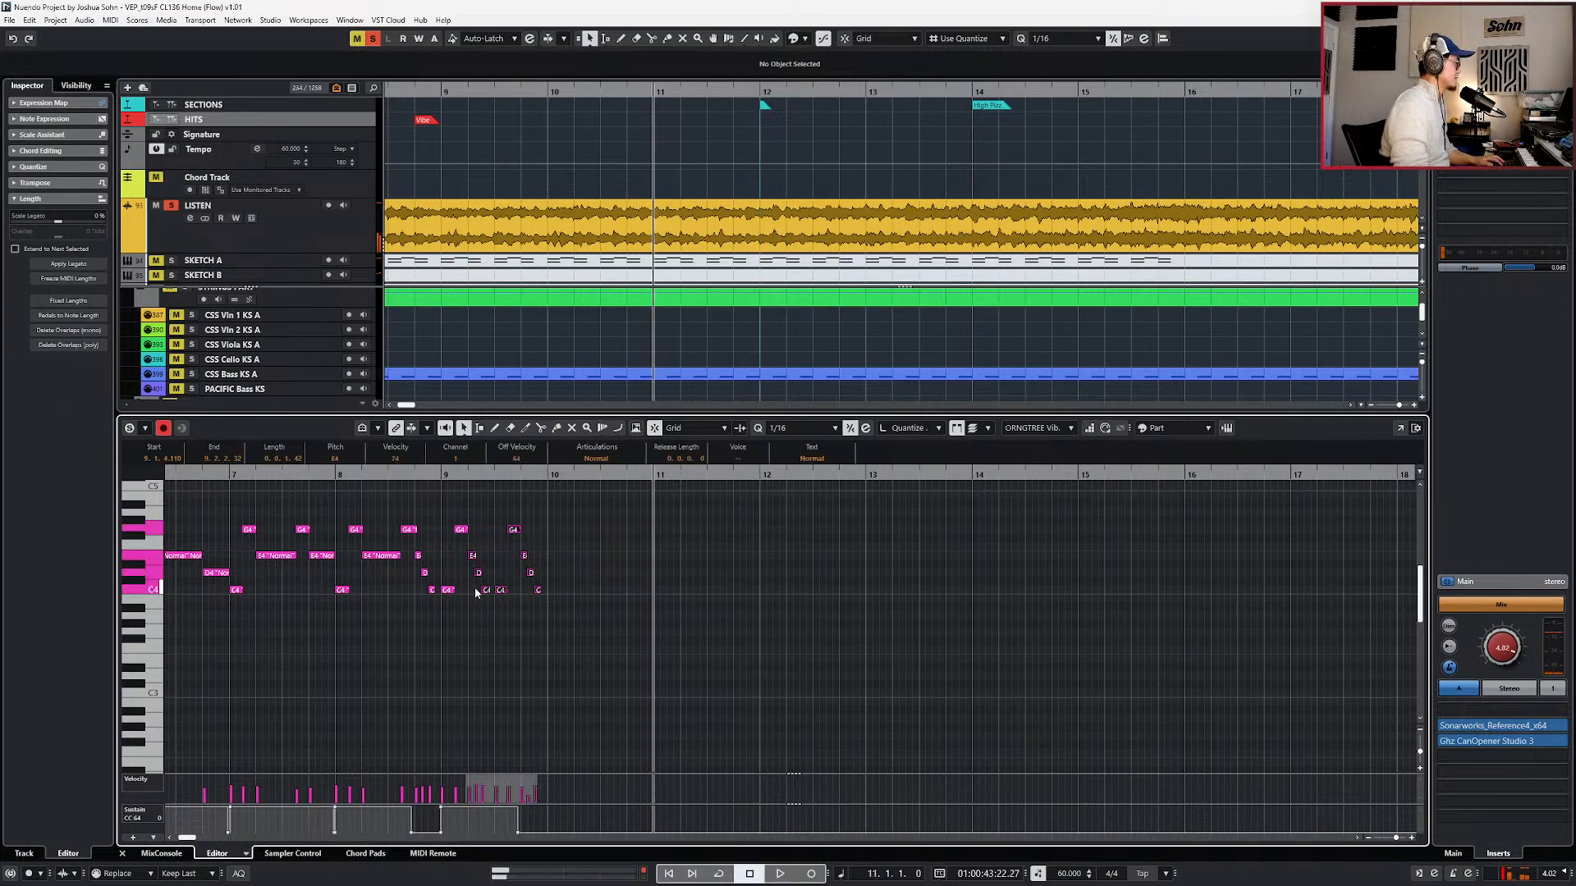
pyautogui.hotkey('ctrl', 'v')
pyautogui.press('space')
# - Paste the same two-bar vibraphone phrase at bar 12 and play it back
pyautogui.press('KP_Add')
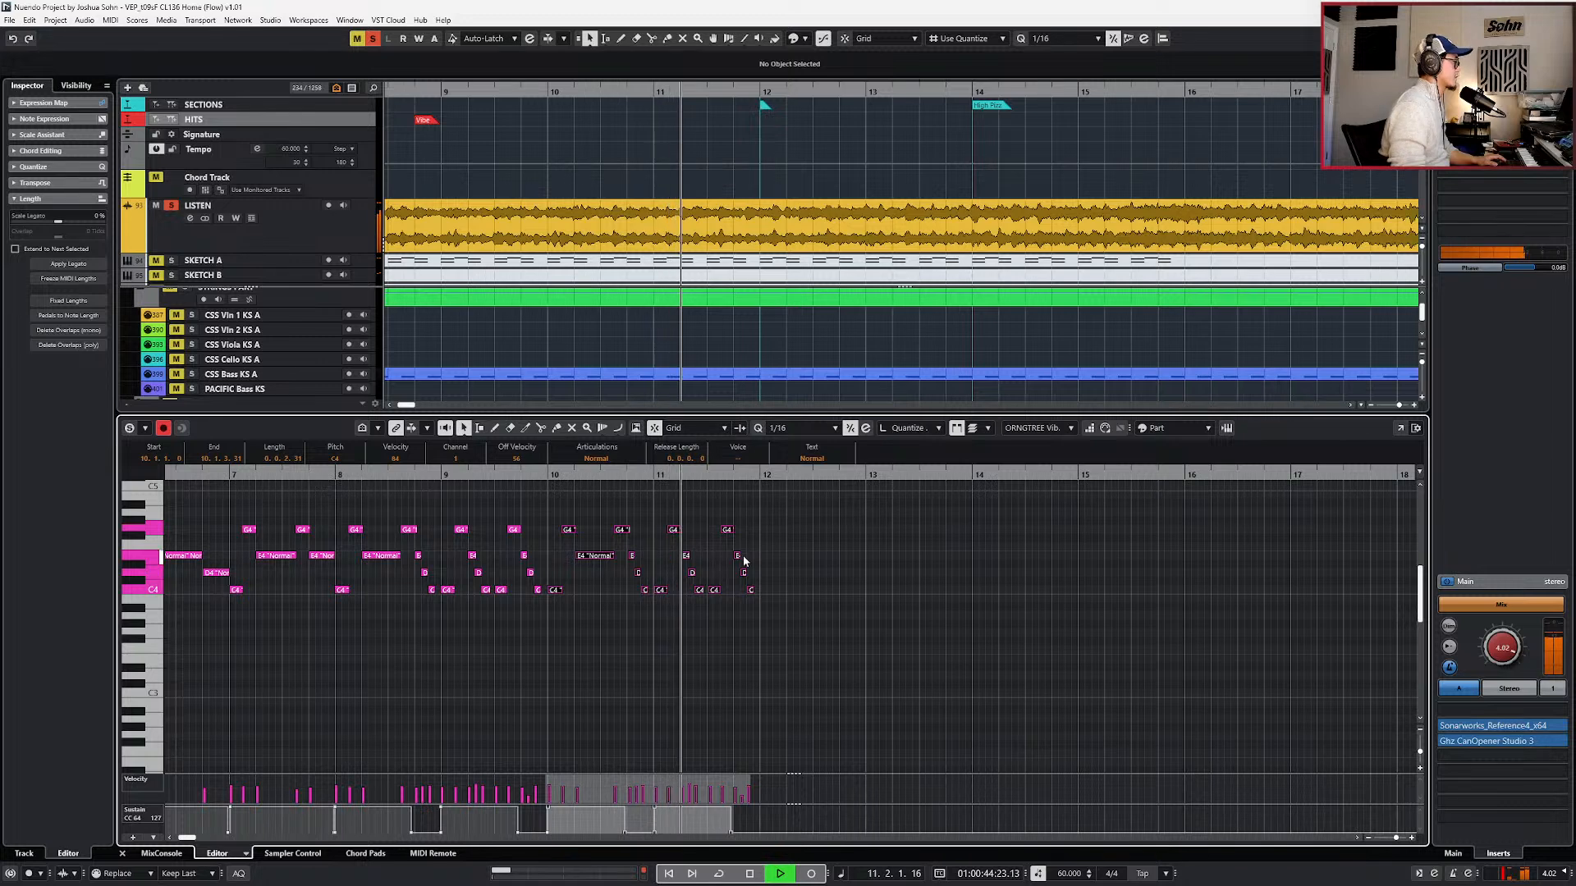
pyautogui.press('space')
pyautogui.press('KP_Add')
pyautogui.hotkey('ctrl', 'v')
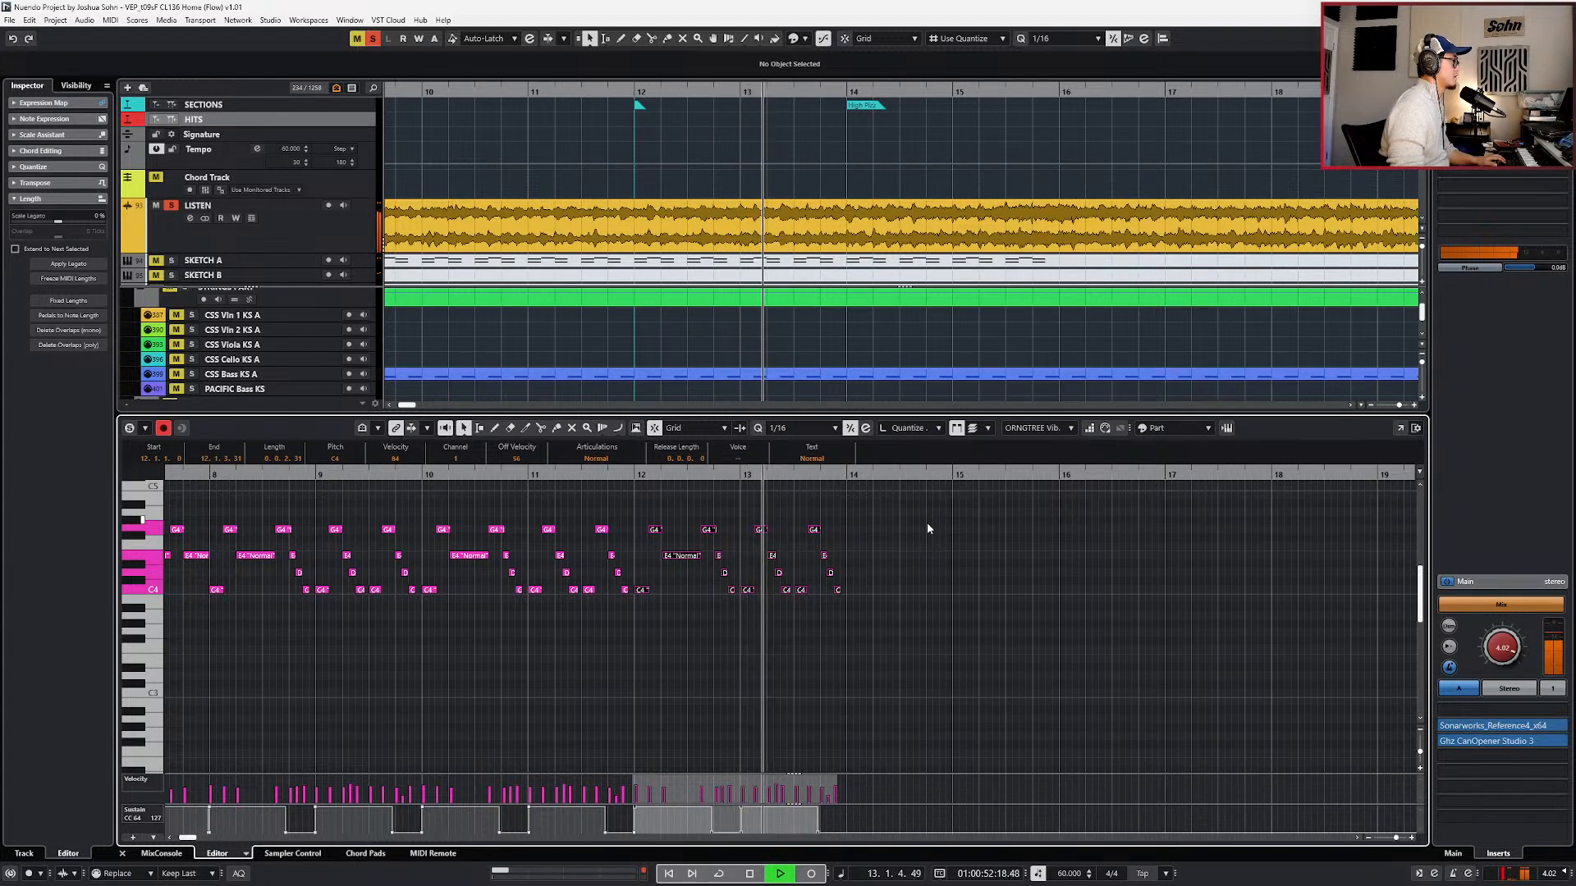
pyautogui.press('space')
# - Replace the short E4, D4 and C4 run at beat 2 of bar 13 with a copy of bar 12's long E4
pyautogui.click(784, 537)
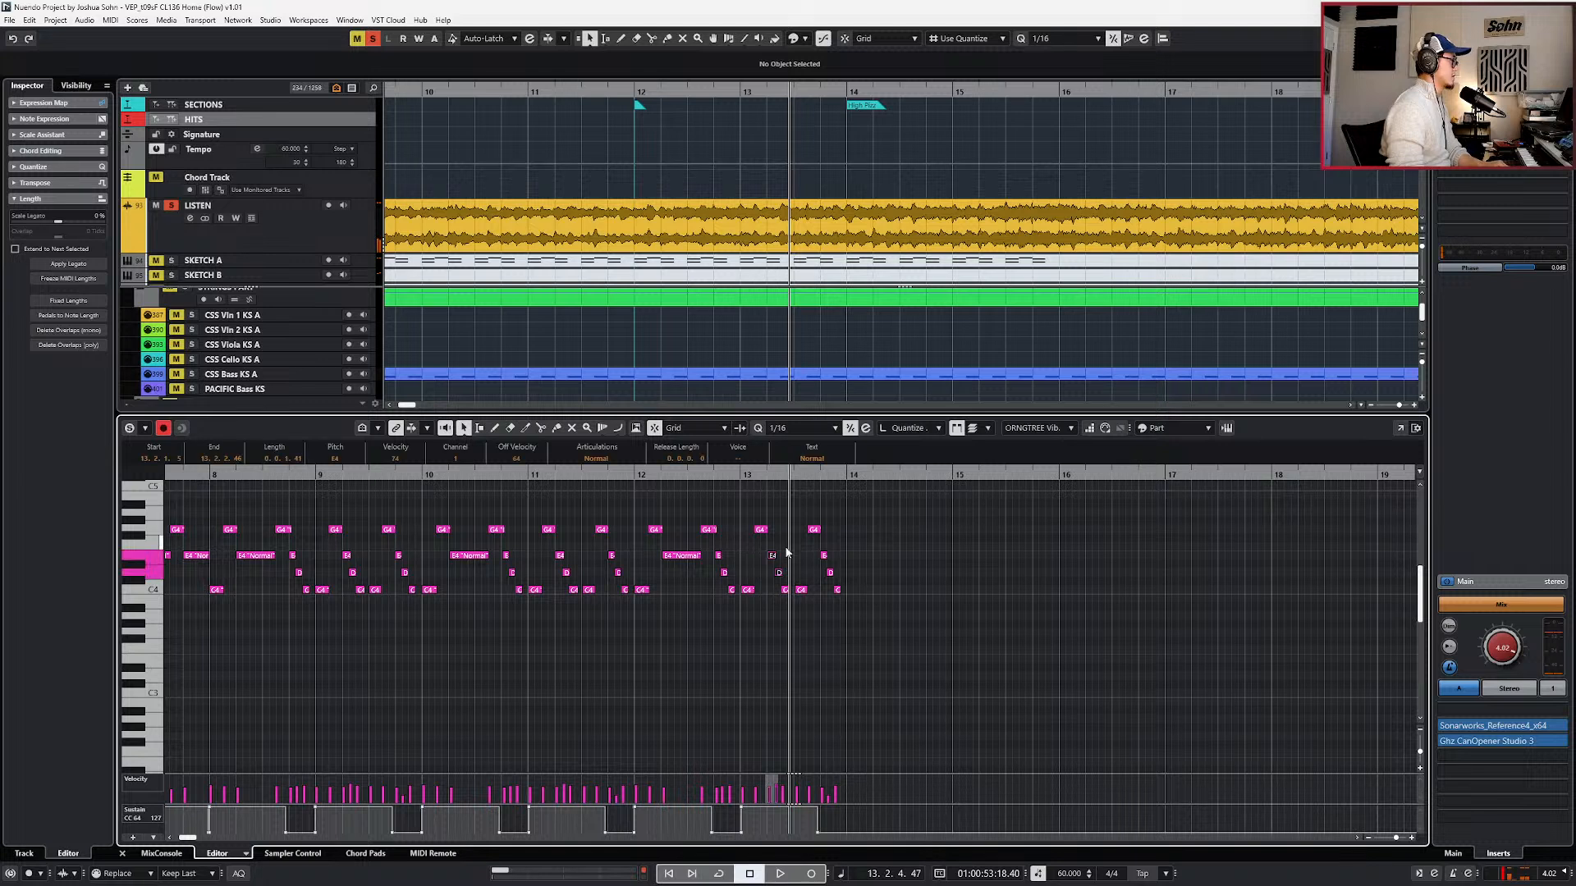
pyautogui.press('Delete')
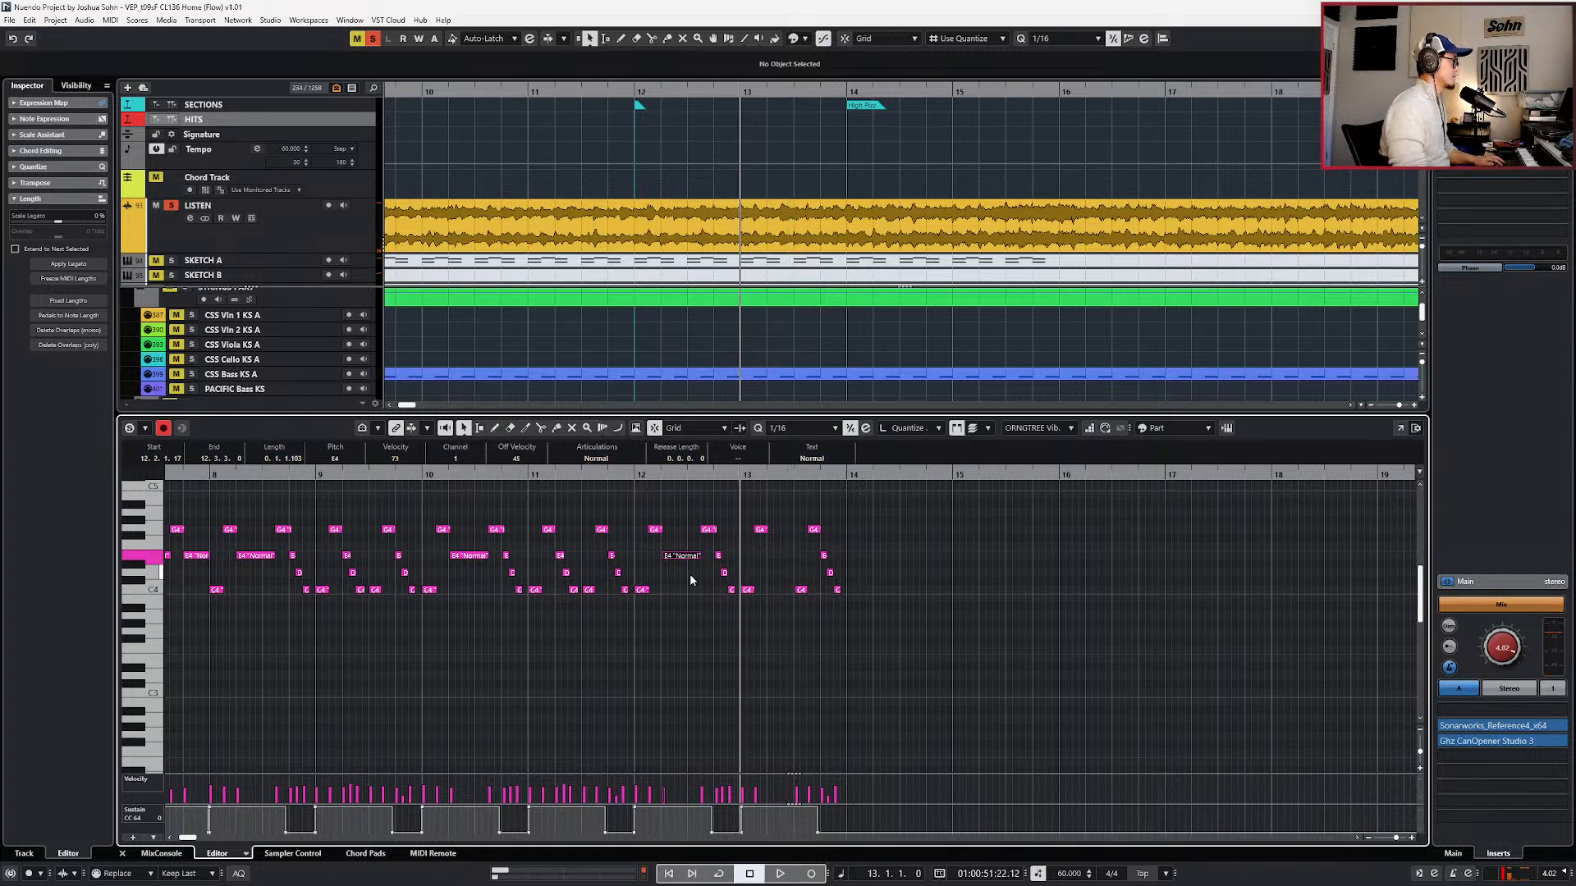
pyautogui.hotkey('ctrl', 'v')
pyautogui.hotkey('ctrl', 'Right')
pyautogui.hotkey('ctrl', 'Right')
pyautogui.press('space')
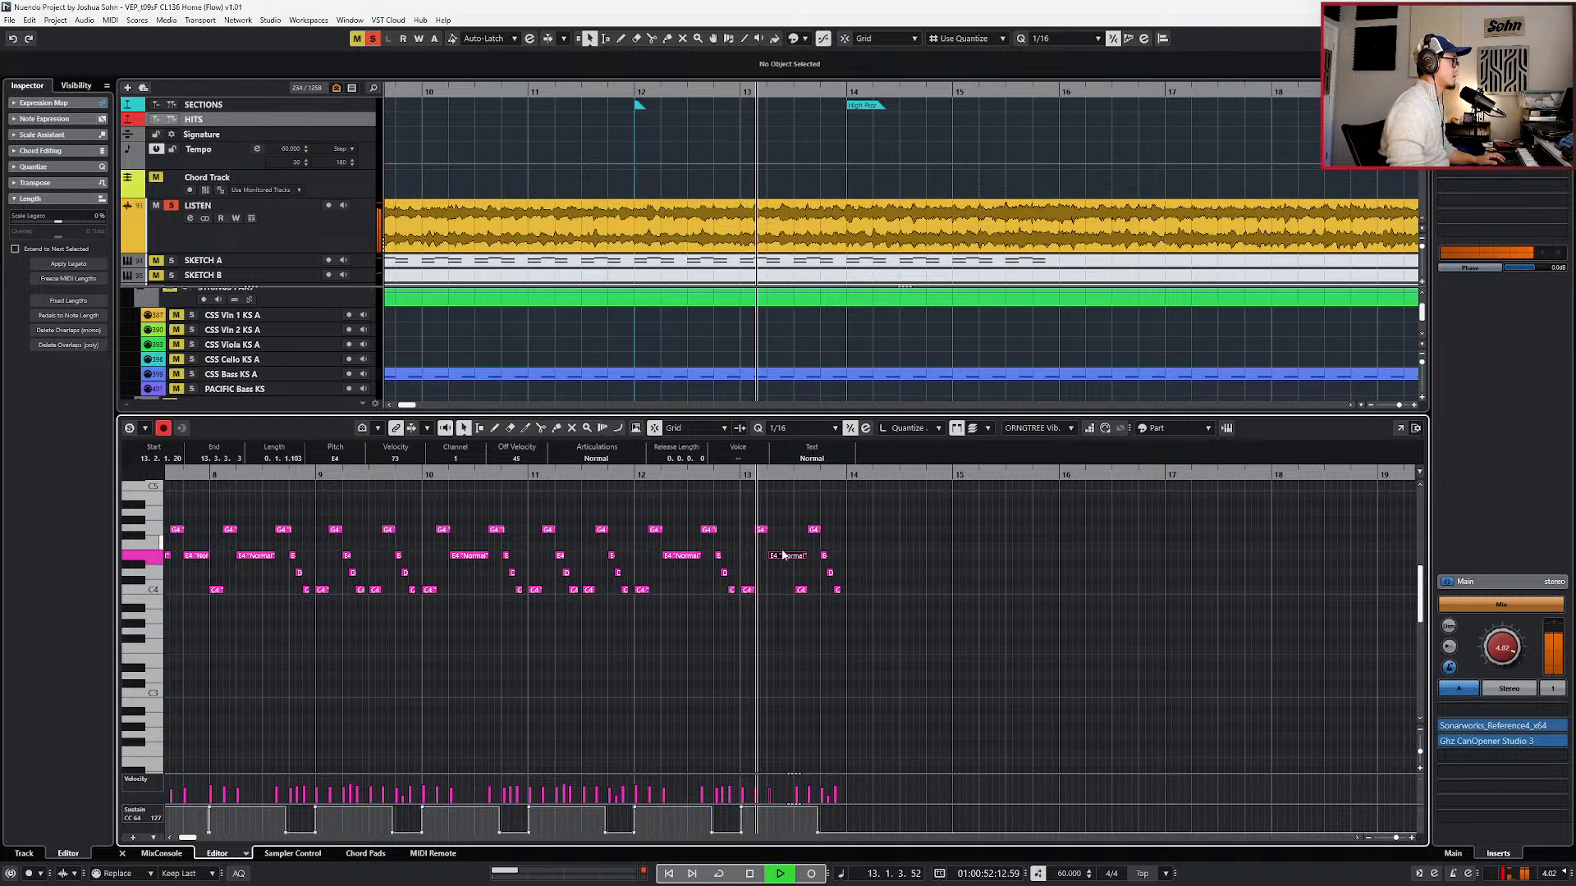
# - Shorten the long E4 at beat 2 of bar 13 to a length of 0.0.3.103 and check it in playback
pyautogui.hotkey('alt', 'shift', 'Left')
pyautogui.hotkey('alt', 'shift', 'Left')
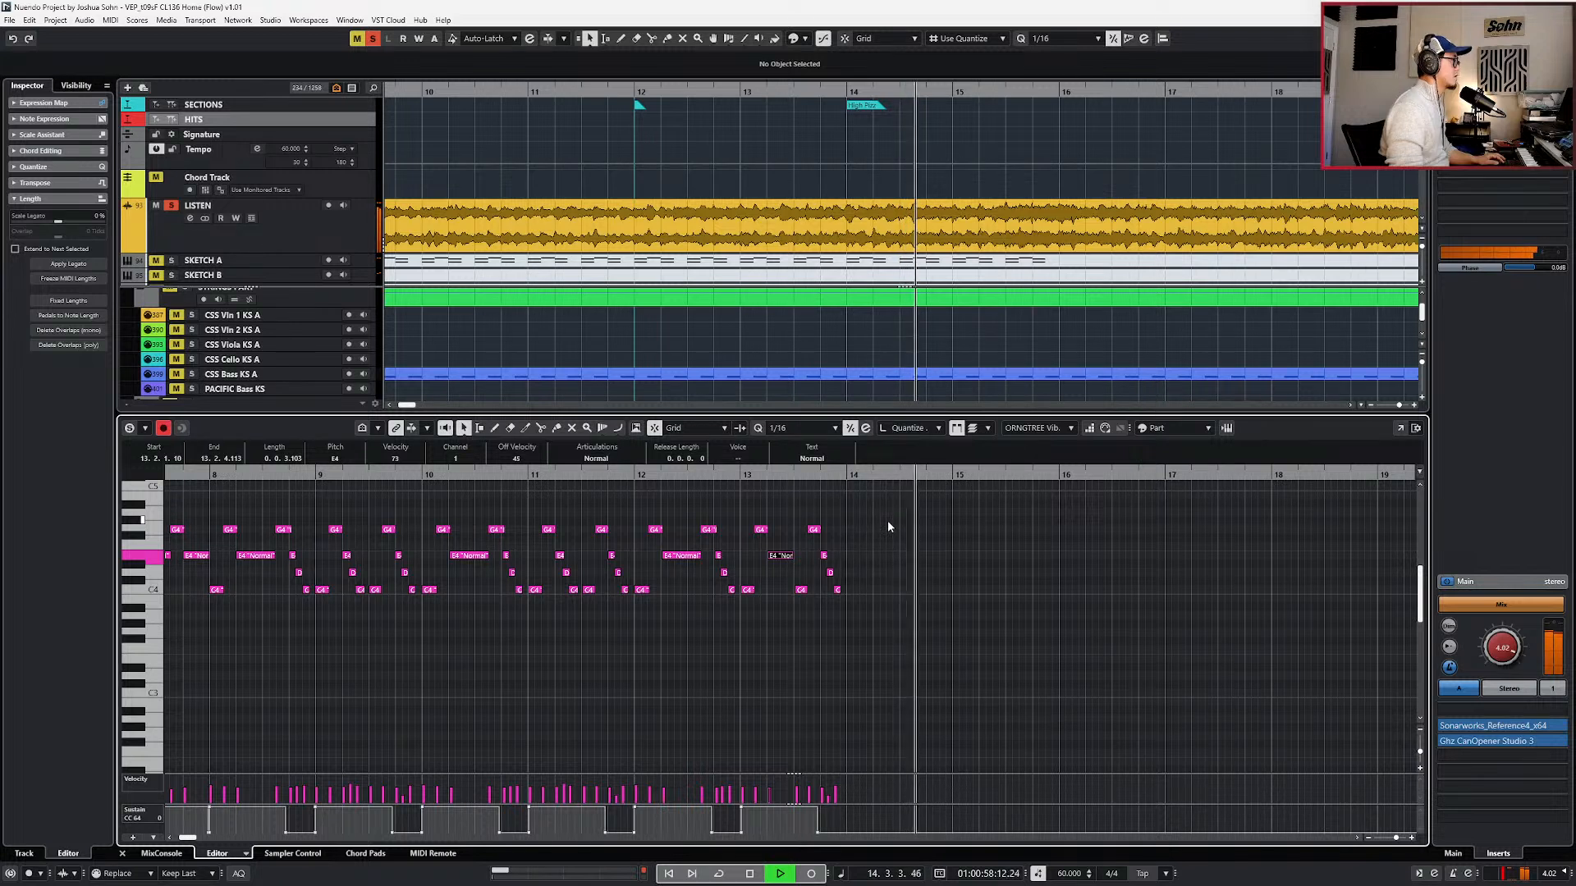
pyautogui.press('space')
pyautogui.press('space')
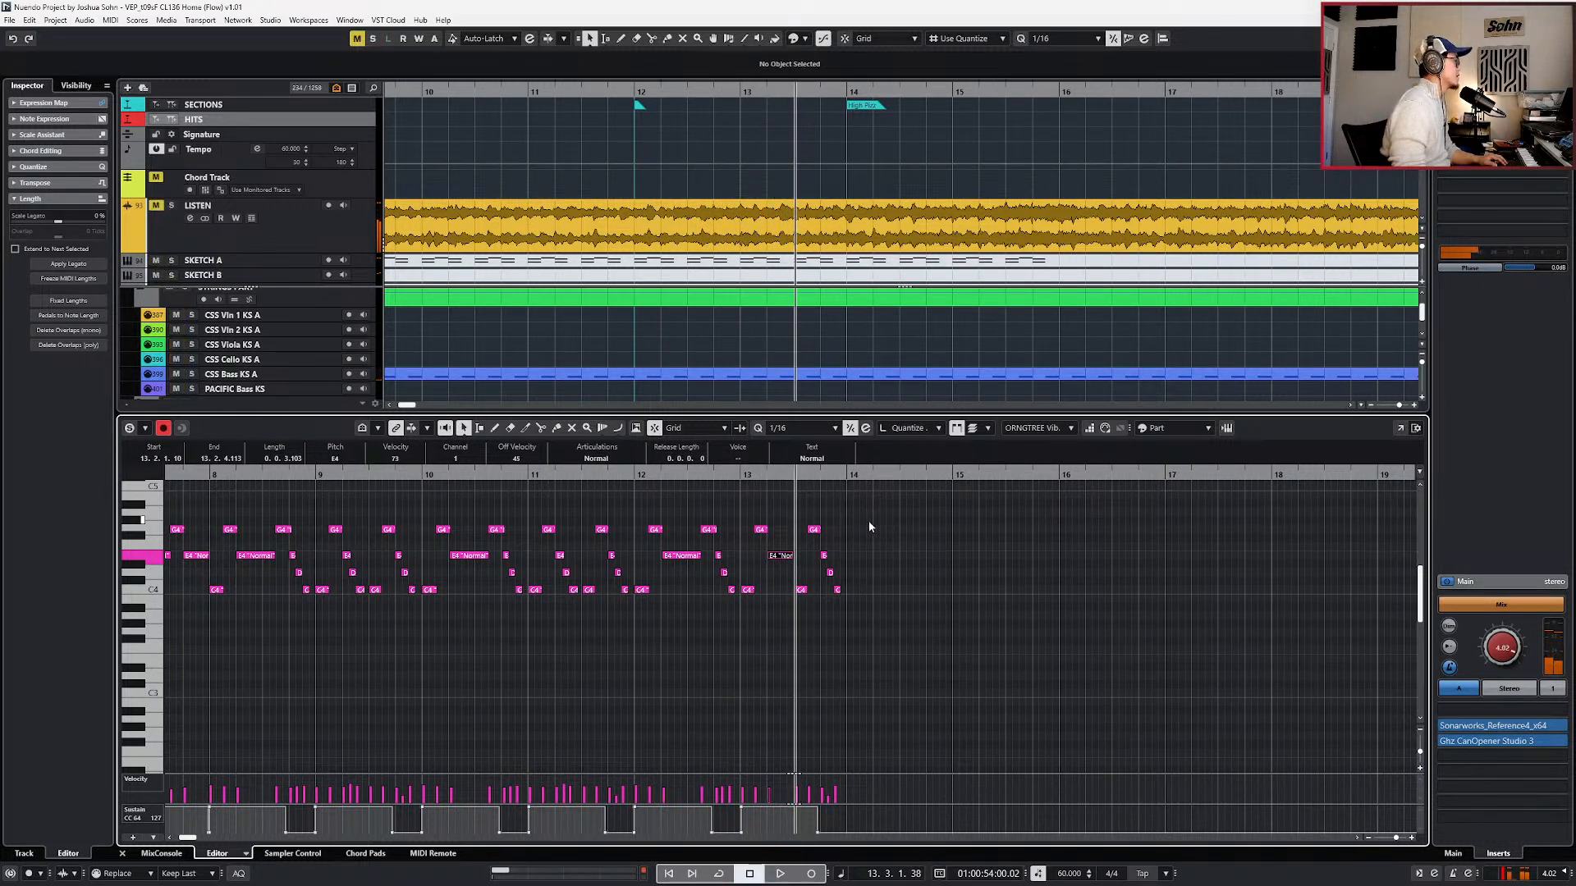
# - Copy the vibraphone notes of bars 12 and 13 to bar 14
pyautogui.moveTo(869, 515); pyautogui.dragTo(643, 631)
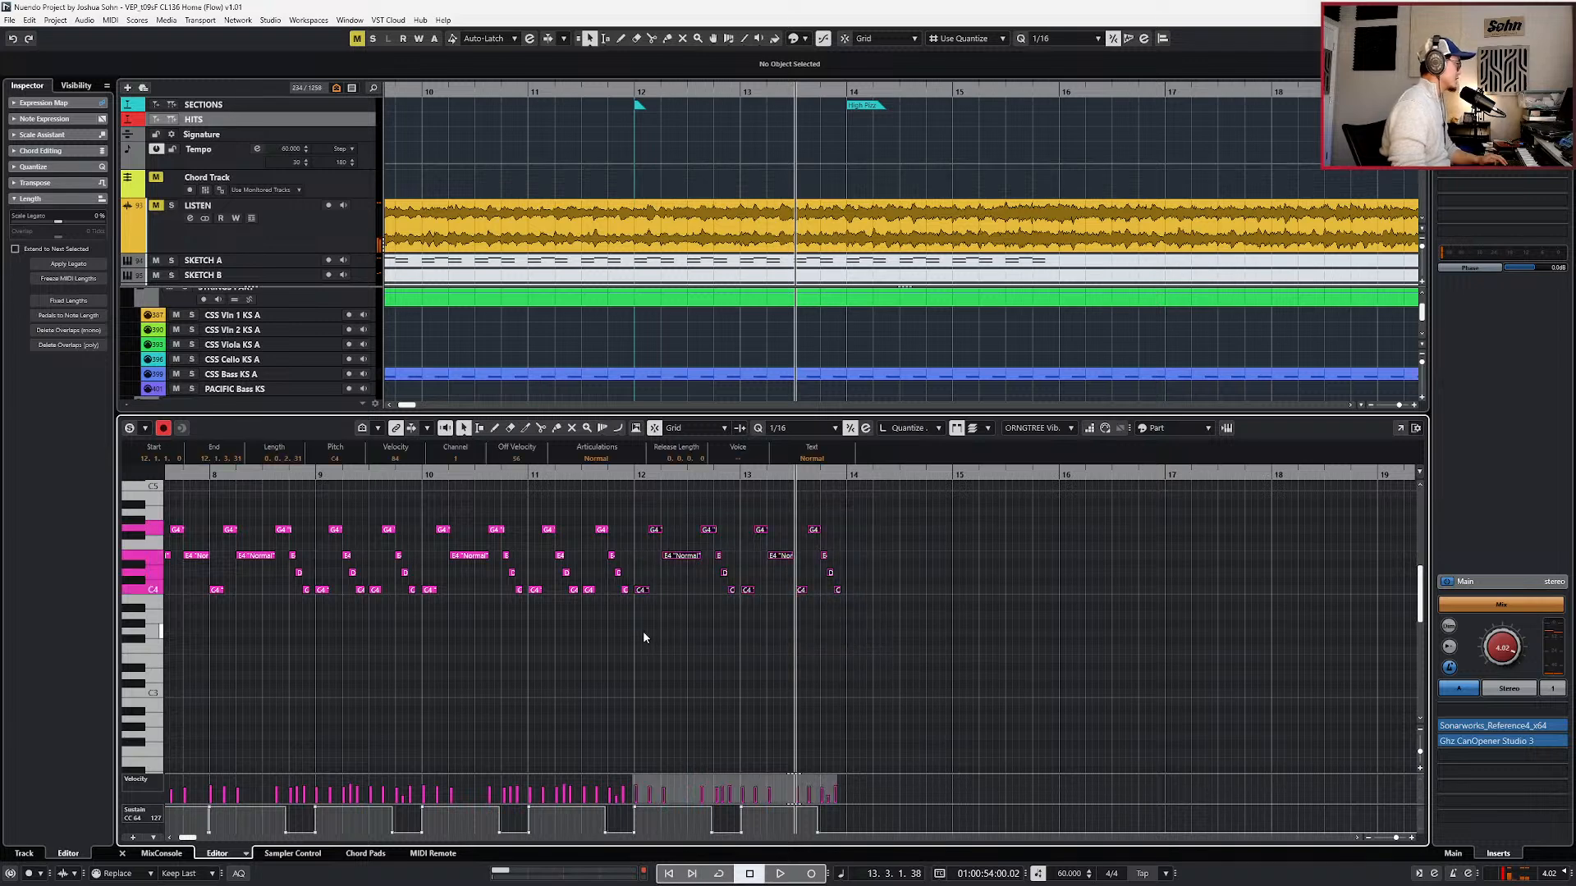
pyautogui.press('KP_Subtract')
pyautogui.press('KP_Add')
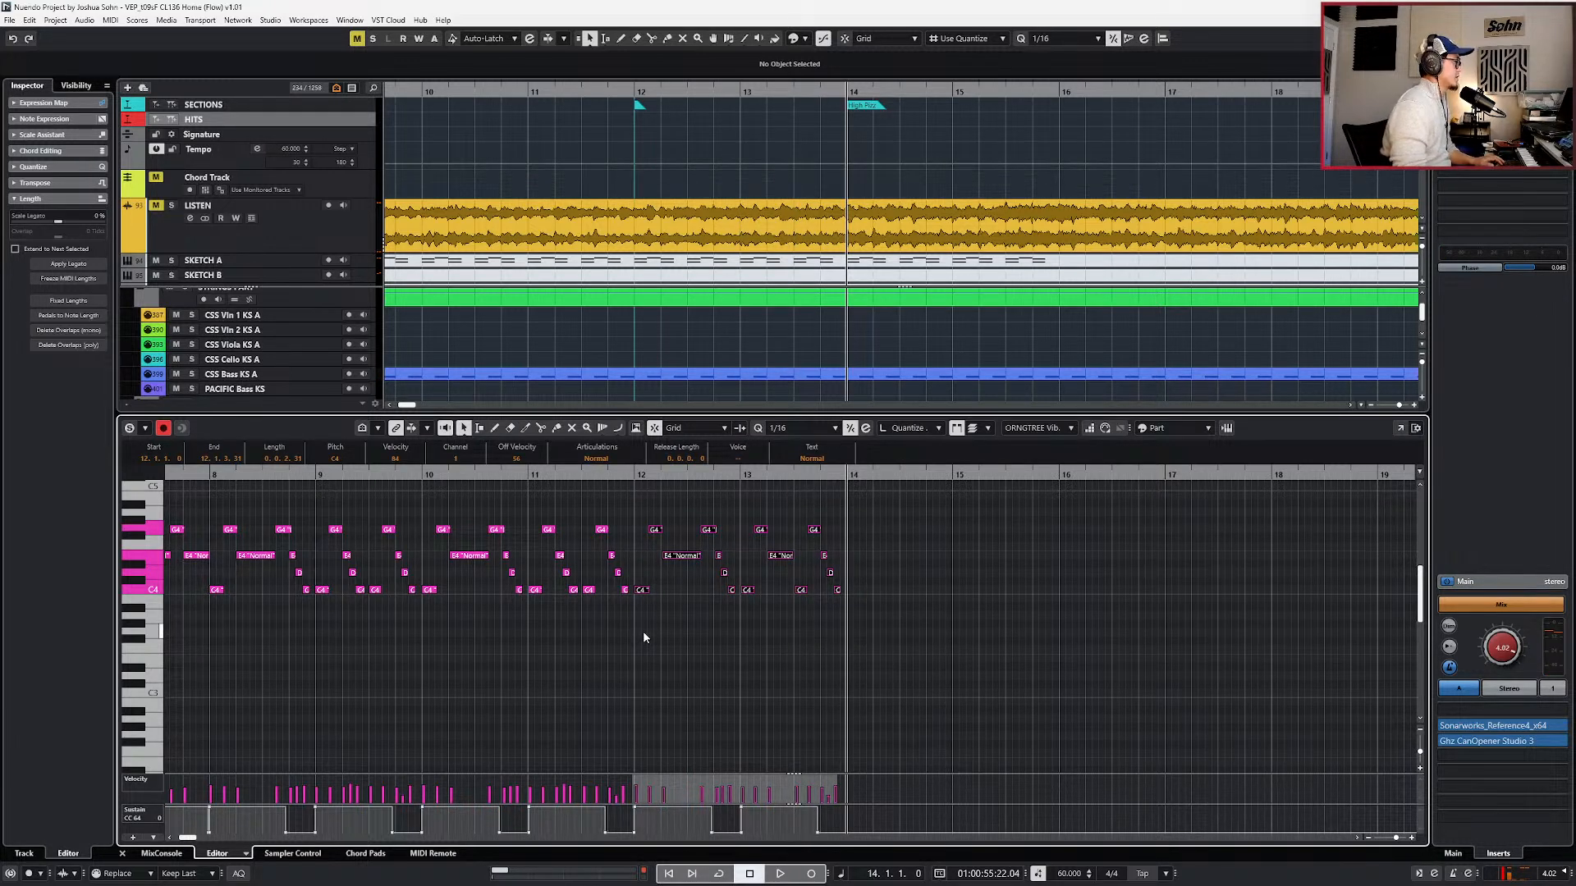
pyautogui.hotkey('ctrl', 'v')
pyautogui.press('g')
# - Copy the sustain pedal data of bar 13 to bars 14 and 15 and play back the result
pyautogui.moveTo(844, 824); pyautogui.dragTo(733, 856)
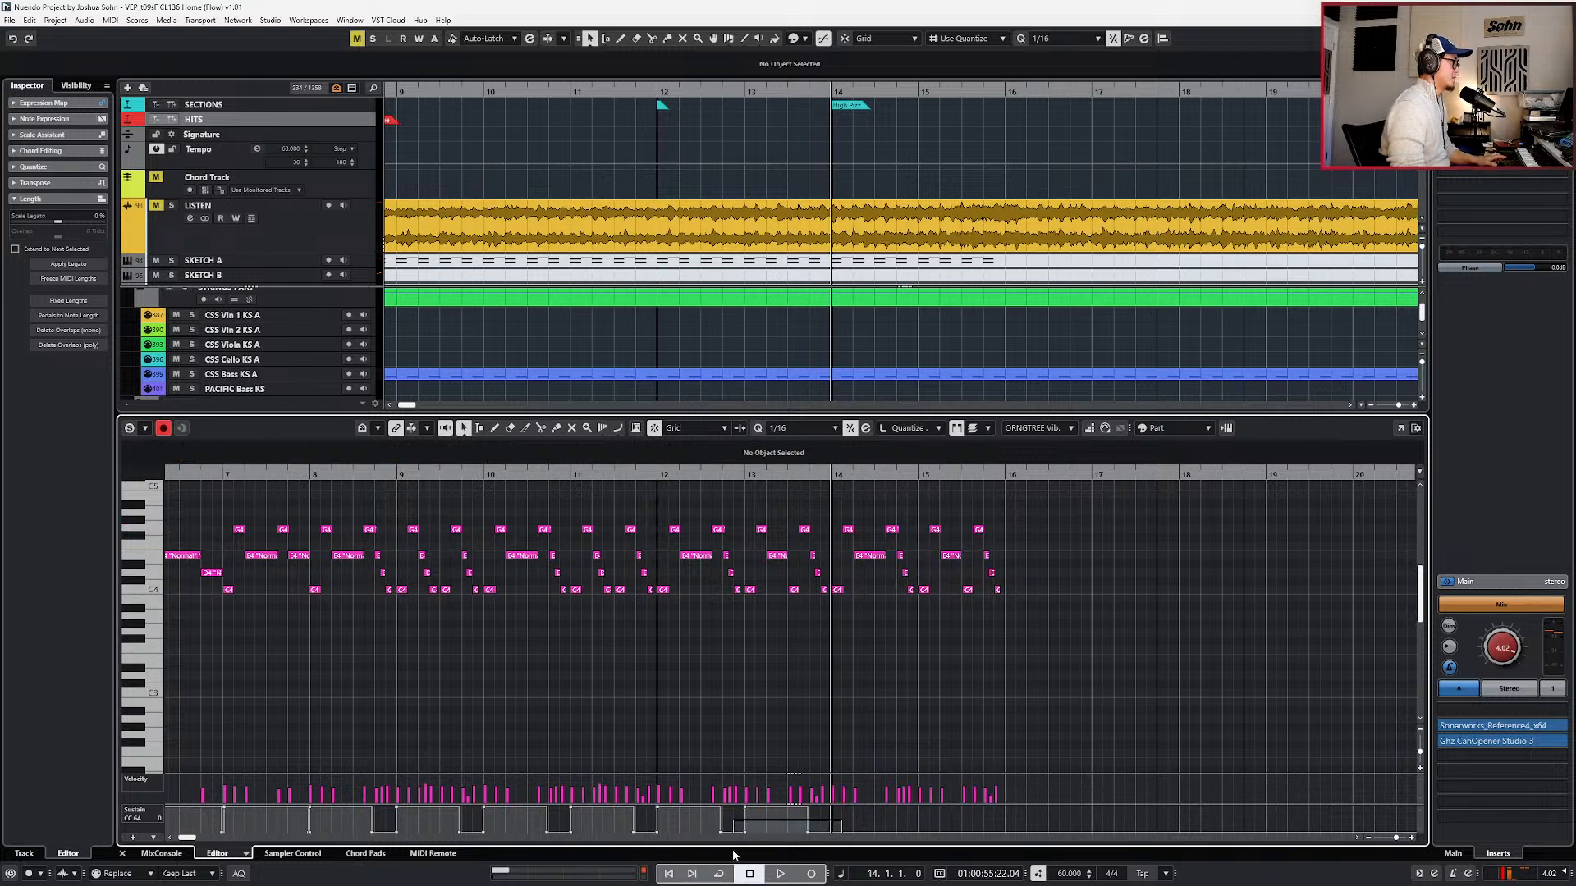
pyautogui.hotkey('ctrl', 'v')
pyautogui.press('KP_Subtract')
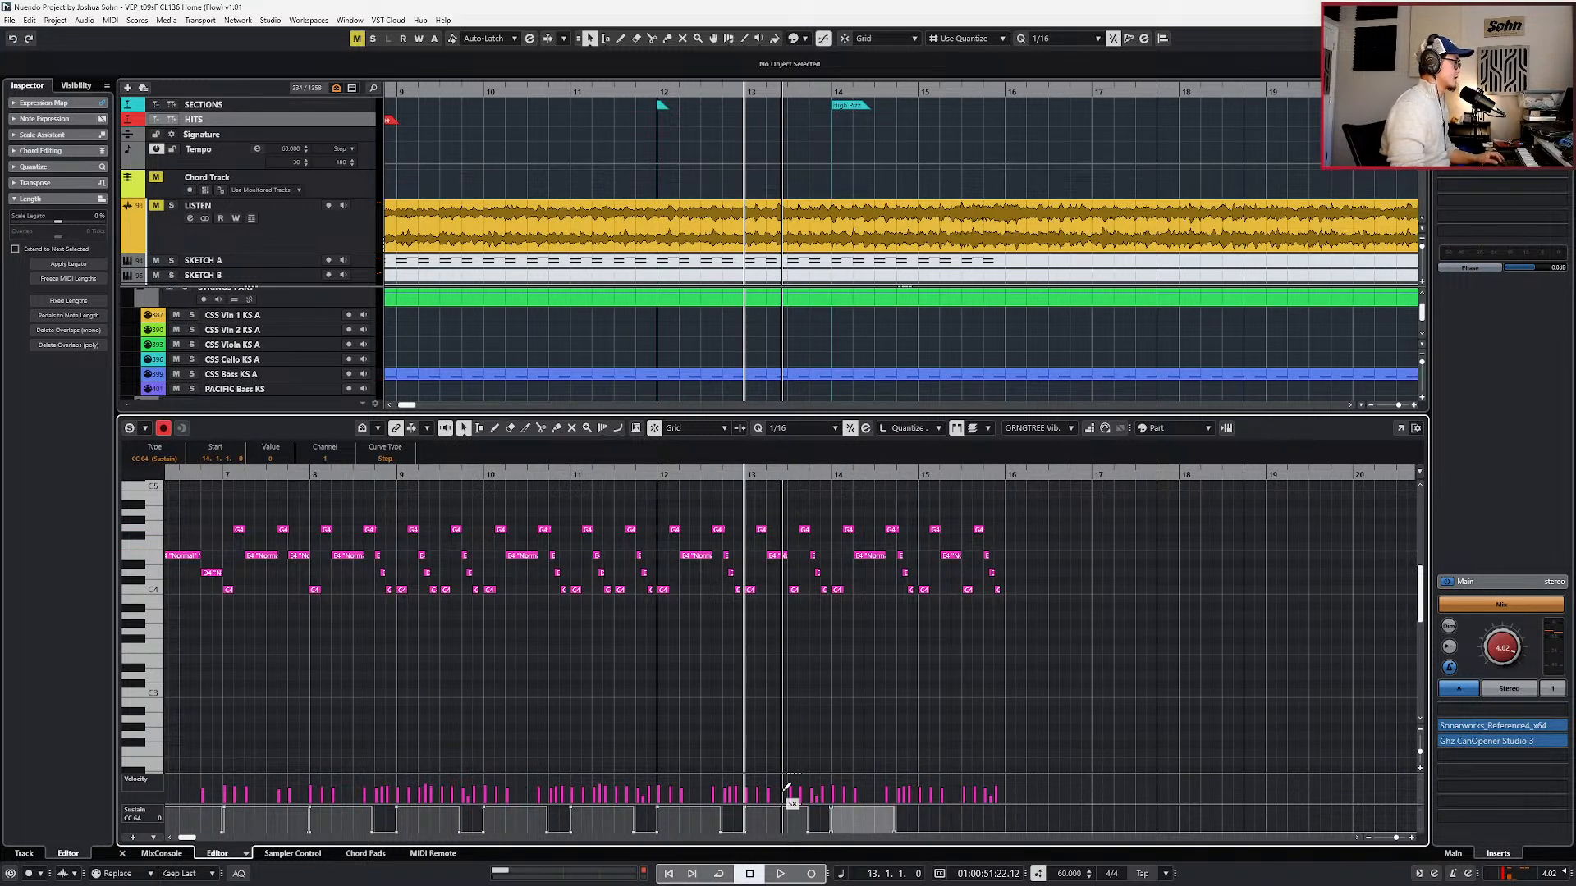
pyautogui.press('KP_Add')
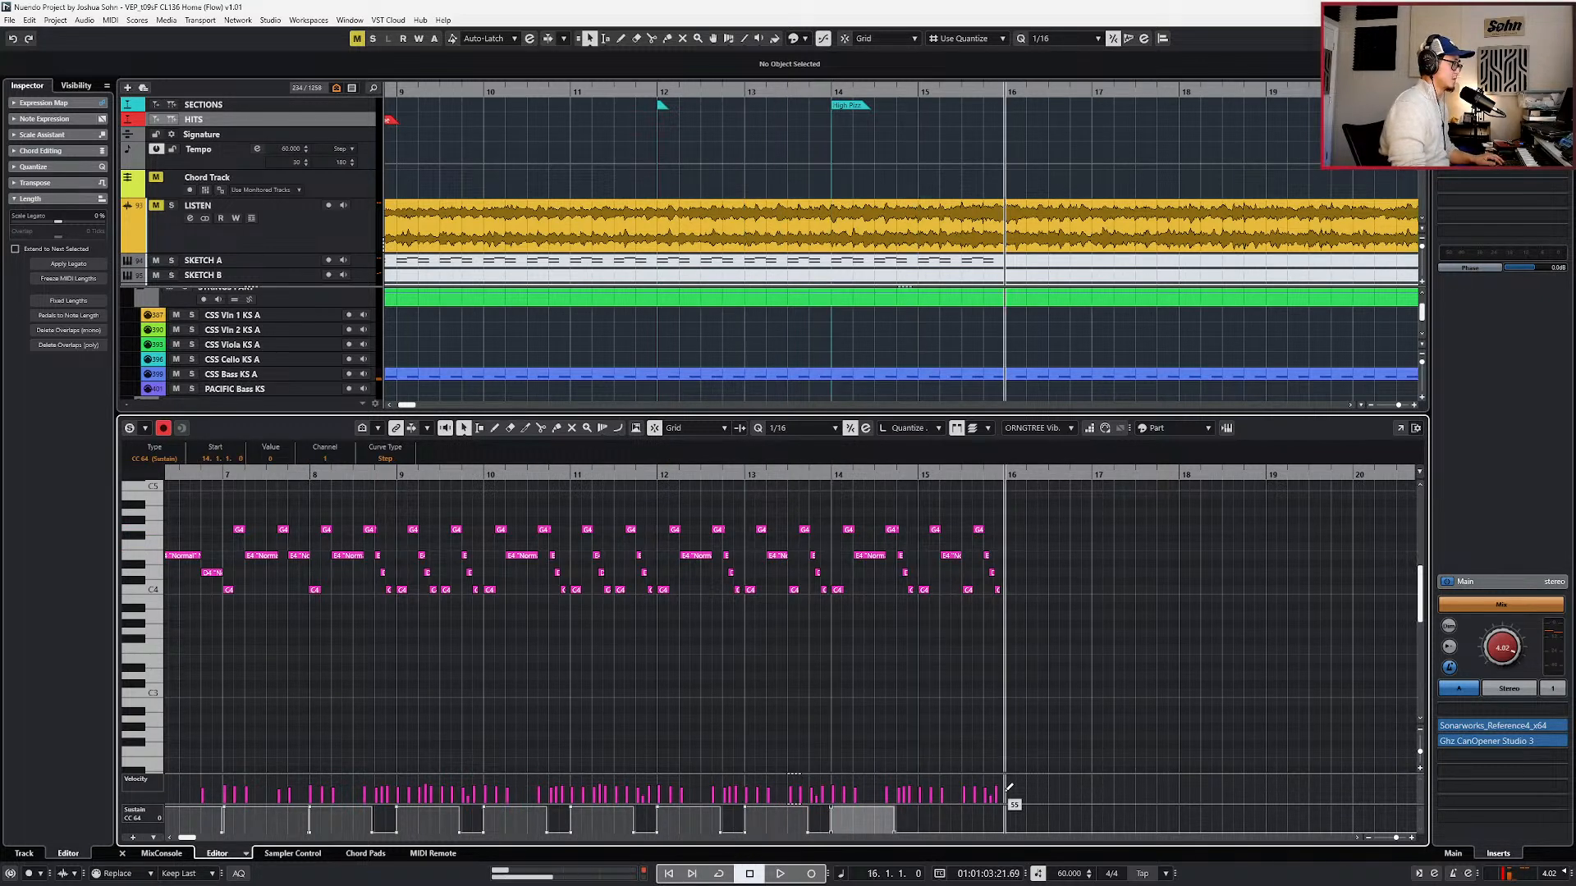
pyautogui.press('KP_Subtract')
pyautogui.press('KP_Subtract')
pyautogui.press('space')
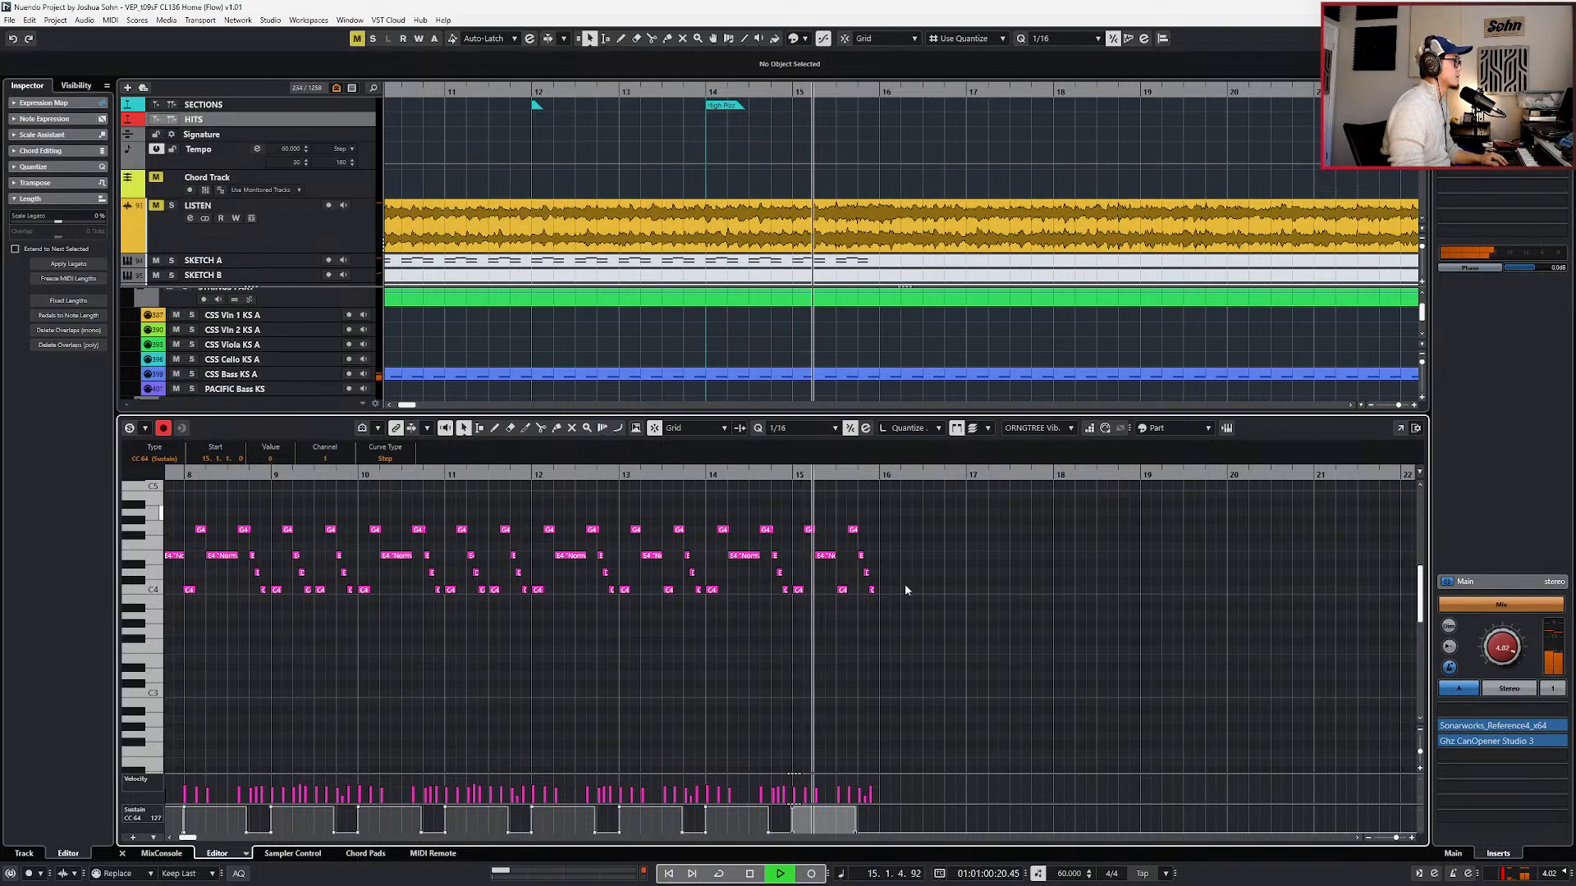
pyautogui.press('space')
# - Solo the LISTEN reference track and listen to it from bar 15 onward
pyautogui.click(366, 245)
pyautogui.press('s')
pyautogui.press('KP_Subtract')
pyautogui.press('h')
pyautogui.press('h')
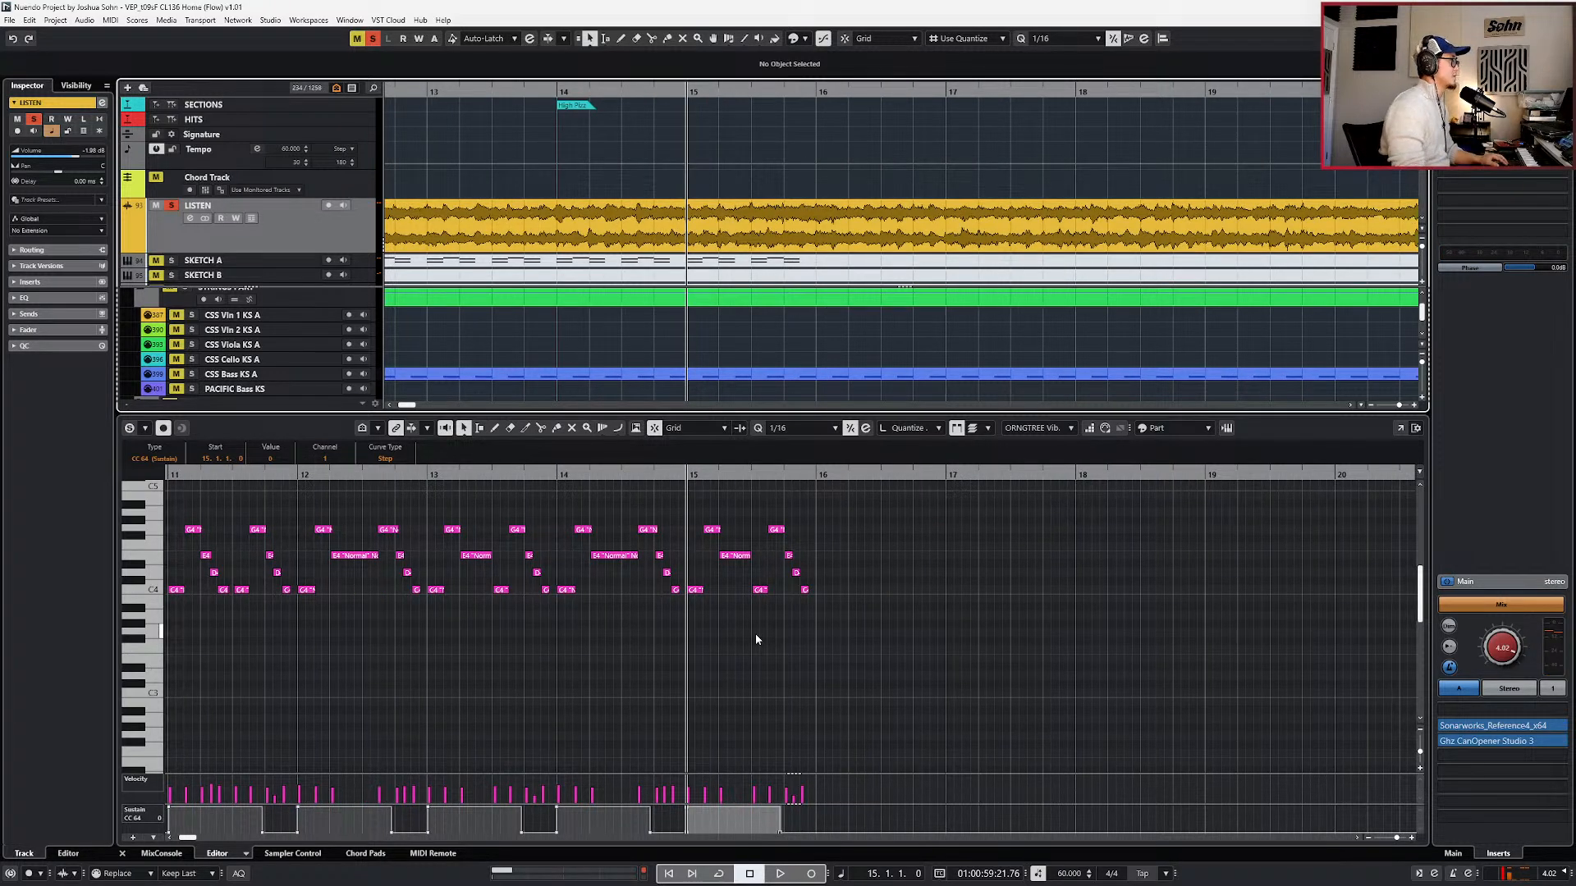
pyautogui.press('space')
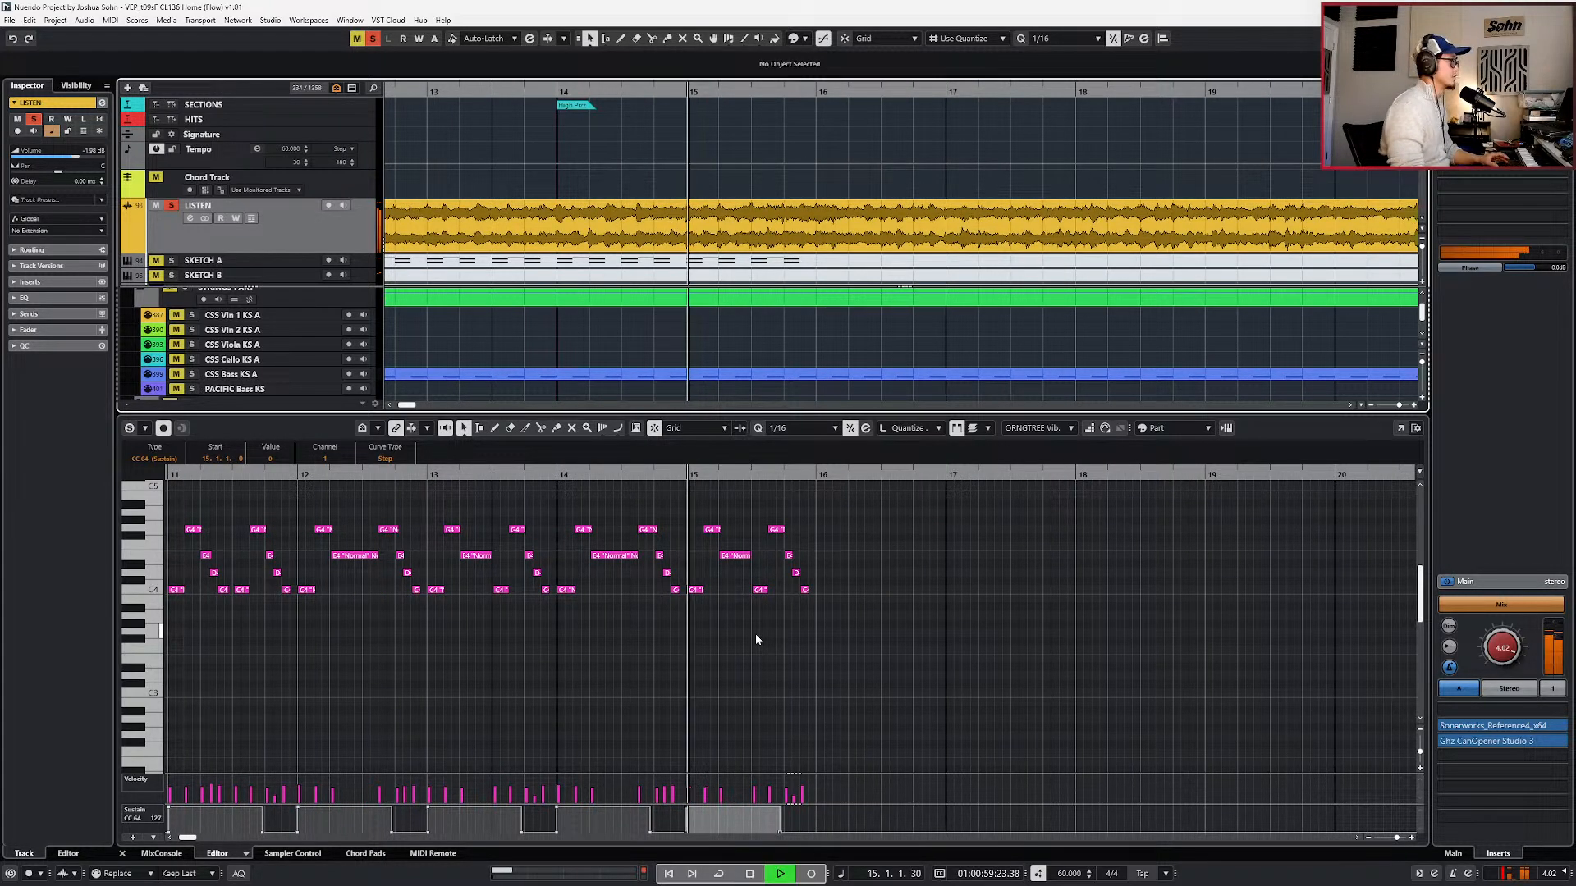
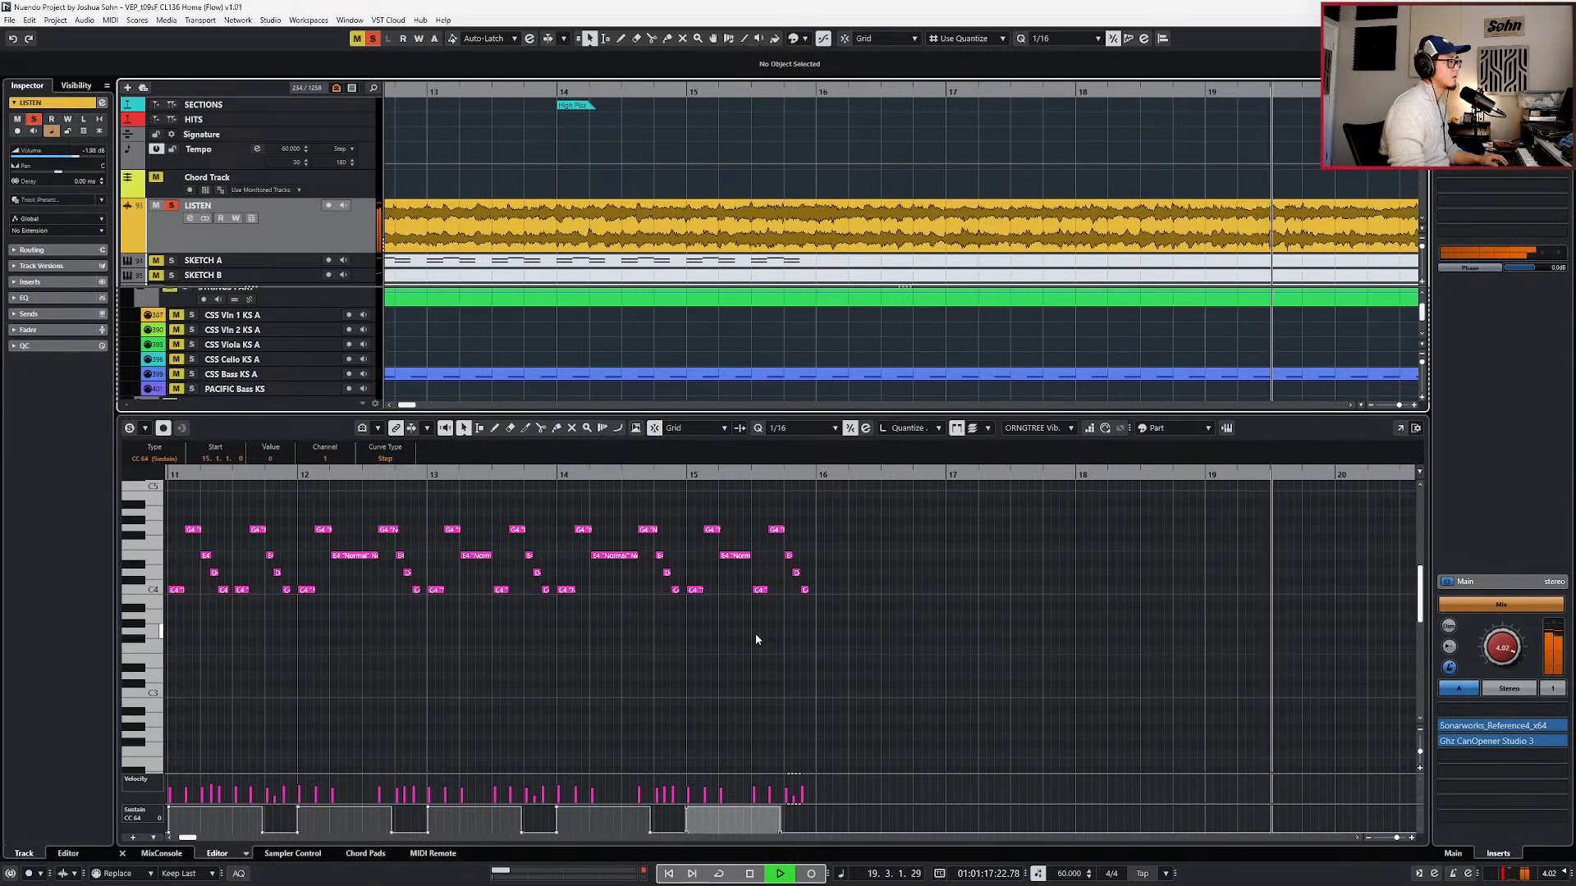
pyautogui.press('space')
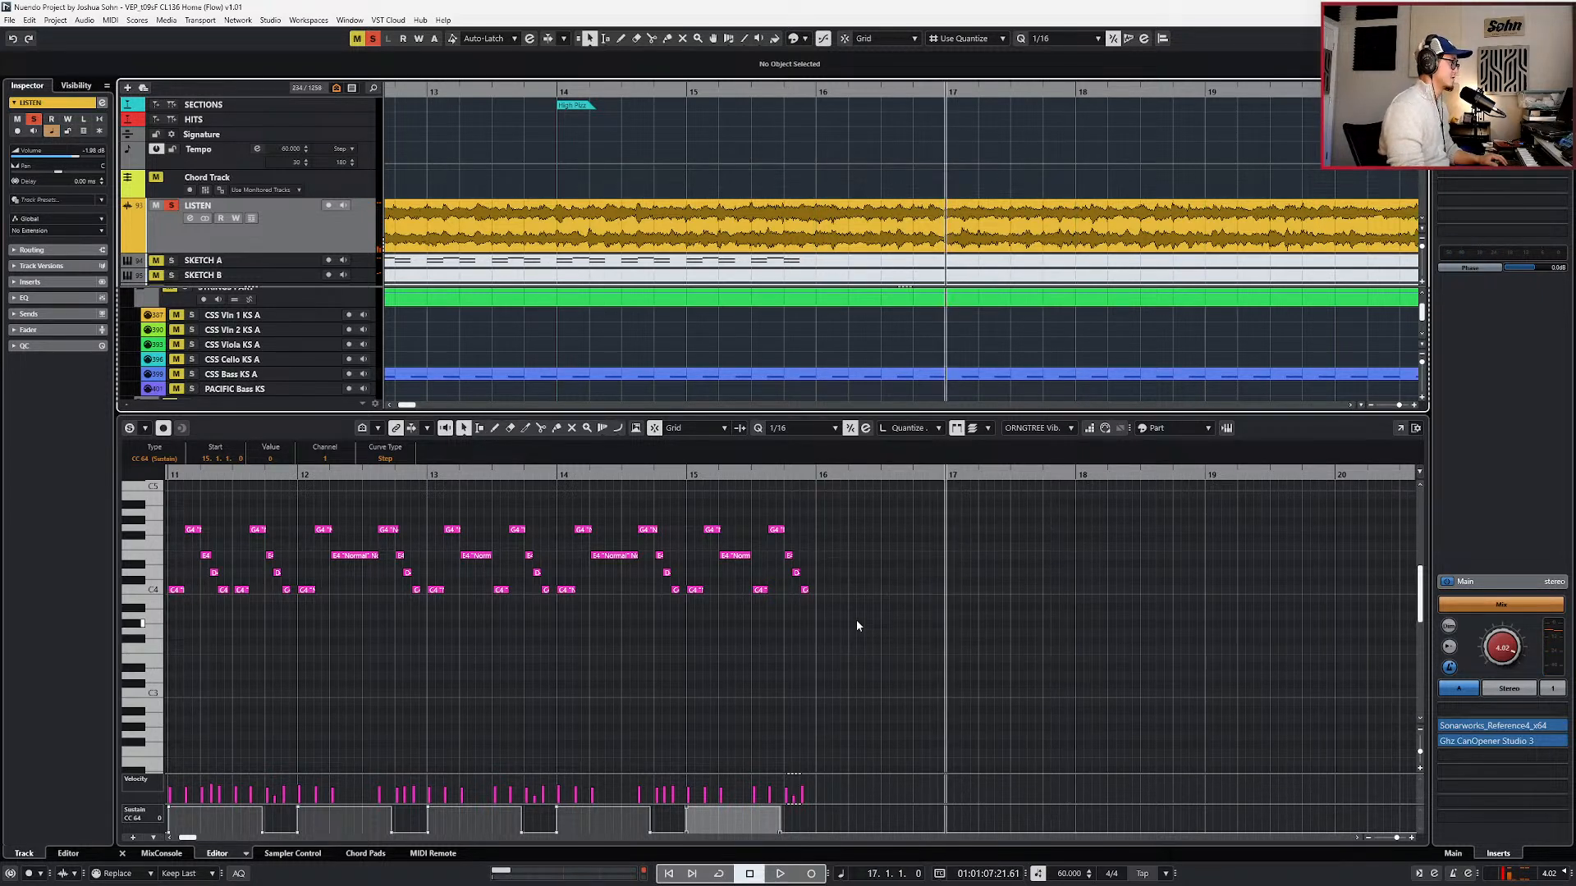
pyautogui.press('space')
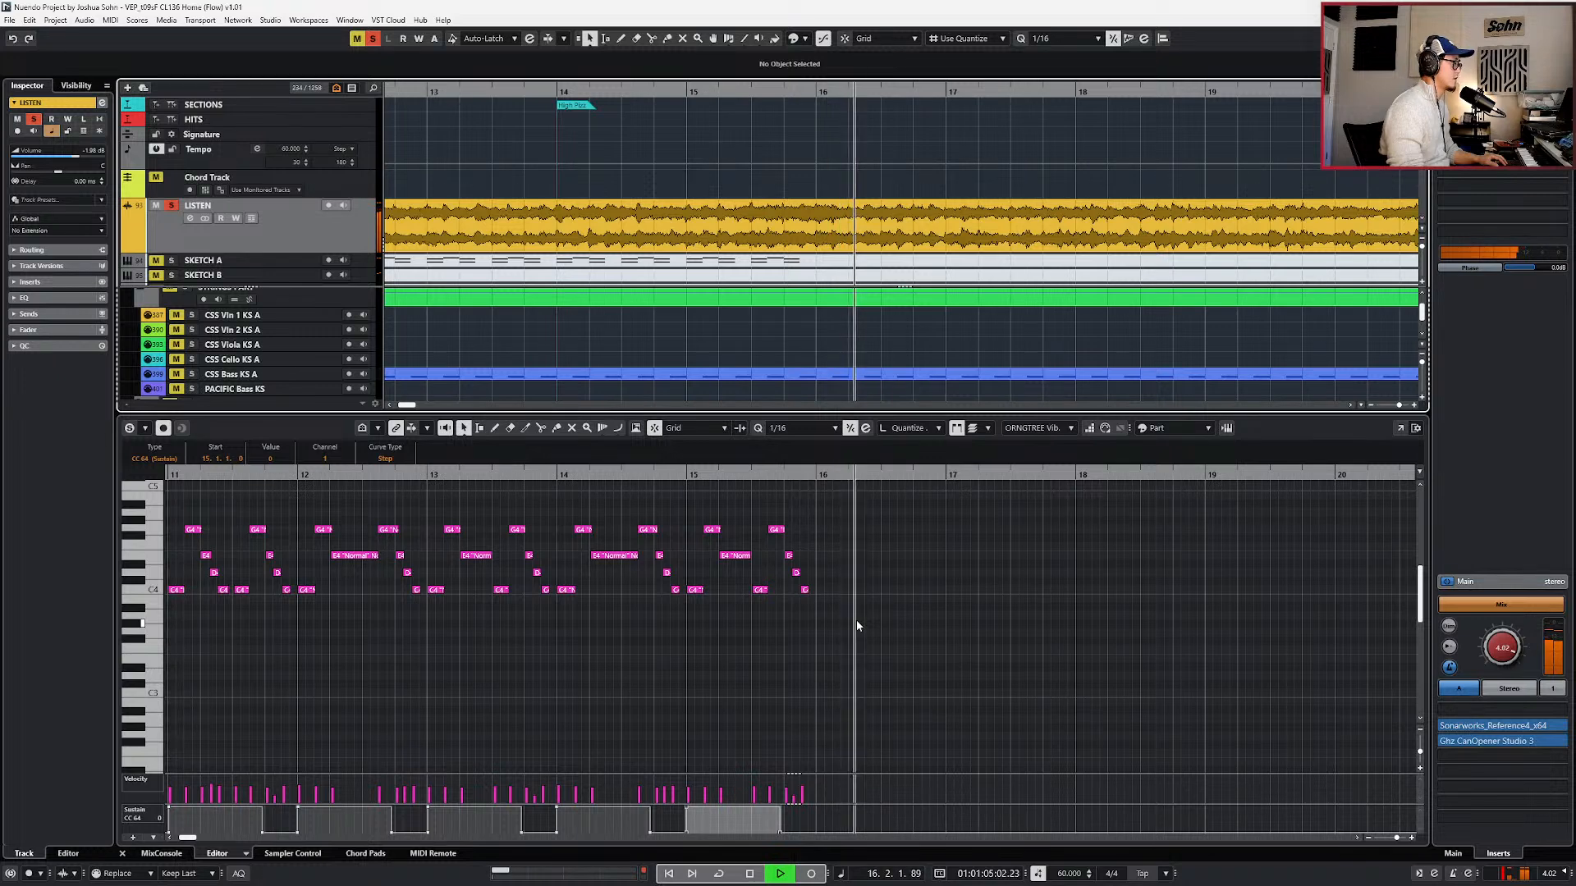
# - Listen to the soloed LISTEN reference track again across bars 14 and 15, and mute it at the end
pyautogui.press('space')
pyautogui.scroll(-2, 877, 317)
pyautogui.scroll(2, 873, 310)
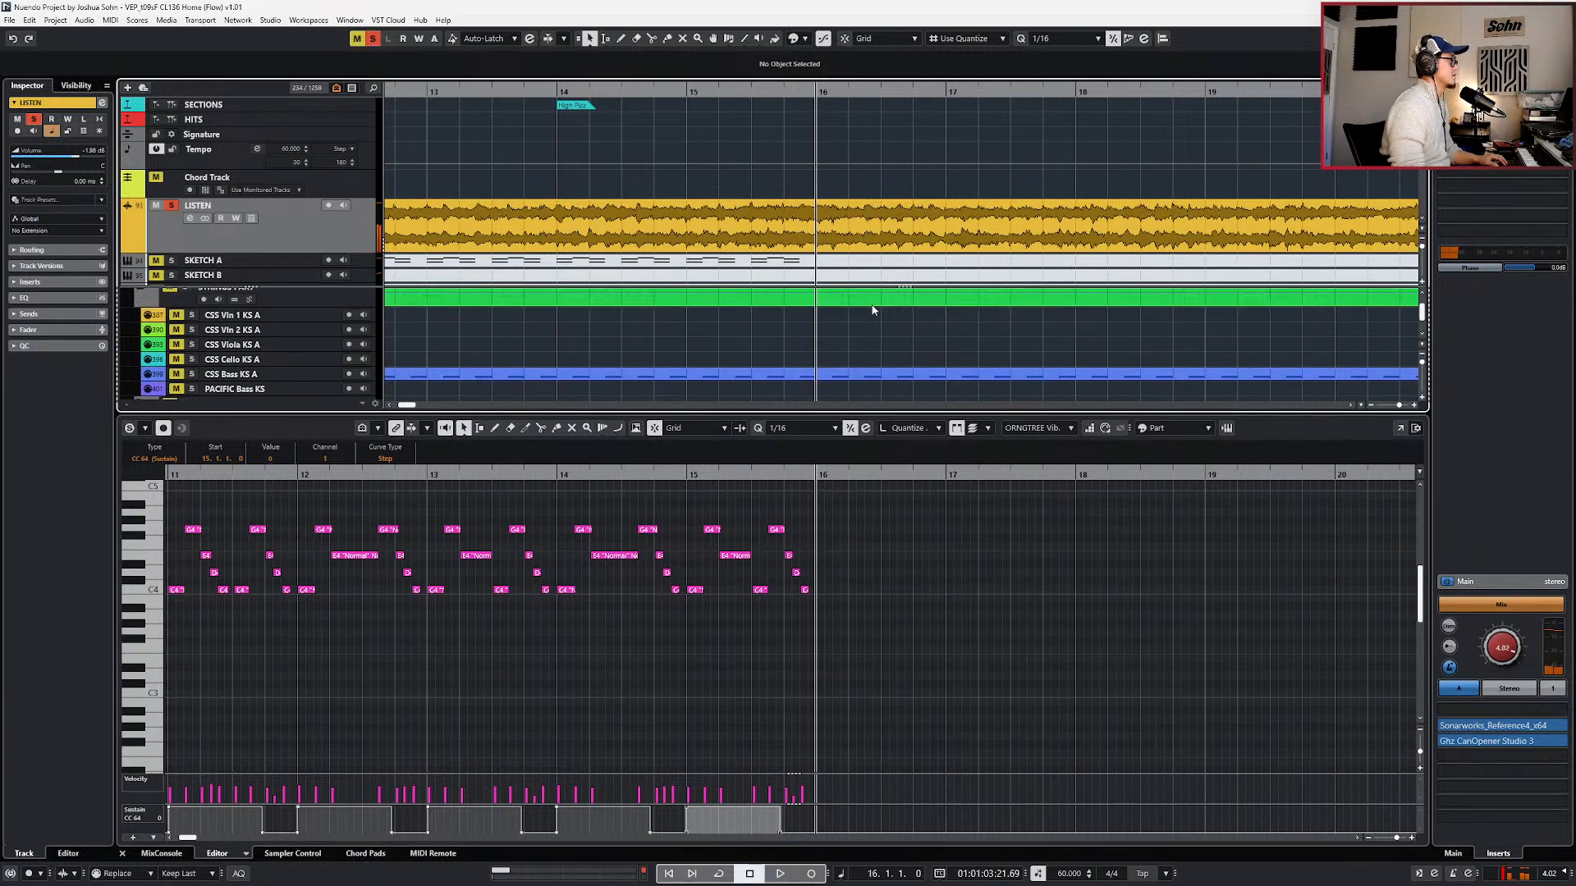
pyautogui.scroll(-5, 869, 233)
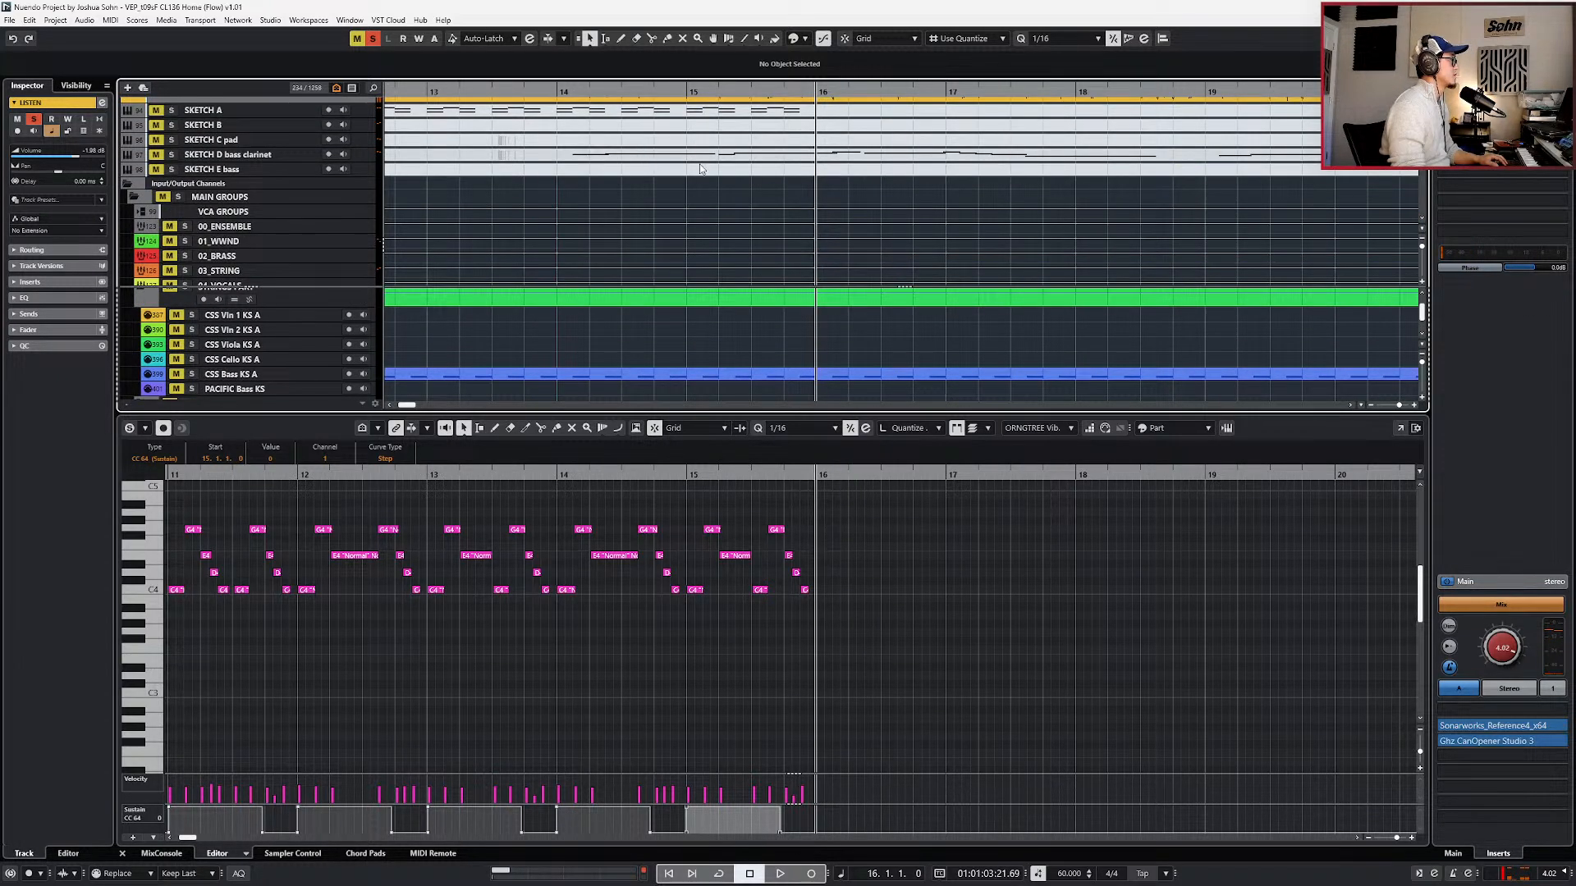
pyautogui.press('KP_Subtract')
pyautogui.press('KP_Subtract')
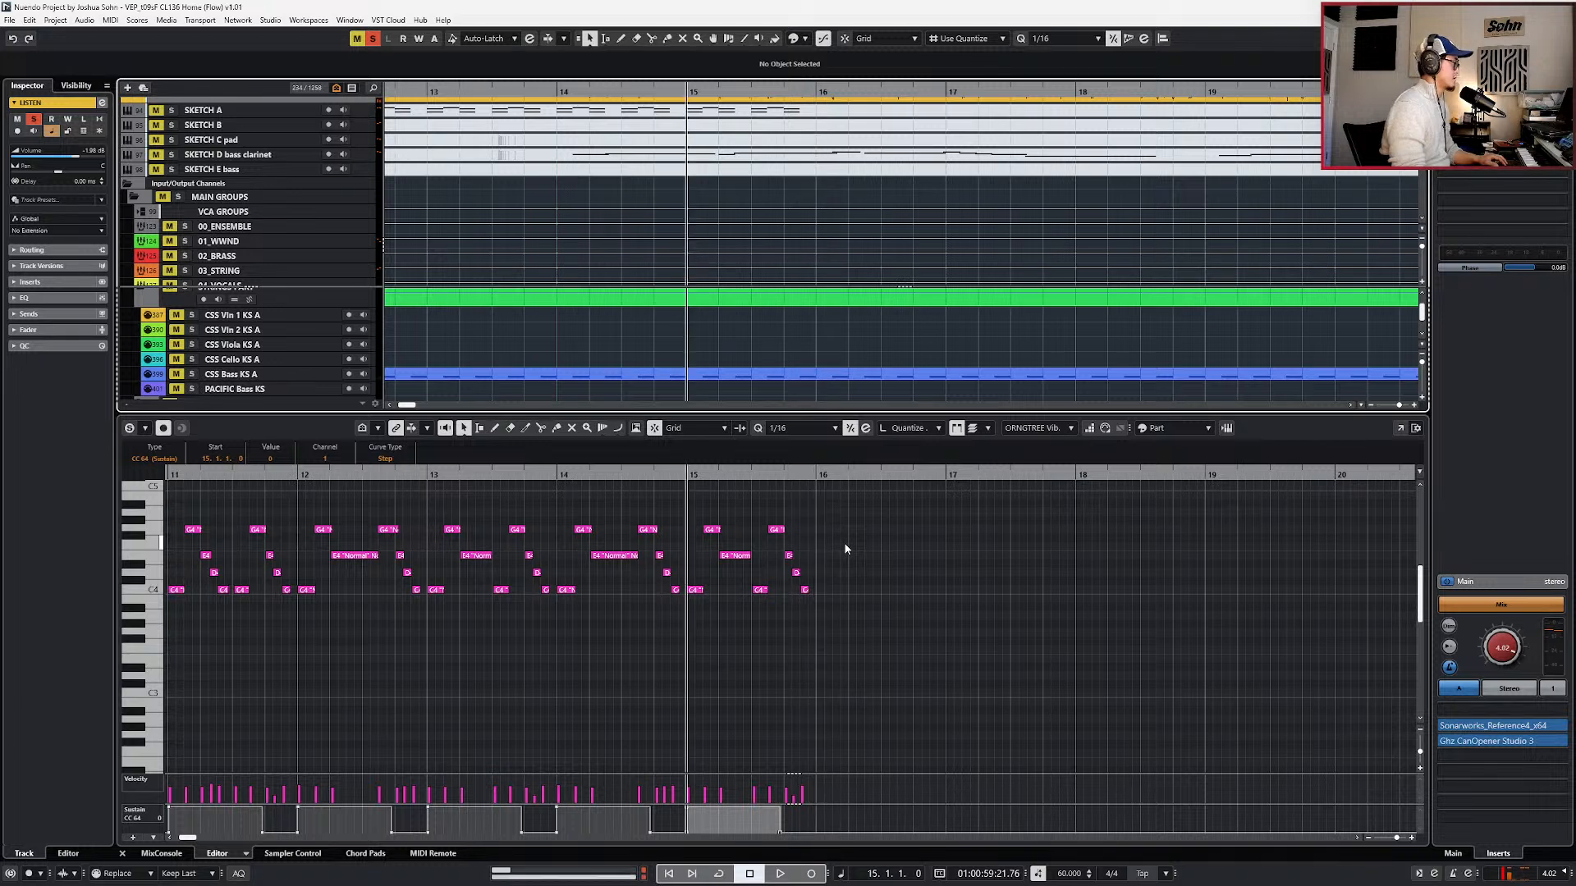
pyautogui.press('space')
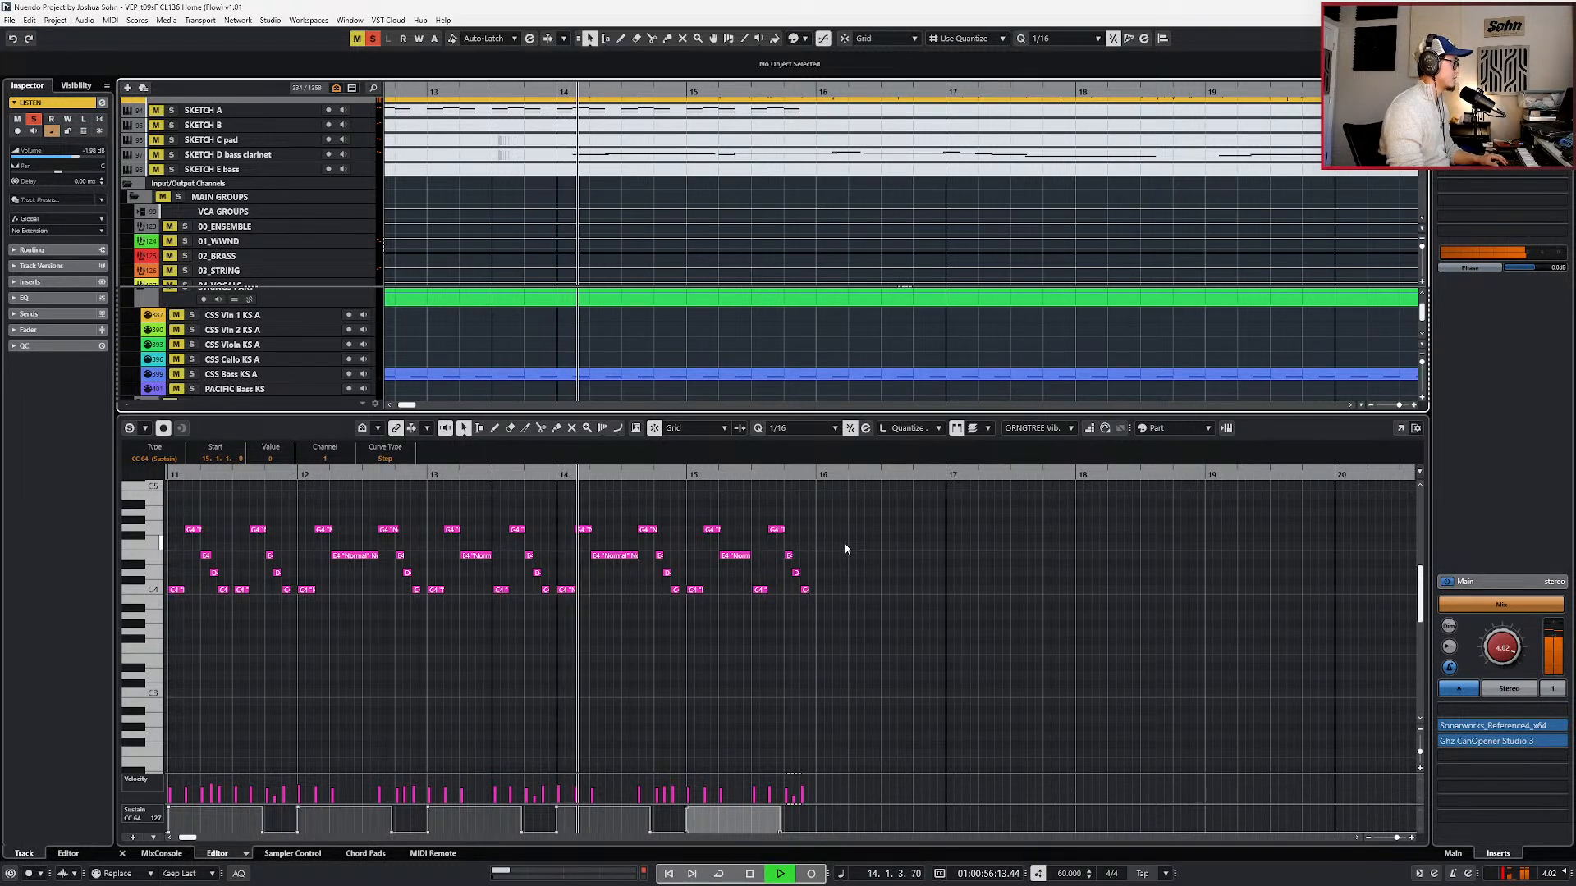
pyautogui.press('space')
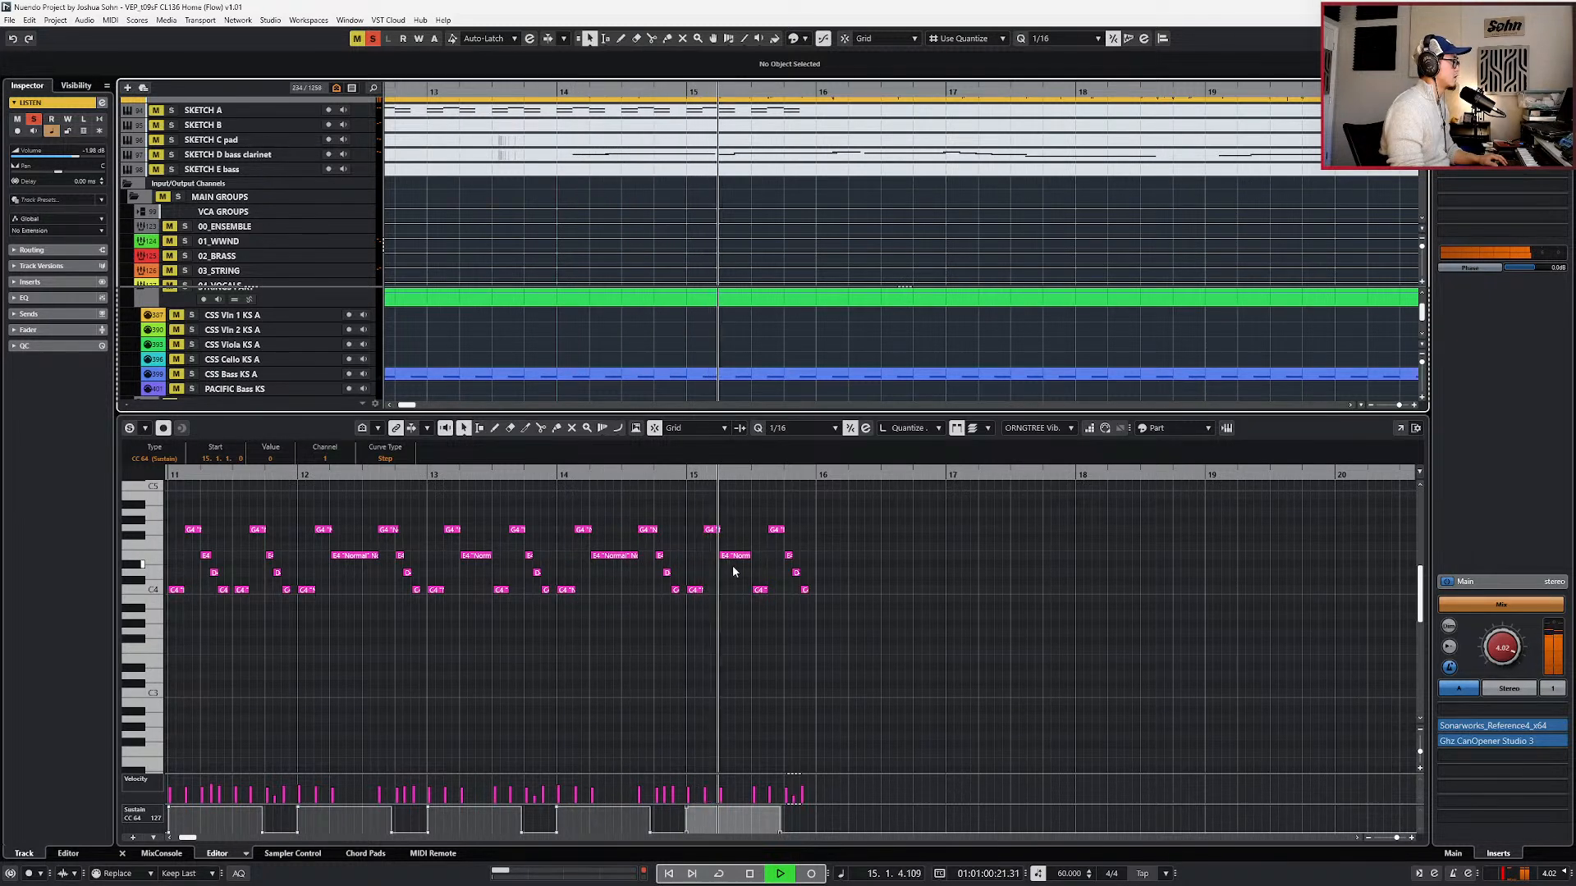
pyautogui.press('space')
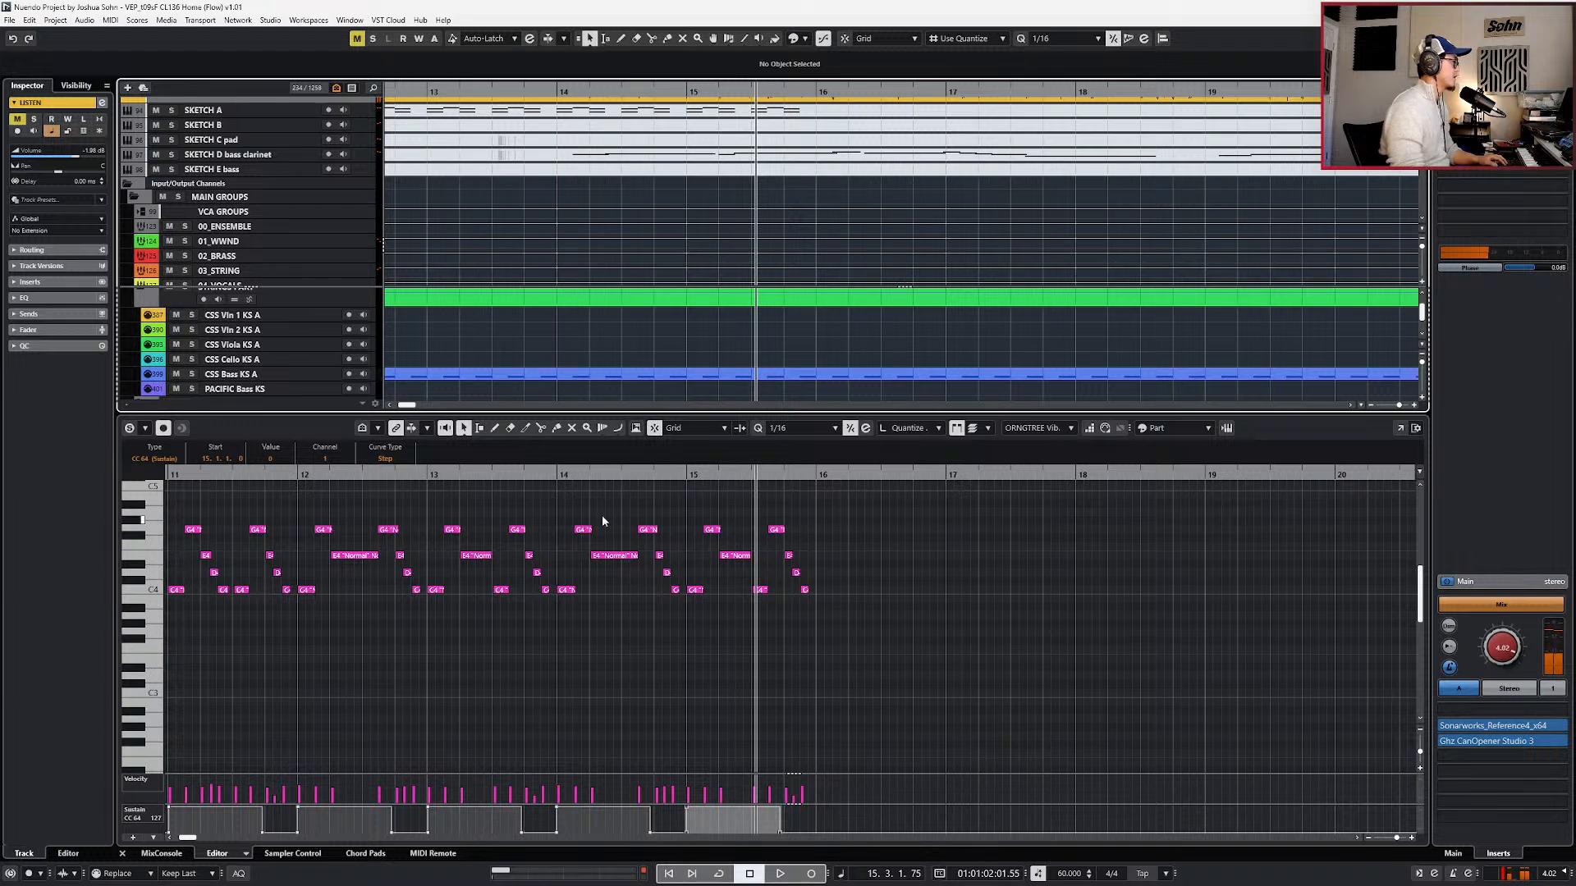
# - Delete the first three vibraphone notes of bar 14 and last four of bar 15, and move the remaining notes earlier toward the start of bar 14
pyautogui.moveTo(562, 520); pyautogui.dragTo(614, 630)
pyautogui.moveTo(617, 542); pyautogui.dragTo(809, 626)
pyautogui.moveTo(788, 515); pyautogui.dragTo(656, 620)
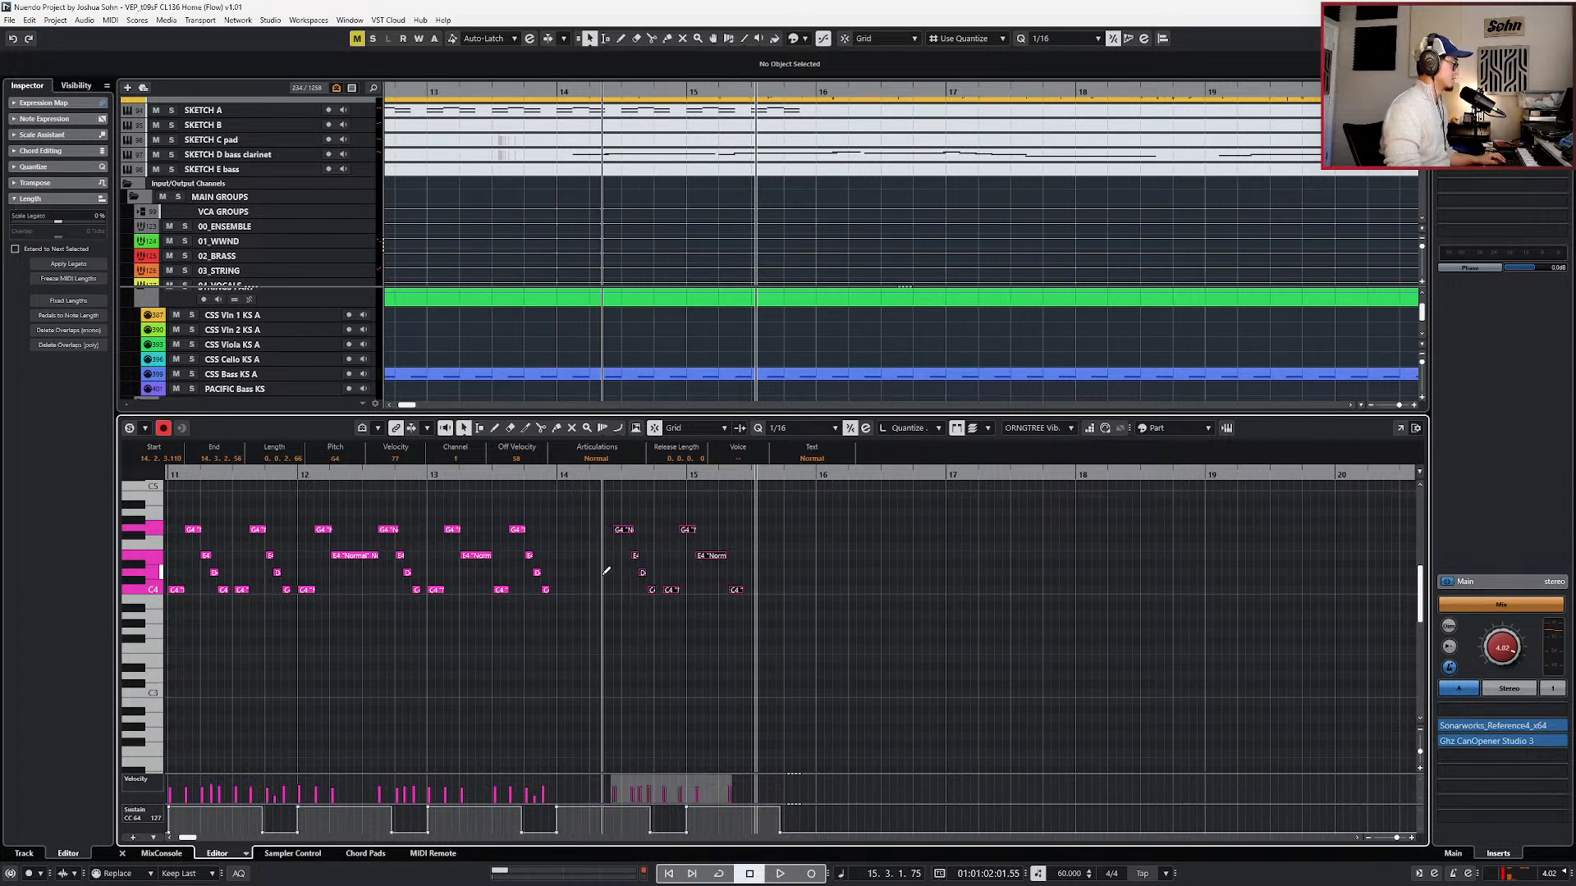
pyautogui.click(563, 559)
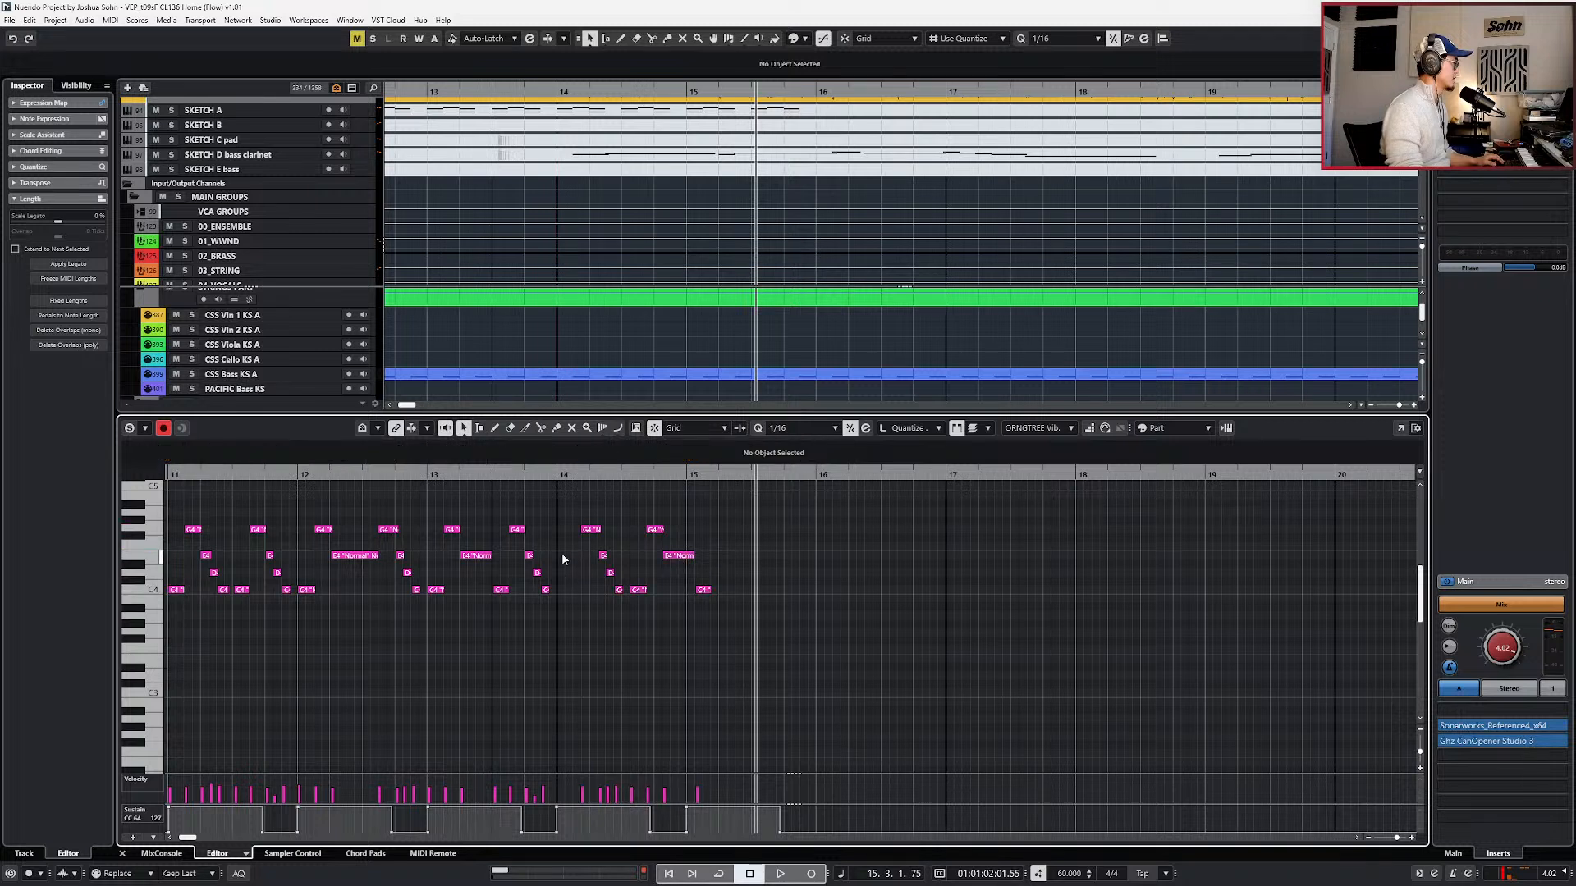
pyautogui.hotkey('ctrl', 'z')
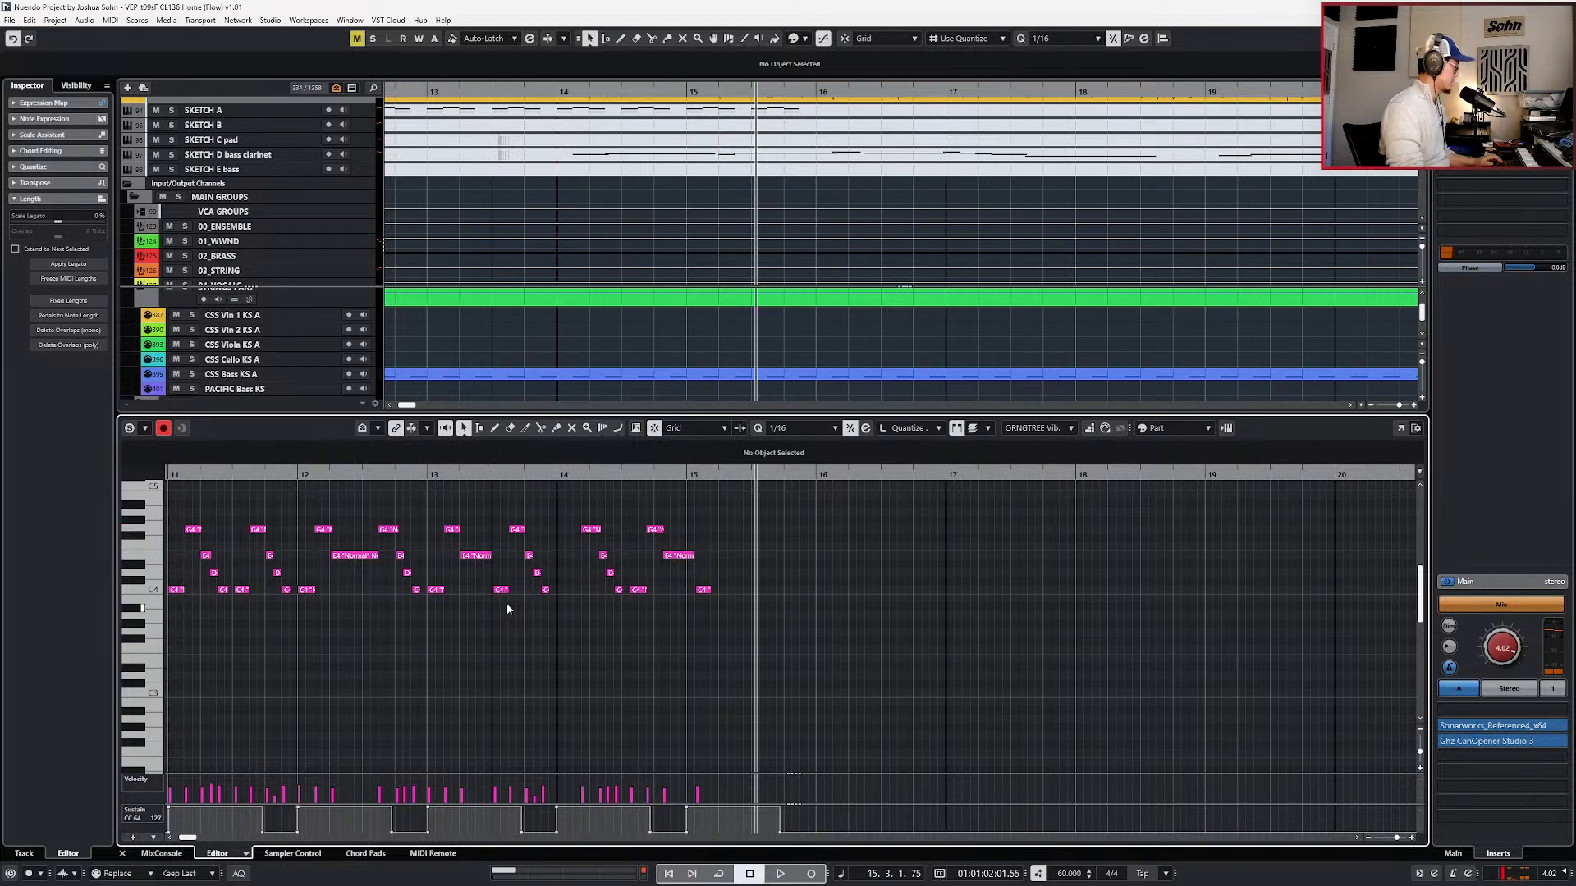
# - Copy the C4 on beat 3 of bar 13 to the start of bar 14 and play it back
pyautogui.click(502, 590)
pyautogui.press('KP_Subtract')
pyautogui.press('KP_Subtract')
pyautogui.press('KP_Subtract')
pyautogui.press('KP_Add')
pyautogui.hotkey('ctrl', 'v')
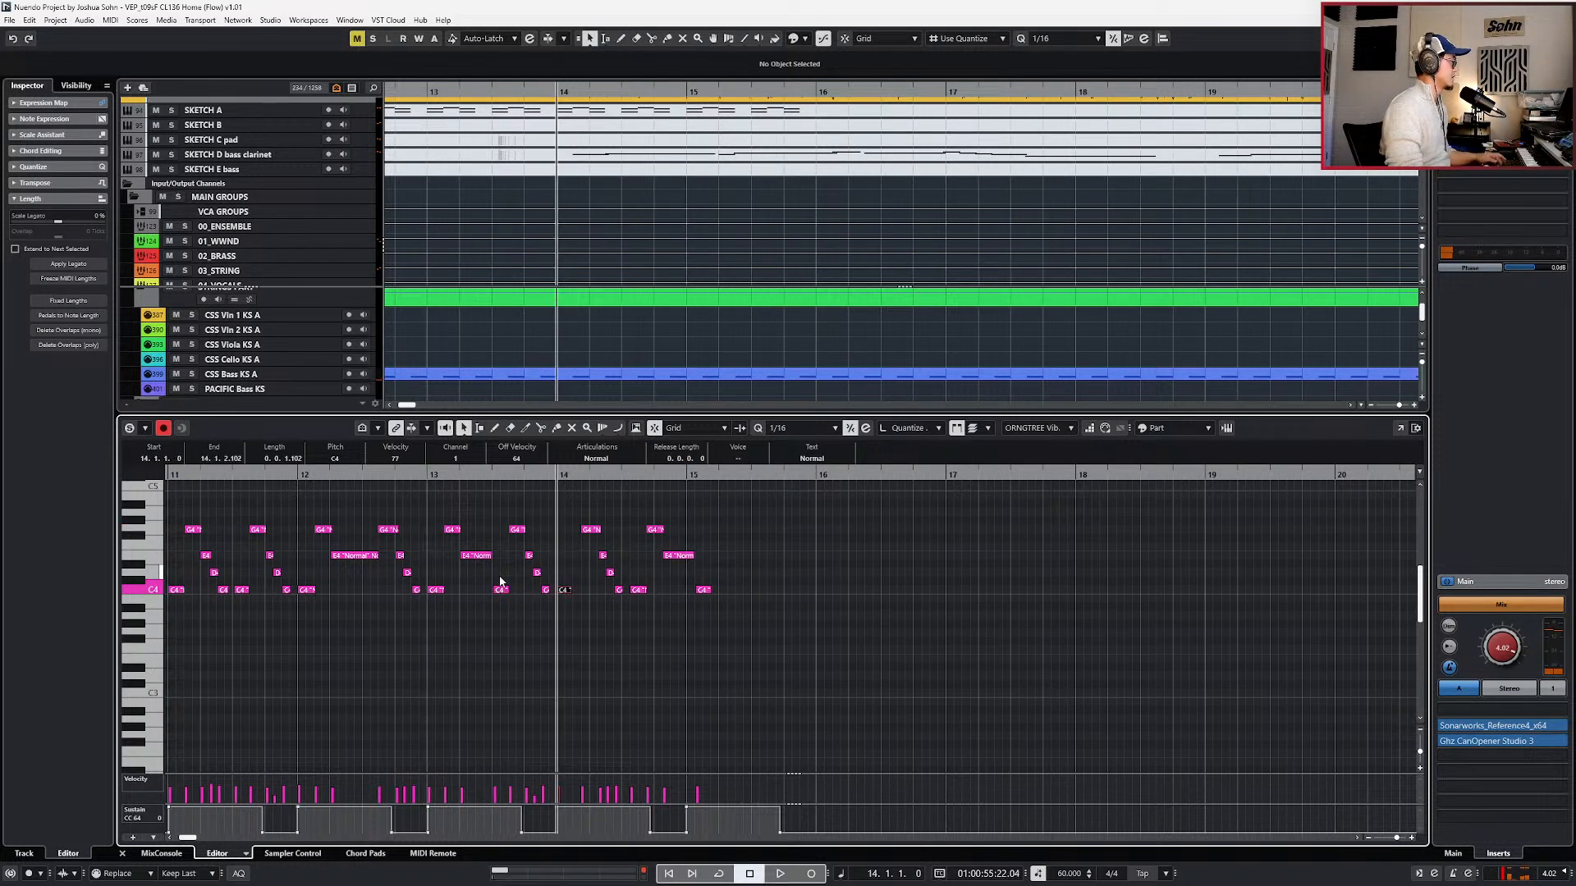
pyautogui.press('space')
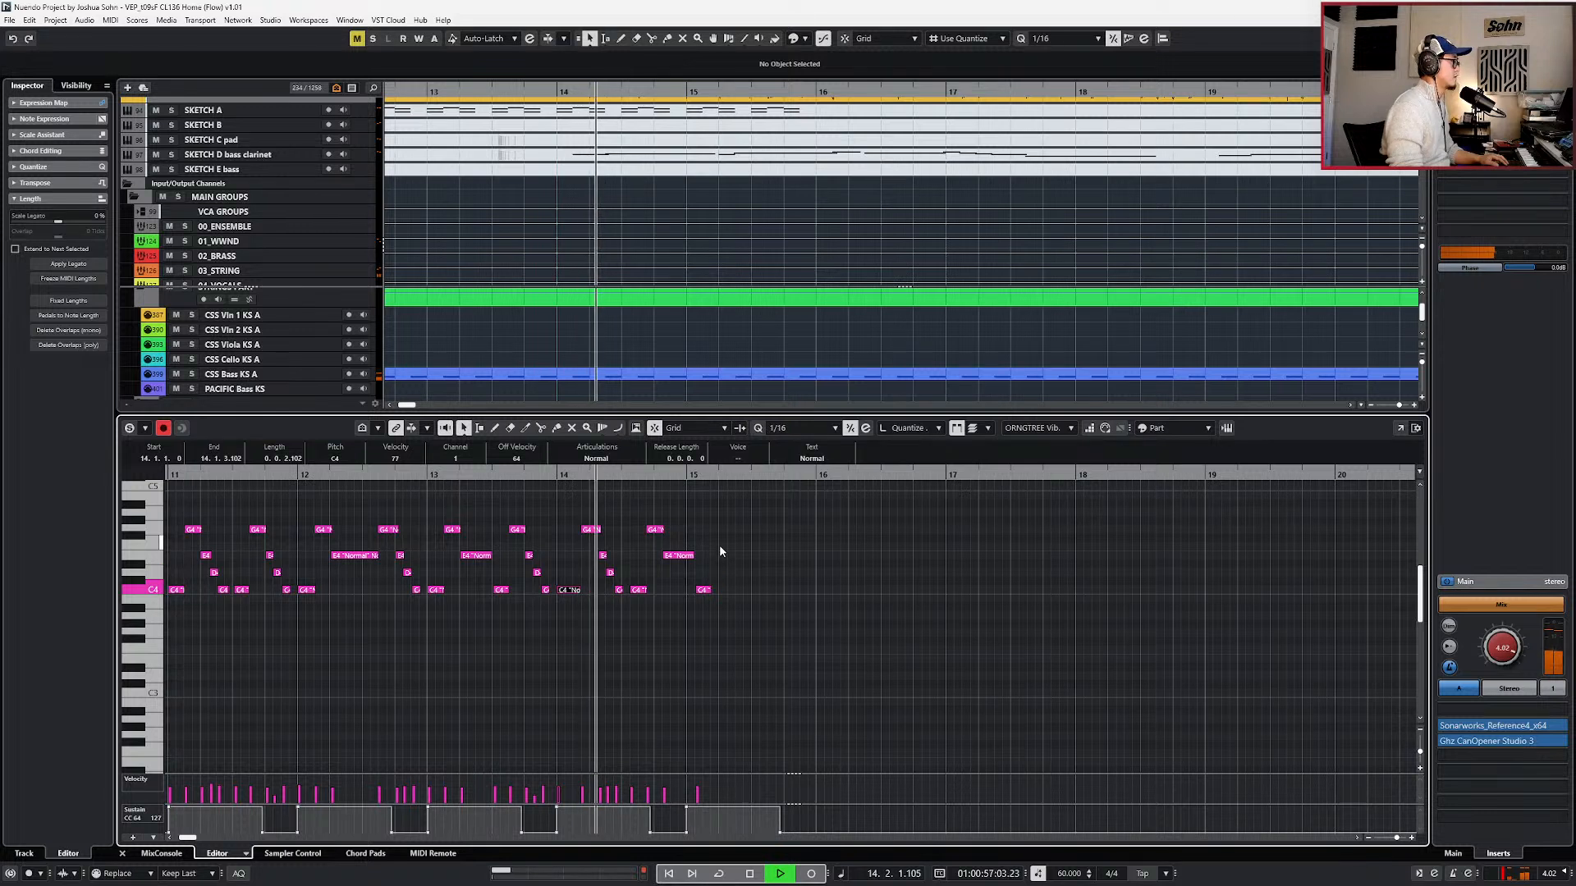
# - Move the notes after bar 14's opening C4 a sixteenth earlier, set that C4's length to 0.0.1.102, and check it in playback
pyautogui.moveTo(586, 516); pyautogui.dragTo(757, 636)
pyautogui.hotkey('ctrl', 'Left')
pyautogui.press('l')
pyautogui.press('KP_Subtract')
pyautogui.press('space')
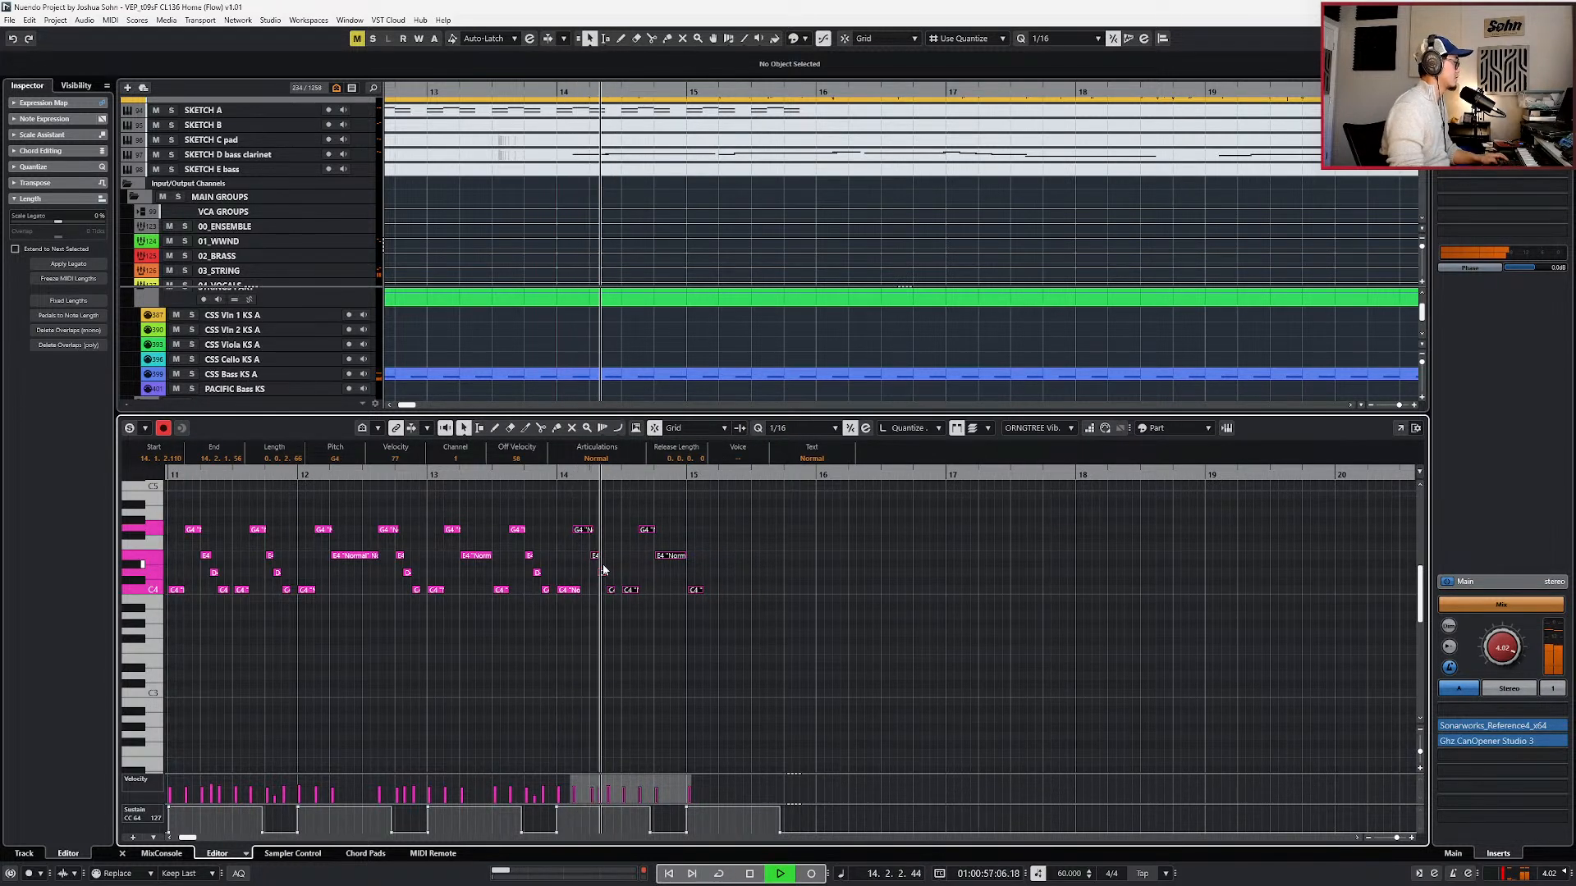
pyautogui.click(569, 590)
pyautogui.press('space')
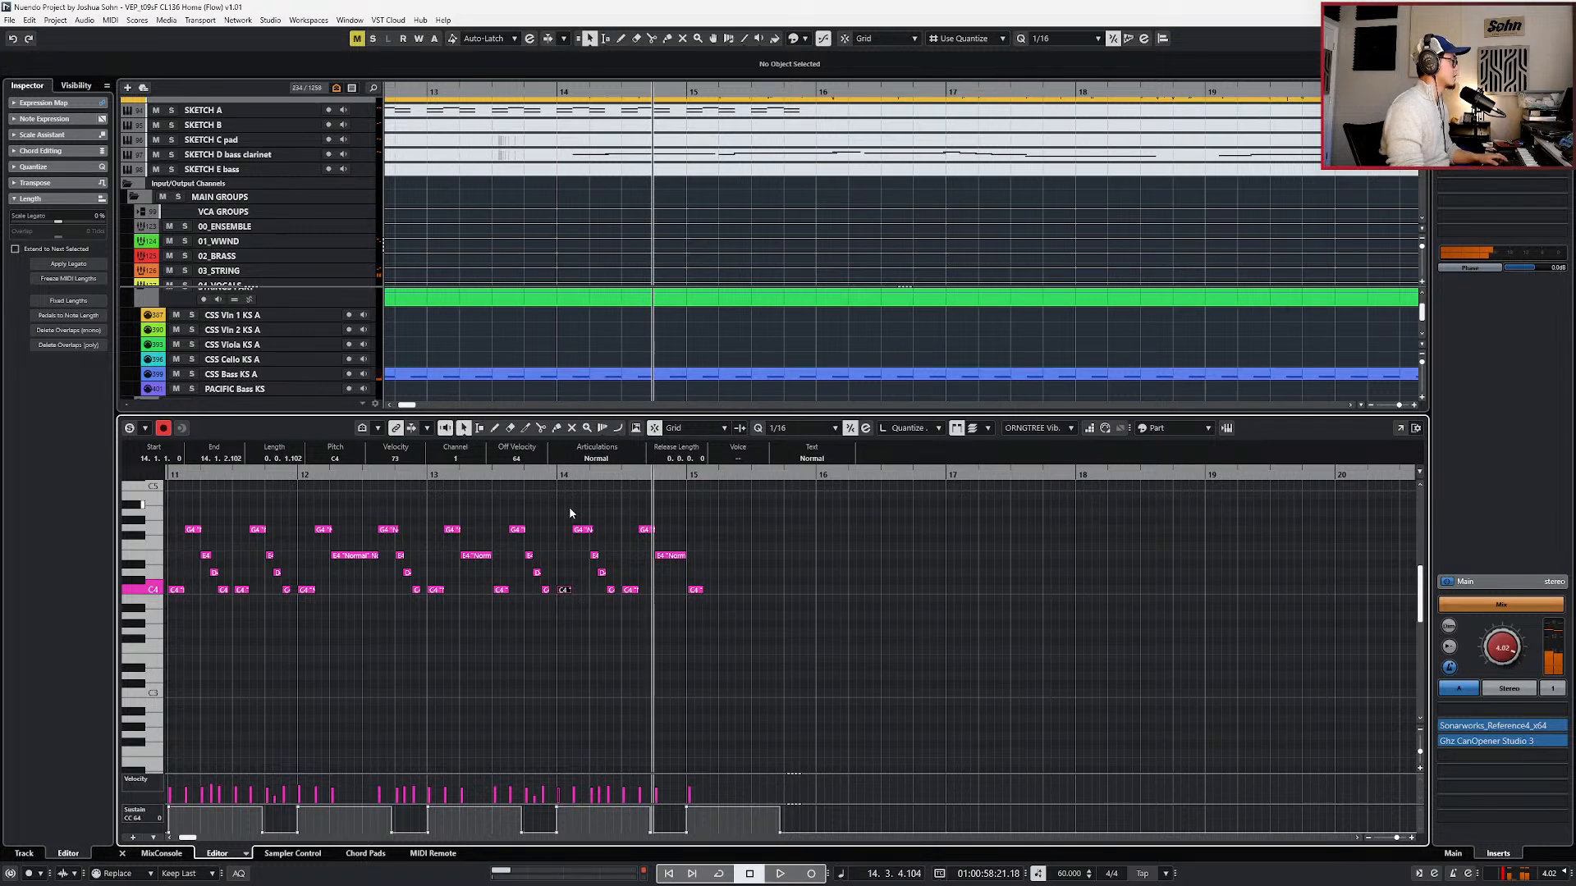
# - Remove the stray C4 at the start of bar 15 and duplicate the bar 14 vibraphone pattern into bar 15
pyautogui.click(582, 530)
pyautogui.moveTo(694, 502); pyautogui.dragTo(568, 616)
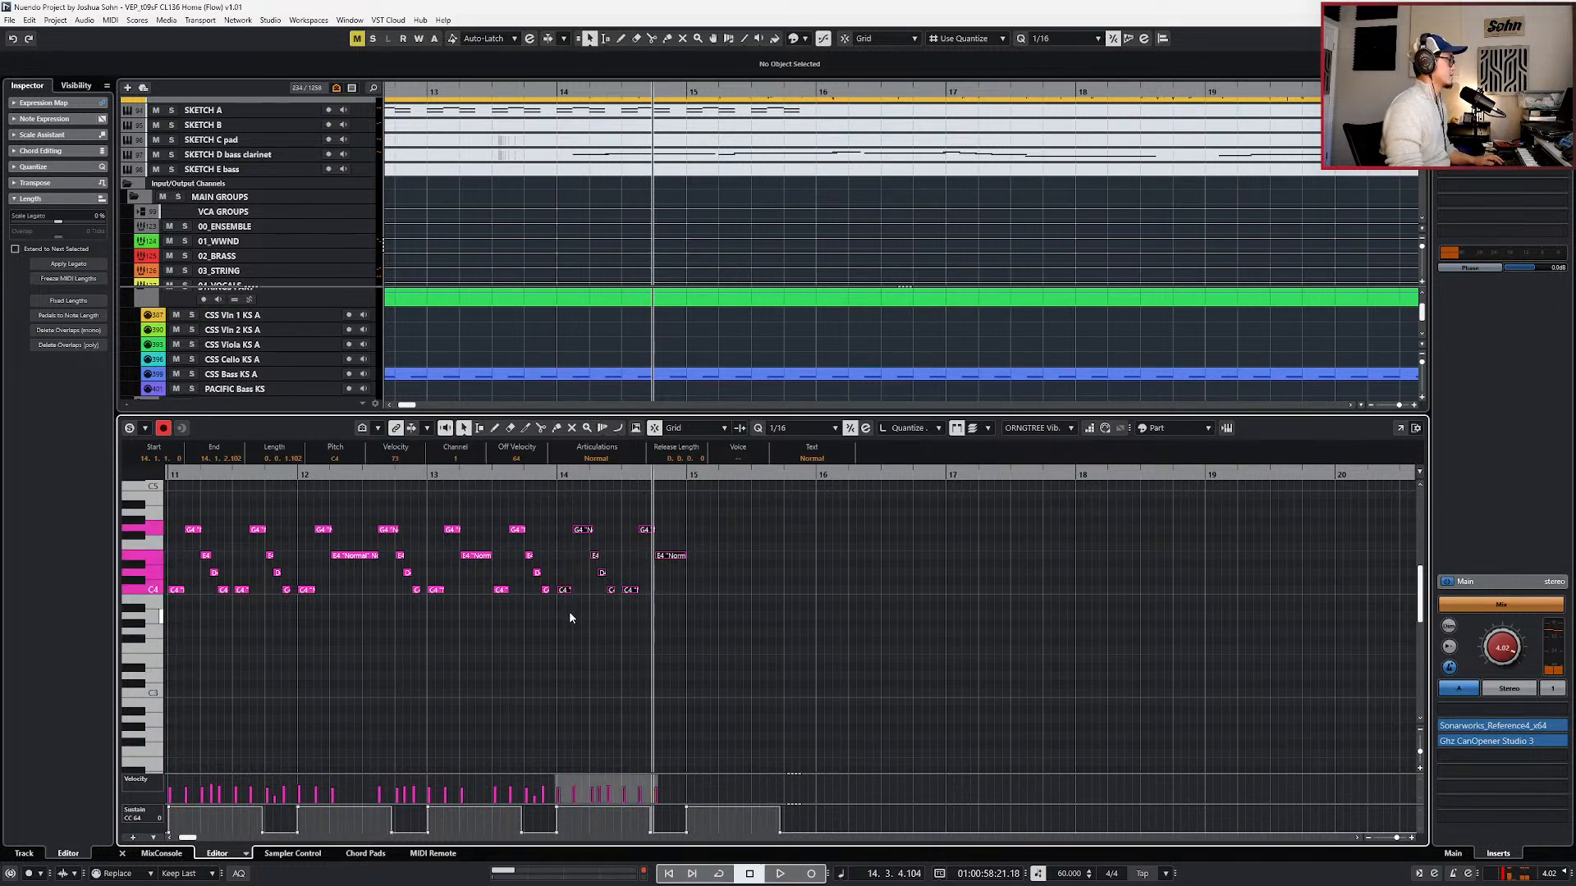
pyautogui.hotkey('ctrl', 'd')
# - Duplicate the vibraphone notes and sustain pedal data of bars 14 and 15 to bars 16 to 19
pyautogui.moveTo(556, 510); pyautogui.dragTo(817, 656)
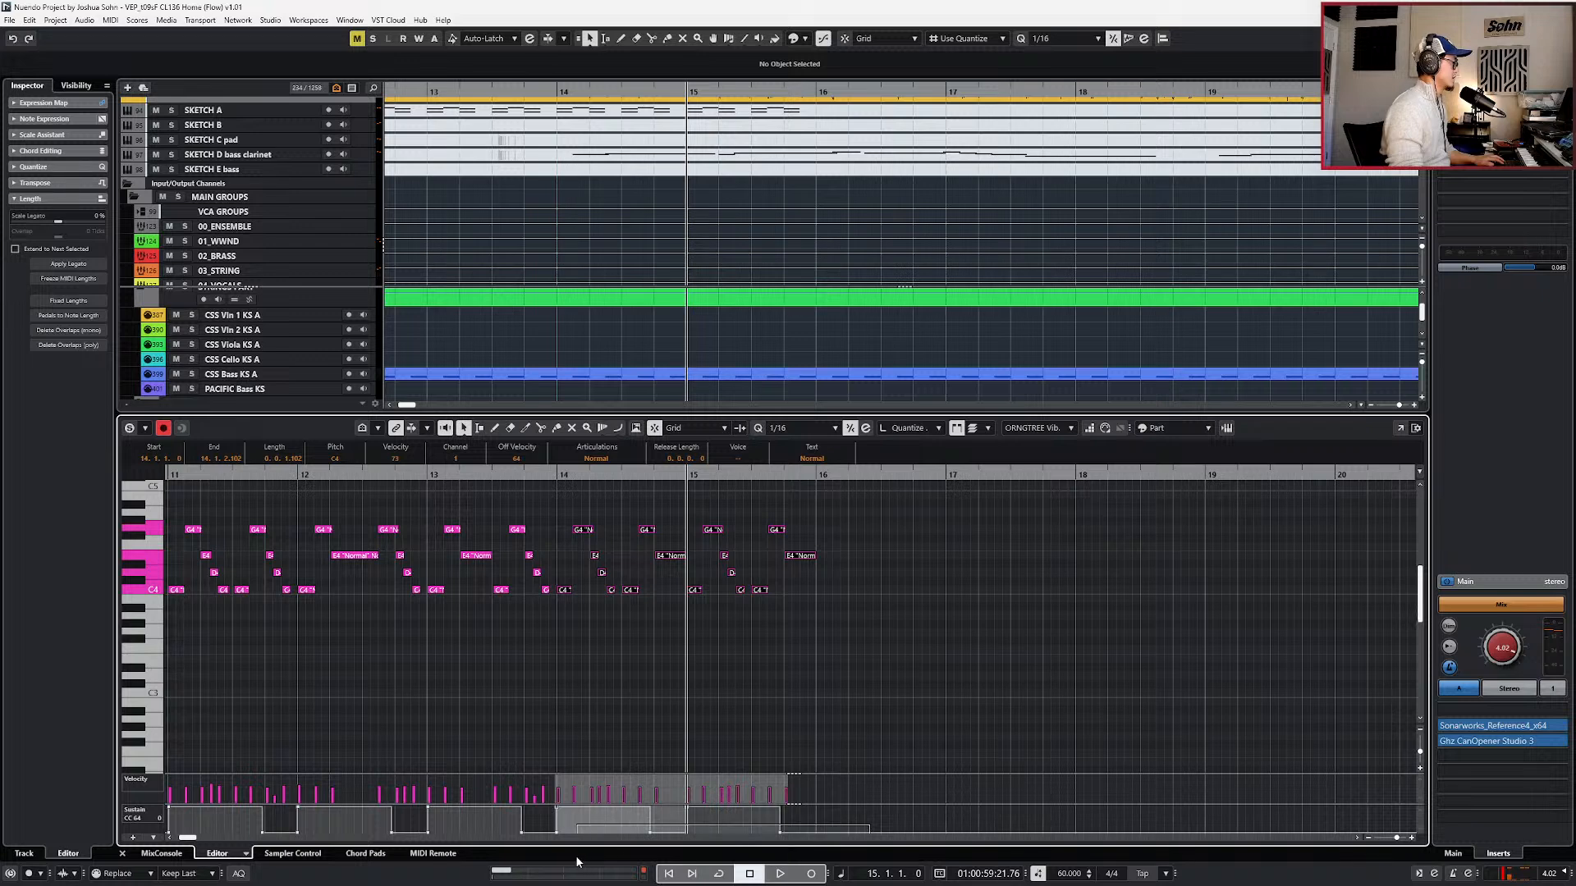
pyautogui.hotkey('ctrl', 'd')
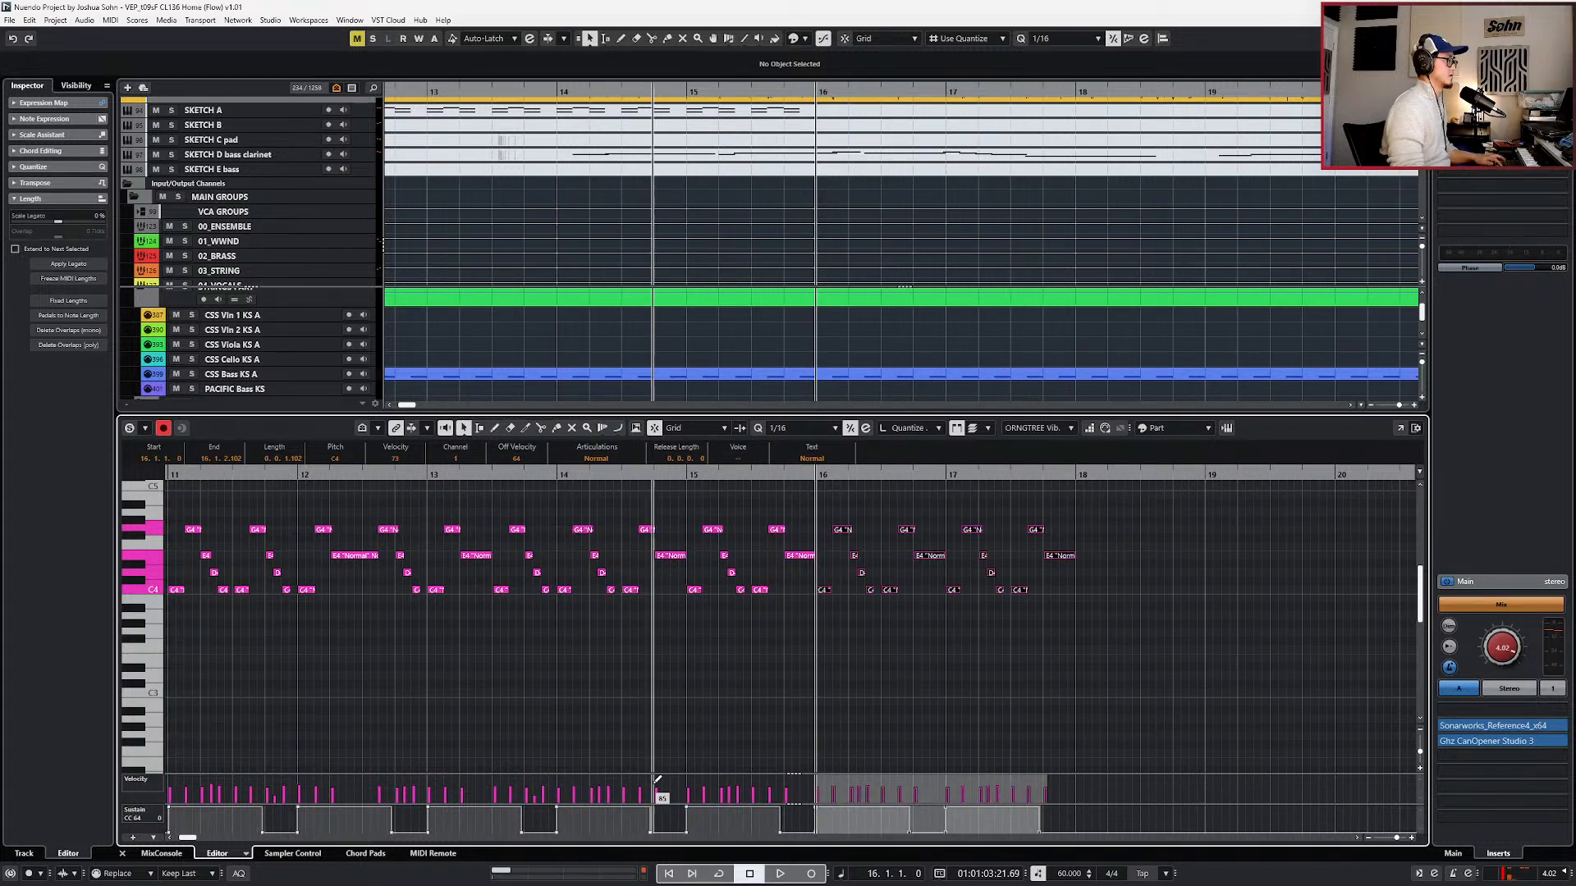
pyautogui.scroll(-2, 668, 803)
pyautogui.hotkey('ctrl', 'd')
pyautogui.press('space')
pyautogui.press('space')
# - Unmute the LISTEN reference track and play bars 18 and 19 together with the vibraphone part
pyautogui.scroll(2, 284, 136)
pyautogui.click(276, 154)
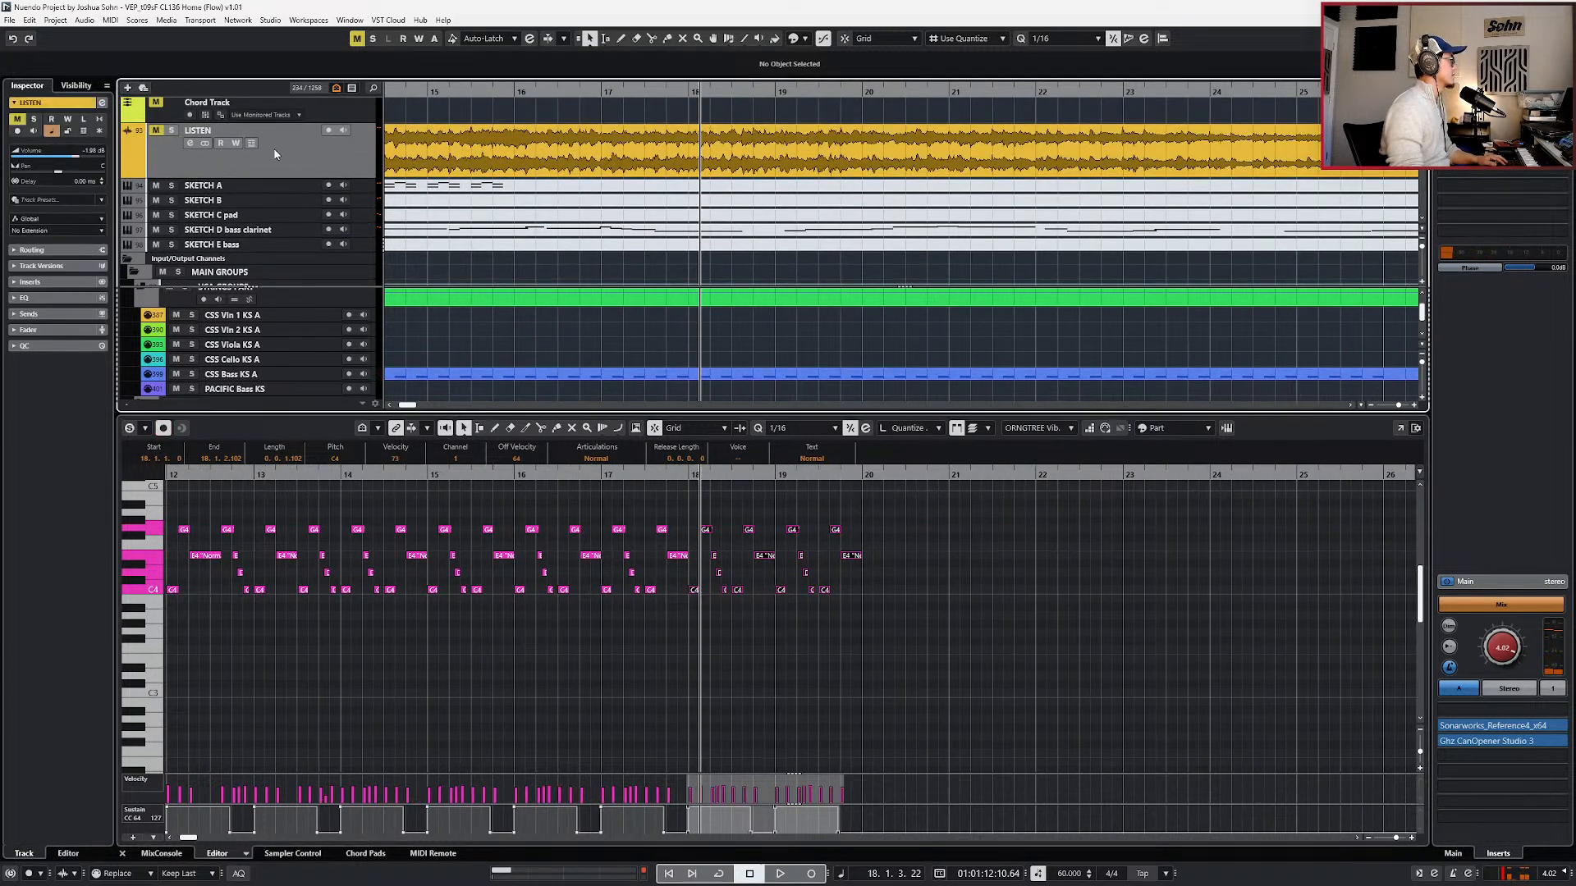
pyautogui.click(156, 133)
pyautogui.press('space')
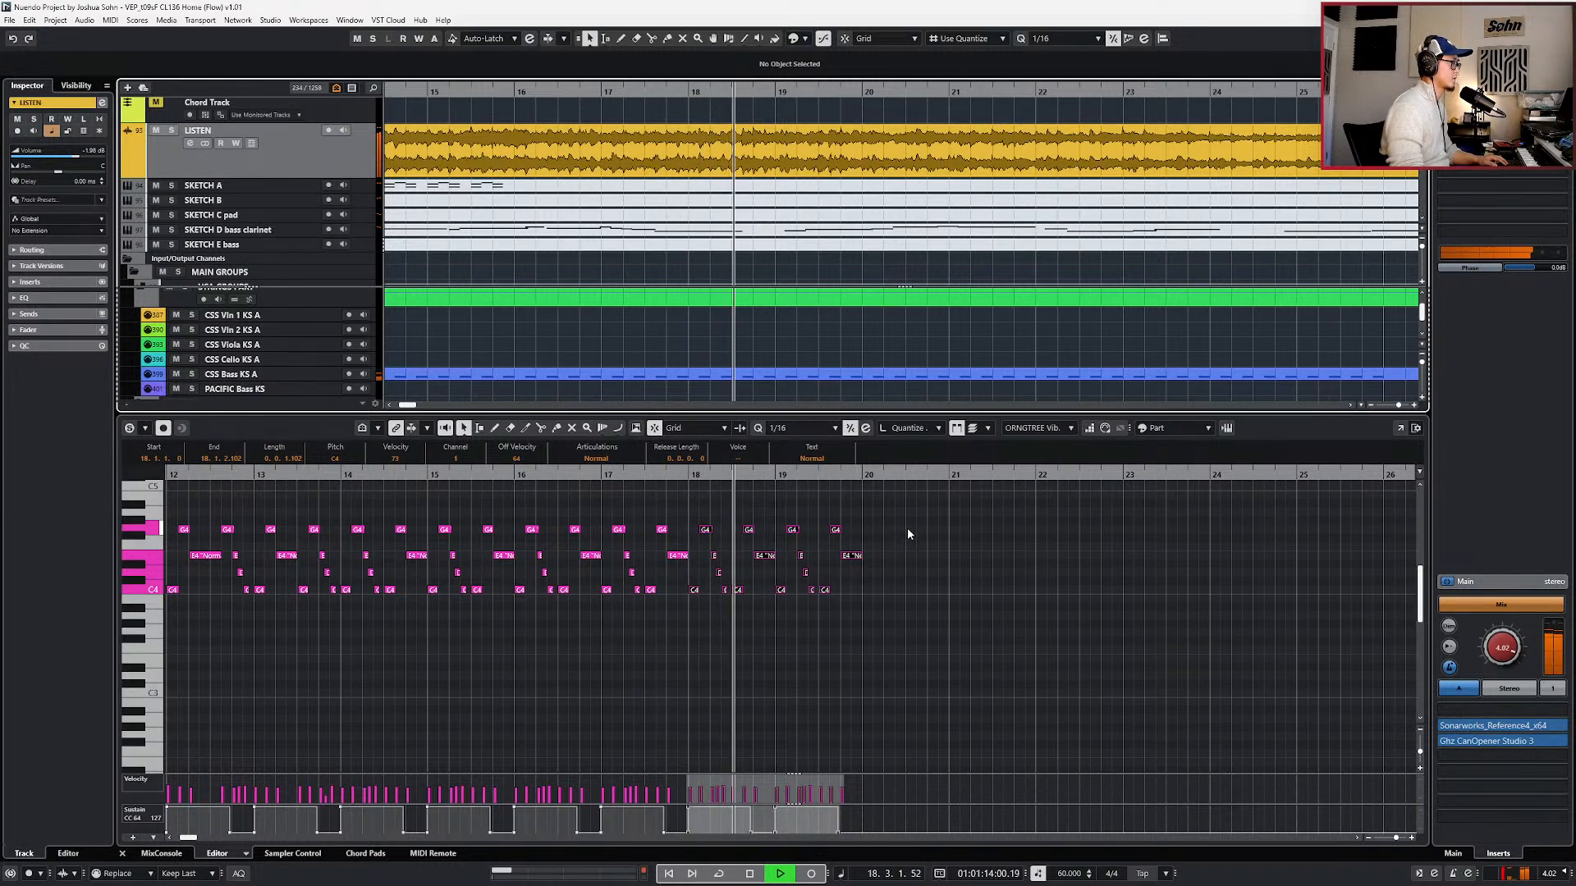
pyautogui.scroll(-1, 908, 534)
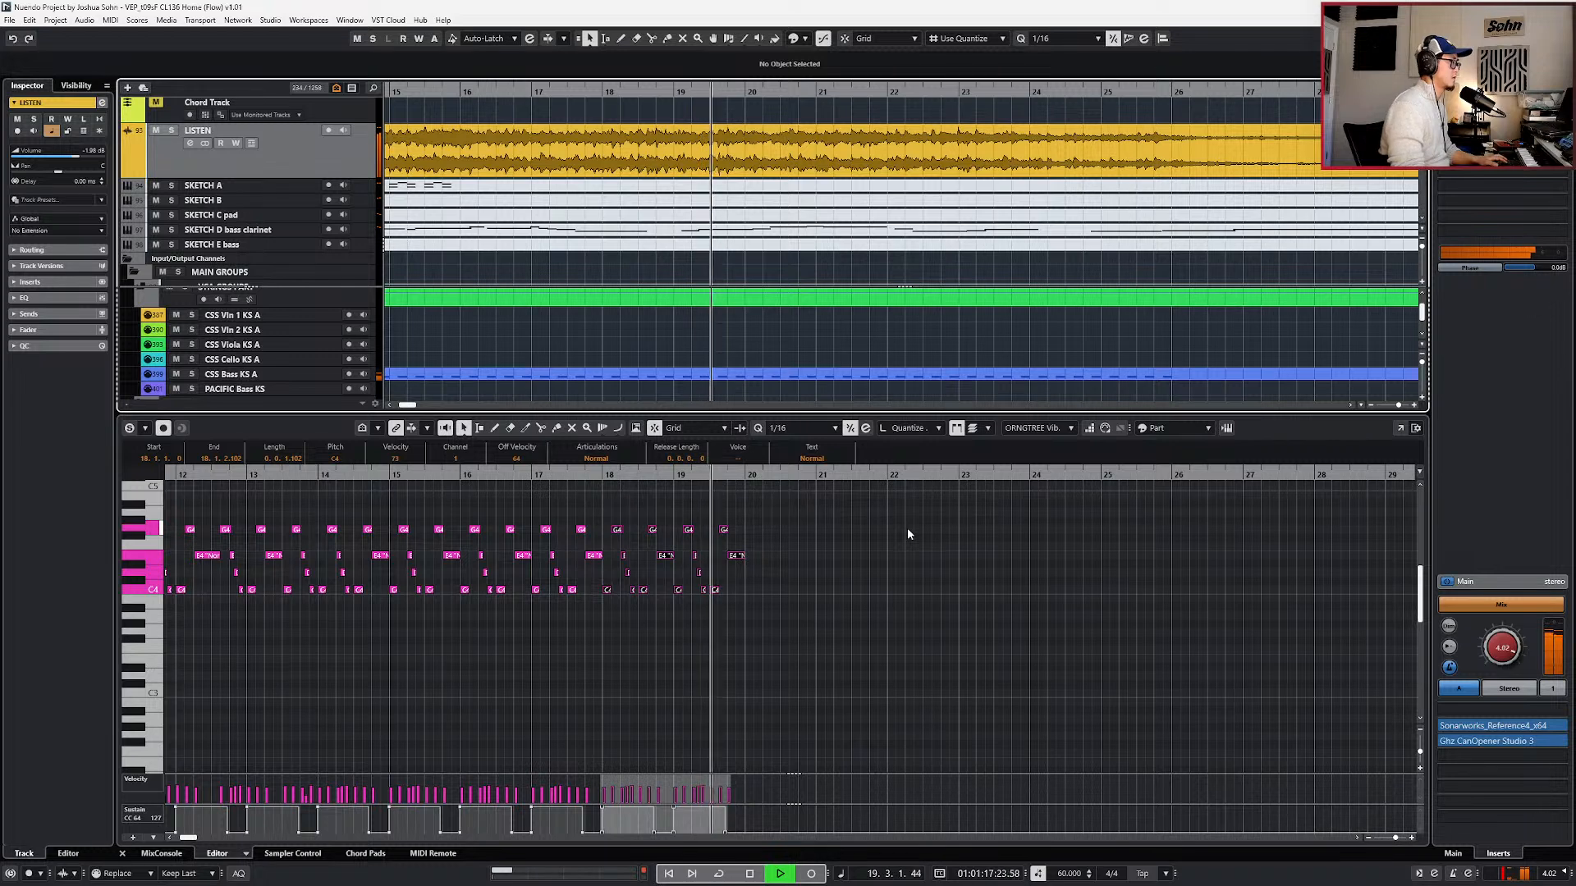
pyautogui.press('space')
pyautogui.press('ctrl+KP_Add')
pyautogui.hotkey('ctrl', 'v')
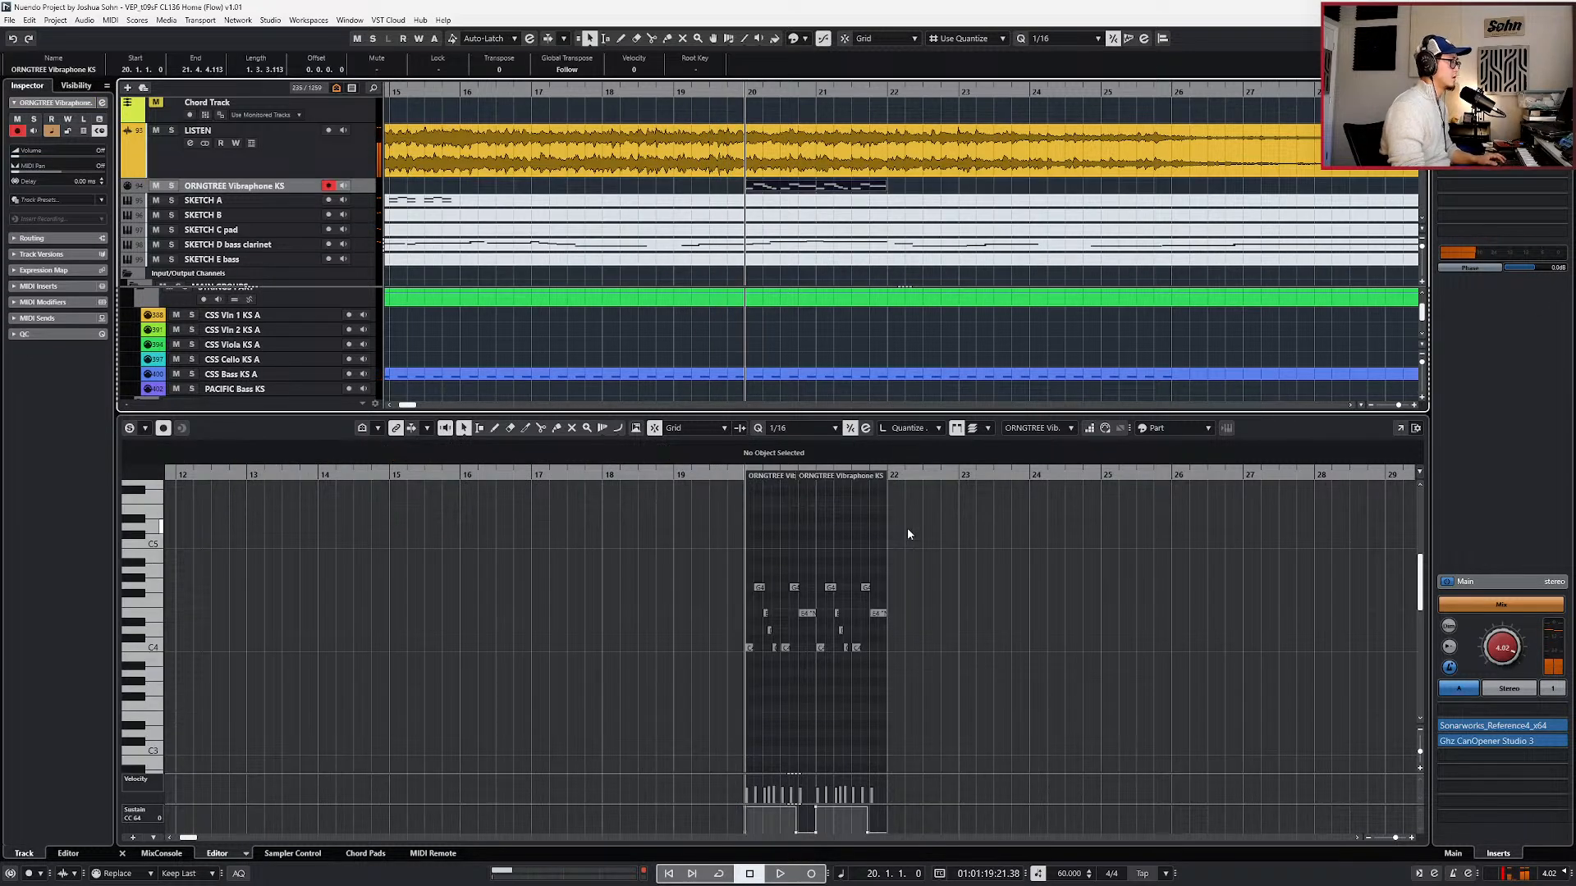
pyautogui.hotkey('ctrl', 'z')
# - Reopen the ORNGTREE Vibraphone KS part, paste the copied two-bar notes and sustain data at bar 20, and play them back
pyautogui.scroll(-5, 833, 247)
pyautogui.scroll(7, 830, 271)
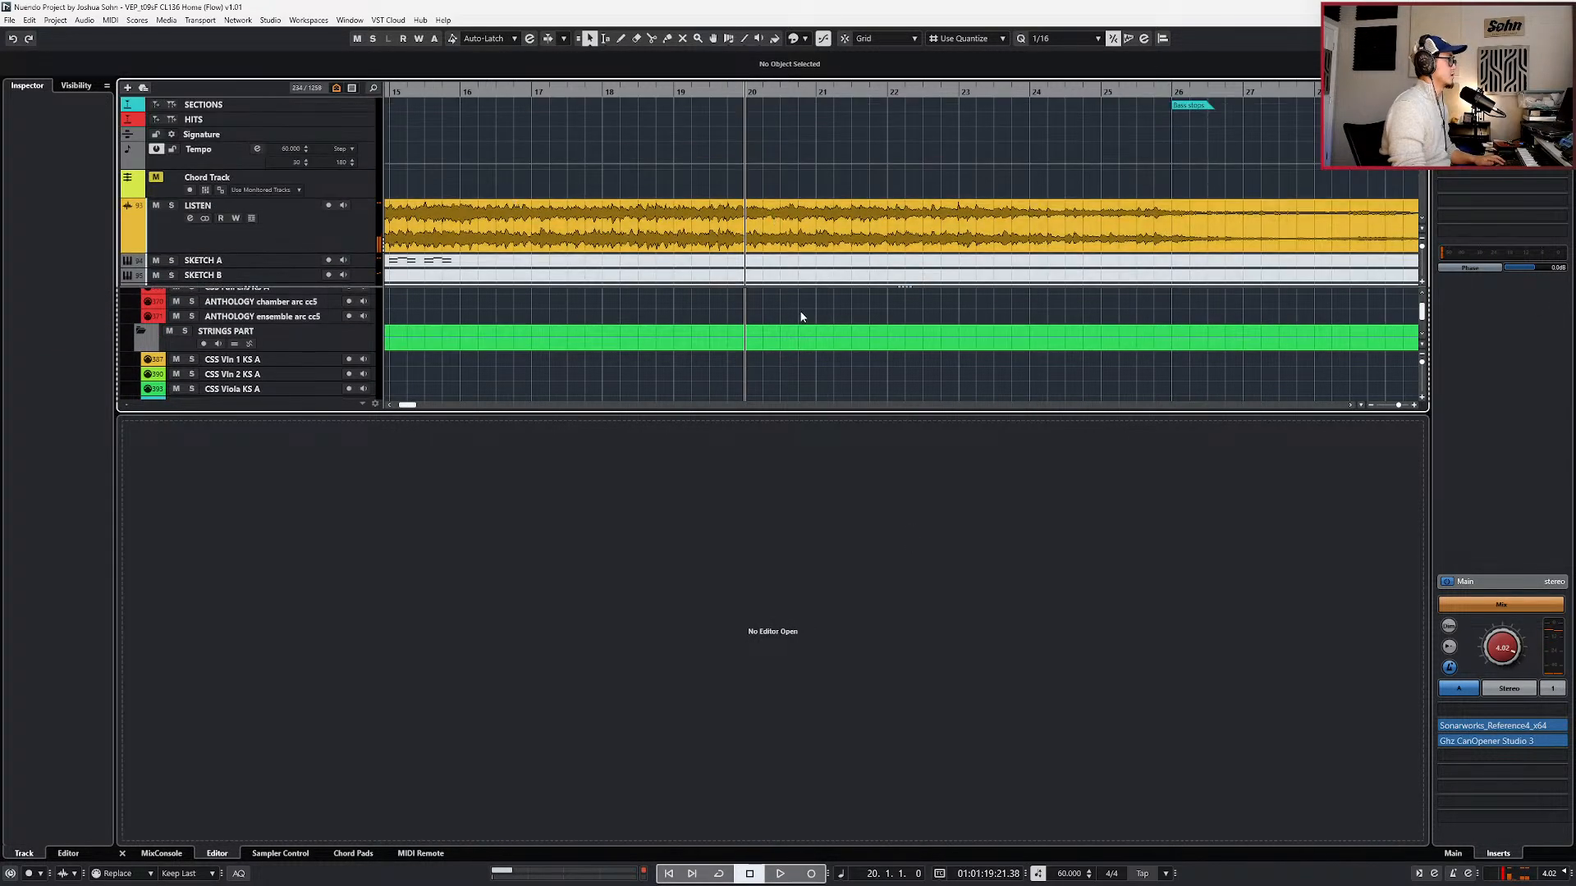
pyautogui.scroll(-15, 820, 352)
pyautogui.click(820, 335)
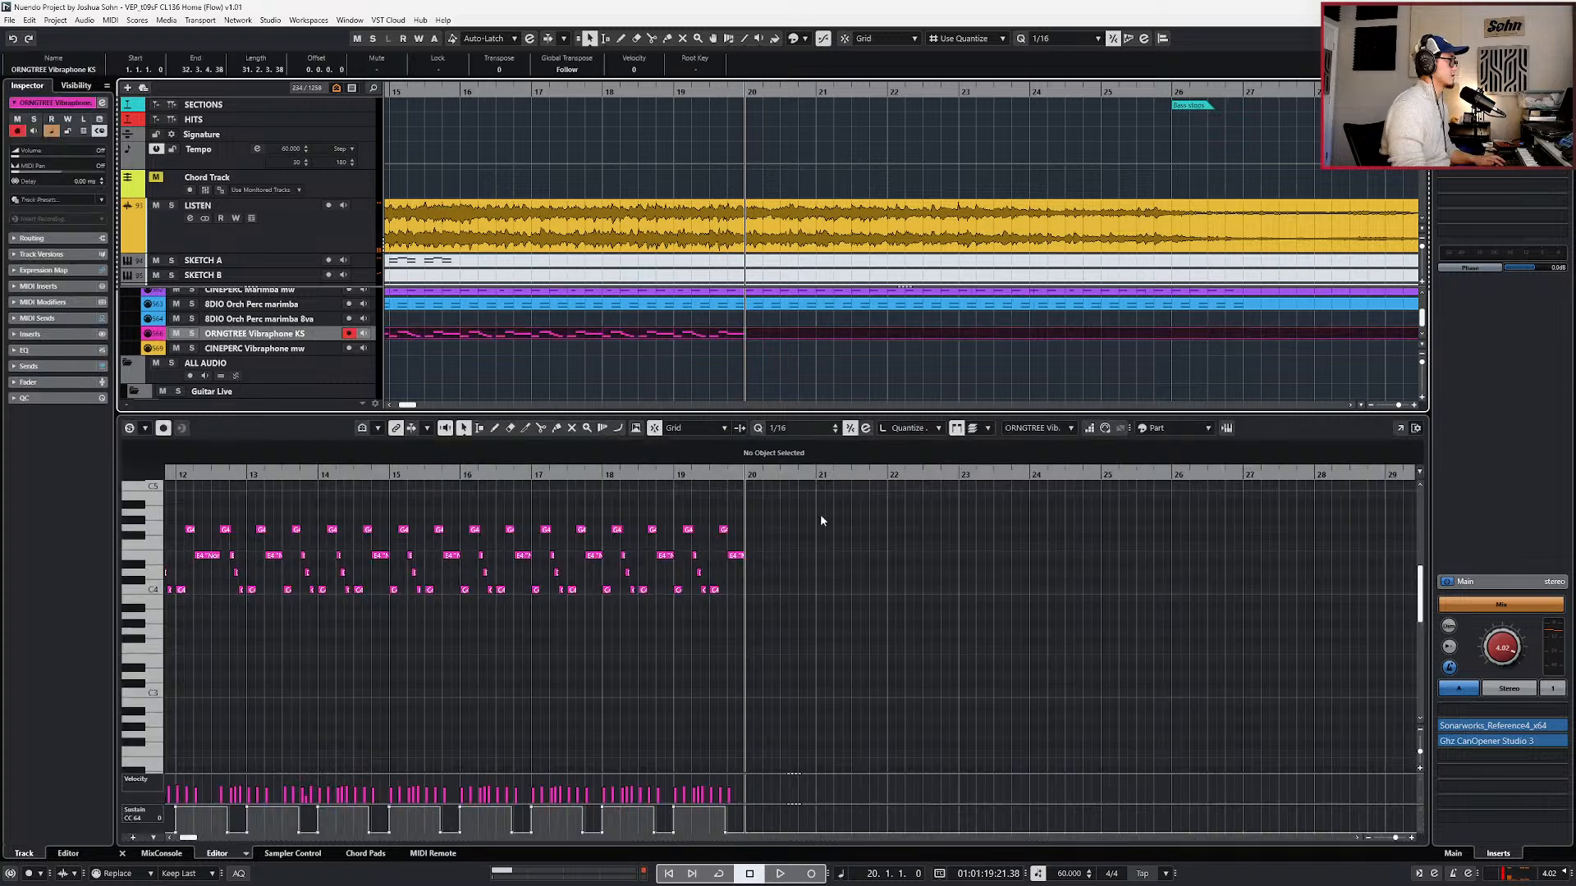
pyautogui.click(808, 657)
pyautogui.hotkey('ctrl', 'v')
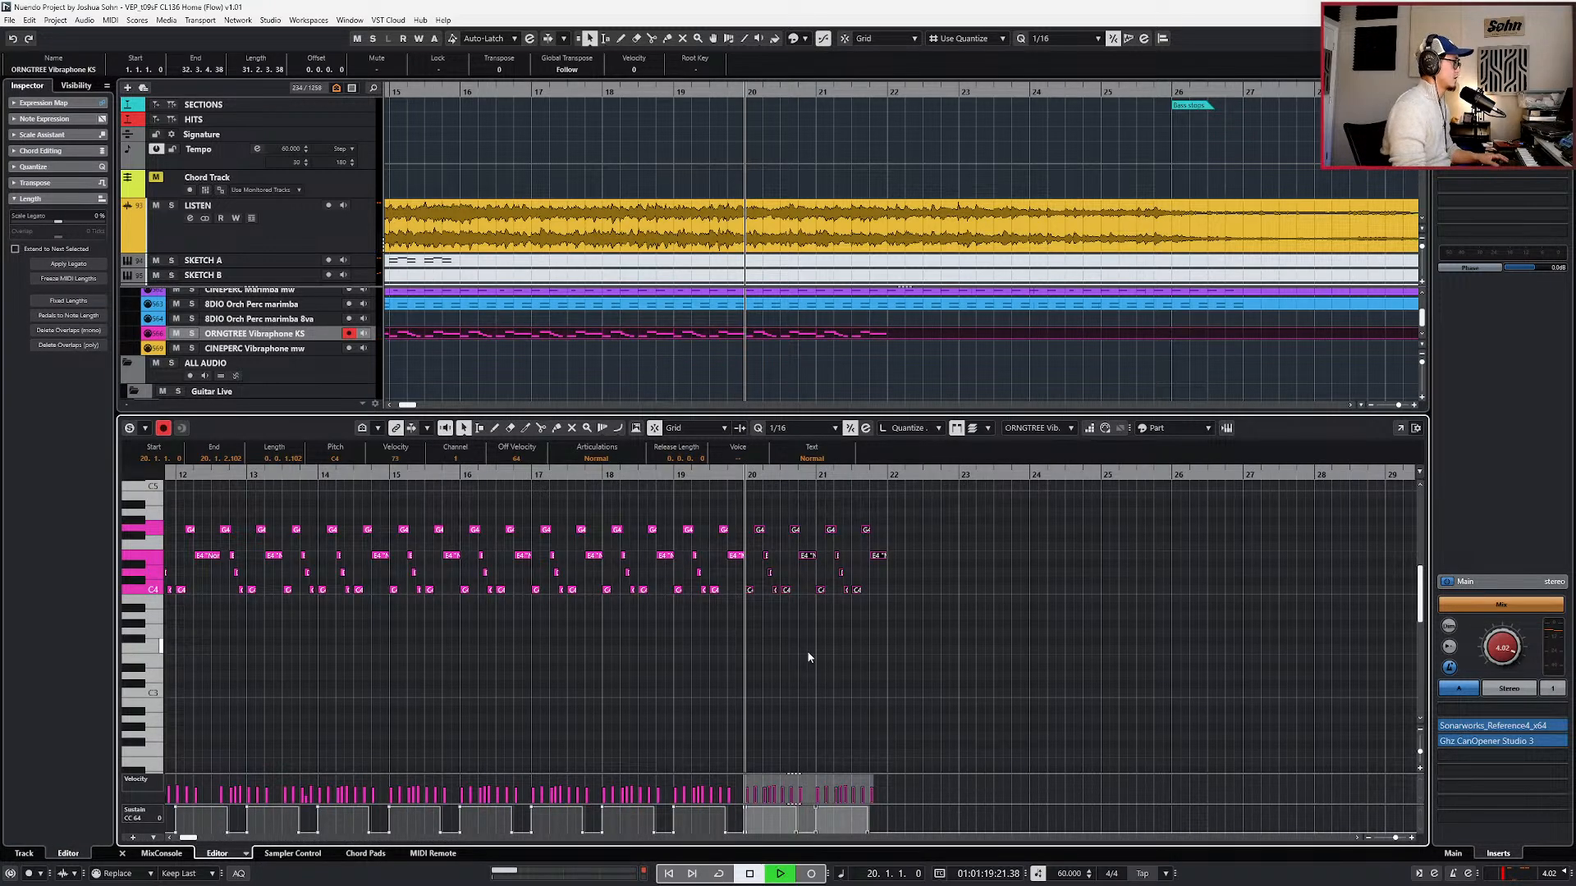
pyautogui.press('space')
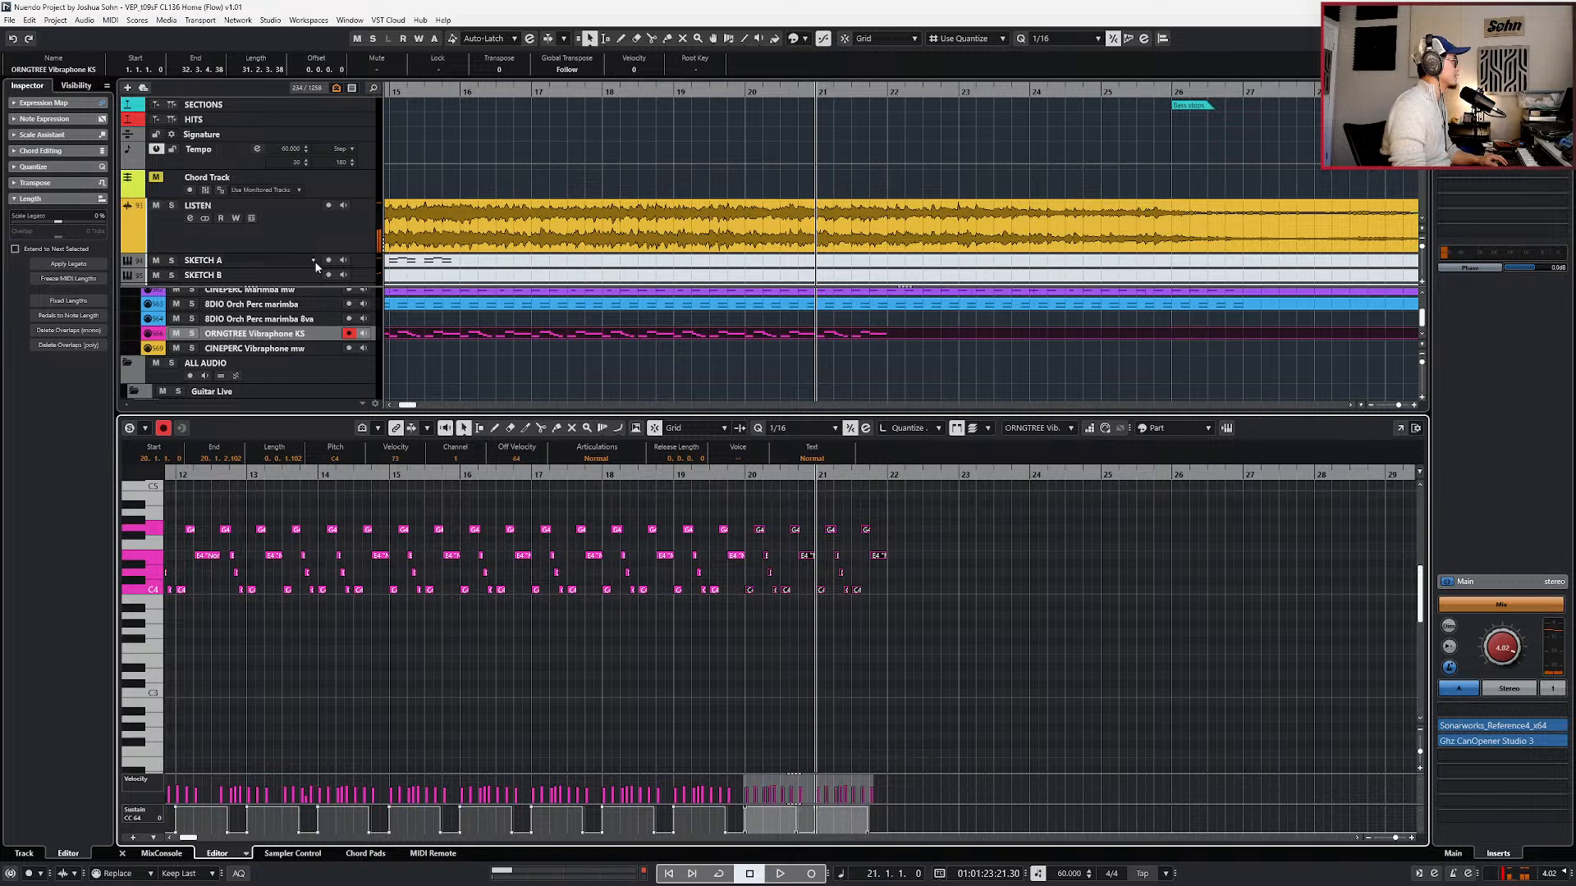
# - Solo the LISTEN reference track and listen repeatedly to the passage from bar 20 to bar 24
pyautogui.click(227, 238)
pyautogui.press('space')
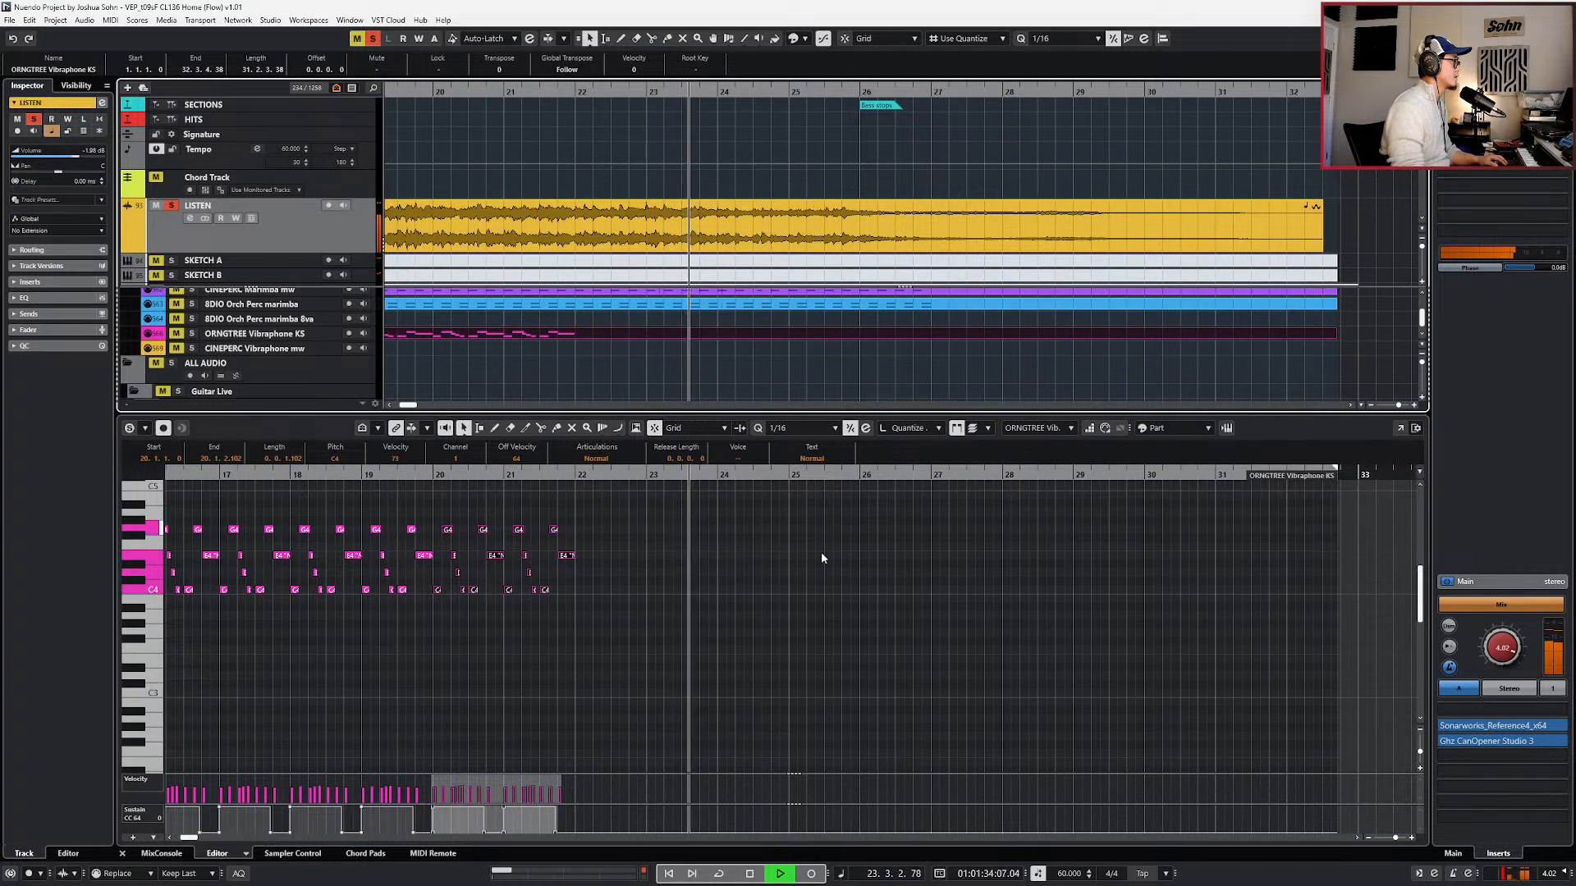
pyautogui.press('space')
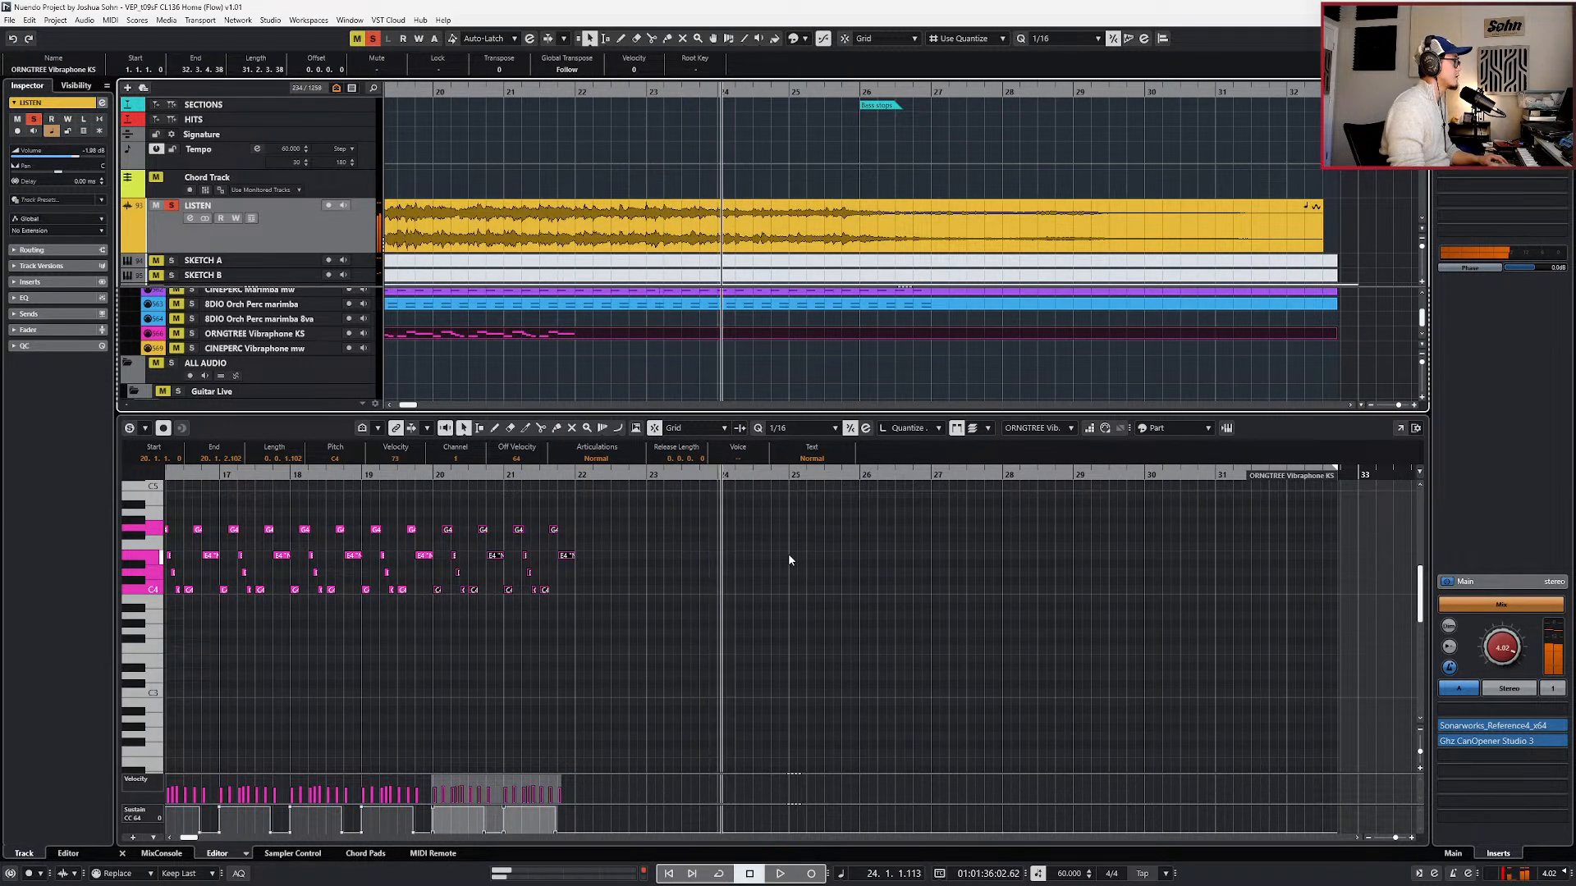
pyautogui.press('space')
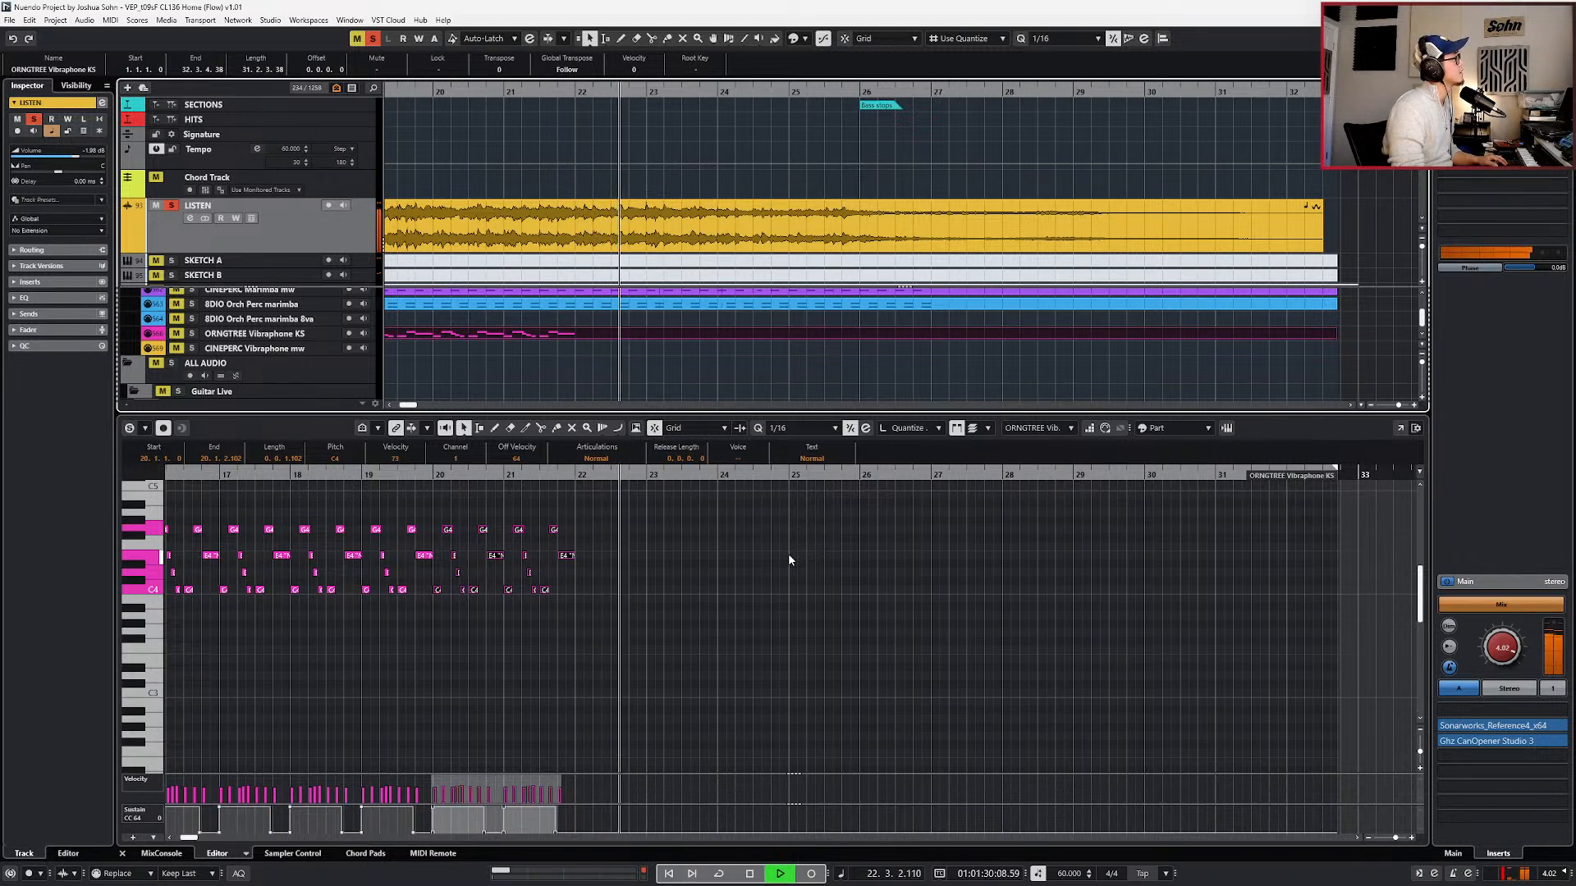
pyautogui.press('space')
pyautogui.press('KP_Subtract')
pyautogui.press('KP_Subtract')
pyautogui.press('KP_Subtract')
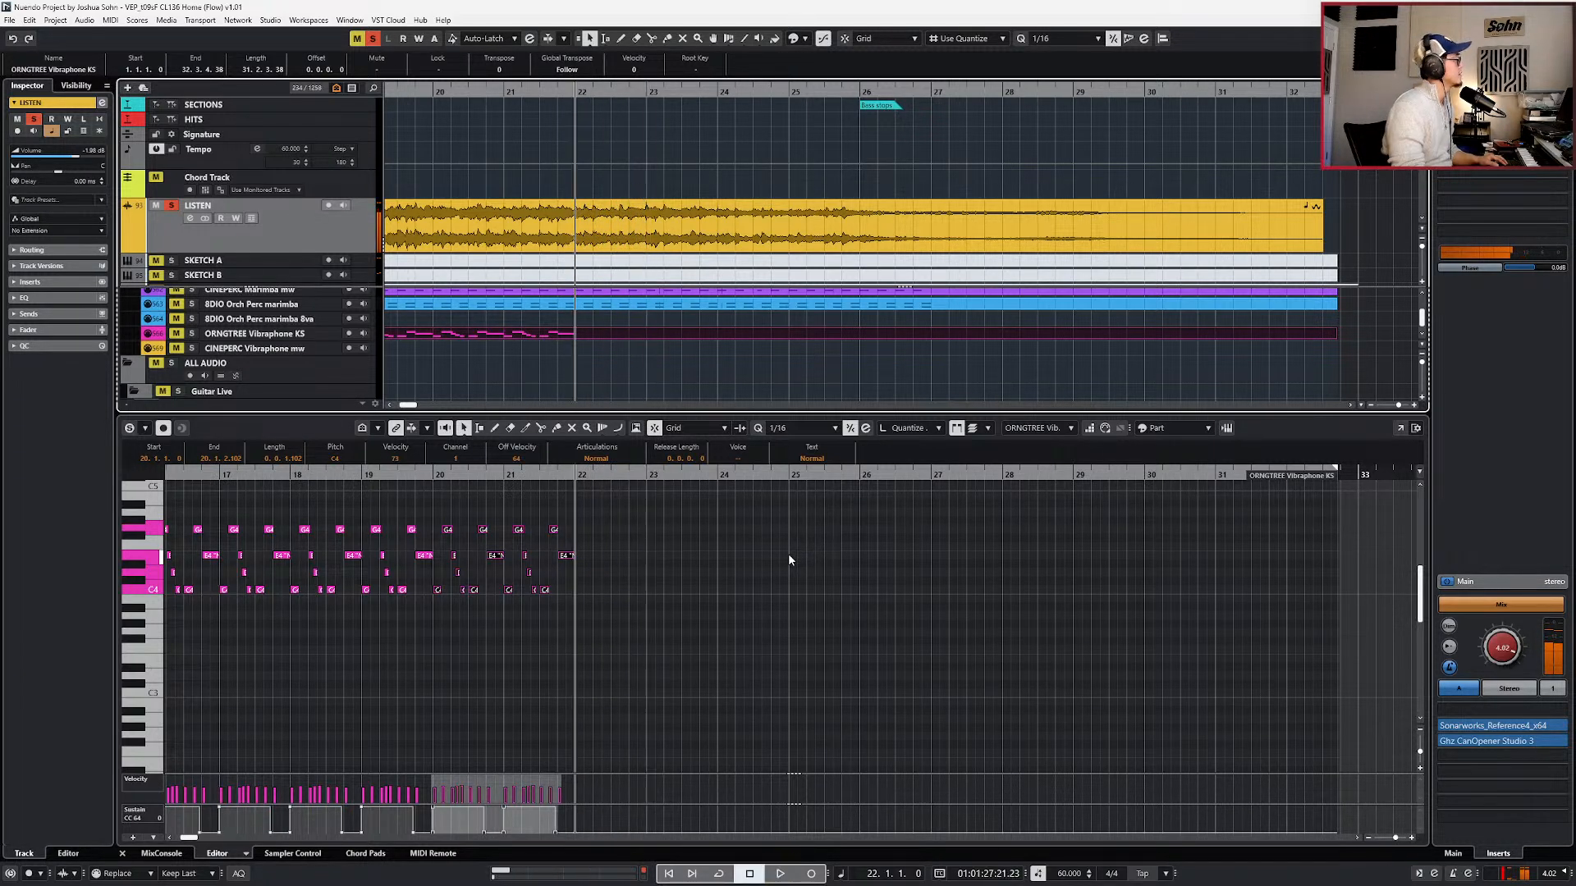
pyautogui.press('space')
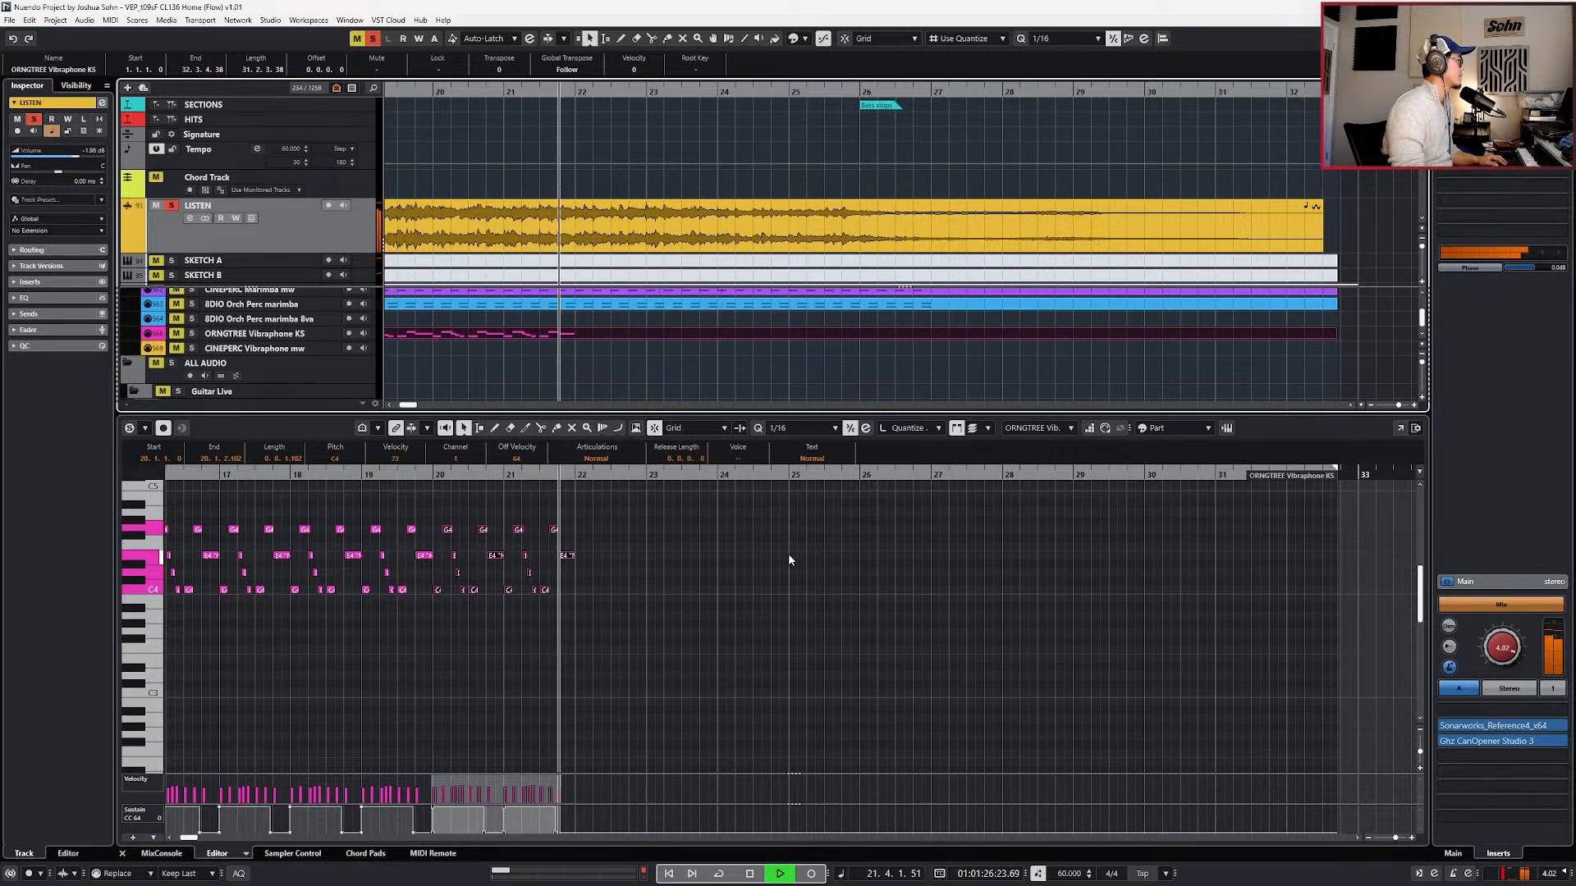
pyautogui.press('space')
pyautogui.press('KP_Subtract')
pyautogui.press('KP_Subtract')
pyautogui.press('space')
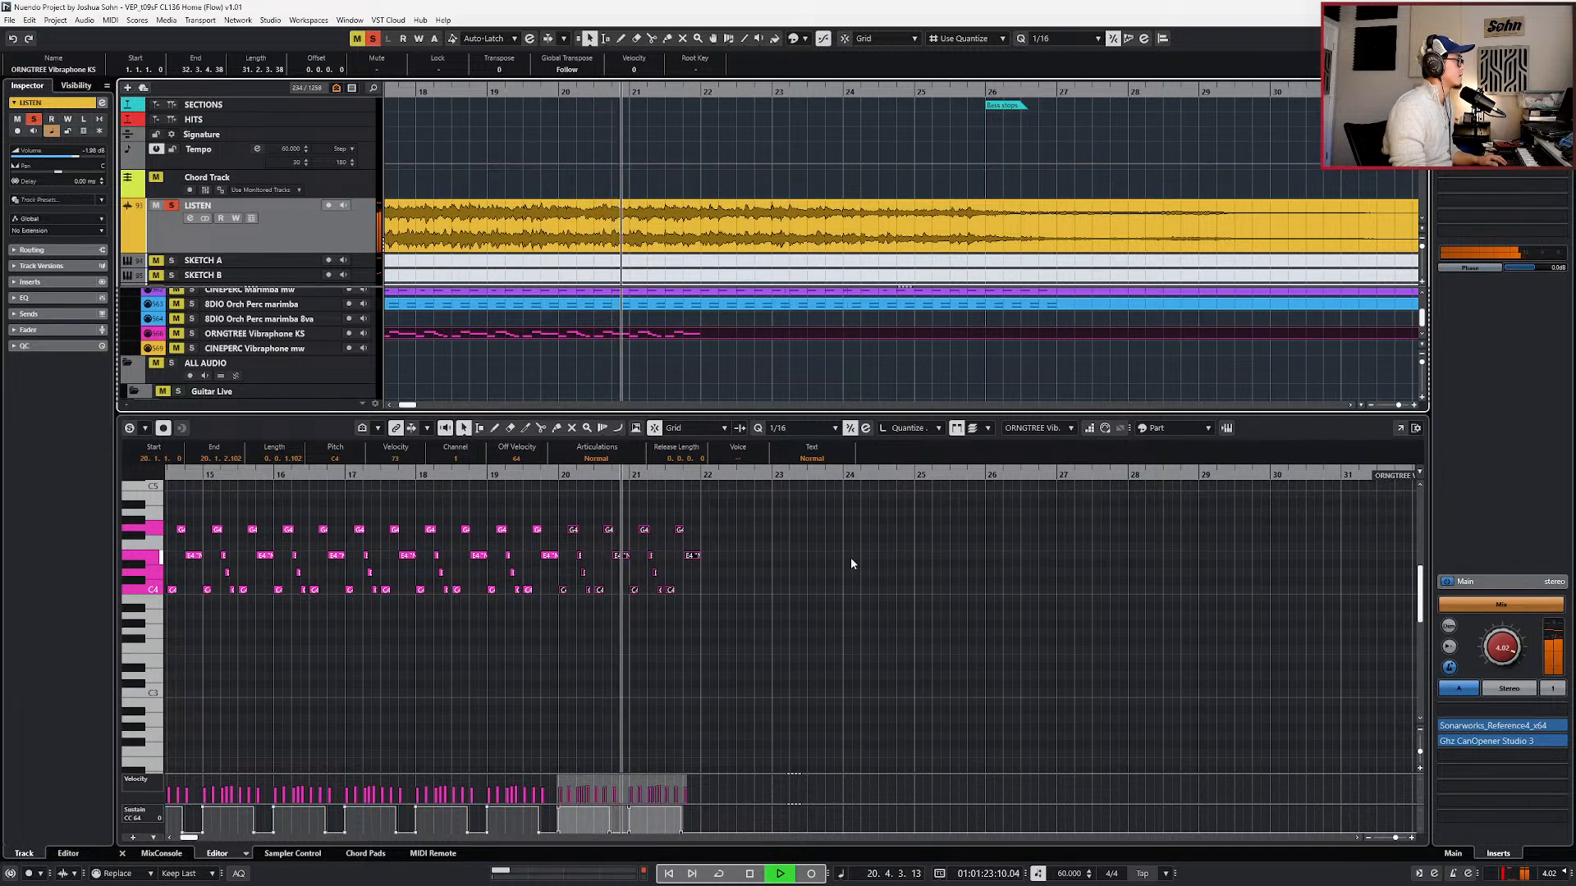
pyautogui.press('space')
# - Copy the first five vibraphone notes of bar 20 to the start of bar 22
pyautogui.scroll(3, 632, 540)
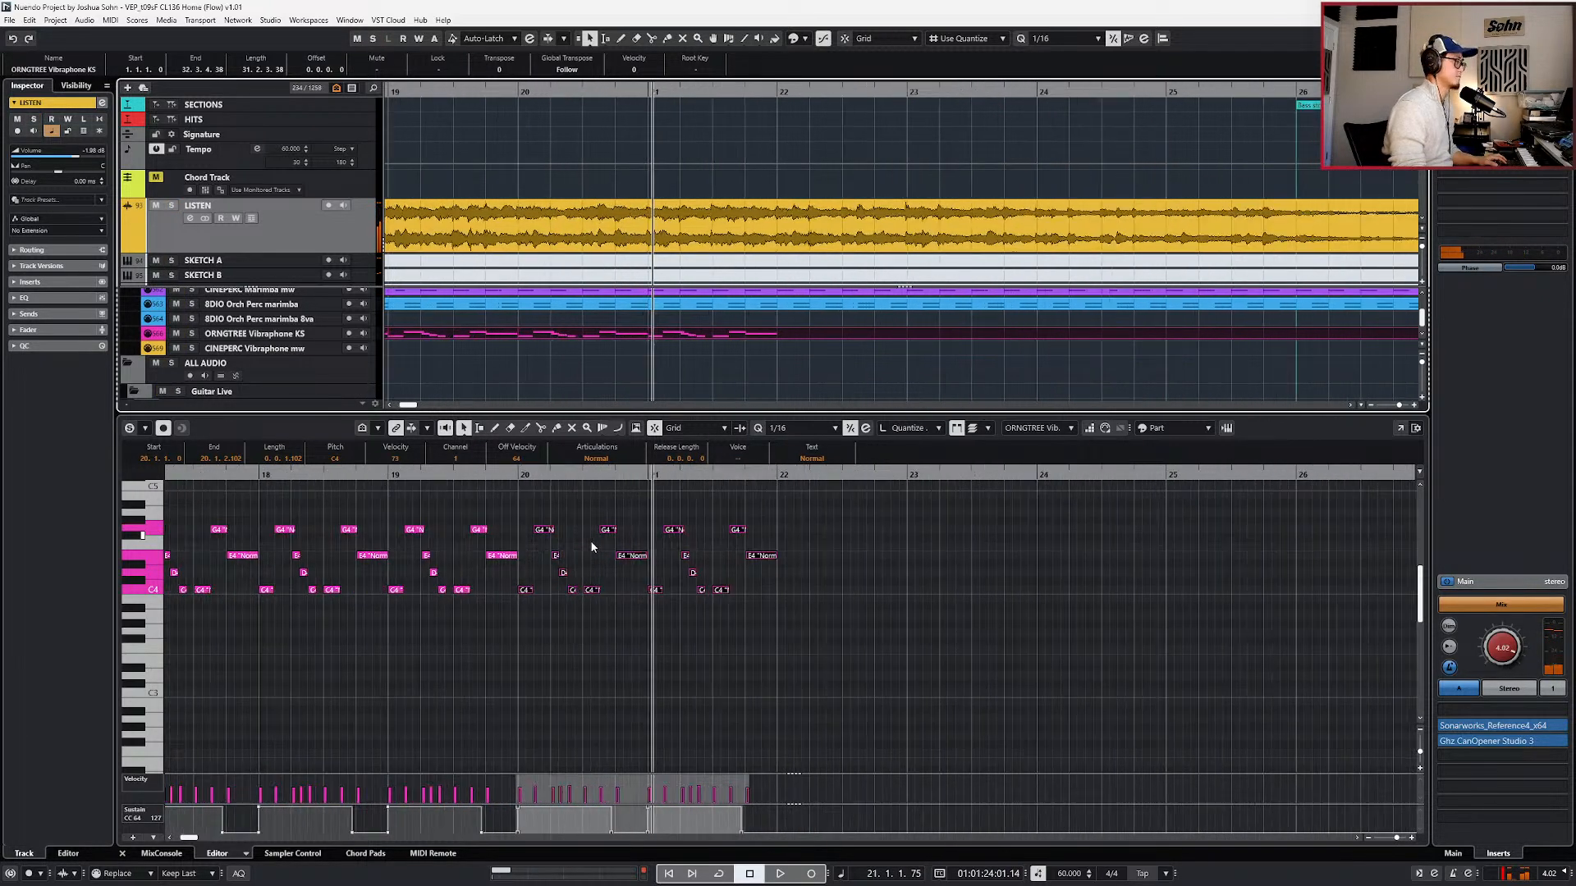
pyautogui.moveTo(587, 546); pyautogui.dragTo(582, 555)
pyautogui.moveTo(529, 510); pyautogui.dragTo(805, 629)
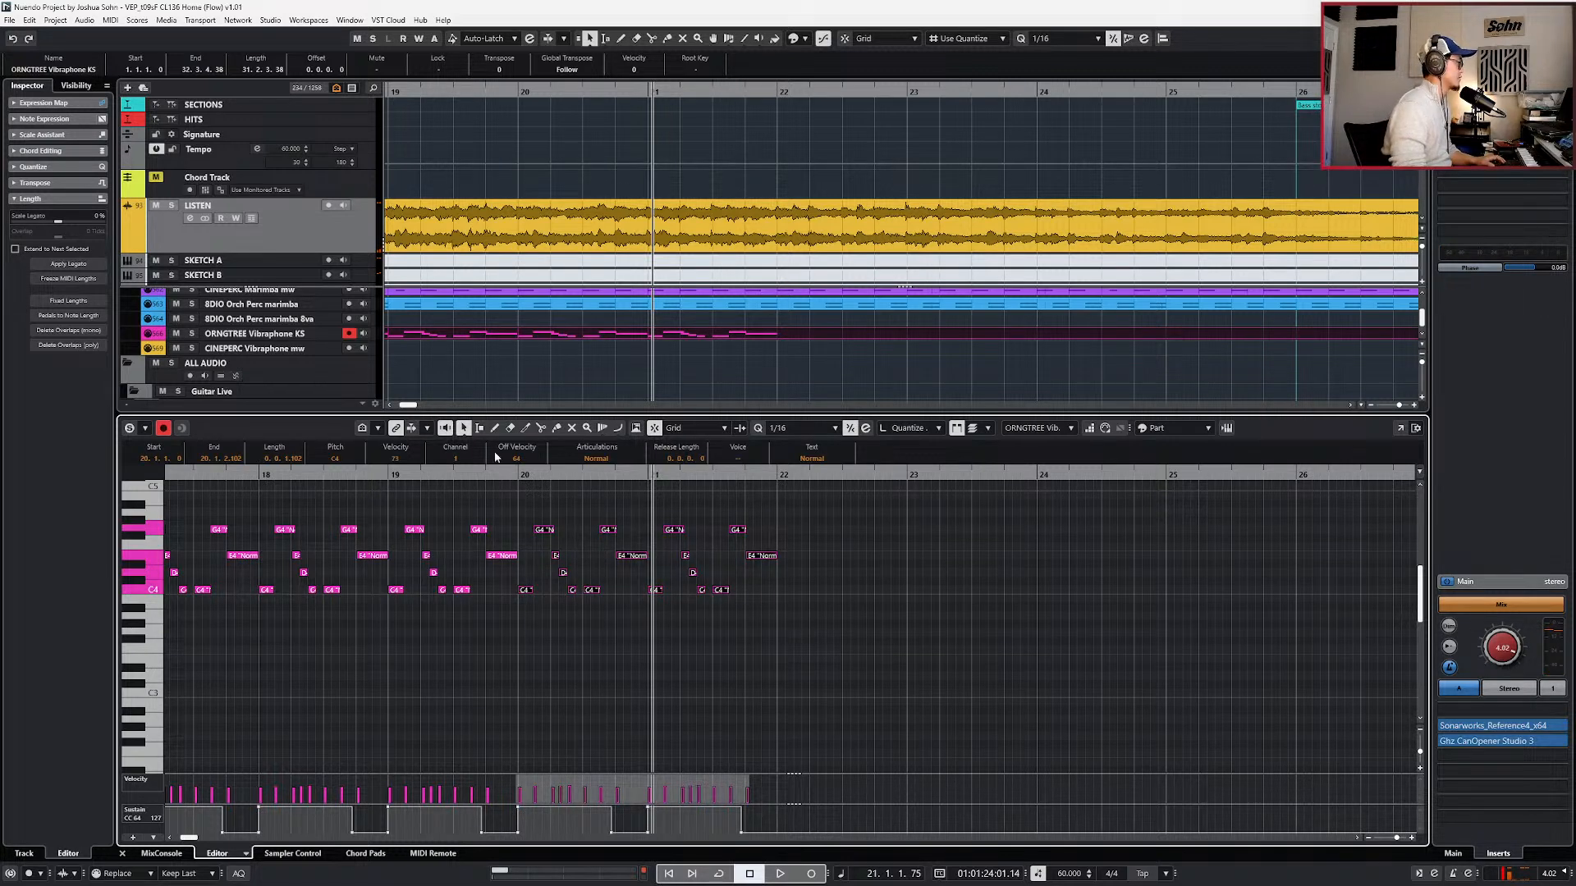
pyautogui.moveTo(528, 515); pyautogui.dragTo(579, 614)
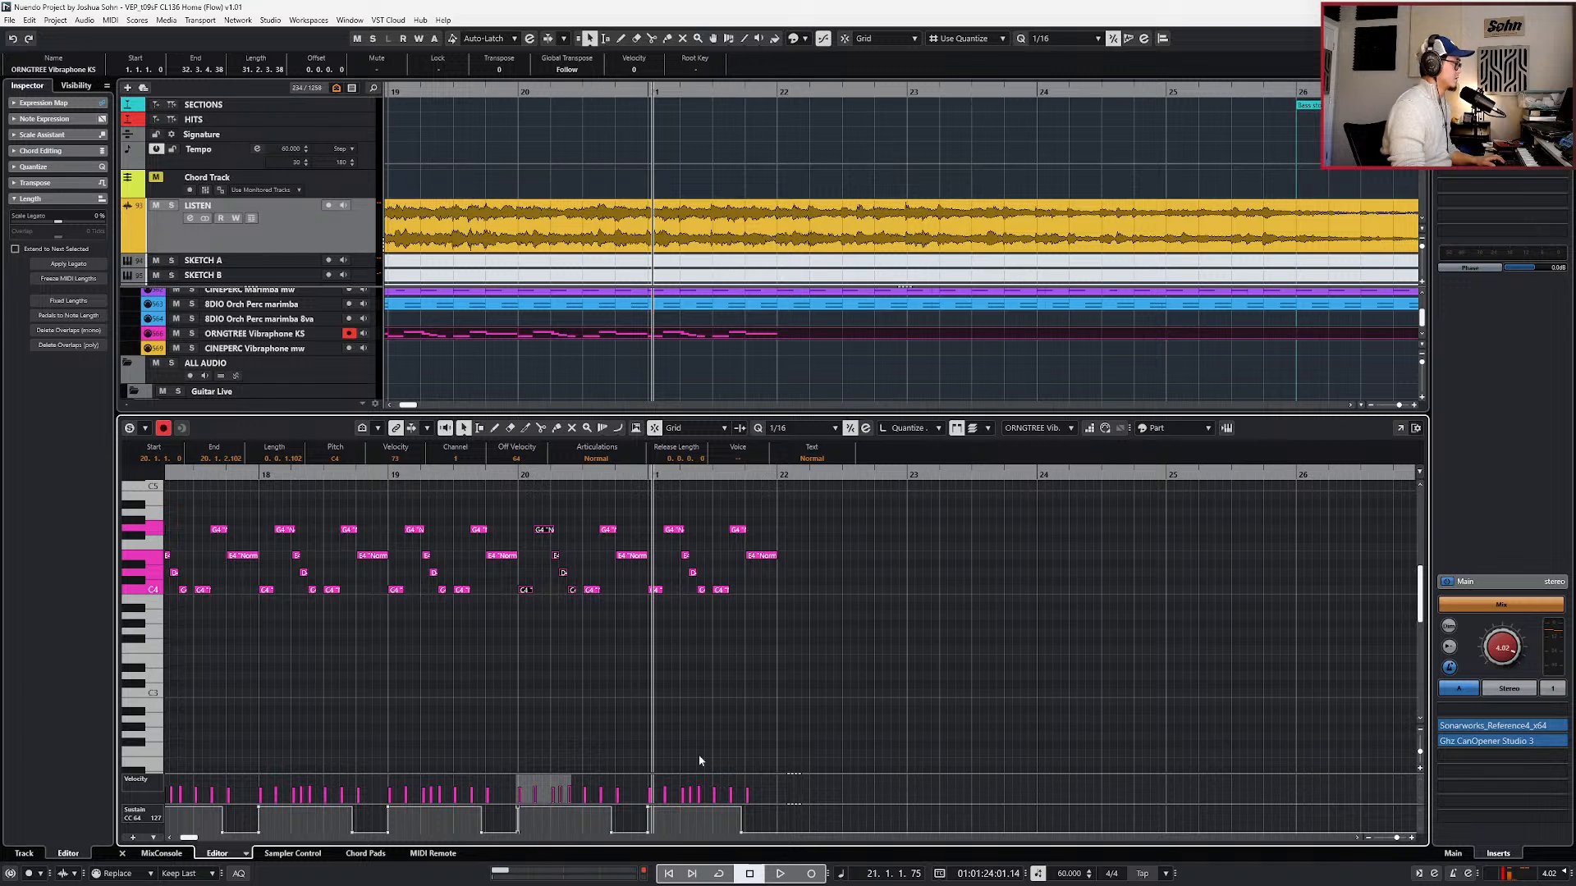
pyautogui.press('KP_Add')
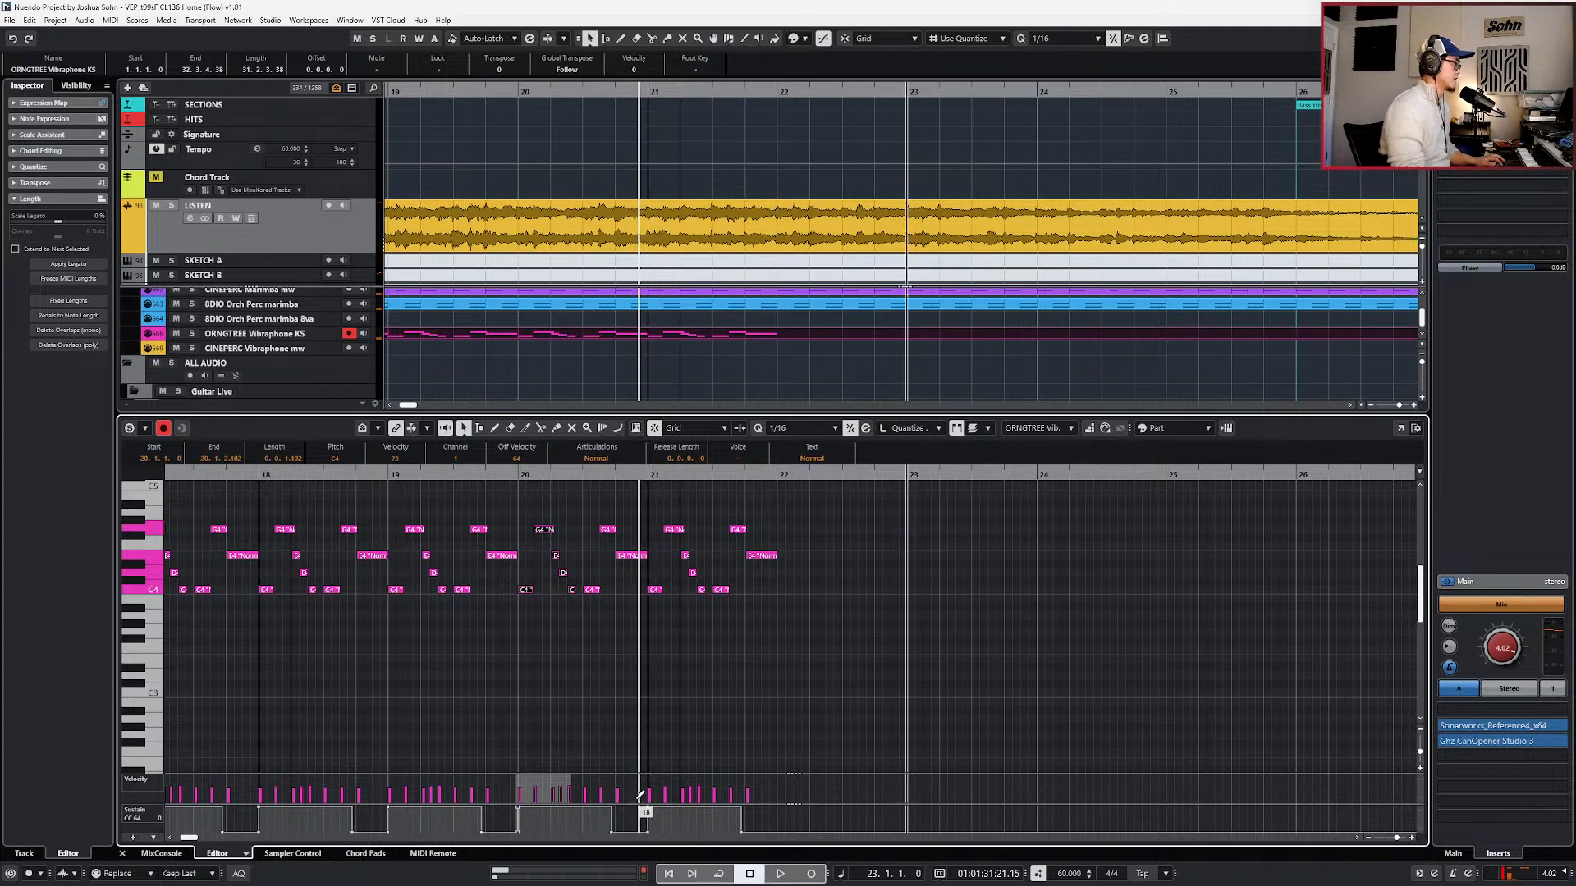
pyautogui.hotkey('ctrl', 'v')
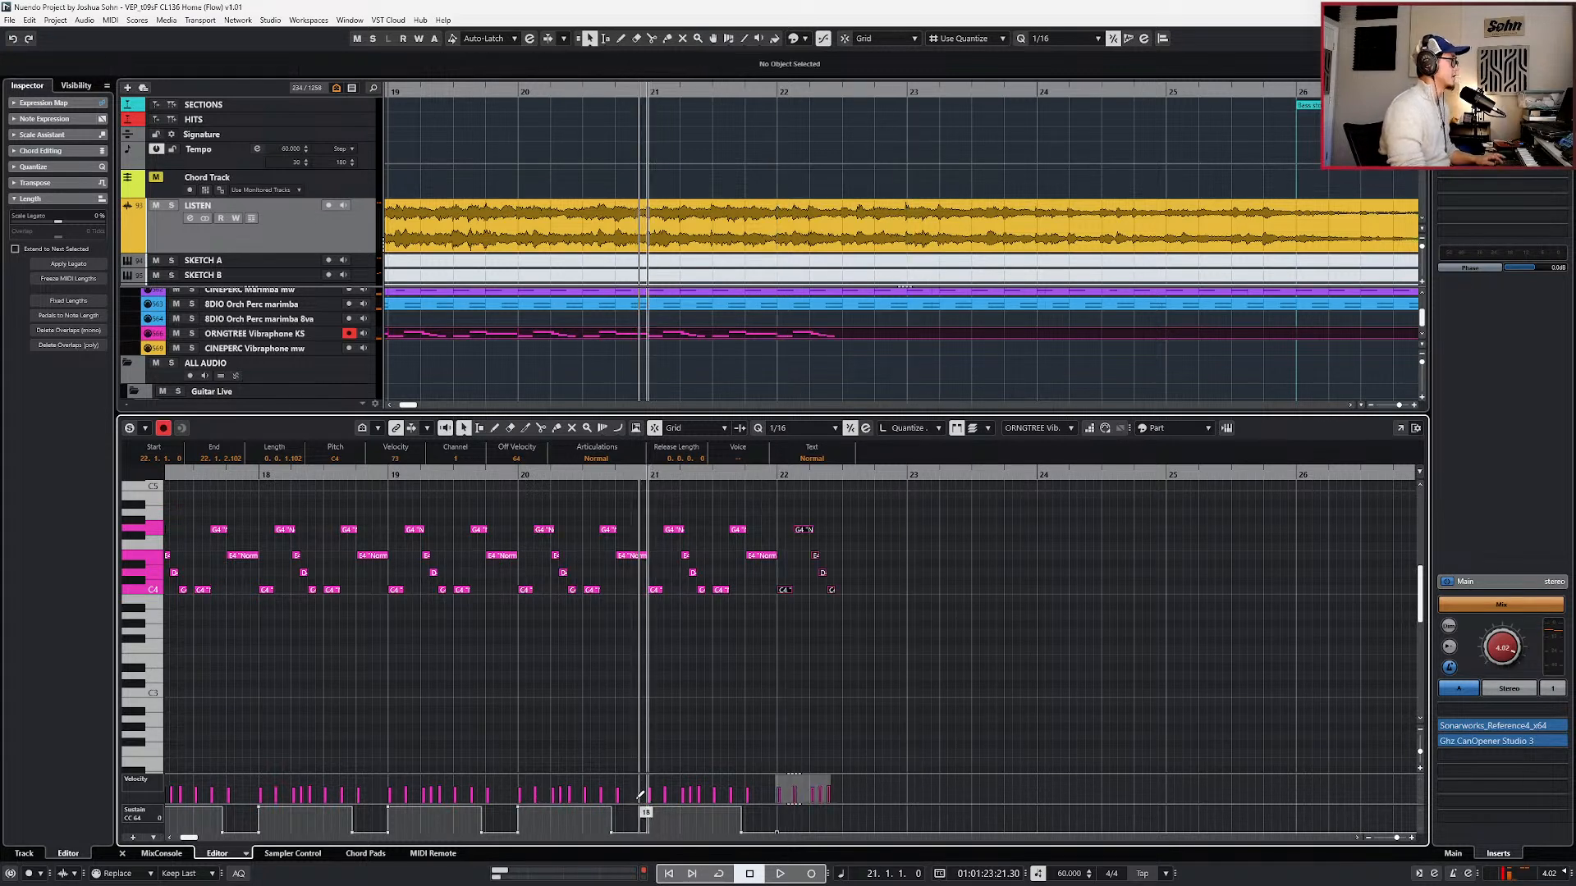
# - Copy the sustain pedal data of bar 20 to the start of bar 22
pyautogui.click(518, 831)
pyautogui.moveTo(508, 825); pyautogui.dragTo(623, 850)
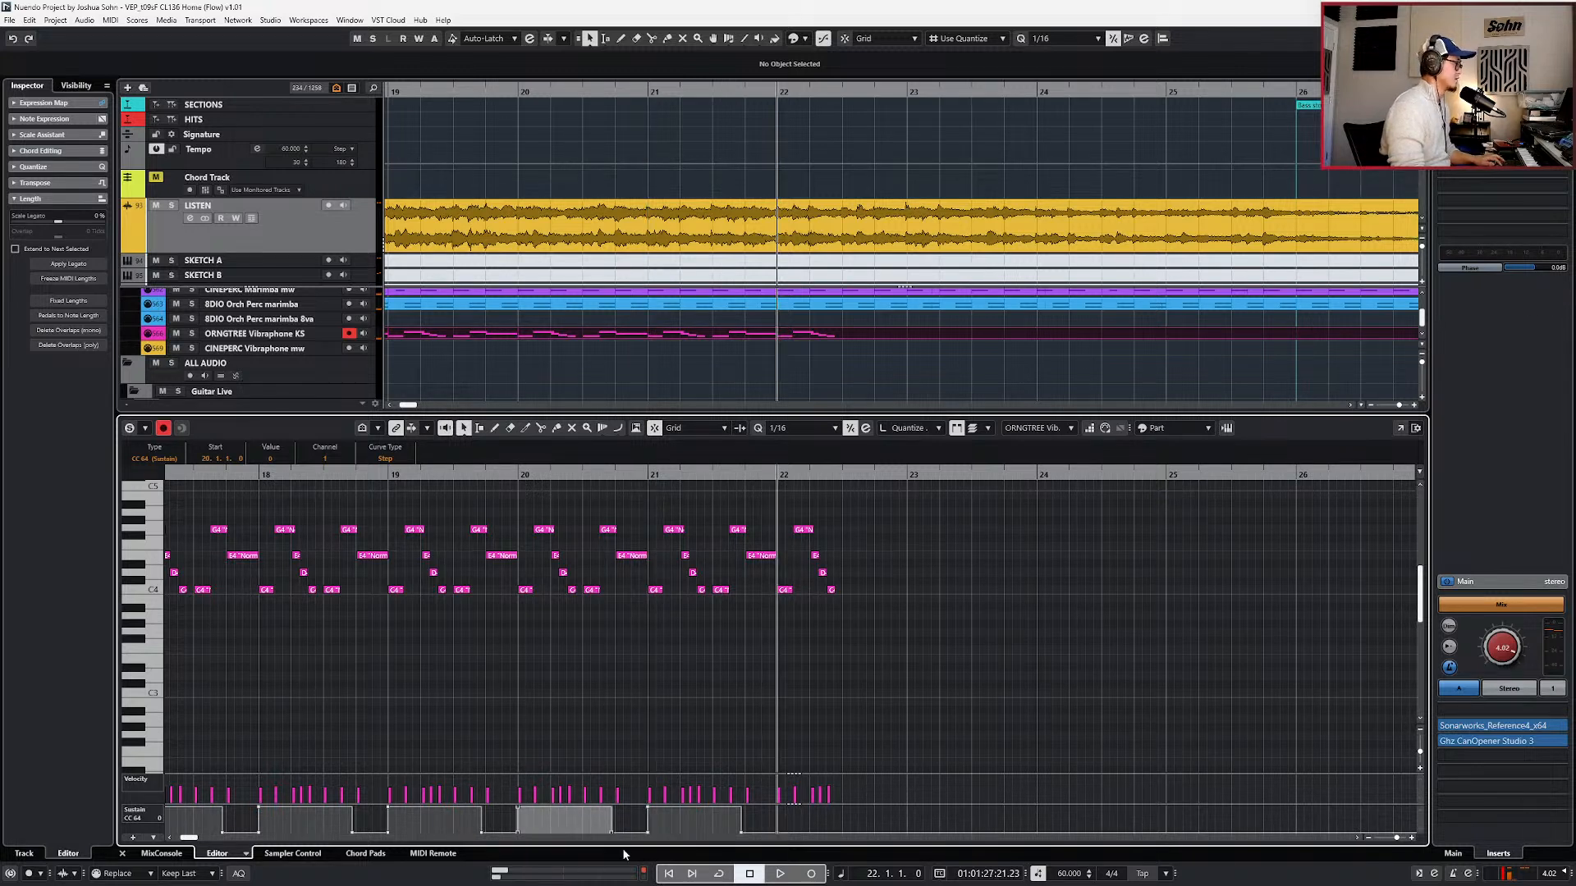
pyautogui.hotkey('ctrl', 'v')
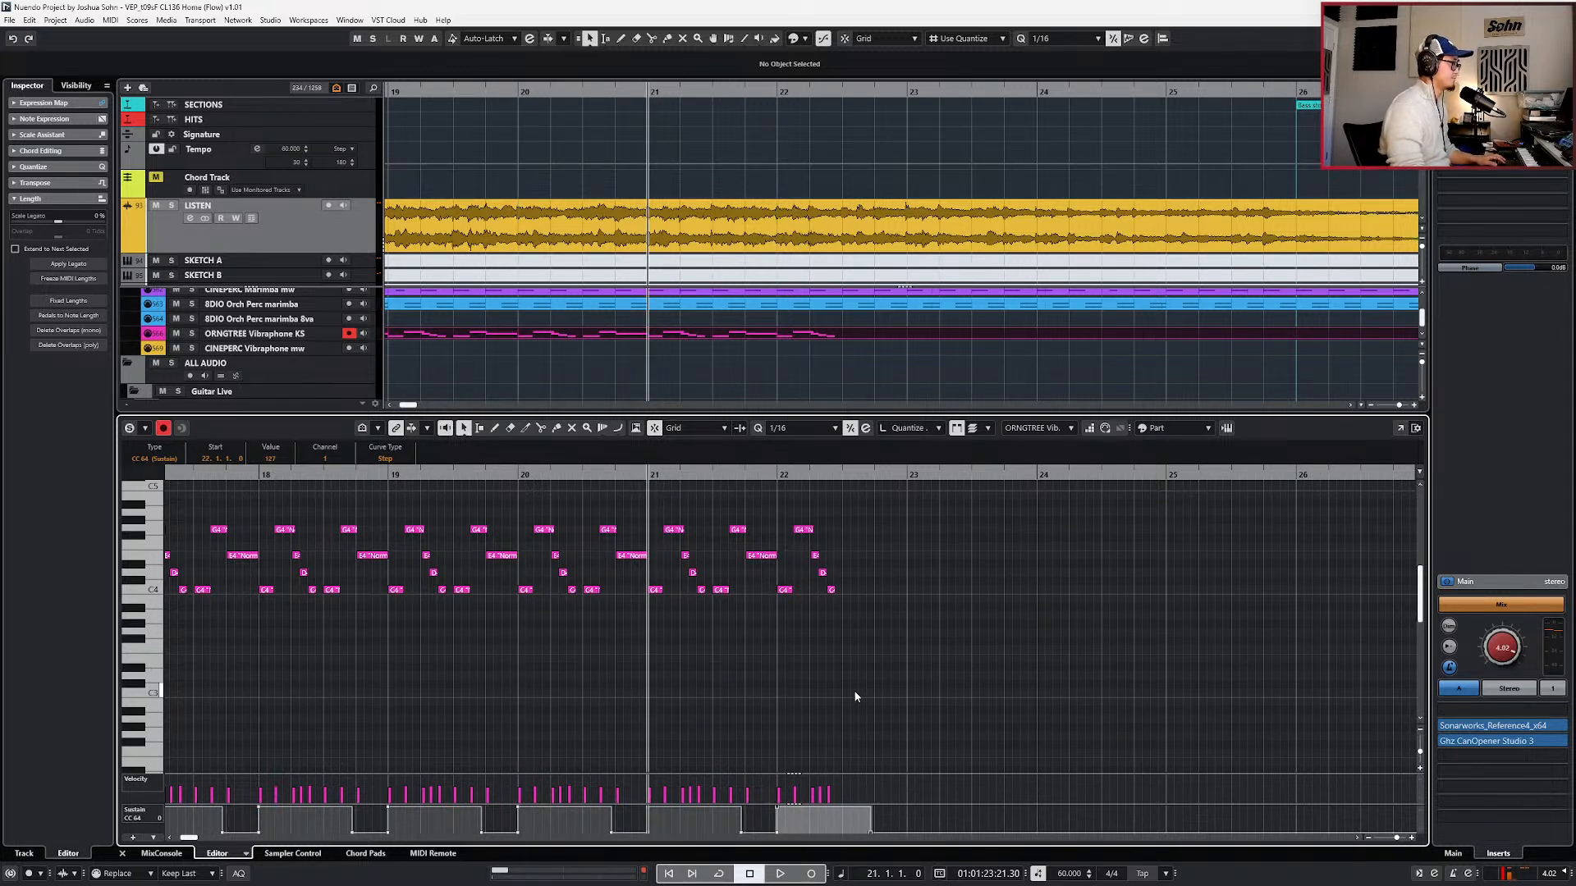
# - Move the sustain pedal release point in bar 22 to position 22.4.4.66
pyautogui.click(900, 823)
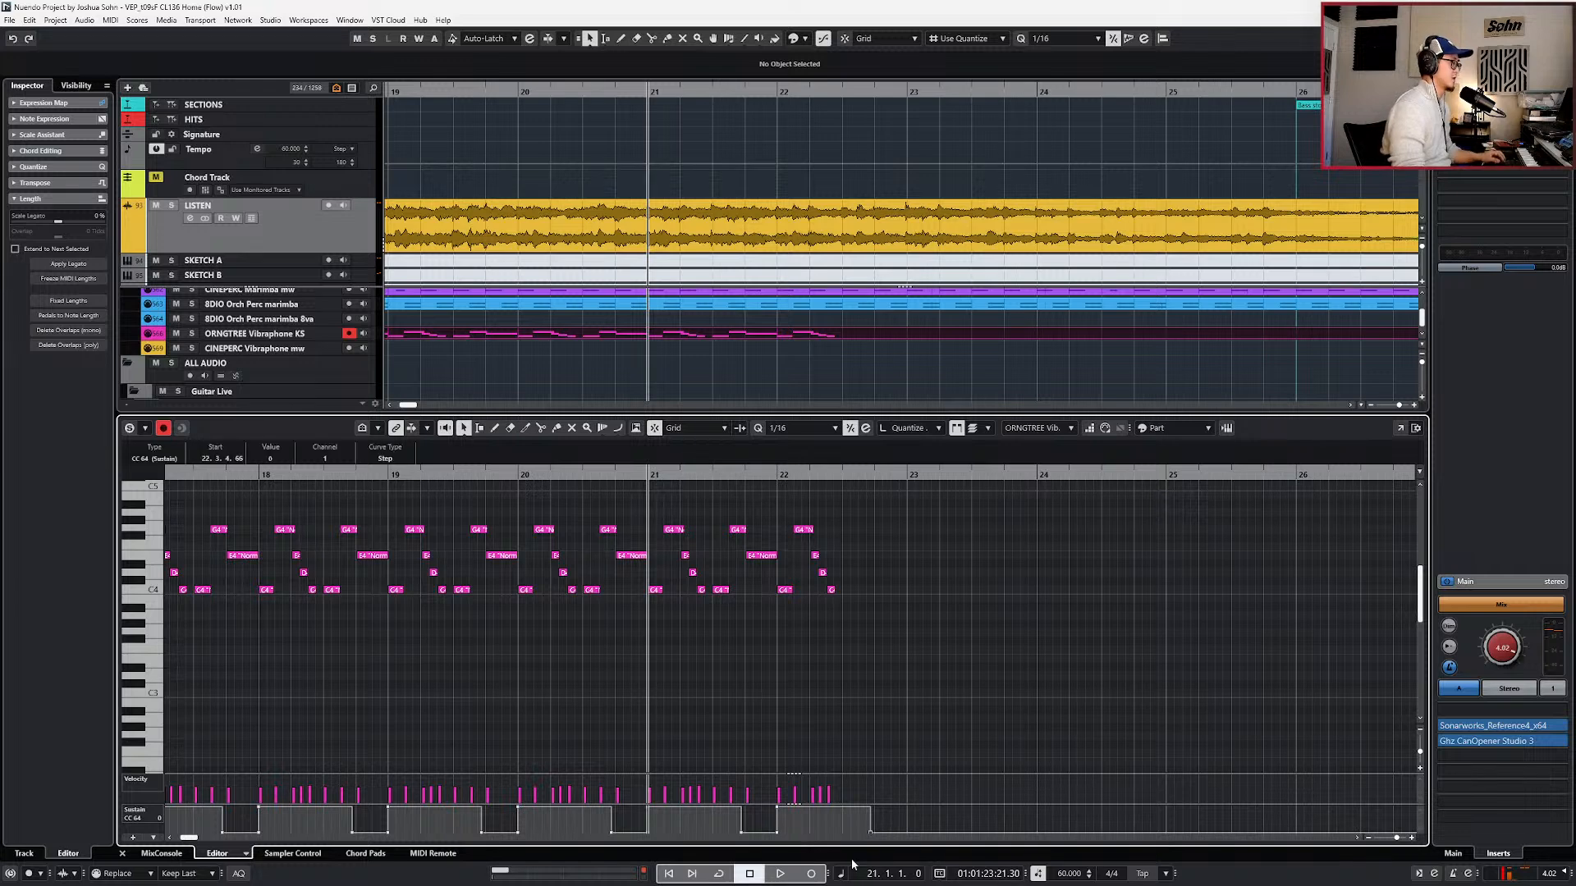
pyautogui.hotkey('ctrl', 'Right')
pyautogui.hotkey('ctrl', 'Right')
pyautogui.hotkey('ctrl', 'Right')
pyautogui.hotkey('ctrl', 'Right')
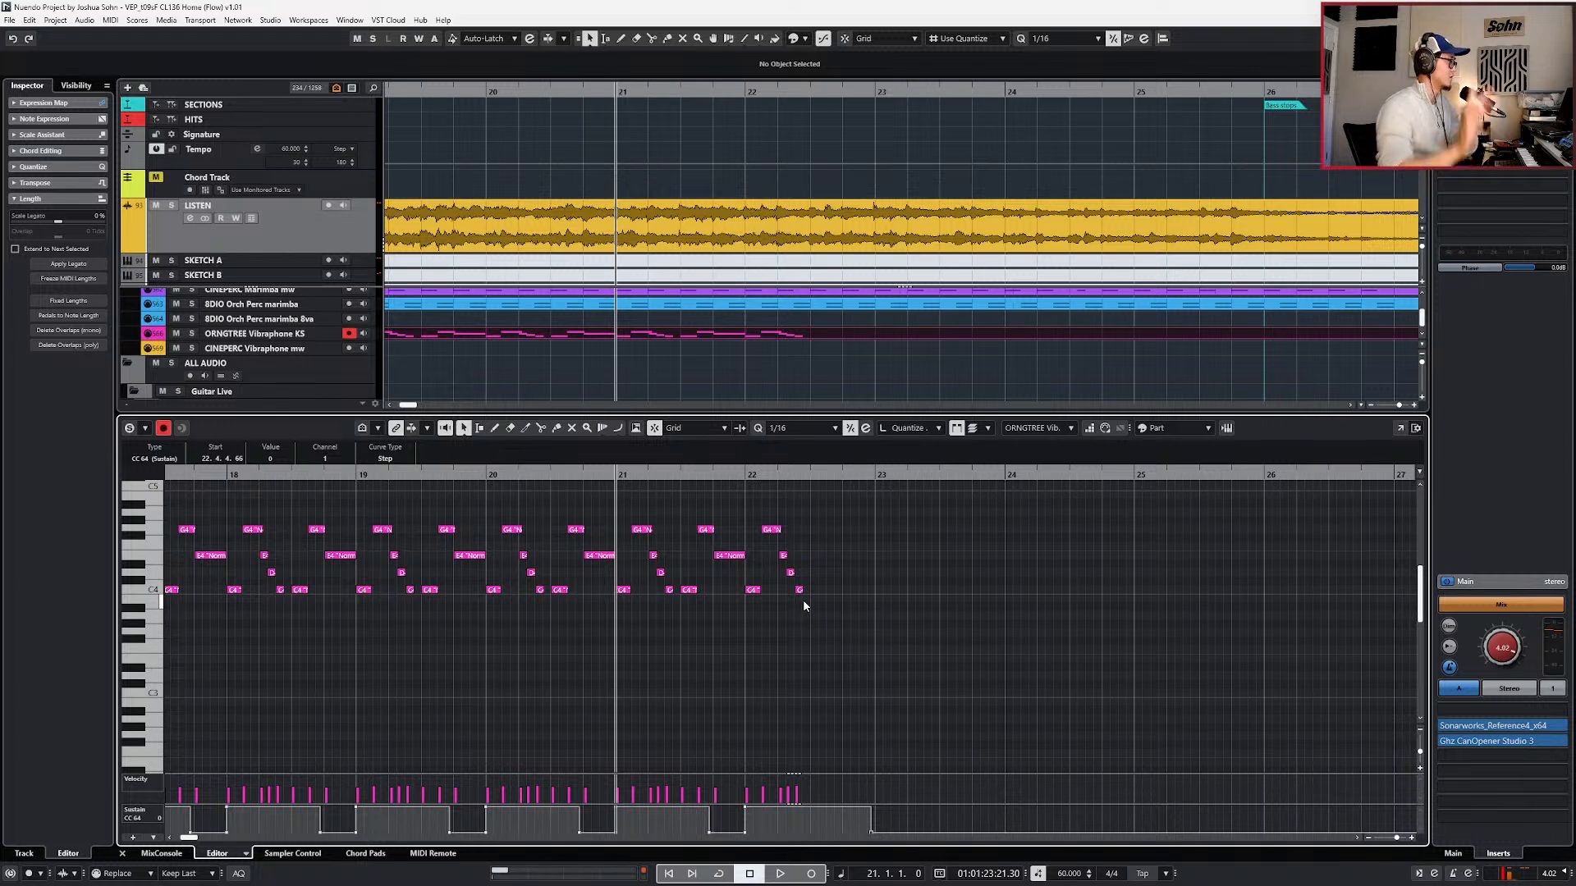
# - Set the grid resolution to 1/4 and copy the five vibraphone notes at the start of bar 22 to 22.3.1.0
pyautogui.press('KP_Subtract')
pyautogui.press('KP_Subtract')
pyautogui.press('KP_Add')
pyautogui.press('KP_Add')
pyautogui.press('KP_Add')
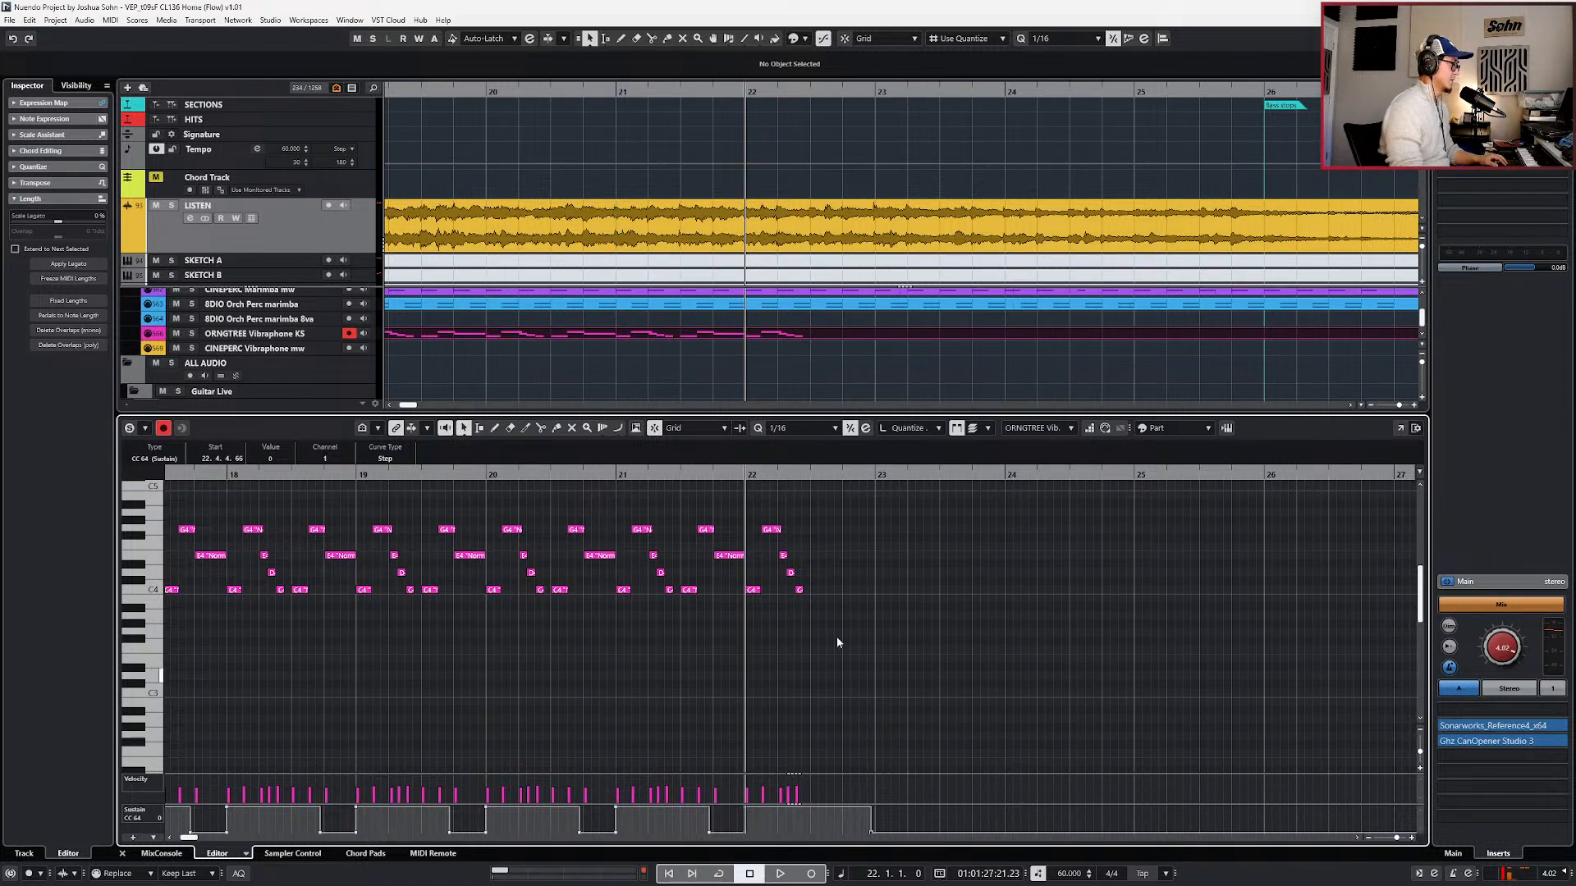
pyautogui.moveTo(729, 628); pyautogui.dragTo(753, 624)
pyautogui.press('KP_Add')
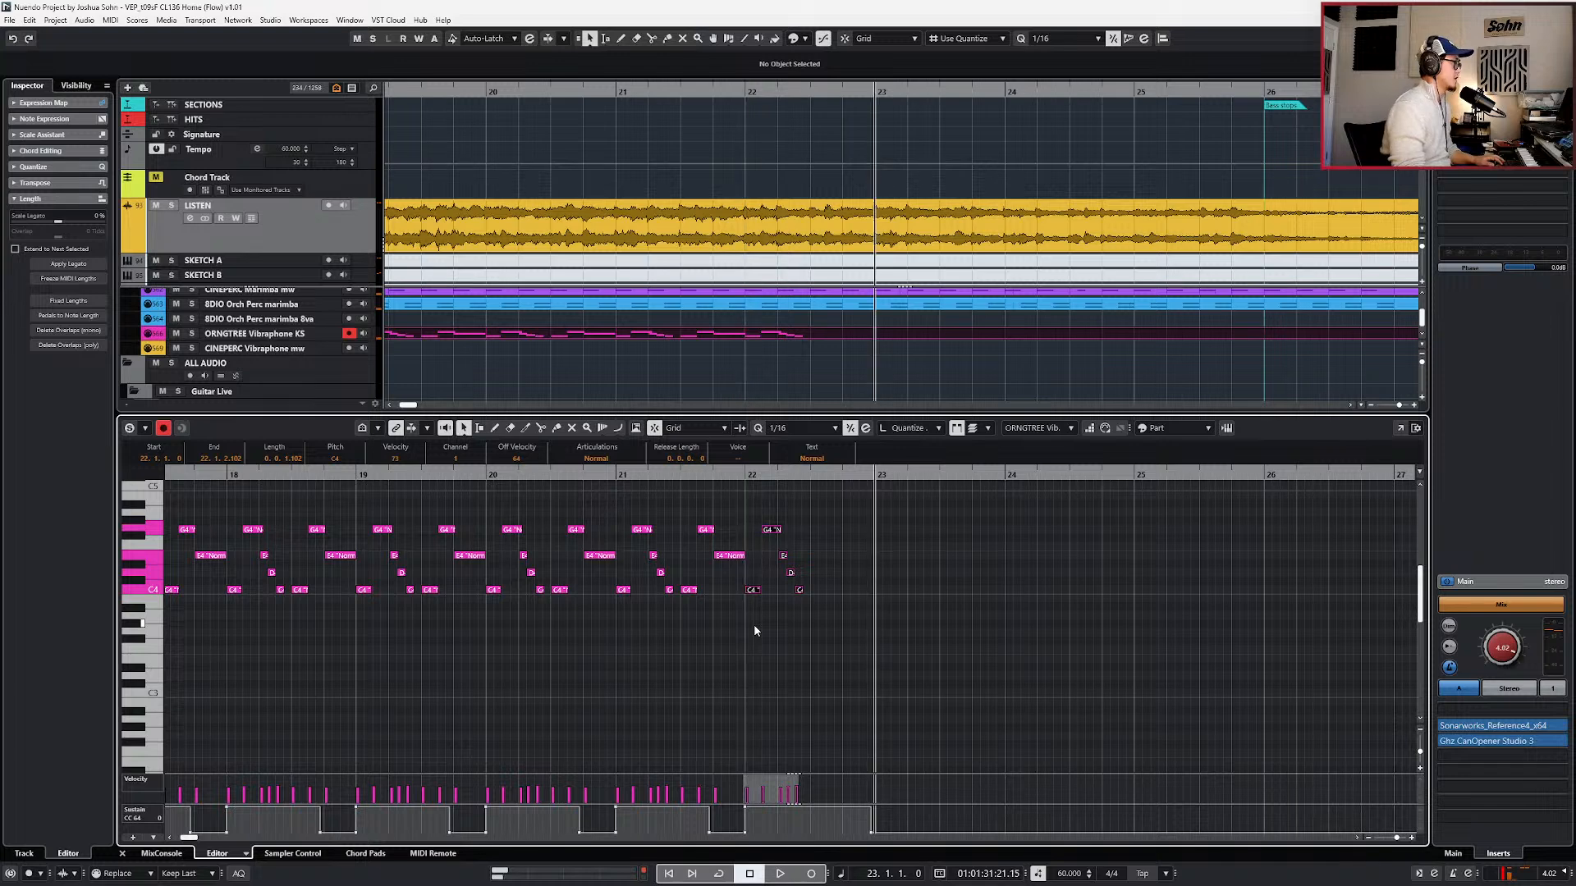
pyautogui.press('ctrl+KP_Subtract')
pyautogui.press('ctrl+KP_Subtract')
pyautogui.hotkey('ctrl', 'v')
pyautogui.press('KP_Subtract')
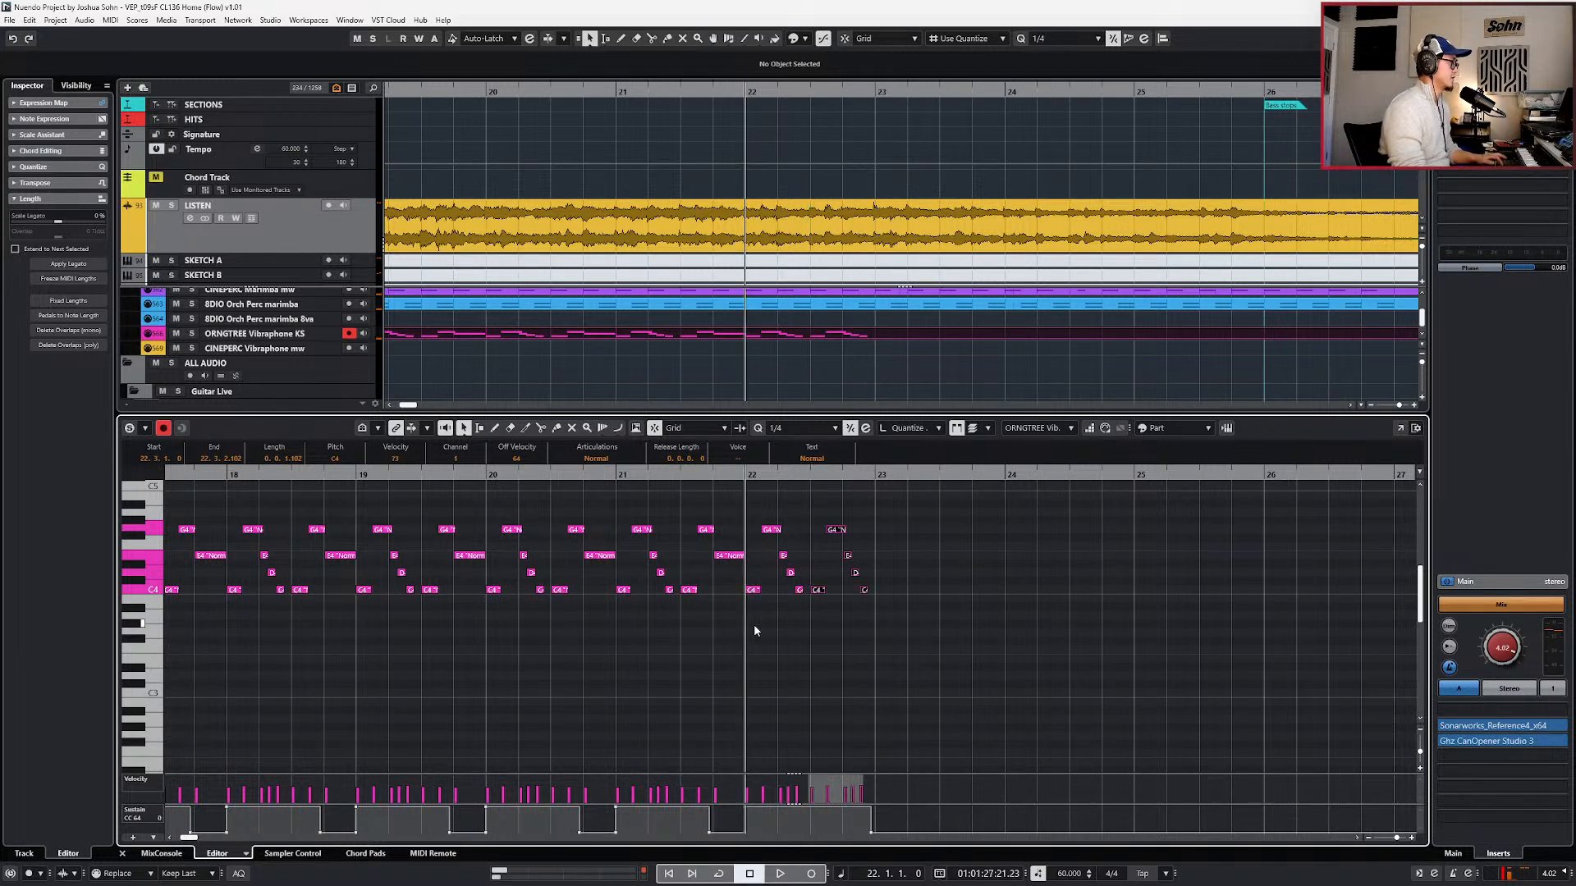
# - Play back bar 22 to check the repeated vibraphone figure
pyautogui.keyDown('ctrl'); pyautogui.scroll(1, 901, 577); pyautogui.keyUp('ctrl')
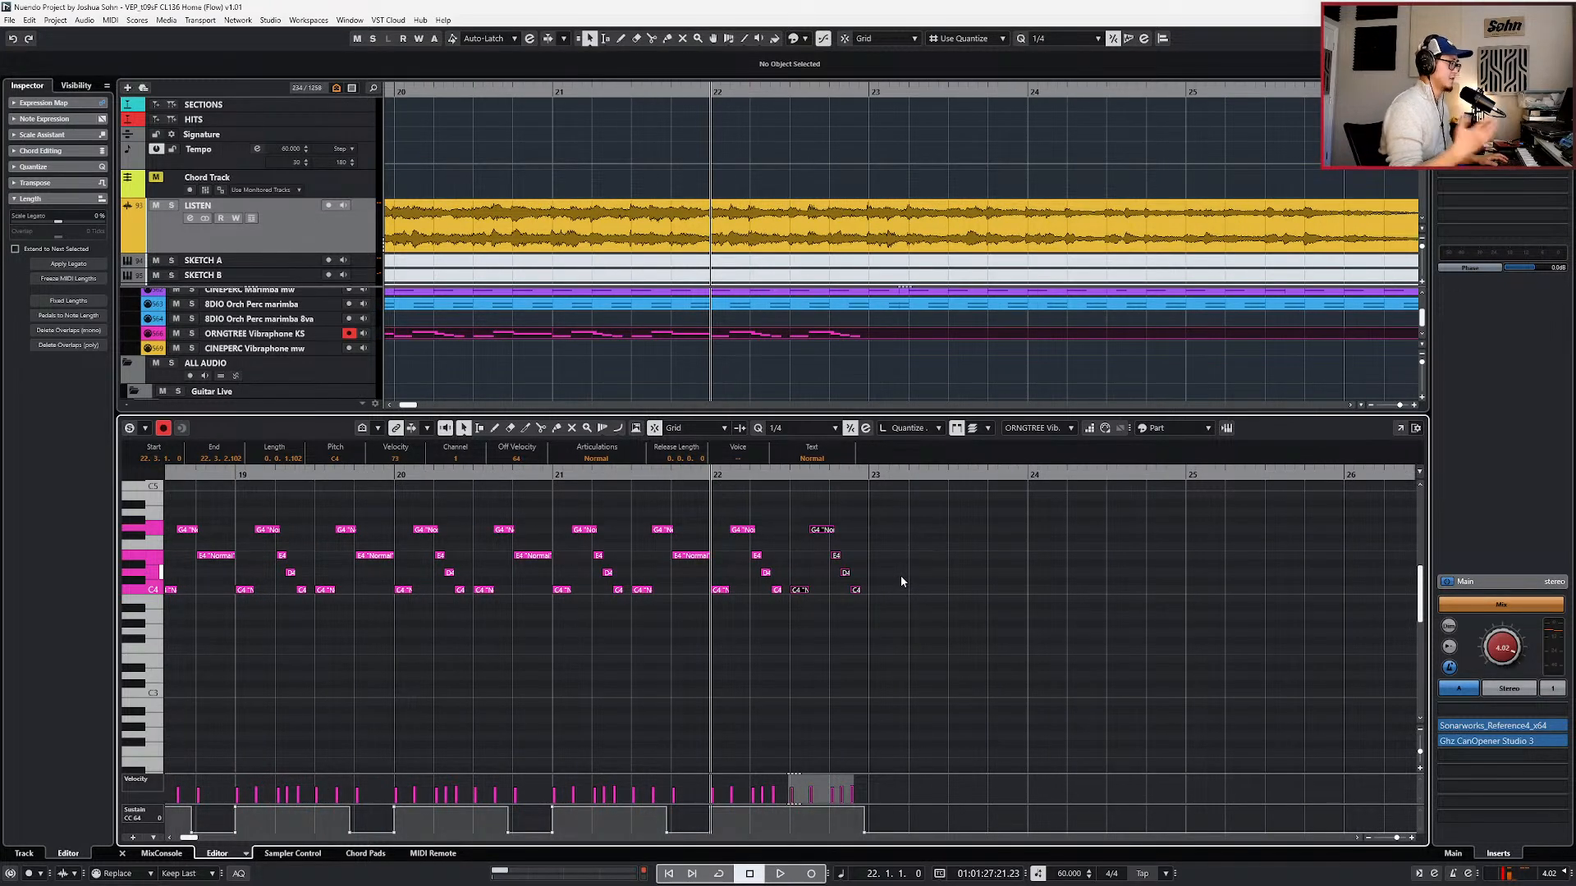
pyautogui.keyDown('ctrl'); pyautogui.scroll(-1, 934, 570); pyautogui.keyUp('ctrl')
pyautogui.press('space')
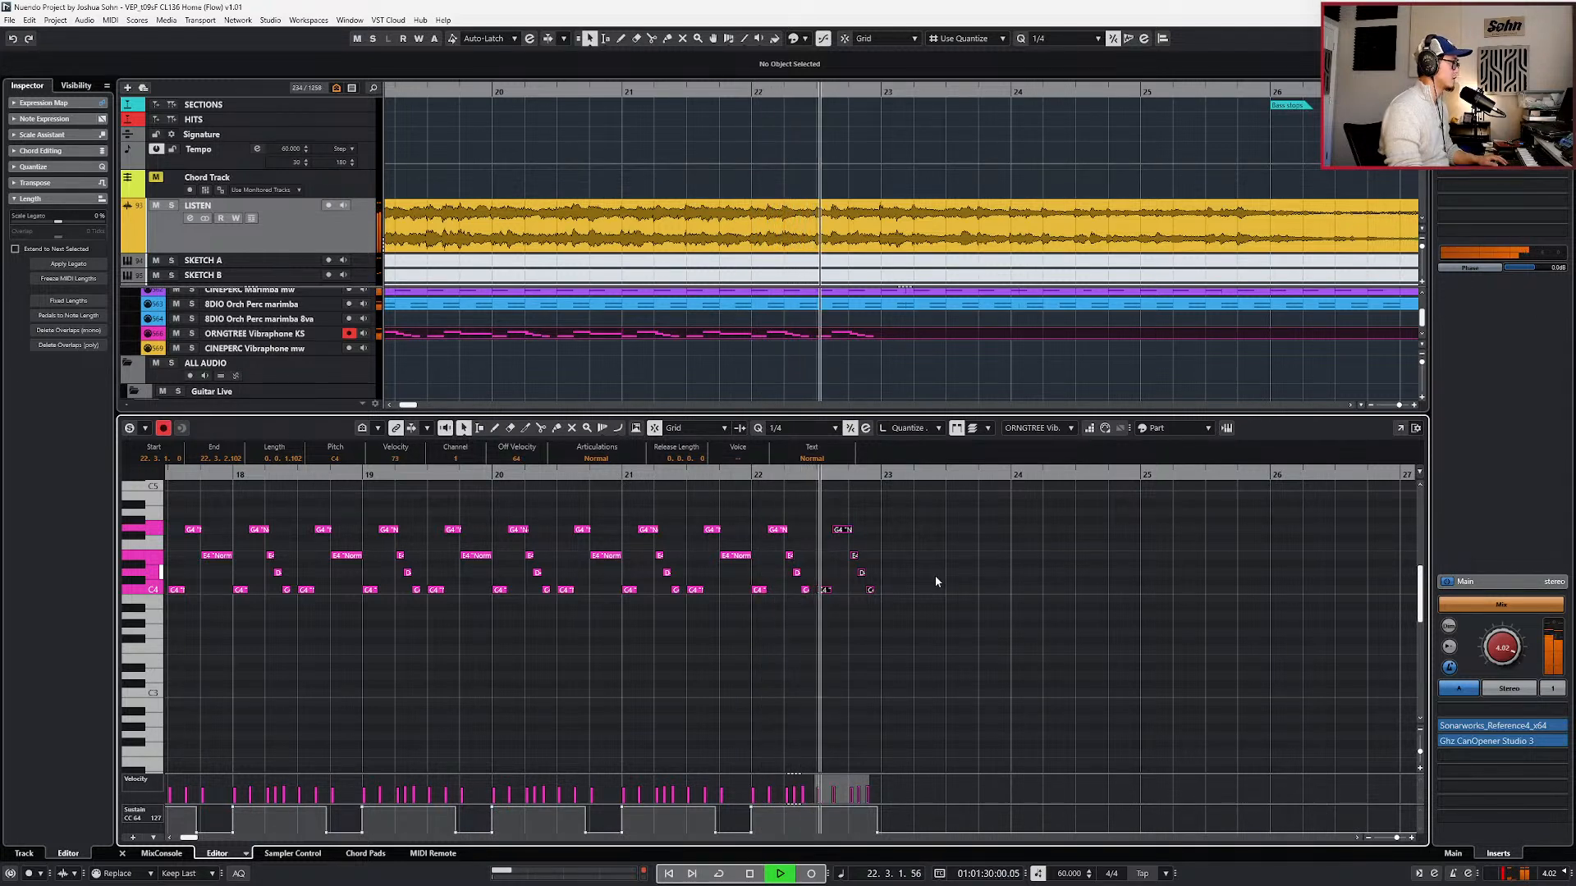
pyautogui.press('space')
# - Duplicate the notes and sustain data of bar 22 three times to fill bars 23, 24 and 25
pyautogui.moveTo(893, 509); pyautogui.dragTo(756, 646)
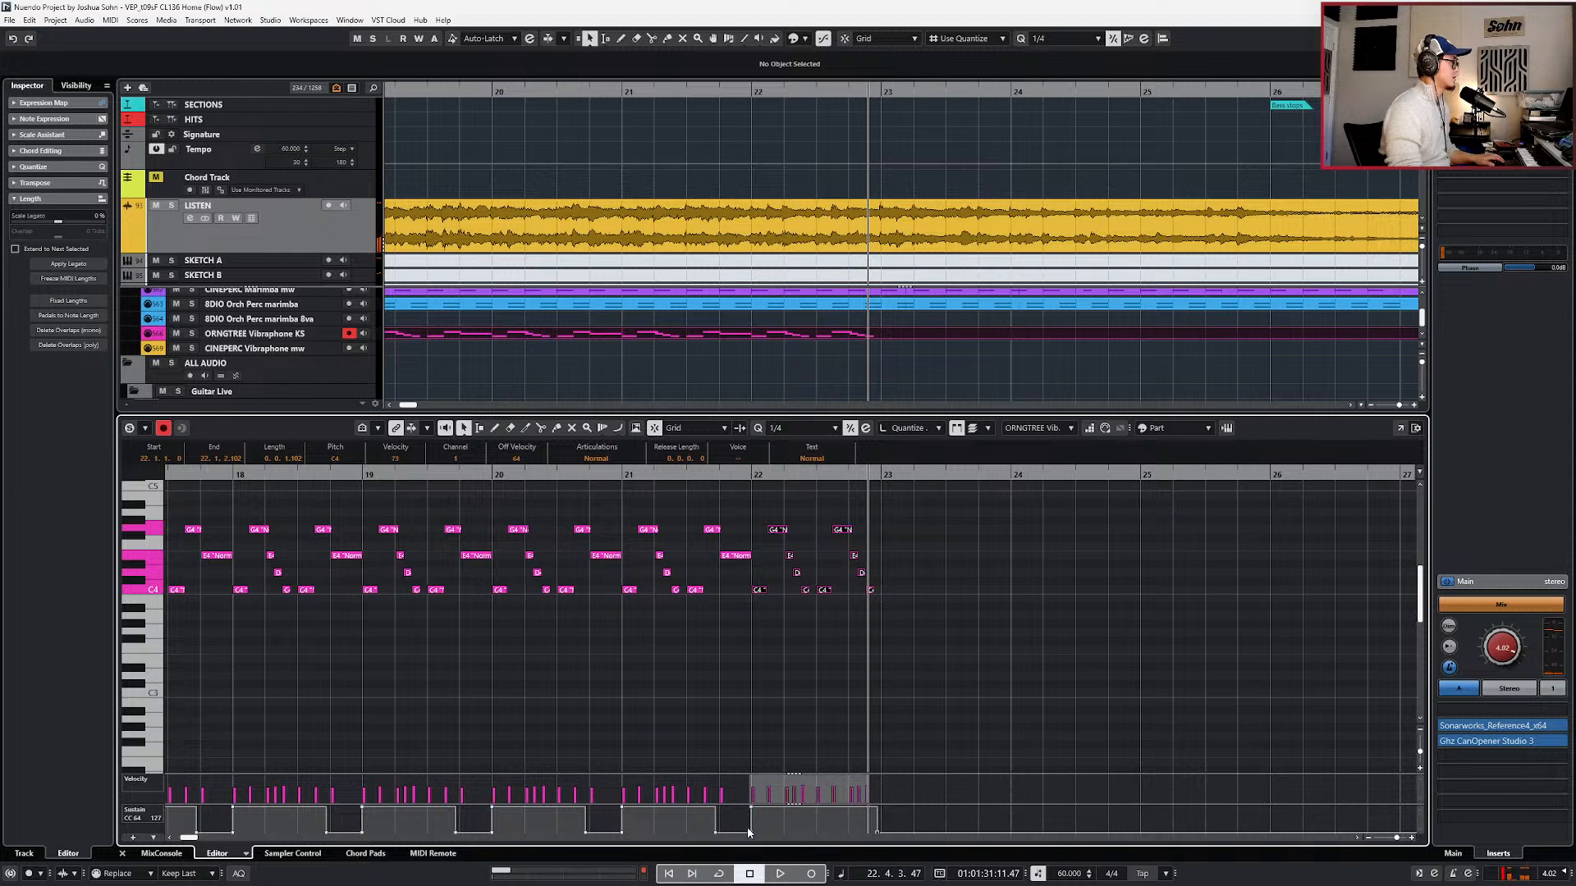
pyautogui.hotkey('ctrl', 'd')
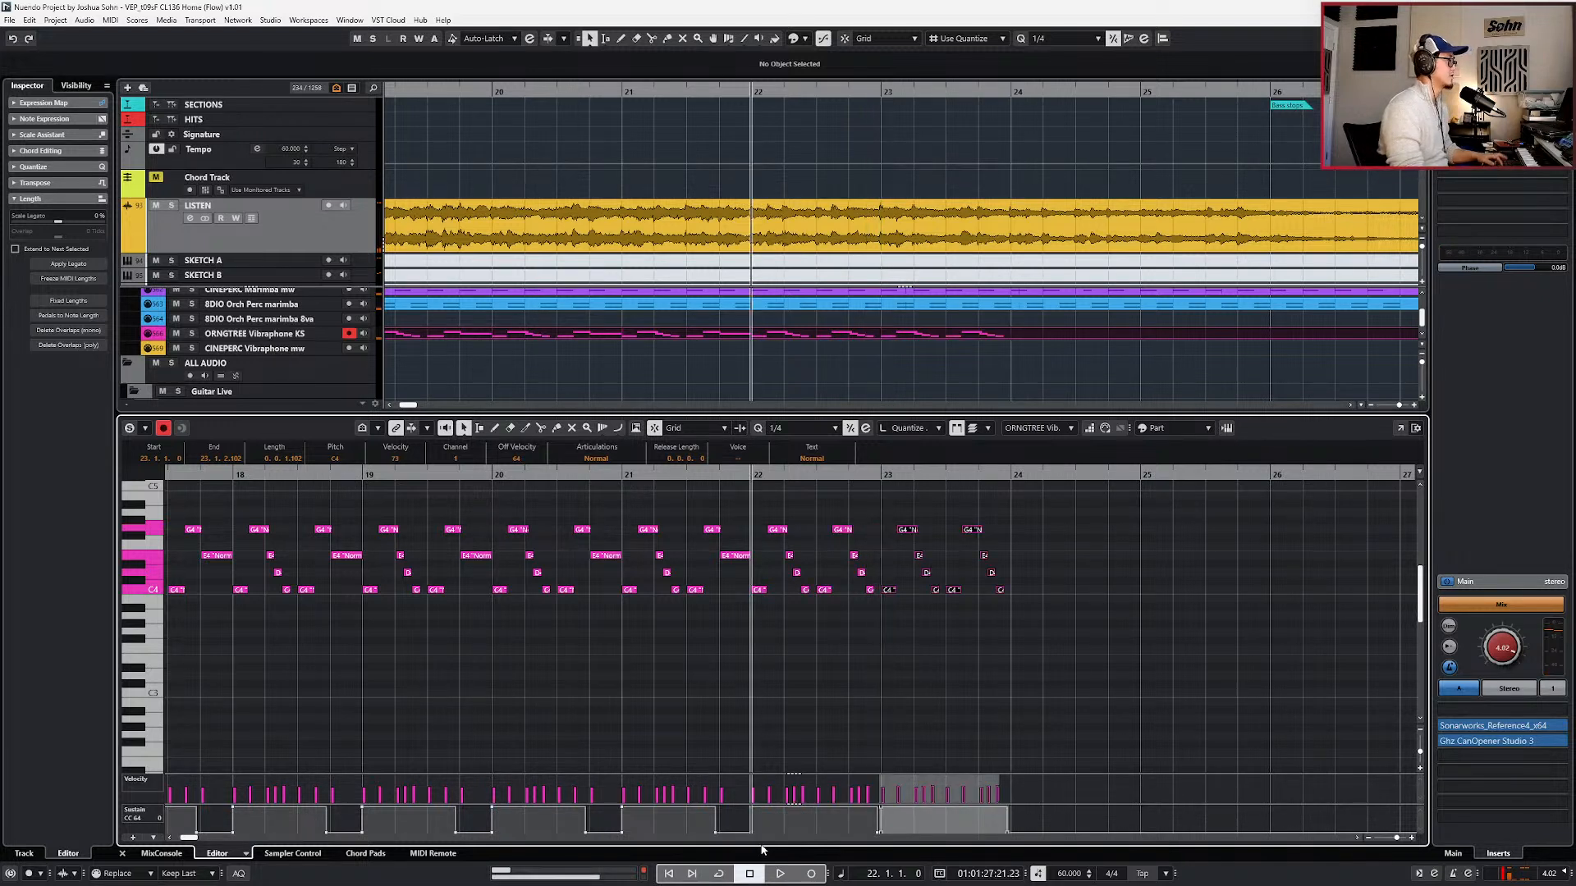
pyautogui.hotkey('ctrl', 'd')
pyautogui.hotkey('ctrl', 'd')
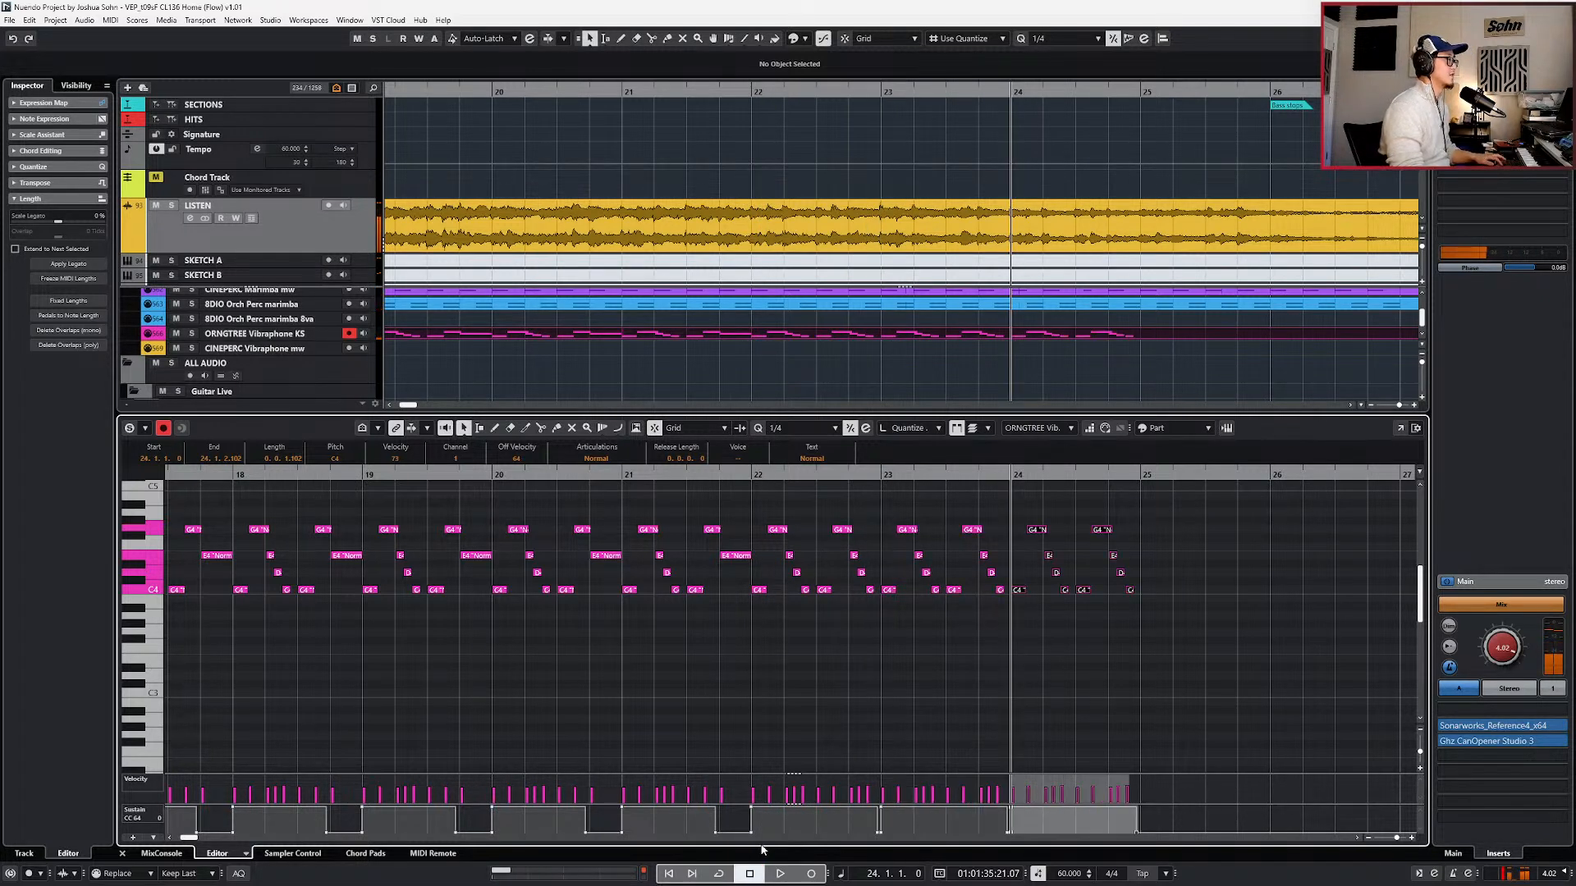
pyautogui.press('KP_Subtract')
pyautogui.hscroll(3, 886, 795)
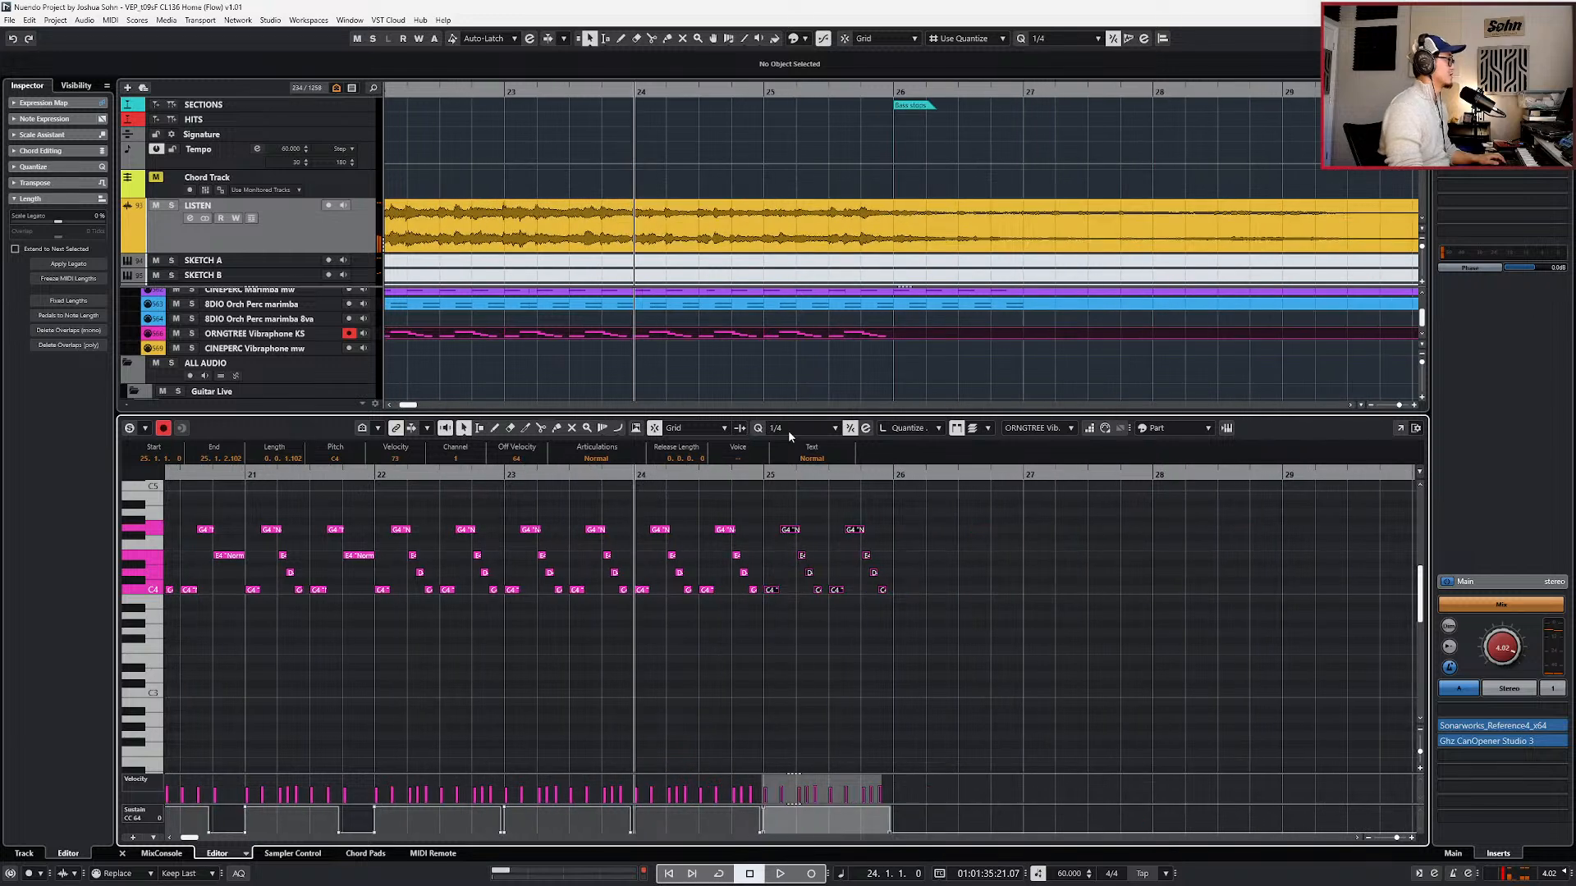
# - Solo the LISTEN reference track and listen to the passage from bar 24 into bar 26, replaying the transition
pyautogui.click(704, 236)
pyautogui.press('s')
pyautogui.keyDown('alt'); pyautogui.keyDown('shift'); pyautogui.click(704, 235); pyautogui.keyUp('shift'); pyautogui.keyUp('alt')
pyautogui.press('space')
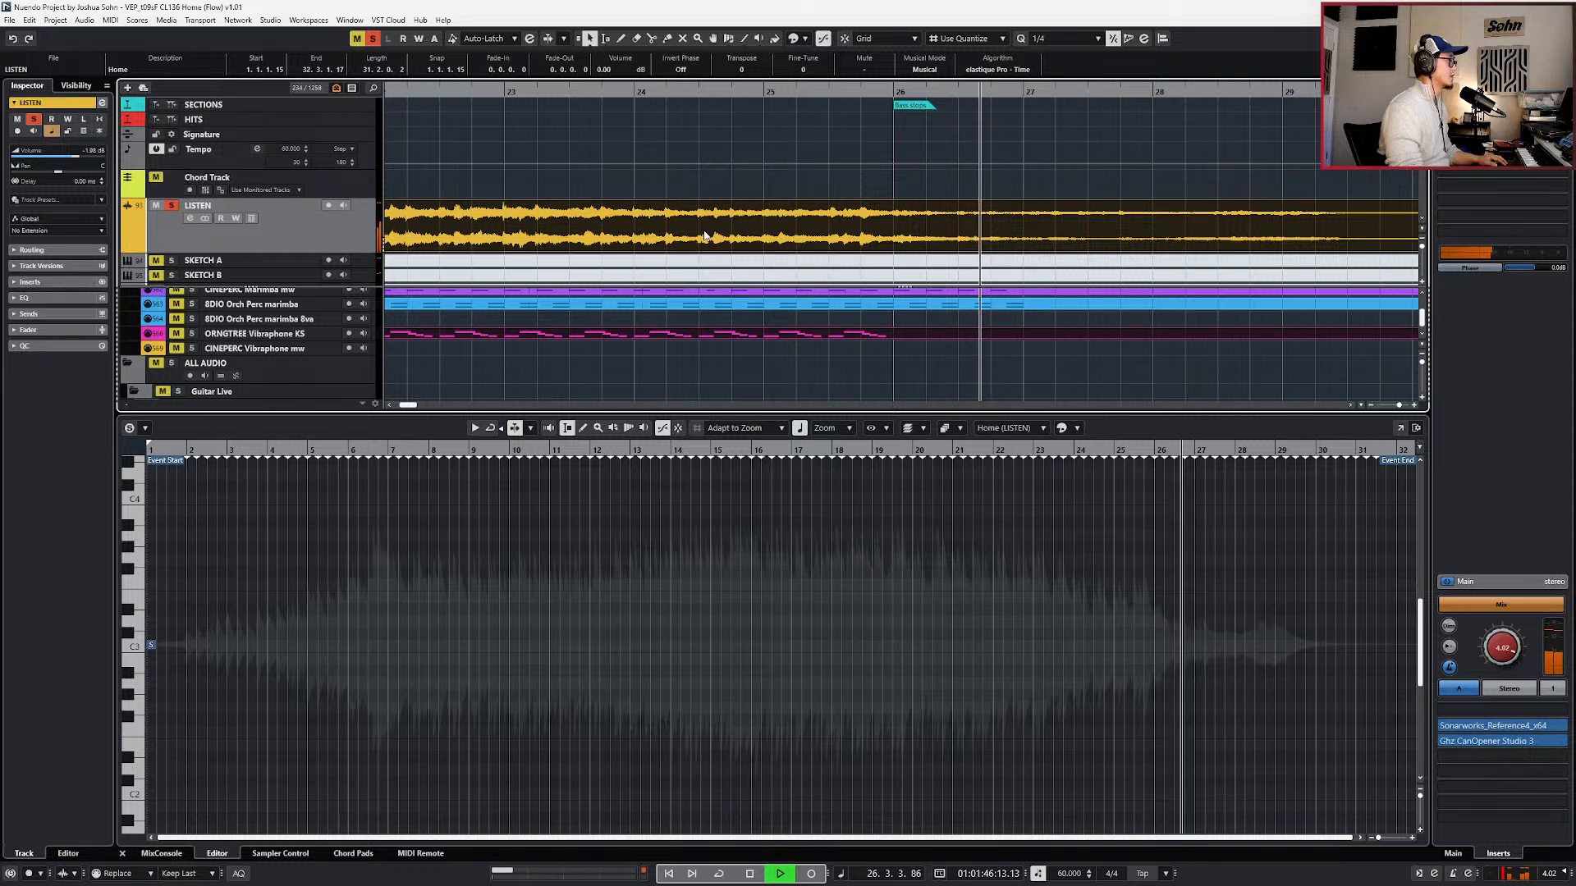
pyautogui.press('space')
pyautogui.press('KP_Subtract')
pyautogui.press('KP_Subtract')
pyautogui.press('space')
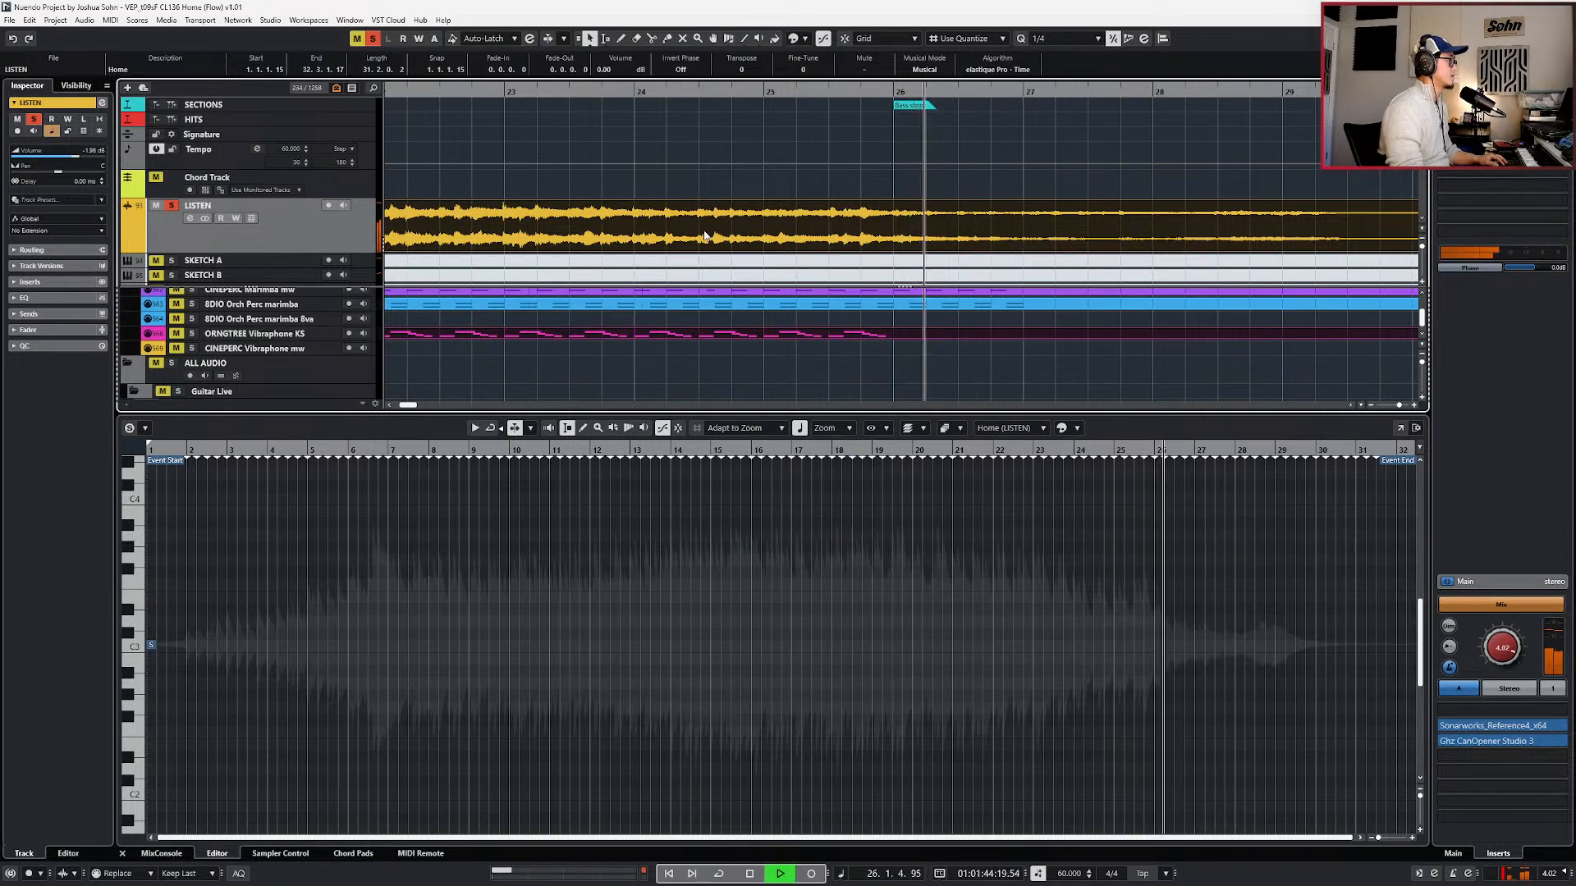
pyautogui.press('space')
pyautogui.press('KP_Subtract')
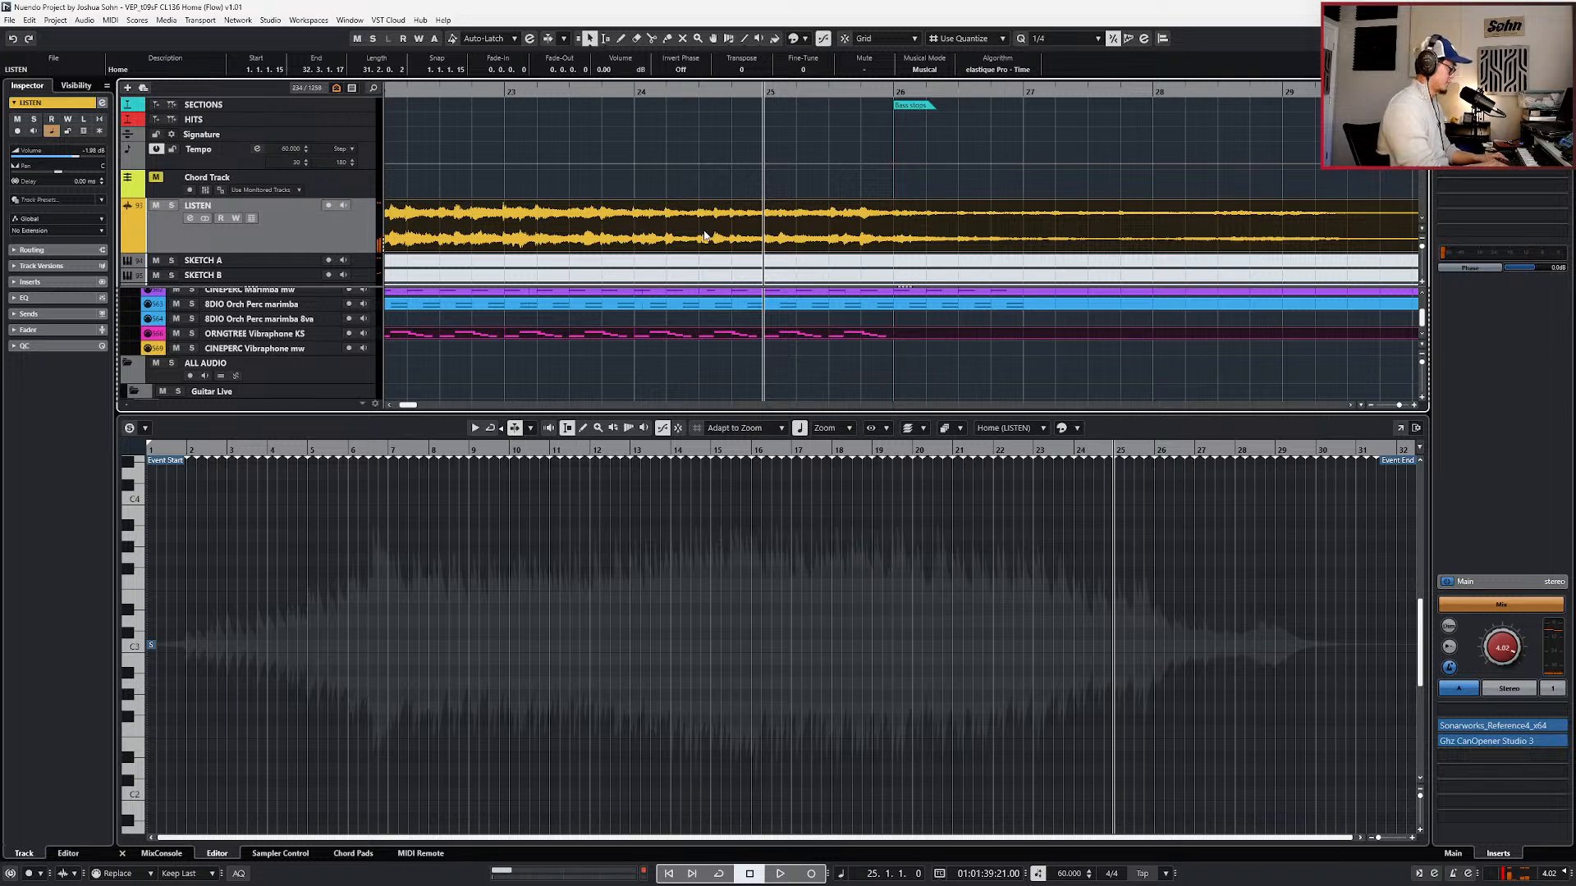
# - Reopen the ORNGTREE Vibraphone KS part and add Main Volume points at 21.4.1.17 and at 26.1.1.0, the latter with value 45
pyautogui.hotkey('ctrl', 'alt', 'e')
pyautogui.doubleClick(846, 710)
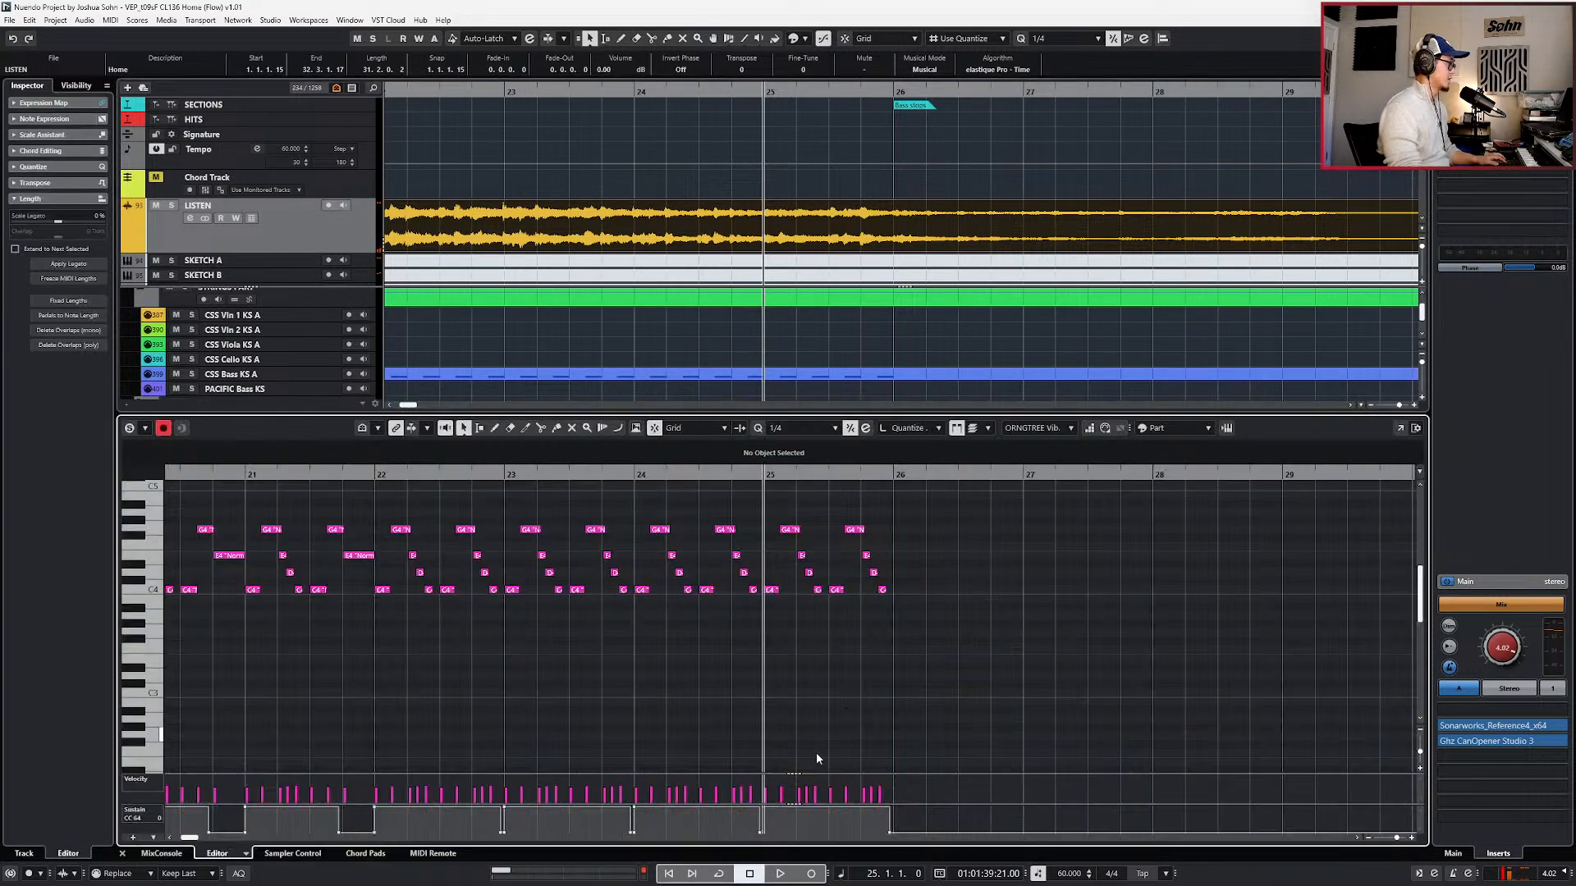
pyautogui.click(532, 798)
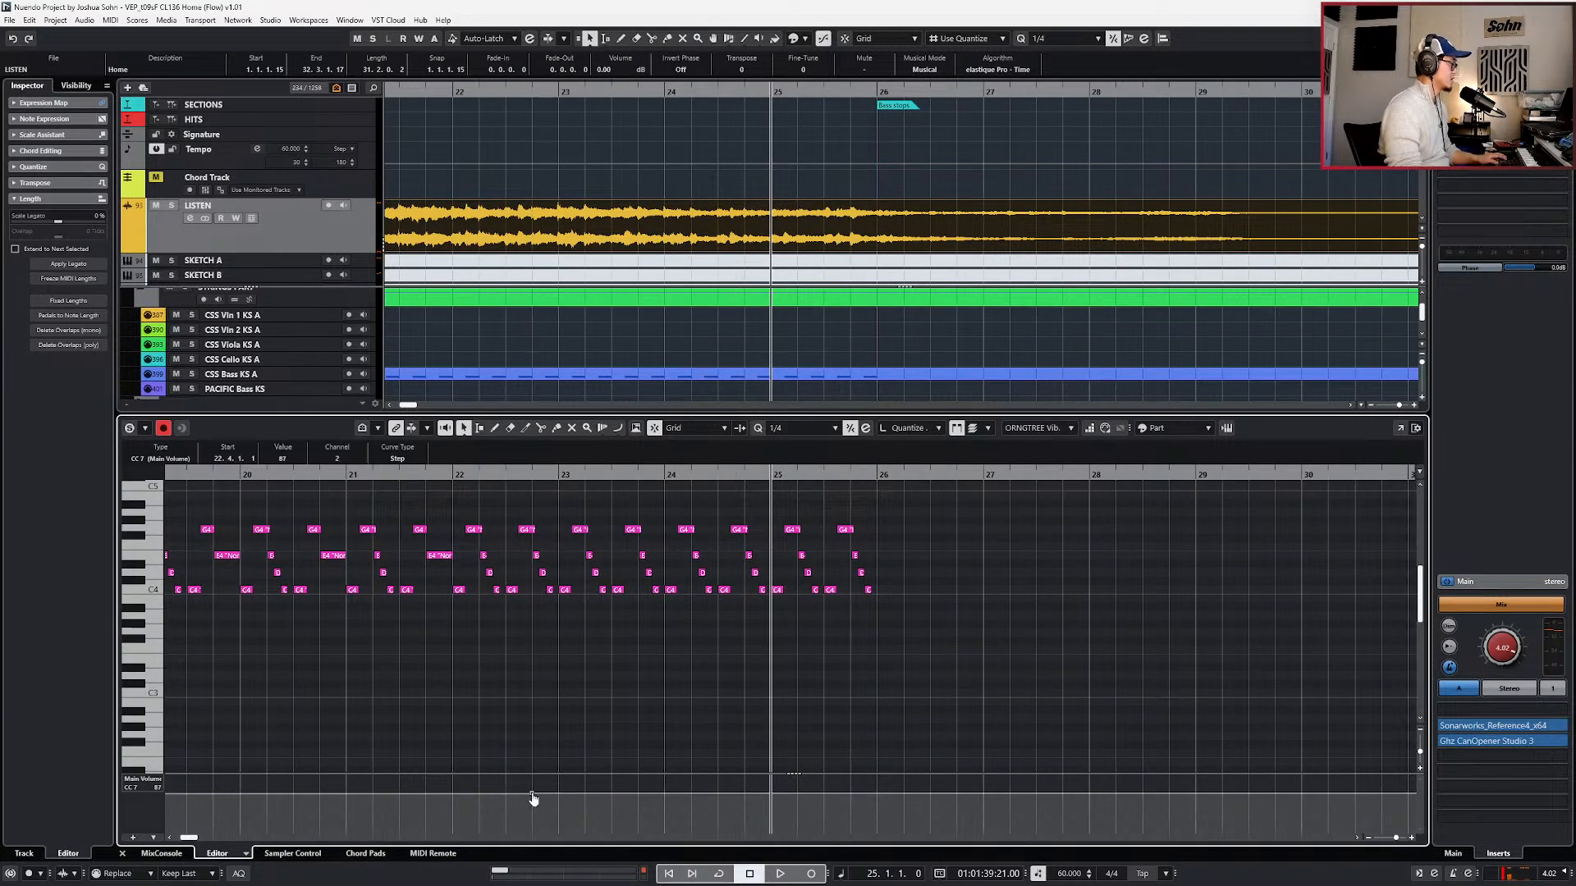
pyautogui.hotkey('ctrl', 'z')
pyautogui.click(427, 794)
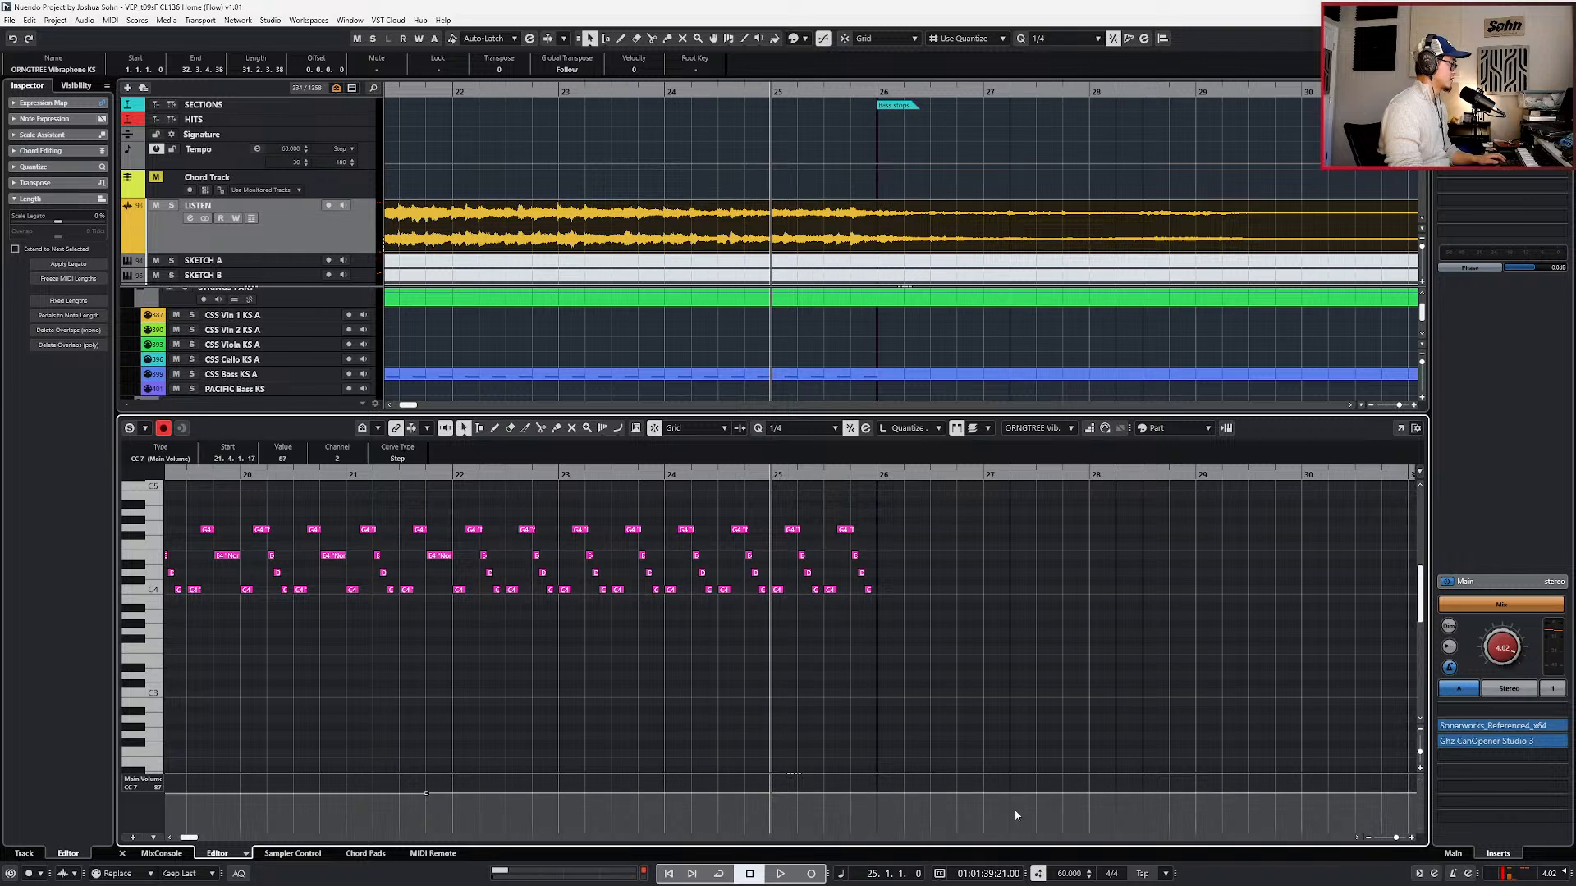
pyautogui.click(878, 812)
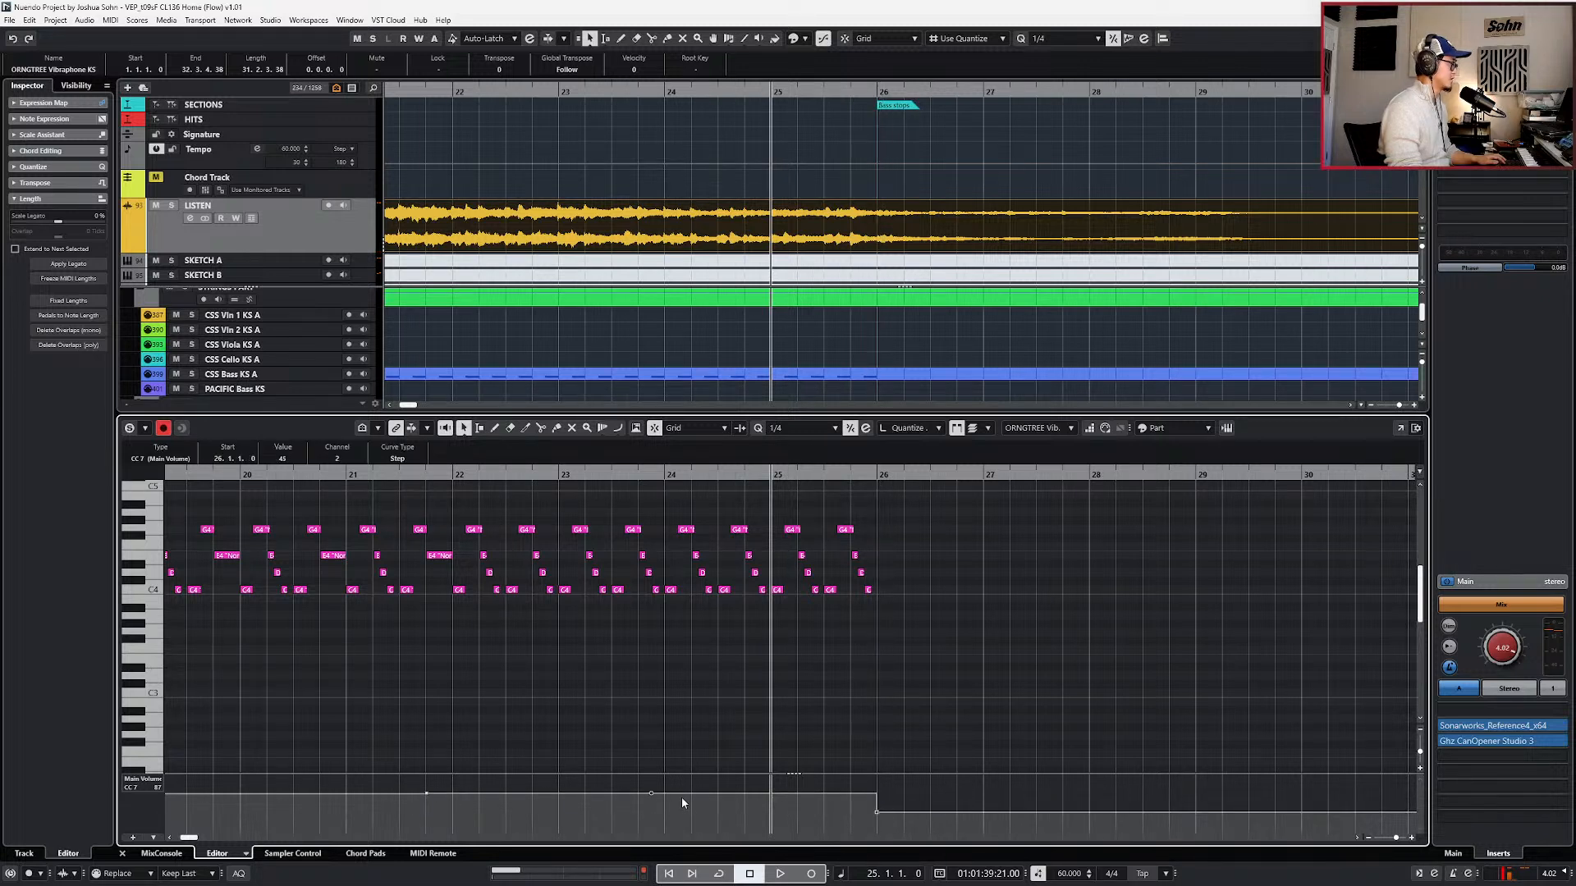
# - Turn the Main Volume change into a ramp starting at 21.4.1.0 with value 86, and lower its end point at bar 26 during playback
pyautogui.click(658, 792)
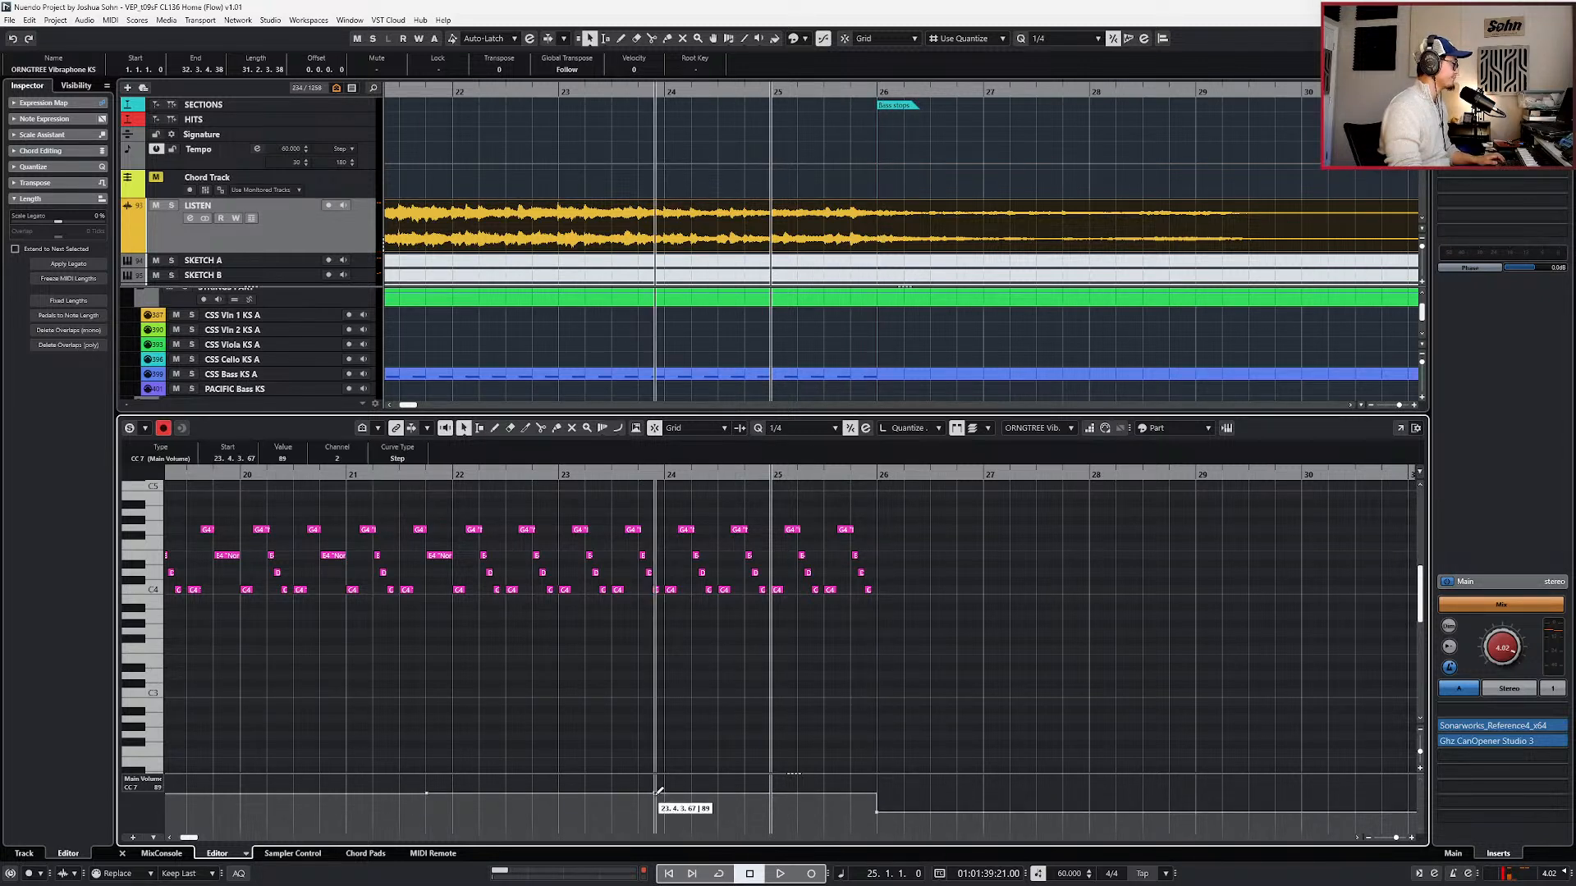
pyautogui.click(653, 800)
pyautogui.press('.')
pyautogui.click(427, 793)
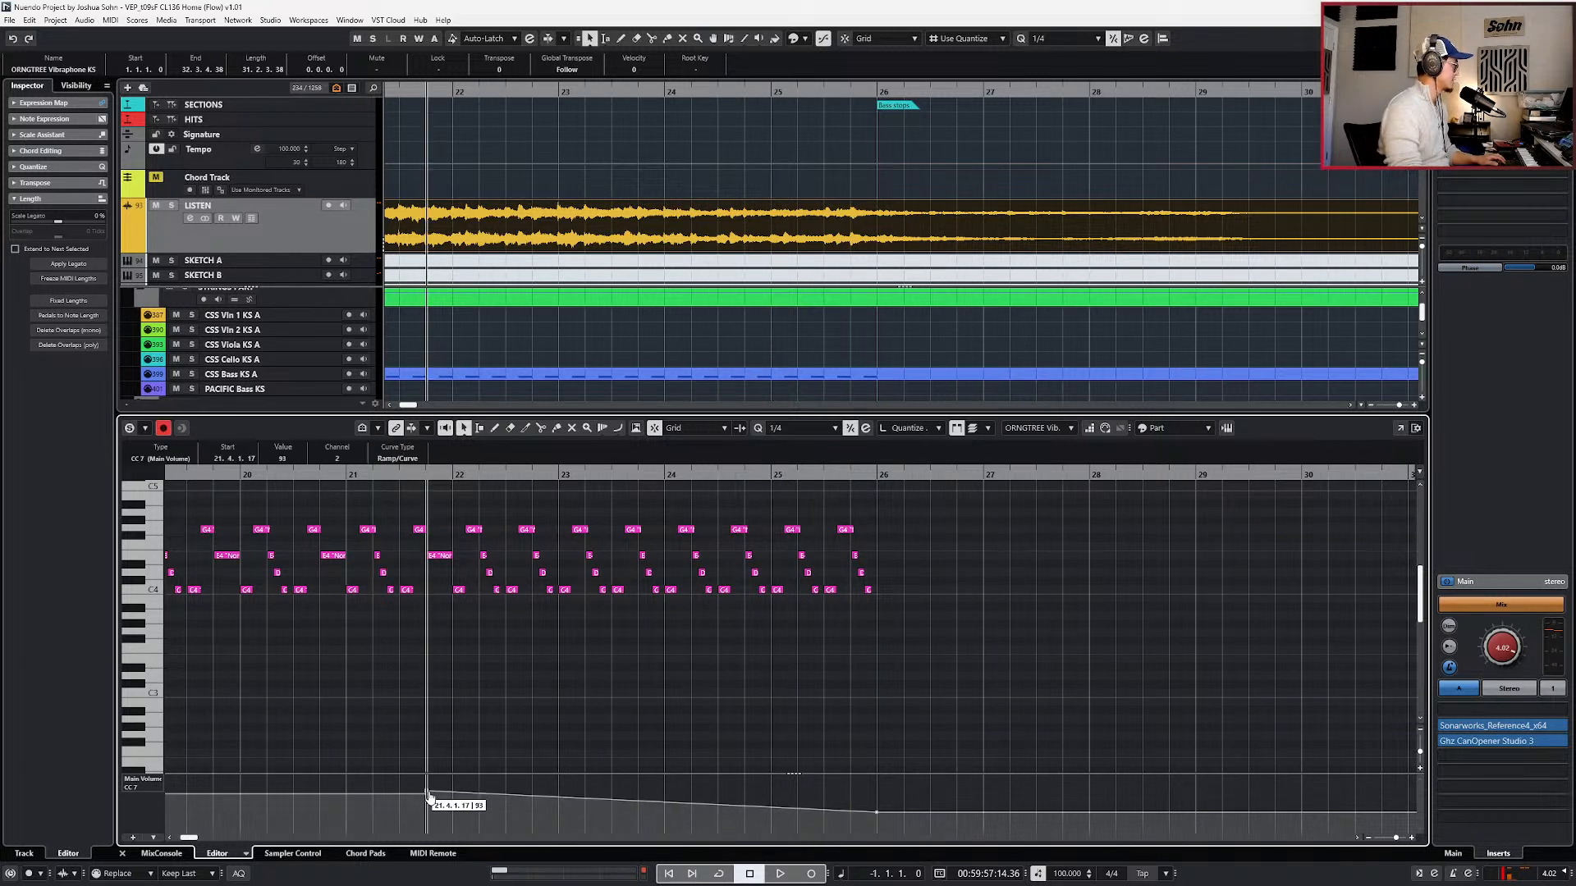
pyautogui.press('space')
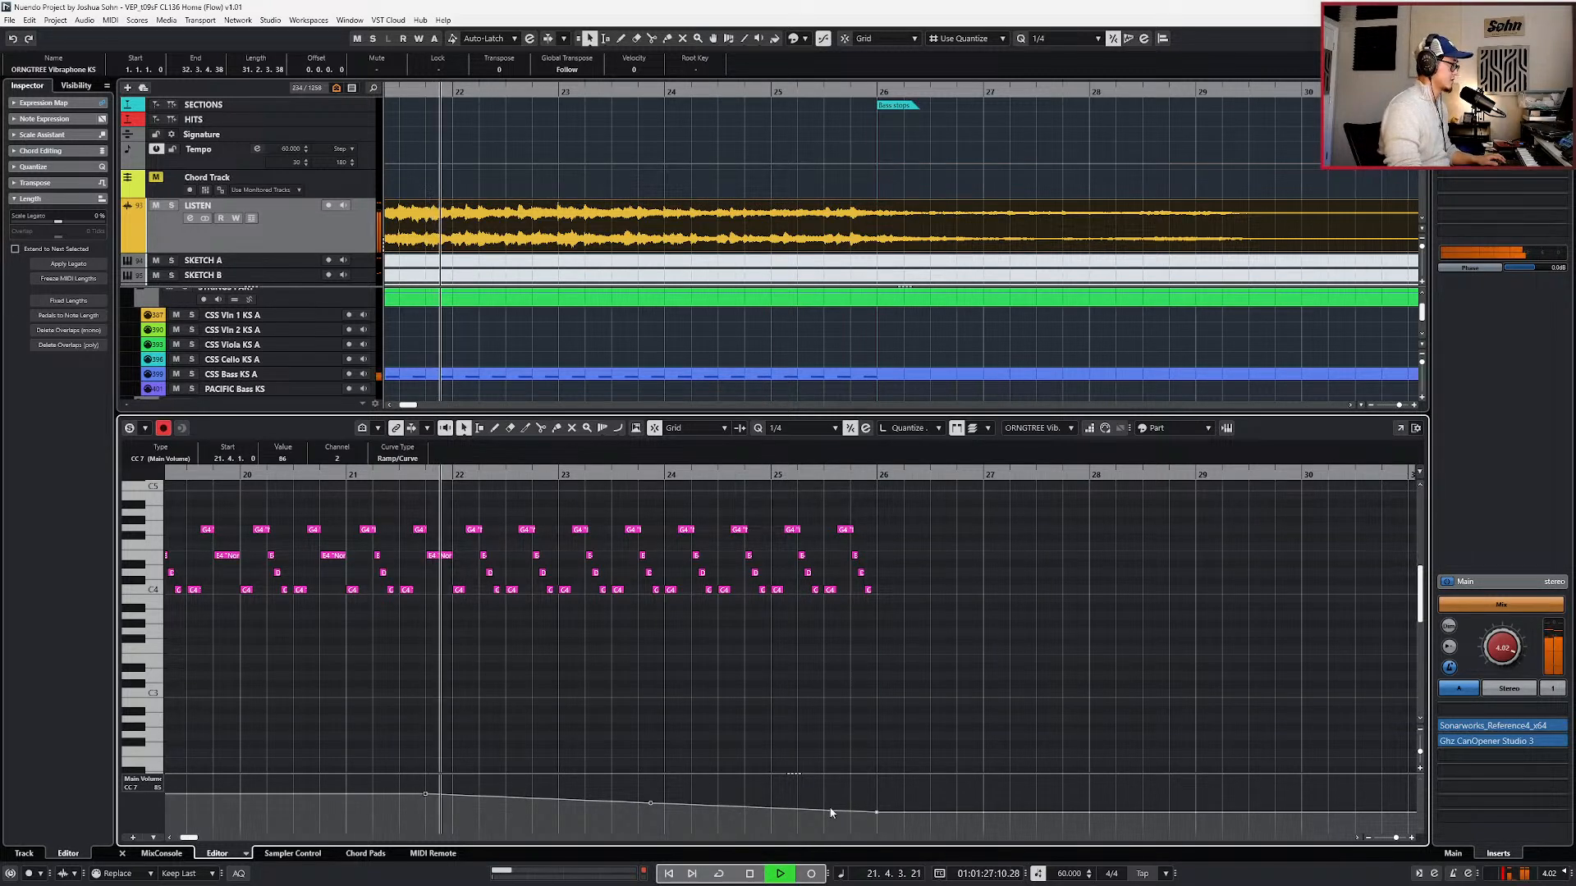
pyautogui.moveTo(878, 815); pyautogui.dragTo(878, 822)
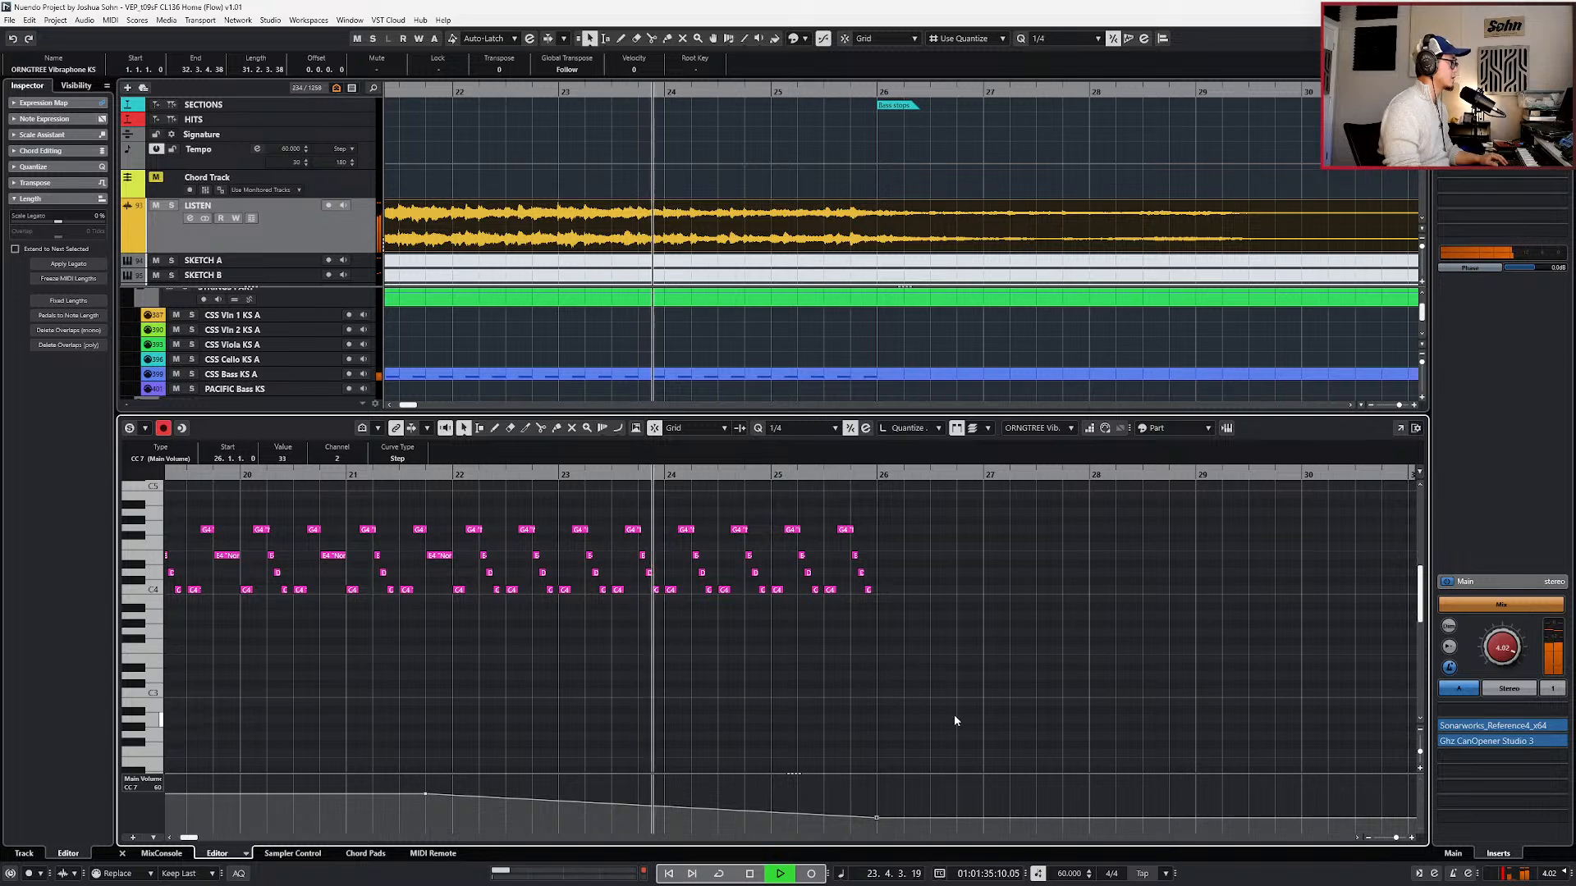
# - Show the Expression lane and draw a falling Expression ramp from just before bar 22 to value 27 at bar 26
pyautogui.scroll(-1, 953, 714)
pyautogui.hotkey('shift', '1')
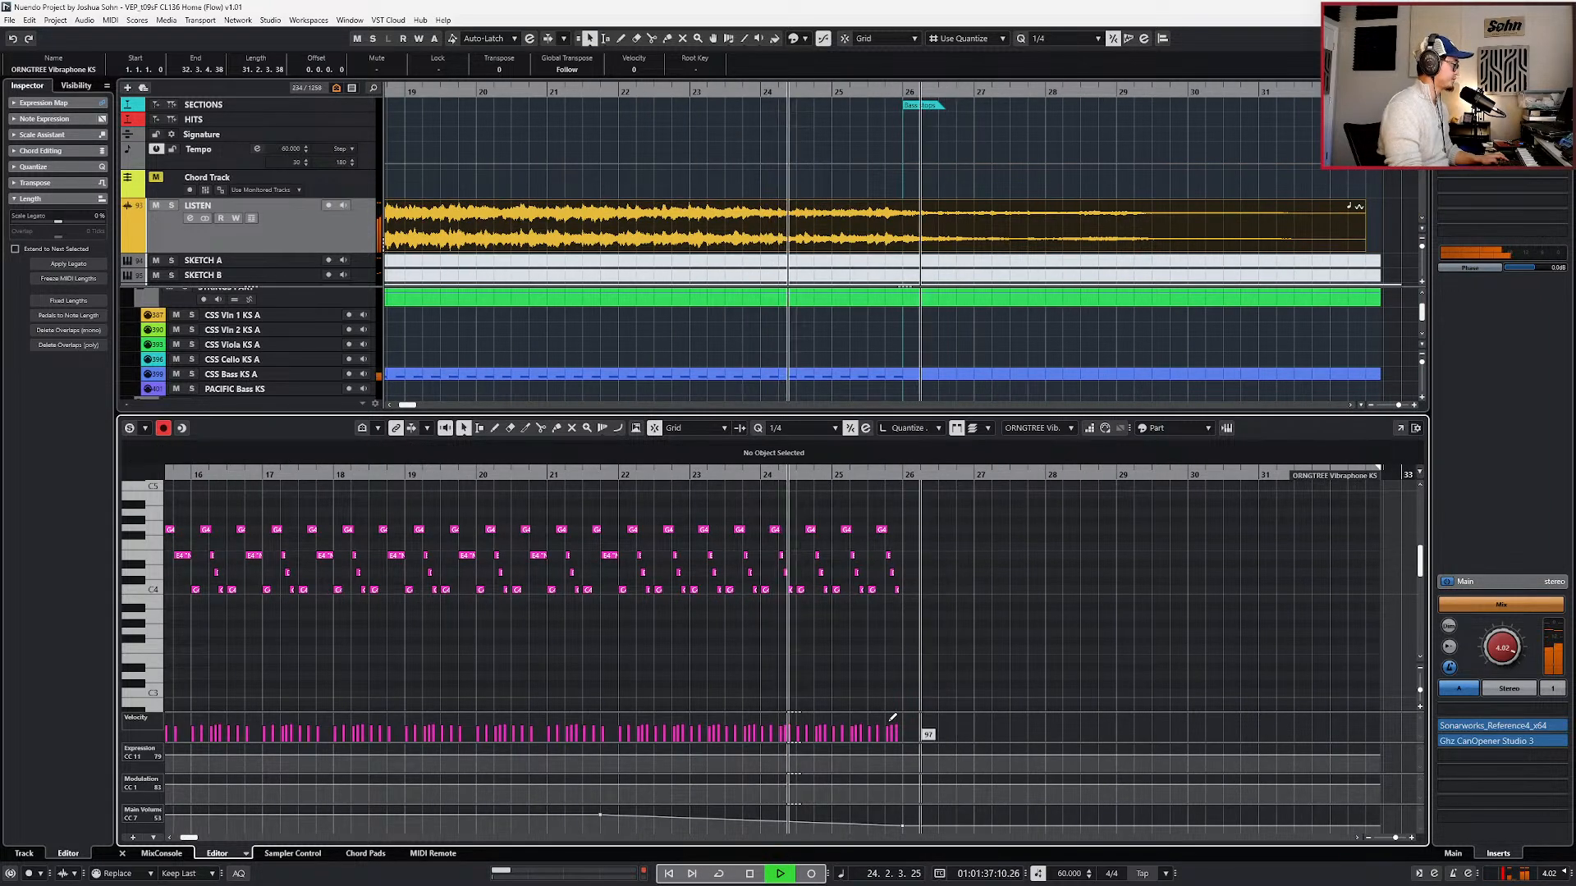
pyautogui.moveTo(615, 750); pyautogui.dragTo(903, 765)
pyautogui.click(757, 756)
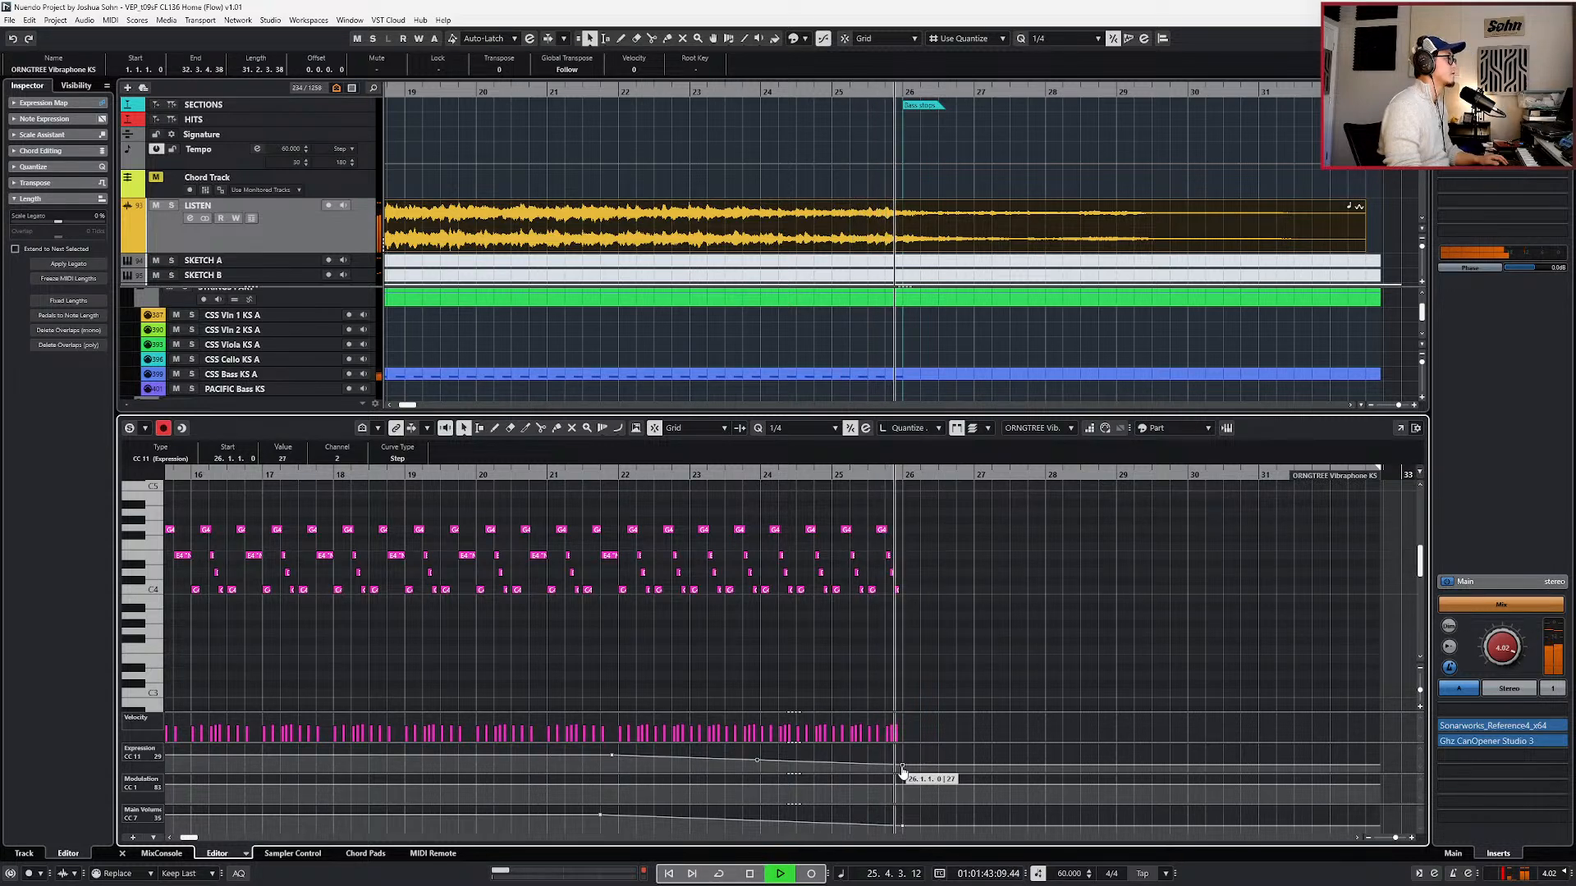
pyautogui.press('space')
pyautogui.press('Return')
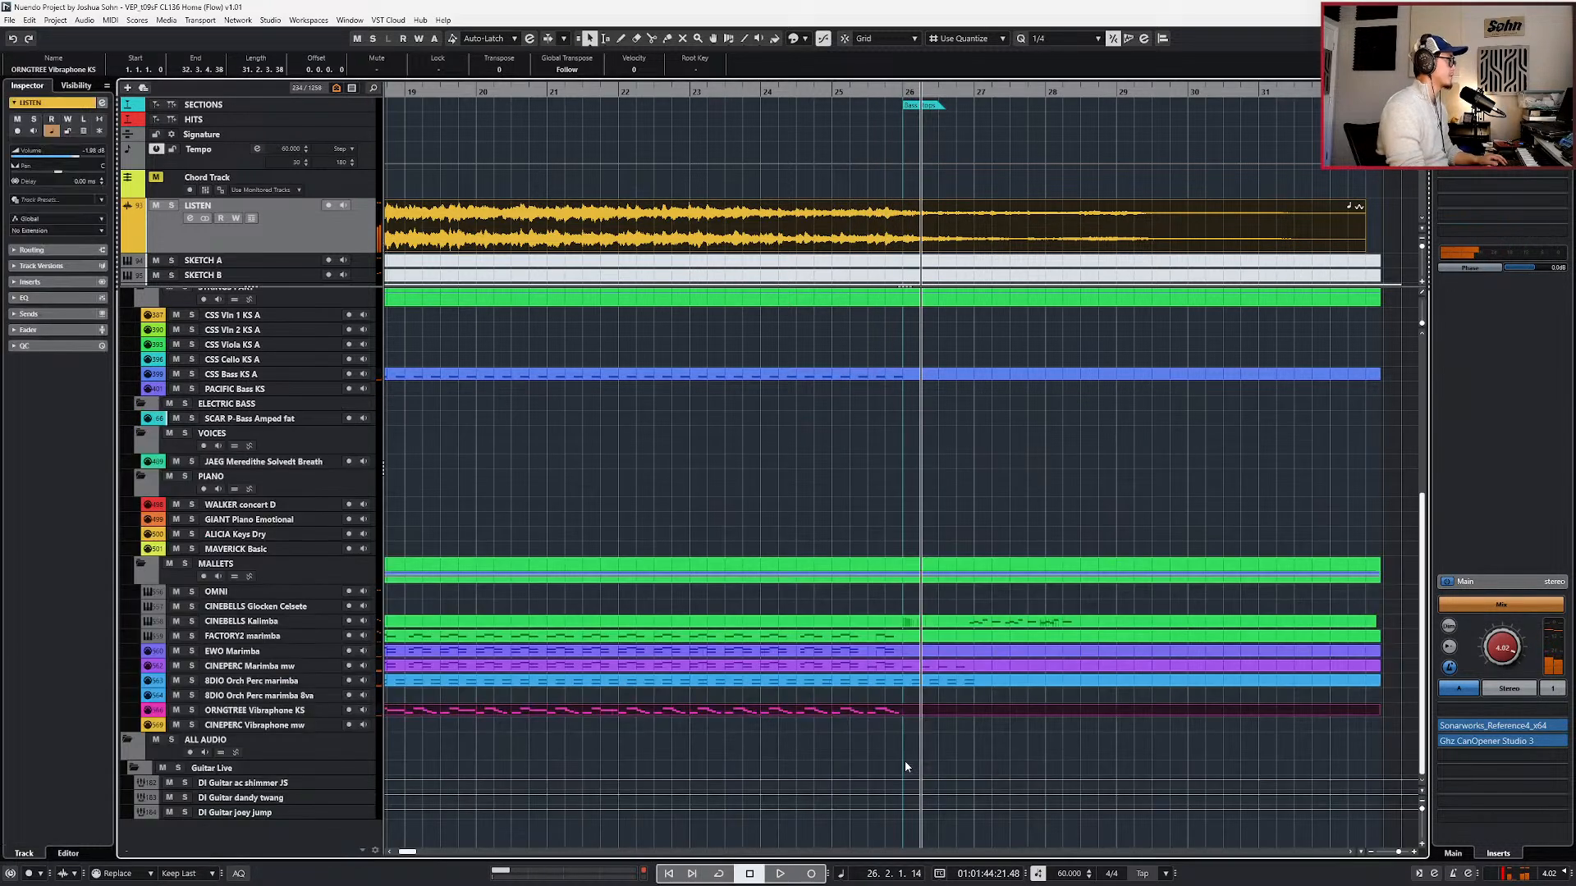
# - Show the whole arrangement and mute the LISTEN reference track
pyautogui.press('g')
pyautogui.press('g')
pyautogui.press('g')
pyautogui.hscroll(-3, 899, 680)
pyautogui.scroll(3, 919, 439)
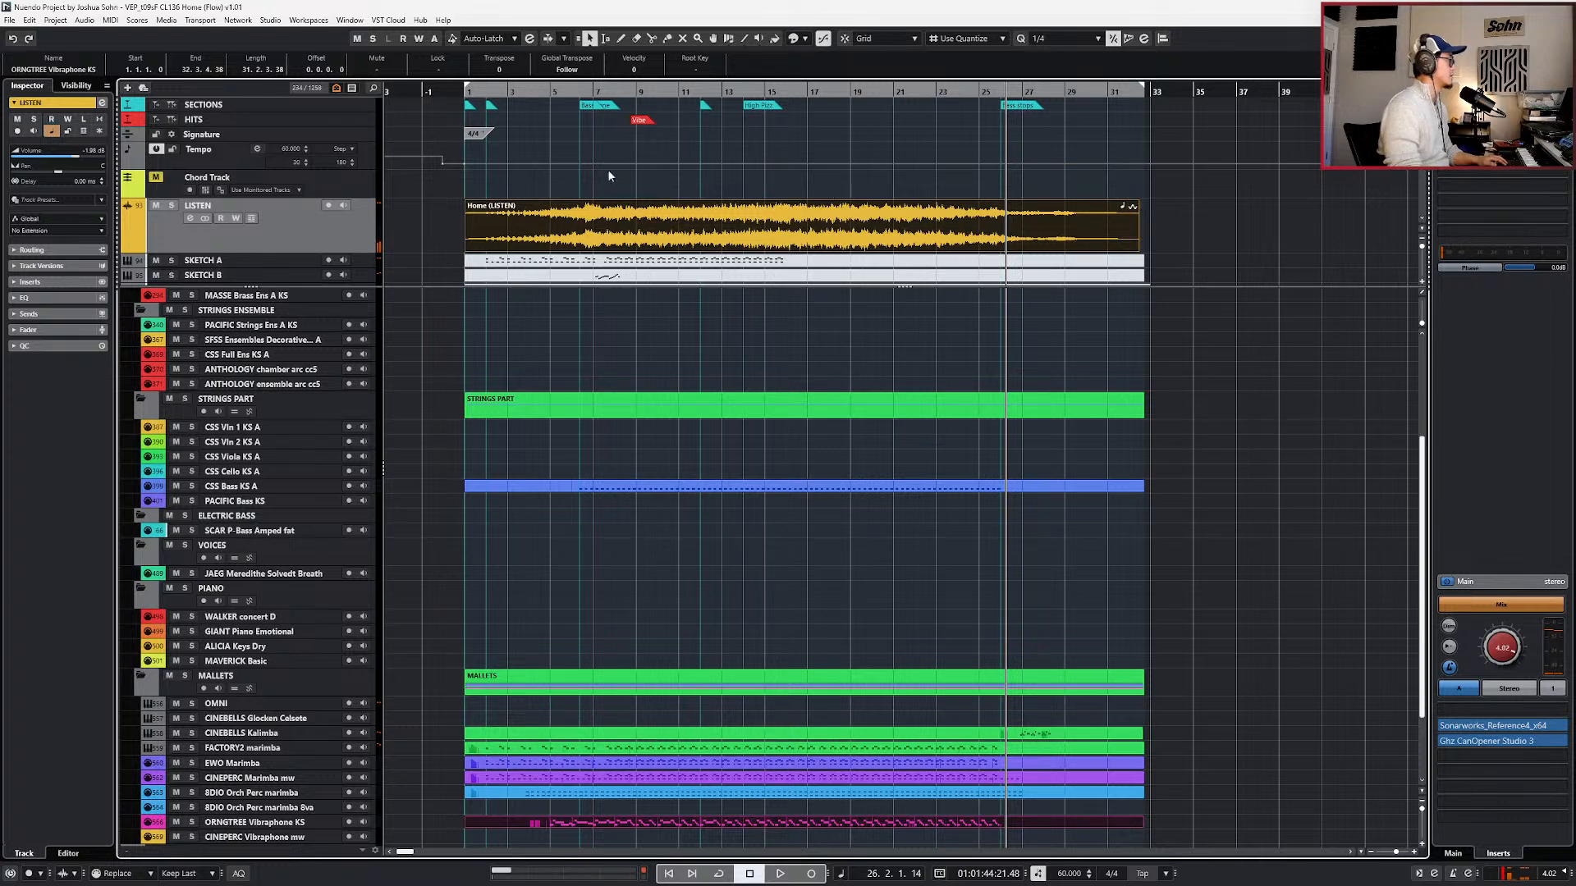
pyautogui.click(156, 207)
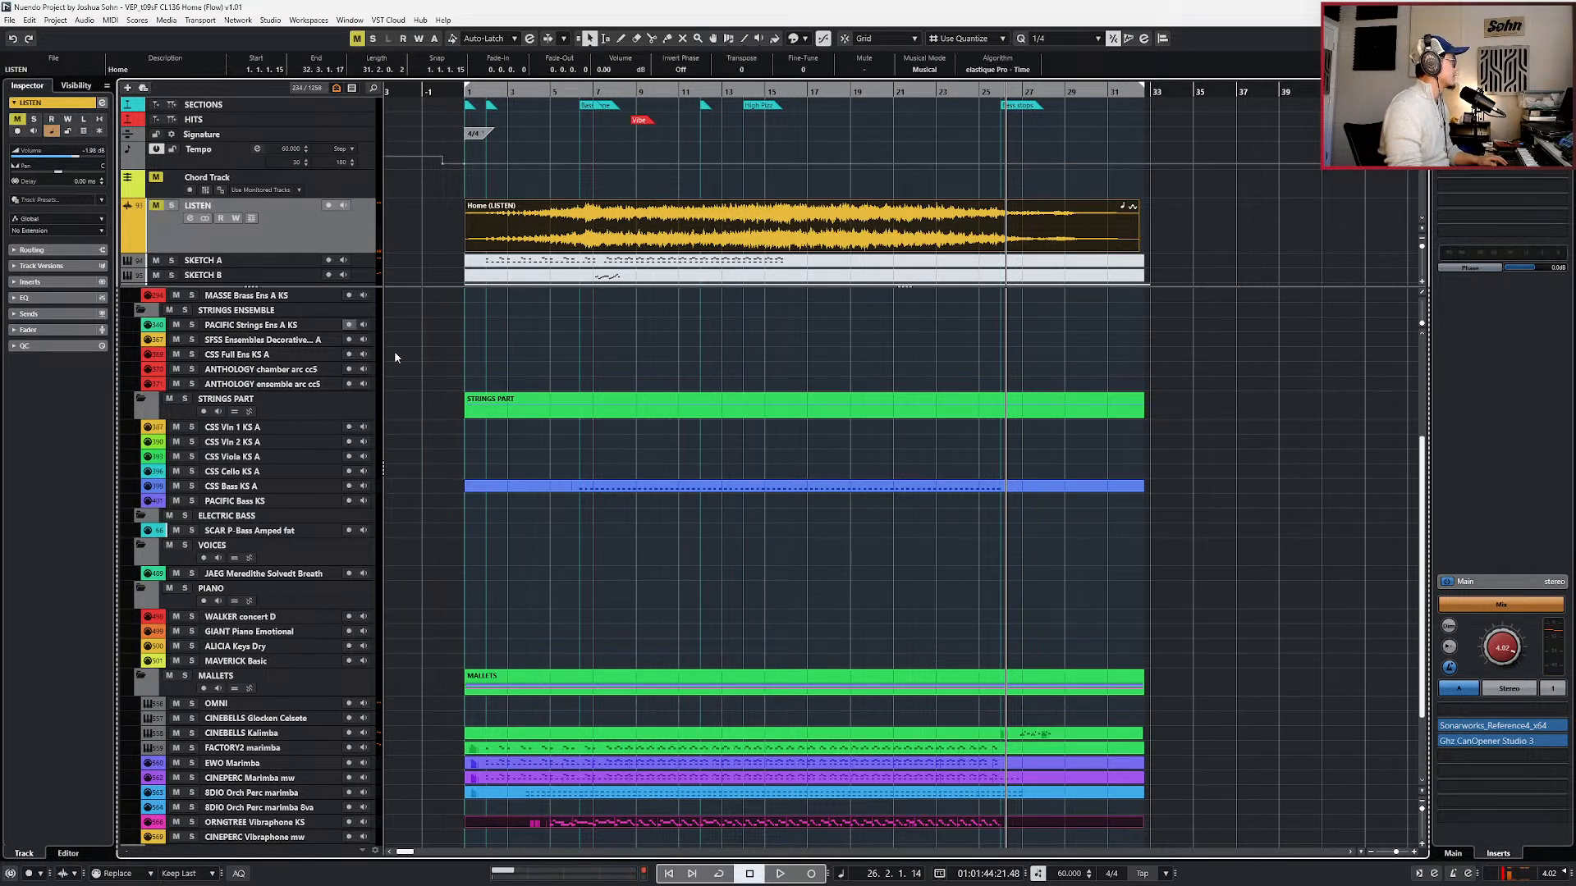
# - Select the ORNGTREE Vibraphone KS part and place the playhead at bar 5
pyautogui.scroll(-3, 394, 351)
pyautogui.click(702, 711)
pyautogui.press('Home')
pyautogui.press('e')
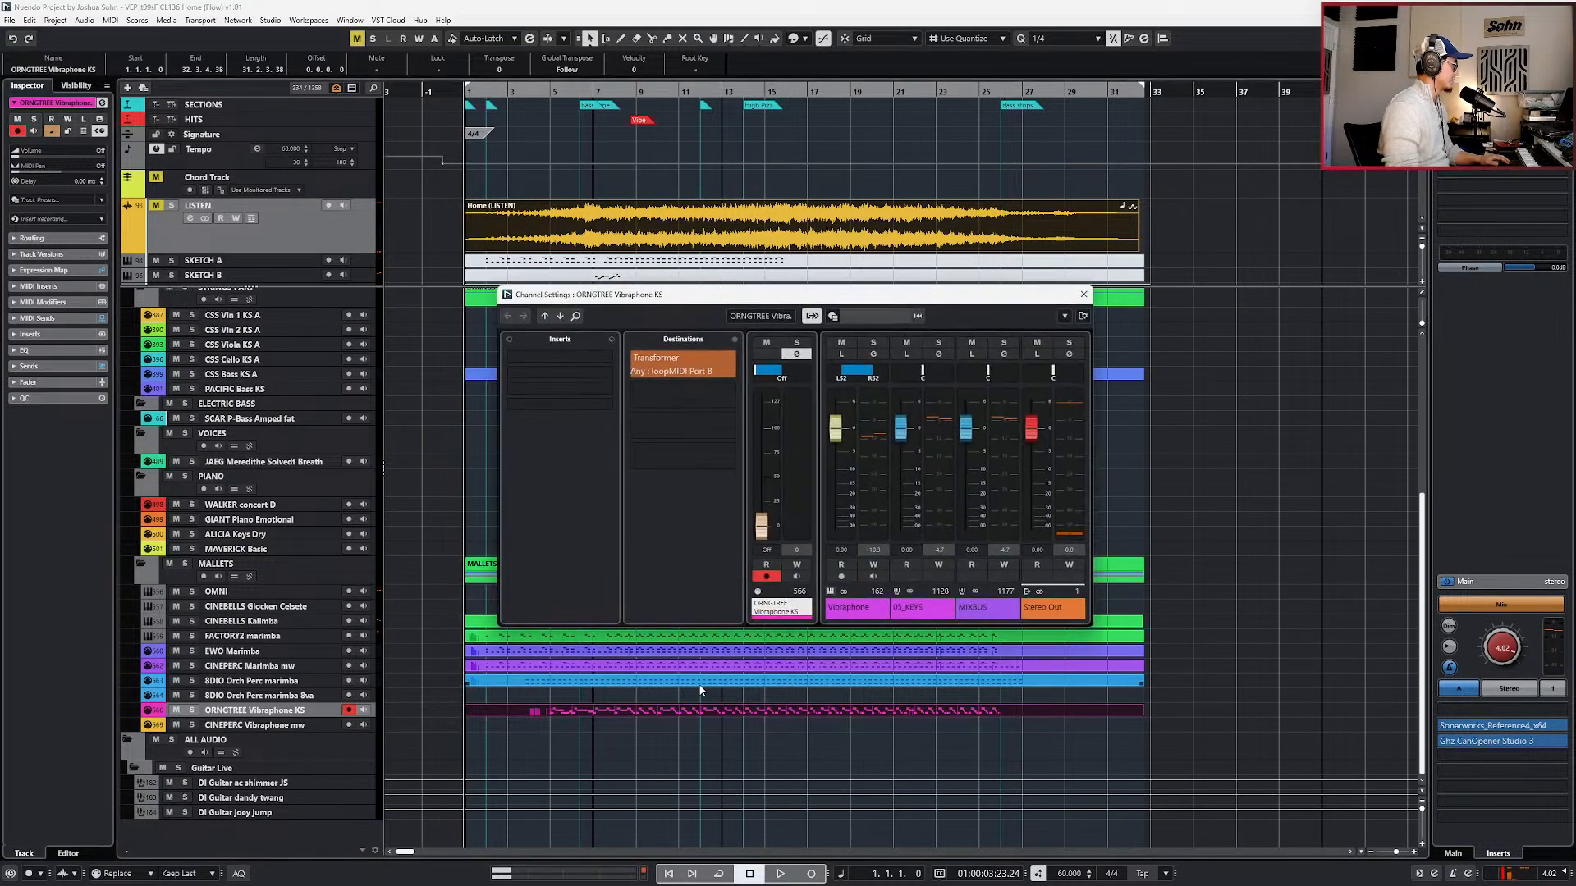
pyautogui.press('ctrl+KP_Add')
pyautogui.press('ctrl+KP_Add')
pyautogui.press('ctrl+KP_Add')
pyautogui.press('ctrl+KP_Add')
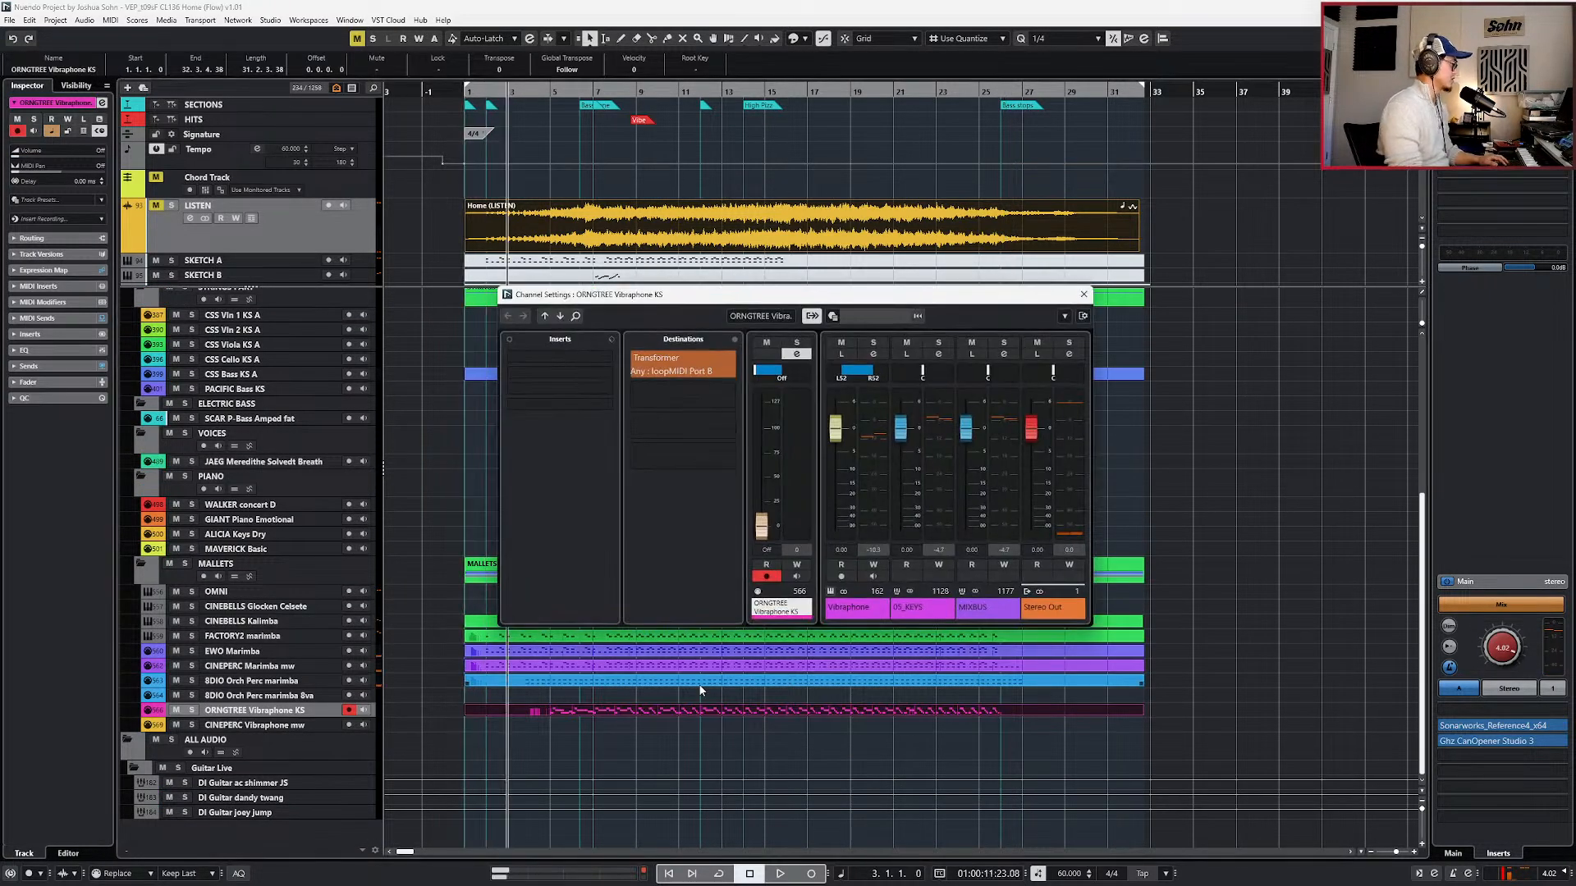
pyautogui.click(1082, 296)
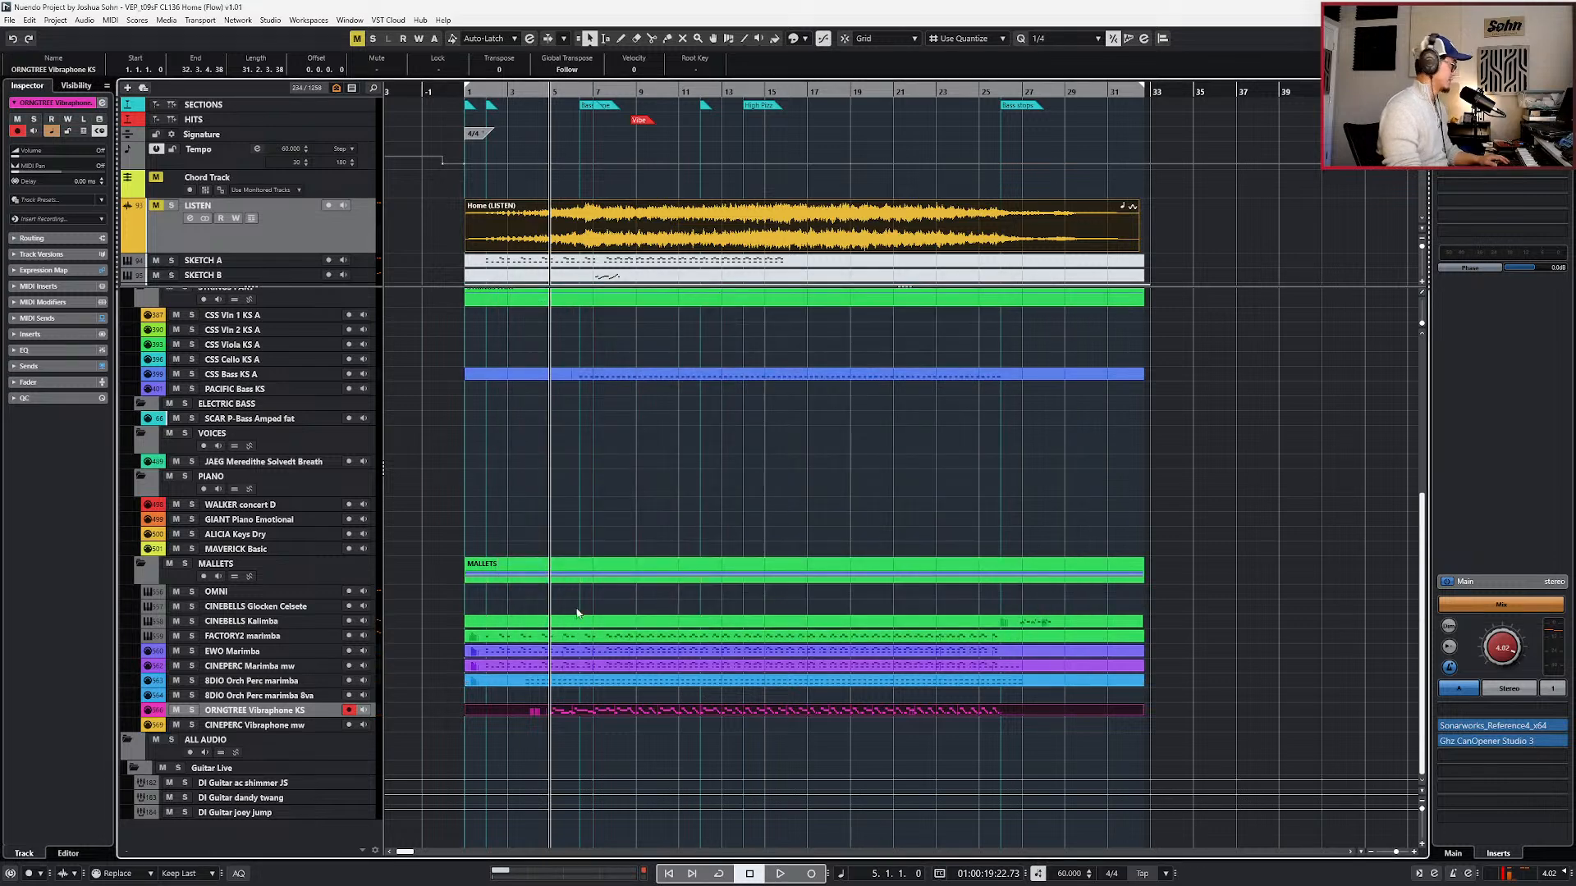
# - Try the CINEPERC Vibraphone mw track, and reopen the ORNGTREE Vibraphone KS part for editing
pyautogui.click(279, 728)
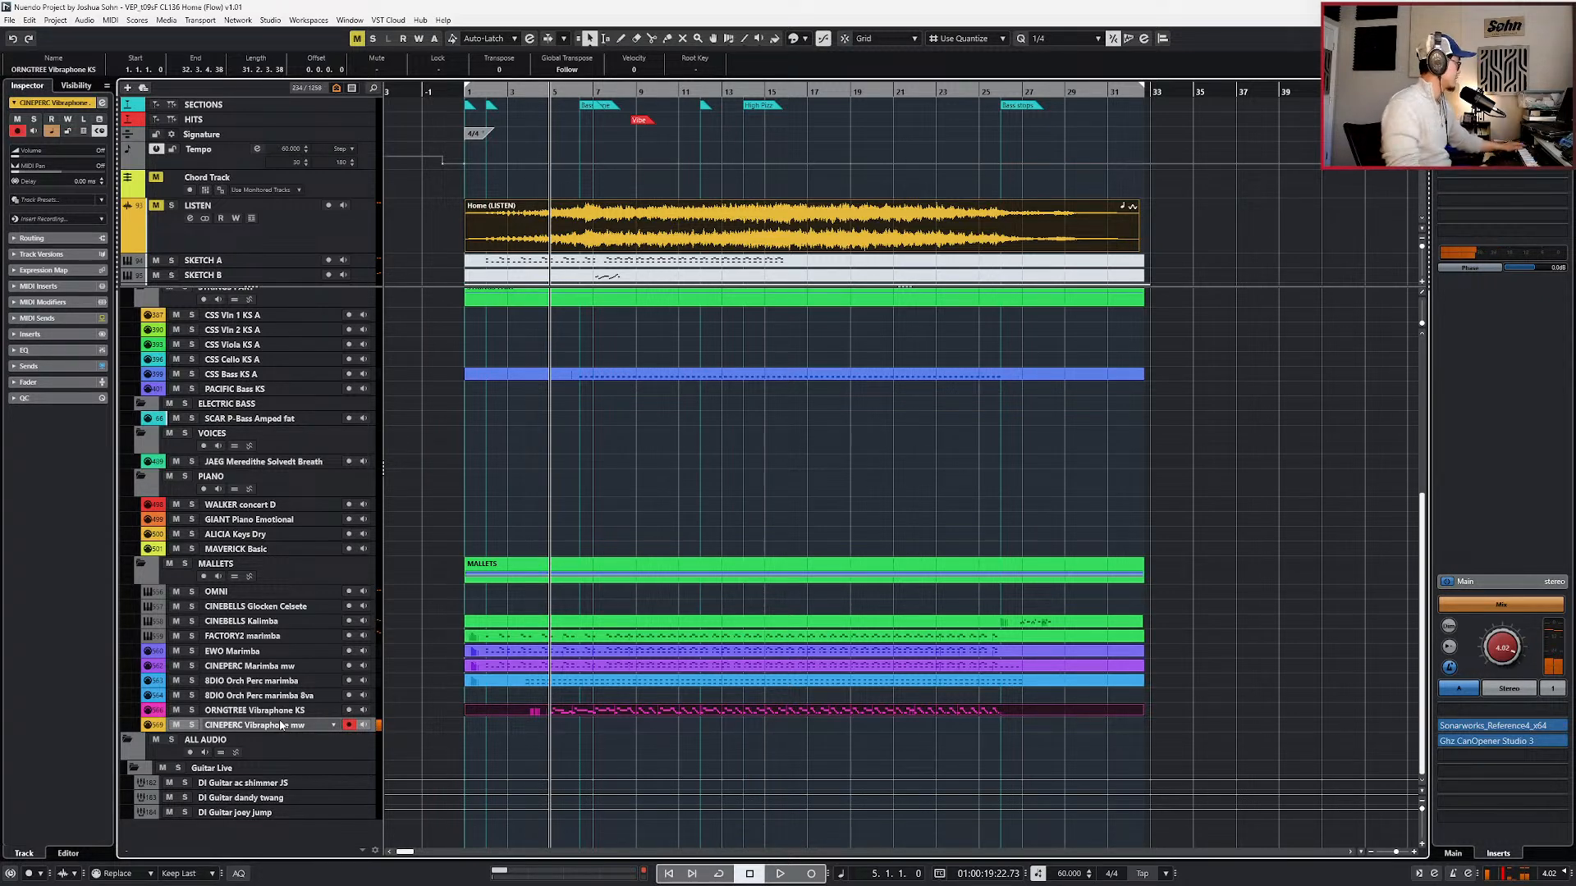
pyautogui.press('Up')
pyautogui.press('g')
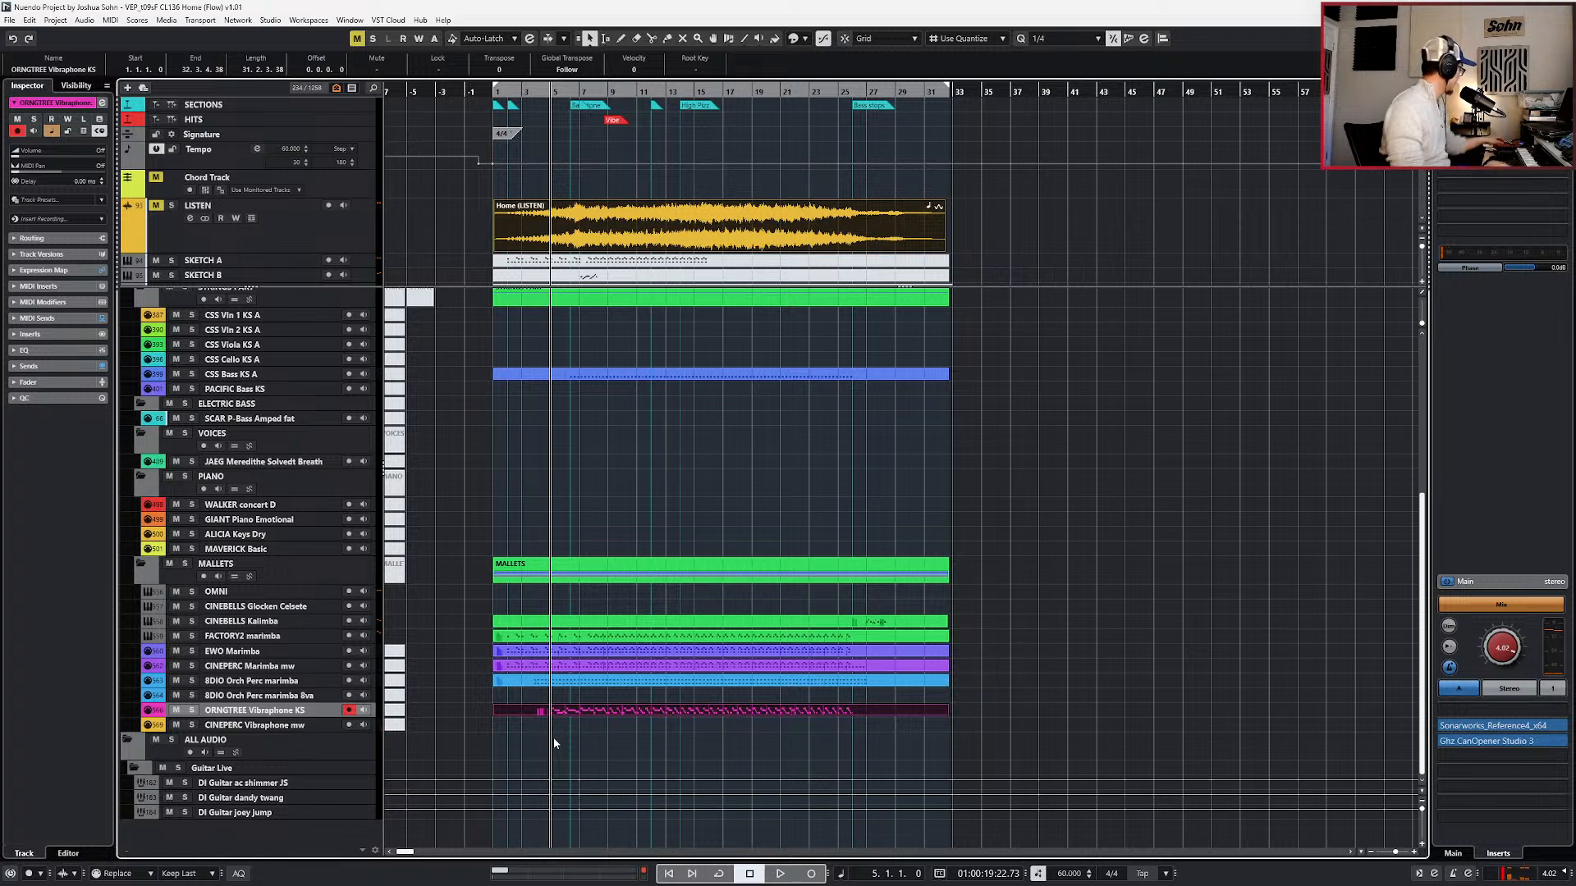
pyautogui.doubleClick(607, 714)
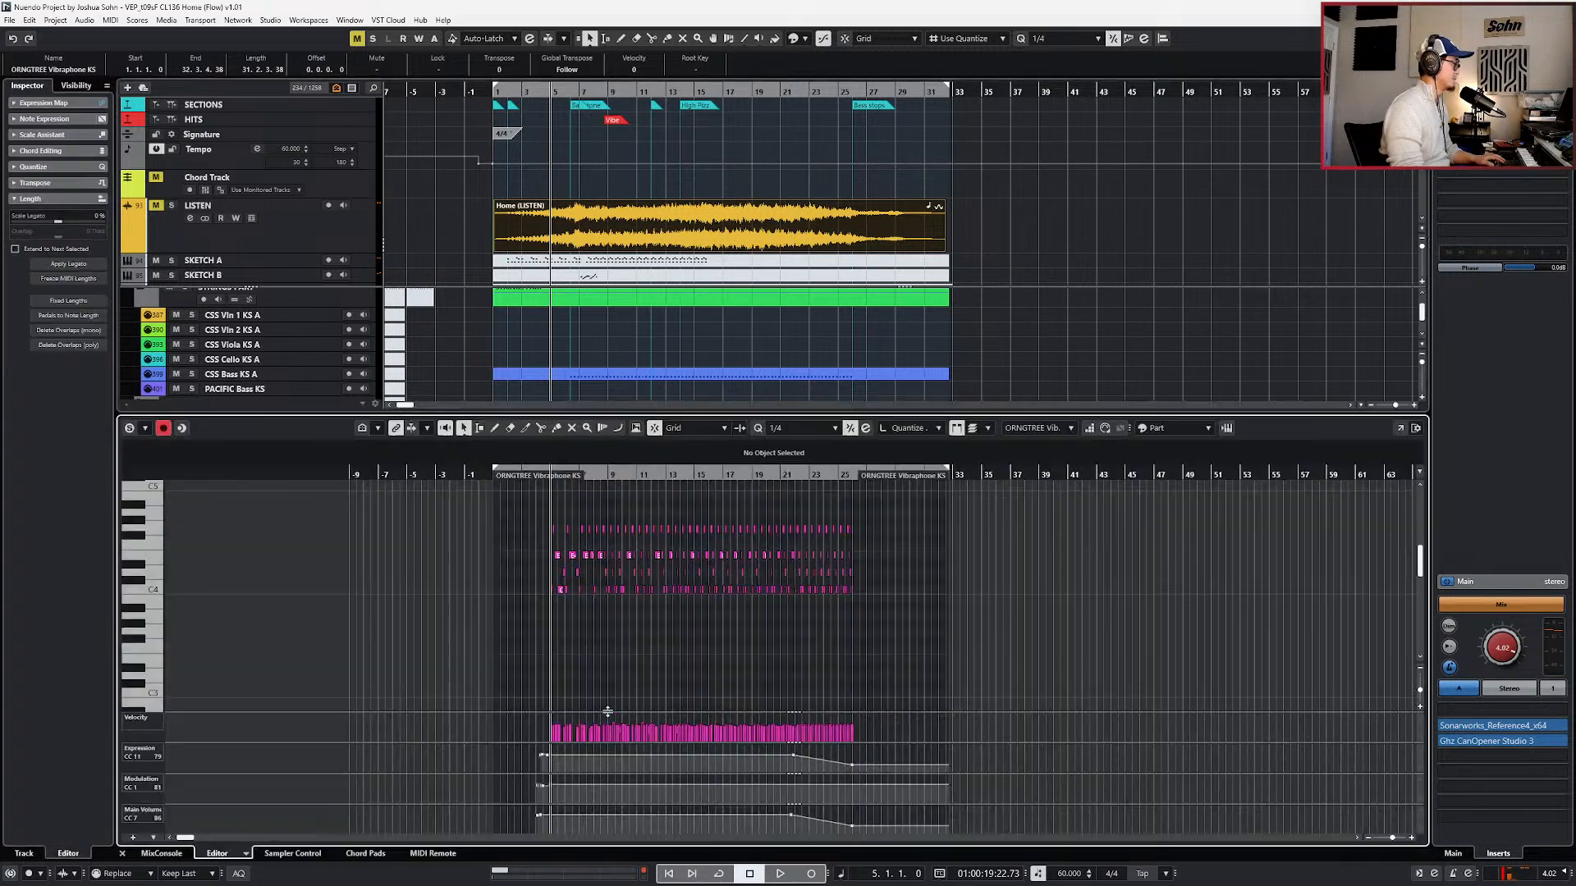
# - Insert the ValhallaRoom reverb in the first insert slot of the Vibraphone instrument channel
pyautogui.press('e')
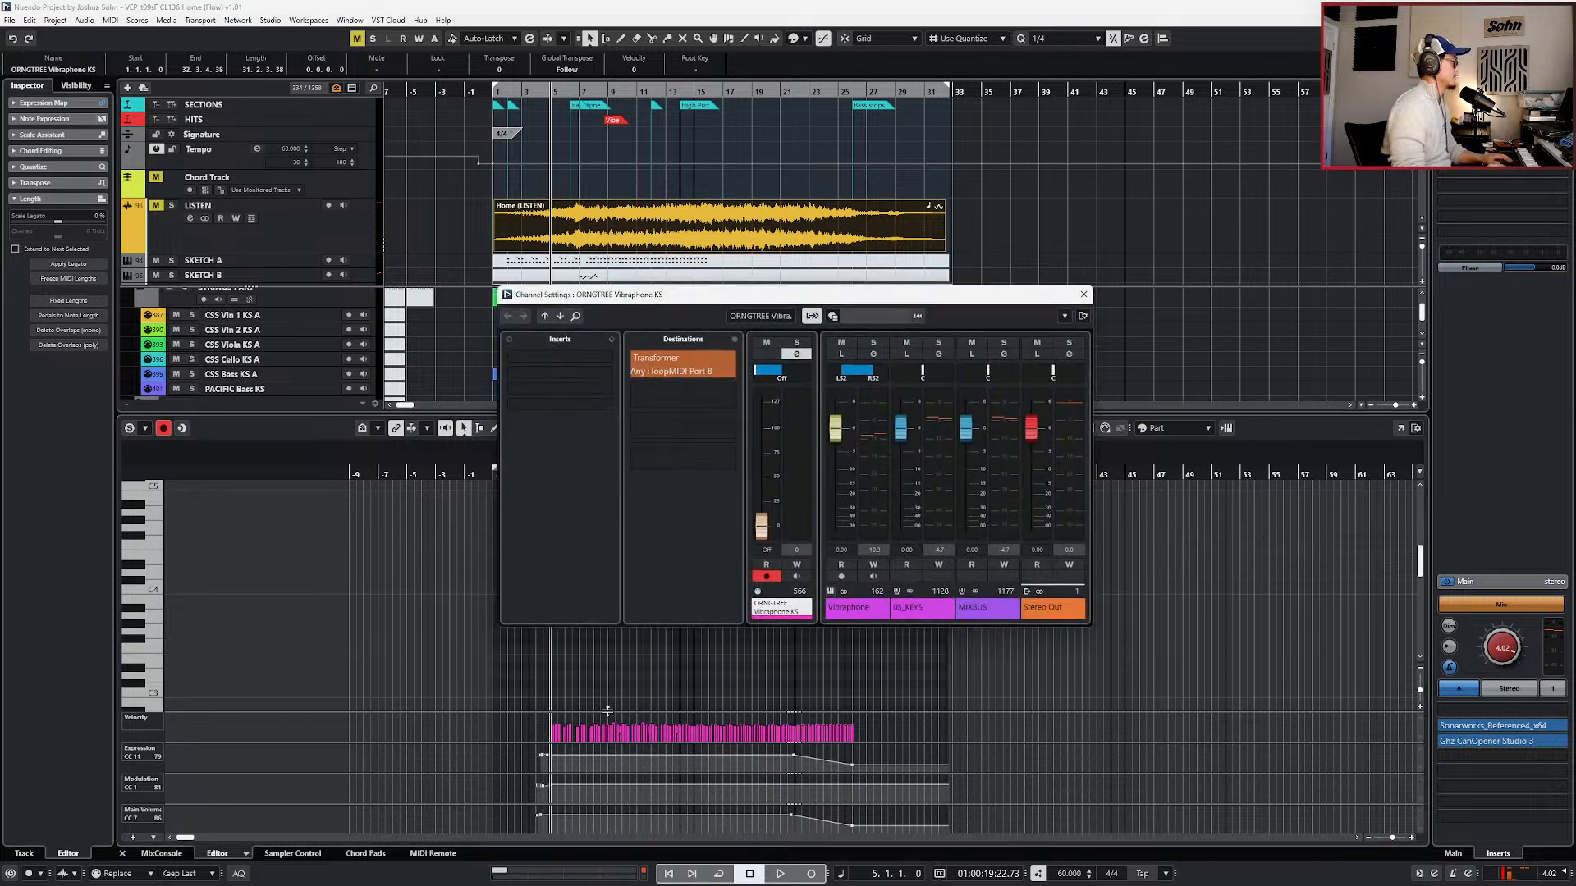
pyautogui.click(850, 604)
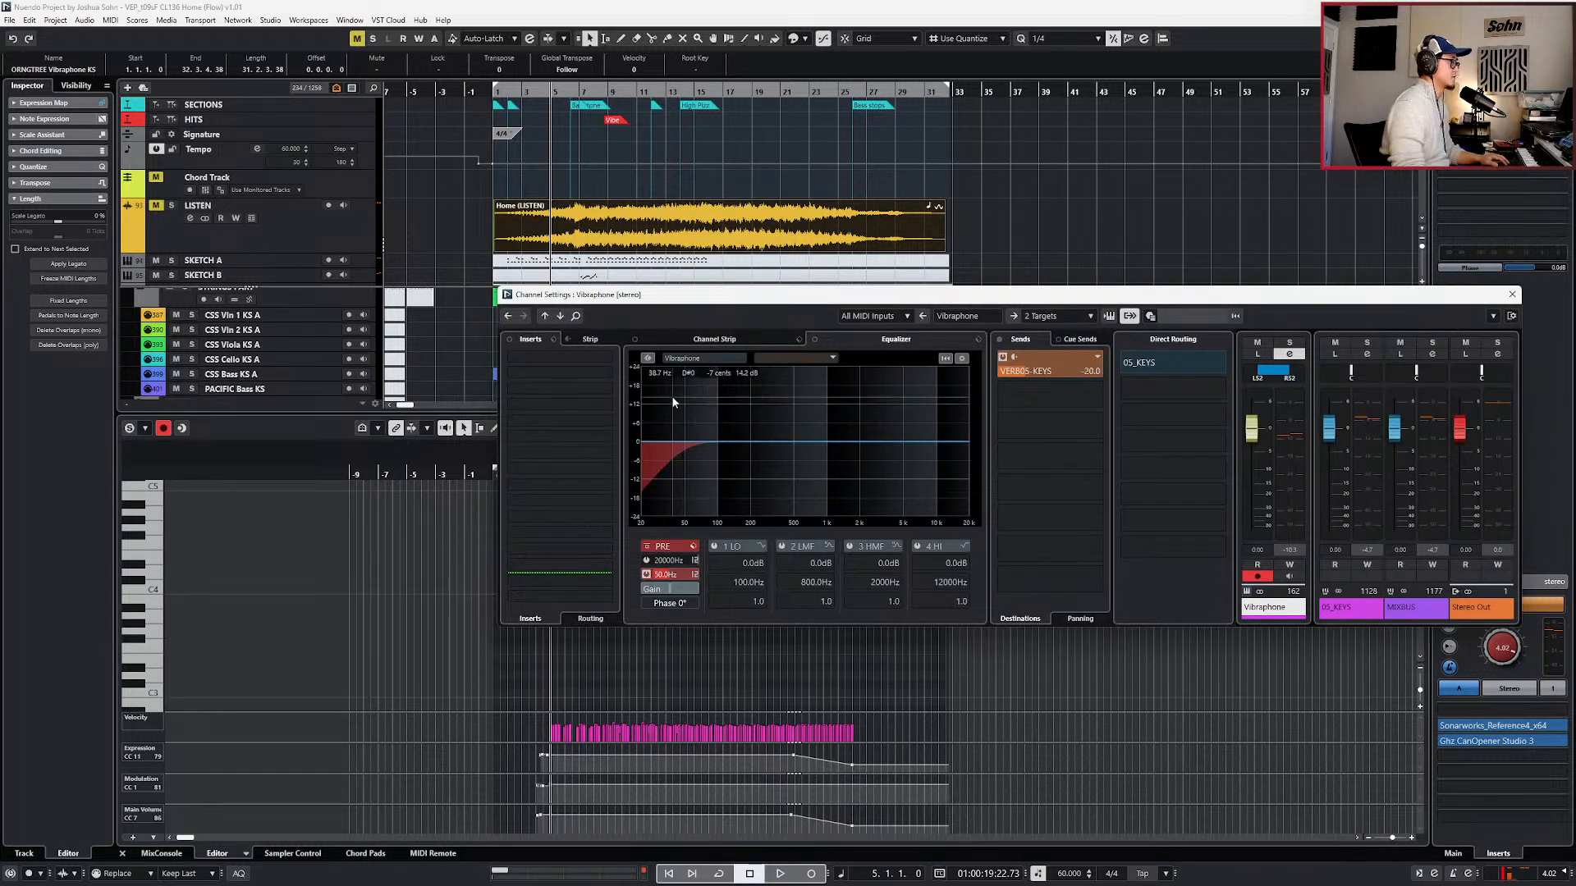
pyautogui.click(610, 361)
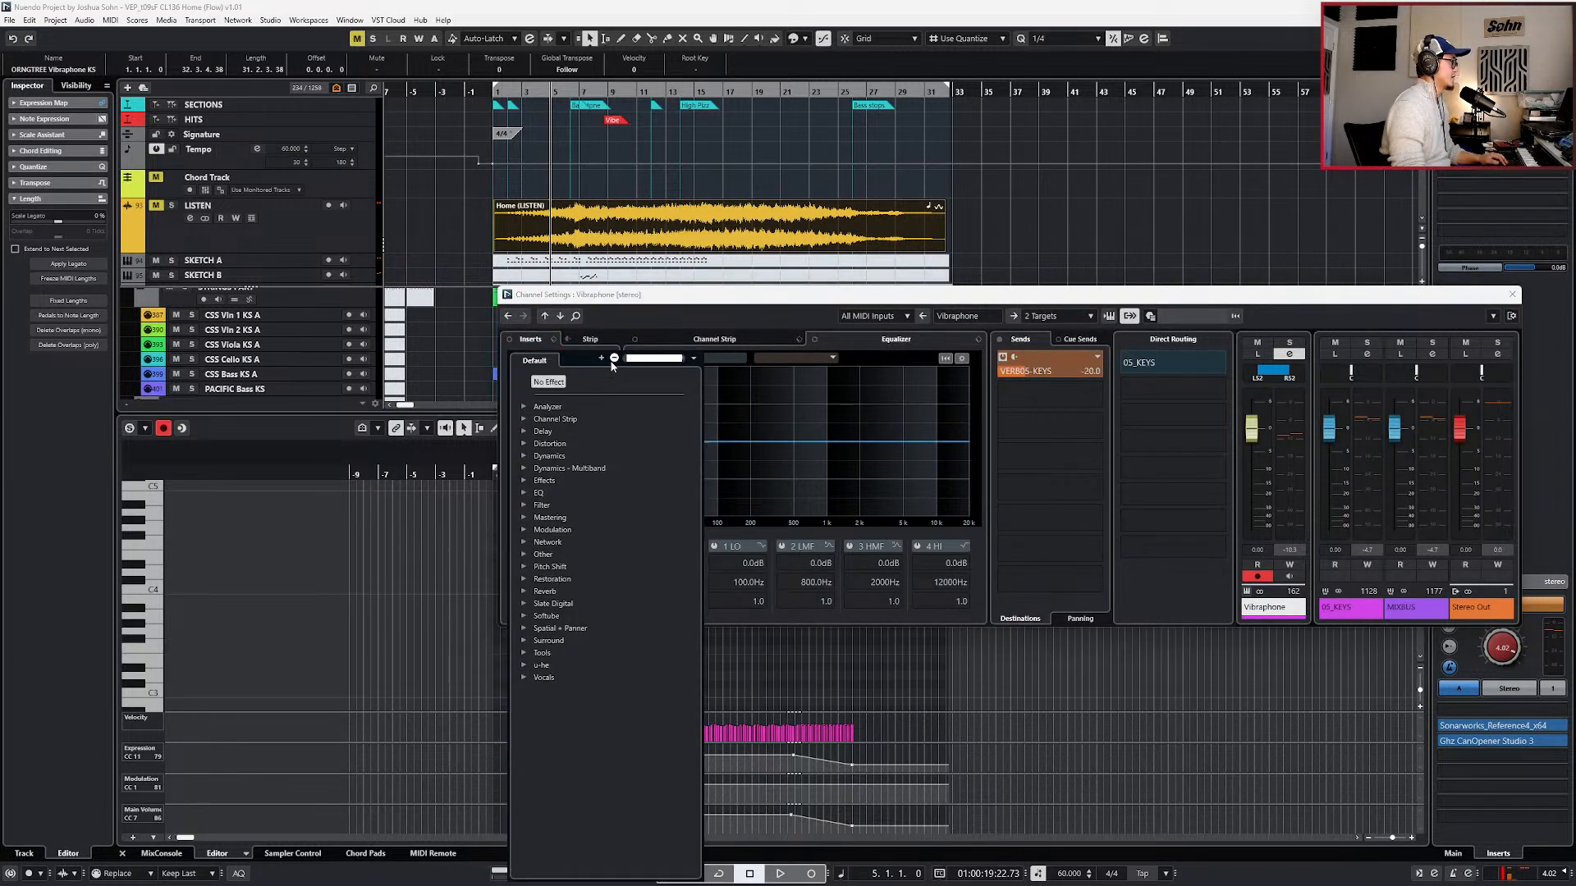
pyautogui.write('val')
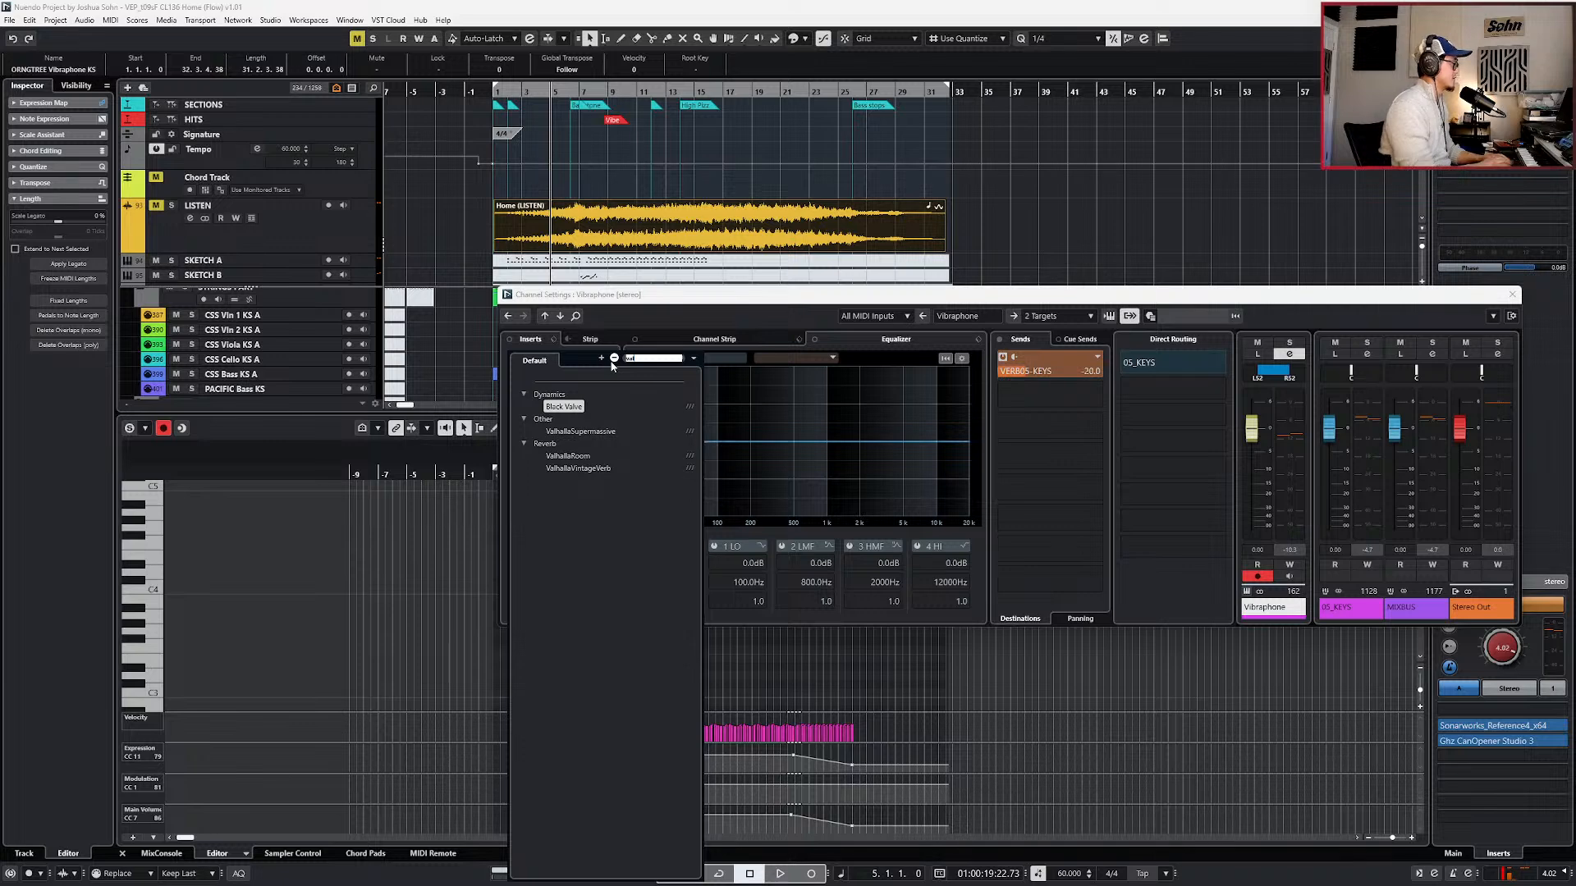
pyautogui.click(567, 456)
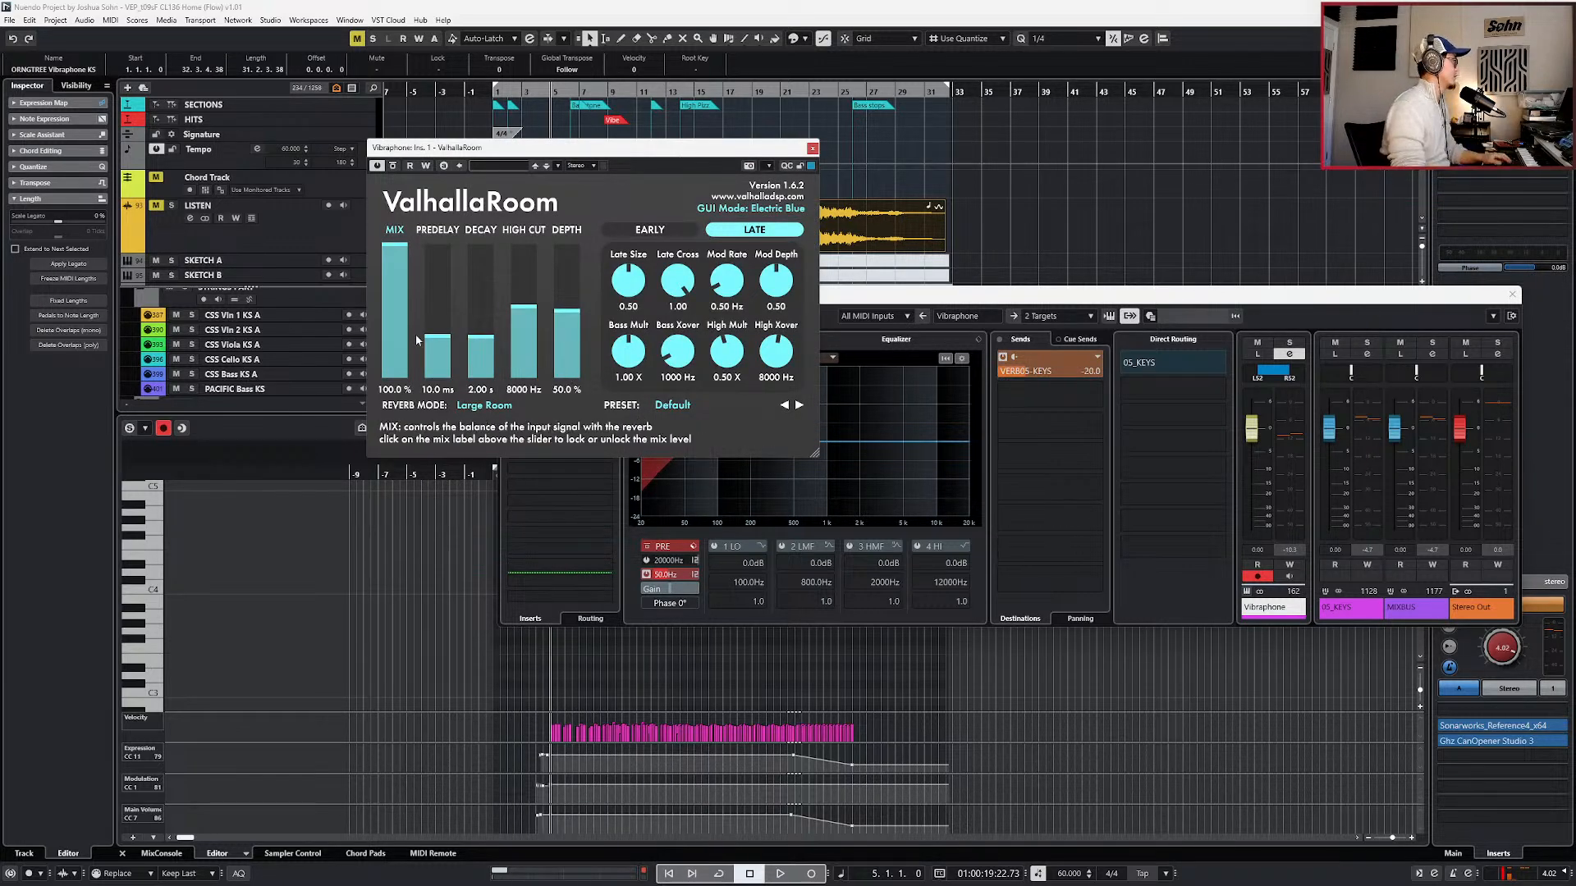
# - Solo the vibraphone track during playback and set ValhallaRoom's mix to 49.3%, predelay to 5.2 ms and decay to 1.72 s
pyautogui.click(394, 344)
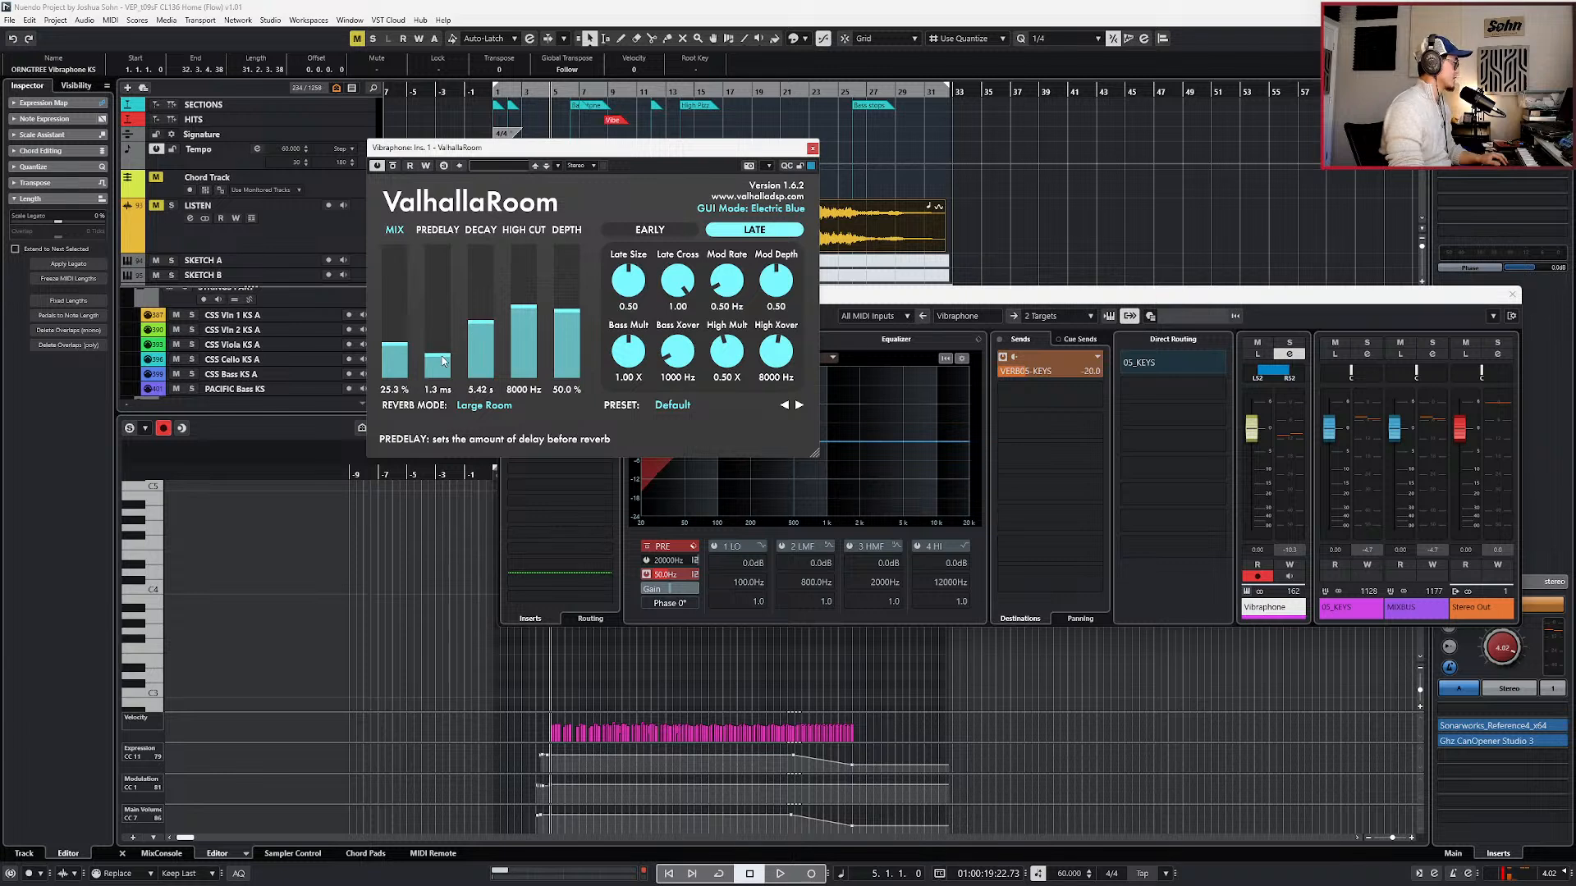
pyautogui.press('s')
pyautogui.press('space')
pyautogui.moveTo(445, 341); pyautogui.dragTo(473, 324)
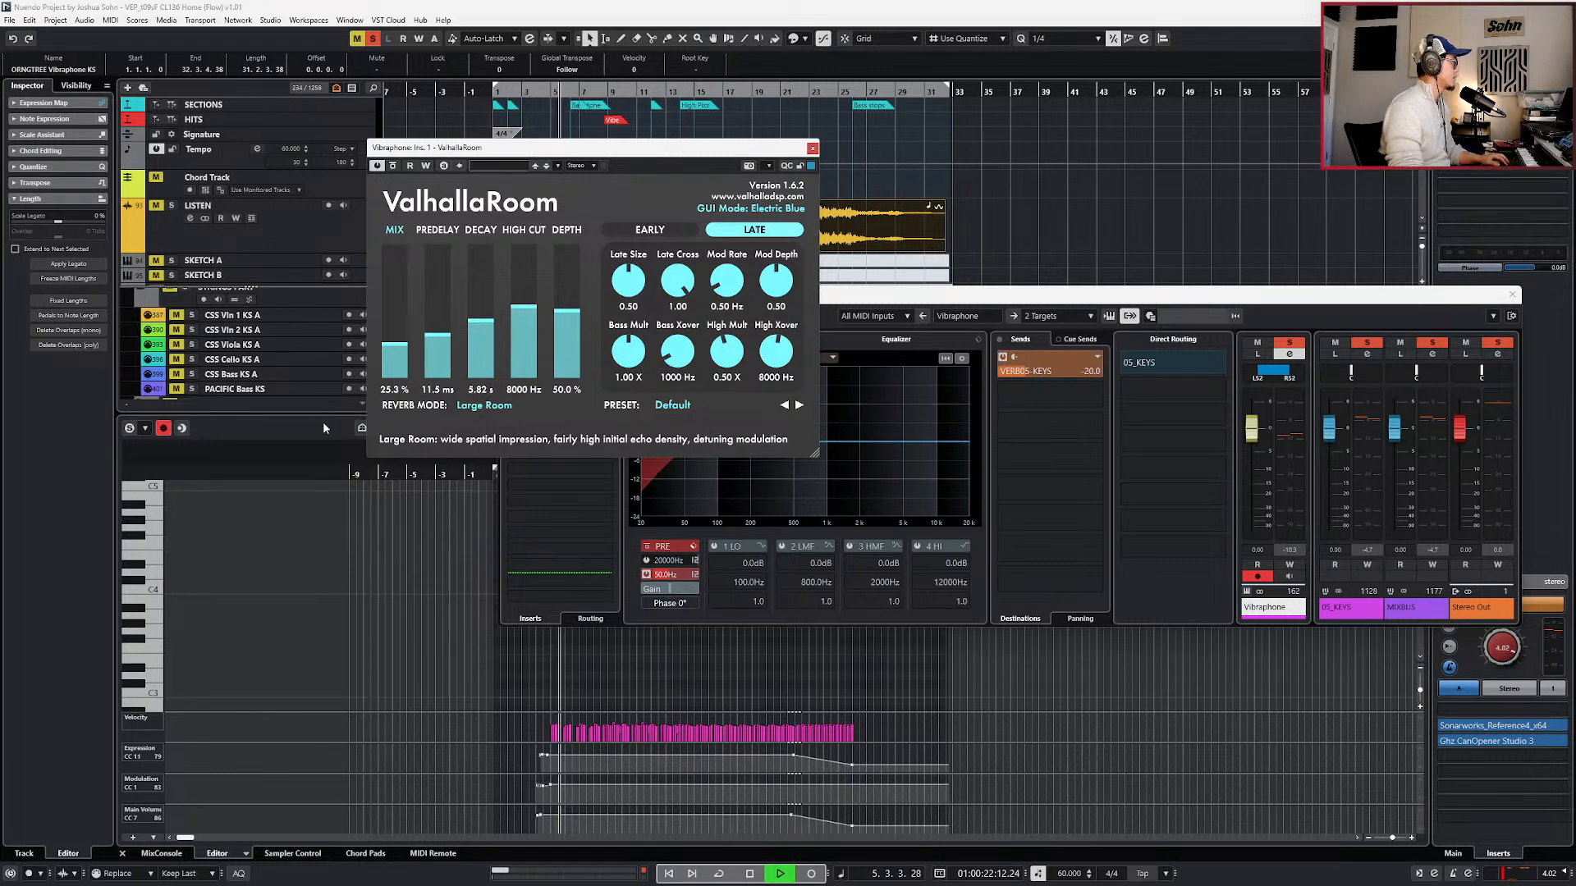
pyautogui.click(414, 592)
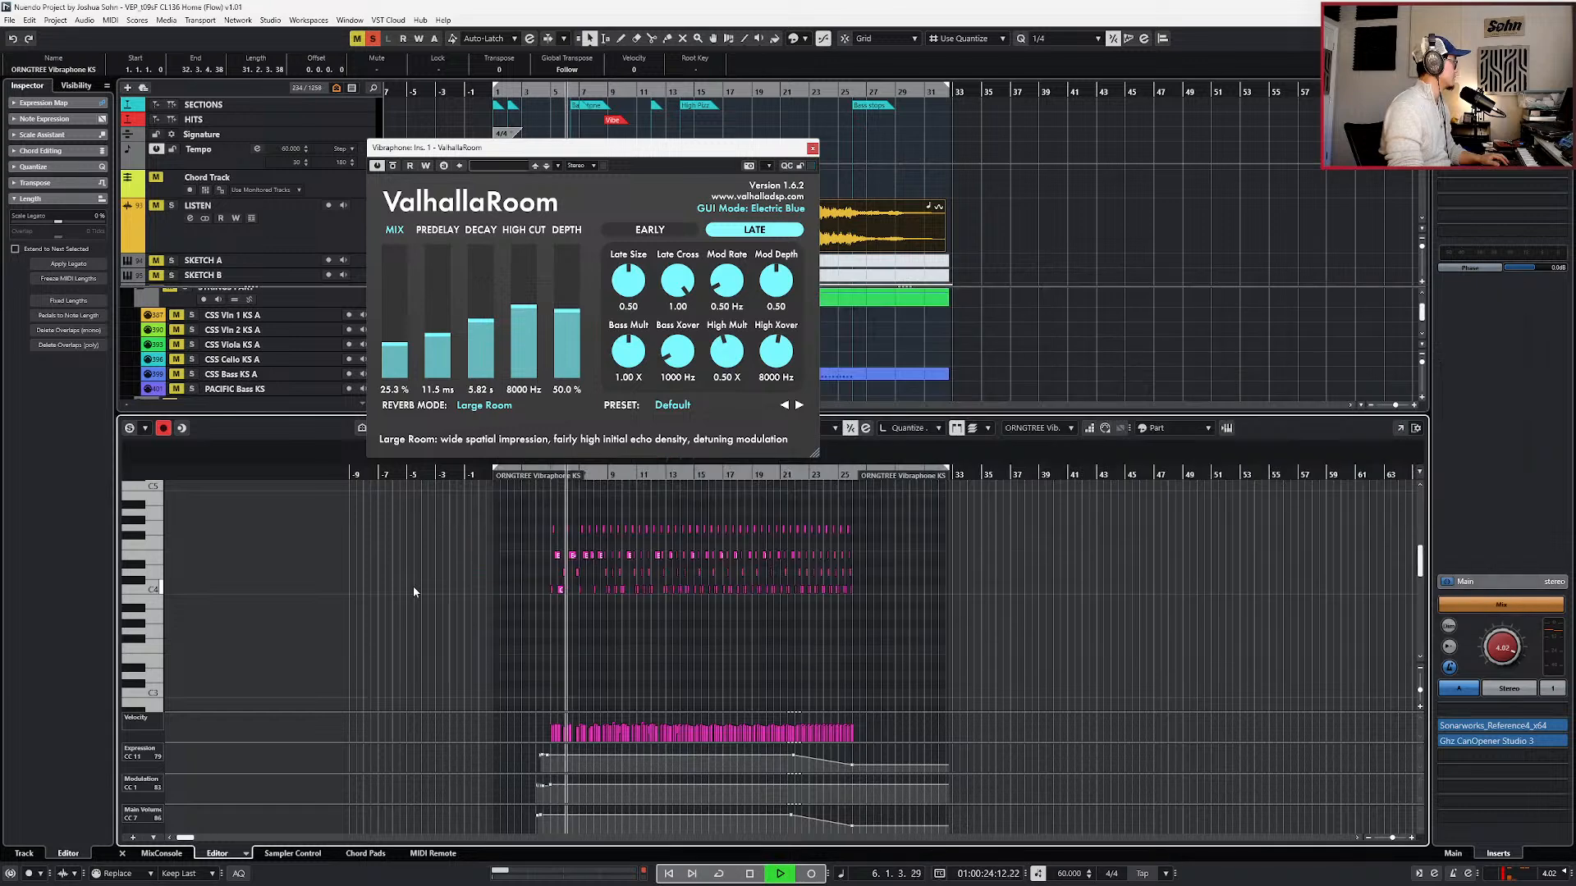
pyautogui.press('Return')
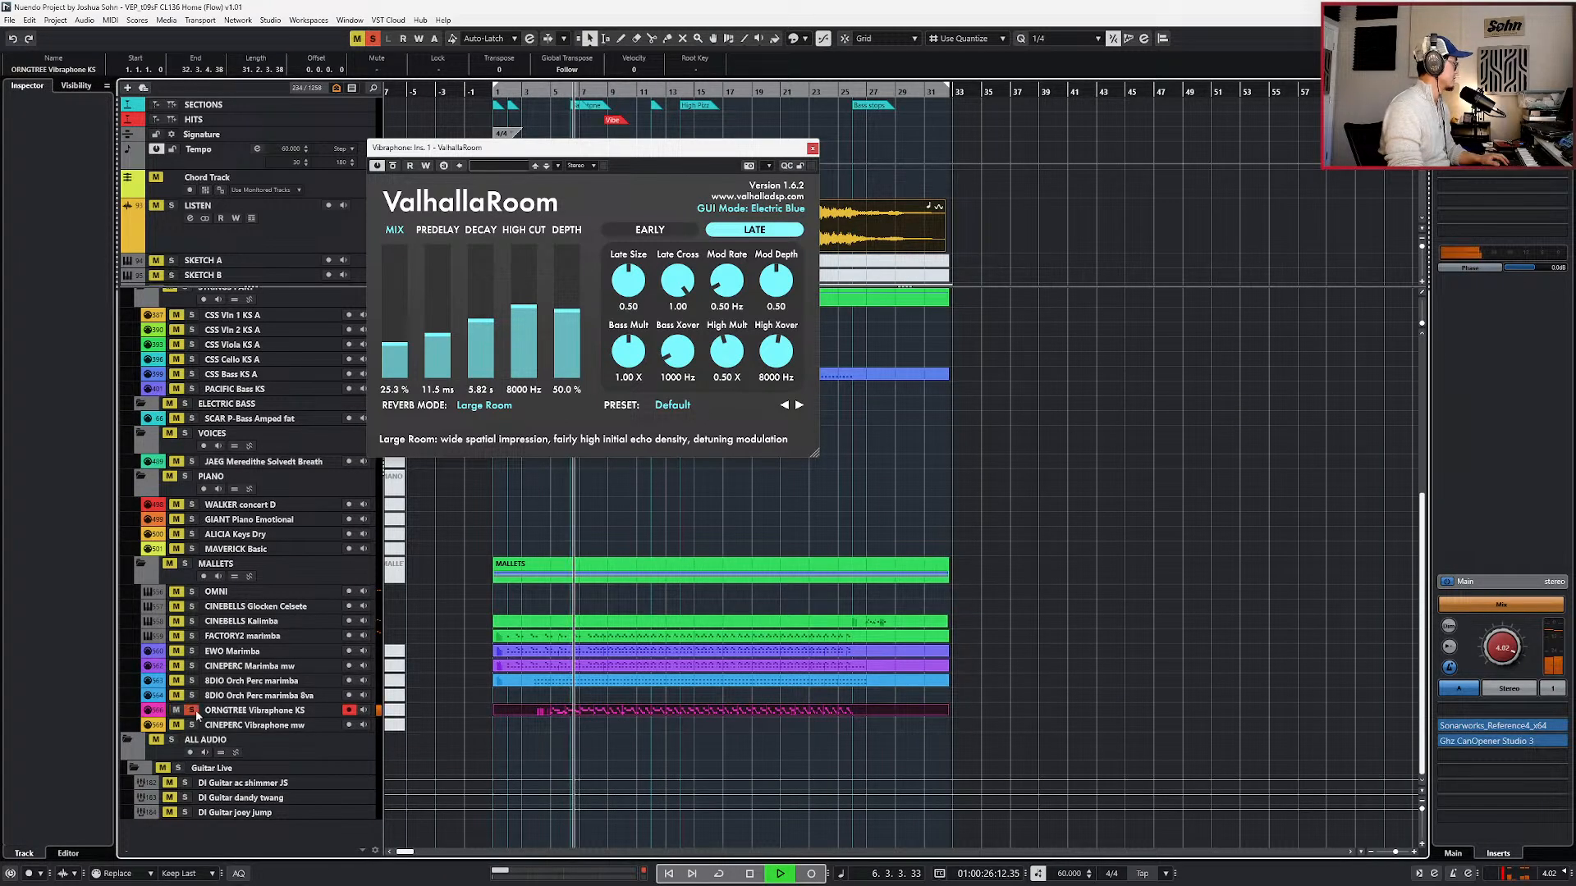
pyautogui.moveTo(480, 321); pyautogui.dragTo(480, 341)
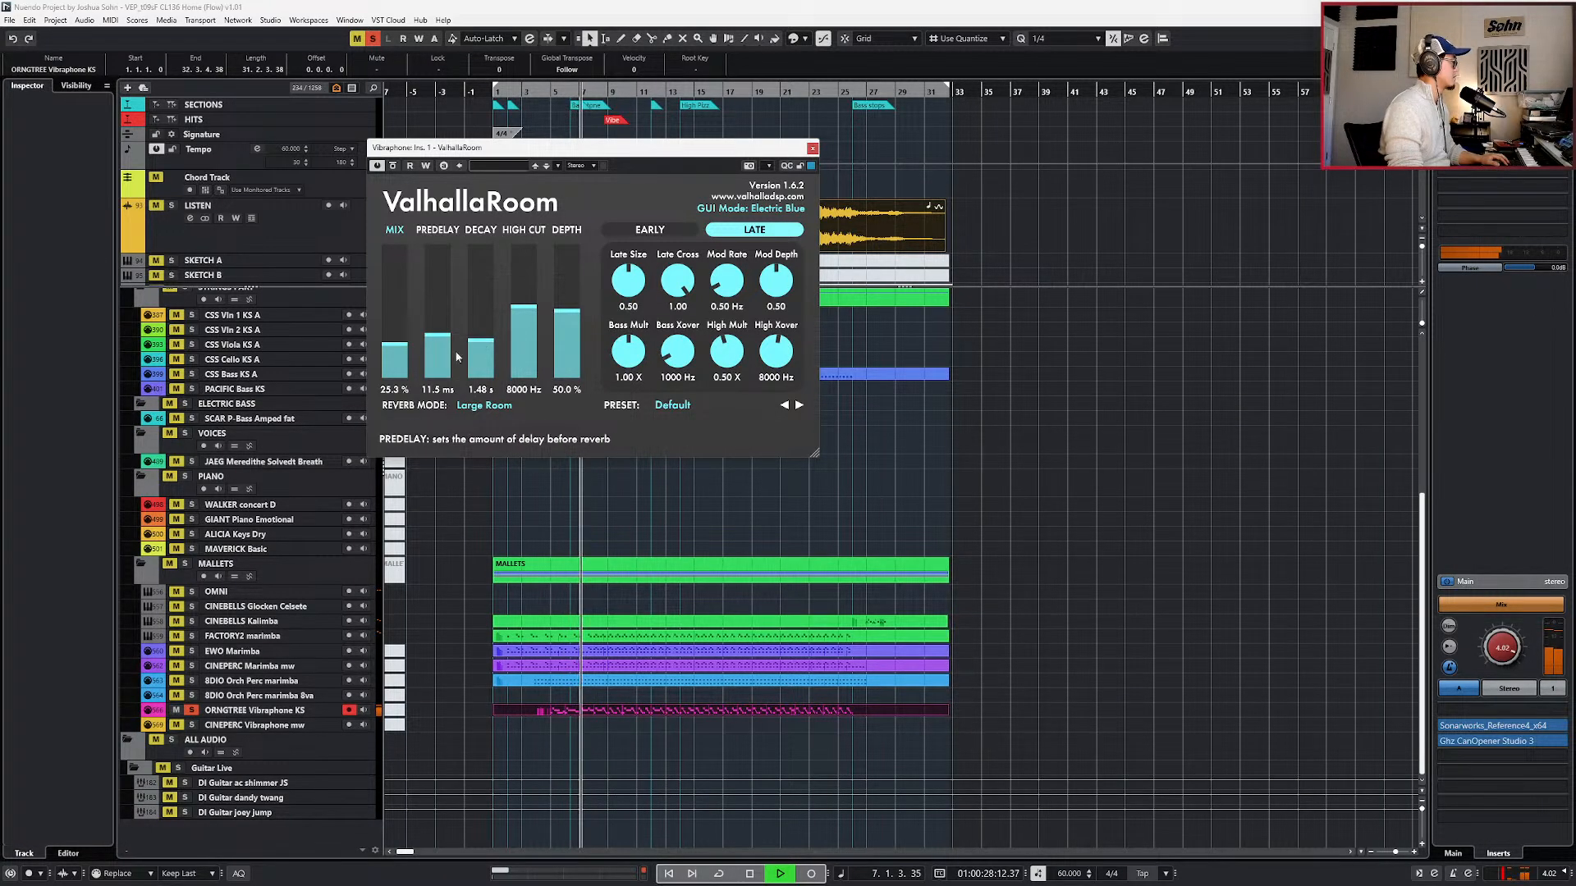
pyautogui.moveTo(439, 347); pyautogui.dragTo(486, 329)
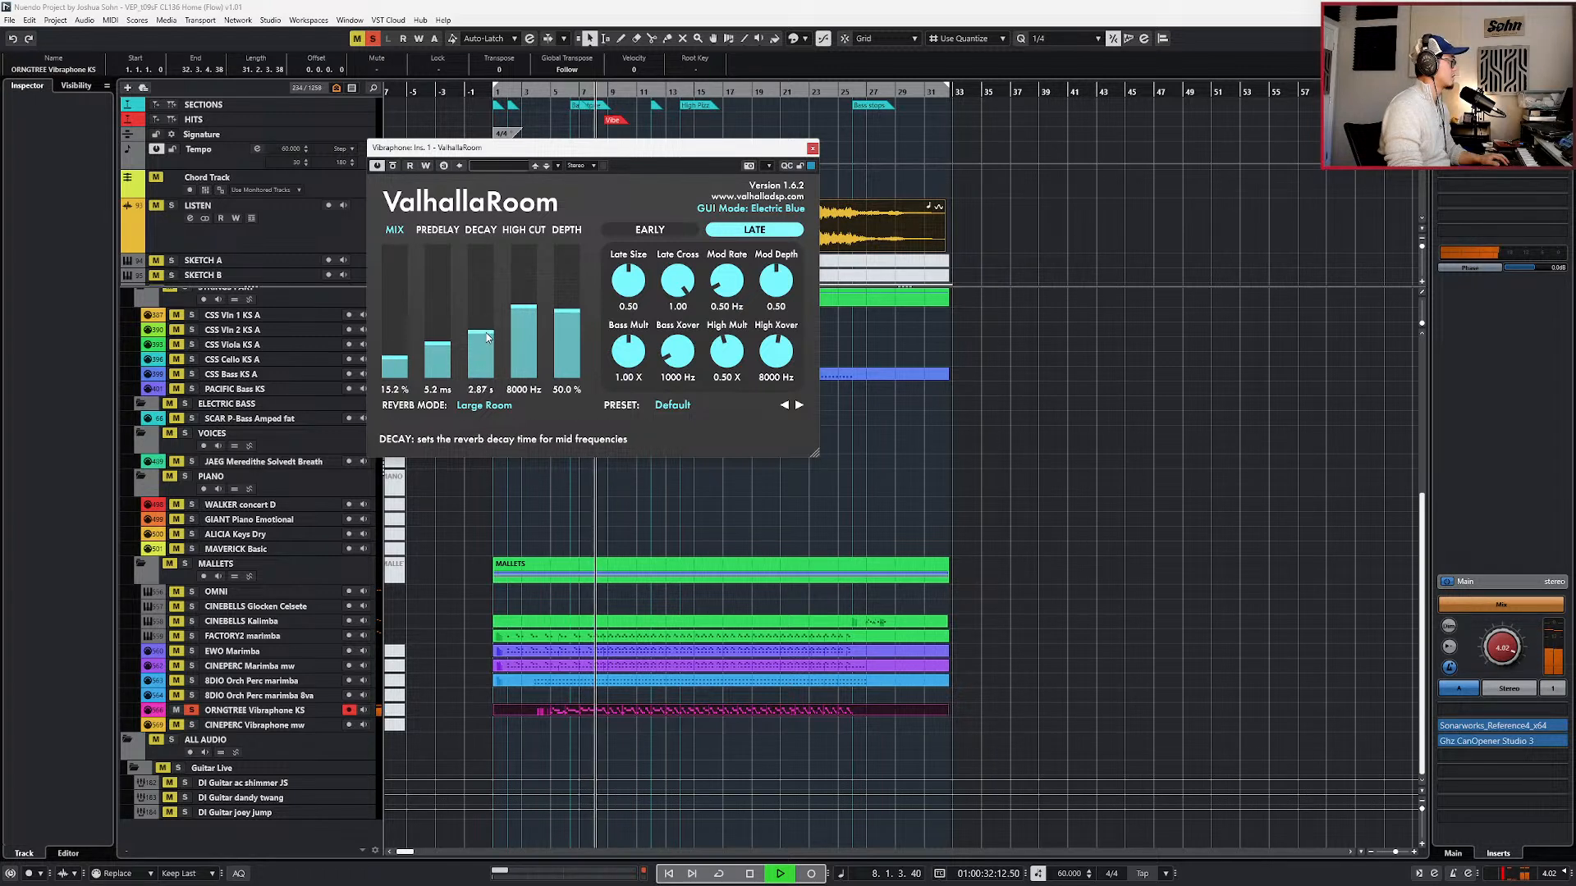
pyautogui.moveTo(403, 359); pyautogui.dragTo(495, 345)
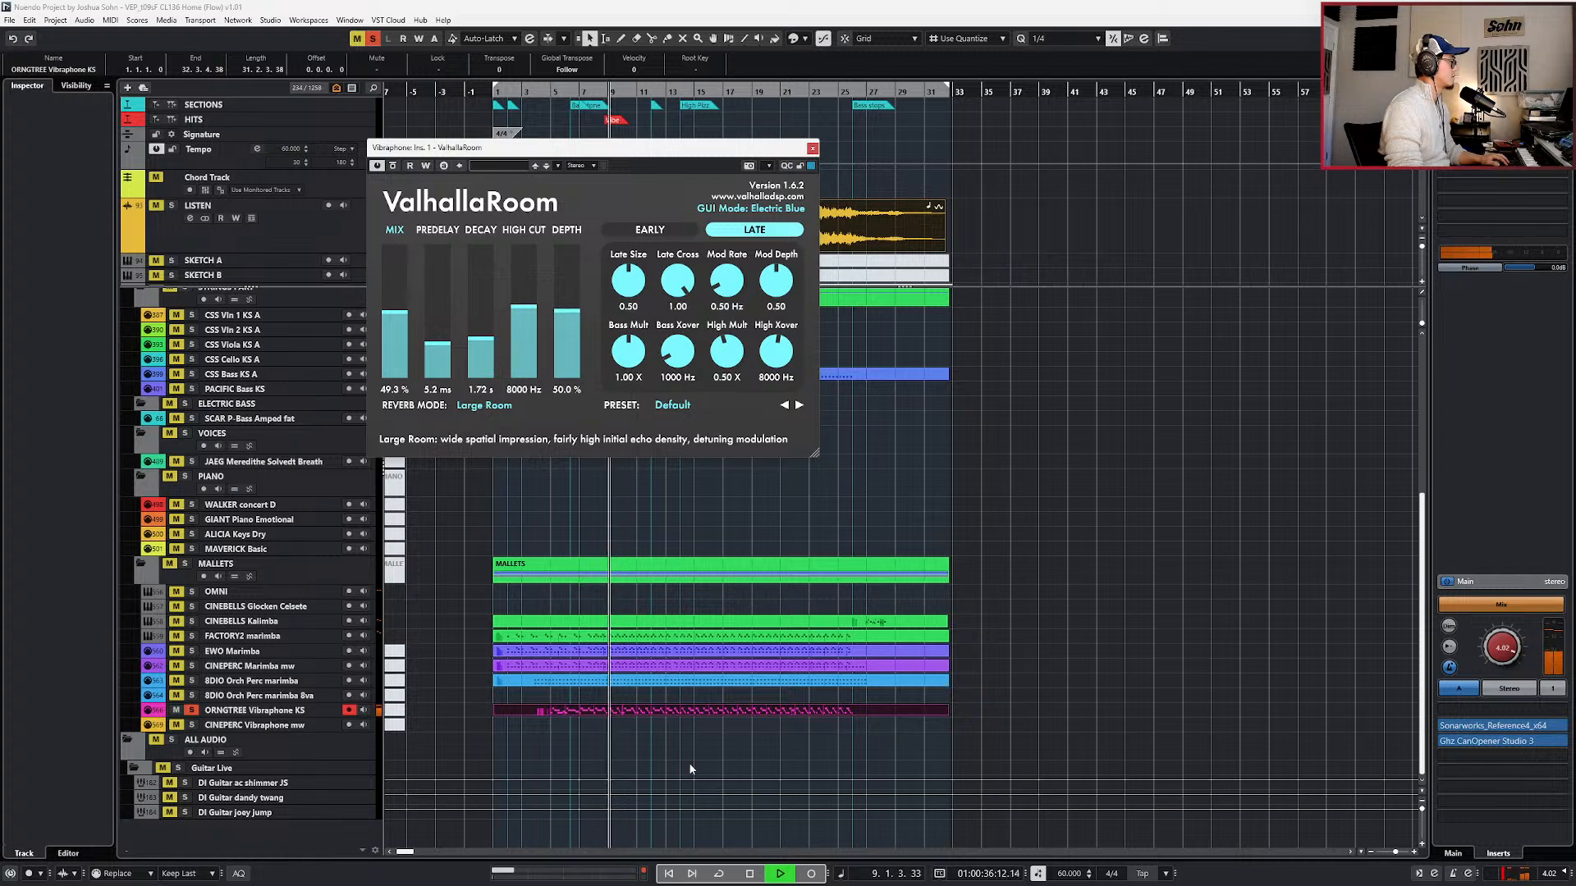
# - Show the Sustain lane of the ORNGTREE Vibraphone KS part, check it during playback and return to the arrangement
pyautogui.doubleClick(673, 711)
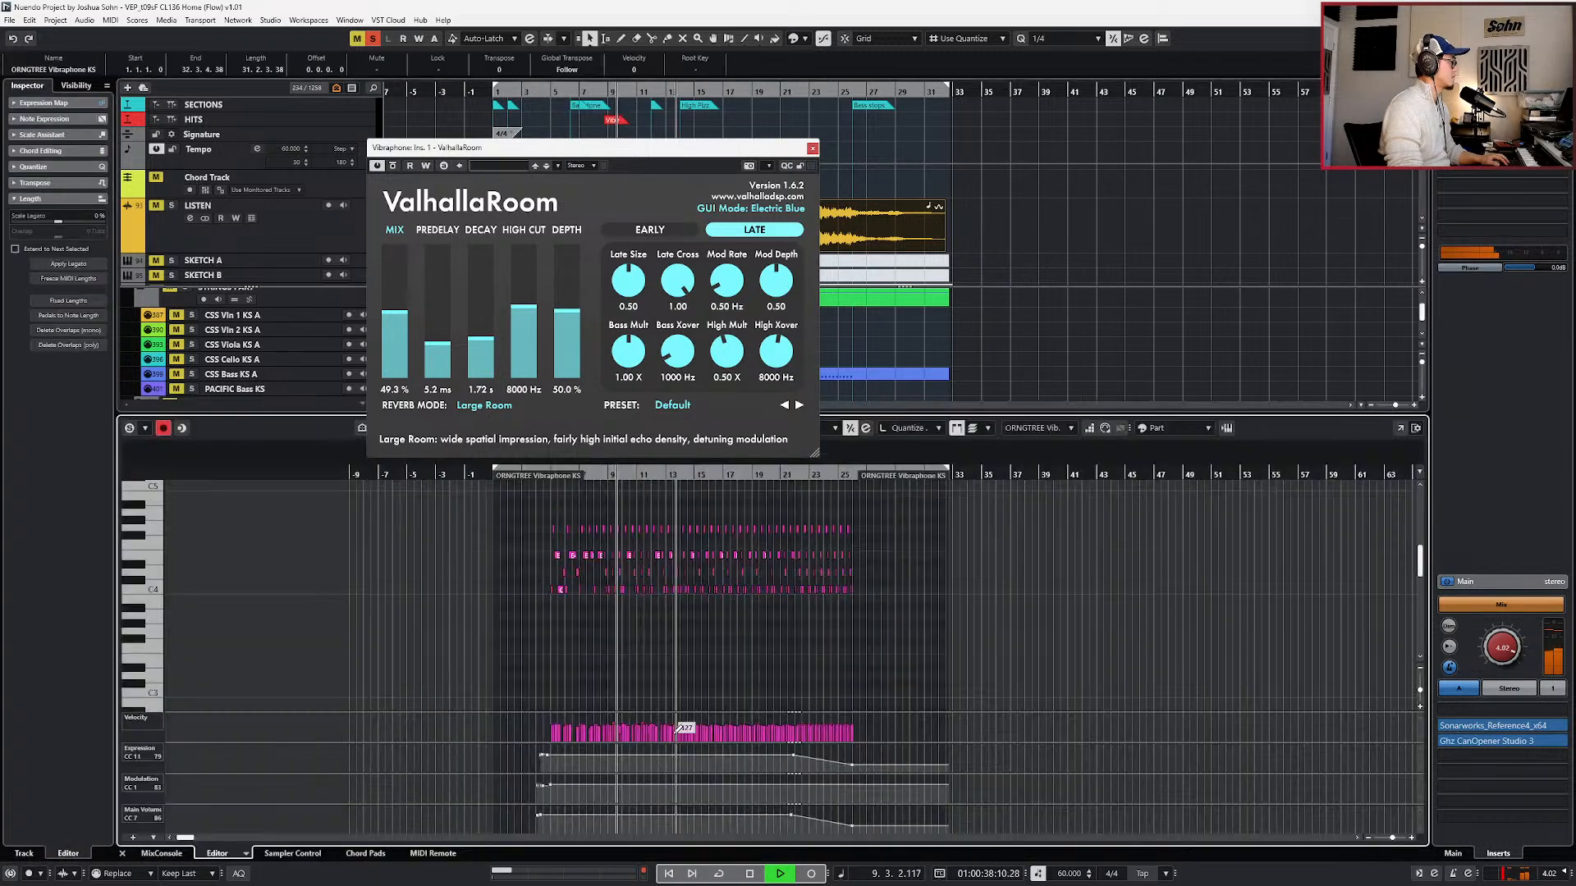
pyautogui.hotkey('alt', 'l')
pyautogui.scroll(4, 552, 823)
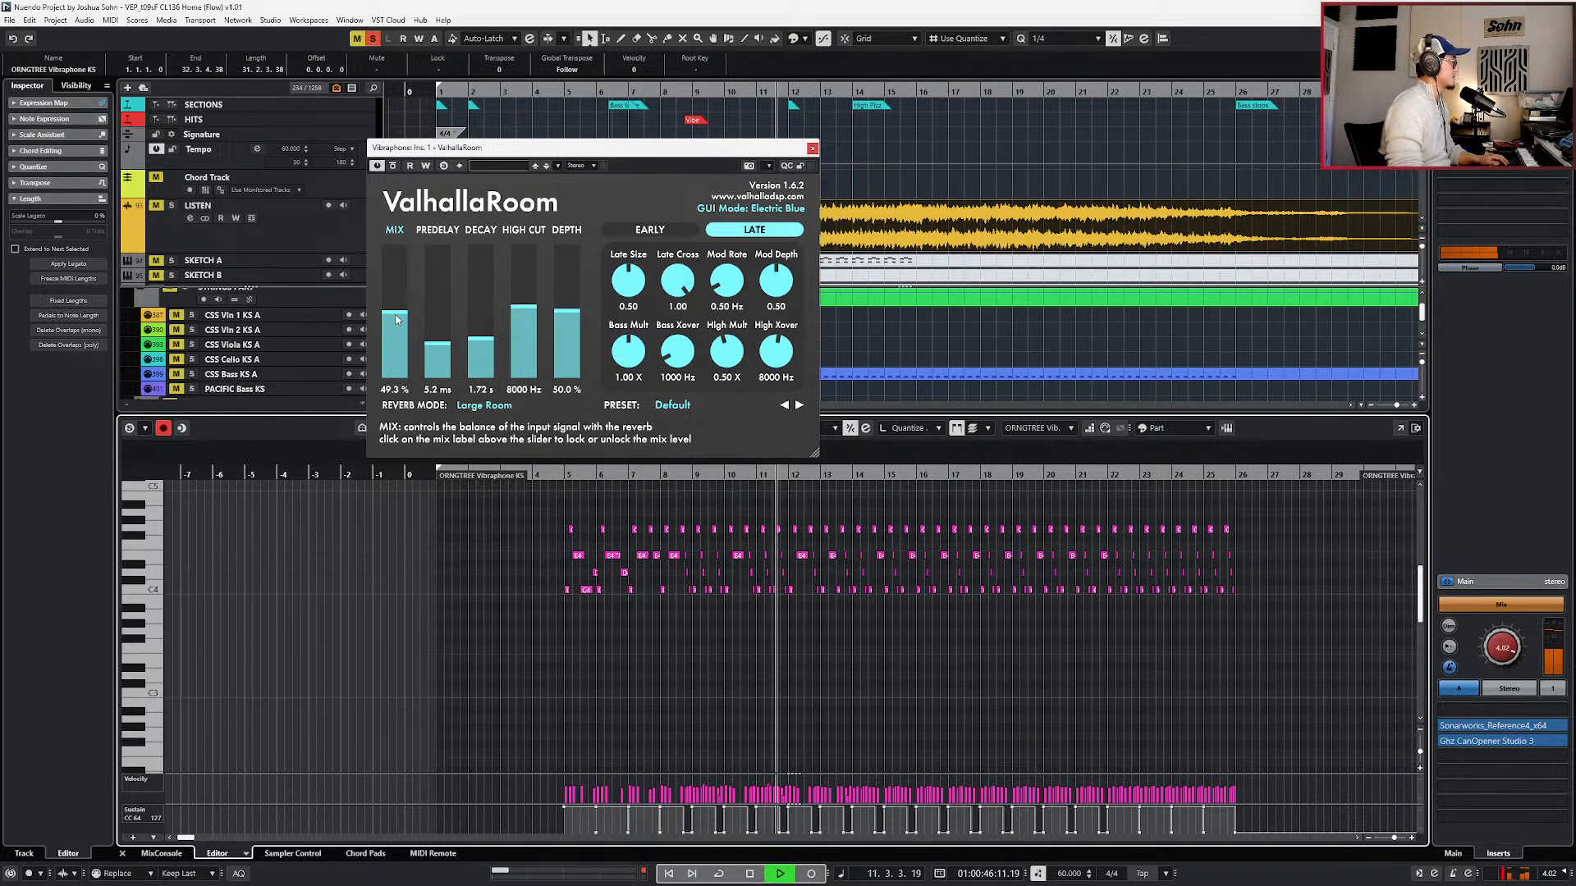
pyautogui.press('Return')
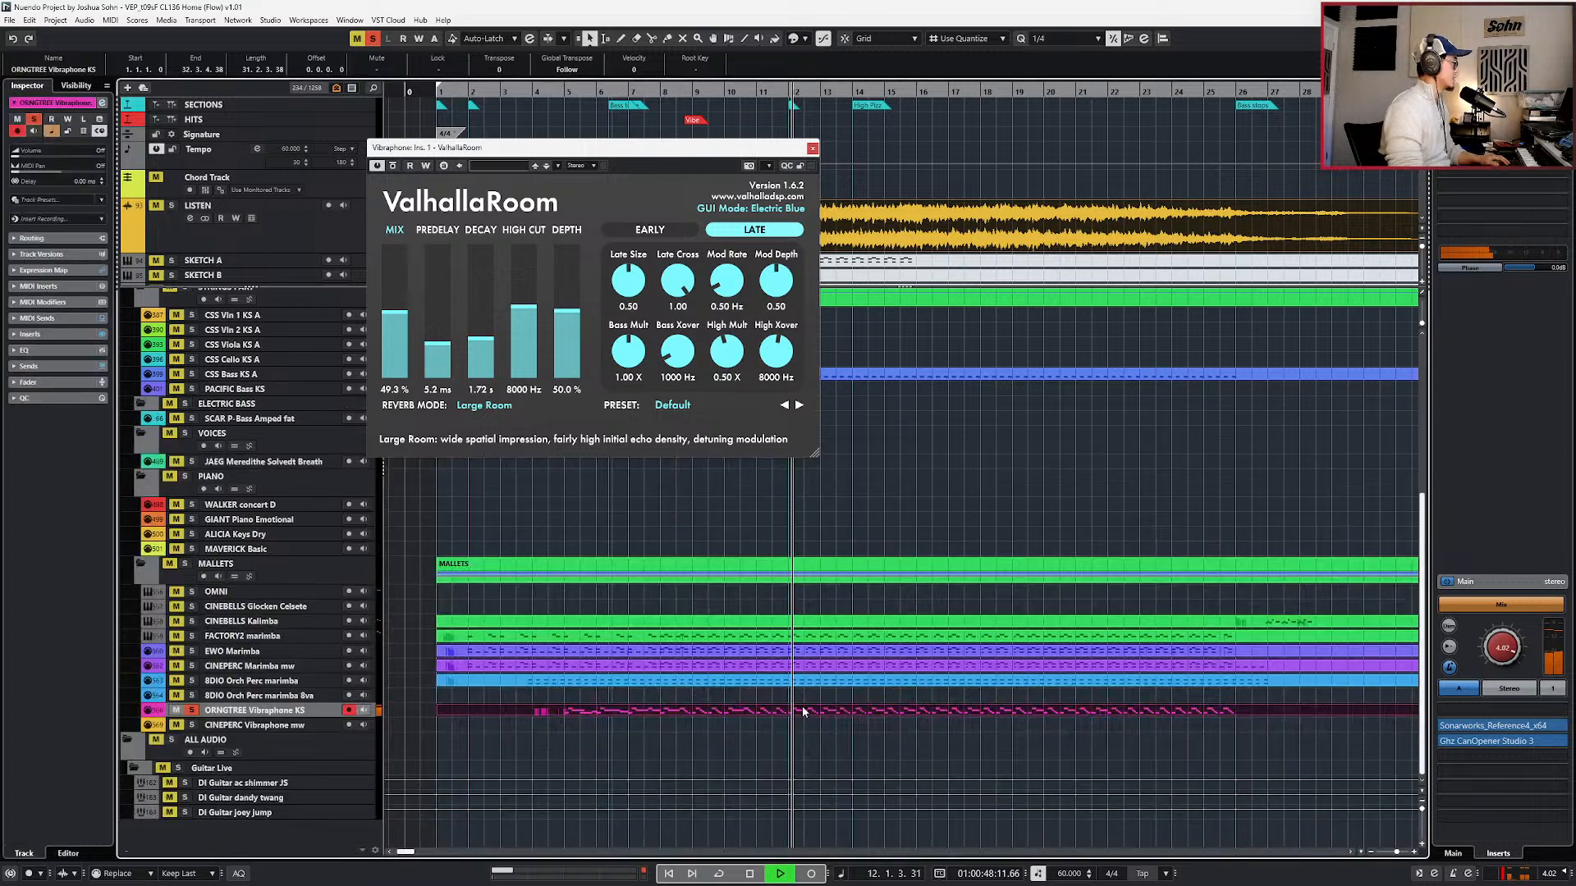
# - Cut the Vibraphone channel's EQ by 3.1 dB at 636.6 Hz and 4.3 dB in the high band at 1557 Hz
pyautogui.press('F3')
pyautogui.moveTo(686, 149); pyautogui.dragTo(463, 126)
pyautogui.moveTo(738, 294); pyautogui.dragTo(934, 252)
pyautogui.click(1067, 312)
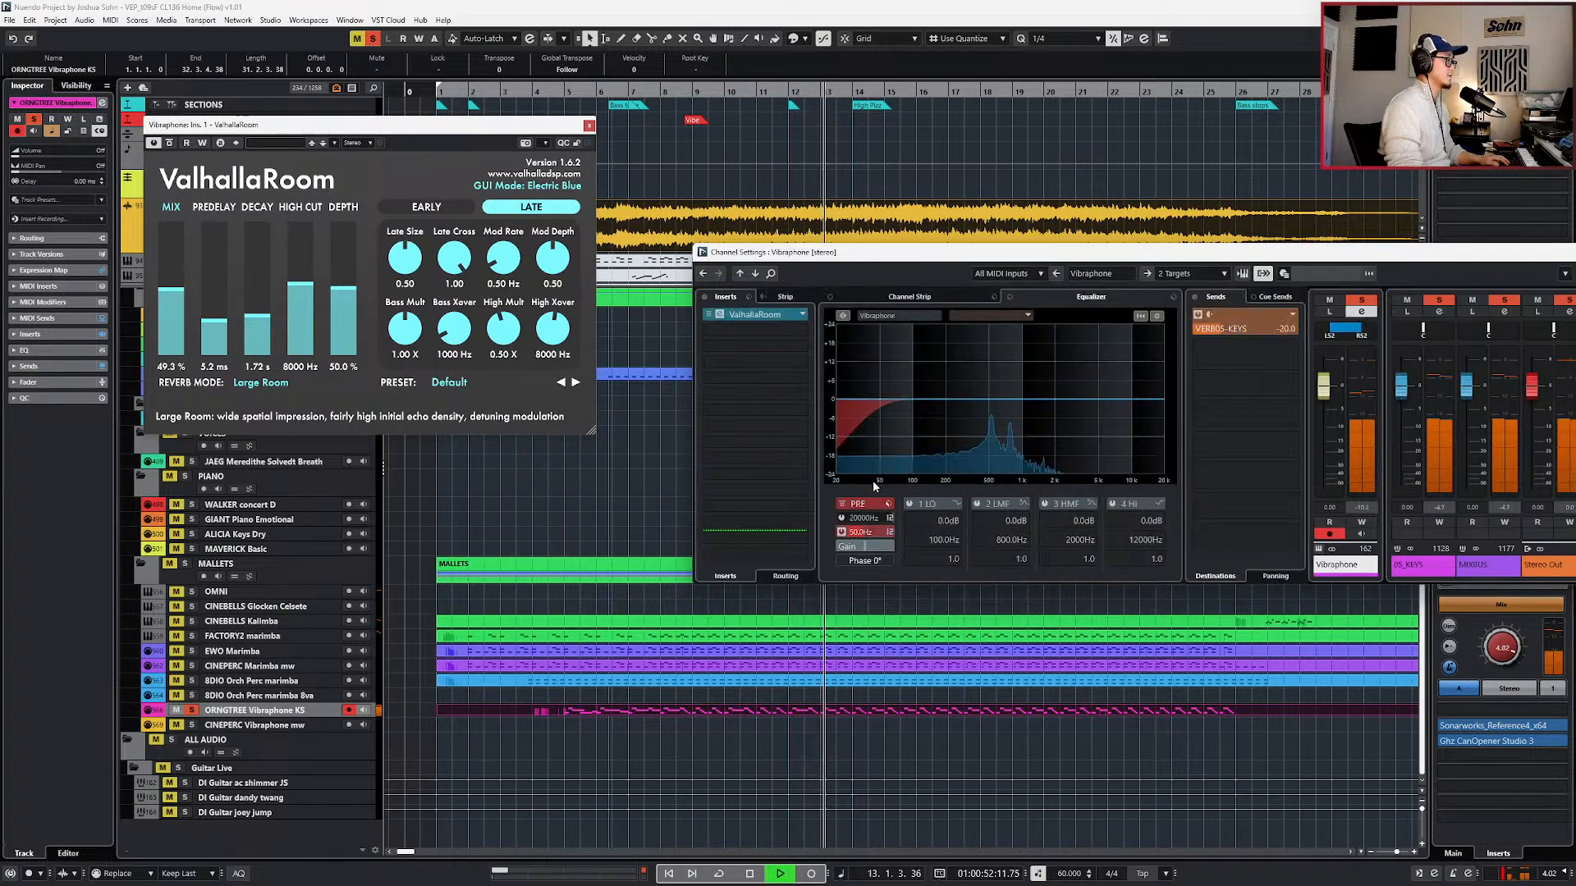
pyautogui.moveTo(1069, 403); pyautogui.dragTo(1001, 411)
pyautogui.hotkey('ctrl', 'w')
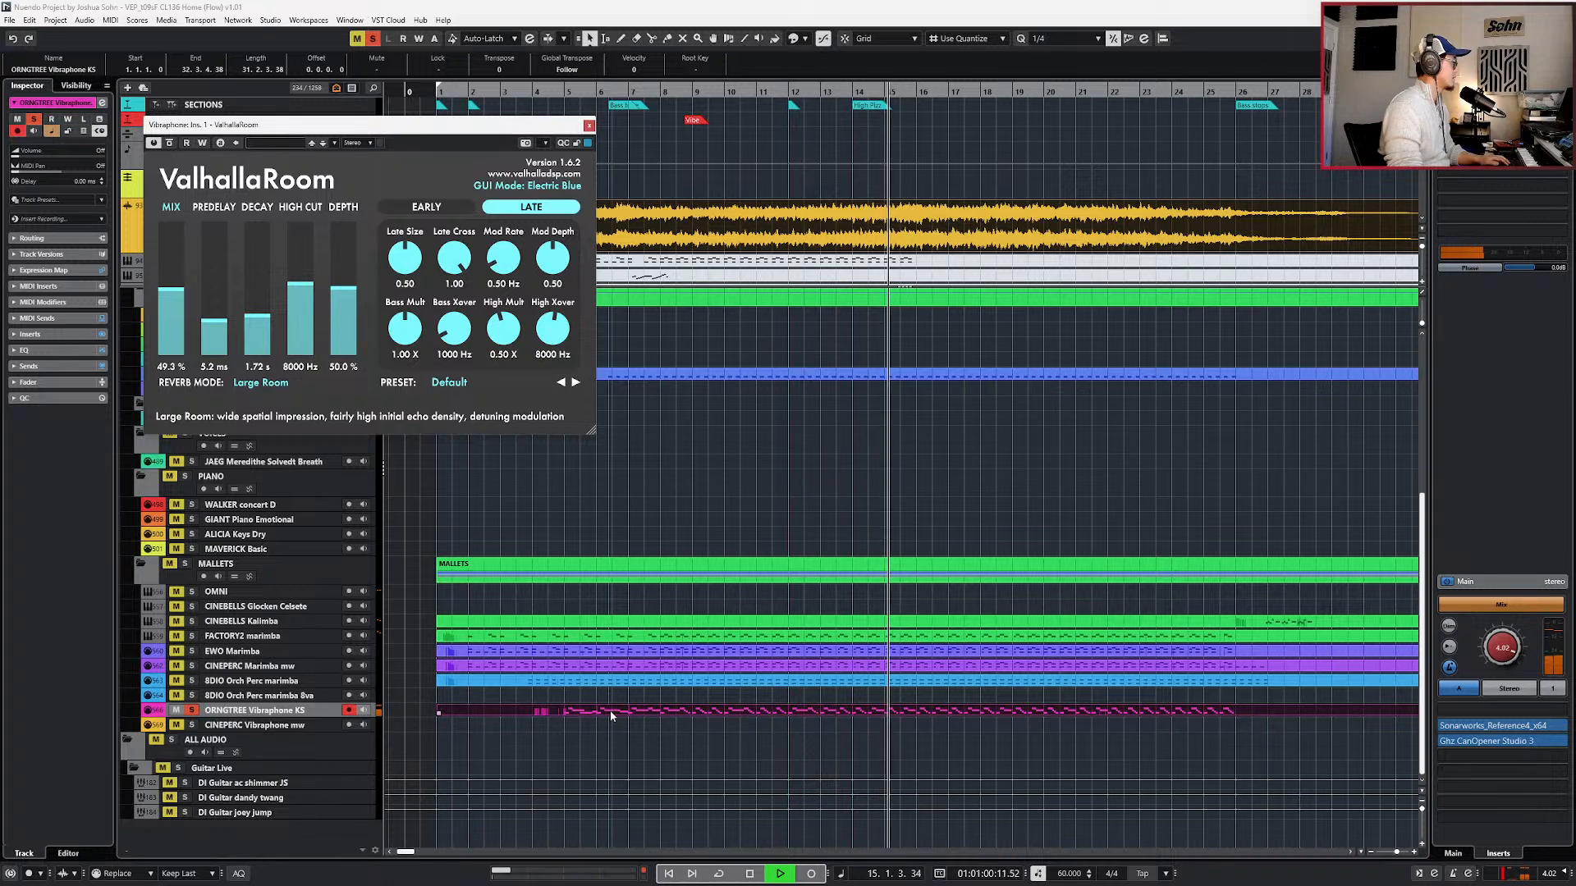
# - Select all Sustain events in the ORNGTREE Vibraphone KS part and play it from bar 5
pyautogui.press('space')
pyautogui.doubleClick(639, 711)
pyautogui.press('g')
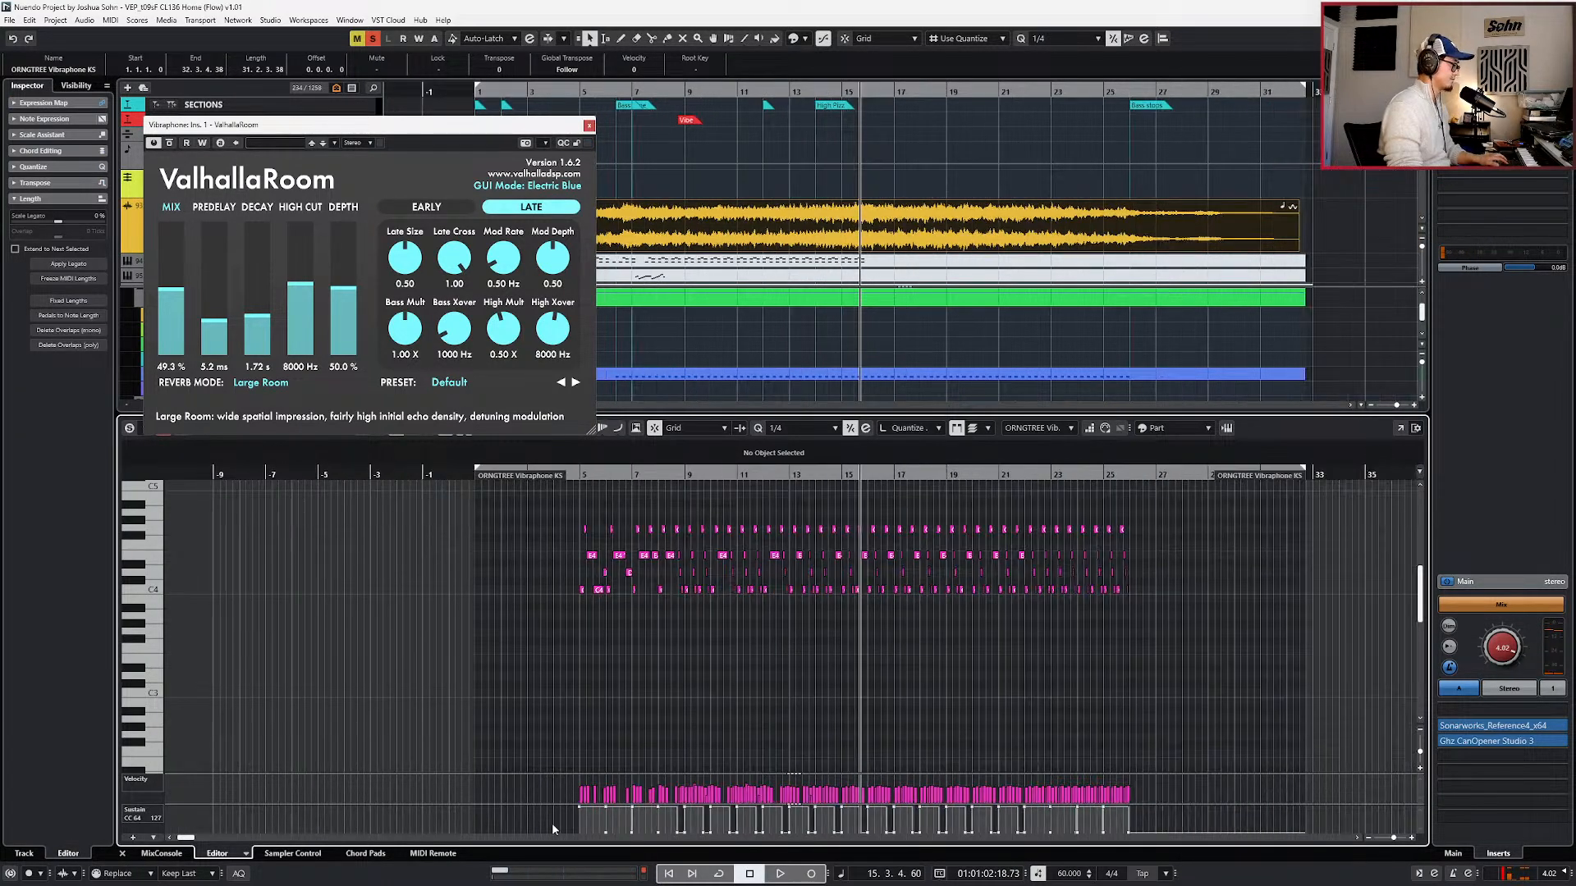
pyautogui.moveTo(641, 810); pyautogui.dragTo(1160, 765)
pyautogui.moveTo(893, 884); pyautogui.dragTo(459, 882)
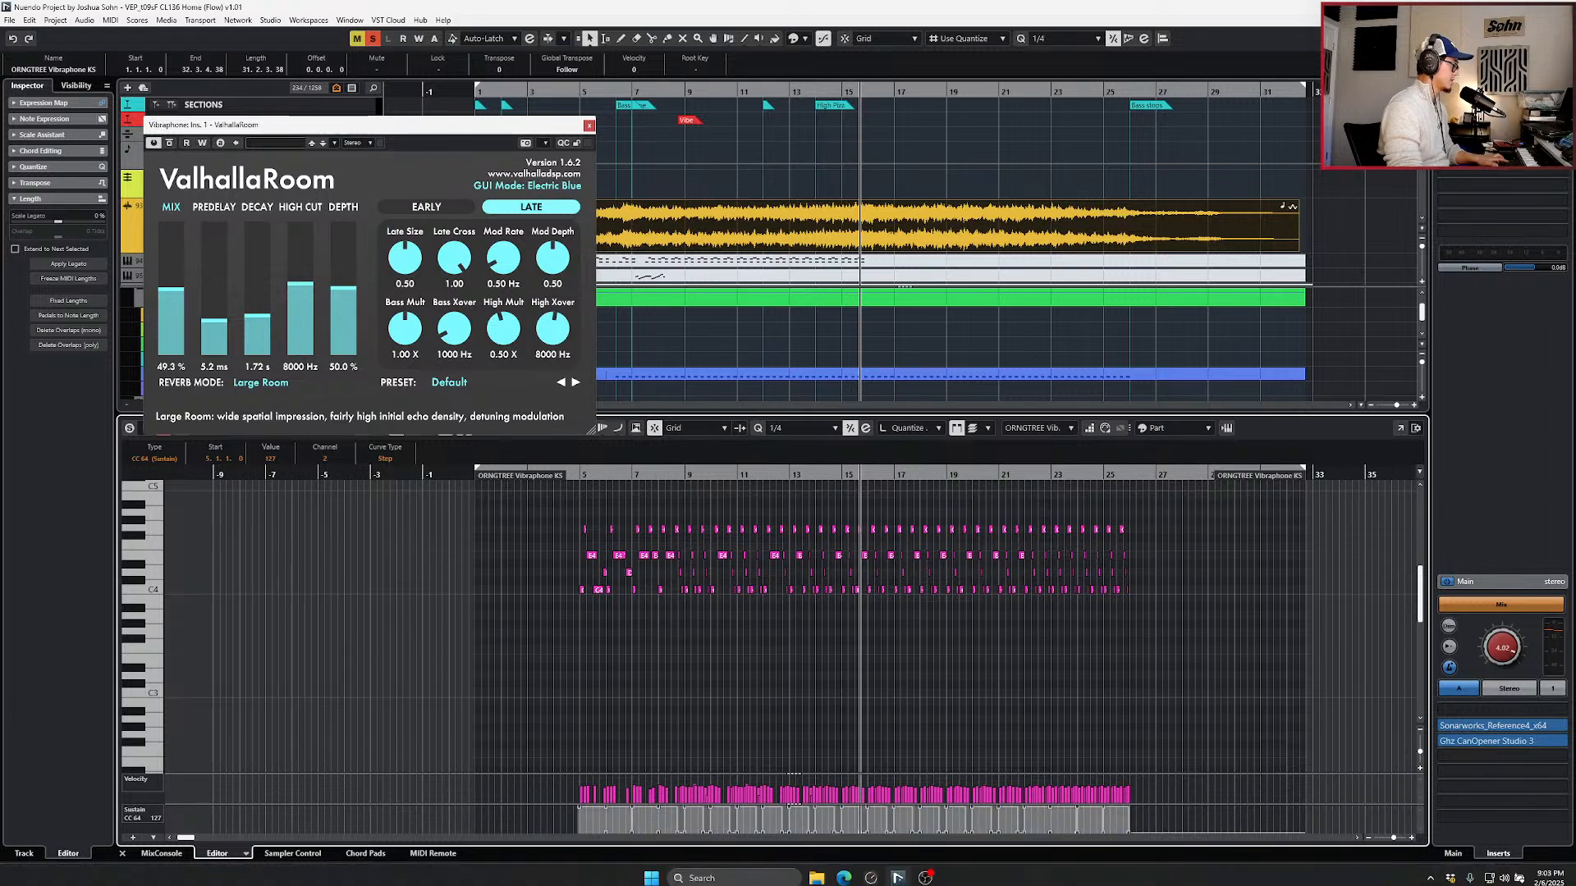
pyautogui.press('l')
pyautogui.press('space')
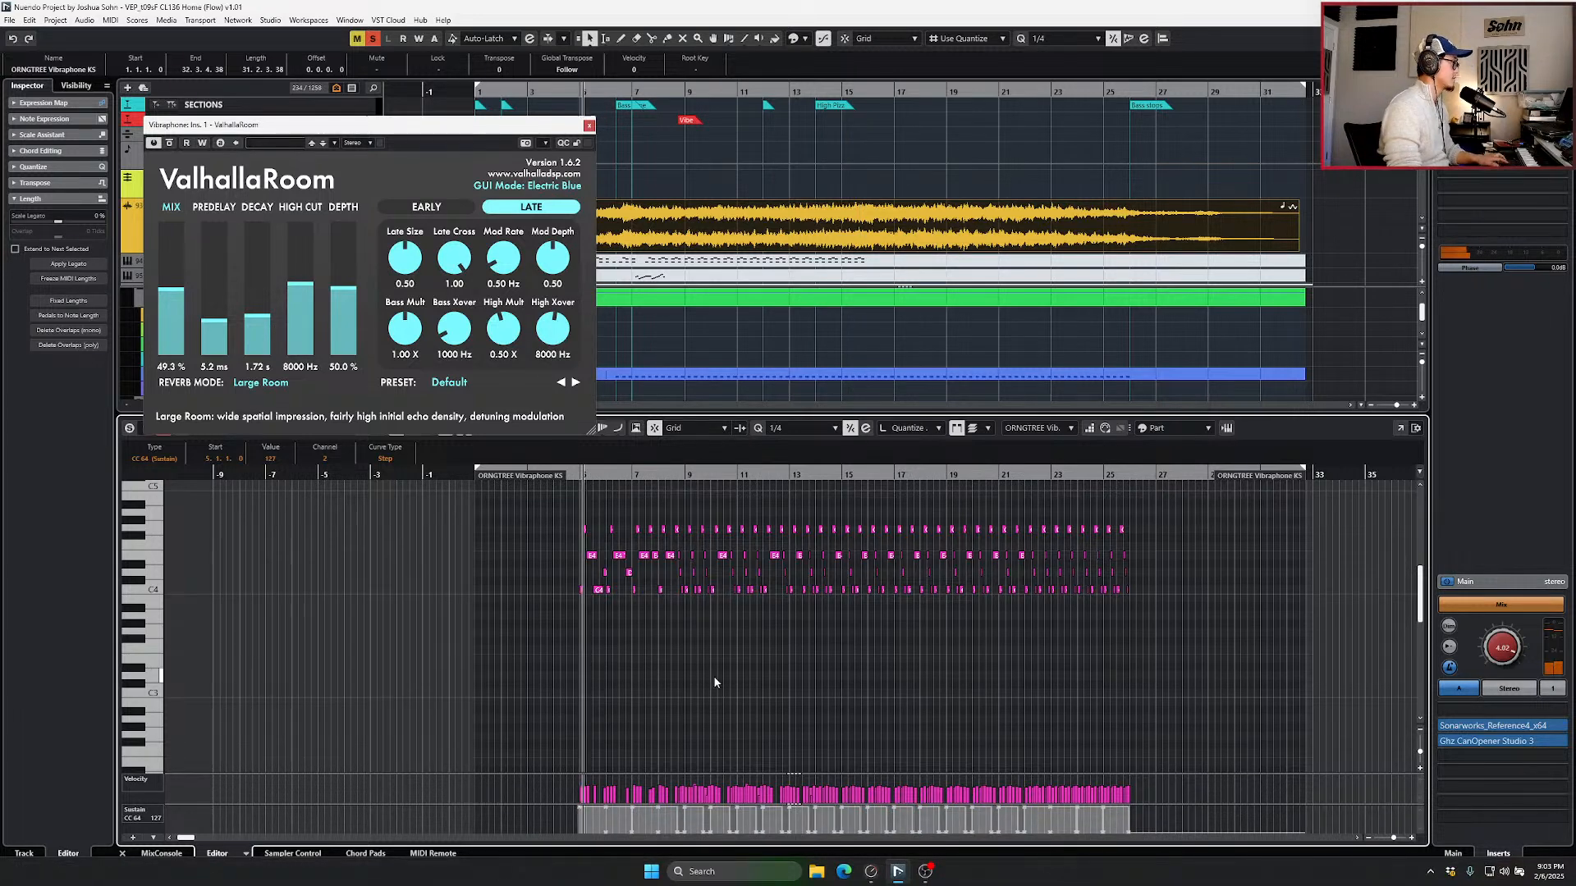
pyautogui.press('h')
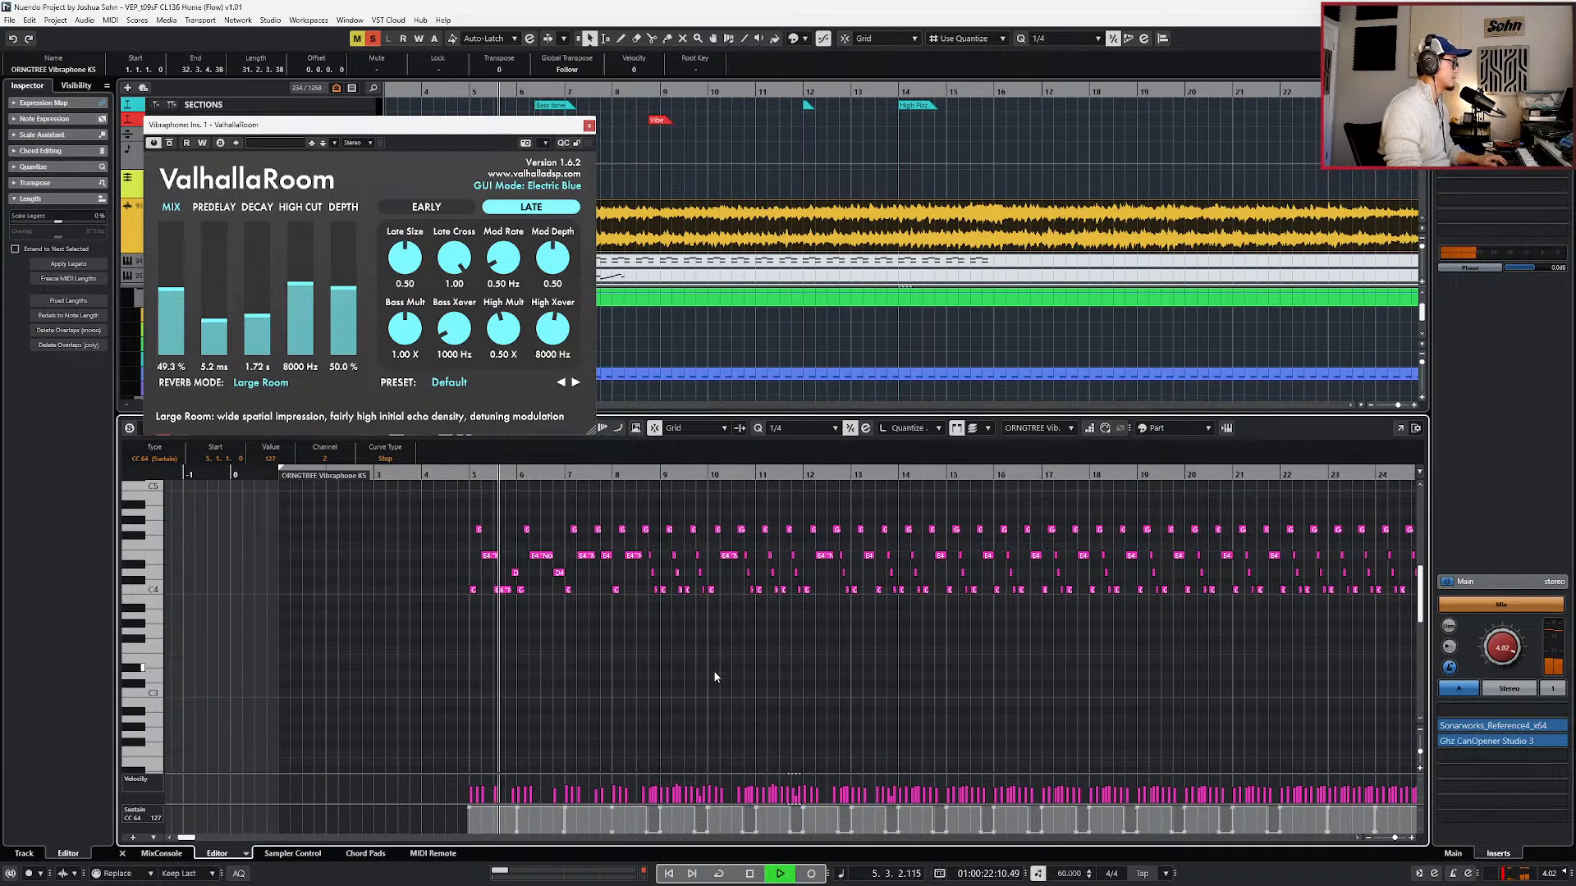
# - Select all notes and controller events of the vibraphone part and delete the polyphonic note overlaps
pyautogui.press('h')
pyautogui.hotkey('ctrl', 'a')
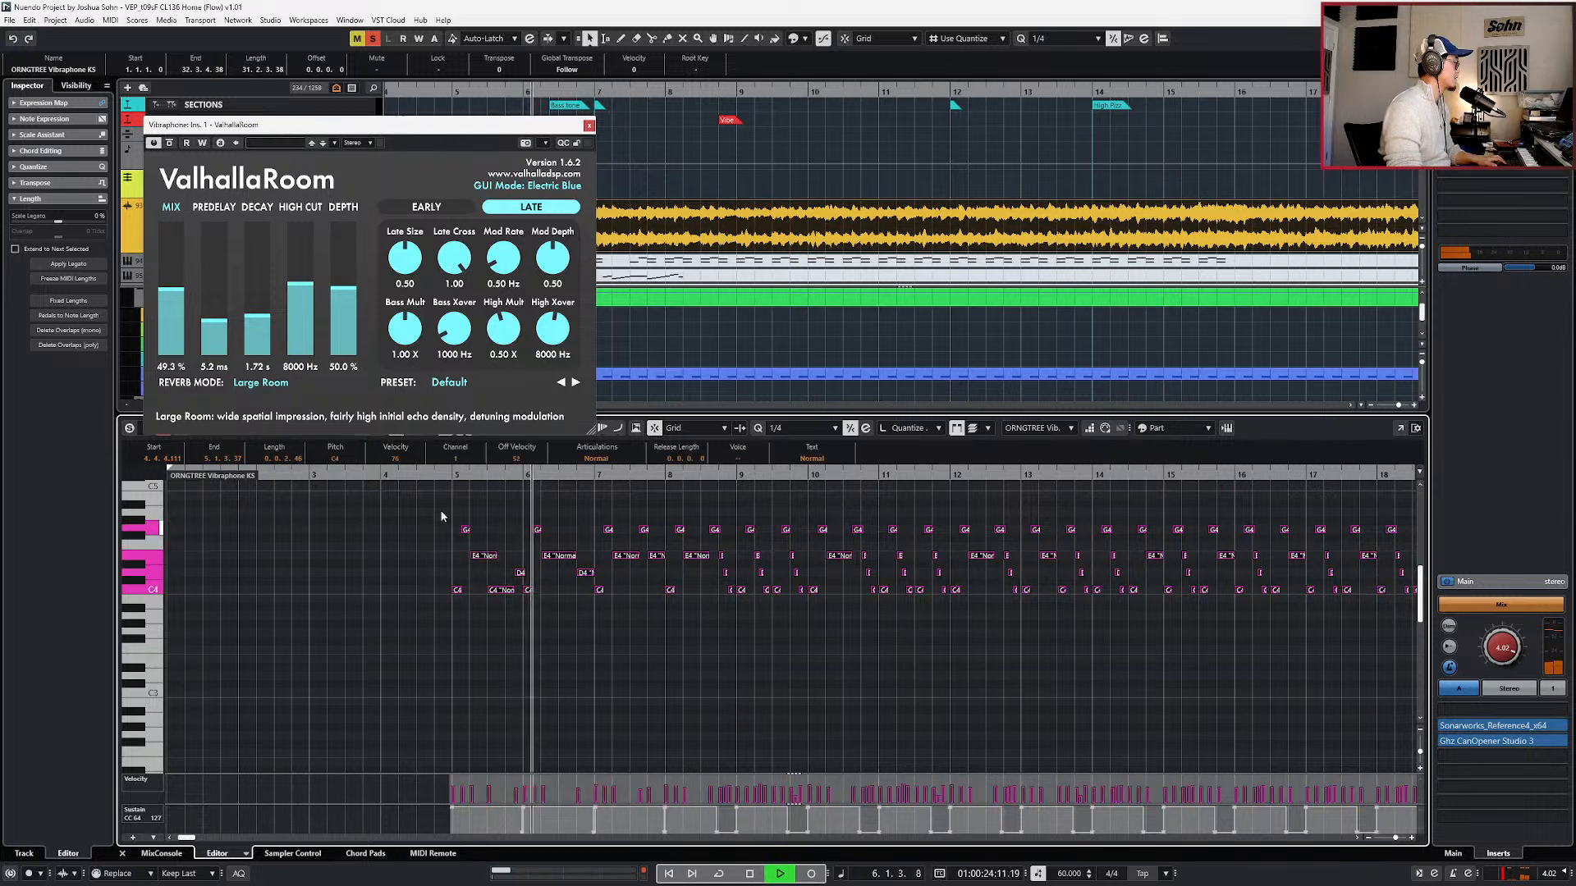
pyautogui.click(68, 345)
pyautogui.press('g')
pyautogui.hotkey('alt', 'shift', 'Right')
pyautogui.hscroll(3, 712, 580)
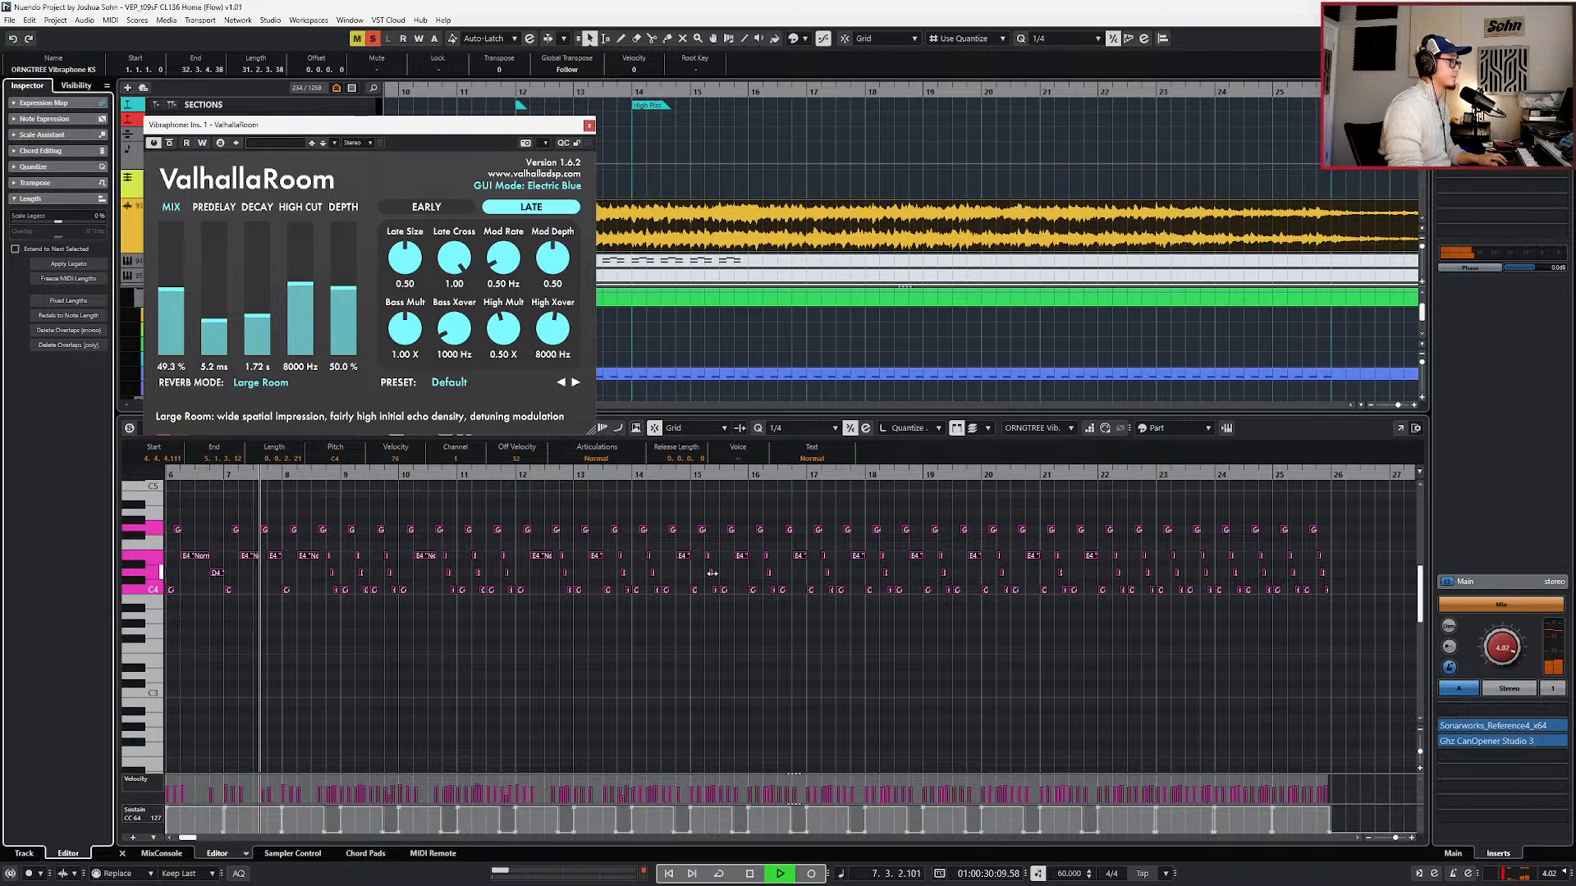
# - Delete all Sustain events of the vibraphone part from bar 5 to bar 26 and stop playback
pyautogui.scroll(-1, 712, 579)
pyautogui.click(596, 731)
pyautogui.press('g')
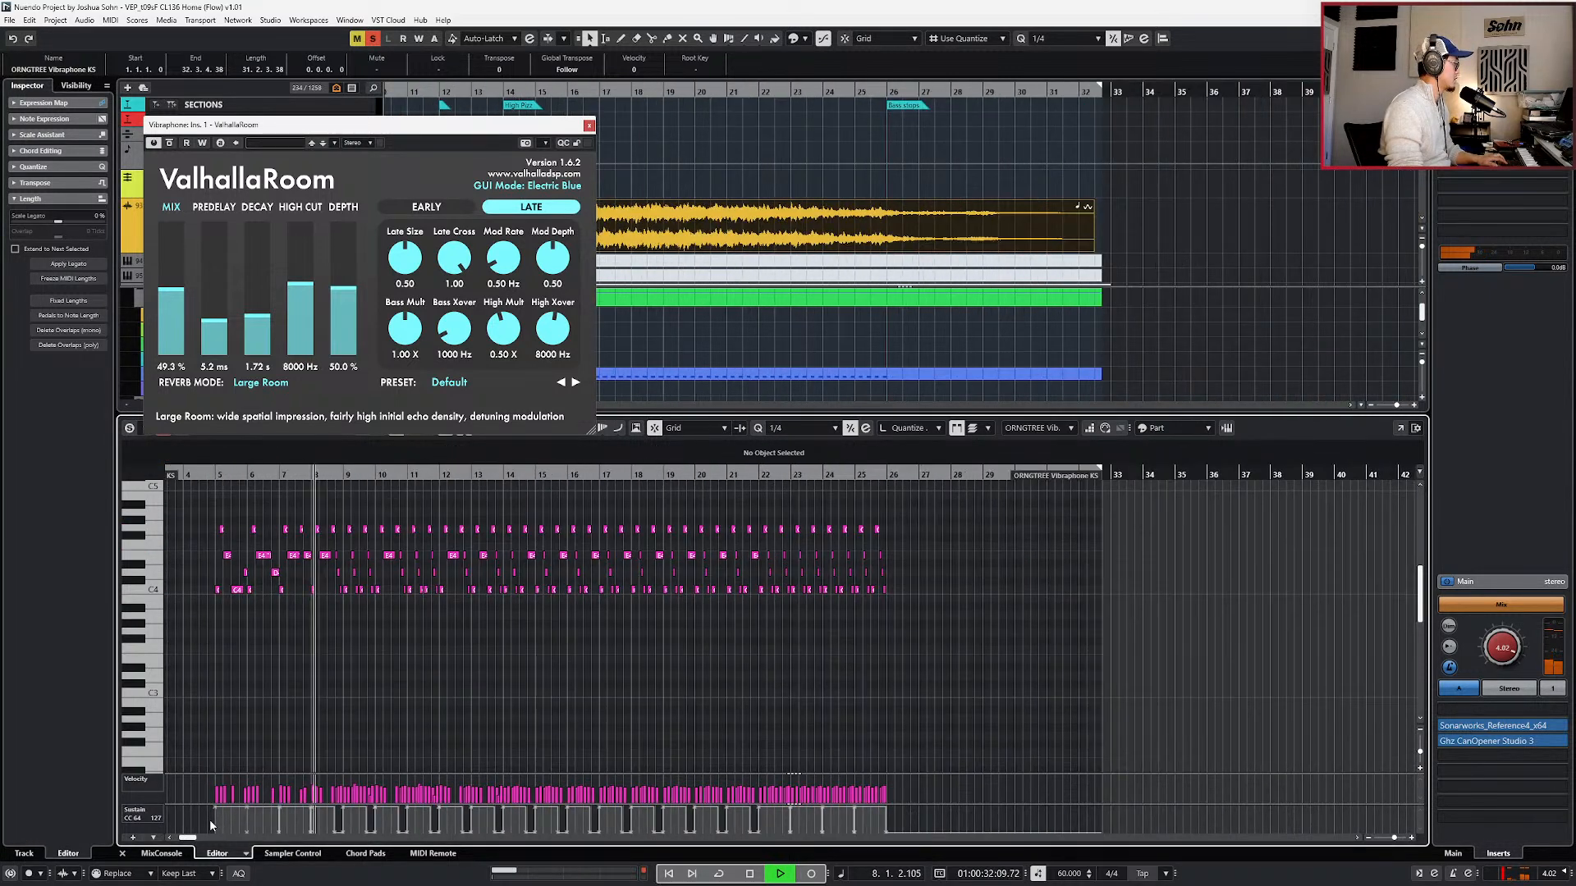
pyautogui.moveTo(205, 816); pyautogui.dragTo(908, 819)
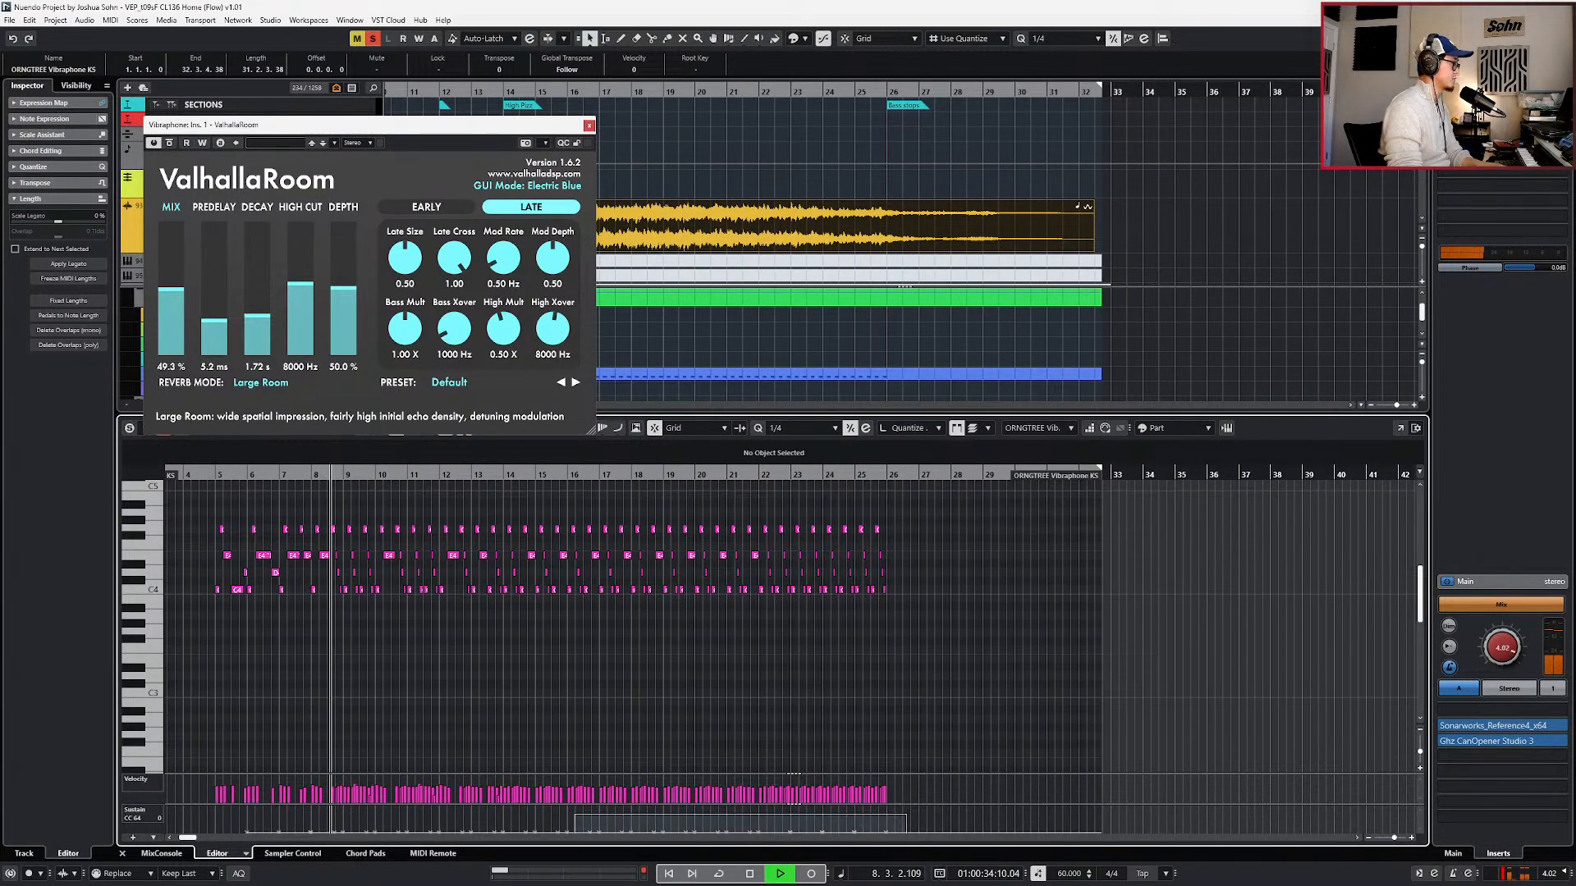
pyautogui.press('Delete')
pyautogui.press('space')
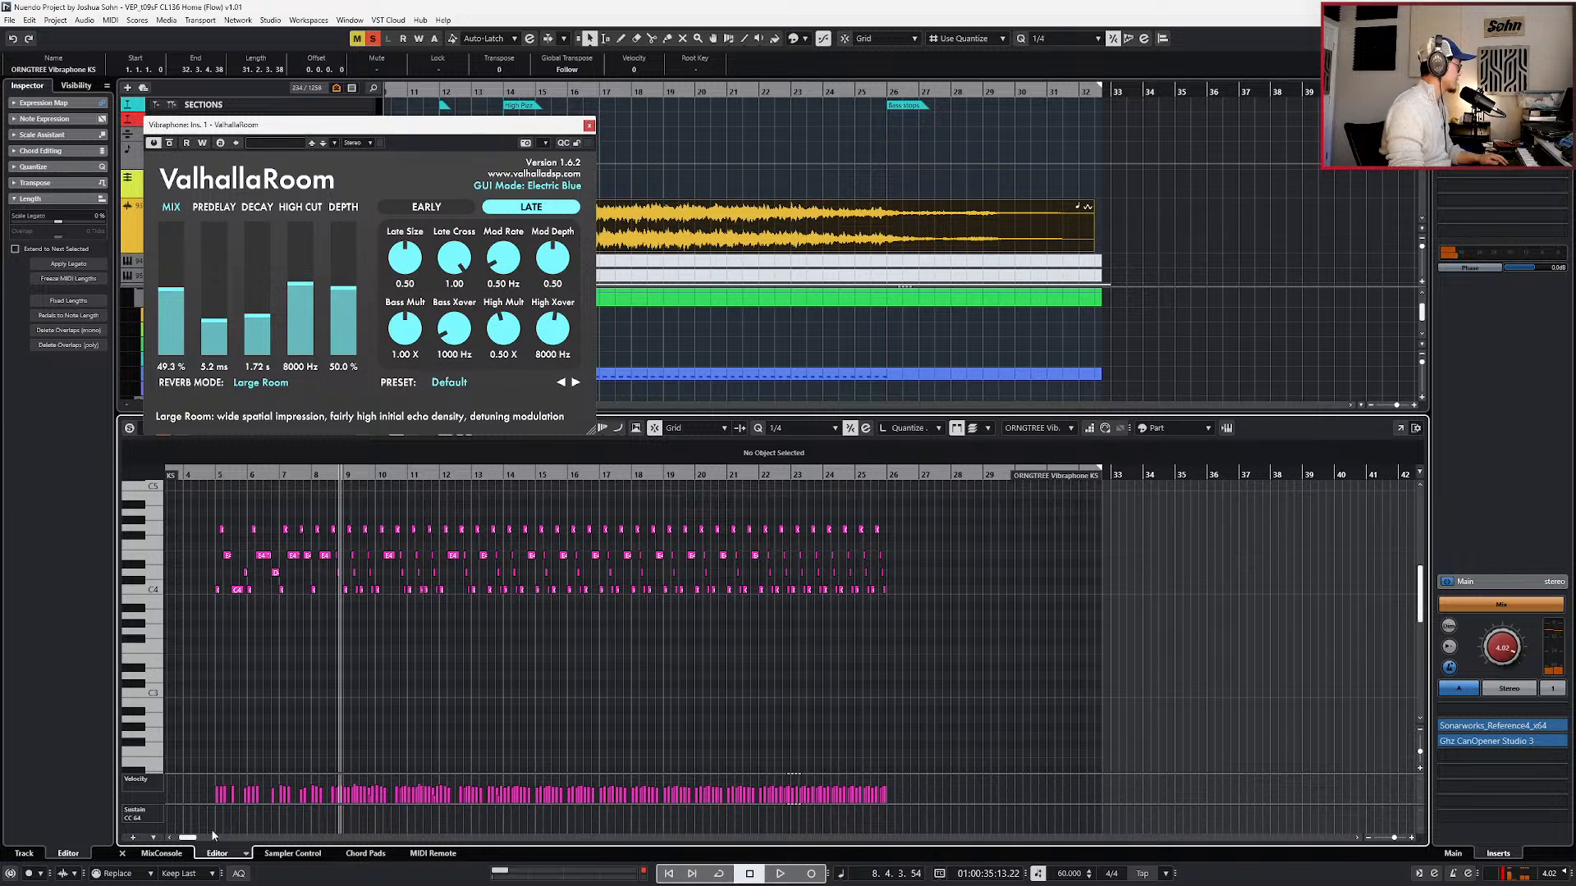
# - Set ValhallaRoom's decay to 3.84 s, play the part from bar 5 and close the reverb window
pyautogui.hscroll(-3, 358, 563)
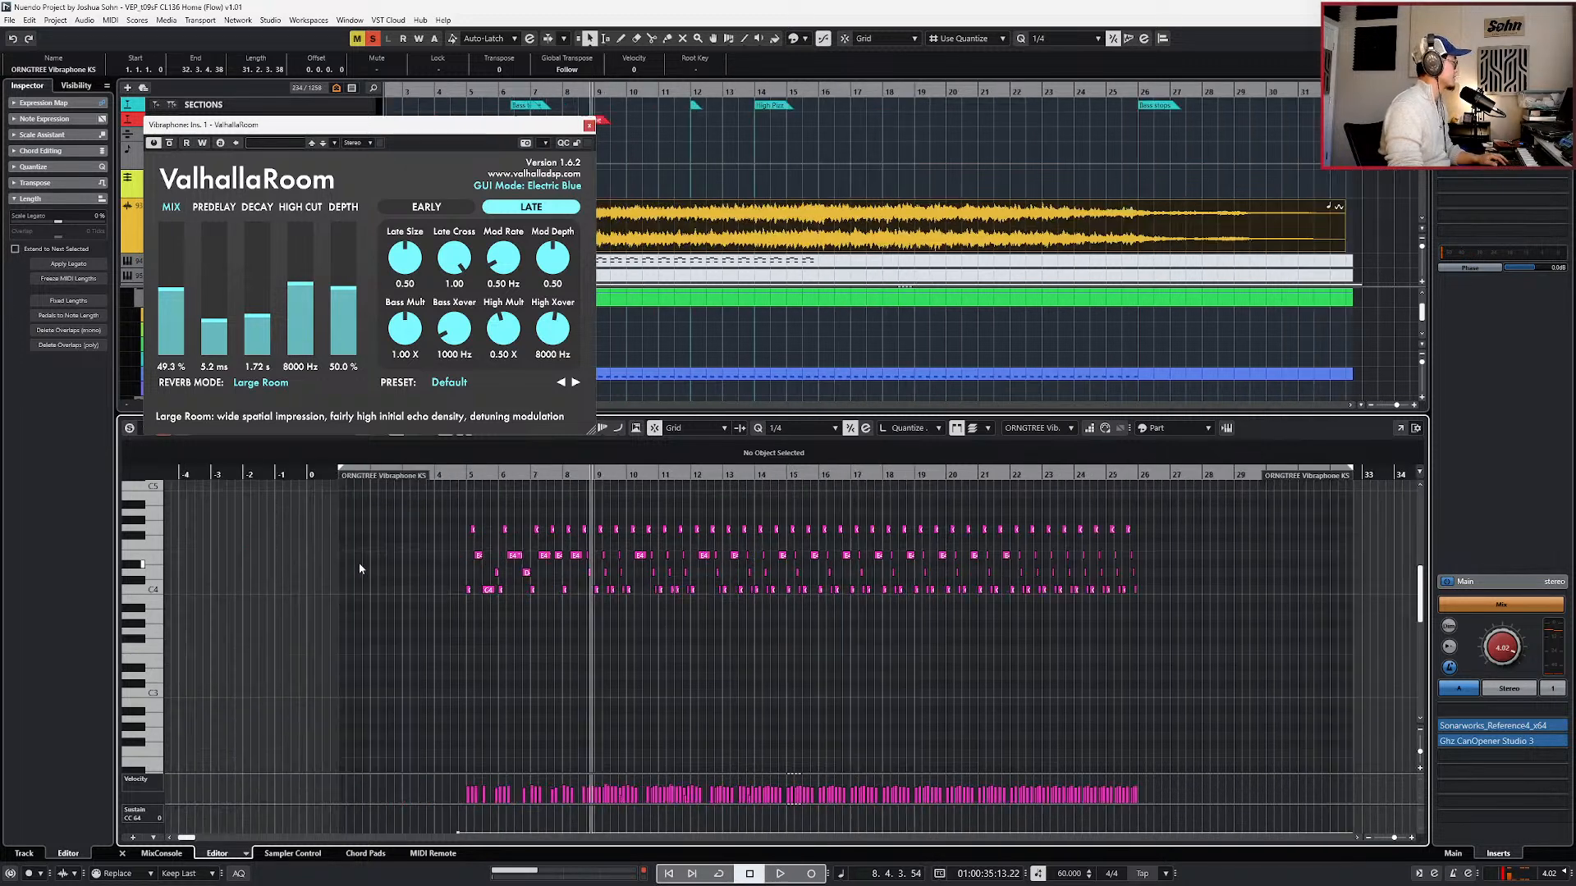
pyautogui.moveTo(262, 310); pyautogui.dragTo(261, 301)
pyautogui.press('space')
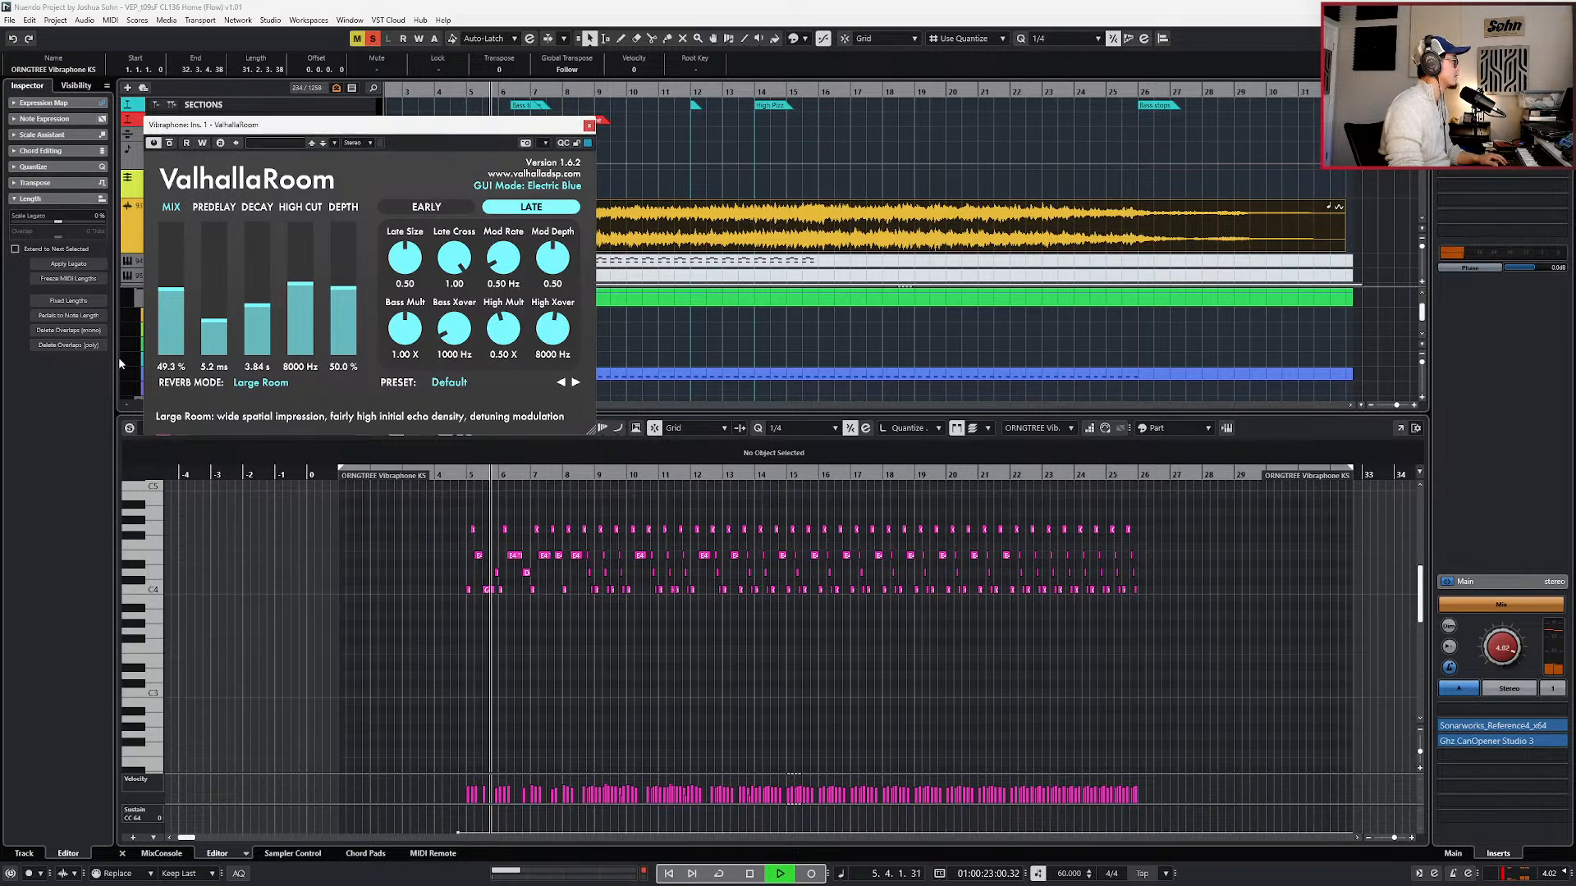
pyautogui.click(588, 127)
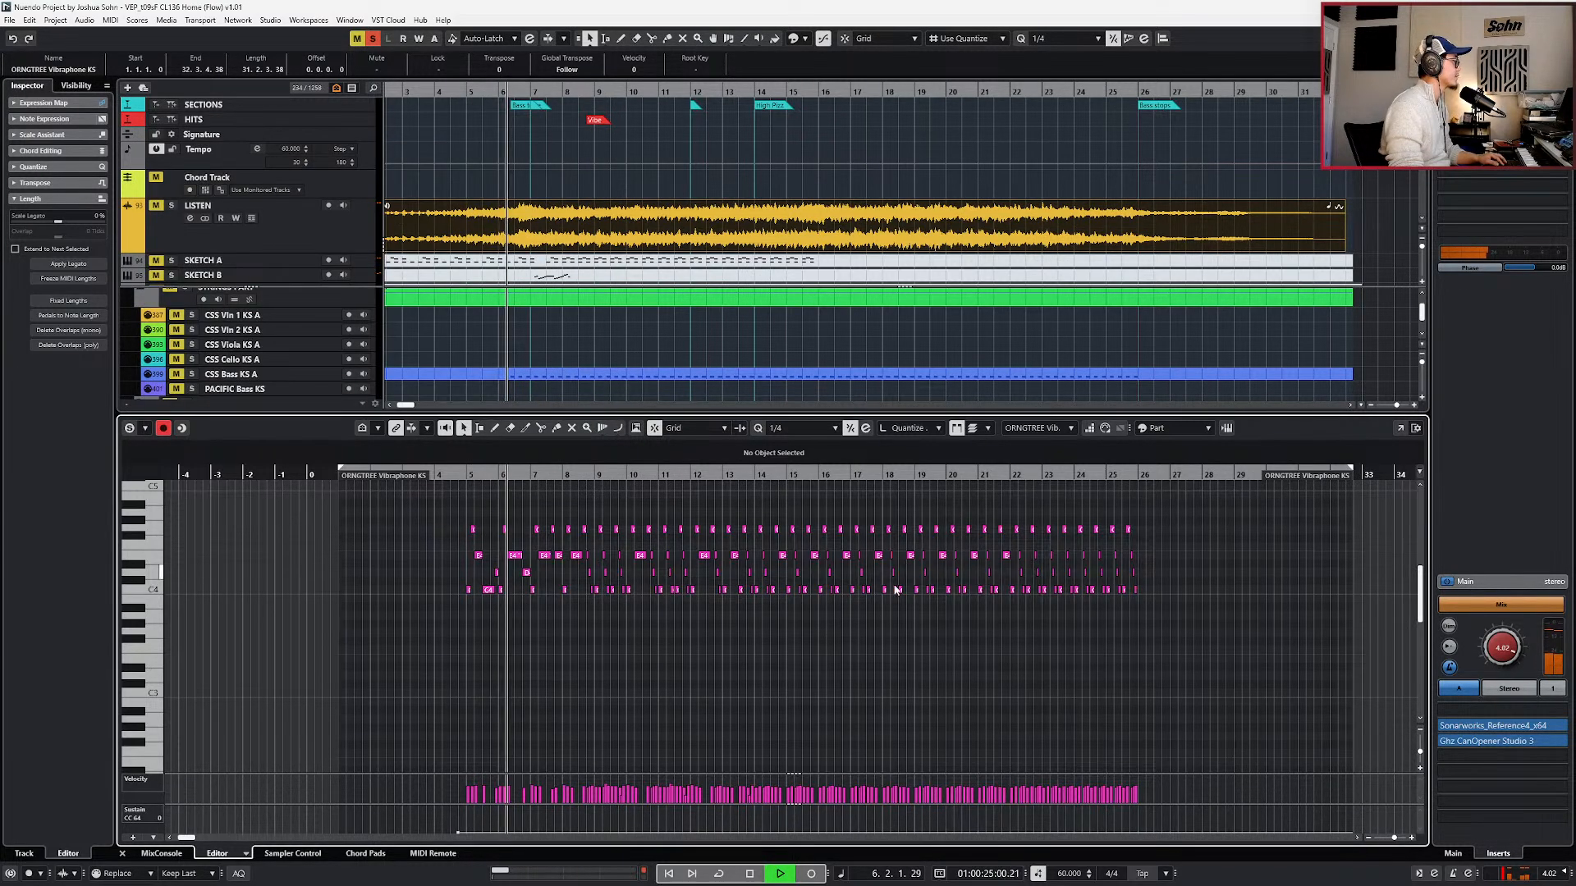
pyautogui.press('space')
# - Insert the Blackhole reverb in the Vibraphone channel's second insert slot, after ValhallaRoom
pyautogui.hotkey('ctrl', 'e')
pyautogui.press('e')
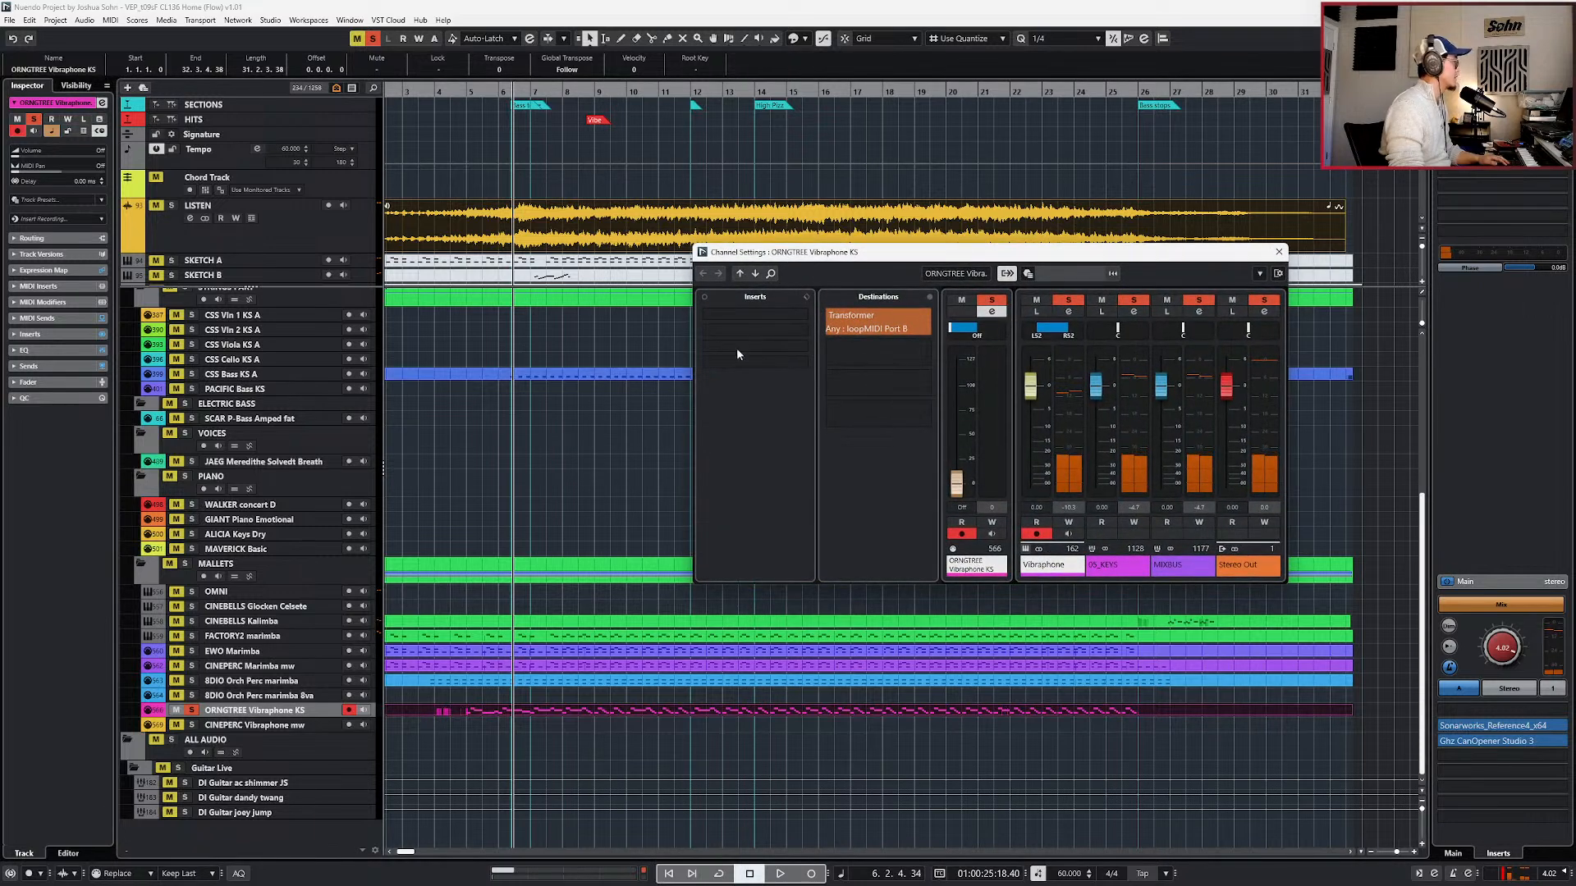
pyautogui.click(1043, 565)
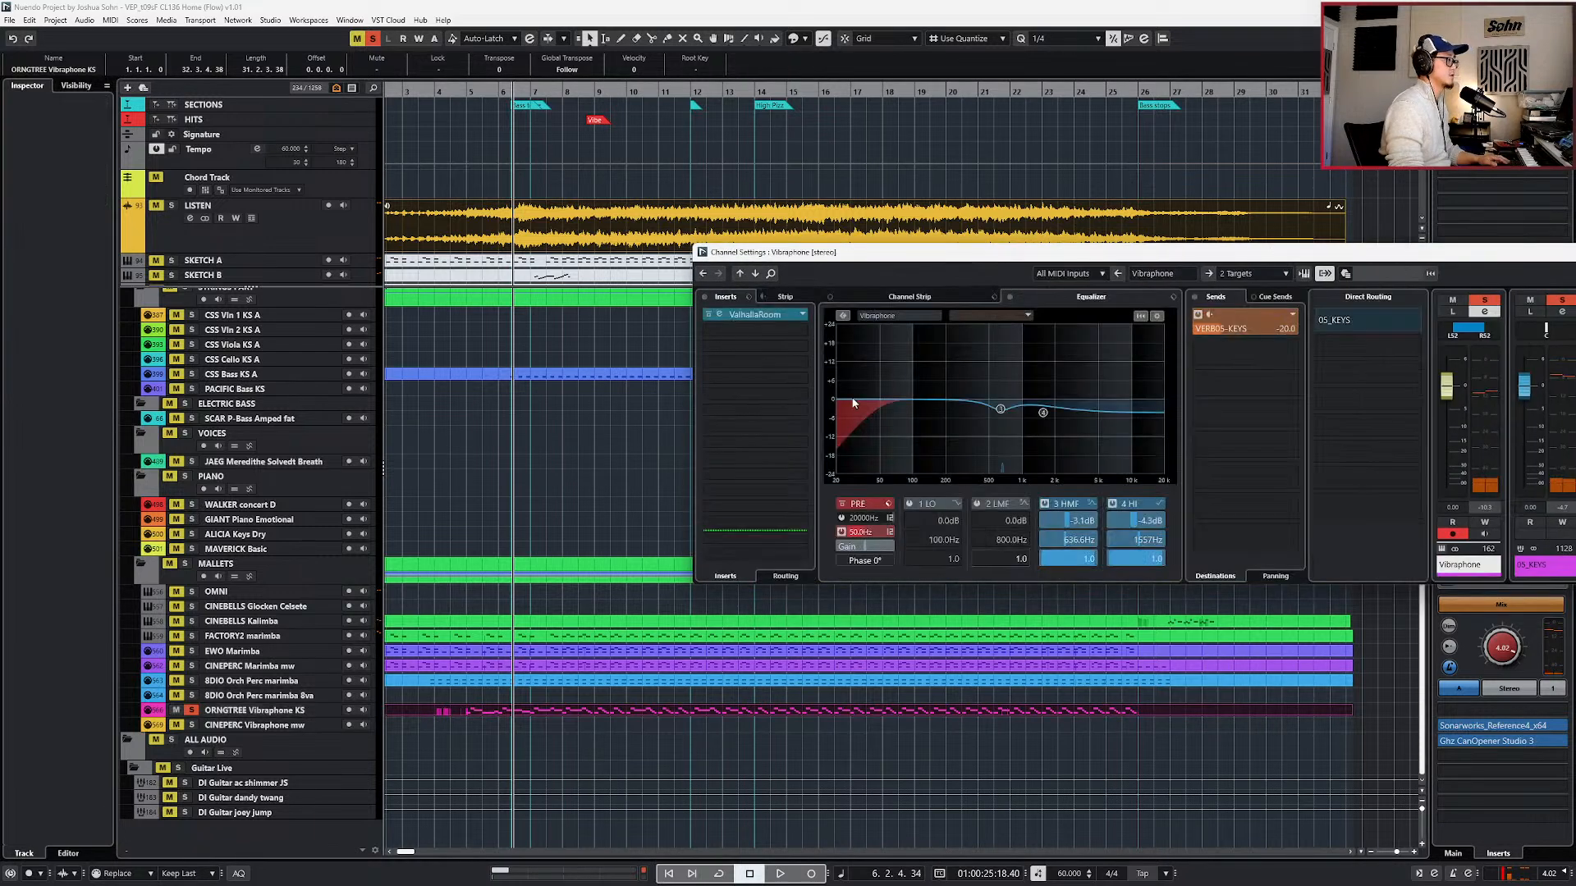
pyautogui.click(770, 315)
pyautogui.click(744, 251)
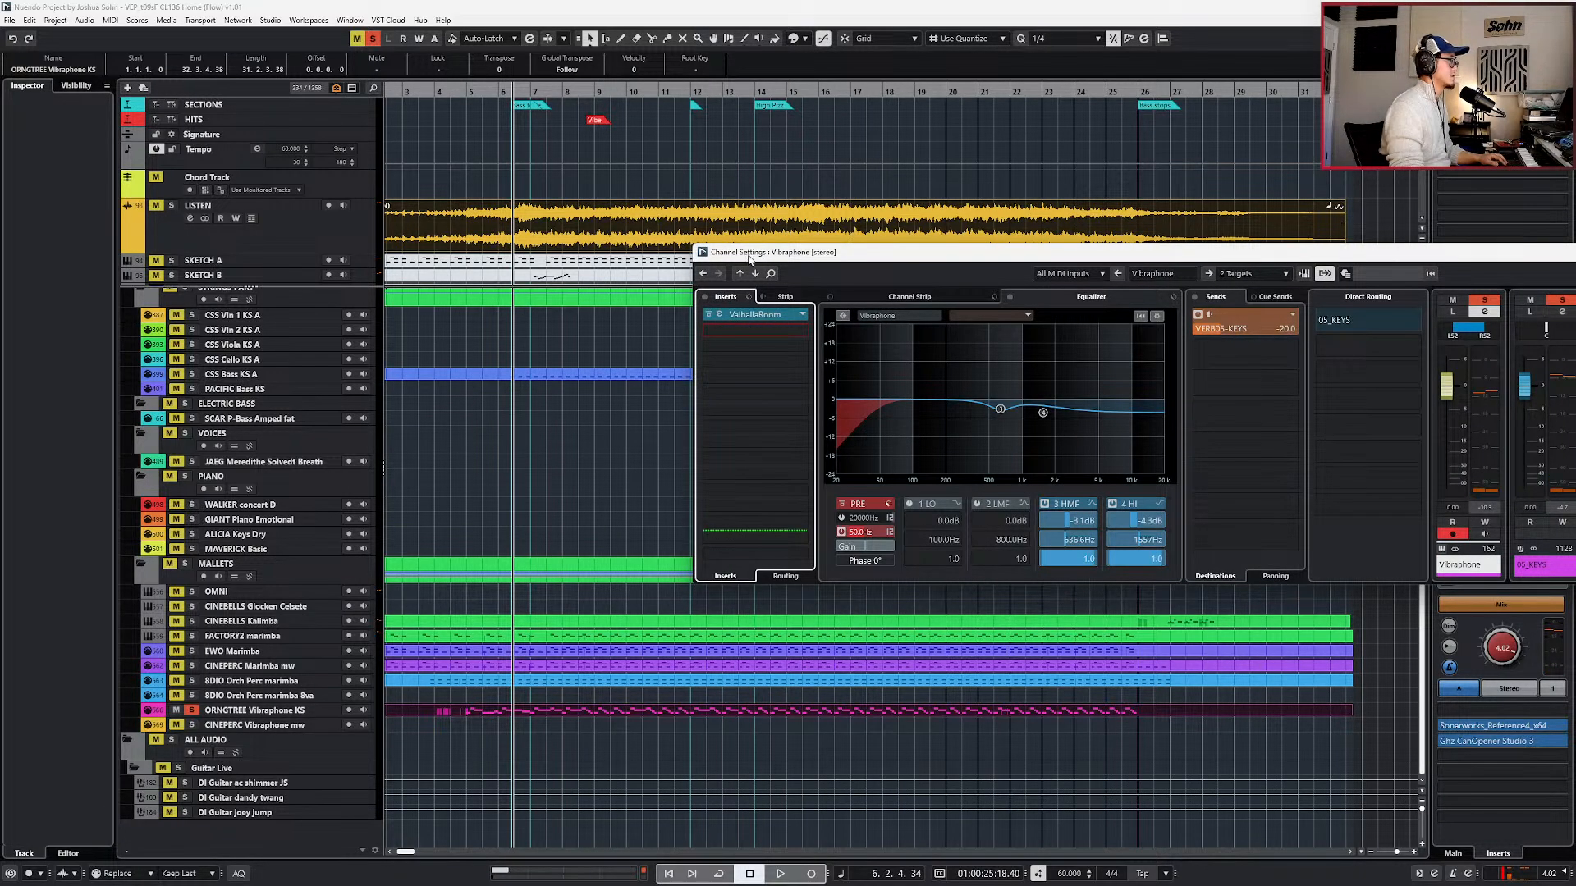
pyautogui.moveTo(750, 259); pyautogui.dragTo(561, 226)
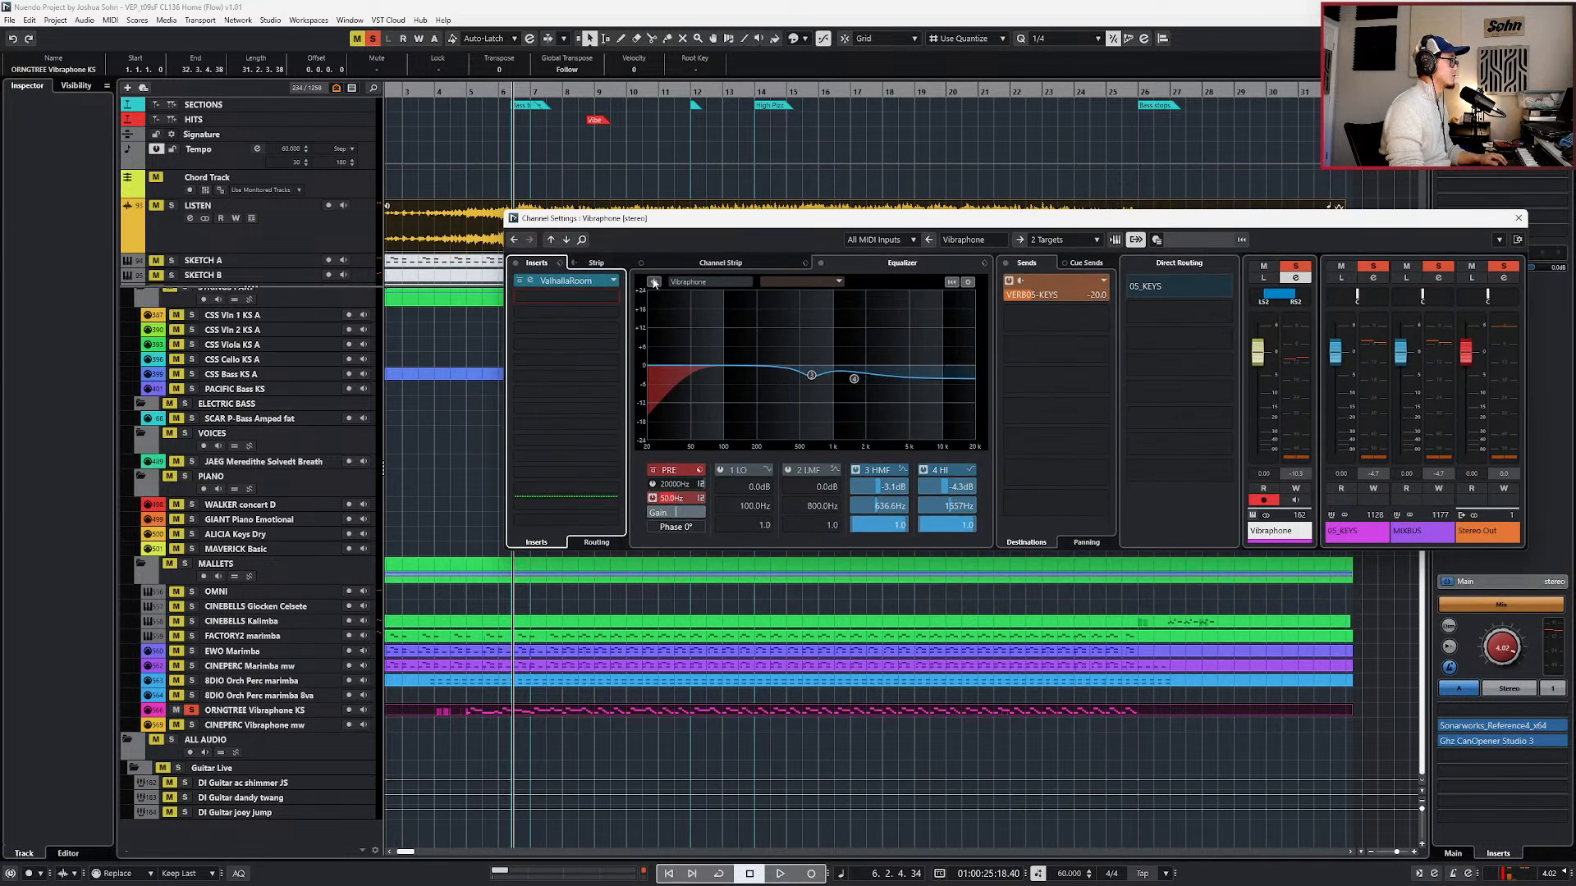
pyautogui.click(602, 298)
pyautogui.write('bal')
pyautogui.press('BackSpace')
pyautogui.press('BackSpace')
pyautogui.write('la')
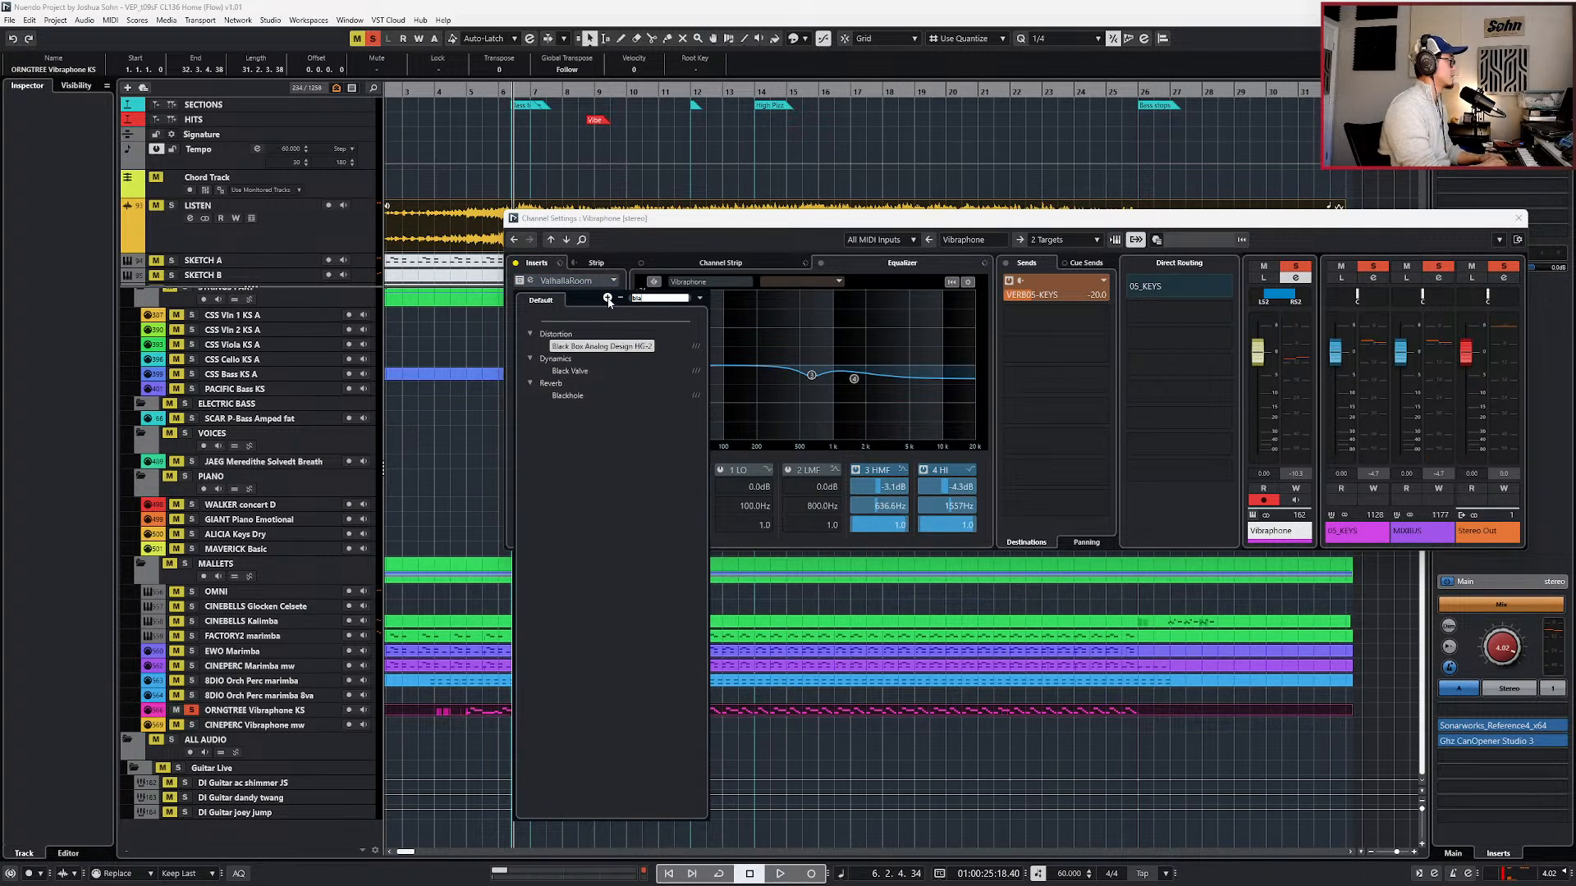
pyautogui.click(567, 396)
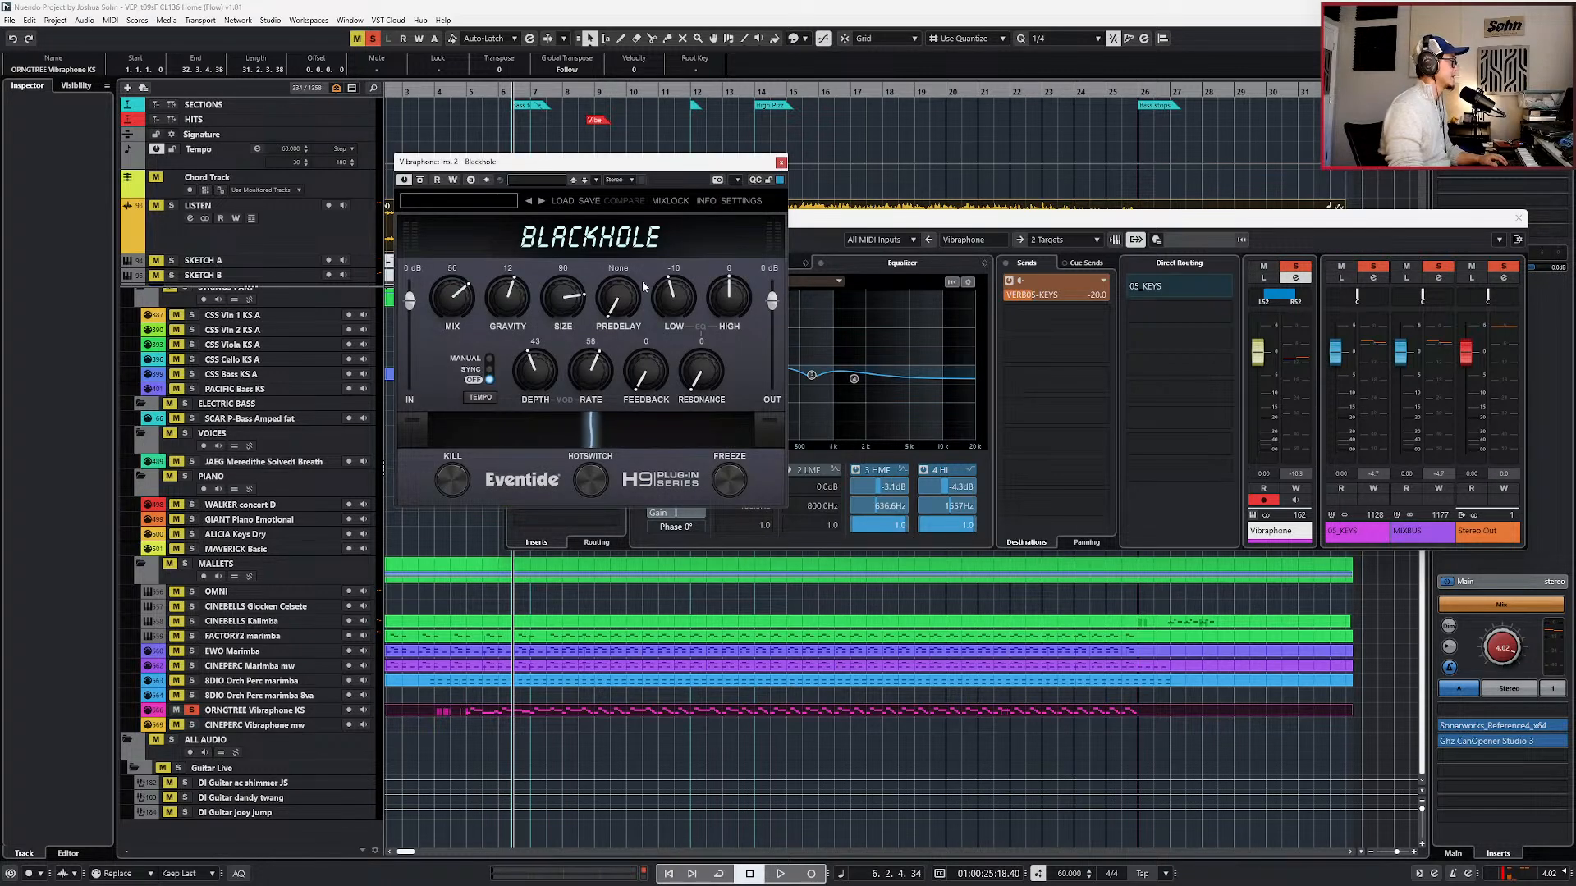
# - Load Blackhole's factory preset named Blackhole and, with playback running, set its mix to 37 and its high level to -18
pyautogui.click(514, 202)
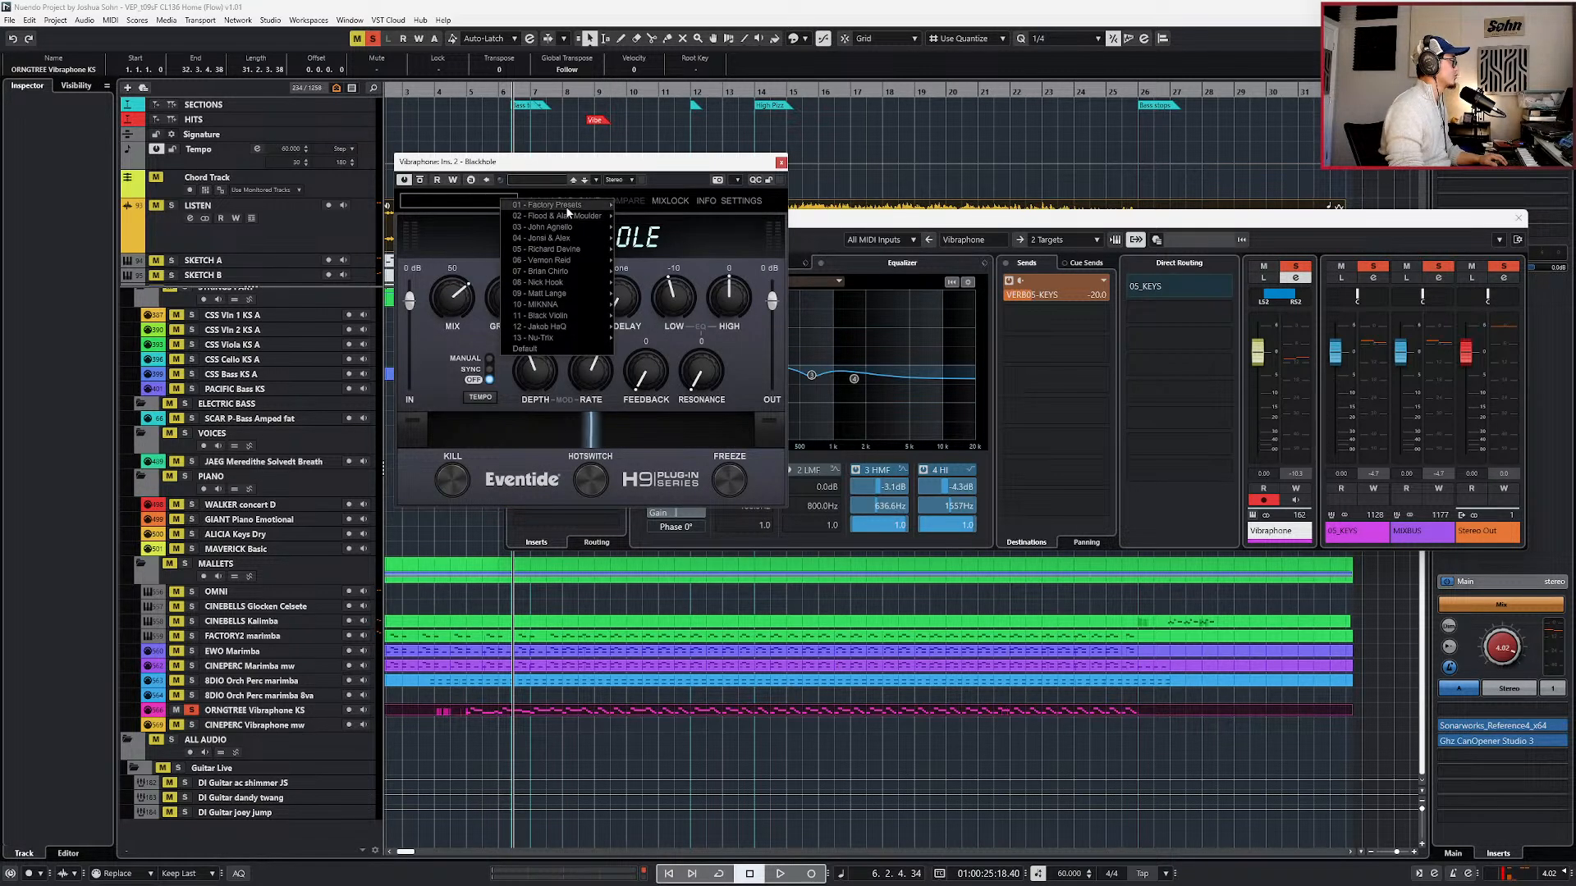
pyautogui.moveTo(568, 205)
pyautogui.click(660, 218)
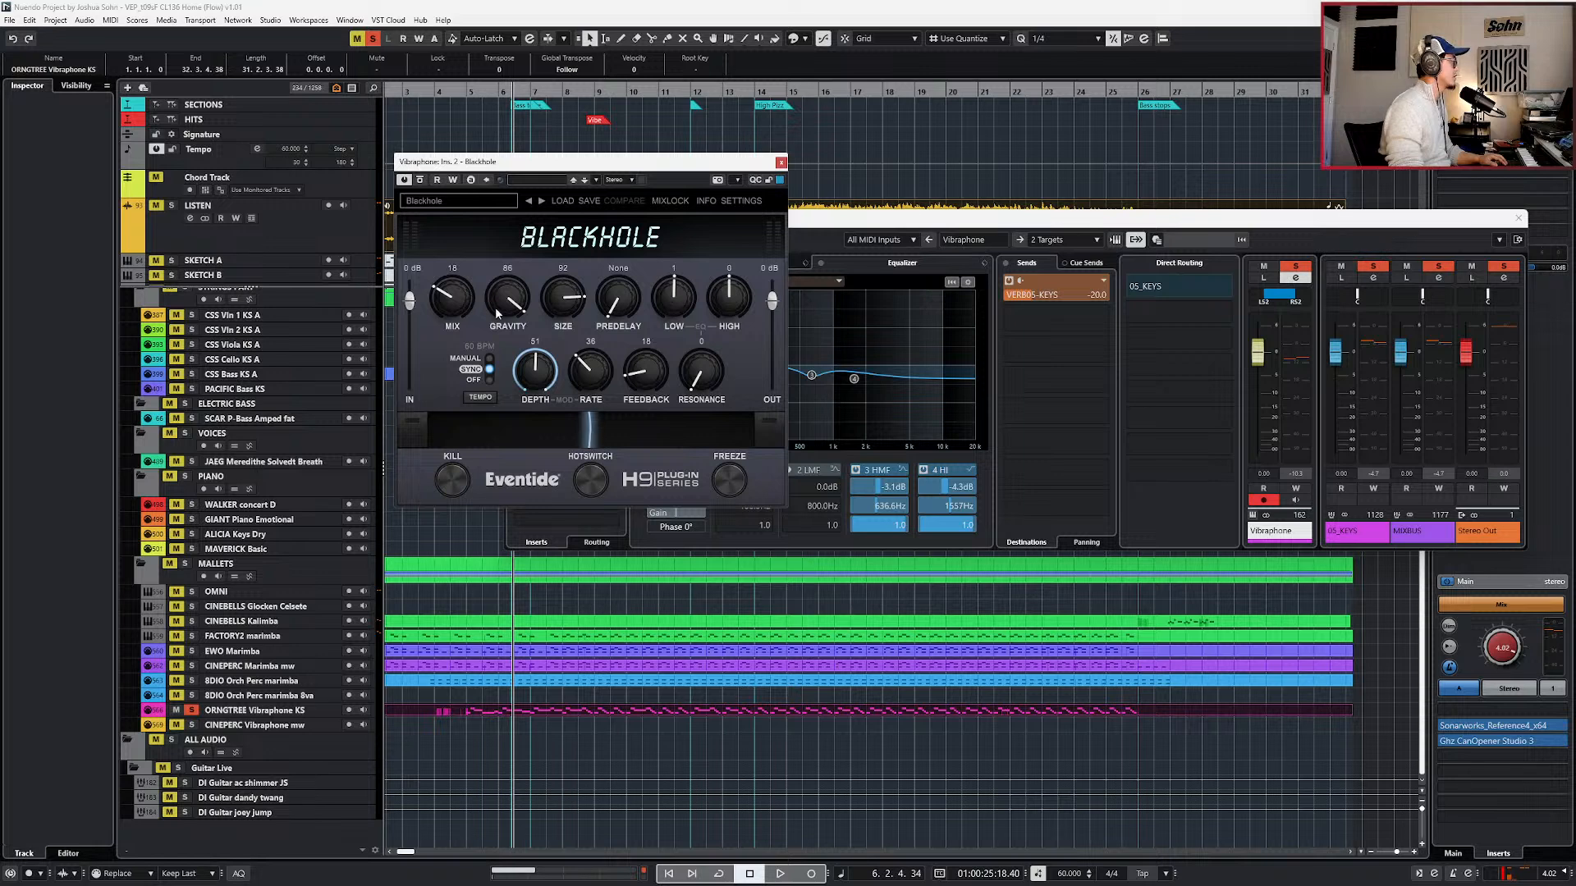
pyautogui.press('space')
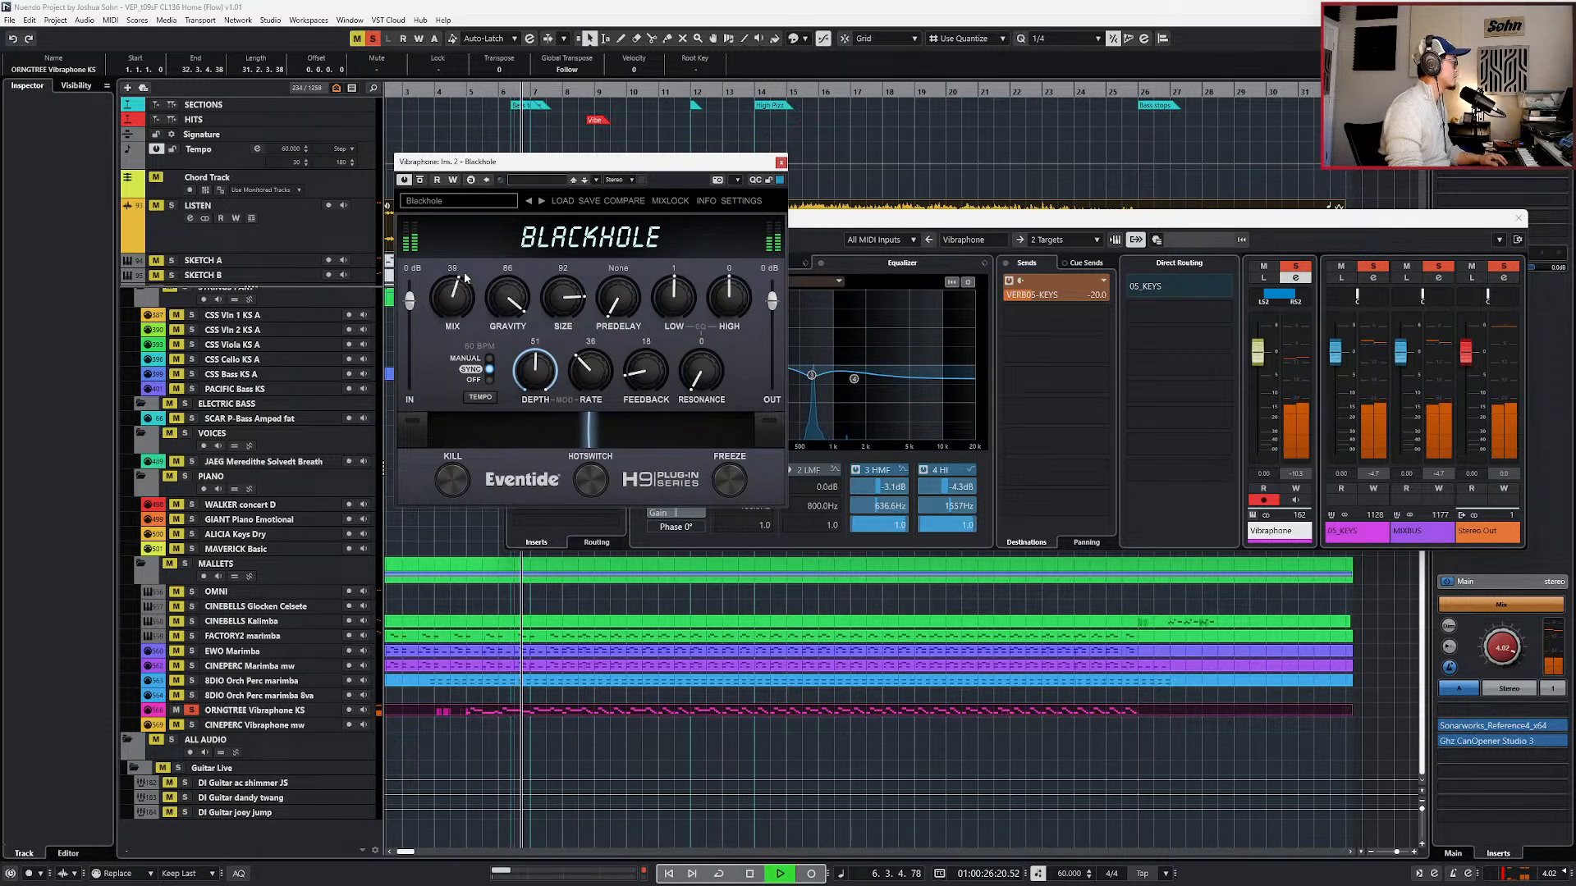
pyautogui.moveTo(466, 278); pyautogui.dragTo(465, 301)
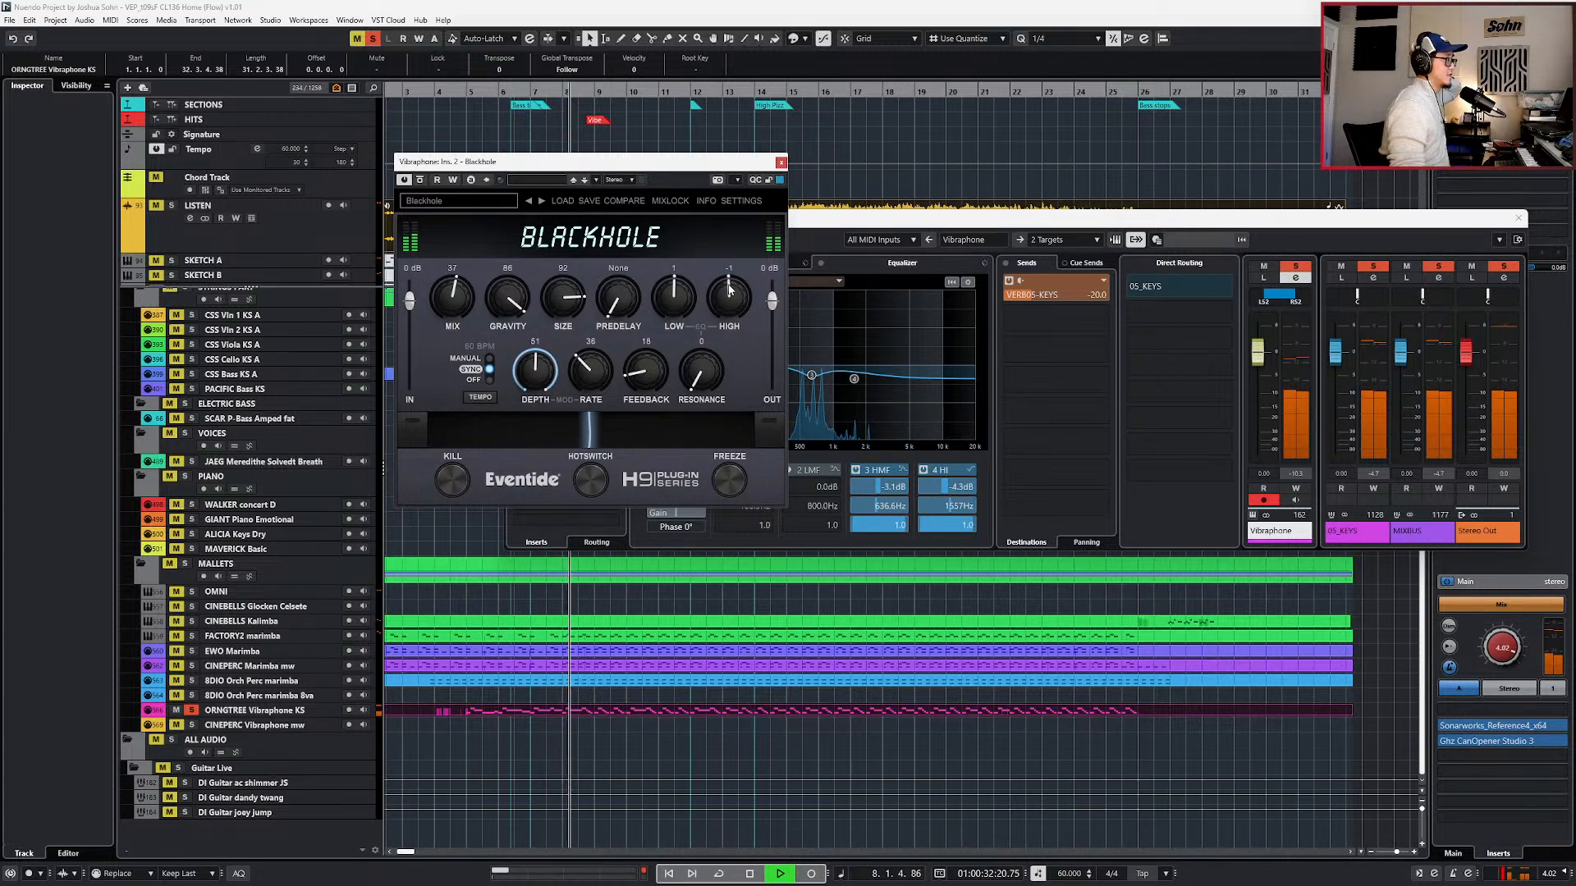
pyautogui.moveTo(729, 294); pyautogui.dragTo(692, 410)
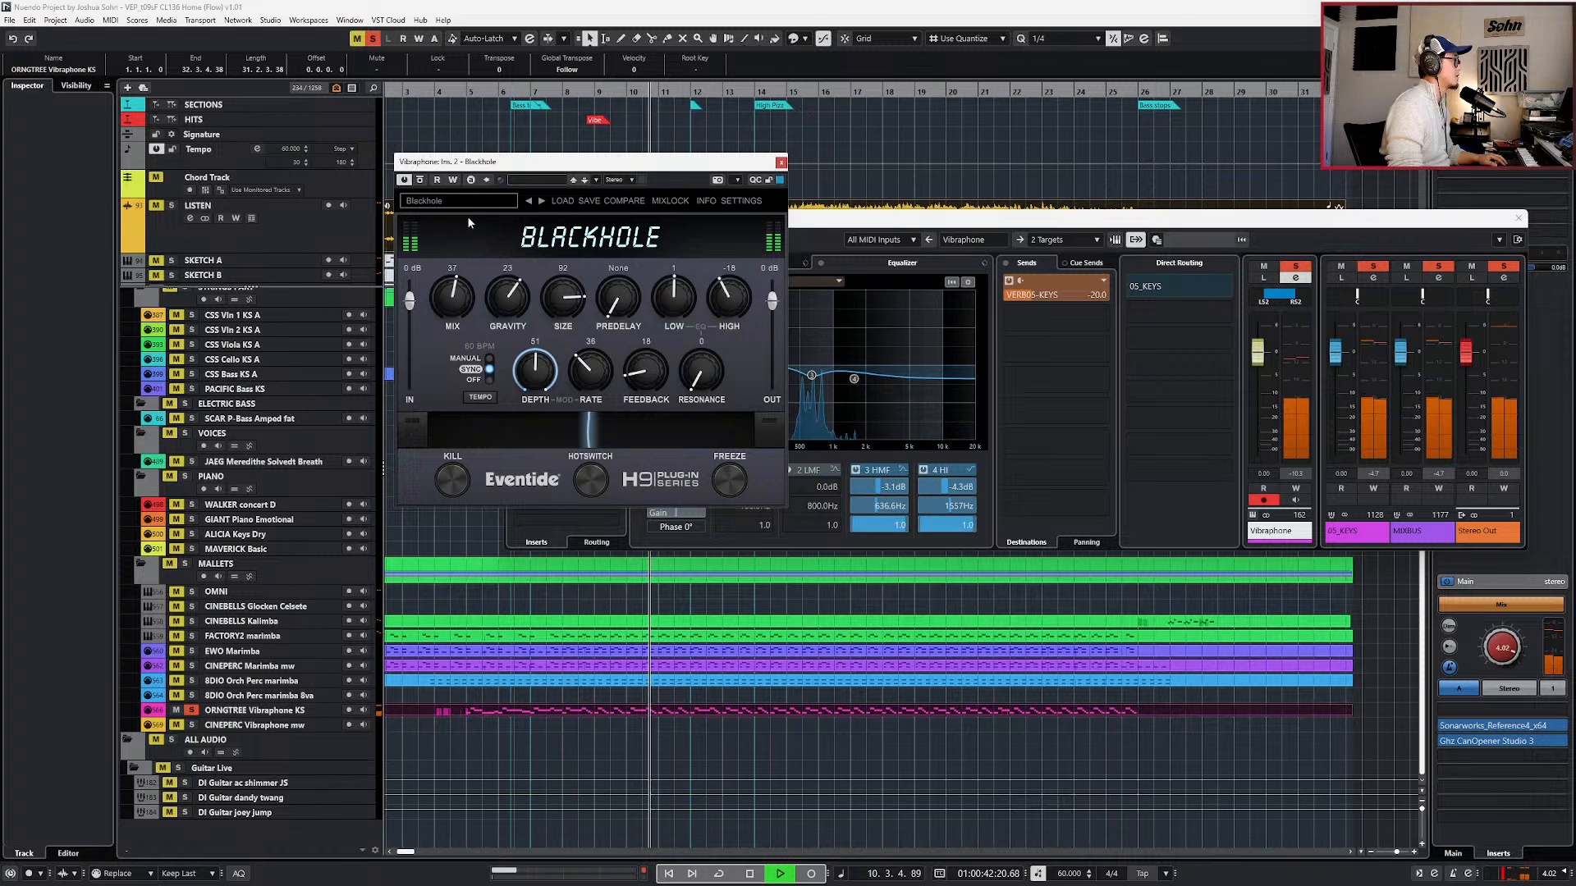
# - Set Blackhole's gravity to 45, try mix levels from 23 up to 50 against playback, switch the effect off and close its window
pyautogui.scroll(-3, 506, 275)
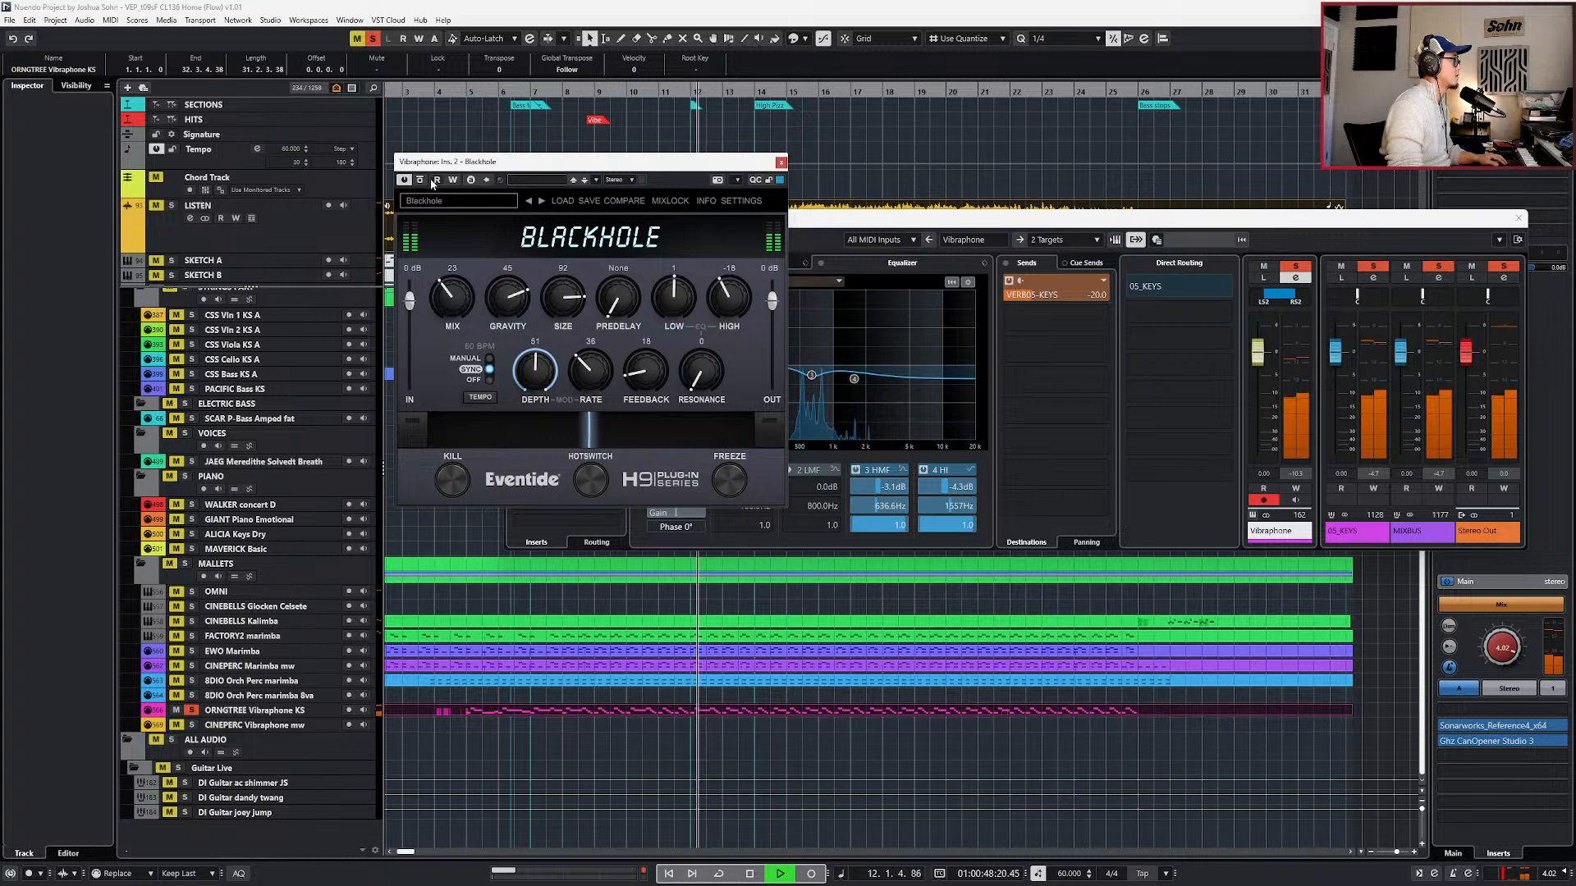
pyautogui.press('space')
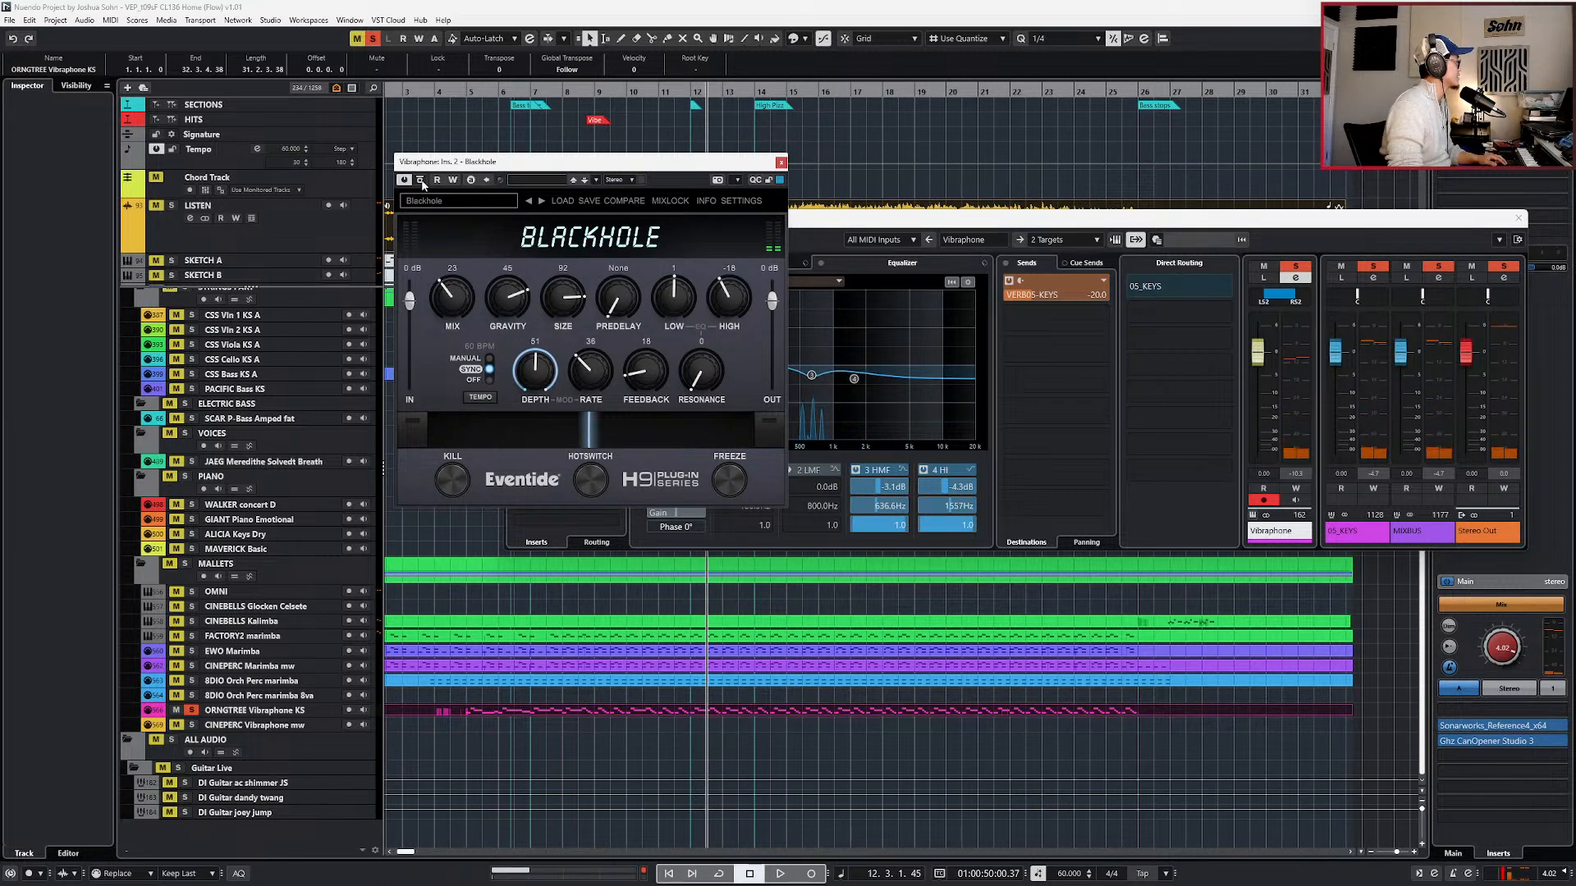
pyautogui.press('space')
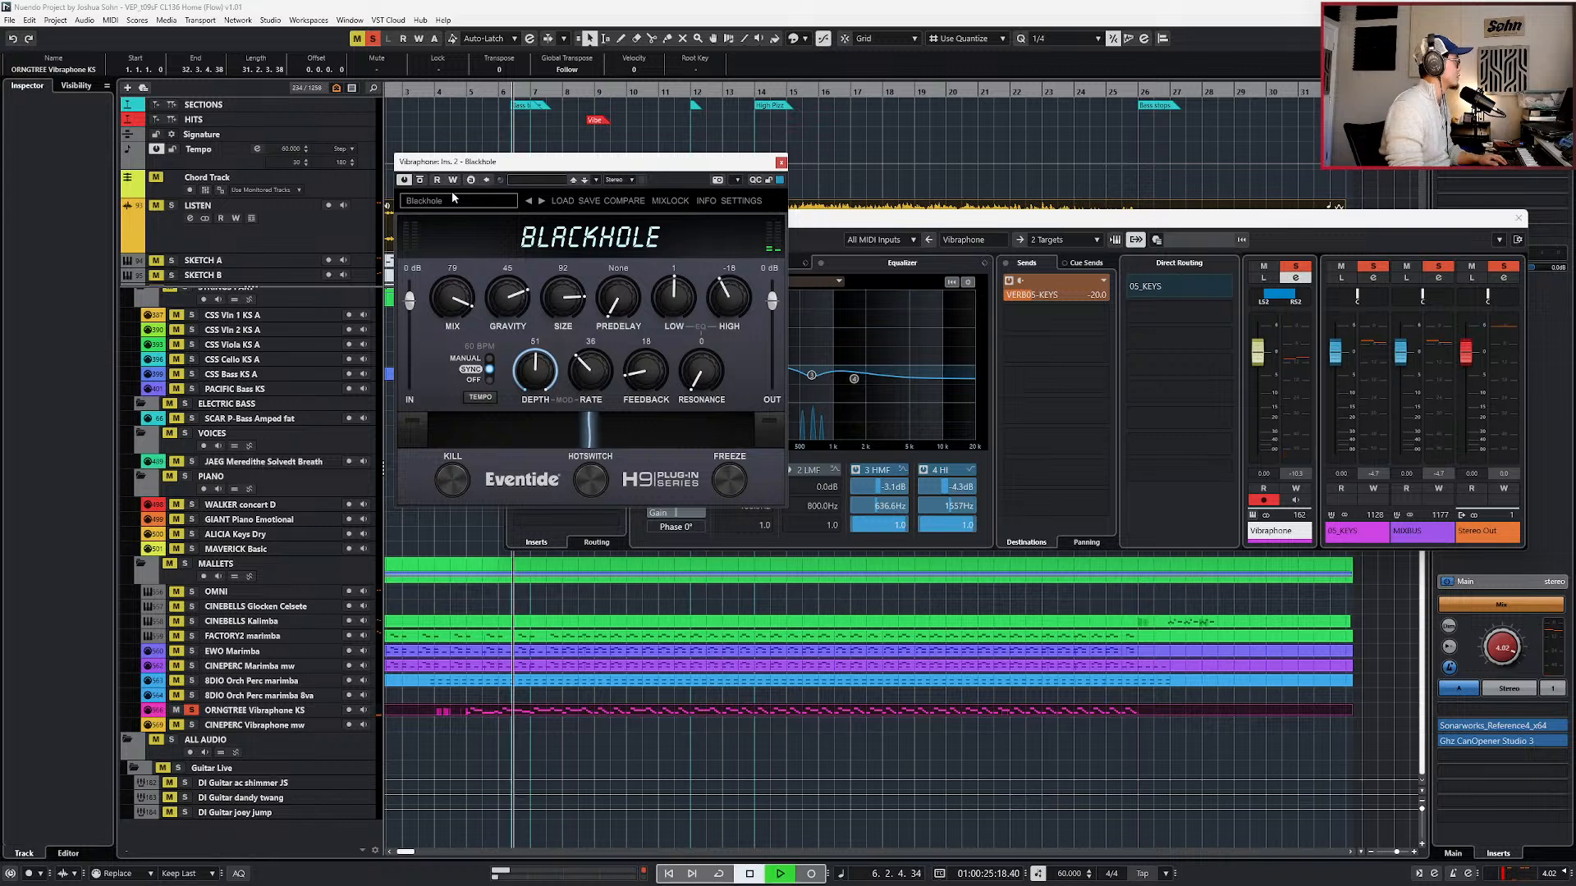
pyautogui.moveTo(461, 296); pyautogui.dragTo(457, 328)
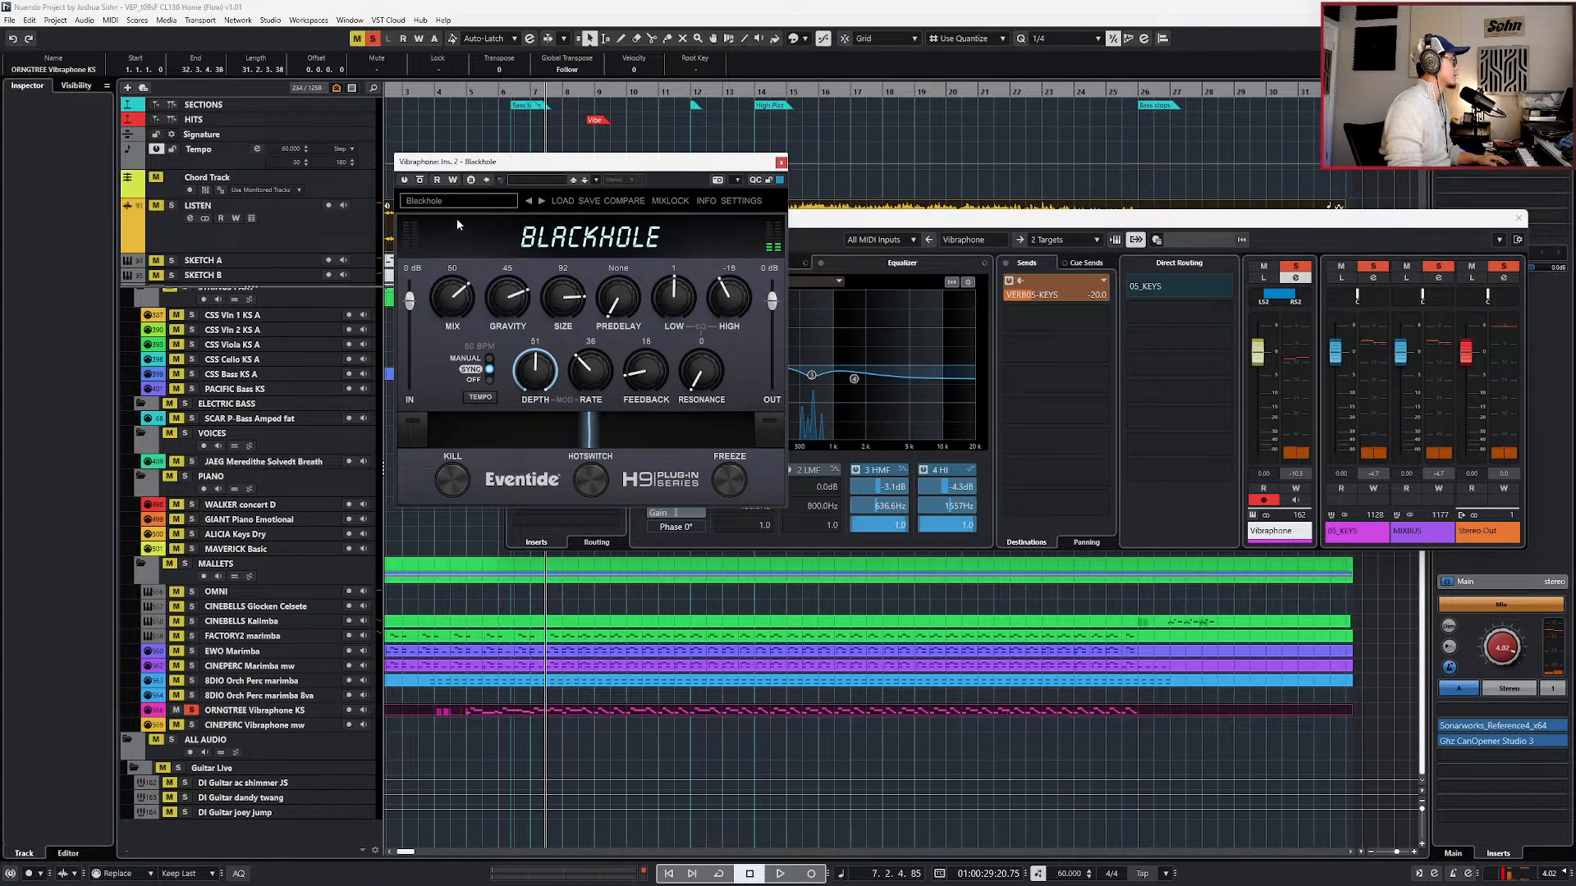
pyautogui.press('Escape')
pyautogui.press('Escape')
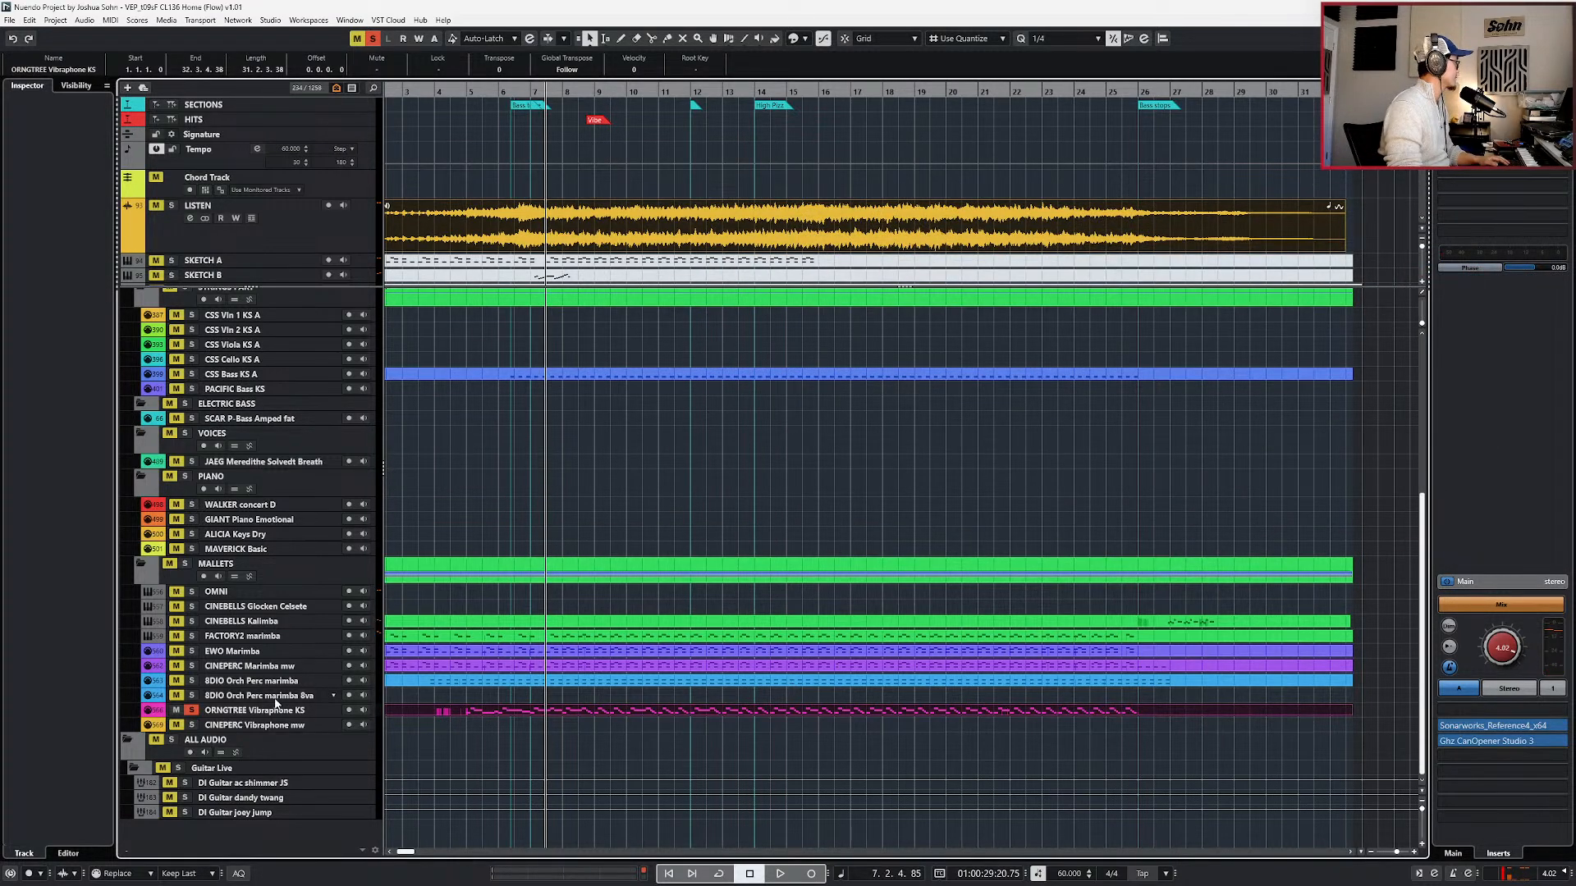
# - From the ORNGTREE Vibraphone KS track, open the channel settings of its Vibraphone output and show the ValhallaRoom insert
pyautogui.click(276, 708)
pyautogui.press('e')
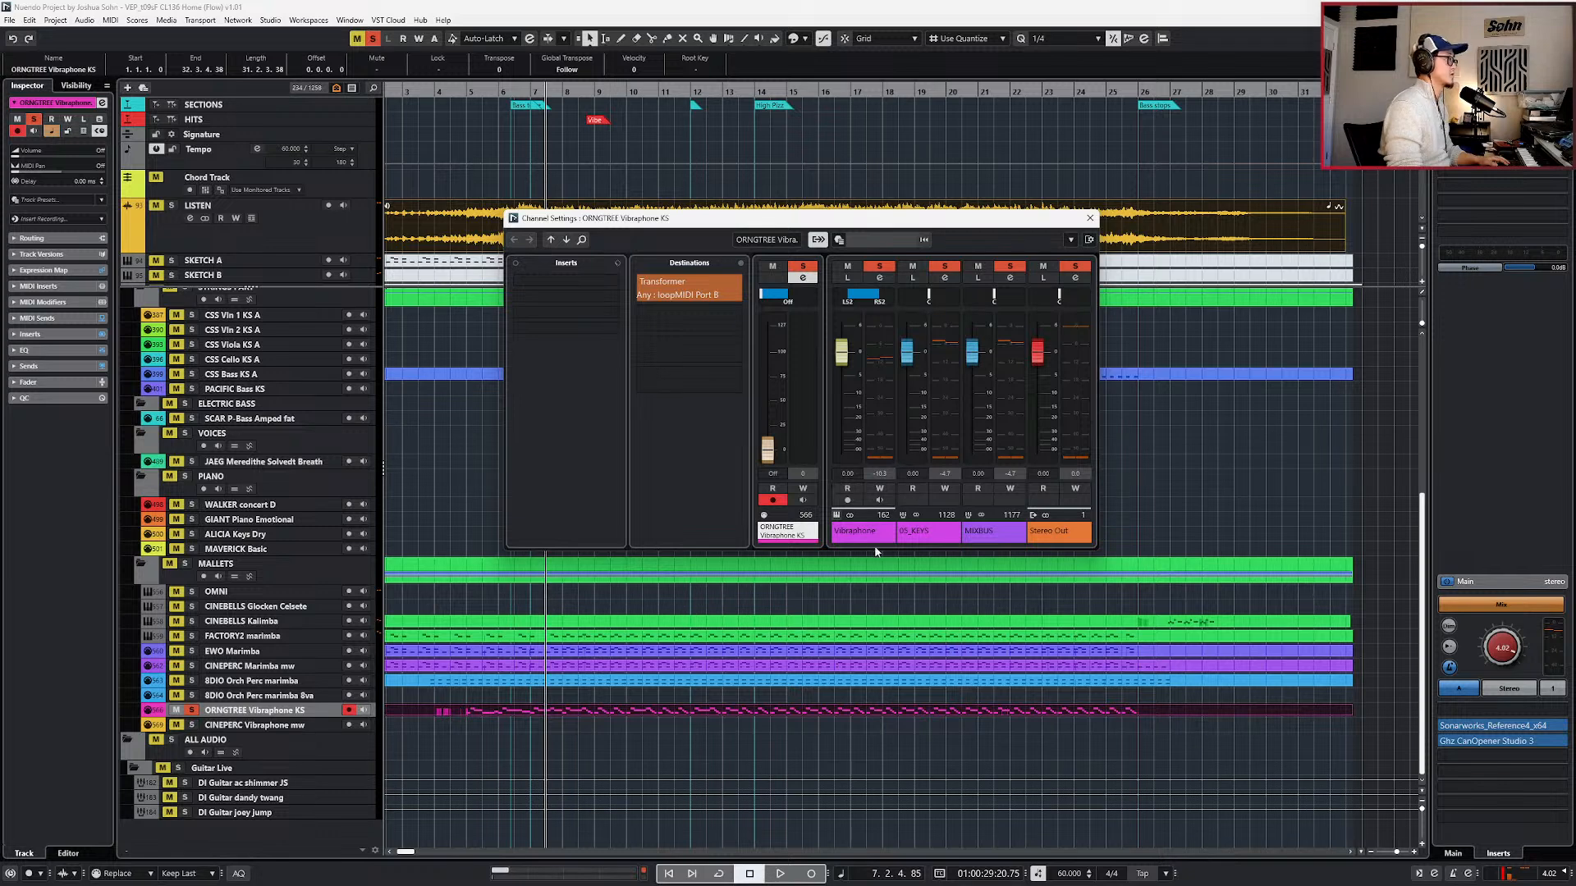
pyautogui.click(1090, 239)
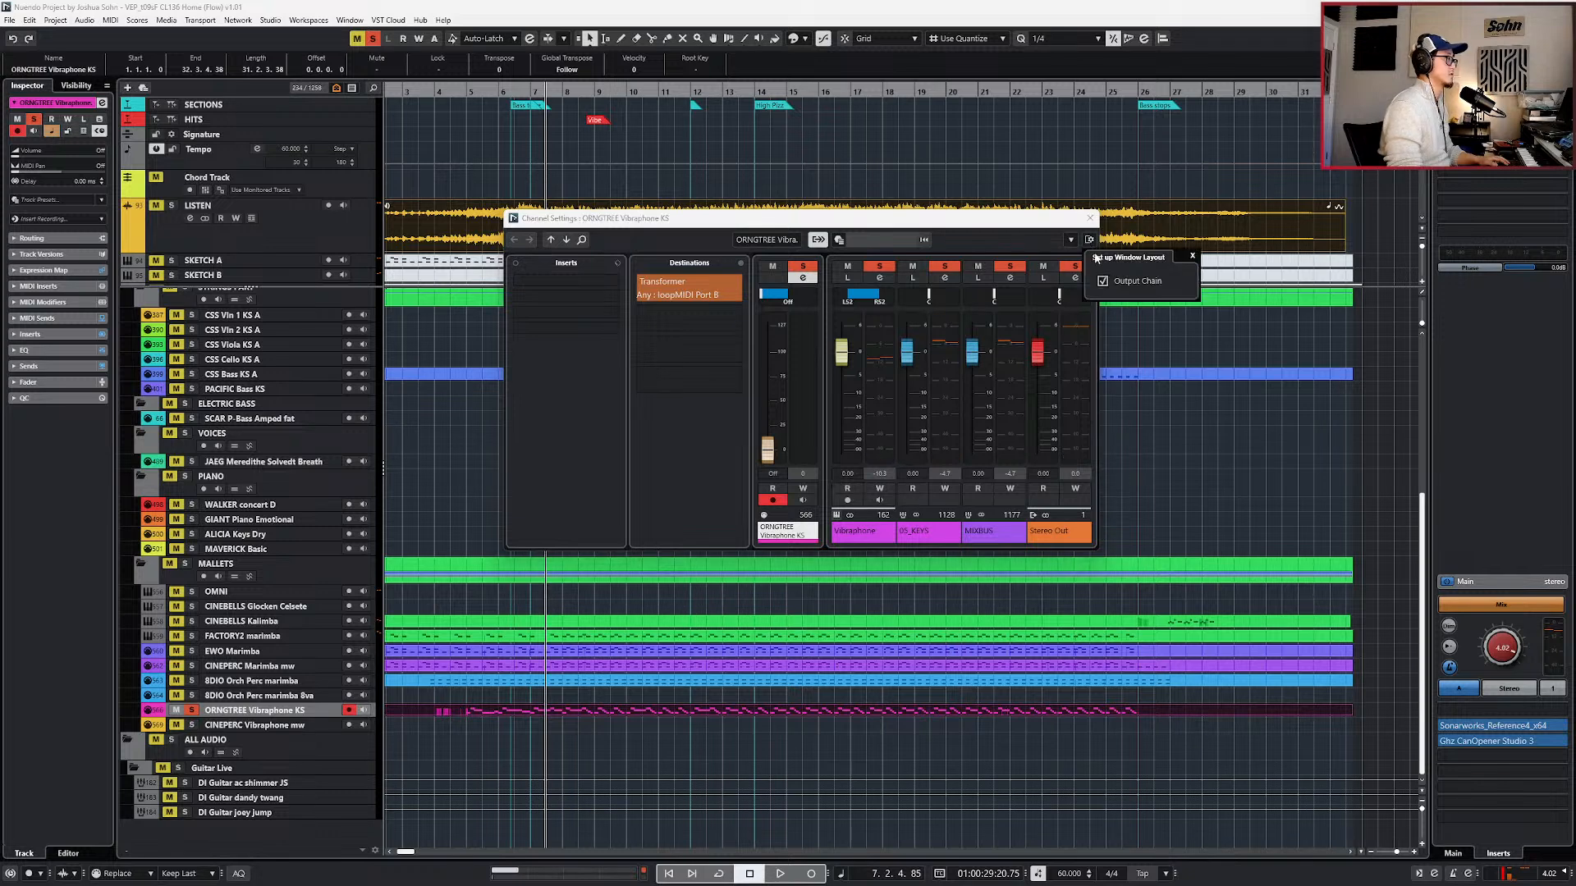
pyautogui.click(851, 534)
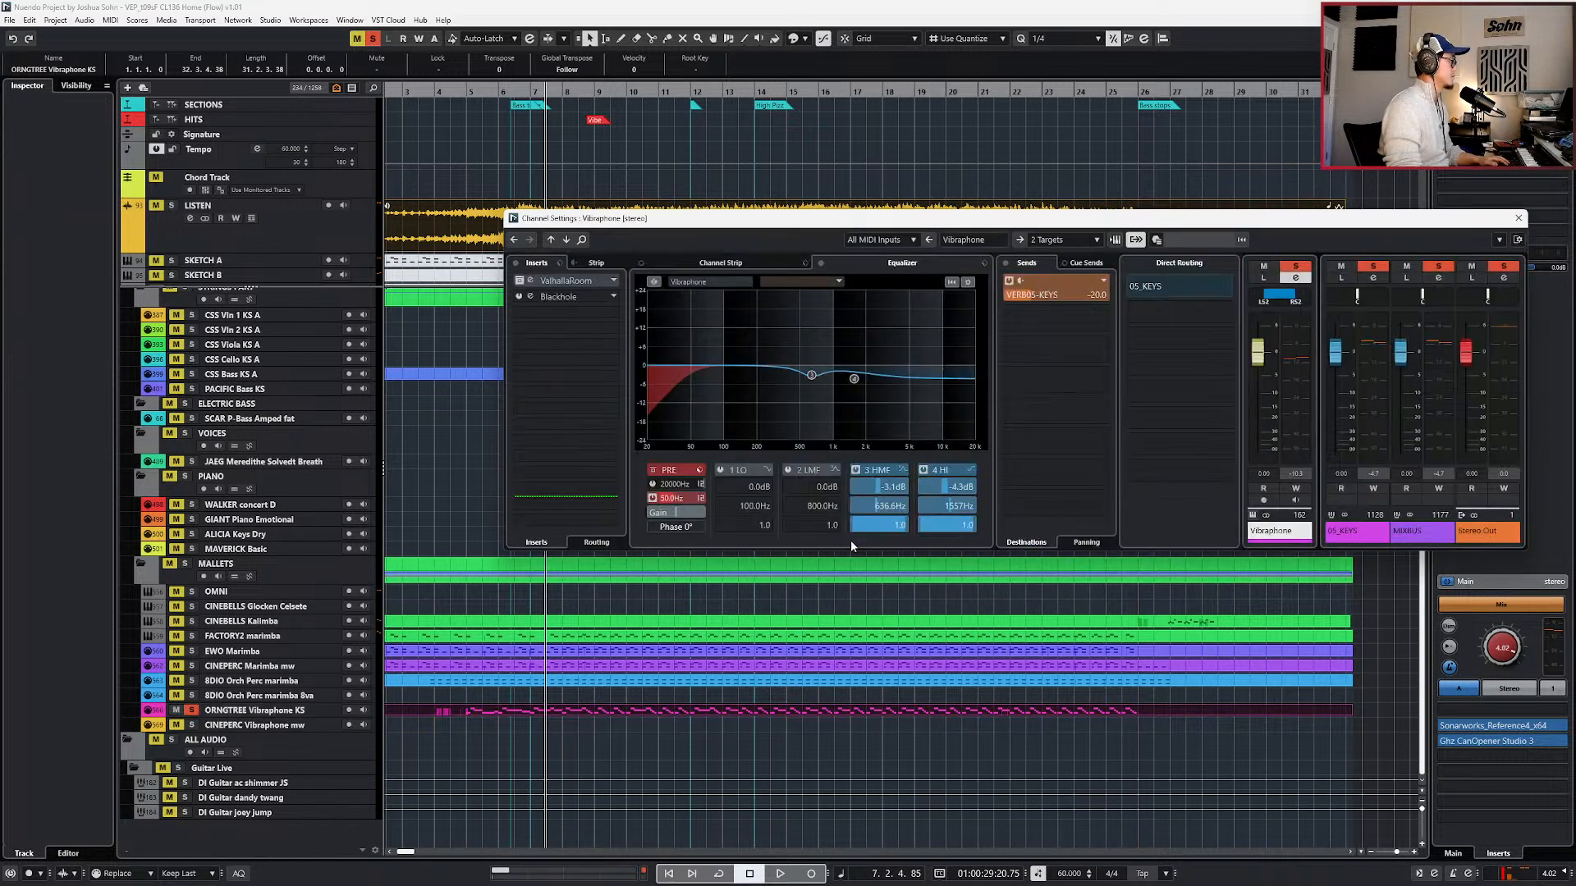
pyautogui.click(518, 282)
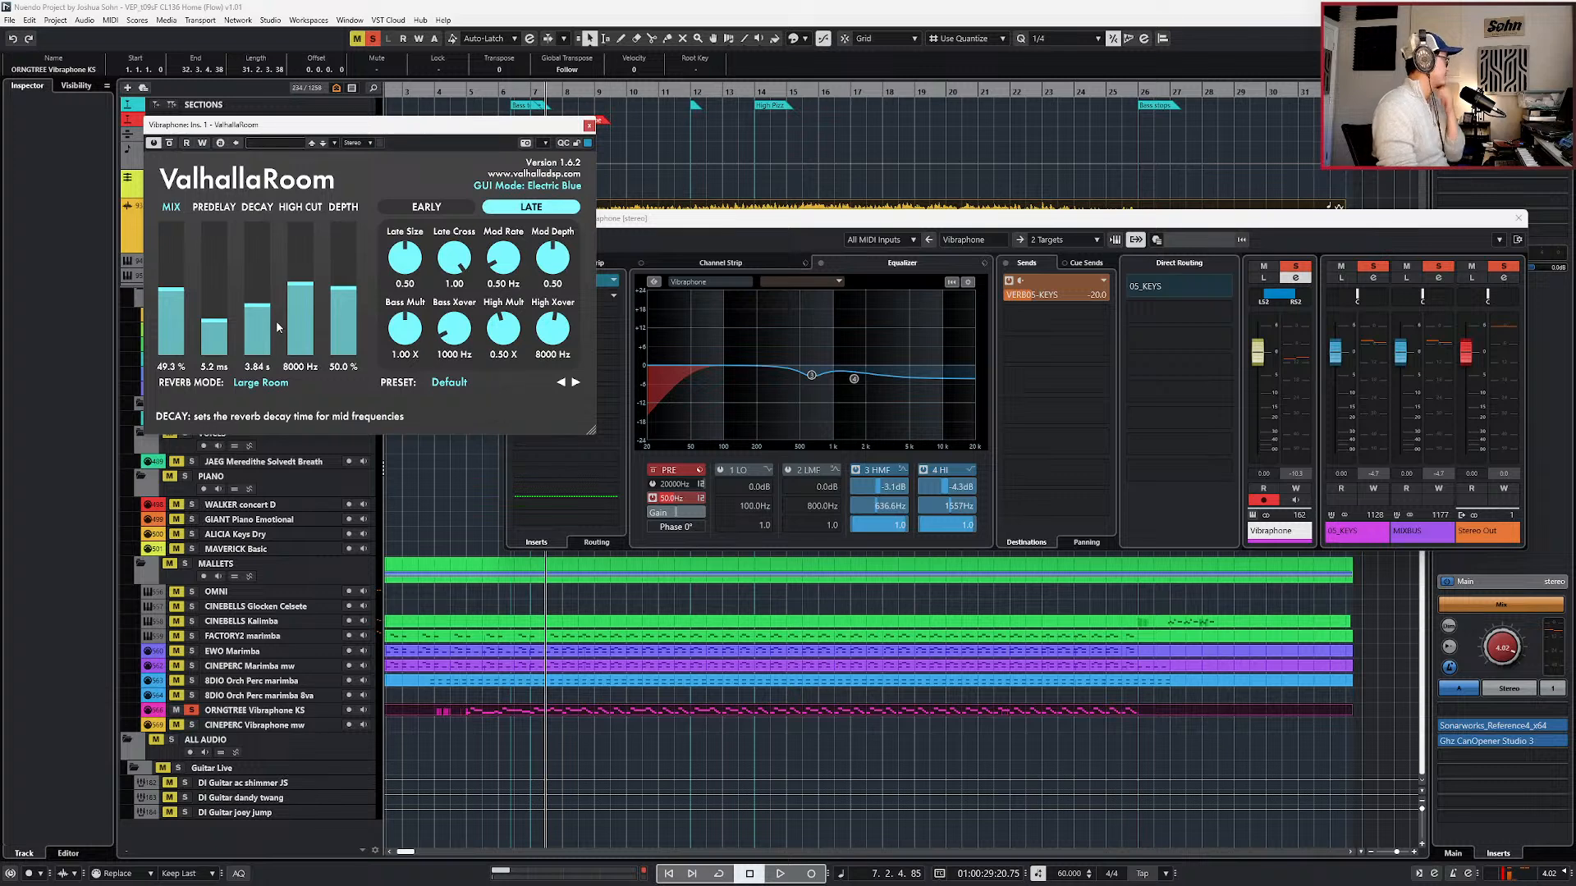
# - Switch the vibraphone's ValhallaRoom to Dark Room mode, set the decay to 4.49 s during playback and close the reverb window
pyautogui.press('space')
pyautogui.click(260, 382)
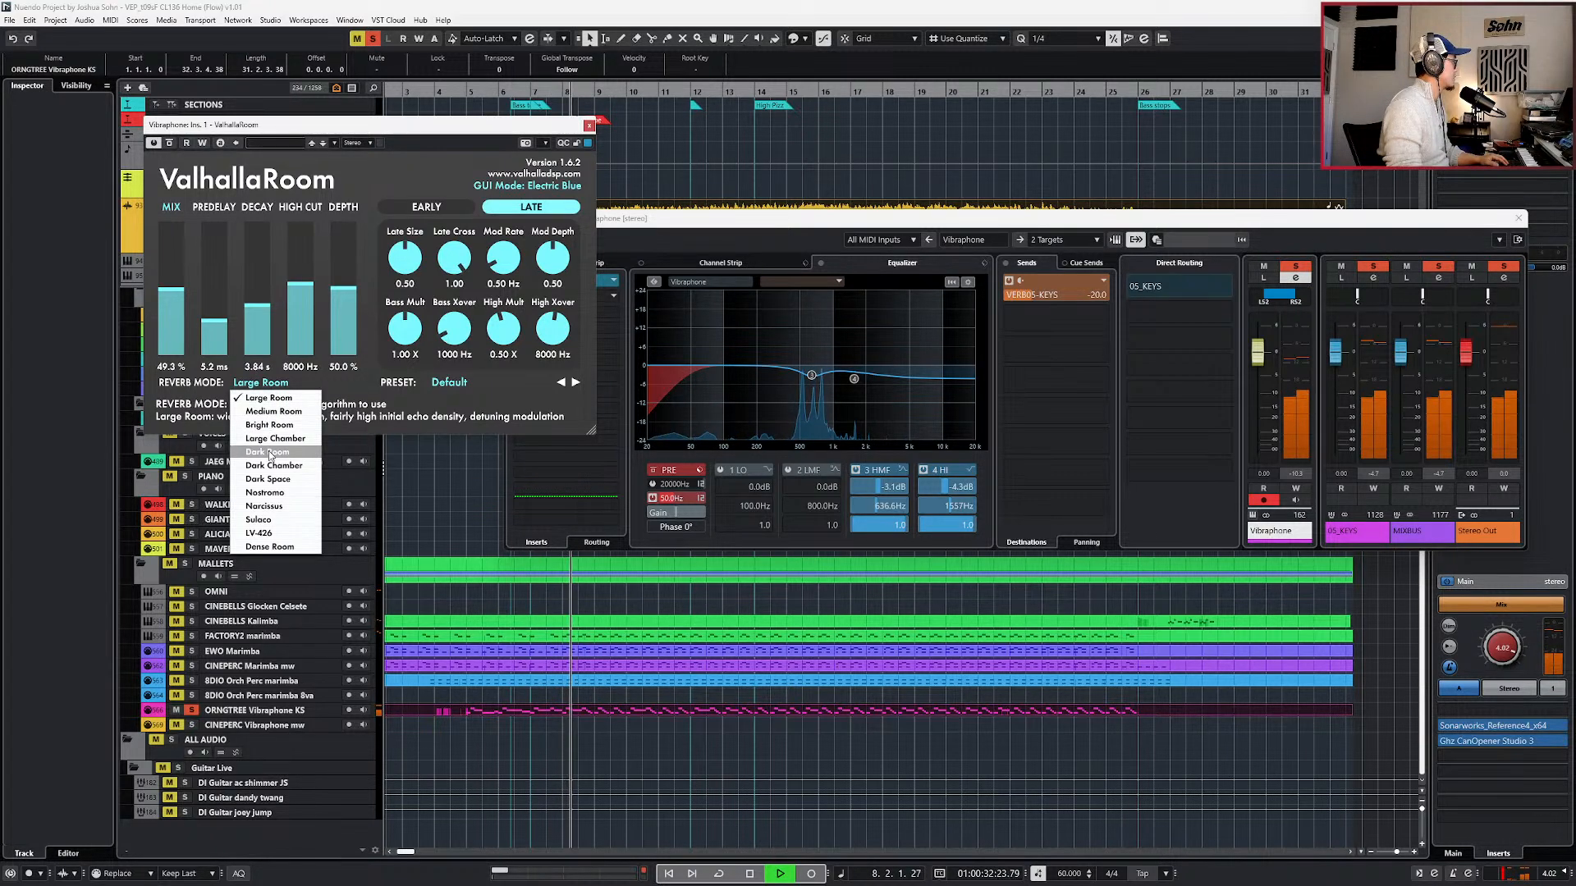
pyautogui.click(270, 452)
pyautogui.moveTo(244, 313); pyautogui.dragTo(185, 309)
pyautogui.press('space')
pyautogui.click(588, 126)
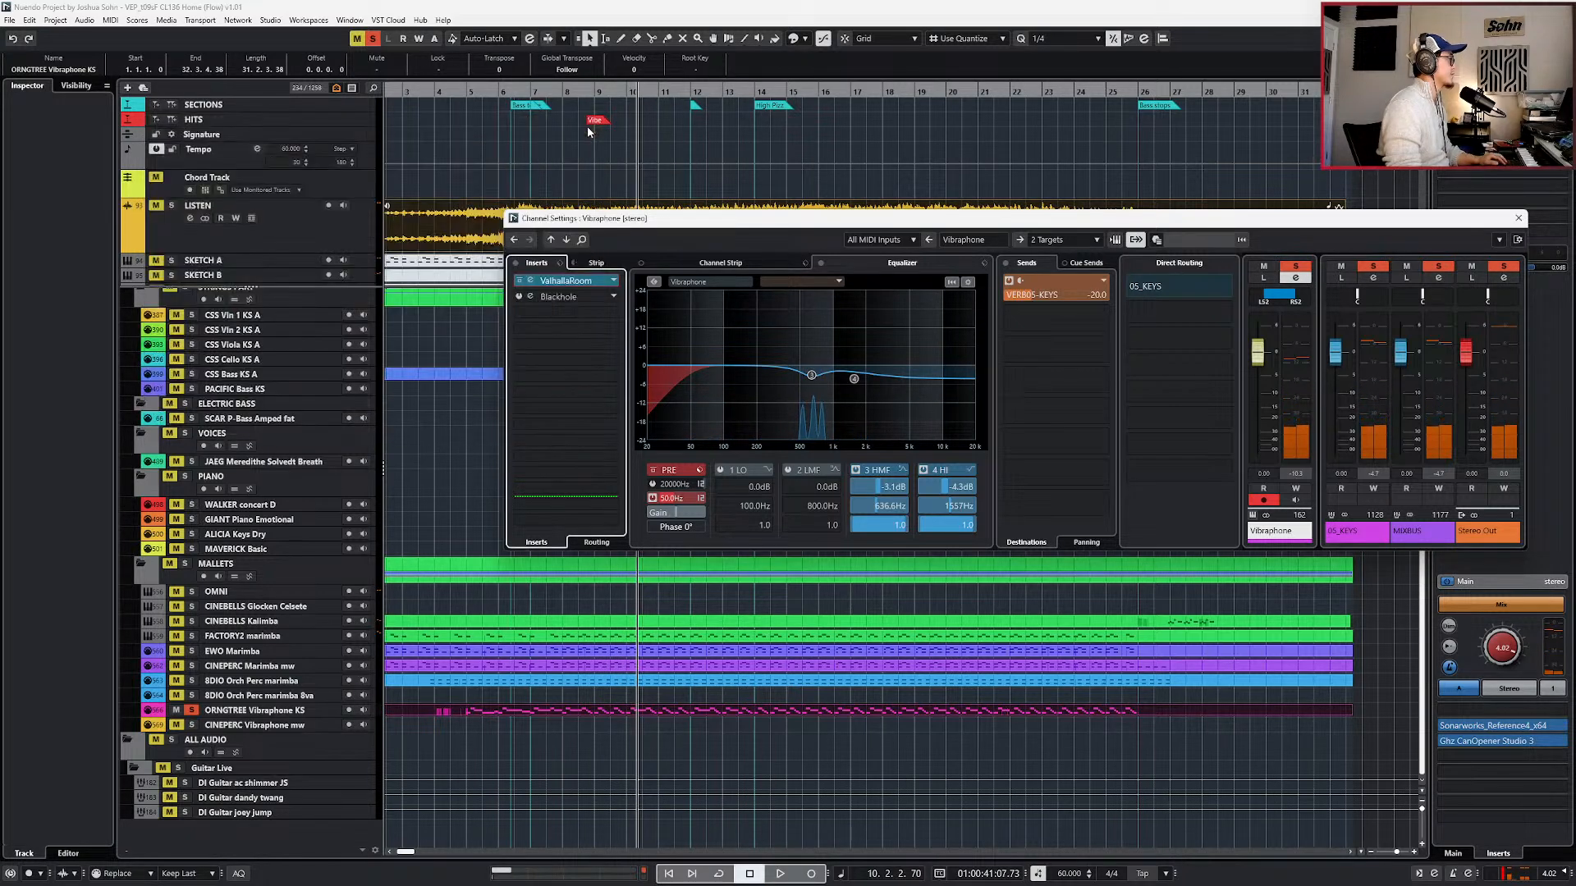
# - Unsolo the vibraphone, play the full arrangement from bar 4 with the whole project in view, and check FACTORY2 marimba's channel settings
pyautogui.press('space')
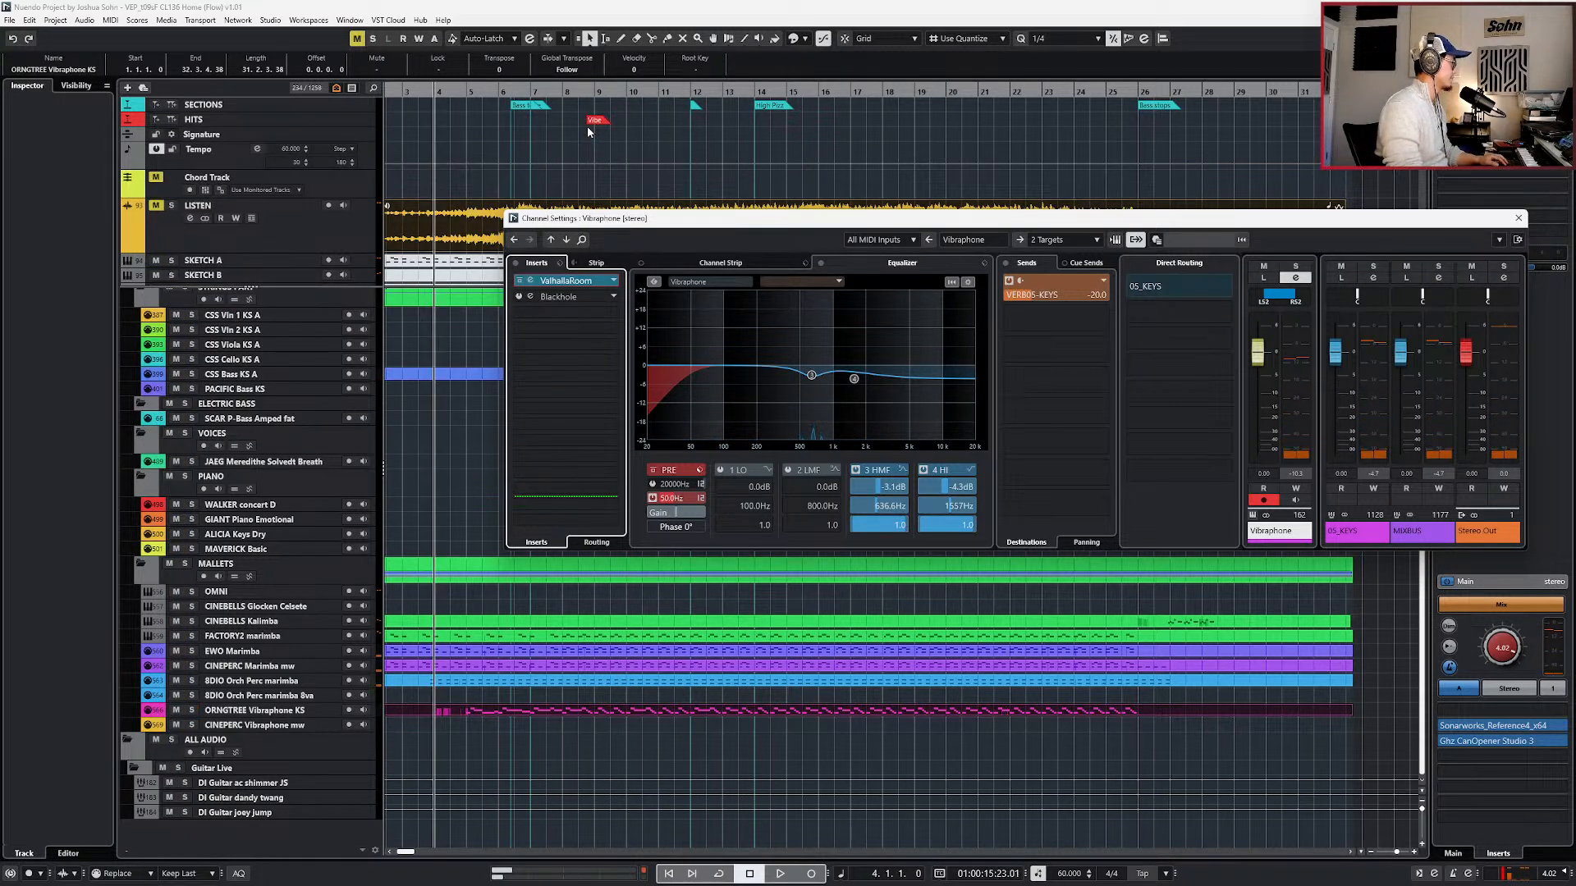
pyautogui.click(1519, 218)
pyautogui.press('g')
pyautogui.click(626, 638)
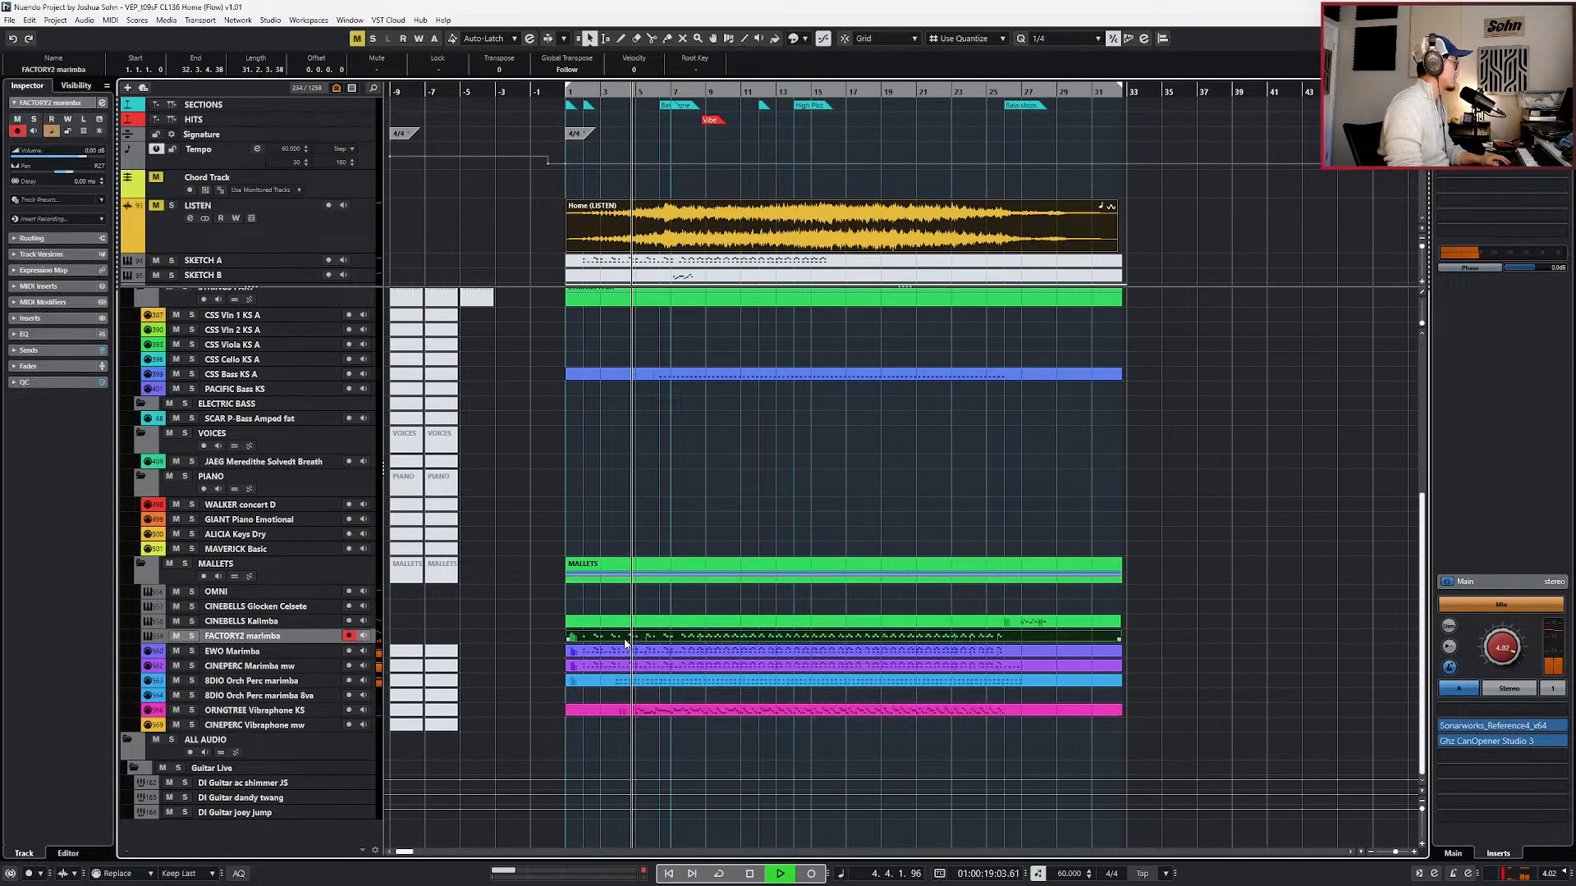
pyautogui.press('e')
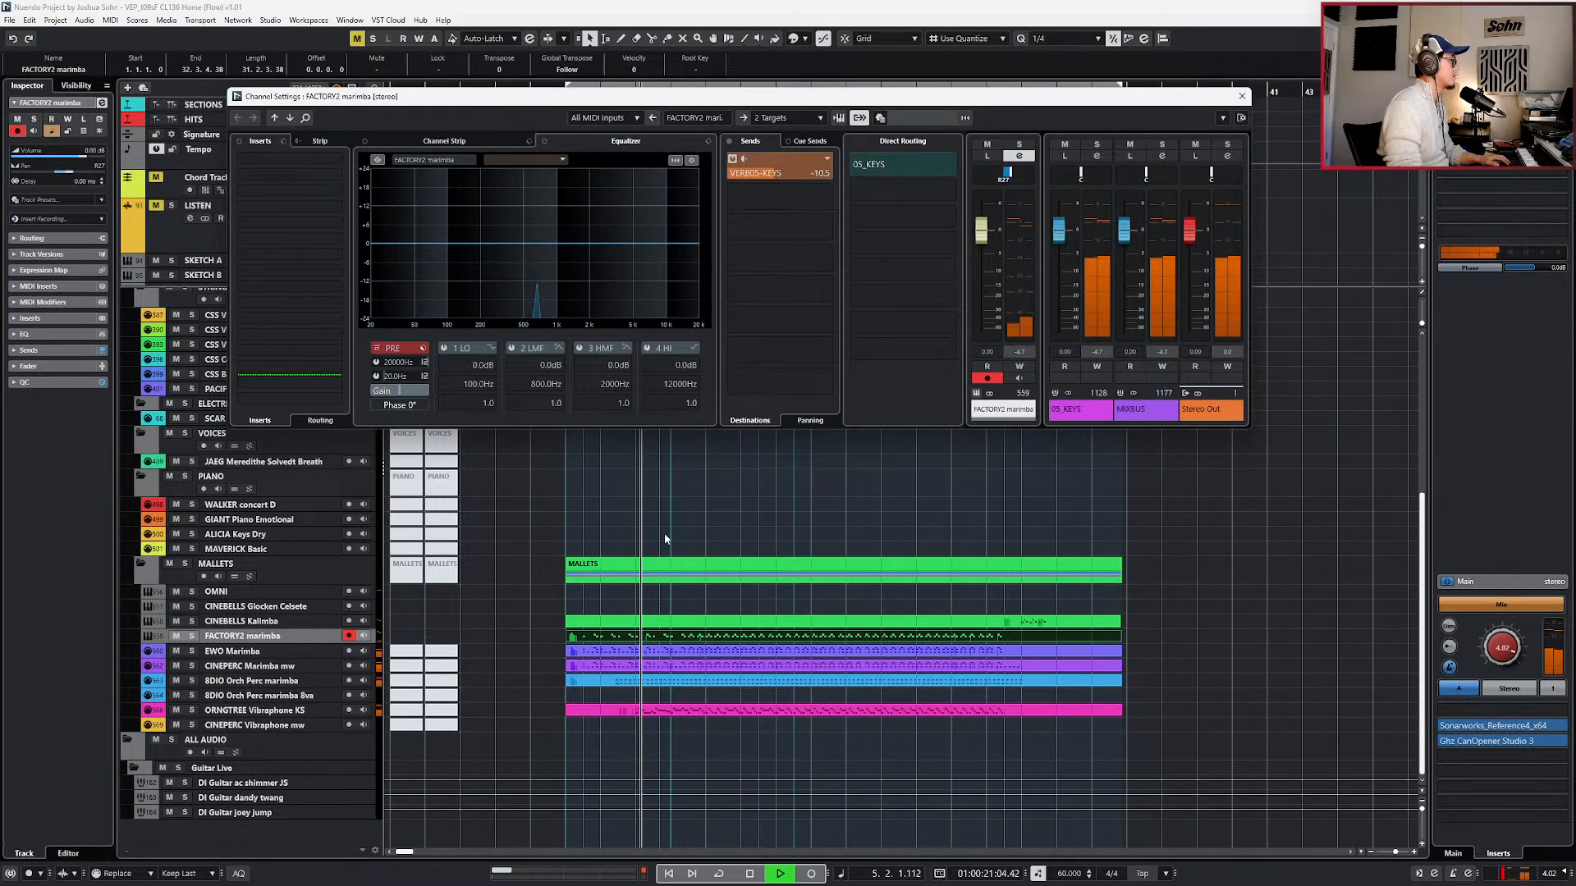
pyautogui.press('e')
# - Lower the Main Volume points at bars 4, 21 and 26 of the ORNGTREE Vibraphone part, close the editor and stop playback
pyautogui.click(622, 711)
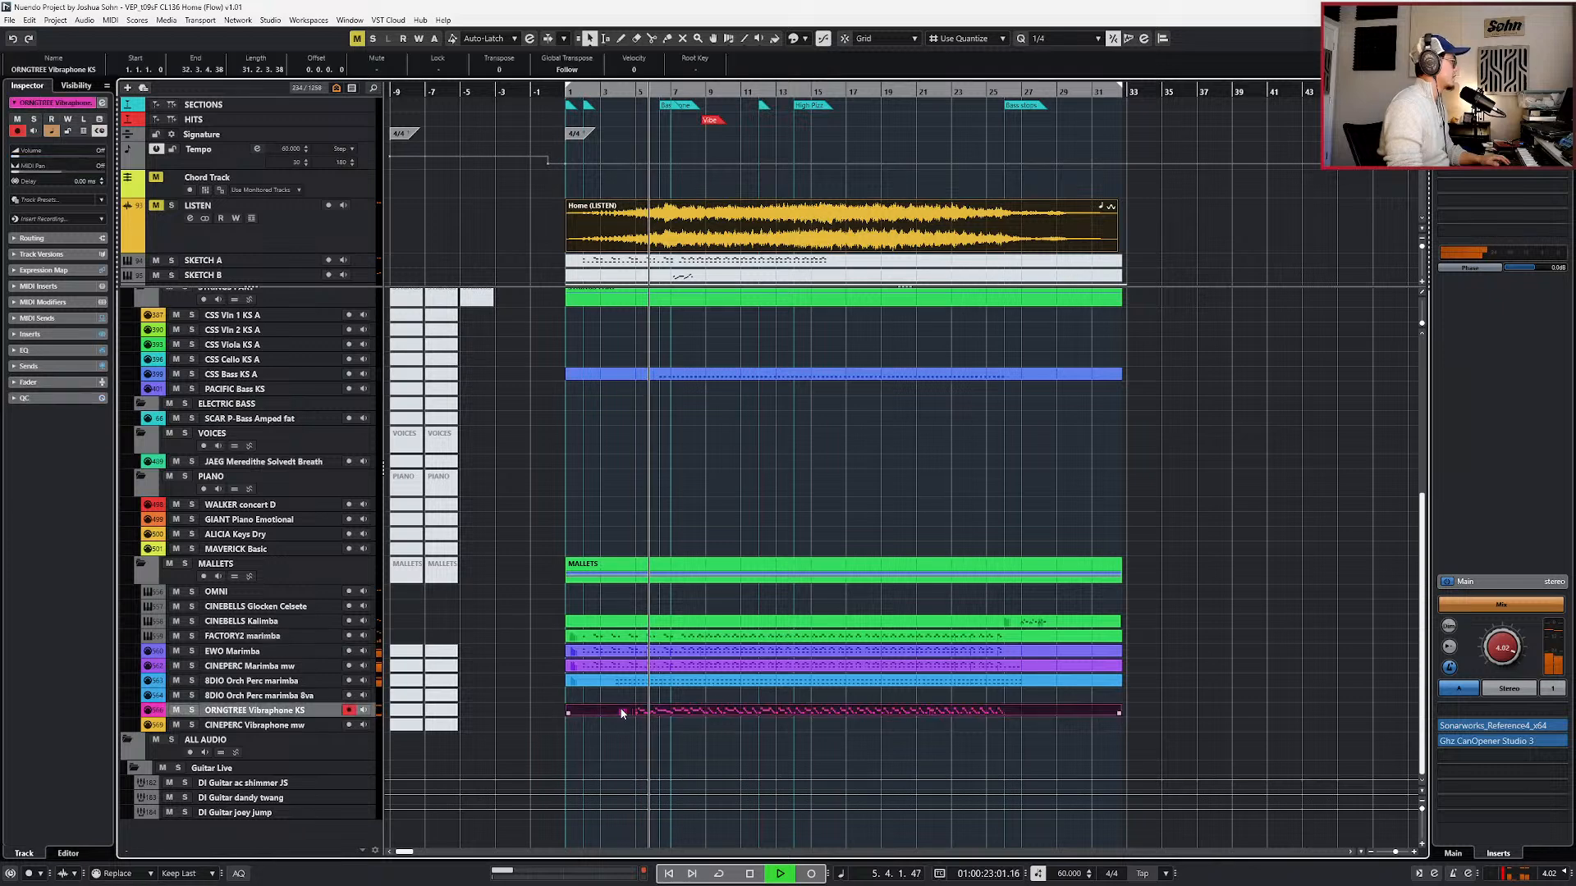
pyautogui.doubleClick(621, 710)
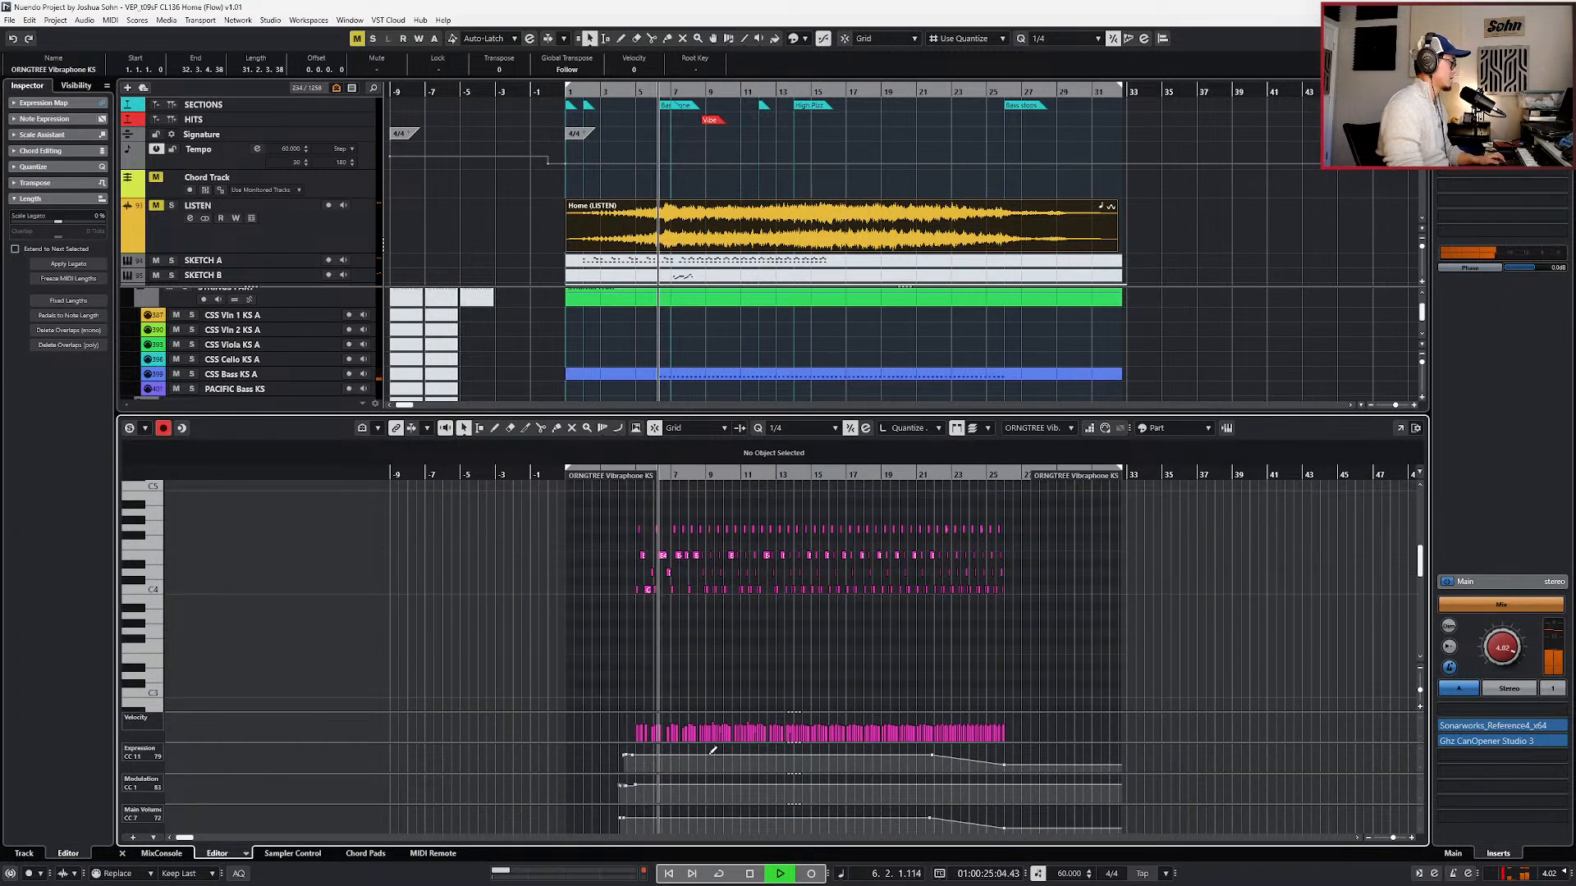
pyautogui.click(1003, 828)
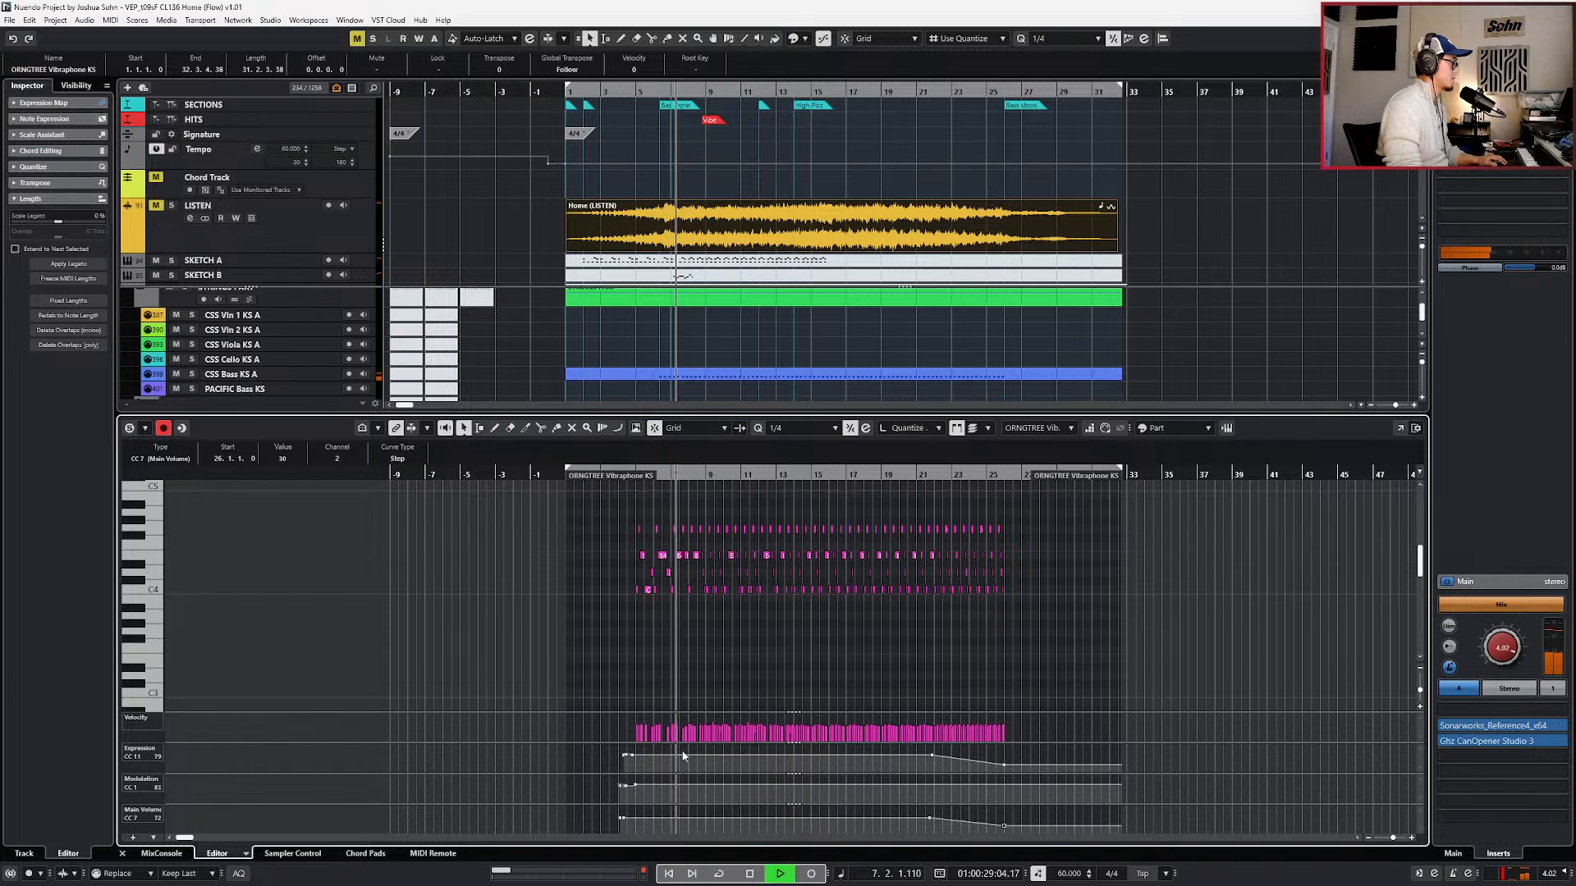
pyautogui.click(621, 817)
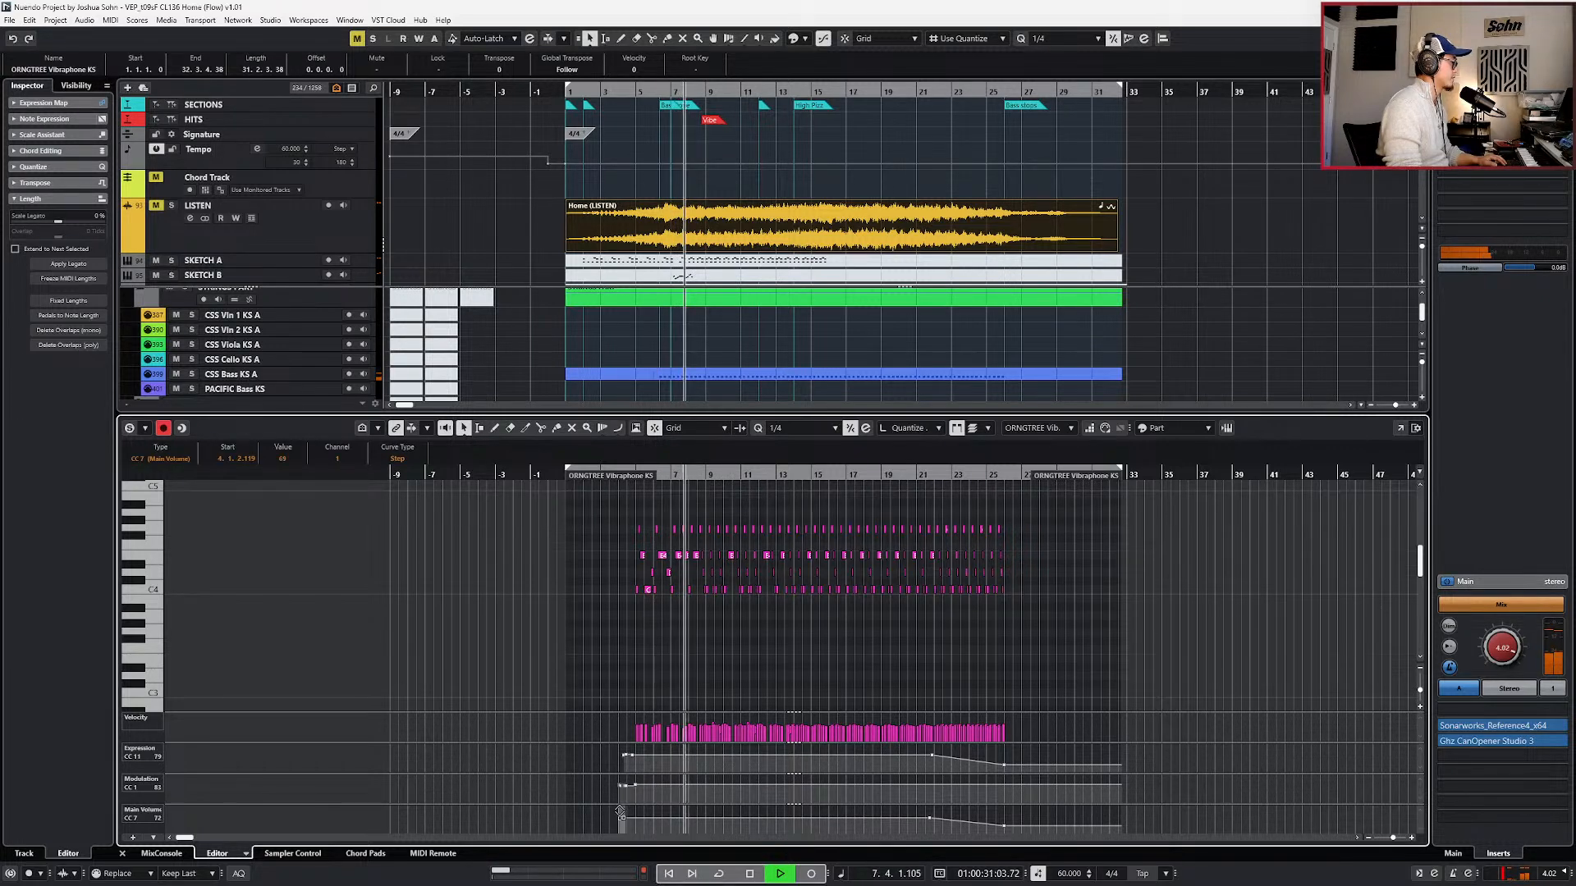
pyautogui.click(929, 819)
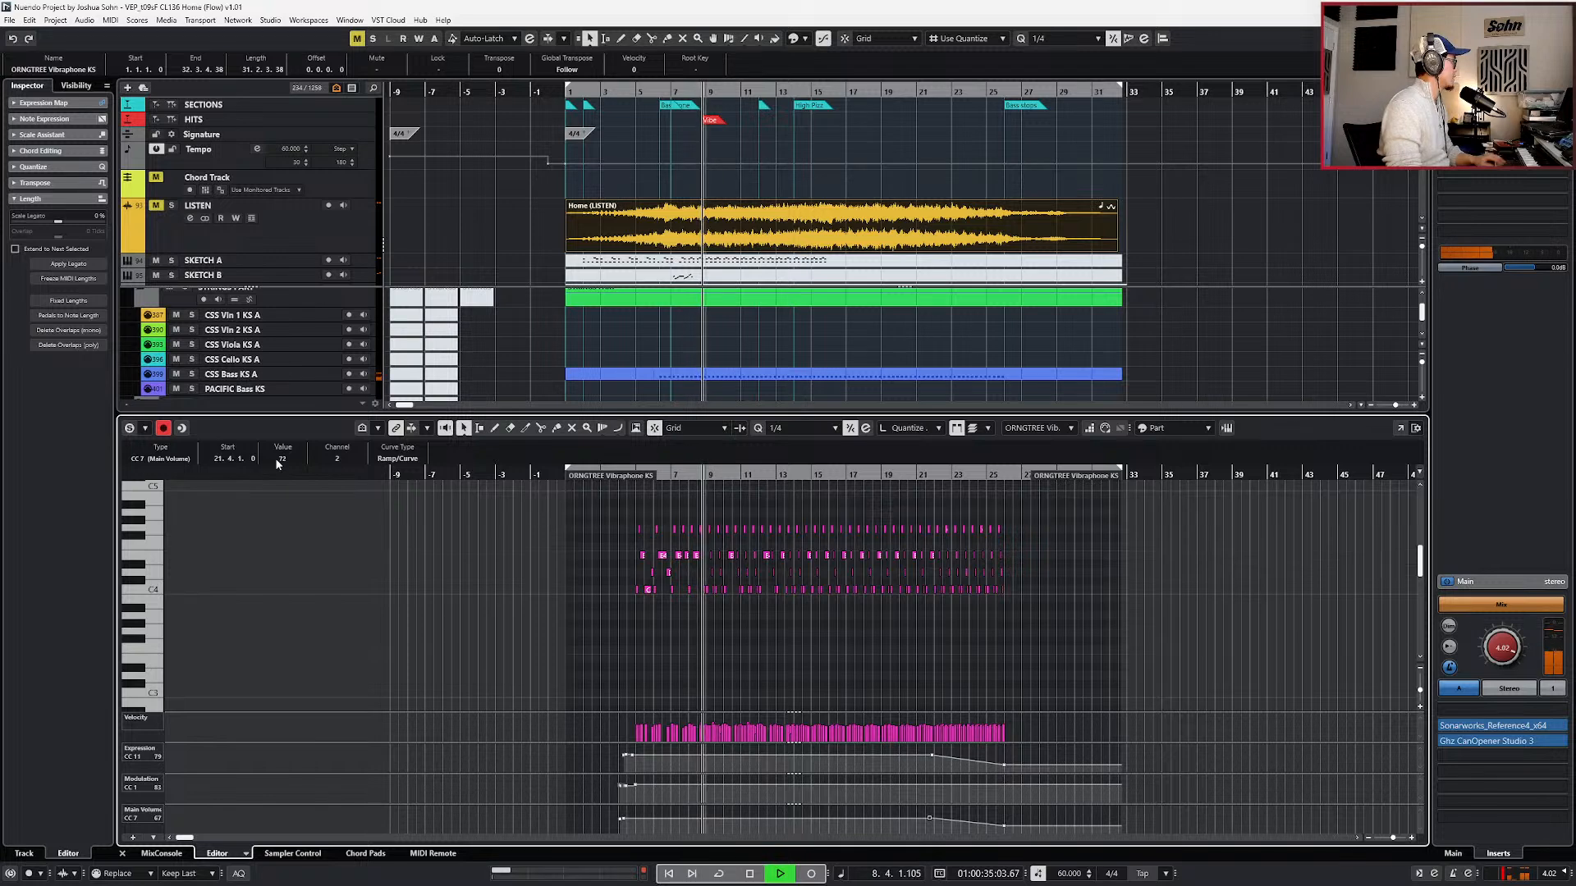
pyautogui.scroll(-4, 281, 459)
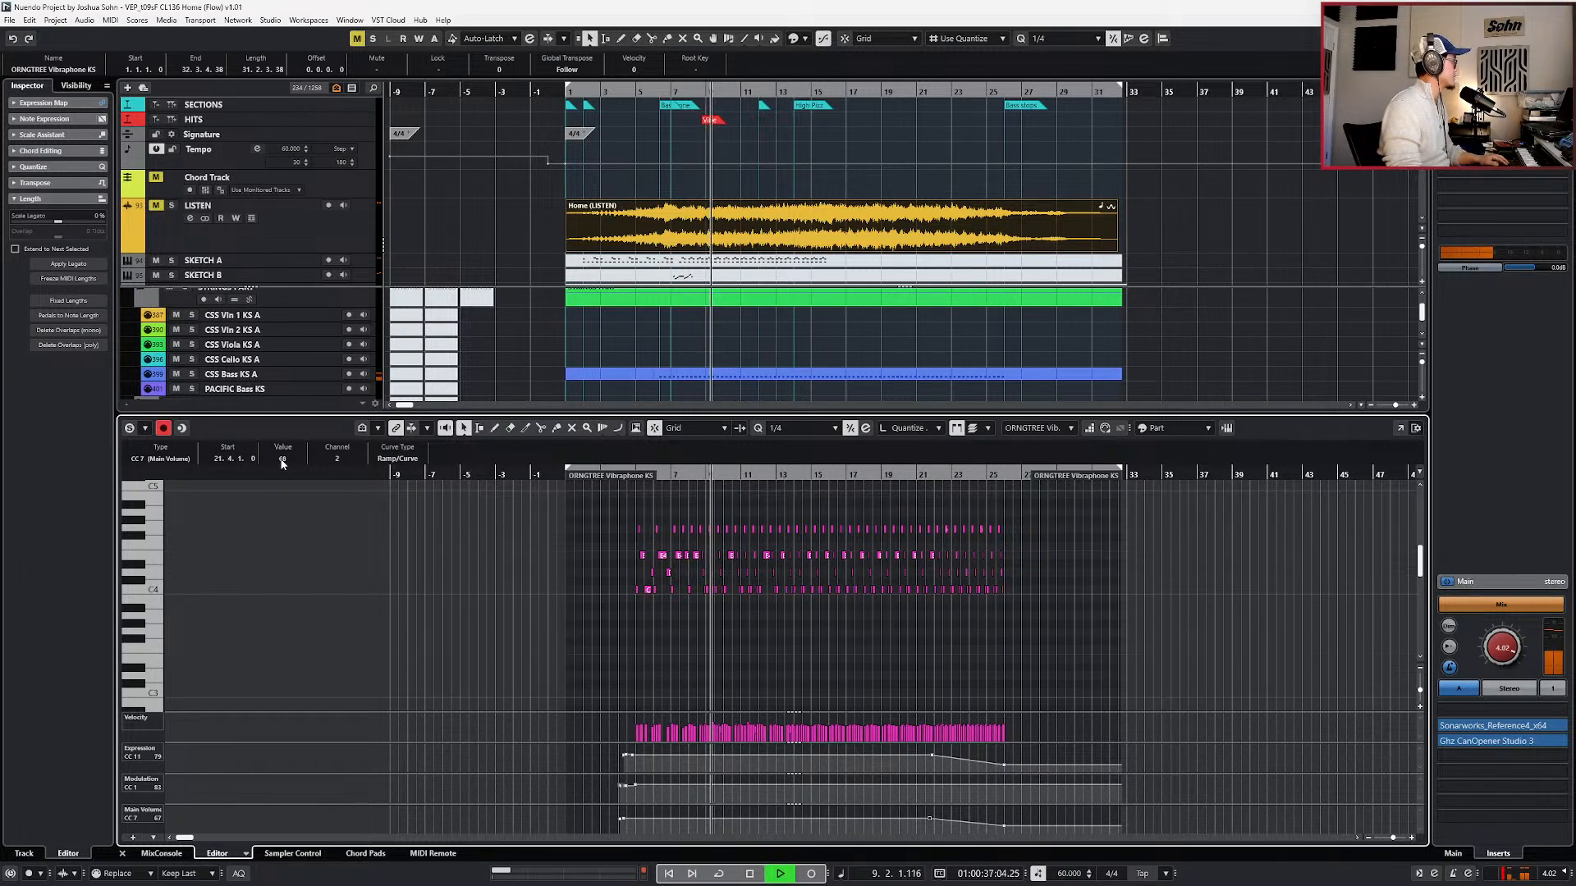
pyautogui.press('Return')
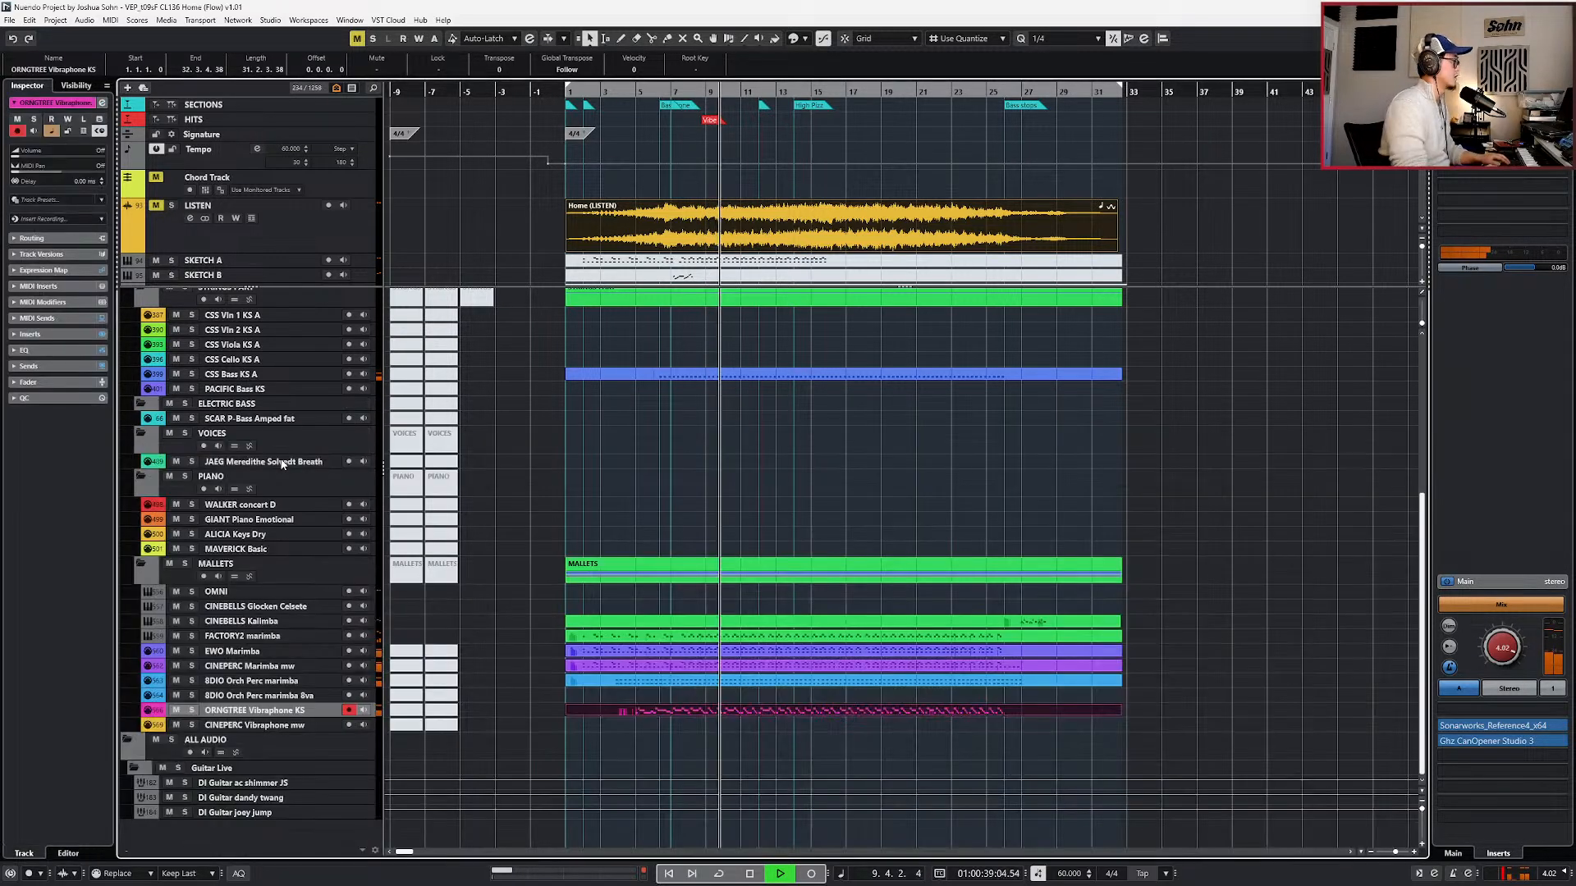
pyautogui.press('space')
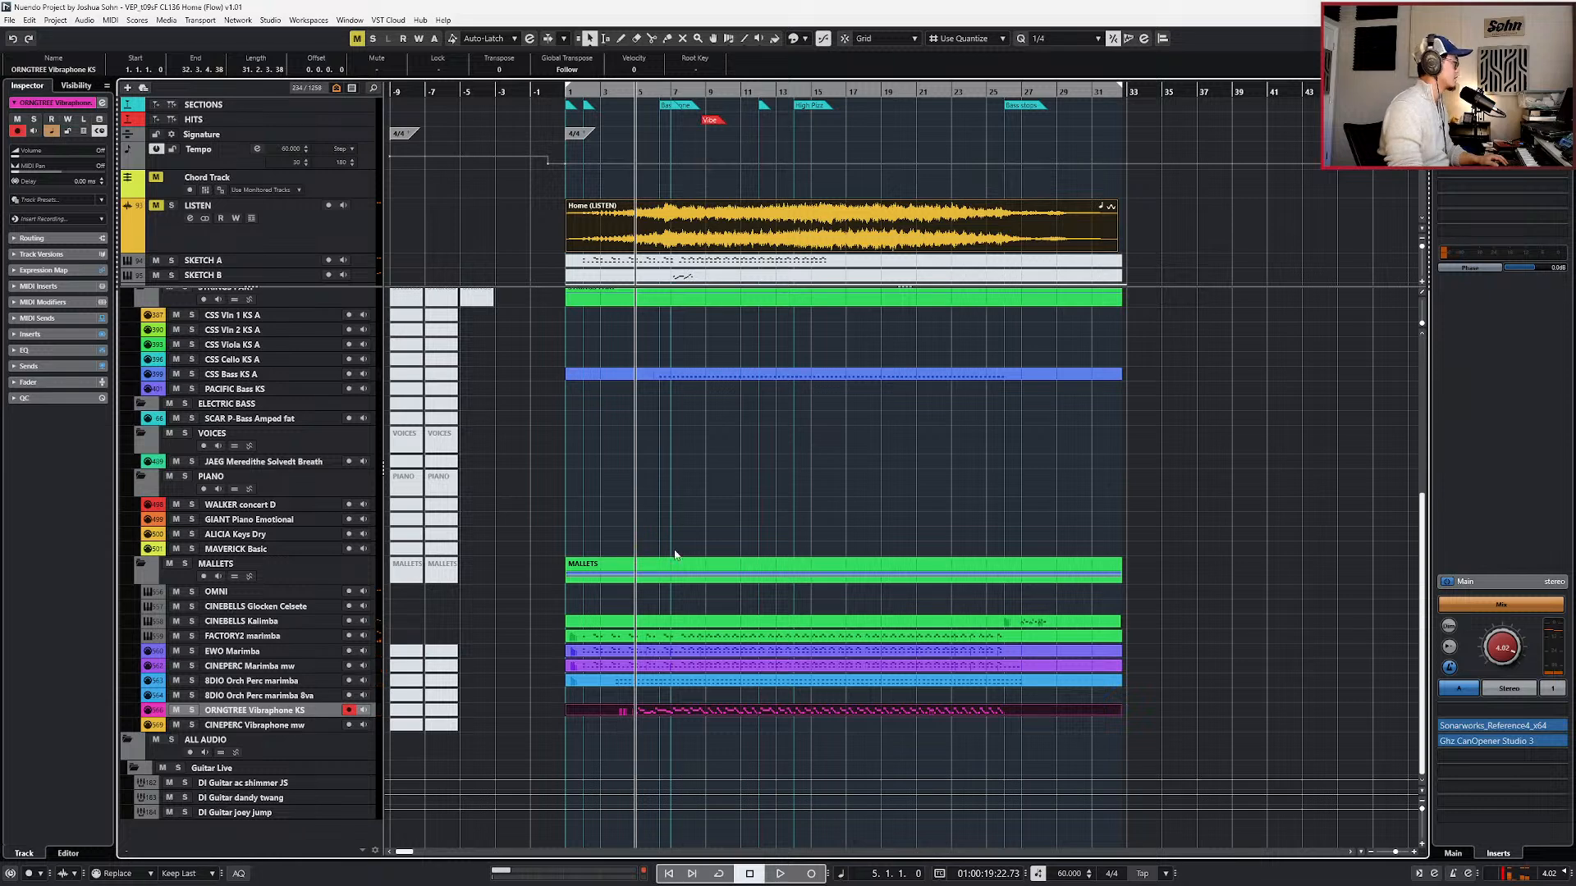
pyautogui.moveTo(629, 696); pyautogui.dragTo(647, 638)
pyautogui.press('e')
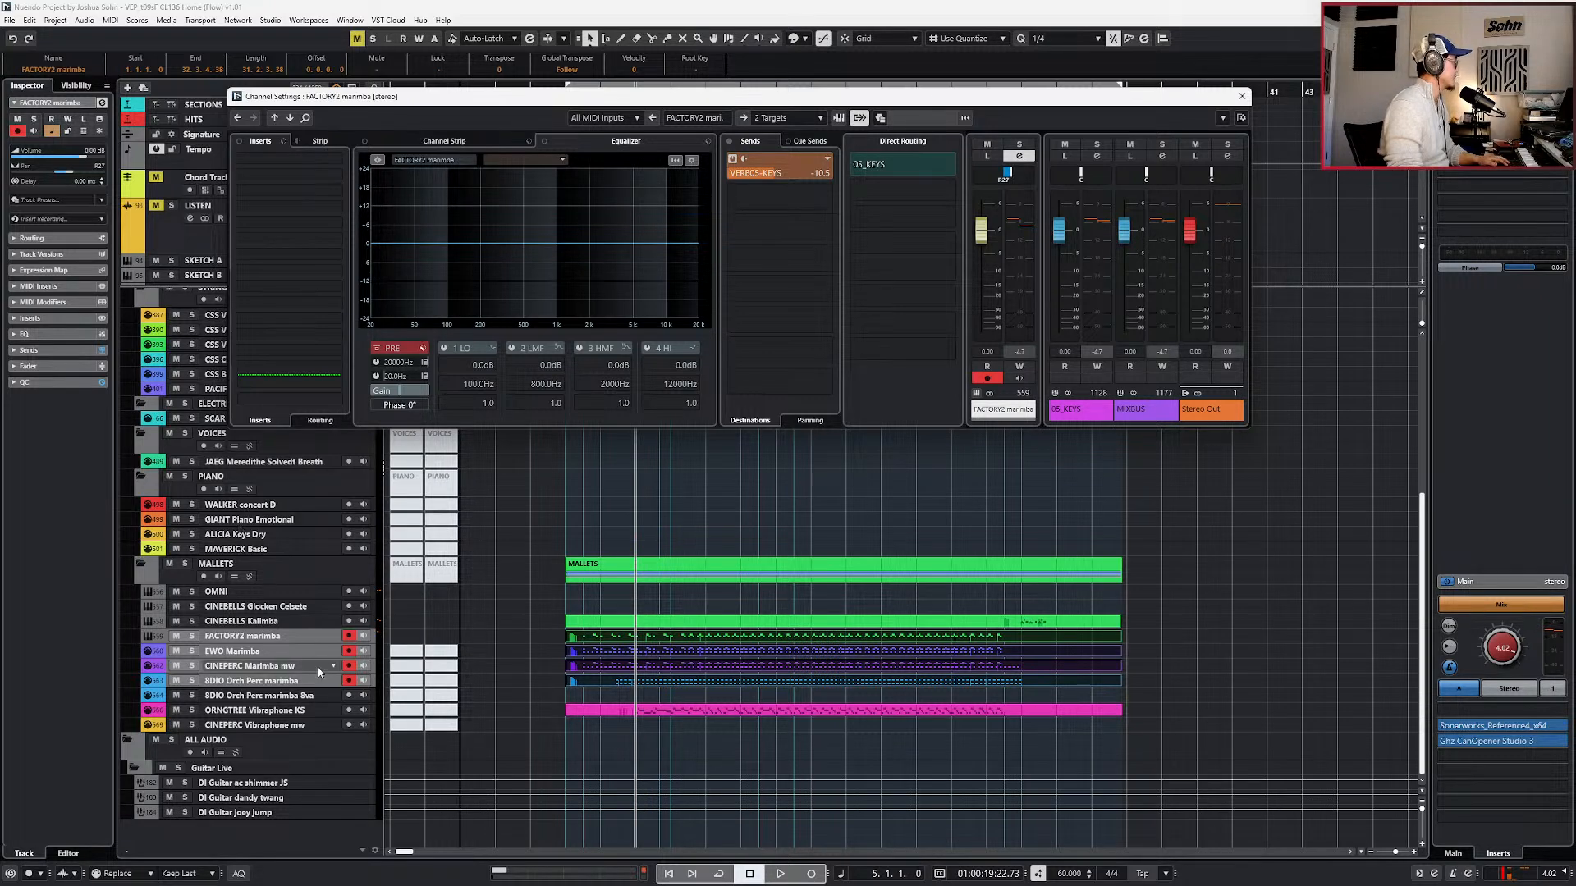
pyautogui.press('Escape')
pyautogui.click(573, 638)
# - Copy the ValhallaRoom setting from the Vibraphone channel's first insert
pyautogui.click(619, 709)
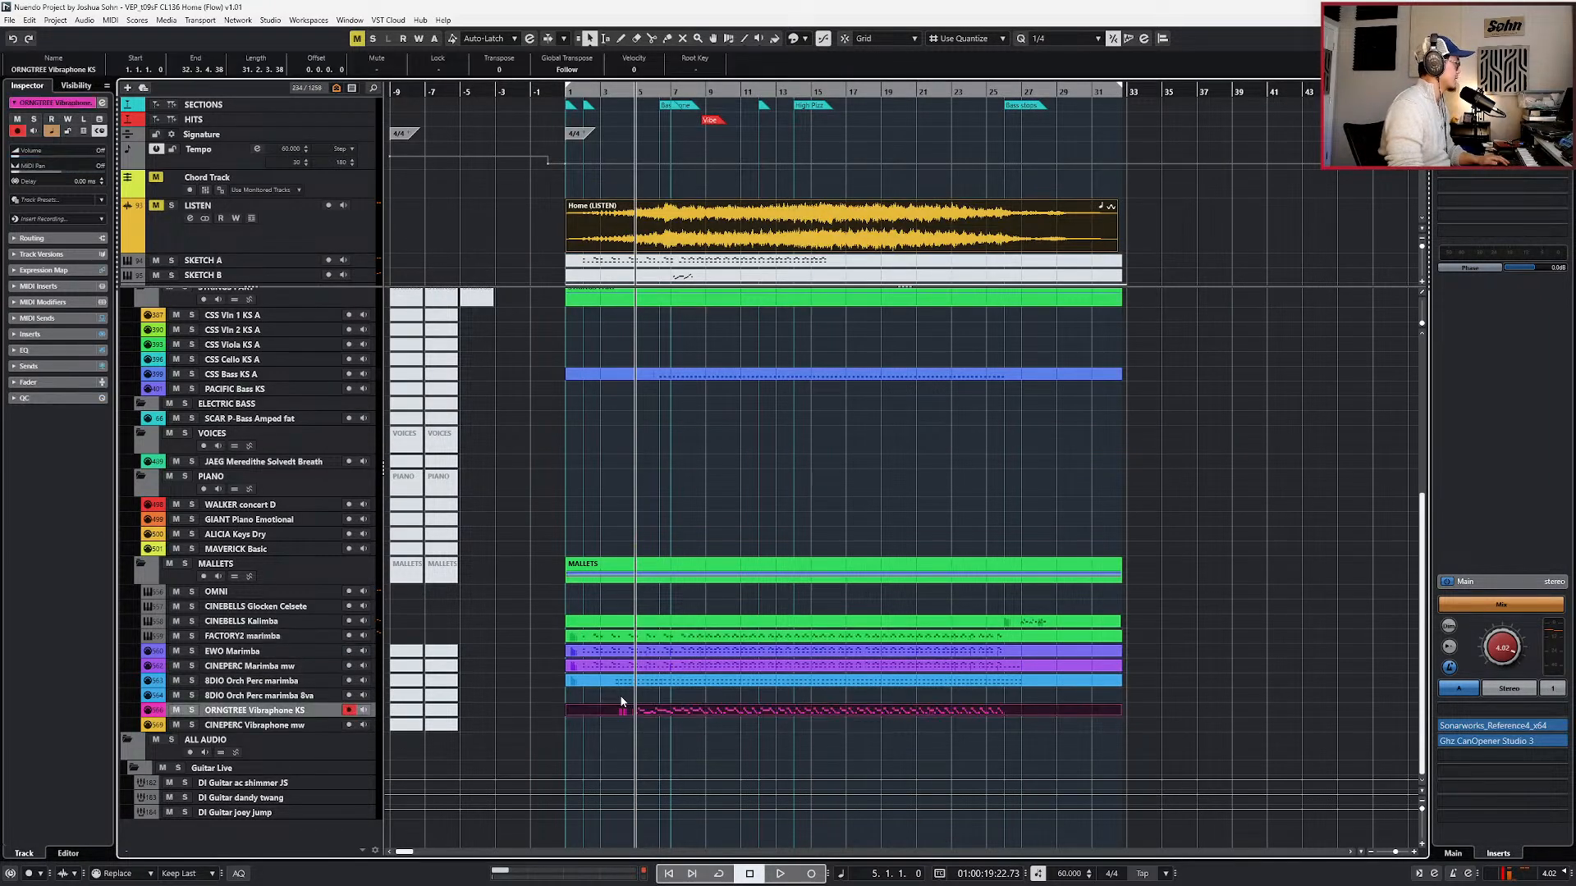
pyautogui.press('e')
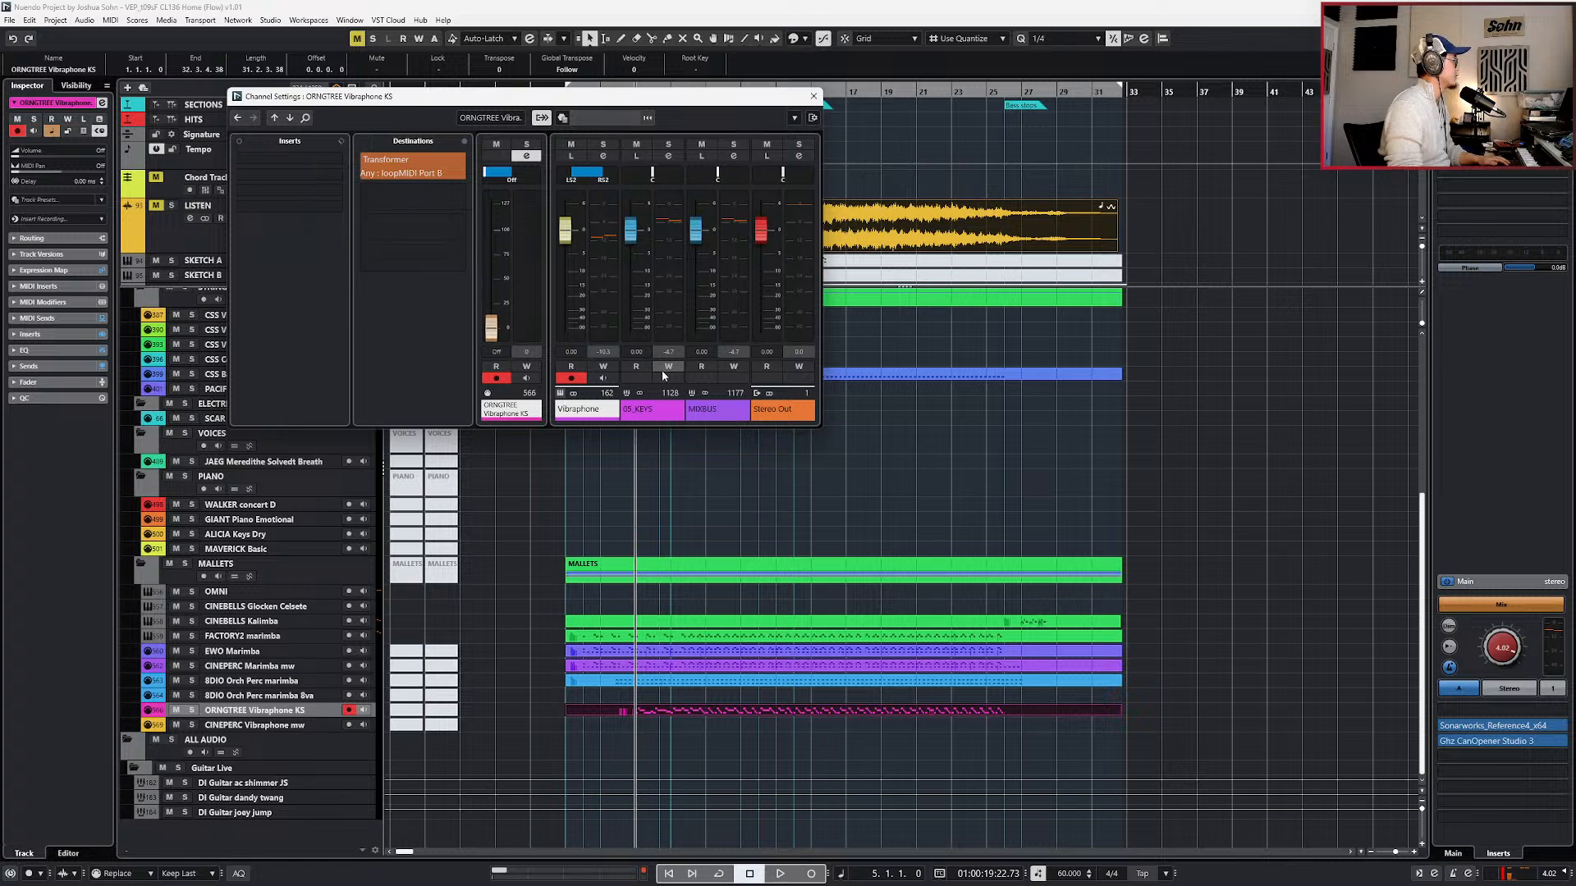
pyautogui.click(599, 409)
pyautogui.rightClick(312, 164)
pyautogui.click(320, 169)
# - Paste the copied ValhallaRoom setting onto the first insert of the Marimba channel that EDIO Orch Perc marimba plays into
pyautogui.click(641, 696)
pyautogui.click(638, 683)
pyautogui.press('e')
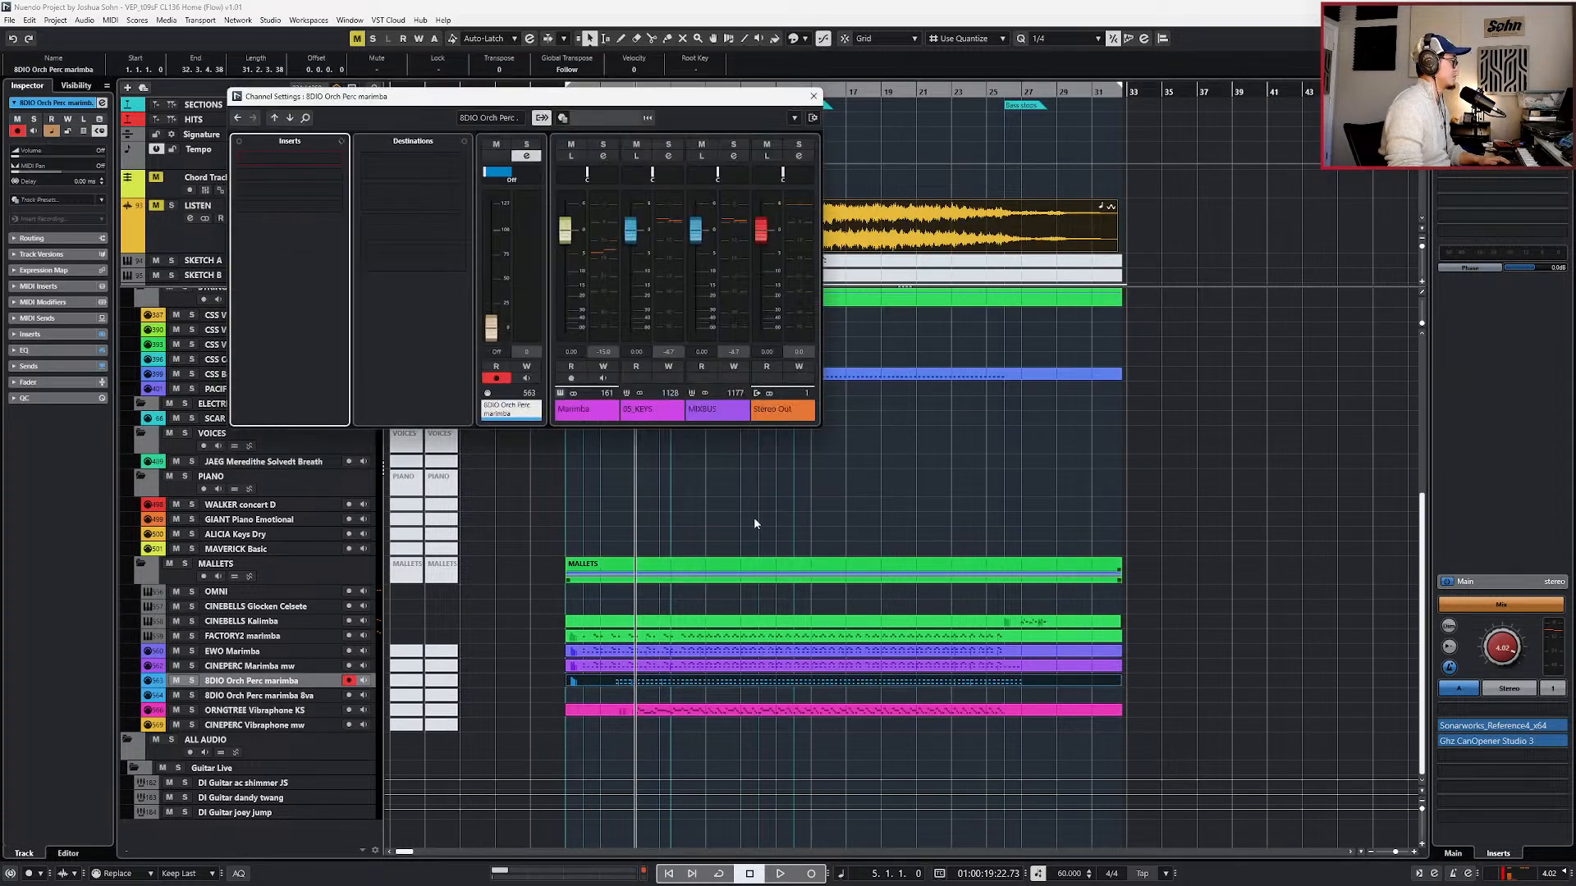
pyautogui.click(594, 418)
pyautogui.rightClick(287, 156)
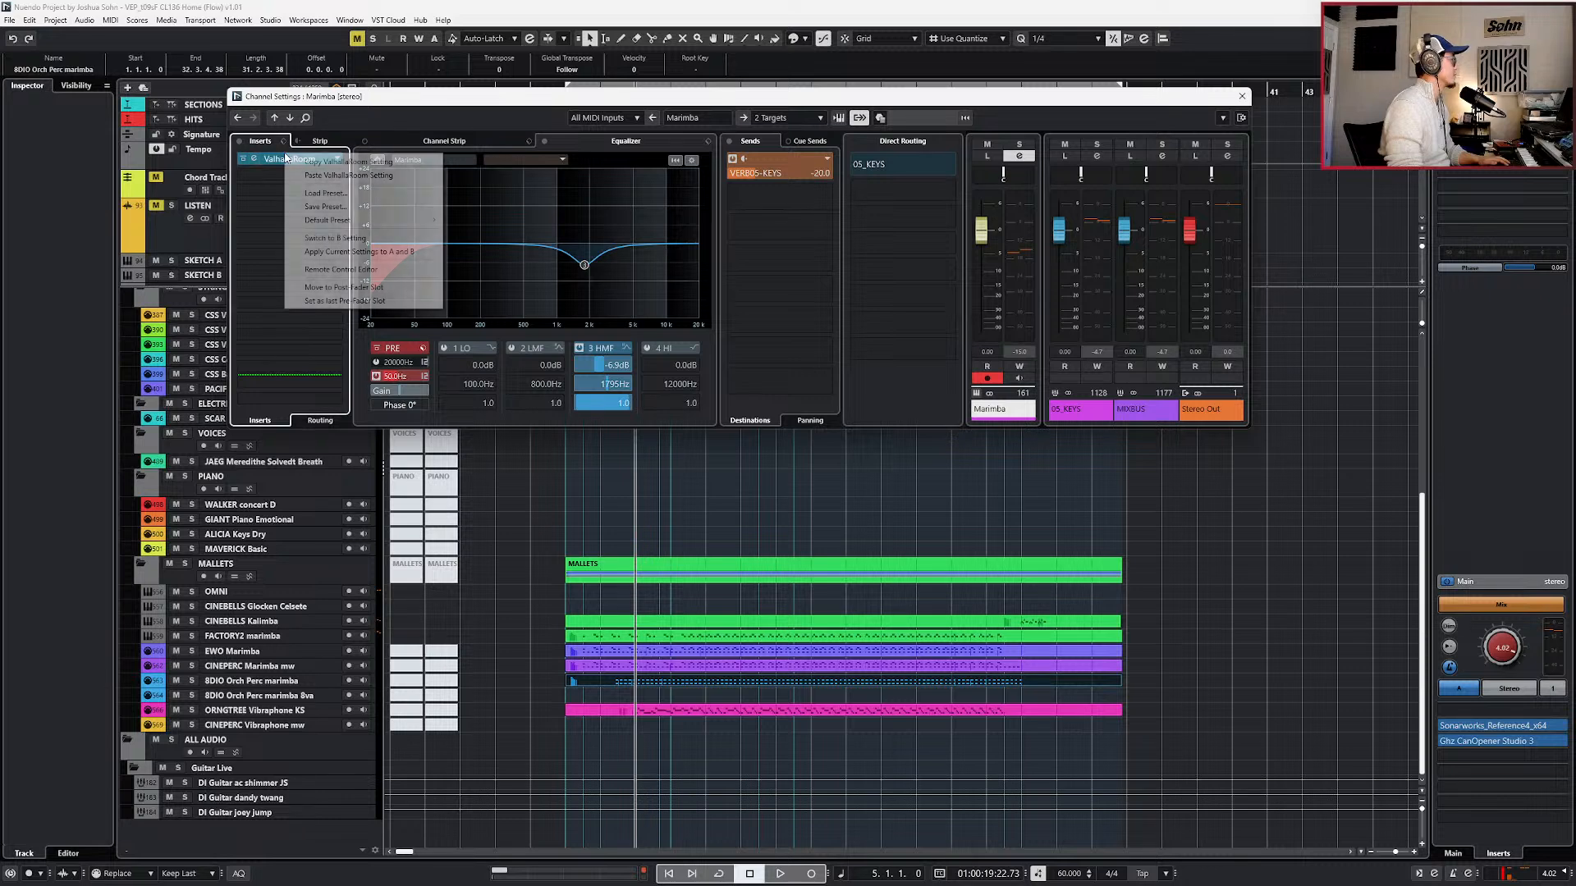
pyautogui.click(310, 173)
# - Set the Marimba ValhallaRoom's mix to 24.9 % and decay to 4.00 s during playback, and replay the arrangement from the beginning
pyautogui.press('space')
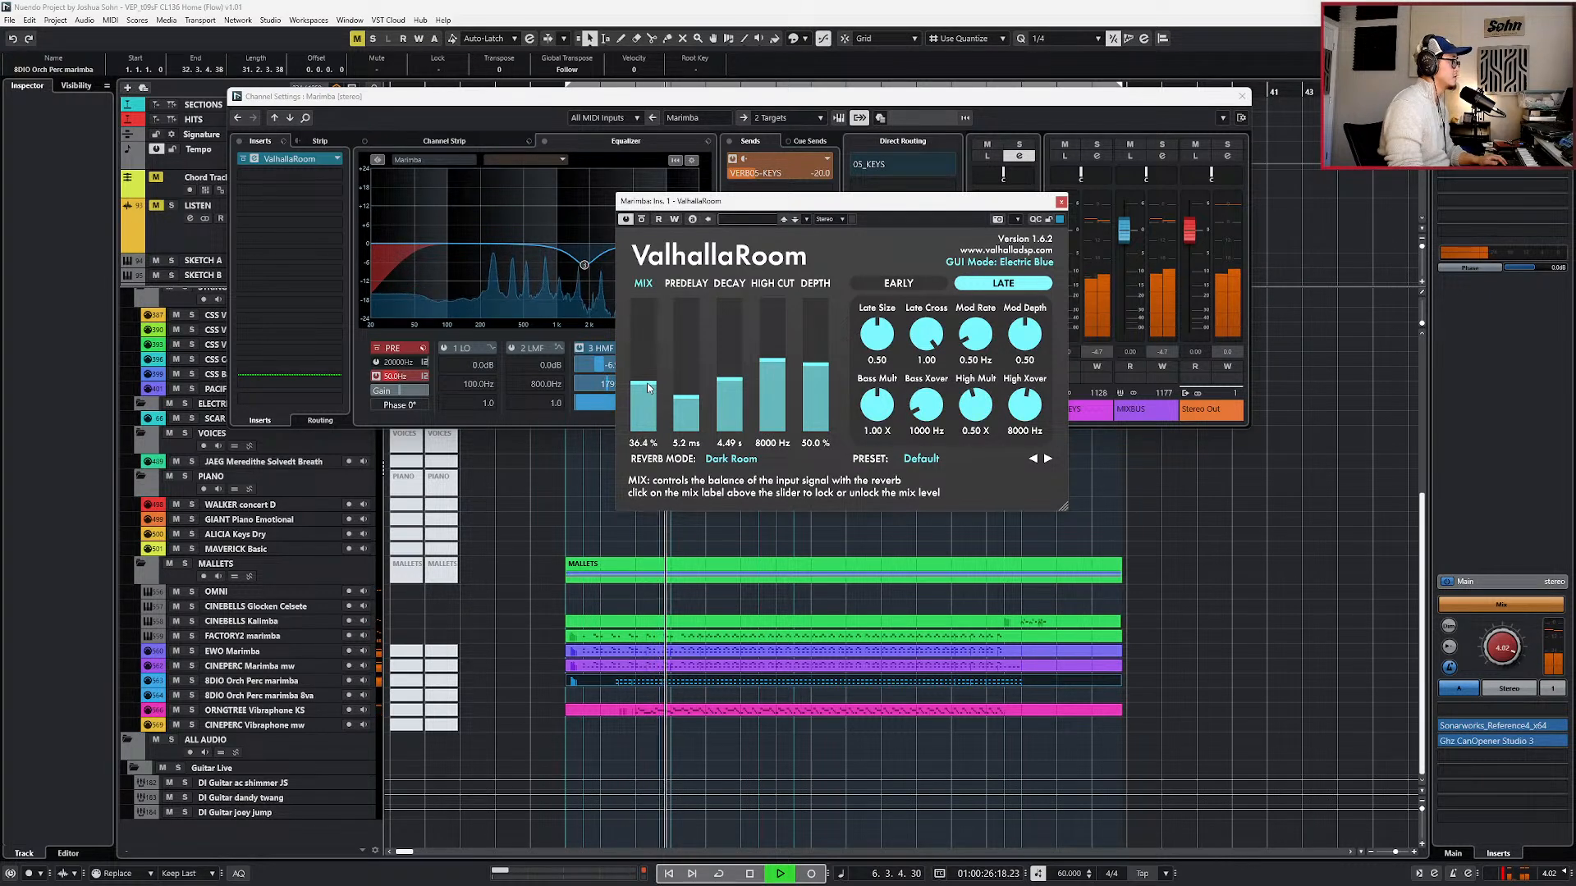
pyautogui.moveTo(648, 392); pyautogui.dragTo(646, 394)
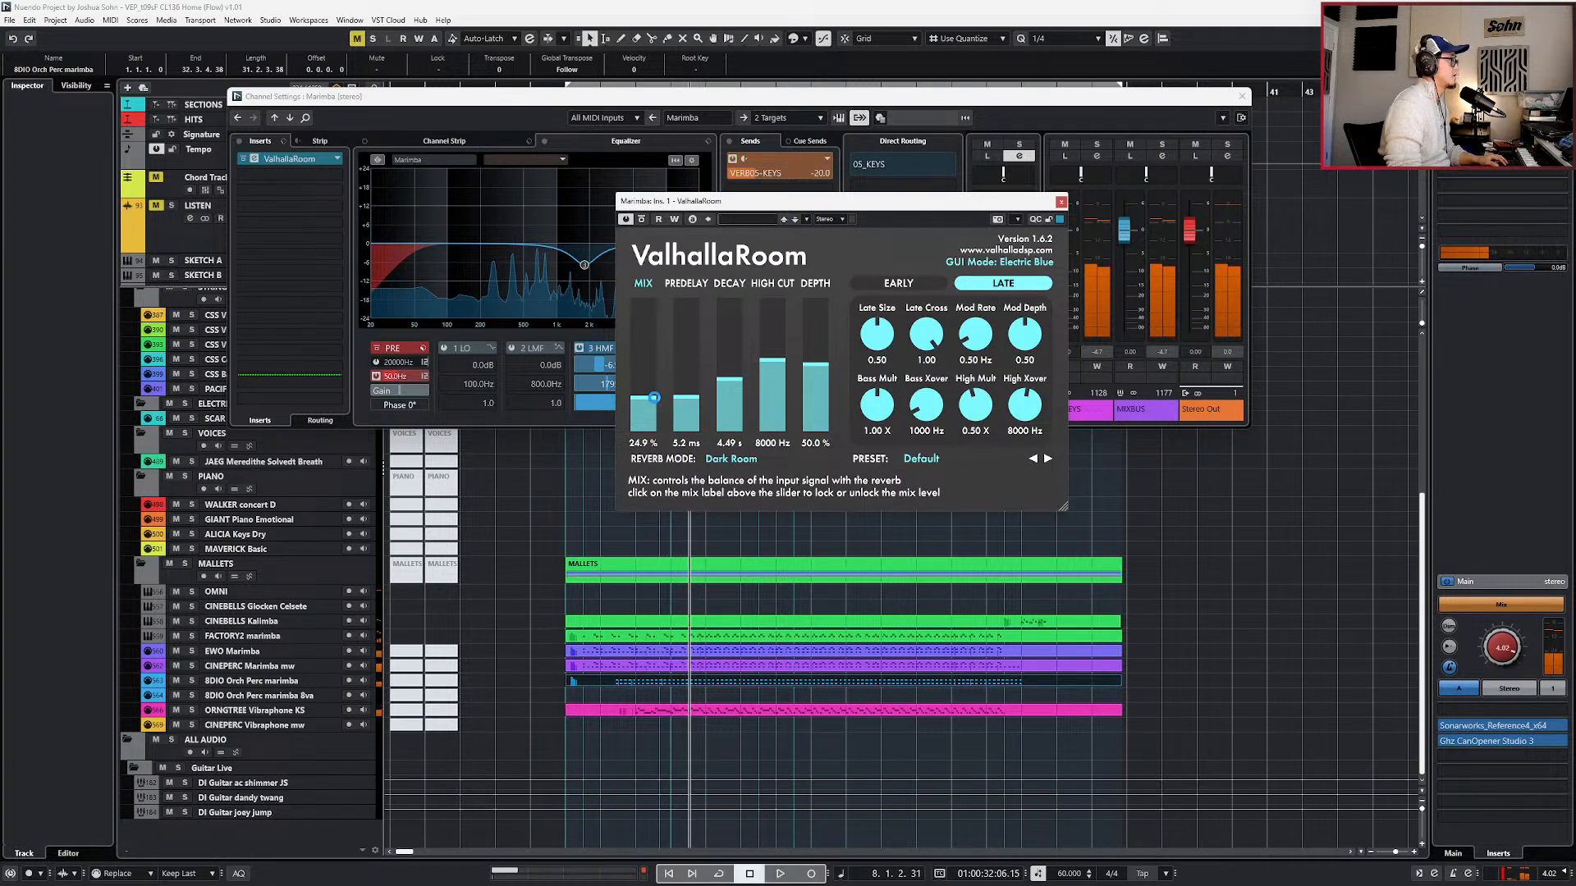
pyautogui.press('space')
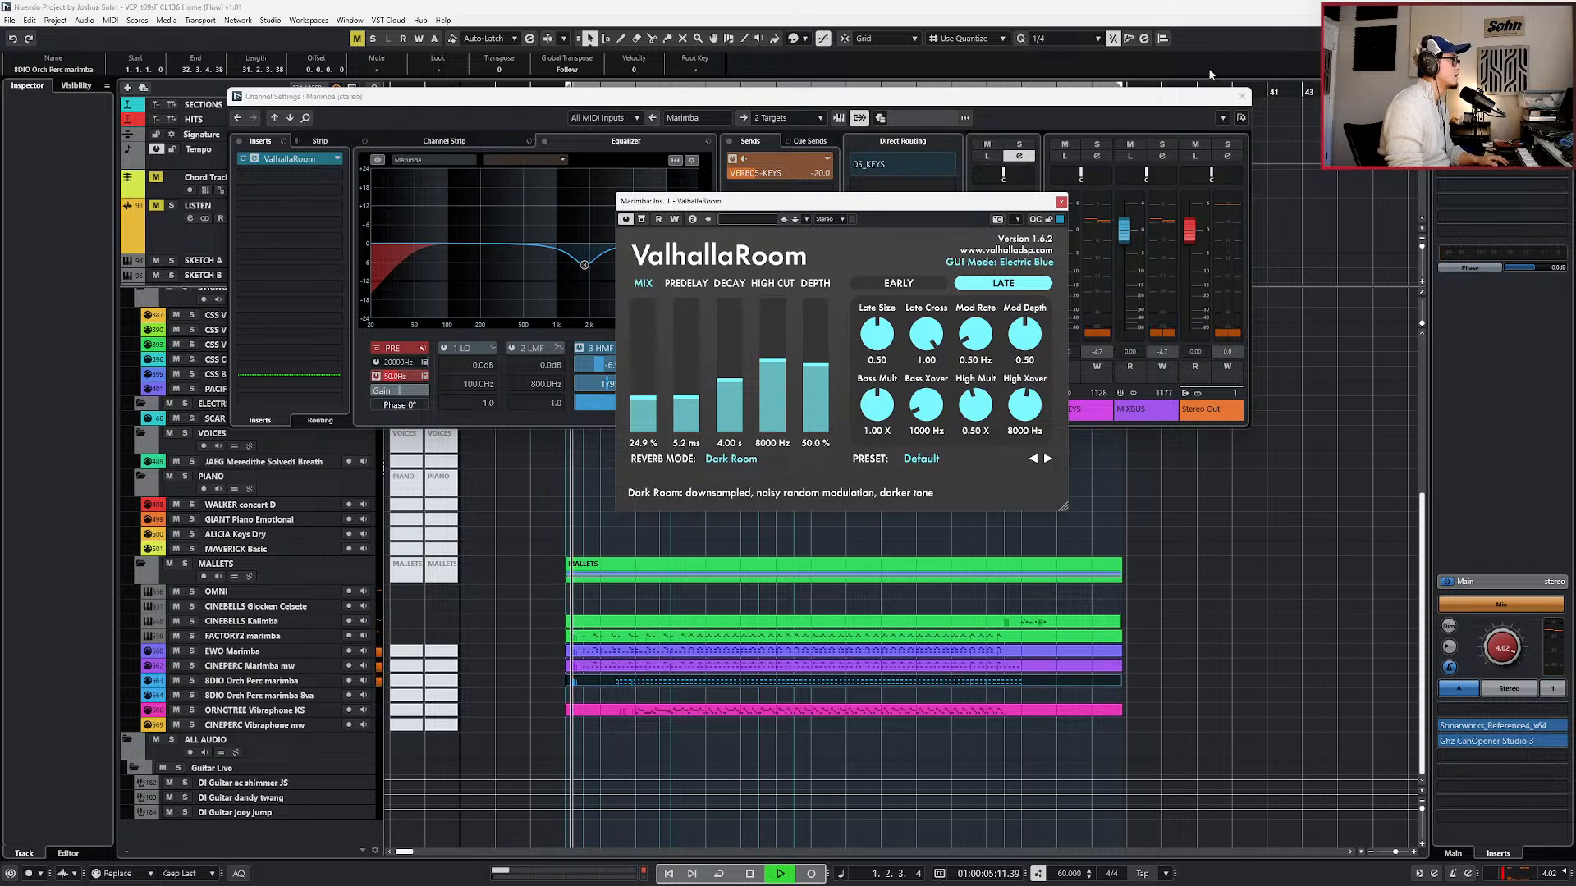
# - Close the Marimba channel settings and ValhallaRoom windows, keep auditioning the arrangement into bar 4, and stop playback
pyautogui.click(1241, 97)
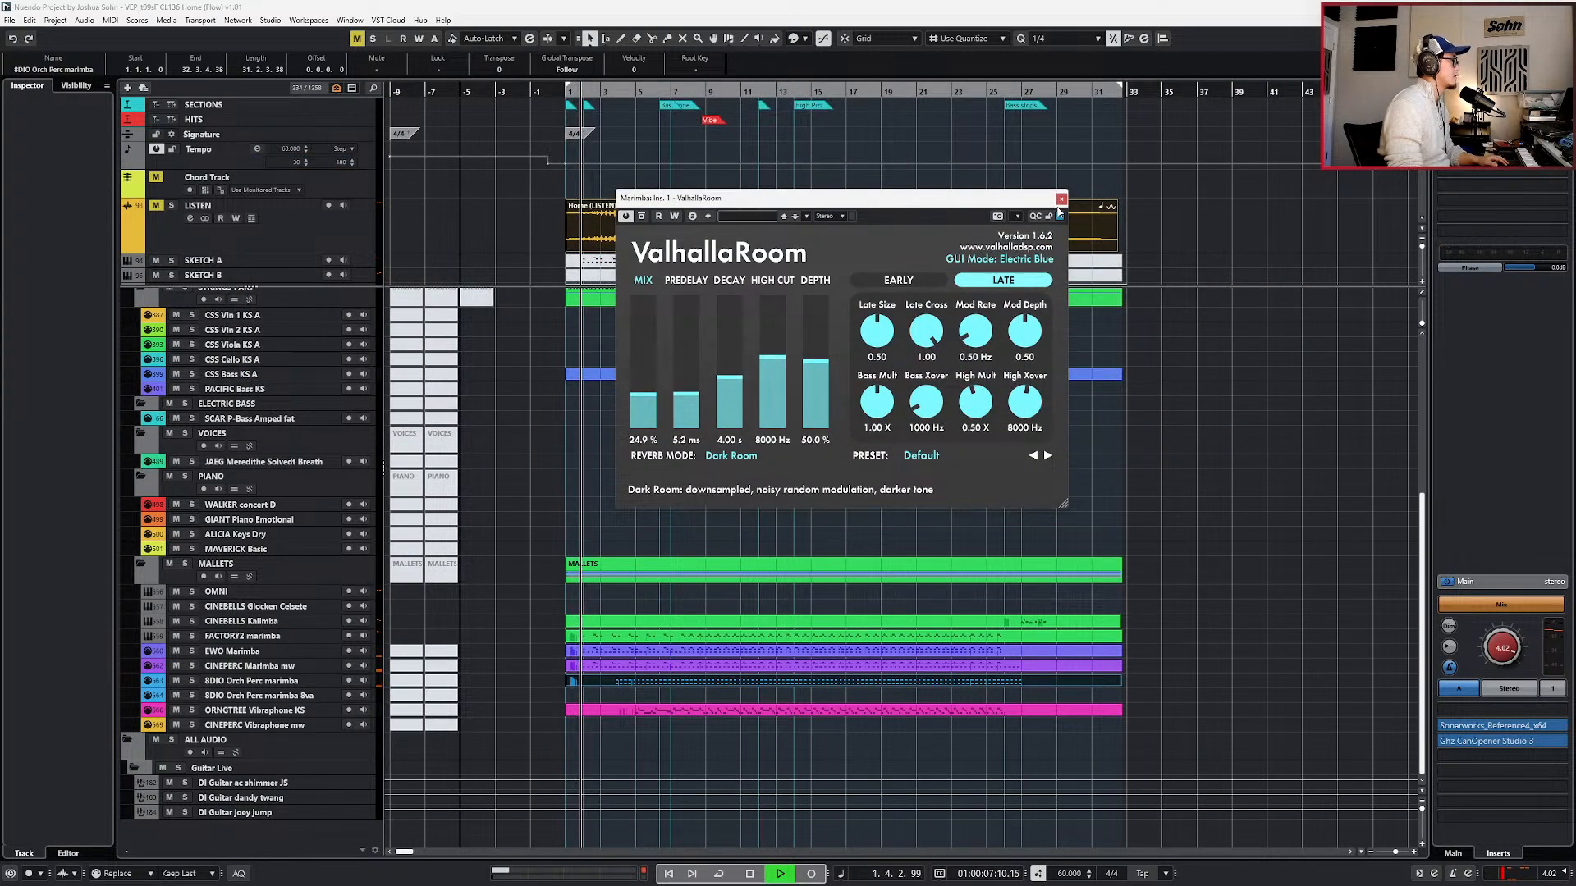
pyautogui.click(1060, 202)
pyautogui.press('g')
pyautogui.scroll(6, 689, 426)
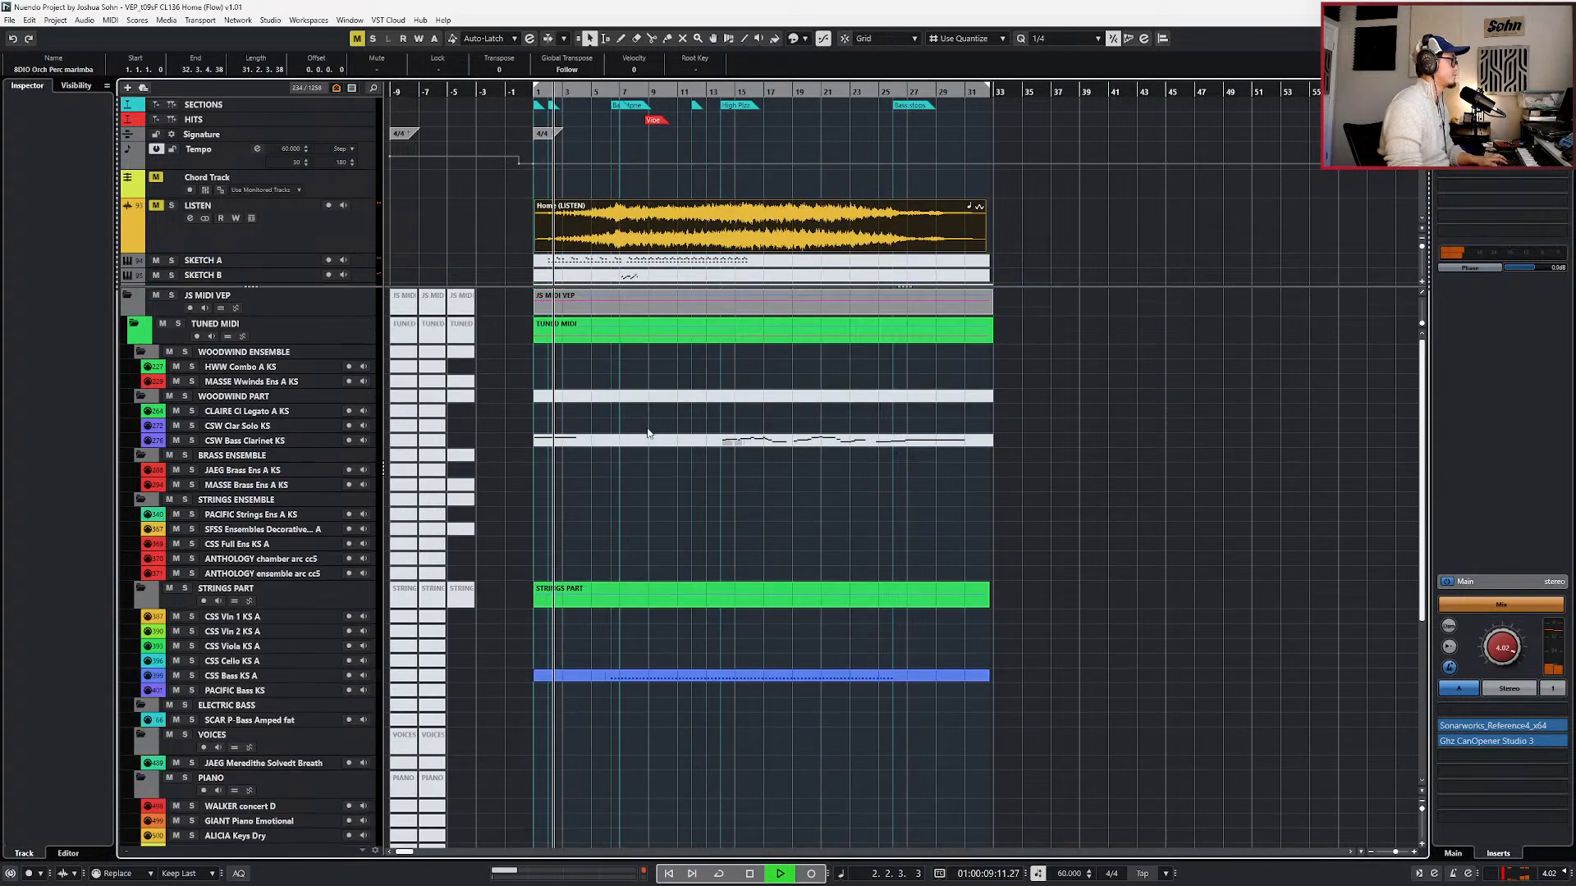
pyautogui.scroll(3, 503, 491)
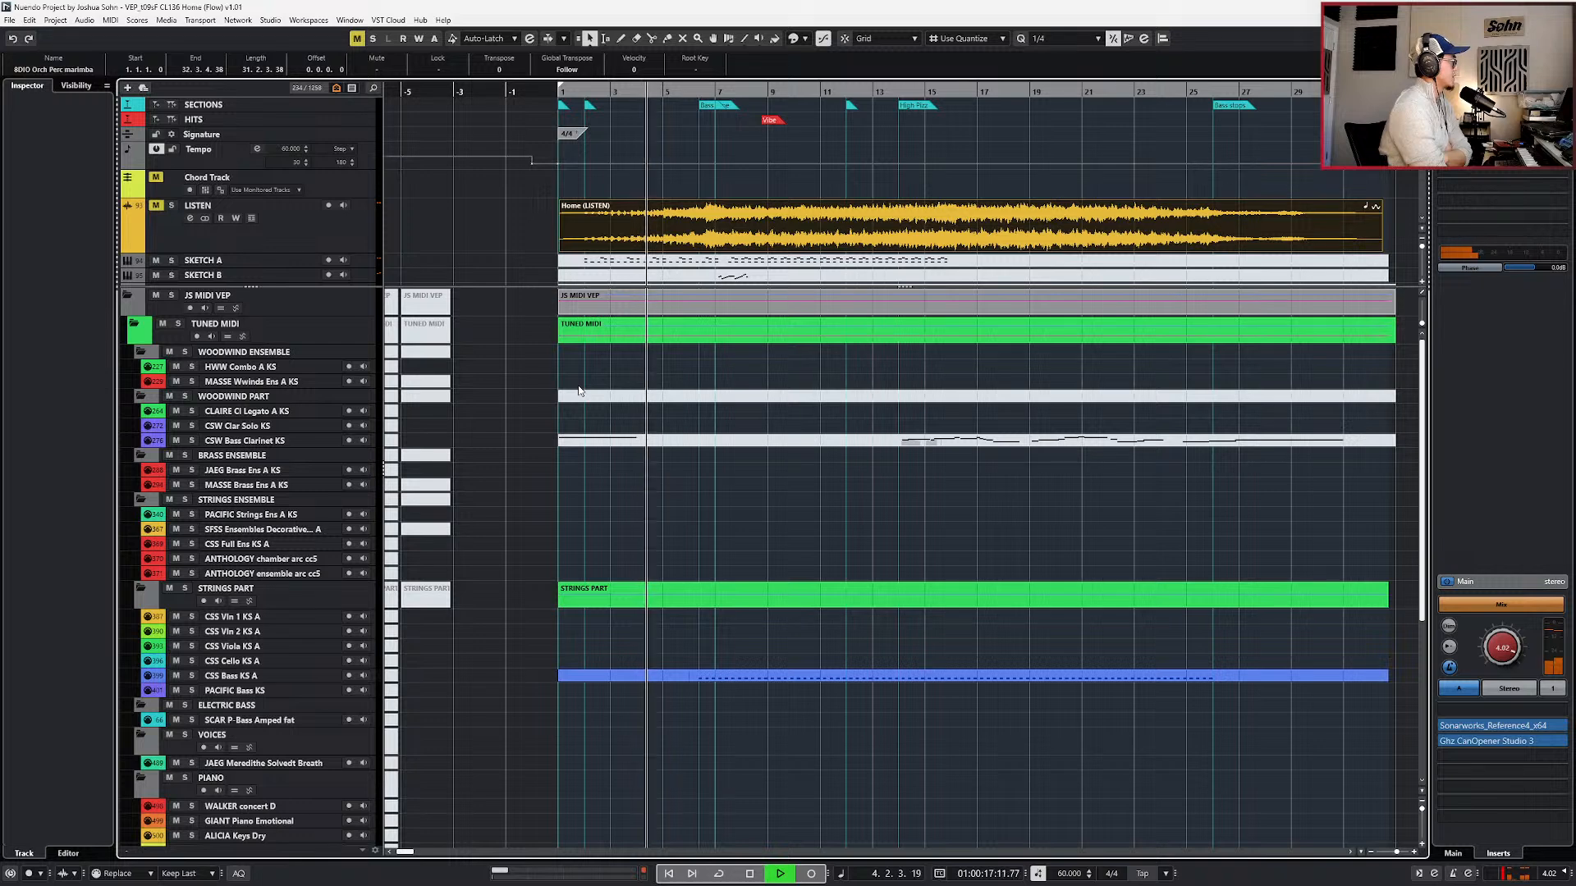
pyautogui.scroll(-3, 624, 189)
pyautogui.press('space')
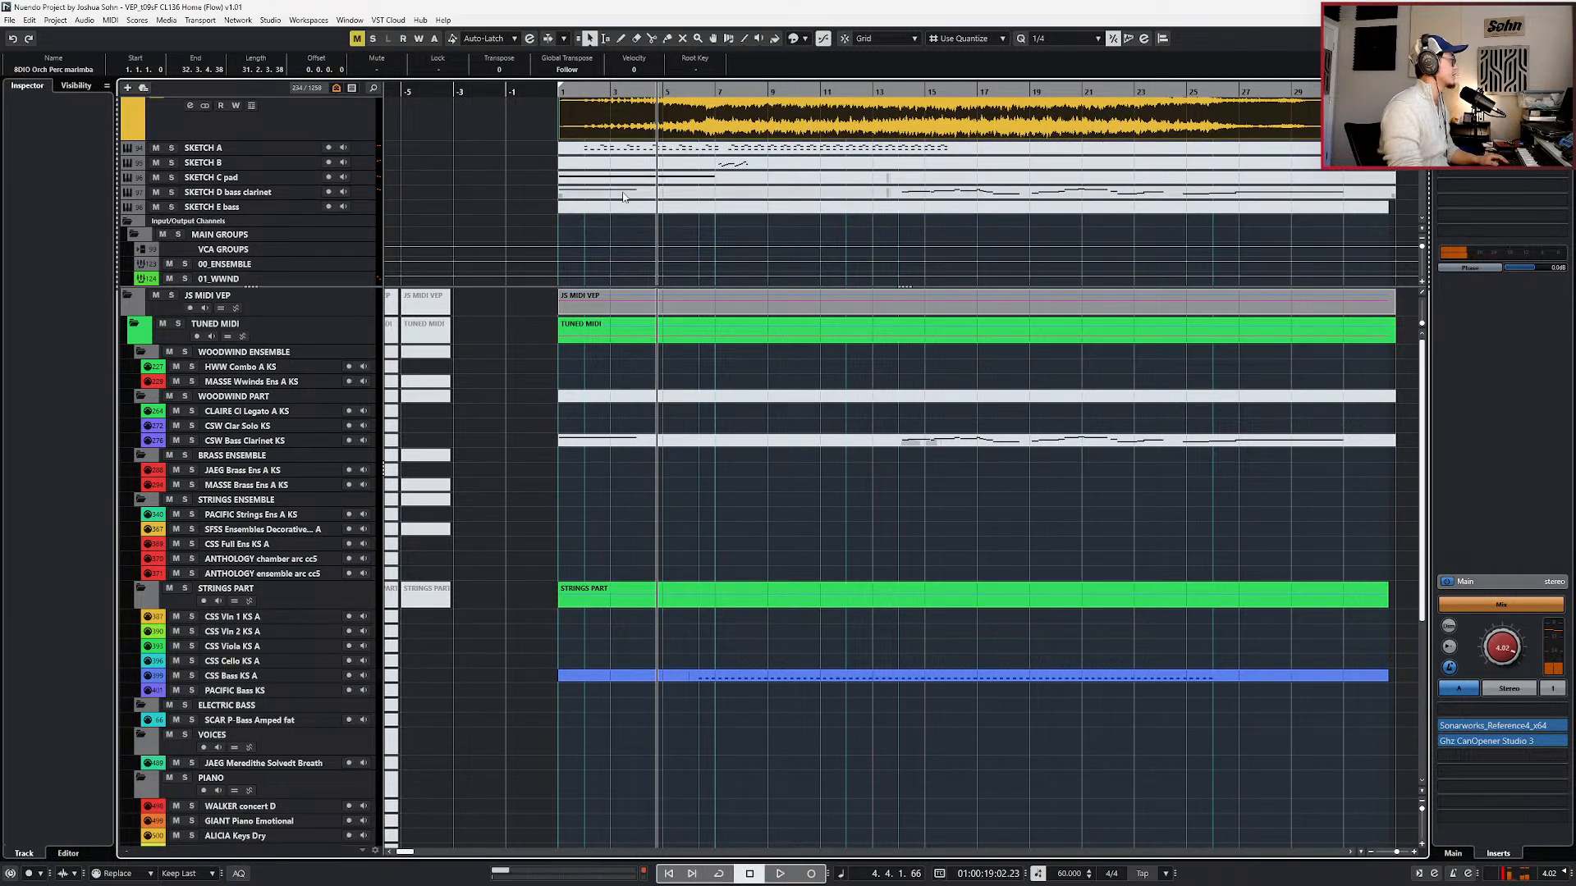
# - Inspect the SKETCH C pad and SKETCH D bass clarinet parts beneath the reference and move the playhead back towards the start
pyautogui.click(624, 184)
pyautogui.scroll(-2, 714, 199)
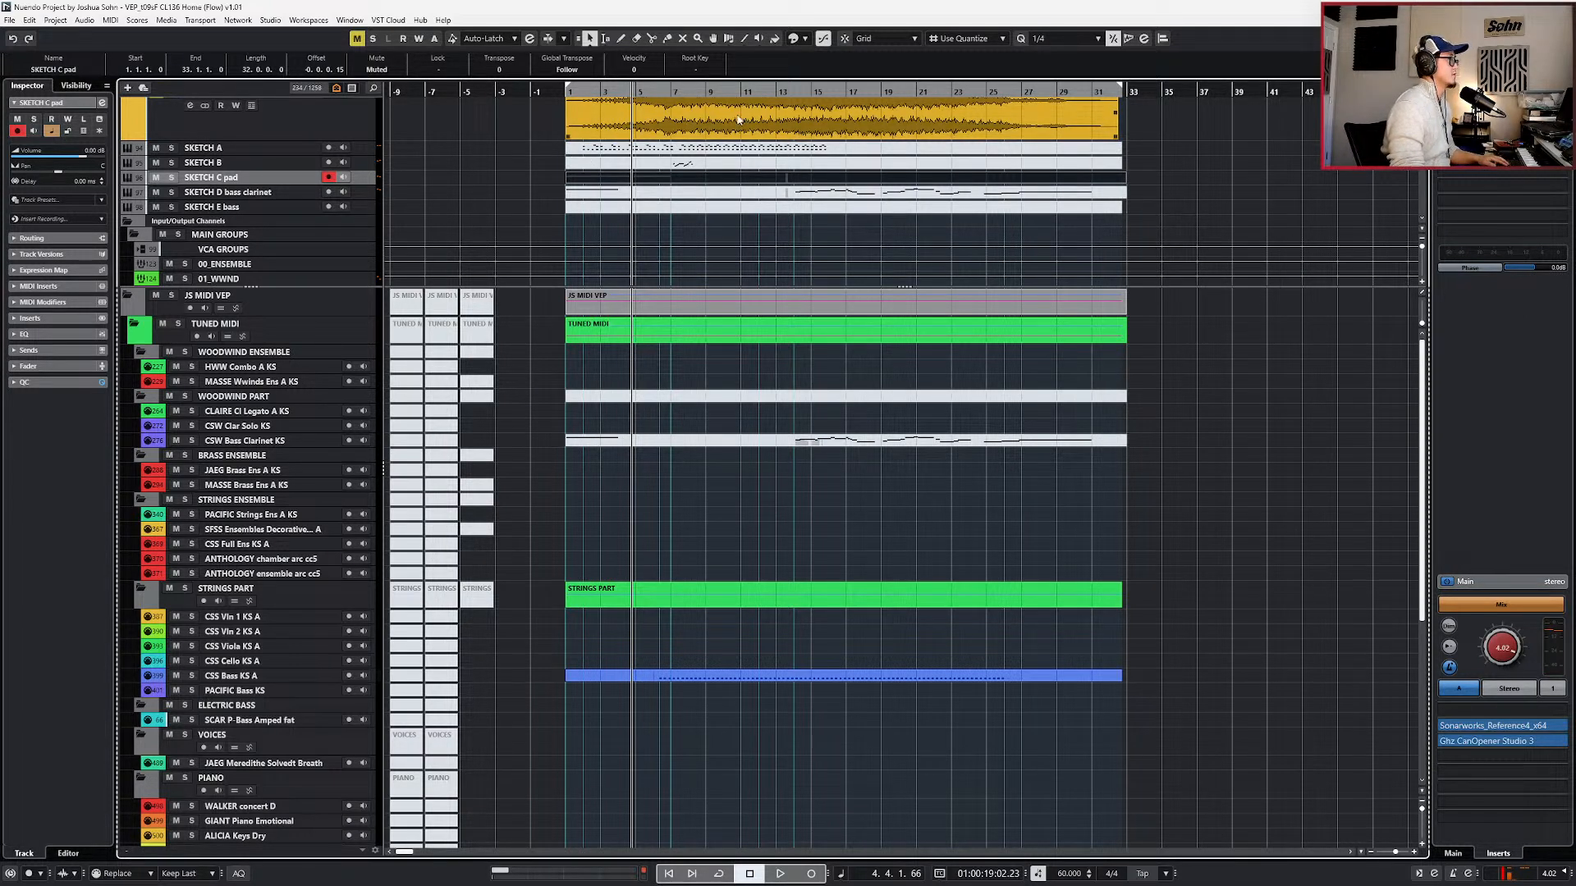
pyautogui.scroll(2, 722, 176)
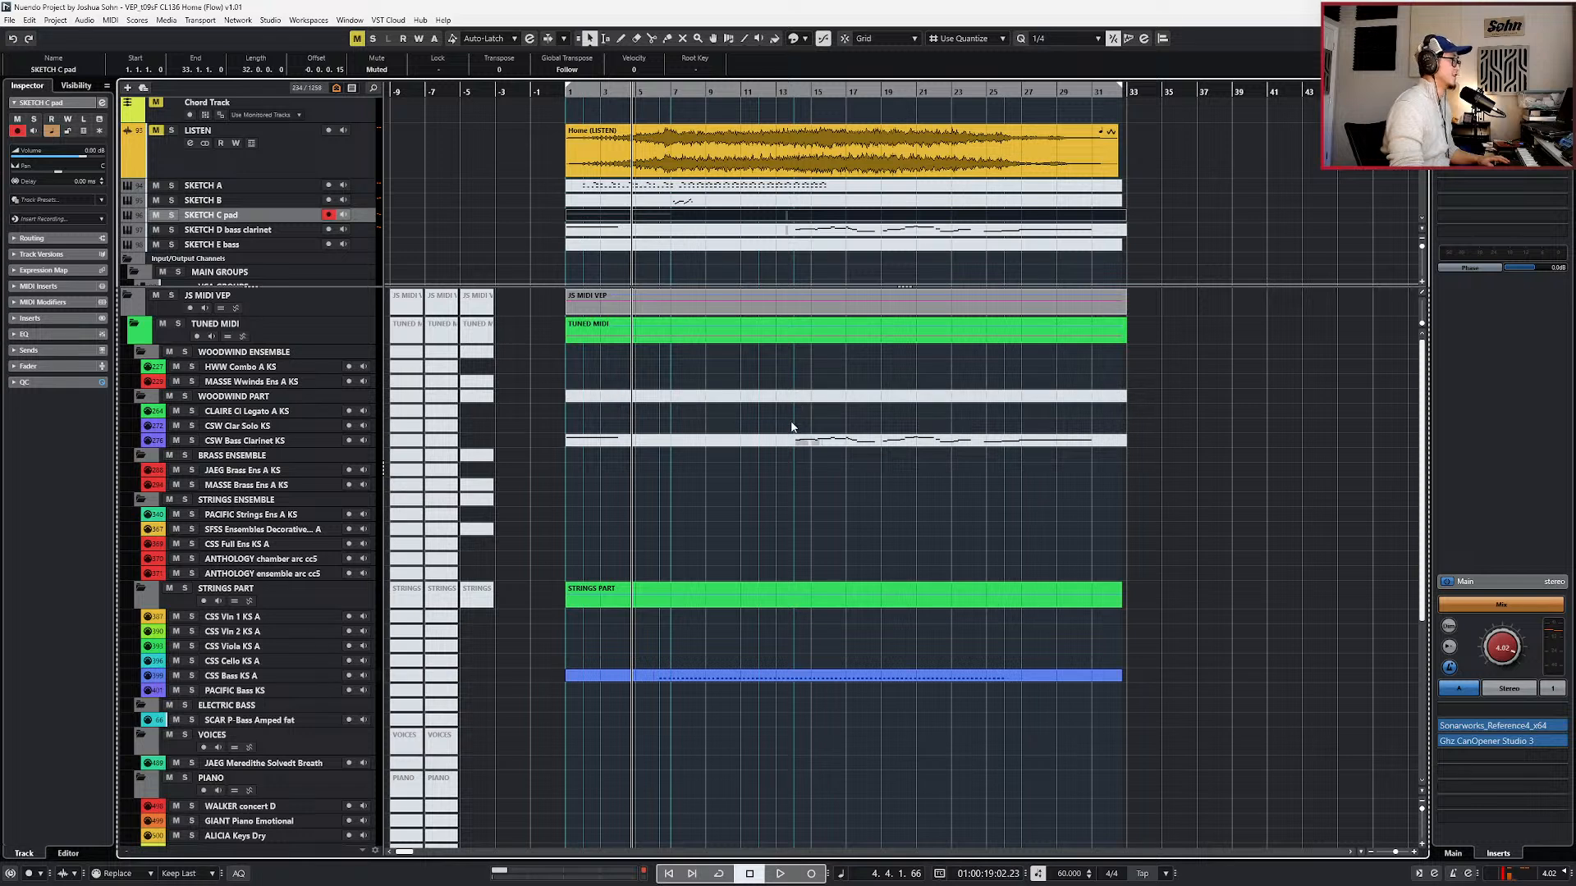
pyautogui.click(837, 228)
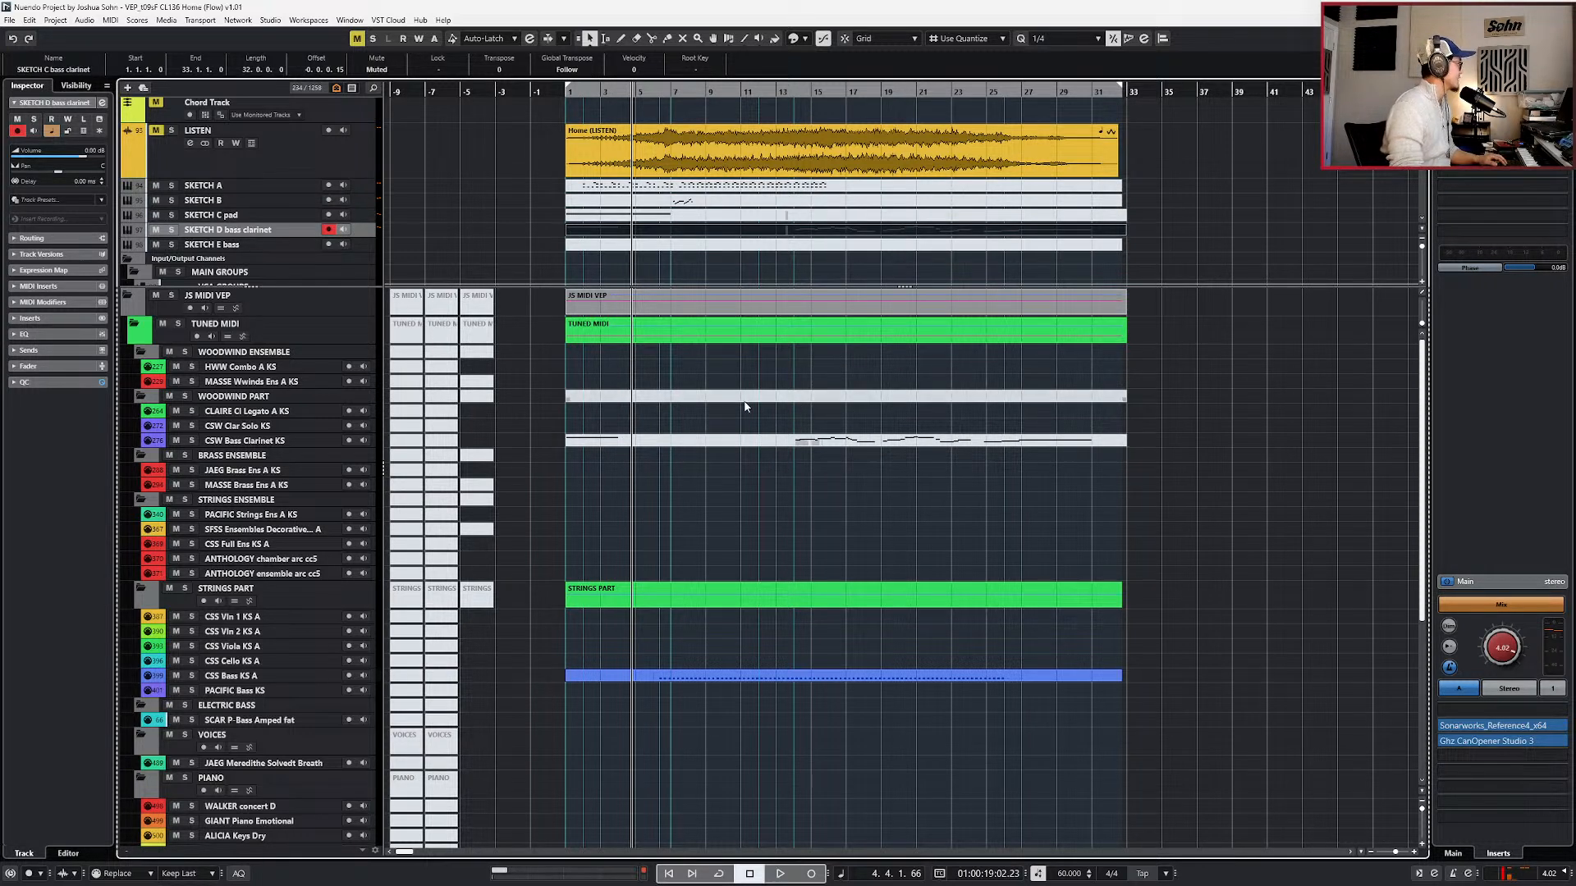
pyautogui.press('KP_Subtract')
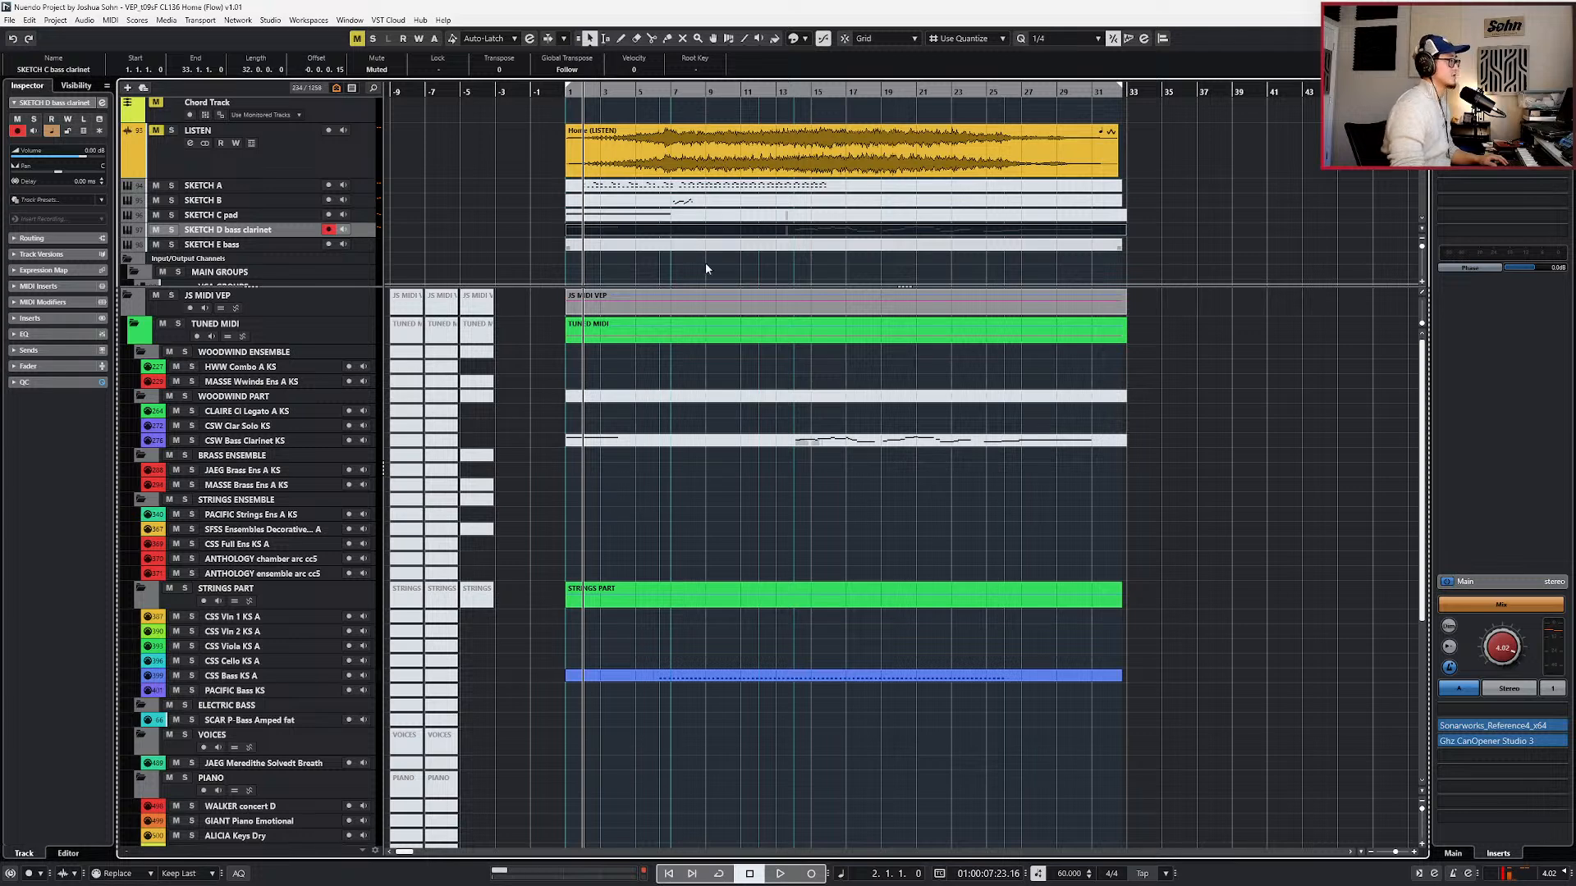
# - Solo the LISTEN reference track and play its opening from bar 1 to about bar 6
pyautogui.click(641, 156)
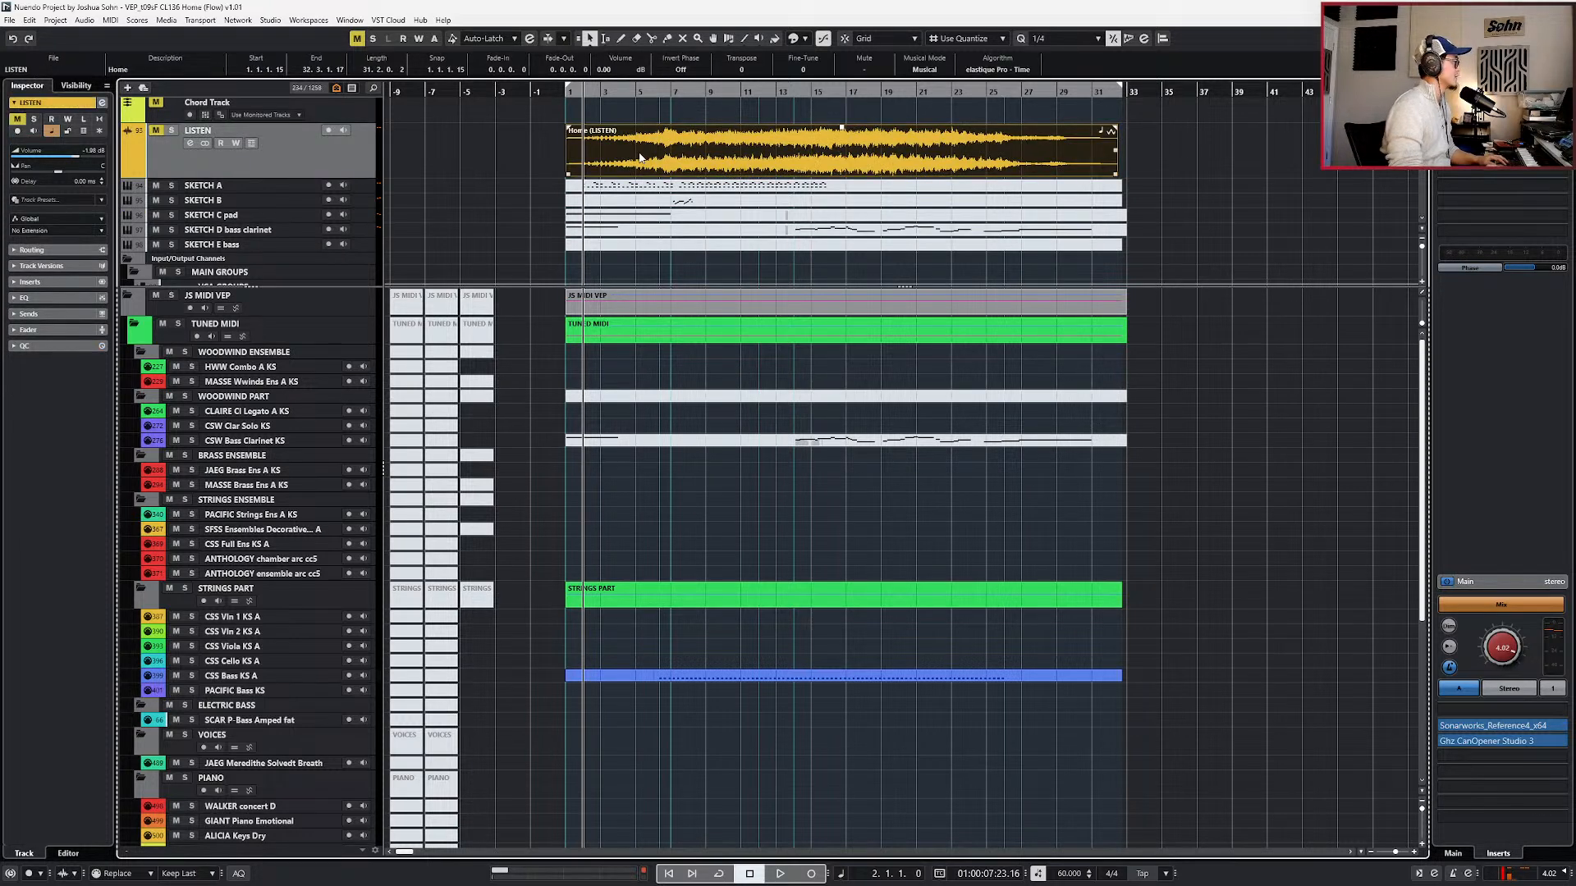
pyautogui.press('s')
pyautogui.press('l')
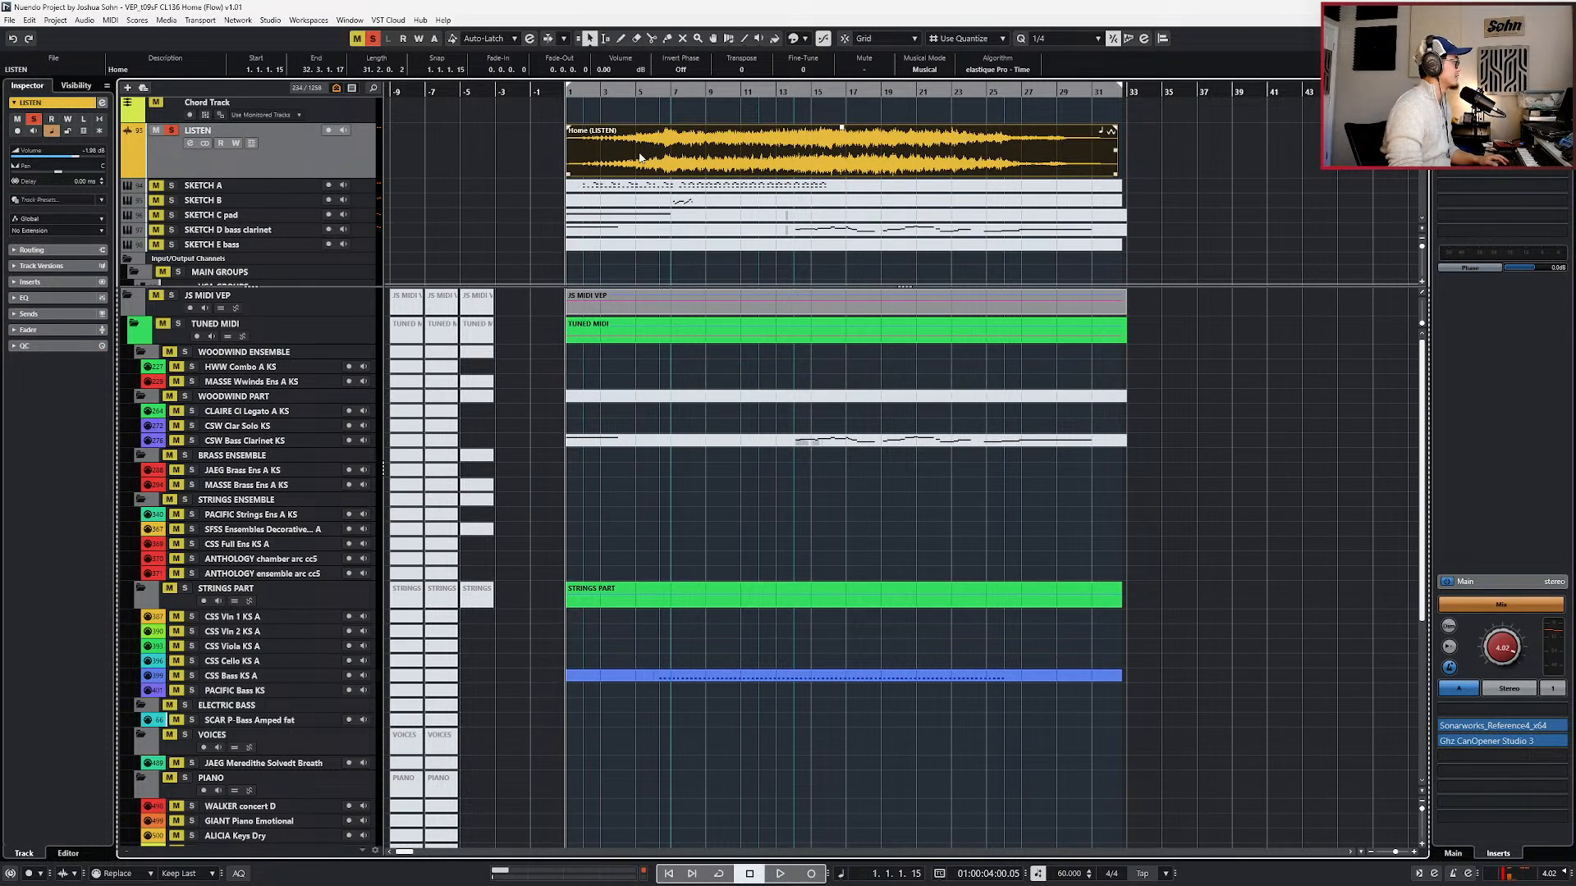
pyautogui.press('space')
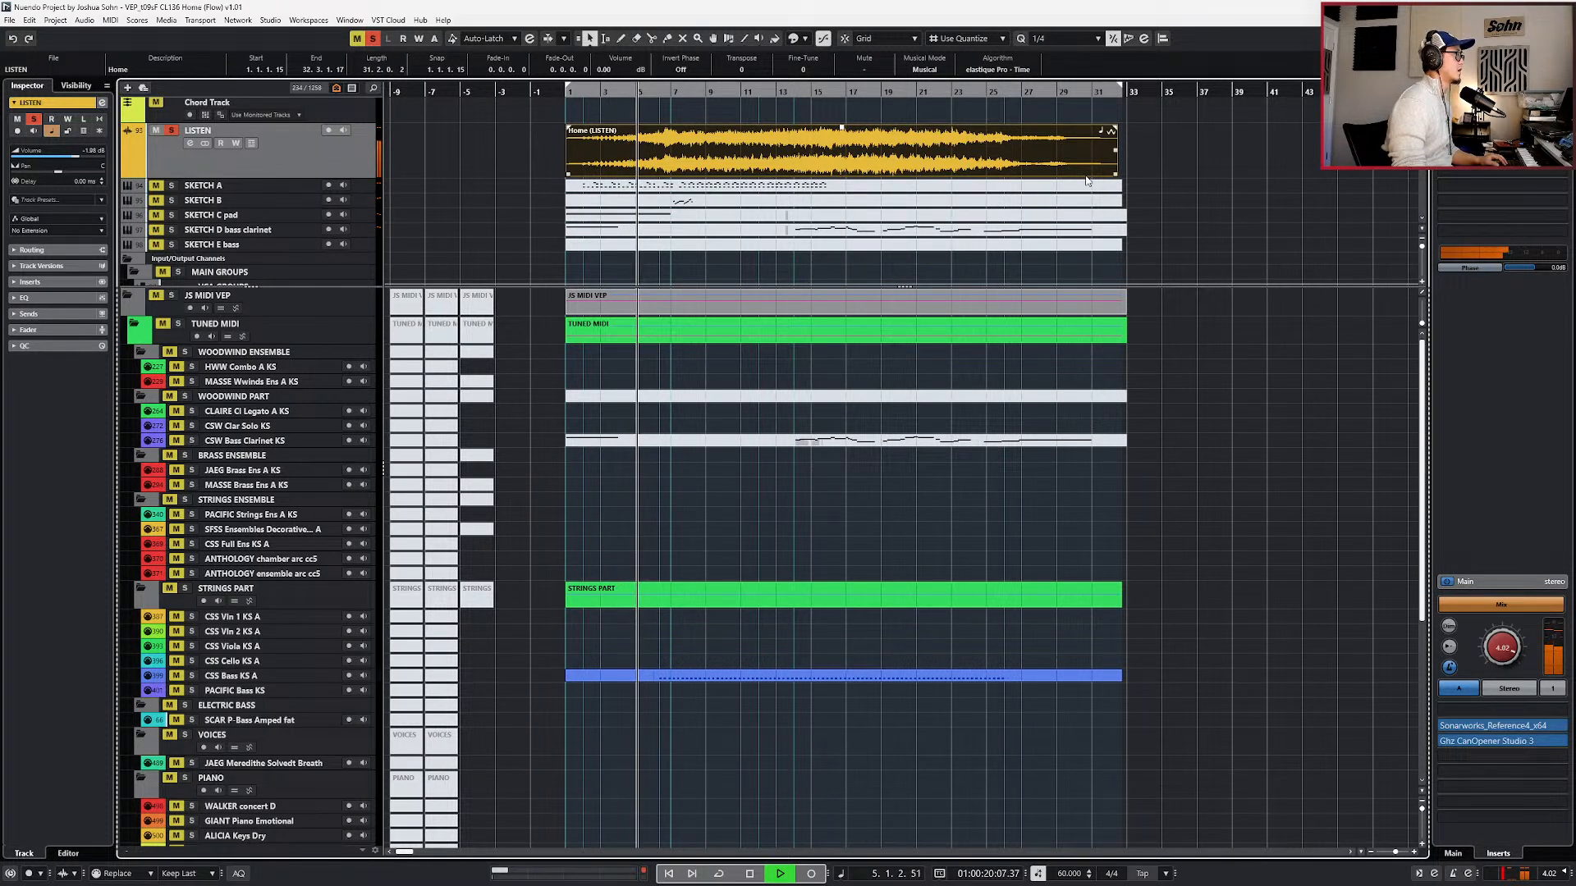
pyautogui.scroll(3, 586, 195)
pyautogui.scroll(2, 592, 197)
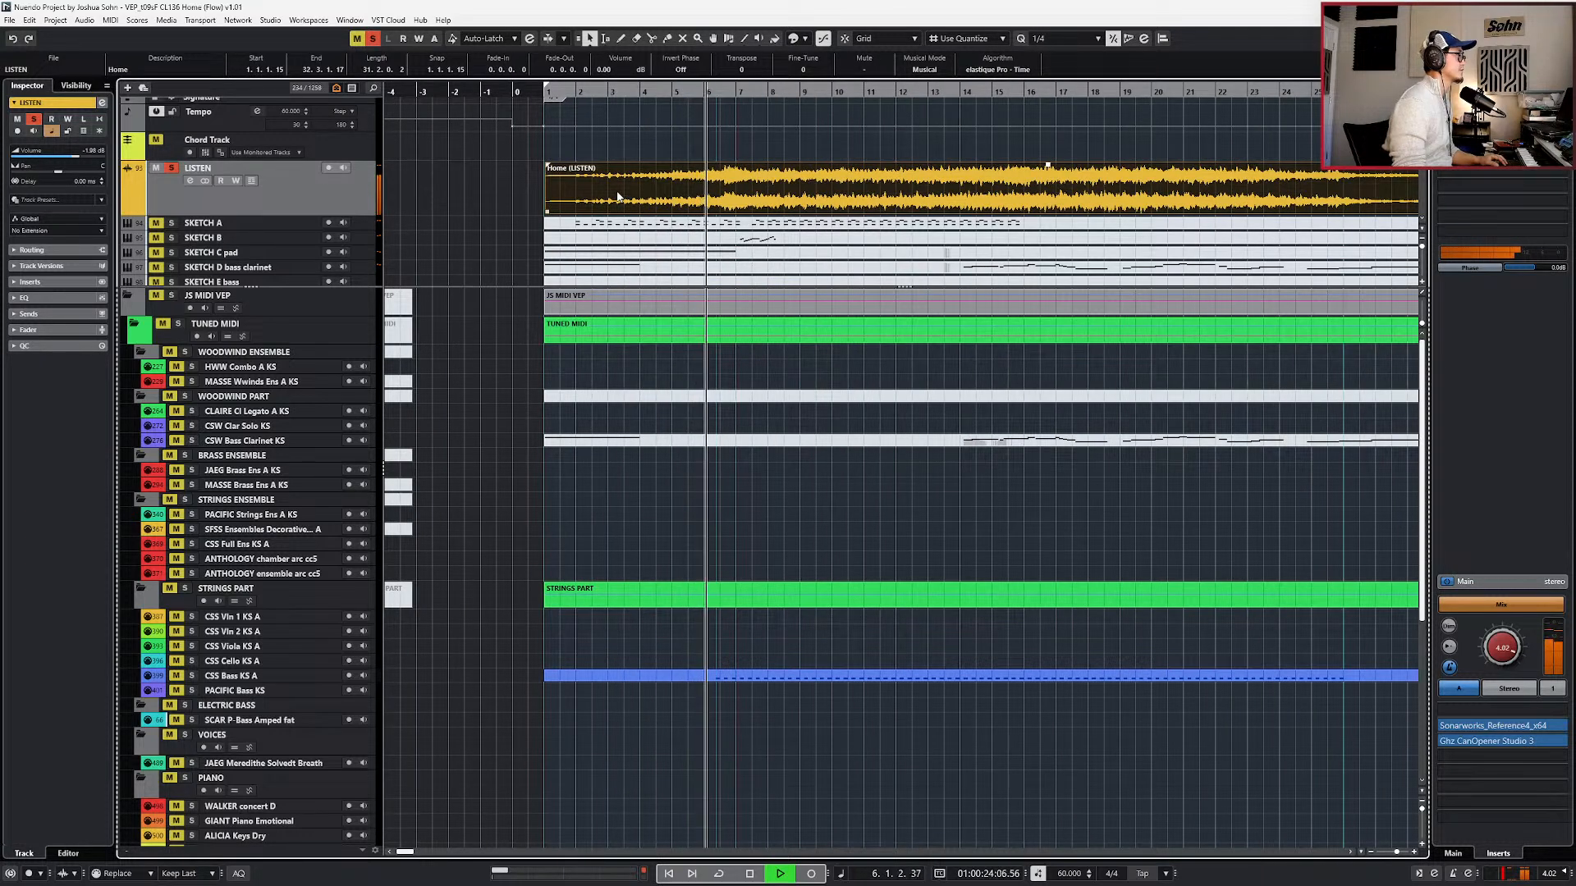
pyautogui.press('space')
# - Replay the soloed LISTEN reference from the beginning while looking over the mallet tracks
pyautogui.press('s')
pyautogui.press('s')
pyautogui.press('KP_Subtract')
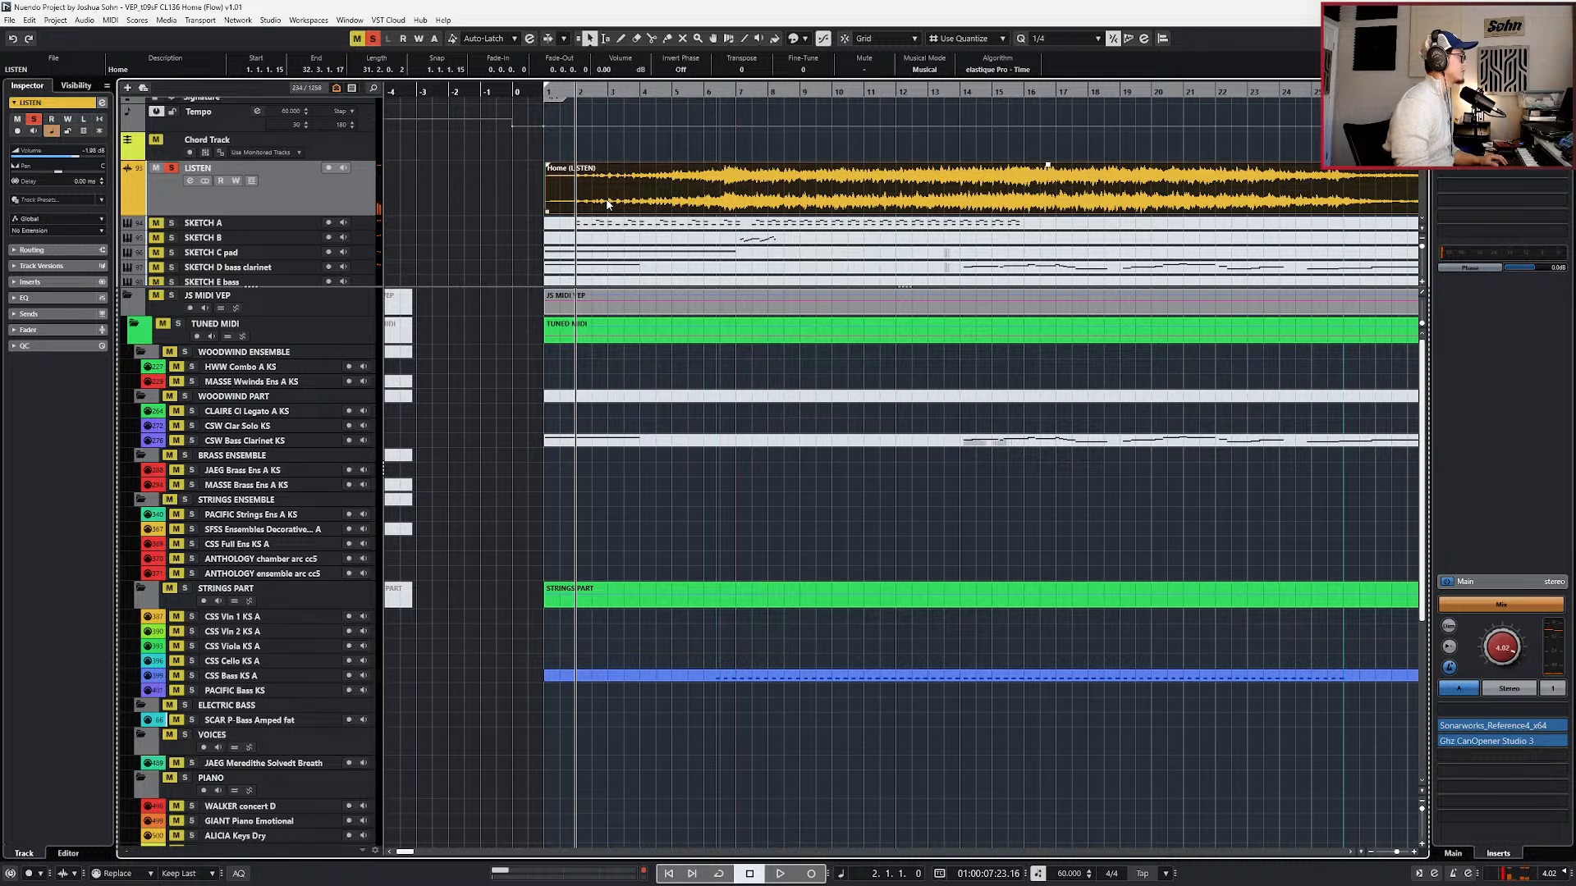
pyautogui.press('Home')
pyautogui.press('space')
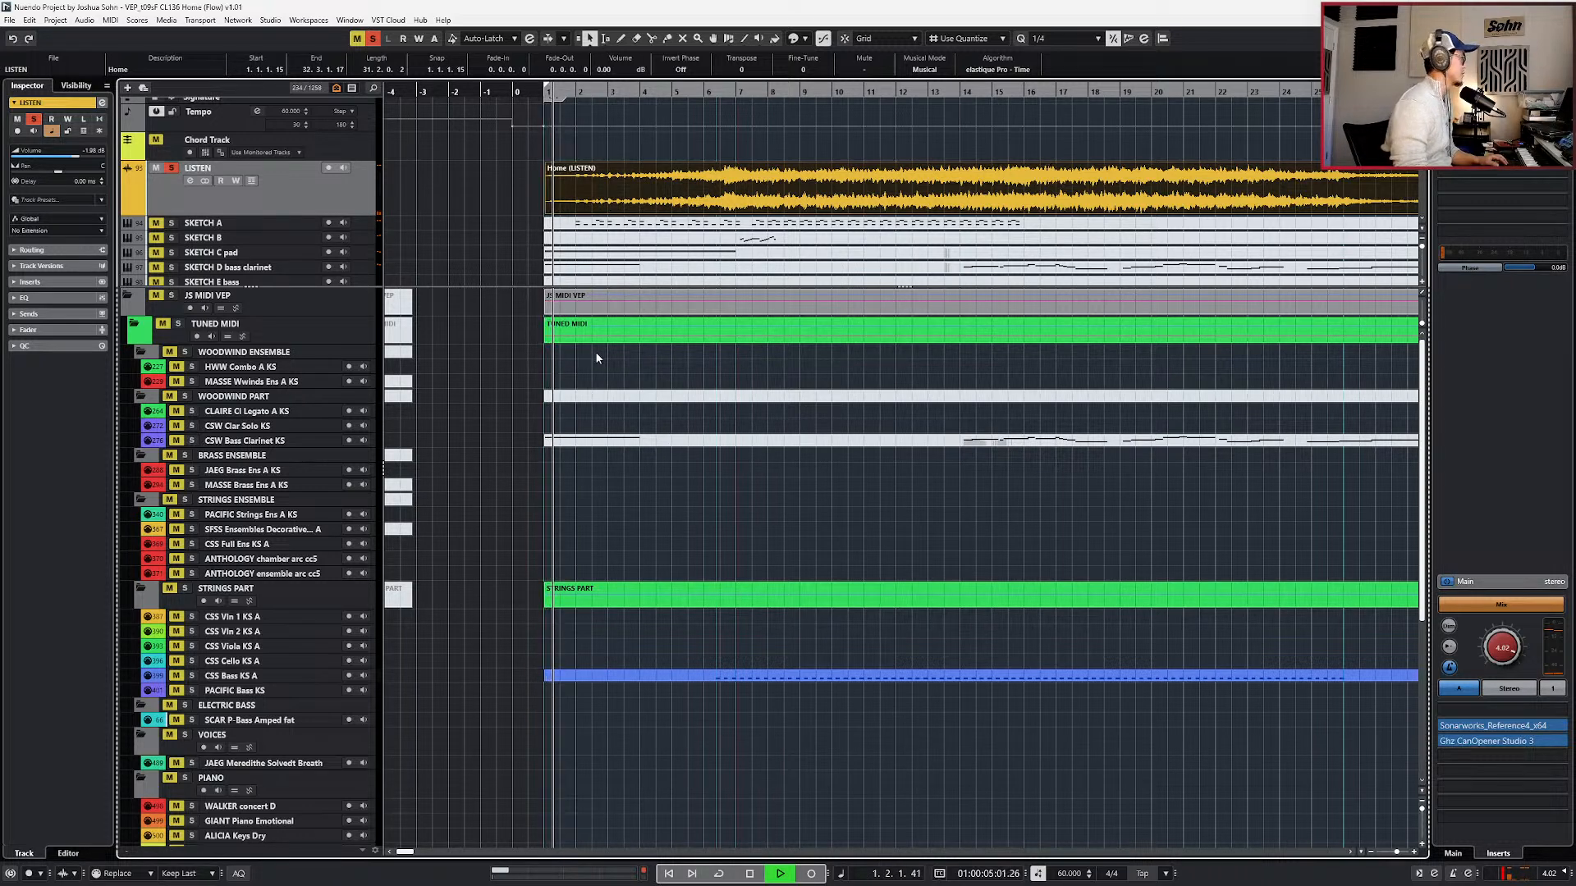
pyautogui.scroll(-5, 595, 351)
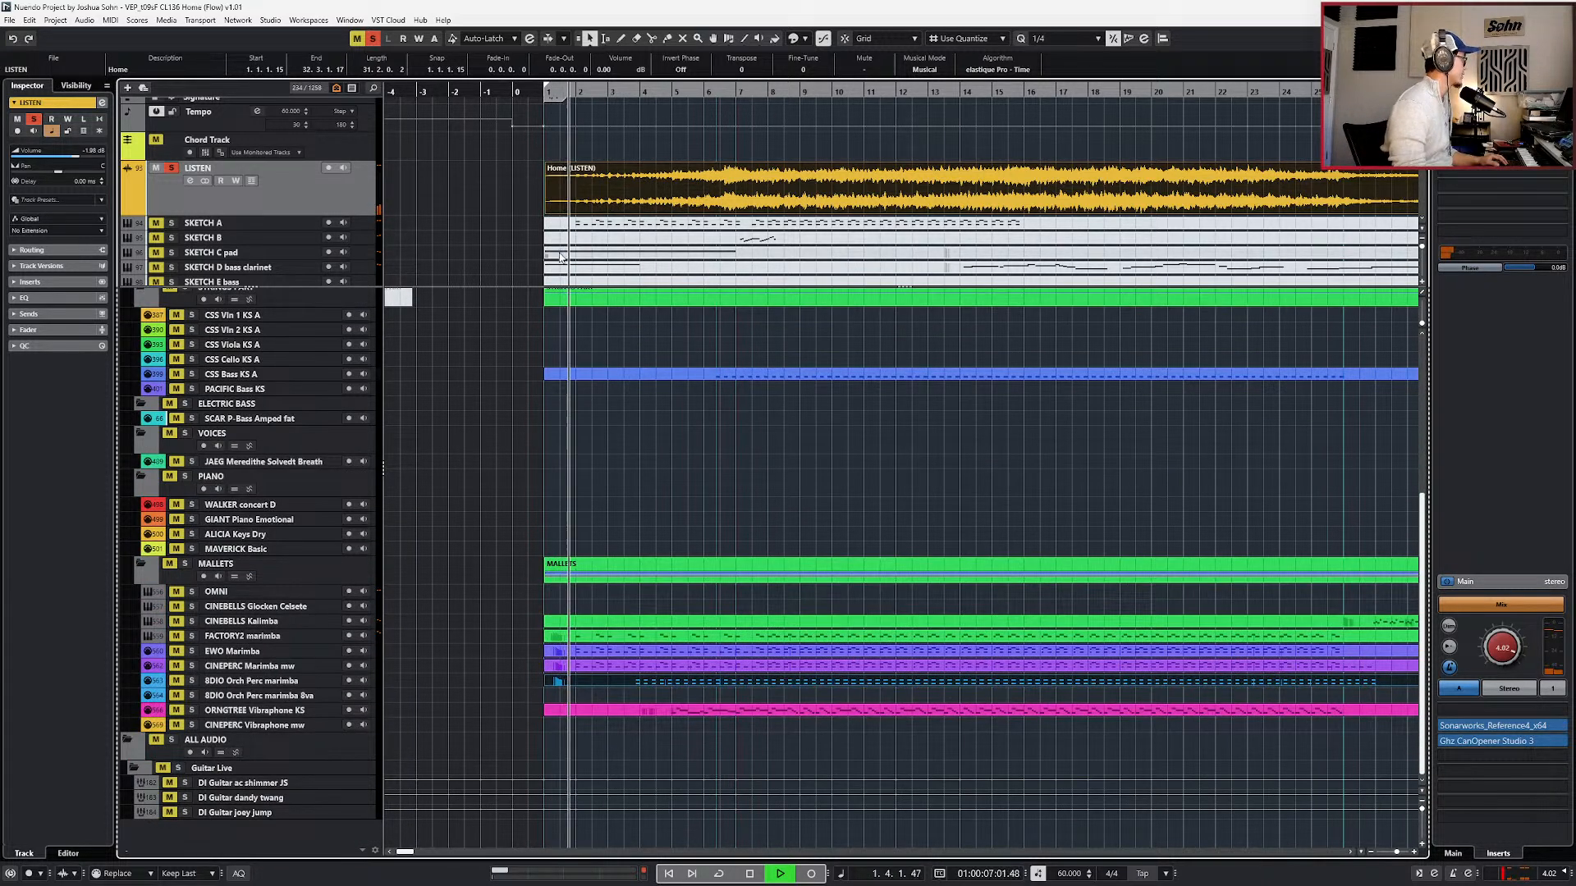
# - Select the SKETCH D bass clarinet part, take the LISTEN track out of solo and return the playhead to bar 1
pyautogui.click(587, 267)
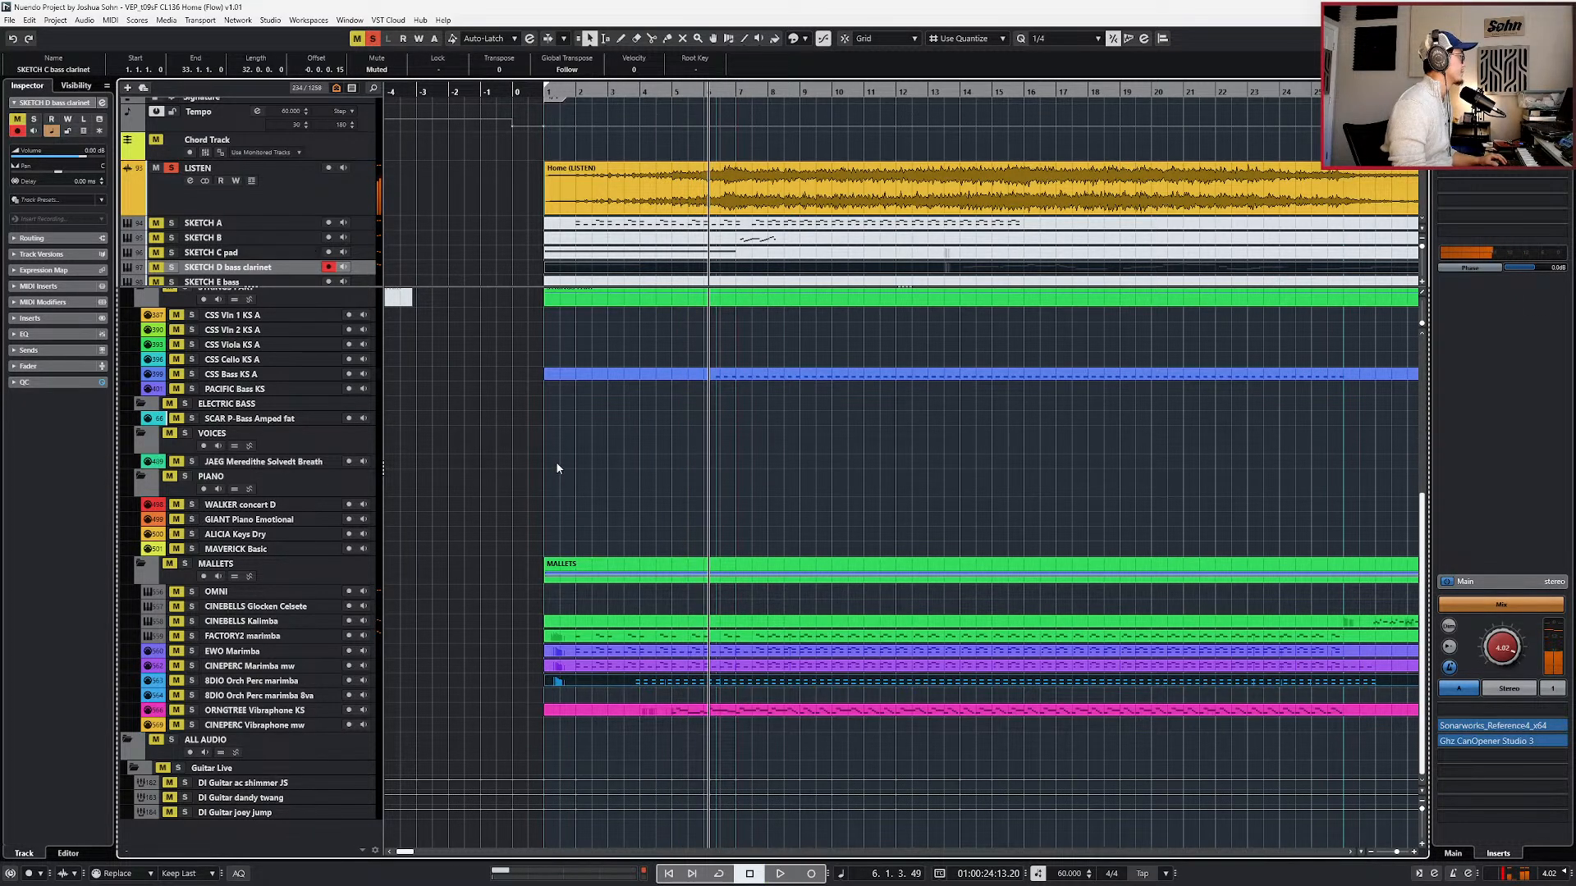
pyautogui.press('s')
pyautogui.press('KP_Subtract')
pyautogui.press('KP_Subtract')
pyautogui.press('KP_Subtract')
pyautogui.press('KP_Subtract')
pyautogui.press('KP_Subtract')
pyautogui.press('KP_Subtract')
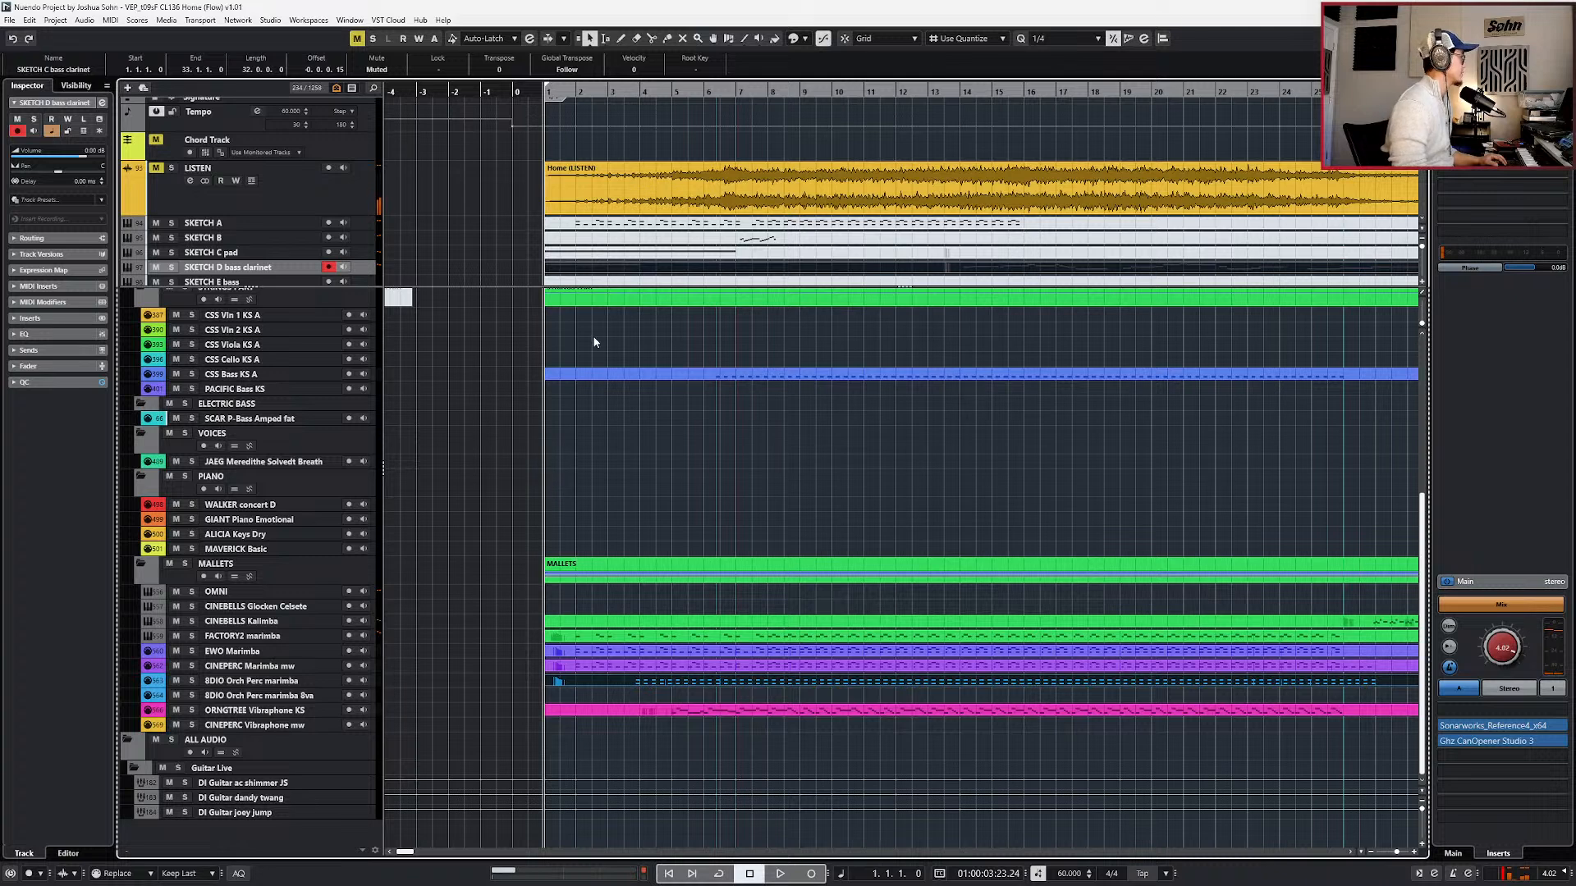
# - Examine the SKETCH C pad part in the editor, close it and return to the project's upper instrument tracks
pyautogui.click(578, 253)
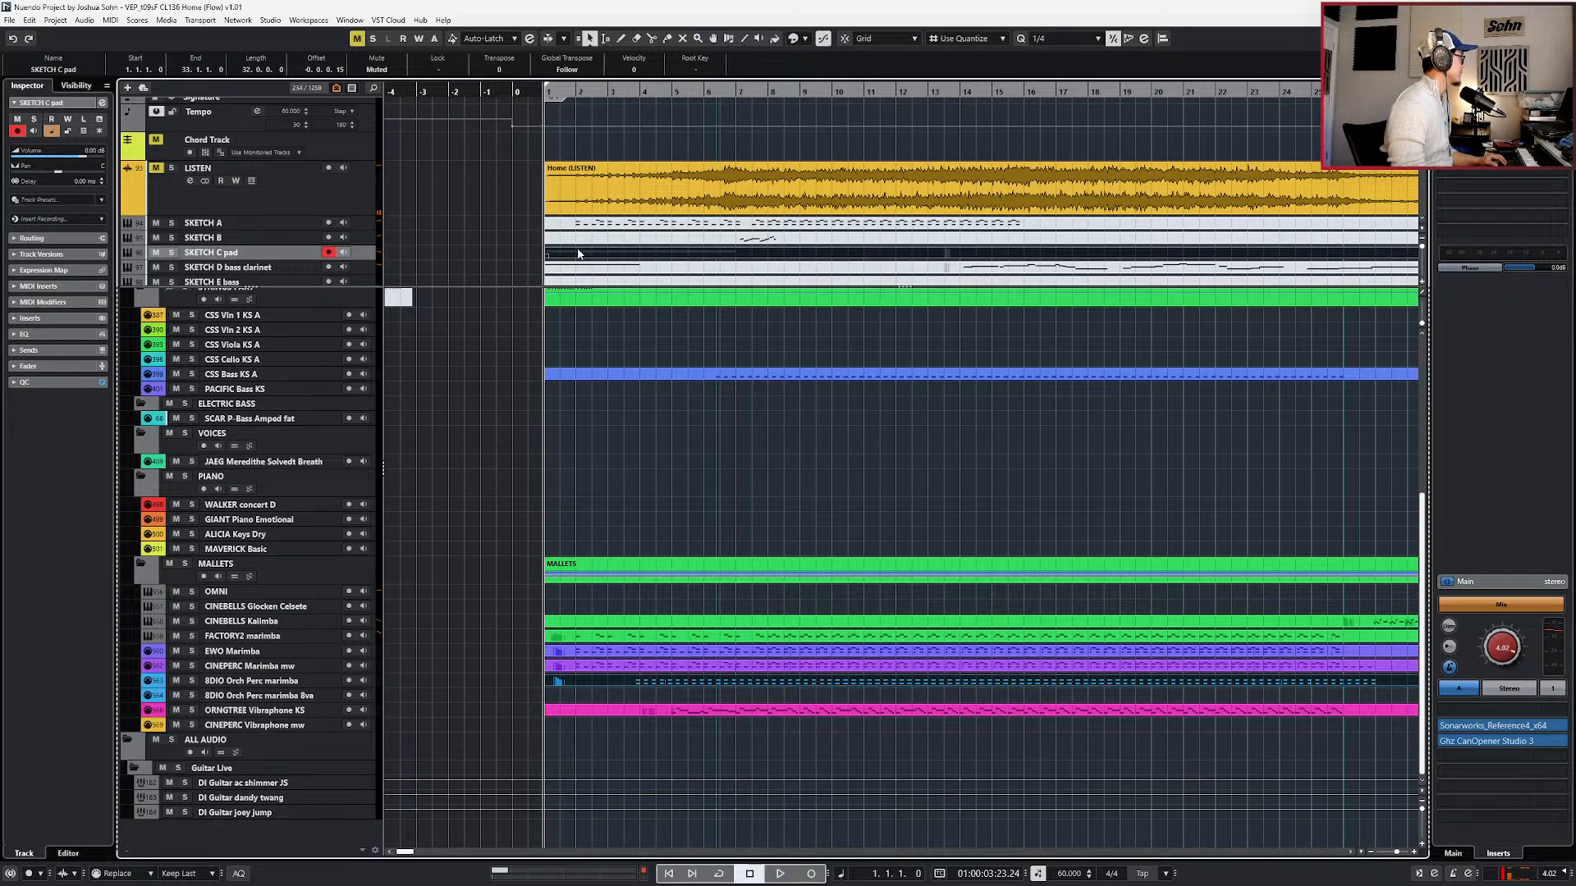
pyautogui.scroll(3, 577, 375)
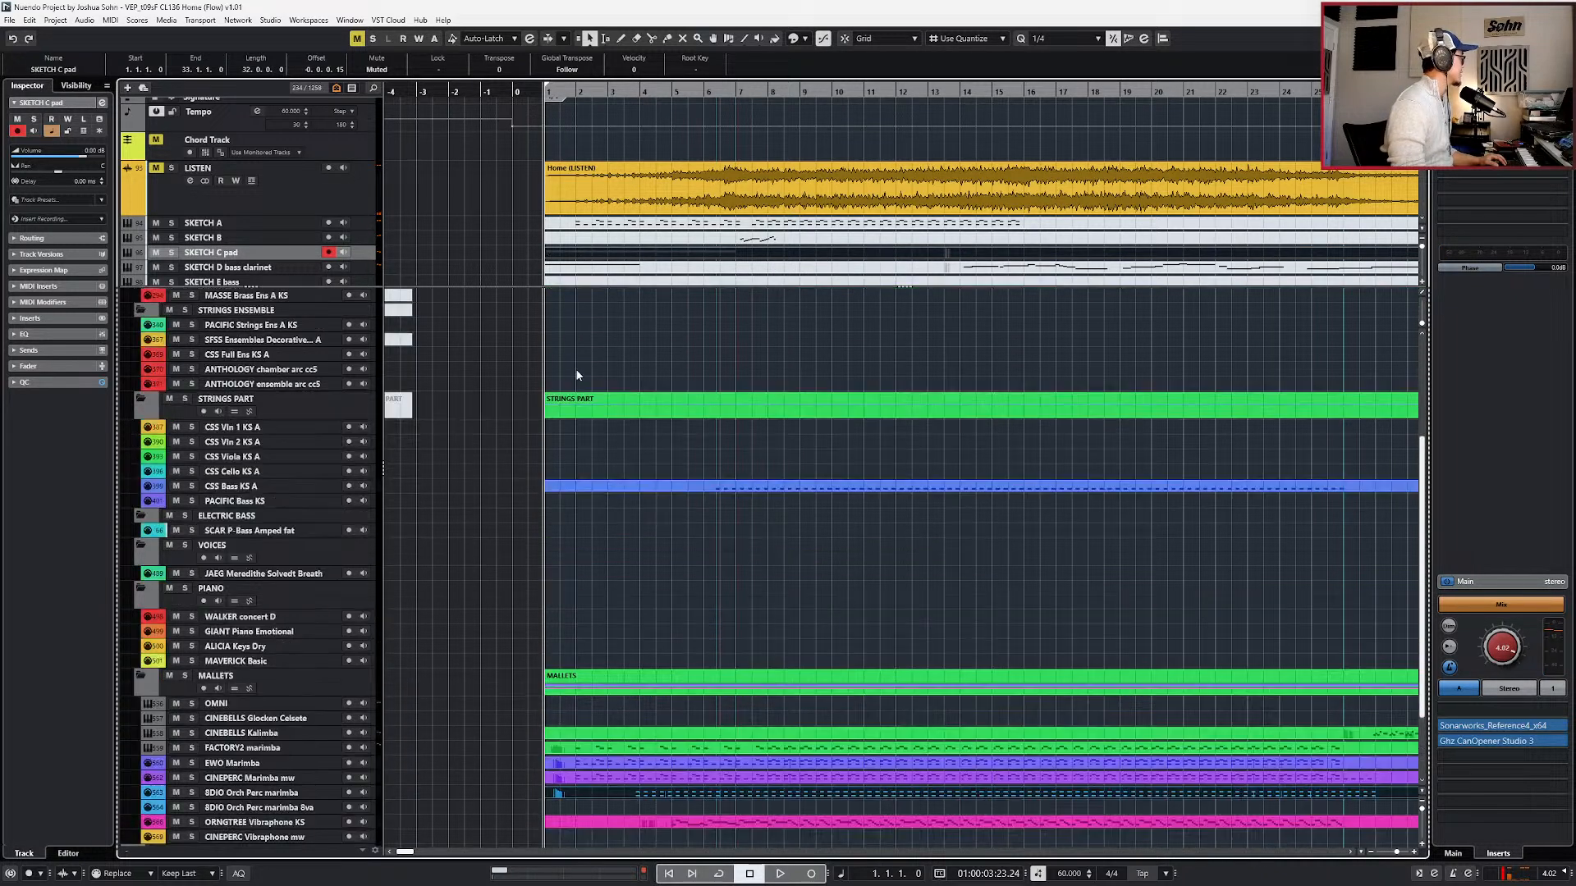
pyautogui.doubleClick(560, 258)
pyautogui.press('Return')
pyautogui.scroll(5, 515, 375)
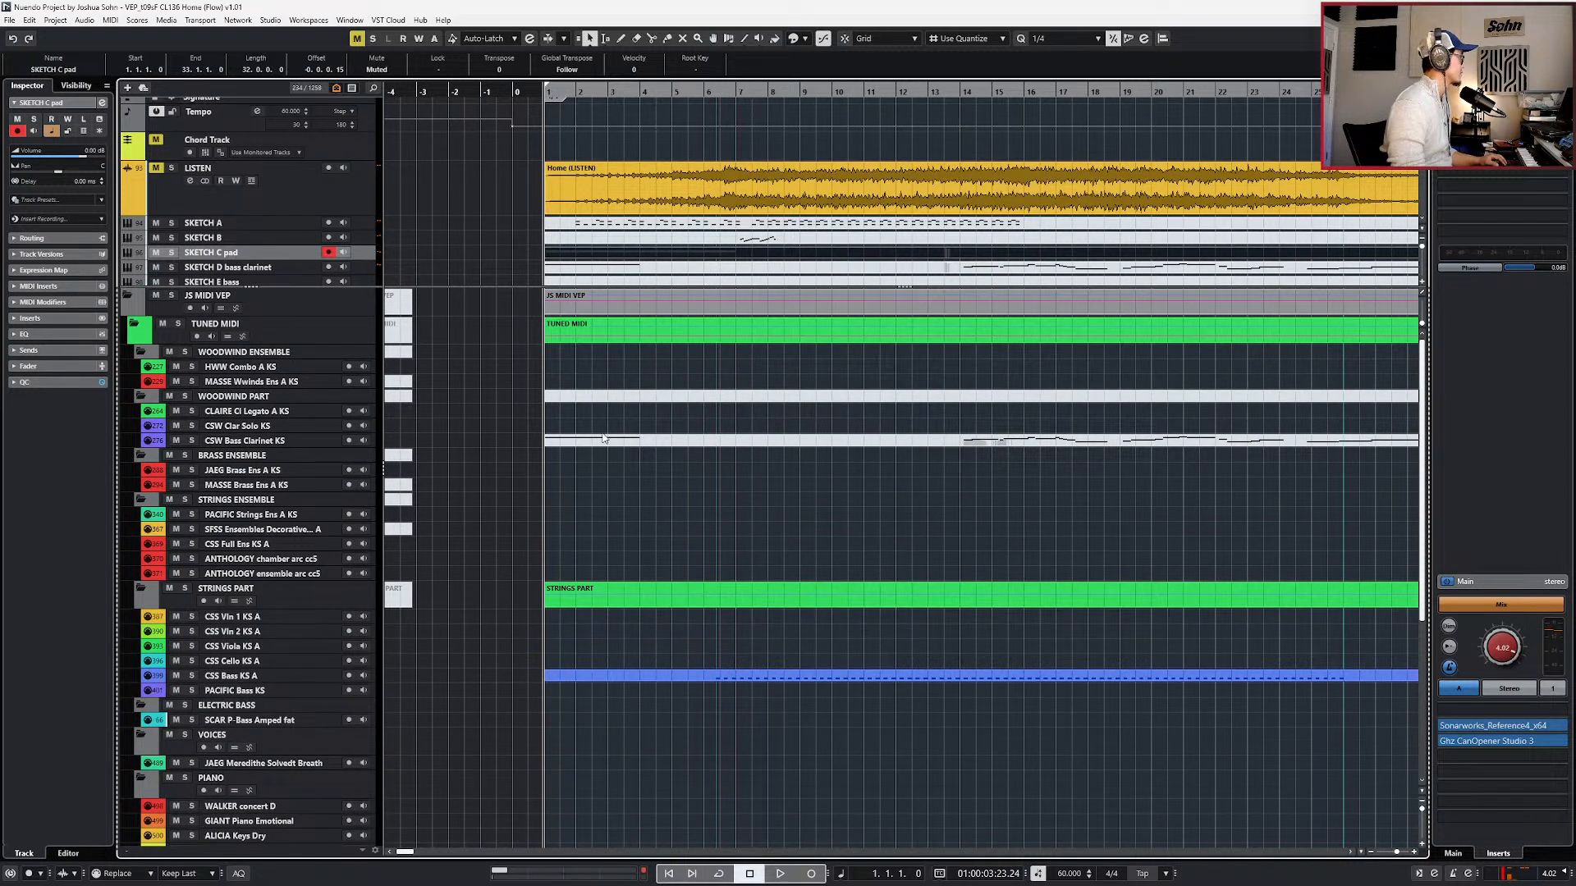
# - Create empty parts from bar 1 through bar 32 on the CSS Vln 1 KS A and CSS Vln 2 KS A tracks
pyautogui.scroll(-3, 593, 407)
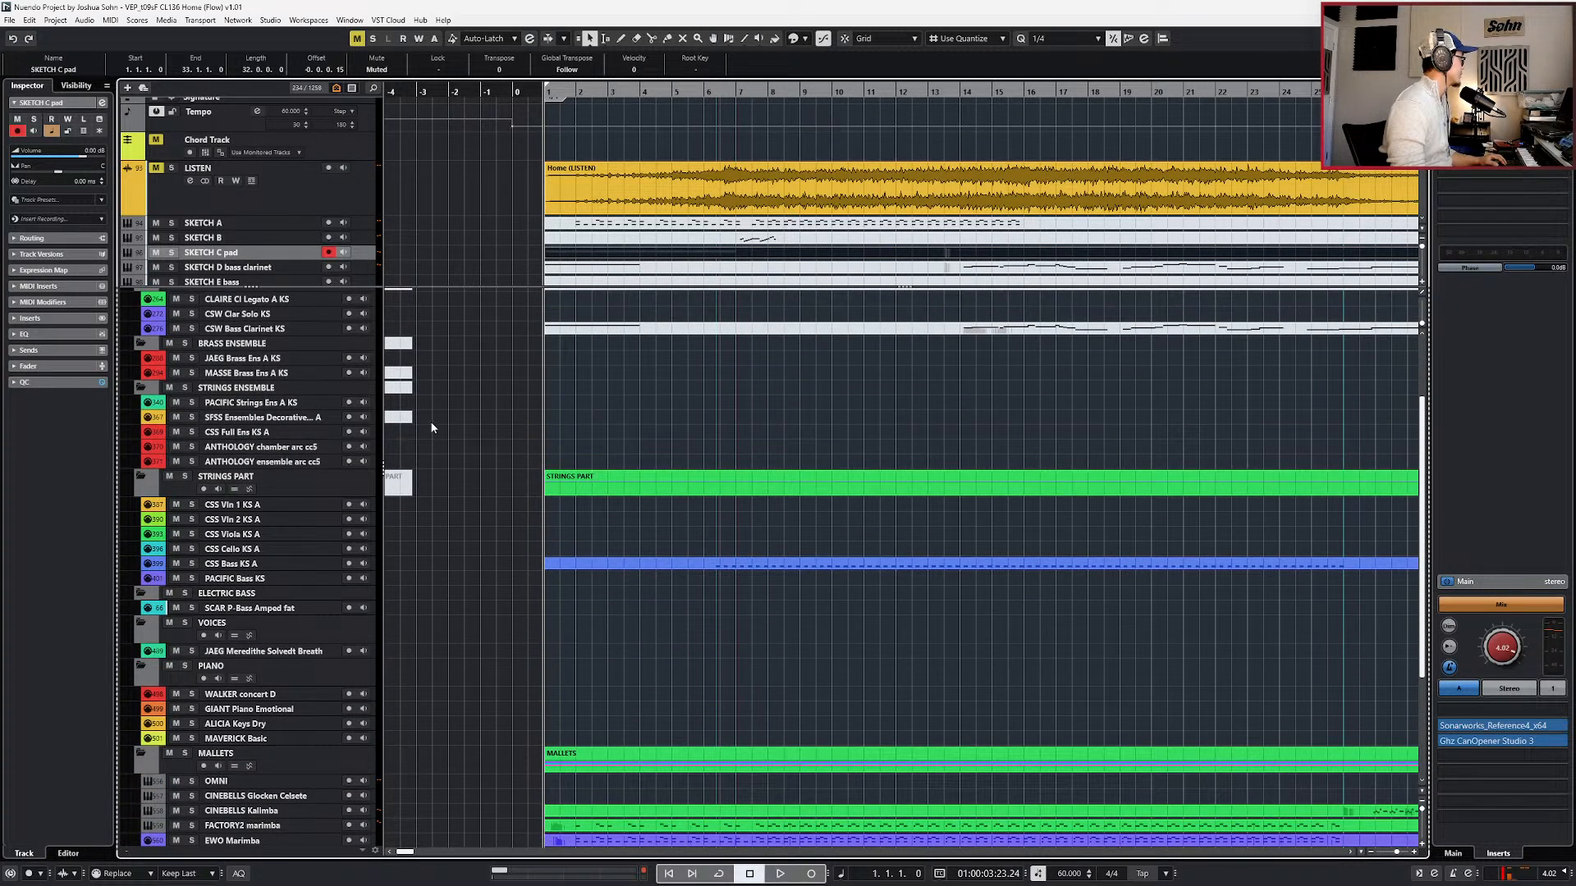
pyautogui.scroll(-3, 430, 422)
pyautogui.click(253, 393)
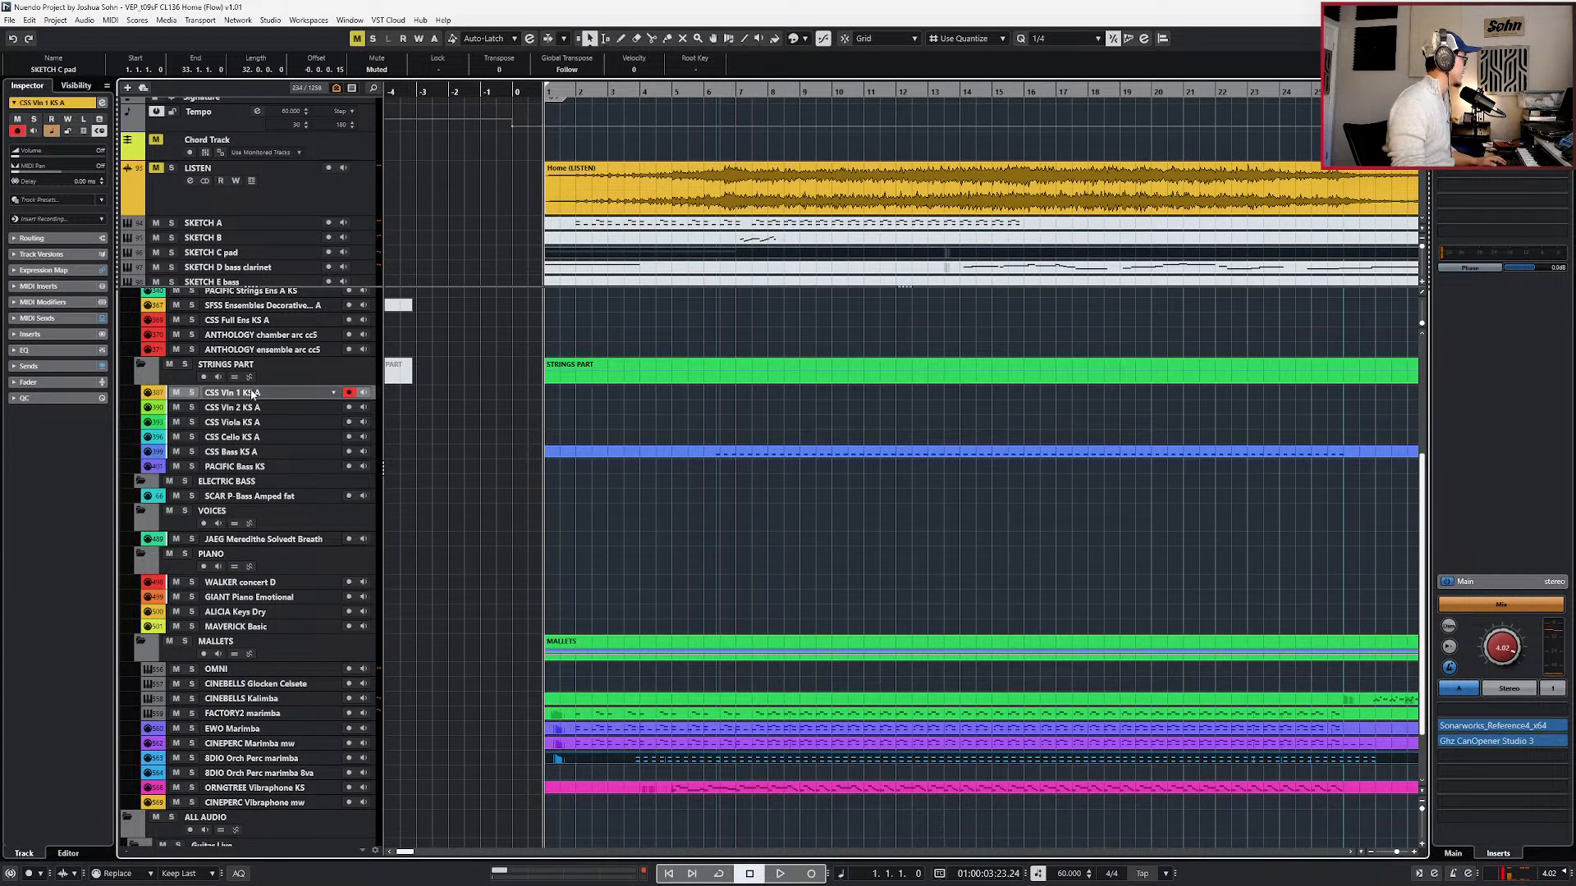
pyautogui.click(585, 391)
pyautogui.keyDown('shift'); pyautogui.click(580, 408); pyautogui.keyUp('shift')
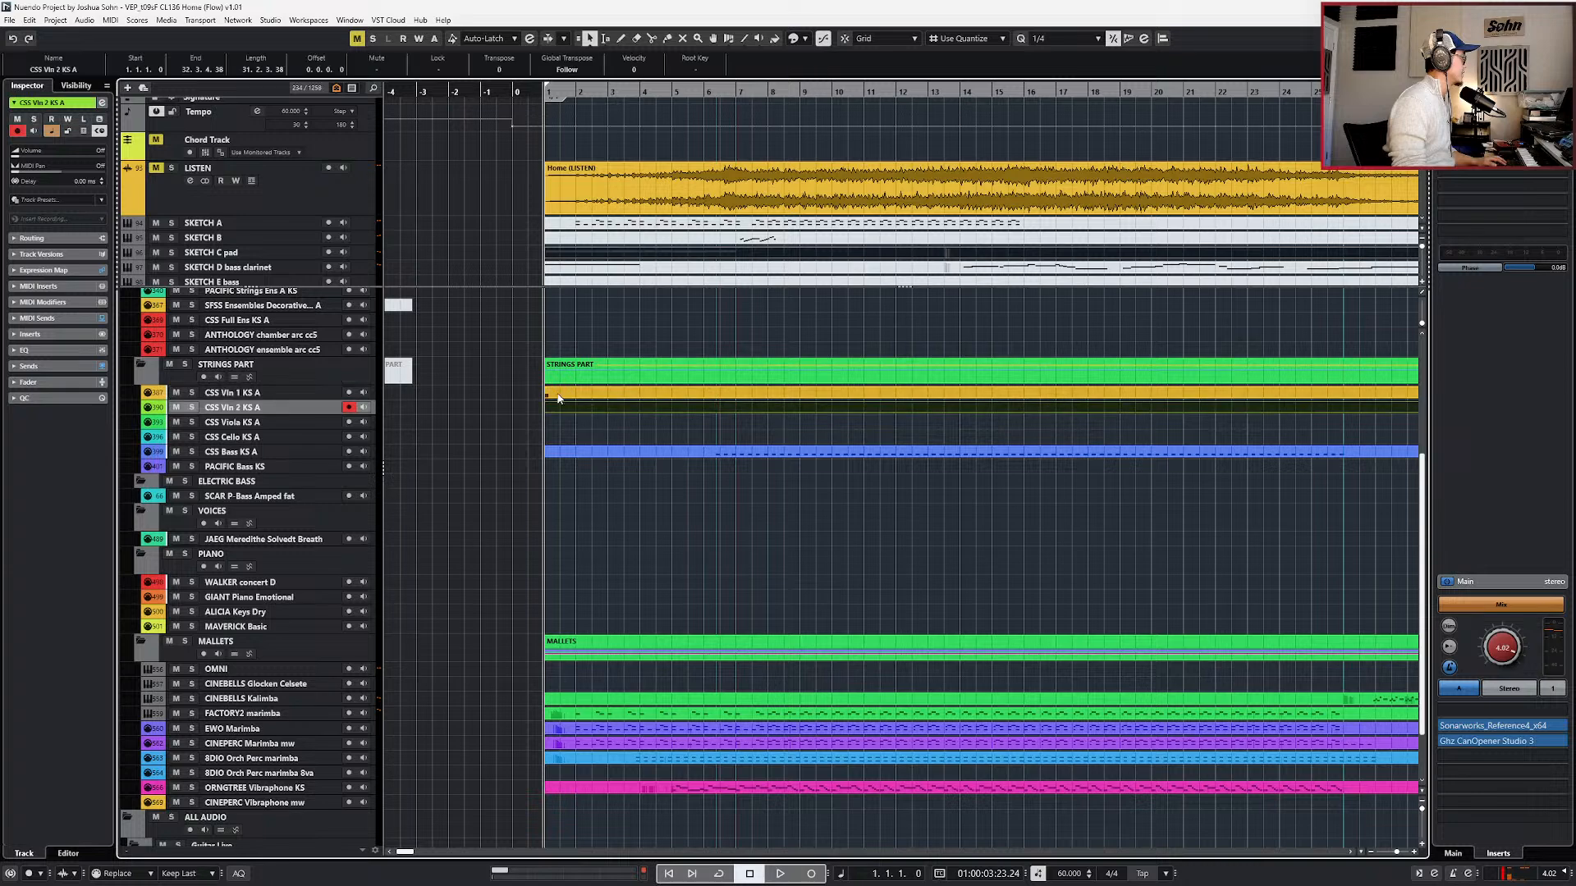
# - Check the empty CSS Vln 1 KS A part in the editor, close it and remove the part on CSS Vln 2 KS A
pyautogui.doubleClick(563, 395)
pyautogui.scroll(2, 573, 526)
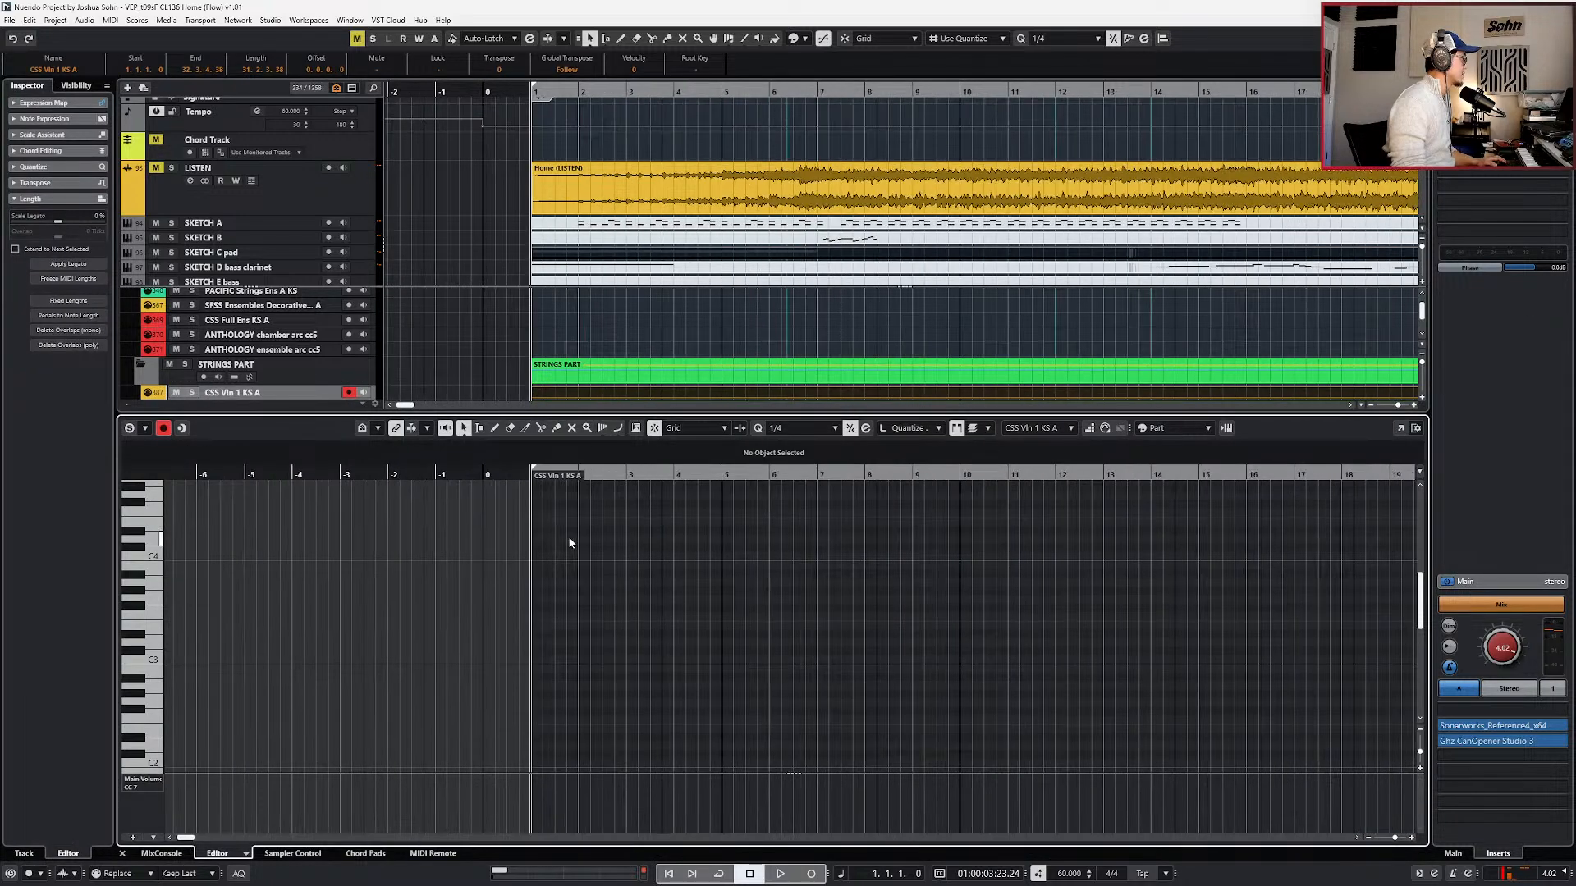
pyautogui.press('Return')
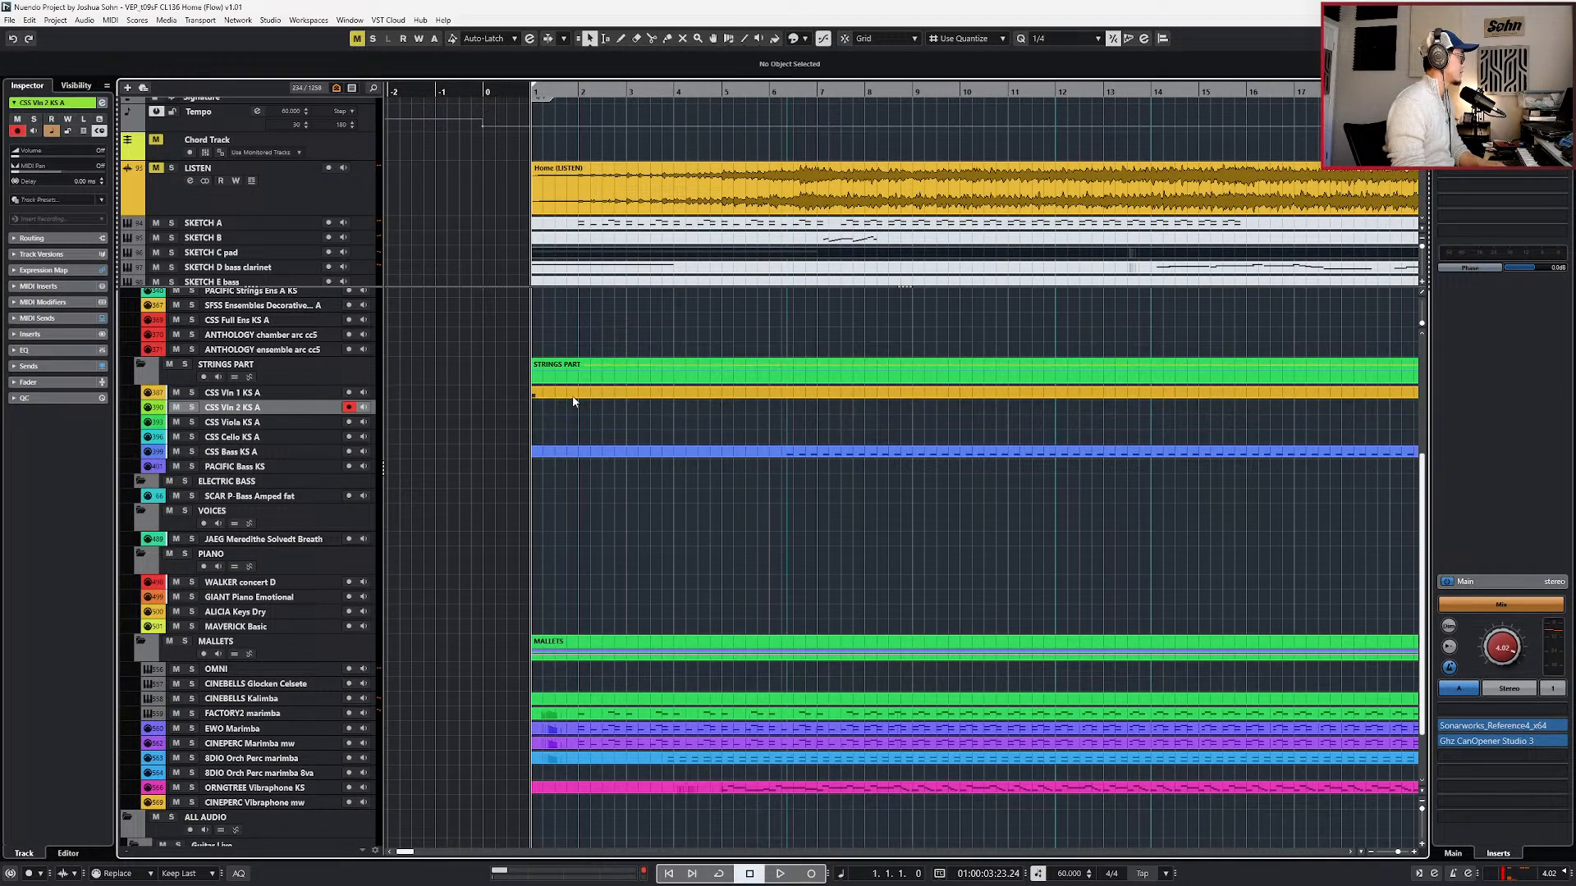
# - Set the quantize to 1/1 and add a three-bar G4 note starting at bar 1 in the CSS Vln 1 KS A part
pyautogui.doubleClick(572, 408)
pyautogui.hotkey('alt', '1')
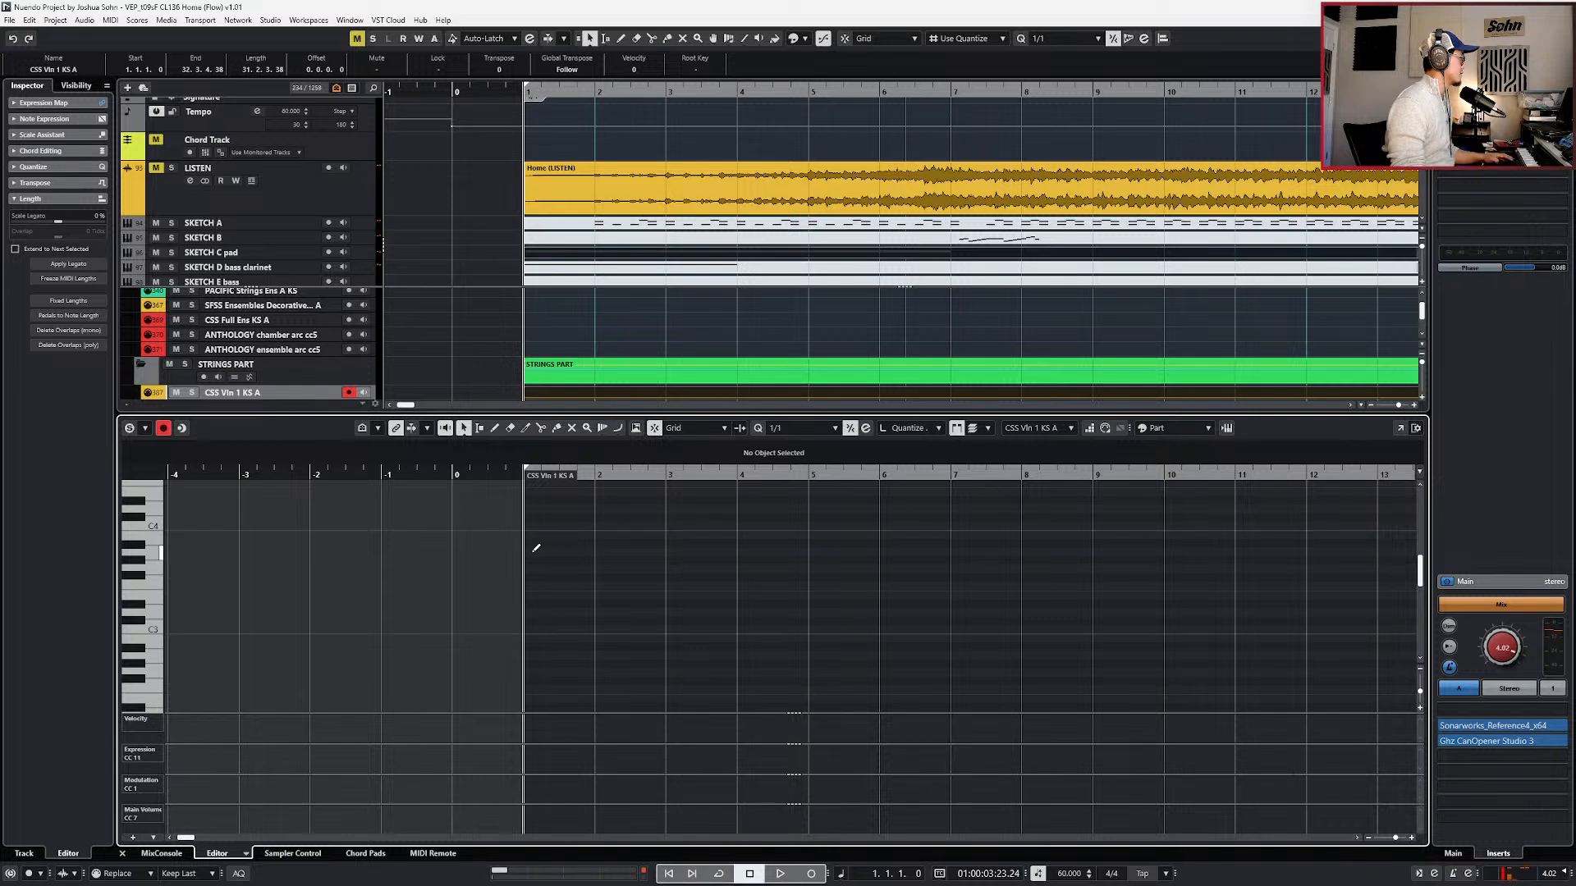
pyautogui.click(537, 507)
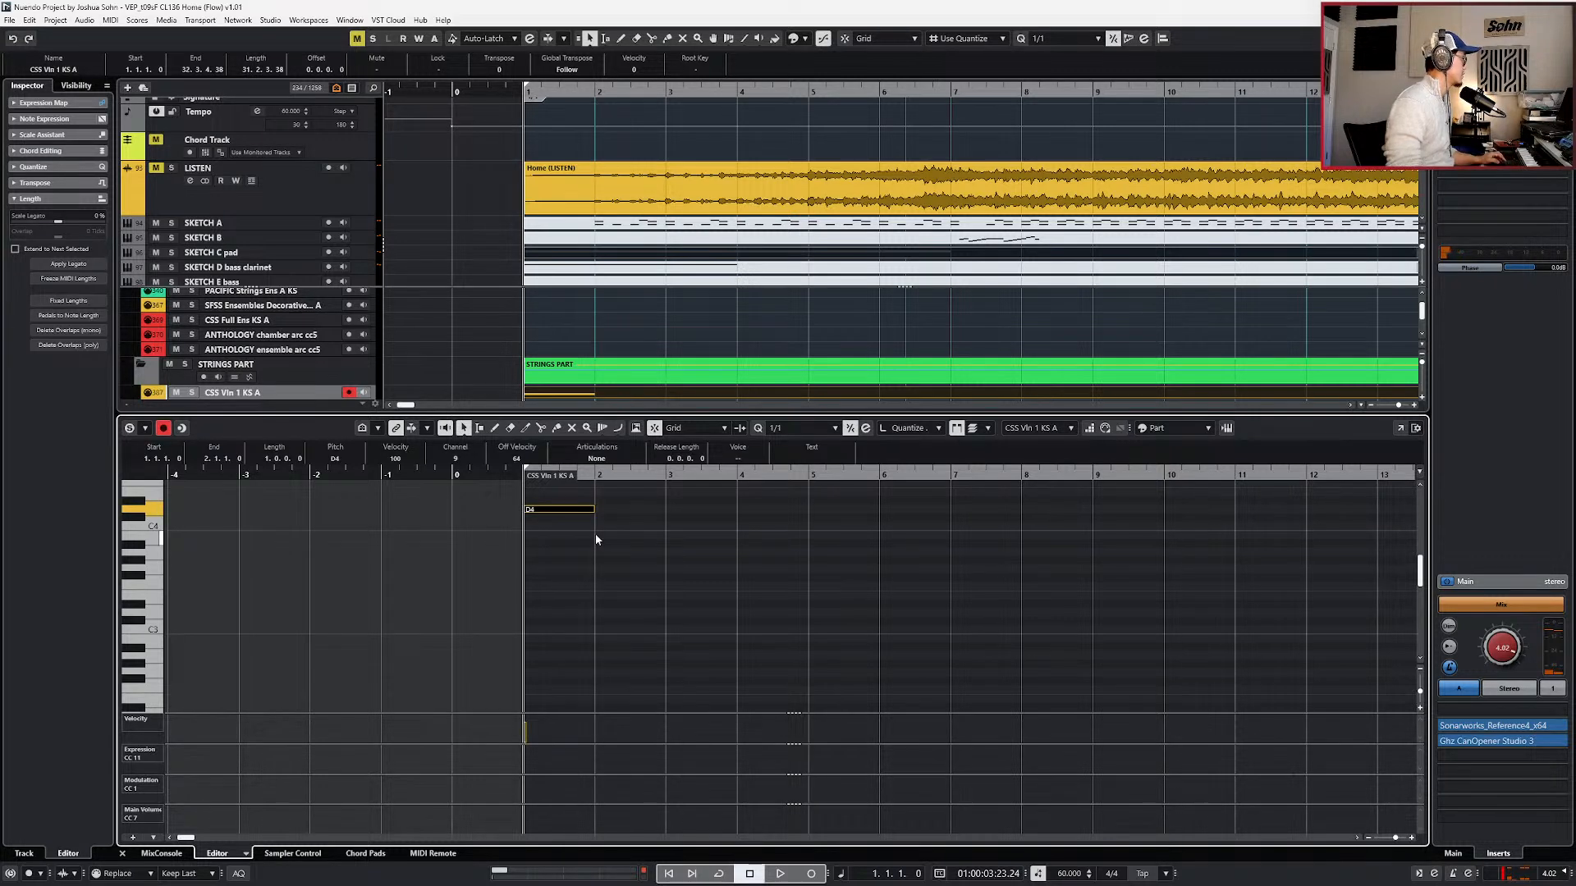
pyautogui.scroll(1, 594, 534)
pyautogui.press('Up')
pyautogui.hotkey('alt', 'shift', 'Right')
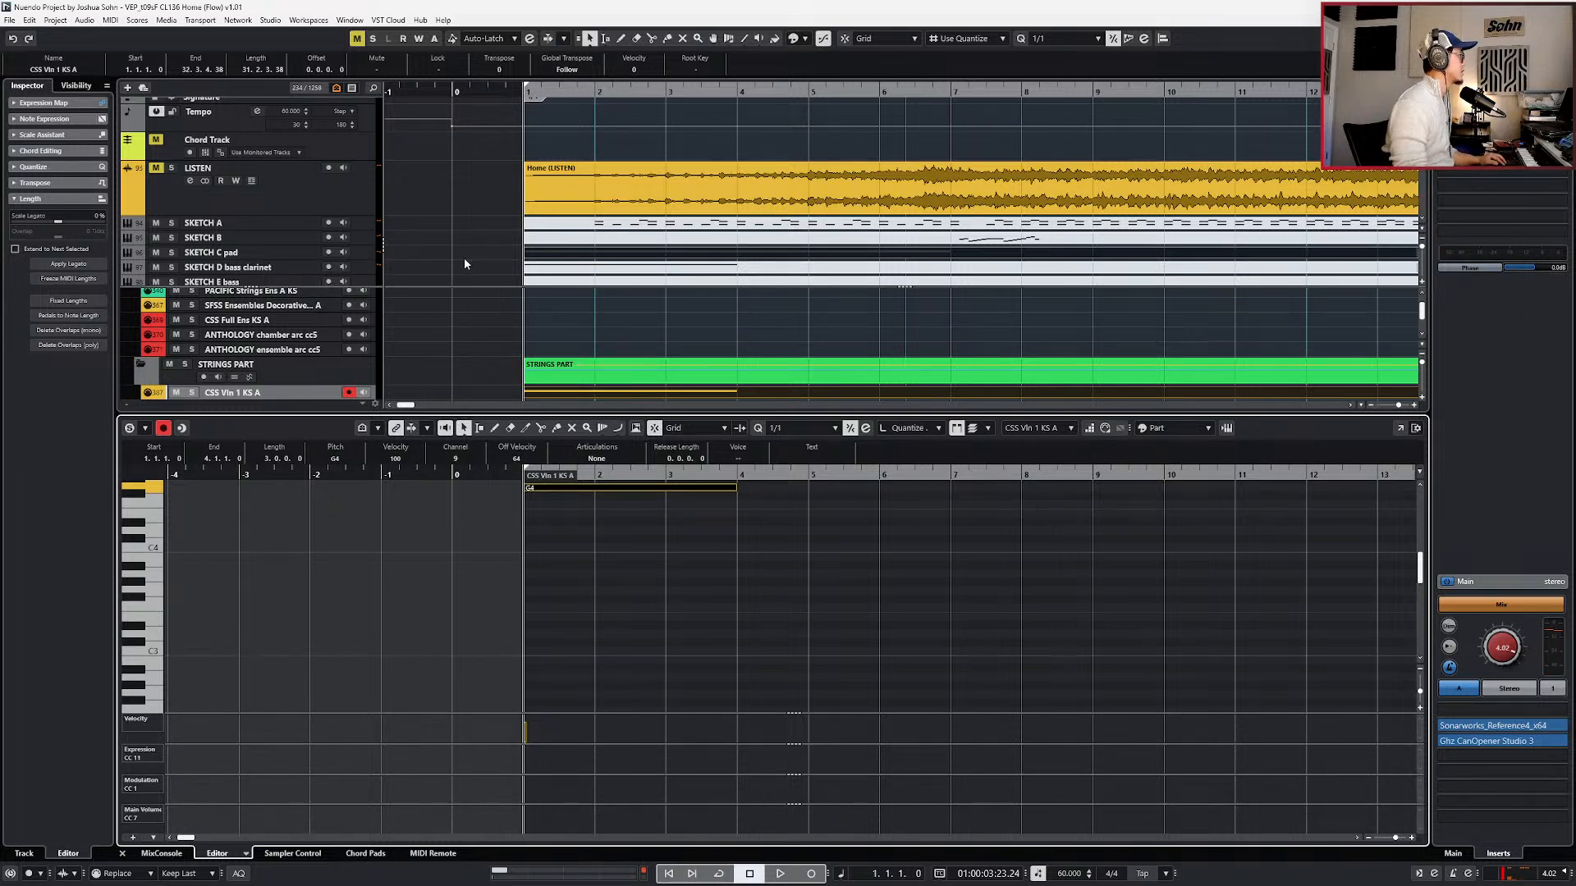
# - Solo the LISTEN reference, replay its first four bars, unsolo it and close the editor
pyautogui.click(549, 186)
pyautogui.press('s')
pyautogui.press('space')
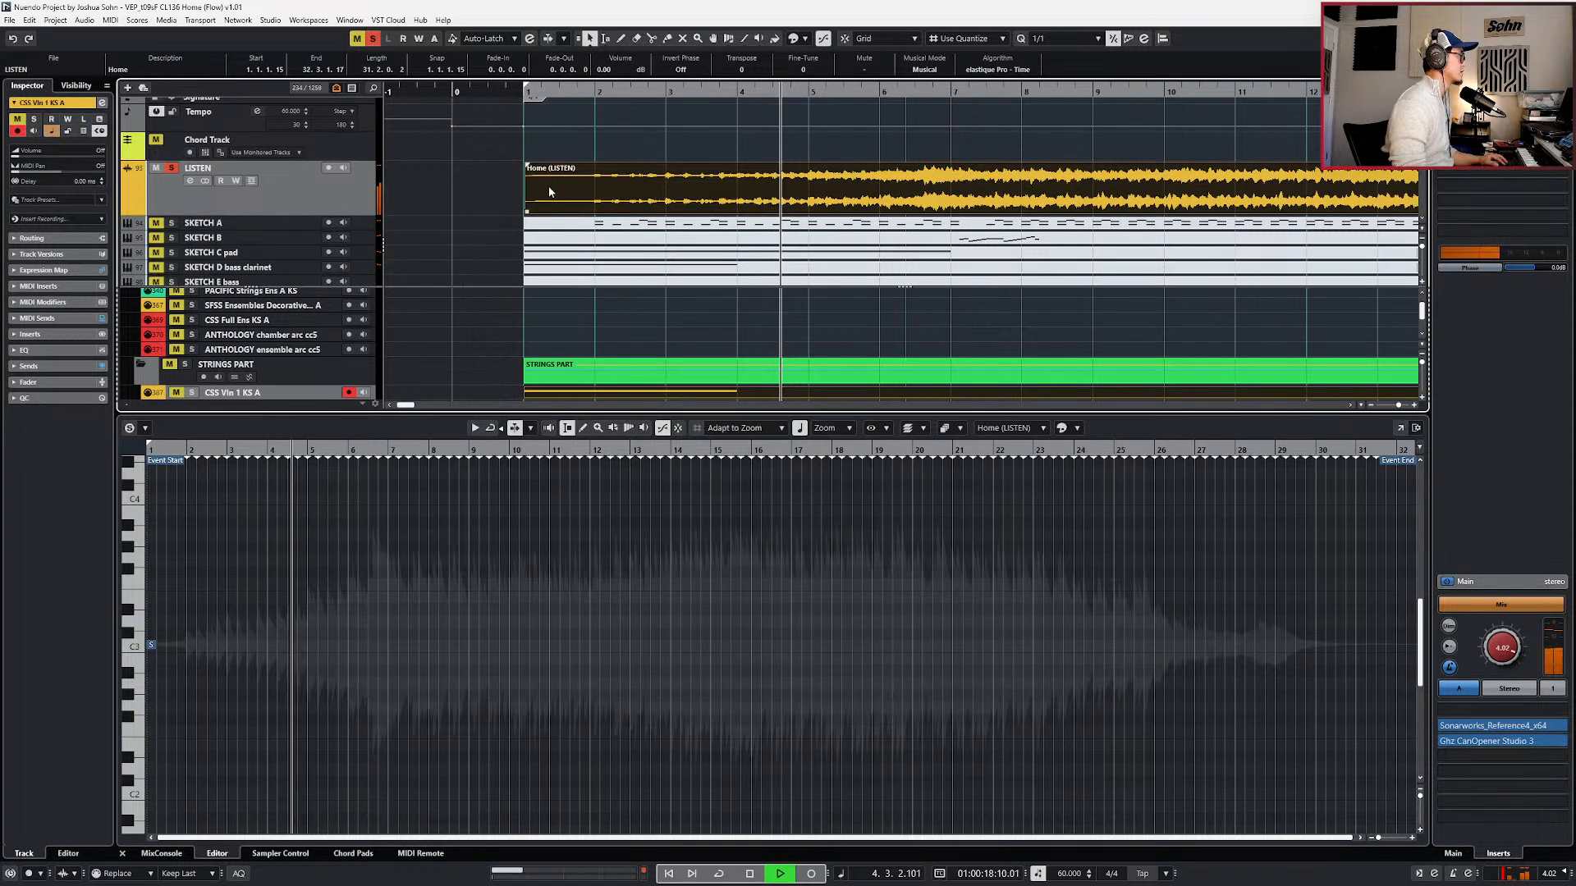
pyautogui.press('KP_Subtract')
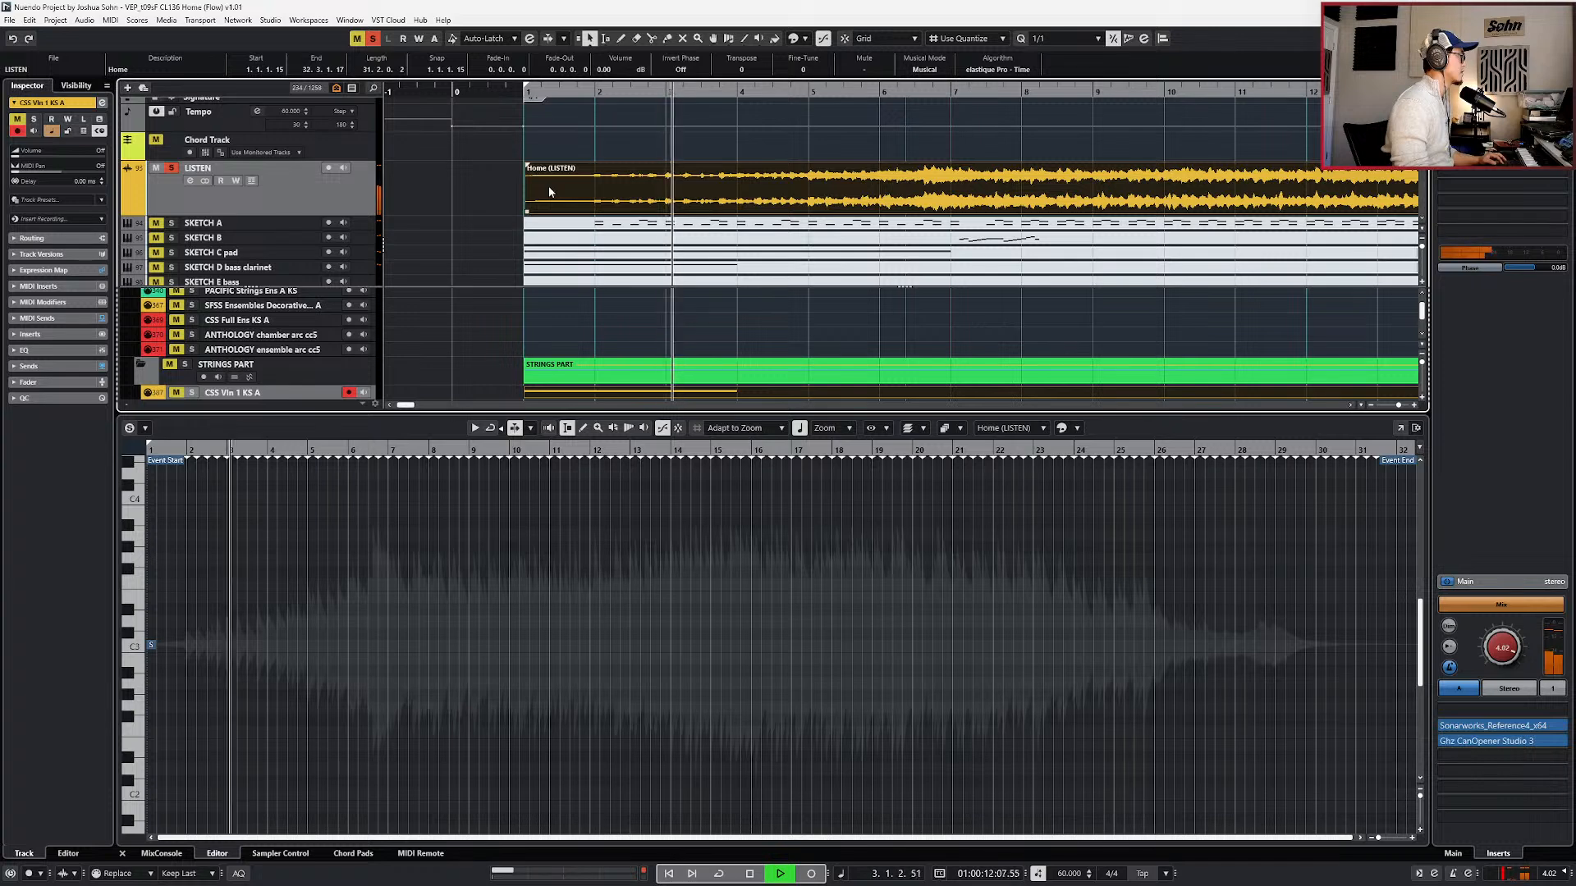
pyautogui.press('KP_Subtract')
pyautogui.press('space')
pyautogui.press('space')
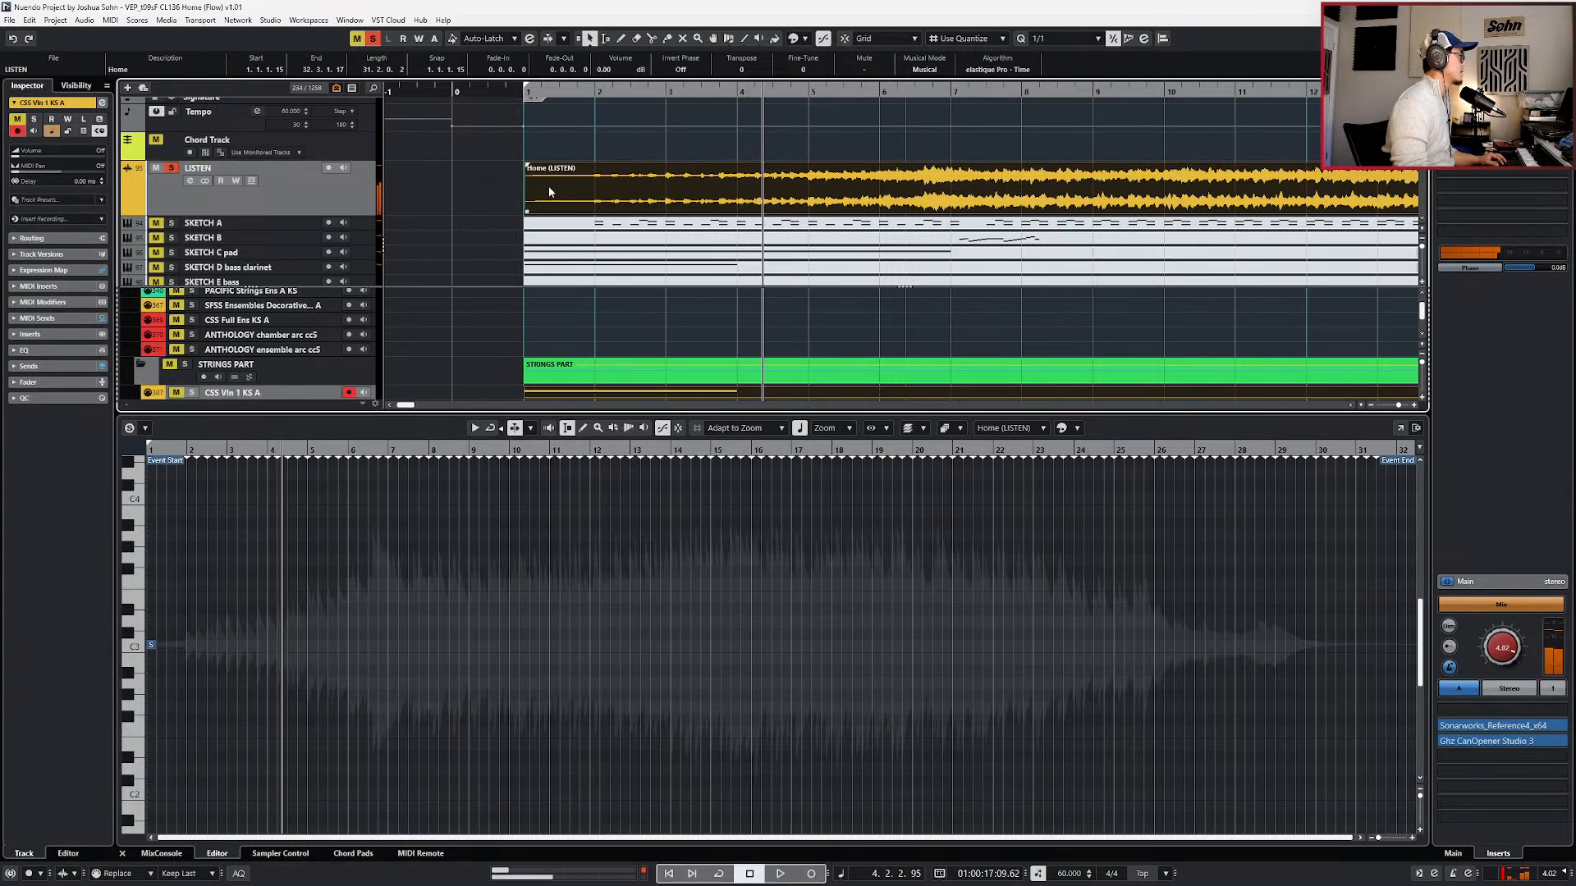
pyautogui.press('s')
pyautogui.hotkey('ctrl', 'alt', 'e')
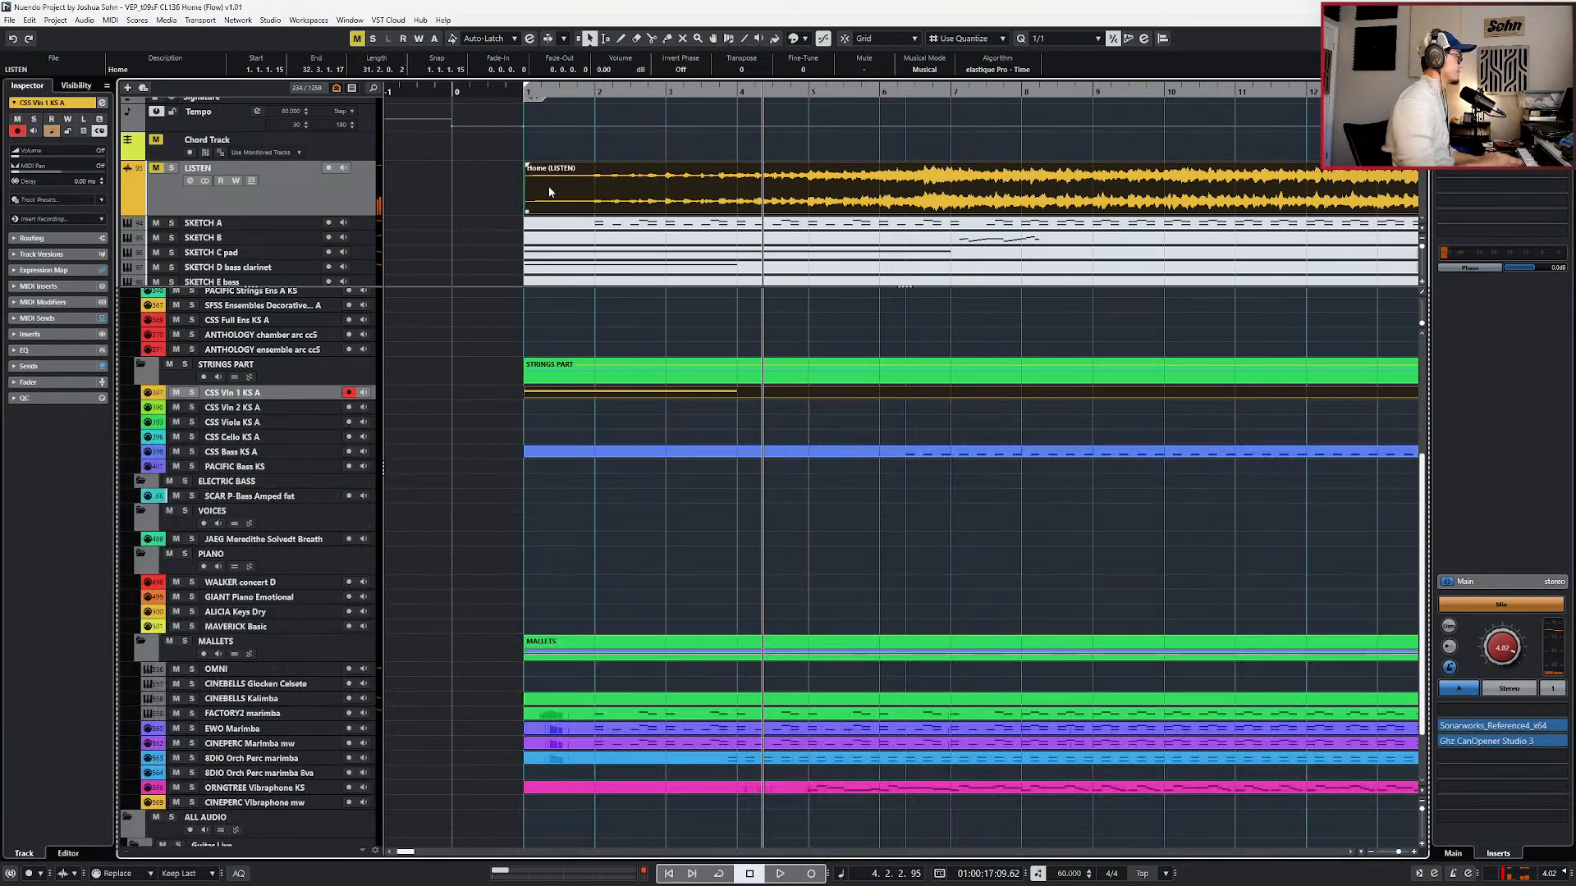
# - Duplicate the G4 note in the CSS Vln 1 KS A part to bar 4 and raise the copy to D5
pyautogui.doubleClick(787, 393)
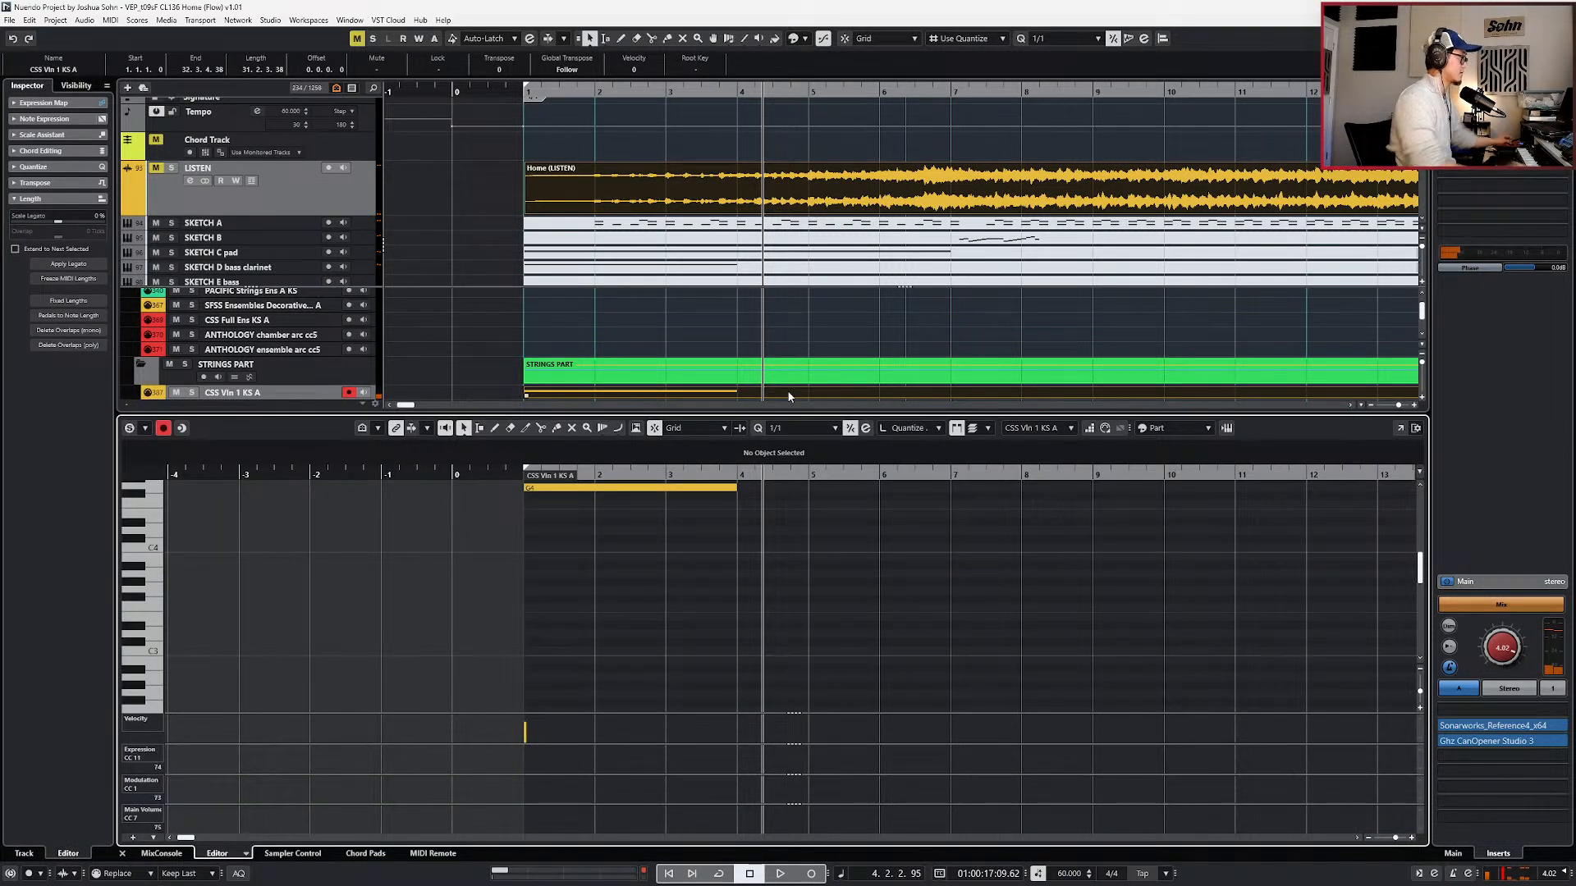
pyautogui.scroll(2, 765, 590)
pyautogui.moveTo(722, 551); pyautogui.dragTo(701, 572)
pyautogui.hotkey('ctrl', 'd')
pyautogui.press('Up')
pyautogui.press('Up')
pyautogui.press('Up')
pyautogui.press('Up')
pyautogui.press('Up')
pyautogui.press('Up')
pyautogui.press('Up')
# - Try to record dynamics on the CSS Vln 1 KS A part from bar 0
pyautogui.press('KP_Subtract')
pyautogui.press('KP_Subtract')
pyautogui.press('KP_Subtract')
pyautogui.press('KP_Subtract')
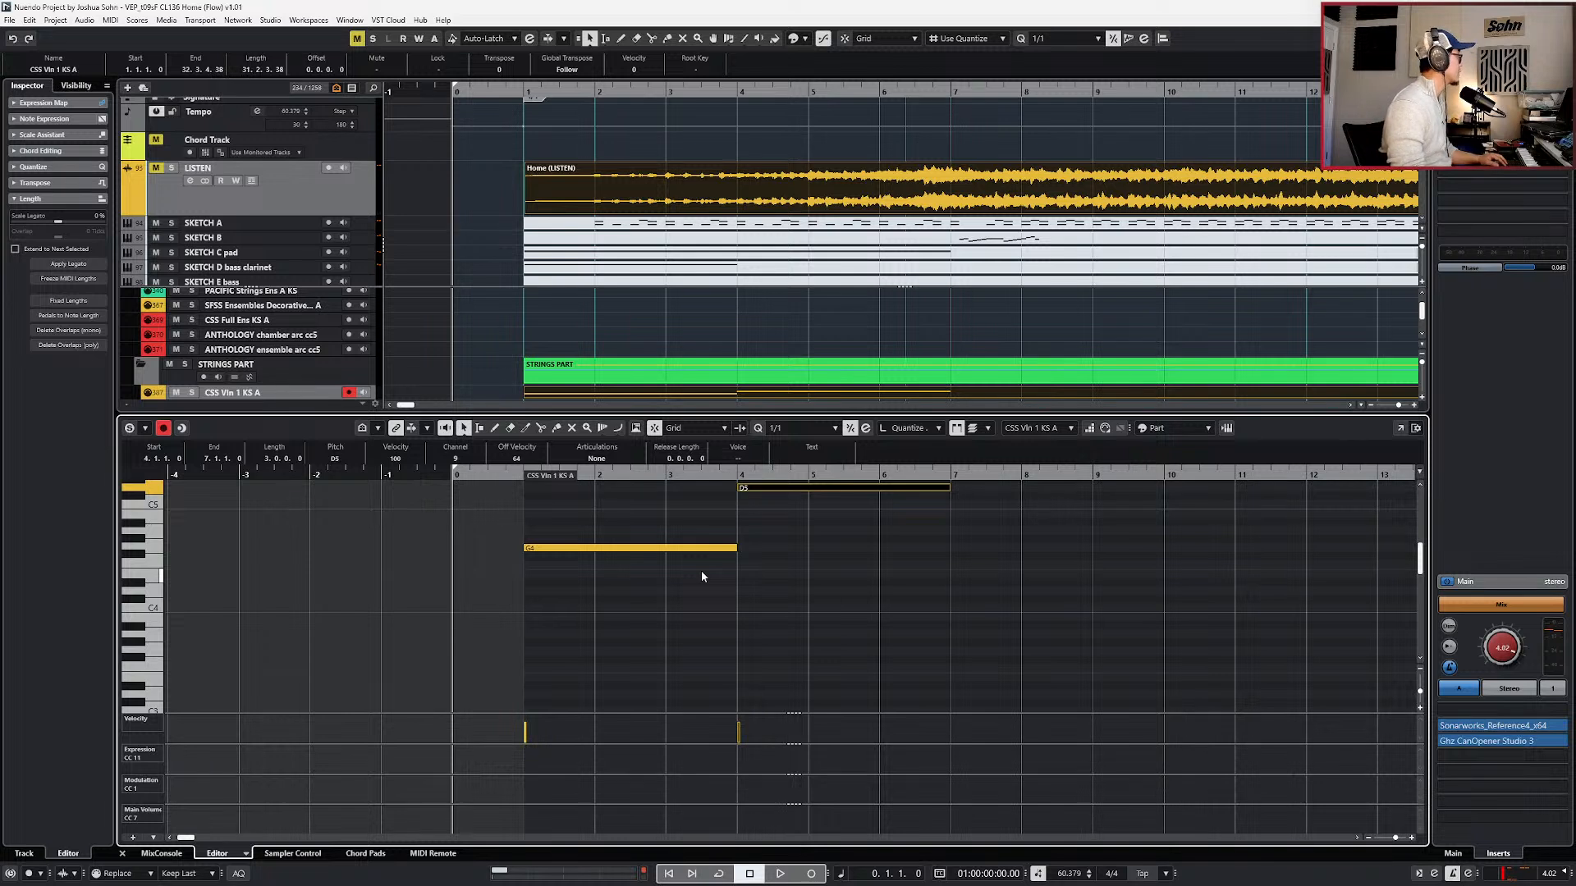
pyautogui.press('KP_Multiply')
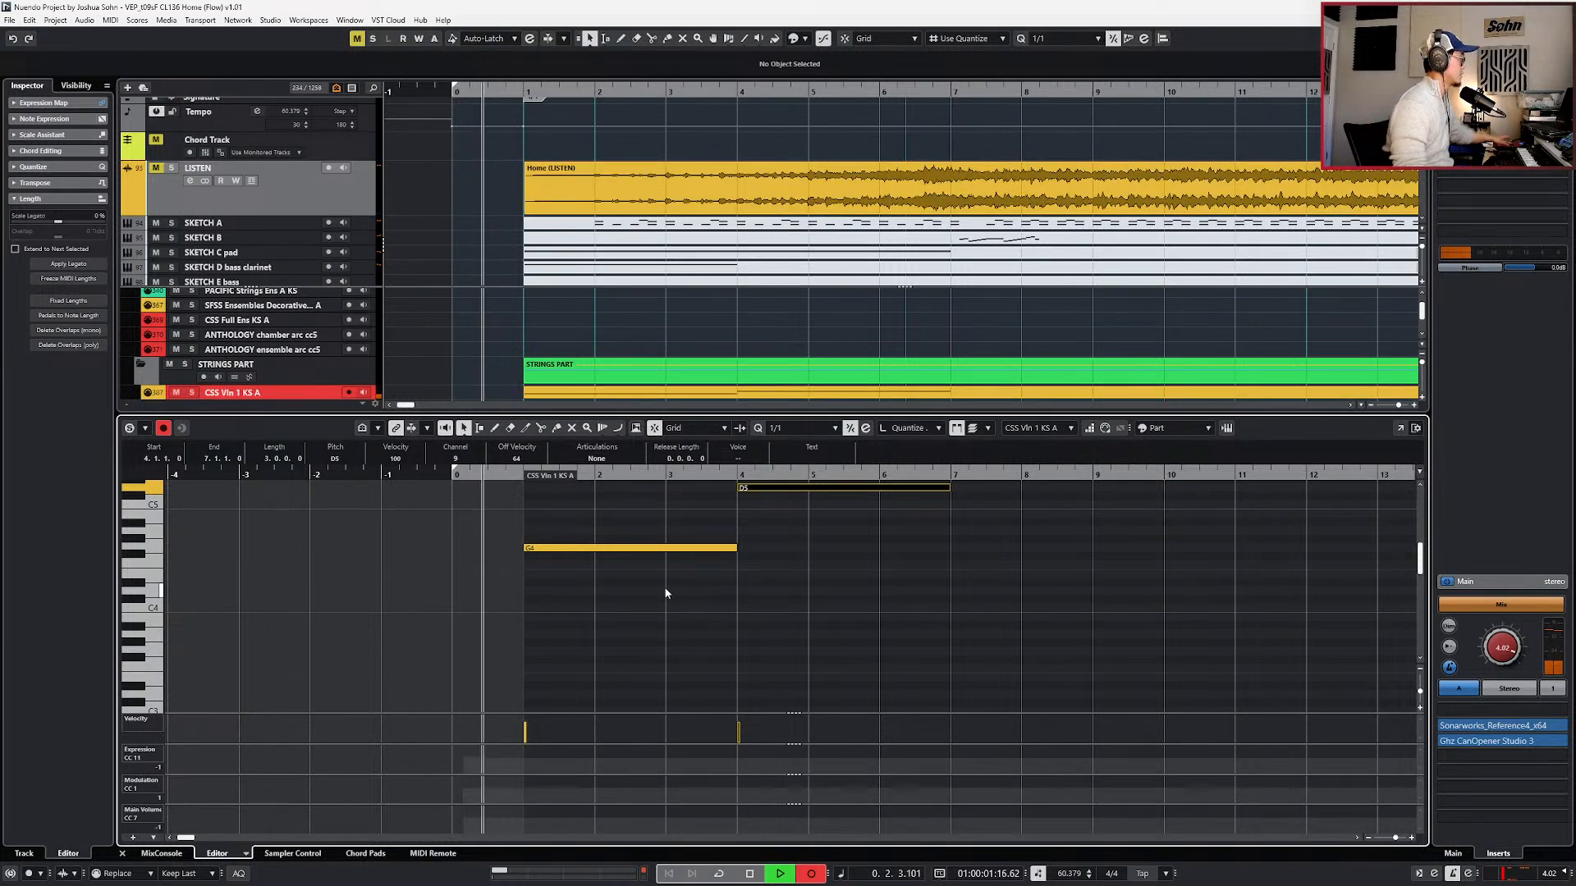
pyautogui.press('space')
# - Set both CSS Vln 1 KS A notes to the Leg CS articulation and extend the part's start to bar 0
pyautogui.click(616, 459)
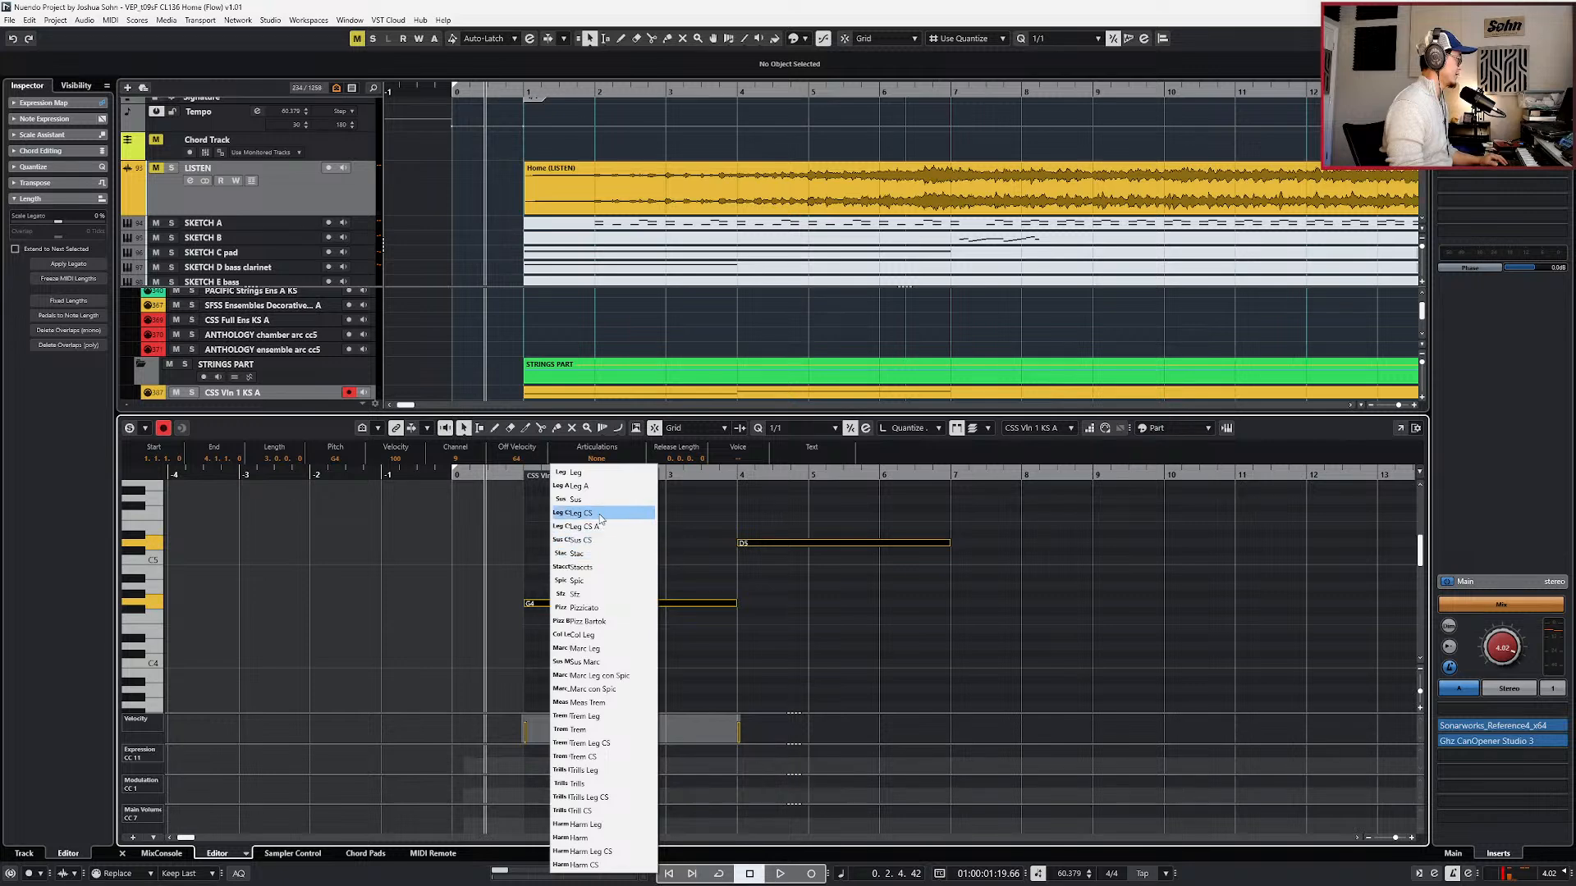
pyautogui.click(600, 515)
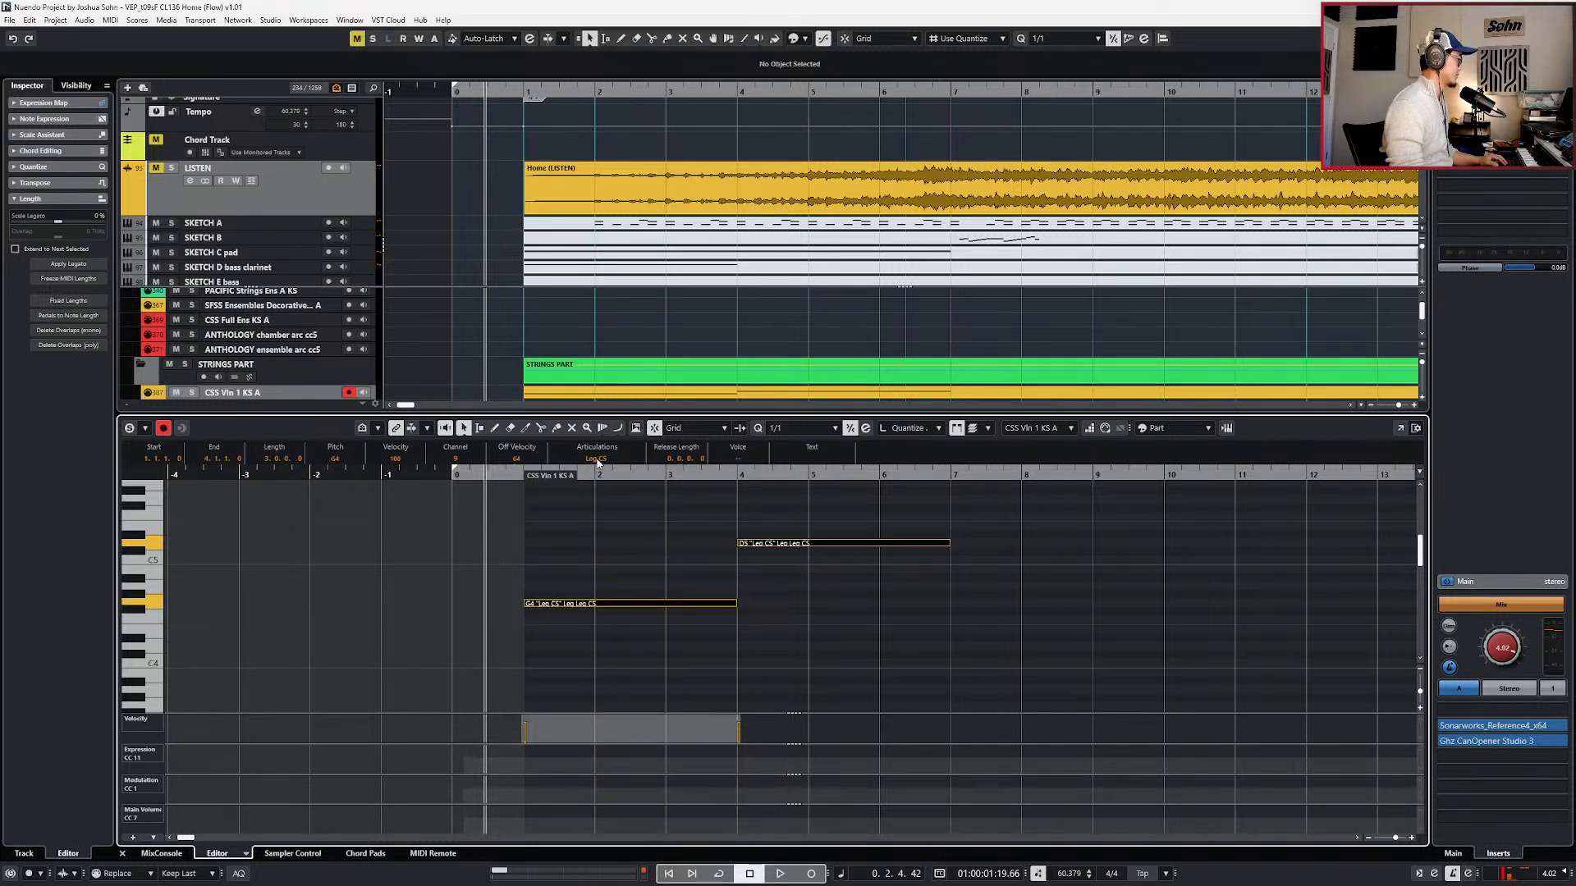
pyautogui.keyDown('ctrl'); pyautogui.scroll(2, 651, 602); pyautogui.keyUp('ctrl')
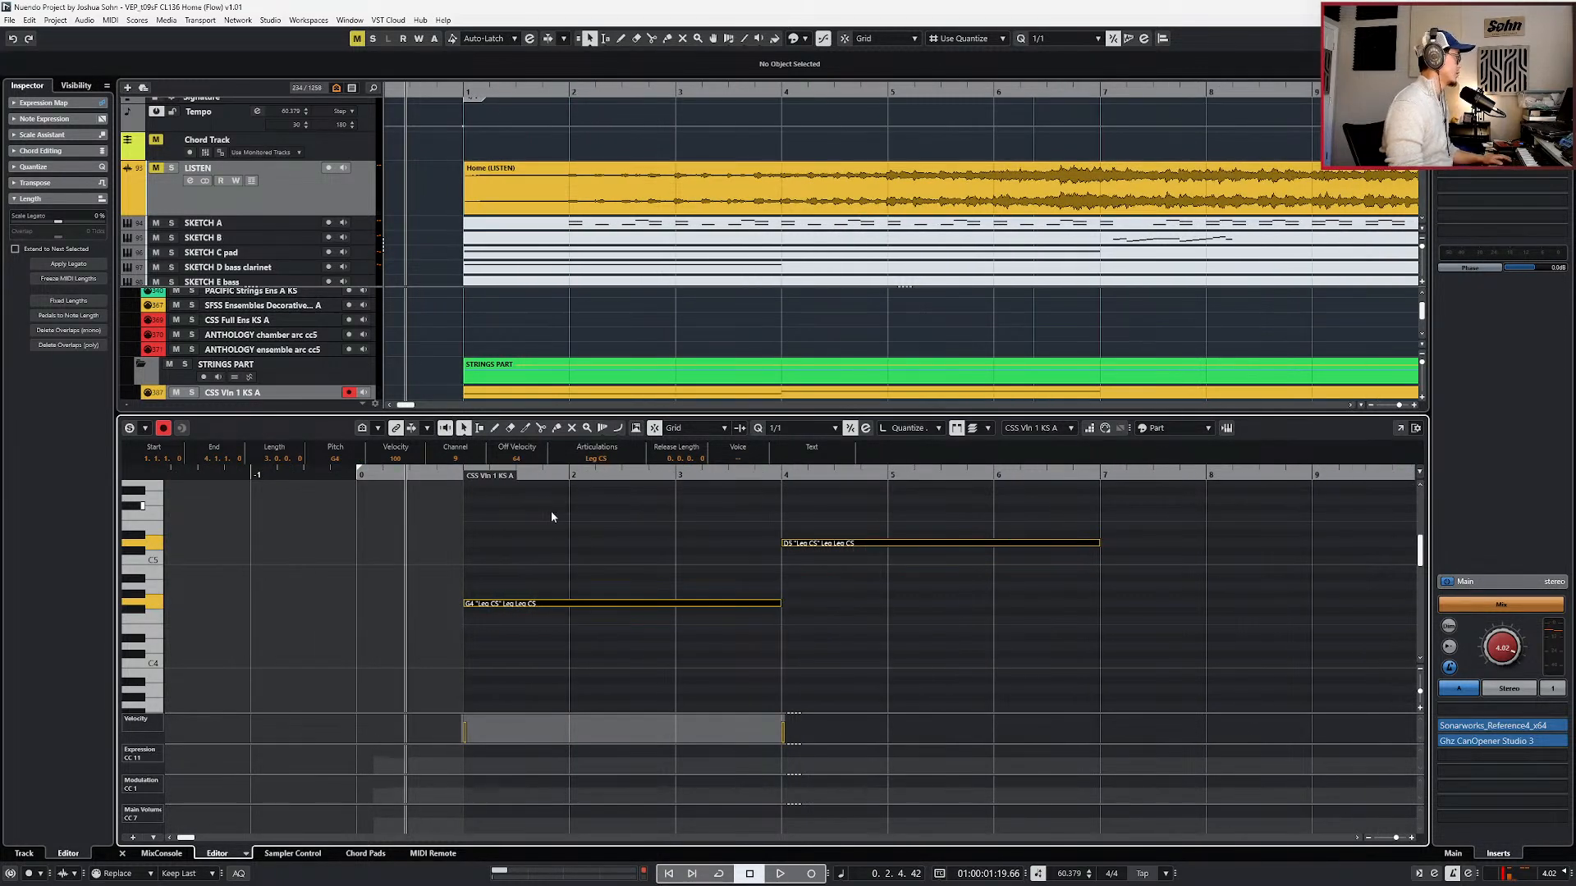
pyautogui.moveTo(466, 480); pyautogui.dragTo(400, 485)
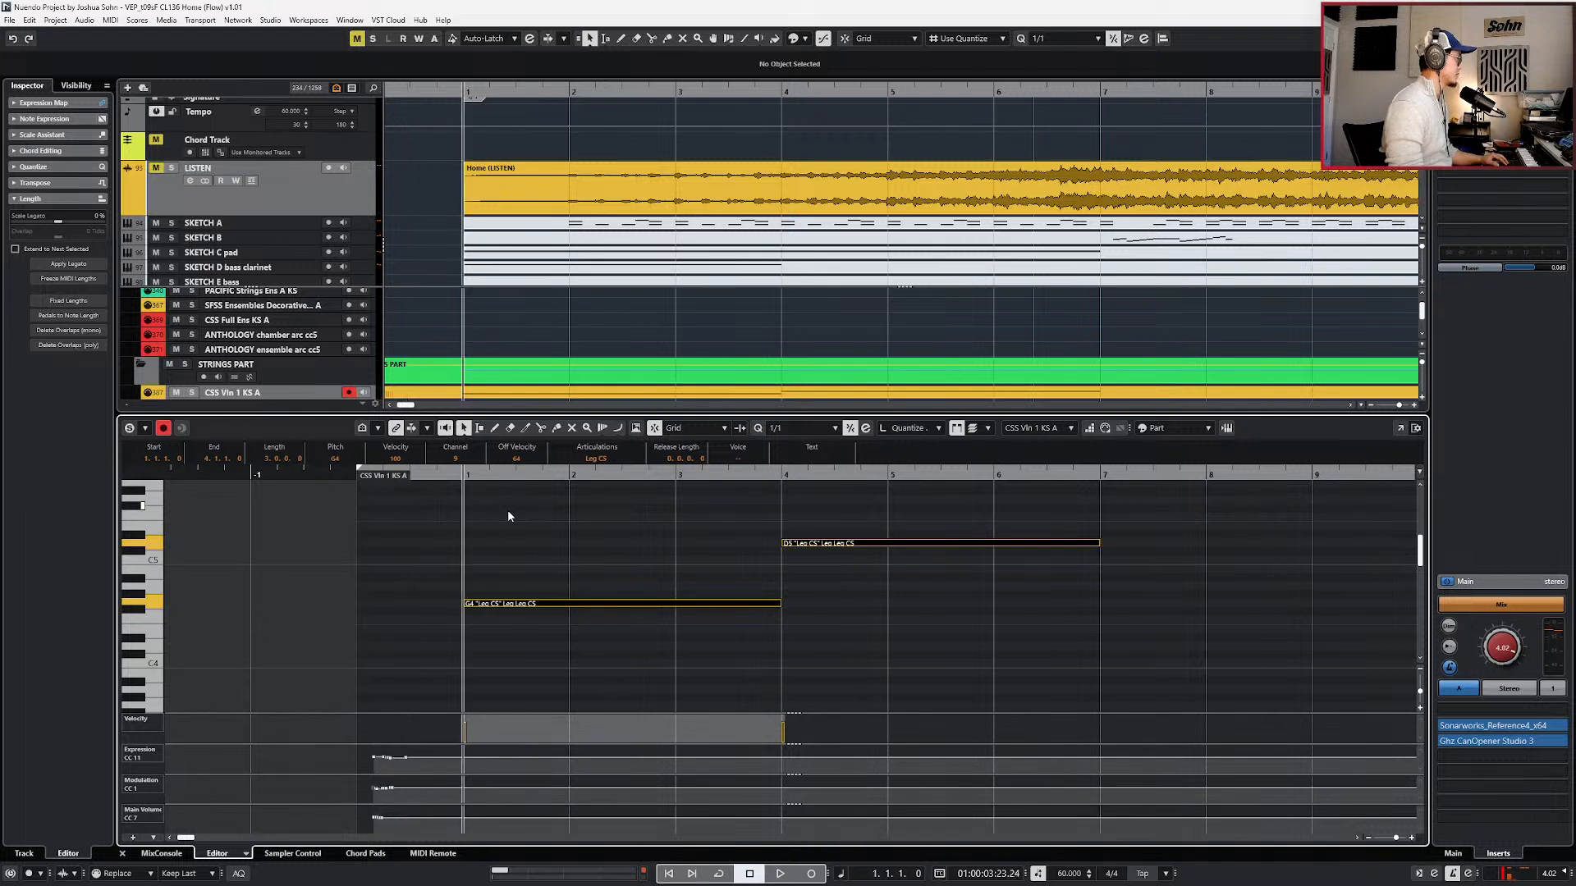
# - Record Expression and Modulation dynamics on CSS Vln 1 KS A from bar 0 through the G4 note to about bar 4
pyautogui.press('ctrl+KP_Add')
pyautogui.press('space')
pyautogui.press('space')
pyautogui.press('ctrl+KP_Subtract')
pyautogui.press('ctrl+KP_Subtract')
pyautogui.press('space')
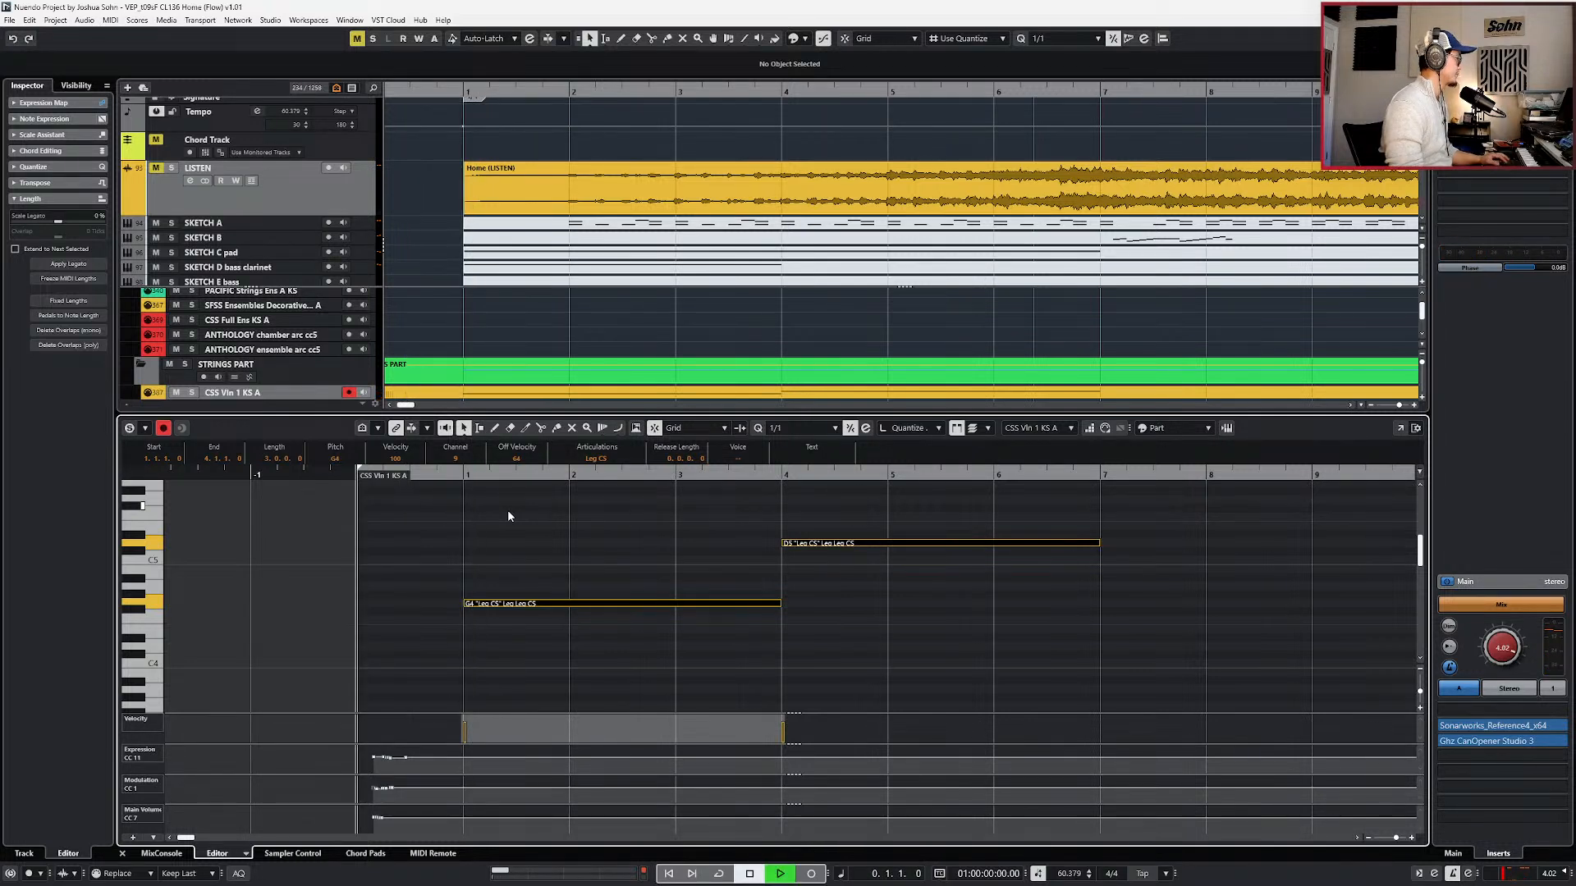
pyautogui.press('KP_Multiply')
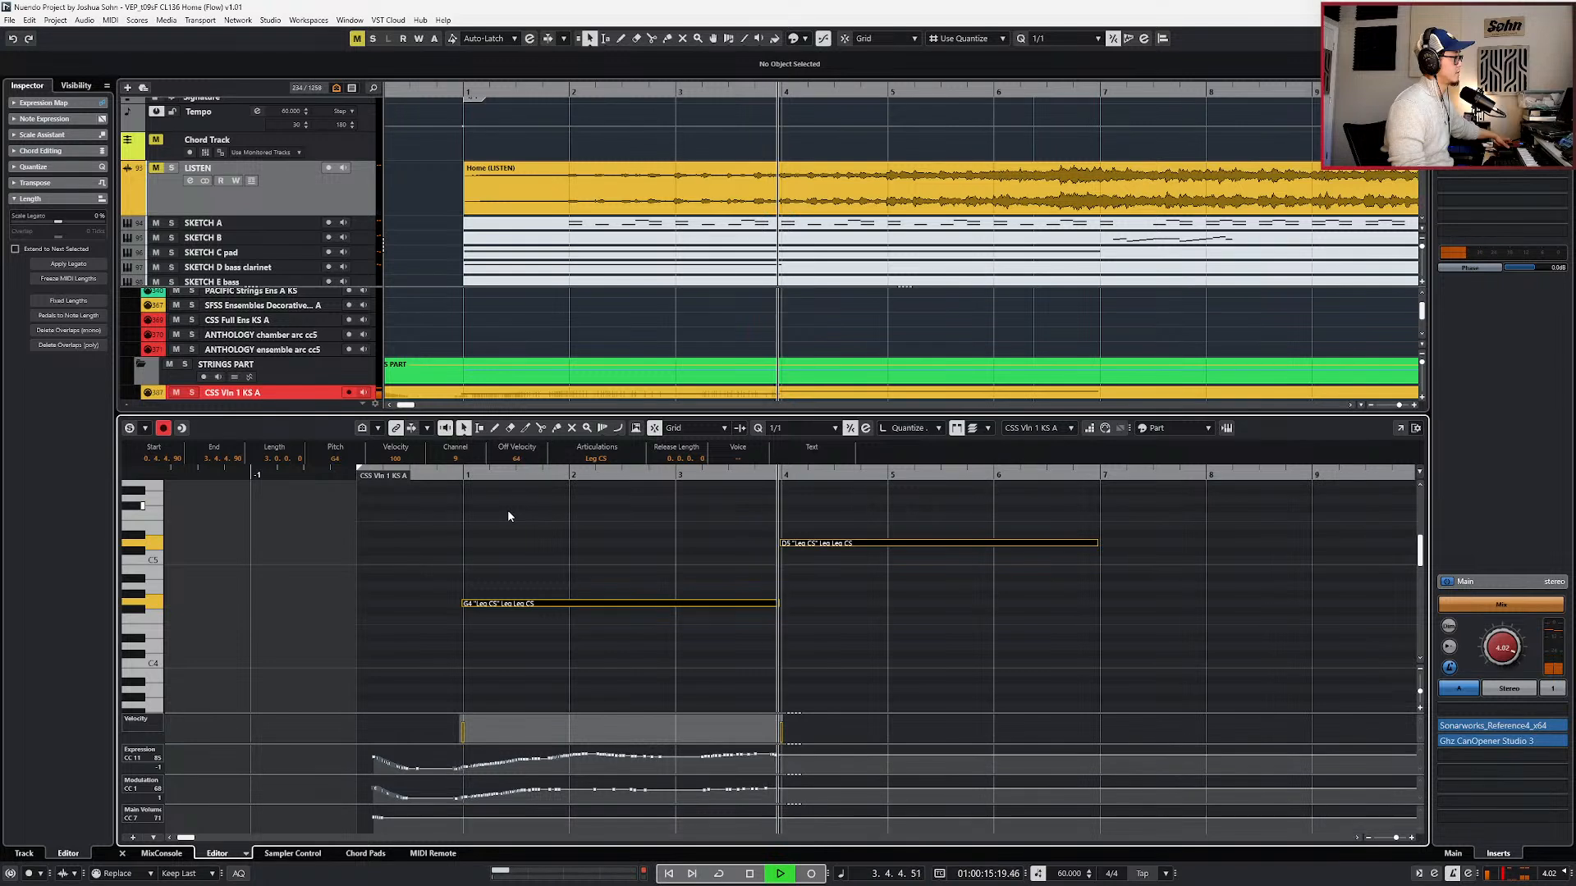
pyautogui.press('space')
# - Replay the part and record the Expression and Modulation dynamics onward through the D5 note
pyautogui.press('ctrl+KP_Subtract')
pyautogui.press('space')
pyautogui.press('KP_Multiply')
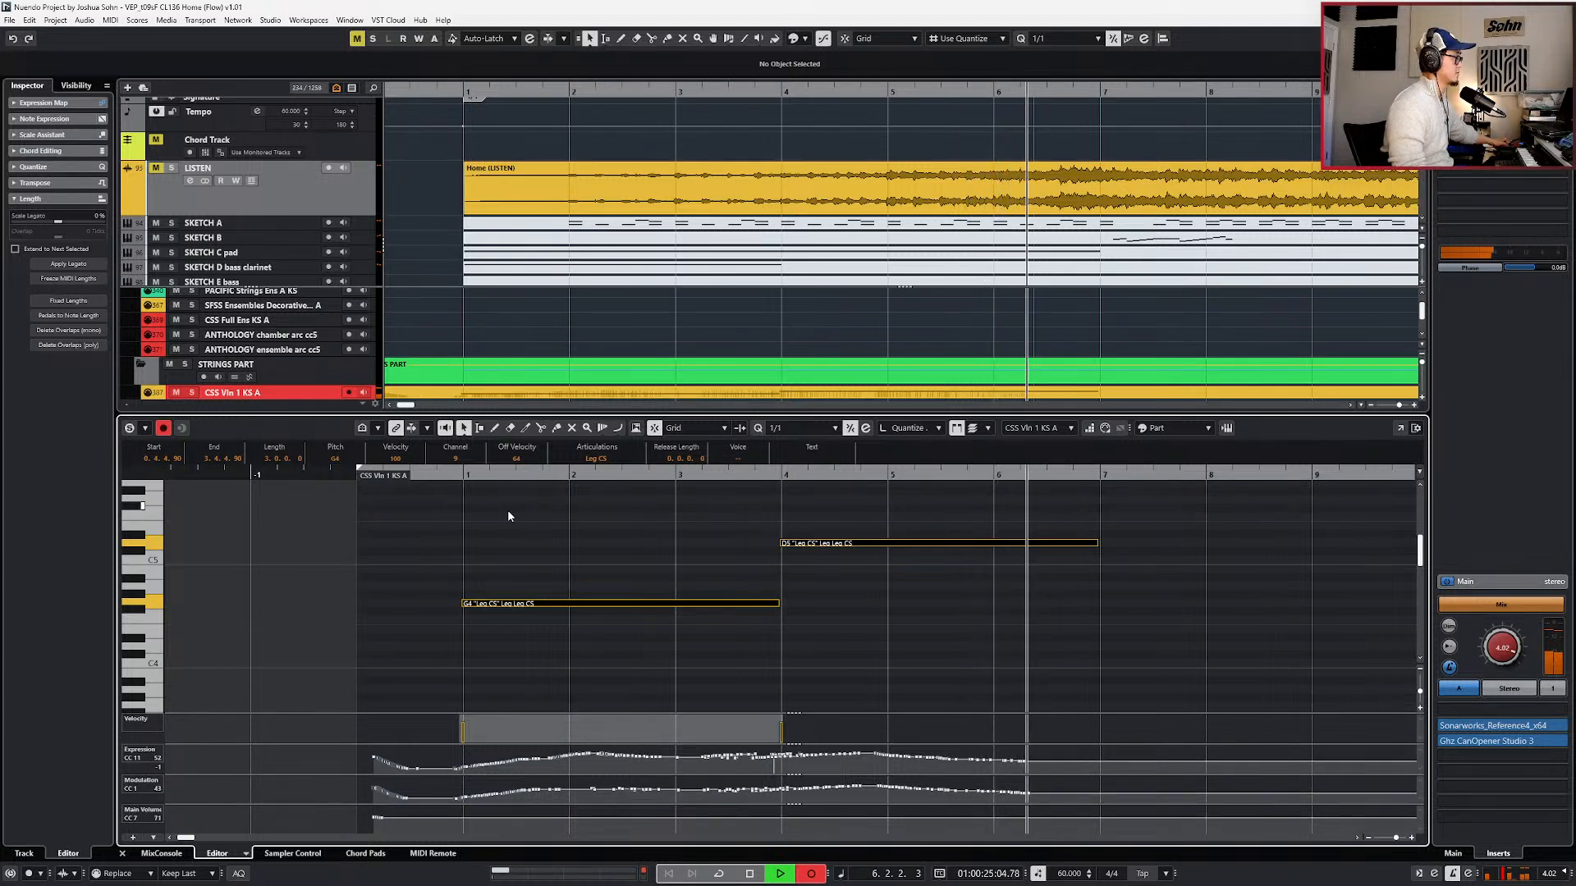
pyautogui.press('KP_Multiply')
pyautogui.press('space')
# - Reopen the CSS Vln 1 KS A part with the Expression CC 11 lane and redraw its curve from about bar 3 to just past bar 7
pyautogui.click(725, 632)
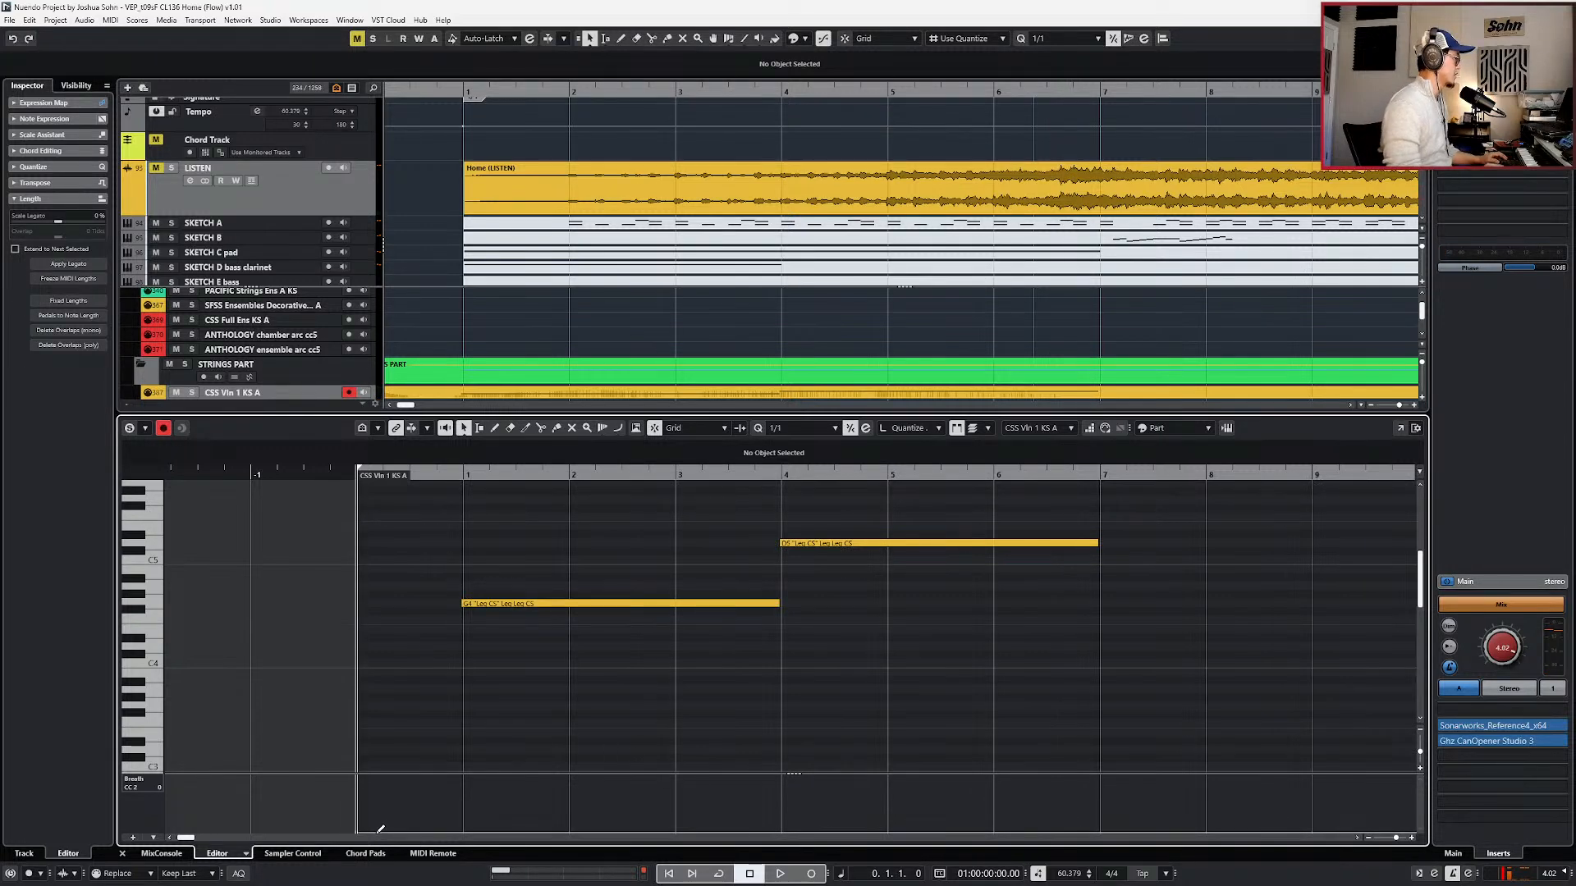
pyautogui.hotkey('ctrl', 'e')
pyautogui.click(491, 411)
pyautogui.press('space')
pyautogui.press('space')
pyautogui.click(505, 394)
pyautogui.hotkey('ctrl', 'e')
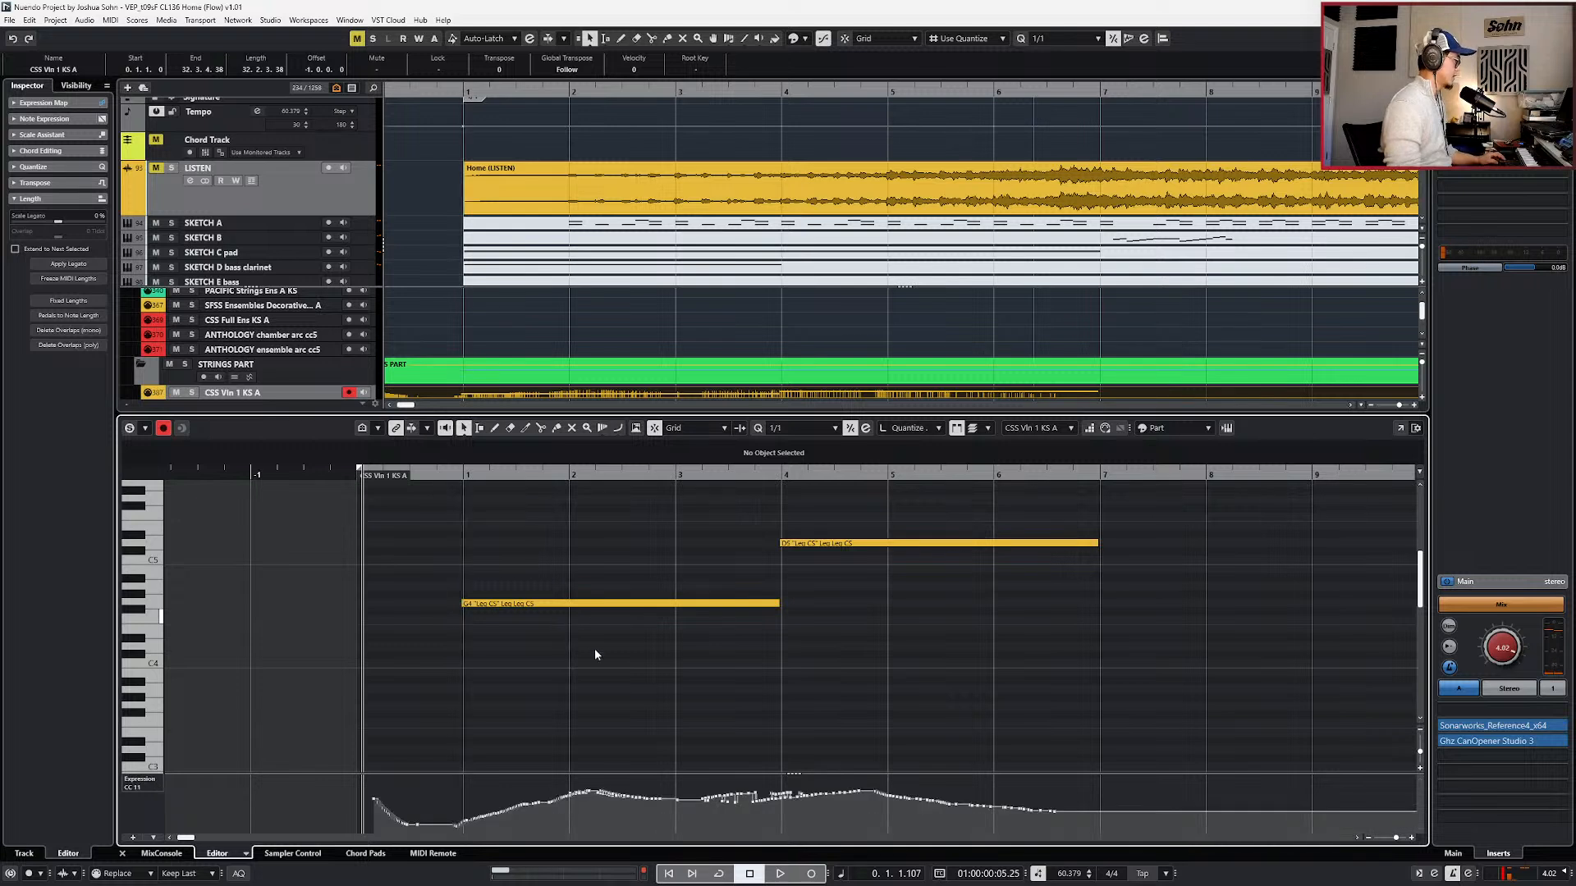
pyautogui.moveTo(697, 795)
pyautogui.mouseDown()
pyautogui.moveTo(926, 798)
pyautogui.moveTo(1114, 831)
pyautogui.mouseUp()
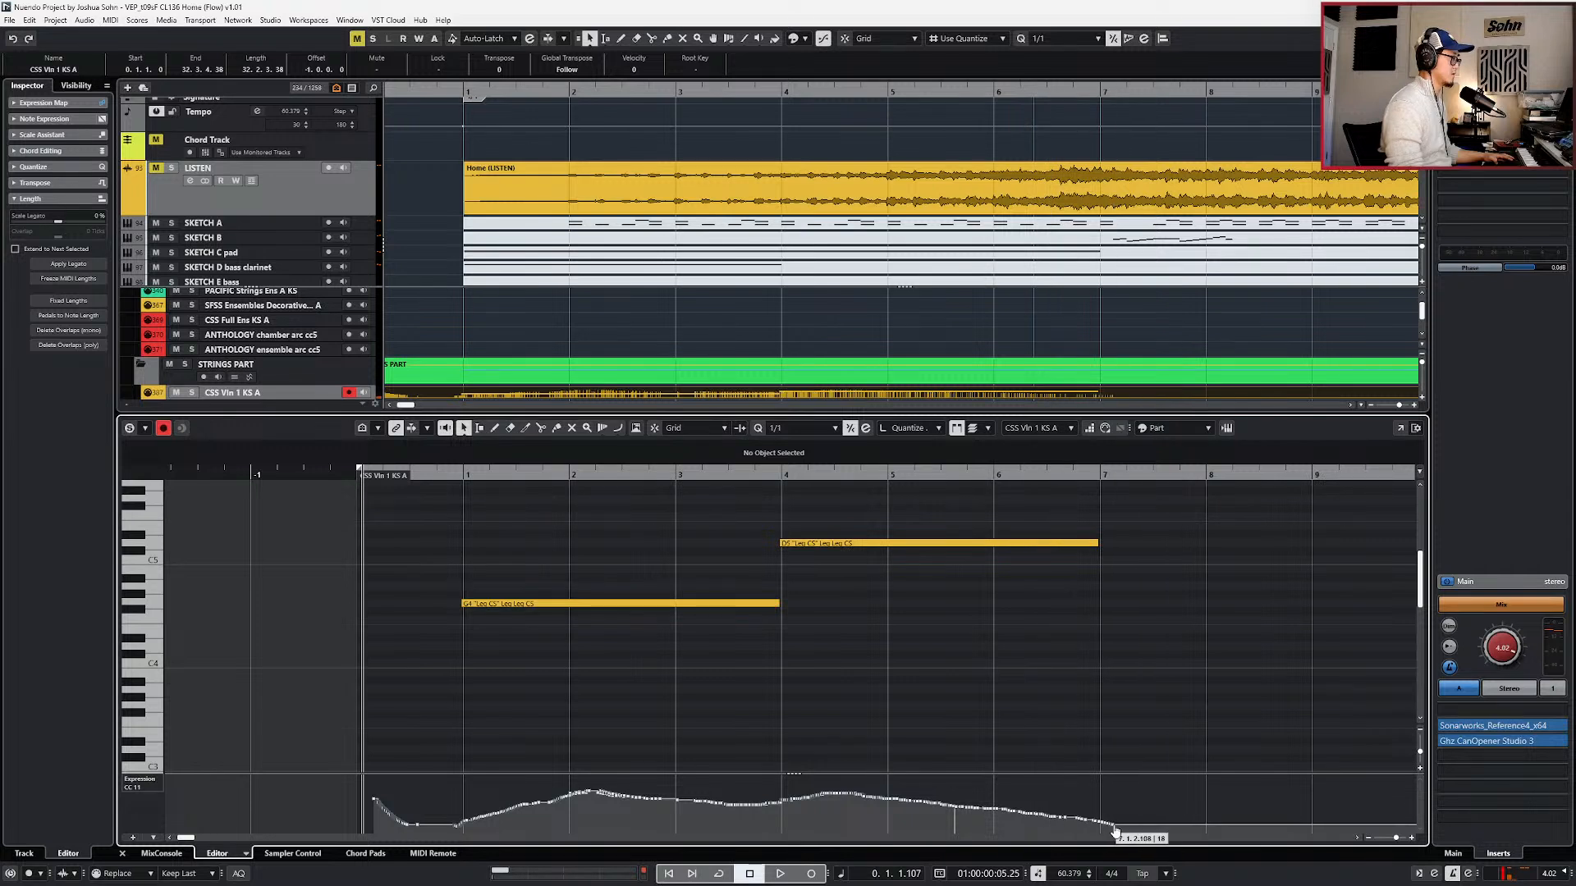
# - Redraw the Modulation CC 1 curve smoothly between about bars 2 and 4 and close the editor
pyautogui.press('1')
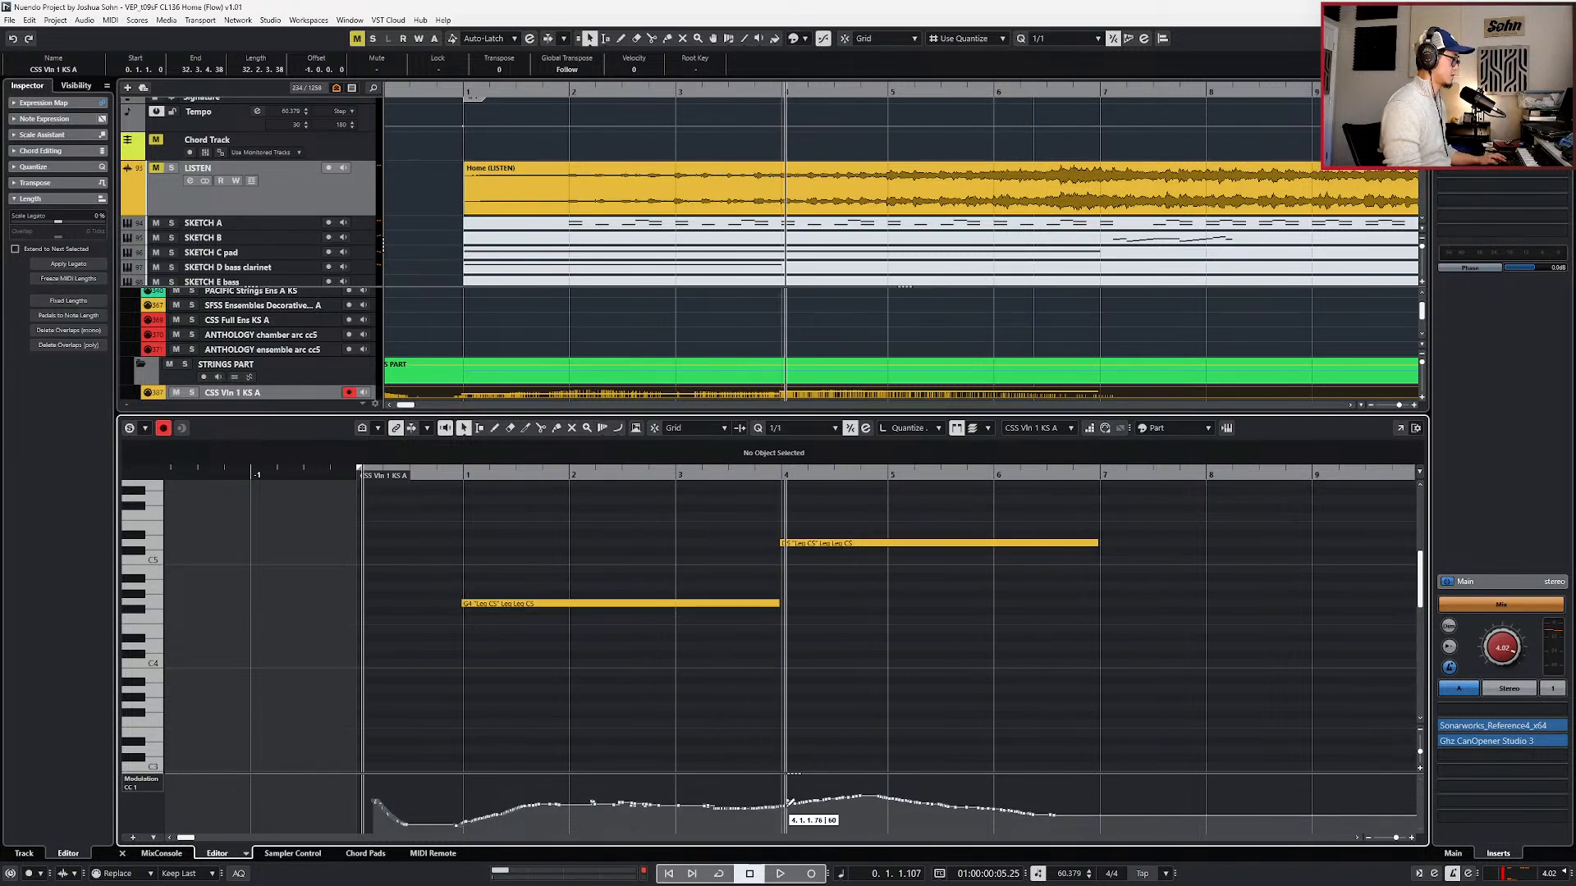
pyautogui.moveTo(591, 804); pyautogui.dragTo(725, 809)
pyautogui.press('Return')
# - Duplicate the CSS Vln 1 KS A part onto the CSS Vln 2 KS A track while playing back the opening bars
pyautogui.press('space')
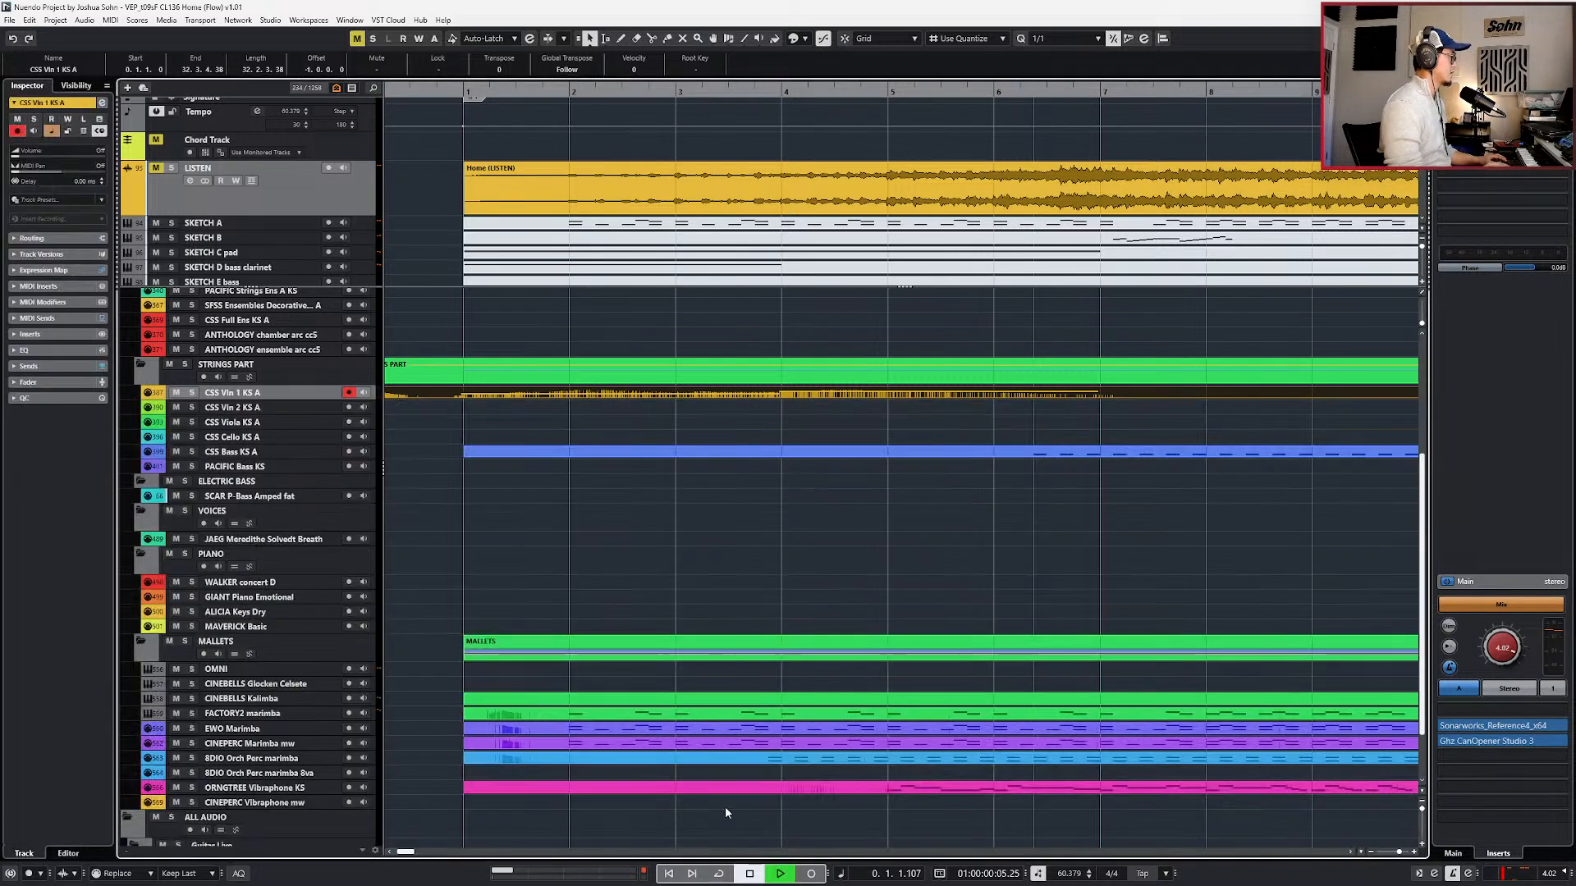
pyautogui.click(534, 411)
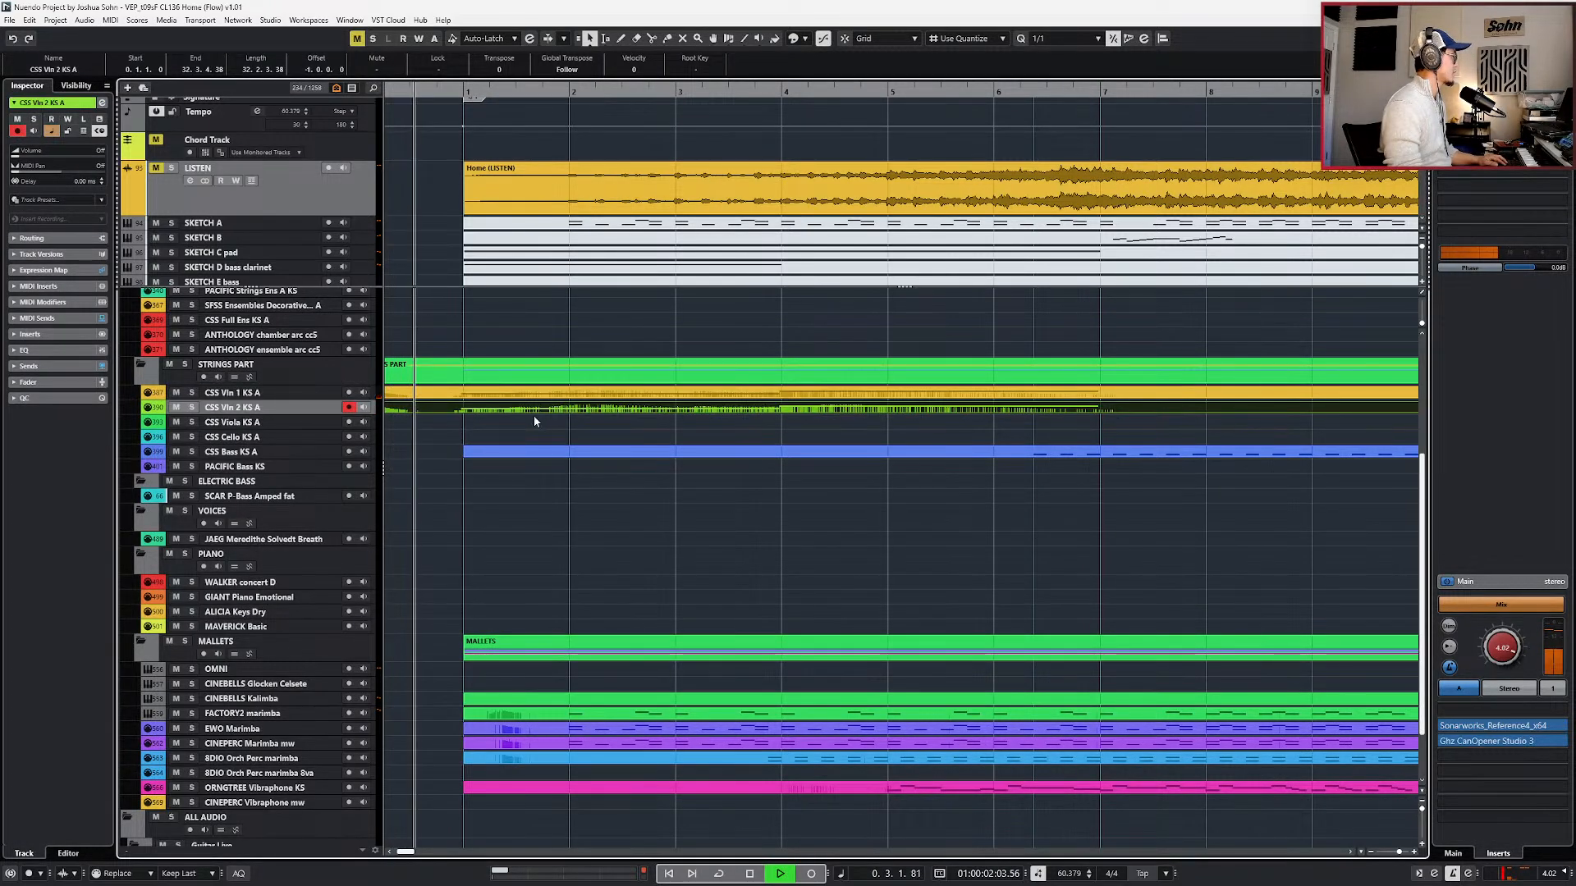
pyautogui.press('g')
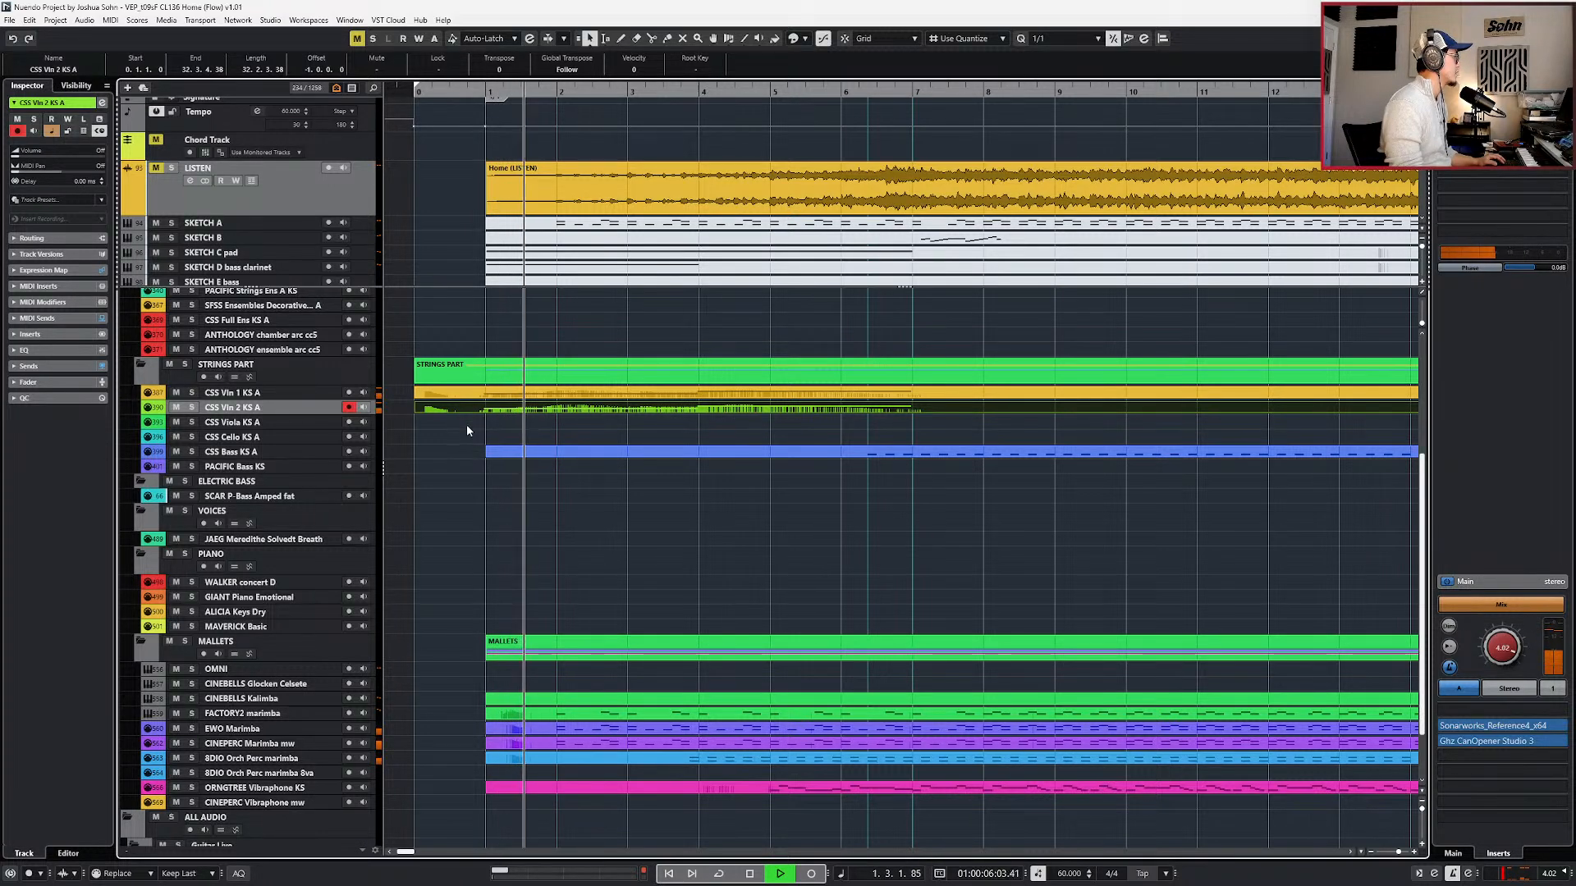
pyautogui.press('g')
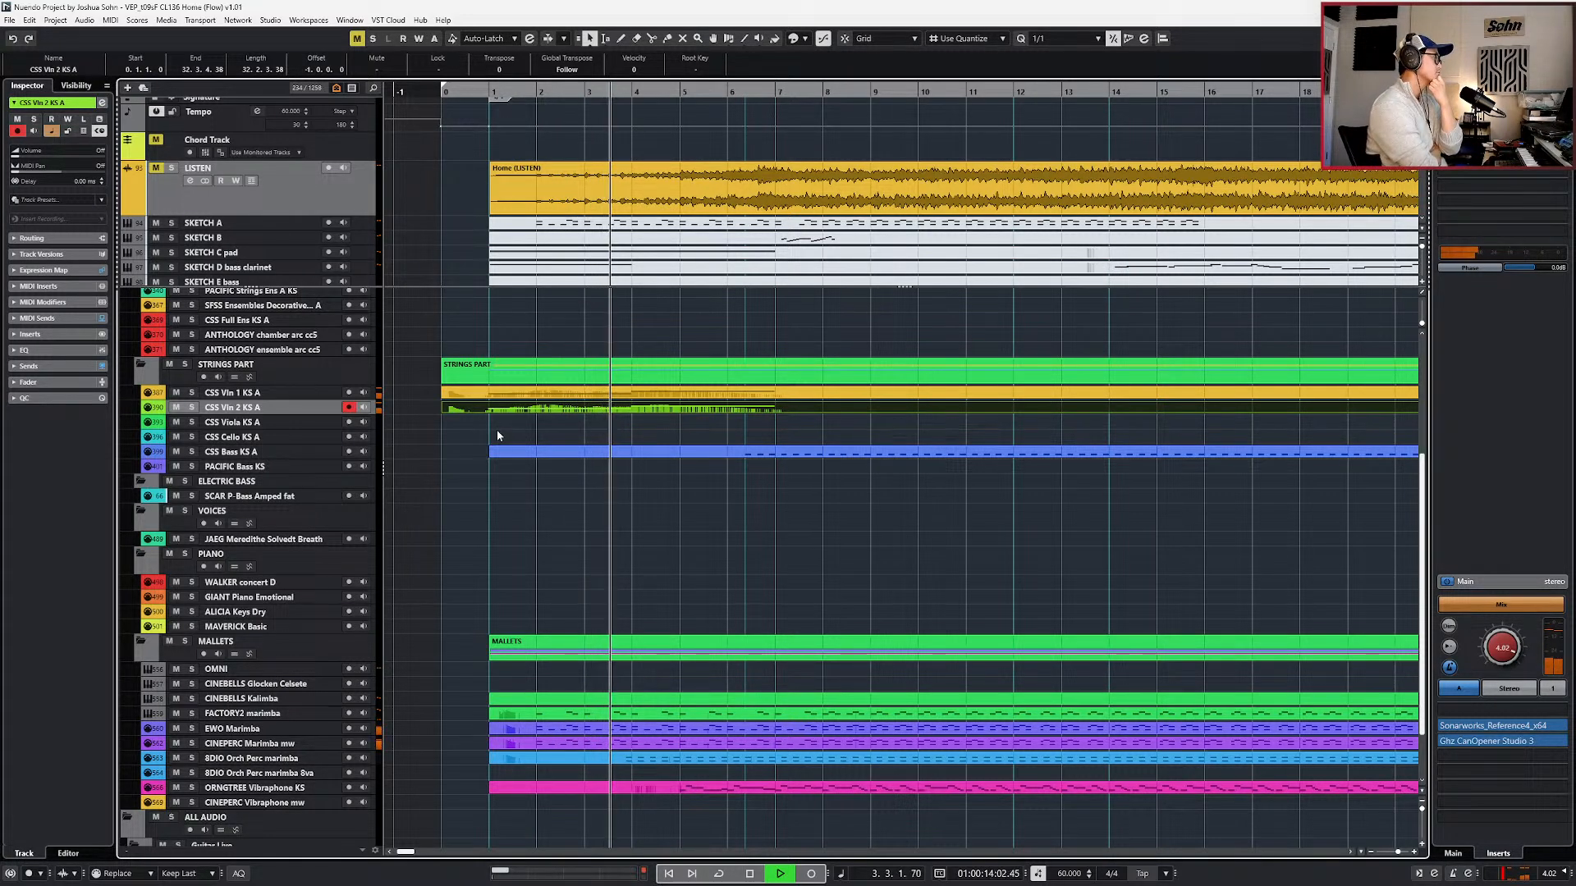
# - Open the CSS Vln 1 KS A part and apply the Leg CS A articulation to its notes
pyautogui.doubleClick(652, 397)
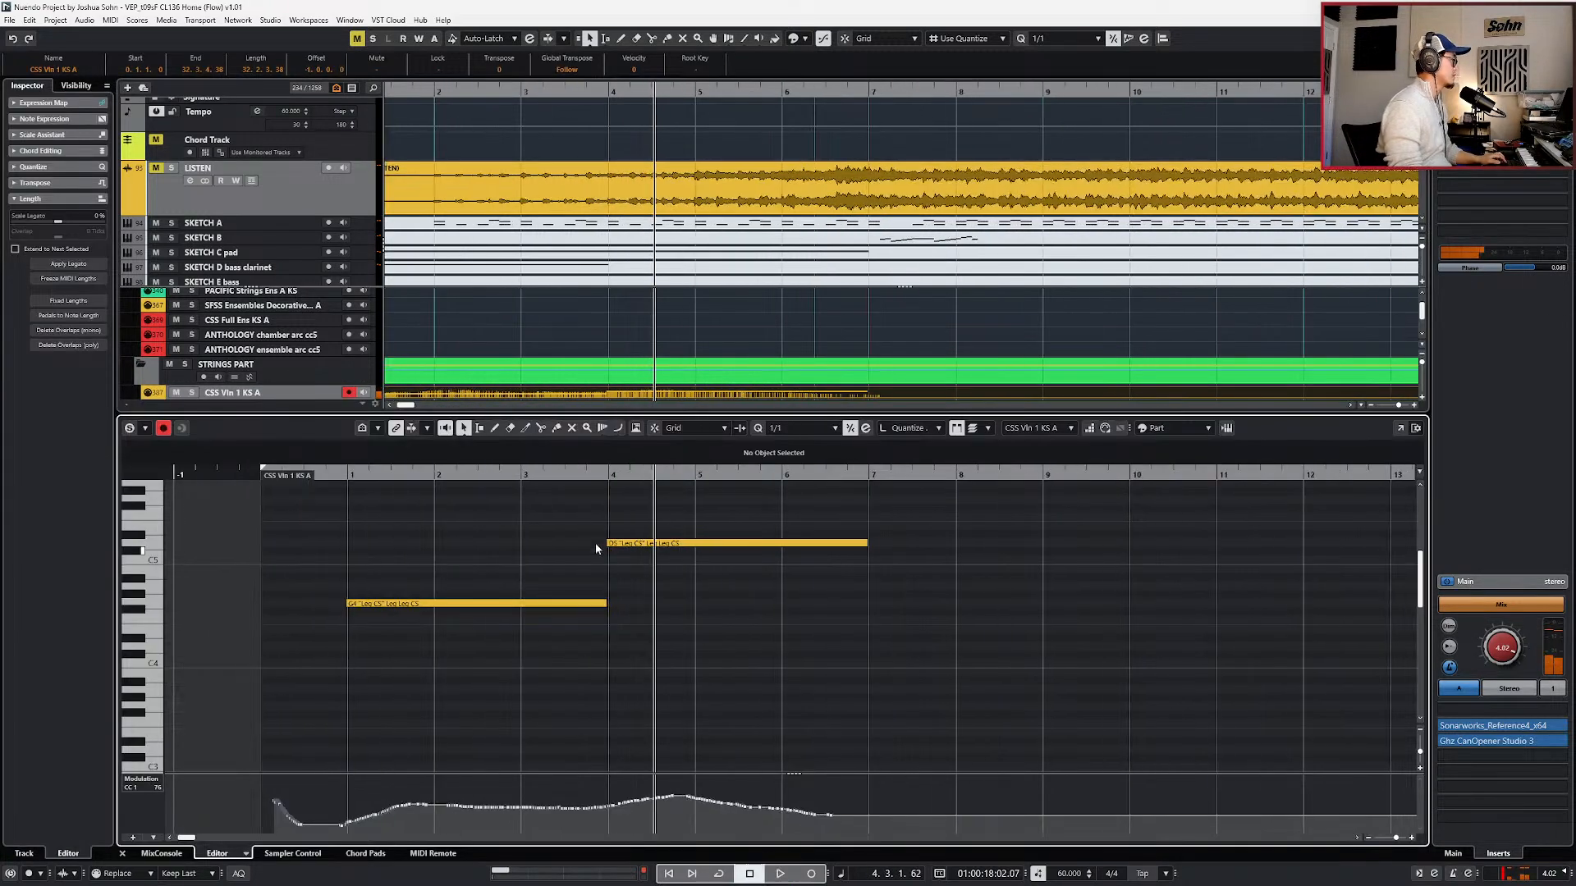
pyautogui.click(601, 461)
pyautogui.click(598, 526)
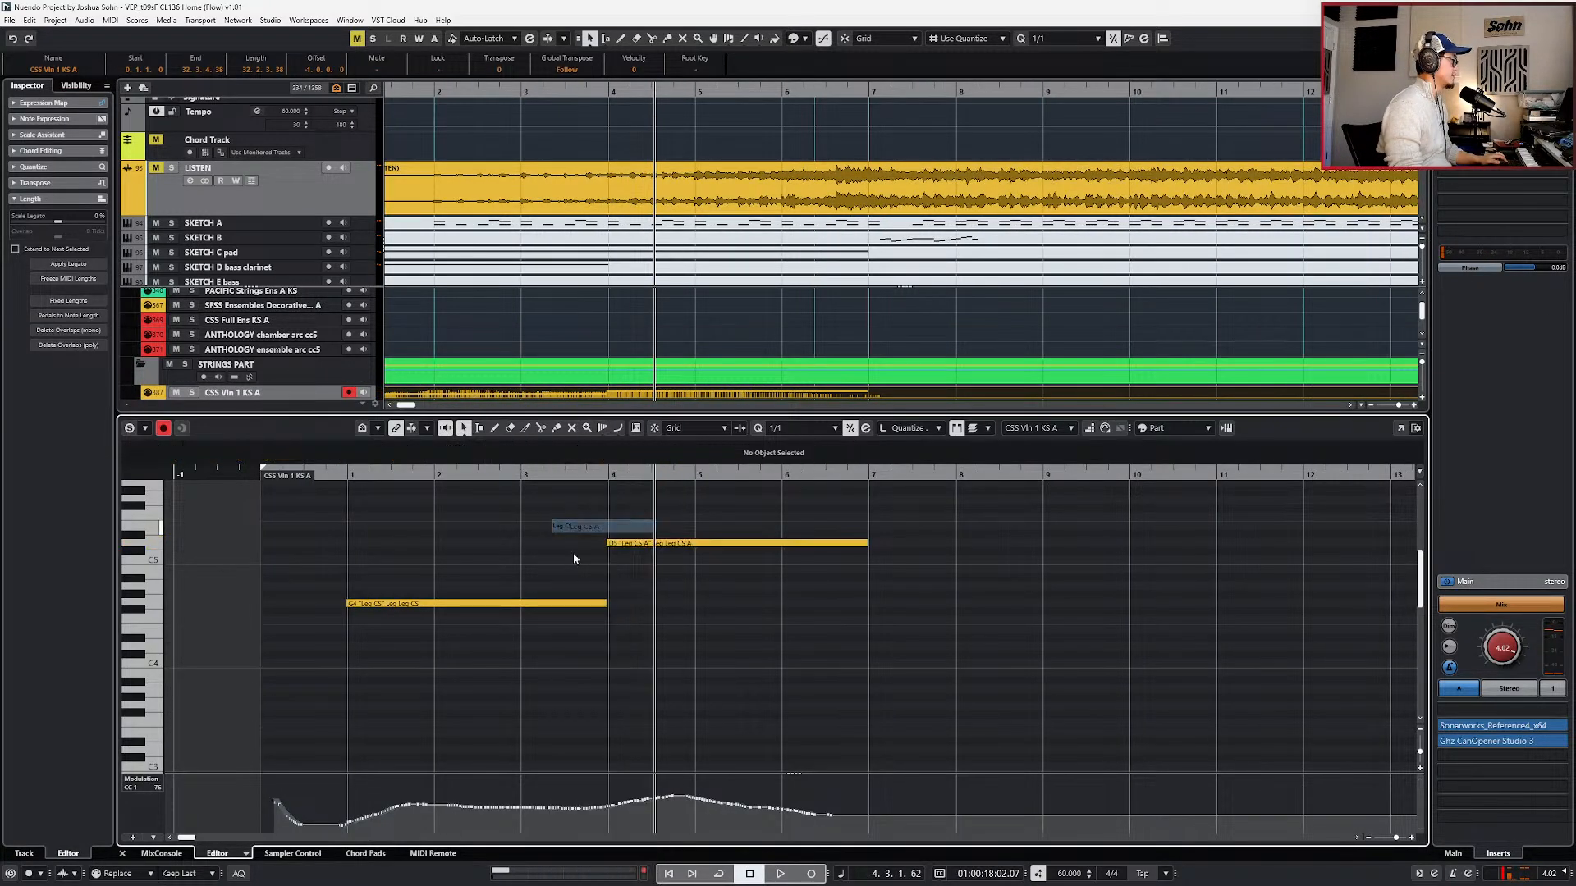
pyautogui.click(599, 459)
pyautogui.click(600, 528)
# - Set both notes in the CSS Vln 2 KS A part to the Leg CS A articulation
pyautogui.hotkey('ctrl', 'a')
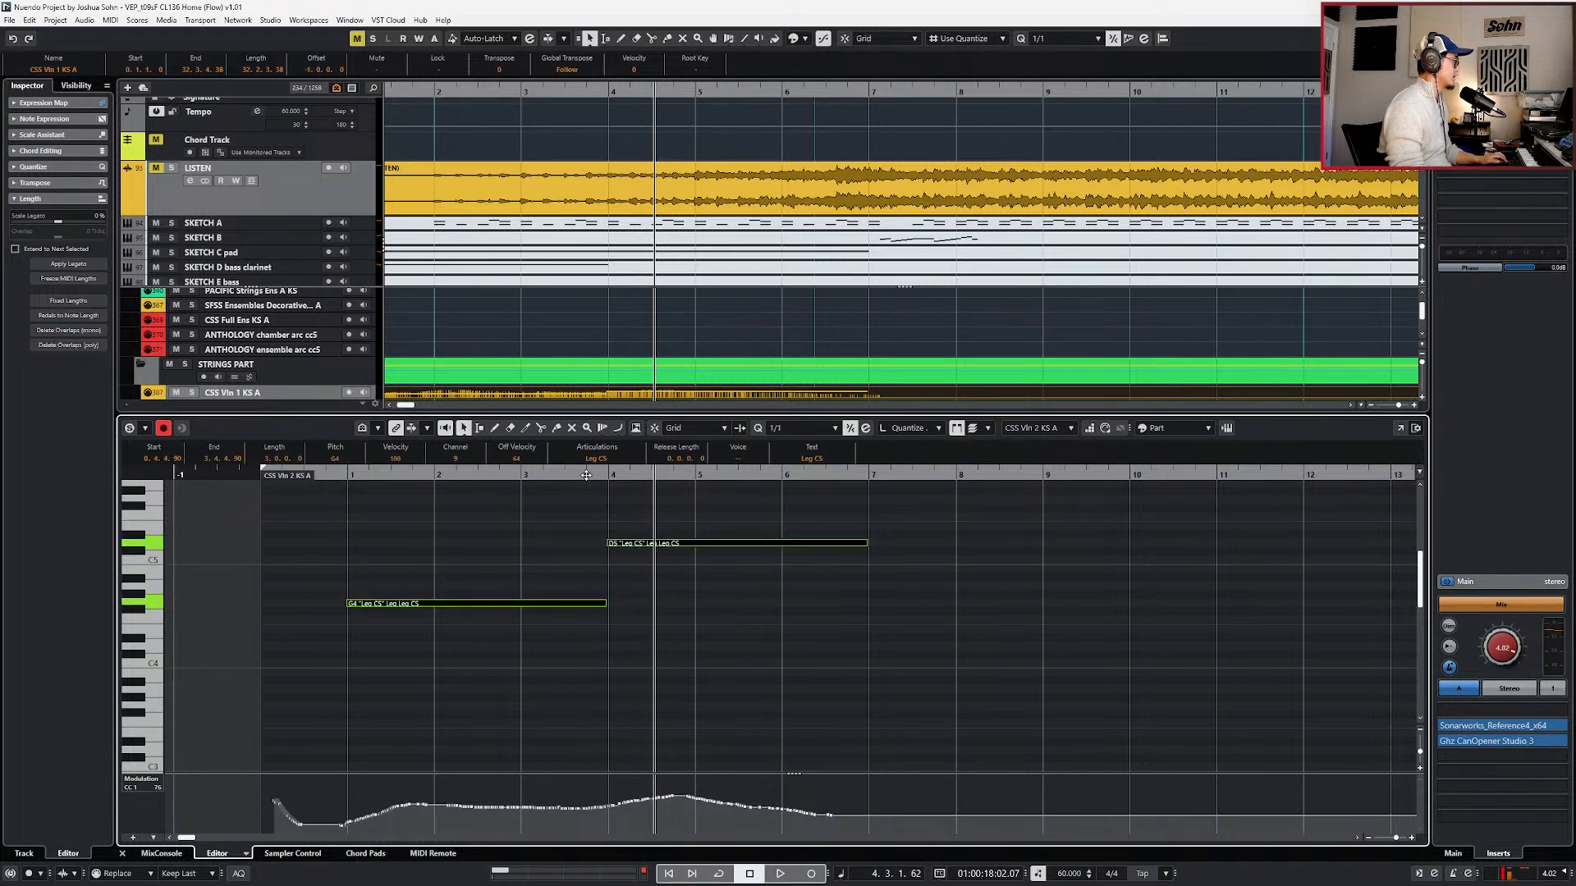
pyautogui.click(586, 460)
pyautogui.click(593, 527)
# - Set the quantize to 1/16 and extend the start of the CSS Vln 2 KS A part's D5 note a sixteenth earlier
pyautogui.moveTo(600, 529); pyautogui.dragTo(628, 570)
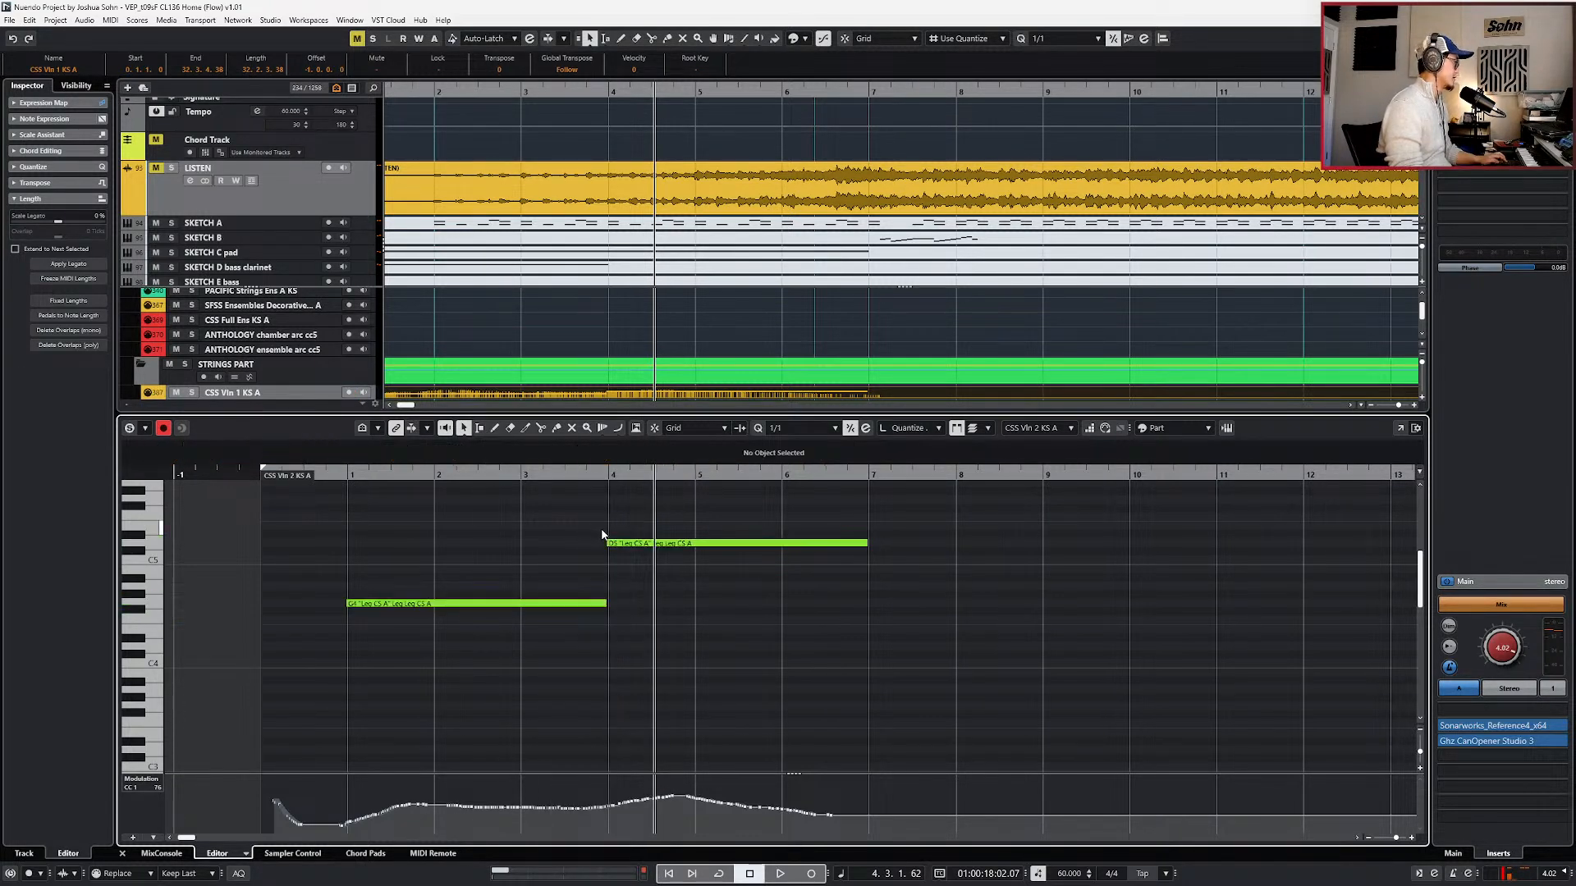
pyautogui.hotkey('alt', '5')
pyautogui.scroll(2, 608, 573)
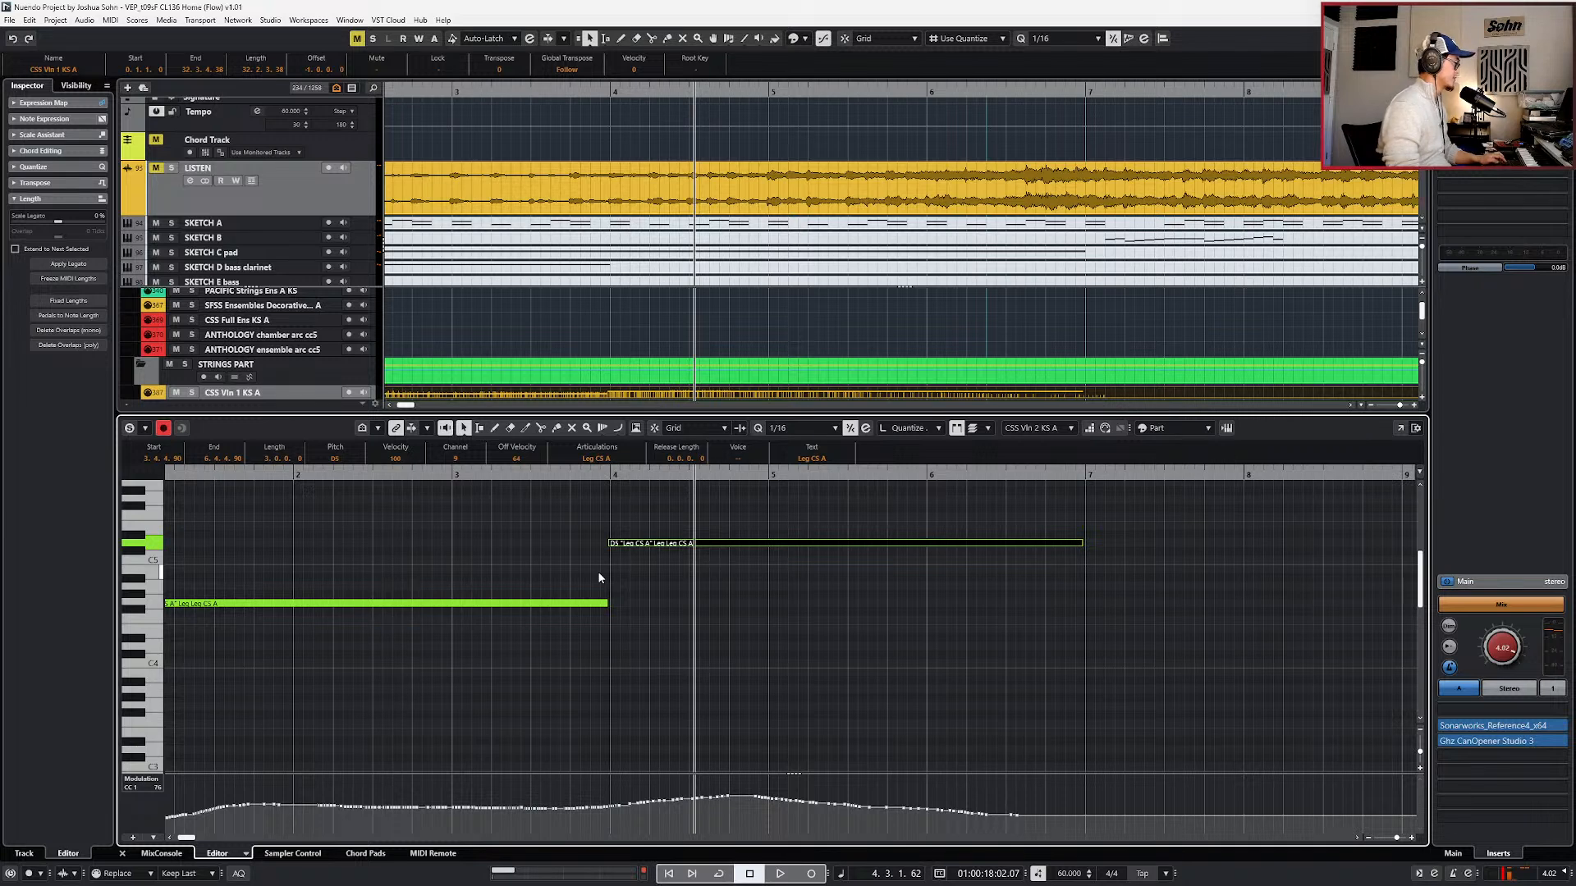
pyautogui.press('l')
pyautogui.press('ctrl+KP_Subtract')
pyautogui.hotkey('ctrl', 'shift', 'a')
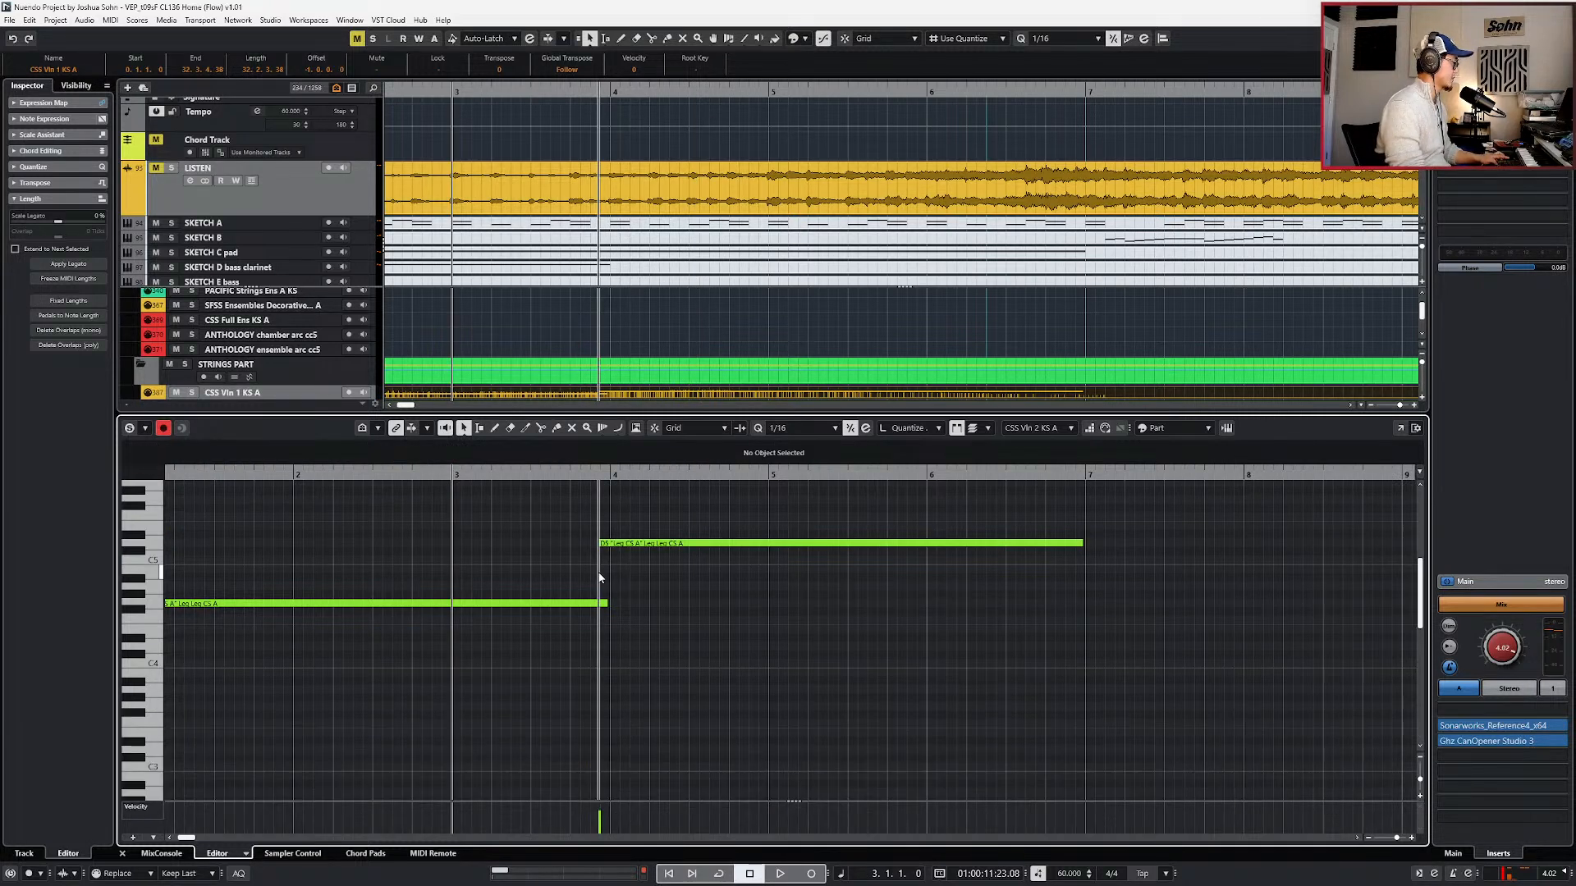
# - Lower the velocity of the D5 note in the CSS Vln 2 KS A part while playing the legato transition
pyautogui.moveTo(613, 489); pyautogui.dragTo(579, 650)
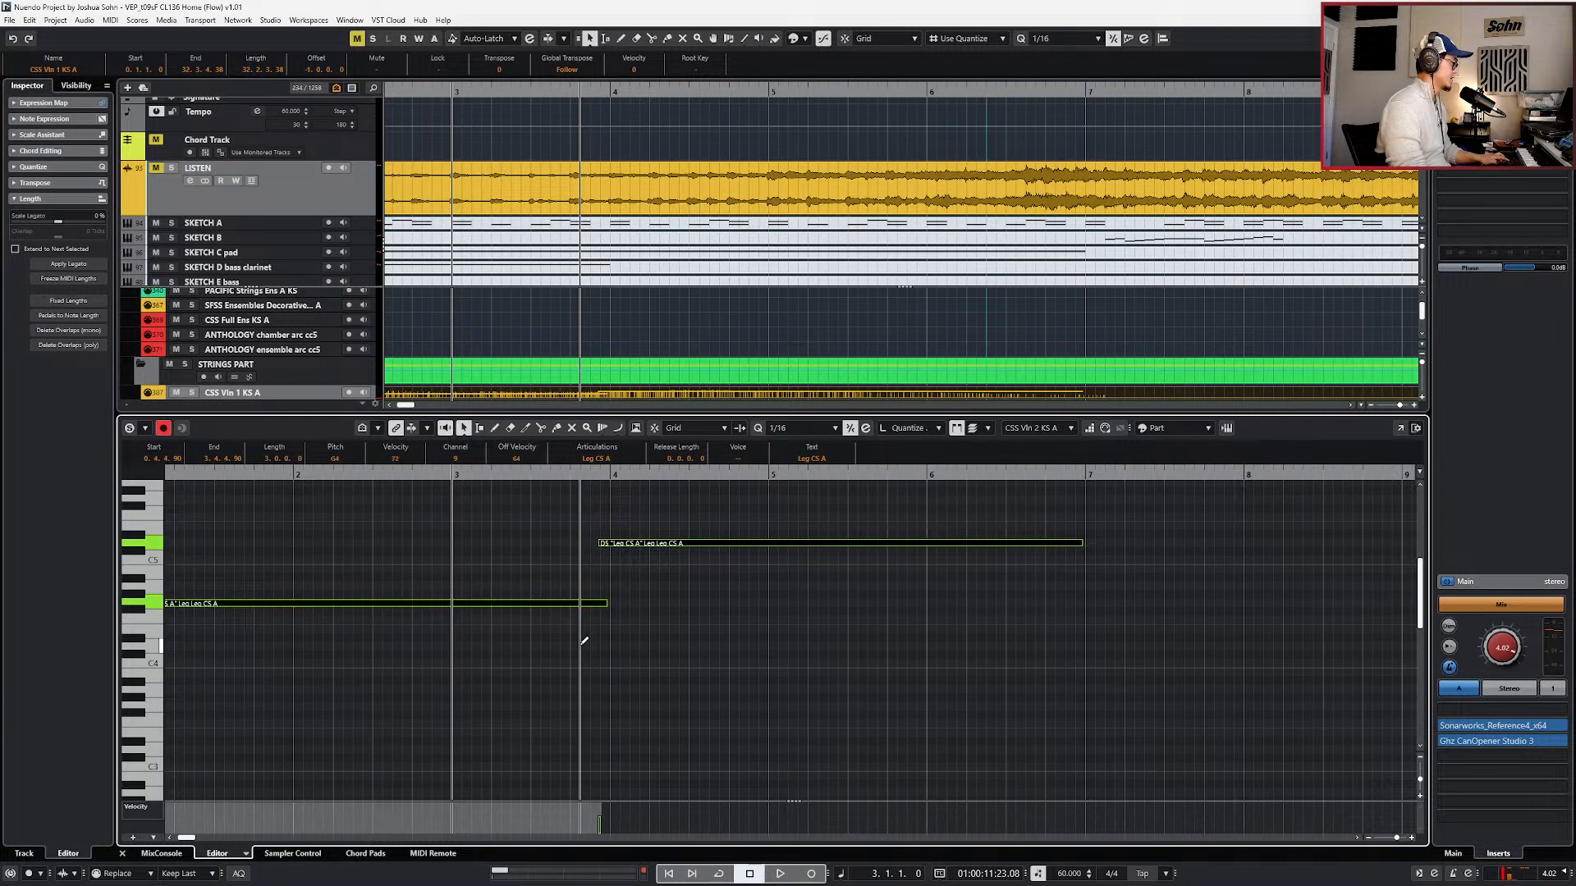
pyautogui.scroll(-1, 575, 628)
pyautogui.moveTo(555, 551); pyautogui.dragTo(529, 638)
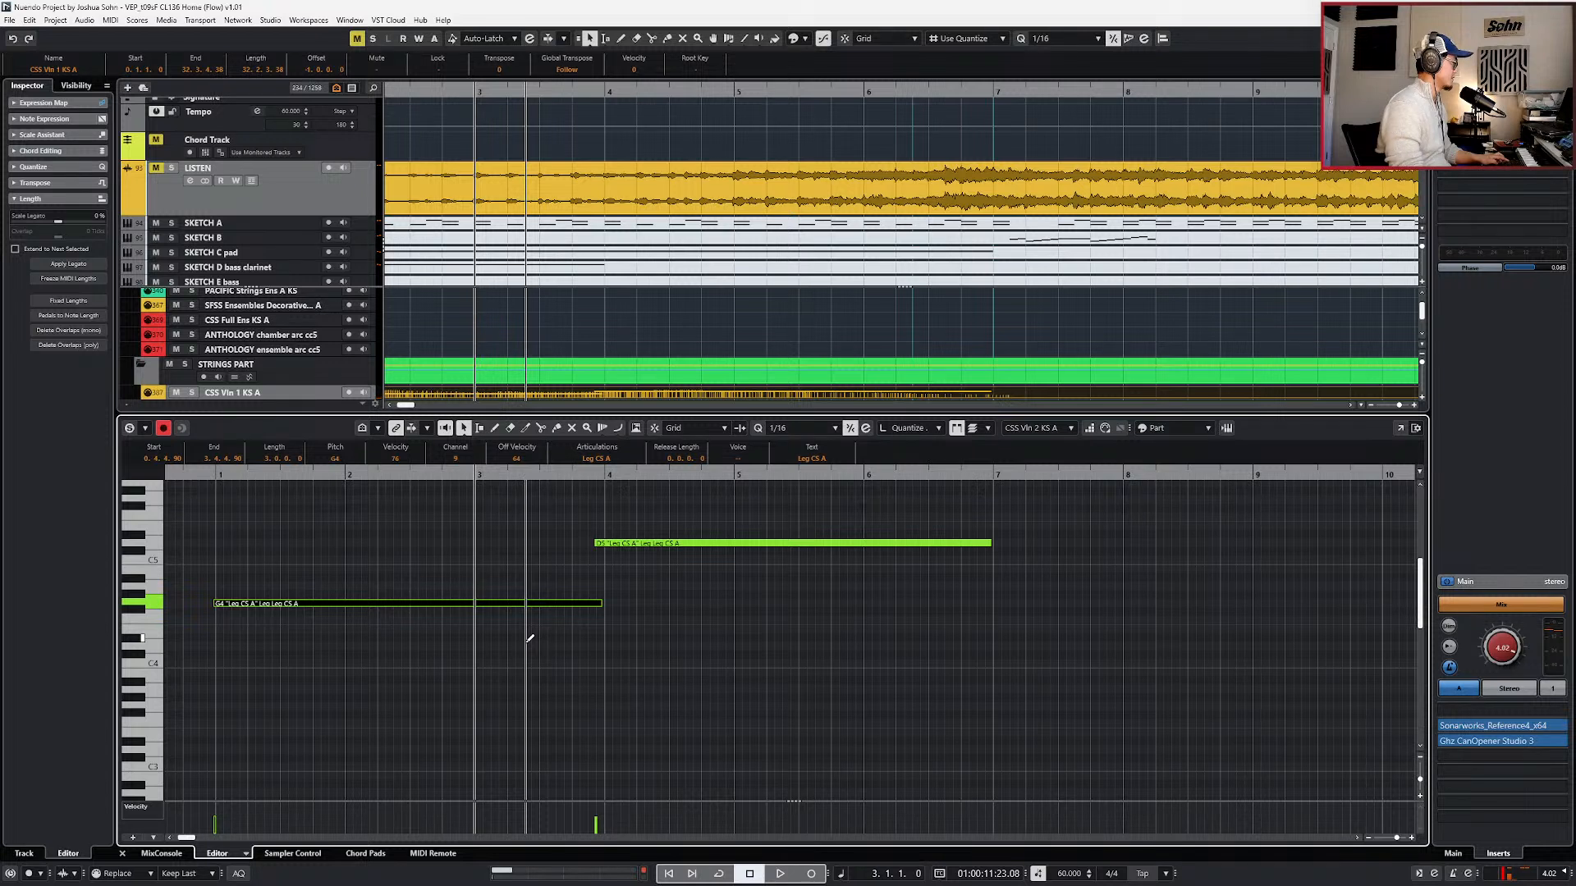
pyautogui.press('space')
pyautogui.moveTo(612, 514); pyautogui.dragTo(634, 564)
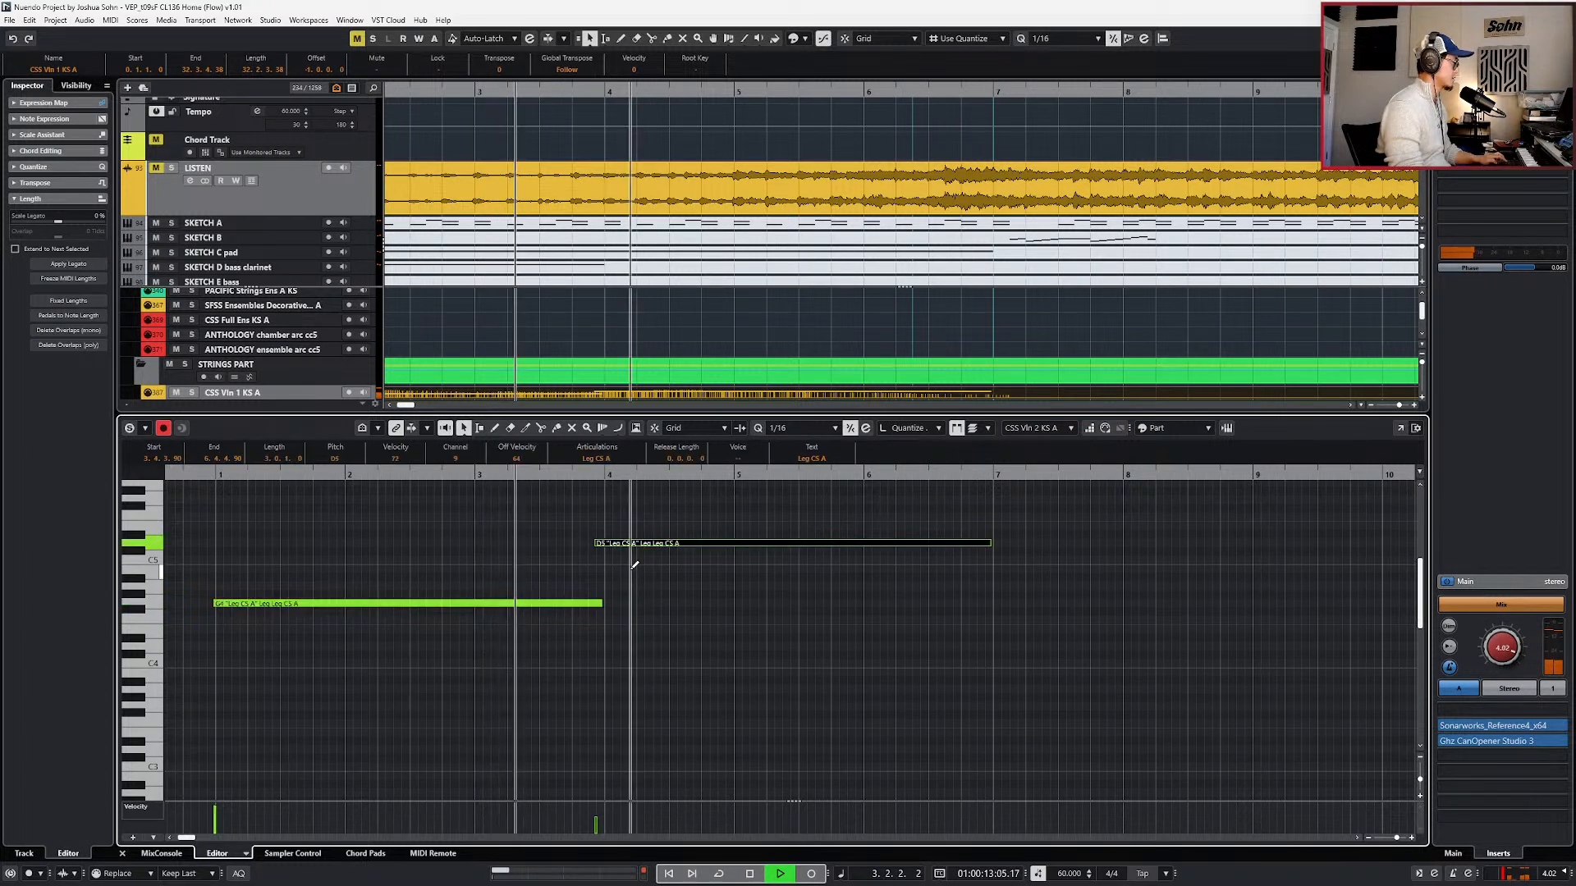
pyautogui.hotkey('alt', 'Down')
pyautogui.hotkey('alt', 'Down')
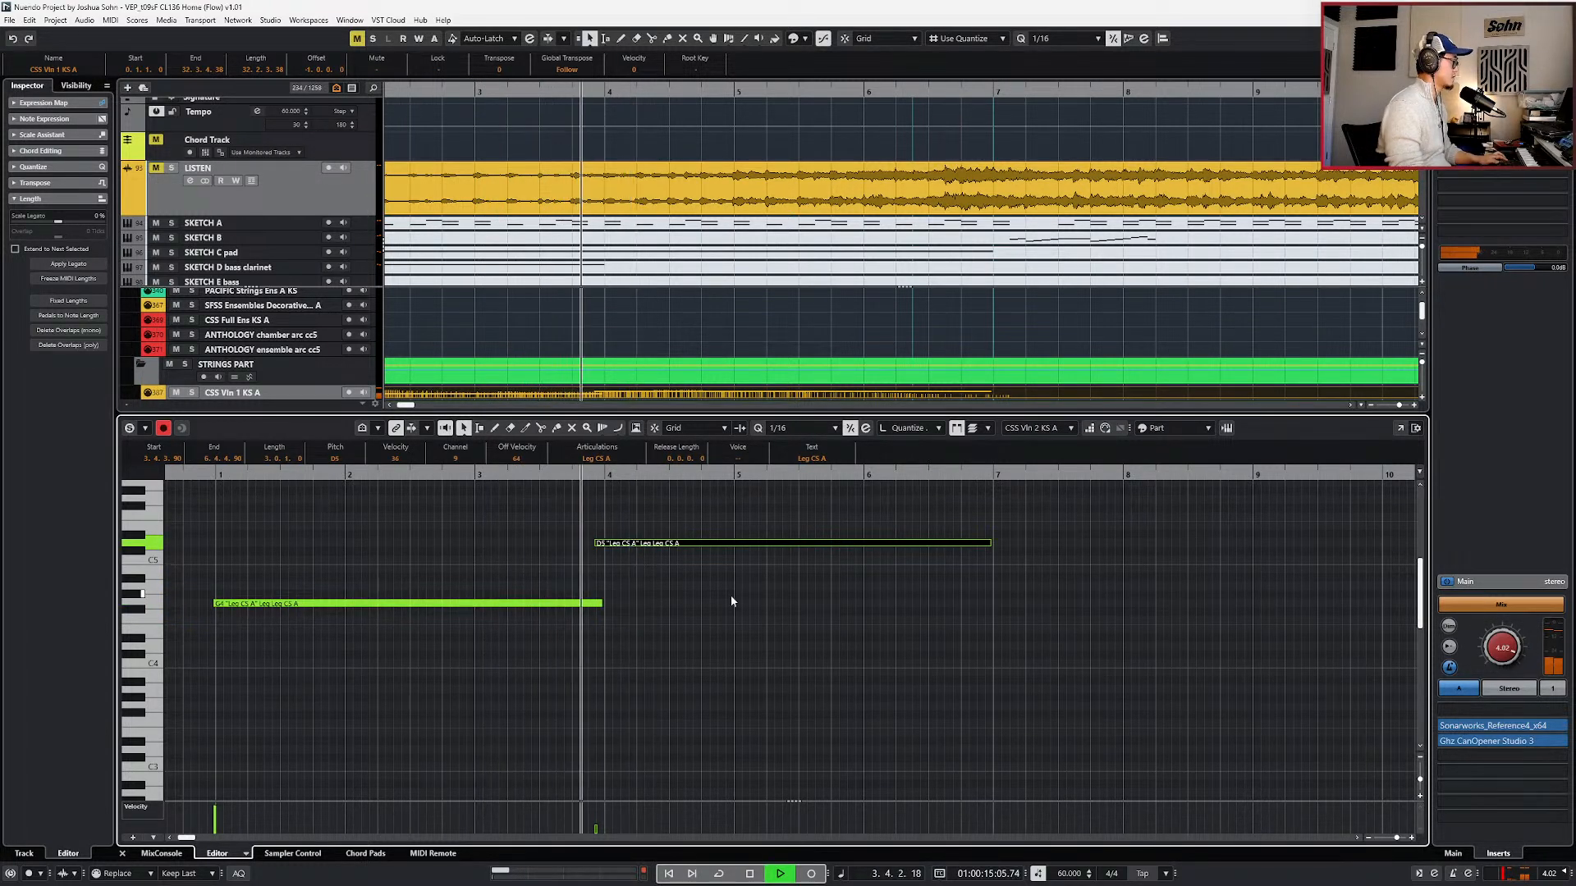
# - Replay the G4 to D5 transition, show the velocity and controller lanes together, and close the editor
pyautogui.press('space')
pyautogui.press('space')
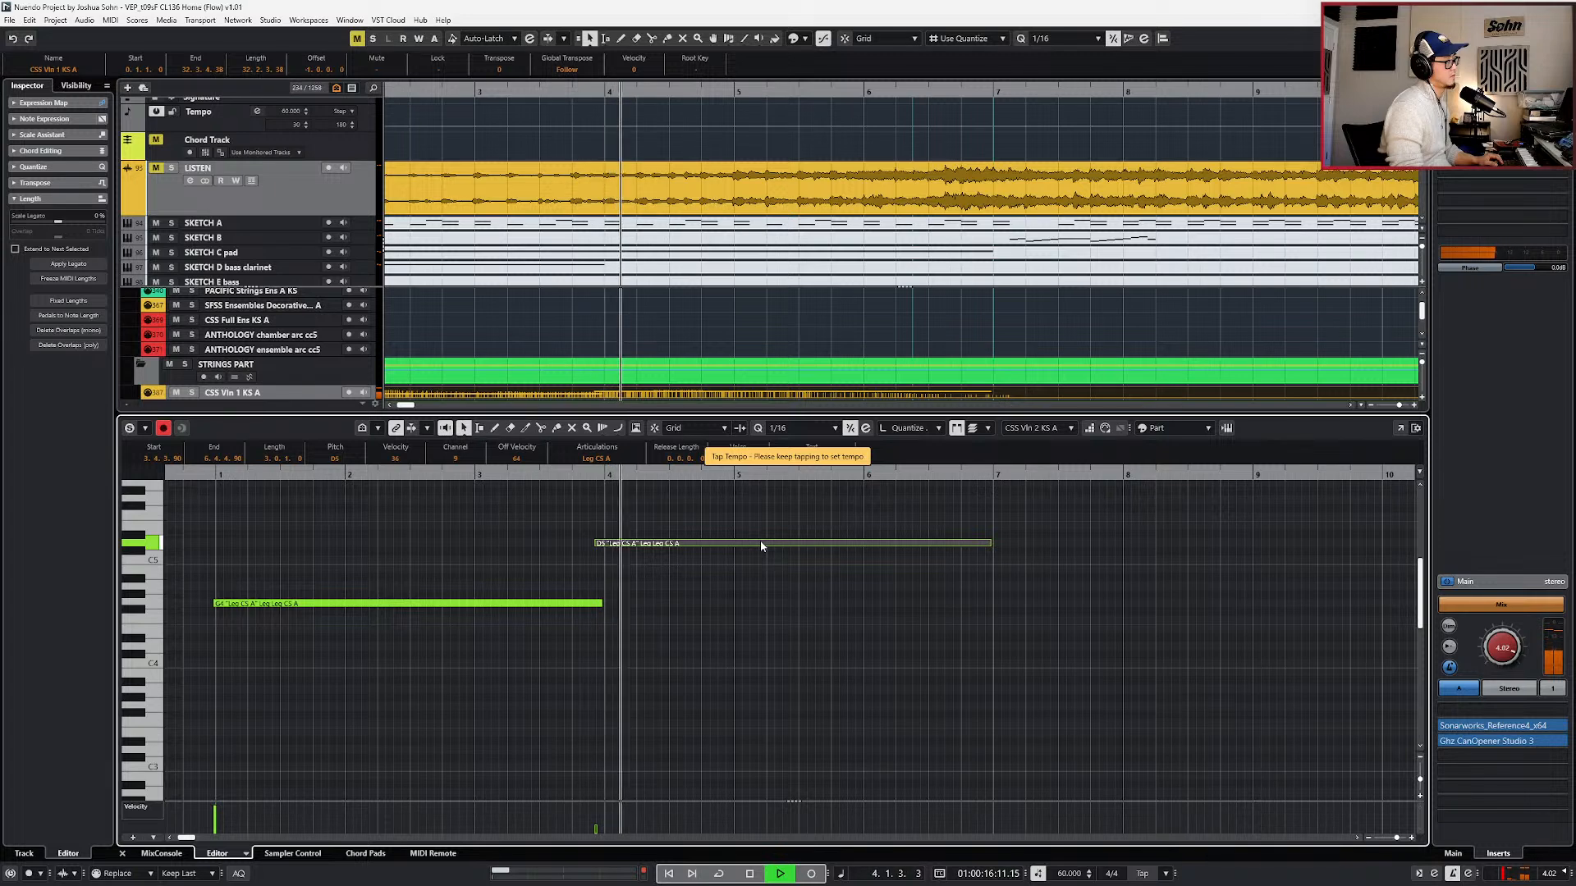
pyautogui.hotkey('alt', 'l')
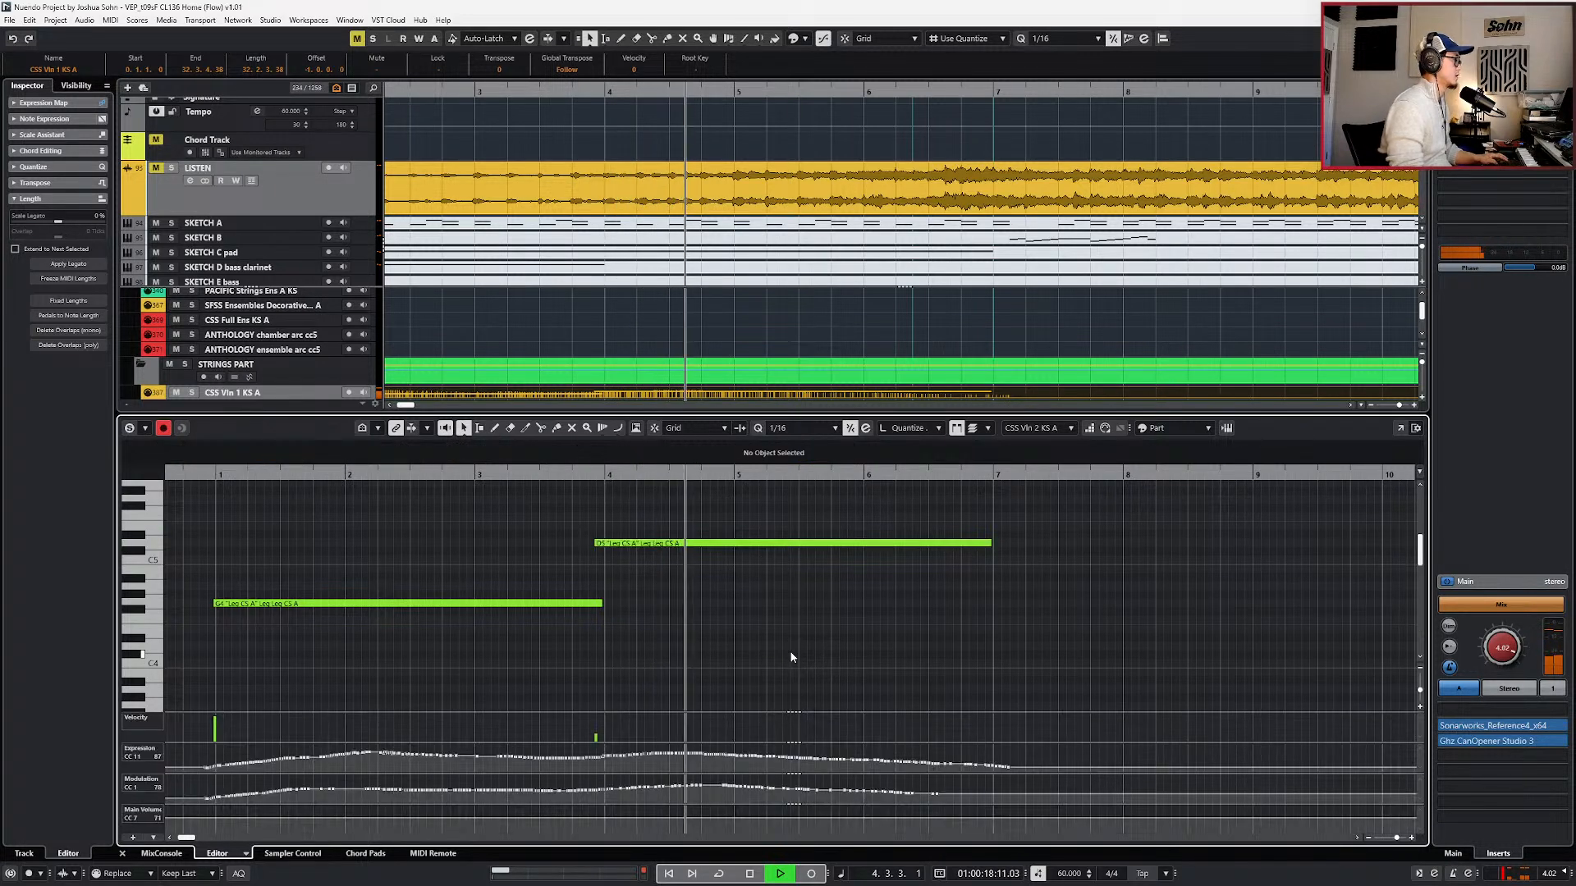
pyautogui.press('space')
pyautogui.press('Return')
pyautogui.scroll(-3, 870, 586)
pyautogui.click(787, 374)
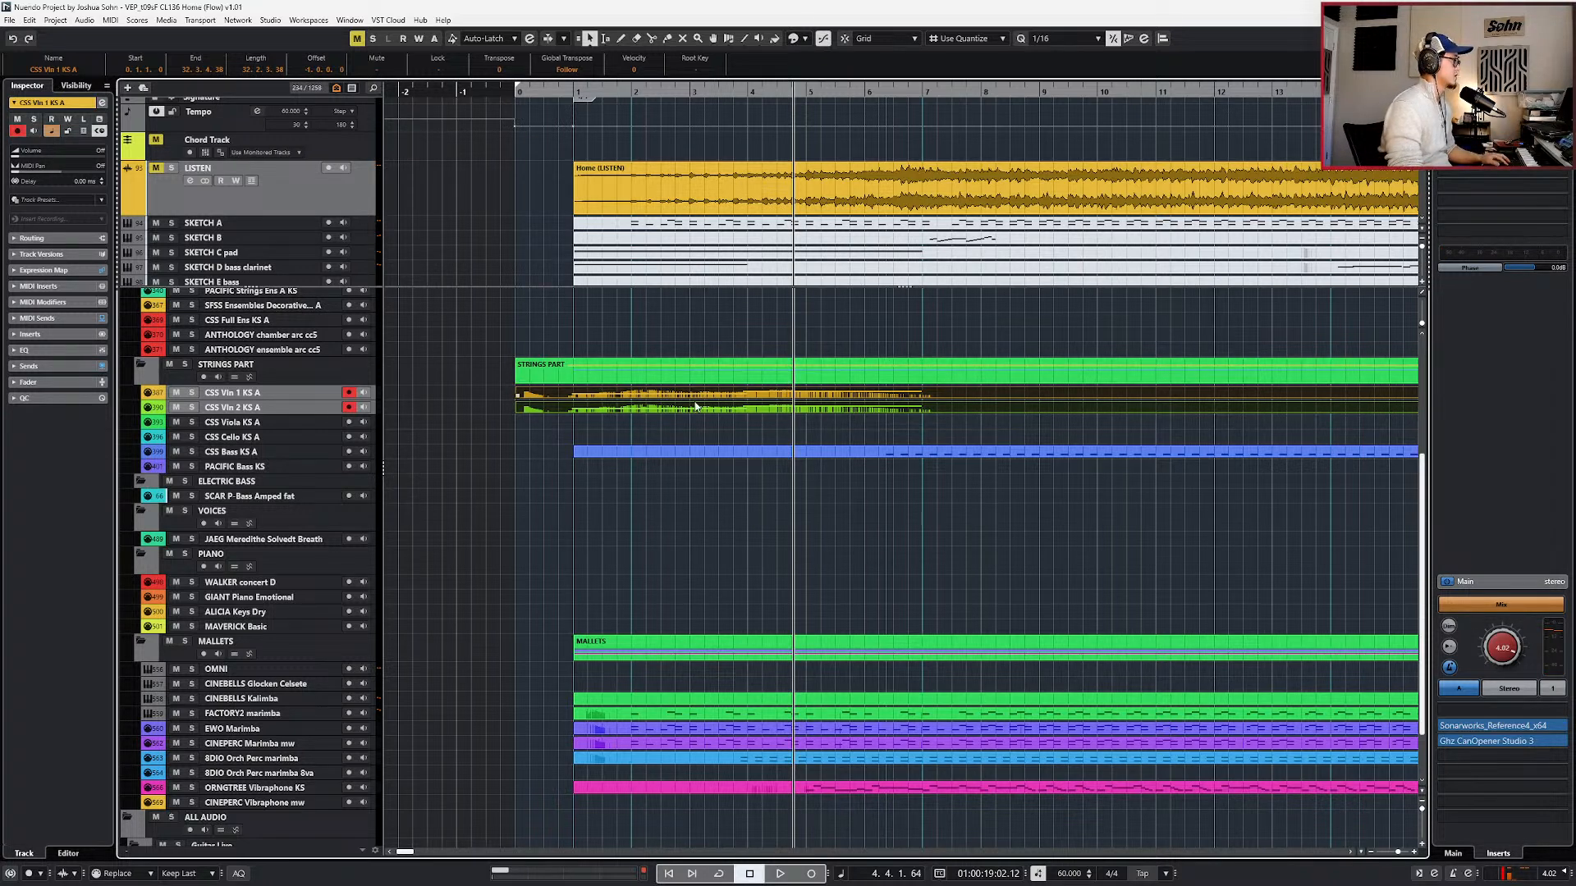
pyautogui.click(690, 434)
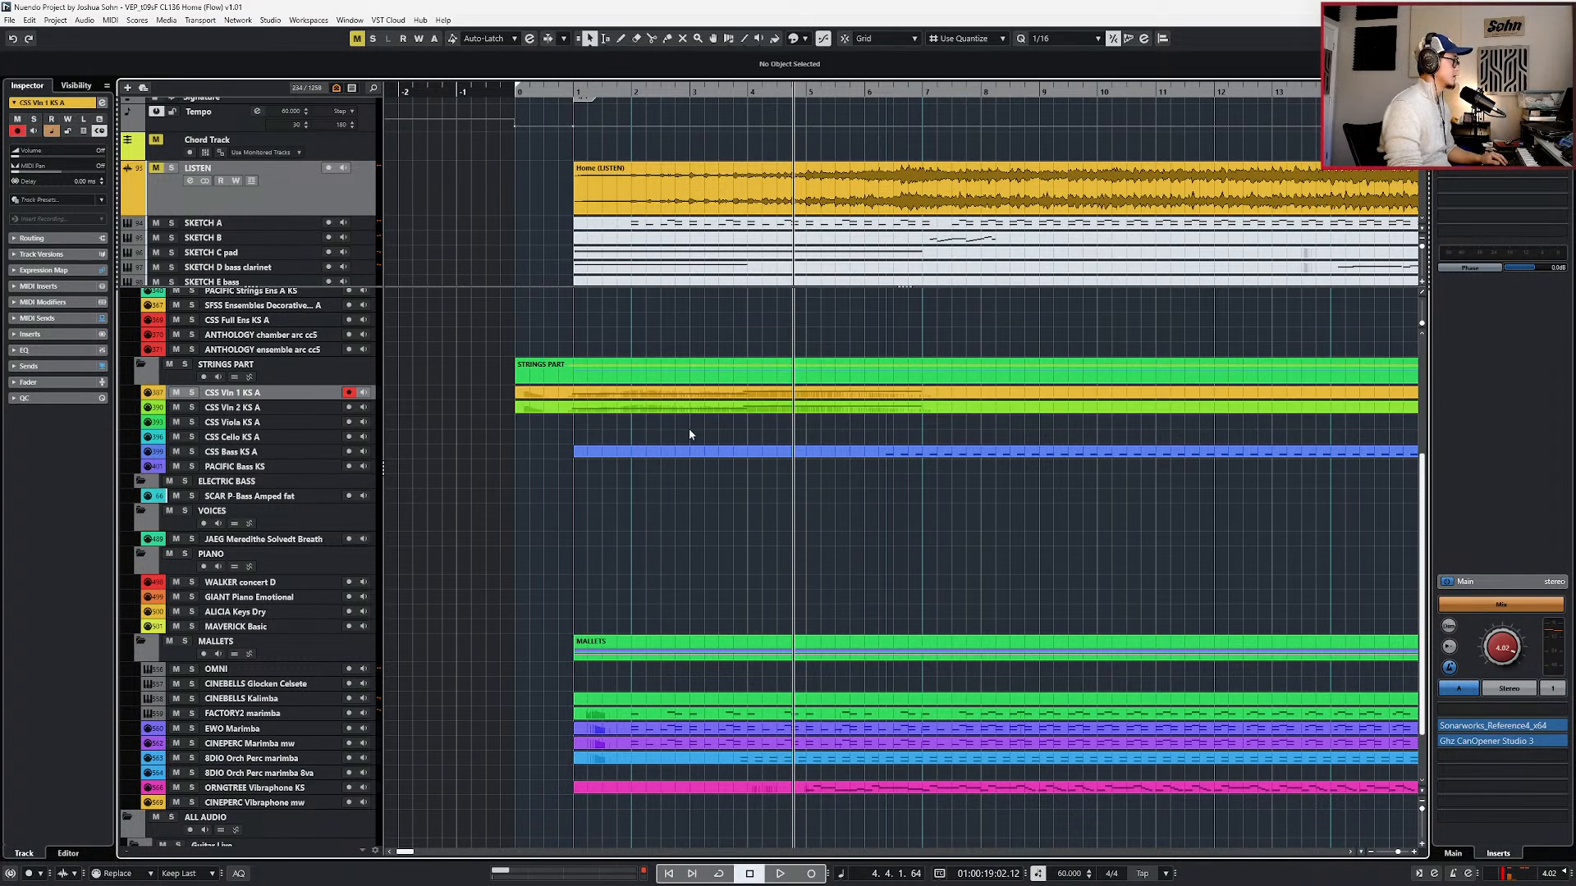
# - Open the SKETCH D bass clarinet part, copy its opening three bars and close the editor
pyautogui.click(548, 408)
pyautogui.click(644, 269)
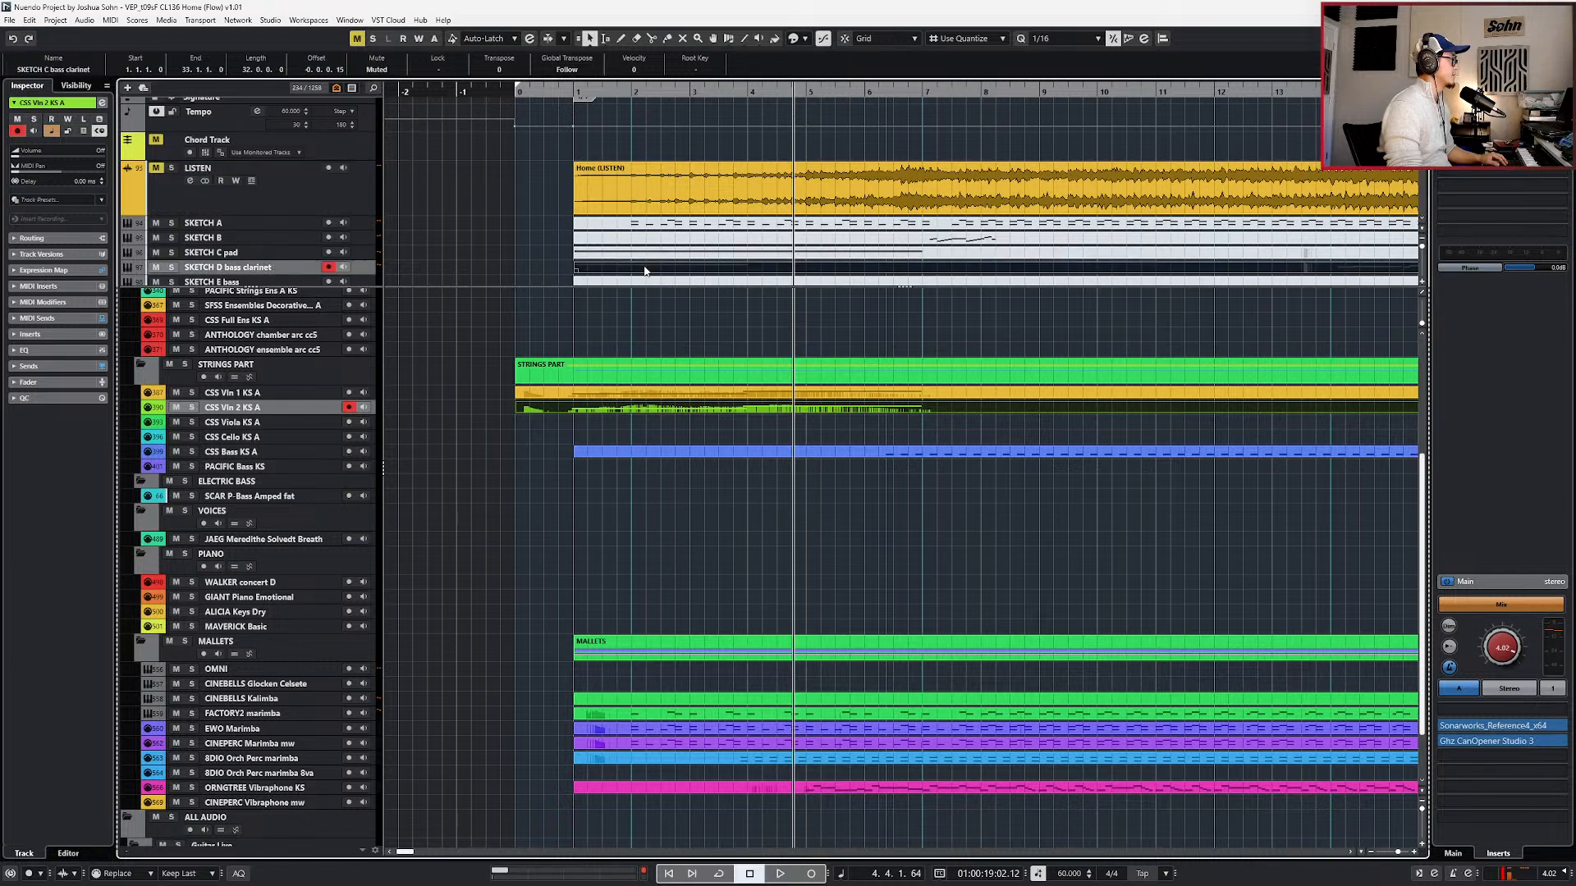
pyautogui.doubleClick(644, 270)
pyautogui.press('KP_0')
pyautogui.press('Return')
# - Paste the copied three bars onto CSS Viola KS A at bar 1 and extend the part's start to bar 0
pyautogui.click(245, 423)
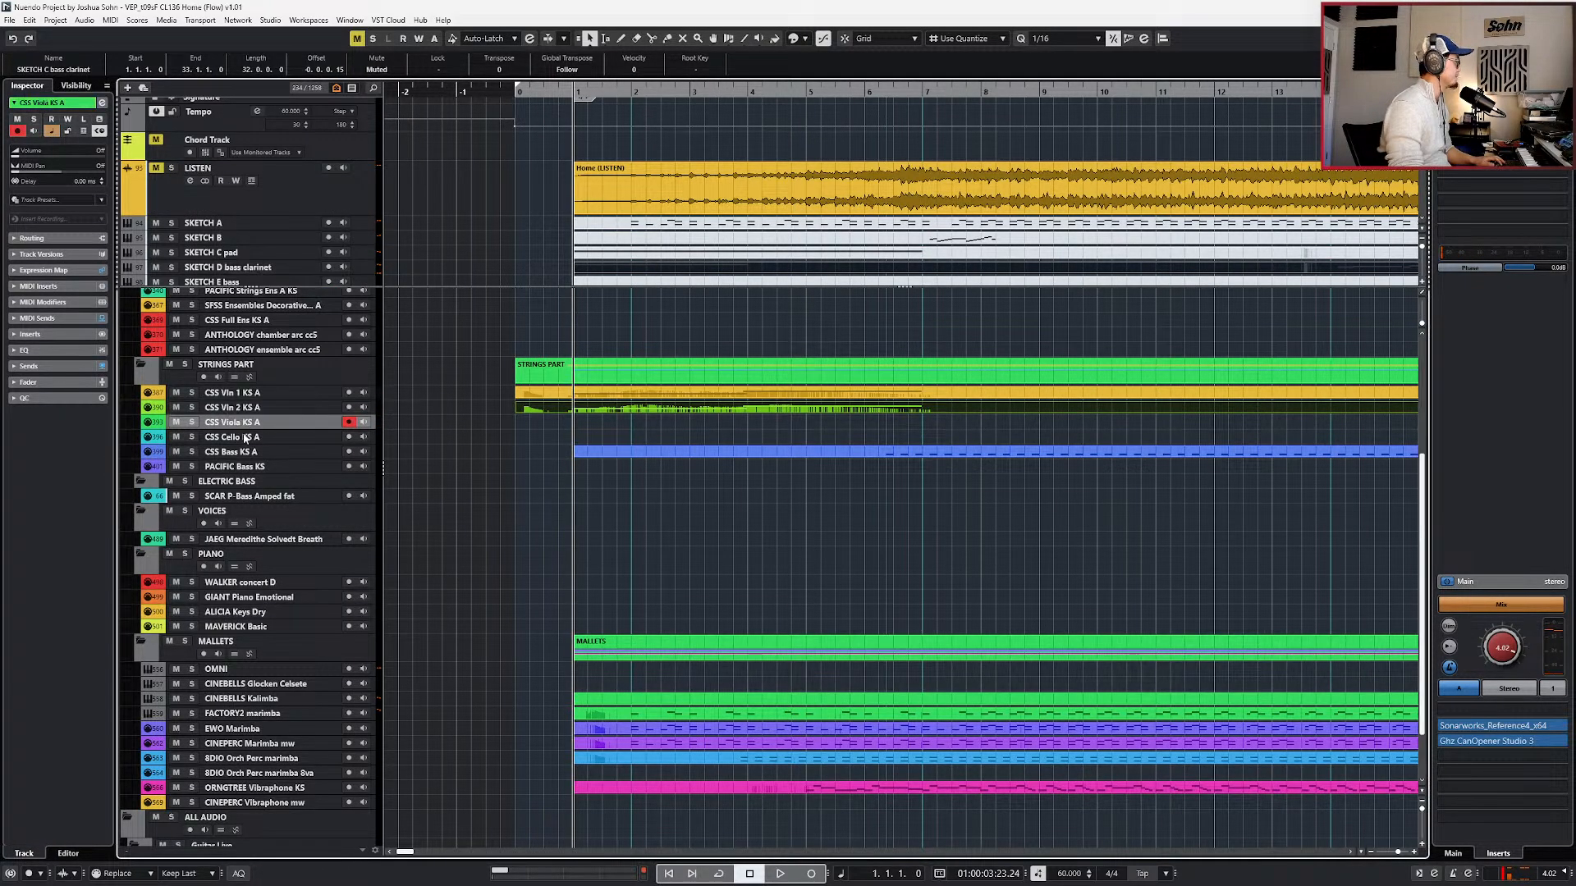
pyautogui.click(245, 439)
pyautogui.click(245, 422)
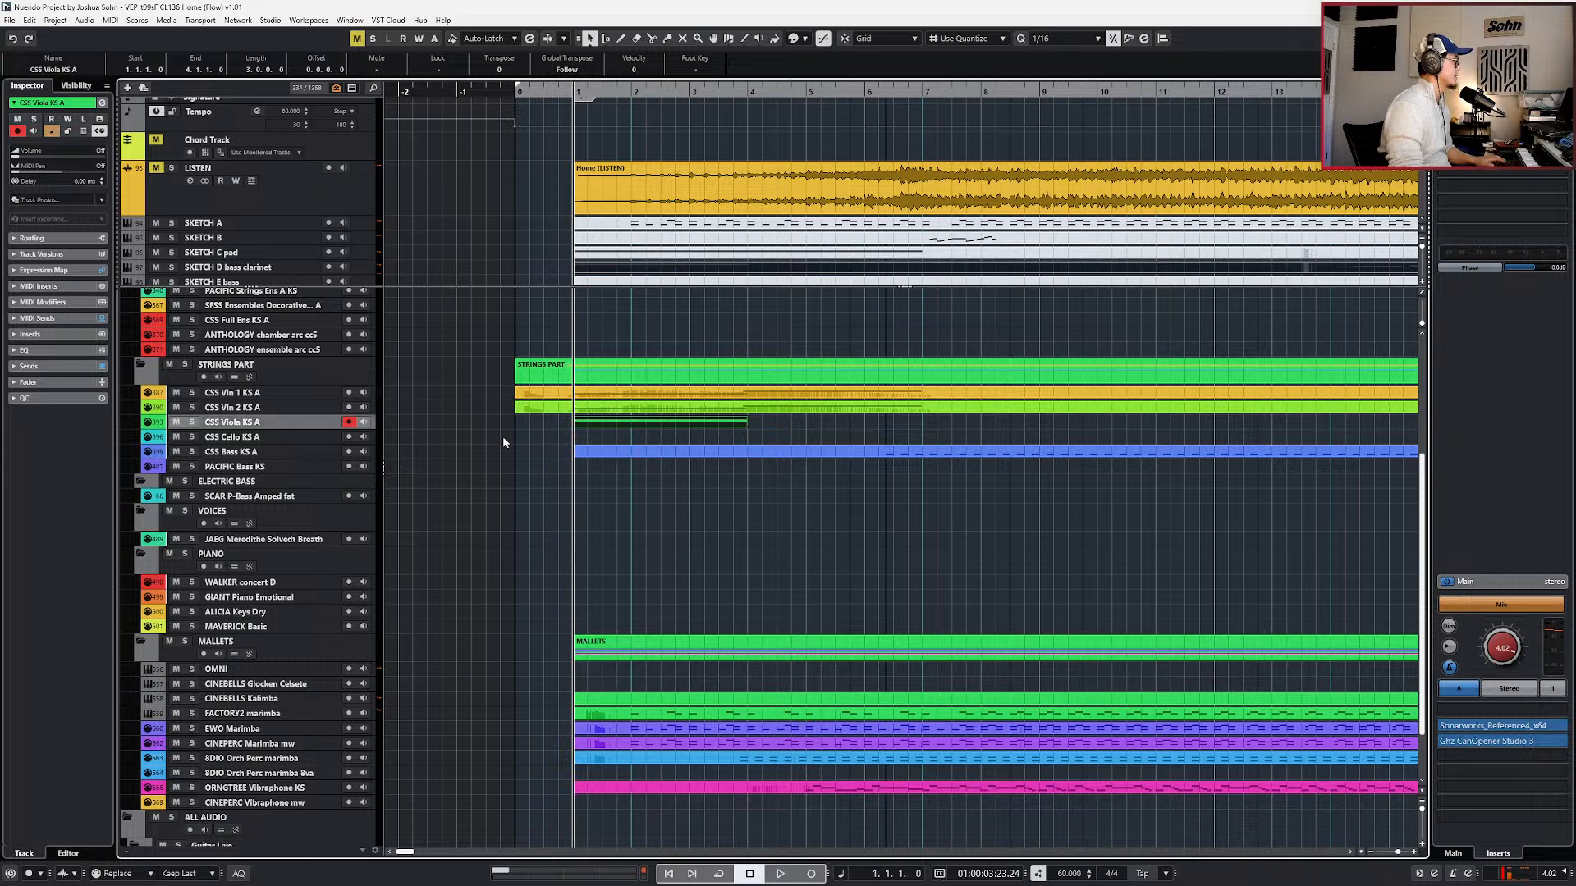
pyautogui.moveTo(514, 426); pyautogui.dragTo(520, 425)
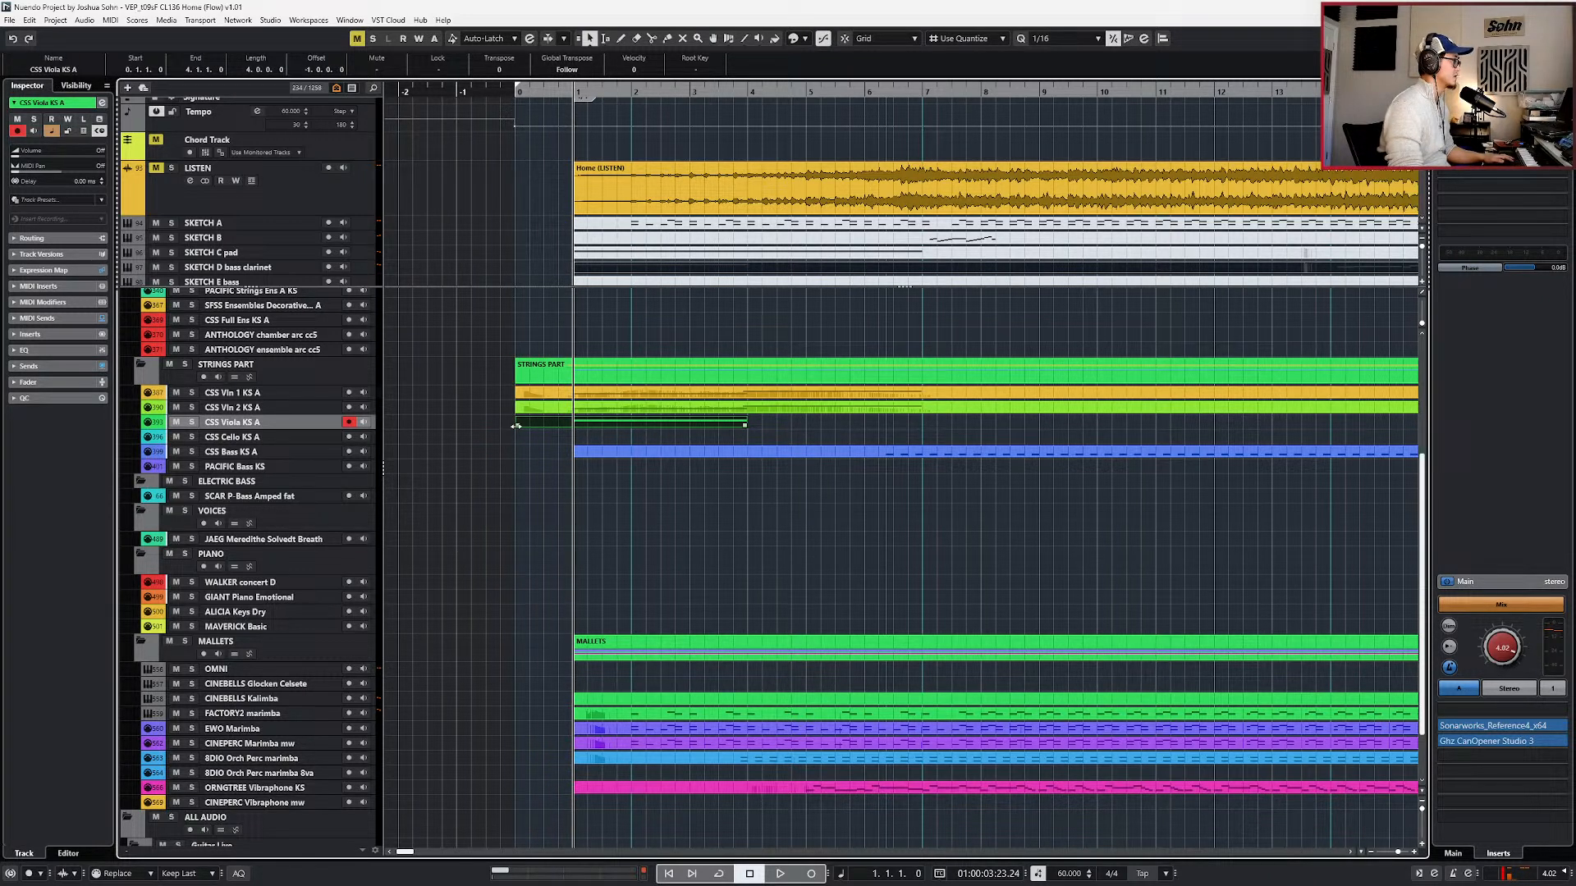
# - Trim the start of the CSS Viola KS A part to 0.1.2 and extend its end to just past bar 7
pyautogui.moveTo(521, 425); pyautogui.dragTo(521, 425)
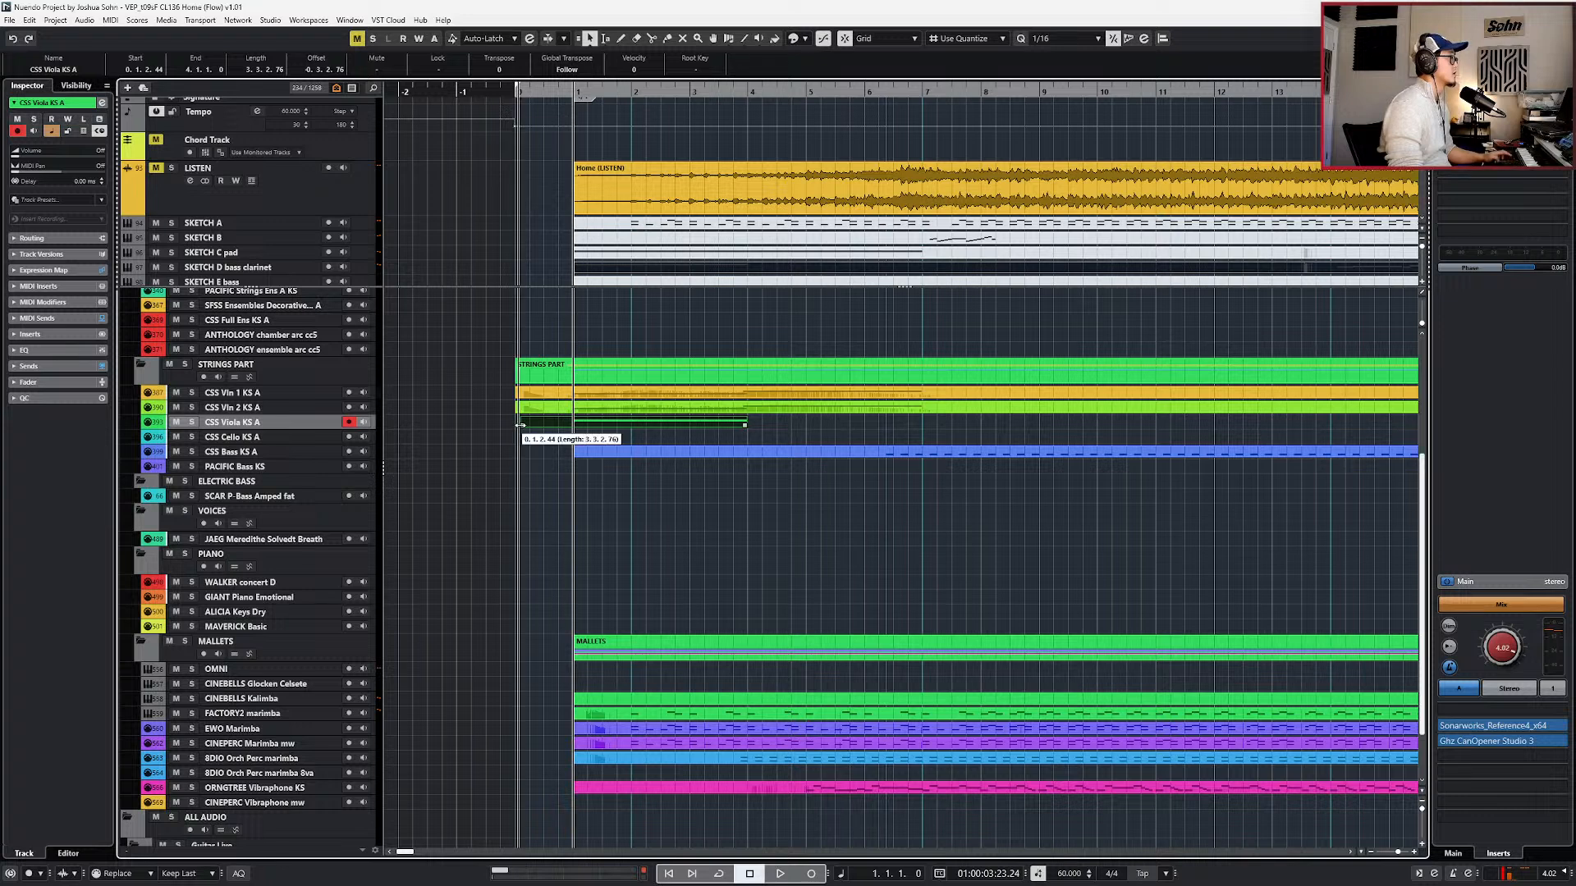
pyautogui.moveTo(745, 423); pyautogui.dragTo(928, 426)
pyautogui.press('space')
# - Open the CSS Viola KS A part for editing and set the G2 note's articulation to Leg
pyautogui.doubleClick(886, 425)
pyautogui.press('KP_0')
pyautogui.press('KP_0')
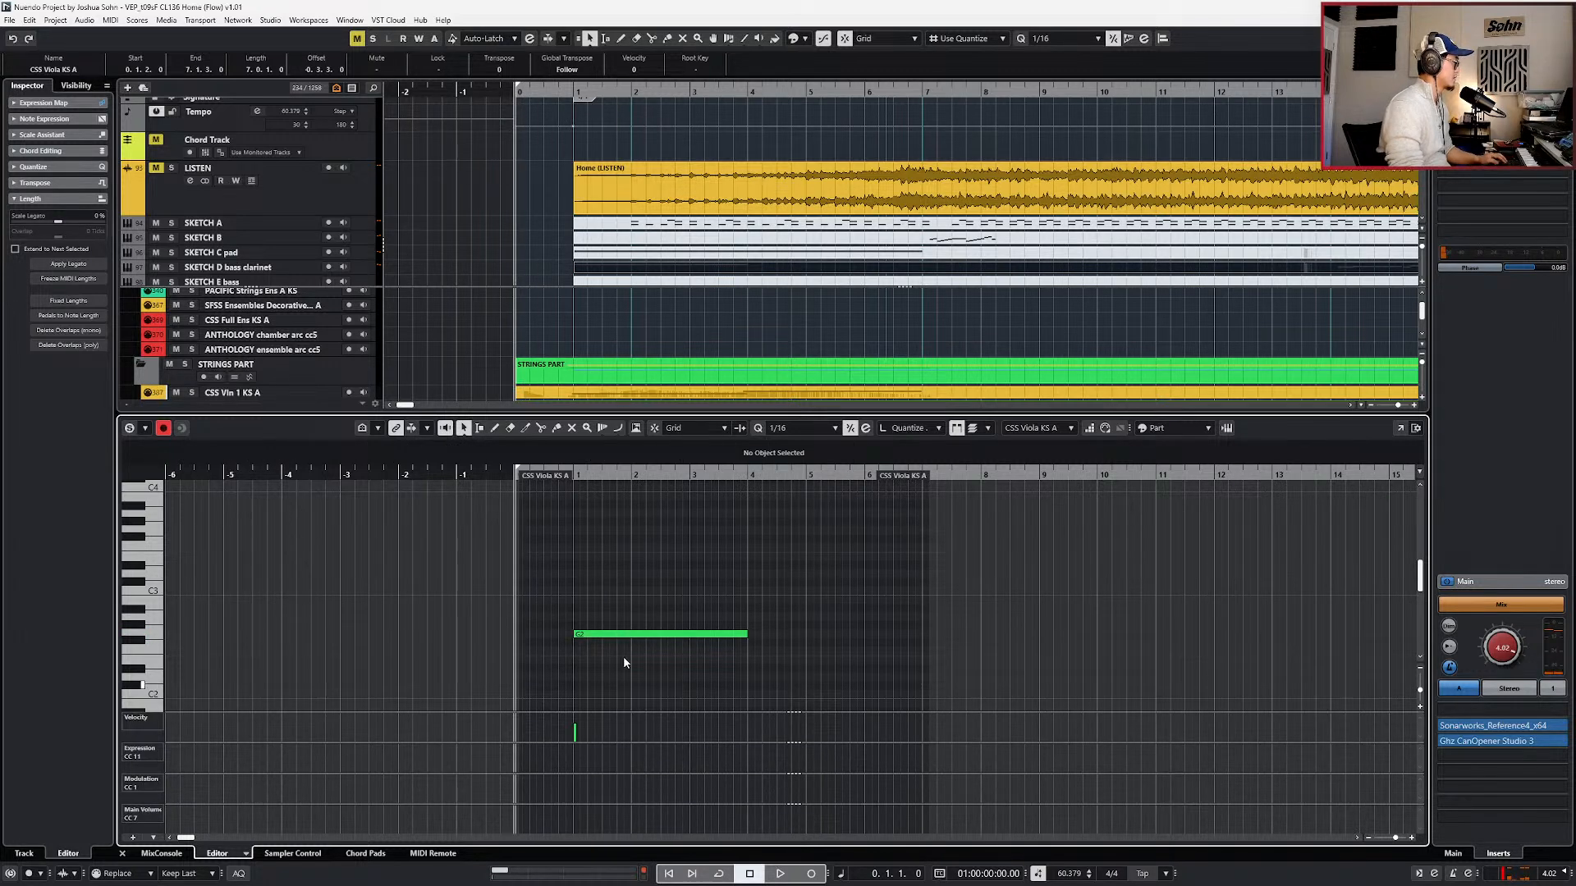
pyautogui.click(623, 462)
pyautogui.click(616, 471)
pyautogui.press('space')
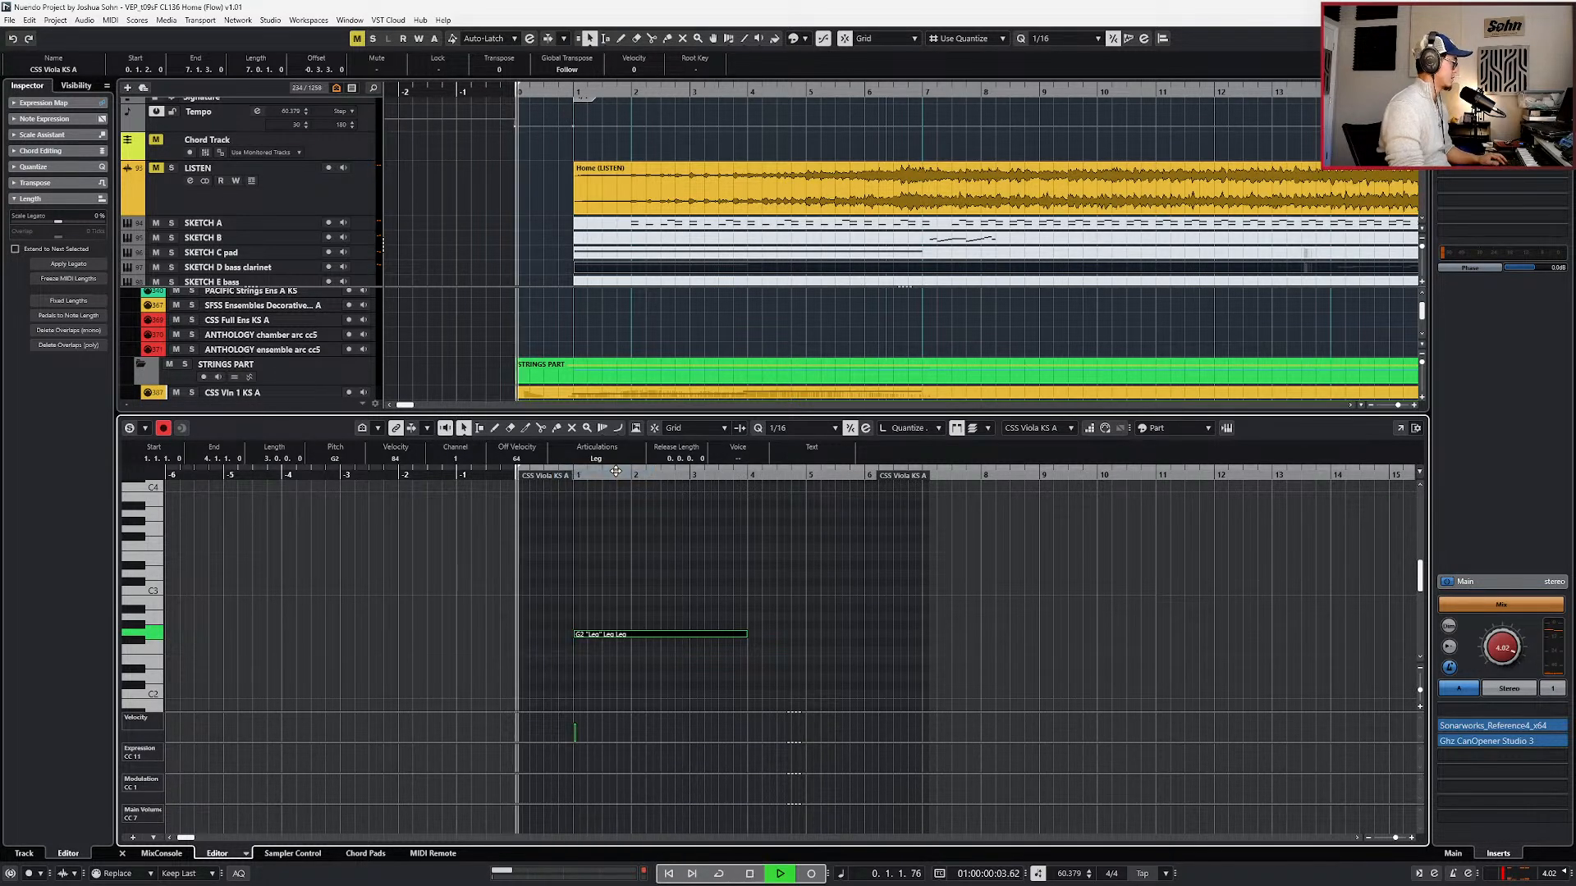
pyautogui.click(612, 458)
pyautogui.click(612, 509)
pyautogui.click(668, 539)
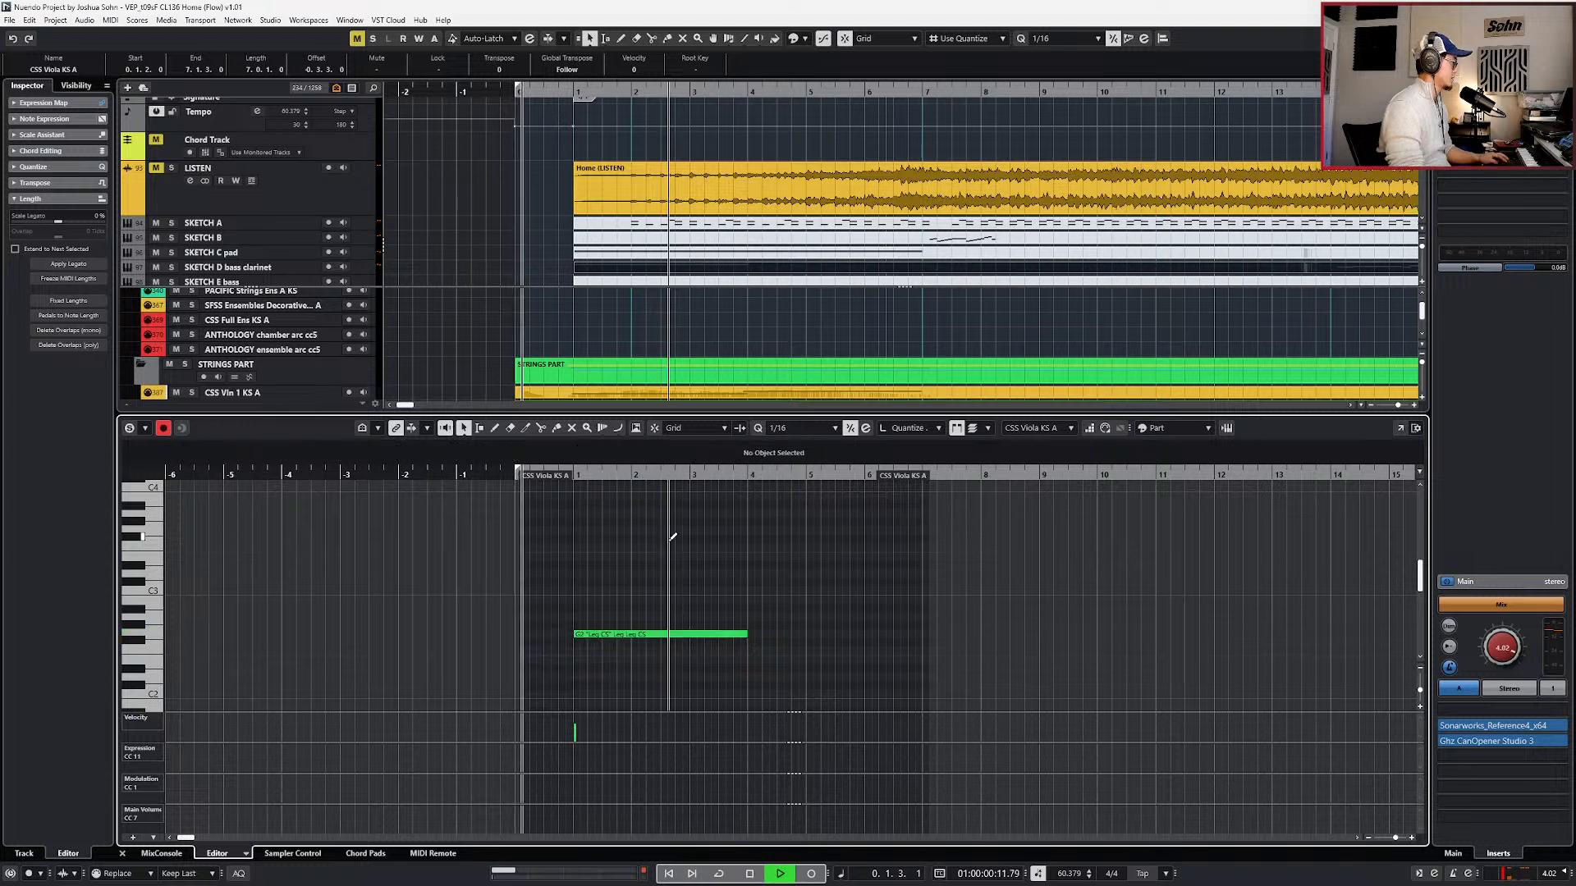
# - Try two recording takes of expression, modulation and volume on the viola part, undoing each take
pyautogui.press('KP_Multiply')
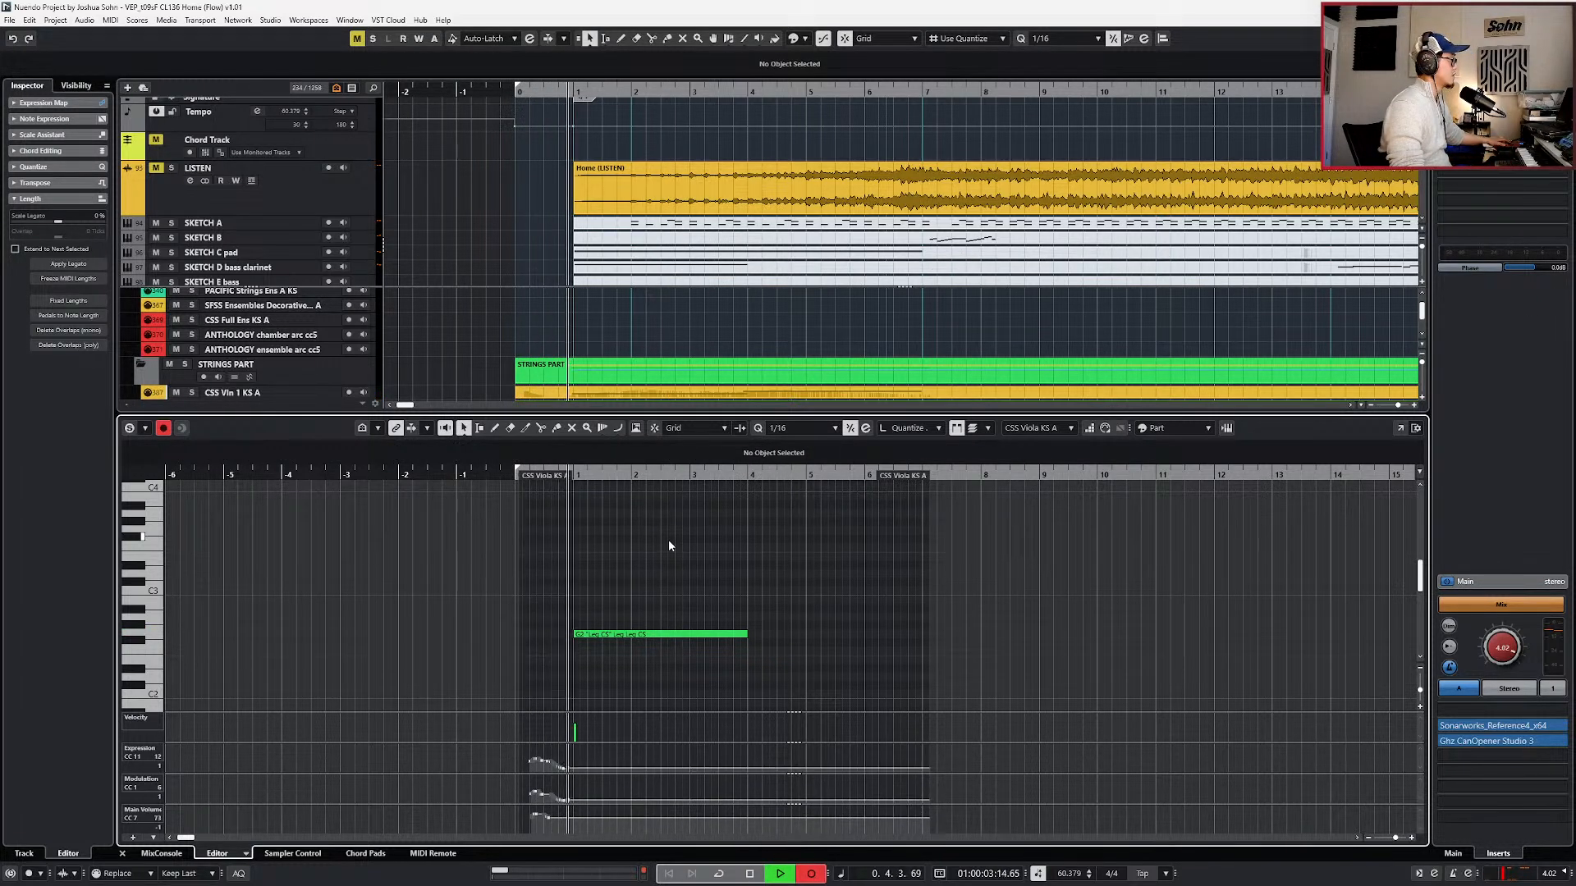
pyautogui.press('space')
pyautogui.hotkey('ctrl', 'z')
pyautogui.press('KP_Multiply')
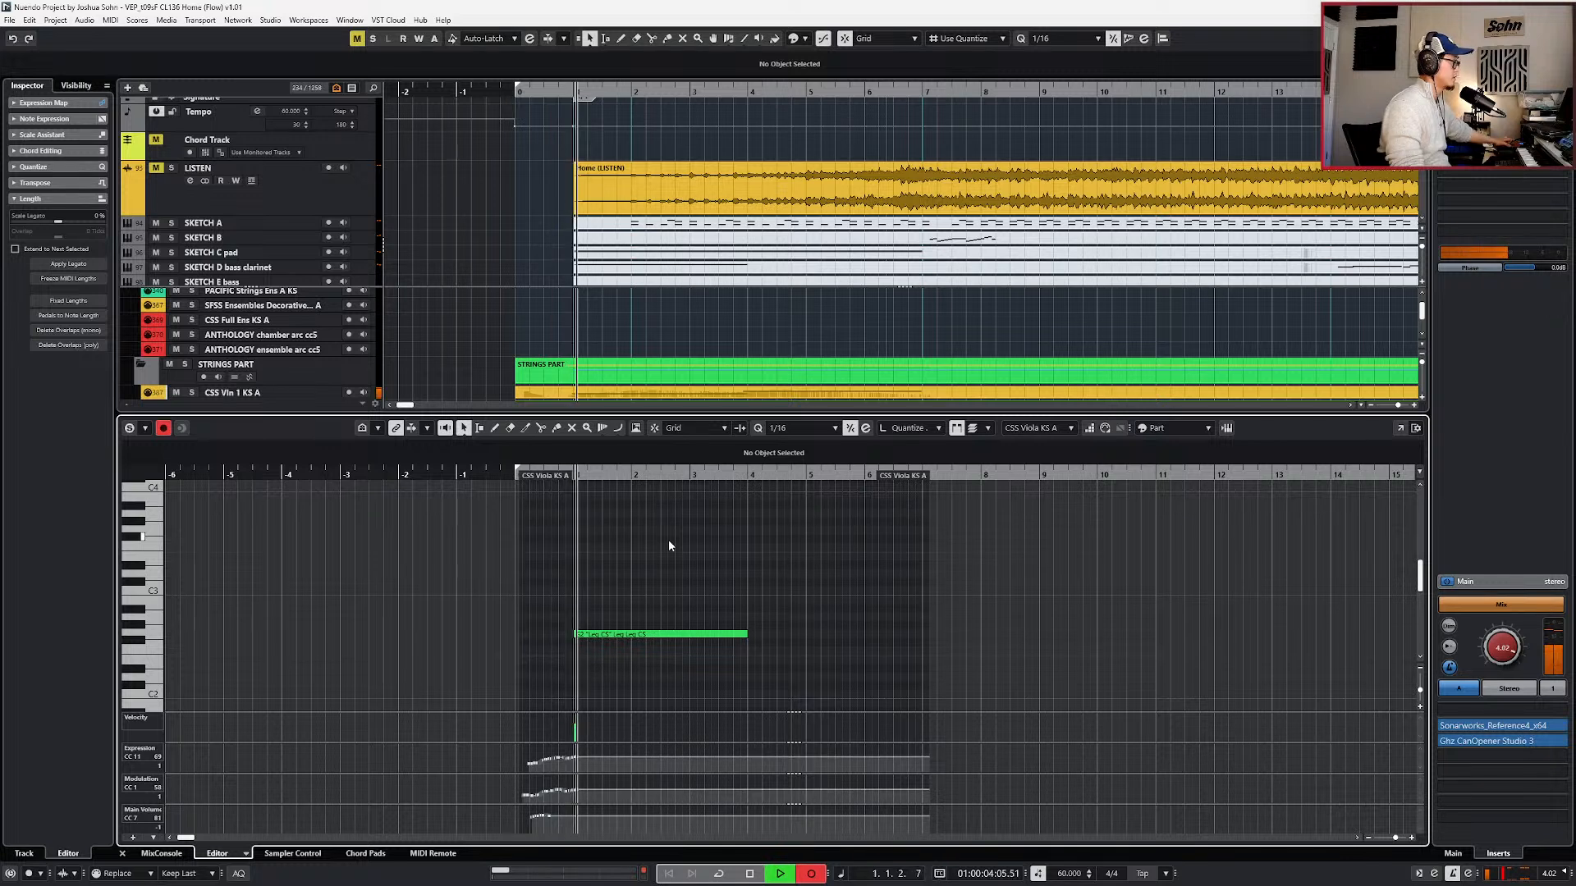
pyautogui.press('space')
pyautogui.hotkey('ctrl', 'z')
# - Record expression and modulation dynamics over the viola's G2 note up to bar 4 and close the editor
pyautogui.press('KP_Multiply')
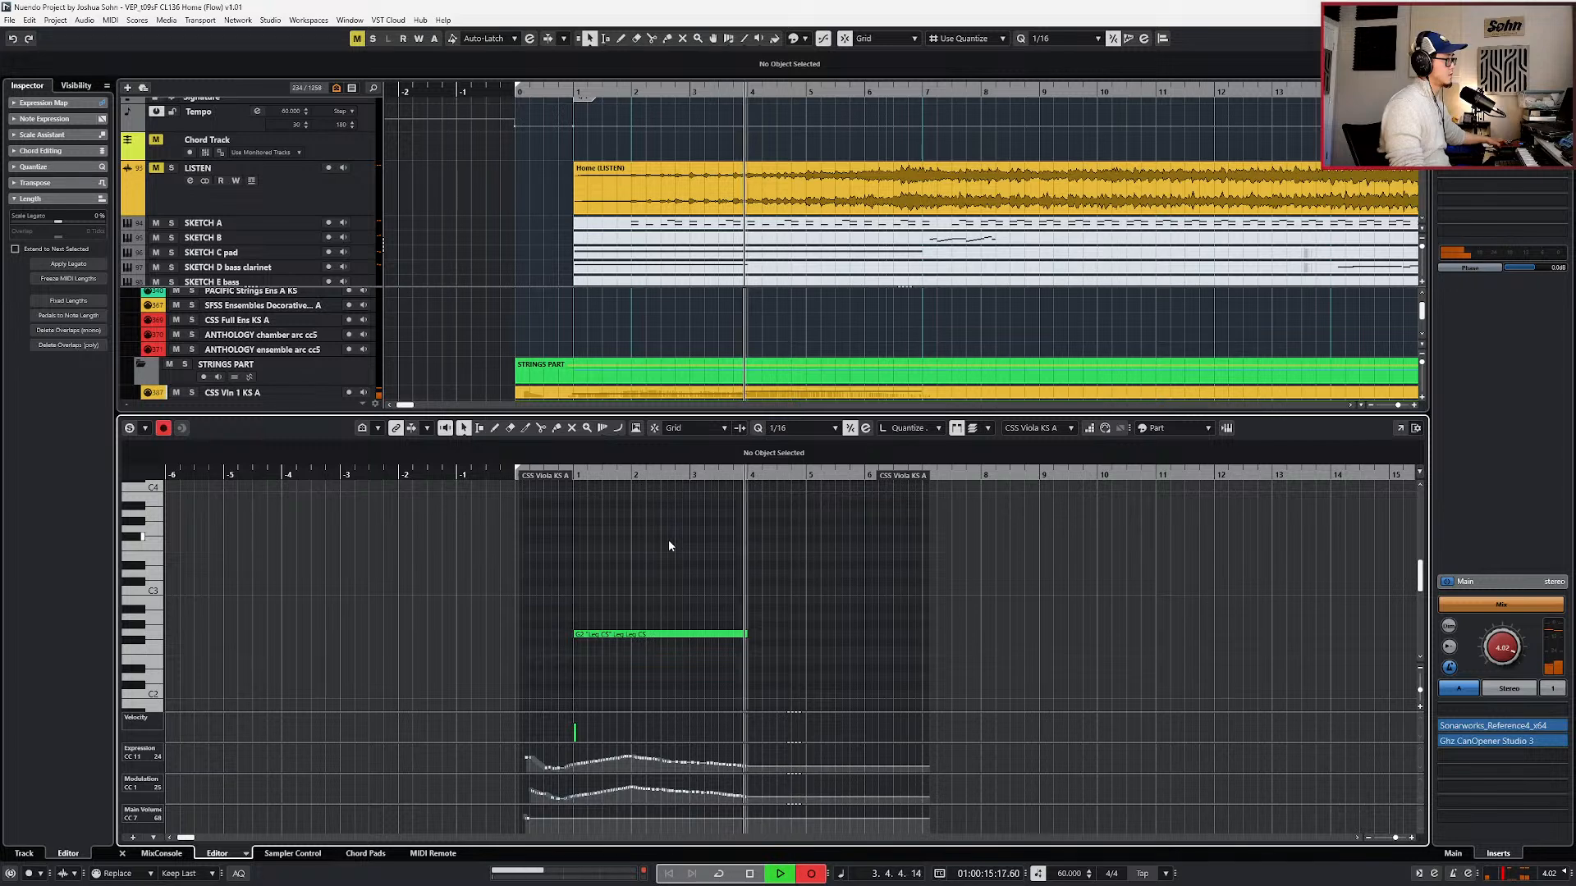
pyautogui.press('space')
pyautogui.click(668, 425)
pyautogui.press('l')
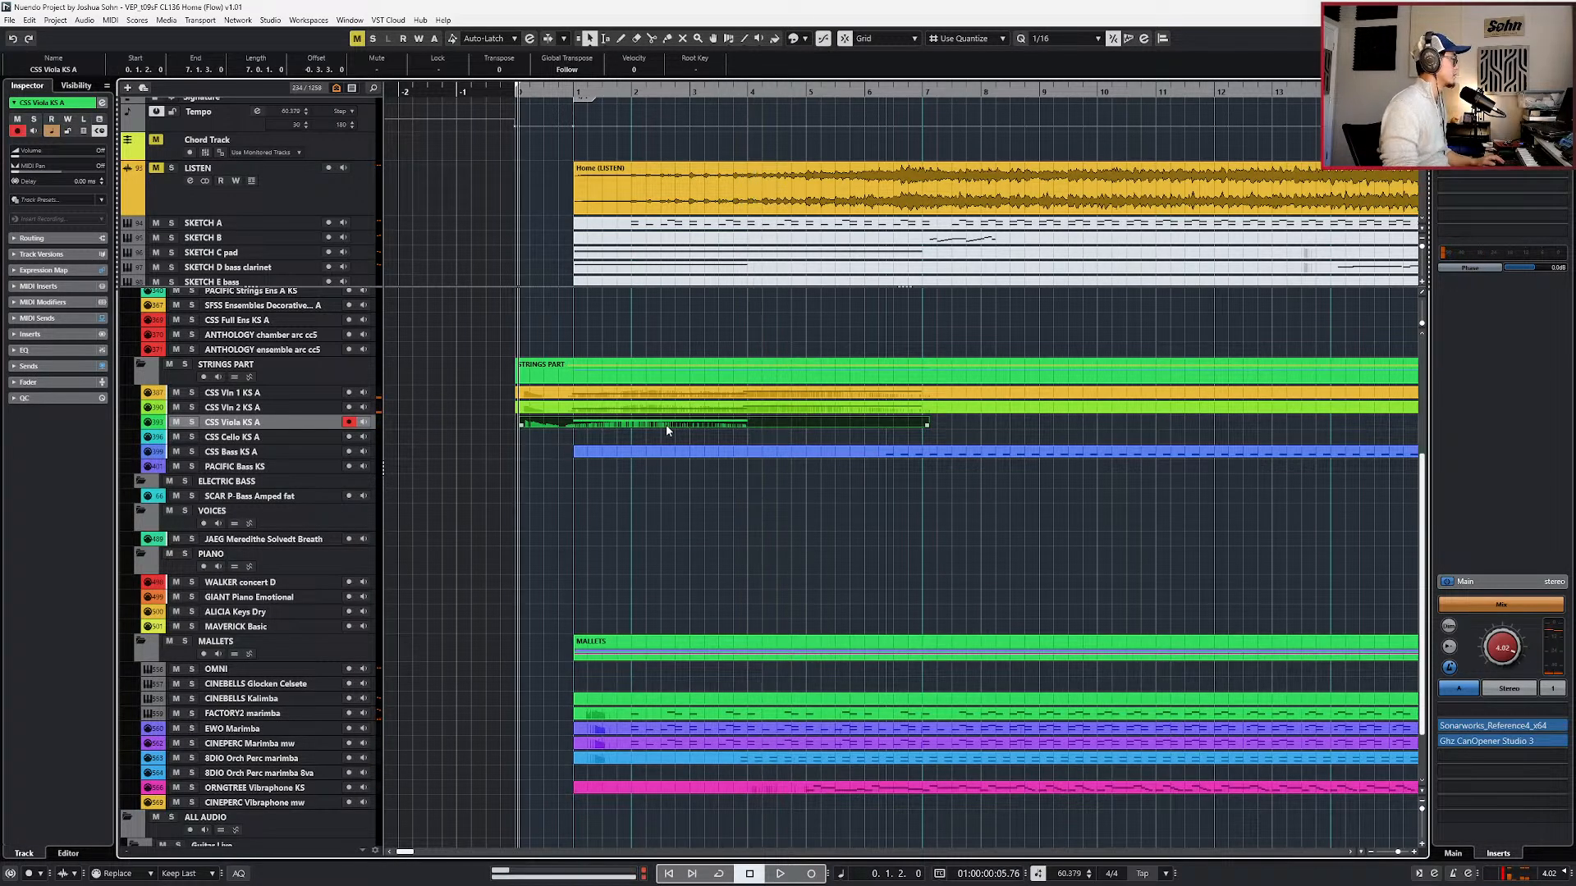
# - Paste the viola part onto CSW Bass Clarinet KS, split the existing muted part at bar 9 and delete its section before that bar
pyautogui.scroll(3, 610, 420)
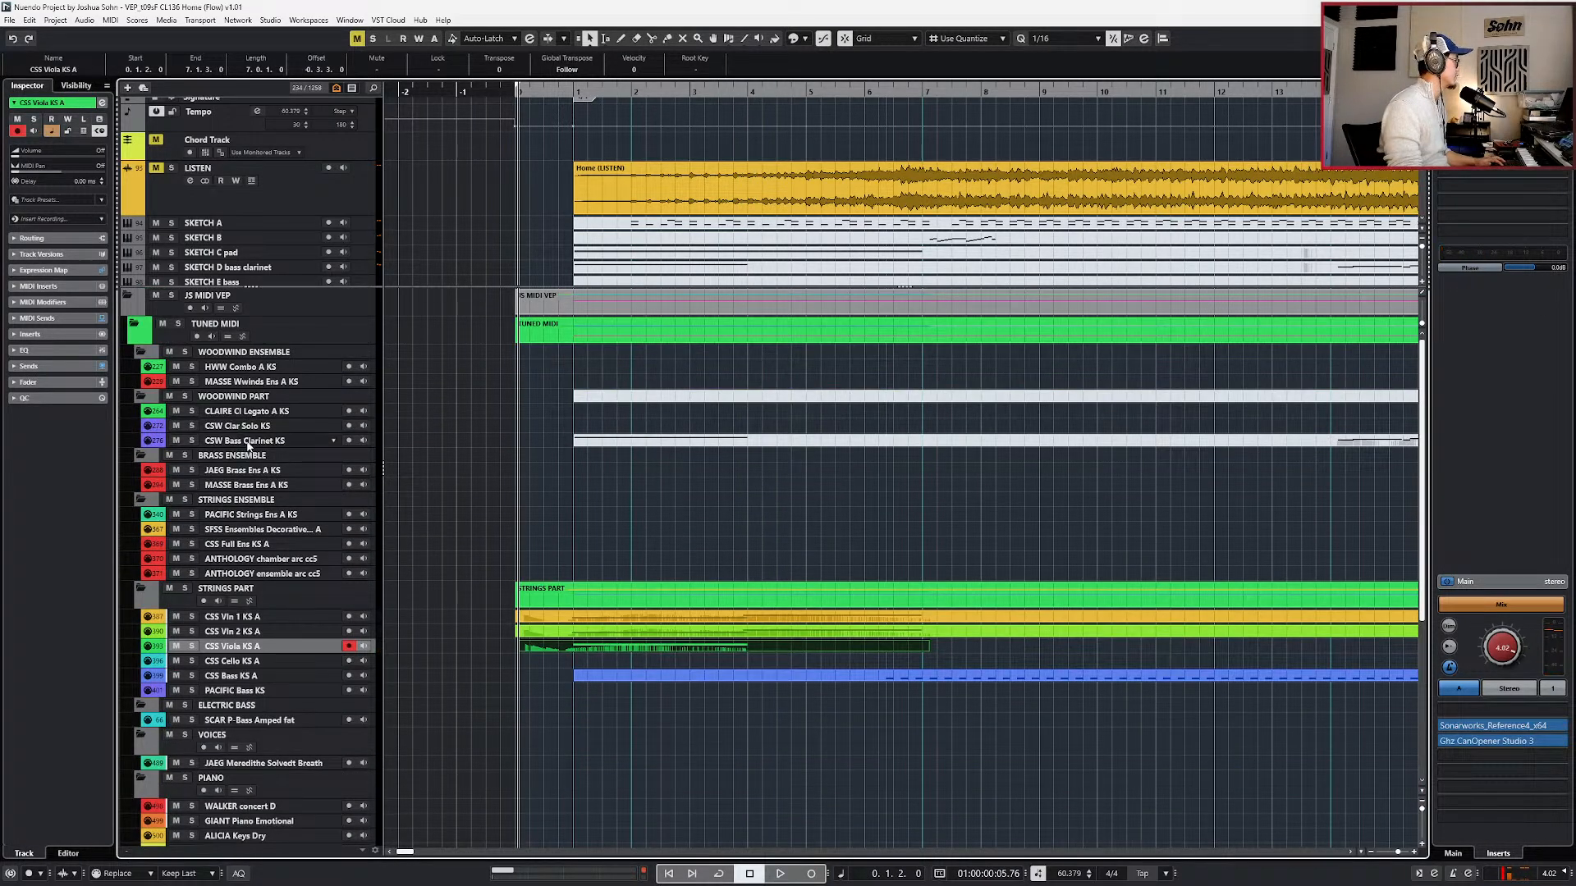
pyautogui.click(248, 444)
pyautogui.hotkey('ctrl', 'v')
pyautogui.hotkey('ctrl', 'z')
pyautogui.click(774, 444)
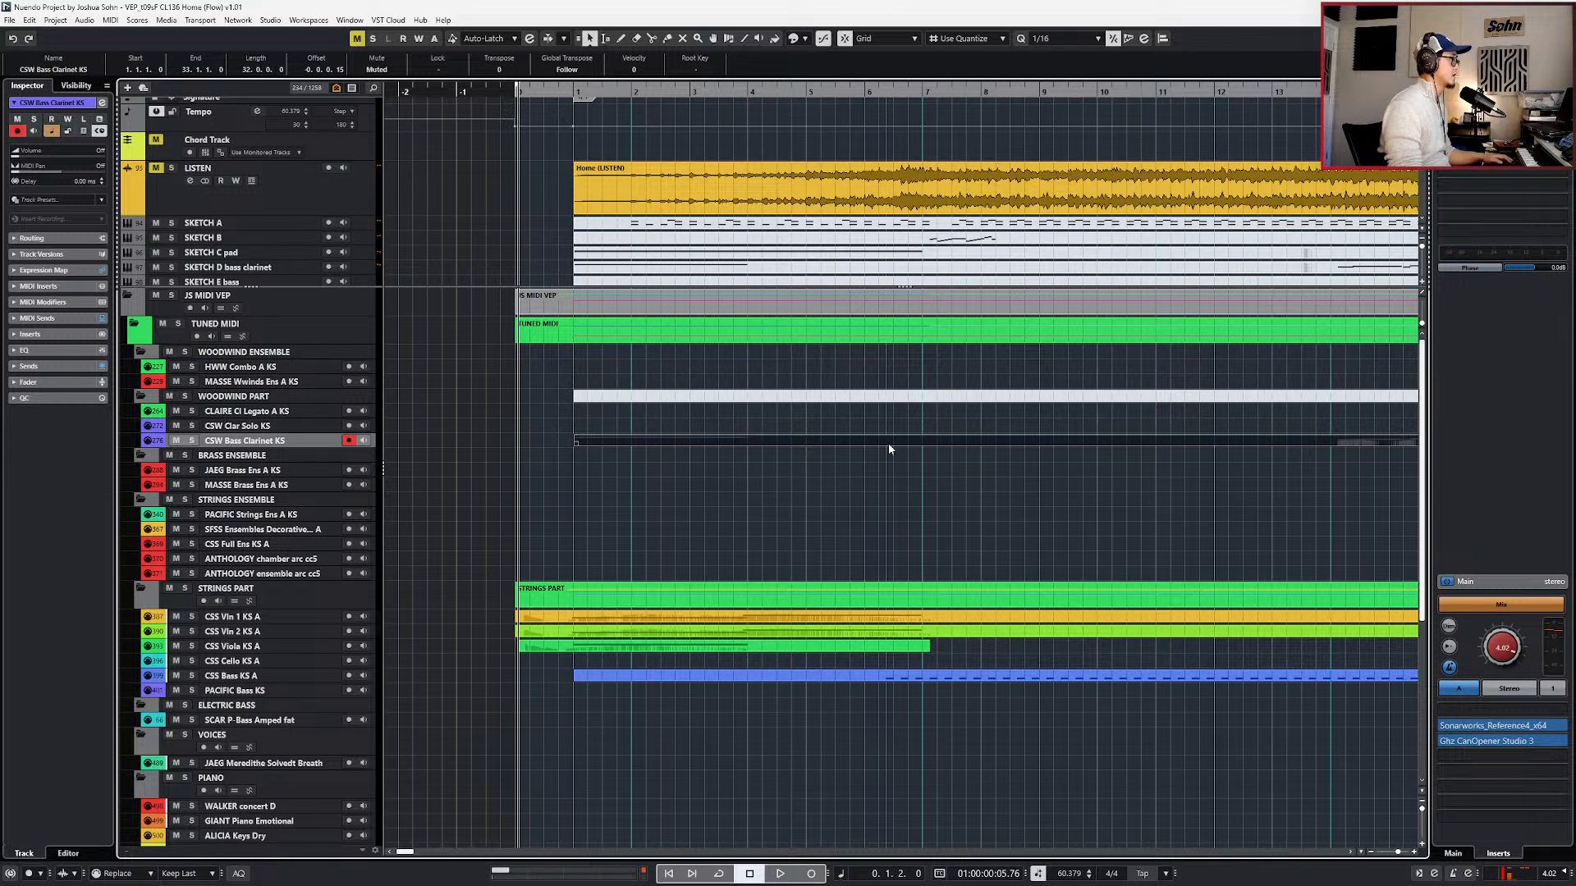
pyautogui.hotkey('ctrl', 'v')
pyautogui.keyDown('alt'); pyautogui.click(1040, 443); pyautogui.keyUp('alt')
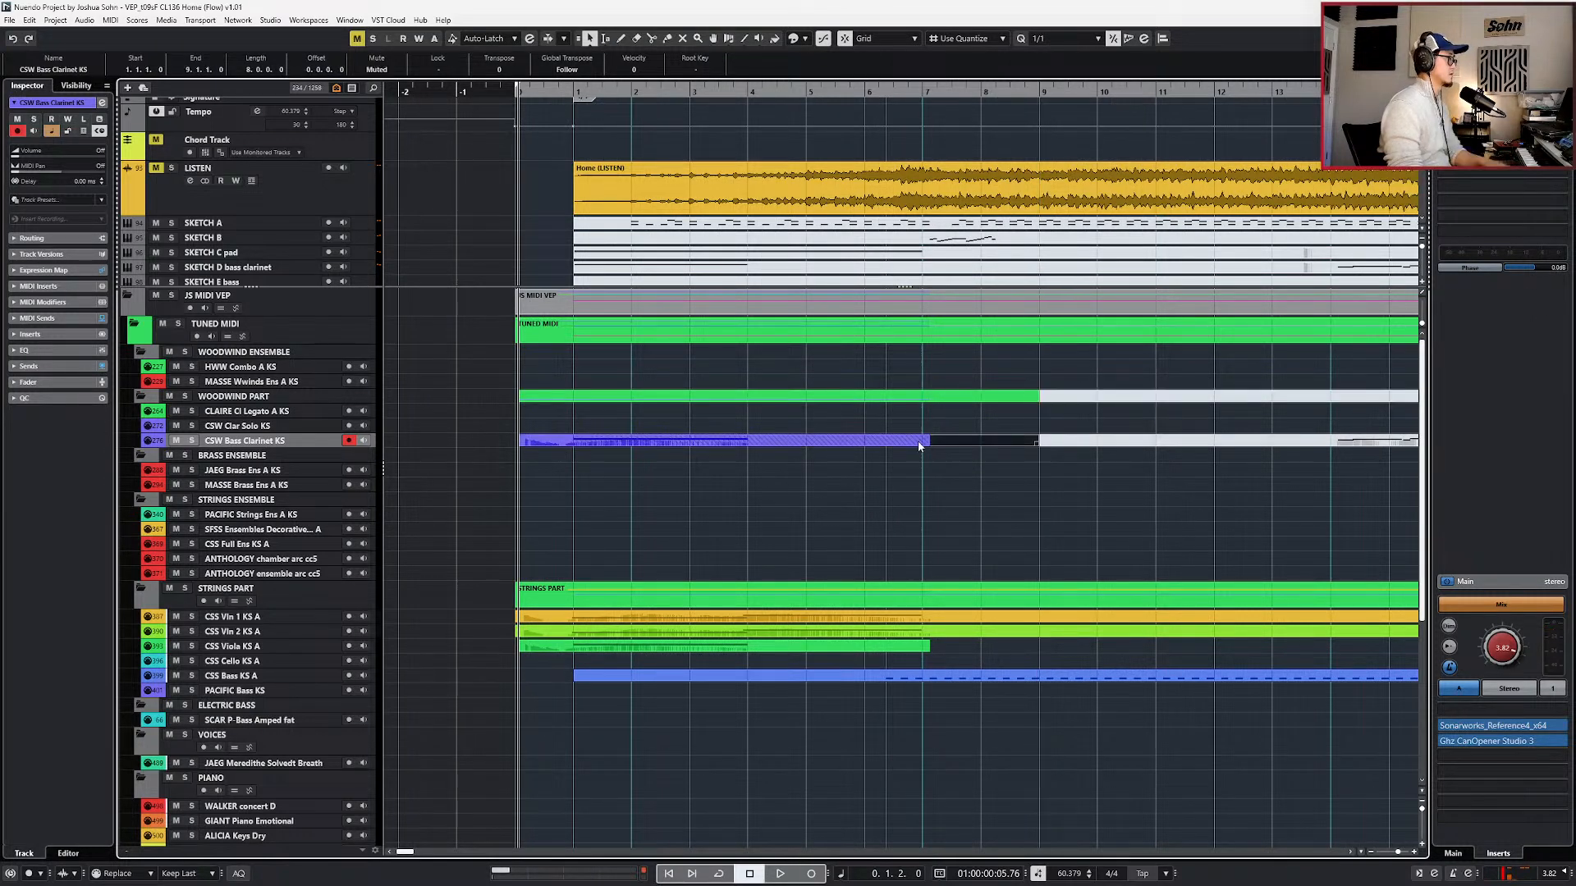
pyautogui.press('Delete')
# - Open the pasted CSW Bass Clarinet KS part for editing and set its G2 note's articulation to Leg
pyautogui.click(852, 444)
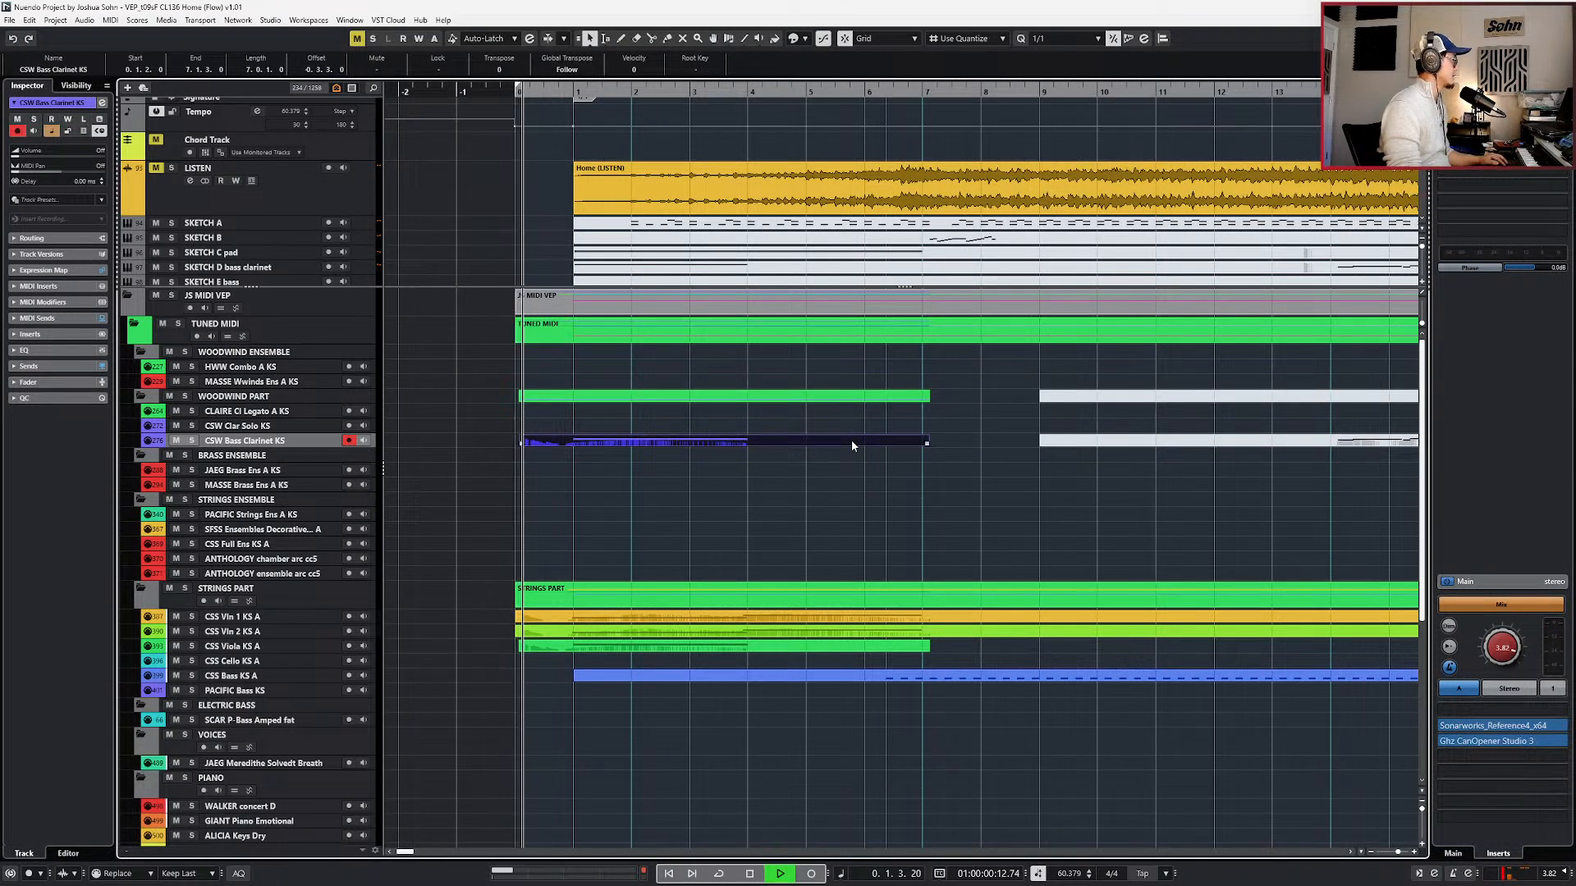
pyautogui.doubleClick(850, 440)
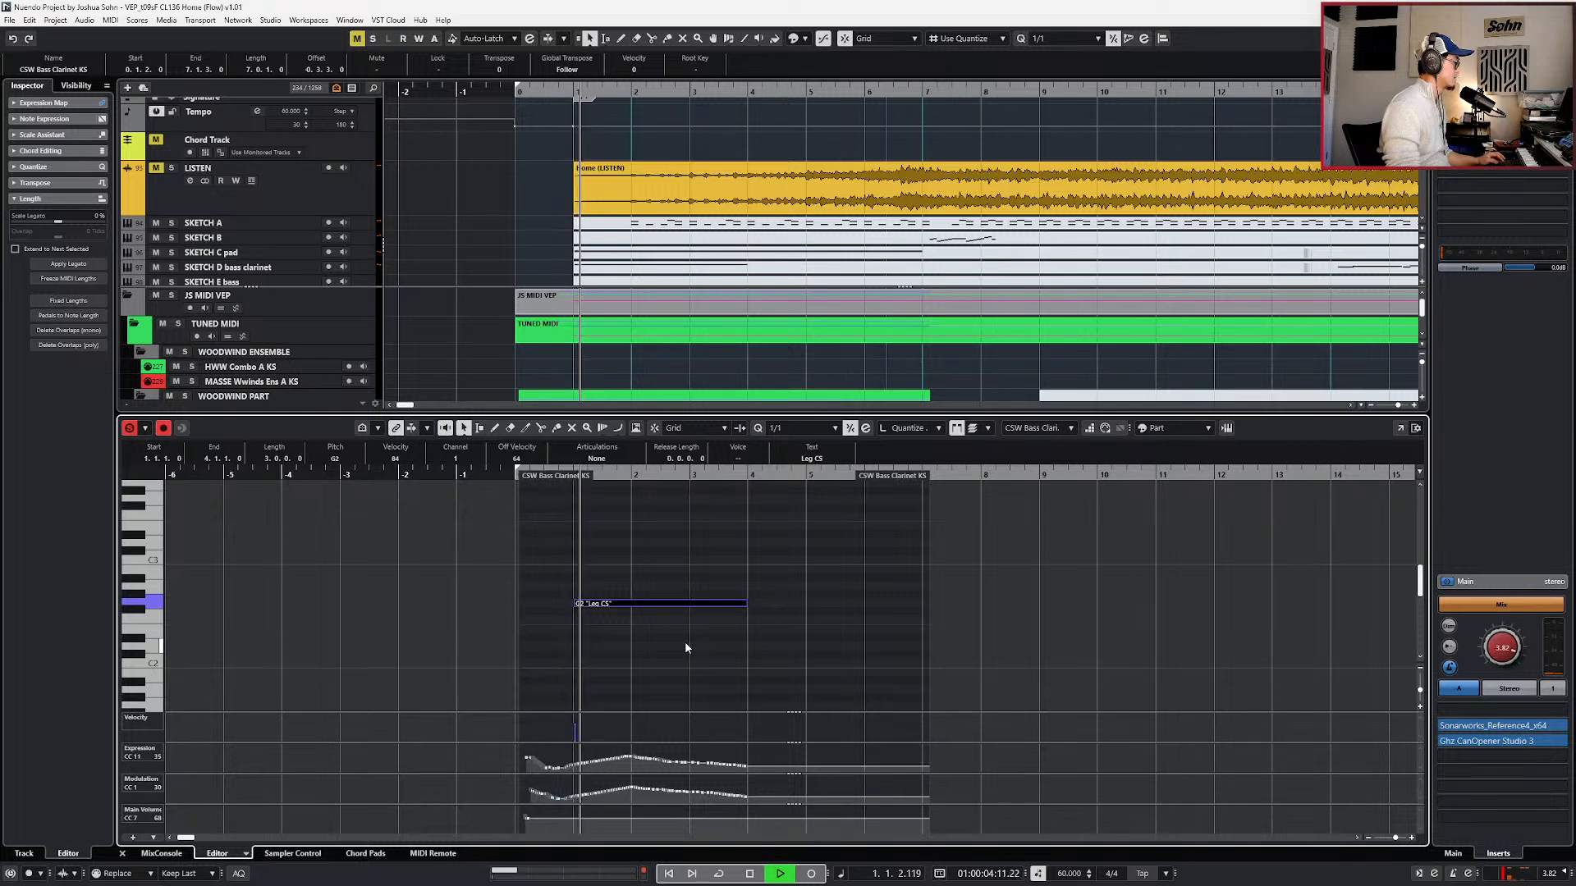
pyautogui.press('space')
pyautogui.click(597, 458)
pyautogui.click(605, 475)
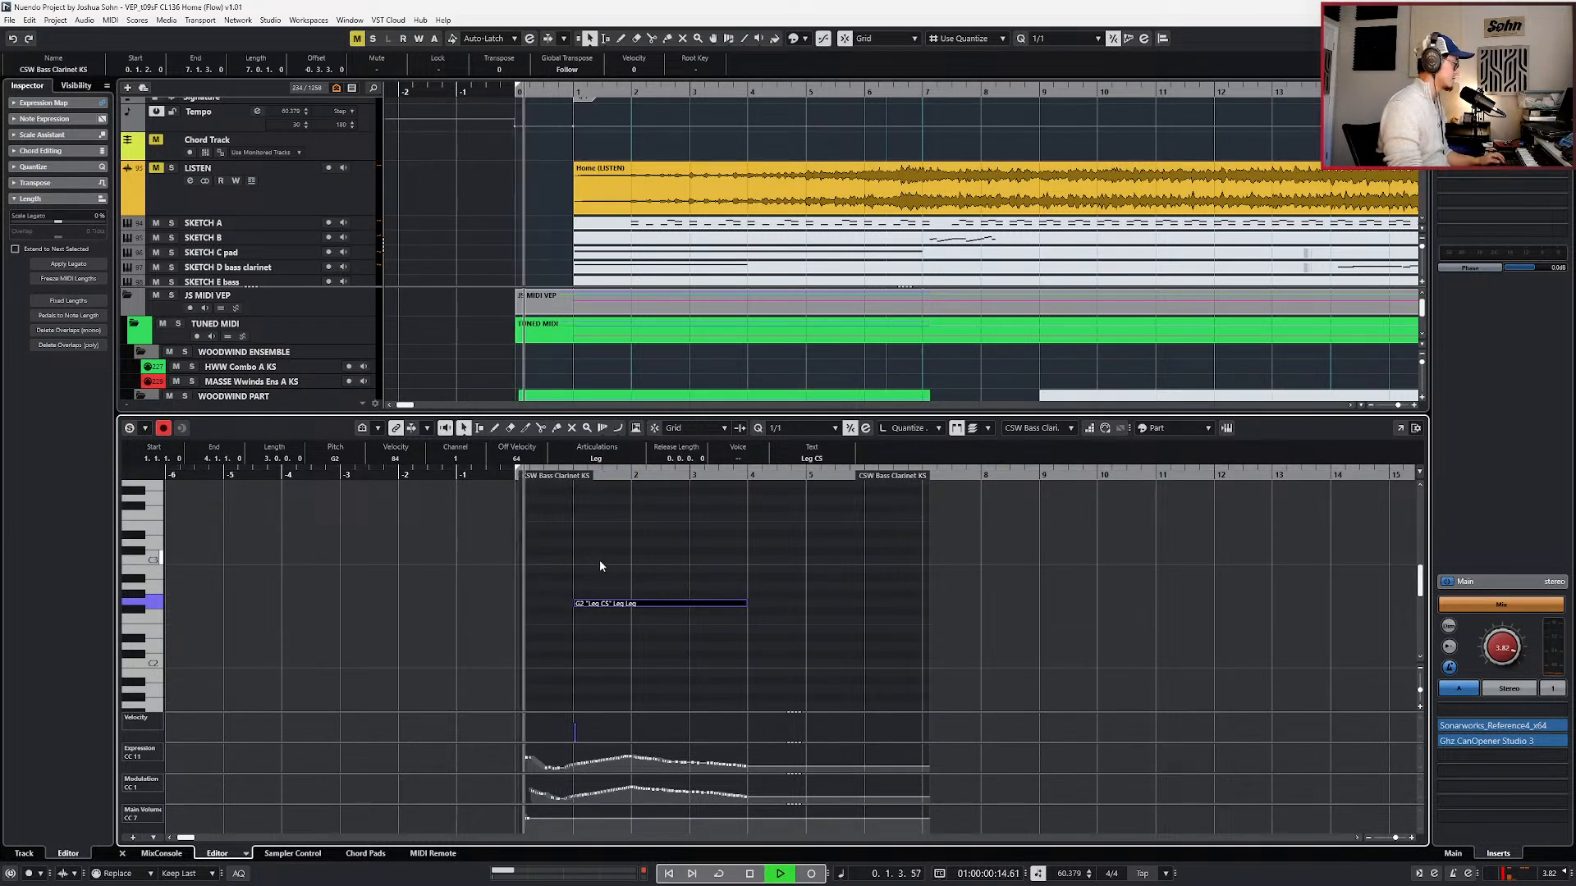
# - Play the opening of the bass clarinet part twice to listen to the legato note
pyautogui.scroll(2, 603, 573)
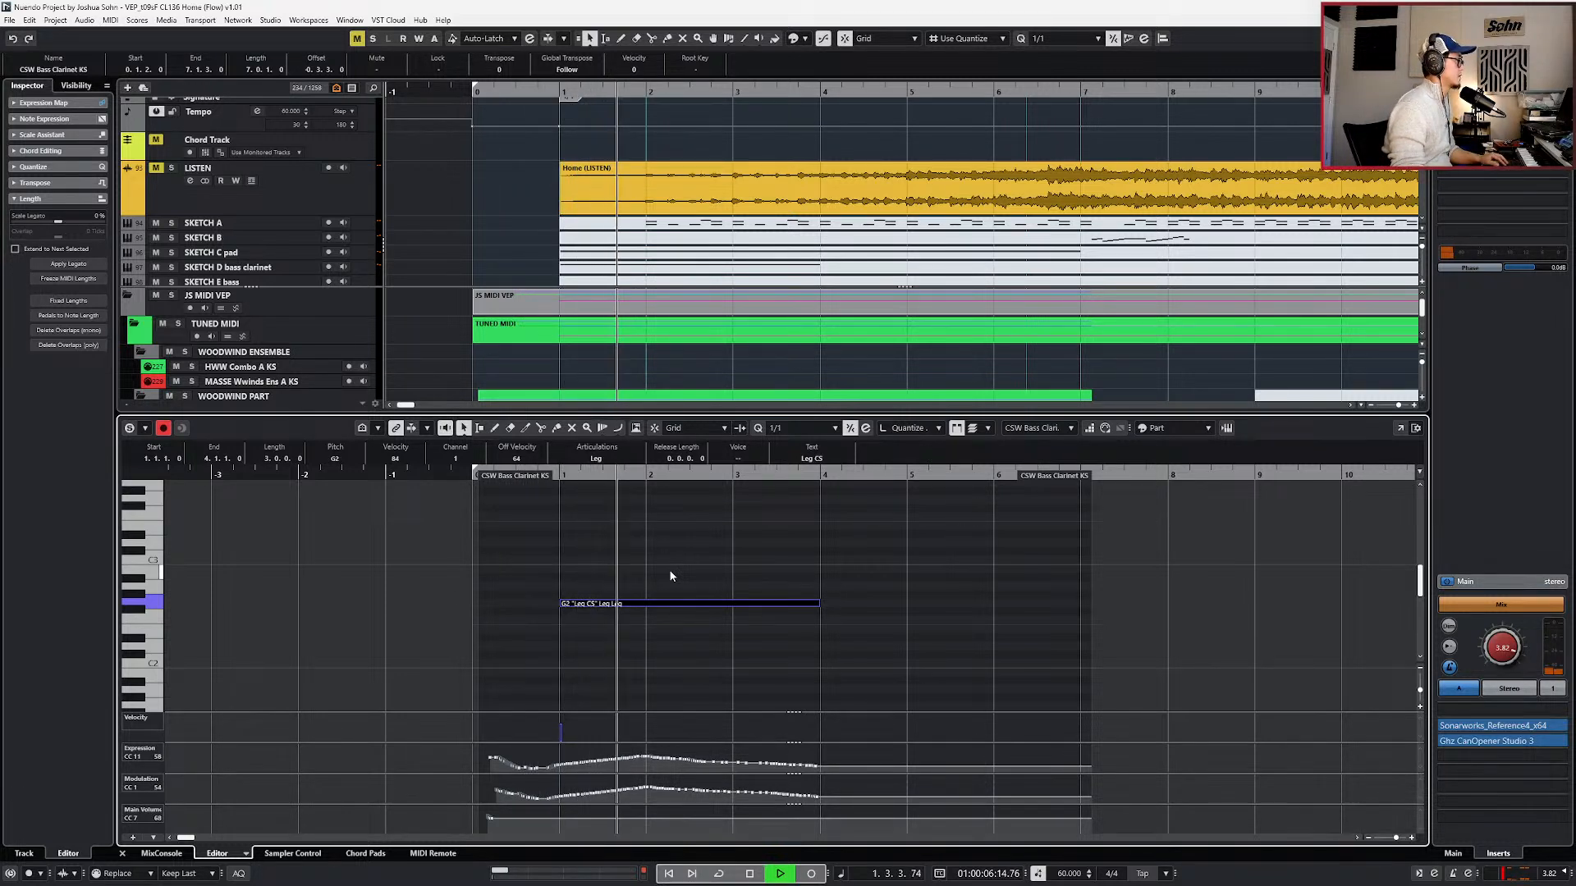
pyautogui.press('space')
pyautogui.press('space')
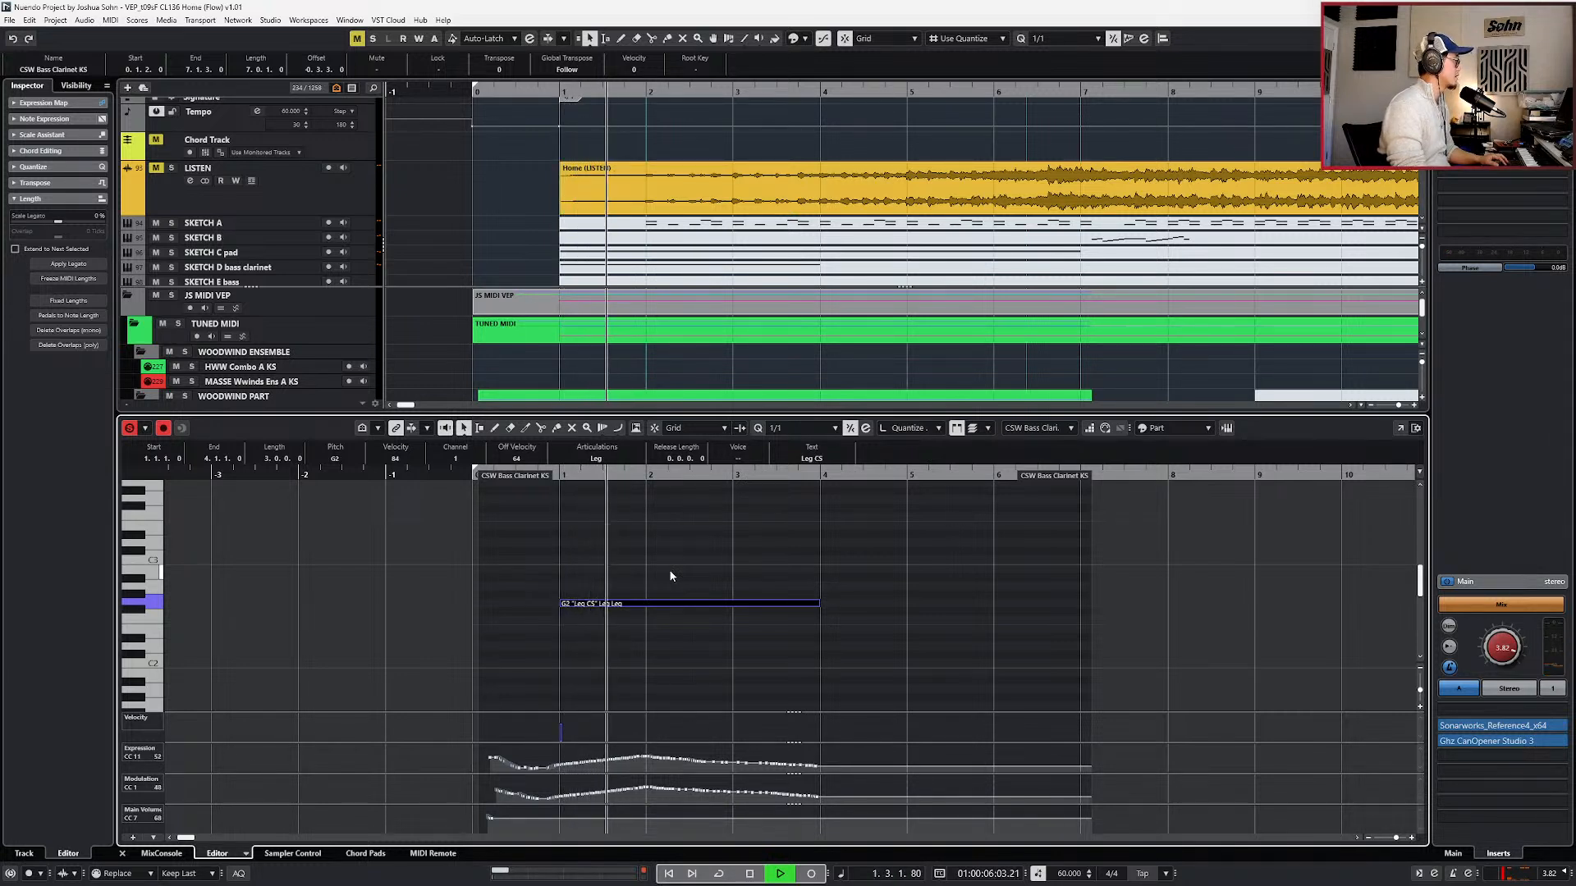
pyautogui.press('space')
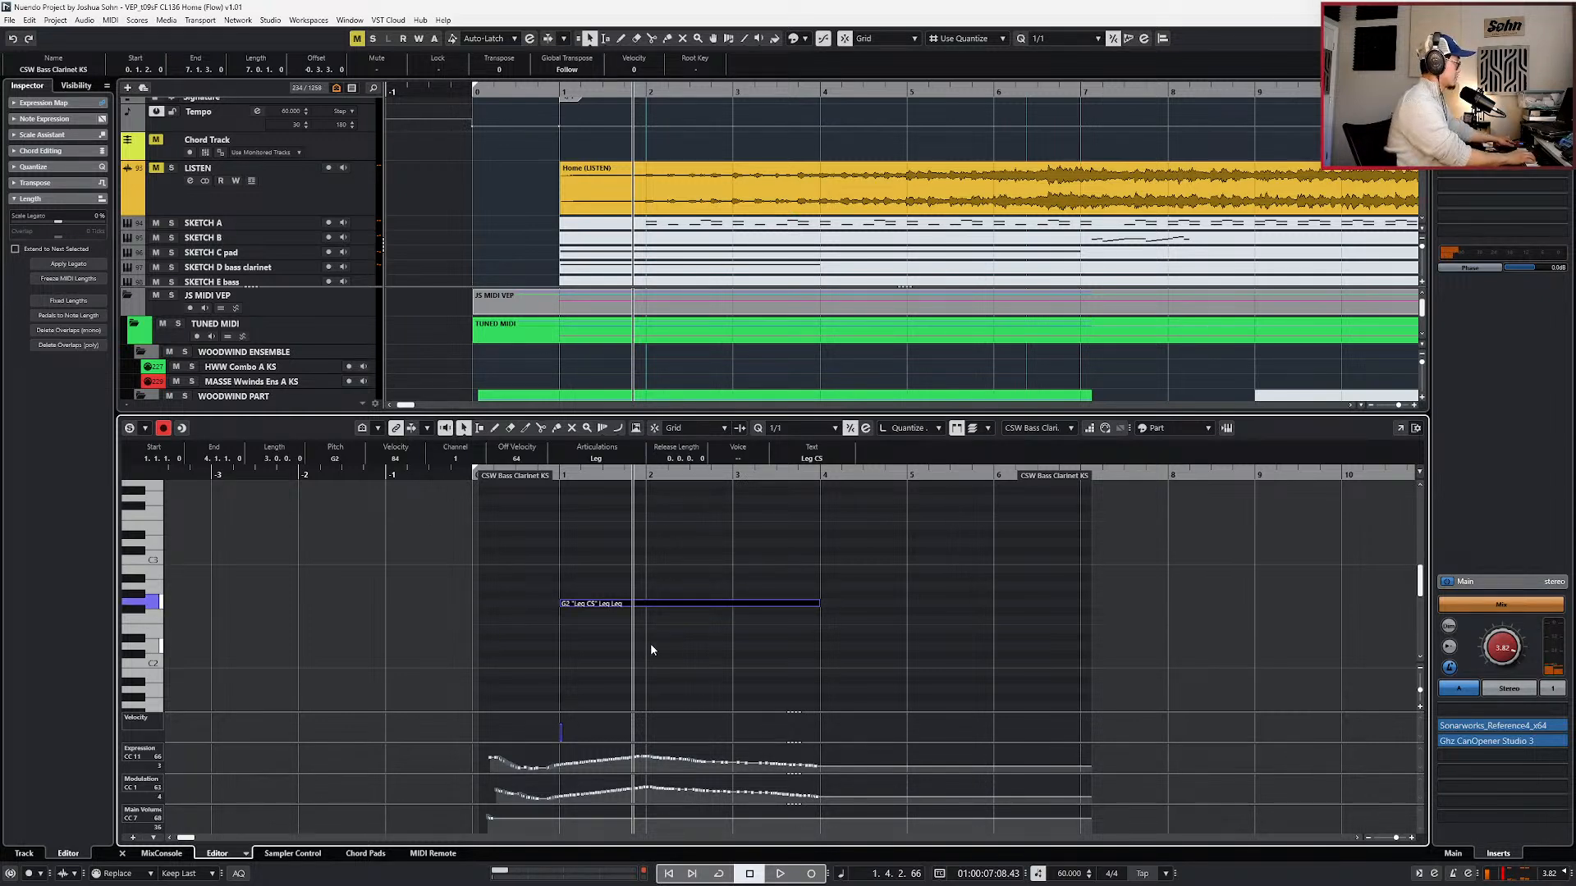
# - Try the Sus articulation on the bass clarinet's G2 note, return it to Leg and play it back
pyautogui.click(596, 458)
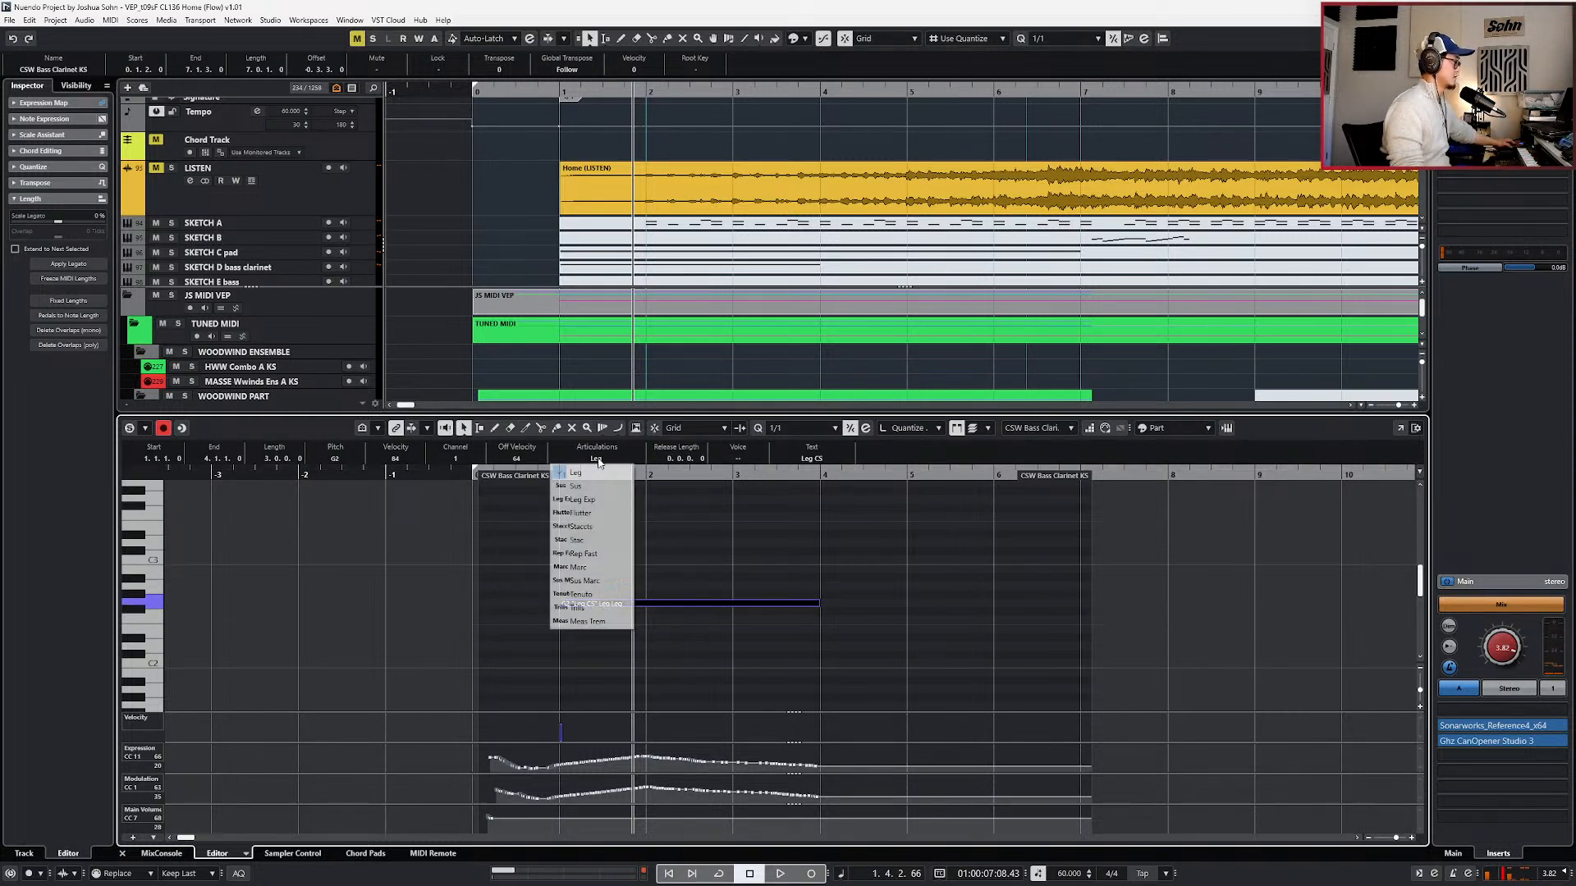
pyautogui.click(575, 487)
pyautogui.click(587, 459)
pyautogui.click(581, 474)
pyautogui.click(586, 478)
pyautogui.press('space')
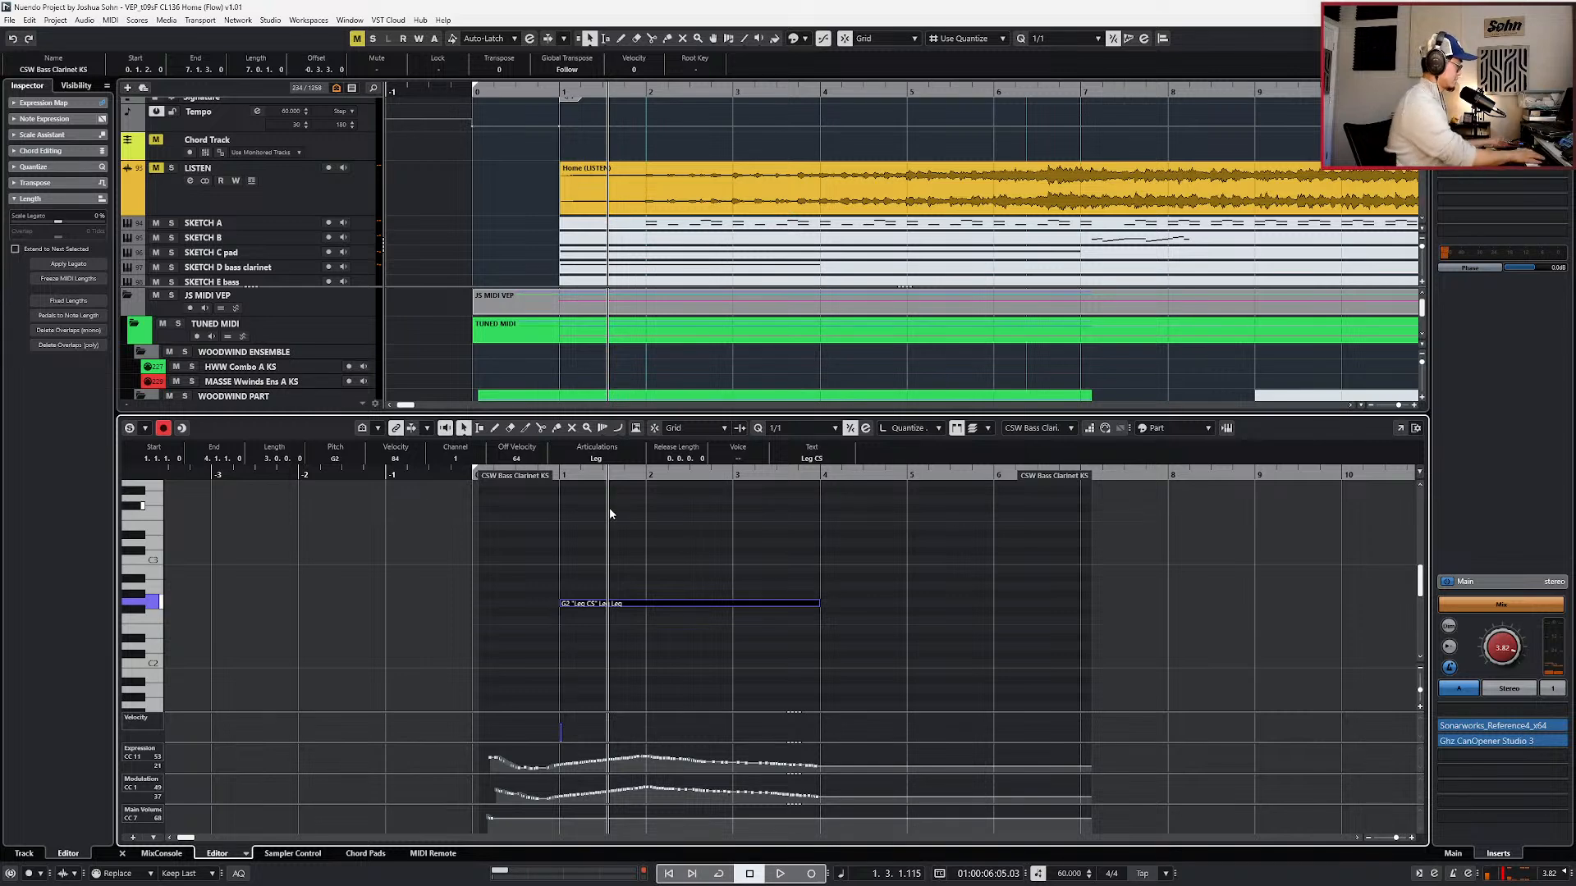
# - Close the editor and check the expression map assigned to CSW Bass Clarinet KS against the available maps
pyautogui.hotkey('ctrl', 'e')
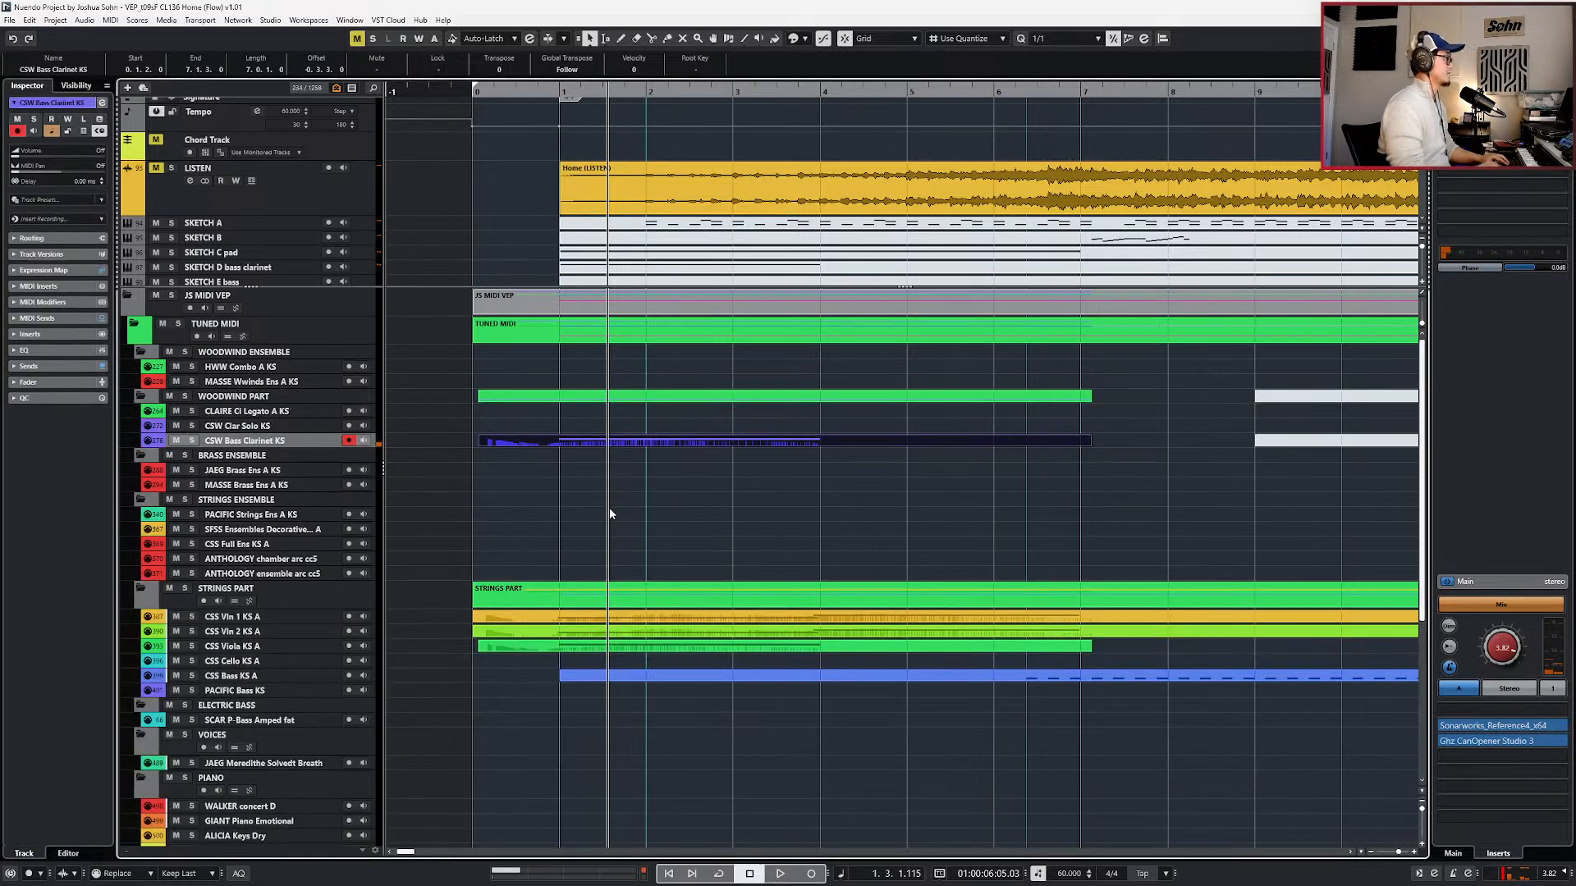
pyautogui.click(20, 272)
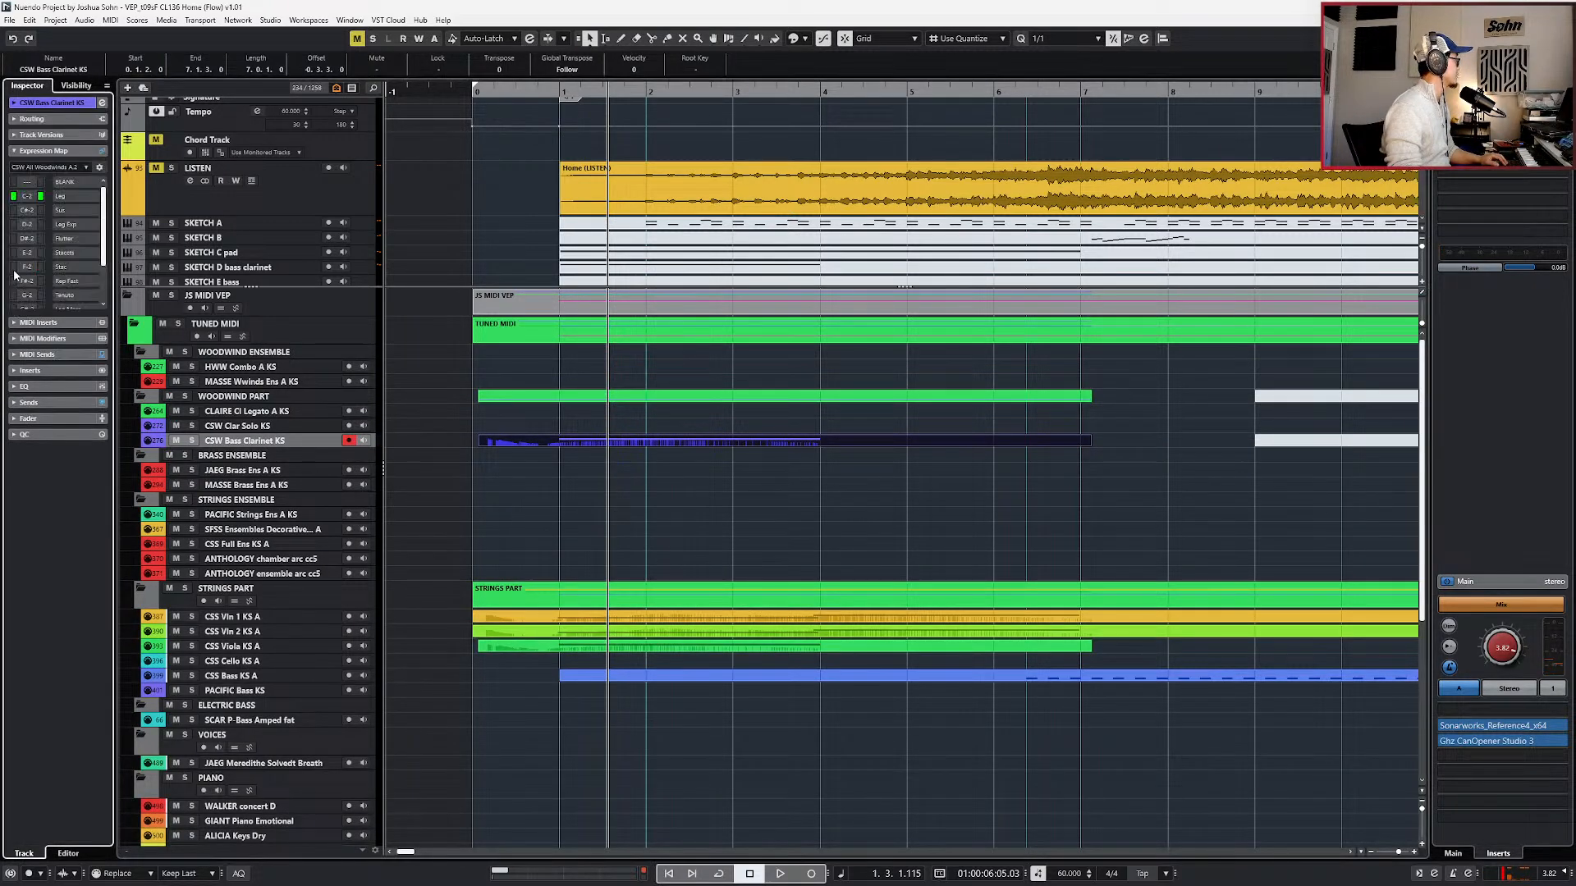
pyautogui.click(47, 168)
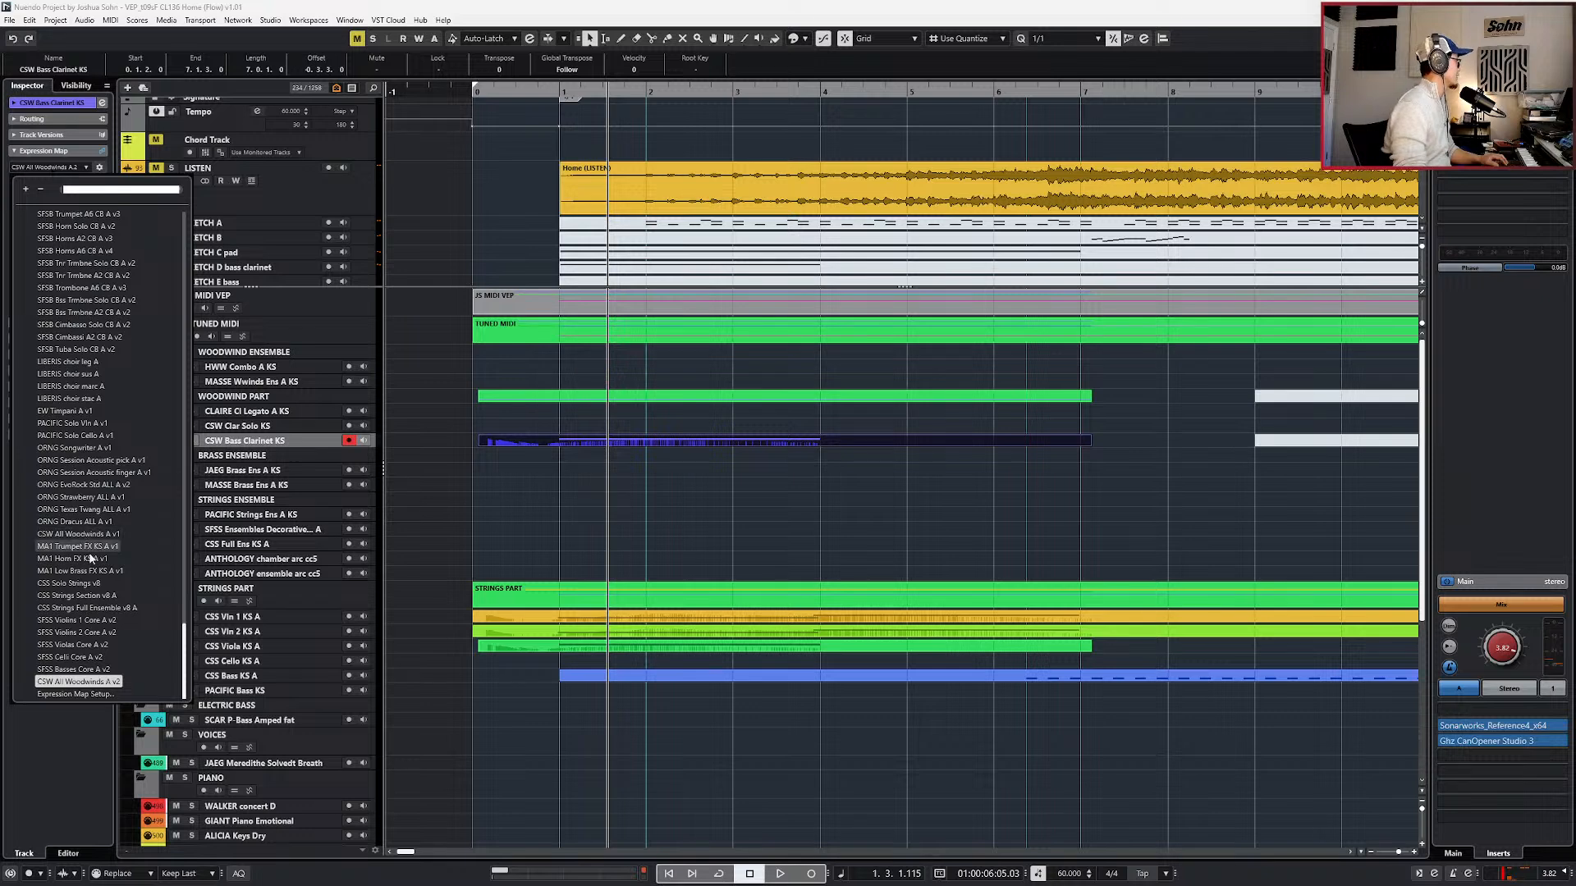
pyautogui.click(473, 523)
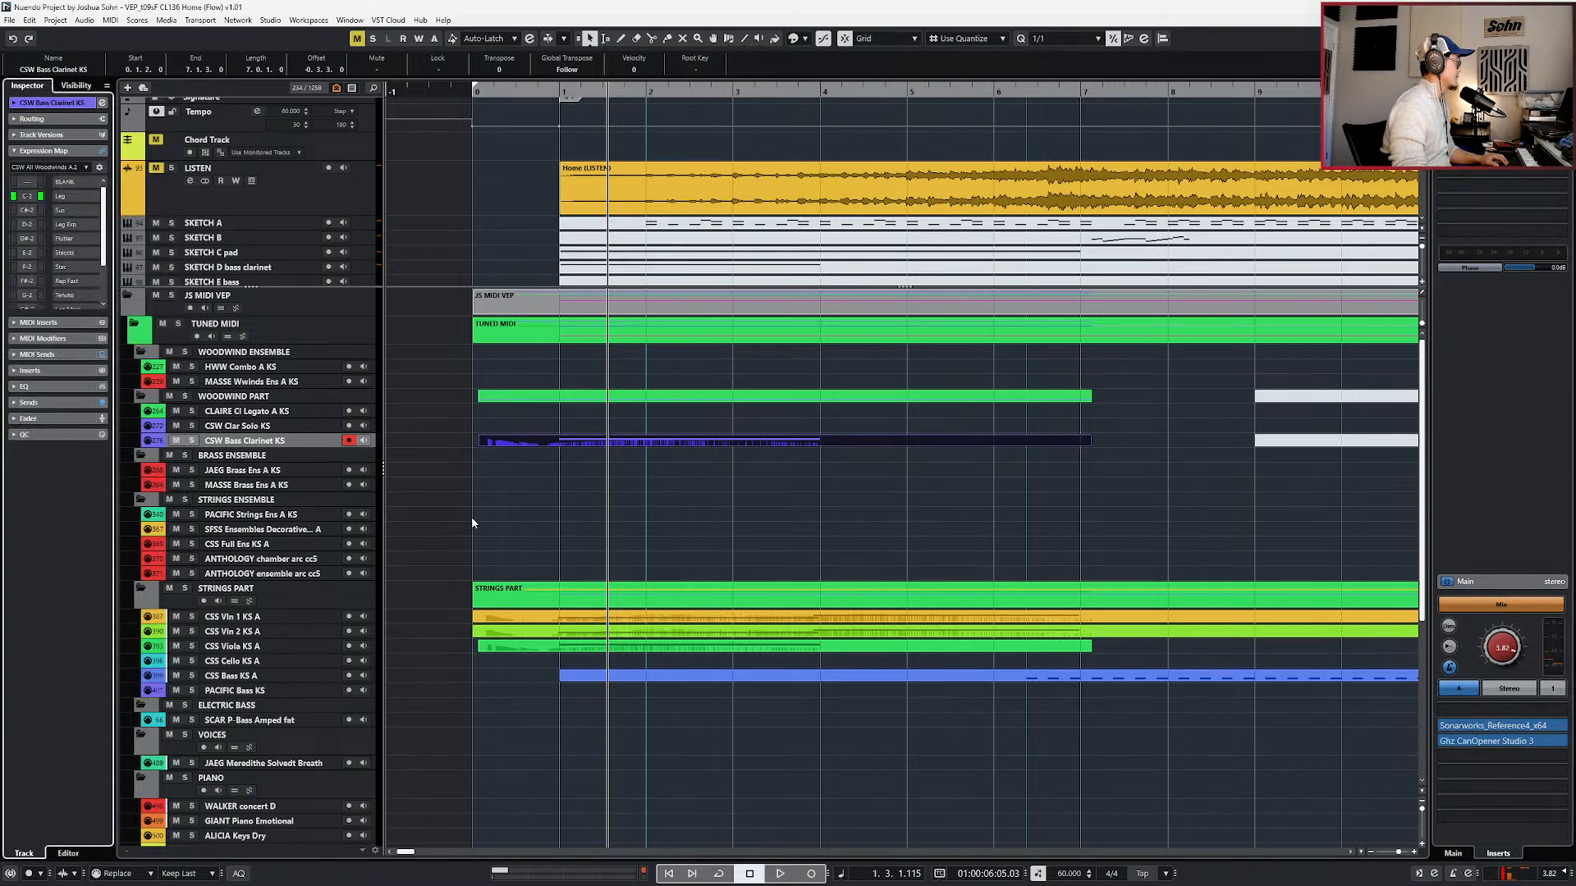
# - Reopen the bass clarinet part, inspect the G2 note in the articulation lanes and bring back the controller lanes
pyautogui.doubleClick(543, 445)
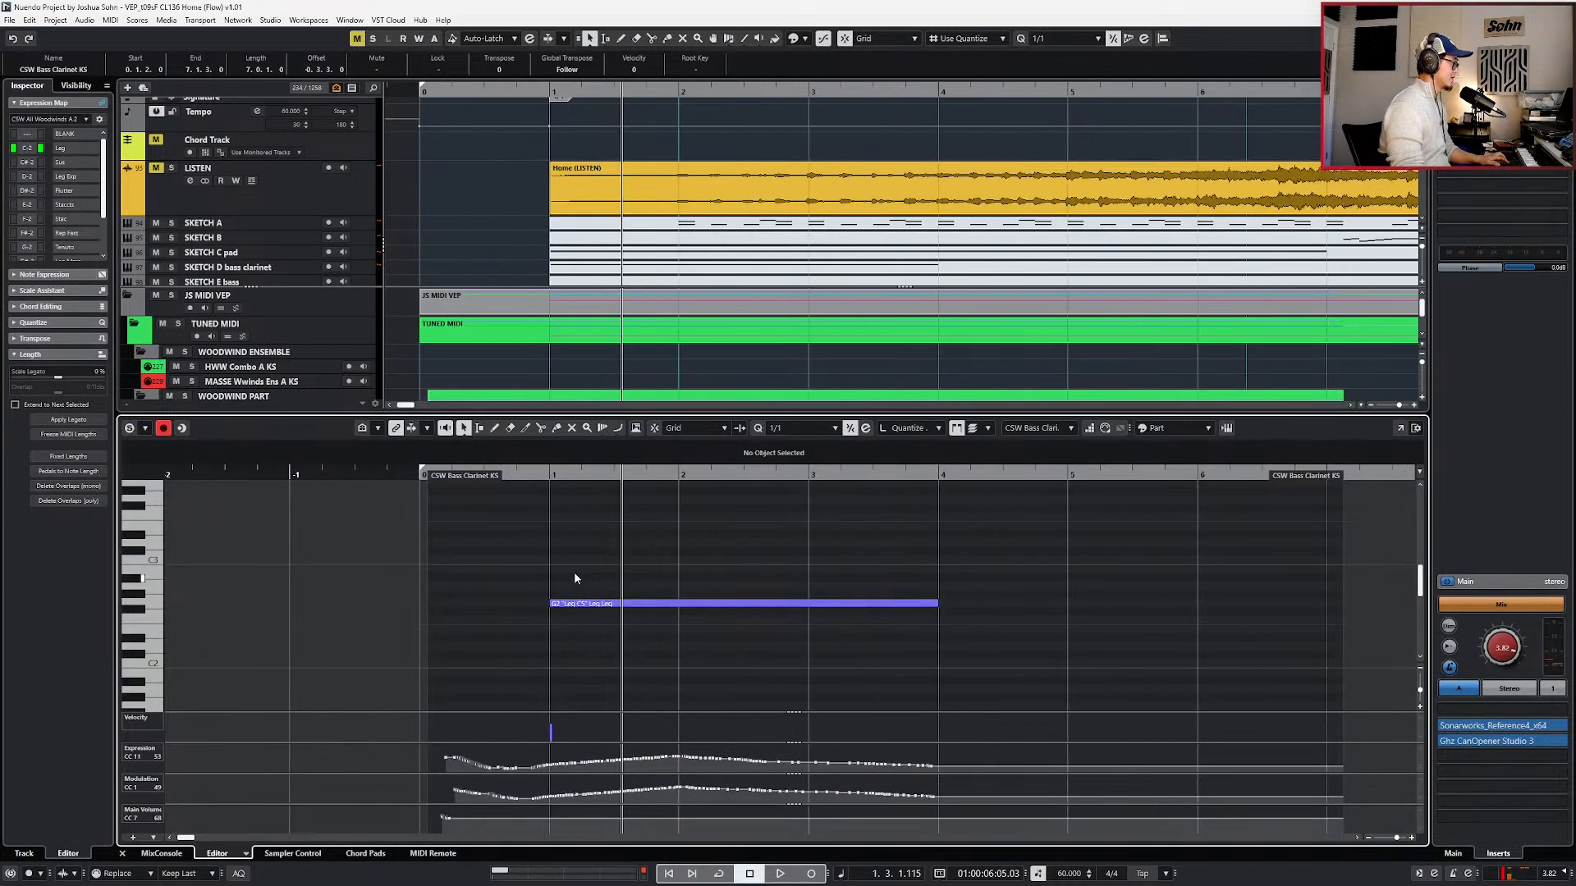
pyautogui.press('space')
pyautogui.hotkey('alt', '1')
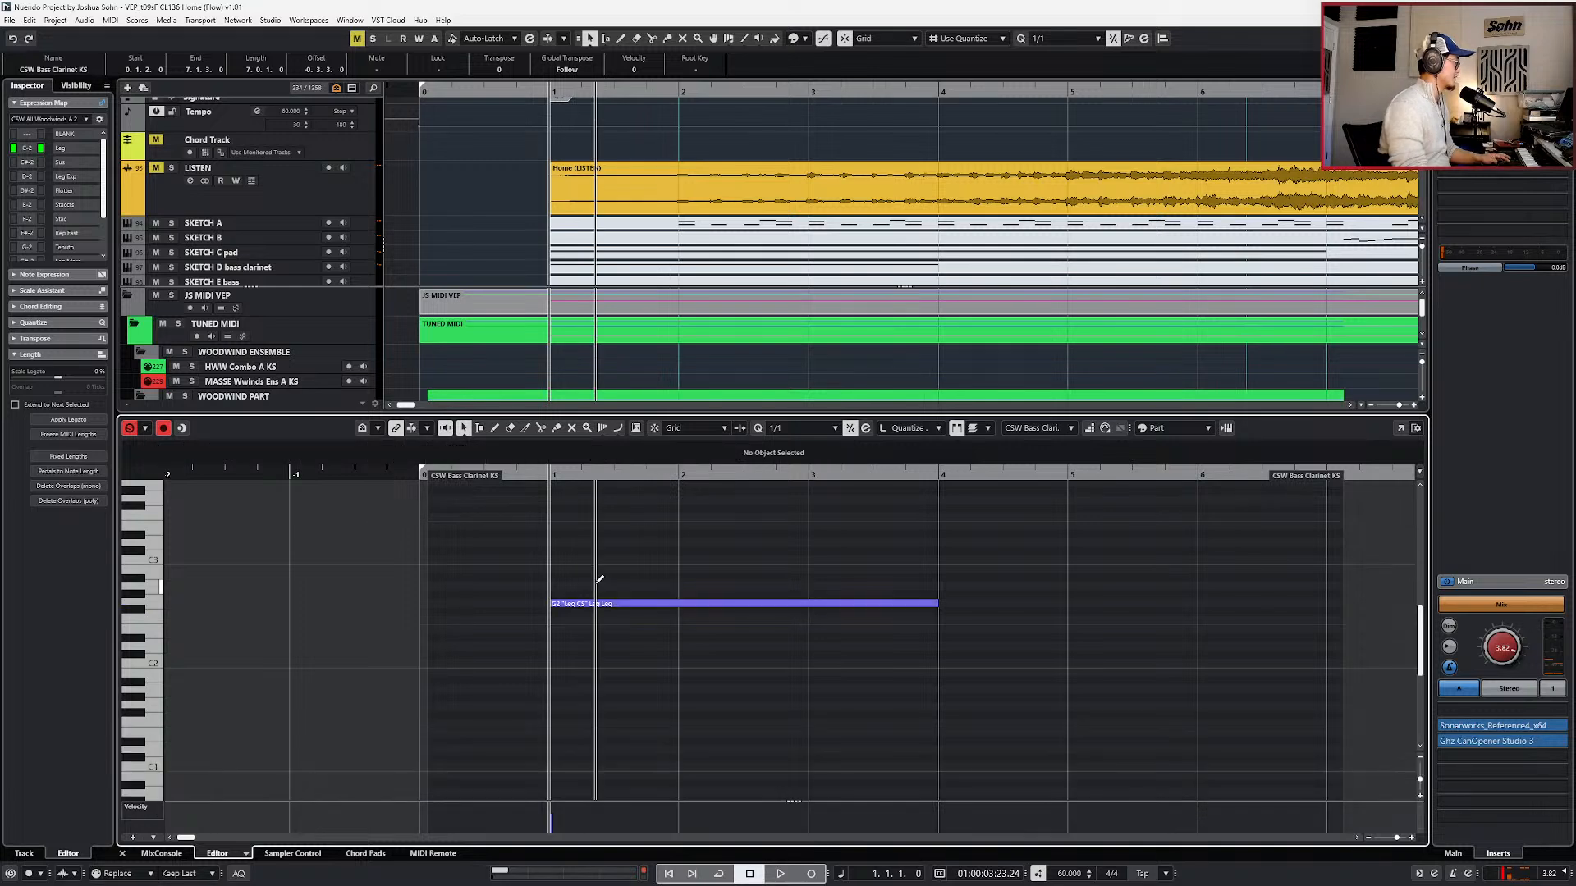
pyautogui.click(587, 603)
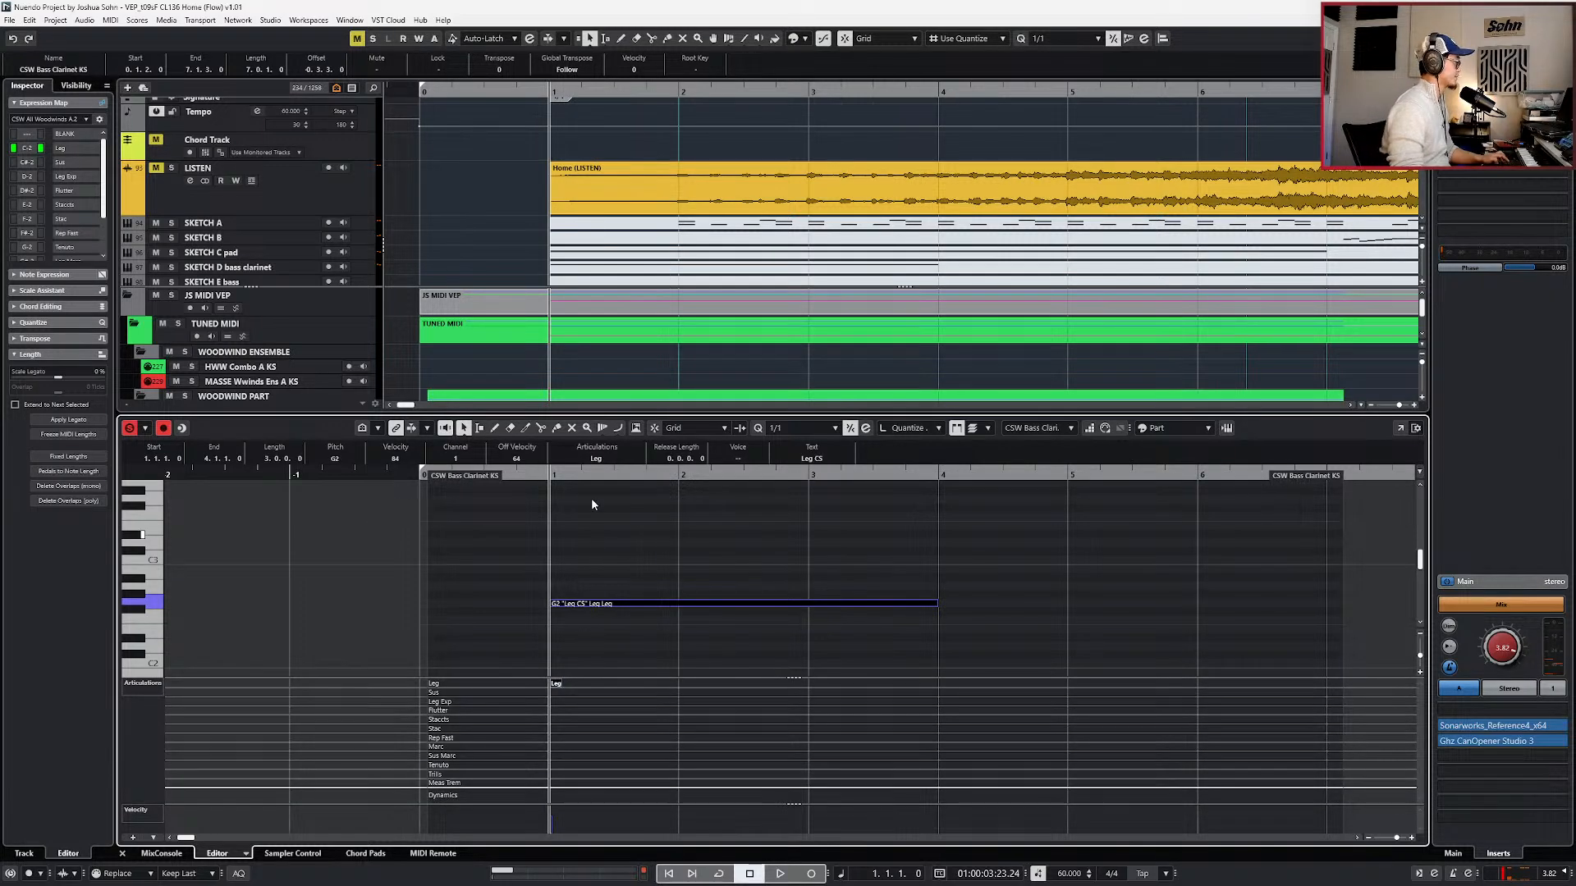
pyautogui.hotkey('alt', '2')
# - Switch to Multiplicity and connect to the SC_SLAVE computer
pyautogui.hotkey('alt', 'Tab')
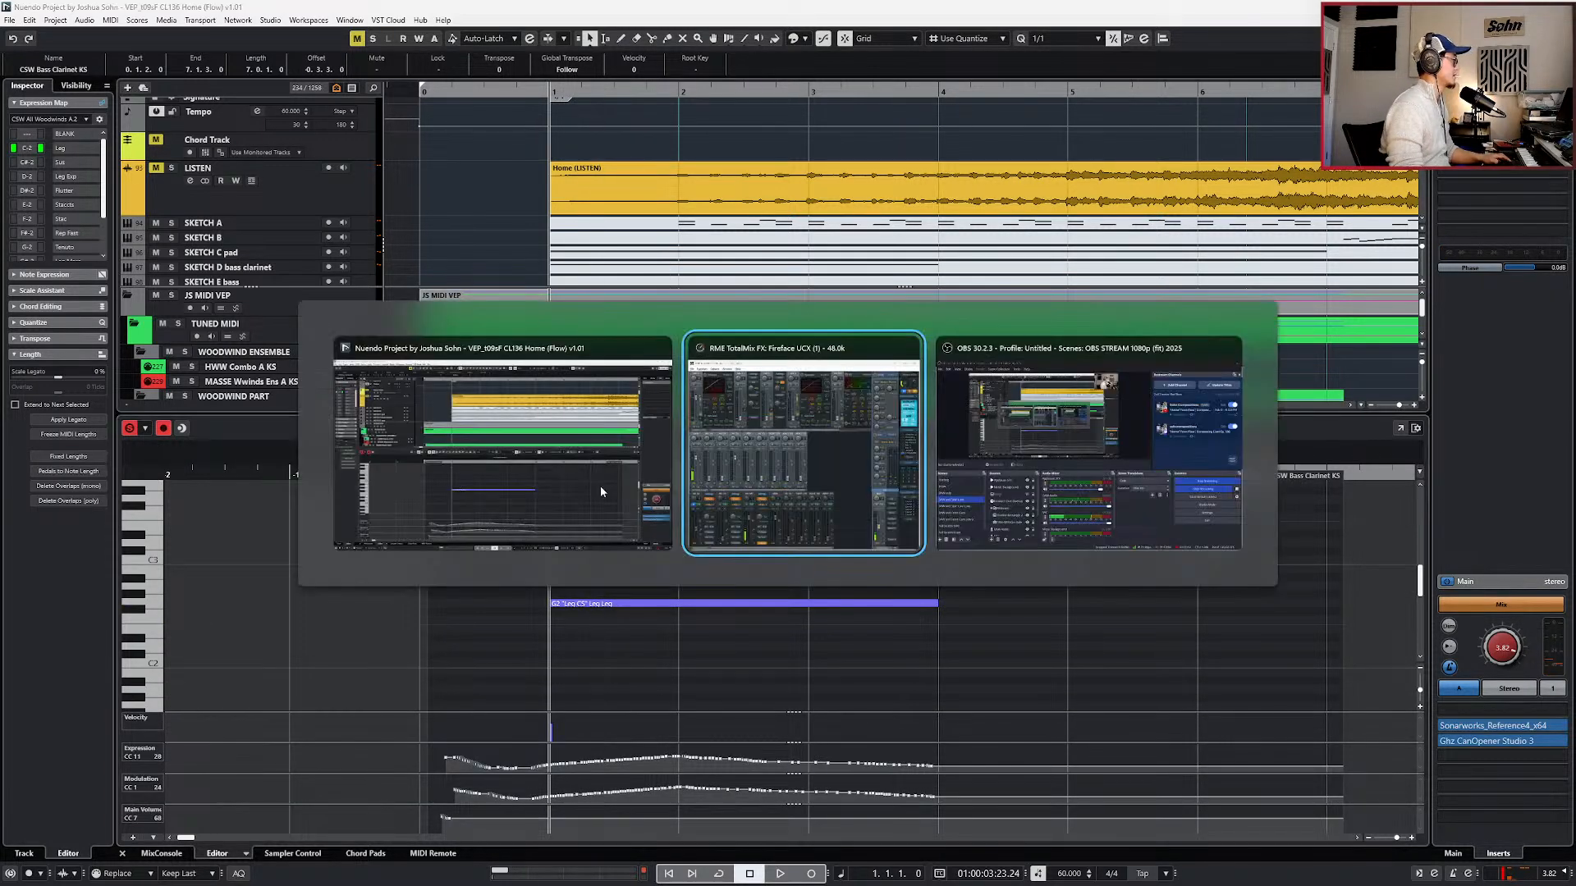
pyautogui.click(600, 494)
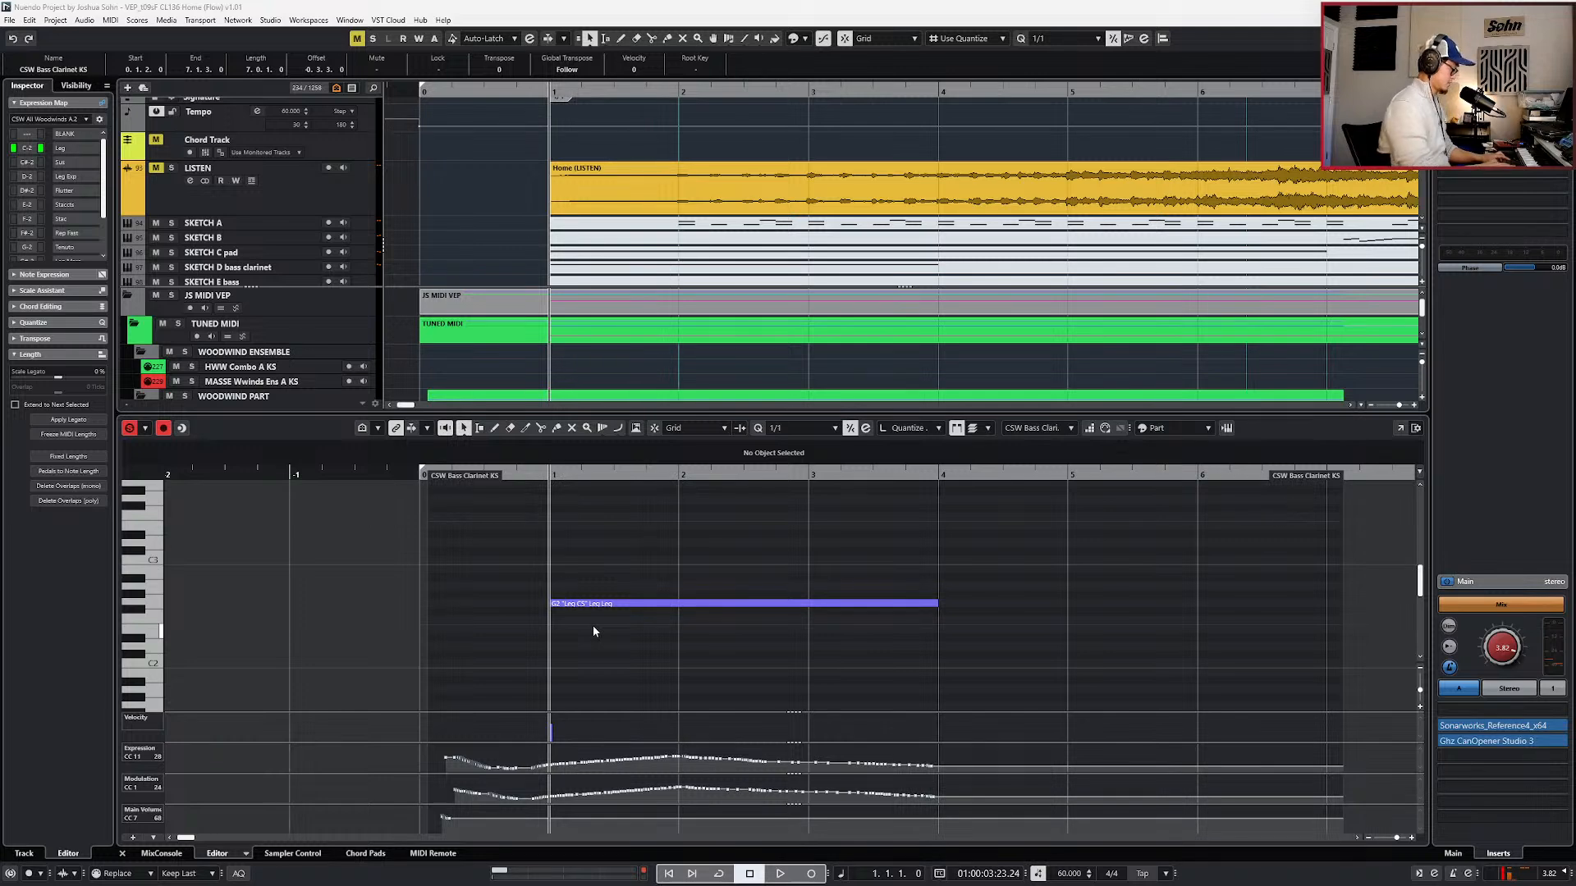
pyautogui.press('super+3')
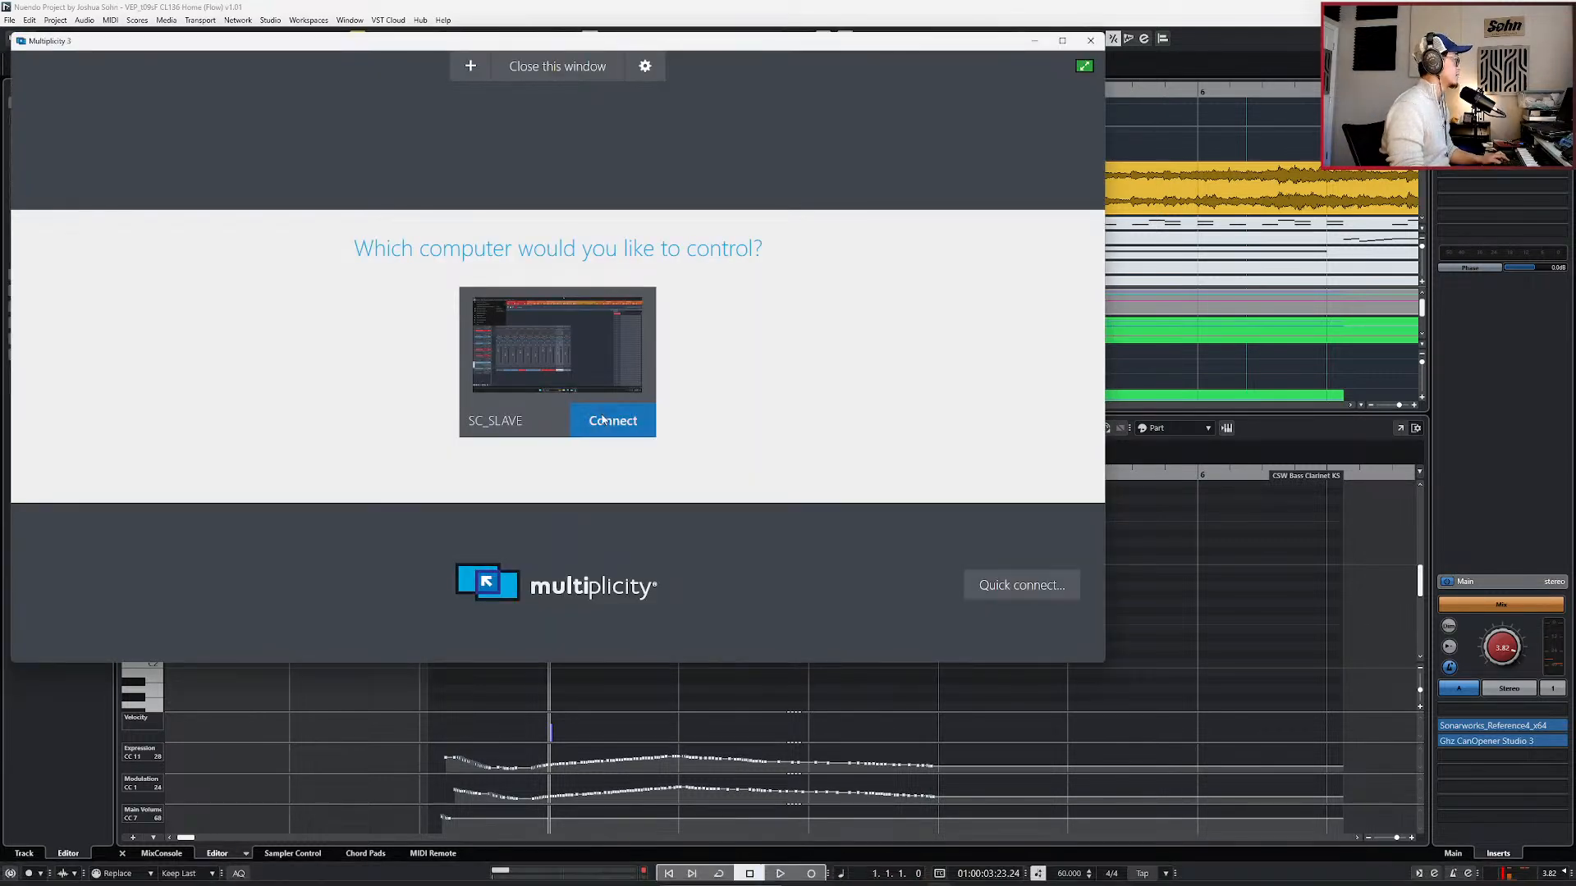
pyautogui.click(599, 417)
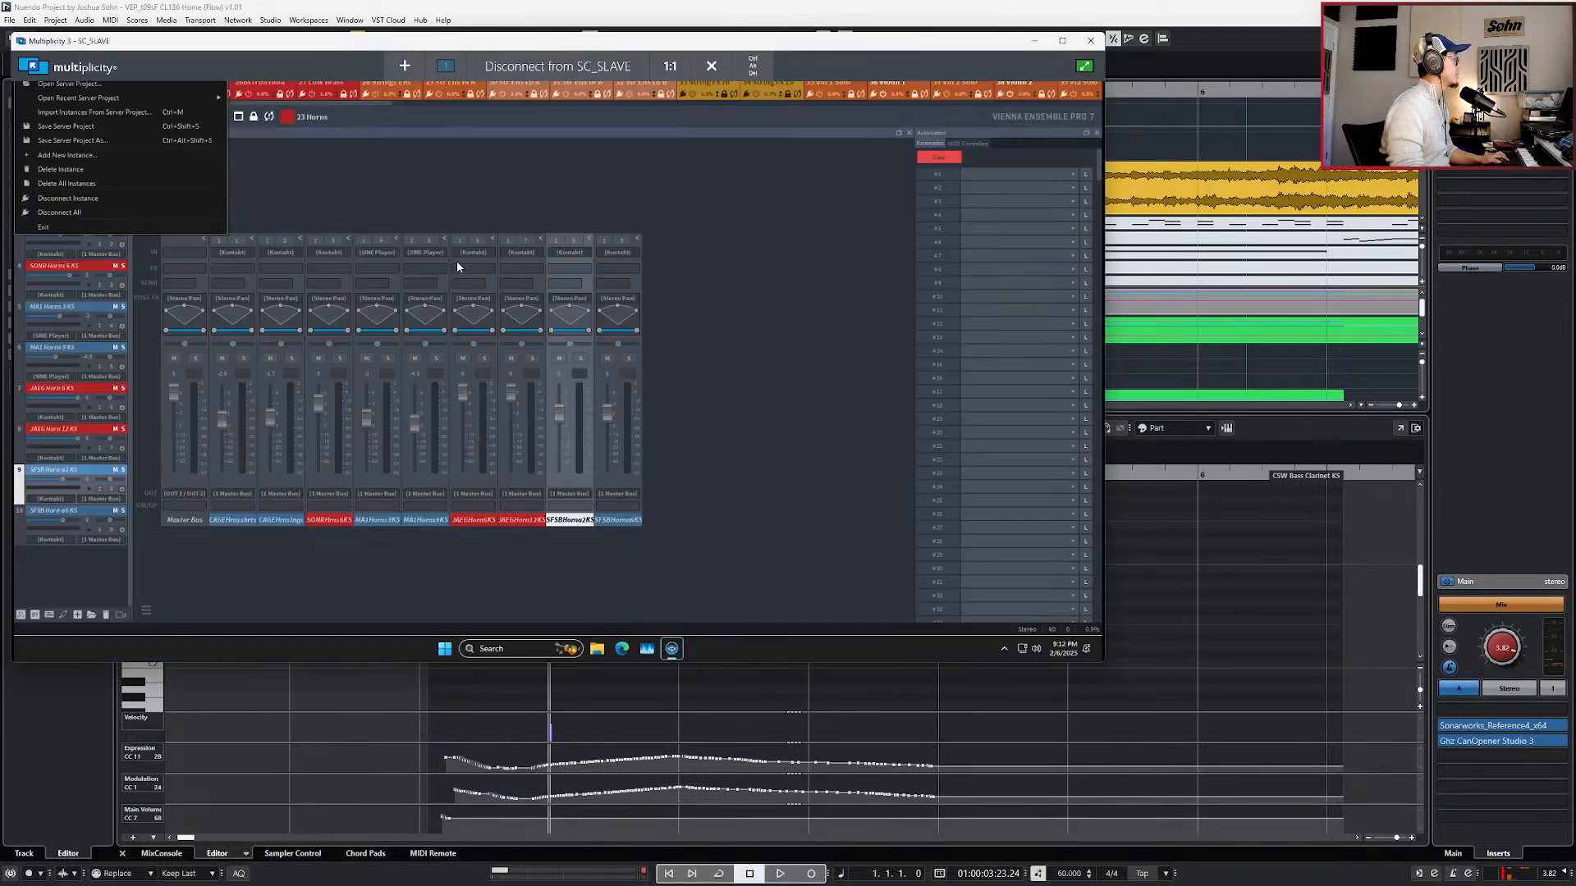
# - Dismiss the open menu in Vienna Ensemble Pro and display the 13 Bass Cl instance
pyautogui.click(248, 130)
pyautogui.click(123, 105)
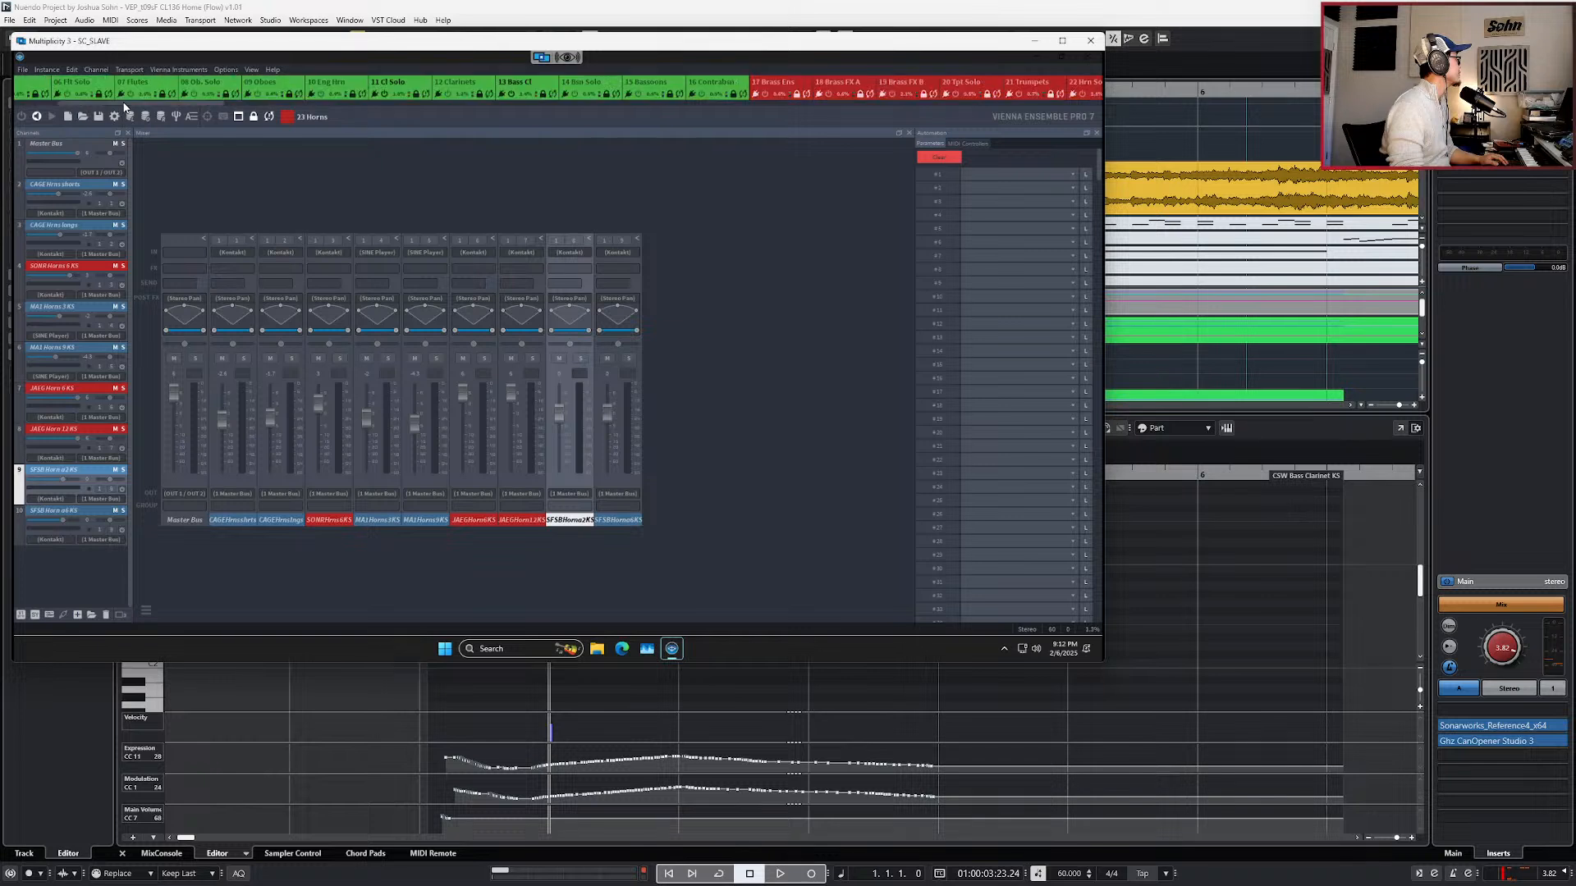
pyautogui.moveTo(126, 104)
pyautogui.mouseDown()
pyautogui.moveTo(82, 106)
pyautogui.moveTo(188, 107)
pyautogui.moveTo(146, 109)
pyautogui.mouseUp()
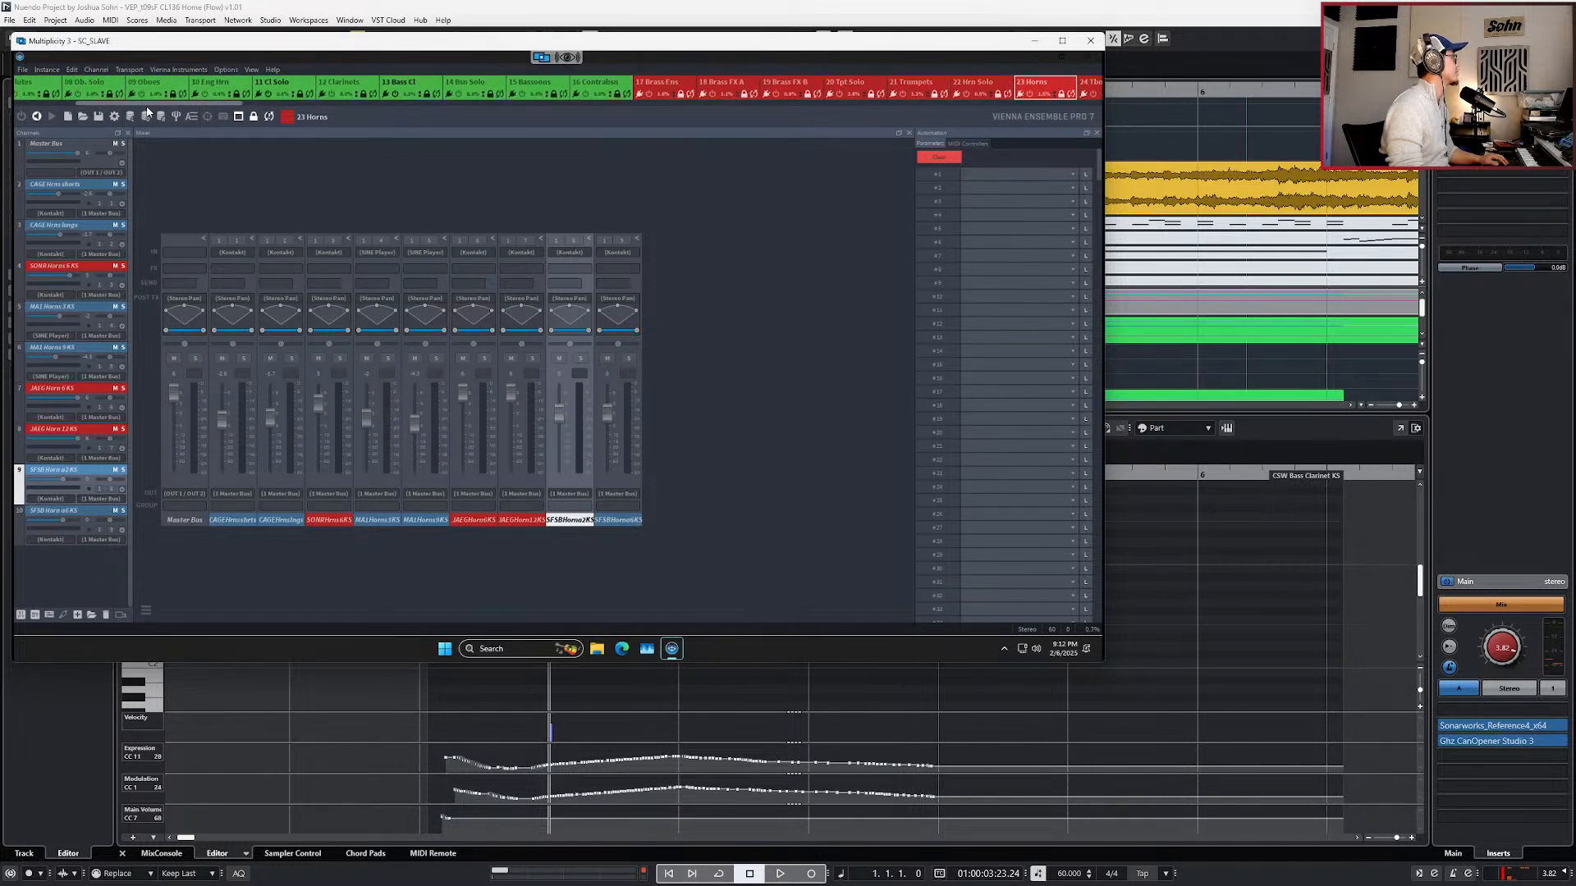
pyautogui.click(401, 84)
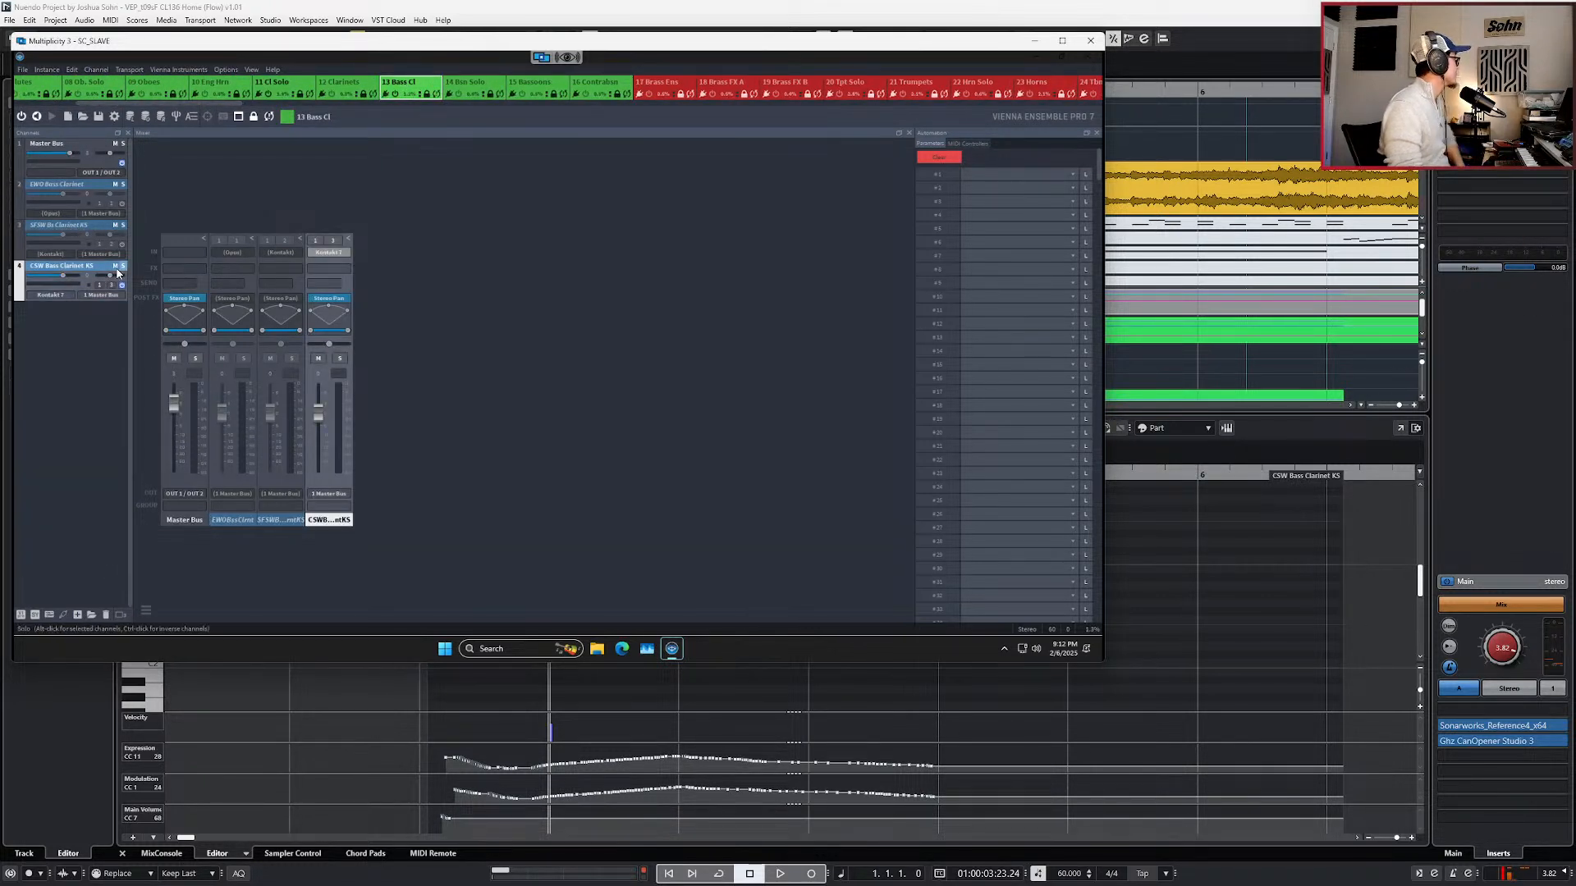
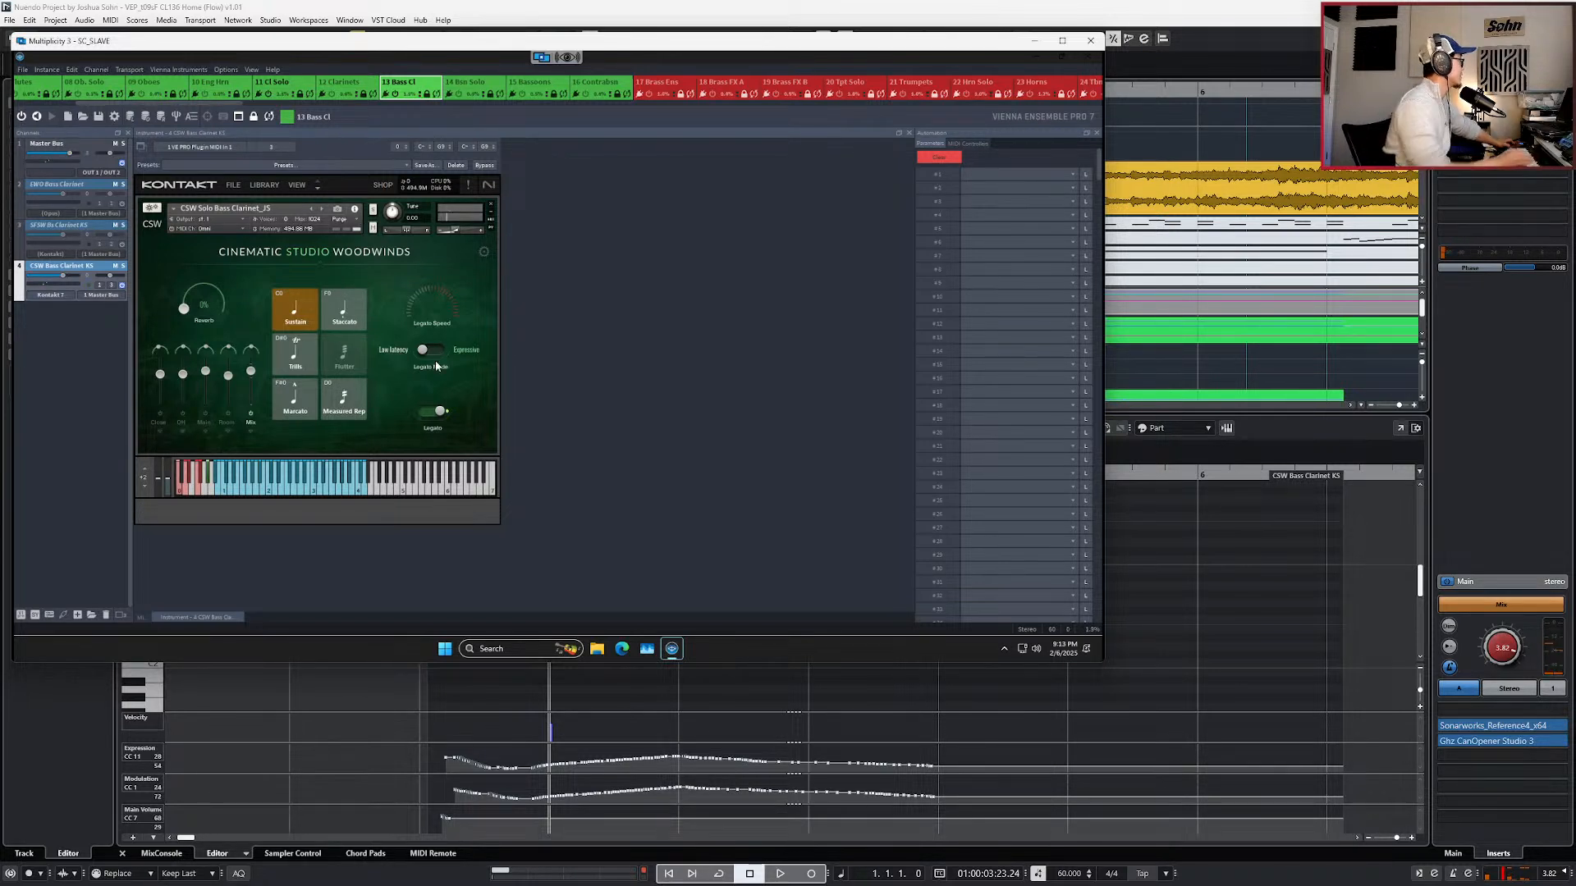
# - Try the Staccato, Trills and Sustain articulations of the bass clarinet patch and toggle its legato off and back on
pyautogui.click(345, 308)
pyautogui.click(297, 351)
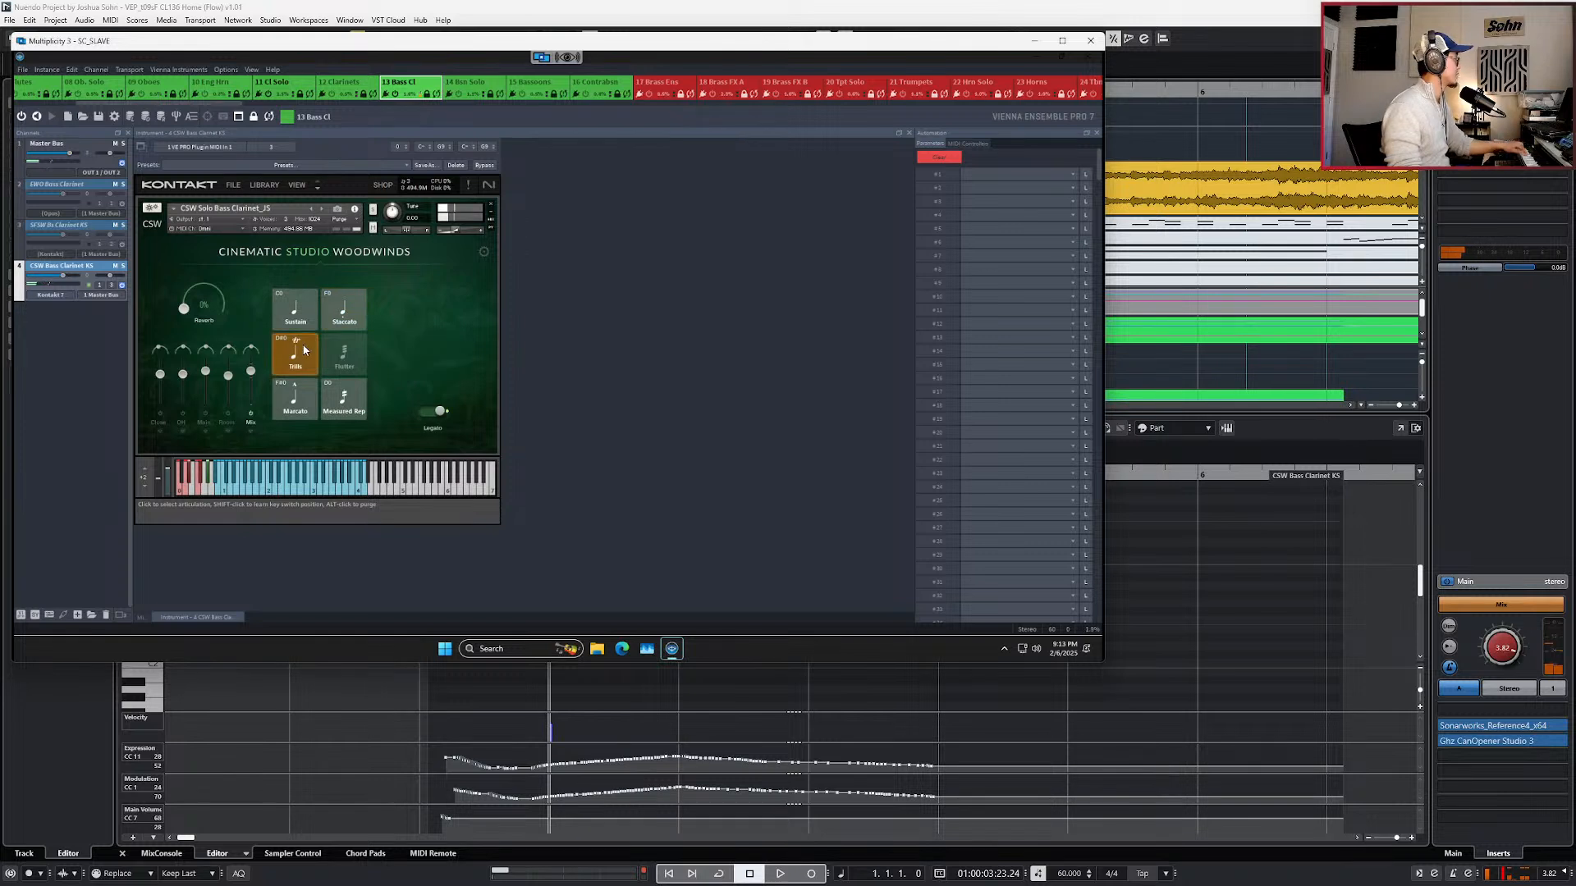
pyautogui.click(299, 323)
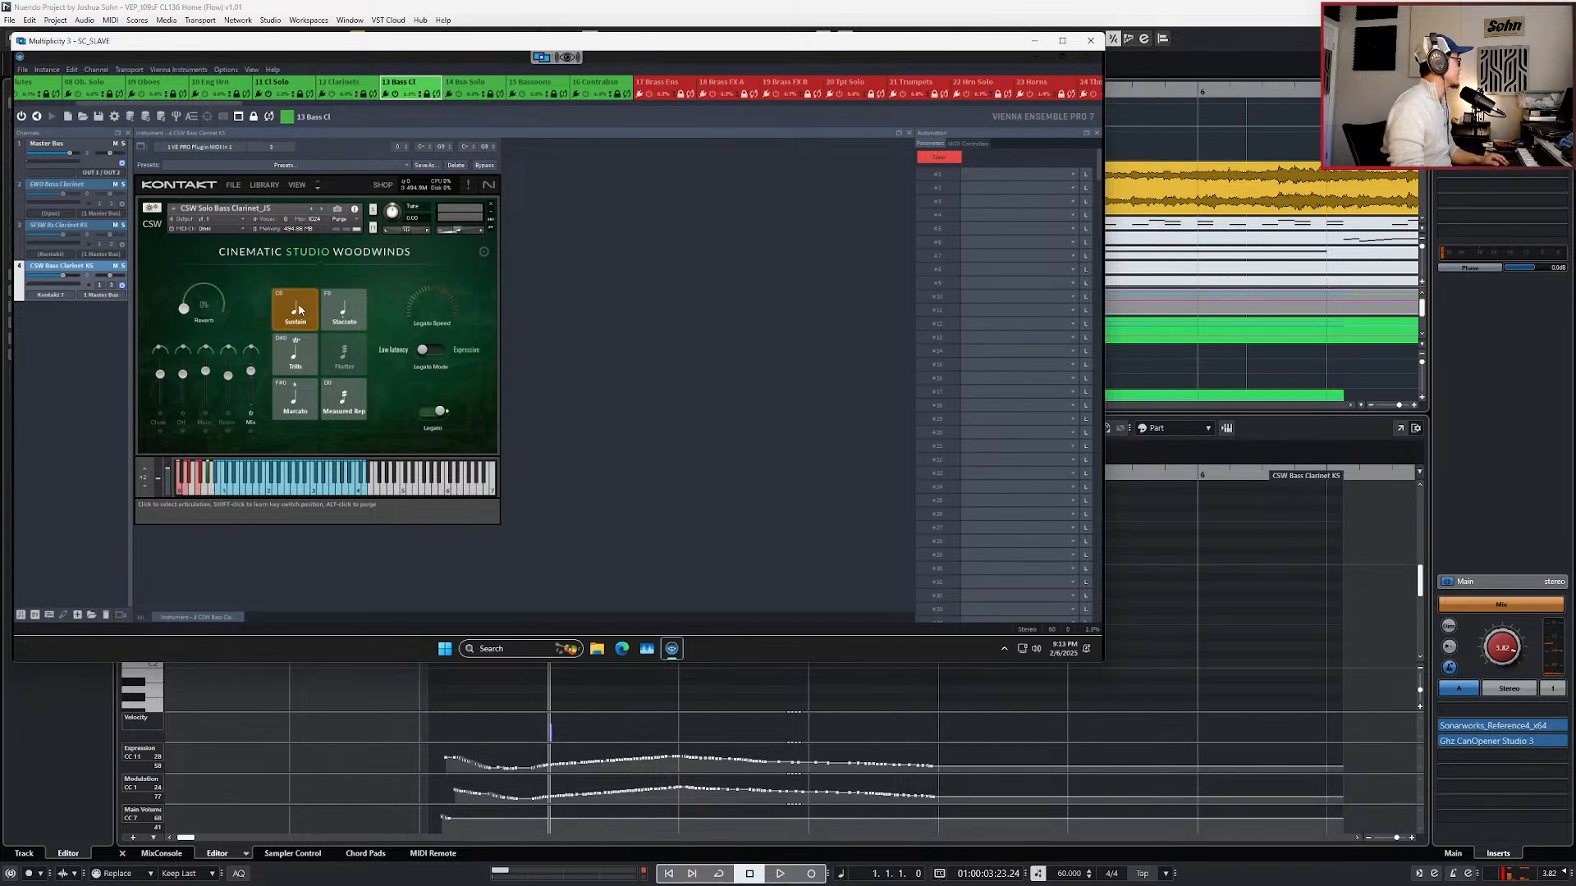
pyautogui.click(426, 414)
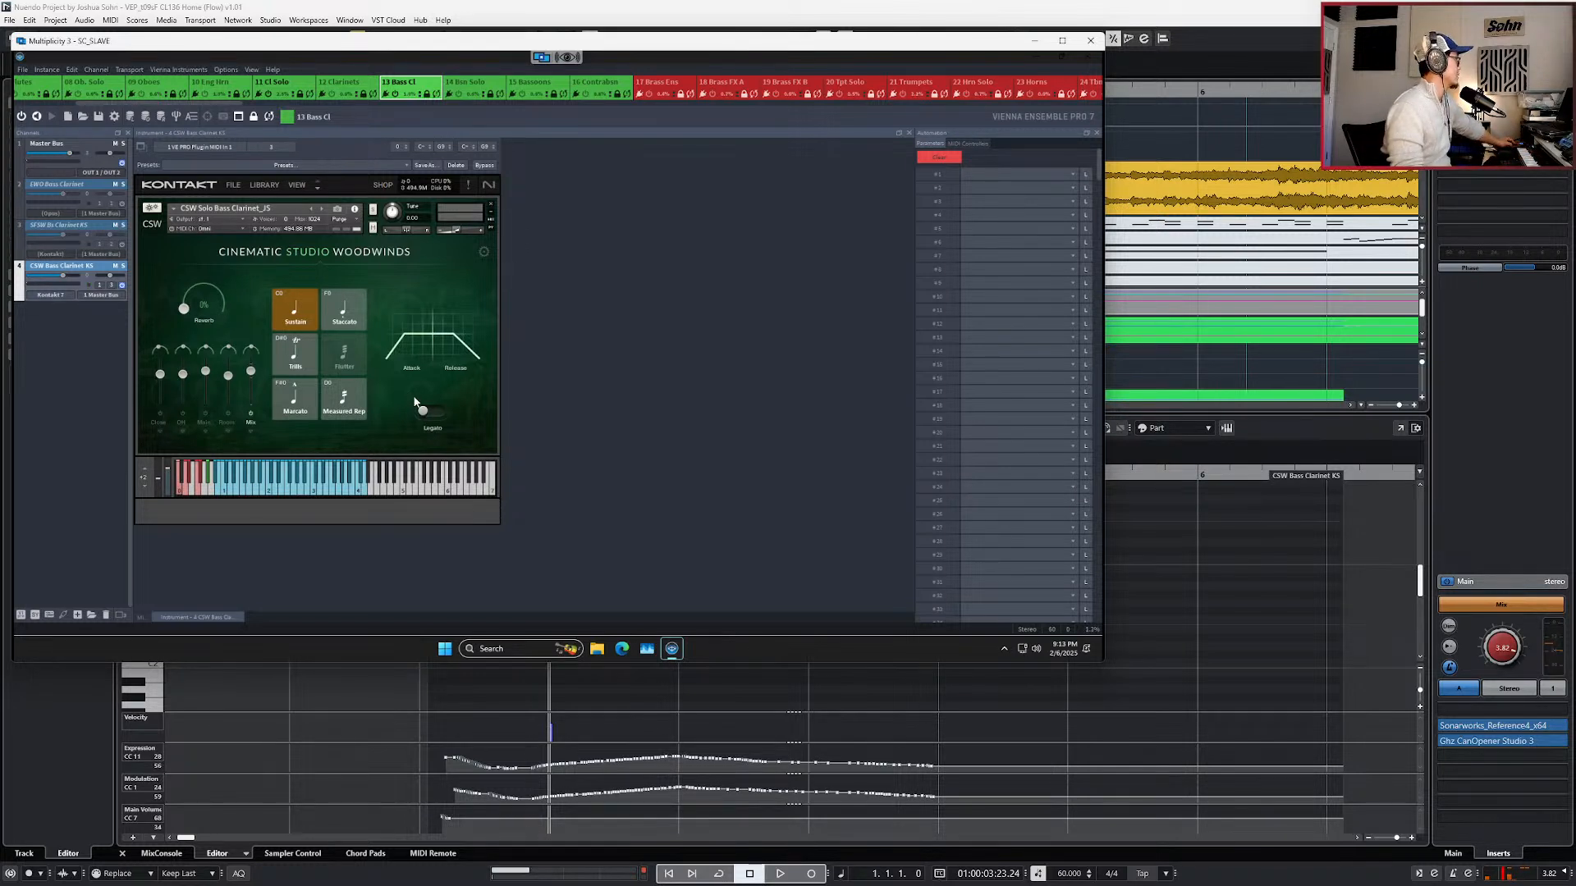
pyautogui.click(423, 410)
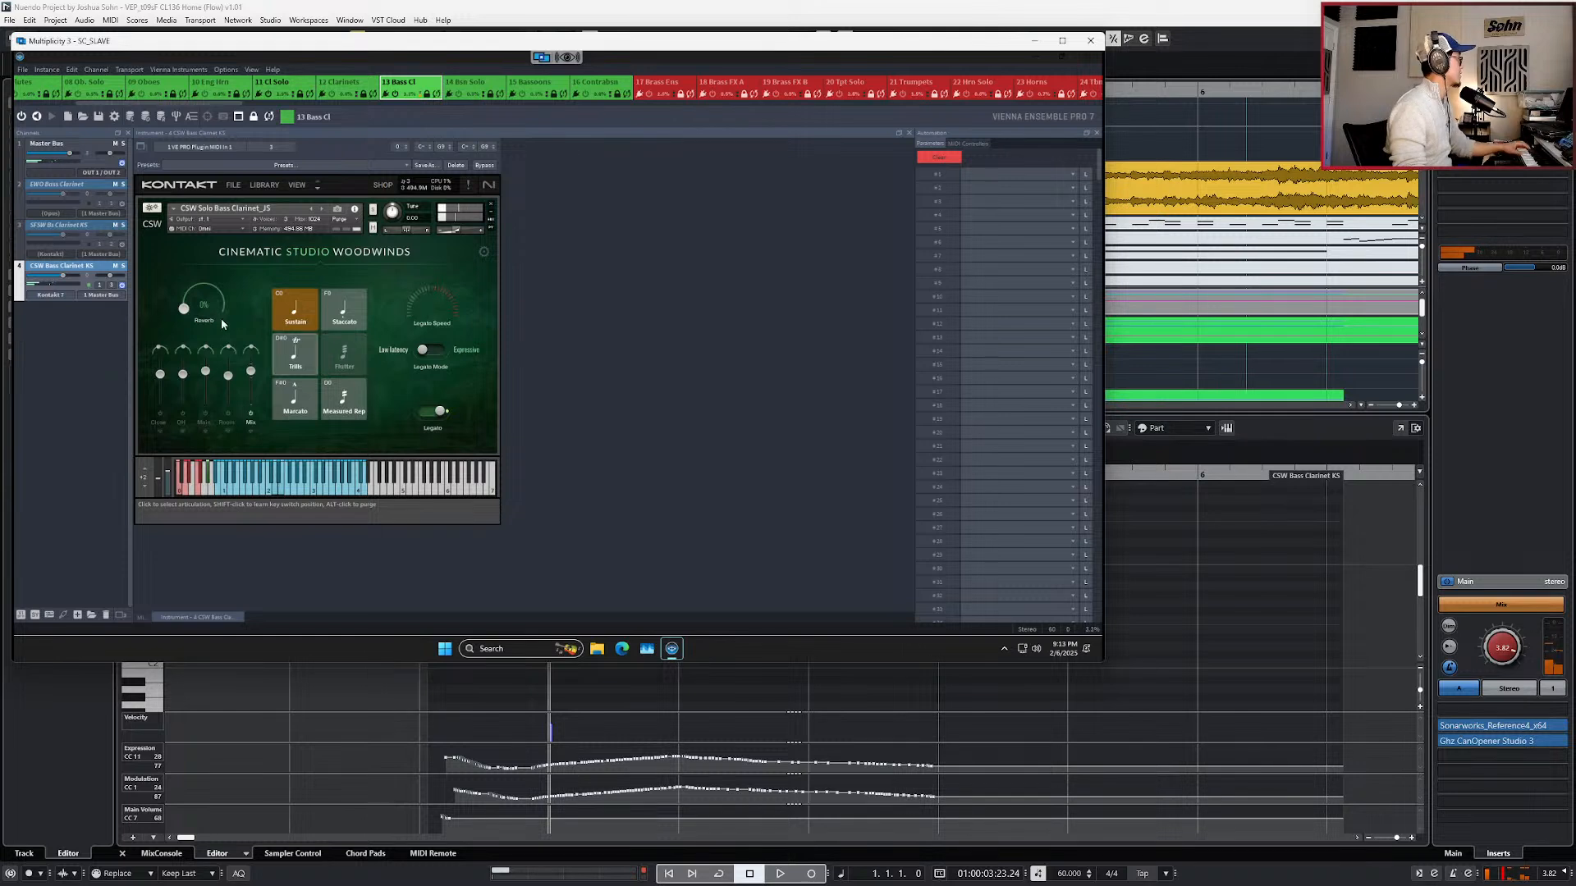
pyautogui.click(310, 211)
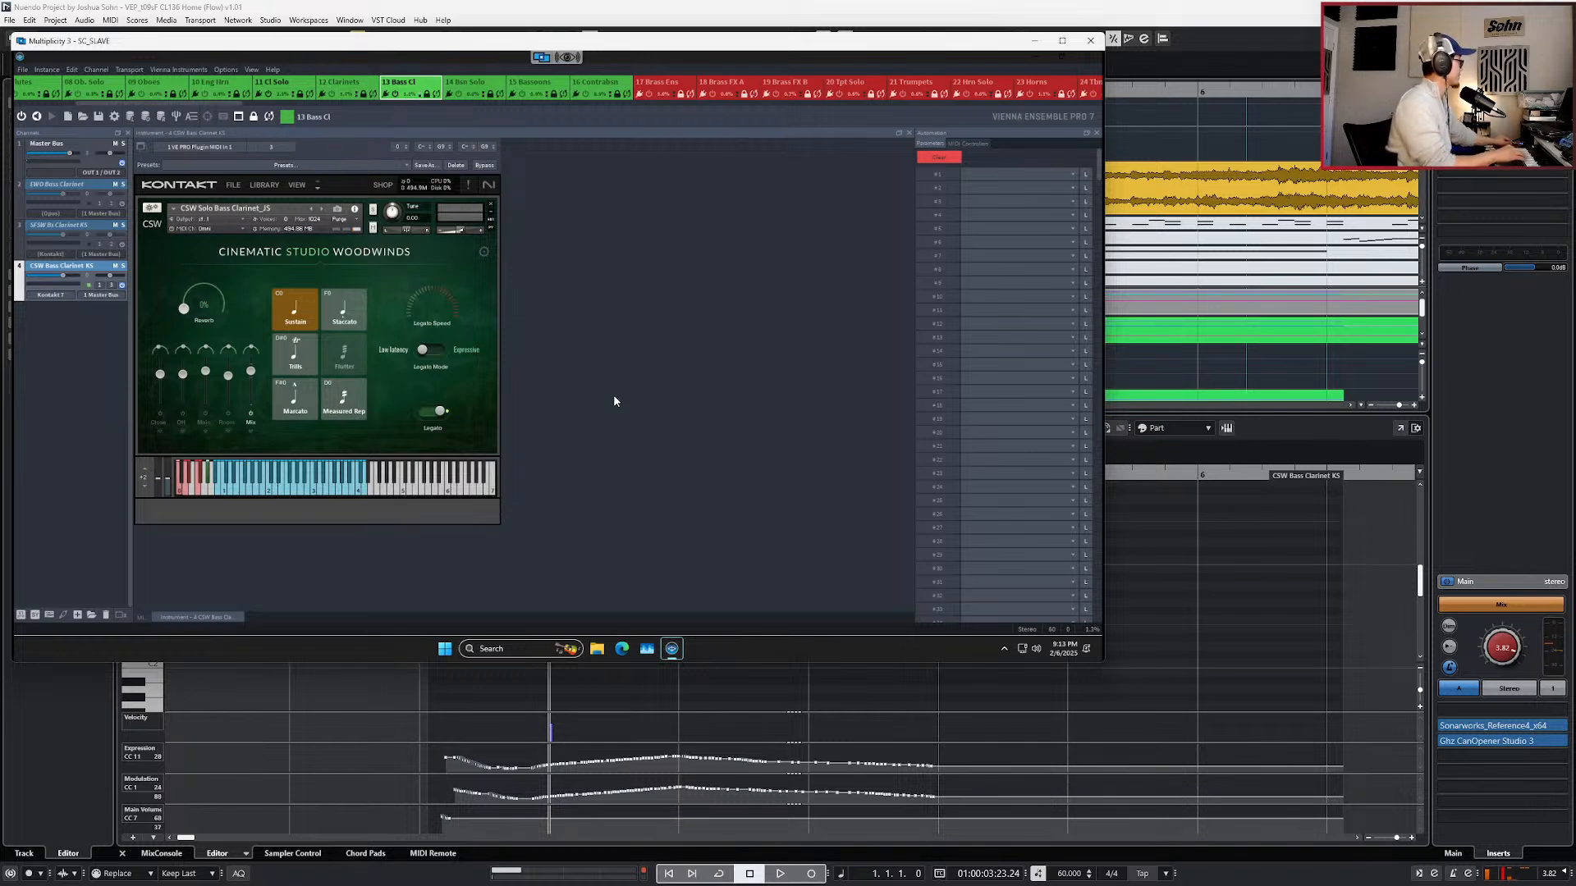
# - Switch back to Nuendo and play the bass clarinet part while checking how the patch in Vienna Ensemble Pro responds
pyautogui.click(1236, 655)
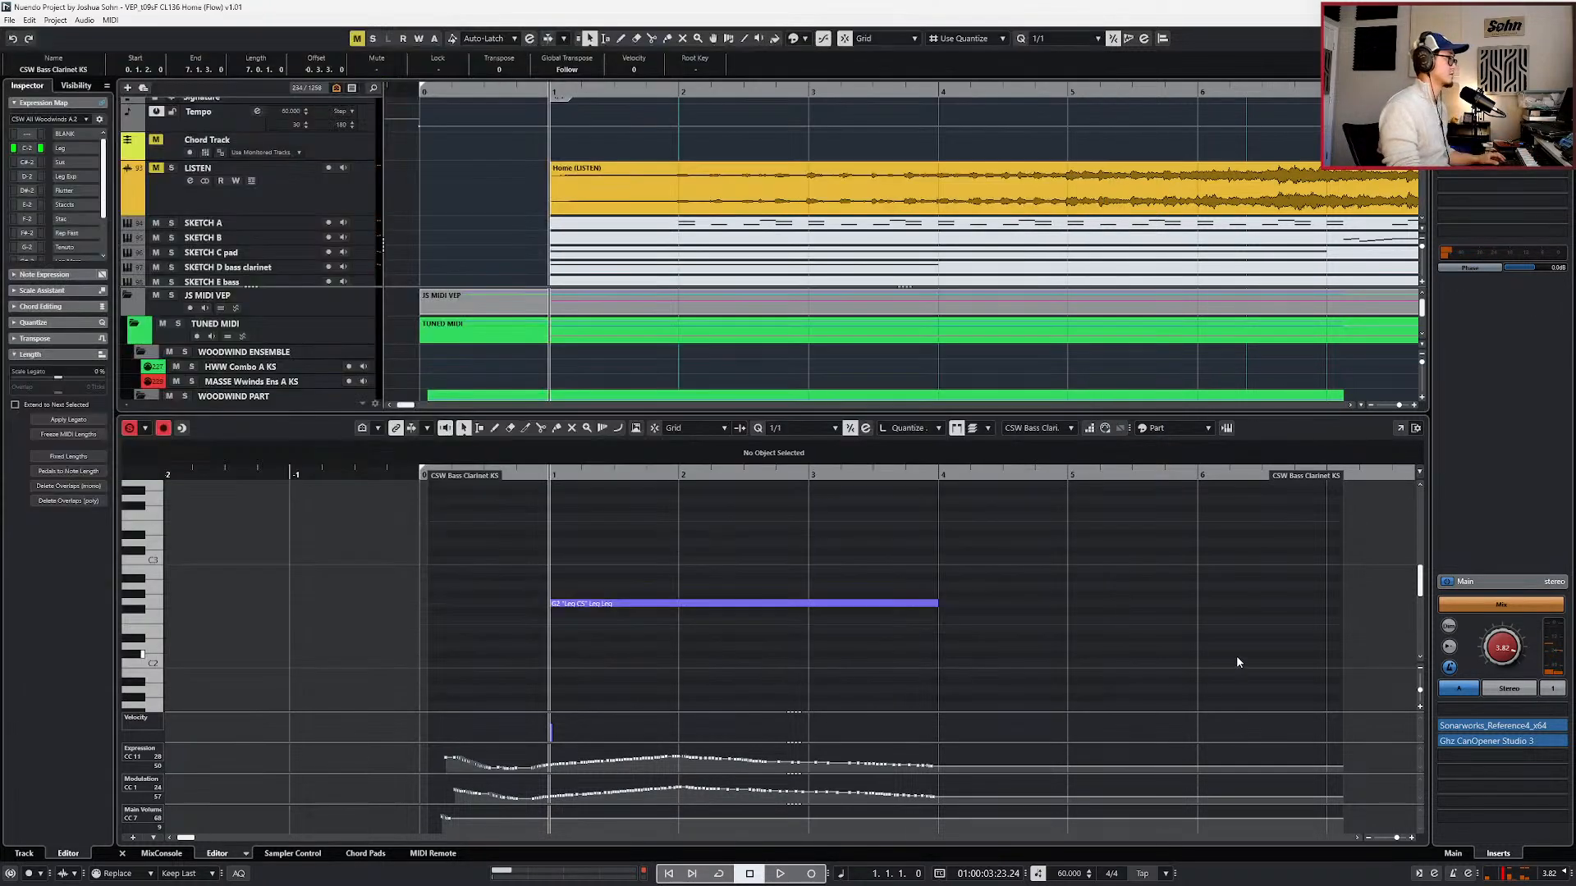
pyautogui.press('space')
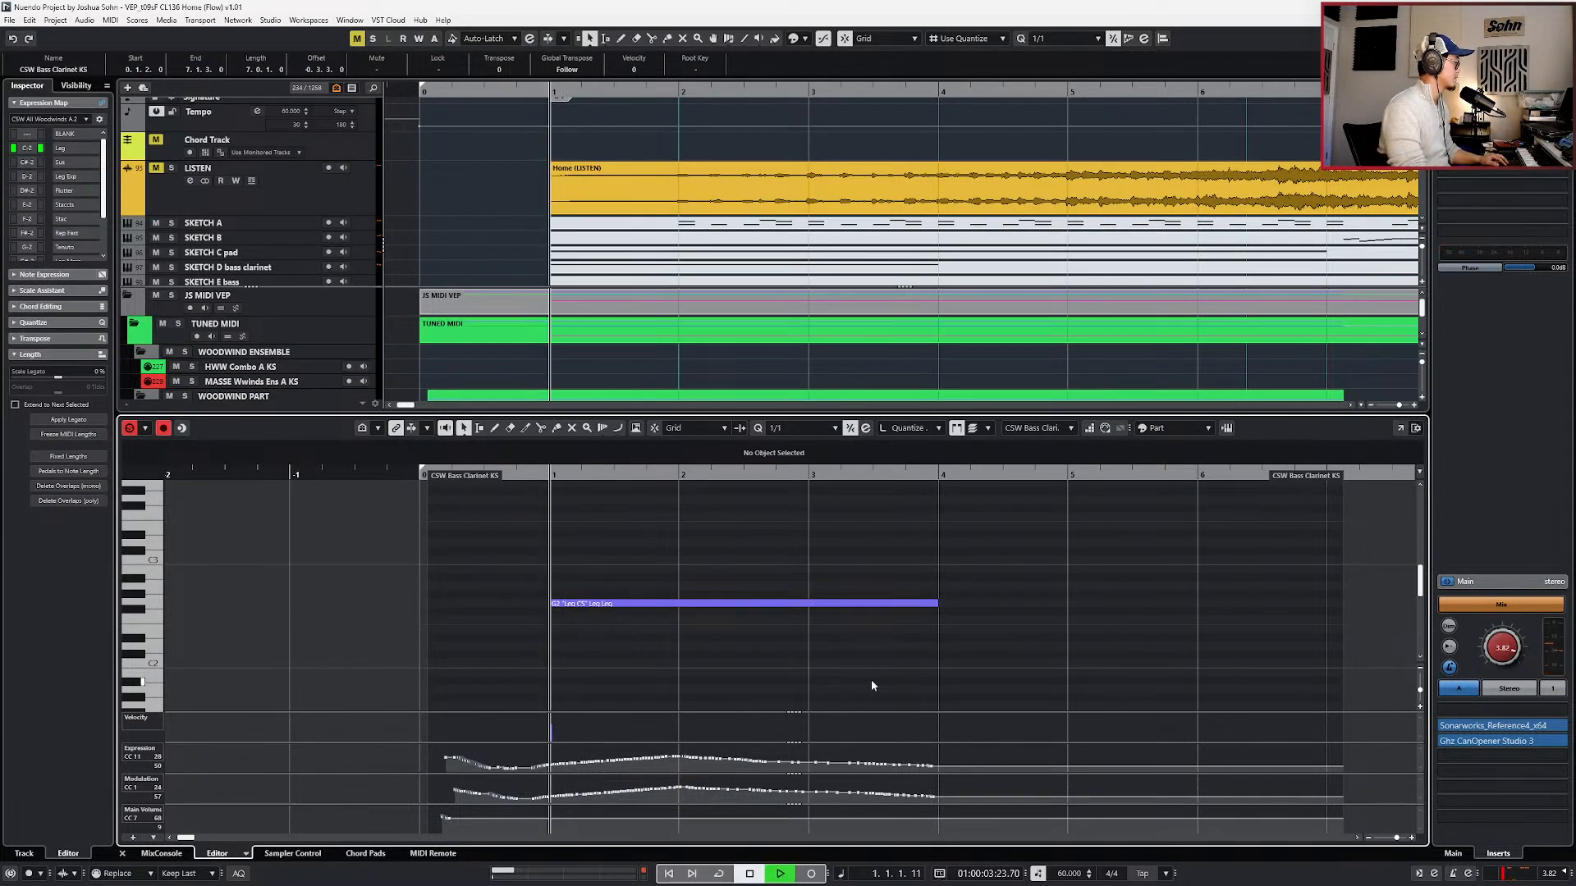
pyautogui.press('space')
pyautogui.press('space')
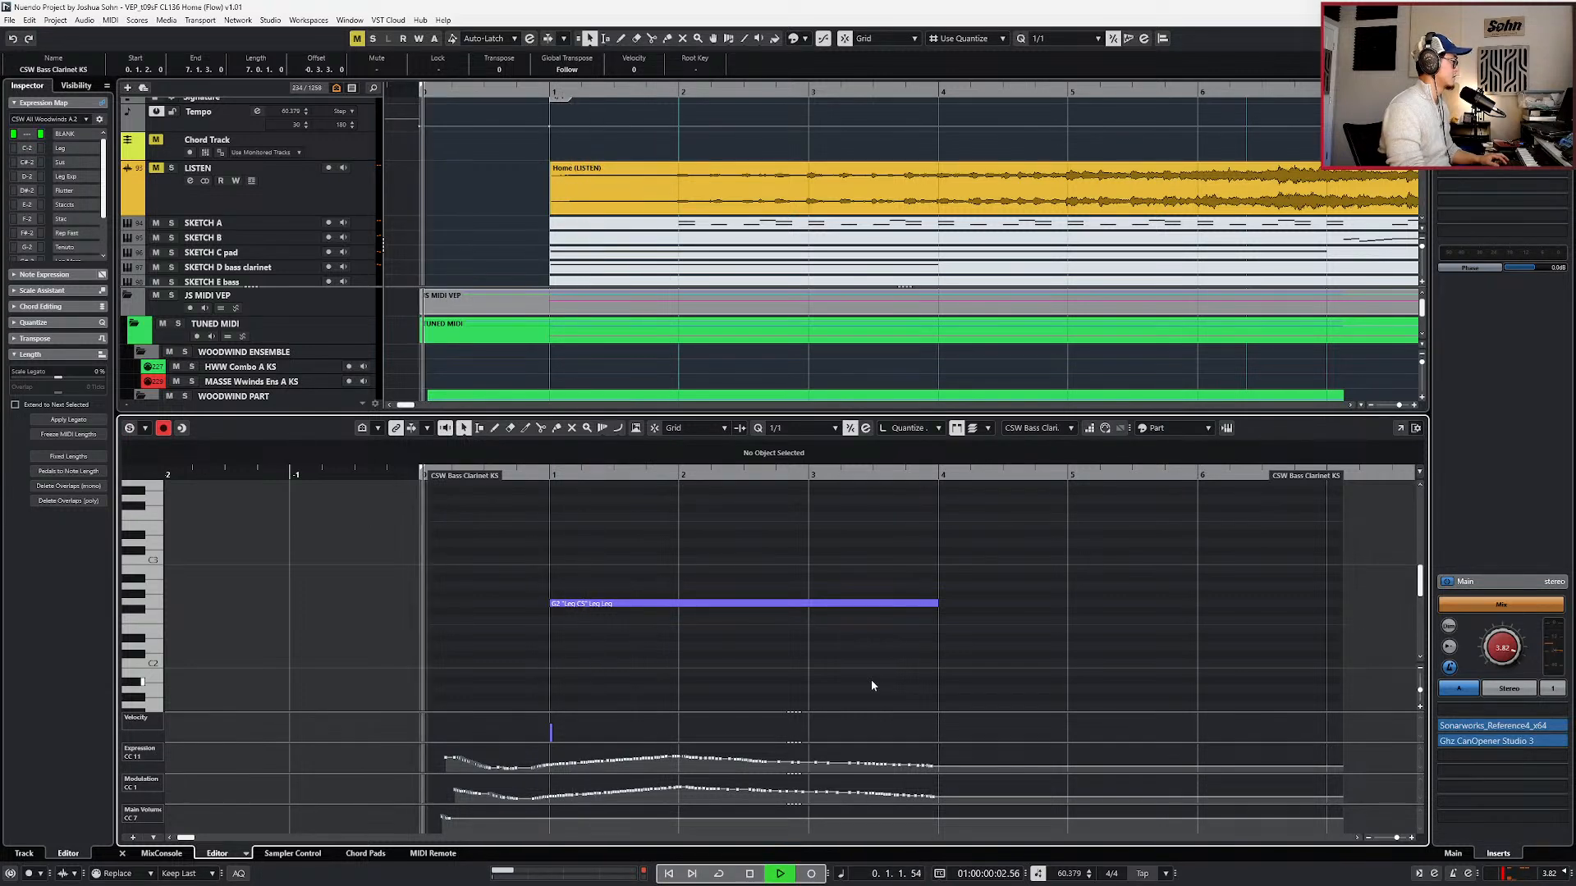
pyautogui.scroll(-1, 874, 686)
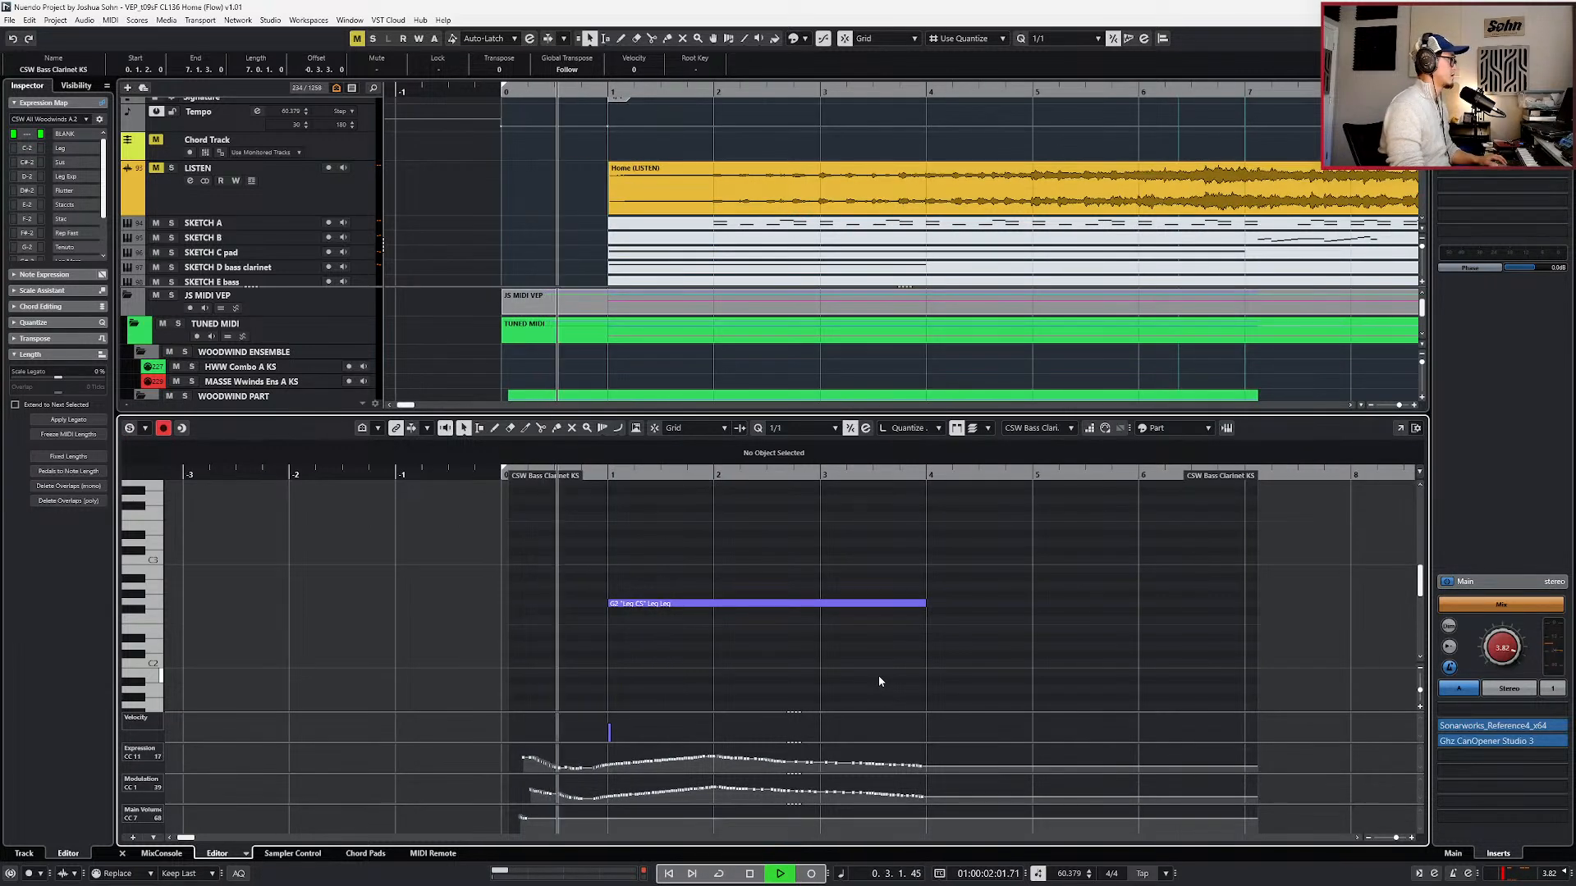
pyautogui.press('Return')
pyautogui.hotkey('alt', 'Tab')
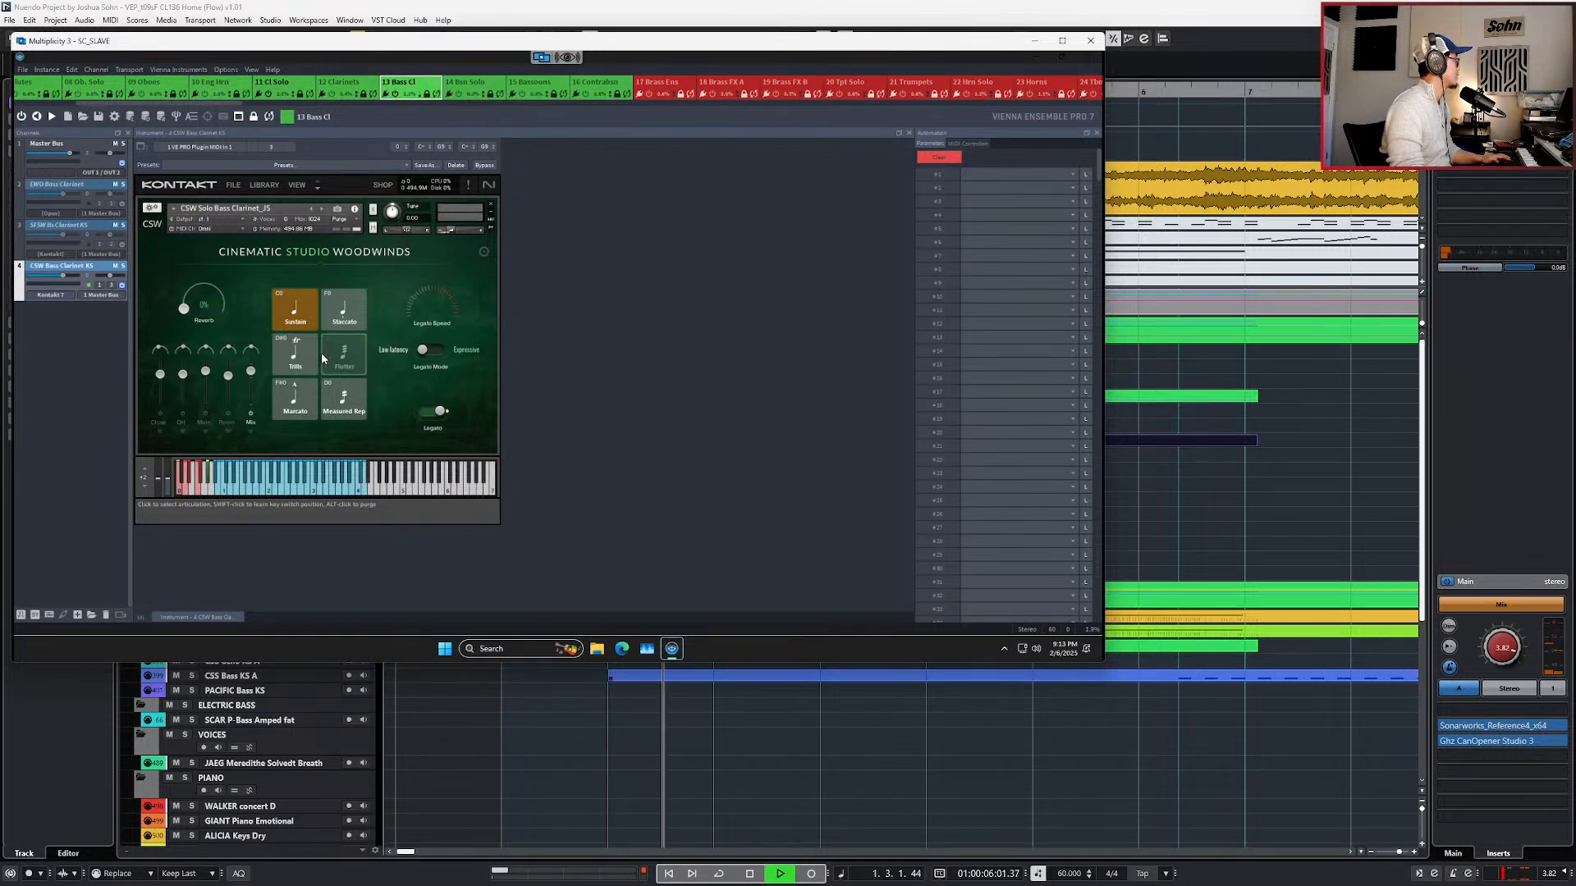
pyautogui.click(1229, 543)
pyautogui.press('space')
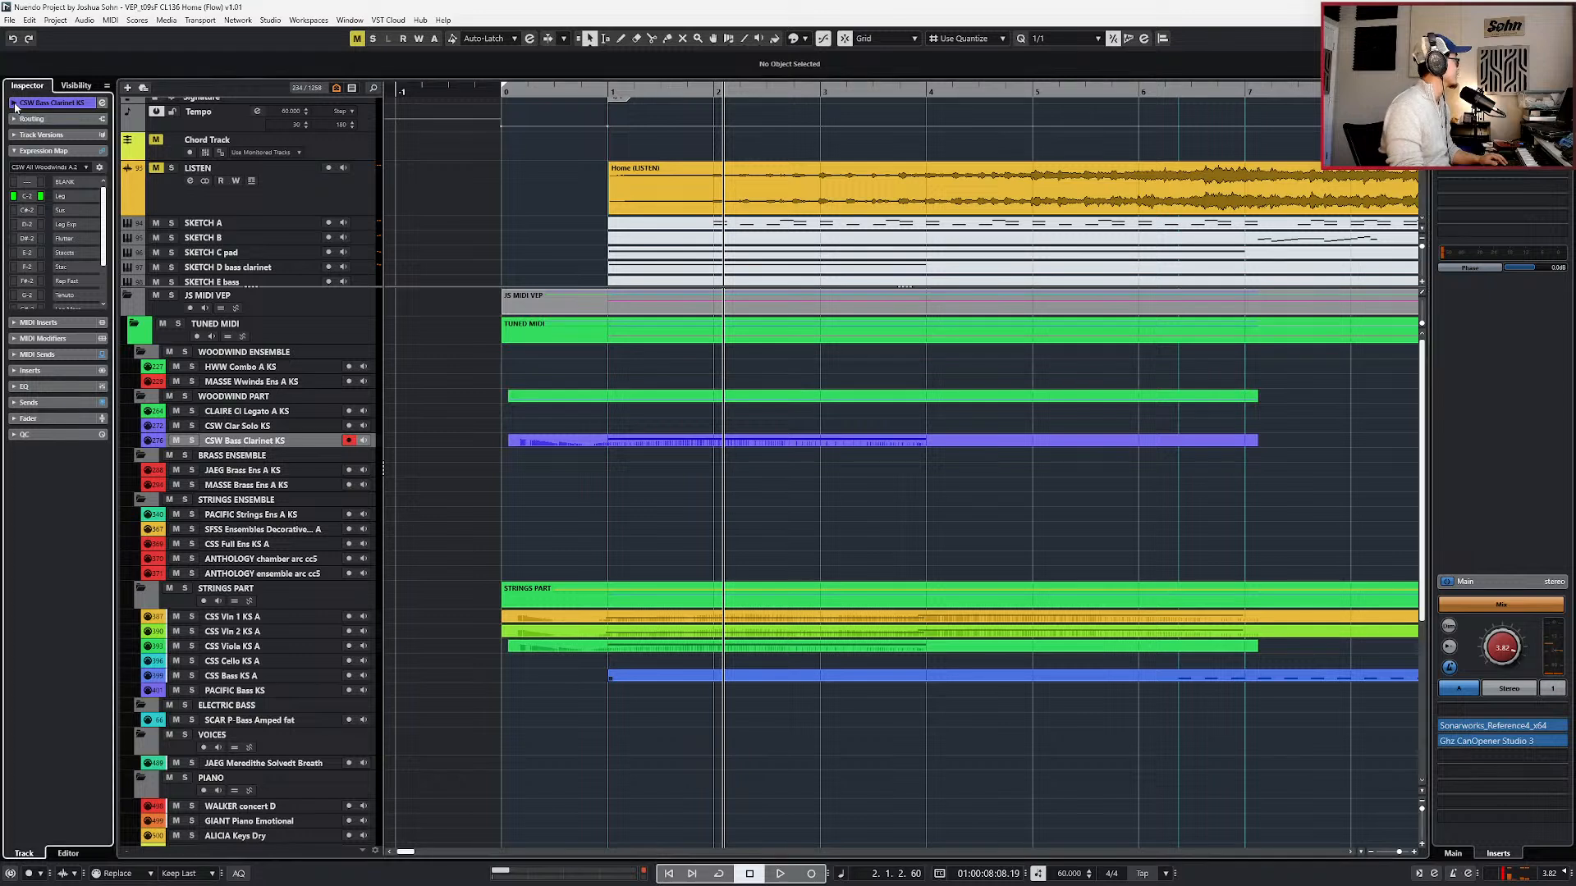
# - Check the MIDI routing of the CSW Bass Clarinet KS track and reopen its part in the editor
pyautogui.click(13, 102)
pyautogui.click(13, 238)
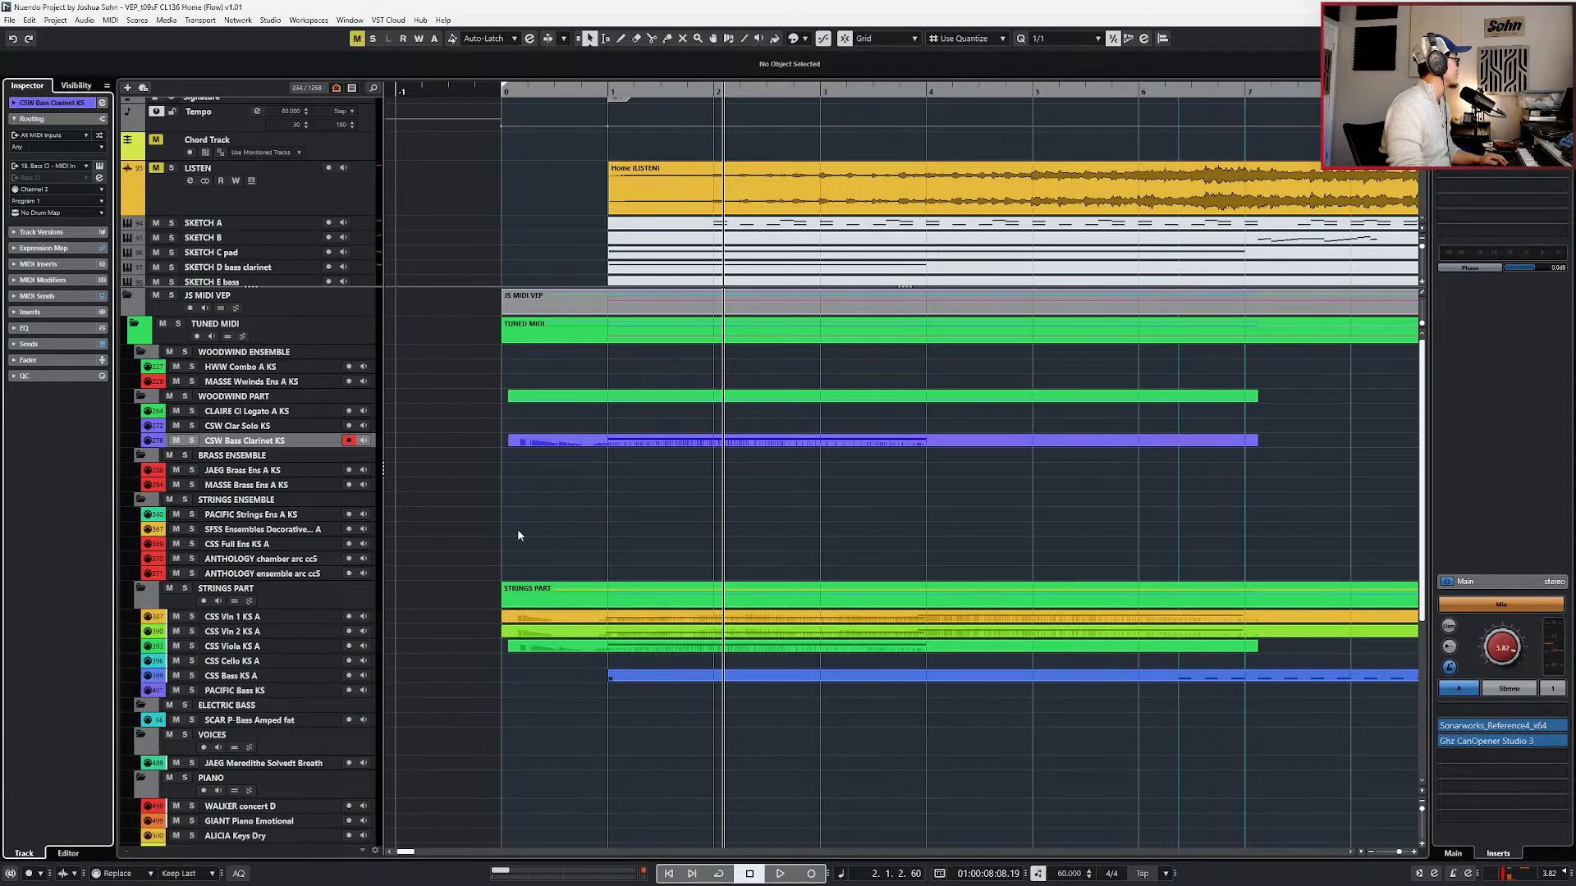
pyautogui.moveTo(580, 528); pyautogui.dragTo(591, 496)
pyautogui.click(614, 441)
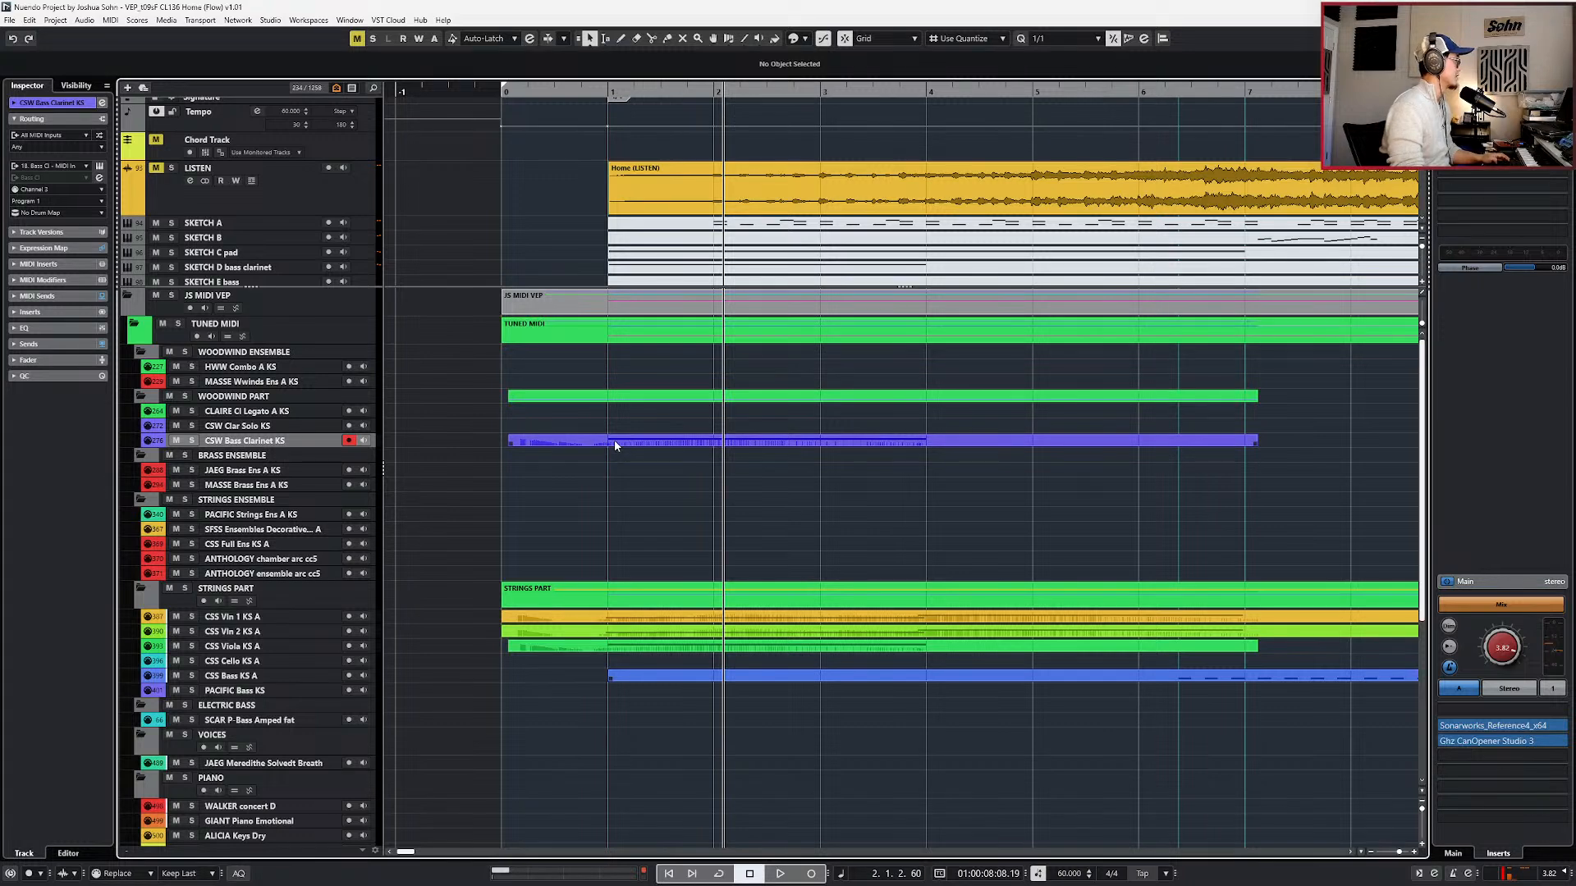
pyautogui.doubleClick(614, 440)
# - Switch to Vienna Ensemble Pro and set the bass clarinet patch's Legato Mode to Expressive
pyautogui.hotkey('alt', 'Tab')
pyautogui.click(653, 549)
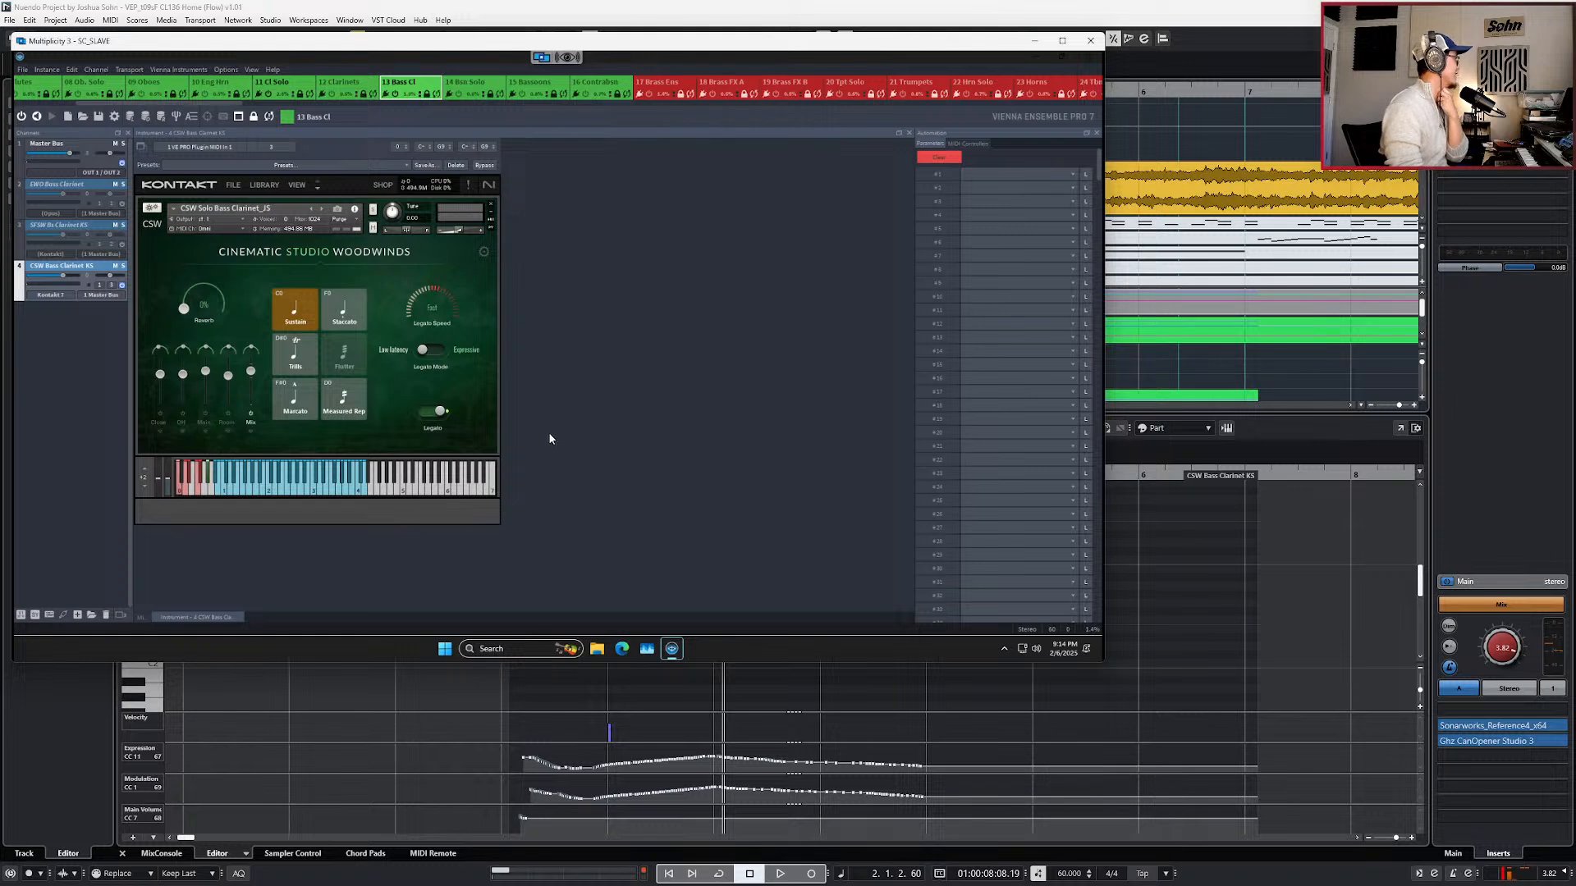
pyautogui.click(427, 352)
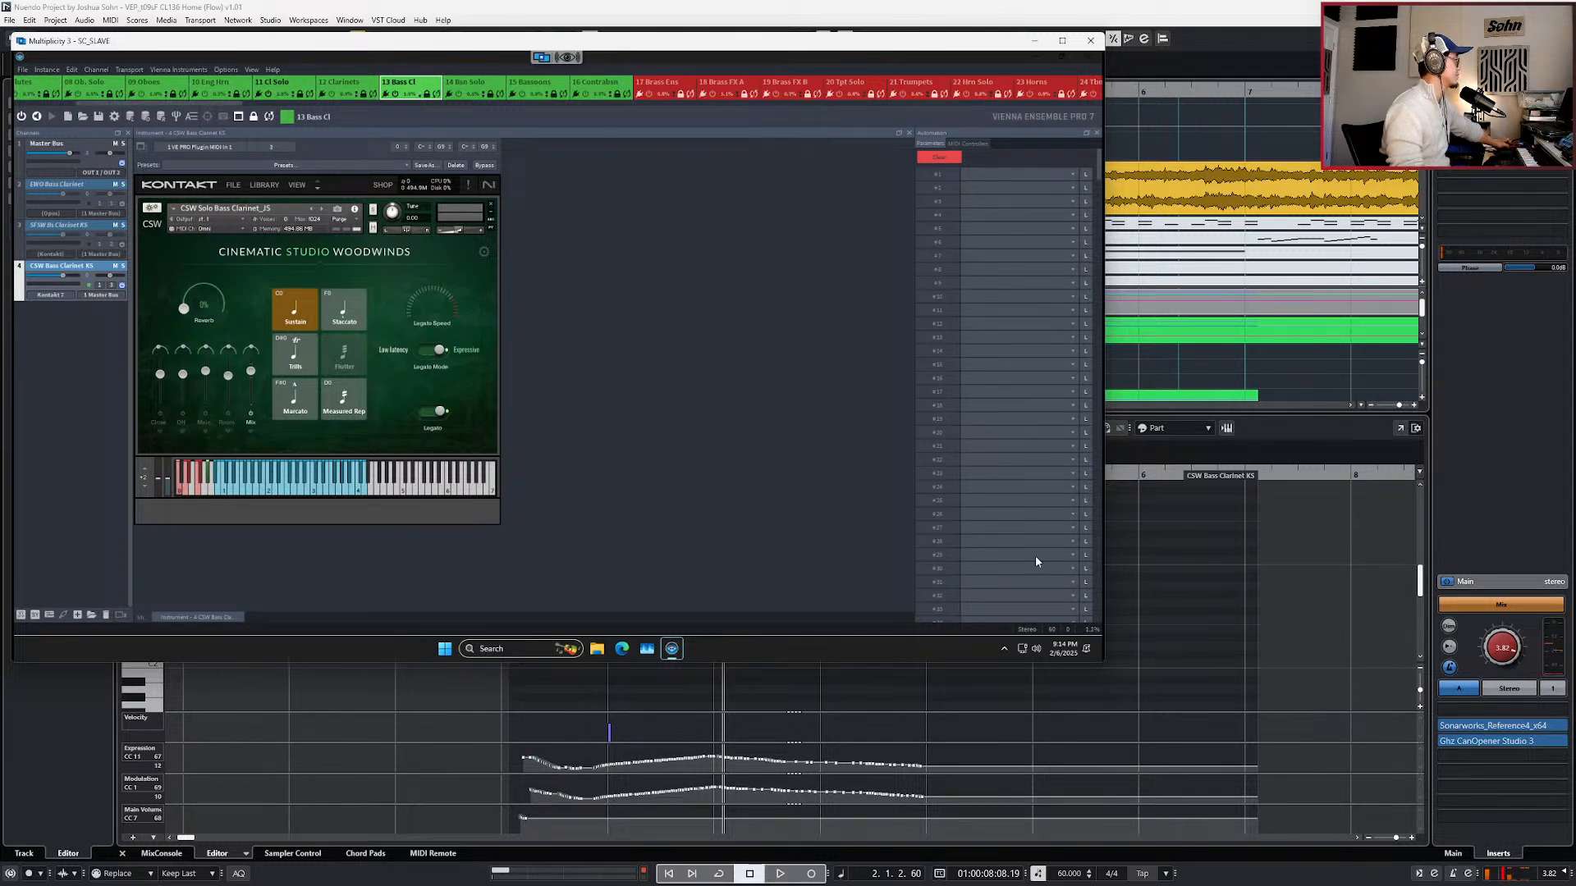
# - Return to Nuendo and set the bass clarinet's G2 note to the Leg Exp articulation
pyautogui.click(1197, 605)
pyautogui.click(670, 600)
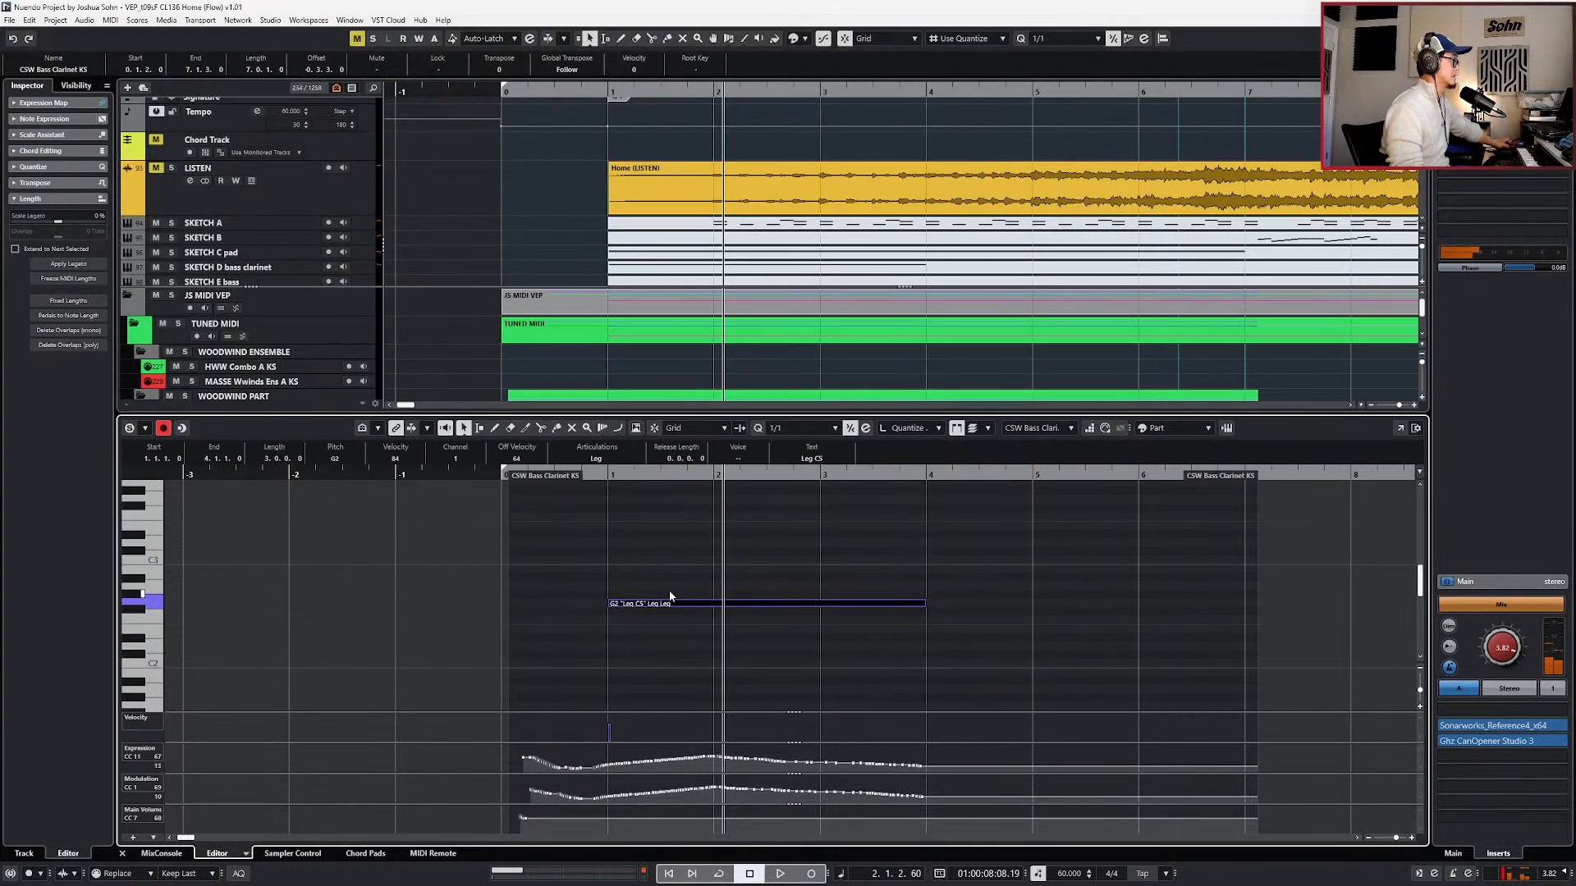
pyautogui.click(616, 462)
pyautogui.click(611, 529)
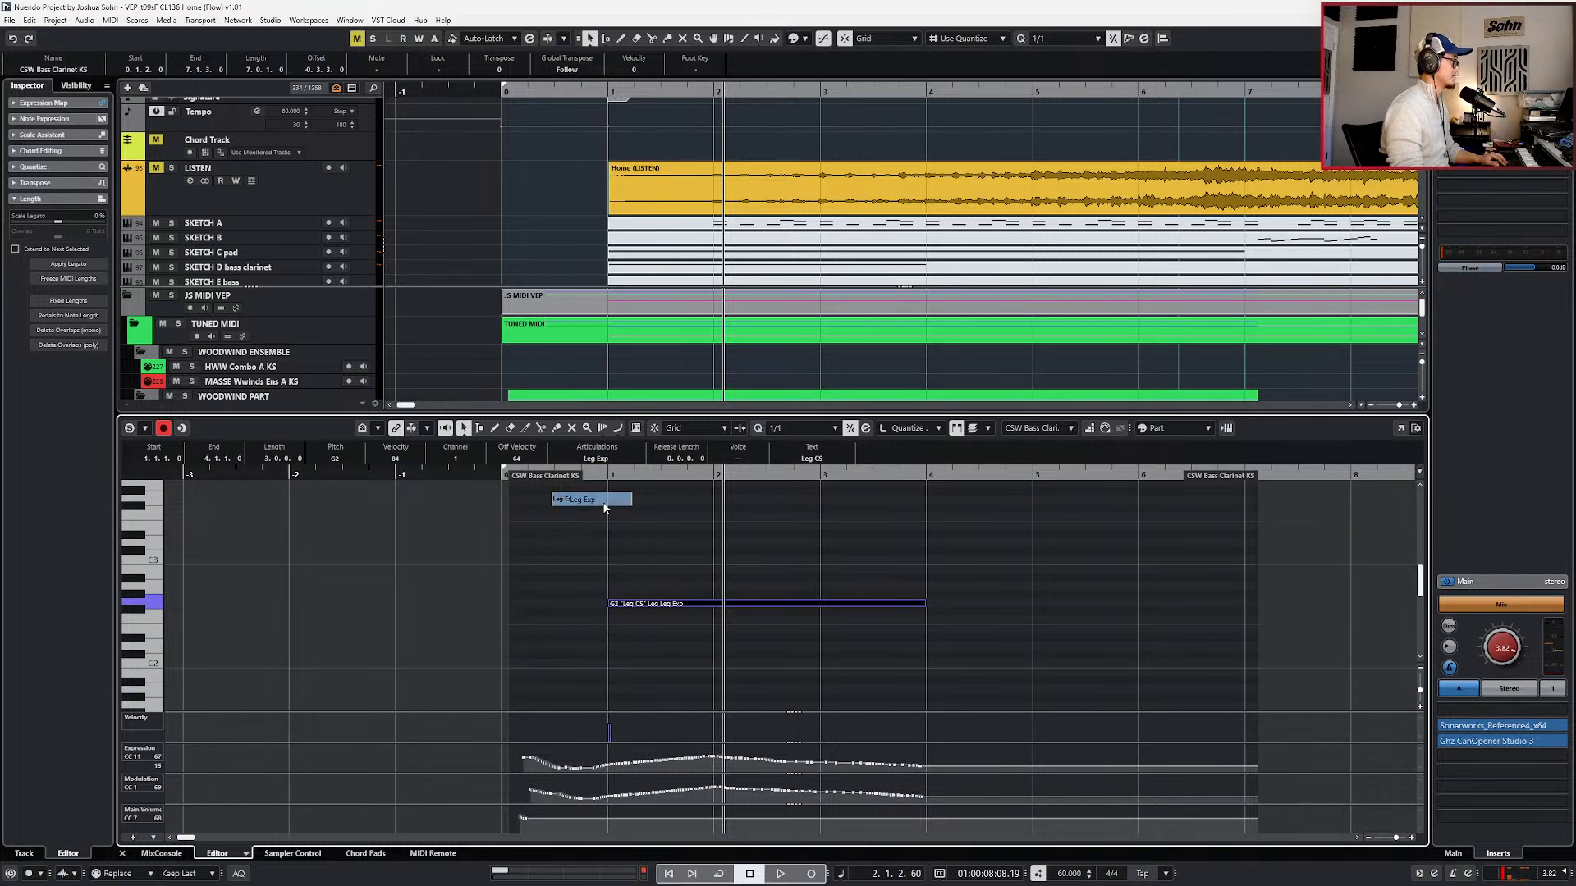
# - Play the part with the new articulation while checking the patch in Vienna Ensemble Pro, ending with playback stopped in Nuendo
pyautogui.press('space')
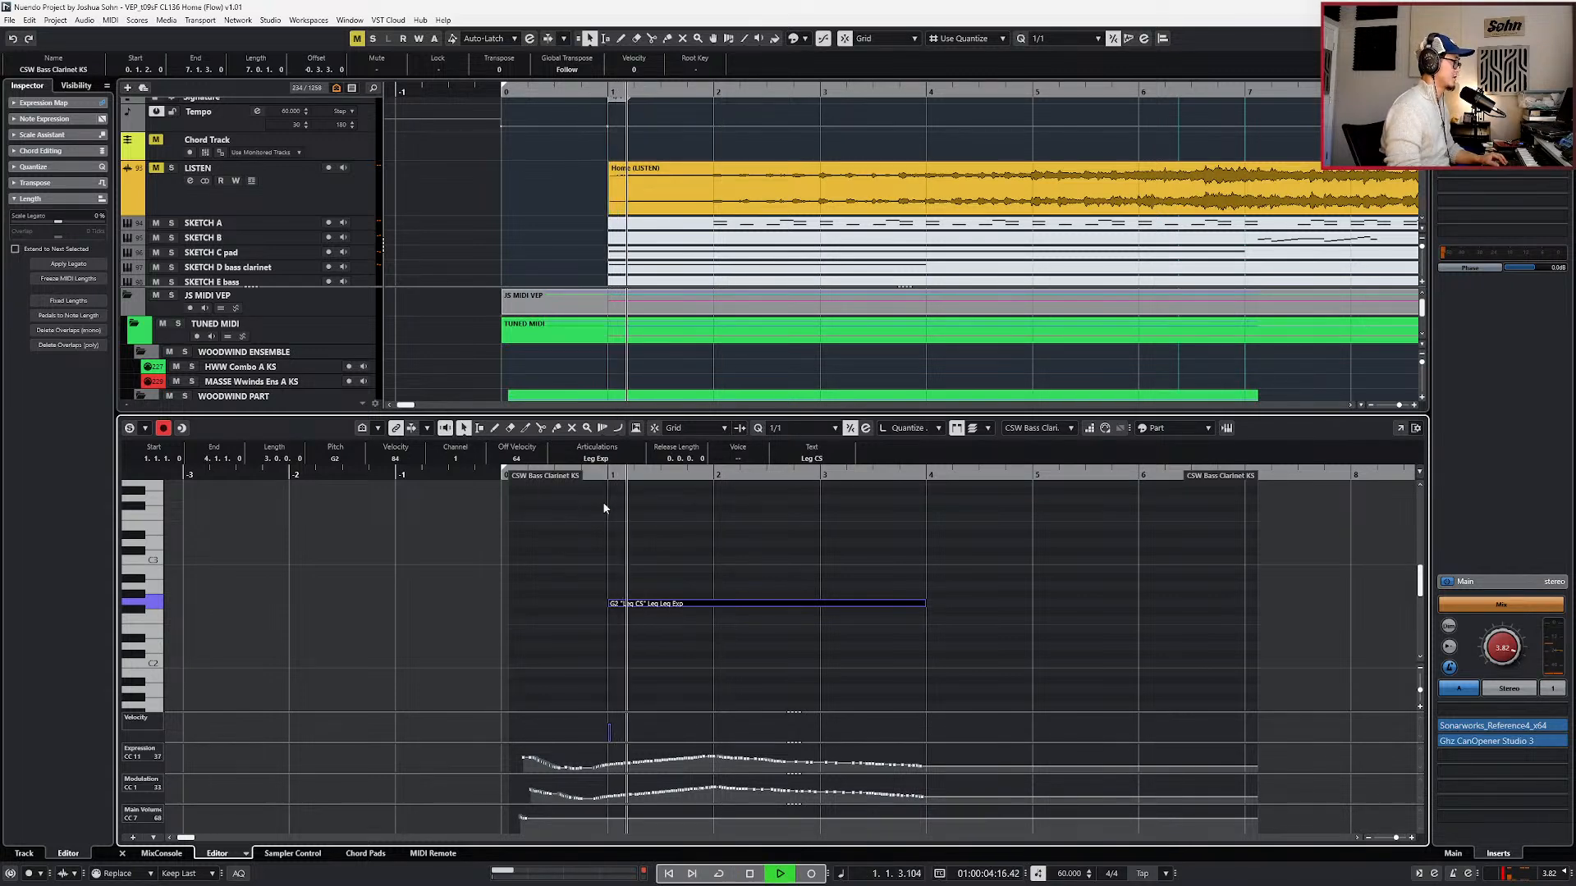
pyautogui.hotkey('alt', 'Tab')
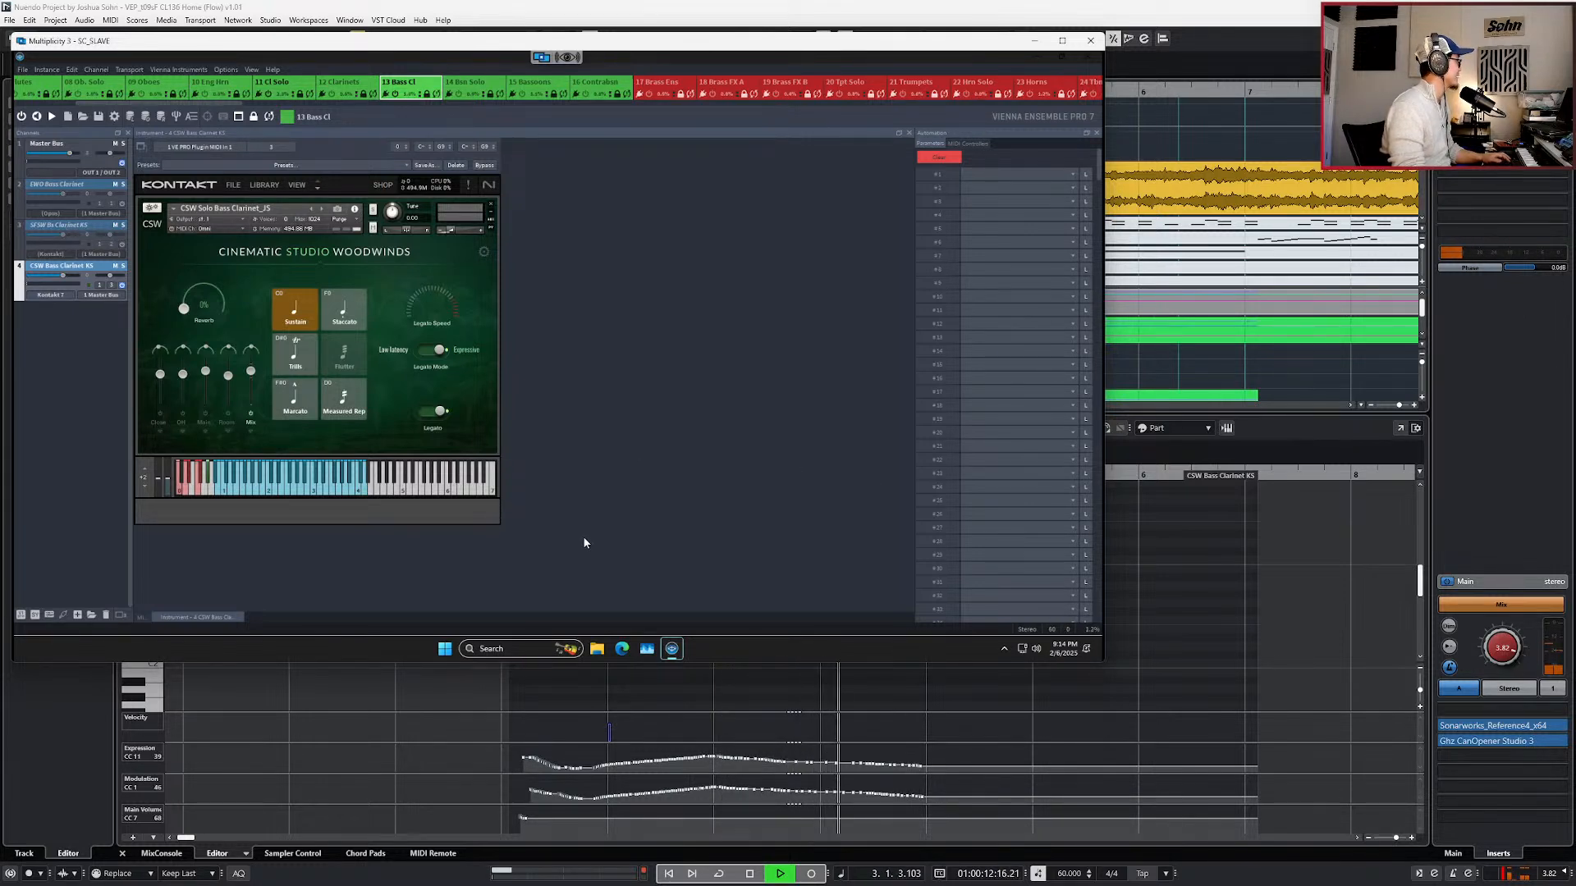
pyautogui.click(1158, 608)
pyautogui.press('space')
# - Switch to Vienna Ensemble Pro and set the bass clarinet patch's MIDI input to Port A, channel 3
pyautogui.hotkey('alt', 'Tab')
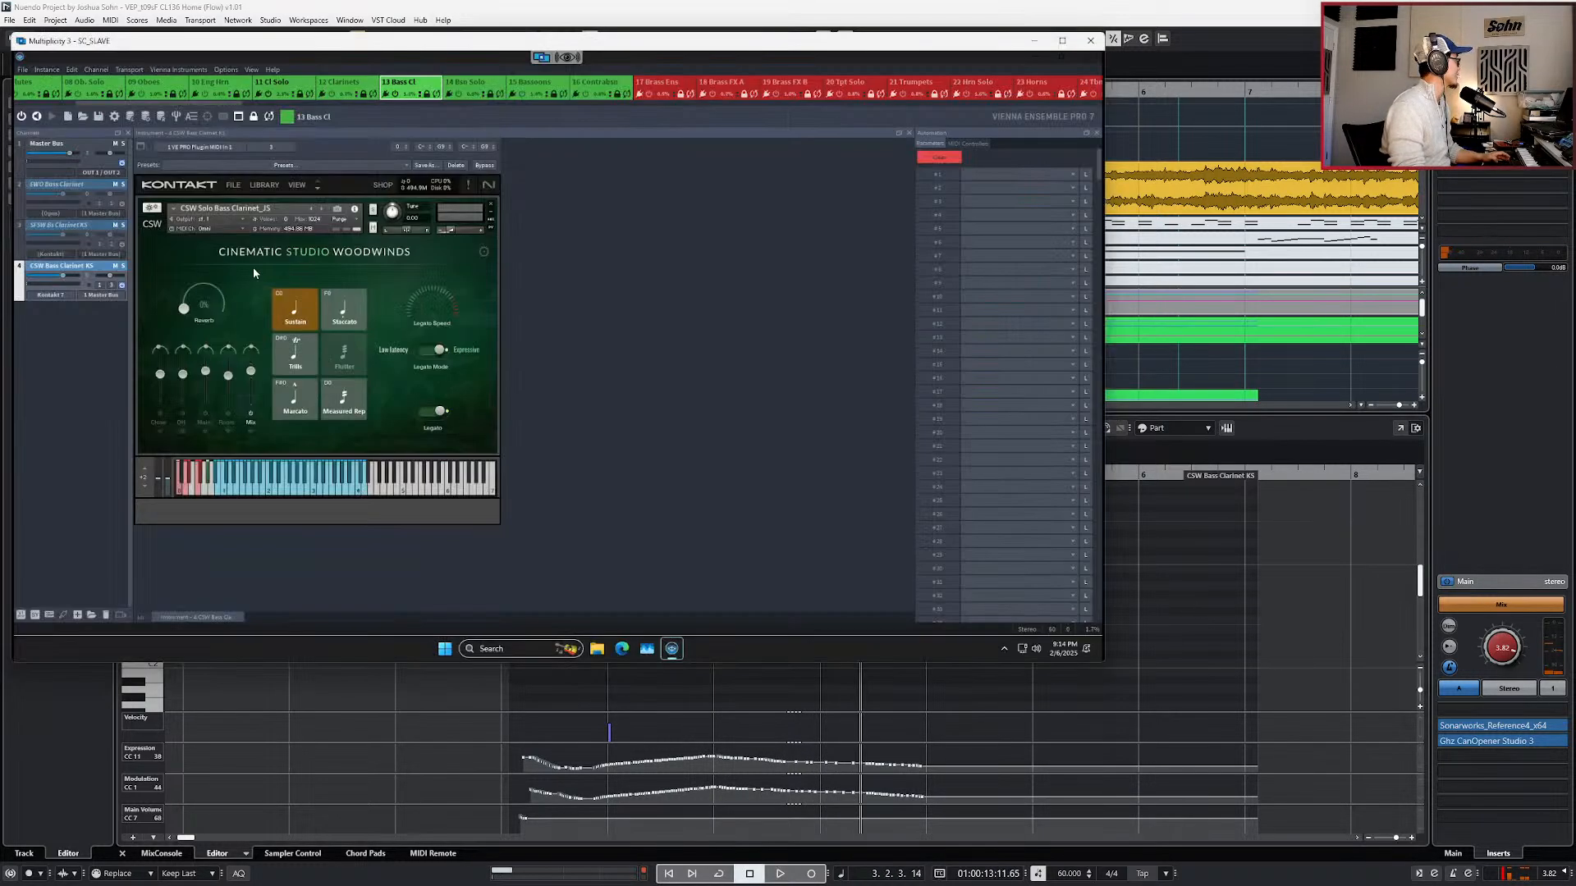
pyautogui.click(220, 229)
pyautogui.moveTo(263, 253)
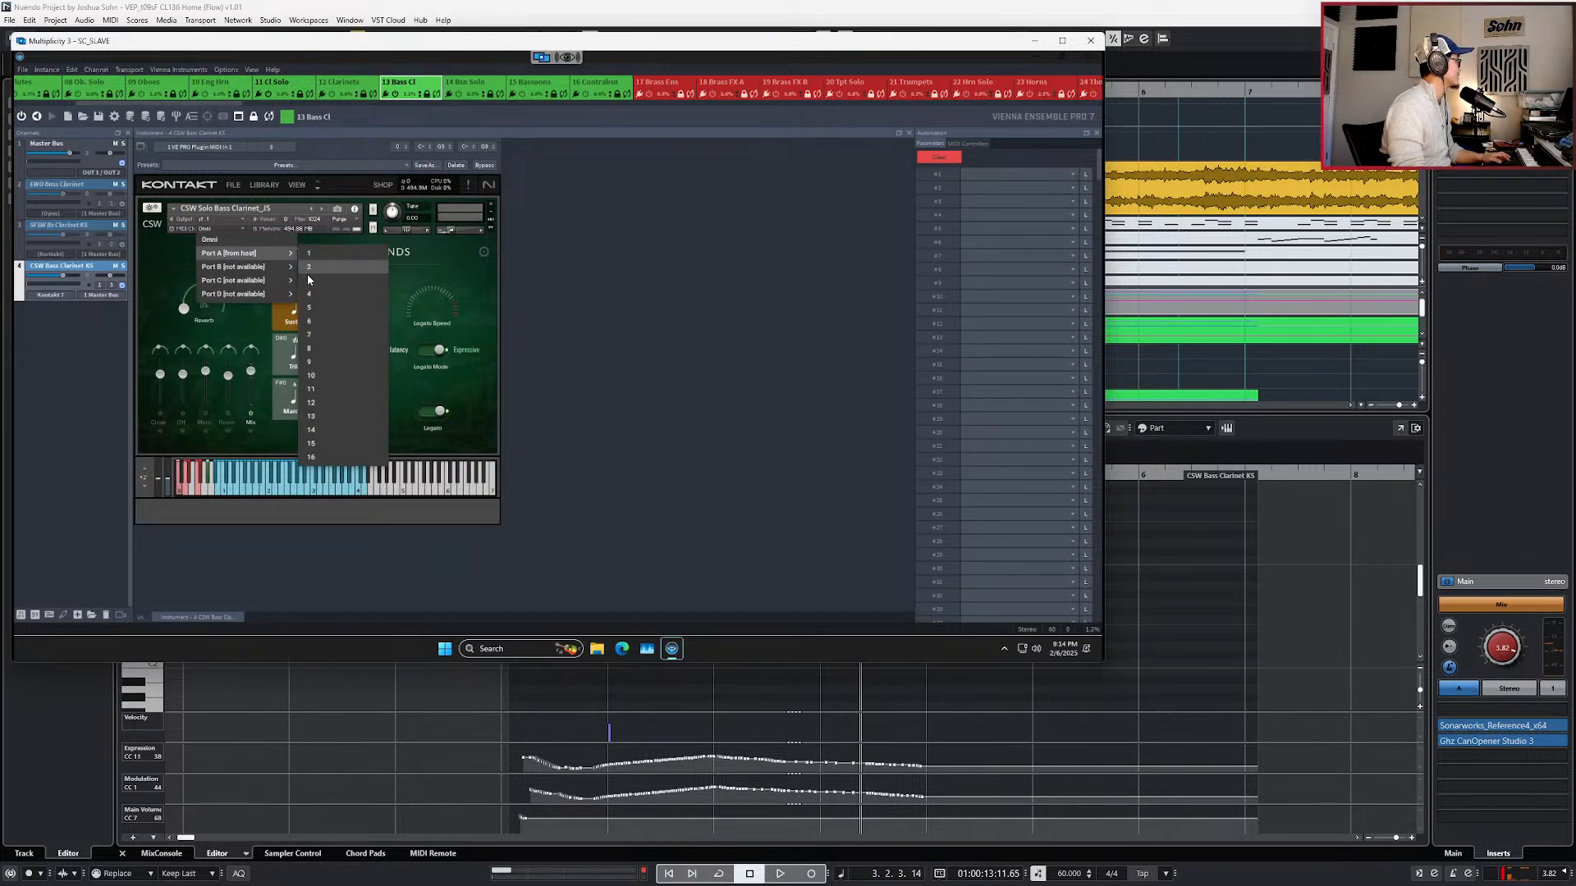
pyautogui.click(309, 280)
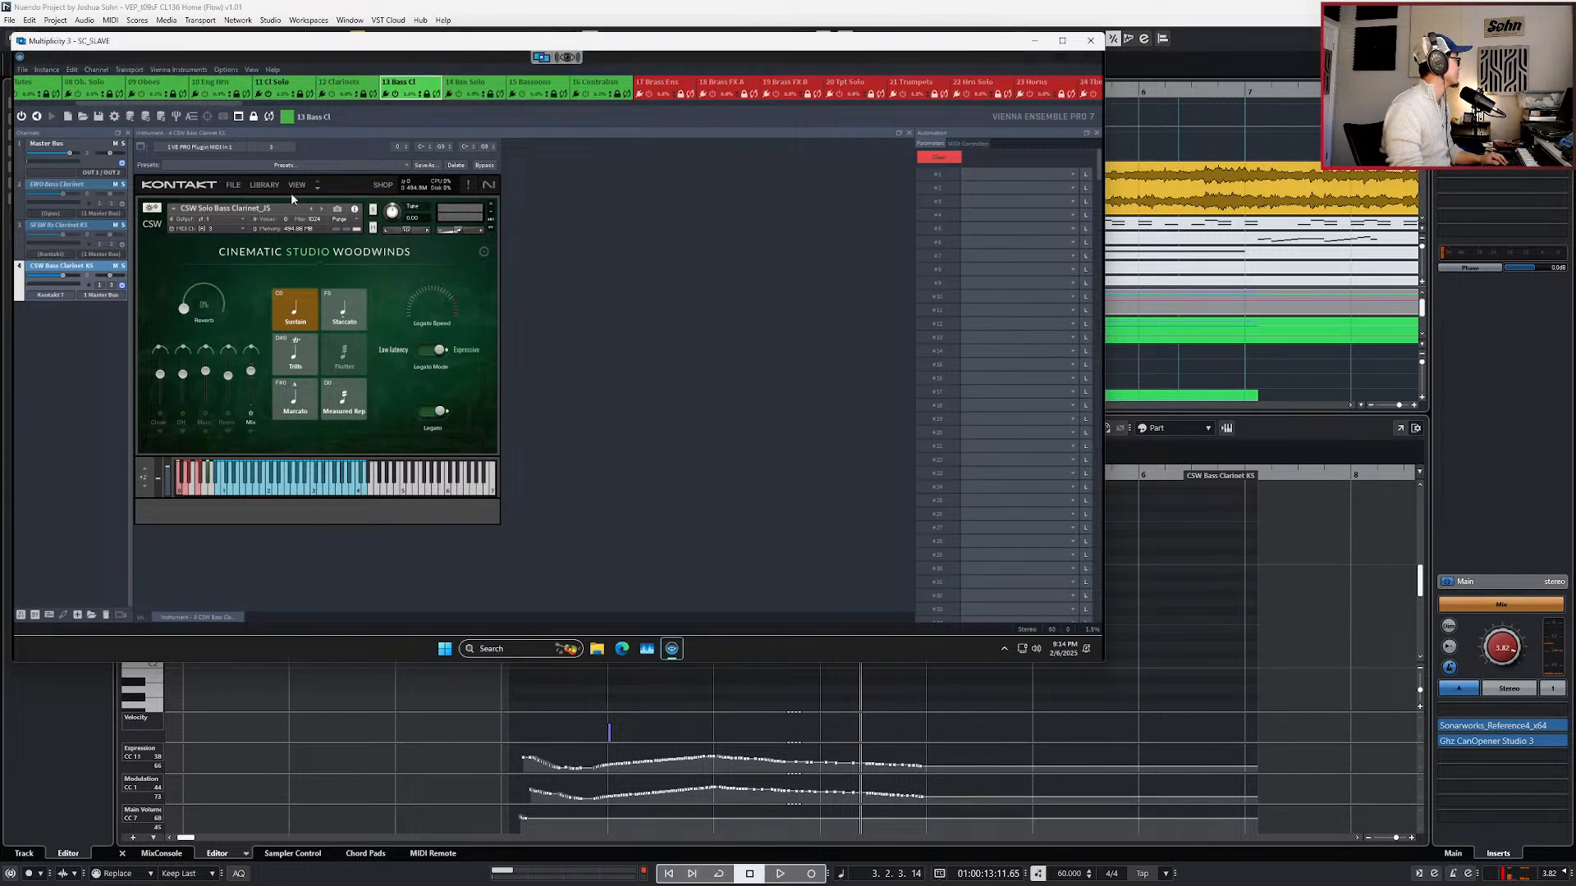
# - Return to Nuendo, play the bass clarinet part again and close its editor
pyautogui.click(1272, 652)
pyautogui.press('KP_Subtract')
pyautogui.press('space')
pyautogui.hotkey('ctrl', 'alt', 'e')
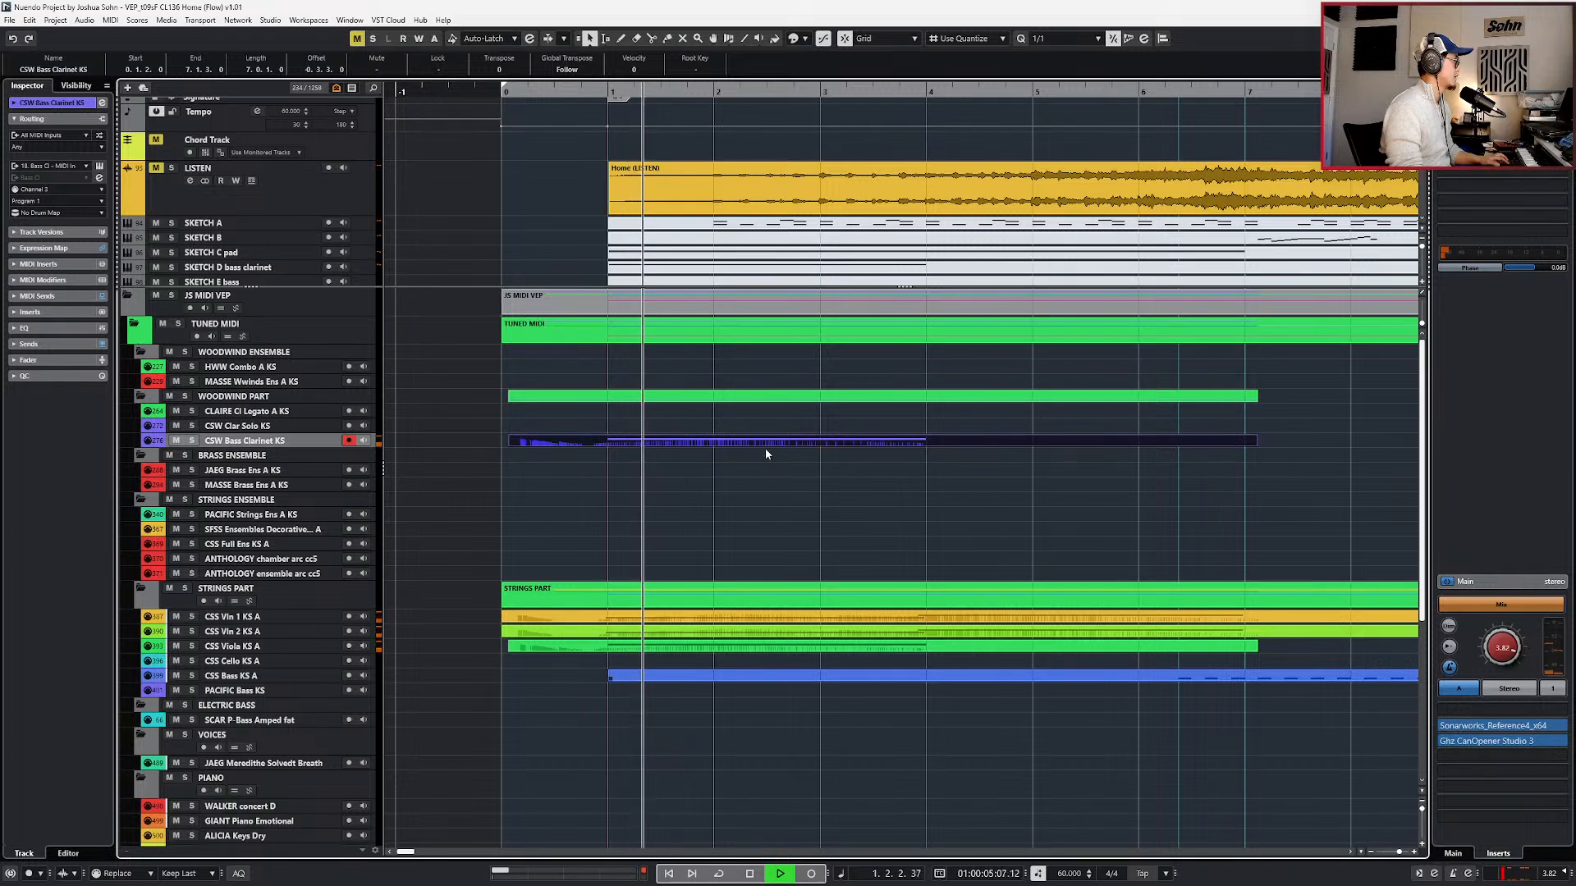
pyautogui.press('space')
# - Add a Kontakt 7 instrument track below CSW Bass Clarinet KS with its audio output routed to 01_WWND
pyautogui.hotkey('ctrl', 'f')
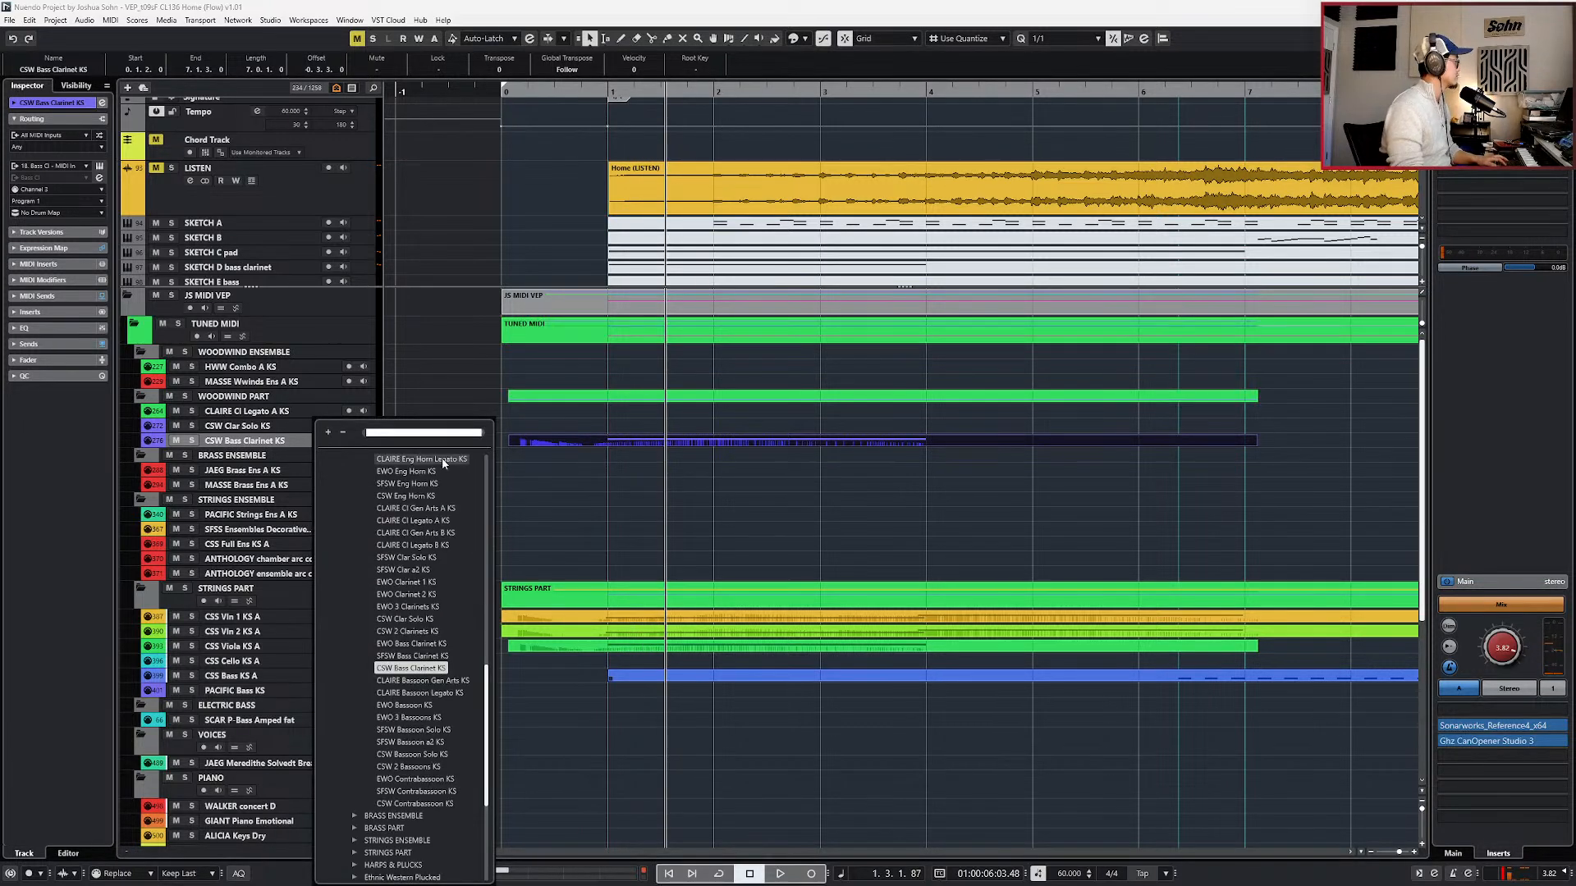
pyautogui.press('Escape')
pyautogui.rightClick(313, 437)
pyautogui.moveTo(427, 444)
pyautogui.click(648, 458)
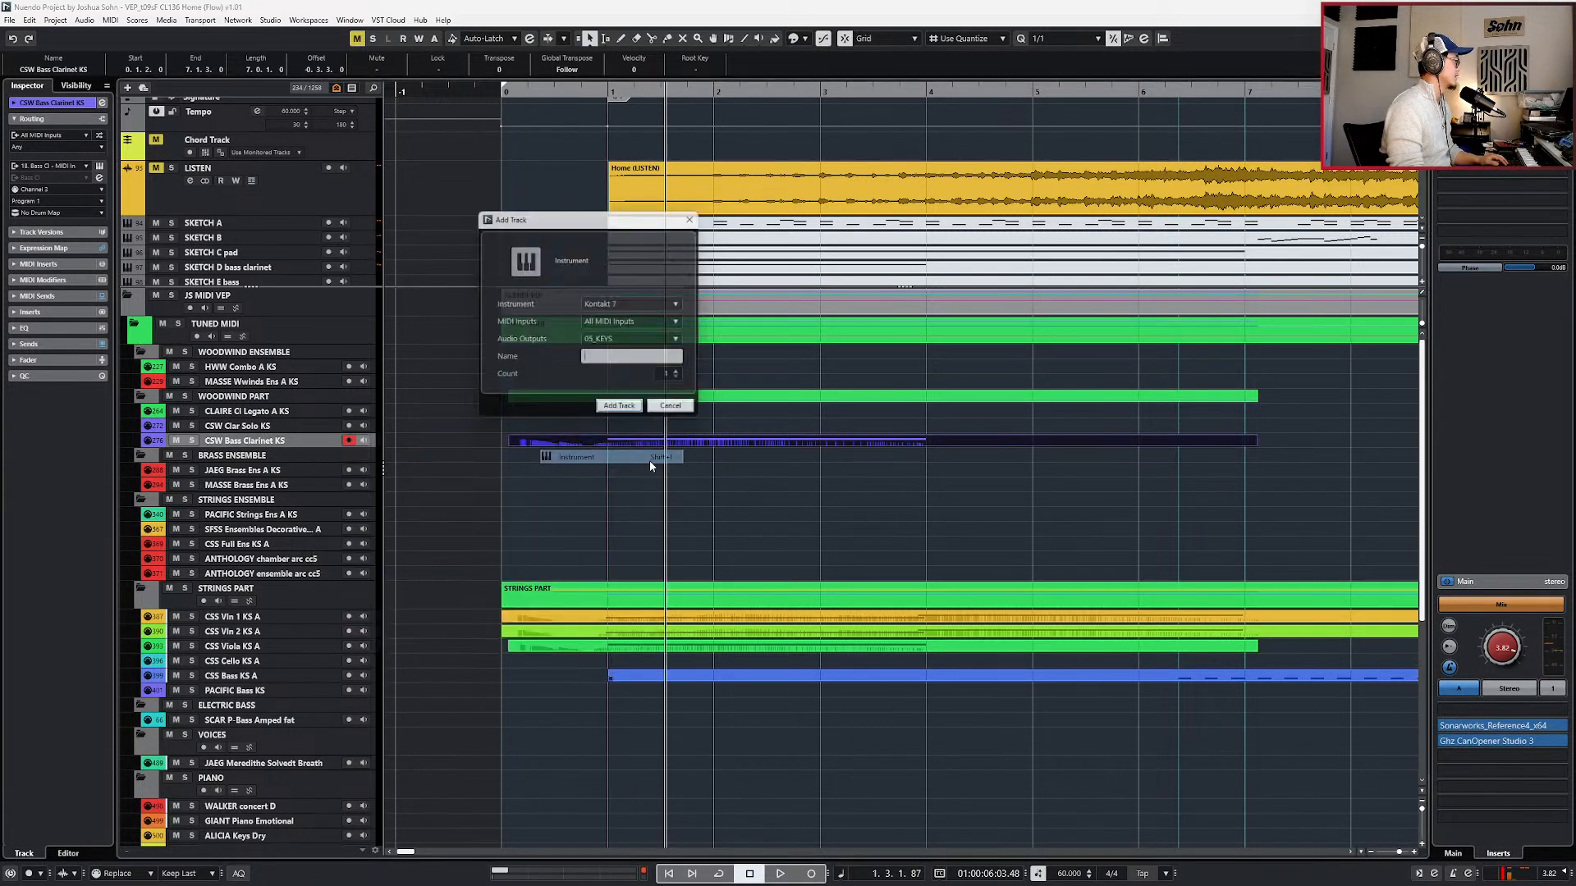
pyautogui.click(618, 340)
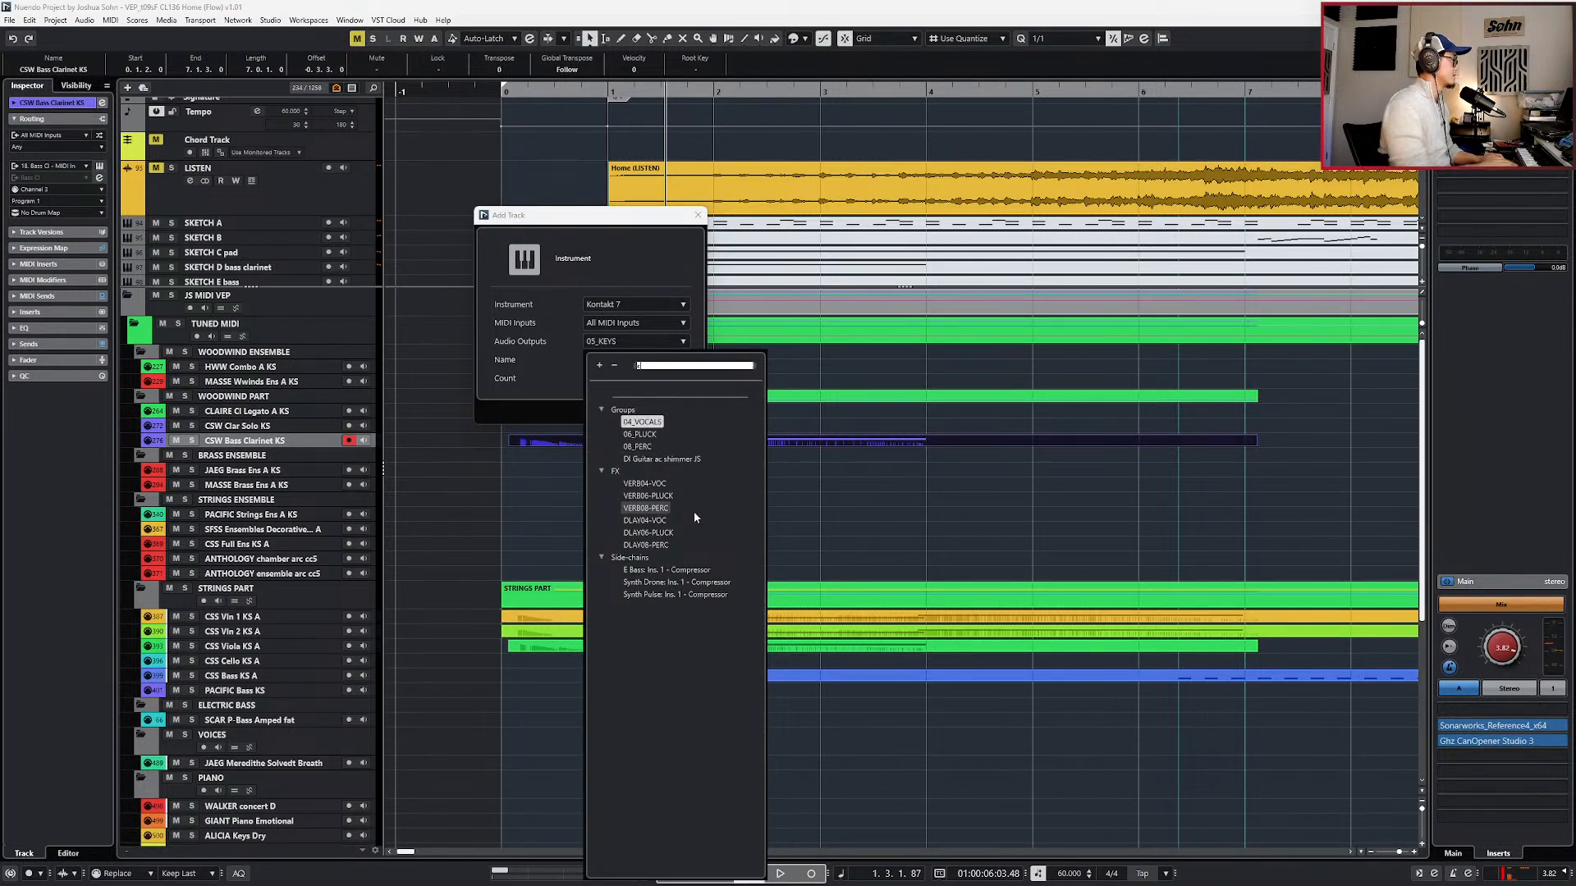
pyautogui.write('woodw')
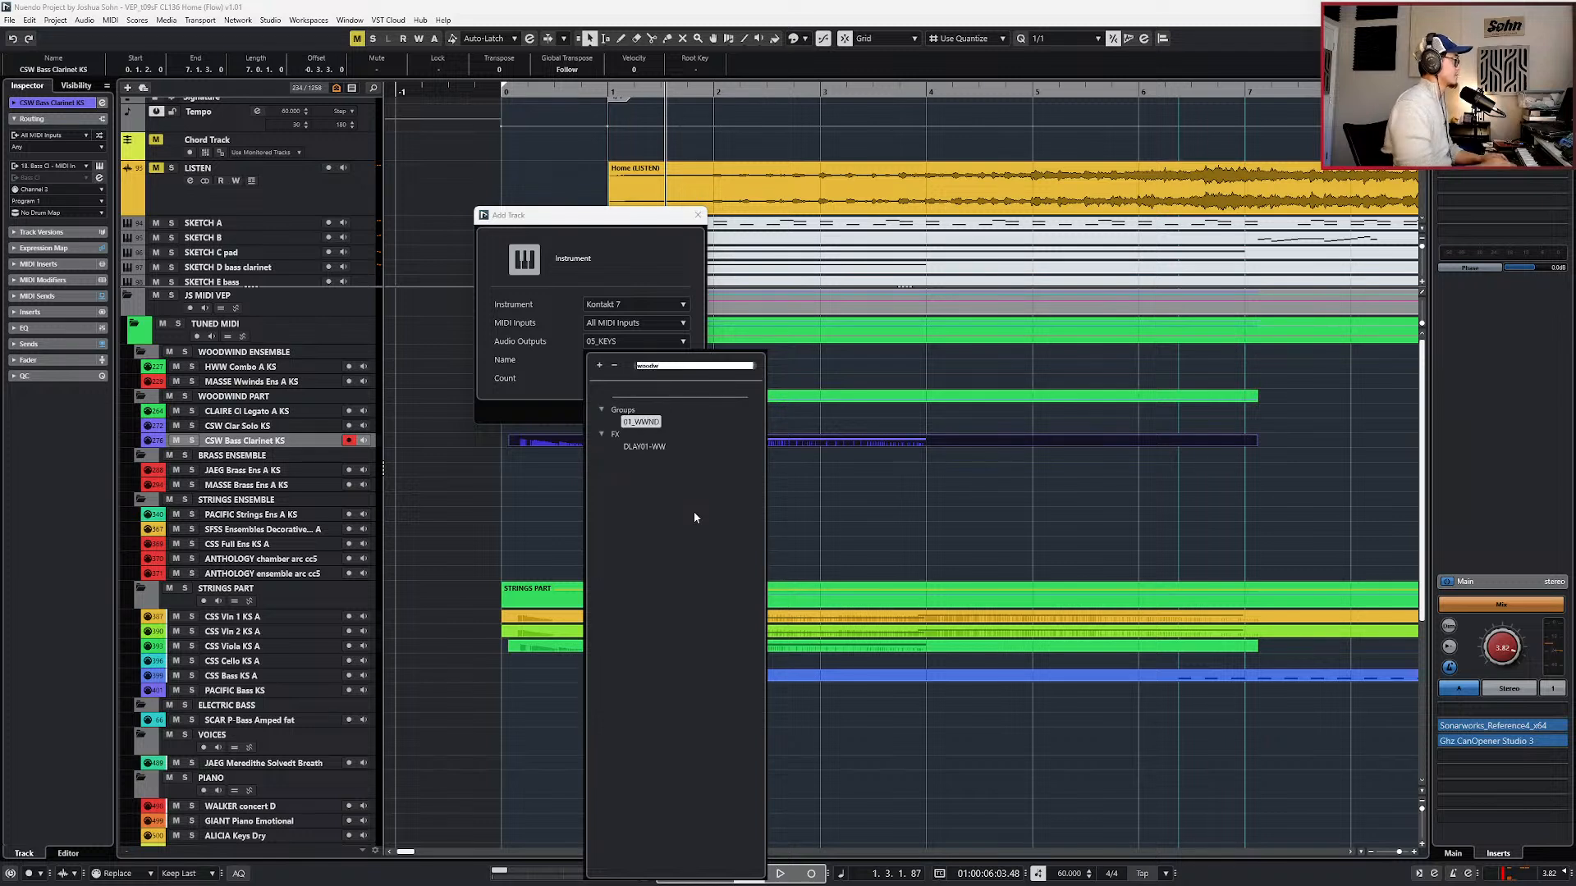
pyautogui.click(654, 423)
pyautogui.press('Return')
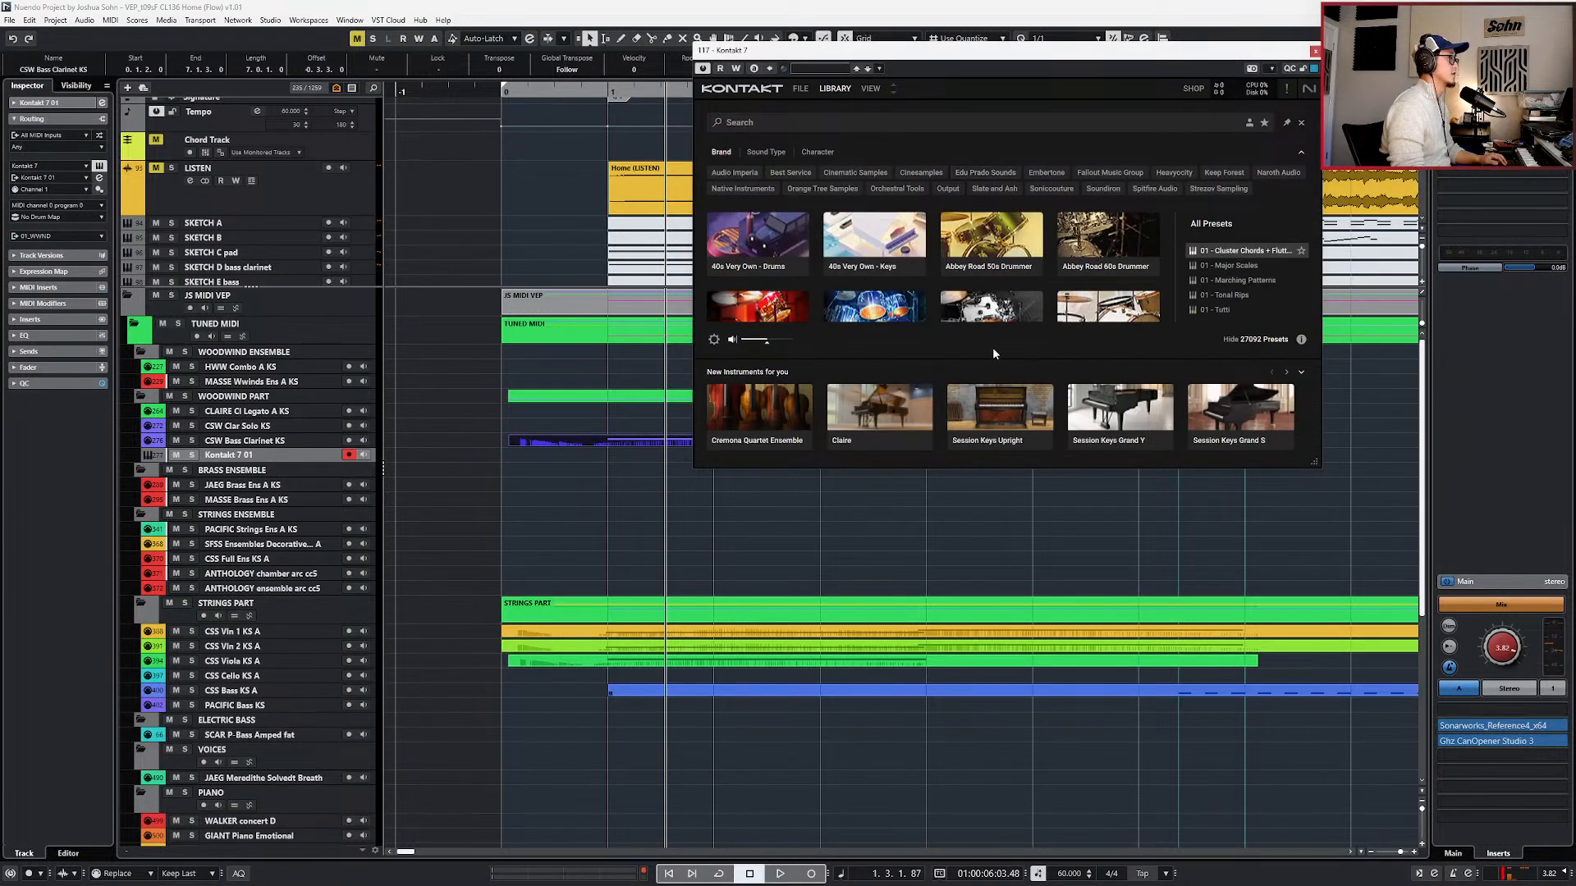
# - Load CSW Solo Bass Clarinet from the Cinematic Studio Woodwinds library into the new Kontakt 7 instance
pyautogui.click(845, 88)
pyautogui.click(873, 89)
pyautogui.click(870, 107)
pyautogui.click(817, 124)
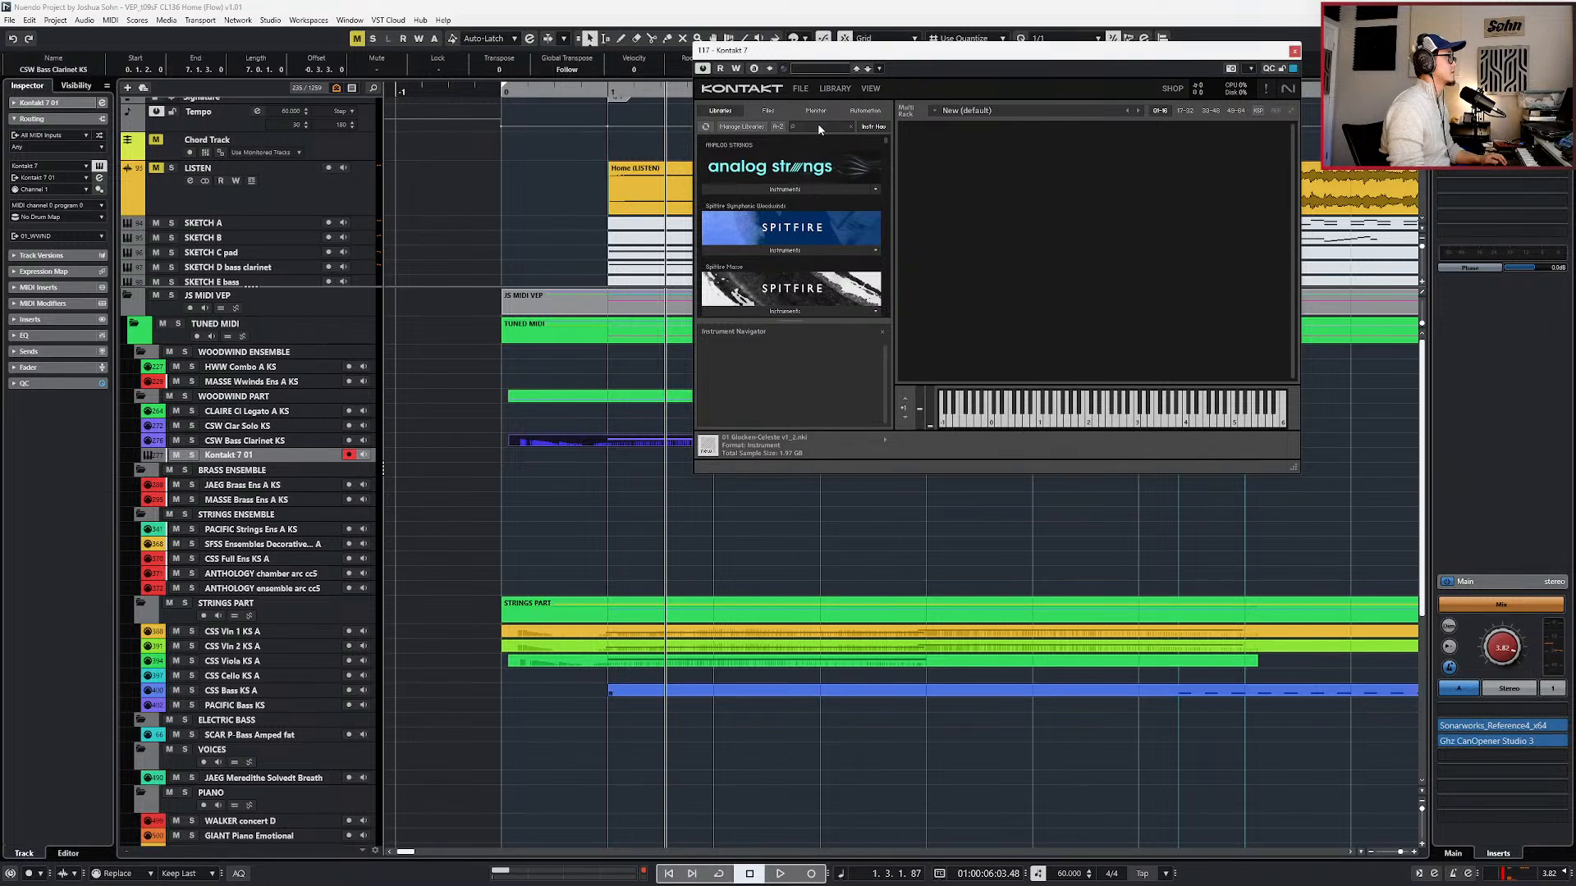
pyautogui.write('cinema')
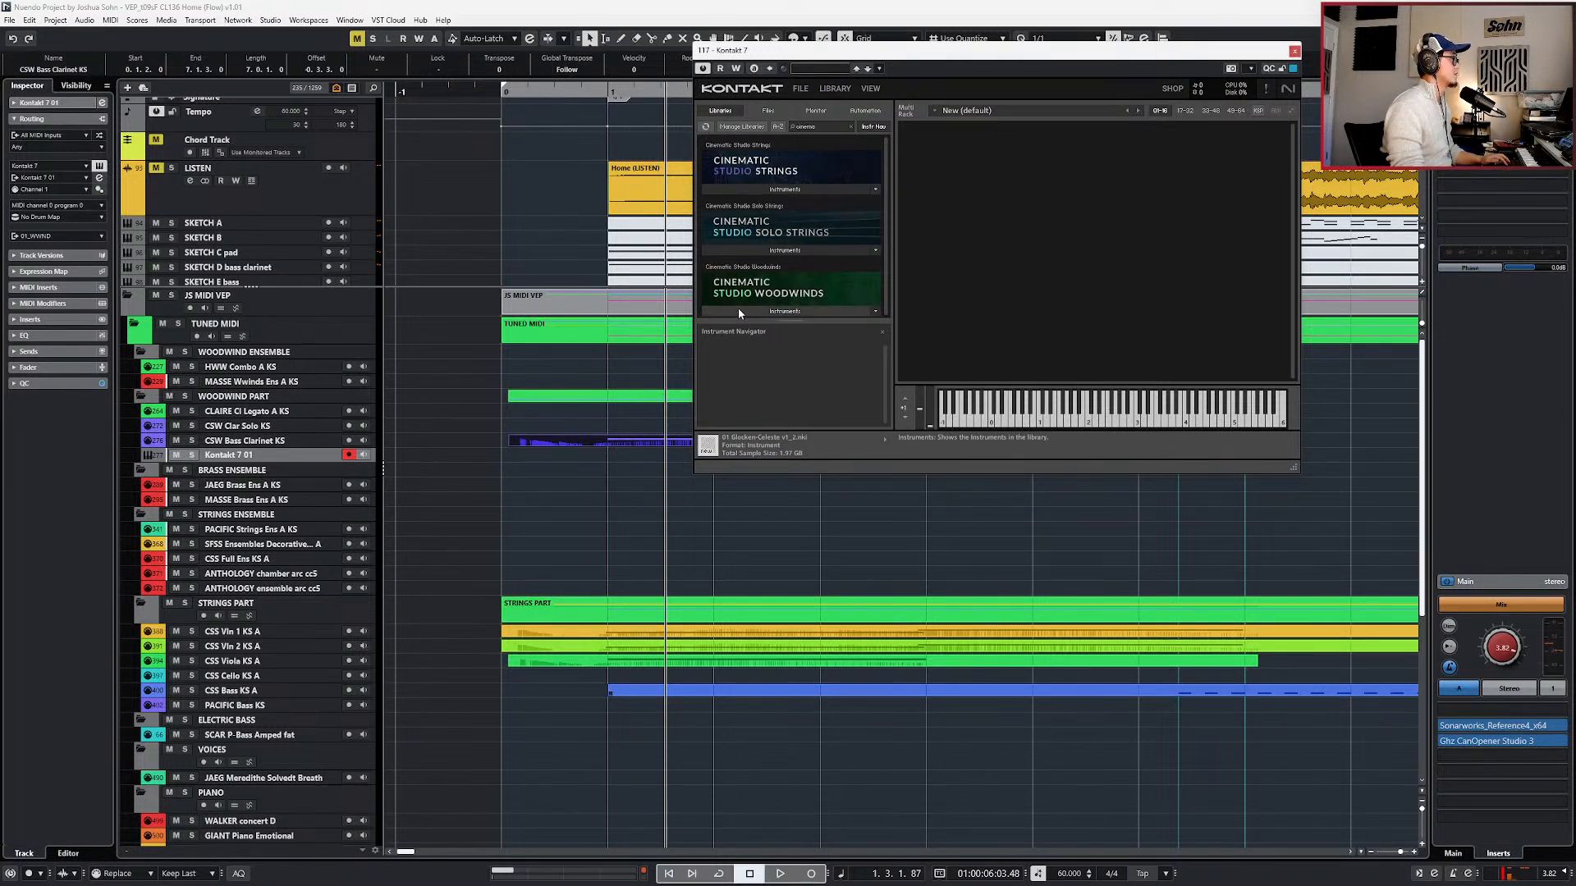
pyautogui.click(737, 311)
pyautogui.scroll(-2, 775, 243)
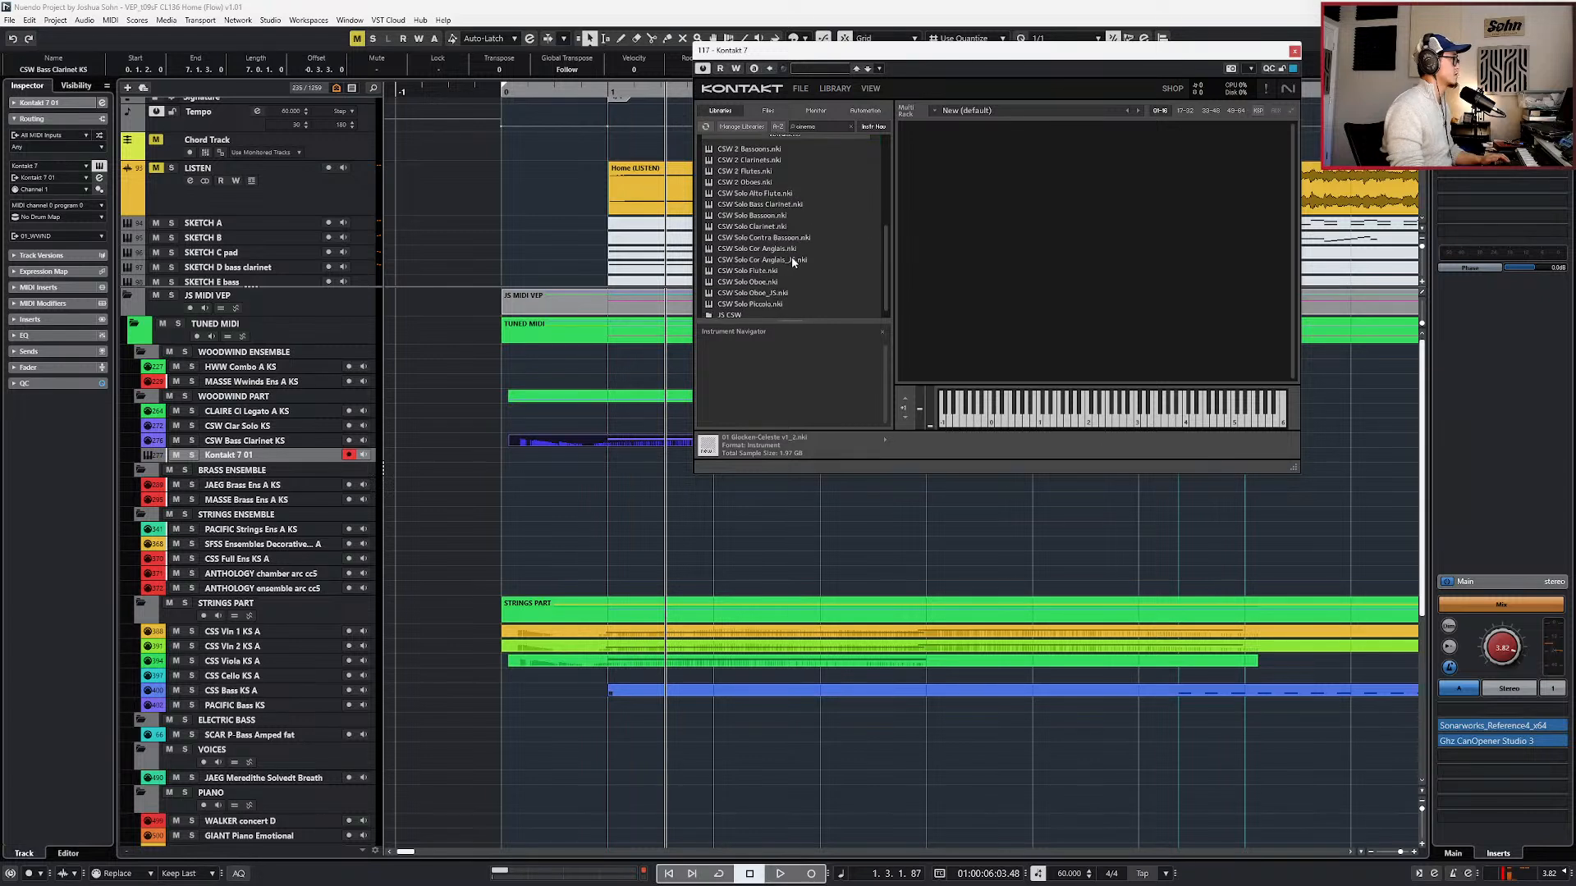
pyautogui.scroll(-1, 768, 270)
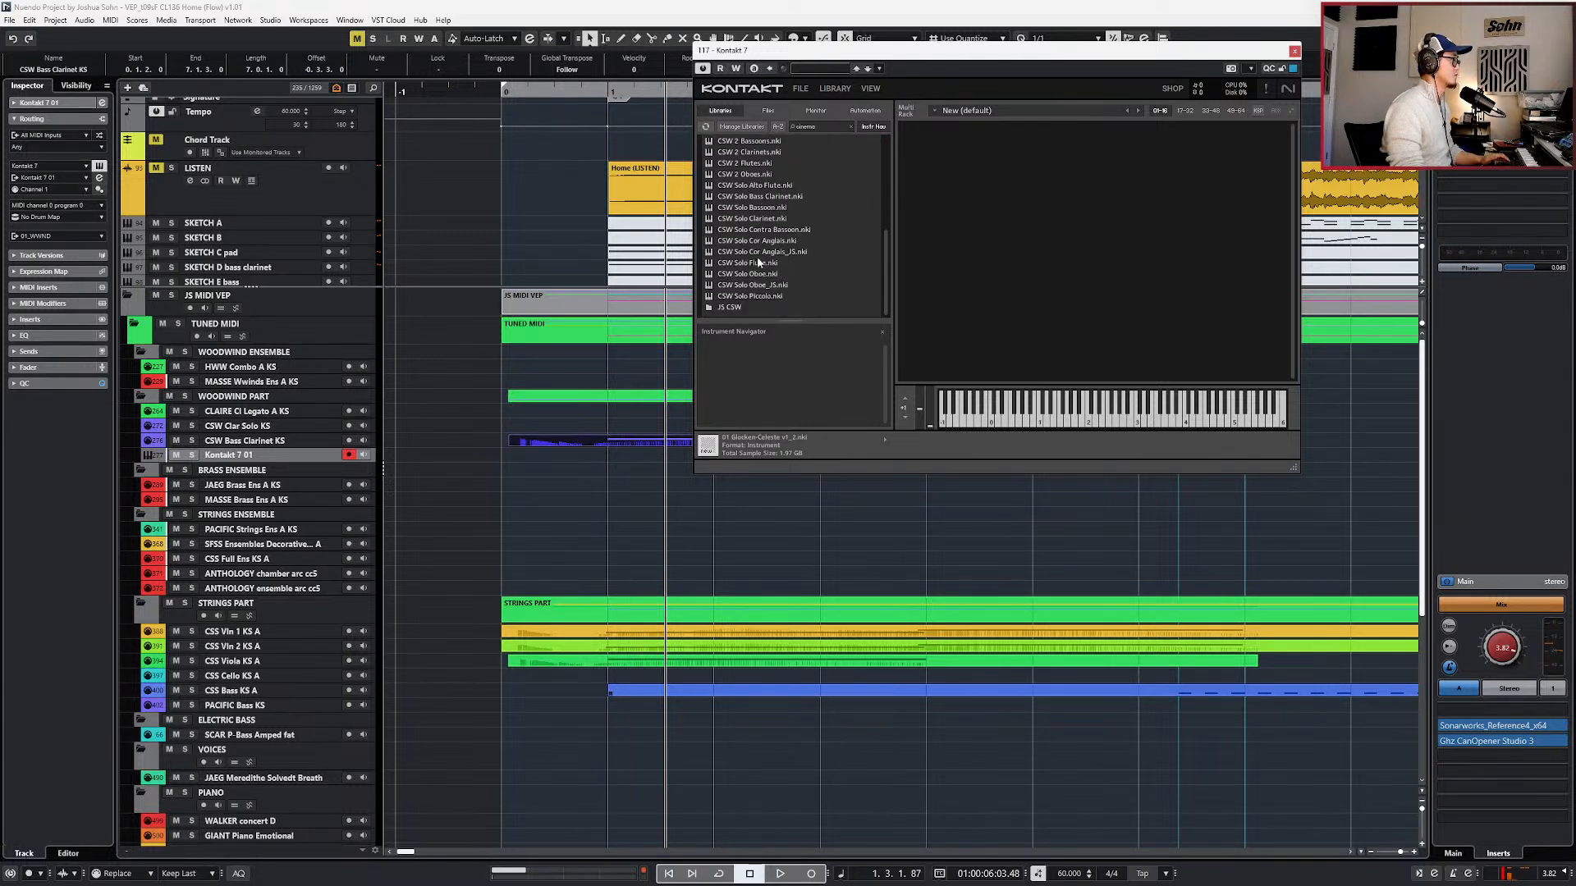
pyautogui.click(759, 197)
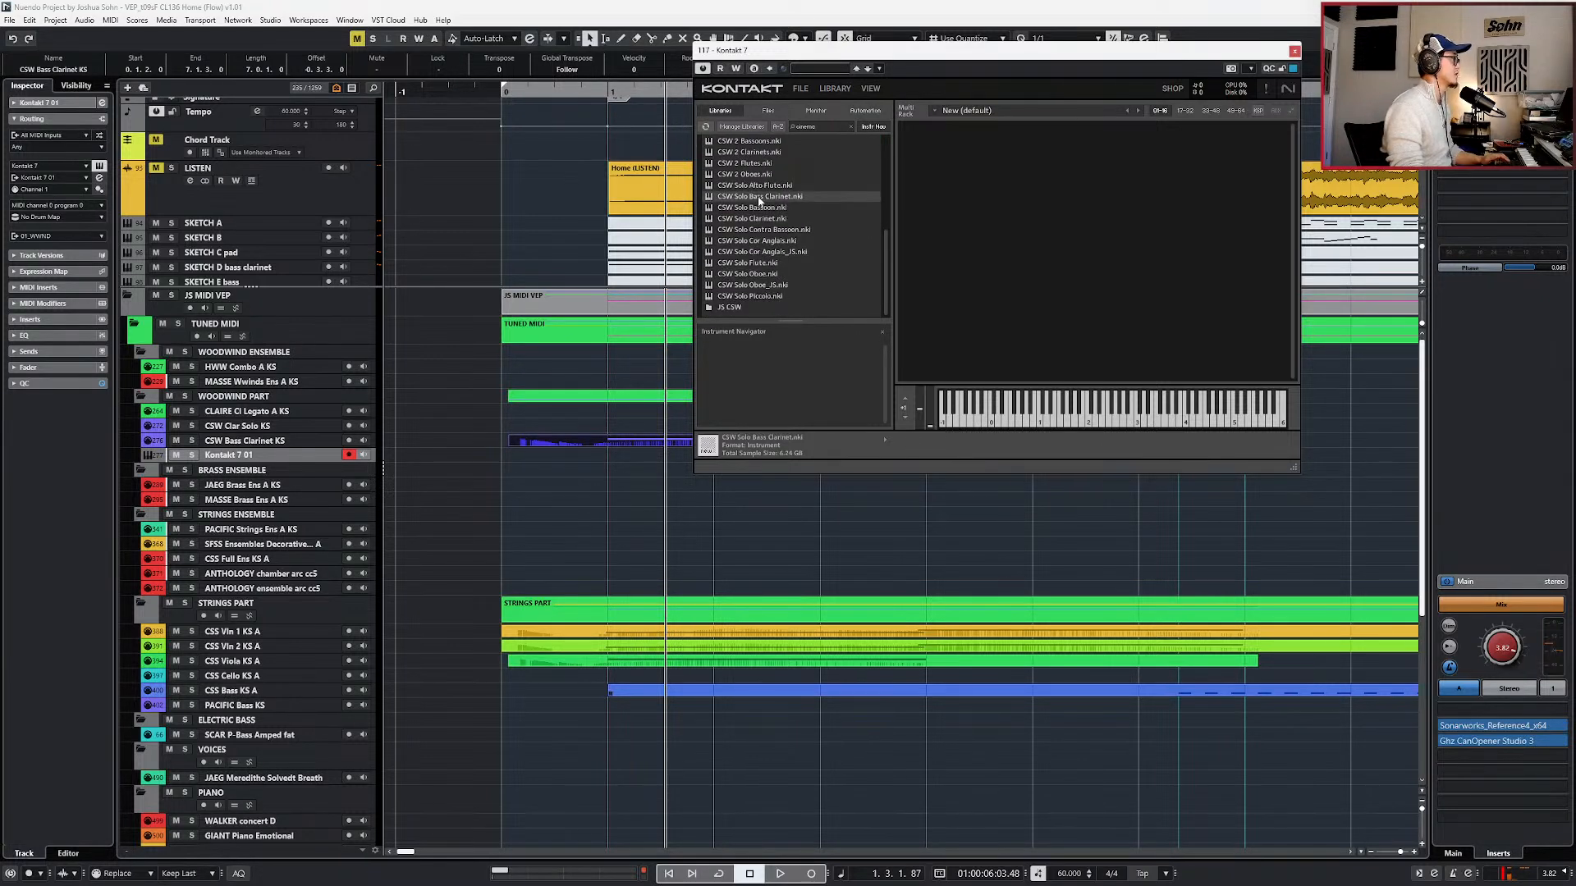
pyautogui.doubleClick(862, 204)
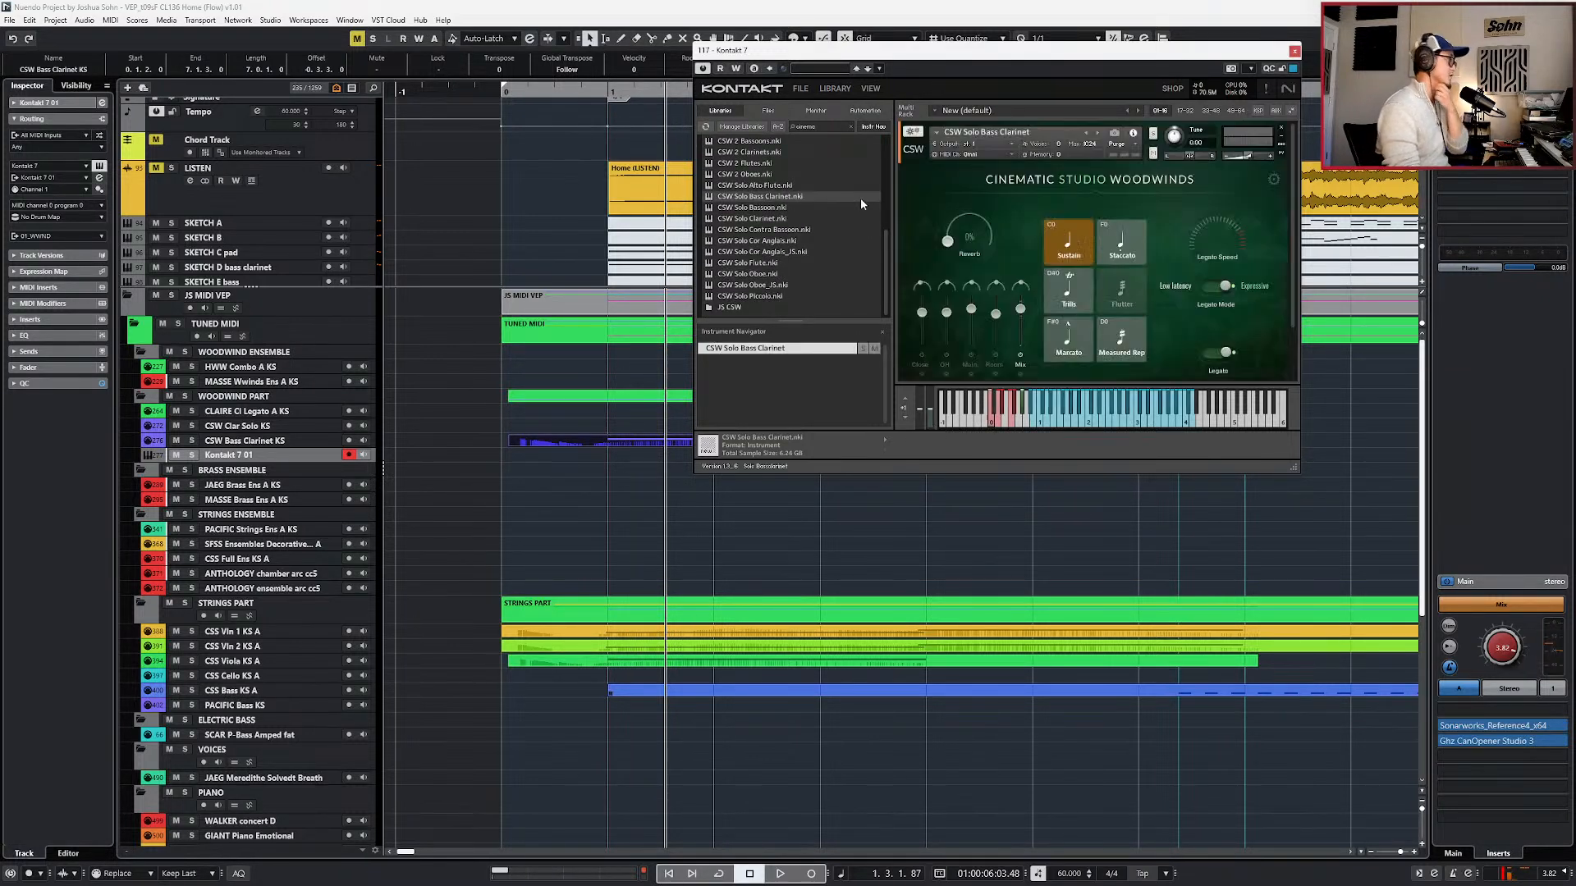
# - Move the bass clarinet part onto the Kontakt 7 01 track, solo that track and start playback
pyautogui.click(595, 444)
pyautogui.press('s')
pyautogui.press('l')
pyautogui.press('KP_Subtract')
pyautogui.press('KP_Add')
pyautogui.press('space')
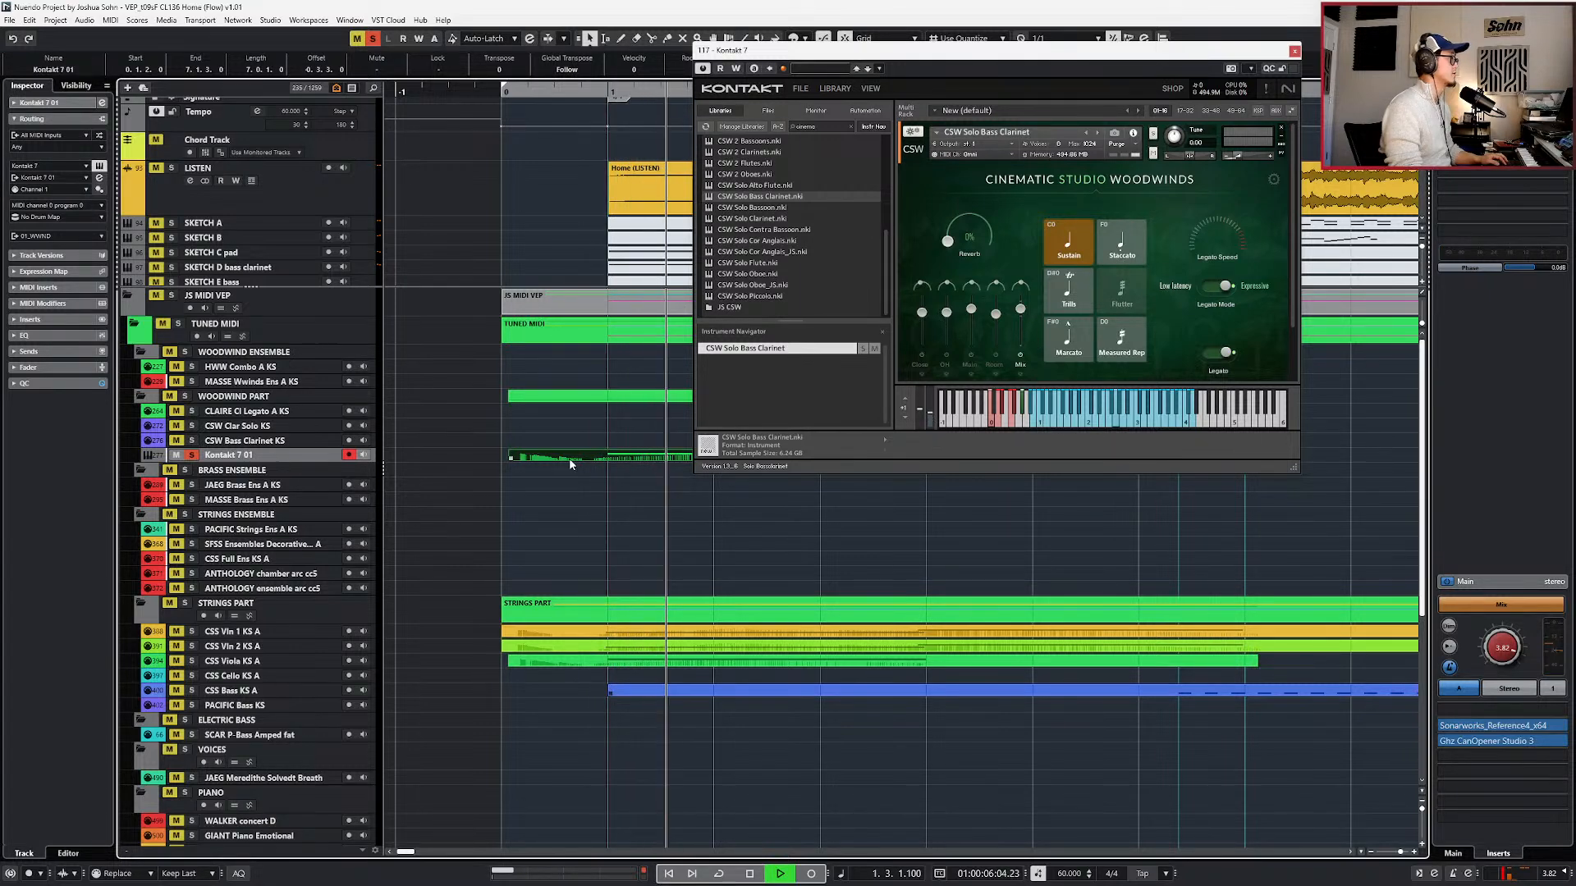
# - Open the bass clarinet part on Kontakt 7 01, replace its CC2 Breath data with a value of 127 and replay it
pyautogui.press('space')
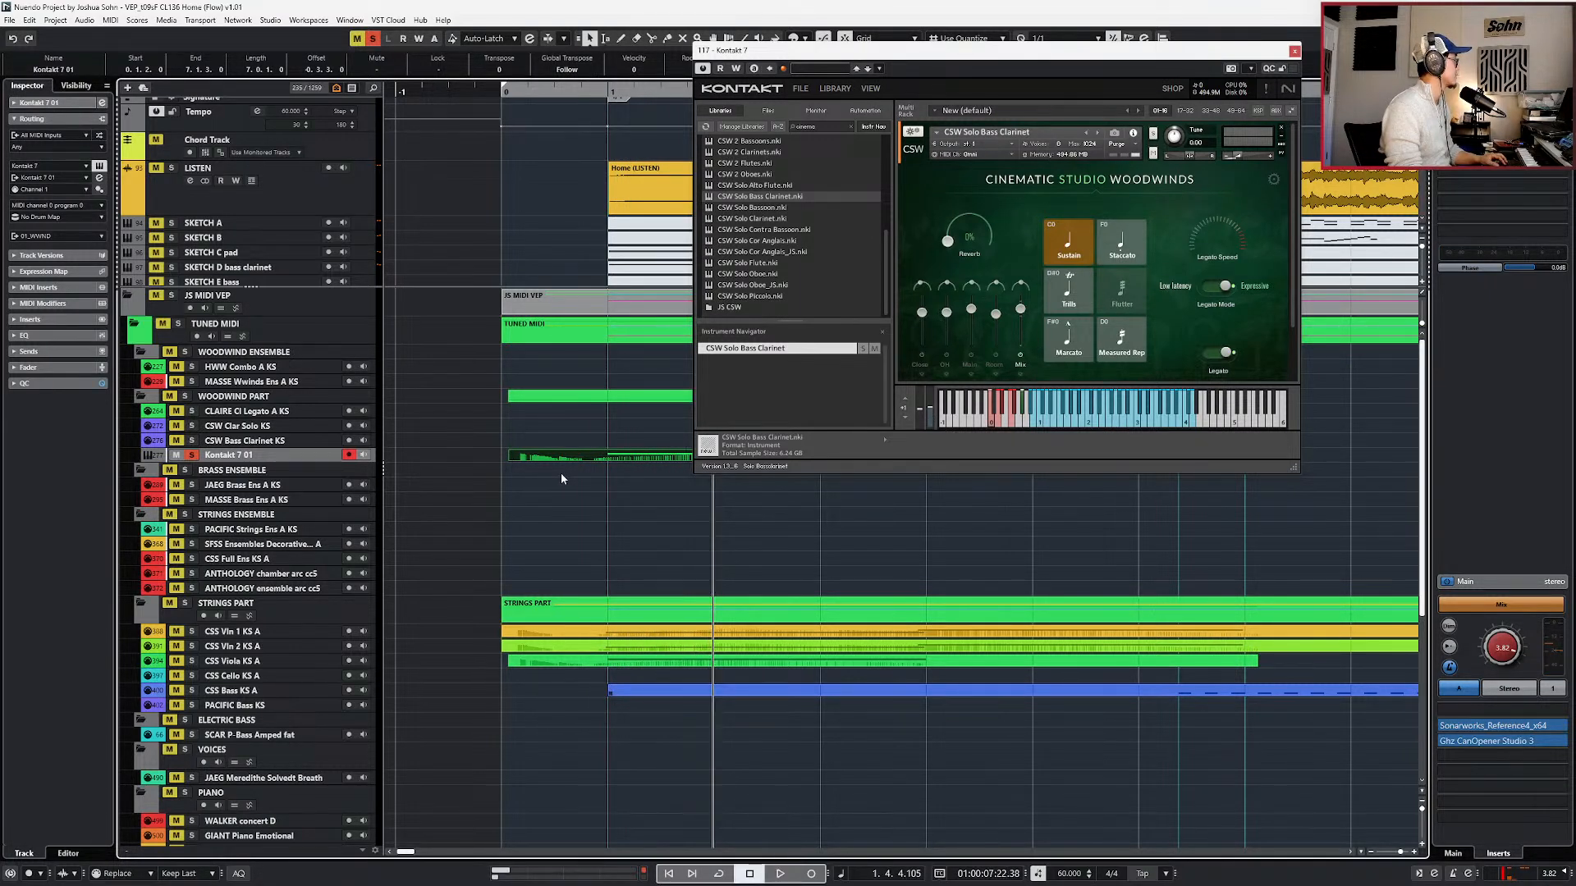
pyautogui.doubleClick(565, 460)
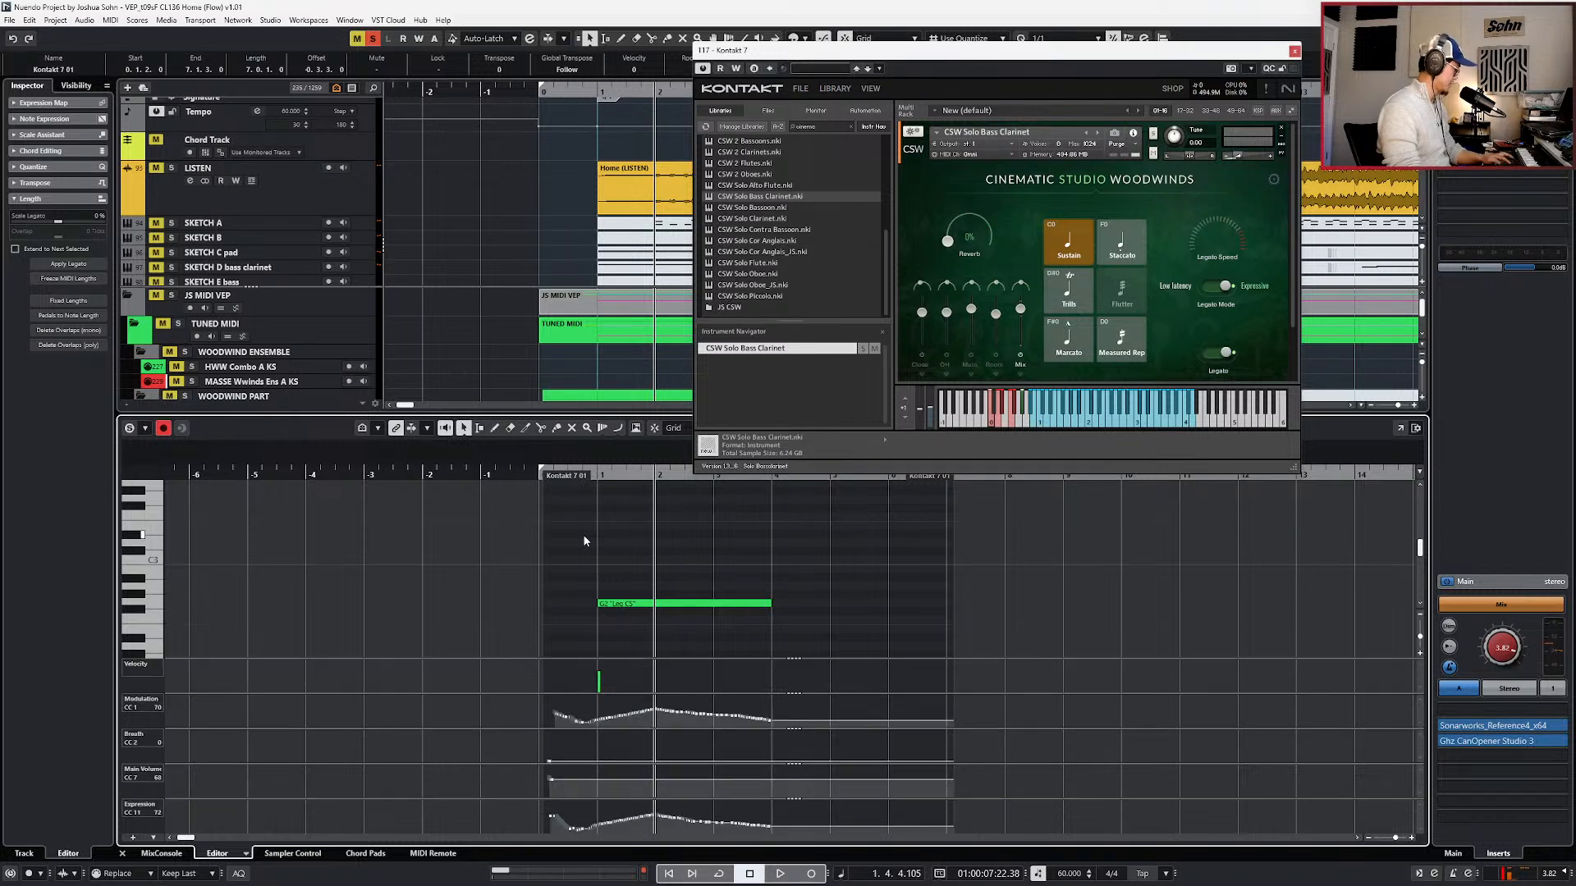
pyautogui.press('Delete')
pyautogui.press('KP_0')
pyautogui.press('space')
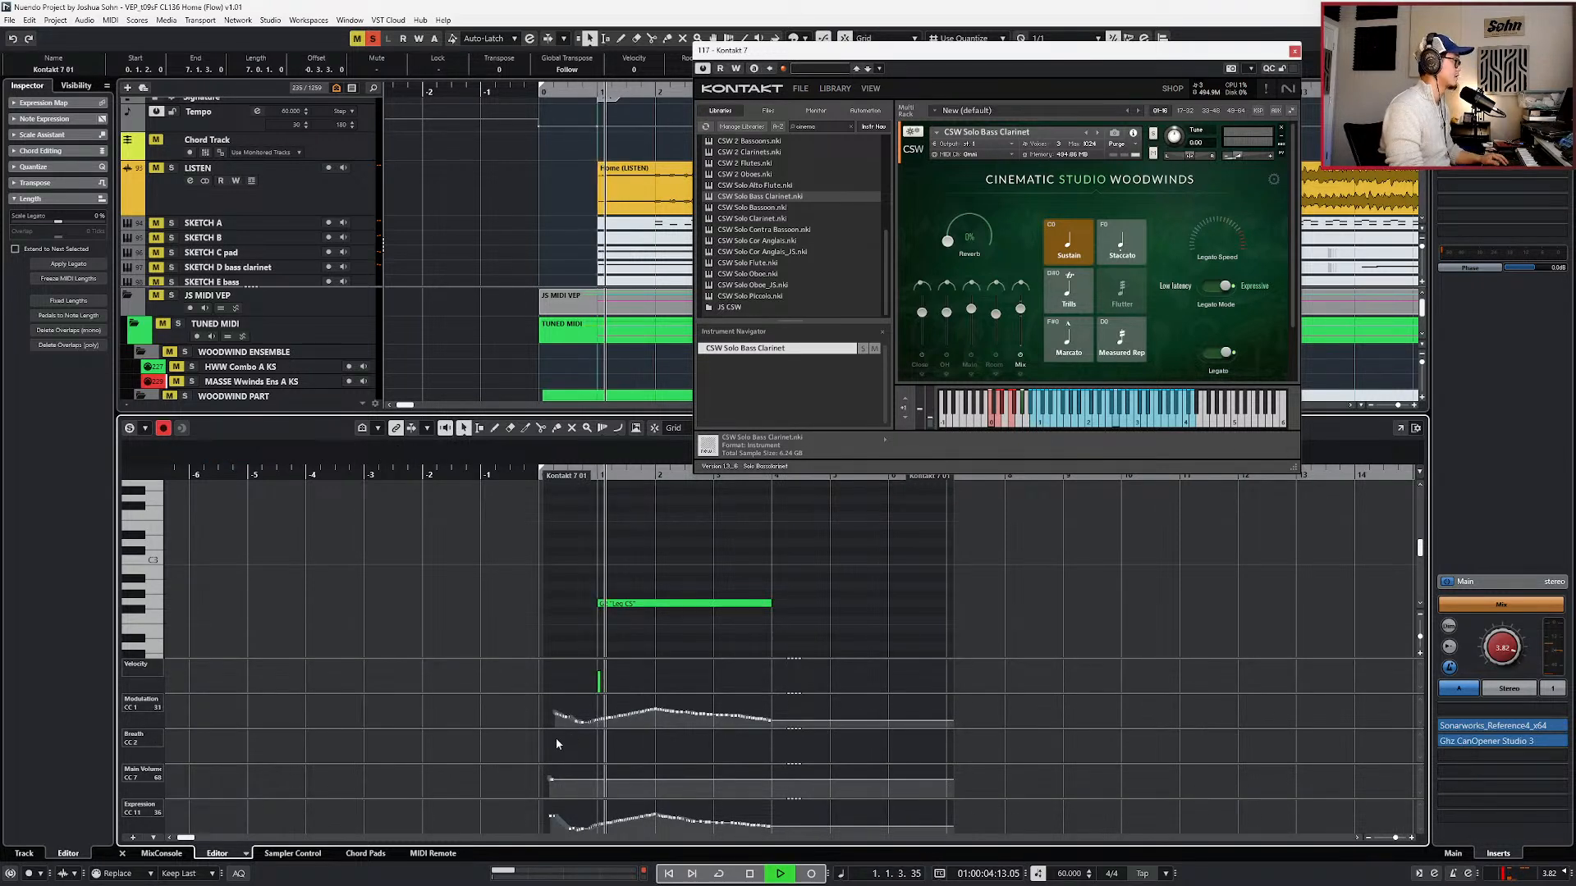
pyautogui.click(575, 728)
pyautogui.press('space')
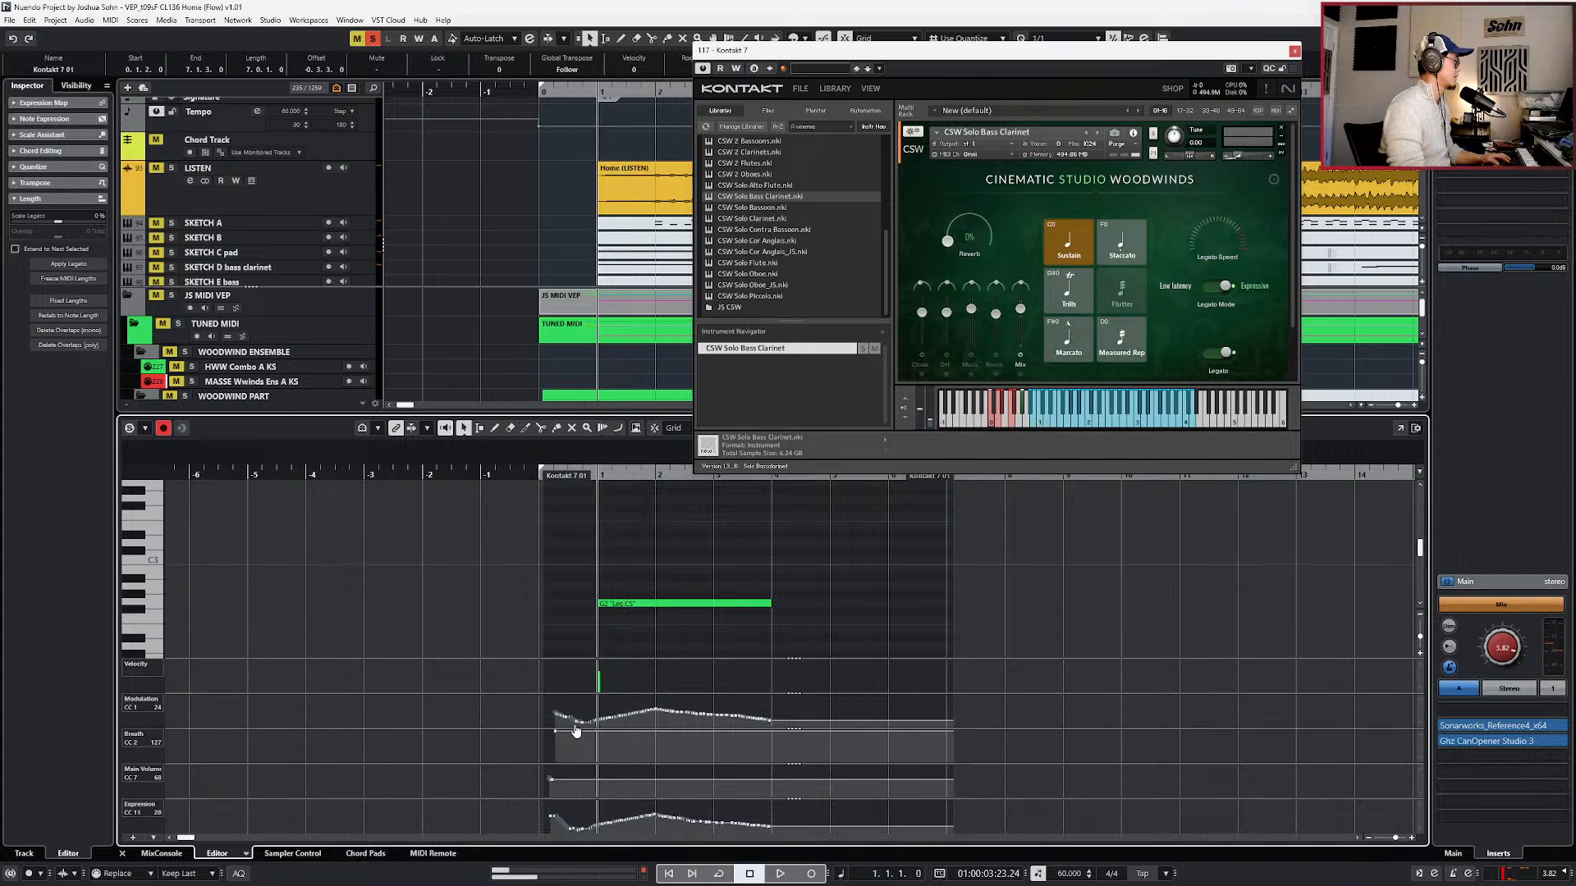
pyautogui.press('space')
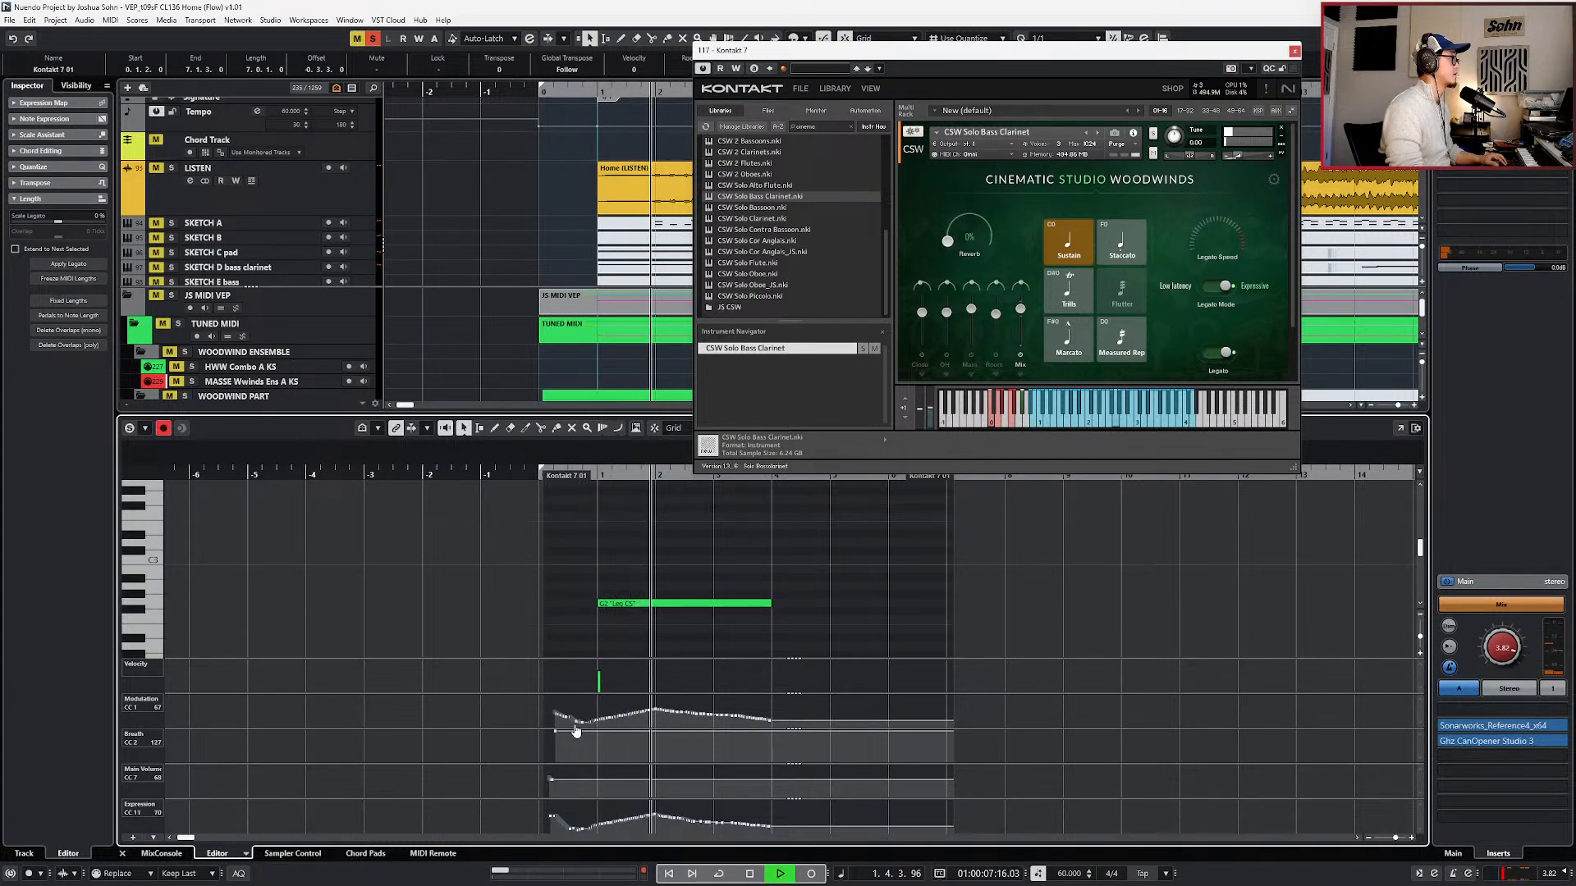
pyautogui.press('space')
# - Move the bass clarinet part back onto CSW Bass Clarinet KS, solo that track and play it from the start
pyautogui.press('Return')
pyautogui.press('s')
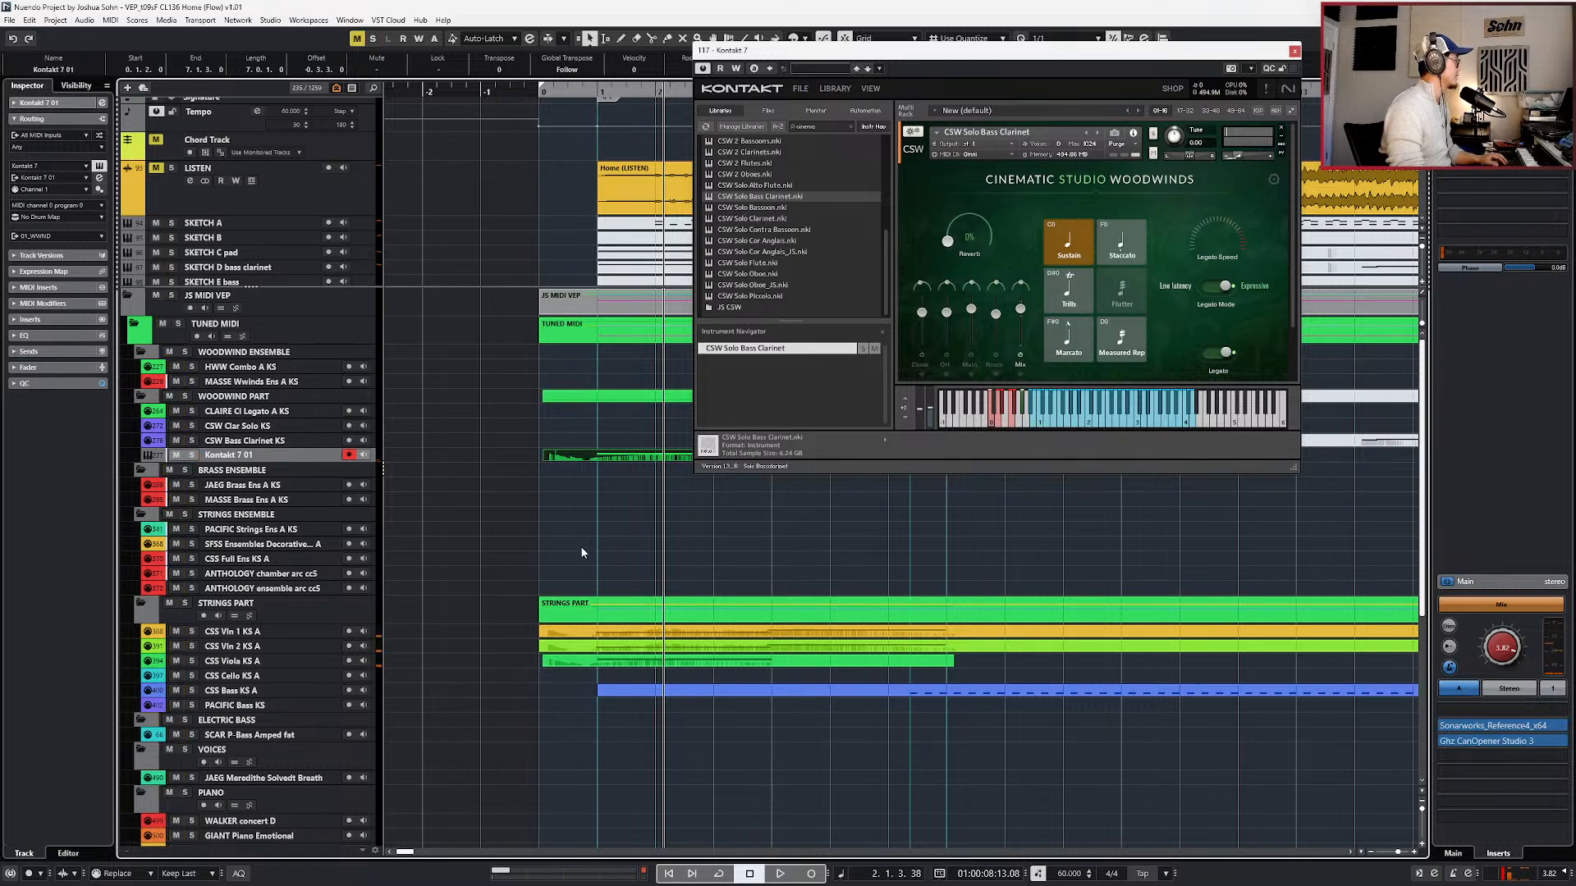
pyautogui.click(608, 444)
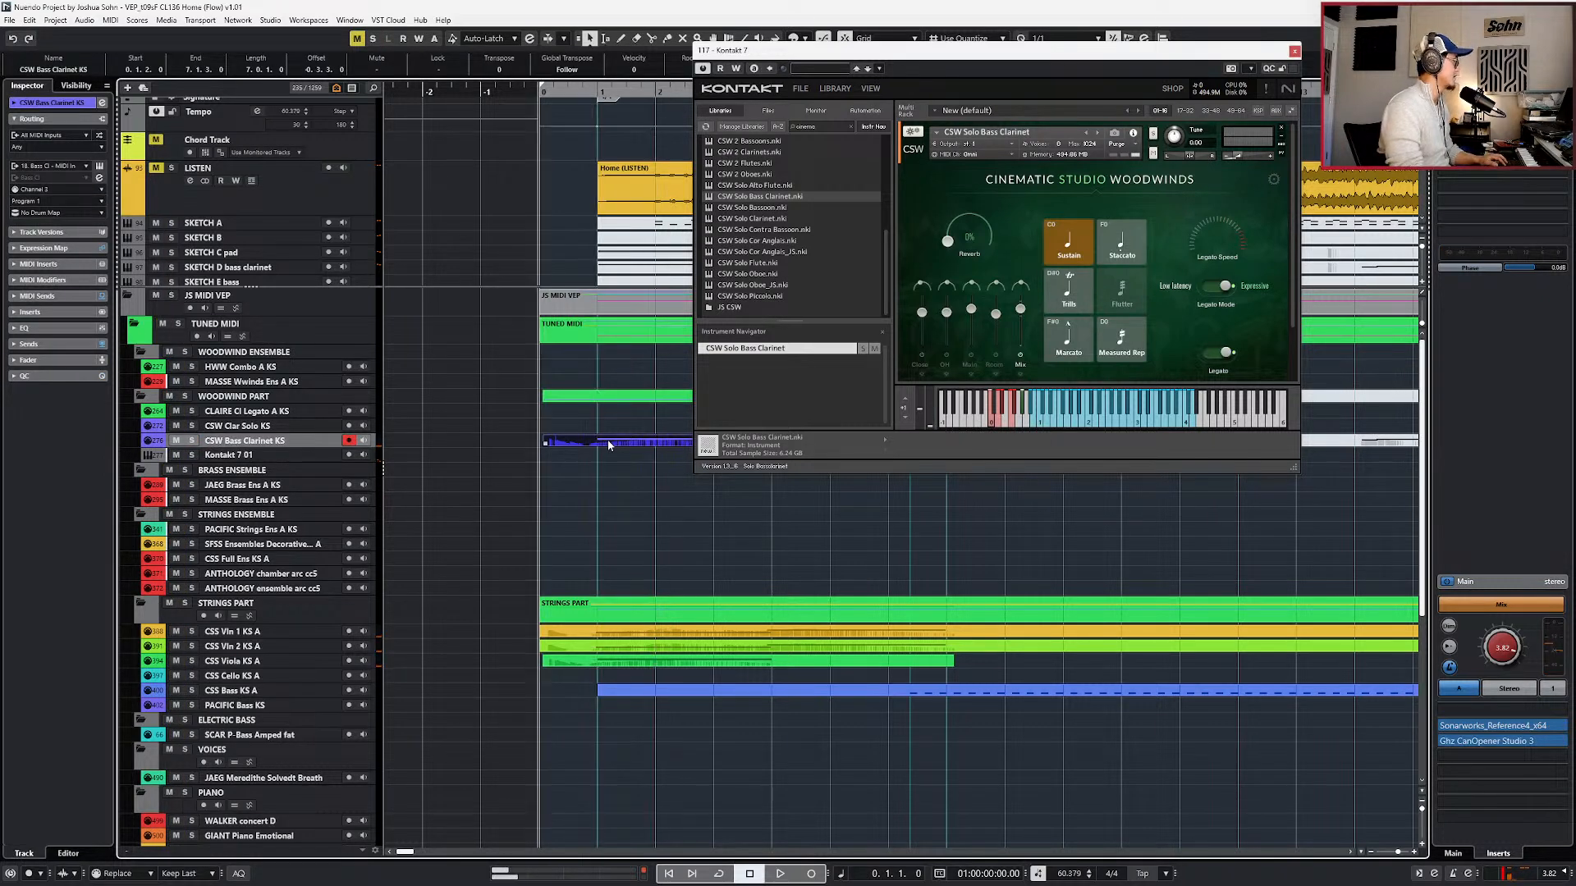
pyautogui.press('s')
pyautogui.press('space')
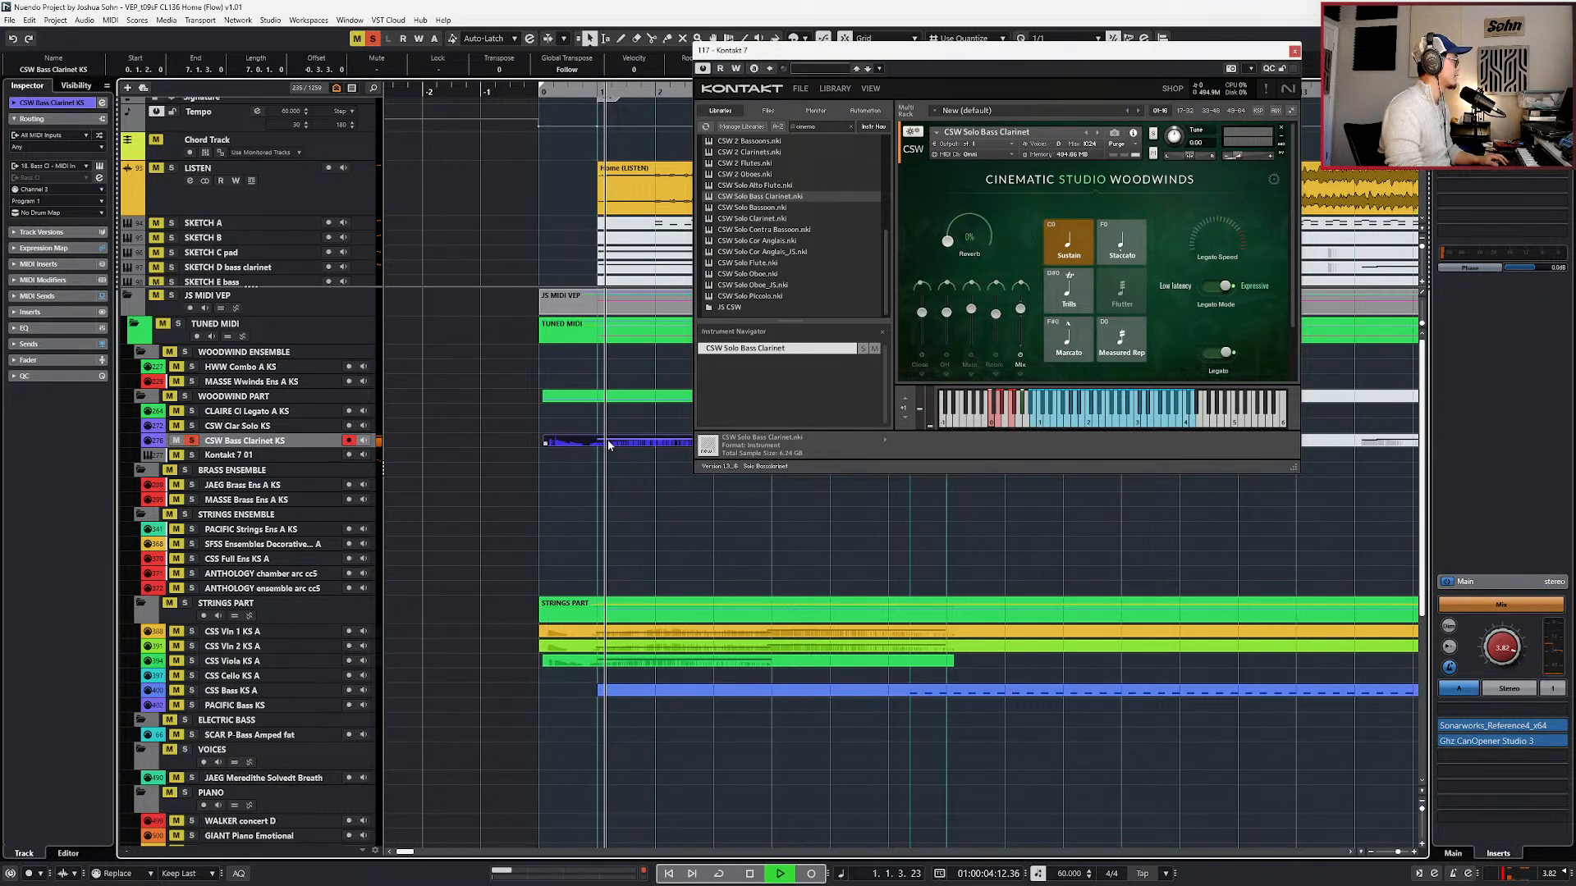
# - Check the 13 Bass Cl instance in Vienna Ensemble Pro during playback, return to Nuendo and stop
pyautogui.hotkey('alt', 'Tab')
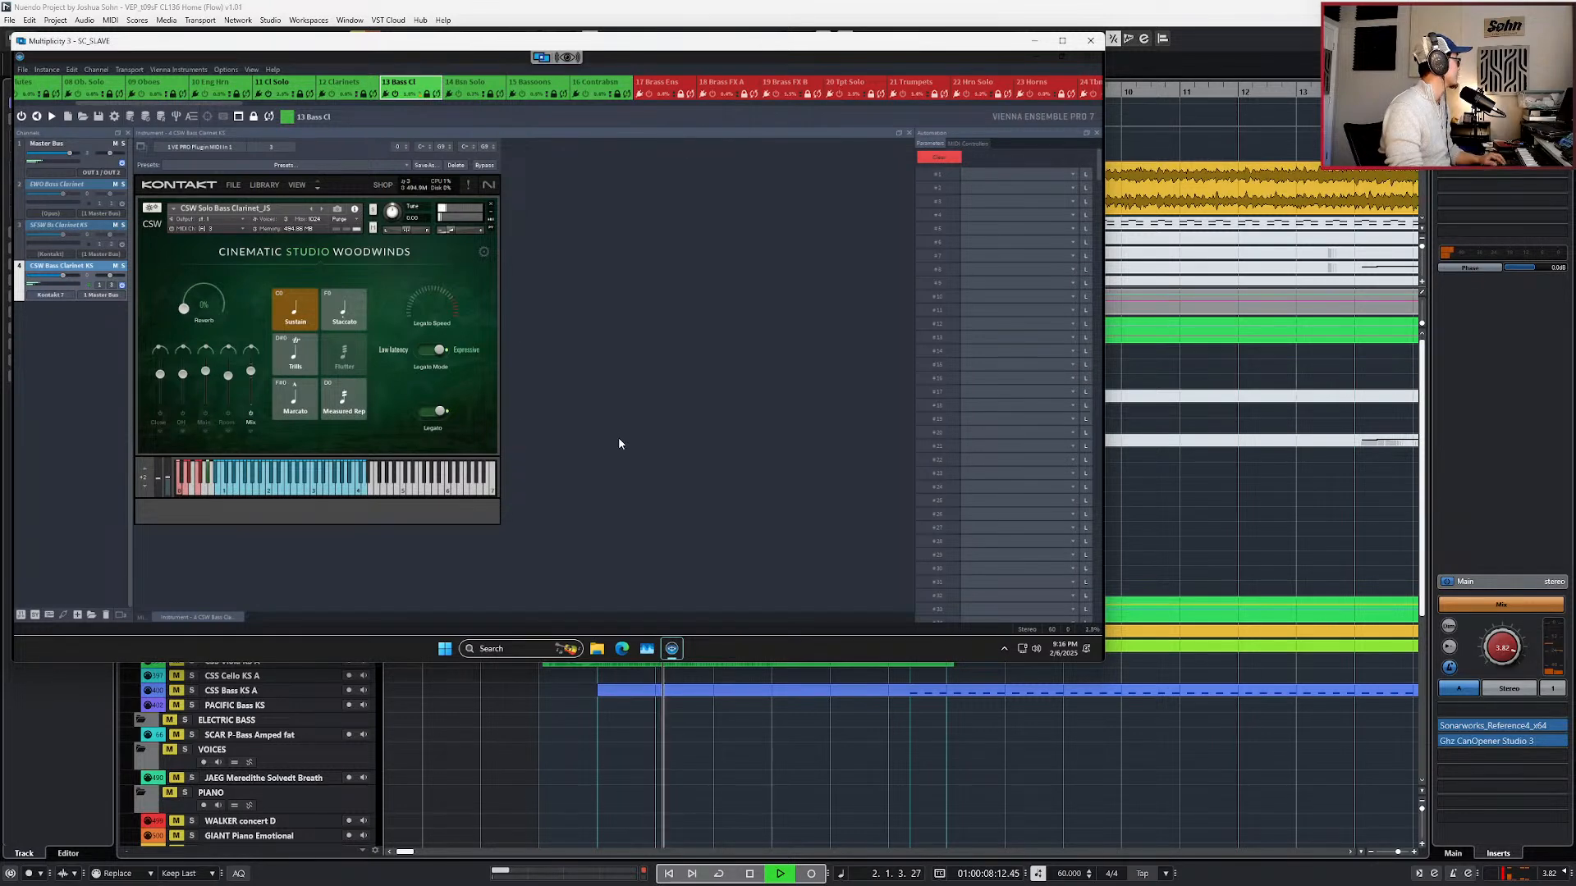
pyautogui.hotkey('alt', 'Tab')
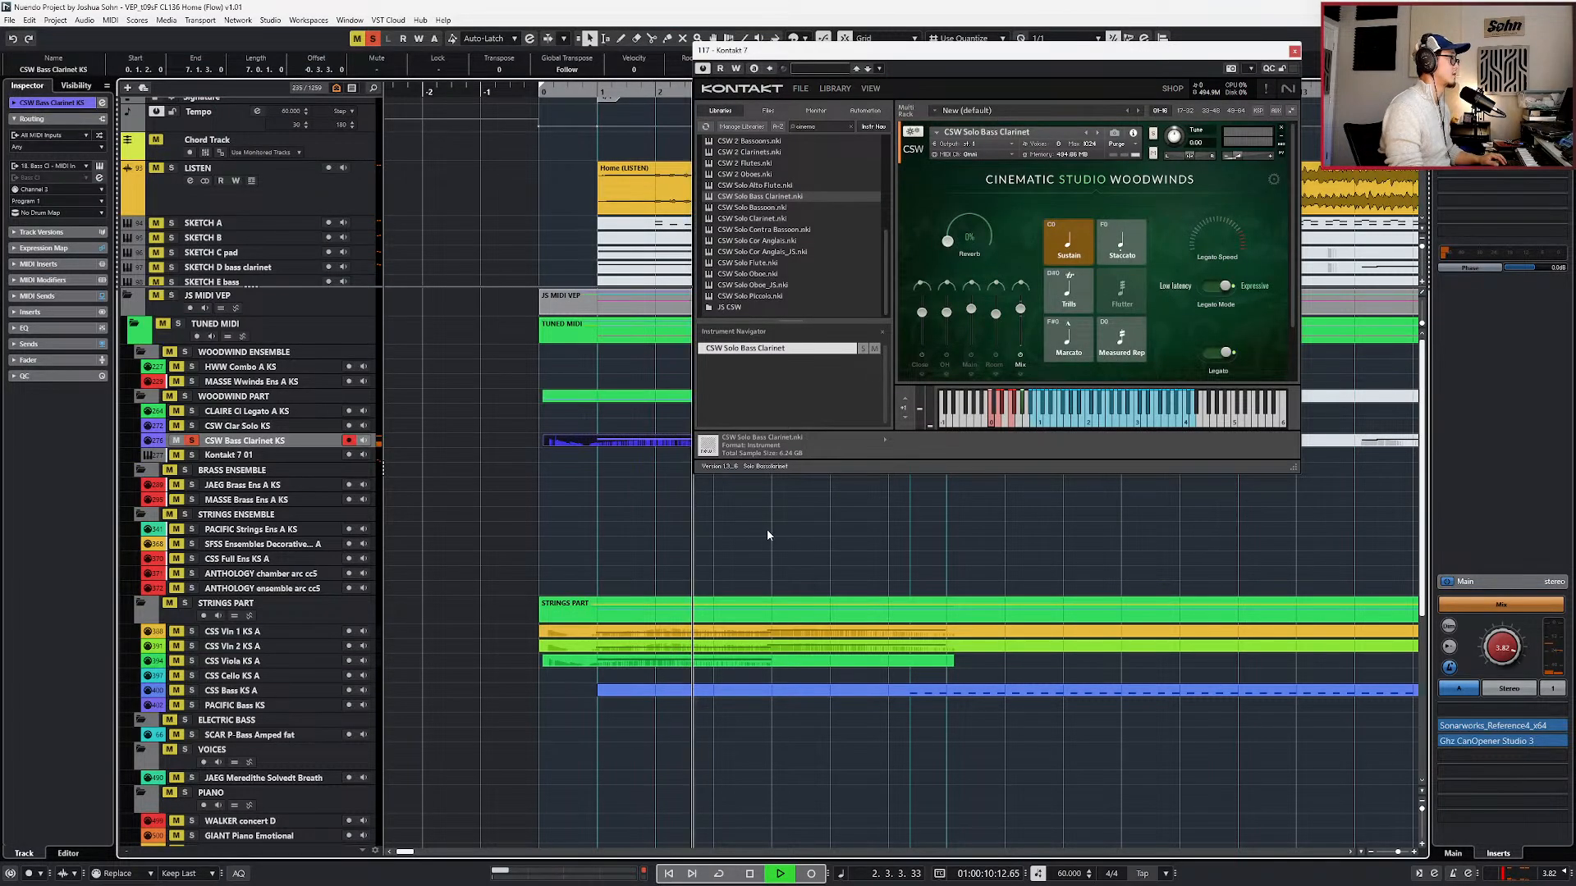
pyautogui.press('space')
# - Remove the Kontakt 7 01 track and play the bass clarinet together with the strings from the start
pyautogui.click(305, 458)
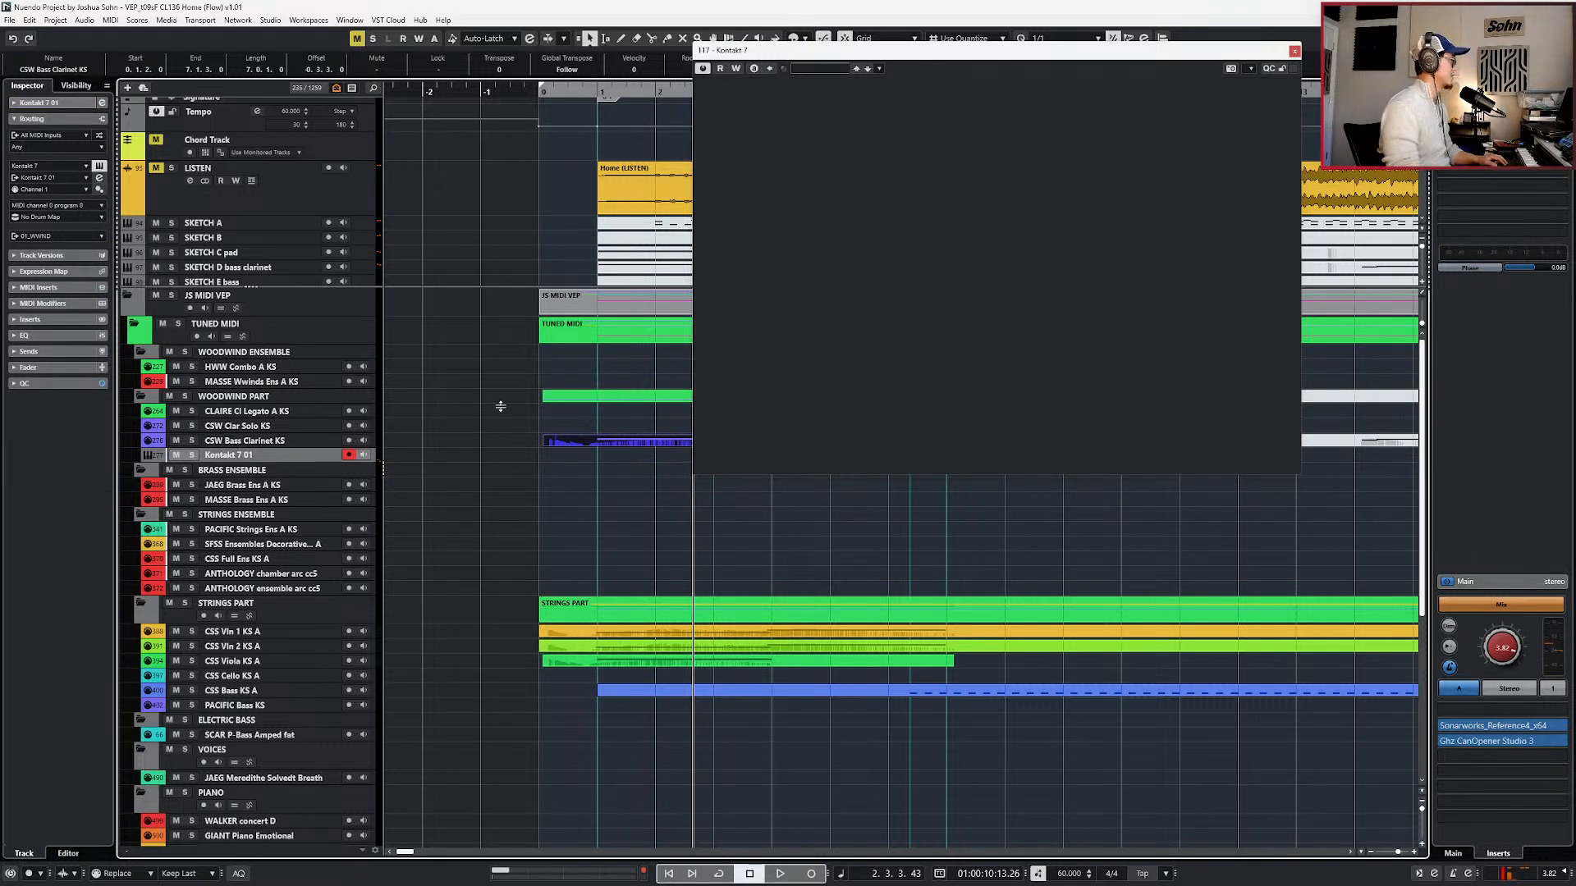
pyautogui.press('Home')
pyautogui.press('space')
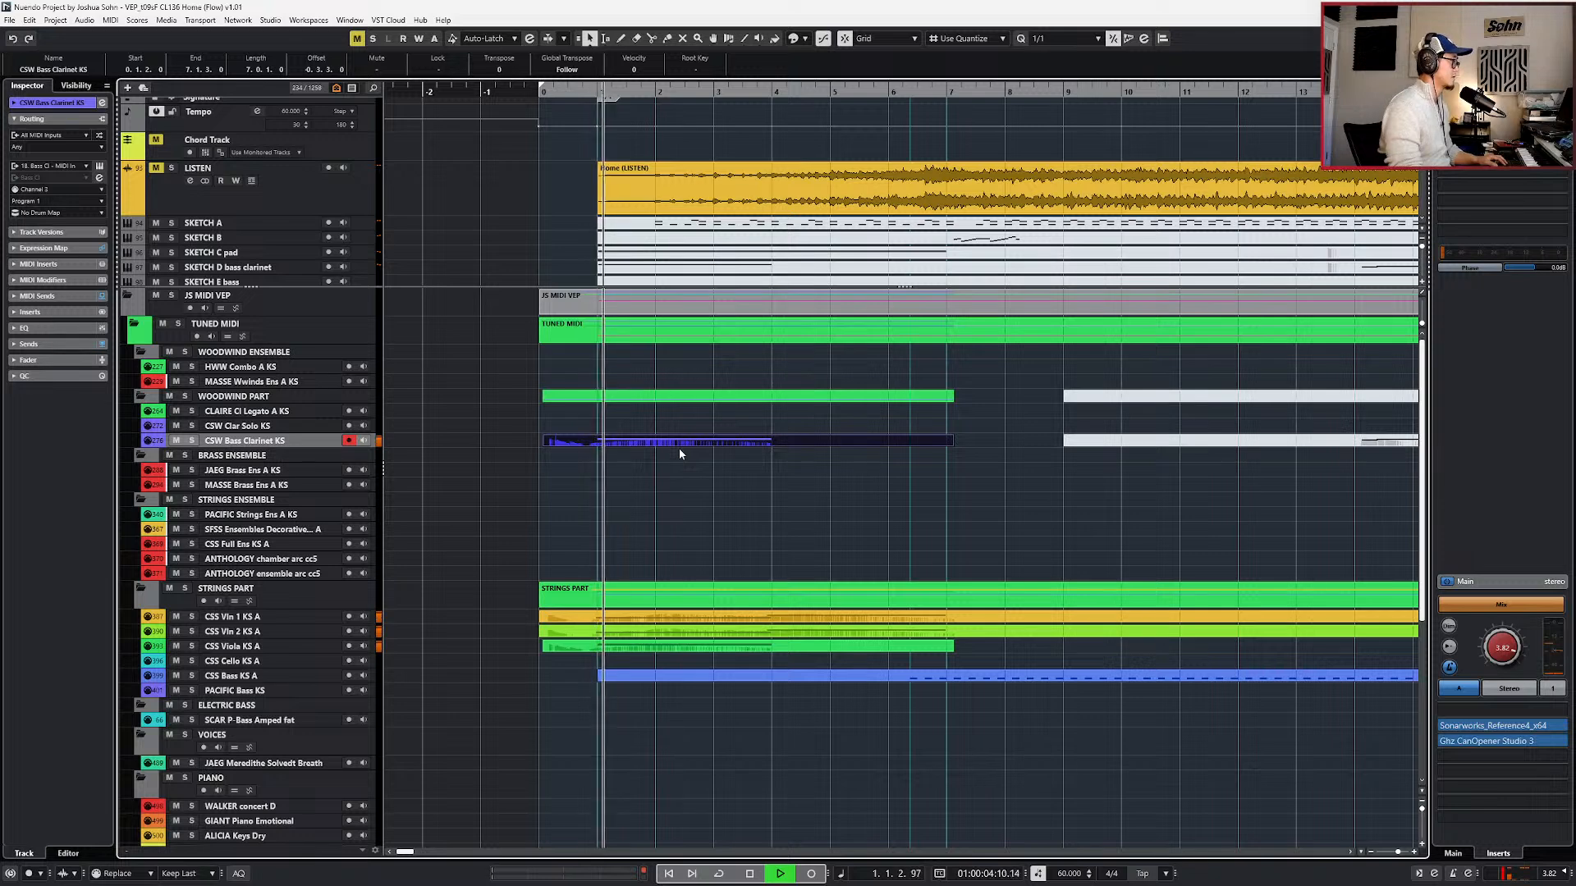
pyautogui.press('g')
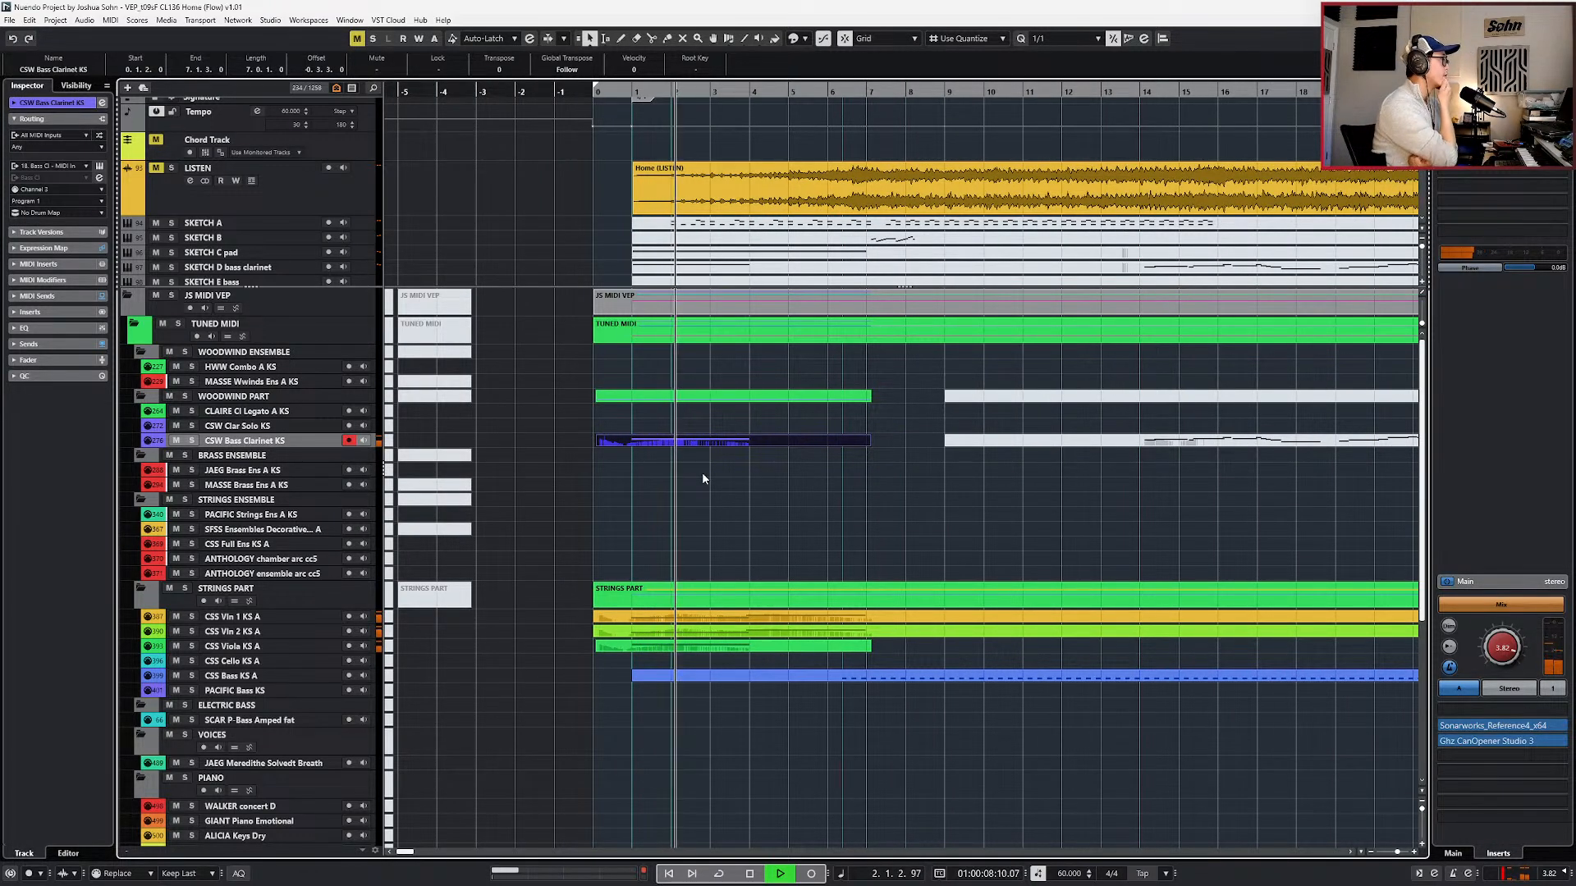
# - Lower the CC1 Modulation curve under the bass clarinet's G2 note and close the part editor
pyautogui.doubleClick(686, 442)
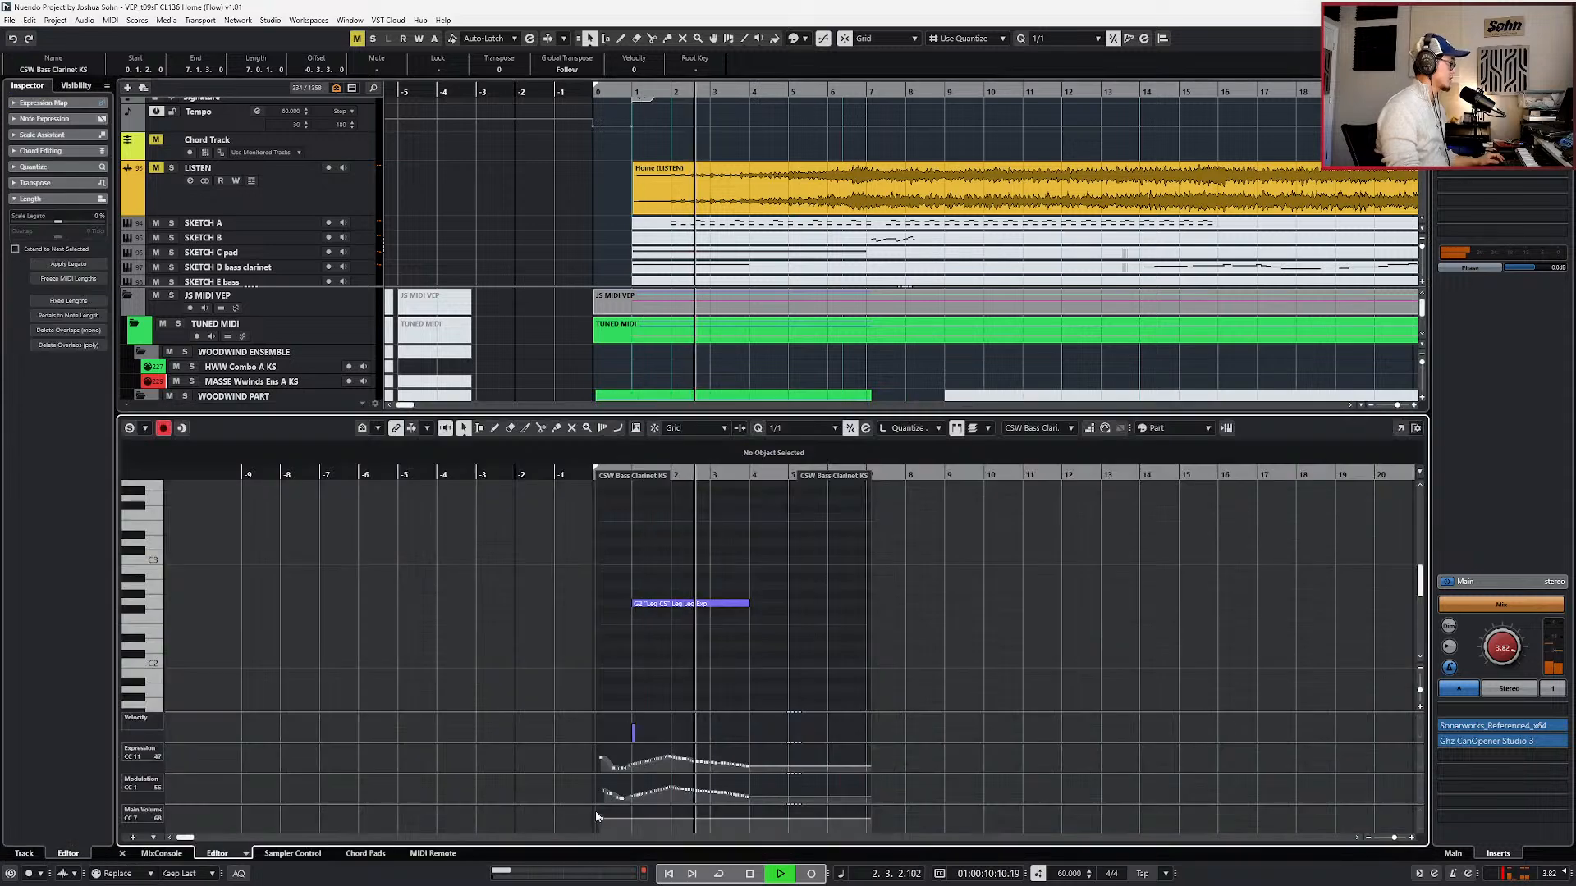
pyautogui.press('space')
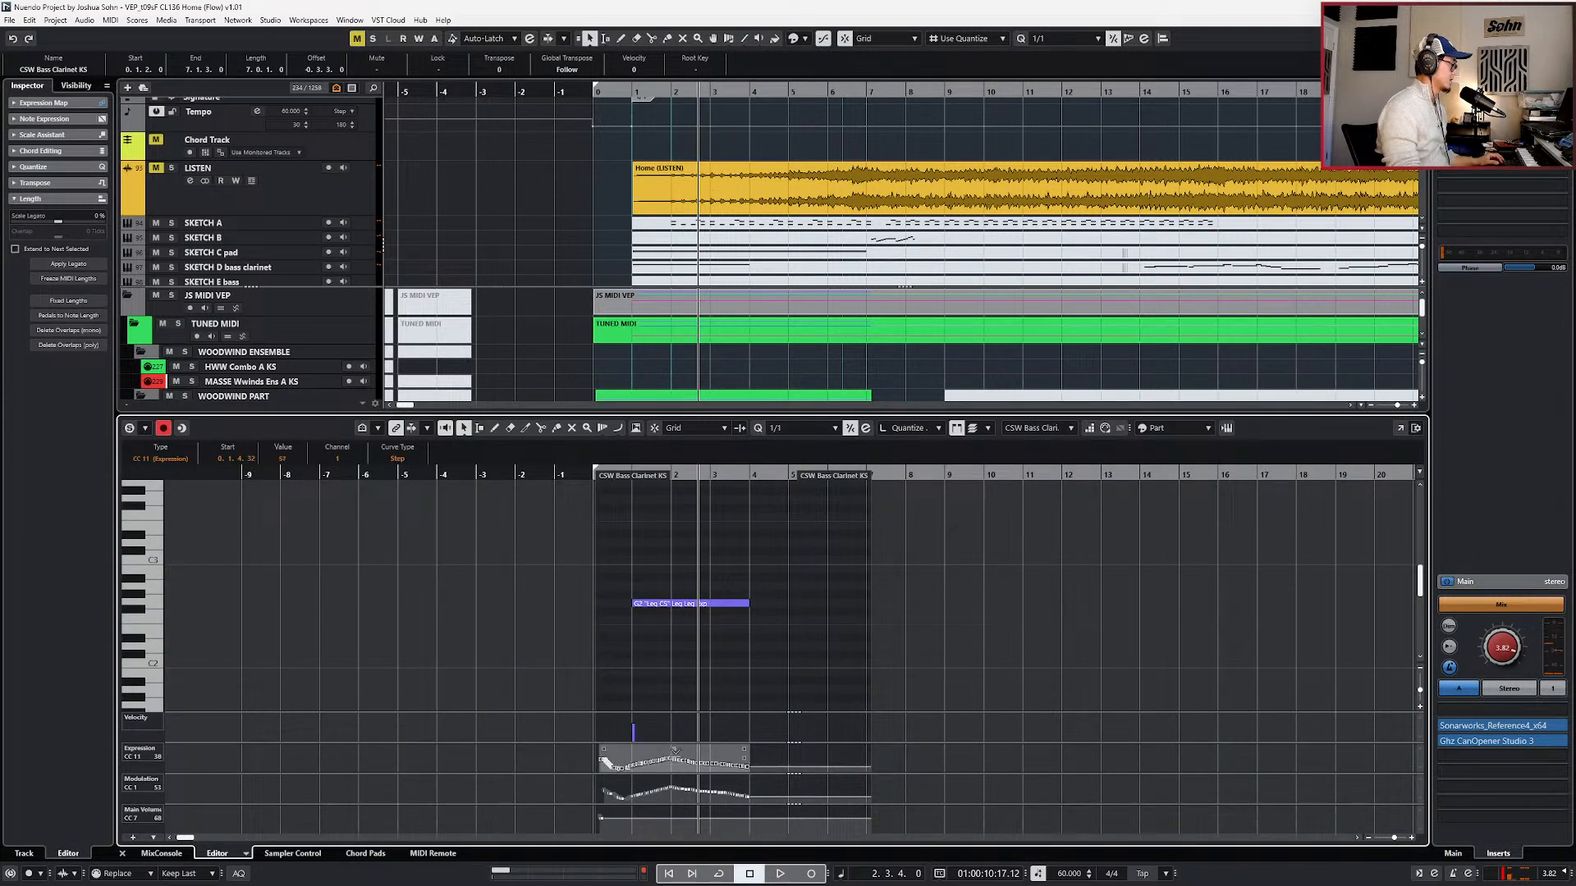
pyautogui.moveTo(596, 801); pyautogui.dragTo(797, 780)
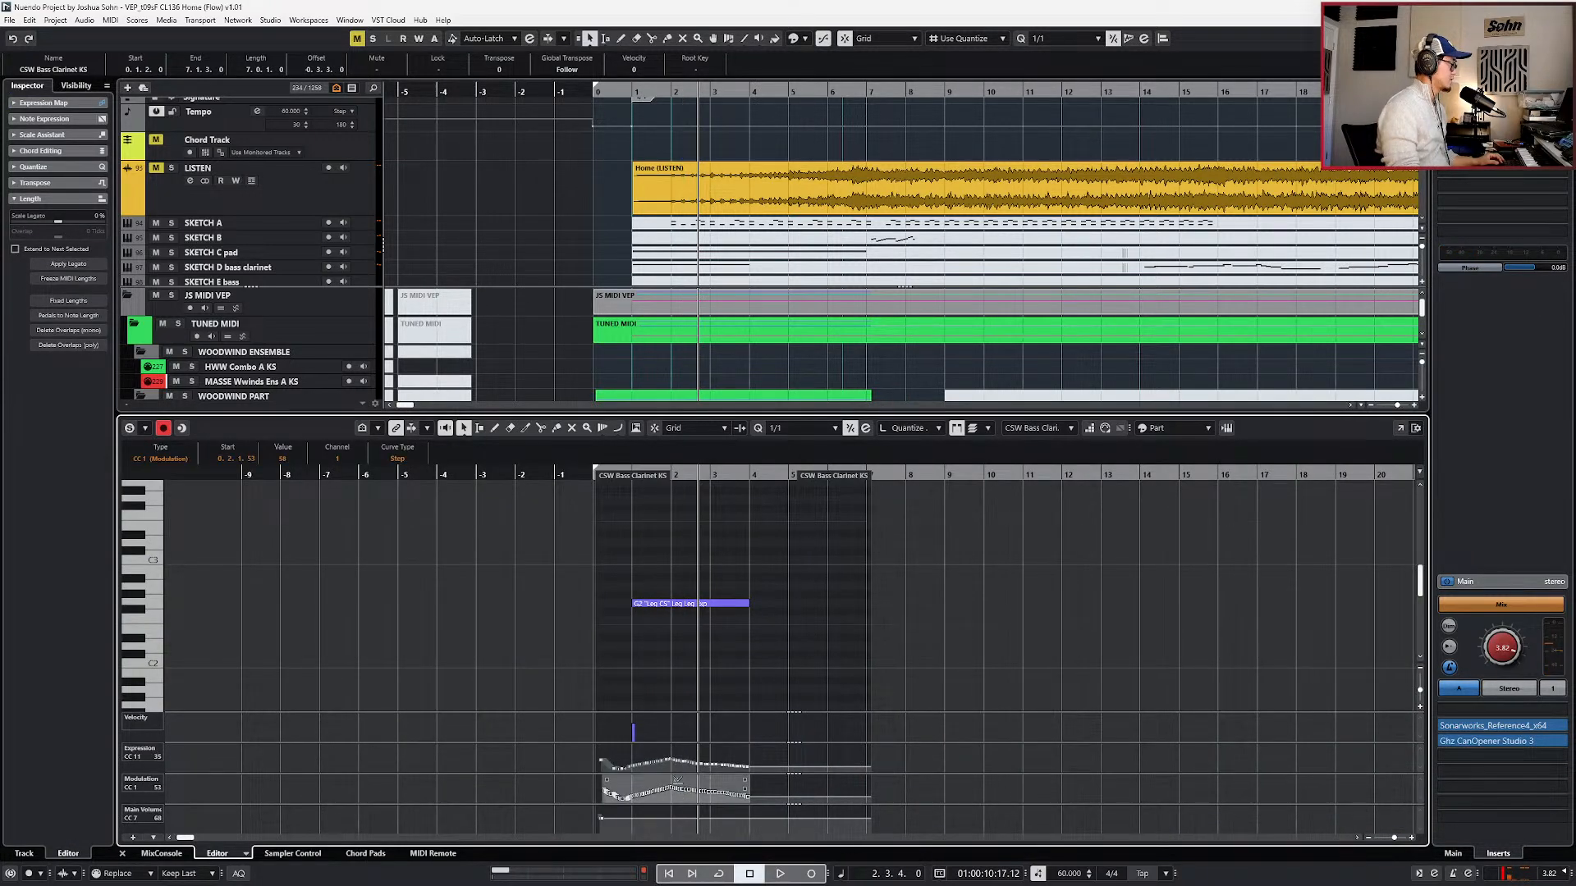
pyautogui.press('KP_Subtract')
pyautogui.press('KP_Subtract')
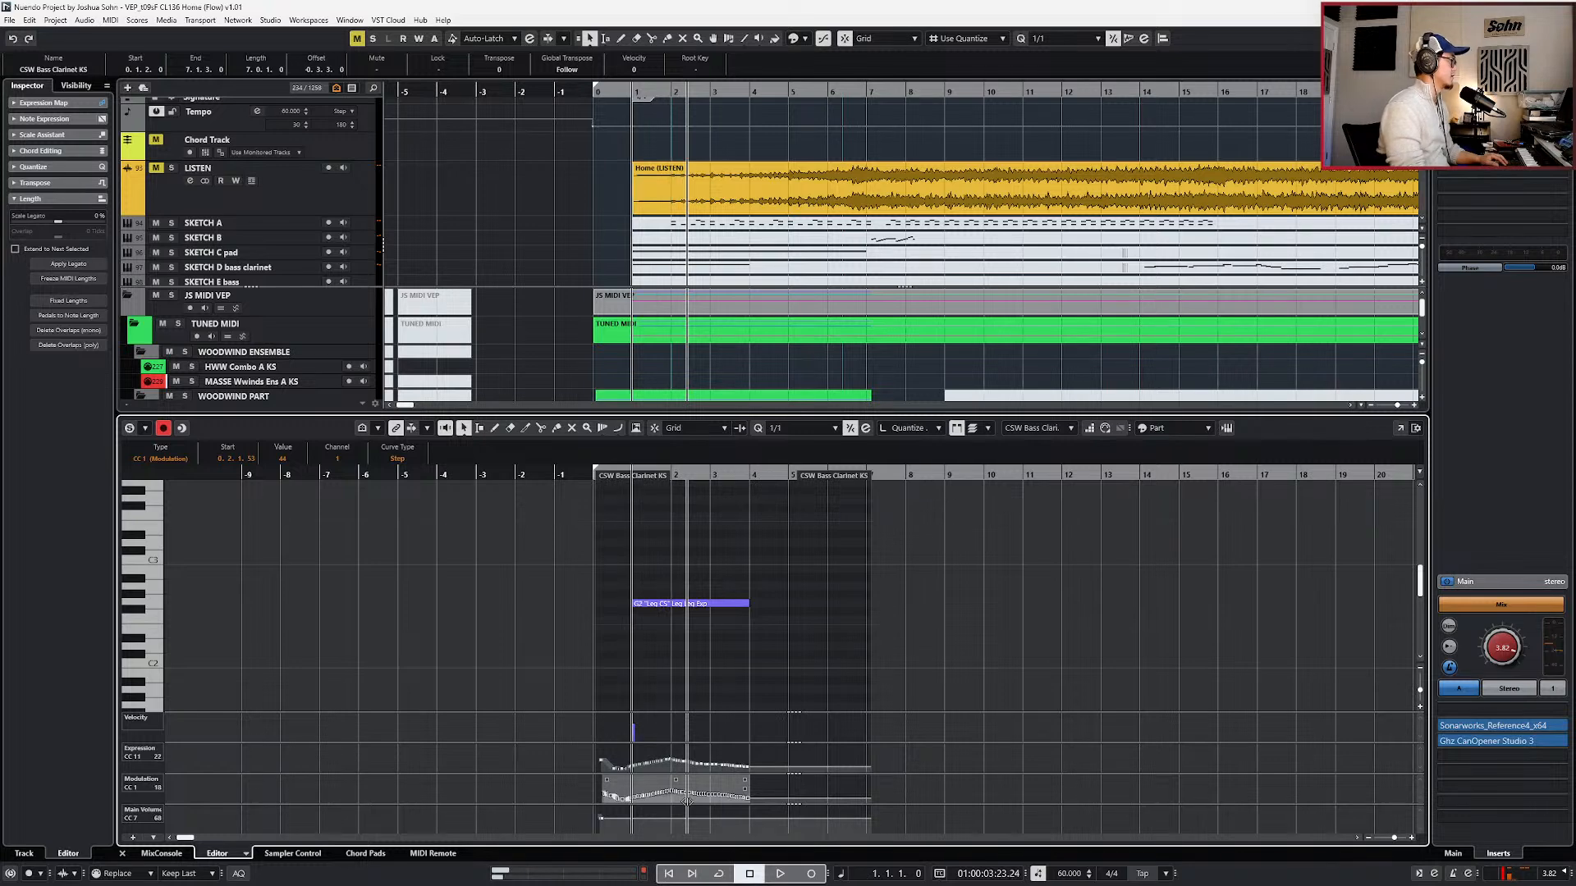
pyautogui.press('Return')
# - Play the opening bars of the arrangement, stop and solo the LISTEN reference track for comparison
pyautogui.click(851, 184)
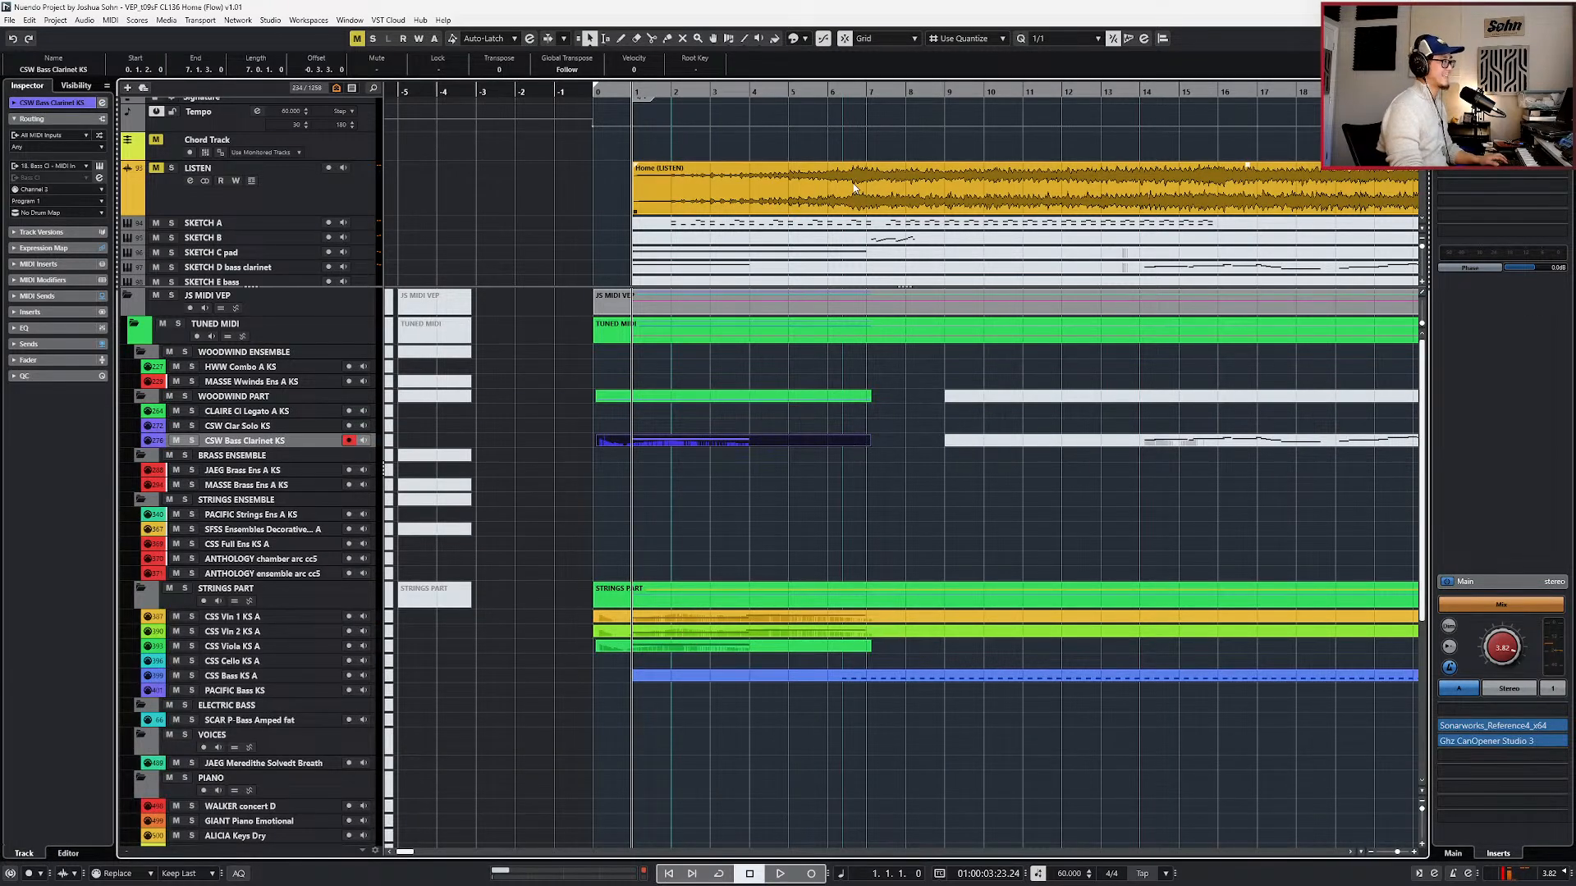
pyautogui.press('g')
pyautogui.press('space')
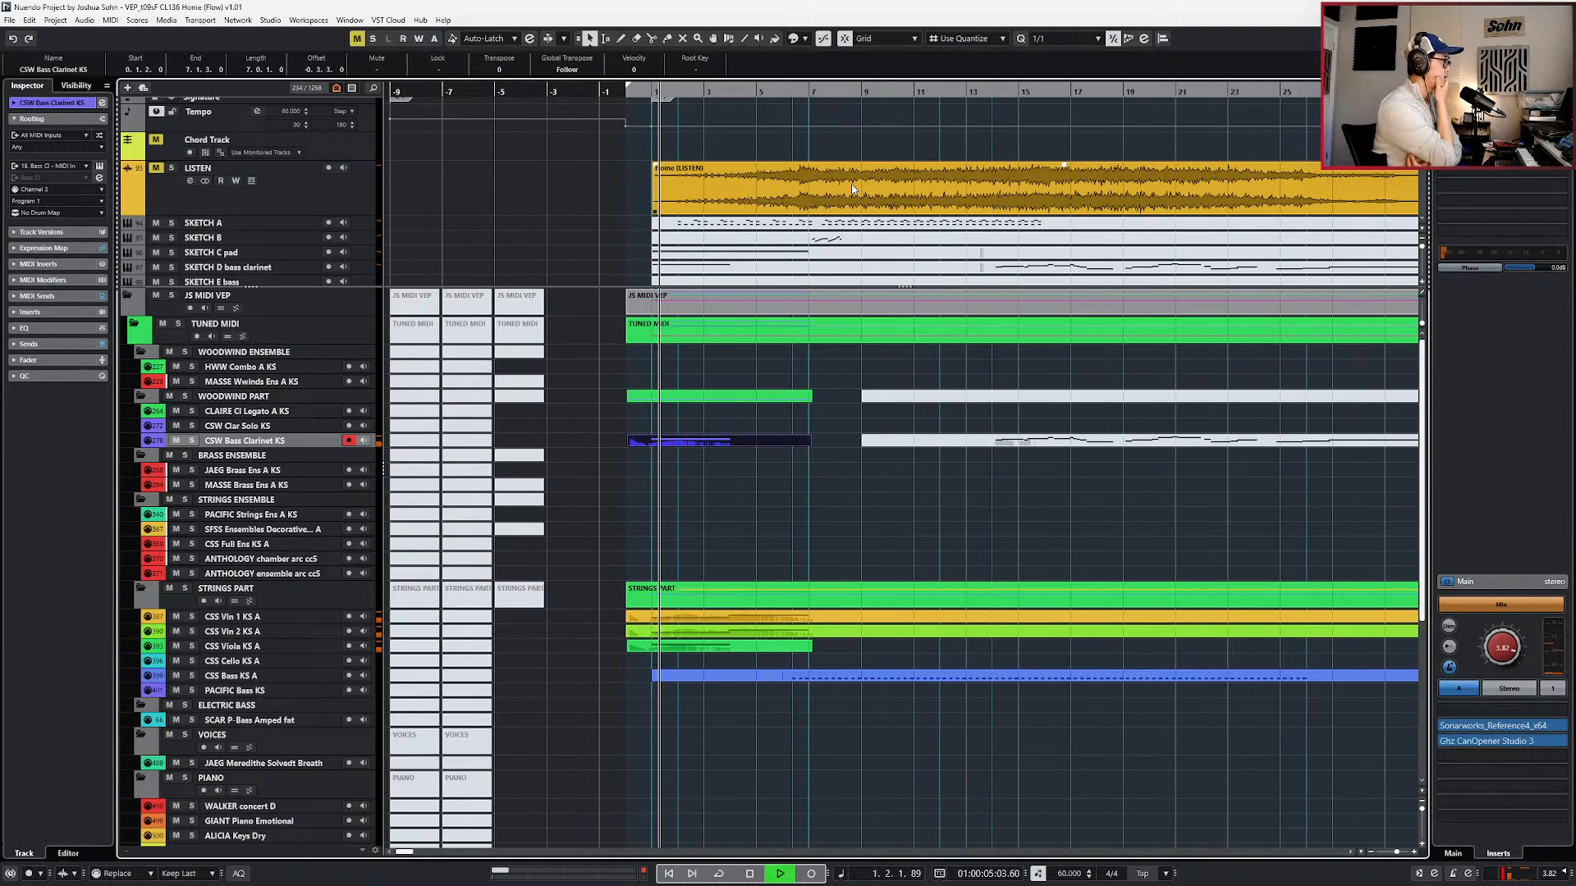
pyautogui.click(632, 170)
pyautogui.click(682, 181)
pyautogui.press('s')
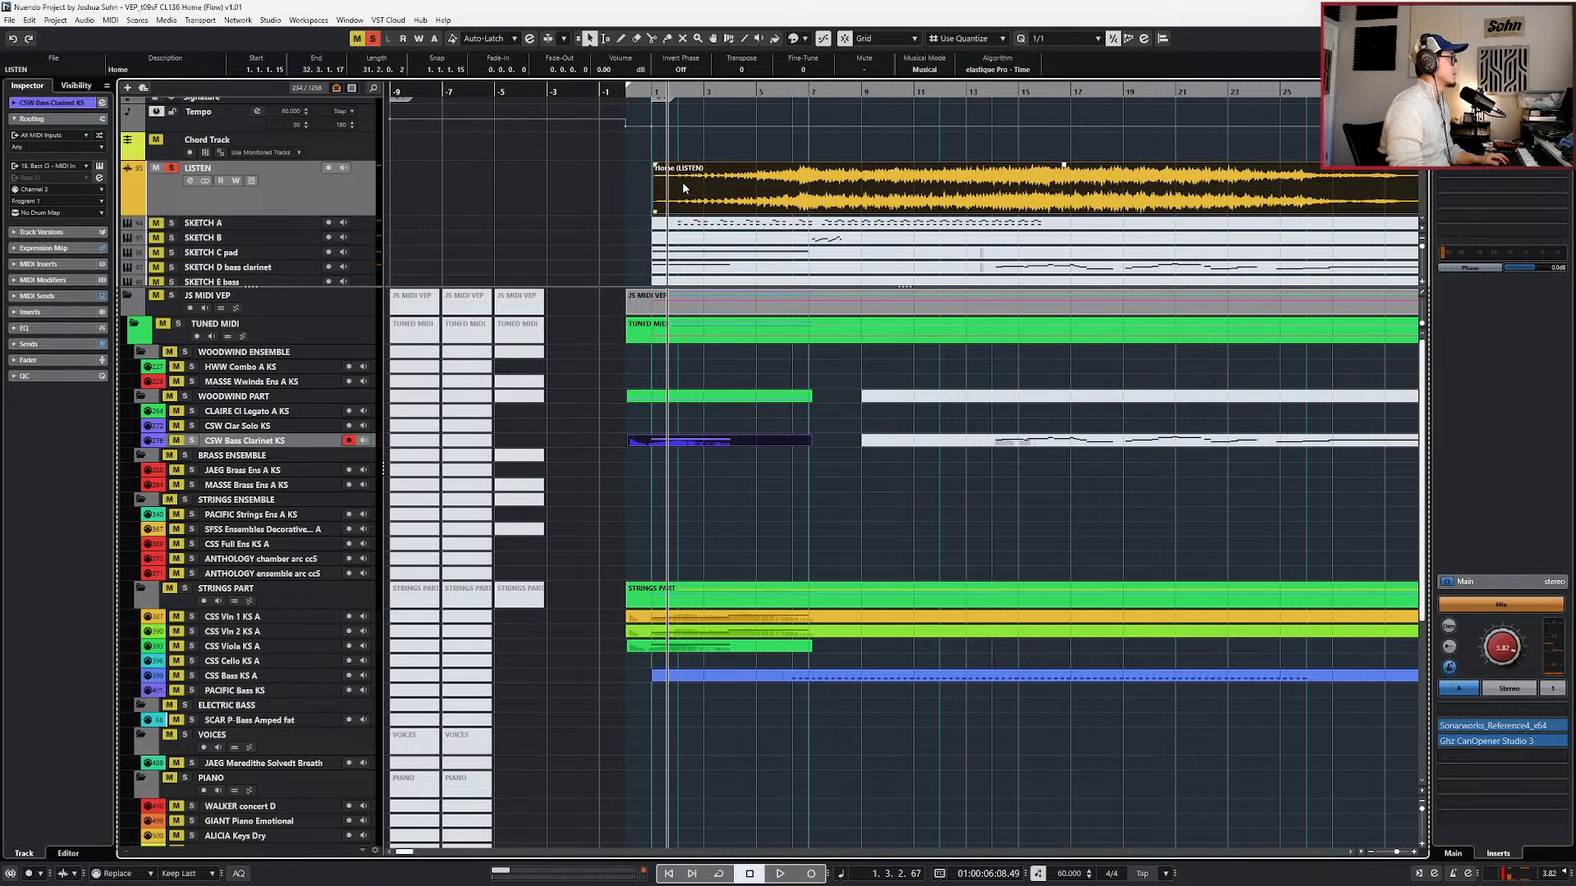
# - Listen to the soloed reference track up to about bar 8 while reviewing the arrangement's string and mallet tracks
pyautogui.hscroll(1, 642, 239)
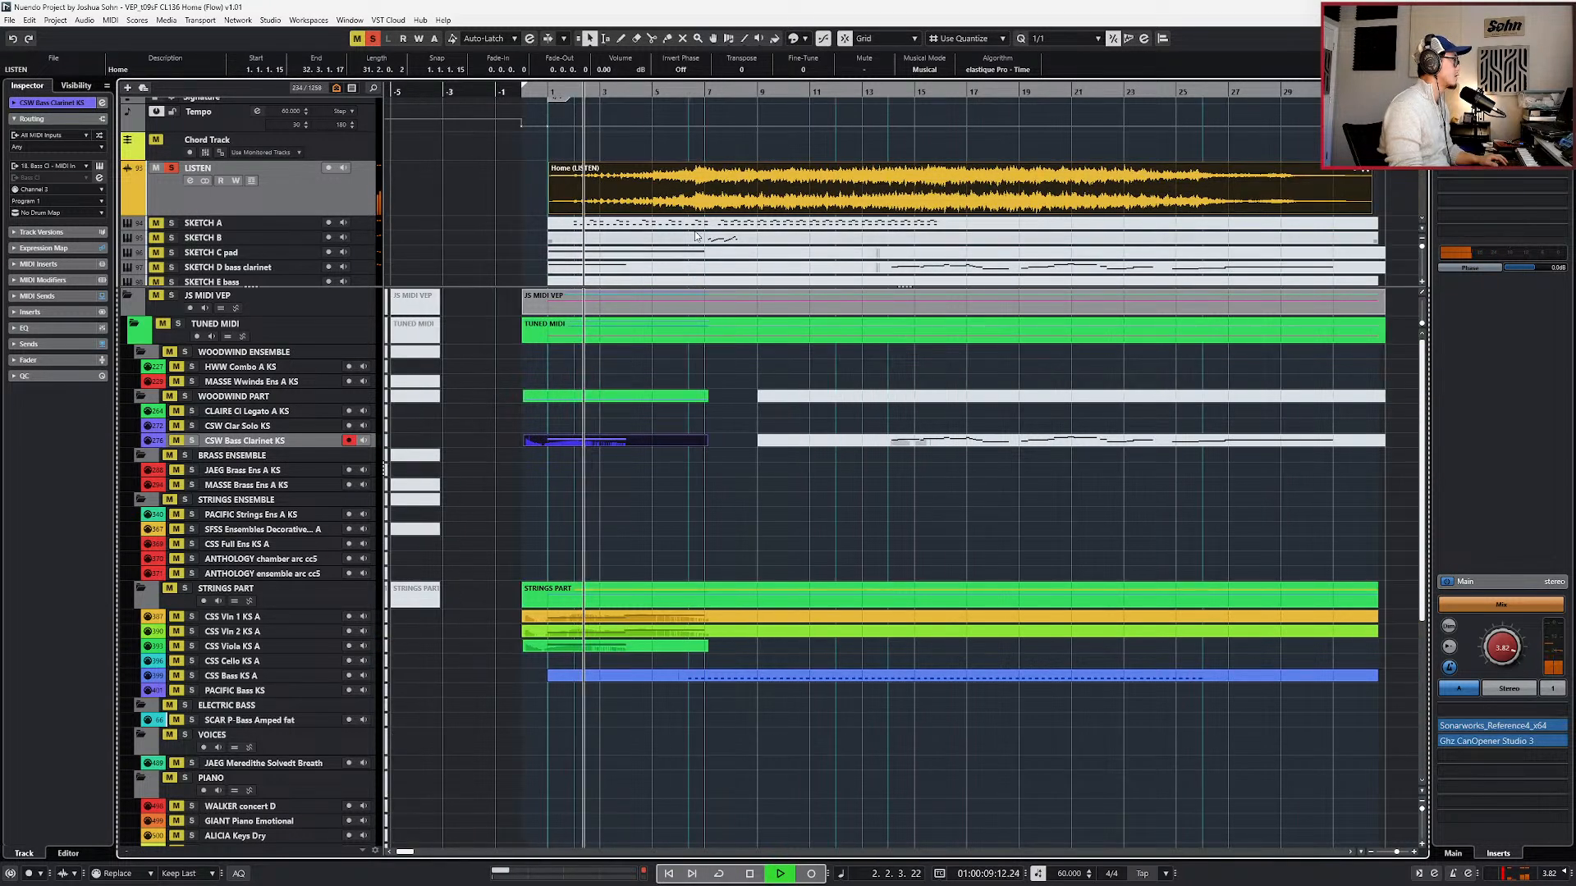
pyautogui.scroll(2, 643, 239)
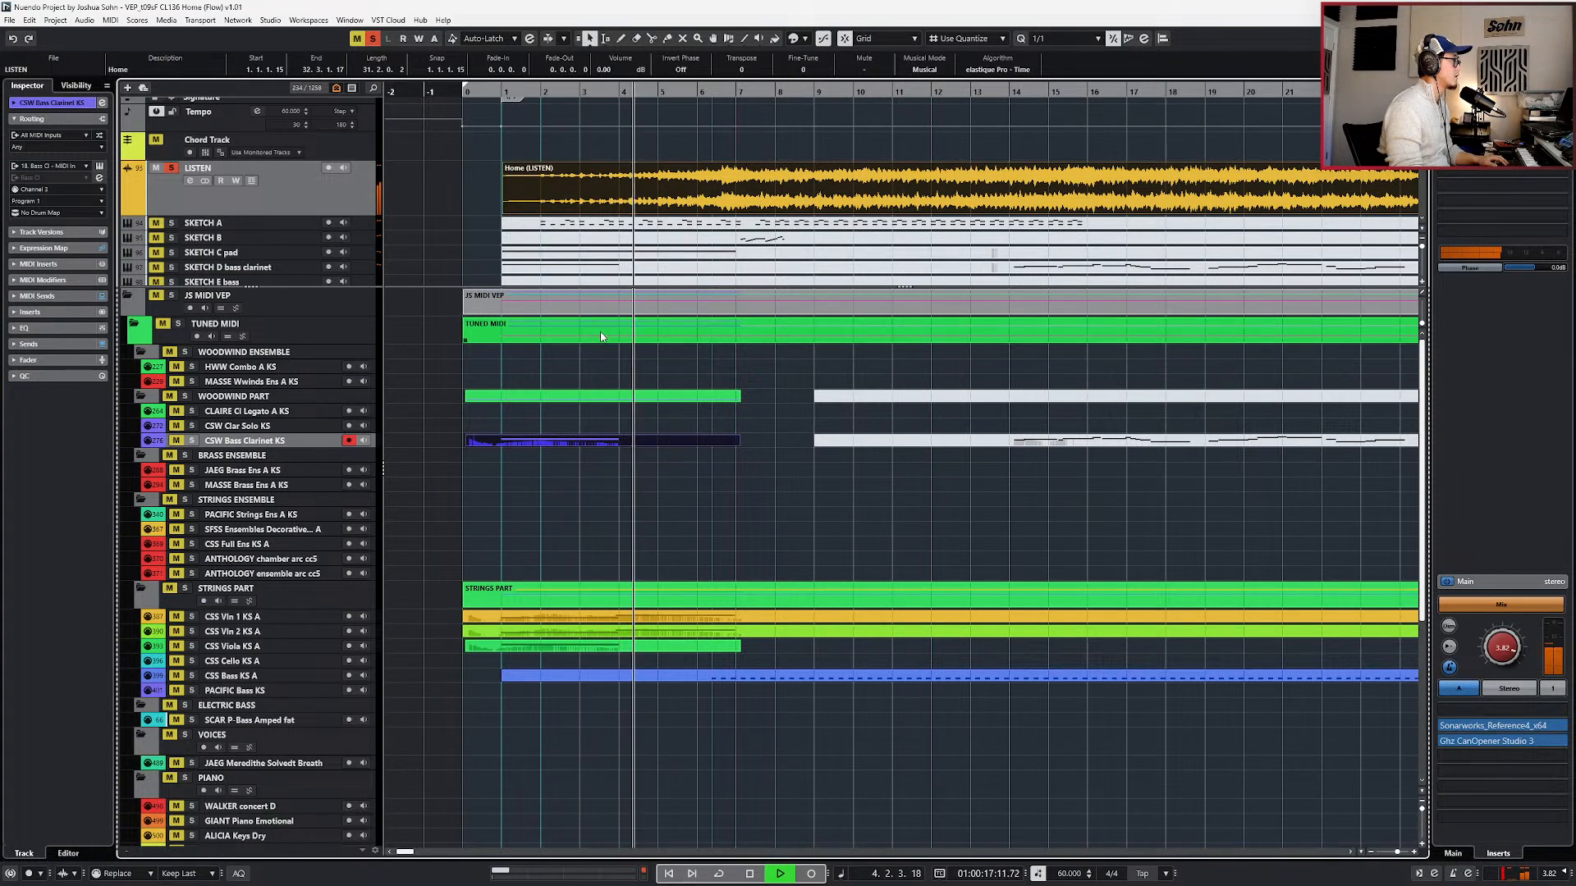
pyautogui.scroll(-8, 632, 467)
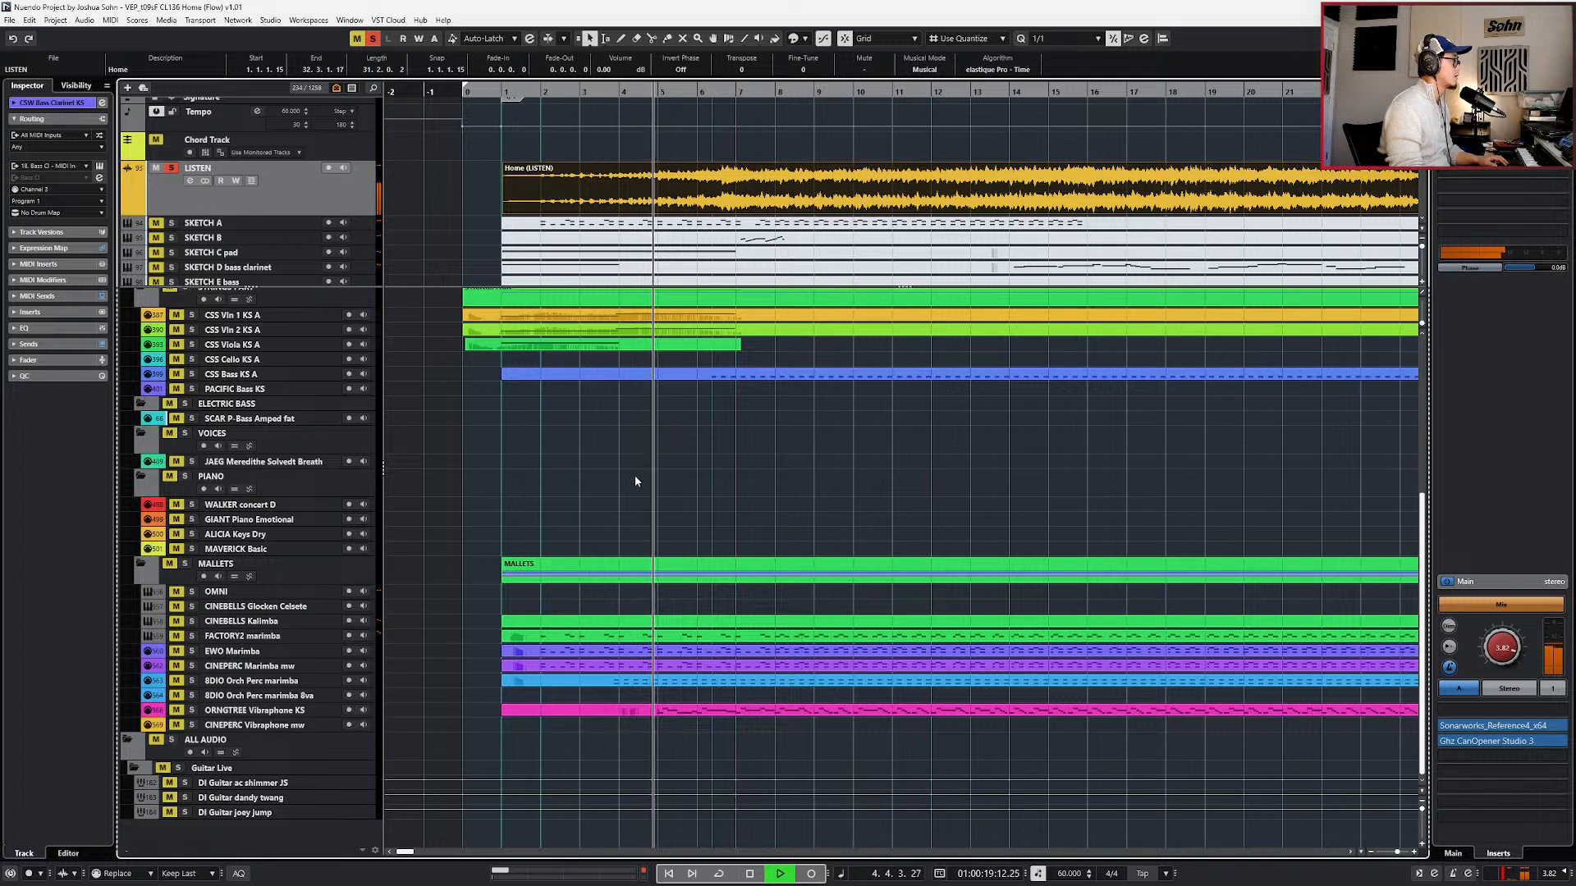
pyautogui.scroll(3, 652, 394)
pyautogui.scroll(1, 659, 270)
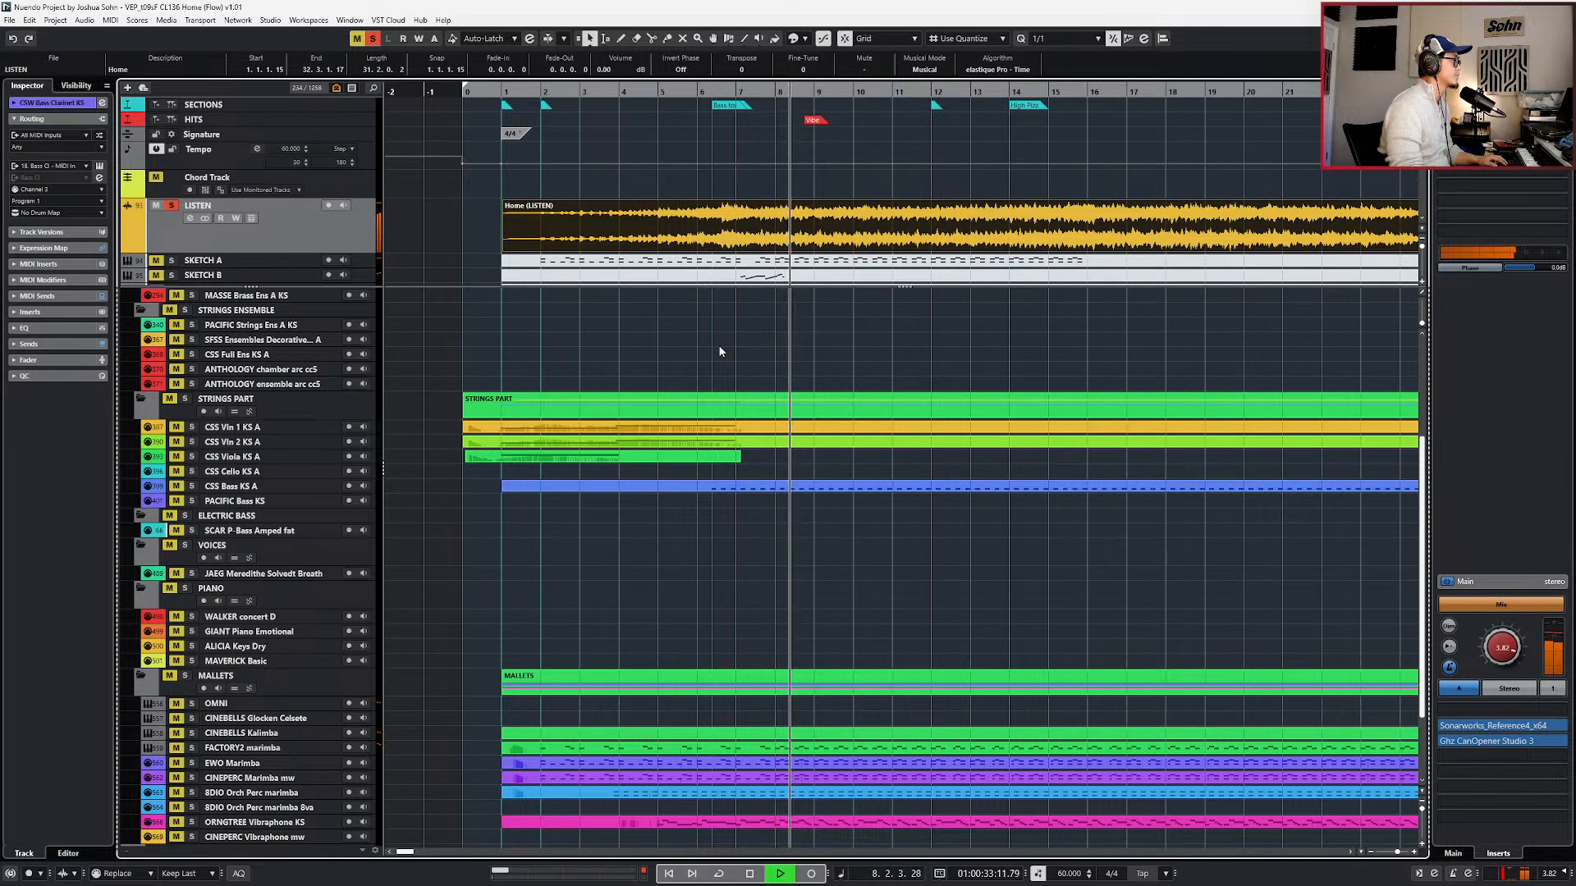
# - Replay the reference from around bar 4, unsolo LISTEN to hear the arrangement with it and stop near bar 5
pyautogui.press('space')
pyautogui.press('ctrl+KP_Subtract')
pyautogui.press('ctrl+KP_Subtract')
pyautogui.press('ctrl+KP_Subtract')
pyautogui.press('ctrl+KP_Subtract')
pyautogui.press('ctrl+KP_Subtract')
pyautogui.press('ctrl+KP_Add')
pyautogui.press('ctrl+KP_Subtract')
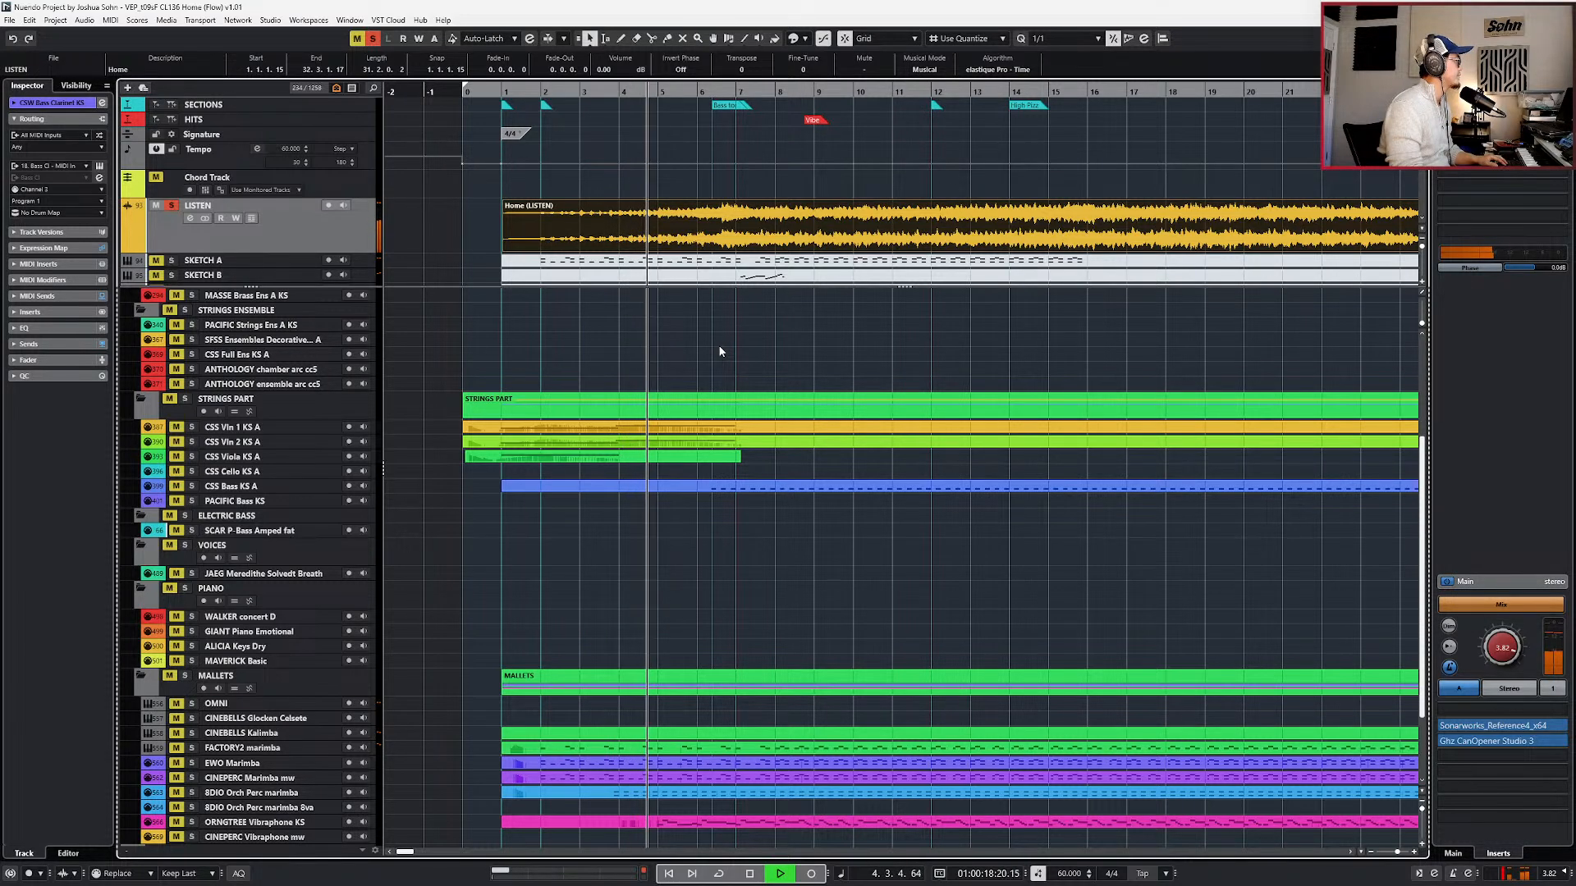
pyautogui.press('s')
pyautogui.press('space')
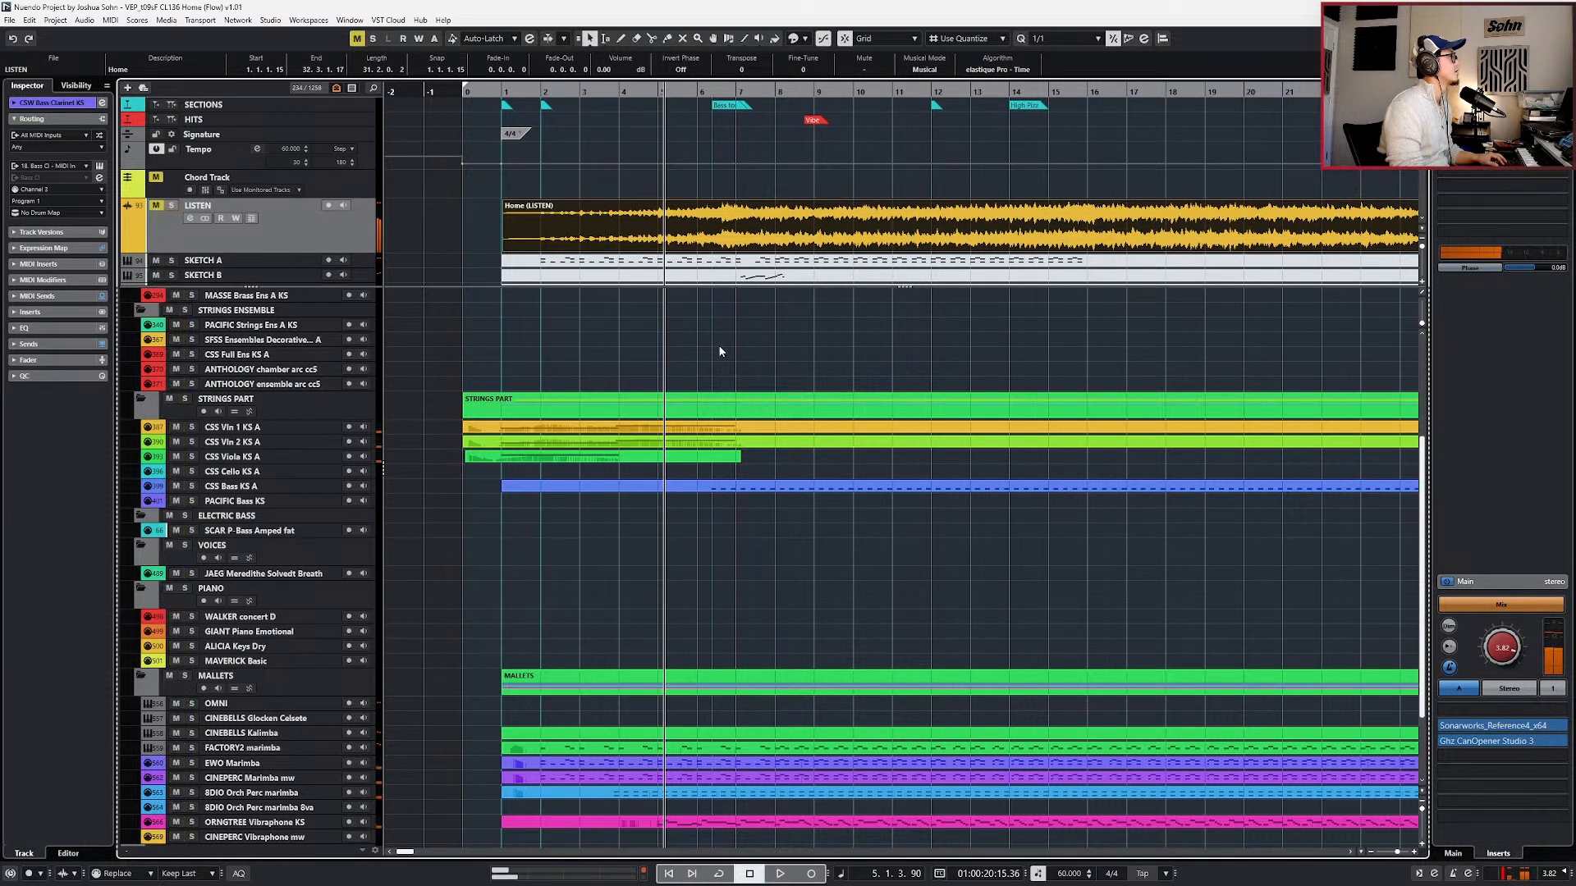
# - Create an empty part on the CSS Cello KS A track from 0.1.1.0 to 32.3.4.38
pyautogui.scroll(5, 657, 410)
pyautogui.scroll(-6, 613, 470)
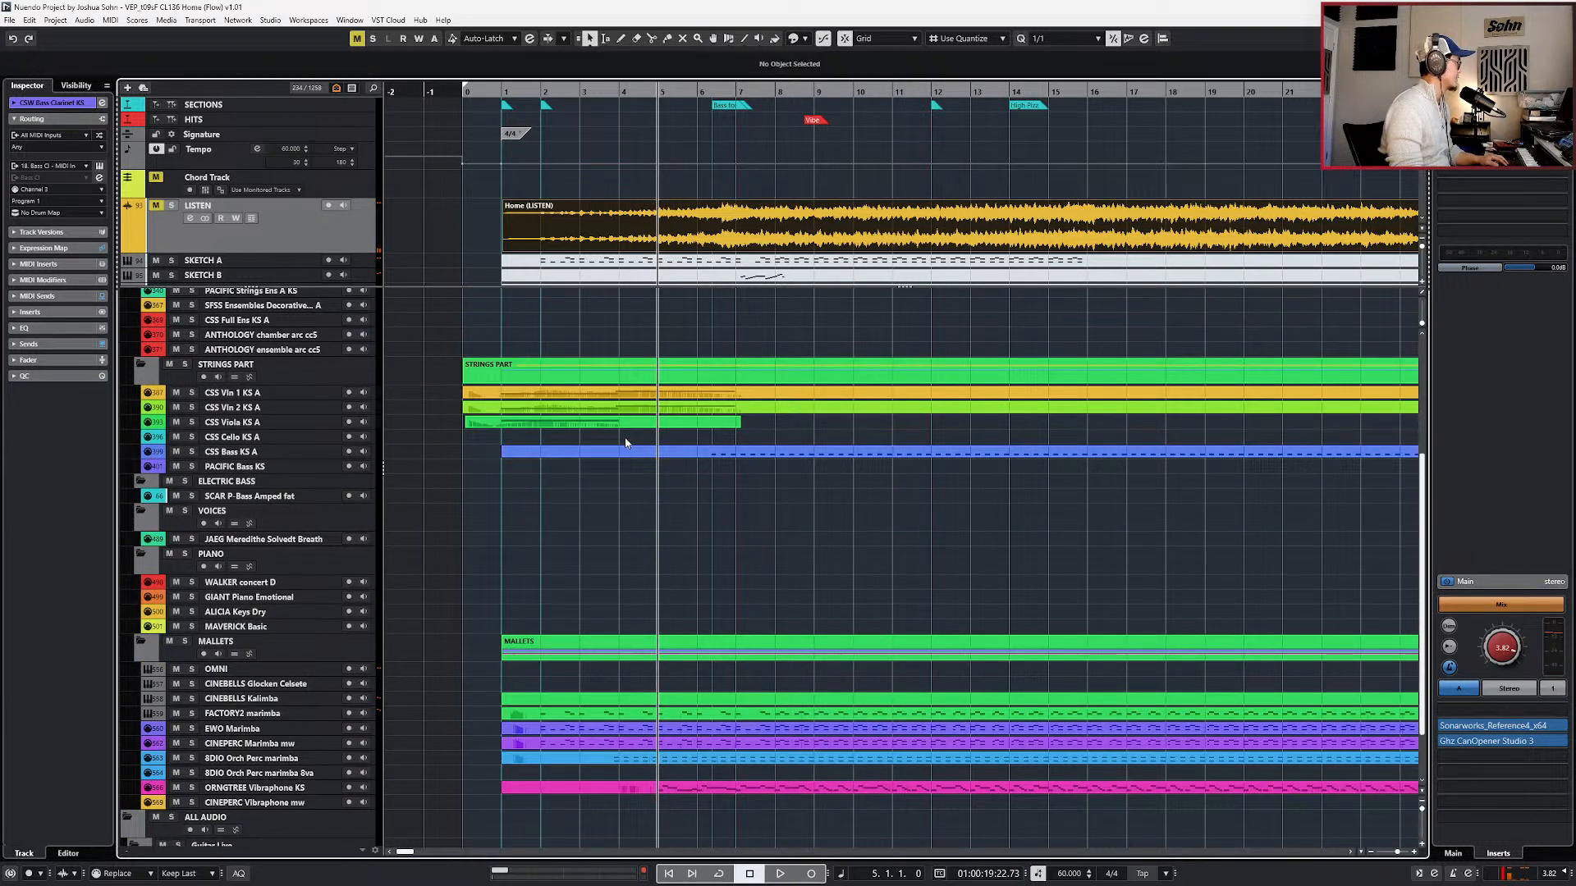
pyautogui.click(625, 442)
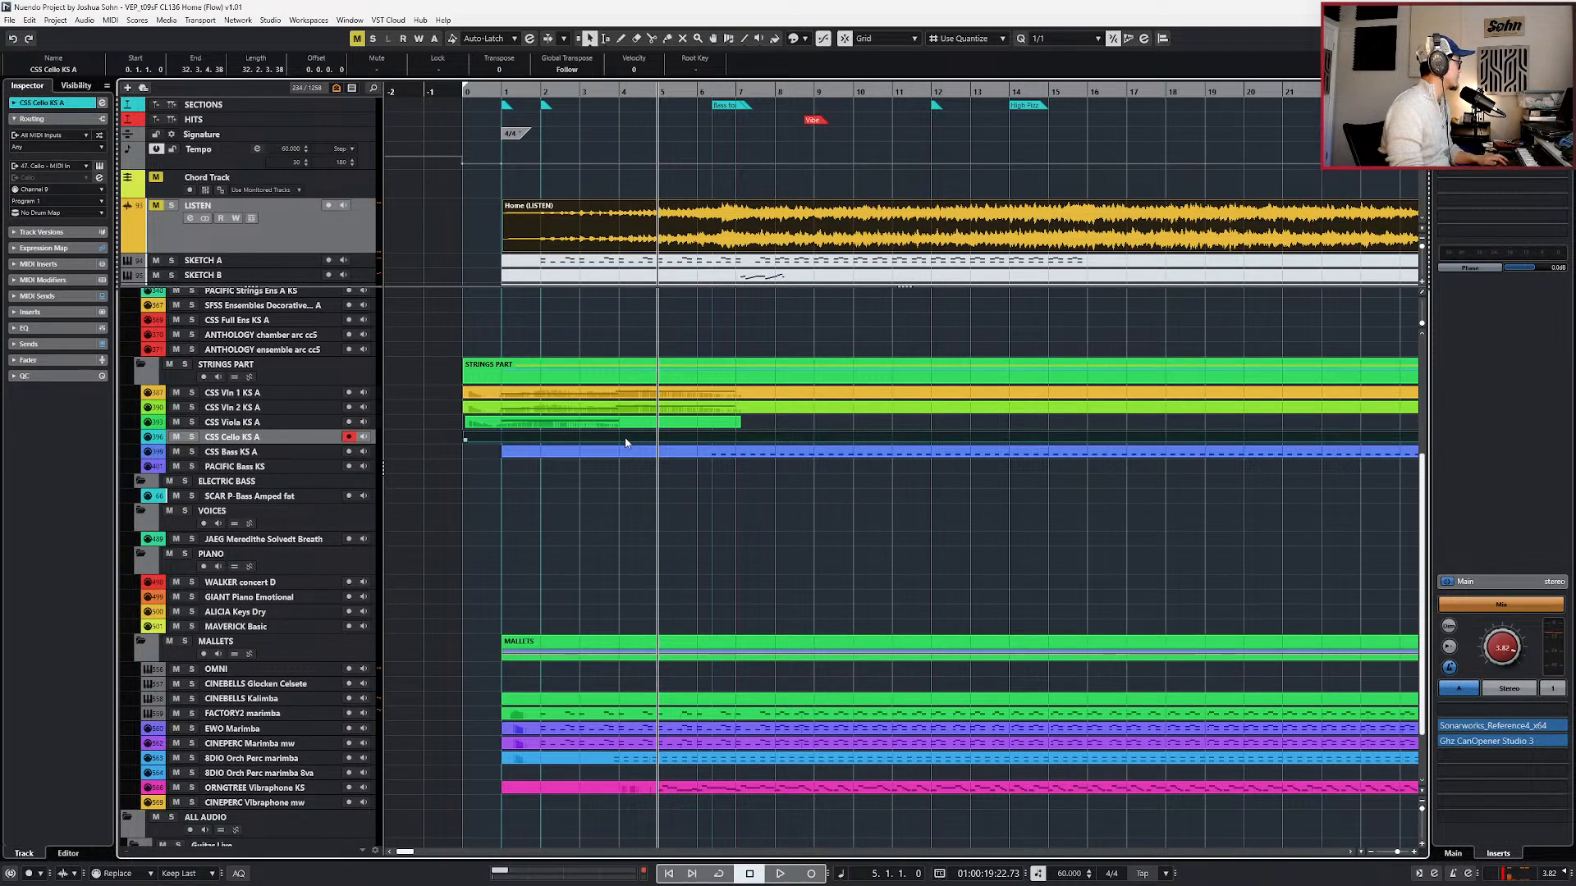
pyautogui.doubleClick(580, 440)
pyautogui.scroll(1, 601, 508)
pyautogui.press('Return')
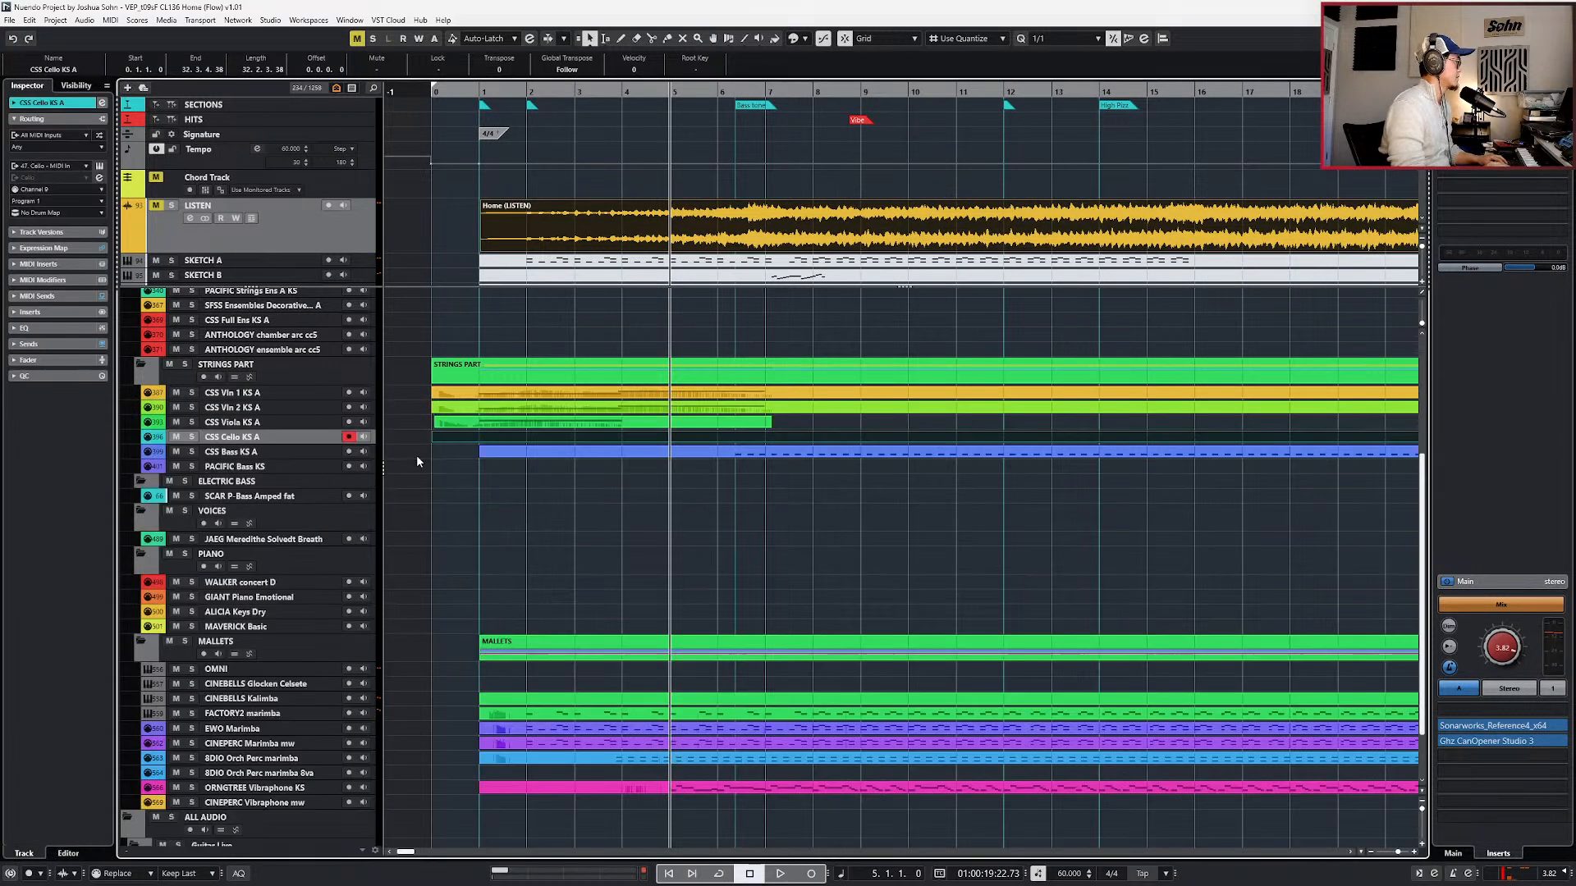
pyautogui.click(466, 464)
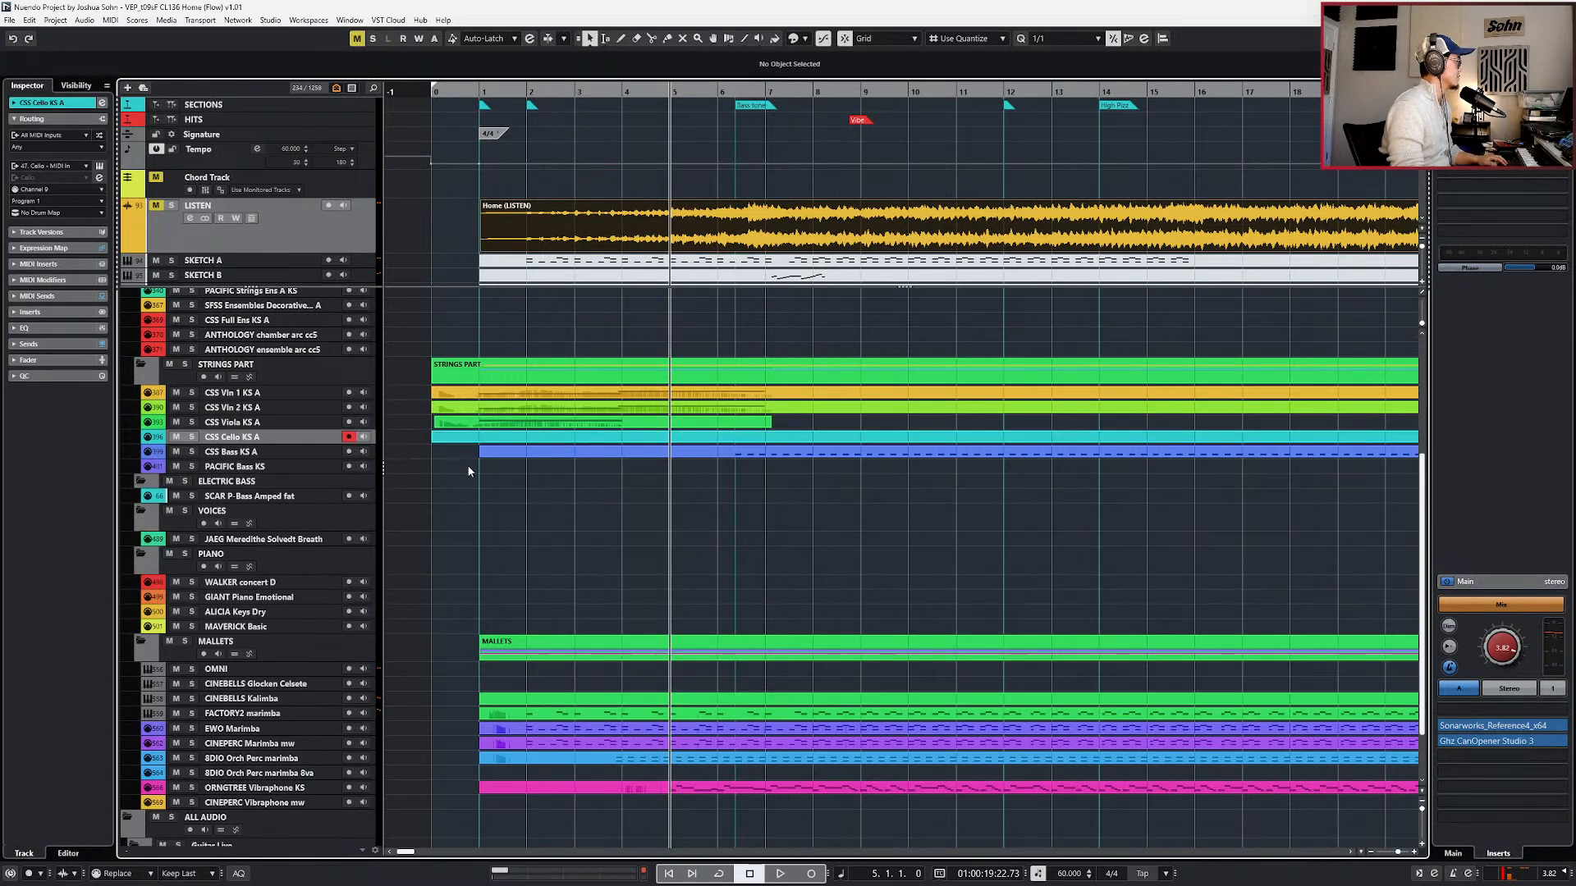
# - Create a full-length part on PACIFIC Bass KS and enter a C1 note at bar 5 in its editor
pyautogui.doubleClick(551, 470)
pyautogui.scroll(2, 670, 575)
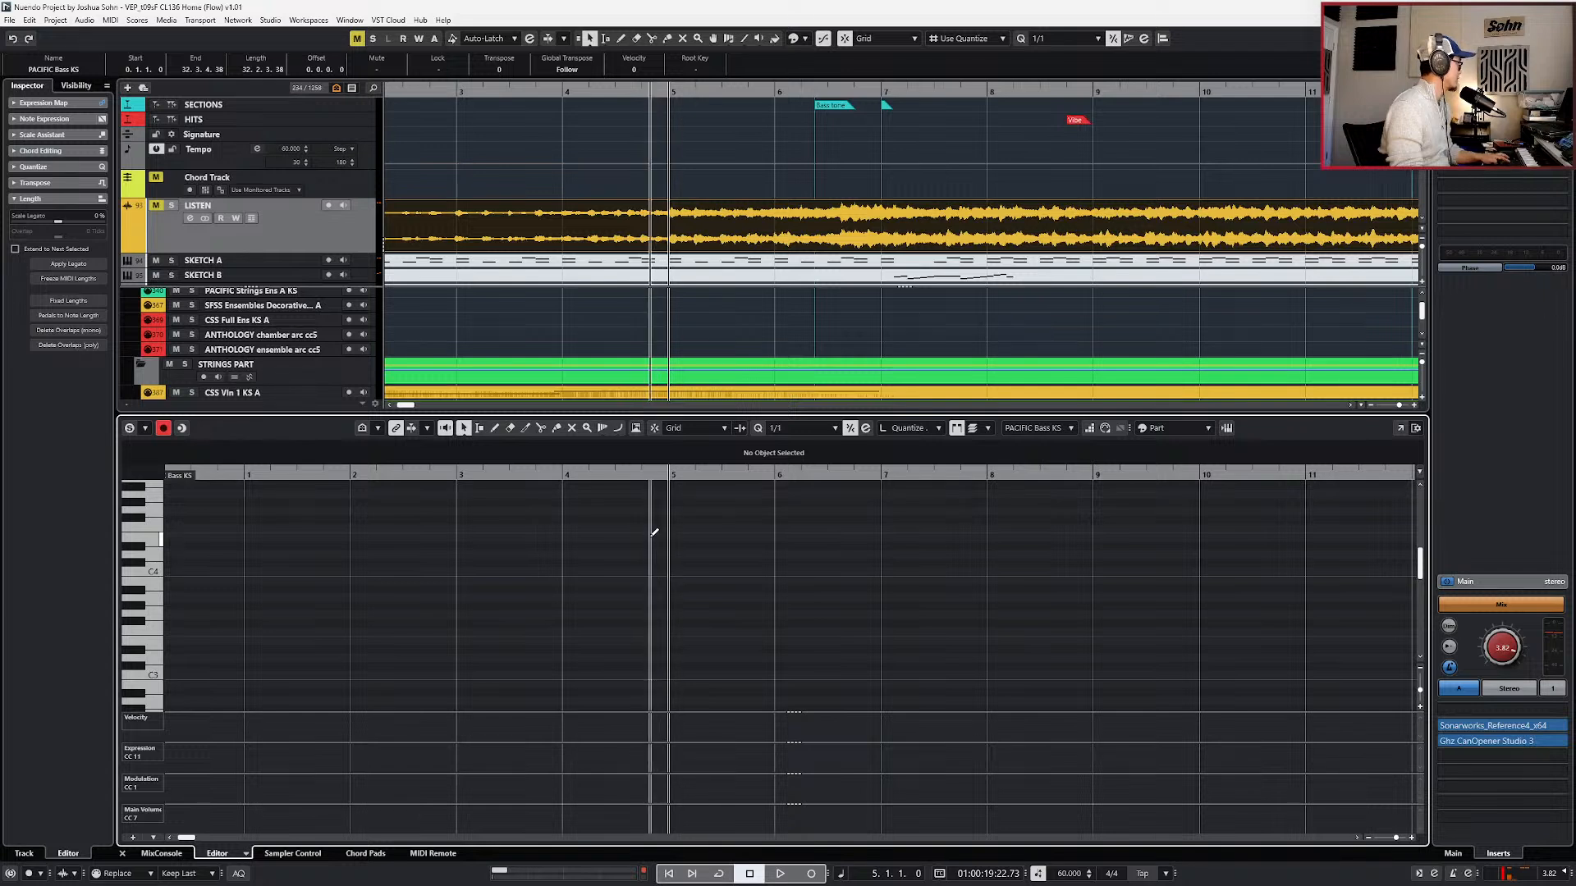
pyautogui.scroll(-3, 657, 675)
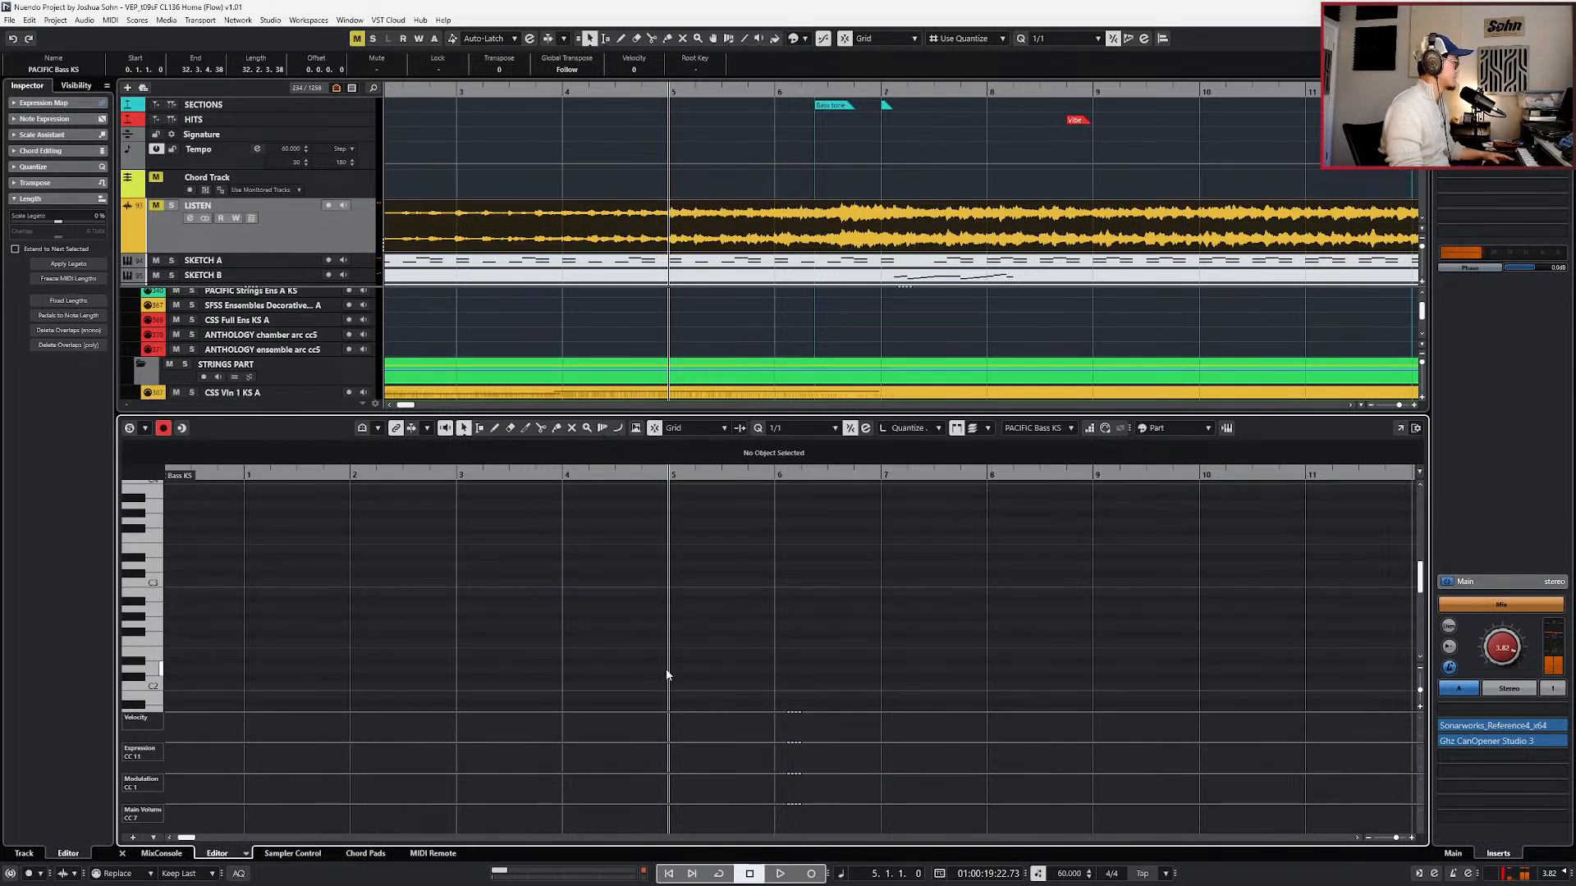
pyautogui.scroll(-2, 663, 663)
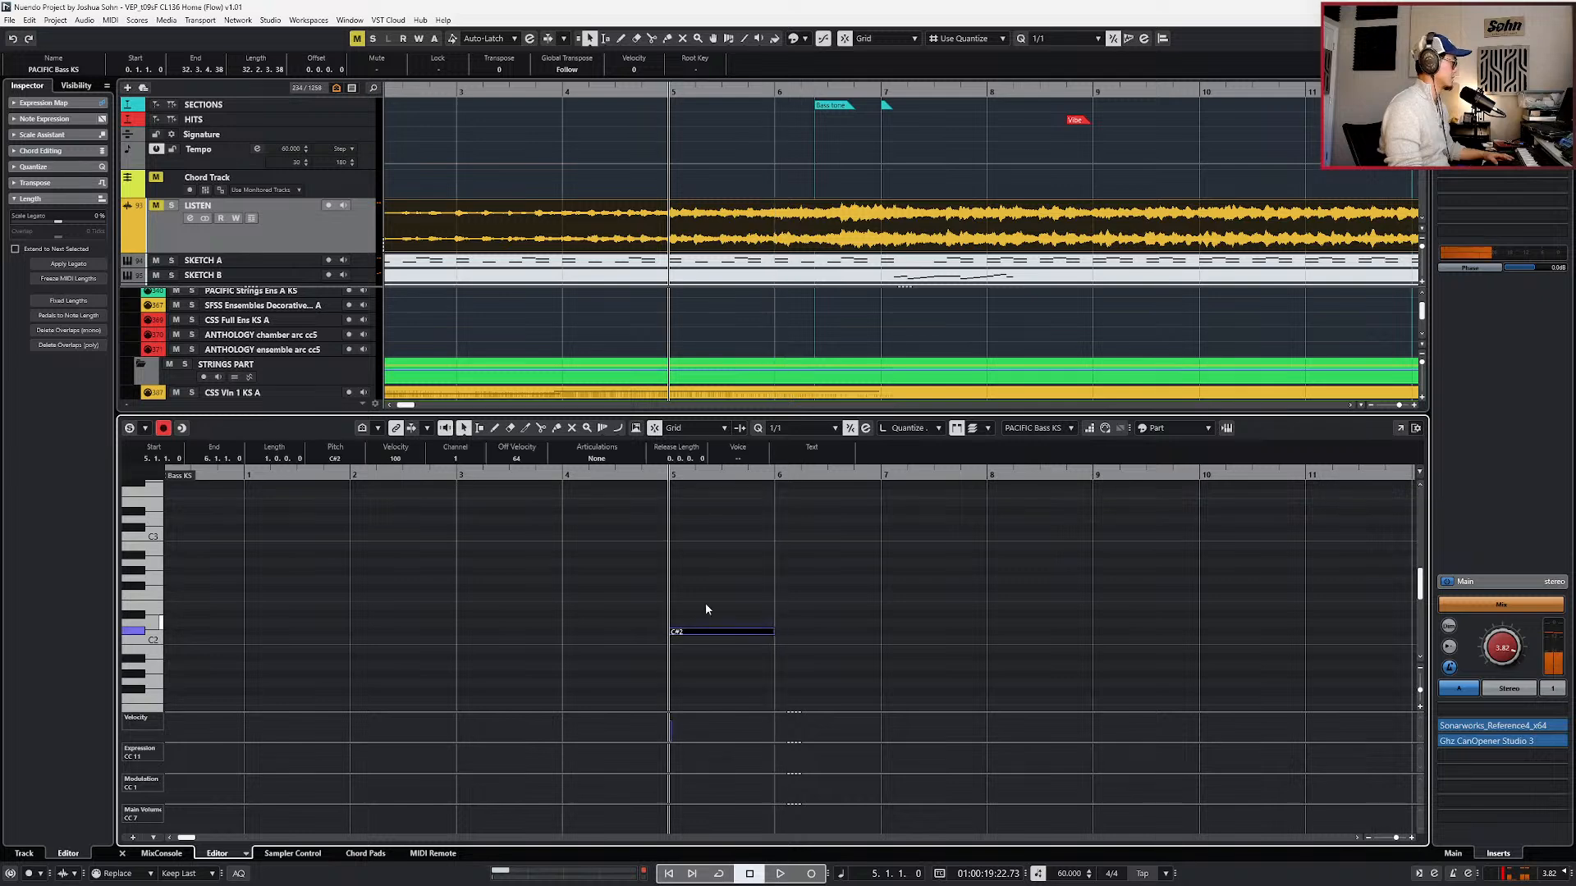
pyautogui.press('Down')
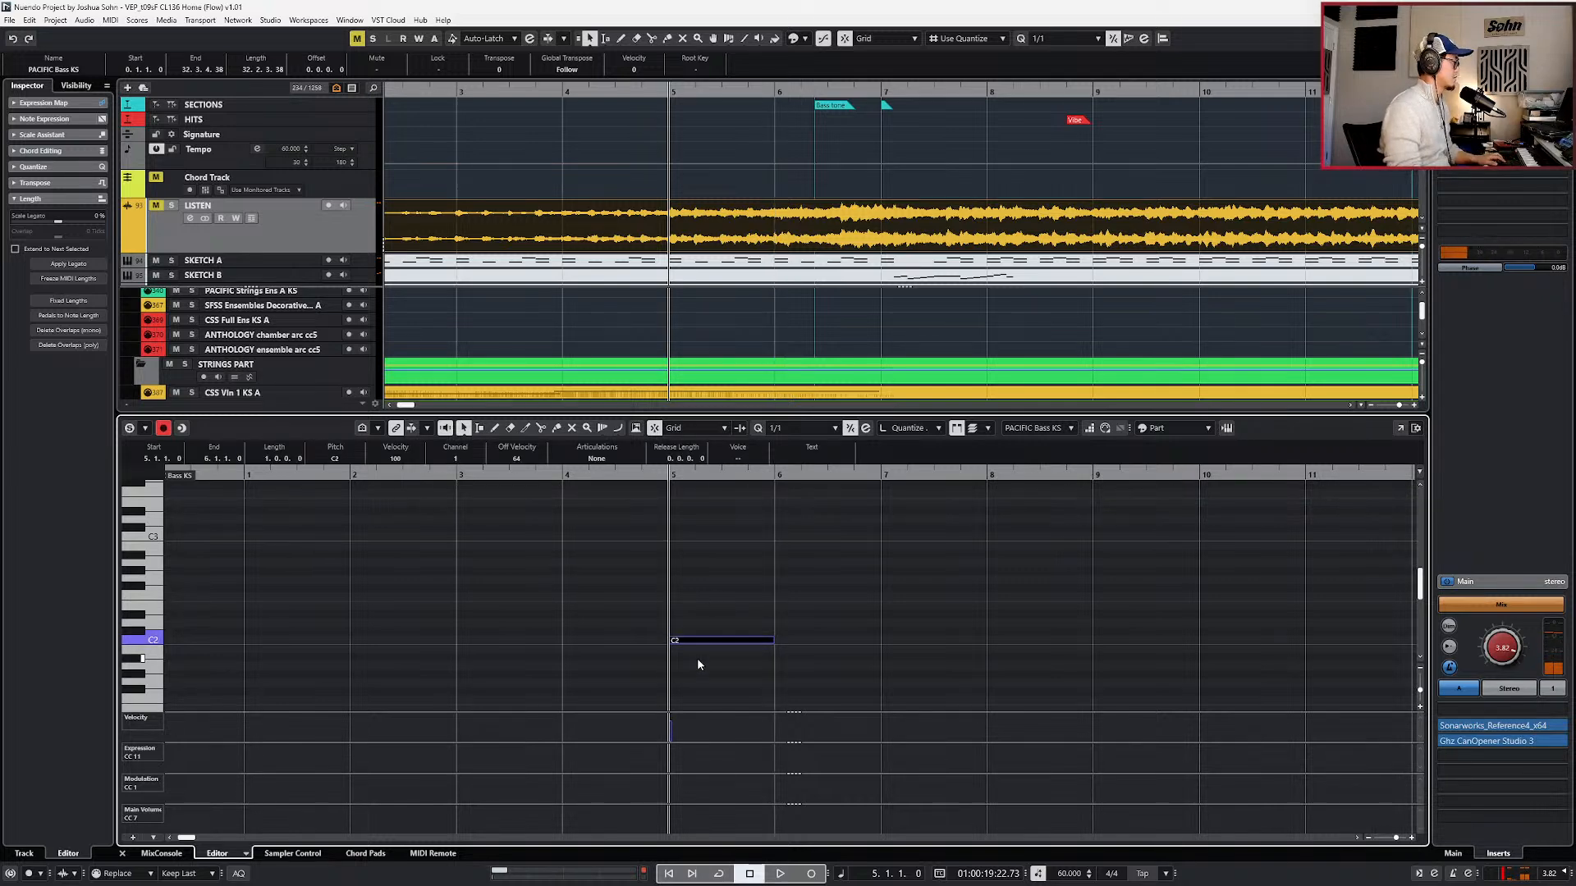
pyautogui.hotkey('shift', 'Down')
# - Lengthen the bass note to two bars with the Leg articulation and record expression and modulation data over it
pyautogui.press('KP_Subtract')
pyautogui.click(622, 459)
pyautogui.click(619, 472)
pyautogui.scroll(-3, 734, 560)
pyautogui.hotkey('alt', 'shift', 'Right')
pyautogui.press('KP_Multiply')
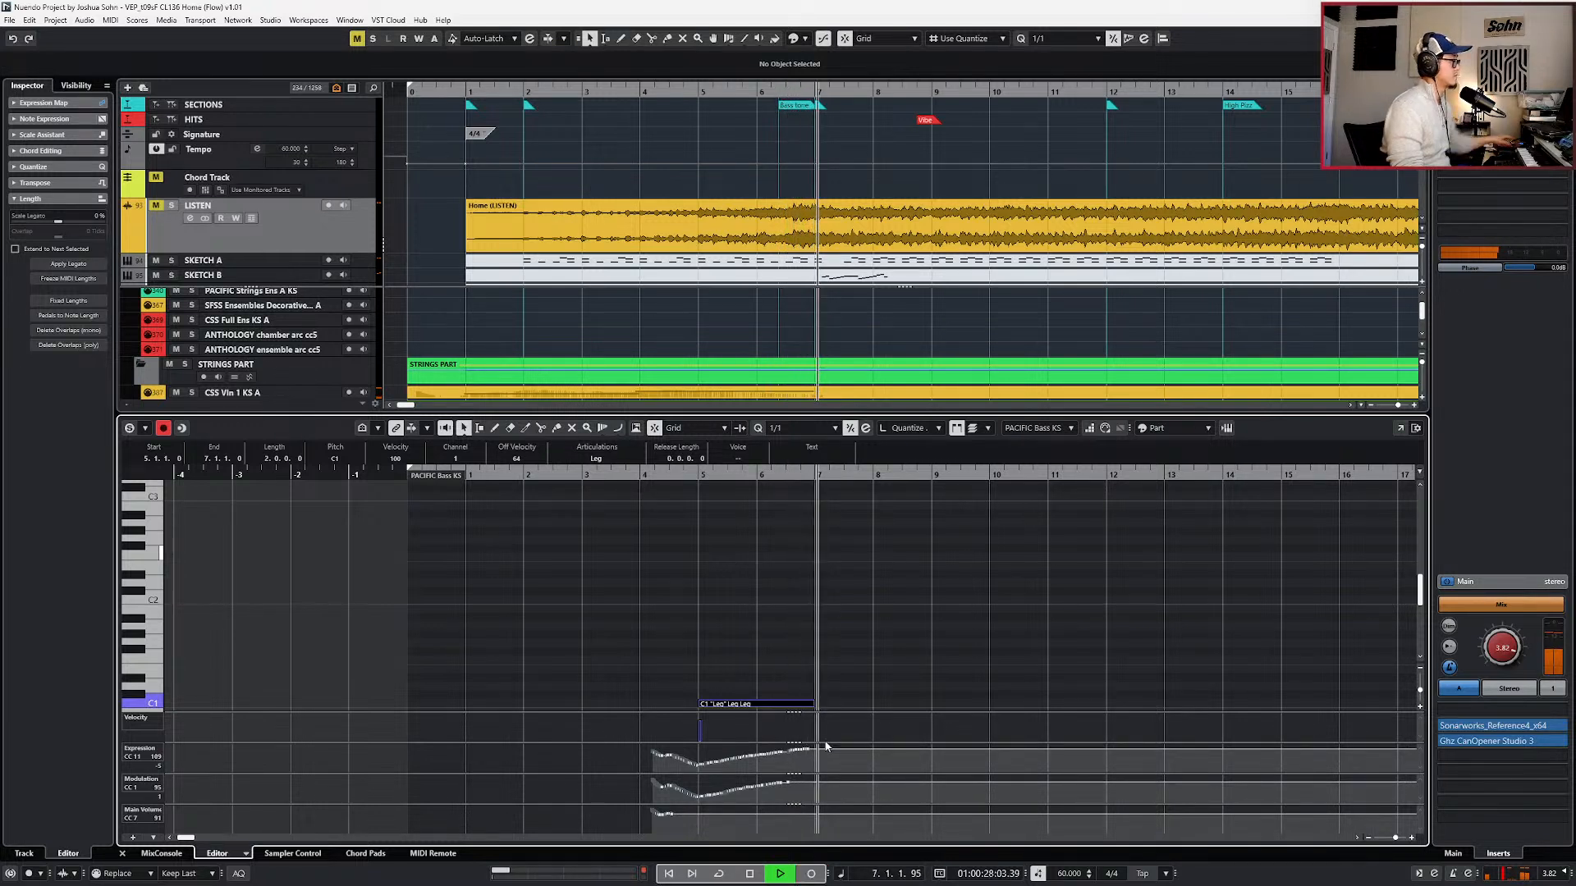
# - Stop playback and adjust the recorded modulation and expression data over the Pacific bass note, then close its editor
pyautogui.press('space')
pyautogui.moveTo(644, 789); pyautogui.dragTo(882, 851)
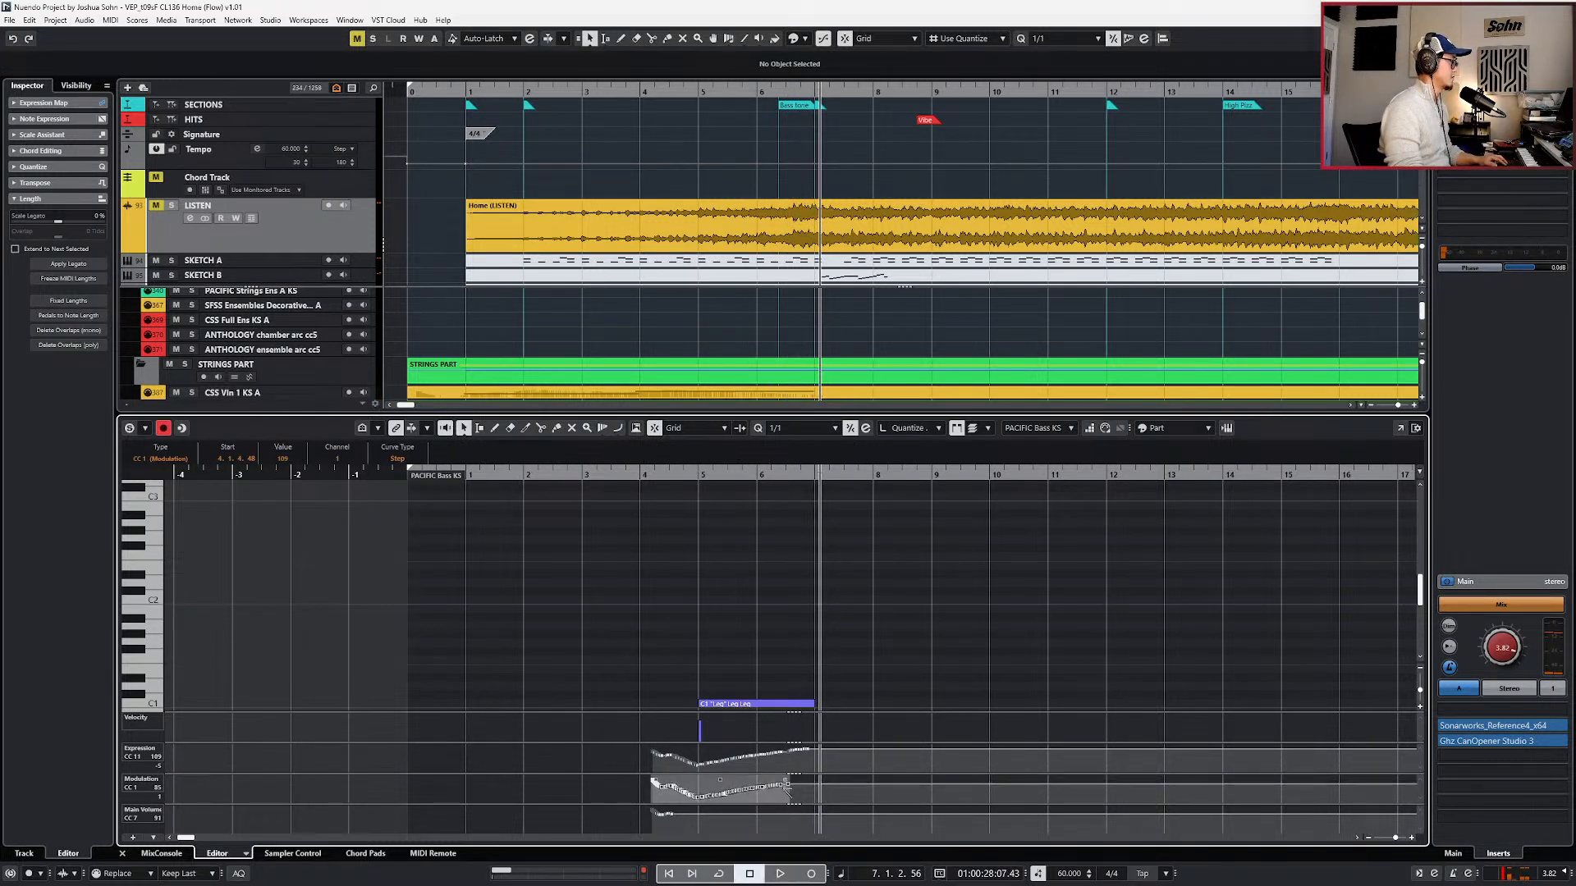
pyautogui.moveTo(845, 774); pyautogui.dragTo(806, 703)
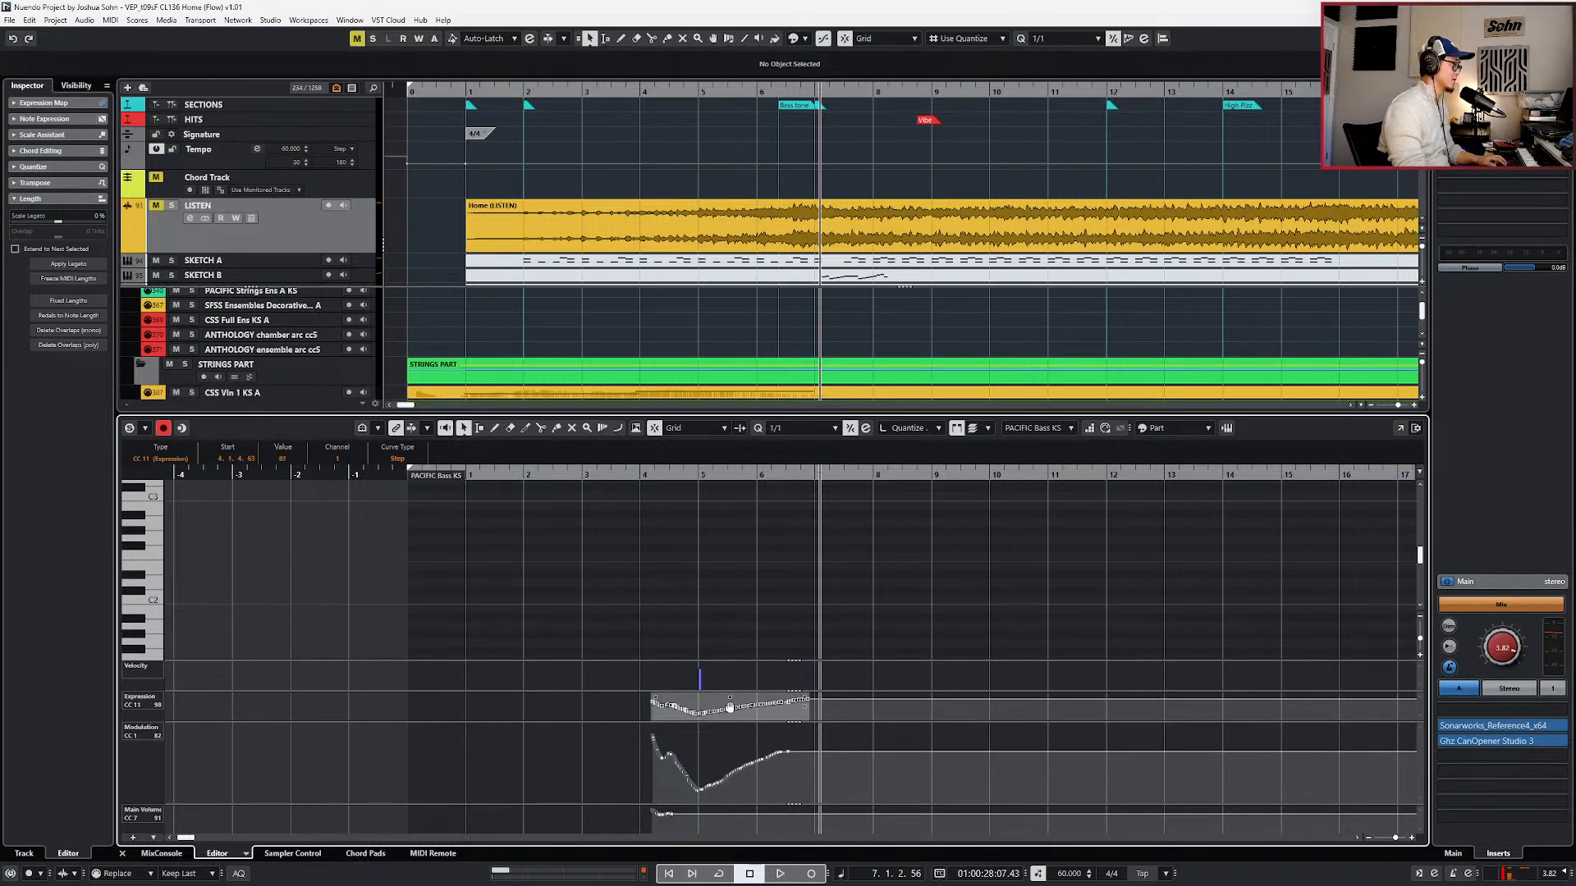
pyautogui.hotkey('ctrl', 'e')
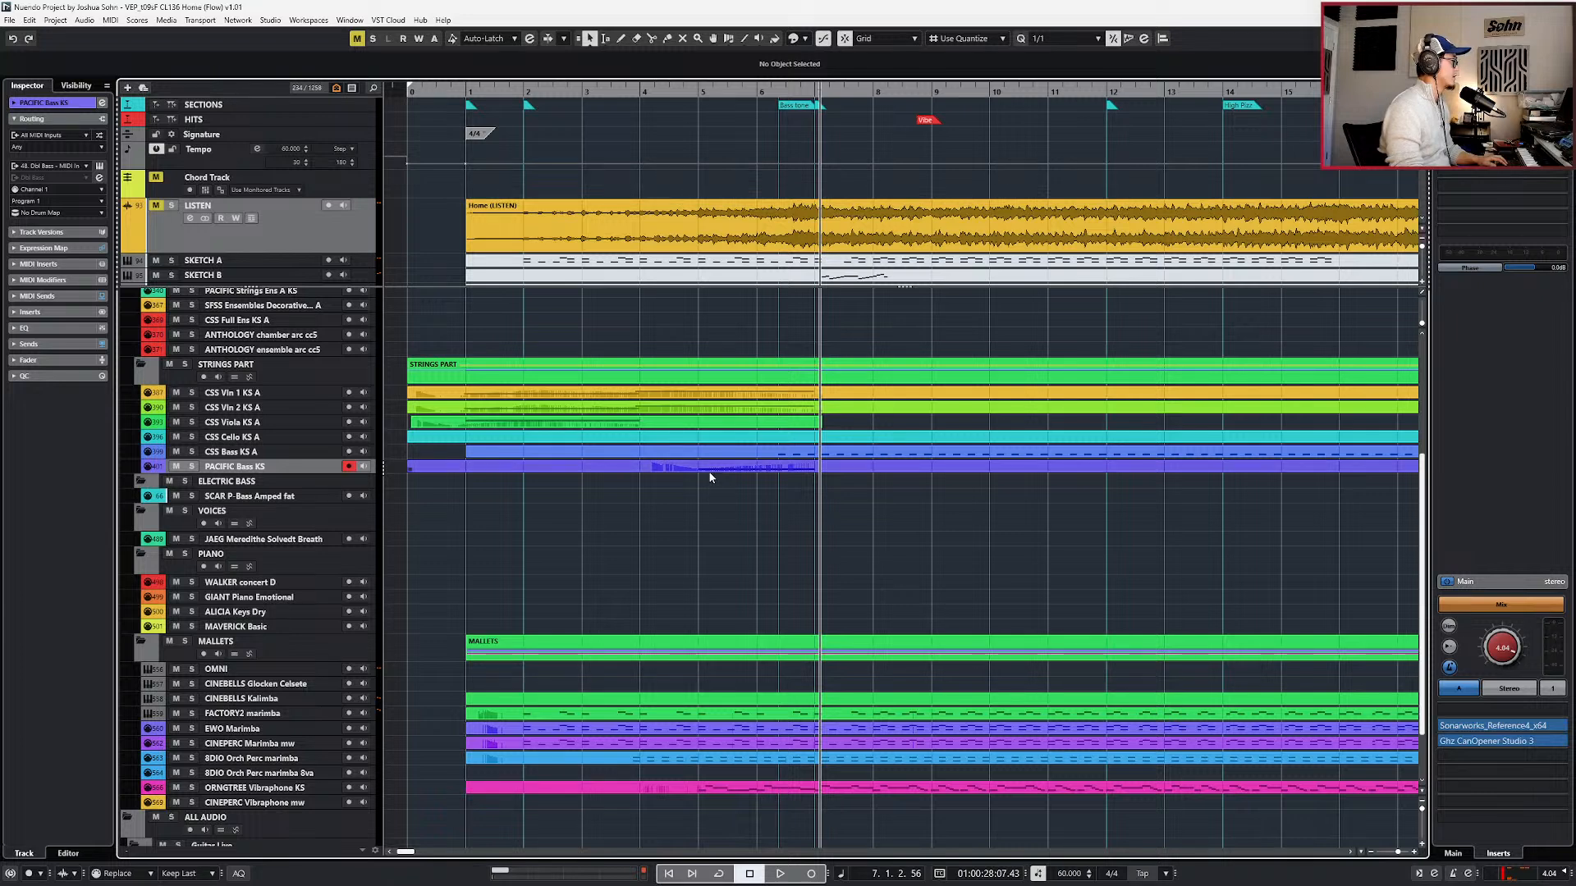
# - Copy the two-bar C1 note and its controller data into the CSS Cello part at bar 5 with the Sus articulation
pyautogui.click(706, 437)
pyautogui.hotkey('ctrl', 'e')
pyautogui.press('space')
pyautogui.click(596, 459)
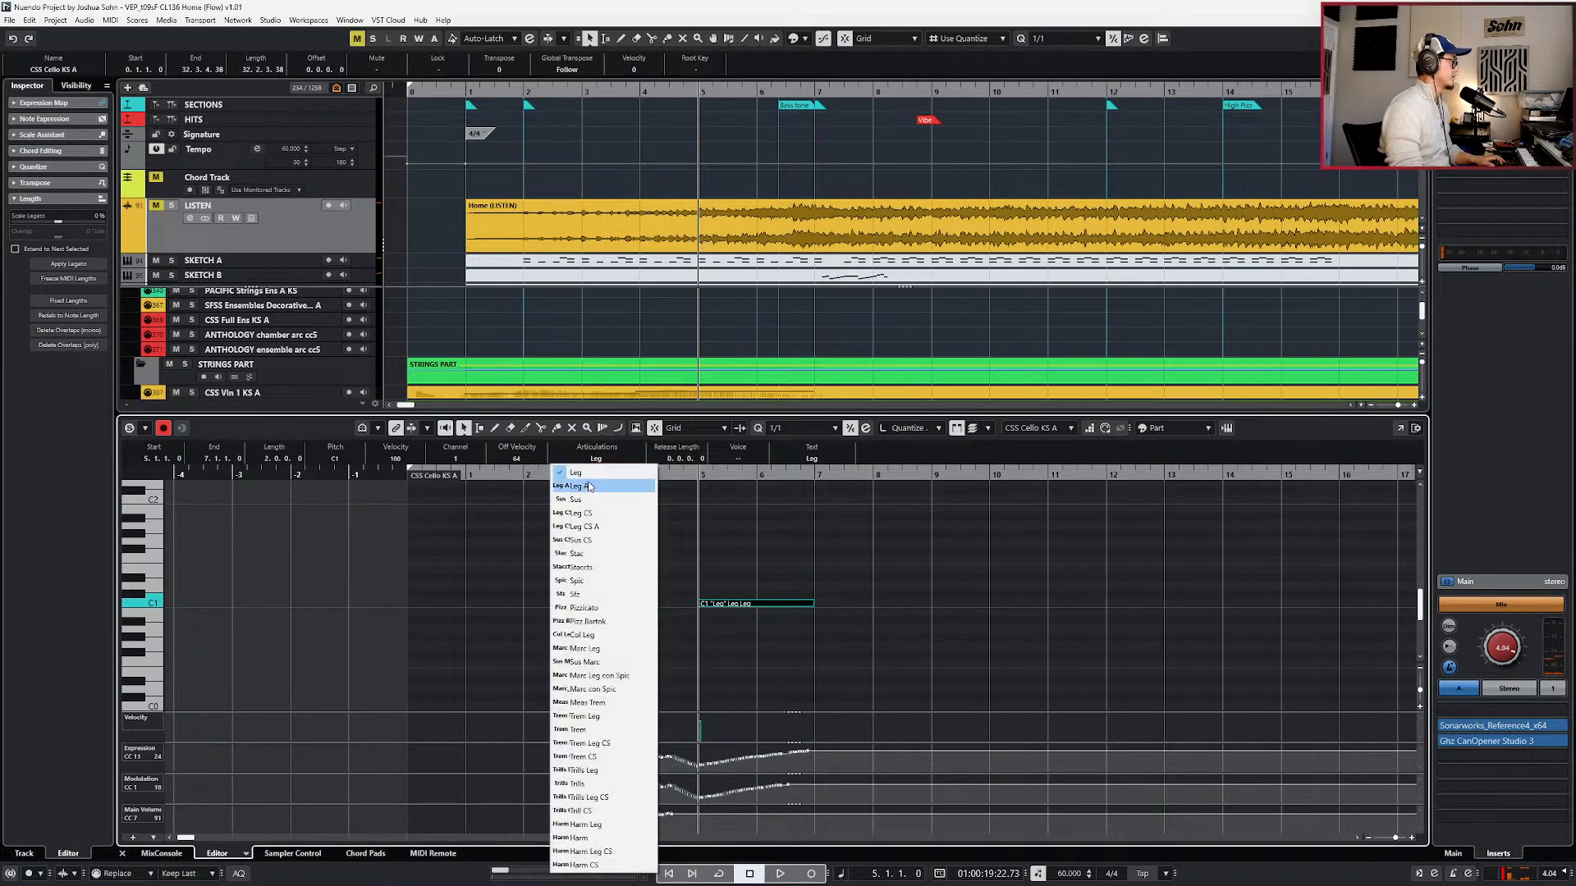
pyautogui.click(589, 499)
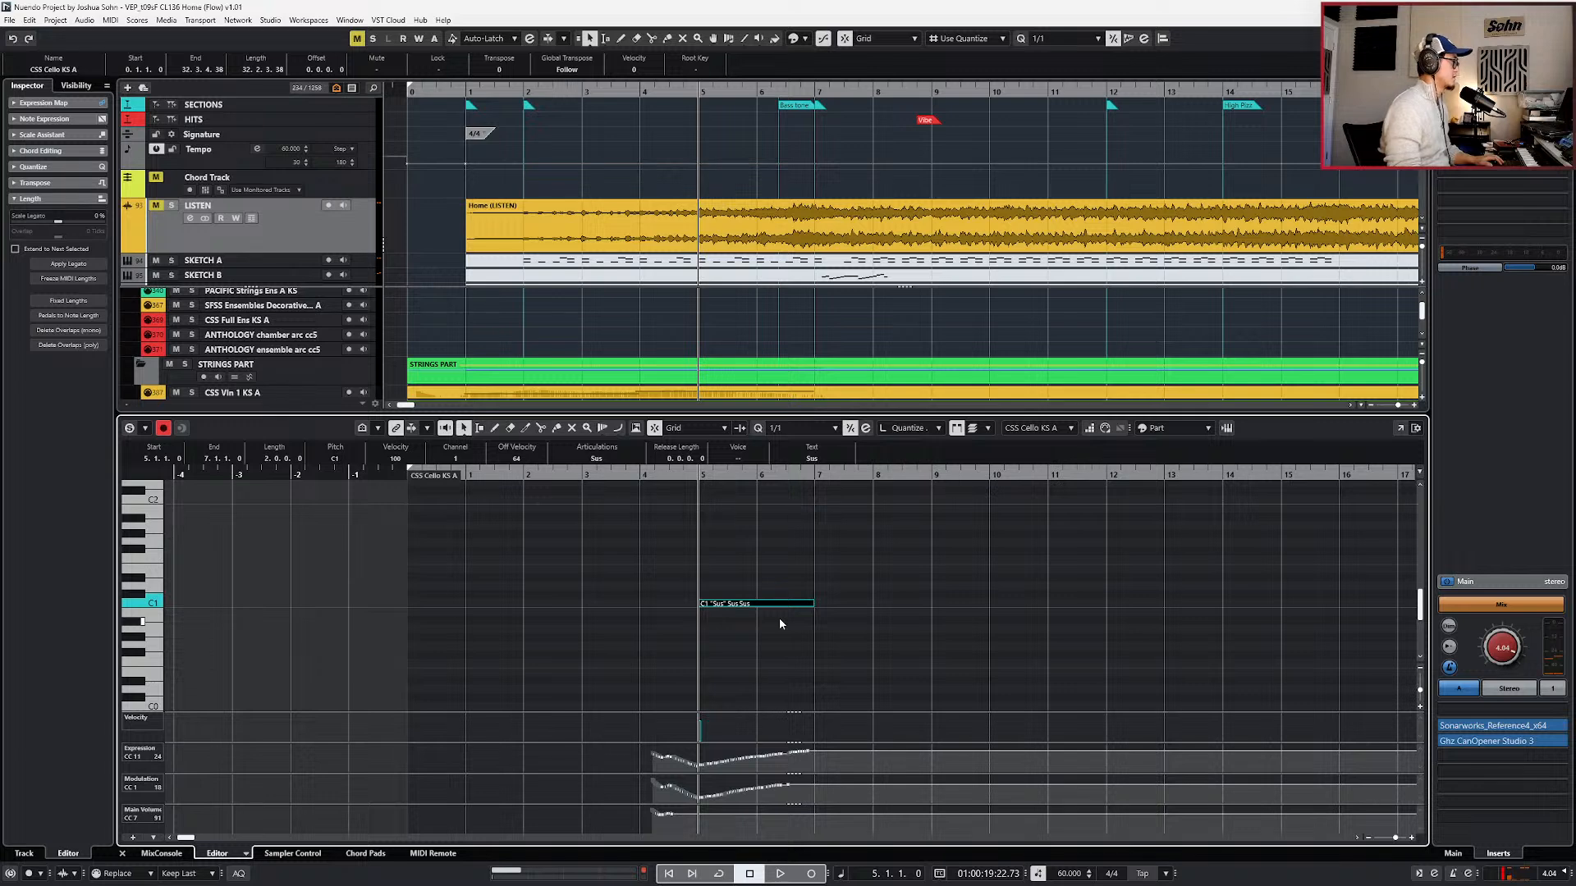
# - Duplicate the cello's C1 note and transpose the copy up to G1
pyautogui.press('Up')
pyautogui.press('Up')
pyautogui.press('Up')
pyautogui.press('Up')
pyautogui.press('Up')
pyautogui.press('Up')
pyautogui.press('Up')
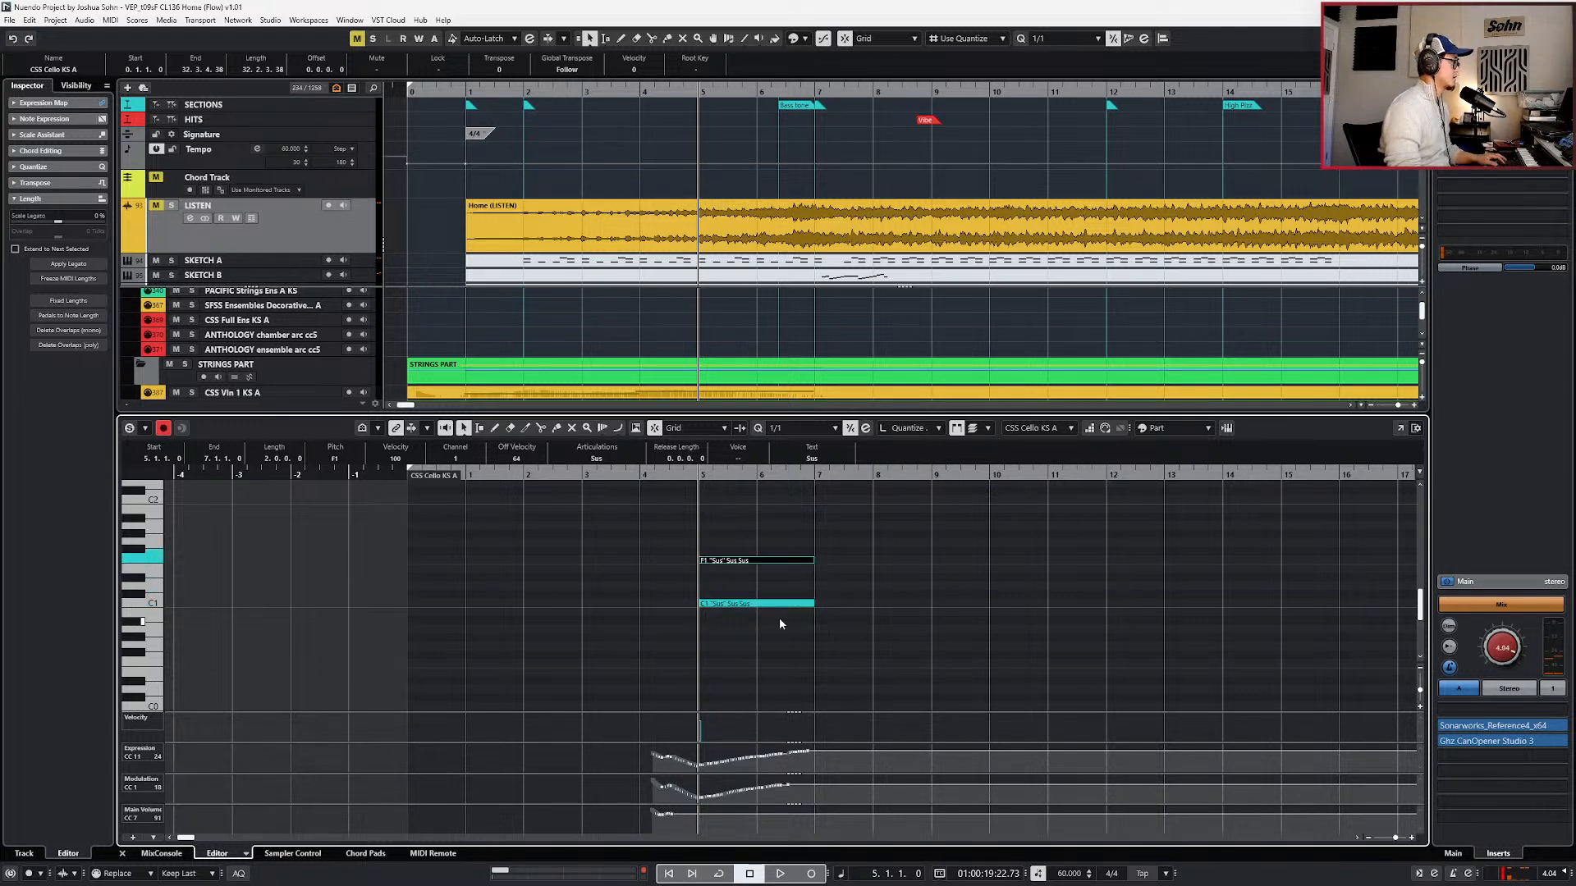
# - Play the arrangement from bar 5 to just past bar 7 to hear the new cello and bass notes
pyautogui.press('space')
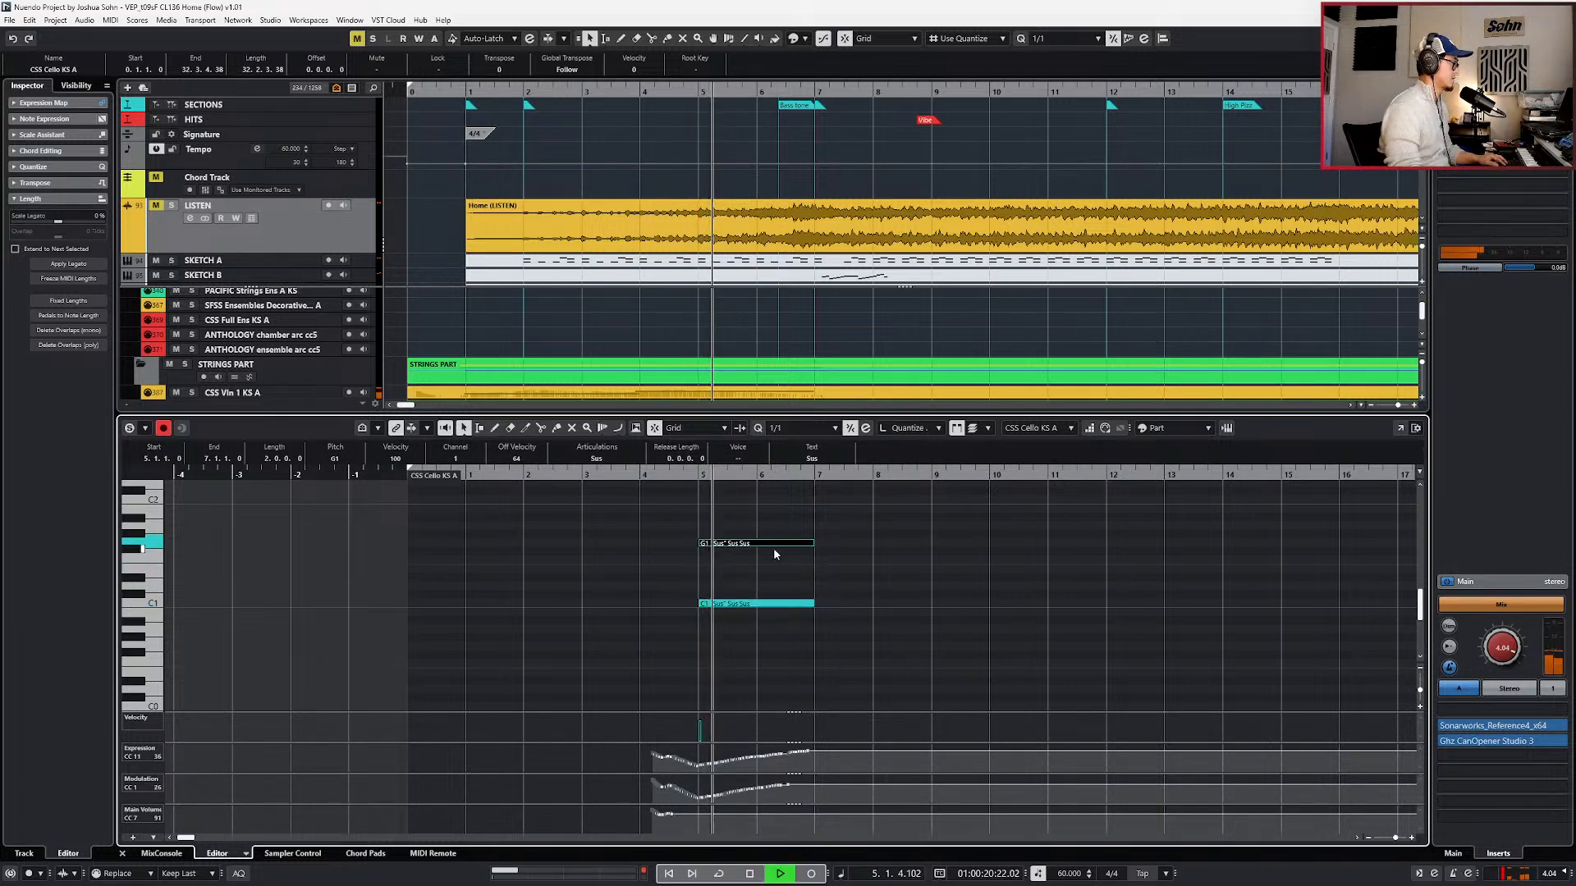
pyautogui.hotkey('ctrl', 'e')
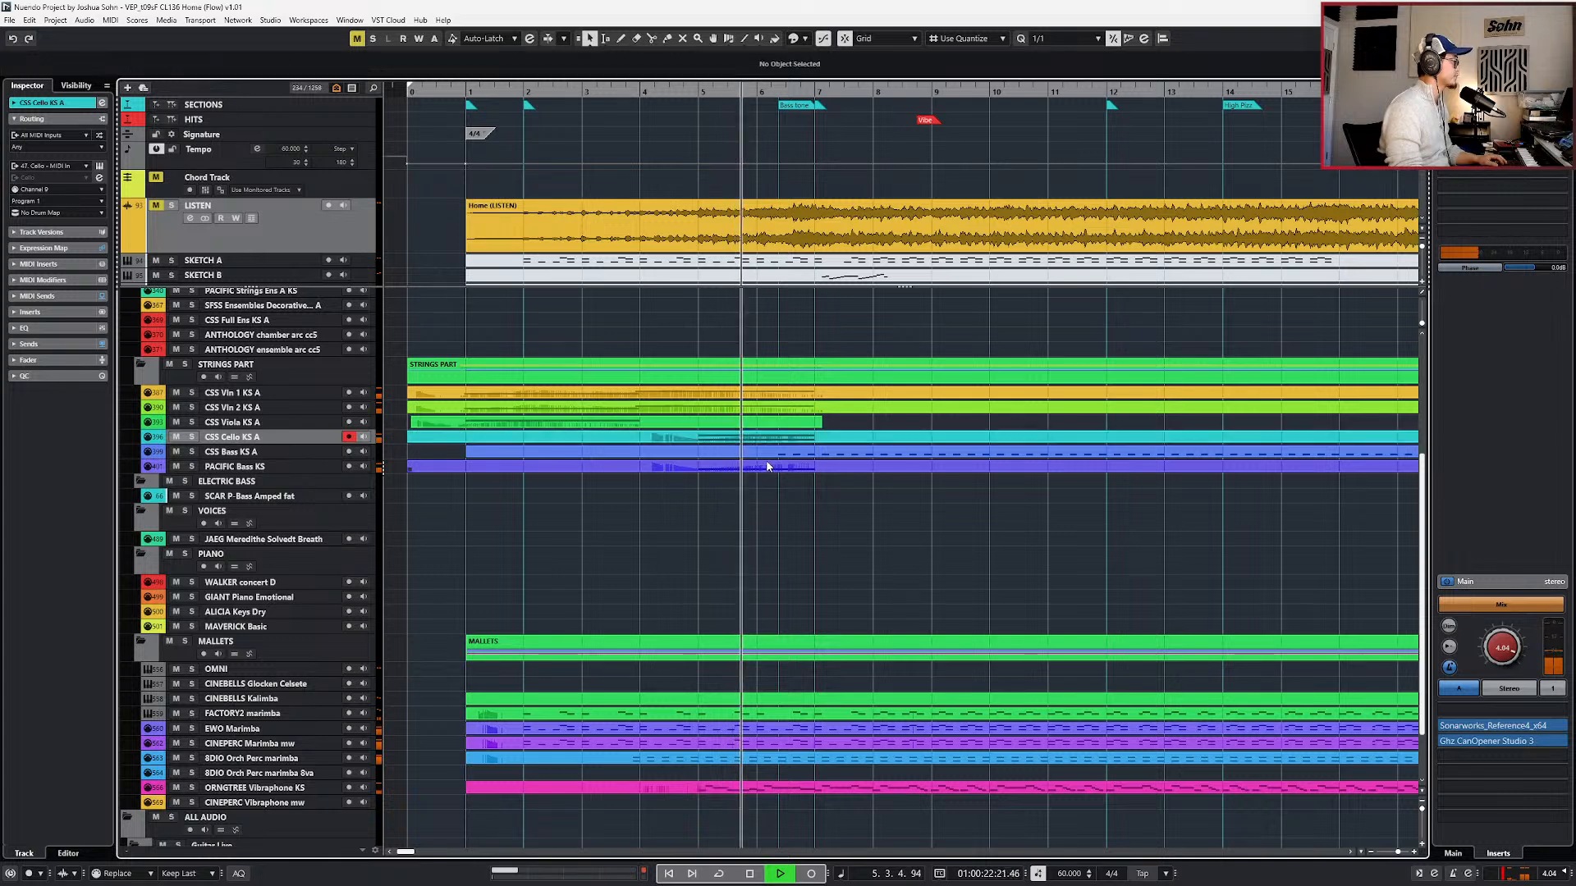
pyautogui.scroll(-1, 796, 455)
pyautogui.hscroll(2, 841, 473)
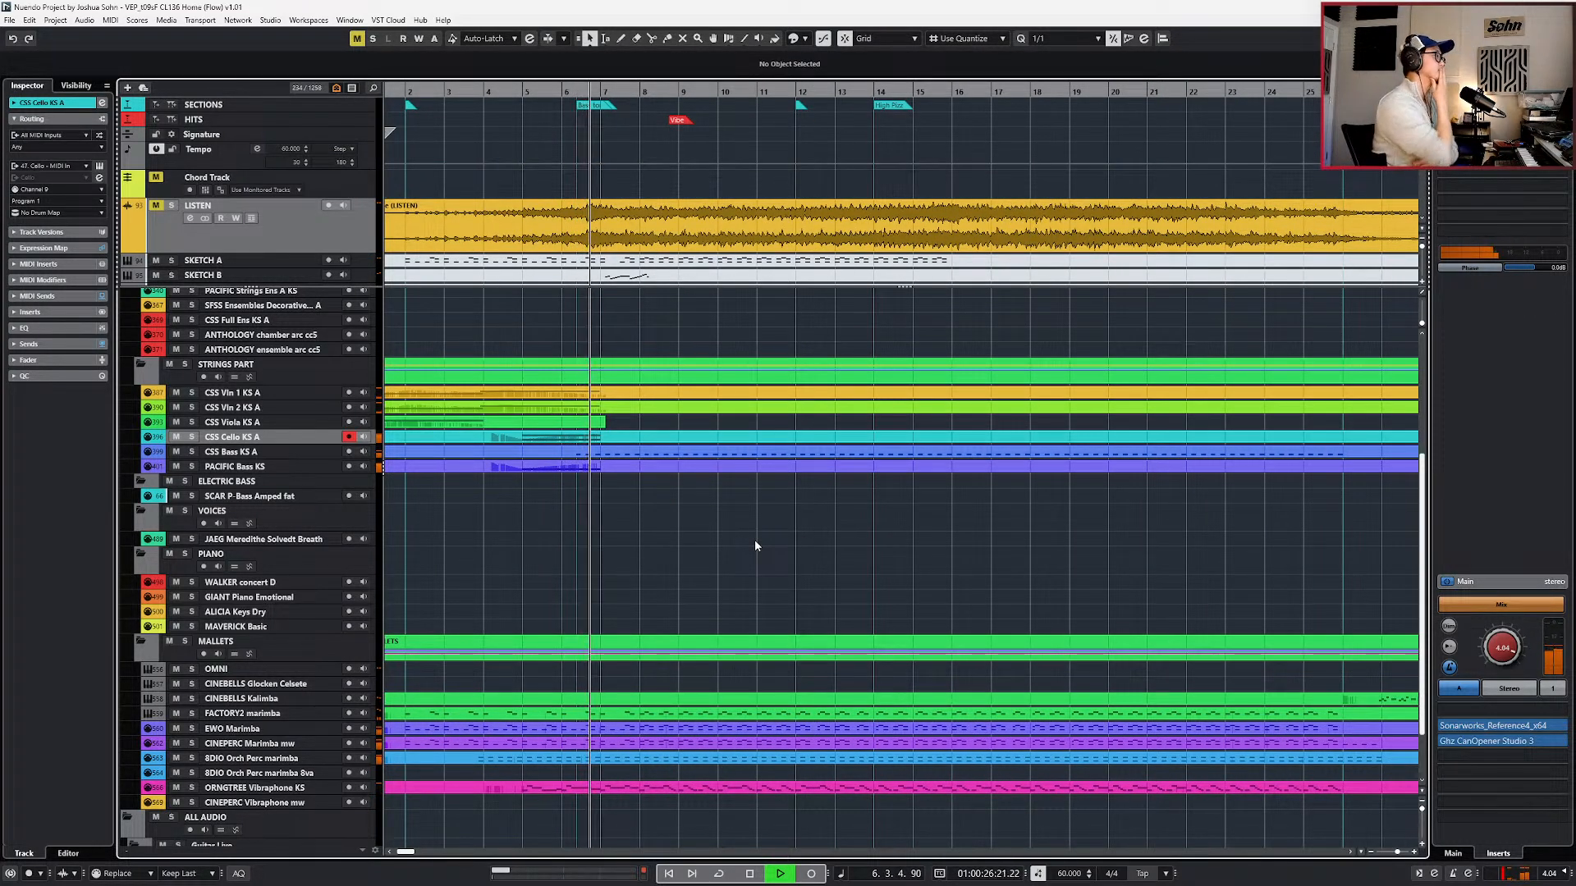
pyautogui.press('space')
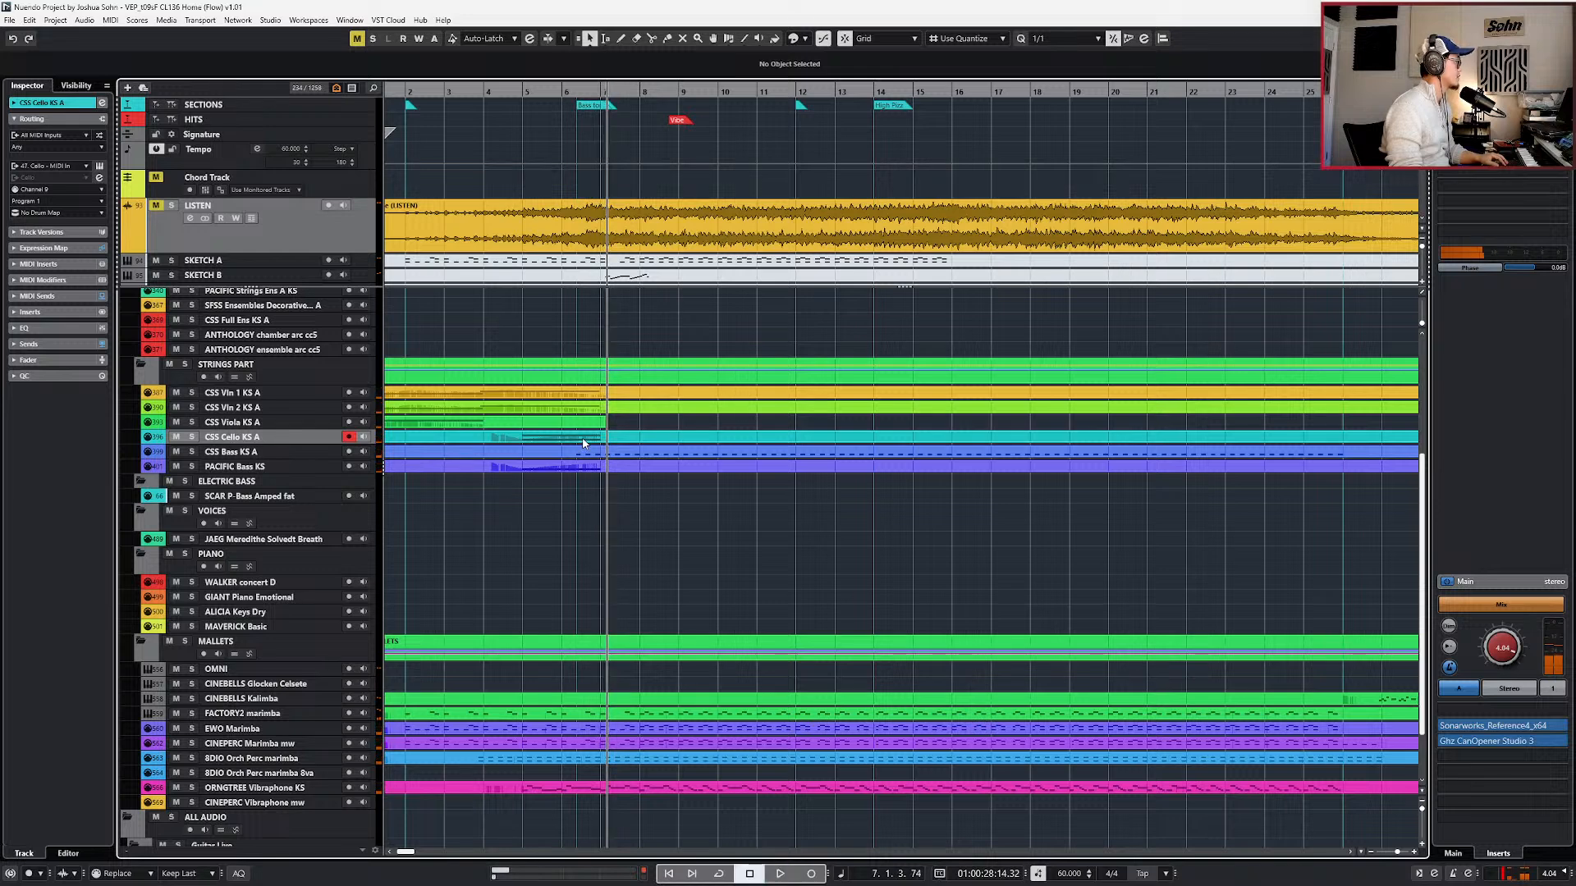
# - Solo the LISTEN reference and play it from around bar 6 to past bar 8
pyautogui.click(624, 238)
pyautogui.press('s')
pyautogui.press('space')
pyautogui.press('space')
pyautogui.press('space')
pyautogui.scroll(2, 619, 239)
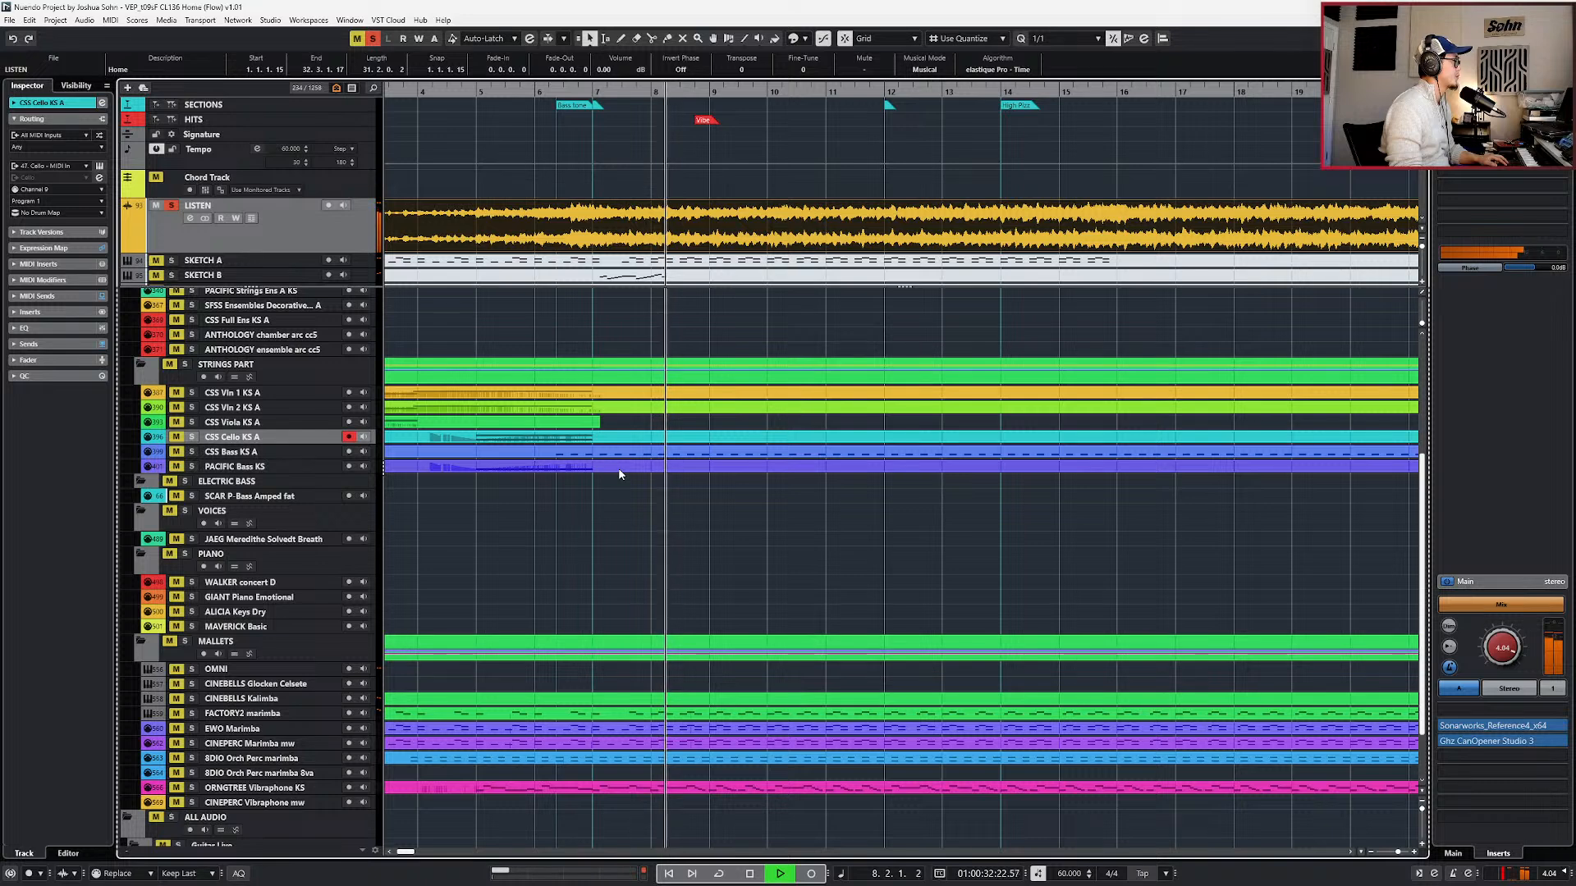
pyautogui.press('space')
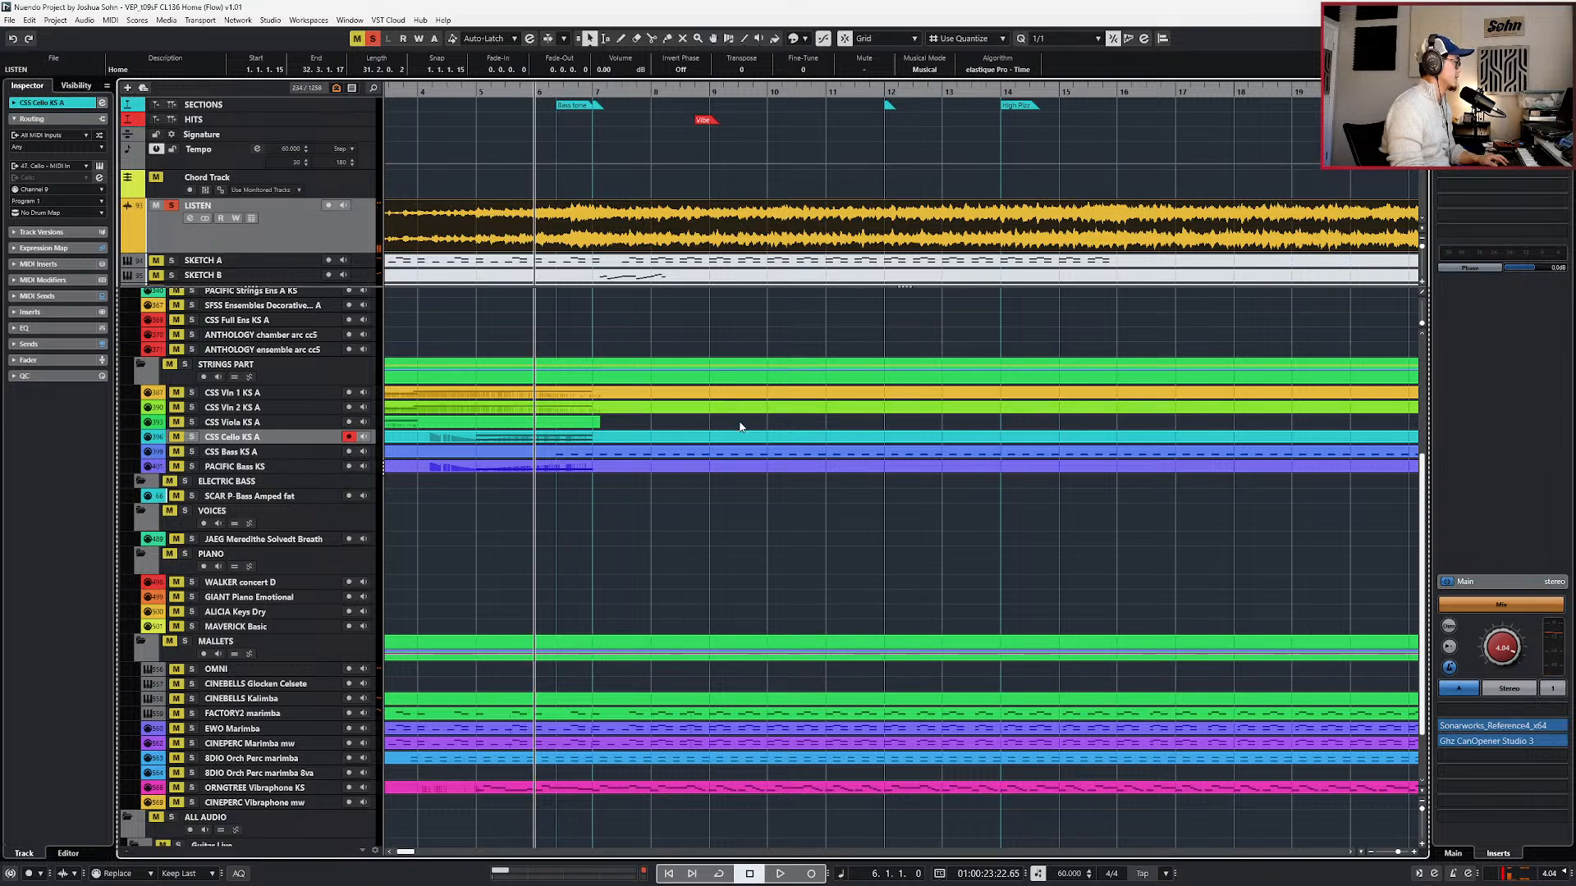
# - Solo CSS Bass KS A together with LISTEN, compare them from bar 6, and clear the solos
pyautogui.click(662, 457)
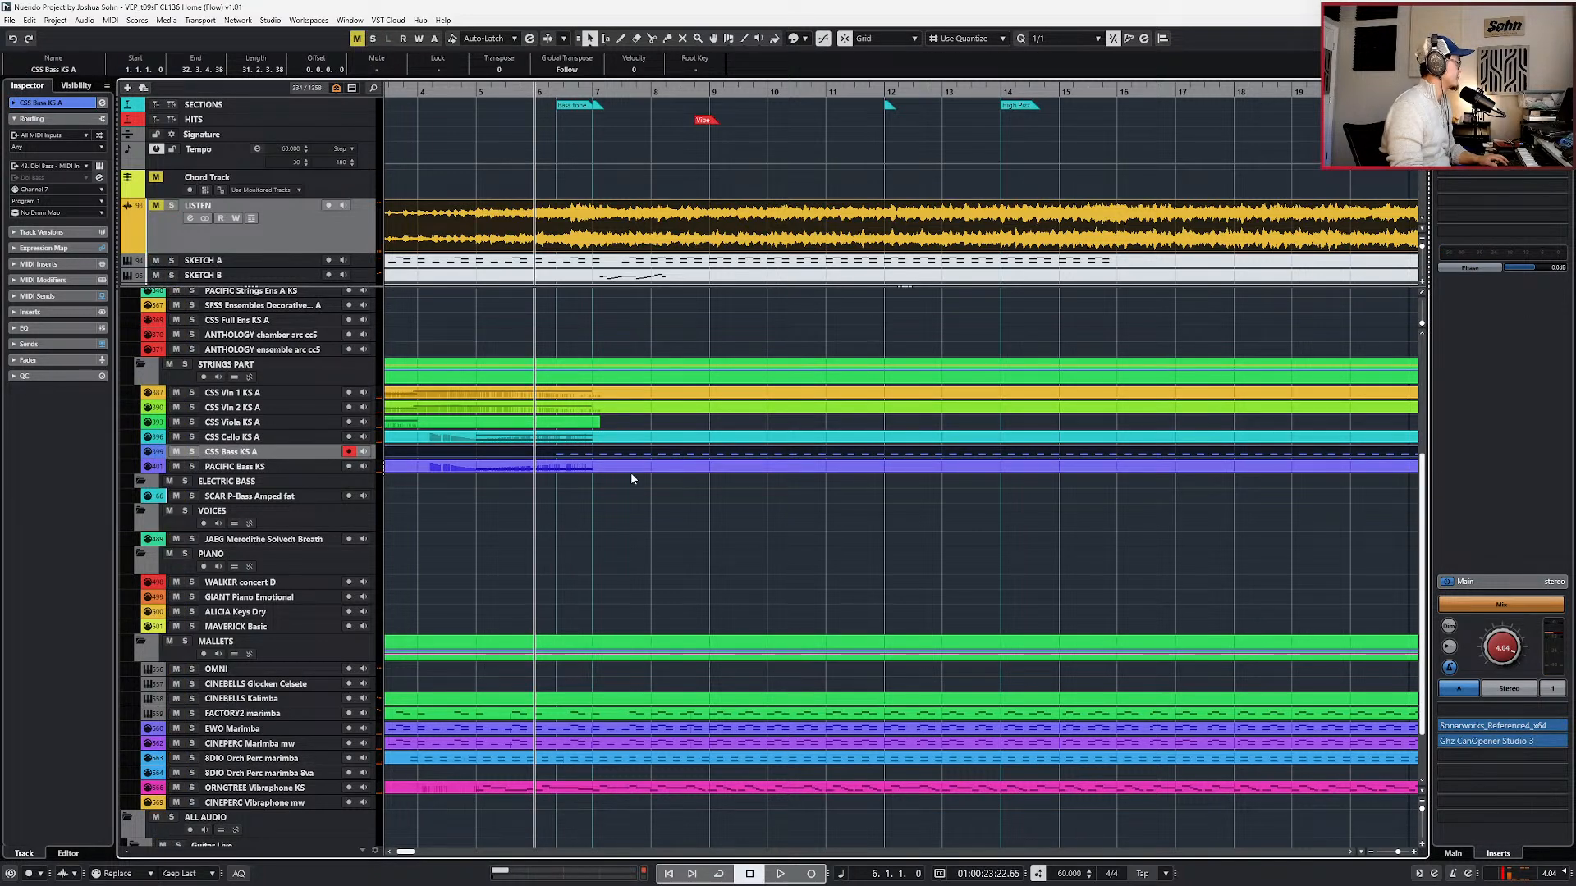
pyautogui.scroll(-3, 630, 471)
pyautogui.press('space')
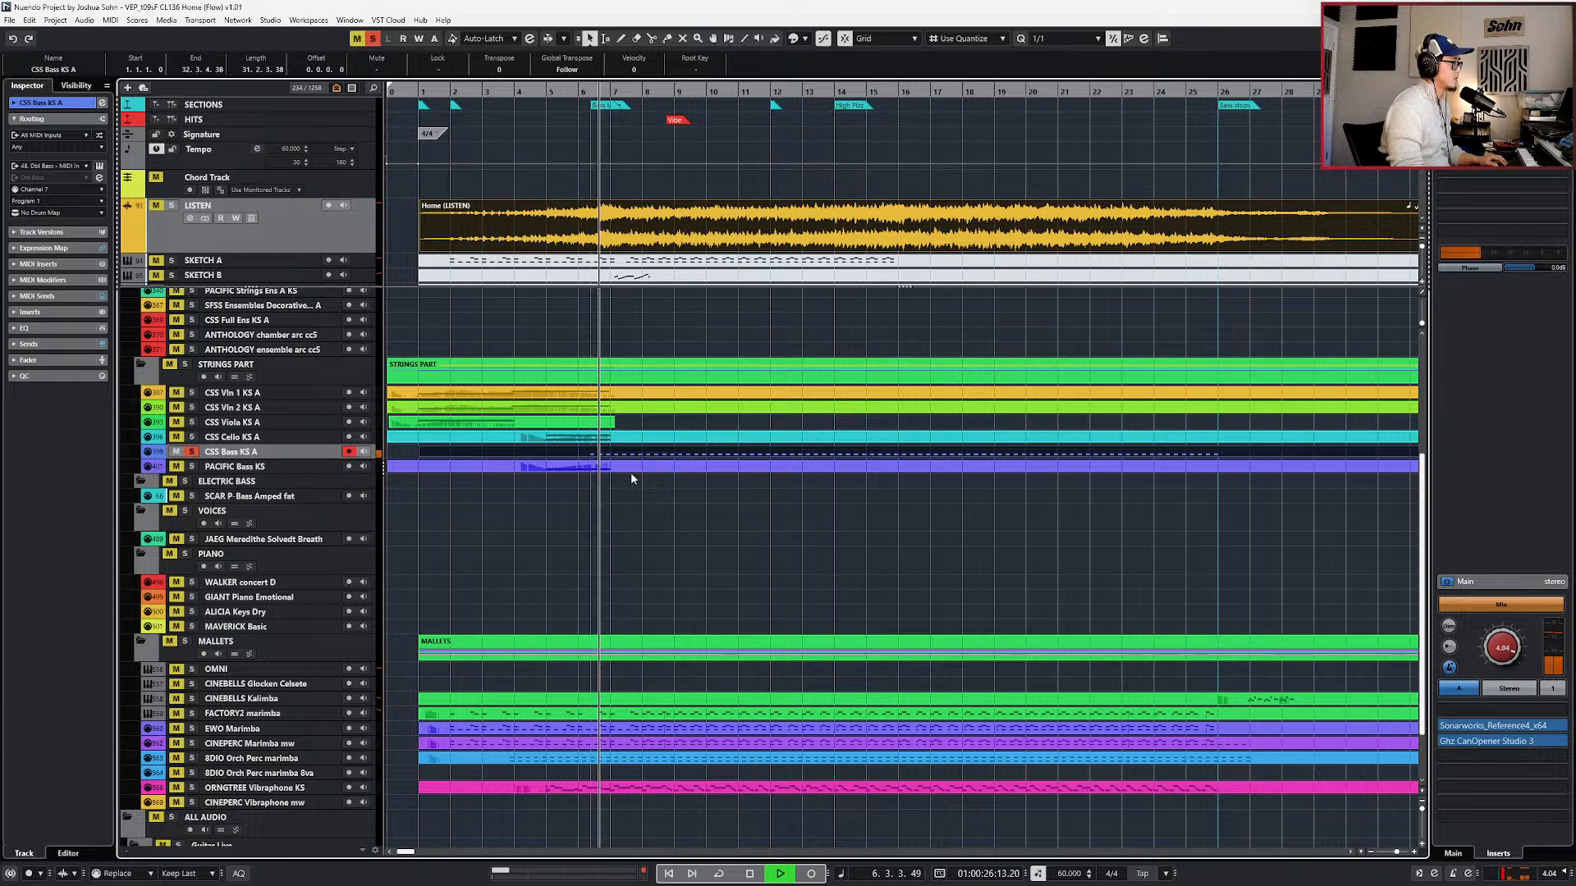
pyautogui.hotkey('ctrl', 'z')
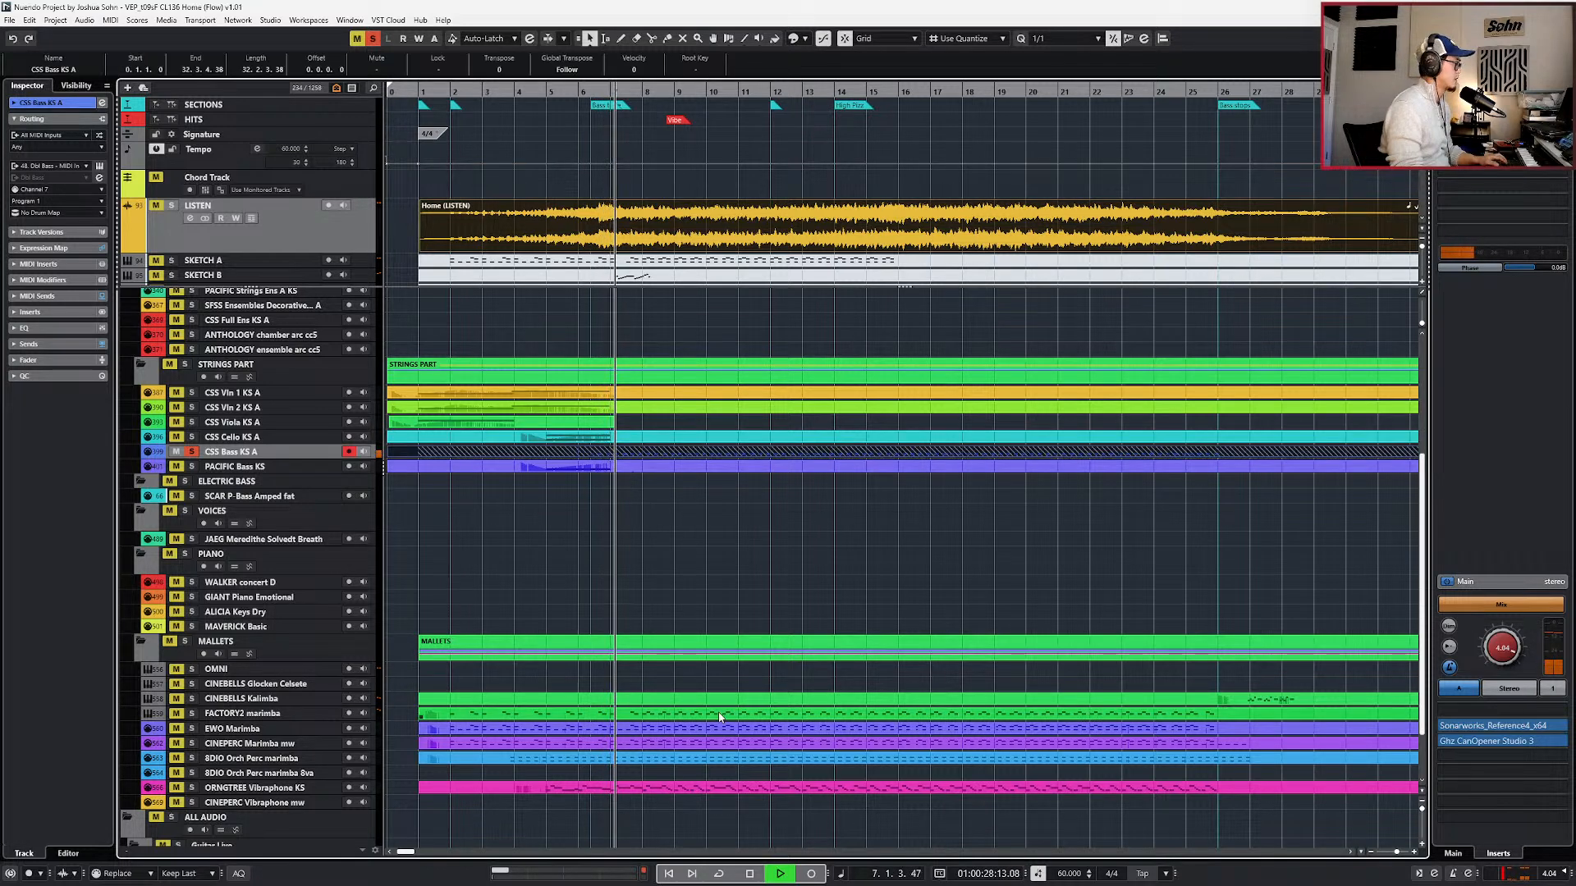
pyautogui.scroll(-2, 720, 716)
pyautogui.press('space')
pyautogui.press('s')
# - Delete the part overlapping the original one on CSS Bass KS A and open the original part in the editor
pyautogui.click(729, 546)
pyautogui.click(668, 465)
pyautogui.click(664, 455)
pyautogui.press('Delete')
pyautogui.click(663, 456)
pyautogui.doubleClick(663, 459)
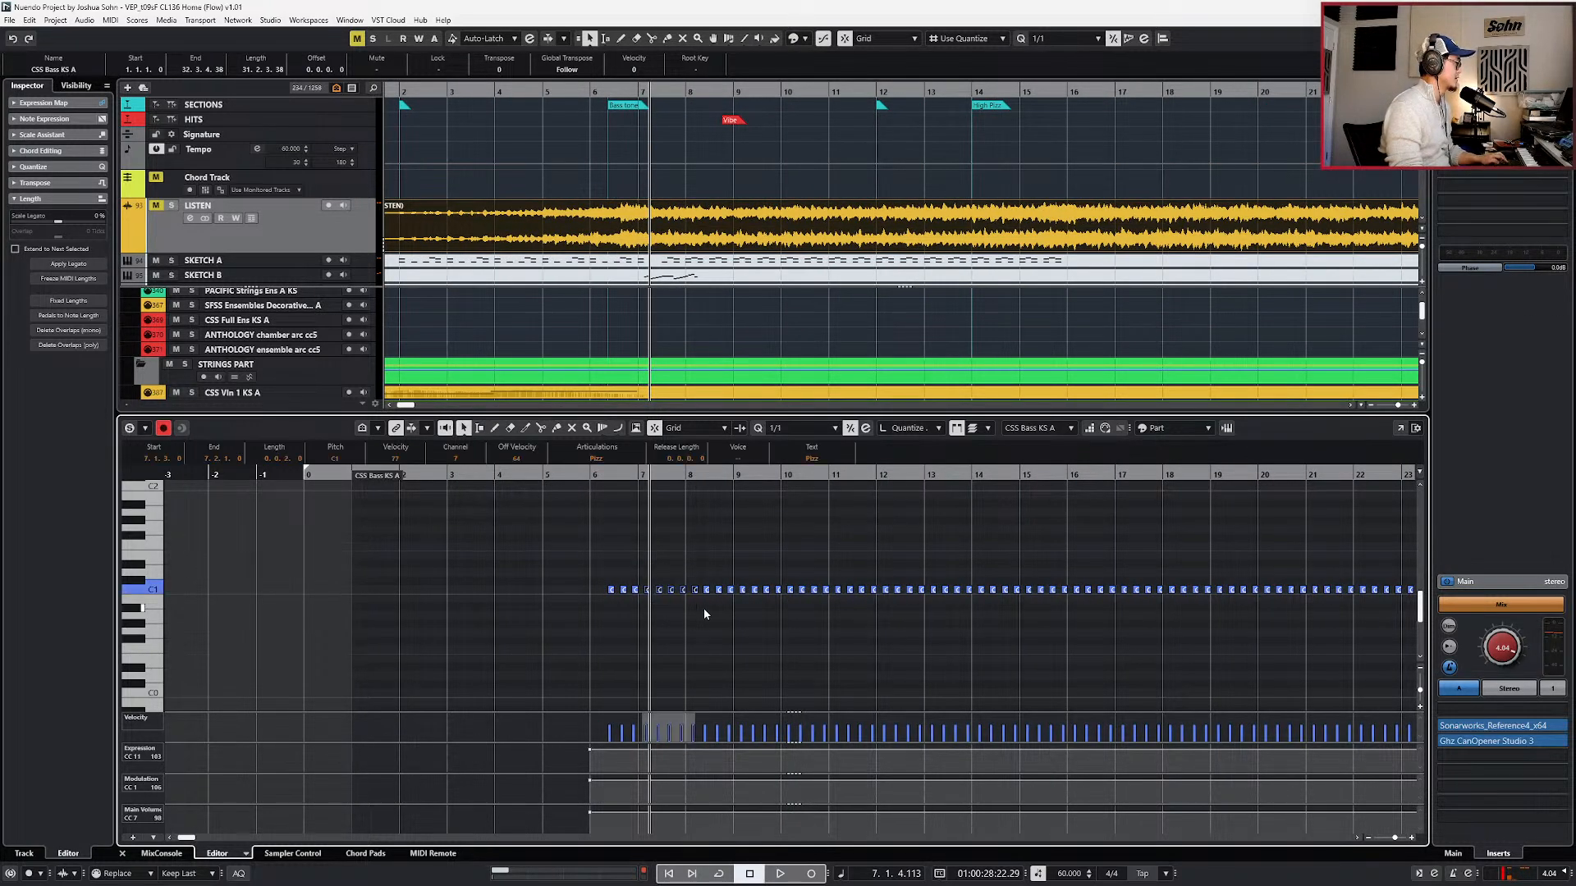
# - Adjust the velocity of the Pizz C1 notes from 7.4.3 to about bar 24 while replaying the passage from bar 6
pyautogui.press('space')
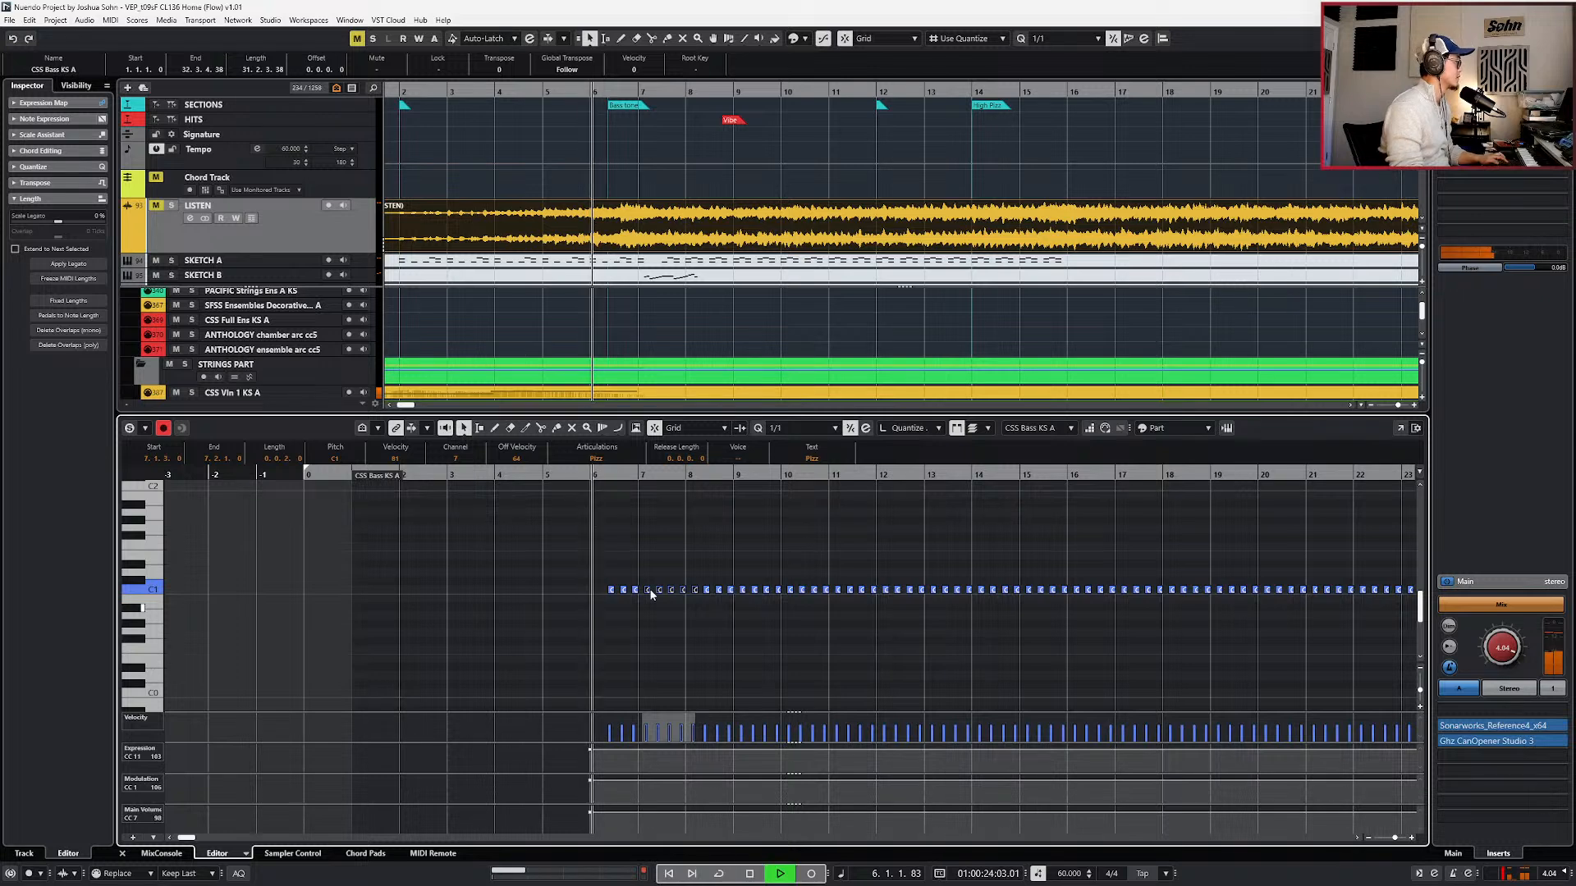
pyautogui.moveTo(631, 577); pyautogui.dragTo(1267, 662)
pyautogui.scroll(-2, 670, 593)
pyautogui.moveTo(1357, 635); pyautogui.dragTo(1320, 634)
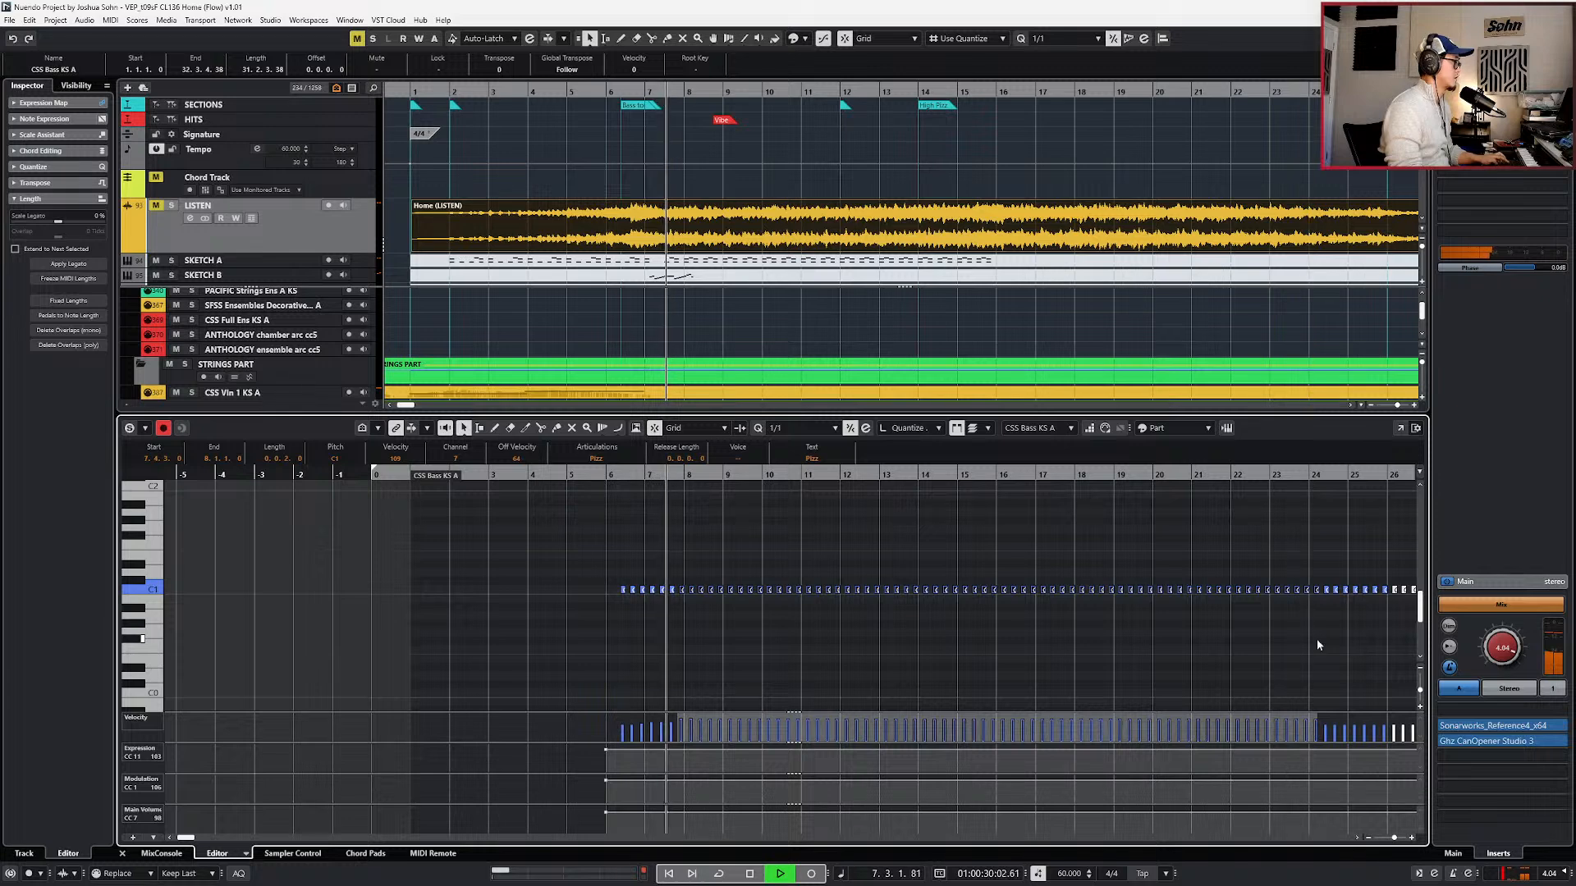
pyautogui.scroll(1, 656, 659)
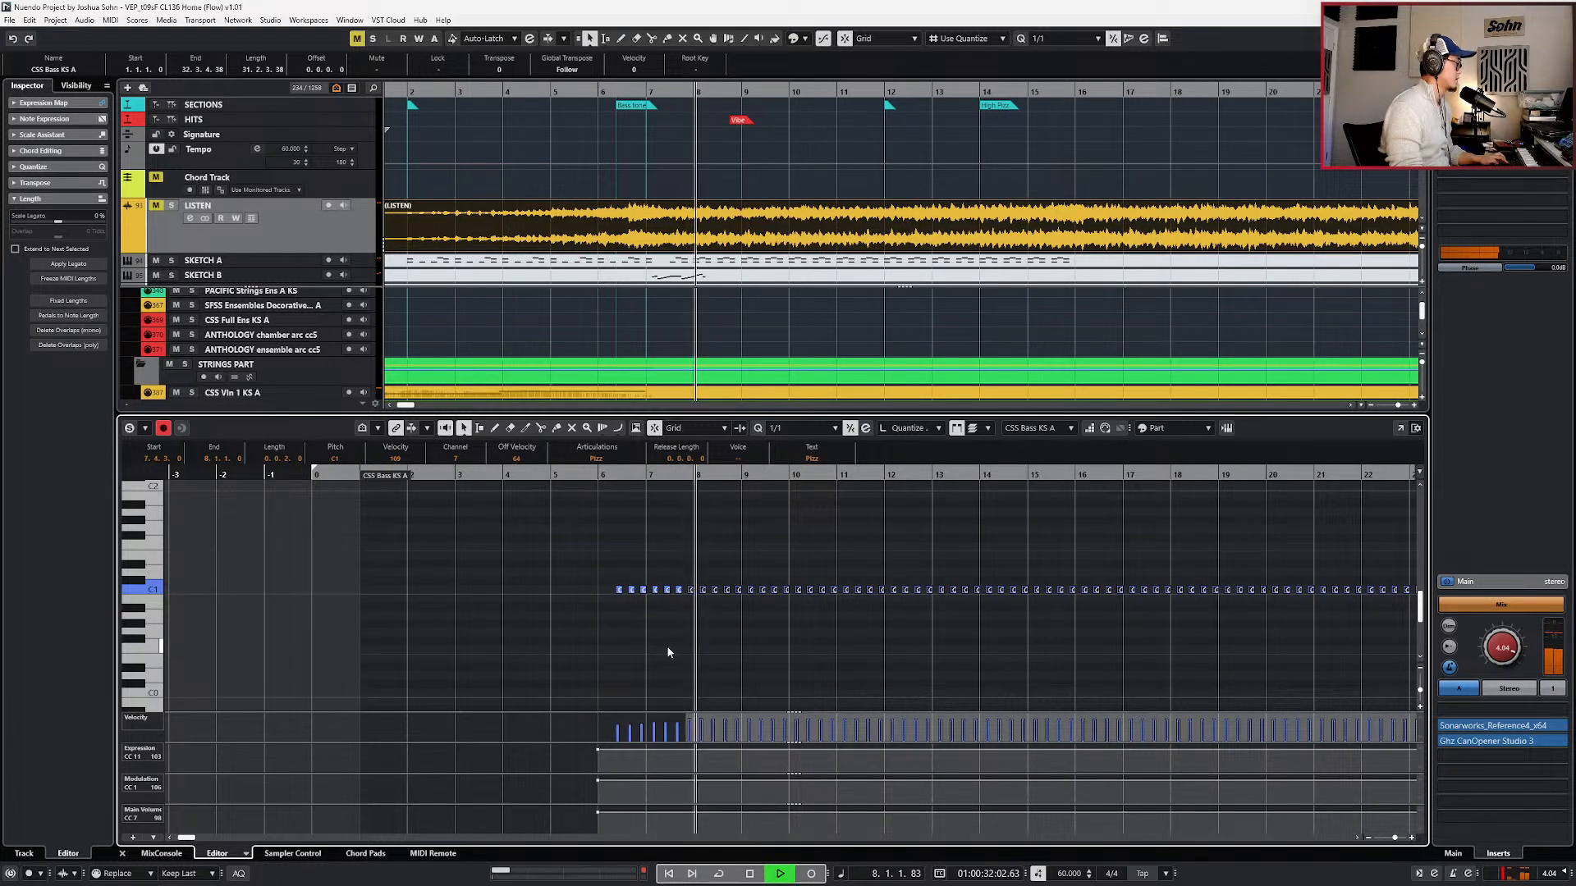
pyautogui.press('space')
pyautogui.scroll(1, 672, 643)
pyautogui.press('space')
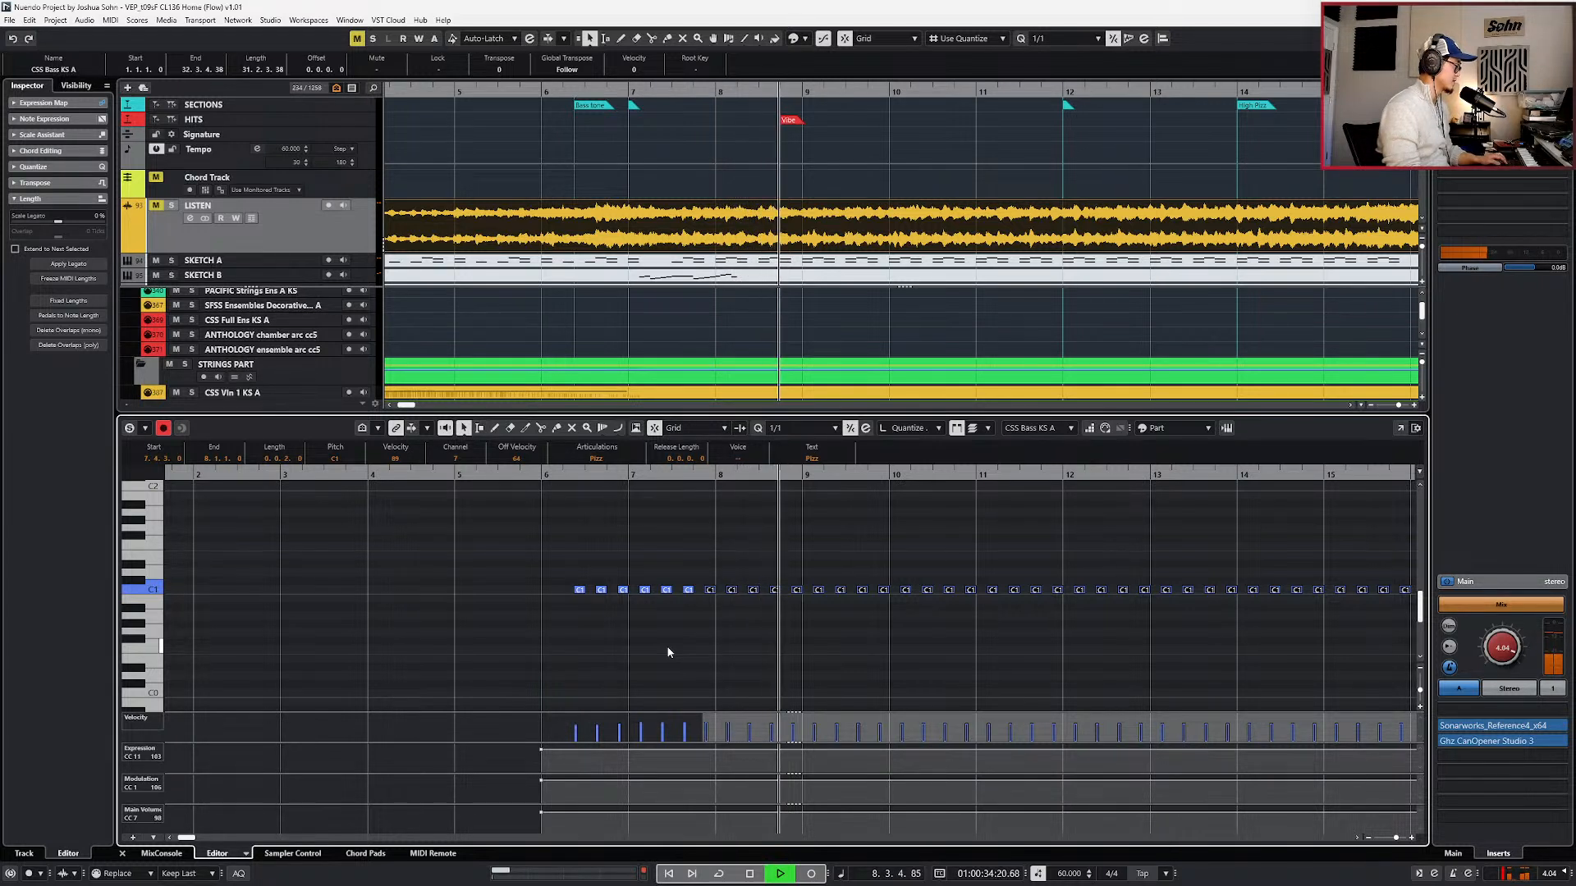
pyautogui.press('space')
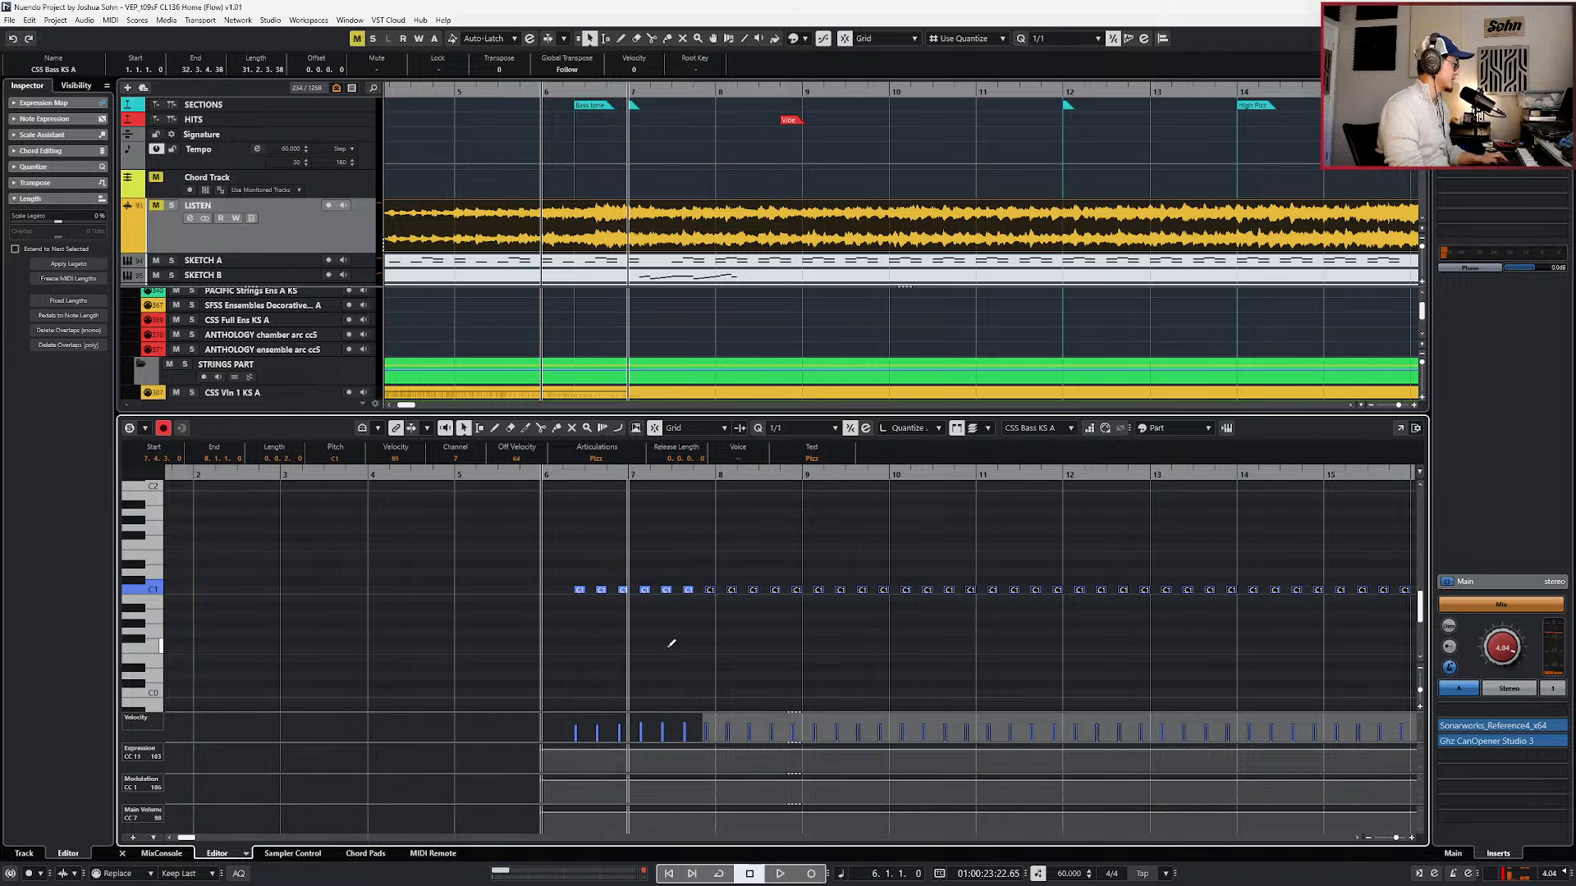
# - Lower the velocity of all the Pizz C1 notes from 6.2.3 to the end of the run and close the editor
pyautogui.moveTo(578, 571); pyautogui.dragTo(761, 611)
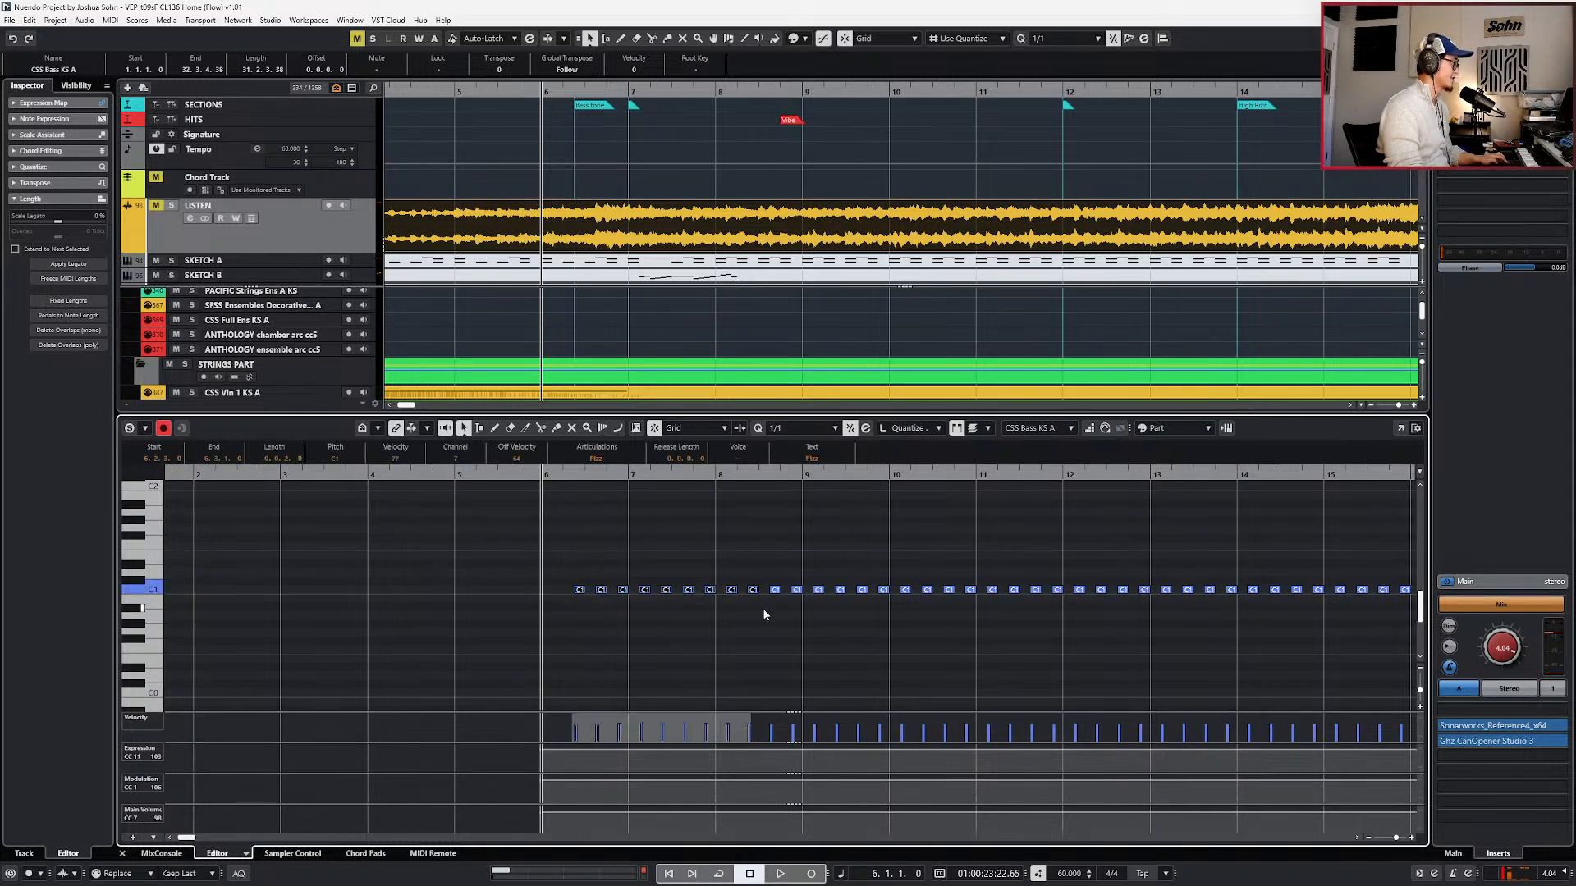
pyautogui.scroll(-3, 770, 623)
pyautogui.moveTo(627, 574); pyautogui.dragTo(1349, 641)
pyautogui.scroll(-6, 1349, 641)
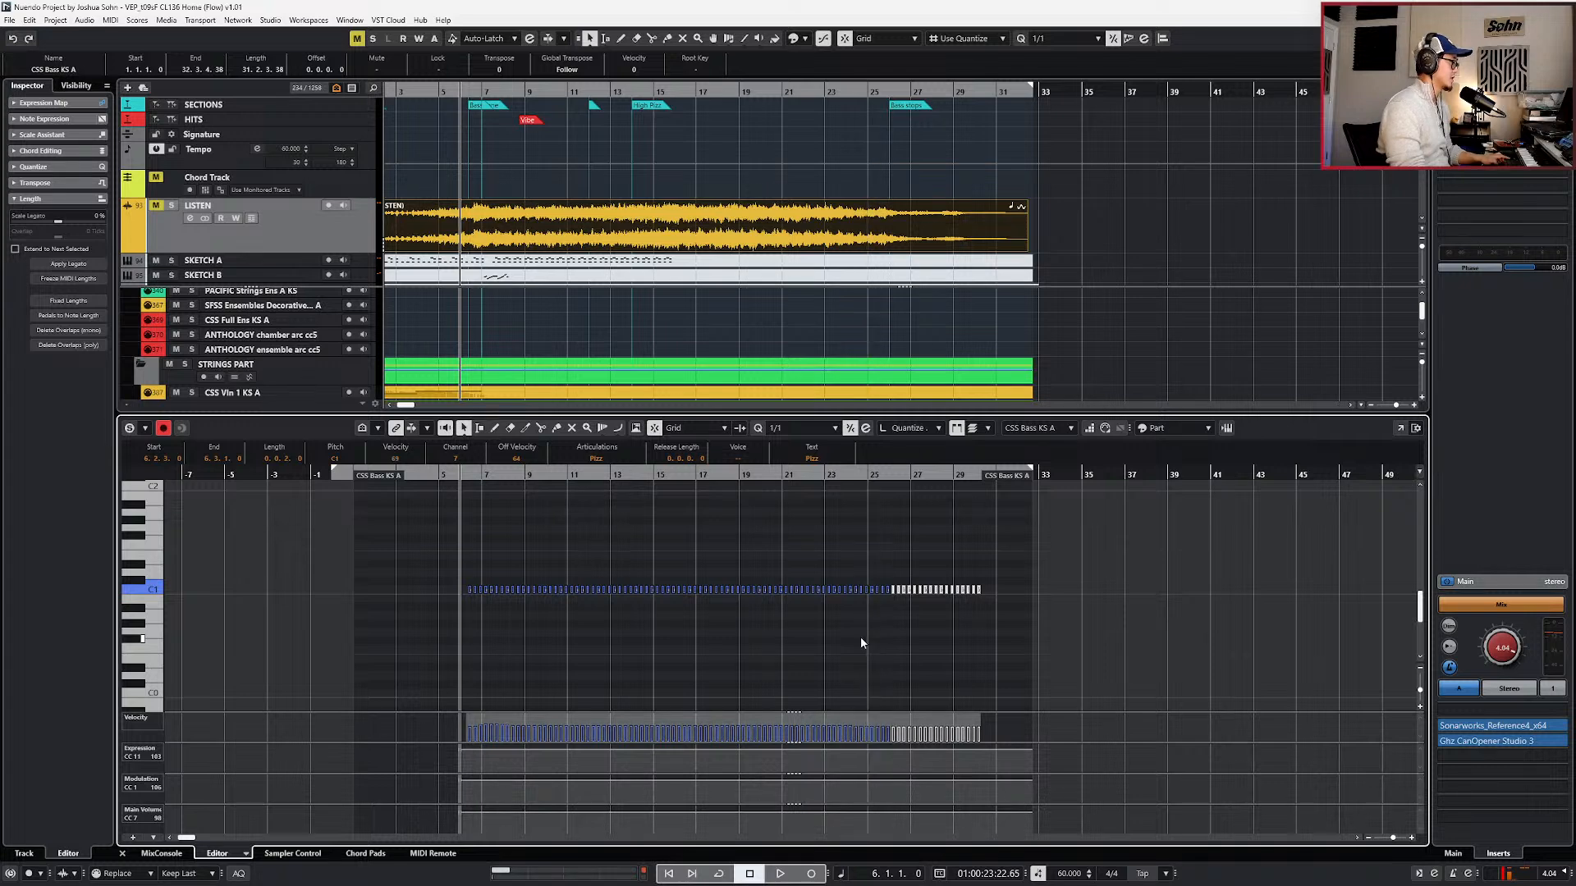
pyautogui.hotkey('ctrl', 'e')
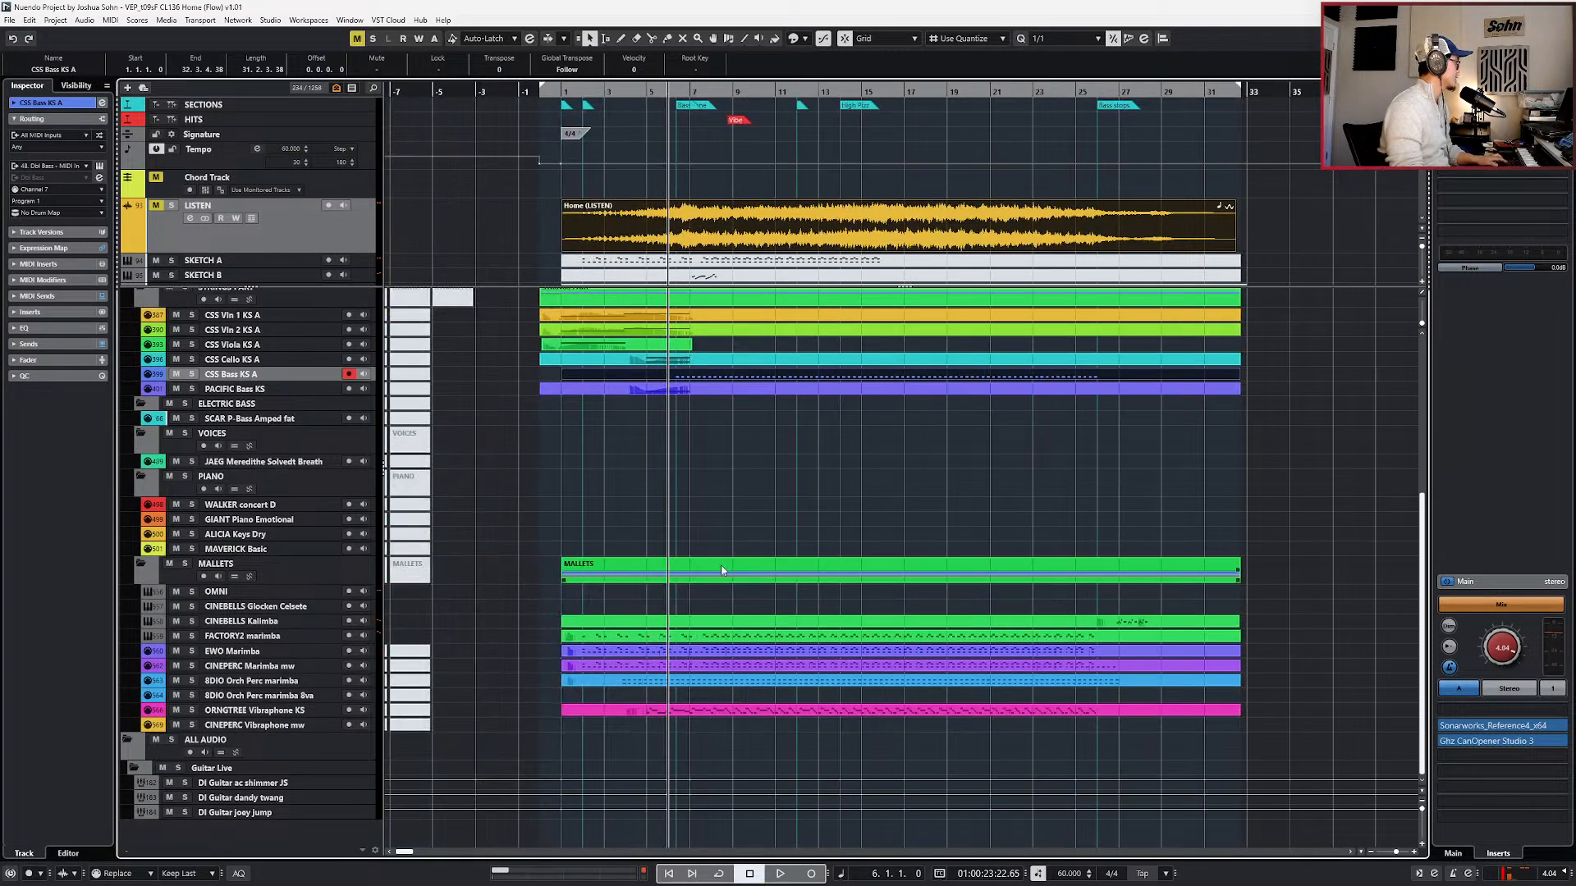
# - Search the project's tracks for "synth"
pyautogui.click(737, 537)
pyautogui.hotkey('ctrl', 'f')
pyautogui.write('synth')
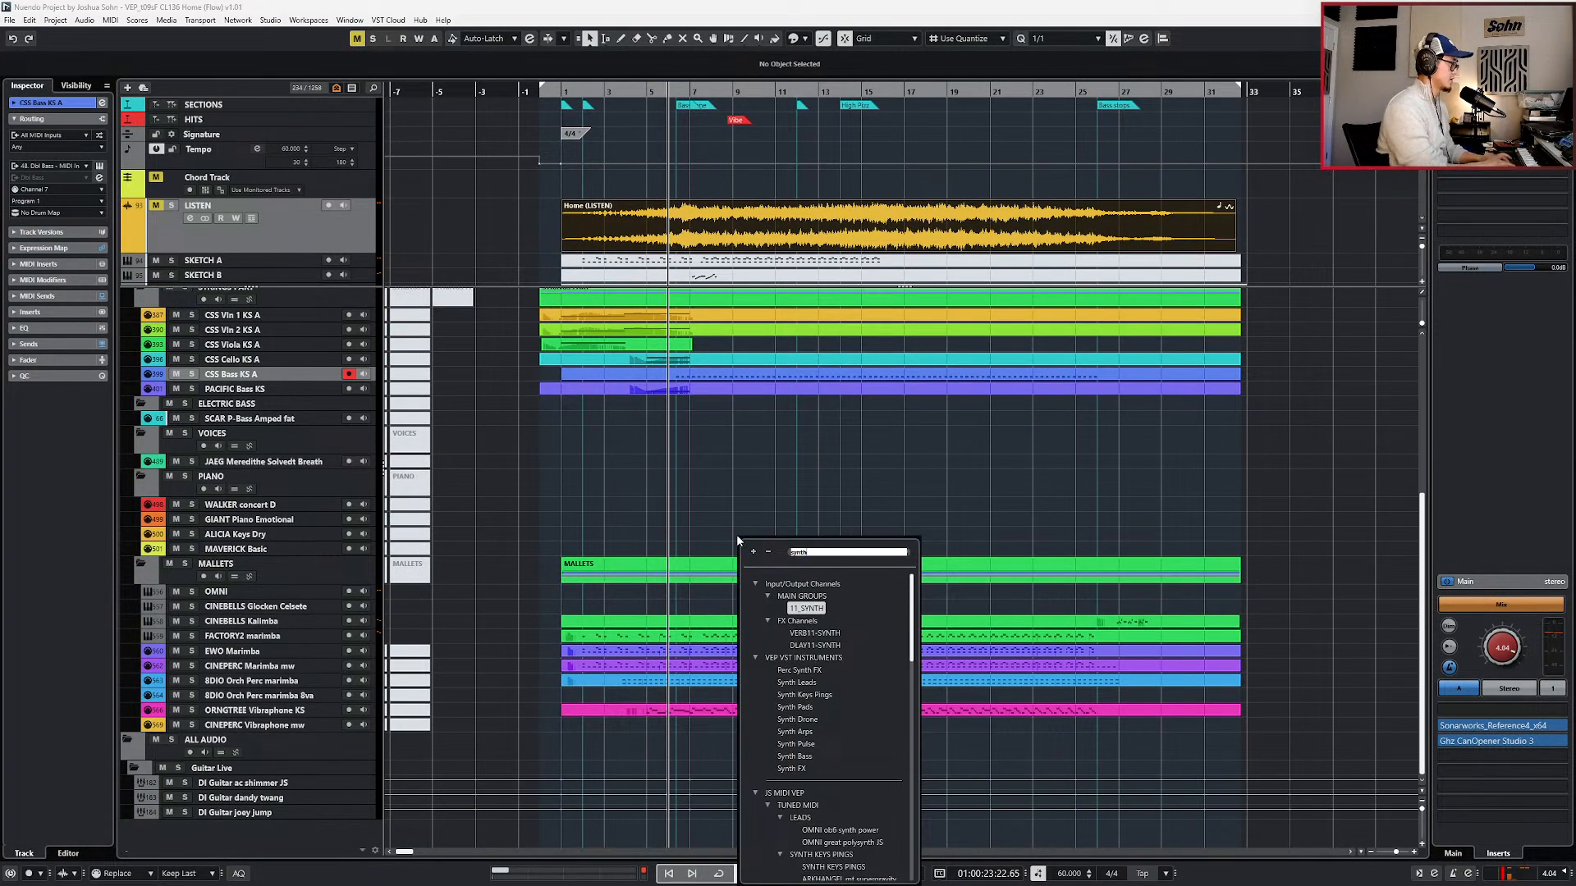
# - Find and show the synth bass tracks BASSICS third fm bass and OMNI moogie boogie in the project
pyautogui.scroll(-8, 843, 678)
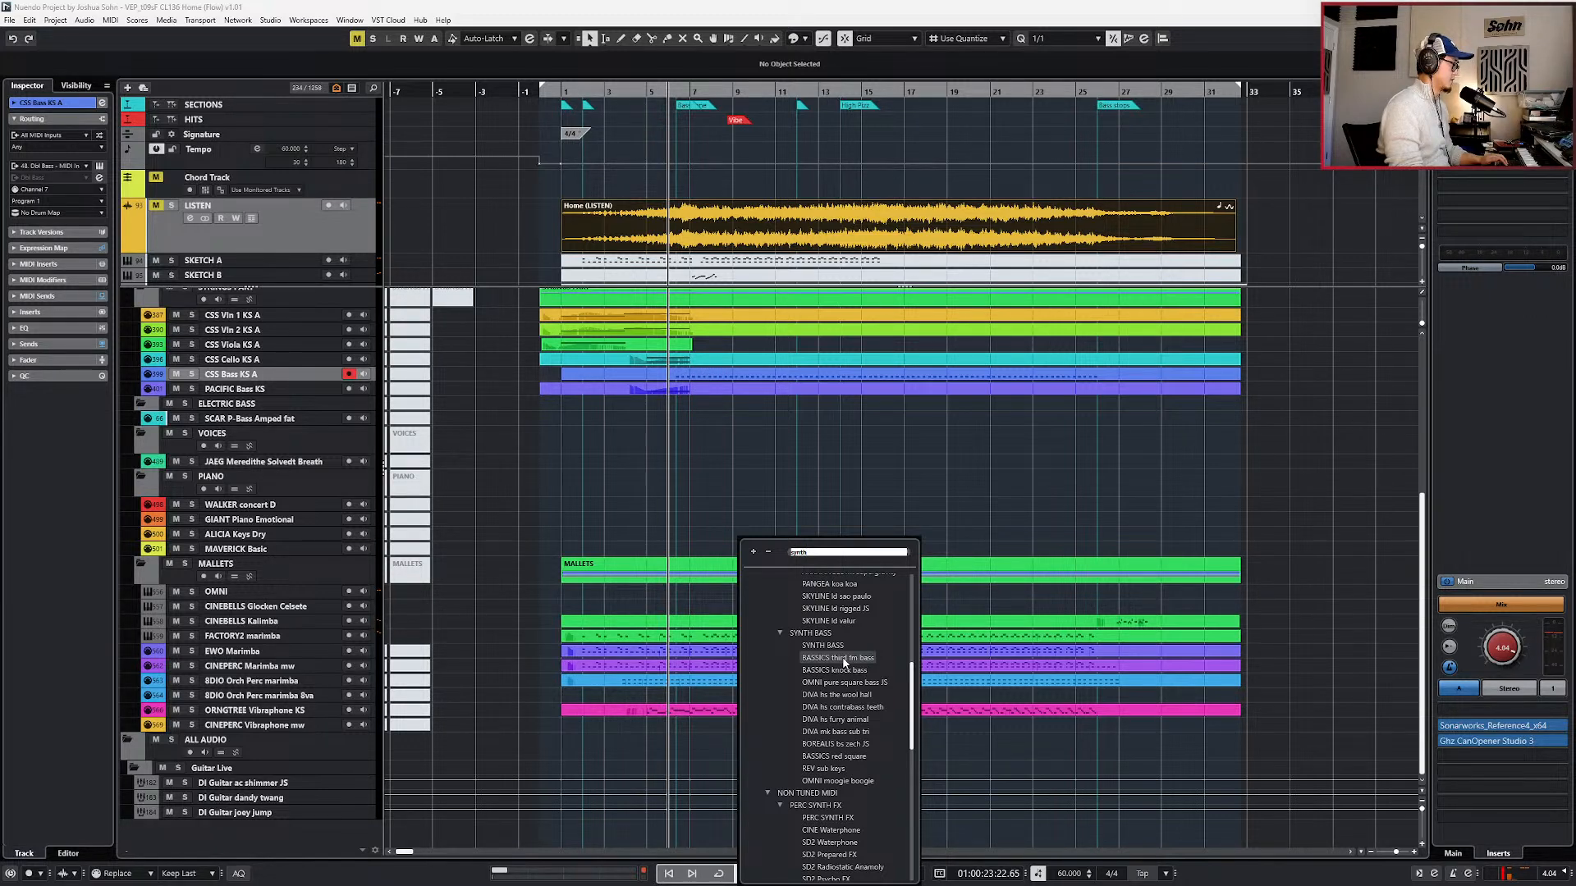
pyautogui.doubleClick(843, 661)
pyautogui.doubleClick(931, 623)
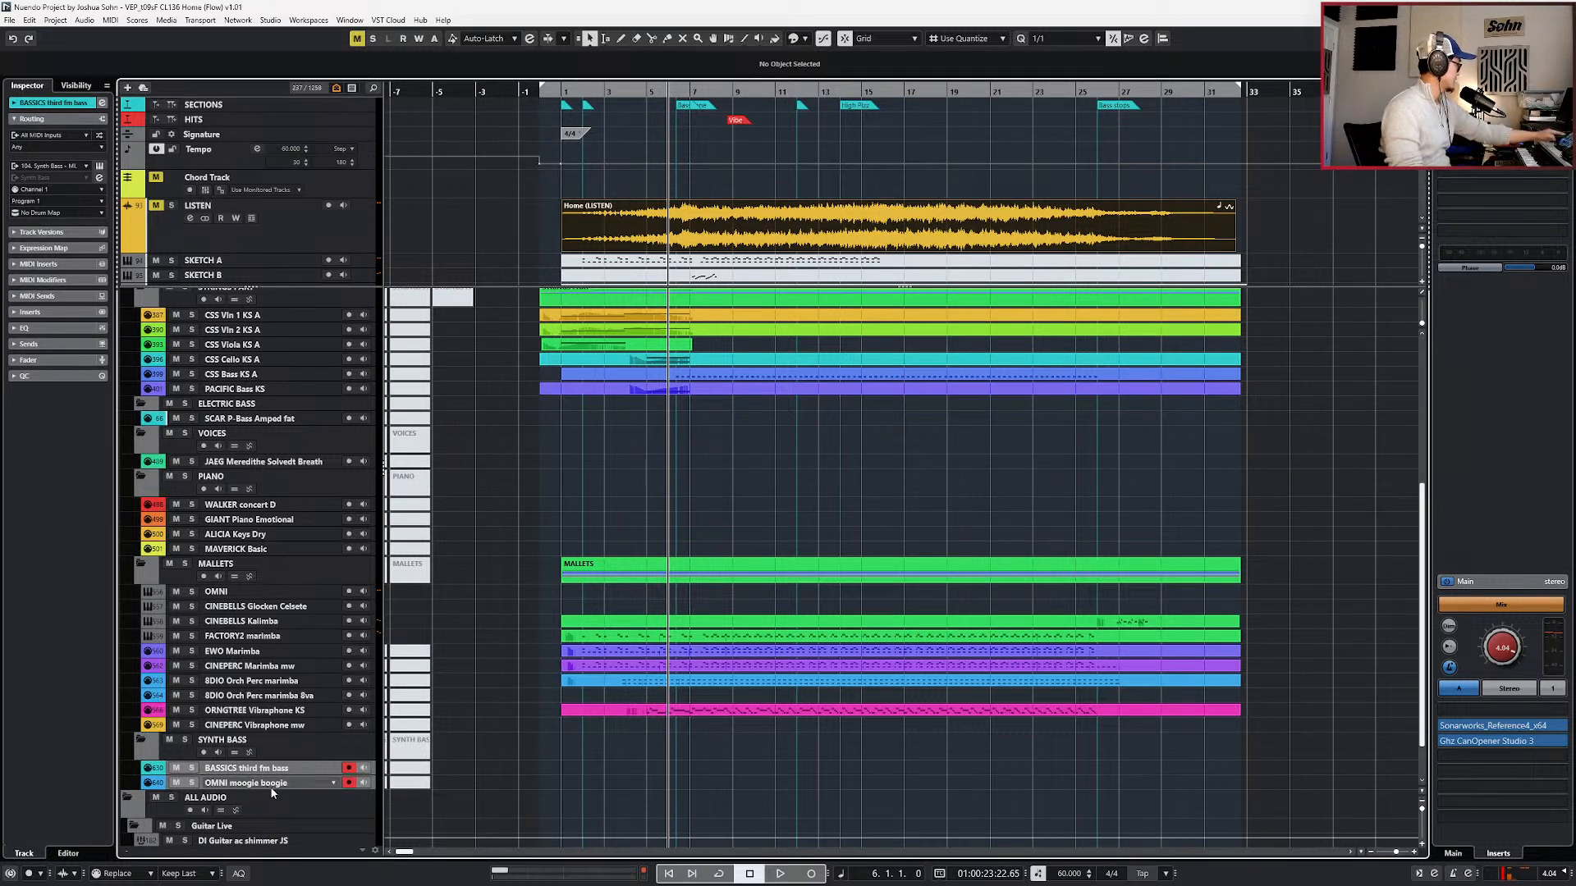
# - Copy the CSS Bass KS A part onto the OMNI moogie boogie track and play it soloed
pyautogui.moveTo(681, 380); pyautogui.dragTo(628, 793)
pyautogui.click(678, 377)
pyautogui.press('s')
pyautogui.press('space')
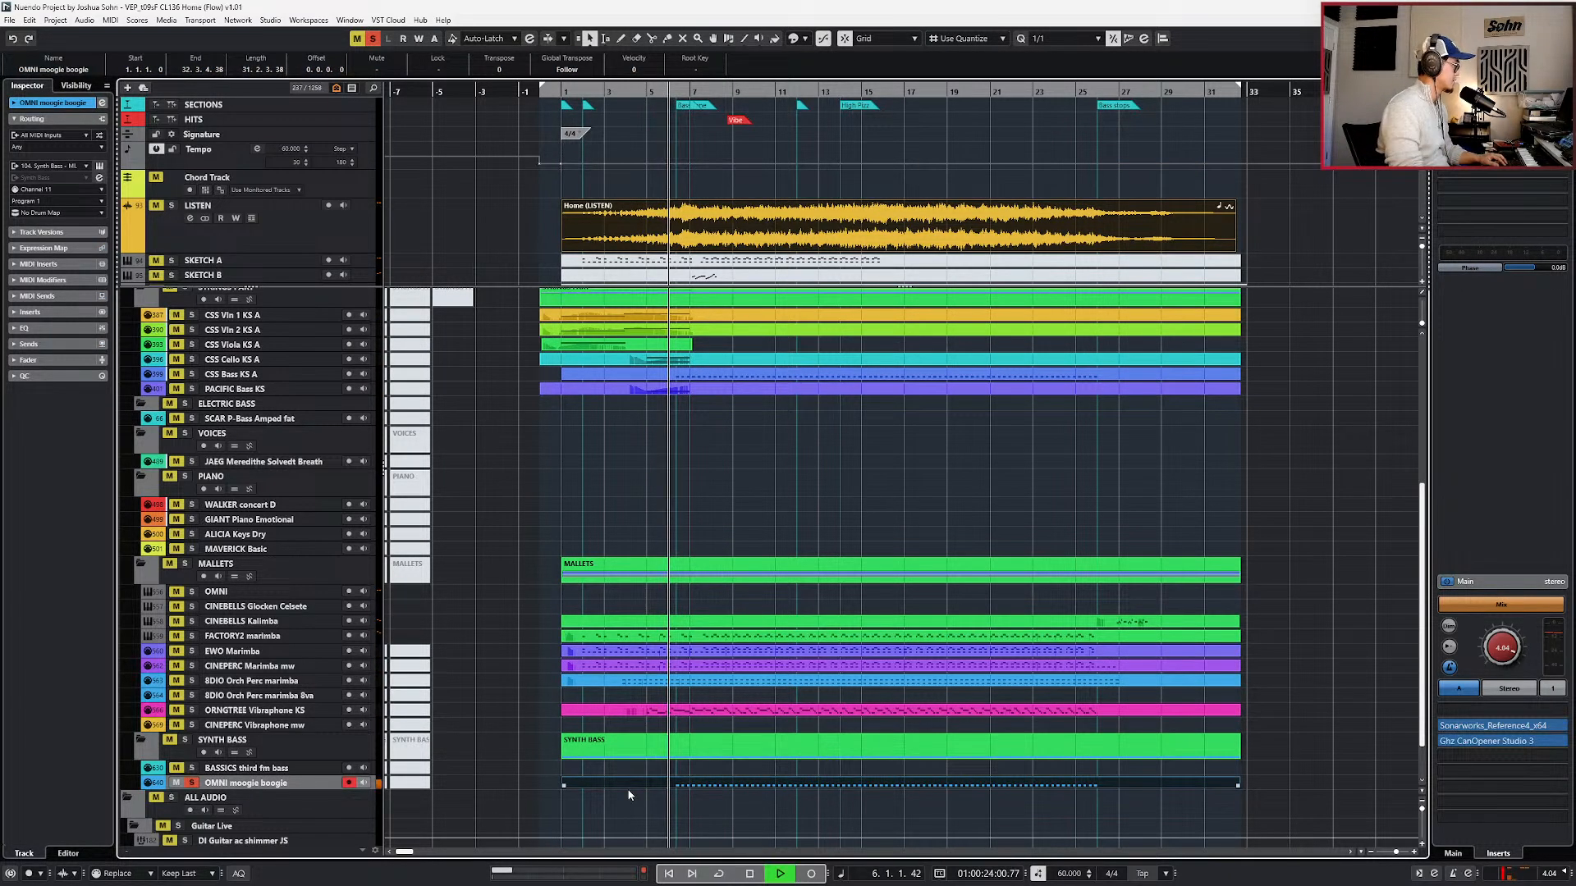
# - Open the OMNI moogie boogie part for editing and set its Modulation (CC 1) point at bar 6 to 10
pyautogui.doubleClick(630, 789)
pyautogui.press('space')
pyautogui.moveTo(637, 561); pyautogui.dragTo(1149, 613)
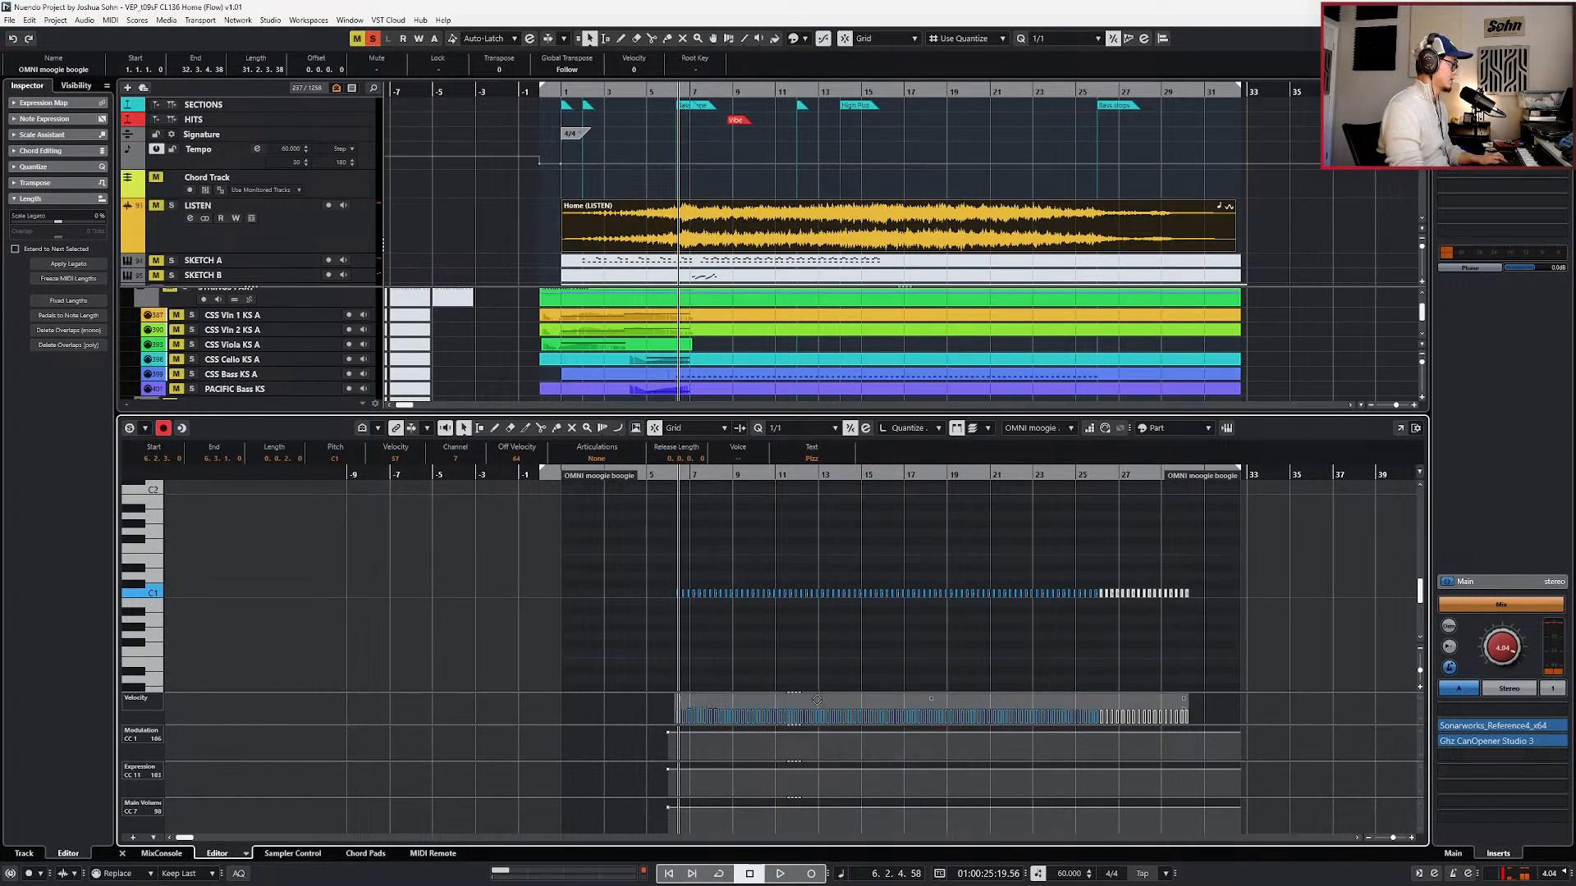
pyautogui.moveTo(669, 742); pyautogui.dragTo(671, 762)
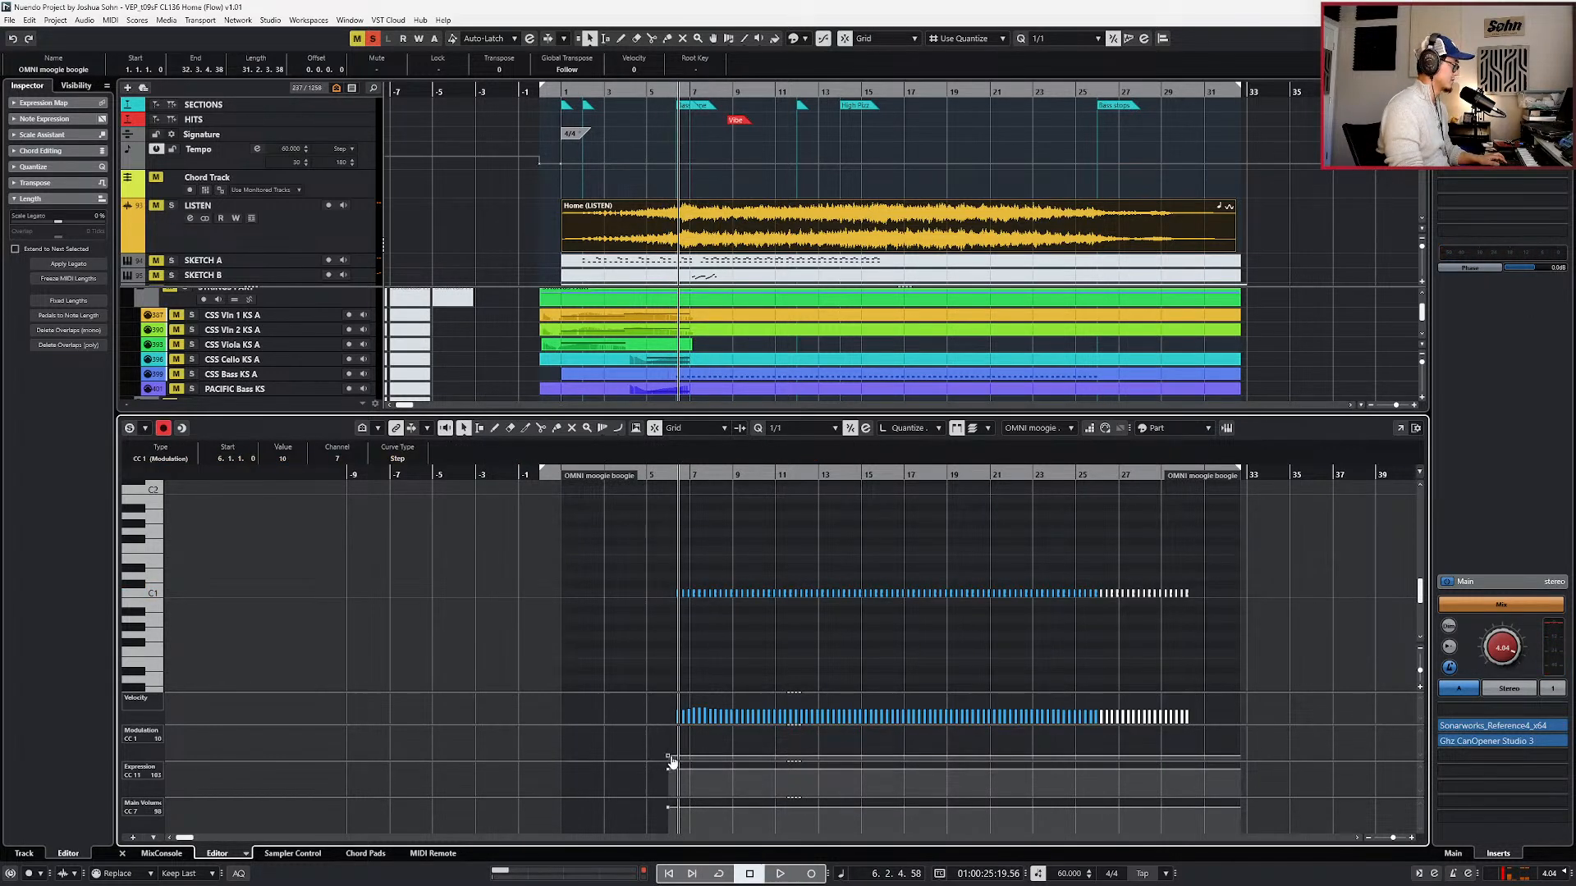
pyautogui.press('space')
# - Transpose all notes of the OMNI moogie boogie part up one octave to C2 and play them back
pyautogui.moveTo(649, 569); pyautogui.dragTo(1242, 633)
pyautogui.press('space')
pyautogui.hotkey('shift', 'Up')
pyautogui.press('space')
pyautogui.press('space')
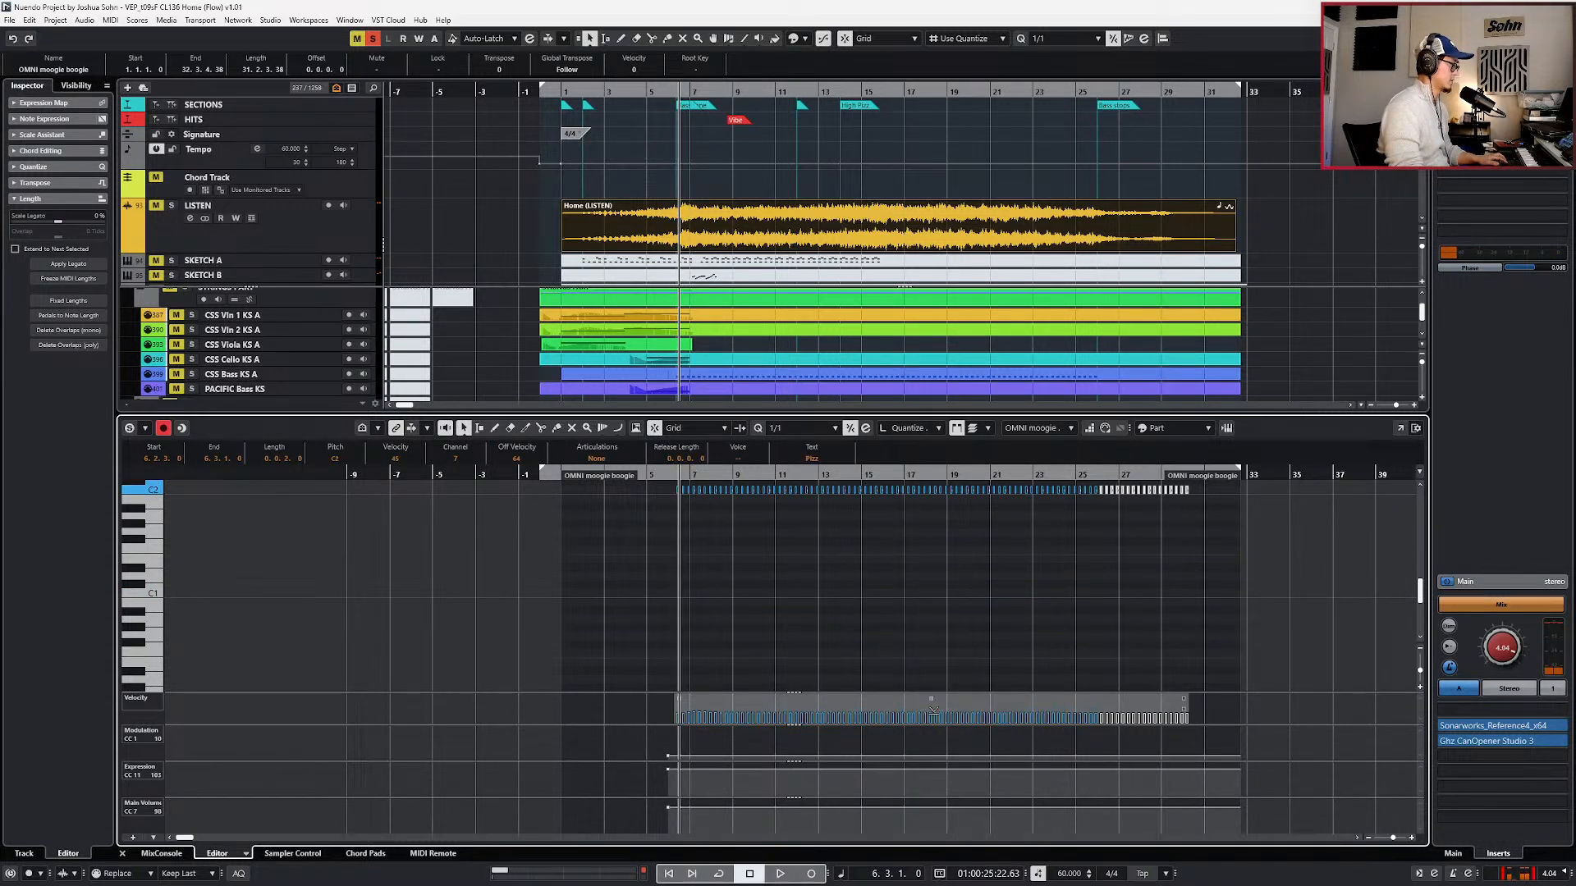
# - Set the part's Expression (CC 11) to 35 and its Main Volume (CC 7) to 56 from bar 6
pyautogui.press('space')
pyautogui.click(668, 777)
pyautogui.moveTo(667, 780); pyautogui.dragTo(668, 820)
pyautogui.press('space')
pyautogui.press('KP_Subtract')
pyautogui.press('KP_Subtract')
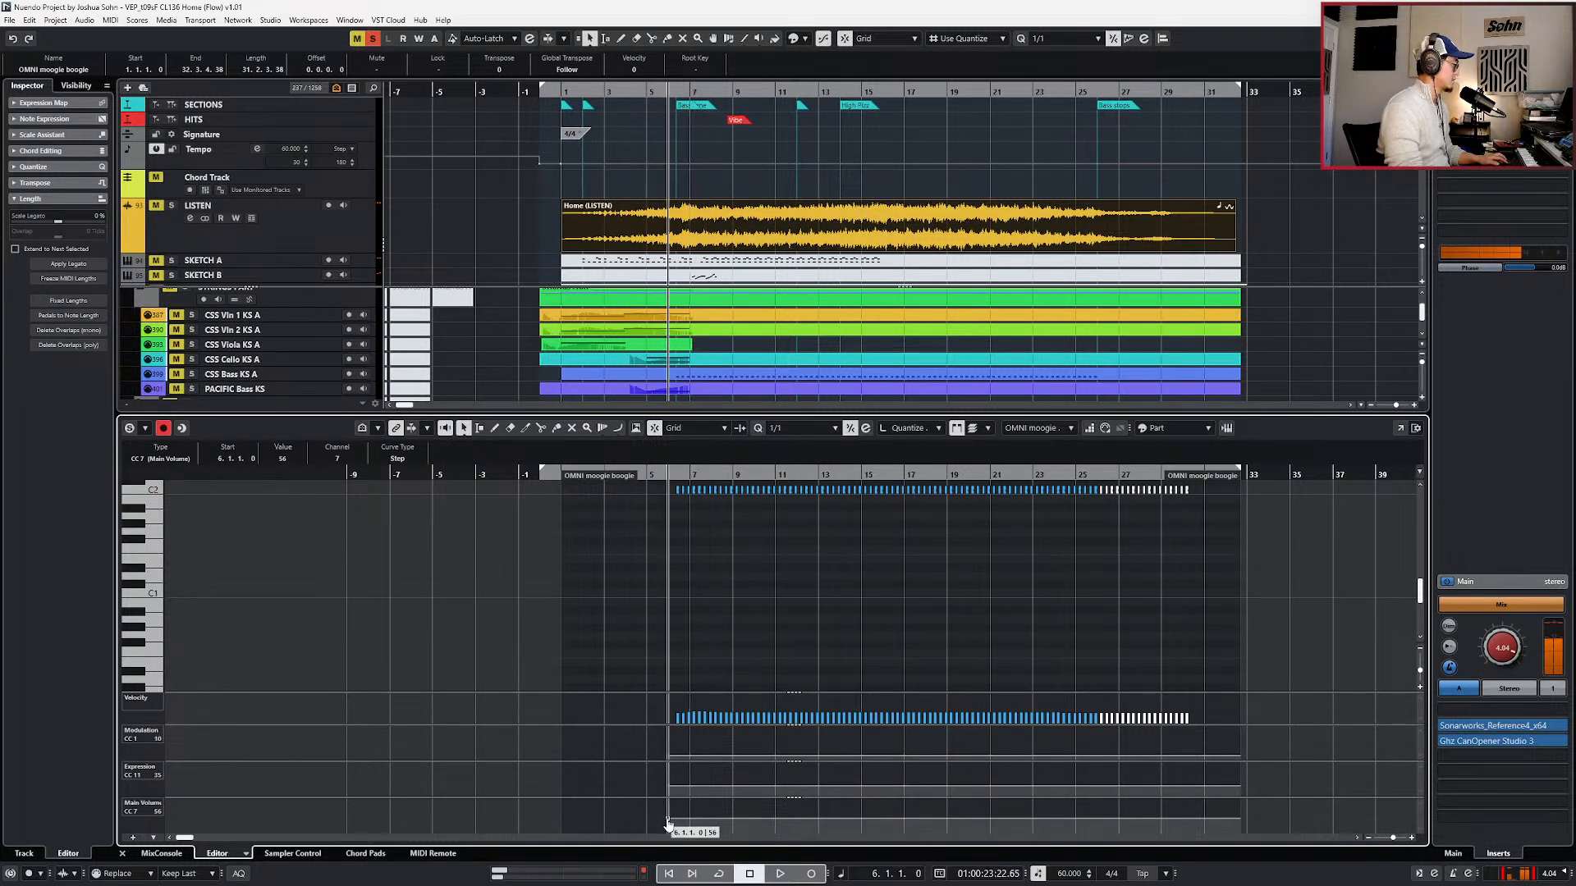
# - Set the quantize value to 1/32, shorten all notes of the OMNI moogie boogie part to 0.0.1.0 and play them
pyautogui.press('Return')
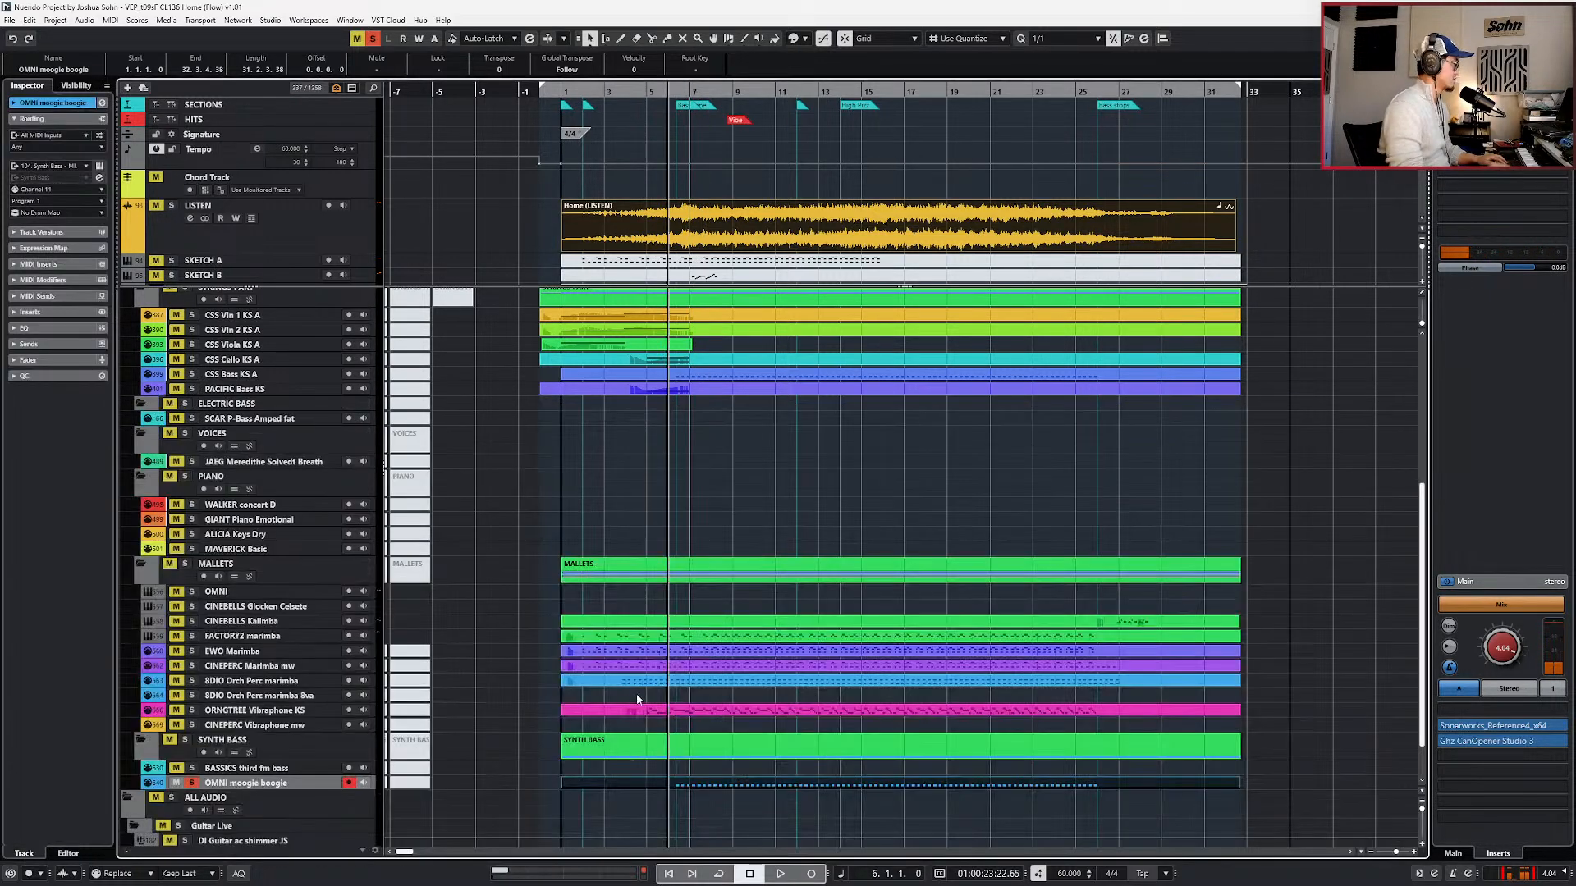
pyautogui.doubleClick(652, 784)
pyautogui.scroll(1, 658, 755)
pyautogui.scroll(1, 659, 753)
pyautogui.hotkey('ctrl', 'a')
pyautogui.hotkey('alt', '6')
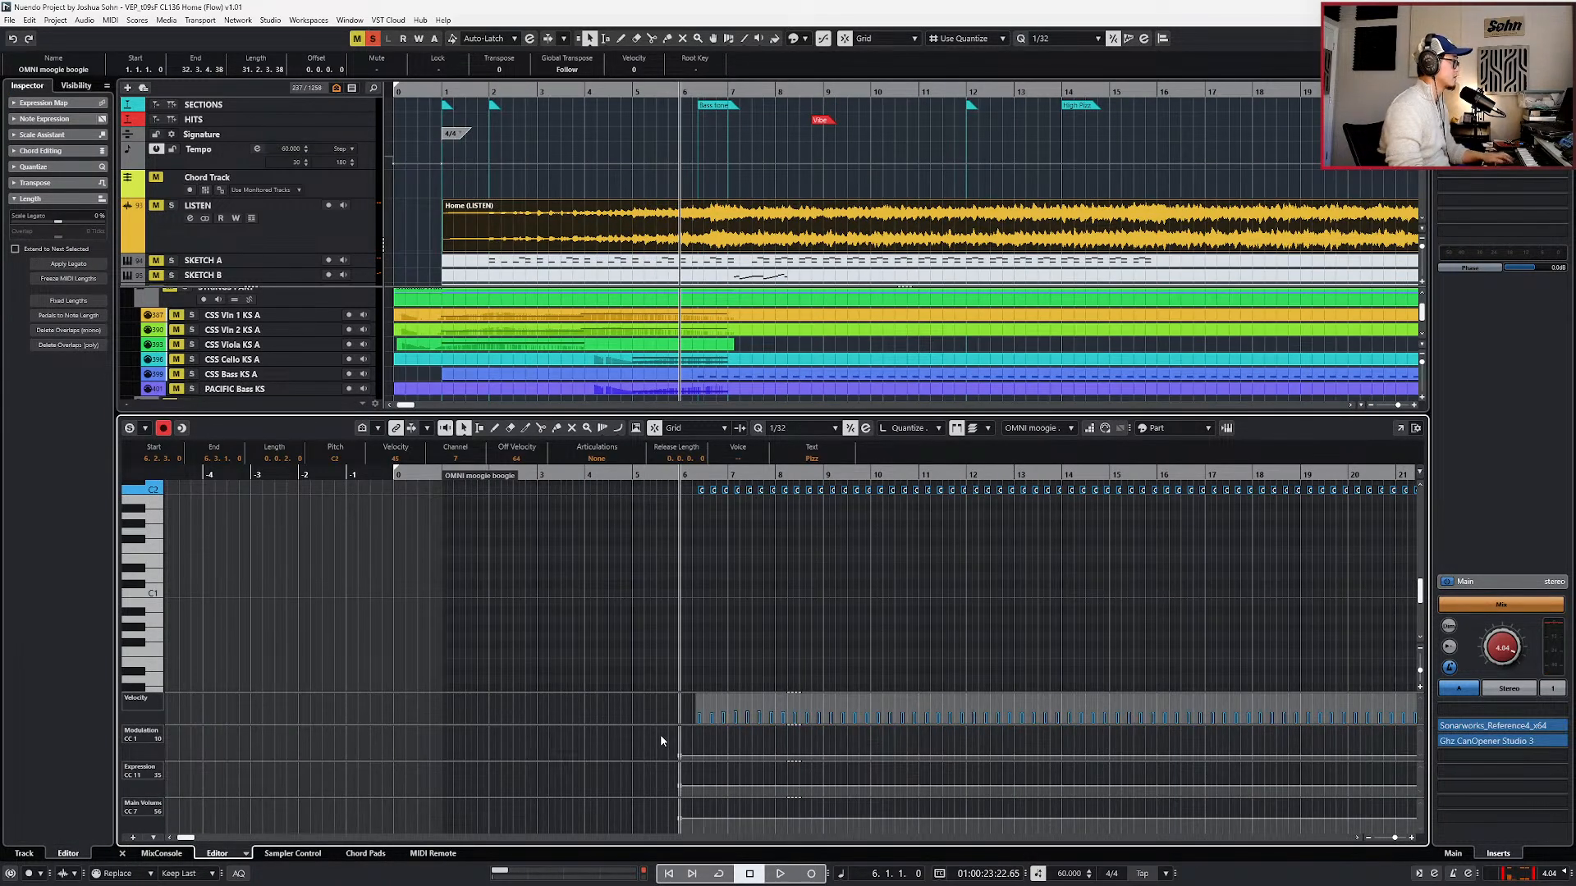
pyautogui.scroll(1, 684, 666)
pyautogui.hotkey('alt', 'shift', 'Left')
pyautogui.press('space')
pyautogui.press('KP_Add')
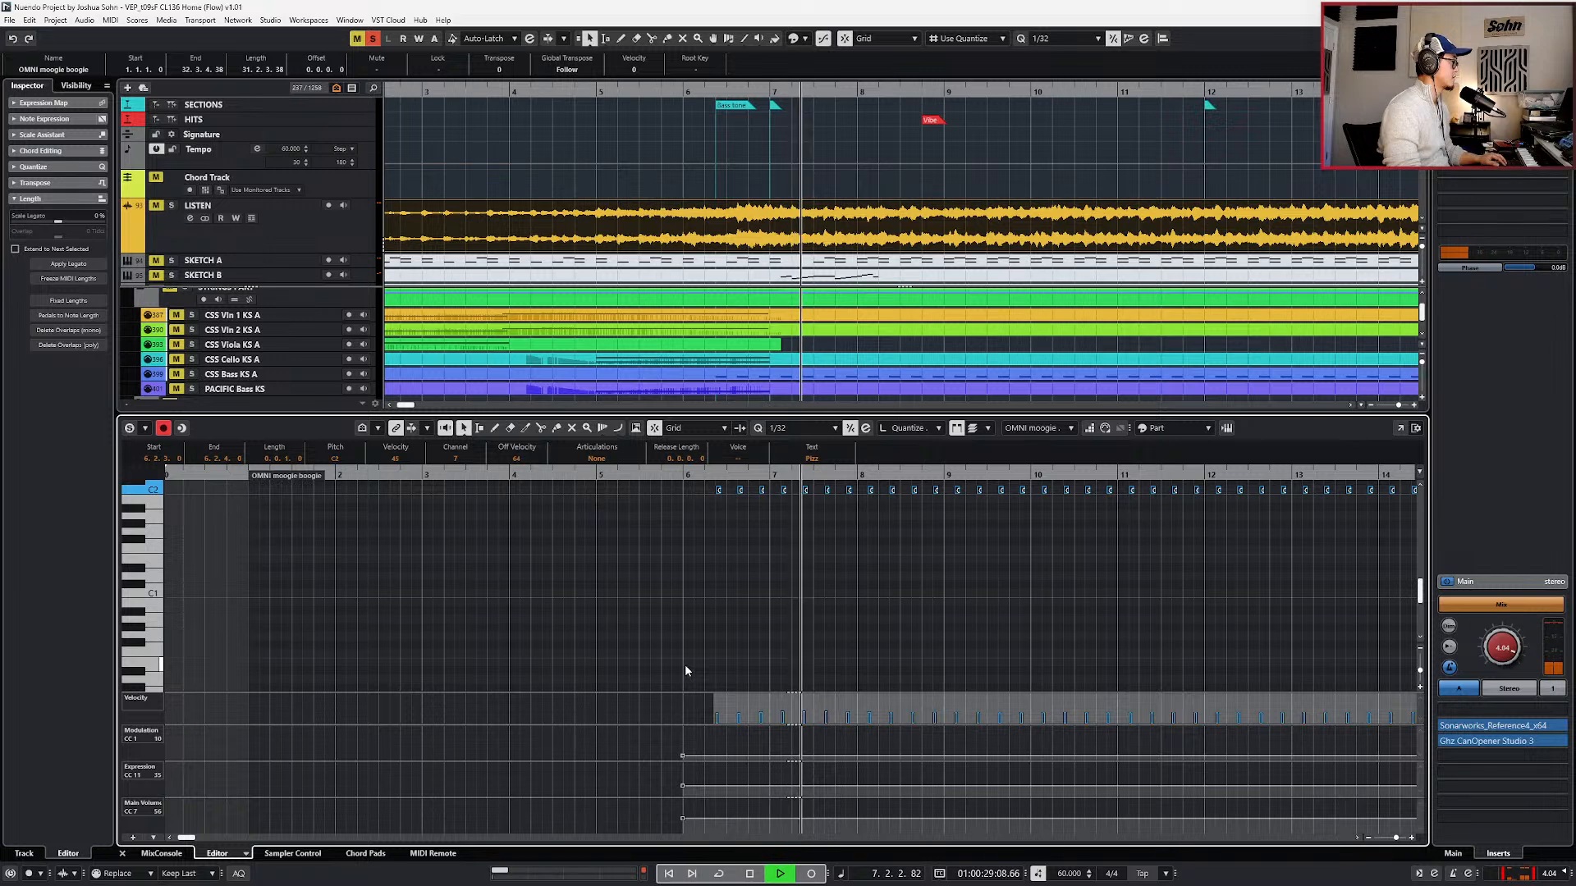
# - Move the synth bass part up to the BASSICS third fm bass track and audition it
pyautogui.hotkey('ctrl', 'e')
pyautogui.press('Up')
pyautogui.press('space')
pyautogui.press('space')
# - In the BASSICS third fm bass part, create a Main Volume (CC 7) ramp rising from bar 6 to 41 near bar 7
pyautogui.hotkey('ctrl', 'e')
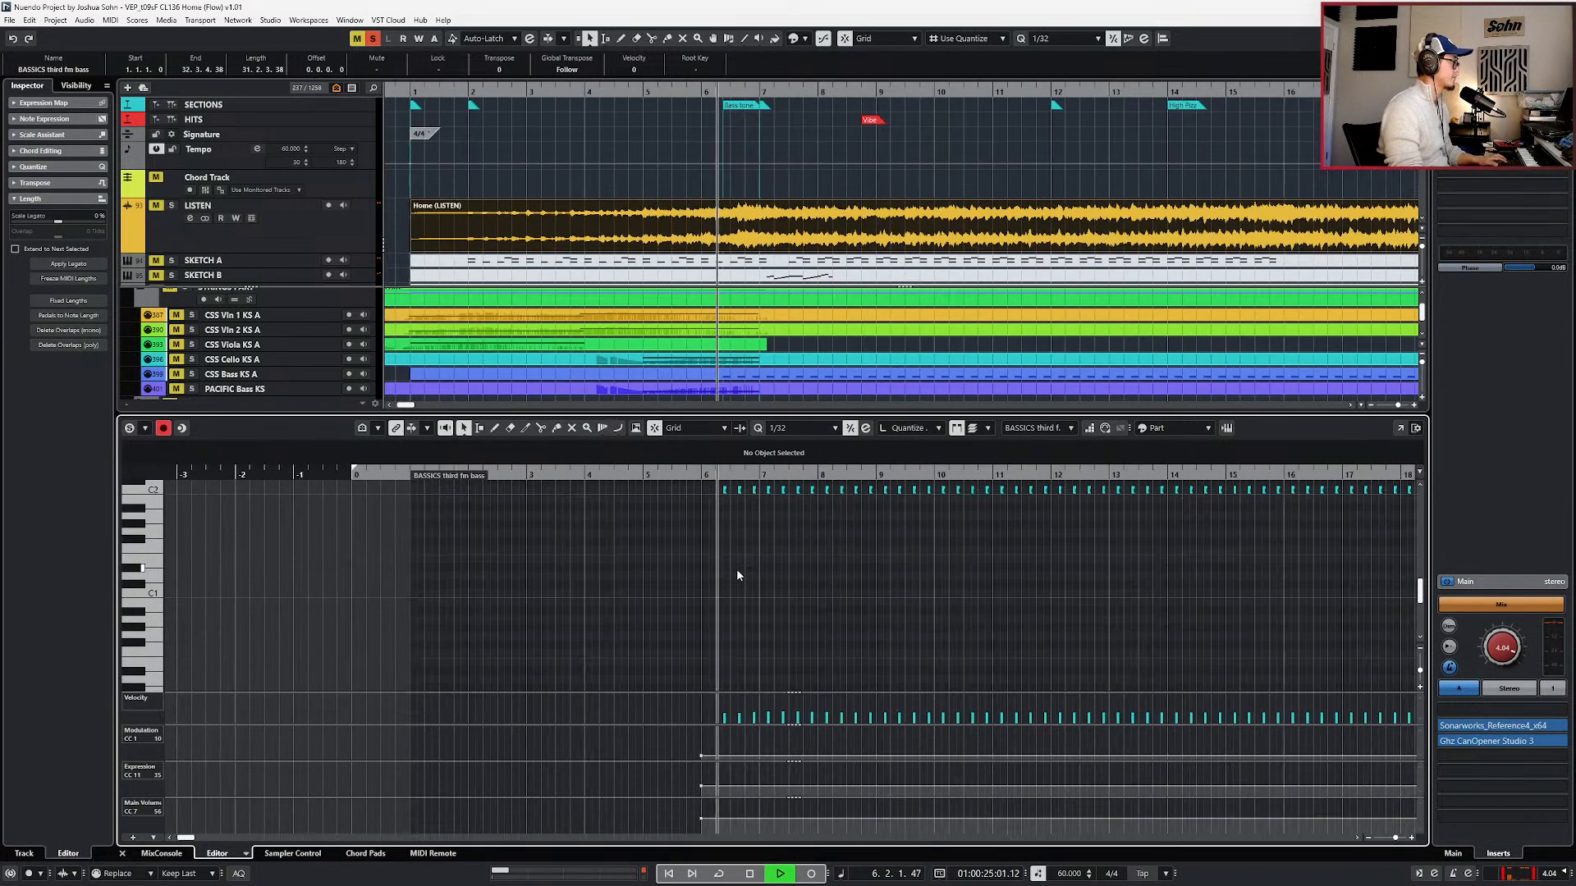
pyautogui.moveTo(703, 563); pyautogui.dragTo(1252, 636)
pyautogui.press('space')
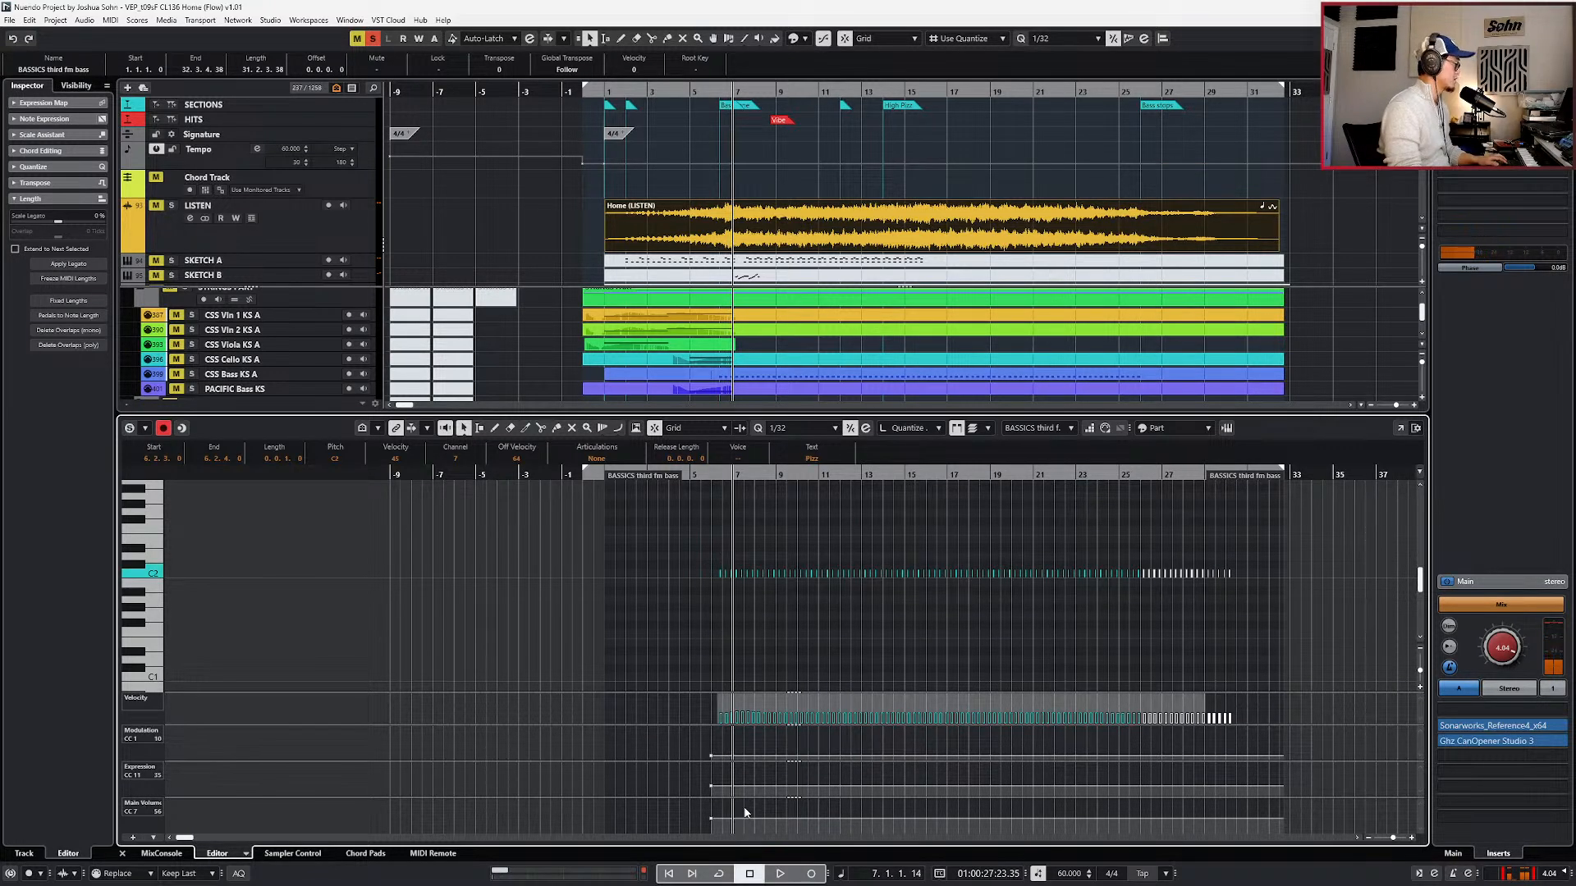
pyautogui.press('h')
pyautogui.click(674, 827)
pyautogui.moveTo(675, 827); pyautogui.dragTo(724, 822)
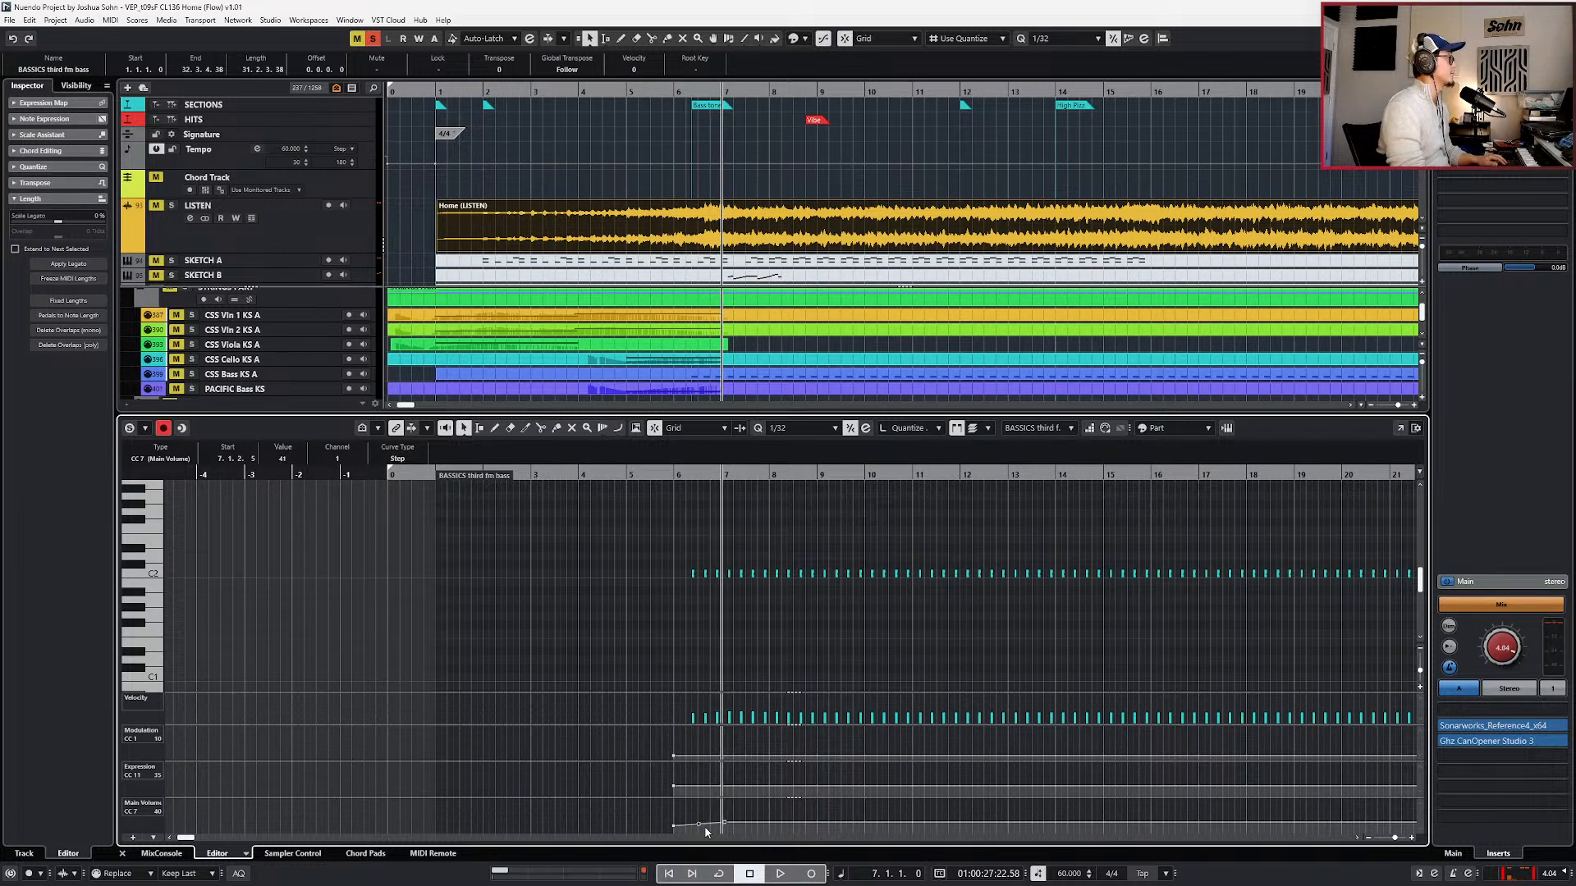
# - Unsolo the synth bass, play it with the arrangement and align the Main Volume ramp's end point to 7.1.1.0
pyautogui.press('ctrl+KP_Subtract')
pyautogui.press('ctrl+KP_Subtract')
pyautogui.press('s')
pyautogui.press('space')
pyautogui.moveTo(724, 822); pyautogui.dragTo(721, 825)
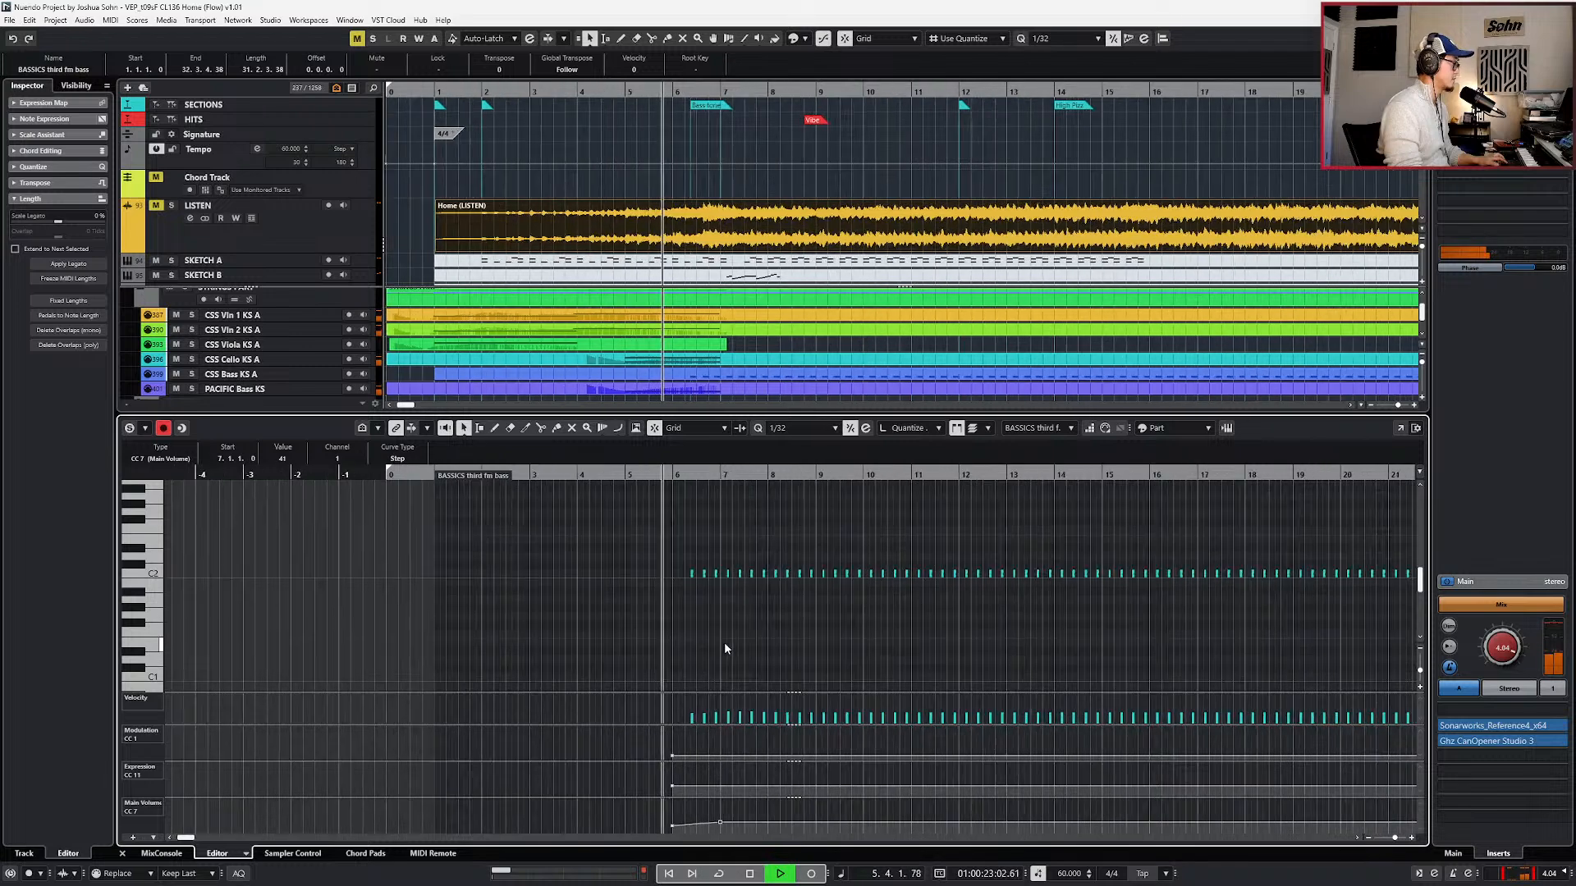
# - Lower the velocities of all BASSICS third fm bass notes while listening in context
pyautogui.scroll(2, 724, 648)
pyautogui.hotkey('ctrl', 'a')
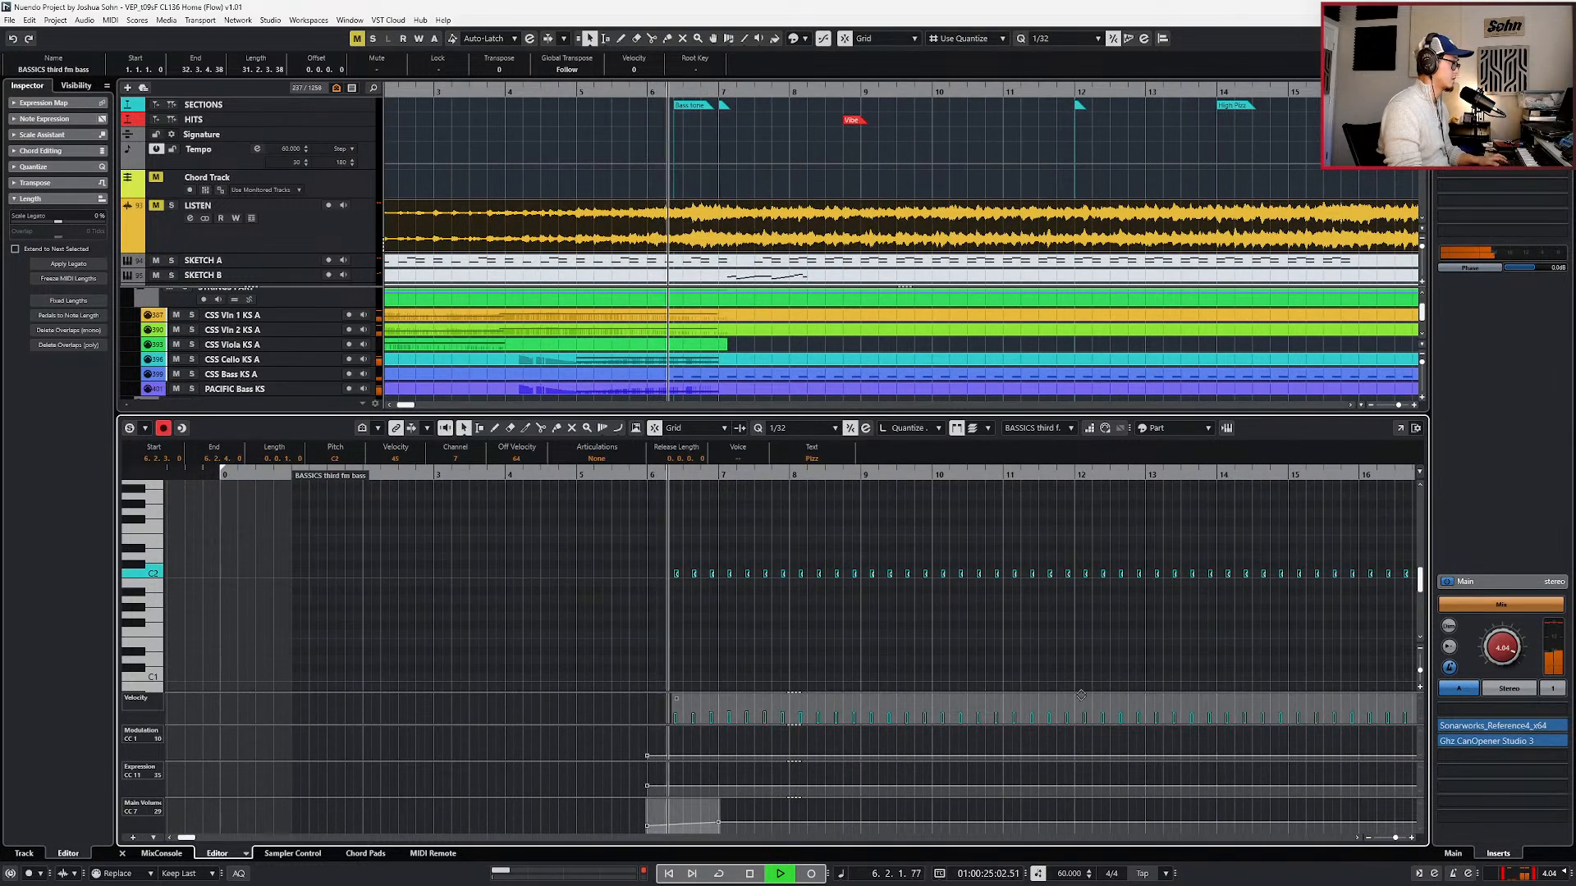
pyautogui.scroll(-3, 1081, 695)
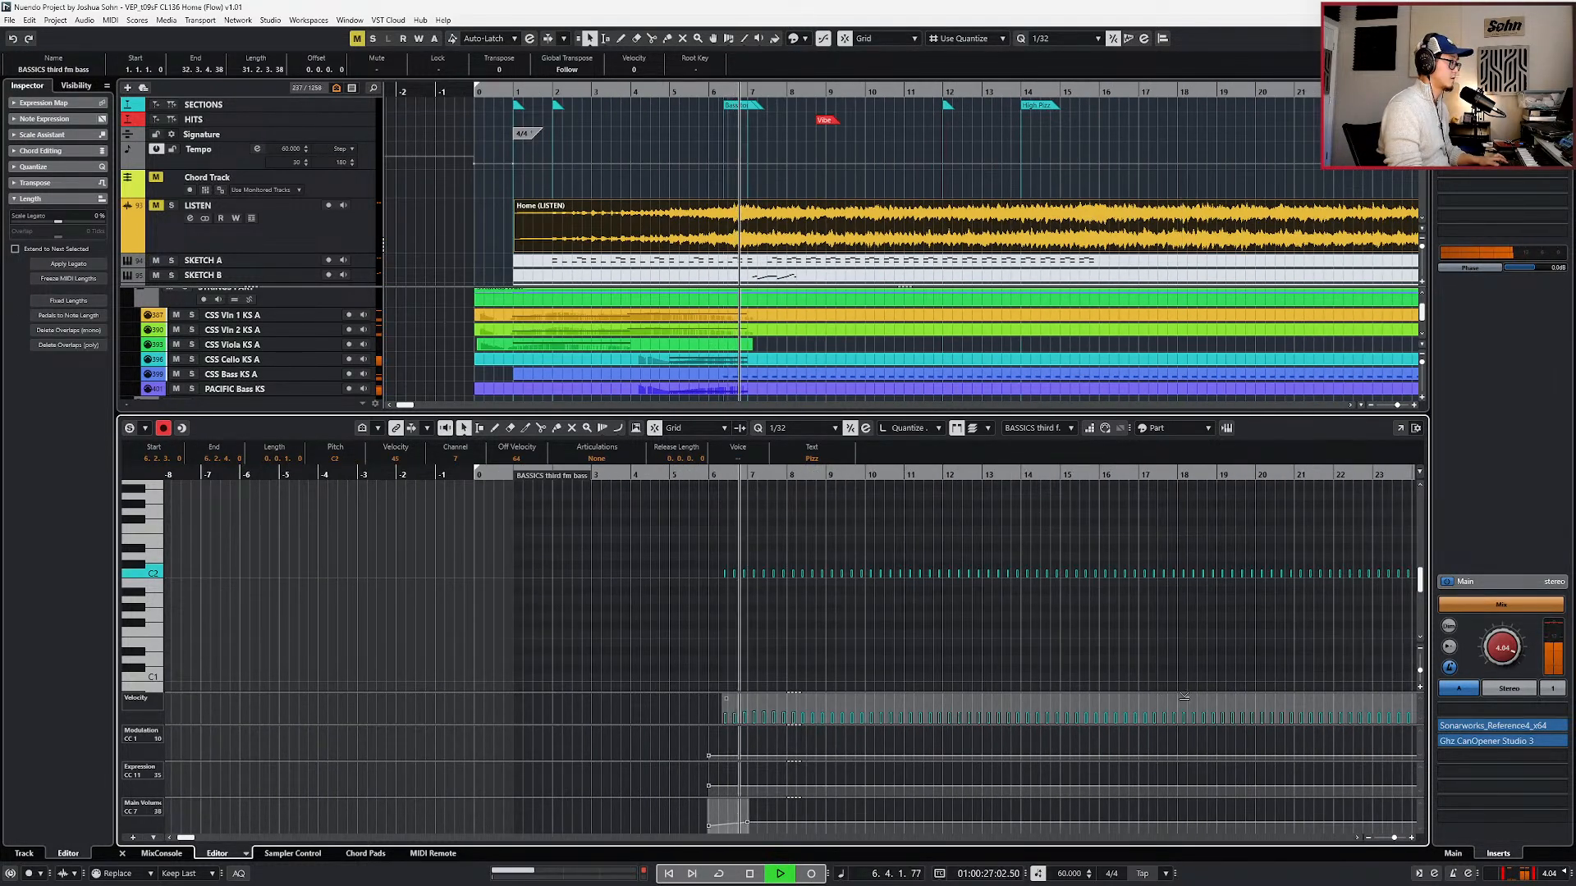
pyautogui.press('space')
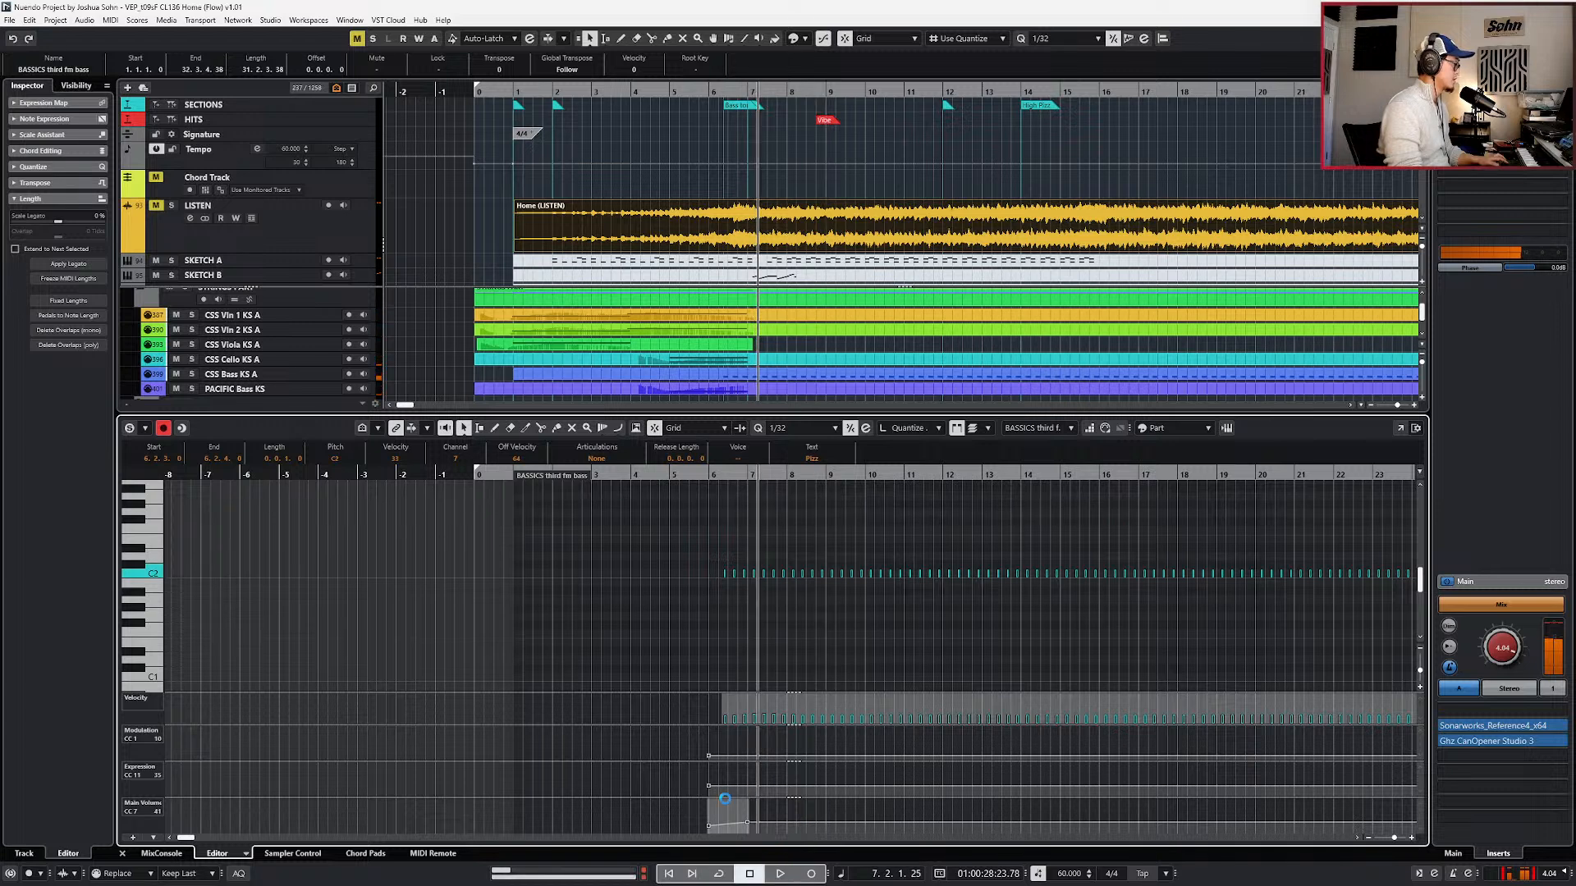
# - Lower both ends of the Main Volume (CC 7) ramp between bars 6 and 7 while playing the arrangement
pyautogui.click(687, 814)
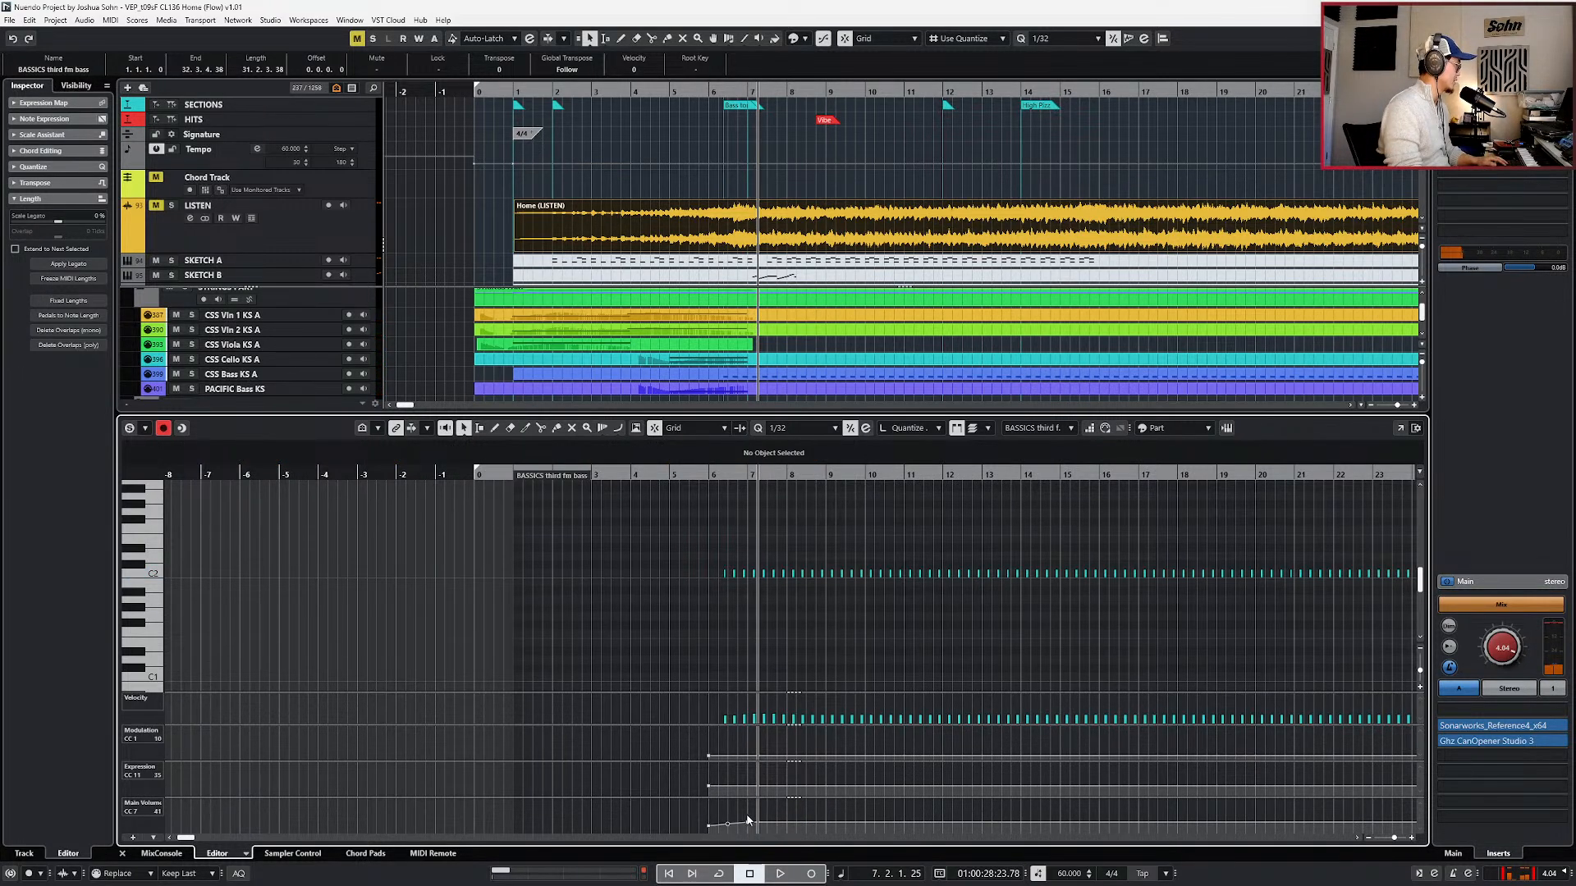
pyautogui.moveTo(747, 824); pyautogui.dragTo(748, 827)
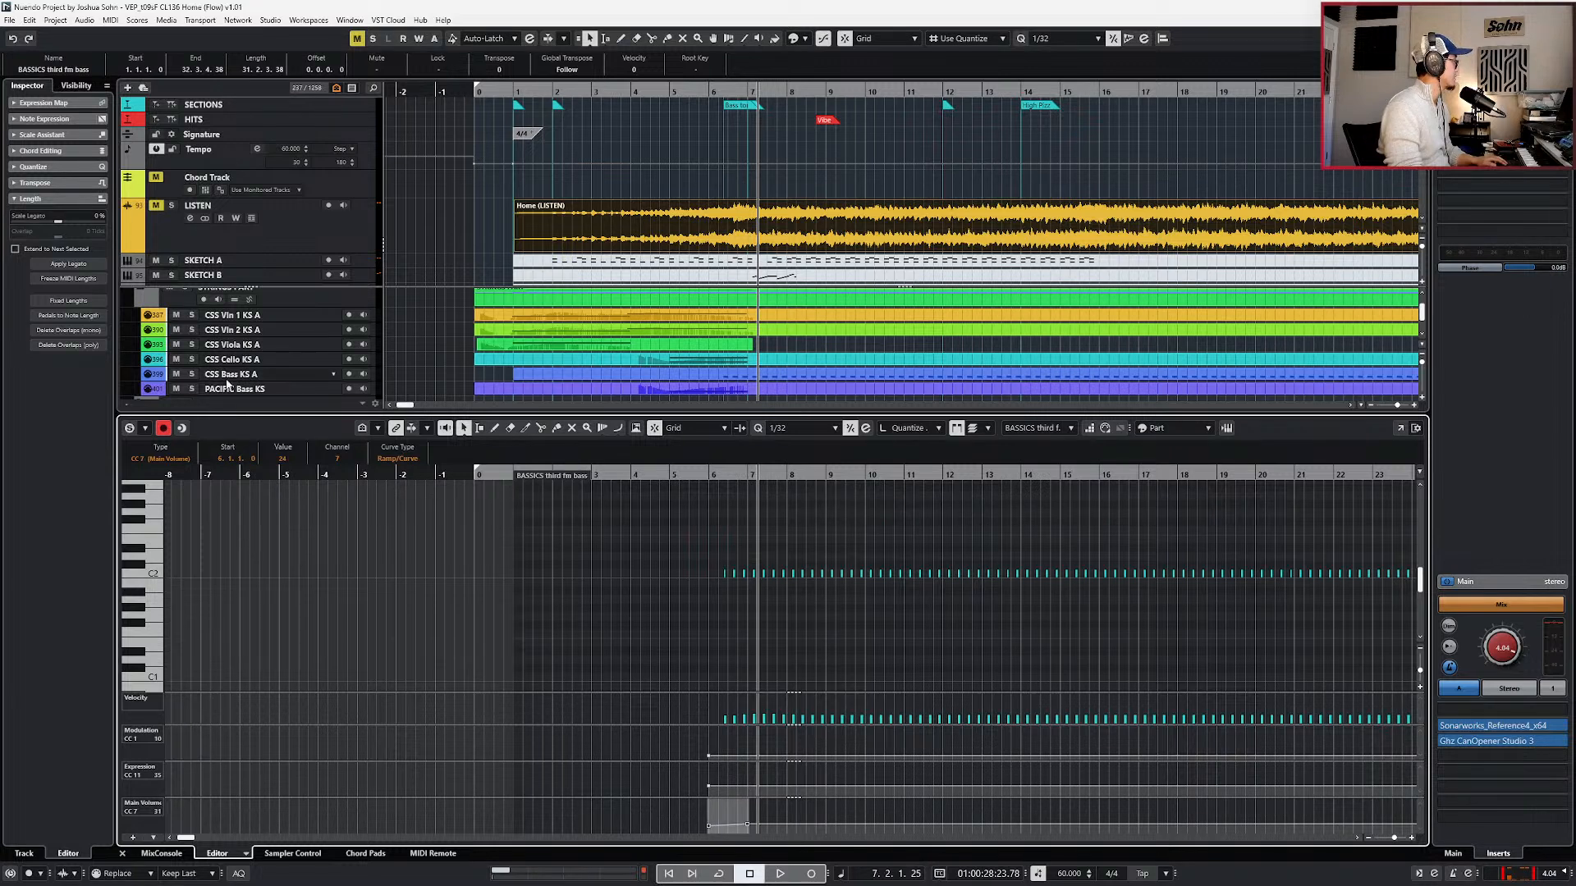
pyautogui.scroll(-3, 297, 462)
pyautogui.press('ctrl+KP_Subtract')
pyautogui.press('ctrl+KP_Subtract')
pyautogui.press('space')
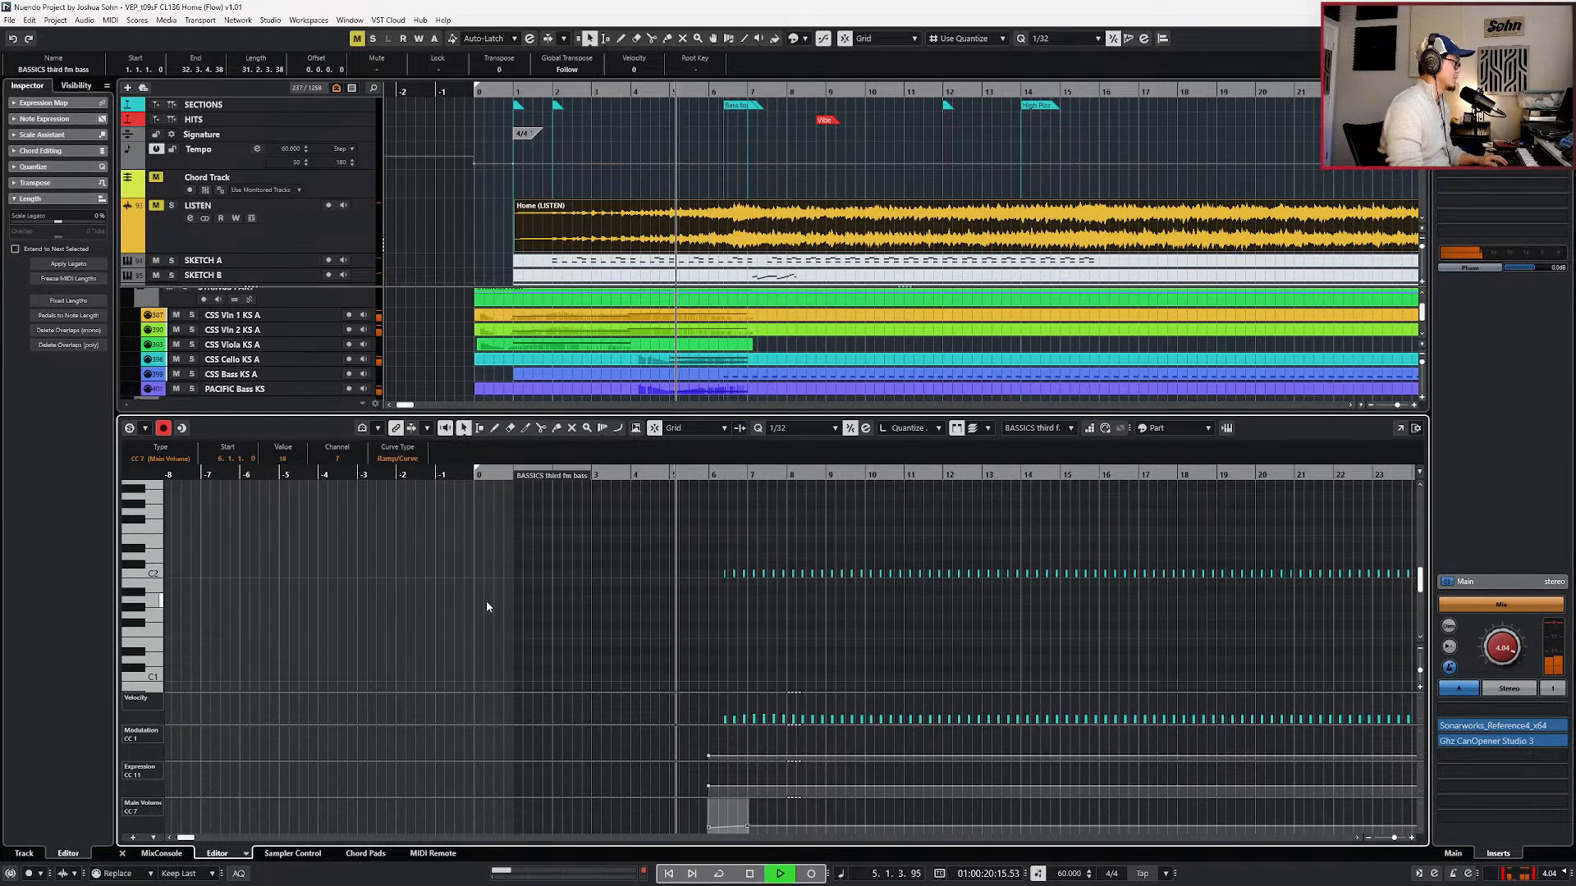
pyautogui.press('g')
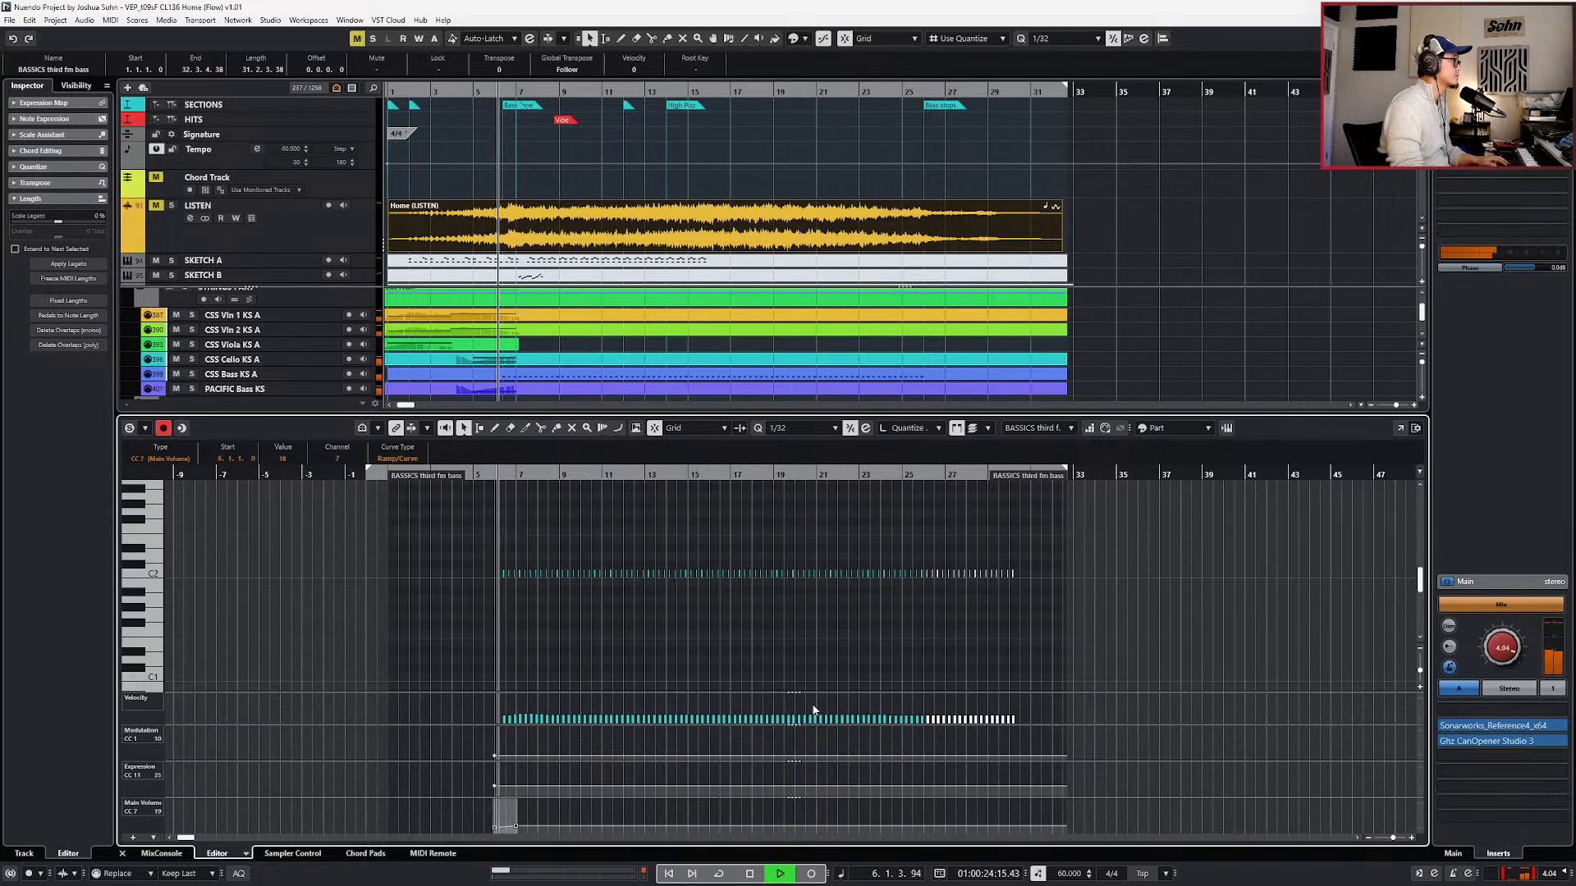
pyautogui.click(549, 812)
pyautogui.moveTo(537, 854)
pyautogui.mouseDown()
pyautogui.moveTo(487, 827)
pyautogui.moveTo(506, 816)
pyautogui.mouseUp()
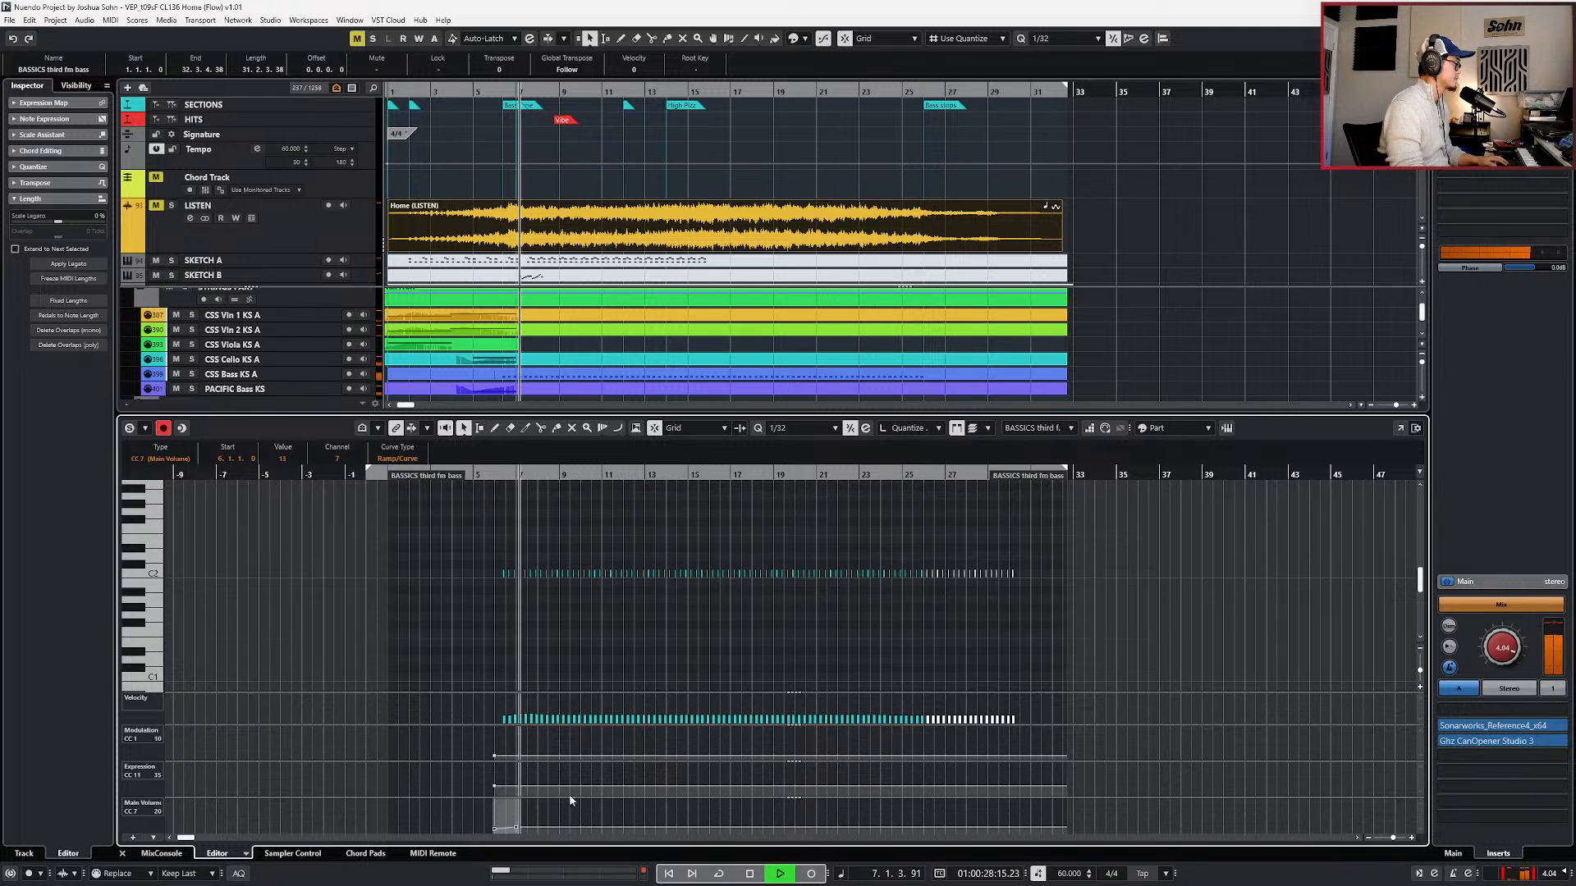
pyautogui.click(568, 804)
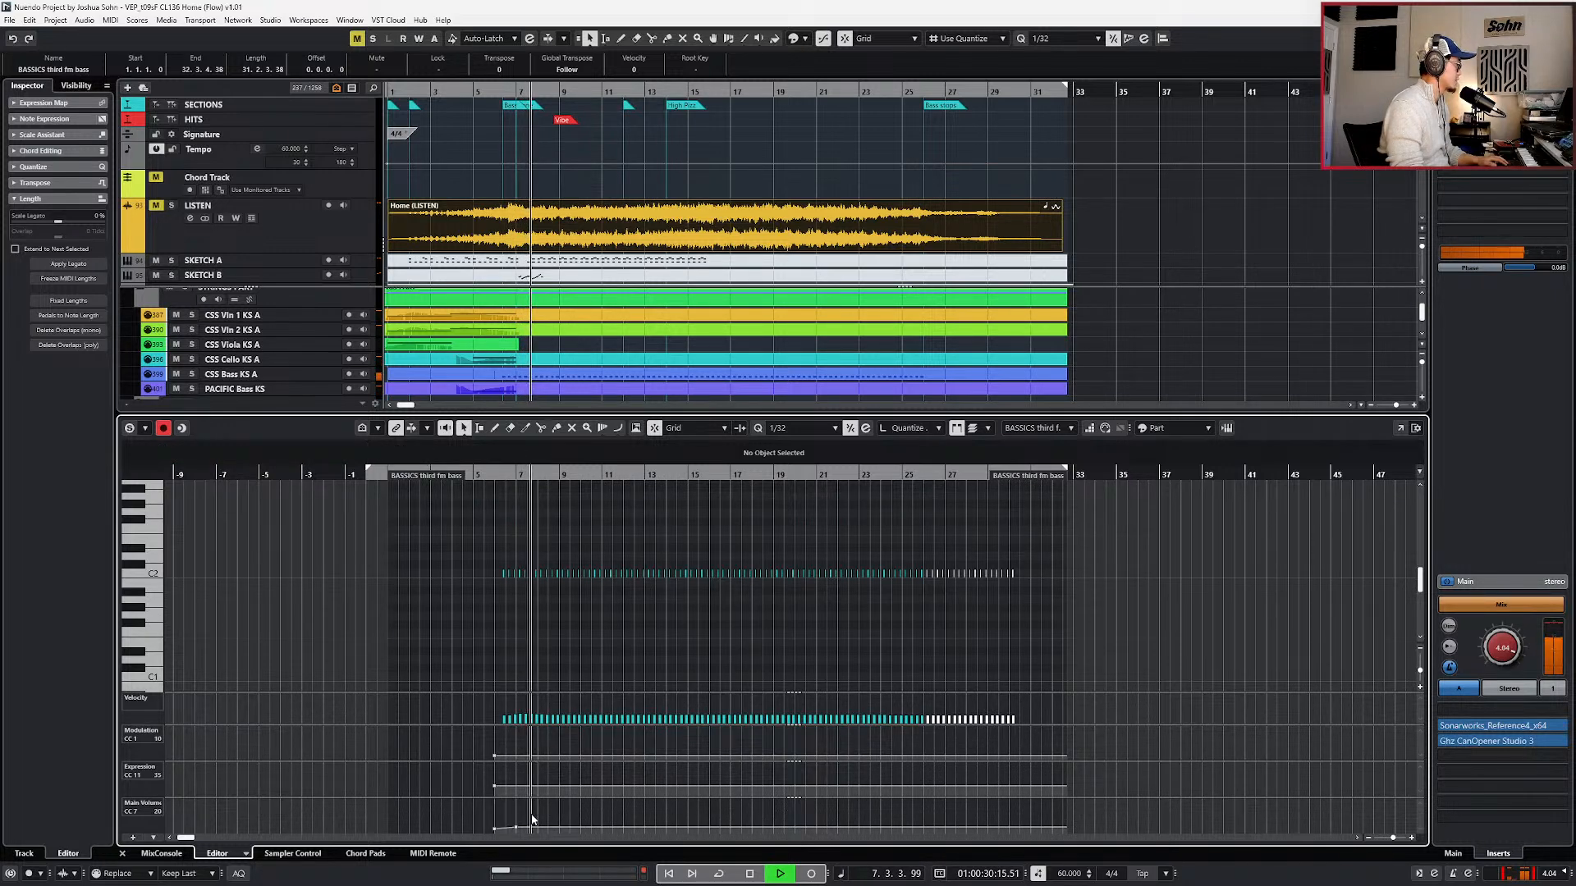
# - Try the BASSICS third fm bass notes one octave higher, at C3
pyautogui.moveTo(520, 559); pyautogui.dragTo(1127, 641)
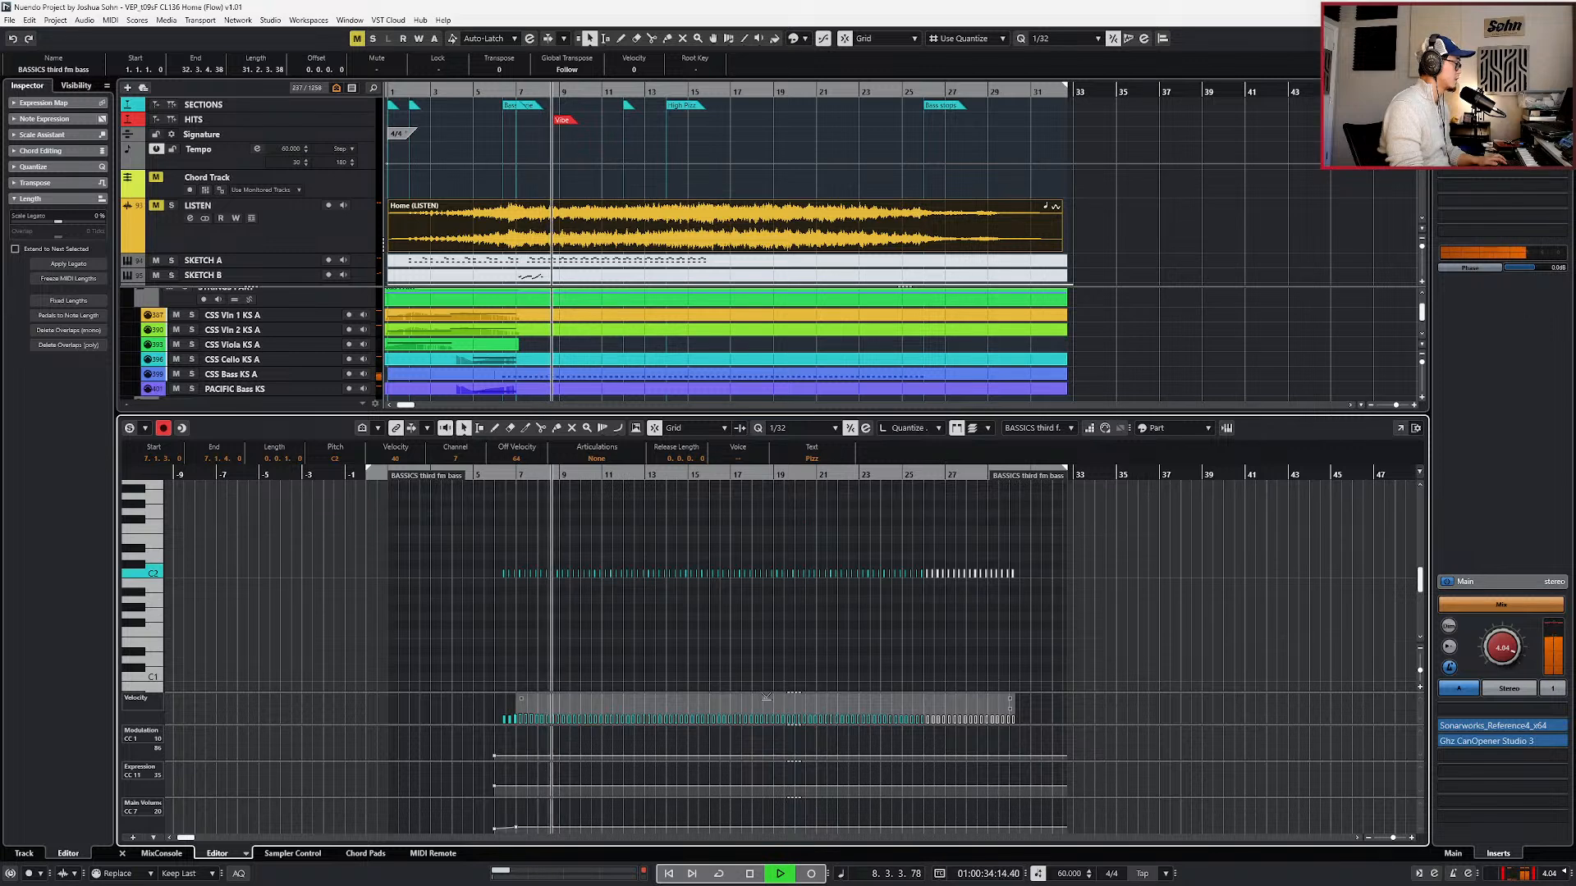
pyautogui.press('space')
pyautogui.moveTo(489, 554); pyautogui.dragTo(1119, 650)
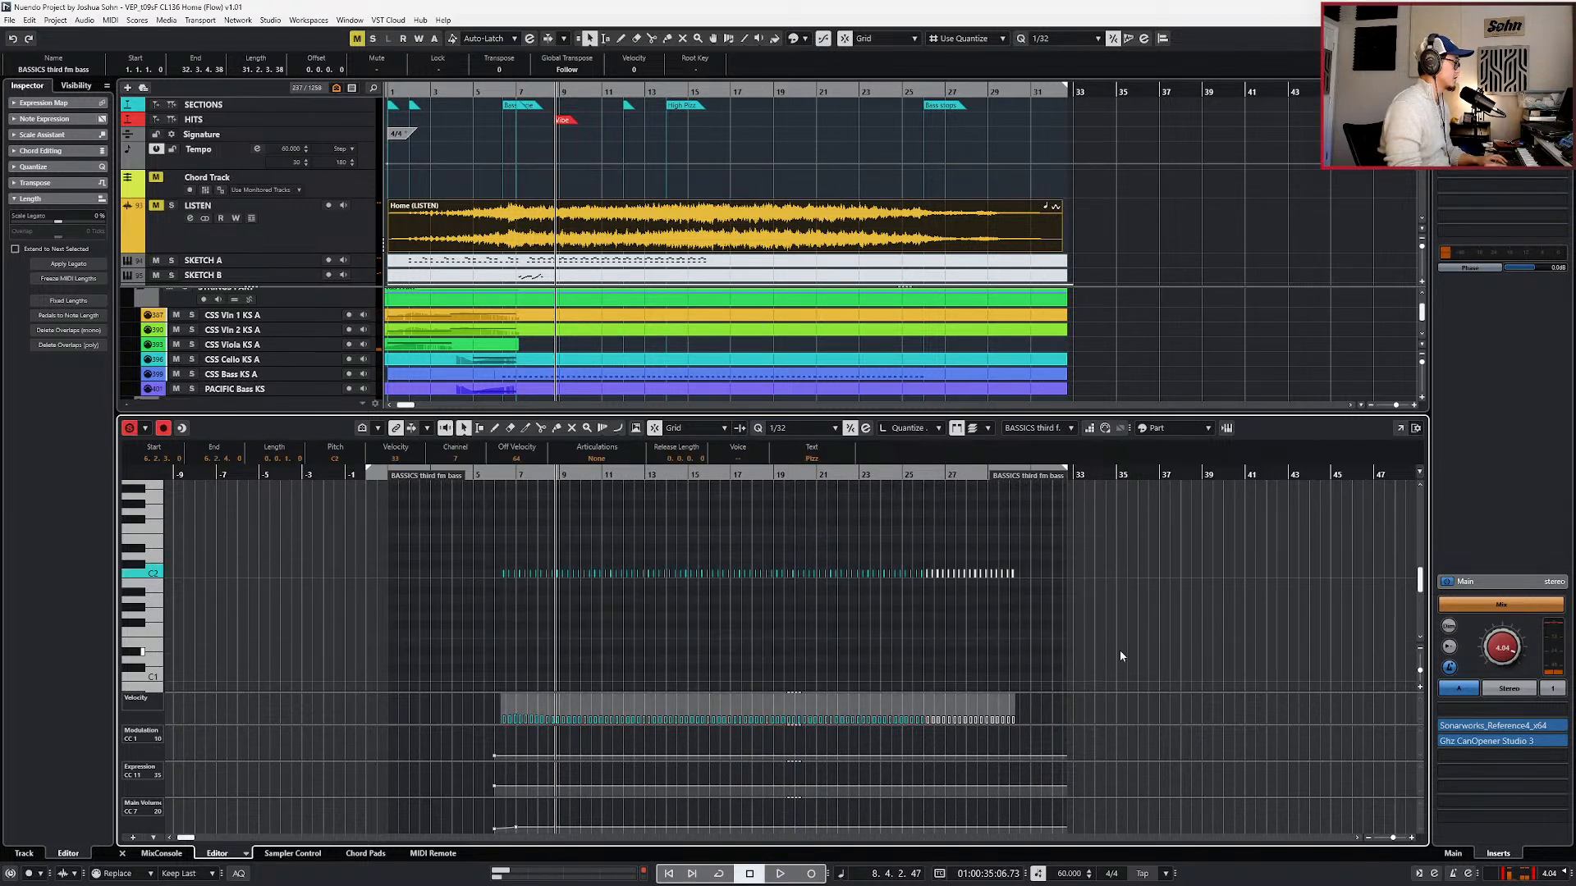
pyautogui.hotkey('shift', 'Up')
pyautogui.press('l')
pyautogui.press('space')
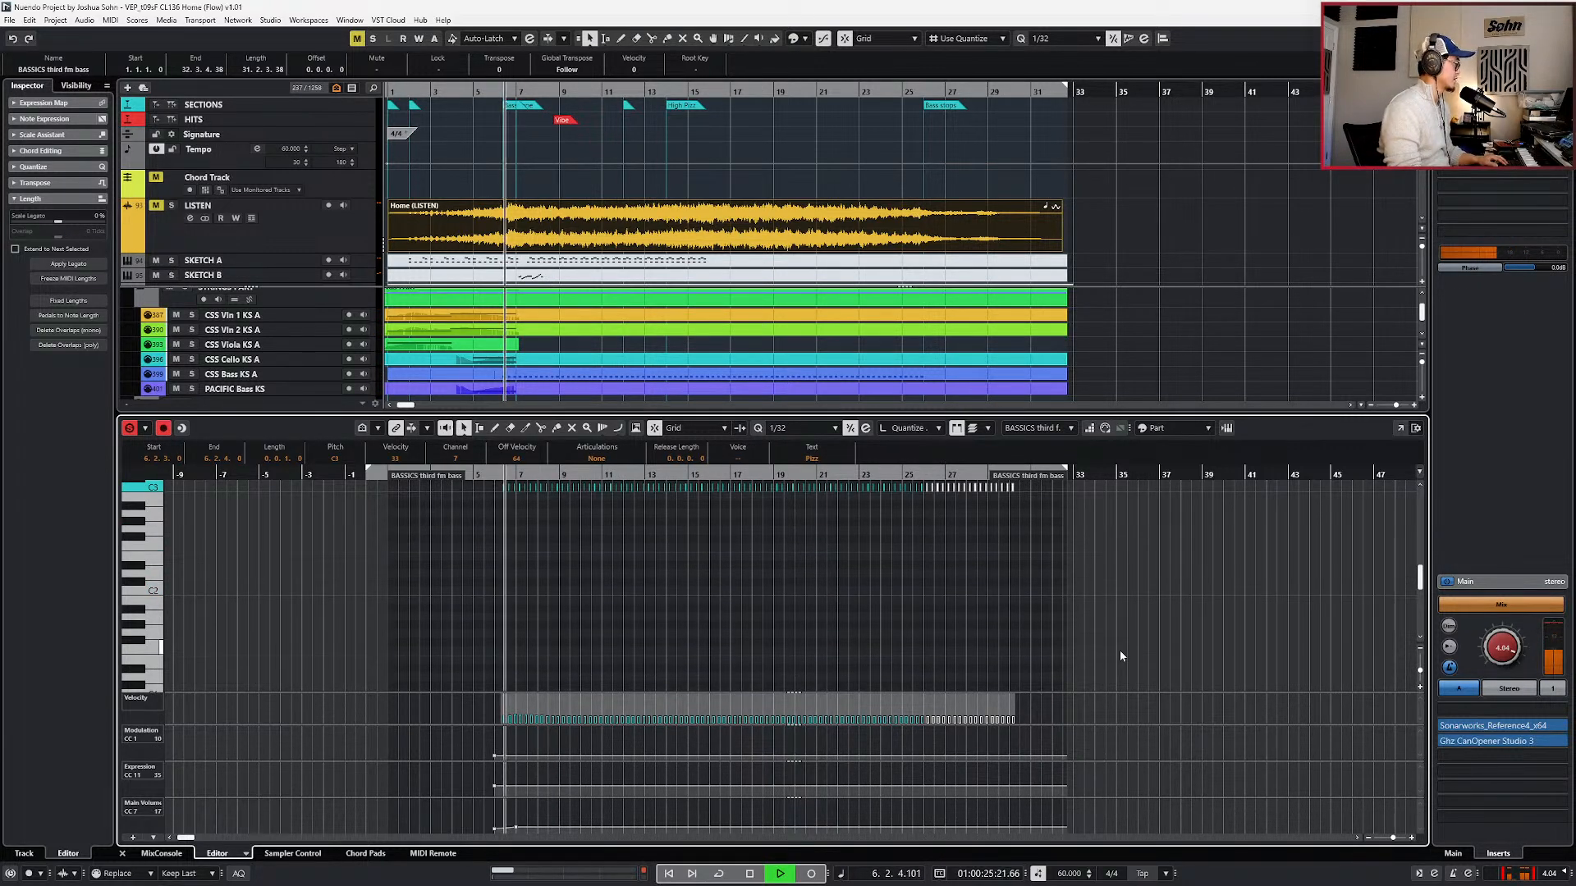
pyautogui.press('space')
pyautogui.hotkey('shift', 'Down')
pyautogui.press('space')
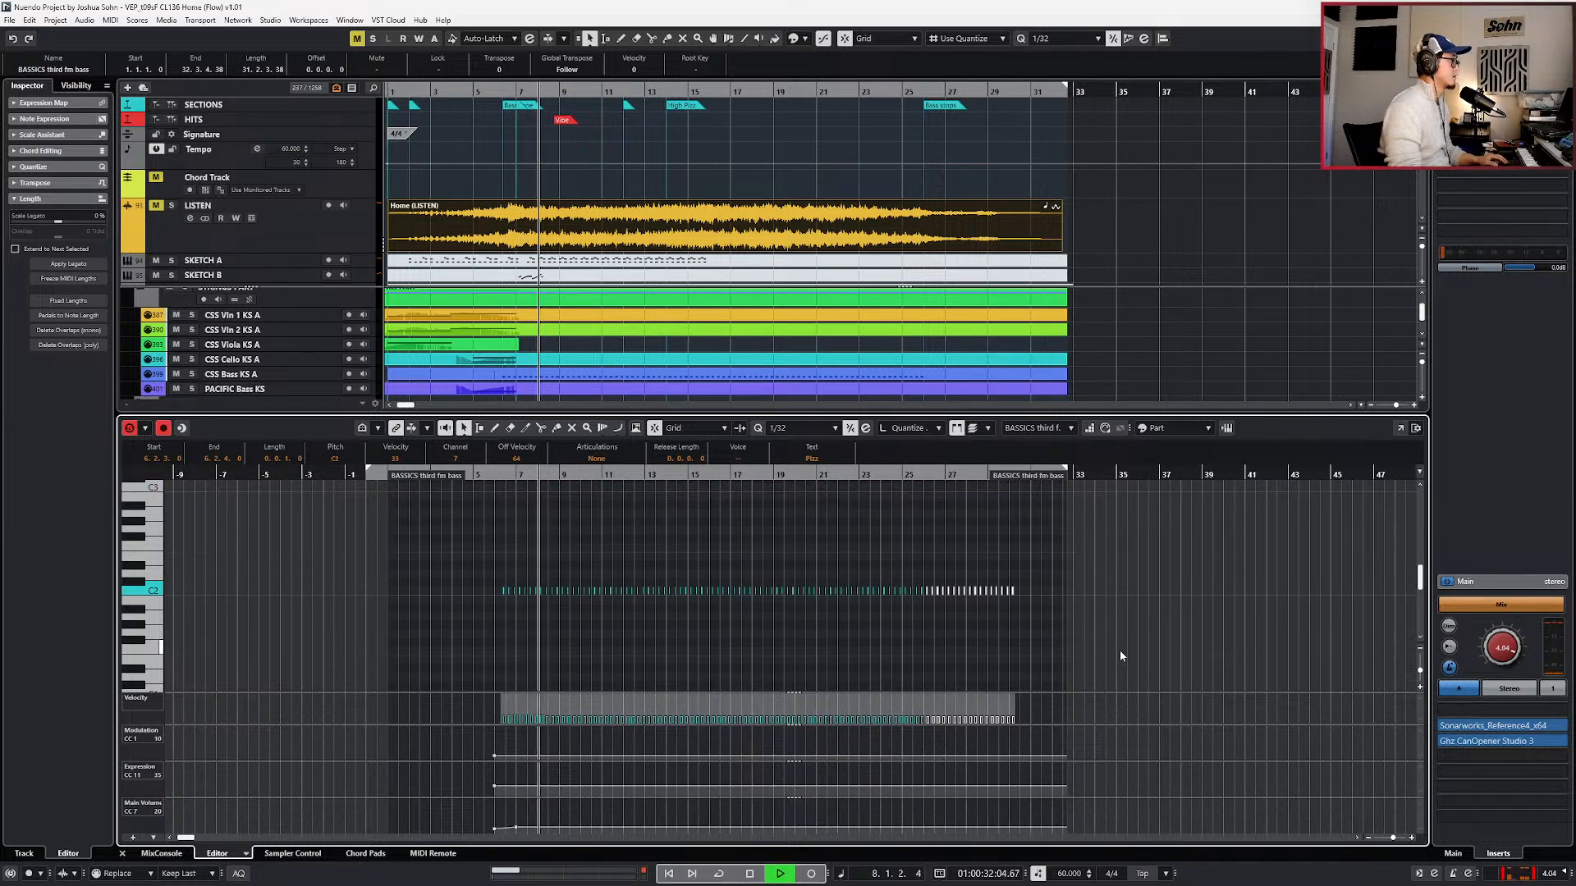
pyautogui.press('space')
# - Lower the Synth Bass channel fader to about -4 dB in the BASSICS third fm bass channel settings during playback
pyautogui.press('Return')
pyautogui.press('e')
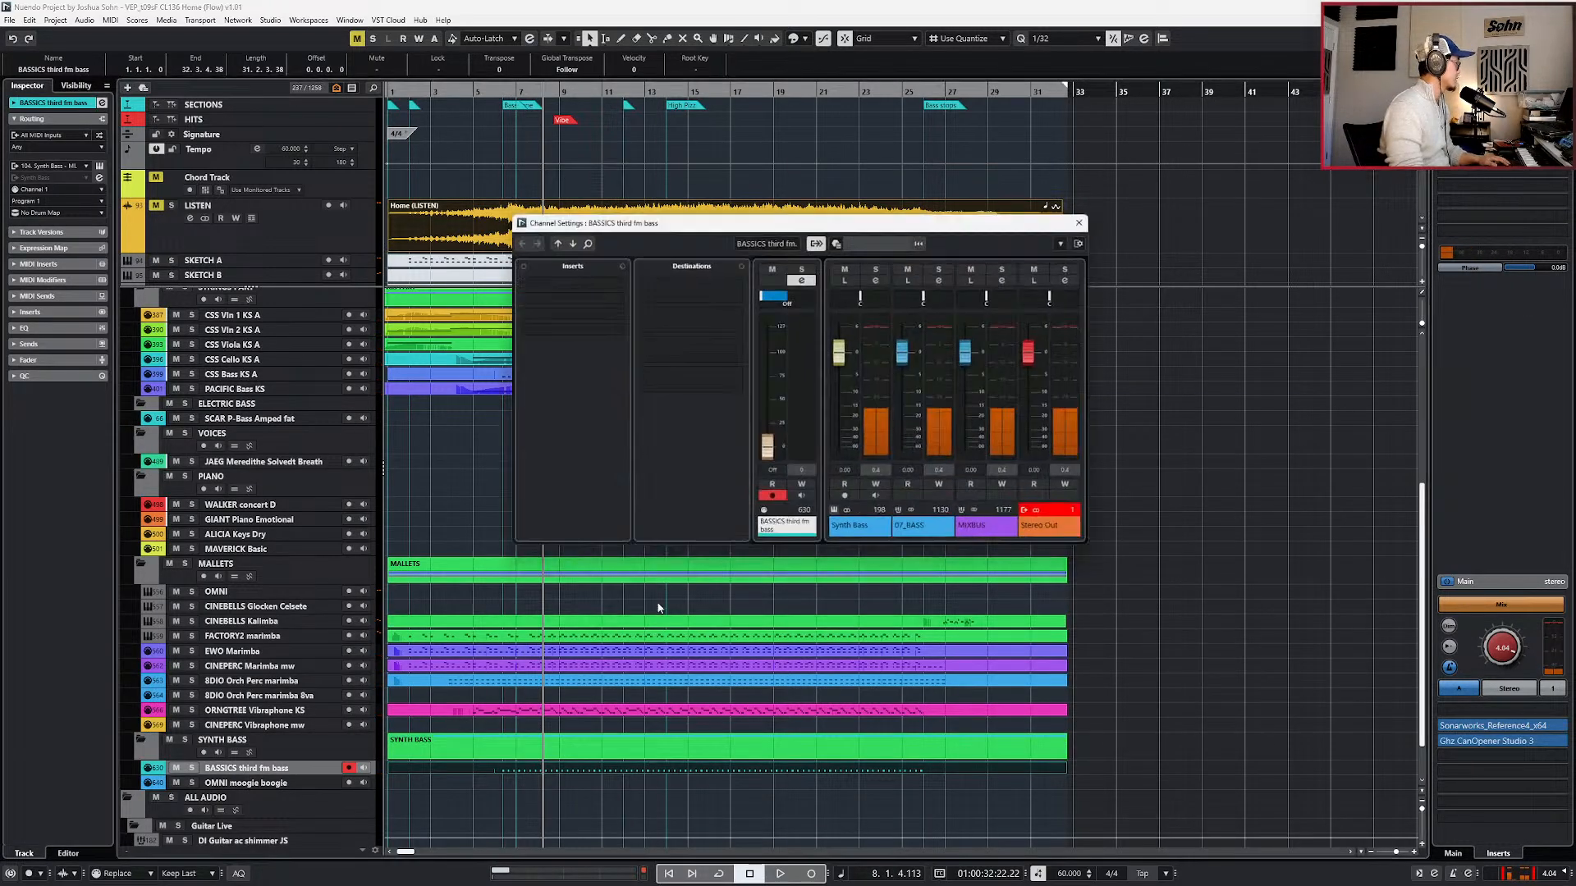
pyautogui.moveTo(850, 367); pyautogui.dragTo(848, 375)
pyautogui.press('space')
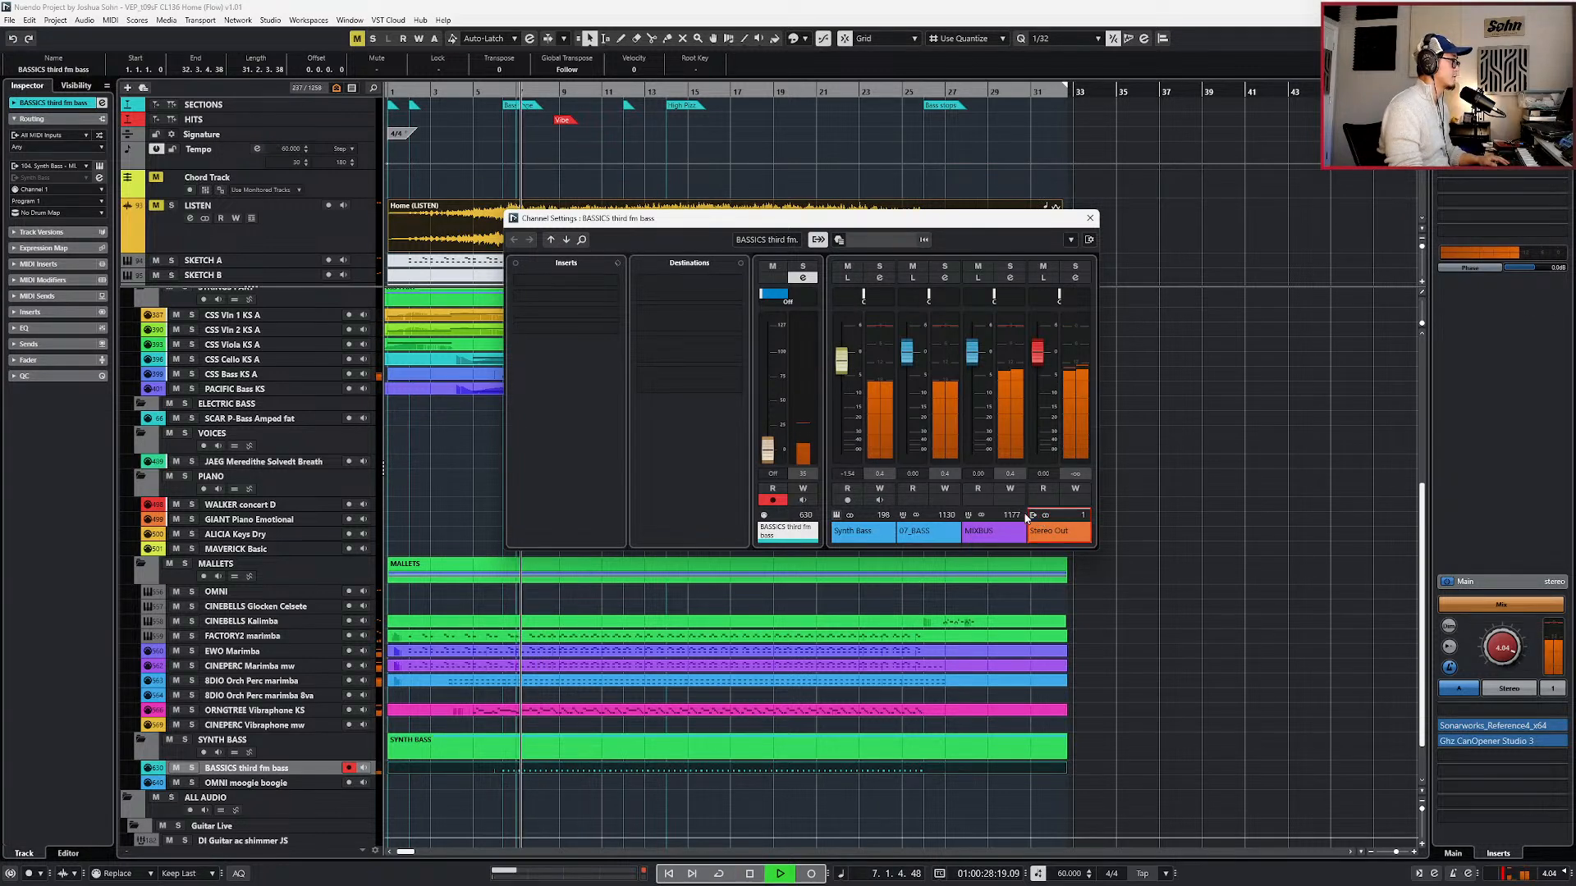
pyautogui.moveTo(842, 371); pyautogui.dragTo(841, 381)
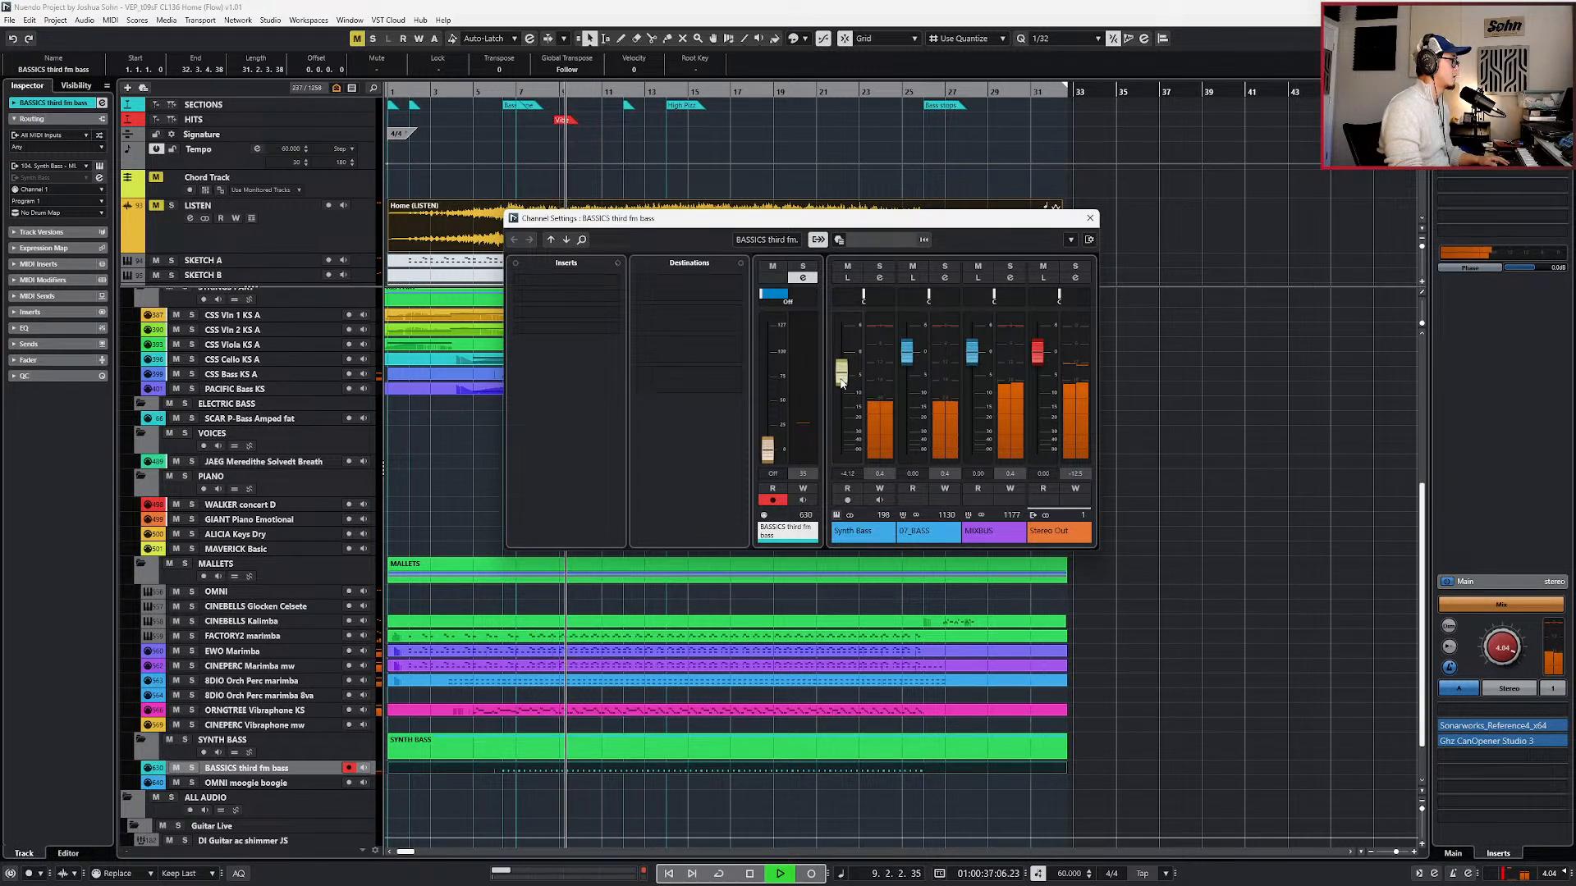
pyautogui.click(1089, 217)
# - Extend the CSS Viola KS A part past bar 7 alongside the other string parts and play from bar 5
pyautogui.press('space')
pyautogui.hscroll(-3, 697, 455)
pyautogui.click(737, 380)
pyautogui.press('KP_Subtract')
pyautogui.press('KP_Subtract')
pyautogui.press('KP_Subtract')
pyautogui.press('KP_Subtract')
pyautogui.press('KP_Subtract')
pyautogui.press('KP_Subtract')
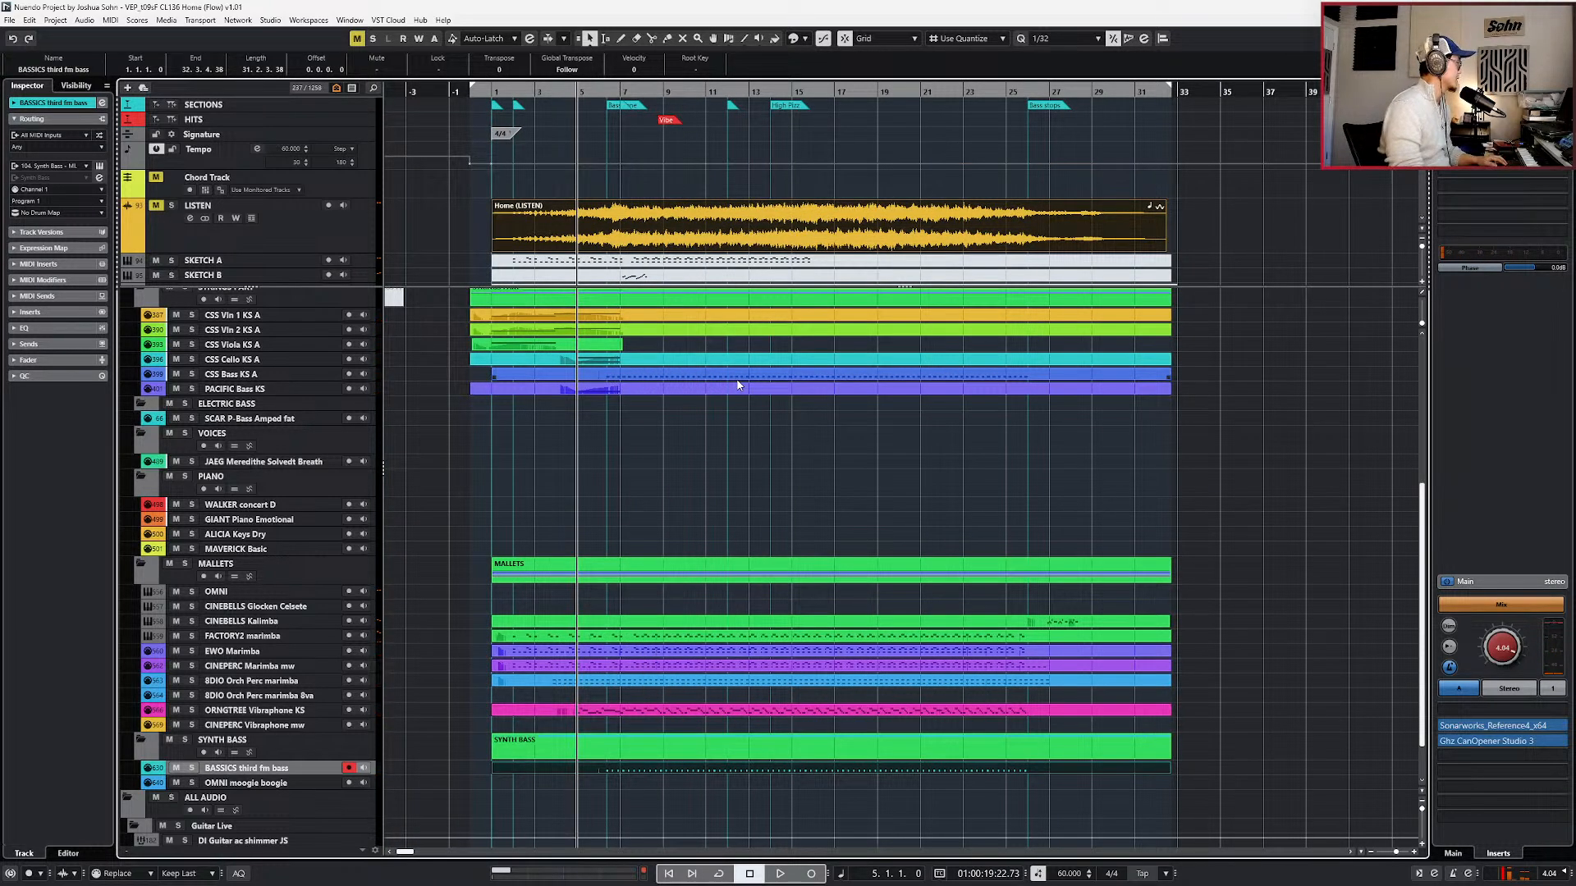
pyautogui.click(627, 351)
pyautogui.scroll(4, 625, 378)
pyautogui.keyDown('ctrl'); pyautogui.scroll(2, 619, 632); pyautogui.keyUp('ctrl')
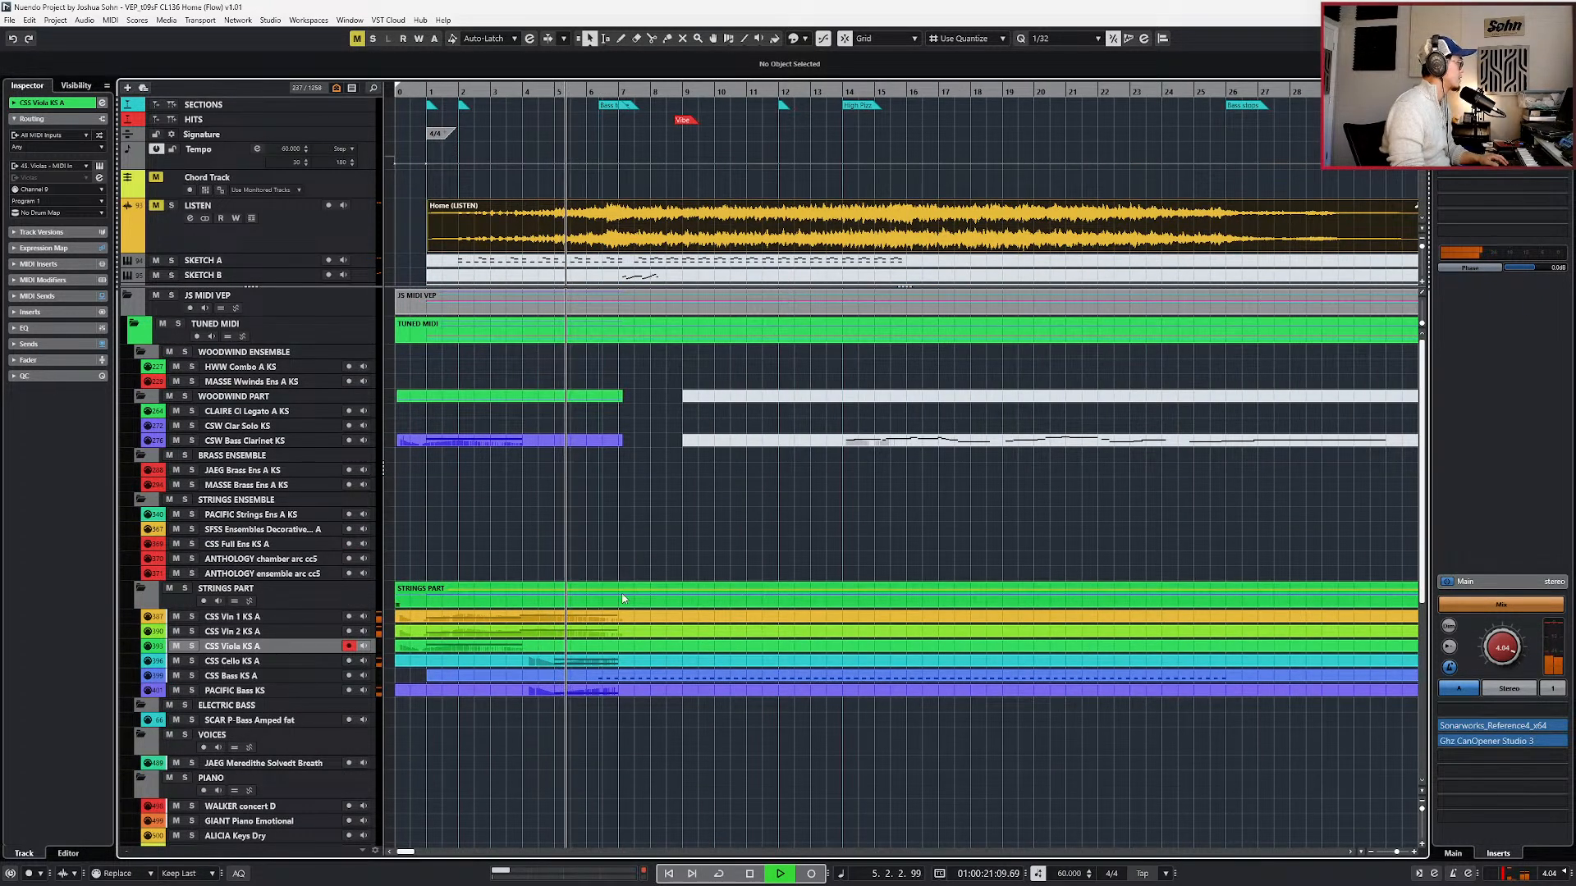
# - Solo the LISTEN reference track and listen to the passage around bars 6 and 7
pyautogui.hotkey('shift', 'n')
pyautogui.hotkey('shift', 'n')
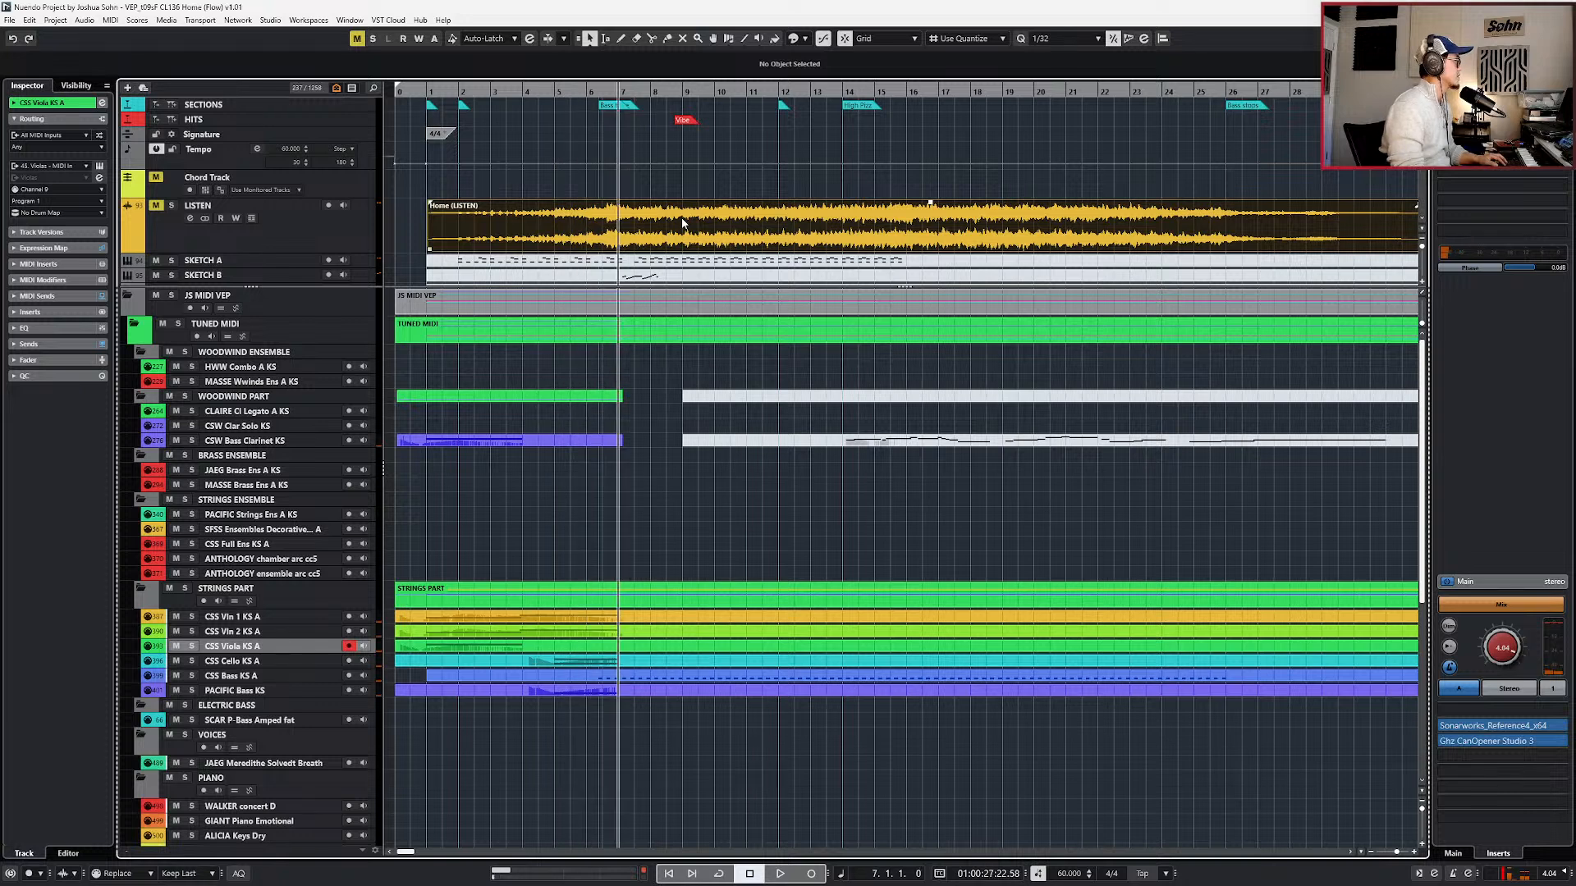
pyautogui.click(686, 230)
pyautogui.press('s')
pyautogui.press('space')
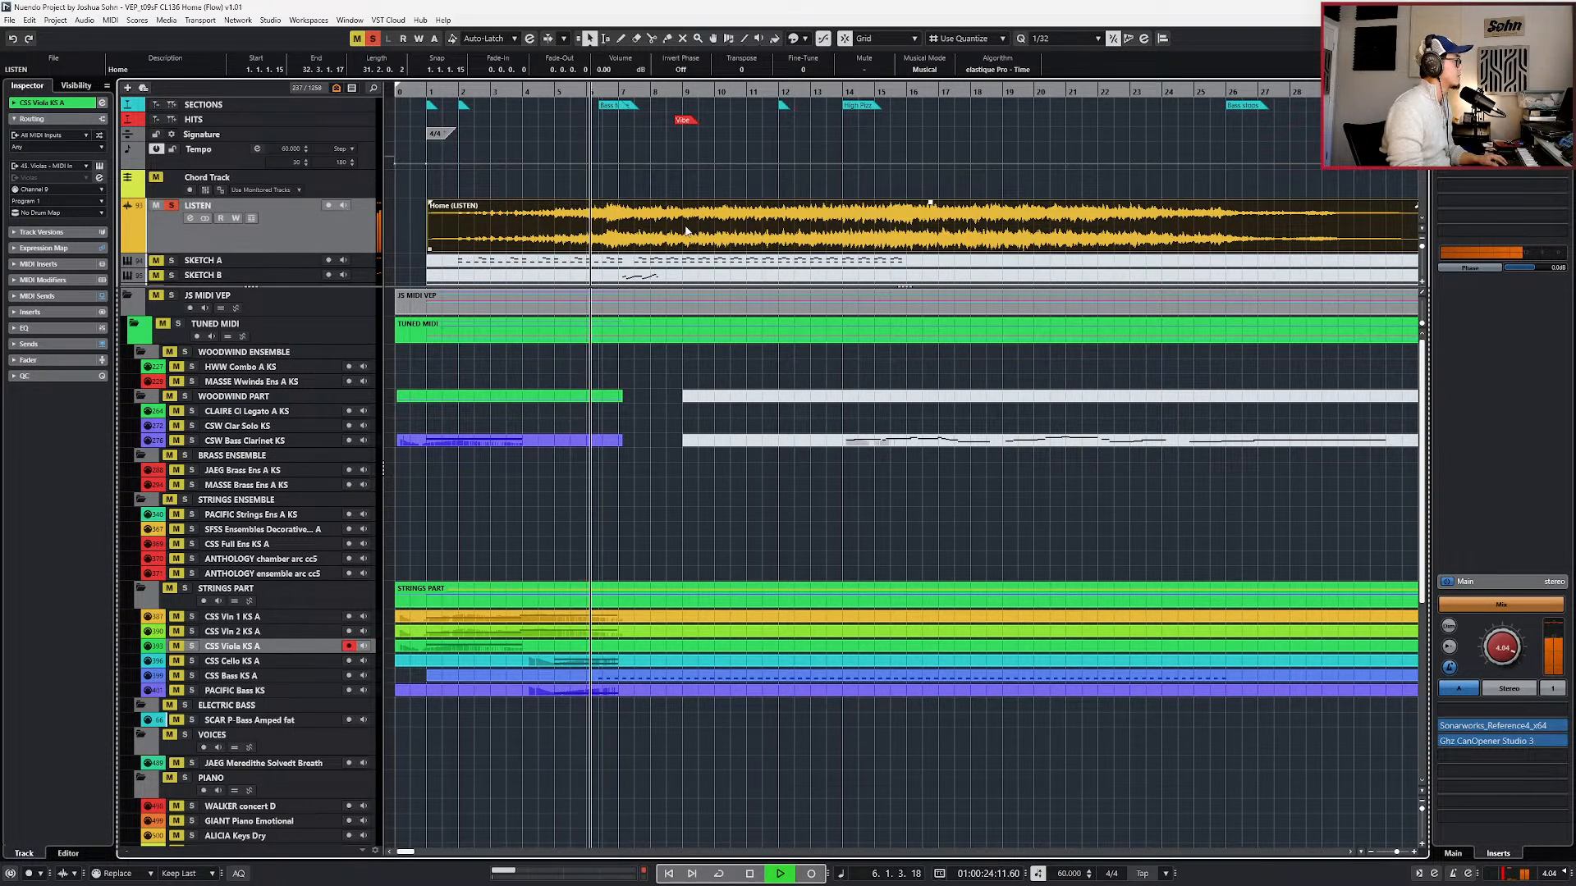
pyautogui.scroll(2, 508, 387)
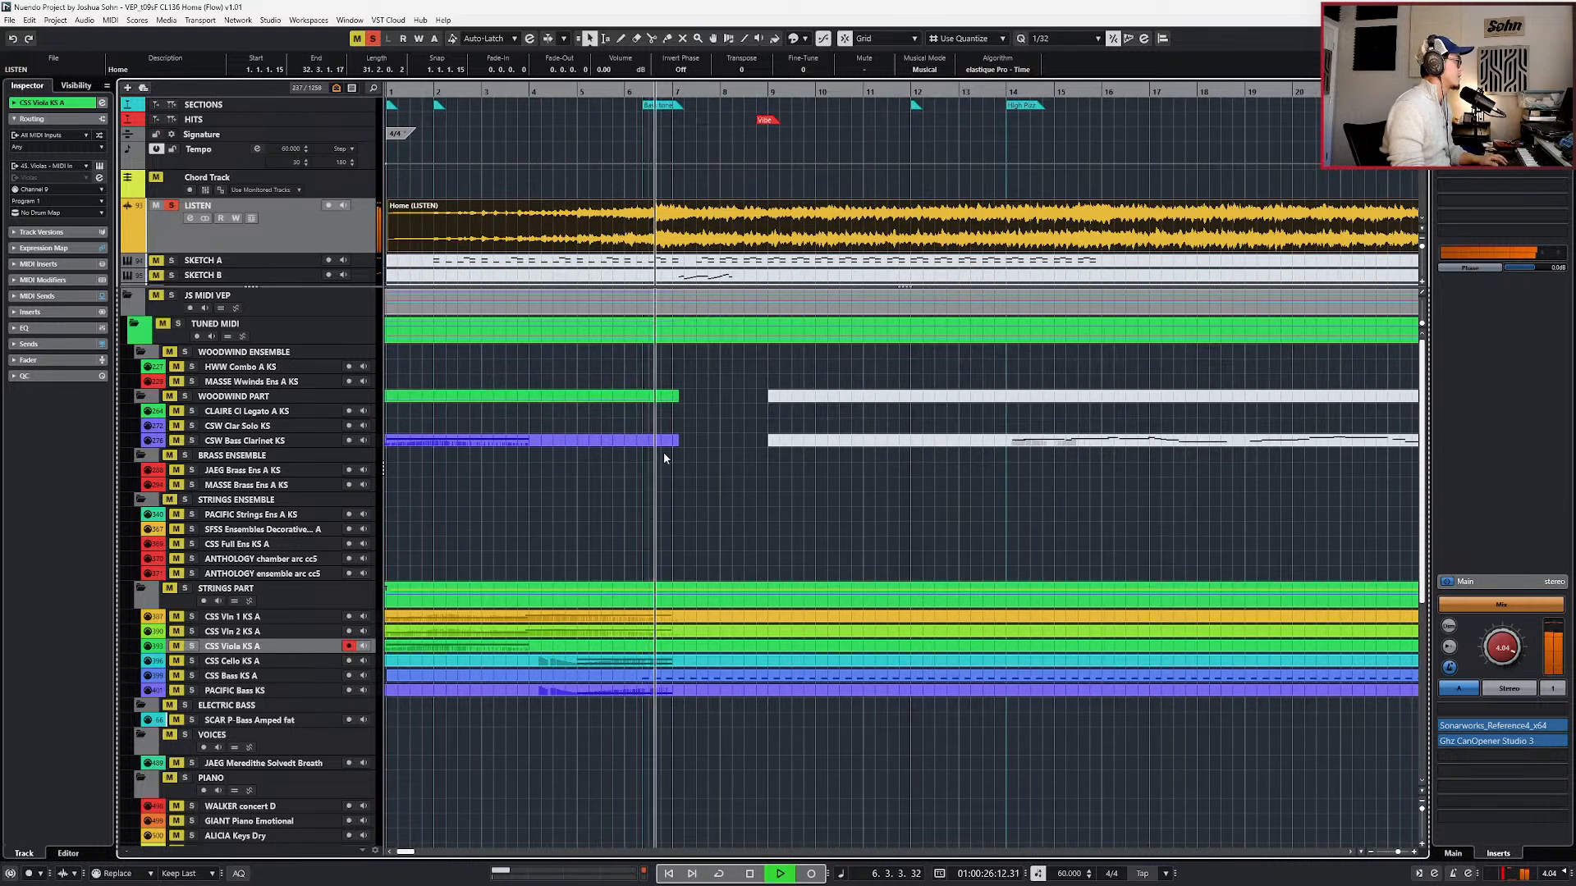
# - Replay the soloed LISTEN reference track from bar 5 and select the SKETCH D bass clarinet track
pyautogui.press('space')
pyautogui.press('s')
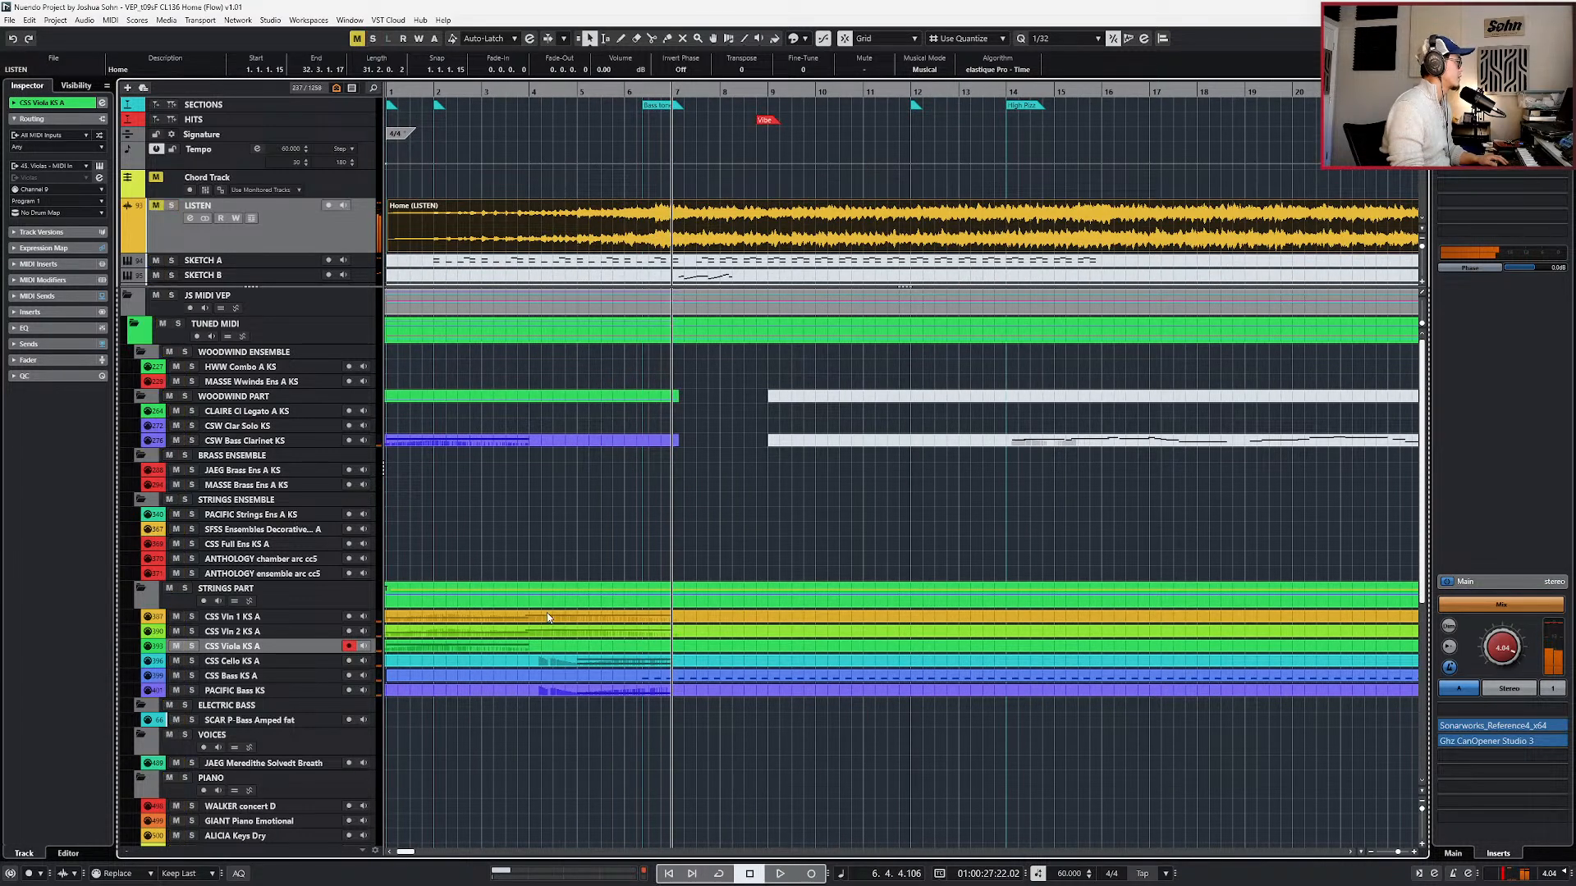
pyautogui.keyDown('alt'); pyautogui.keyDown('shift'); pyautogui.click(590, 489); pyautogui.keyUp('shift'); pyautogui.keyUp('alt')
pyautogui.press('s')
pyautogui.press('space')
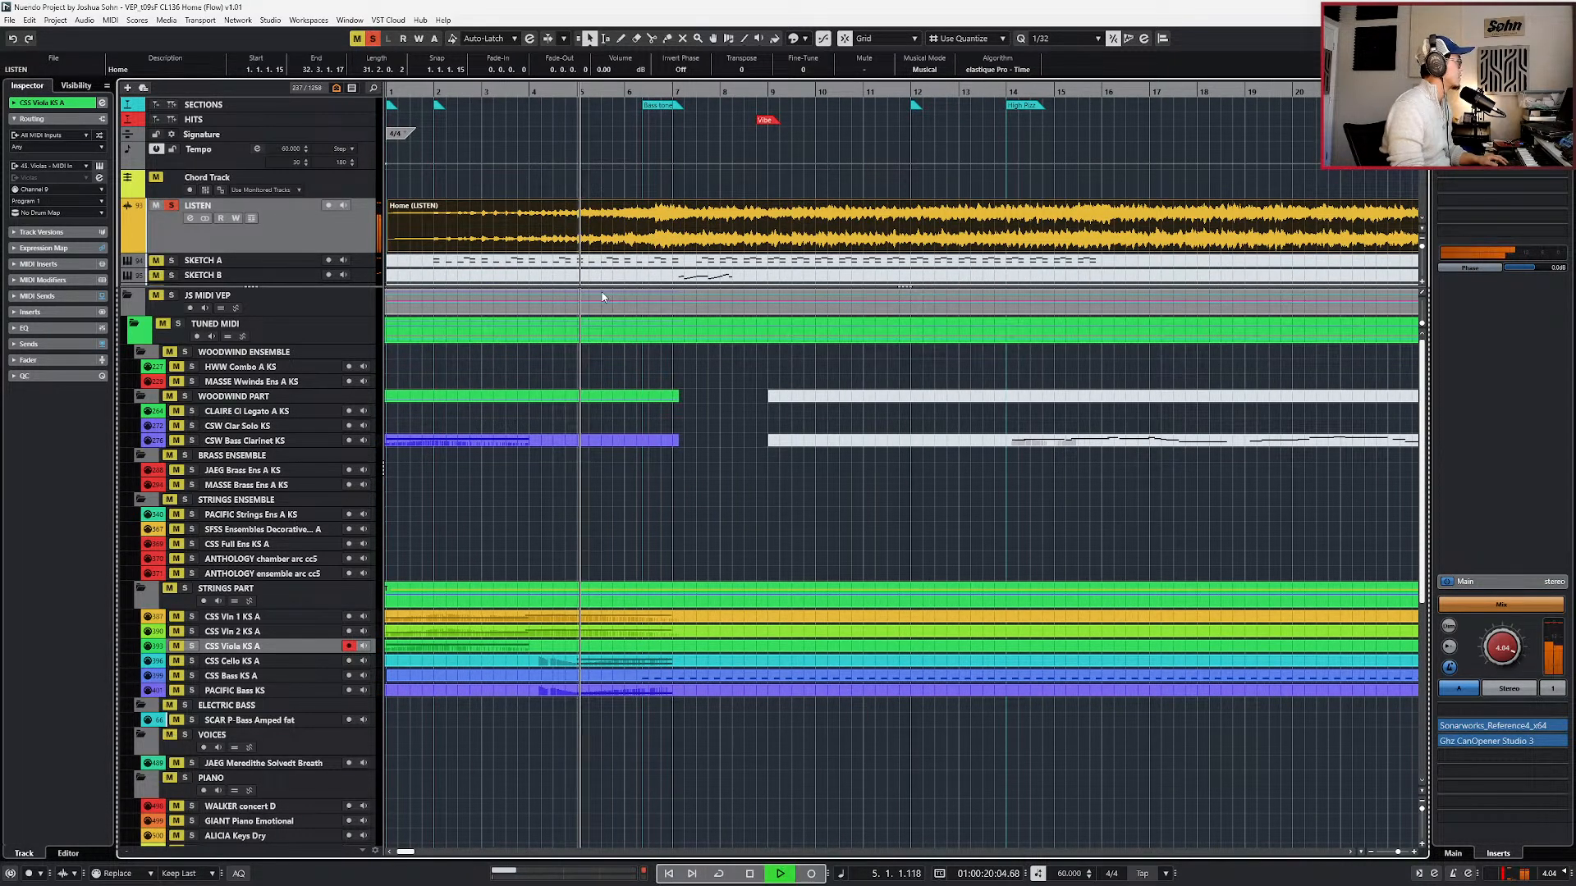
pyautogui.scroll(-6, 601, 298)
pyautogui.scroll(-1, 222, 223)
pyautogui.click(246, 267)
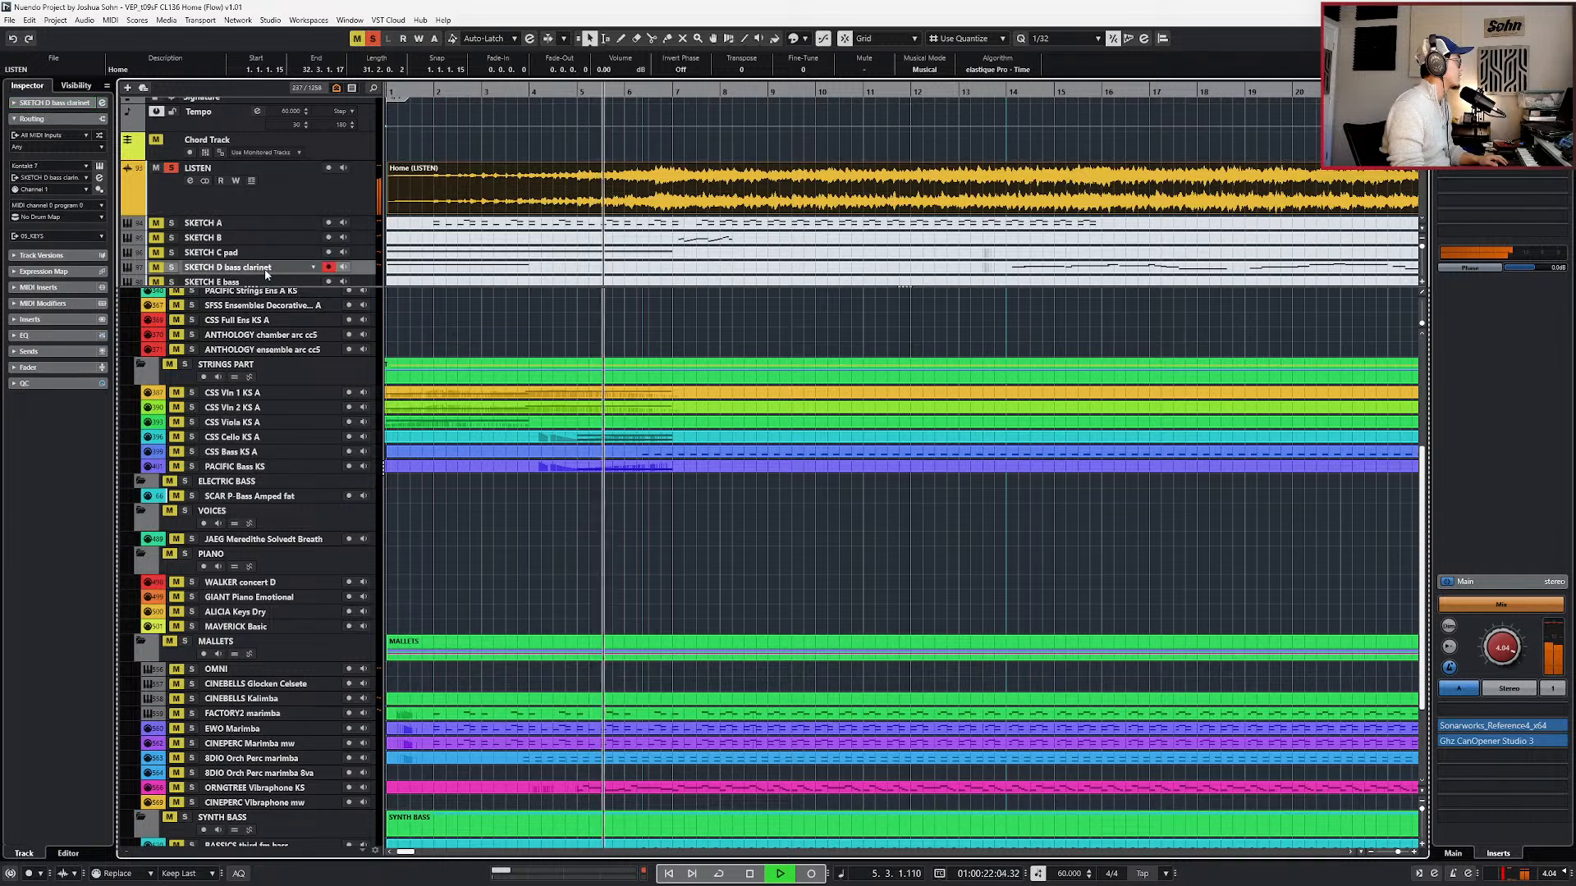
pyautogui.press('s')
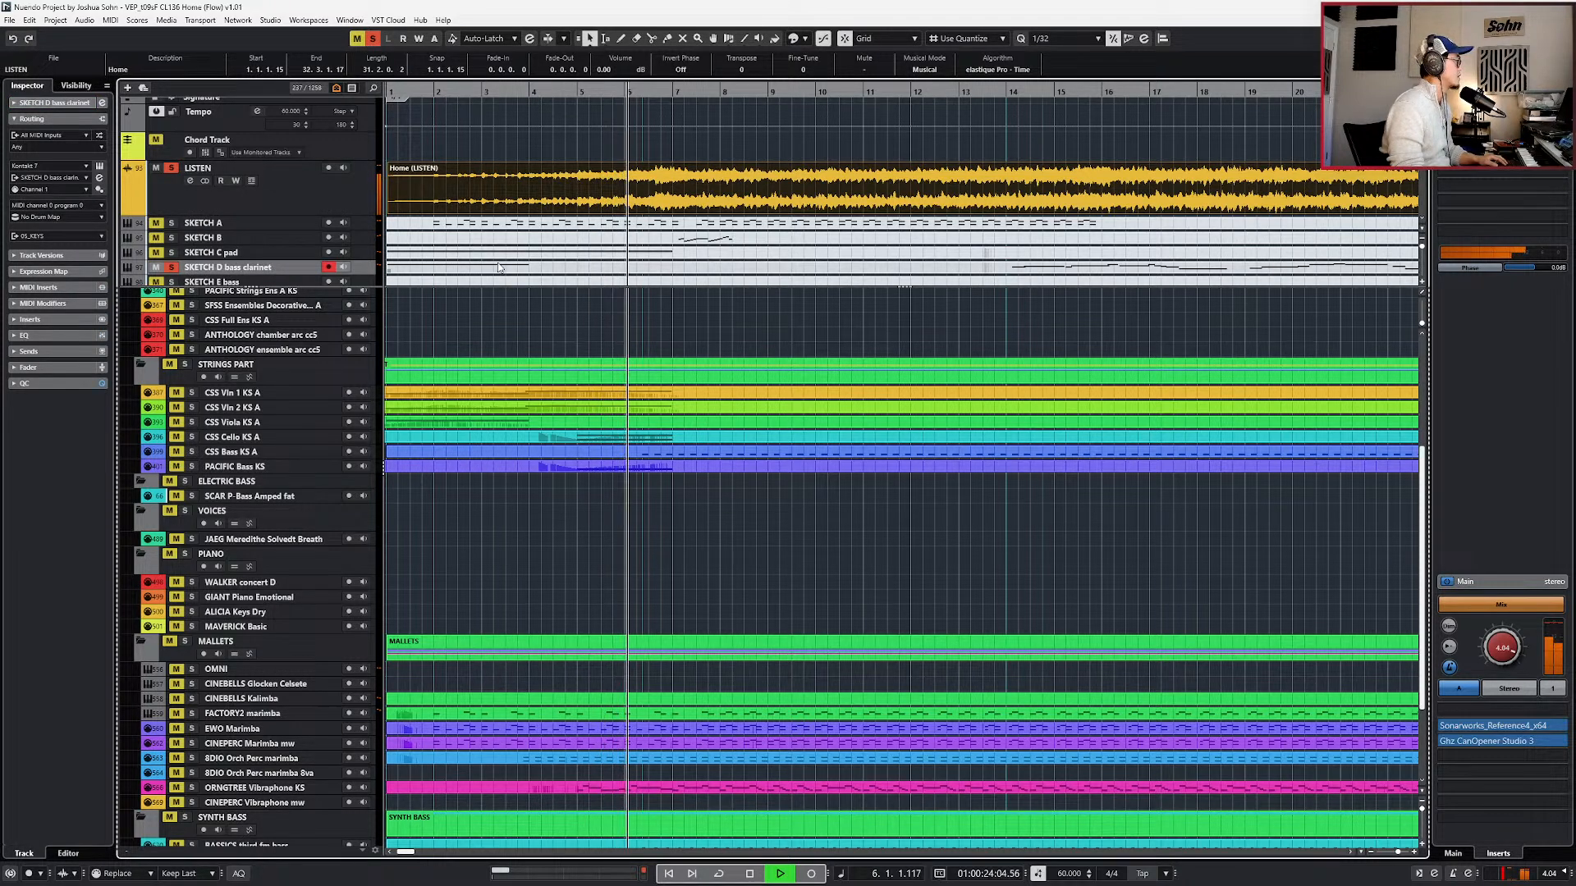
pyautogui.press('space')
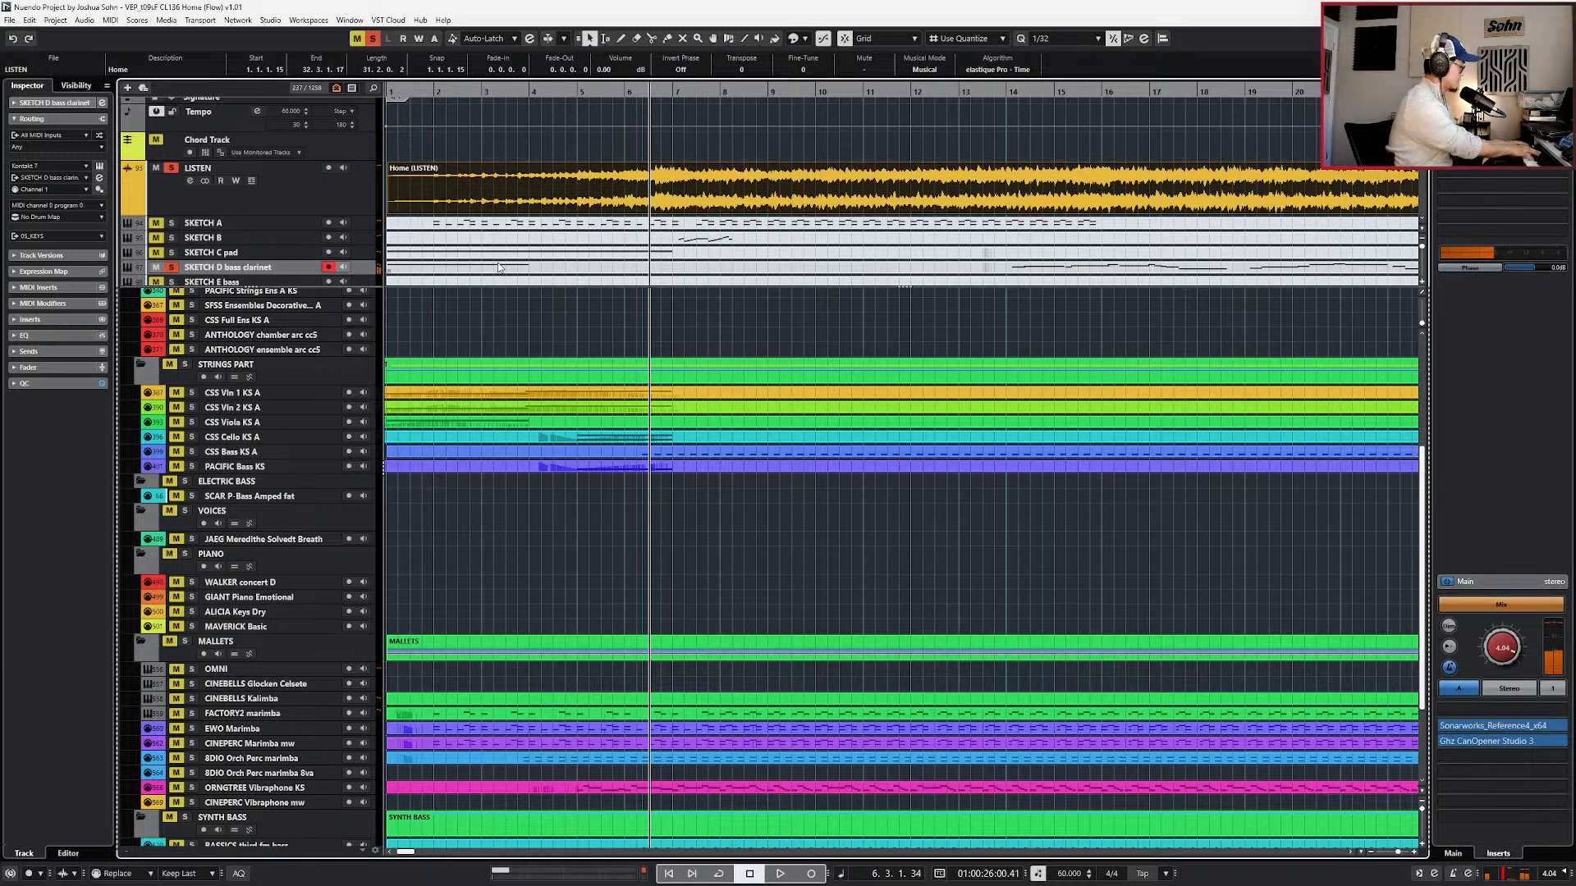
# - Listen again to the reference passage between bars 6 and 7
pyautogui.press('space')
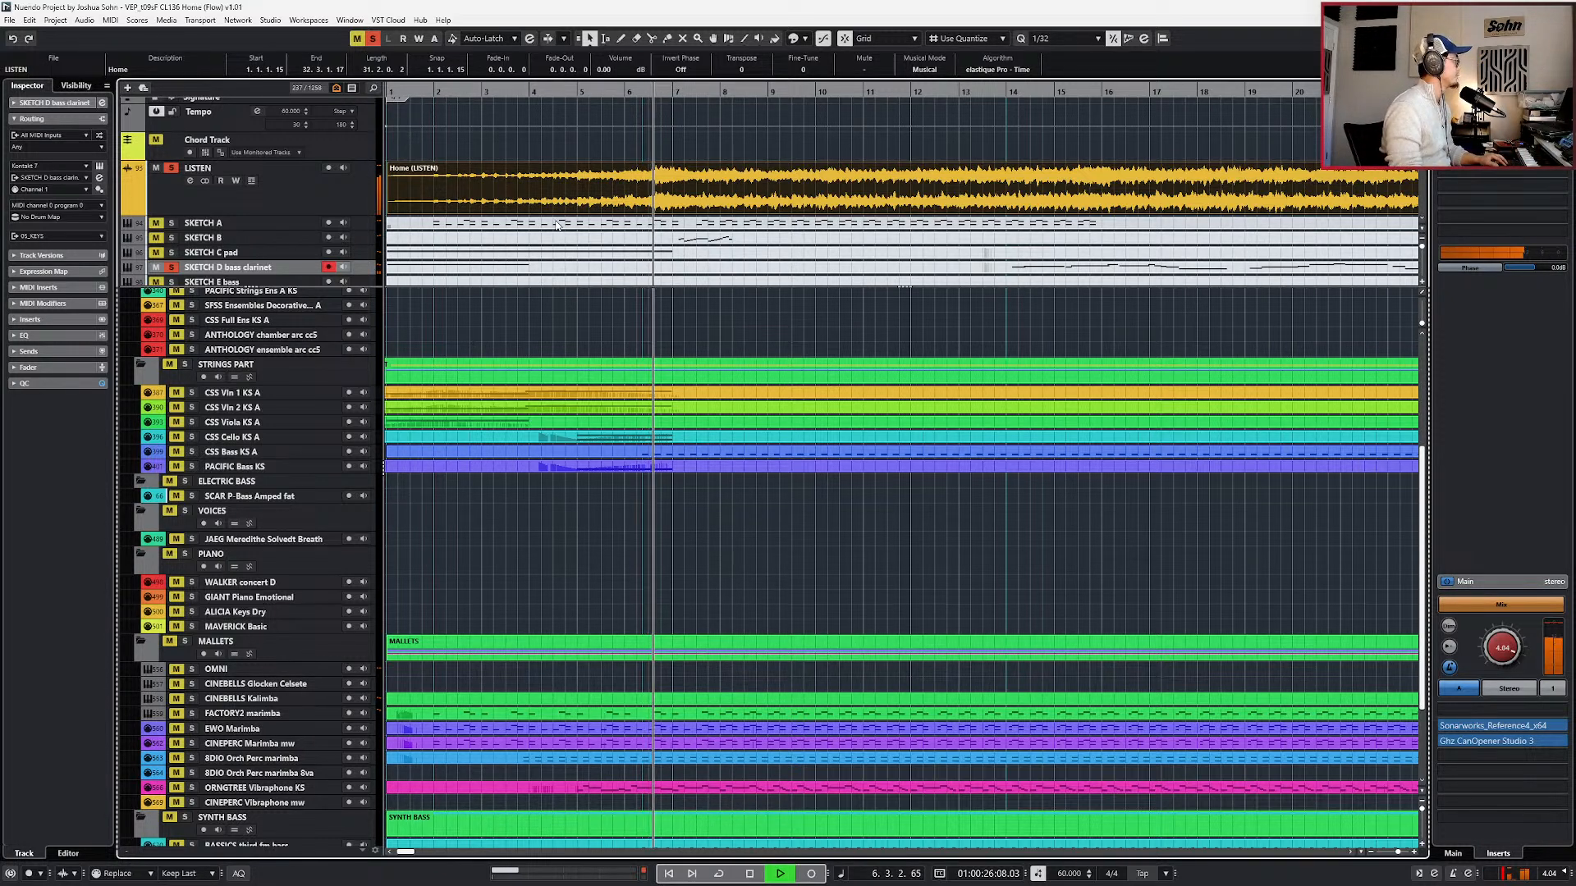
pyautogui.press('KP_Subtract')
pyautogui.press('KP_Add')
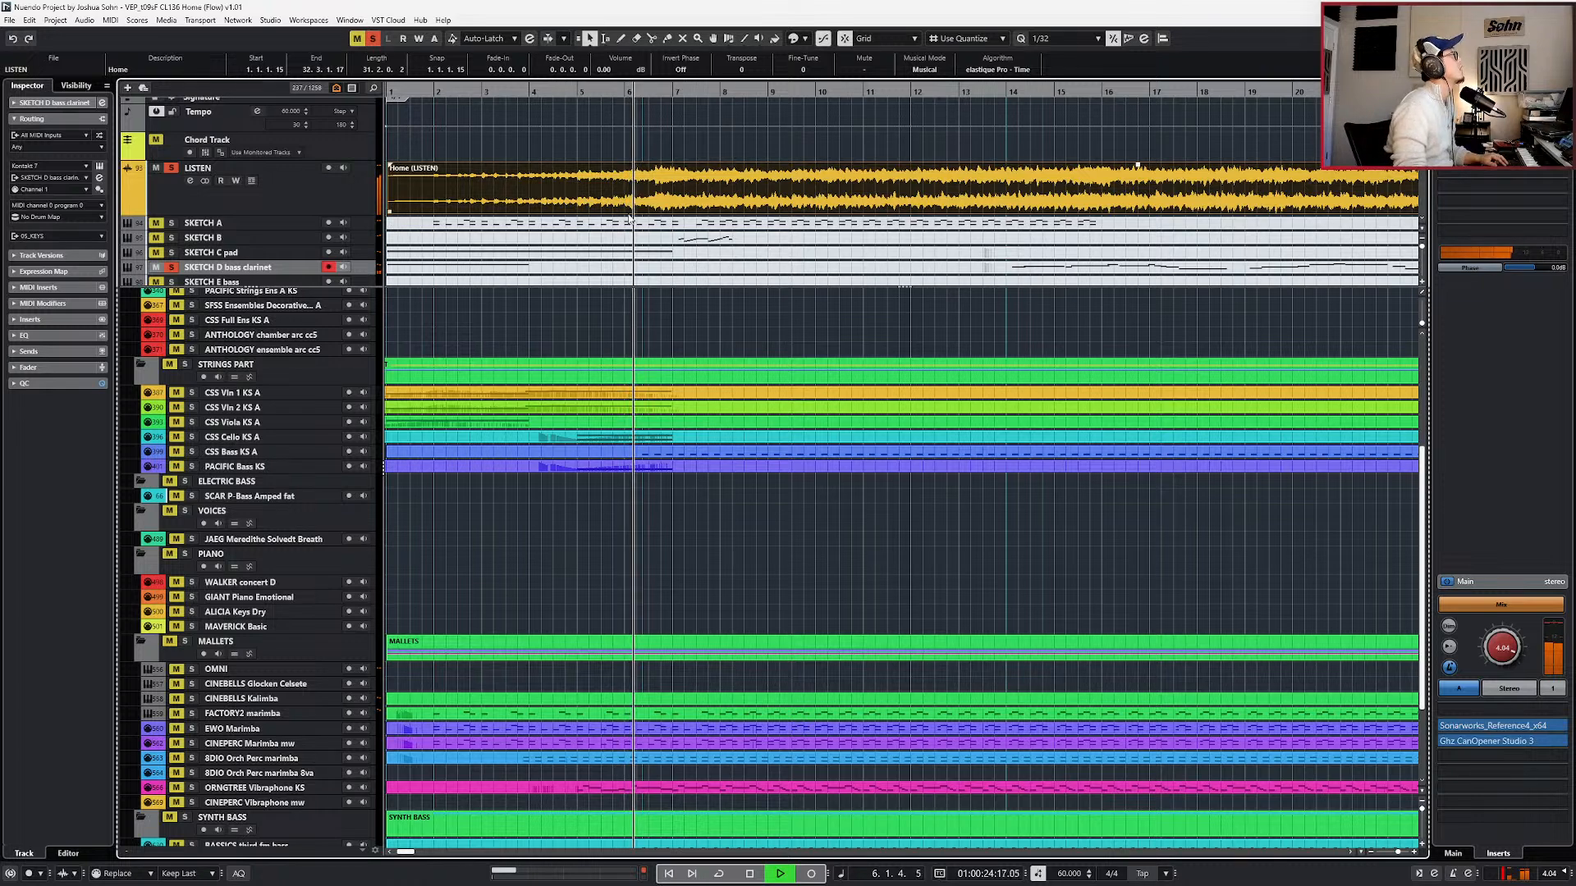
pyautogui.scroll(-6, 677, 541)
pyautogui.press('space')
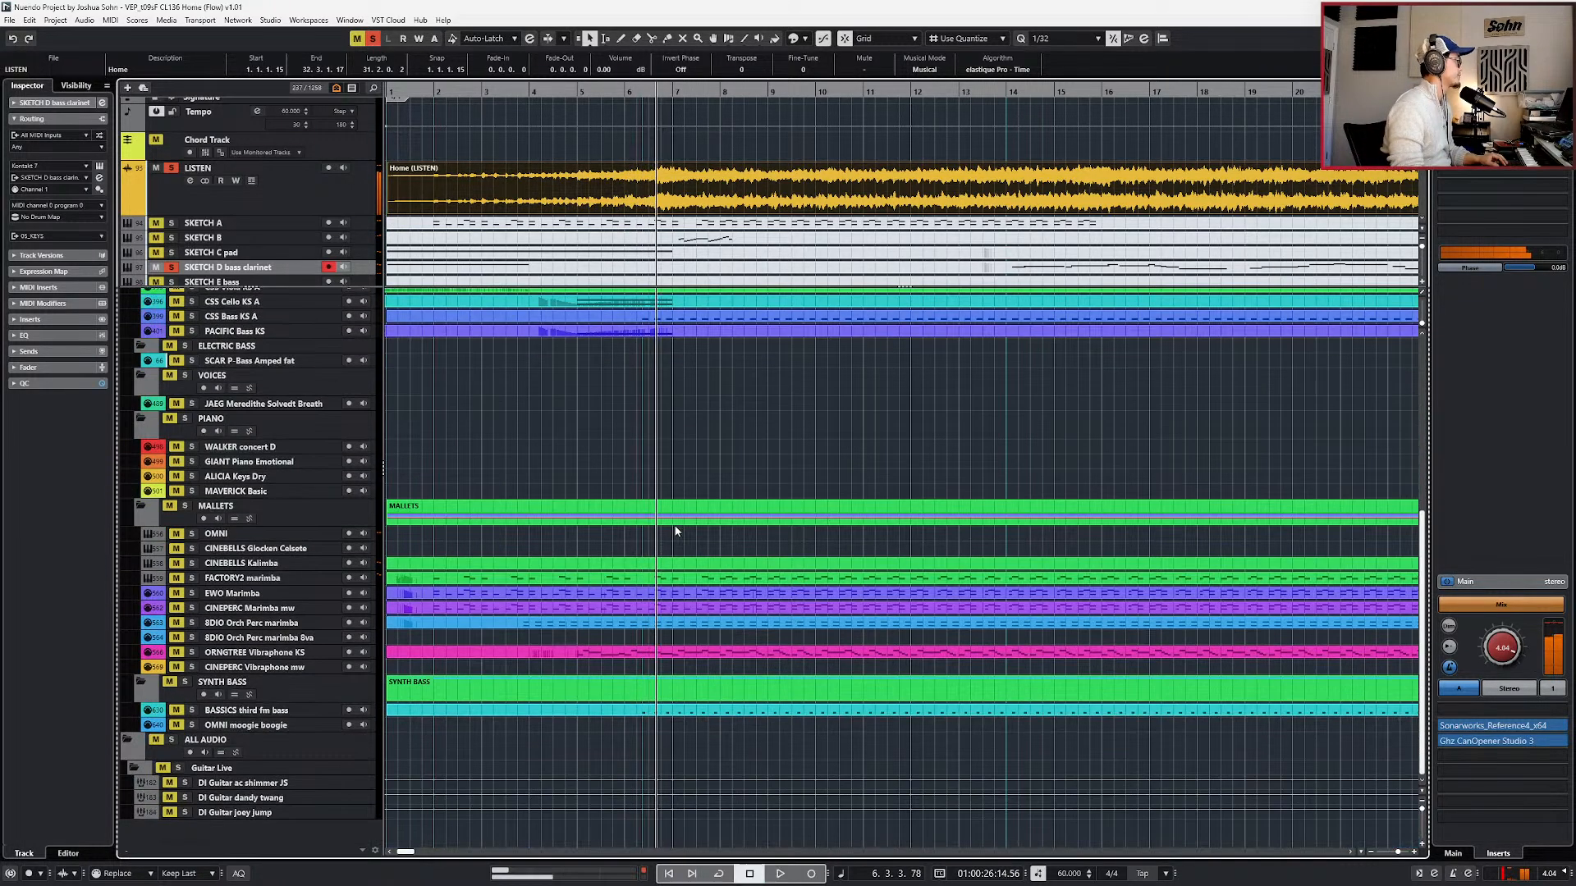
# - Copy the CSS Cello KS A material from bar 4 onward onto the CSS Viola KS A track and glue the split parts together
pyautogui.scroll(5, 675, 528)
pyautogui.press('g')
pyautogui.click(643, 417)
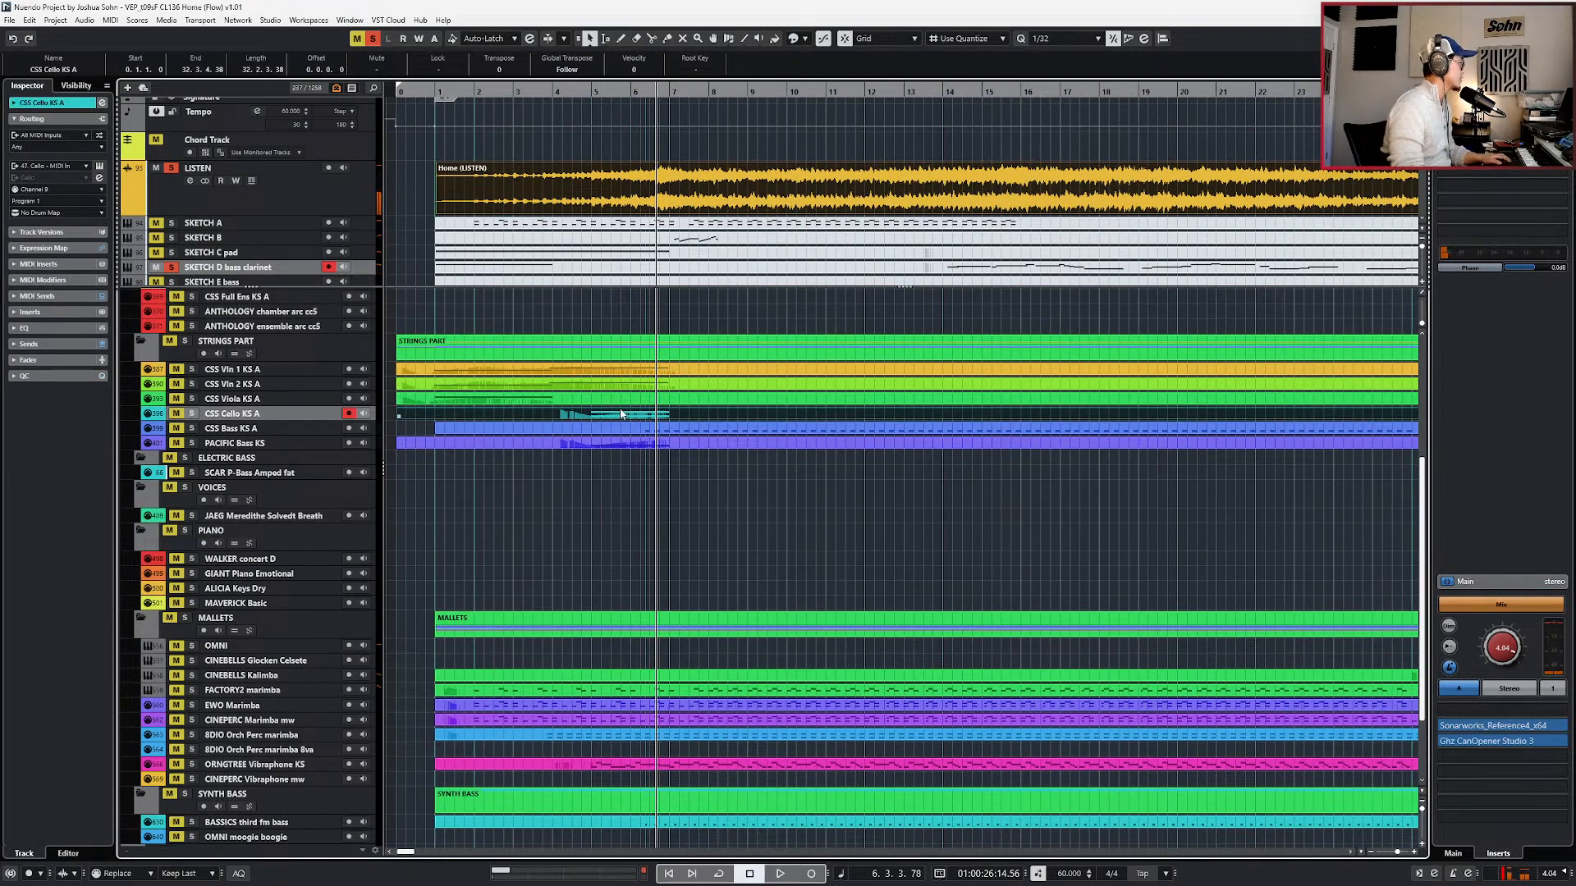
pyautogui.hotkey('alt', '3')
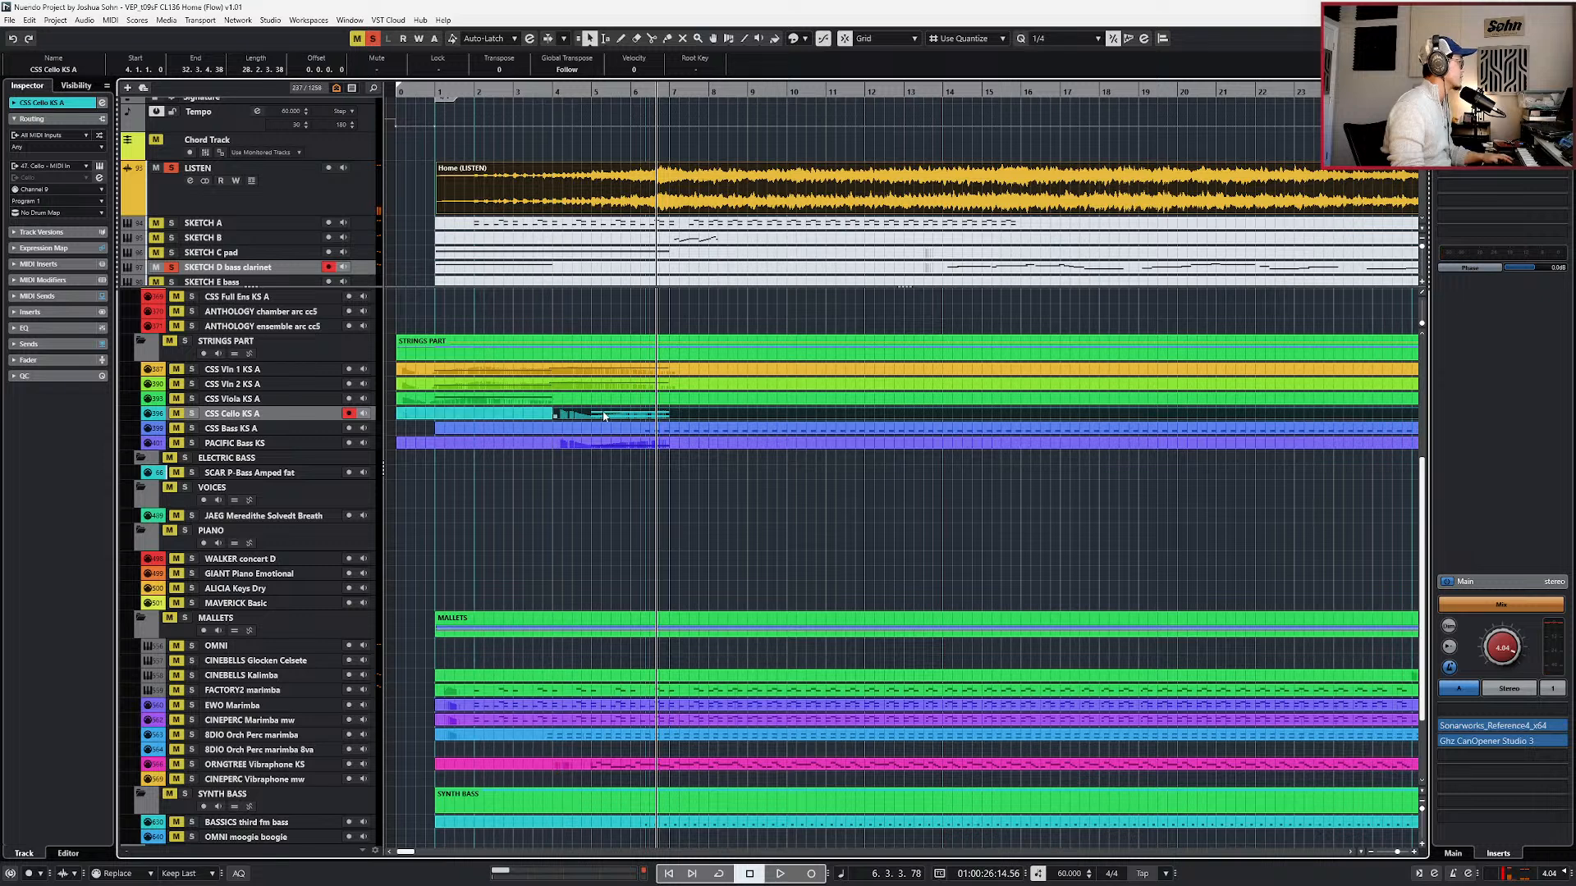
pyautogui.moveTo(605, 404); pyautogui.dragTo(605, 400)
pyautogui.press('4')
pyautogui.click(545, 401)
pyautogui.click(547, 412)
pyautogui.press('1')
# - Transpose the copied notes at bar 5 of the CSS Viola KS A part up to G2 and C3
pyautogui.click(578, 400)
pyautogui.doubleClick(577, 402)
pyautogui.click(612, 681)
pyautogui.hotkey('shift', 'Up')
pyautogui.moveTo(623, 647); pyautogui.dragTo(619, 574)
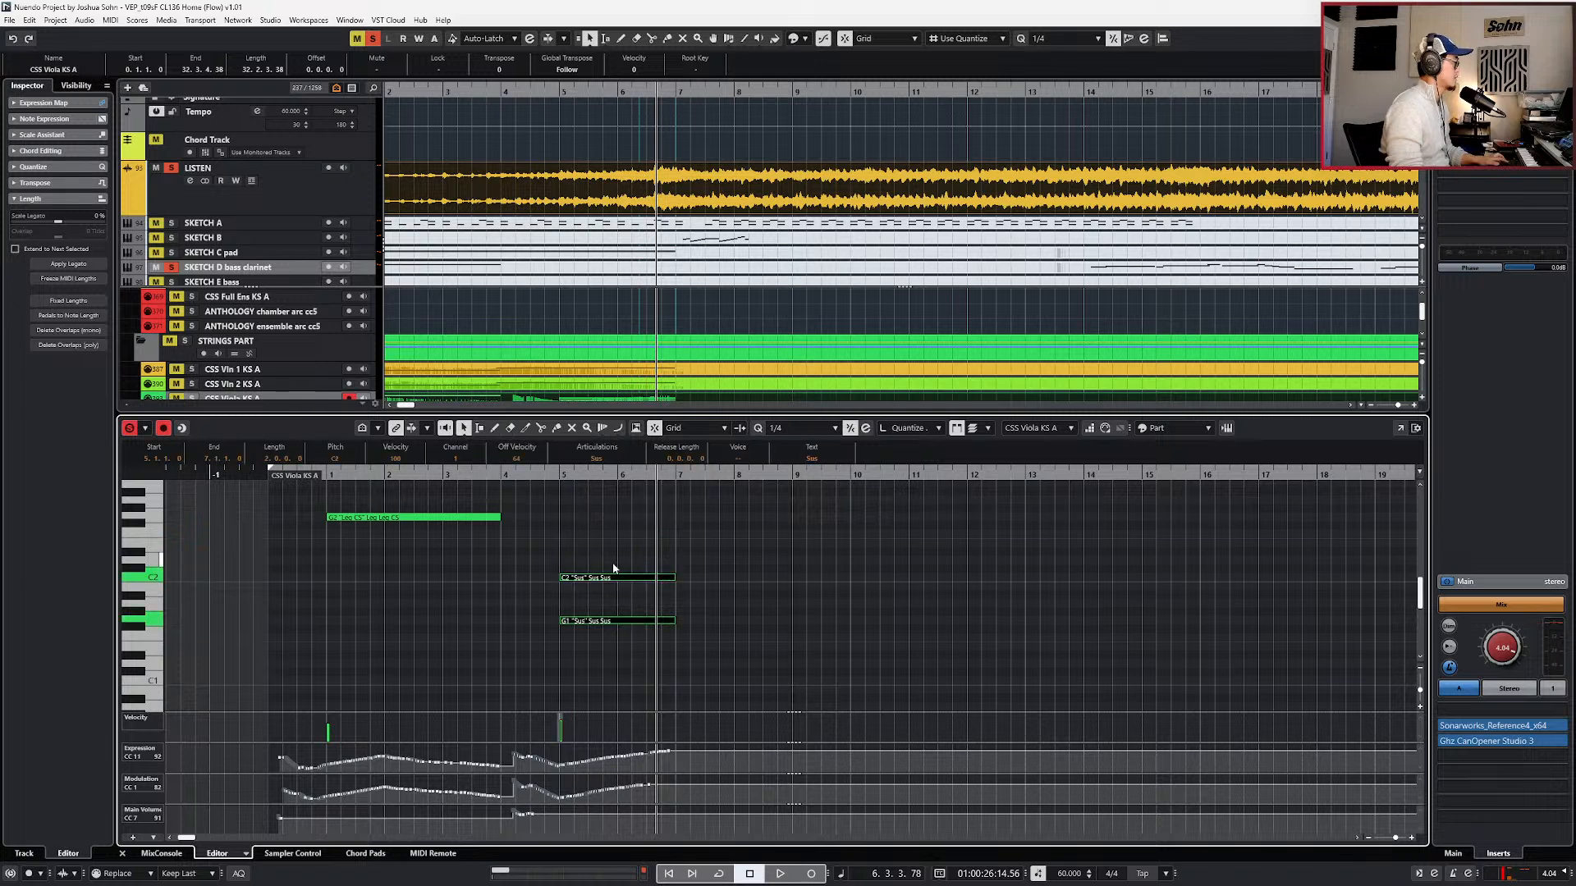
pyautogui.hotkey('shift', 'Up')
# - Delete the copied expression and modulation points between bars 4 and 5 of the viola part and redraw its main volume there
pyautogui.press('space')
pyautogui.moveTo(507, 748); pyautogui.dragTo(554, 778)
pyautogui.press('Delete')
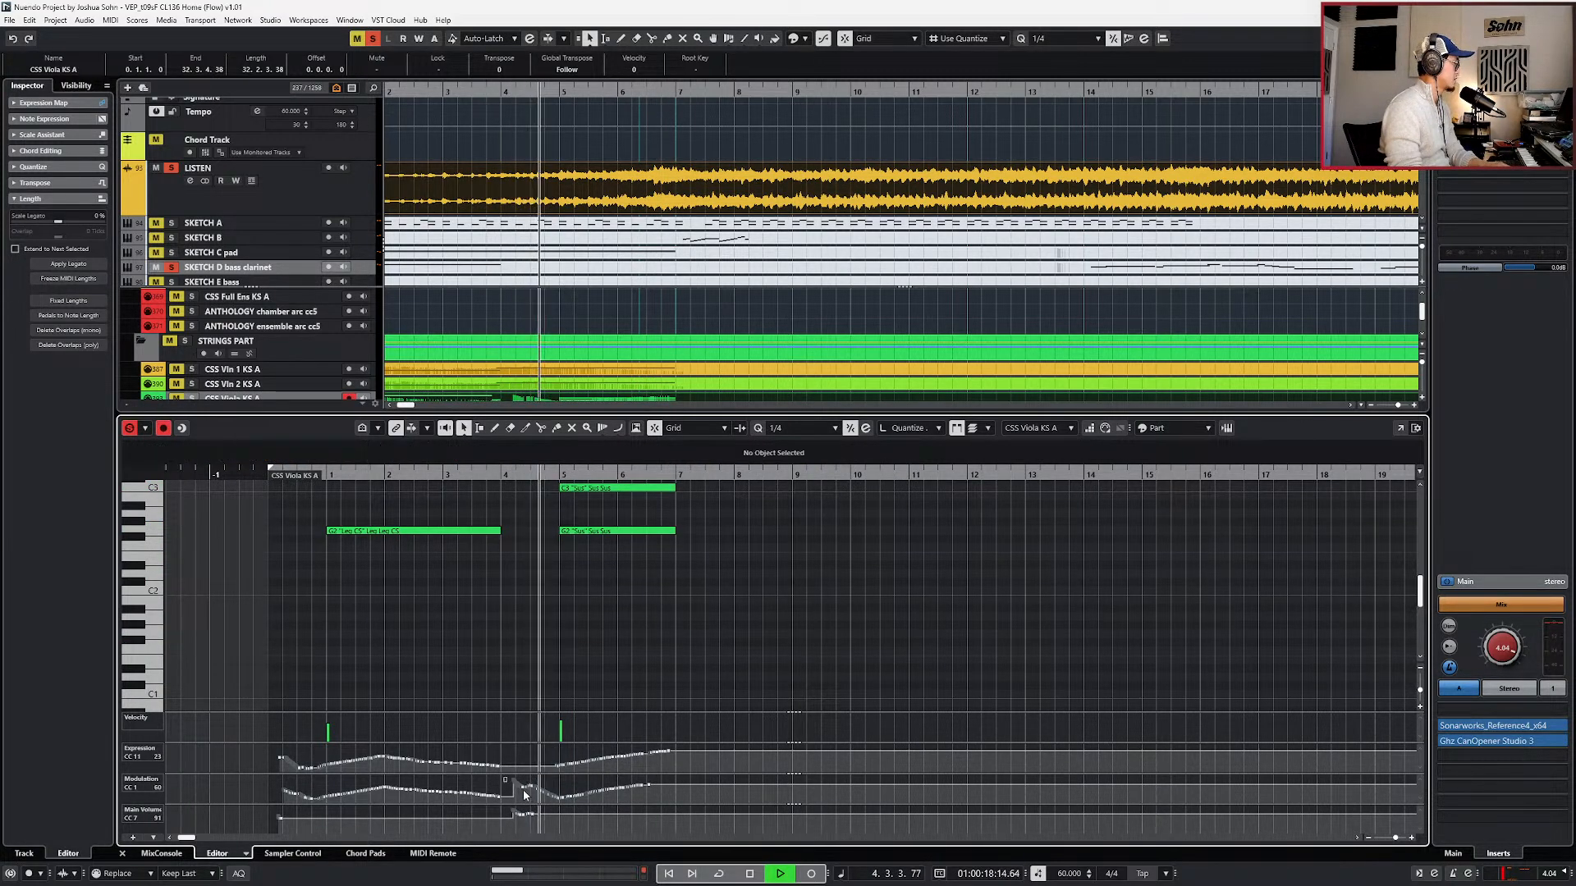
pyautogui.press('Delete')
pyautogui.click(511, 814)
pyautogui.moveTo(514, 820); pyautogui.dragTo(545, 817)
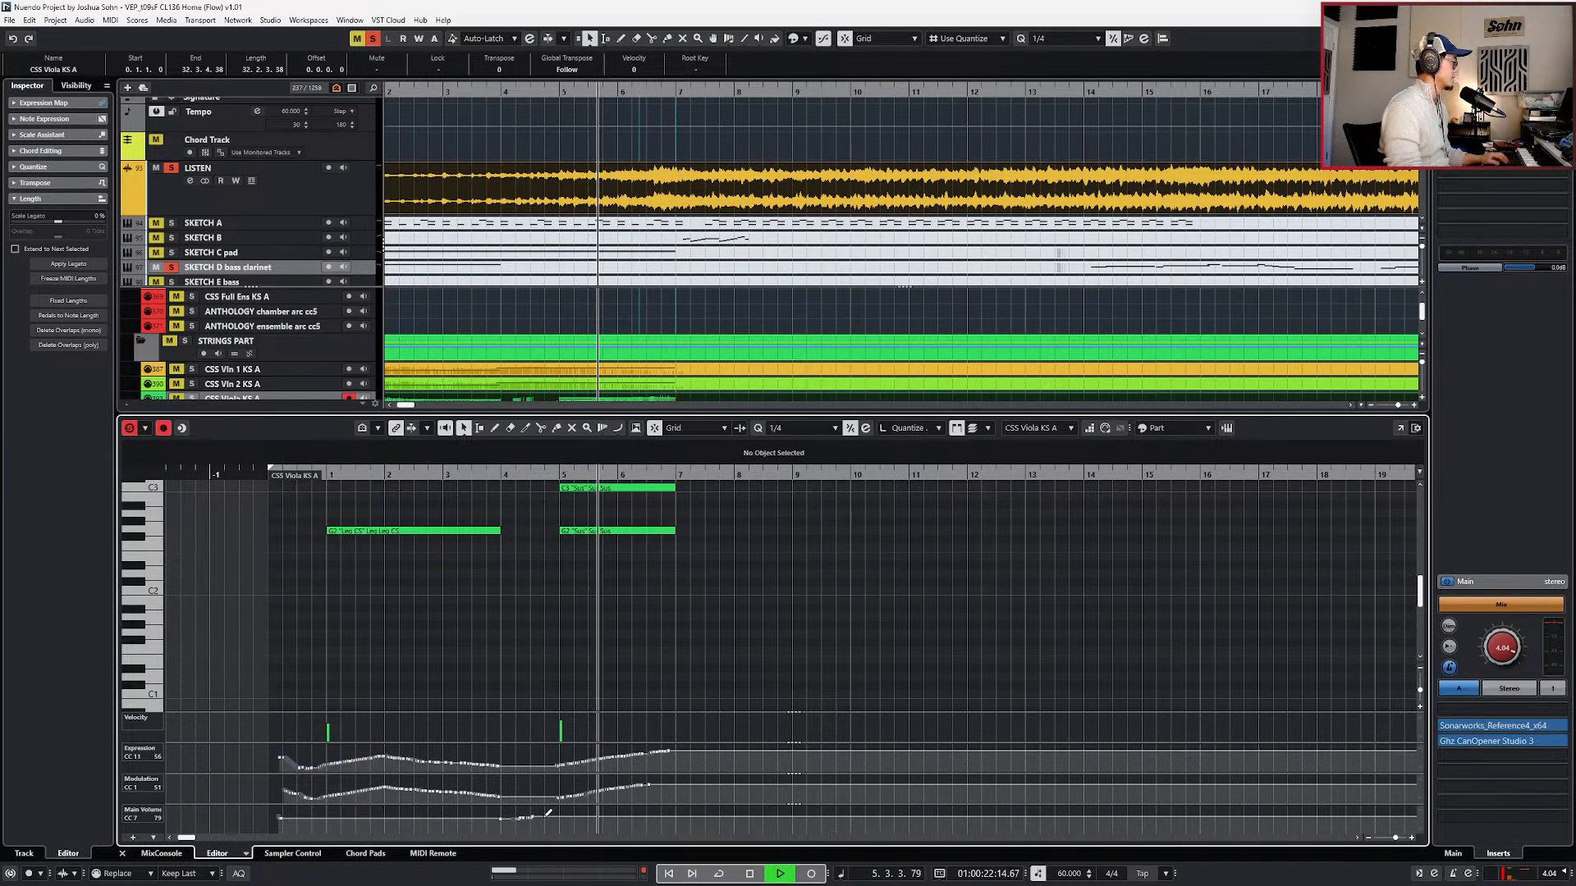
# - Replay the soloed reference around bar 5, then unsolo it and close the viola part's editor
pyautogui.press('space')
pyautogui.press('KP_Subtract')
pyautogui.press('KP_Subtract')
pyautogui.press('KP_Add')
pyautogui.press('space')
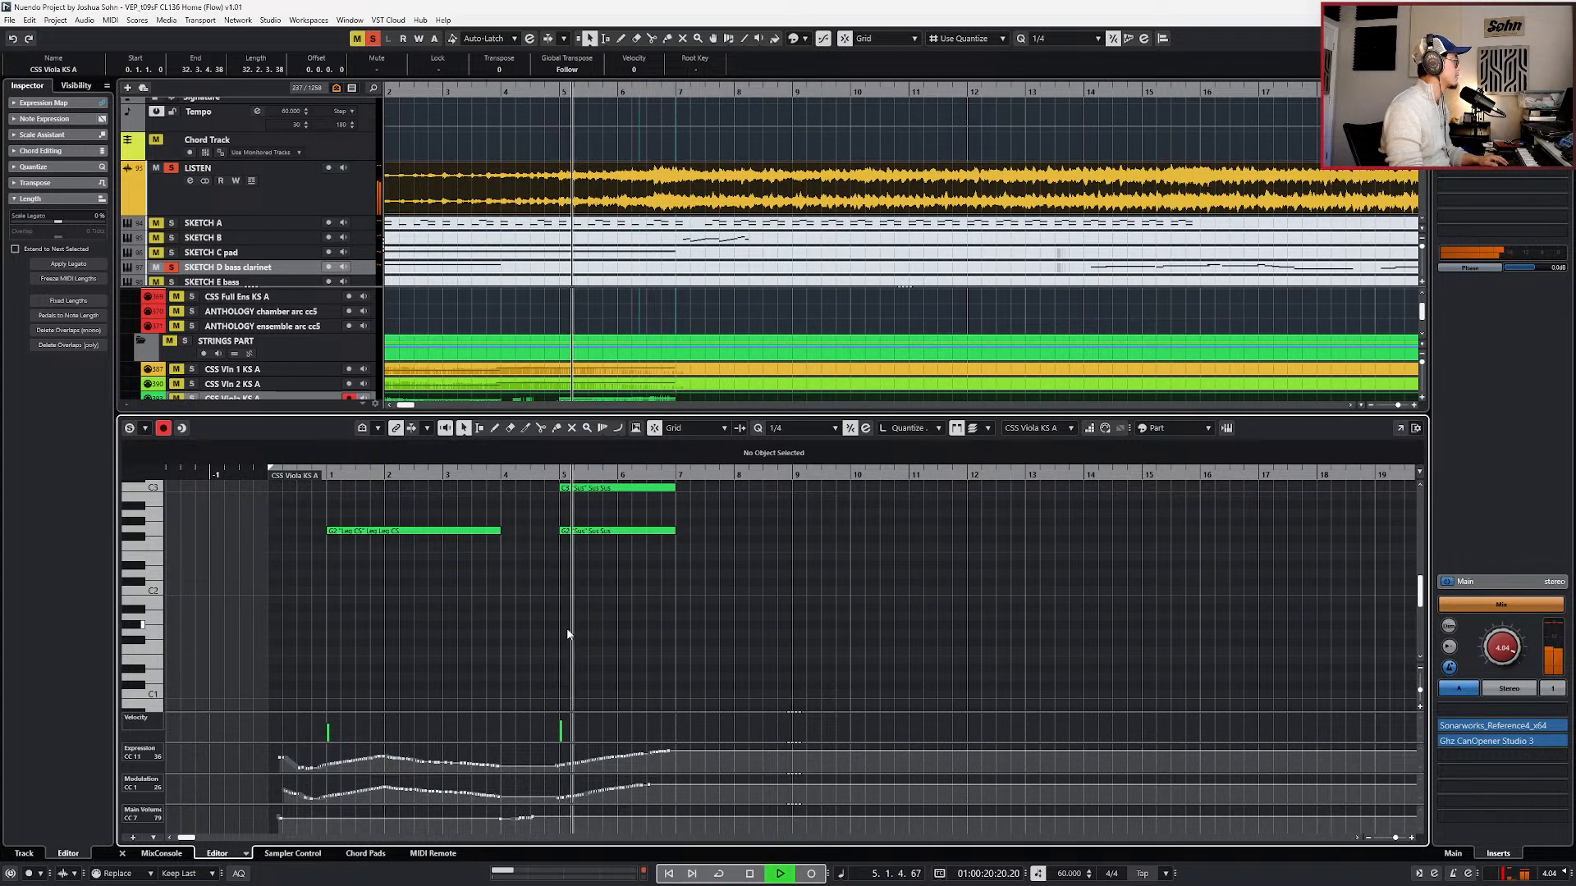
pyautogui.press('s')
pyautogui.press('space')
pyautogui.scroll(-1, 575, 624)
pyautogui.press('Return')
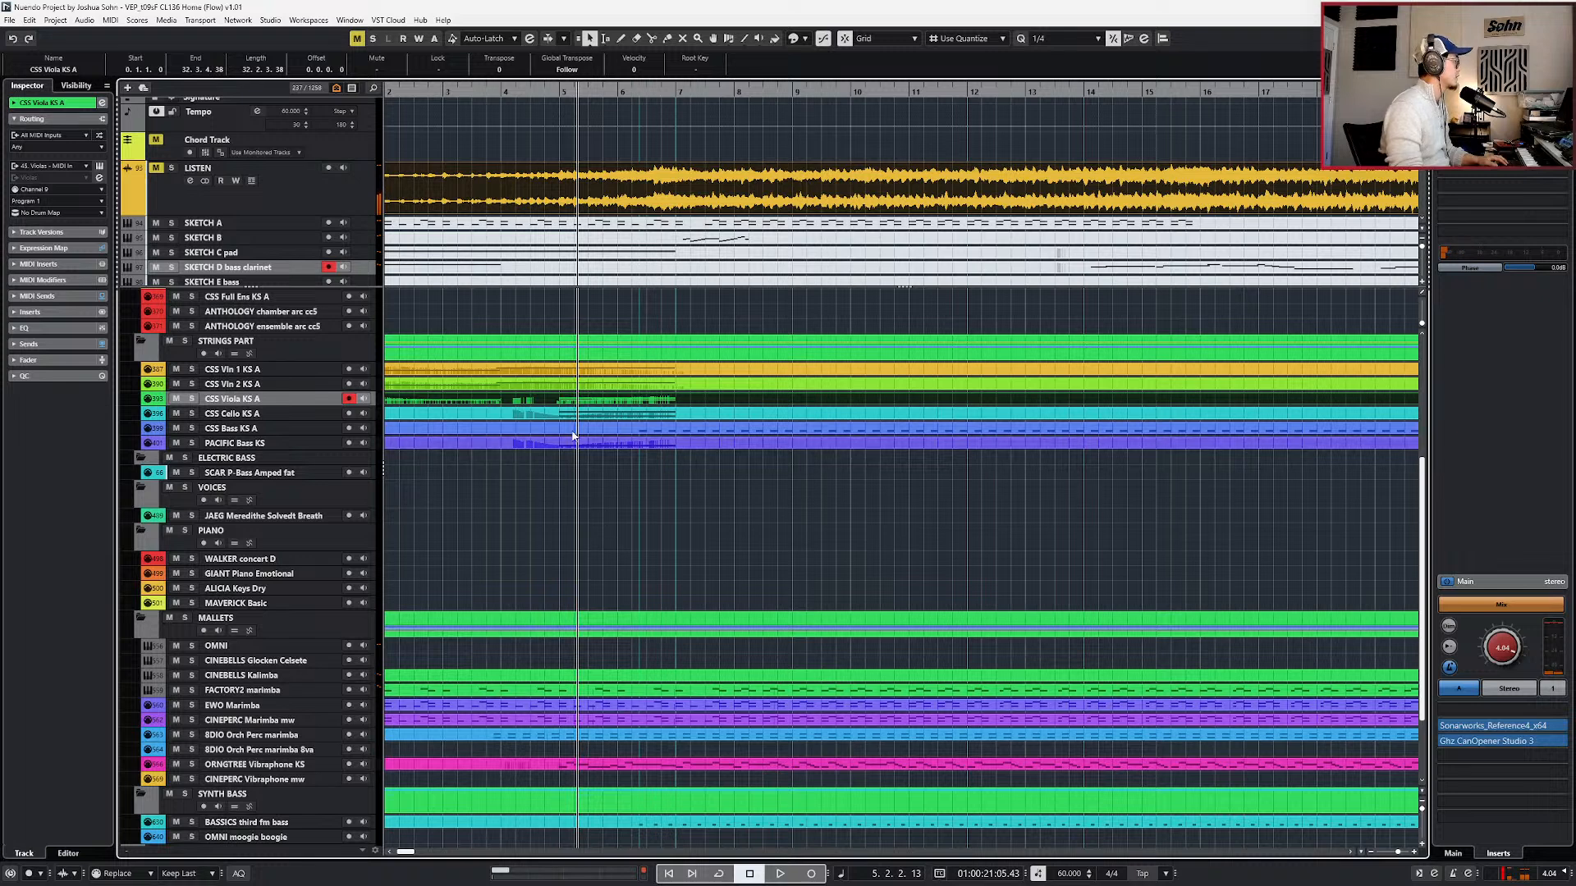
# - Solo the CSS Viola, CSS Cello, CSS Bass and PACIFIC Bass tracks together and listen up to bar 7
pyautogui.moveTo(655, 518); pyautogui.dragTo(673, 410)
pyautogui.press('s')
pyautogui.press('space')
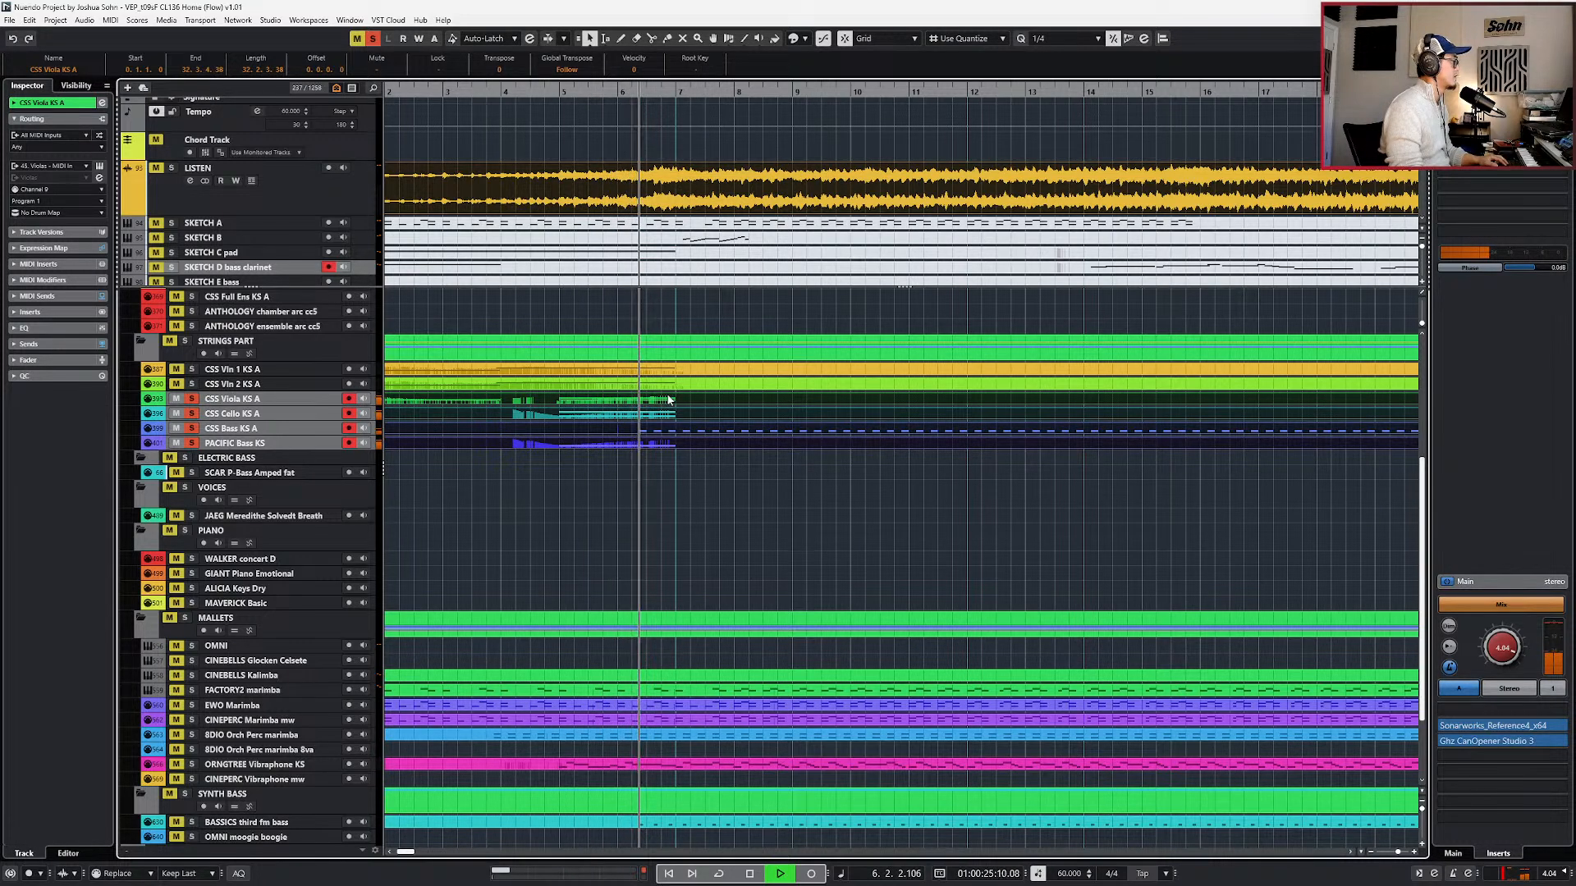
pyautogui.click(666, 406)
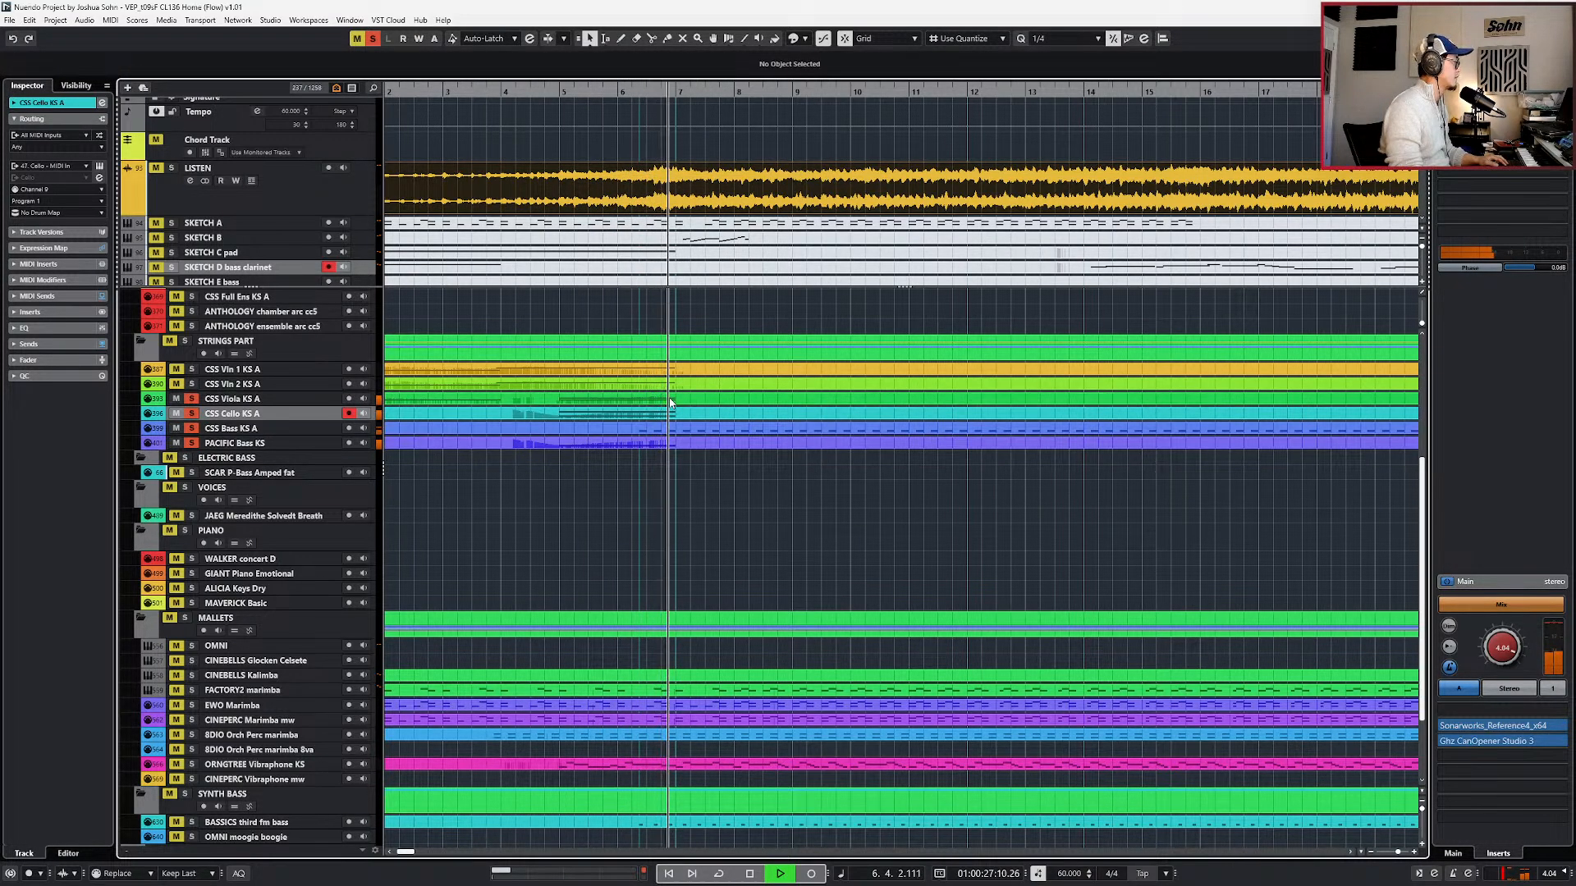
pyautogui.press('space')
# - Set the CSS Viola KS A part's main volume (CC 7) to 94 from just before bar 5 during playback
pyautogui.click(669, 399)
pyautogui.doubleClick(670, 402)
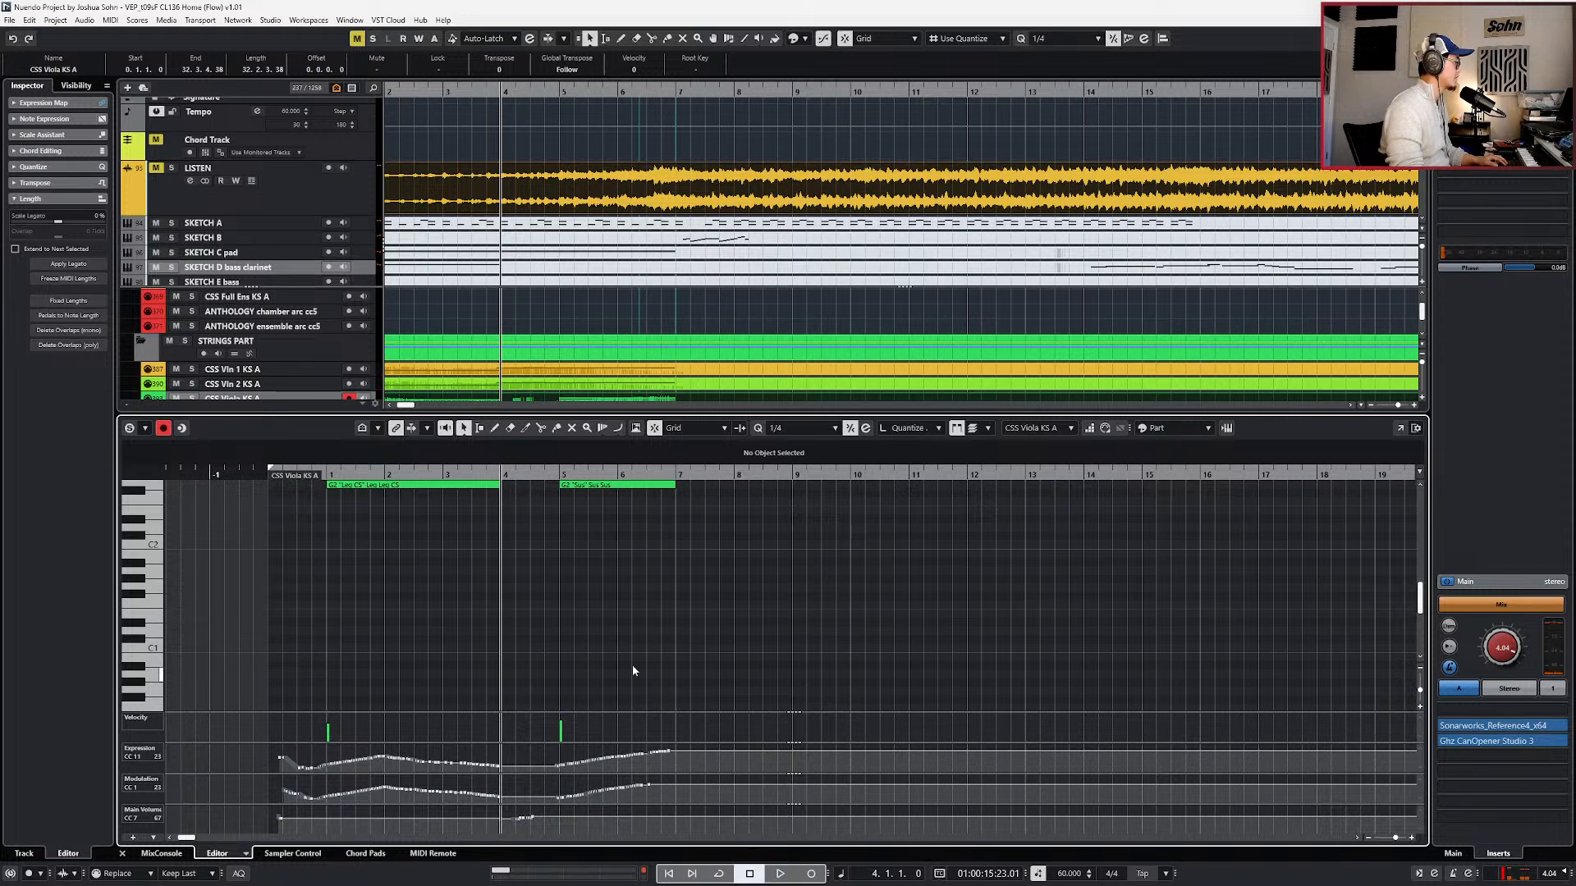
pyautogui.scroll(-2, 632, 665)
pyautogui.press('space')
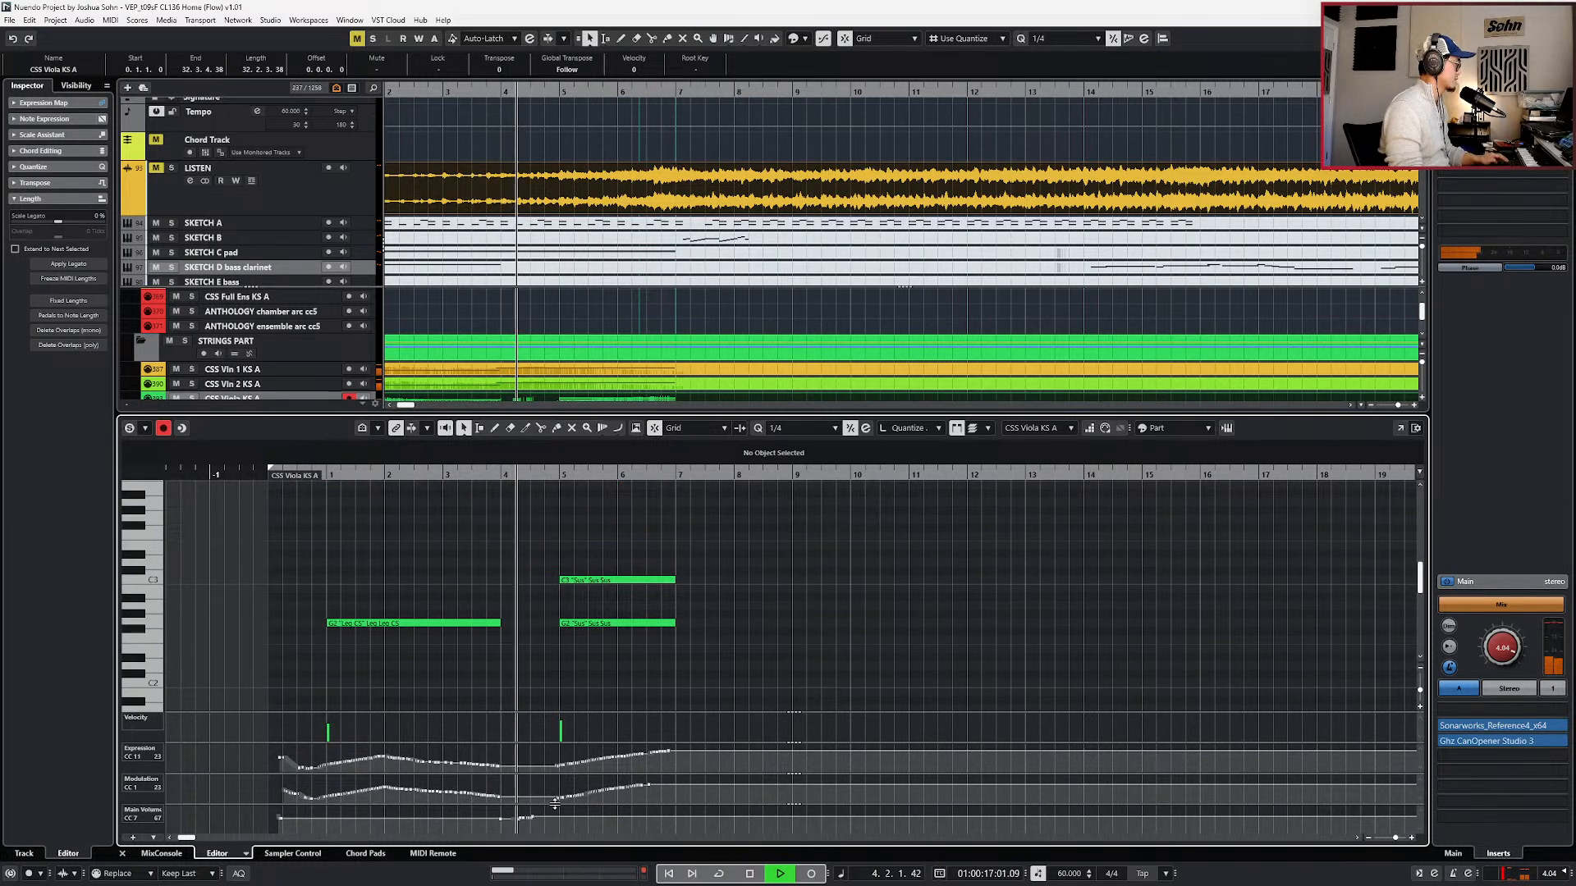
pyautogui.moveTo(554, 776); pyautogui.dragTo(676, 809)
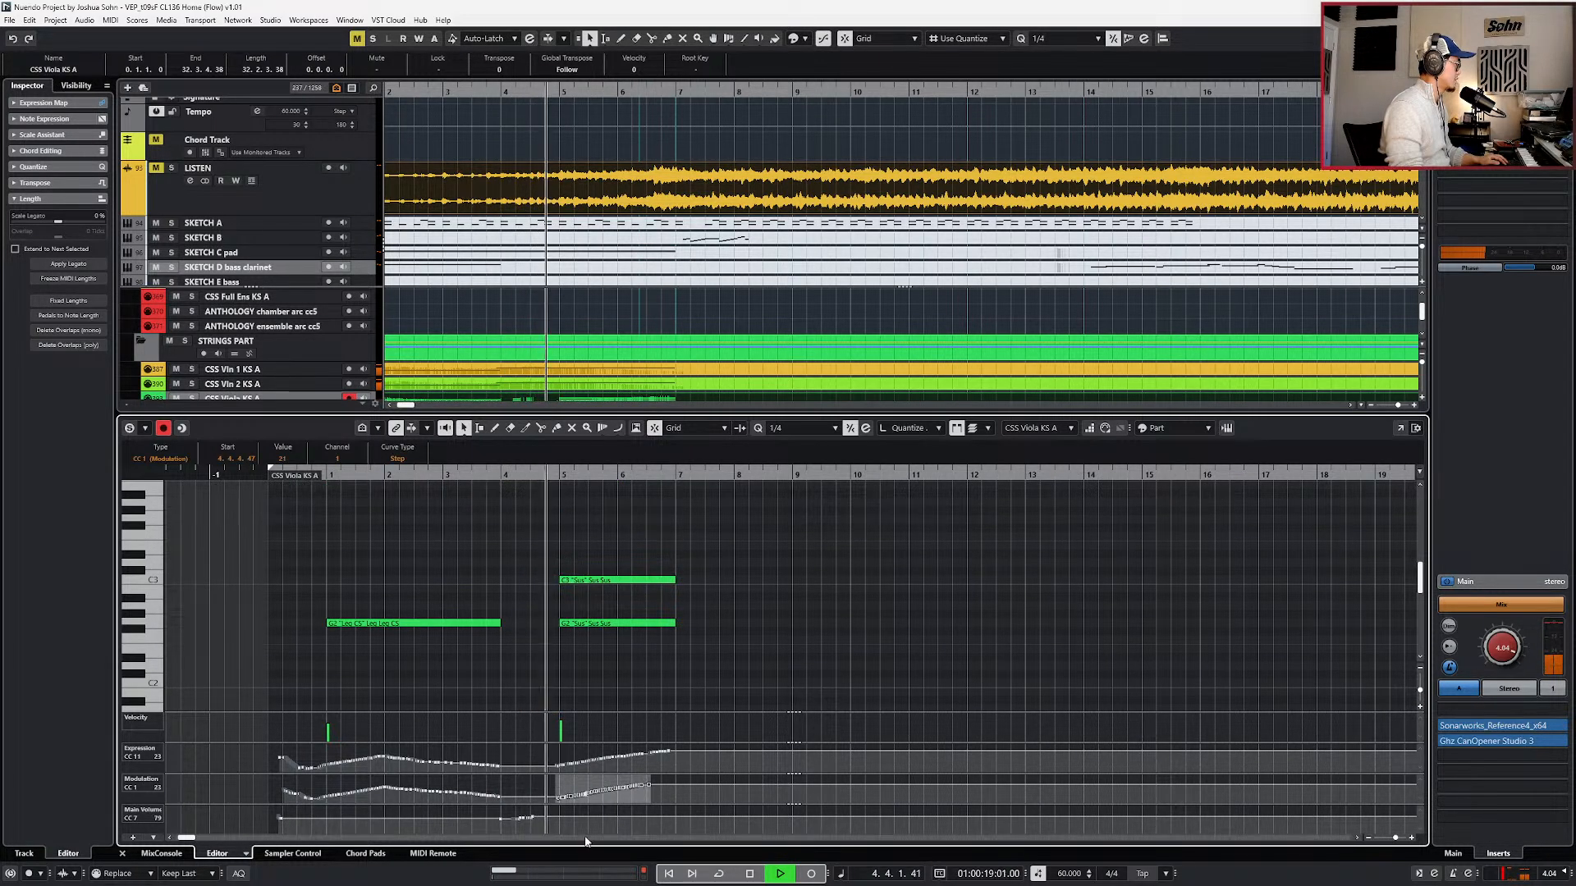
pyautogui.moveTo(556, 817); pyautogui.dragTo(546, 819)
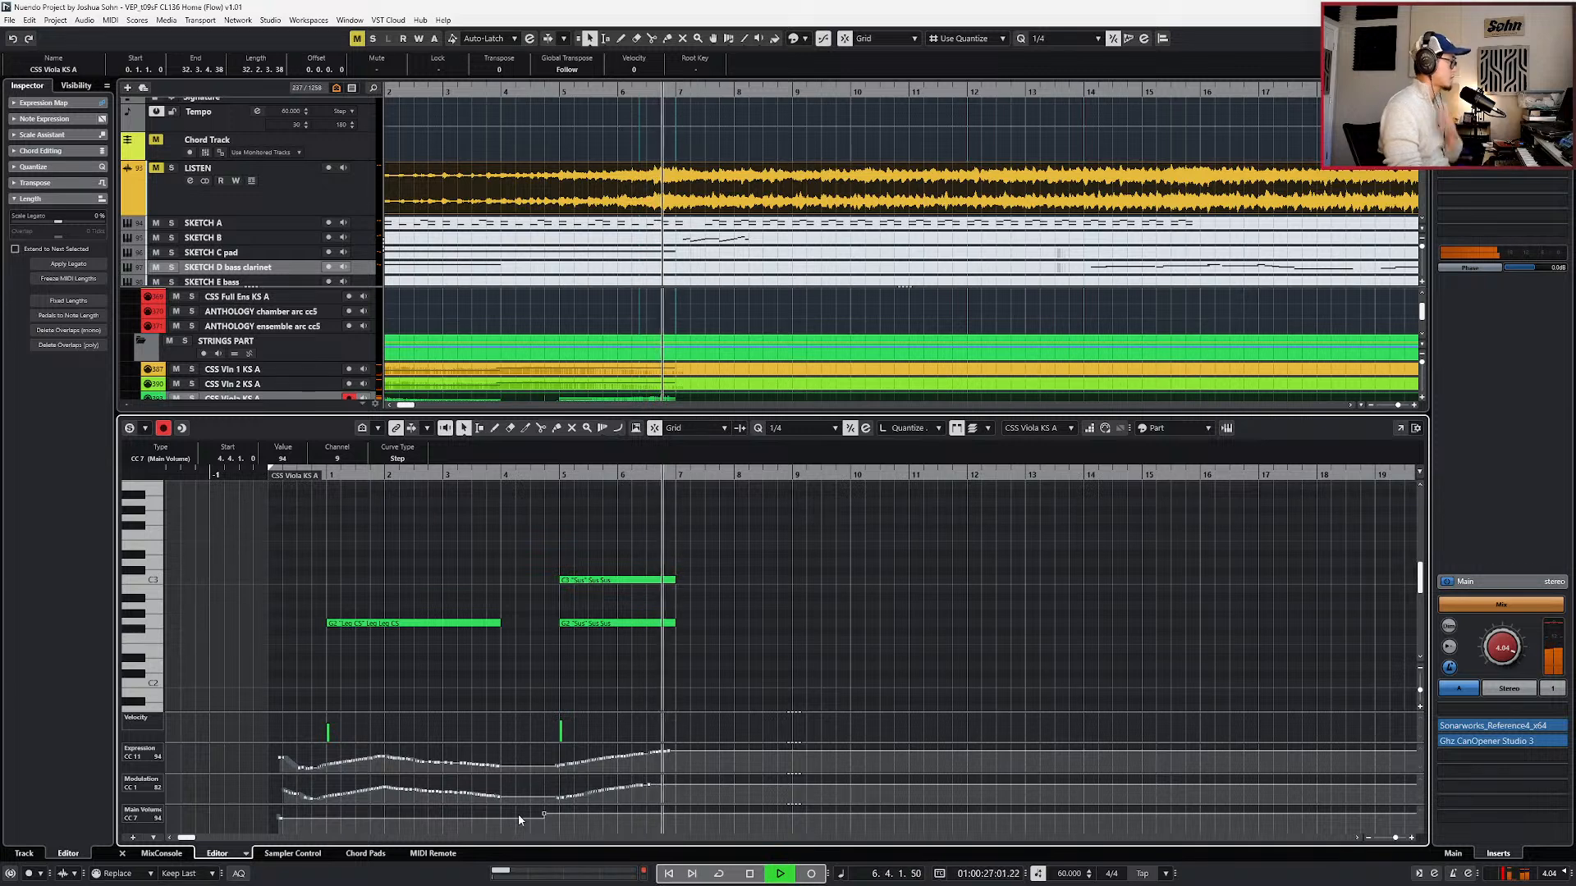
pyautogui.press('space')
# - Check the Breath (CC 2) lane in the CSS Viola KS A and CSS Cello KS A parts
pyautogui.press('l')
pyautogui.click(624, 641)
pyautogui.hotkey('alt', '2')
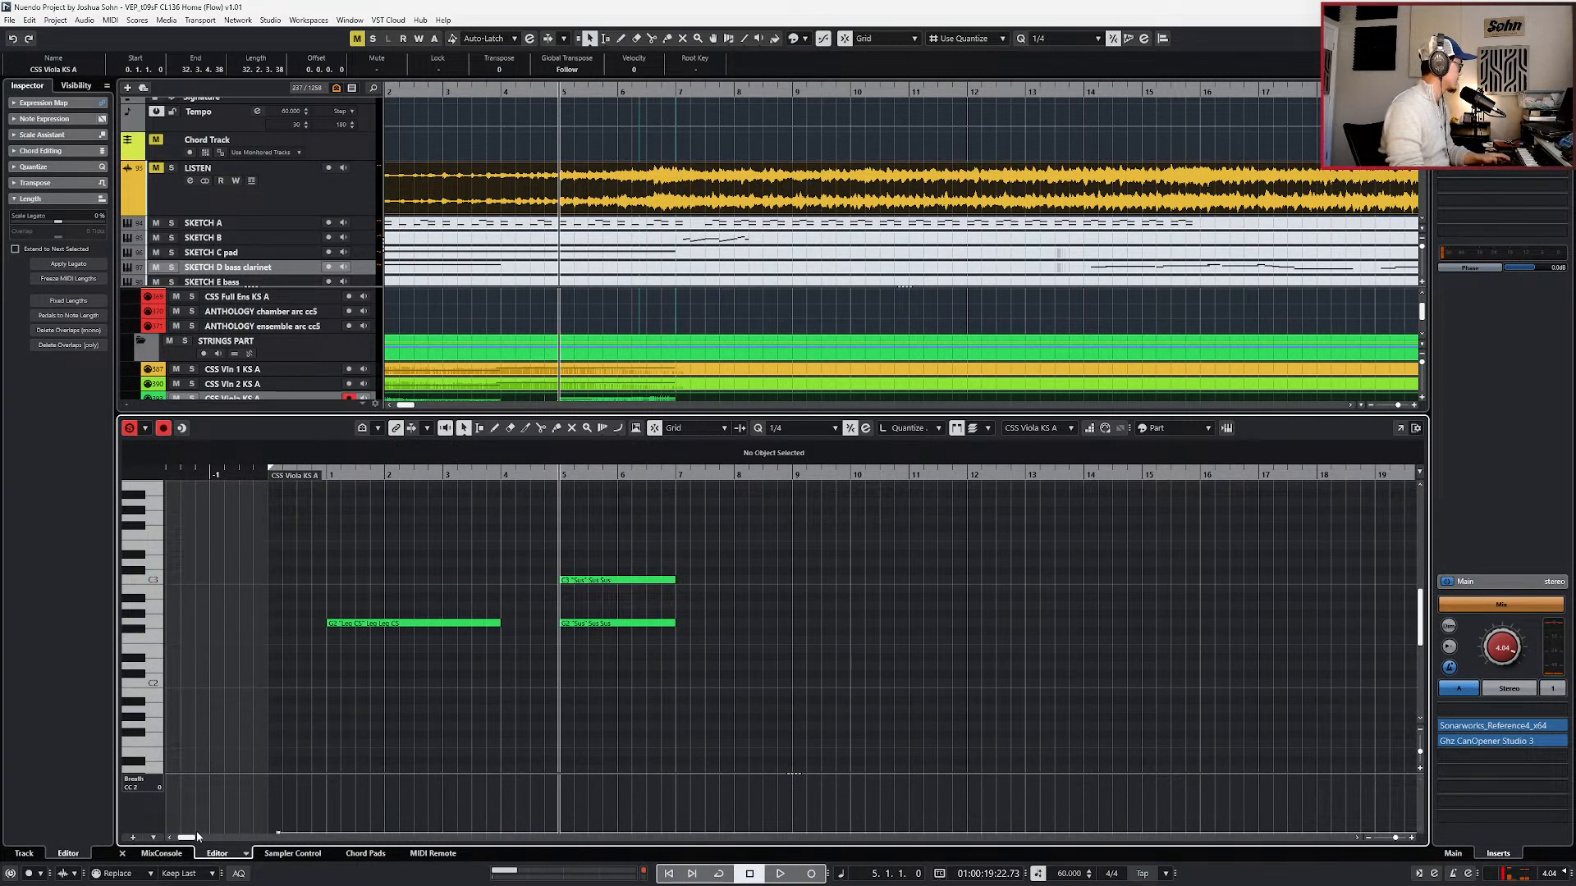
pyautogui.press('Return')
pyautogui.click(564, 416)
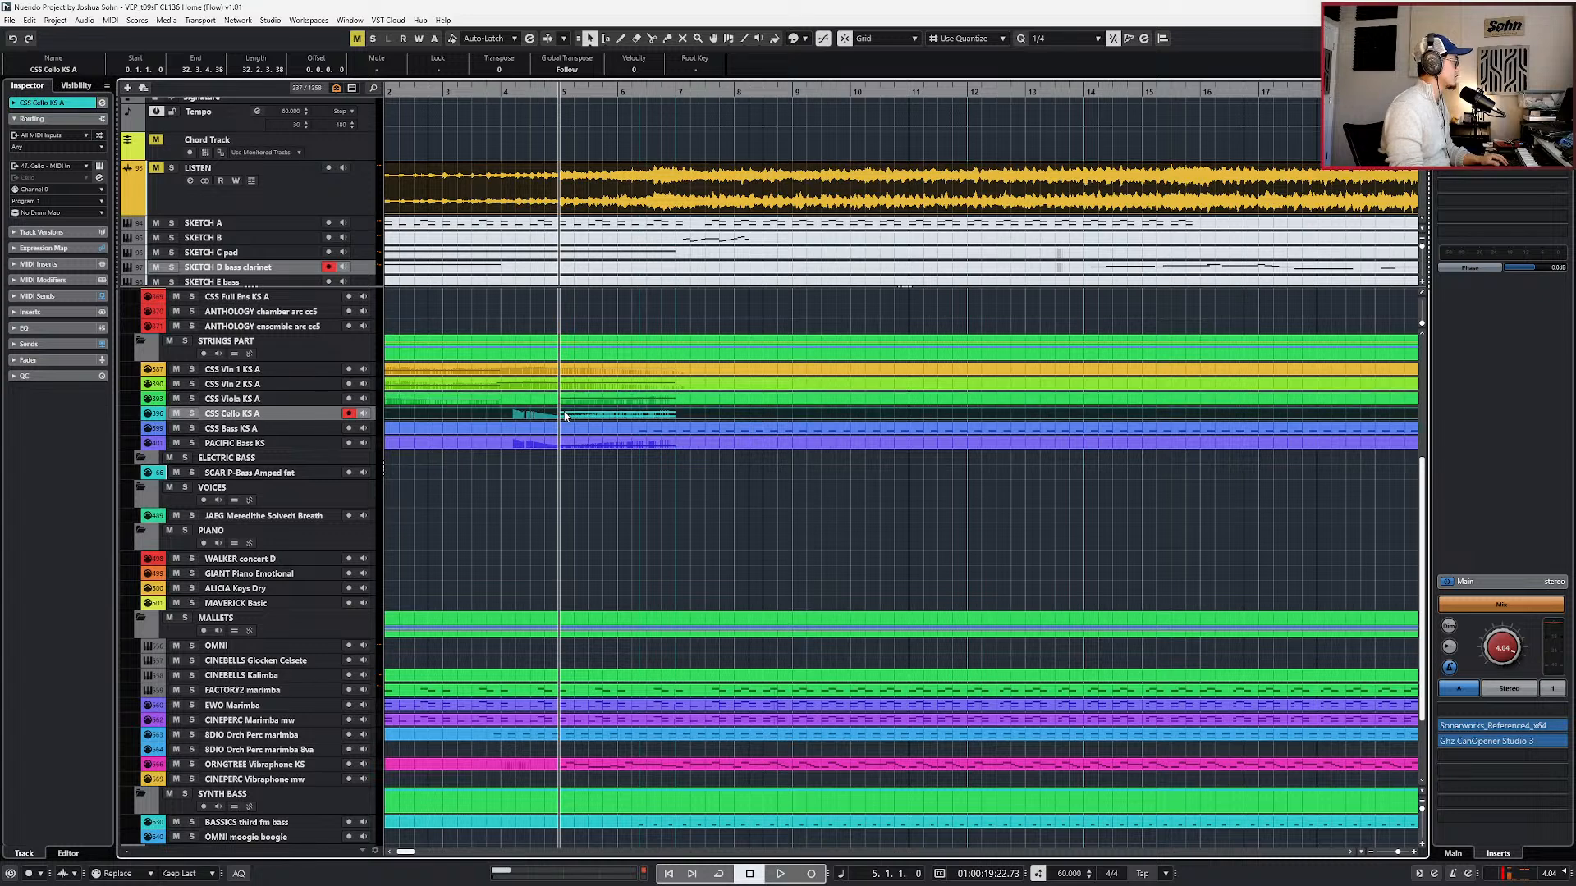
pyautogui.press('Return')
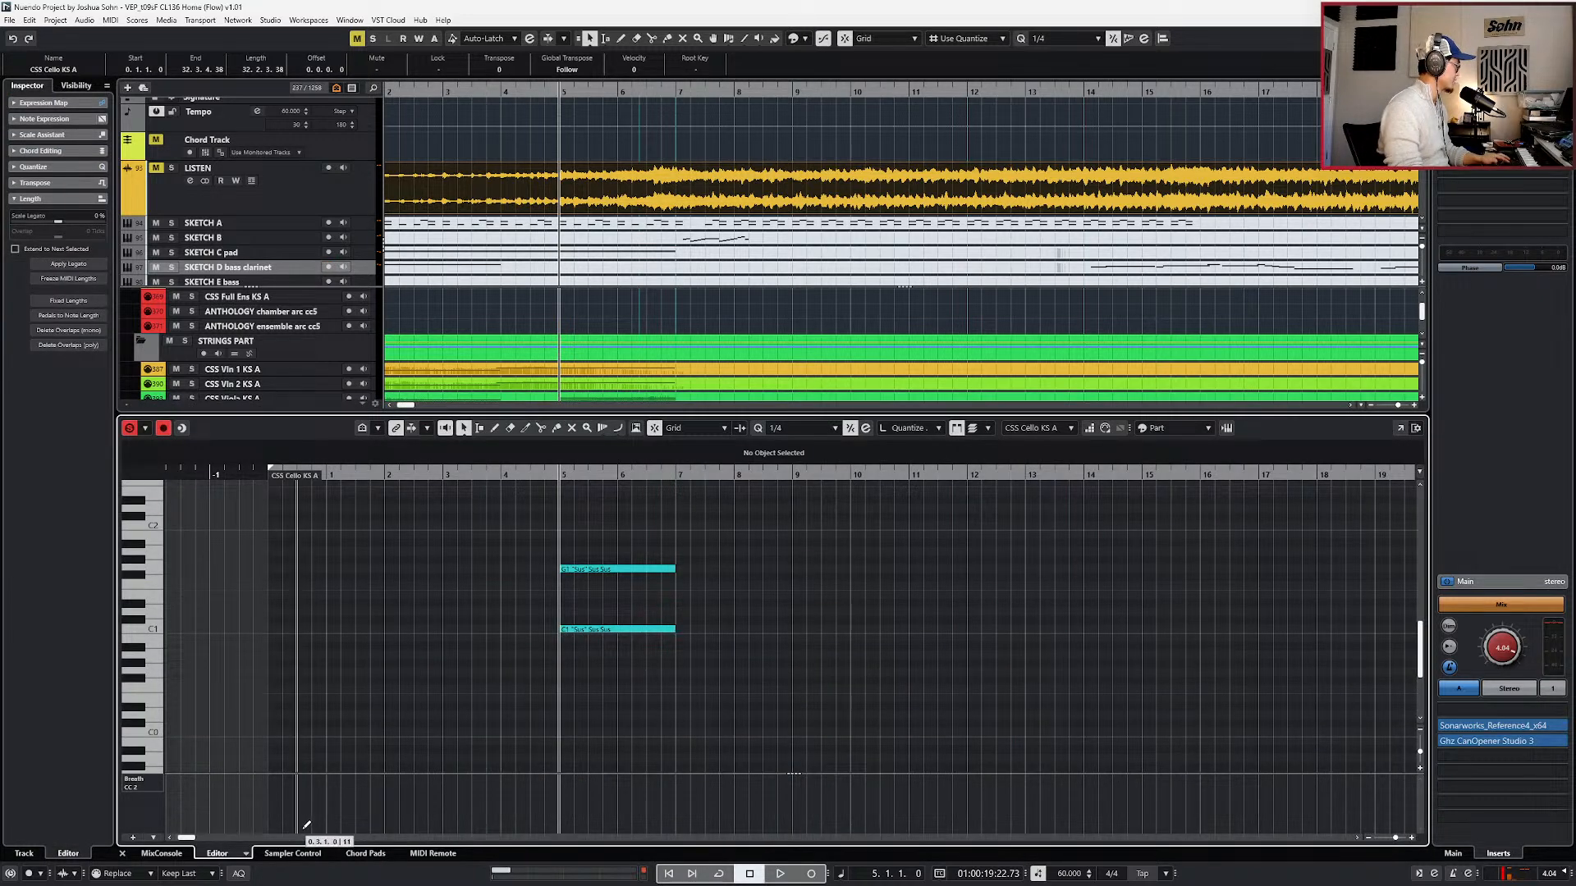
pyautogui.press('Return')
# - Raise the CSS Viola KS A modulation (CC 1) swell between bars 5 and 7 to peak at about 102, and listen
pyautogui.click(647, 402)
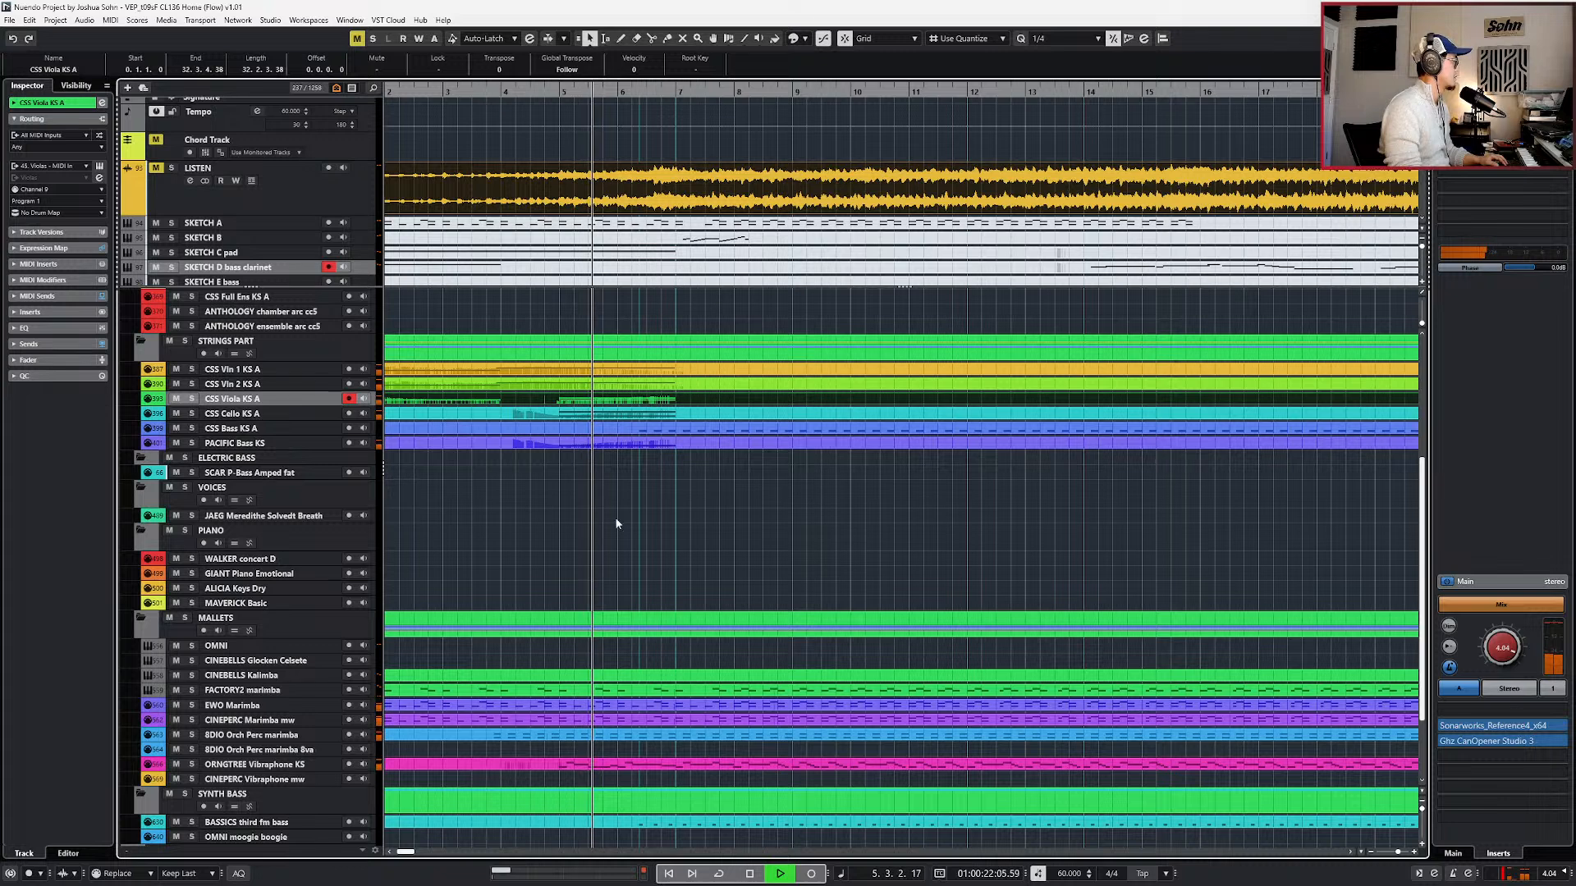
pyautogui.press('Return')
pyautogui.press('space')
pyautogui.moveTo(556, 803); pyautogui.dragTo(648, 775)
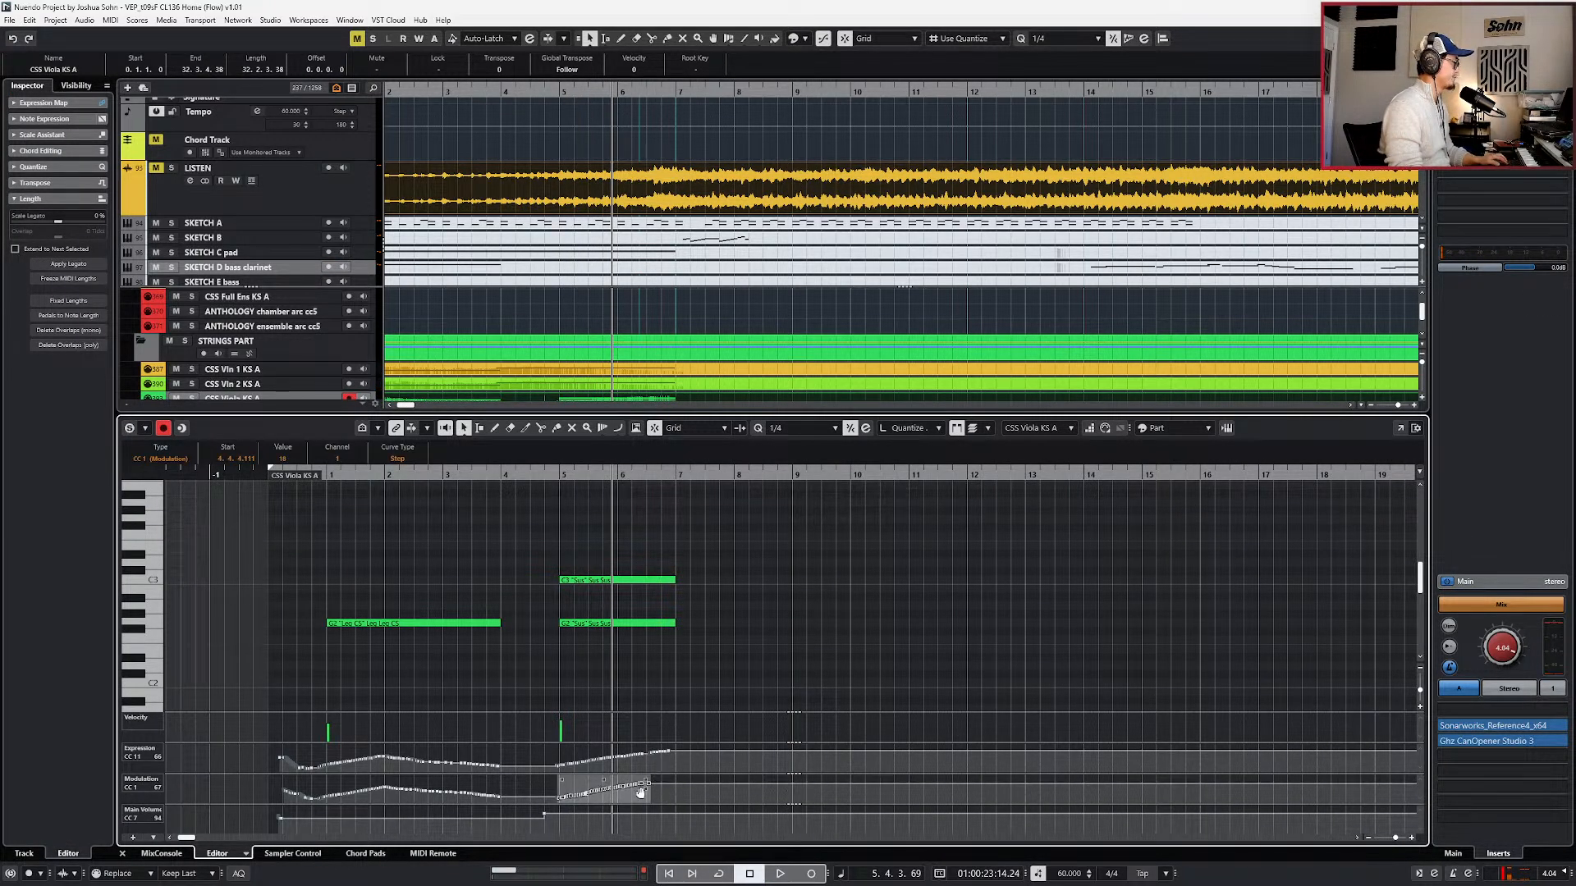
pyautogui.press('space')
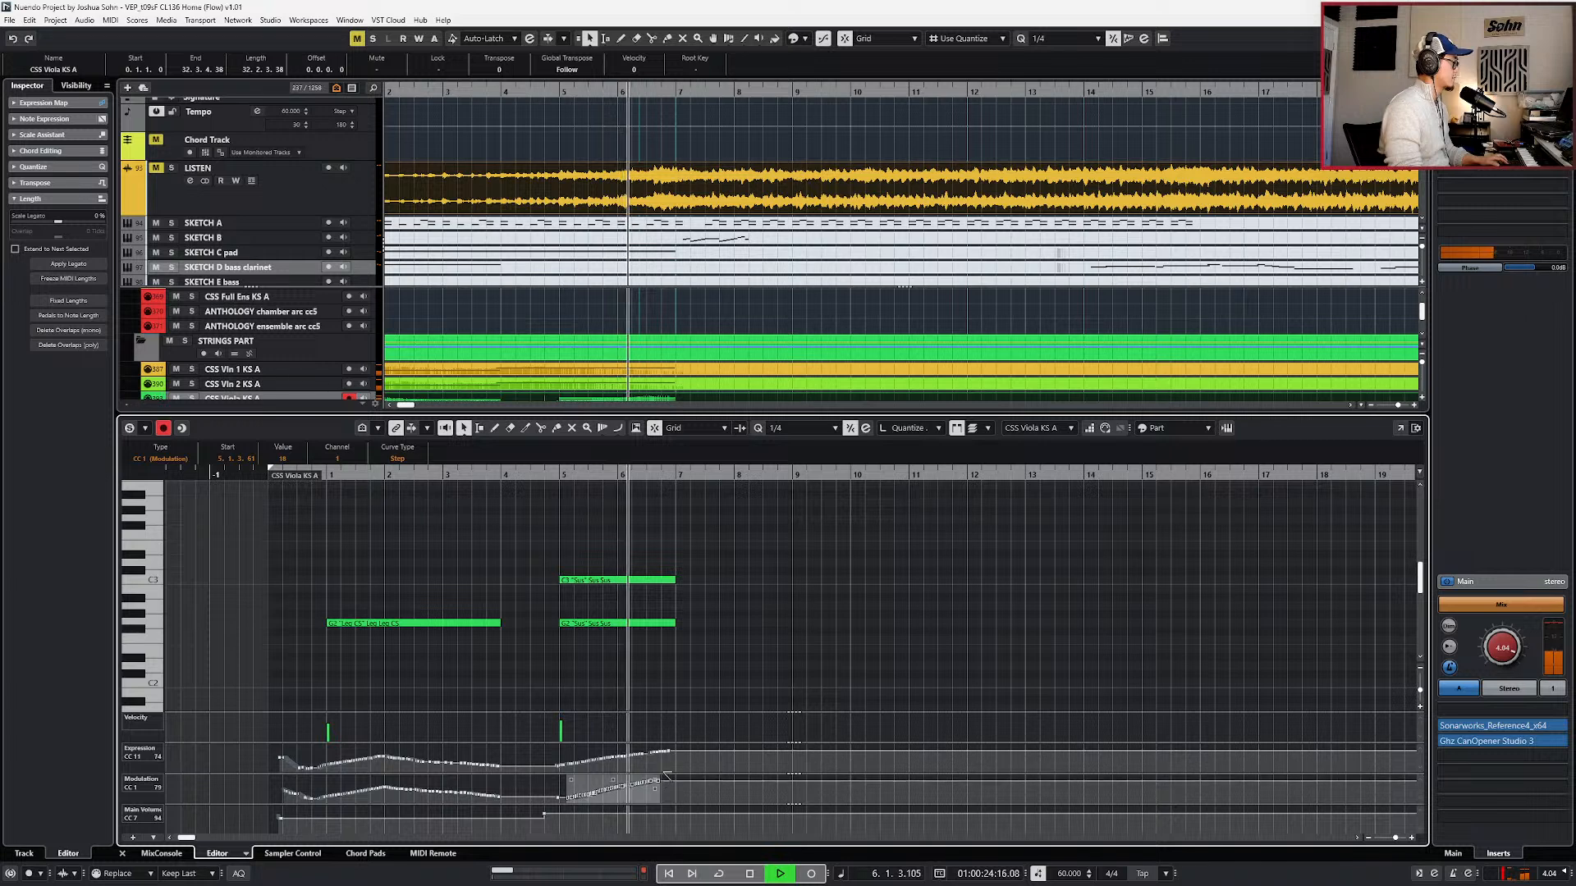
pyautogui.moveTo(564, 749); pyautogui.dragTo(672, 762)
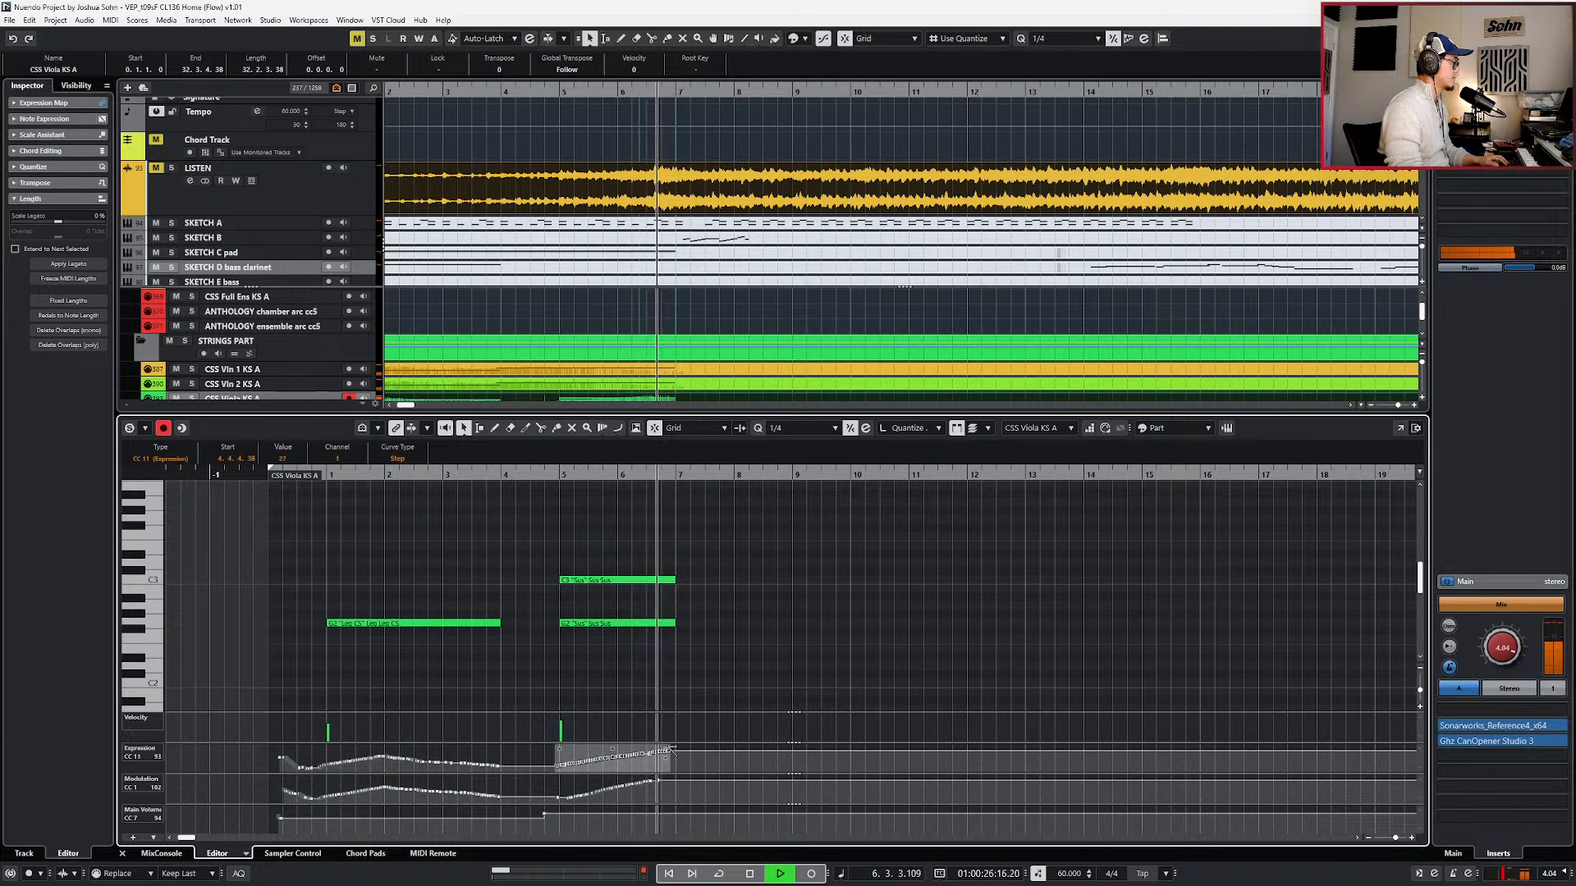
pyautogui.press('Return')
pyautogui.press('space')
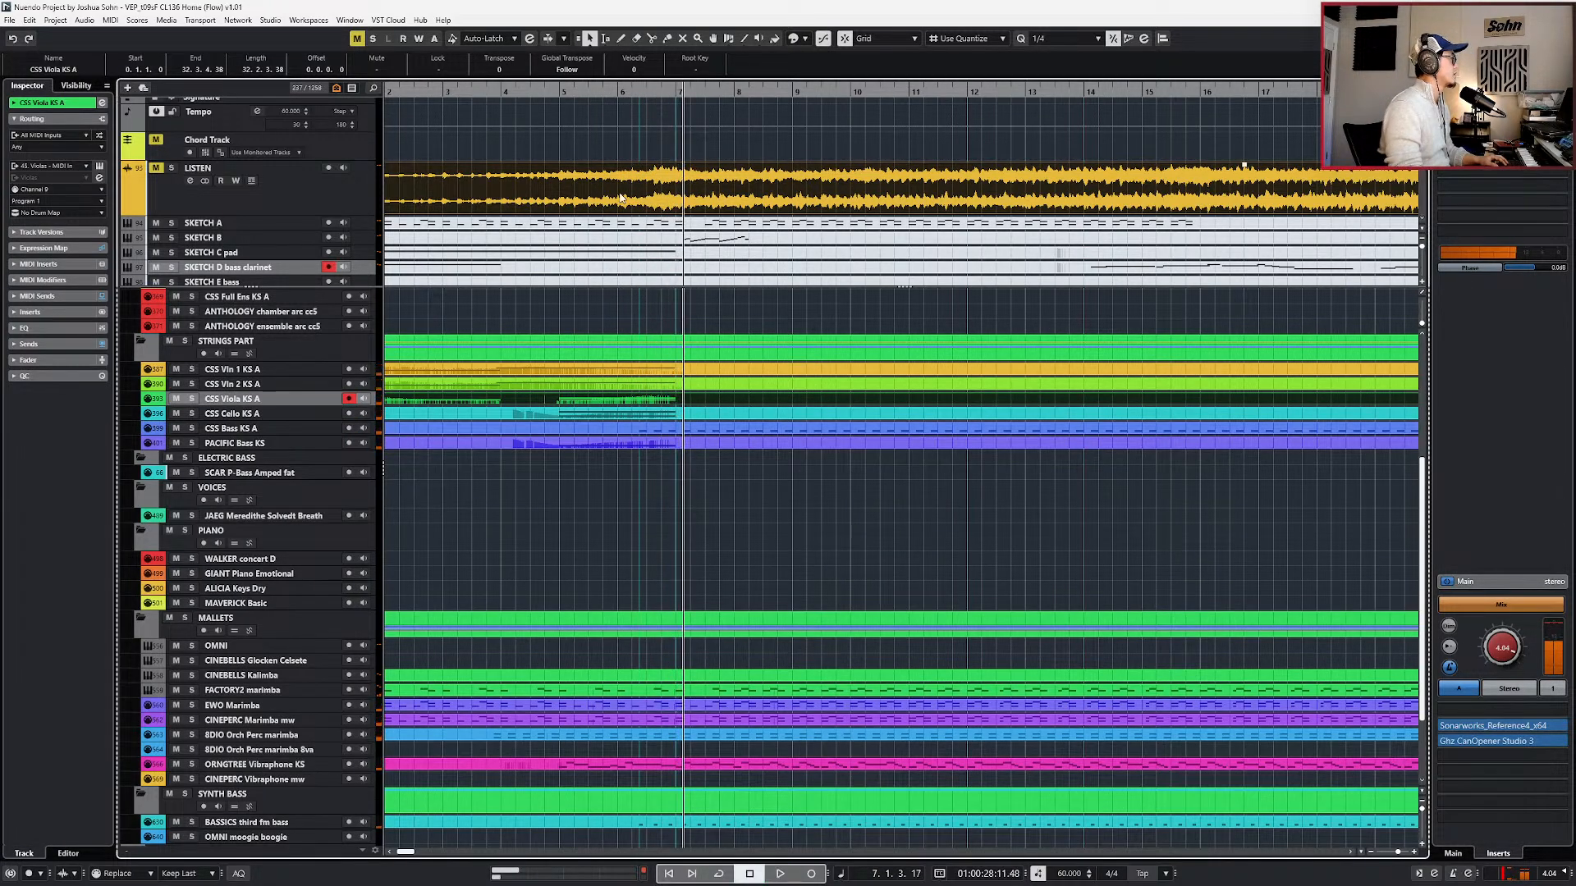
# - Rewind and briefly replay the mockup around bar 6
pyautogui.press('s')
pyautogui.press('KP_Subtract')
pyautogui.press('KP_Subtract')
pyautogui.press('space')
pyautogui.press('space')
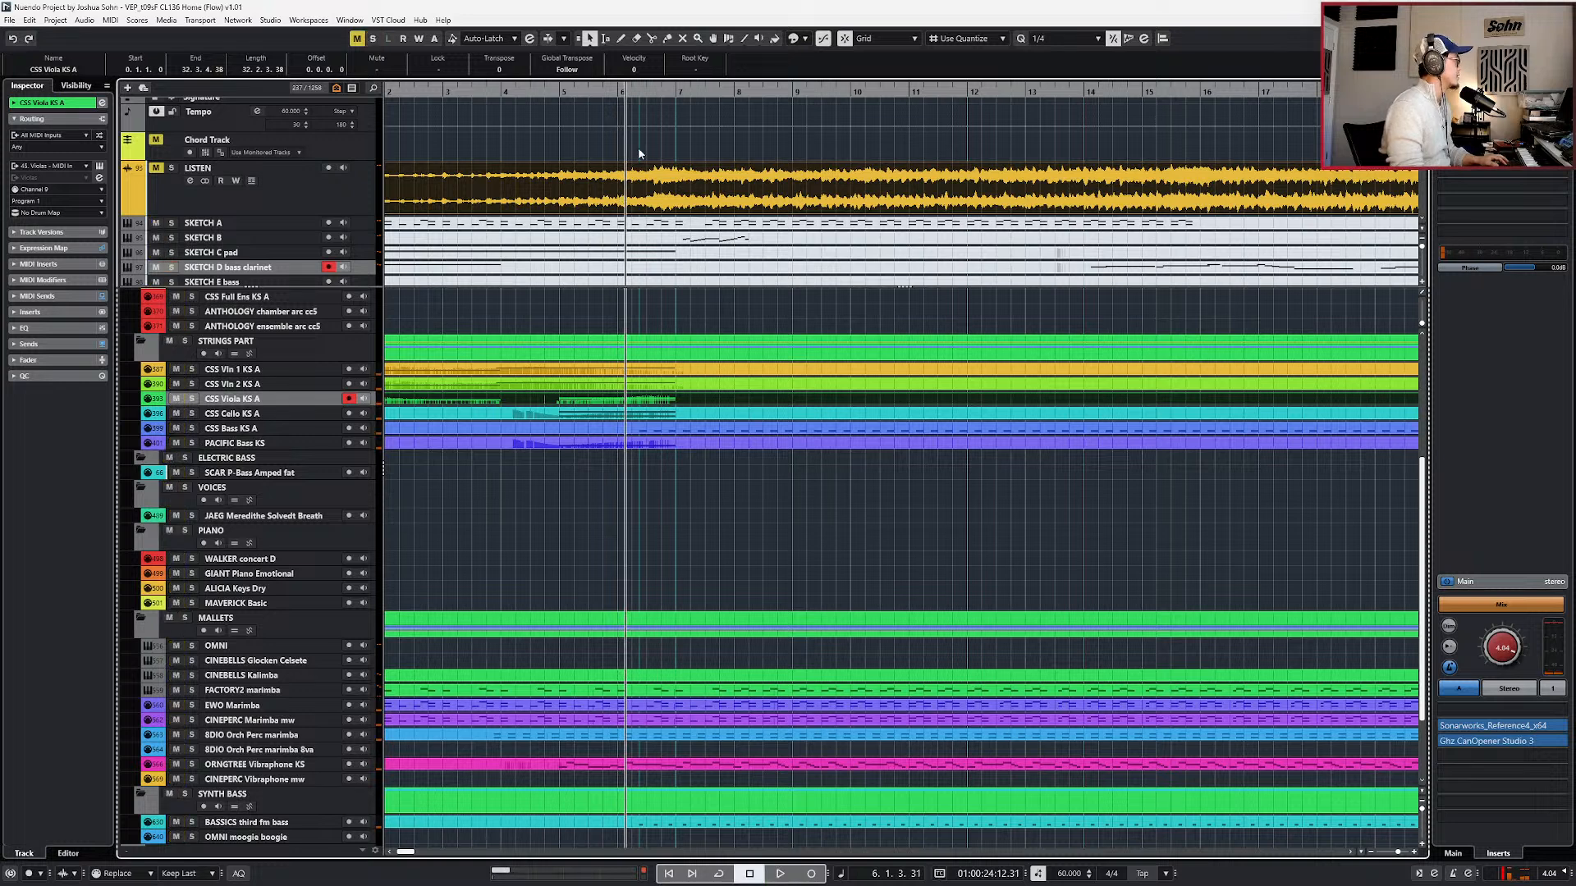
# - Solo the LISTEN reference track and study the passage from bar 6 through bar 7
pyautogui.click(648, 176)
pyautogui.press('s')
pyautogui.scroll(-2, 686, 167)
pyautogui.press('KP_Add')
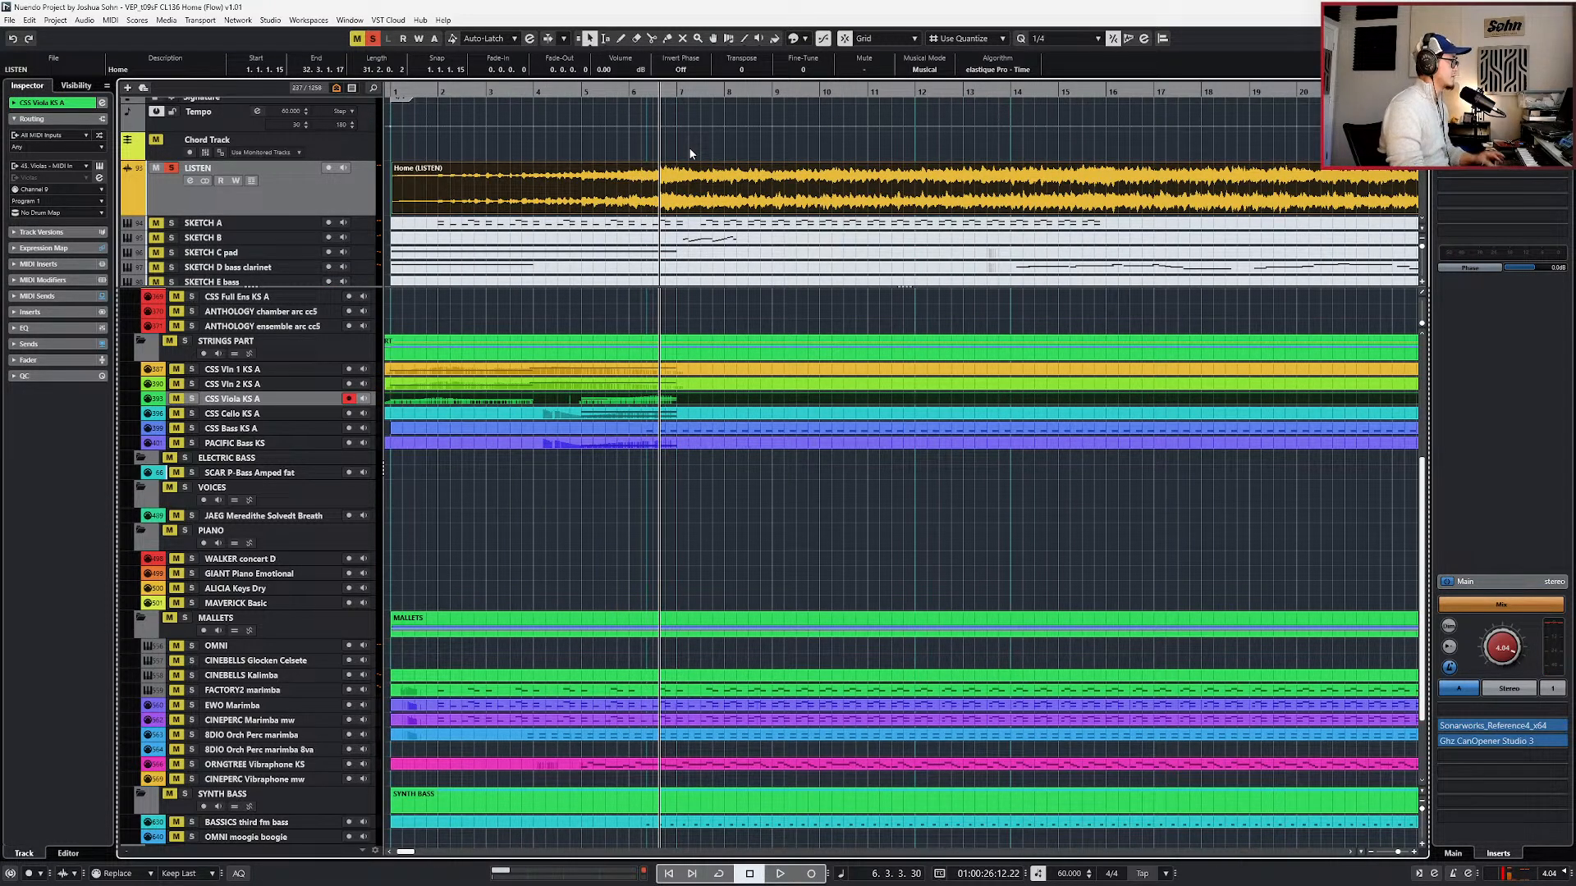
pyautogui.press('KP_Subtract')
pyautogui.press('KP_Add')
pyautogui.press('KP_Add')
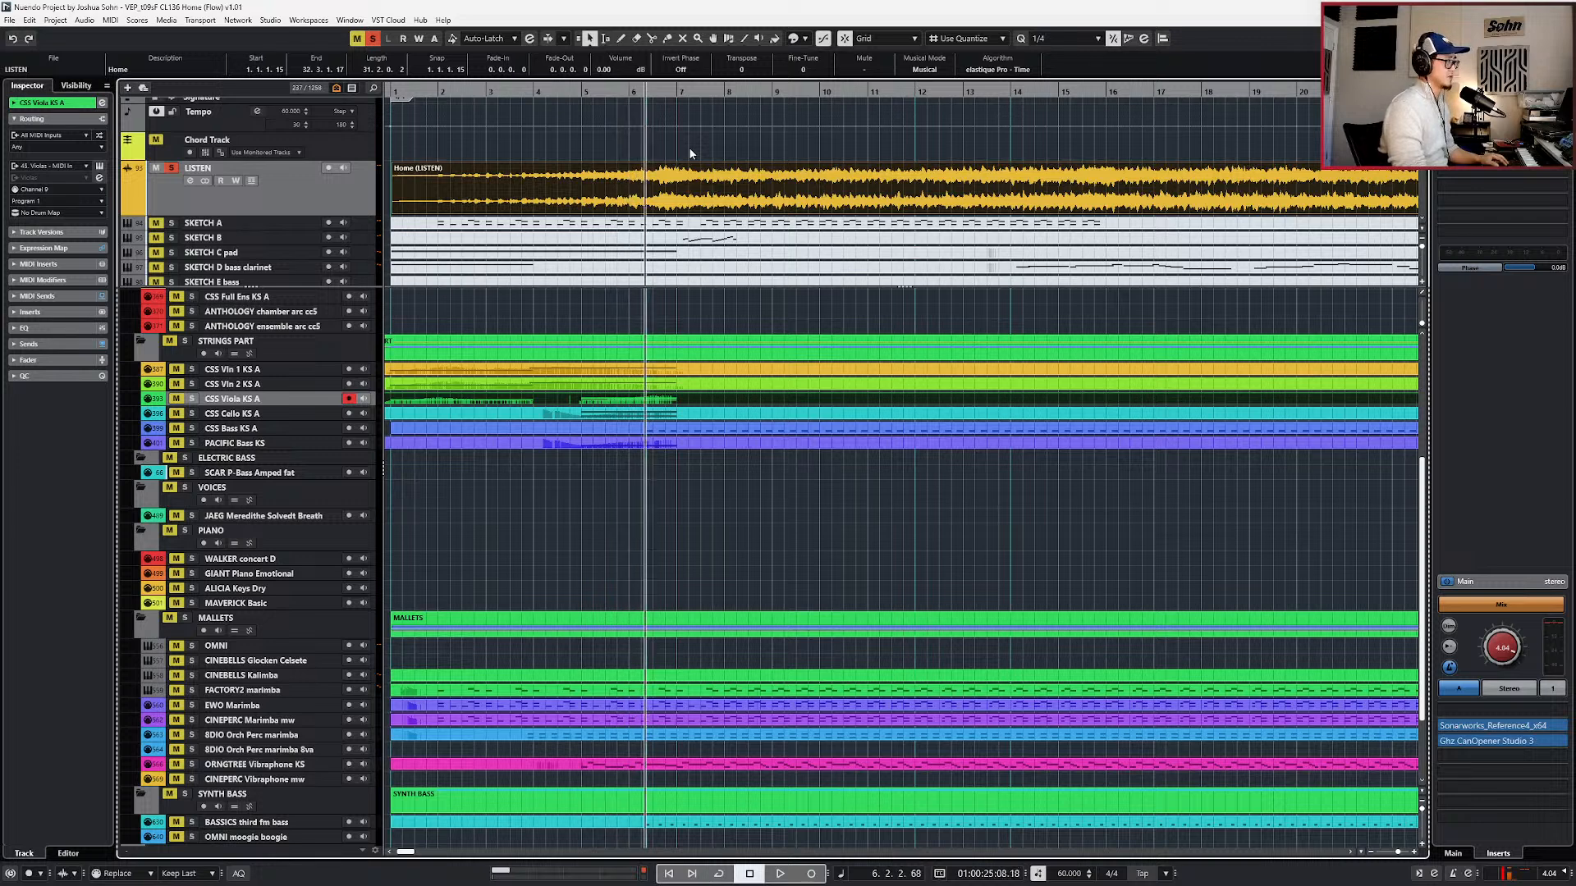
pyautogui.scroll(4, 690, 154)
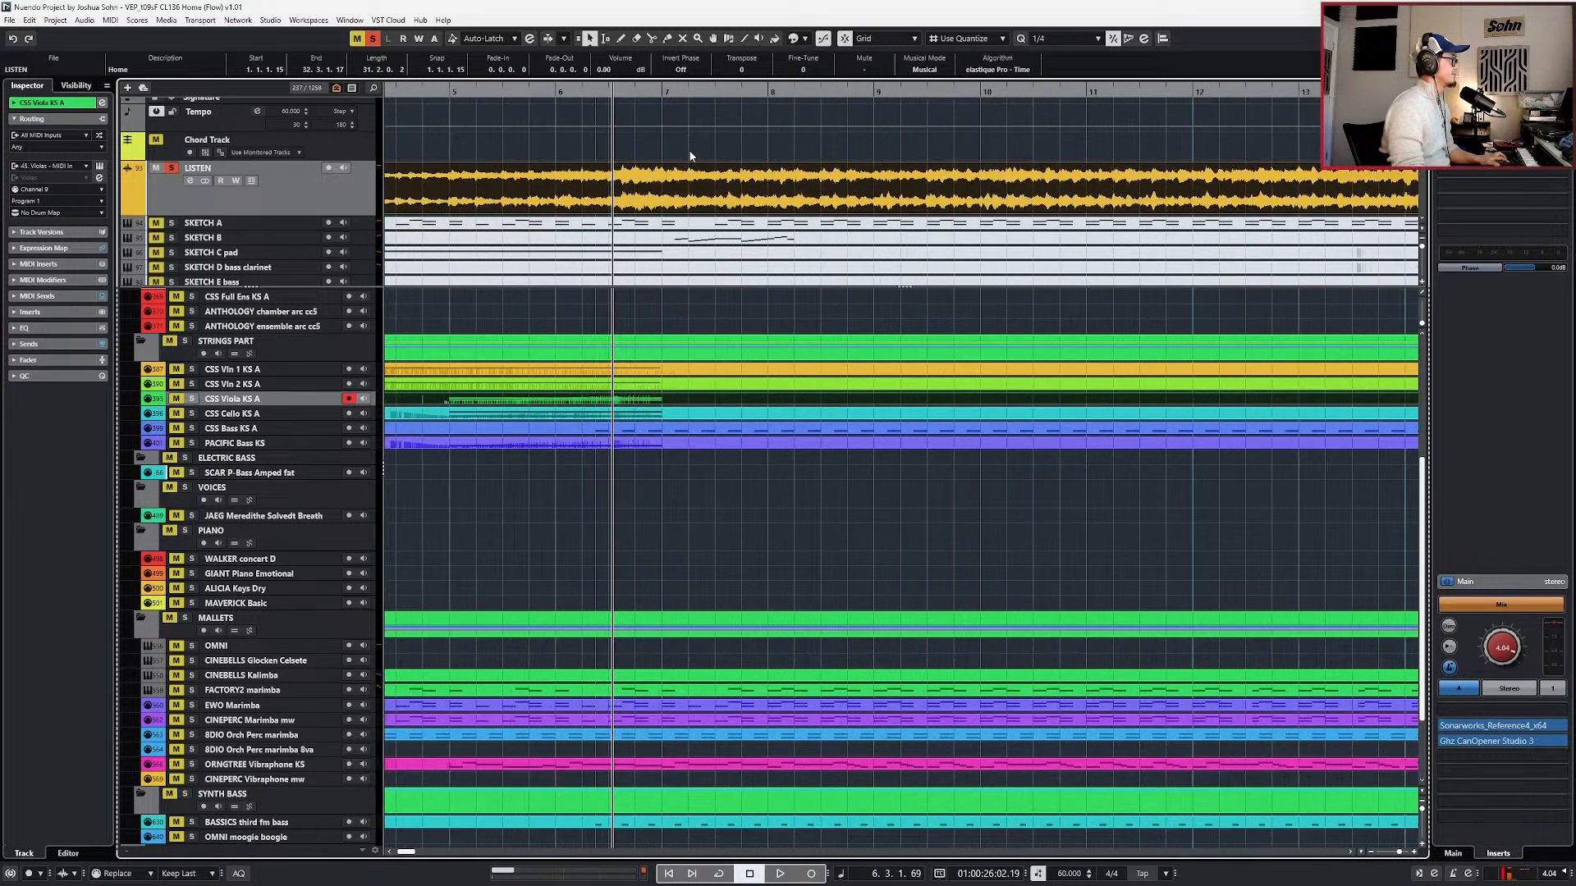
pyautogui.scroll(1, 690, 156)
pyautogui.press('KP_Subtract')
pyautogui.press('KP_Subtract')
pyautogui.press('space')
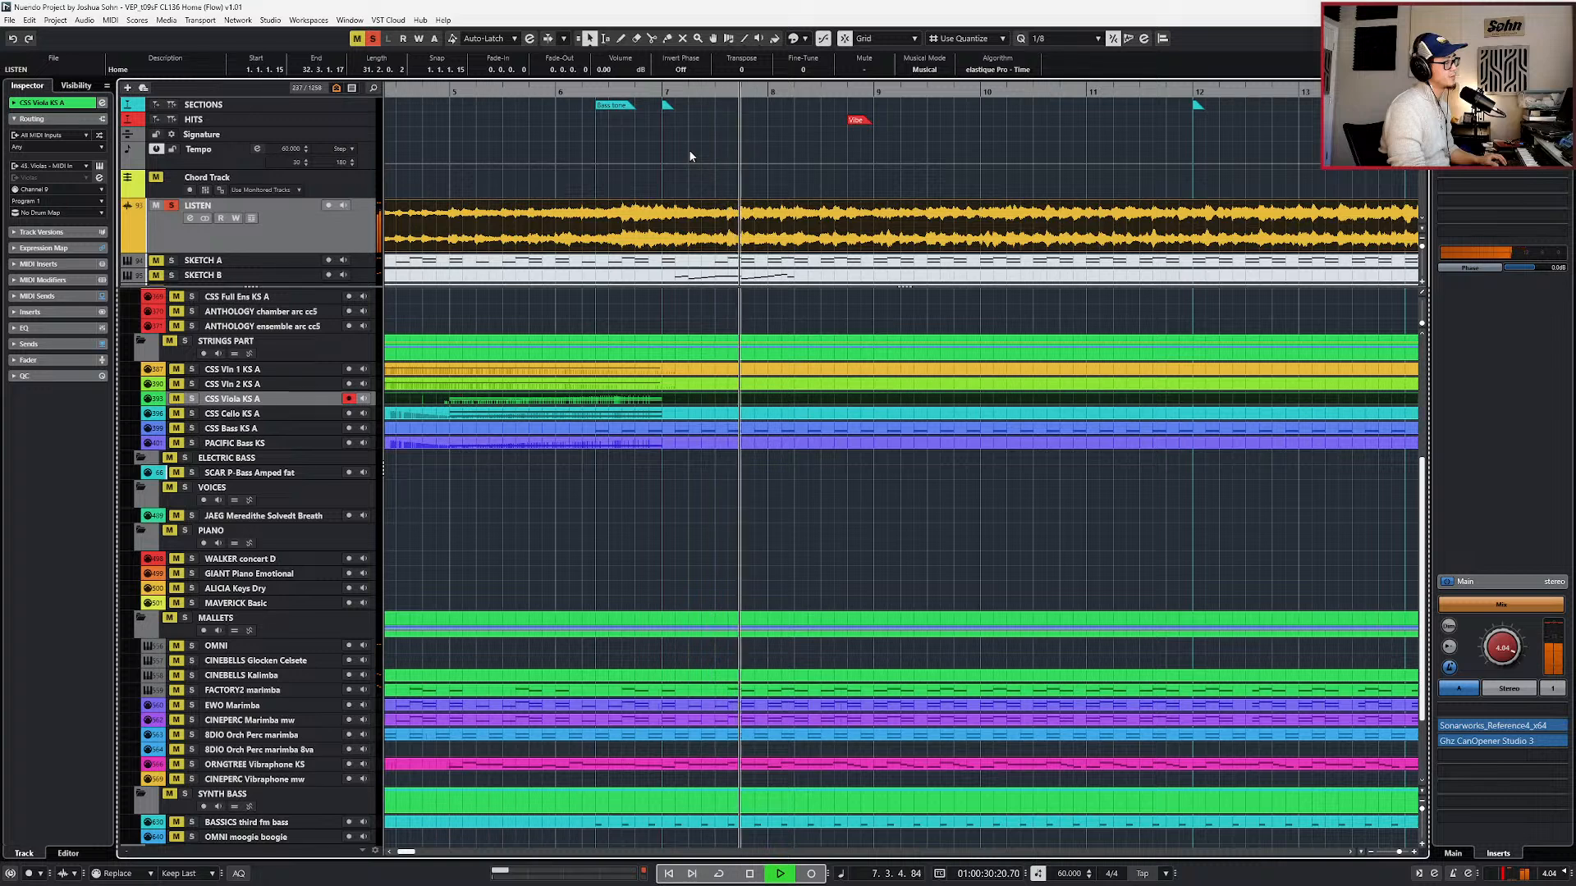
pyautogui.press('space')
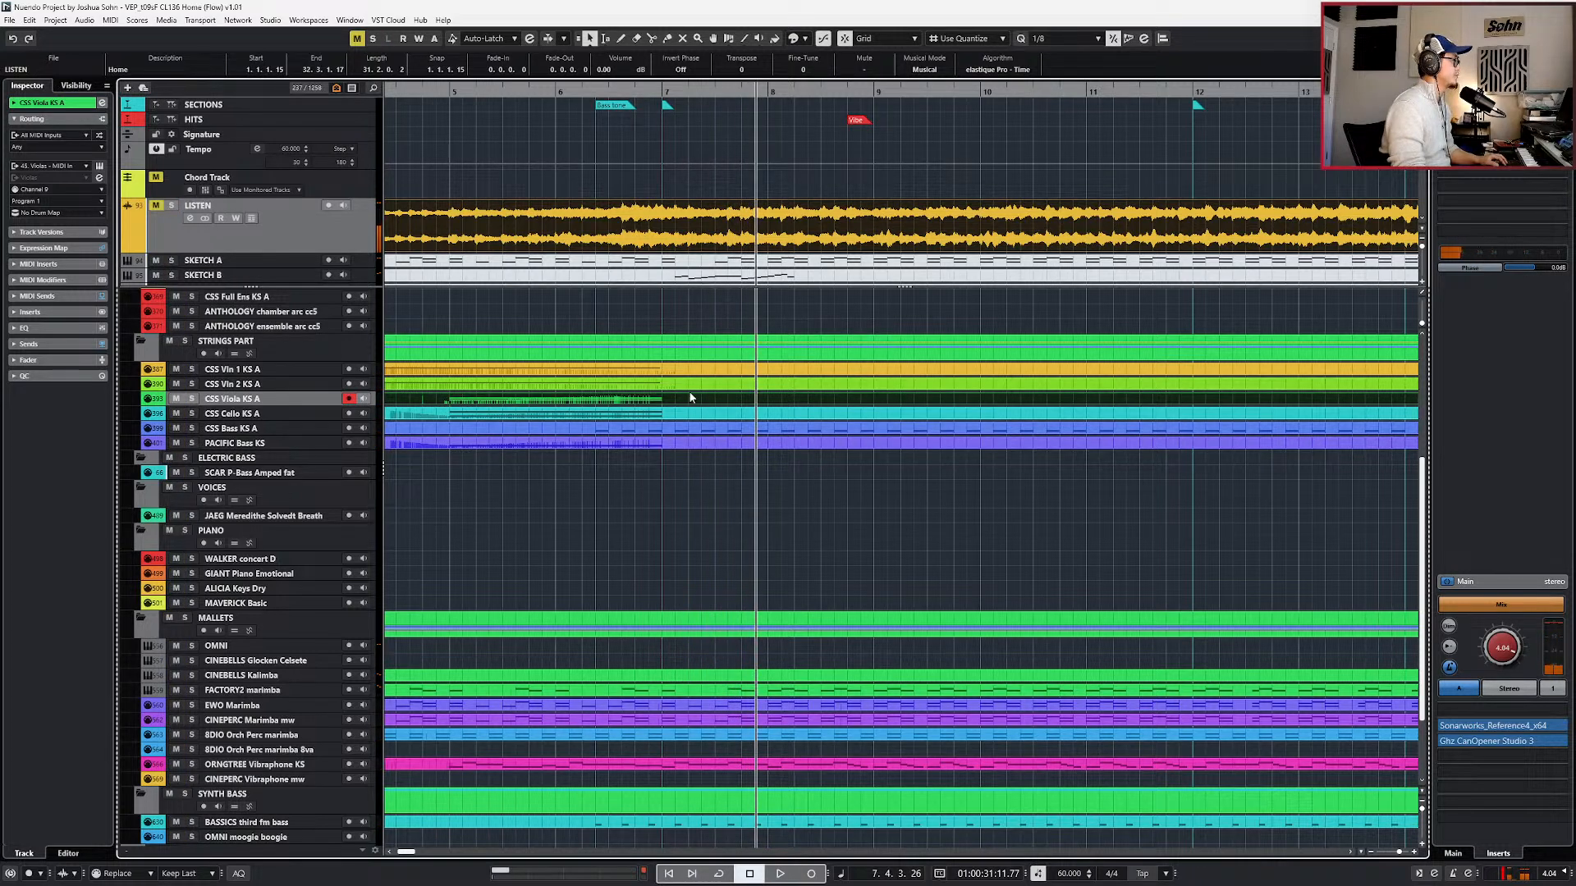
# - Open the CSS Cello KS A part and extend its two Sus notes, C1 and G1, to bar 10
pyautogui.click(684, 417)
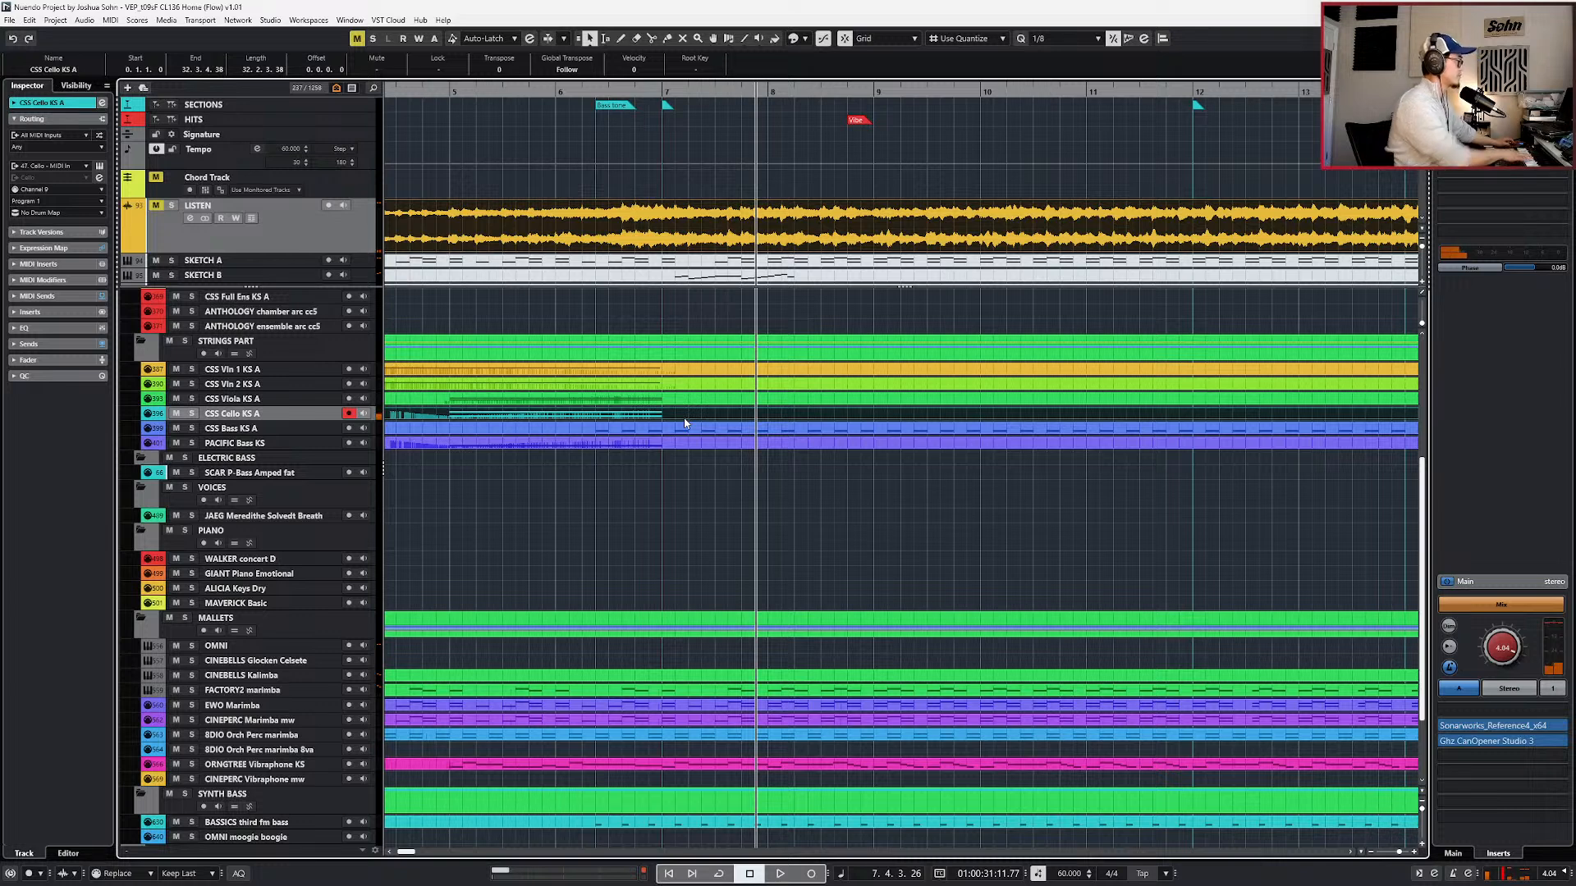
pyautogui.doubleClick(686, 421)
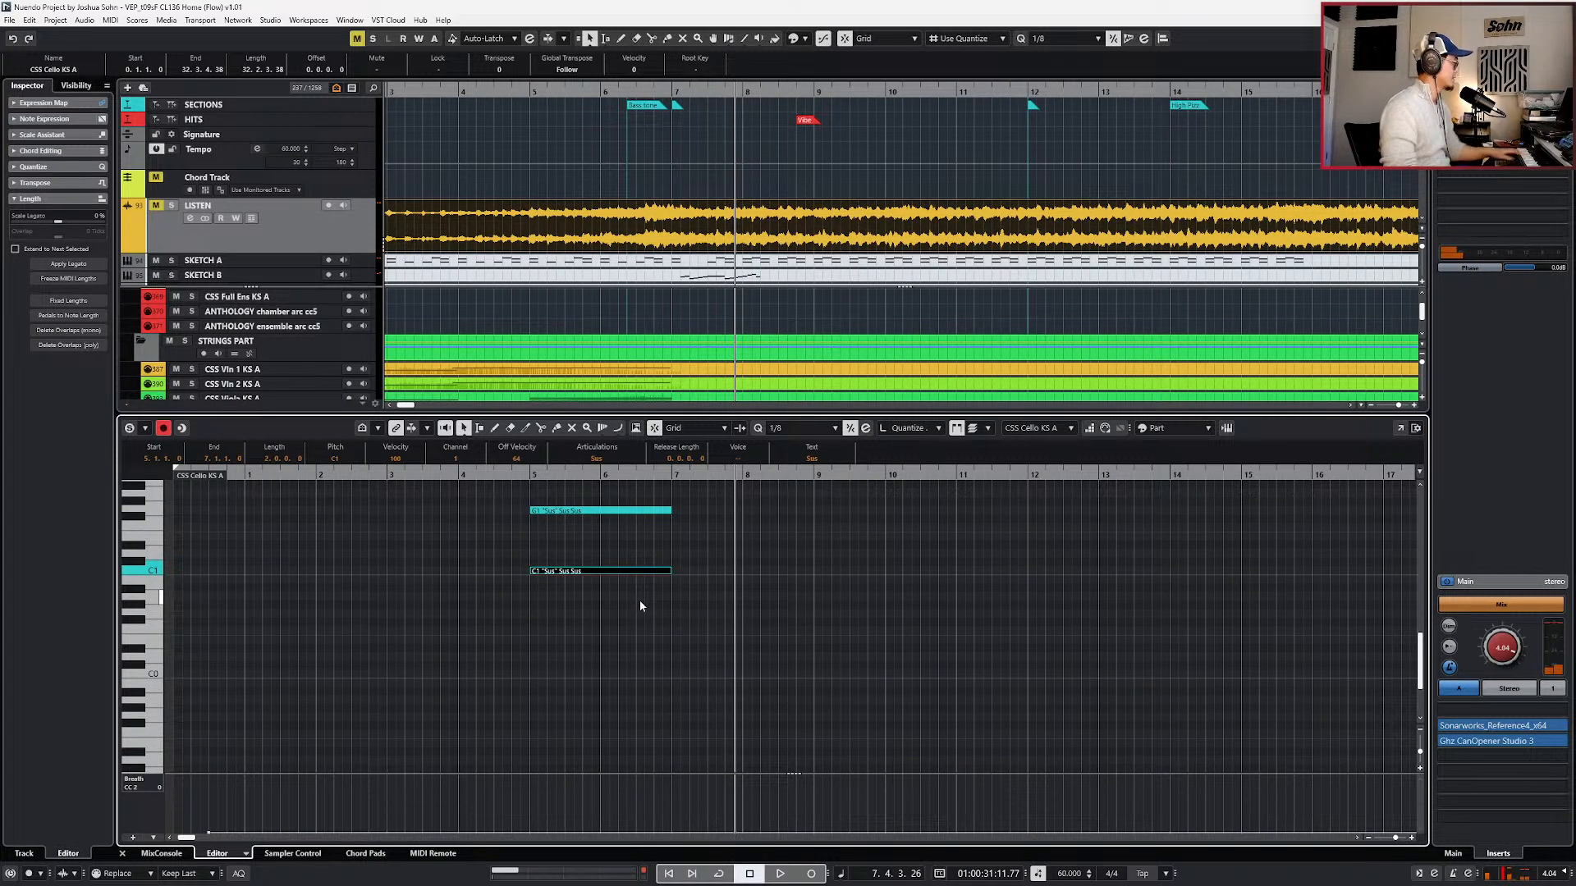
pyautogui.moveTo(679, 515); pyautogui.dragTo(648, 580)
pyautogui.hotkey('alt', '1')
pyautogui.hotkey('alt', 'shift', 'Right')
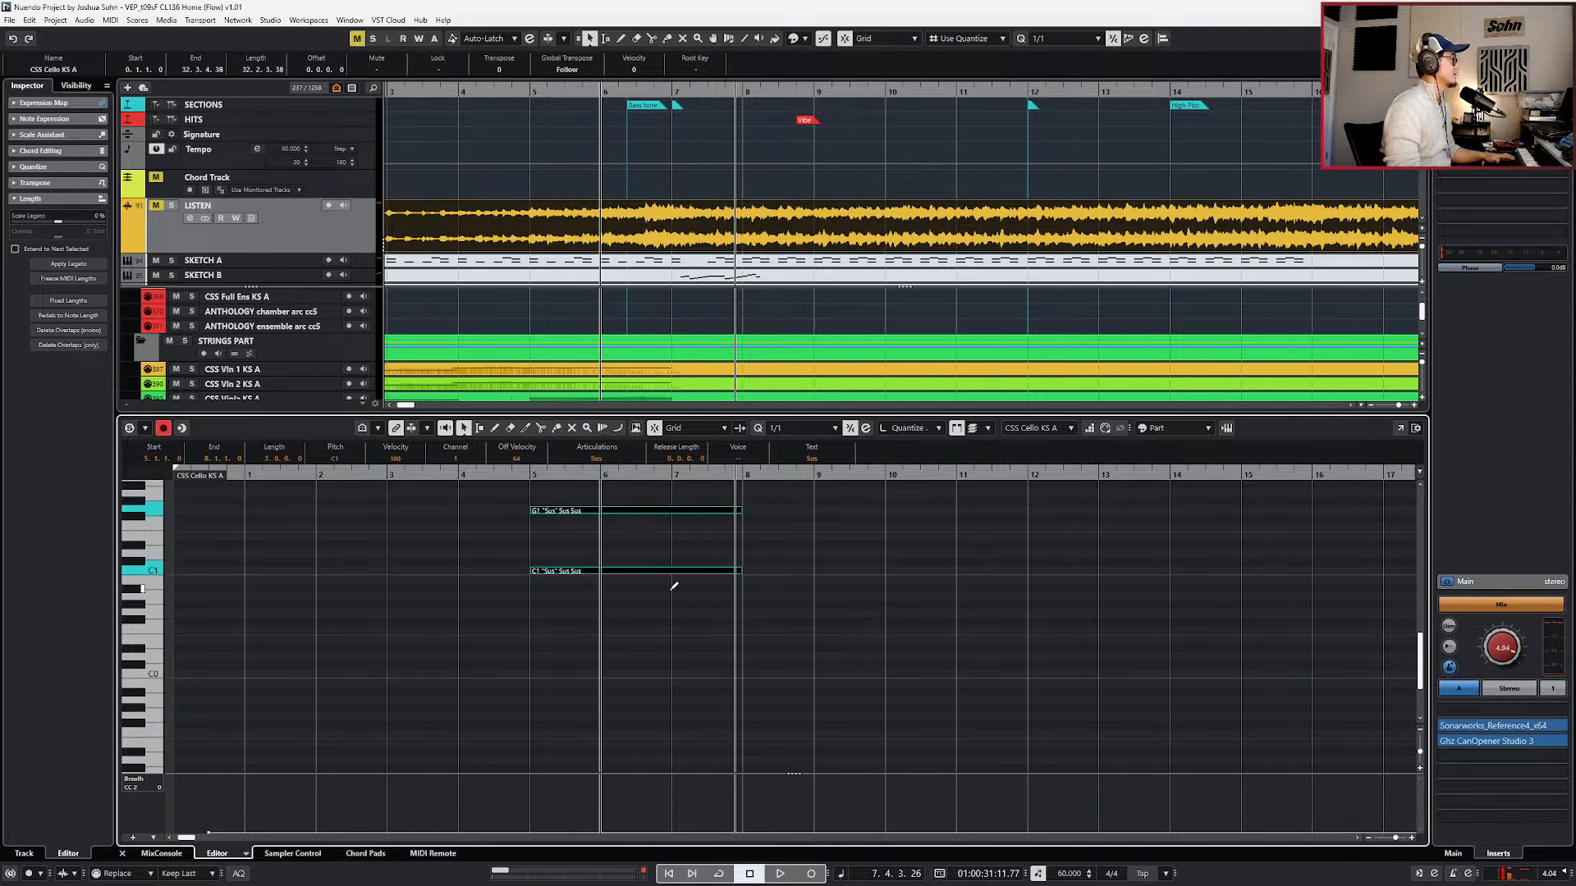
pyautogui.press('ctrl+KP_Subtract')
pyautogui.press('ctrl+KP_Subtract')
pyautogui.click(671, 596)
# - Record the cello's expression and modulation falling over bars 7 to 9, and shorten both notes to end at bar 9
pyautogui.press('ctrl+KP_Subtract')
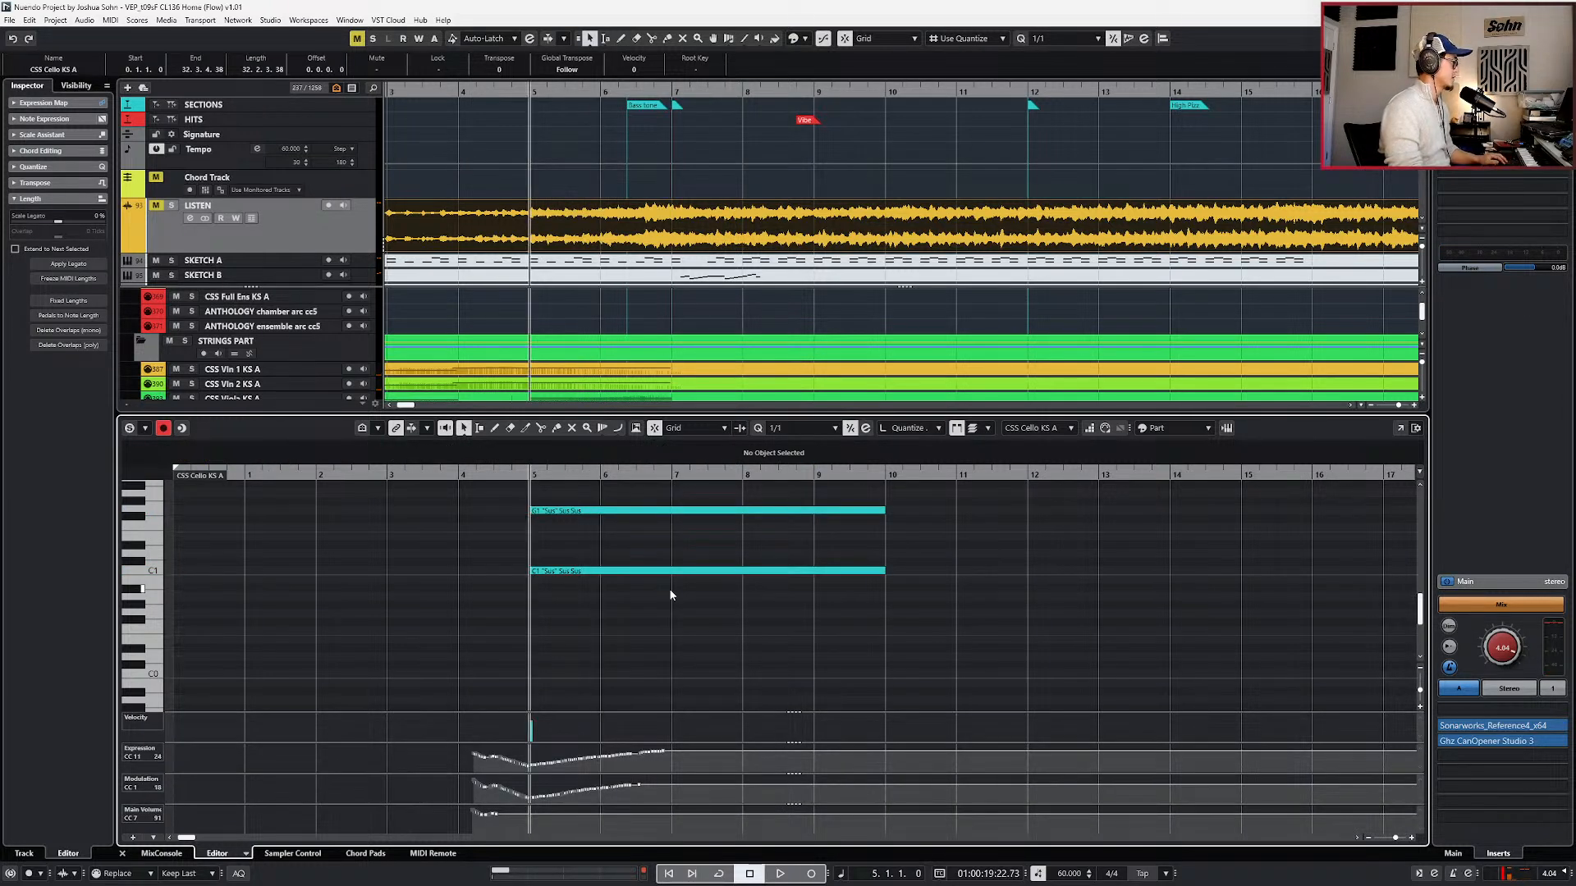
pyautogui.press('space')
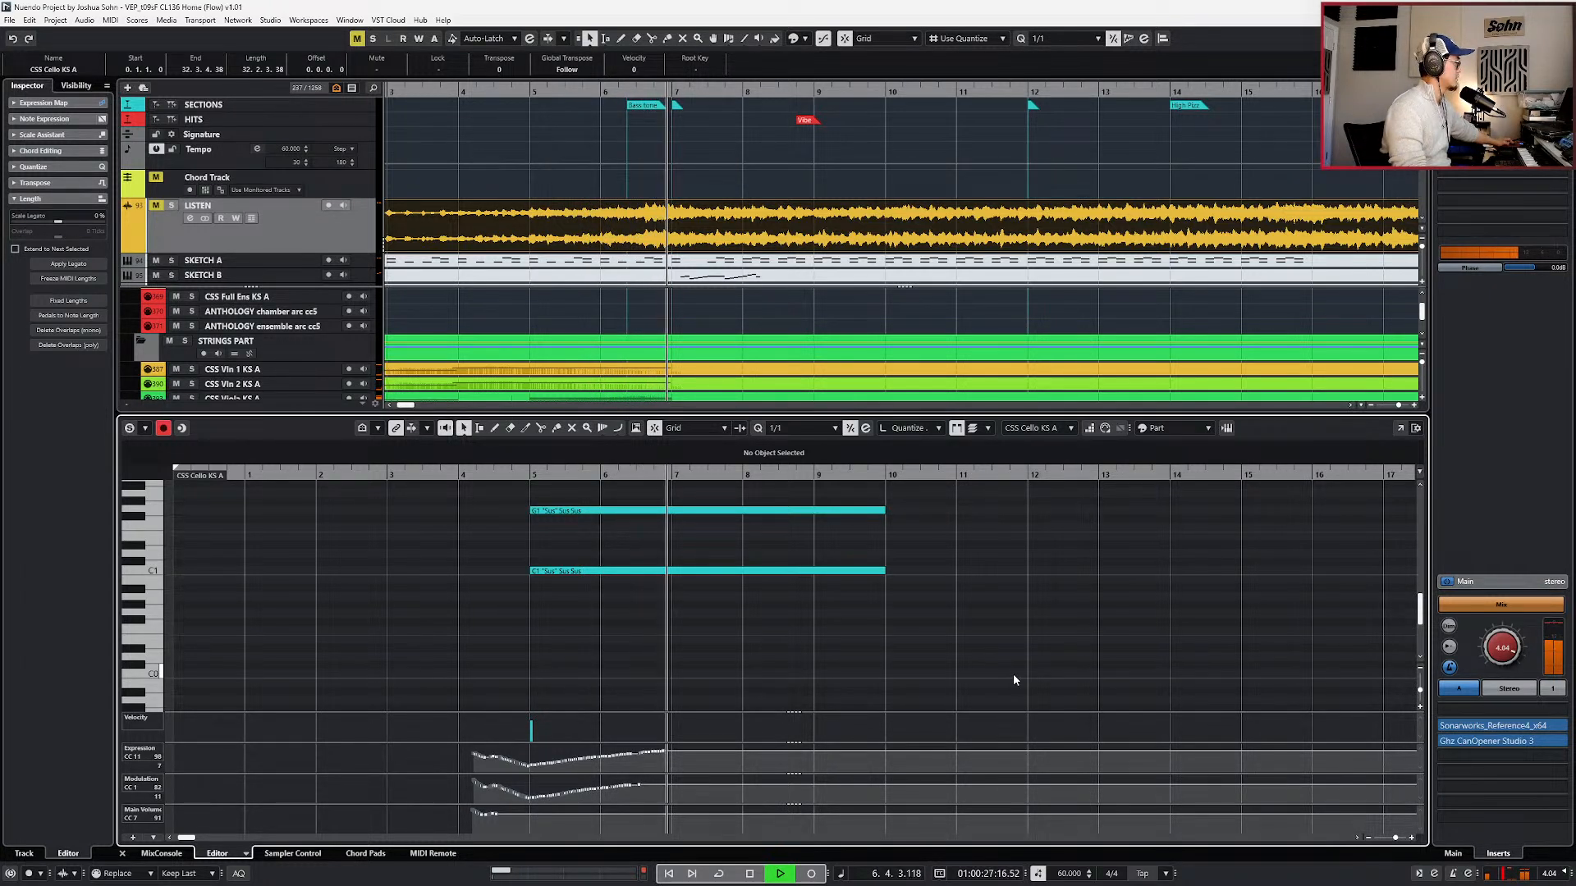
pyautogui.press('KP_Multiply')
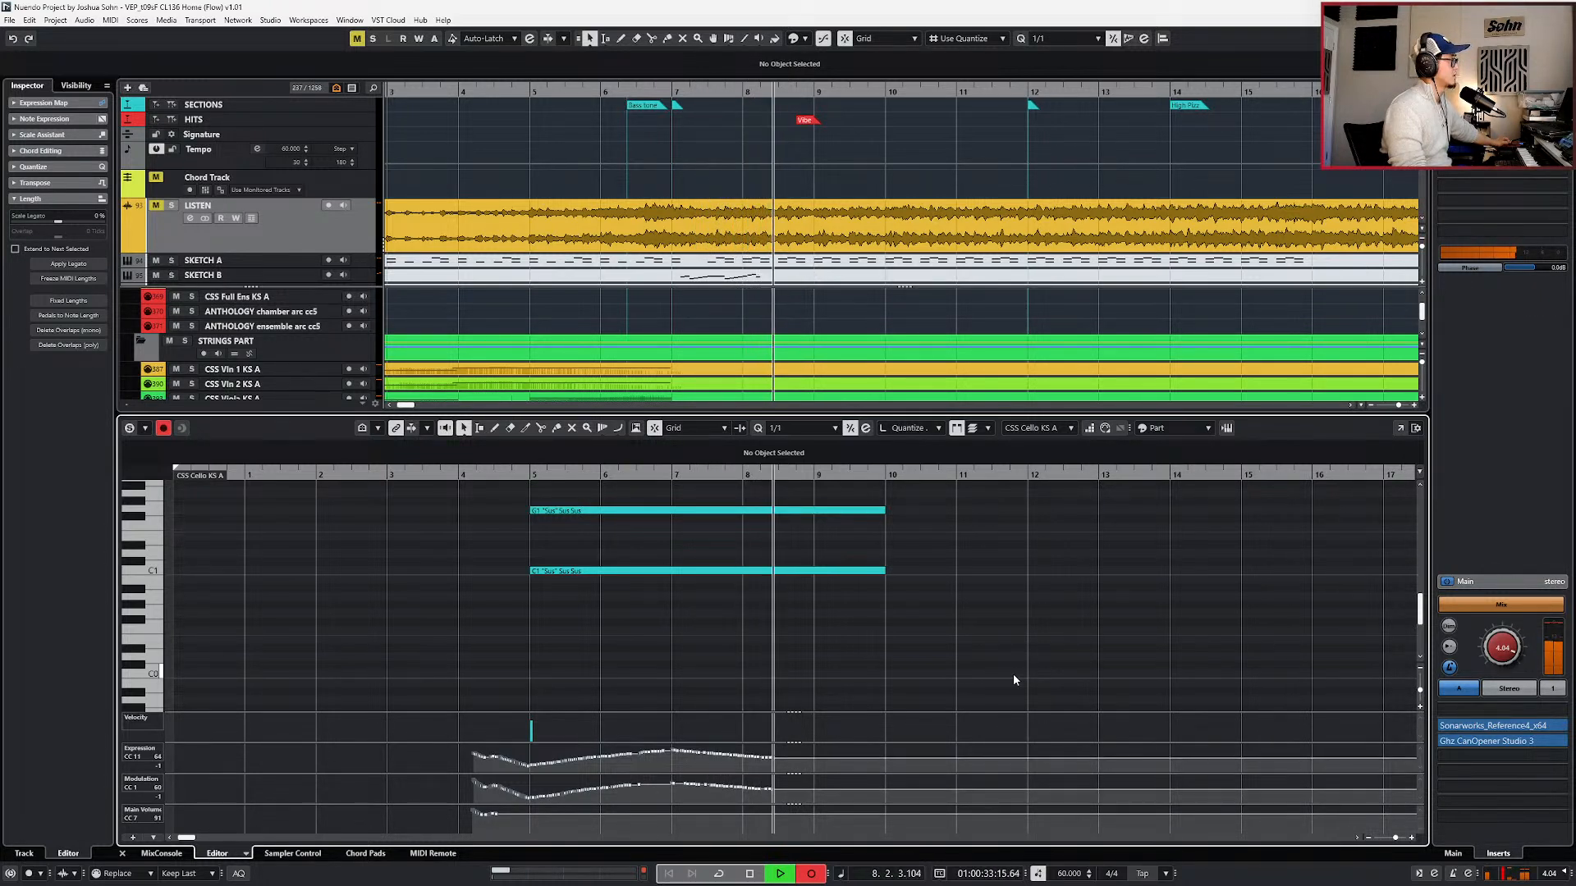
pyautogui.press('space')
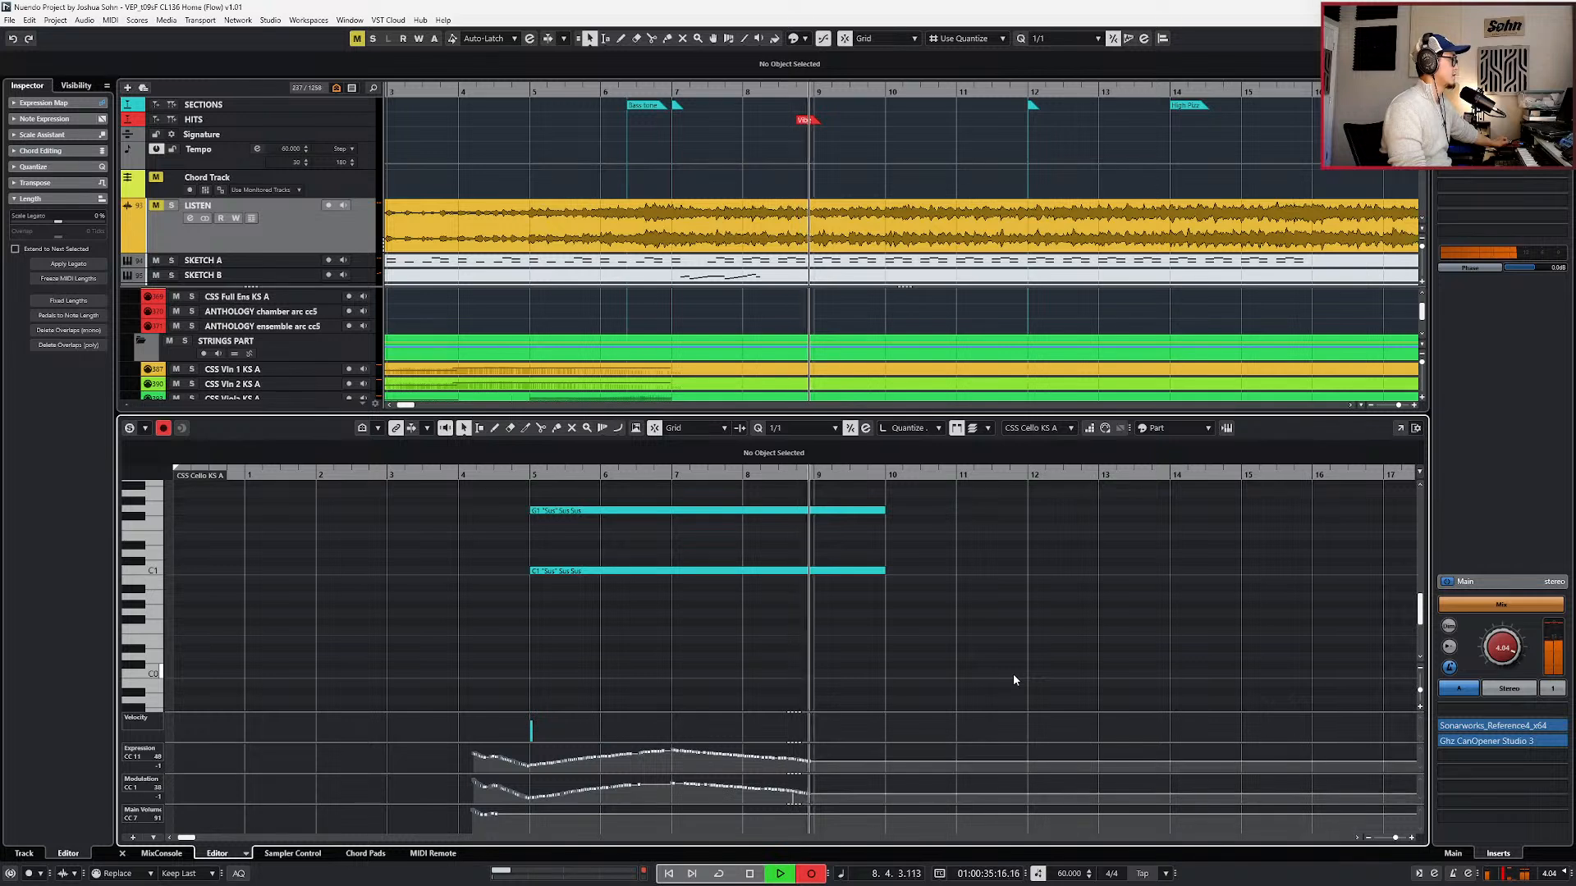
pyautogui.moveTo(885, 489); pyautogui.dragTo(840, 587)
pyautogui.hotkey('alt', 'shift', 'Left')
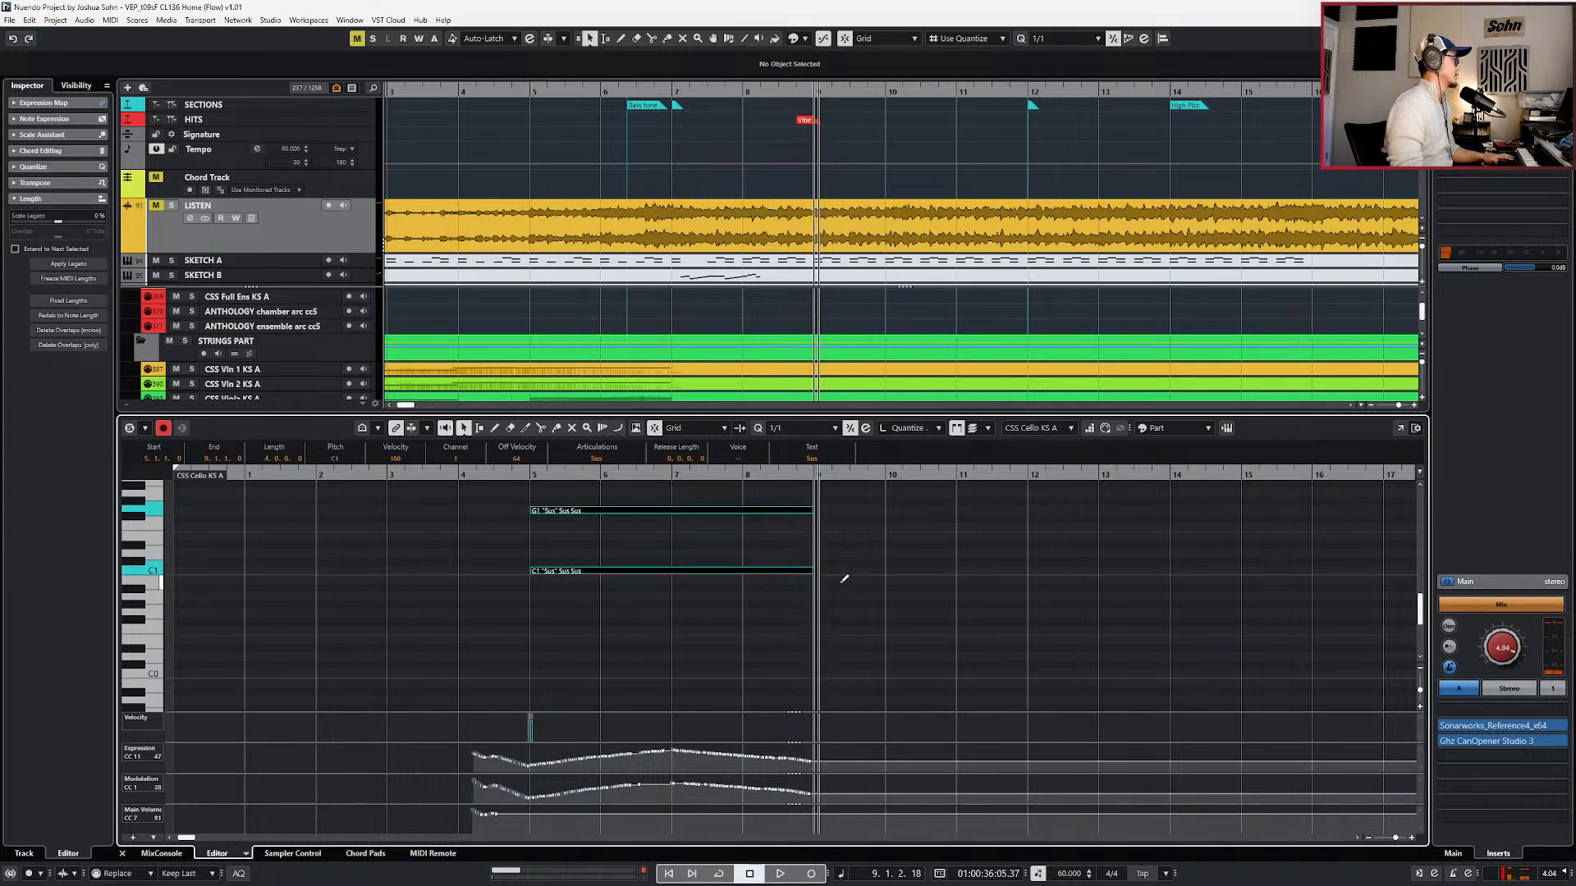
# - Solo the LISTEN reference track and listen to the passage from bar 6 onward
pyautogui.click(297, 226)
pyautogui.press('s')
pyautogui.press('space')
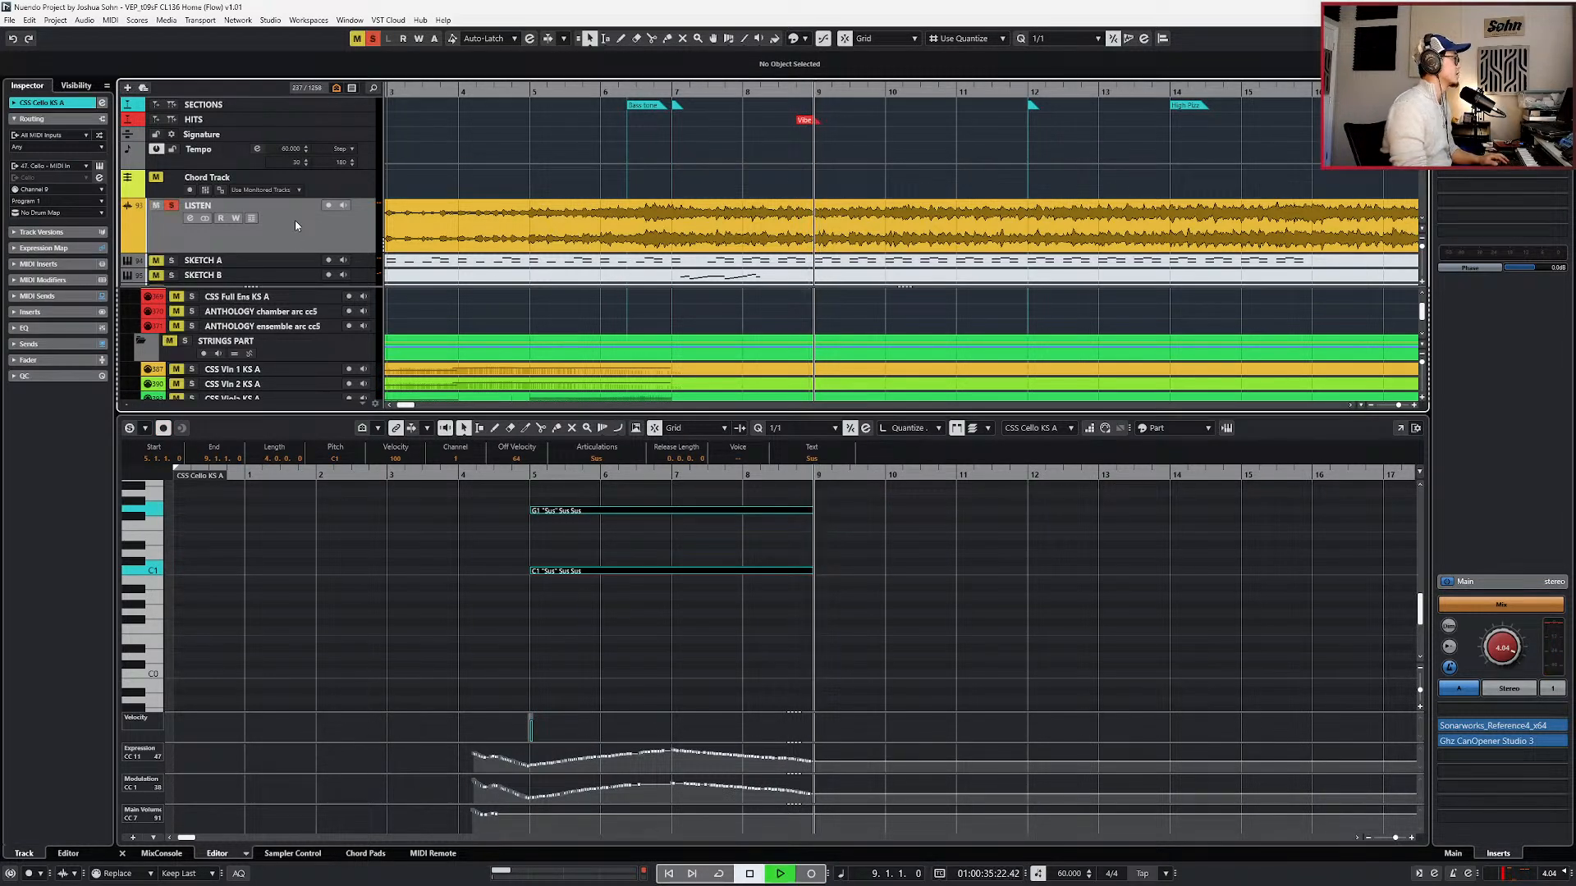
pyautogui.press('space')
pyautogui.press('KP_Subtract')
pyautogui.press('KP_Subtract')
pyautogui.press('KP_Subtract')
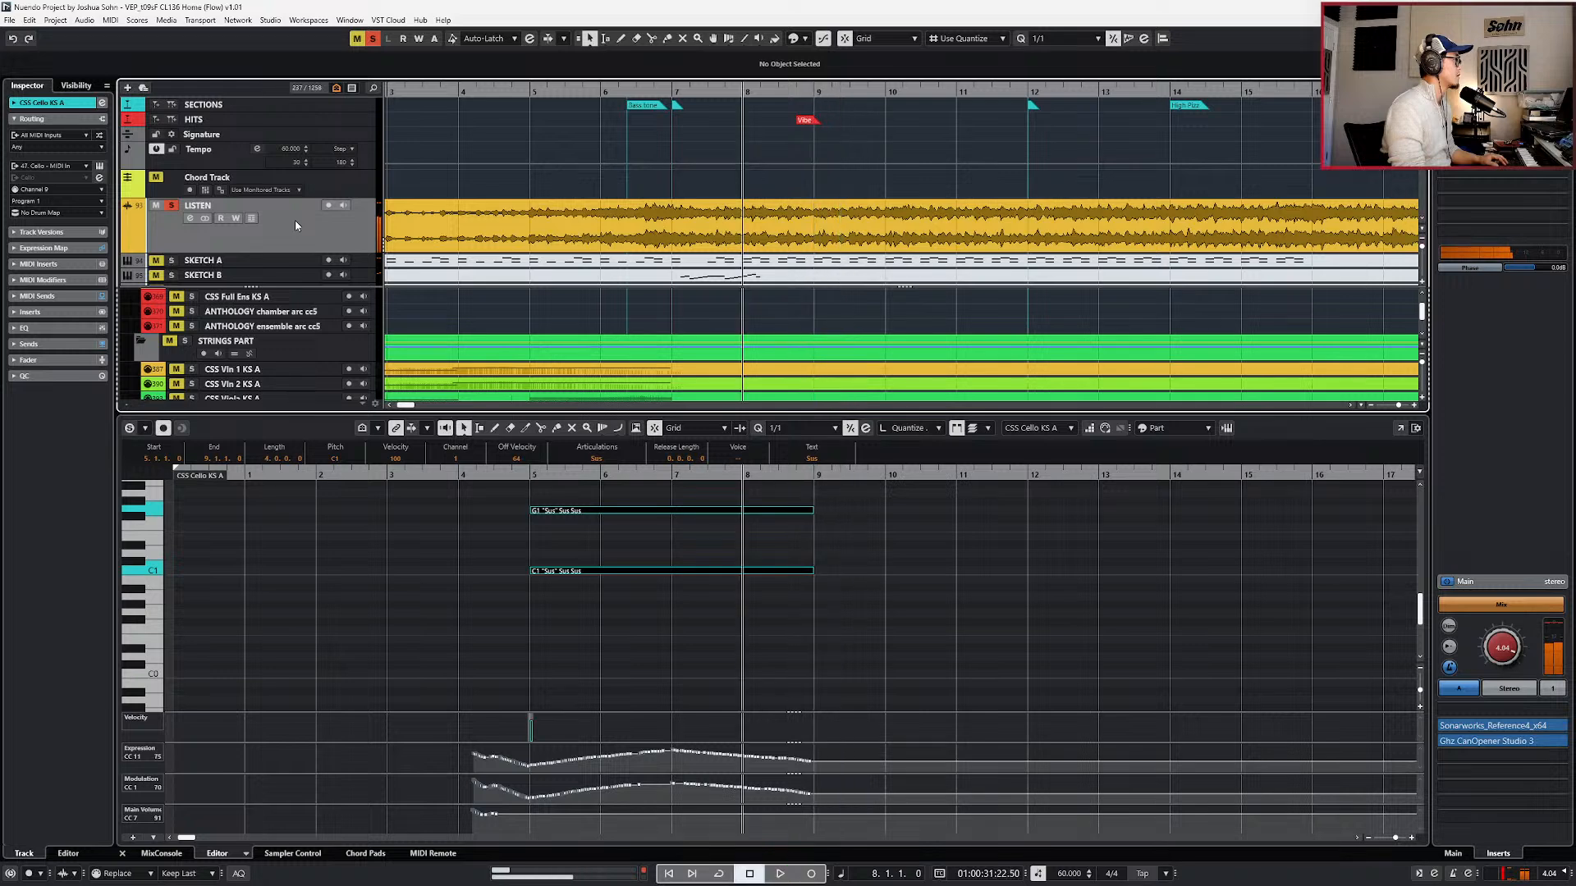
pyautogui.press('space')
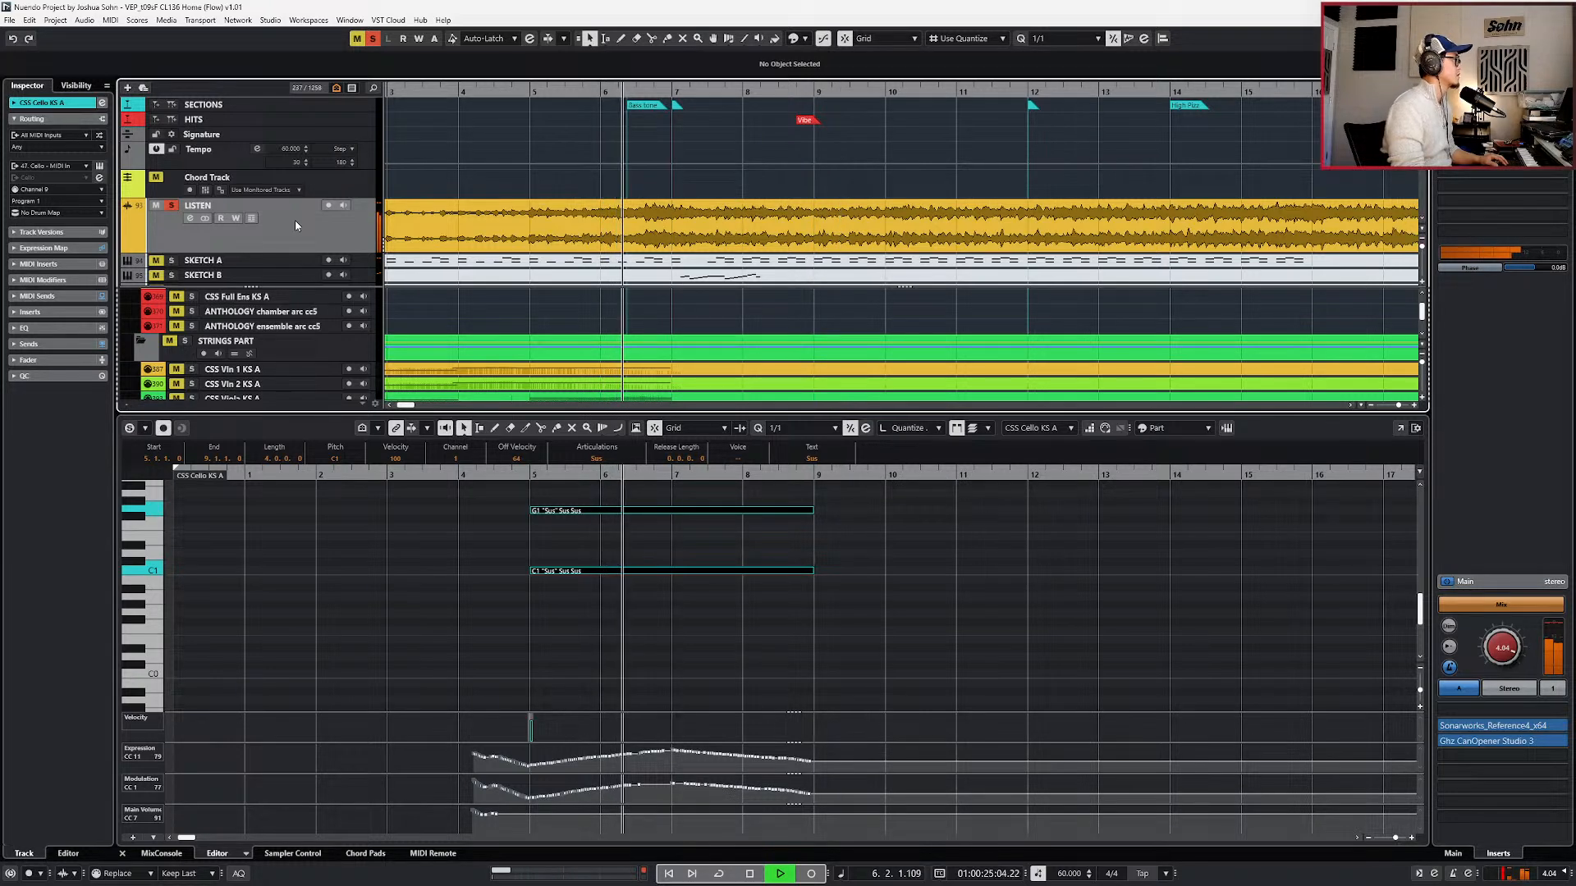
# - Close the cello part's editor and replay the soloed reference from bar 7
pyautogui.press('Return')
pyautogui.press('Escape')
pyautogui.hotkey('ctrl', 'alt', 'e')
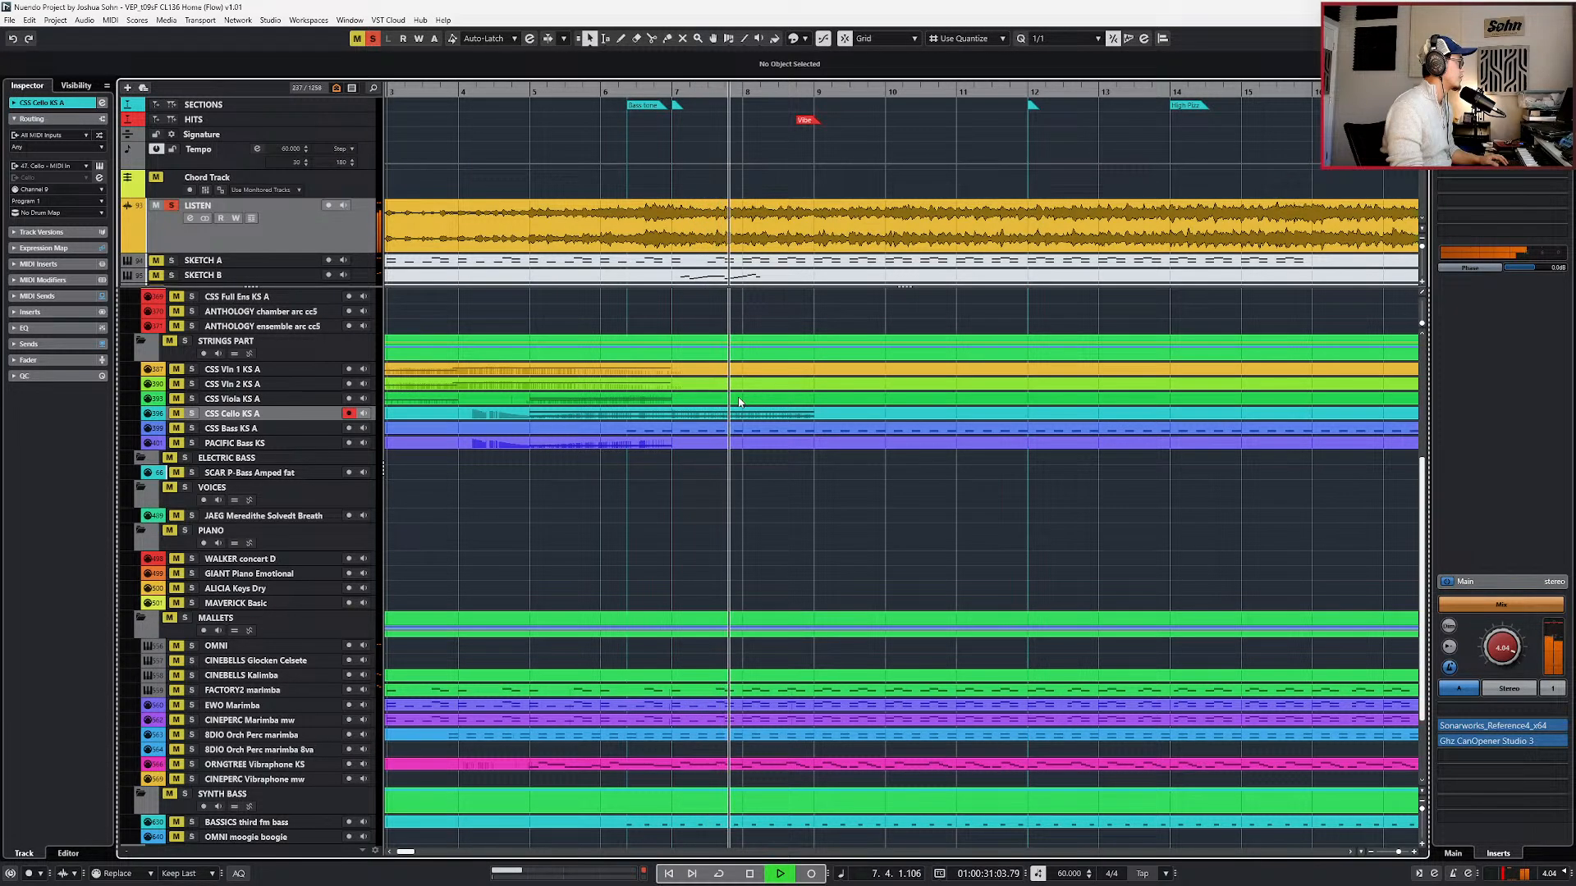
pyautogui.press('space')
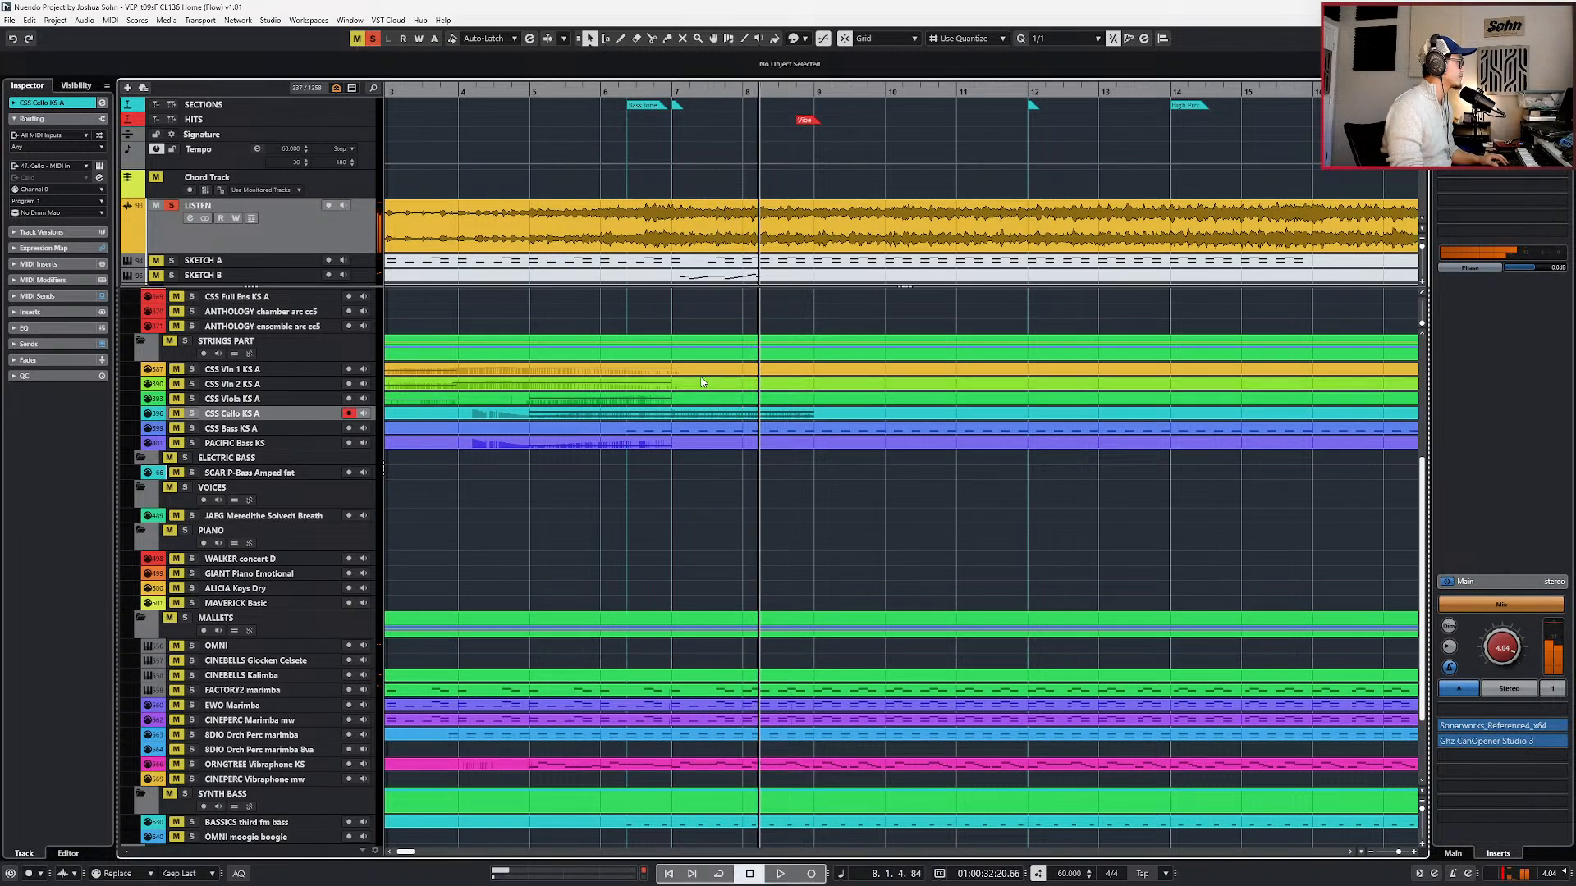
pyautogui.press('KP_0')
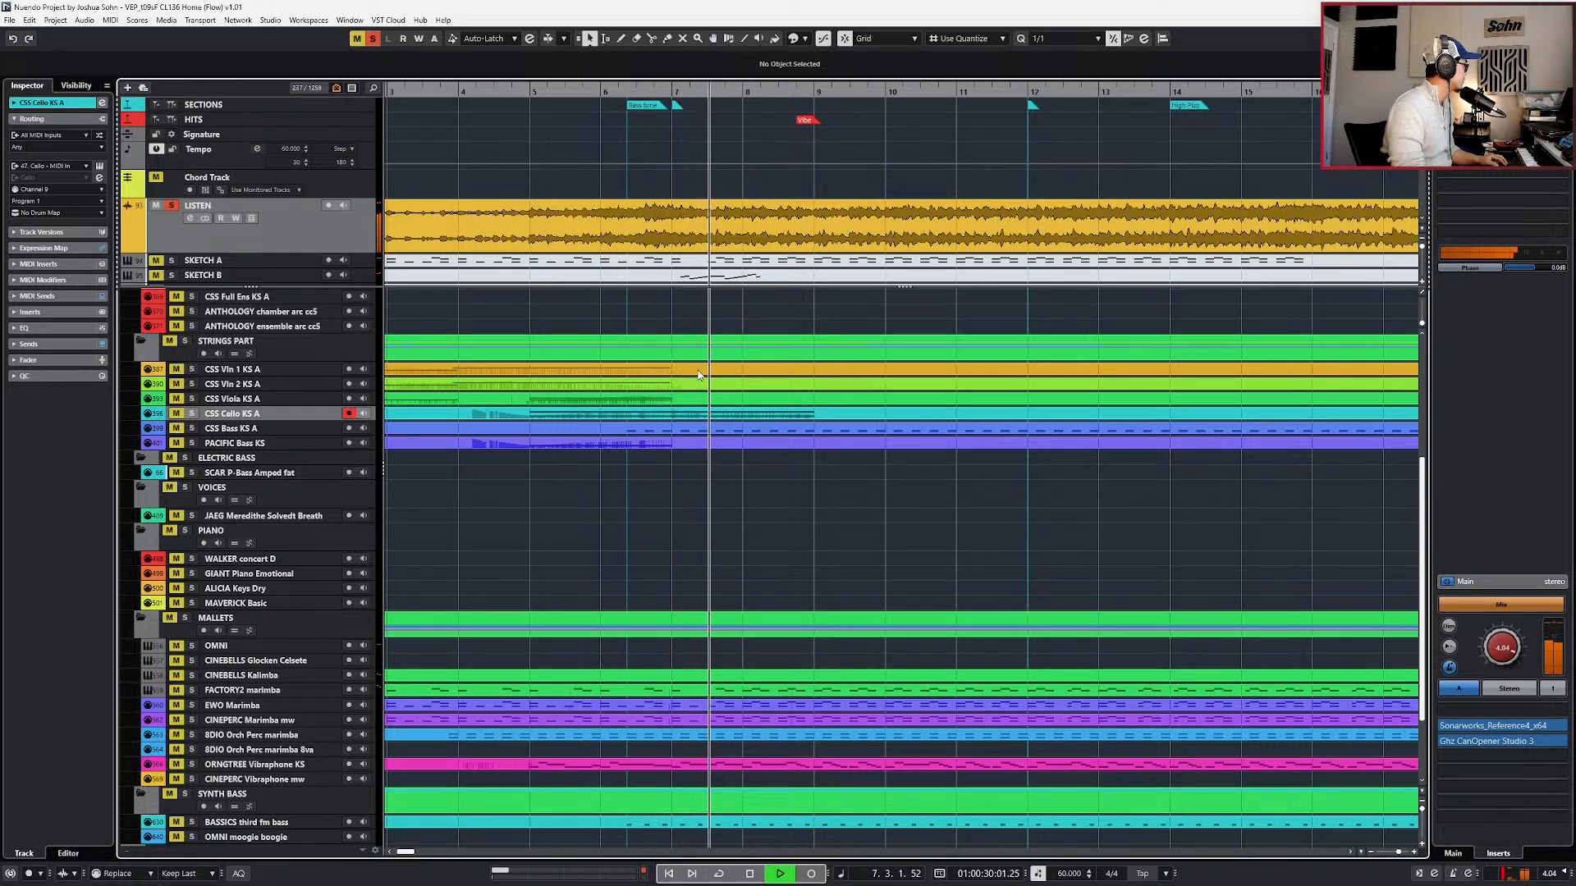
pyautogui.press('KP_0')
pyautogui.press('KP_0')
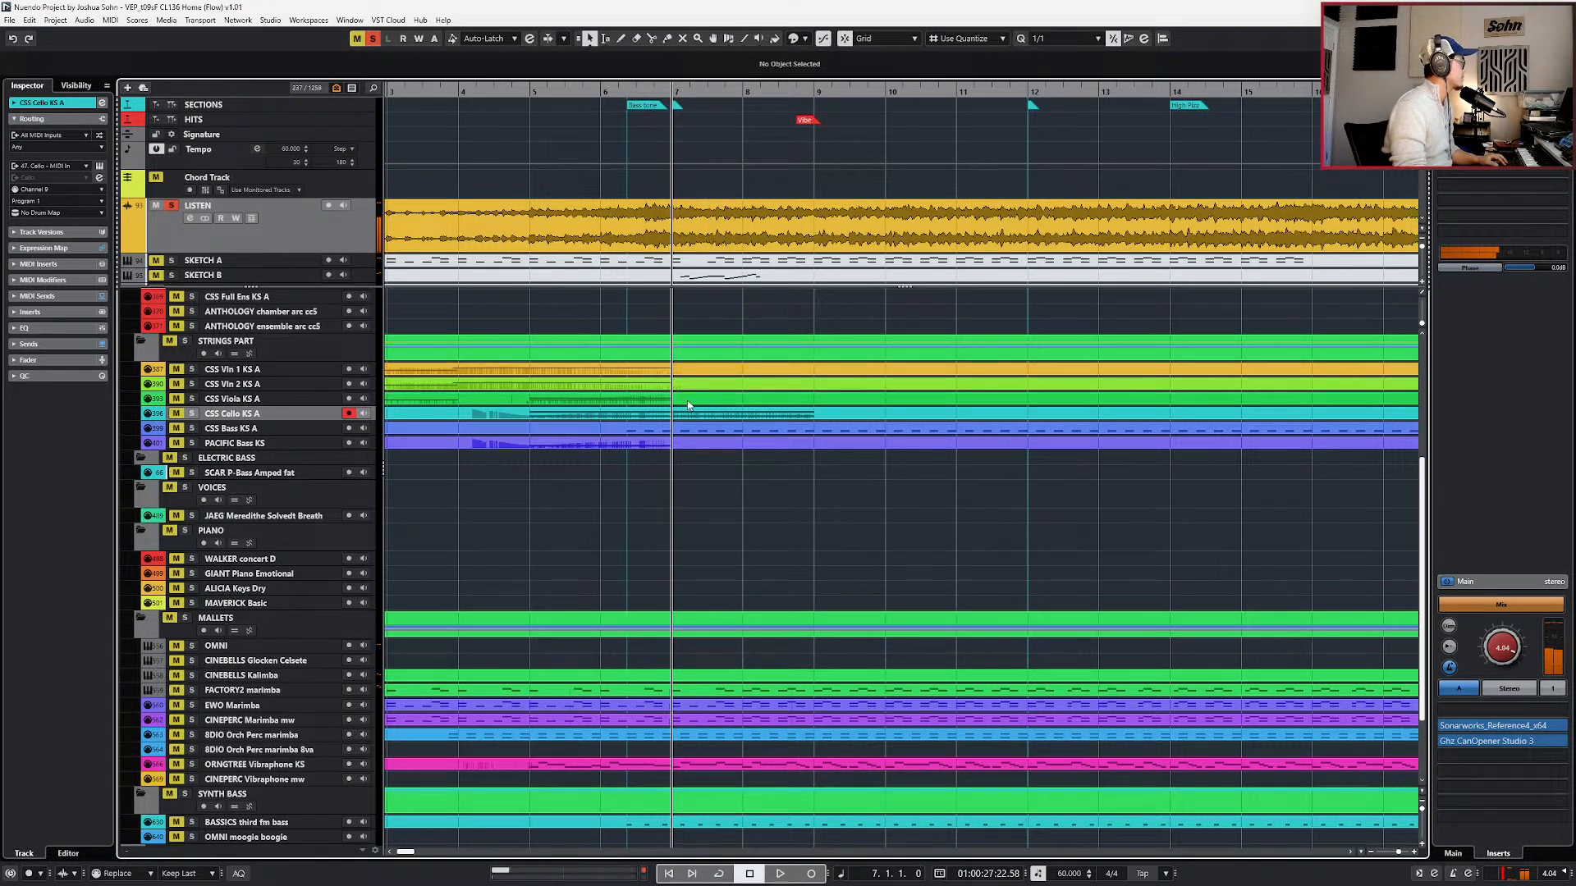
# - Unsolo the reference, open the CSS Viola KS A part and add a four-bar A2 Sus note at bar 7
pyautogui.click(544, 402)
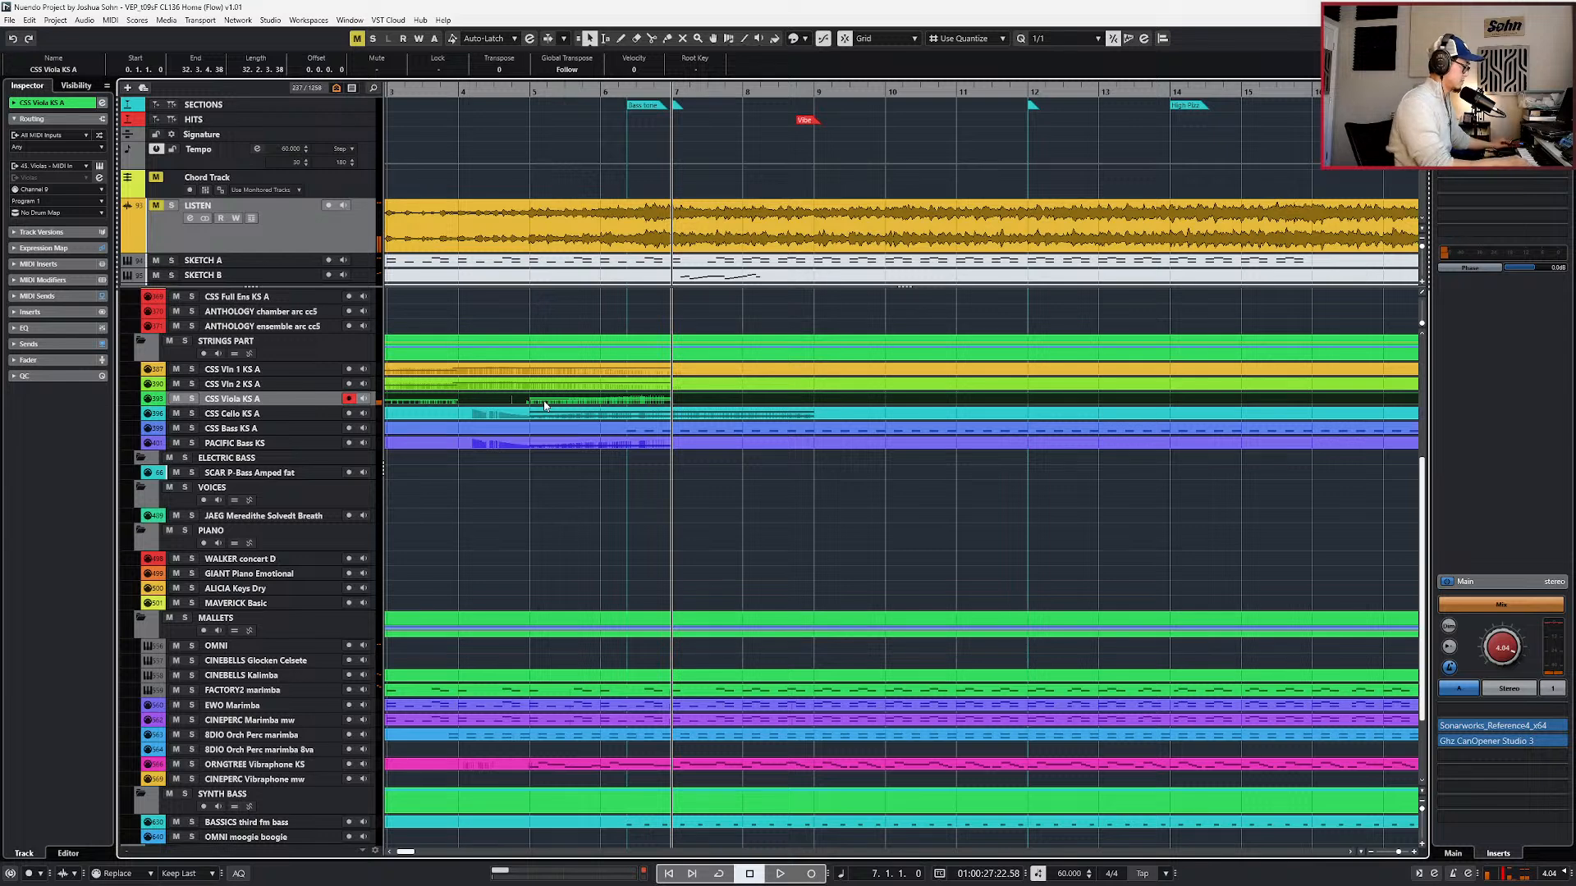
pyautogui.doubleClick(699, 413)
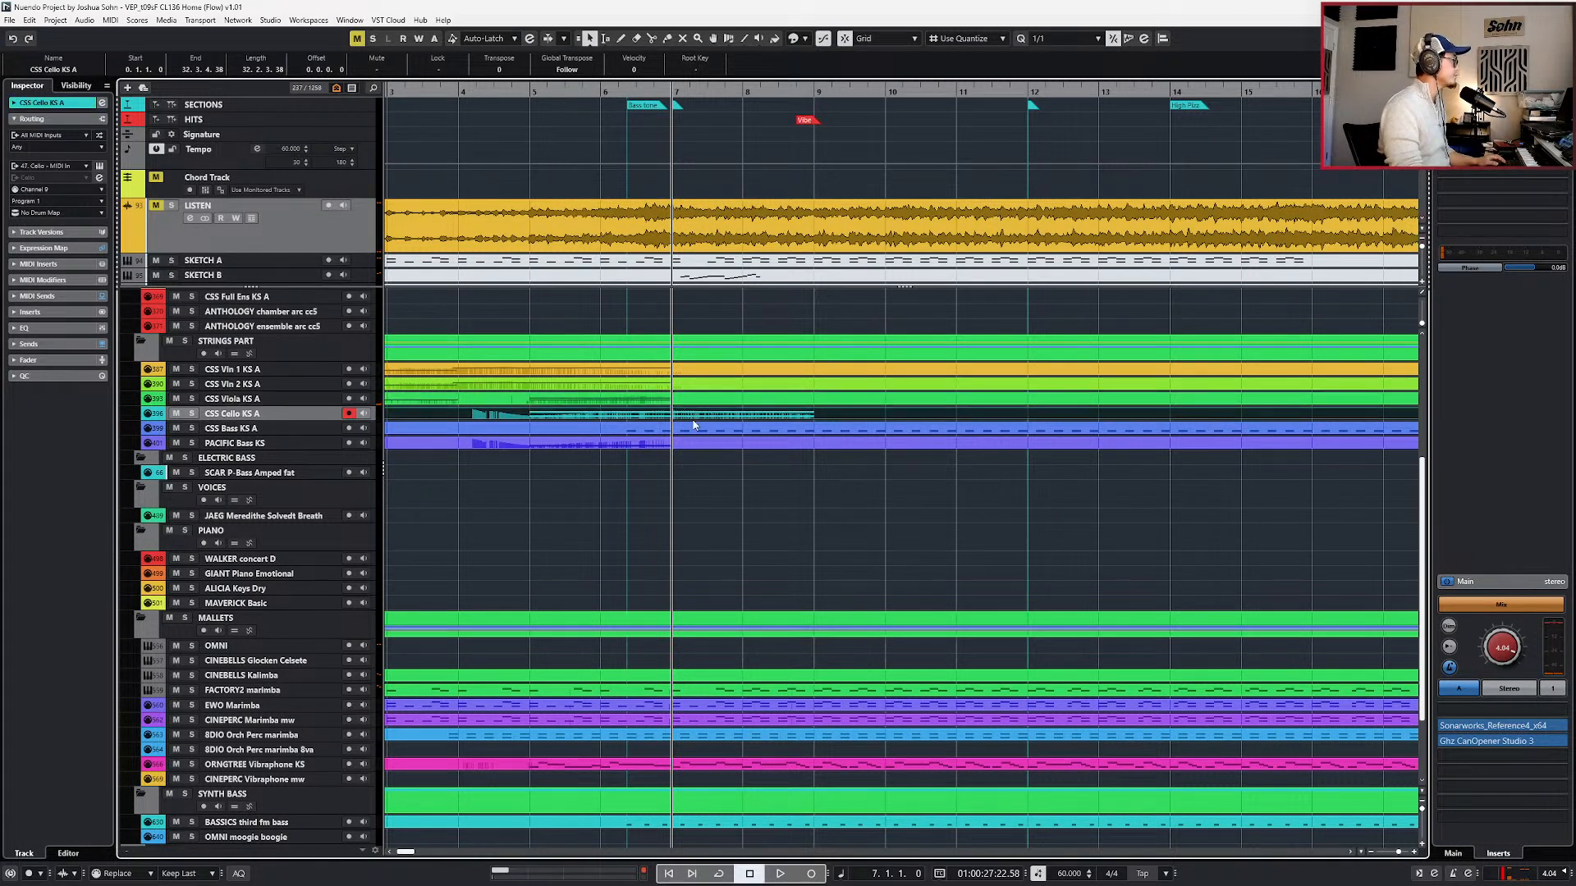
pyautogui.click(727, 400)
pyautogui.click(752, 576)
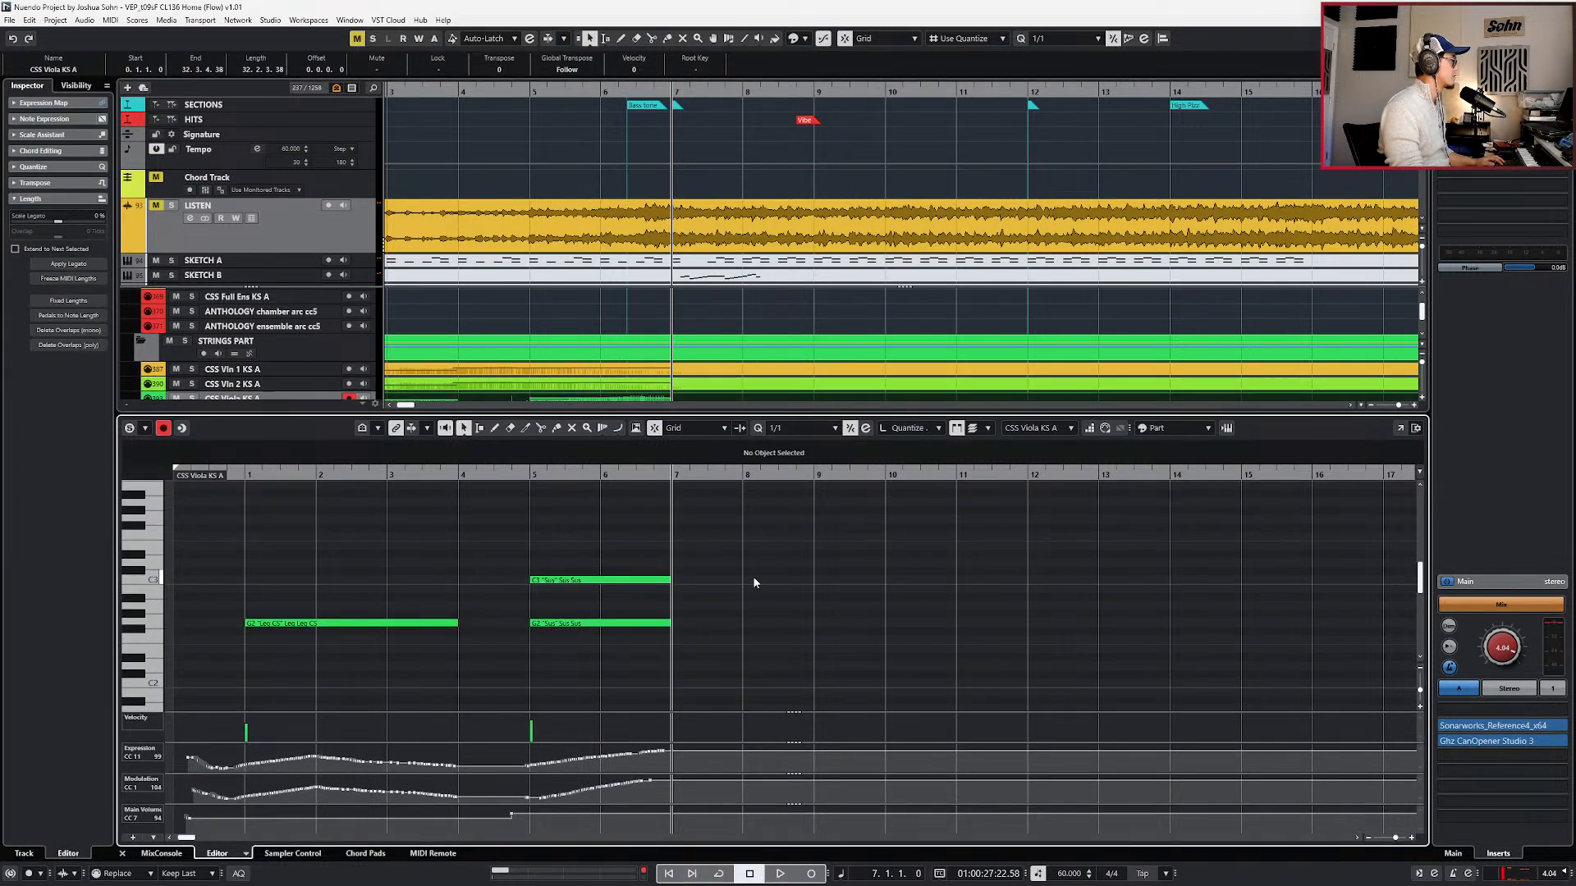
pyautogui.press('Up')
pyautogui.press('Up')
# - Record the viola's expression and modulation falling over bars 7 to 9, and shorten the A2 note to end at bar 9
pyautogui.press('KP_Subtract')
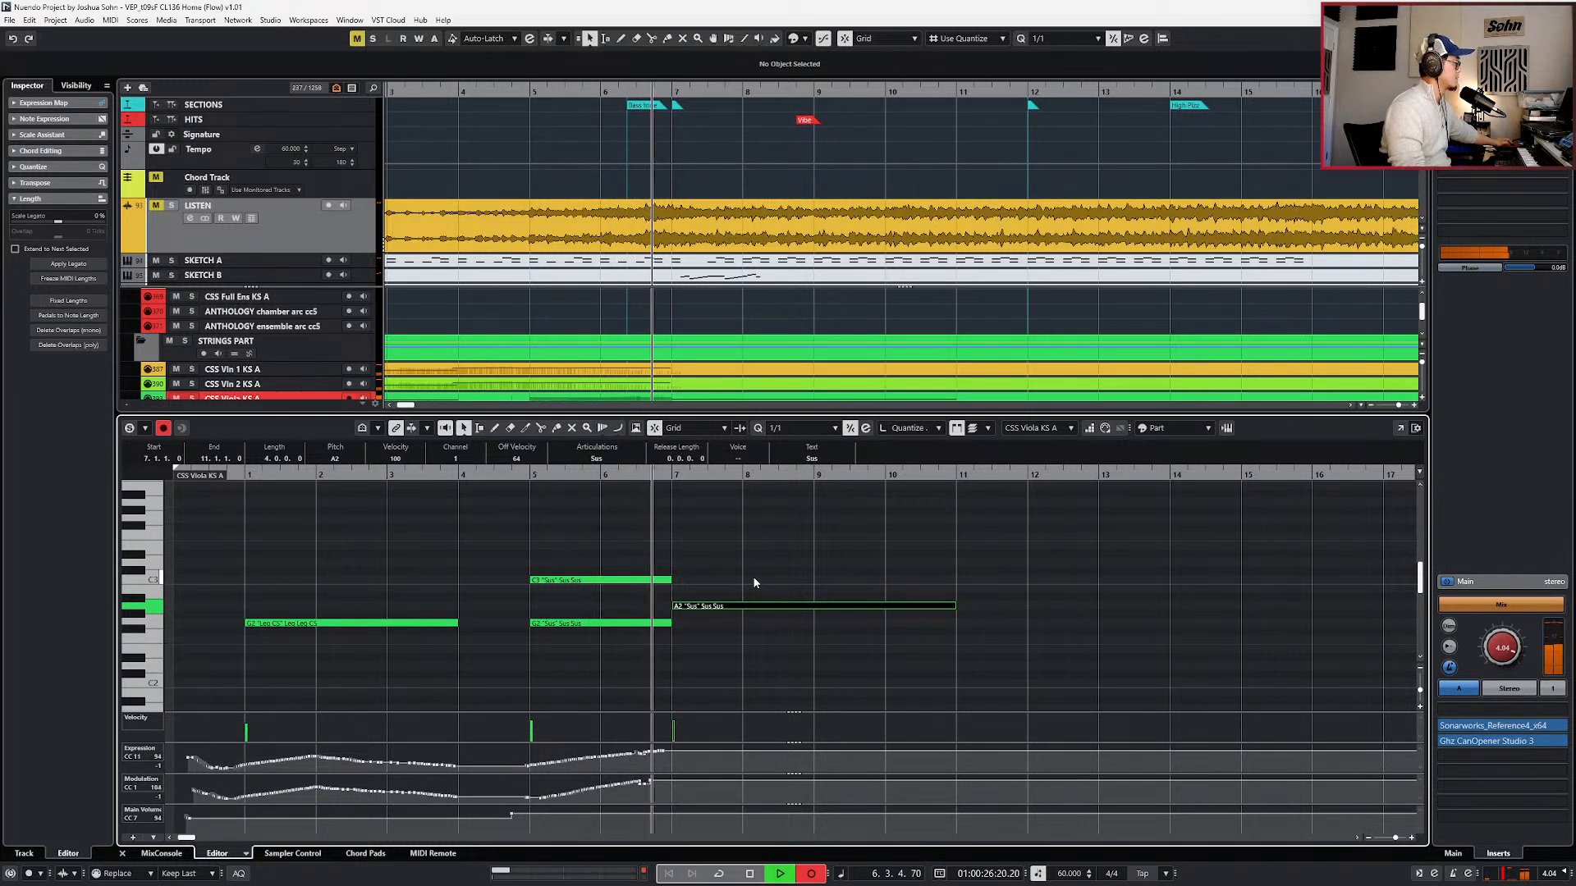
pyautogui.press('space')
pyautogui.press('KP_Multiply')
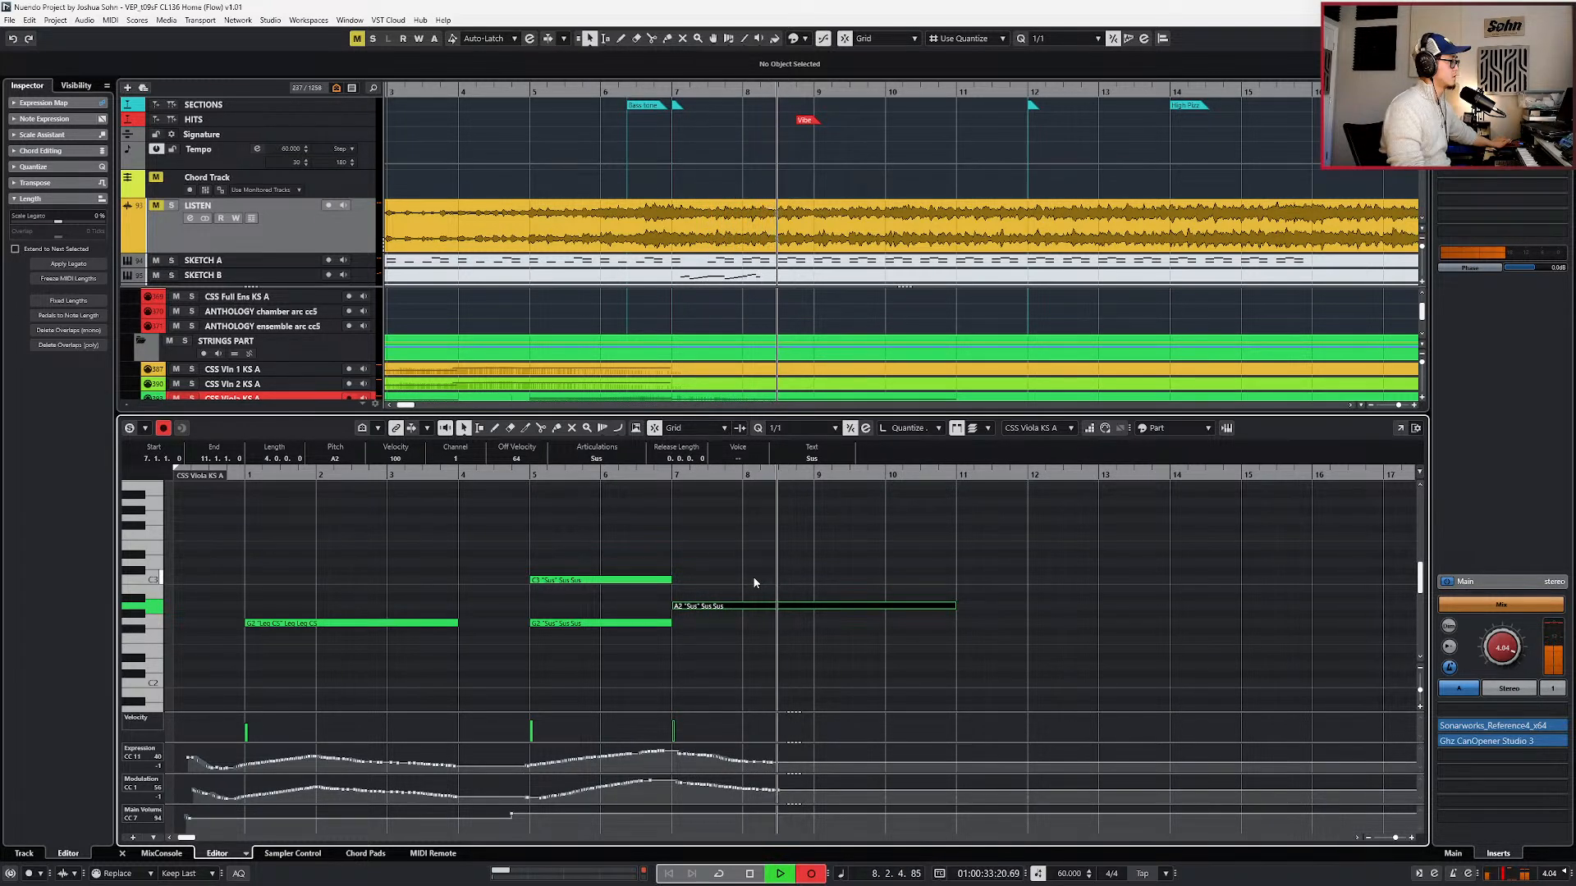
pyautogui.press('KP_Multiply')
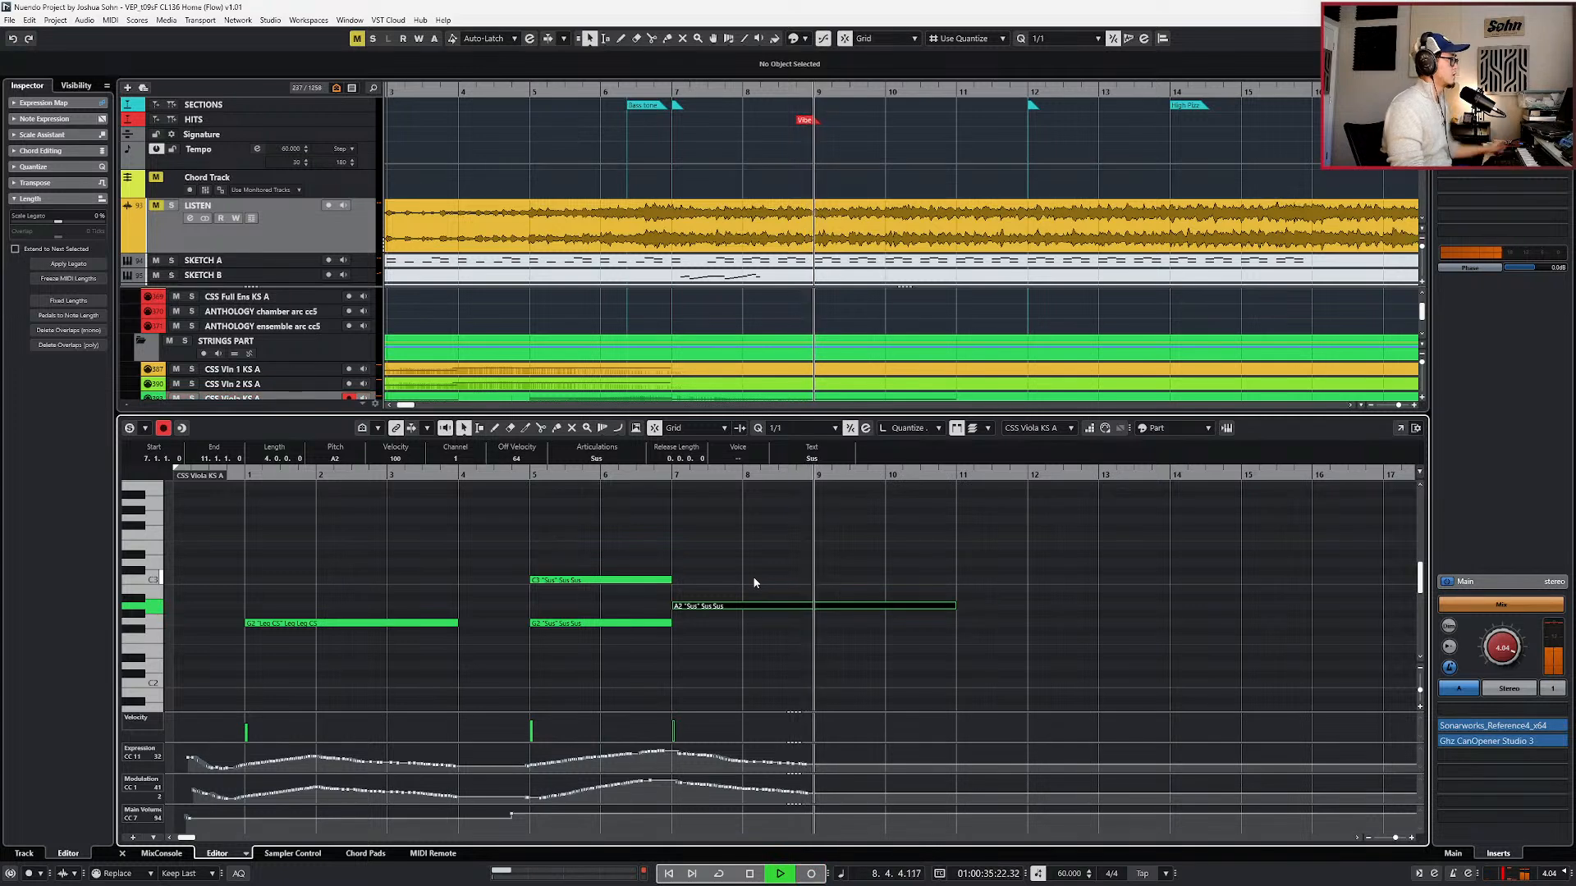
pyautogui.keyDown('alt'); pyautogui.click(812, 607); pyautogui.keyUp('alt')
pyautogui.moveTo(822, 574); pyautogui.dragTo(839, 611)
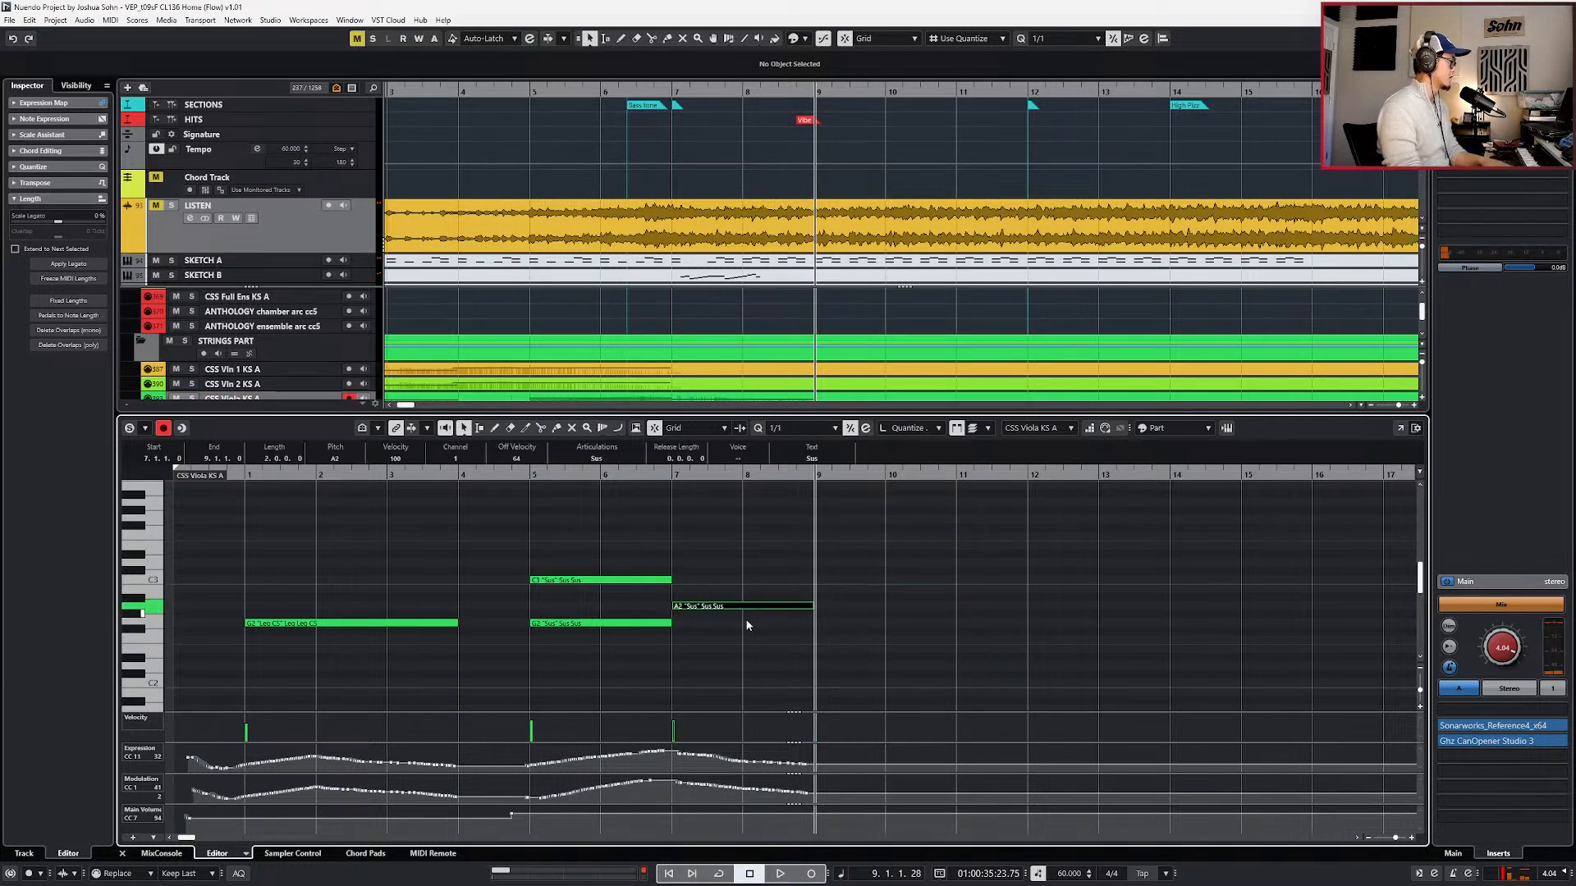
# - Duplicate the viola's A2 note at bar 7, transpose the copy down to G2, and listen to the pair
pyautogui.moveTo(734, 617); pyautogui.dragTo(733, 620)
pyautogui.press('l')
pyautogui.hotkey('ctrl', 'c')
pyautogui.hotkey('ctrl', 'v')
pyautogui.press('Down')
pyautogui.press('Down')
pyautogui.press('Down')
pyautogui.press('Up')
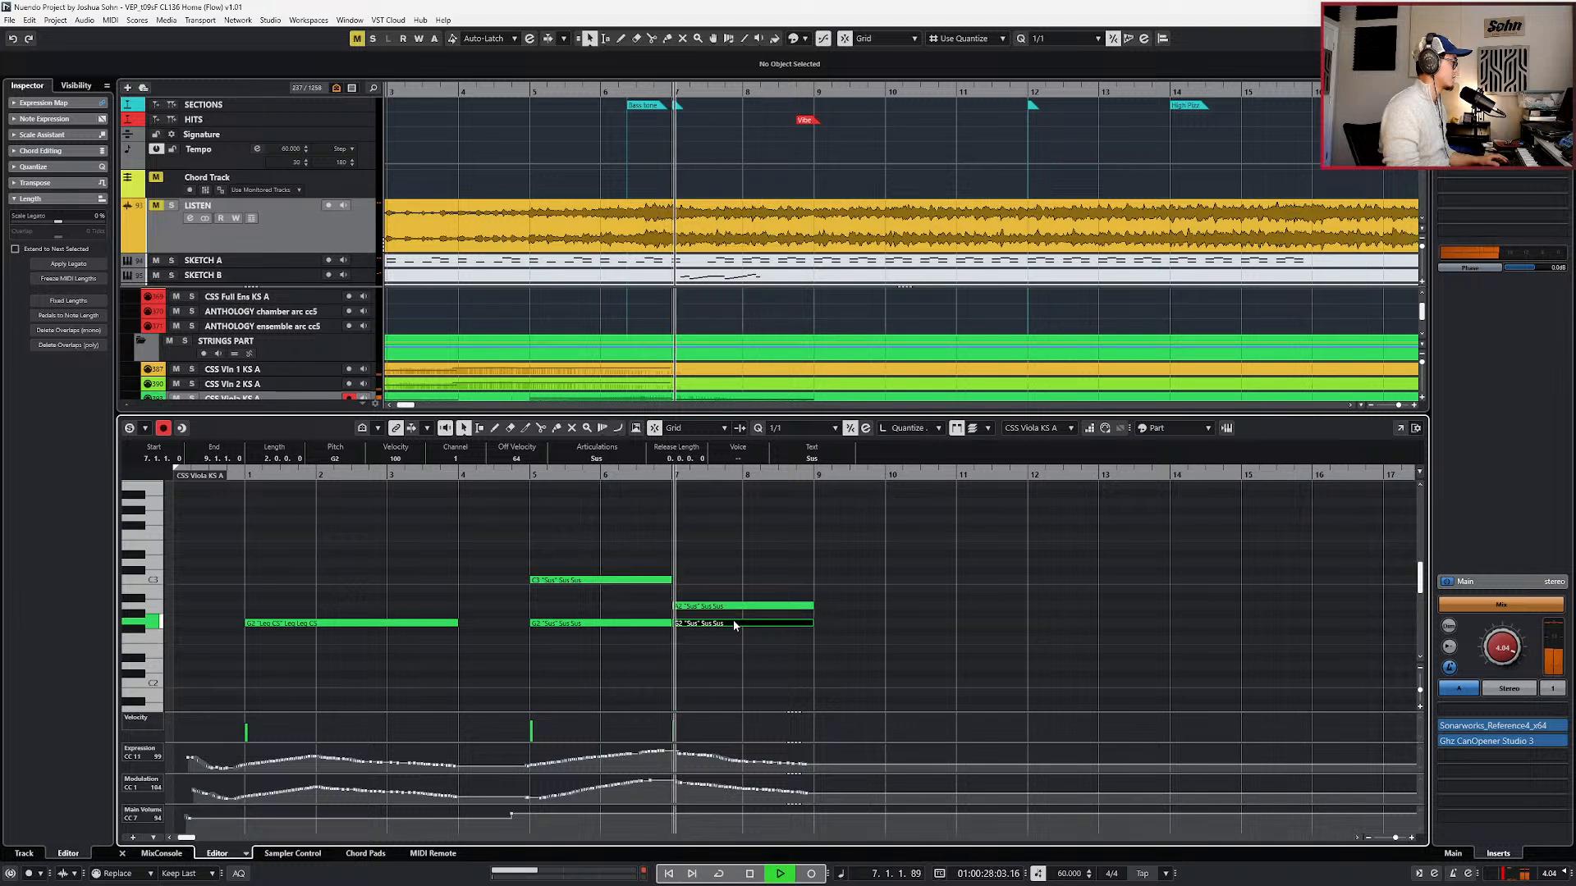
pyautogui.press('l')
pyautogui.press('space')
pyautogui.press('space')
pyautogui.press('Up')
pyautogui.press('Up')
pyautogui.press('Up')
# - Solo the LISTEN reference track, listen through bars 7 and 8, then unsolo it and close its editor
pyautogui.click(694, 213)
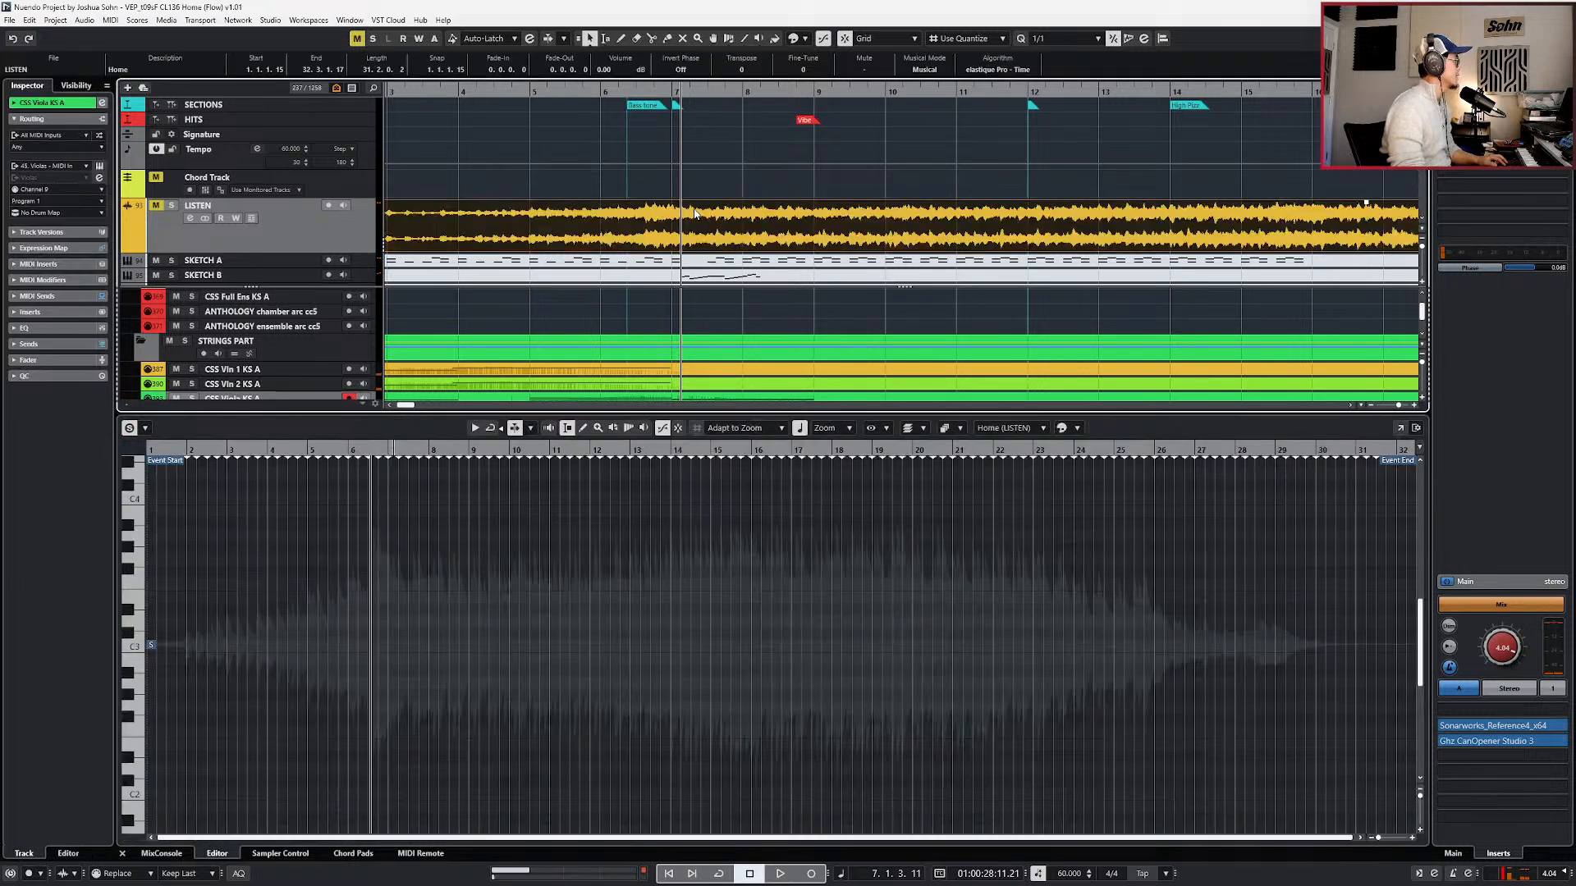
pyautogui.press('s')
pyautogui.press('space')
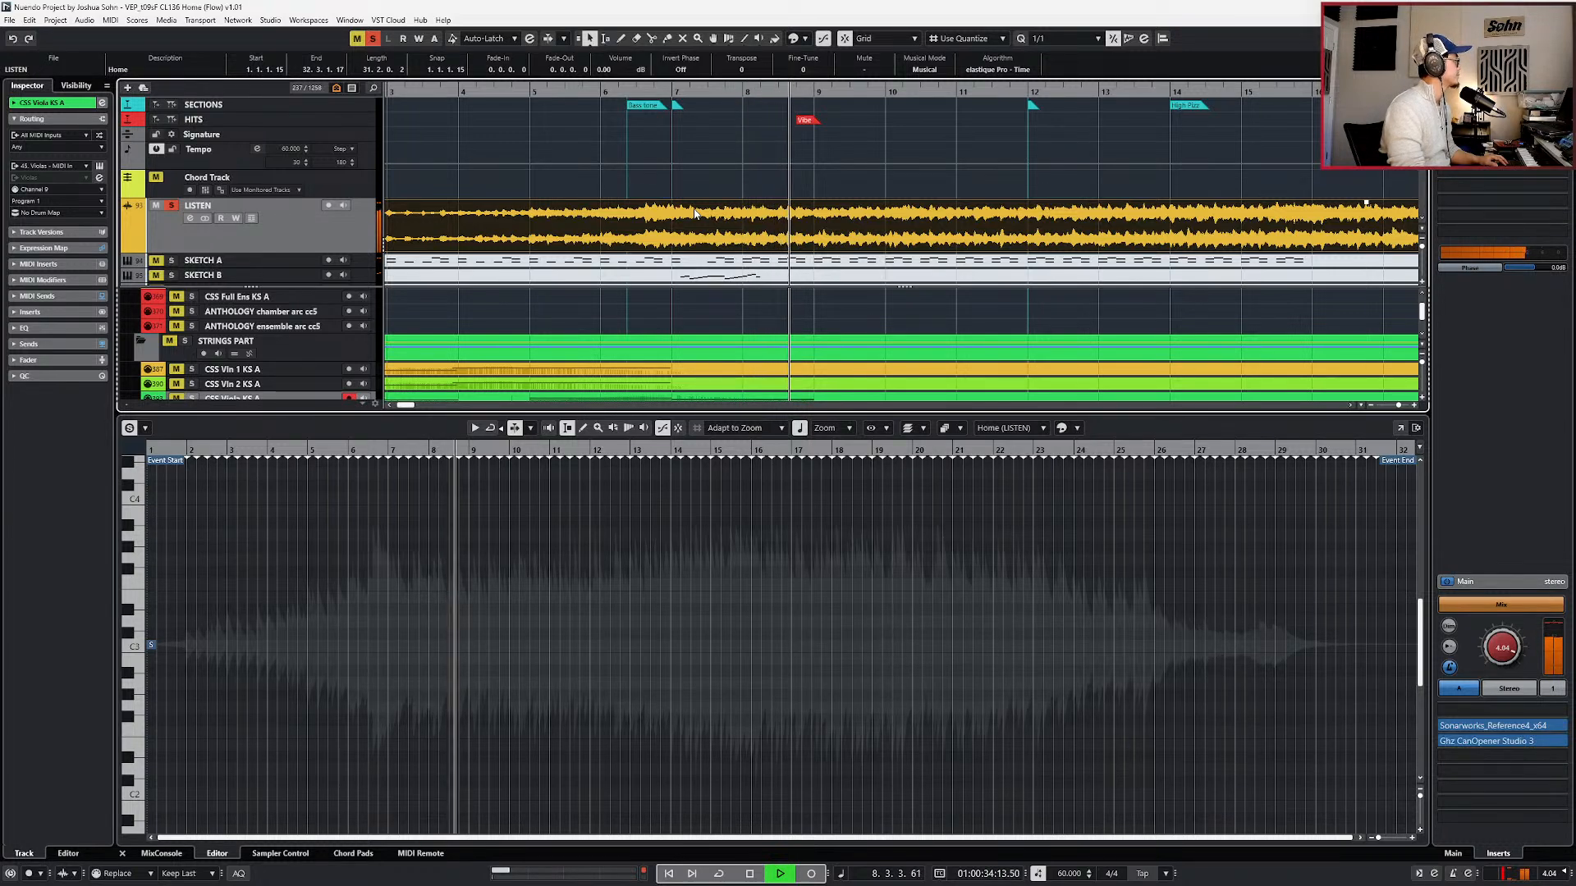
pyautogui.press('space')
pyautogui.press('s')
pyautogui.hotkey('ctrl', 'e')
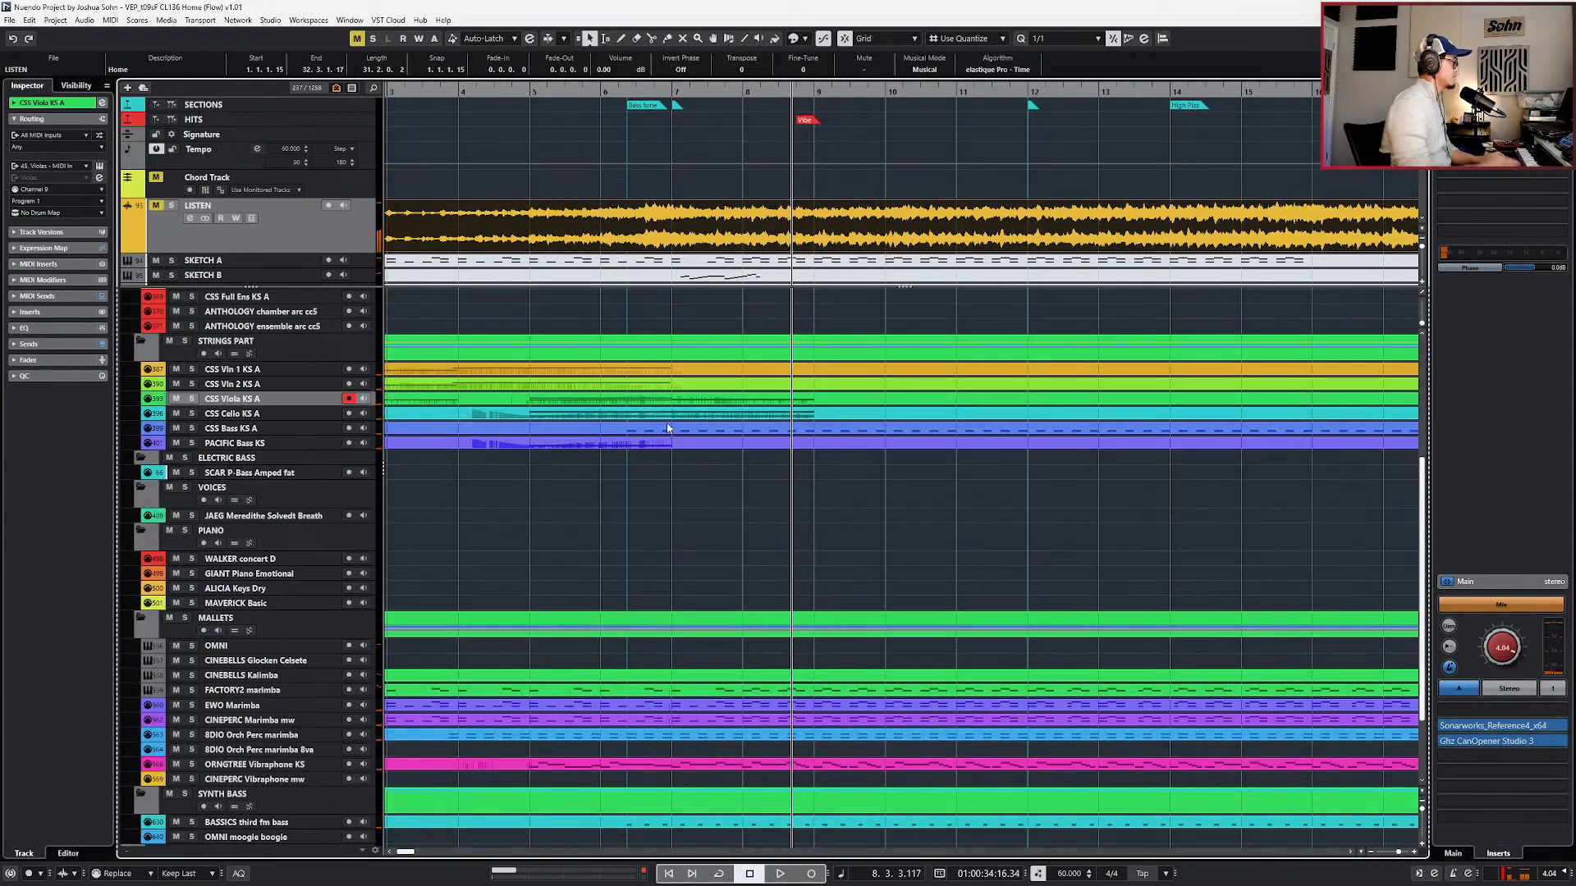
# - Redraw the CSS Viola KS A expression (CC 11) lower across bars 7 and 8, down to about 21, and close the part
pyautogui.click(732, 399)
pyautogui.doubleClick(717, 400)
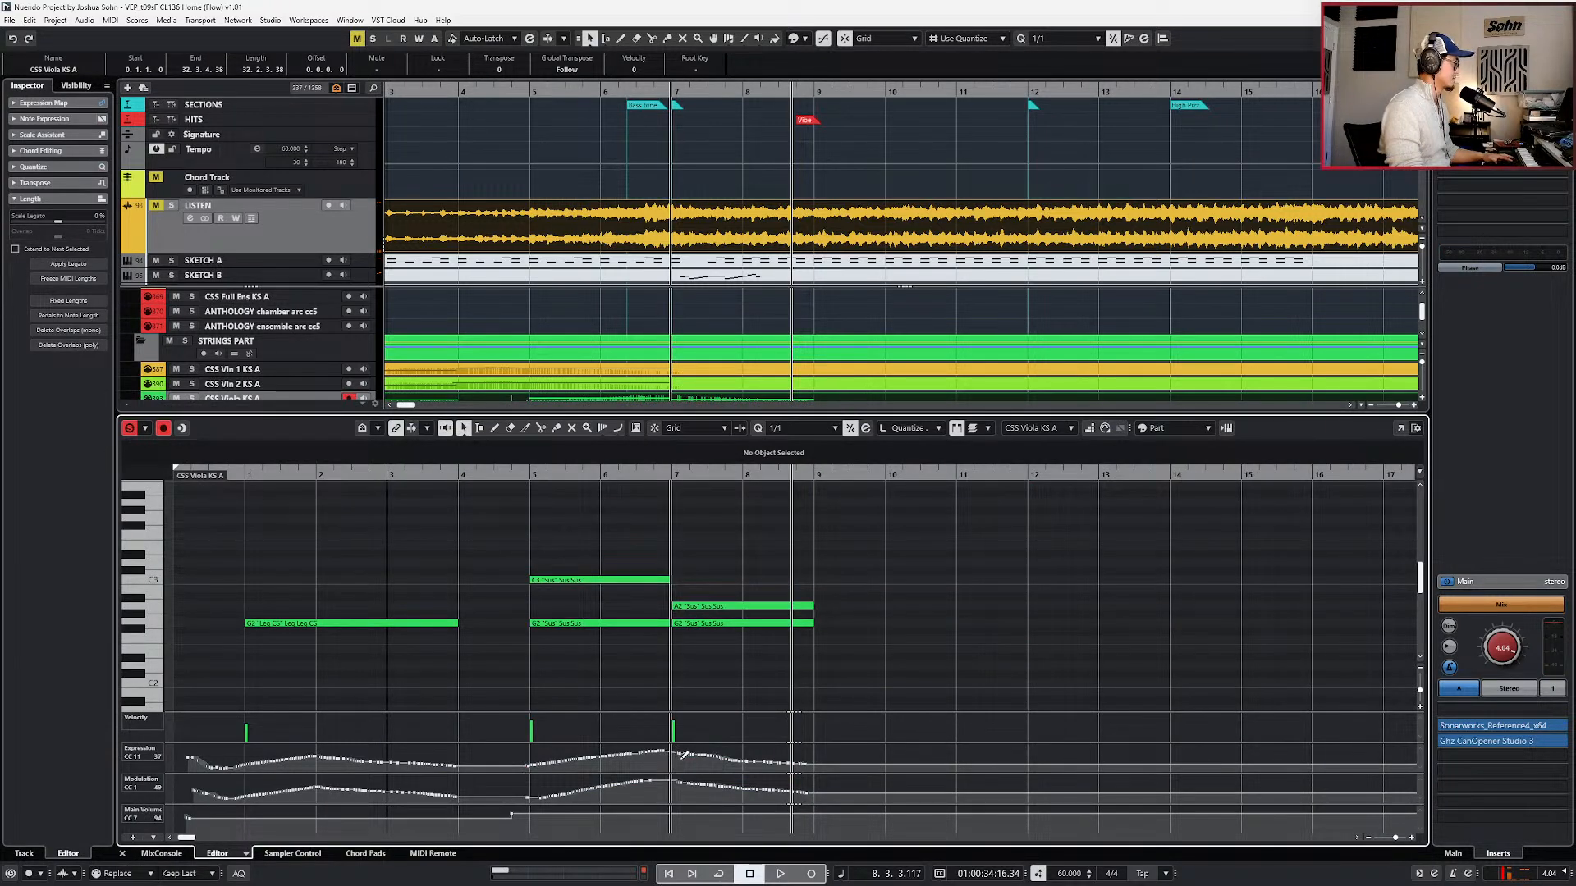
pyautogui.moveTo(675, 750); pyautogui.dragTo(800, 764)
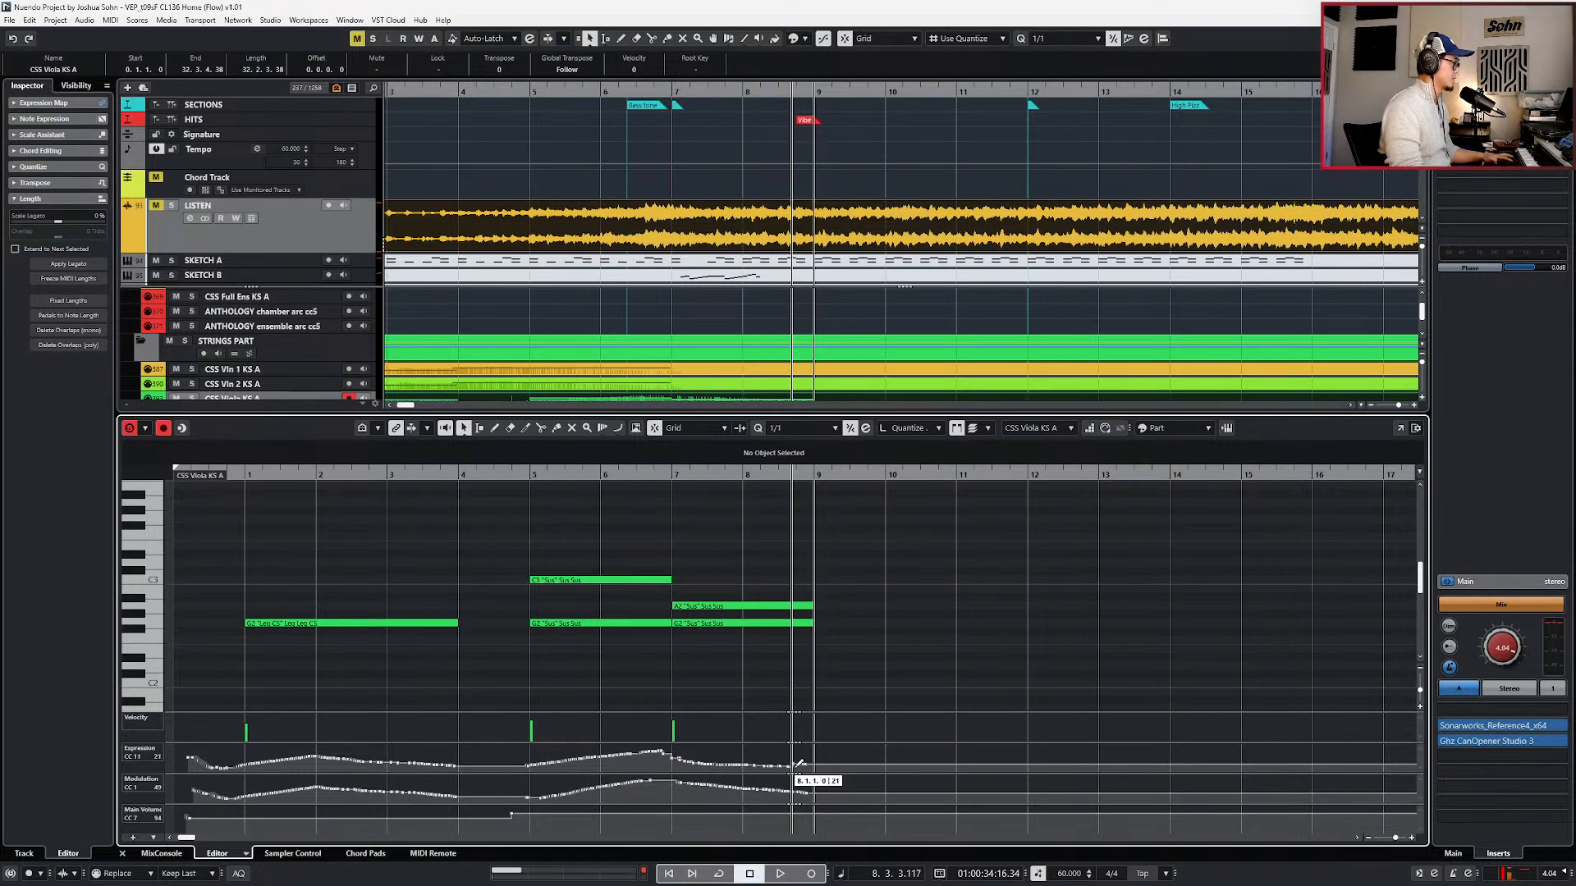
pyautogui.press('ctrl+KP_Subtract')
pyautogui.press('ctrl+KP_Subtract')
pyautogui.press('Return')
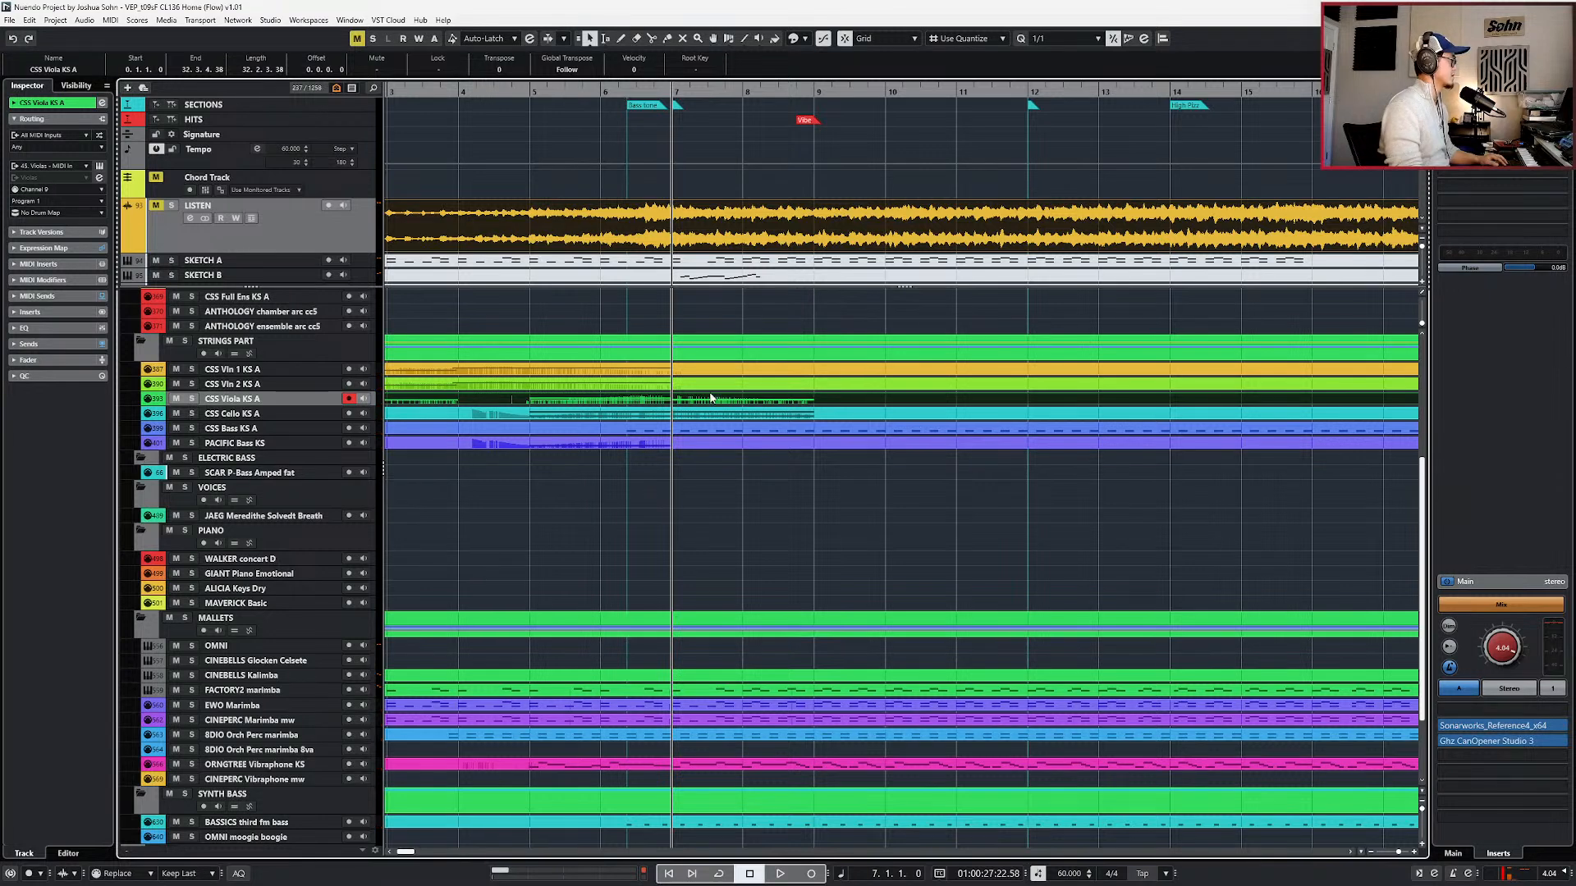
# - Paste a copy of the D5 legato note at bar 7 in the CSS Vln 2 KS A part and transpose it down to G4
pyautogui.press('Up')
pyautogui.press('Return')
pyautogui.hotkey('ctrl', 'v')
pyautogui.press('Down')
pyautogui.press('Down')
pyautogui.press('Down')
pyautogui.press('Down')
pyautogui.press('Down')
pyautogui.press('Down')
pyautogui.press('Down')
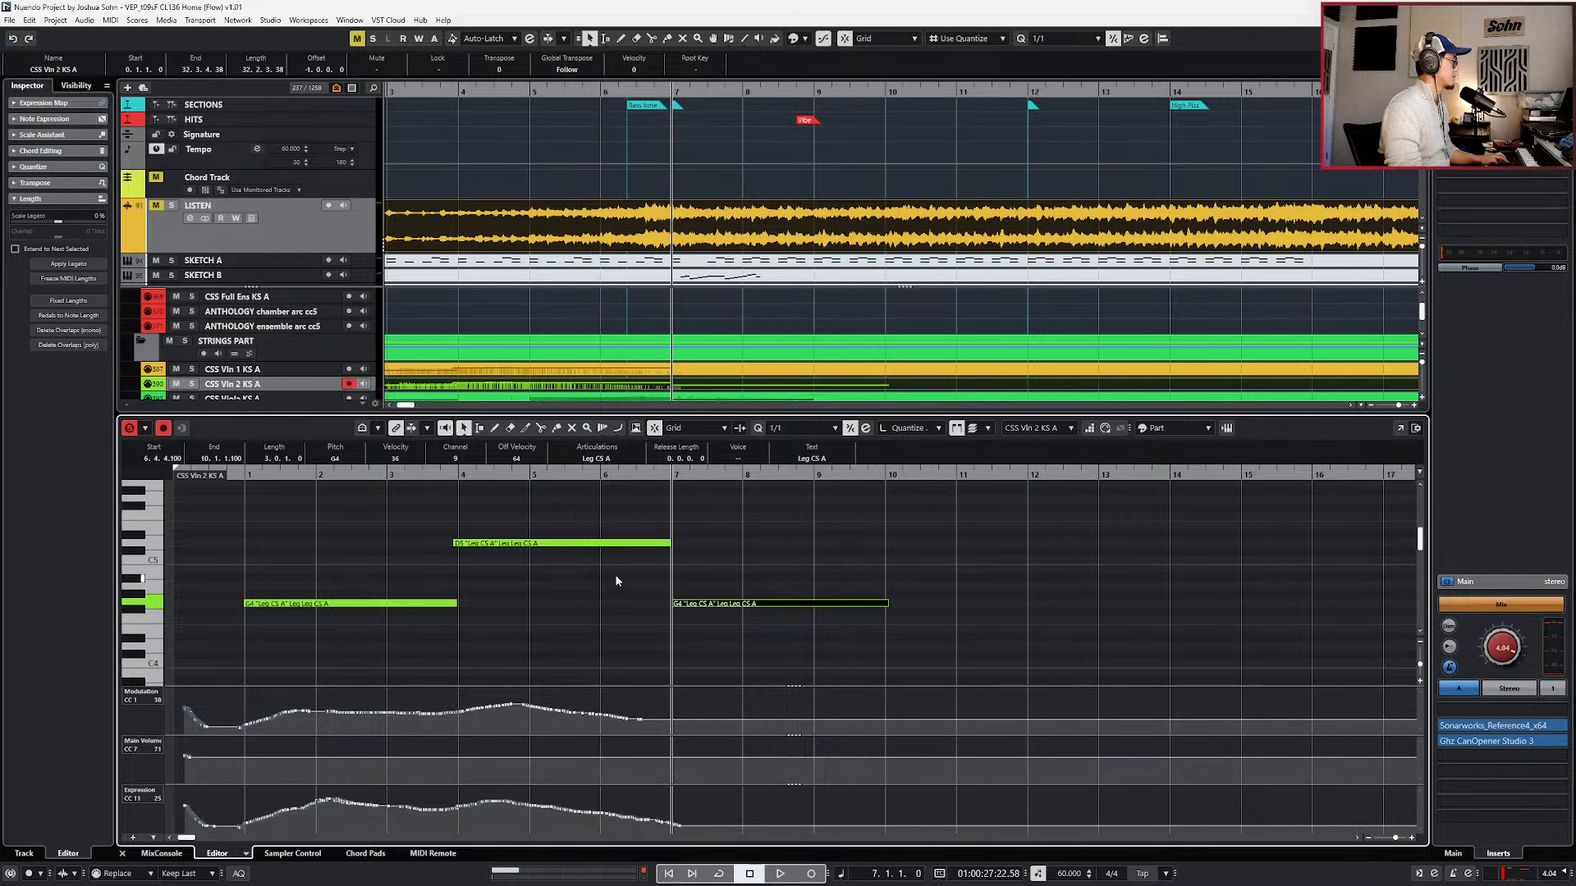
pyautogui.hotkey('shift', 'Up')
pyautogui.hotkey('shift', 'Down')
# - Play from bar 6 and change the new G4 note's articulation to Leg
pyautogui.hotkey('ctrl', 'Left')
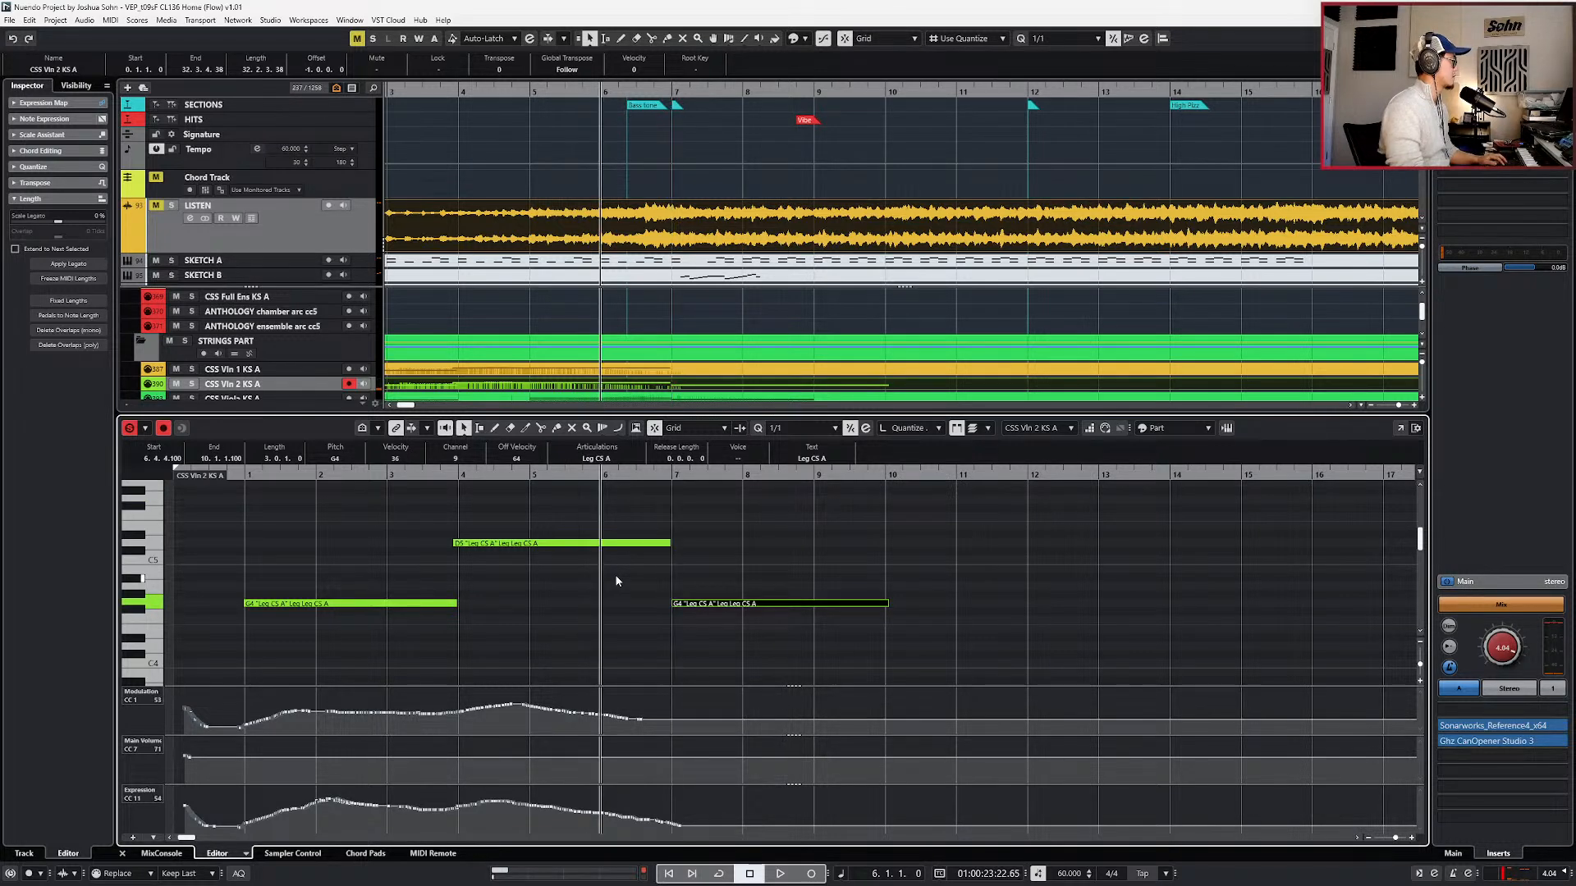
pyautogui.press('space')
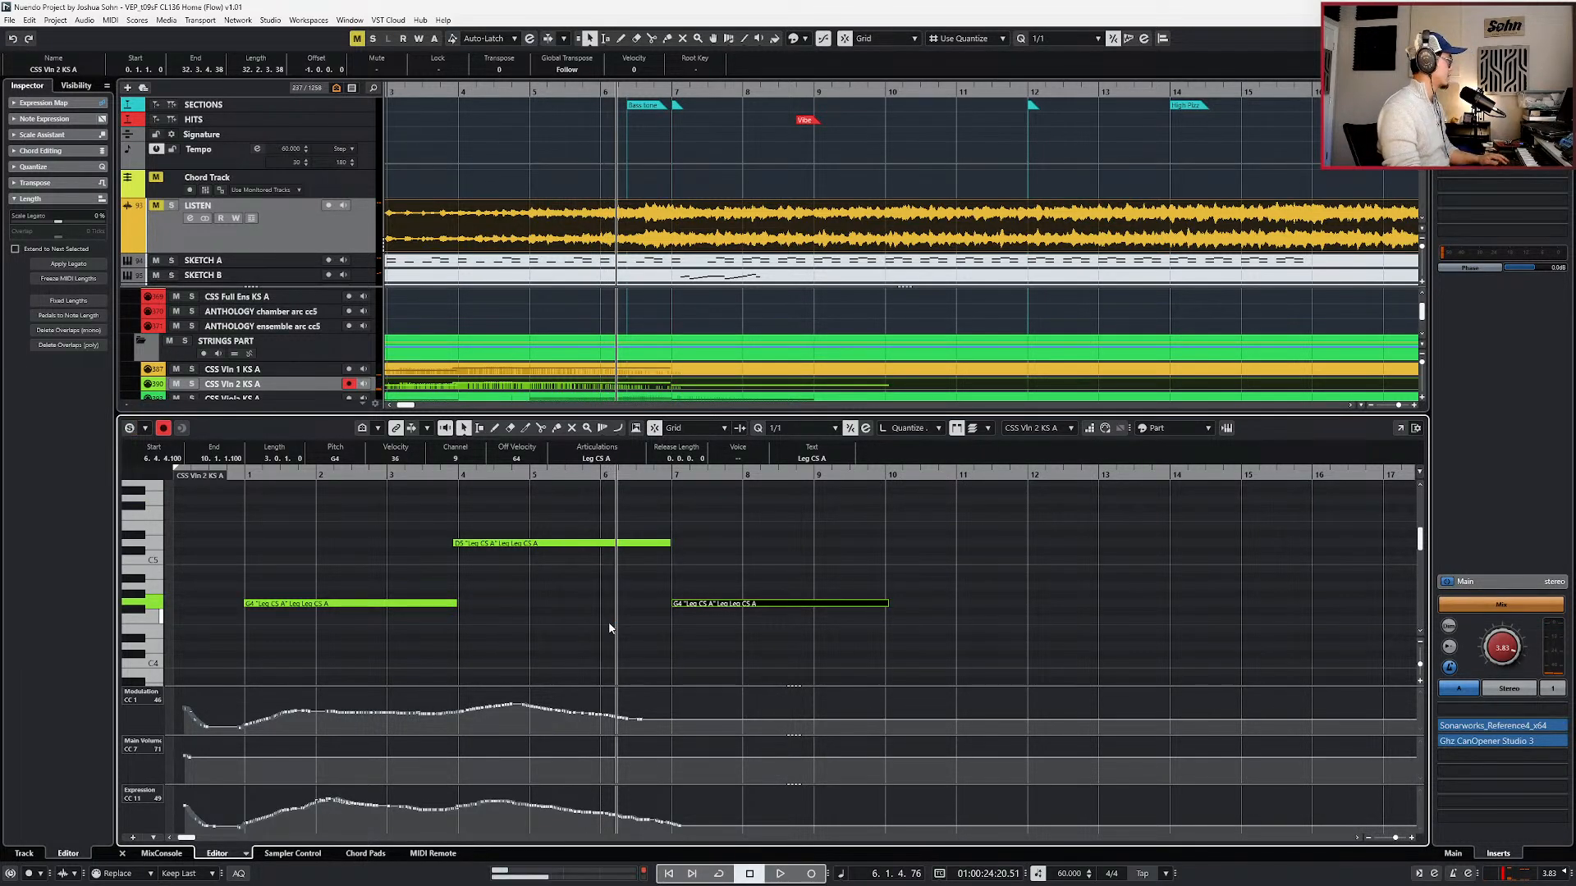
pyautogui.click(600, 459)
pyautogui.click(606, 472)
# - Record rising modulation and expression for CSS Vln 2 KS A across the start of bar 7
pyautogui.press('KP_Multiply')
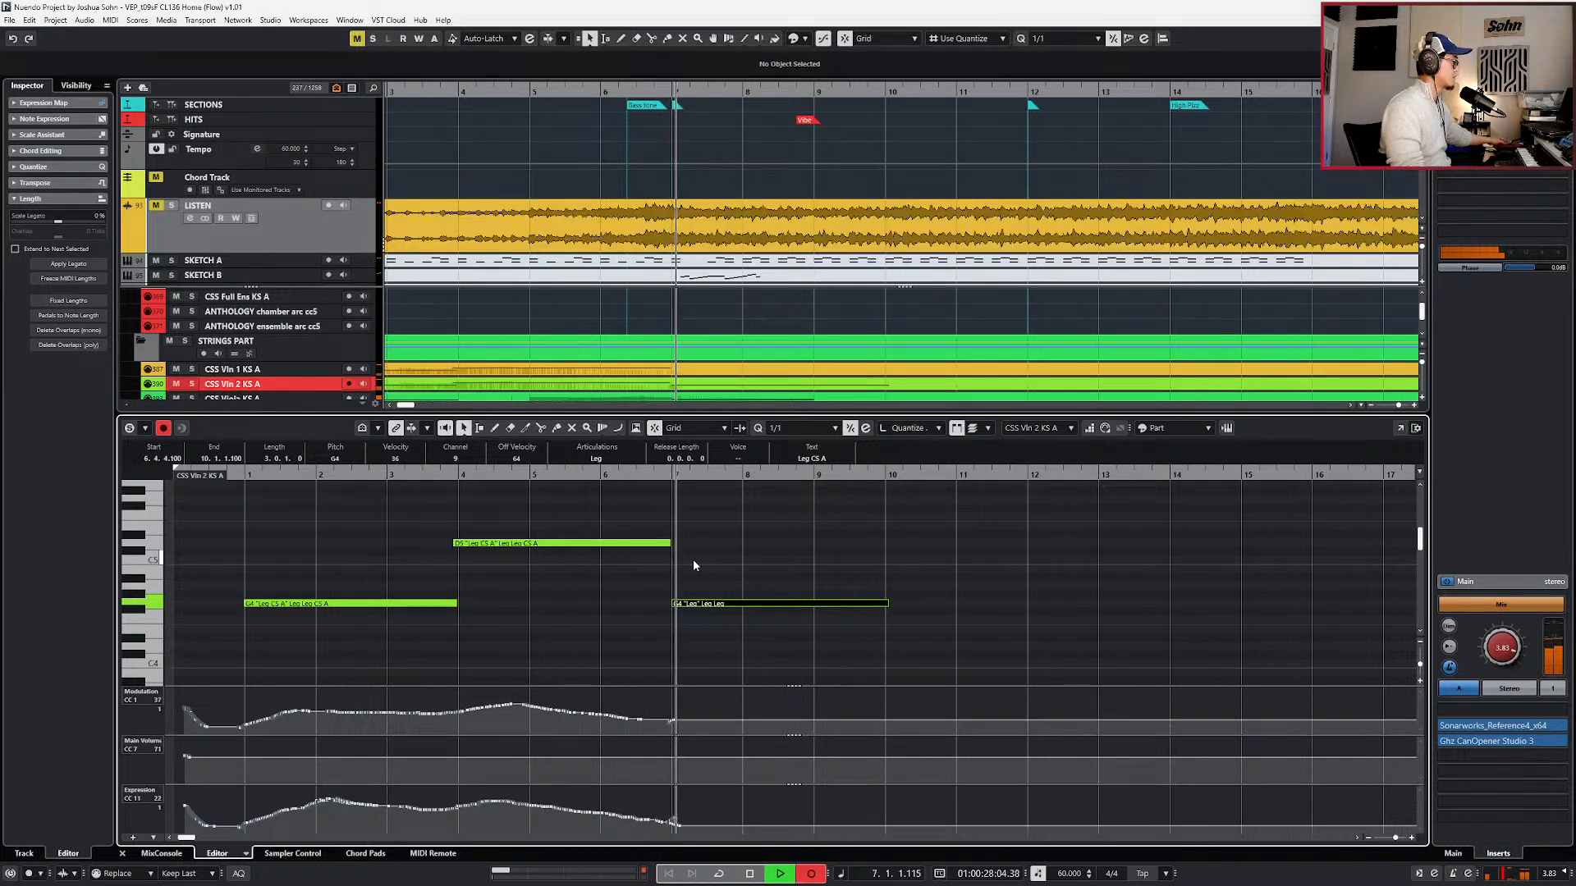
pyautogui.press('space')
pyautogui.press('space')
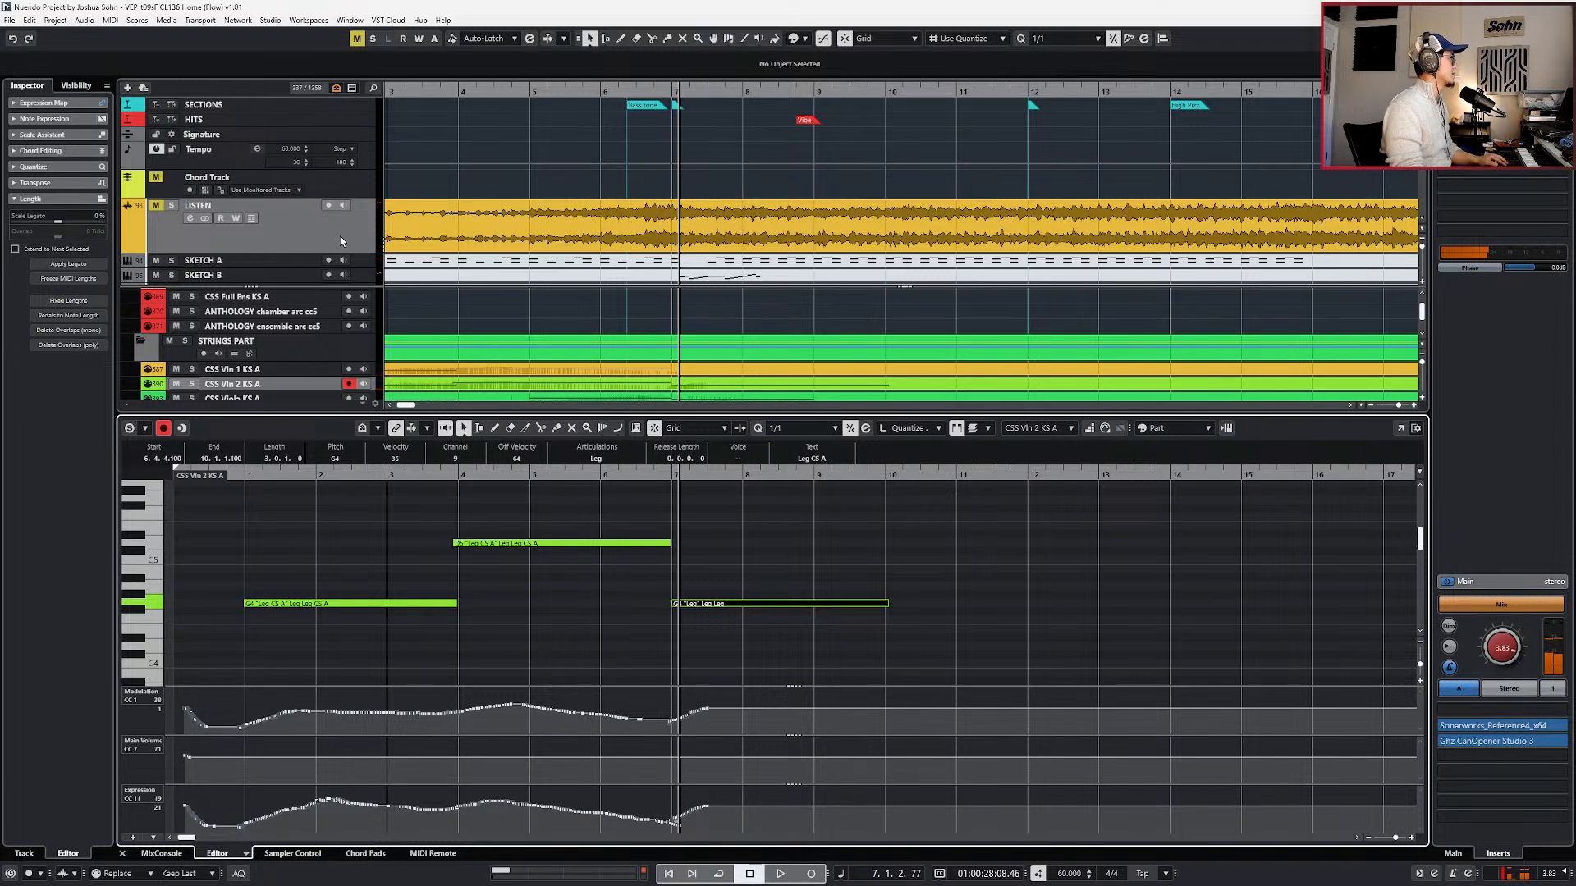
# - Solo the LISTEN reference track, play it through bar 7, and turn the solo off
pyautogui.press('s')
pyautogui.press('space')
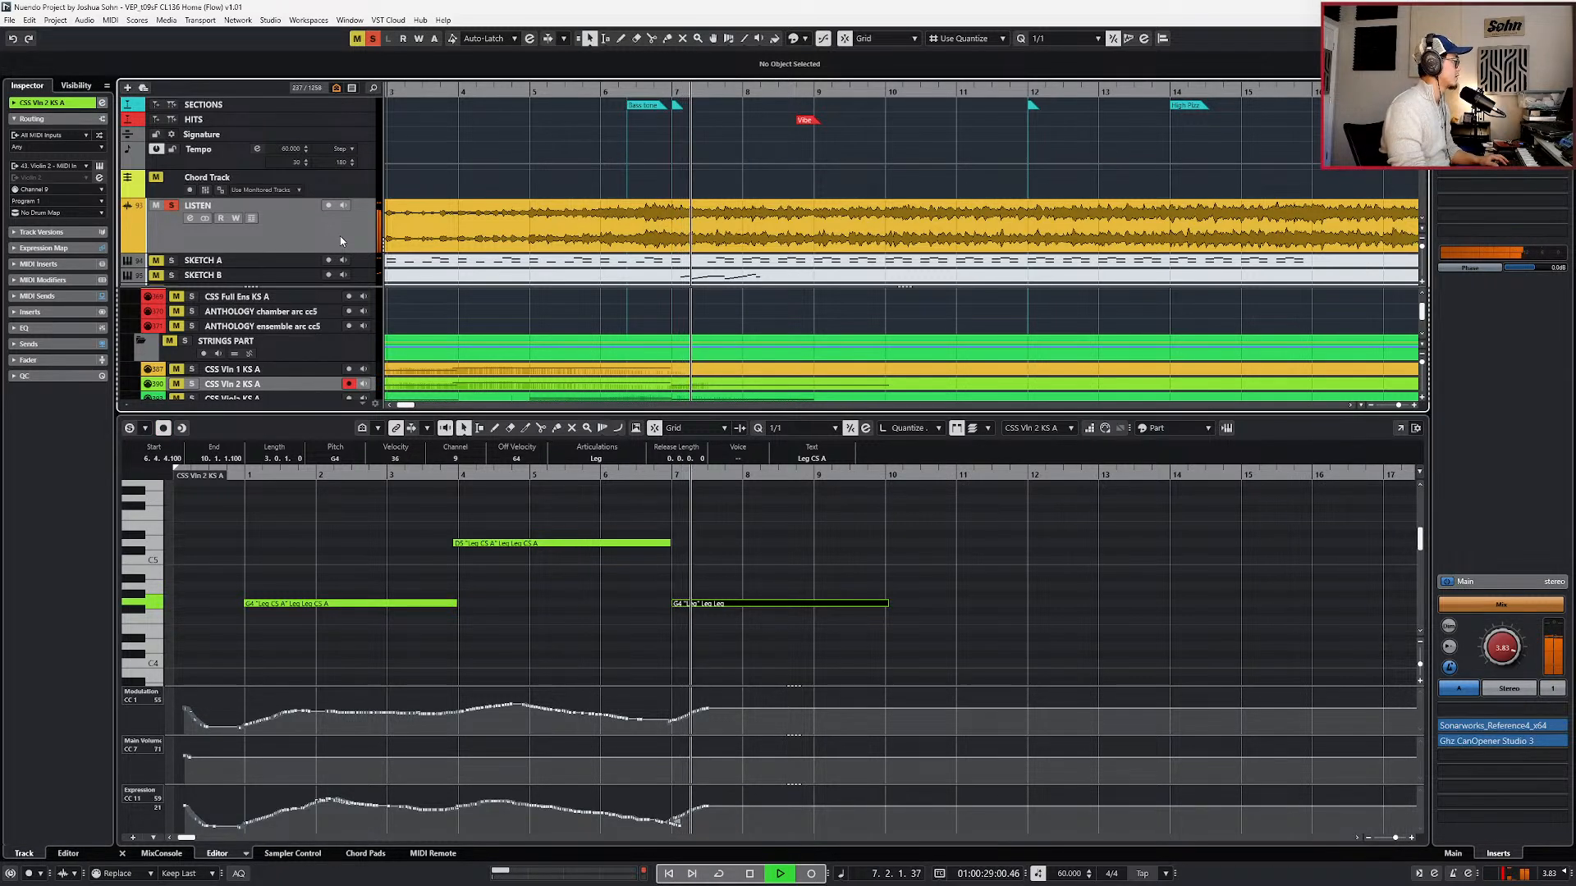
pyautogui.press('KP_Subtract')
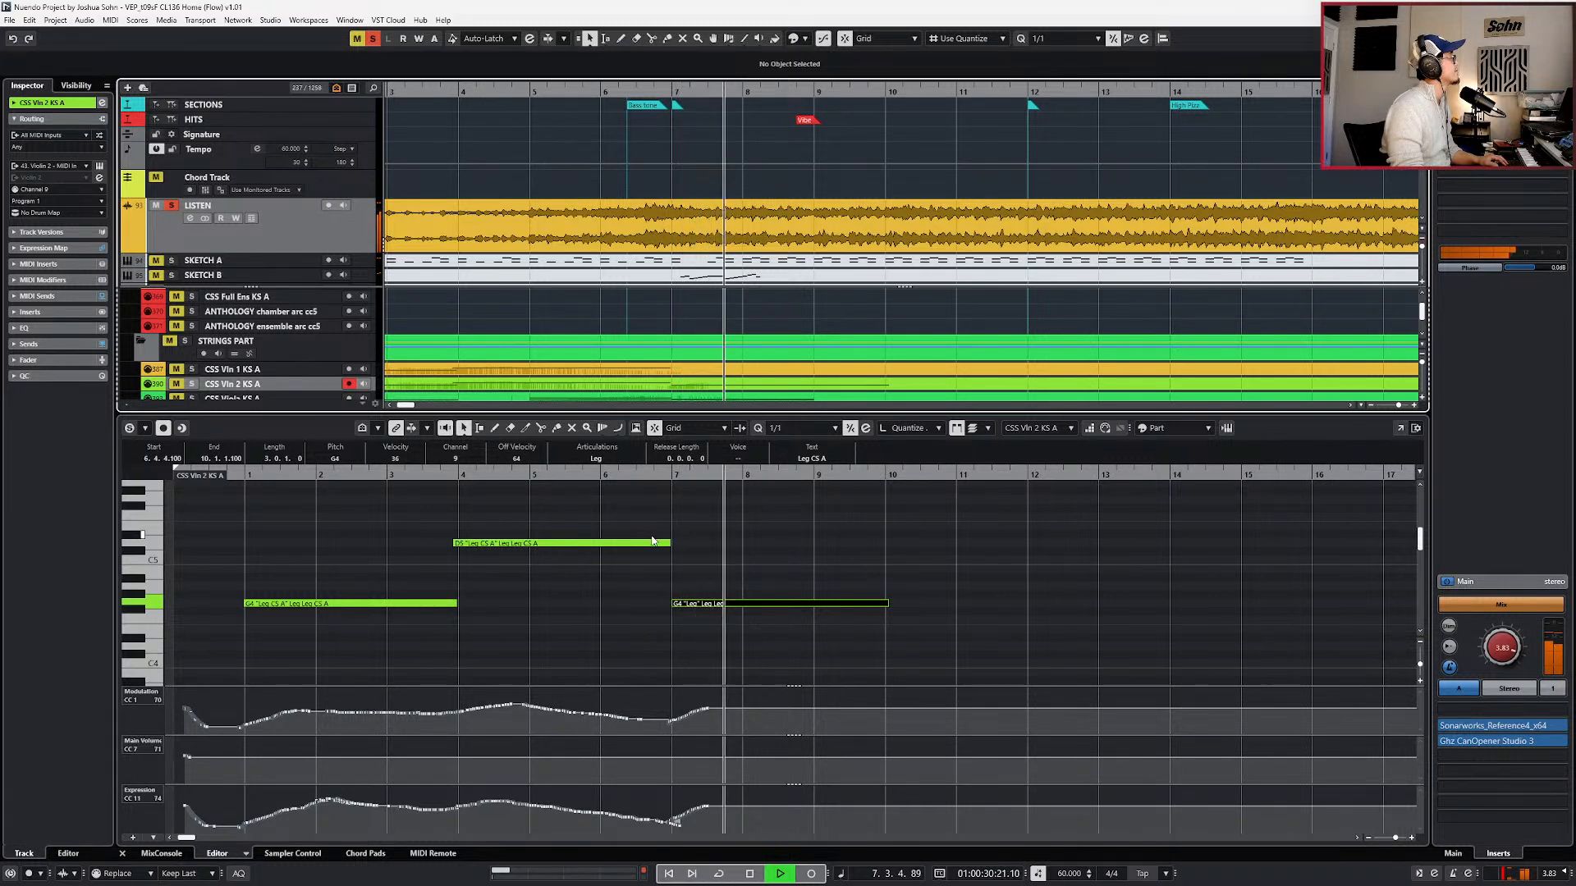
pyautogui.press('space')
pyautogui.press('s')
# - Transpose the bar 7 note in the CSS Vln 2 KS A part down an octave to G3 and nudge it slightly earlier
pyautogui.moveTo(717, 580); pyautogui.dragTo(718, 659)
pyautogui.press('l')
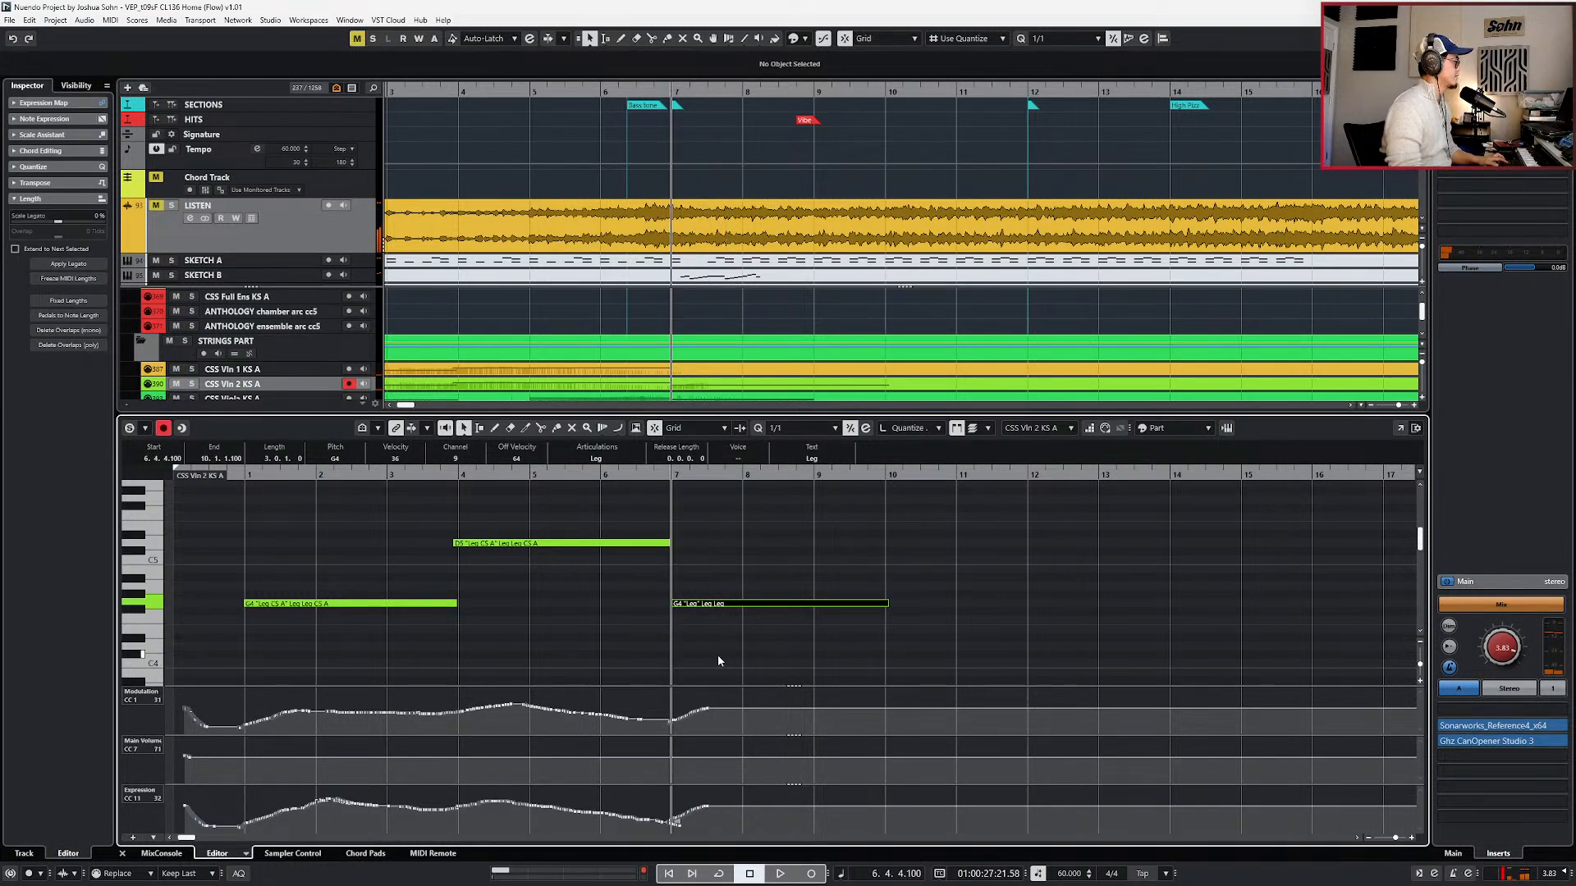
pyautogui.hotkey('shift', 'Down')
pyautogui.press('space')
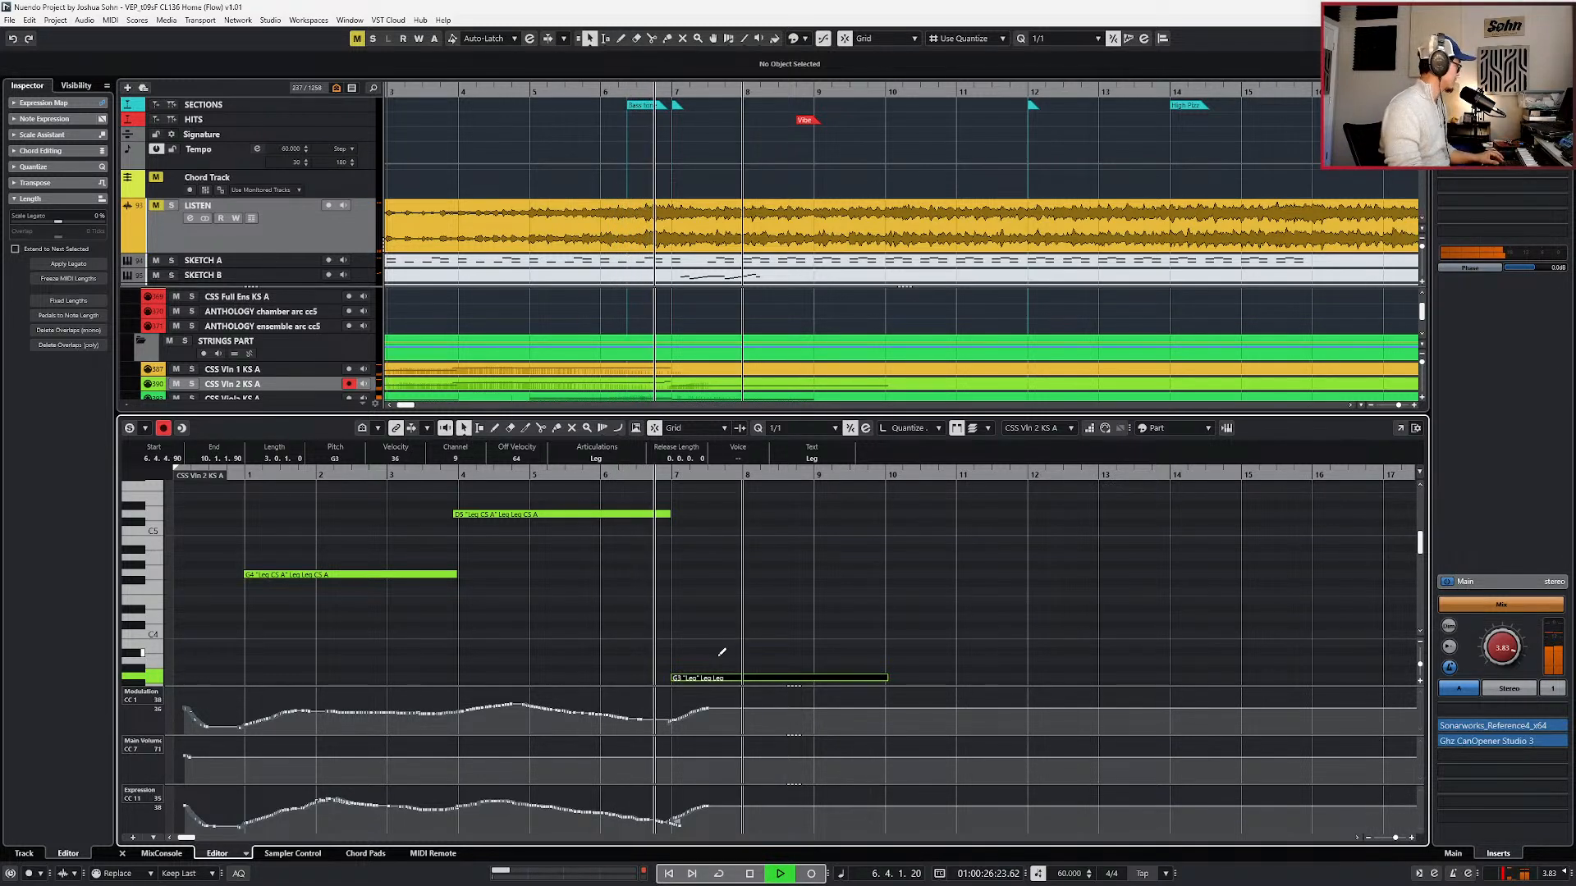
pyautogui.hotkey('alt', 'Left')
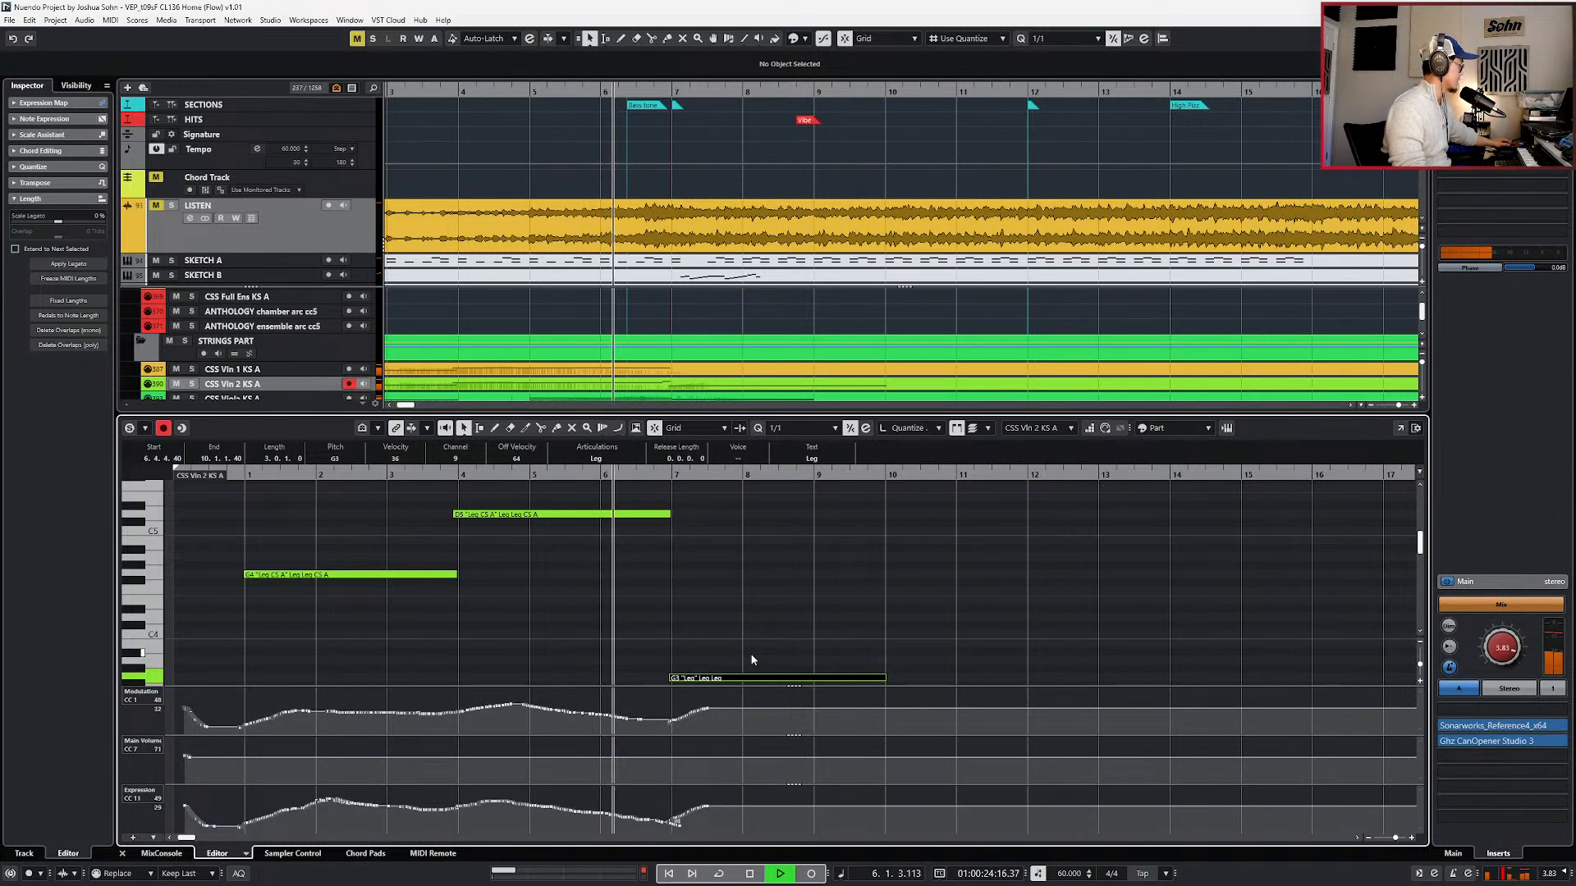
# - Record modulation and expression rising through bar 7 for CSS Vln 2 KS A, and tidy the expression points around the start of that bar
pyautogui.press('KP_Multiply')
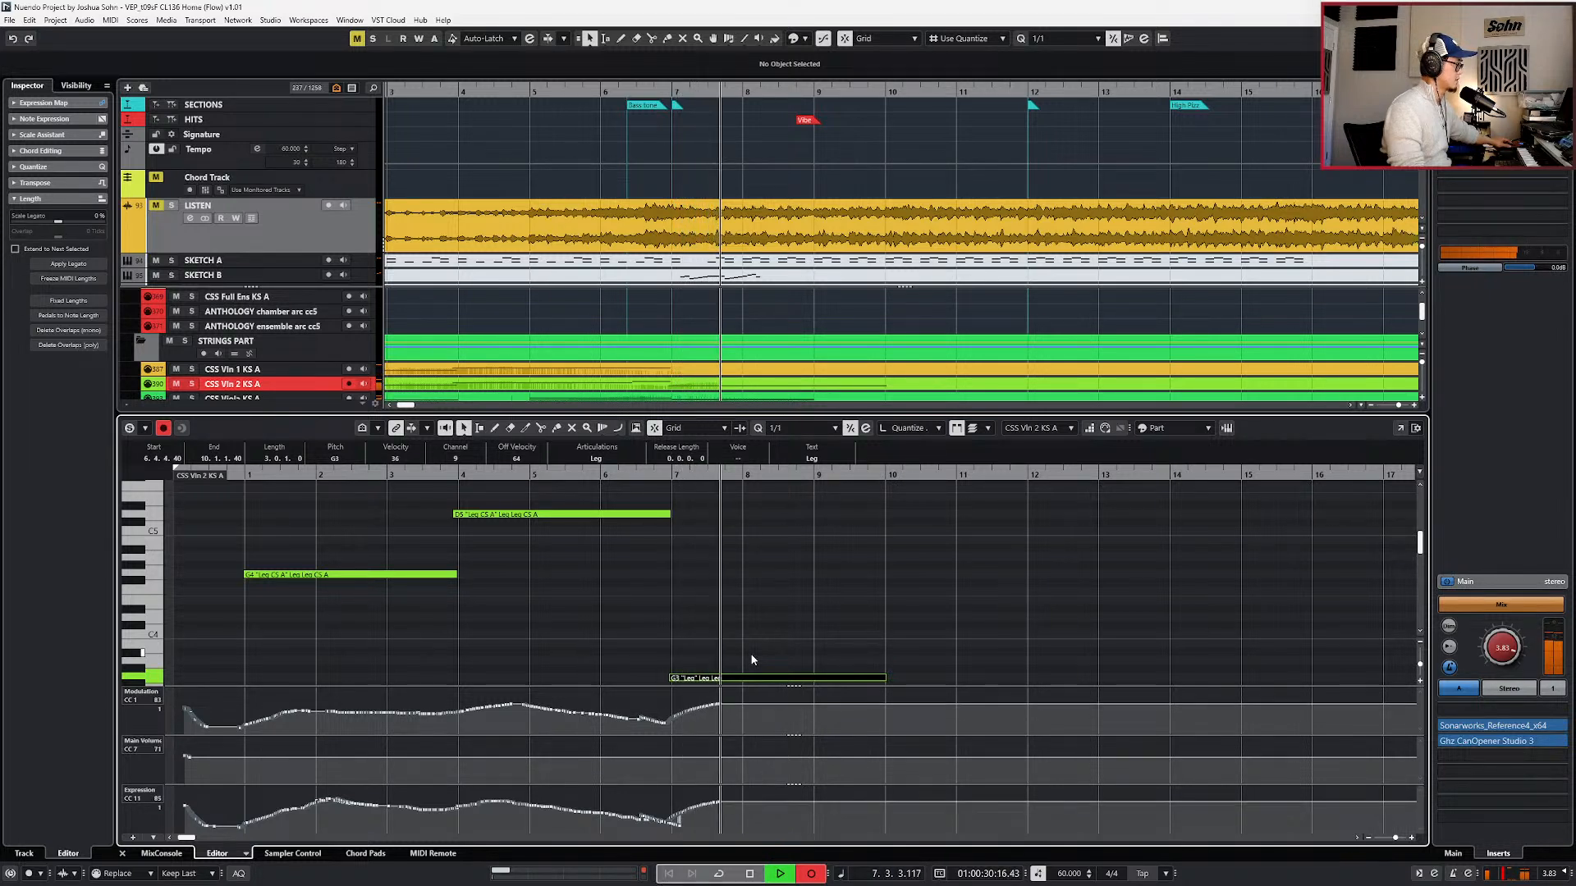
pyautogui.press('KP_Multiply')
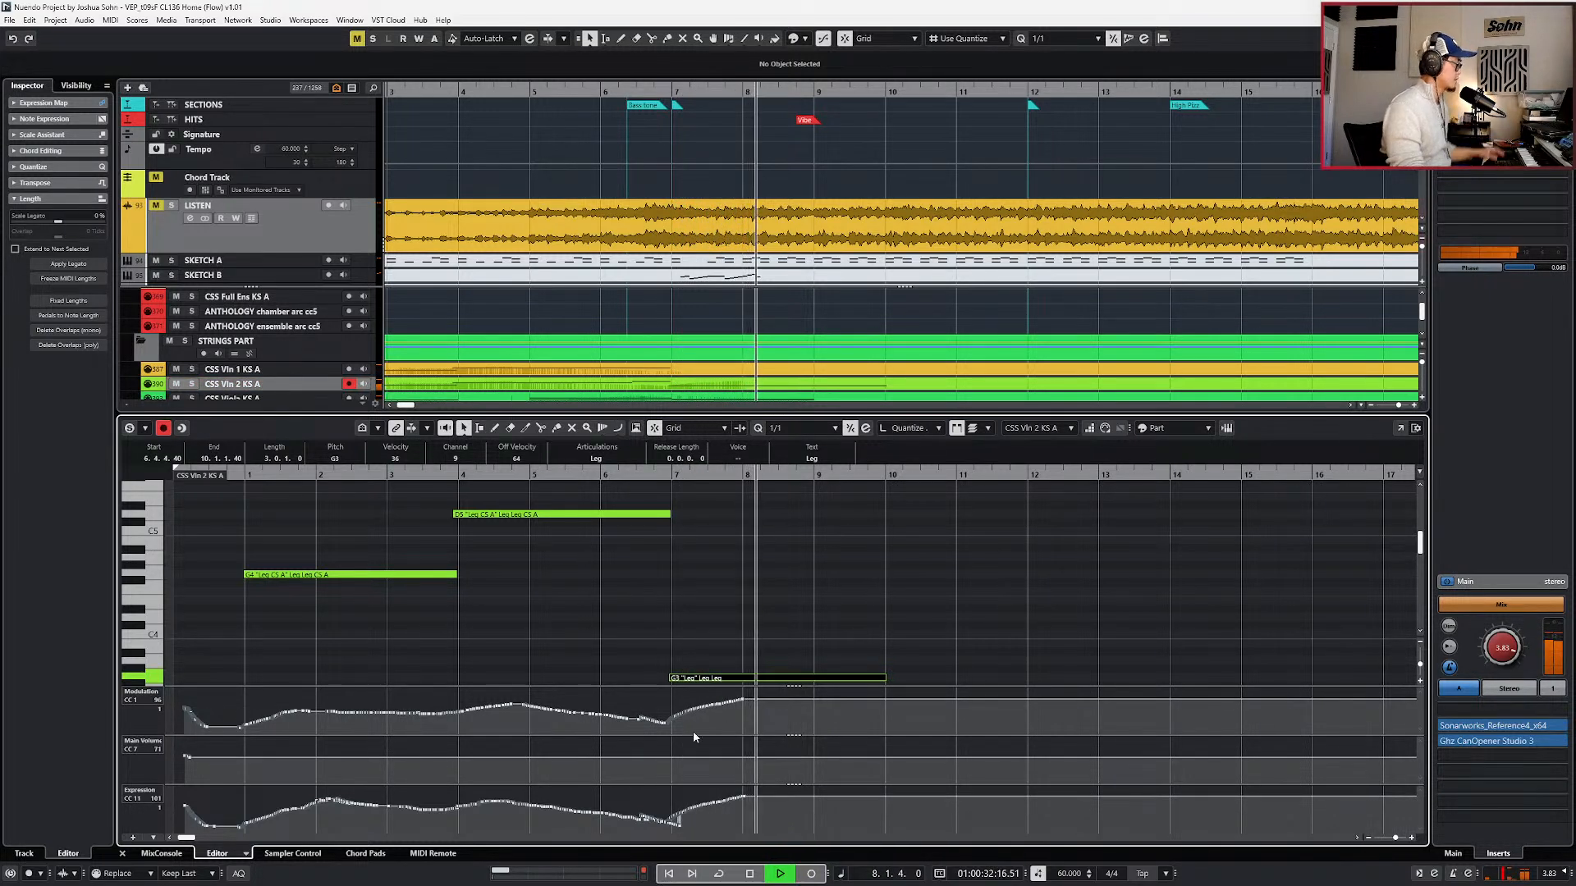
pyautogui.press('space')
pyautogui.moveTo(641, 804); pyautogui.dragTo(696, 809)
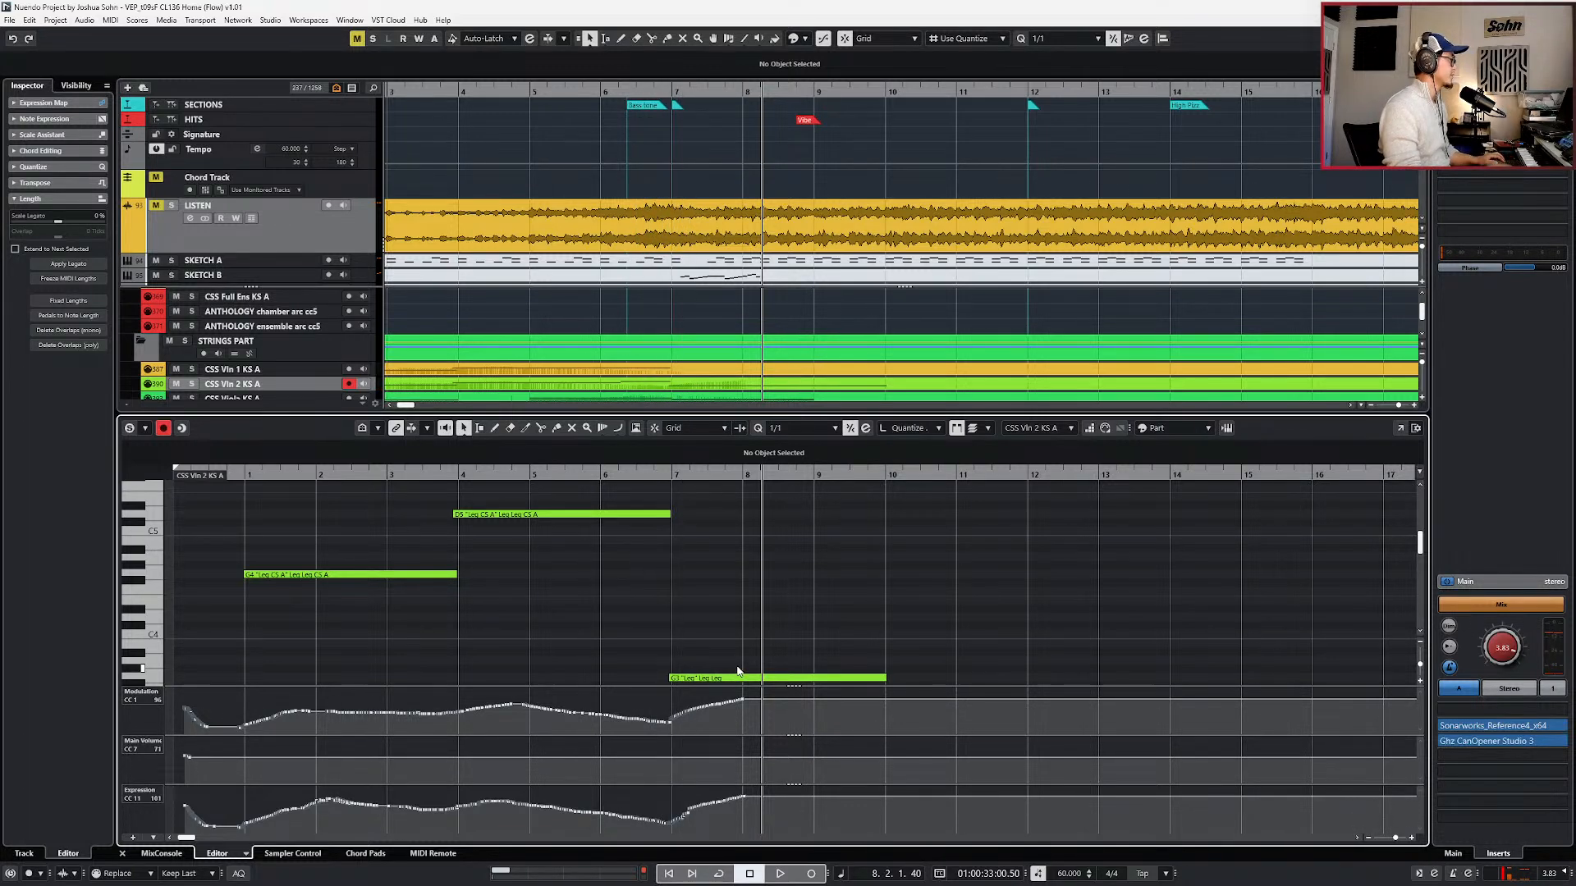
# - Redraw the end of the PACIFIC Bass KS modulation (CC 1) rising through bar 6 to about 92, and close the part
pyautogui.press('Return')
pyautogui.press('g')
pyautogui.press('KP_Subtract')
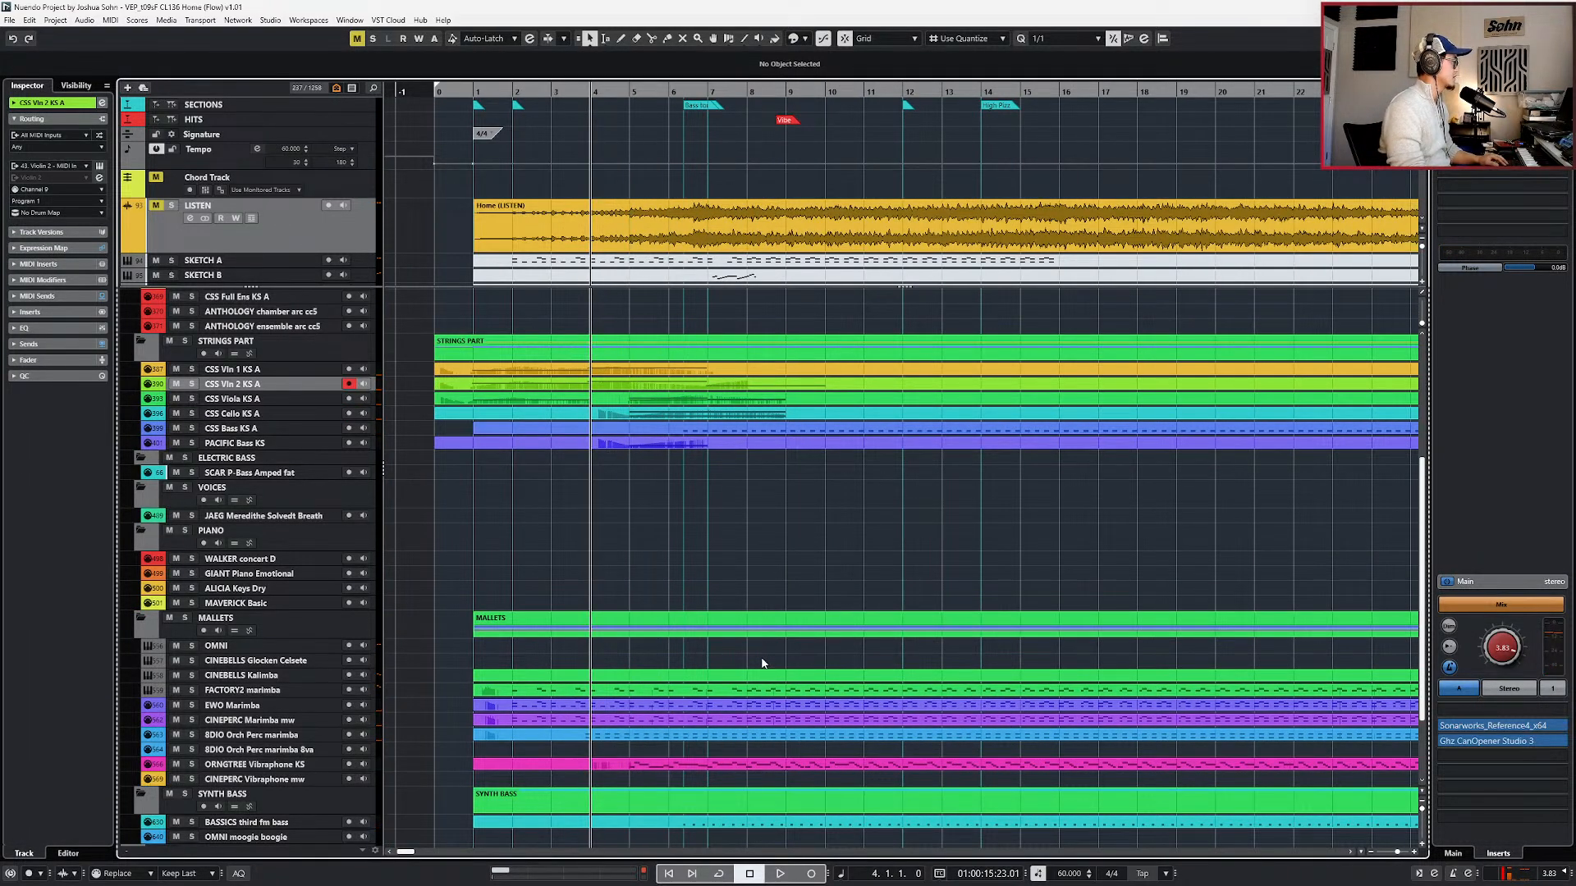
pyautogui.press('KP_Subtract')
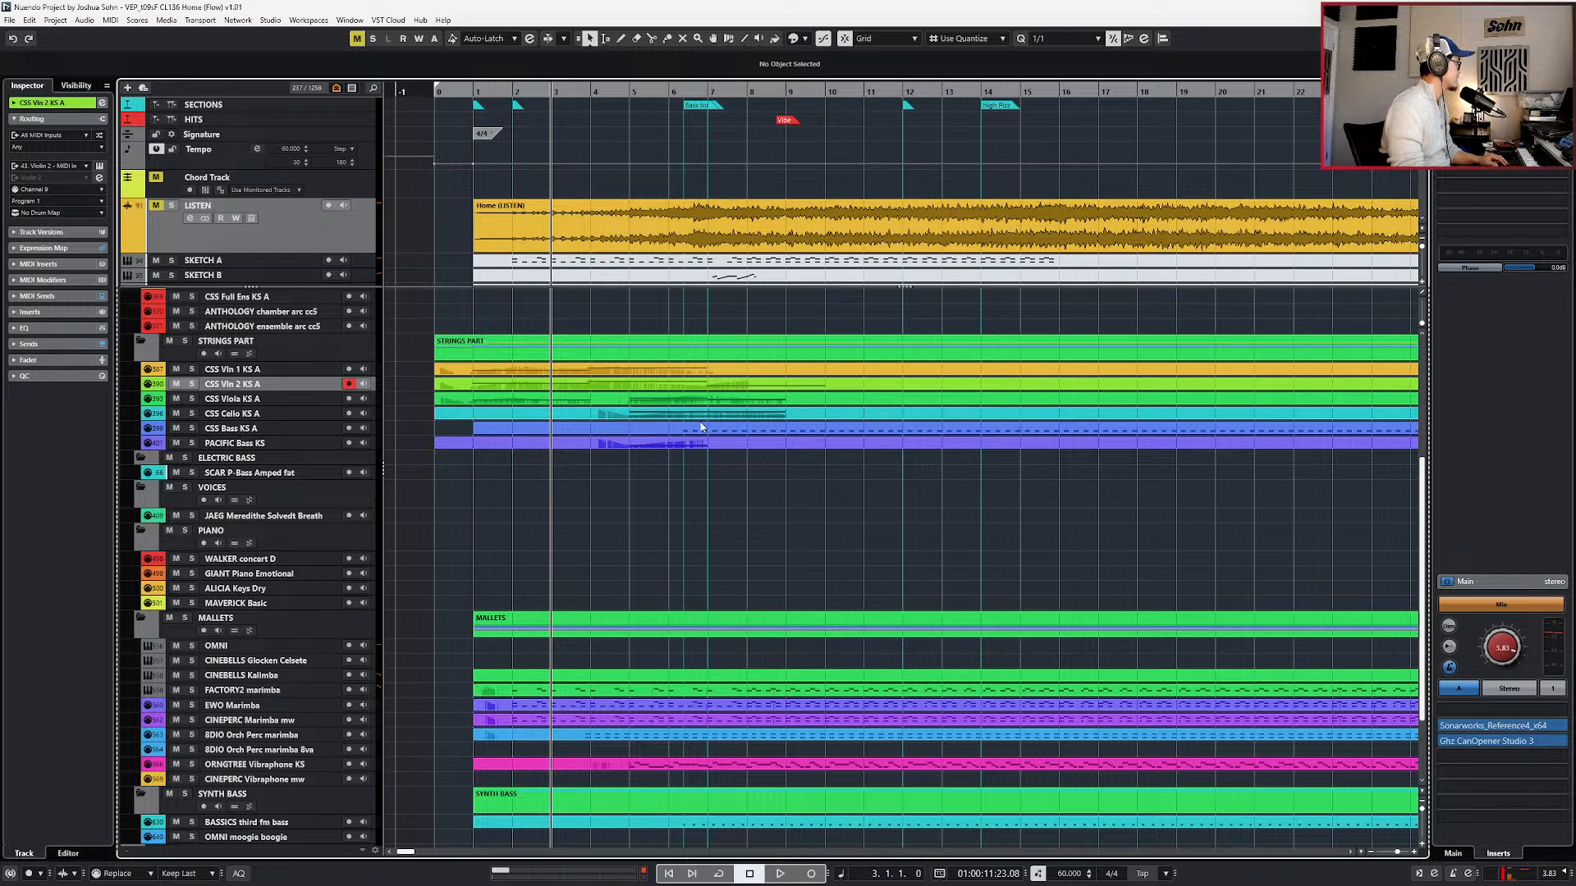
pyautogui.doubleClick(696, 440)
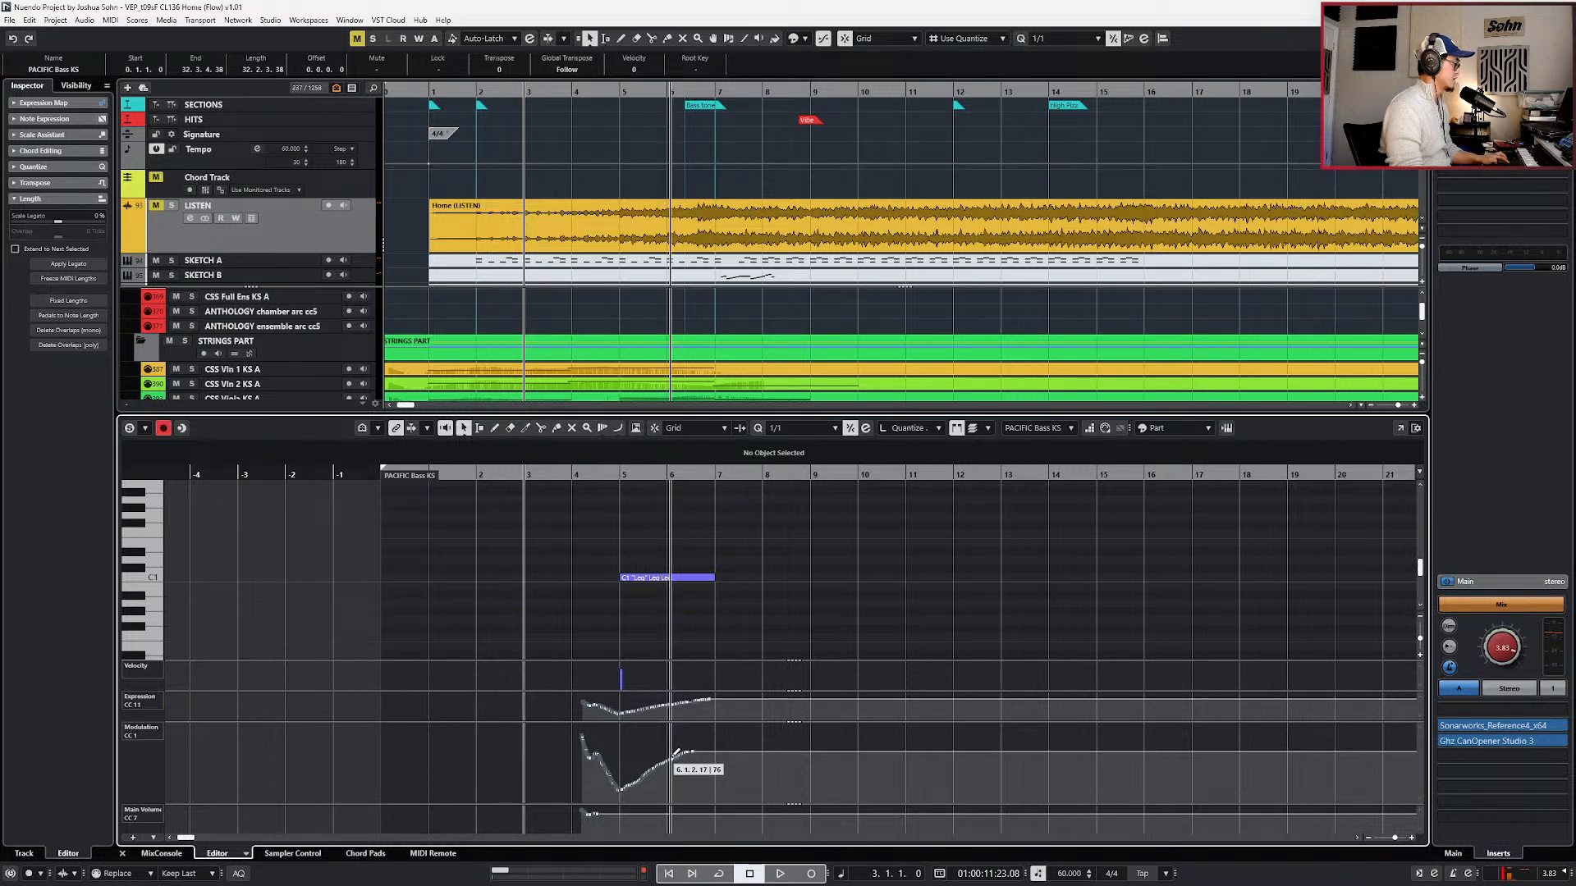
pyautogui.moveTo(682, 753); pyautogui.dragTo(711, 742)
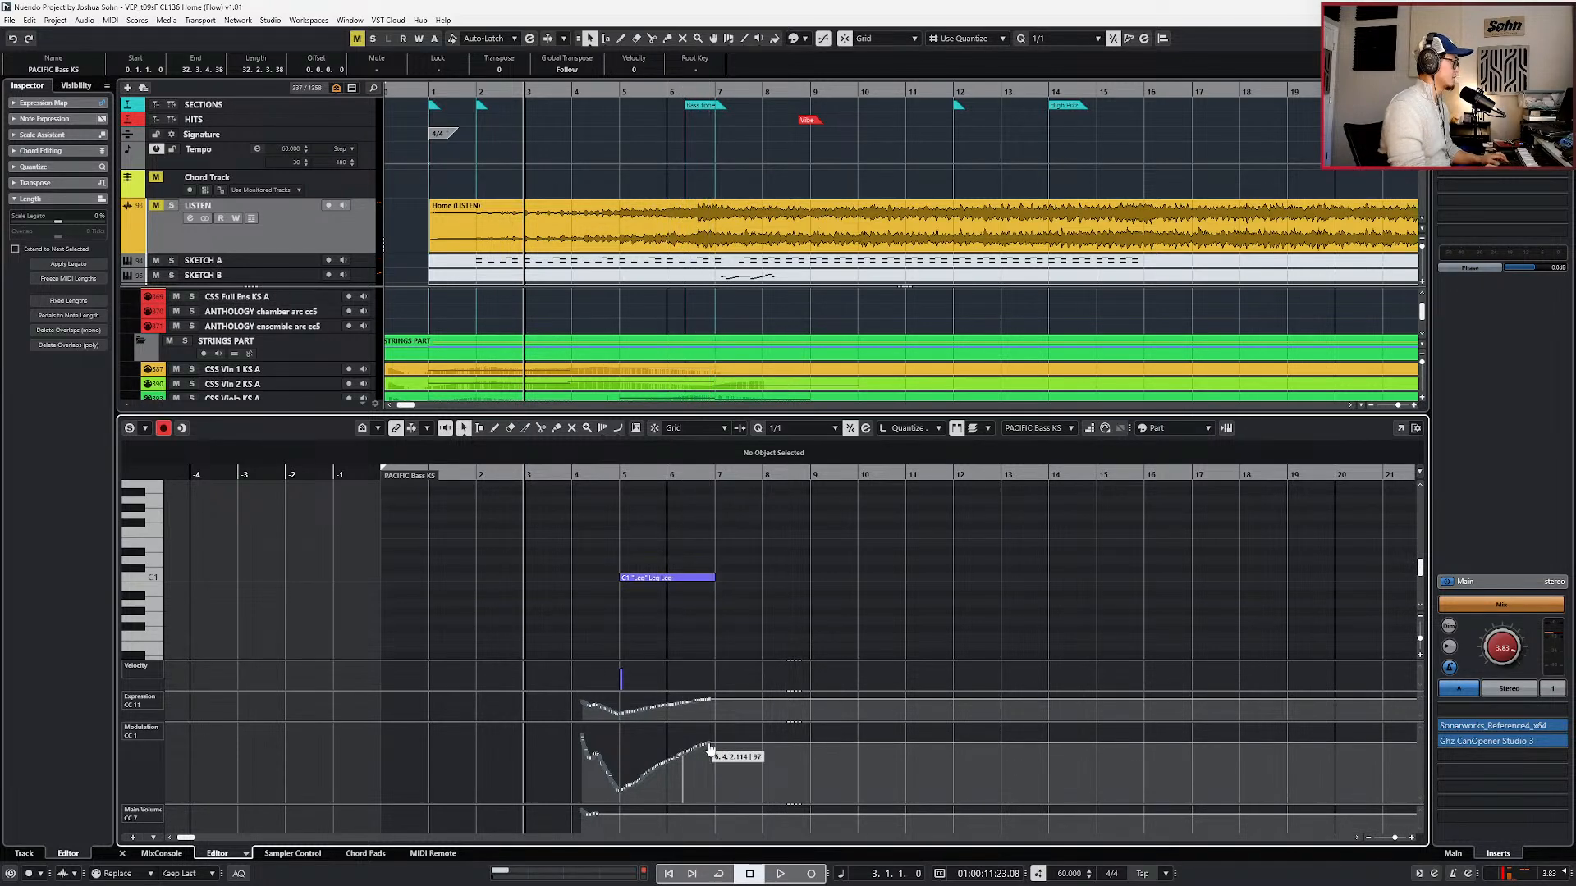
pyautogui.press('Return')
# - Play the full arrangement from bar 5 to check the strings against the mallets
pyautogui.press('ctrl+KP_Add')
pyautogui.press('ctrl+KP_Add')
pyautogui.press('ctrl+KP_Add')
pyautogui.press('ctrl+KP_Add')
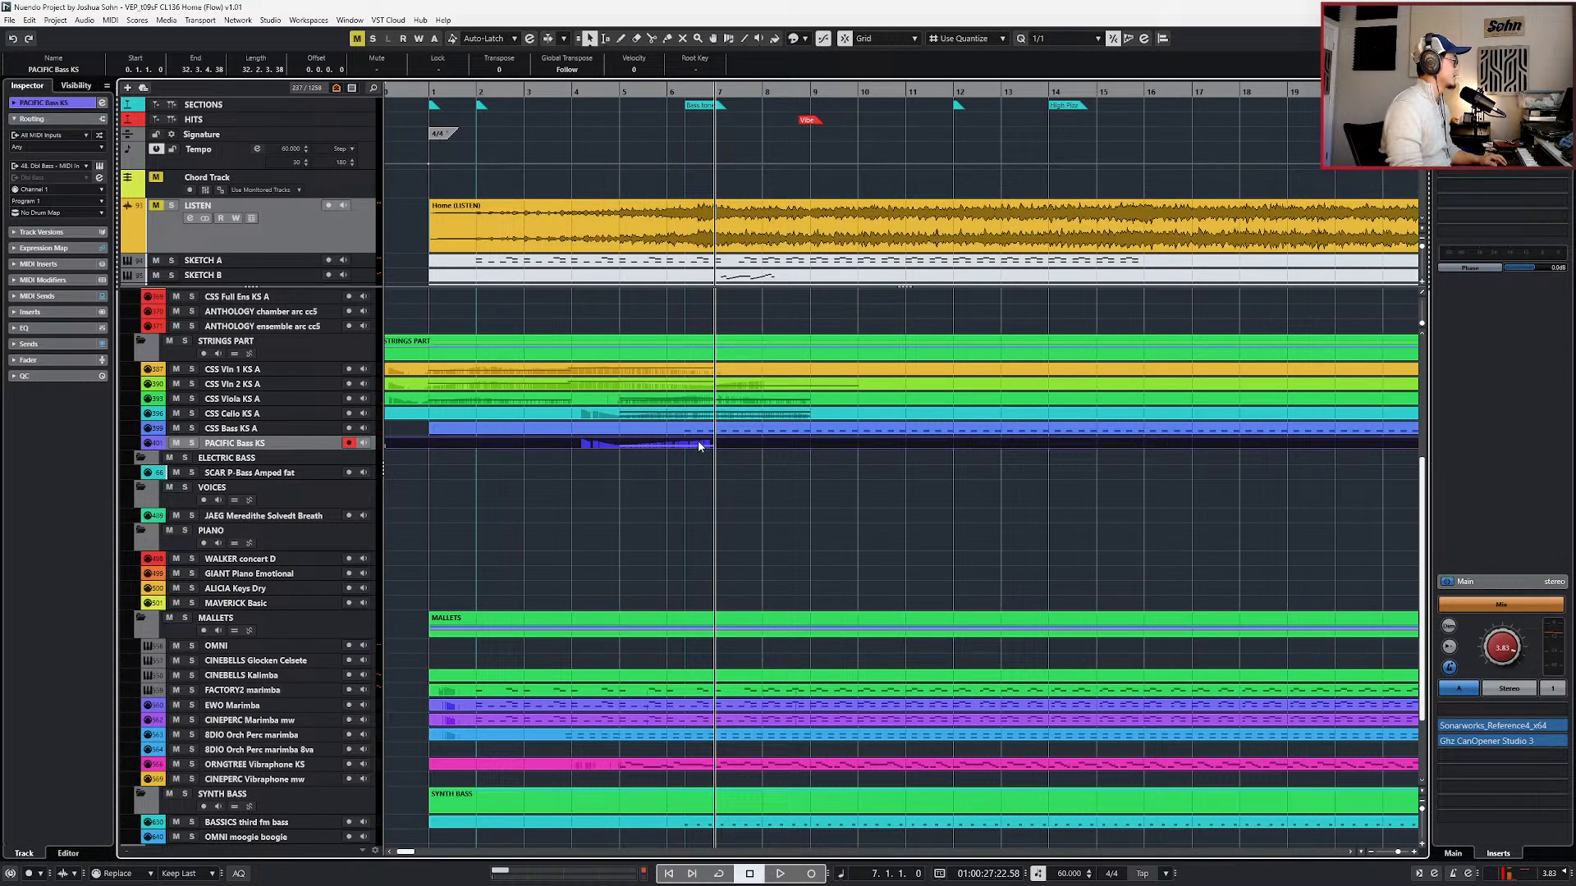
pyautogui.press('KP_Subtract')
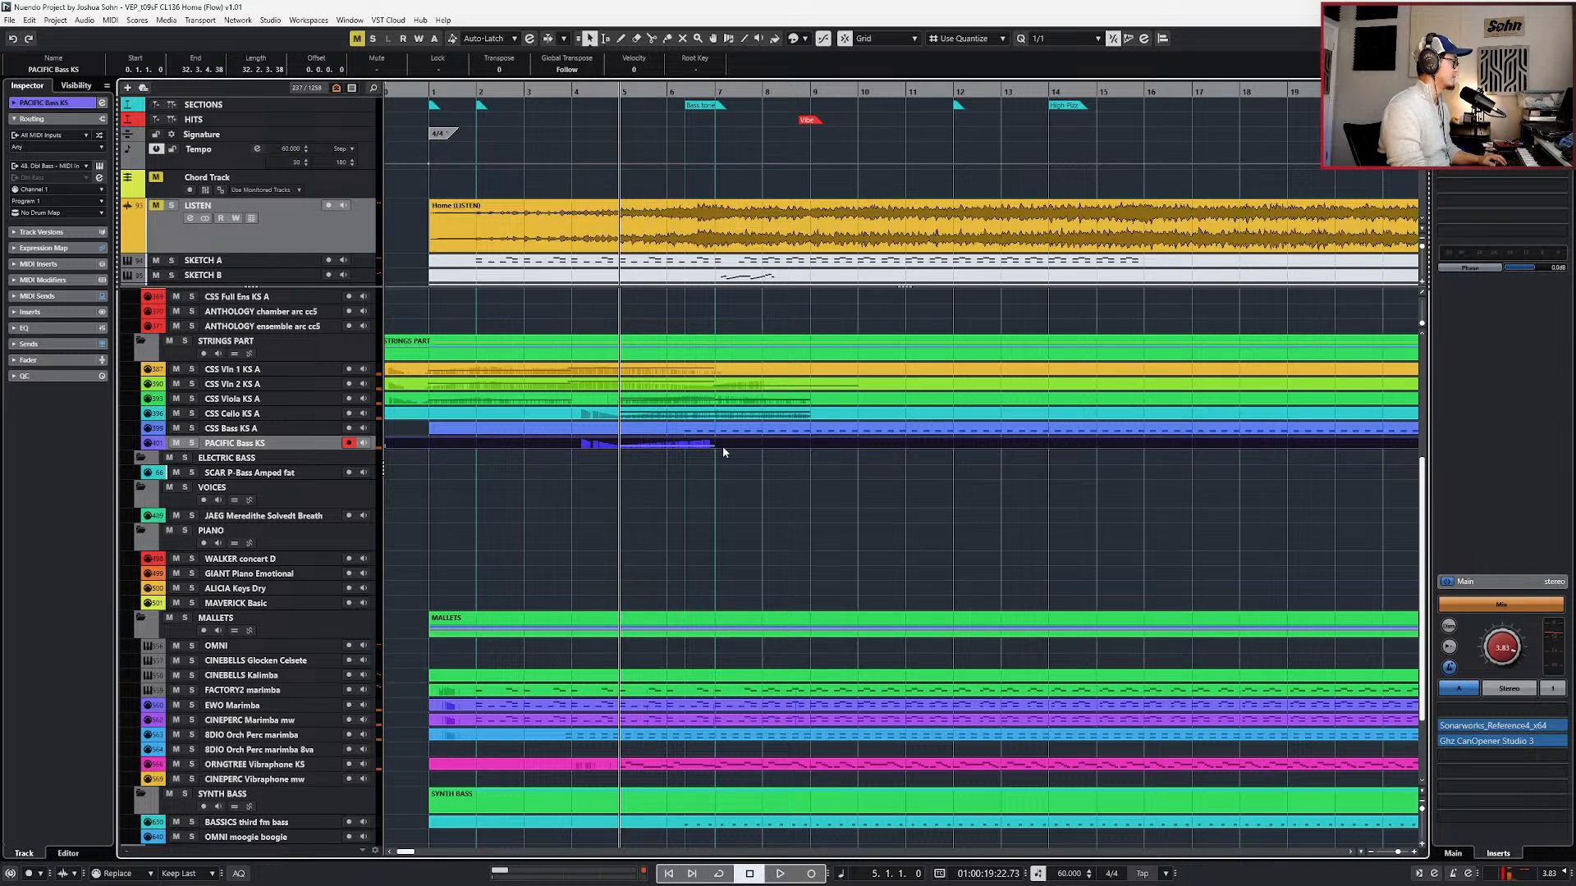
pyautogui.scroll(-2, 752, 470)
pyautogui.press('space')
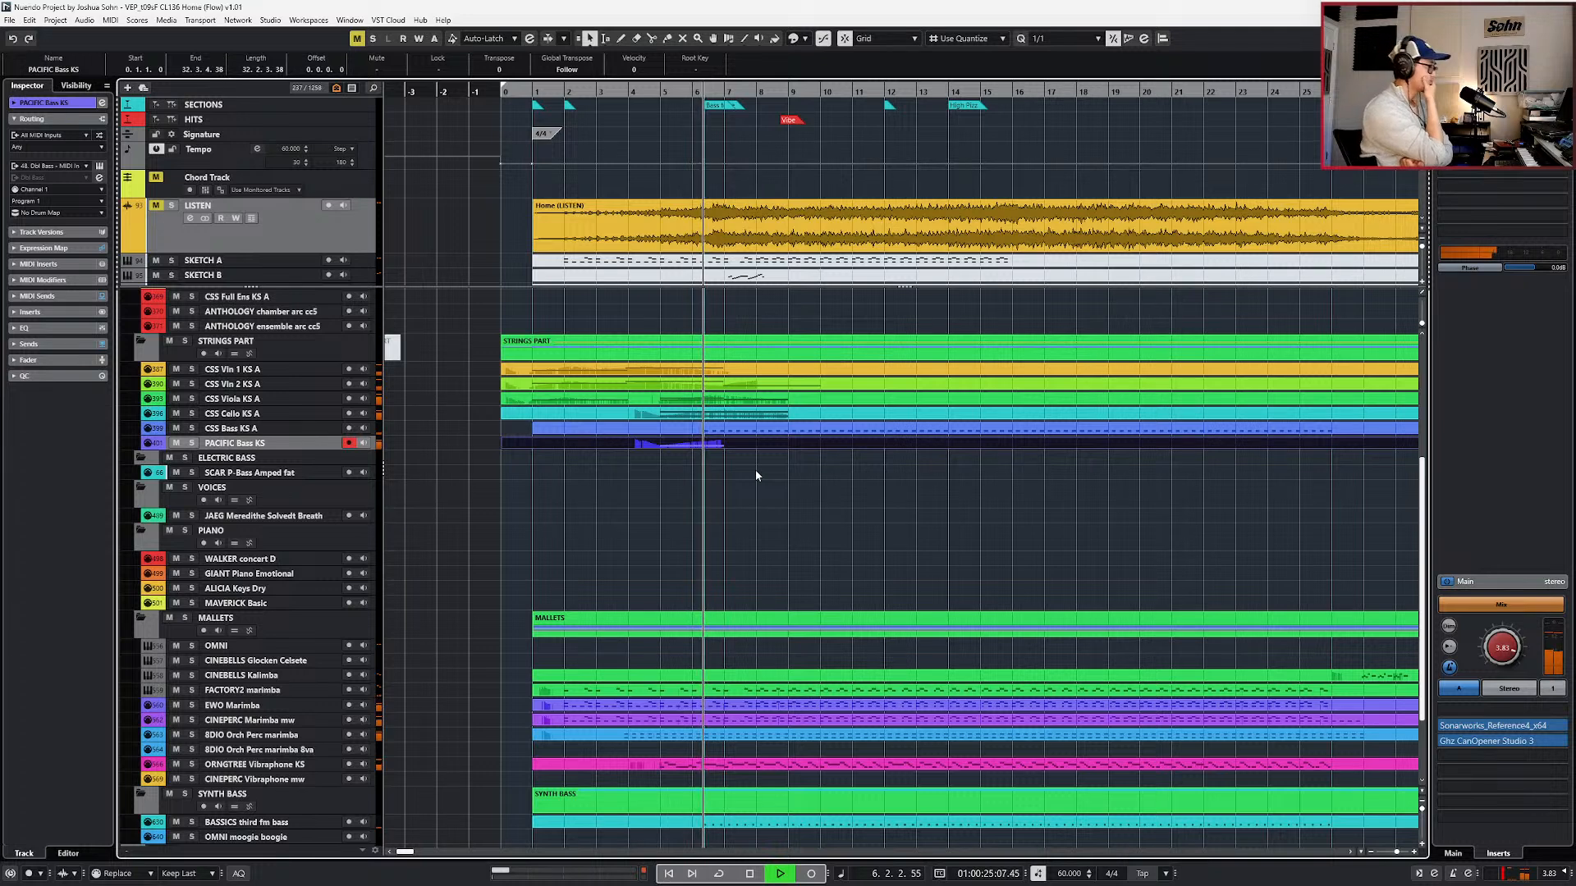
# - Adjust the 8DIO Orch Perc marimba main volume (CC 7) point near bar 6 beat 3 to about 94 while playing from bar 5
pyautogui.doubleClick(722, 735)
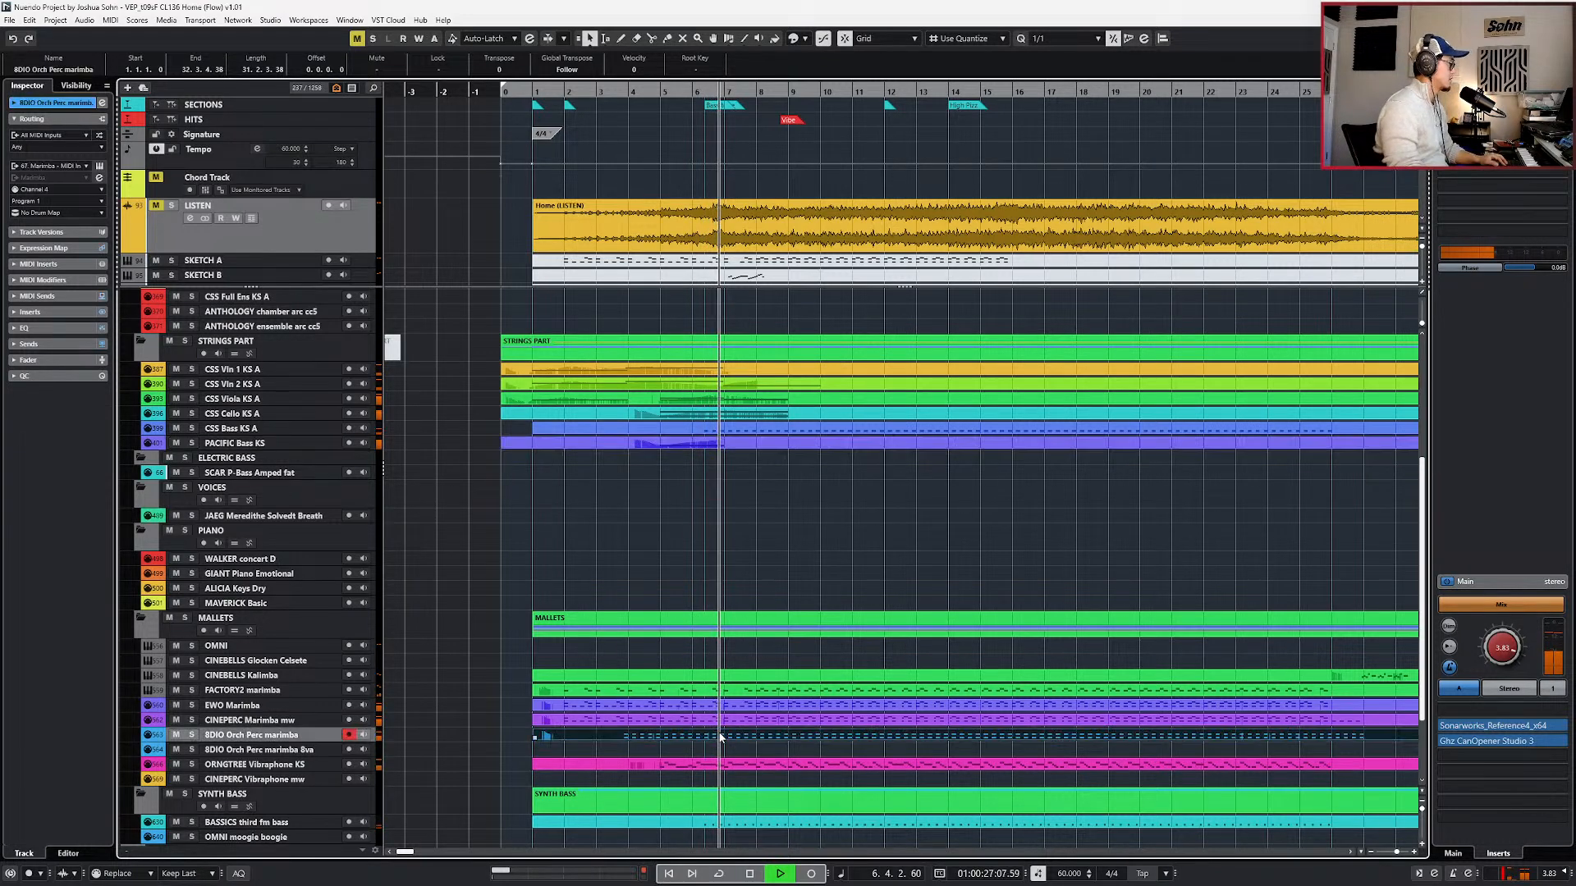
pyautogui.press('space')
pyautogui.scroll(2, 711, 815)
pyautogui.click(708, 813)
pyautogui.moveTo(709, 812); pyautogui.dragTo(708, 809)
pyautogui.press('KP_0')
pyautogui.press('space')
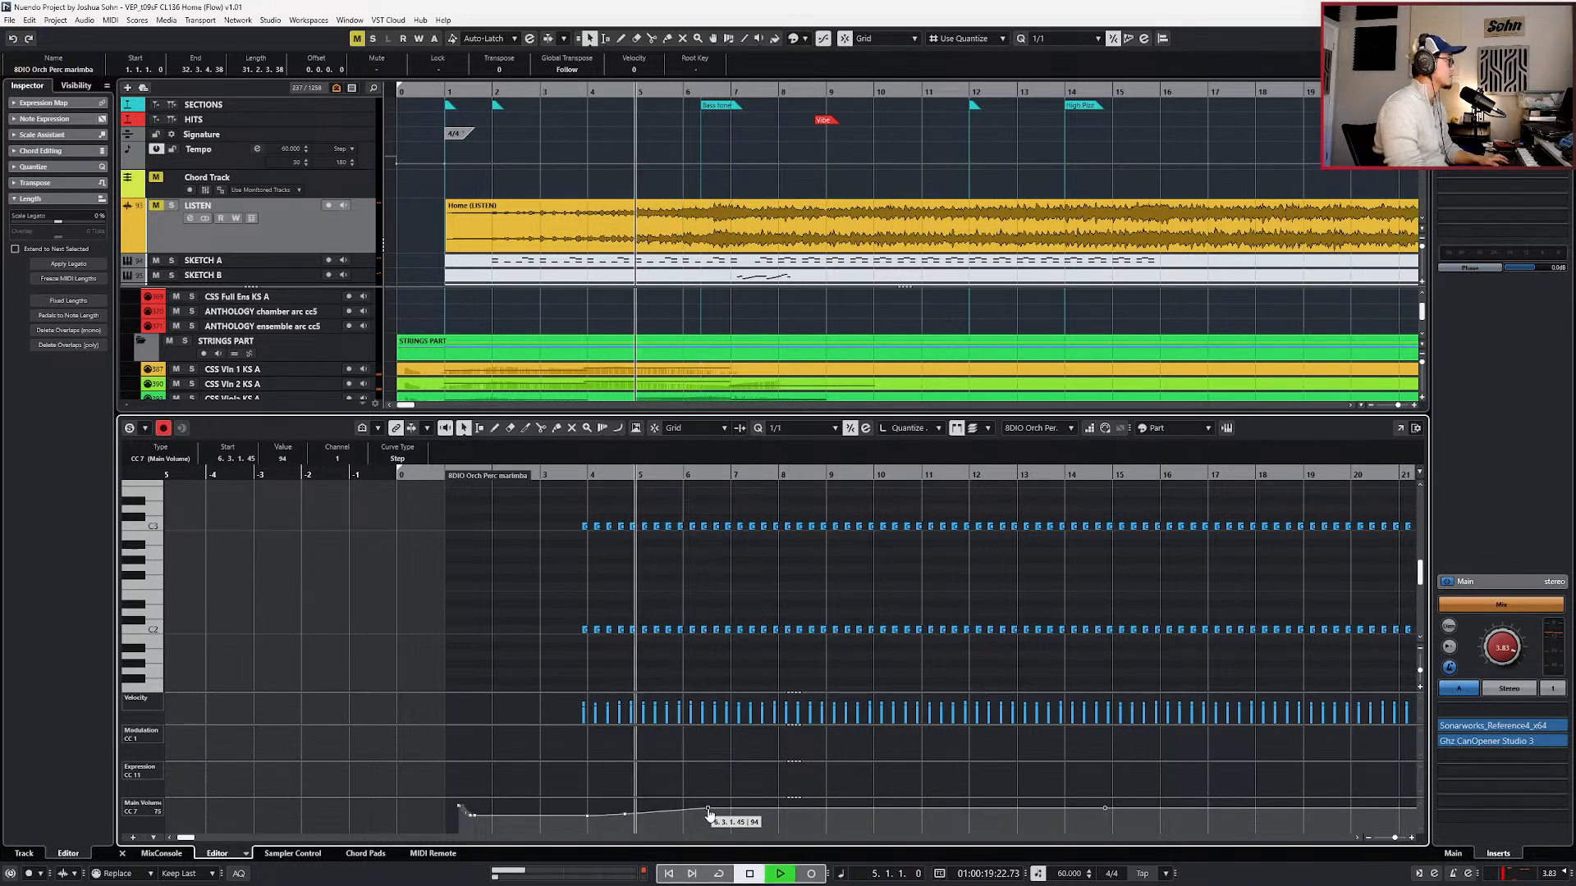
pyautogui.moveTo(709, 810); pyautogui.dragTo(713, 811)
pyautogui.press('Return')
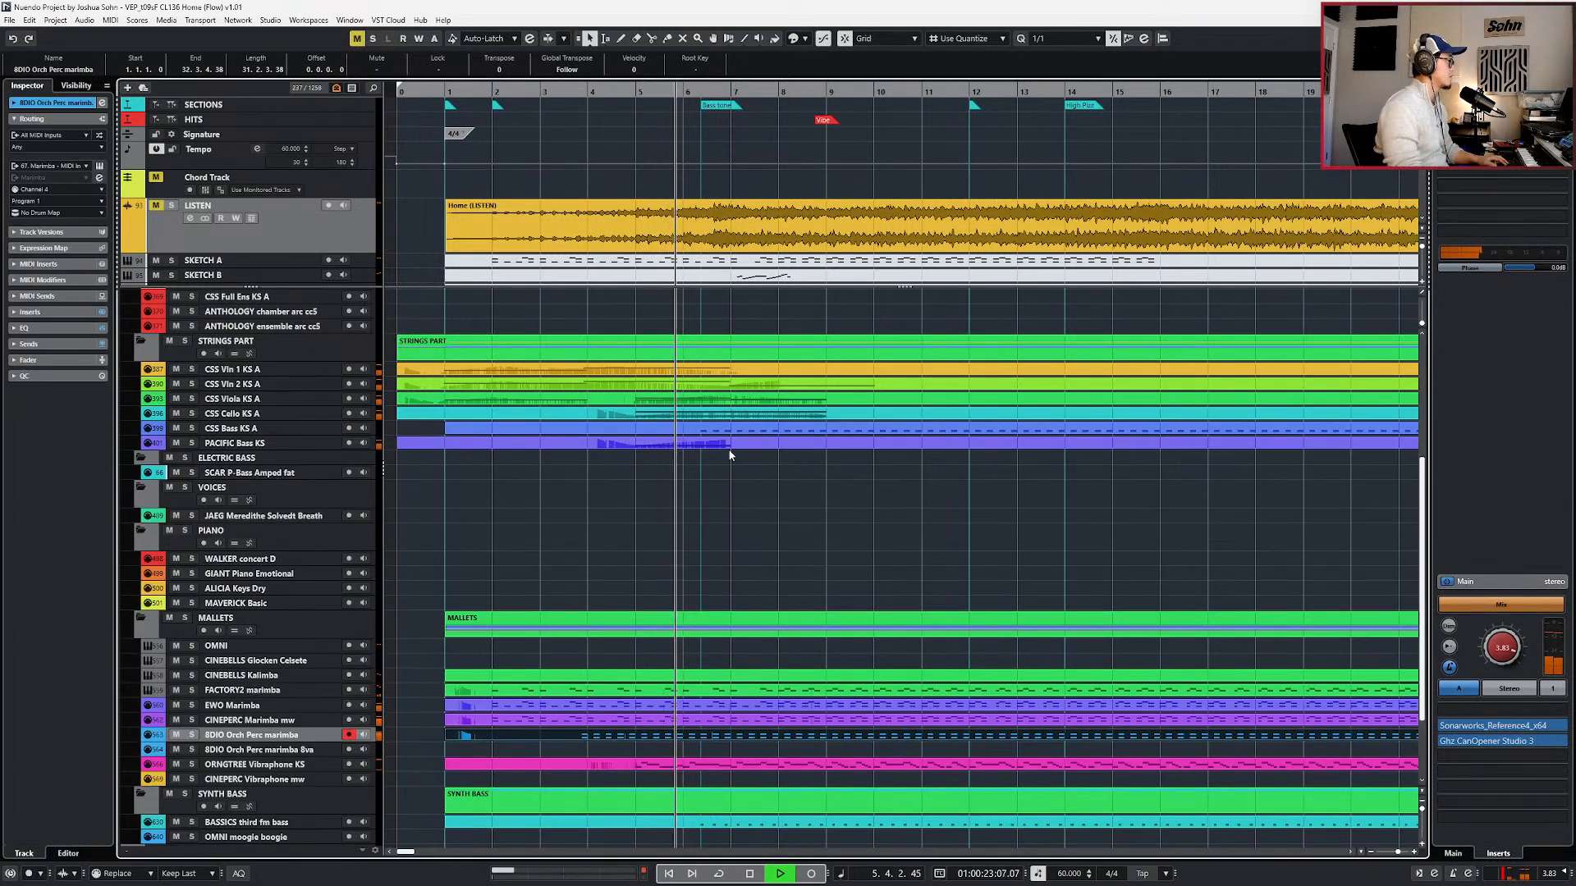
# - Open the marimba parts together and raise the FACTORY2 marimba main volume (CC 7) across bars 7 and 8 to about 80
pyautogui.click(710, 402)
pyautogui.press('space')
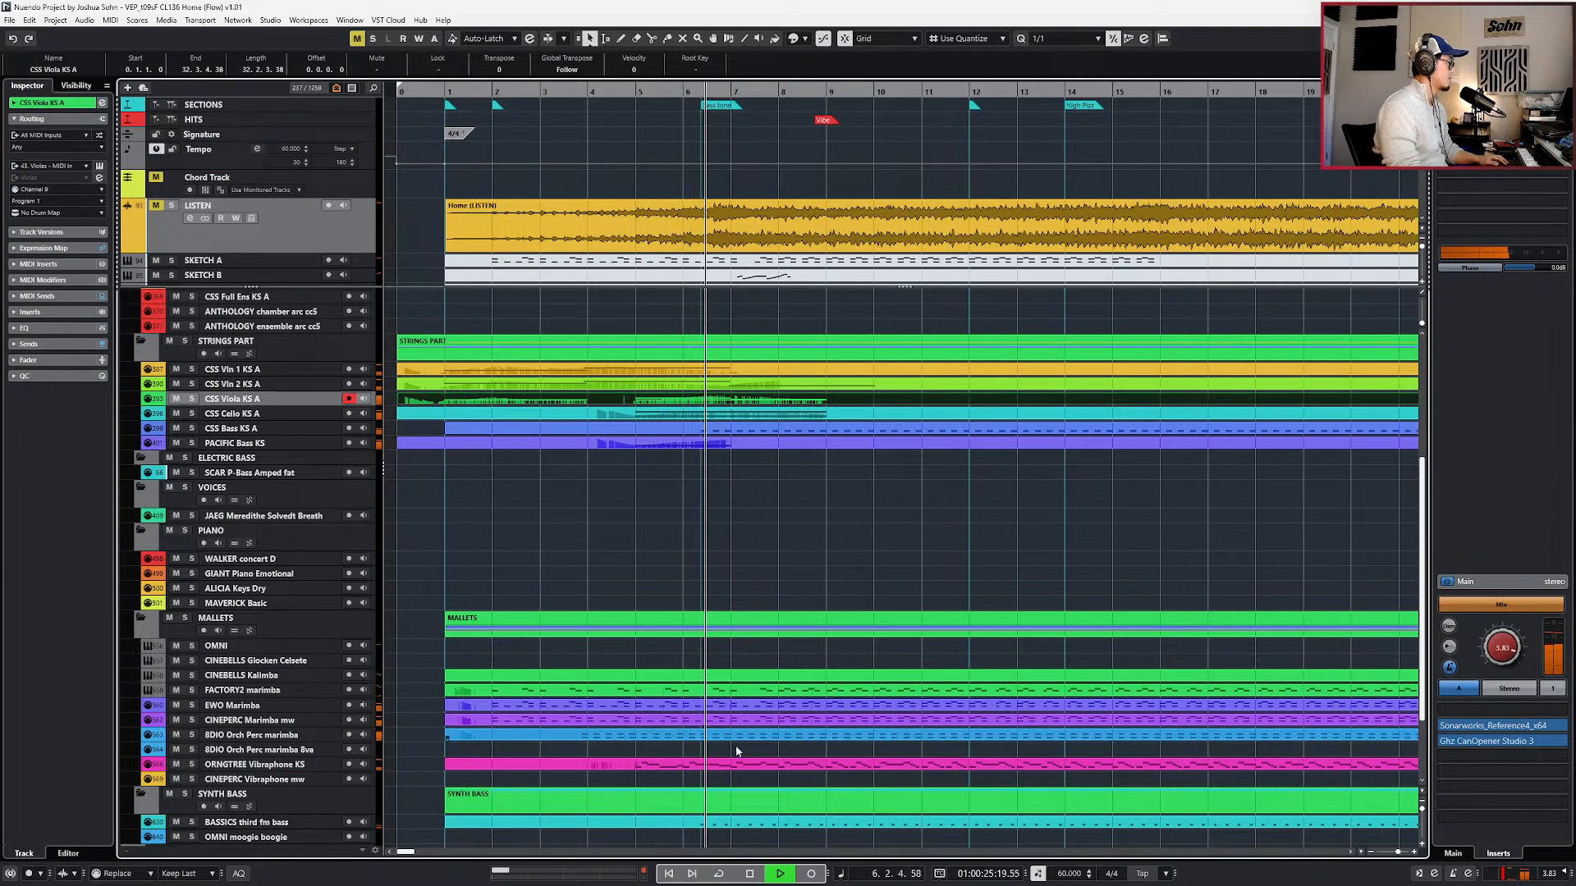
pyautogui.moveTo(740, 778); pyautogui.dragTo(721, 695)
pyautogui.press('Return')
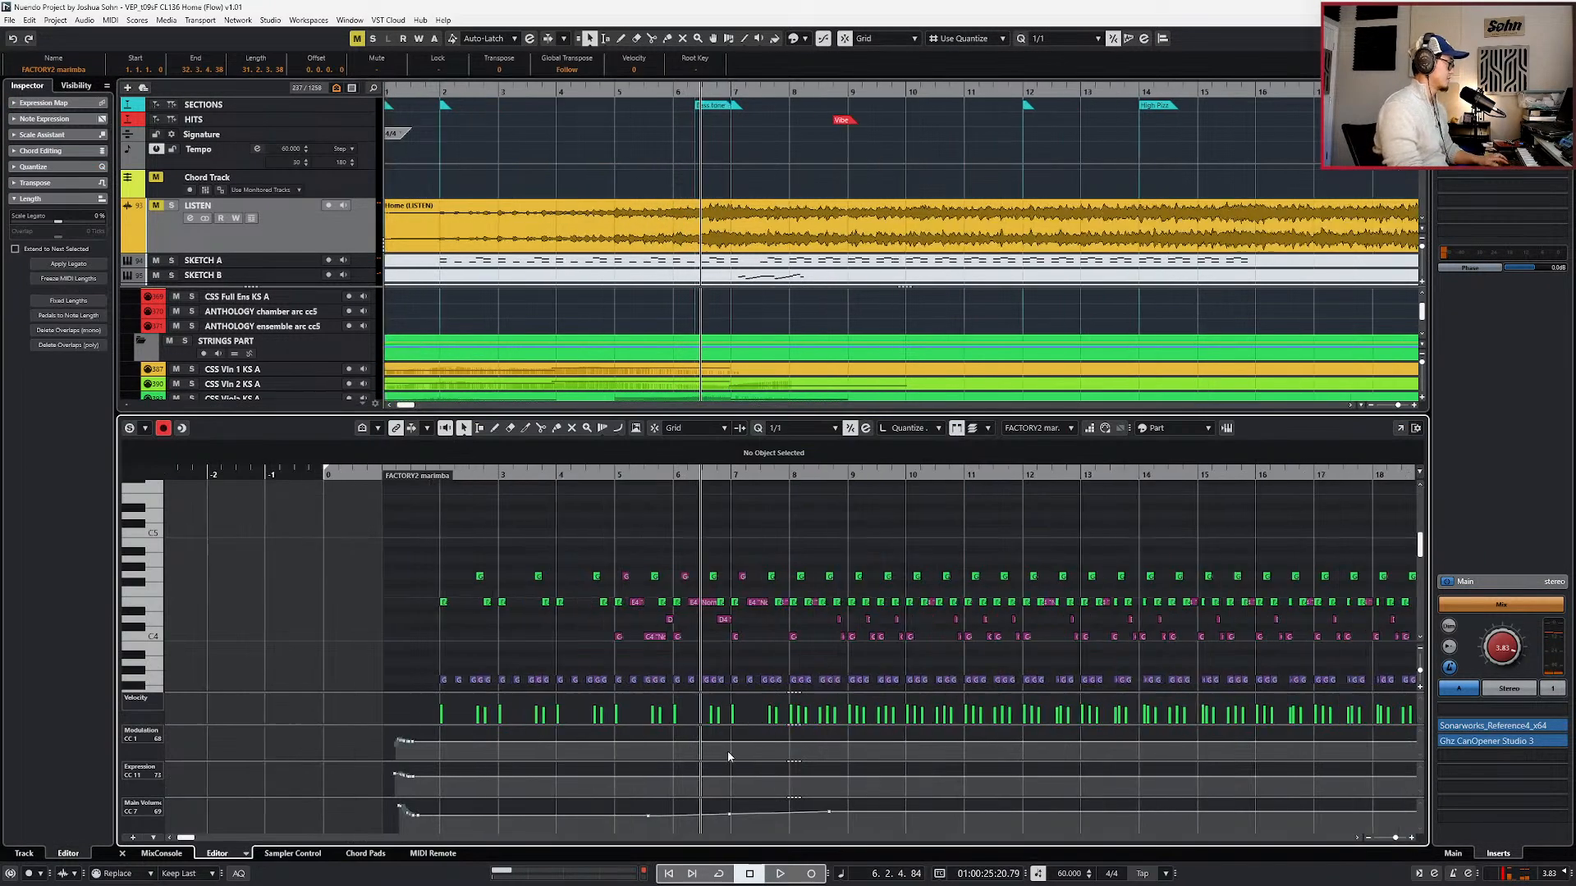
pyautogui.click(730, 817)
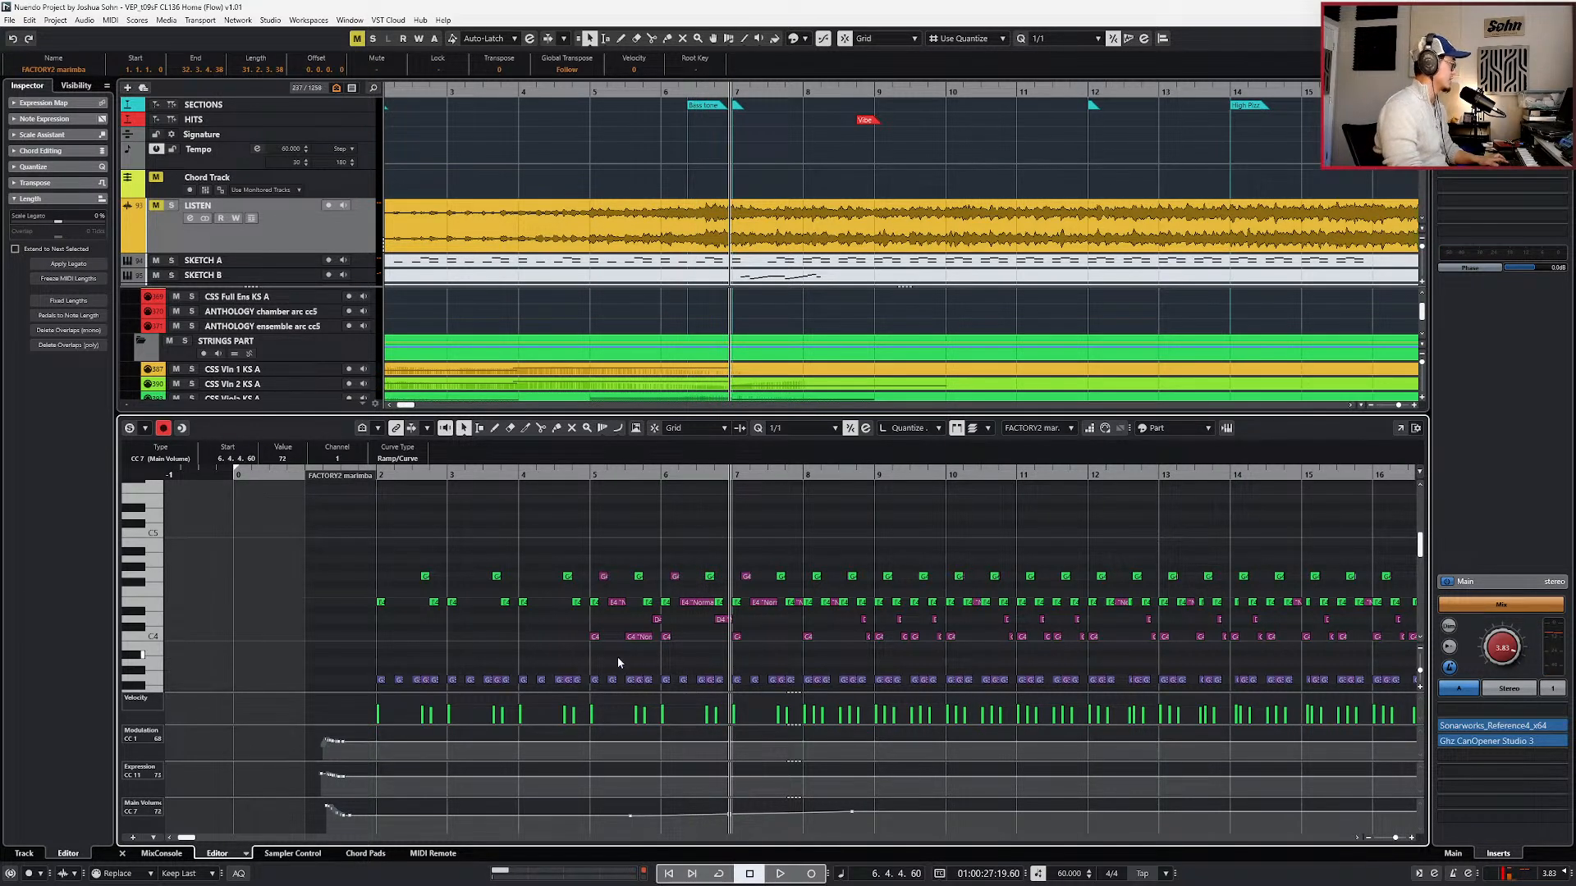
pyautogui.click(741, 826)
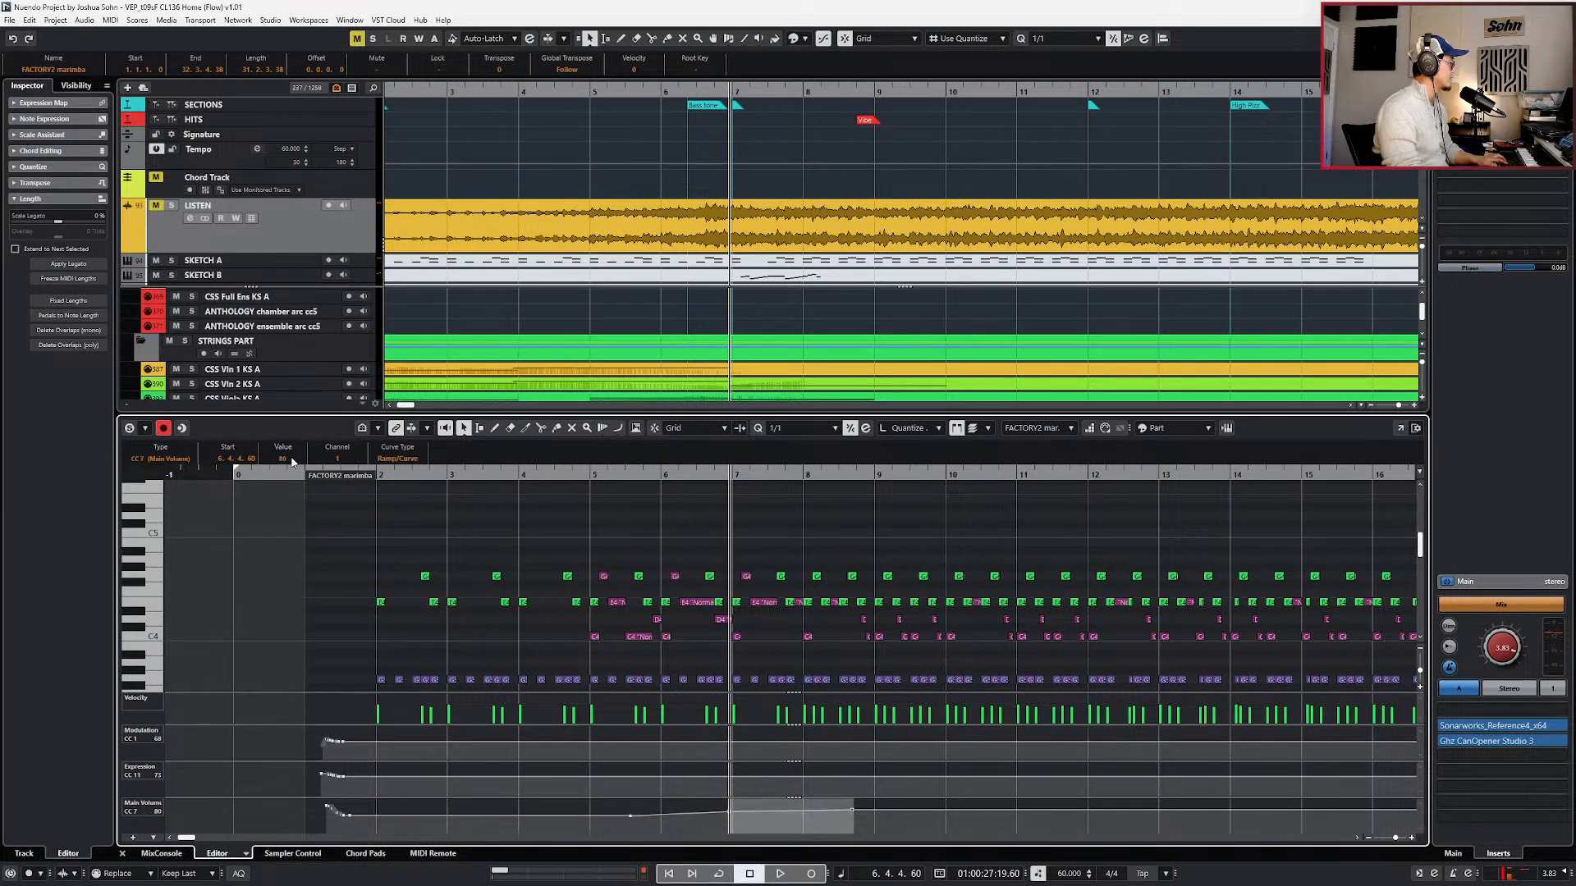
pyautogui.scroll(-5, 559, 712)
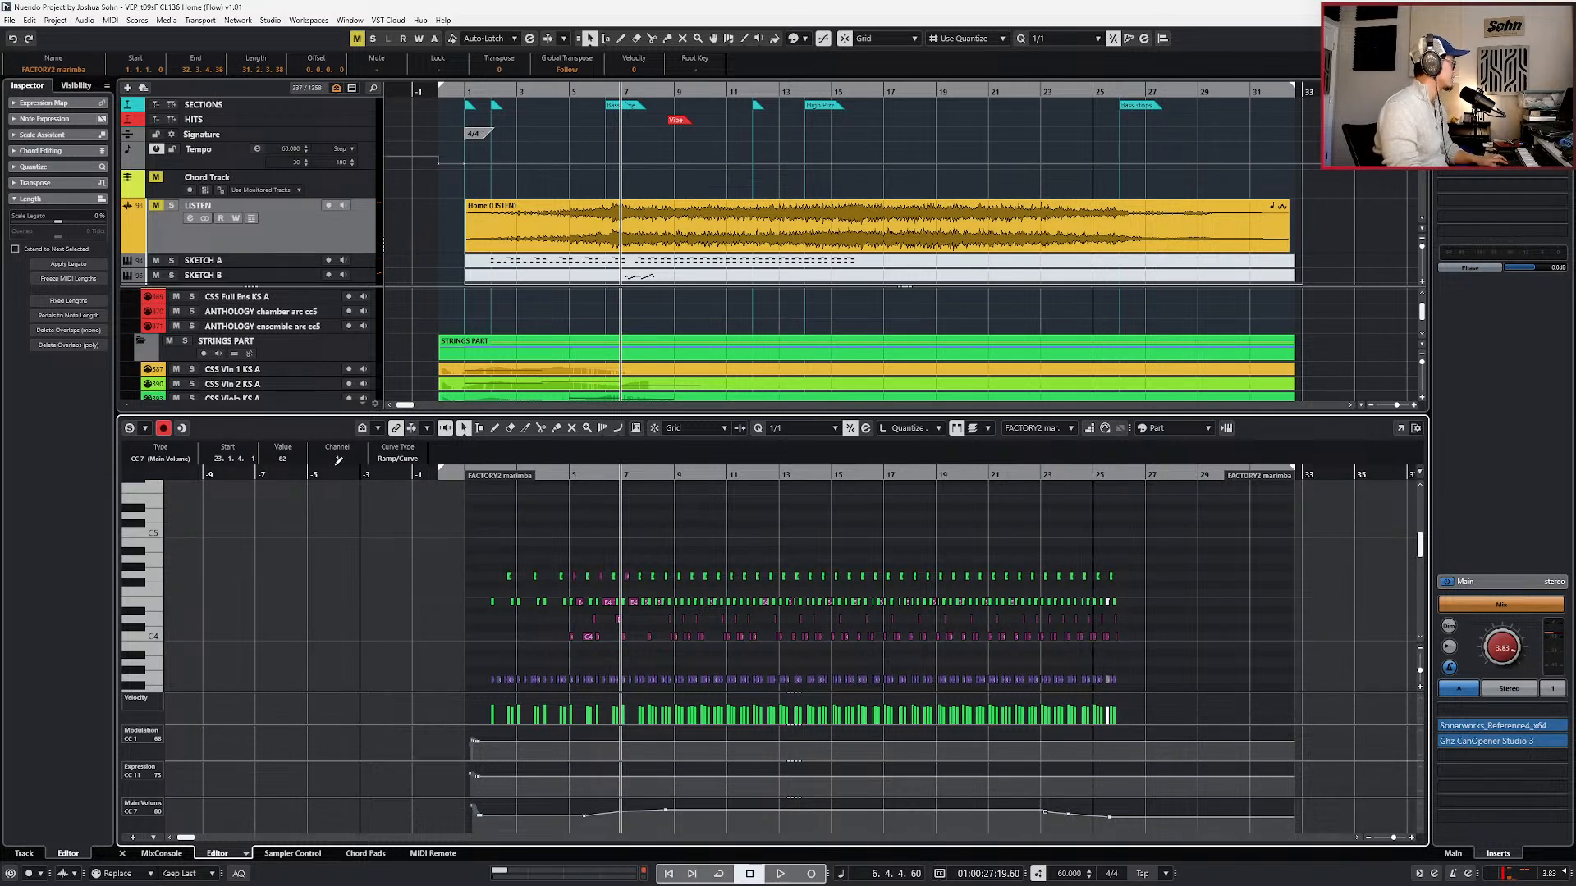
# - Raise the EWO Marimba main volume (CC 7) ramp between bars 5 and 8
pyautogui.press('Down')
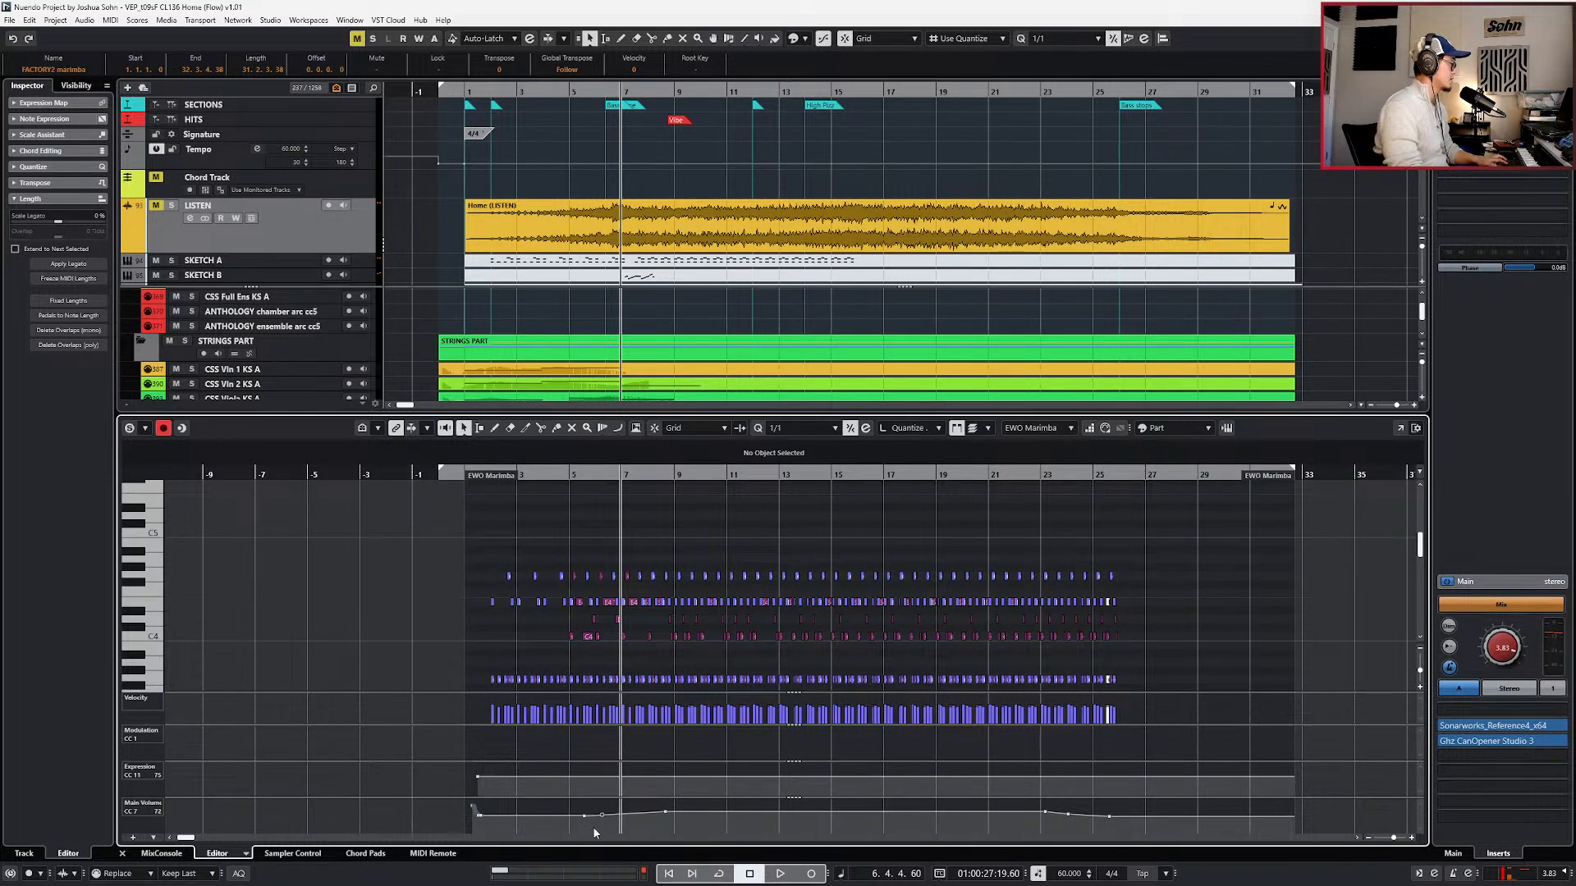
pyautogui.click(632, 812)
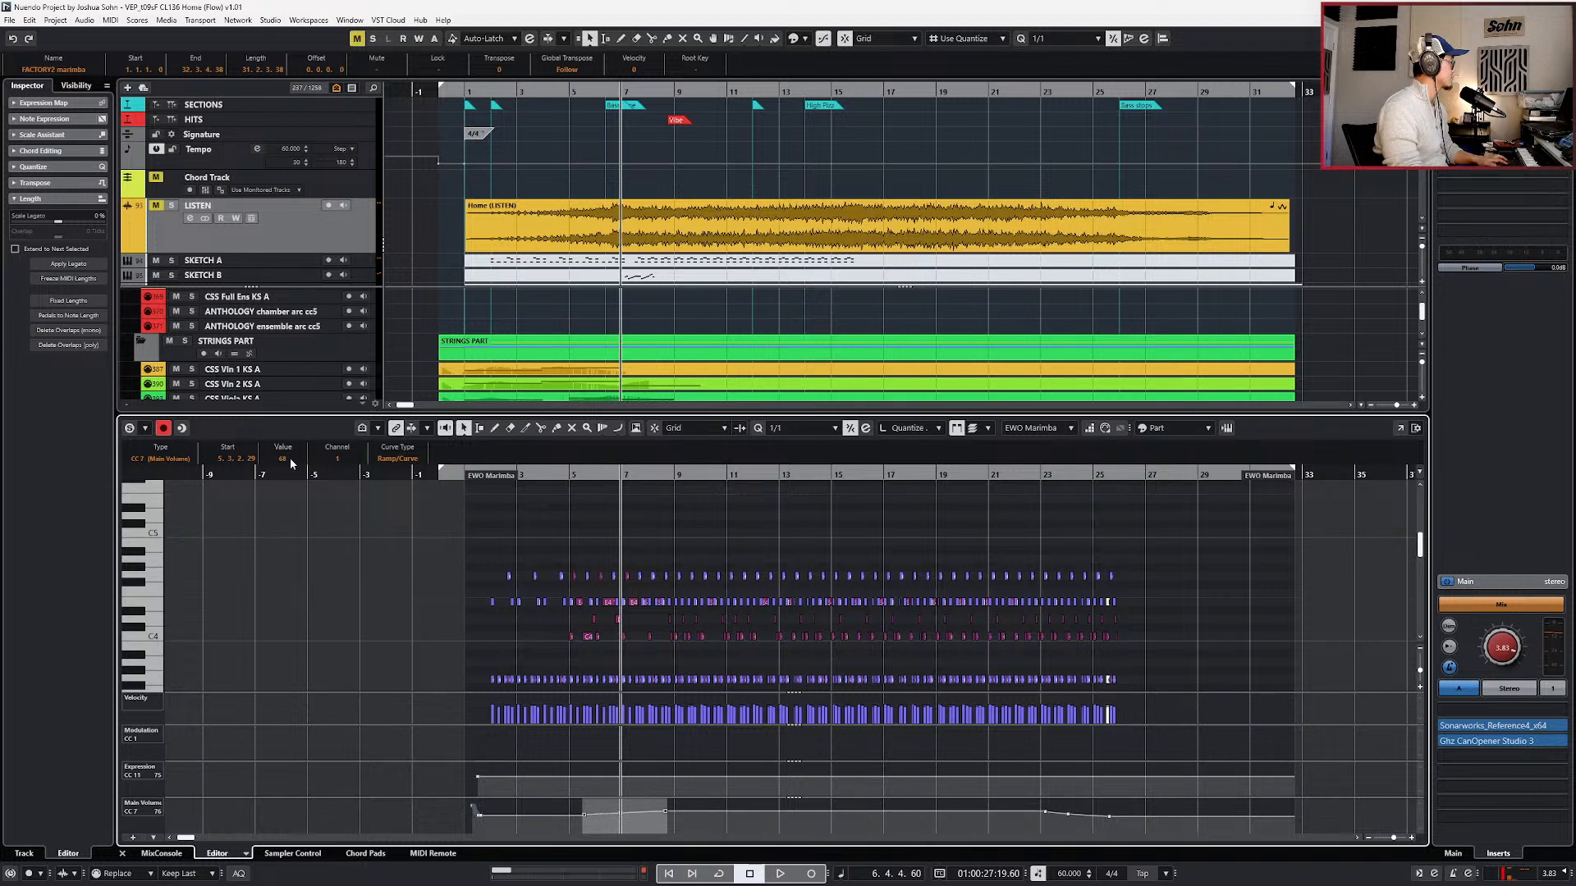
pyautogui.press('l')
pyautogui.press('KP_Add')
pyautogui.press('KP_Add')
pyautogui.press('KP_Add')
pyautogui.press('KP_Add')
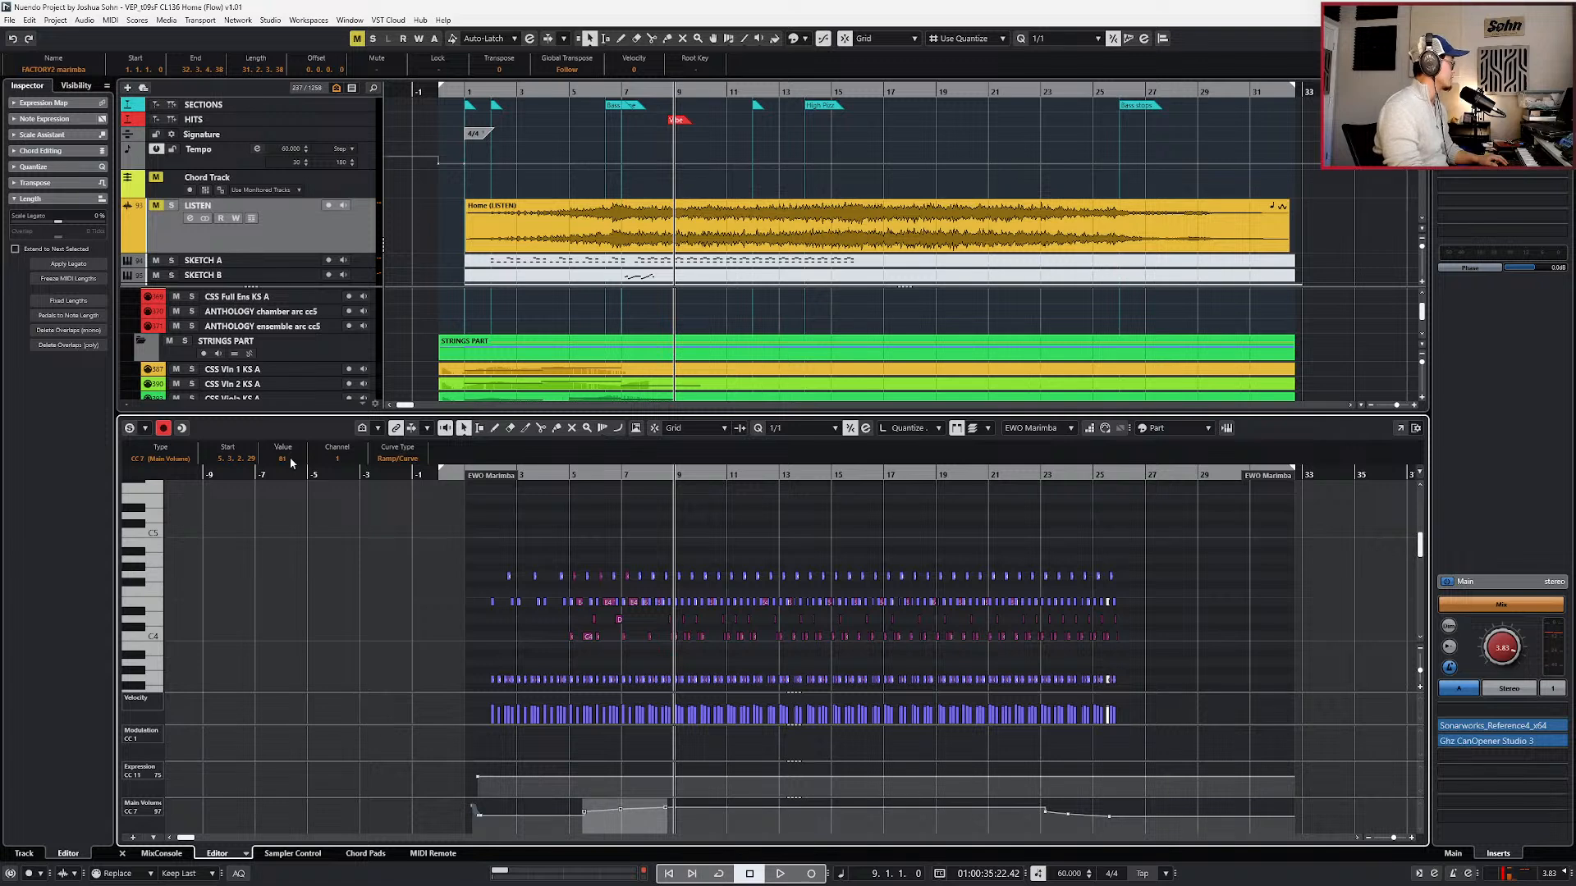
# - Raise the CINEPERC Marimba mw main volume (CC 7) across bars 7 and 8 and audition it from around bar 6
pyautogui.press('Down')
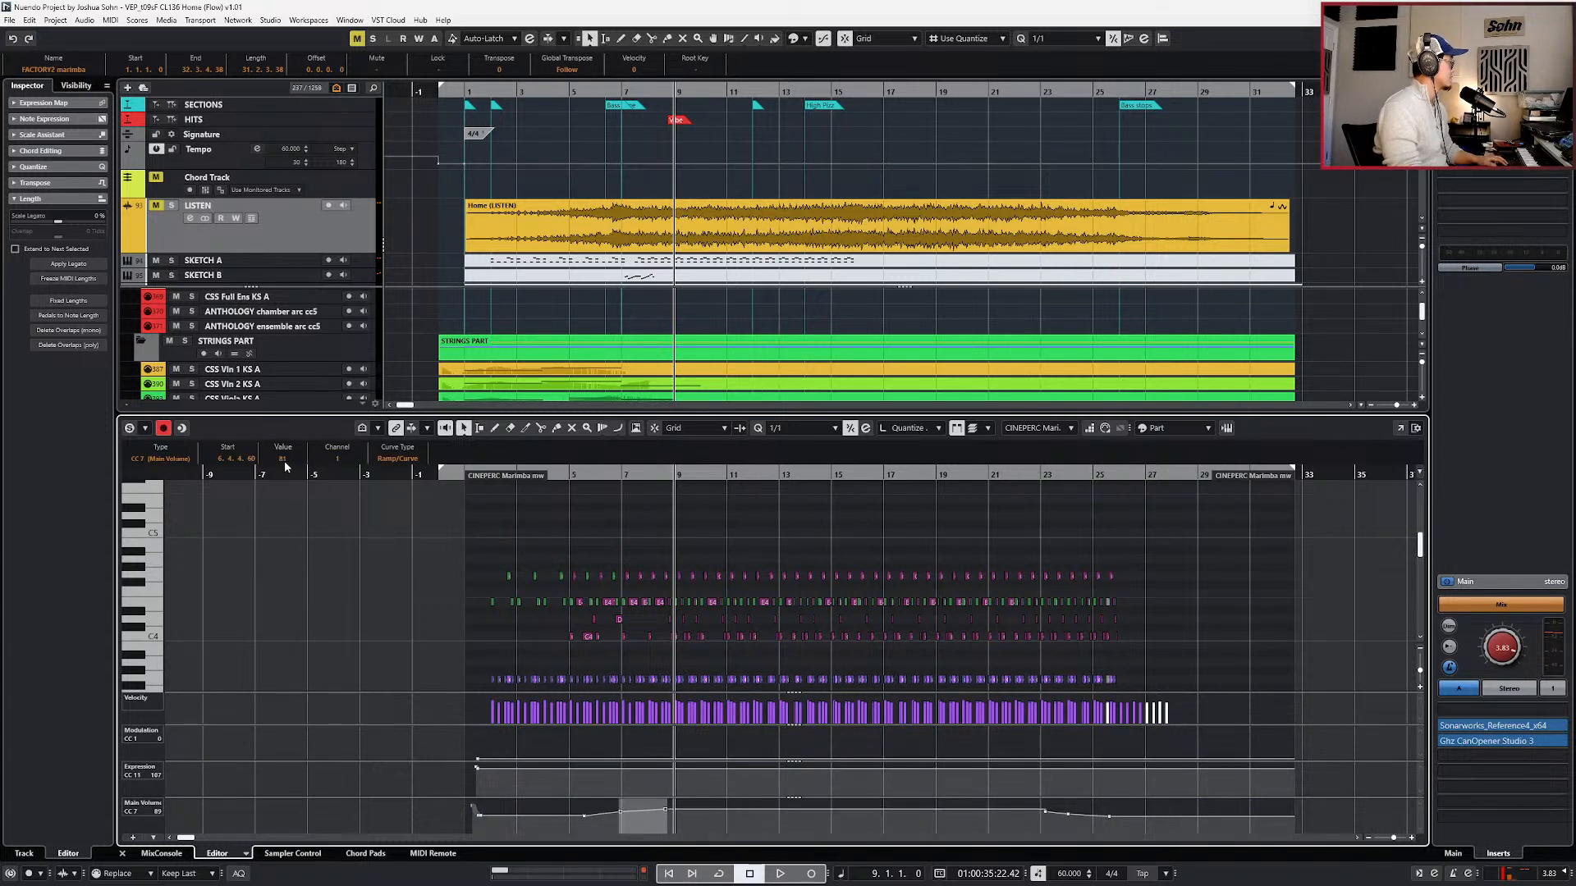
pyautogui.press('l')
pyautogui.press('space')
pyautogui.scroll(1, 284, 460)
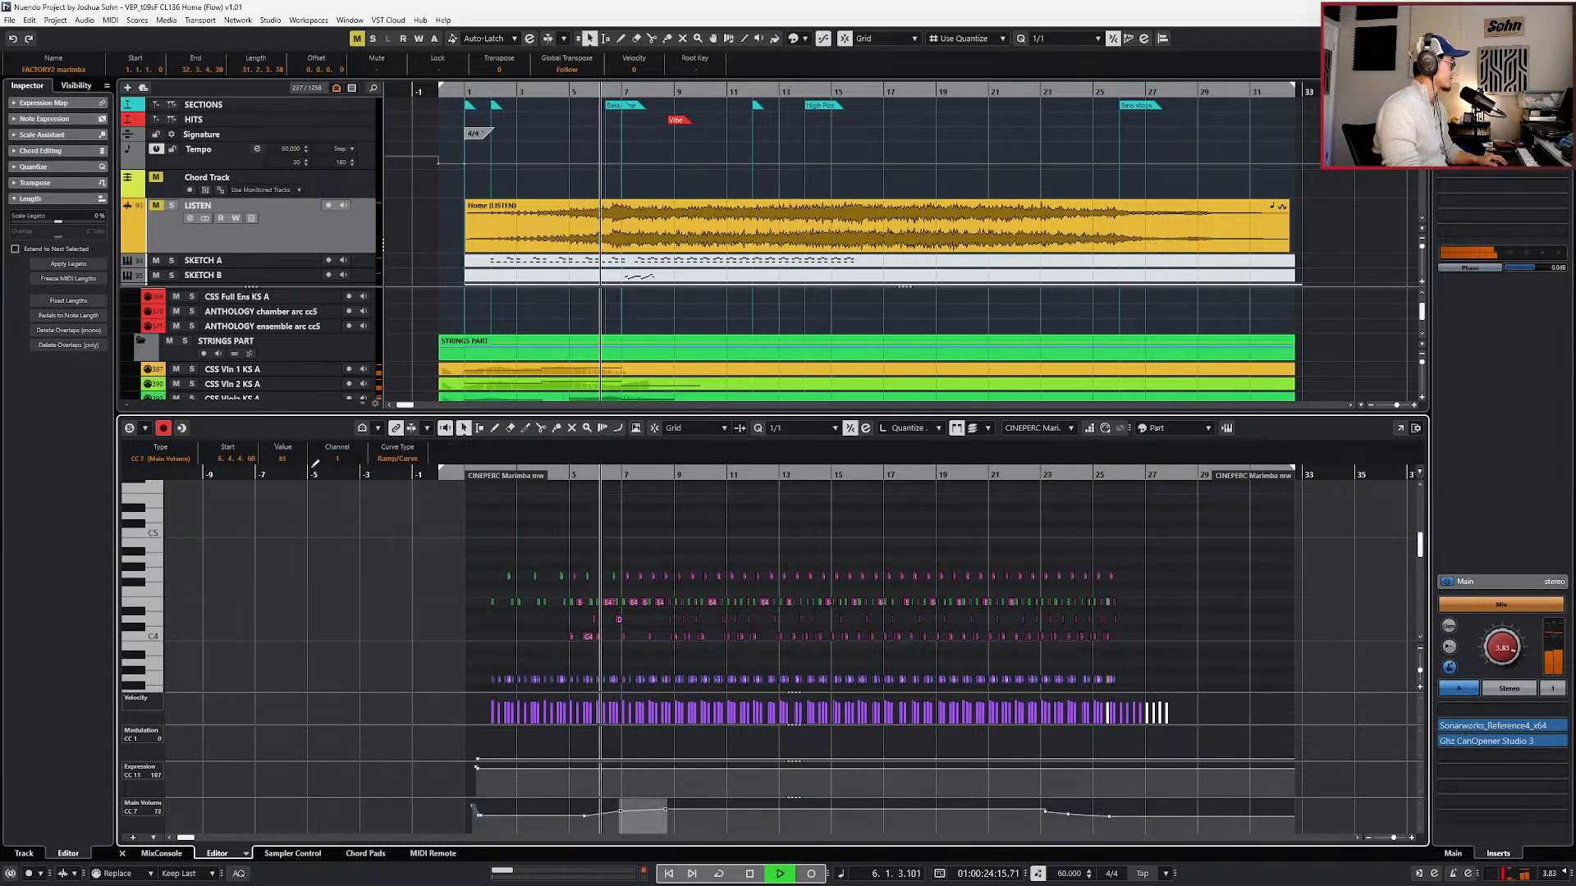
# - Close the marimba parts and replay the arrangement from bar 4 with the string tracks in view
pyautogui.scroll(1, 286, 464)
pyautogui.hotkey('ctrl', 'e')
pyautogui.hotkey('shift', 'f')
pyautogui.scroll(2, 638, 544)
pyautogui.press('h')
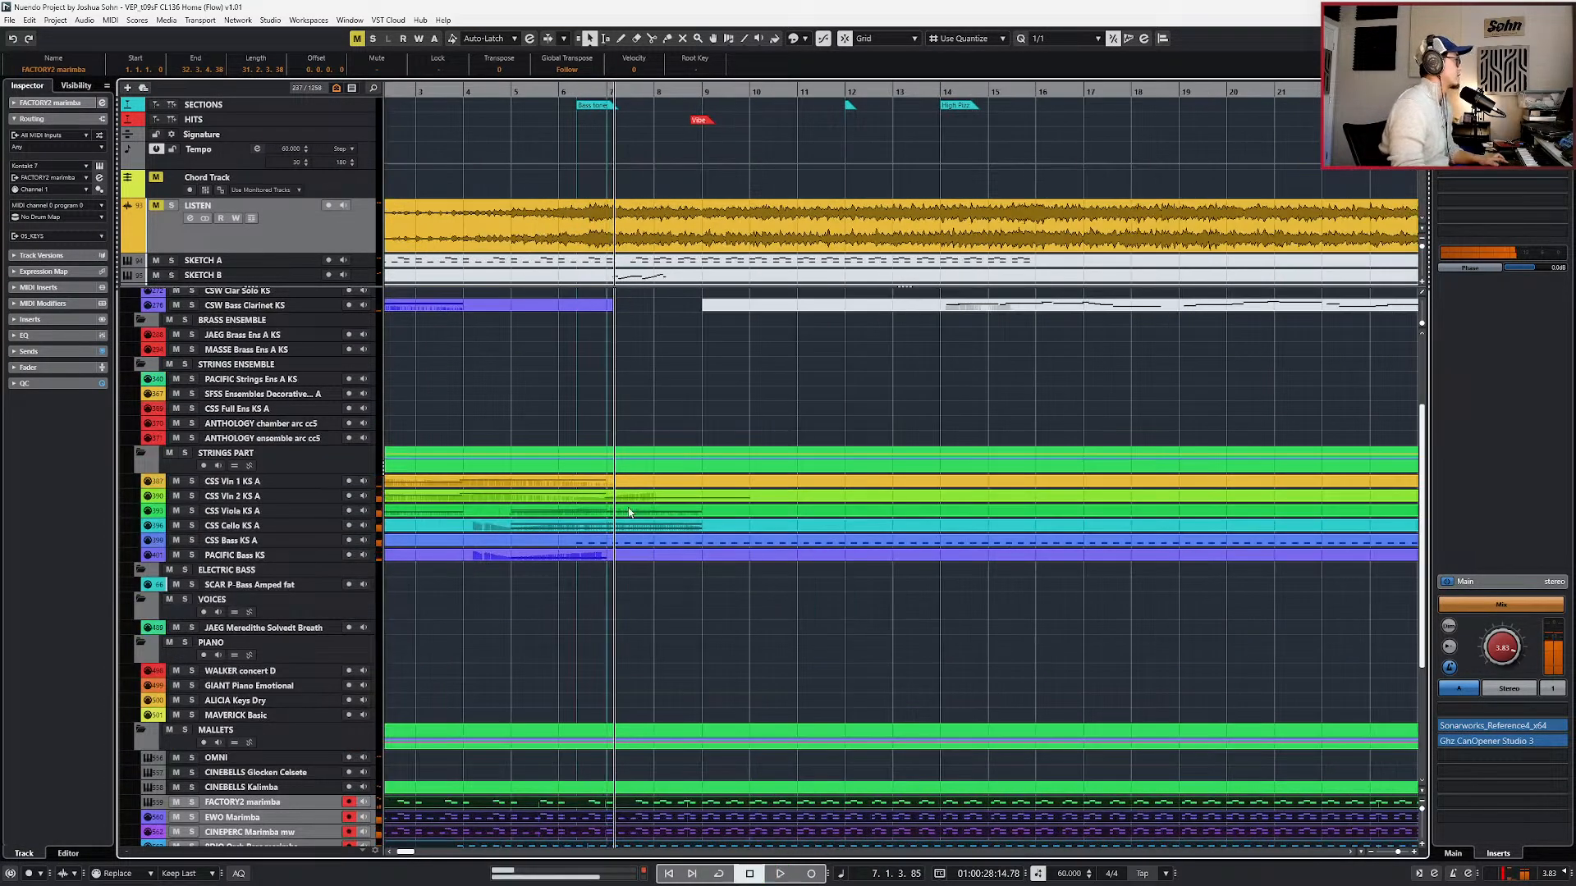
pyautogui.press('space')
pyautogui.hscroll(-1, 649, 519)
pyautogui.press('KP_Subtract')
pyautogui.press('KP_Subtract')
pyautogui.press('KP_Subtract')
pyautogui.press('space')
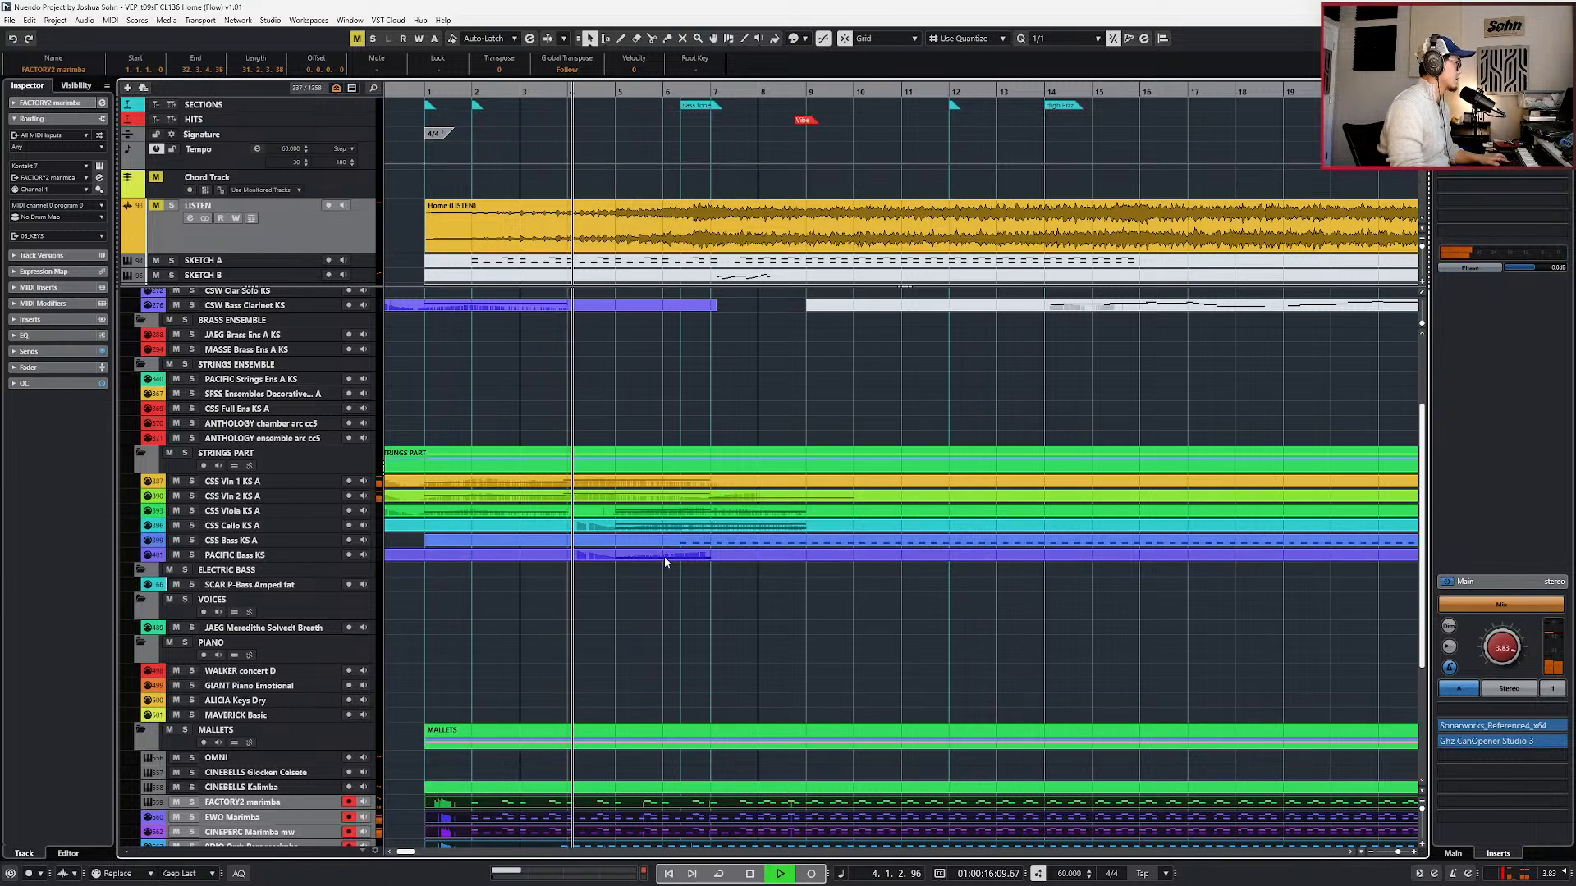
# - Redraw the PACIFIC Bass KS modulation rising from bar 4 to bar 7 and raise its main volume (CC 7) to about 97 during playback
pyautogui.doubleClick(664, 556)
pyautogui.moveTo(590, 784); pyautogui.dragTo(712, 736)
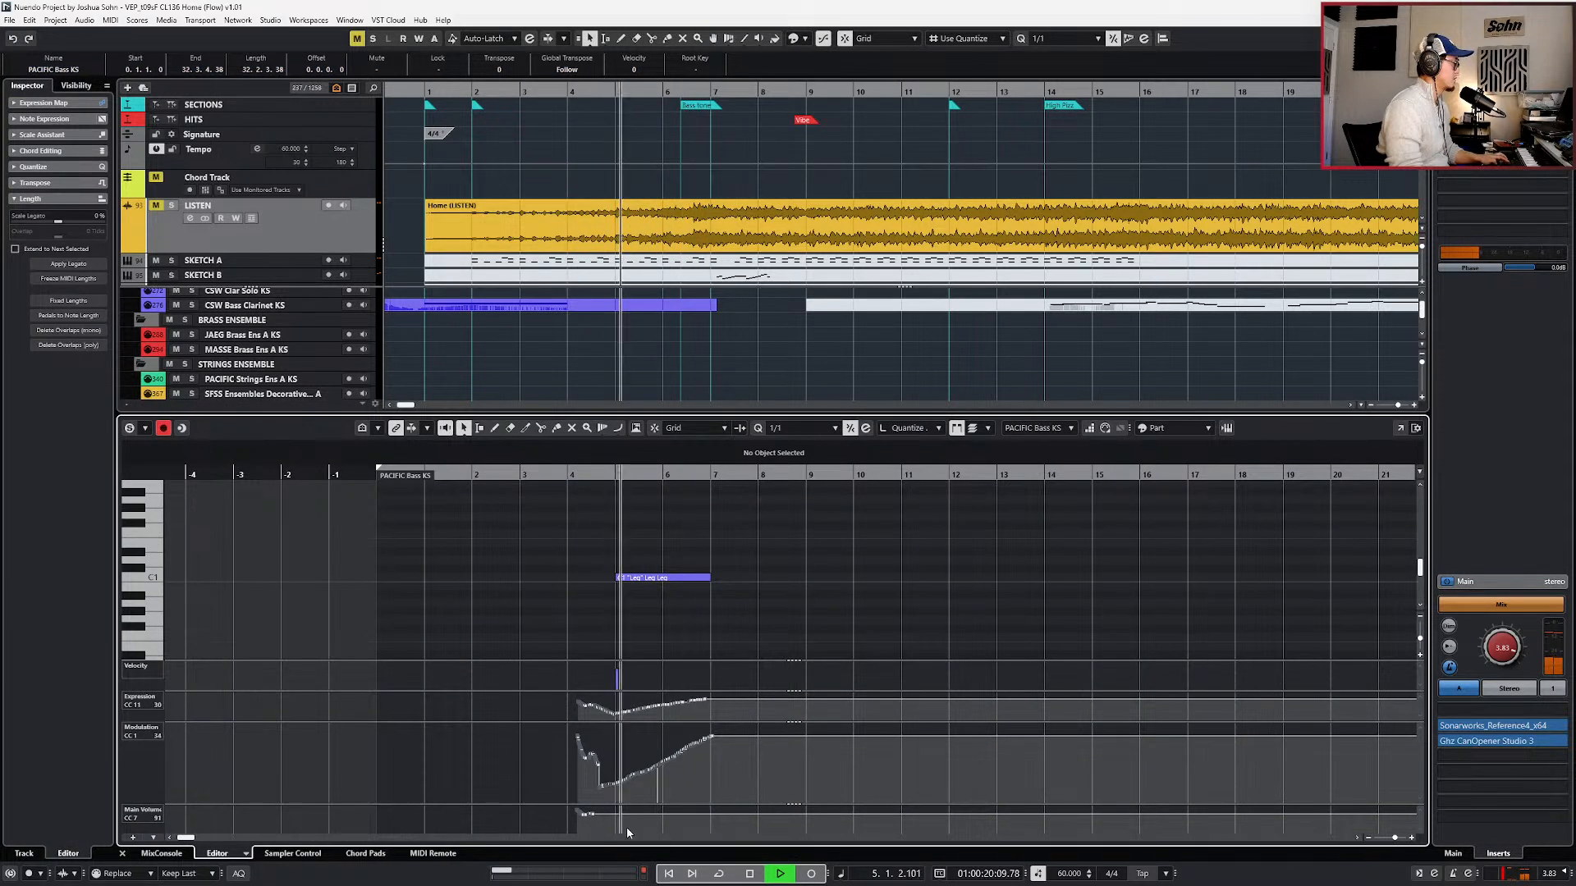
pyautogui.hotkey('alt', '7')
pyautogui.click(583, 788)
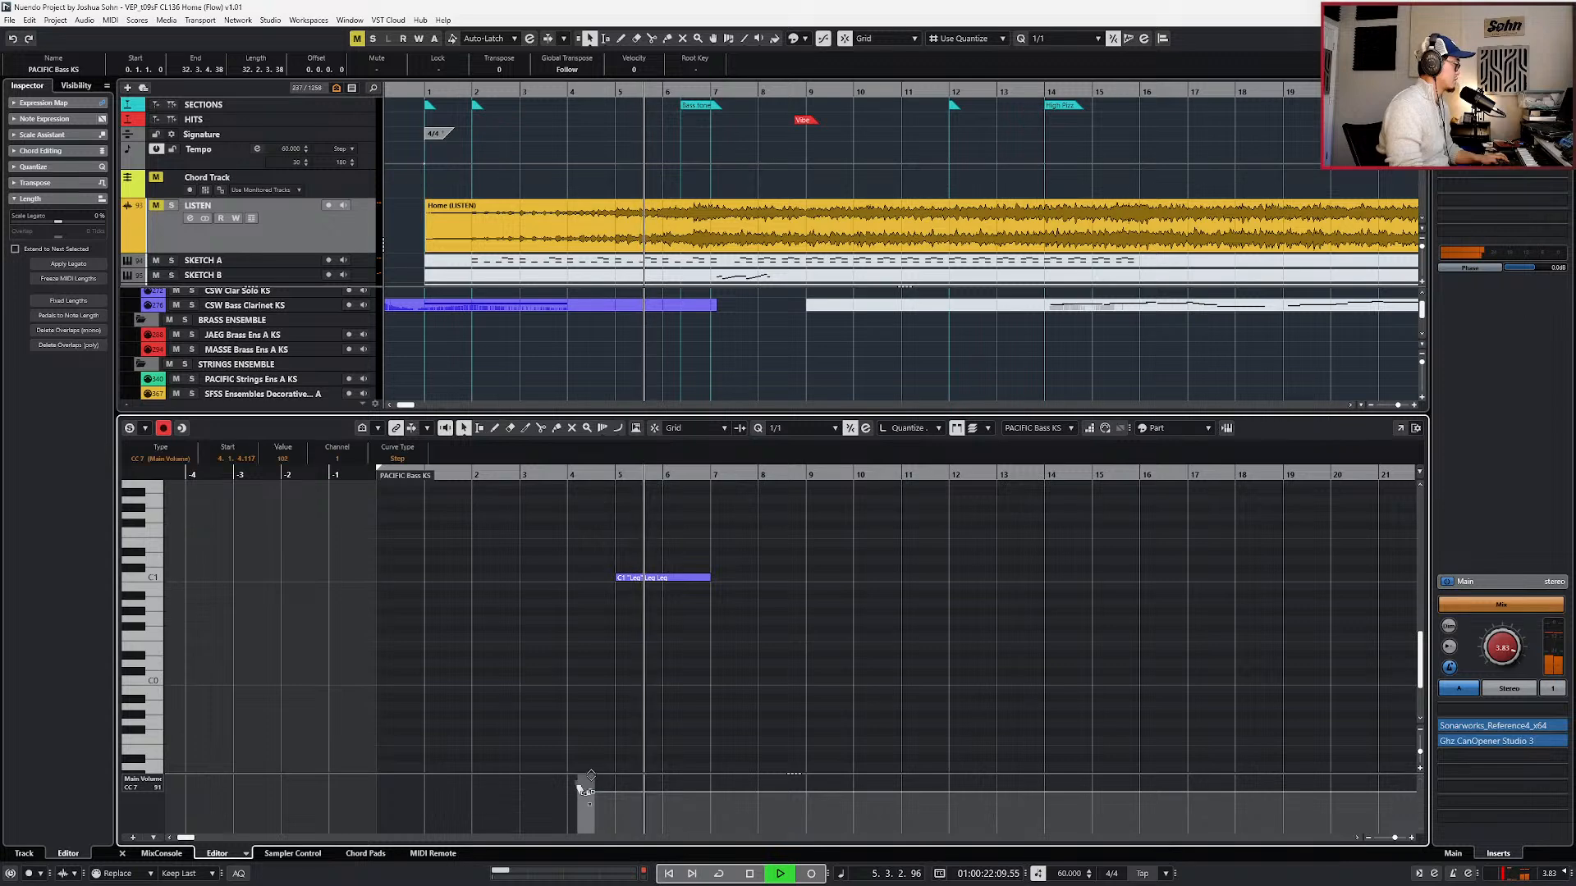
pyautogui.hotkey('ctrl', 'e')
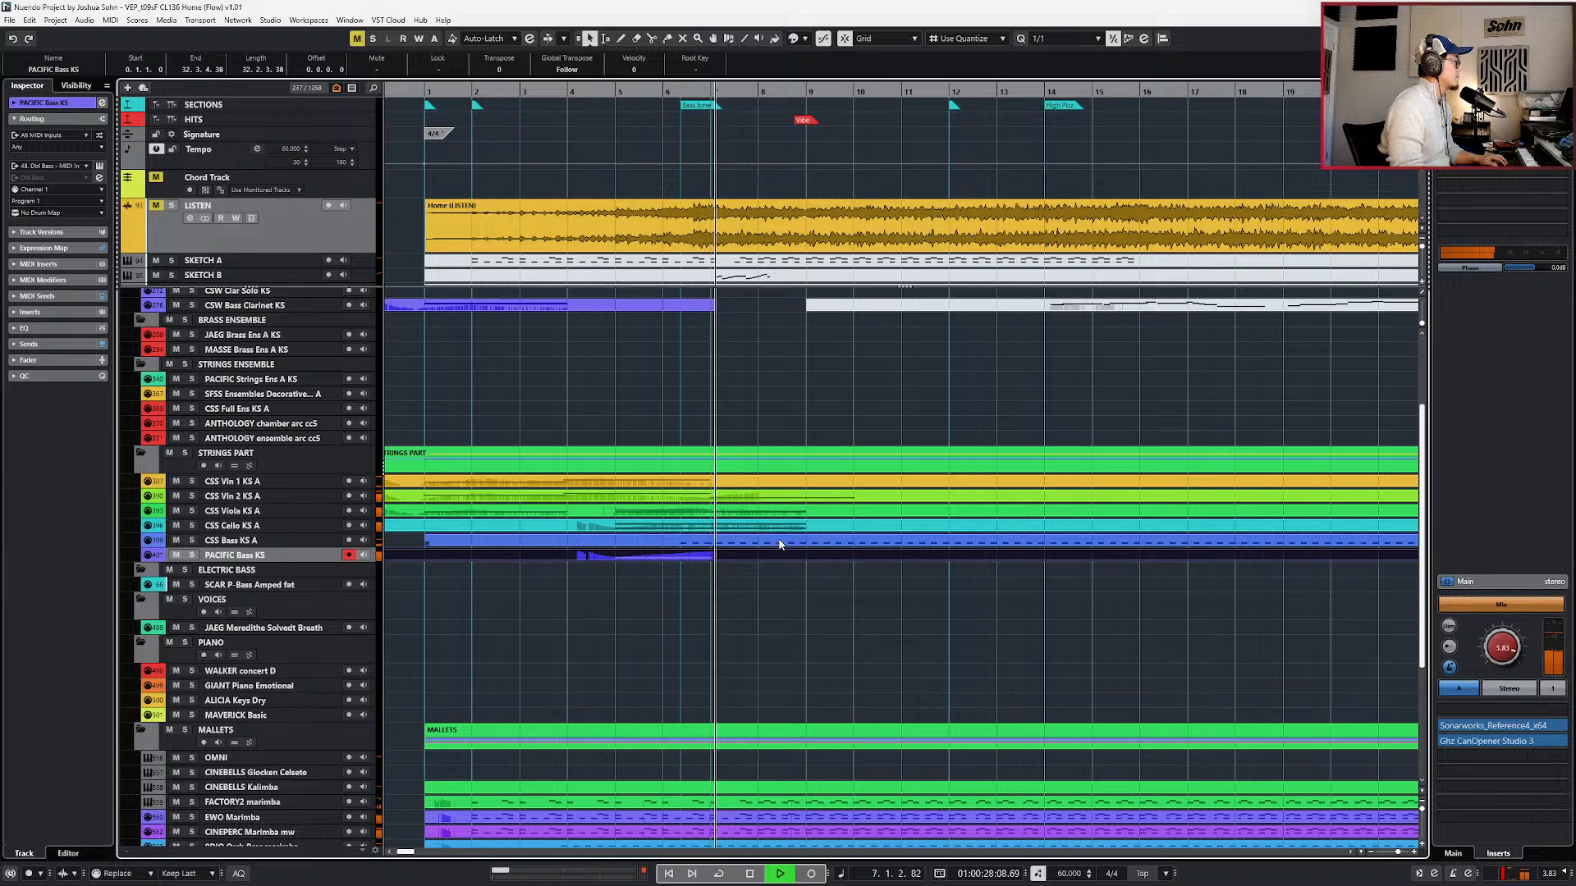
pyautogui.press('space')
# - Stop playback, open the PACIFIC Bass KS part and lengthen its C1 legato note to end at bar 9
pyautogui.click(737, 630)
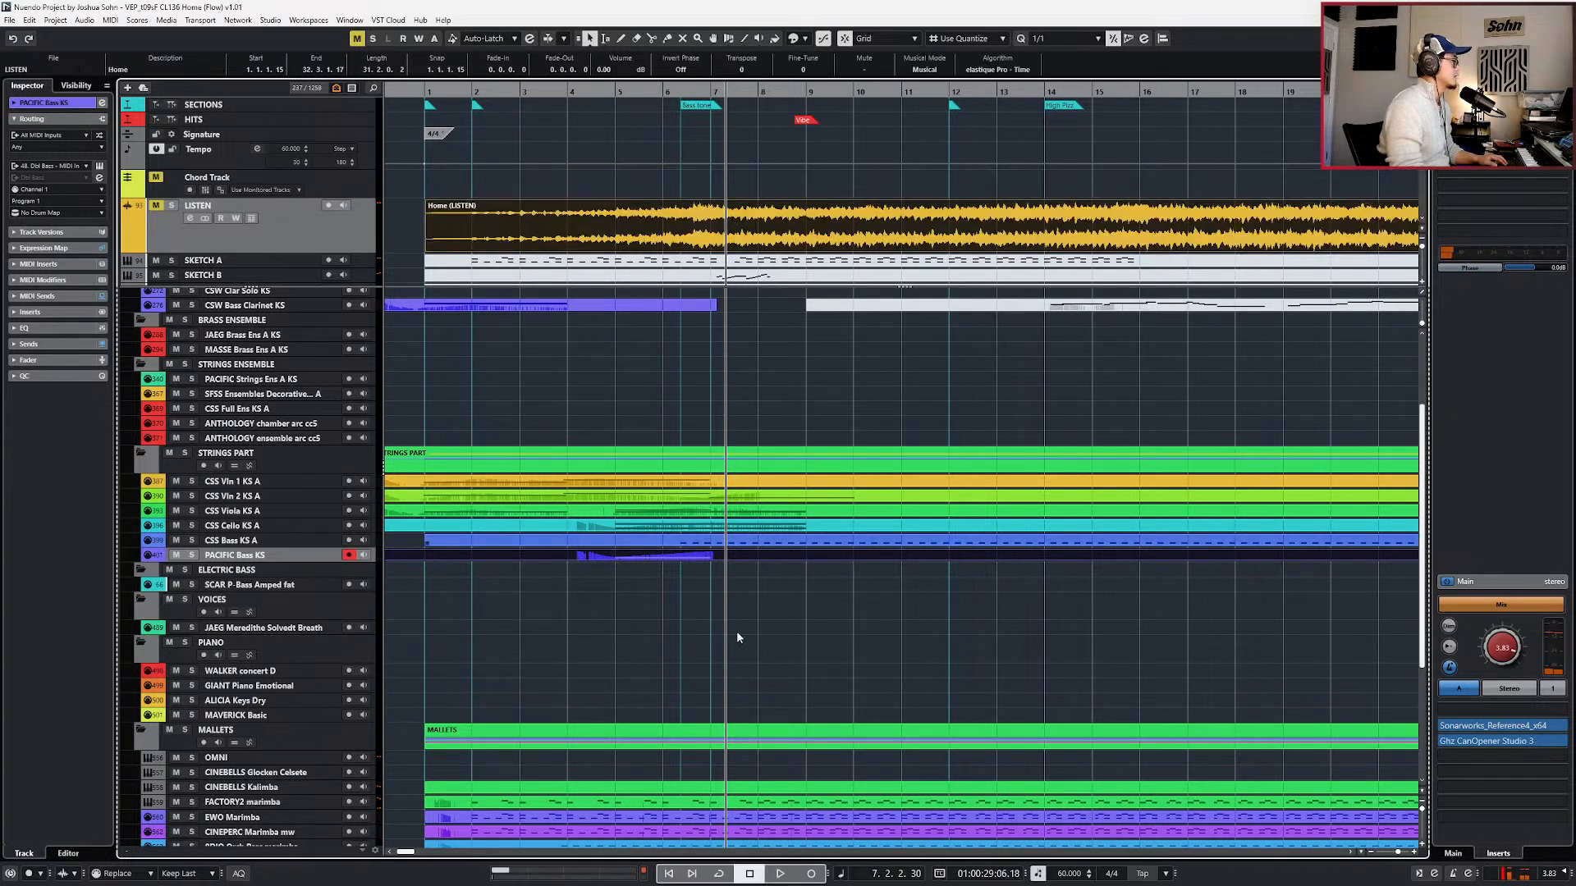
pyautogui.doubleClick(732, 557)
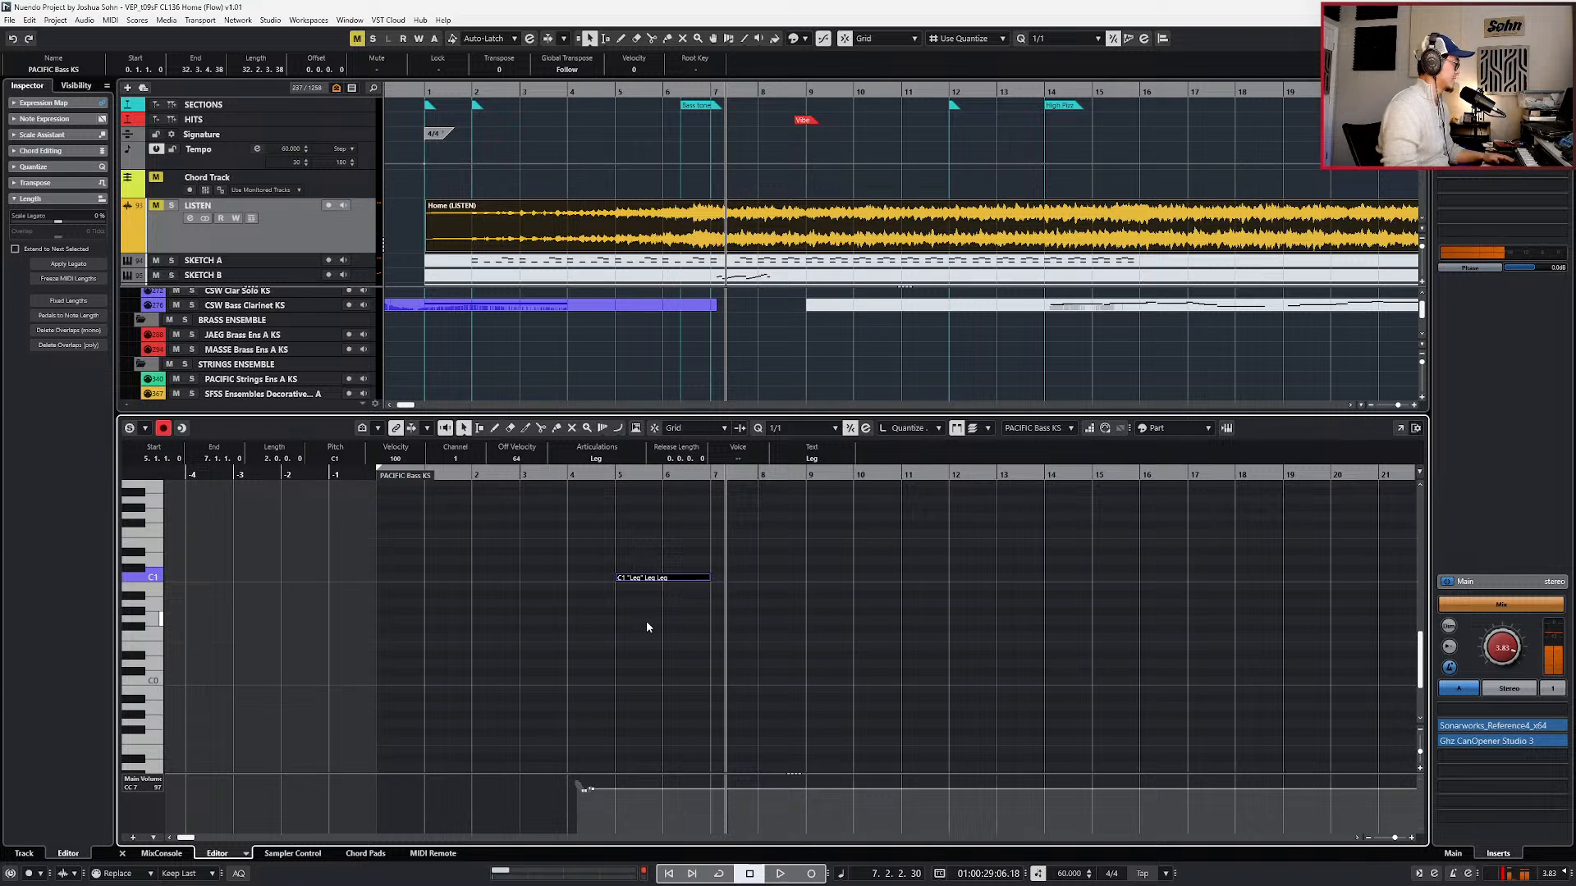
pyautogui.hotkey('alt', 'shift', 'Right')
pyautogui.hotkey('alt', 'shift', 'Right')
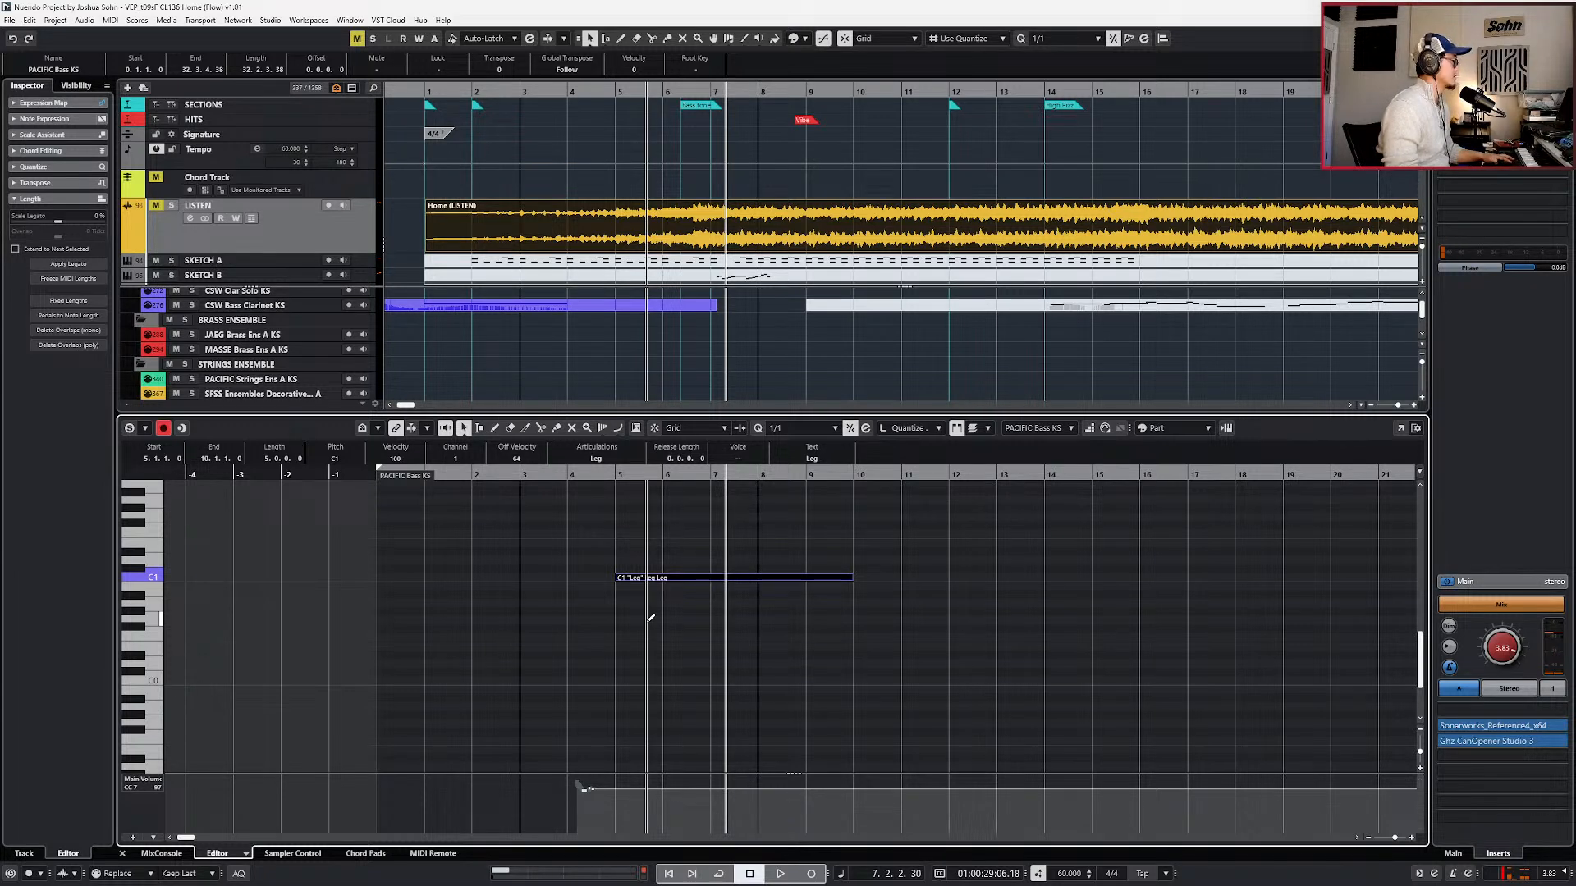
pyautogui.click(647, 627)
# - Play from bar 6 and record PACIFIC Bass KS expression (CC 11) and modulation (CC 1) fading from bar 7 to bar 9
pyautogui.press('KP_Subtract')
pyautogui.press('KP_Subtract')
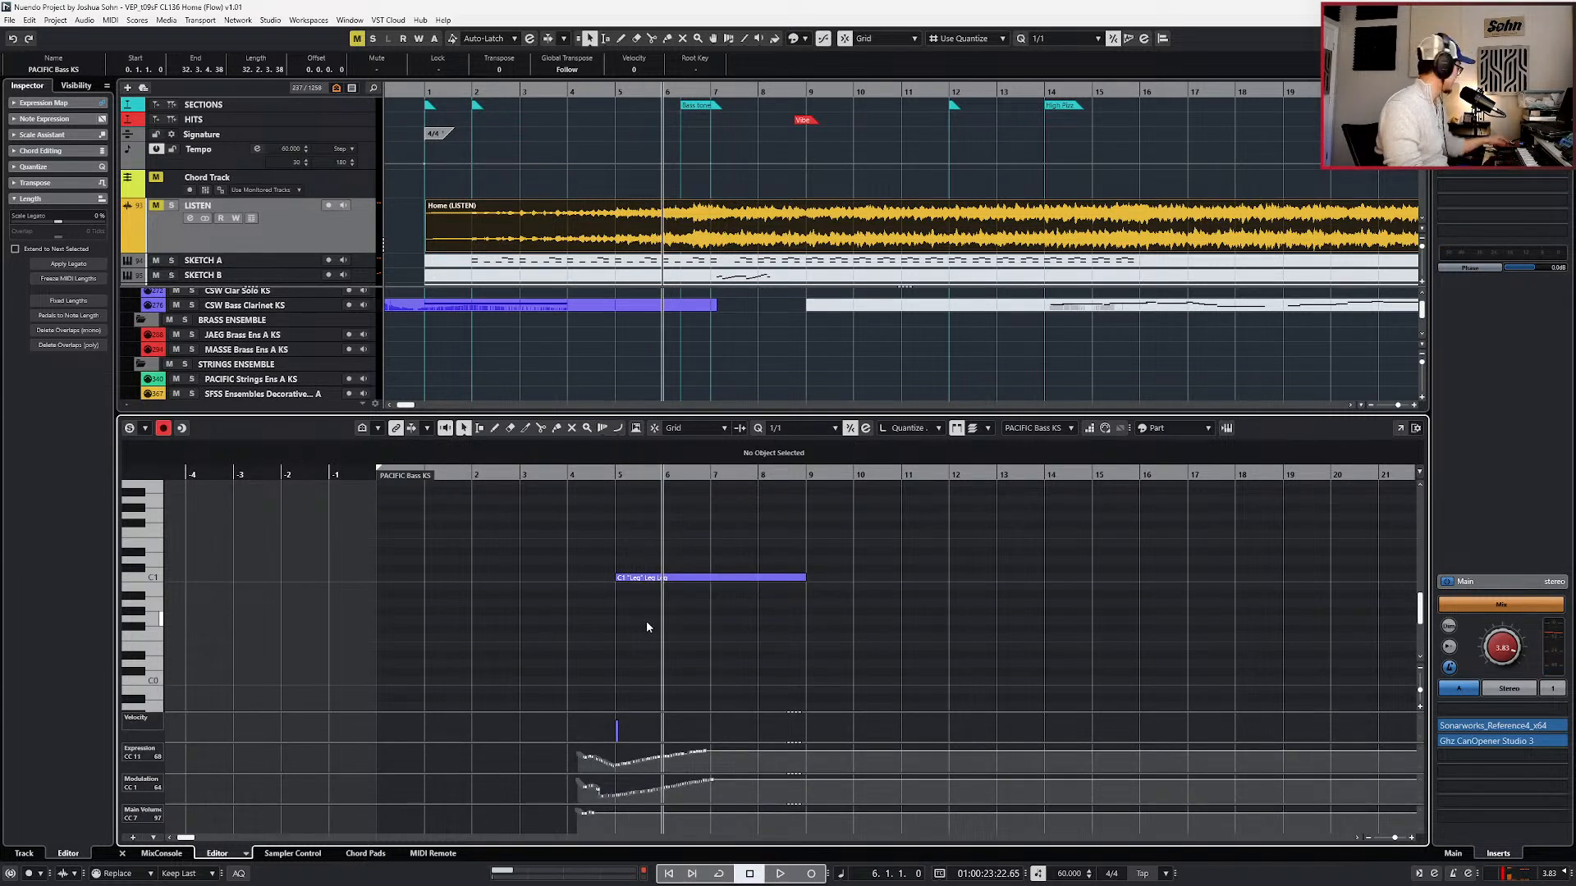
pyautogui.press('space')
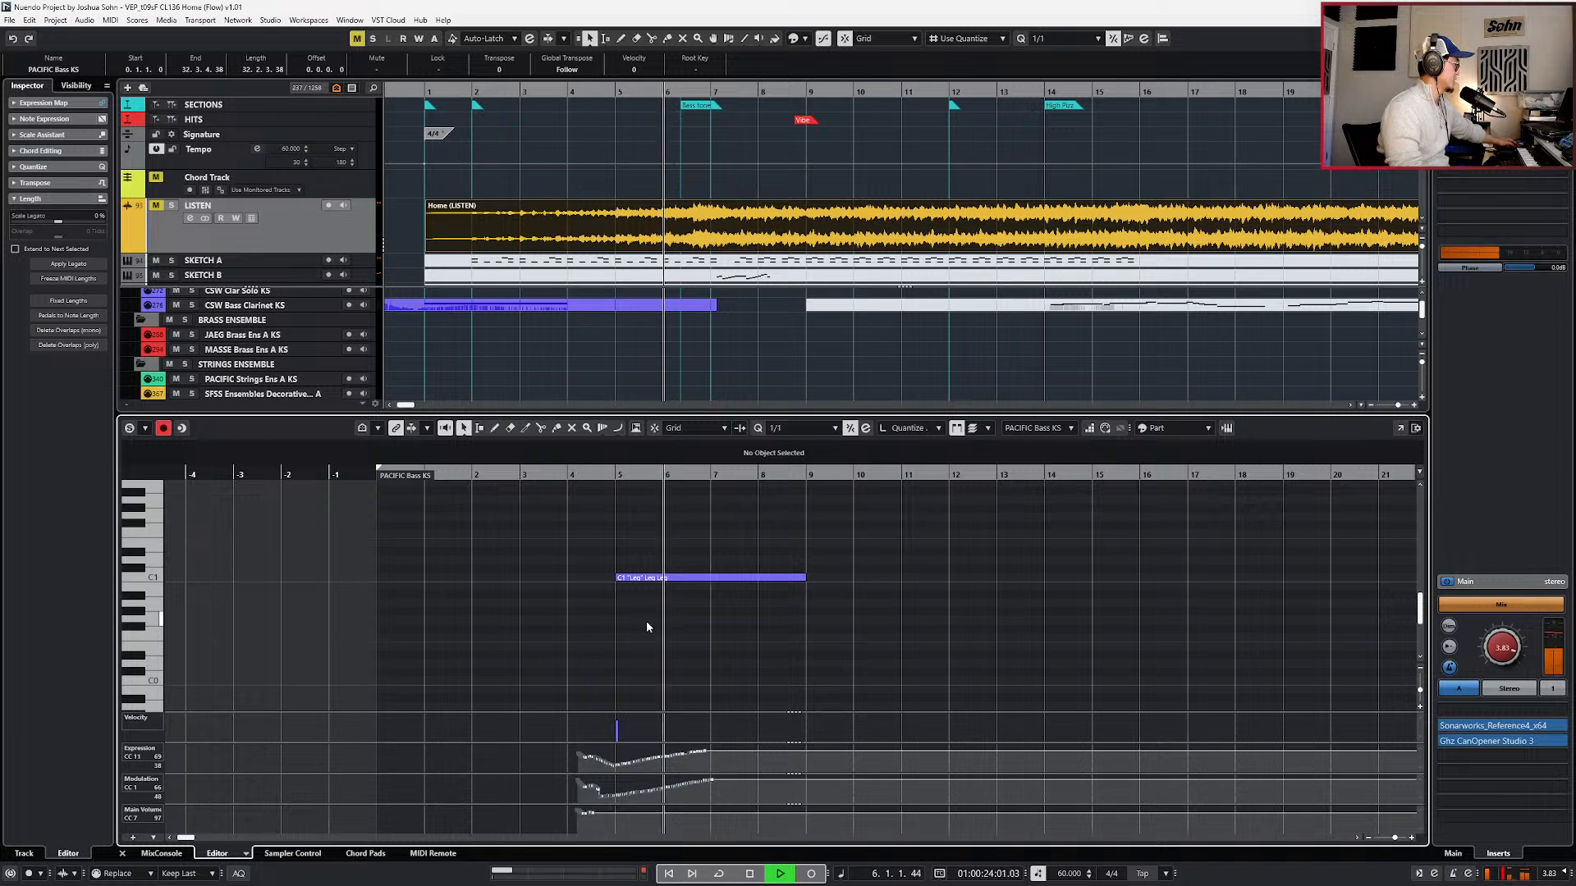
pyautogui.press('KP_Multiply')
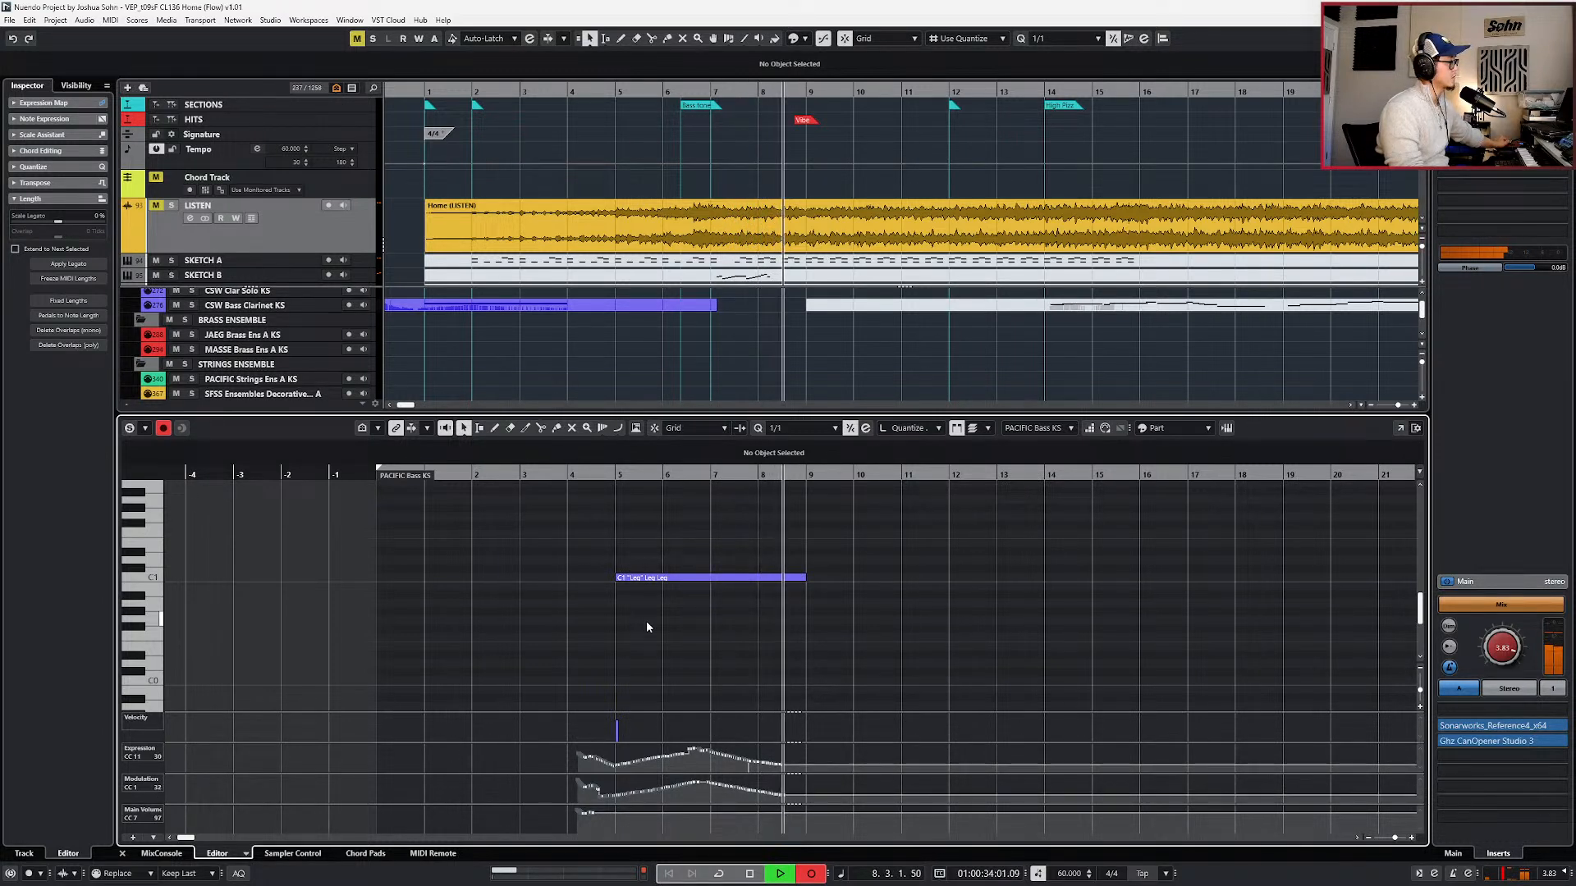
pyautogui.press('KP_Multiply')
pyautogui.press('space')
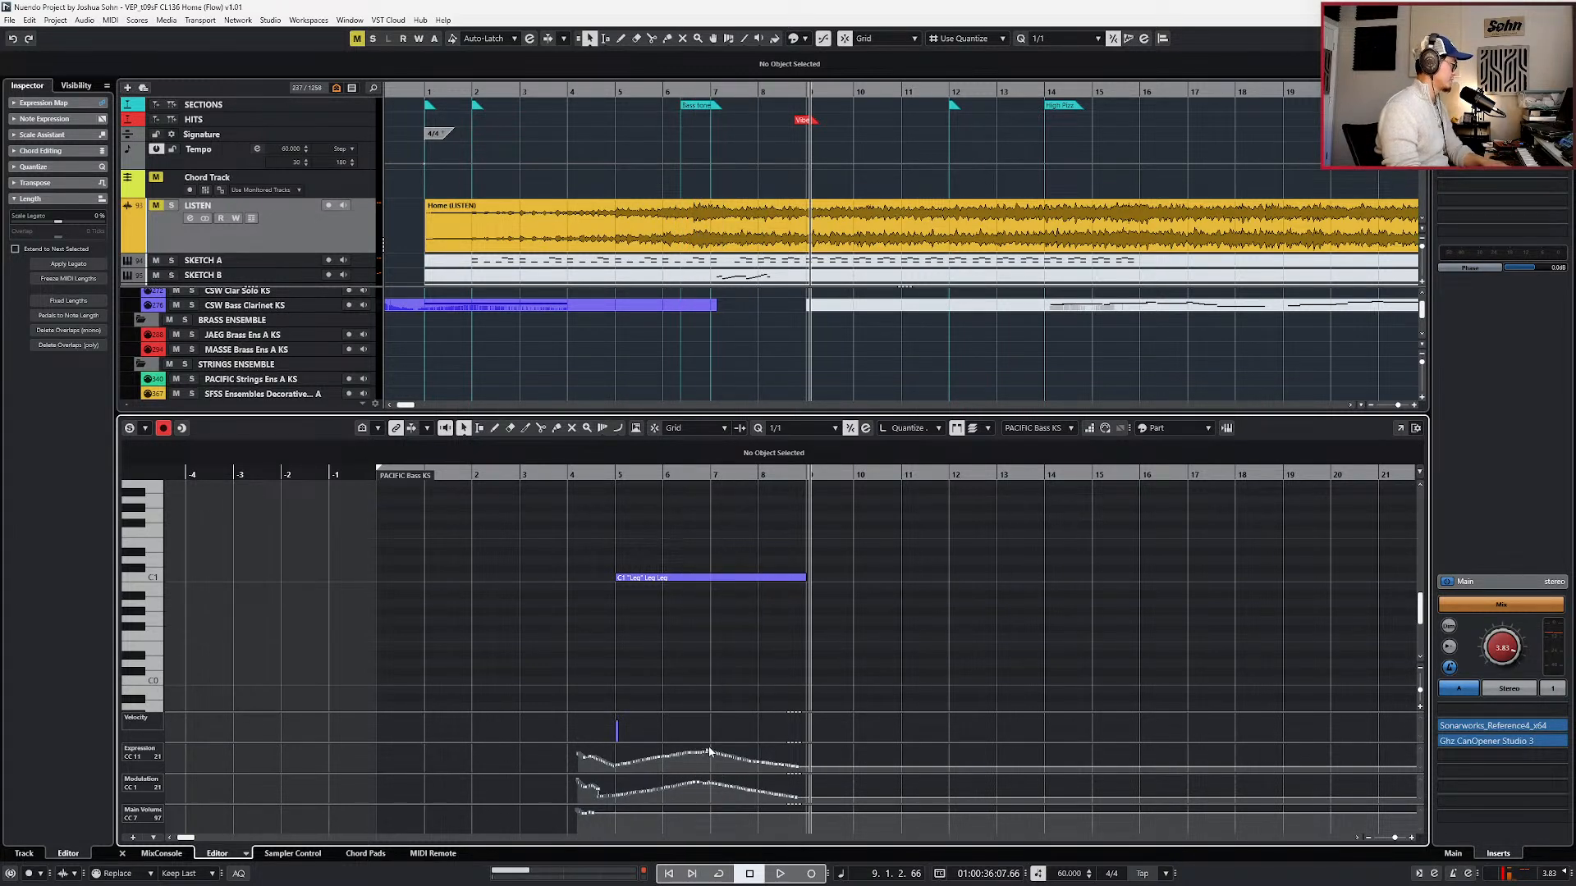
# - Return the playhead to bar 5, close the PACIFIC Bass KS part and survey the woodwind and string tracks in the arrangement
pyautogui.press('KP_1')
pyautogui.press('KP_Add')
pyautogui.press('KP_Add')
pyautogui.press('KP_Add')
pyautogui.press('KP_Add')
pyautogui.press('KP_Add')
pyautogui.moveTo(821, 545); pyautogui.dragTo(777, 606)
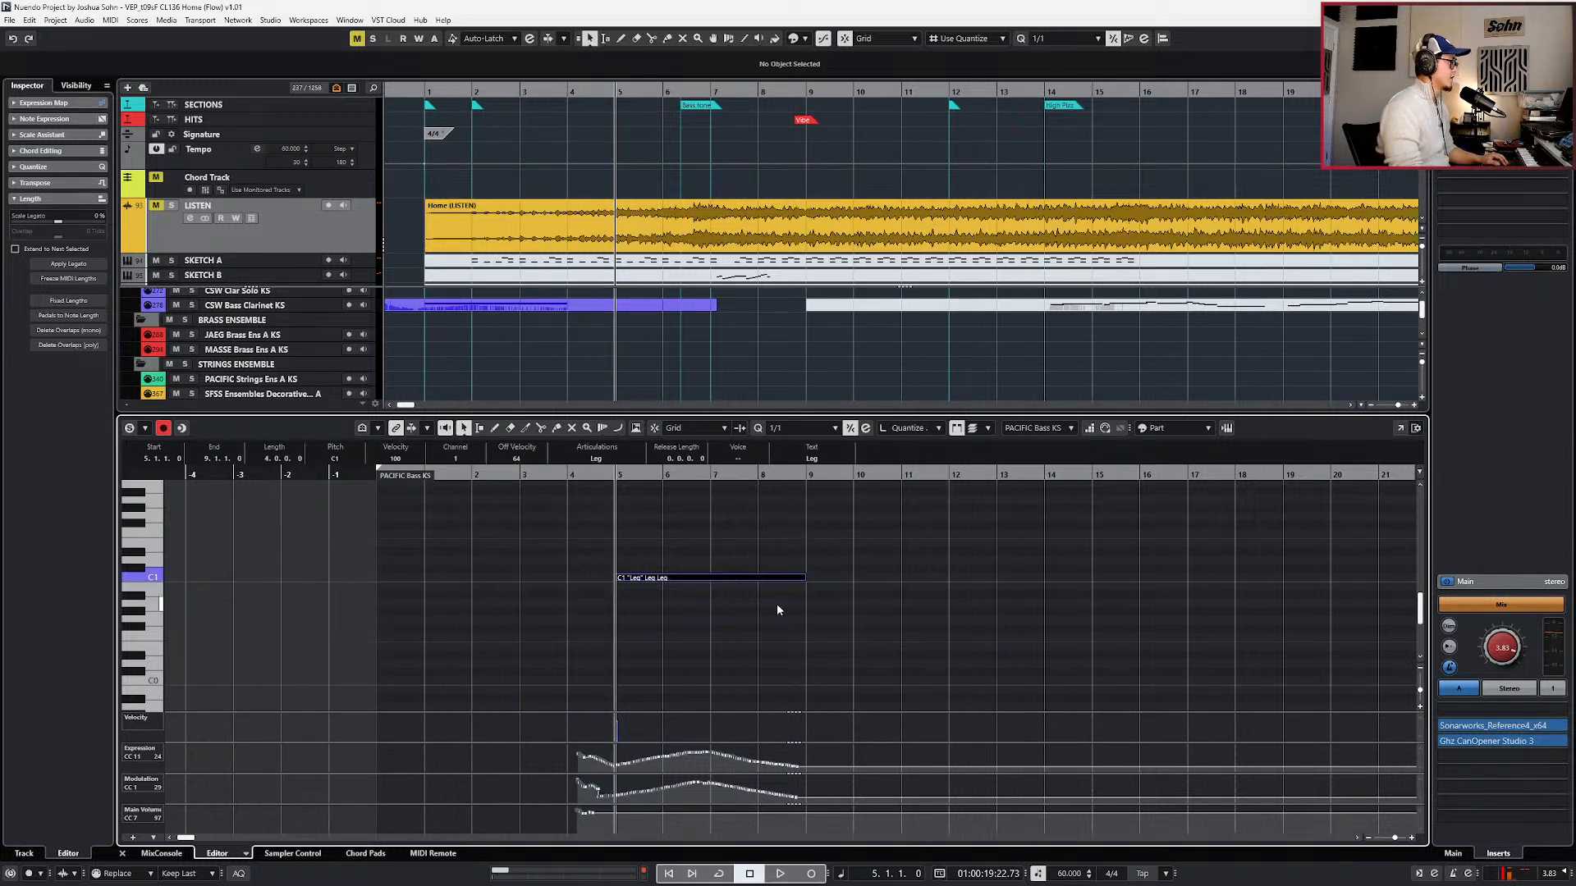
pyautogui.hotkey('ctrl', 'e')
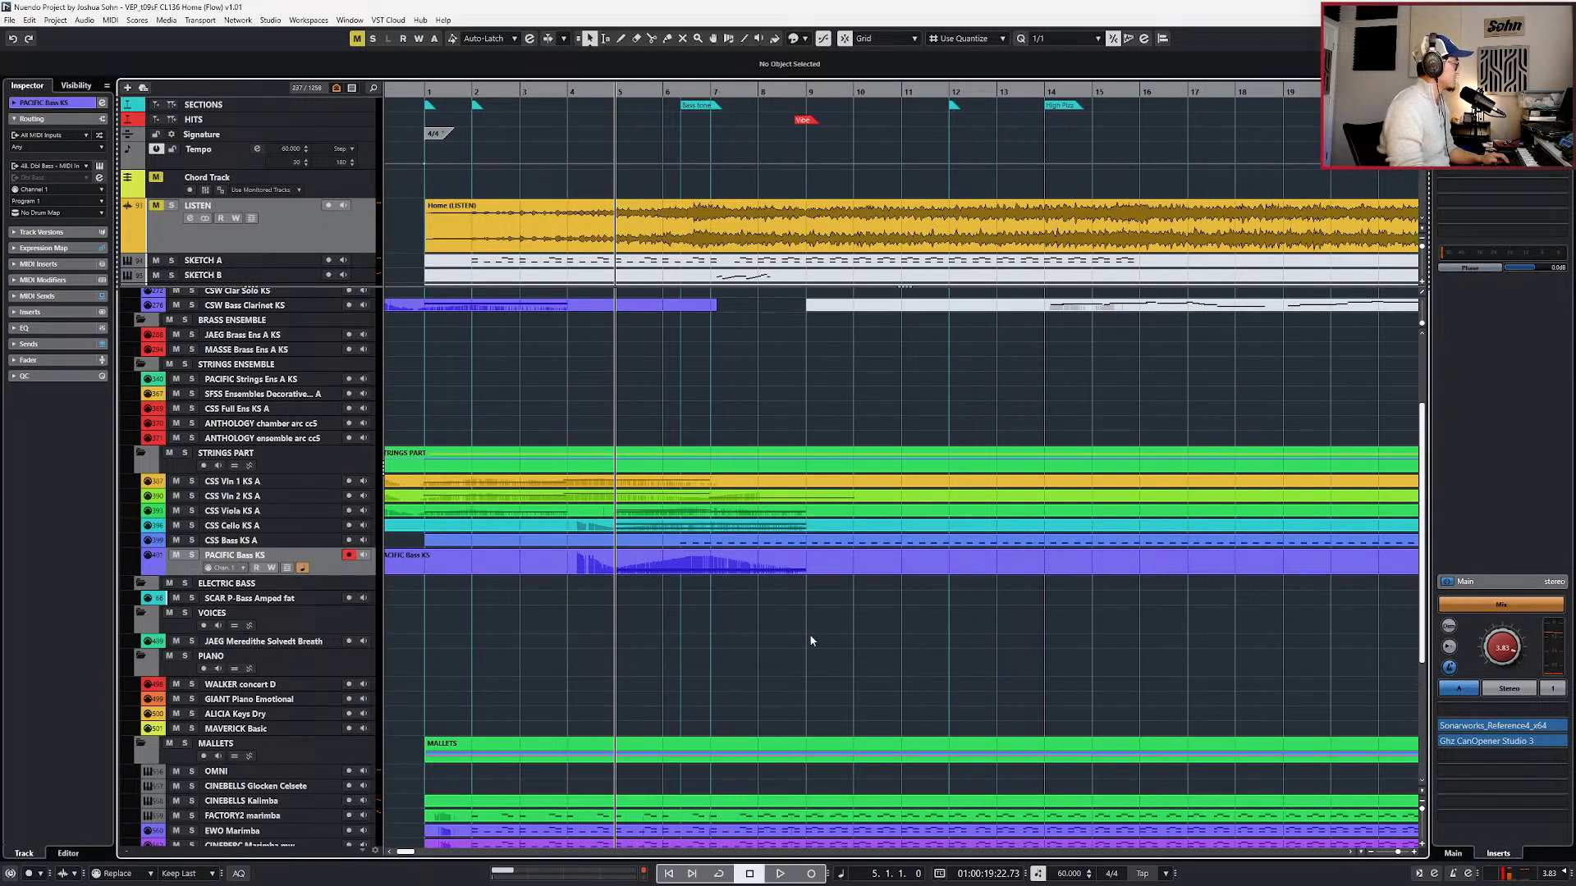
pyautogui.click(805, 567)
pyautogui.hotkey('alt', 'Up')
pyautogui.scroll(-5, 806, 556)
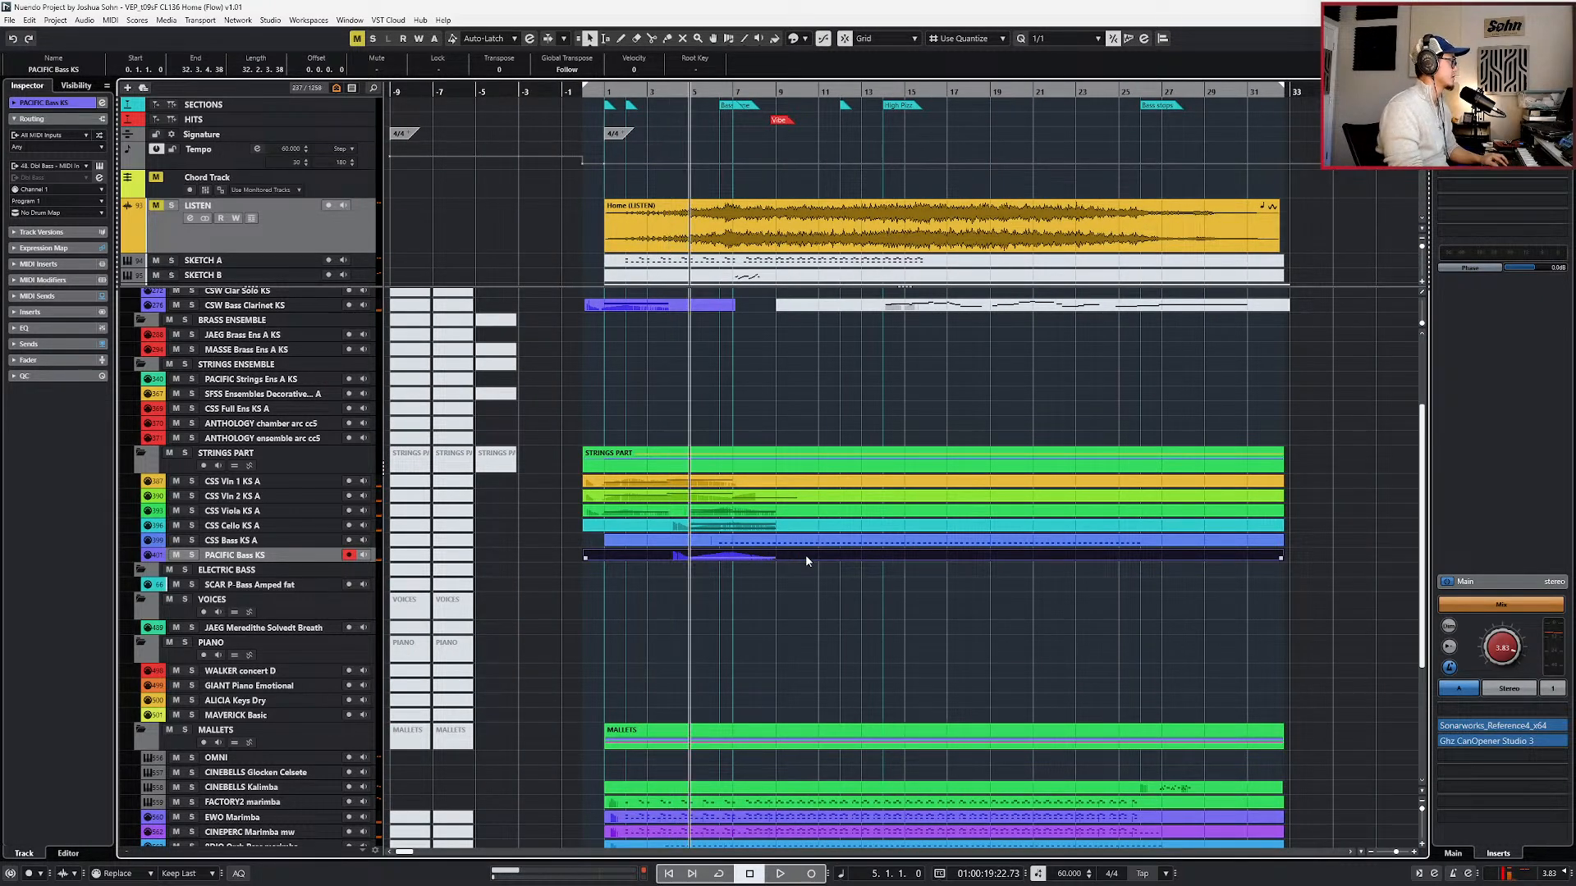
pyautogui.scroll(4, 615, 453)
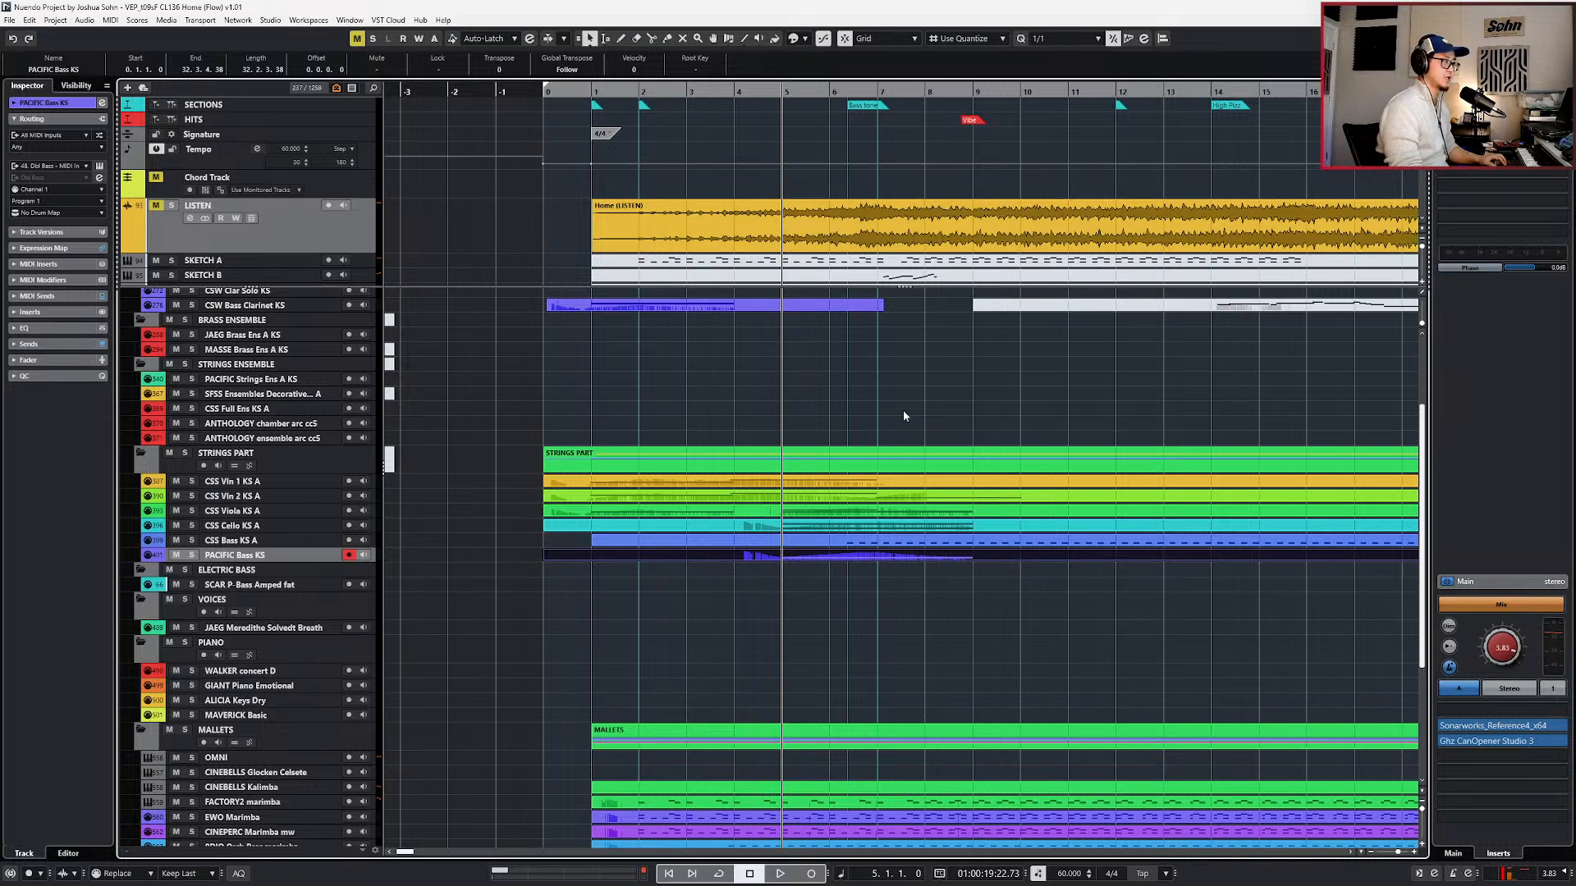
pyautogui.hscroll(2, 903, 411)
pyautogui.scroll(-3, 899, 402)
pyautogui.scroll(3, 895, 409)
pyautogui.scroll(3, 895, 414)
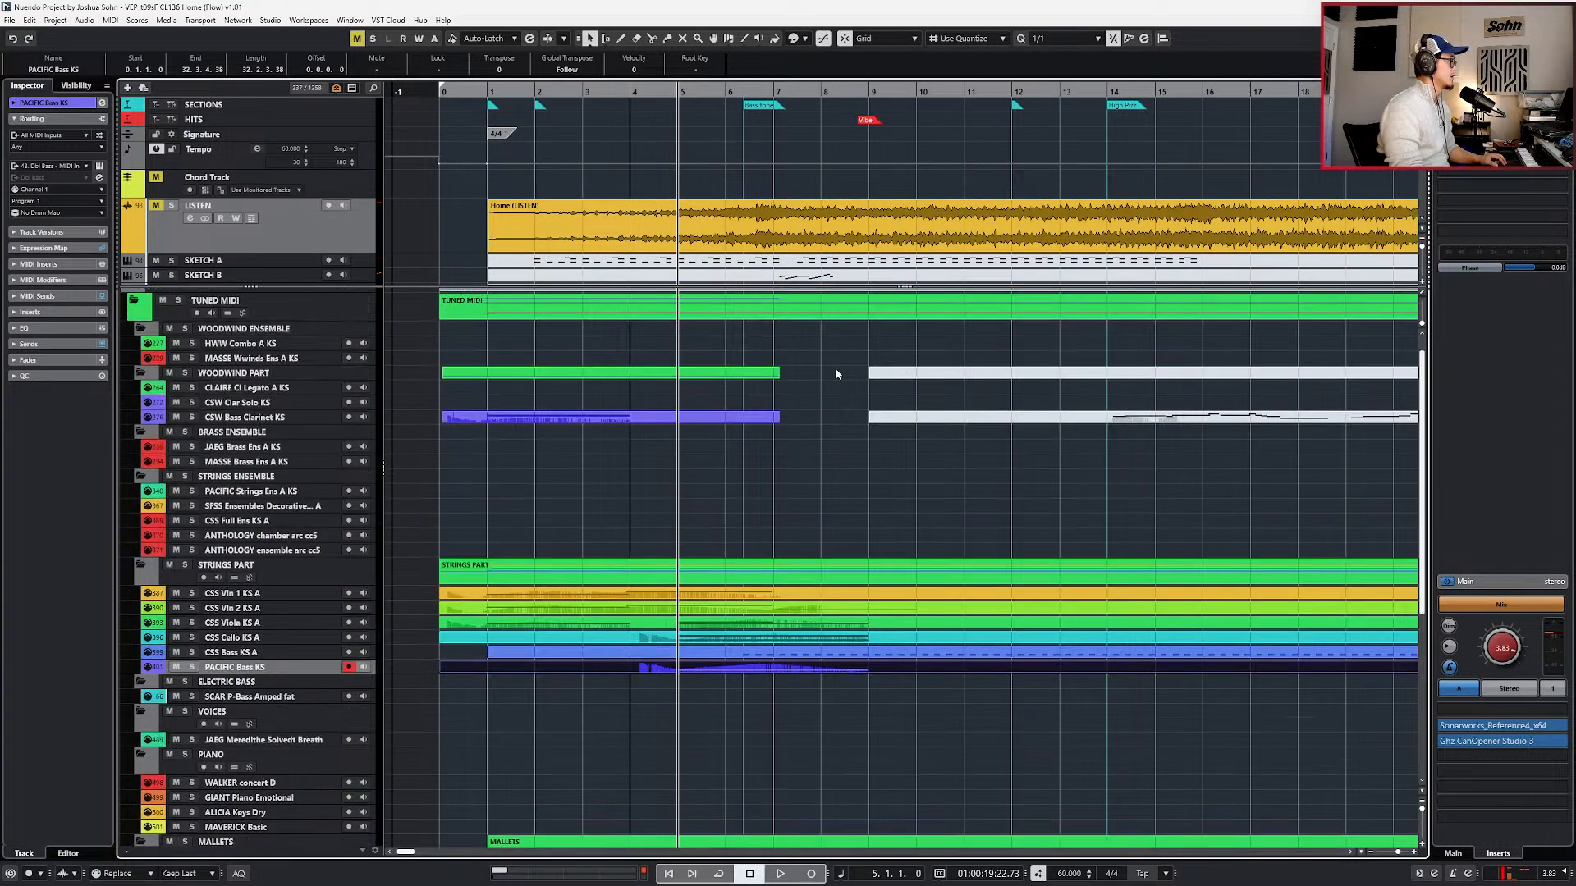
# - Solo the LISTEN reference track and audition it from bar 7
pyautogui.press('KP_Subtract')
pyautogui.press('KP_Add')
pyautogui.press('KP_Add')
pyautogui.press('KP_Add')
pyautogui.press('KP_Subtract')
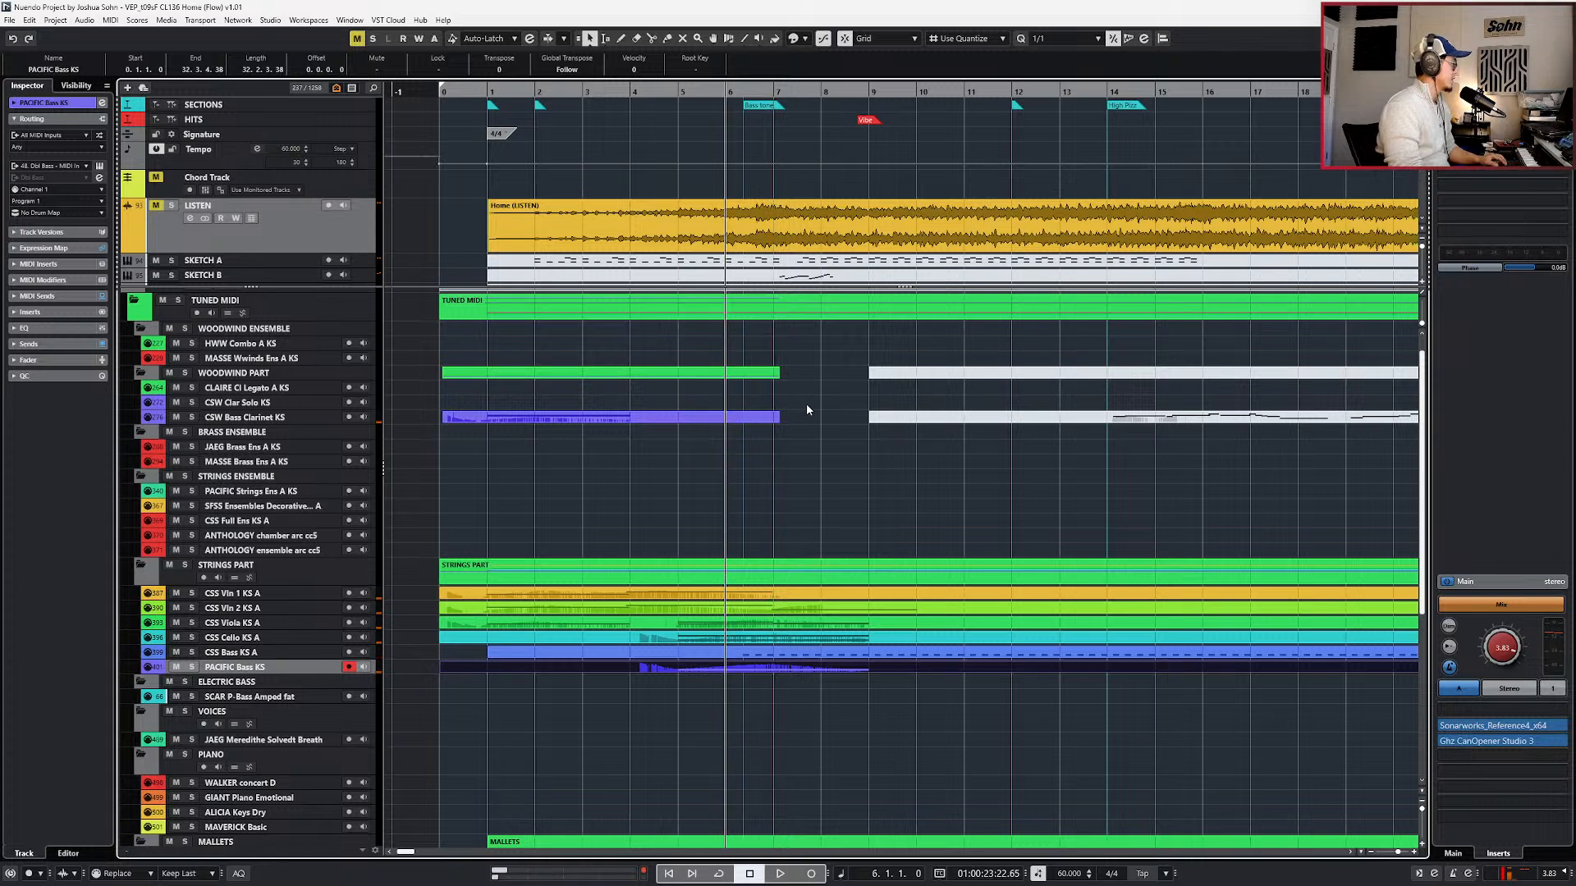
pyautogui.press('KP_Add')
pyautogui.press('KP_Add')
pyautogui.press('KP_Add')
pyautogui.press('KP_Subtract')
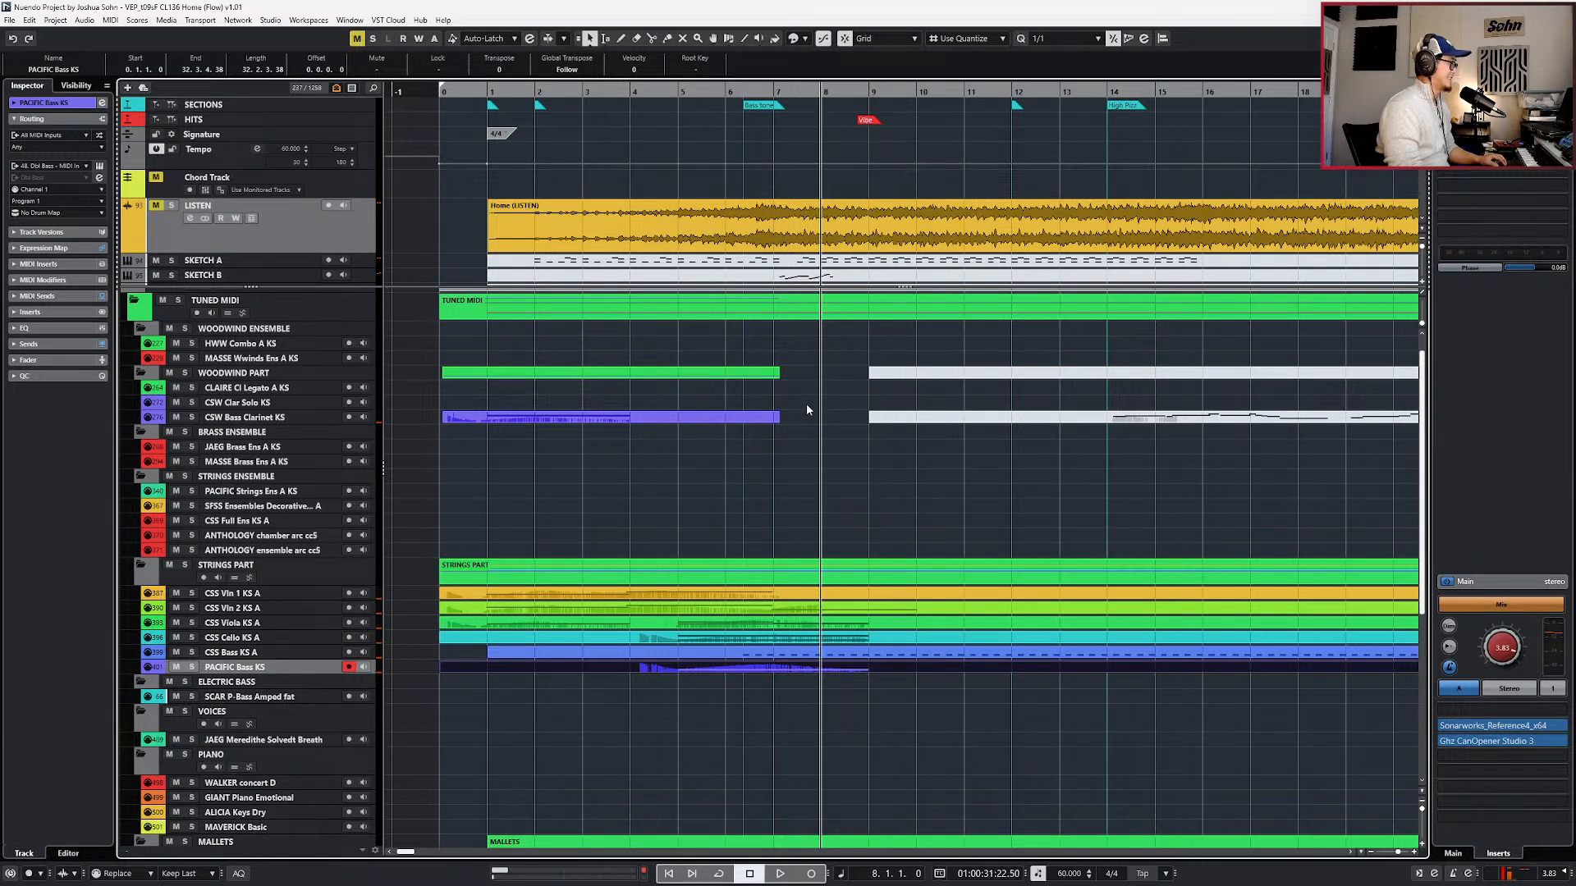
pyautogui.click(772, 252)
pyautogui.press('s')
pyautogui.press('KP_Subtract')
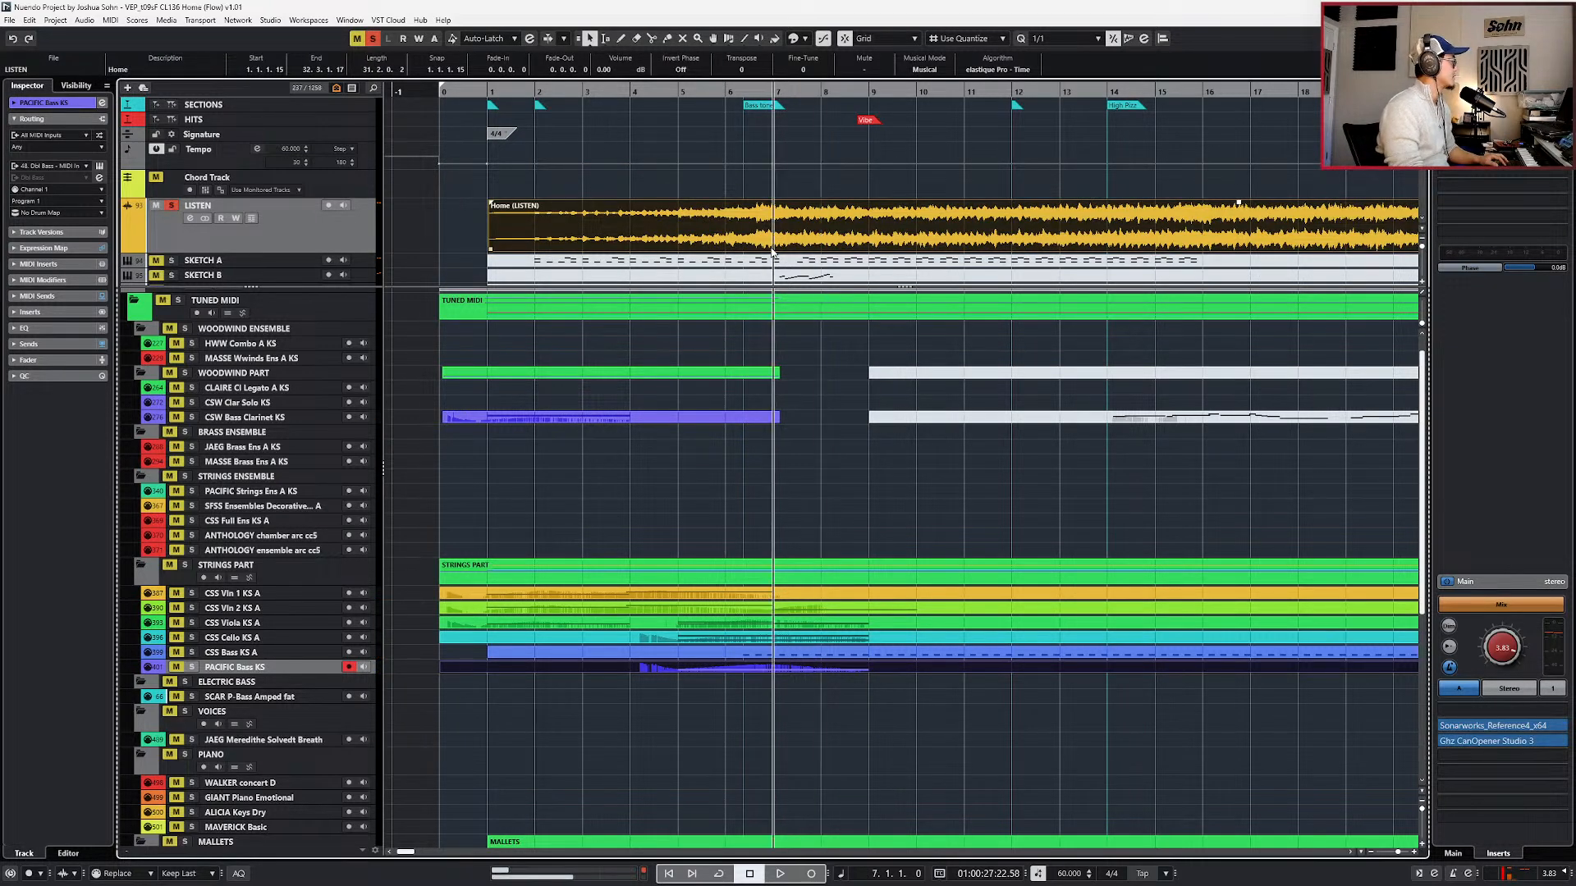
pyautogui.hscroll(3, 771, 320)
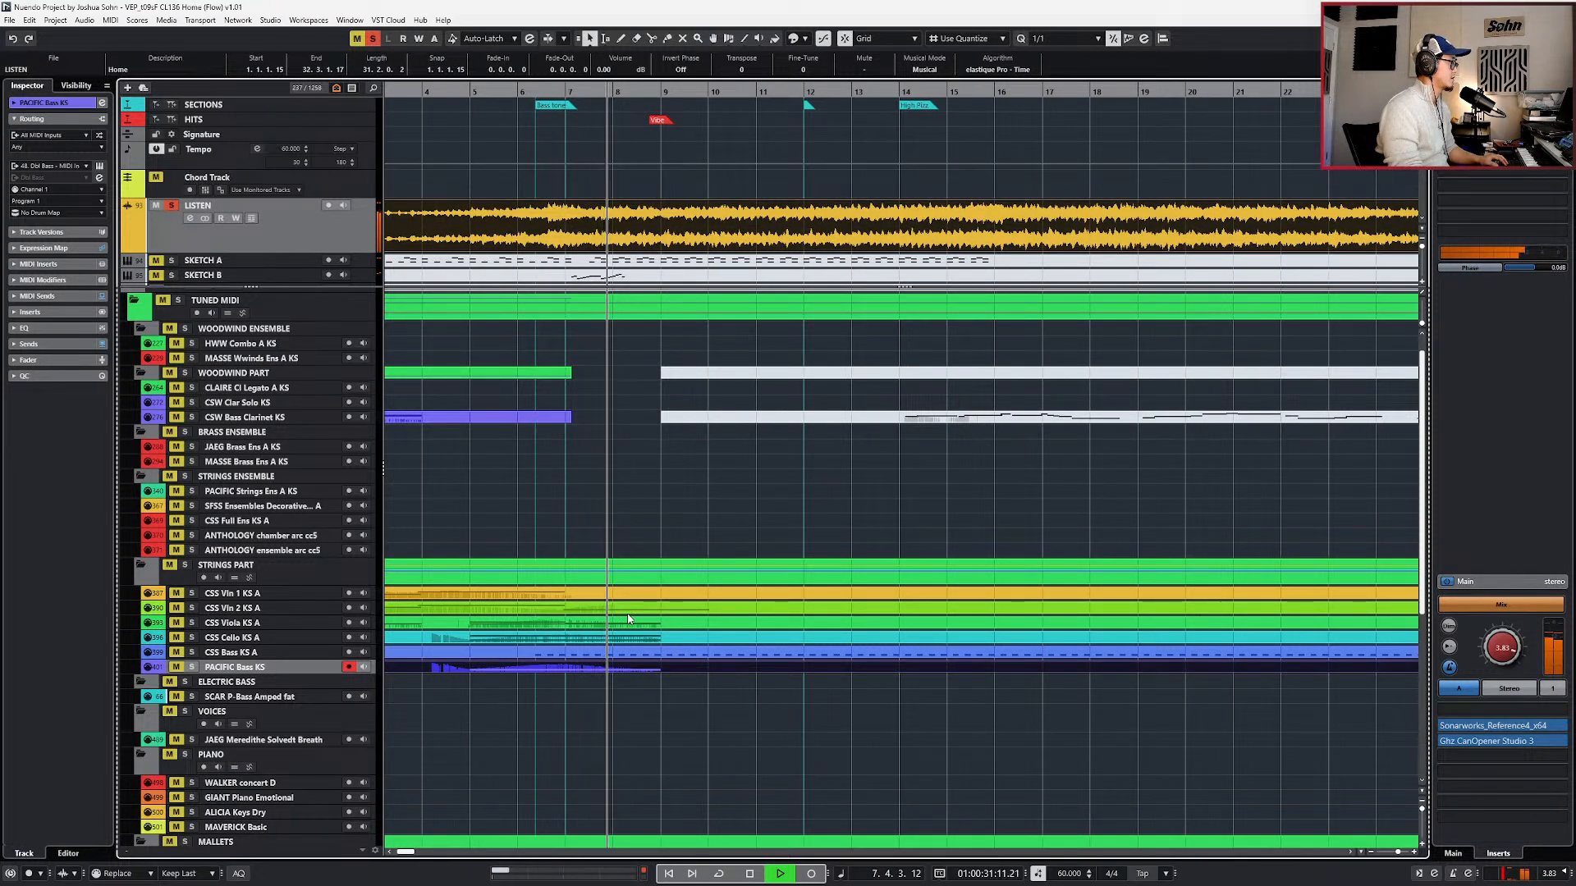
pyautogui.press('space')
# - Open the CSS Vln 2 part and shorten the G3 legato note to end just past bar 9, using a 1/16 grid
pyautogui.click(681, 614)
pyautogui.doubleClick(682, 614)
pyautogui.hotkey('alt', 'shift', 'Left')
pyautogui.press('ctrl+KP_Subtract')
pyautogui.press('ctrl+KP_Subtract')
pyautogui.hotkey('alt', '5')
pyautogui.hotkey('alt', 'shift', 'Right')
# - Record CSS Vln 2 modulation and expression rising after bar 7 and falling into bar 9, lowering the recorded expression (CC 11) slightly
pyautogui.press('space')
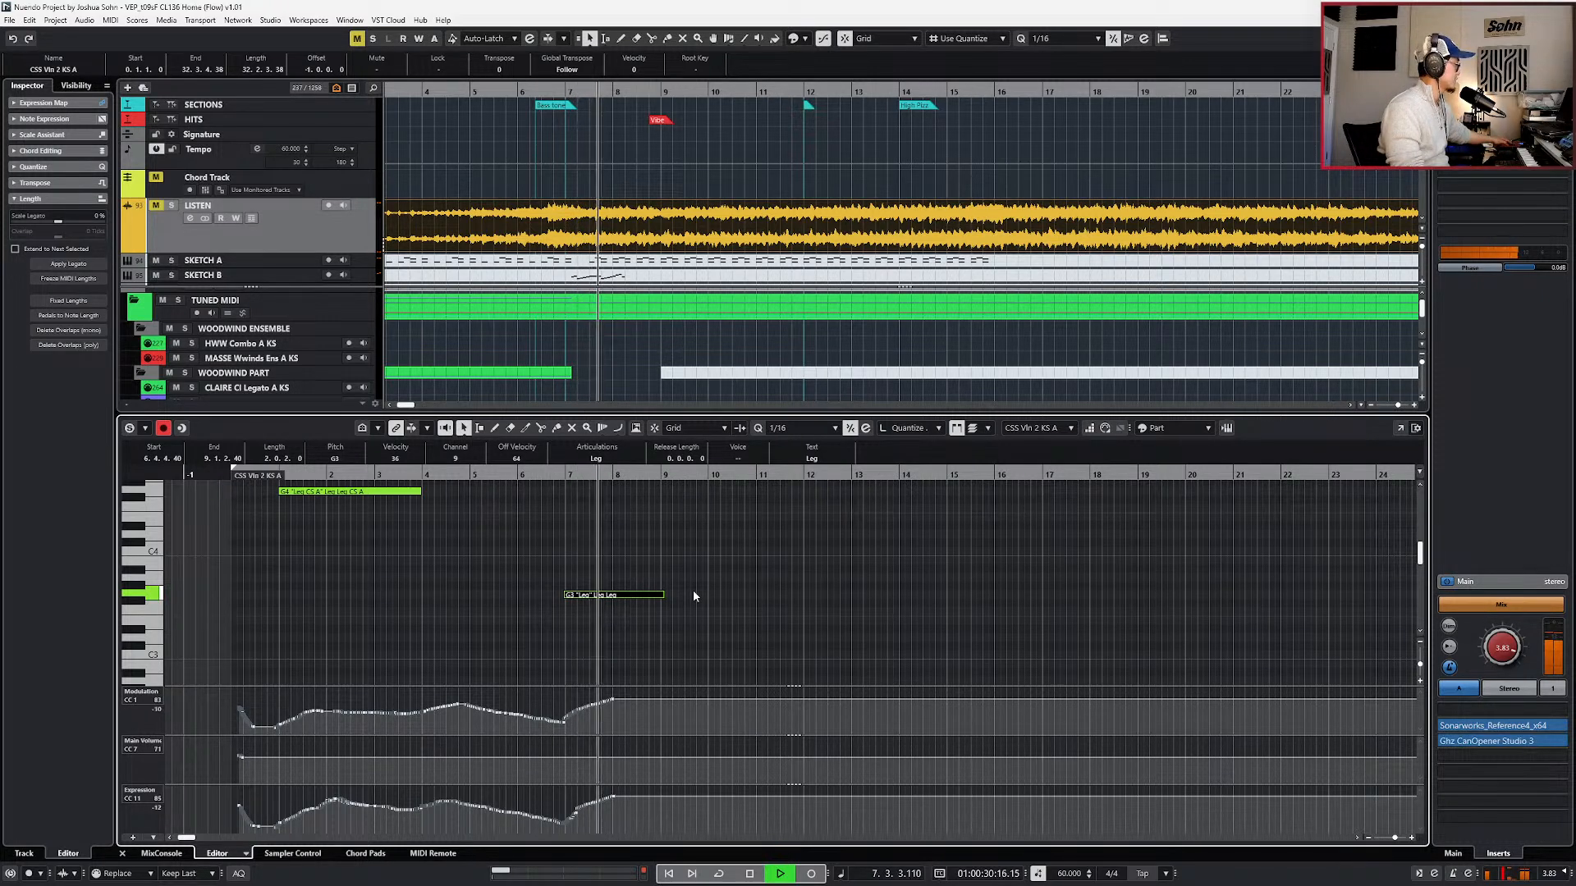
pyautogui.press('KP_Multiply')
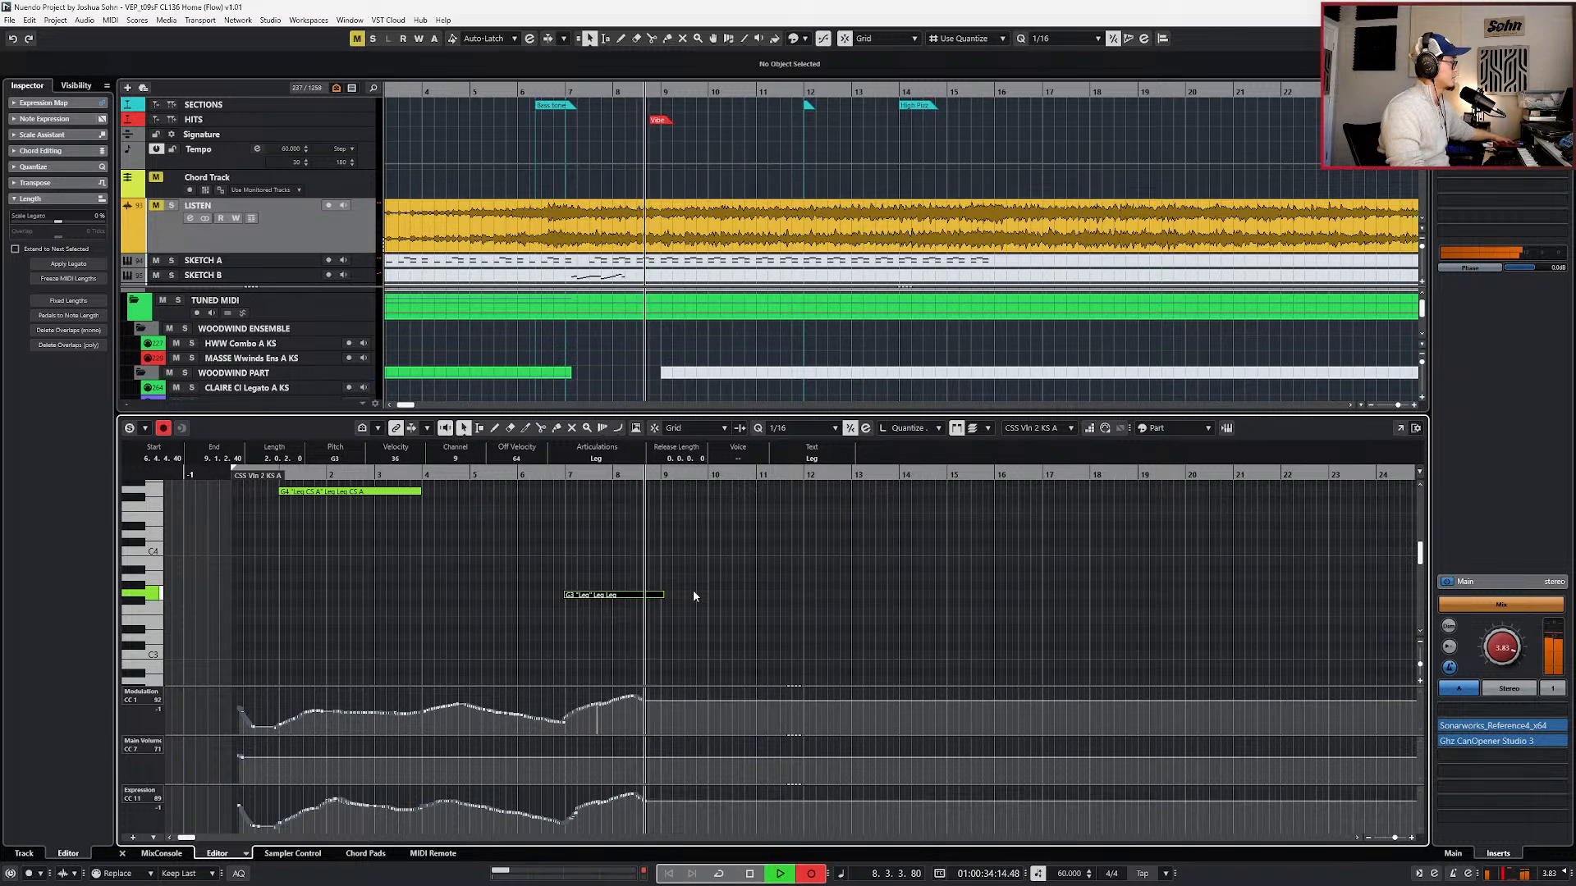
pyautogui.press('space')
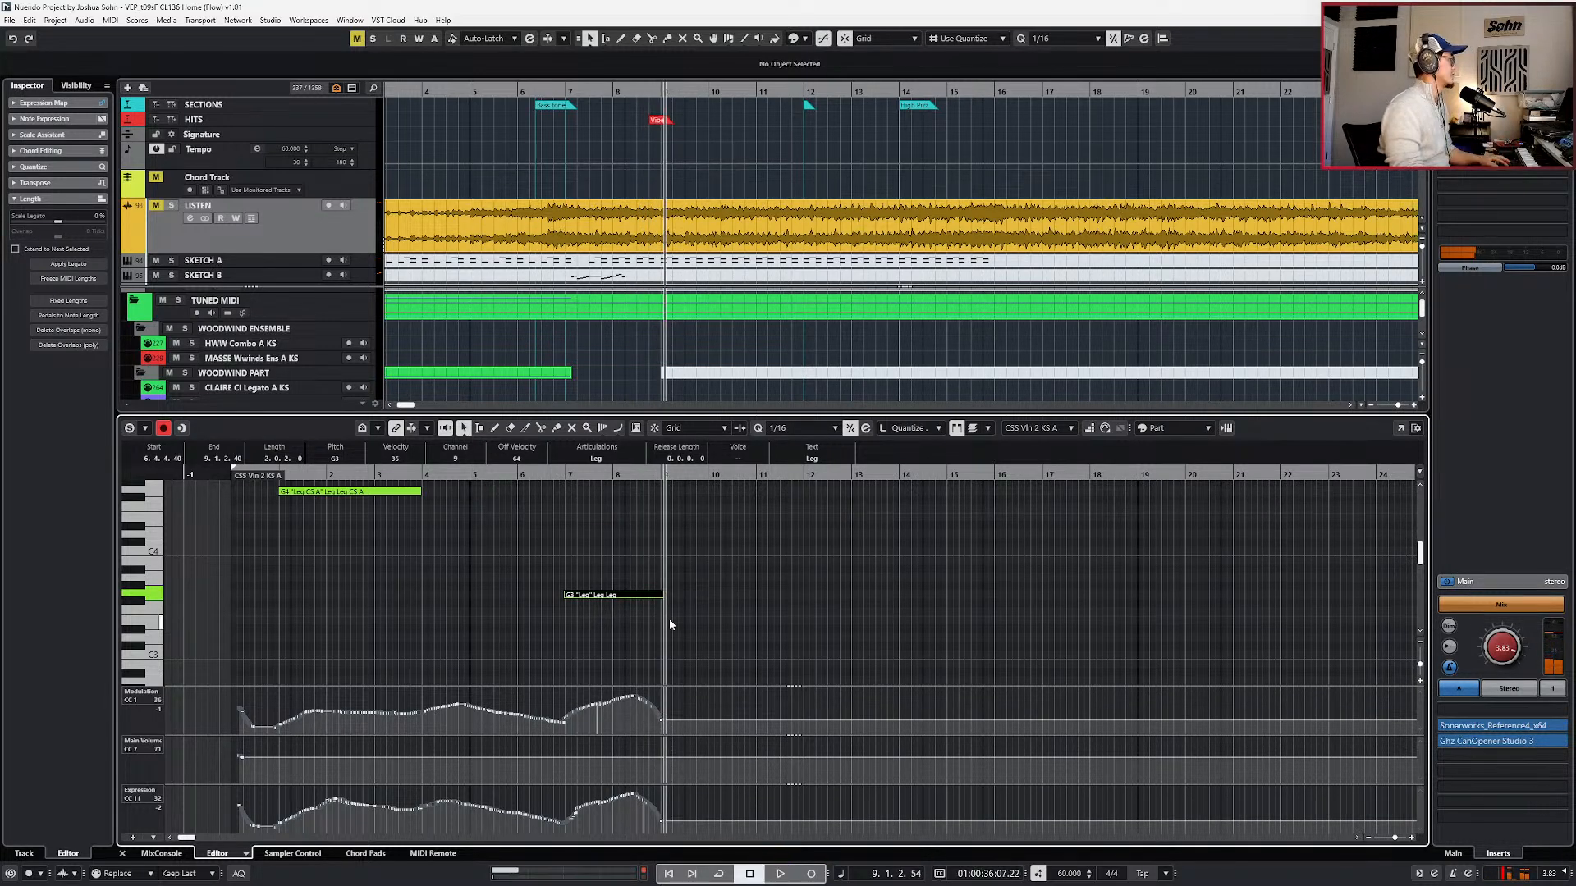
pyautogui.moveTo(603, 802); pyautogui.dragTo(574, 817)
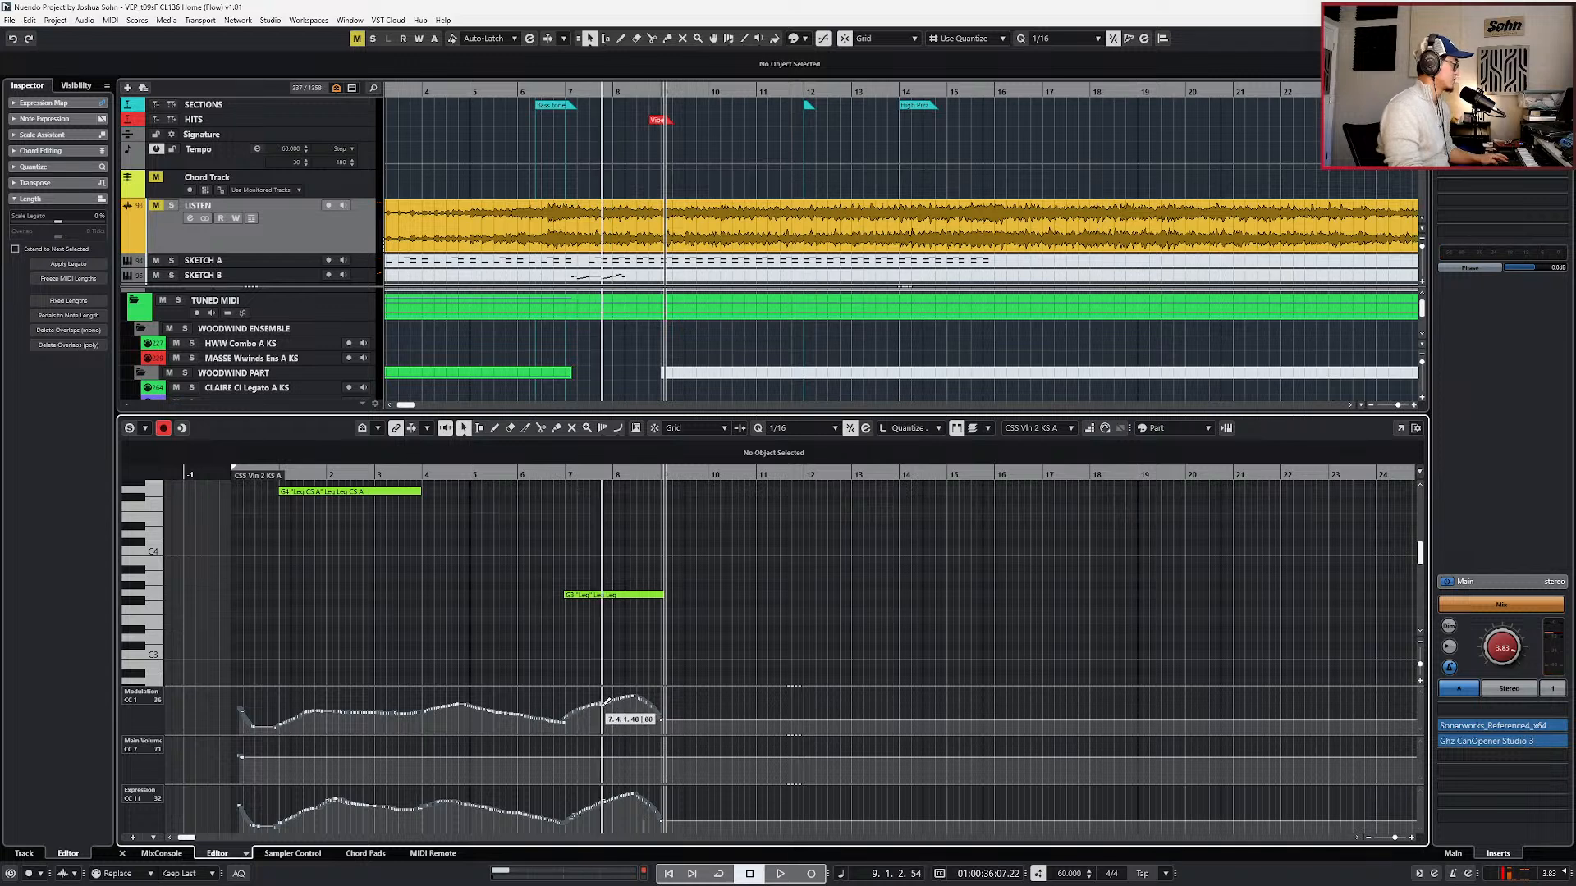
pyautogui.moveTo(665, 831); pyautogui.dragTo(613, 799)
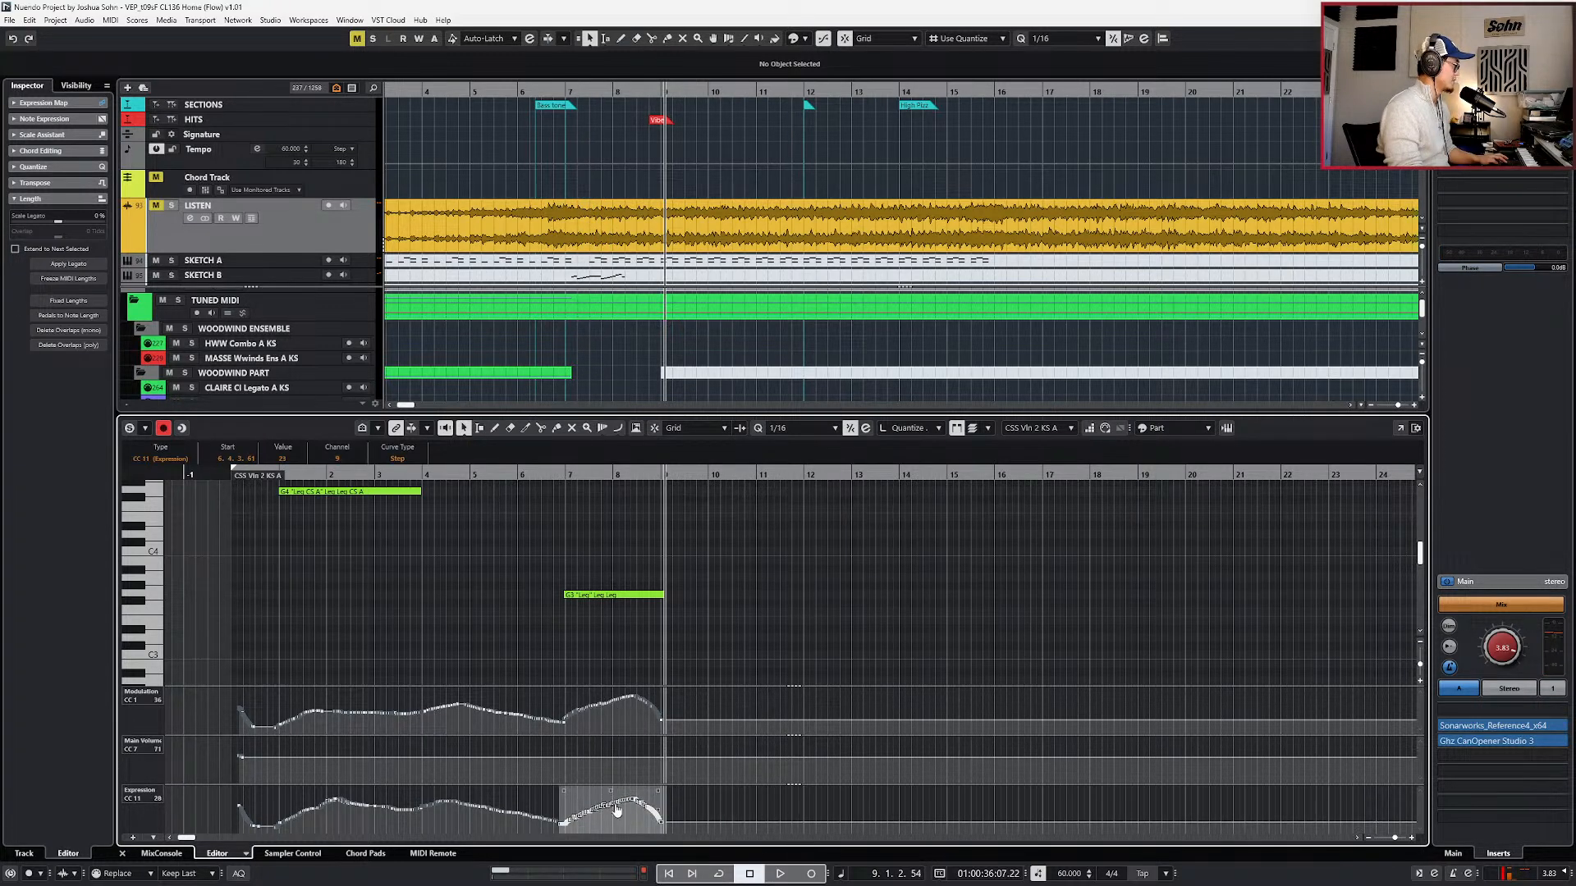
pyautogui.press('Return')
# - Copy the CSS Vln 2 phrase spanning bars 7 to 9 onto CSS Vln 1 and transpose the copied note up an octave to G4
pyautogui.scroll(2, 581, 630)
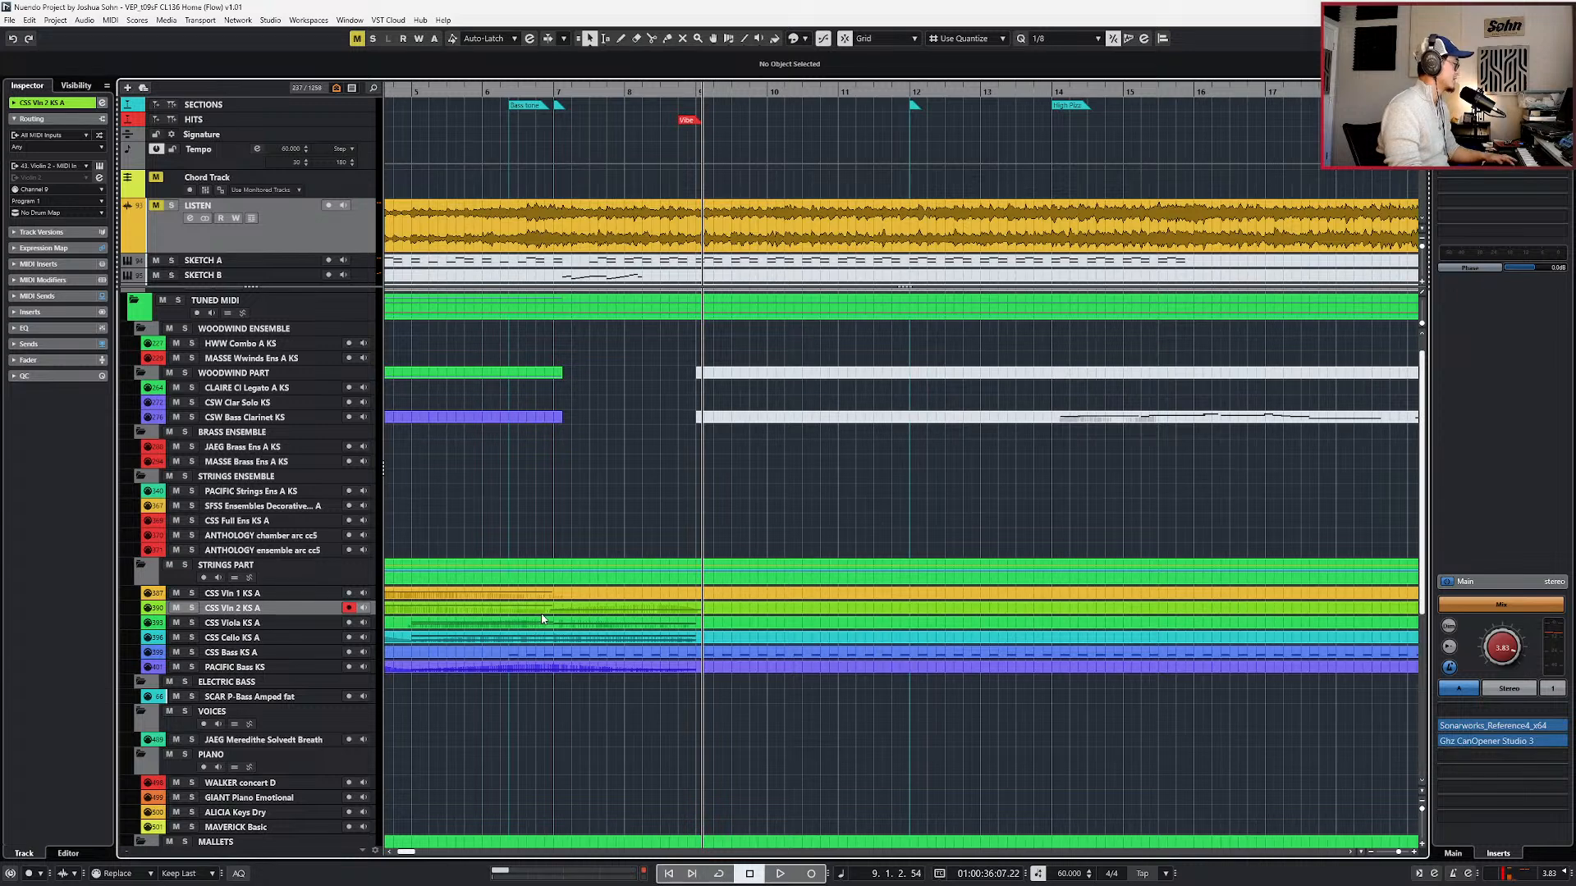
pyautogui.scroll(2, 548, 617)
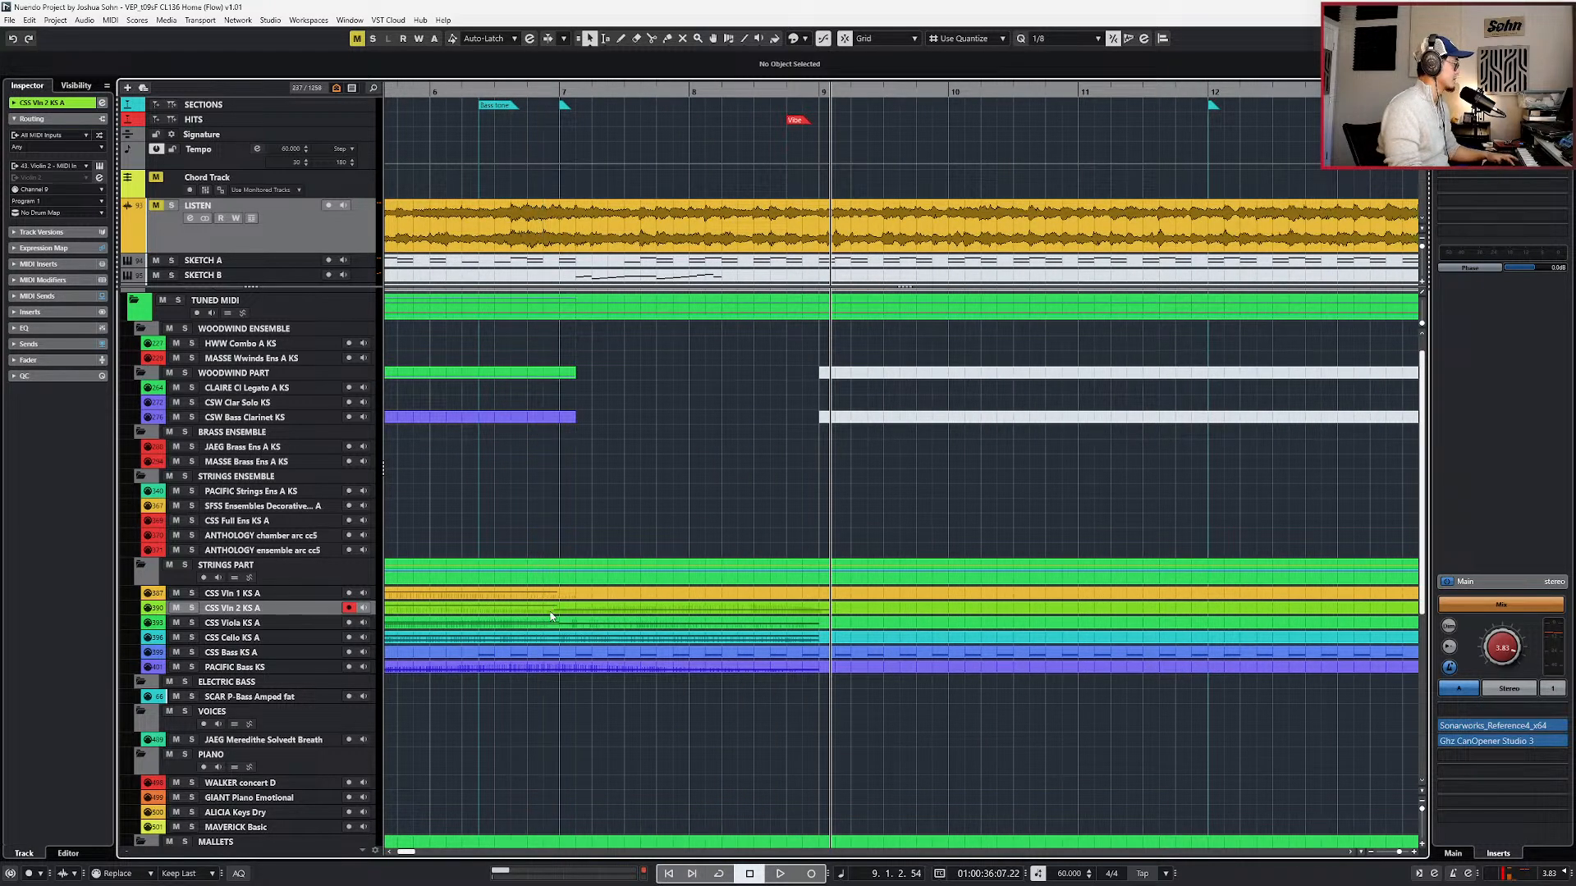
pyautogui.moveTo(559, 605); pyautogui.dragTo(560, 599)
pyautogui.click(543, 596)
pyautogui.click(544, 608)
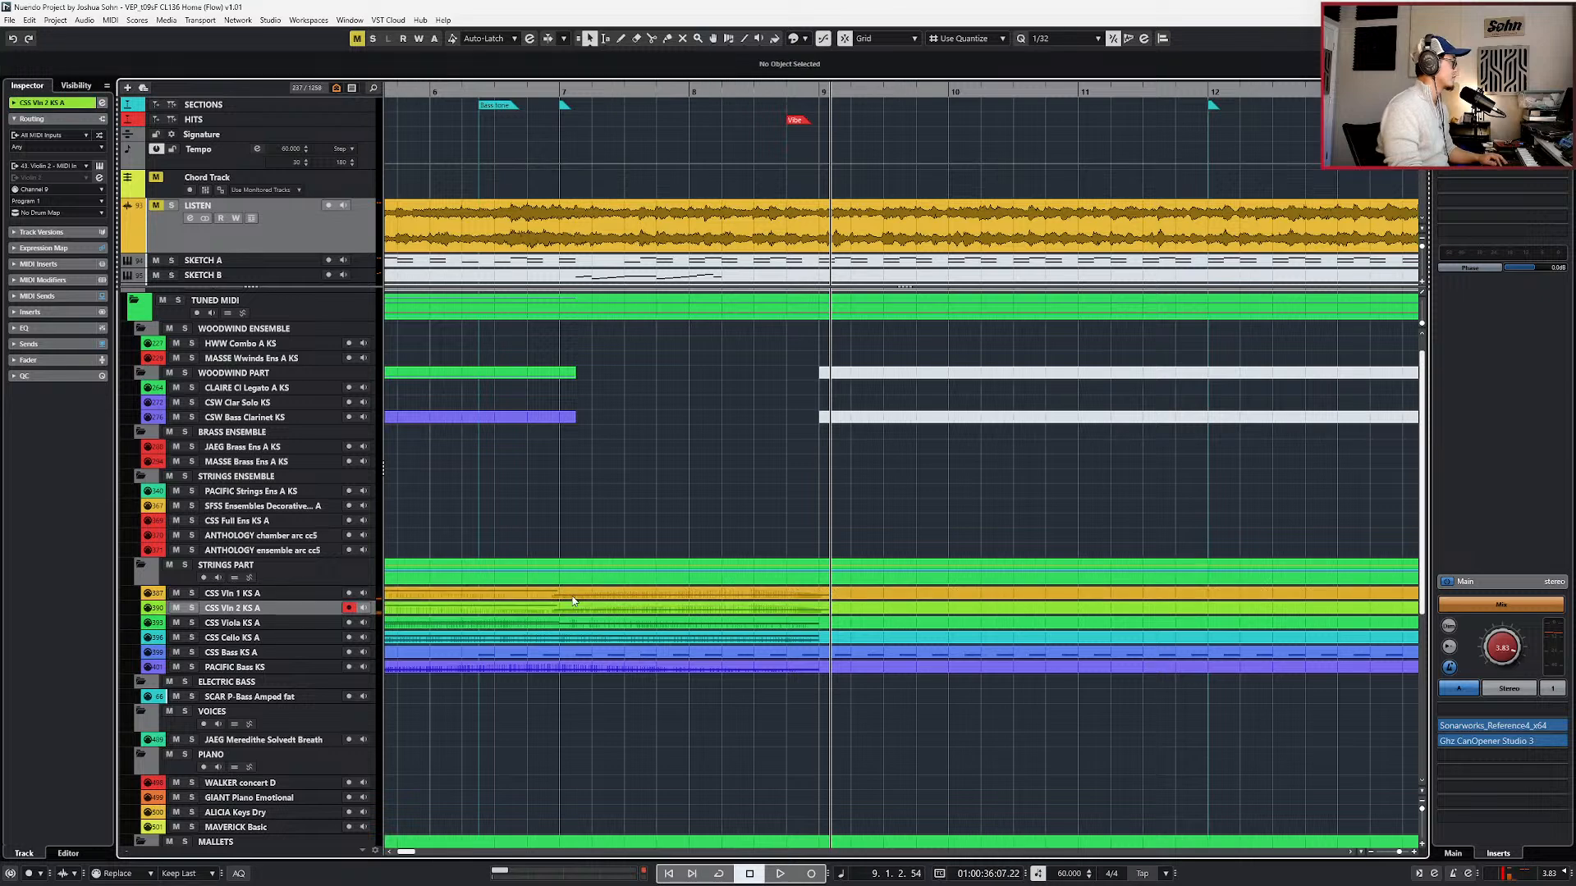
pyautogui.doubleClick(574, 596)
pyautogui.click(609, 711)
pyautogui.hotkey('shift', 'Up')
# - Slightly lower the CSS Vln 1 modulation (CC 1) curve between bars 7 and 9 during playback, and listen through to bar 9
pyautogui.press('KP_0')
pyautogui.press('space')
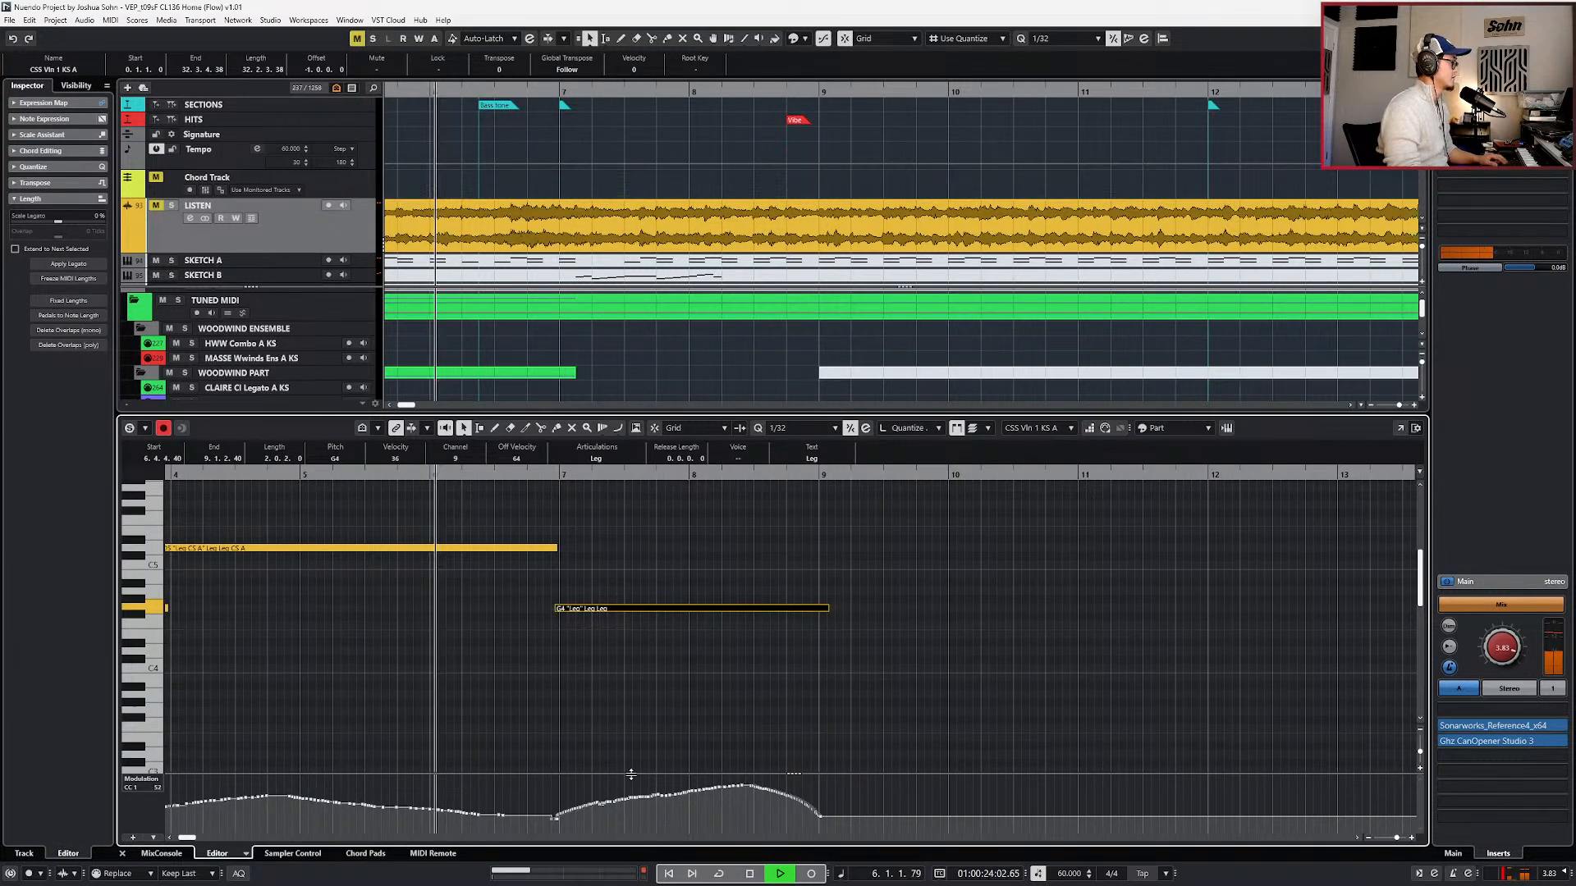
pyautogui.moveTo(554, 779); pyautogui.dragTo(930, 885)
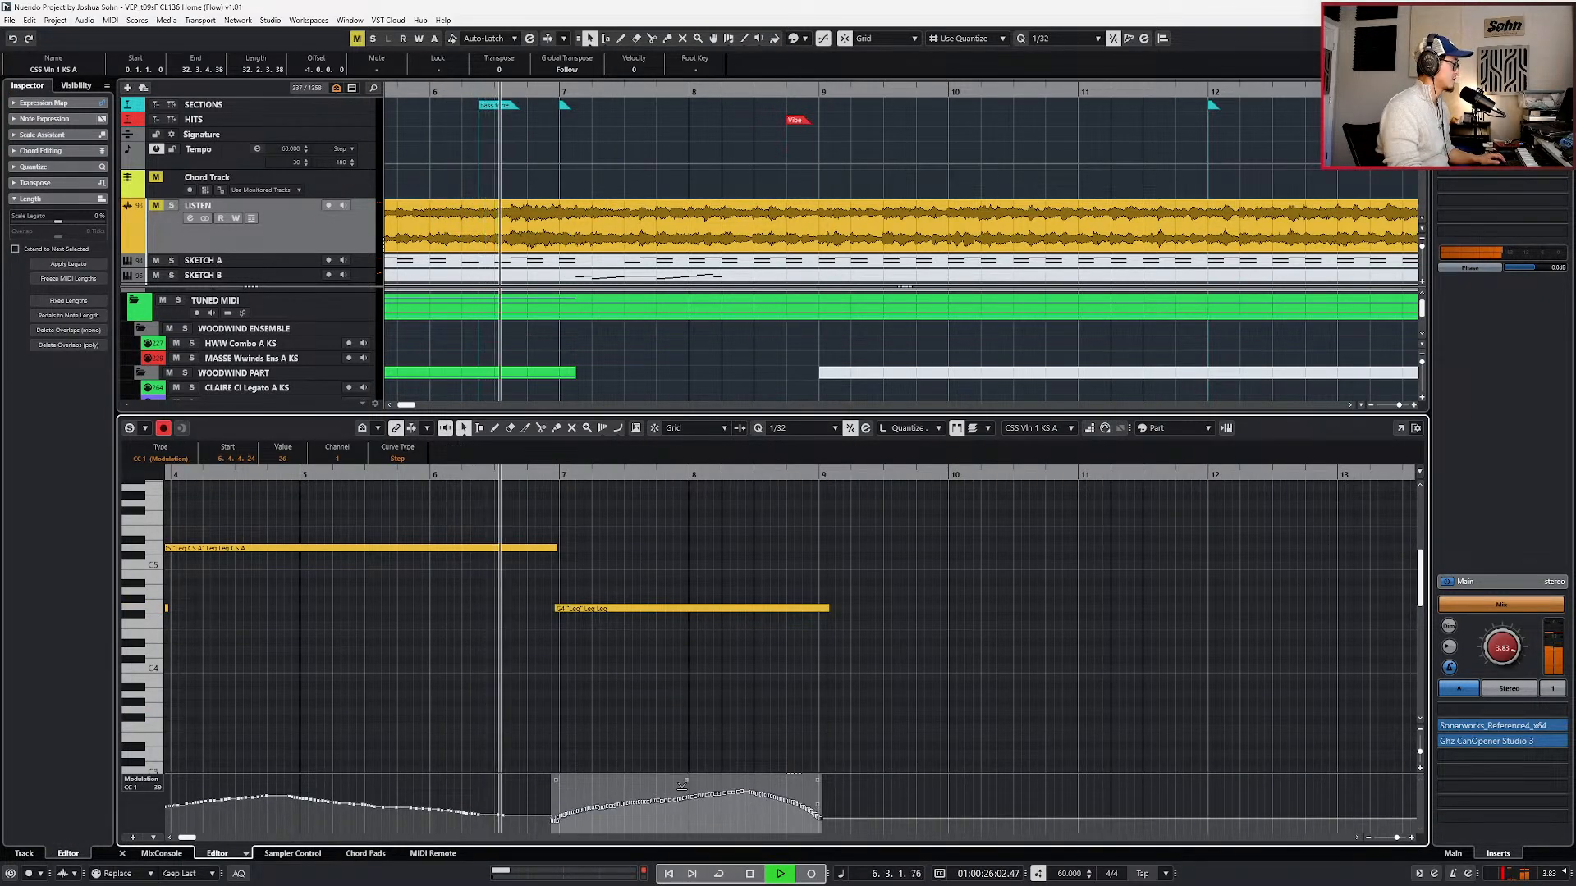
pyautogui.press('Return')
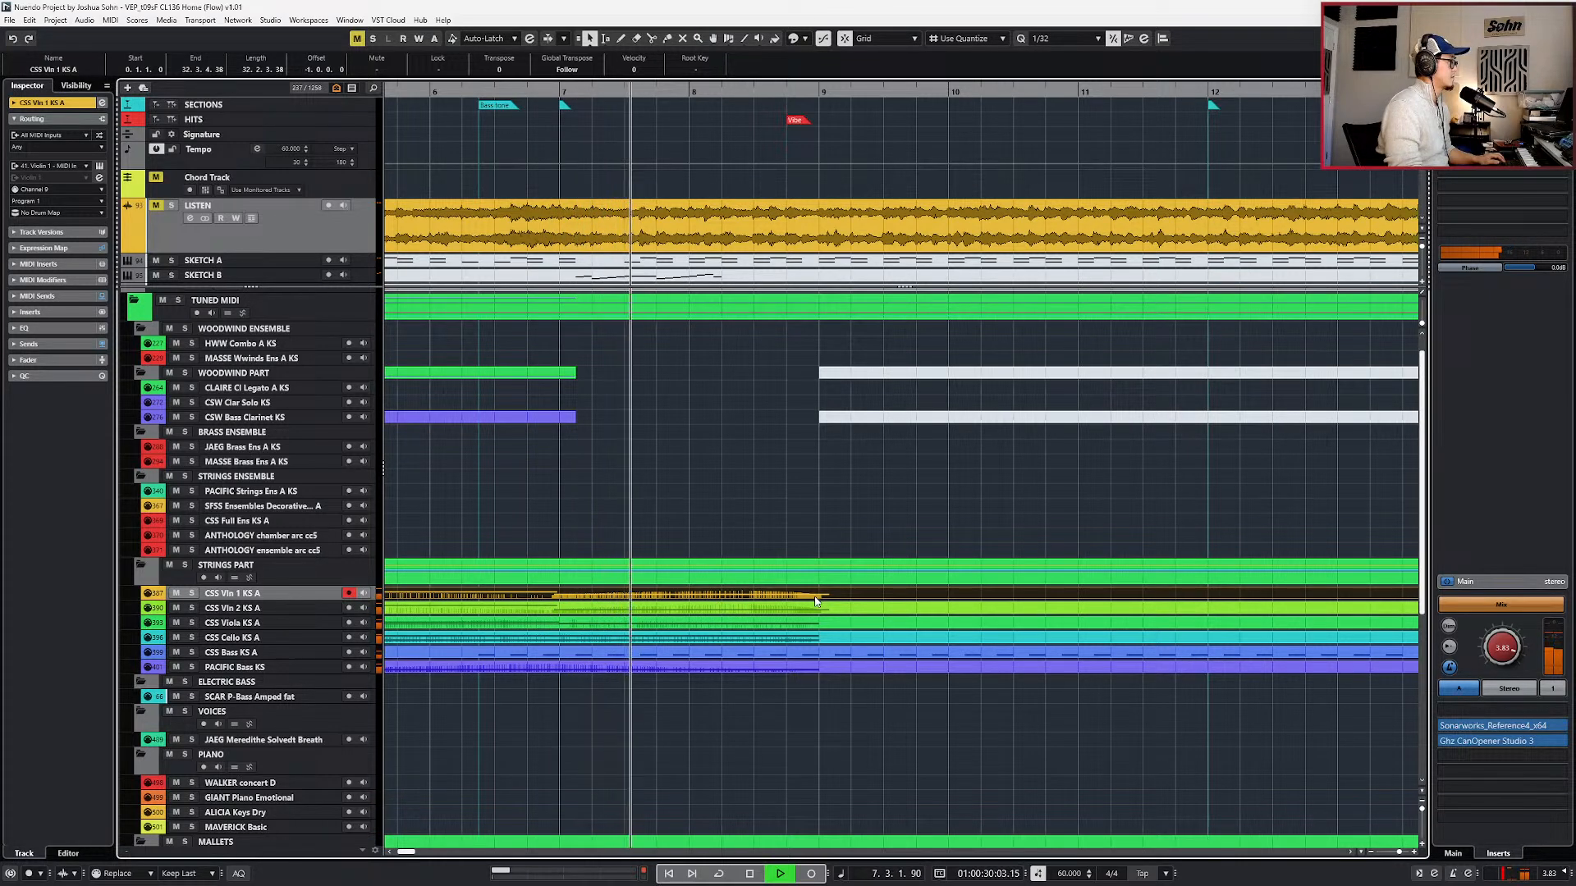
pyautogui.scroll(-2, 811, 607)
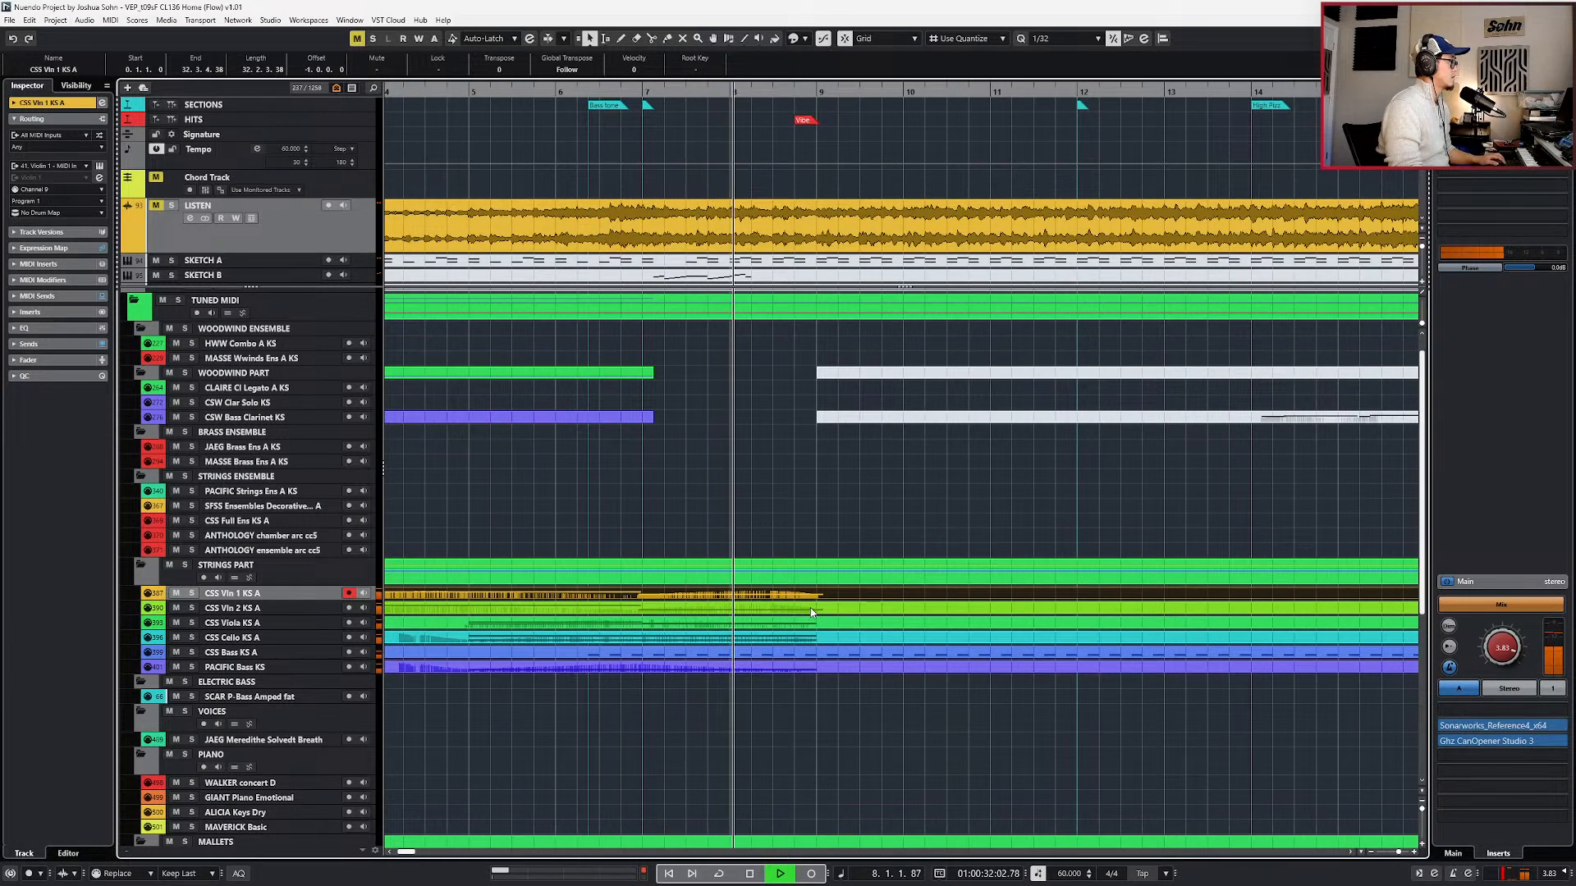
pyautogui.hscroll(2, 810, 600)
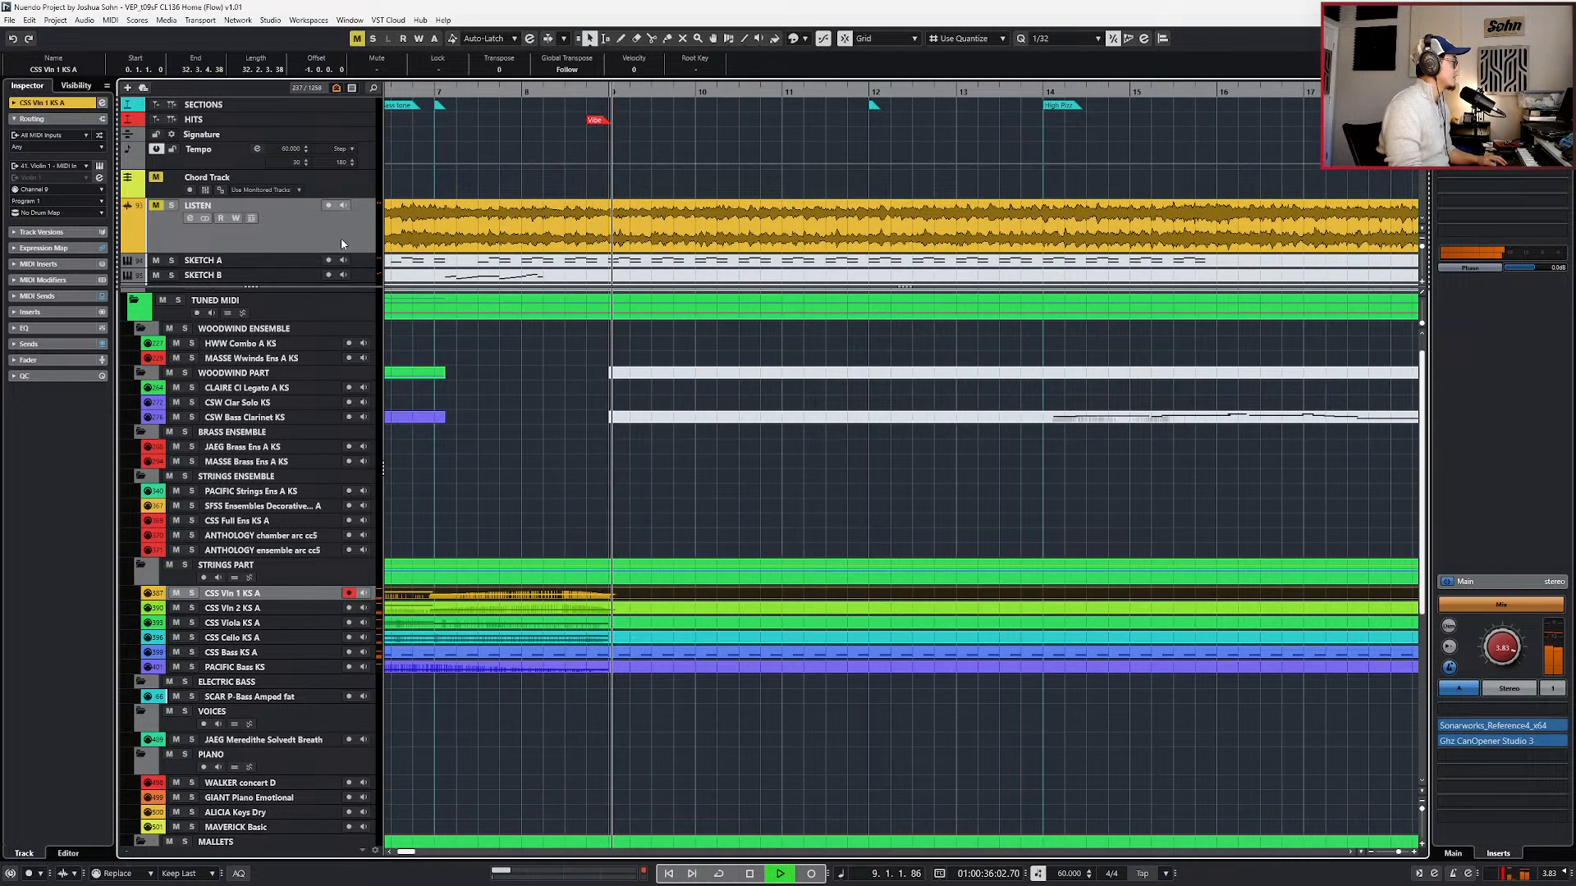
# - Solo the LISTEN reference track and audition it repeatedly from bar 9
pyautogui.press('space')
pyautogui.press('s')
pyautogui.hotkey('shift', 'b')
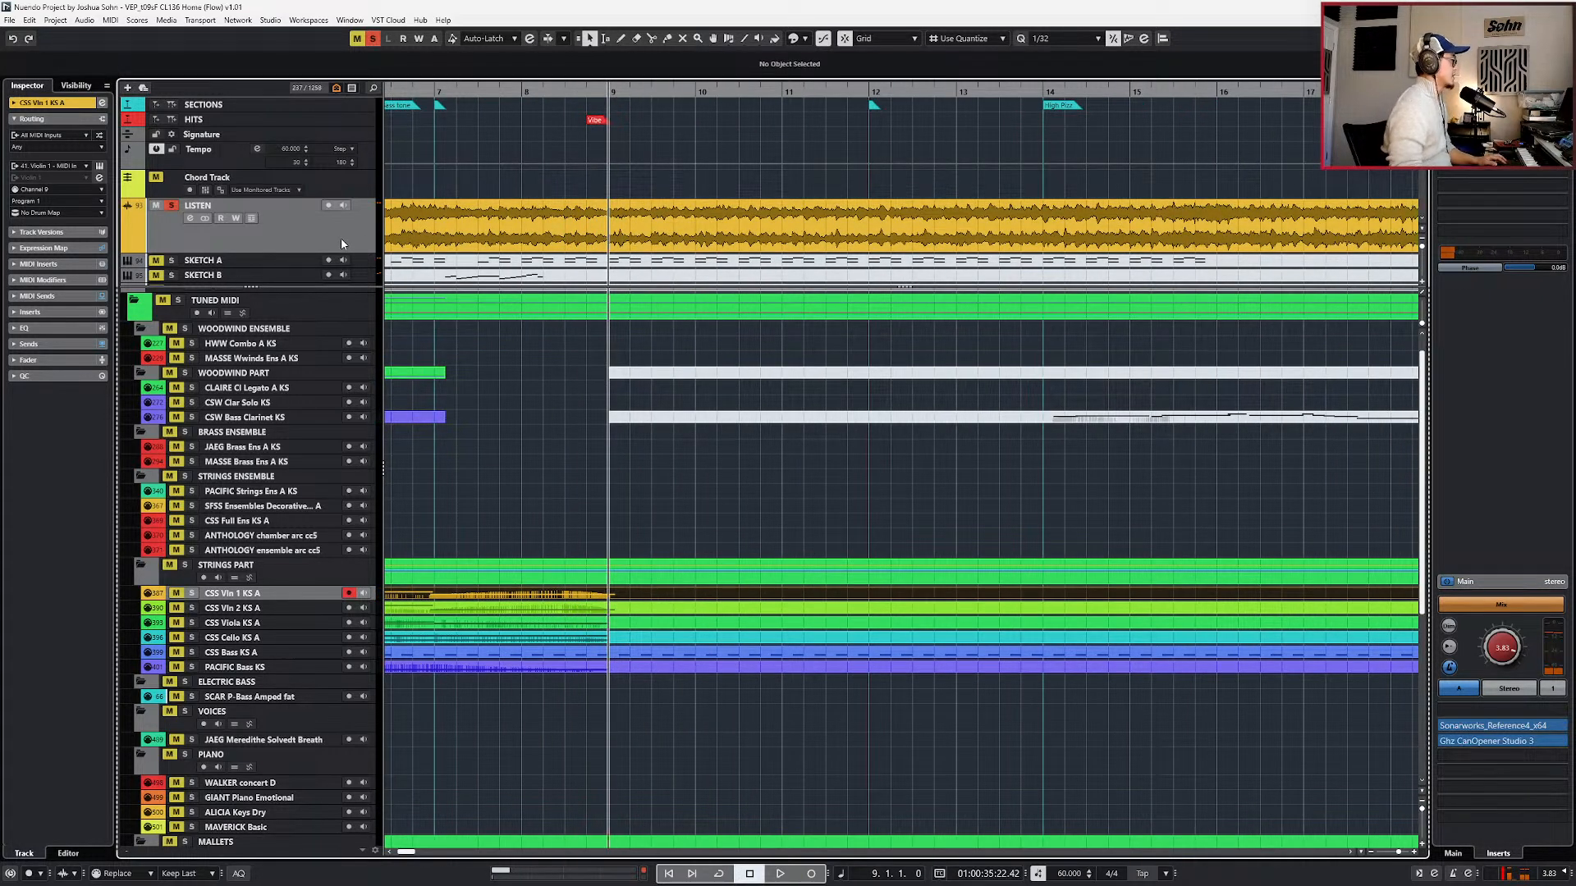
pyautogui.scroll(-2, 541, 475)
pyautogui.scroll(-1, 600, 505)
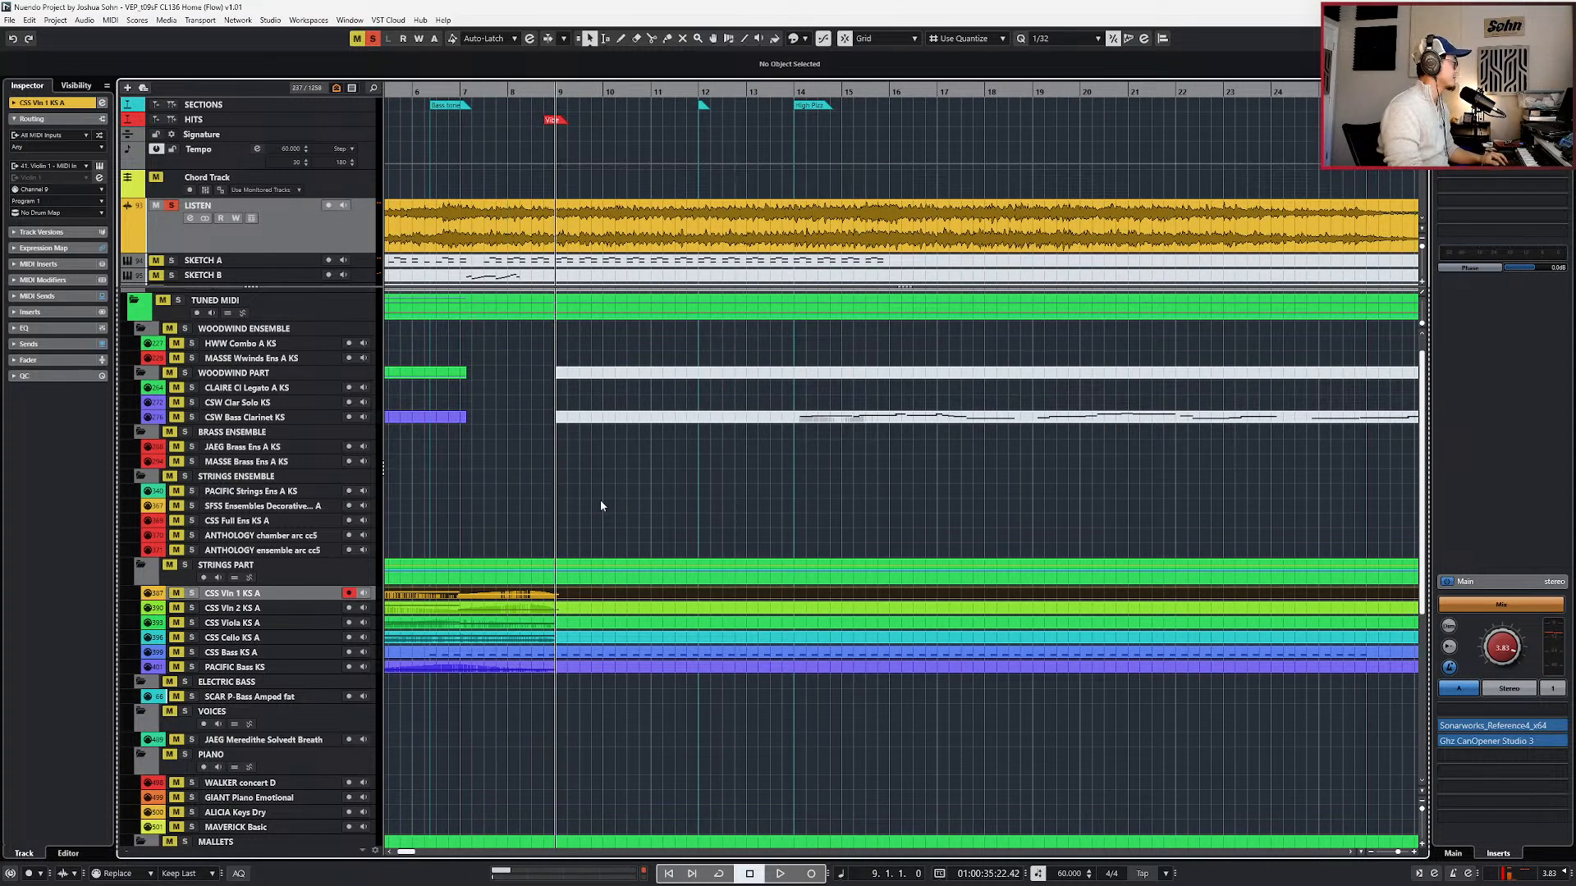
pyautogui.scroll(-1, 601, 506)
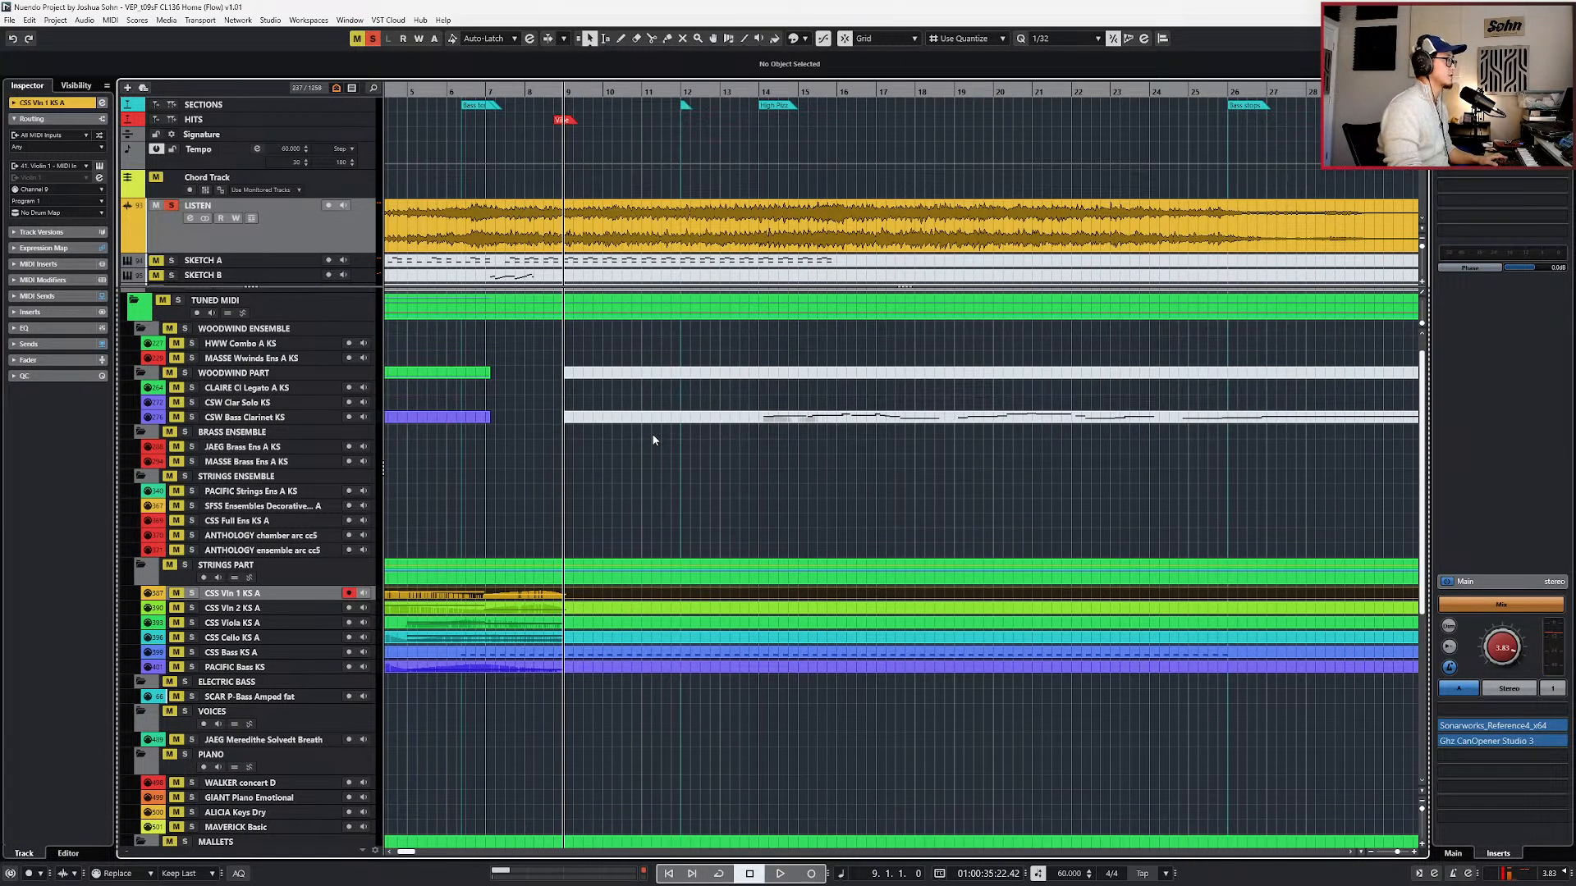
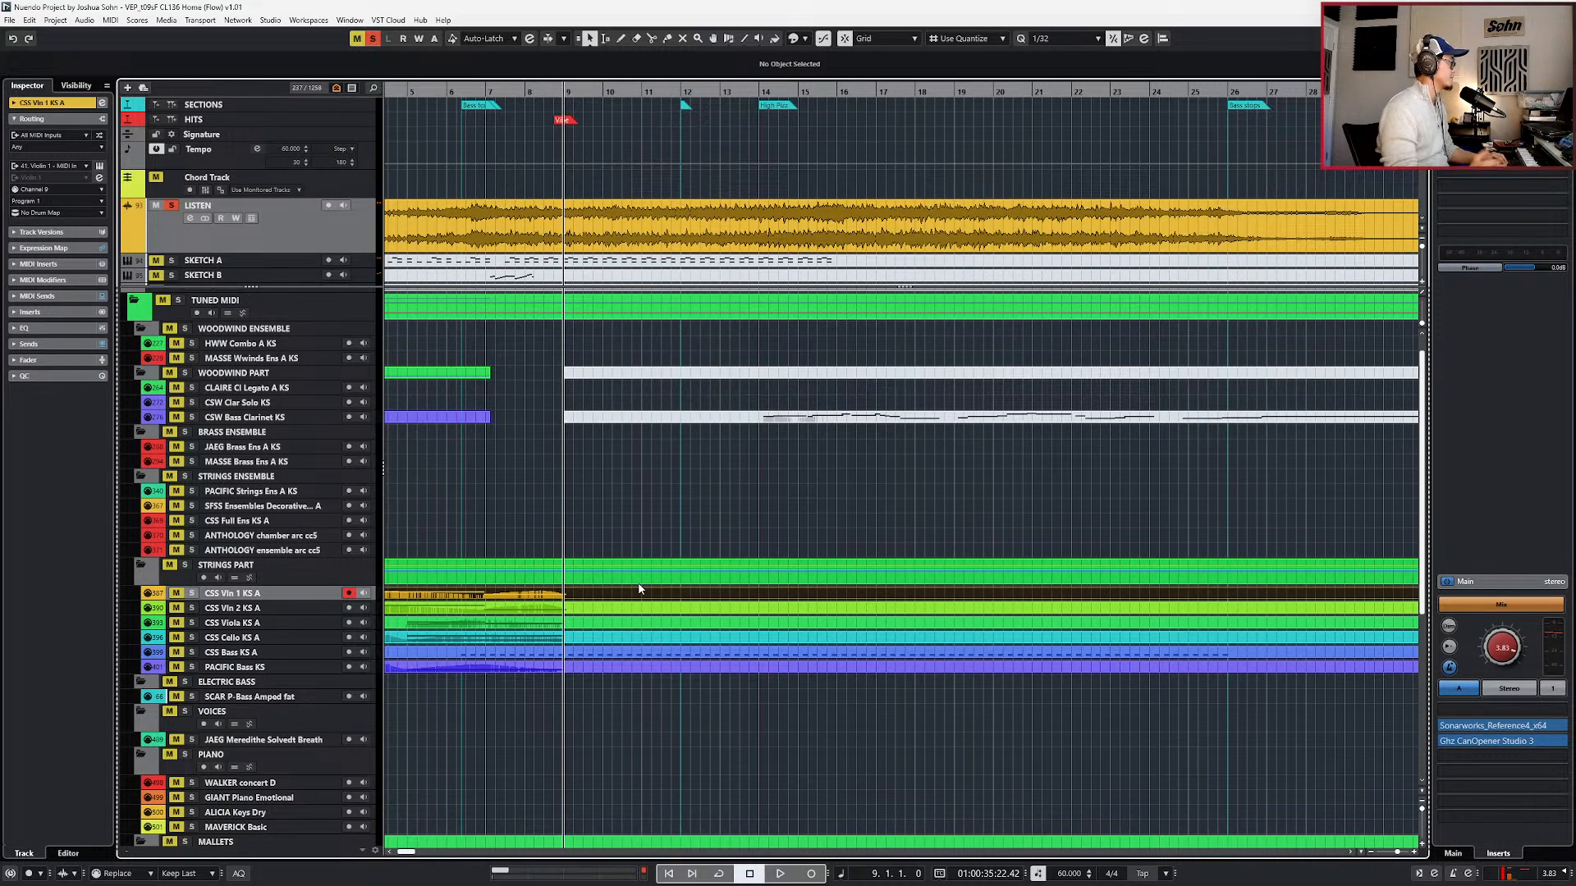
pyautogui.press('space')
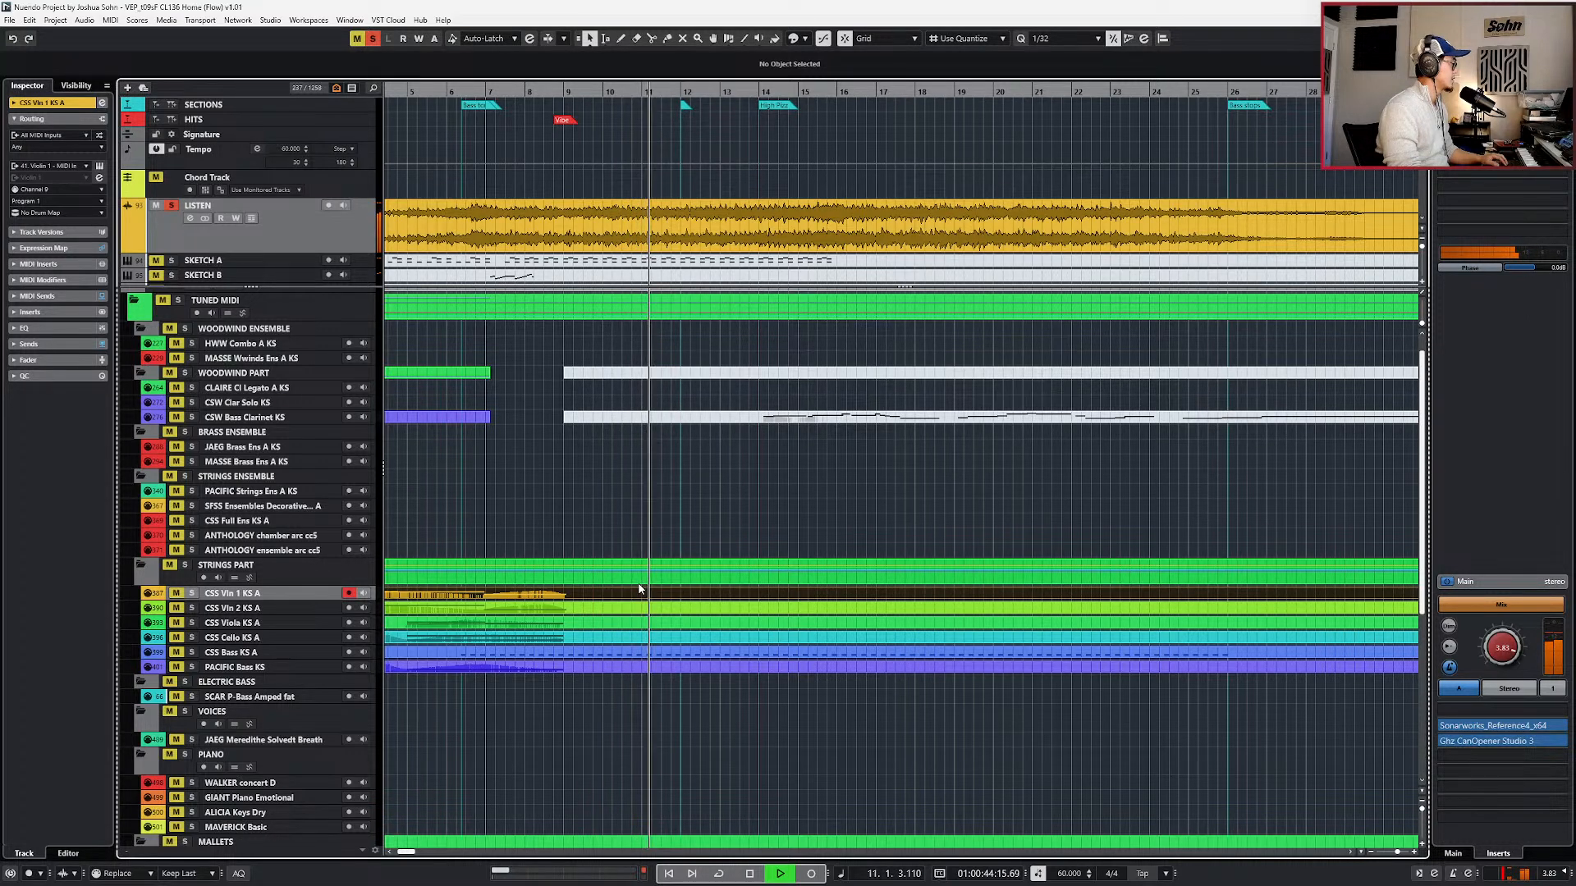
pyautogui.press('KP_Subtract')
pyautogui.press('KP_Subtract')
pyautogui.press('KP_Subtract')
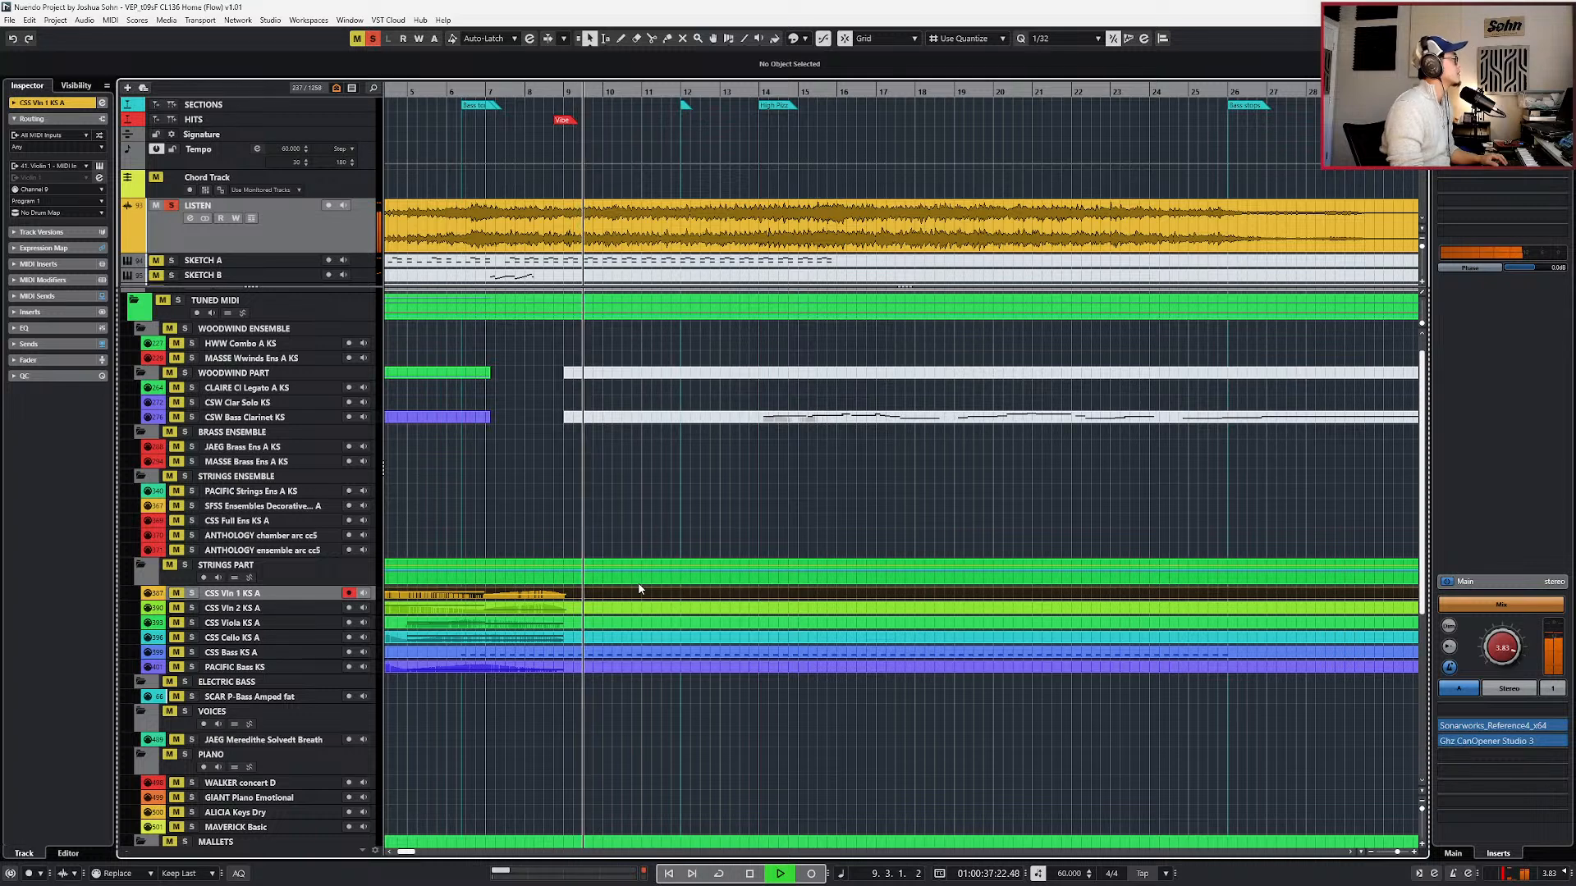
# - Check the Vibe hit marker's position before bar 9 and replay the reference passage from bar 9
pyautogui.press('space')
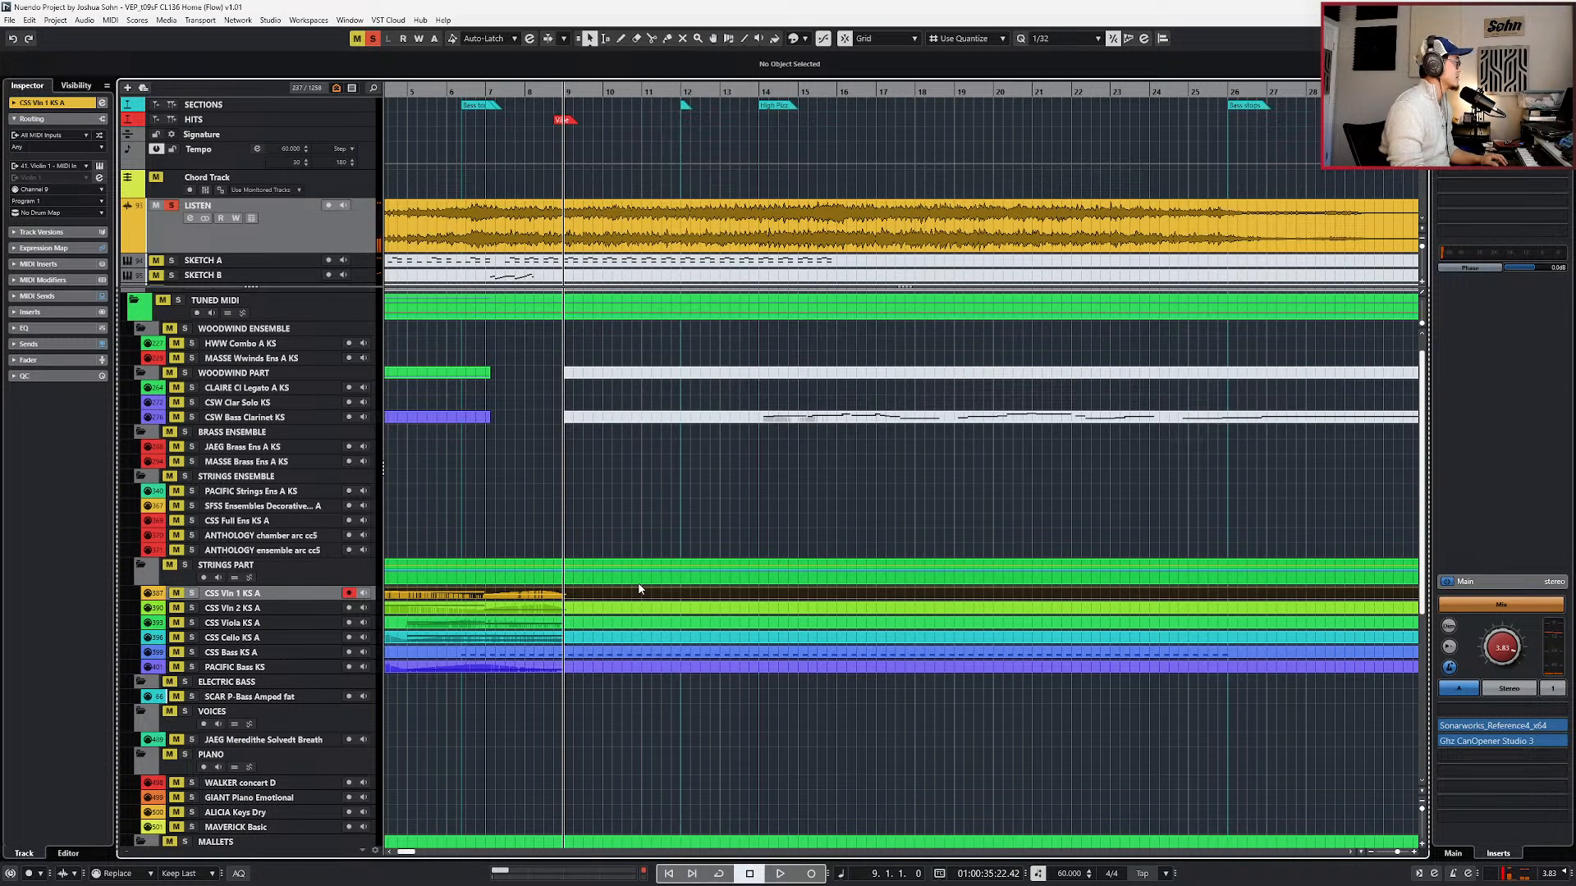
pyautogui.scroll(5, 514, 503)
pyautogui.click(612, 122)
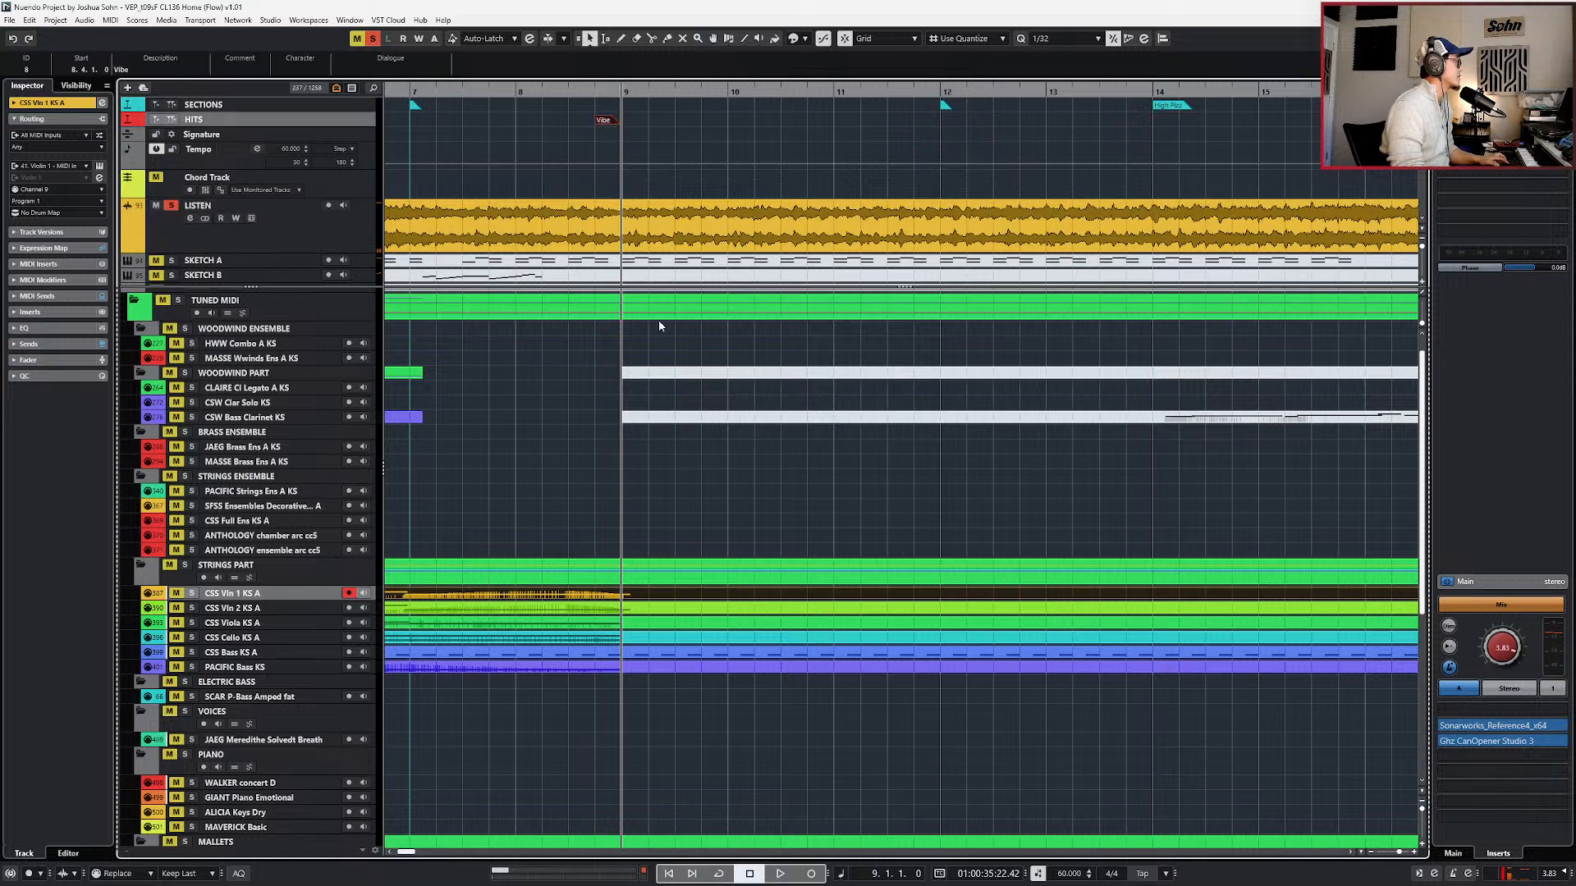
pyautogui.click(662, 470)
pyautogui.press('space')
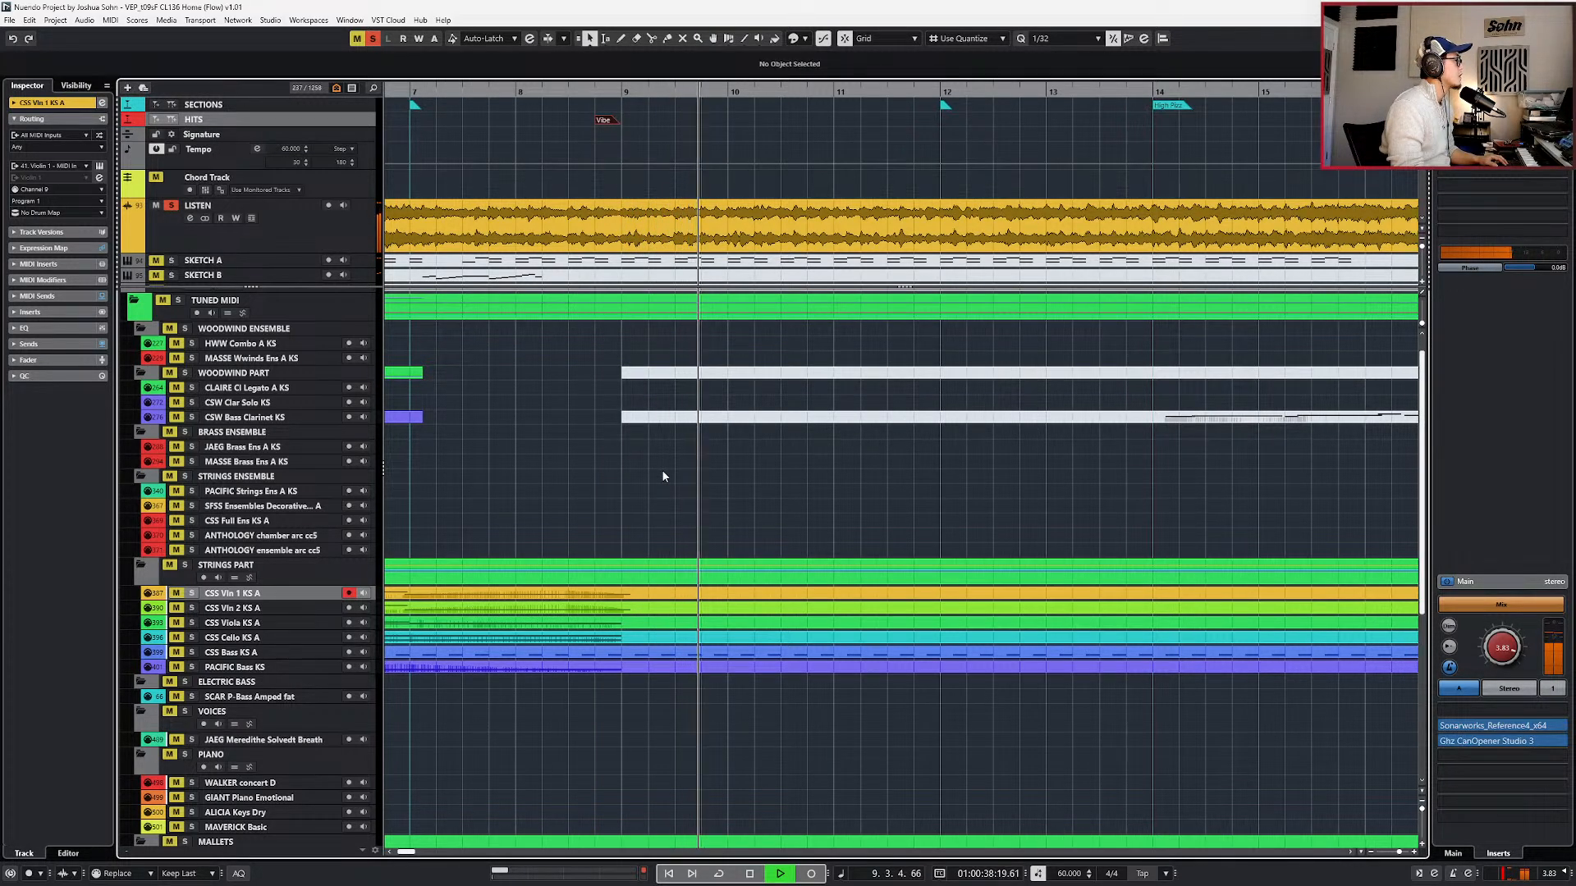
pyautogui.press('space')
pyautogui.press('g')
pyautogui.press('g')
pyautogui.press('g')
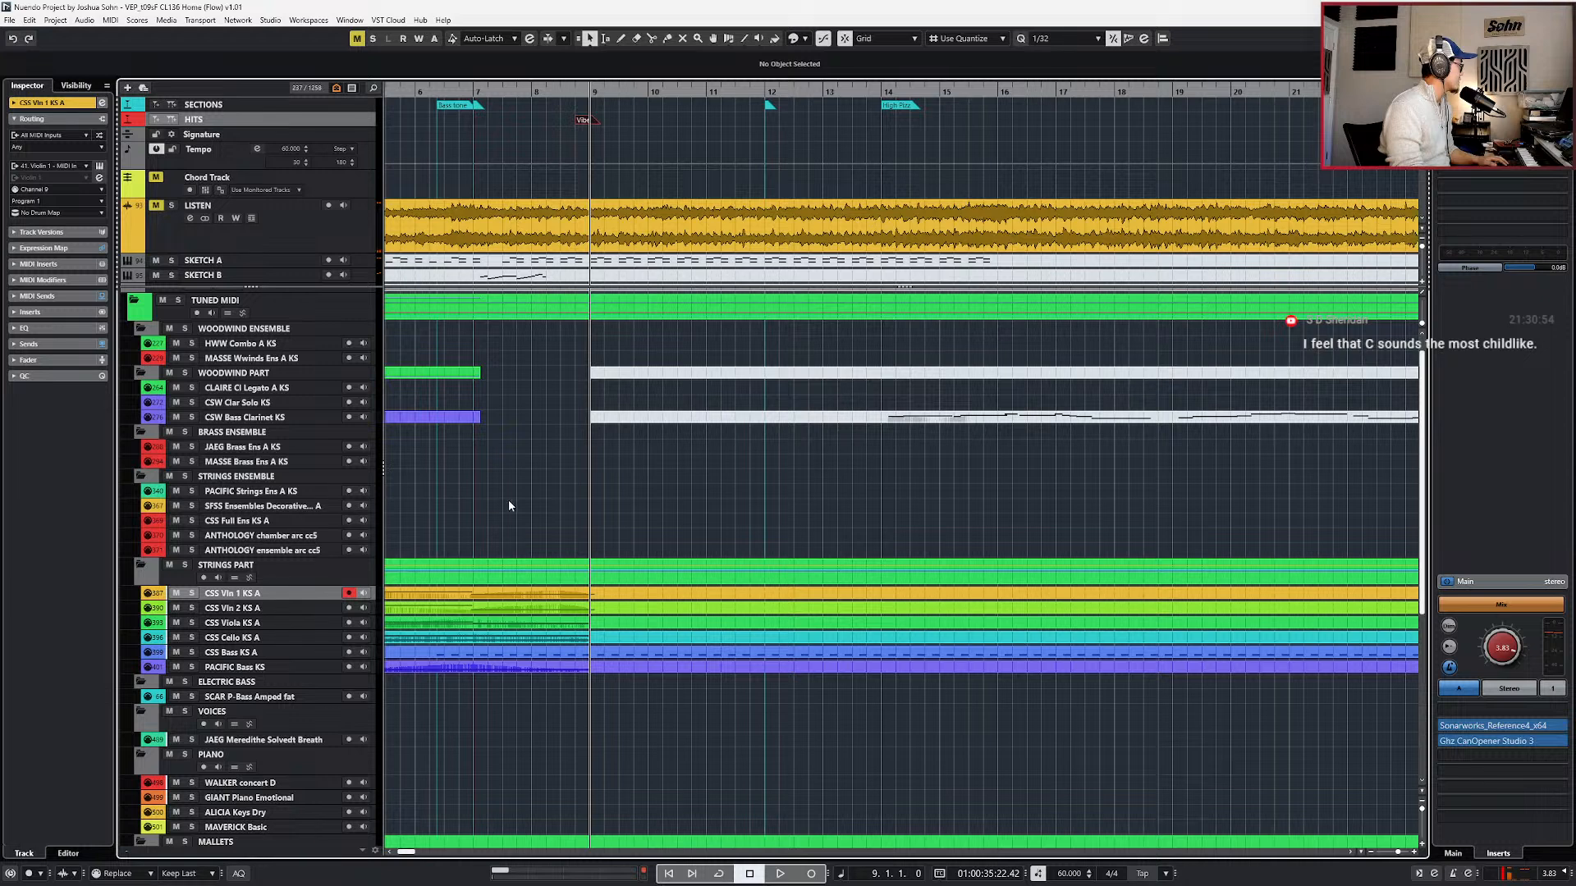
# - Search the track list for the SYMBIA tracks and show the SYMBIA Str pizz track for playing
pyautogui.click(283, 522)
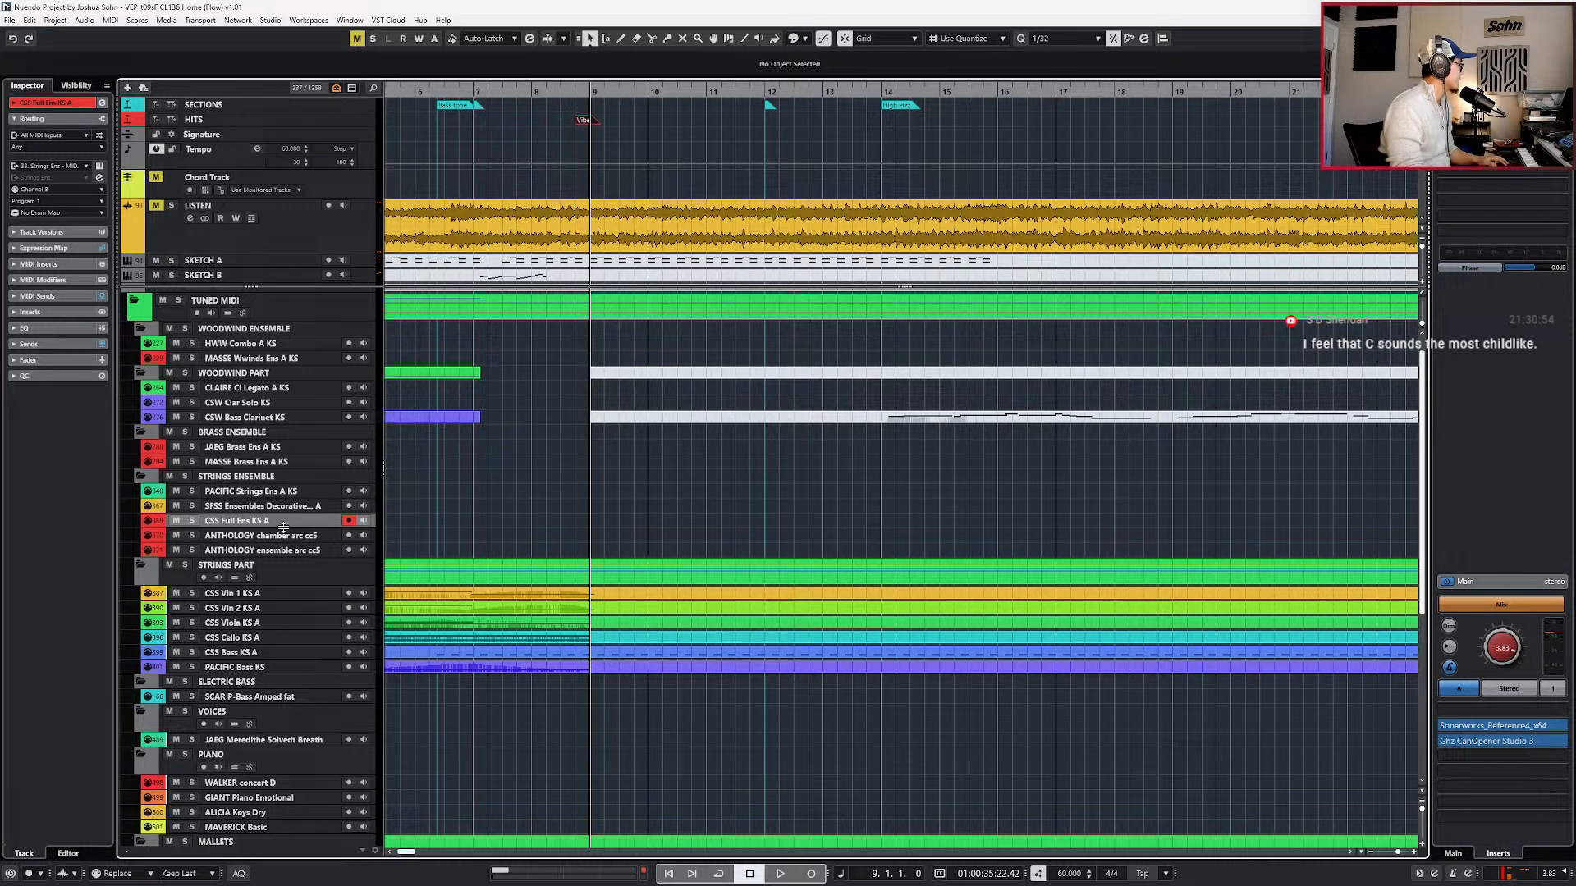
pyautogui.hotkey('ctrl', 'f')
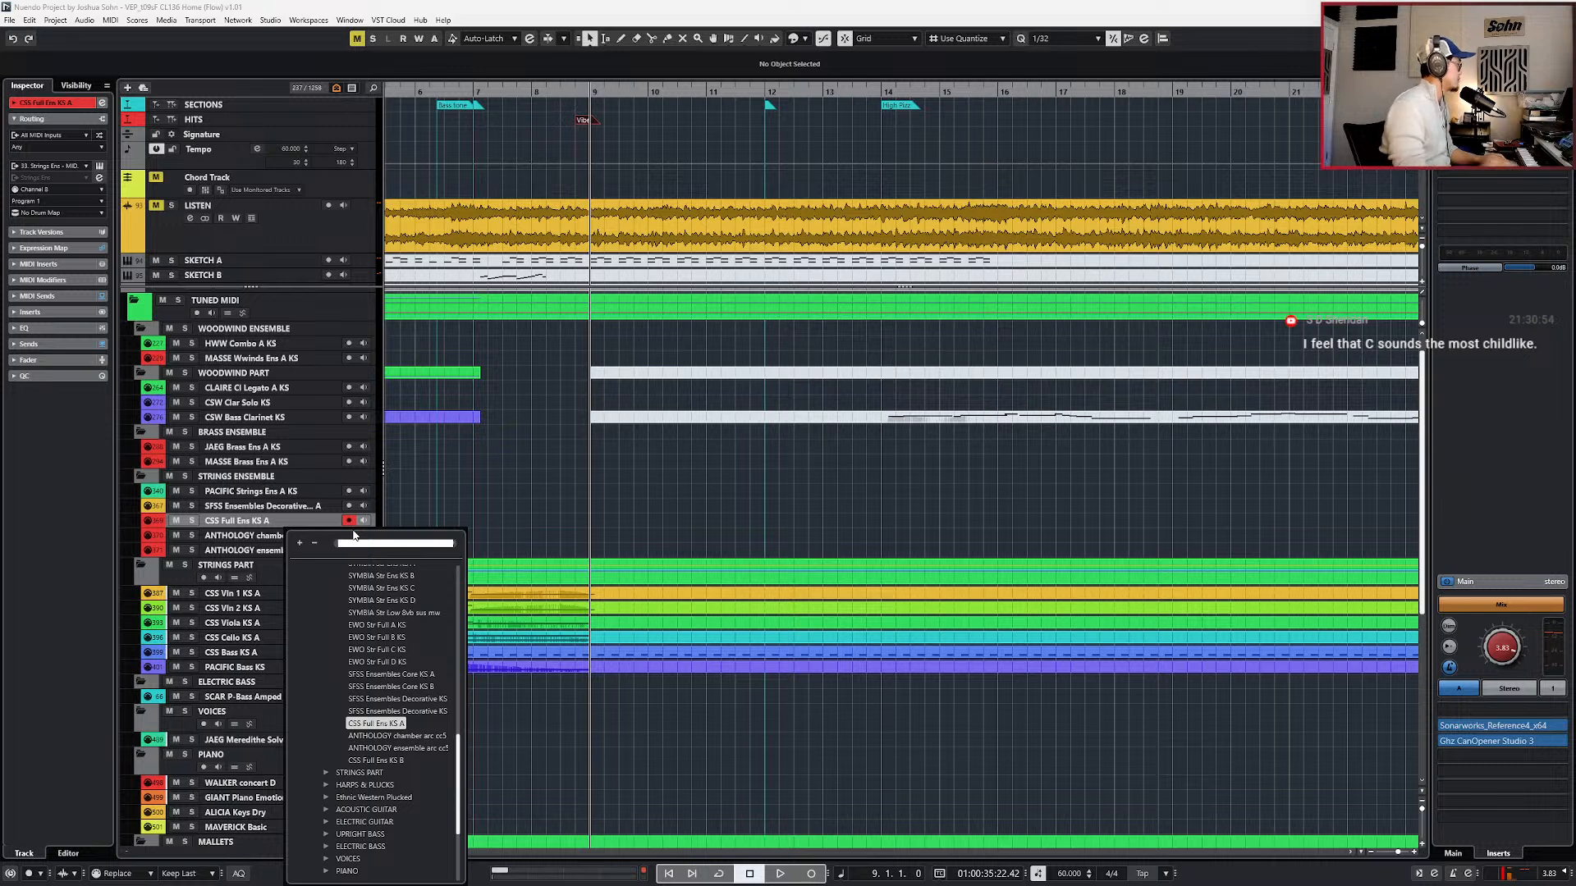
pyautogui.scroll(2, 402, 589)
pyautogui.scroll(10, 406, 624)
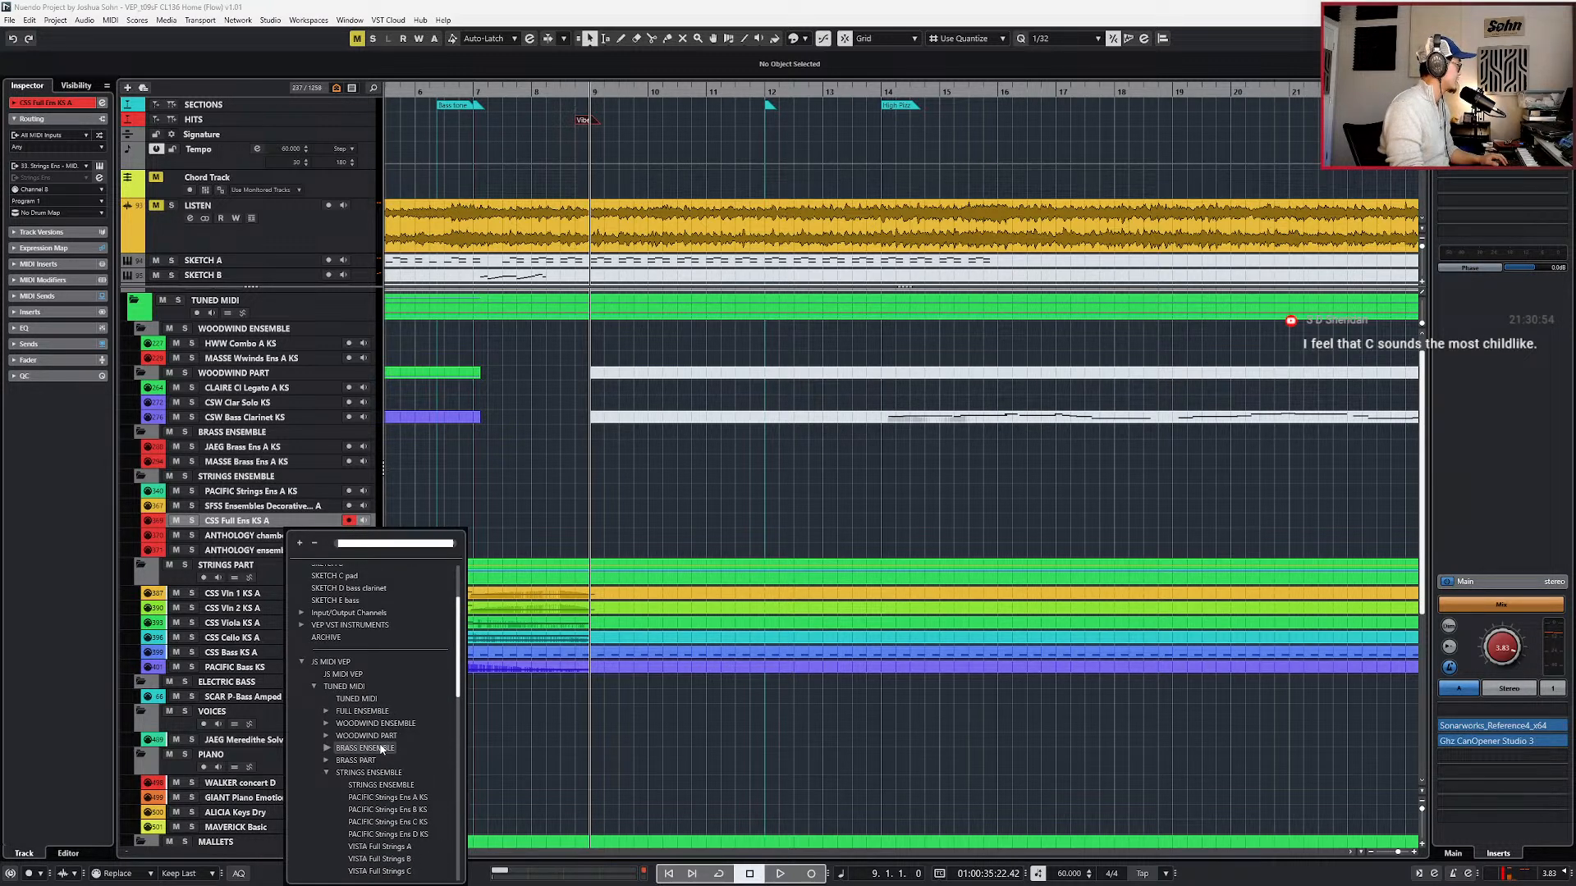
pyautogui.write('symphi')
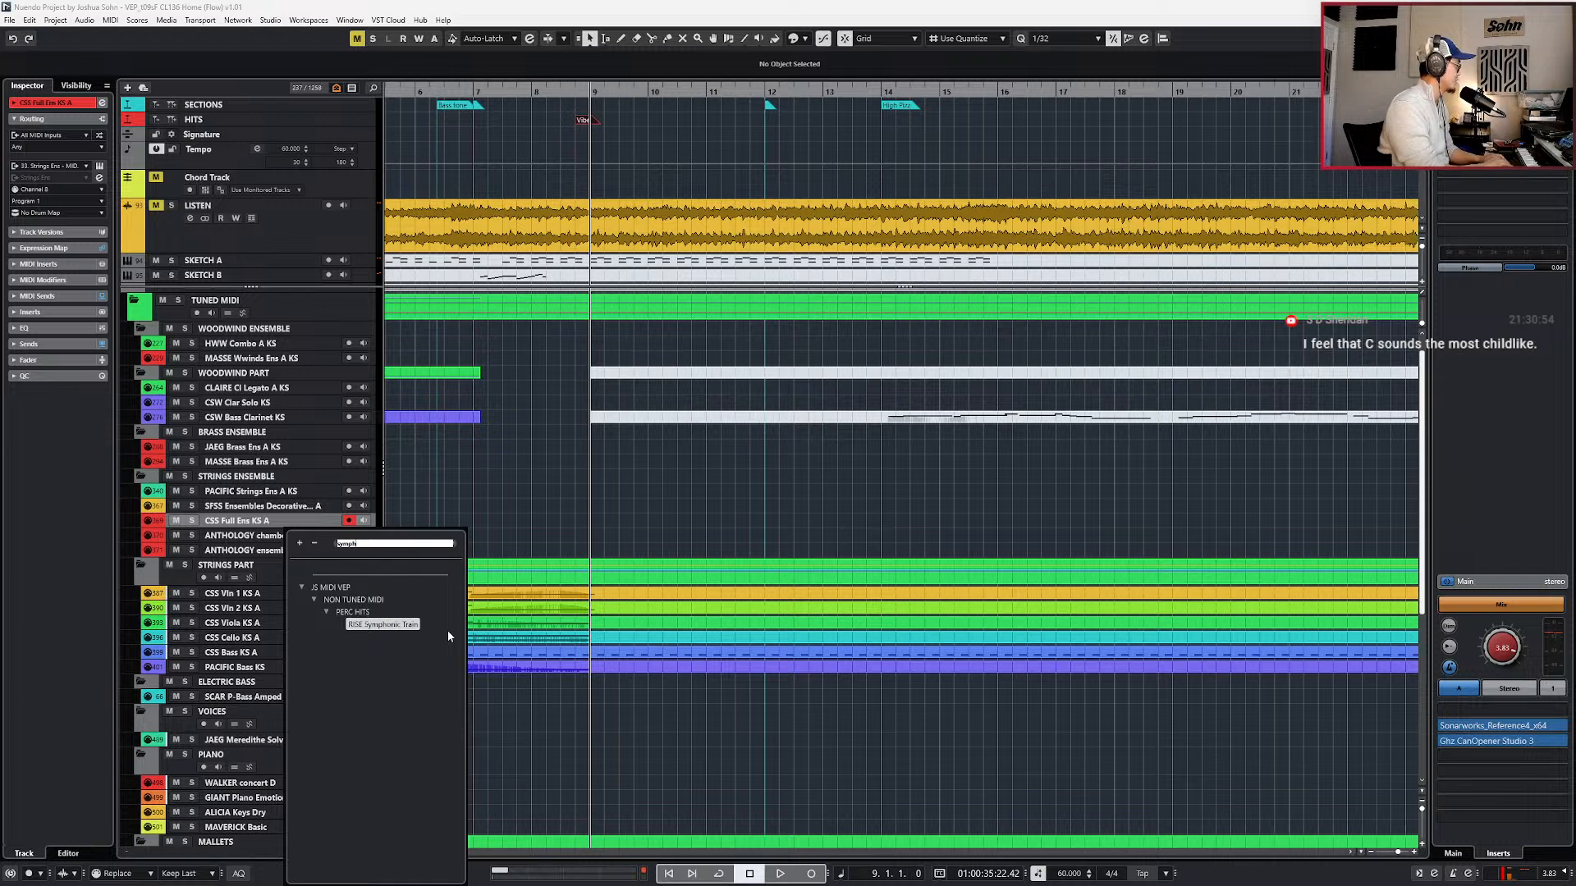
pyautogui.press('BackSpace')
pyautogui.press('BackSpace')
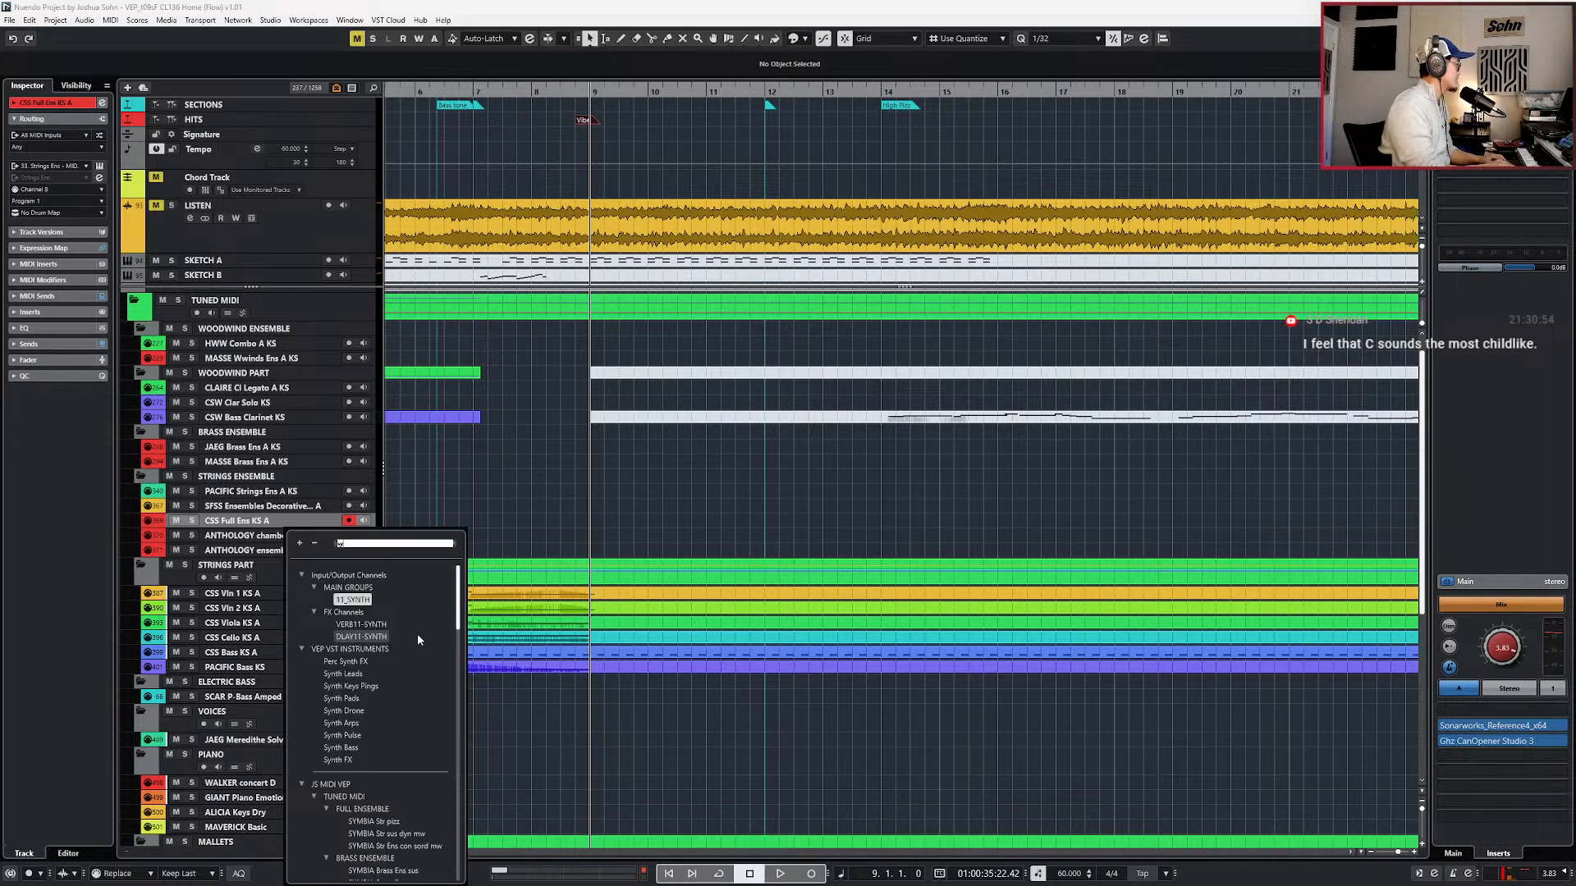
pyautogui.write('m')
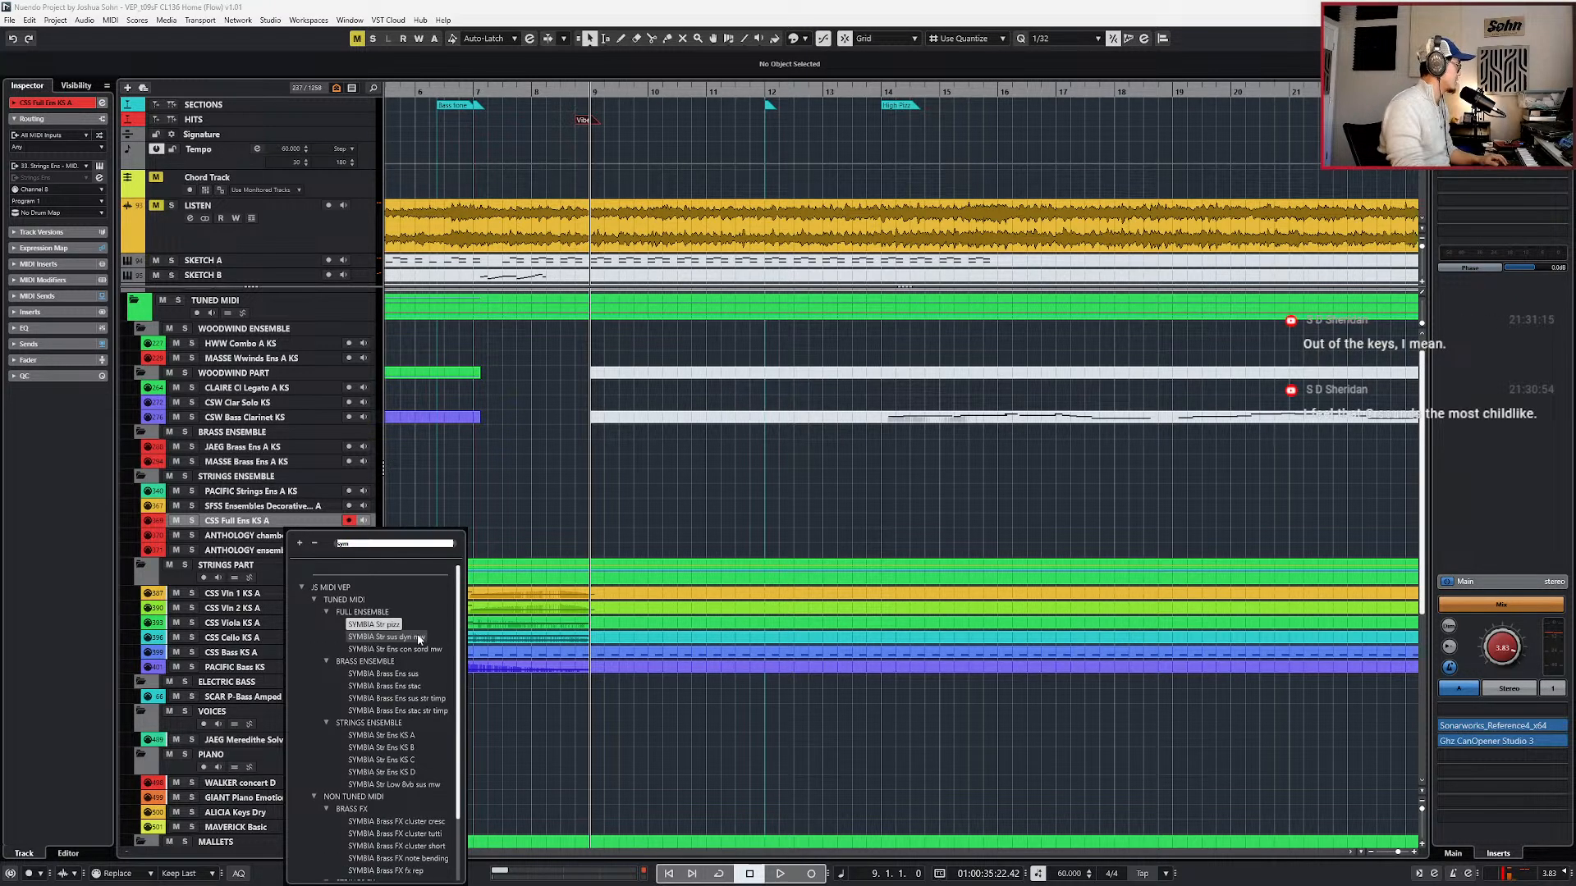
pyautogui.click(401, 628)
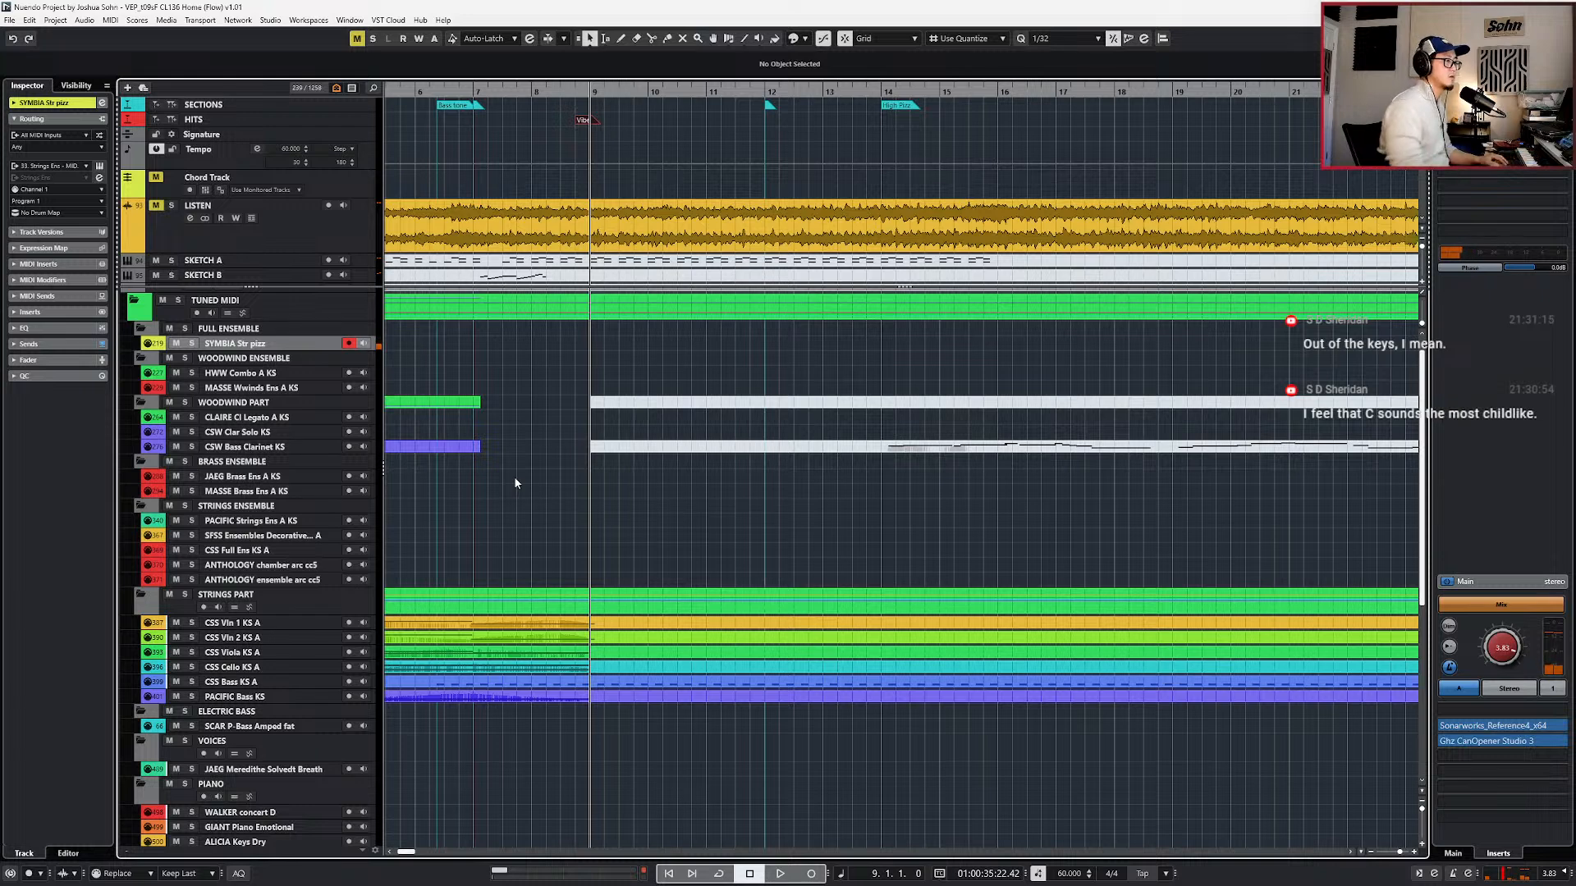
# - Play the mockup from bar 9, and compare it with the soloed LISTEN reference over the same bars
pyautogui.press('space')
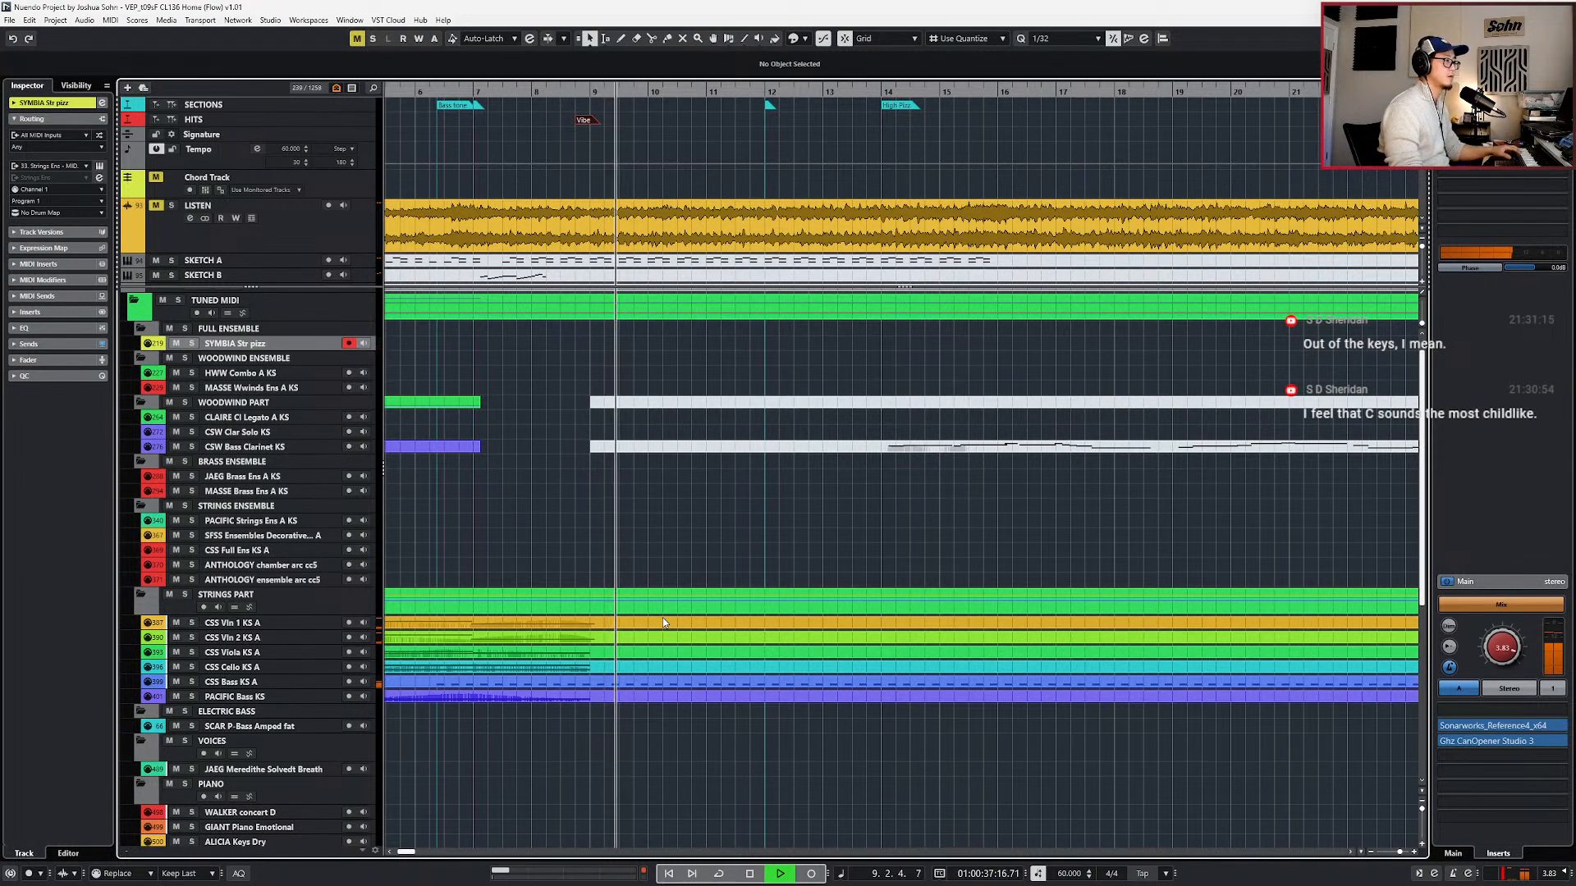
pyautogui.press('space')
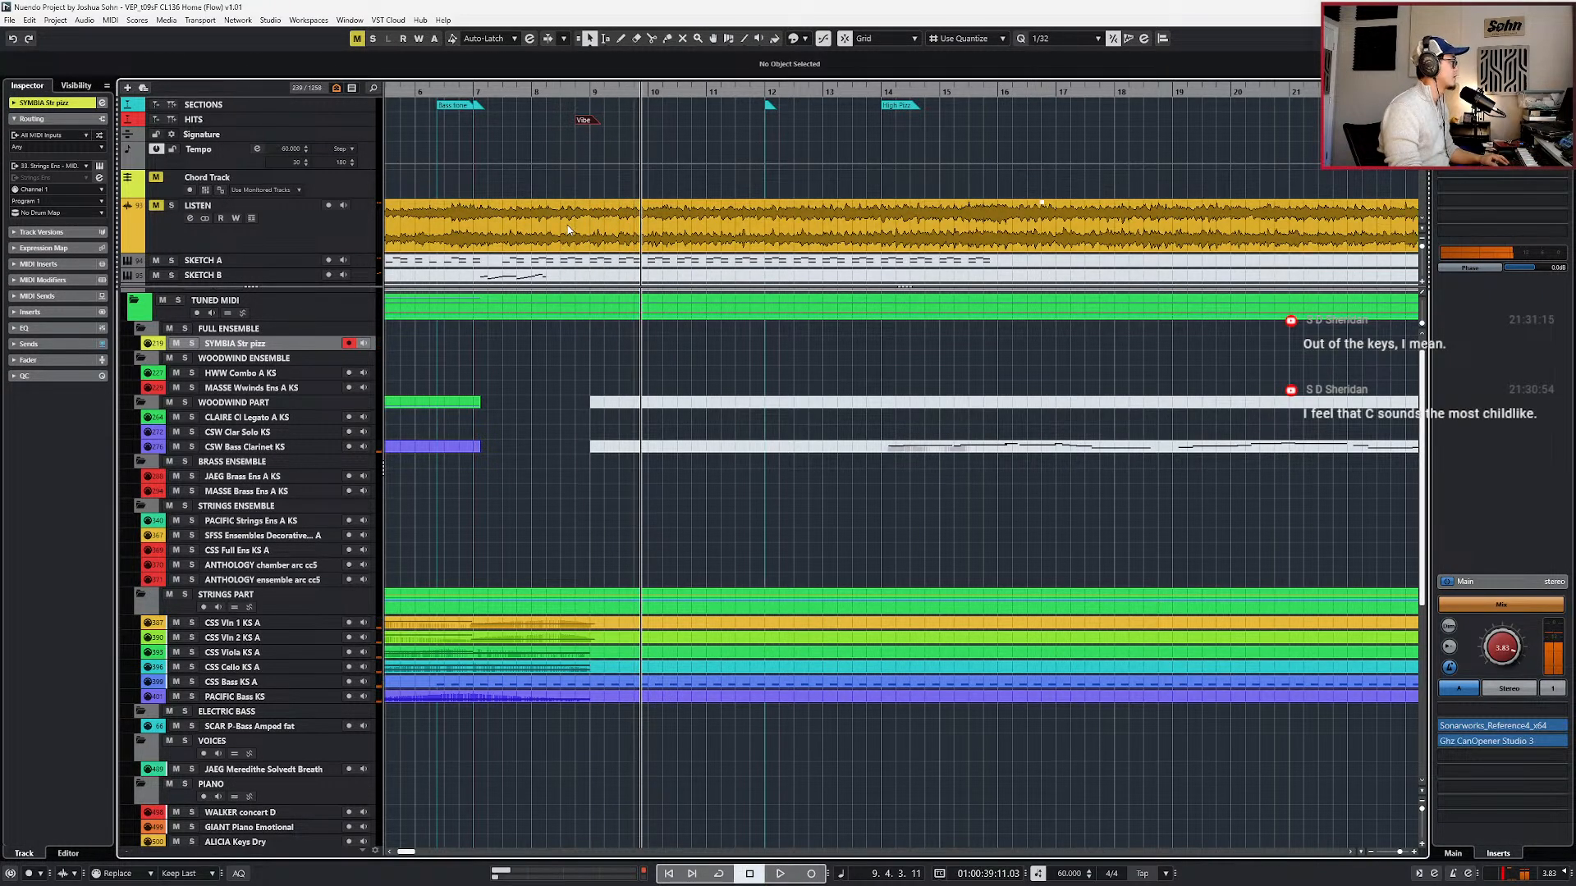
pyautogui.click(566, 244)
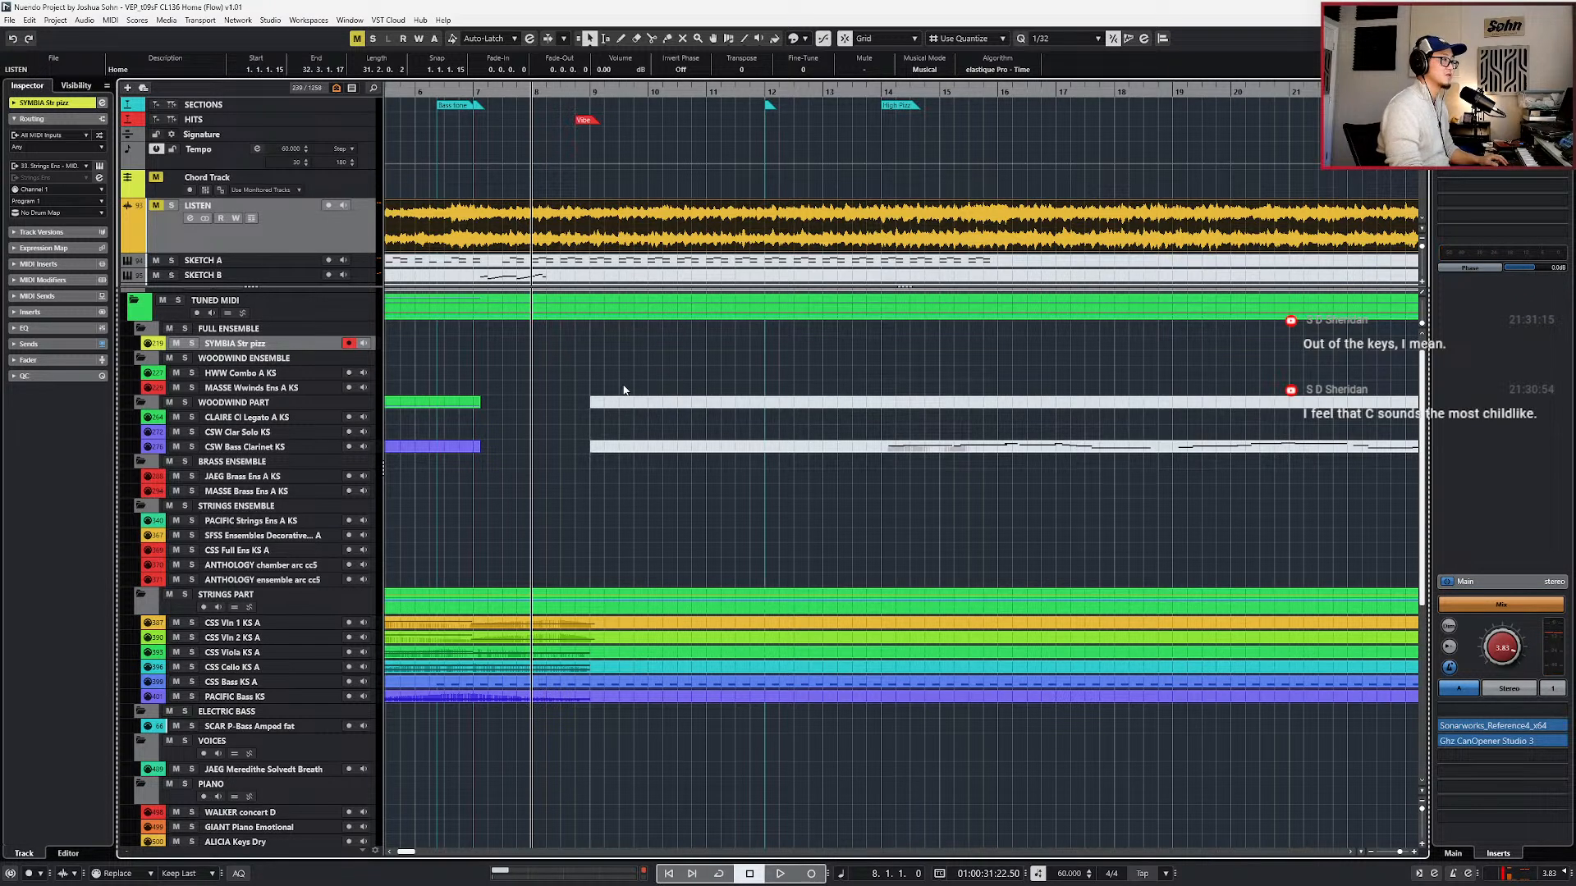
pyautogui.click(533, 462)
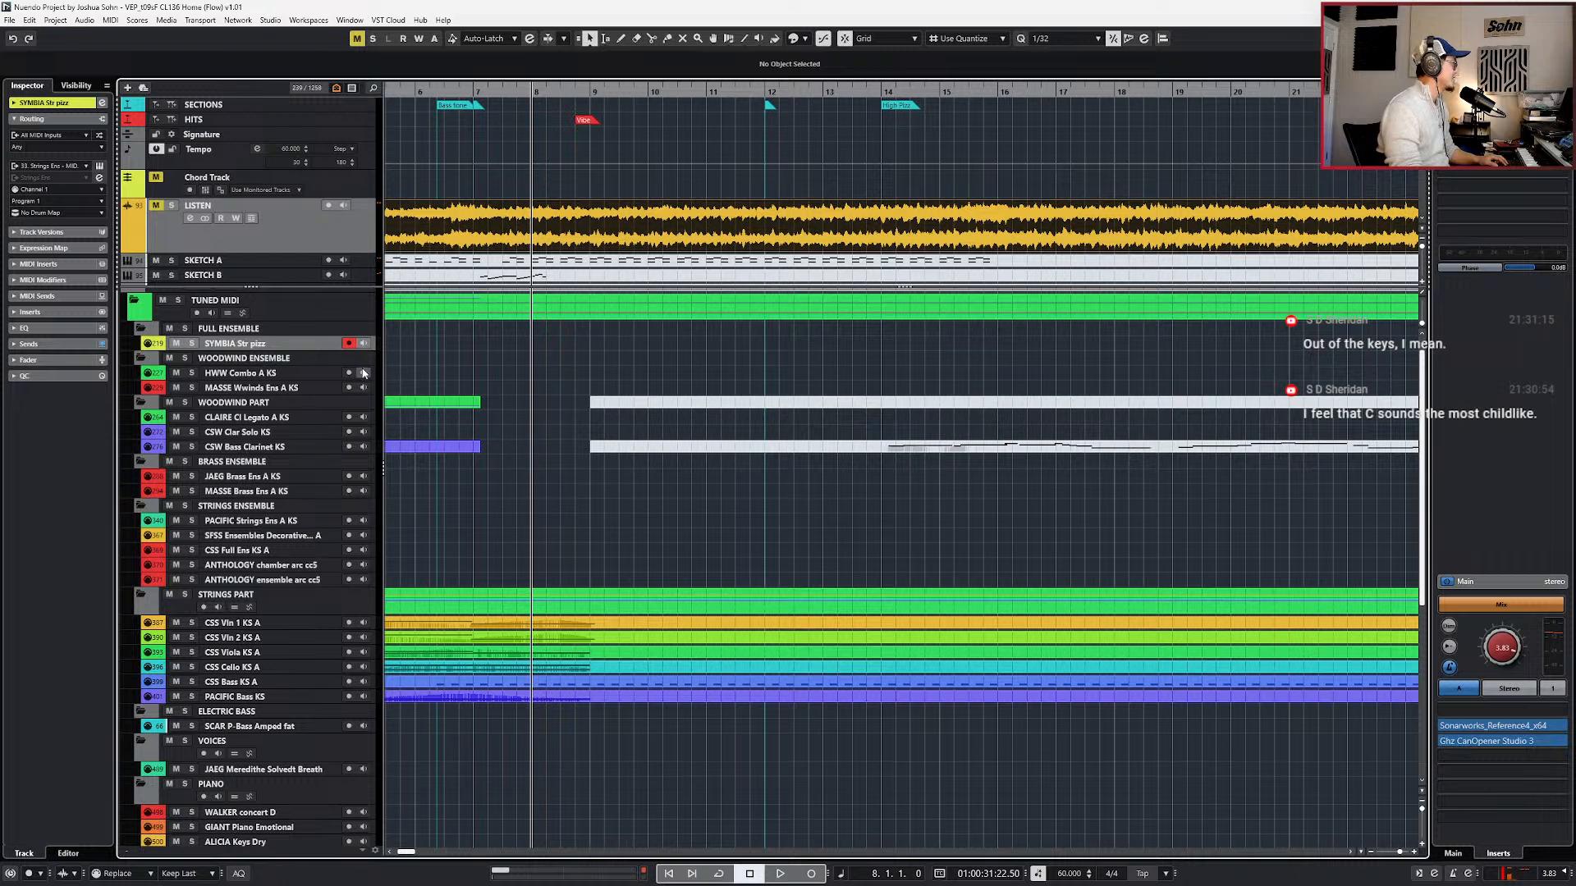
pyautogui.keyDown('ctrl'); pyautogui.click(307, 346); pyautogui.keyUp('ctrl')
pyautogui.press('KP_Add')
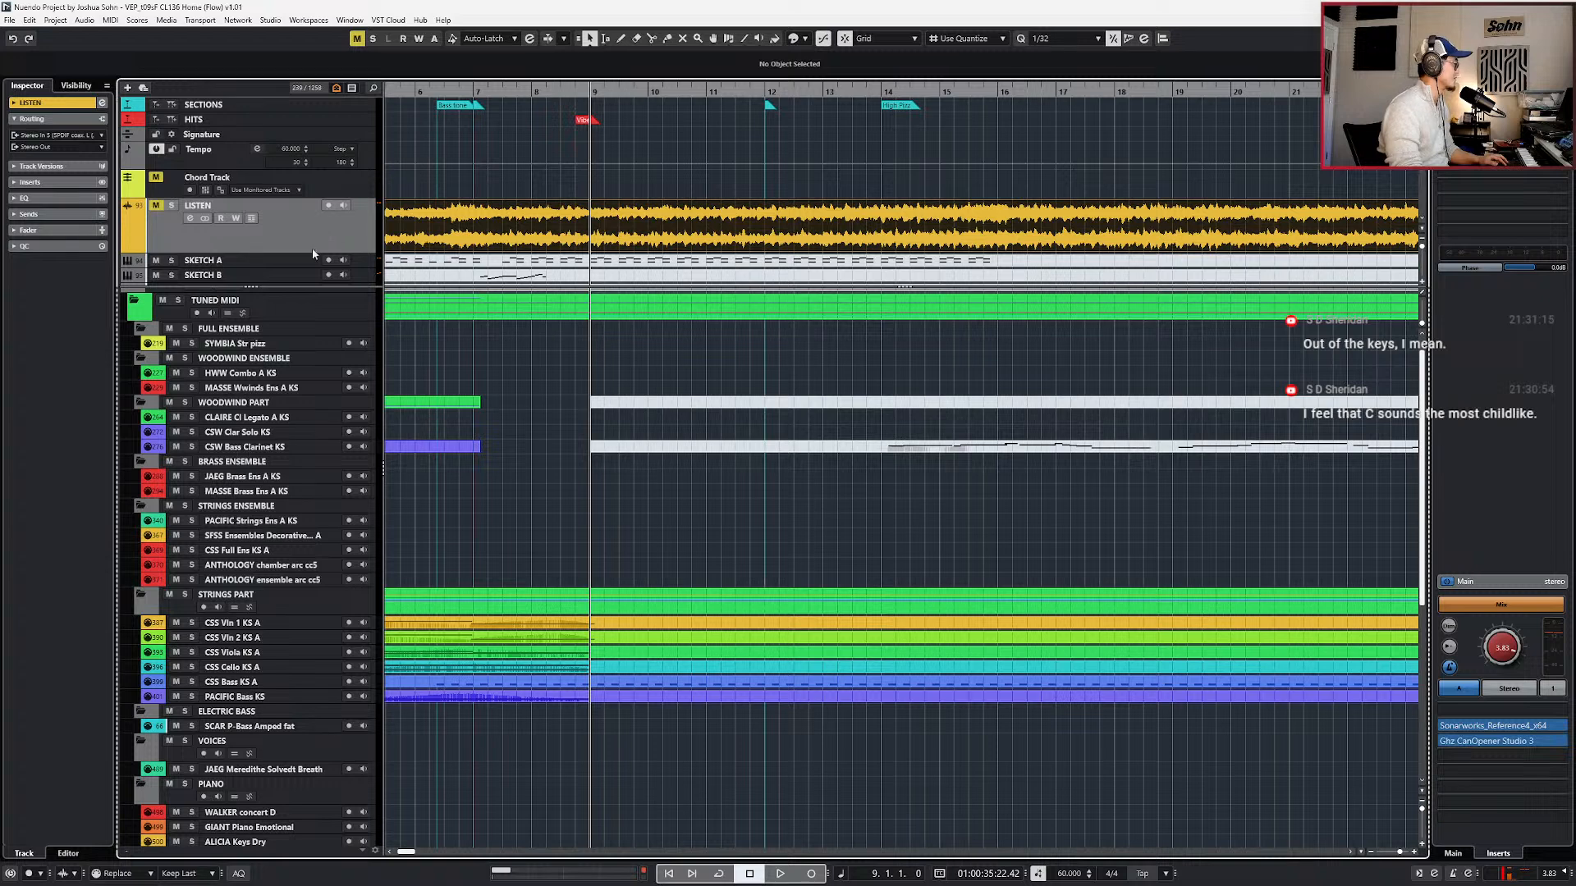
pyautogui.press('s')
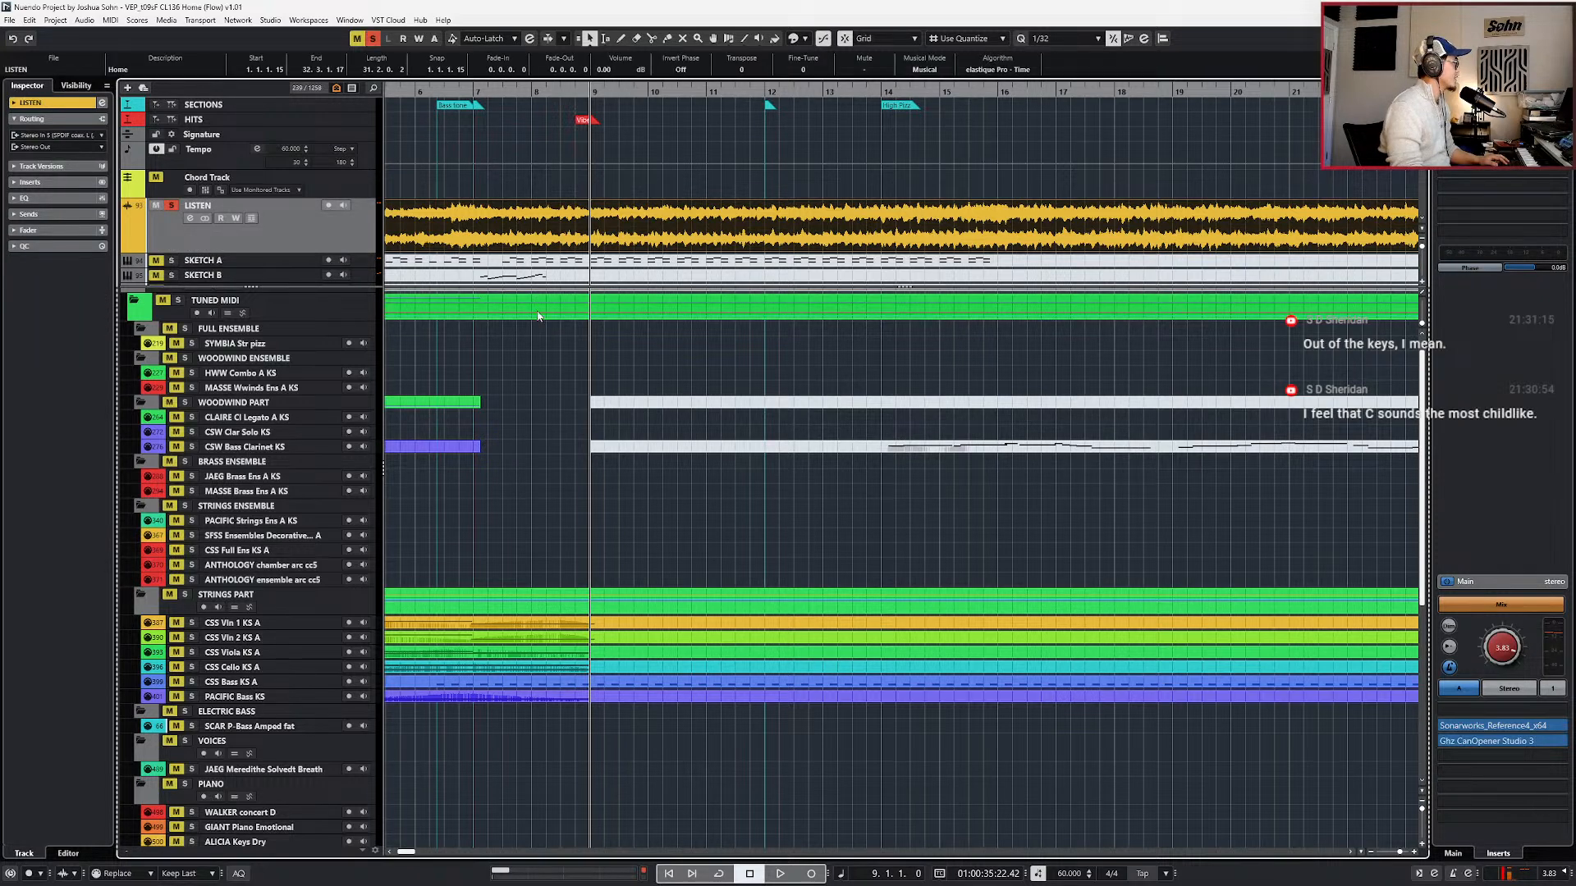
pyautogui.press('space')
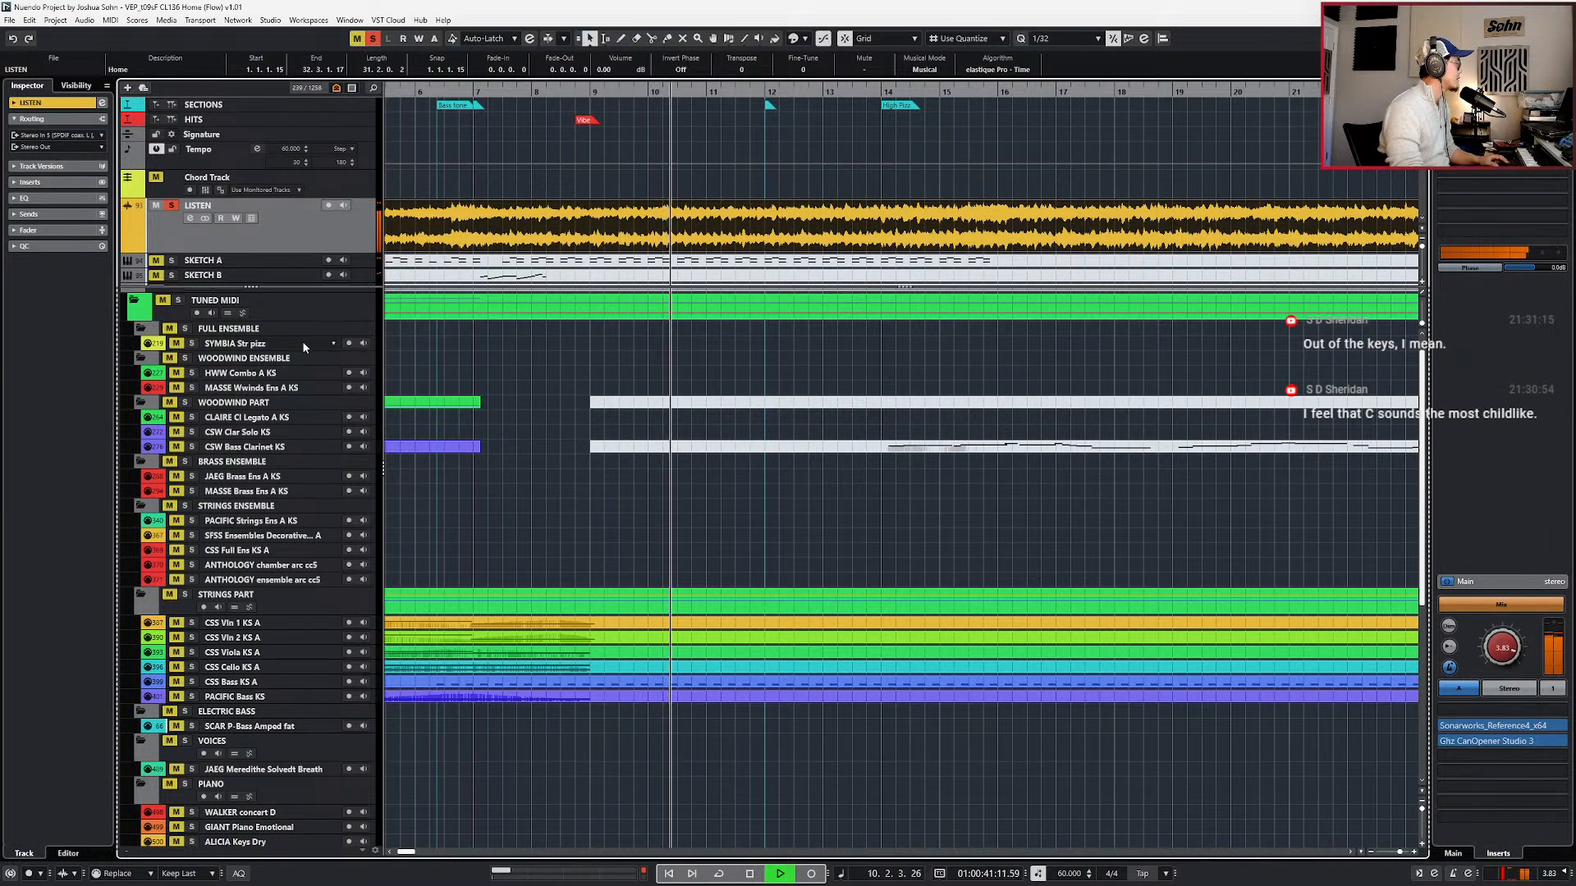
pyautogui.click(335, 344)
pyautogui.press('space')
# - Clear the solo and rehearse the pizzicato on SYMBIA Str pizz against the mockup from bar 9
pyautogui.click(415, 383)
pyautogui.hotkey('alt', 's')
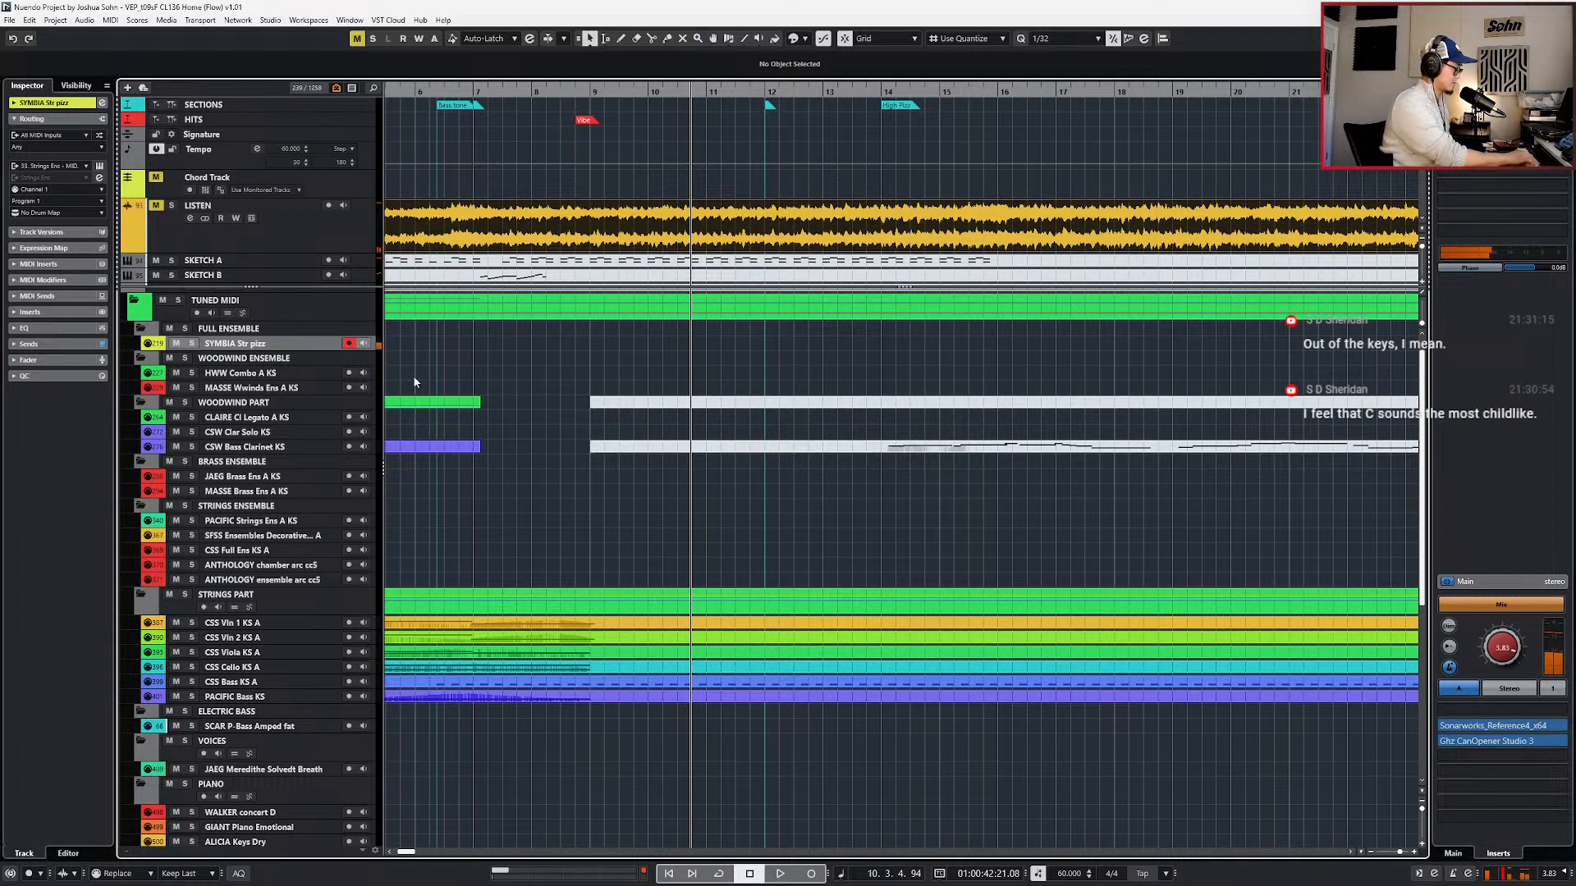
pyautogui.press('space')
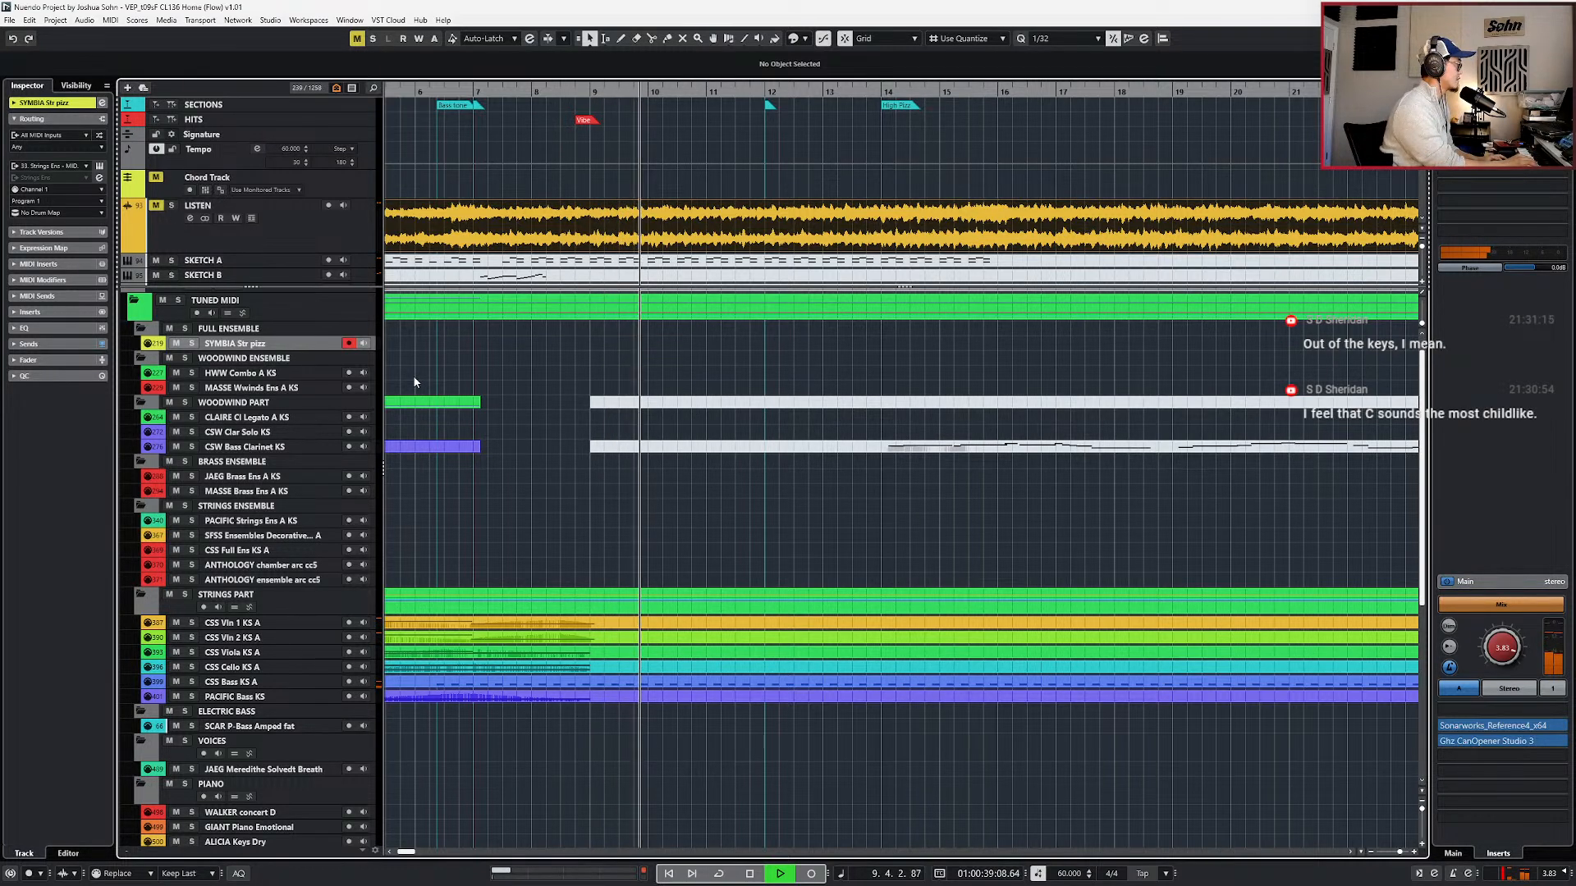
pyautogui.press('space')
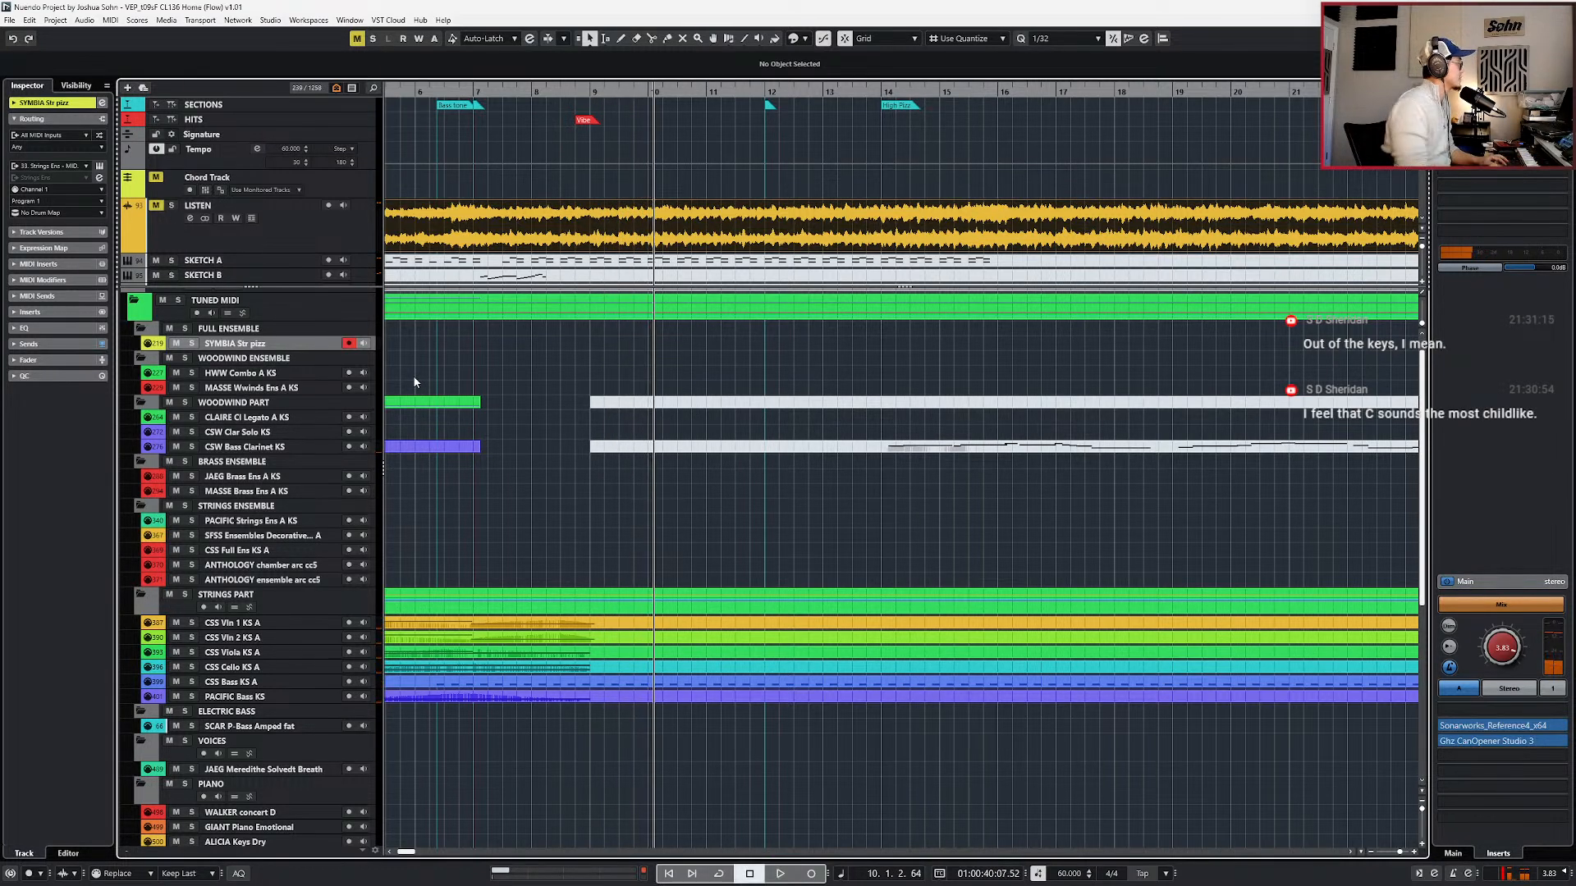
# - Recheck the soloed LISTEN reference from bar 9, and select the SYMBIA Str pizz track with the solo cleared
pyautogui.click(333, 221)
pyautogui.press('s')
pyautogui.press('space')
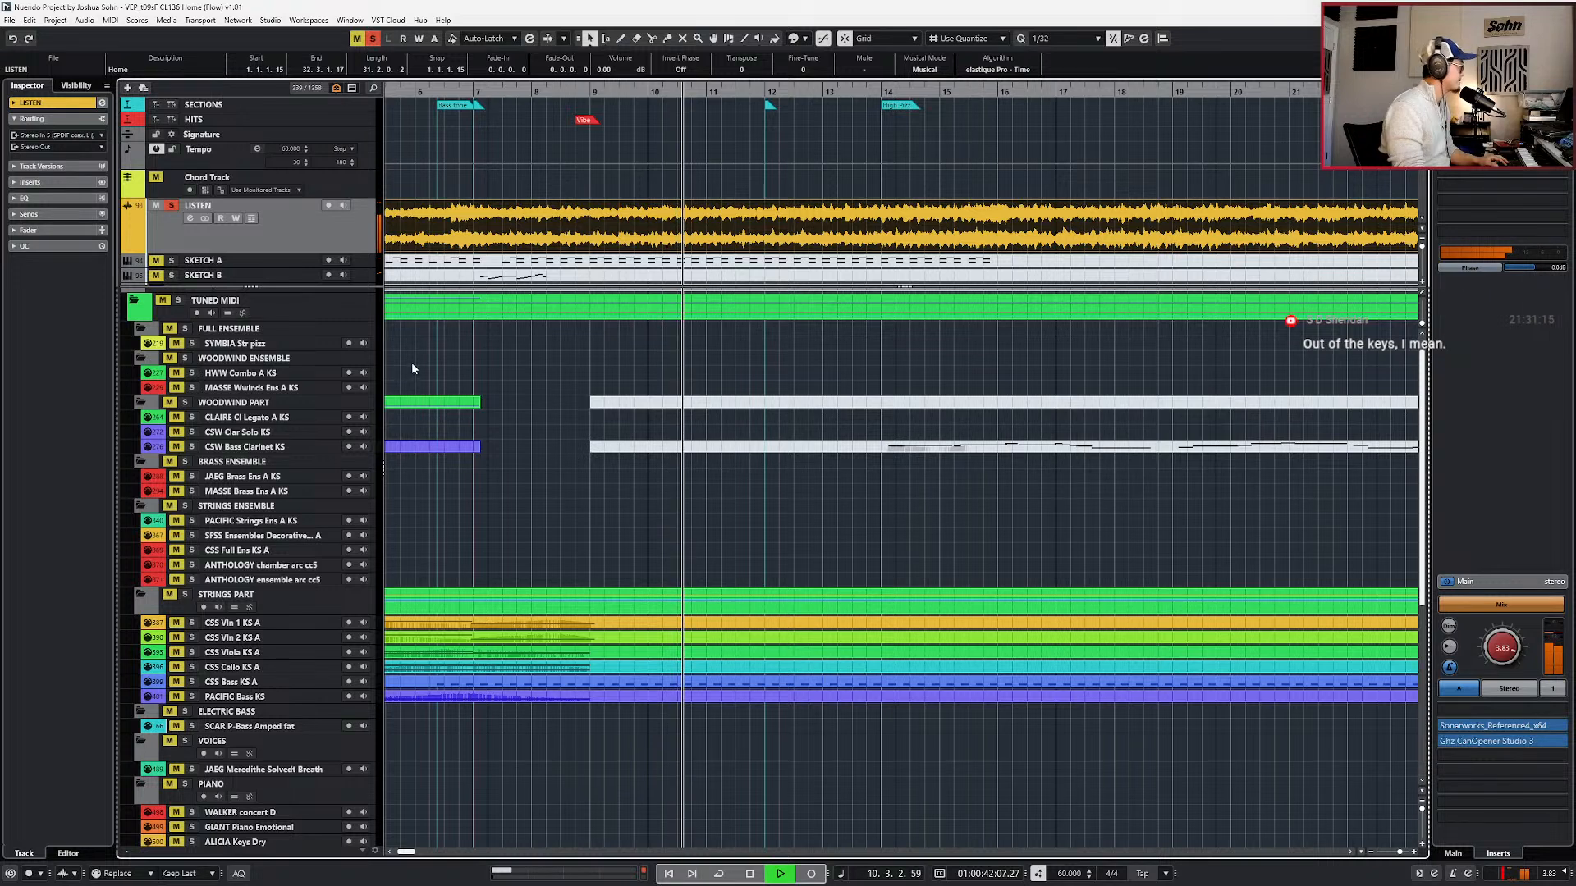
pyautogui.press('space')
pyautogui.click(297, 343)
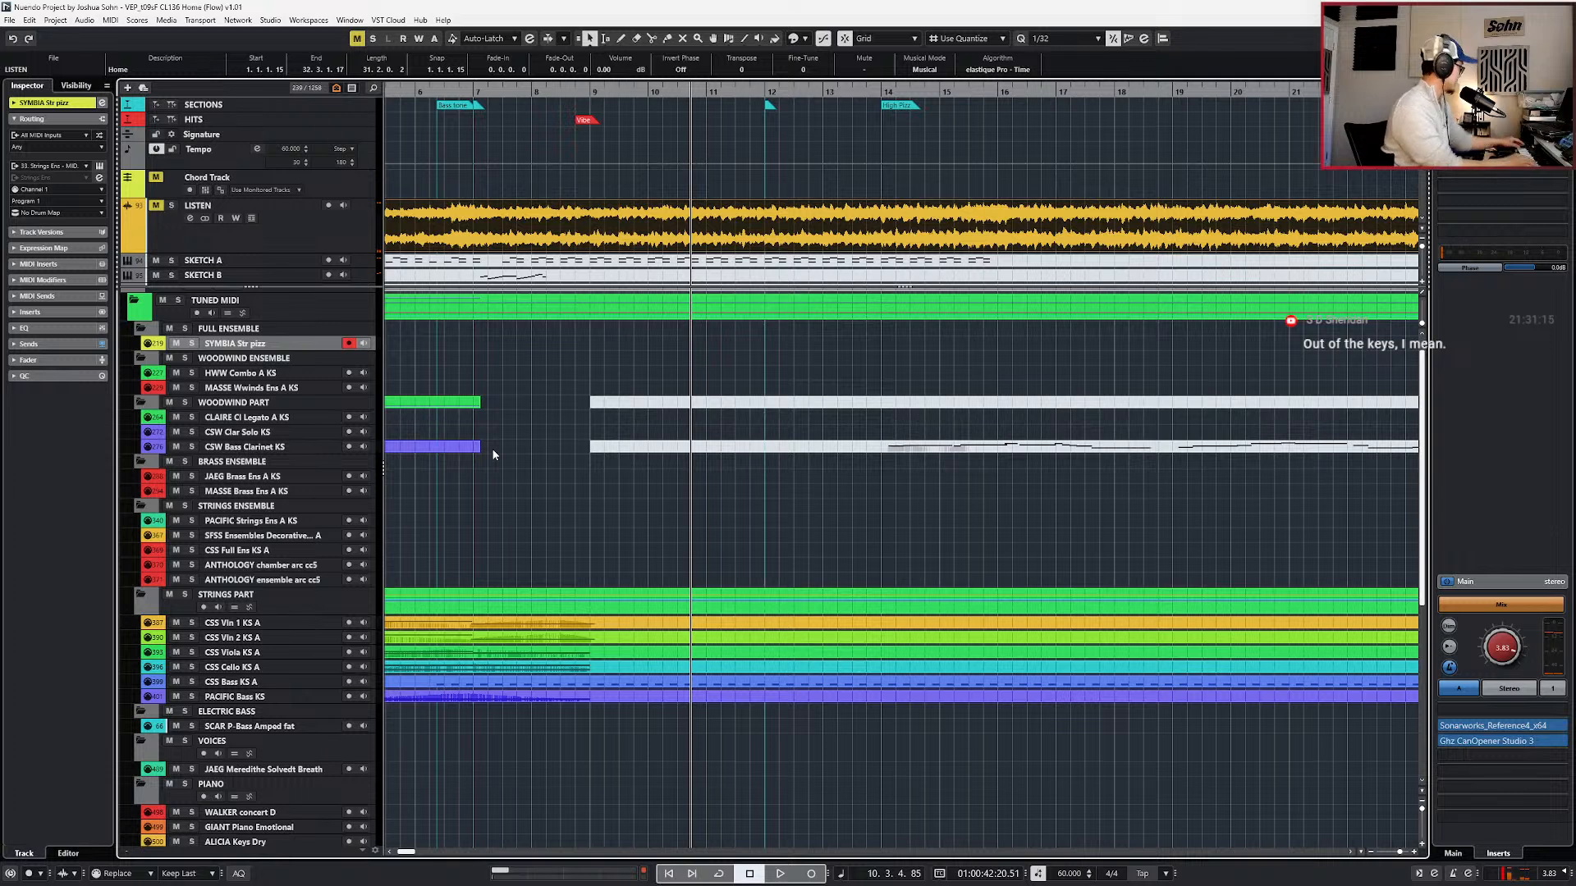
# - Return to bar 9 and turn on the metronome click
pyautogui.press('ctrl+KP_Subtract')
pyautogui.press('ctrl+KP_Subtract')
pyautogui.press('c')
pyautogui.press('KP_Multiply')
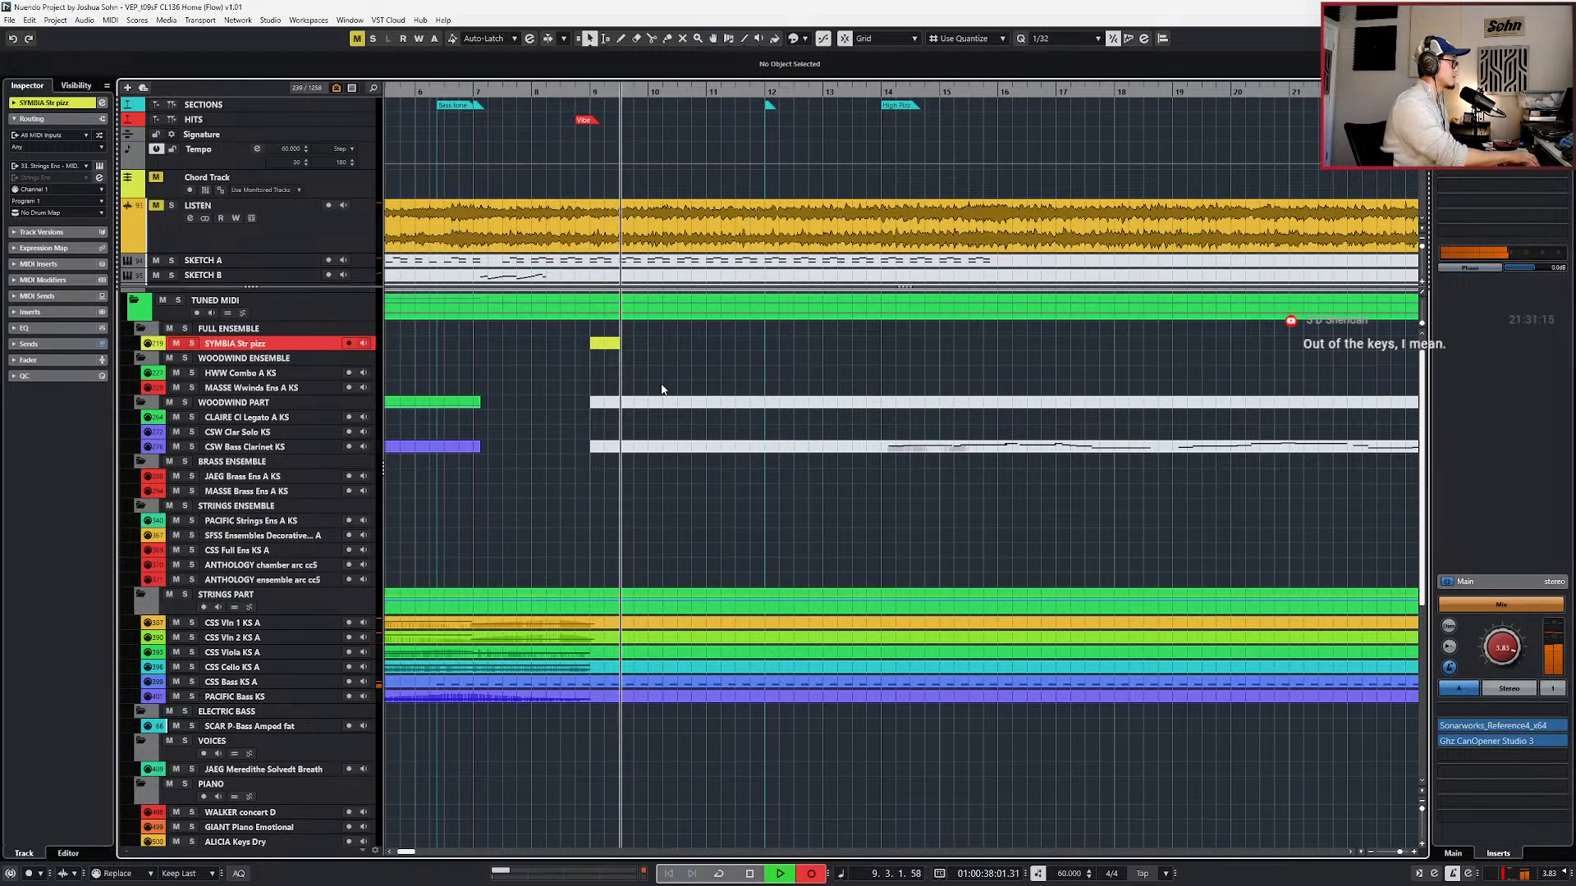
pyautogui.press('space')
pyautogui.hotkey('ctrl', 'z')
# - Record a pizzicato take on SYMBIA Str pizz from bar 8 to bar 11, and mute the recorded part
pyautogui.press('ctrl+KP_Subtract')
pyautogui.press('ctrl+KP_Subtract')
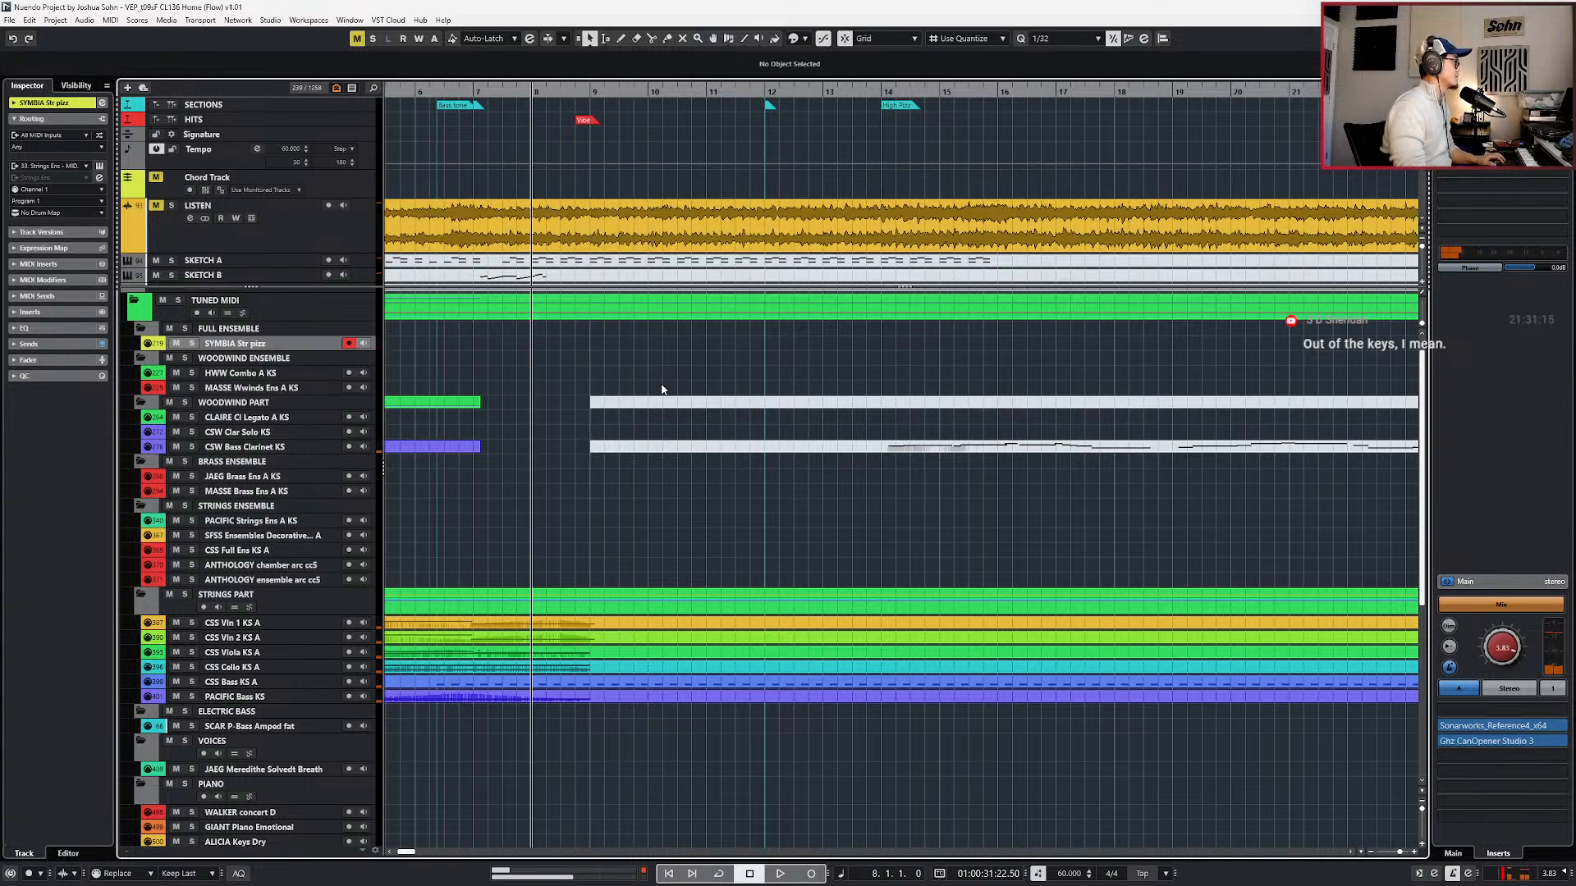
pyautogui.press('ctrl+KP_Add')
pyautogui.press('ctrl+KP_Subtract')
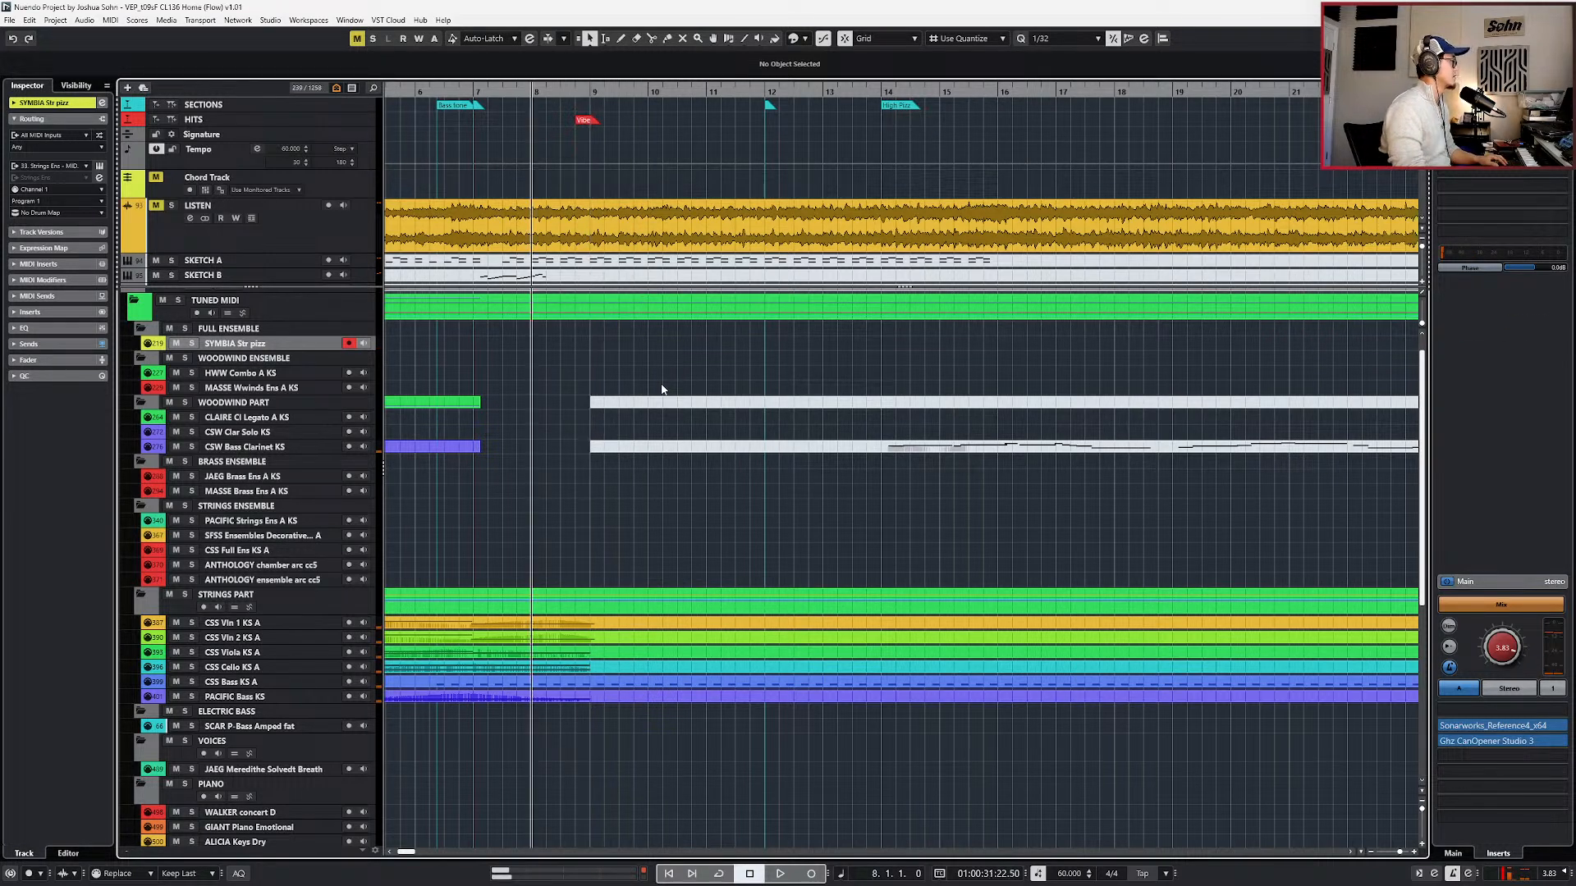
pyautogui.press('KP_Multiply')
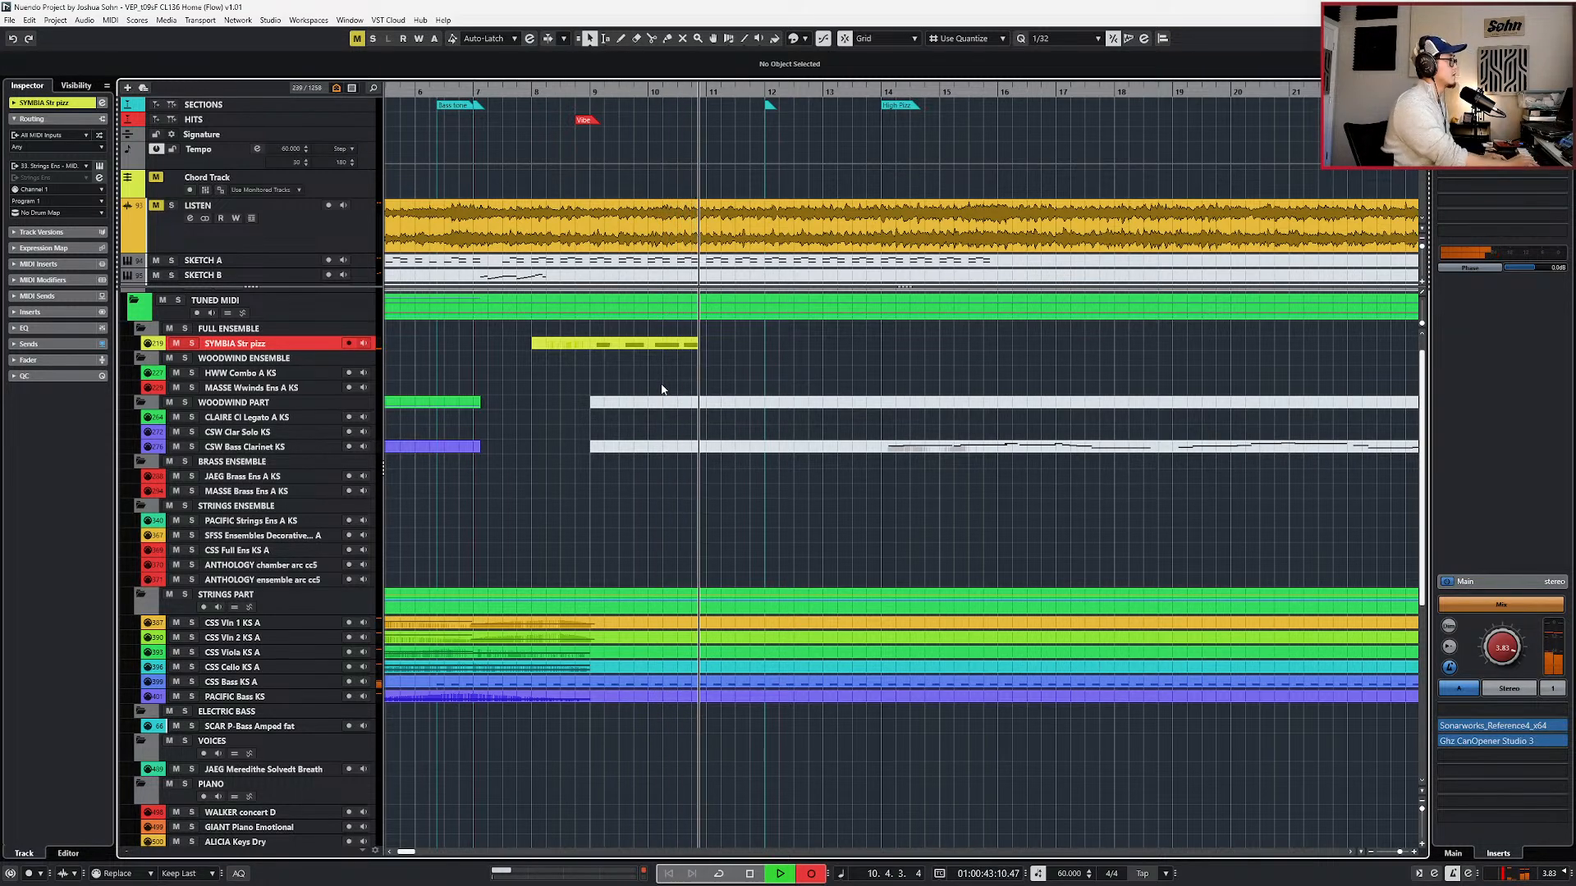
pyautogui.press('space')
pyautogui.press('l')
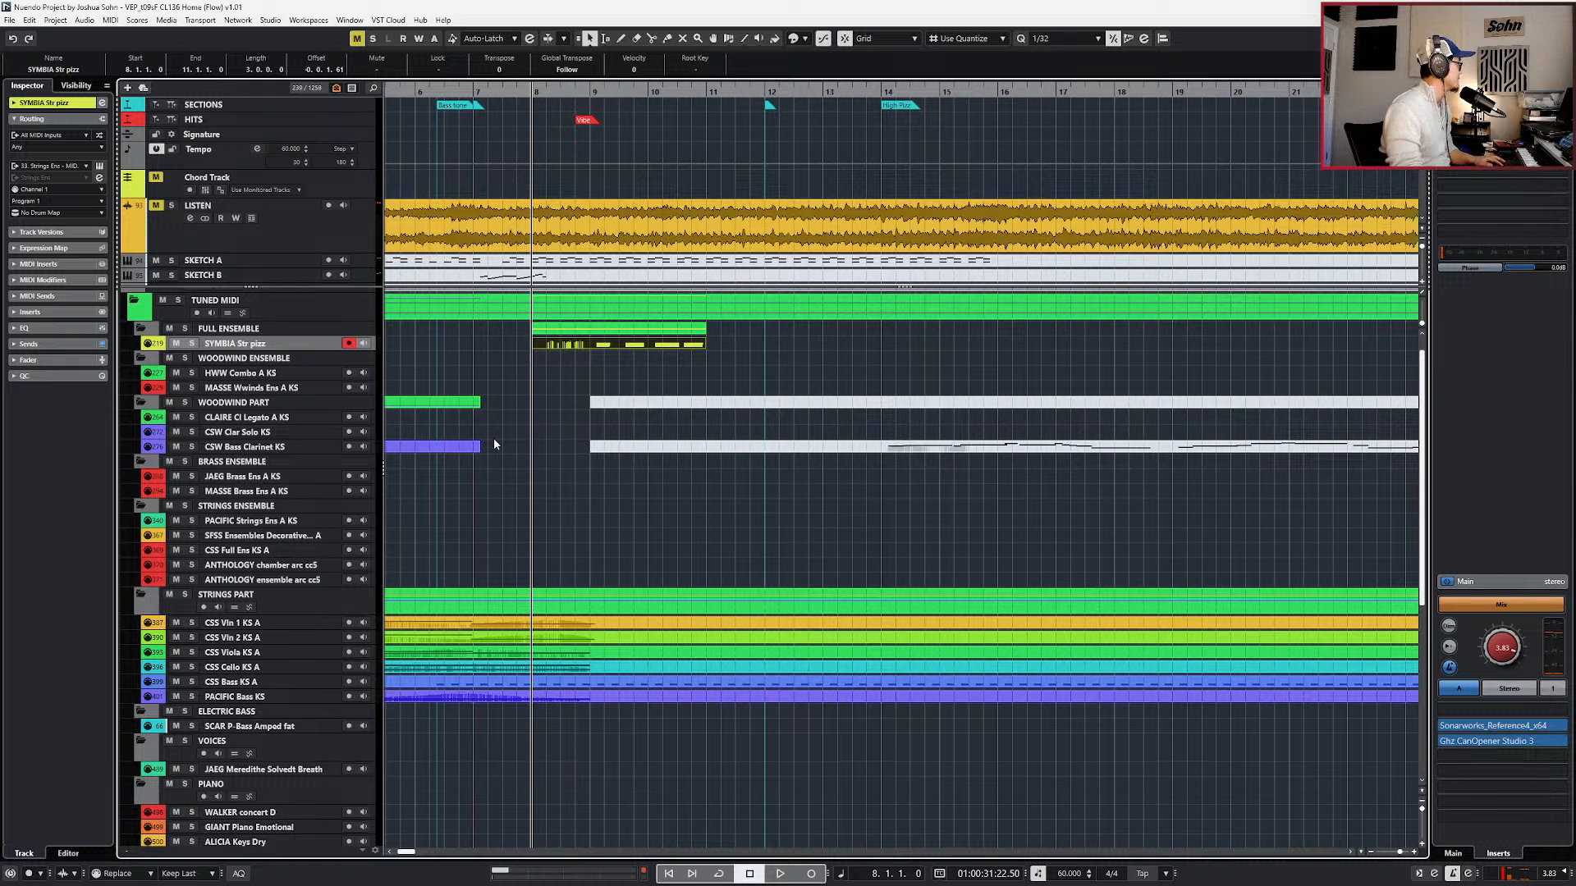
pyautogui.hotkey('shift', 'm')
# - Inspect the CINEBELLS Kalimba part and its channel EQ and send settings, and select the CINEBELLS Glocken Celeste track
pyautogui.scroll(-6, 356, 435)
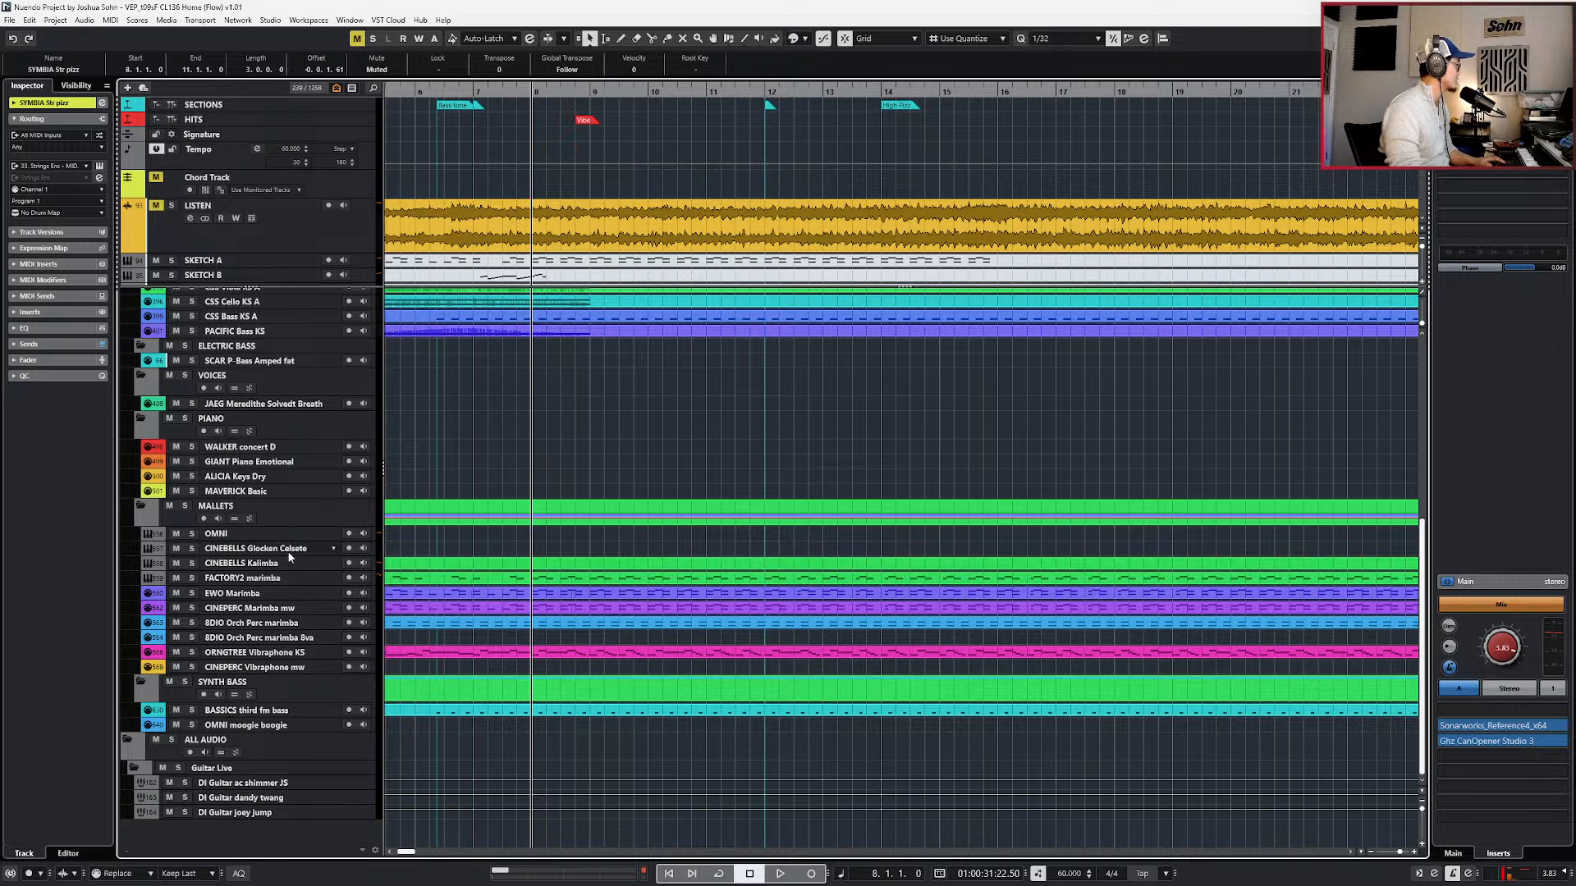
pyautogui.click(402, 565)
pyautogui.scroll(-3, 402, 564)
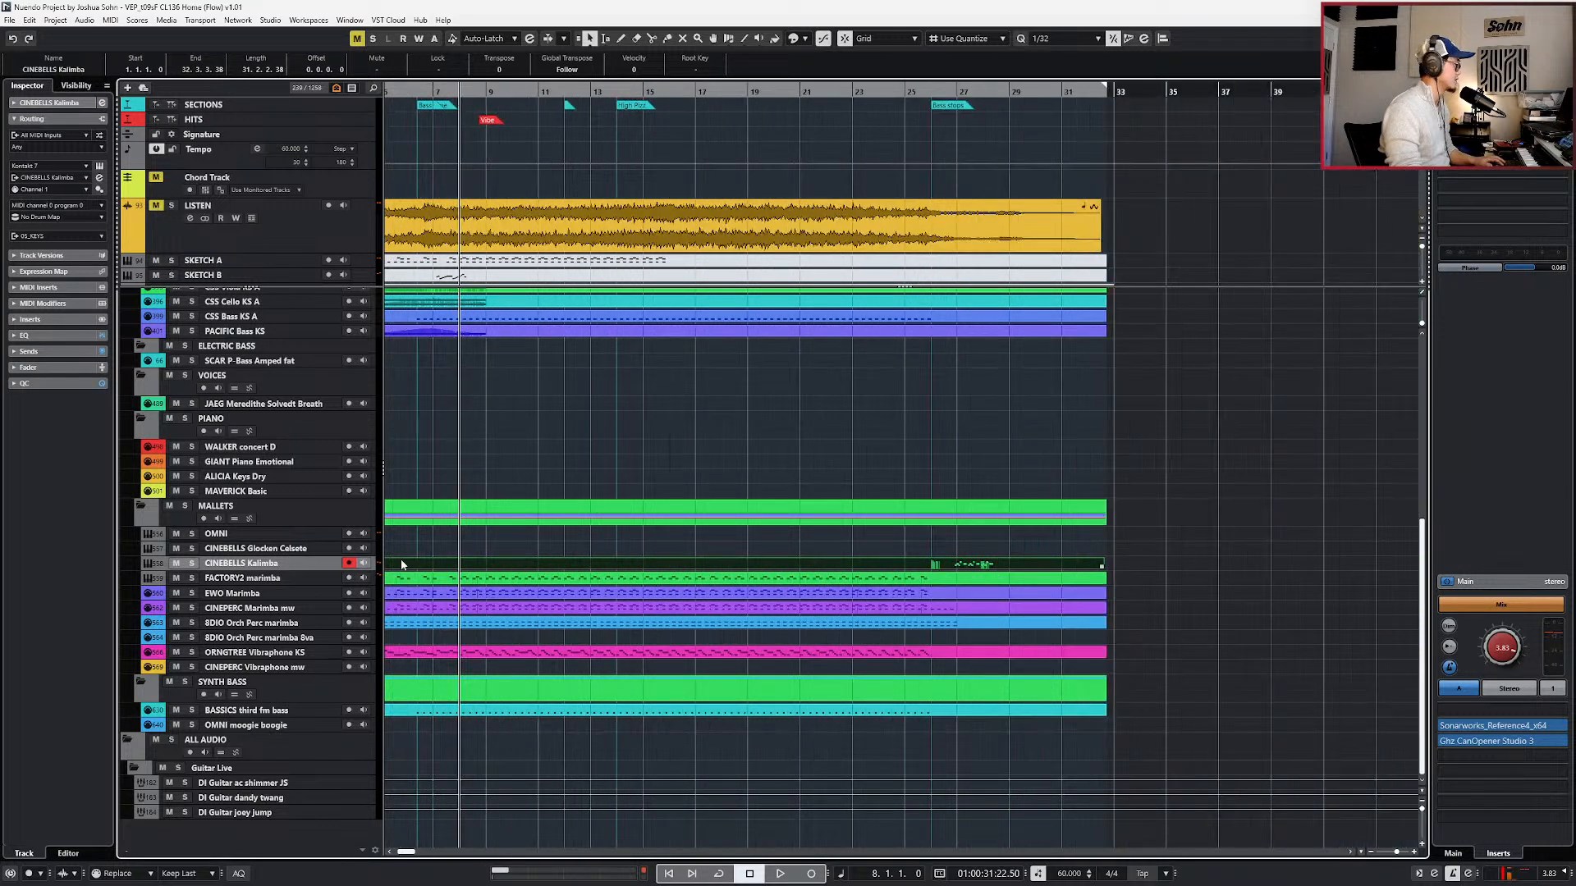
pyautogui.press('e')
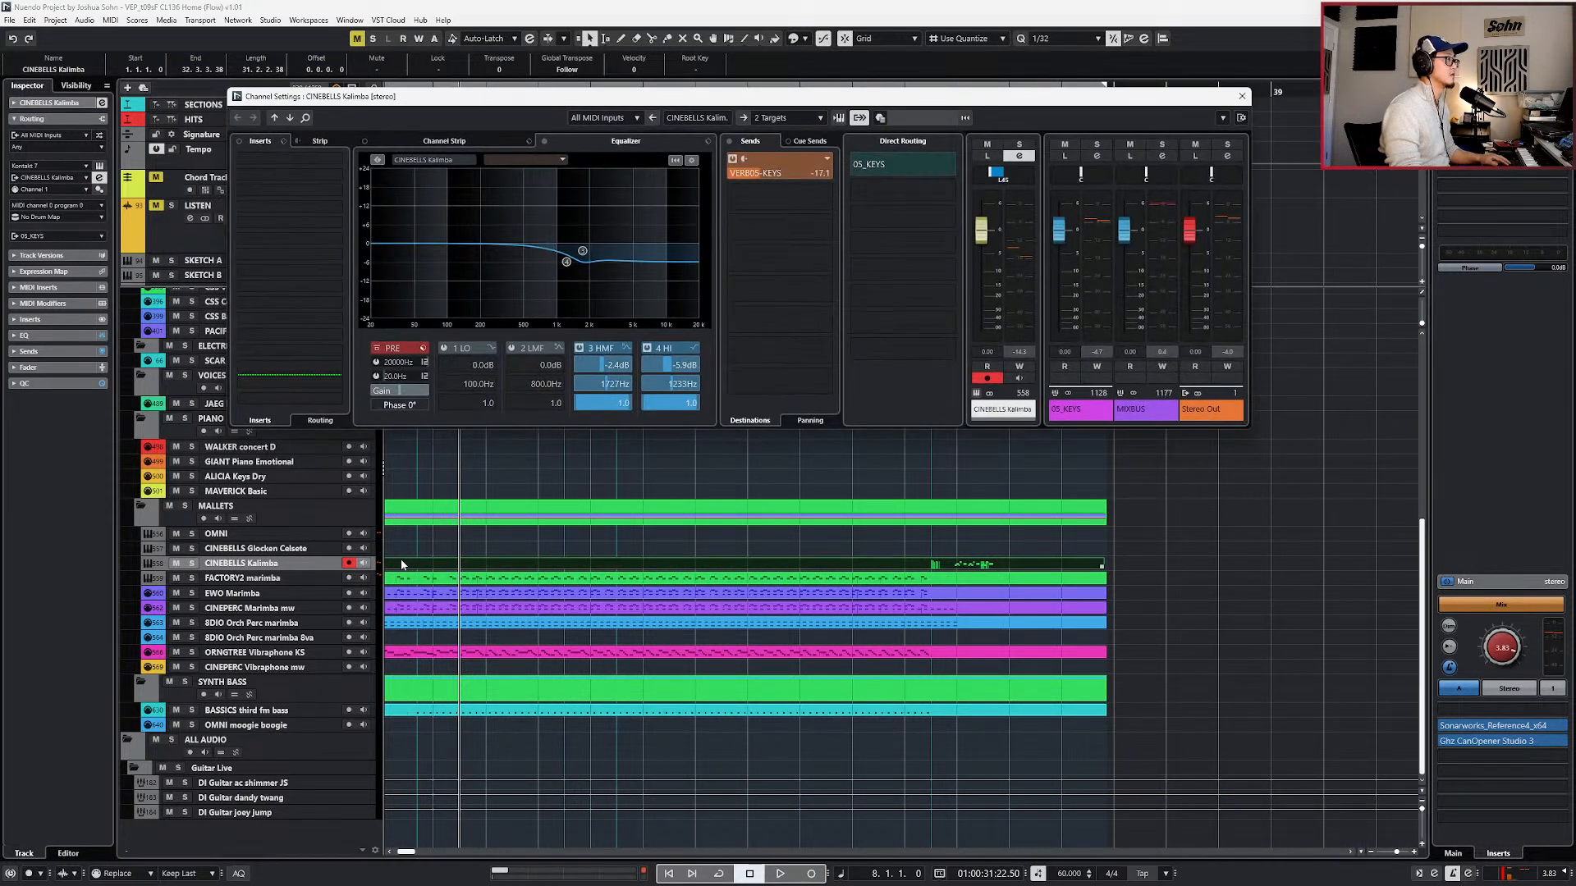
pyautogui.press('e')
pyautogui.click(293, 550)
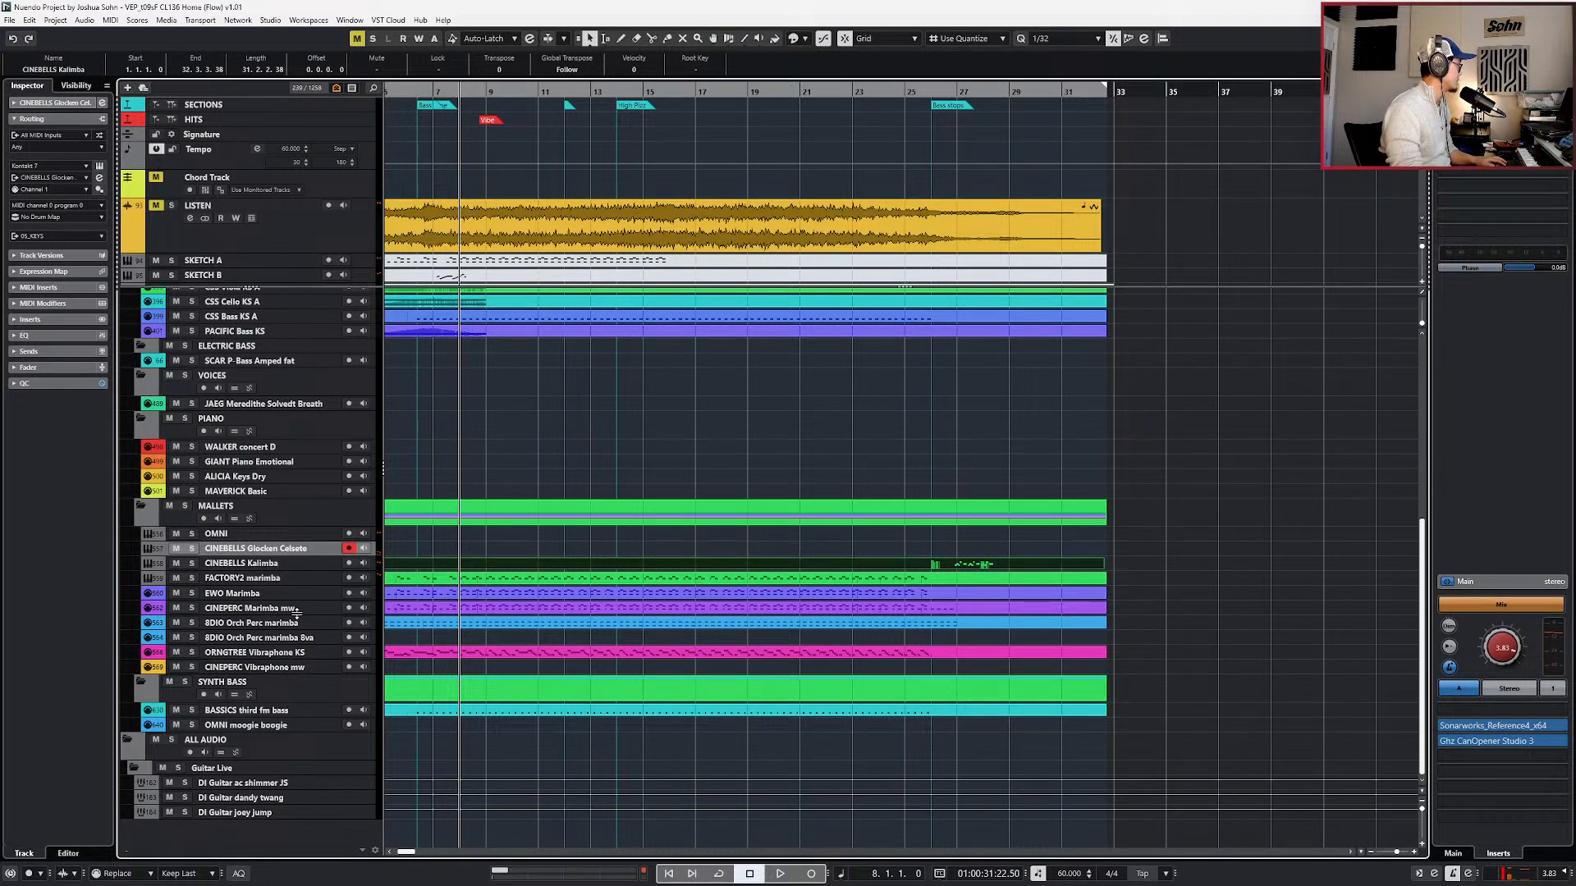
# - Capture the played chords on the 8DIO Orch Perc marimba 8va track with retrospective record, from bar 8 to bar 11, and audition them soloed
pyautogui.click(396, 638)
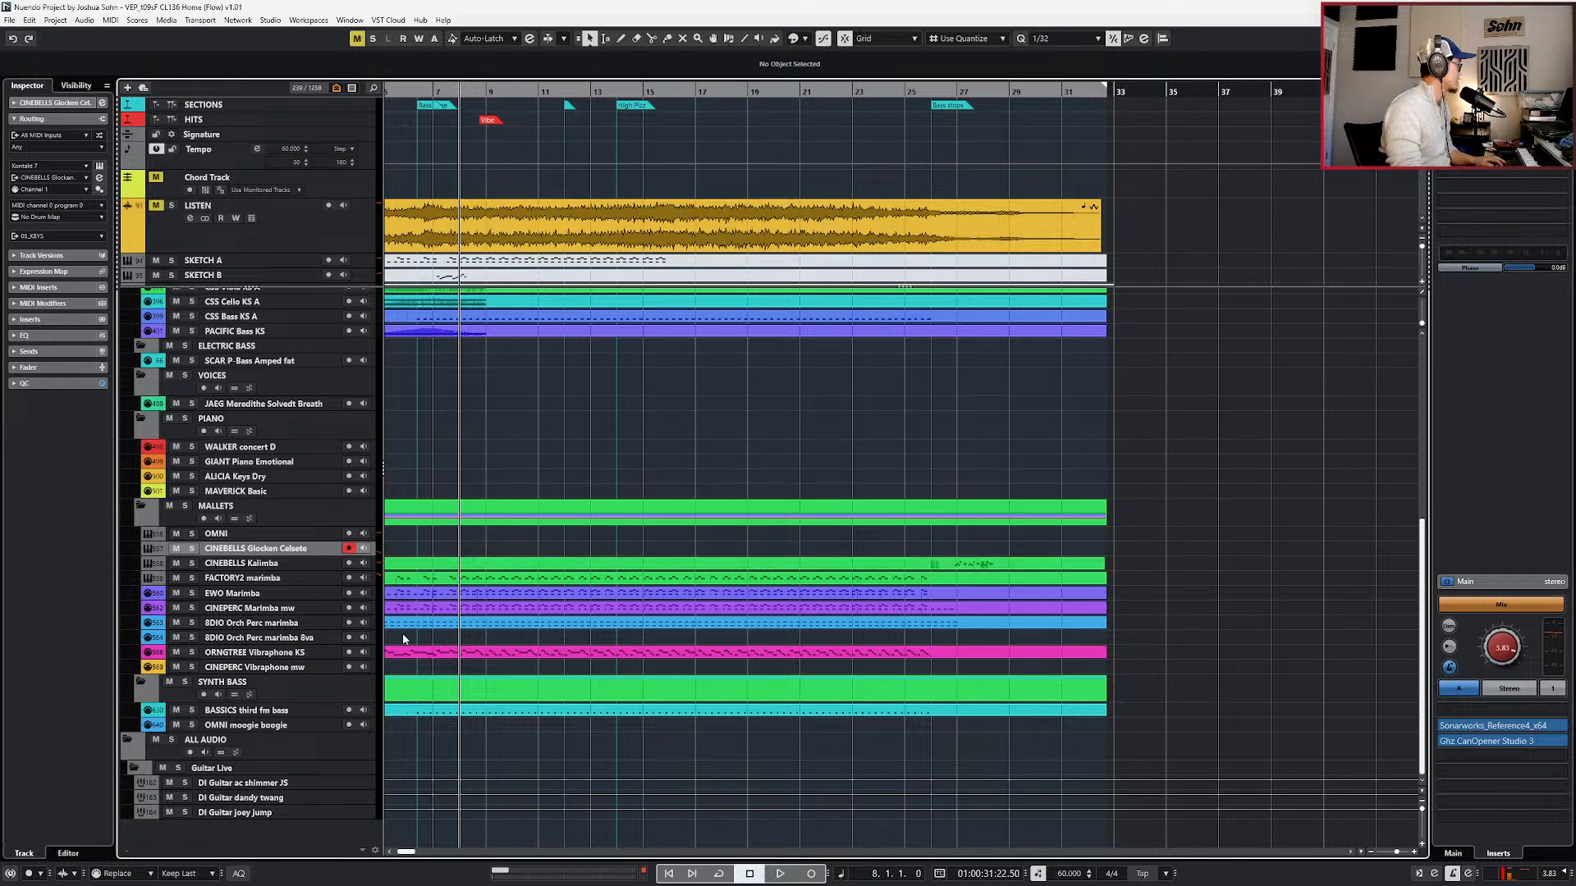
pyautogui.doubleClick(403, 638)
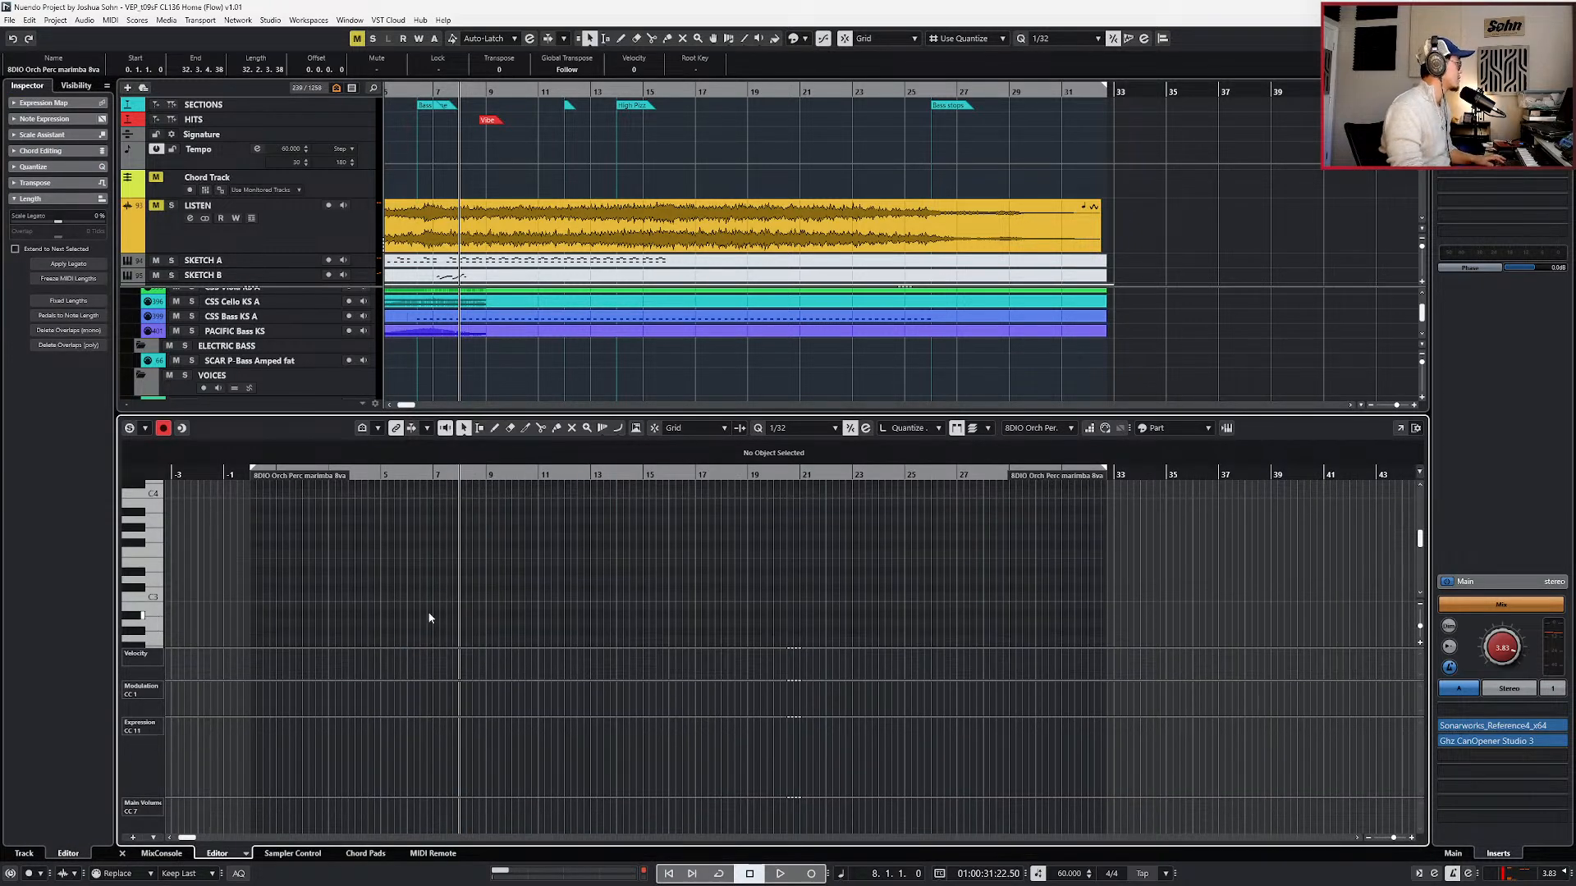
pyautogui.press('h')
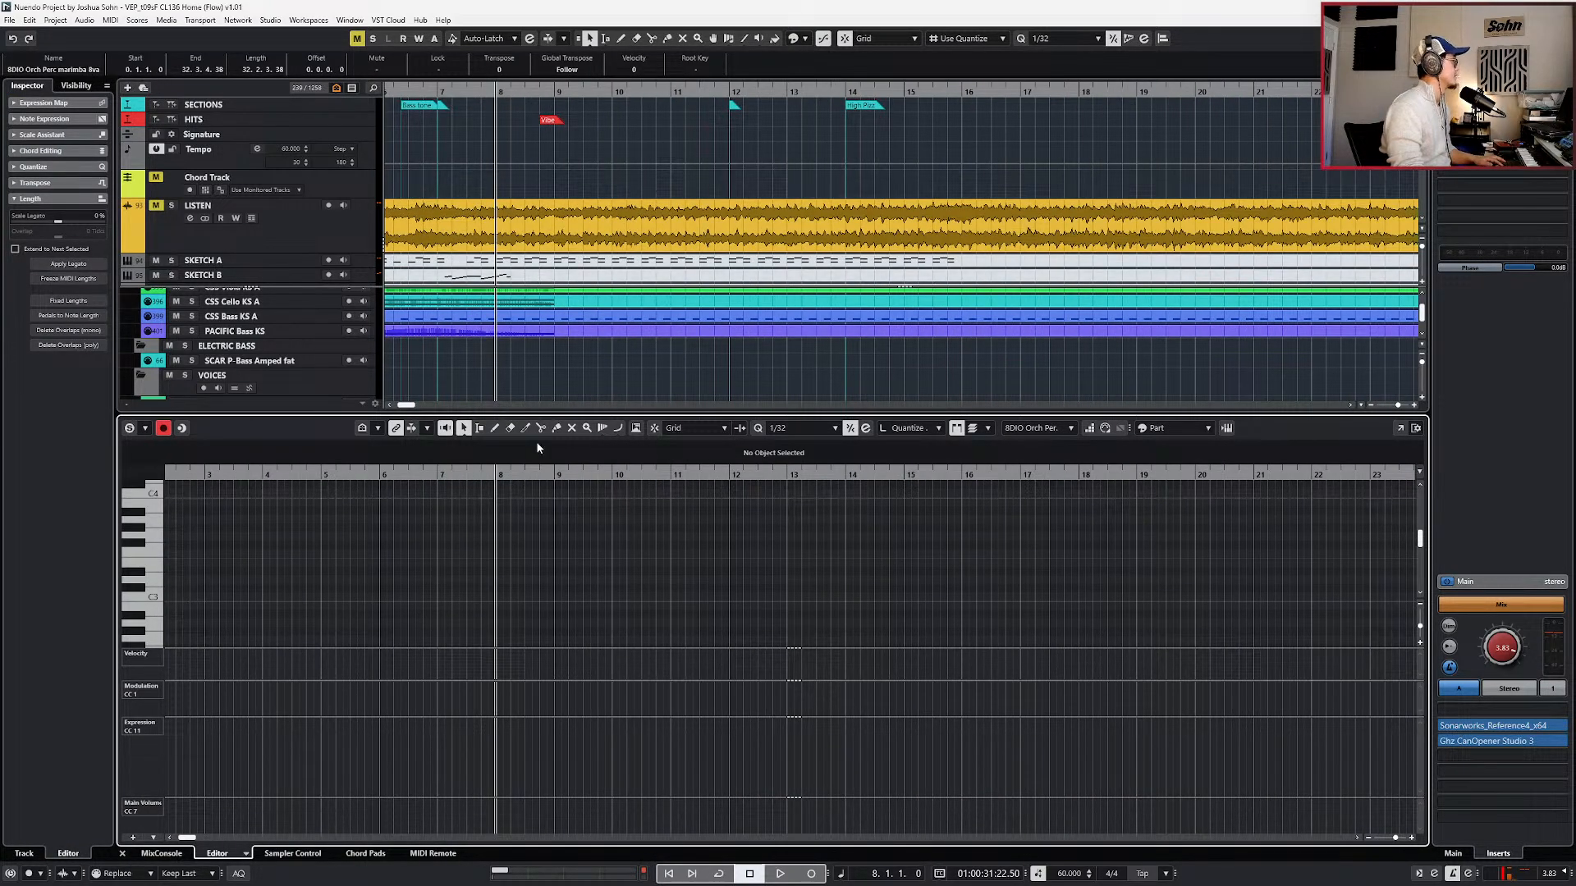
pyautogui.press('Return')
pyautogui.press('shift+KP_Multiply')
pyautogui.press('space')
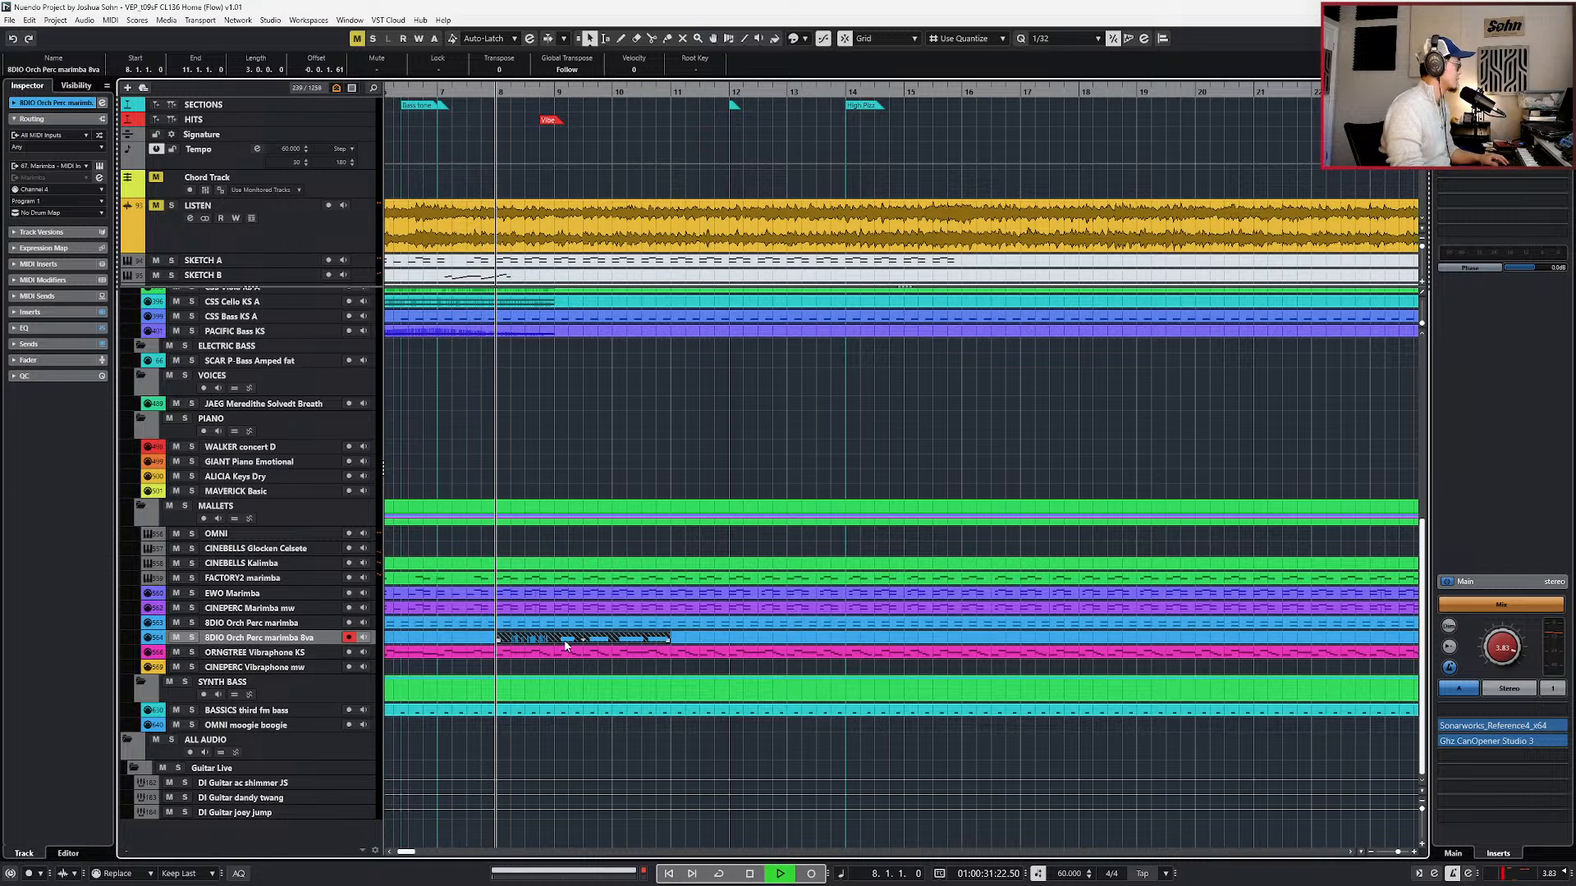
pyautogui.press('s')
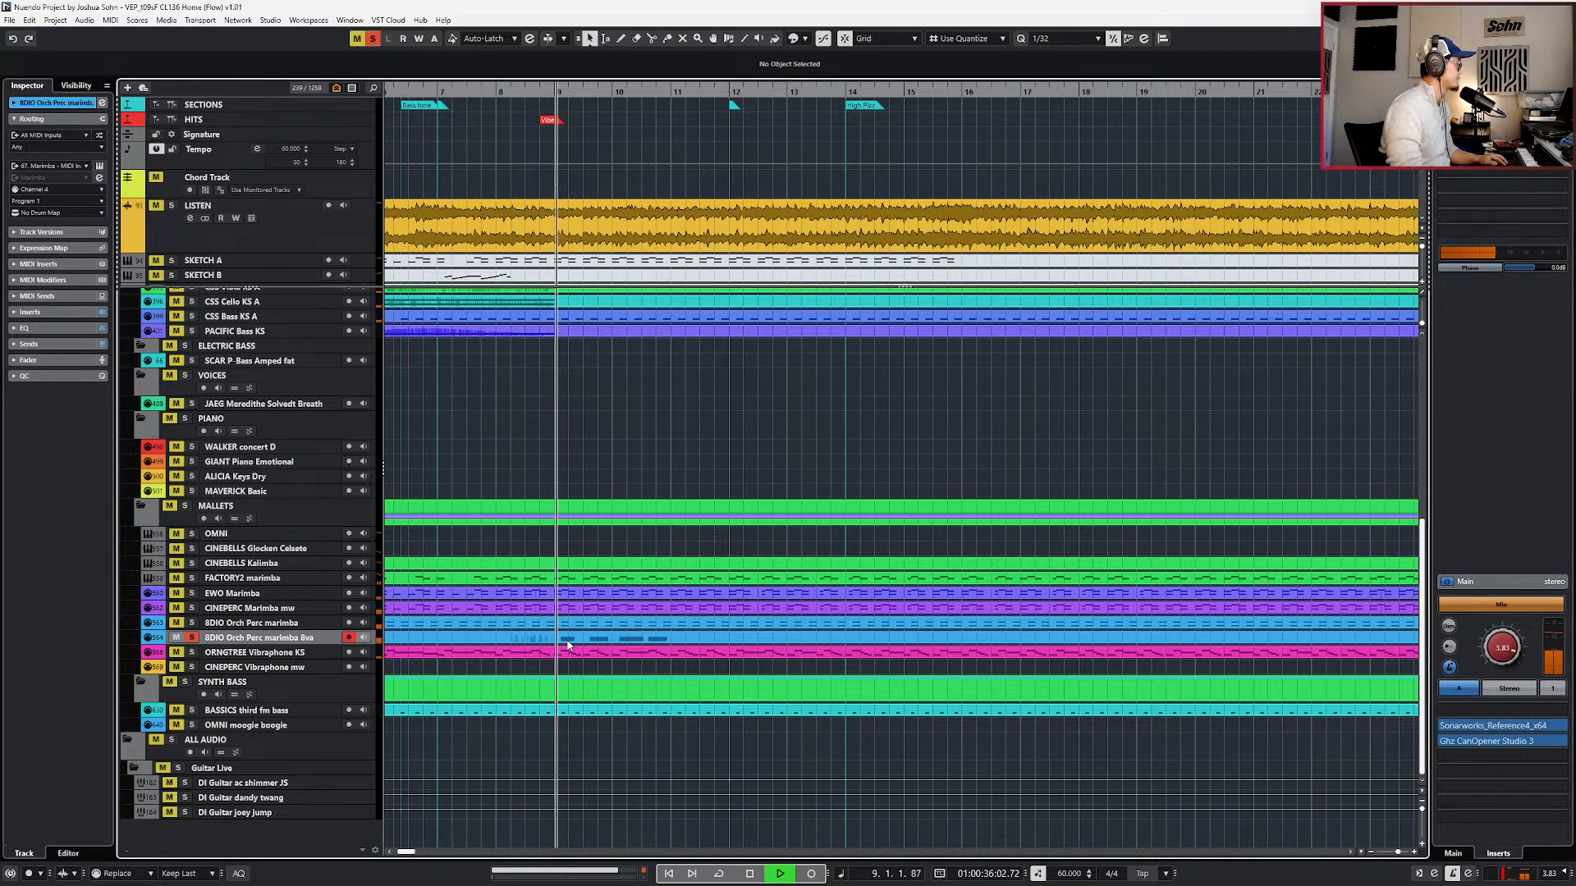
pyautogui.press('space')
# - Open the 8DIO Orch Perc marimba 8va part, select the chords from bar 9, and try quantizing them to 1/4
pyautogui.doubleClick(571, 639)
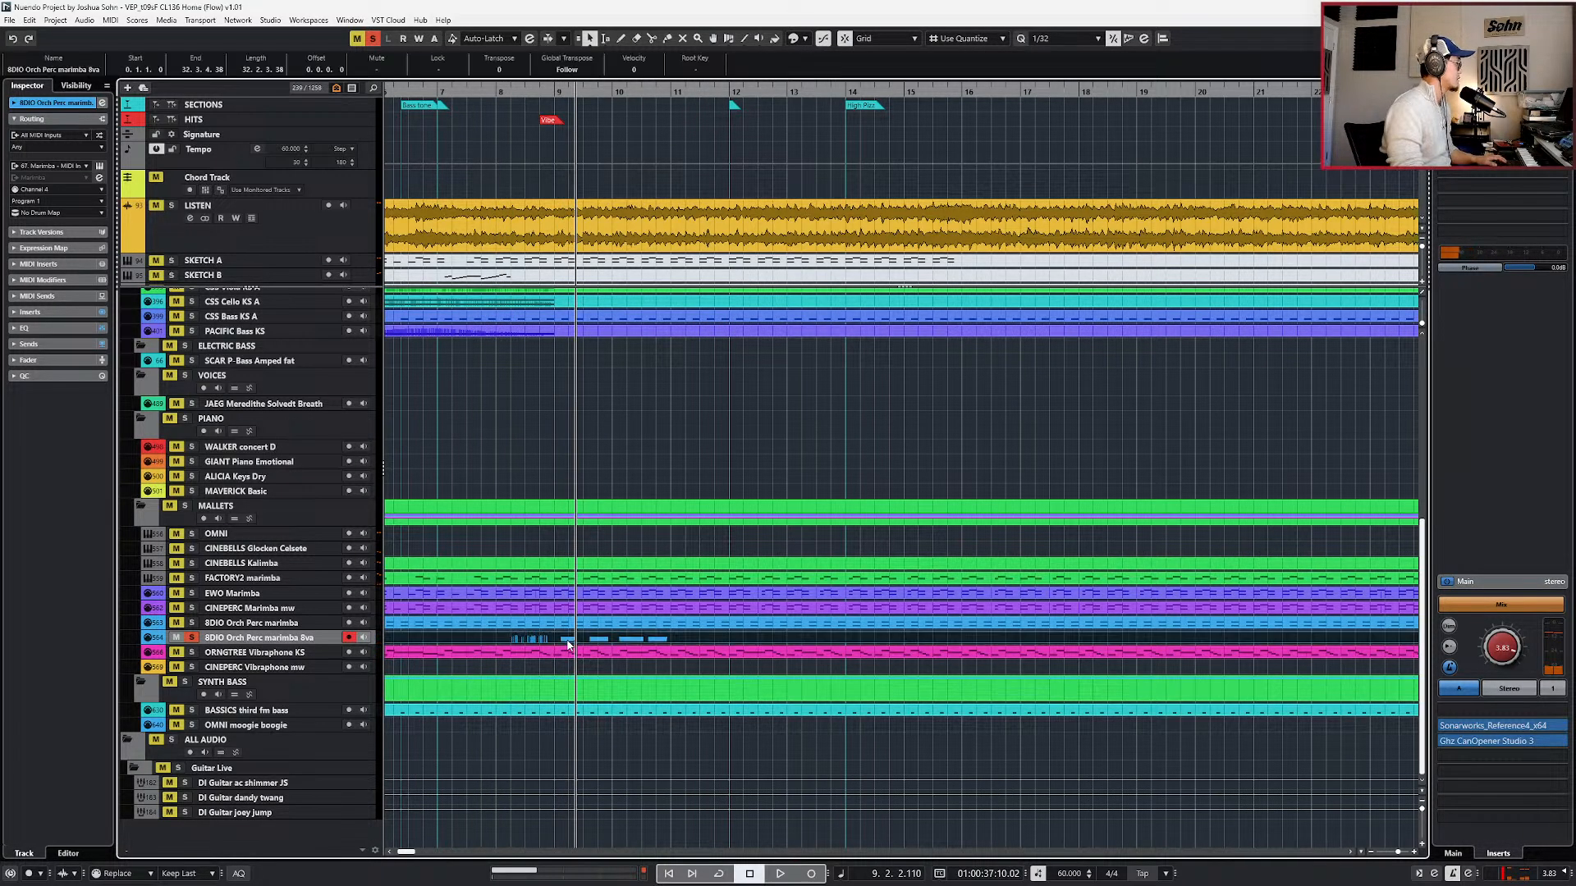
pyautogui.moveTo(515, 505); pyautogui.dragTo(756, 655)
pyautogui.hotkey('shift', 'Down')
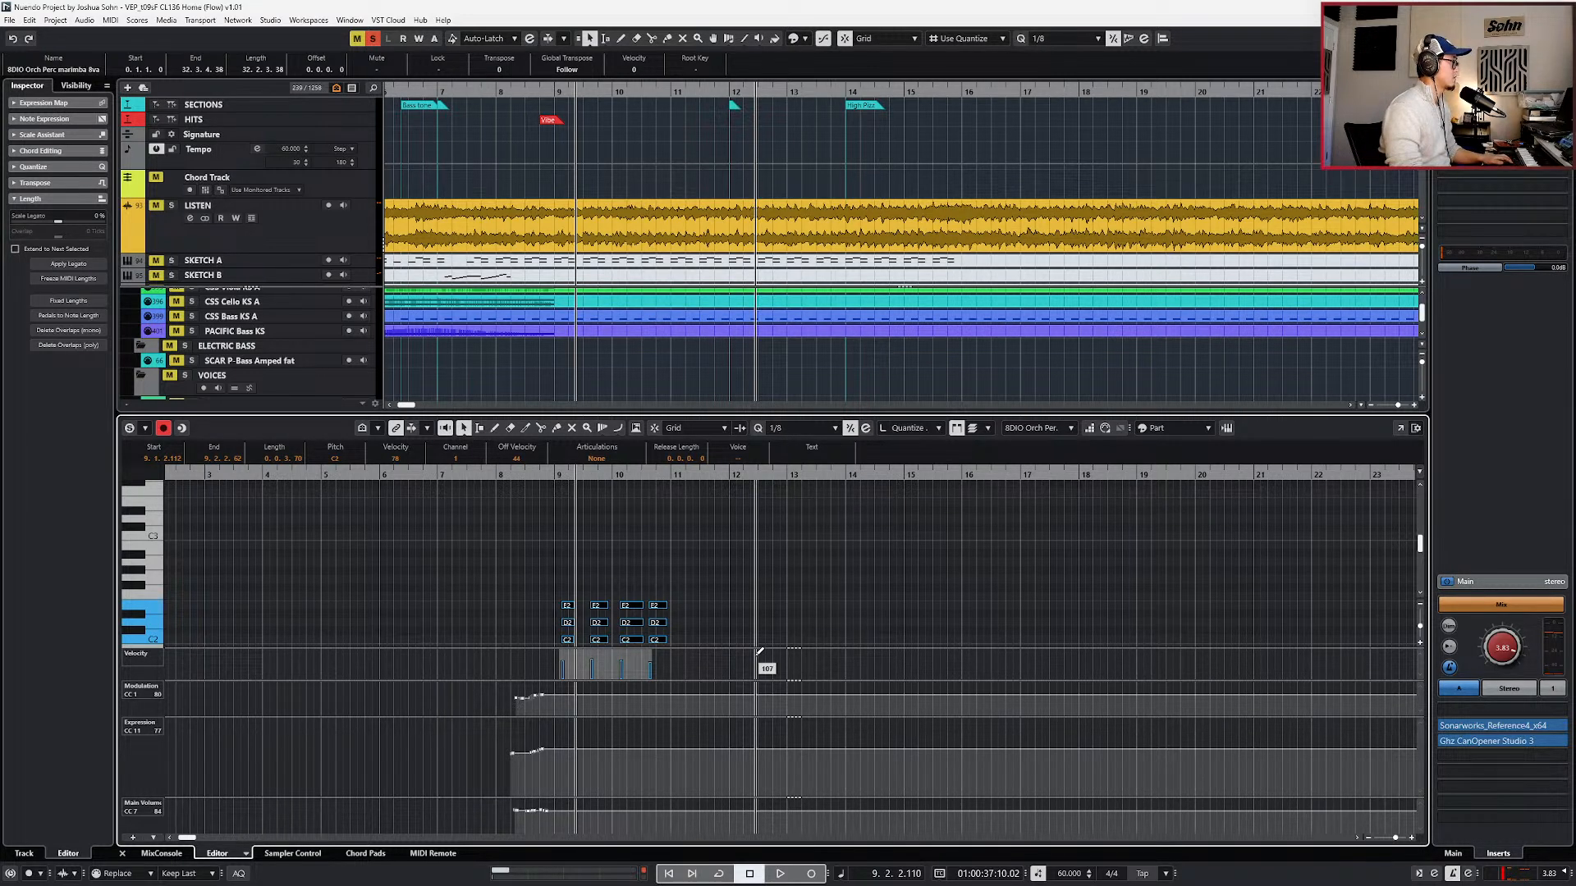
pyautogui.press('space')
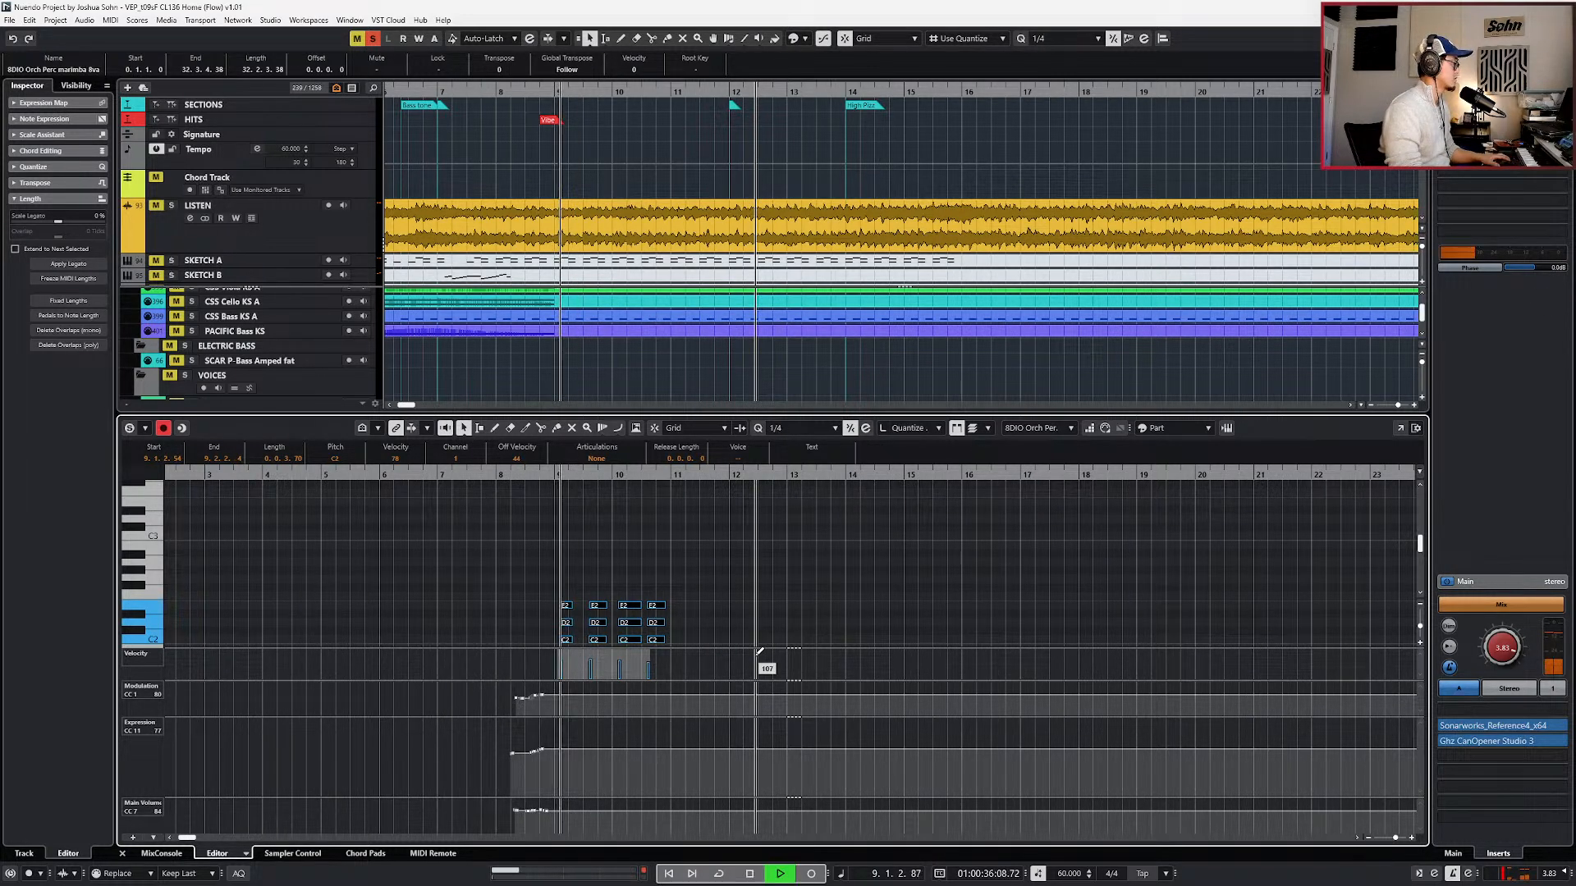
pyautogui.press('space')
pyautogui.scroll(2, 510, 579)
pyautogui.press('space')
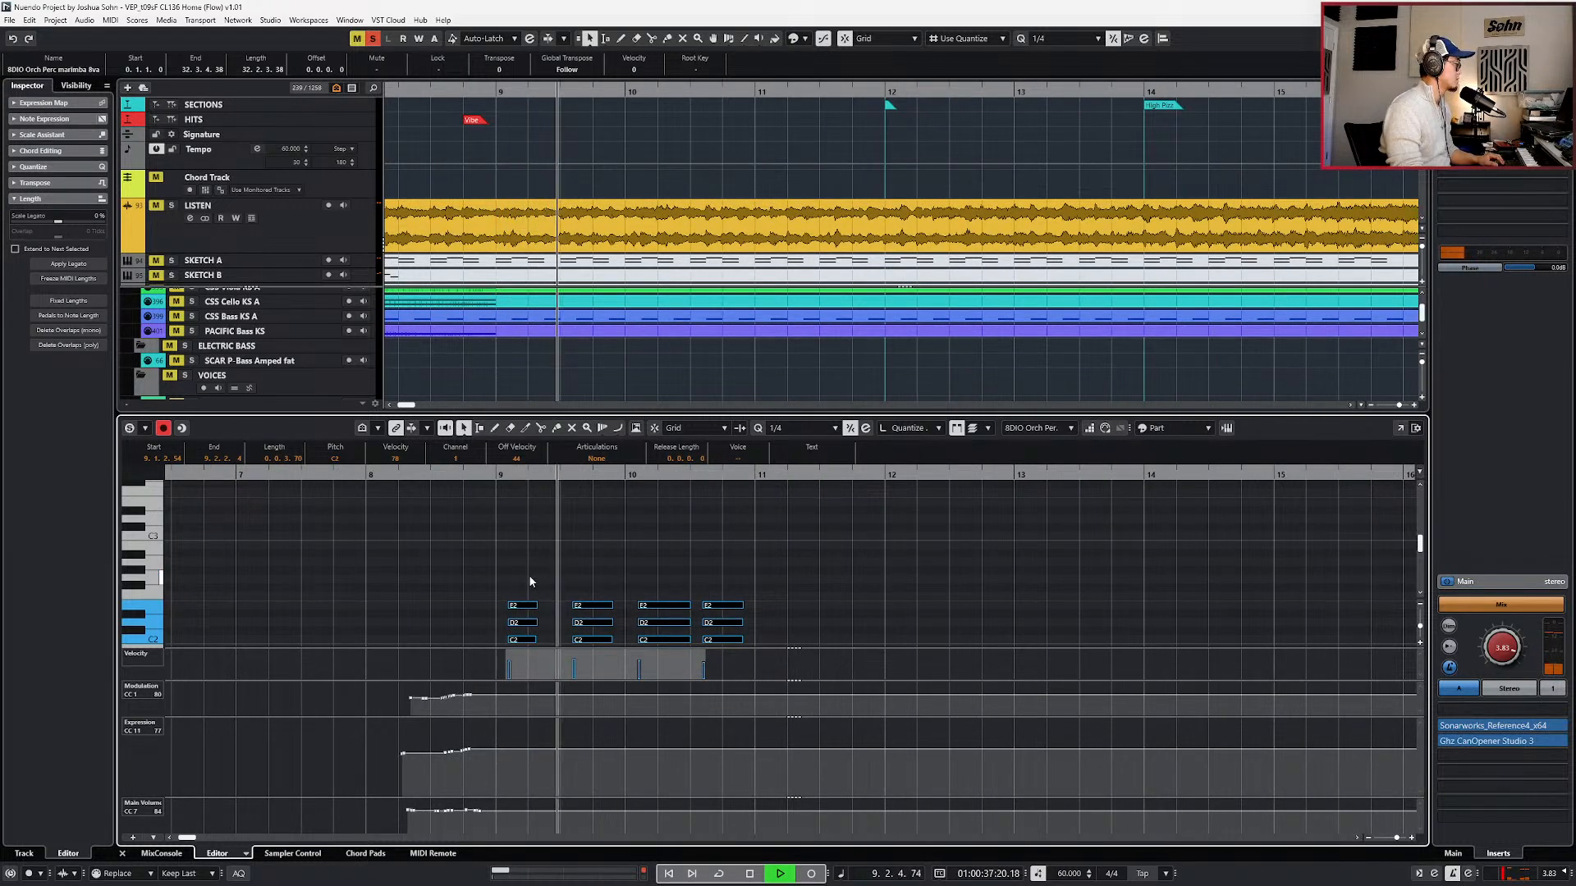
pyautogui.press('space')
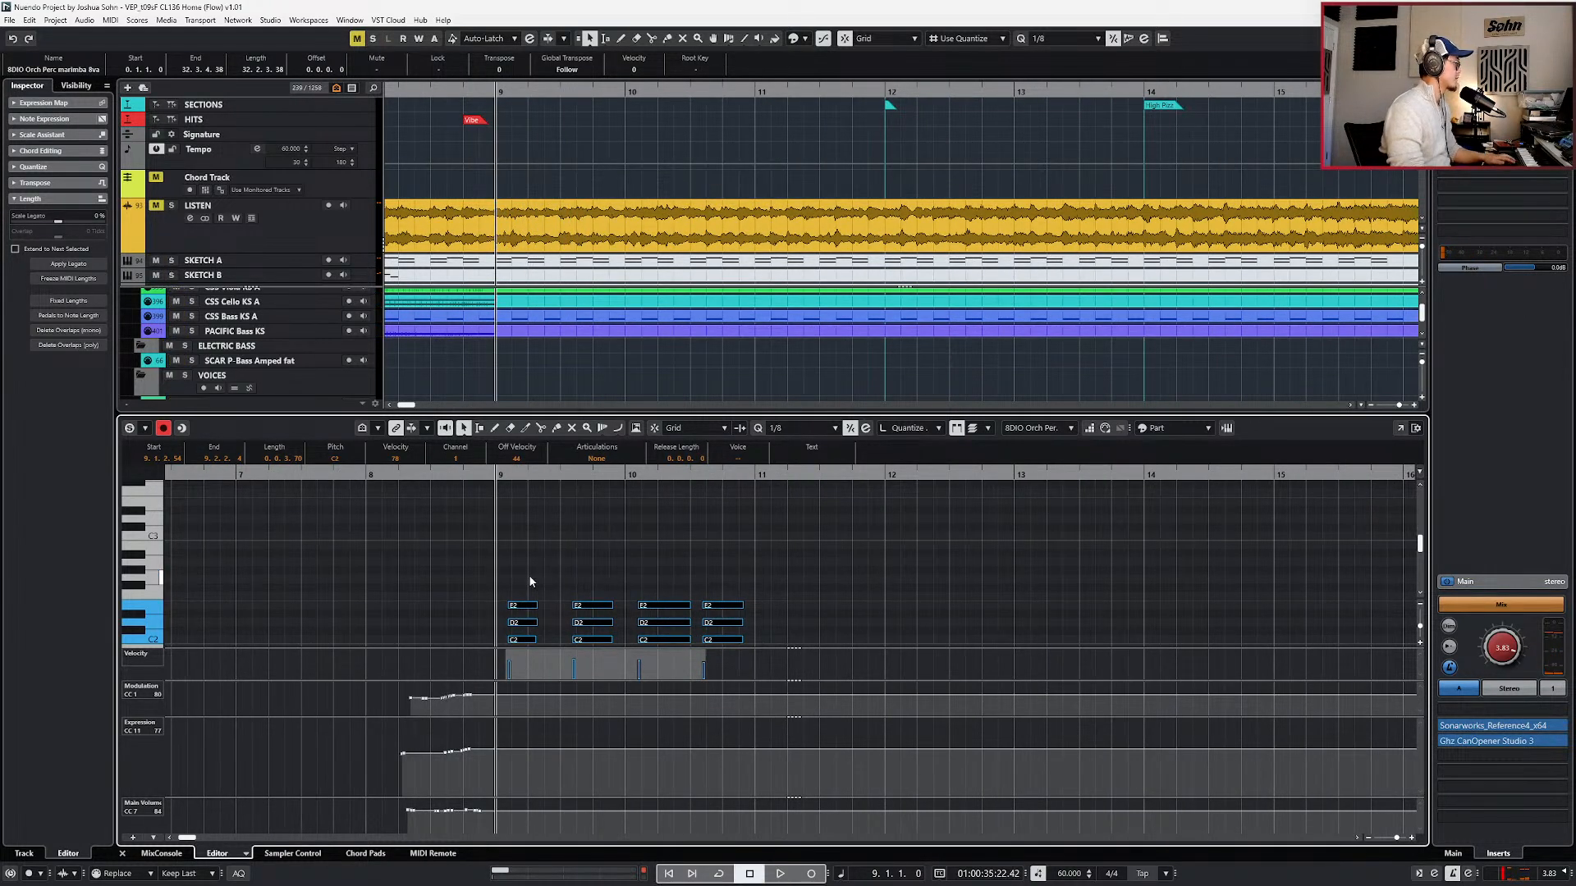
# - Quantize the selected marimba chords to 1/8 with one-beat lengths, and lower the part's expression curve to 65
pyautogui.press('q')
pyautogui.press('space')
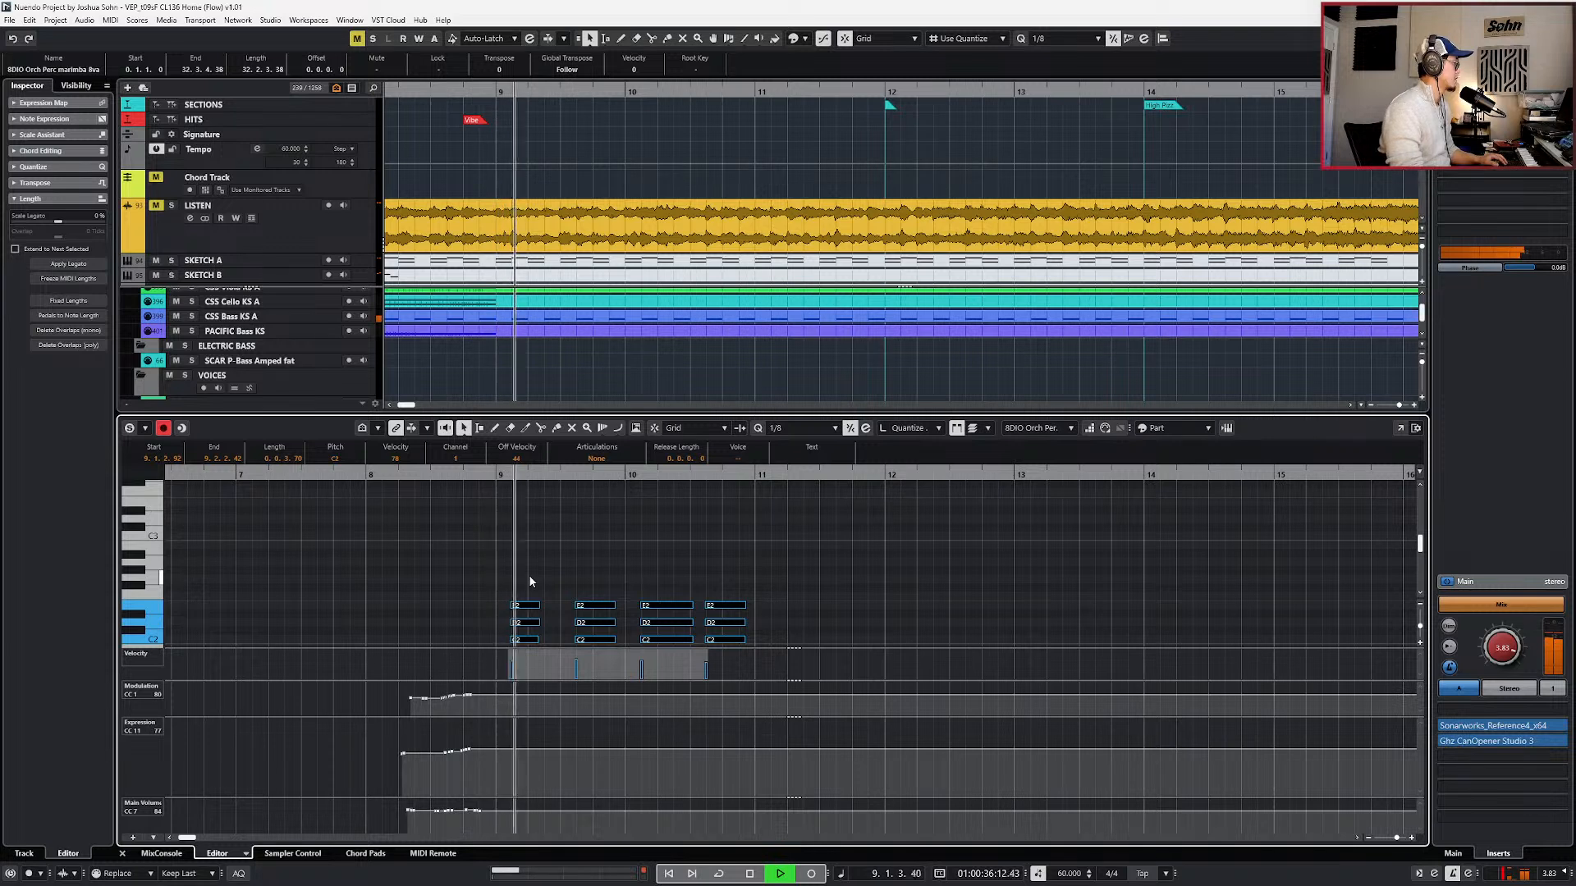
pyautogui.hotkey('alt', 'q')
pyautogui.hotkey('alt', 'q')
pyautogui.hotkey('alt', 'shift', 'Right')
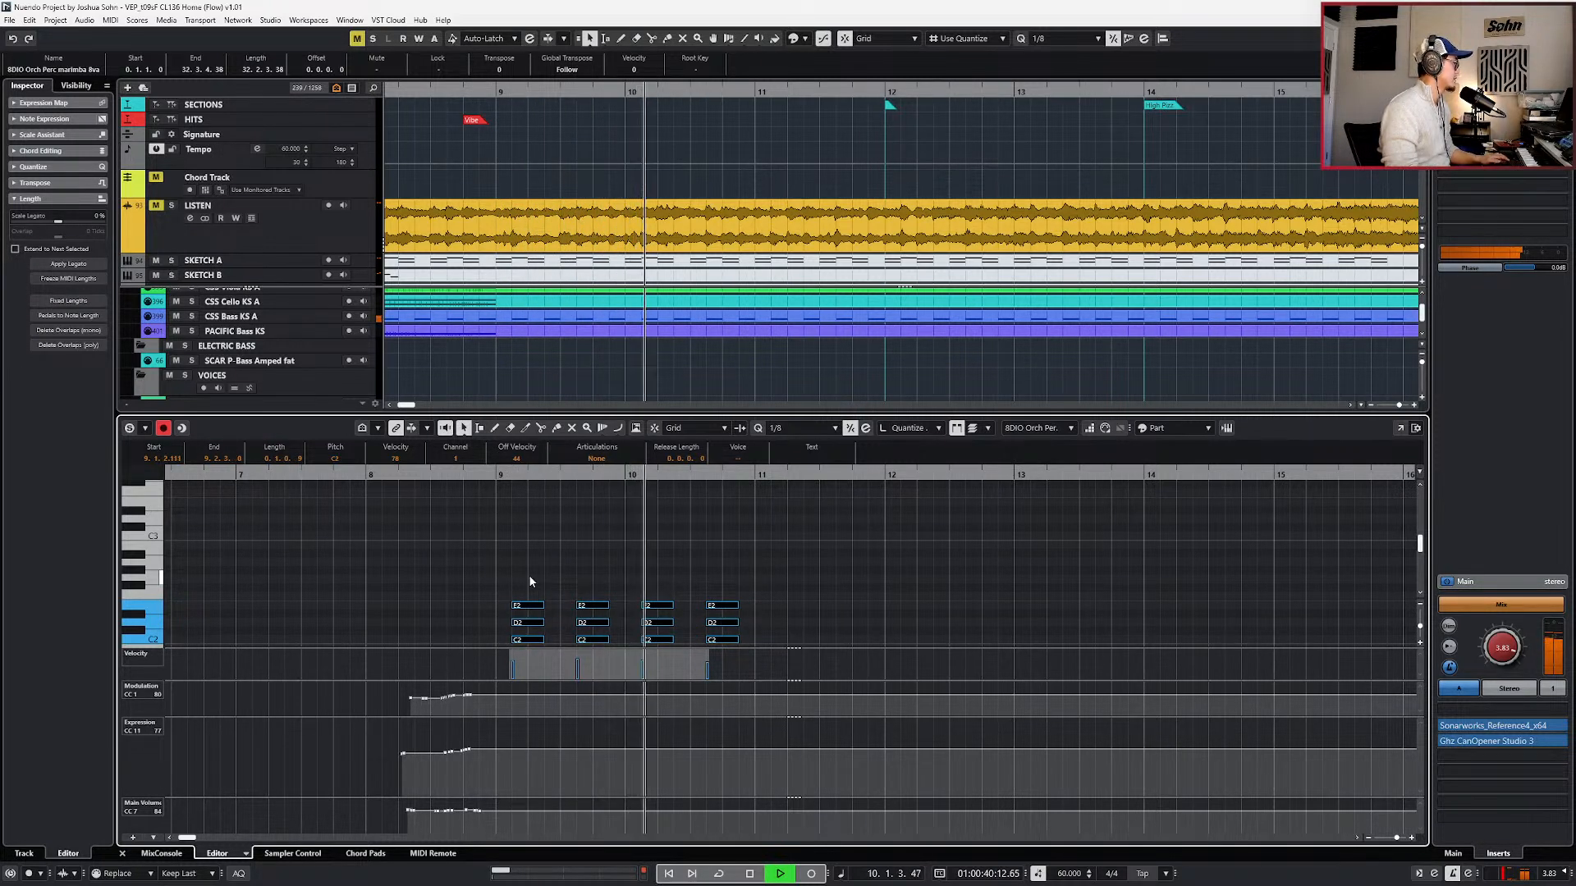
pyautogui.press('space')
pyautogui.click(548, 563)
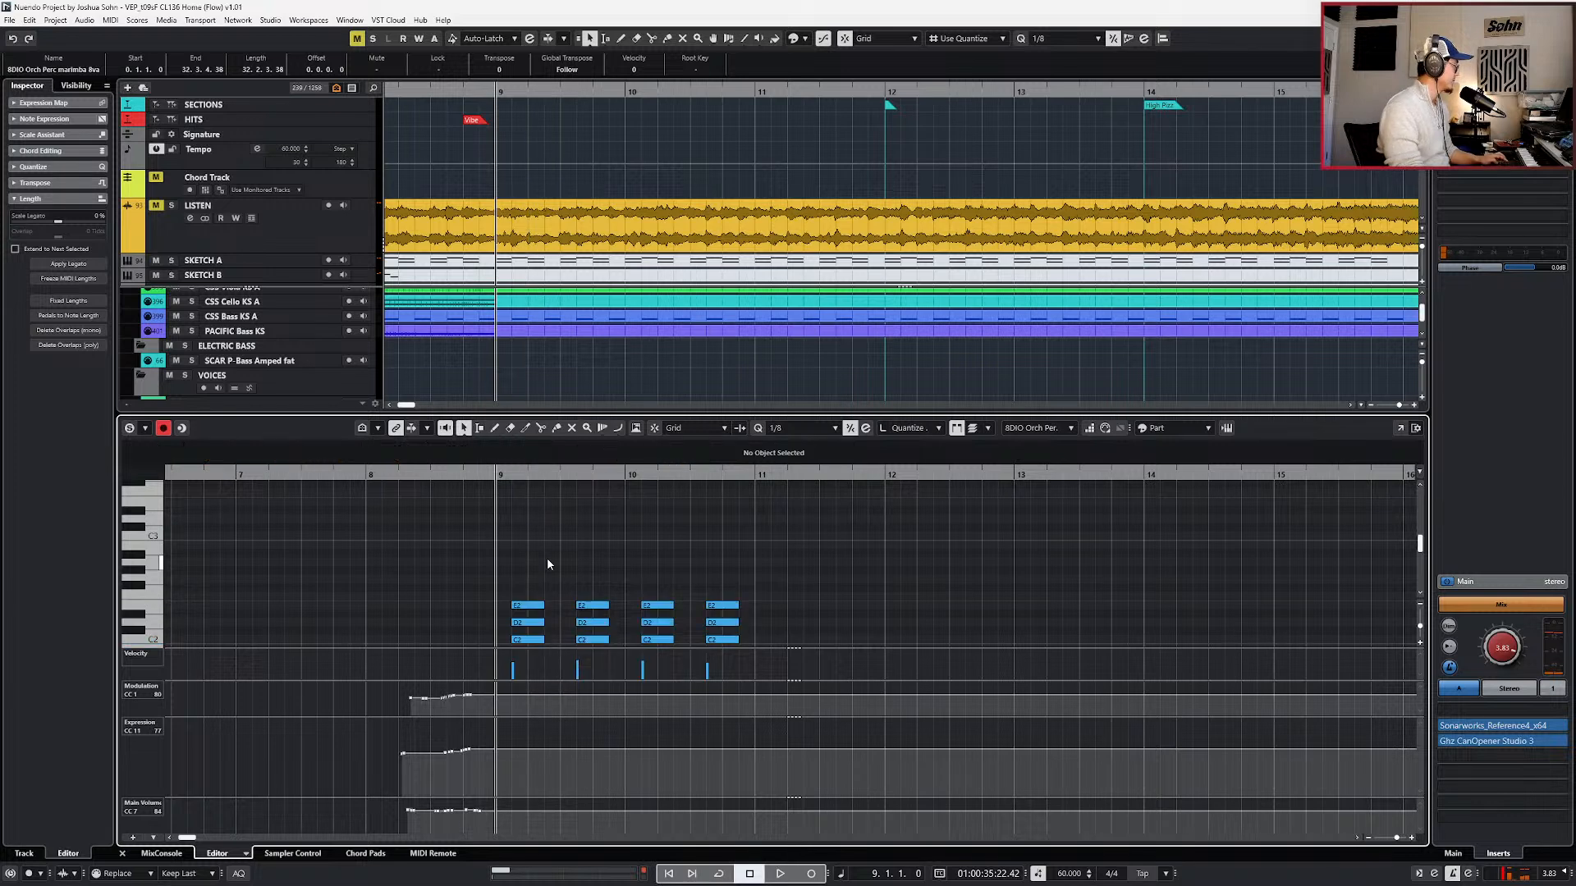
pyautogui.hotkey('alt', 'Down')
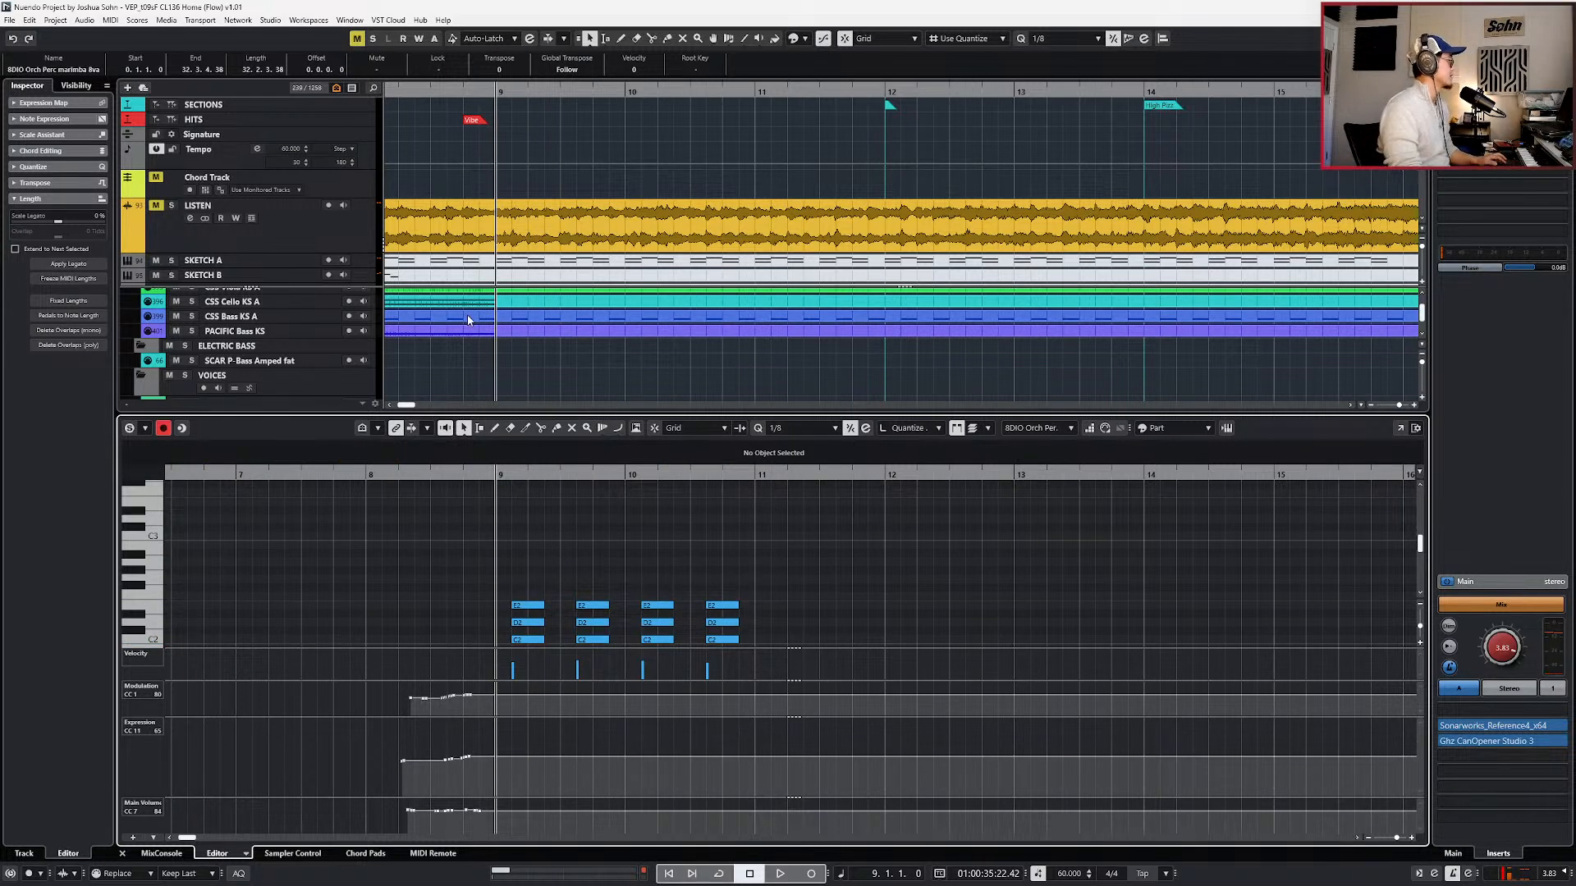
# - Solo the LISTEN reference track and play it from bar 9 to compare it with the marimba chords
pyautogui.scroll(-1, 468, 318)
pyautogui.keyDown('alt'); pyautogui.keyDown('shift'); pyautogui.click(403, 208); pyautogui.keyUp('shift'); pyautogui.keyUp('alt')
pyautogui.press('space')
pyautogui.scroll(-3, 460, 246)
pyautogui.press('space')
pyautogui.click(171, 167)
pyautogui.click(355, 196)
pyautogui.press('KP_Add')
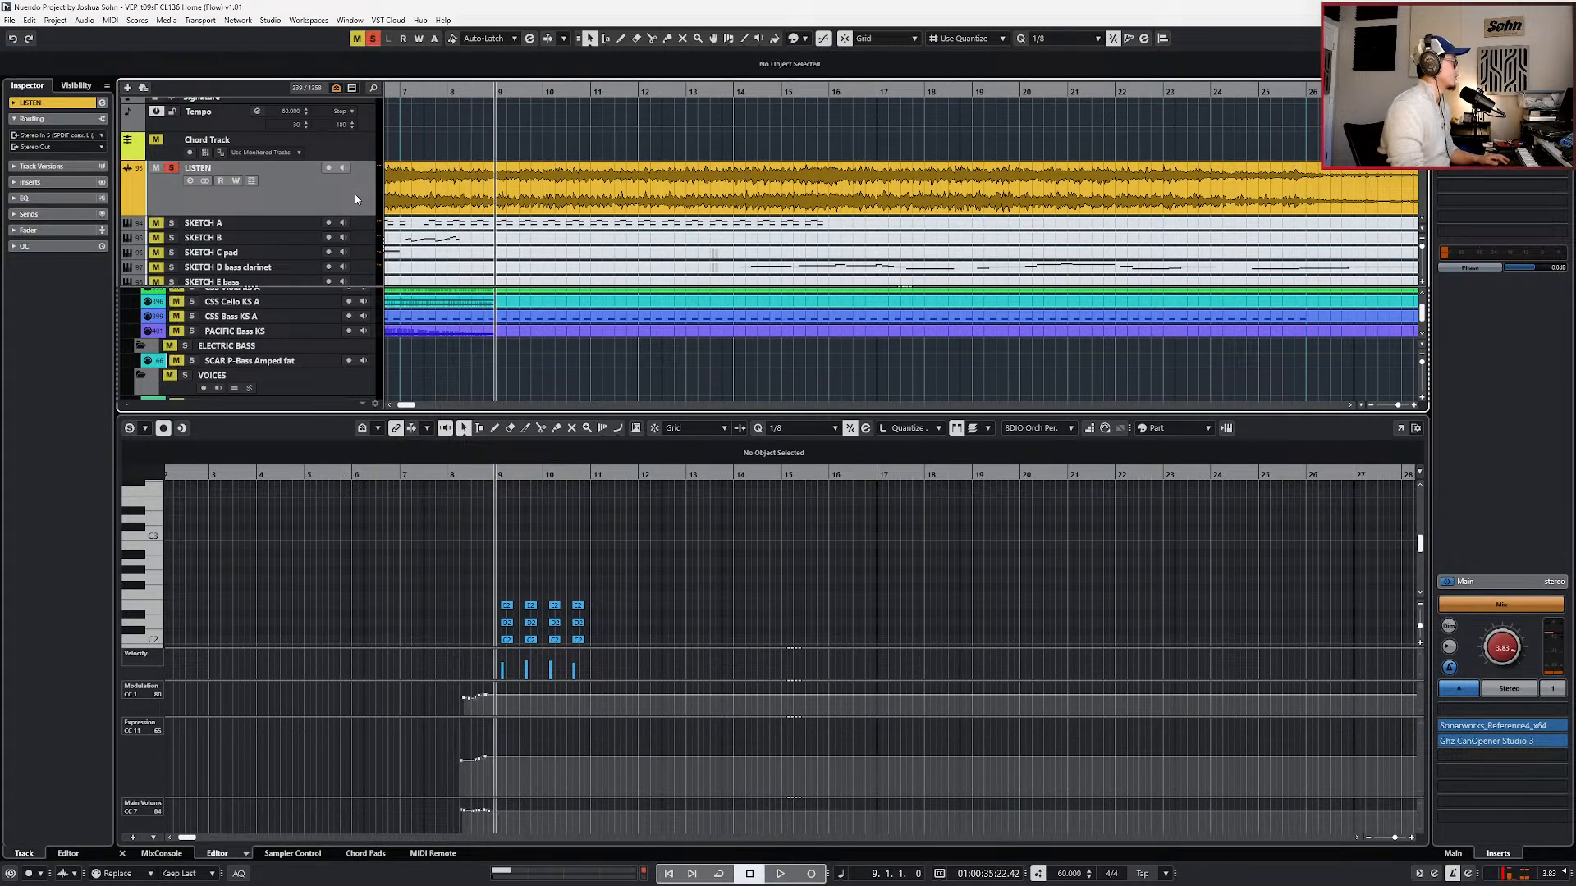
pyautogui.press('space')
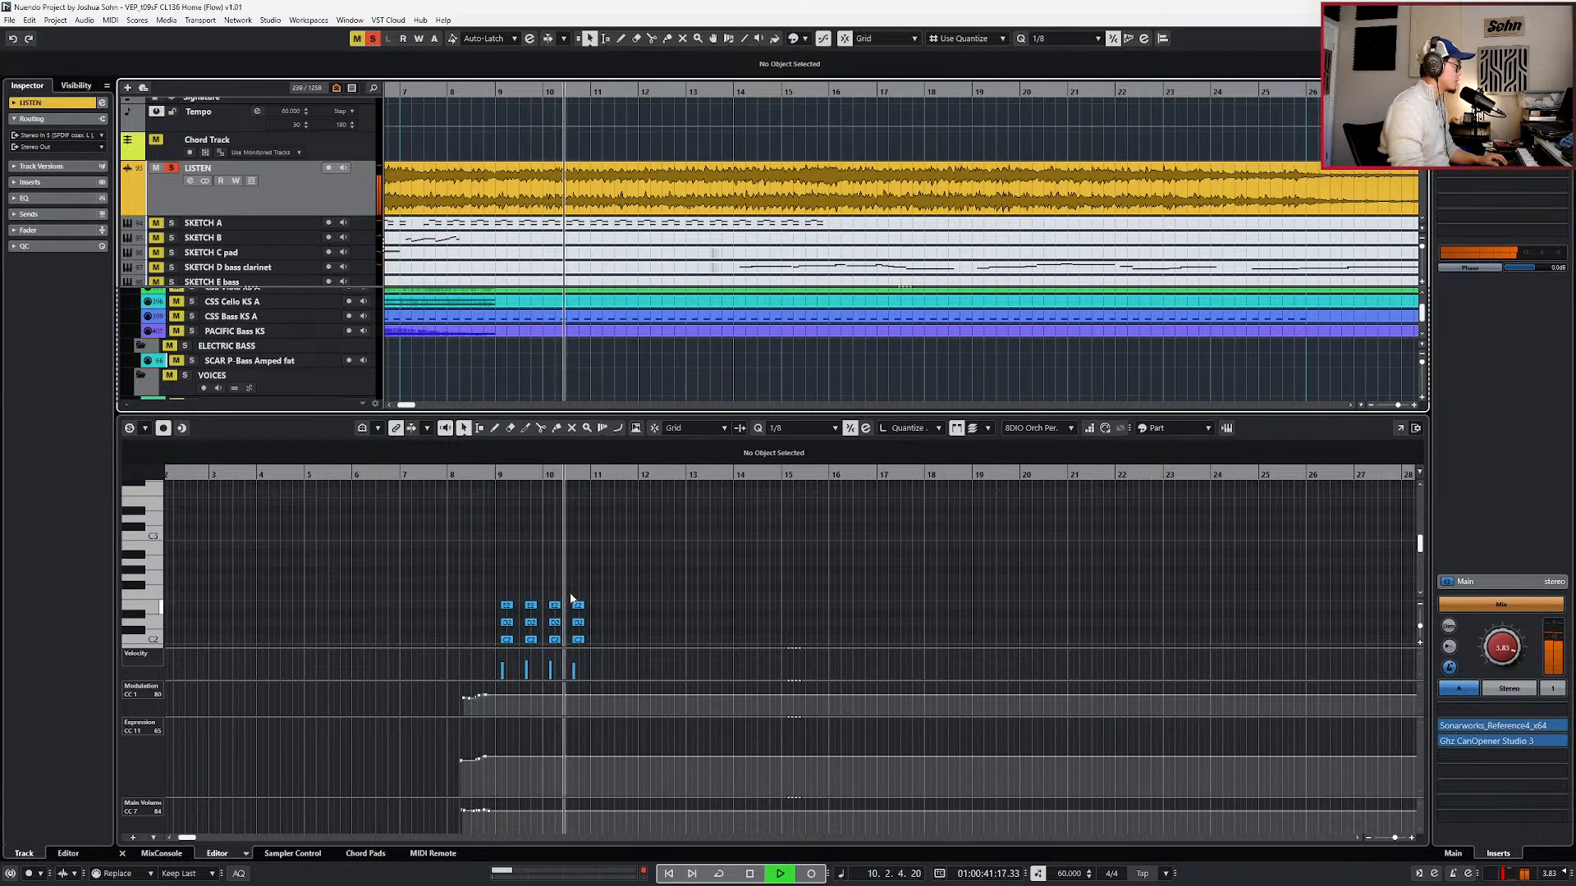
# - Split the 8DIO Orch Perc marimba 8va part at bars 9 and 11, and delete everything after bar 11
pyautogui.scroll(-2, 551, 602)
pyautogui.moveTo(486, 514); pyautogui.dragTo(635, 601)
pyautogui.scroll(5, 630, 584)
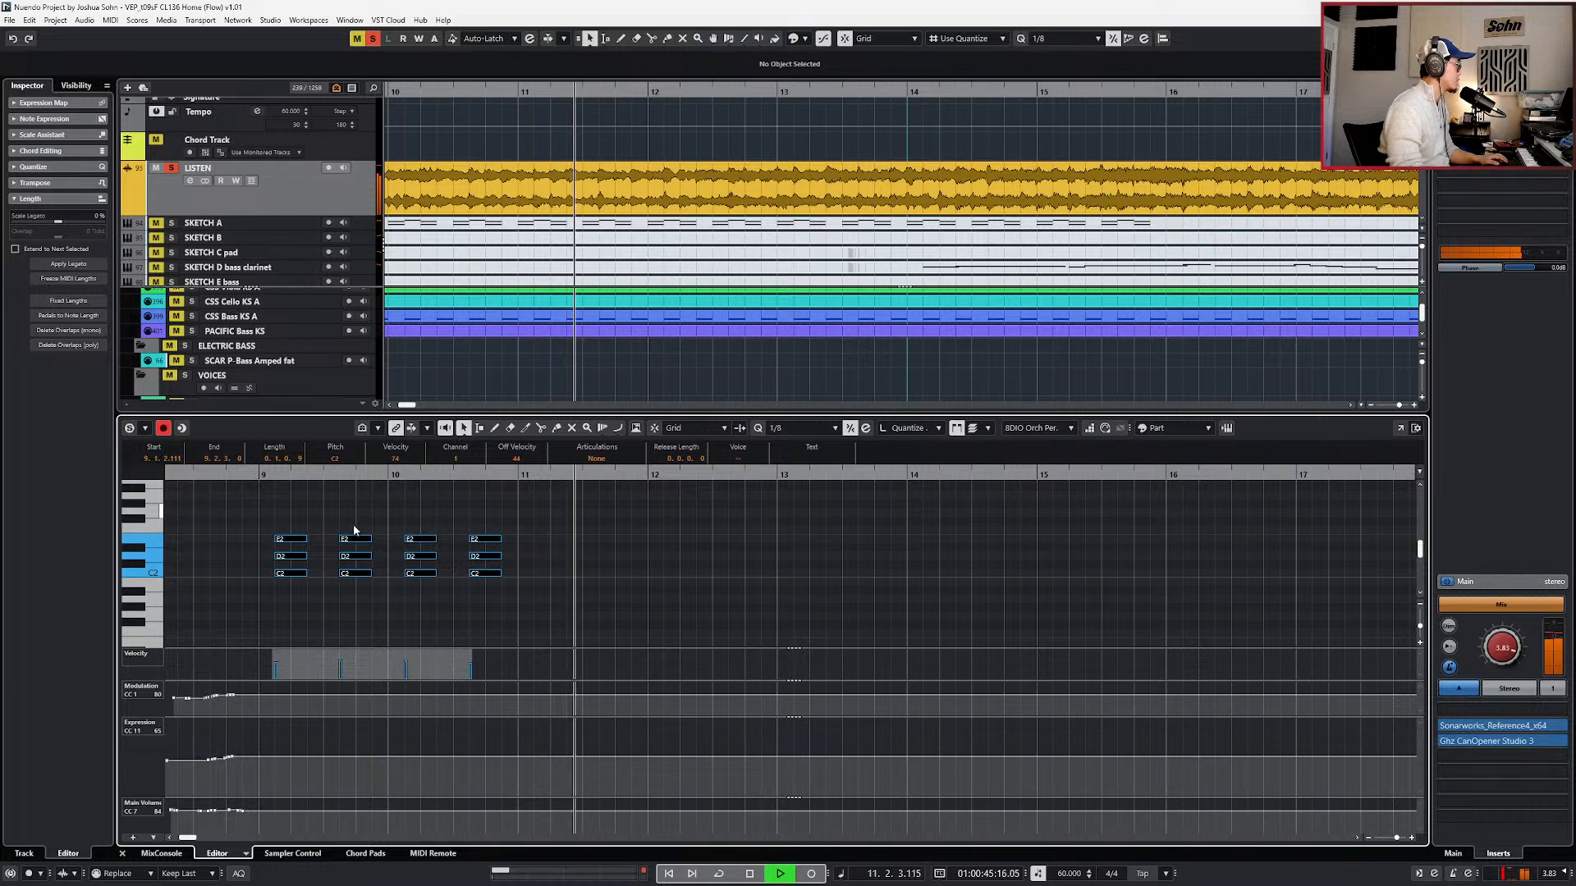
pyautogui.press('Return')
pyautogui.hscroll(-4, 522, 640)
pyautogui.press('1')
pyautogui.keyDown('alt'); pyautogui.click(678, 638); pyautogui.keyUp('alt')
pyautogui.keyDown('alt'); pyautogui.click(962, 641); pyautogui.keyUp('alt')
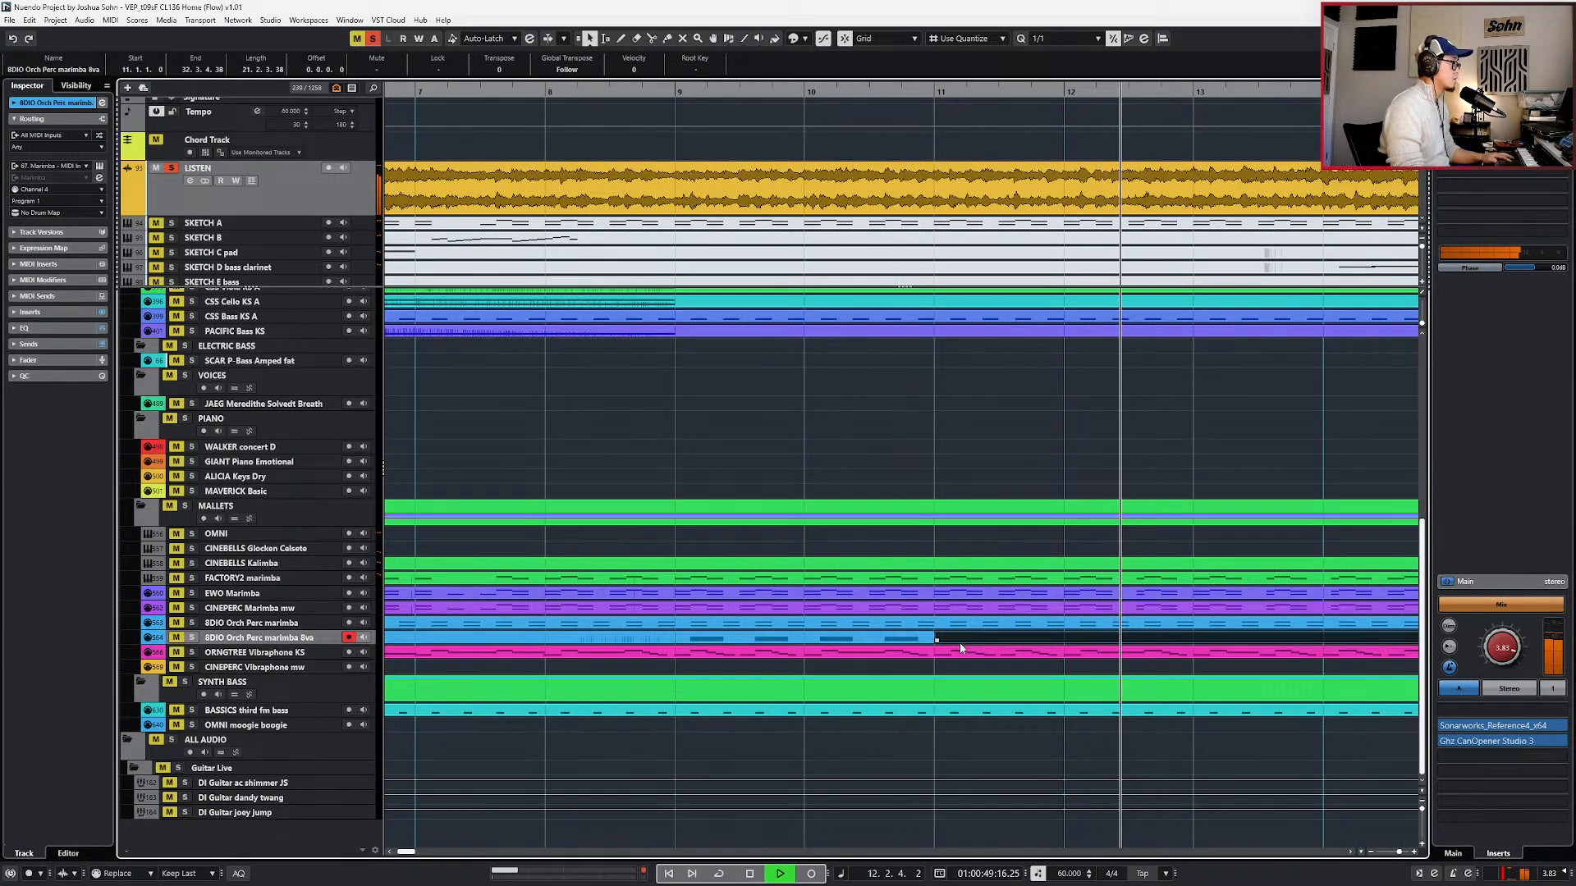
pyautogui.press('Delete')
# - Duplicate the two-bar marimba 8va part that starts at bar 9 repeatedly until the copies reach bar 21
pyautogui.click(913, 639)
pyautogui.hotkey('ctrl', 'd')
pyautogui.scroll(-2, 910, 640)
pyautogui.scroll(-1, 910, 639)
pyautogui.hotkey('ctrl', 'd')
pyautogui.hscroll(3, 934, 639)
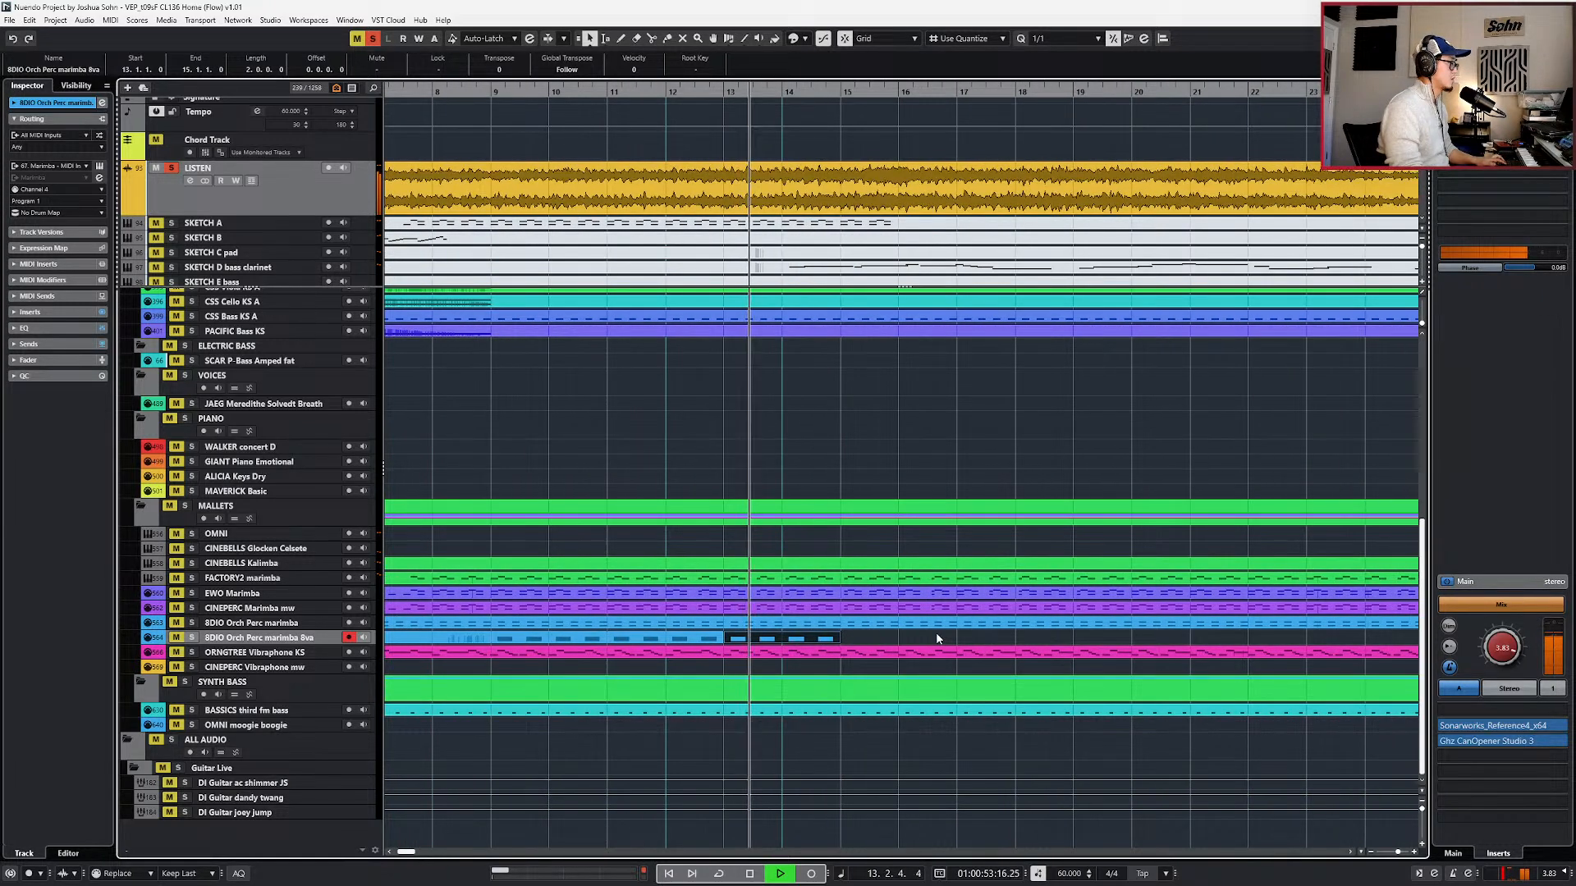
pyautogui.scroll(-1, 937, 639)
pyautogui.hscroll(3, 936, 638)
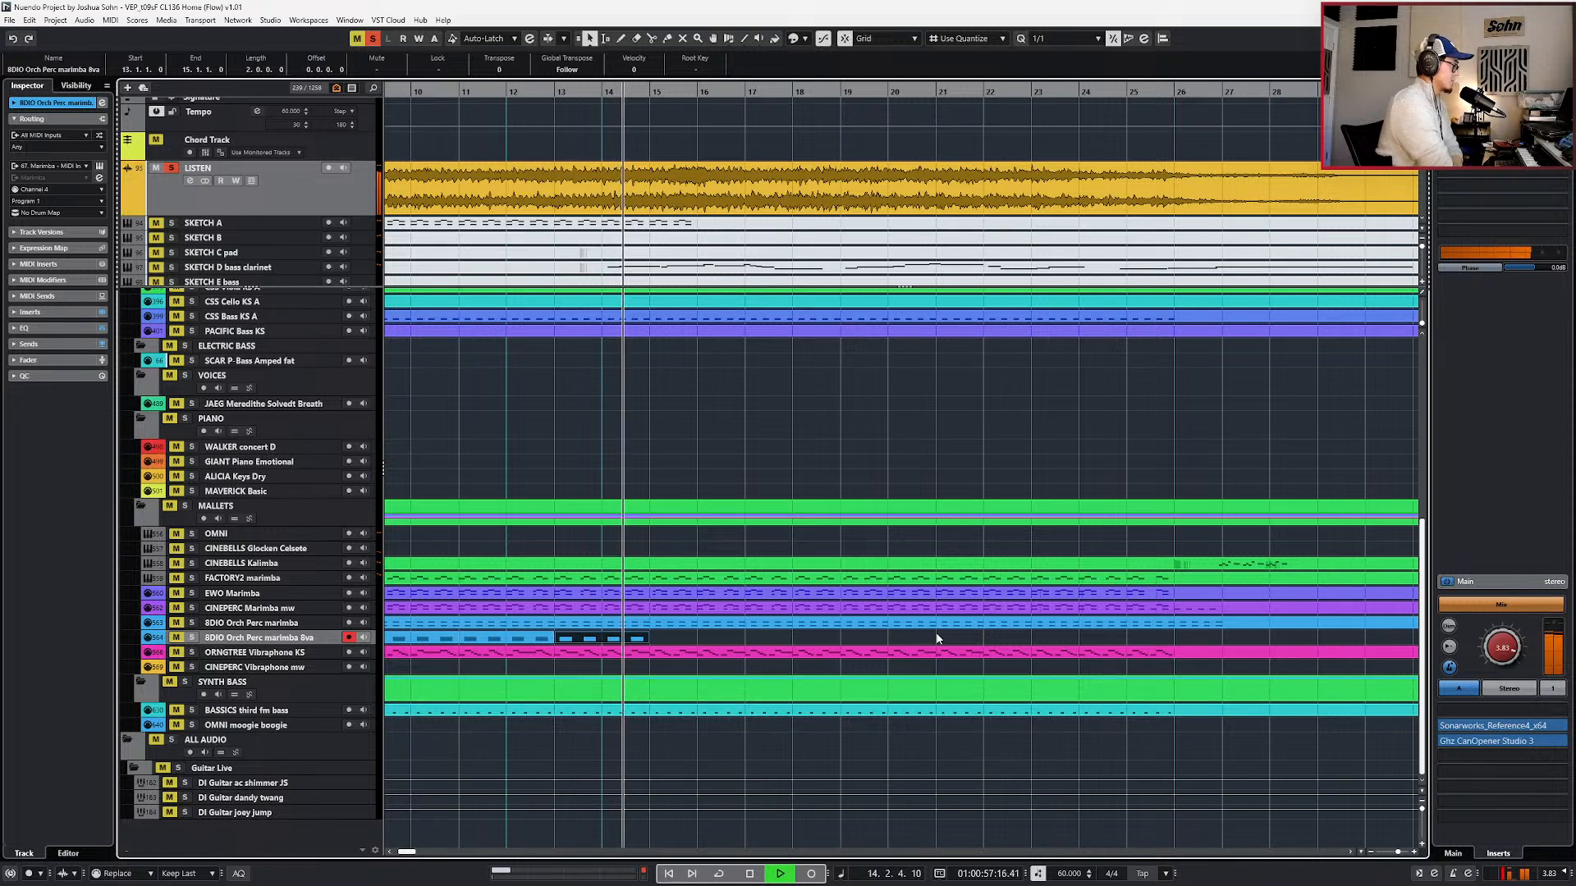
pyautogui.hotkey('ctrl', 'd')
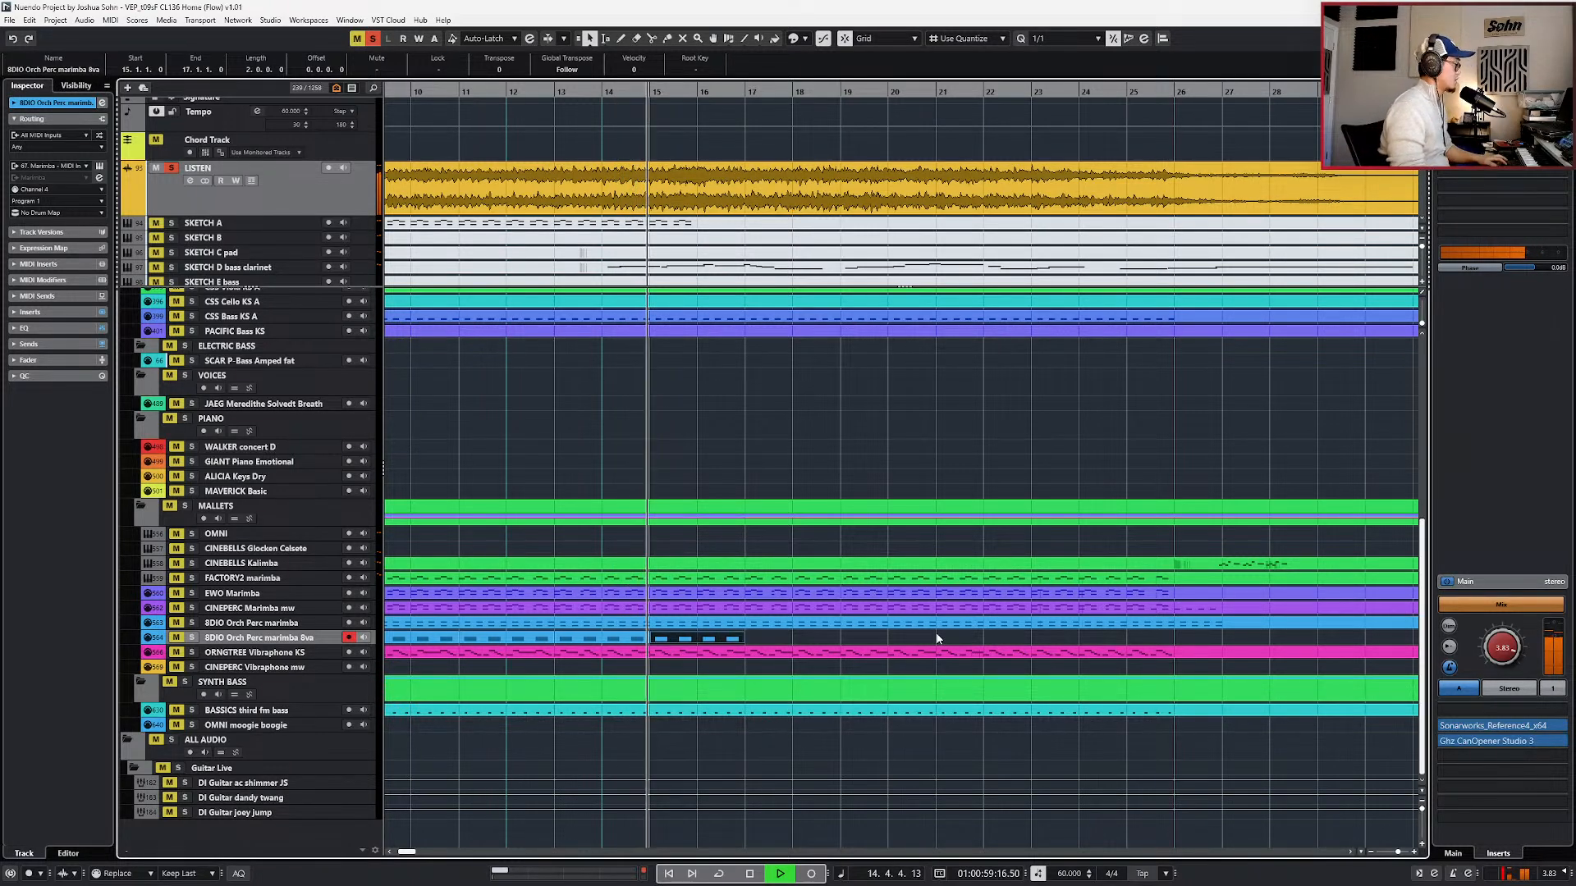
pyautogui.scroll(-1, 937, 639)
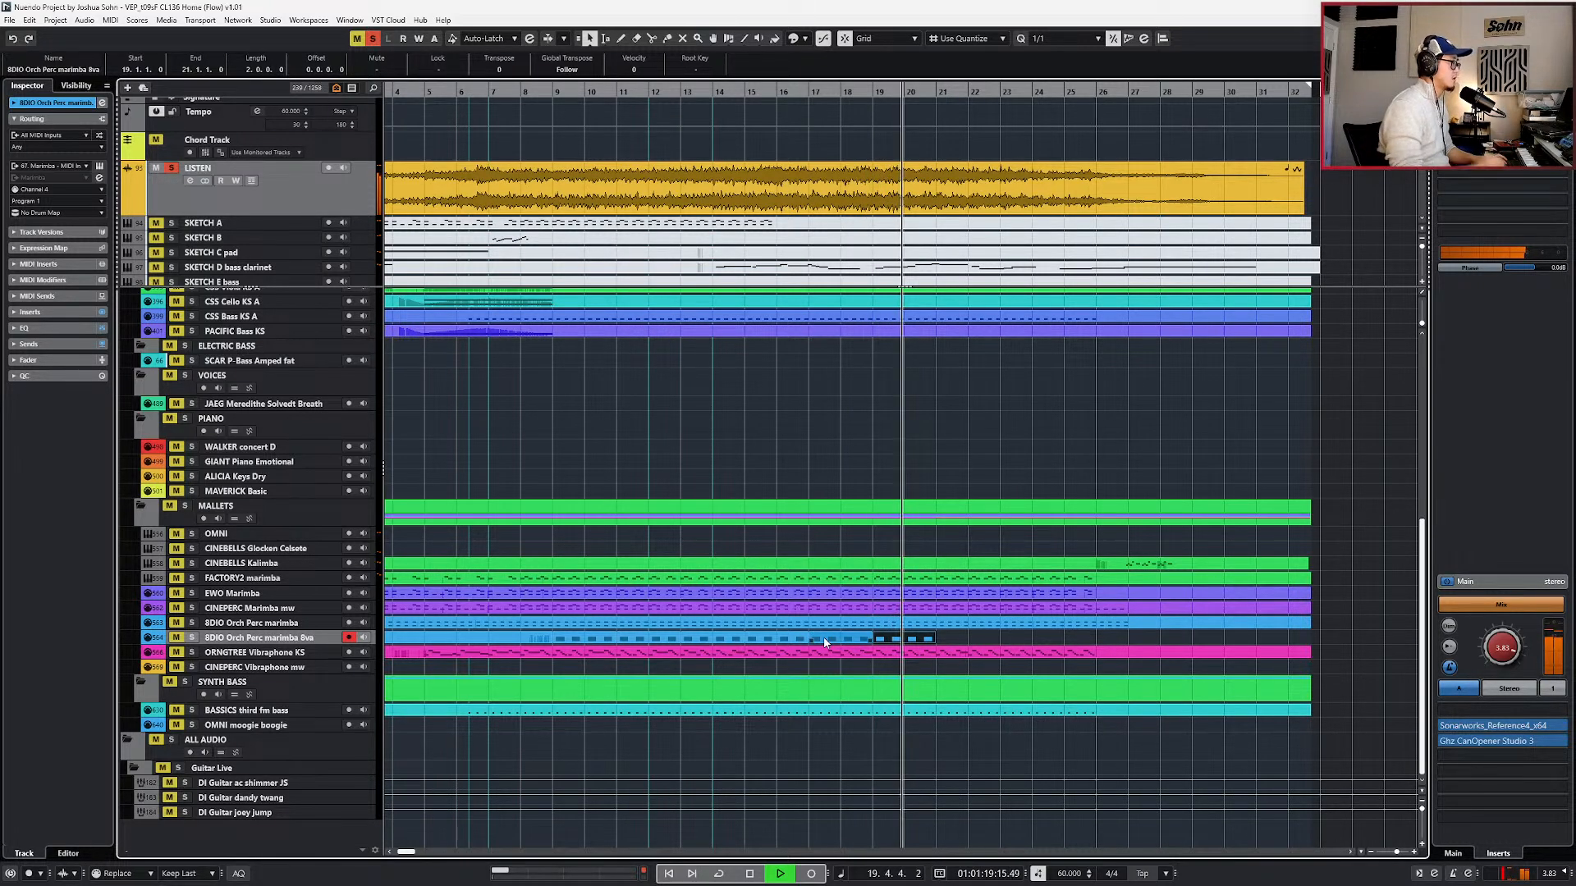
pyautogui.scroll(3, 929, 603)
pyautogui.scroll(-3, 929, 603)
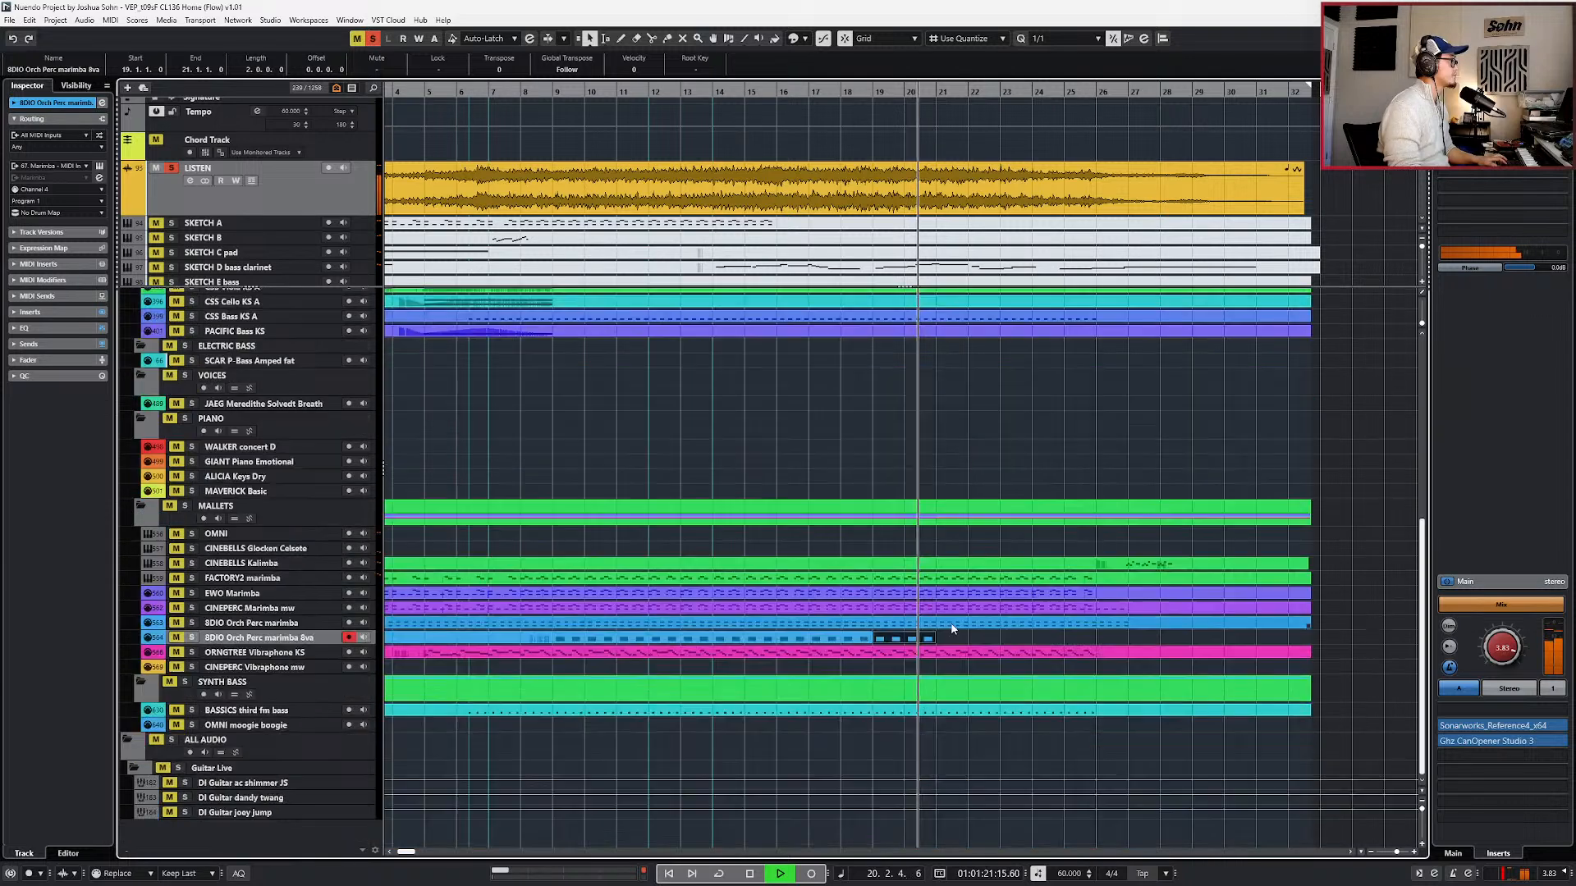
# - Move the playhead back to bar 15 and listen to the soloed LISTEN reference from there
pyautogui.press('space')
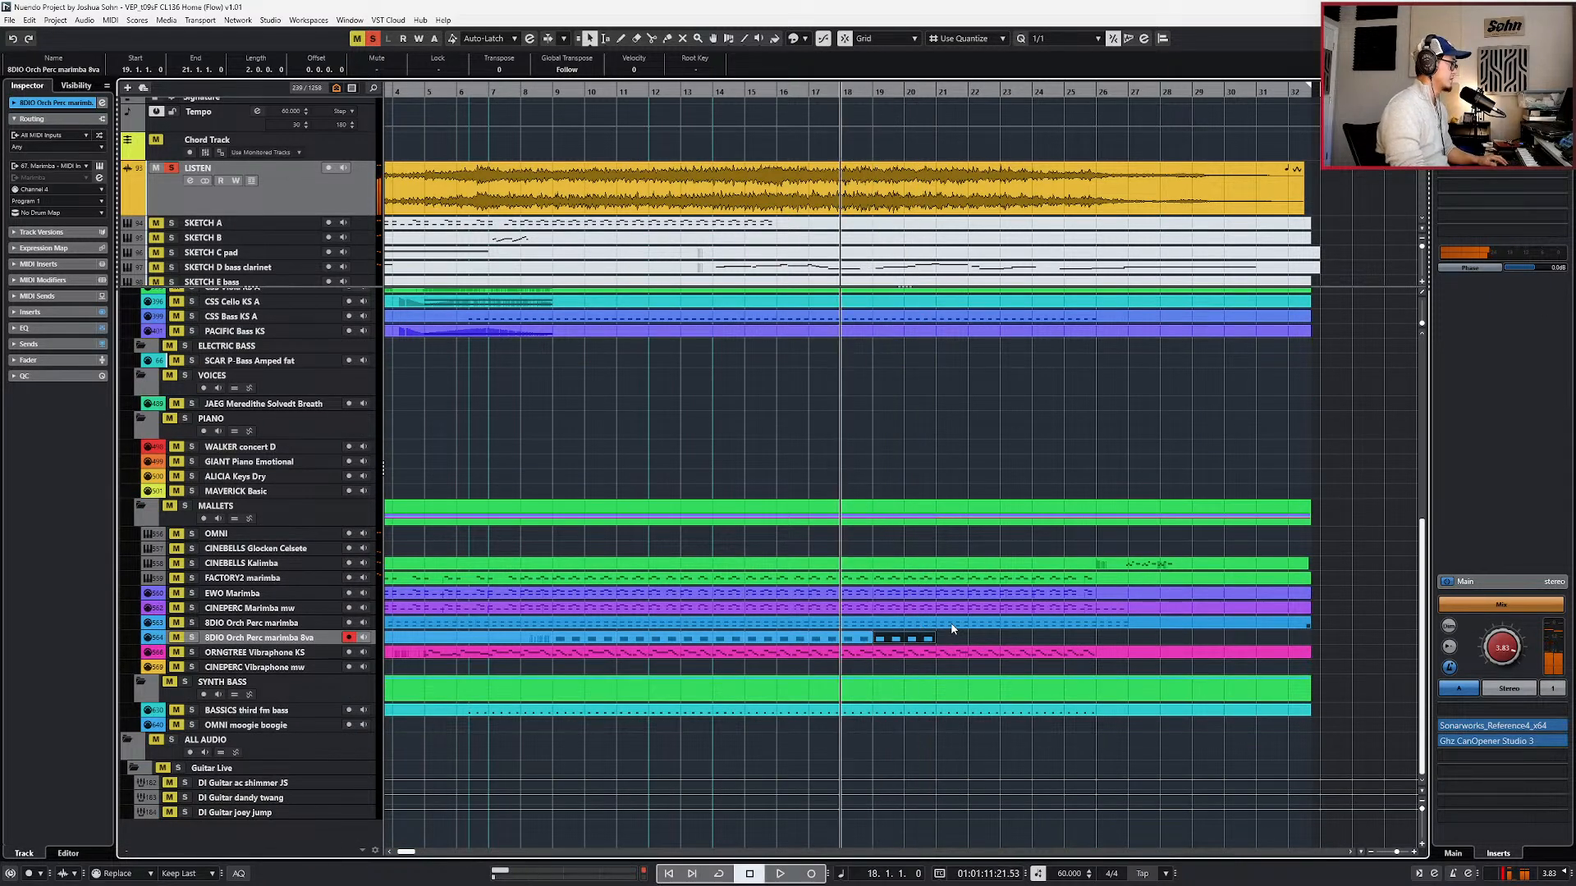
pyautogui.press('KP_Subtract')
pyautogui.press('KP_Subtract')
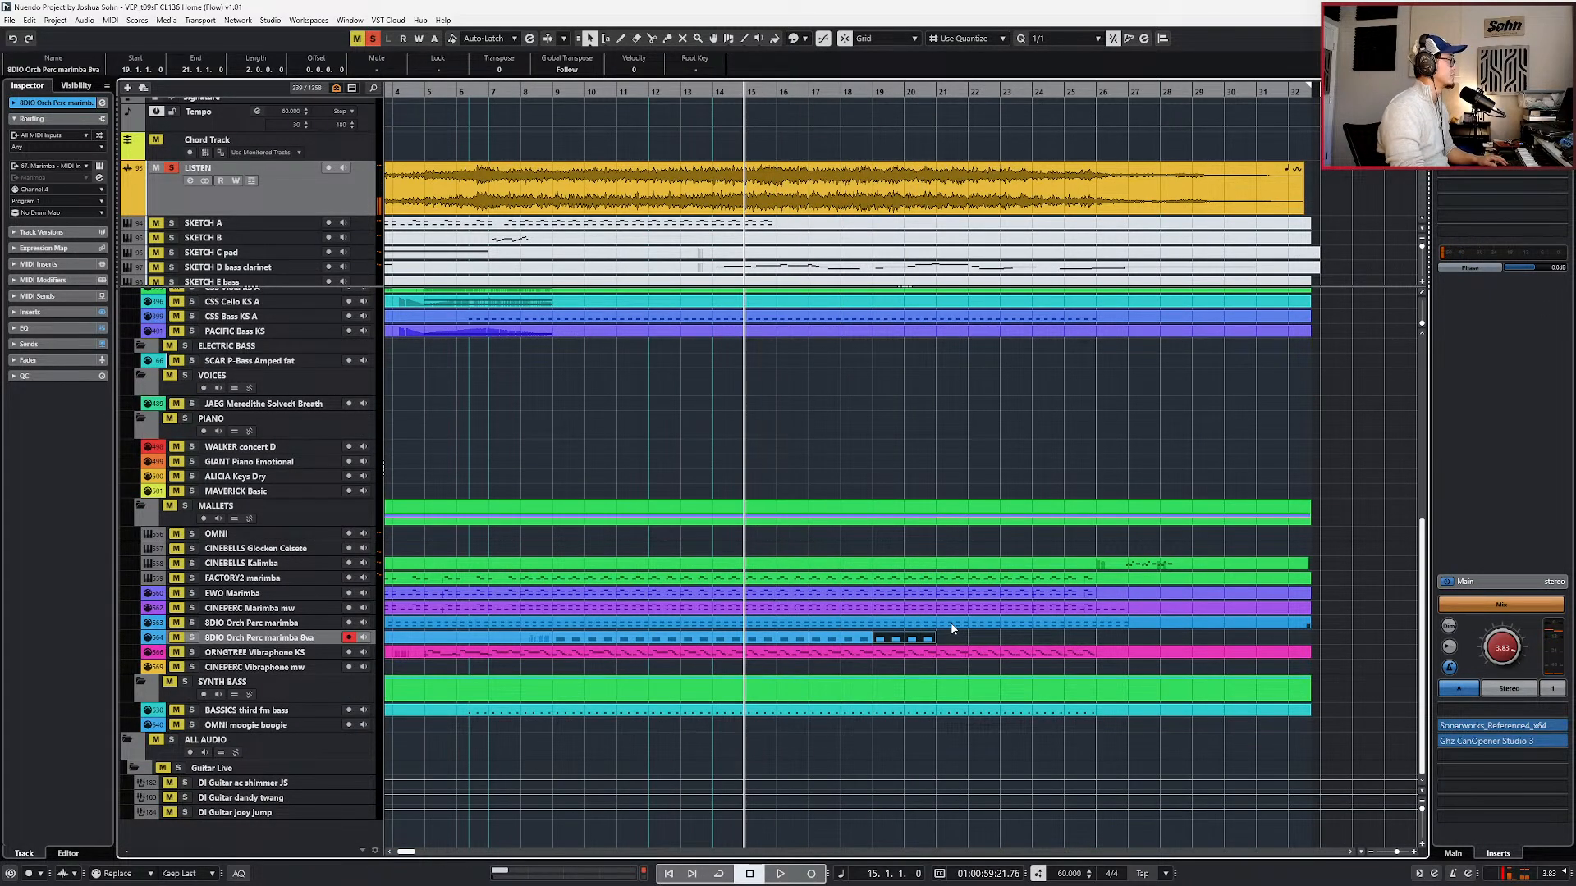
pyautogui.press('KP_Add')
pyautogui.press('KP_Subtract')
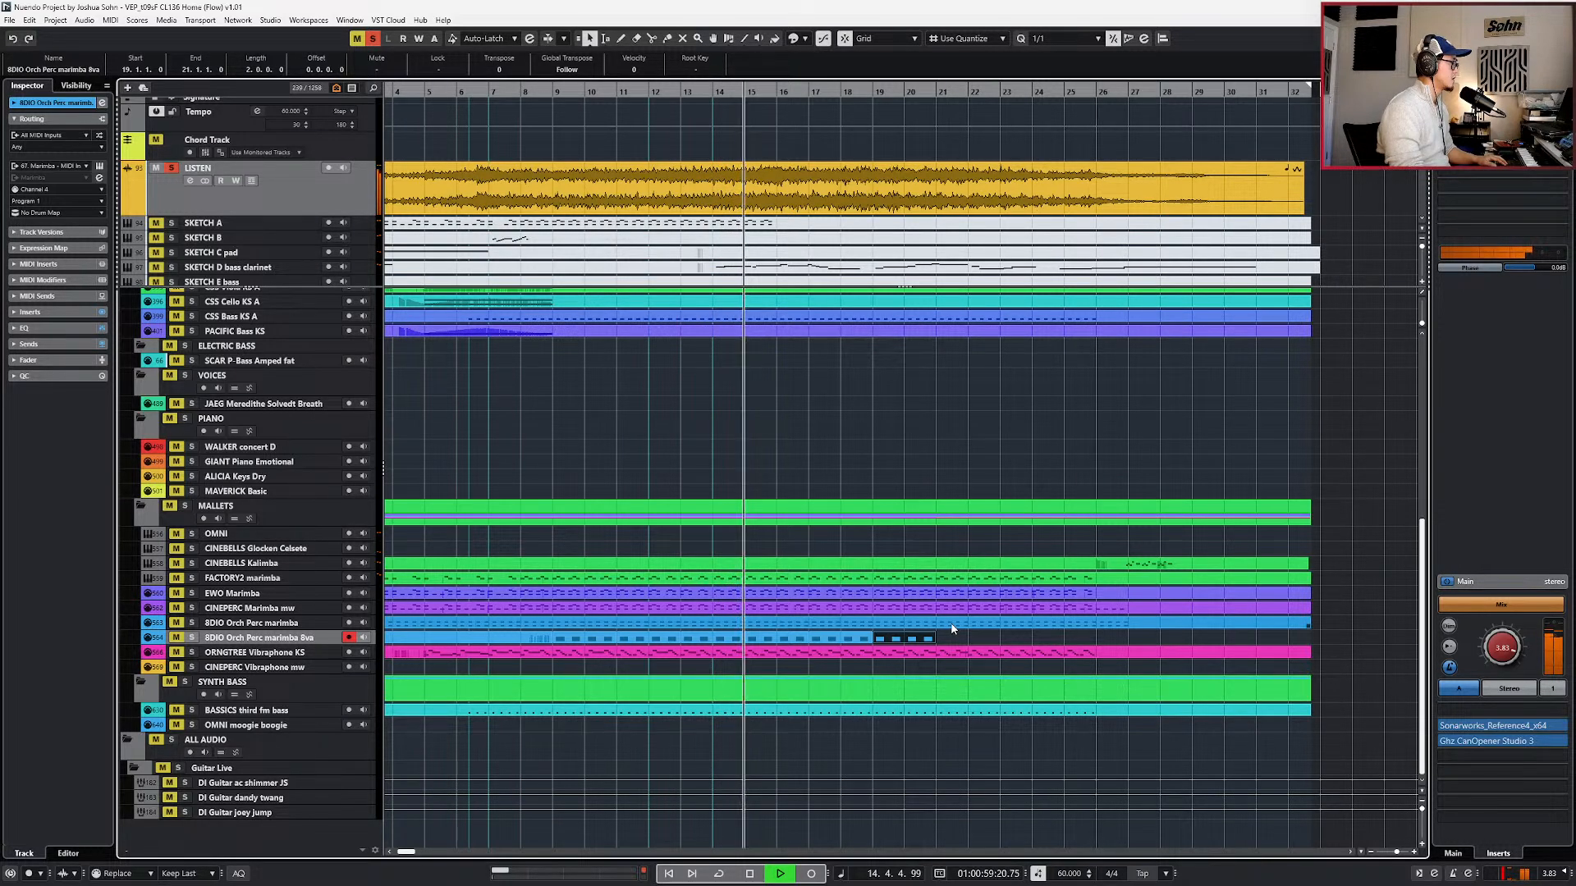
pyautogui.scroll(2, 913, 615)
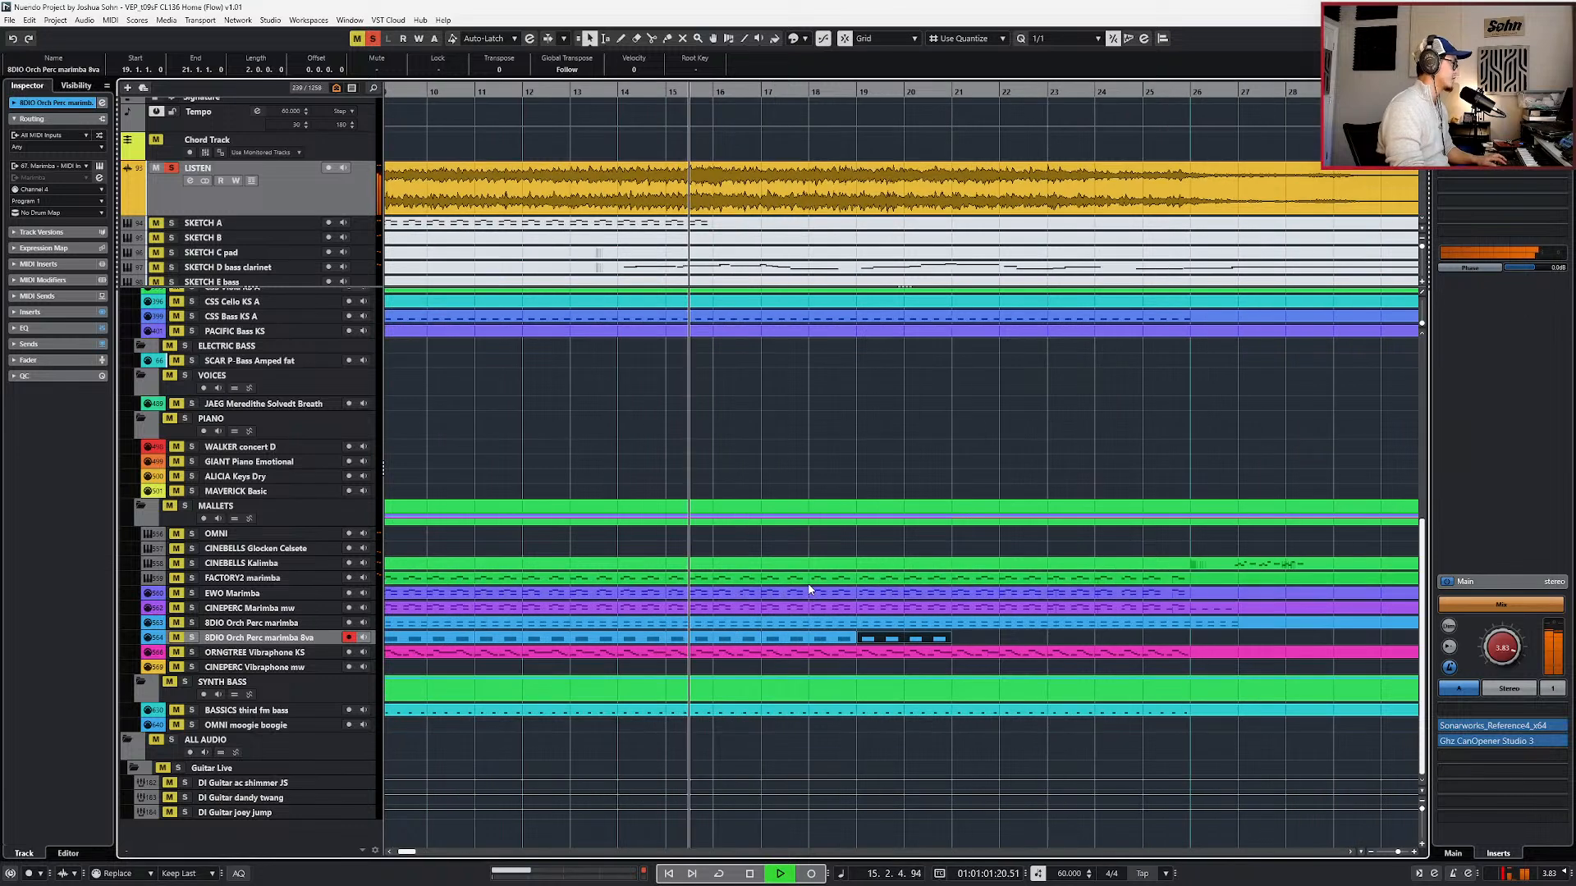
pyautogui.scroll(5, 763, 328)
pyautogui.scroll(2, 760, 123)
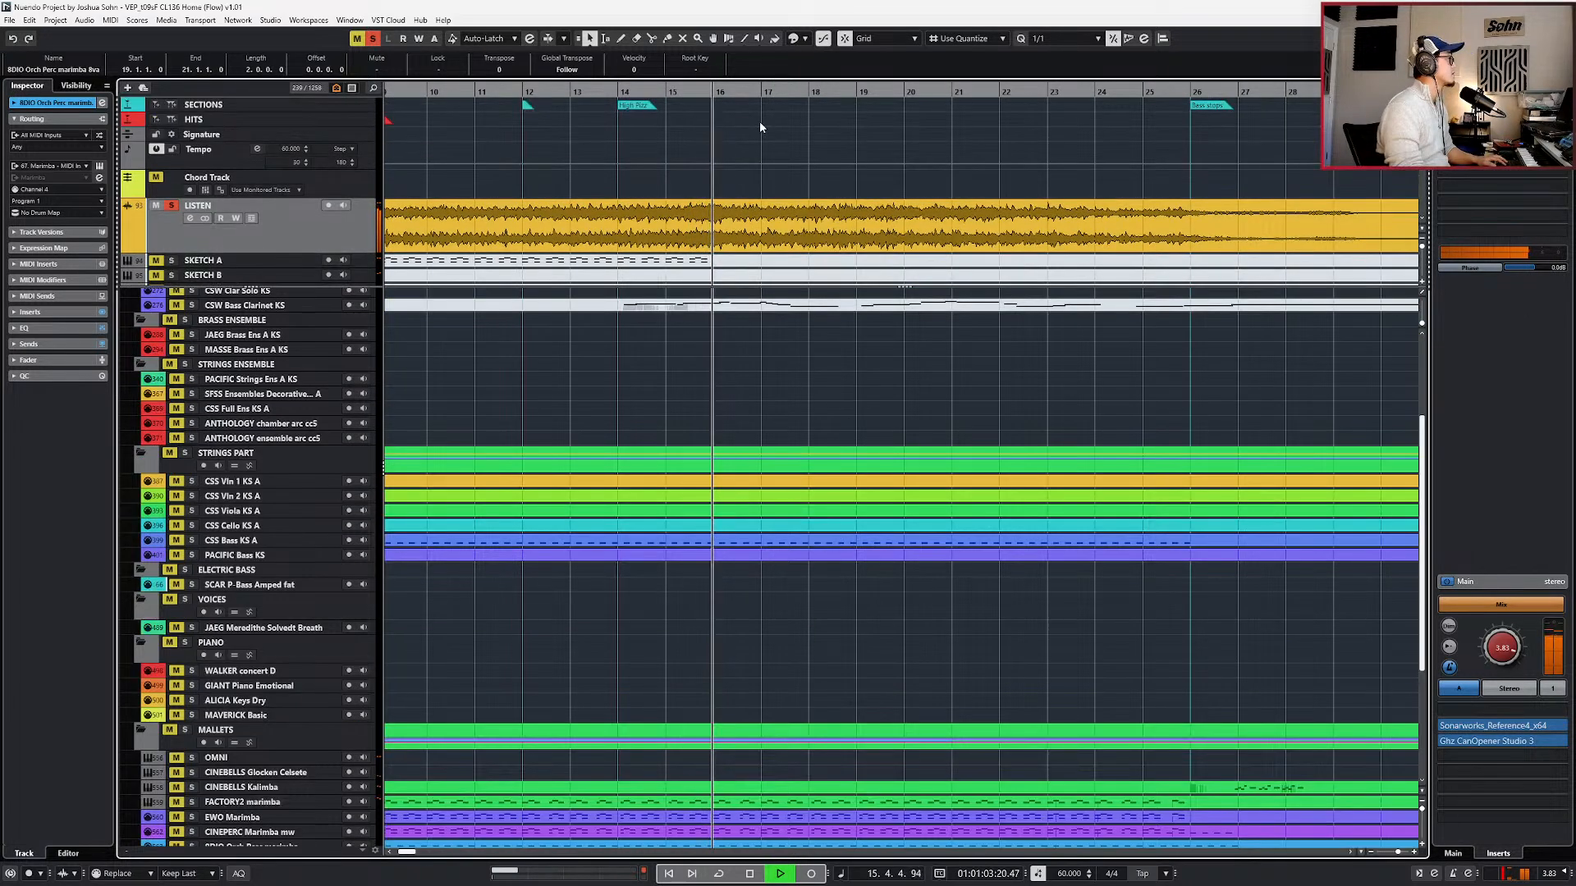
pyautogui.press('space')
# - Locate to the High Pizz marker at bar 14, look over the existing tracks, and play the LISTEN reference from there
pyautogui.click(634, 106)
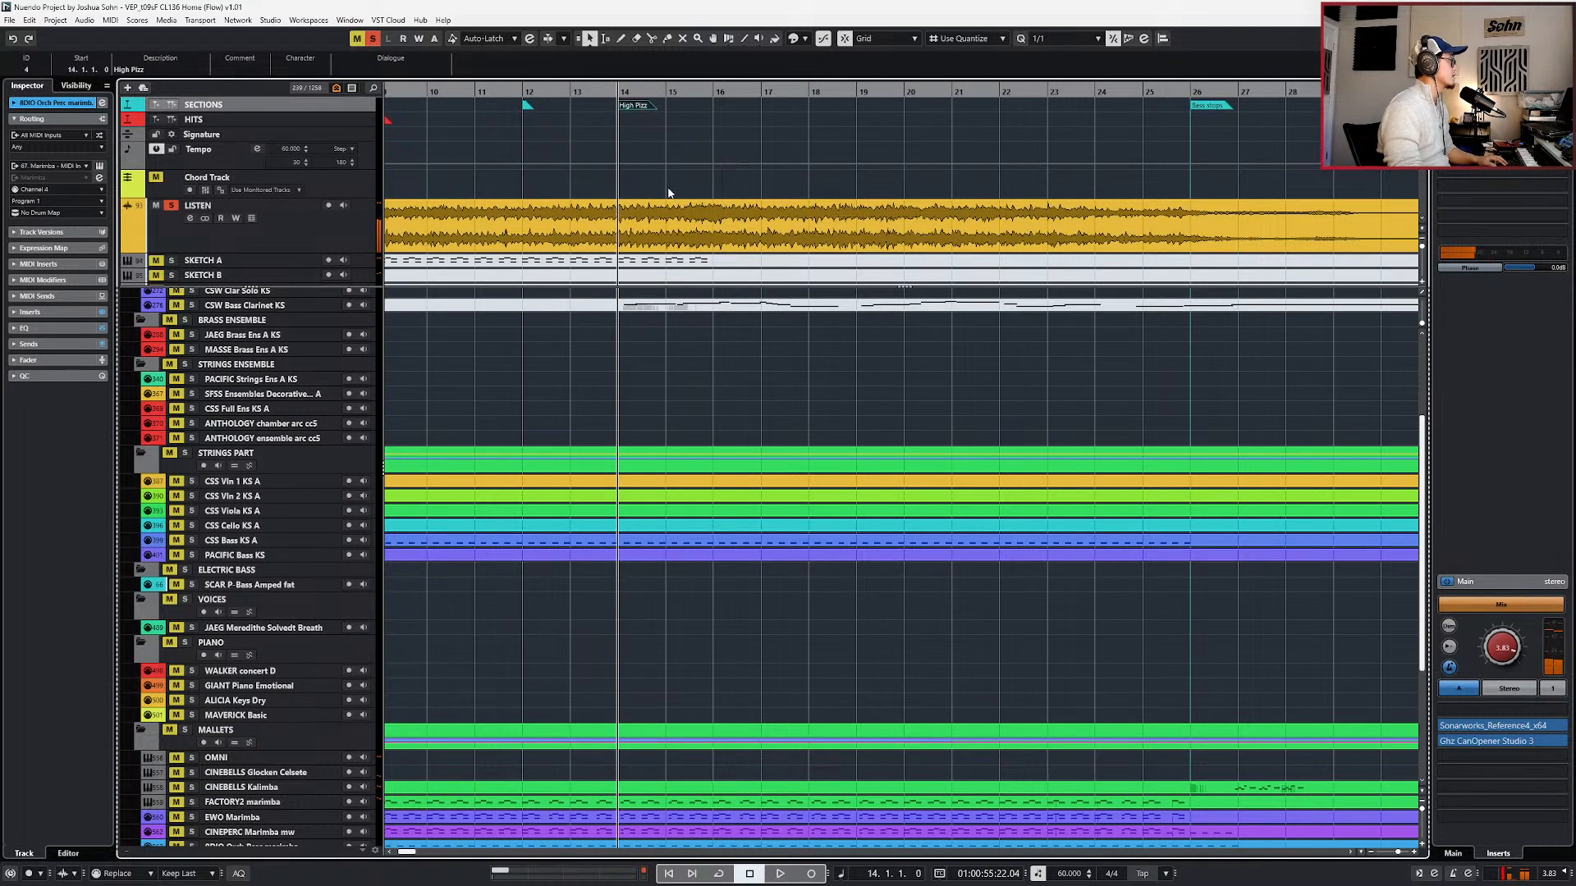
pyautogui.scroll(4, 628, 351)
pyautogui.scroll(-2, 627, 362)
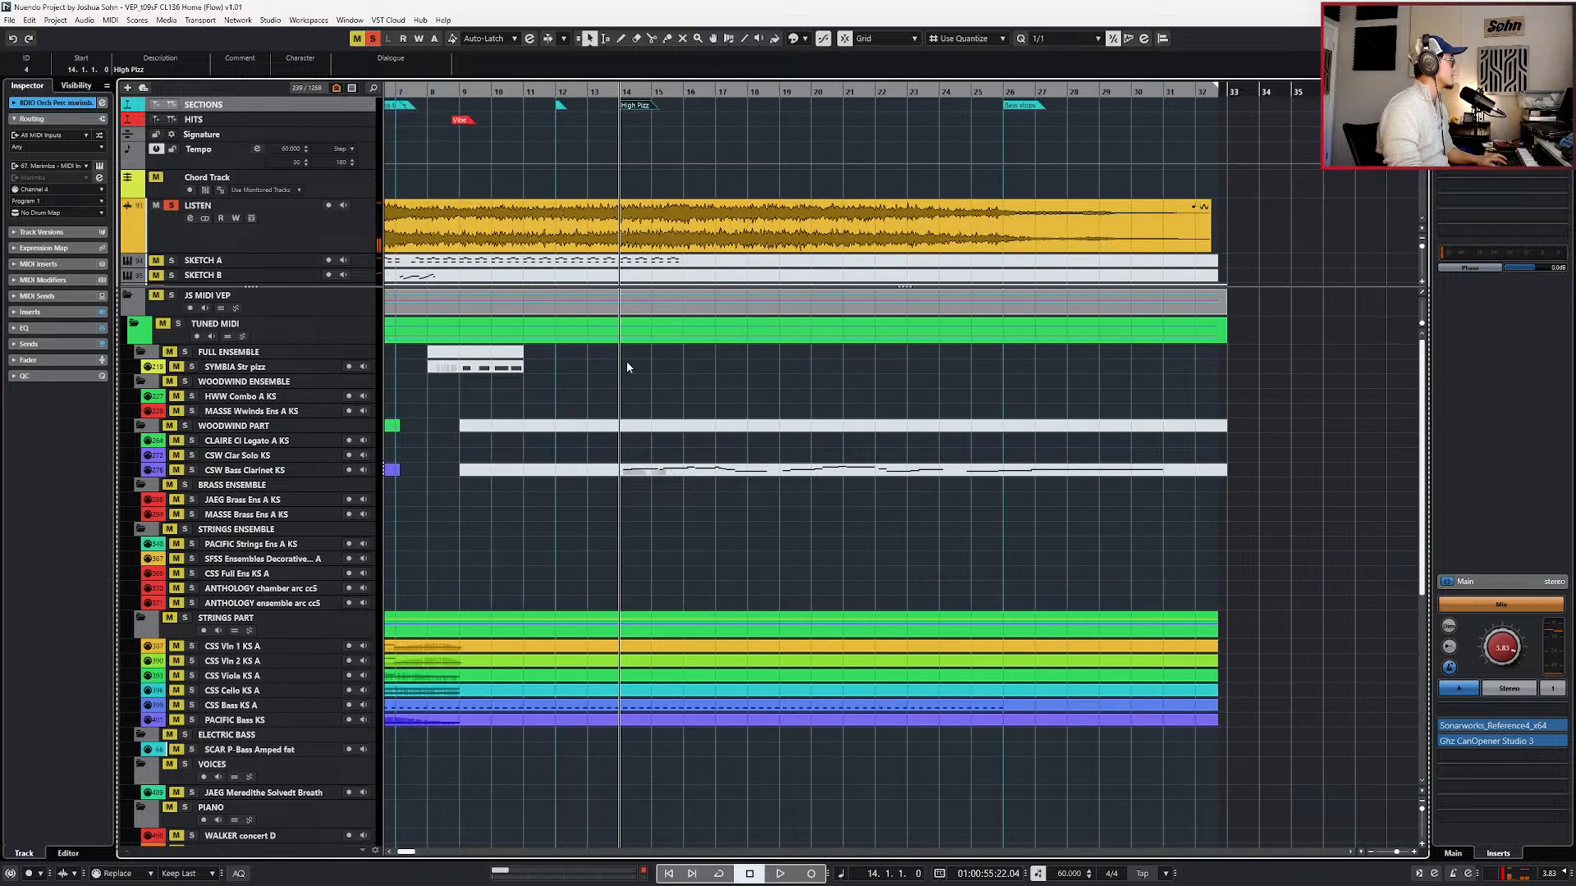
pyautogui.scroll(-8, 574, 381)
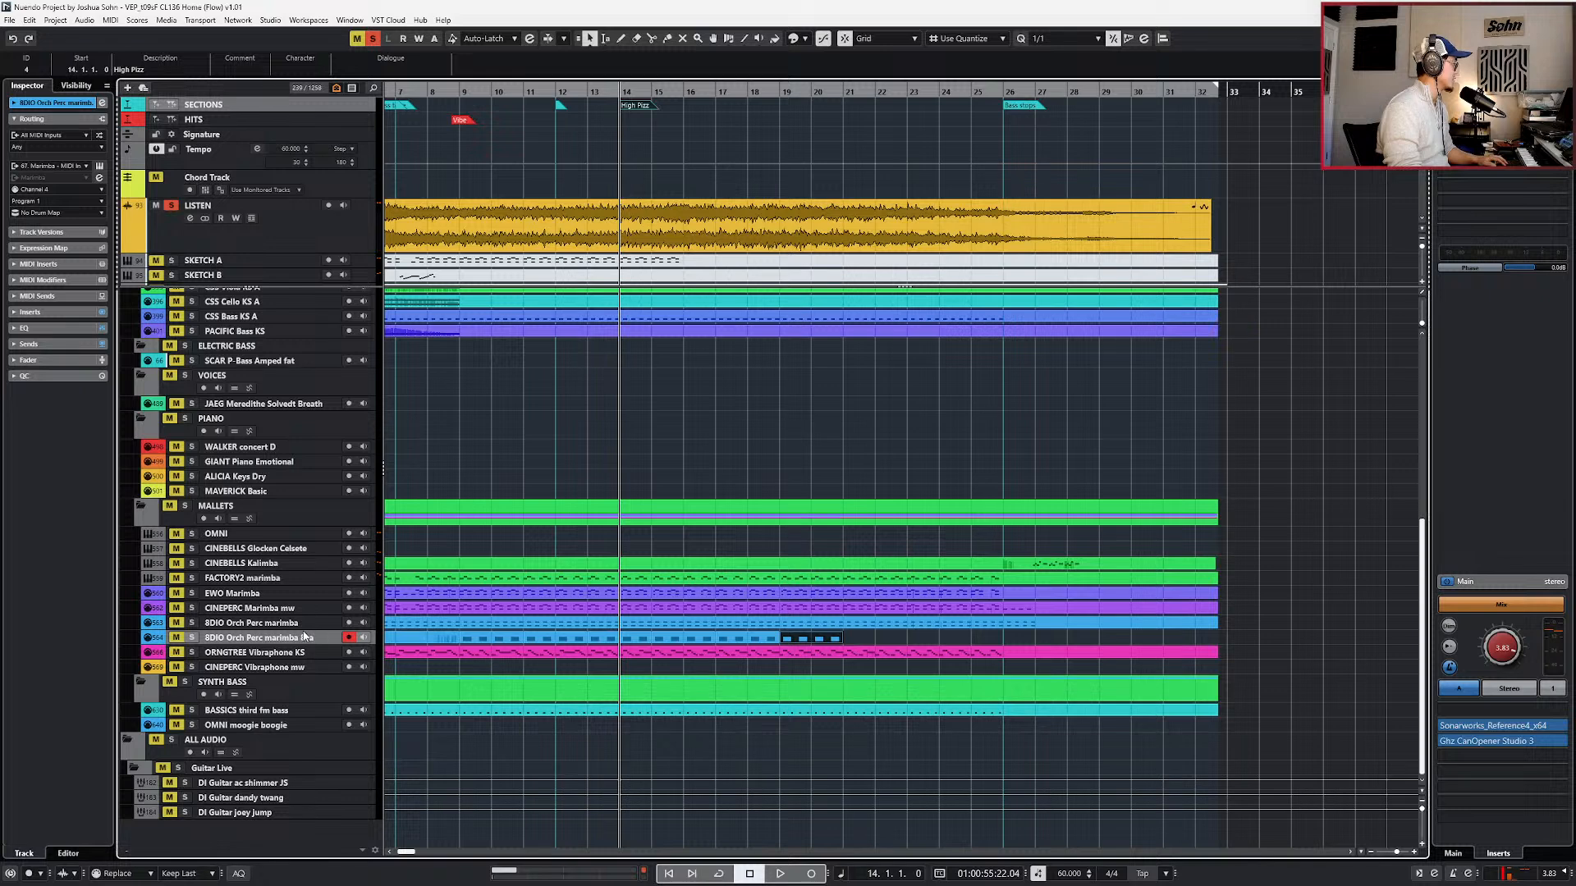
pyautogui.scroll(4, 483, 559)
pyautogui.scroll(1, 642, 380)
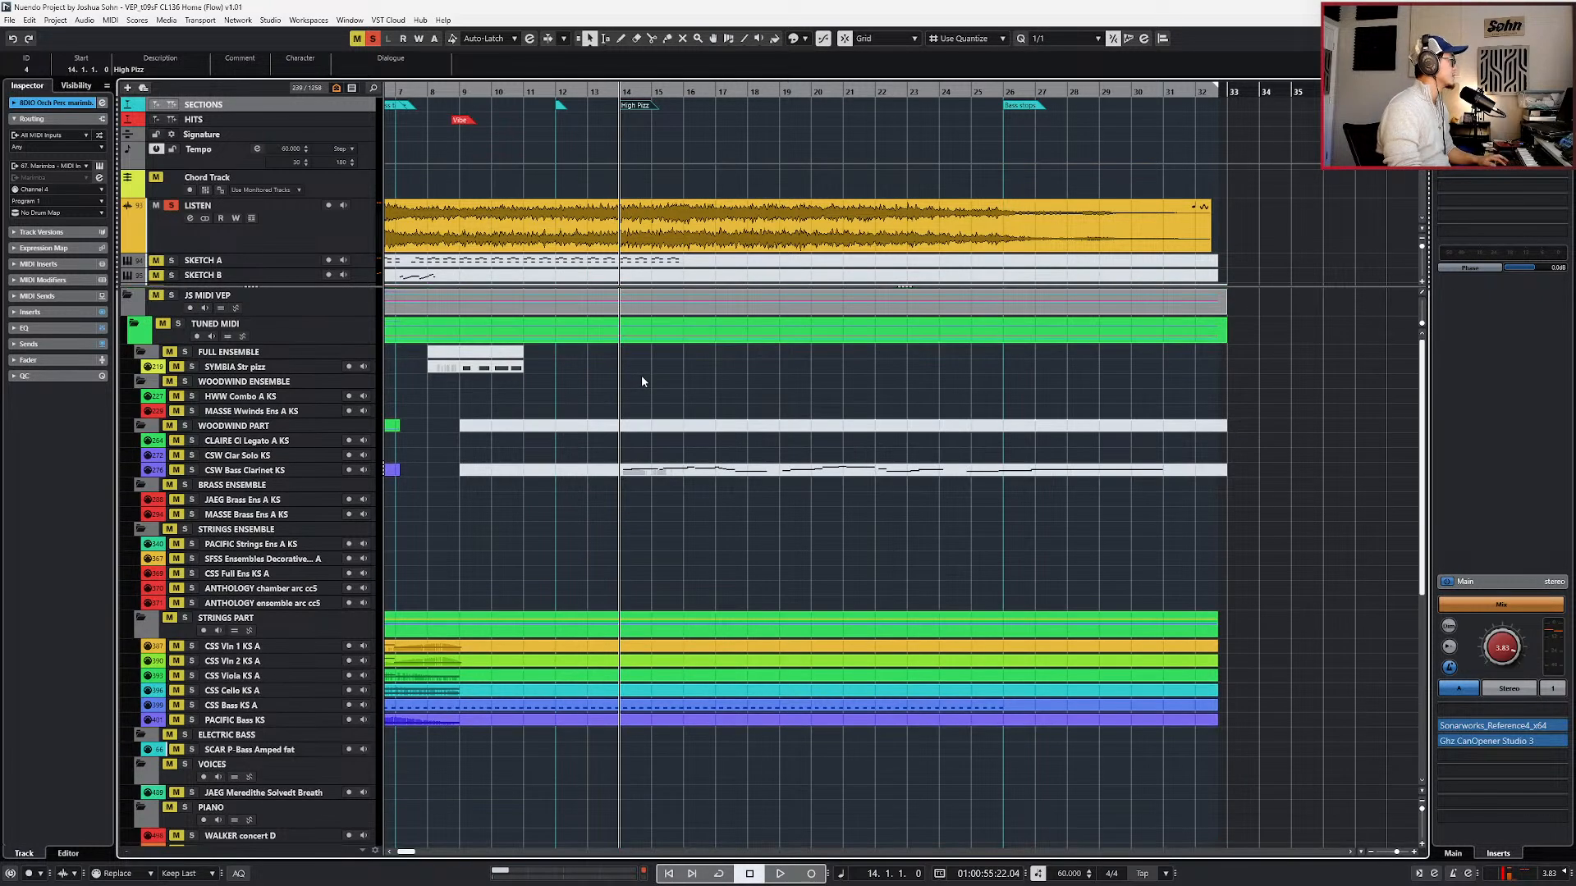
pyautogui.scroll(-7, 652, 430)
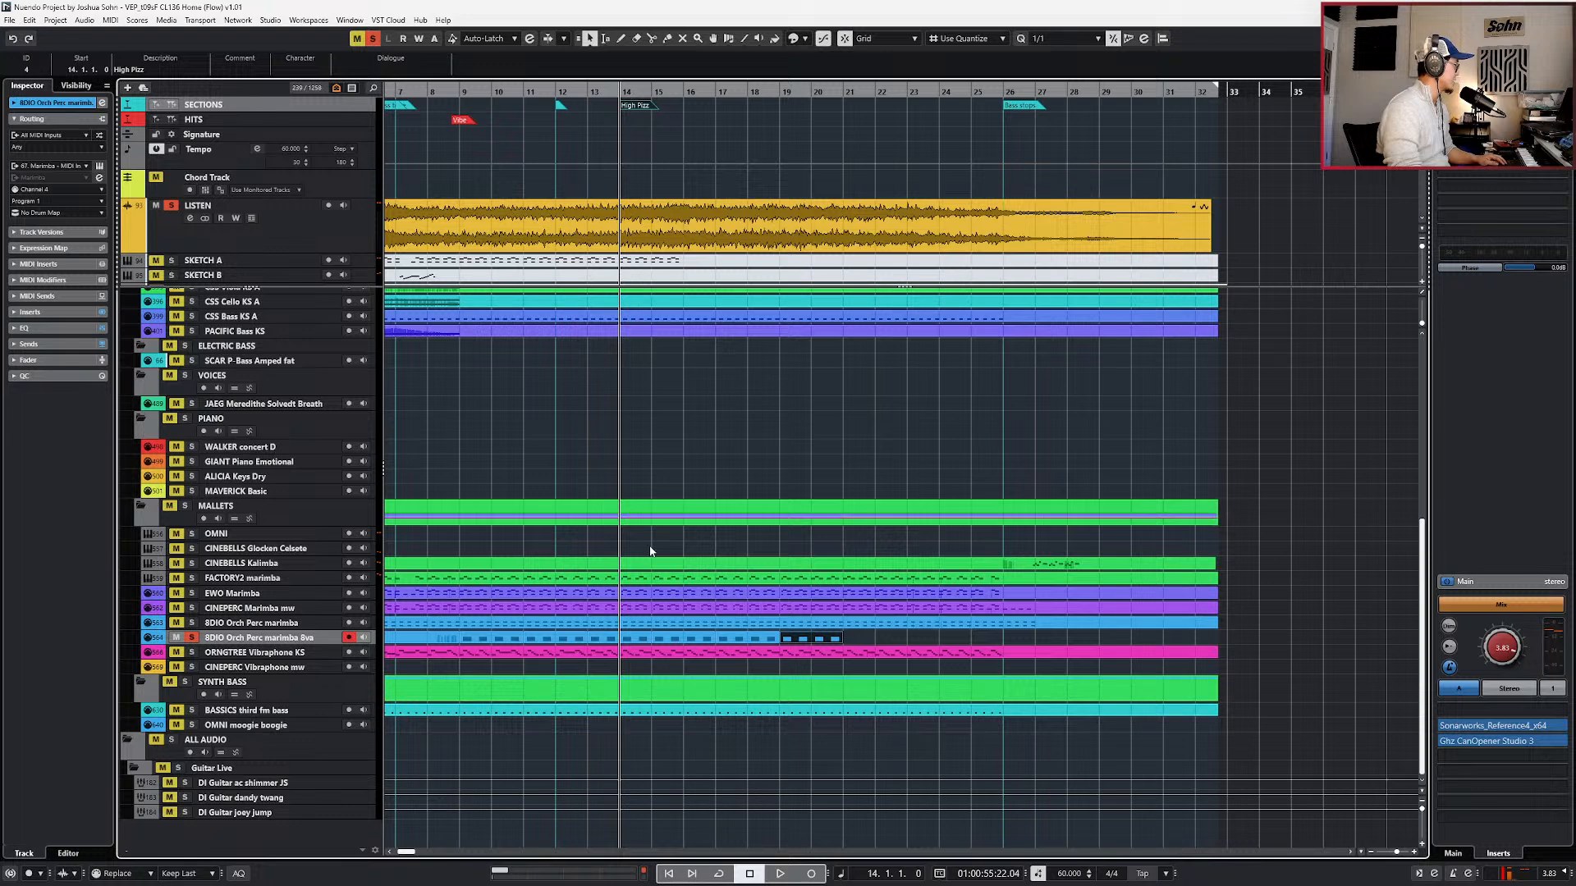
pyautogui.press('space')
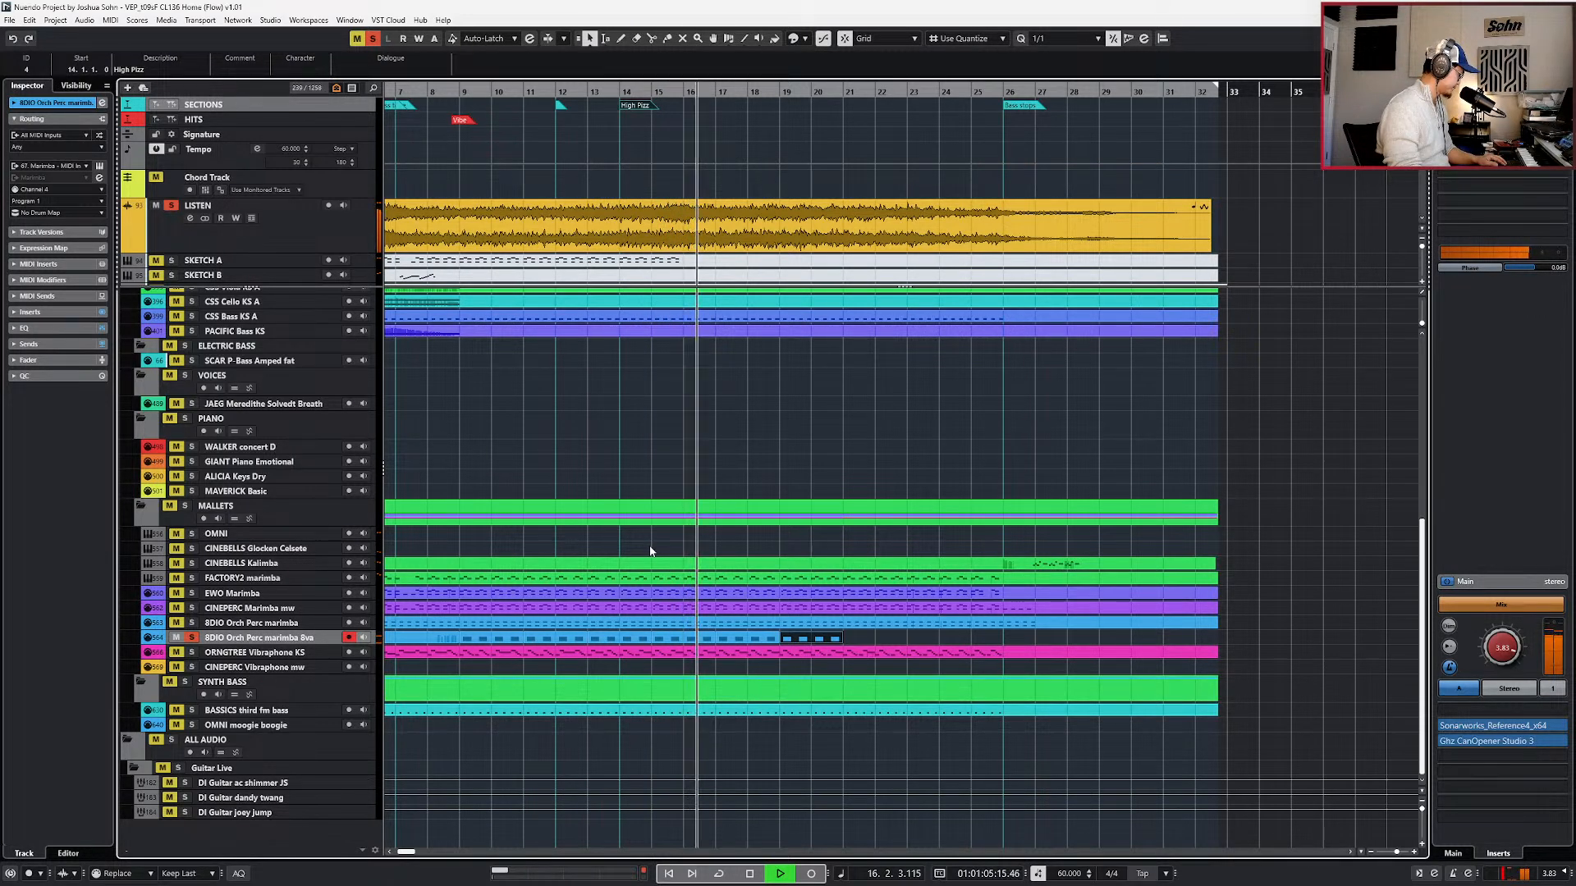
pyautogui.press('space')
pyautogui.scroll(5, 657, 443)
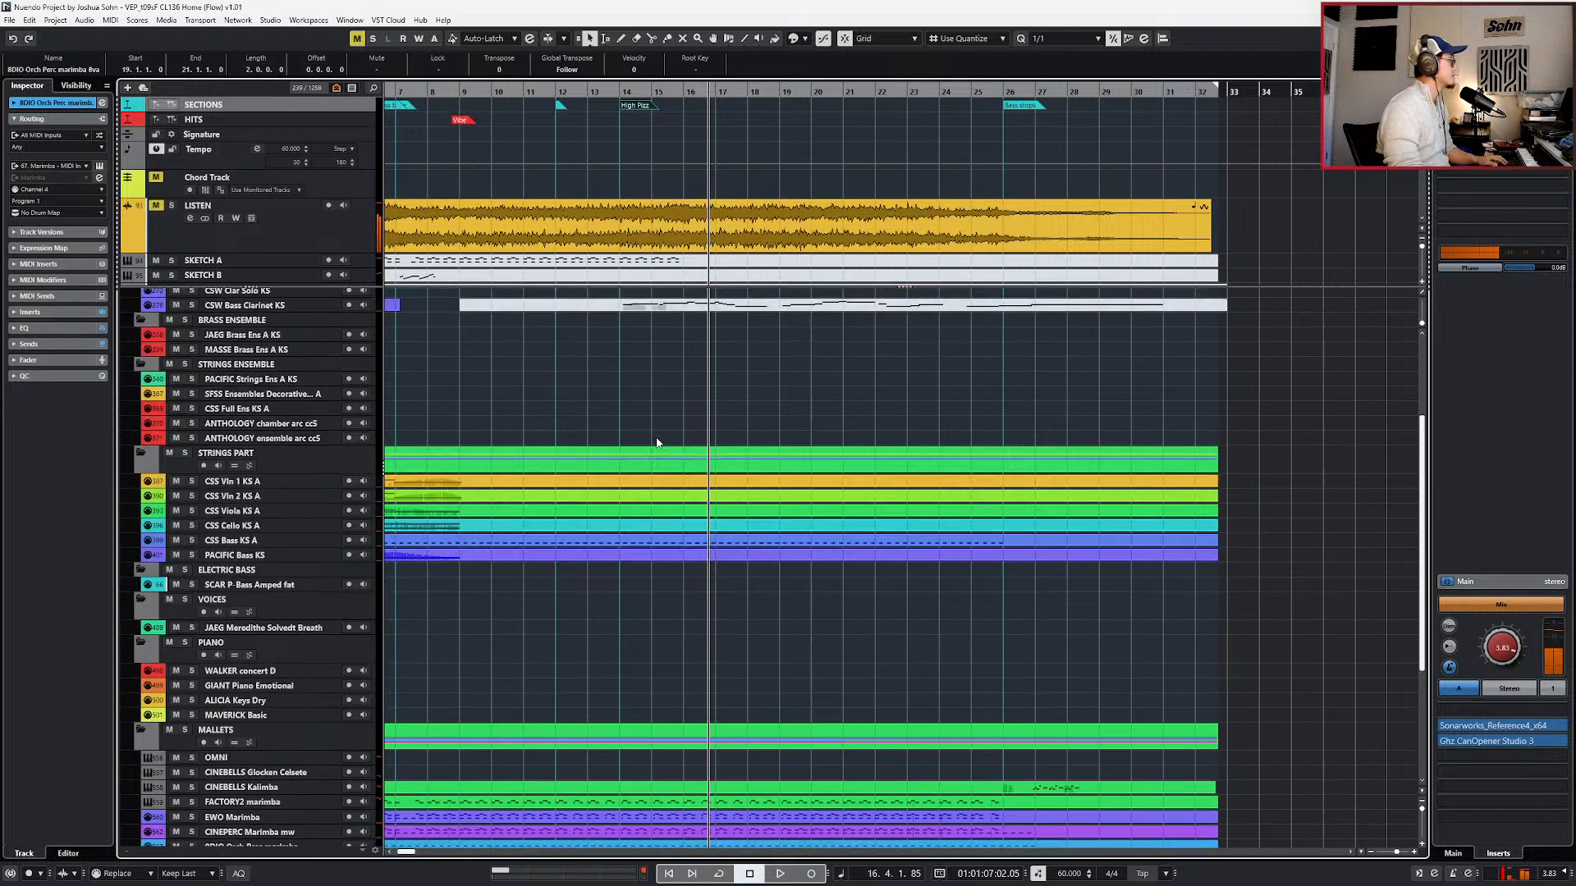
# - Extend the SYMBIA Str pizz part across the whole piece and check its contents in the key editor
pyautogui.click(269, 369)
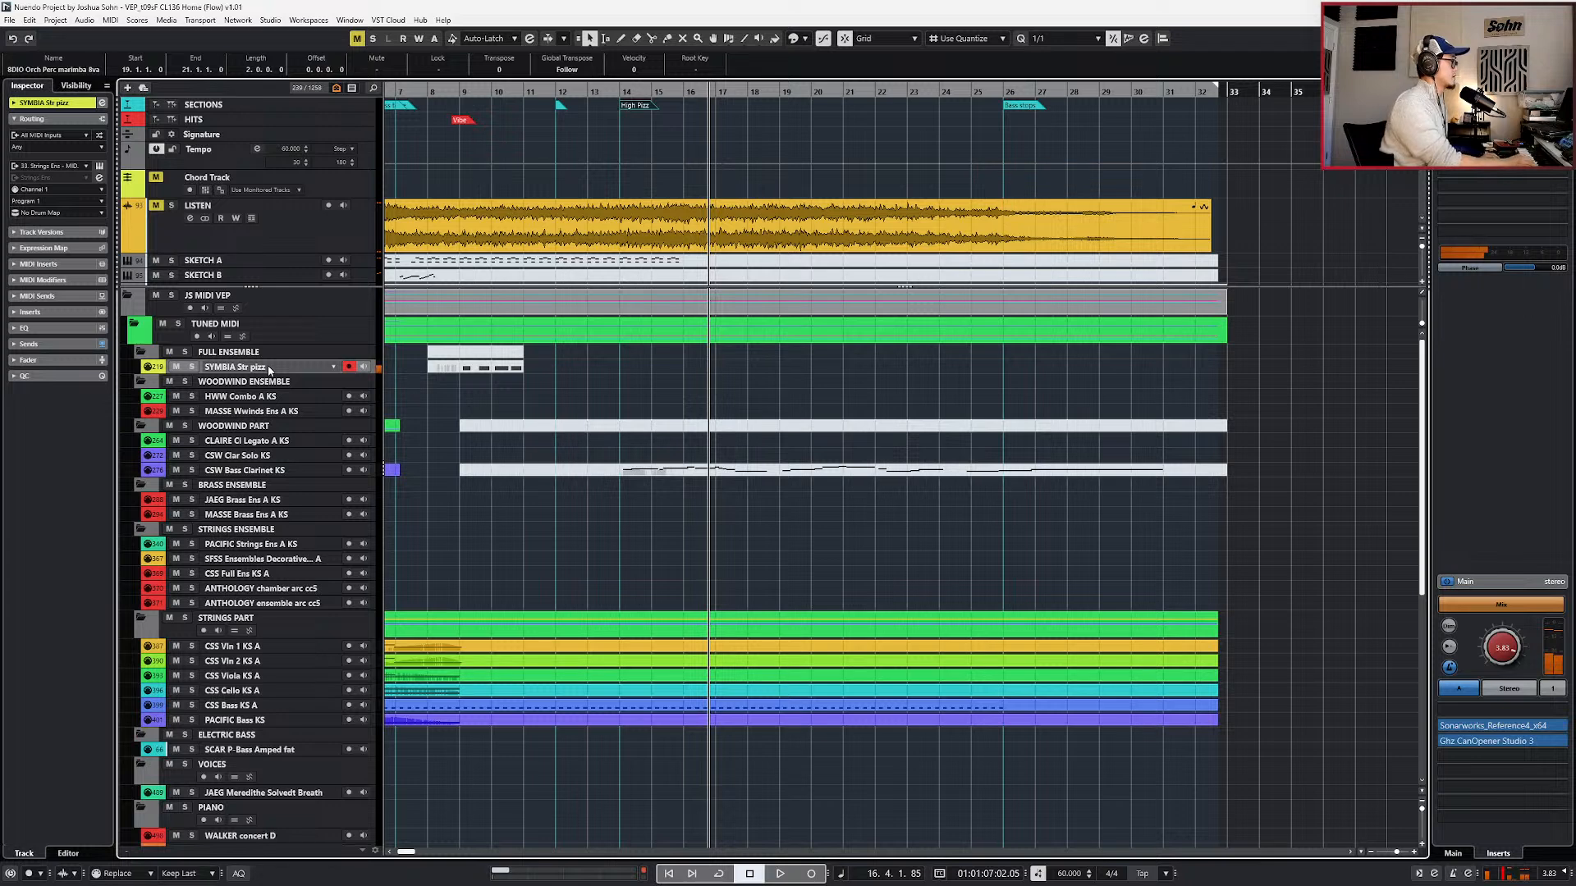
pyautogui.doubleClick(612, 370)
pyautogui.scroll(3, 614, 369)
pyautogui.doubleClick(614, 369)
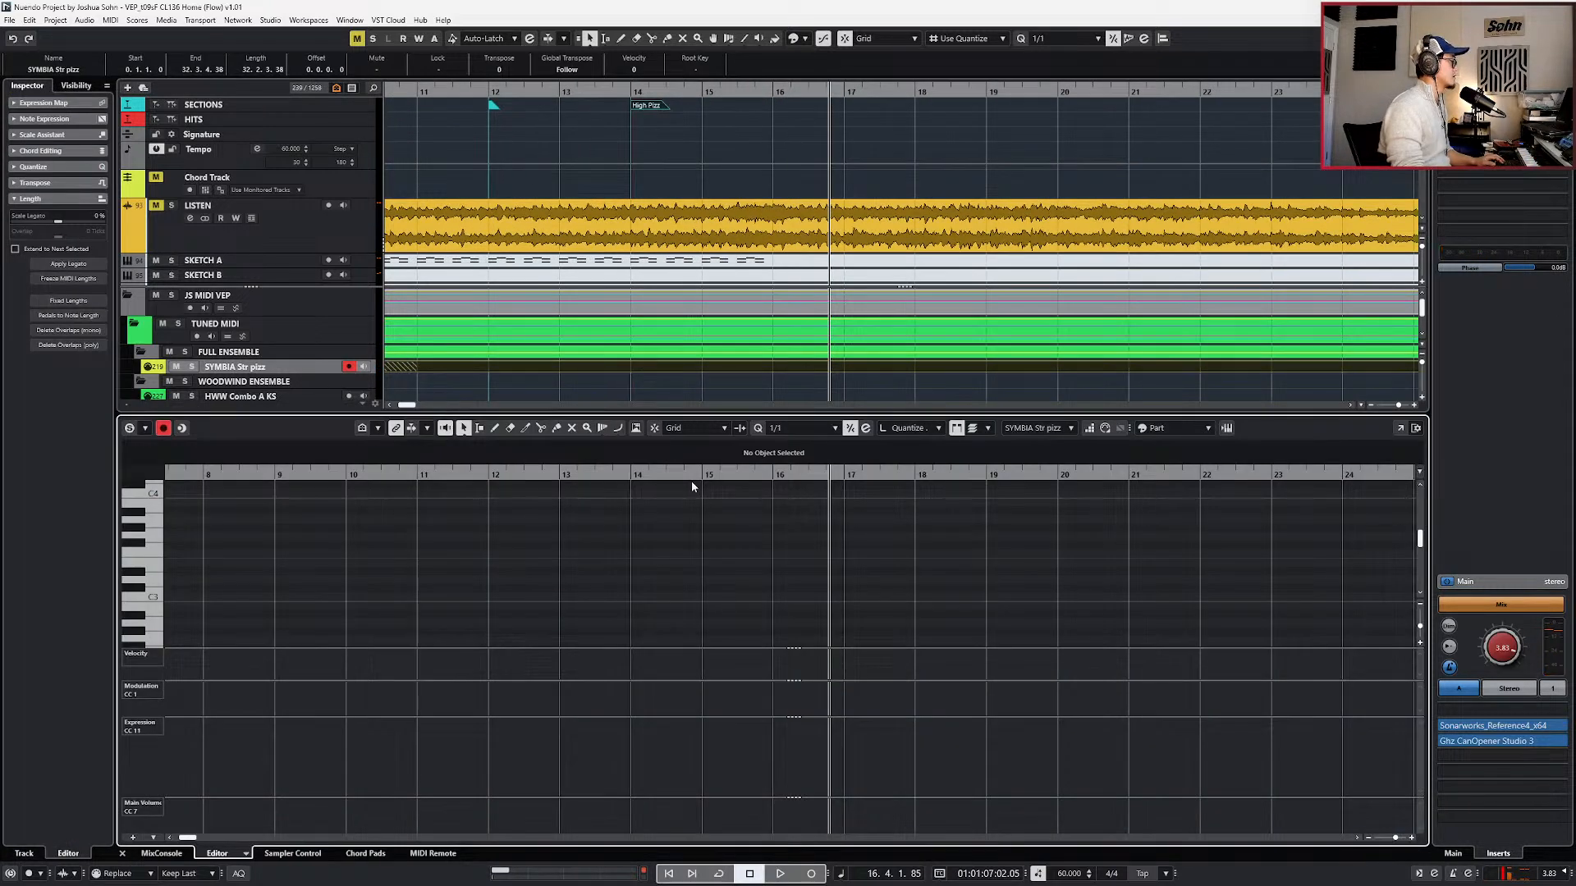
pyautogui.press('Return')
pyautogui.press('g')
pyautogui.press('g')
pyautogui.press('g')
pyautogui.scroll(-5, 837, 679)
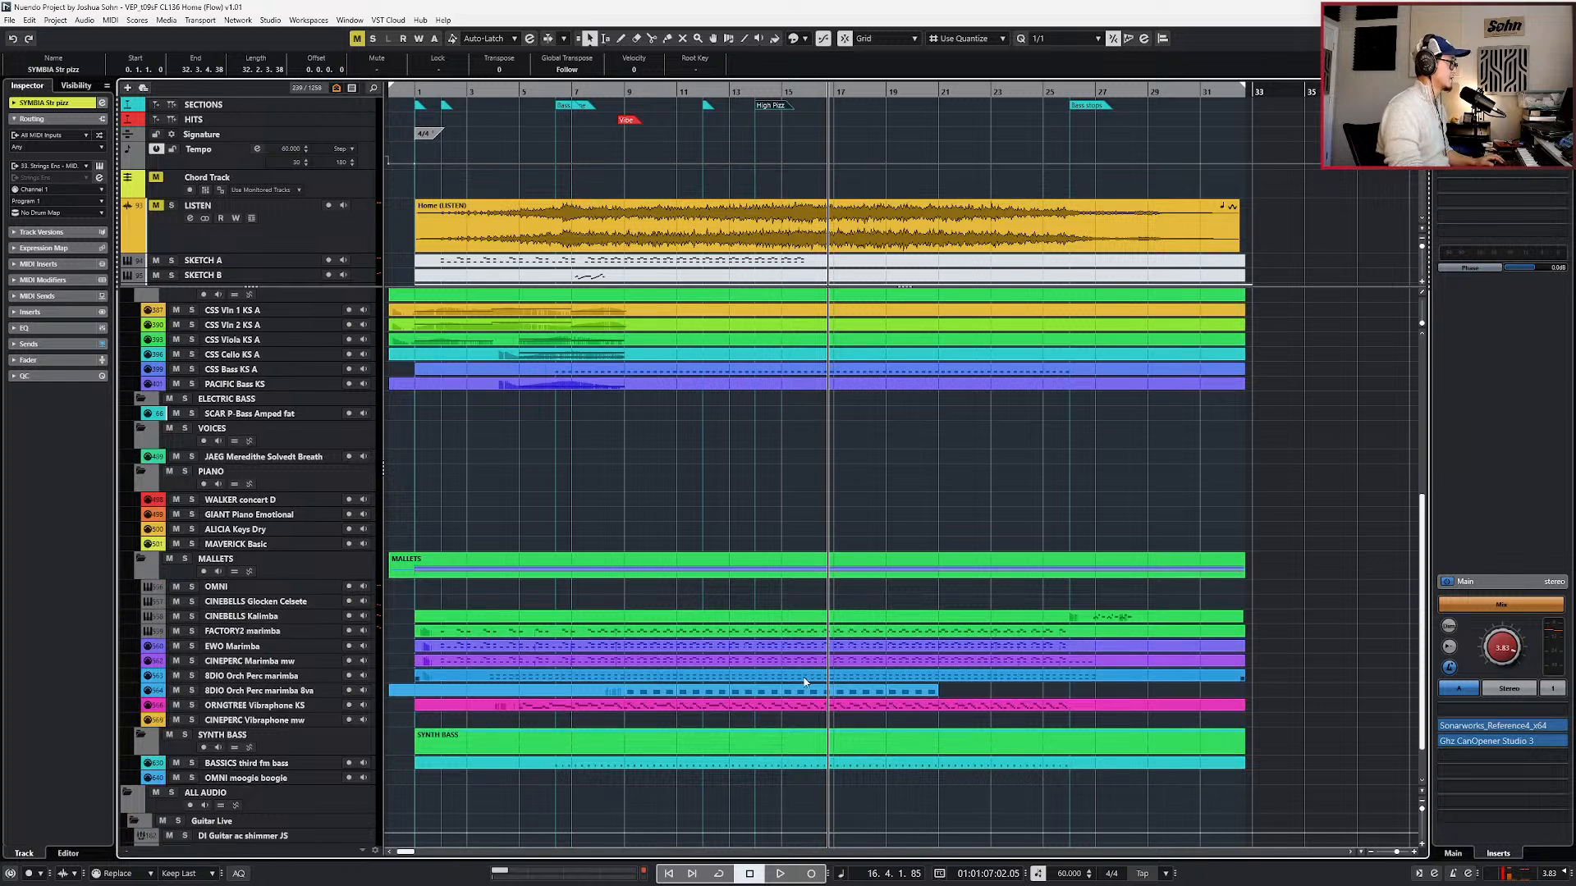
# - Copy the 8DIO Orch Perc marimba 8va part at bar 13 to the SYMBIA Str pizz track and open the copy for editing
pyautogui.click(771, 693)
pyautogui.press('l')
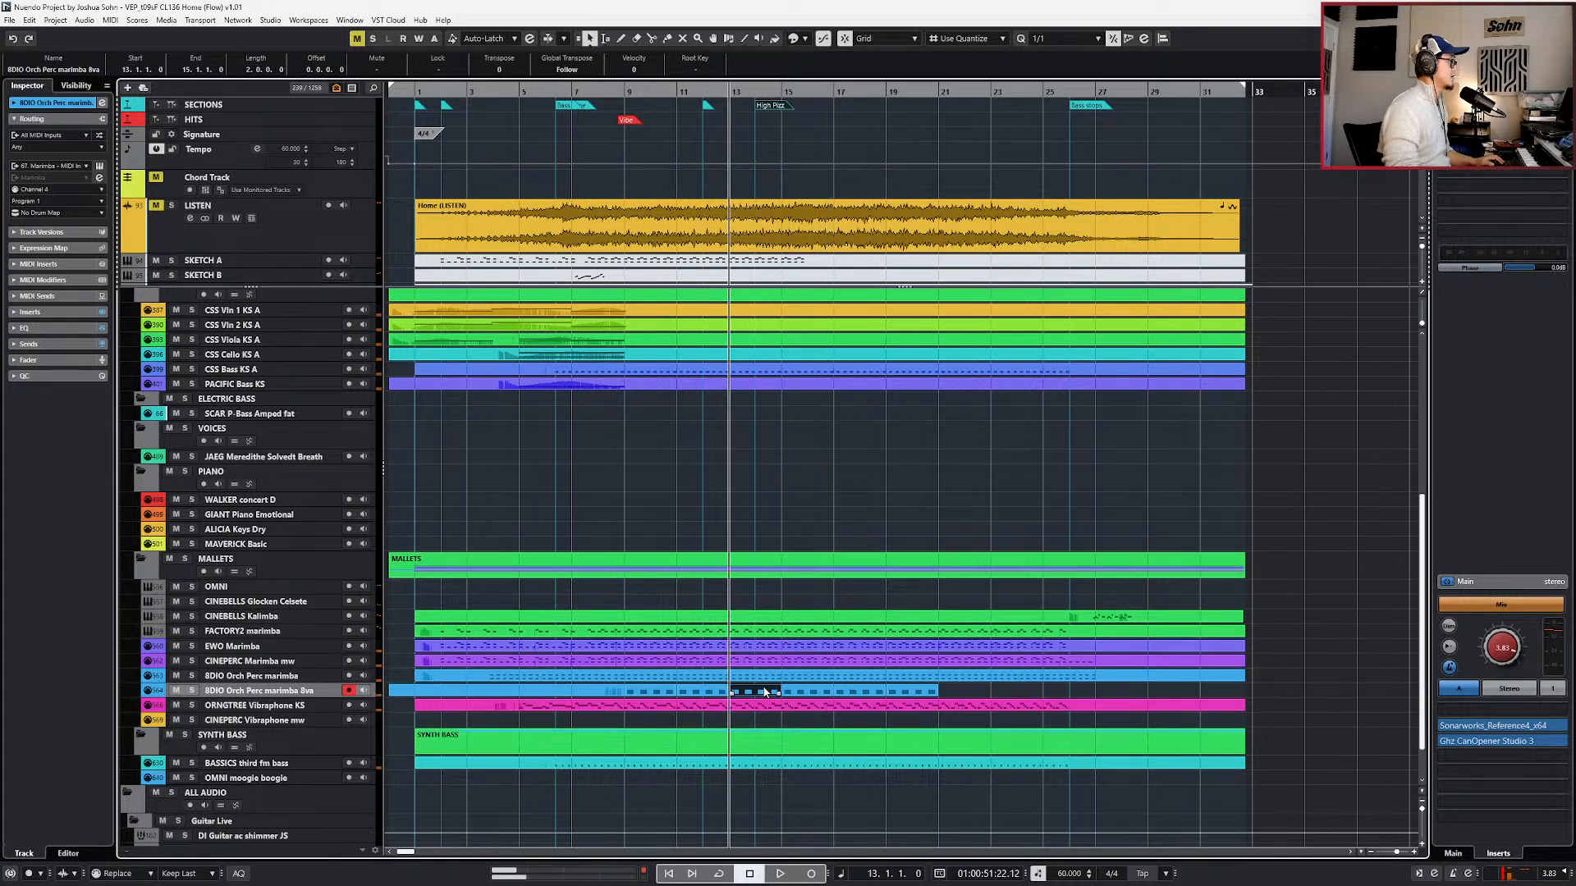
pyautogui.scroll(5, 344, 361)
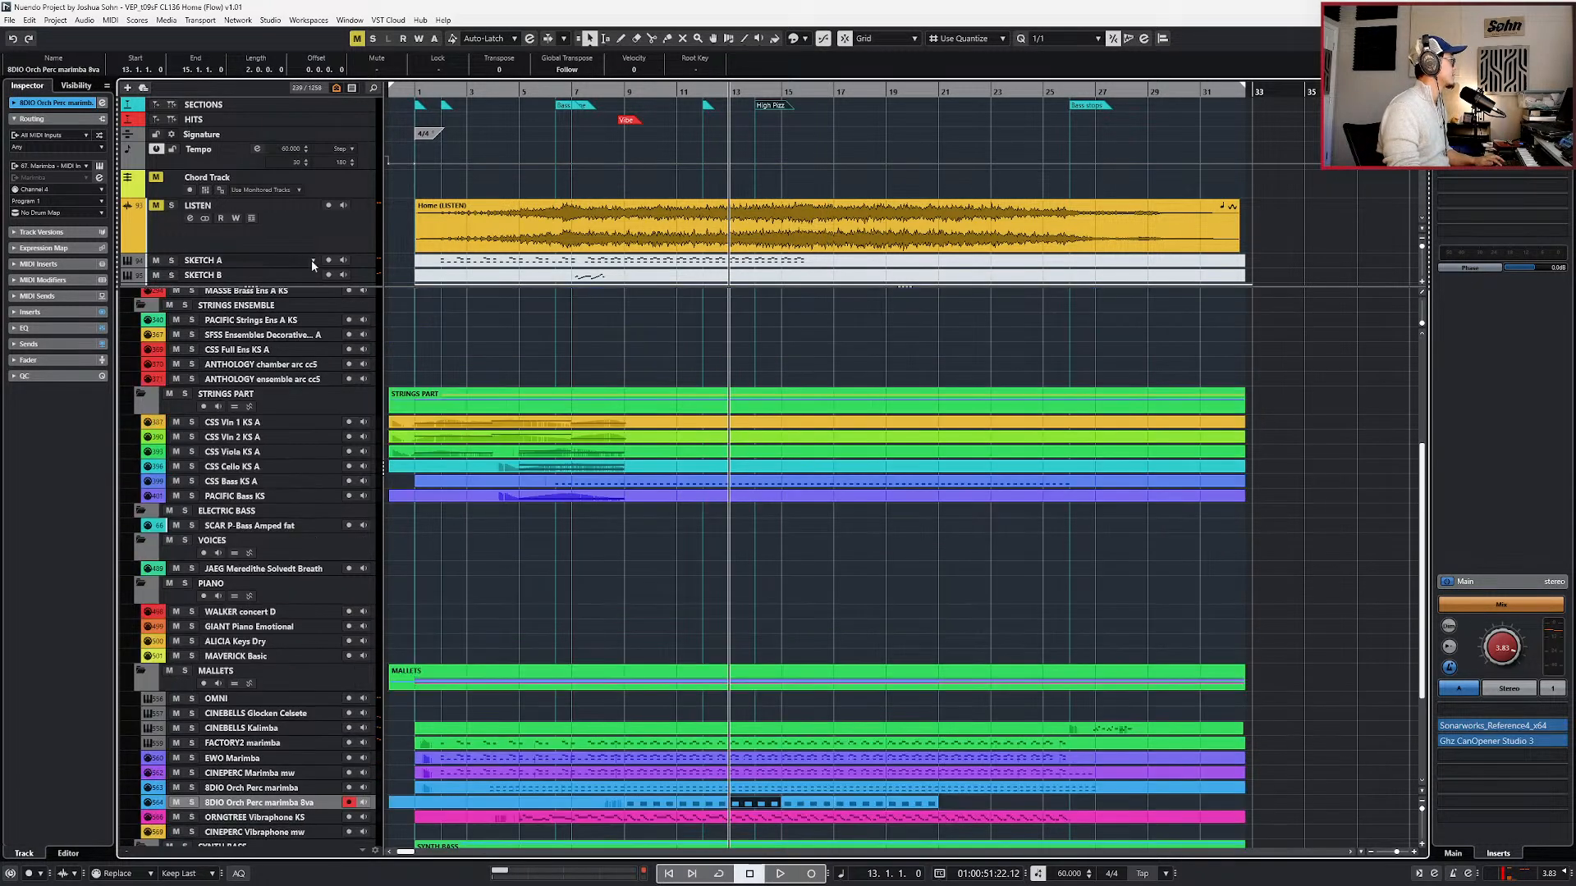
pyautogui.click(308, 366)
pyautogui.click(690, 369)
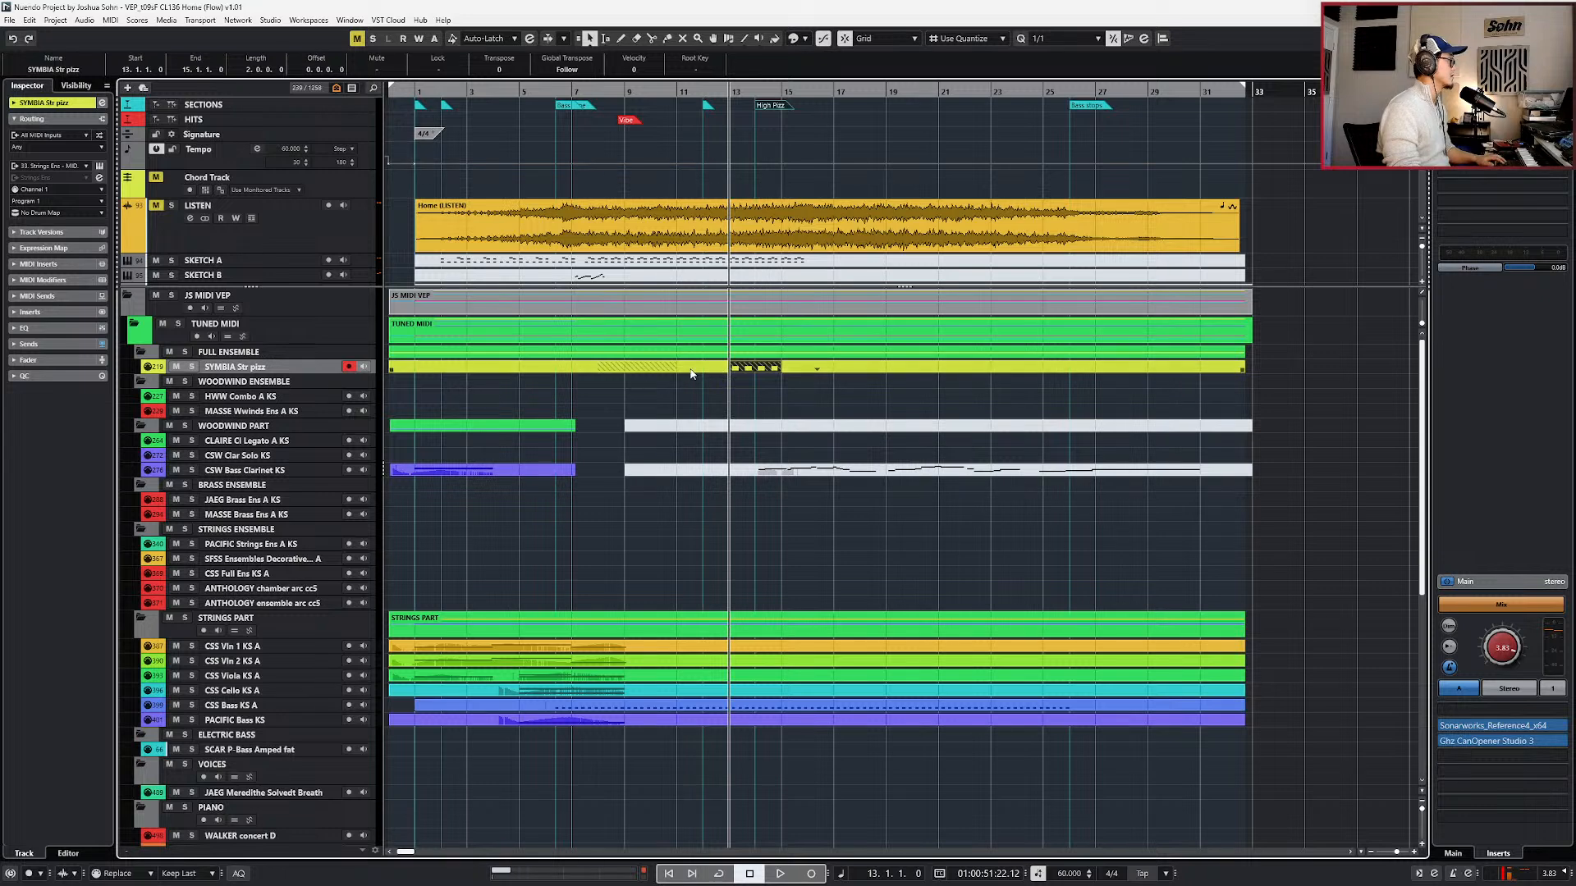
pyautogui.doubleClick(691, 367)
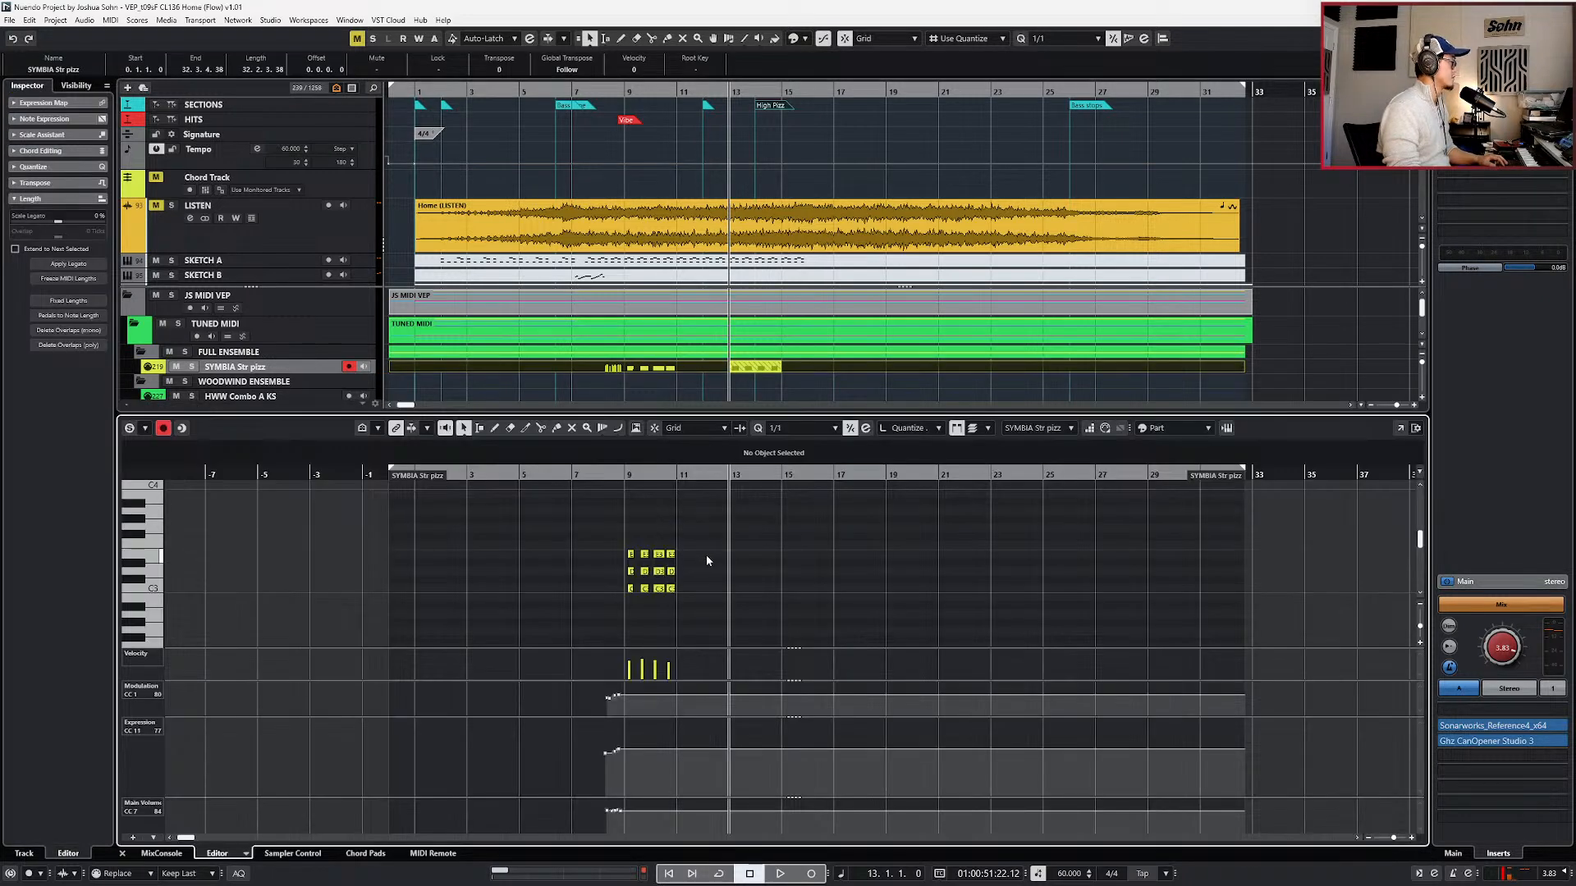
# - Mute the SYMBIA Str pizz chords in bars 9 and 10 and the copied chords in bar 13
pyautogui.click(662, 612)
pyautogui.scroll(4, 741, 558)
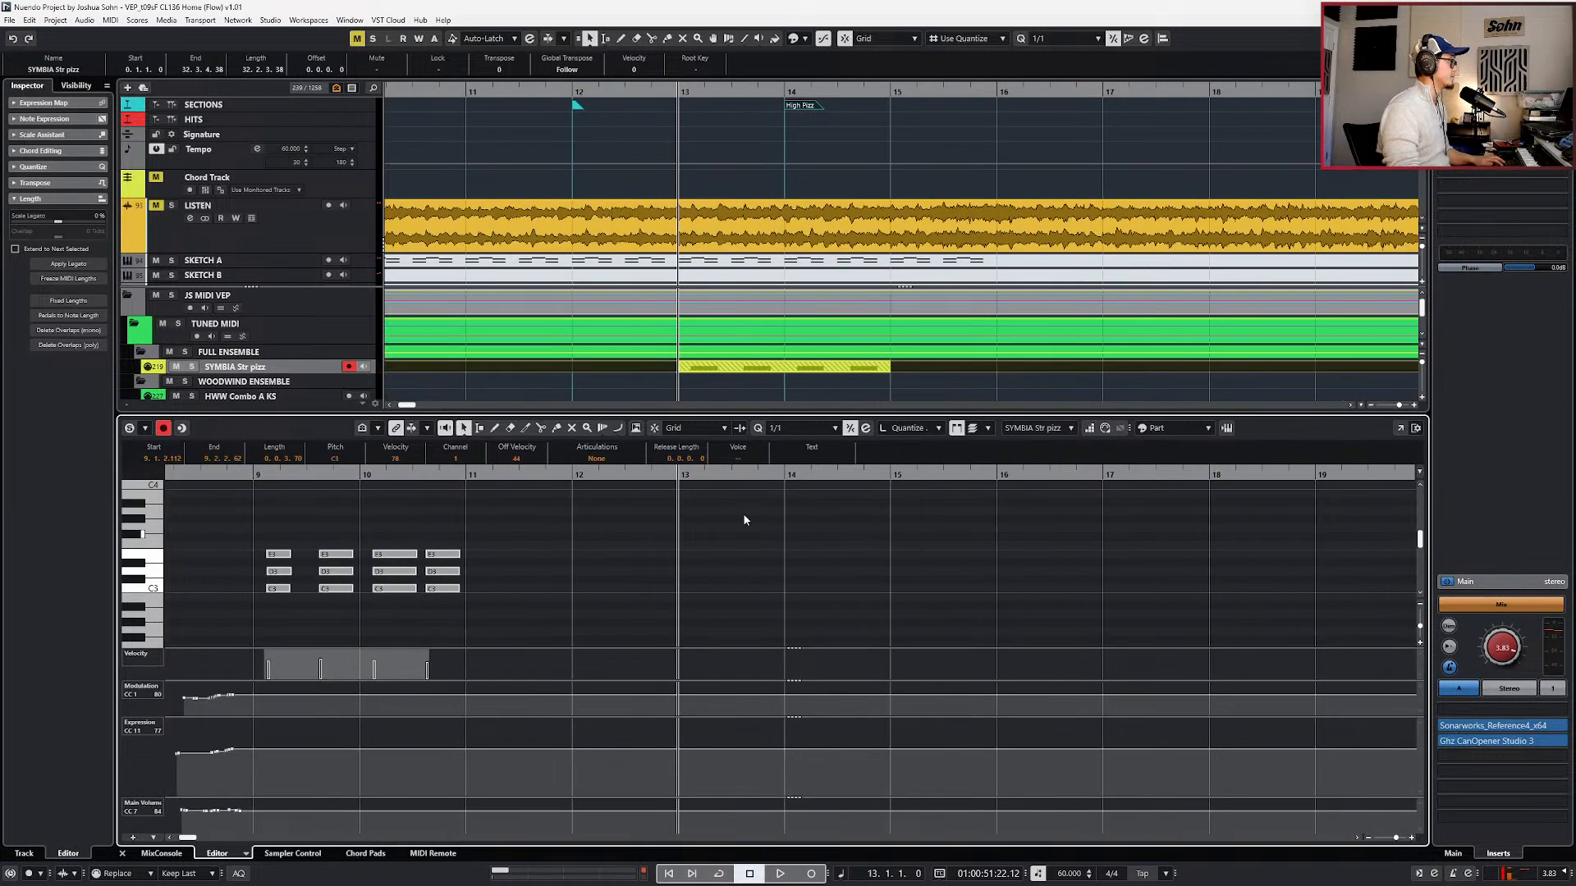
pyautogui.click(653, 379)
pyautogui.hscroll(-5, 818, 572)
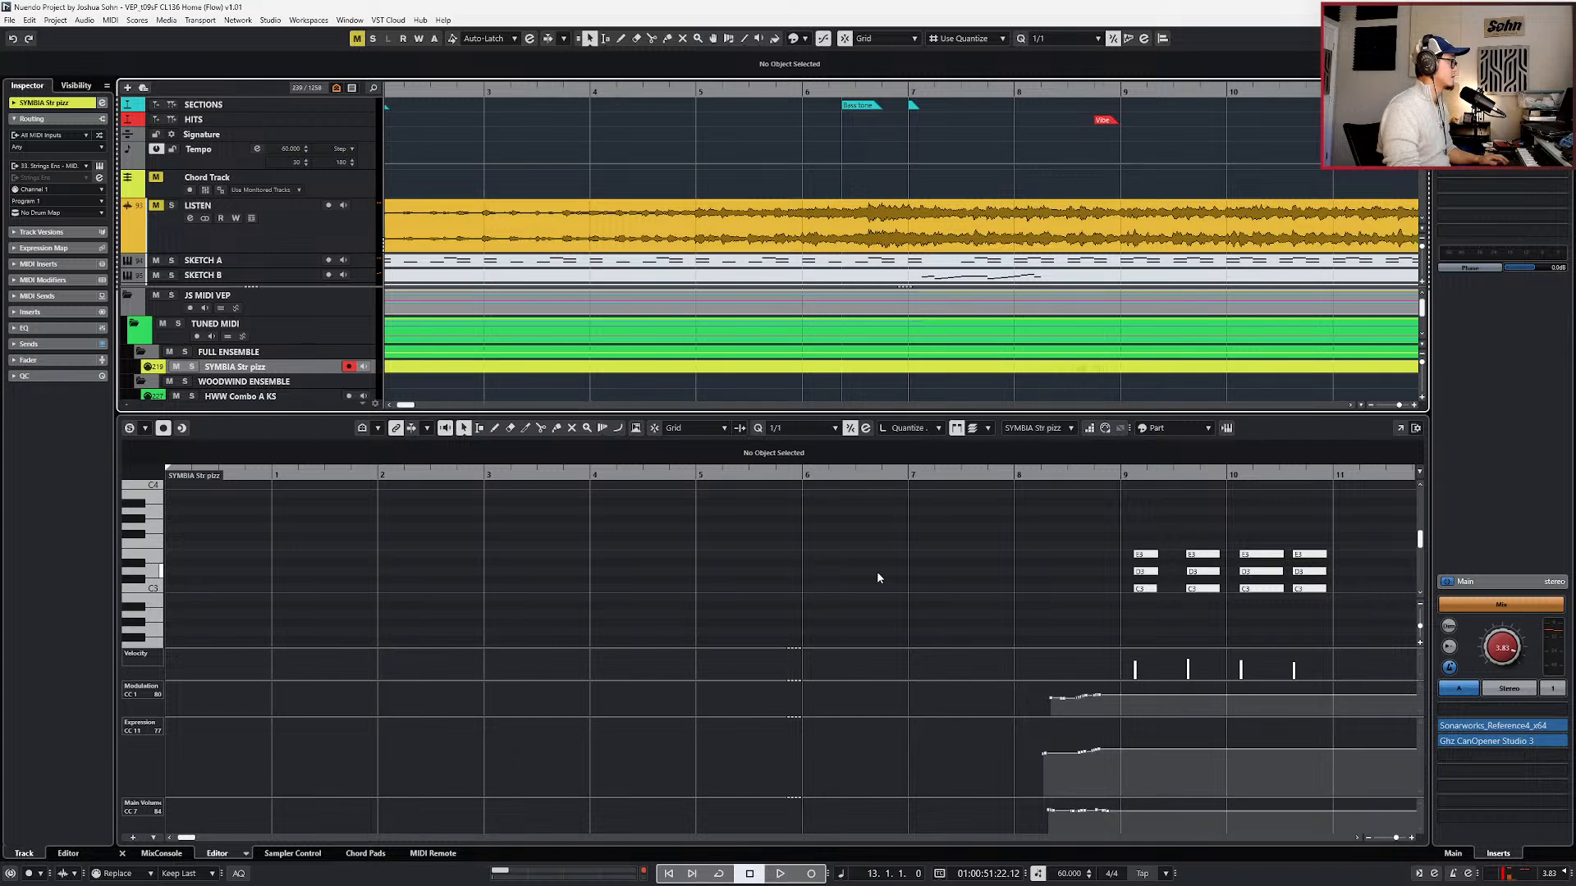
pyautogui.hscroll(5, 876, 578)
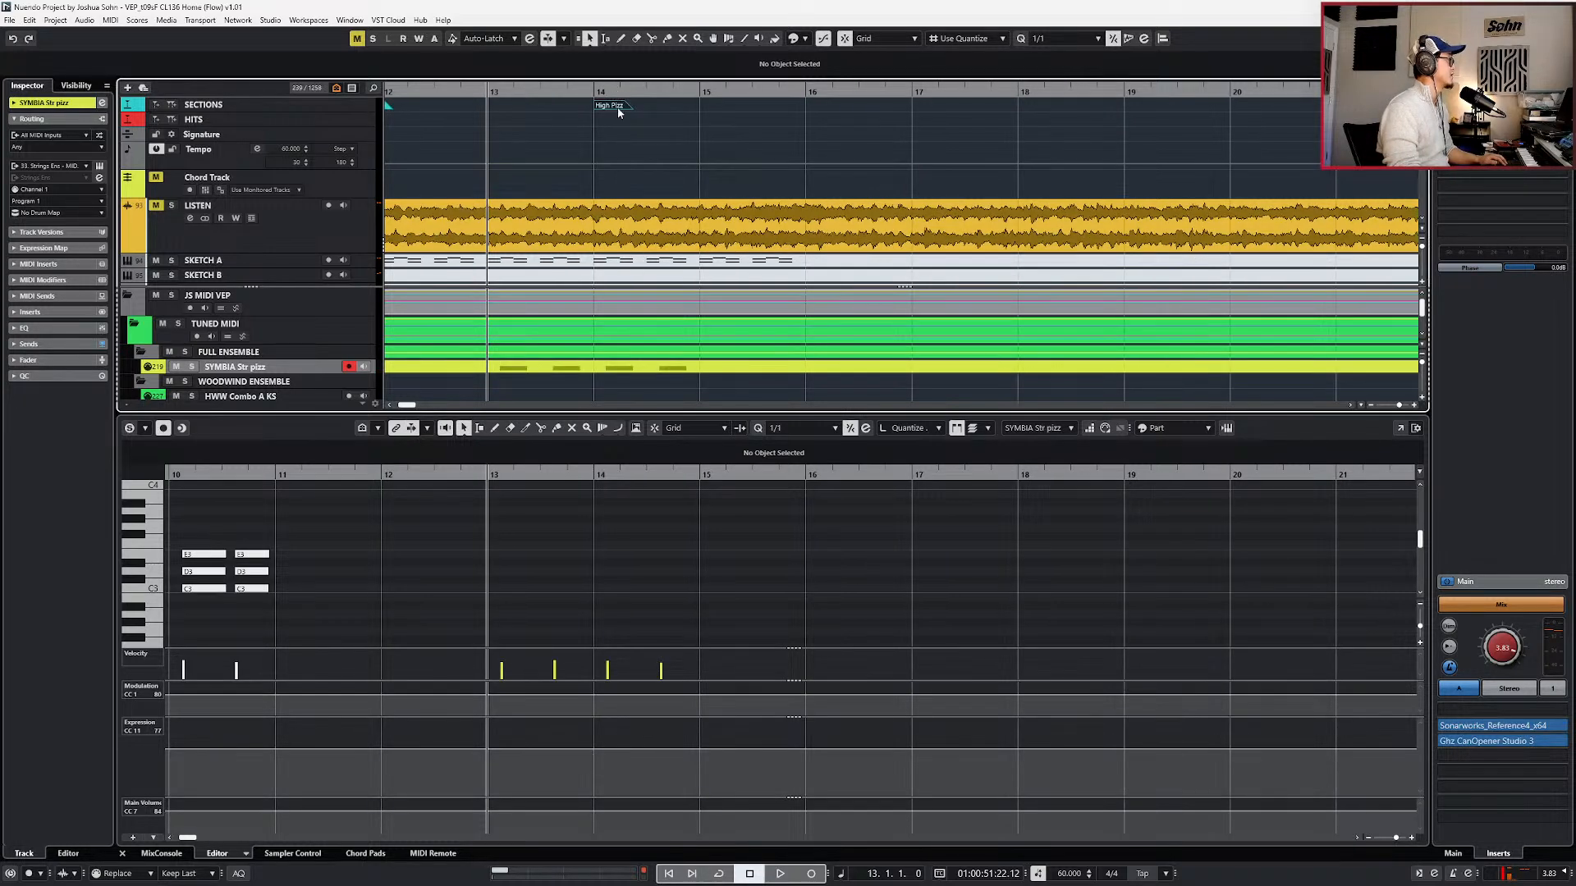
pyautogui.scroll(-2, 598, 549)
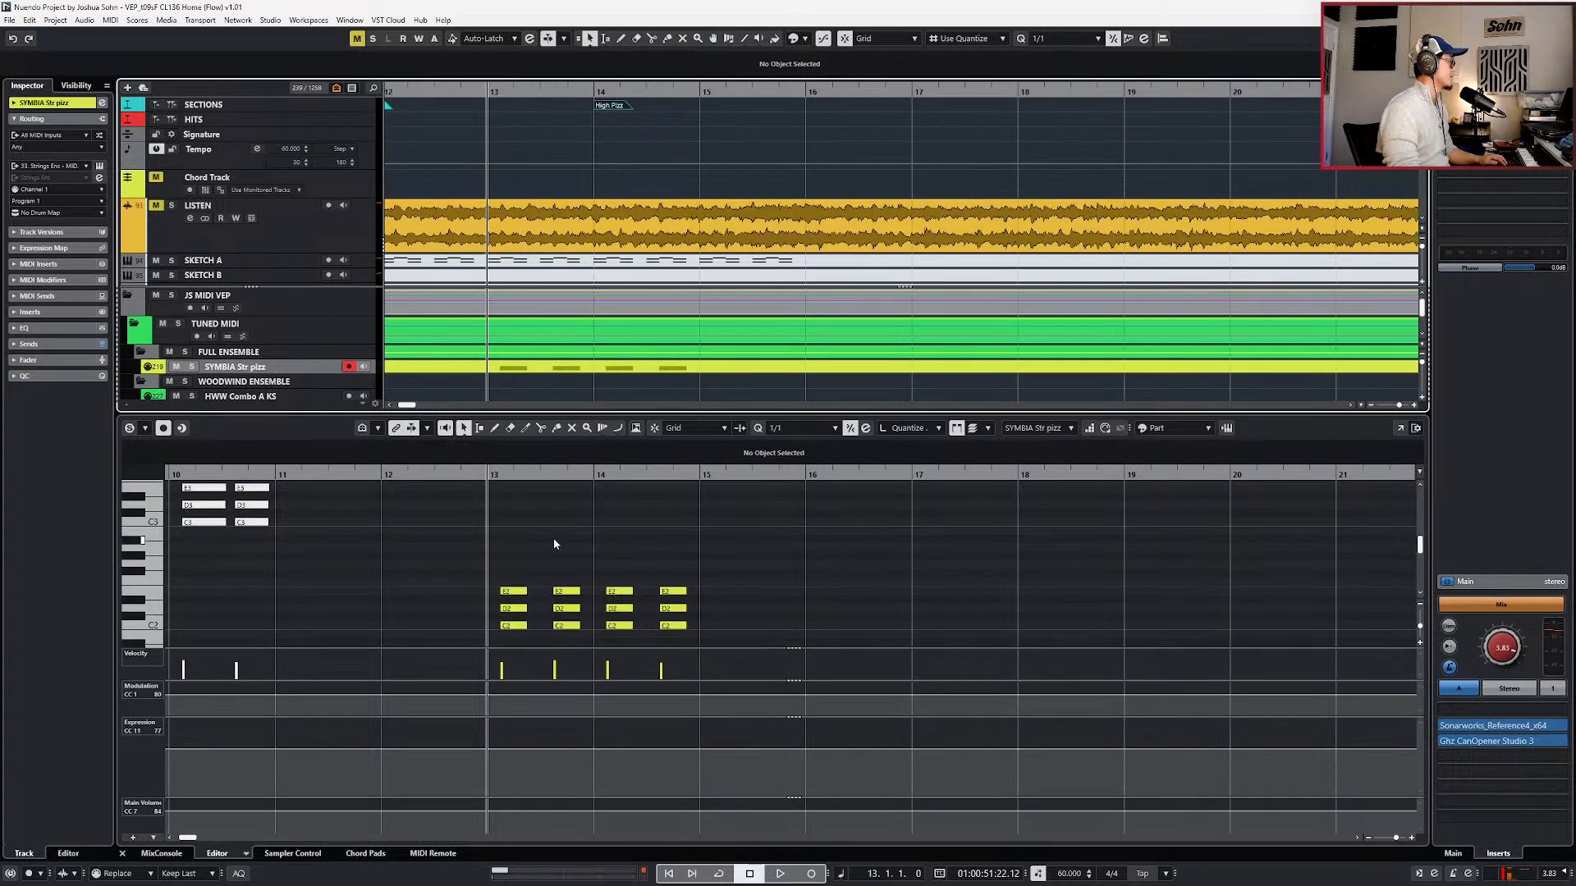
pyautogui.moveTo(554, 539); pyautogui.dragTo(496, 634)
pyautogui.hotkey('shift', 'm')
# - Rework the two bar 14 chords into E2 and G2 pairs by transposing them up three semitones, deleting the middle notes and raising the lower ones
pyautogui.scroll(-1, 556, 590)
pyautogui.moveTo(598, 566); pyautogui.dragTo(660, 648)
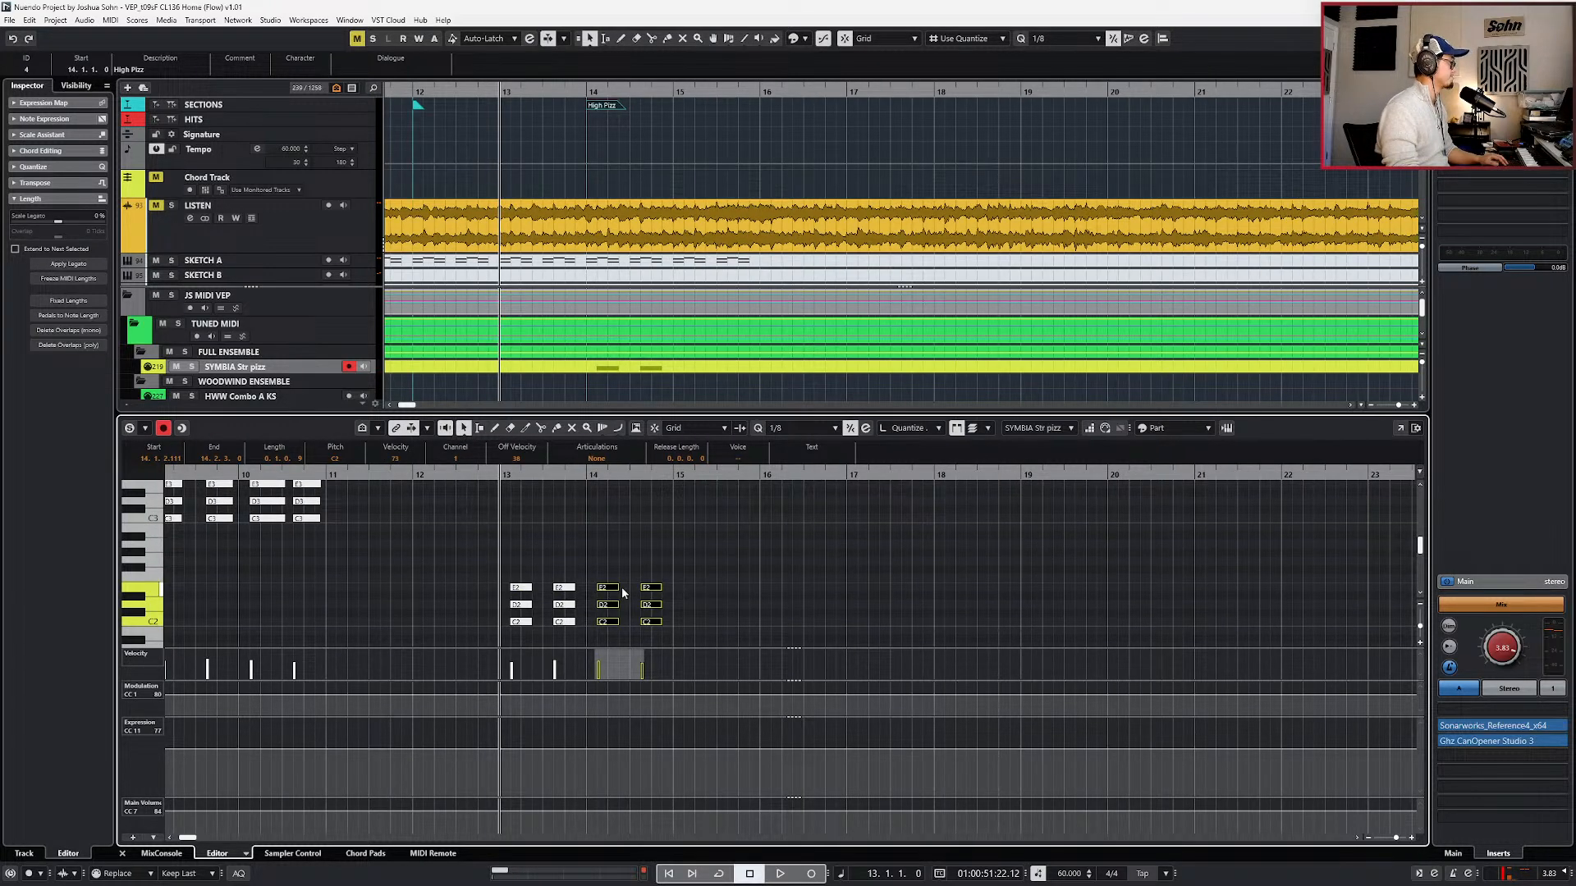
pyautogui.press('Up')
pyautogui.press('Up')
pyautogui.press('Up')
pyautogui.moveTo(583, 579); pyautogui.dragTo(651, 581)
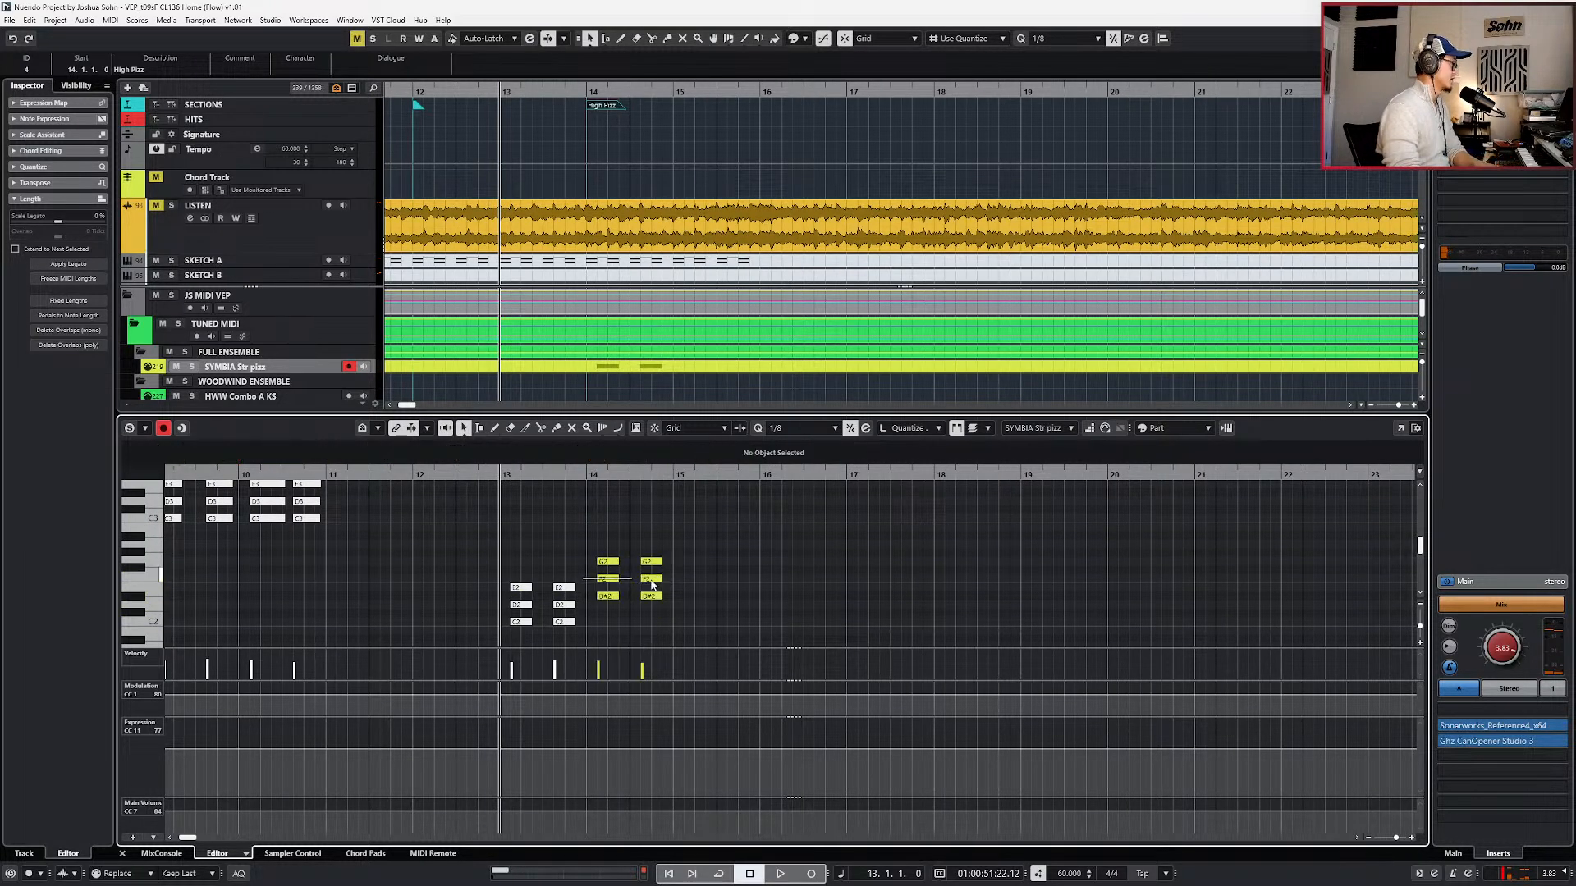
pyautogui.press('Delete')
pyautogui.click(607, 597)
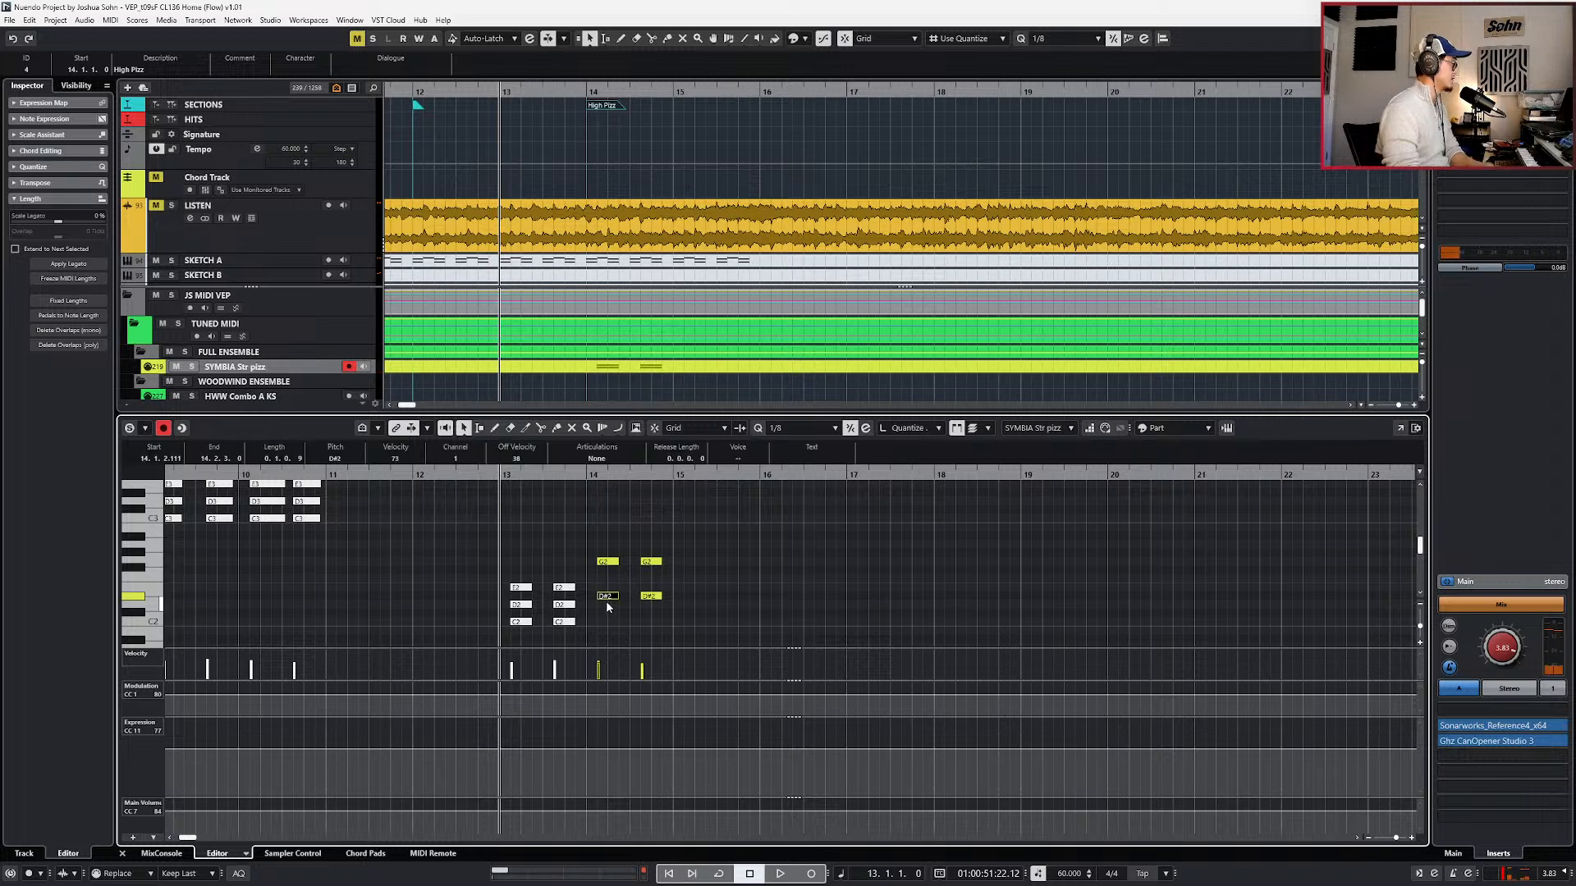
pyautogui.press('Up')
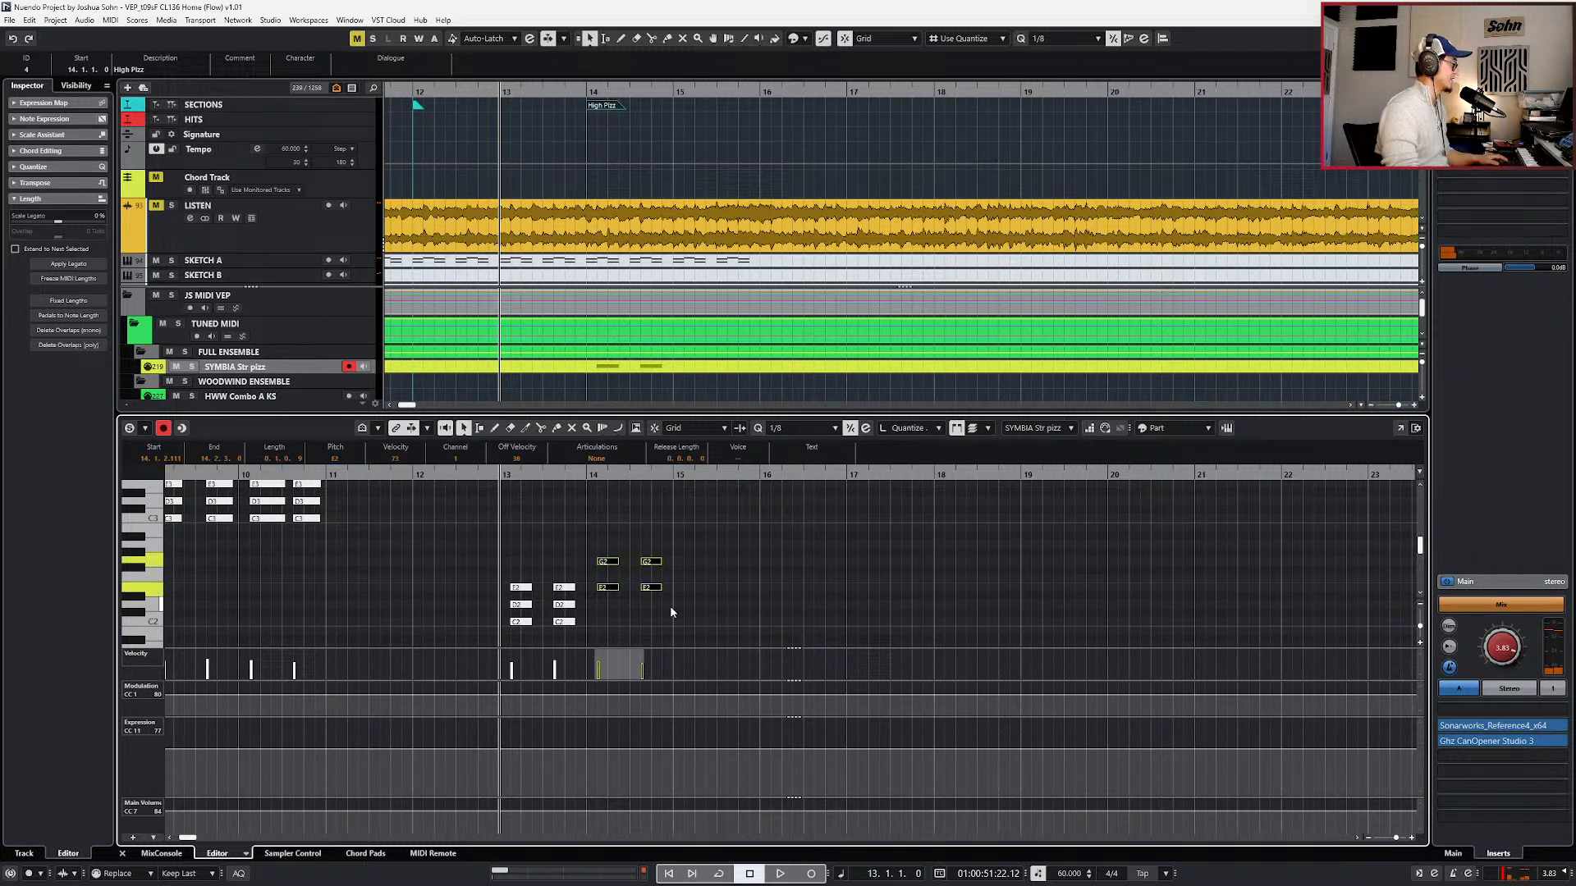
# - Duplicate the two E2 and G2 note pairs from bar 14 and align the copies to bar 15
pyautogui.press('l')
pyautogui.hotkey('alt', 'd')
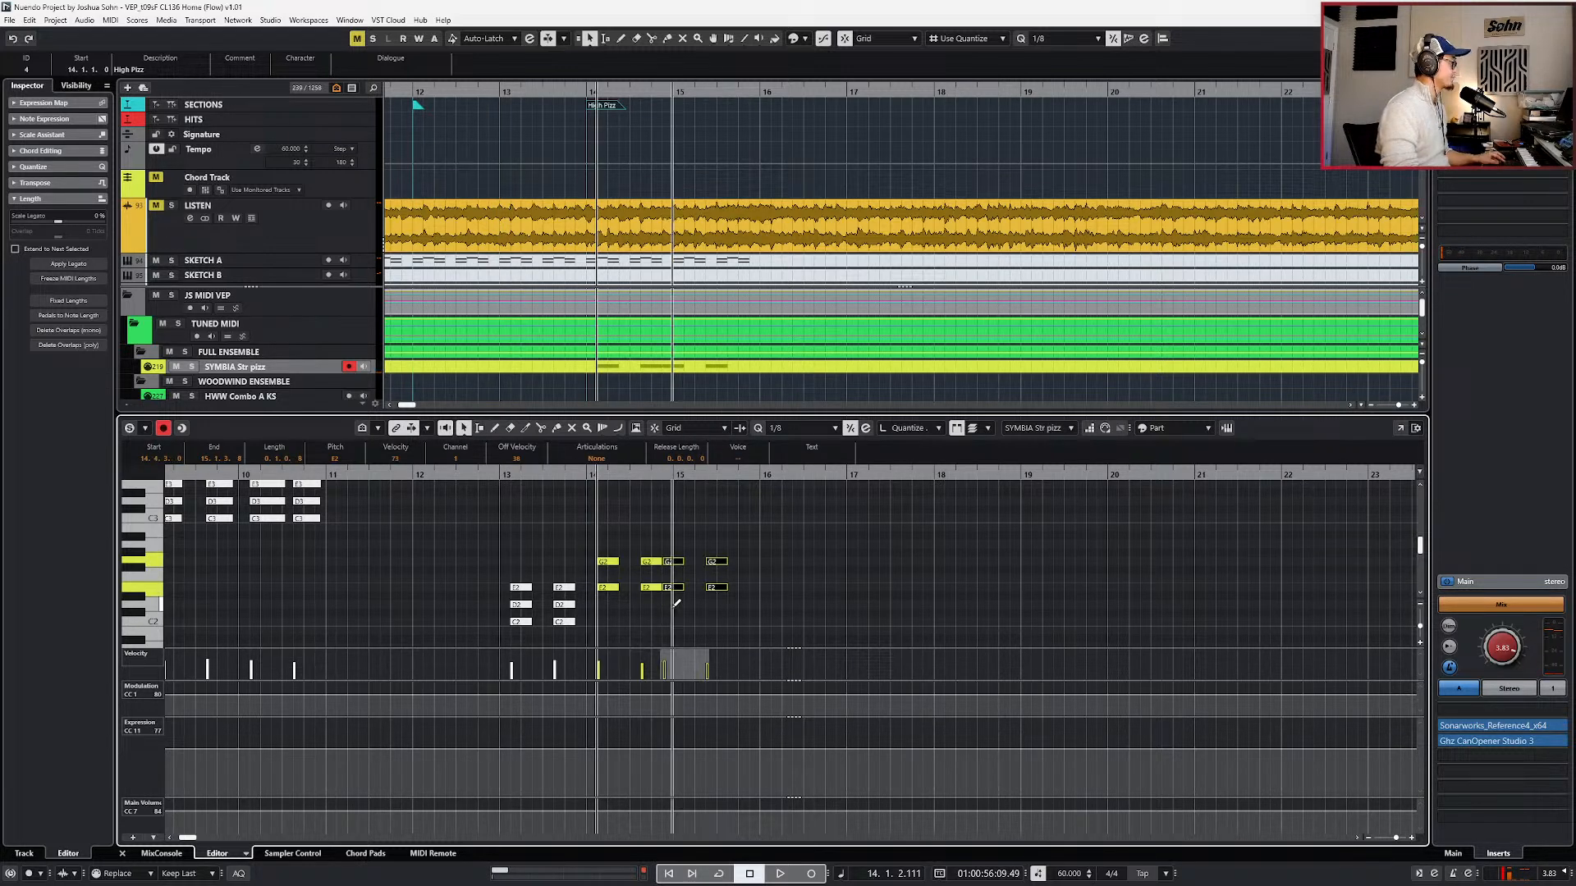
pyautogui.hotkey('ctrl', 'Right')
pyautogui.scroll(-1, 675, 610)
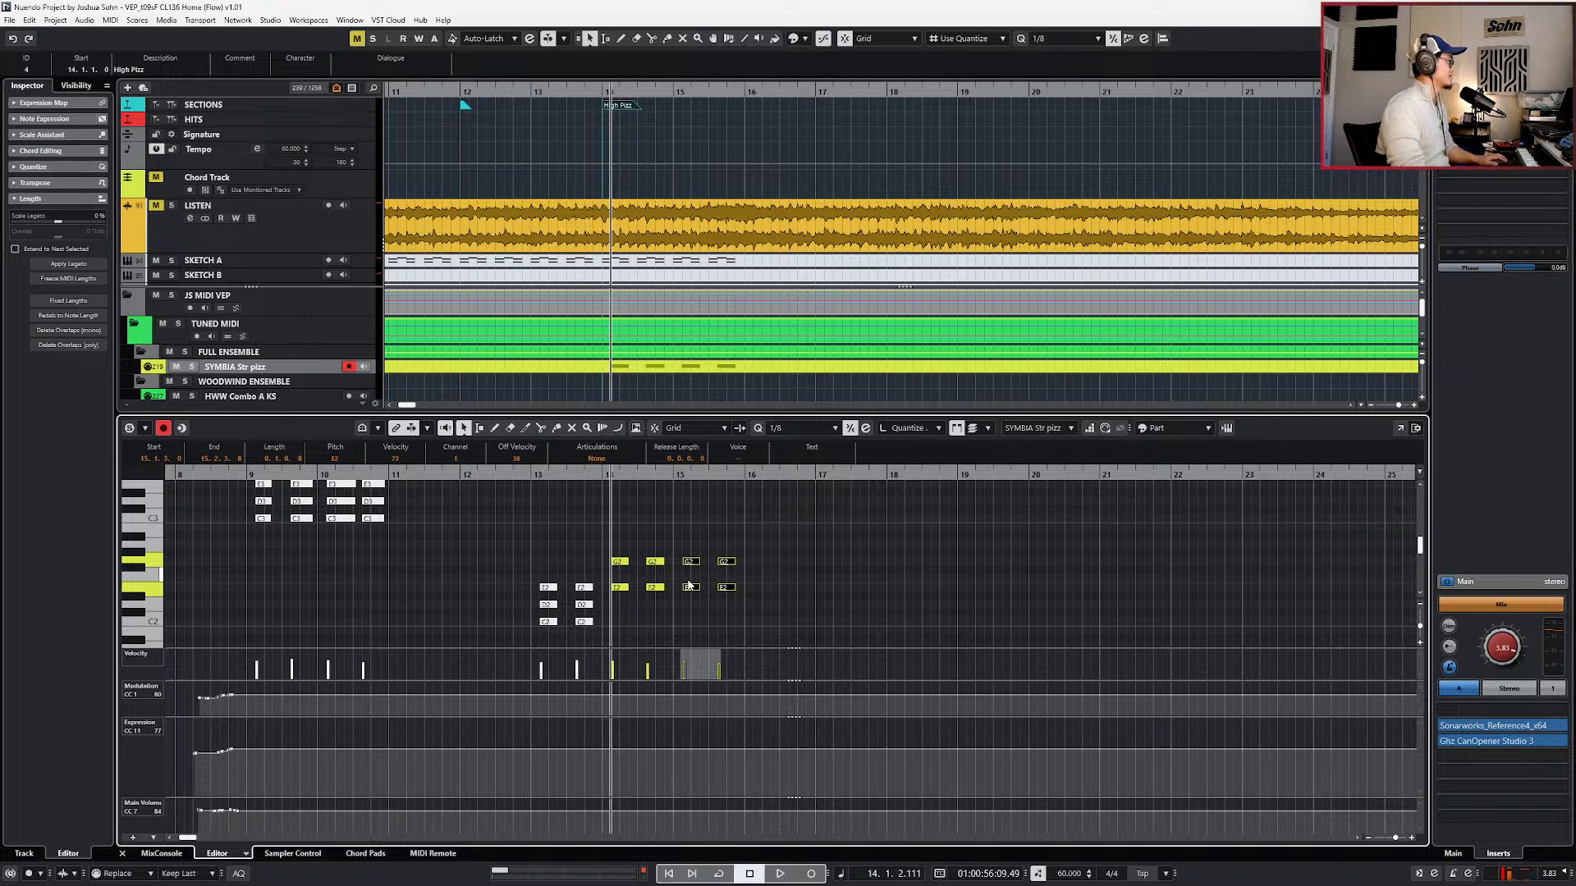
# - Close the key editor and split the SYMBIA Str pizz part at bars 14 and 16
pyautogui.hotkey('shift', 'b')
pyautogui.press('Return')
pyautogui.hotkey('alt', '1')
pyautogui.keyDown('alt'); pyautogui.click(608, 364); pyautogui.keyUp('alt')
pyautogui.keyDown('alt'); pyautogui.click(743, 367); pyautogui.keyUp('alt')
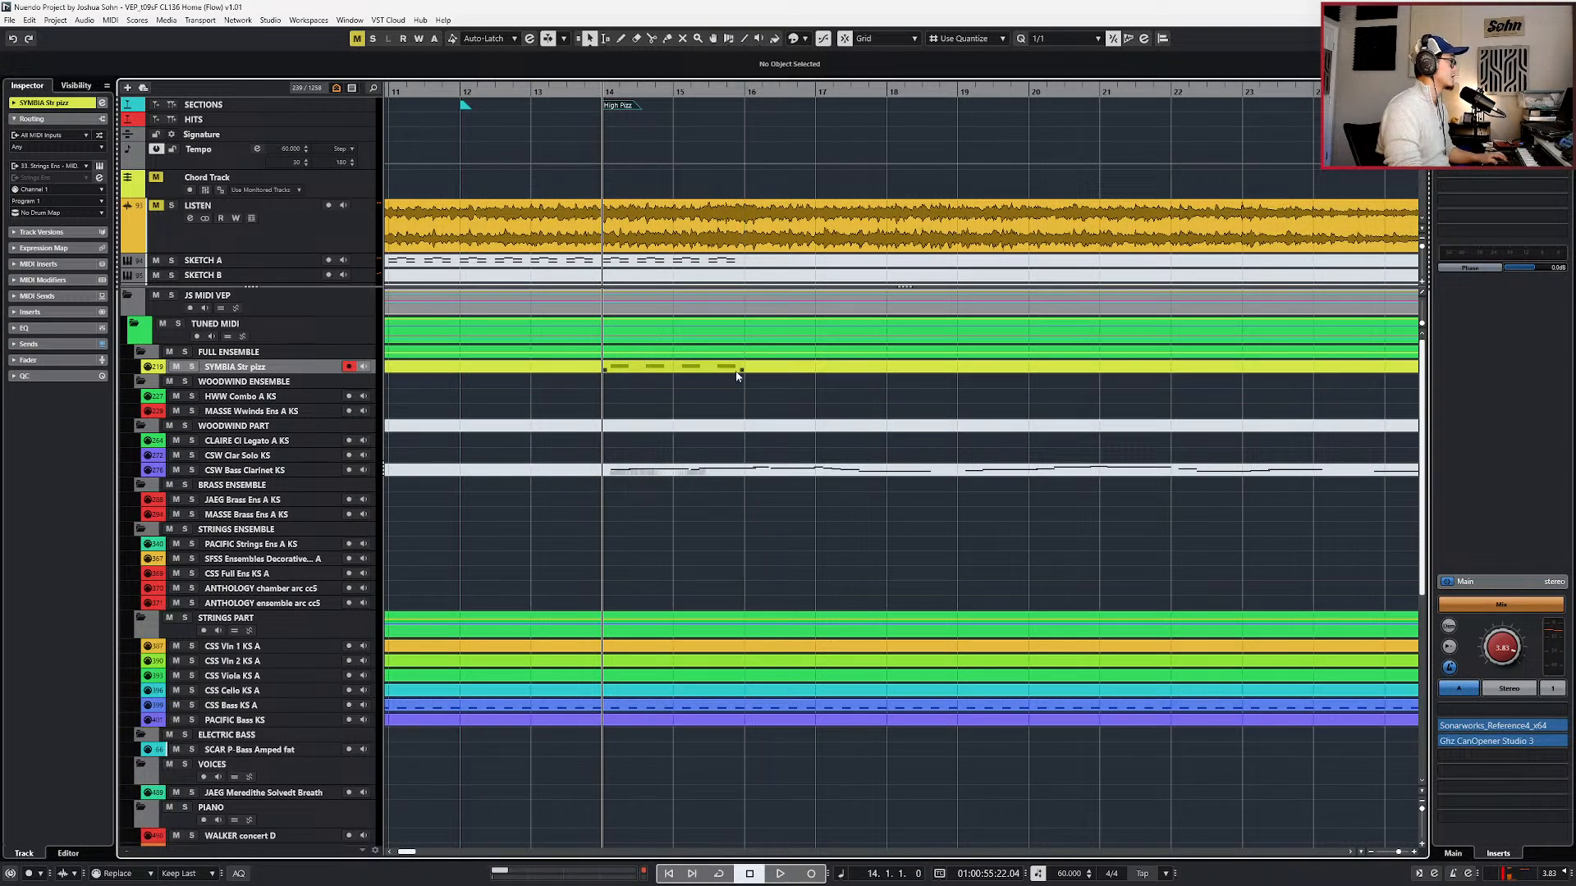
# - Listen to the soloed SYMBIA Str pizz from bar 14, and to the unsoloed mix from bar 13
pyautogui.scroll(-2, 736, 372)
pyautogui.press('s')
pyautogui.press('space')
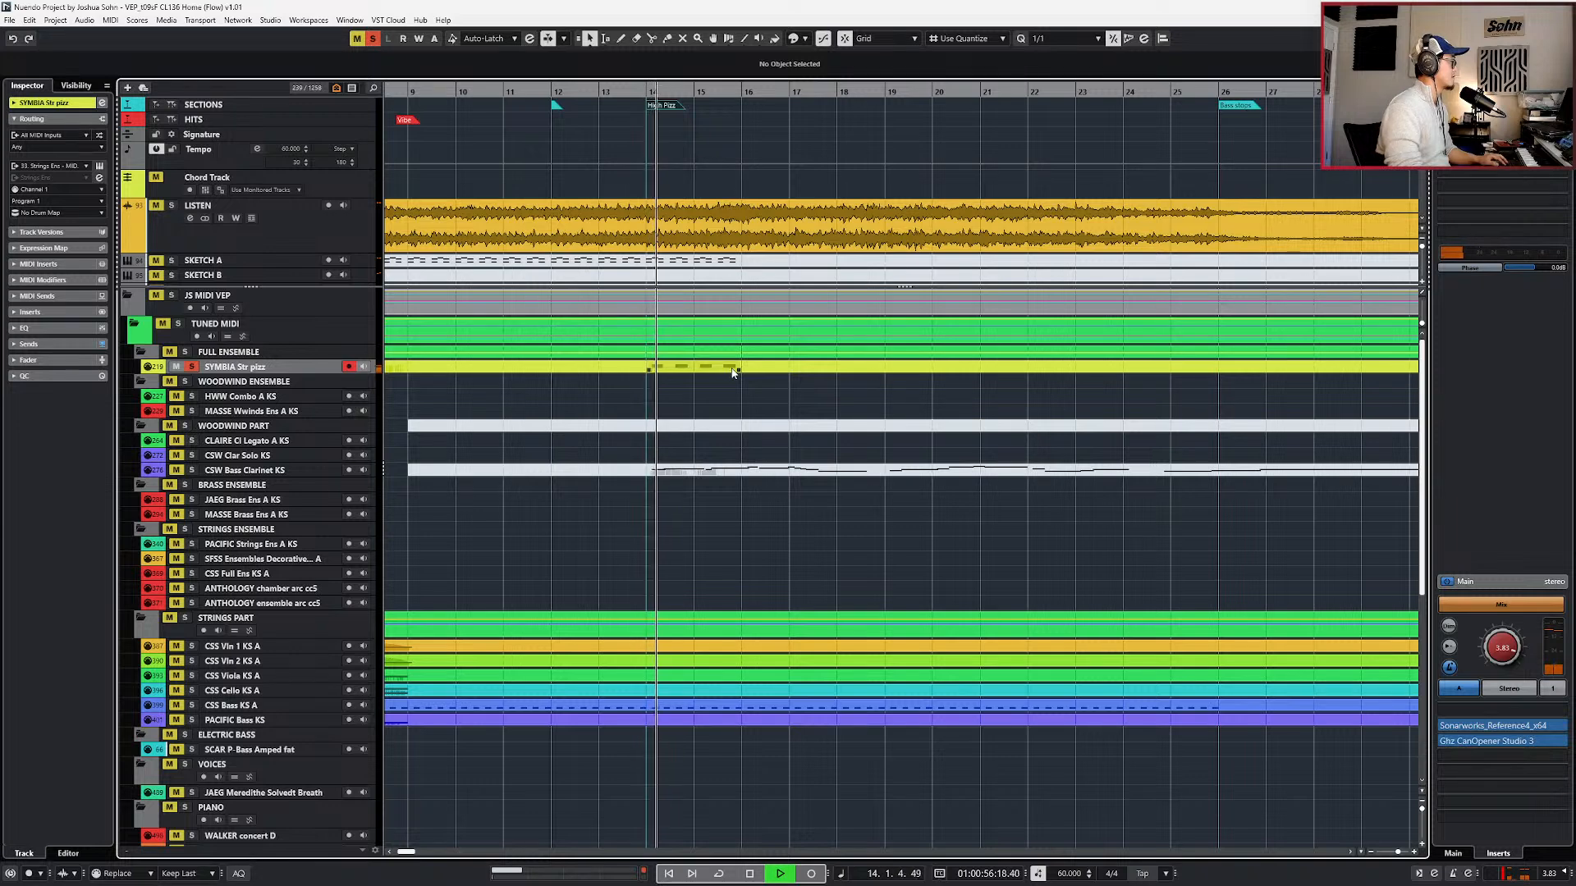
pyautogui.doubleClick(733, 368)
pyautogui.scroll(-2, 804, 627)
pyautogui.press('Return')
pyautogui.hotkey('shift', 'b')
pyautogui.press('space')
pyautogui.press('space')
pyautogui.press('s')
pyautogui.press('KP_Subtract')
pyautogui.press('space')
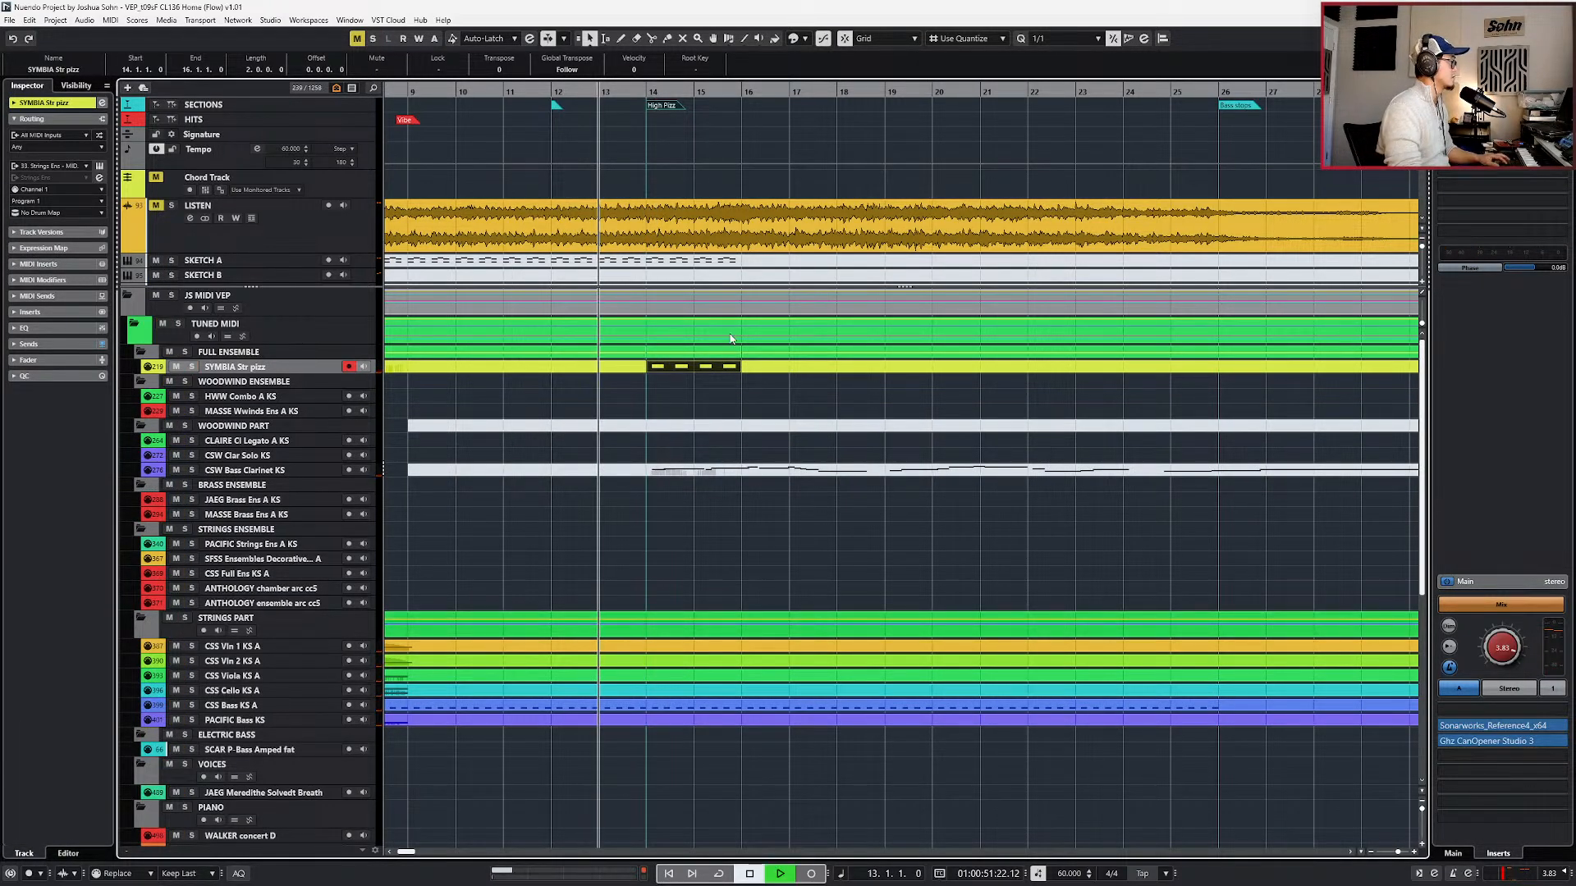
# - Remove the SYMBIA Str pizz part after bar 16 and duplicate the two-bar part from bar 14 until the copies reach bar 20
pyautogui.moveTo(619, 390); pyautogui.dragTo(780, 367)
pyautogui.click(743, 367)
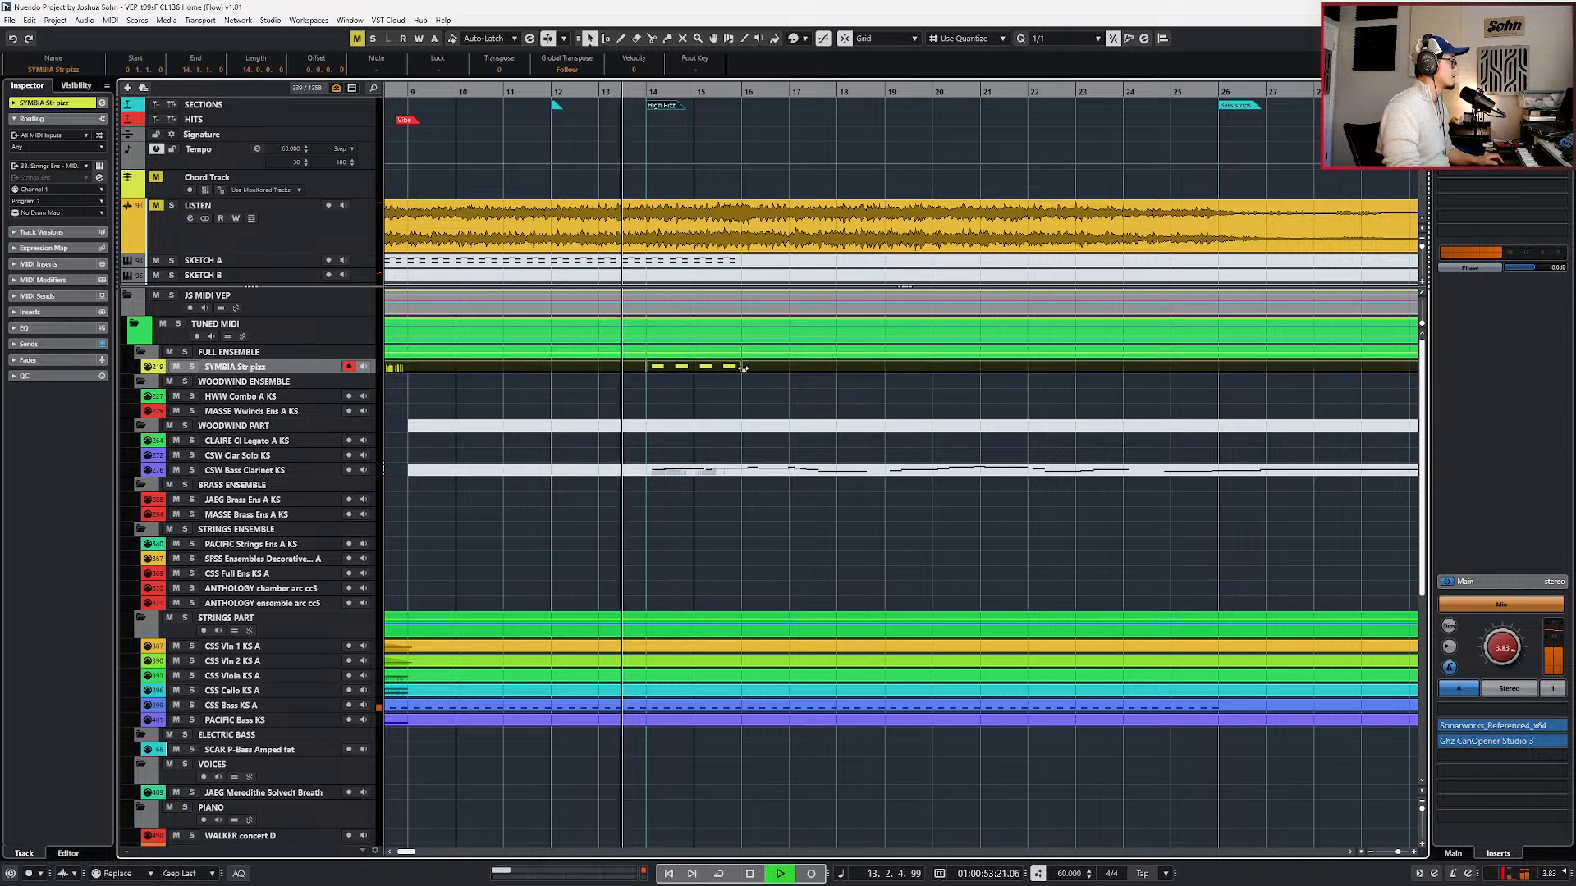
pyautogui.hotkey('ctrl', 'z')
pyautogui.hotkey('ctrl', 'z')
pyautogui.scroll(-2, 725, 371)
pyautogui.hotkey('ctrl', 'd')
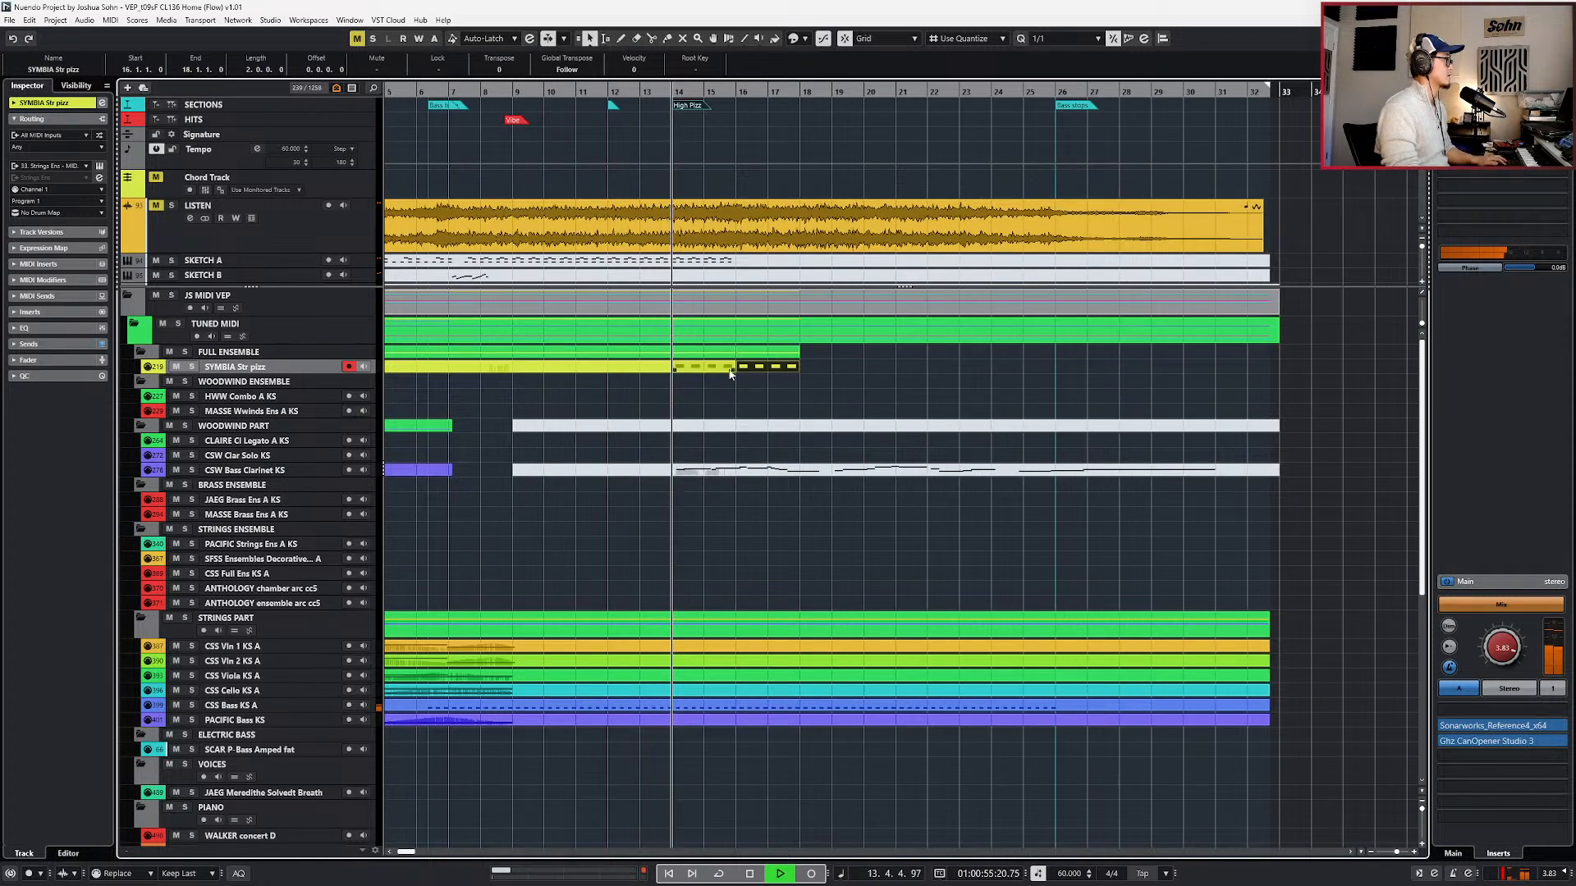
pyautogui.hotkey('ctrl', 'd')
# - Glue the SYMBIA Str pizz part before bar 14 to the two-bar part that starts there
pyautogui.moveTo(844, 394); pyautogui.dragTo(717, 370)
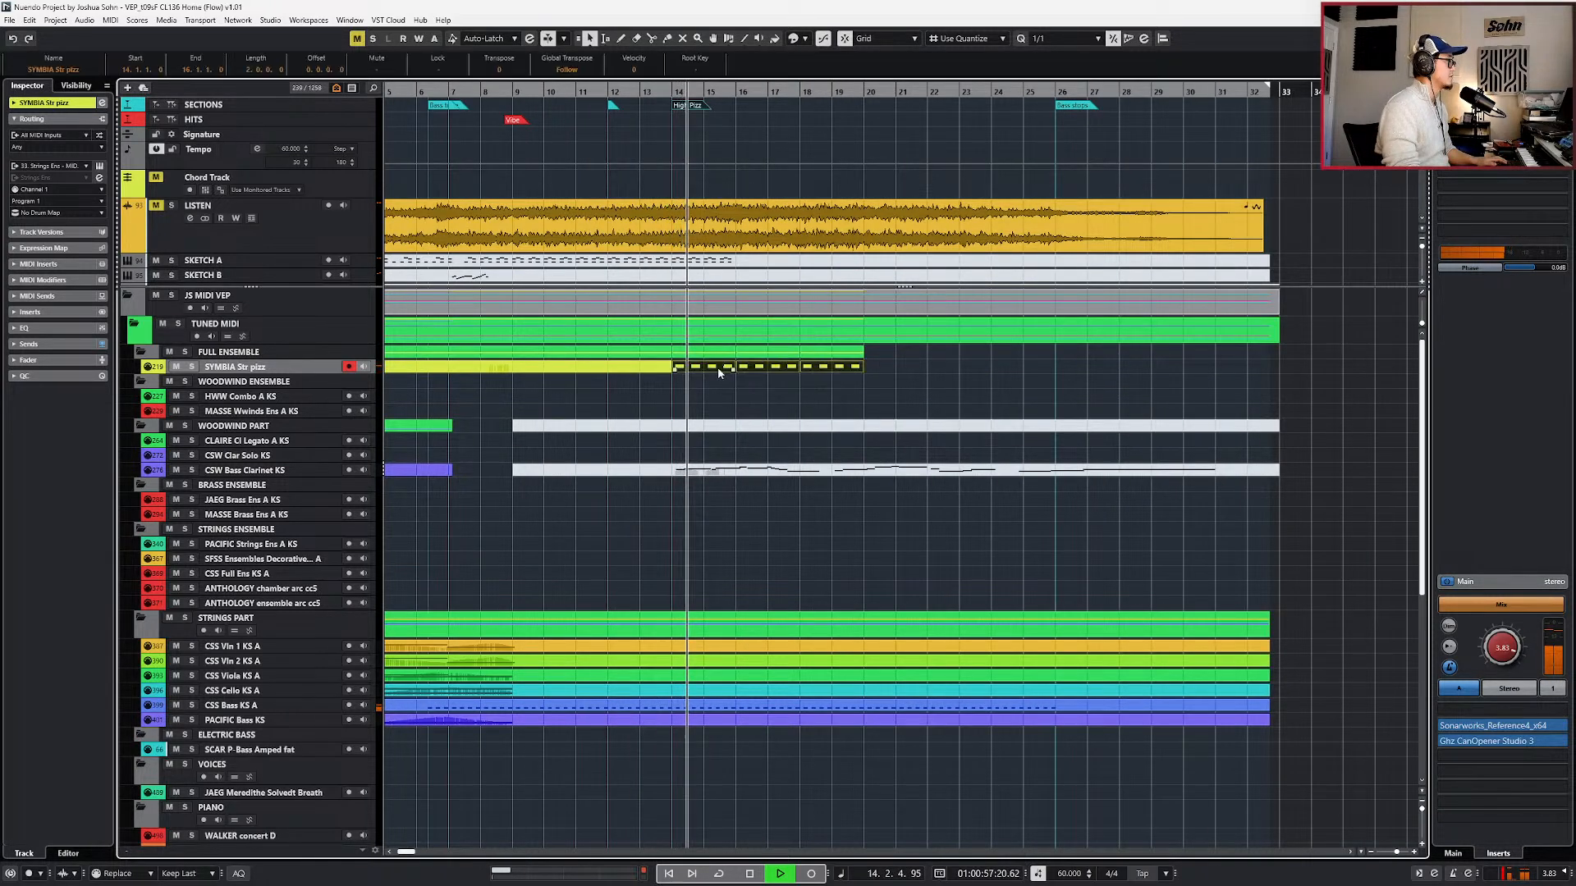
pyautogui.press('space')
pyautogui.click(647, 371)
pyautogui.press('4')
pyautogui.click(652, 371)
pyautogui.press('1')
pyautogui.click(652, 371)
# - Play the soloed SYMBIA Str pizz from bar 13 and solo the 8DIO Orch Perc marimba 8va track for comparison
pyautogui.press('s')
pyautogui.press('KP_0')
pyautogui.press('space')
pyautogui.scroll(-4, 275, 704)
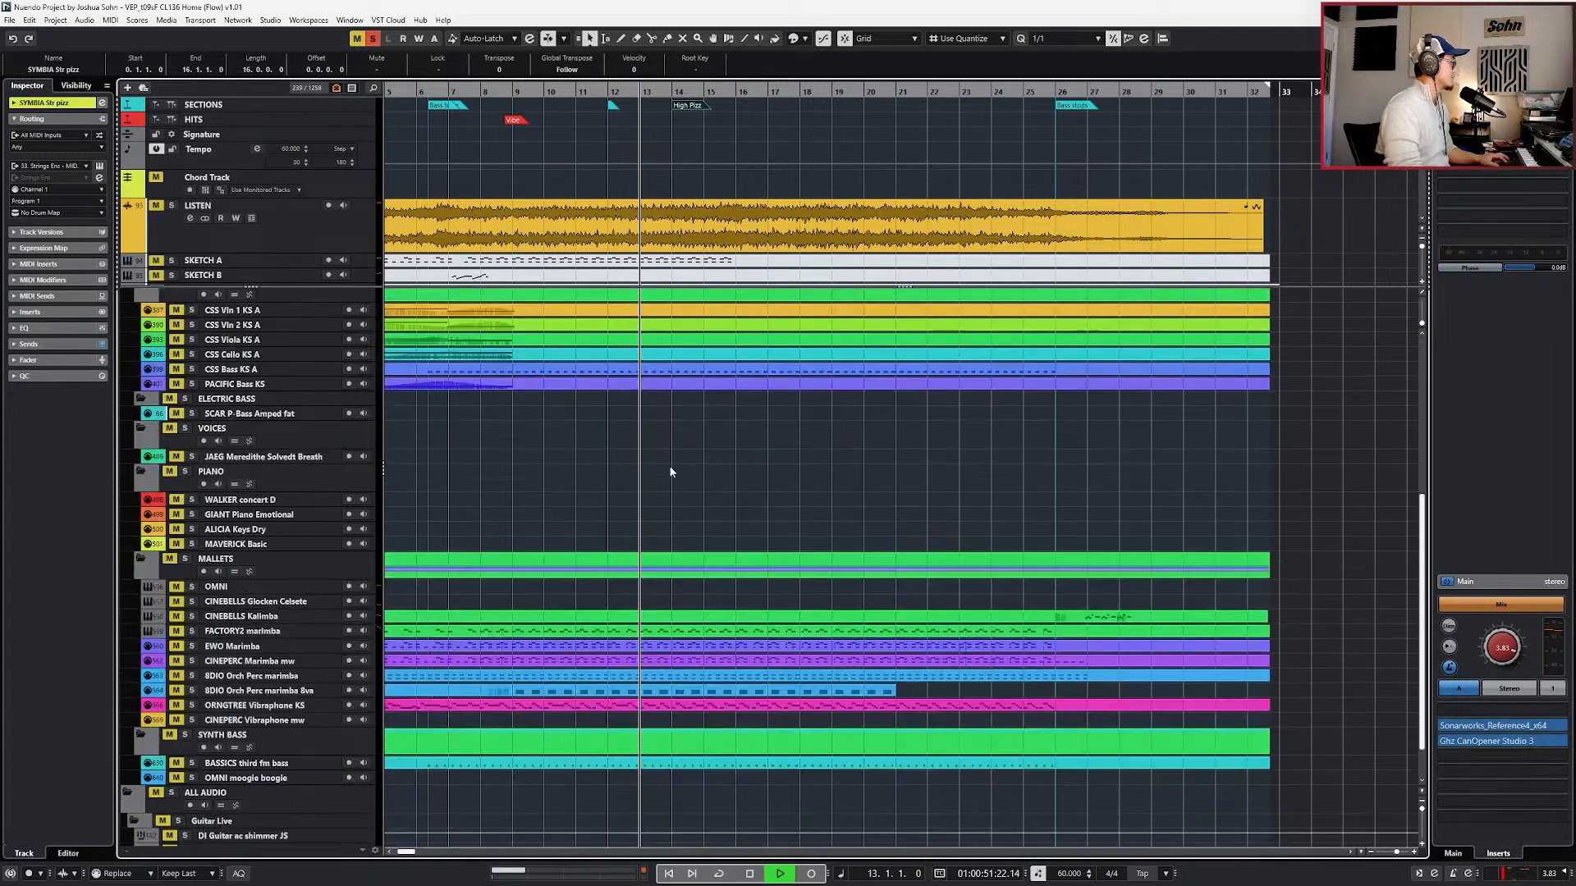
pyautogui.click(271, 692)
pyautogui.press('s')
pyautogui.scroll(1, 661, 485)
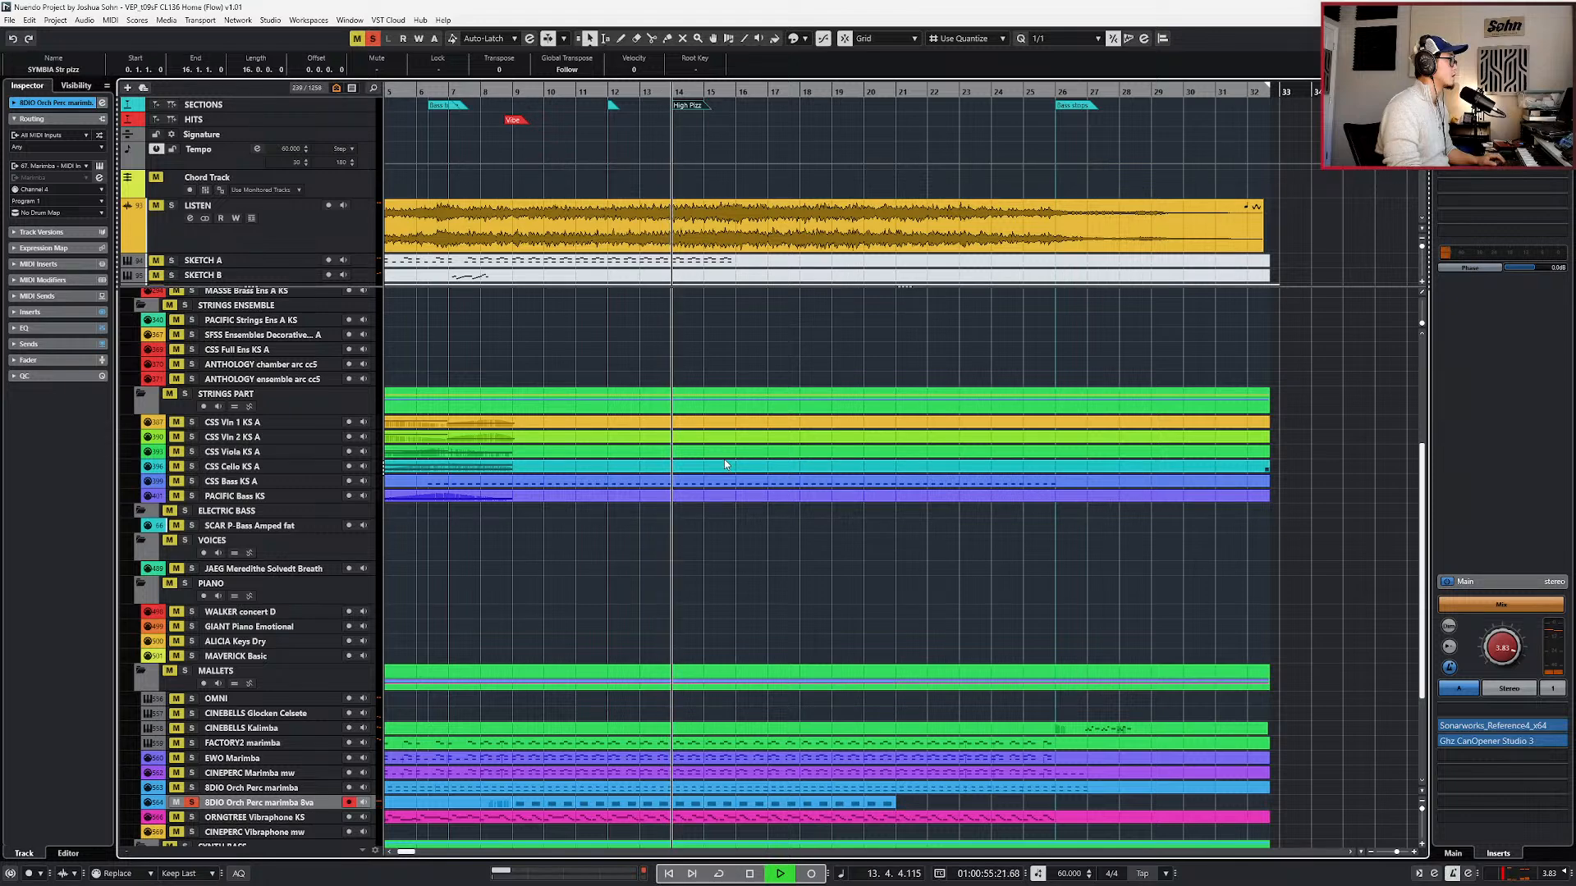
# - Select the SYMBIA Str pizz parts, inspect the Strings Ens channel settings during playback, and clear the solo
pyautogui.scroll(3, 704, 396)
pyautogui.moveTo(705, 394); pyautogui.dragTo(819, 373)
pyautogui.press('e')
pyautogui.click(850, 535)
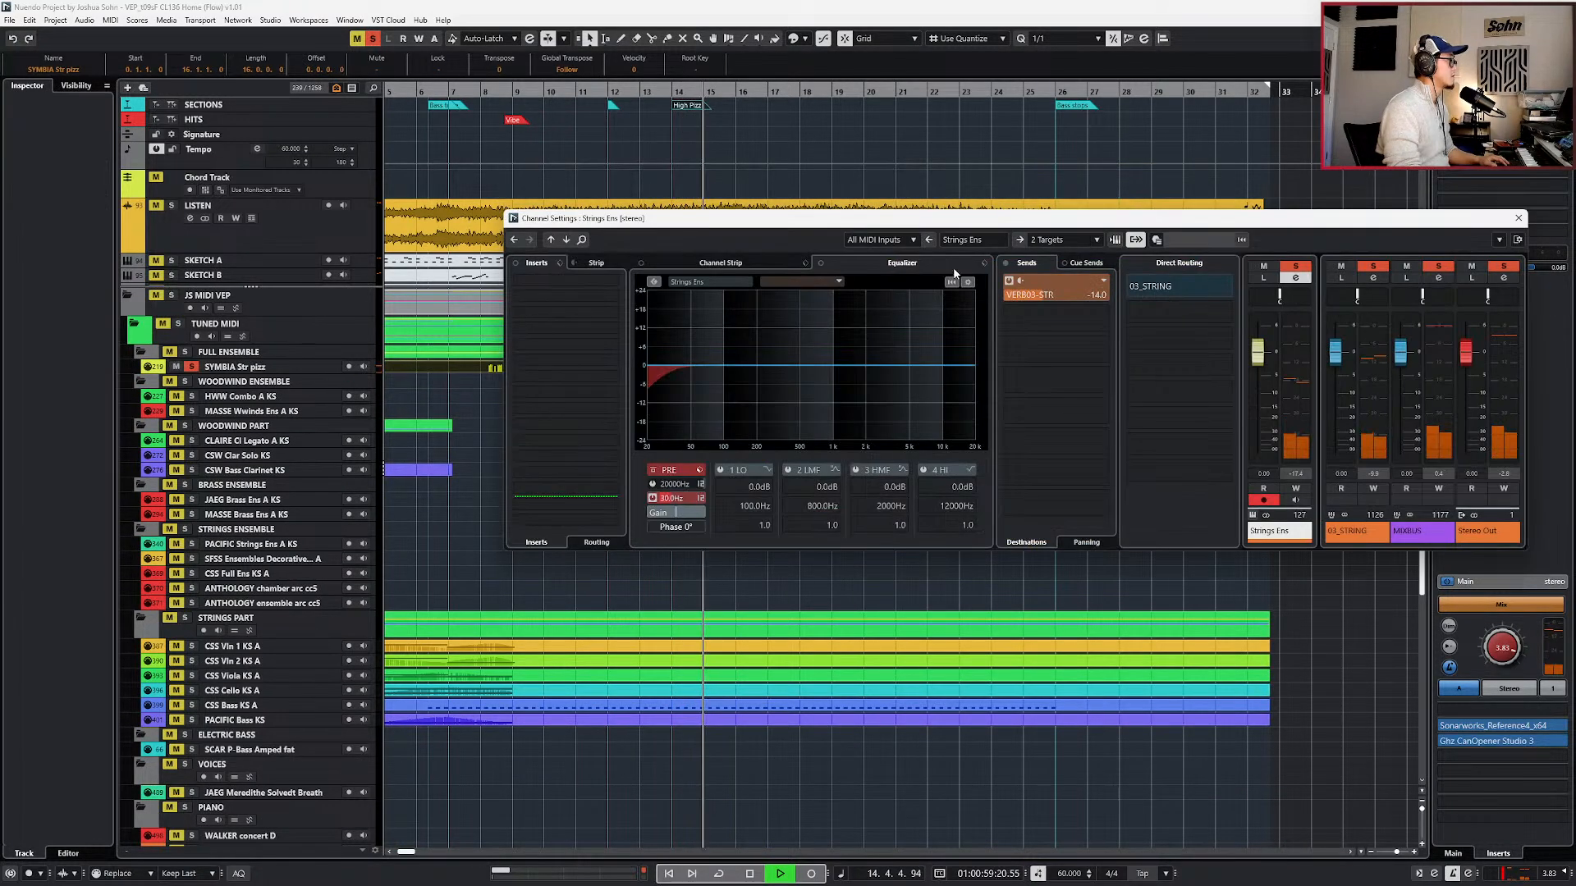
pyautogui.press('Escape')
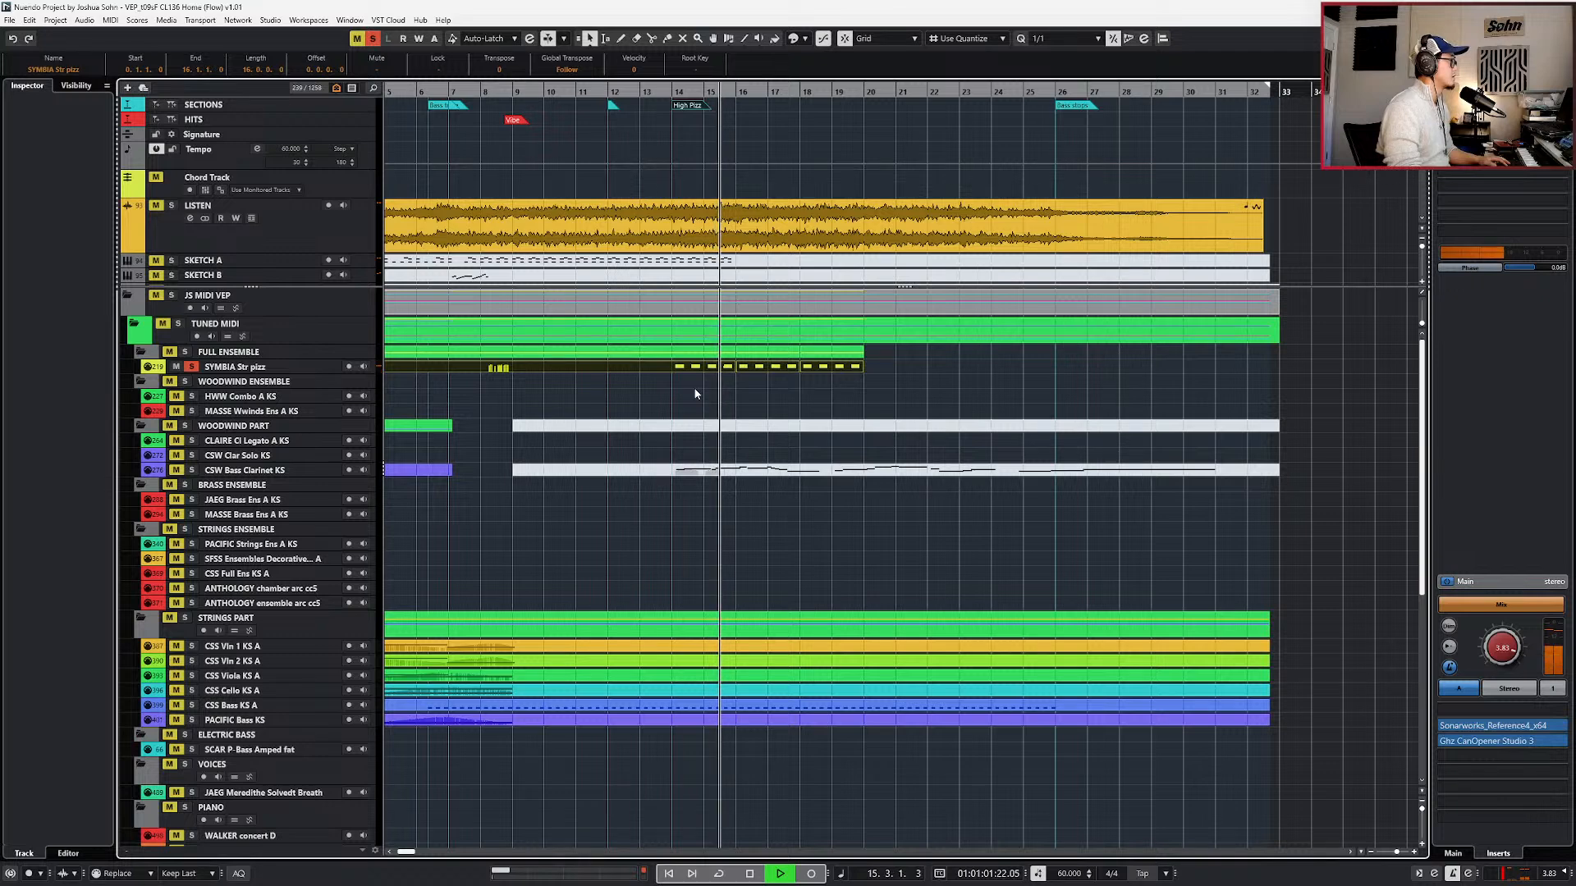
pyautogui.press('space')
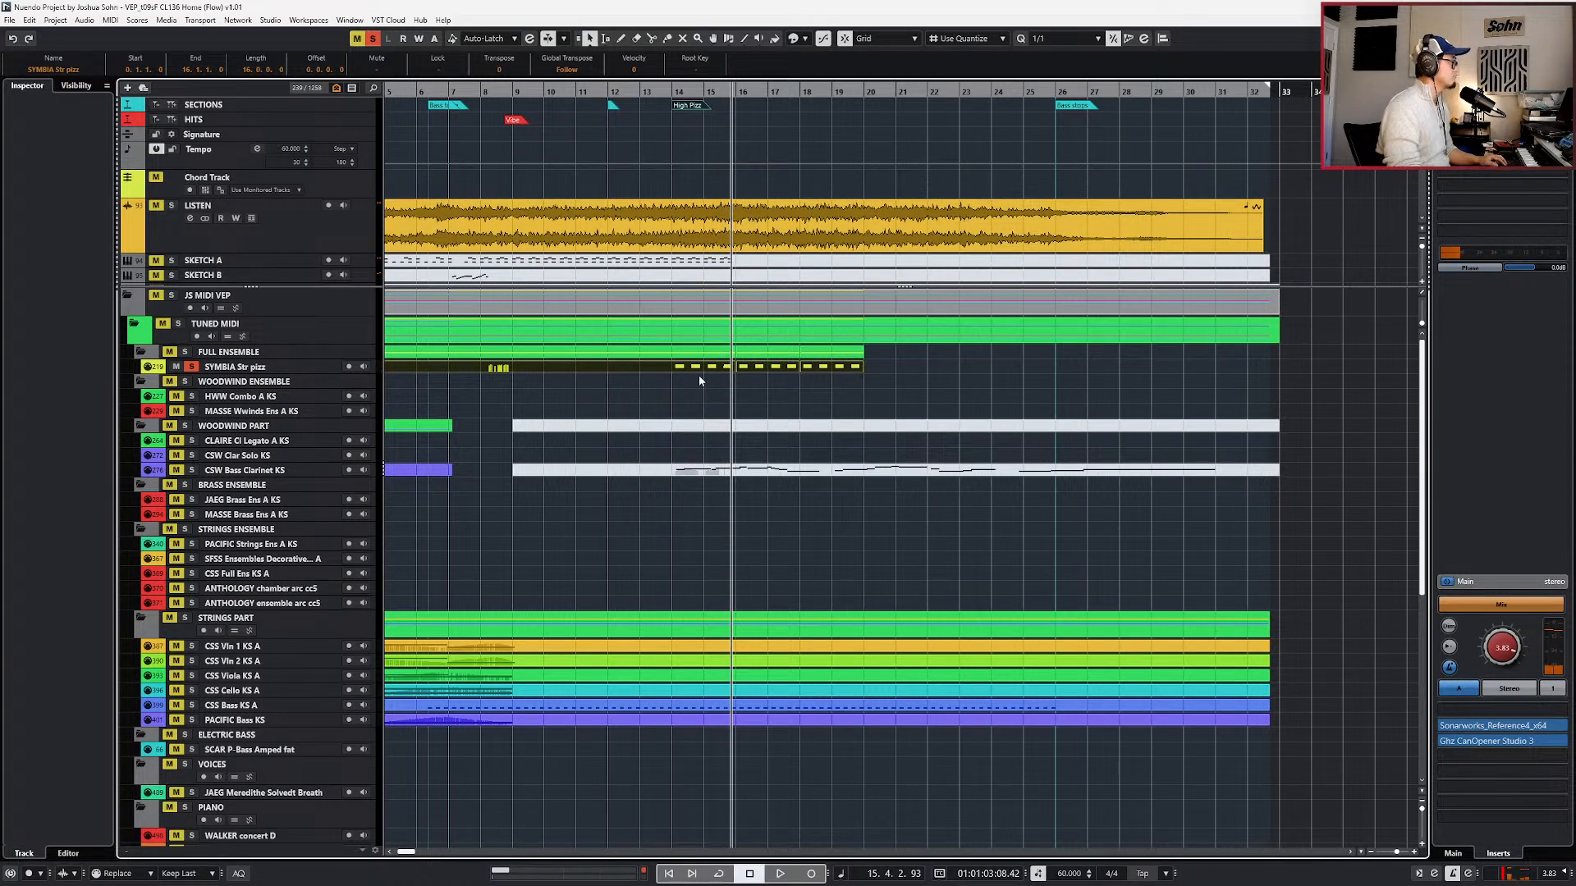
pyautogui.press('s')
# - Delete the modulation and expression controller events around bar 8 in the SYMBIA Str pizz part
pyautogui.doubleClick(687, 369)
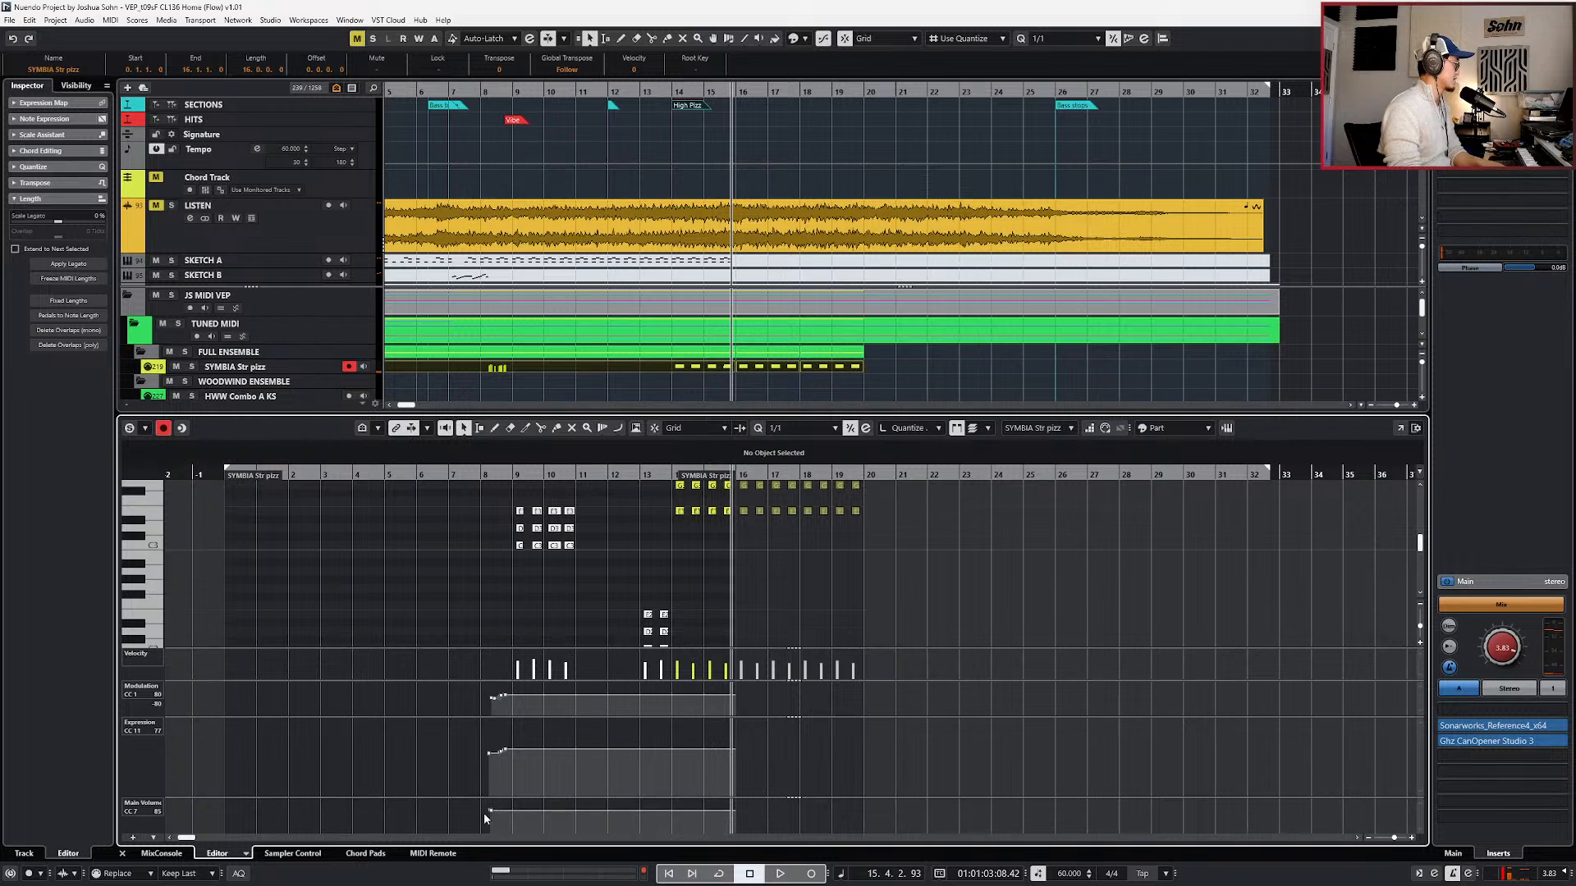
pyautogui.press('Delete')
pyautogui.moveTo(471, 769); pyautogui.dragTo(554, 683)
pyautogui.press('Delete')
pyautogui.press('Return')
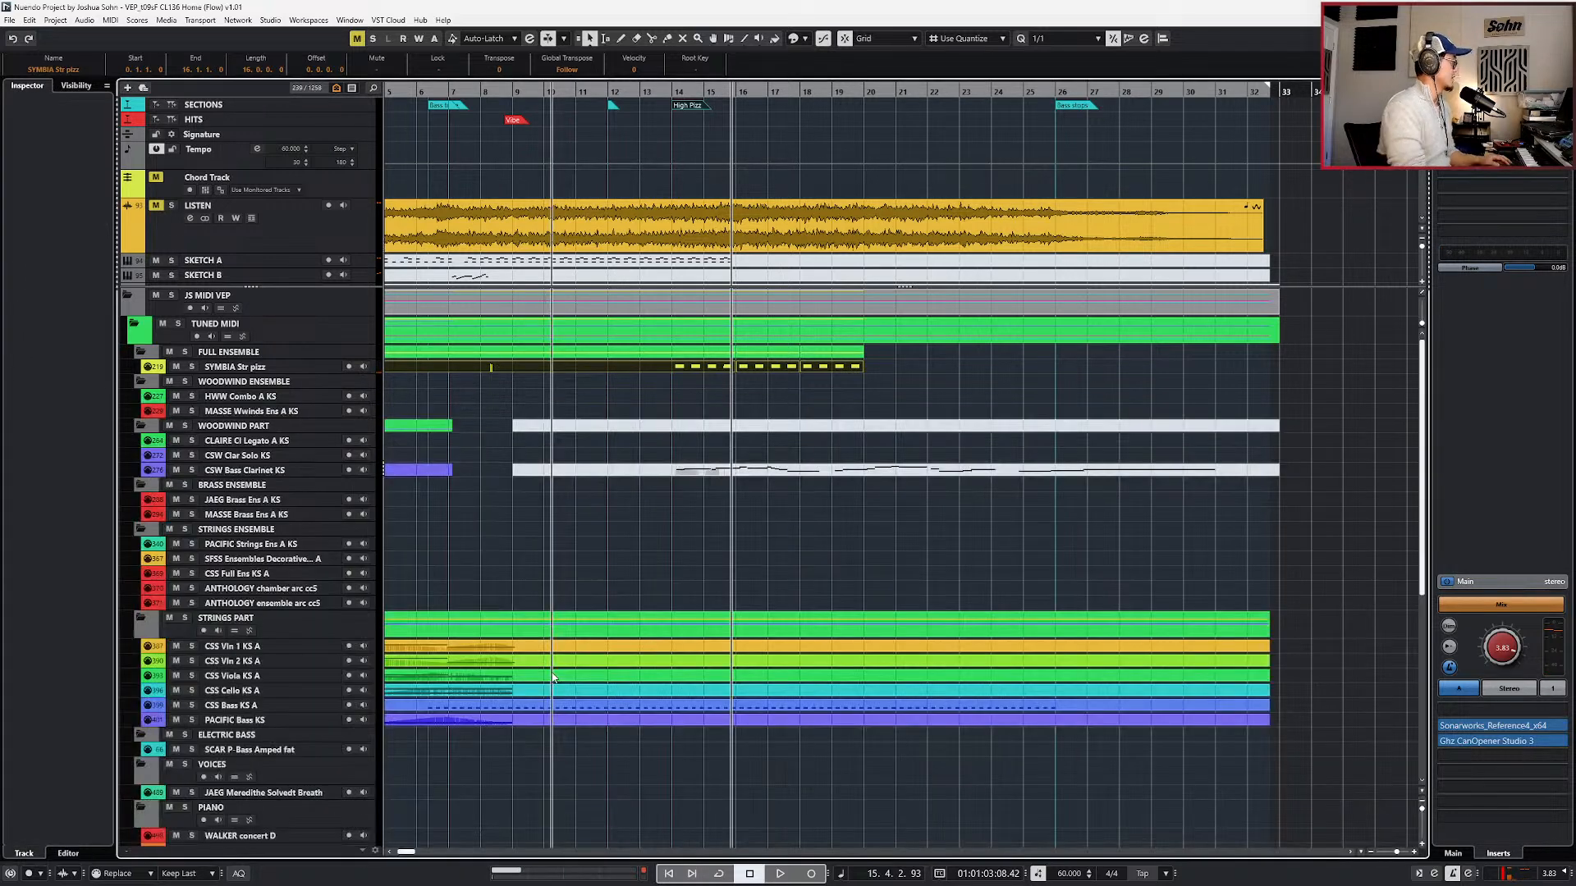
# - Split the SYMBIA Str pizz part at bar 14 and duplicate bars 14 to 20 so the copies reach bar 26
pyautogui.doubleClick(875, 369)
pyautogui.hotkey('ctrl', 'shift', 'a')
pyautogui.click(863, 367)
pyautogui.press('Delete')
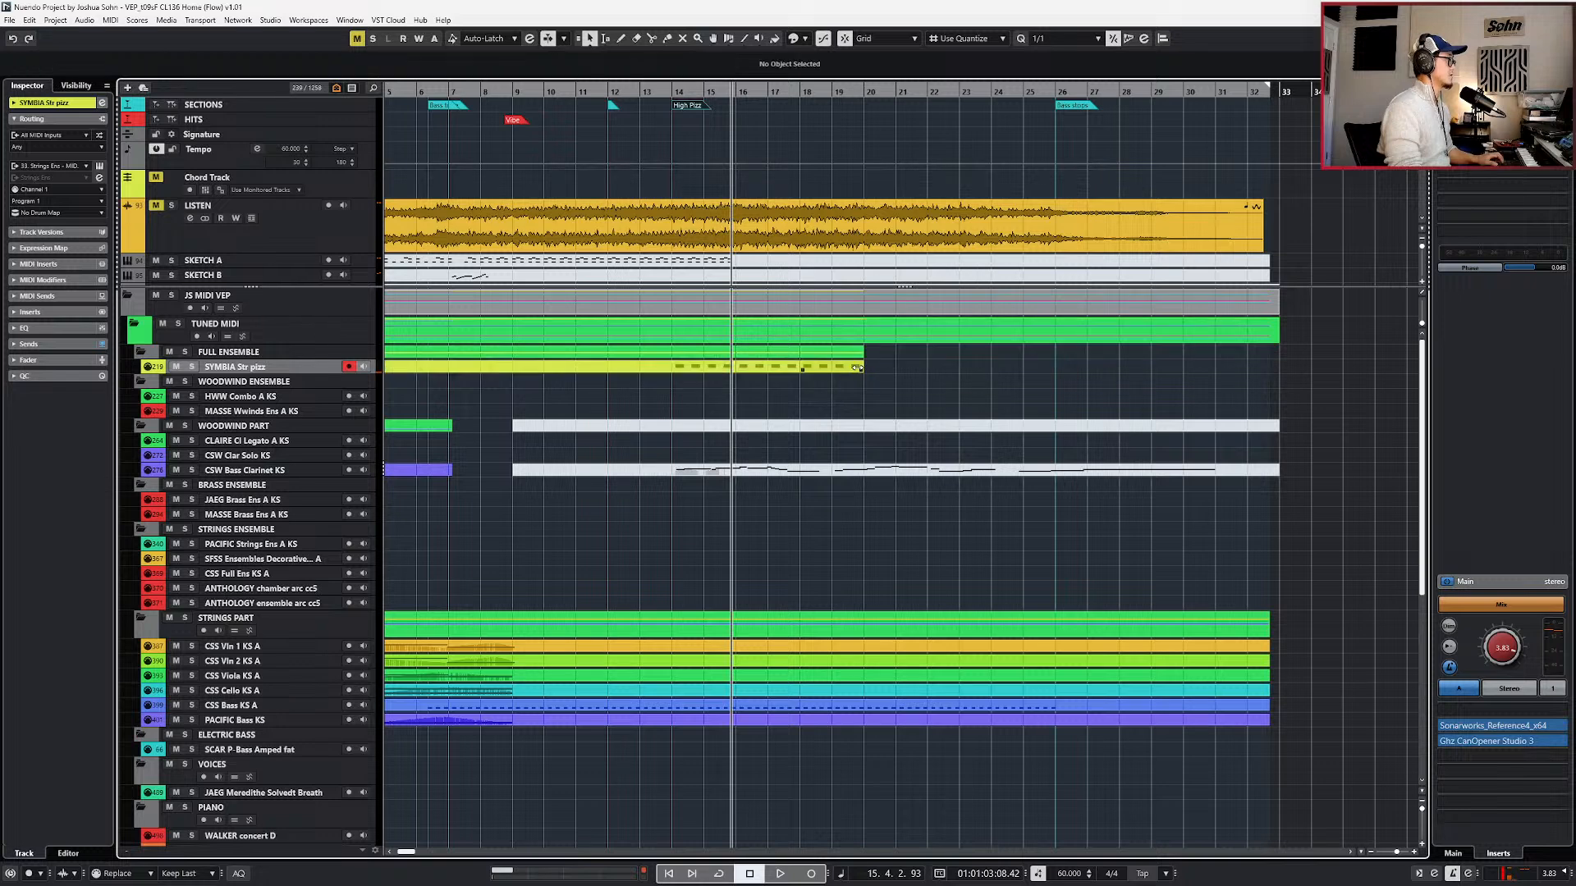
pyautogui.hscroll(3, 721, 373)
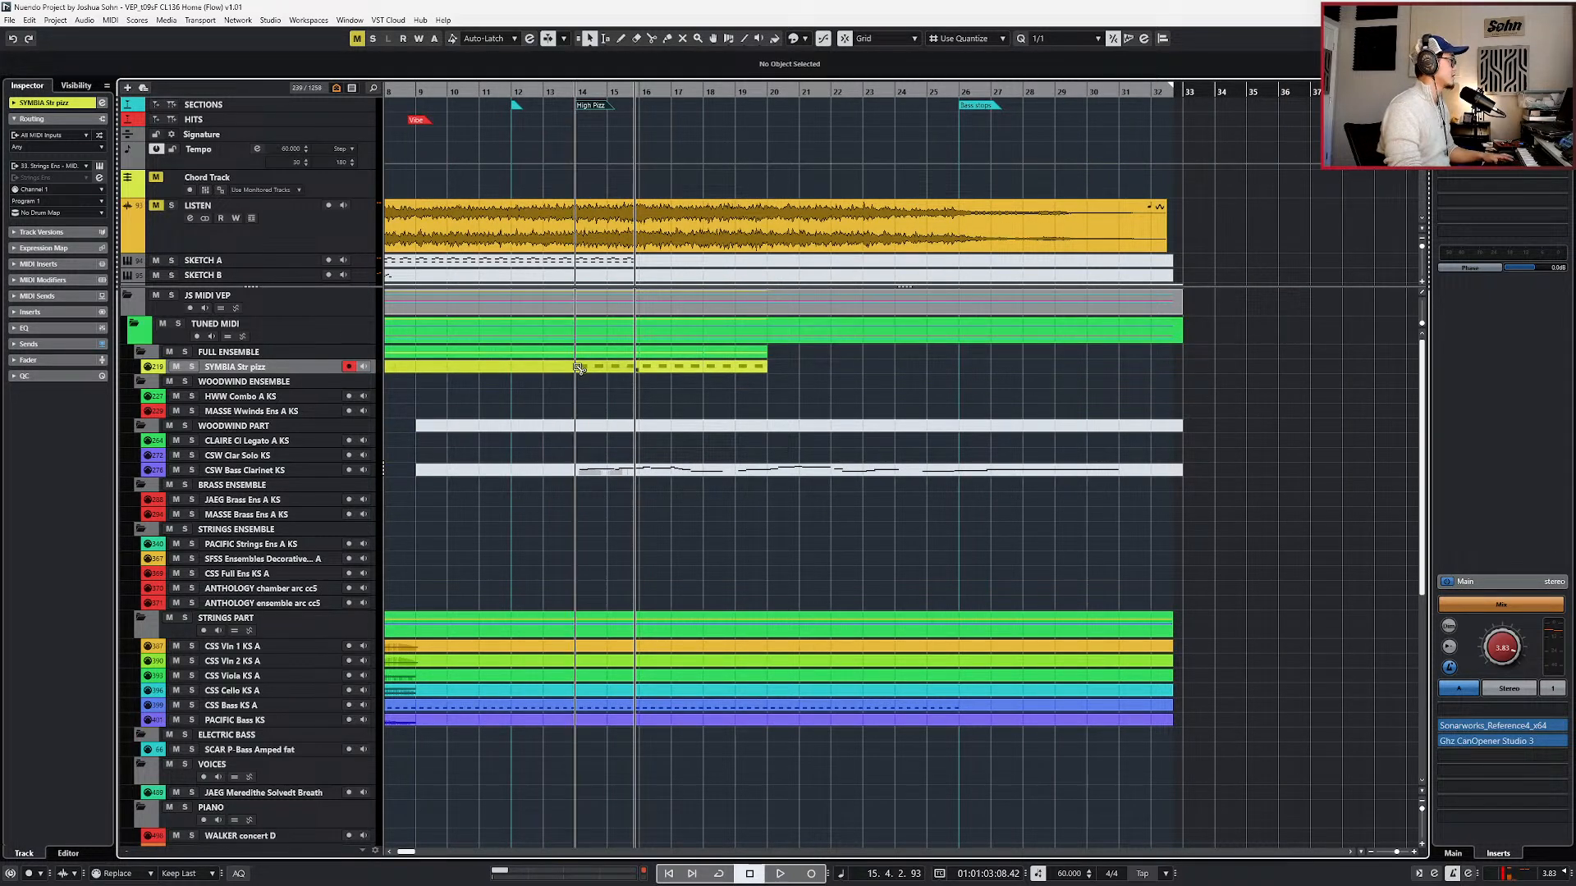
pyautogui.click(739, 366)
pyautogui.hotkey('ctrl', 'd')
# - Play the mix from bar 21 and listen to the soloed LISTEN reference toward bar 25
pyautogui.press('KP_Add')
pyautogui.press('KP_Add')
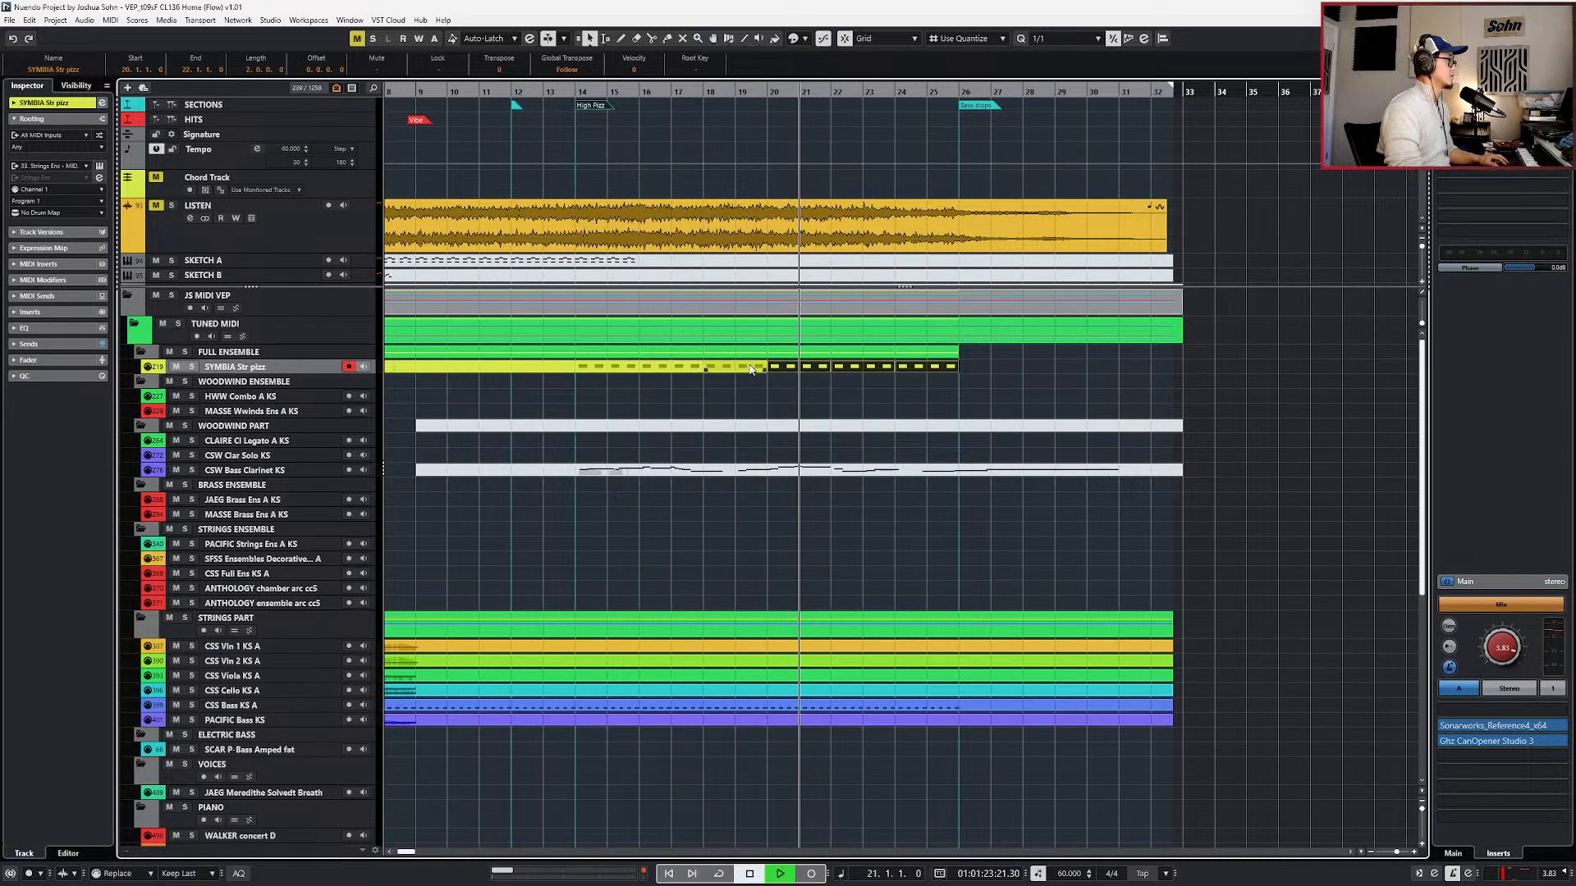
pyautogui.press('space')
pyautogui.click(368, 235)
pyautogui.press('s')
pyautogui.press('space')
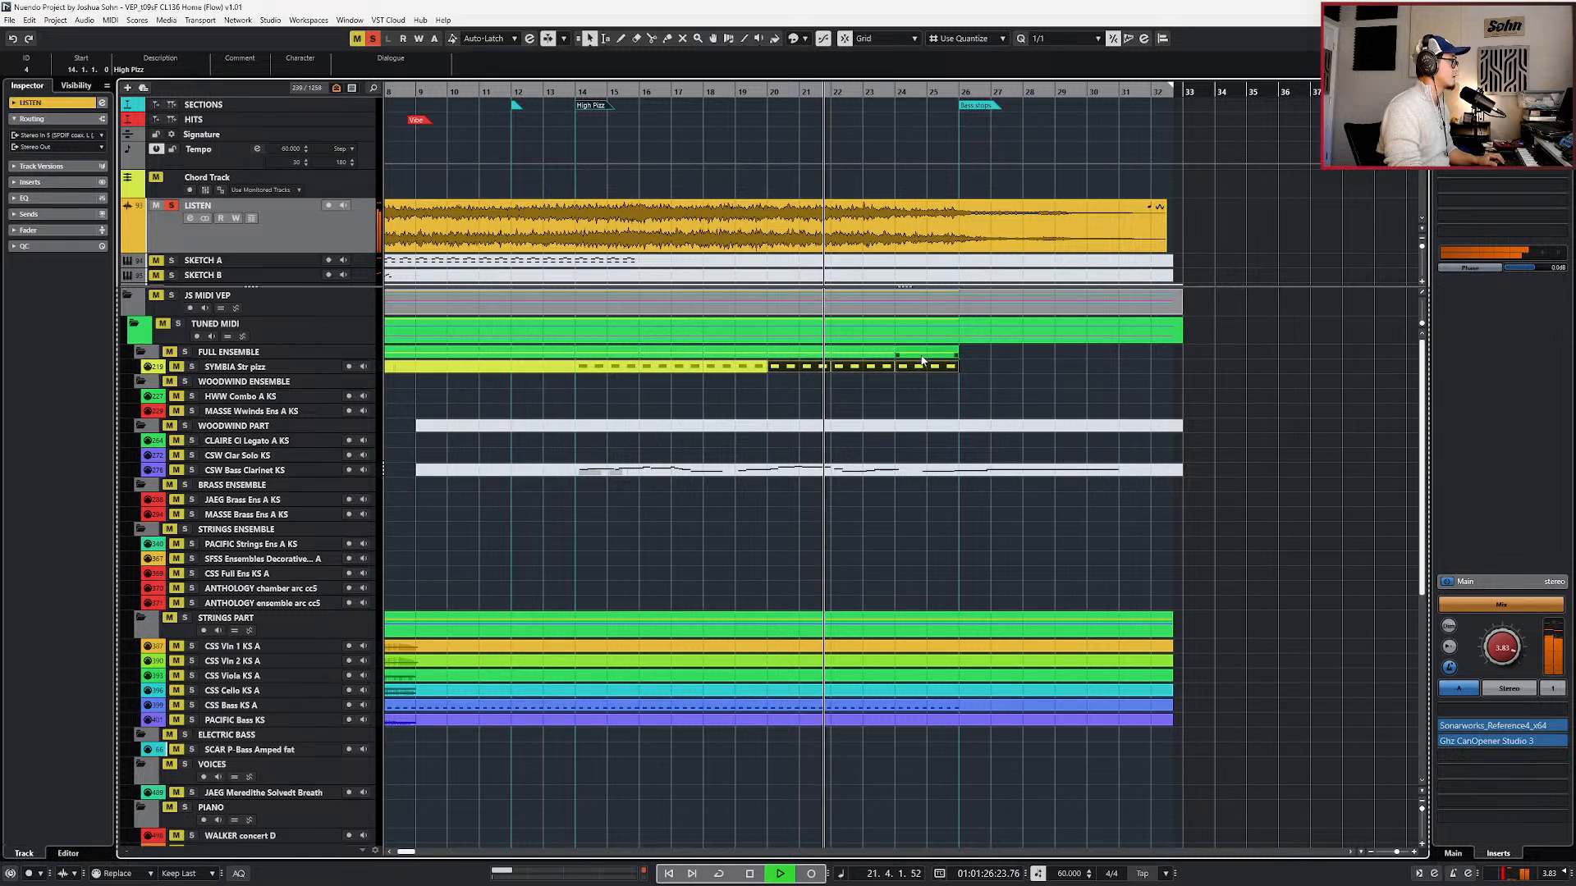
pyautogui.press('h')
pyautogui.press('h')
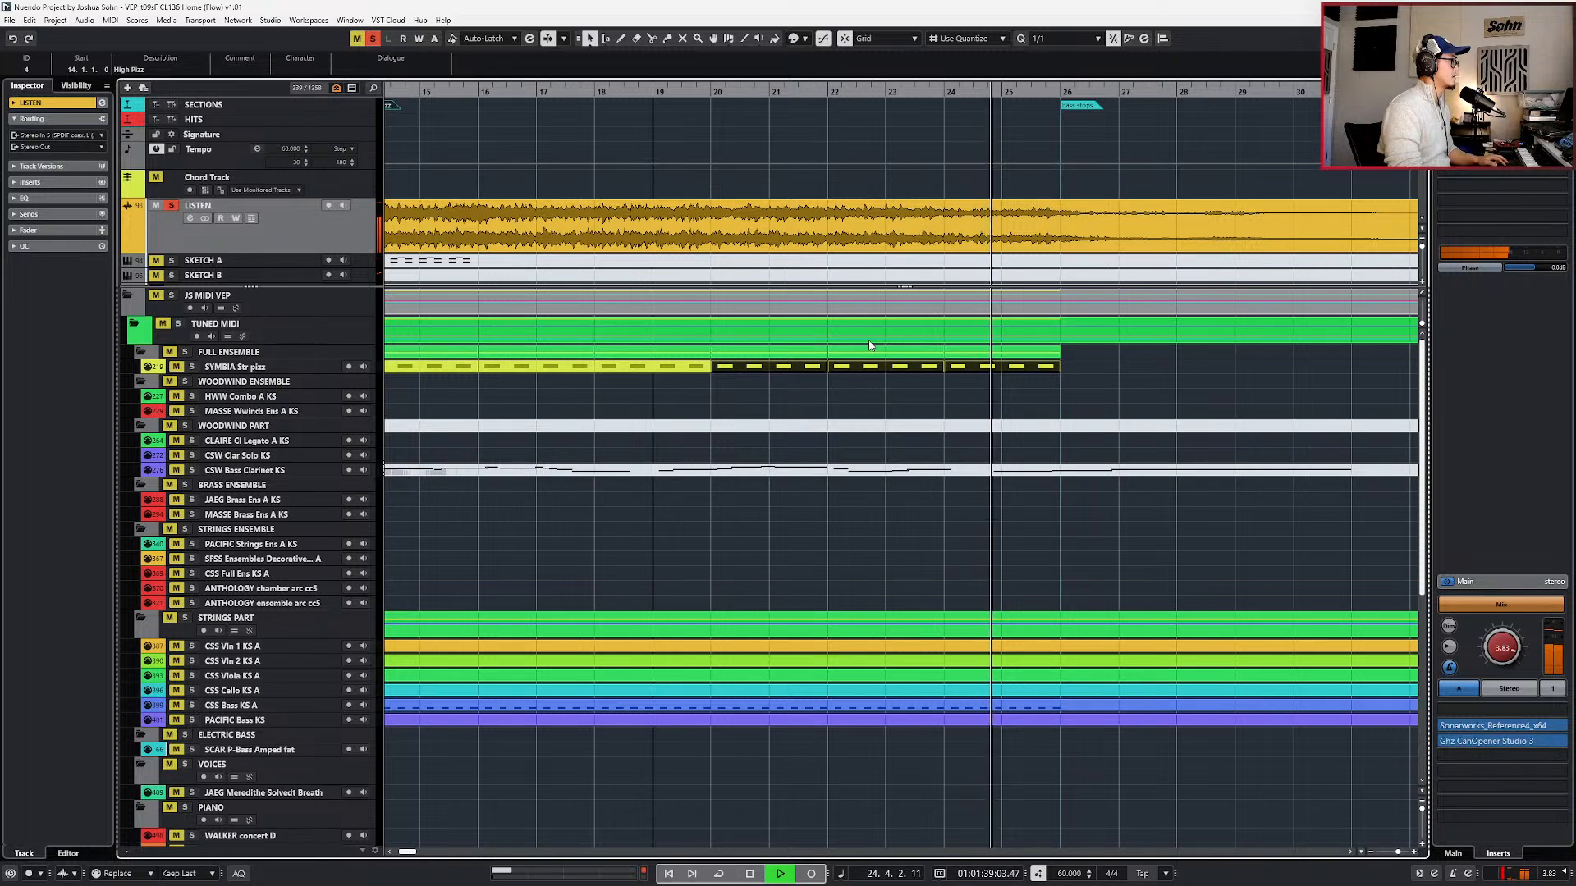
# - Duplicate the last two-bar SYMBIA Str pizz part so the copy fills bars 26 to 28
pyautogui.press('f')
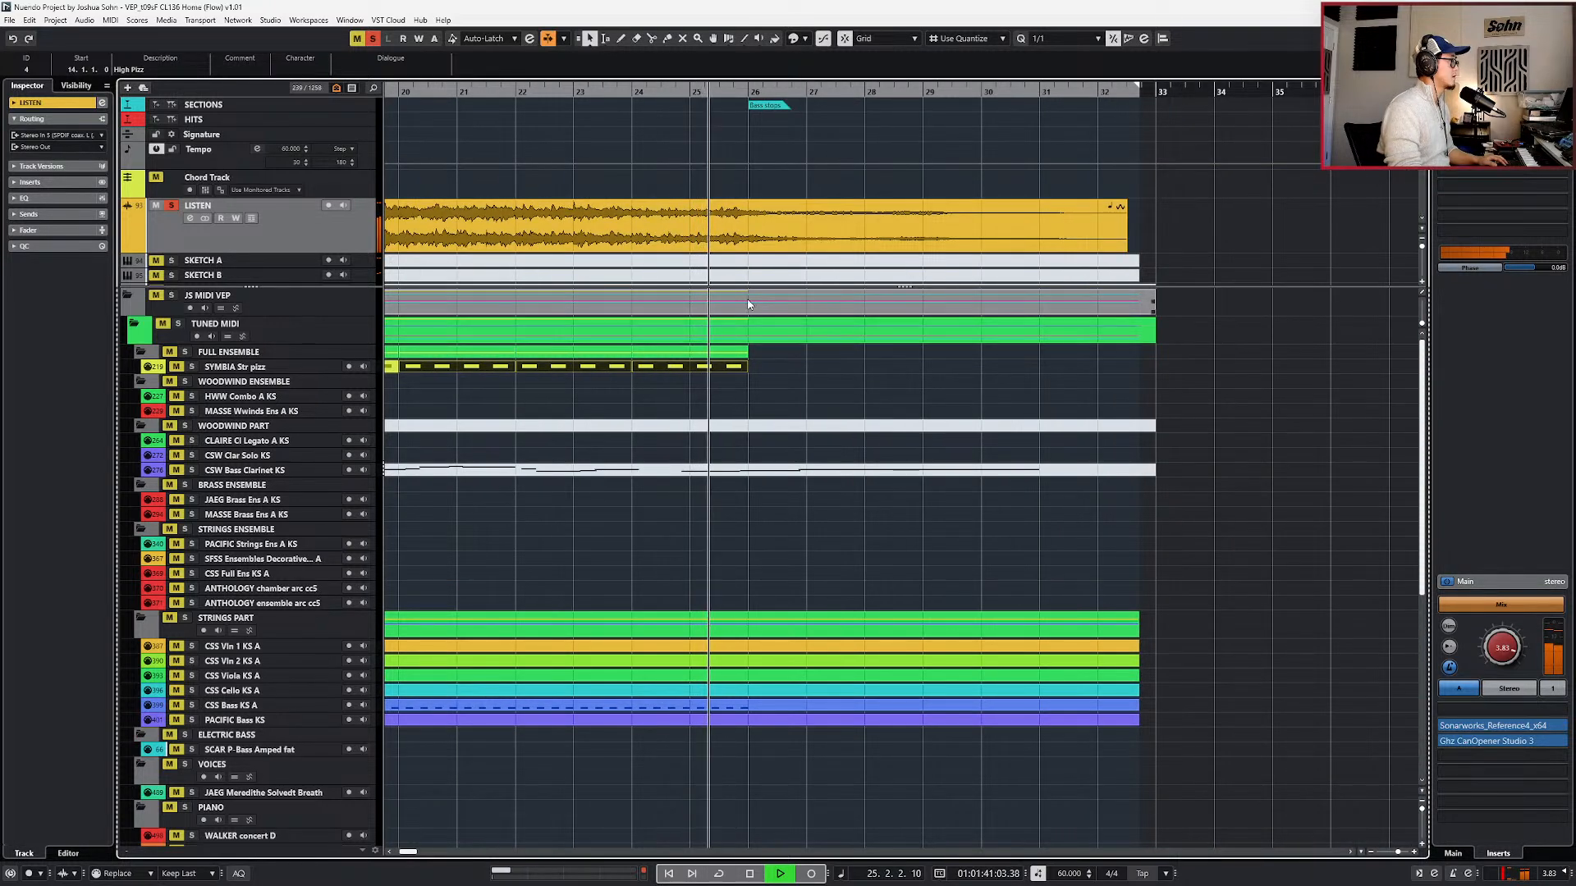
pyautogui.scroll(2, 749, 304)
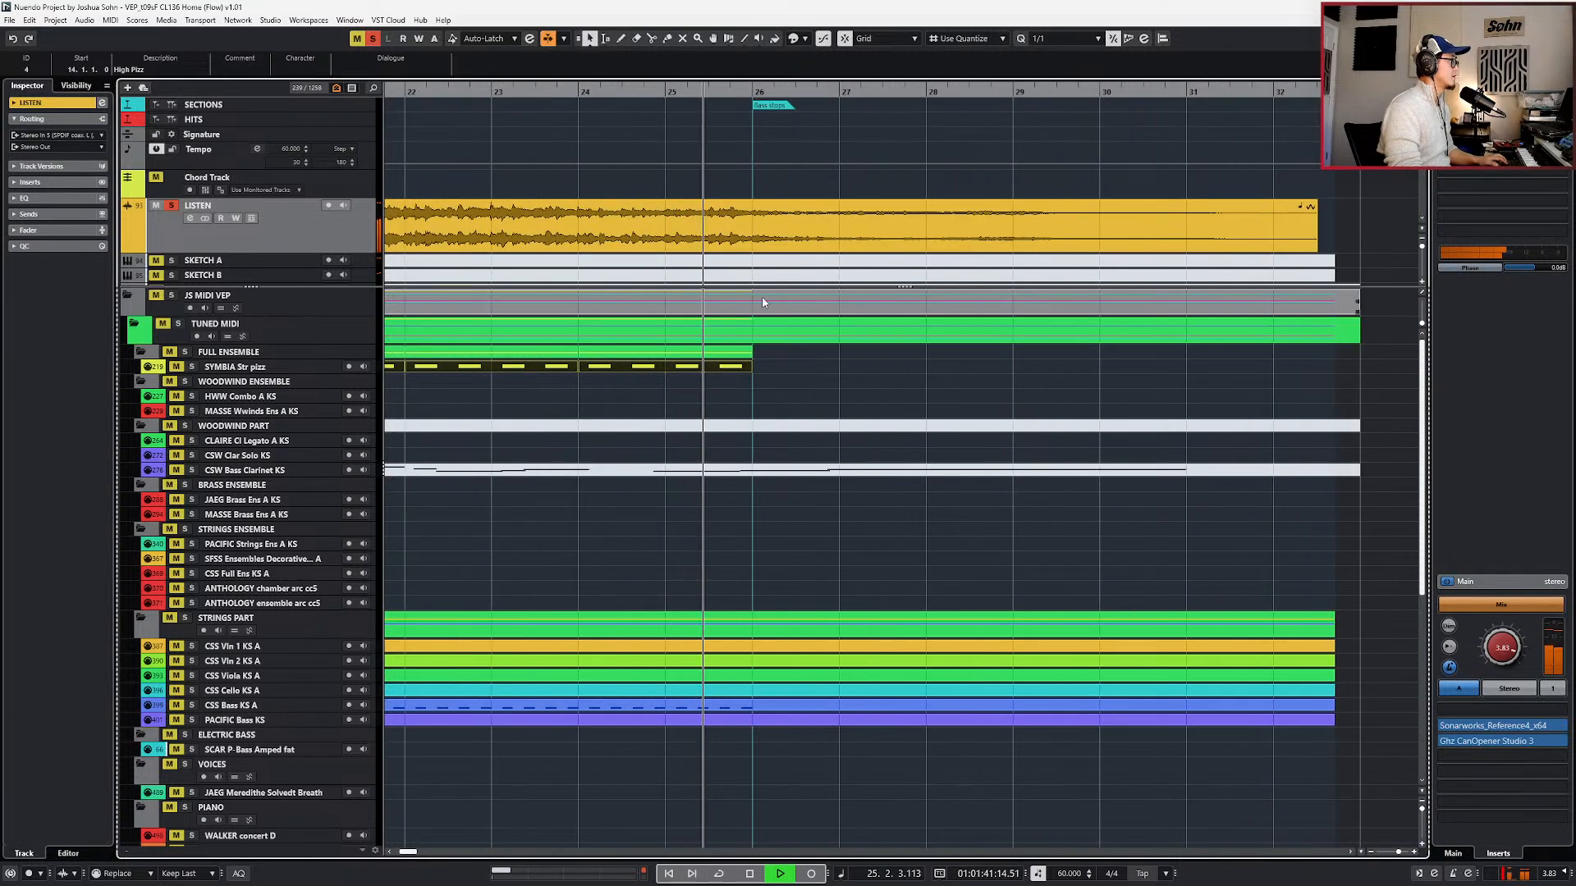
pyautogui.click(765, 371)
pyautogui.click(710, 367)
pyautogui.hotkey('ctrl', 'd')
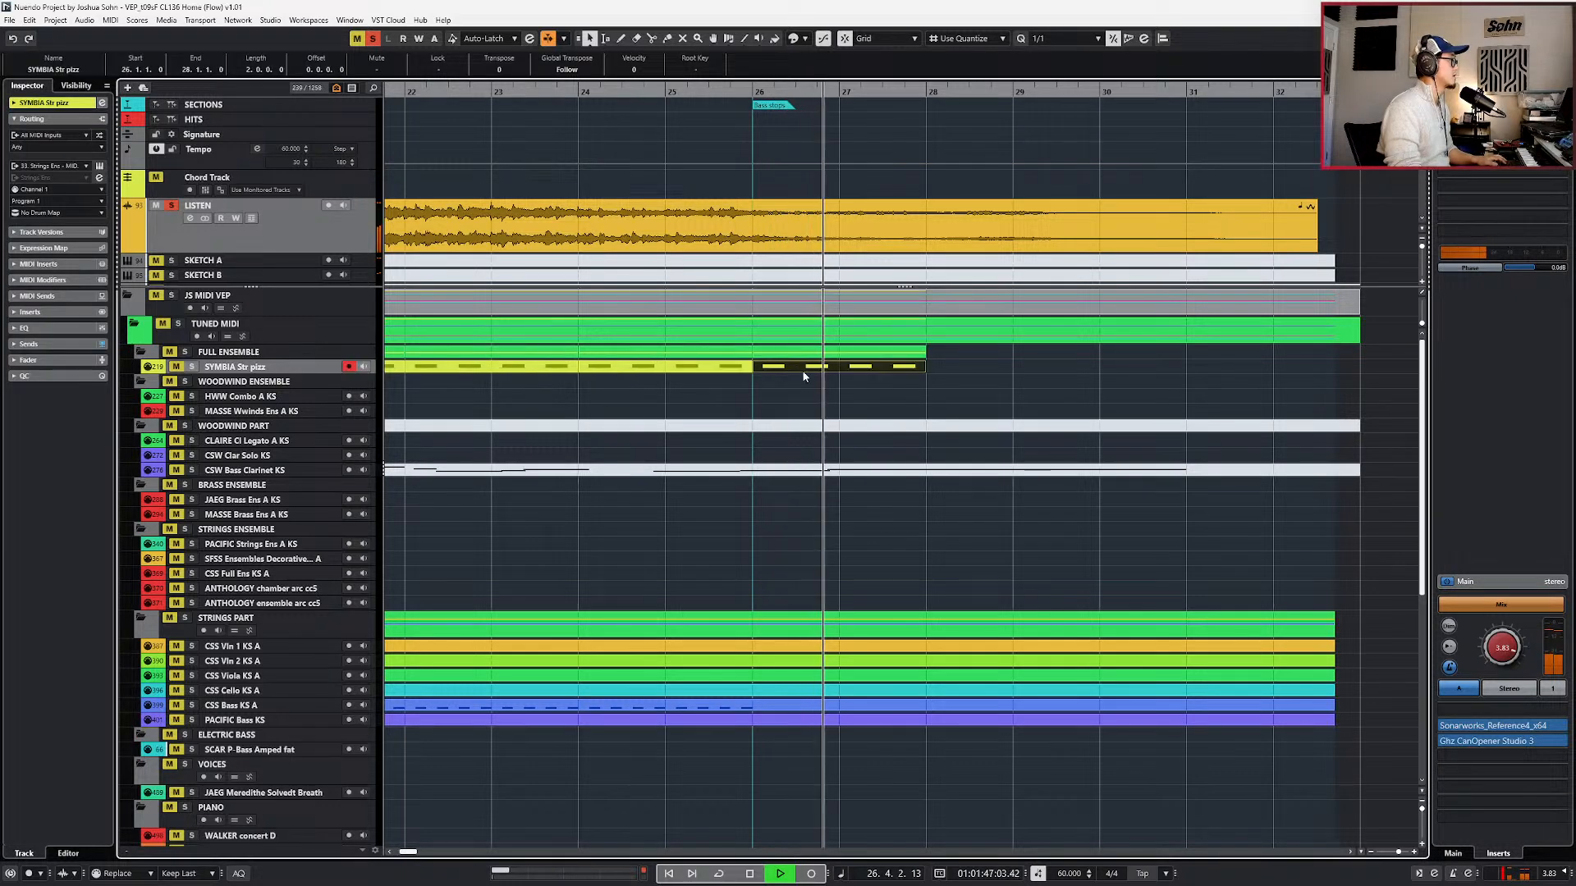
pyautogui.scroll(-1, 899, 383)
pyautogui.scroll(-1, 899, 377)
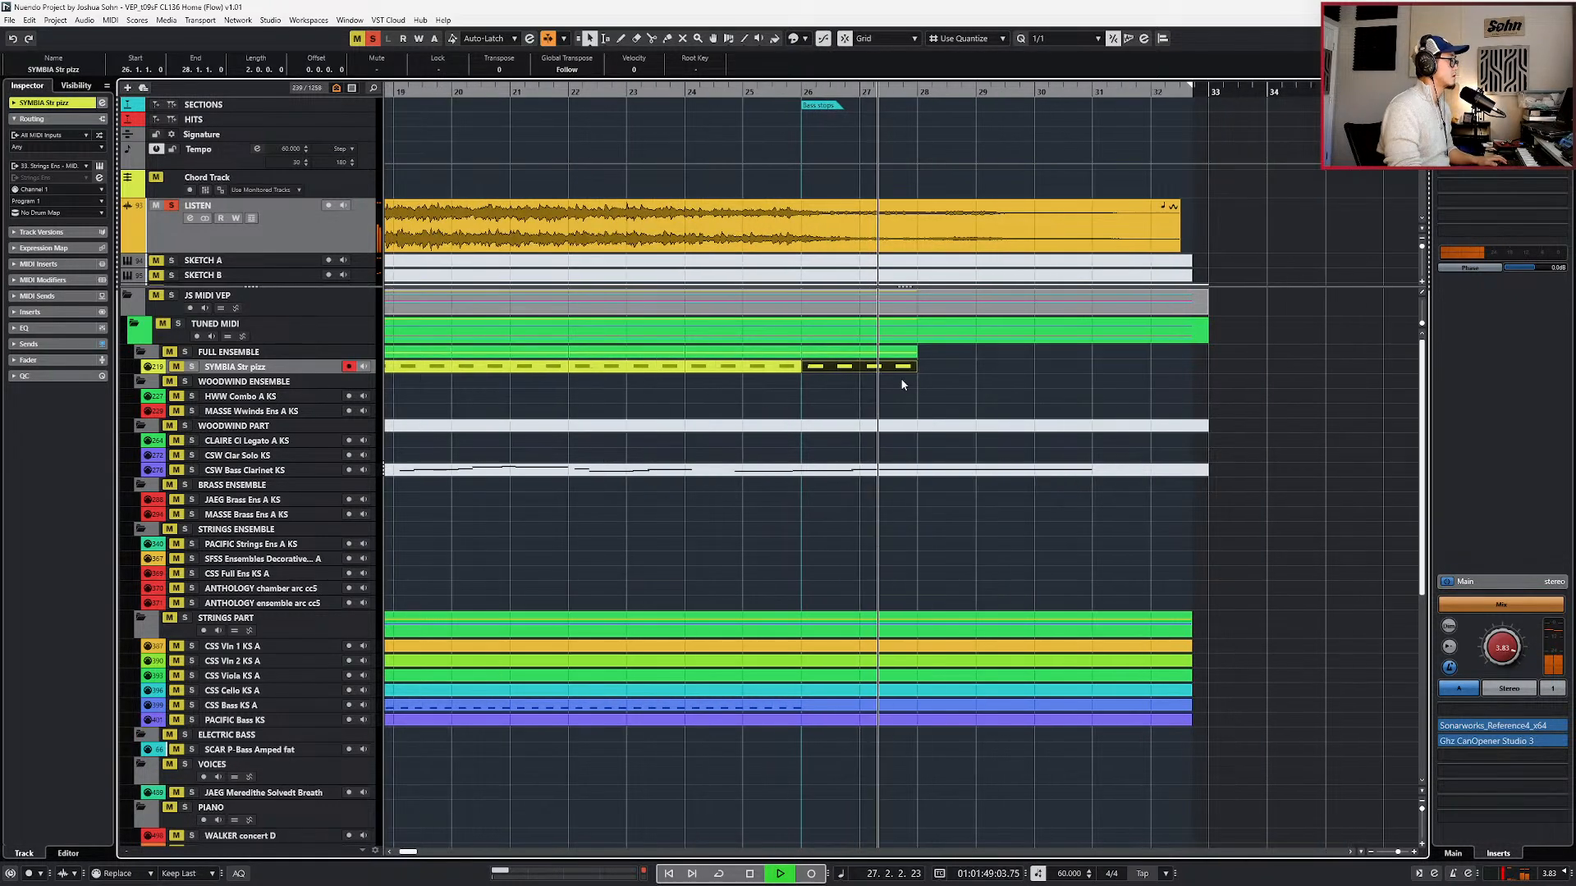
# - Stop playback and mute the bar 27 notes in the copied SYMBIA Str pizz part
pyautogui.doubleClick(876, 368)
pyautogui.press('space')
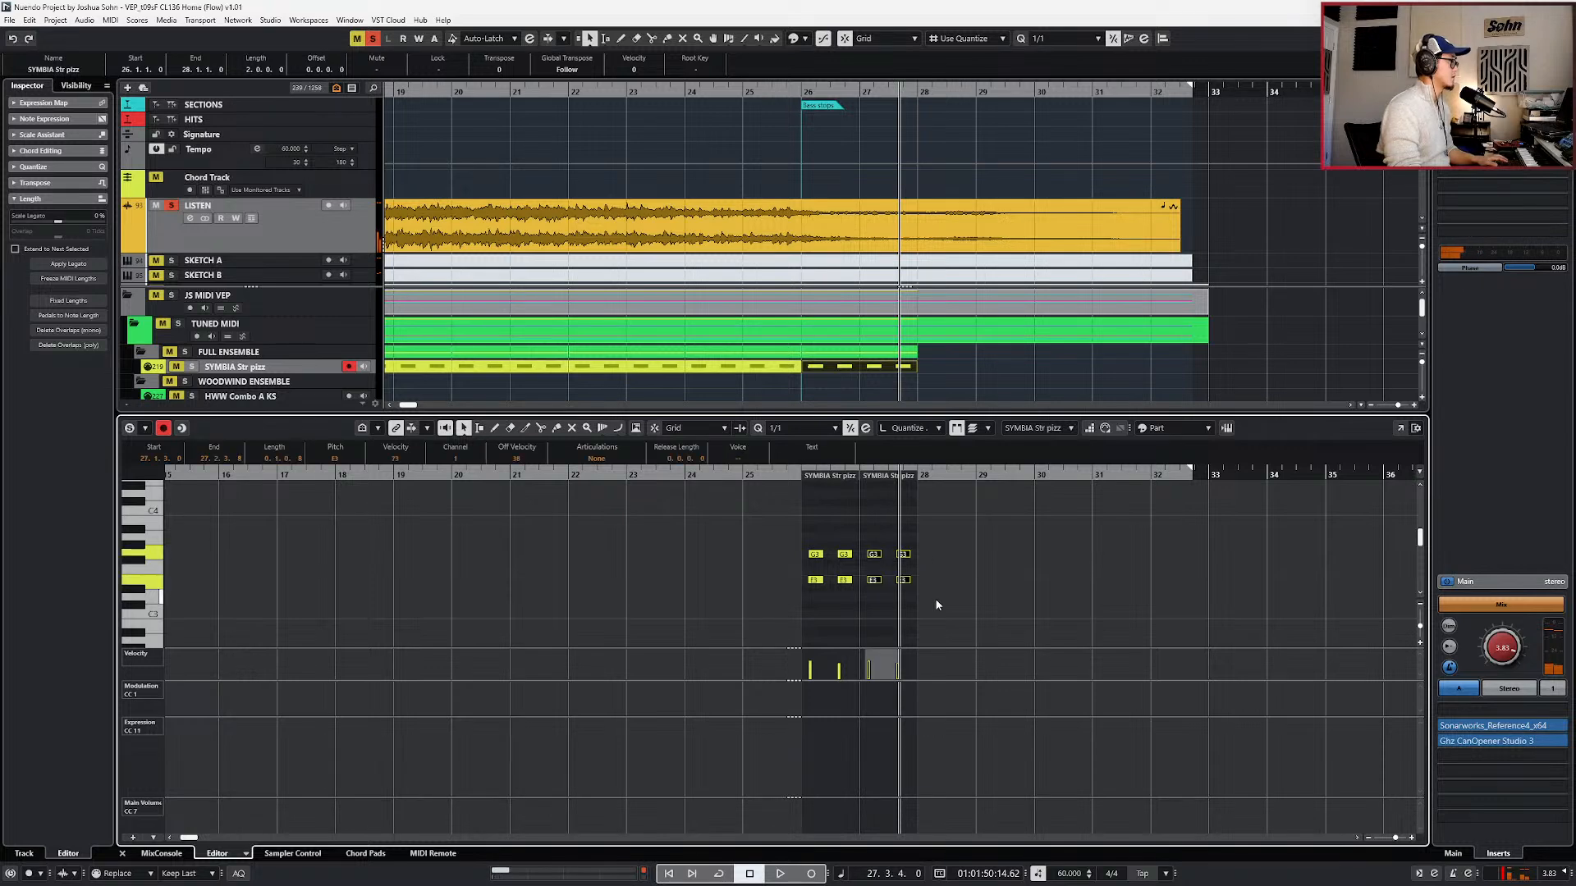
pyautogui.press('Return')
pyautogui.press('KP_Subtract')
pyautogui.press('KP_Subtract')
pyautogui.scroll(-1, 918, 509)
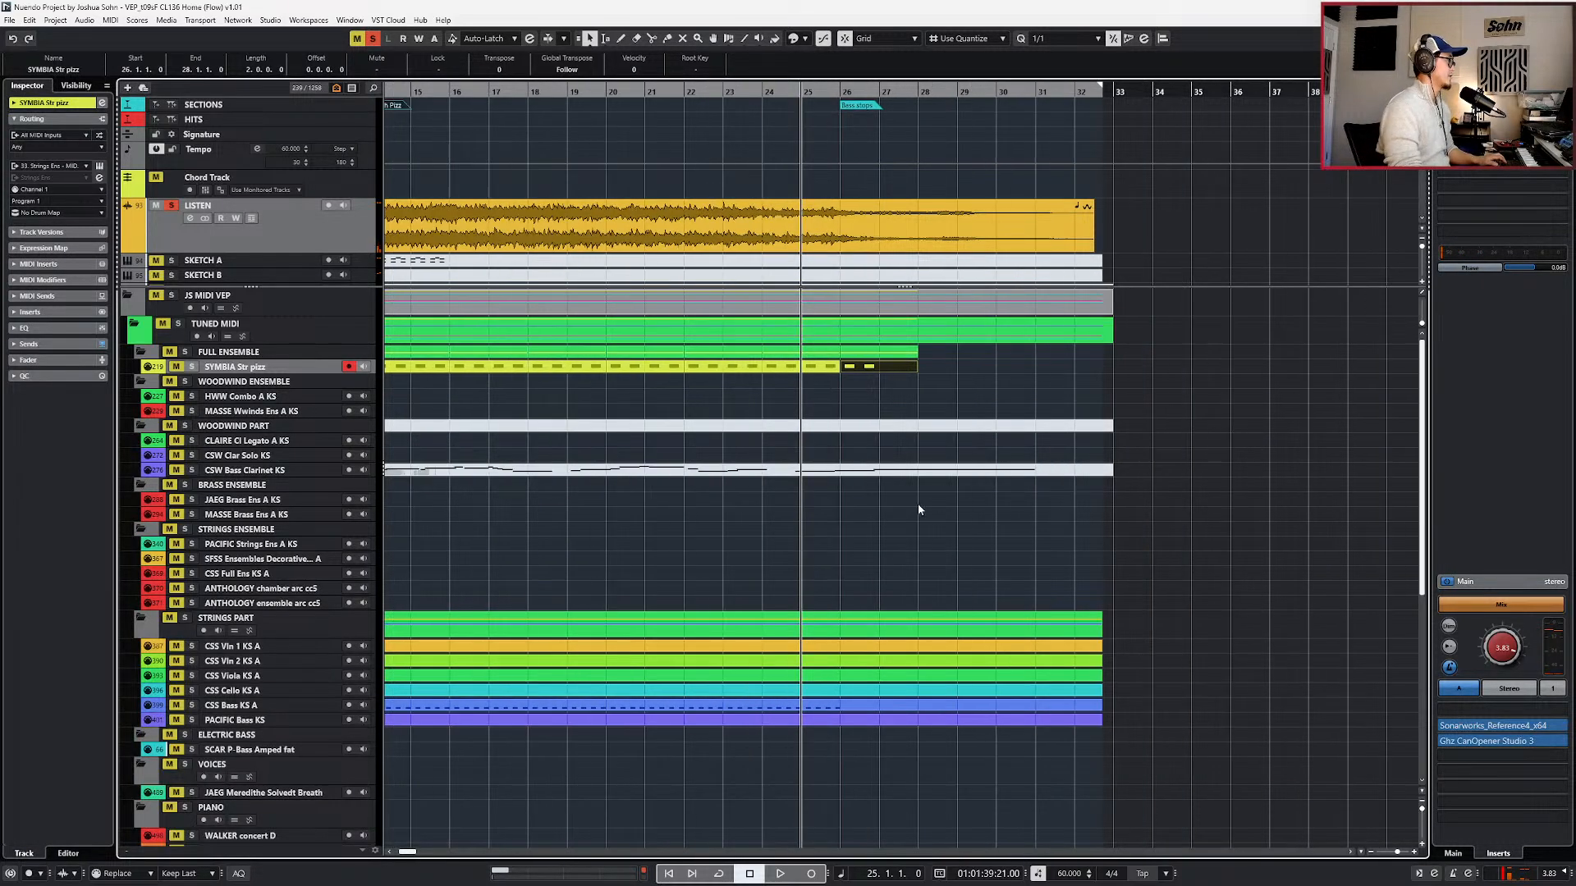
# - Join the SYMBIA Str pizz parts into one continuous part ending at bar 28
pyautogui.scroll(-2, 435, 369)
pyautogui.hscroll(-1, 480, 382)
pyautogui.moveTo(860, 400); pyautogui.dragTo(862, 369)
pyautogui.hotkey('ctrl', 'z')
pyautogui.hotkey('ctrl', 'z')
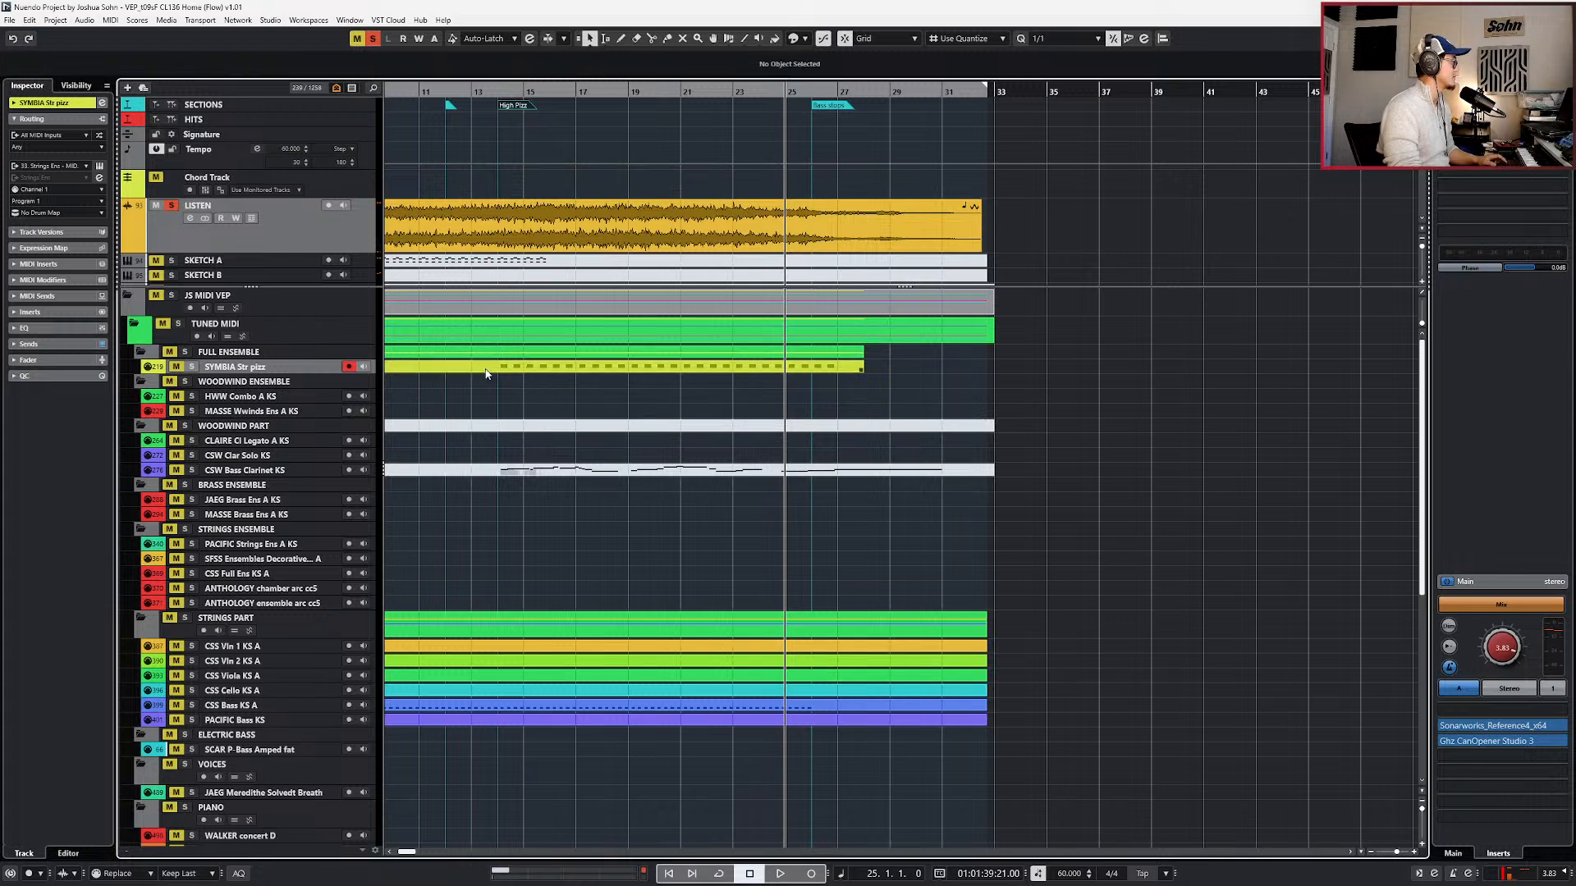
pyautogui.click(532, 368)
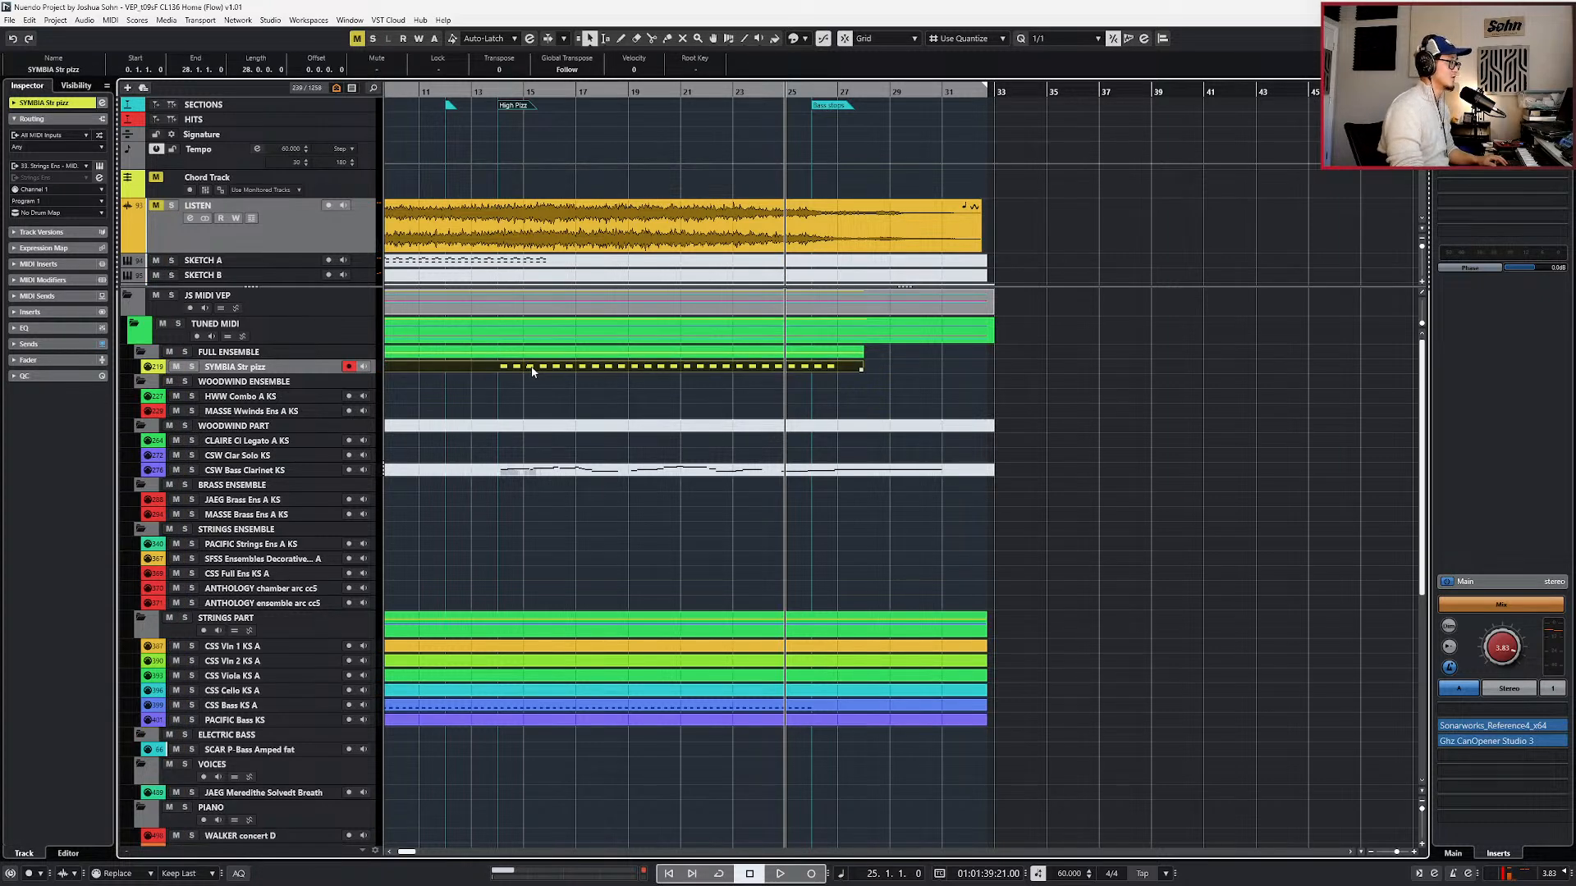
# - Fade the SYMBIA Str pizz Main Volume from bar 25 down to 11 at about bar 26.3 and play it back
pyautogui.doubleClick(532, 369)
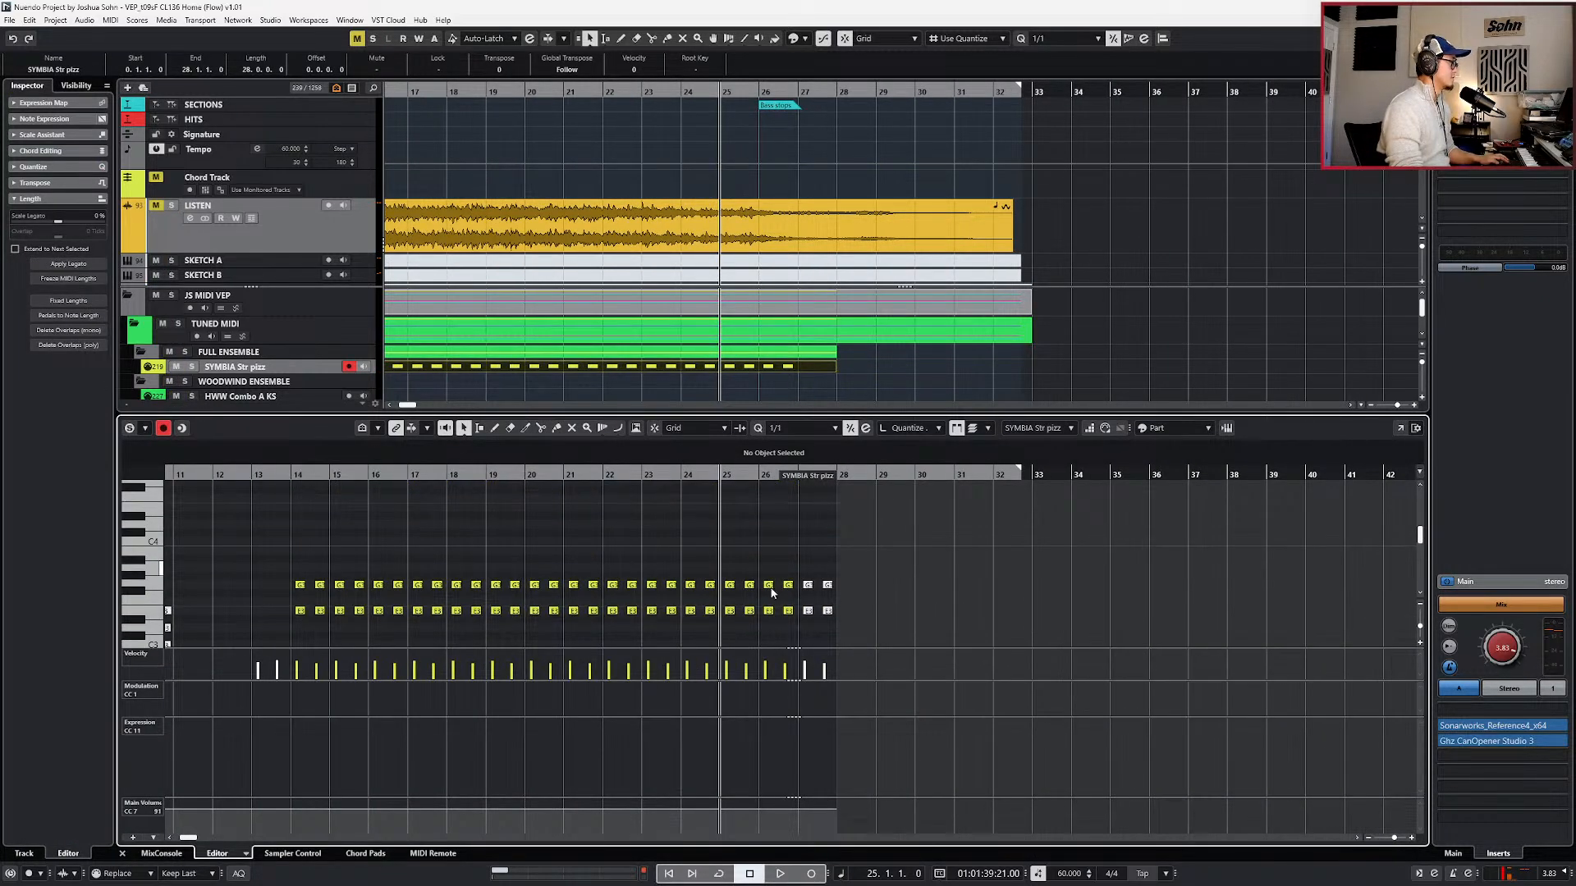
pyautogui.click(733, 810)
pyautogui.moveTo(758, 810); pyautogui.dragTo(780, 827)
pyautogui.press('space')
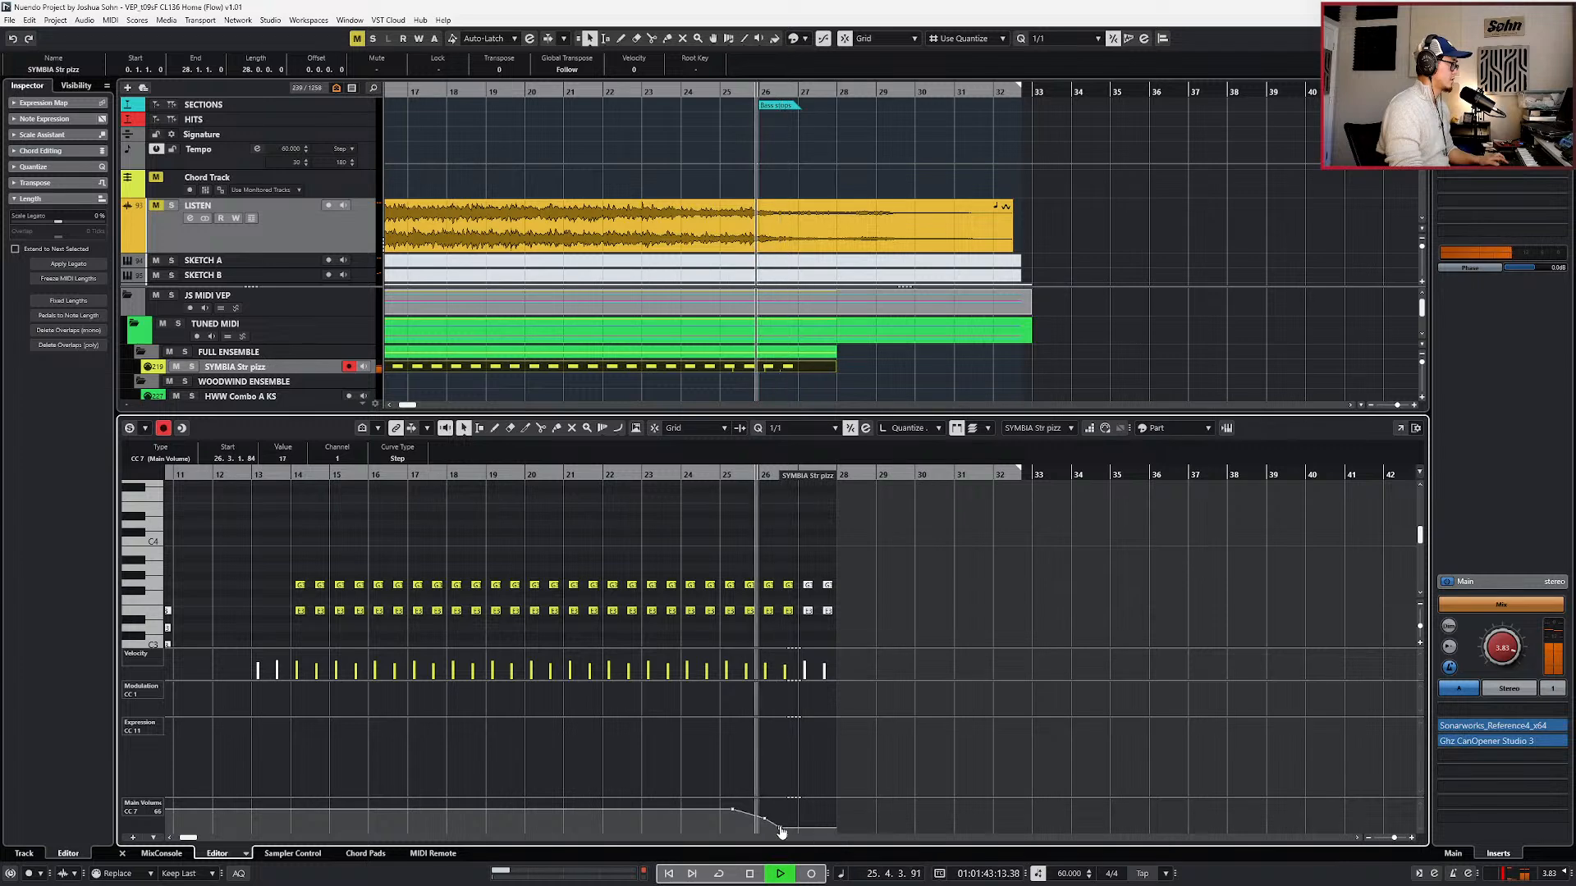
pyautogui.scroll(-2, 830, 831)
pyautogui.press('space')
# - Extend the end of the SYMBIA Str pizz part to match the strings parts near bar 33
pyautogui.press('KP_Subtract')
pyautogui.press('KP_Subtract')
pyautogui.press('KP_Subtract')
pyautogui.press('KP_Subtract')
pyautogui.press('KP_Subtract')
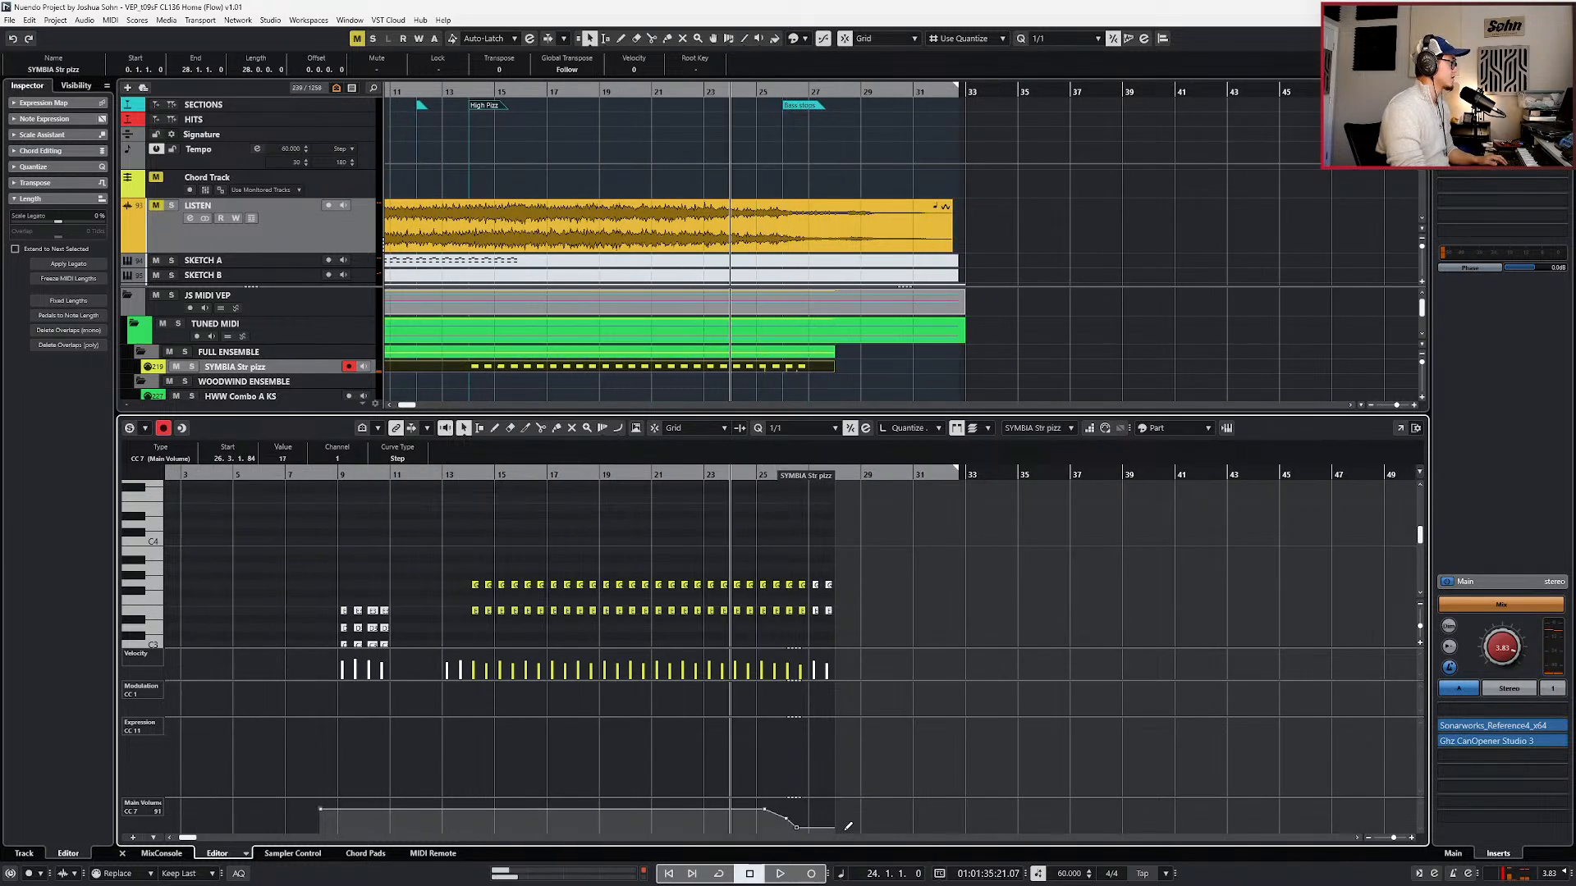
pyautogui.press('KP_Subtract')
pyautogui.press('KP_Subtract')
pyautogui.press('KP_Subtract')
pyautogui.press('KP_Subtract')
pyautogui.press('KP_Subtract')
pyautogui.press('KP_Subtract')
pyautogui.press('Return')
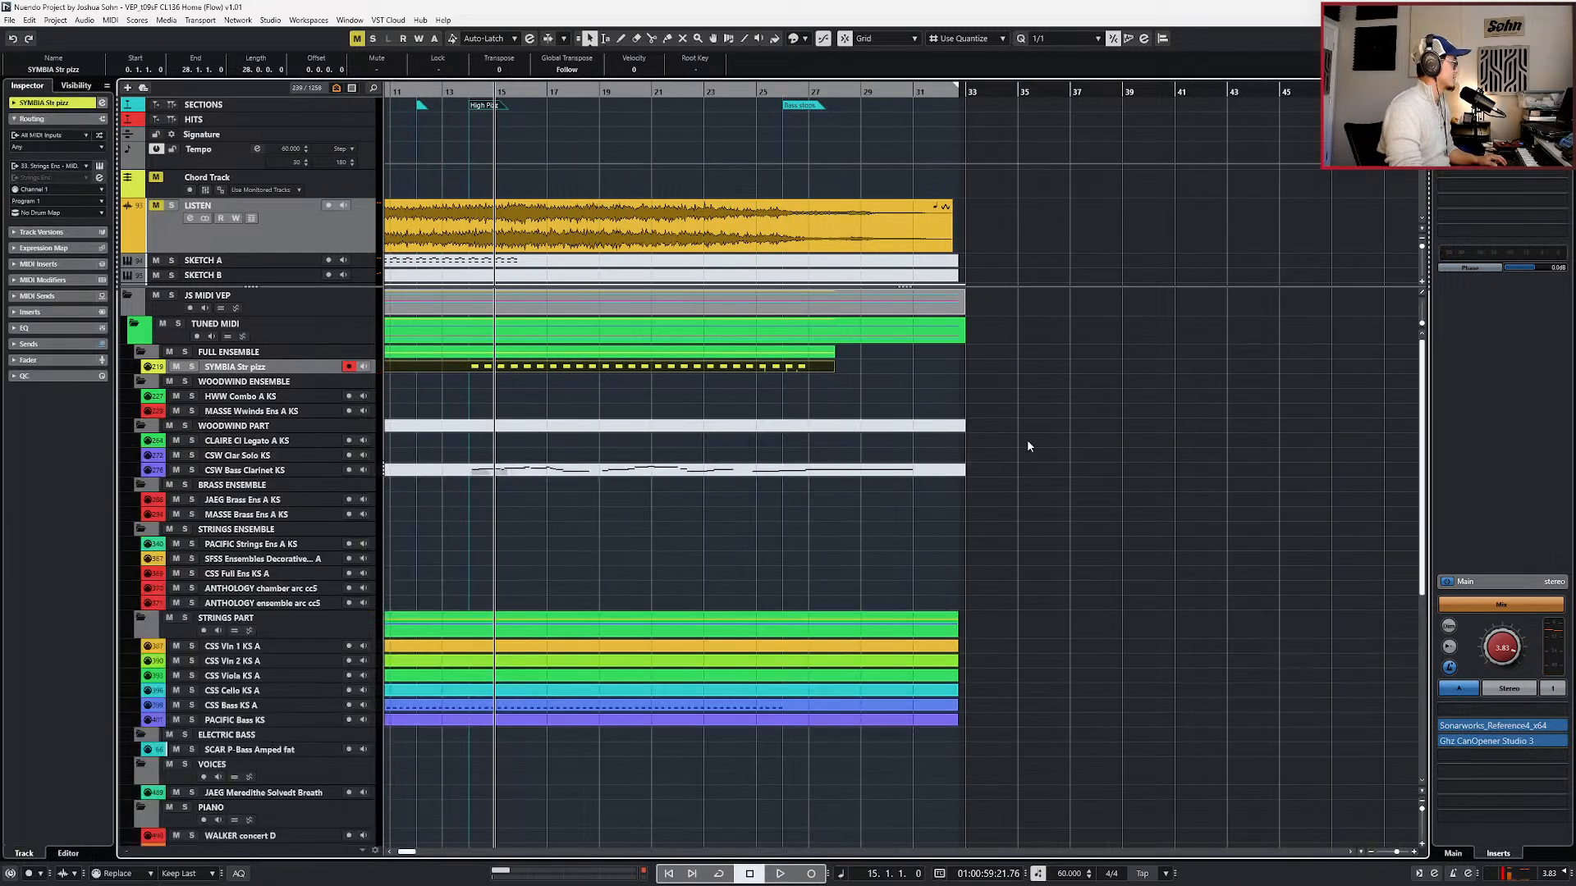
pyautogui.click(891, 366)
pyautogui.hscroll(-2, 942, 416)
# - Solo the LISTEN reference and listen through to bar 11
pyautogui.press('KP_Subtract')
pyautogui.press('KP_Subtract')
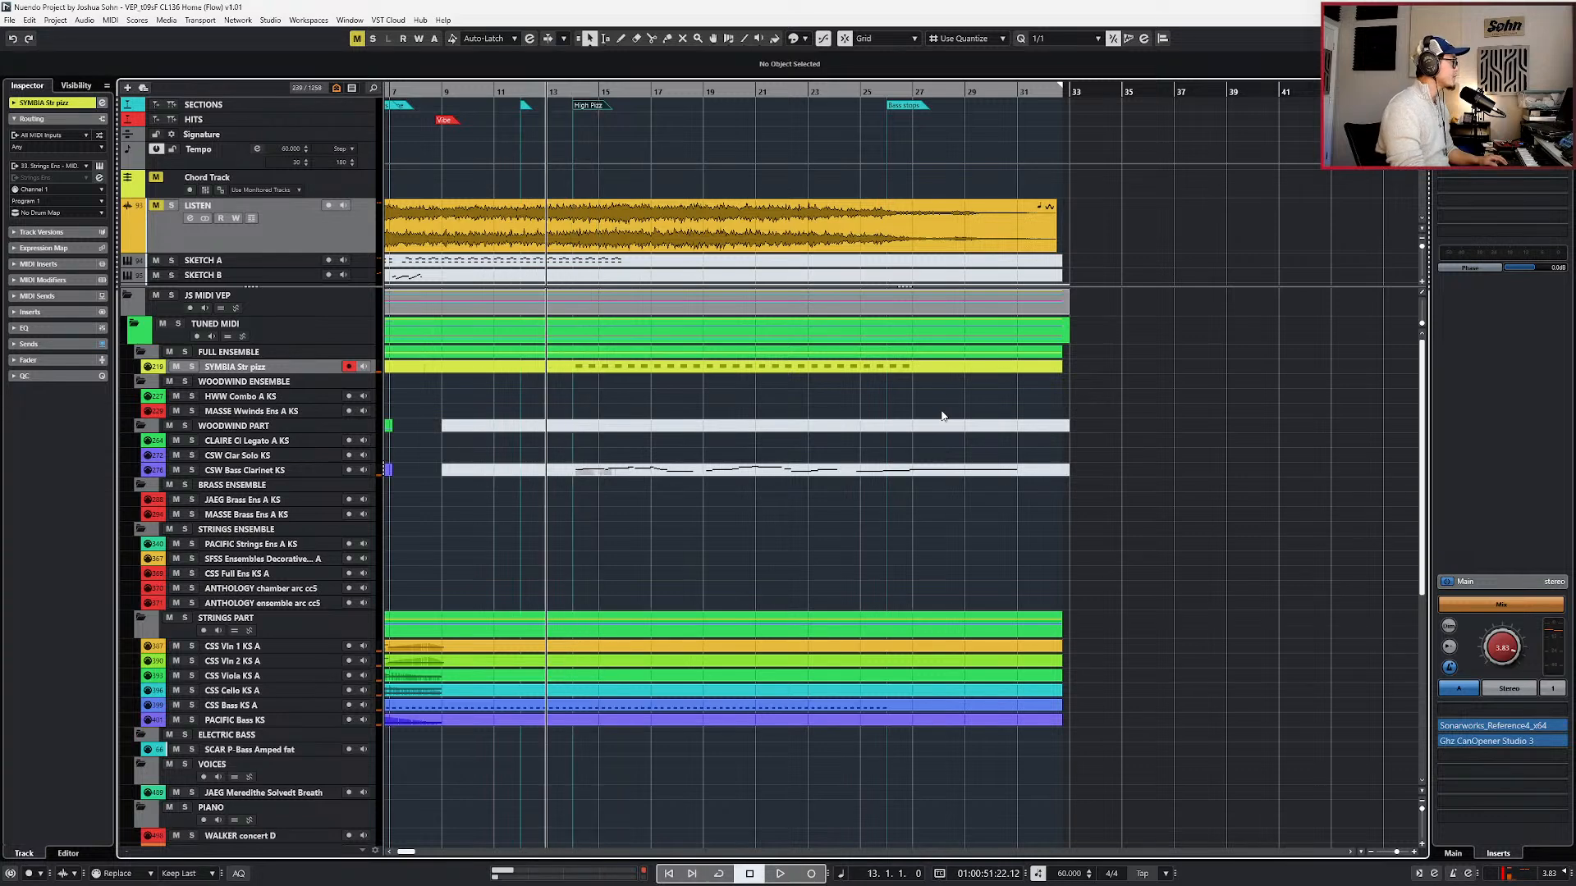
pyautogui.hscroll(-4, 844, 415)
pyautogui.press('KP_Subtract')
pyautogui.press('KP_Subtract')
pyautogui.press('KP_Subtract')
pyautogui.press('KP_Subtract')
pyautogui.click(765, 232)
pyautogui.press('s')
pyautogui.press('space')
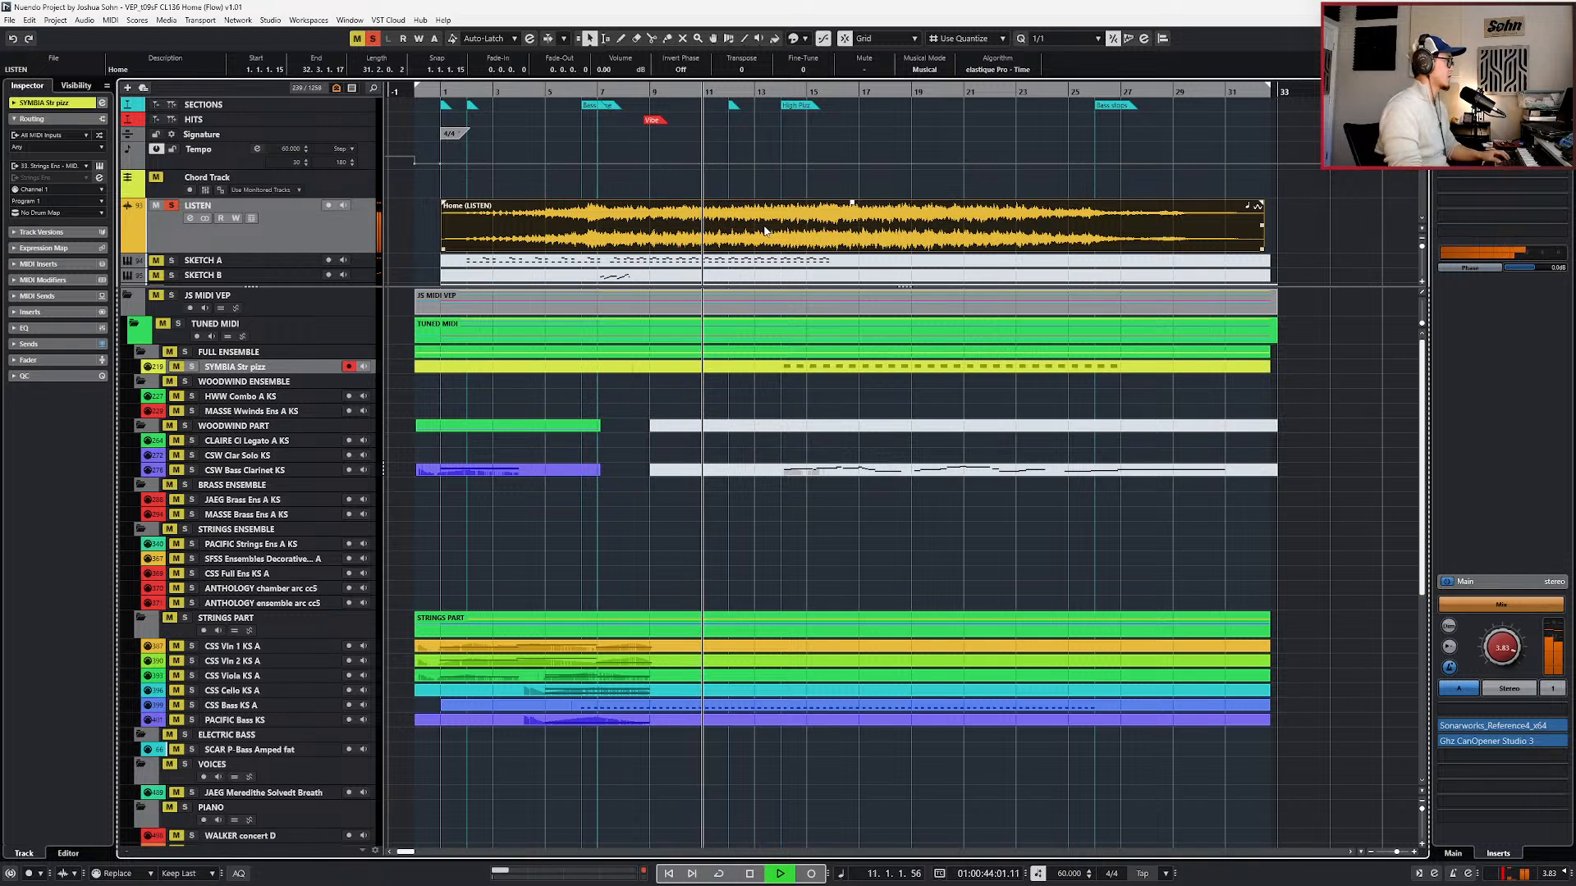
pyautogui.press('space')
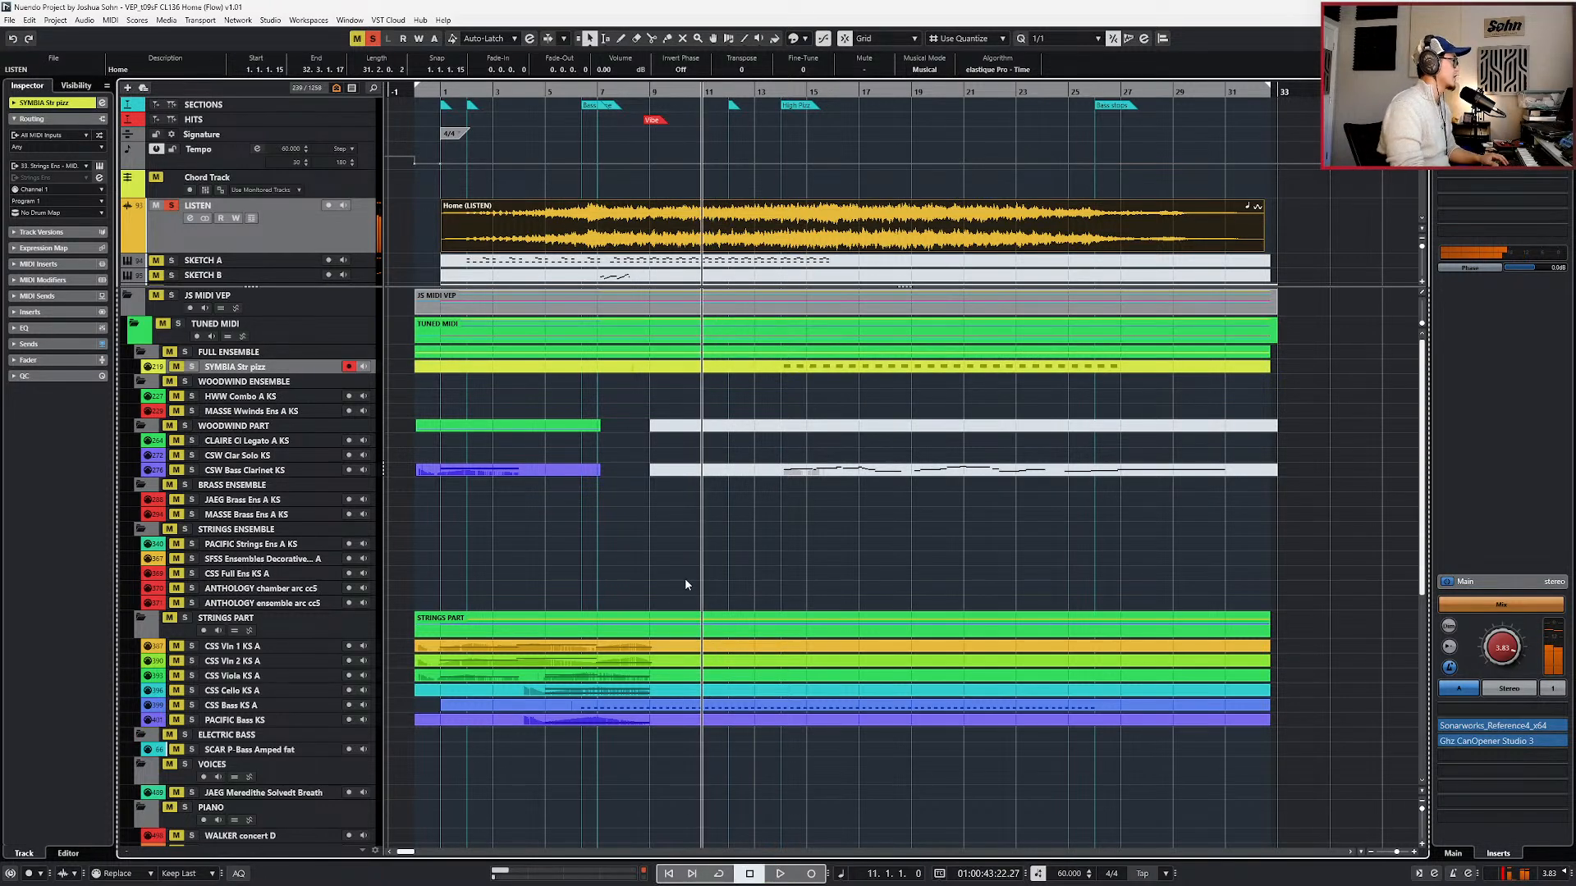
# - Replay the soloed LISTEN reference from bar 7 past bar 9
pyautogui.scroll(2, 652, 560)
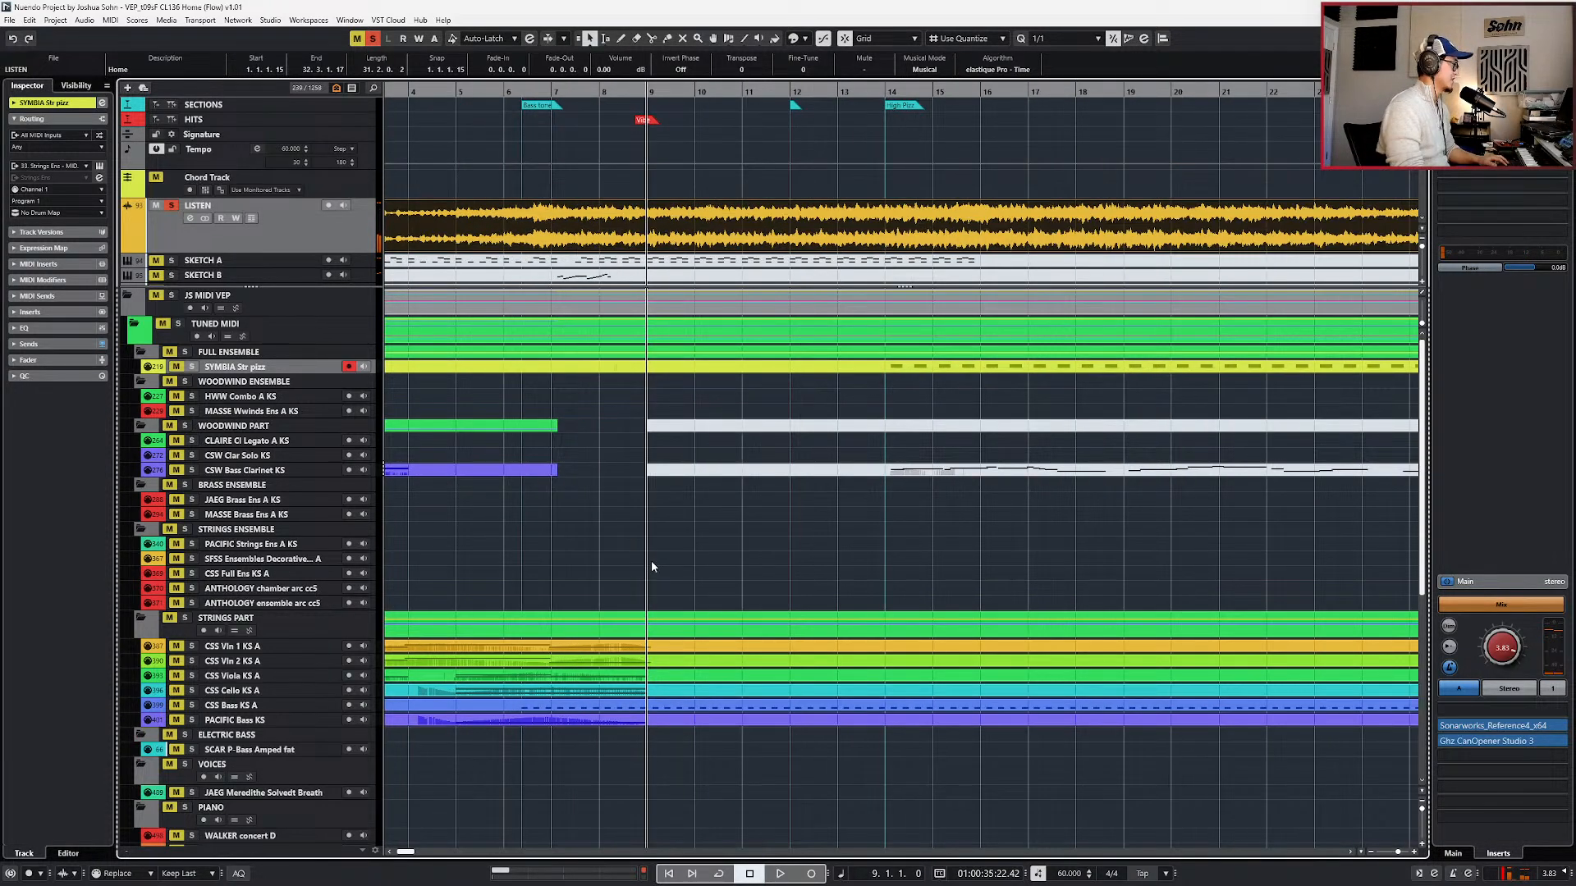
pyautogui.press('KP_Subtract')
pyautogui.press('KP_Subtract')
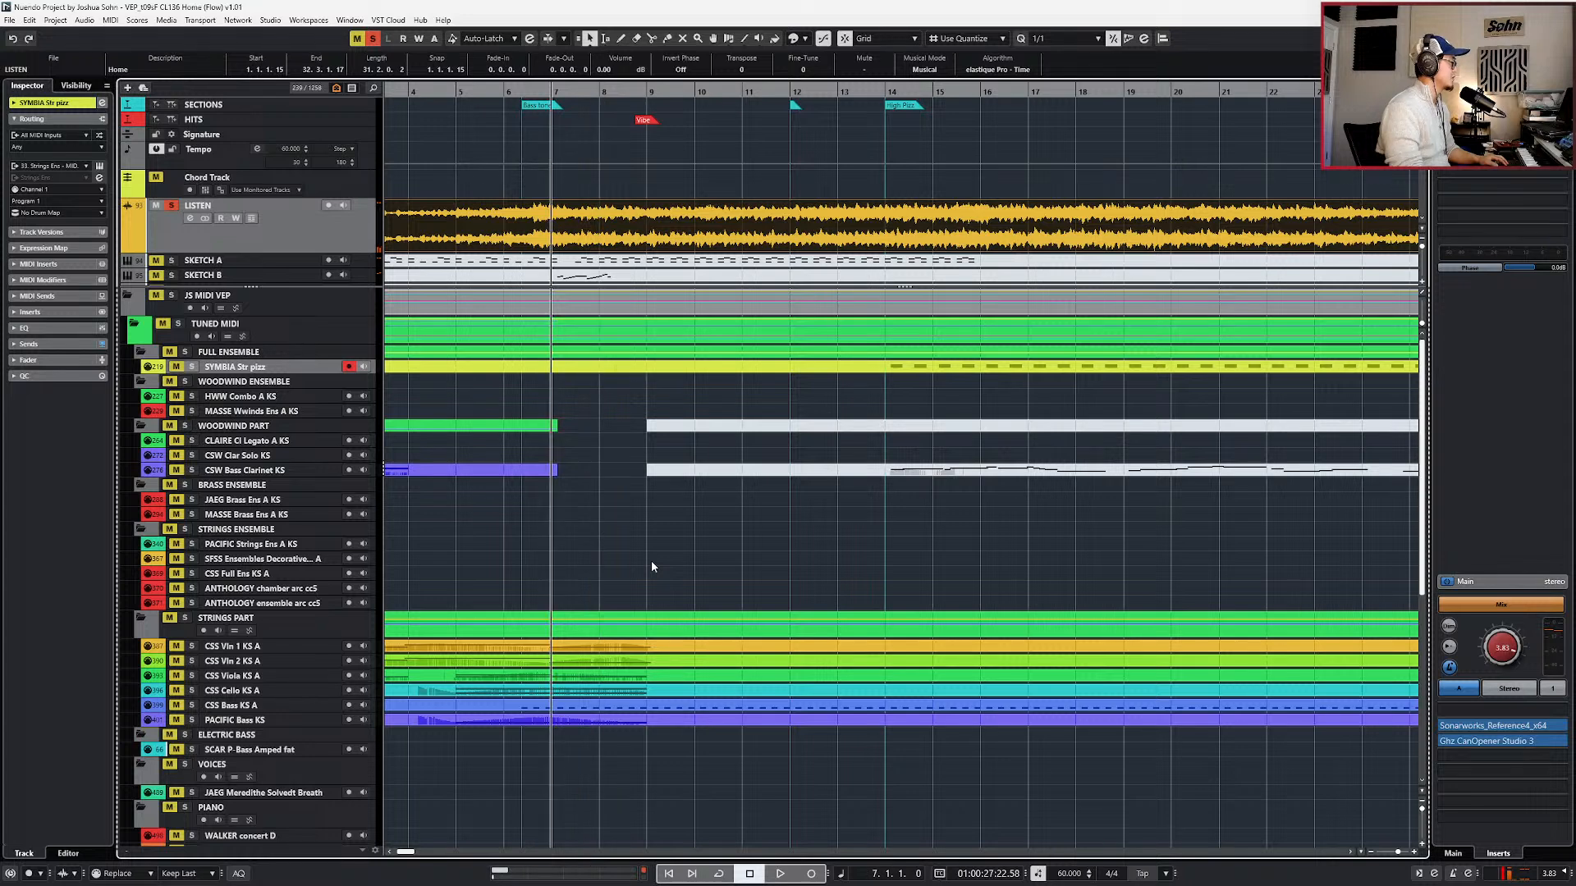
pyautogui.press('space')
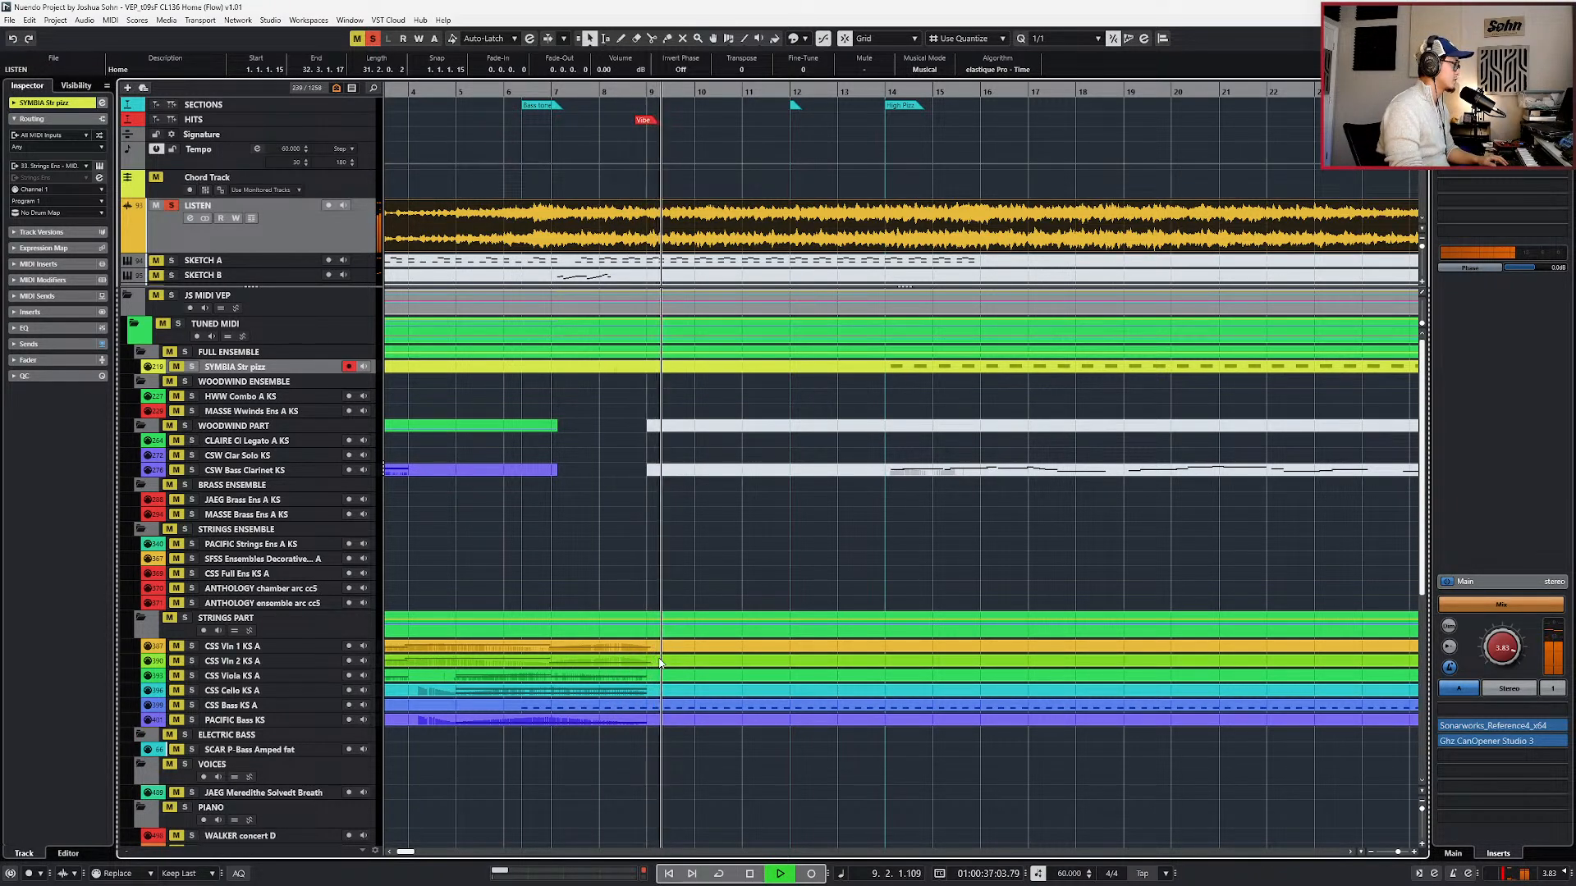
pyautogui.press('space')
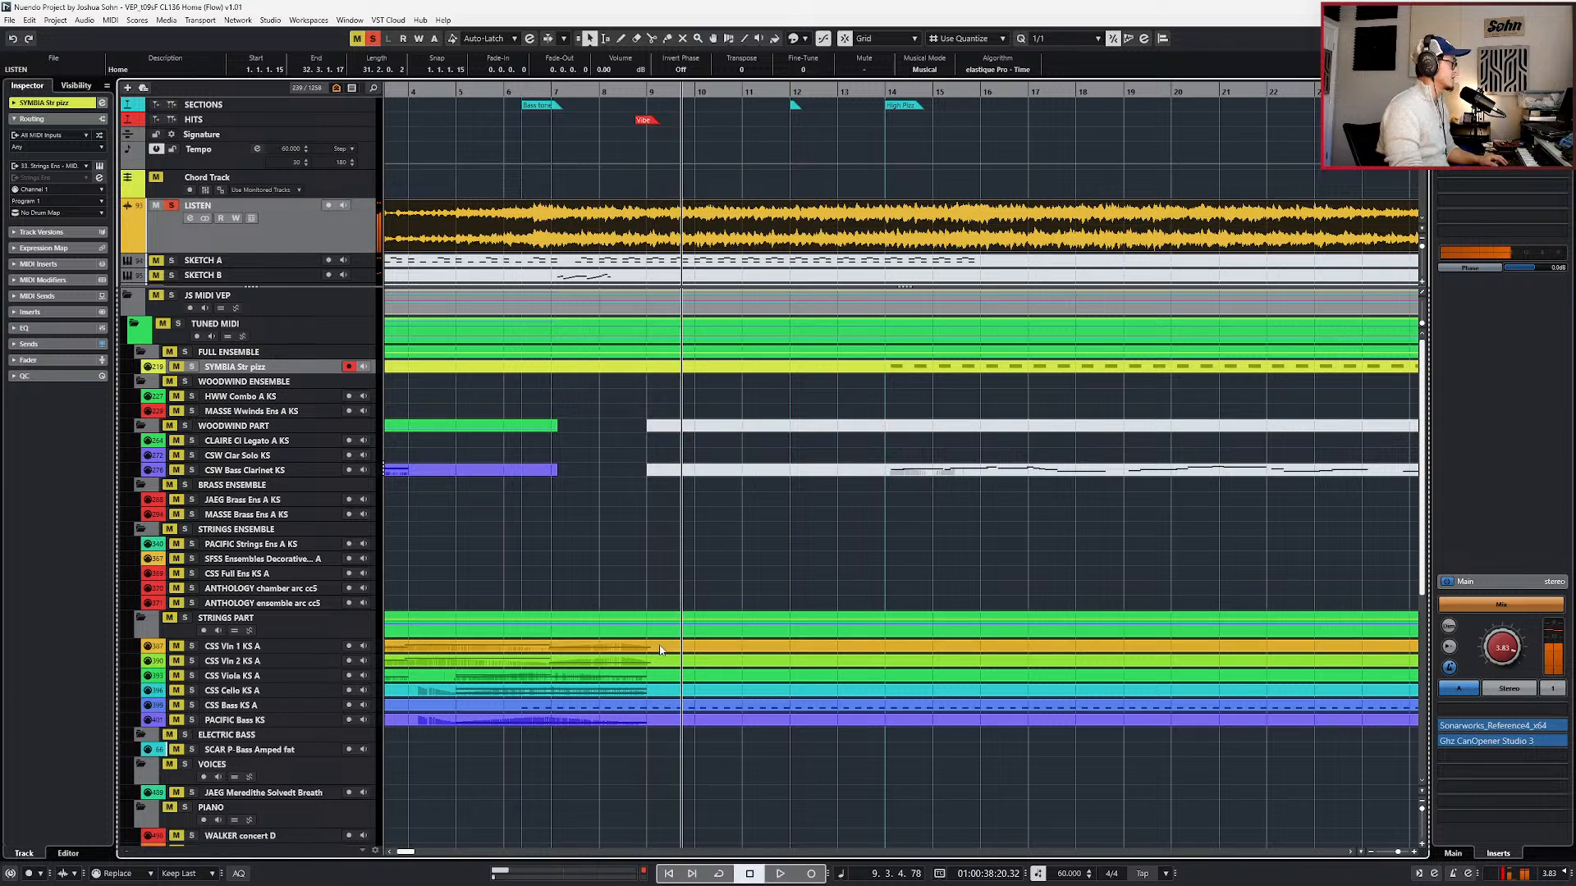
# - Set quantize to 1/16 and listen to the reference from bar 9 beat 2 into bar 12
pyautogui.press('h')
pyautogui.press('h')
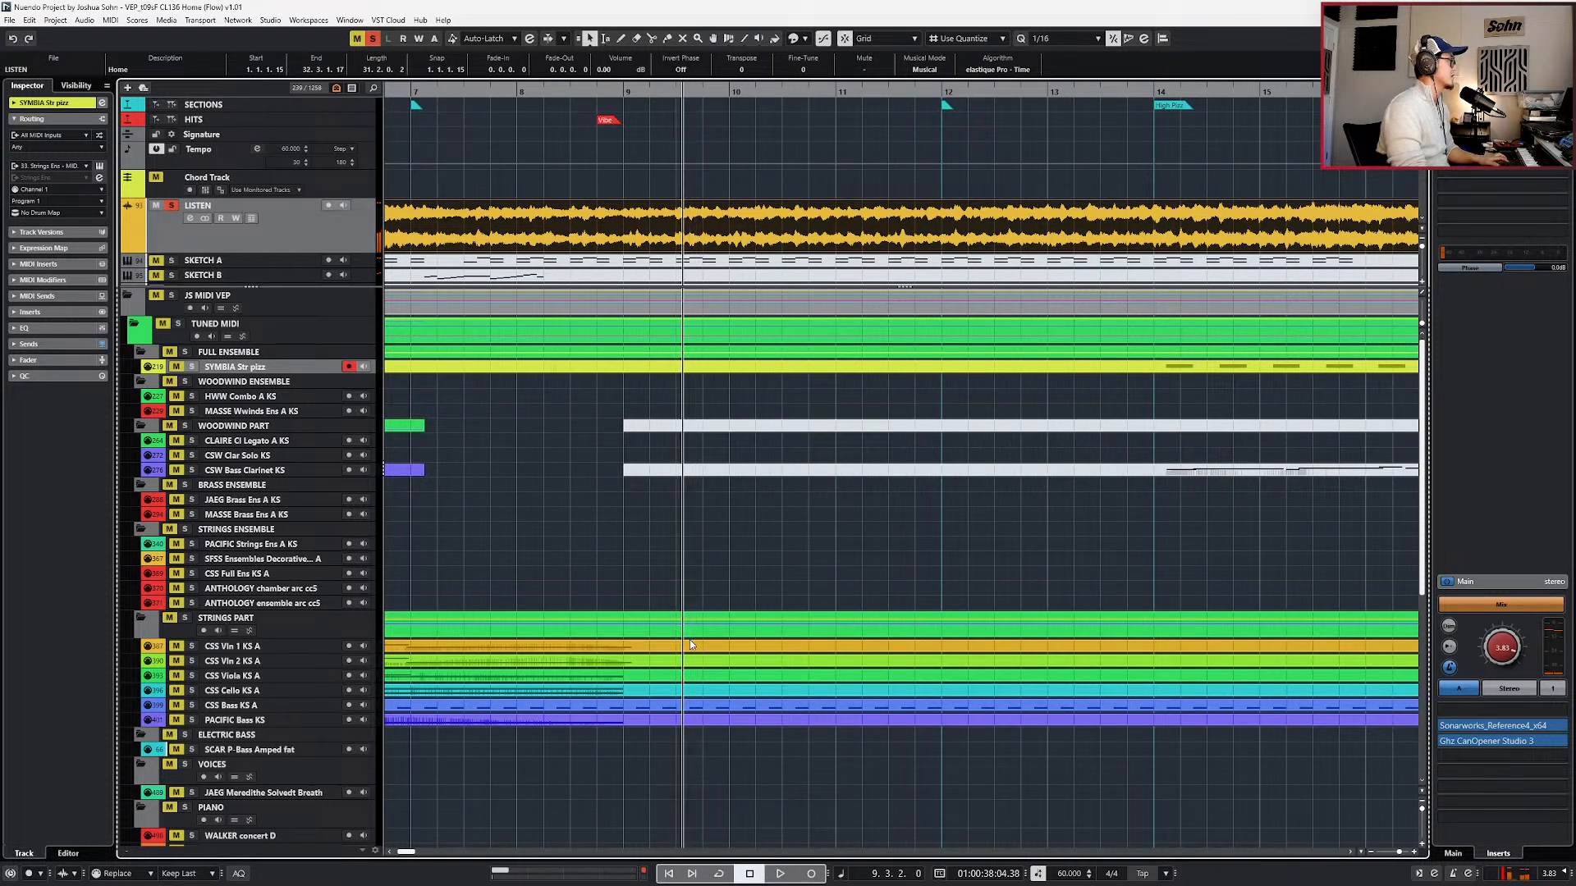
pyautogui.press('ctrl+KP_Subtract')
pyautogui.press('ctrl+KP_Subtract')
pyautogui.press('ctrl+KP_Subtract')
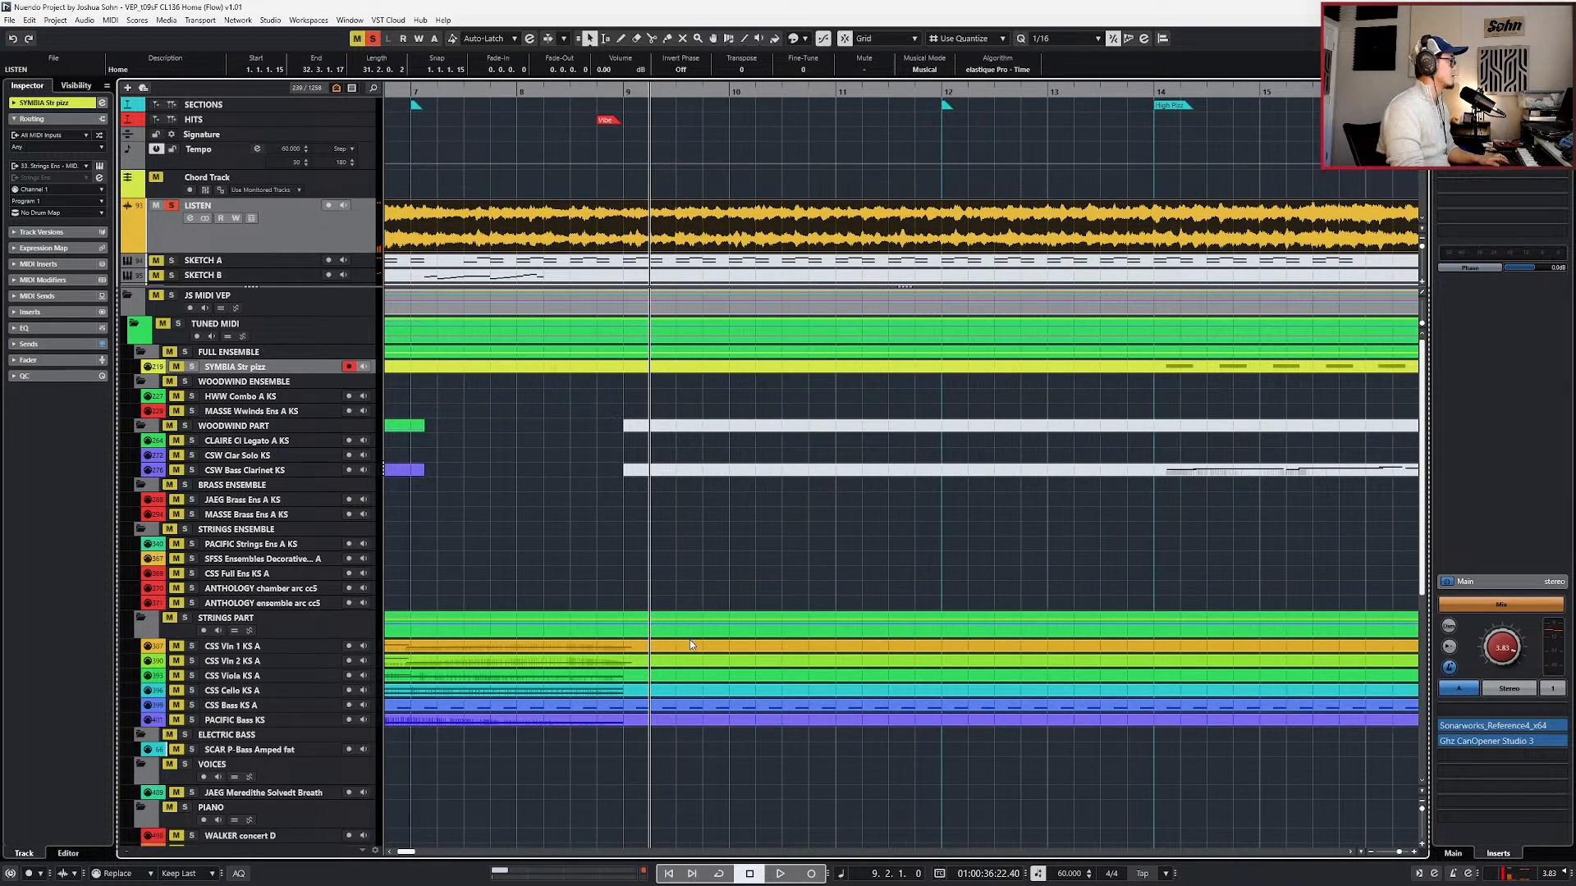
pyautogui.press('space')
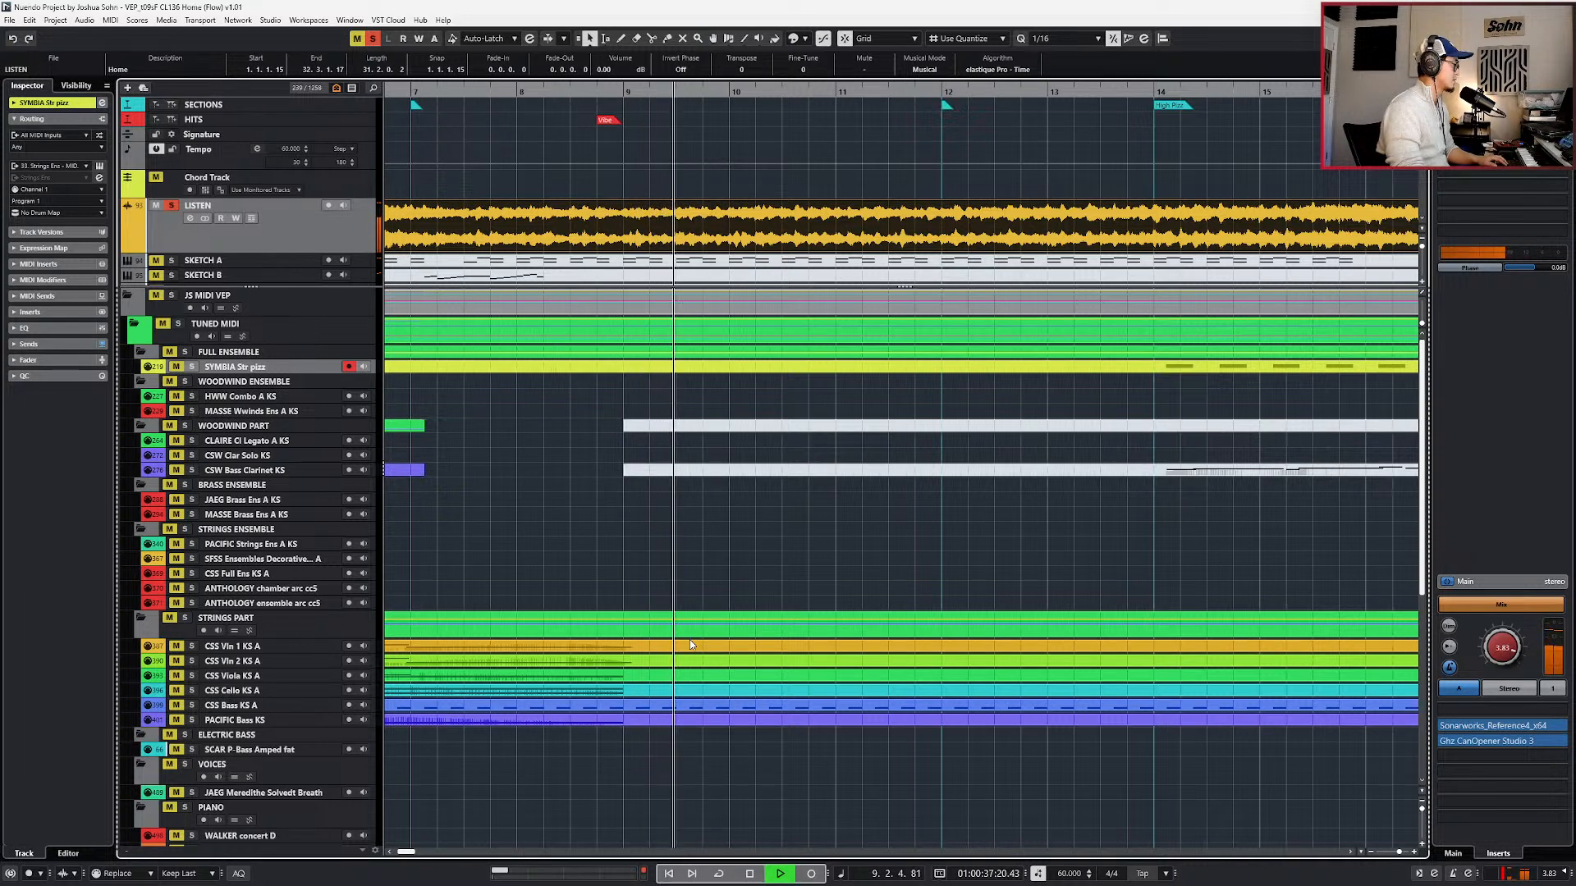
pyautogui.click(691, 646)
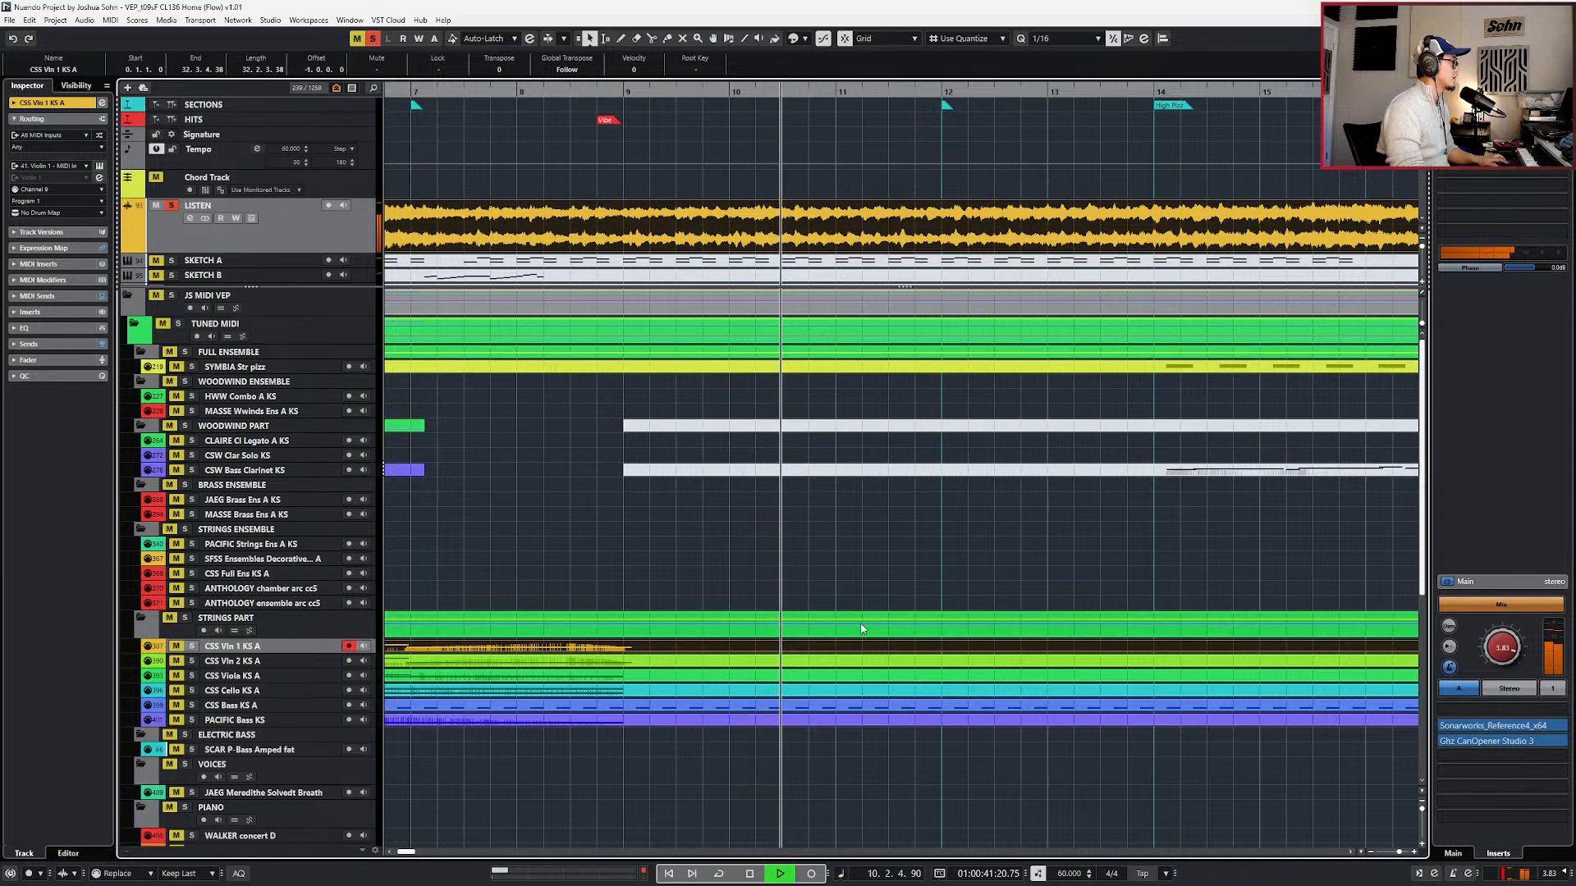
pyautogui.keyDown('ctrl'); pyautogui.scroll(-2, 860, 626); pyautogui.keyUp('ctrl')
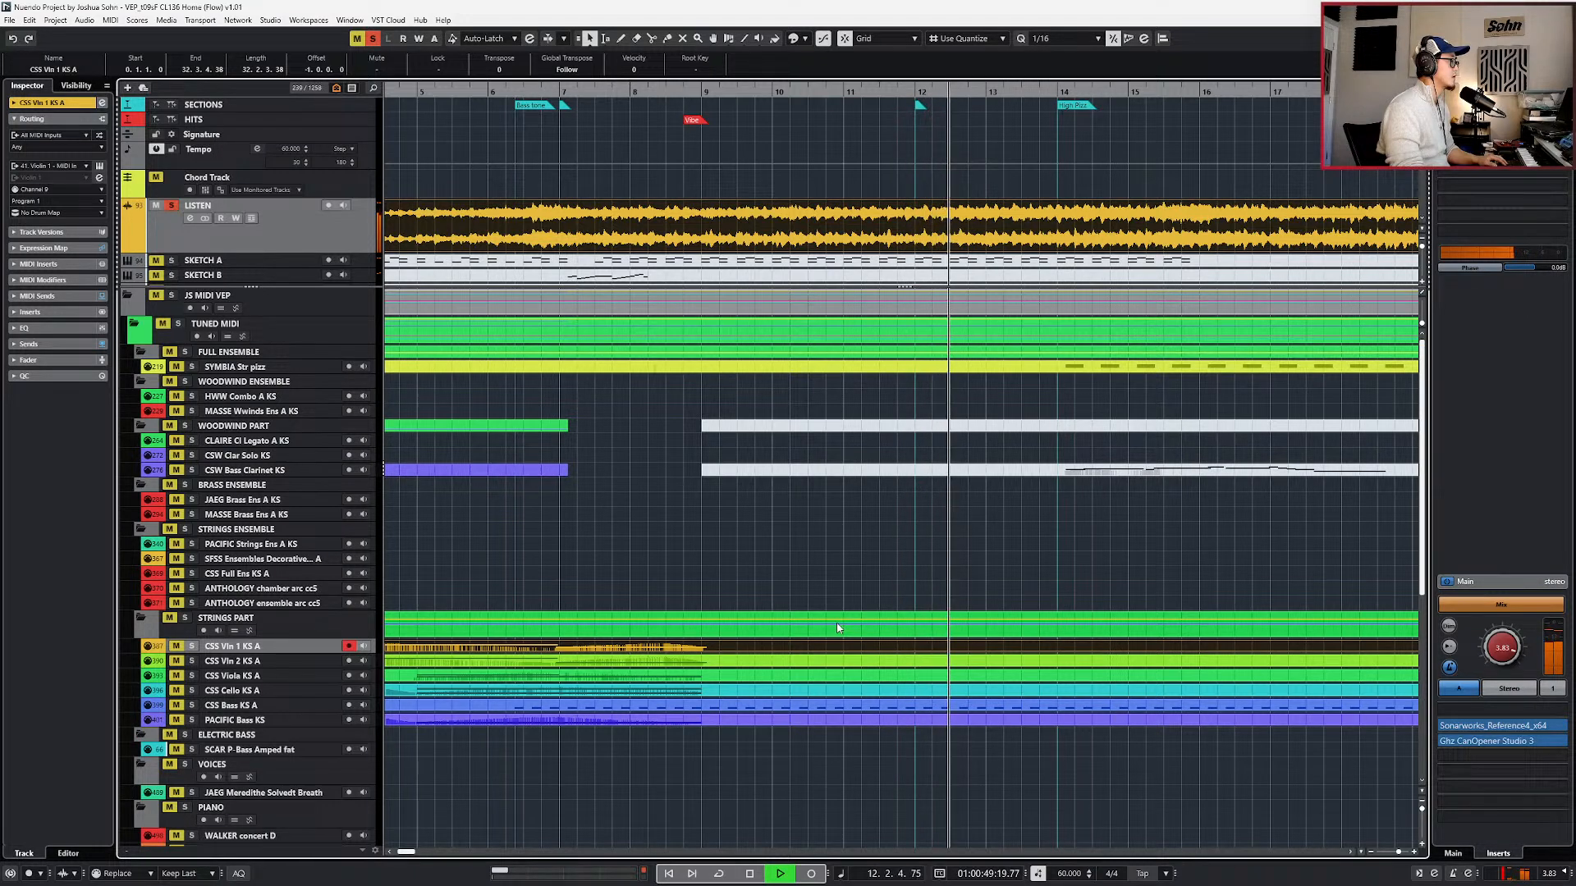
pyautogui.press('space')
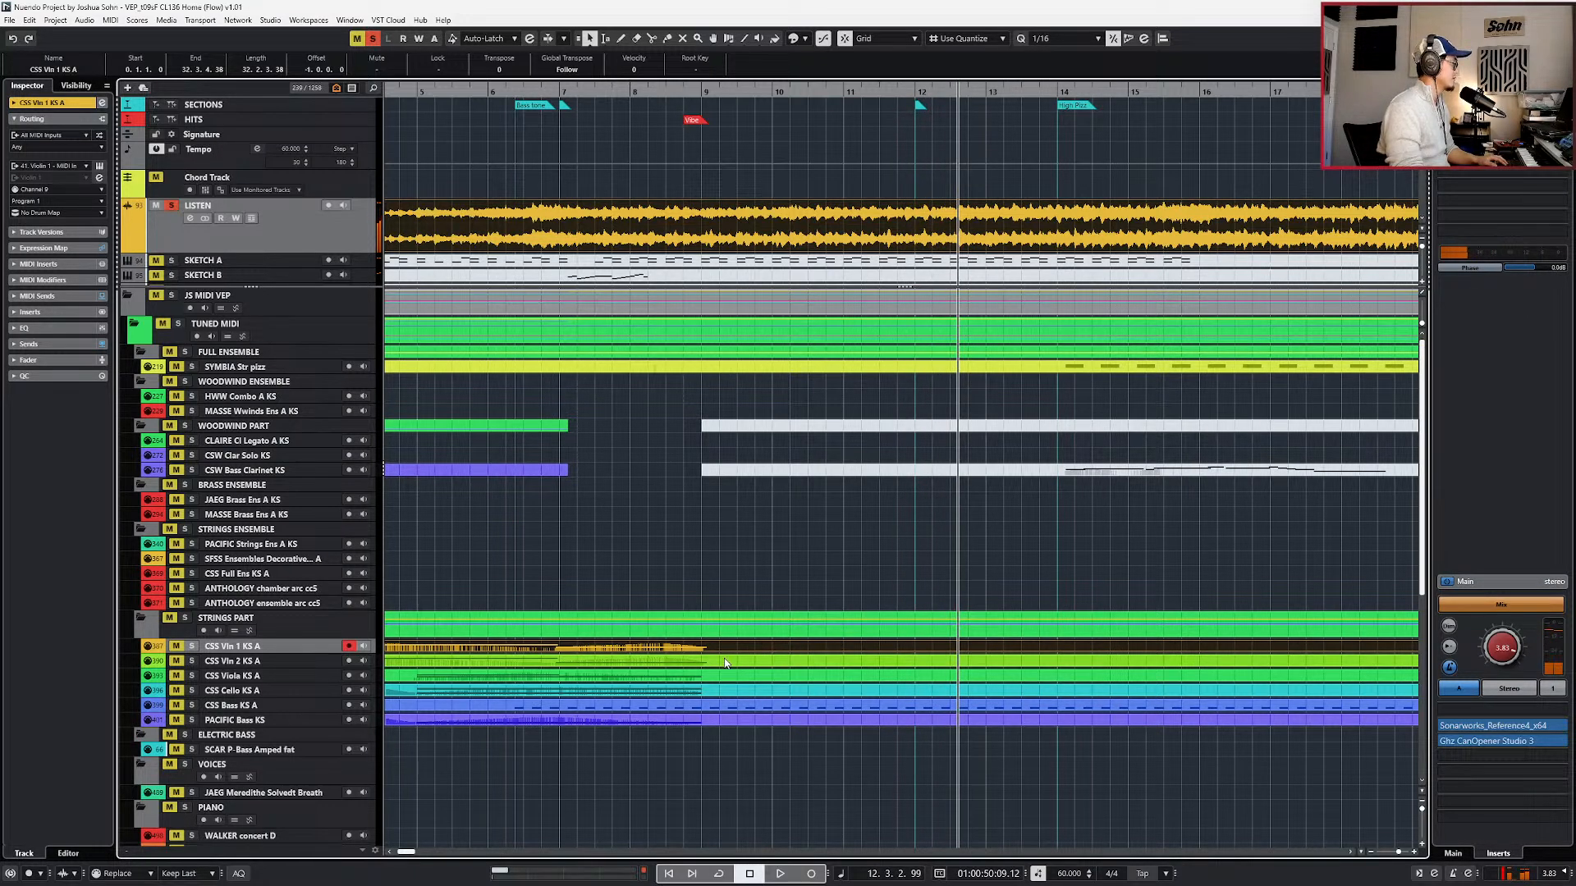
# - Open the CSS Vln 1, Vln 2, Viola and Cello parts together for note editing
pyautogui.click(725, 663)
pyautogui.keyDown('shift'); pyautogui.click(731, 676); pyautogui.keyUp('shift')
pyautogui.keyDown('shift'); pyautogui.click(736, 688); pyautogui.keyUp('shift')
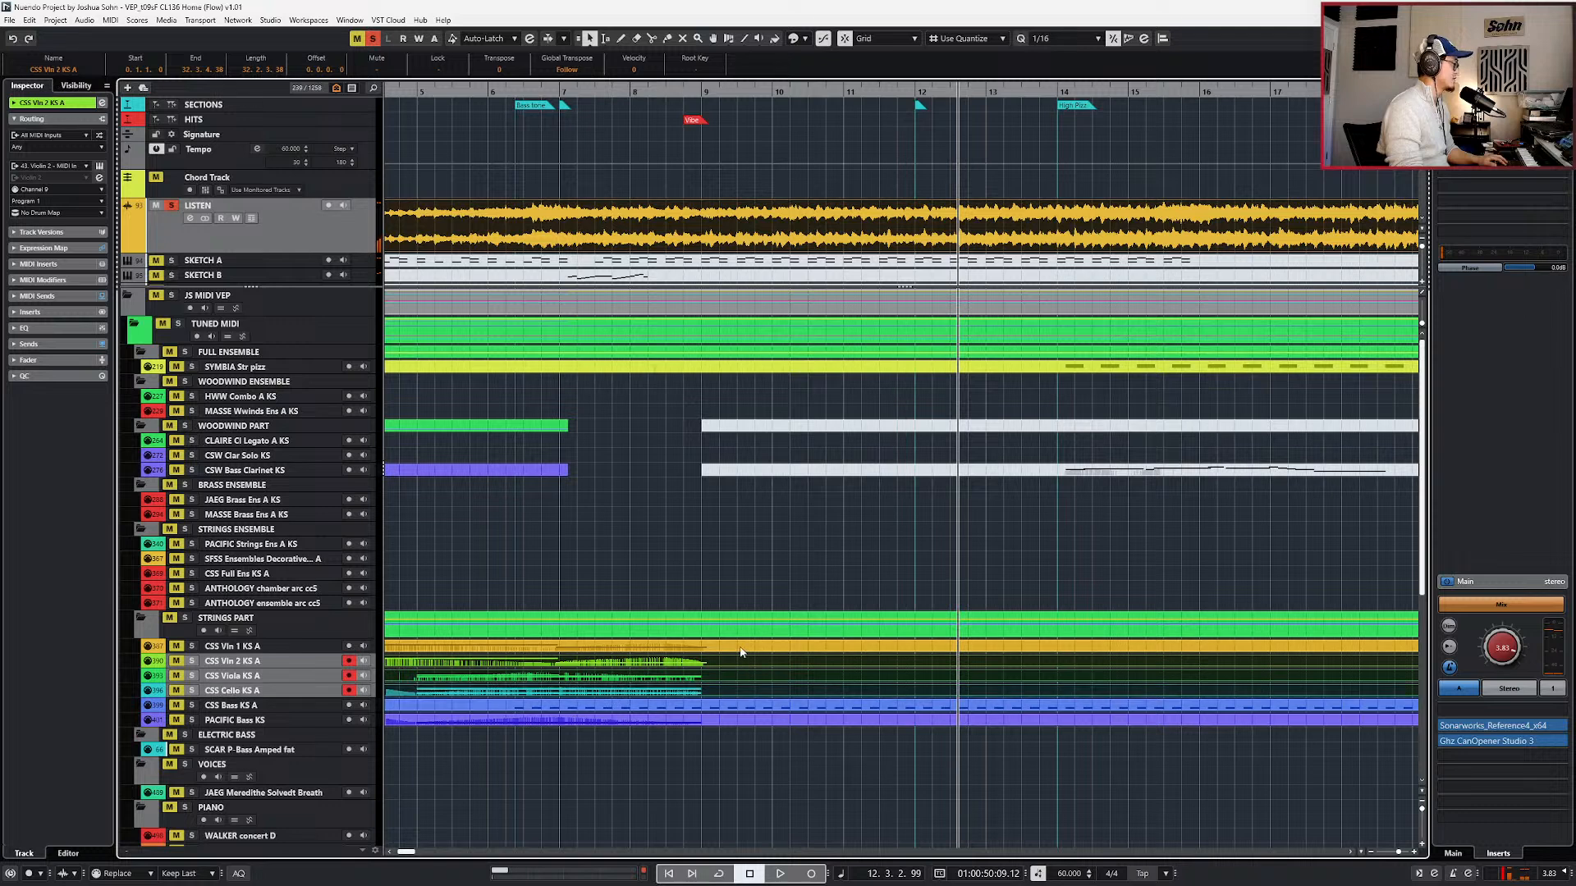
pyautogui.keyDown('shift'); pyautogui.click(740, 648); pyautogui.keyUp('shift')
pyautogui.press('KP_Subtract')
pyautogui.press('KP_Subtract')
pyautogui.press('KP_Subtract')
pyautogui.press('Return')
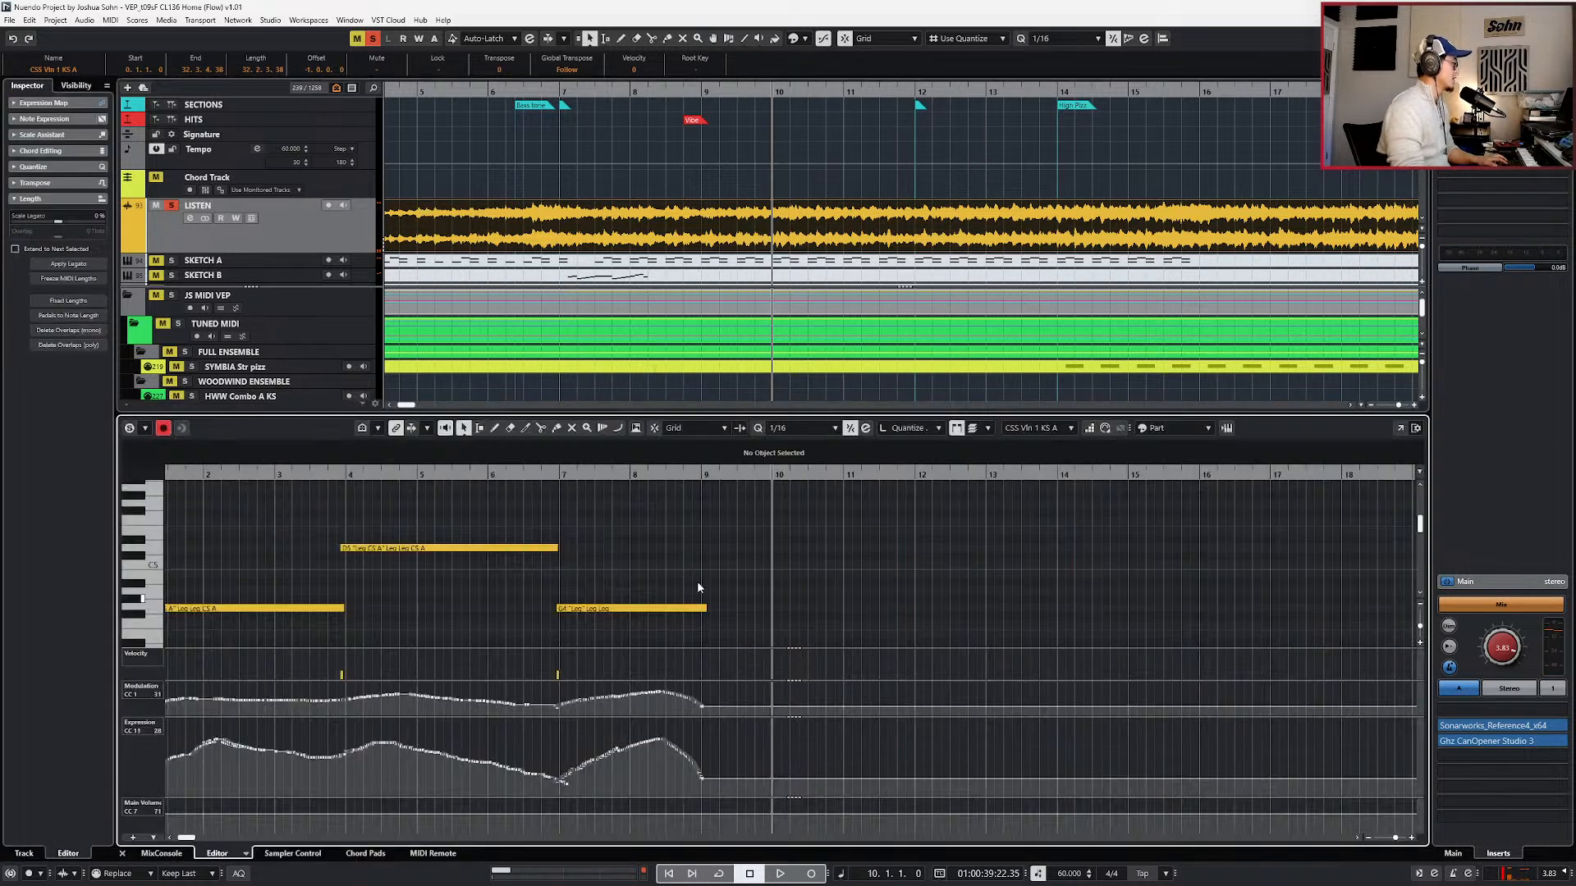
# - Copy the CSS Vln 1, Vln 2 and Viola notes from bars 7 to 9 and paste them at 9.2.3 with 1/8 quantize
pyautogui.scroll(-1, 698, 579)
pyautogui.scroll(-3, 704, 537)
pyautogui.moveTo(673, 491); pyautogui.dragTo(675, 644)
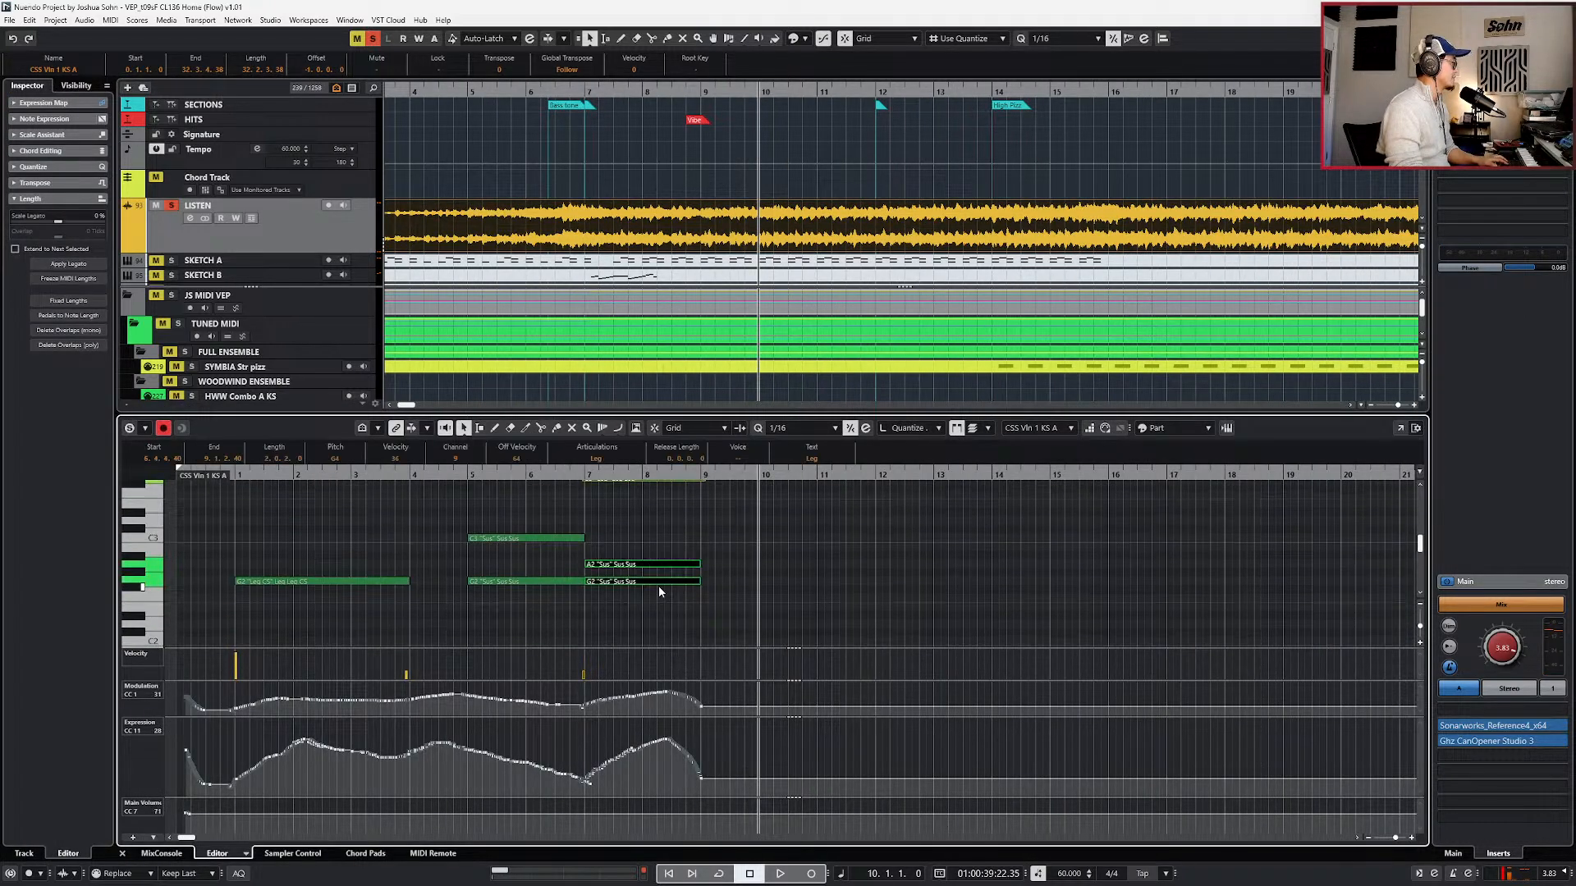
pyautogui.scroll(3, 643, 568)
pyautogui.scroll(-1, 639, 584)
pyautogui.press('KP_Subtract')
pyautogui.press('KP_Subtract')
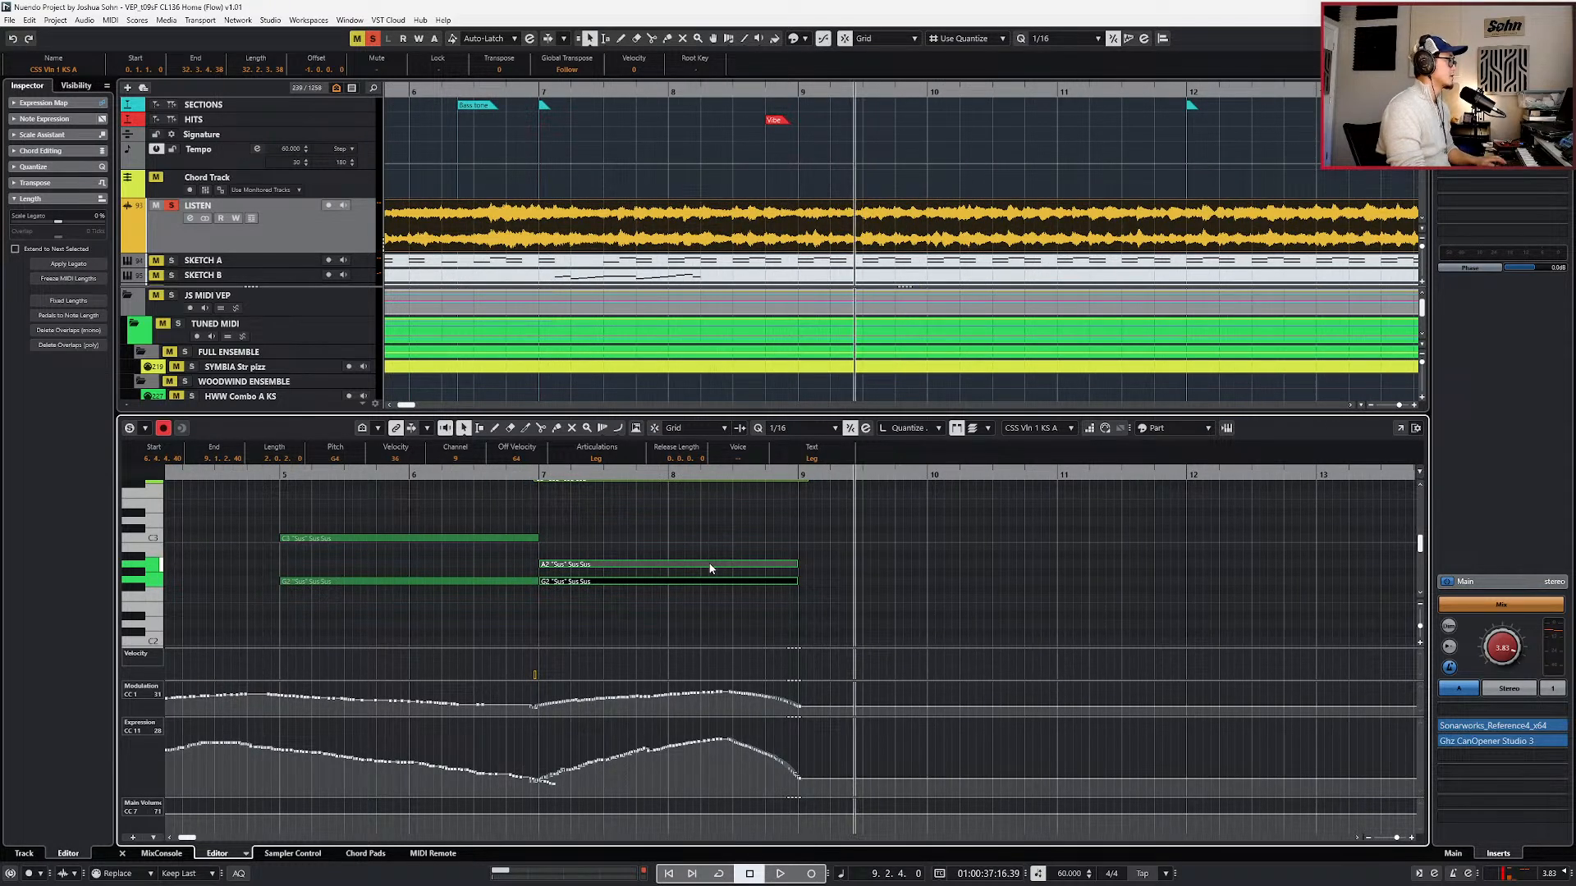
pyautogui.press('KP_Subtract')
pyautogui.hotkey('ctrl', 'v')
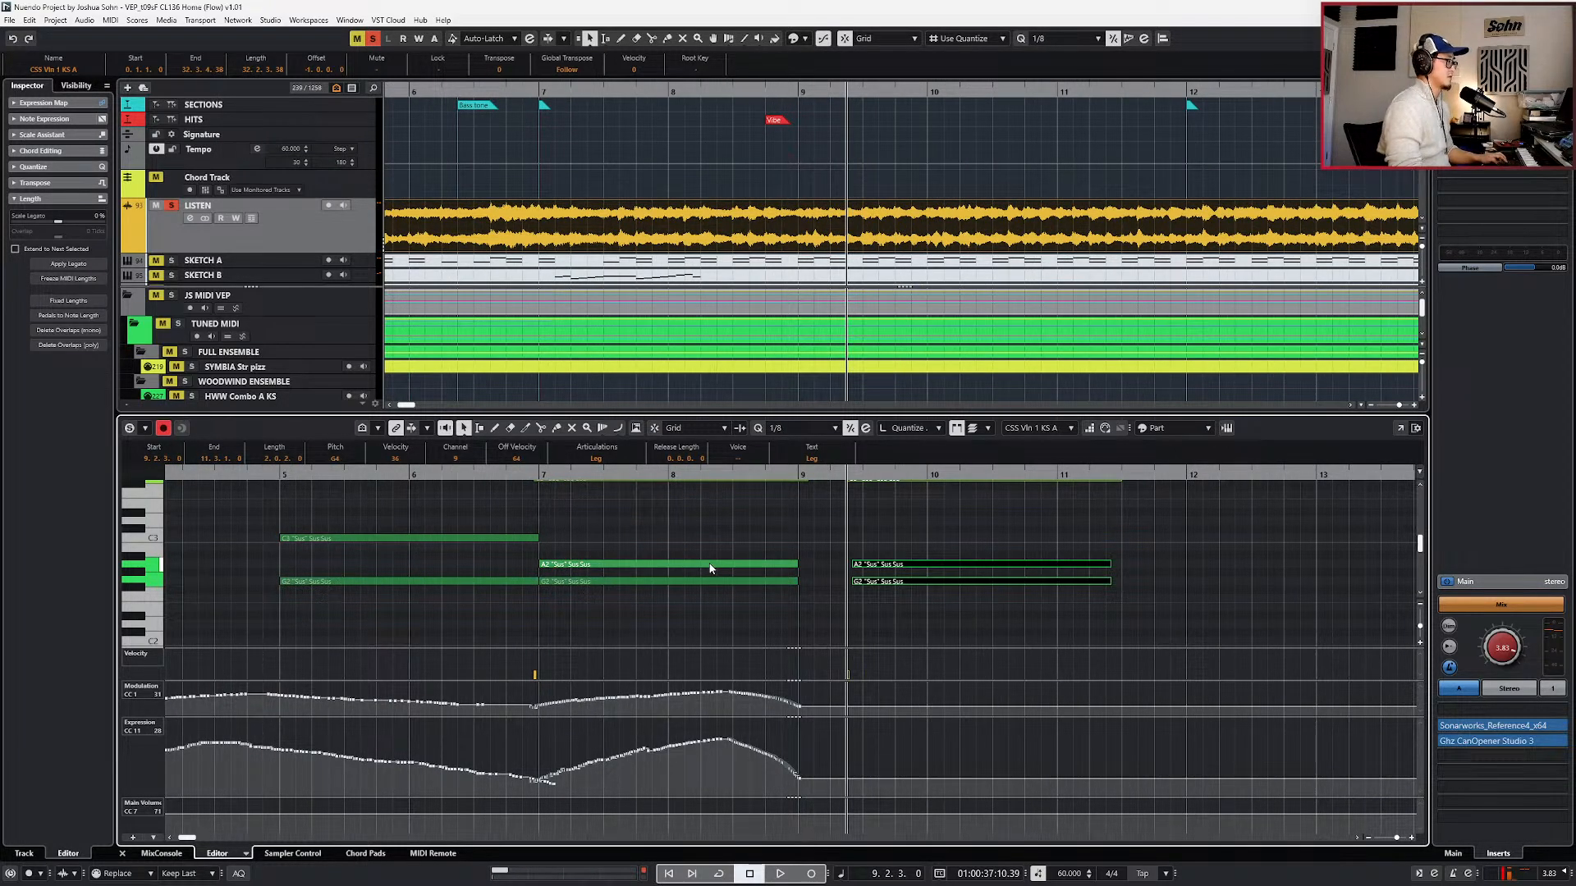
# - Lengthen the pasted string notes so the violin notes end at bar 12
pyautogui.scroll(1, 710, 568)
pyautogui.scroll(2, 717, 551)
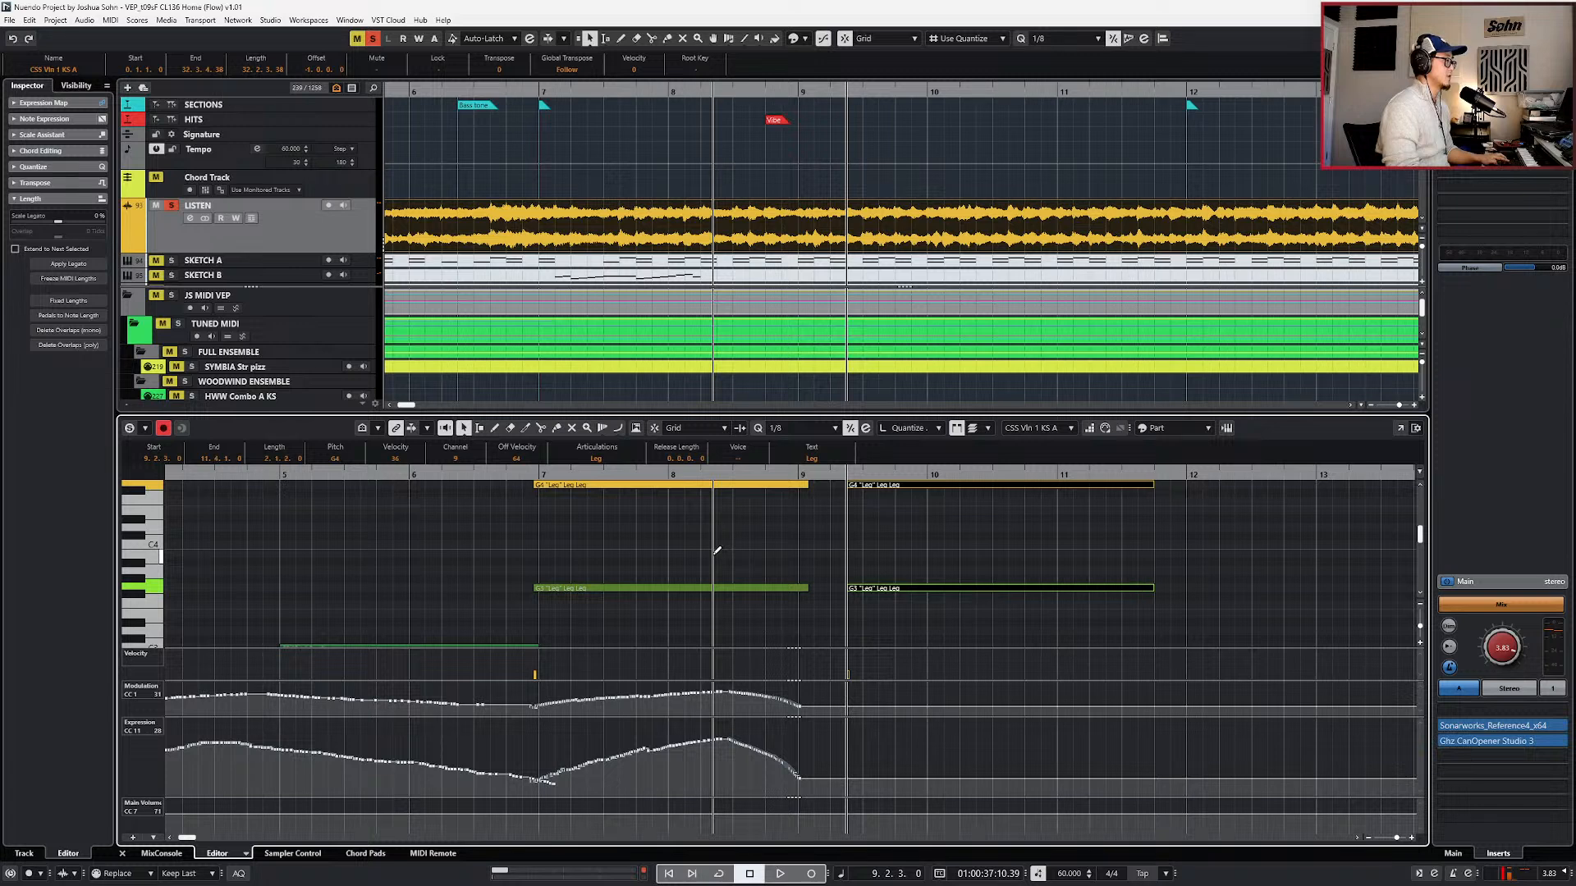
pyautogui.scroll(3, 713, 559)
pyautogui.scroll(-3, 829, 529)
pyautogui.hotkey('alt', 'shift', 'Right')
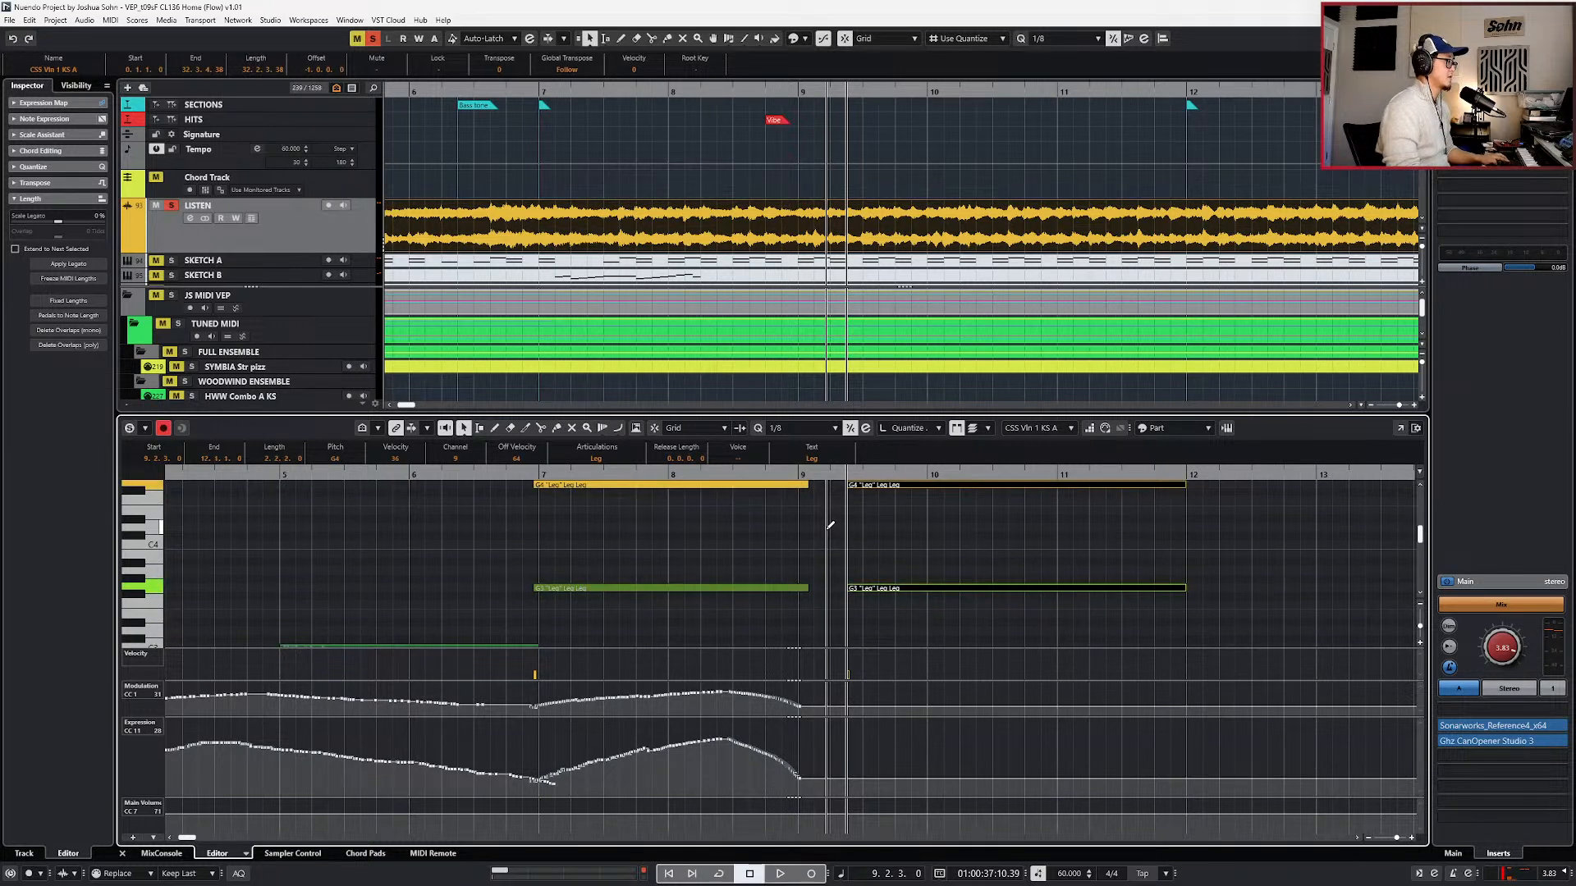
pyautogui.press('g')
pyautogui.scroll(1, 854, 523)
pyautogui.moveTo(857, 517); pyautogui.dragTo(899, 629)
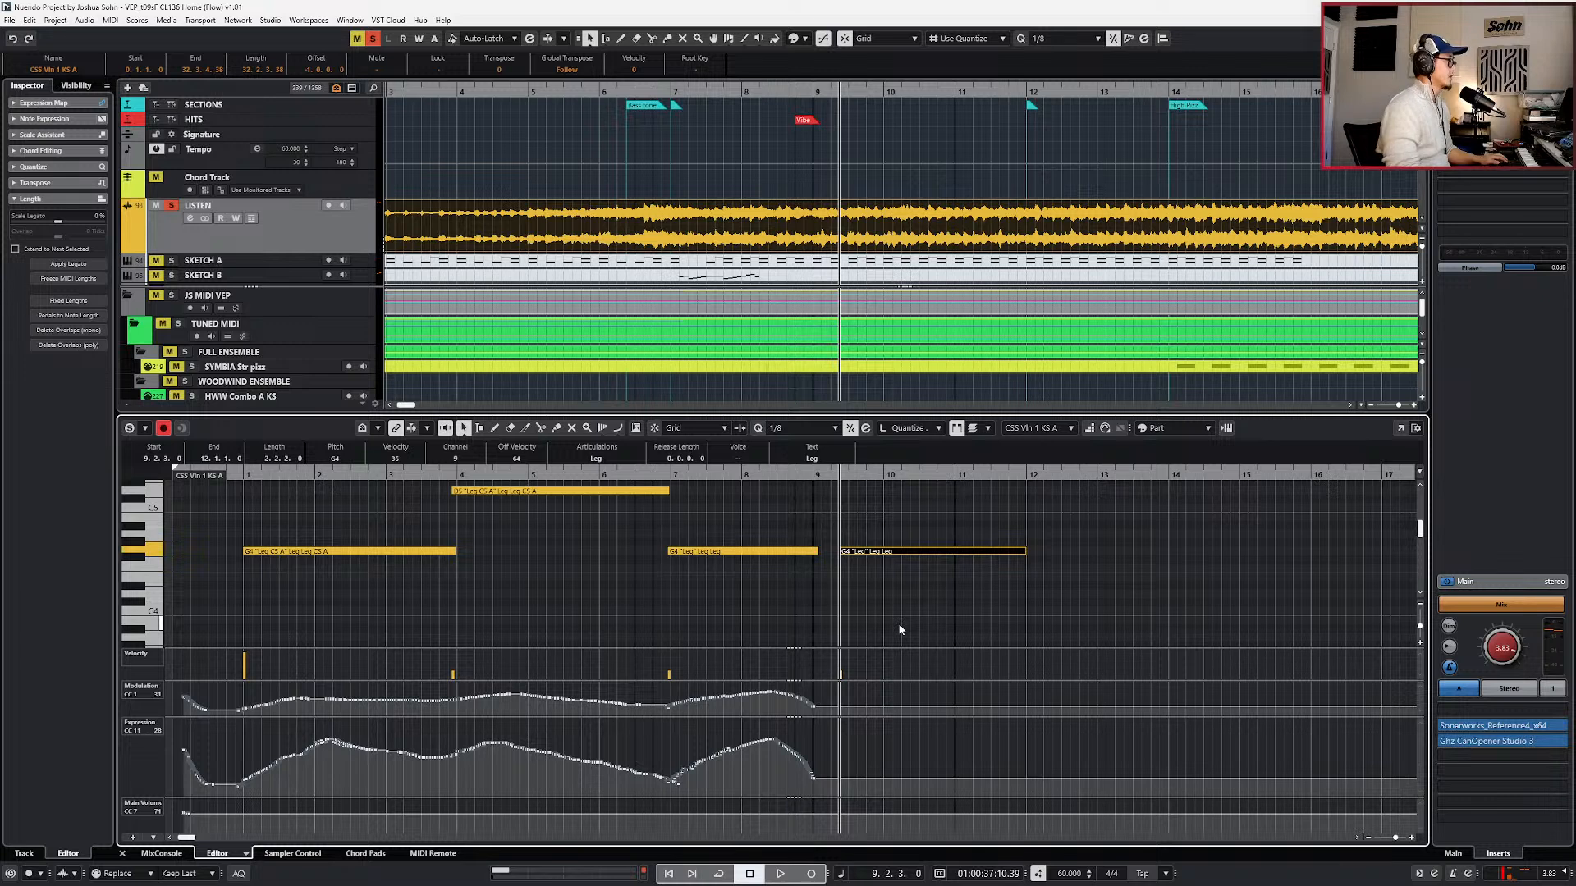
# - Copy the two sustained CSS Cello notes, G1 and C1, from bars 5 to 9 and paste them at 9.2.3
pyautogui.hotkey('ctrl', 'e')
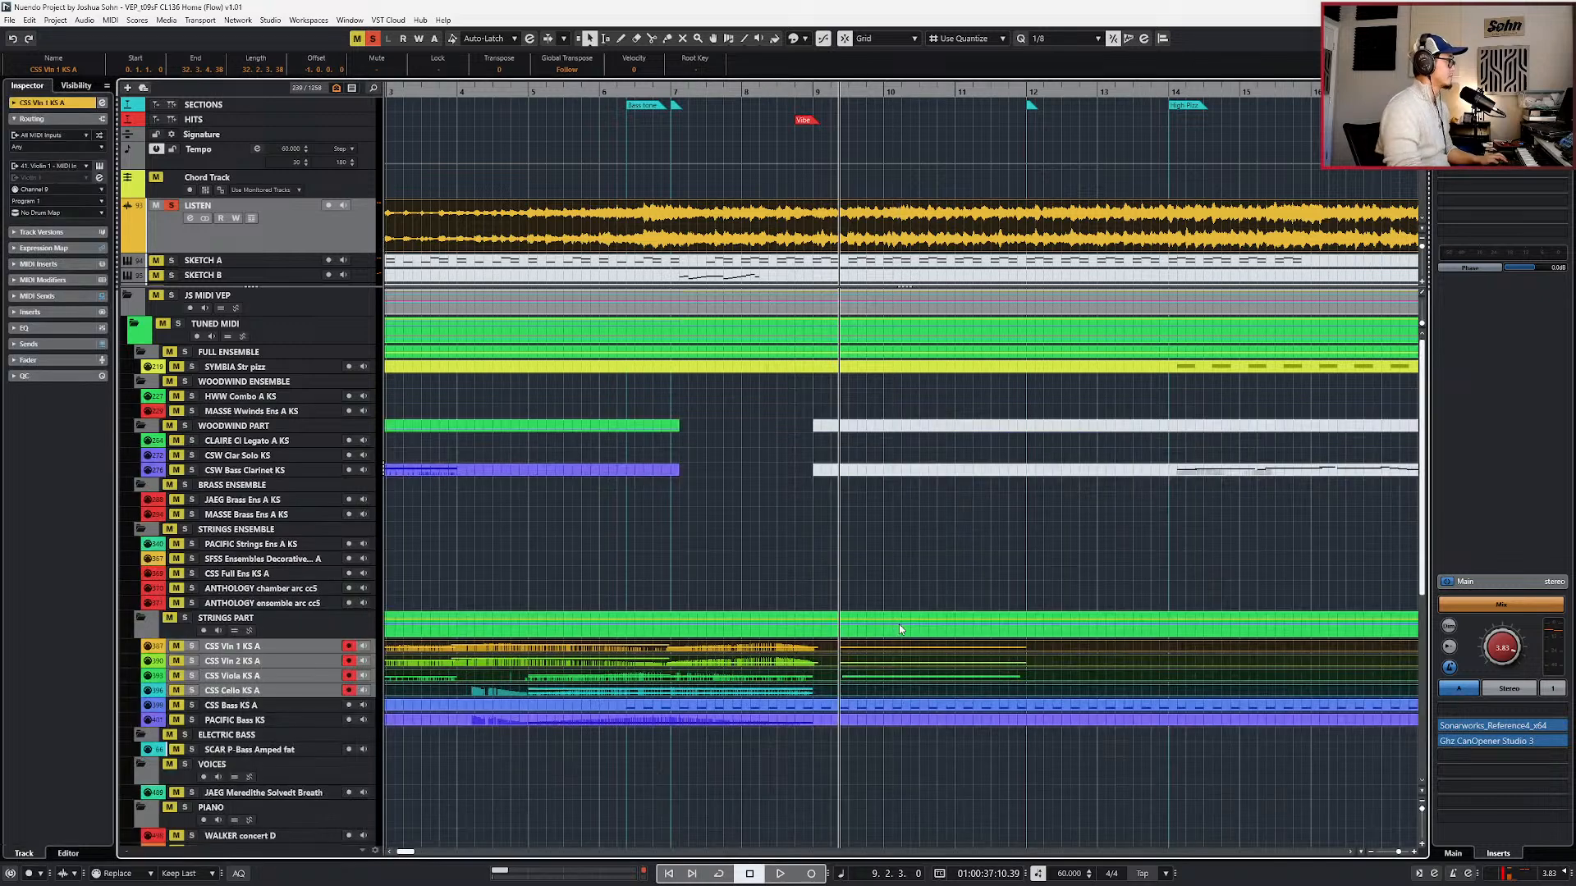
pyautogui.click(873, 695)
pyautogui.hotkey('ctrl', 'e')
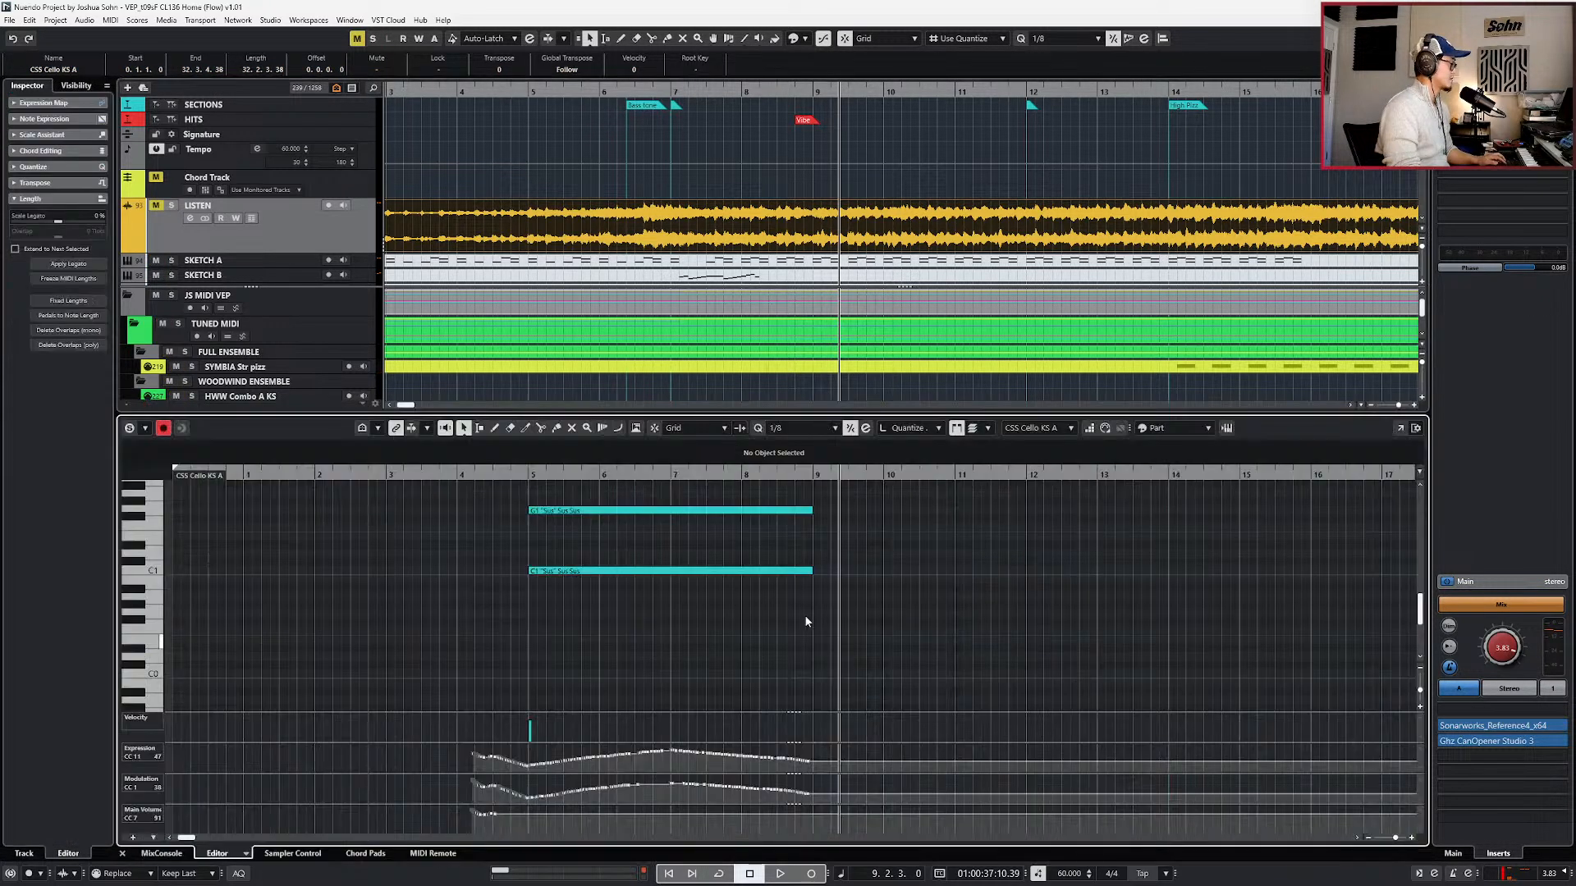
pyautogui.moveTo(758, 612); pyautogui.dragTo(756, 620)
pyautogui.hotkey('ctrl', 'c')
pyautogui.hotkey('ctrl', 'v')
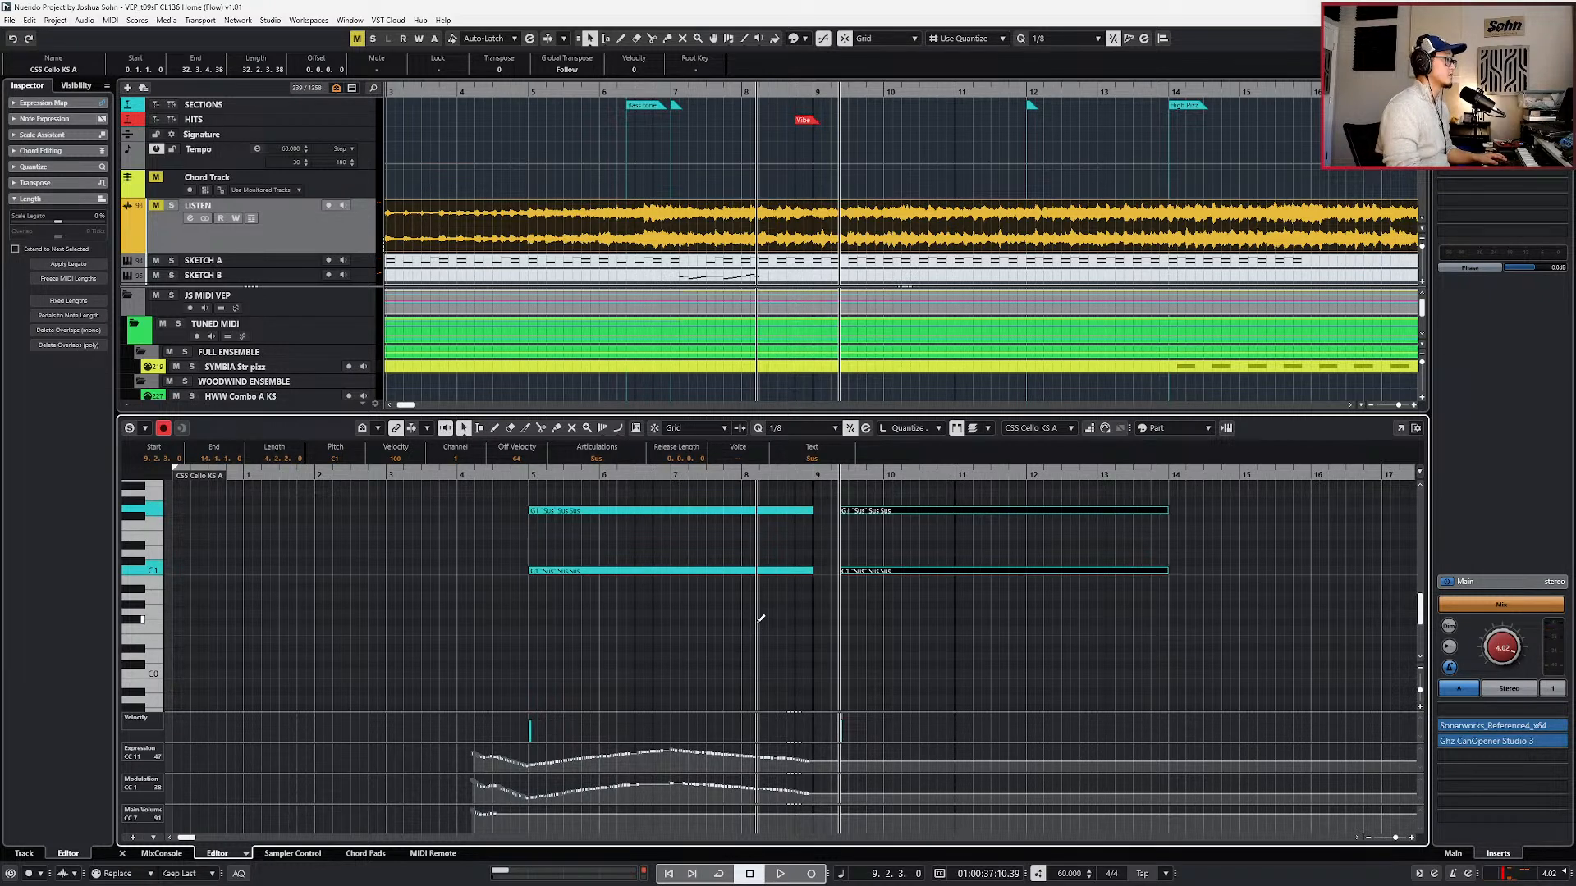
# - Shorten the pasted CSS Cello notes to end at bar 12, viewing them together with the viola part
pyautogui.hotkey('ctrl', 'e')
pyautogui.click(900, 669)
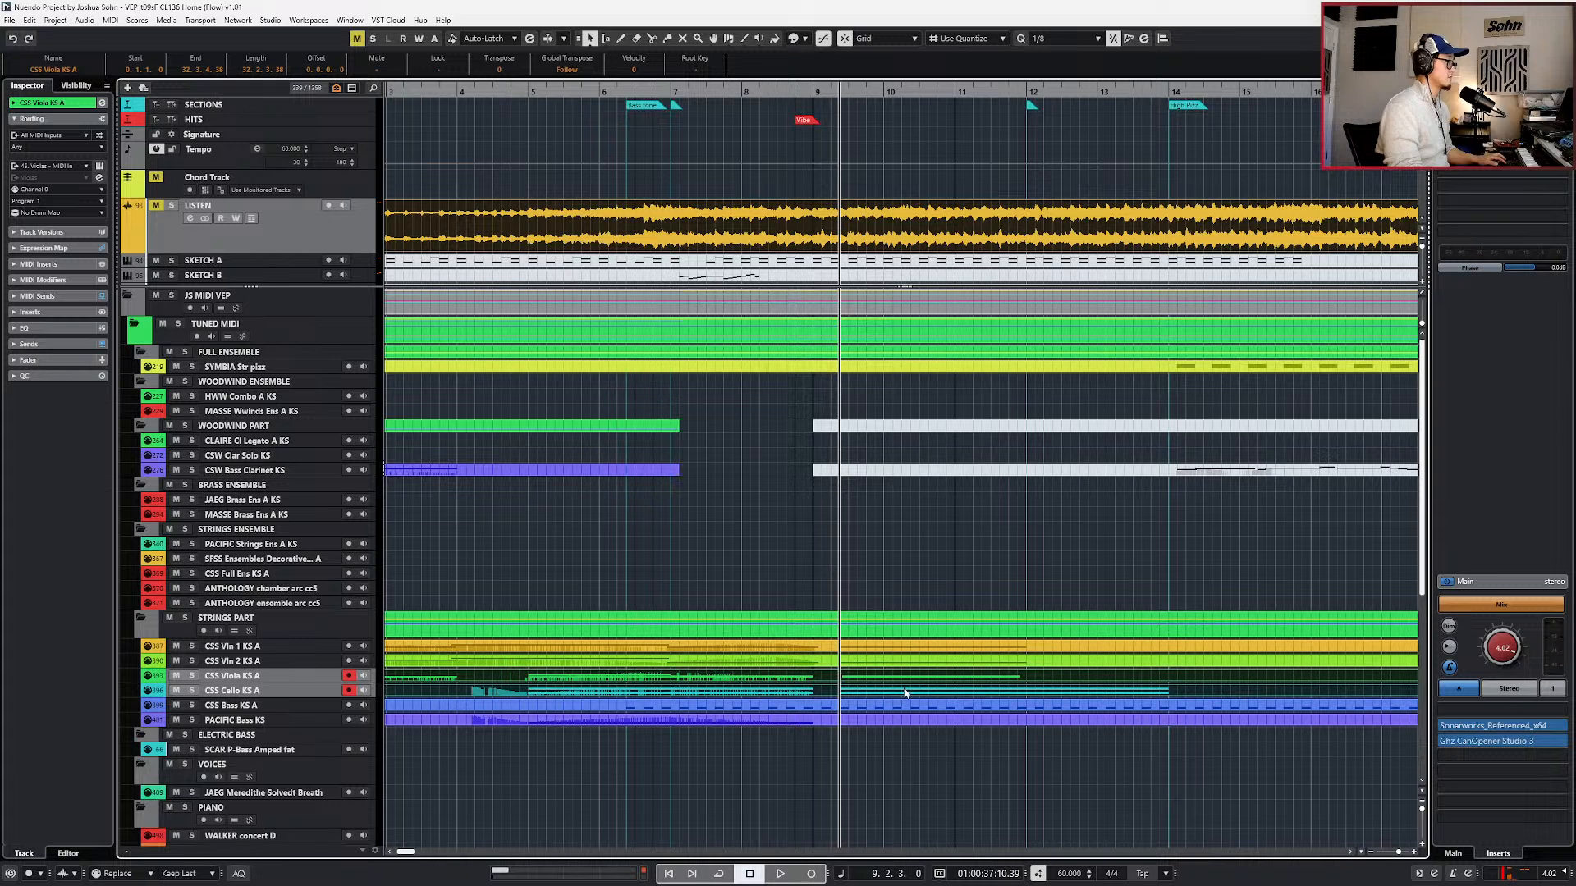
pyautogui.hotkey('ctrl', 'e')
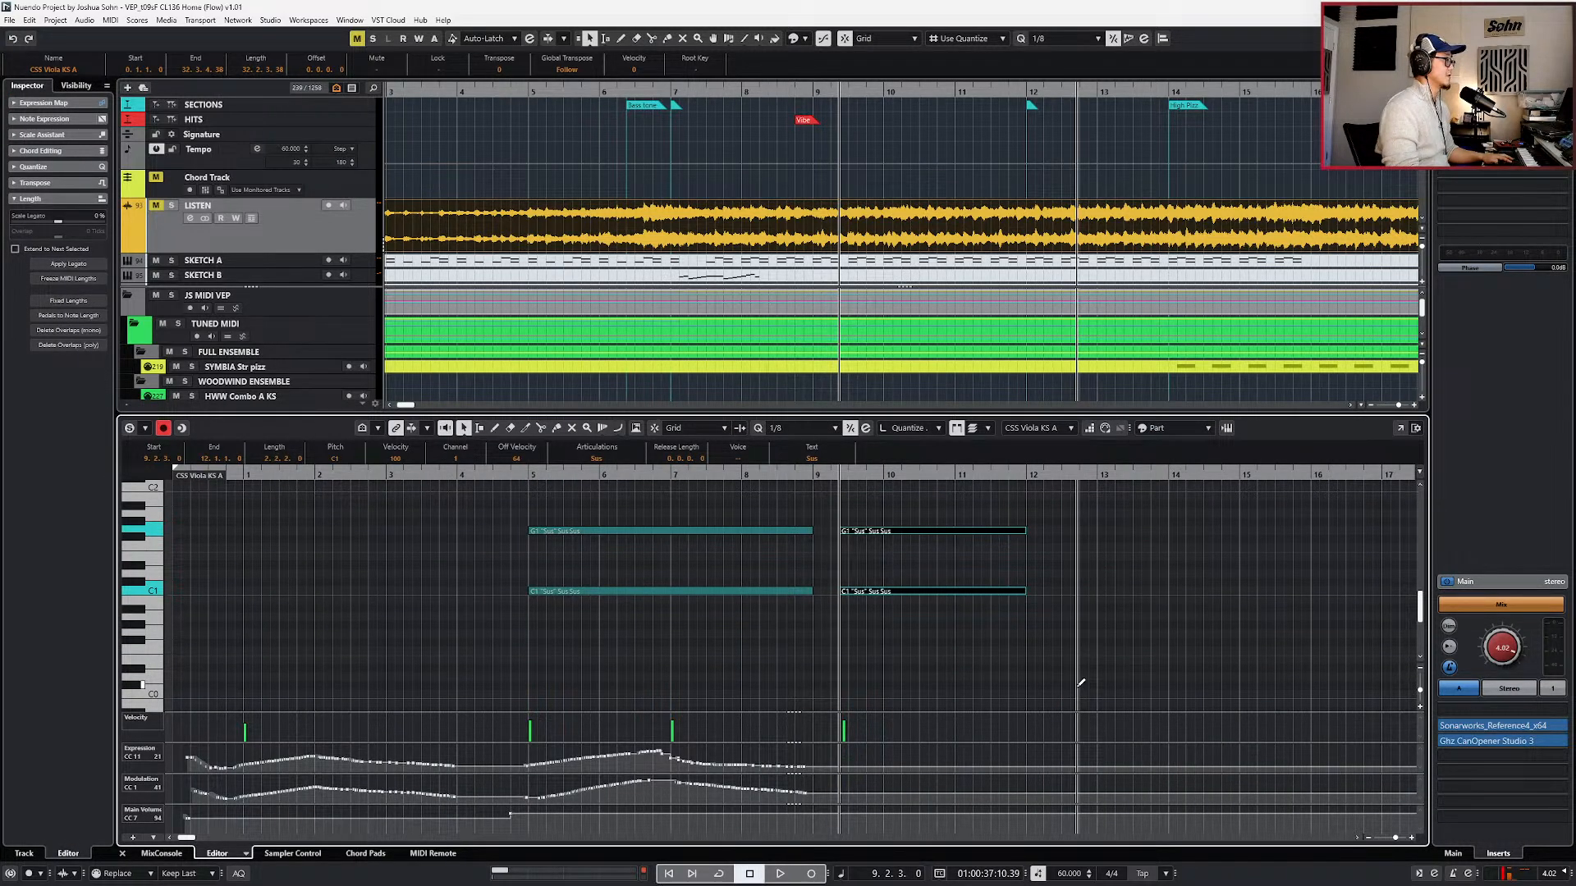
pyautogui.hotkey('ctrl', 'e')
# - Solo the CSS Vln 1, Vln 2, Viola and Cello tracks and listen to the pasted chord from 9.2.3
pyautogui.keyDown('shift'); pyautogui.click(1058, 661); pyautogui.keyUp('shift')
pyautogui.keyDown('shift'); pyautogui.click(1057, 646); pyautogui.keyUp('shift')
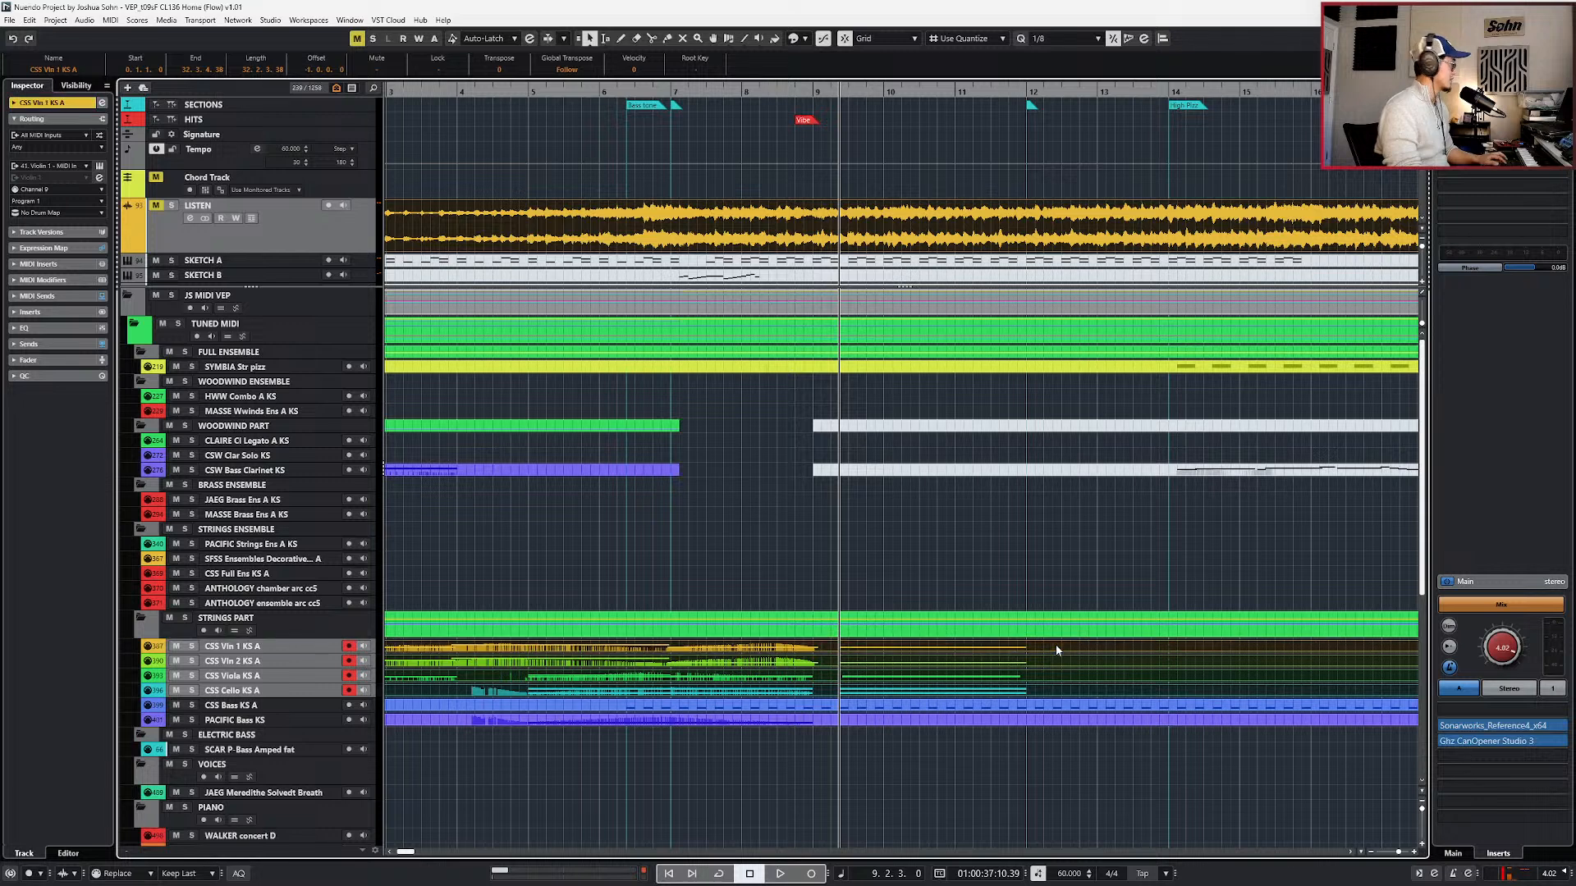
pyautogui.press('s')
pyautogui.press('space')
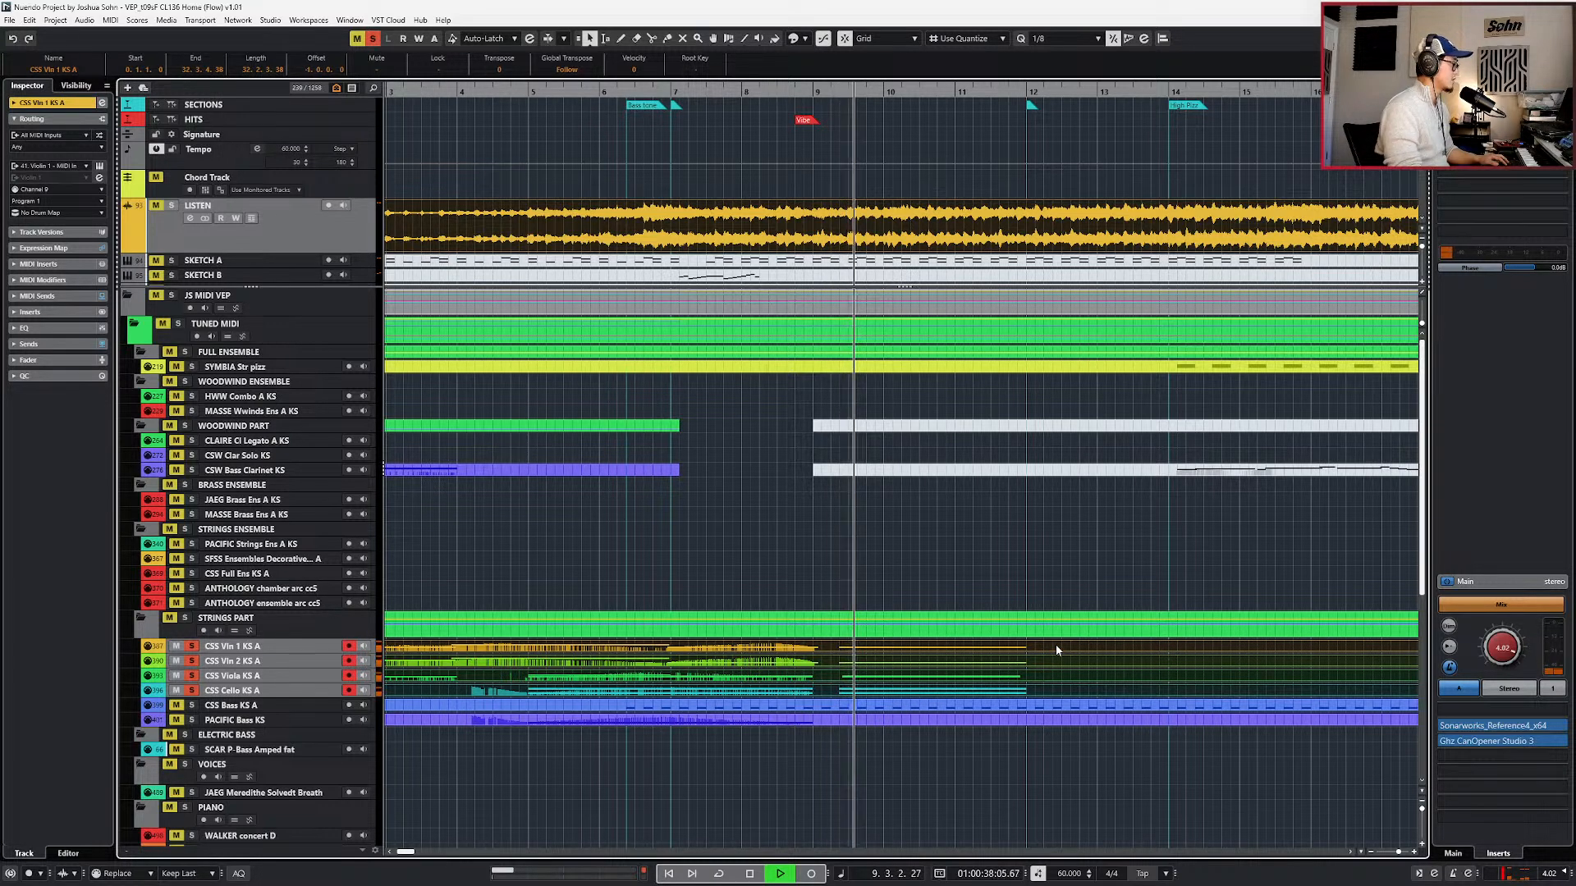
pyautogui.hotkey('ctrl', 'e')
pyautogui.press('space')
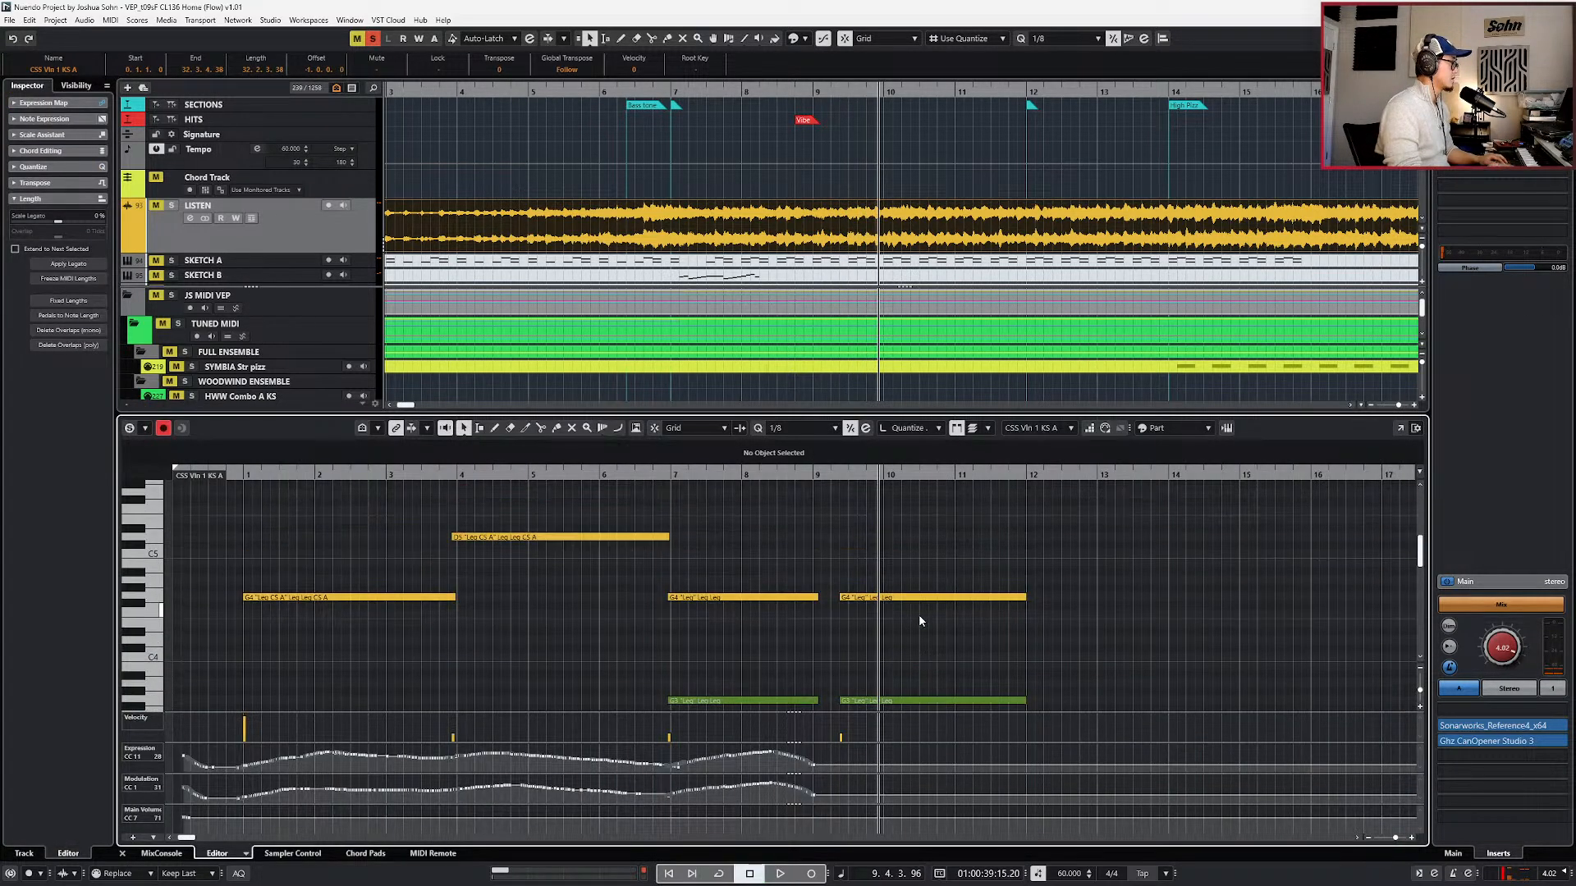
# - Extend the start of the pasted CSS Viola G2 note back to 9.2.2.95 while playing from bar 9
pyautogui.hotkey('ctrl', 'e')
pyautogui.click(902, 673)
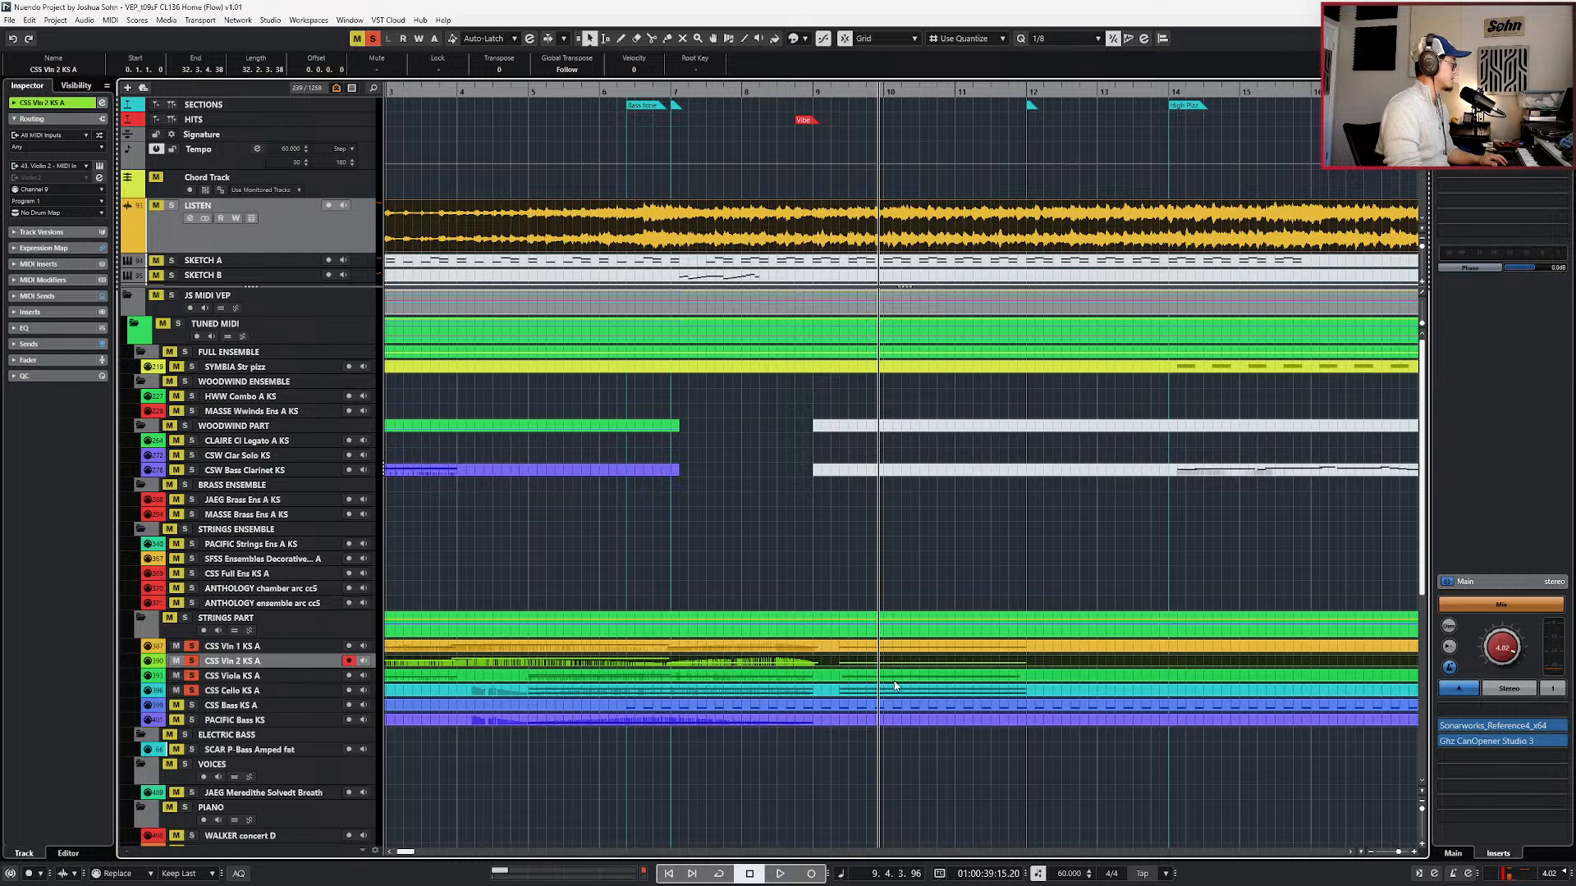
pyautogui.hotkey('ctrl', 'e')
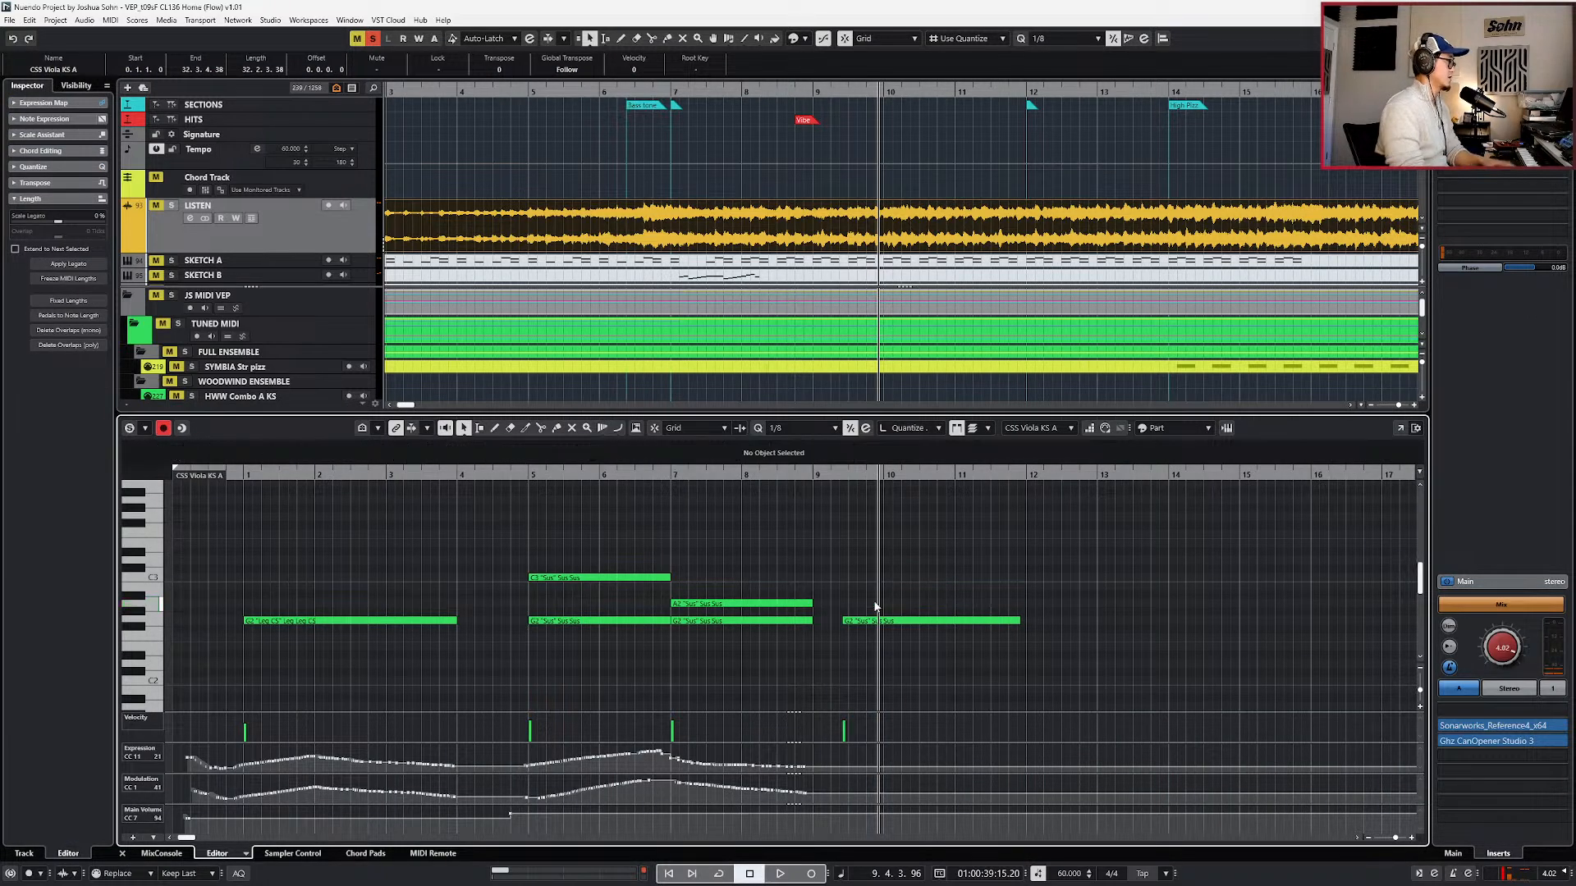
pyautogui.hotkey('ctrl', 'e')
pyautogui.press('space')
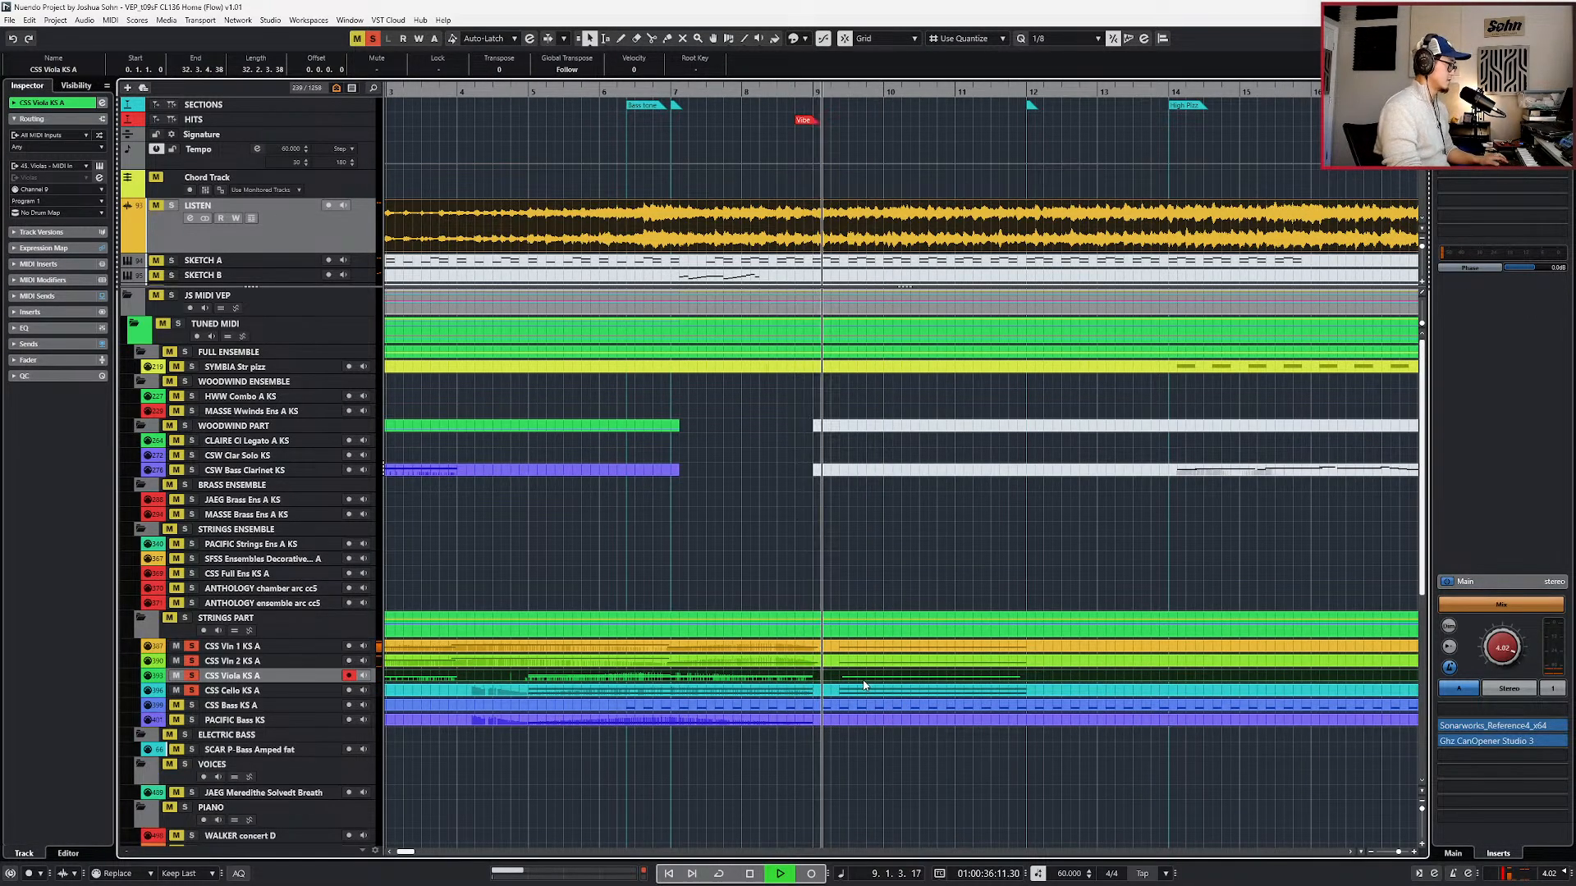
pyautogui.hotkey('ctrl', 'e')
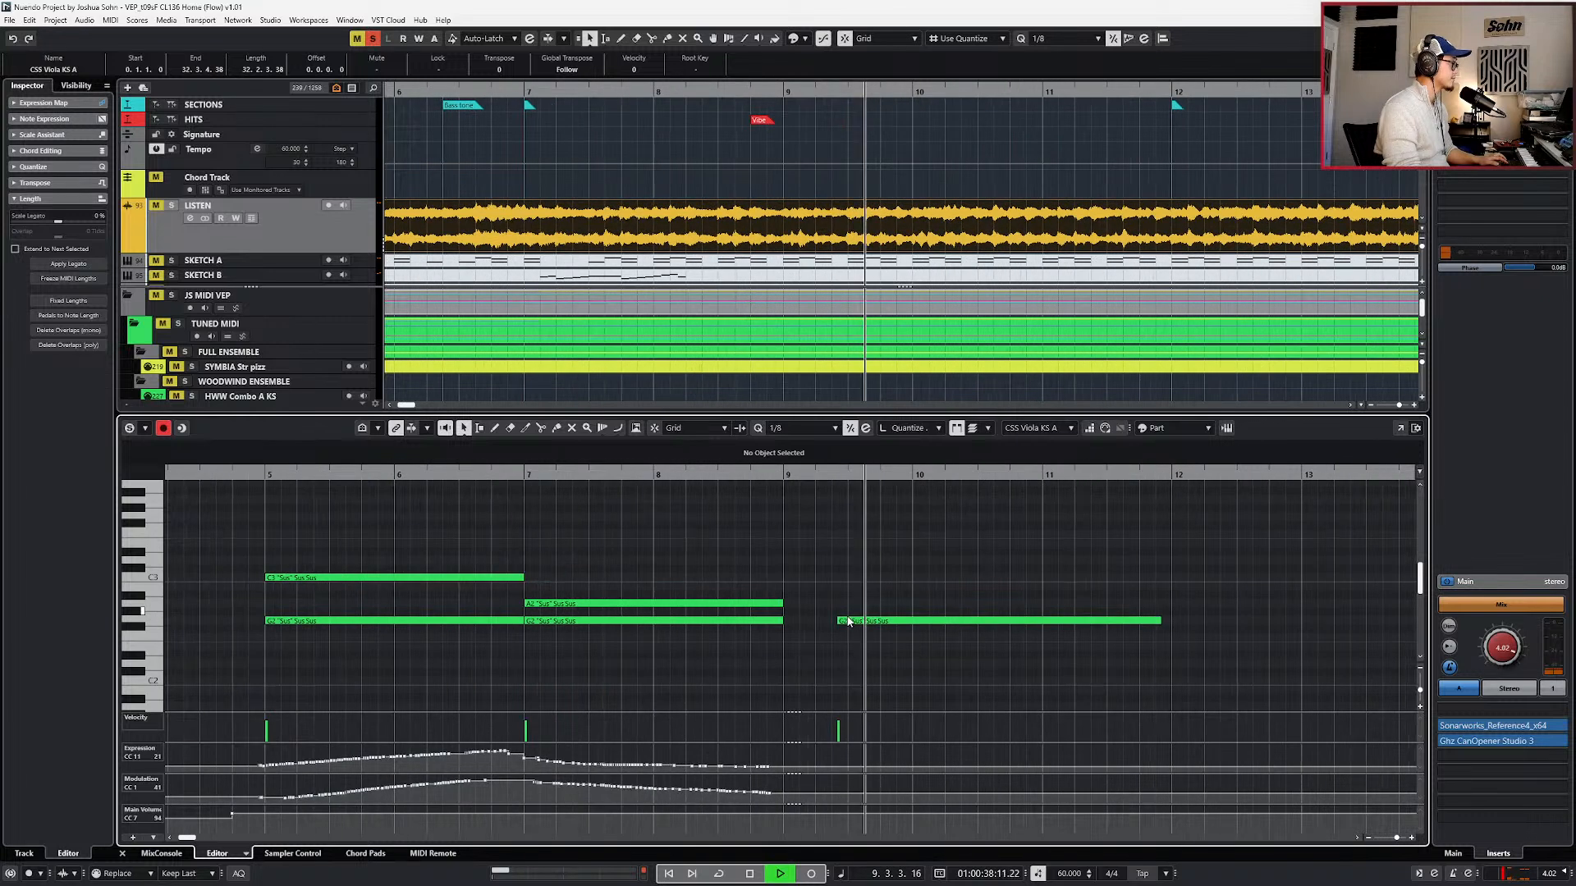
pyautogui.moveTo(850, 622); pyautogui.dragTo(843, 621)
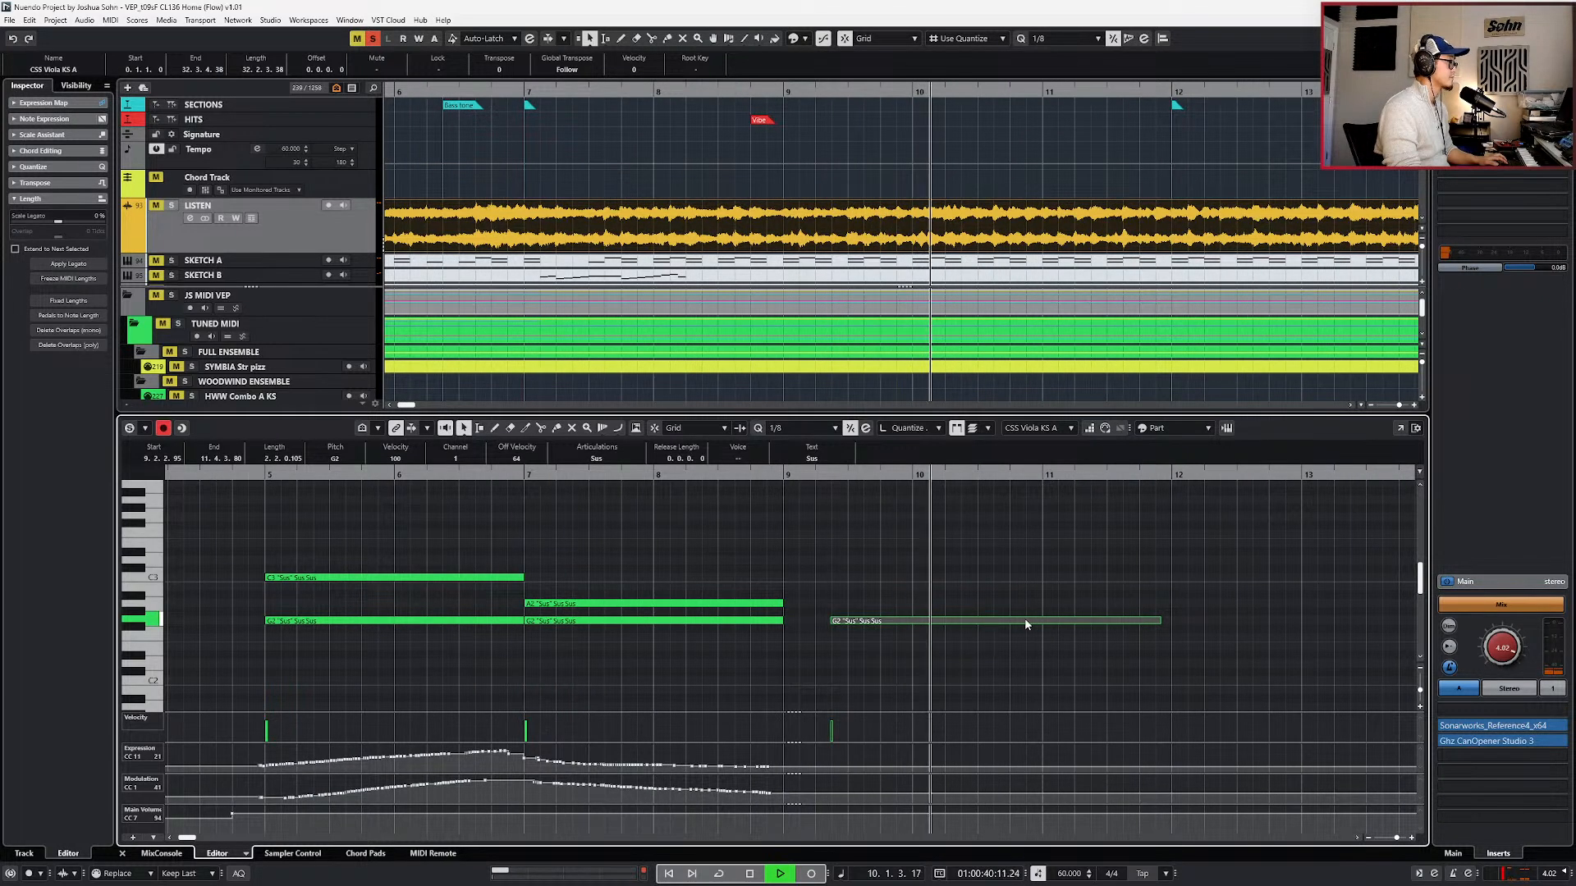
pyautogui.hotkey('ctrl', 'e')
pyautogui.press('space')
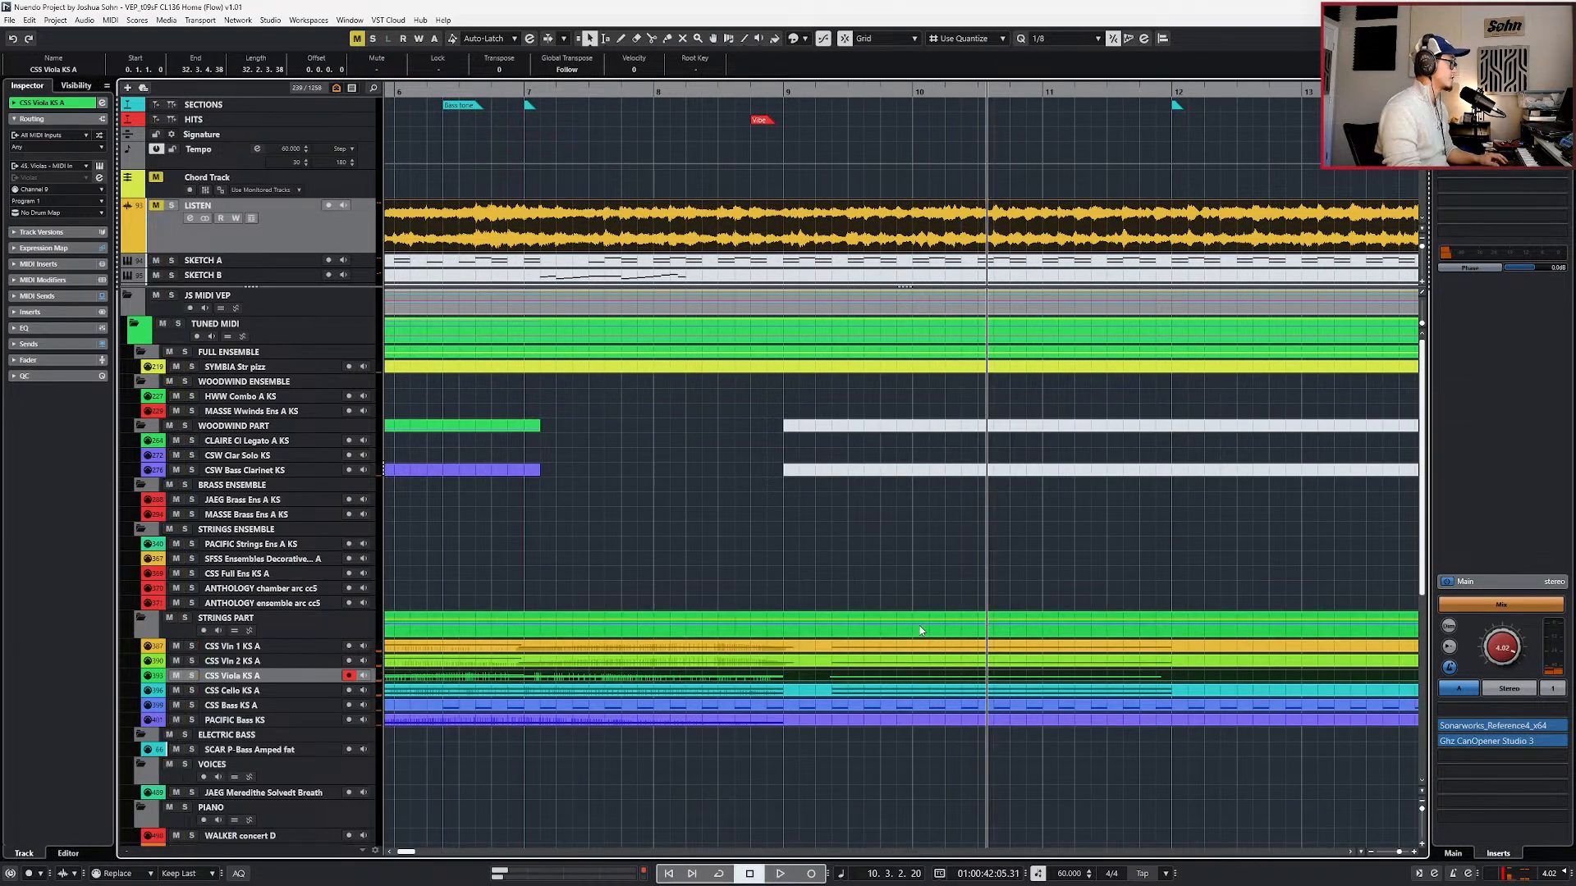
# - Solo the LISTEN track and play the reference from bar 9 into bar 10 to check the string harmony
pyautogui.scroll(-2, 746, 384)
pyautogui.click(346, 228)
pyautogui.press('s')
pyautogui.press('KP_Subtract')
pyautogui.press('space')
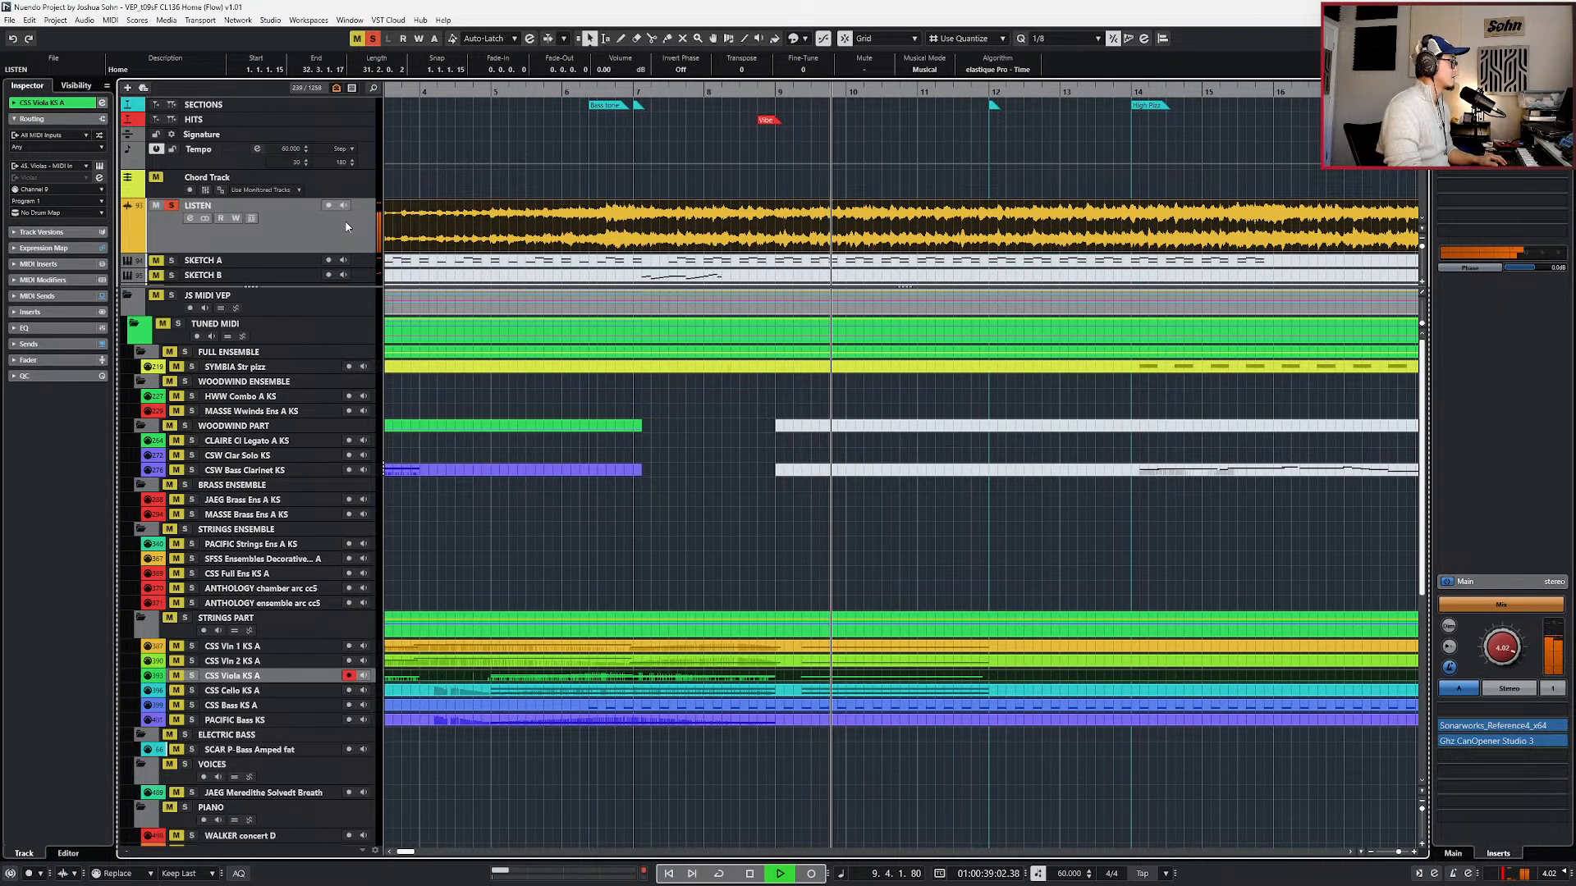
pyautogui.press('space')
pyautogui.click(884, 666)
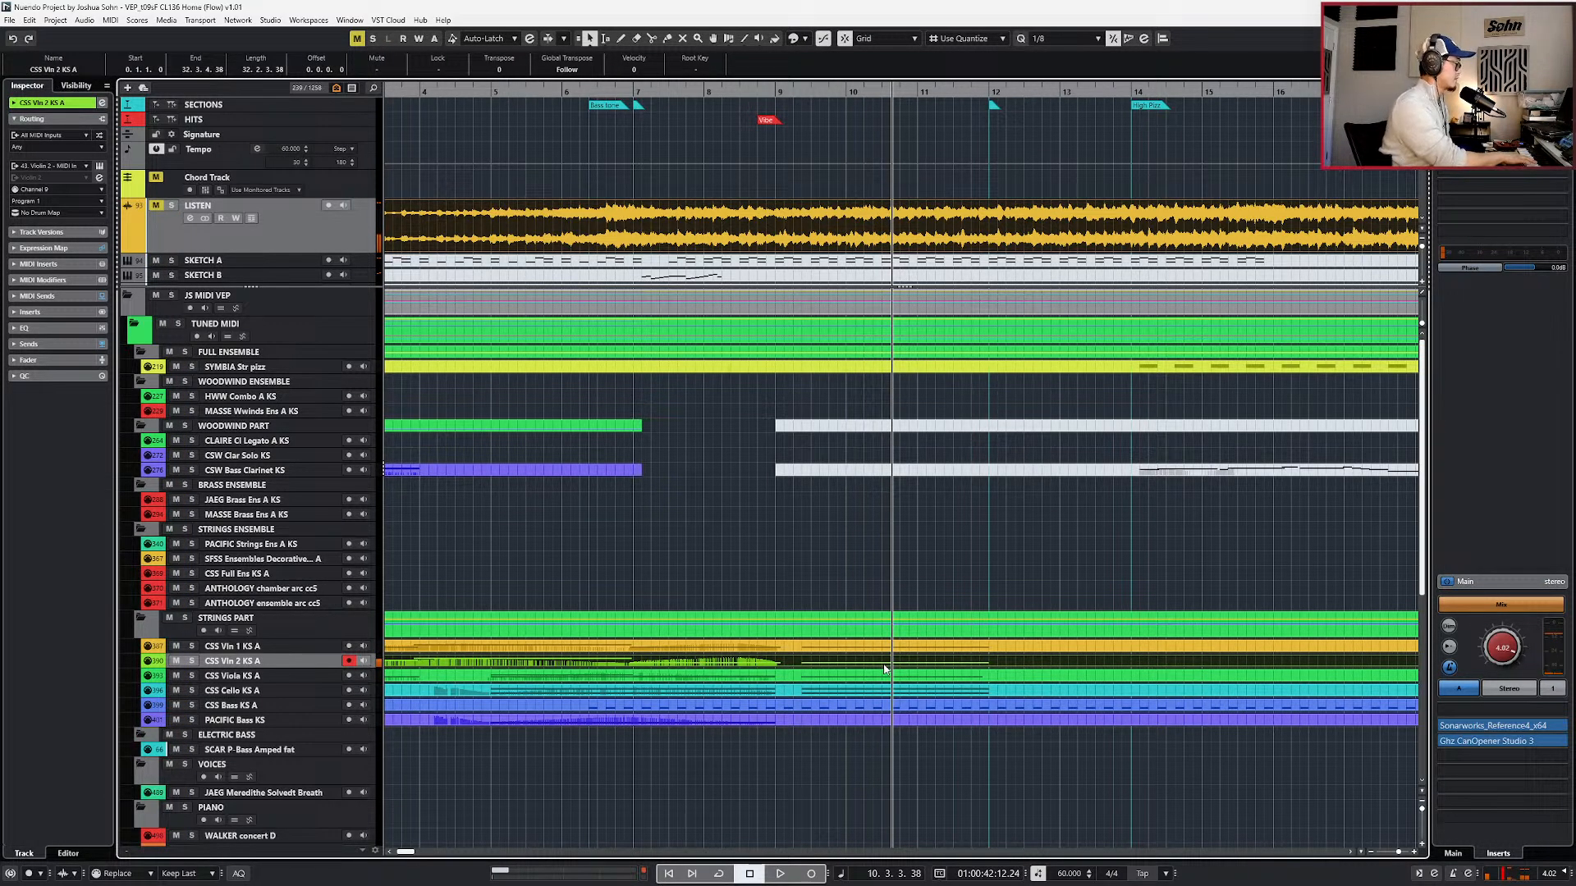
pyautogui.doubleClick(874, 647)
pyautogui.click(864, 599)
pyautogui.press('Delete')
pyautogui.hotkey('ctrl', 'z')
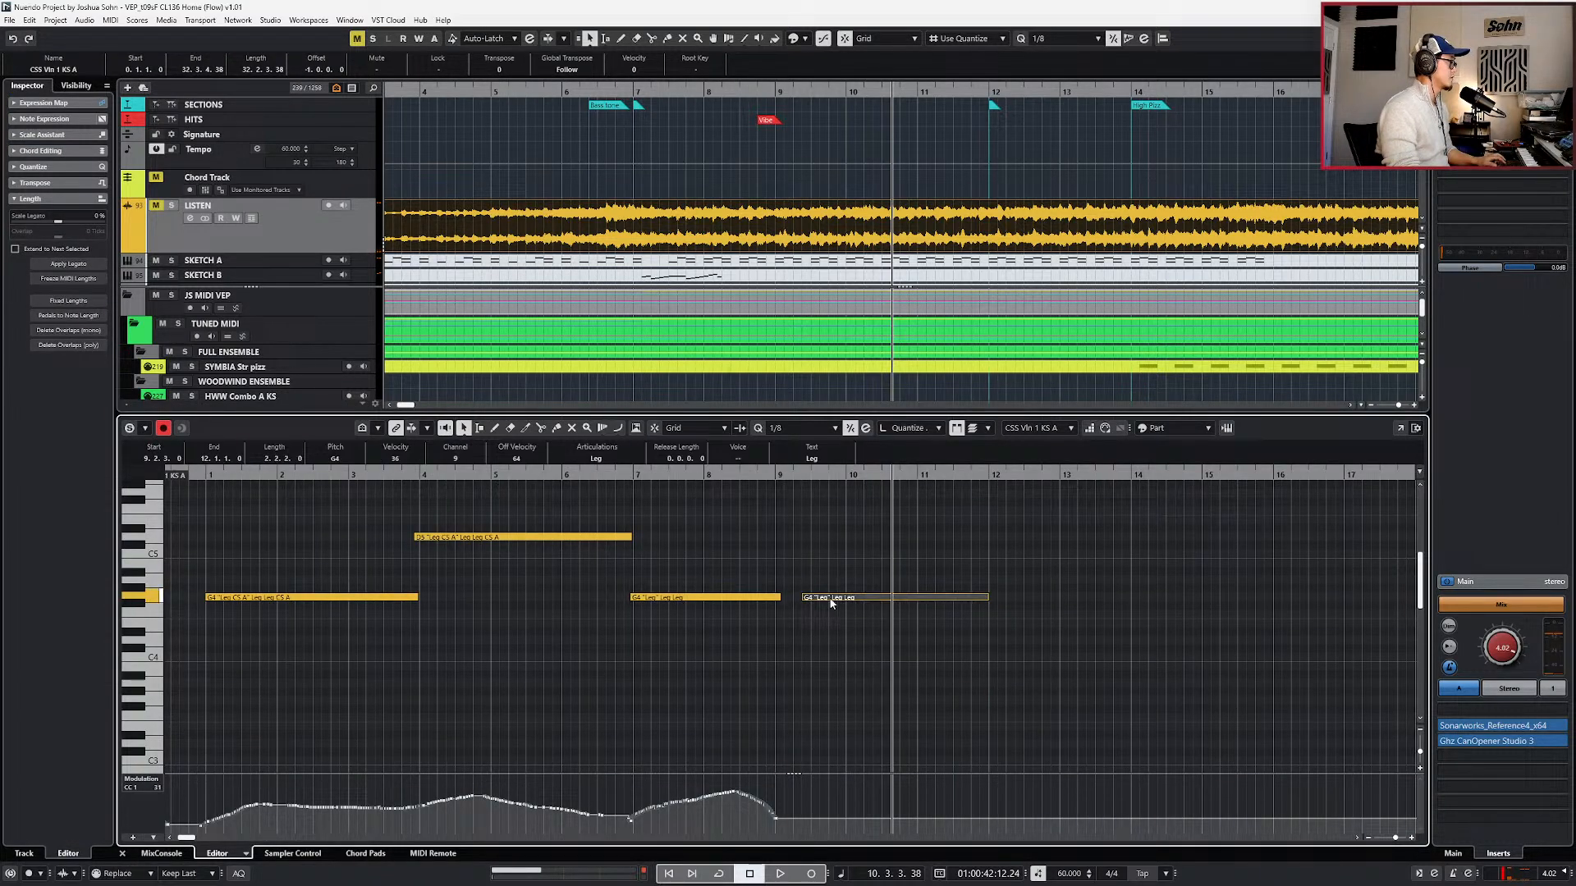
pyautogui.press('Return')
pyautogui.click(844, 661)
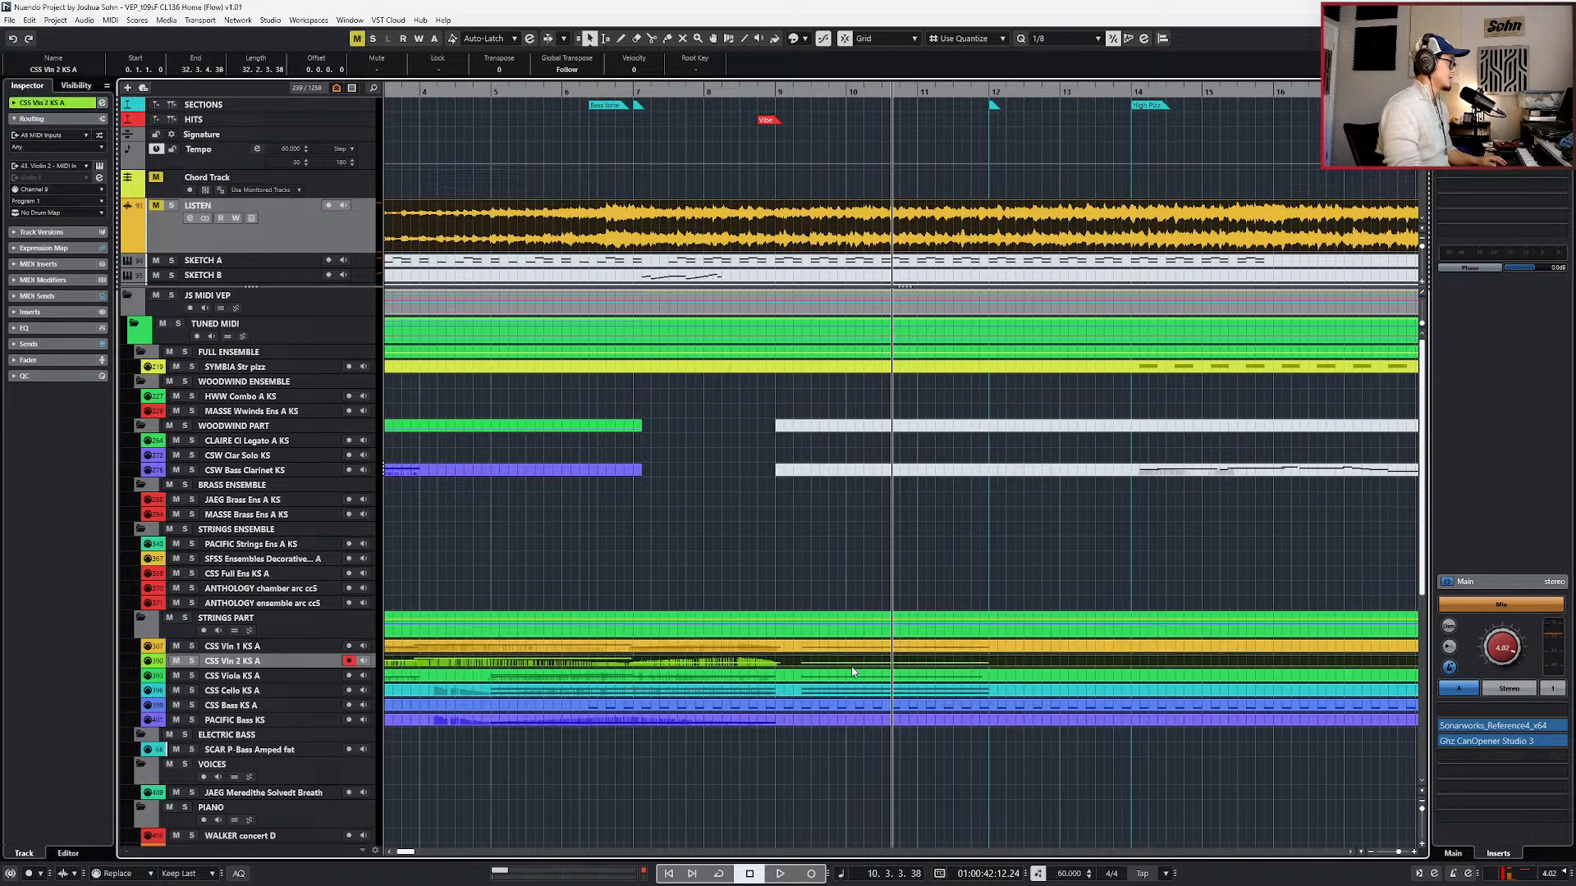
pyautogui.doubleClick(843, 661)
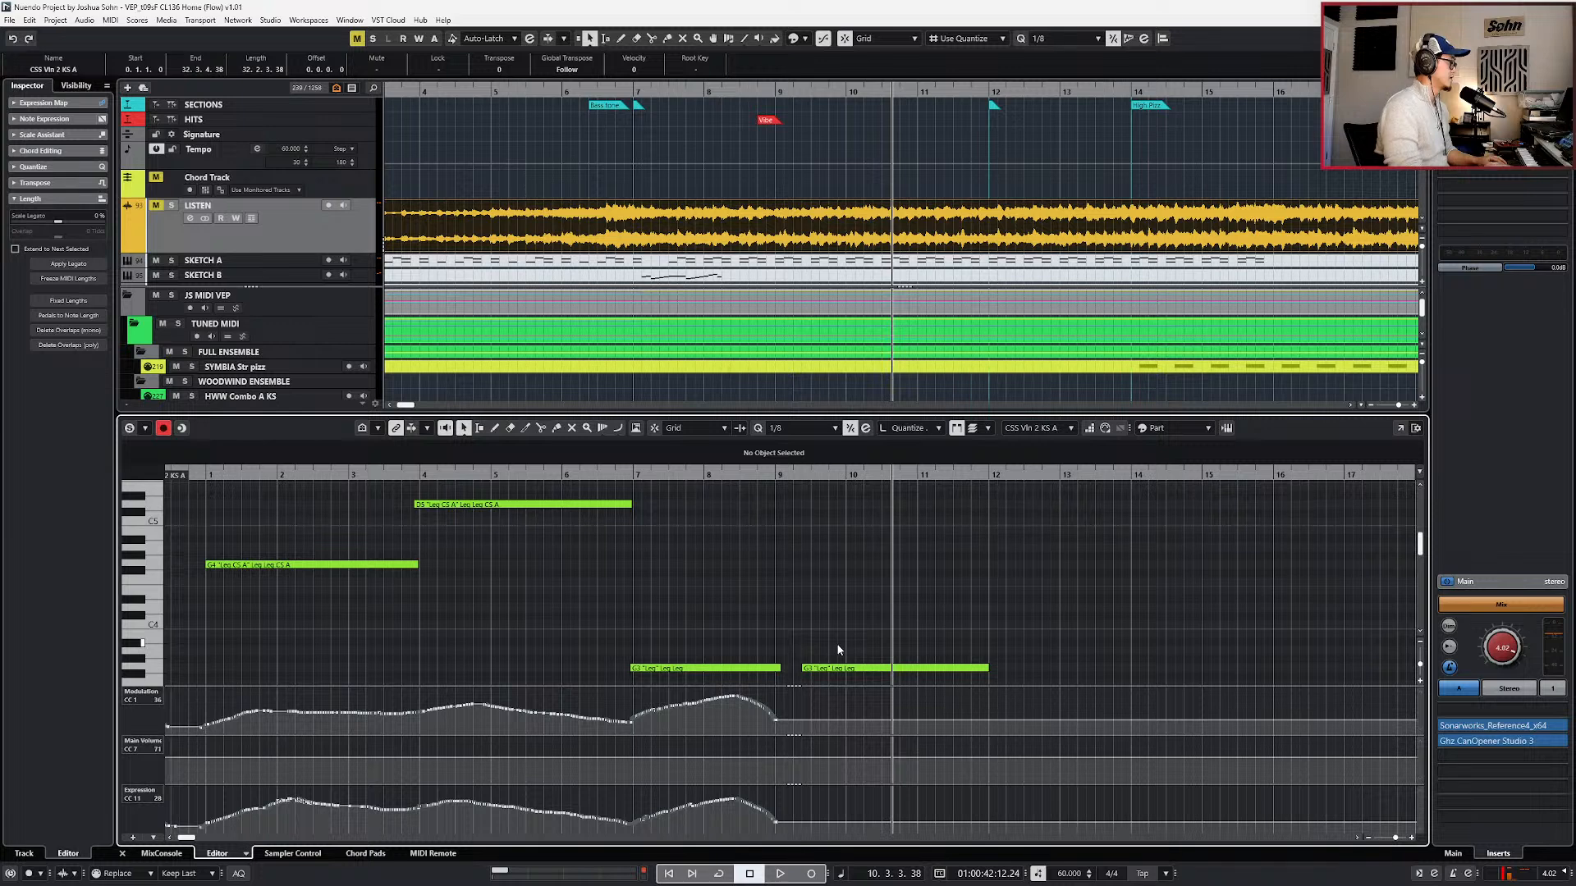
pyautogui.press('Return')
# - Transpose the CSS Viola note in bars 9 to 12 up five semitones to C3
pyautogui.click(838, 666)
pyautogui.doubleClick(839, 667)
pyautogui.press('Up')
pyautogui.press('Up')
pyautogui.press('Up')
pyautogui.press('Up')
pyautogui.press('Up')
pyautogui.press('Return')
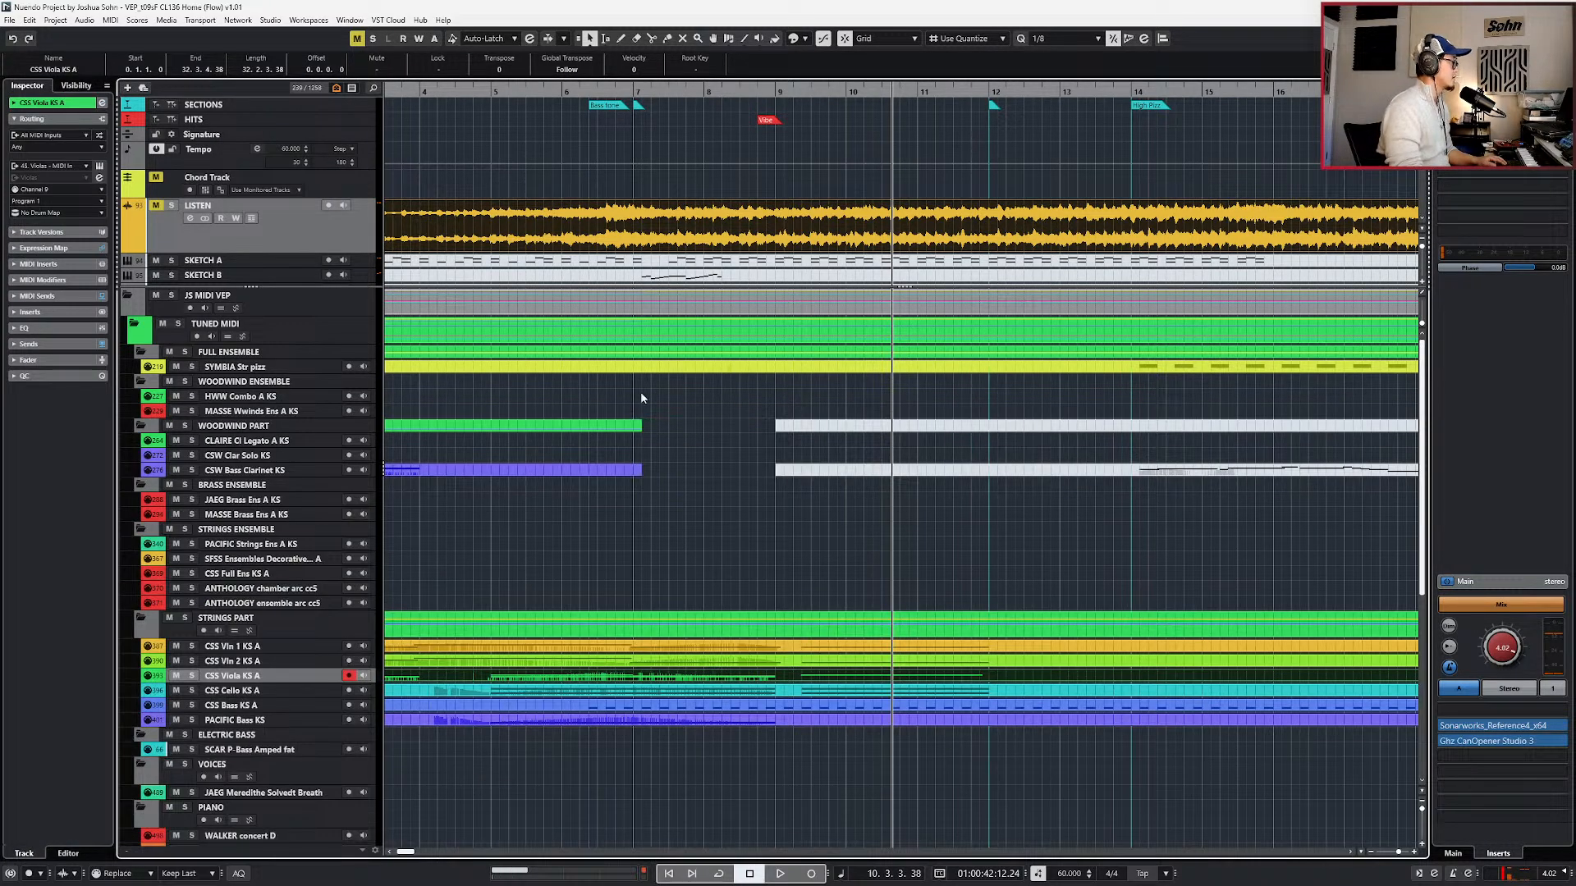
# - Replay the soloed LISTEN reference through bars 9 and 10 to compare with the changed viola note
pyautogui.press('s')
pyautogui.press('KP_Subtract')
pyautogui.press('space')
pyautogui.press('space')
pyautogui.press('KP_Subtract')
pyautogui.press('KP_Subtract')
pyautogui.press('KP_Subtract')
pyautogui.press('space')
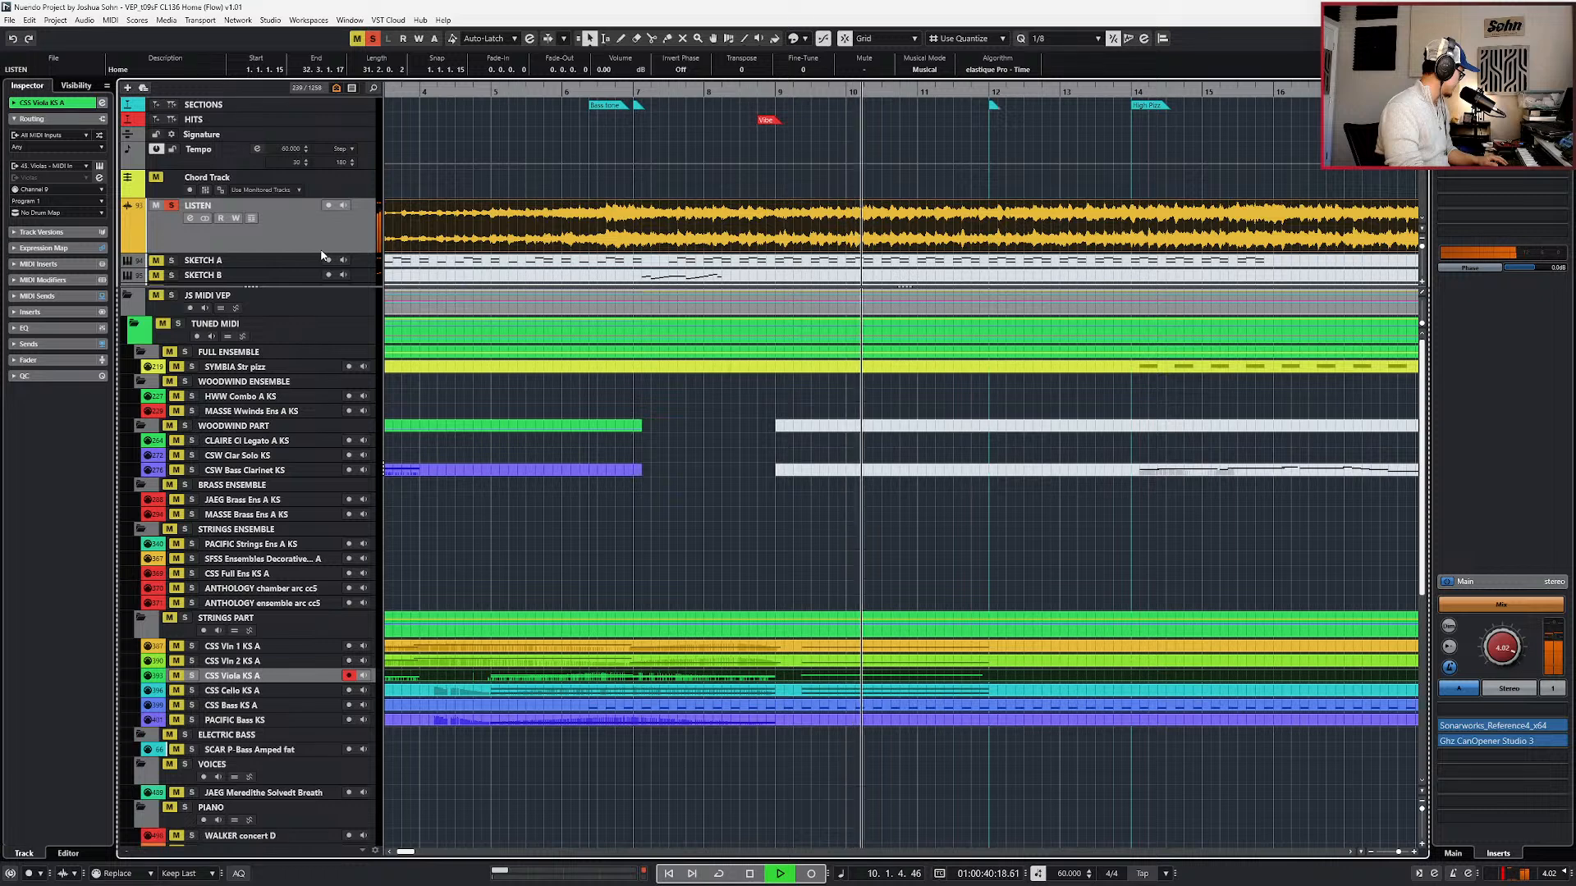
pyautogui.press('space')
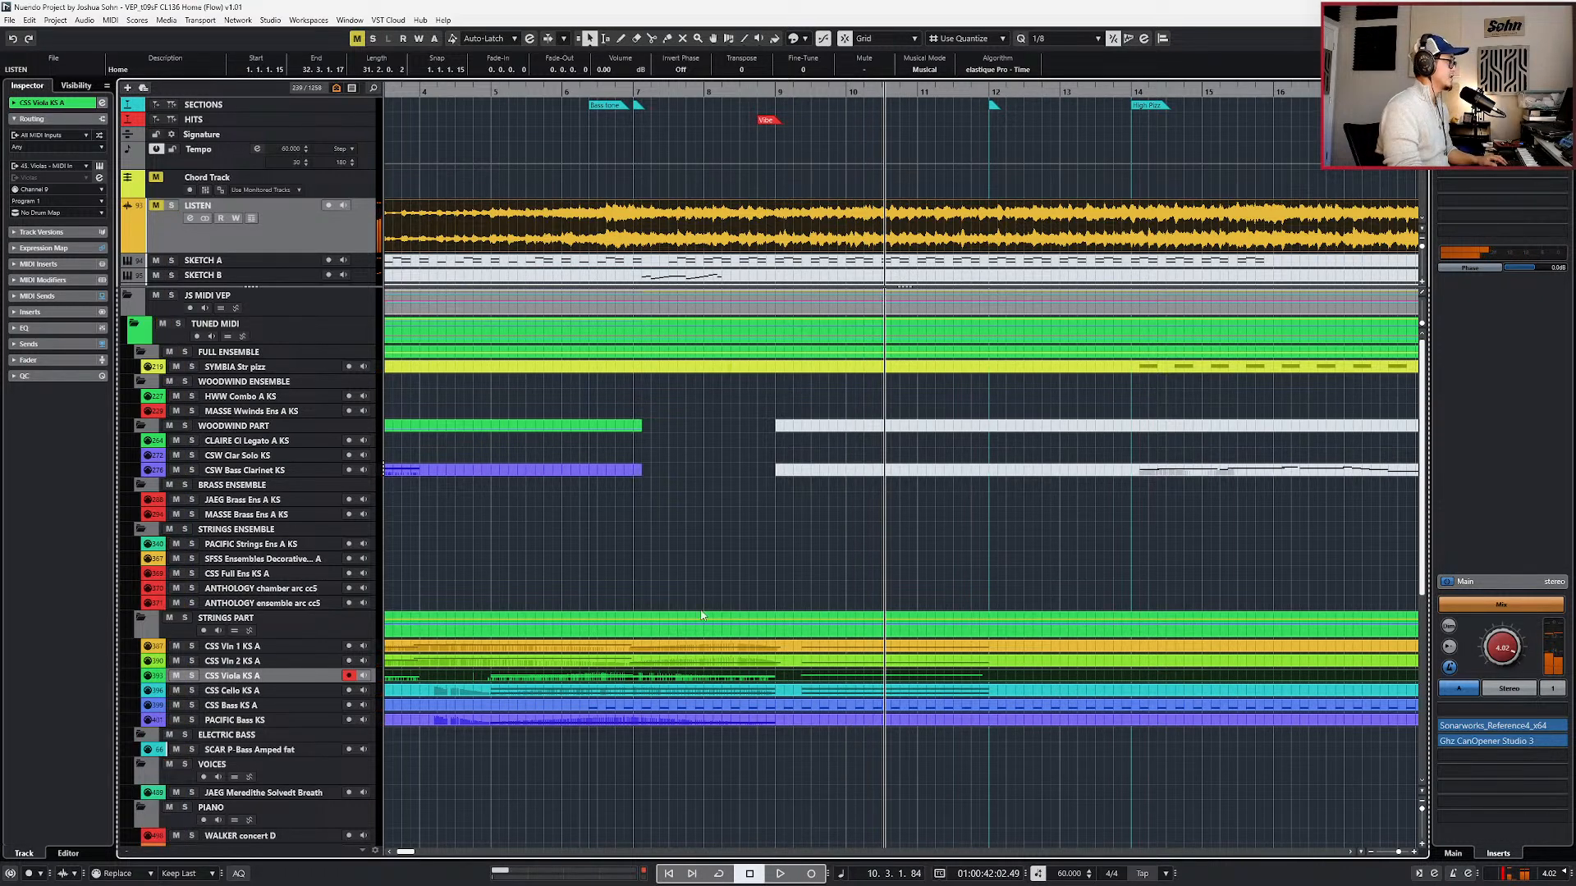
# - Select the CSS Vln 1, Vln 2, Viola and Cello parts together and set the MIDI record mode to Merge
pyautogui.click(845, 660)
pyautogui.click(844, 646)
pyautogui.keyDown('shift'); pyautogui.click(843, 661); pyautogui.keyUp('shift')
pyautogui.keyDown('shift'); pyautogui.click(839, 691); pyautogui.keyUp('shift')
pyautogui.keyDown('shift'); pyautogui.click(804, 691); pyautogui.keyUp('shift')
pyautogui.keyDown('shift'); pyautogui.click(805, 676); pyautogui.keyUp('shift')
pyautogui.keyDown('shift'); pyautogui.click(803, 690); pyautogui.keyUp('shift')
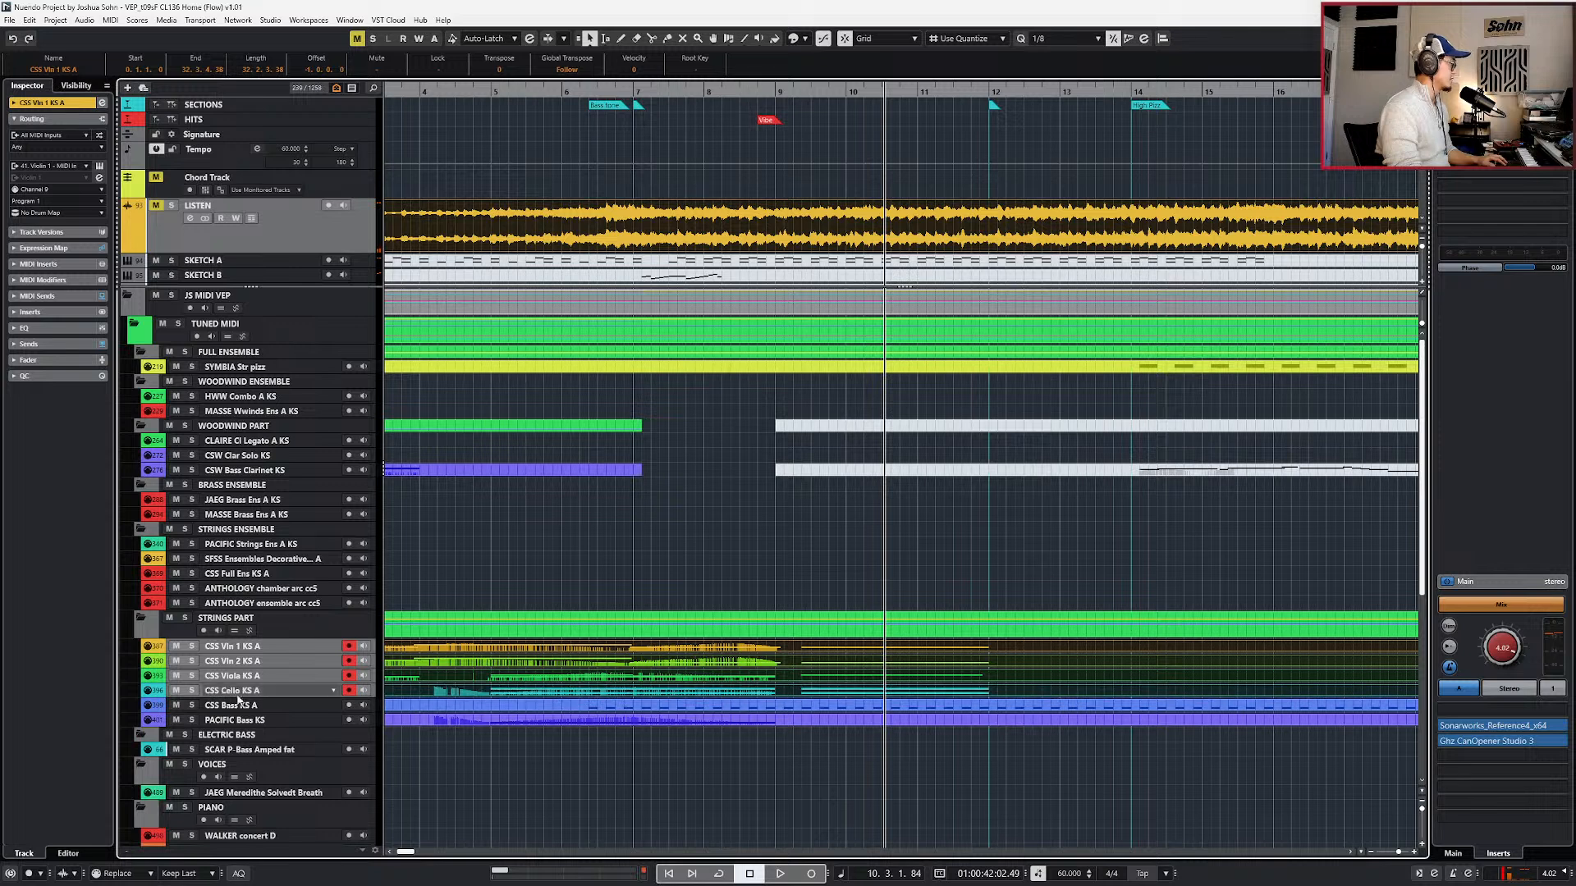
pyautogui.click(144, 871)
pyautogui.click(117, 563)
pyautogui.click(819, 593)
# - Play the four selected CSS string tracks soloed, including the lead-in from bar 8
pyautogui.press('s')
pyautogui.press('KP_0')
pyautogui.press('space')
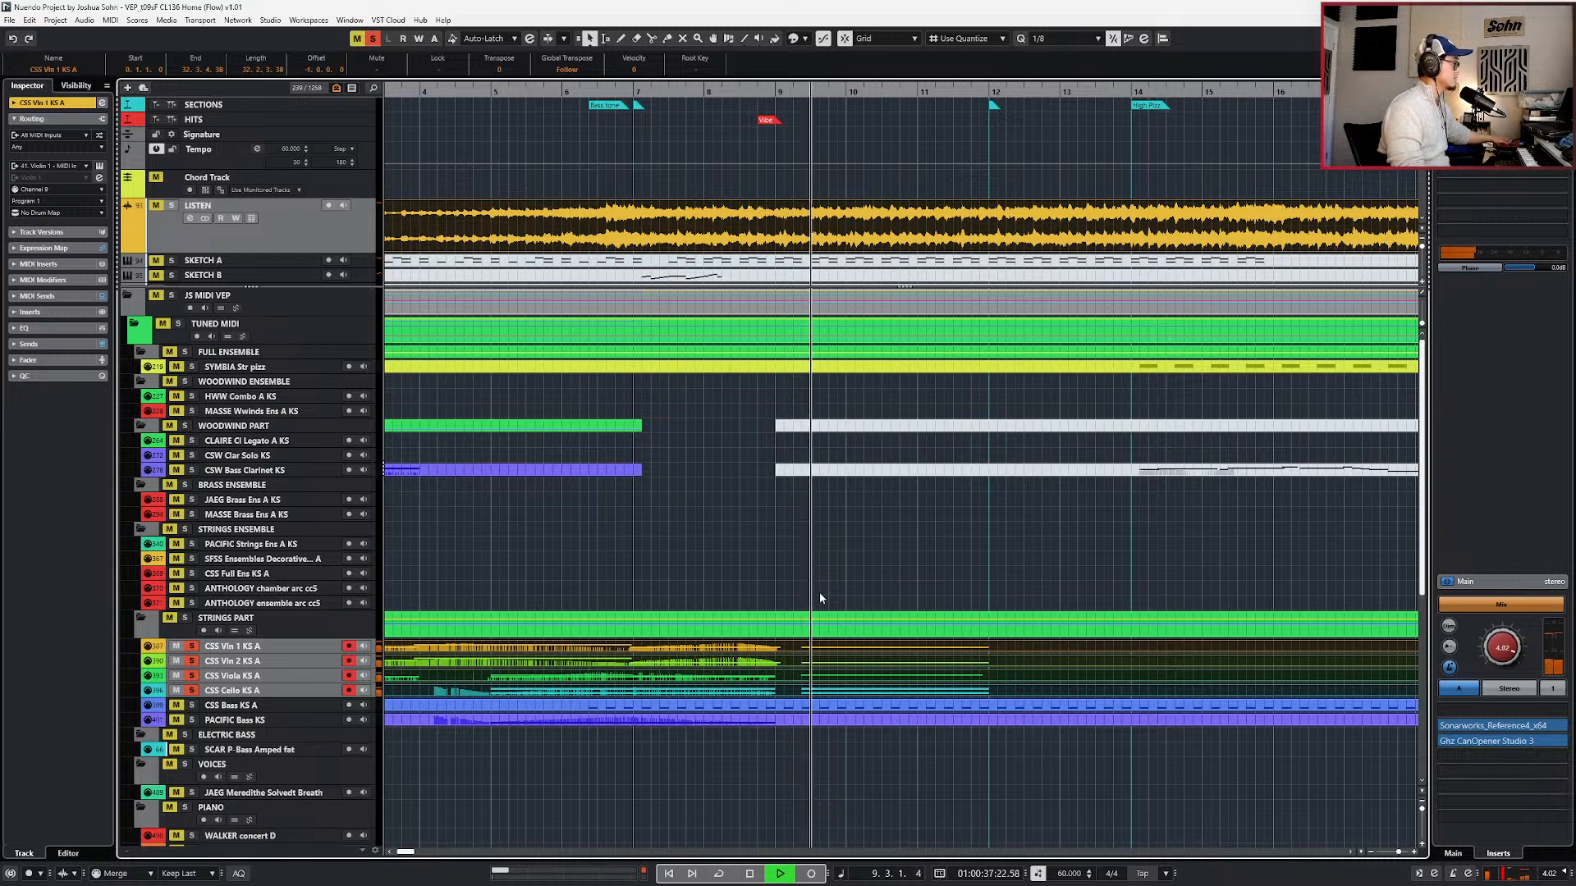
pyautogui.press('KP_Subtract')
pyautogui.press('KP_Subtract')
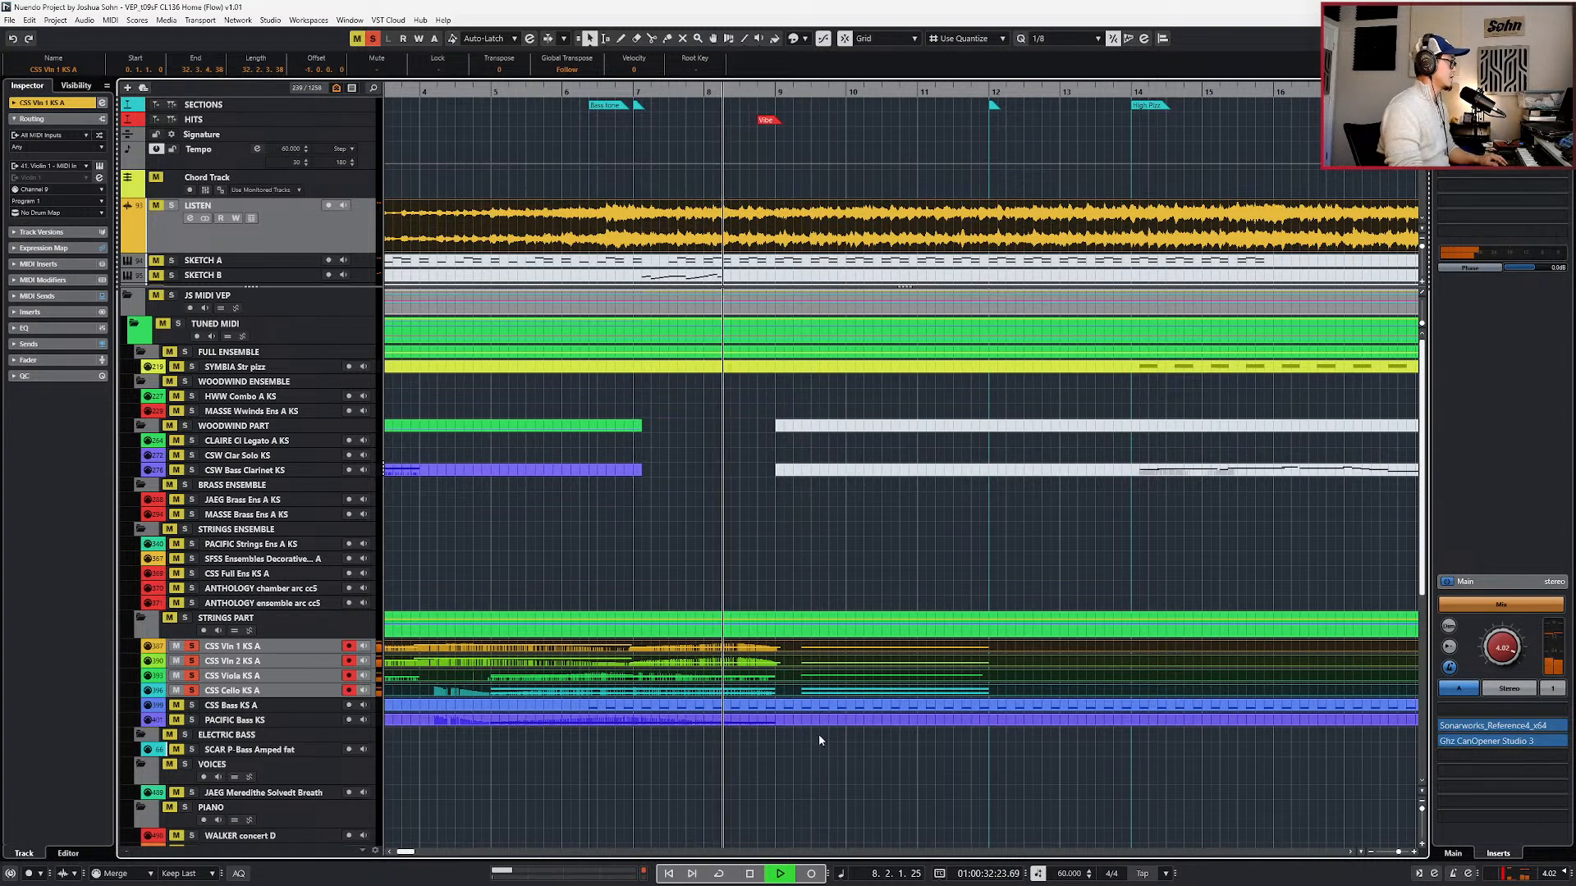
# - Check the pasted low C1 note in the CSS Cello part during playback, then stop and unsolo the string tracks
pyautogui.click(836, 694)
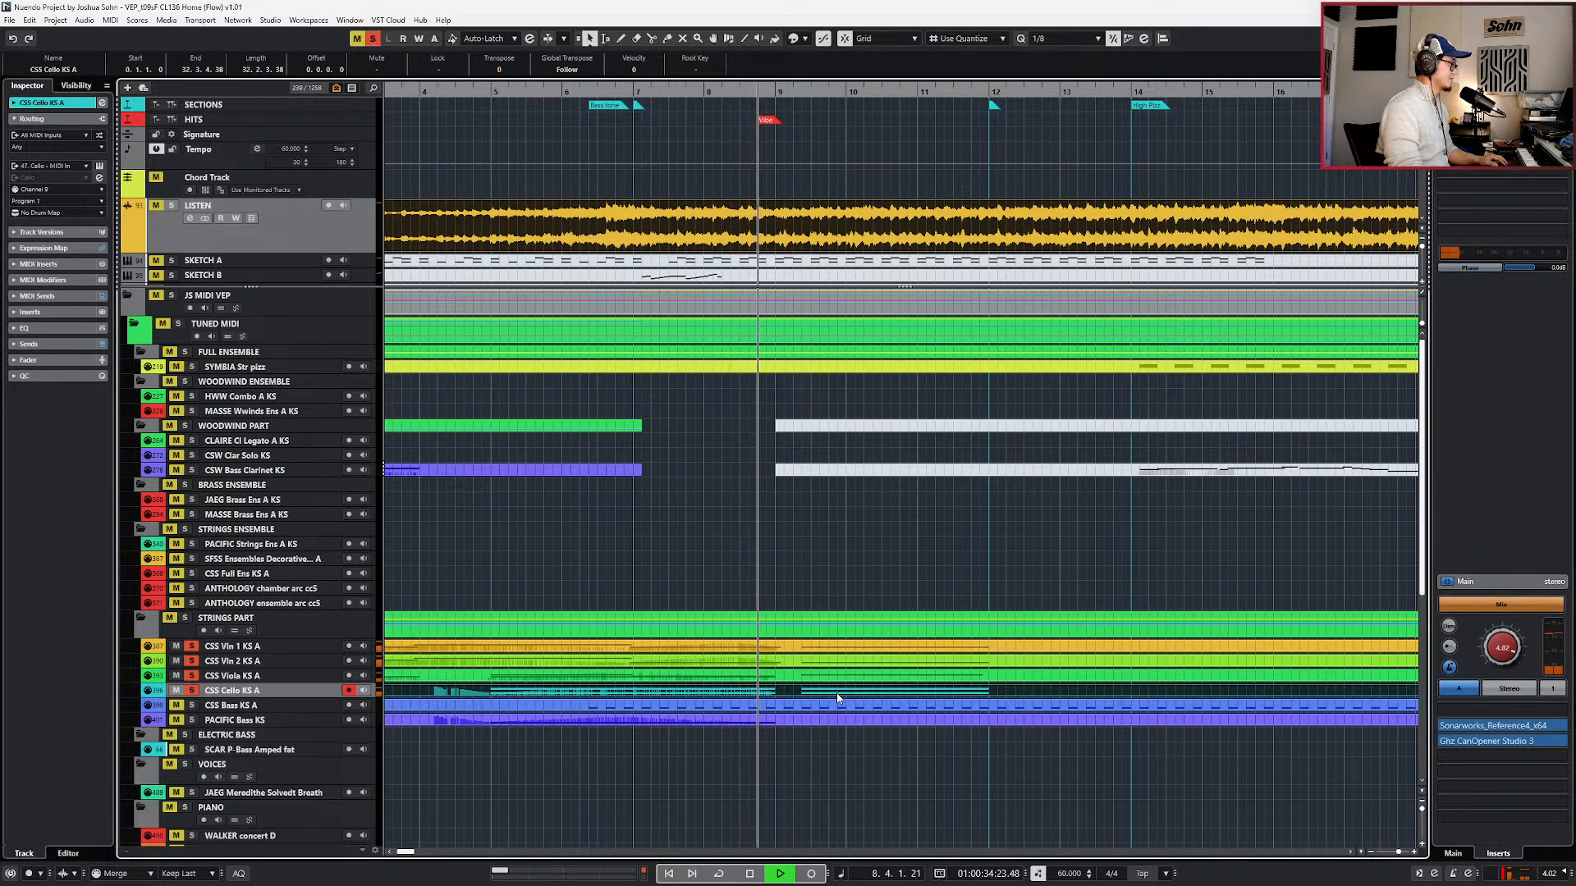
pyautogui.doubleClick(837, 696)
pyautogui.moveTo(831, 627); pyautogui.dragTo(847, 557)
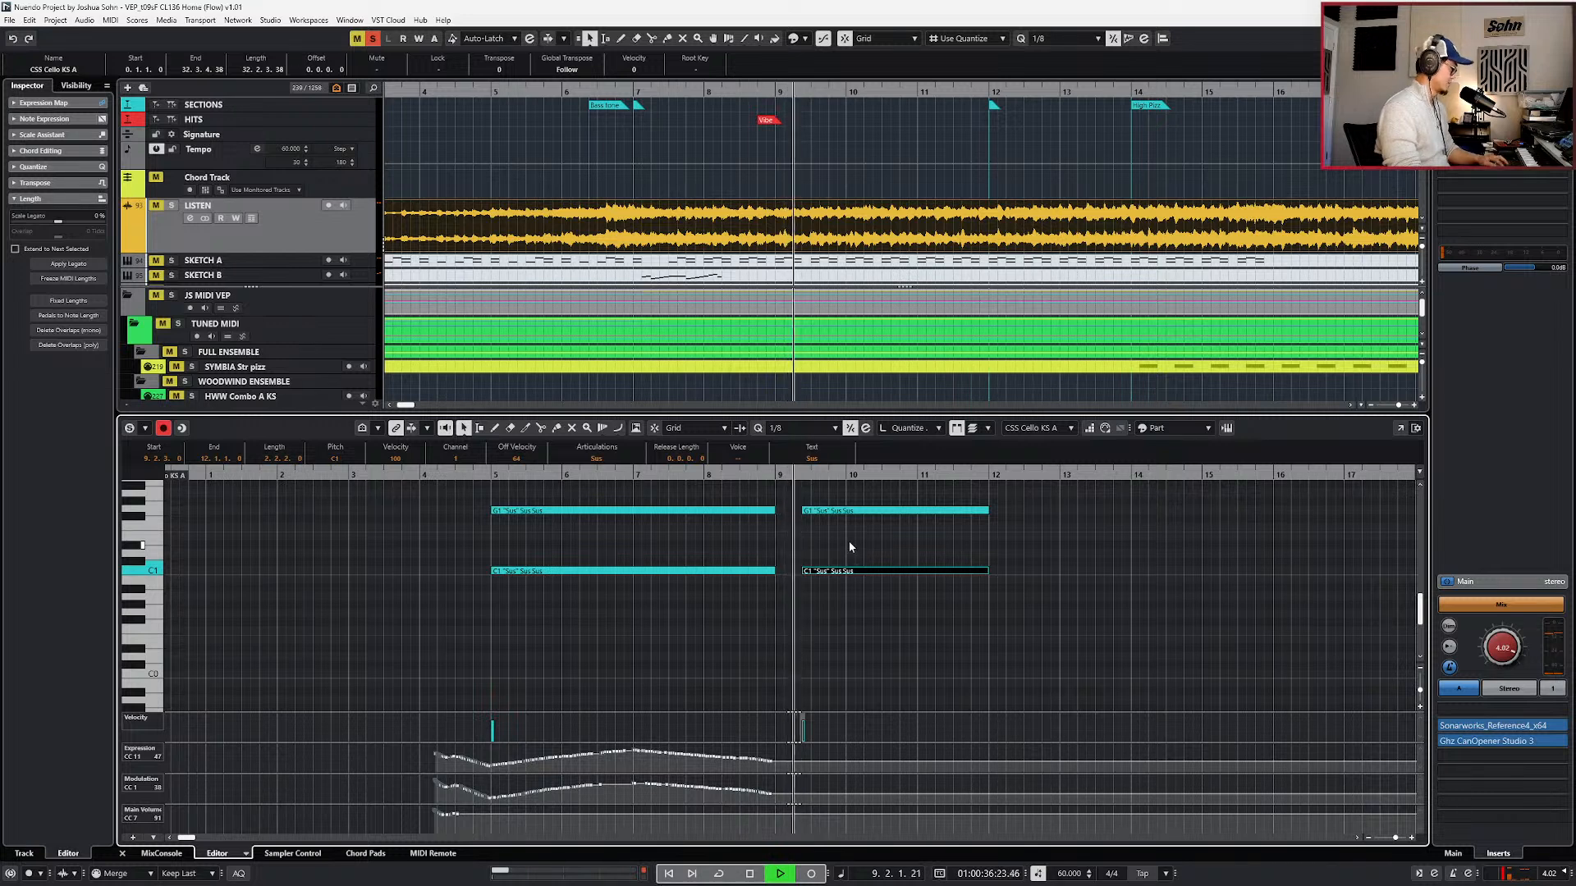
pyautogui.press('space')
pyautogui.press('KP_0')
pyautogui.press('Return')
pyautogui.press('s')
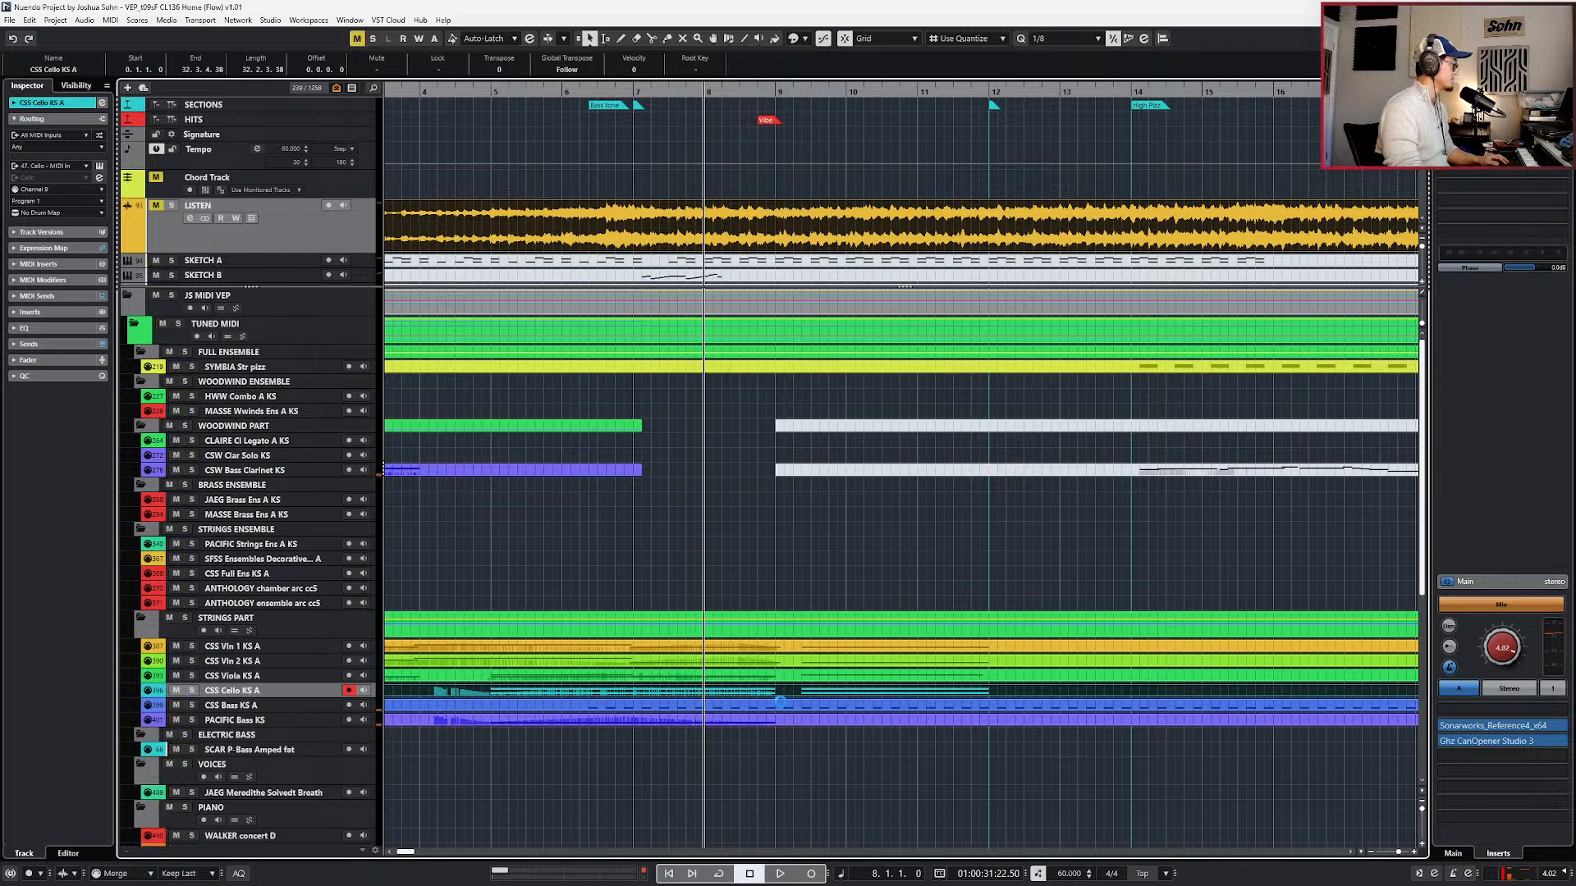
# - Draw a Main Volume (CC 7) curve in the CSS Cello part in the gap just after bar 9
pyautogui.click(786, 692)
pyautogui.press('Return')
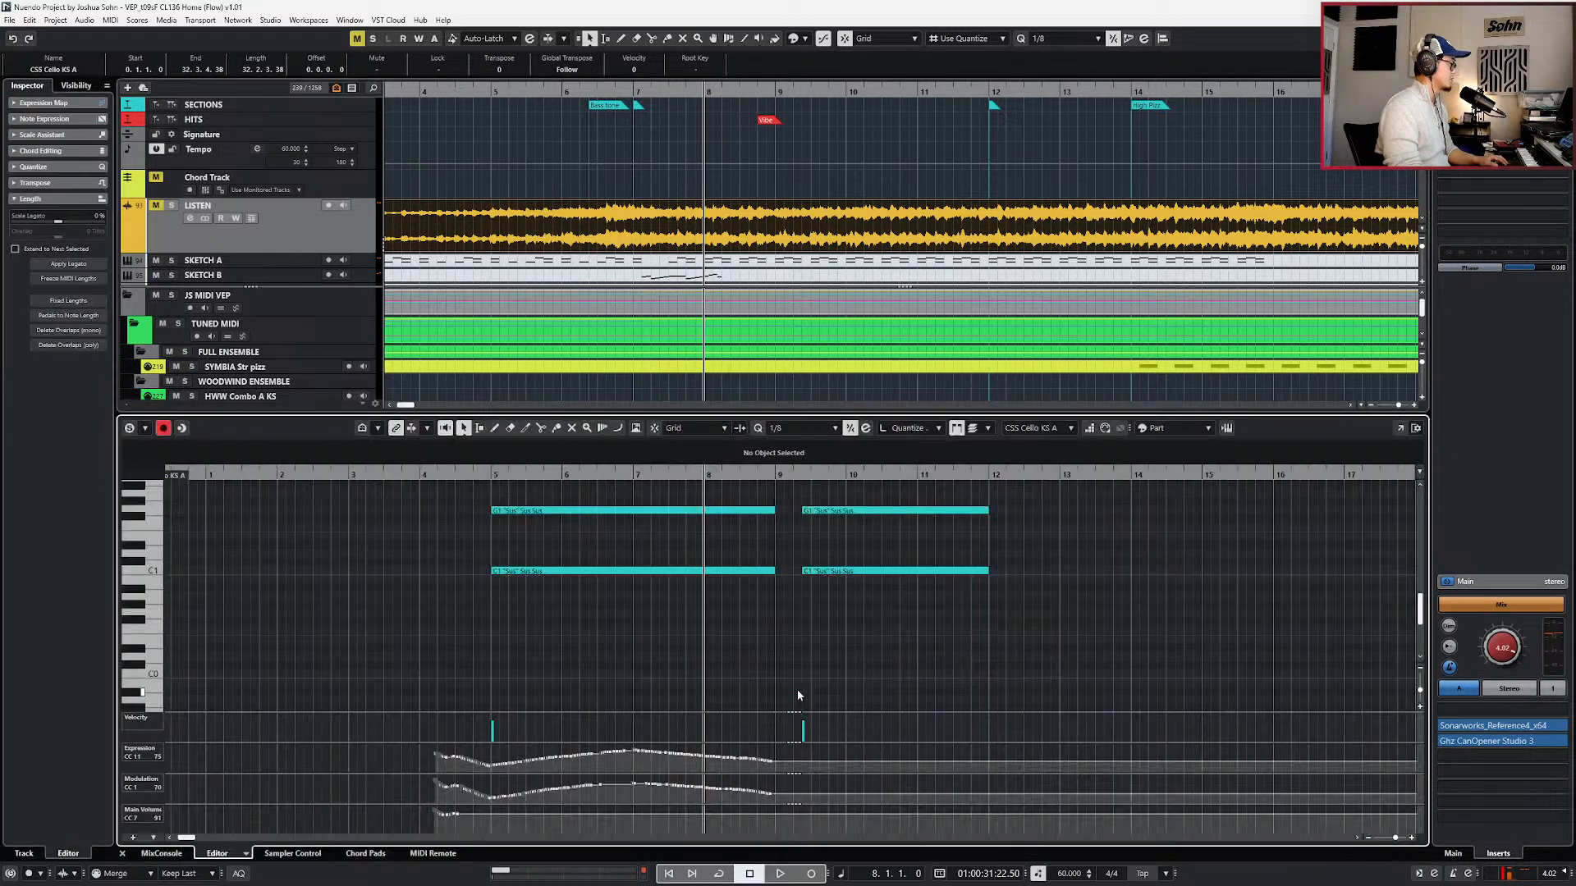
pyautogui.scroll(2, 786, 806)
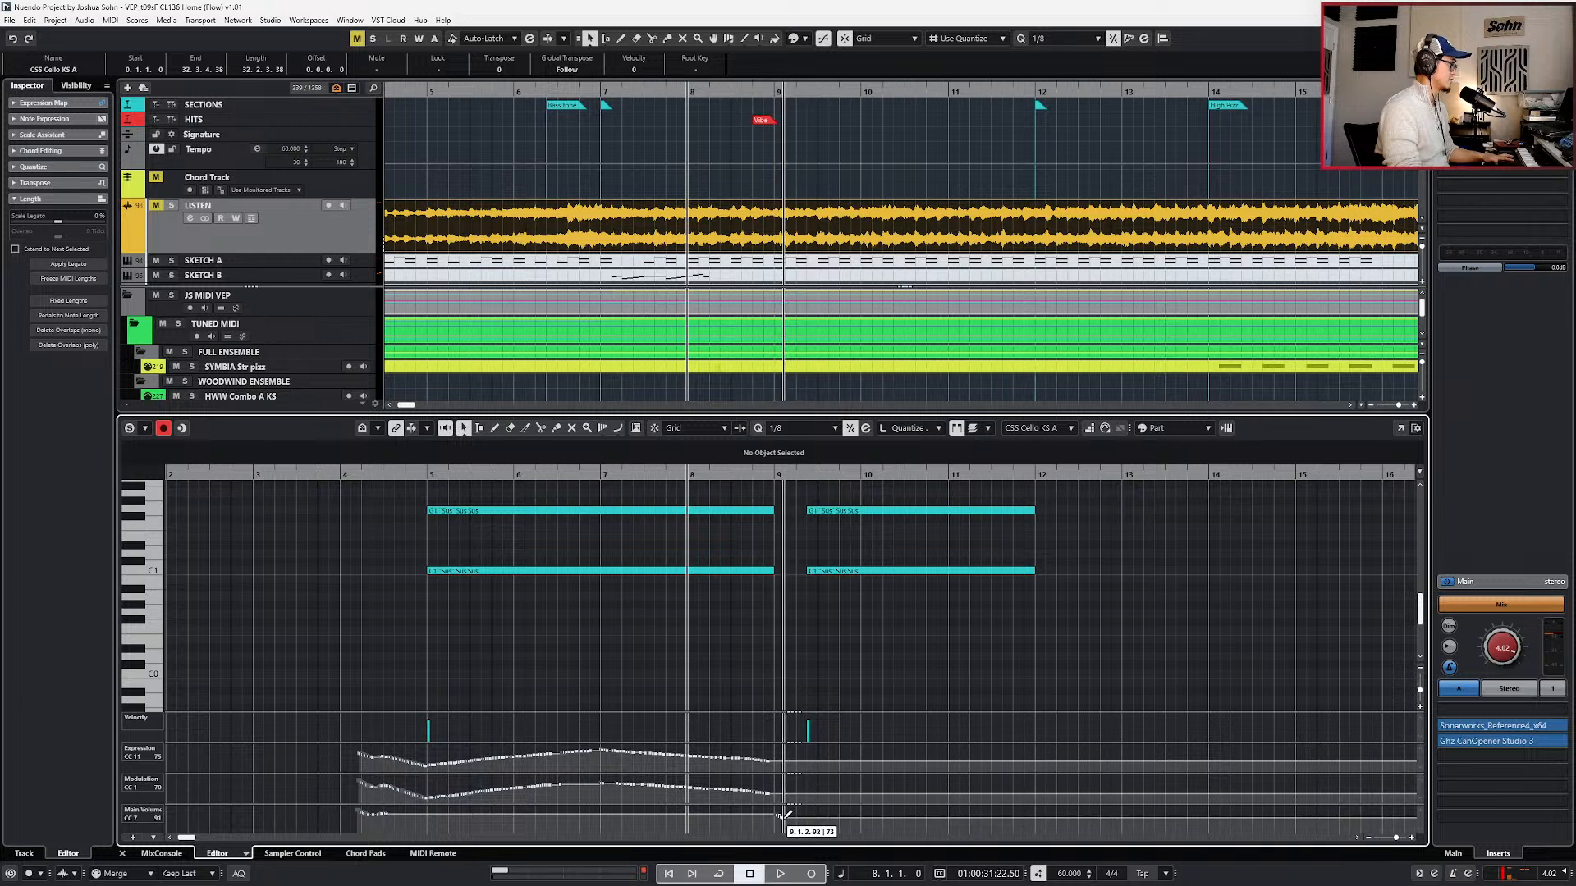
pyautogui.press('Return')
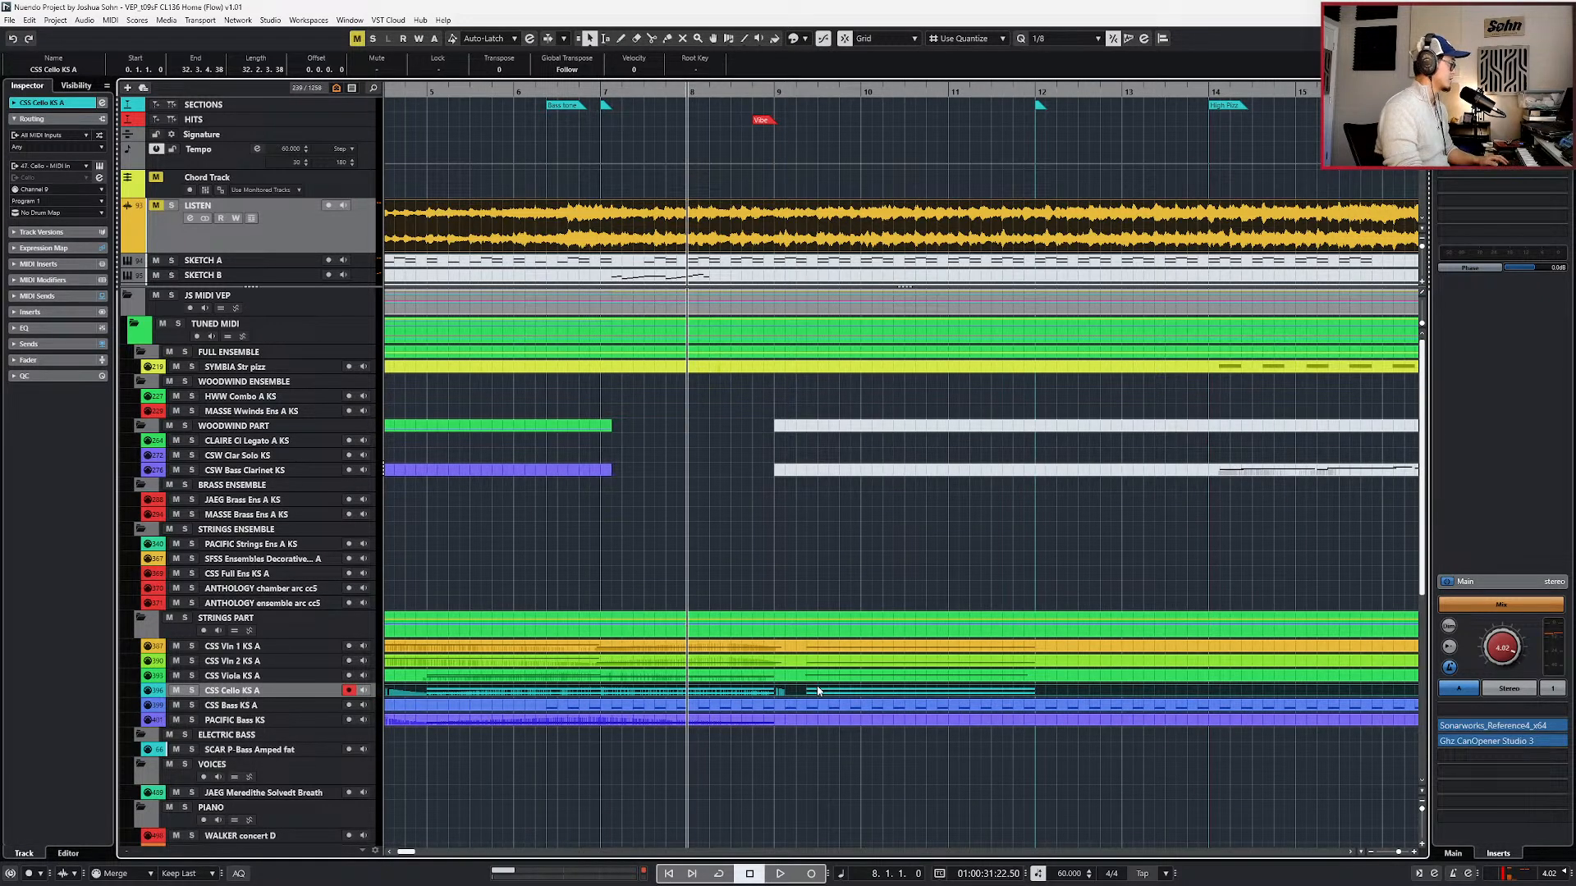
# - Record expression and modulation from bar 9 to 12 on the four CSS string tracks and open their parts together for editing
pyautogui.keyDown('shift'); pyautogui.click(270, 646); pyautogui.keyUp('shift')
pyautogui.press('space')
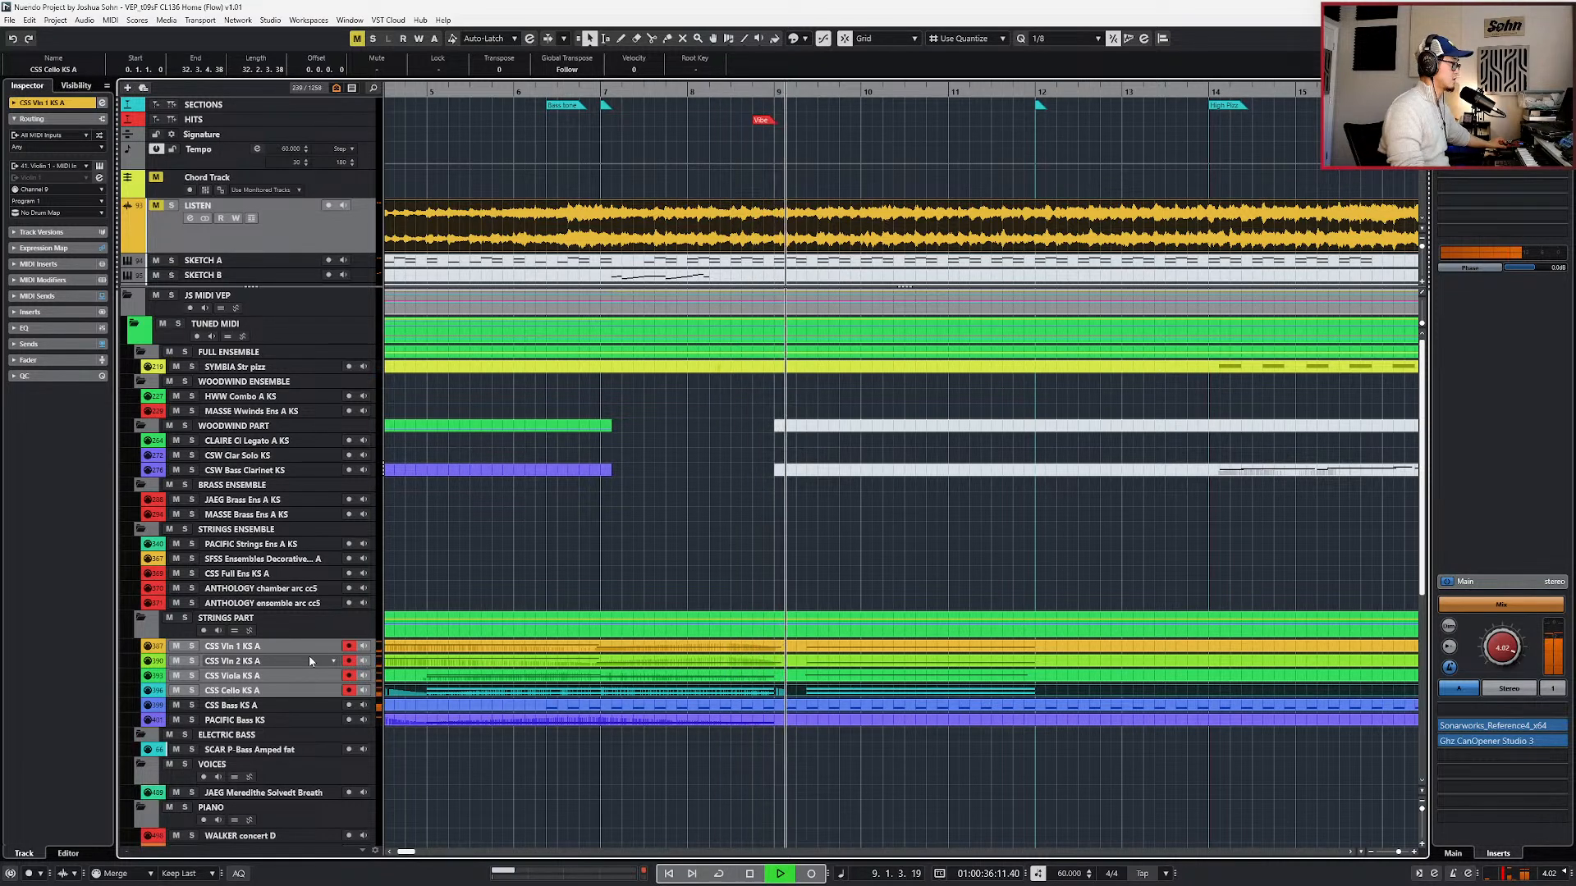
pyautogui.press('KP_Multiply')
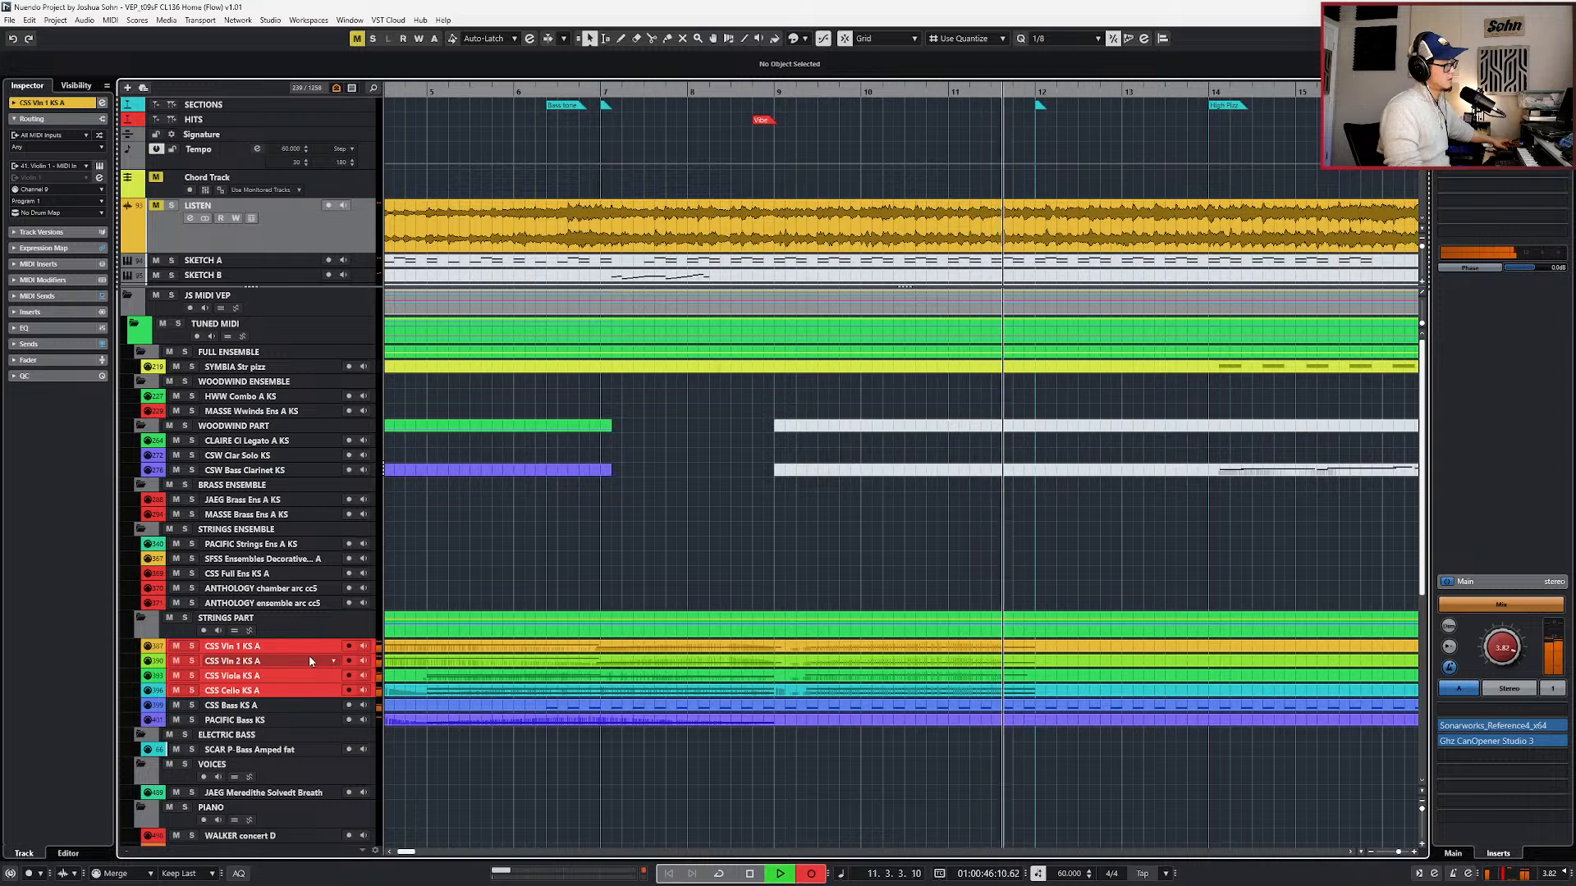
pyautogui.press('KP_Multiply')
pyautogui.press('space')
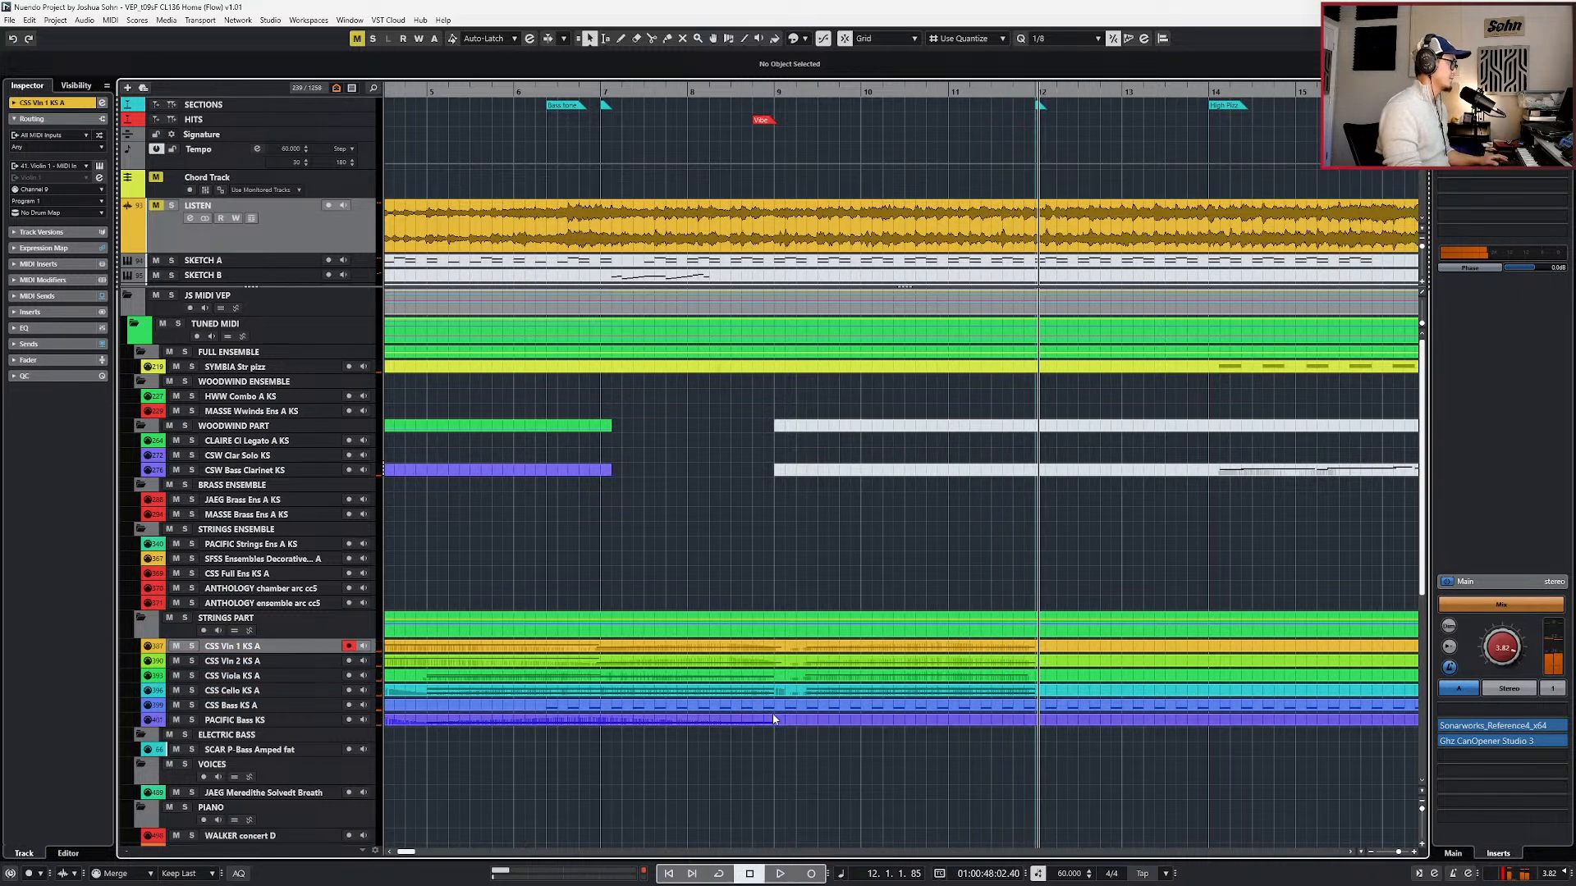
pyautogui.moveTo(783, 699); pyautogui.dragTo(809, 654)
pyautogui.doubleClick(809, 654)
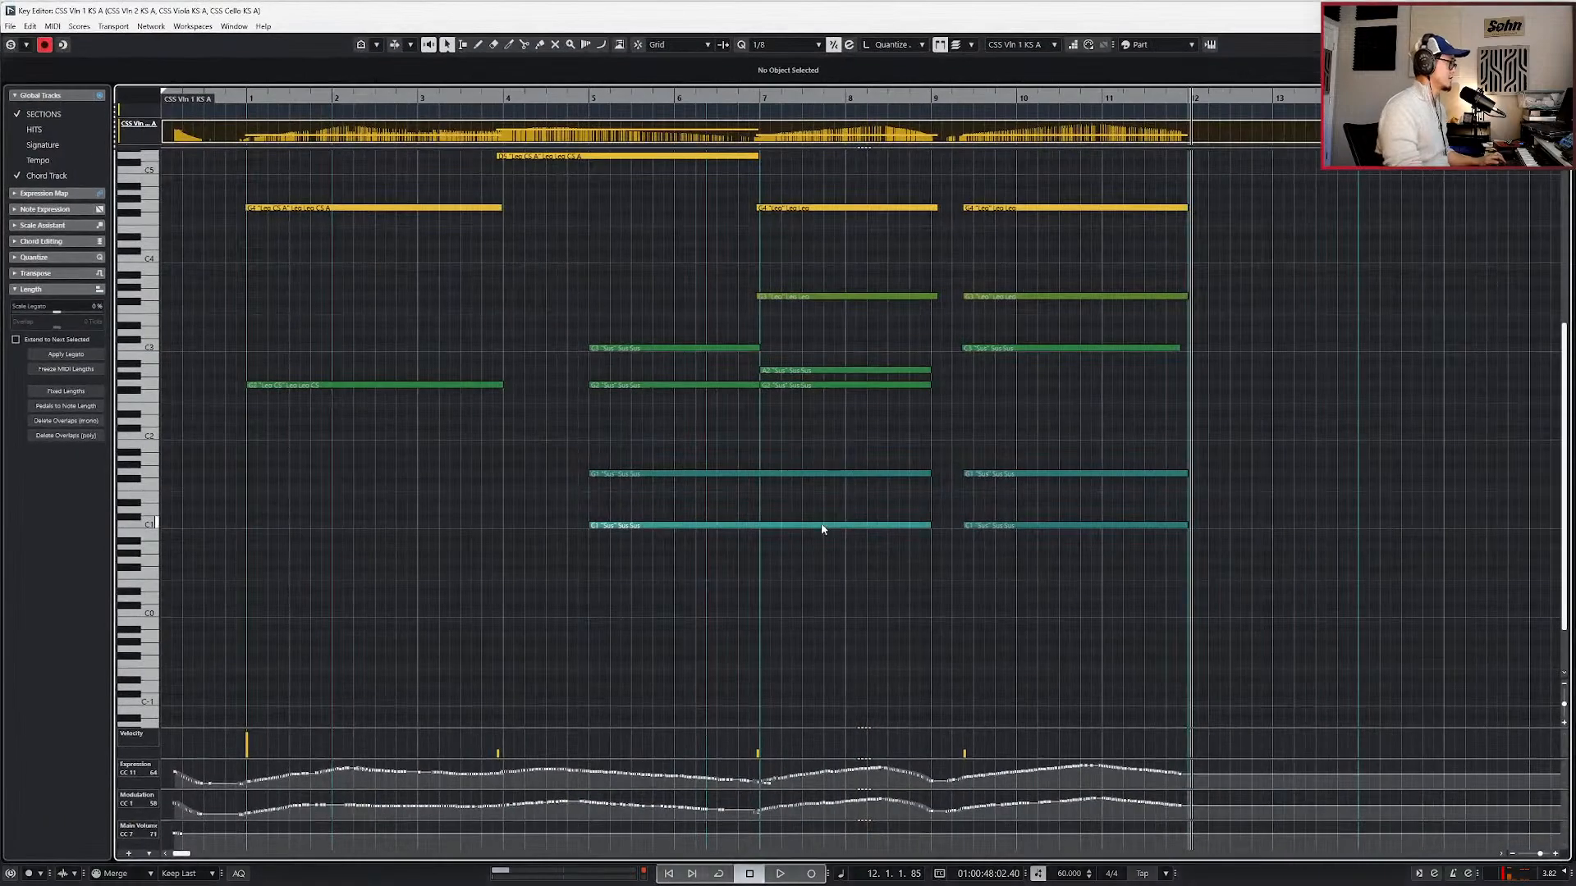
# - Nudge the selected CSS string notes between bars 9 and 12 earlier, with the long notes ending at 11.4.4
pyautogui.scroll(2, 1033, 232)
pyautogui.moveTo(1022, 182); pyautogui.dragTo(1026, 606)
pyautogui.scroll(2, 1027, 460)
pyautogui.scroll(3, 1018, 604)
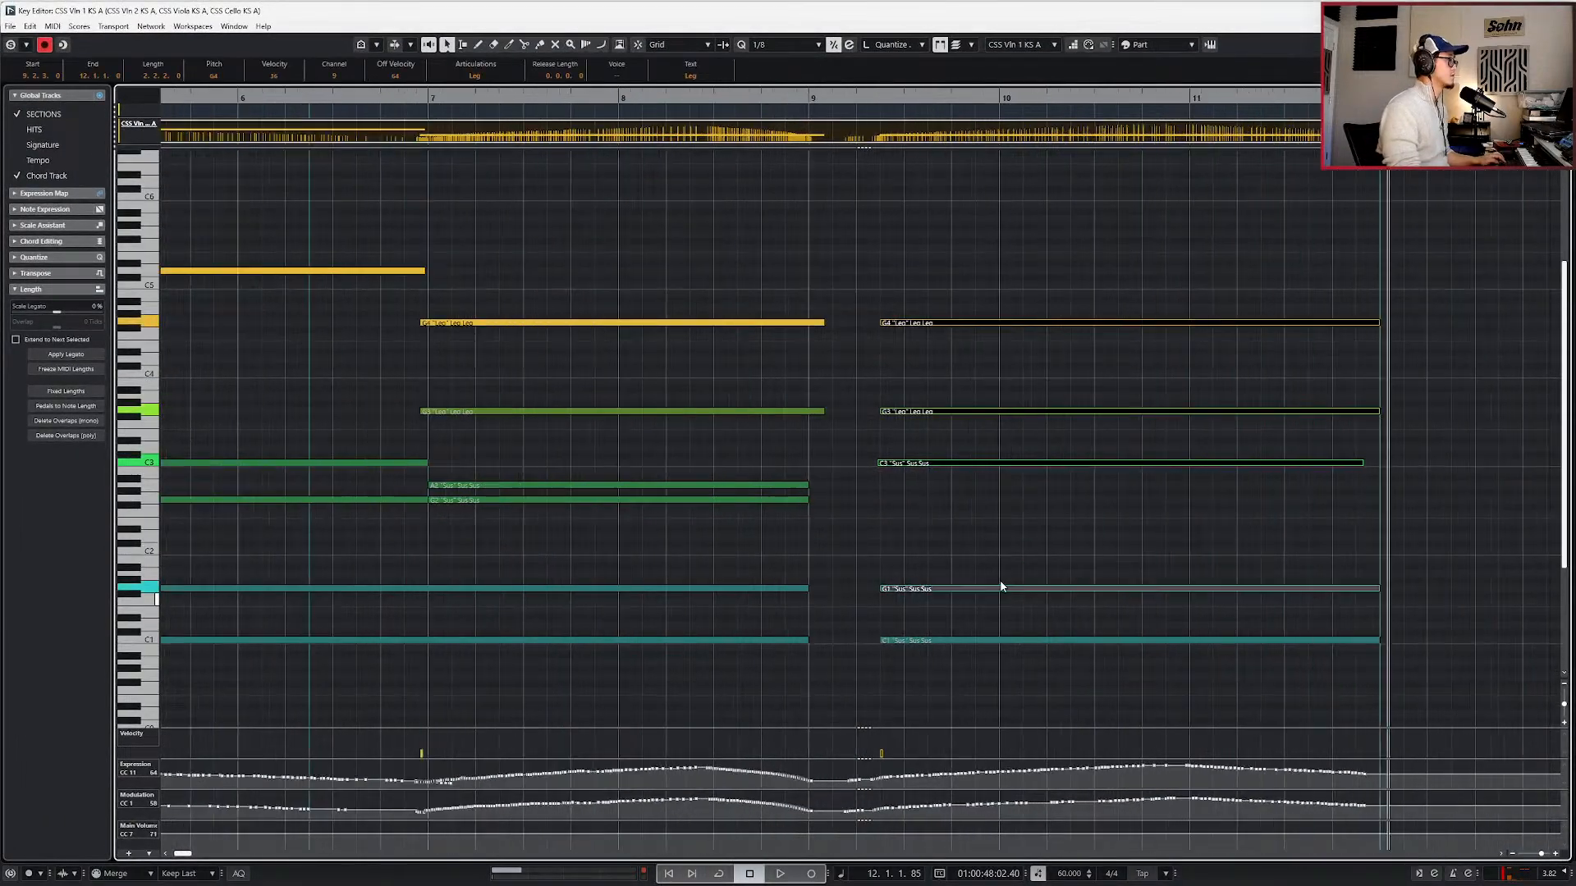
pyautogui.hotkey('alt', 'Left')
pyautogui.hotkey('alt', 'Left')
pyautogui.hotkey('alt', 'Left')
pyautogui.hotkey('alt', 'Left')
pyautogui.hotkey('alt', 'Left')
pyautogui.hotkey('alt', 'Left')
pyautogui.hotkey('alt', 'Left')
pyautogui.hotkey('alt', 'Left')
# - Lengthen the CSS Viola C3 note to end with the other string notes before bar 12, checking playback, and close the editor
pyautogui.press('l')
pyautogui.press('KP_Subtract')
pyautogui.press('space')
pyautogui.click(1405, 523)
pyautogui.moveTo(1431, 464); pyautogui.dragTo(1451, 465)
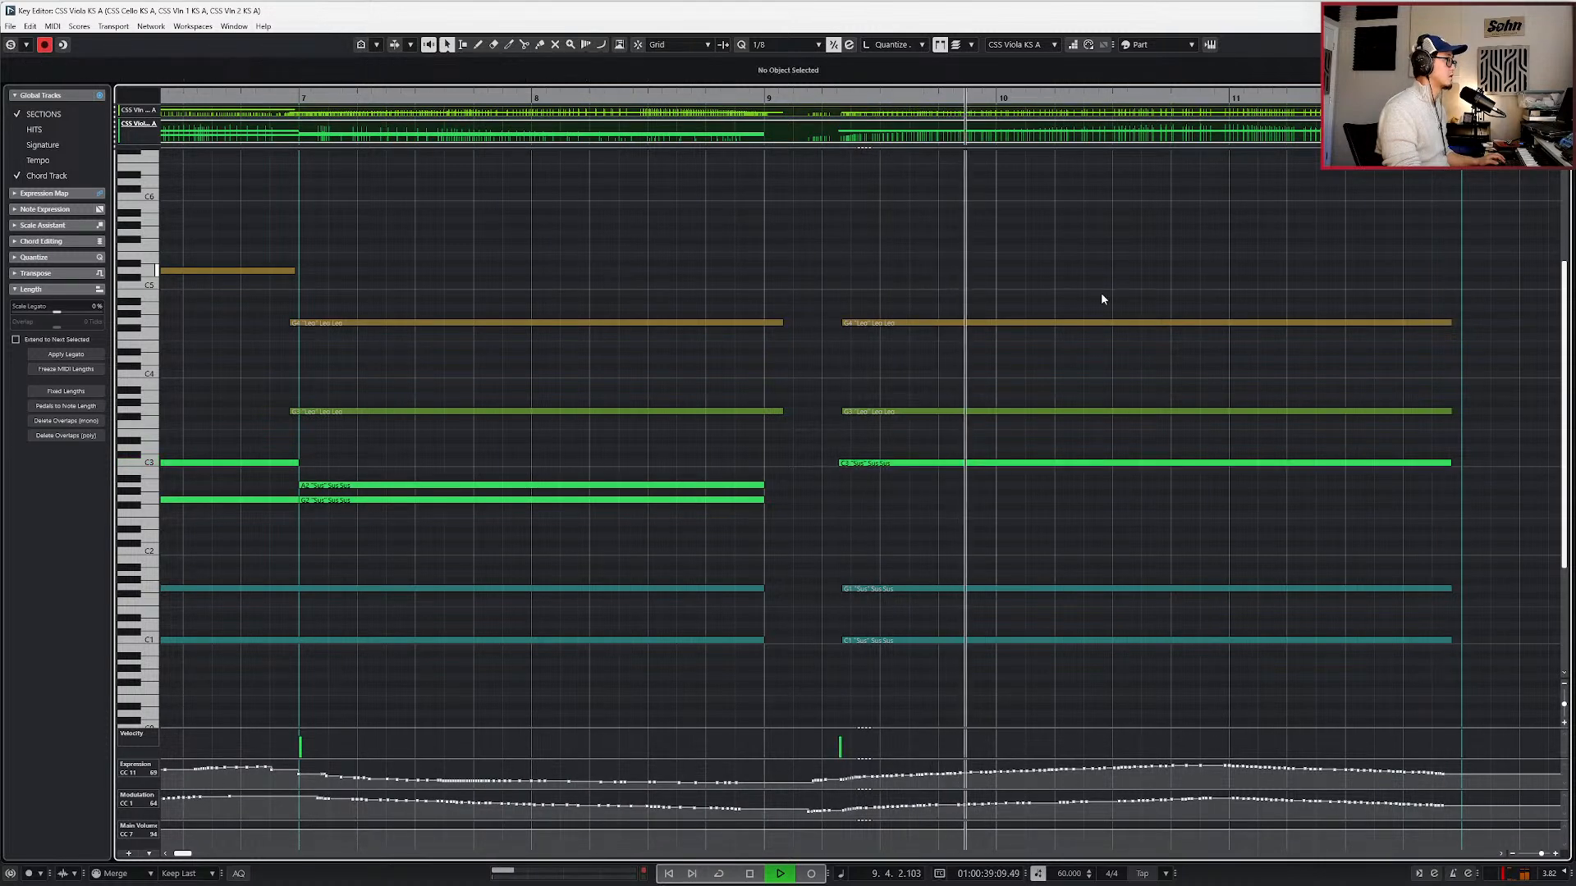
pyautogui.moveTo(1104, 278); pyautogui.dragTo(1097, 671)
pyautogui.press('space')
pyautogui.press('Return')
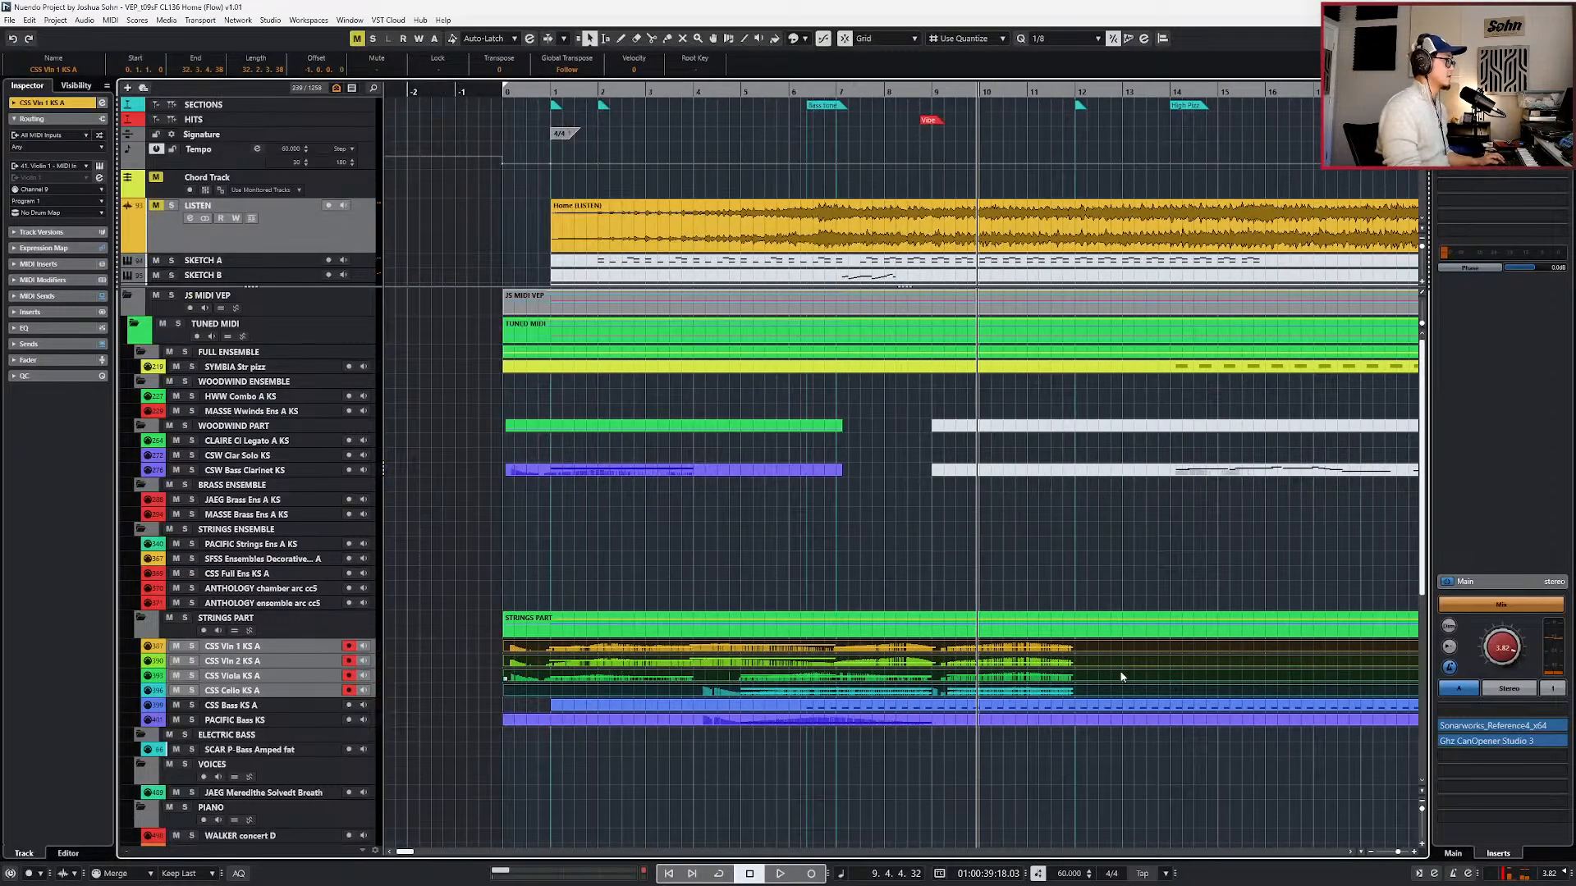
# - Split the four CSS string parts at bar 12 and at bar 9 beat 2
pyautogui.hotkey('alt', '1')
pyautogui.keyDown('alt'); pyautogui.click(1077, 646); pyautogui.keyUp('alt')
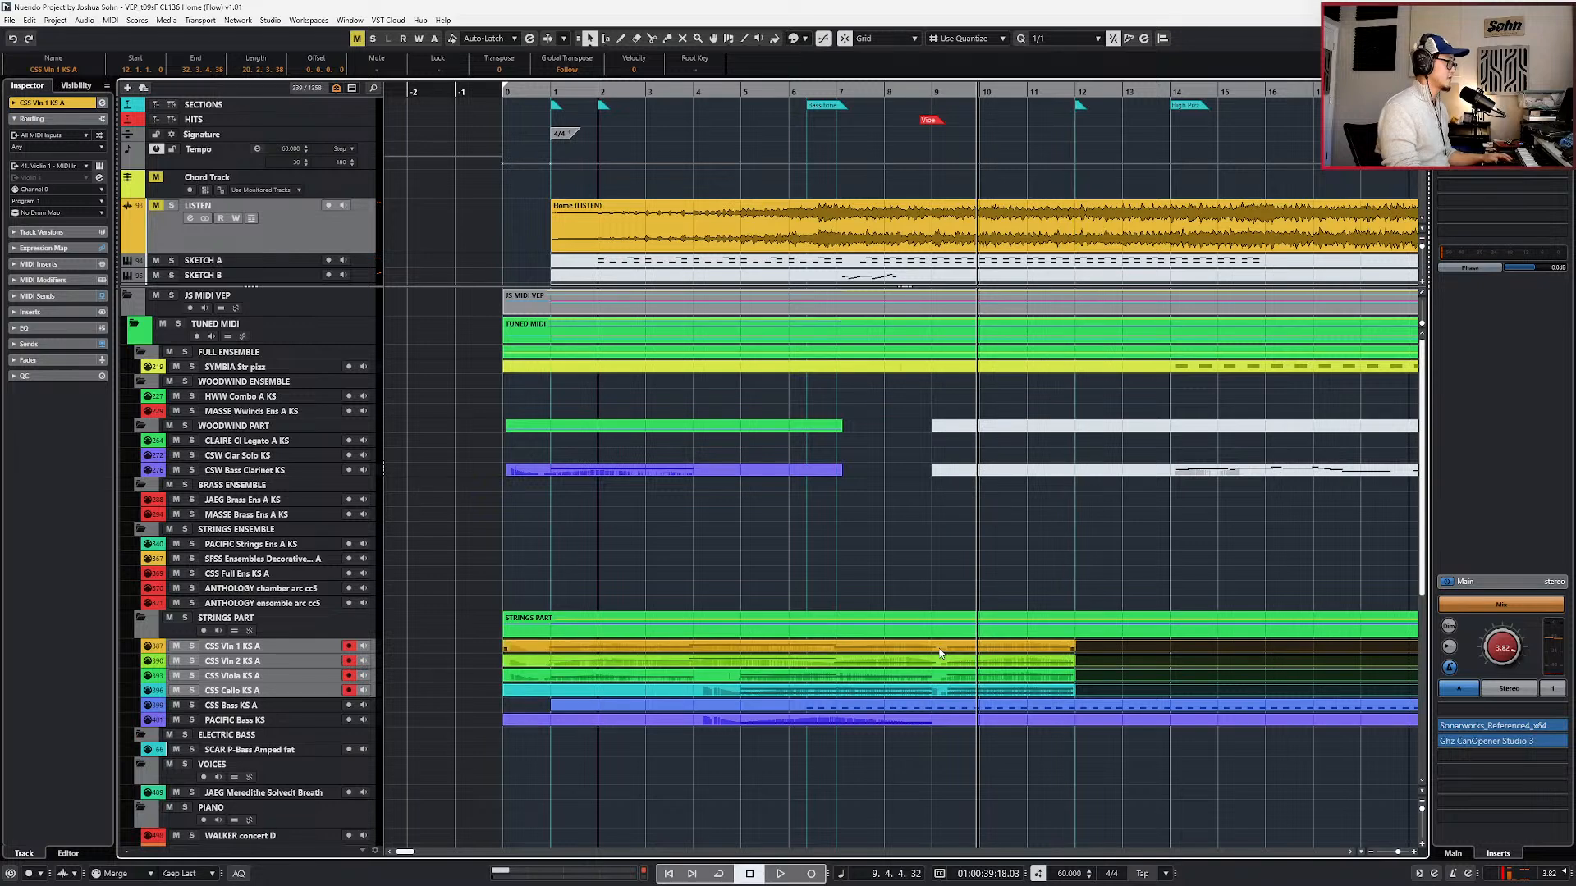
pyautogui.click(942, 649)
pyautogui.keyDown('shift'); pyautogui.click(954, 662); pyautogui.keyUp('shift')
pyautogui.keyDown('shift'); pyautogui.click(957, 677); pyautogui.keyUp('shift')
pyautogui.keyDown('shift'); pyautogui.click(959, 691); pyautogui.keyUp('shift')
pyautogui.scroll(3, 944, 680)
pyautogui.hotkey('alt', '3')
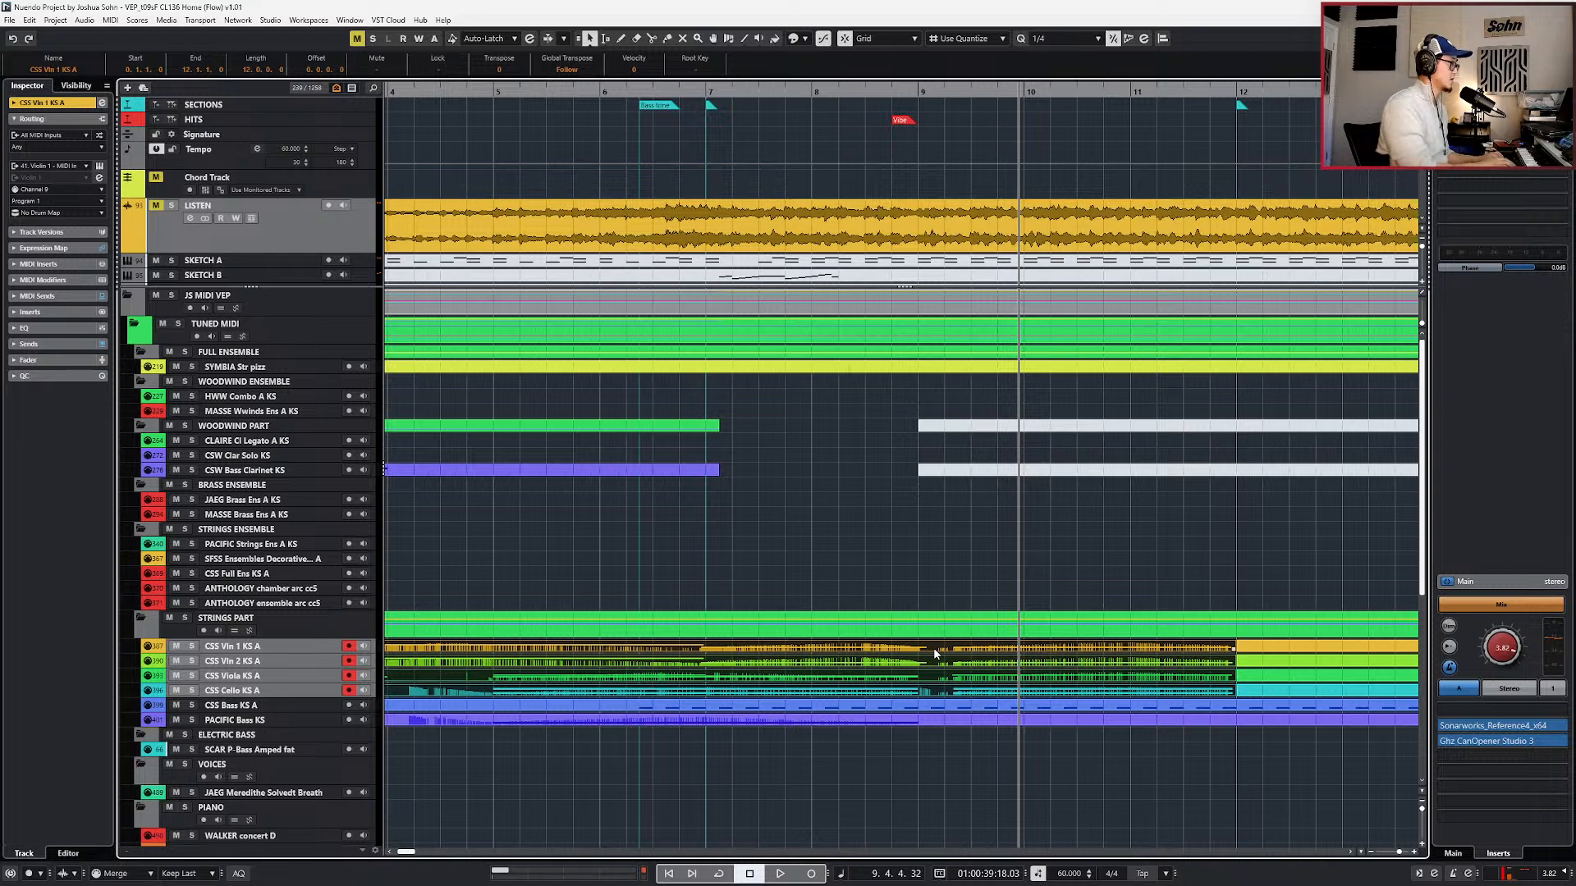
pyautogui.keyDown('alt'); pyautogui.click(934, 650); pyautogui.keyUp('alt')
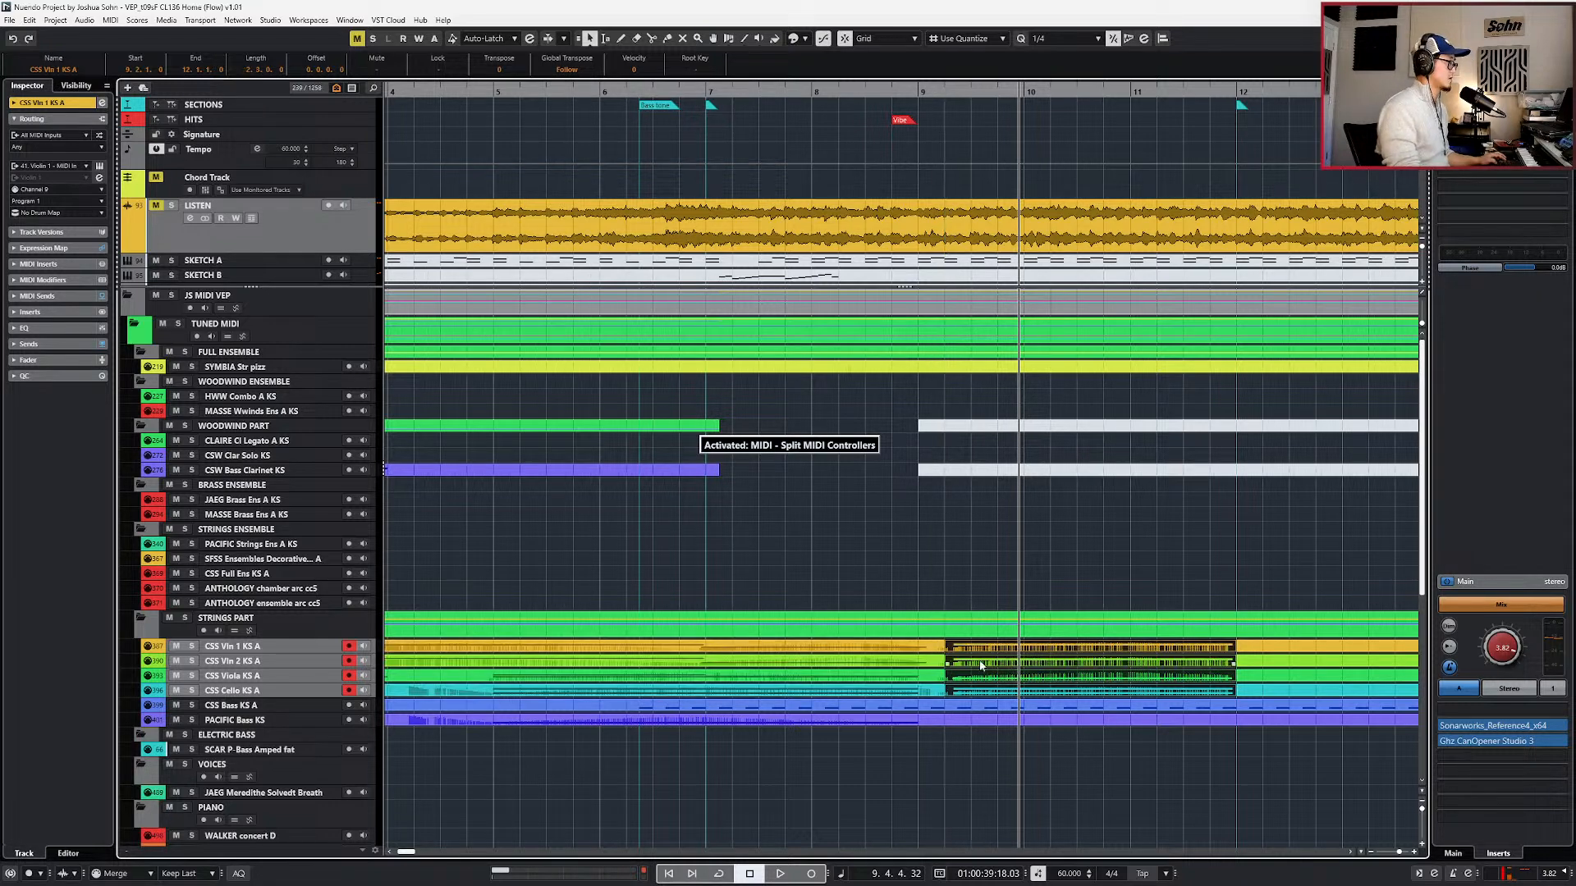
# - Delete the leftover parts after bar 12 on the CSS Vln 1, Vln 2, Viola and Cello tracks
pyautogui.click(1273, 659)
pyautogui.press('Delete')
pyautogui.click(1273, 647)
pyautogui.press('Delete')
pyautogui.click(1272, 673)
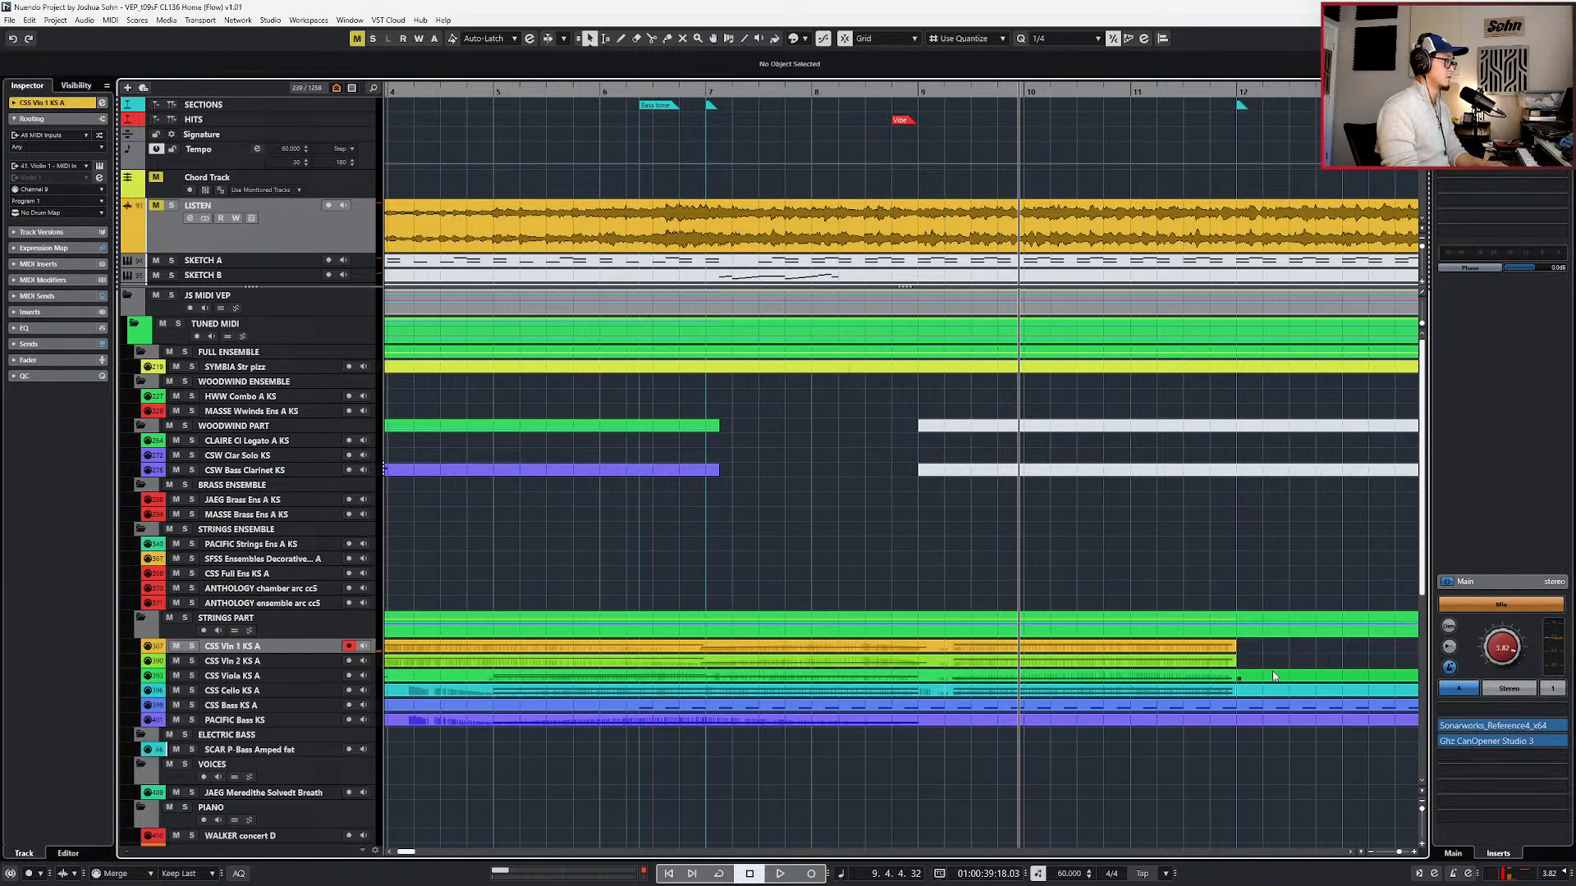
pyautogui.scroll(-6, 1272, 690)
pyautogui.scroll(3, 1137, 696)
pyautogui.scroll(-3, 1112, 696)
pyautogui.scroll(2, 1085, 696)
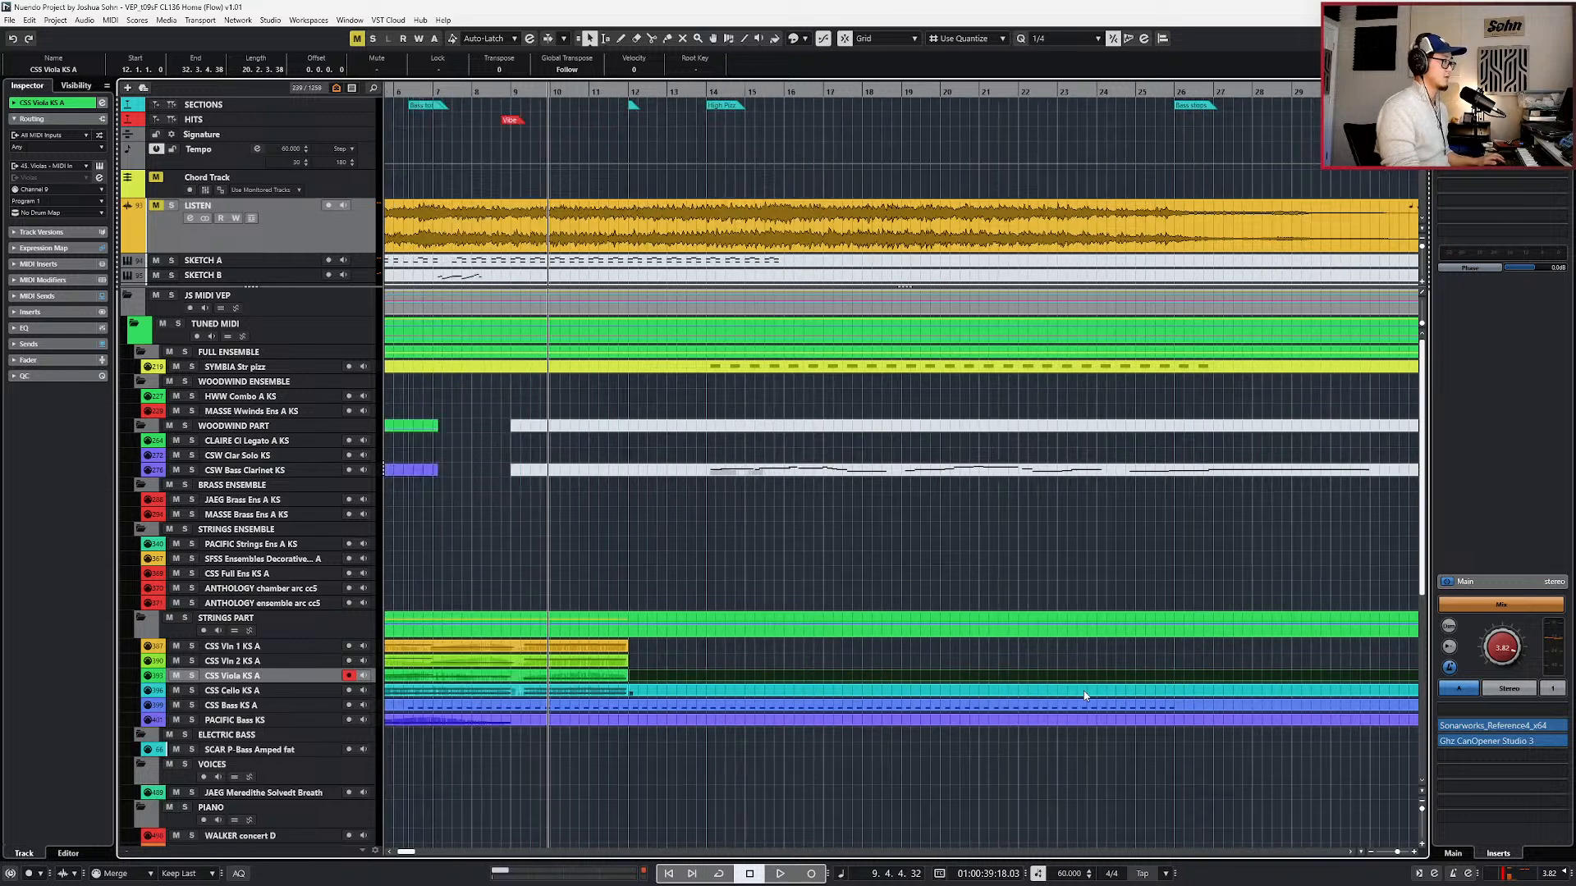
pyautogui.scroll(-3, 1051, 691)
pyautogui.press('Delete')
pyautogui.click(921, 693)
pyautogui.press('Delete')
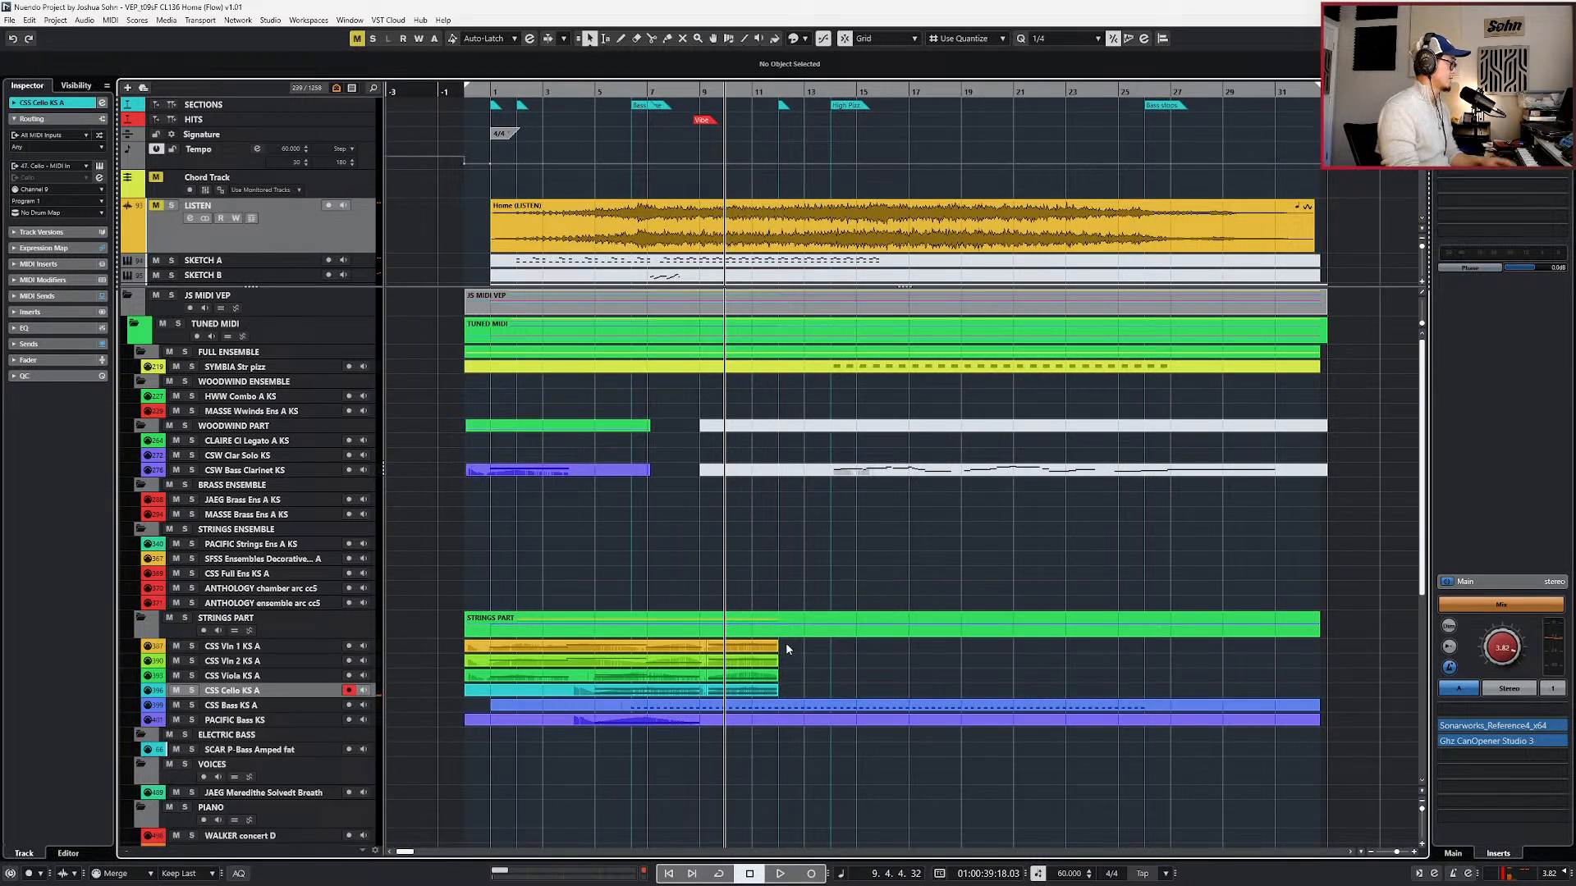
# - Duplicate the four CSS string parts that end at bar 12 and move the playhead to the start of the copies
pyautogui.moveTo(785, 642); pyautogui.dragTo(764, 692)
pyautogui.hotkey('ctrl', 'd')
pyautogui.press('l')
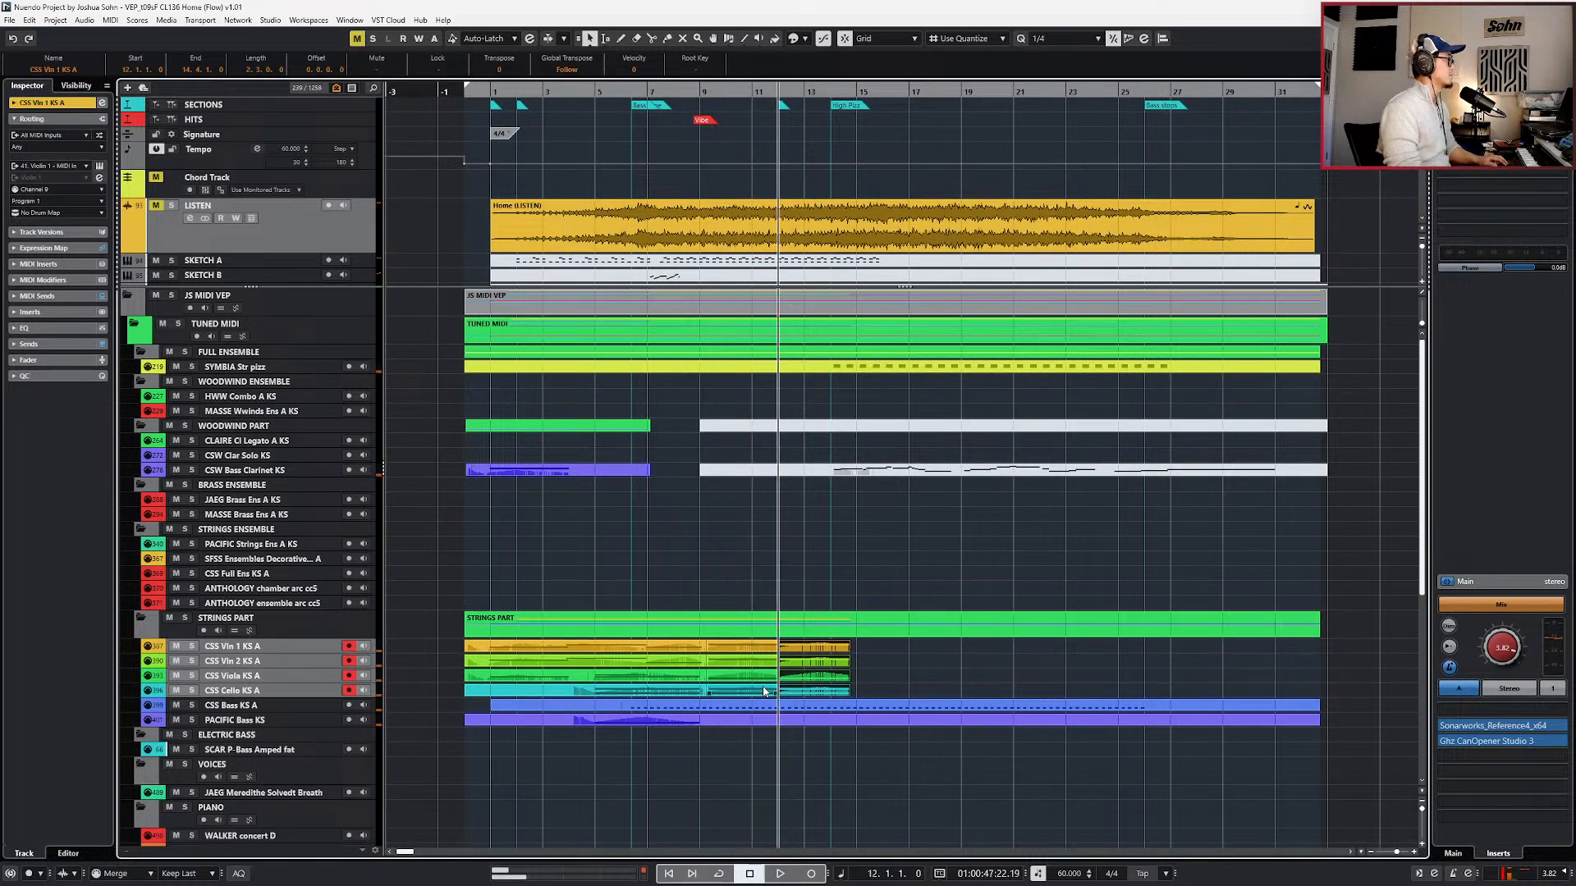
# - Listen to the soloed LISTEN reference from bar 12 and again from bar 14, then return to bar 12 and unsolo it
pyautogui.press('s')
pyautogui.press('space')
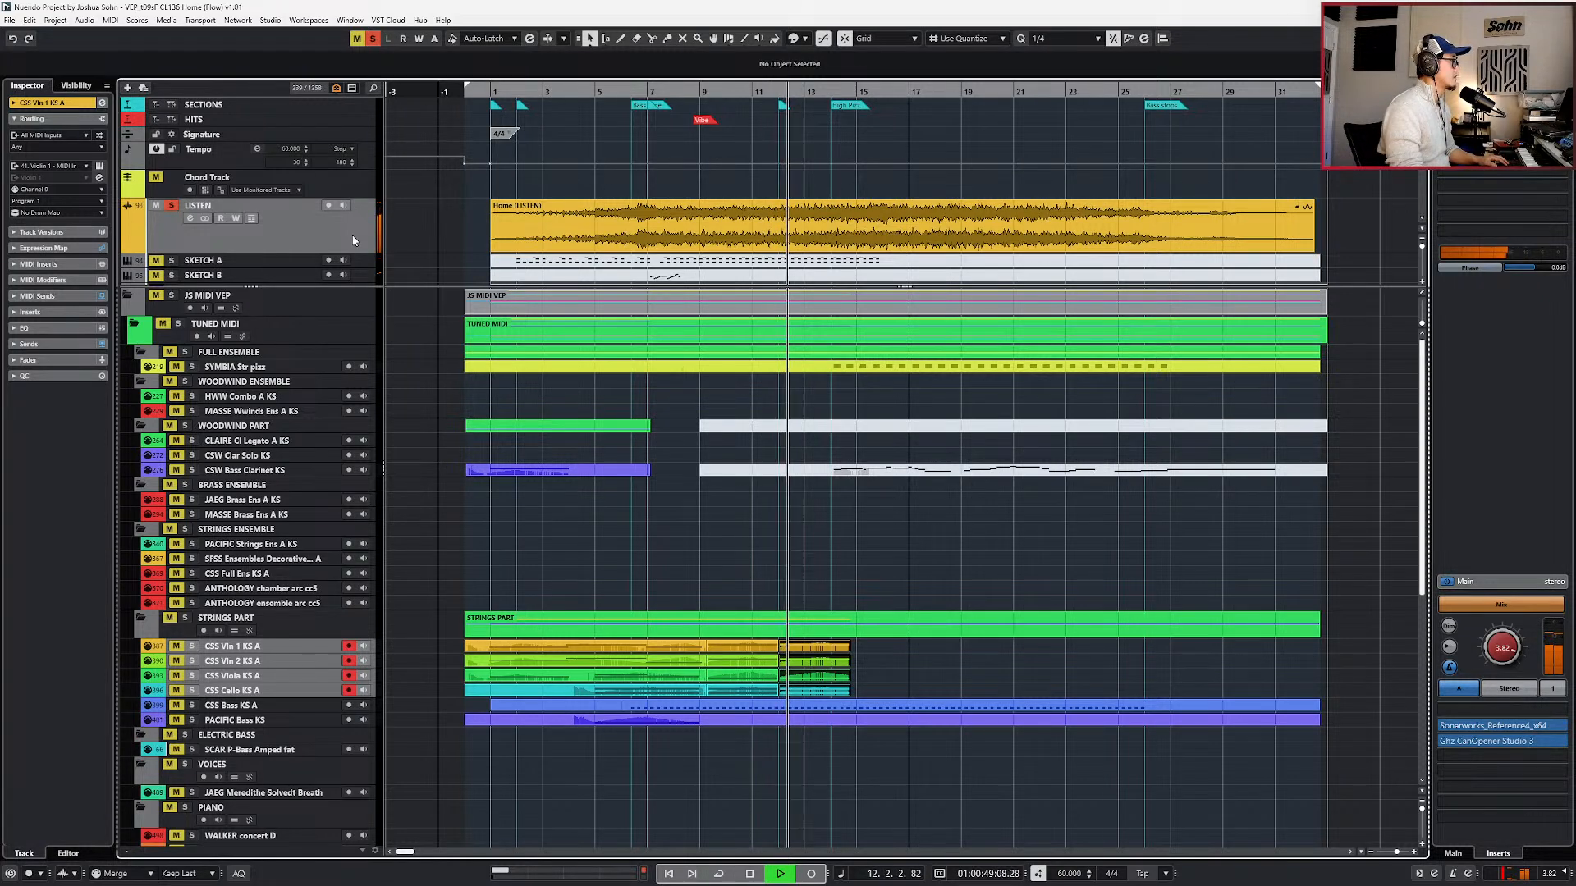
pyautogui.scroll(2, 817, 328)
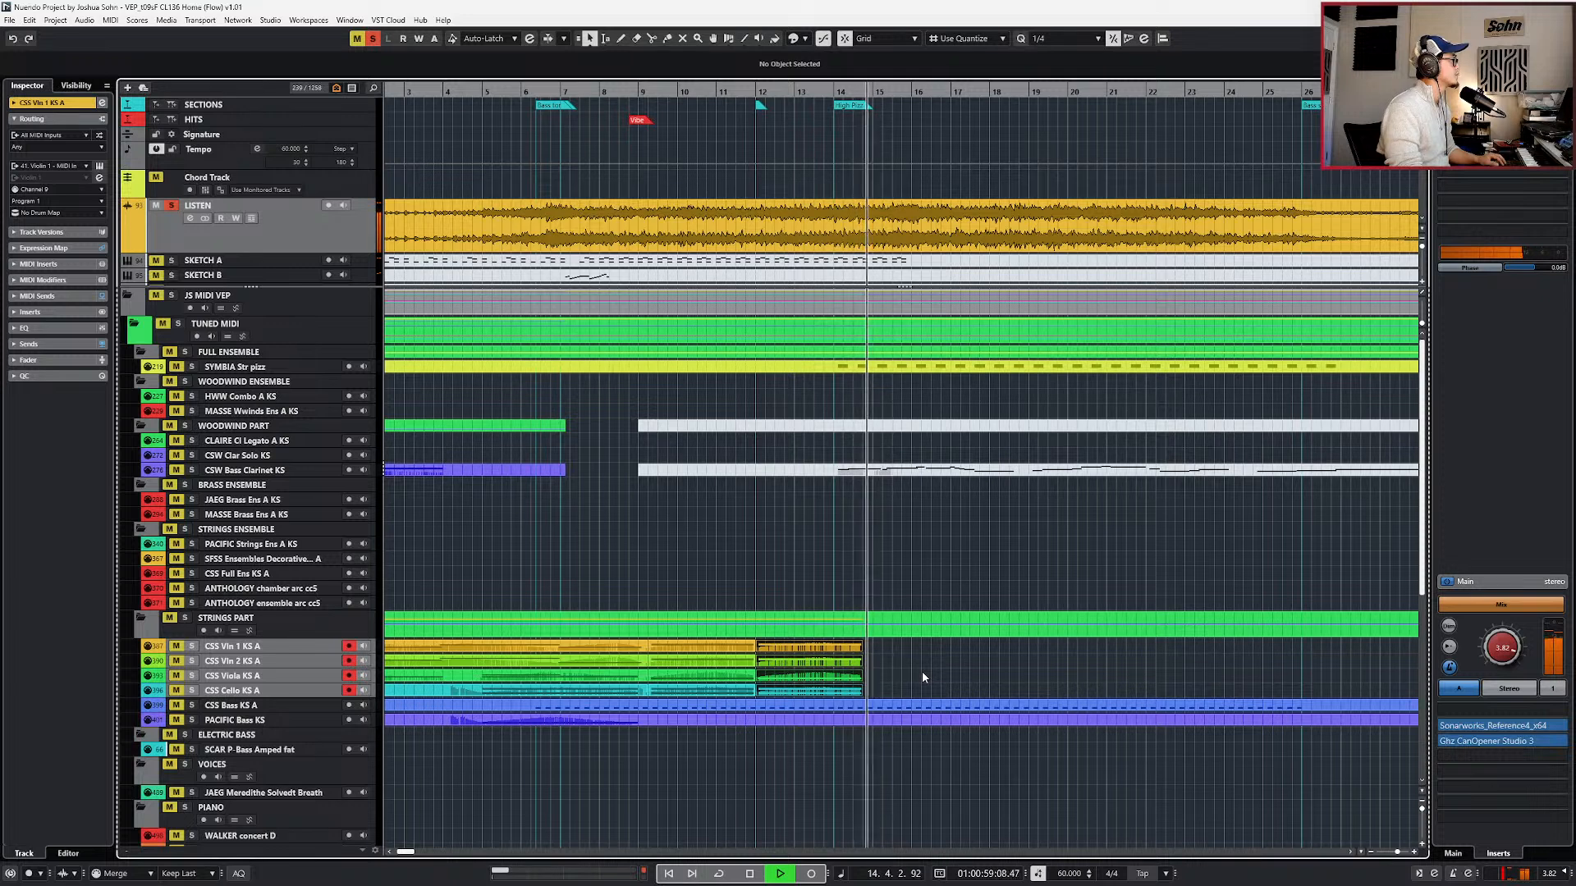
pyautogui.press('h')
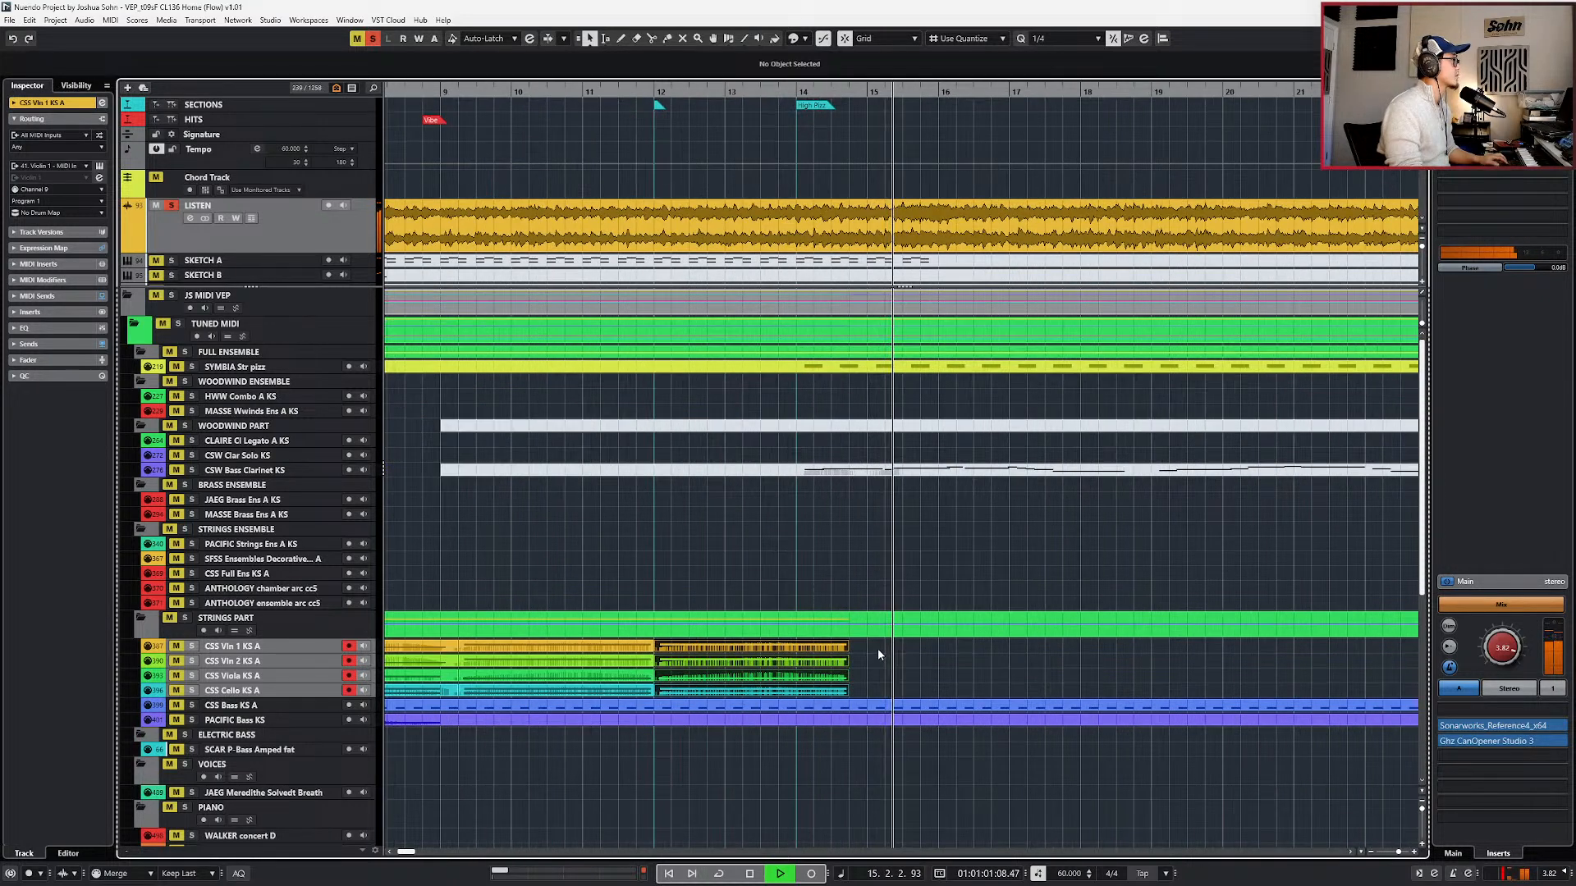
pyautogui.press('space')
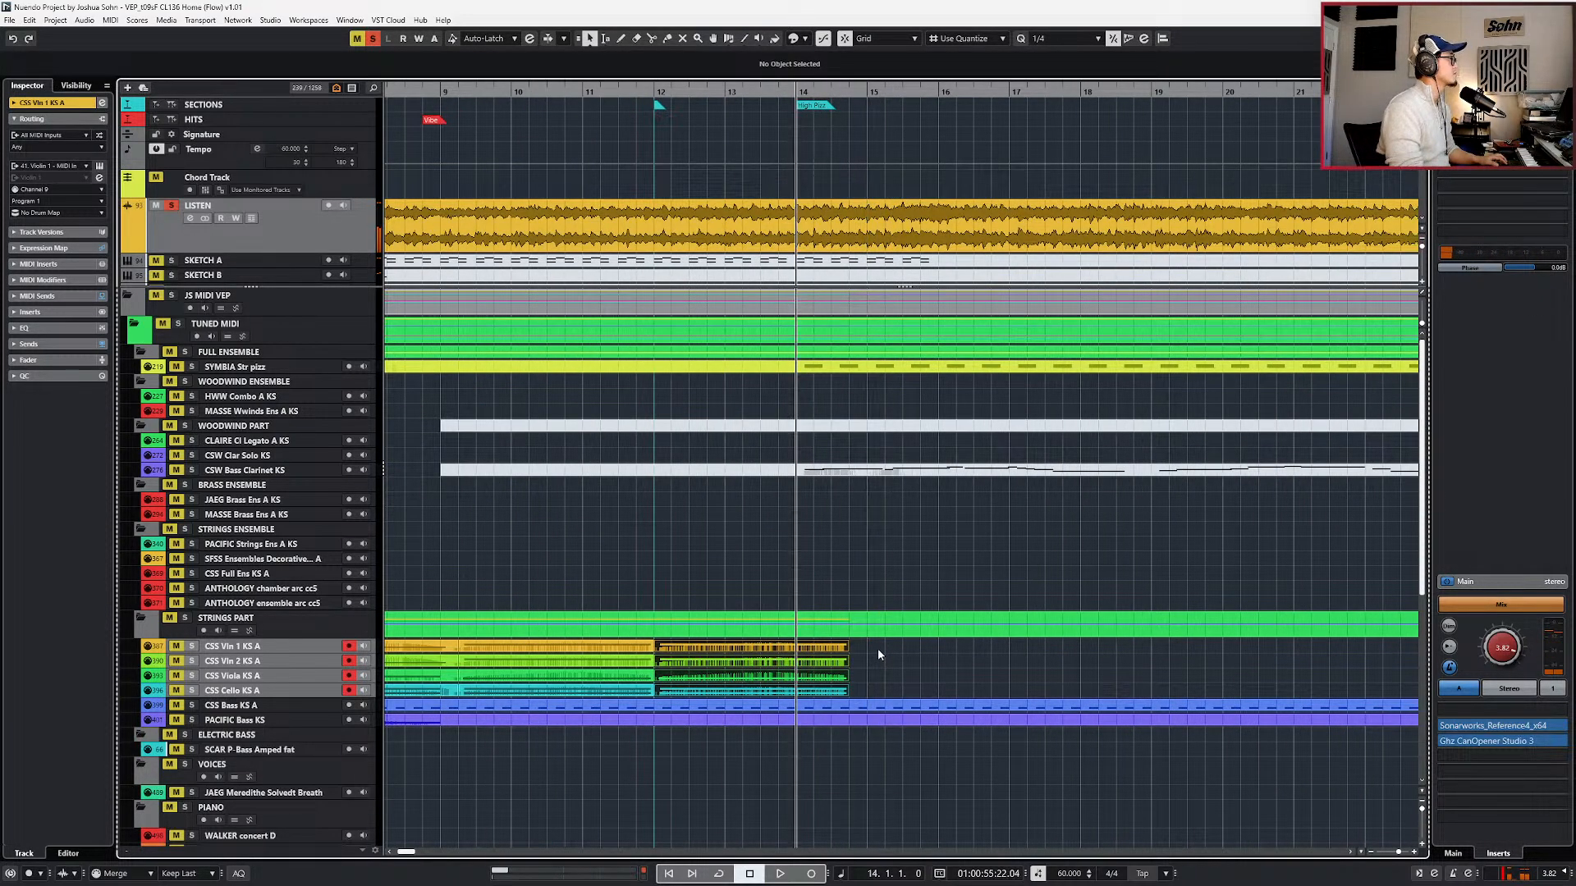
pyautogui.scroll(2, 870, 324)
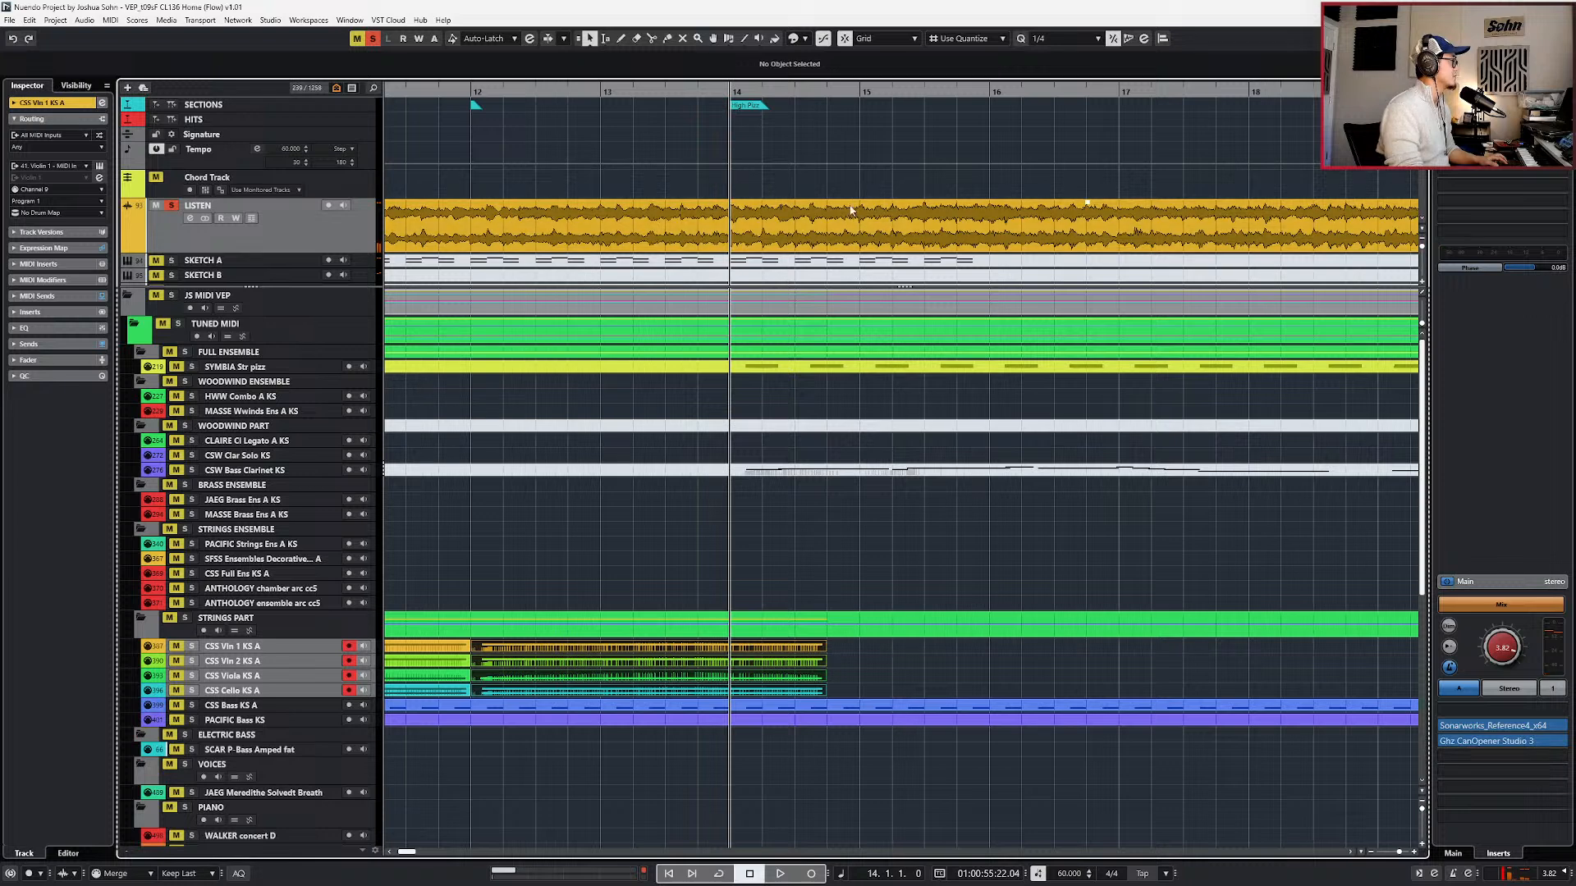
pyautogui.press('space')
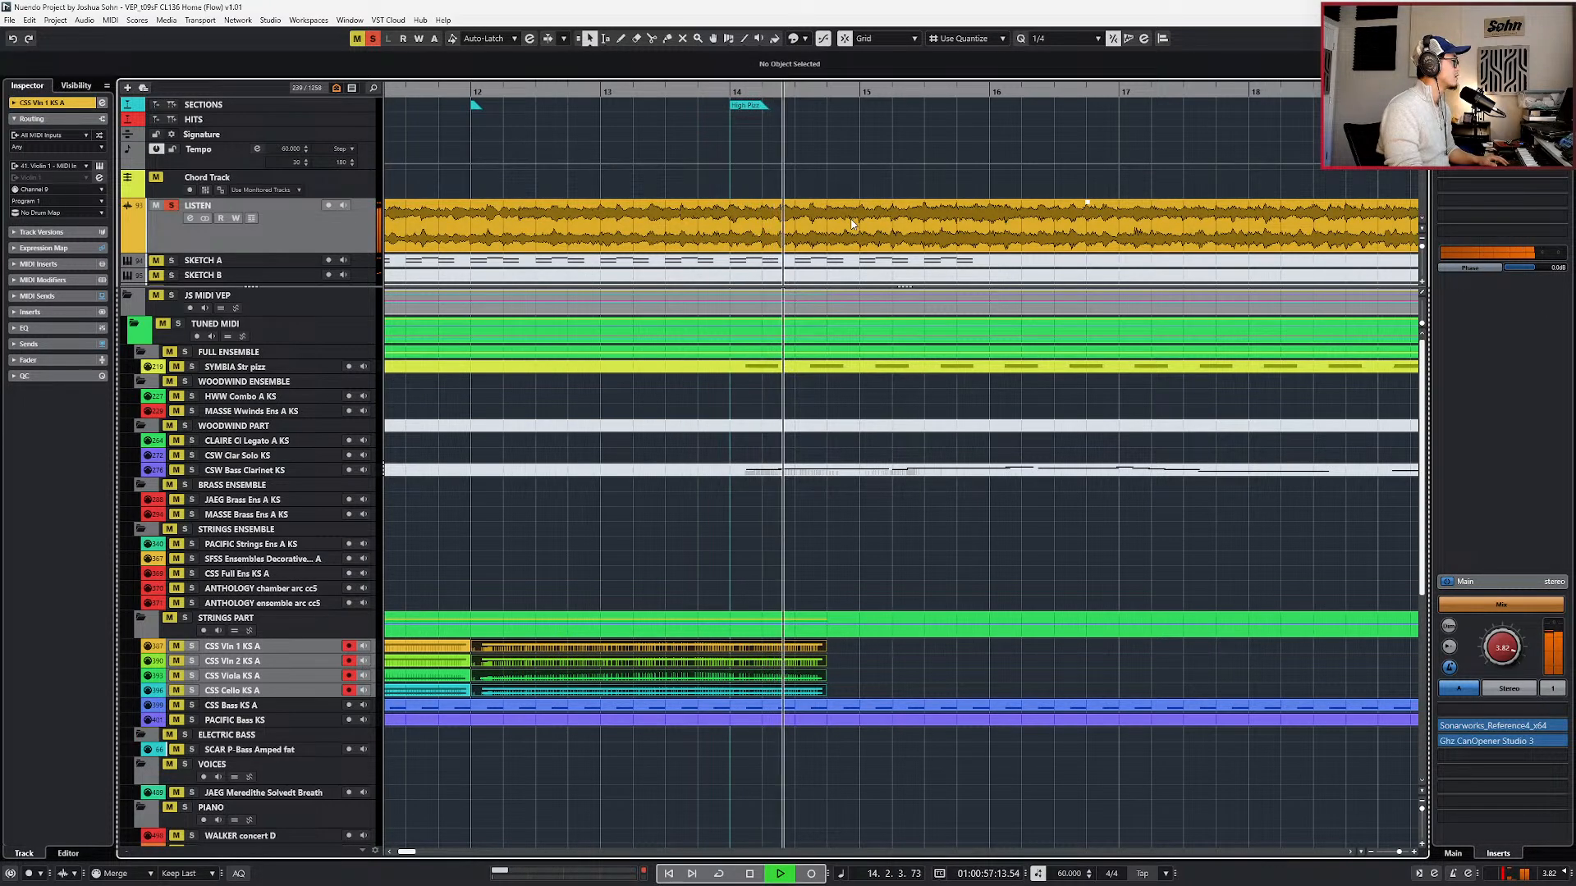
pyautogui.press('space')
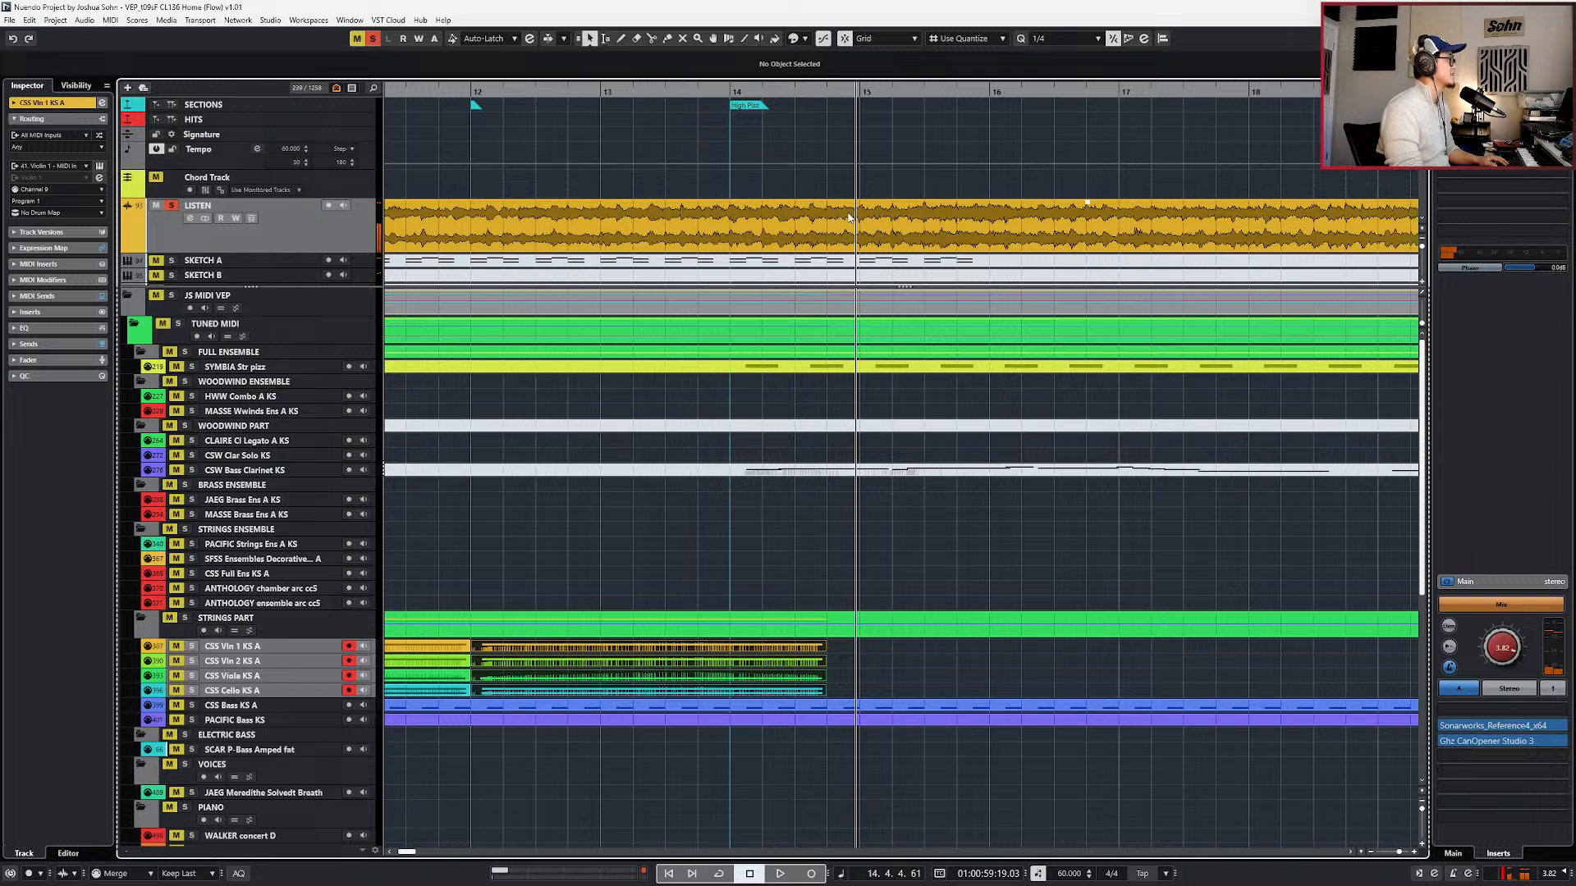
pyautogui.press('KP_Subtract')
pyautogui.press('KP_Subtract')
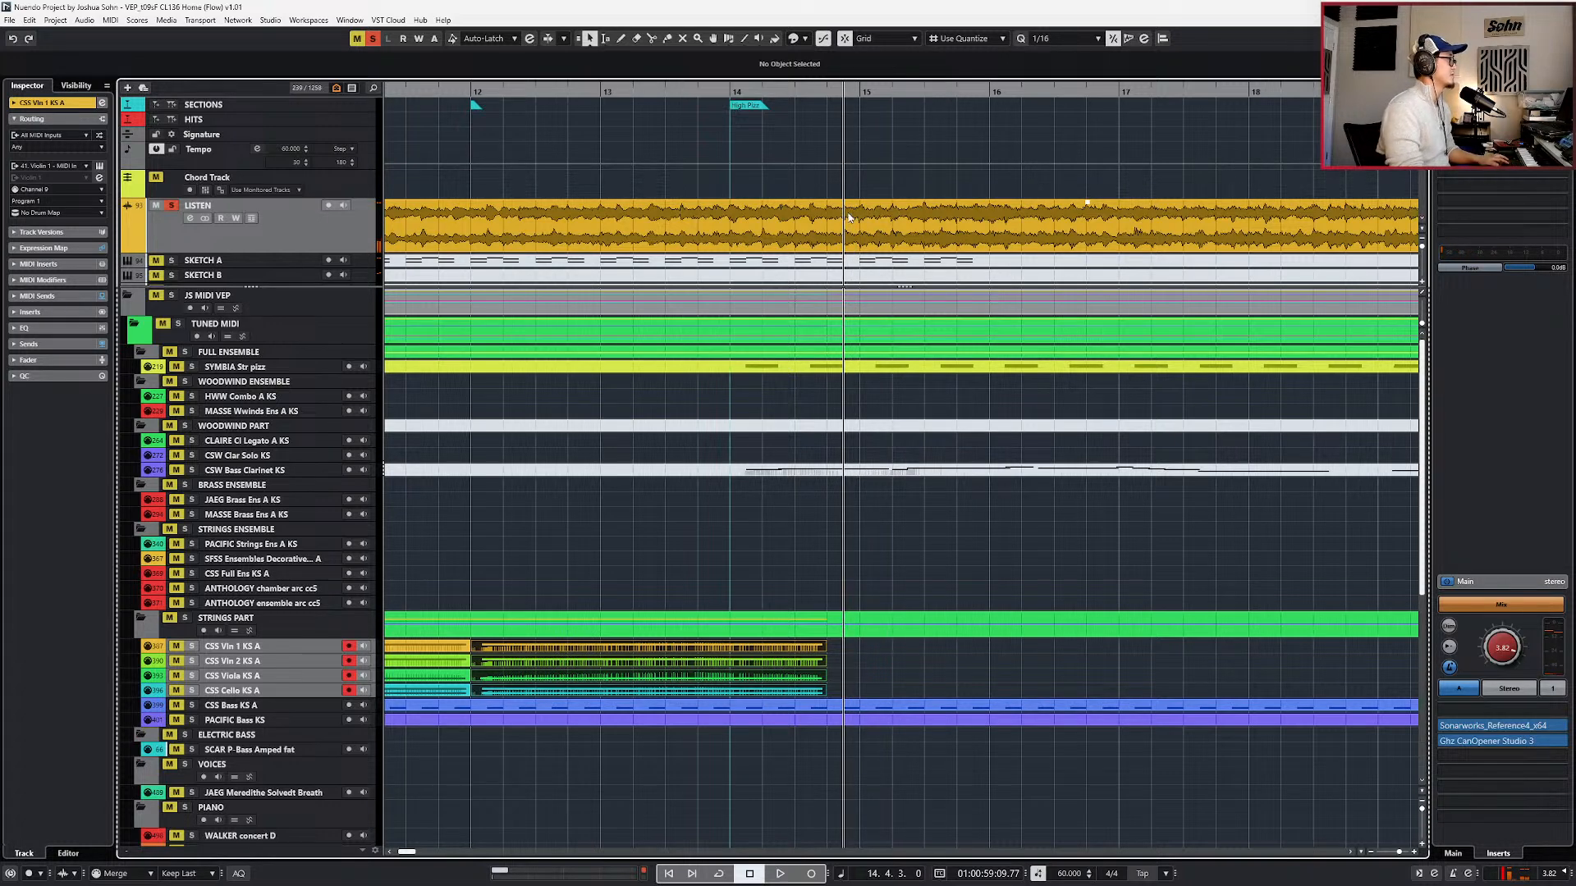
pyautogui.press('KP_Subtract')
pyautogui.press('KP_Subtract')
pyautogui.press('KP_Subtract')
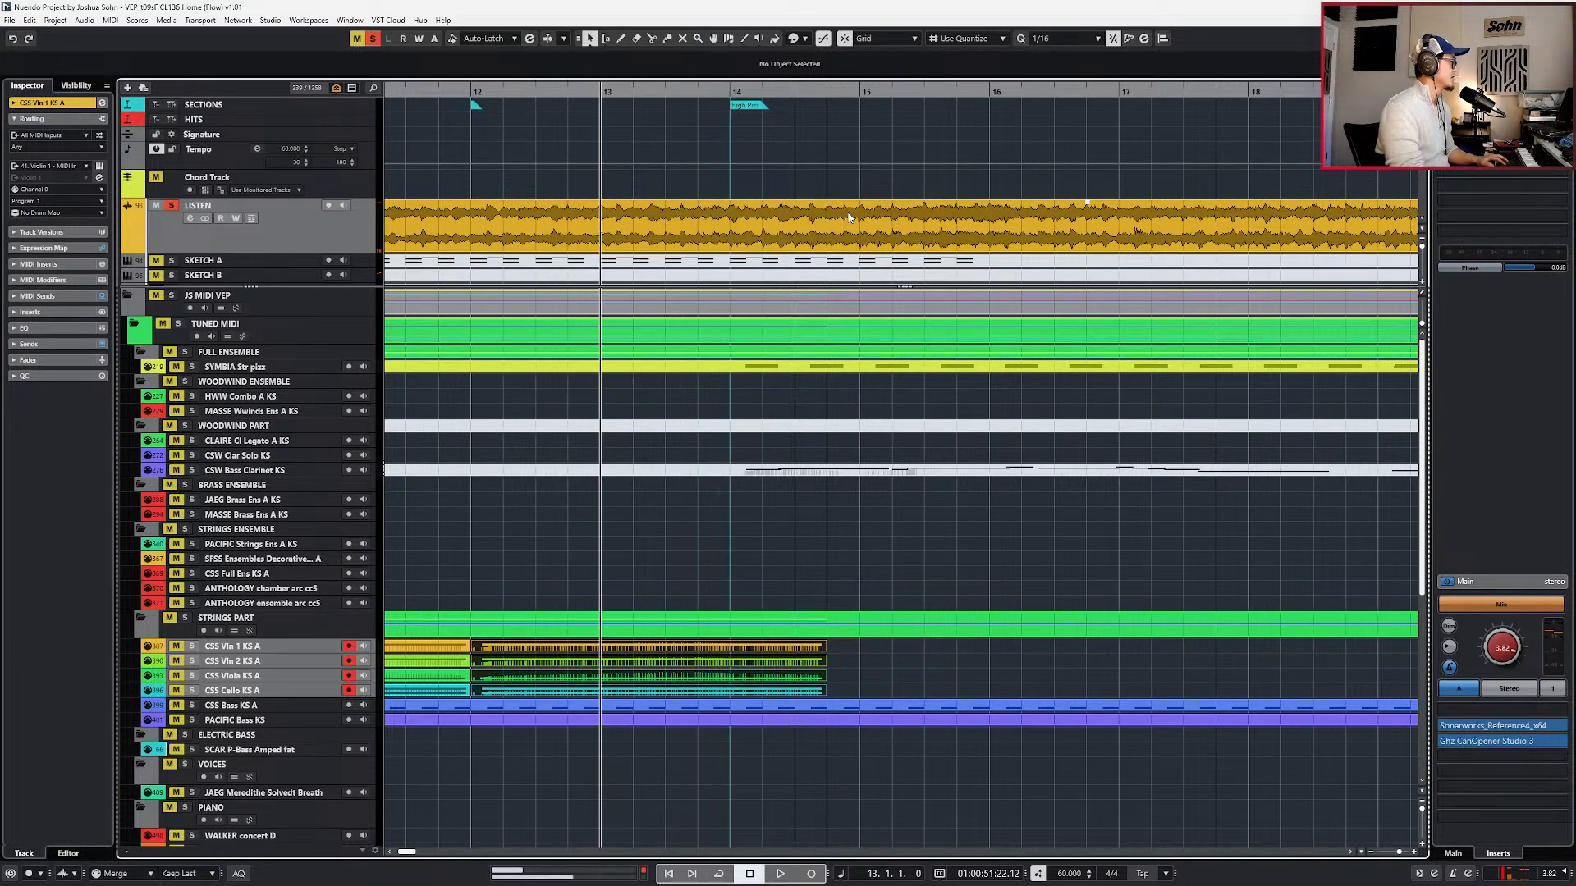
pyautogui.press('s')
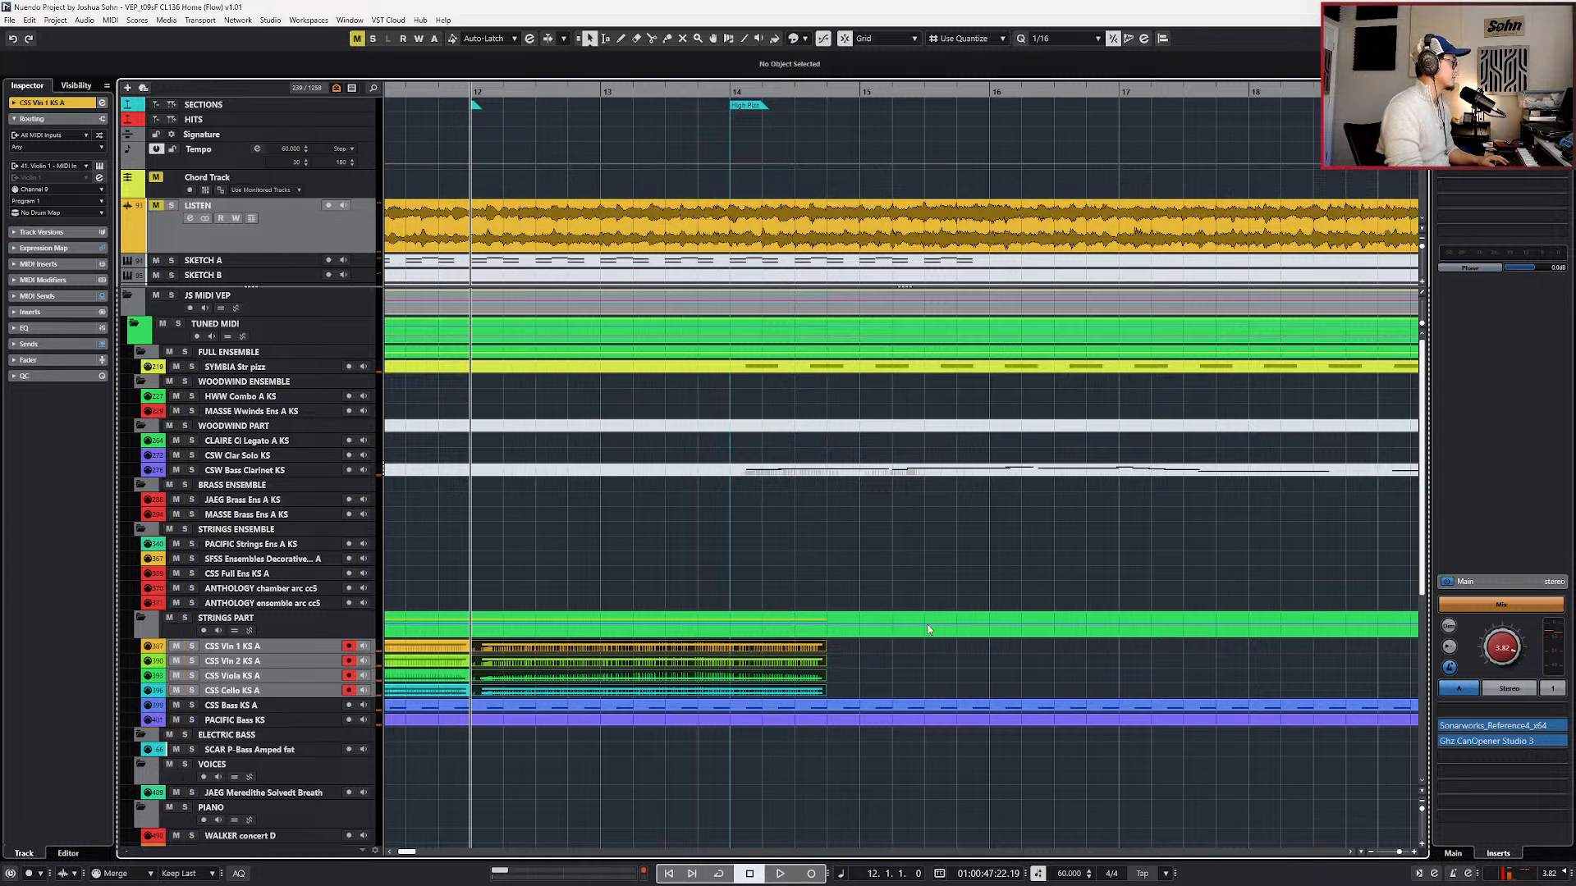
# - Extend the duplicated CSS string parts to bar 15 and glue them to the parts that start at bar 9 beat 2
pyautogui.moveTo(840, 649); pyautogui.dragTo(854, 698)
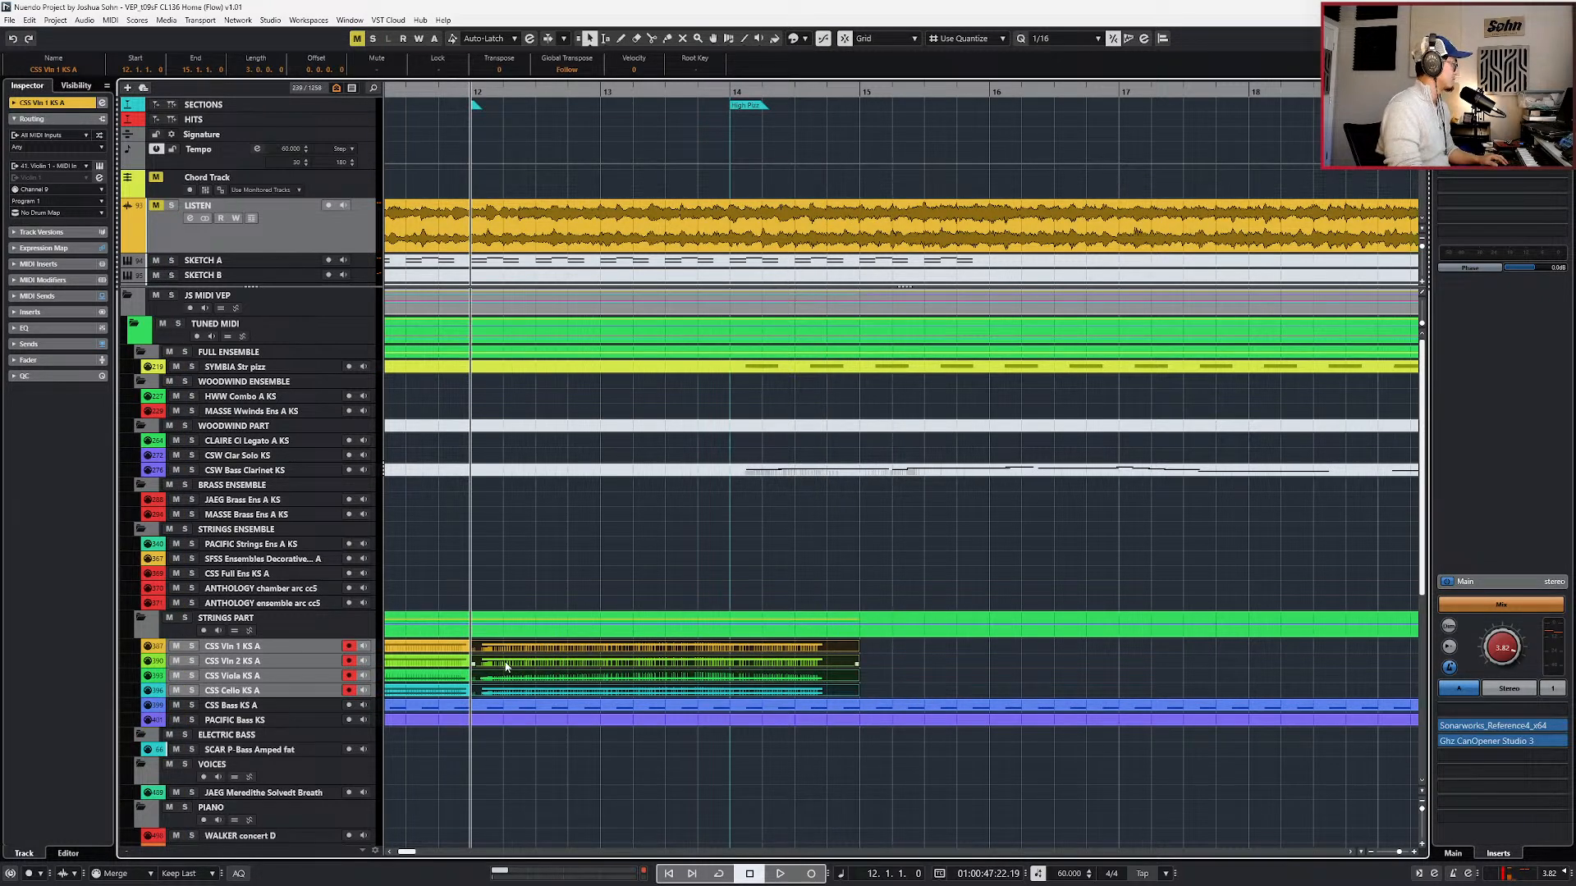
pyautogui.click(440, 677)
pyautogui.click(442, 690)
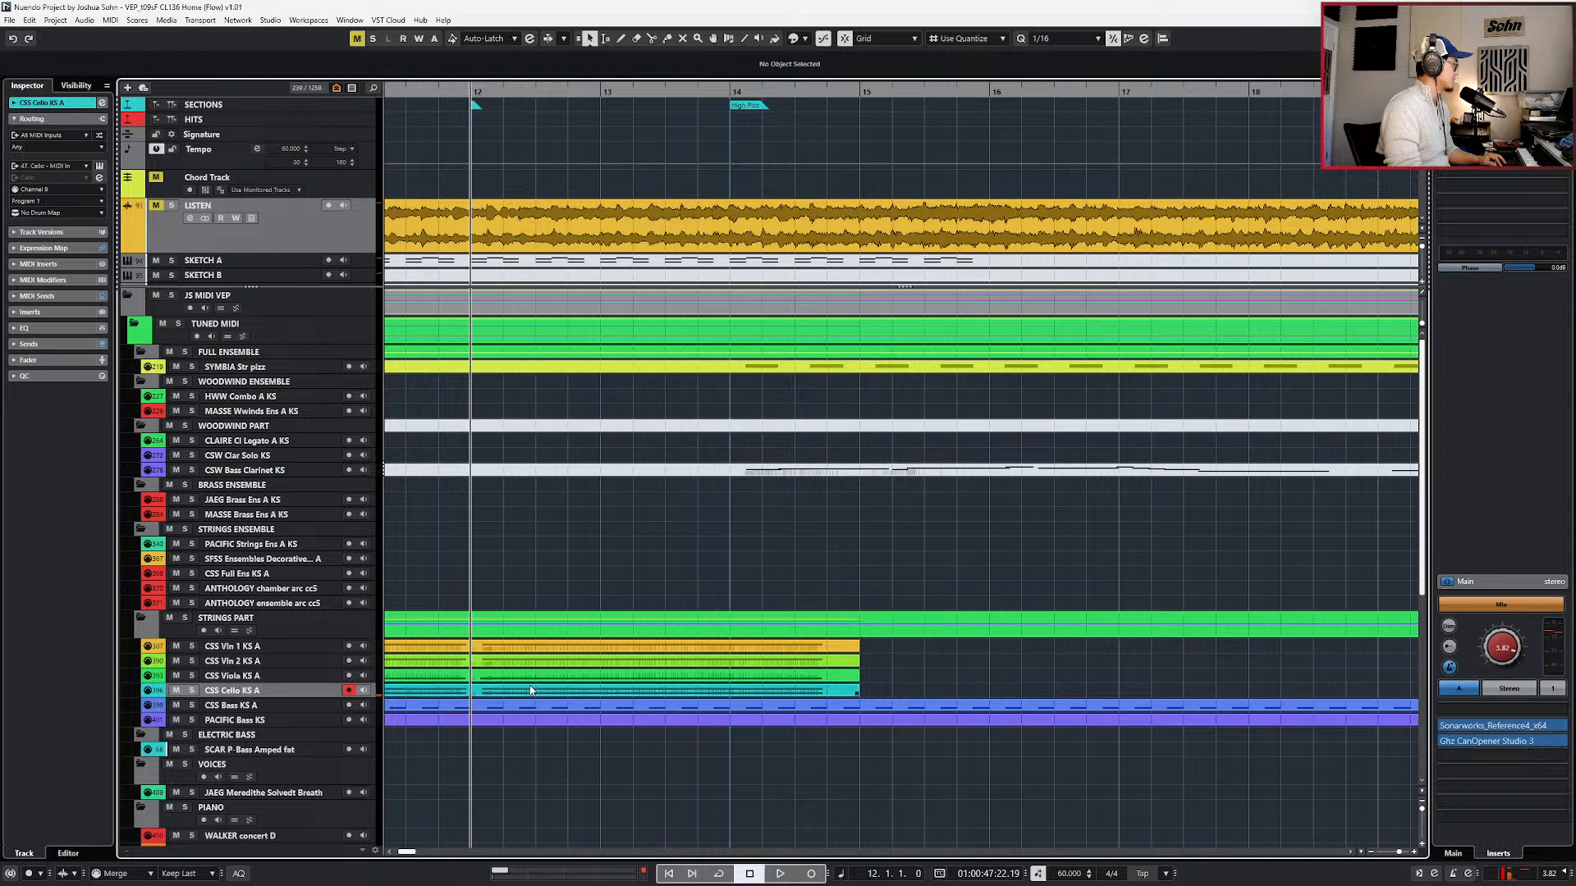
# - Open the glued CSS Cello part and mute its low C1 note between bars 9 and 12
pyautogui.click(531, 691)
pyautogui.scroll(-4, 558, 673)
pyautogui.hotkey('ctrl', 'e')
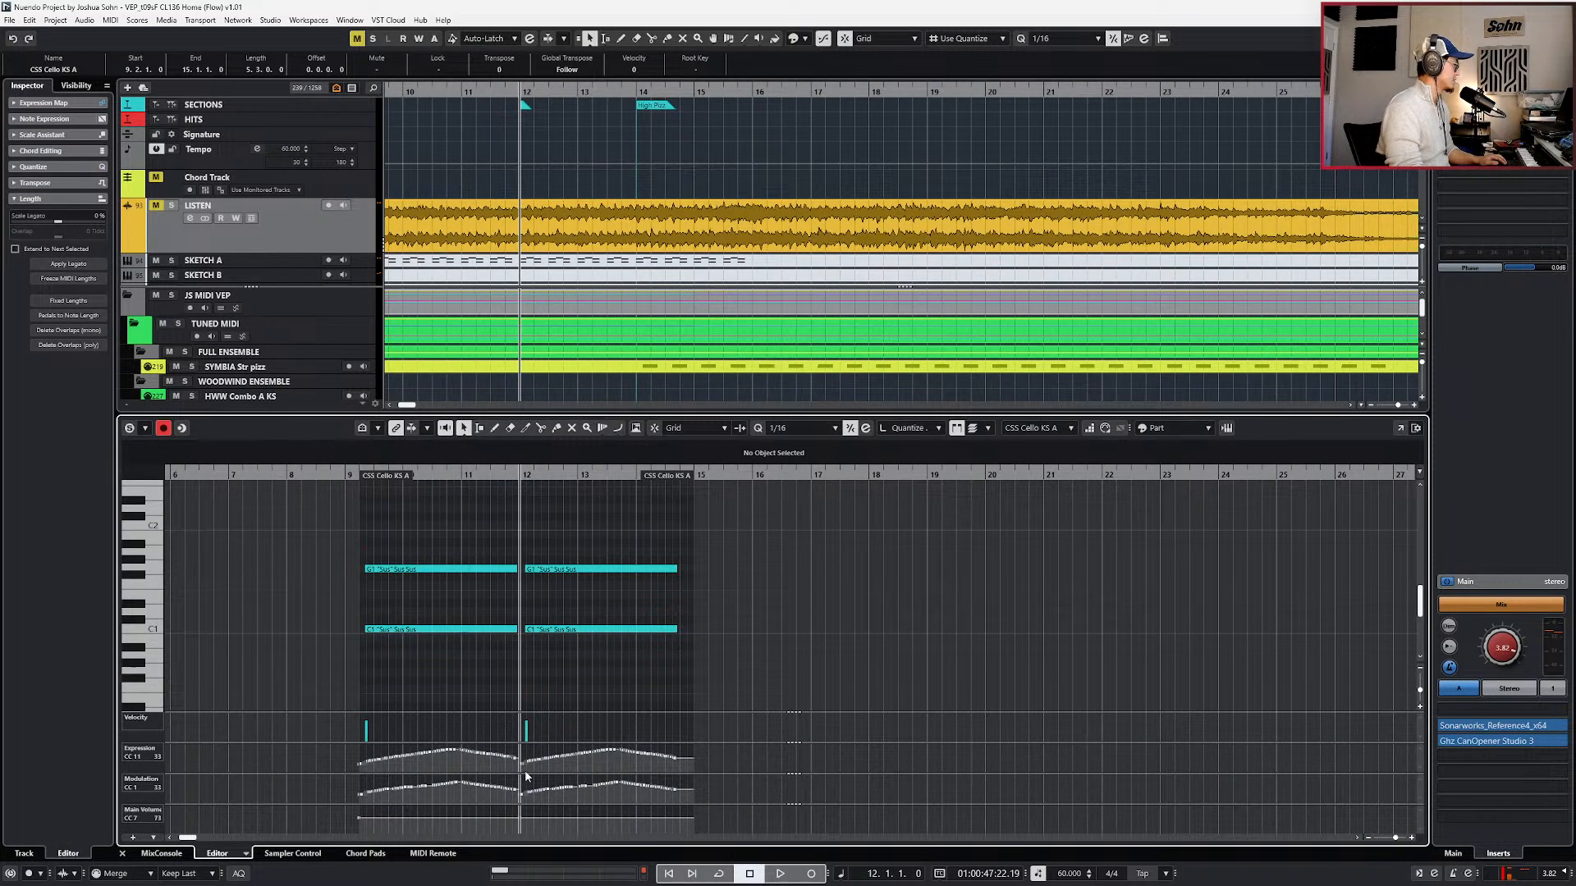
pyautogui.scroll(3, 522, 769)
pyautogui.moveTo(785, 787); pyautogui.dragTo(834, 786)
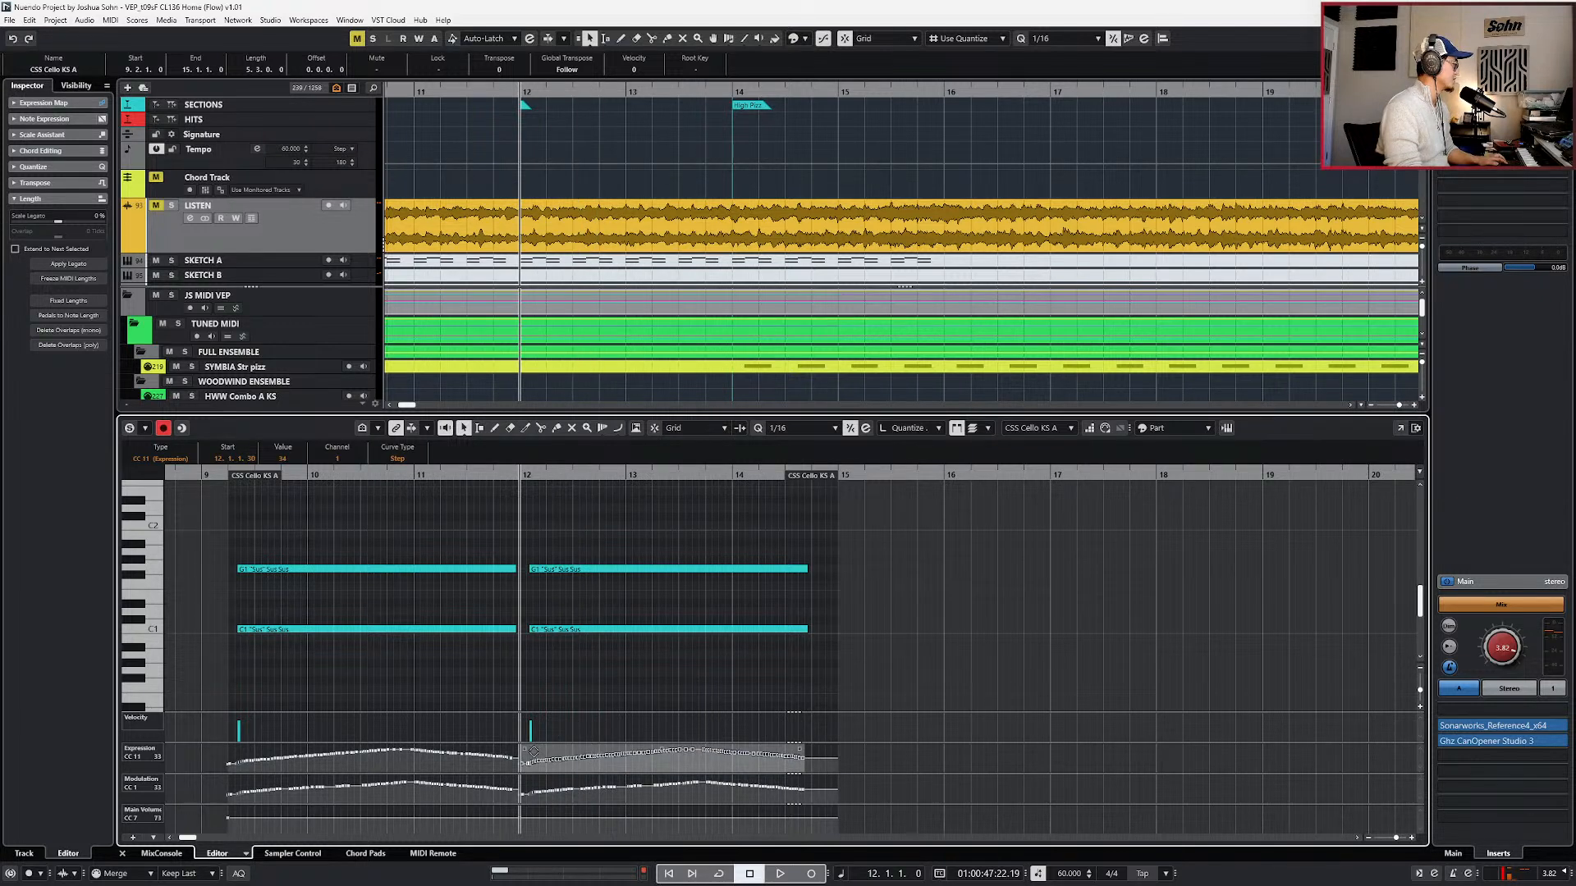
pyautogui.click(420, 678)
pyautogui.click(404, 629)
pyautogui.hotkey('shift', 'm')
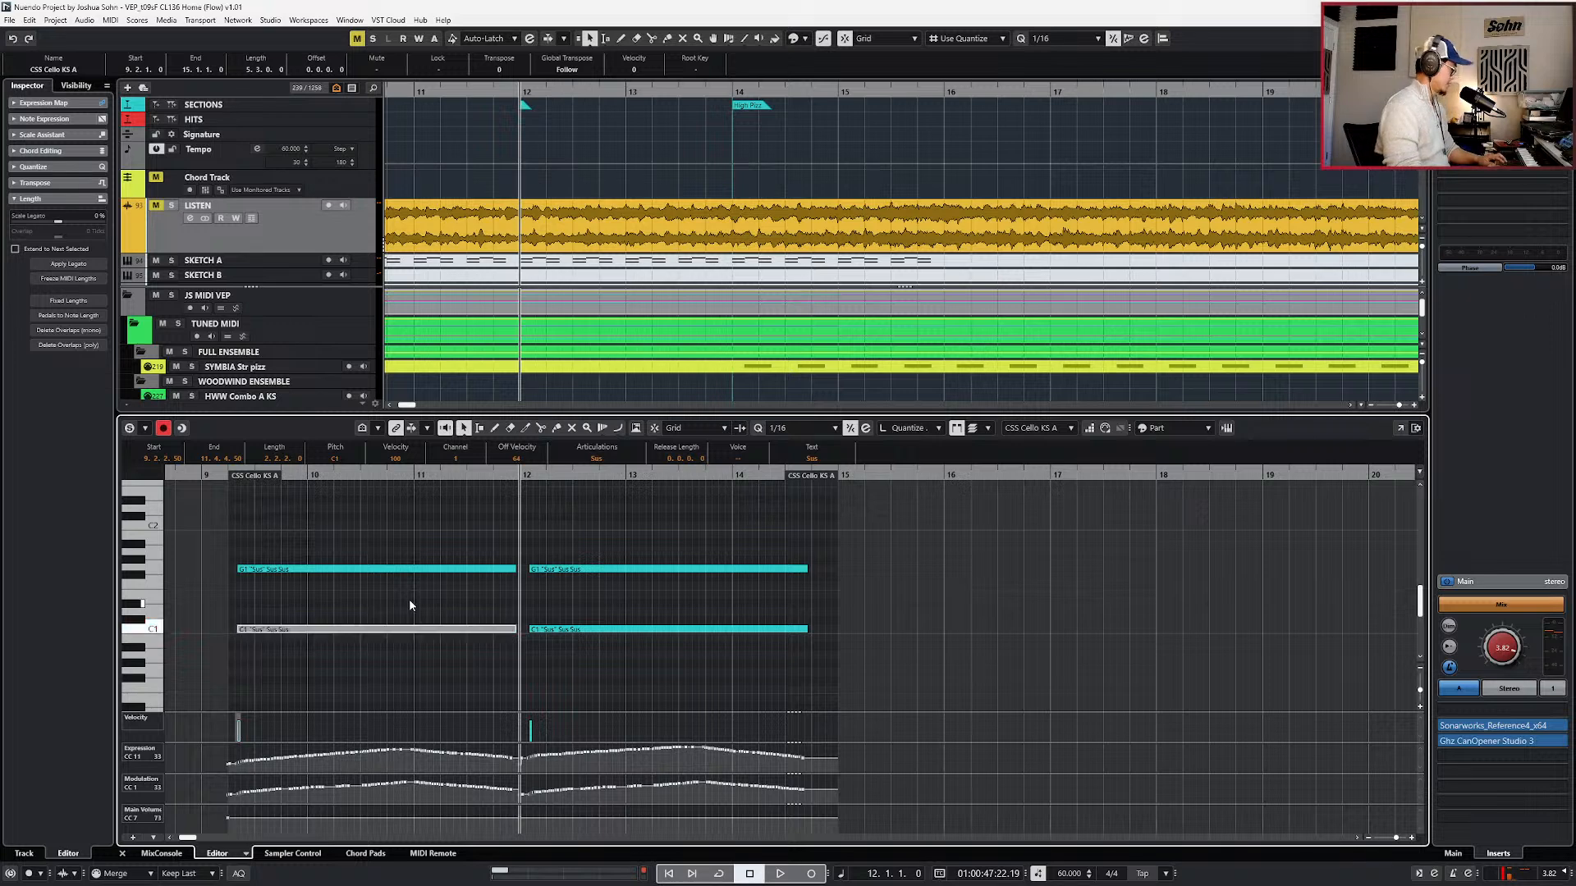
# - Close the editor and briefly play the string arrangement from bar 11
pyautogui.press('KP_Subtract')
pyautogui.press('Return')
pyautogui.press('space')
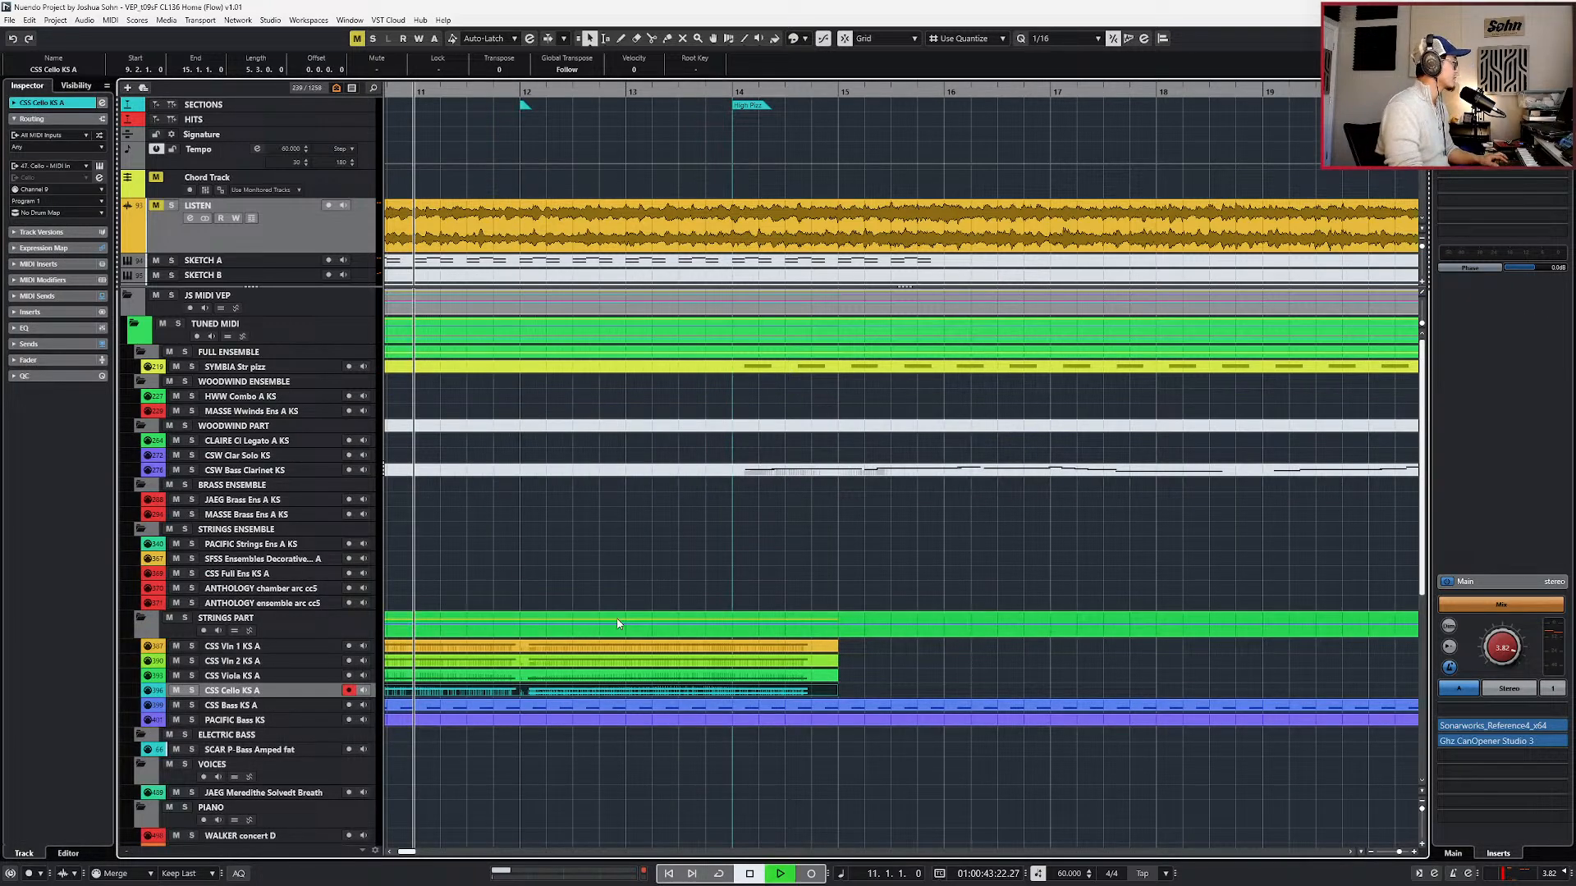
pyautogui.hscroll(-1, 631, 623)
pyautogui.scroll(-1, 661, 631)
pyautogui.press('space')
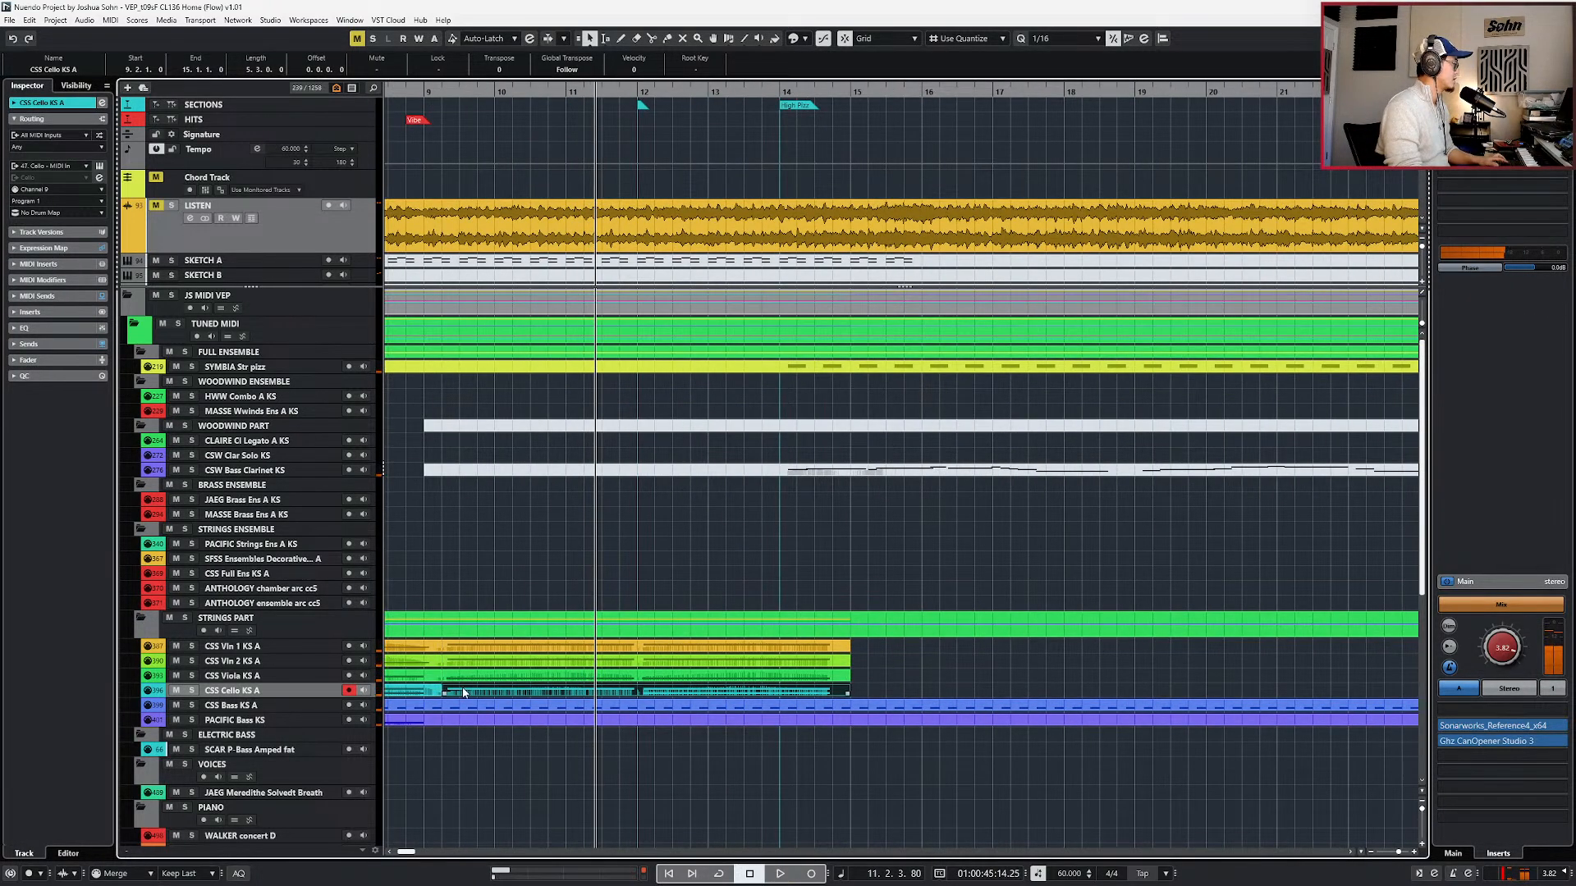
# - Glue the CSS string parts together across the split at bar 9 beat 2
pyautogui.click(430, 690)
pyautogui.click(431, 675)
pyautogui.click(430, 661)
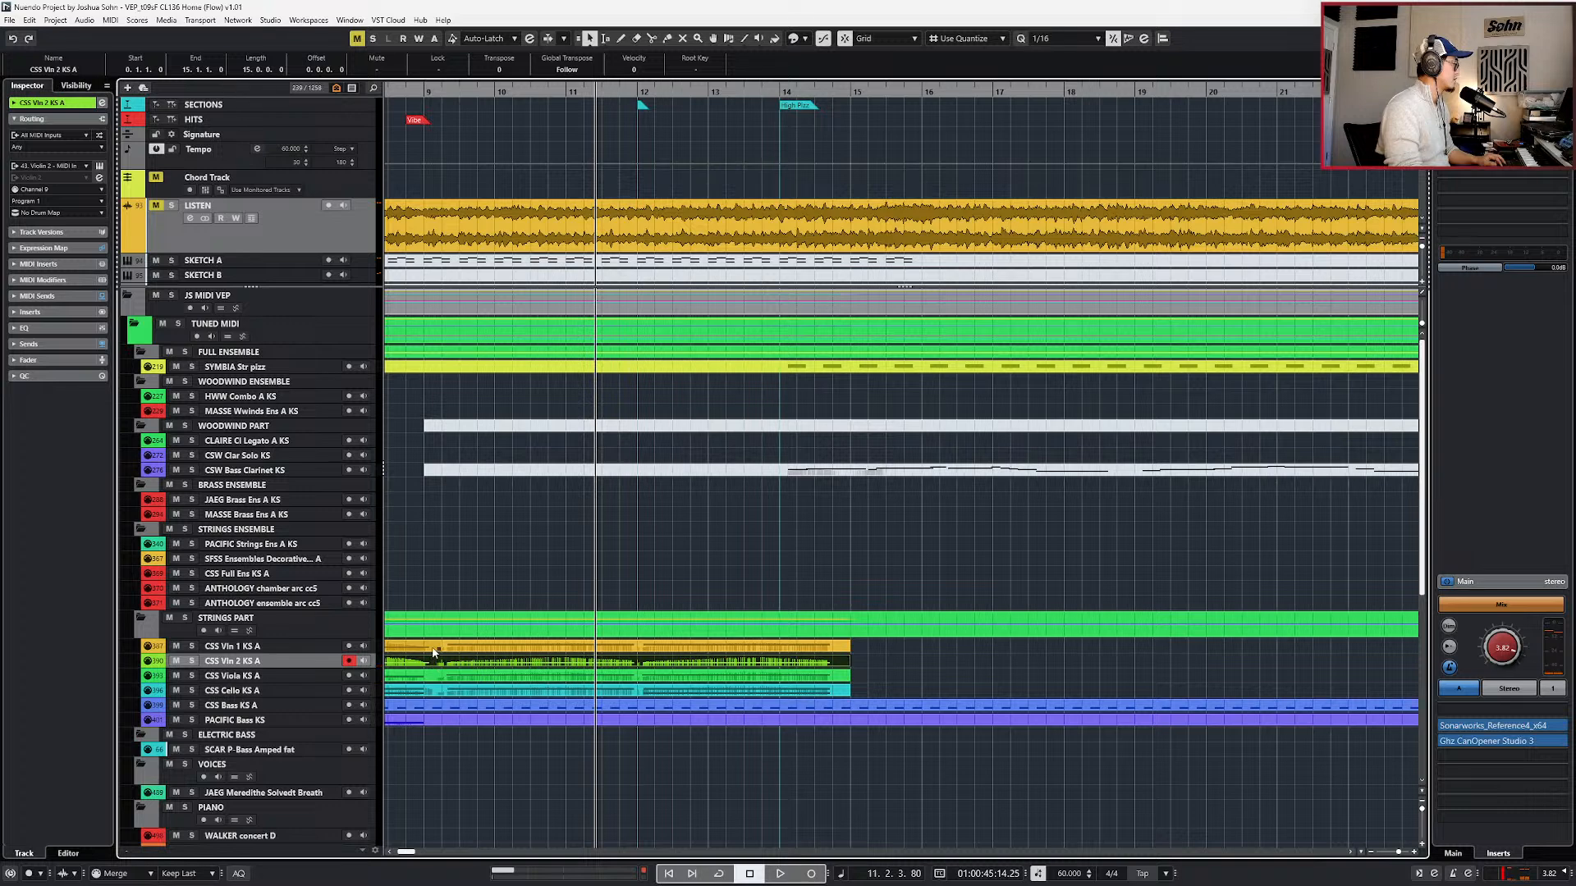
# - Reopen the CSS Cello part, select the G1 note after bar 9 and play from bar 9
pyautogui.doubleClick(473, 690)
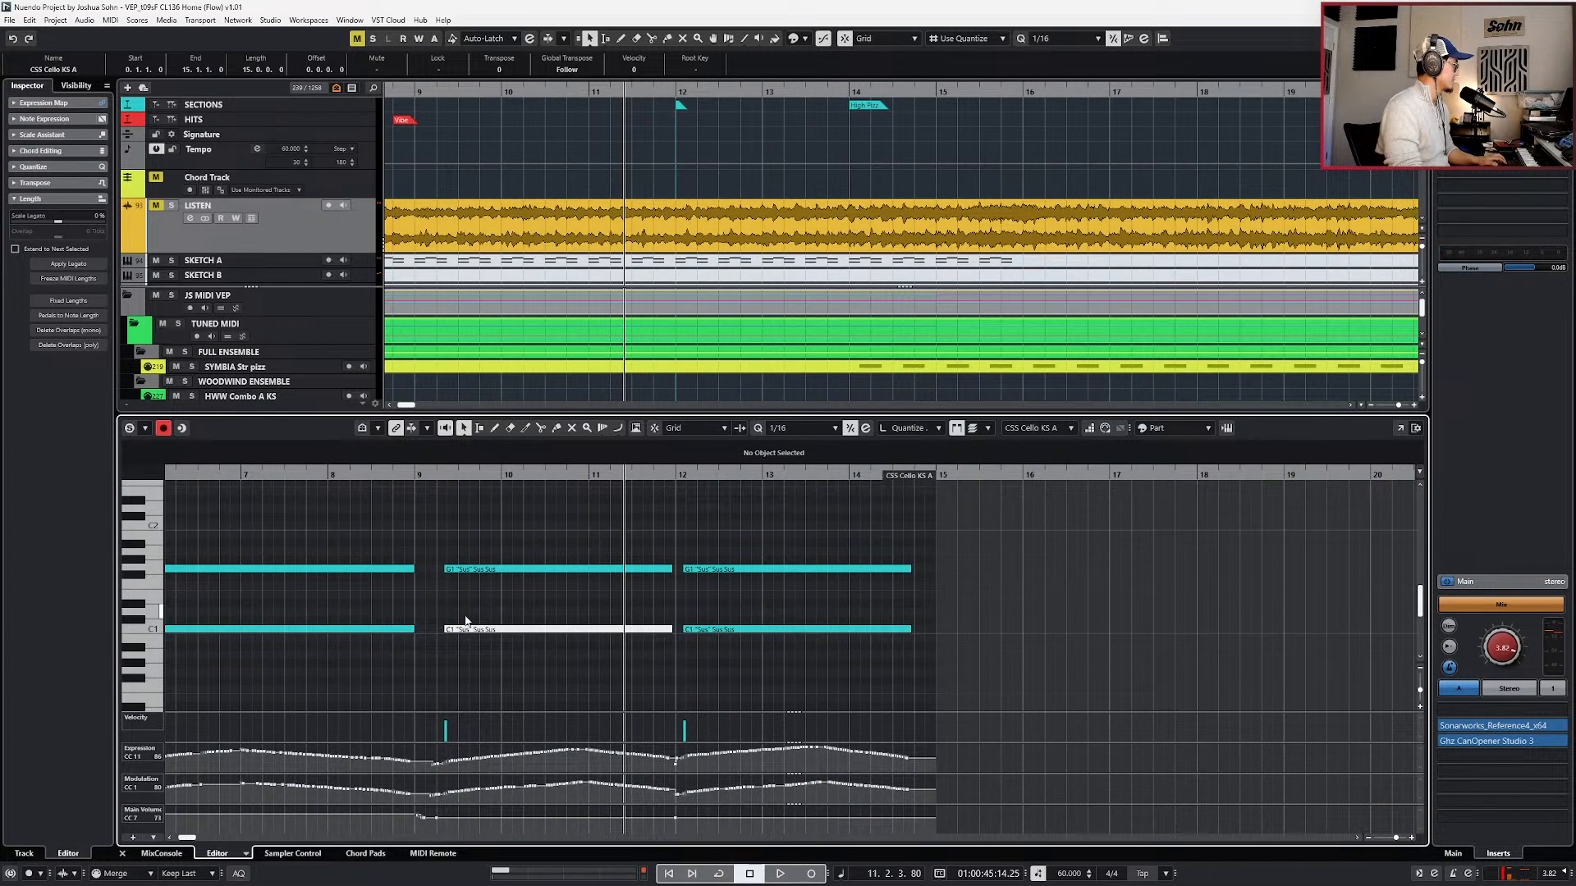
pyautogui.click(460, 571)
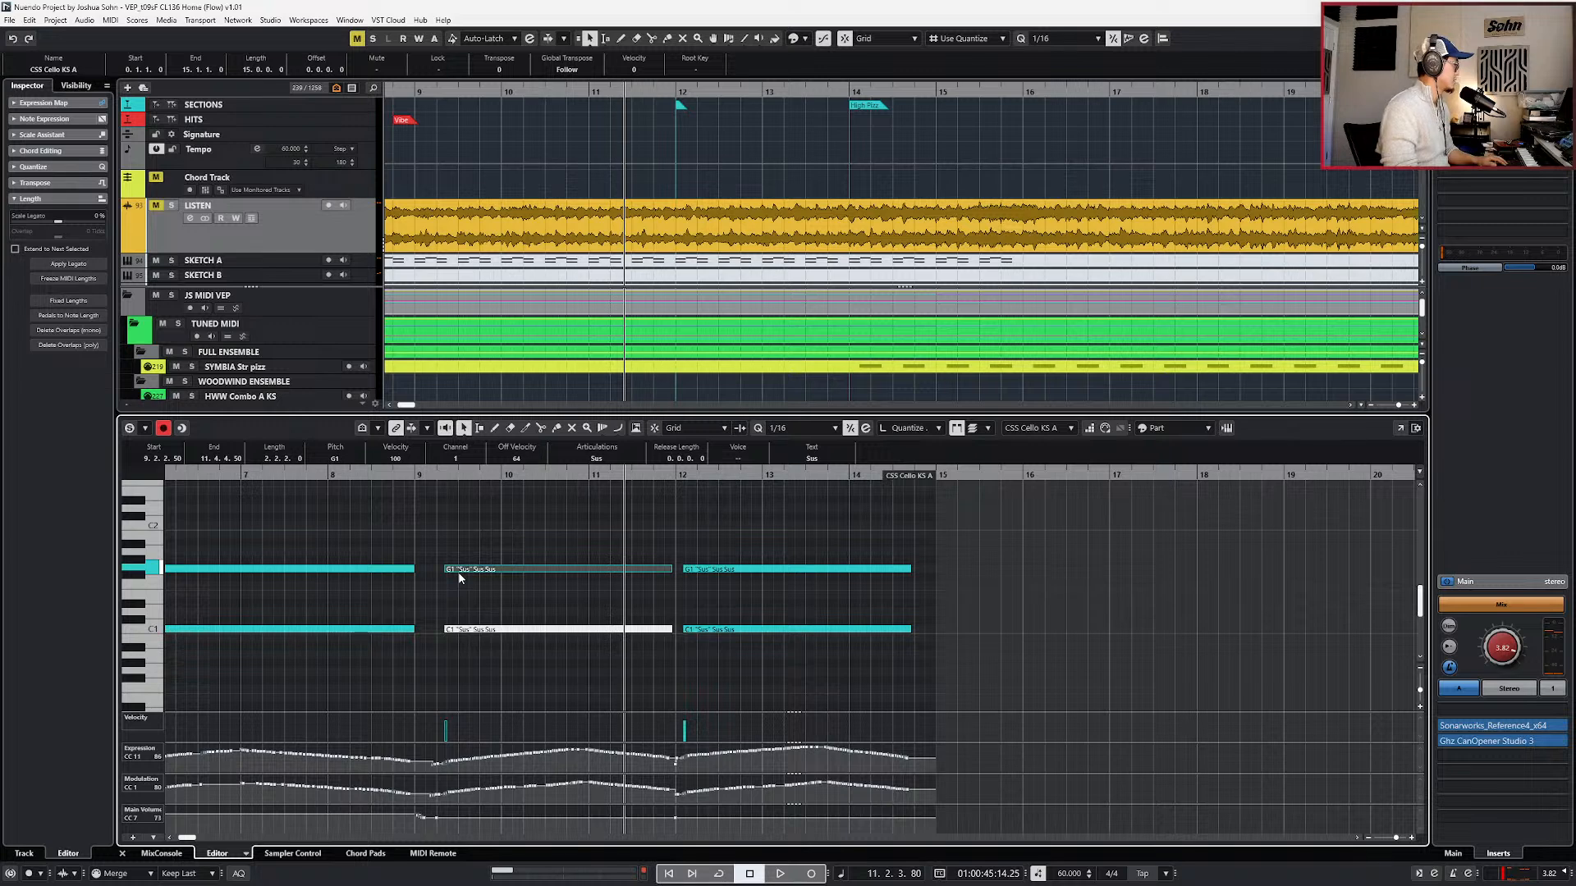
pyautogui.press('space')
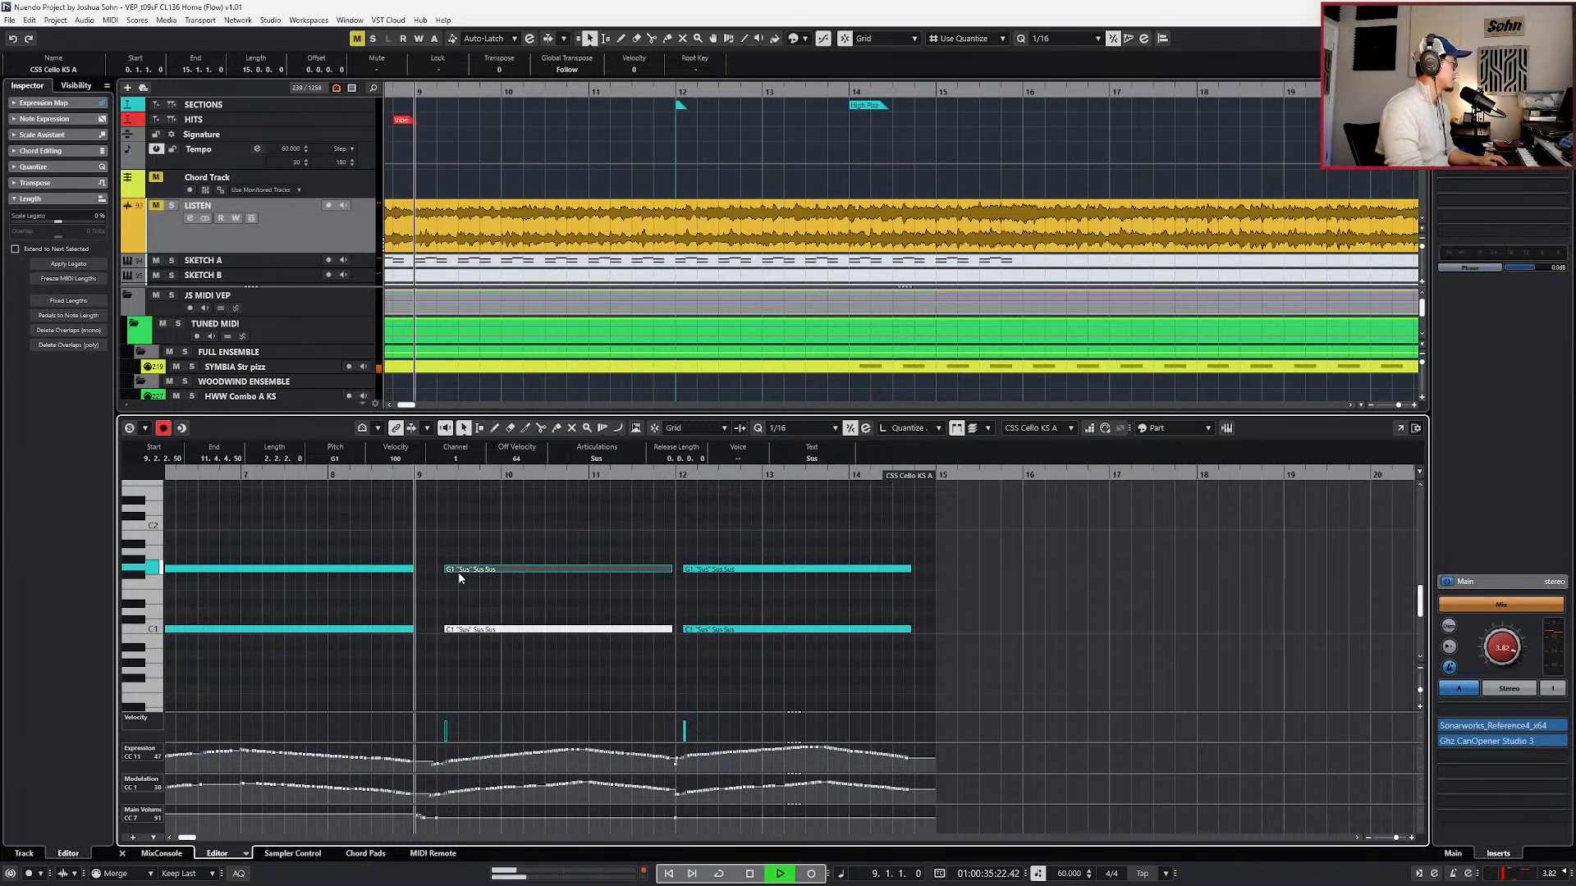
# - Audition the CSS Cello part and examine its expression and modulation curves around bar 12
pyautogui.press('g')
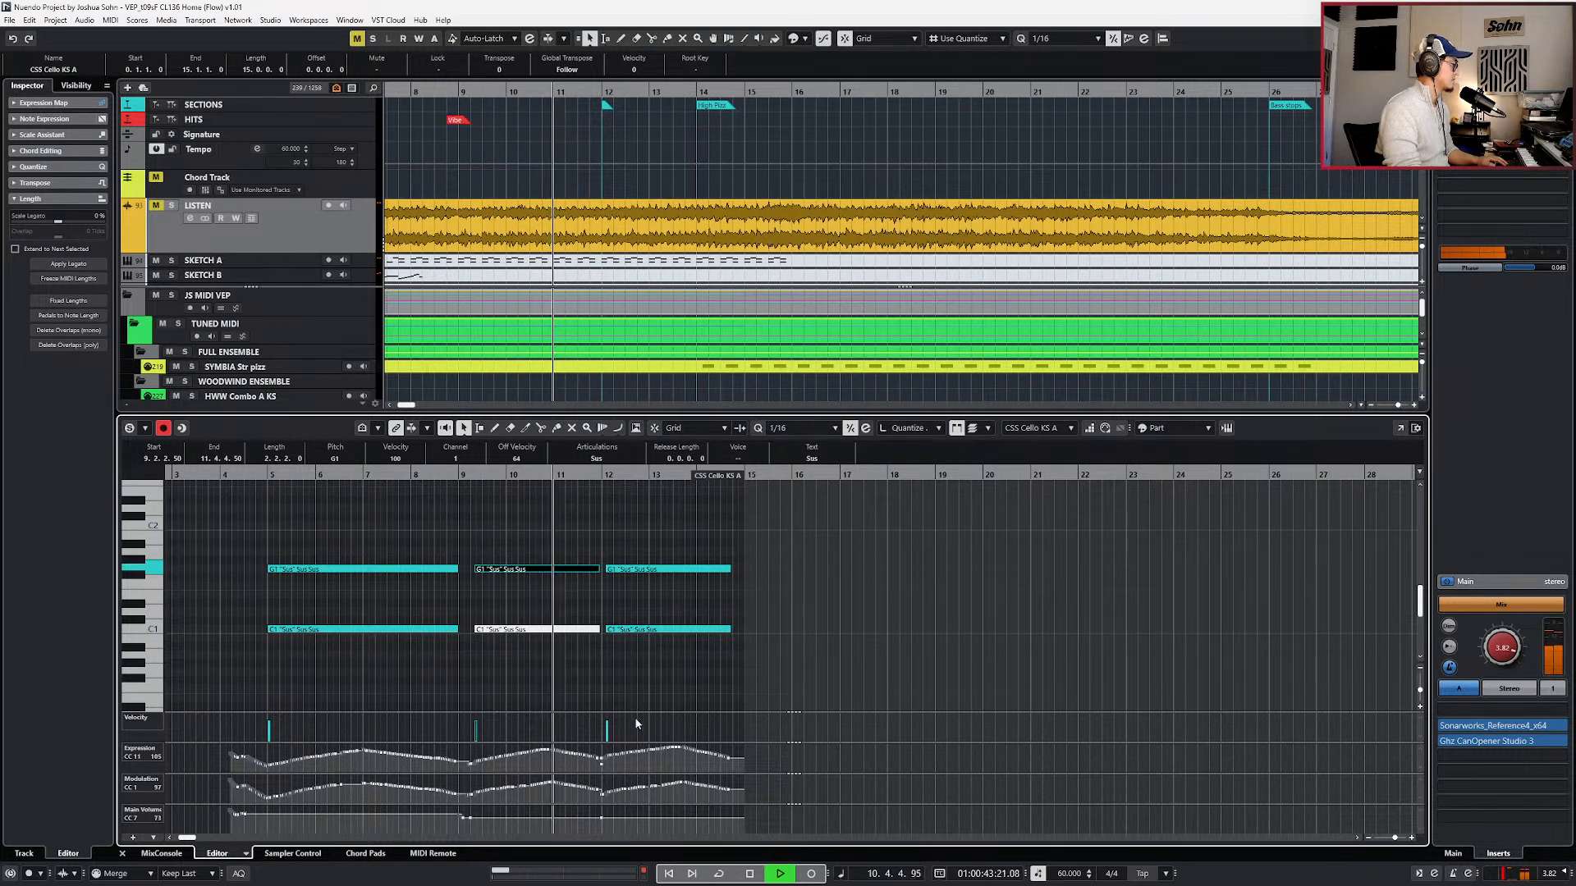
pyautogui.click(602, 761)
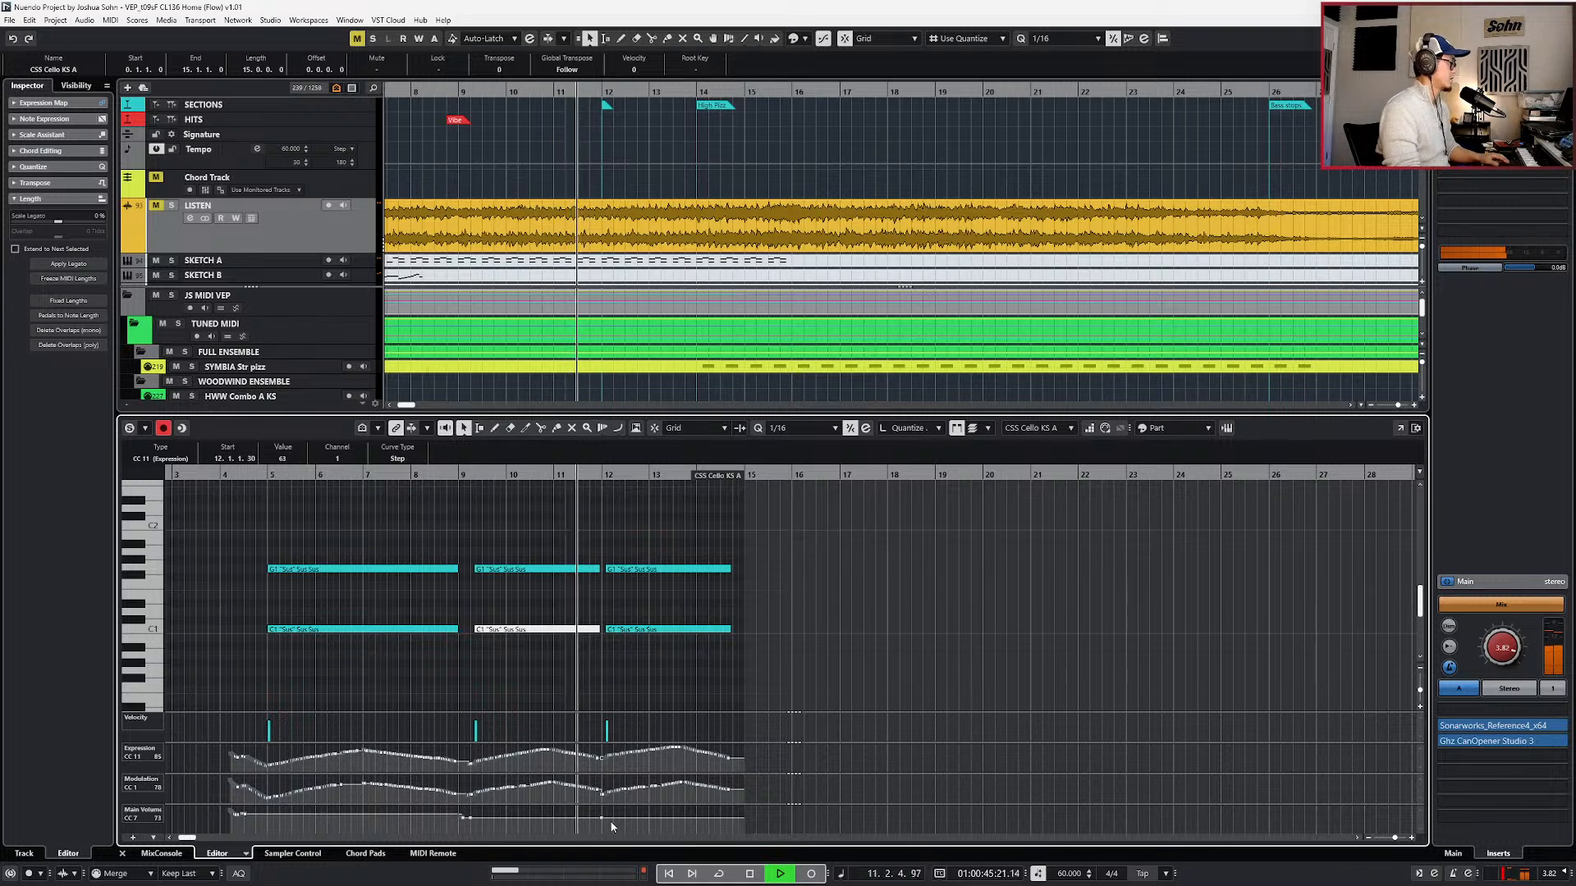
pyautogui.scroll(3, 602, 823)
pyautogui.moveTo(609, 803); pyautogui.dragTo(841, 775)
pyautogui.press('space')
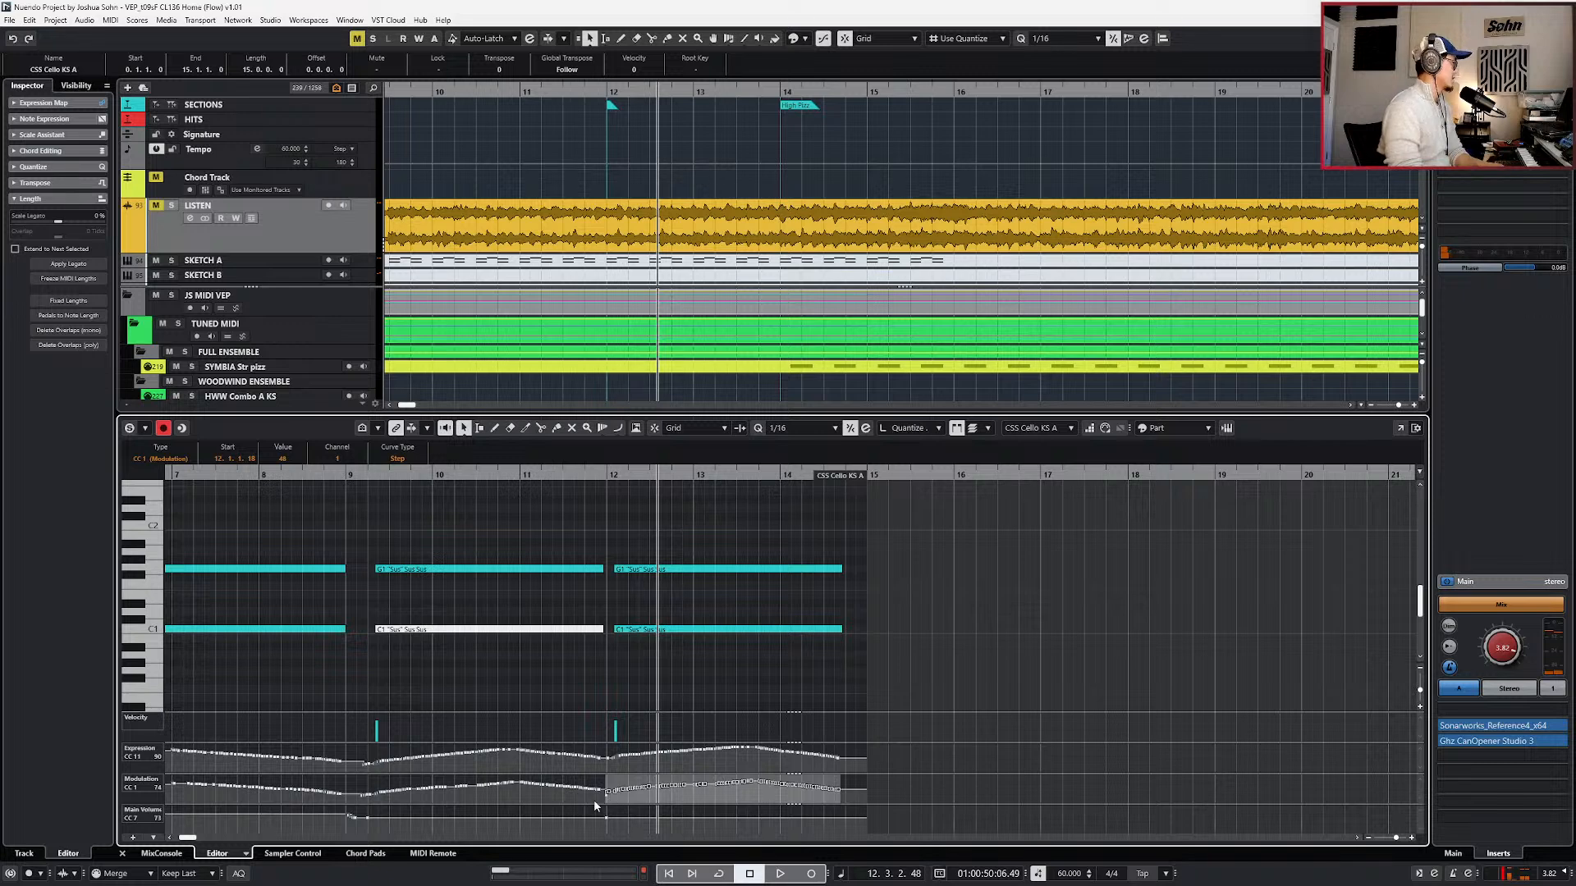
pyautogui.click(606, 793)
pyautogui.click(476, 629)
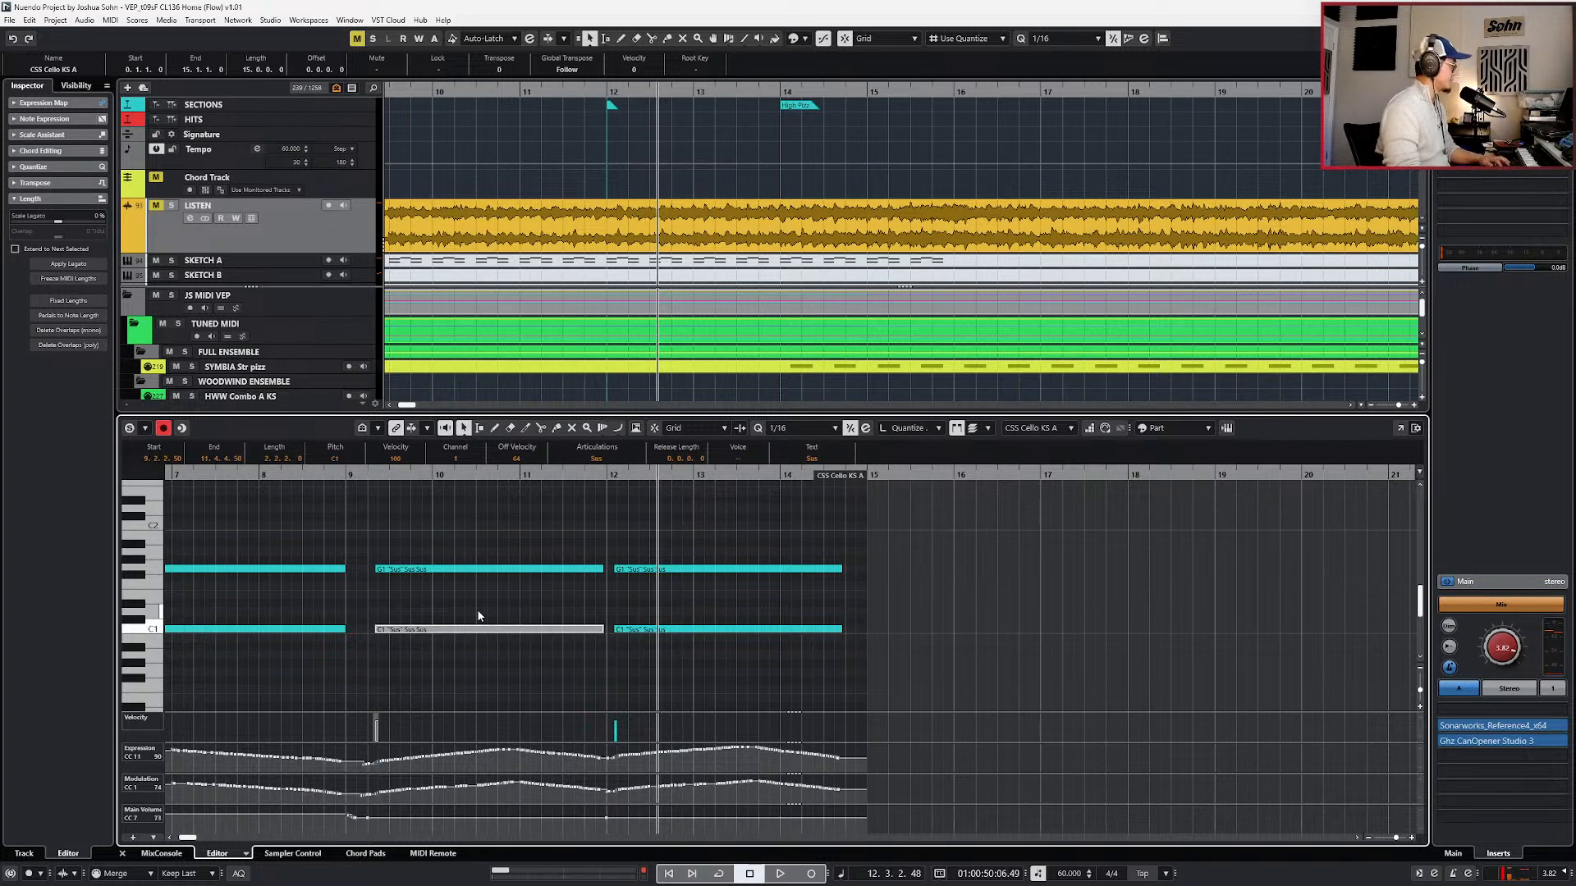
pyautogui.press('Return')
pyautogui.scroll(-3, 603, 530)
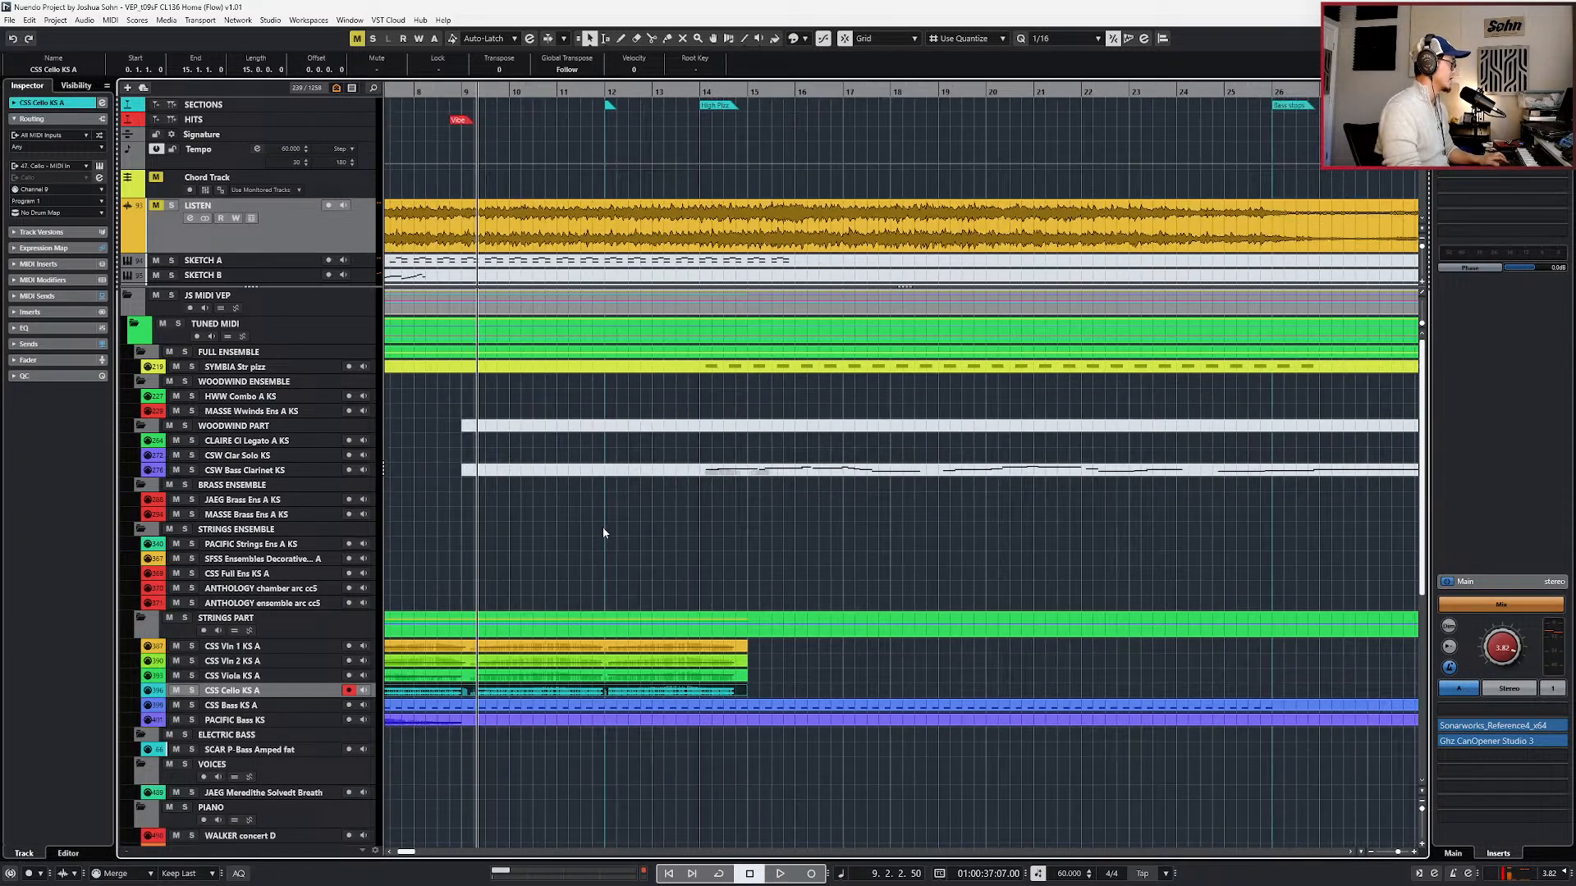
# - Copy the cello's bar 12 sustained notes and controller curves into the PACIFIC Bass part and open that part for editing
pyautogui.click(641, 649)
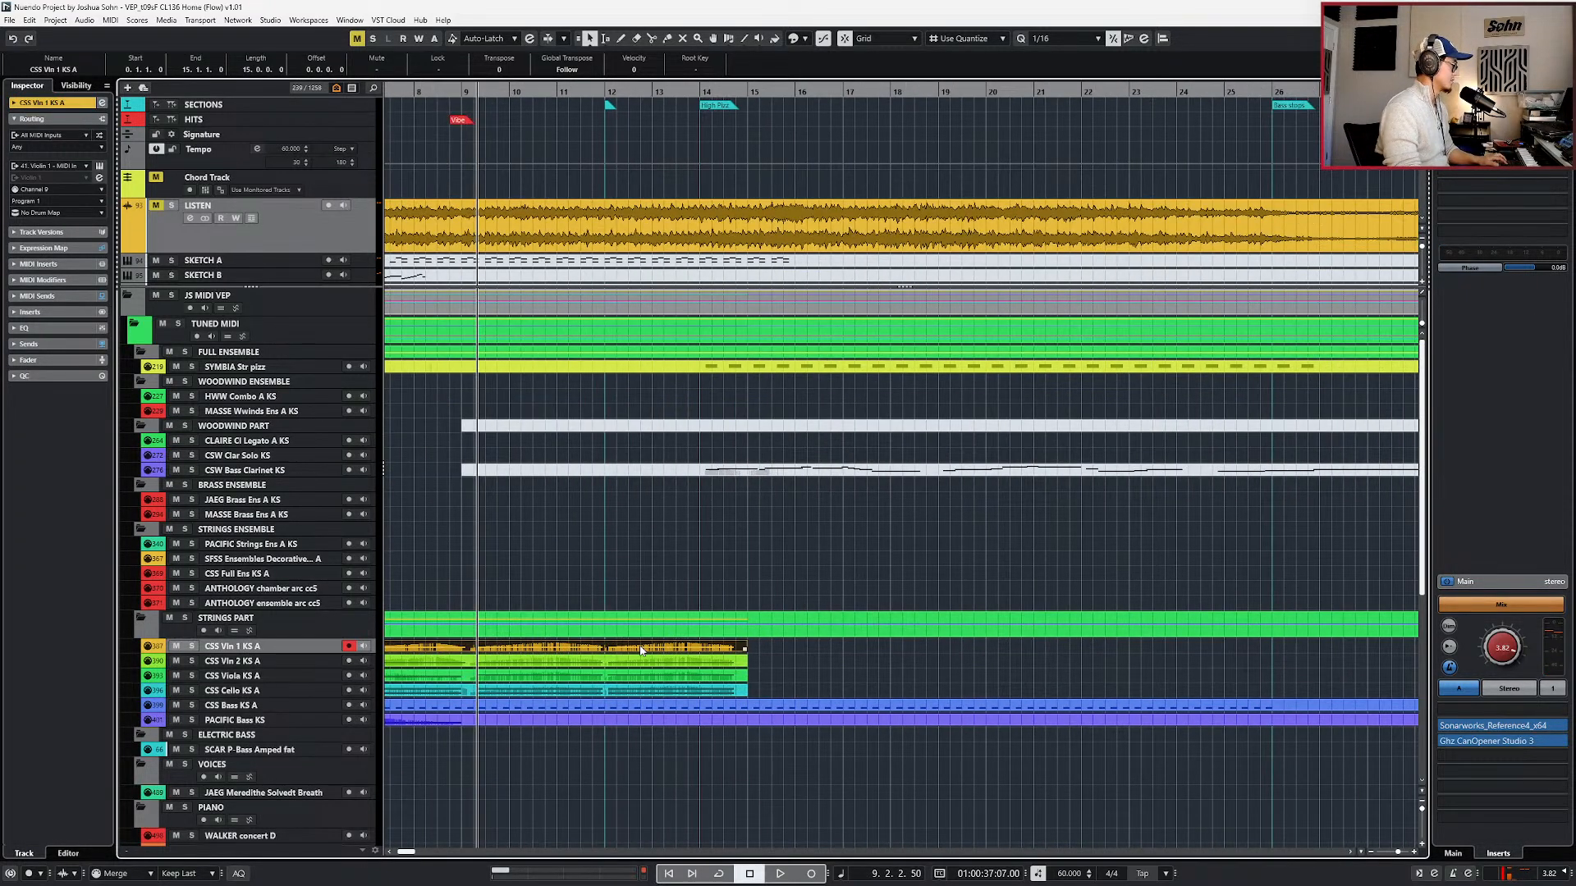
pyautogui.click(628, 721)
pyautogui.press('Return')
pyautogui.press('Return')
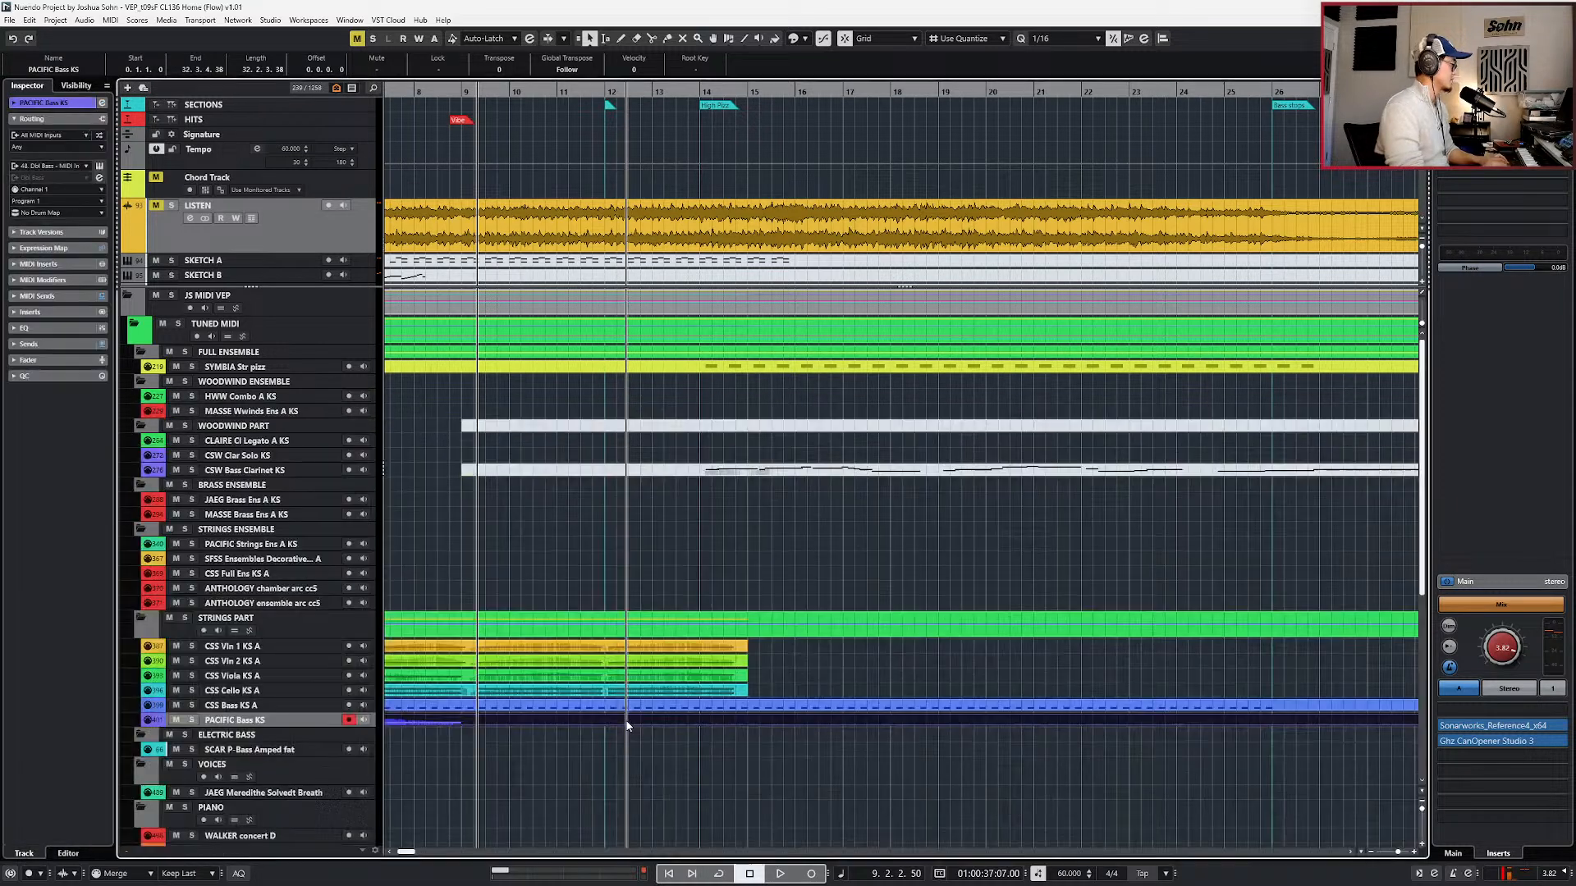
pyautogui.scroll(3, 626, 722)
pyautogui.moveTo(594, 692); pyautogui.dragTo(574, 717)
pyautogui.press('Return')
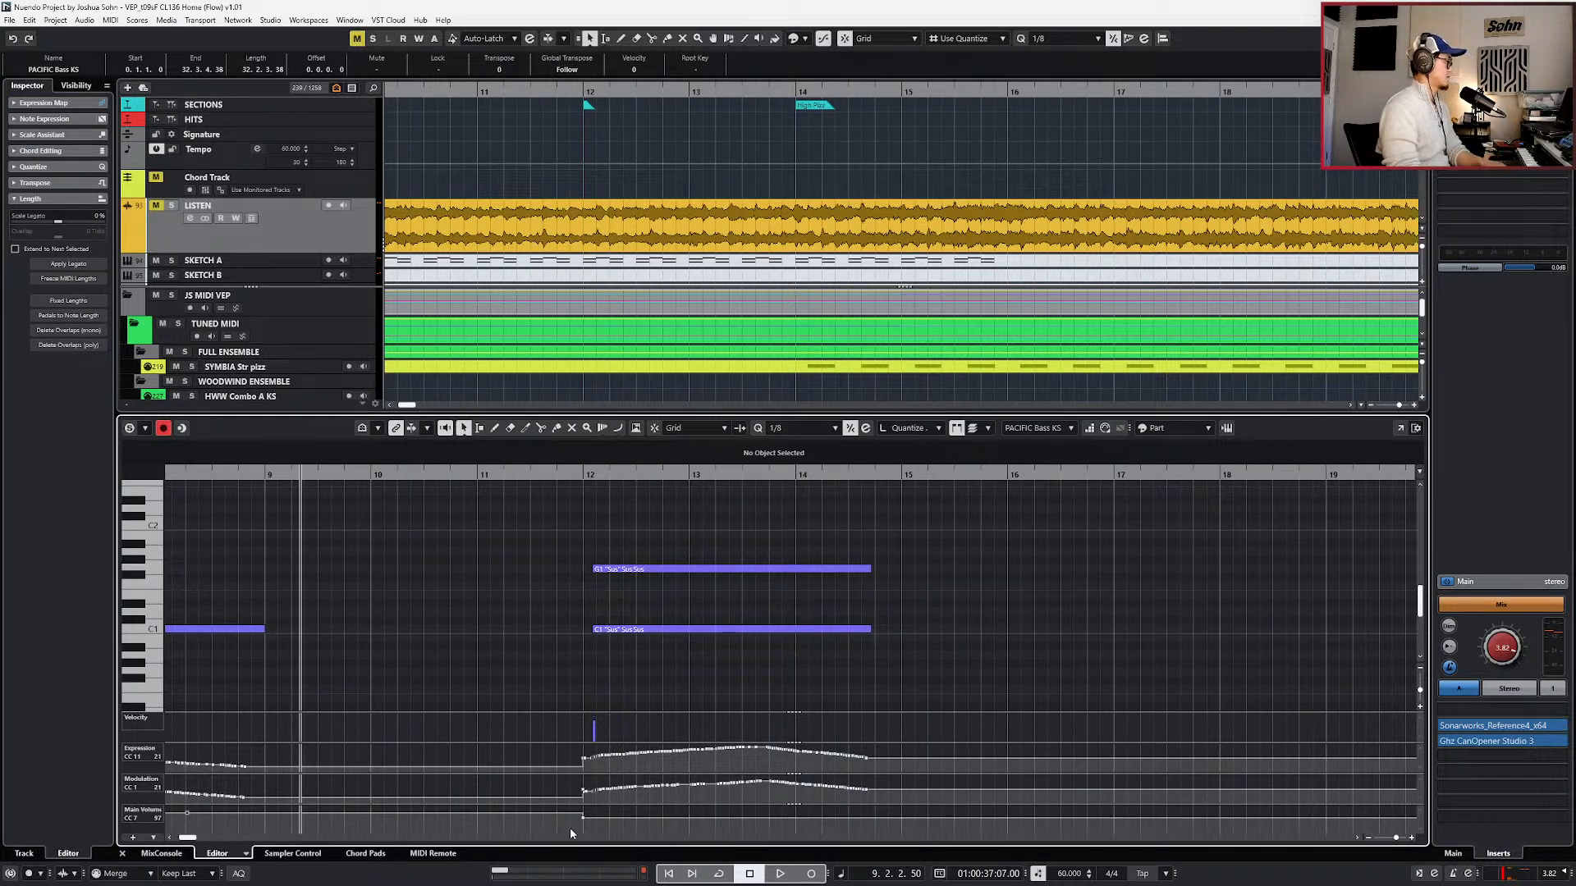
# - Delete the upper G1 note at bar 12 in the PACIFIC Bass part and play the passage
pyautogui.click(637, 569)
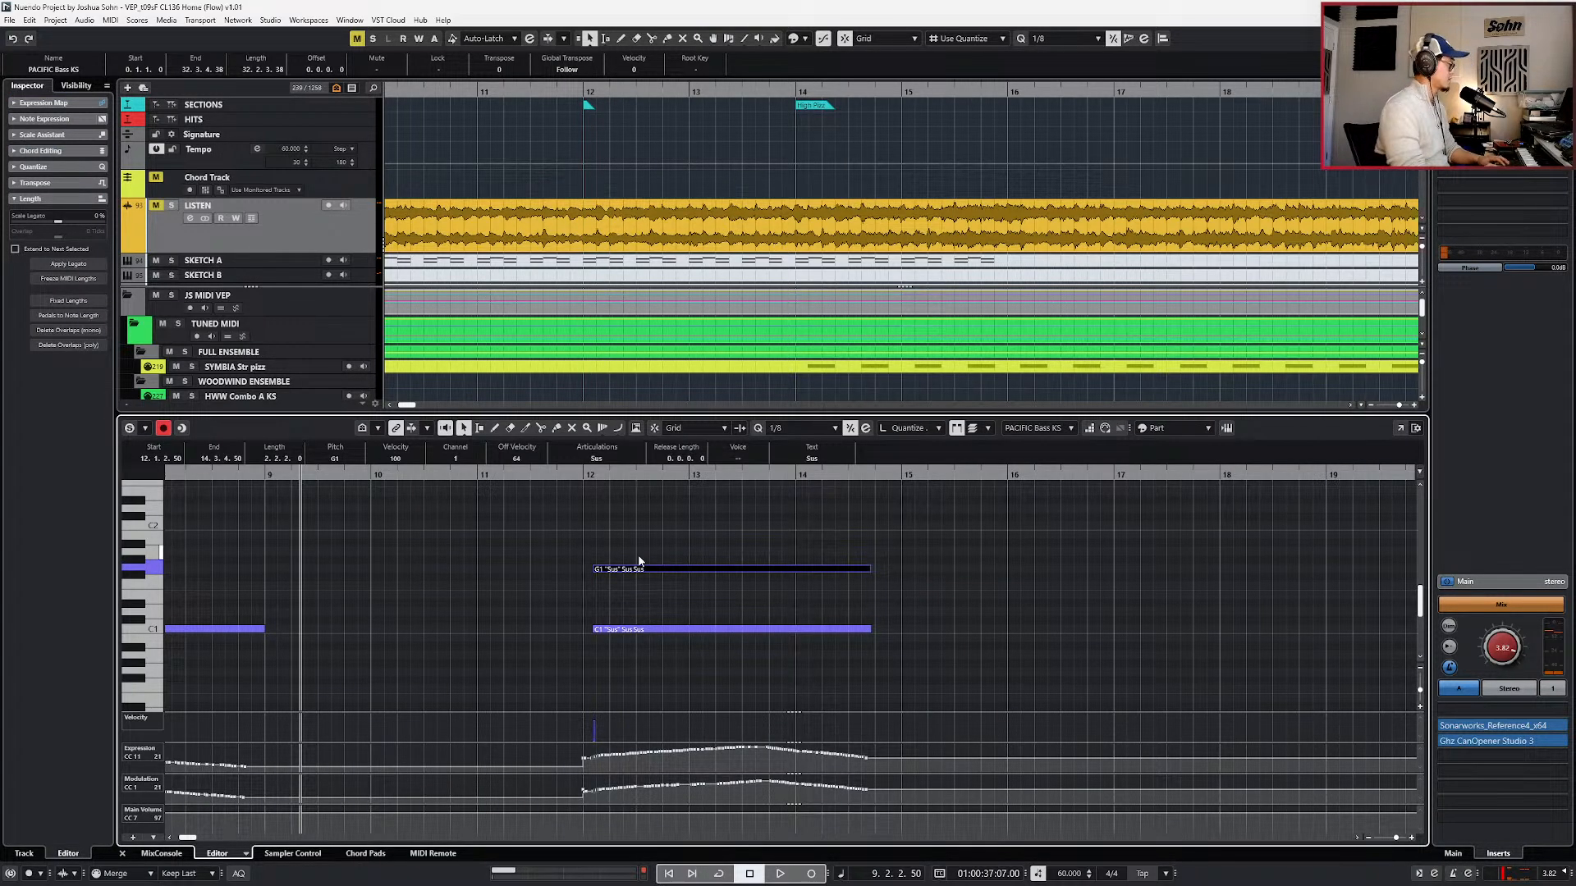
pyautogui.press('KP_Add')
pyautogui.press('KP_Add')
pyautogui.press('Return')
pyautogui.press('space')
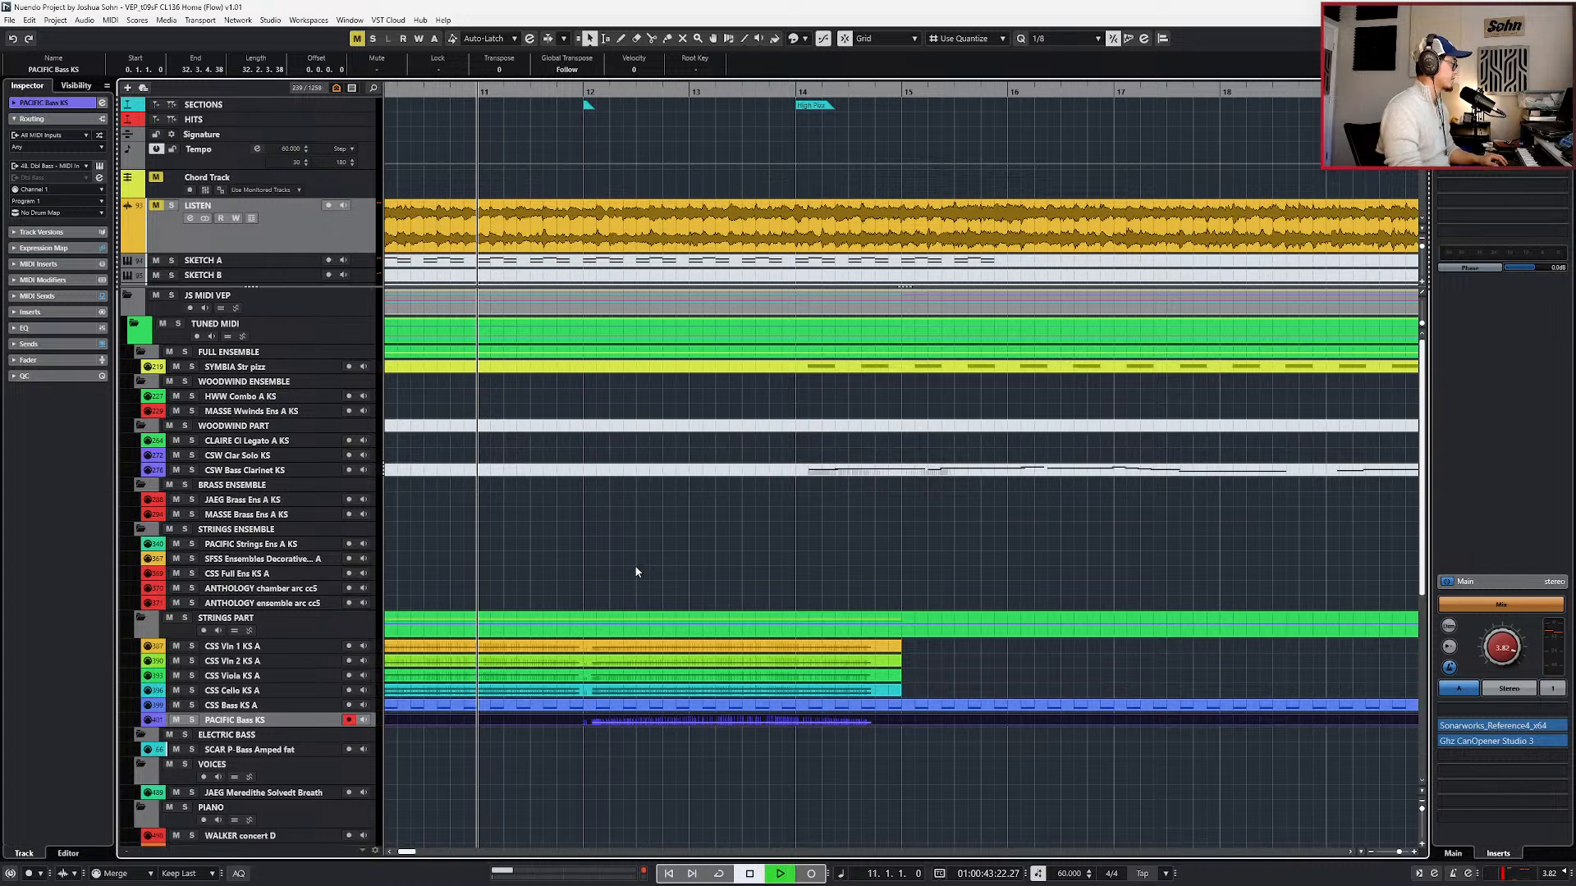
# - Listen to the strings leading into bar 12, checking the cello and violin tracks, and reopen the PACIFIC Bass part
pyautogui.click(666, 692)
pyautogui.click(660, 659)
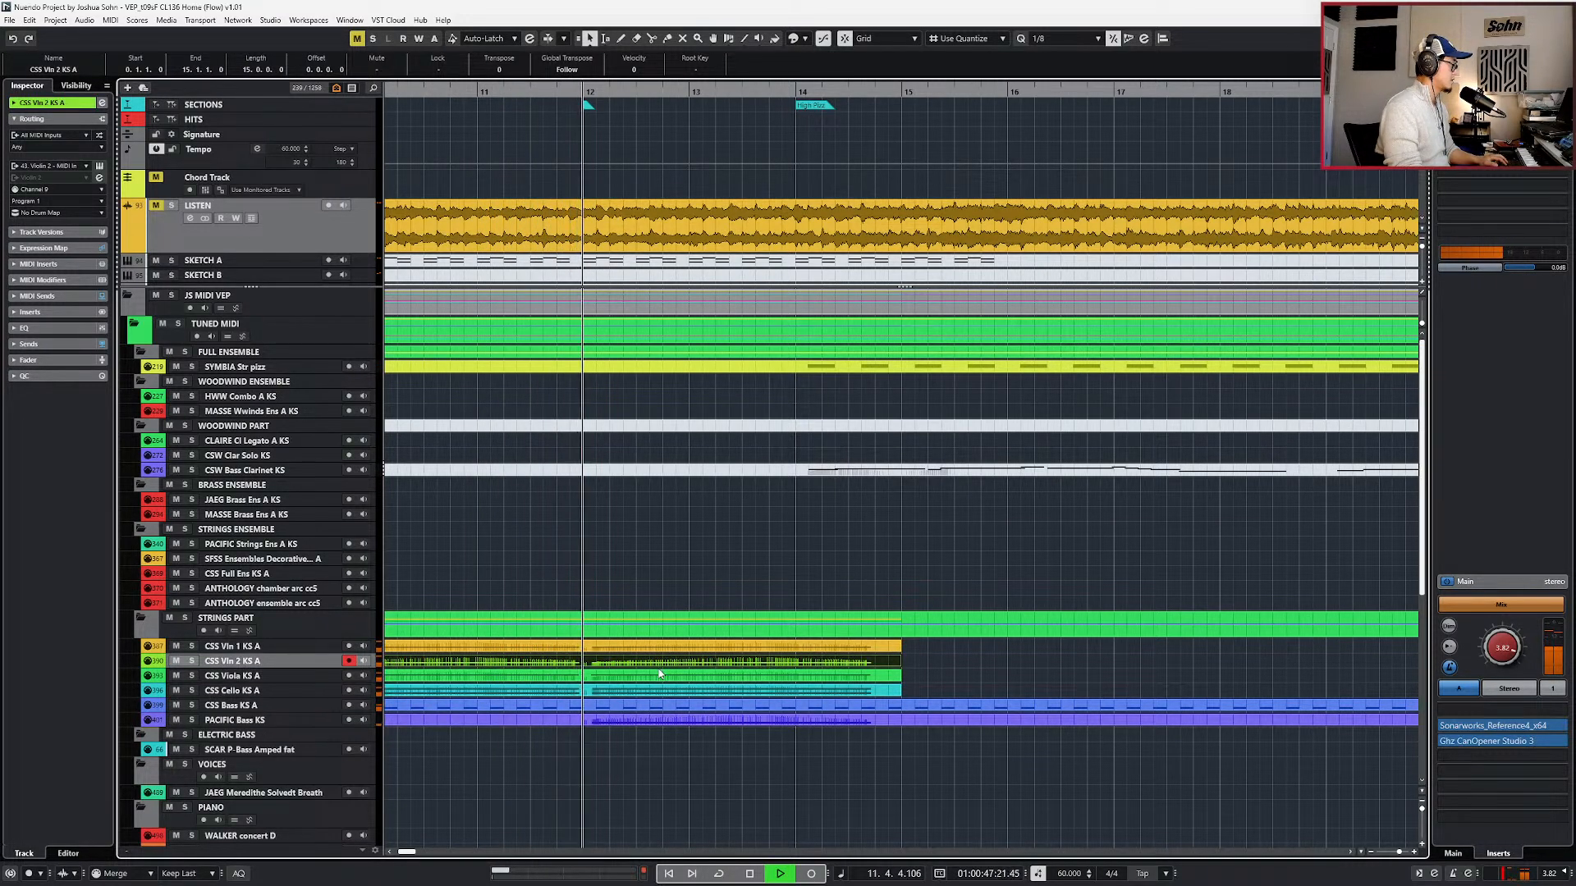
pyautogui.keyDown('shift'); pyautogui.click(658, 651); pyautogui.keyUp('shift')
pyautogui.press('space')
pyautogui.click(630, 721)
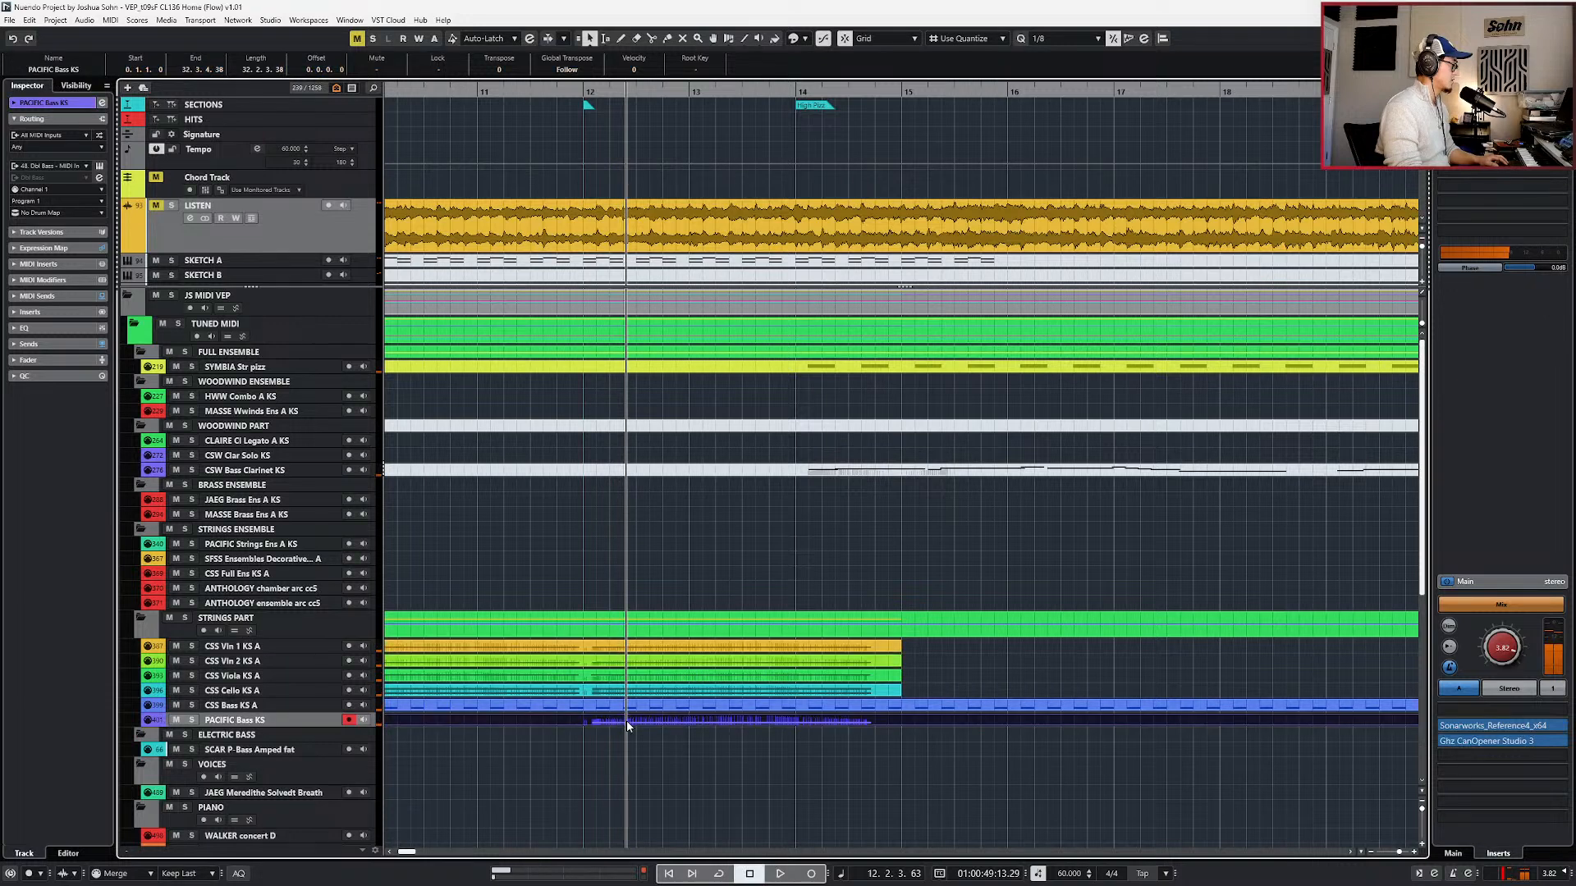
pyautogui.press('Return')
pyautogui.press('KP_Subtract')
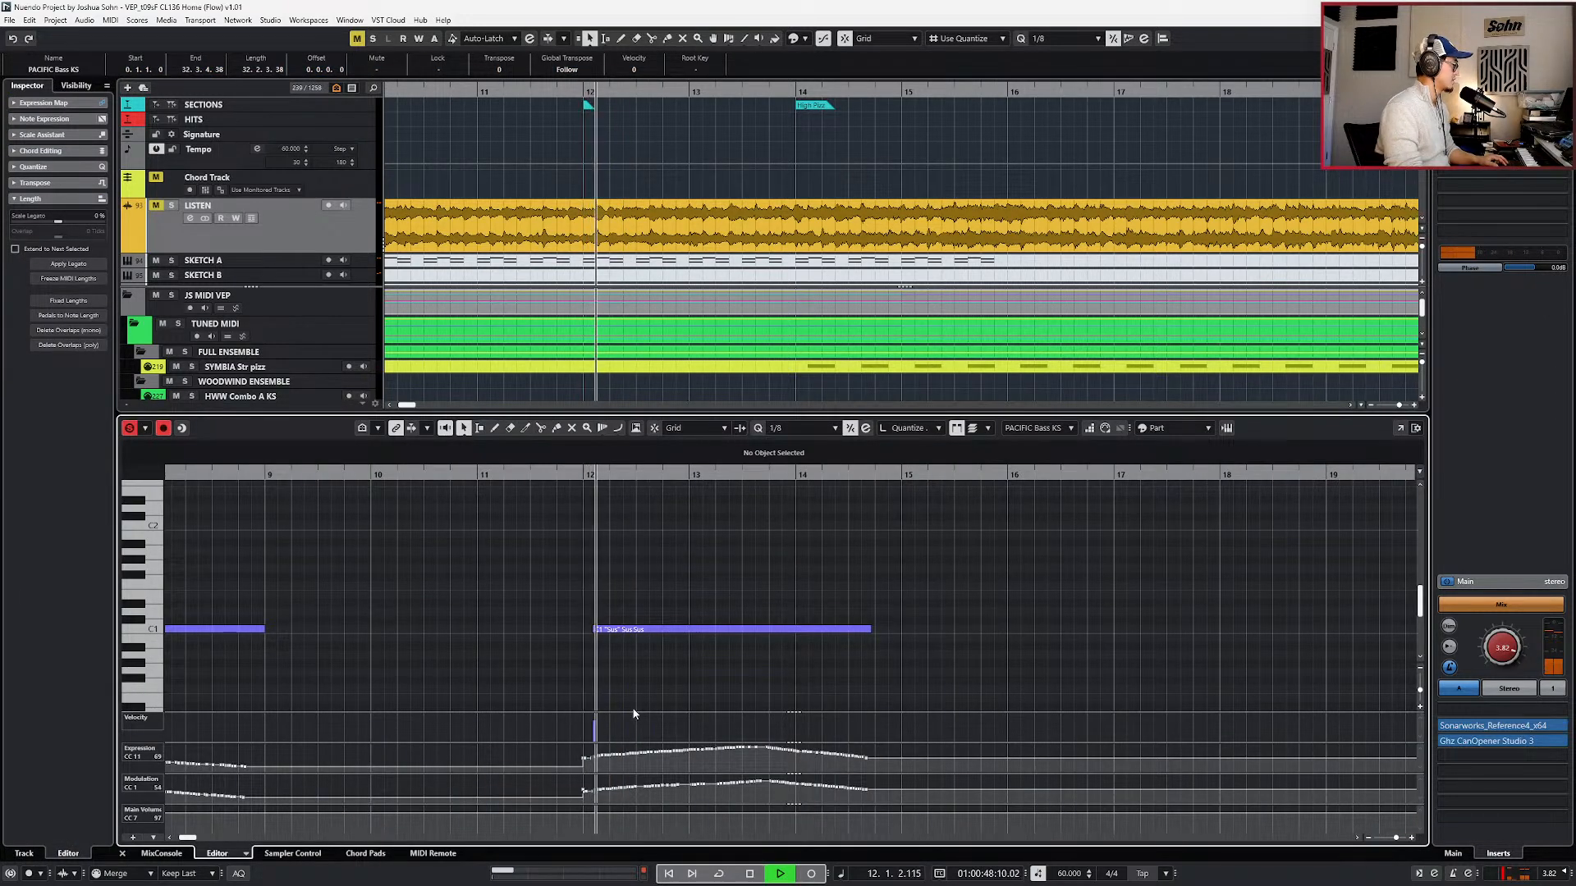
# - Set the PACIFIC Bass notes, including the C1 note at bar 12, to the Leg articulation and play from bar 12
pyautogui.scroll(-3, 676, 583)
pyautogui.moveTo(521, 571); pyautogui.dragTo(307, 699)
pyautogui.moveTo(631, 600); pyautogui.dragTo(667, 665)
pyautogui.press('space')
pyautogui.click(609, 459)
pyautogui.click(606, 470)
pyautogui.press('l')
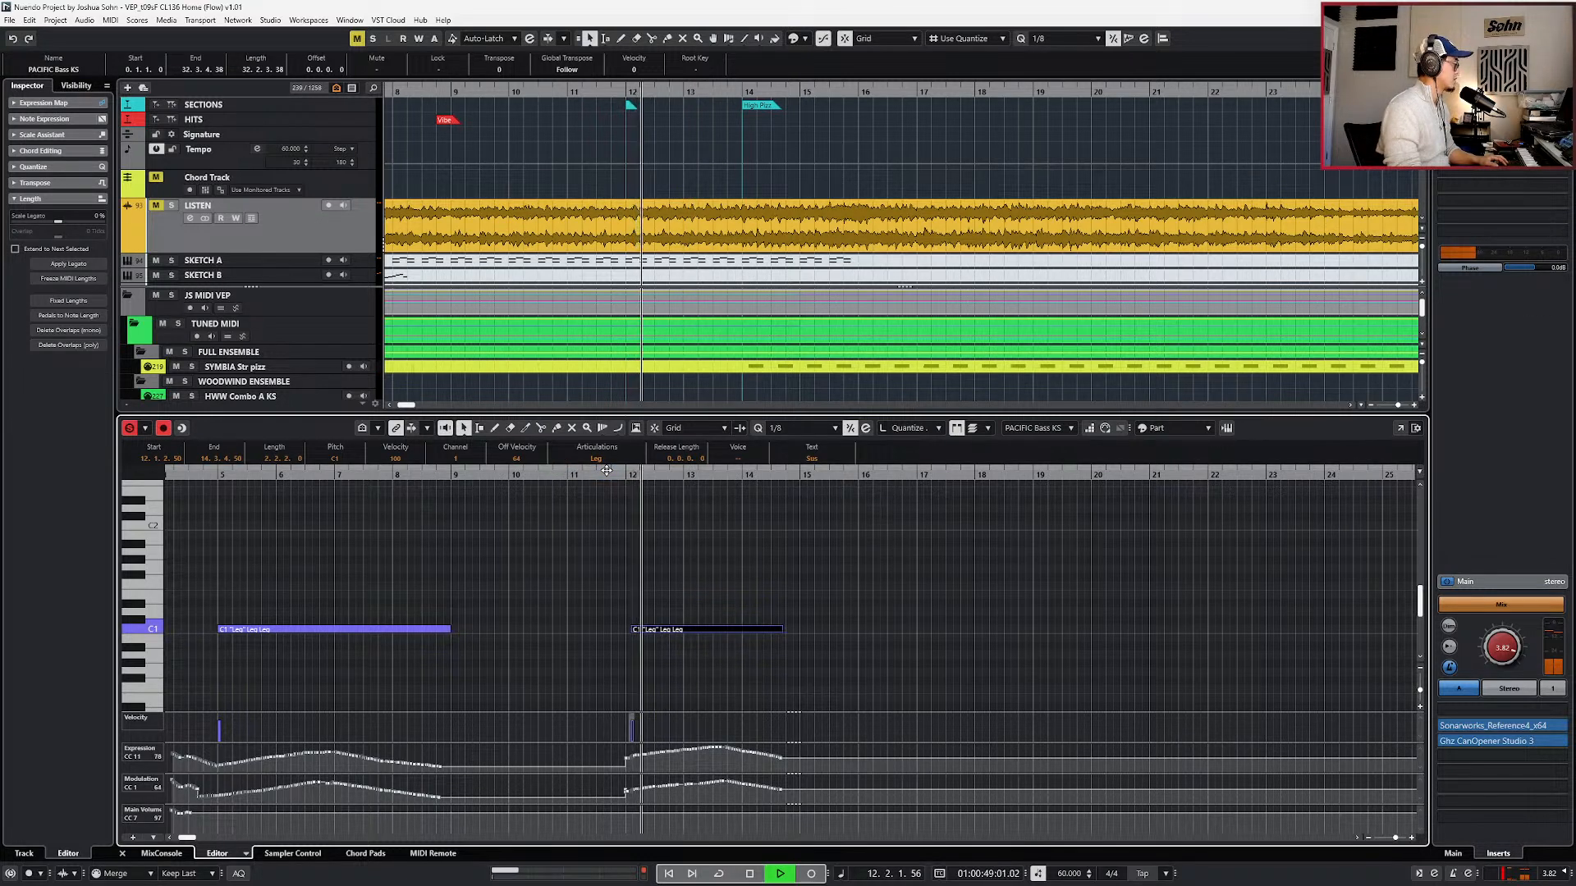
pyautogui.press('space')
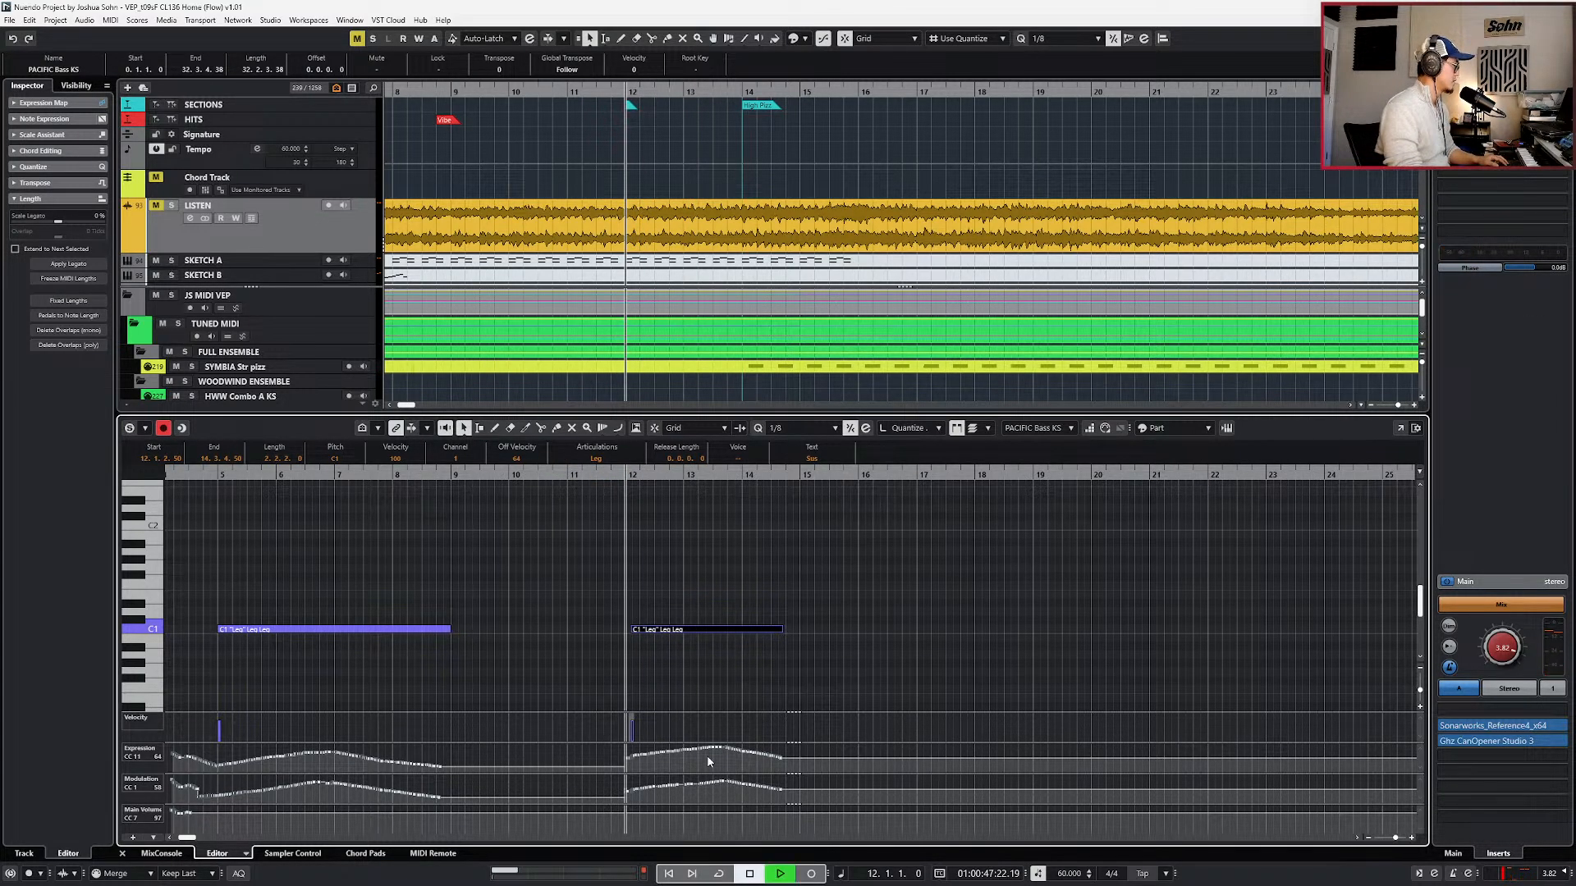
# - Lower the PACIFIC Bass expression curve under the bar 12 note
pyautogui.click(621, 755)
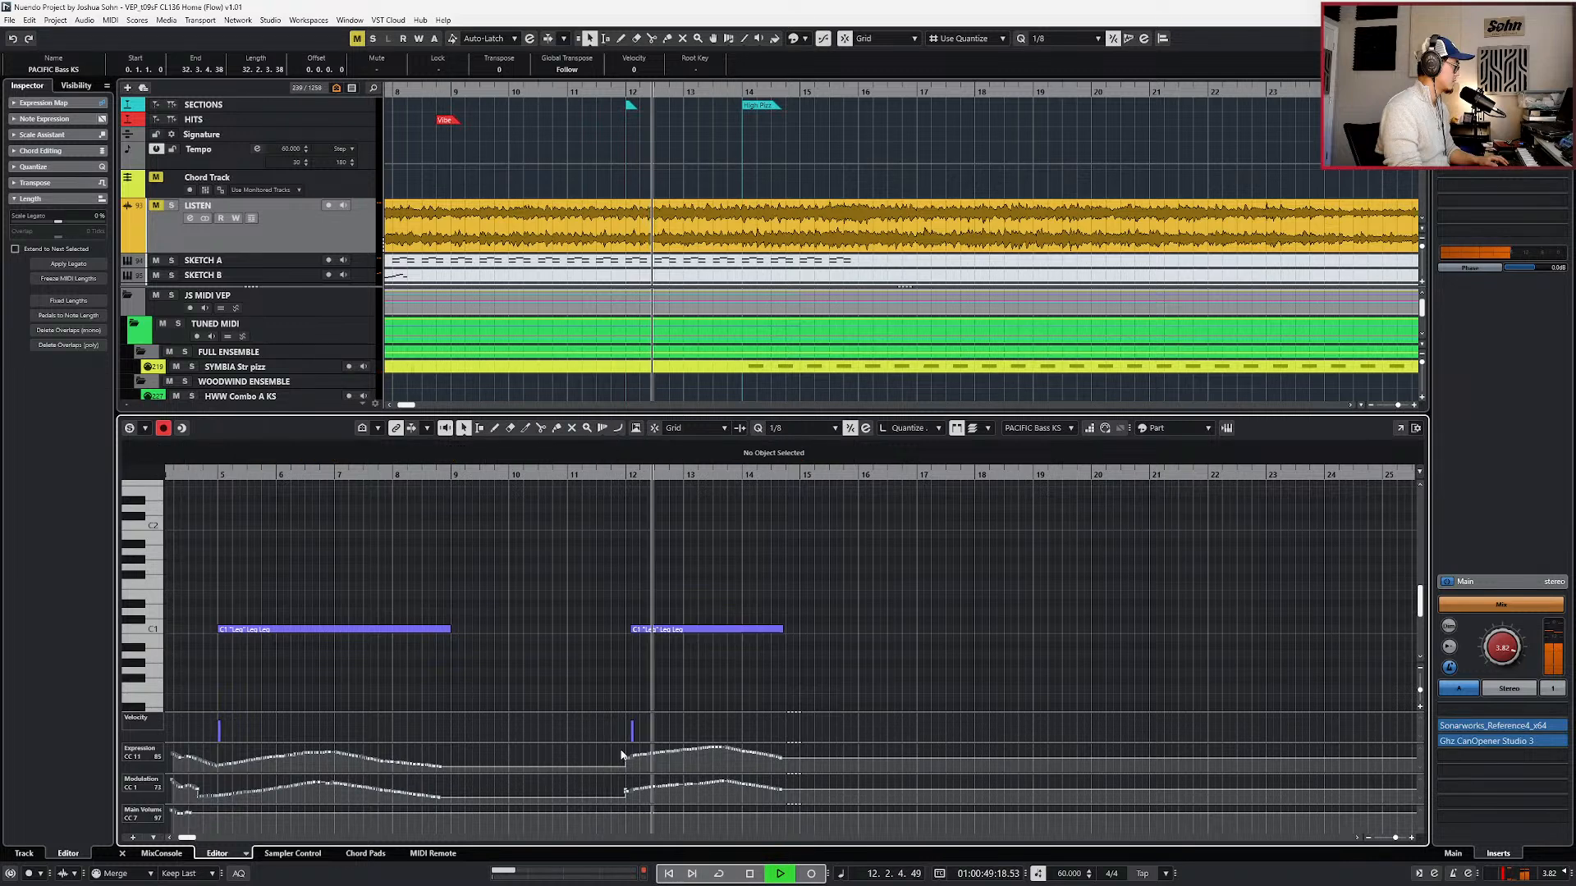
pyautogui.moveTo(615, 766); pyautogui.dragTo(706, 760)
pyautogui.press('space')
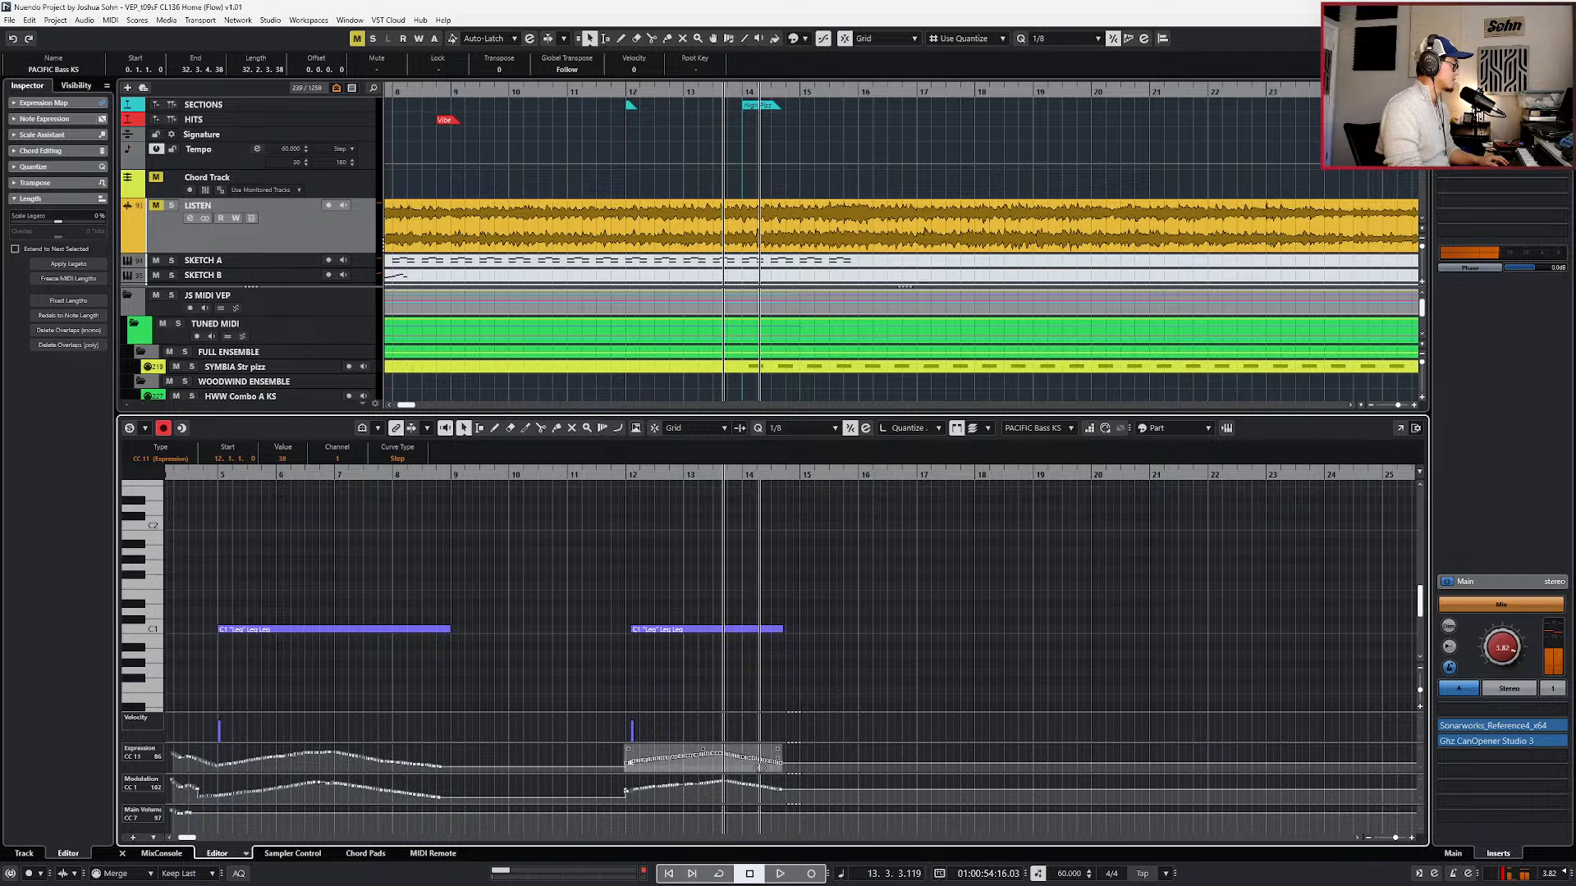
pyautogui.moveTo(766, 768)
pyautogui.mouseDown()
pyautogui.moveTo(747, 772)
pyautogui.moveTo(759, 774)
pyautogui.mouseUp()
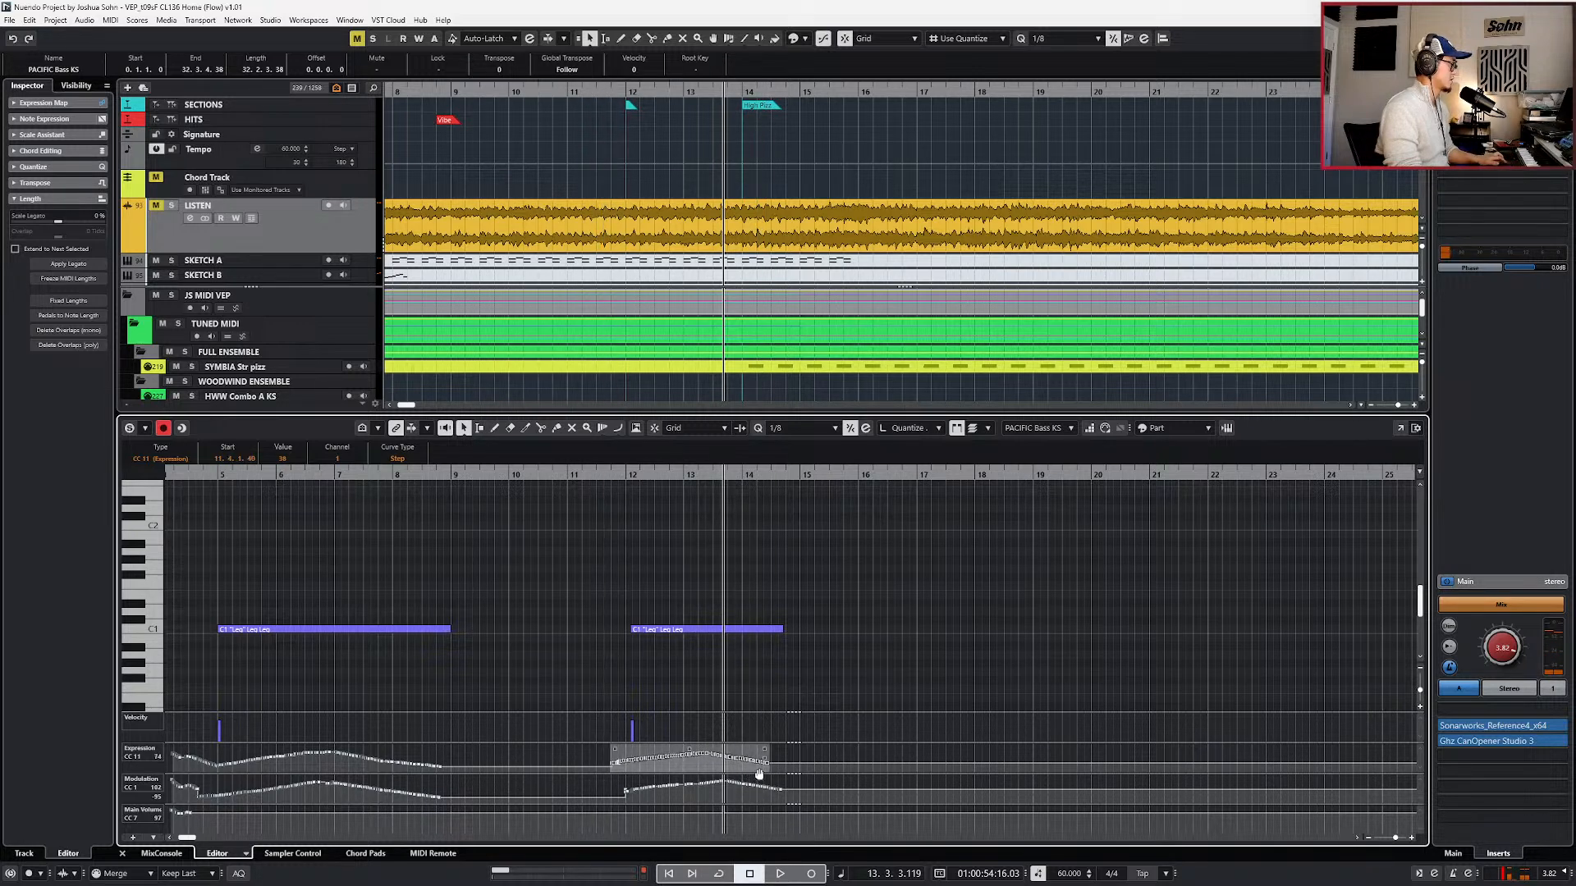
# - Lower the PACIFIC Bass modulation curve under the bar 12 note and play the passage with the other strings
pyautogui.moveTo(613, 787); pyautogui.dragTo(762, 796)
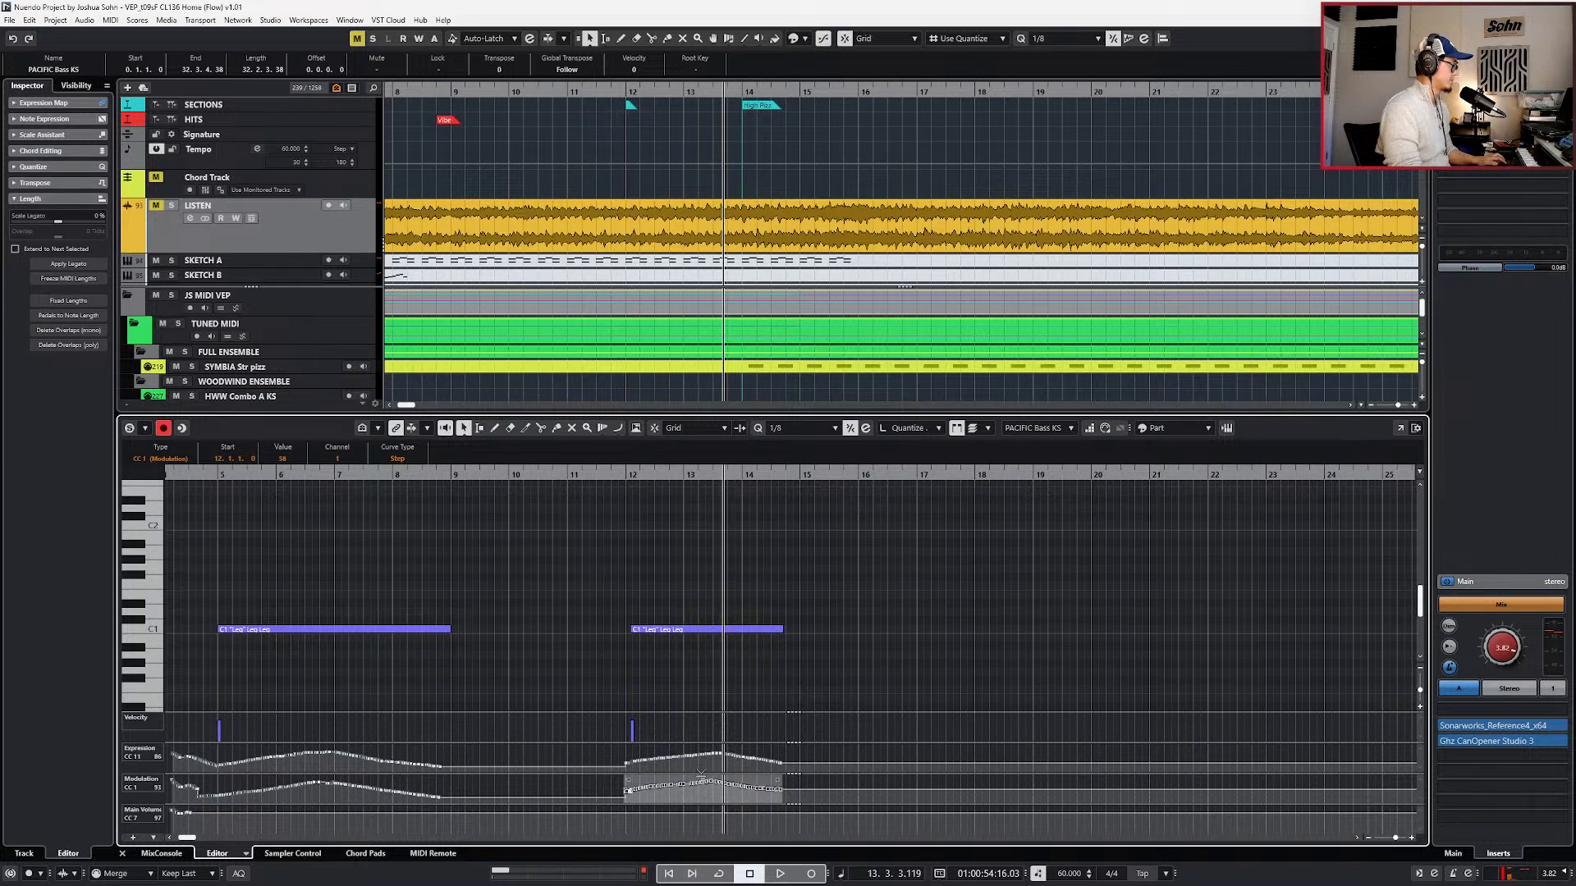
pyautogui.press('l')
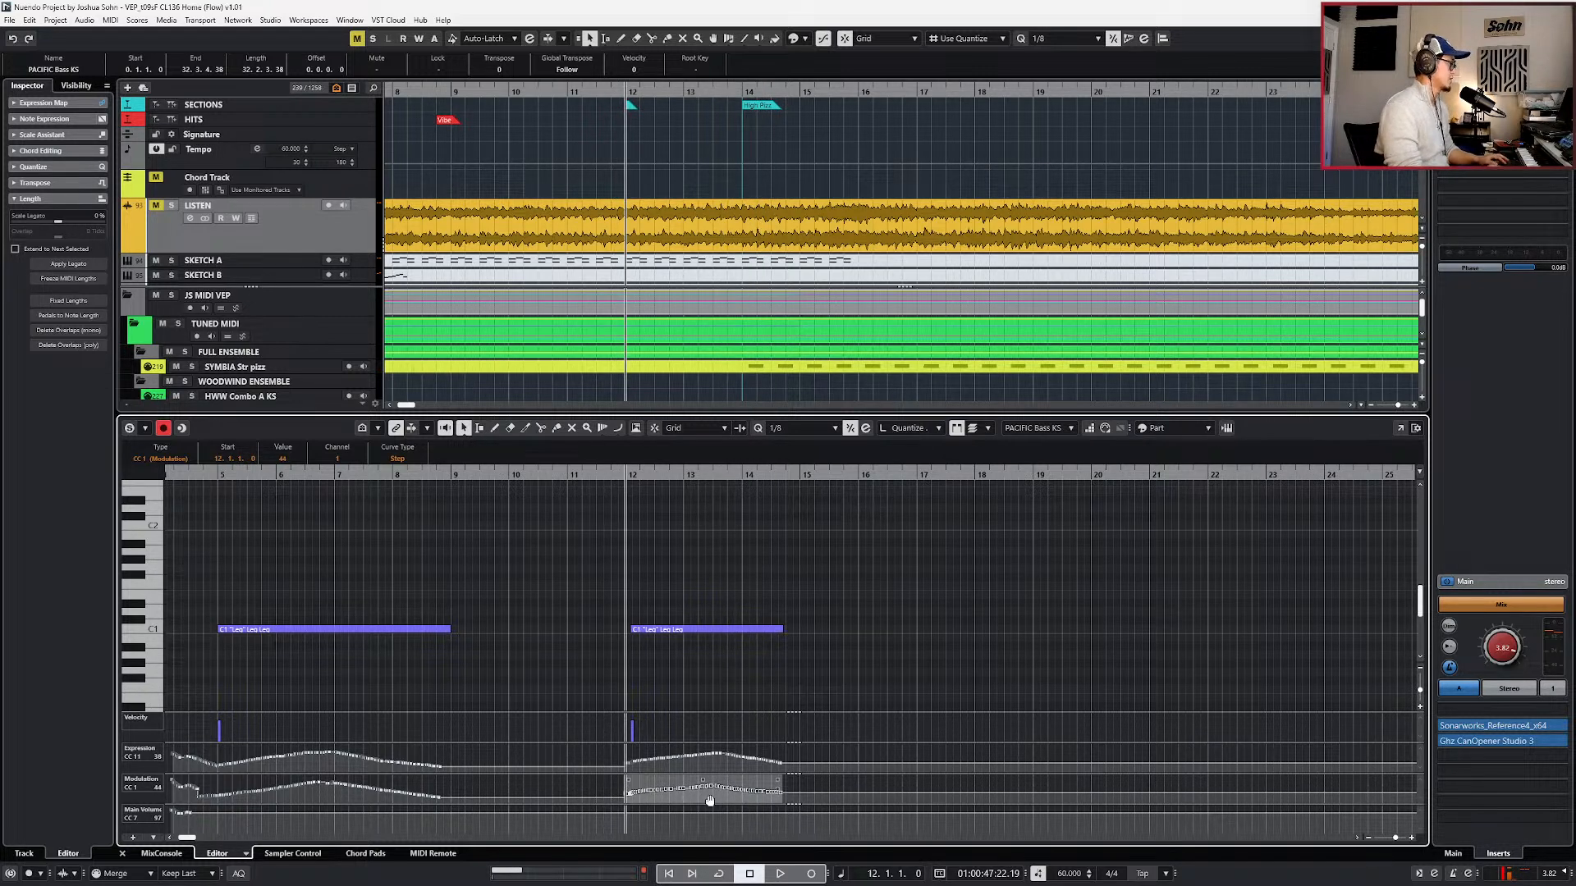
pyautogui.hotkey('ctrl', 'e')
pyautogui.press('space')
# - Transpose the CSS Vln 1 note at bar 12 down seven semitones to C4
pyautogui.moveTo(818, 644); pyautogui.dragTo(791, 660)
pyautogui.press('space')
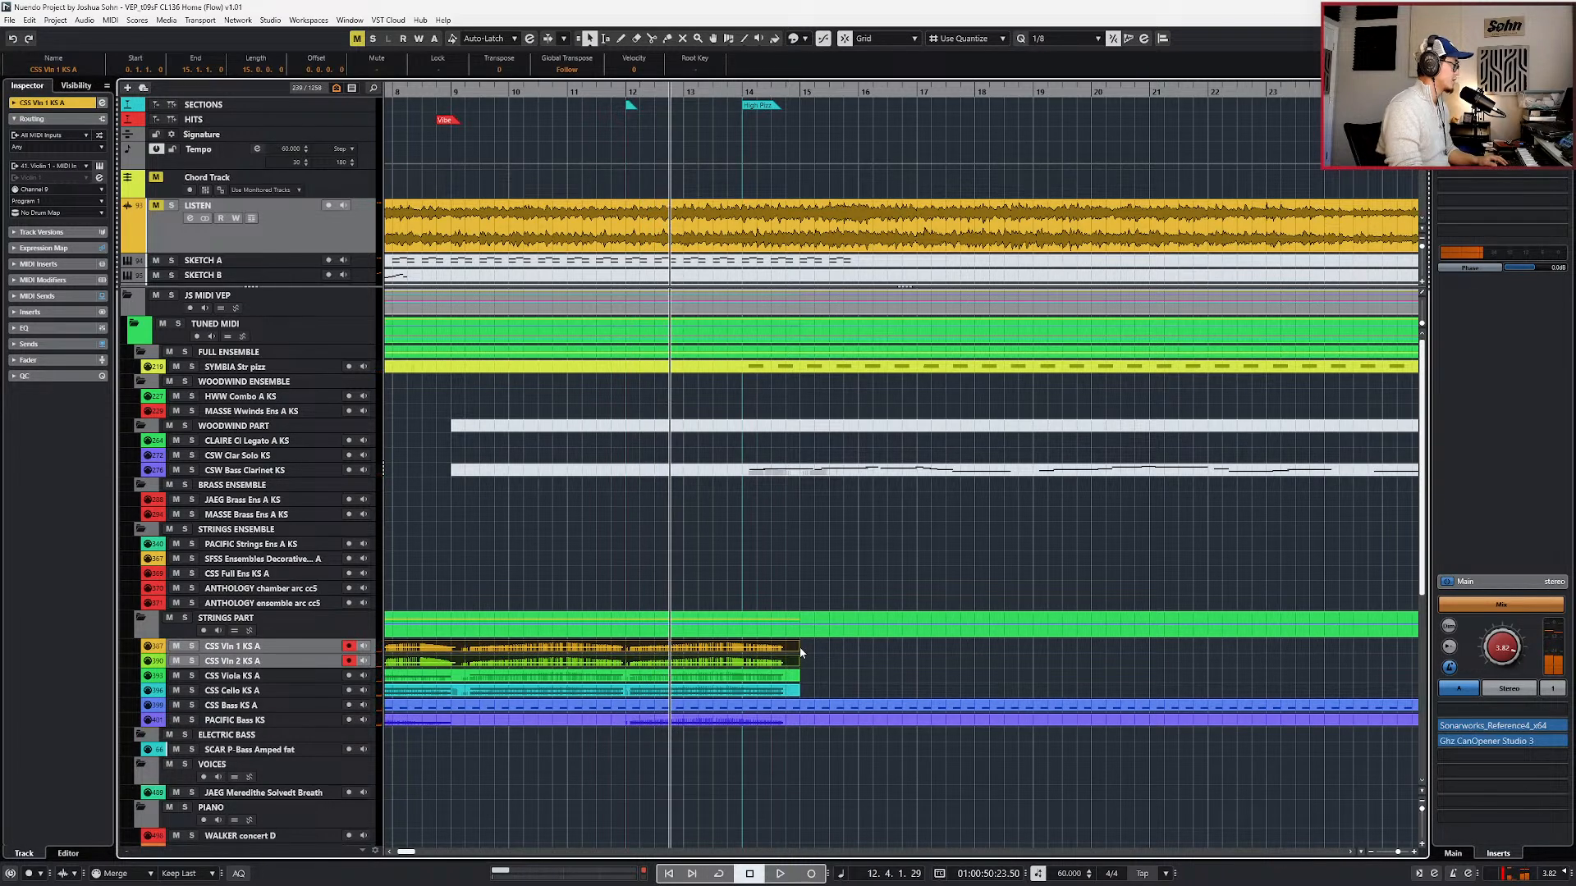
pyautogui.hotkey('ctrl', 'e')
pyautogui.press('Down')
pyautogui.press('Down')
pyautogui.press('Down')
pyautogui.press('Down')
pyautogui.press('Down')
pyautogui.press('Down')
pyautogui.press('Down')
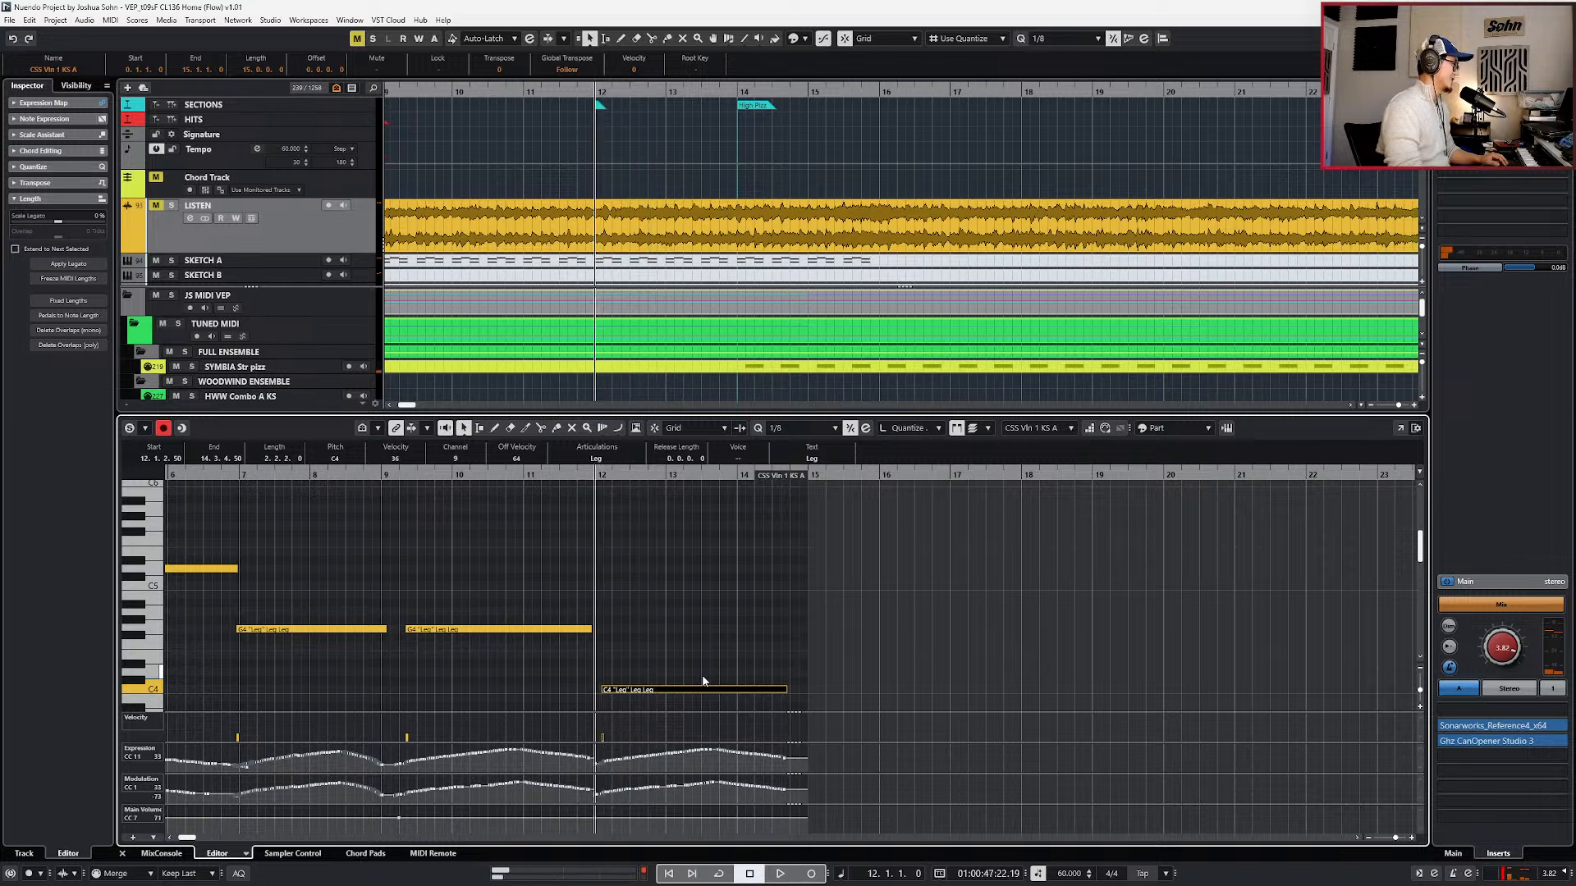
pyautogui.hotkey('ctrl', 'e')
# - Listen to the passage around bar 12, check the viola, and open all the string parts together in the key editor
pyautogui.press('space')
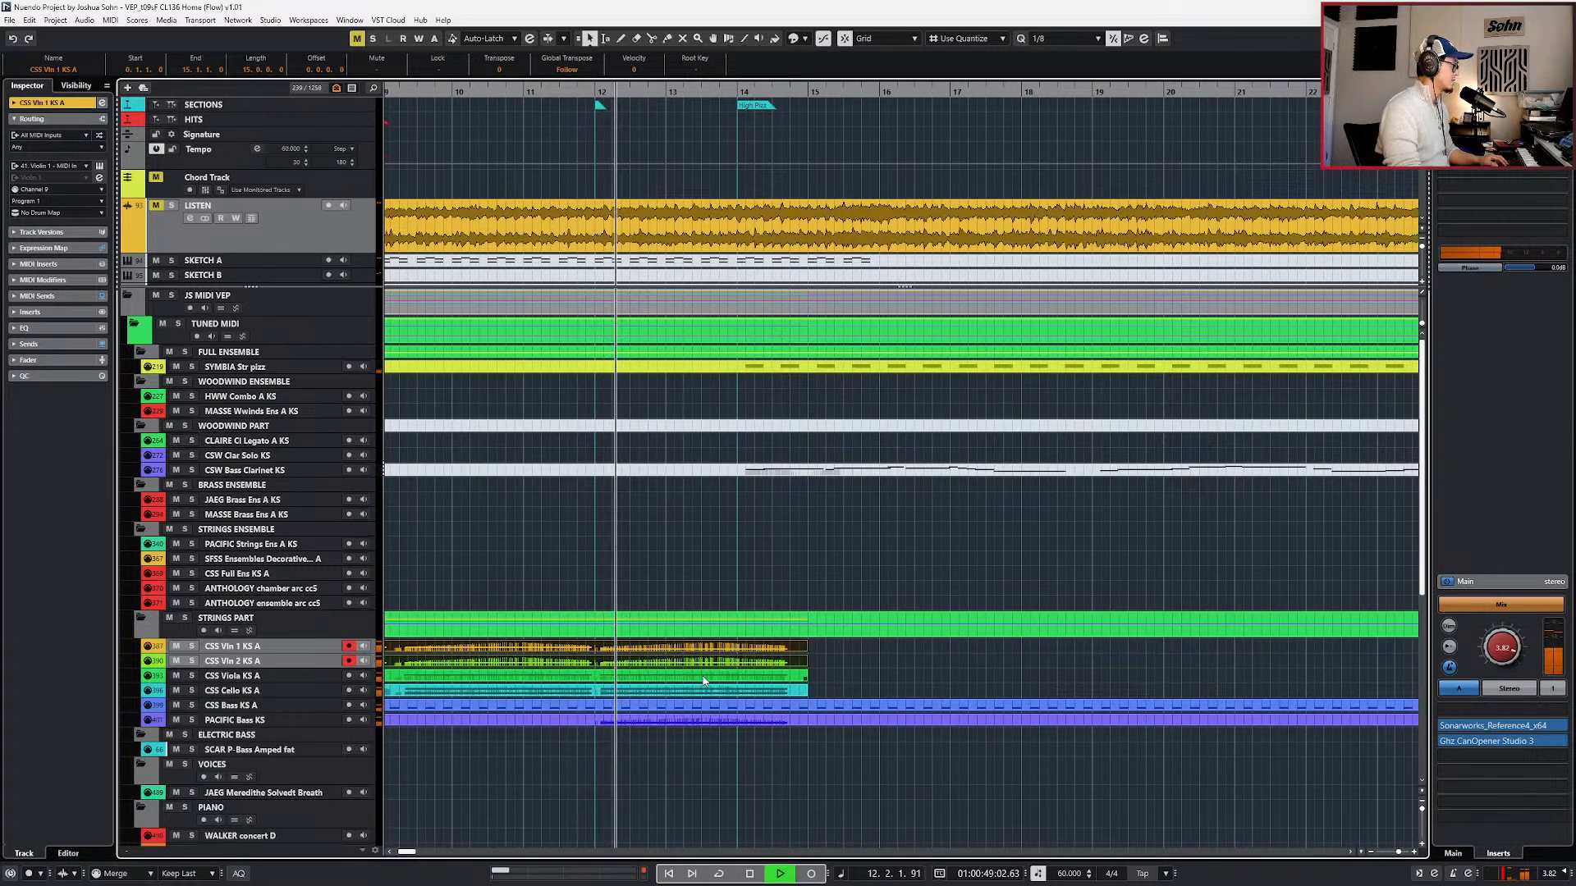
pyautogui.doubleClick(704, 680)
pyautogui.press('space')
pyautogui.hotkey('ctrl', 'e')
pyautogui.press('s')
pyautogui.press('s')
pyautogui.press('ctrl+KP_Subtract')
pyautogui.press('ctrl+KP_Subtract')
pyautogui.press('space')
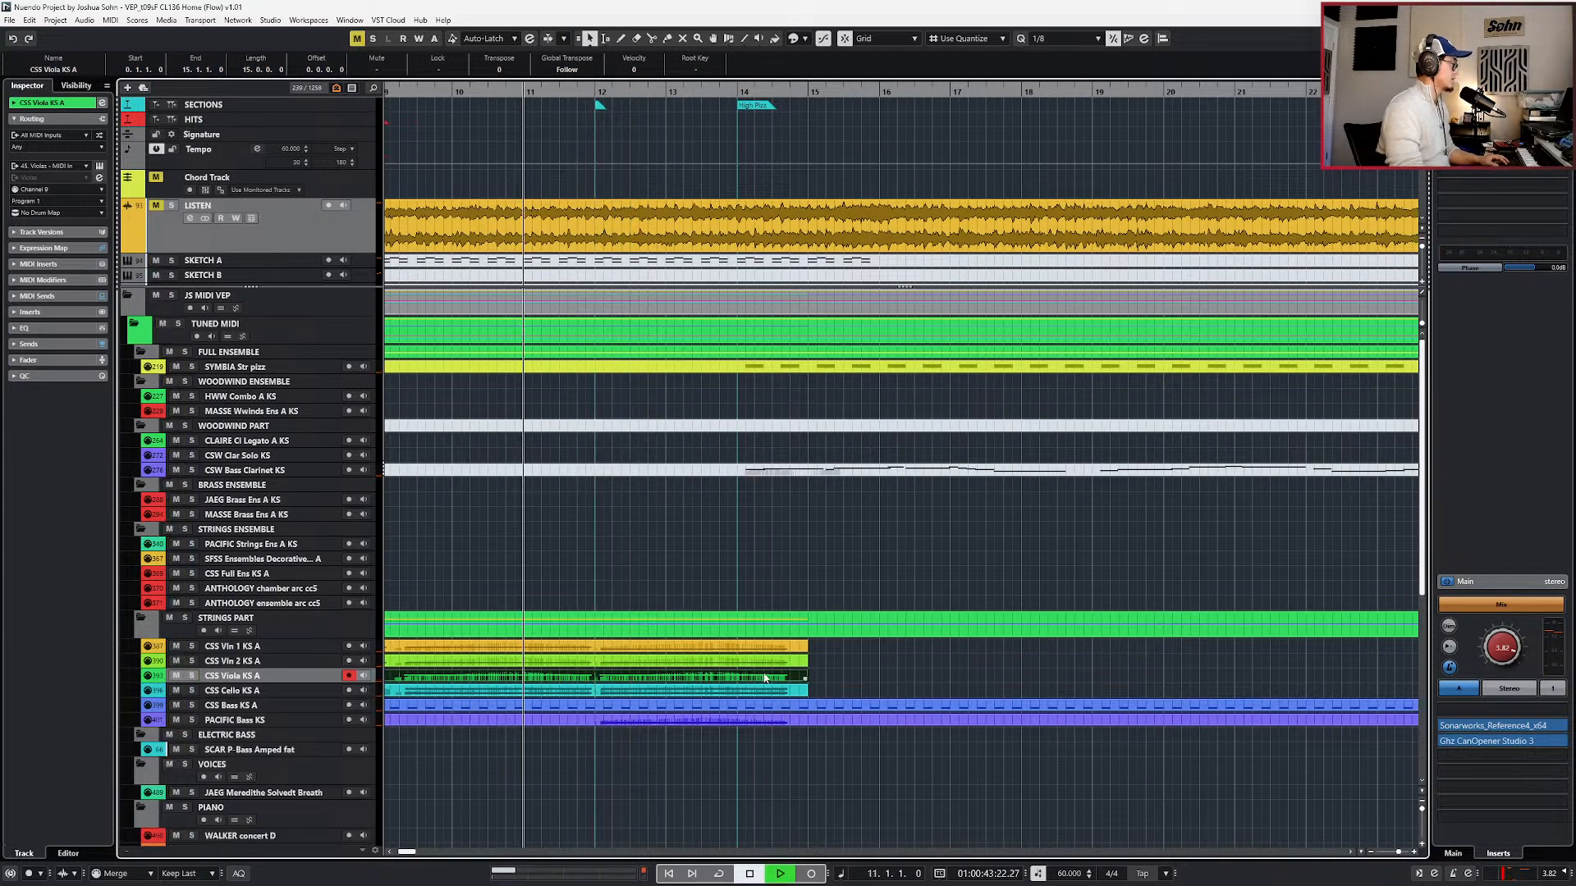
pyautogui.doubleClick(682, 629)
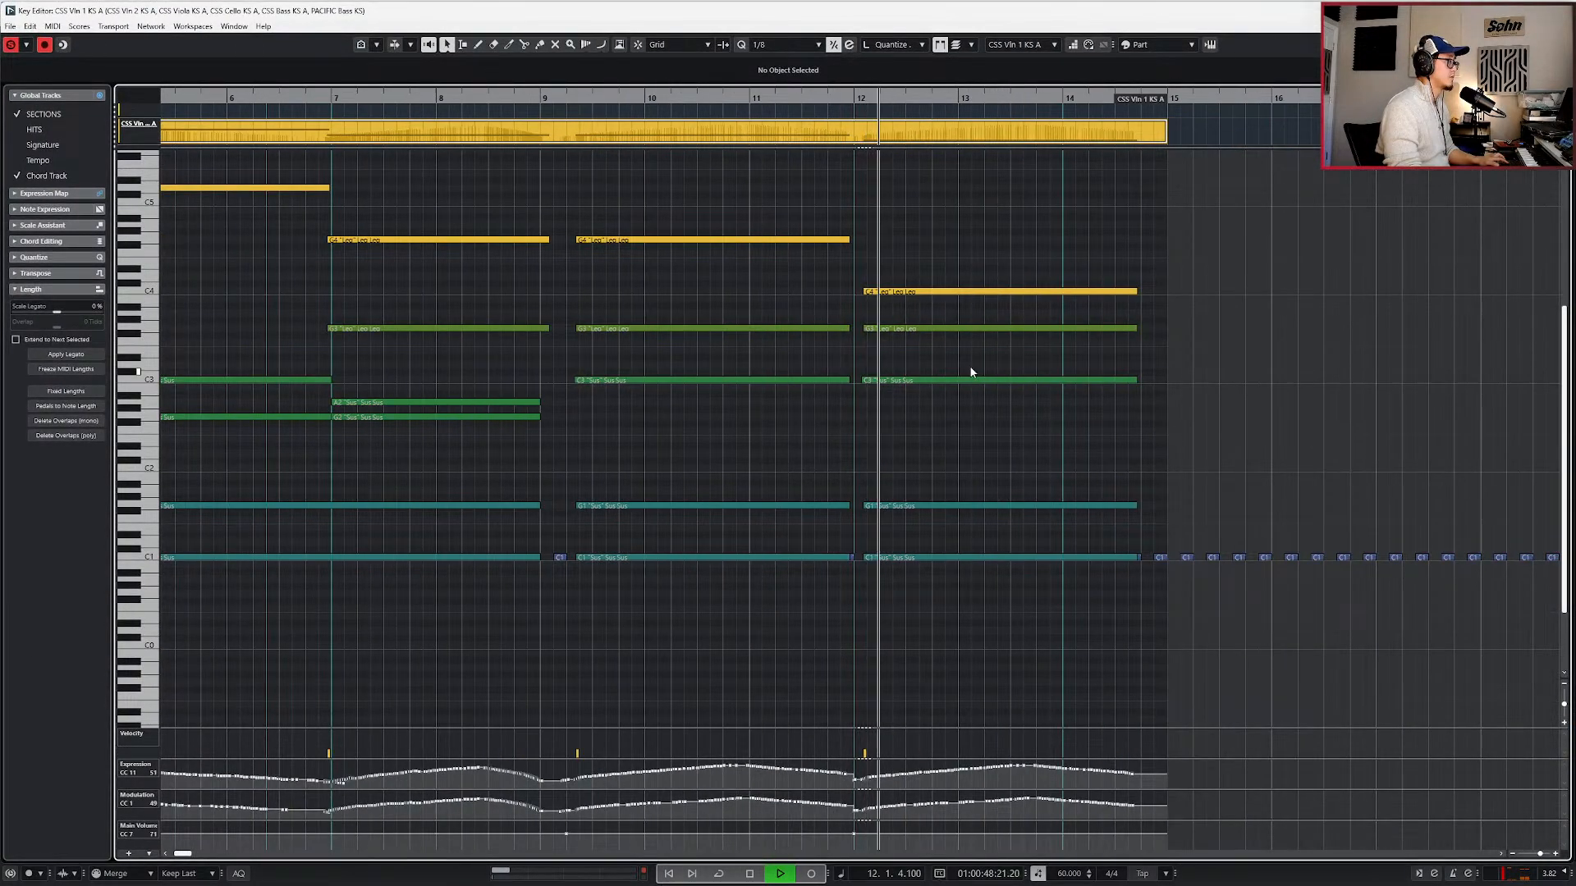
pyautogui.press('space')
# - Transpose the CSS Vln 2 note at bar 12 down seven semitones to C3
pyautogui.click(940, 329)
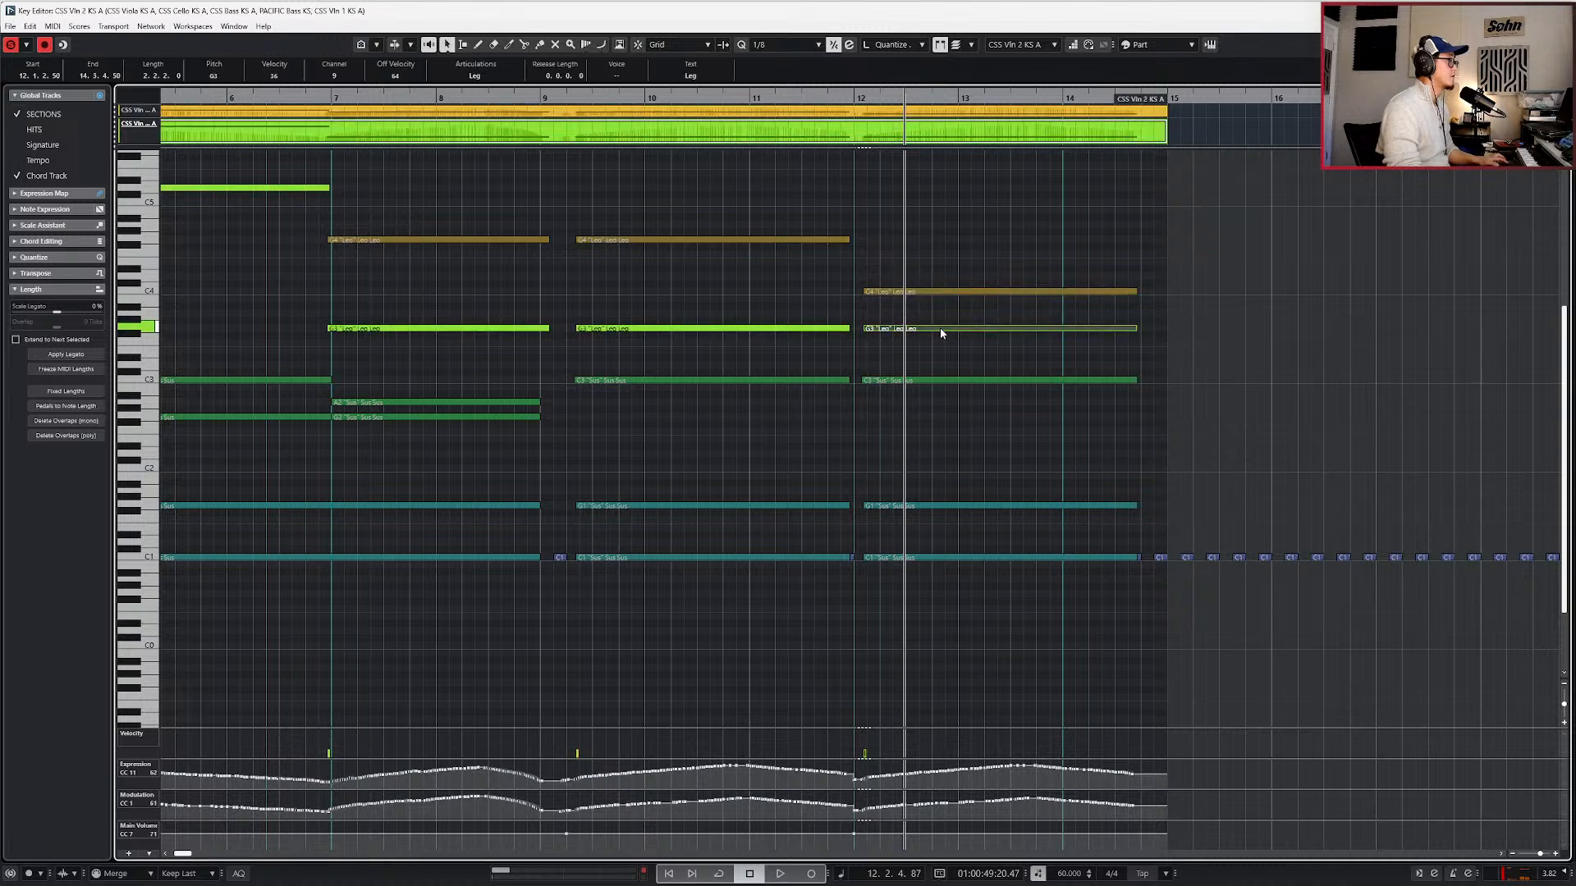
pyautogui.press('Down')
pyautogui.press('Down')
pyautogui.press('Down')
pyautogui.press('Down')
pyautogui.press('Down')
pyautogui.press('Down')
pyautogui.press('Down')
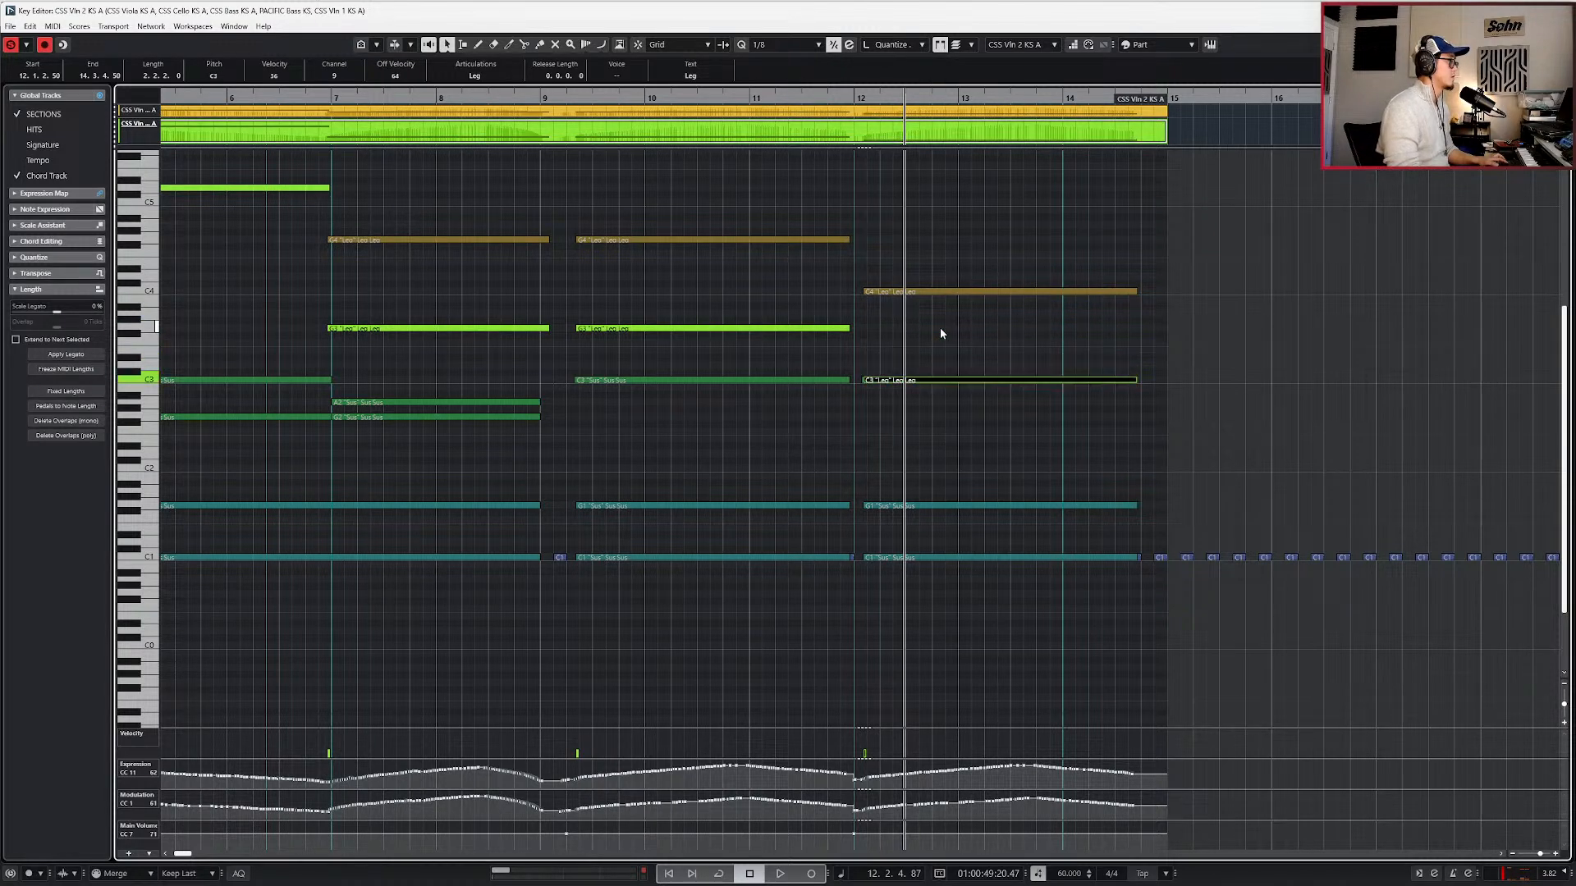
# - Transpose the CSS Viola note at bar 12 down to E2
pyautogui.click(908, 382)
pyautogui.press('Down')
pyautogui.press('Down')
pyautogui.press('Down')
pyautogui.press('Down')
pyautogui.press('Down')
pyautogui.press('Down')
pyautogui.press('Down')
pyautogui.press('Down')
pyautogui.press('Down')
pyautogui.press('Down')
pyautogui.press('Up')
pyautogui.press('Up')
pyautogui.press('Up')
pyautogui.press('Up')
pyautogui.press('Up')
pyautogui.press('Up')
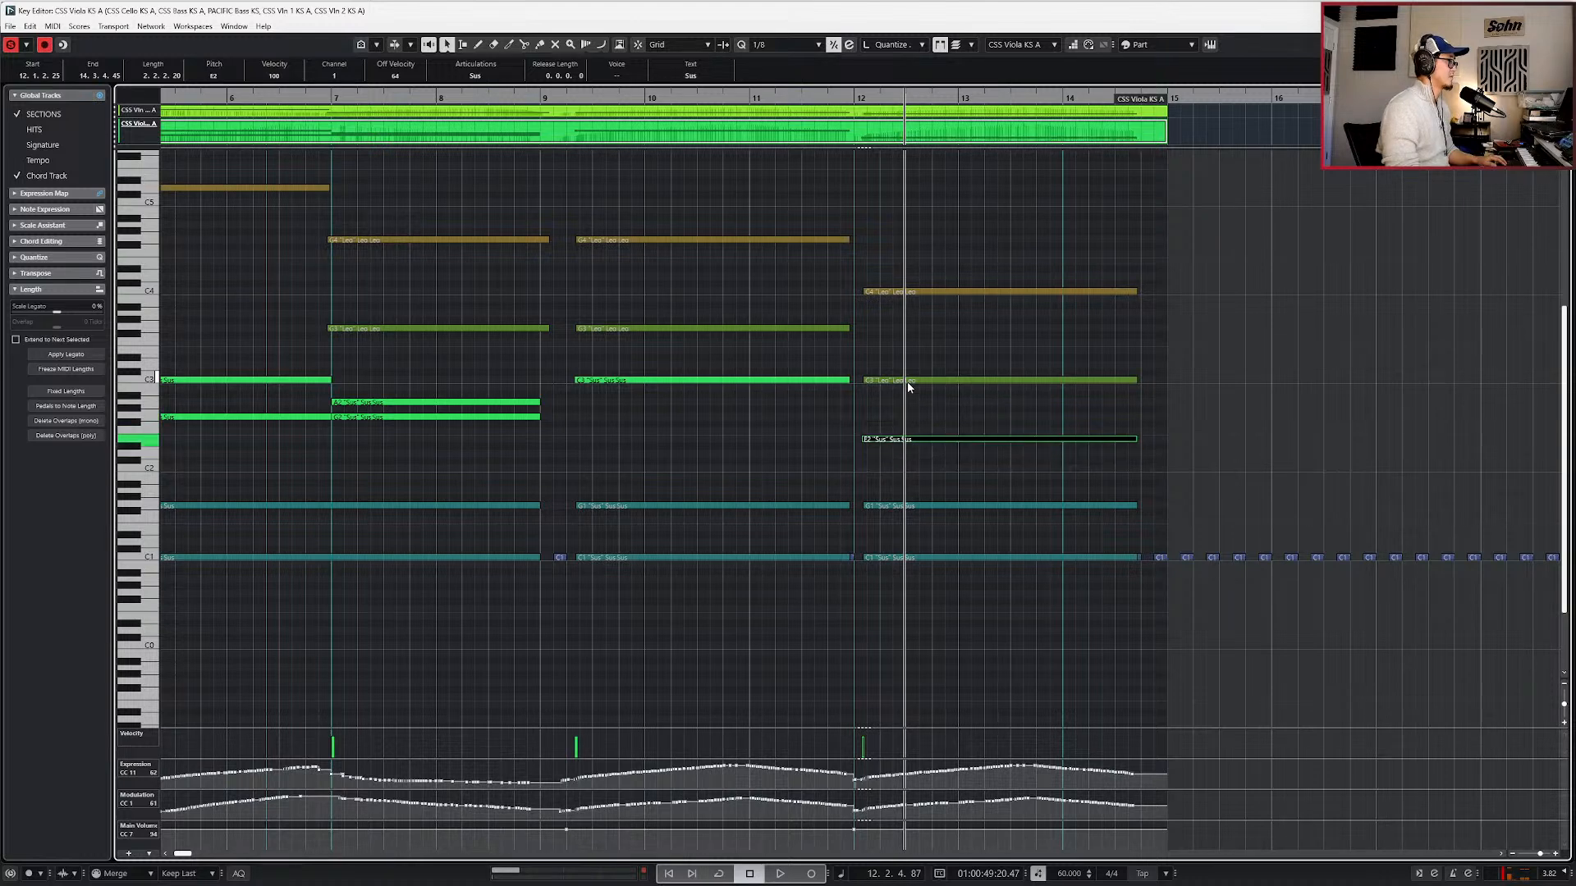
# - Close the combined string editor and play the revised voicing through bar 14
pyautogui.press('Return')
pyautogui.press('space')
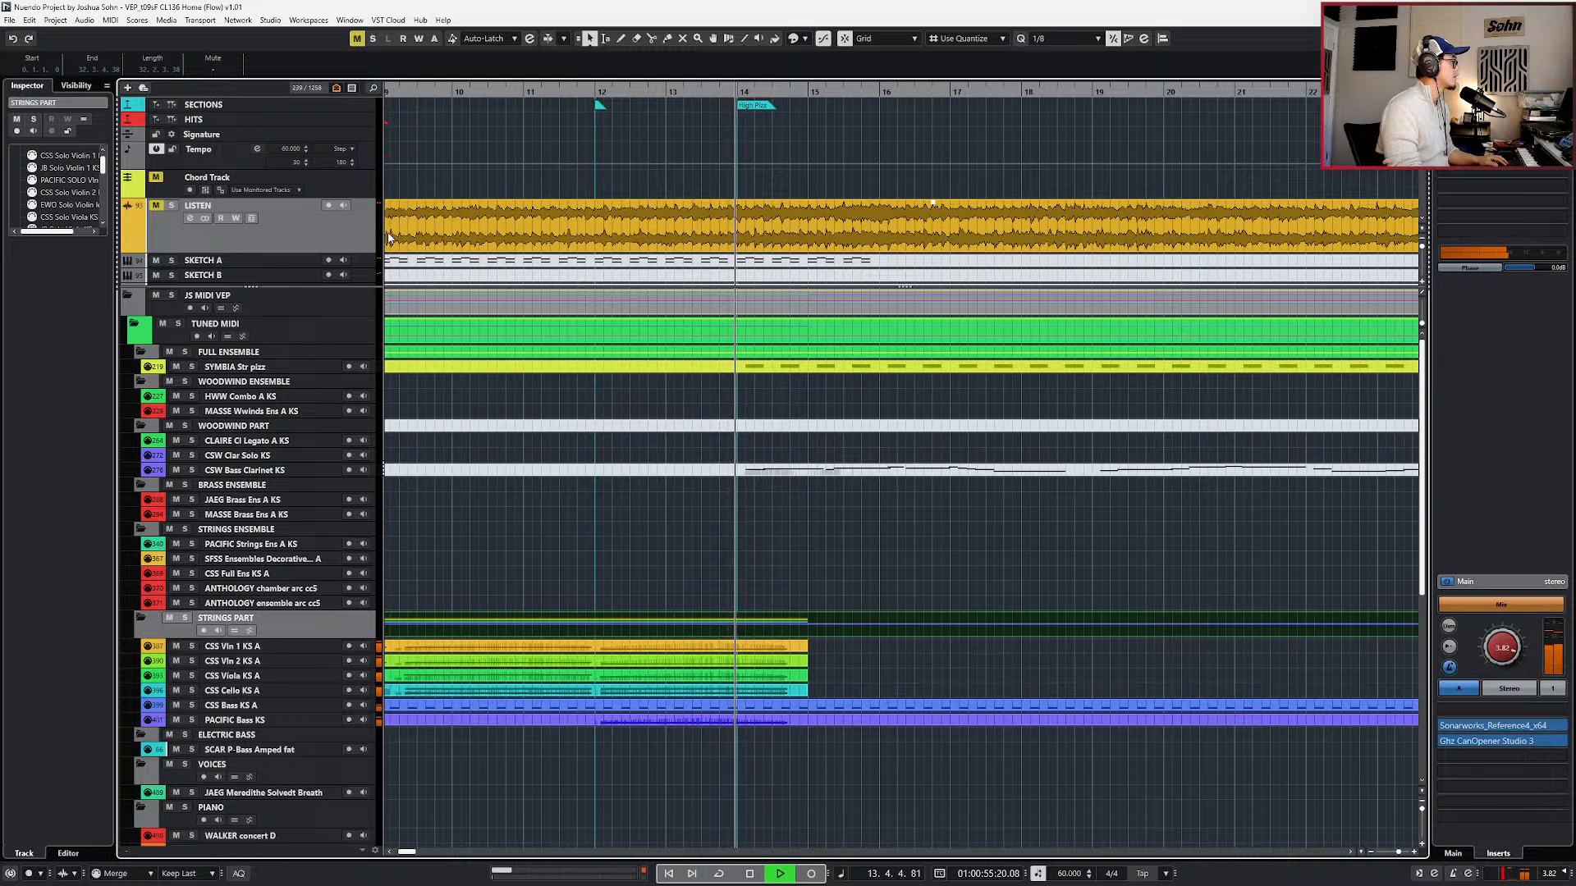
pyautogui.press('space')
# - Solo the LISTEN reference track and play it around bar 12
pyautogui.press('s')
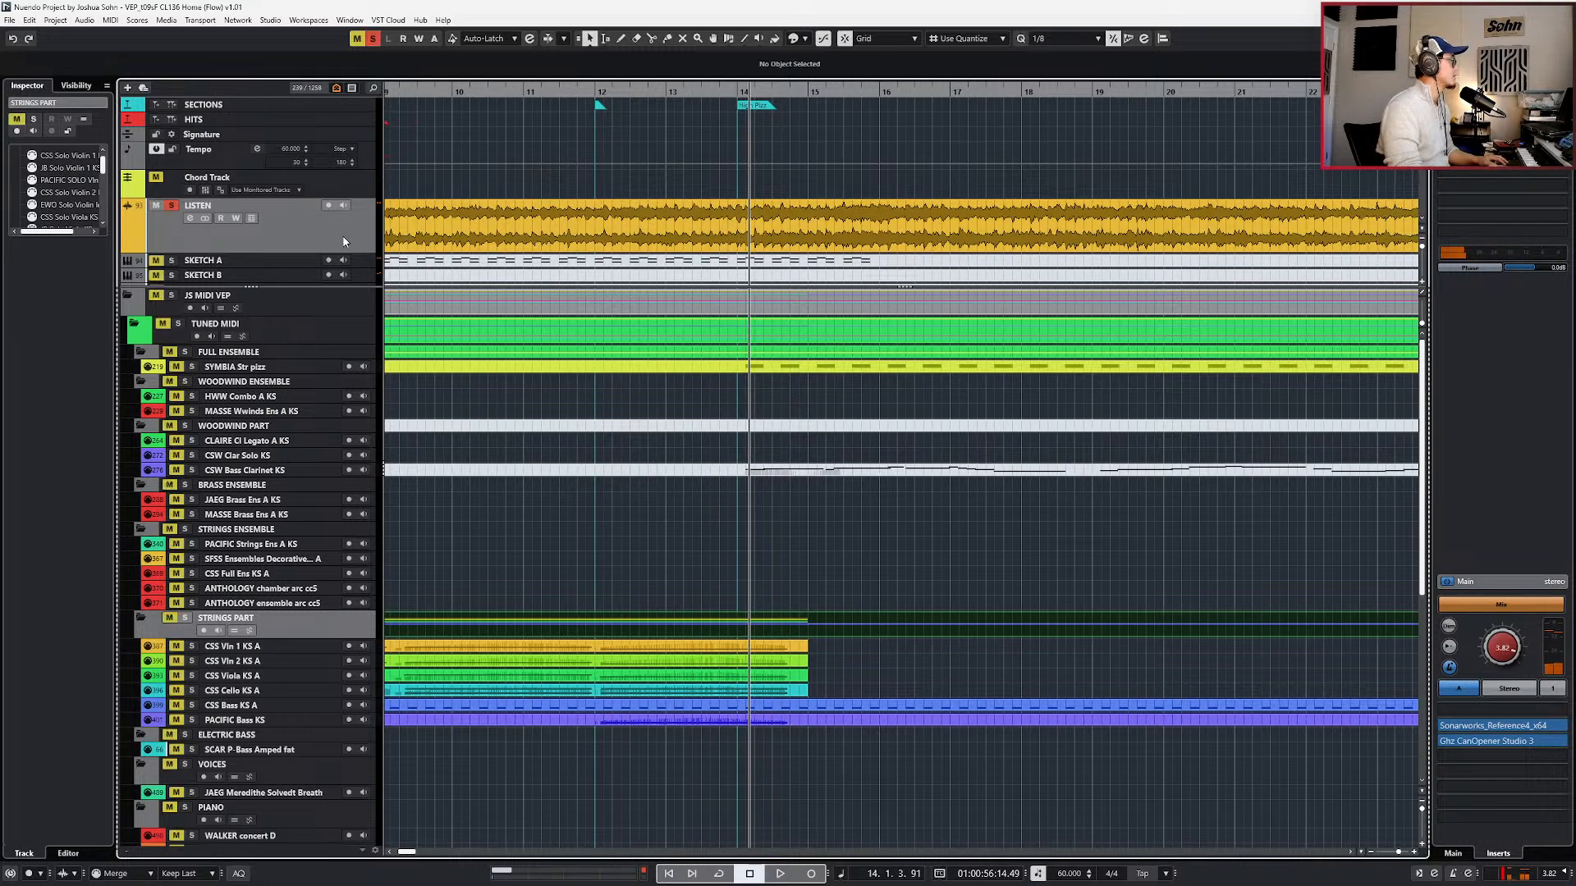
pyautogui.scroll(-3, 350, 240)
pyautogui.press('KP_Subtract')
pyautogui.press('KP_Subtract')
pyautogui.press('space')
pyautogui.scroll(4, 520, 263)
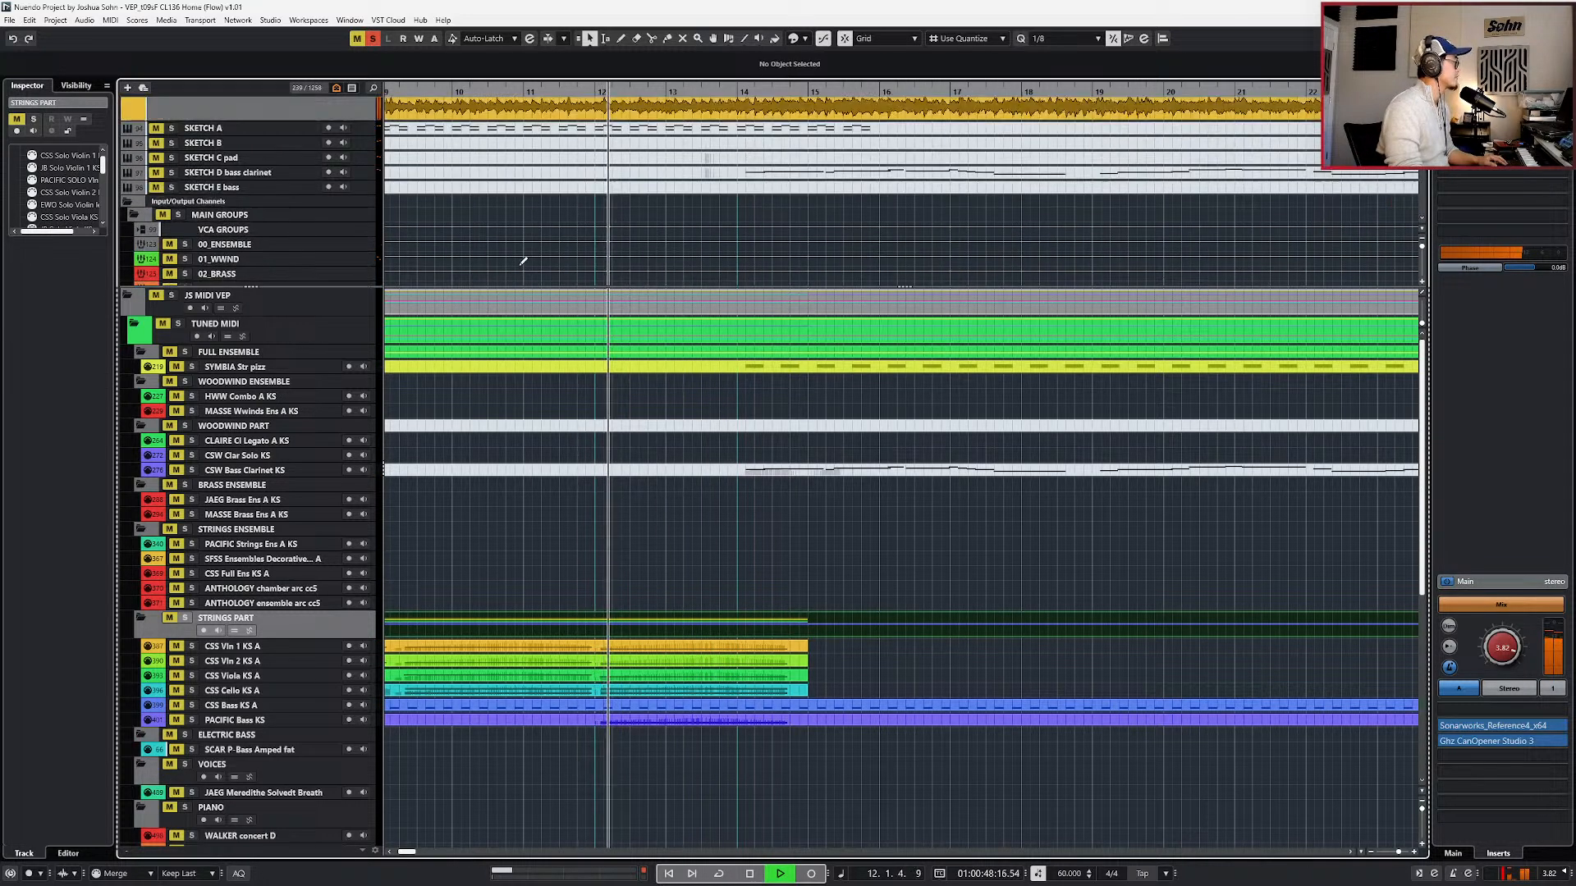
pyautogui.keyDown('ctrl'); pyautogui.scroll(-2, 522, 261); pyautogui.keyUp('ctrl')
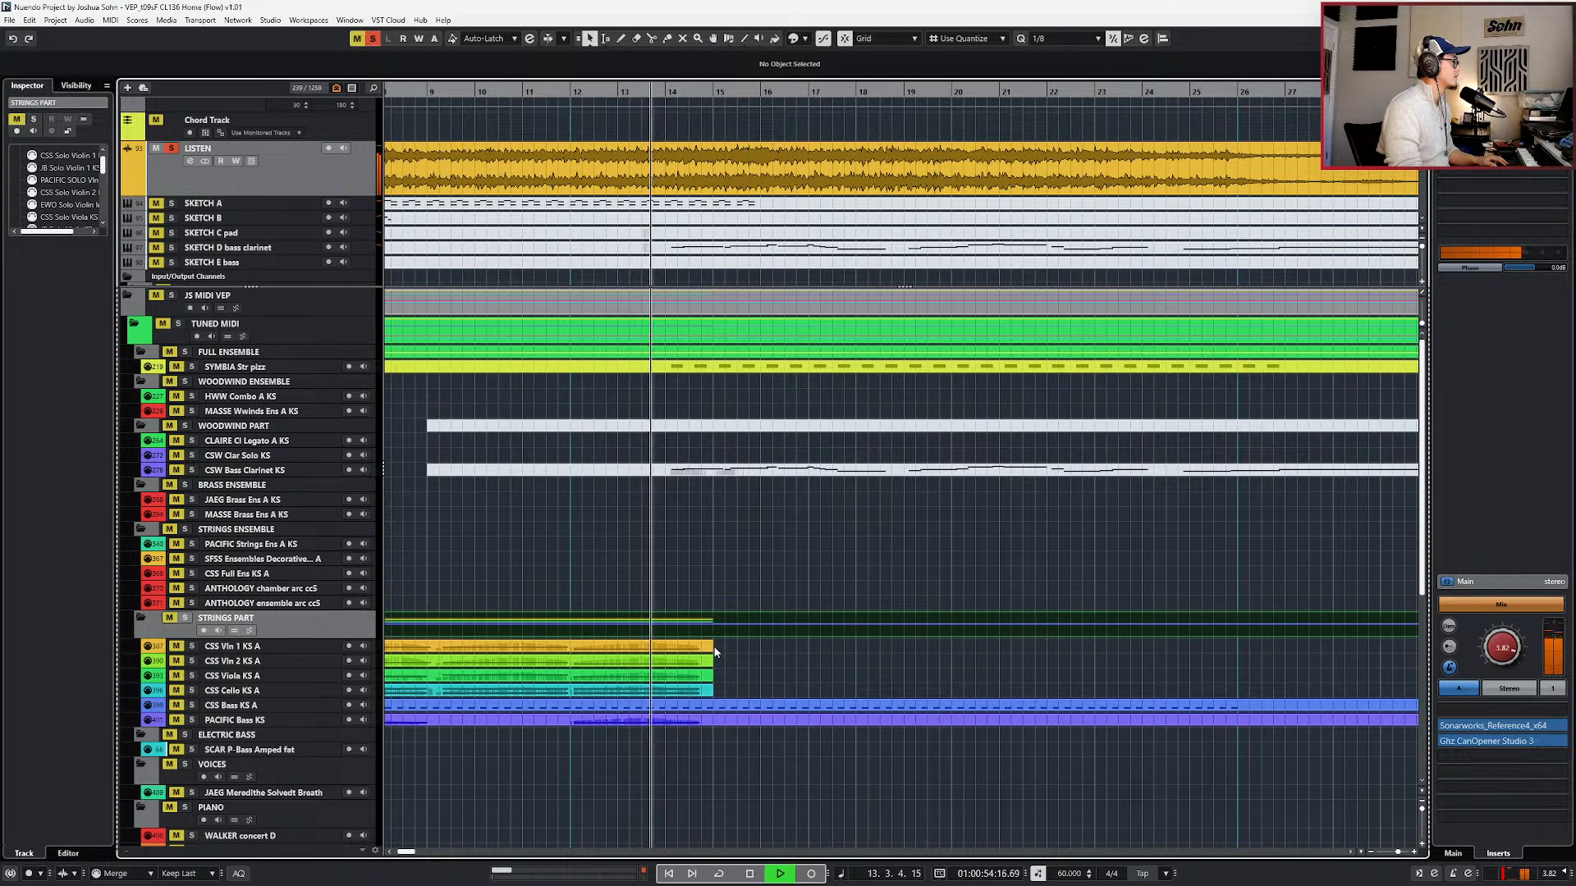
# - Open the CSS Vln 2 part and play the LISTEN reference from the C3 note at bar 12
pyautogui.press('space')
pyautogui.doubleClick(687, 663)
pyautogui.scroll(-6, 682, 579)
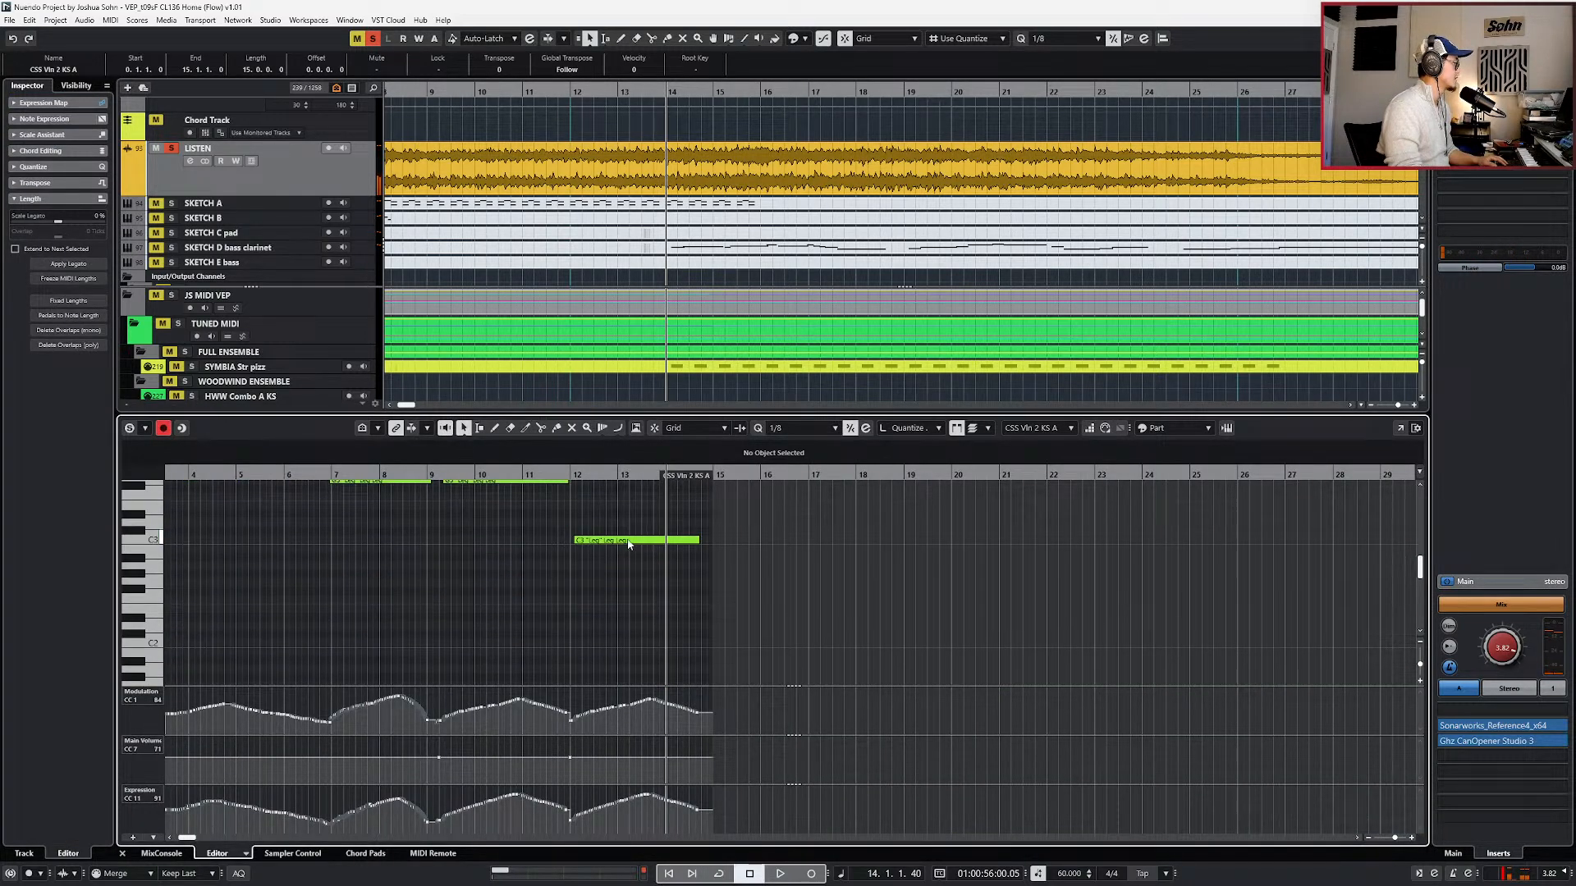
pyautogui.click(628, 542)
pyautogui.press('l')
pyautogui.press('space')
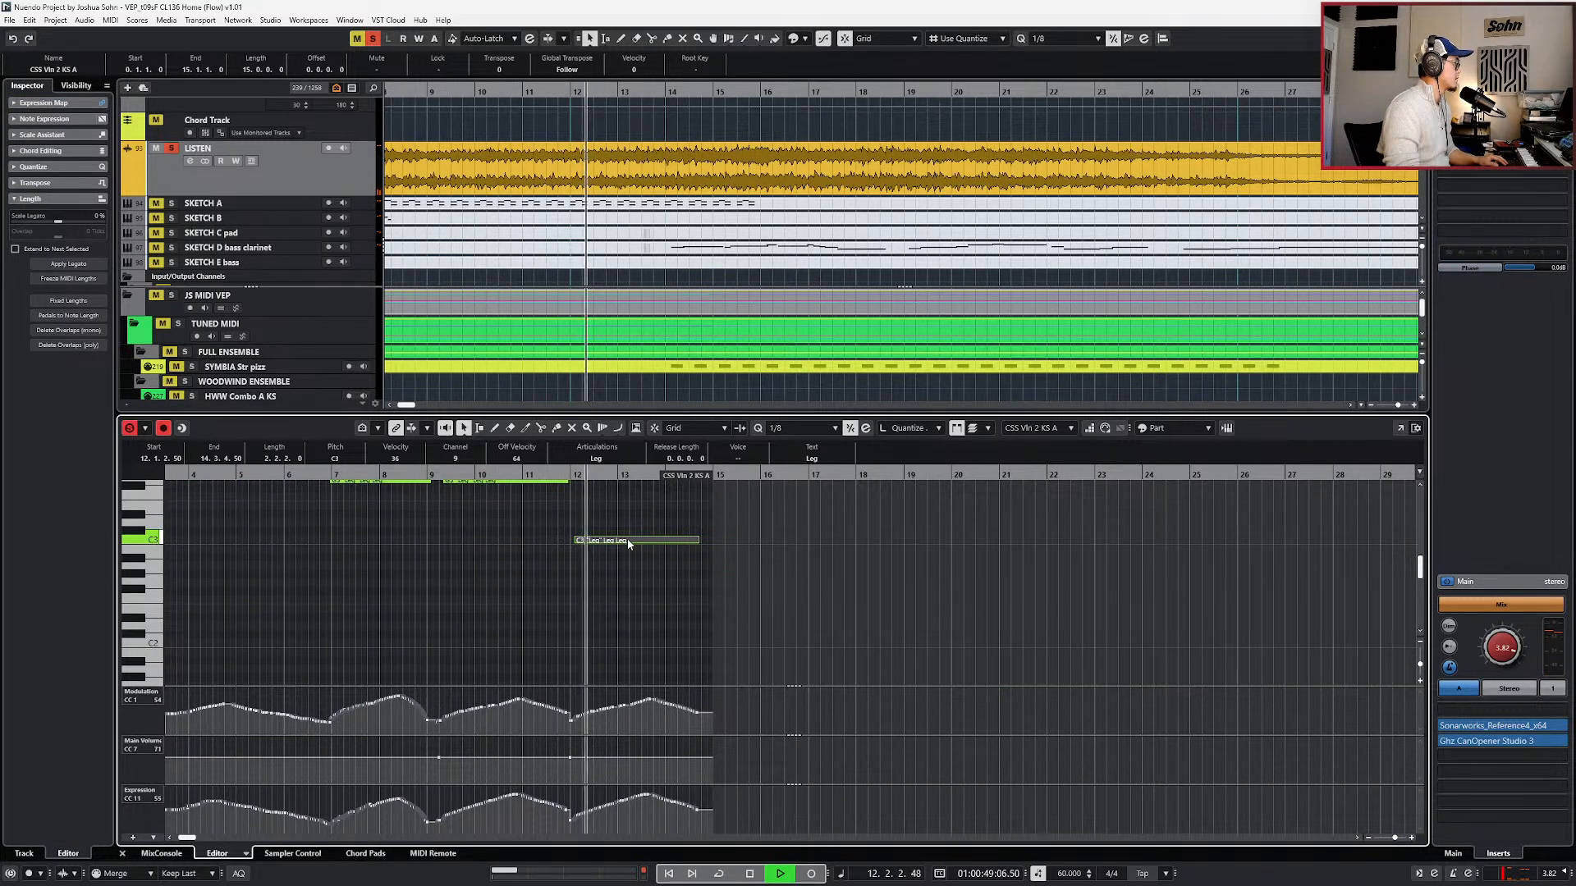
pyautogui.scroll(5, 628, 543)
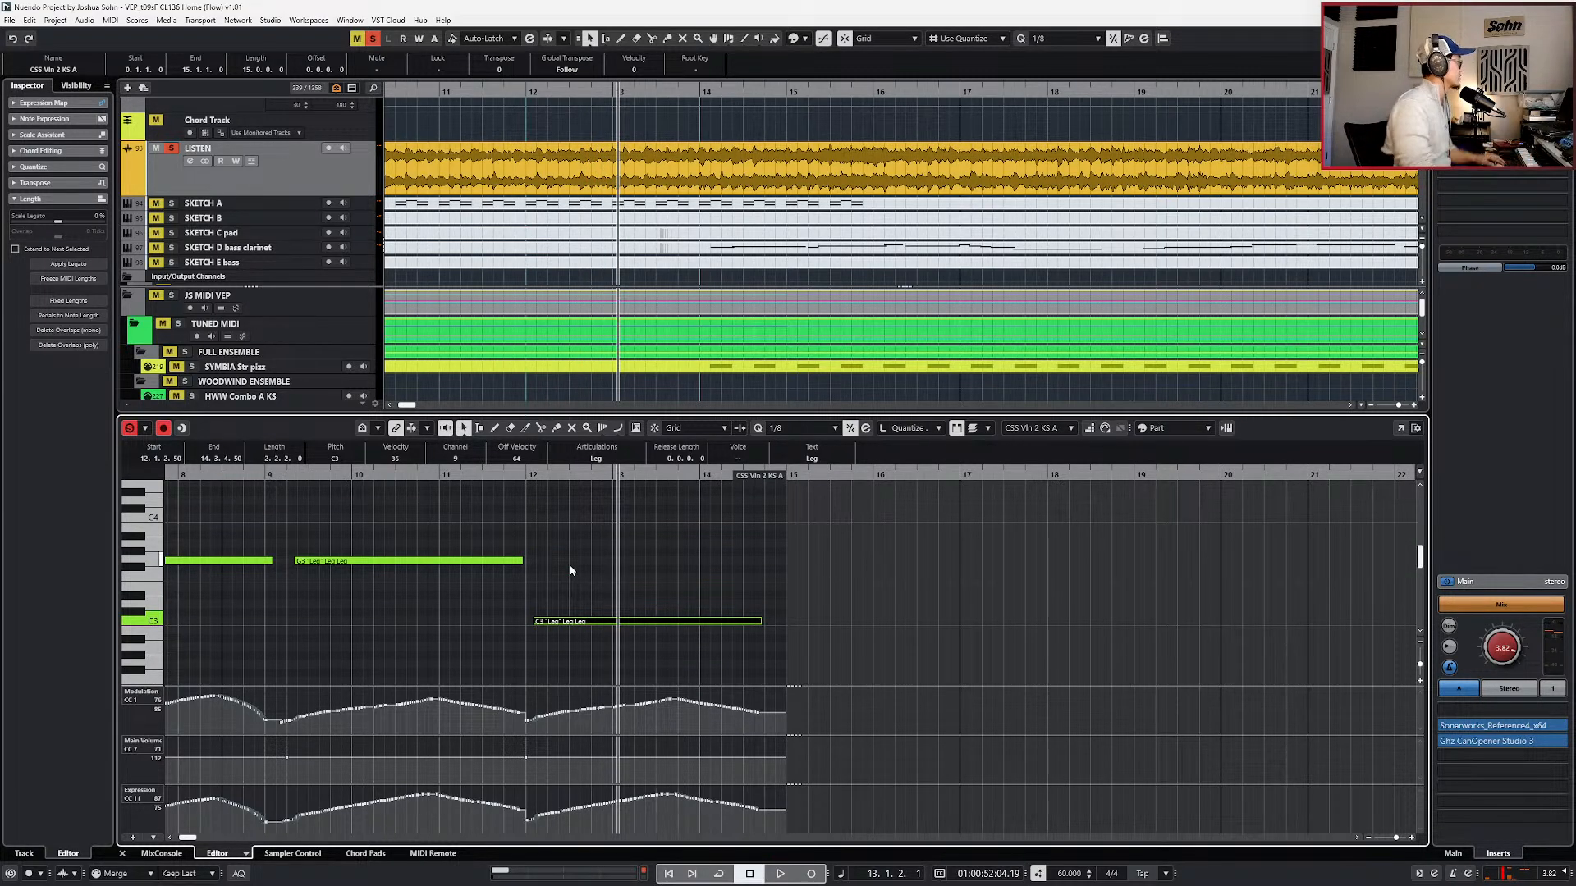
# - Unsolo the LISTEN reference and play the mockup from bar 12 for comparison
pyautogui.press('KP_Subtract')
pyautogui.press('KP_Subtract')
pyautogui.press('KP_Subtract')
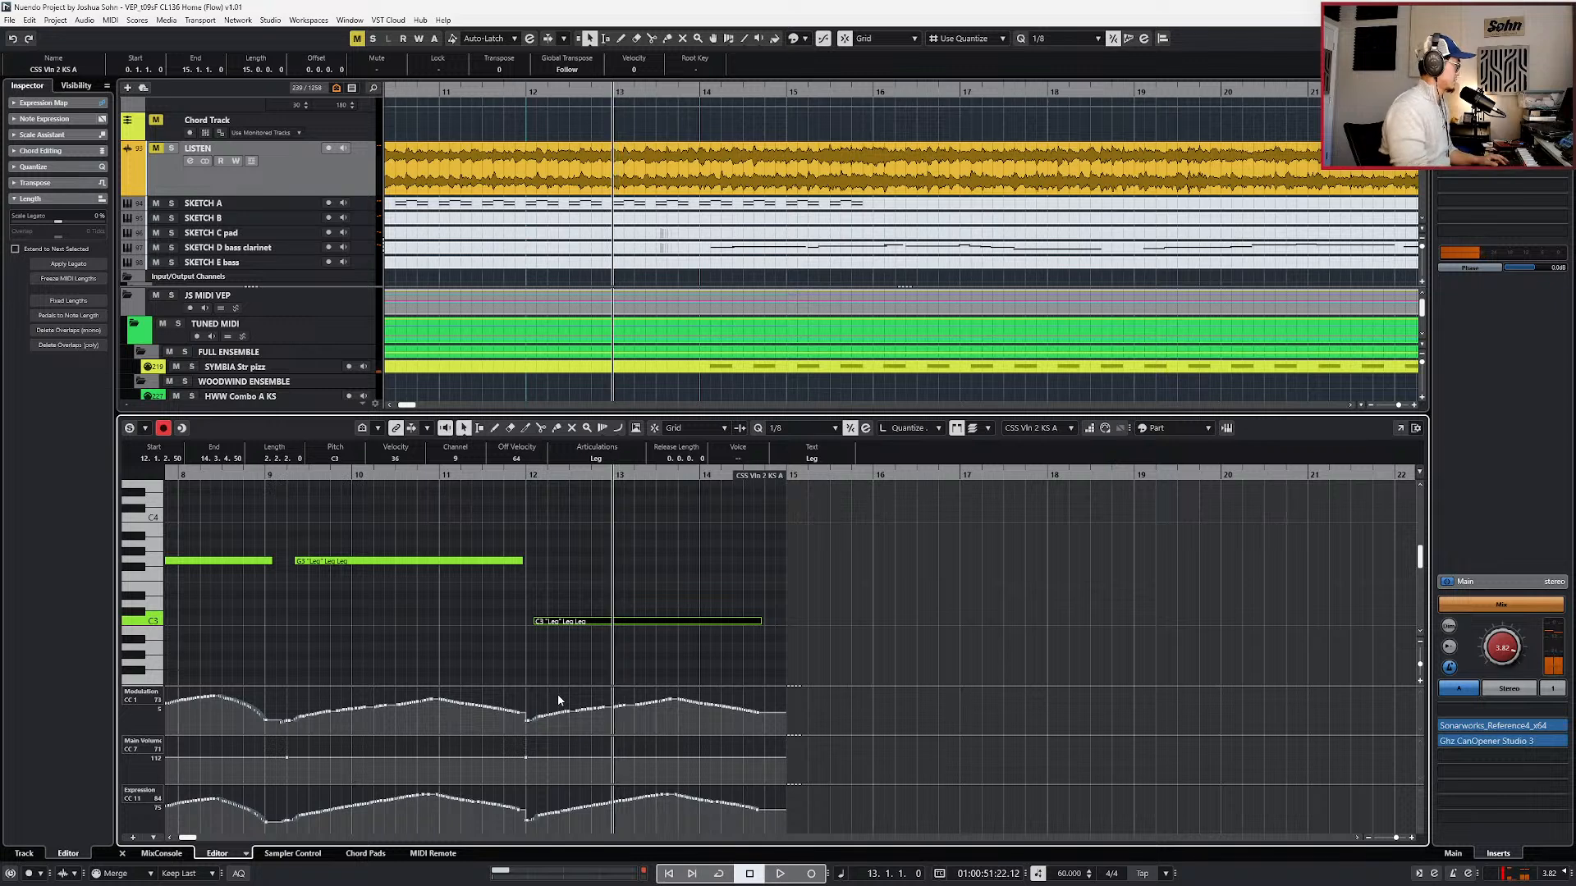
pyautogui.press('KP_Add')
pyautogui.press('space')
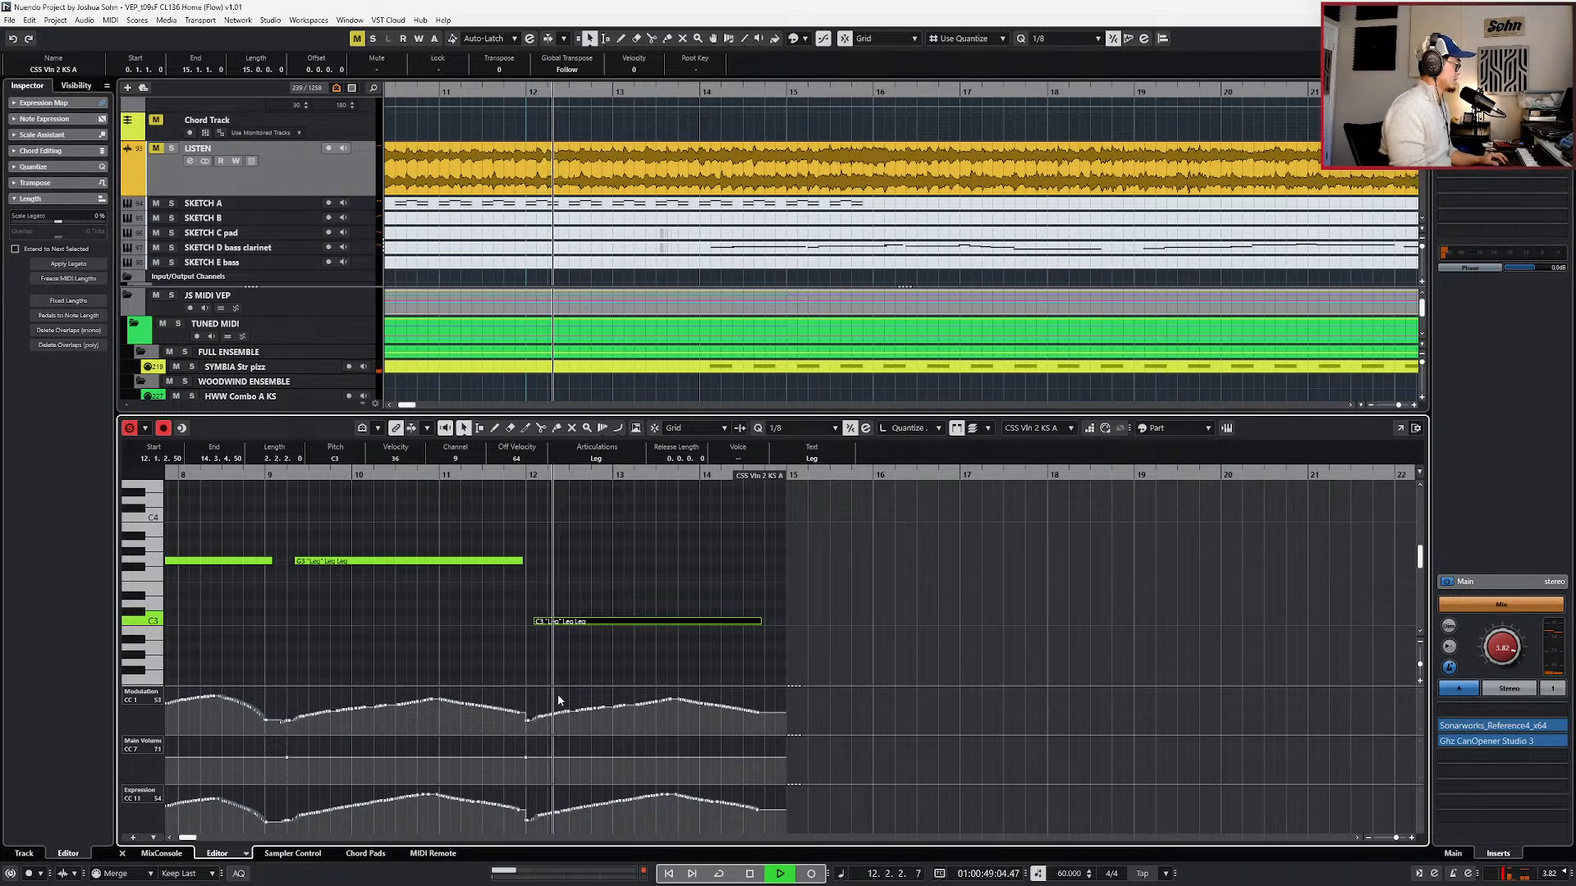
pyautogui.press('space')
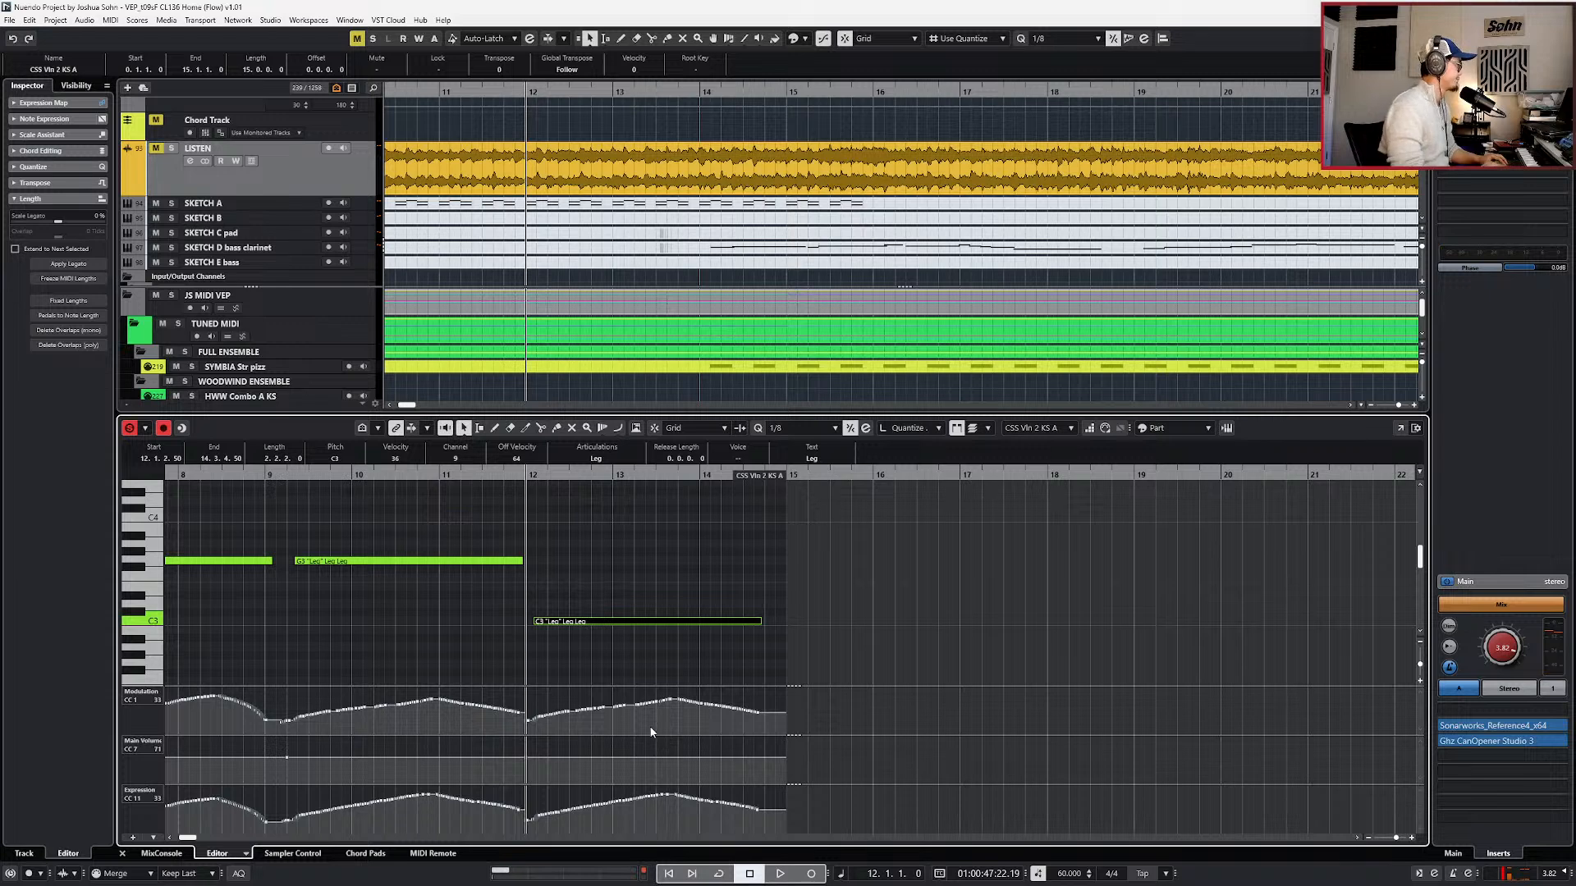
# - Open the CSS Vln 1 part and lower the CC1 modulation curve beneath the bar 12 note
pyautogui.press('Return')
pyautogui.doubleClick(677, 652)
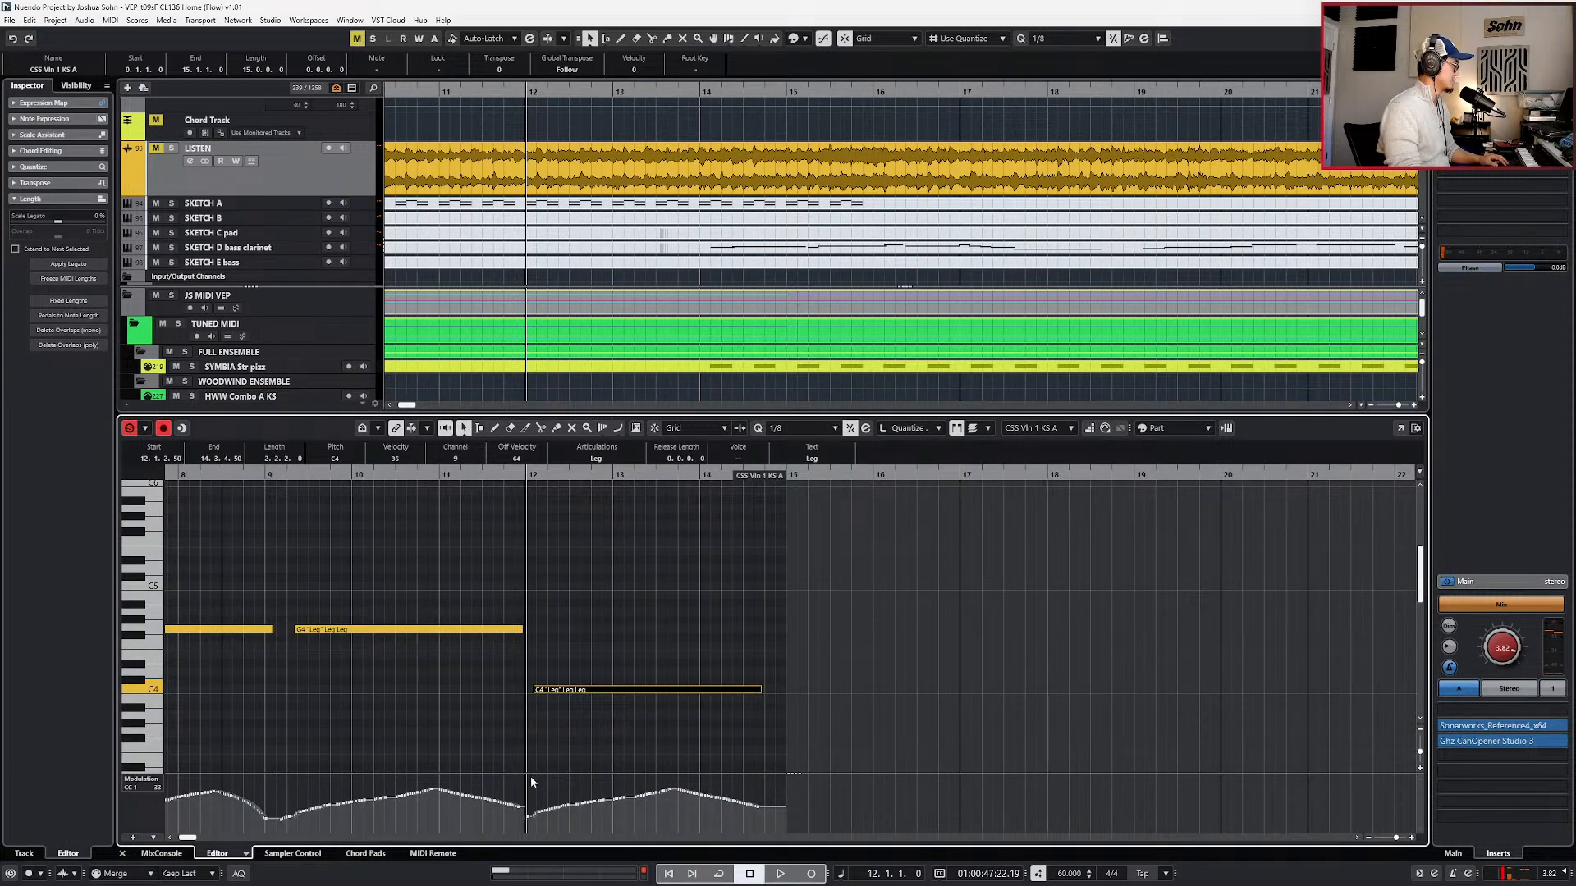
pyautogui.moveTo(530, 776); pyautogui.dragTo(761, 811)
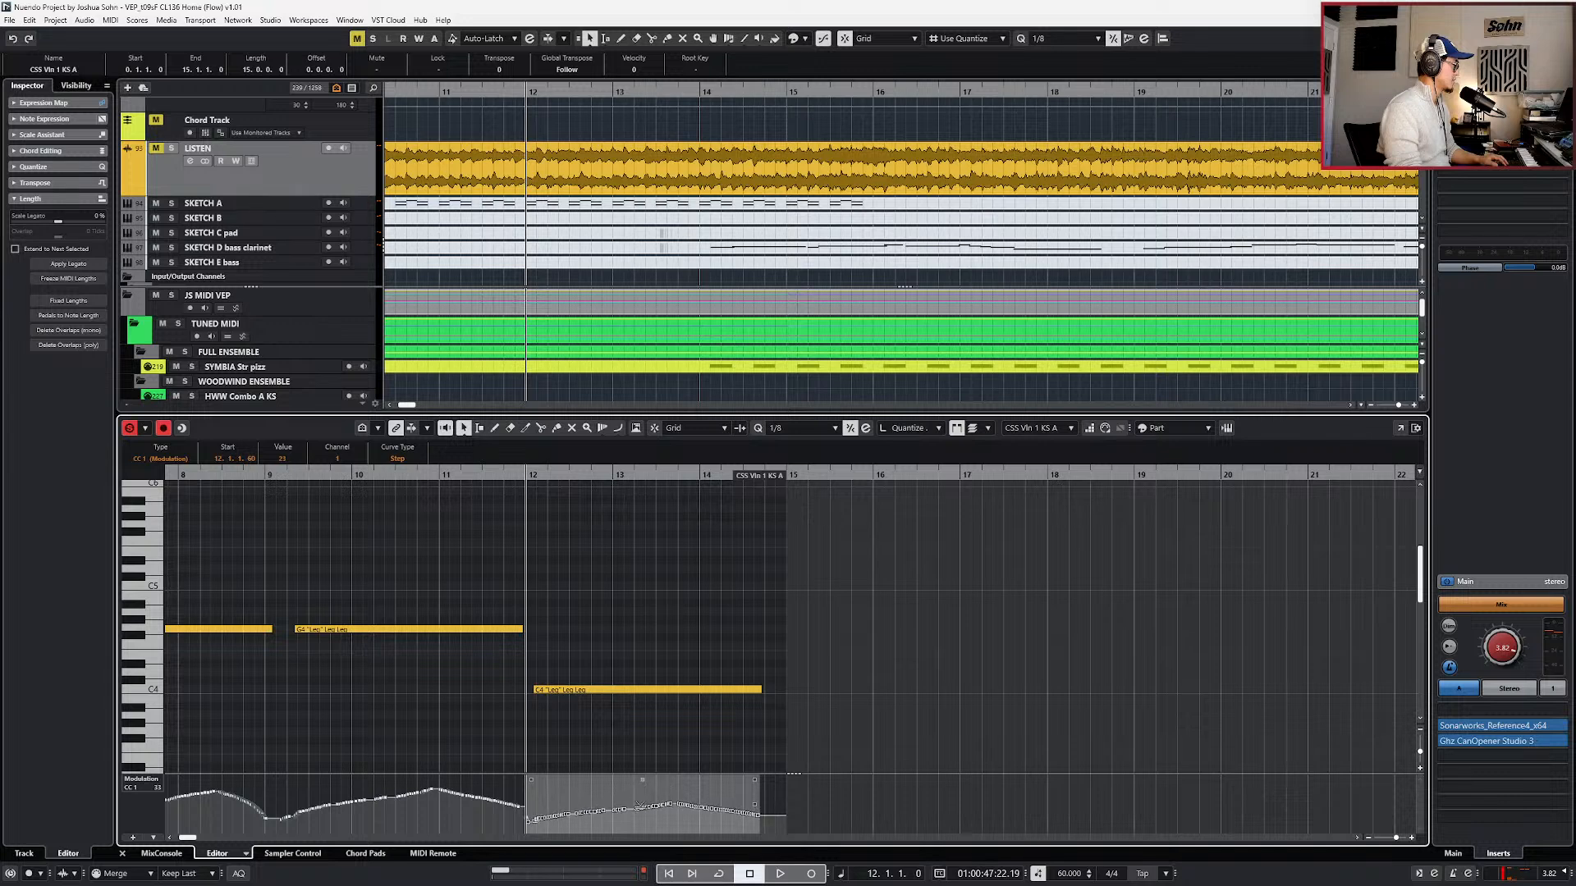
pyautogui.click(653, 812)
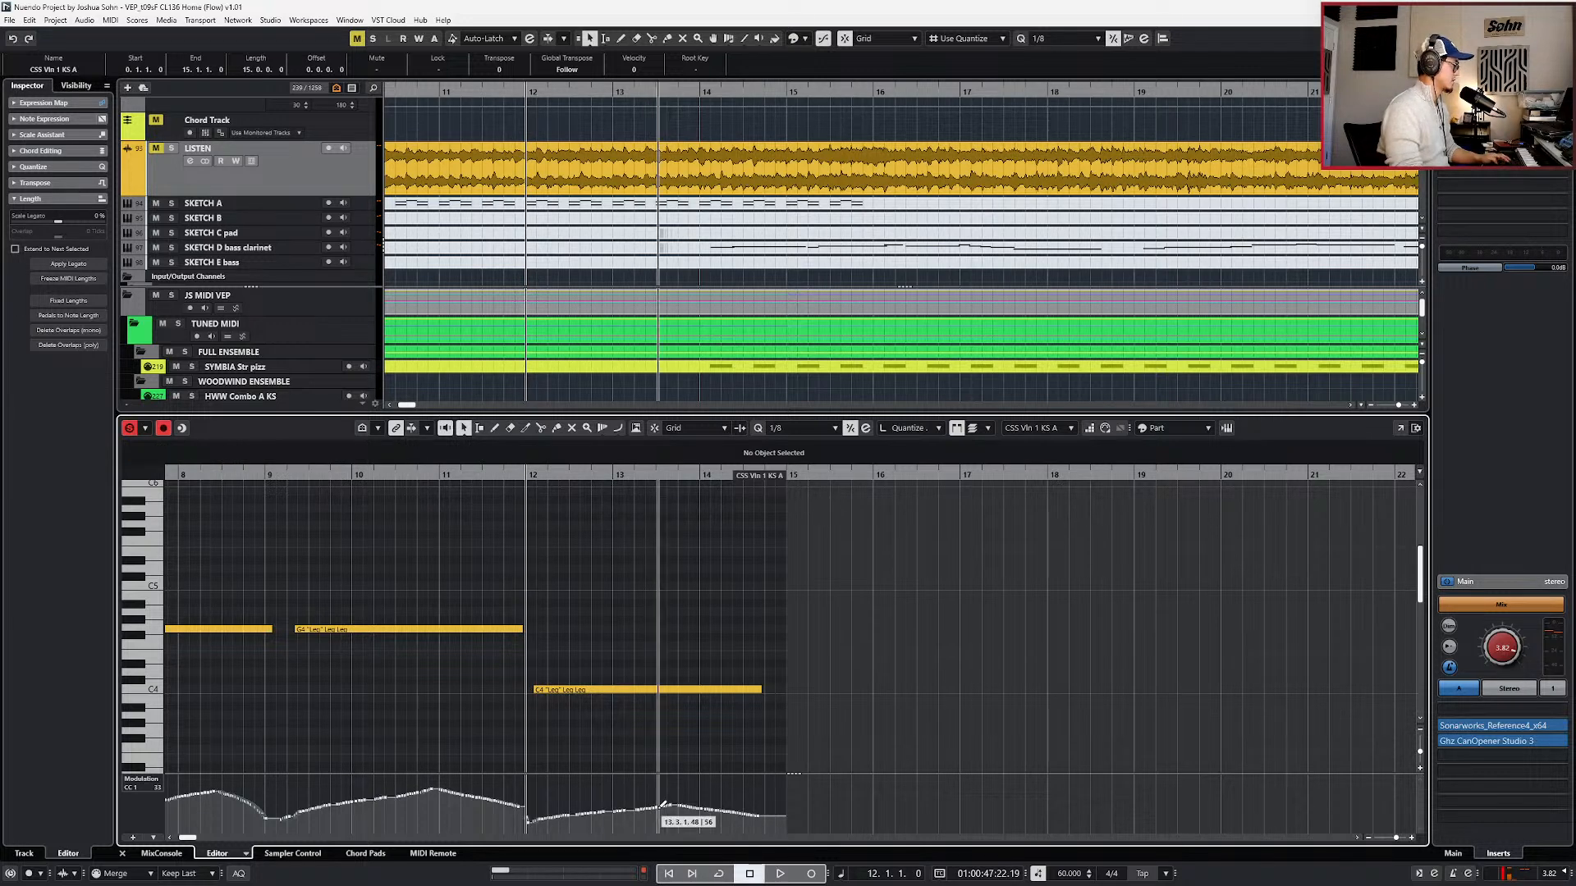
# - Lower the CSS Vln 1 CC11 expression curve beneath the bar 12 note while it plays back
pyautogui.hotkey('ctrl', '2')
pyautogui.press('space')
pyautogui.moveTo(530, 781); pyautogui.dragTo(812, 833)
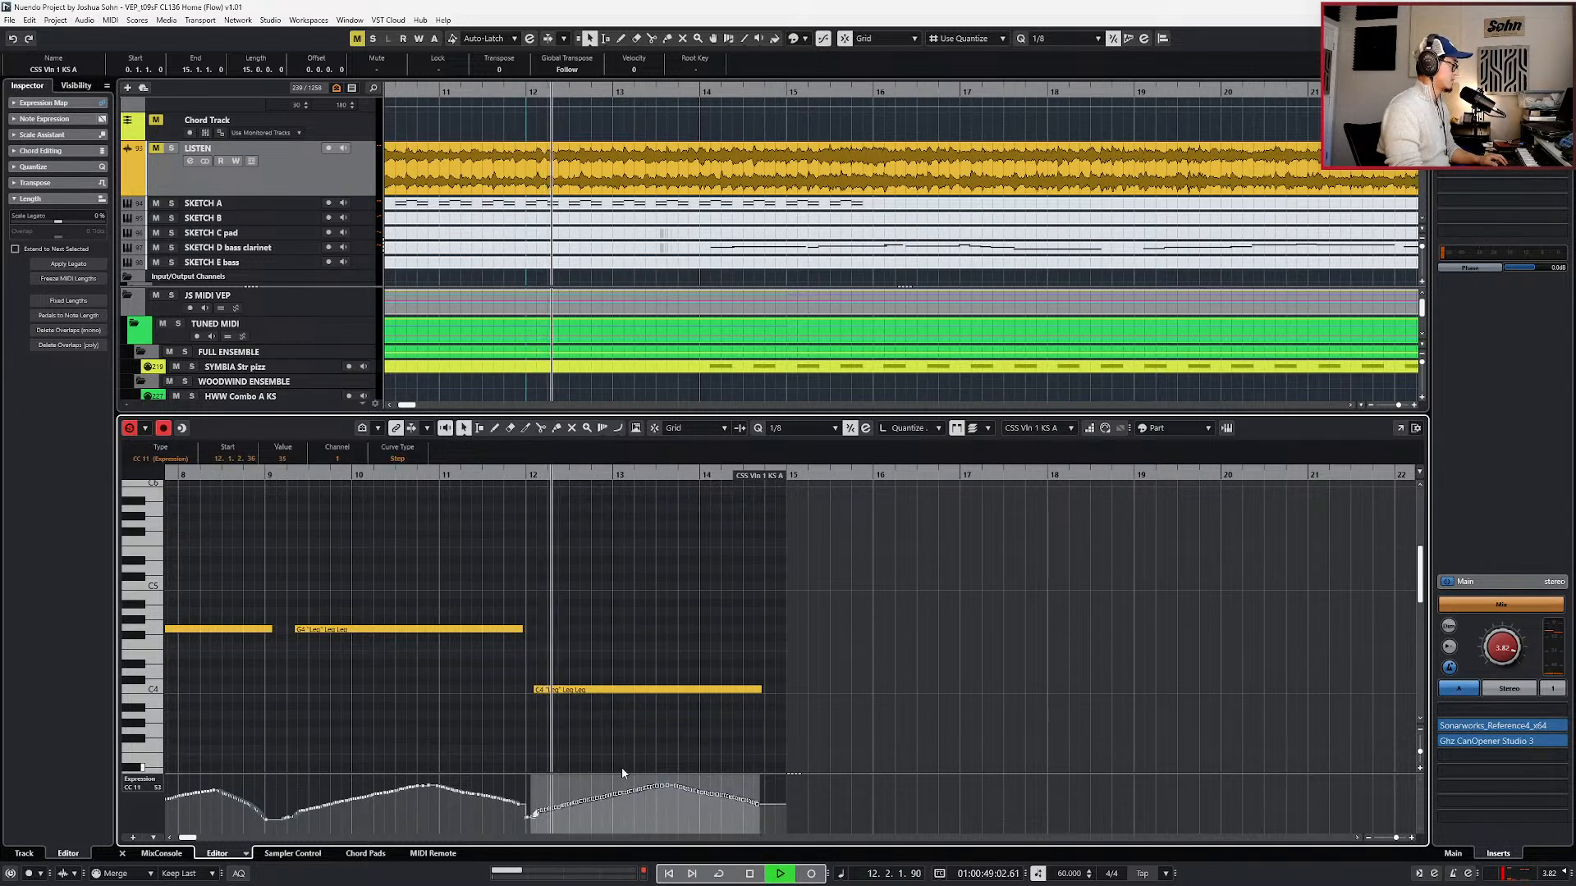
pyautogui.moveTo(646, 780); pyautogui.dragTo(642, 813)
pyautogui.press('space')
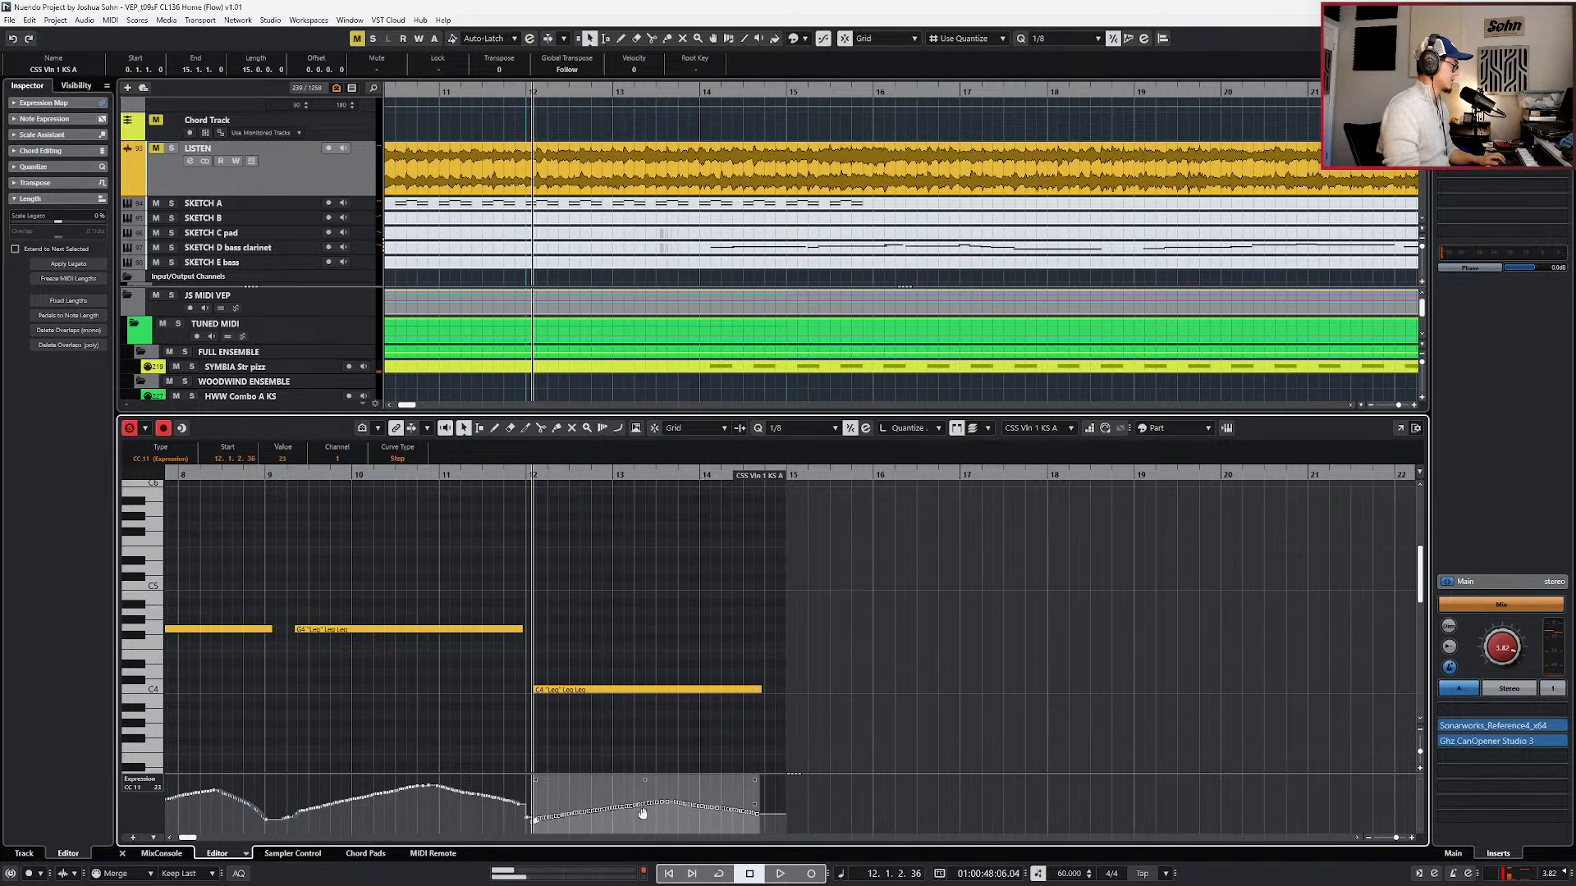
# - Nudge the CSS Vln 1 expression points at the start of bar 12 earlier and close the part editor
pyautogui.click(538, 818)
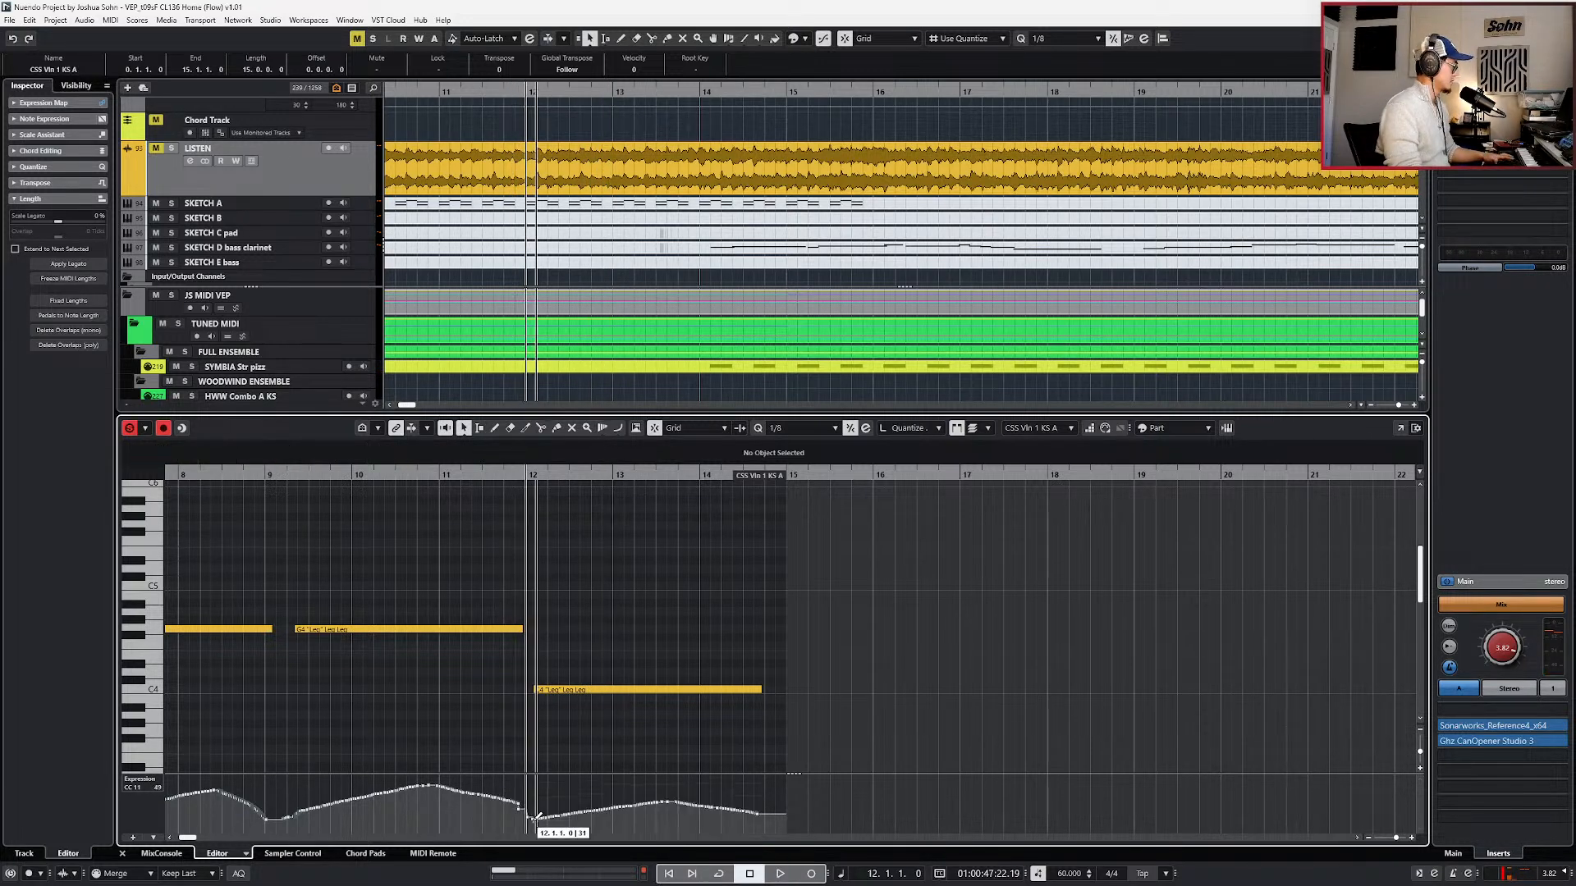
pyautogui.moveTo(524, 798)
pyautogui.mouseDown()
pyautogui.moveTo(511, 807)
pyautogui.moveTo(545, 821)
pyautogui.mouseUp()
pyautogui.hotkey('ctrl', 'Left')
pyautogui.press('space')
pyautogui.press('Return')
# - Split the STRINGS PART folder just after the start of bar 9 and at bar 12
pyautogui.scroll(-2, 608, 764)
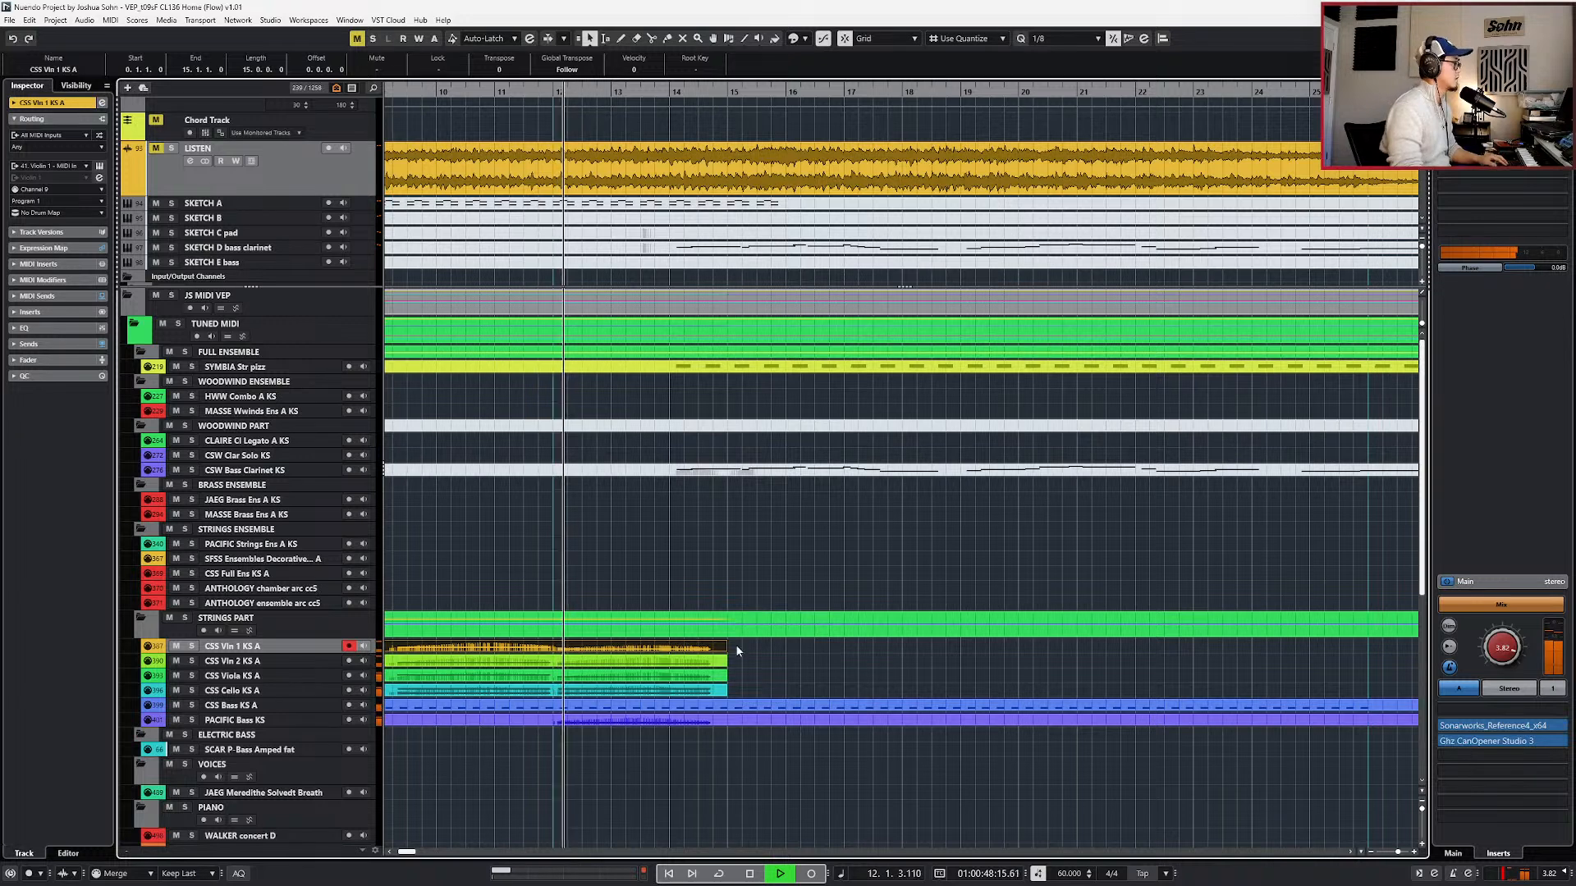
pyautogui.scroll(-2, 727, 673)
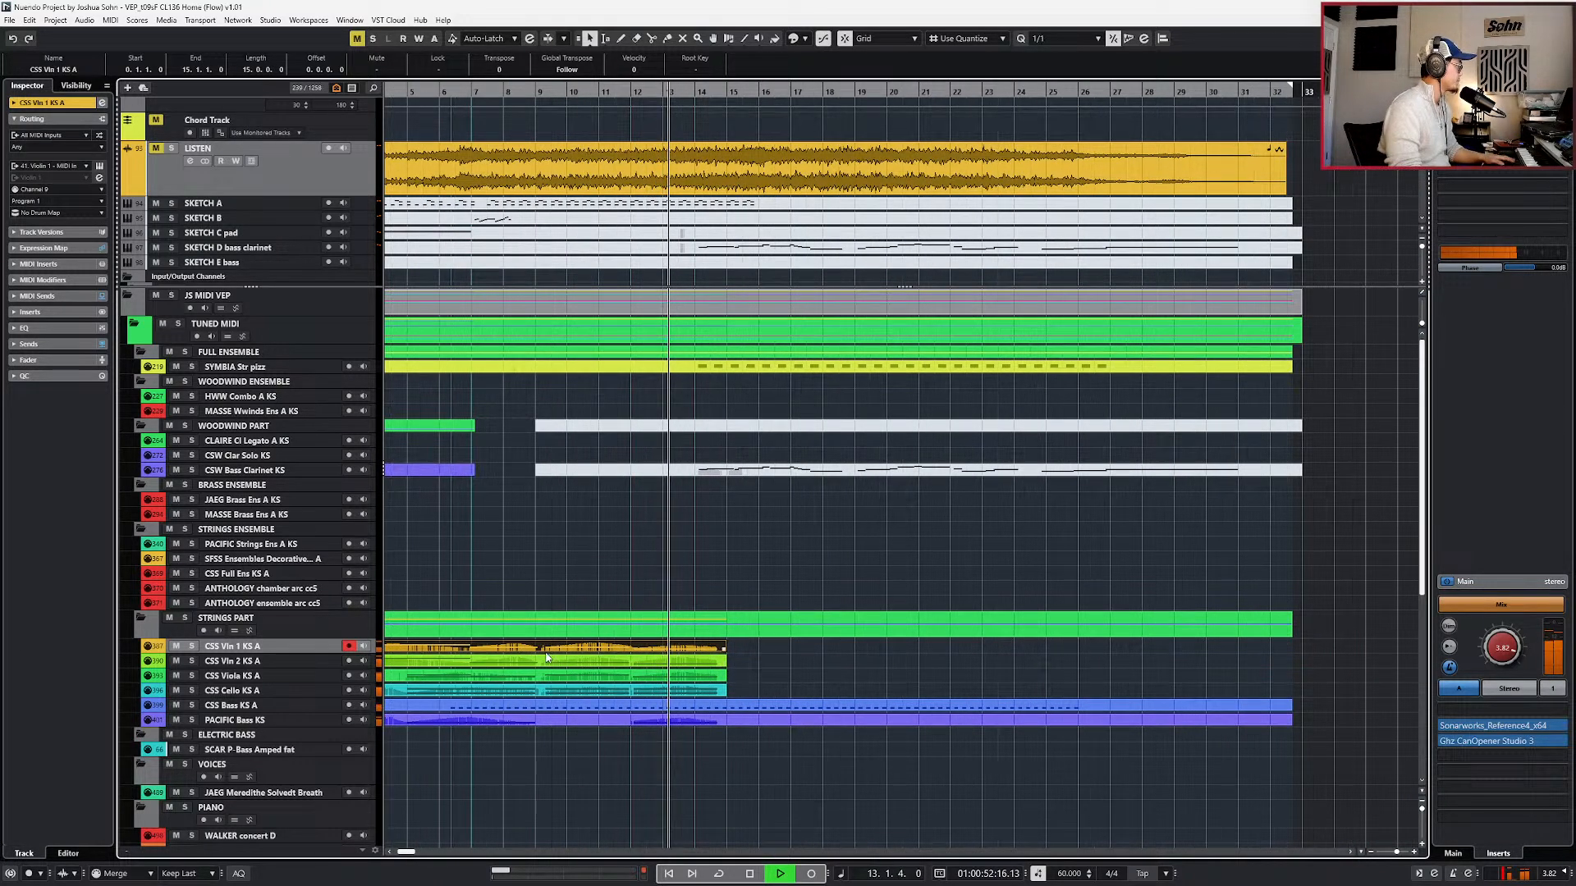
pyautogui.scroll(2, 542, 632)
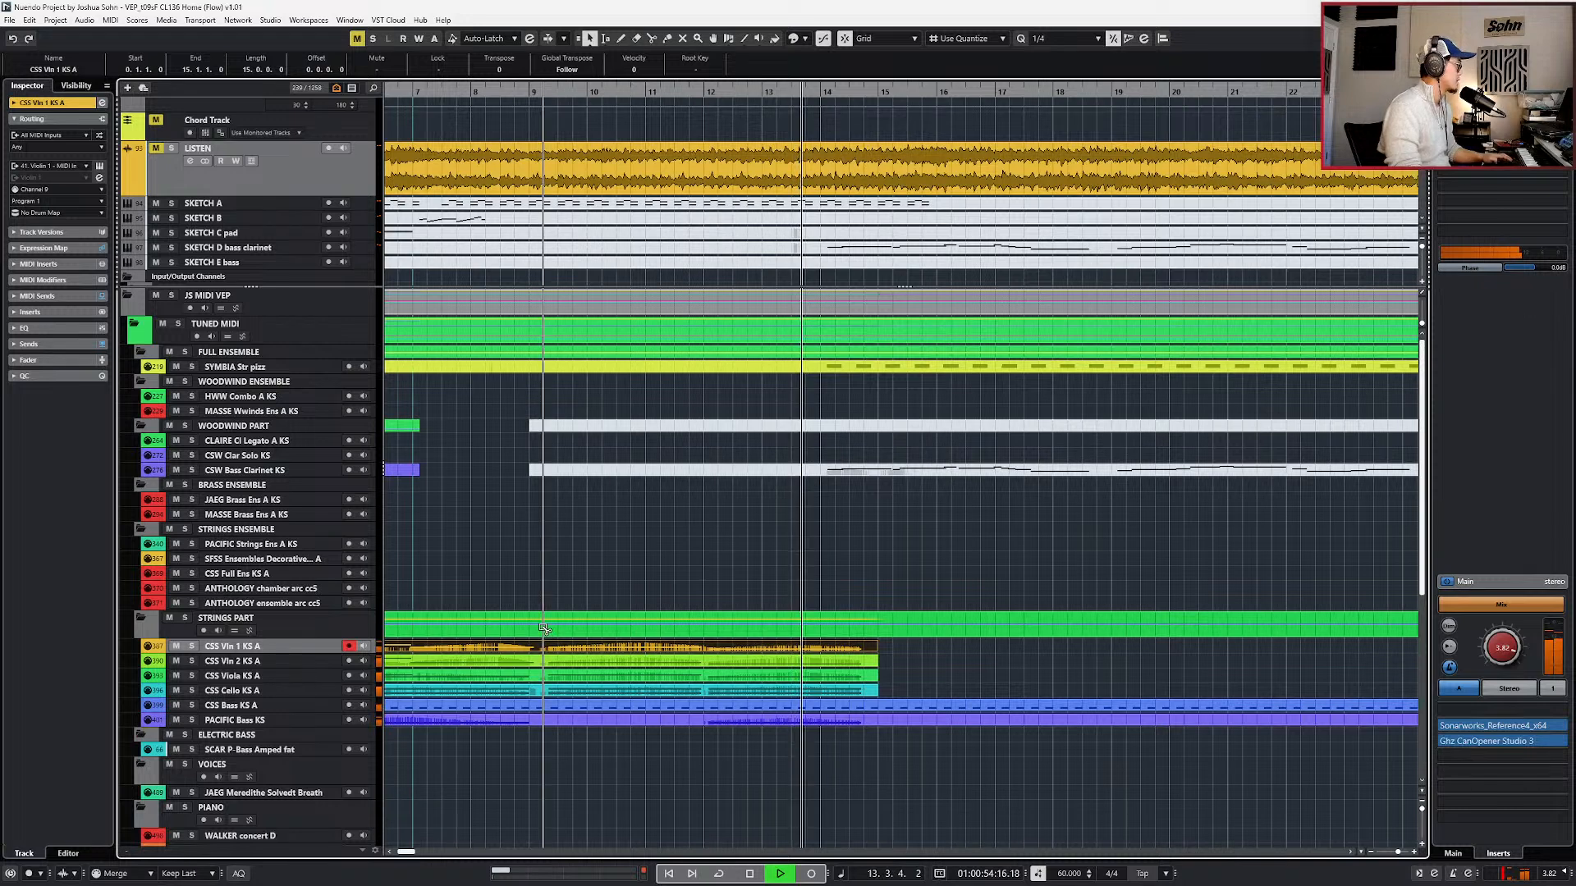
pyautogui.click(542, 628)
pyautogui.click(702, 626)
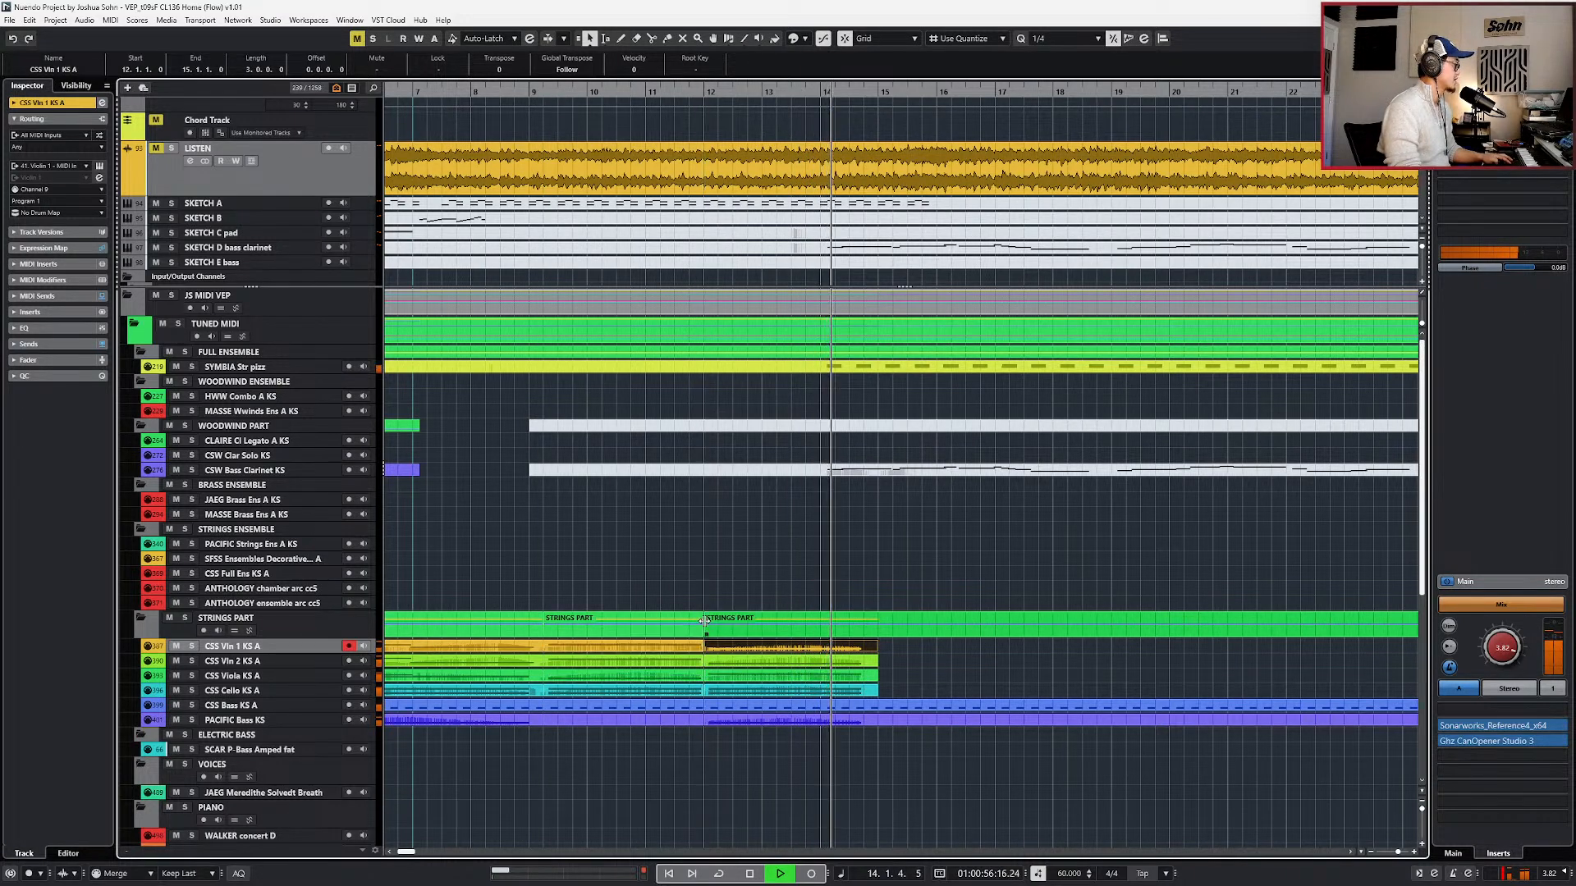
pyautogui.press('space')
# - Copy the bar 9 to 12 section of the CSS Vln 1, Vln 2, Viola, Cello and PACIFIC Bass parts to start at 14.4
pyautogui.click(858, 708)
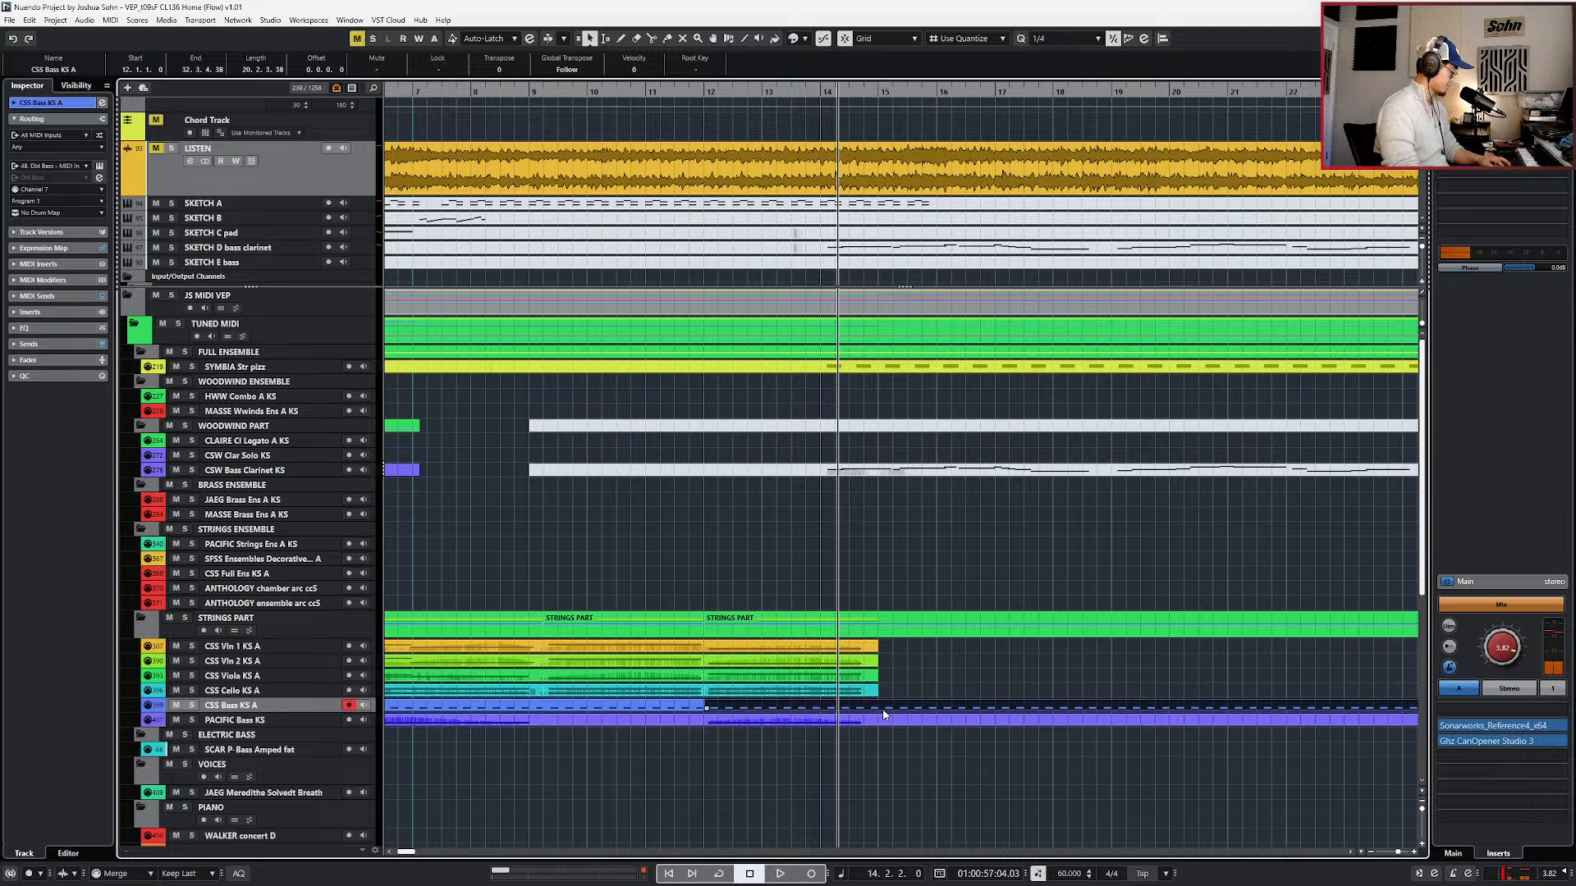
pyautogui.press('space')
pyautogui.press('space')
pyautogui.moveTo(617, 634); pyautogui.dragTo(934, 644)
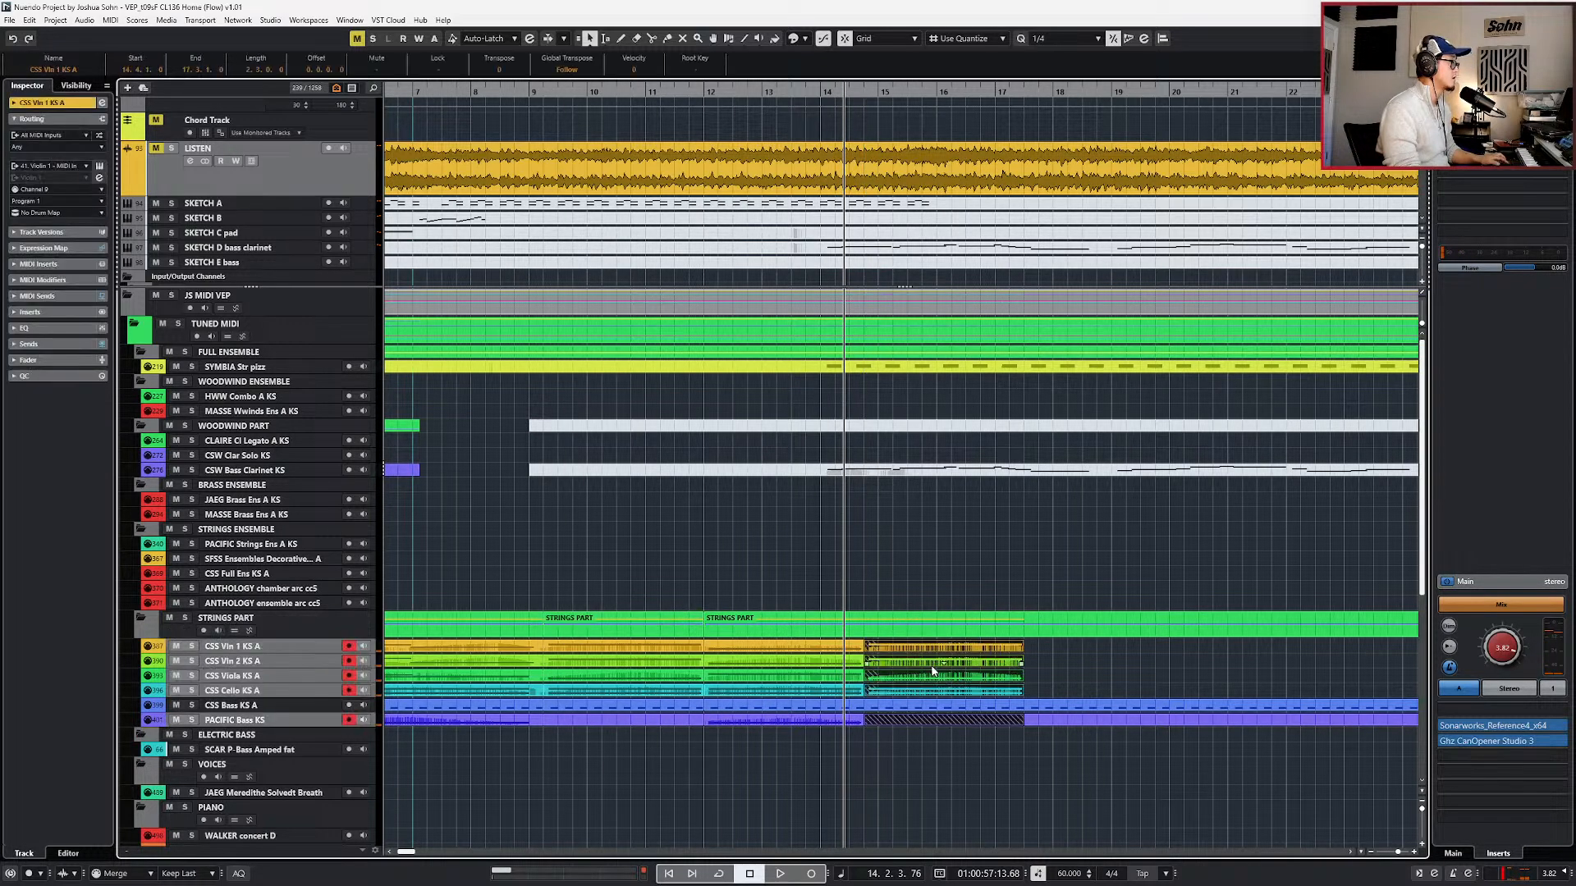
# - Play the strings from bar 12 and glue the split STRINGS PART sections back together
pyautogui.press('ctrl+KP_Subtract')
pyautogui.press('ctrl+KP_Subtract')
pyautogui.press('ctrl+KP_Subtract')
pyautogui.press('space')
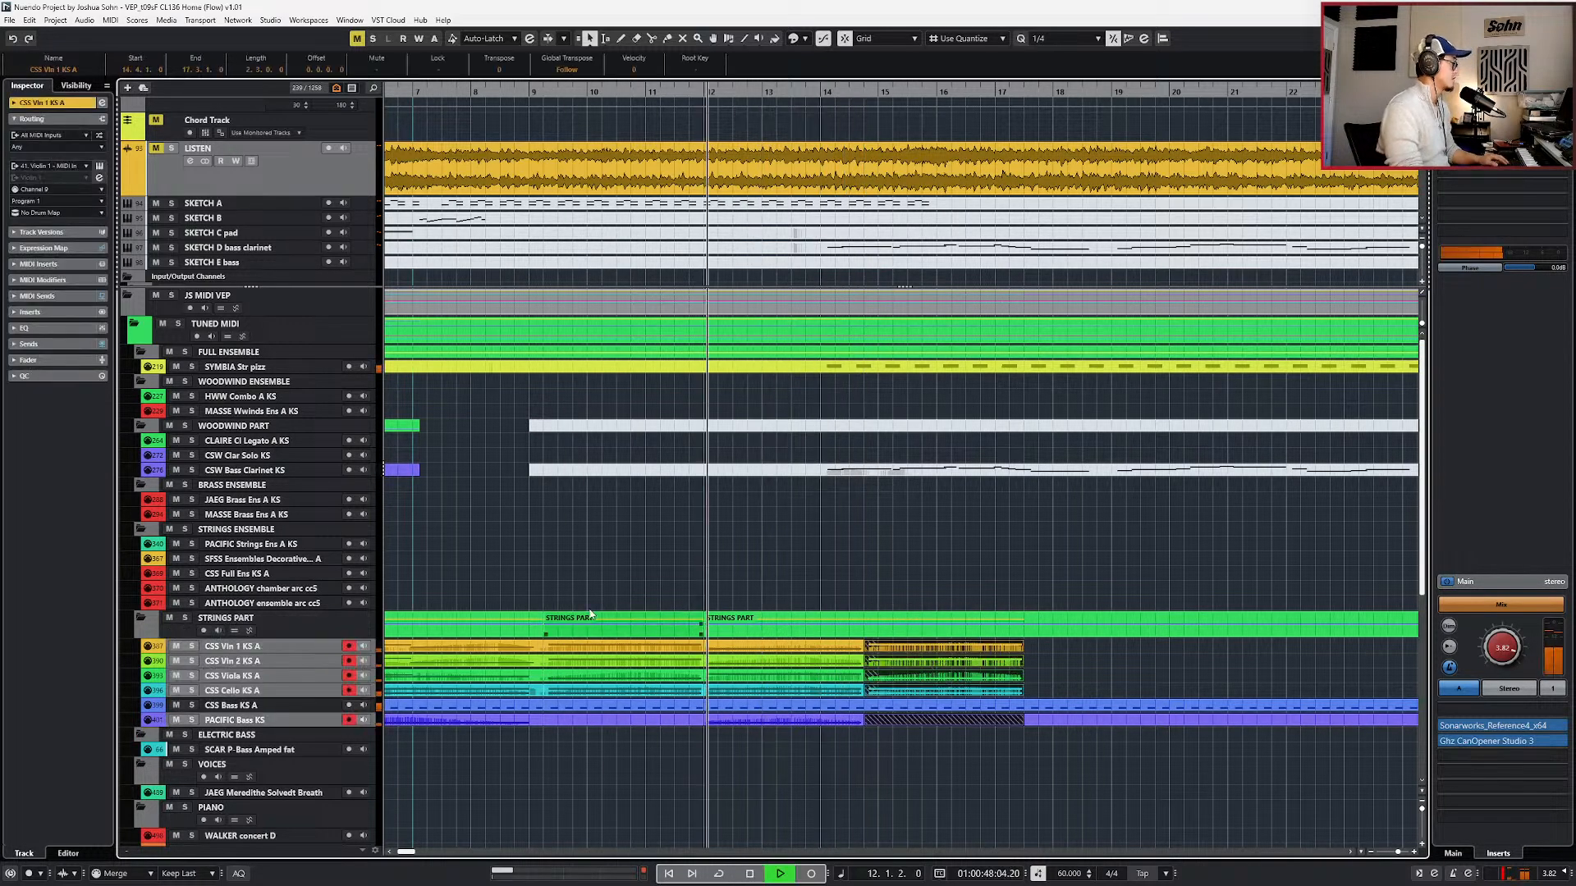
pyautogui.click(531, 631)
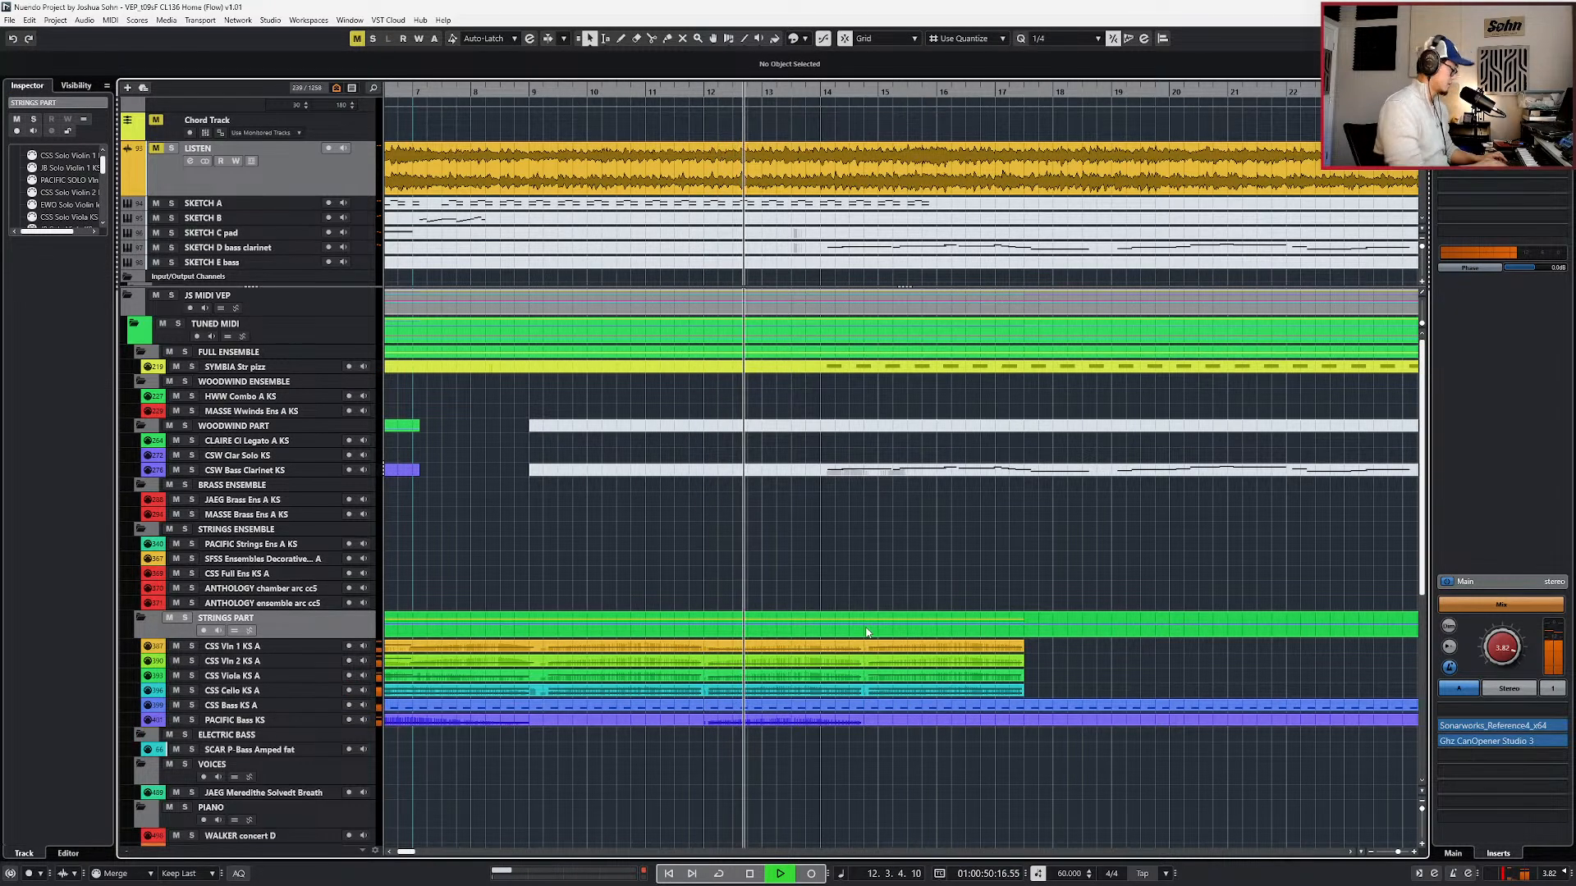
# - Toggle the Split MIDI Events option for MIDI editing
pyautogui.hotkey('ctrl', 'alt', 'c')
pyautogui.hotkey('ctrl', 'alt', 'e')
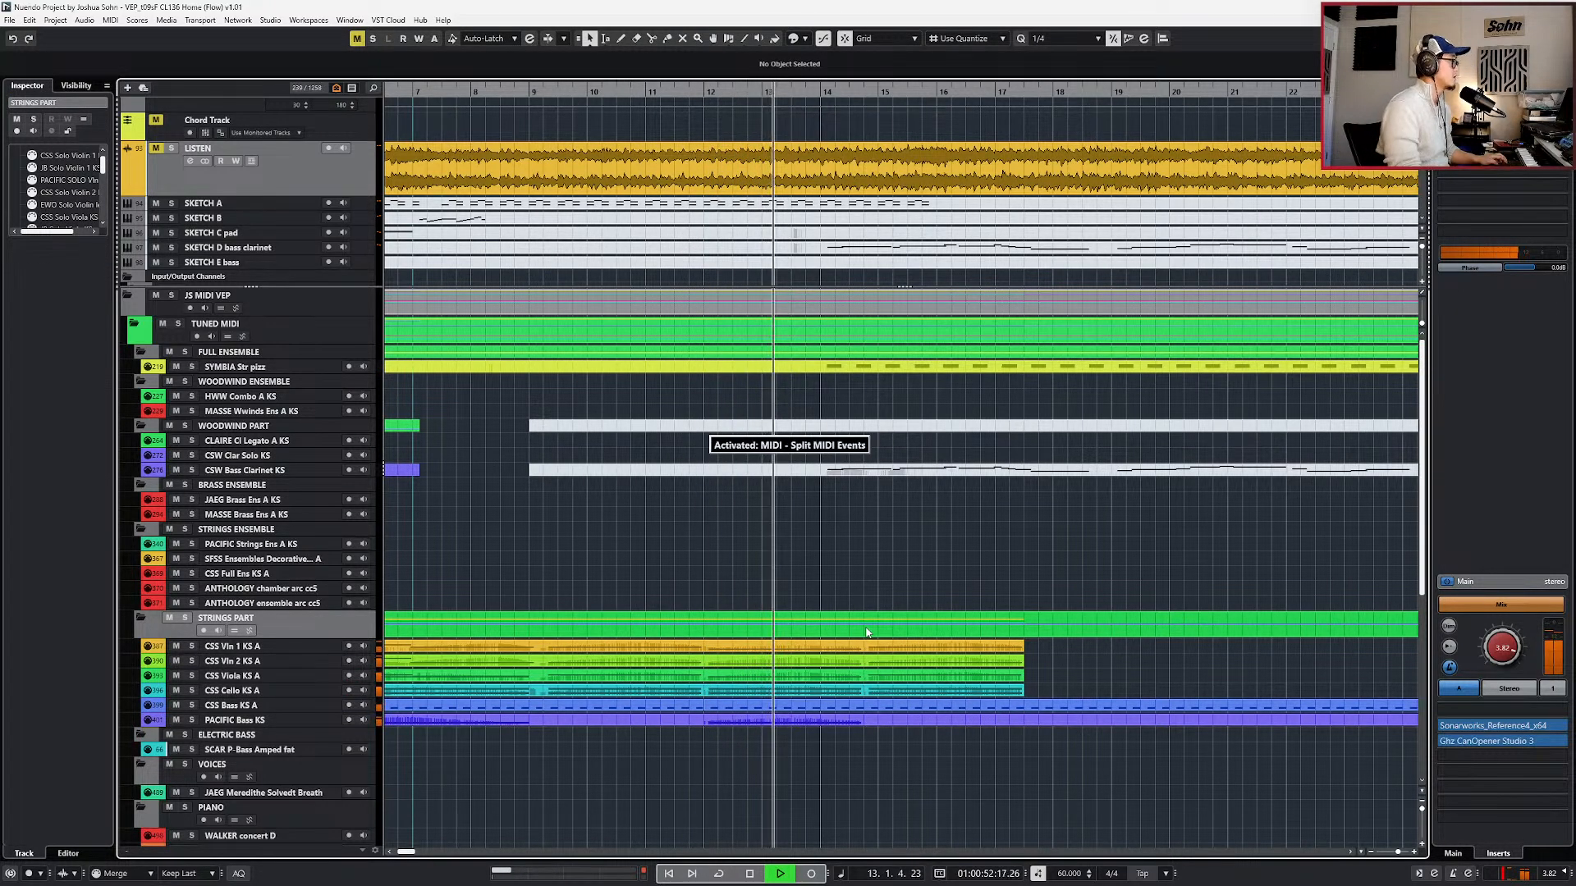
pyautogui.hotkey('ctrl', 'alt', 'e')
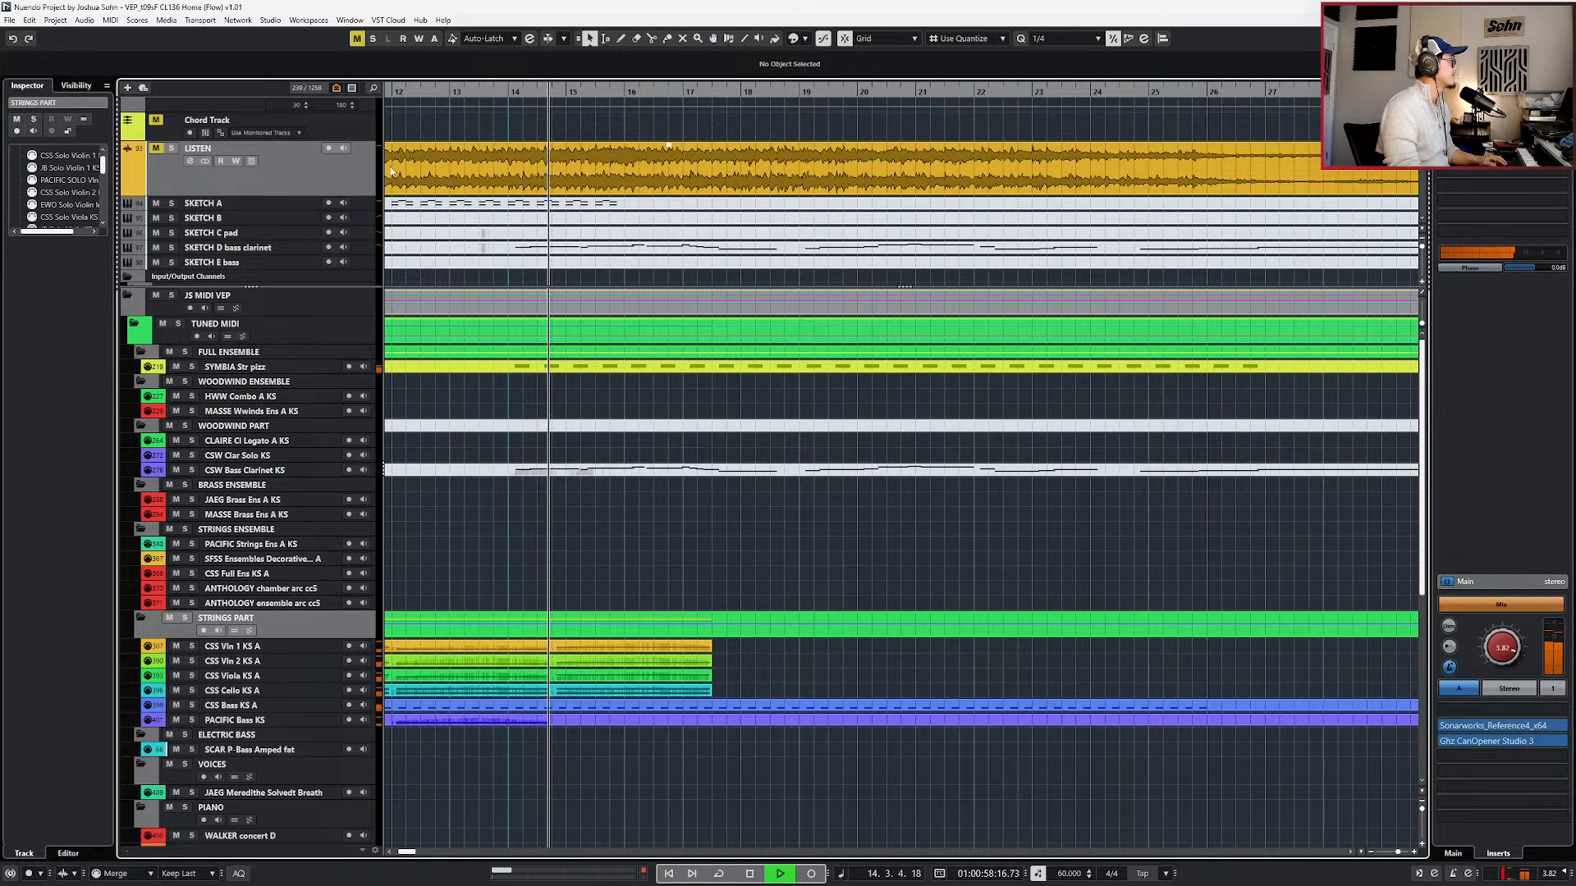
# - Solo the LISTEN reference track and play it from around bar 15
pyautogui.press('s')
pyautogui.press('space')
pyautogui.press('space')
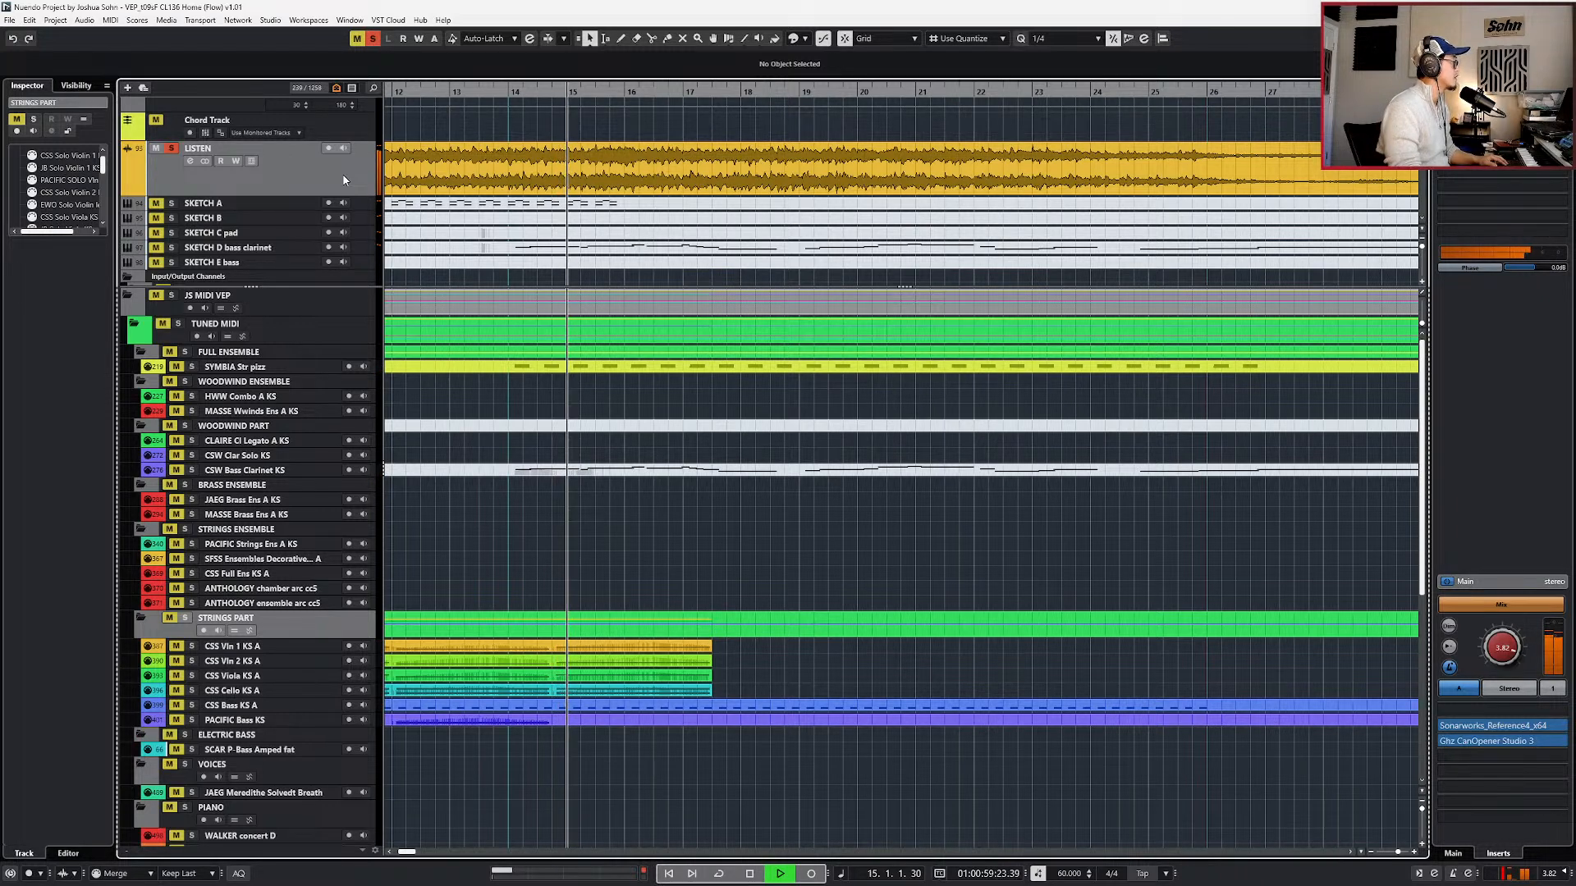
pyautogui.hotkey('shift', 'f')
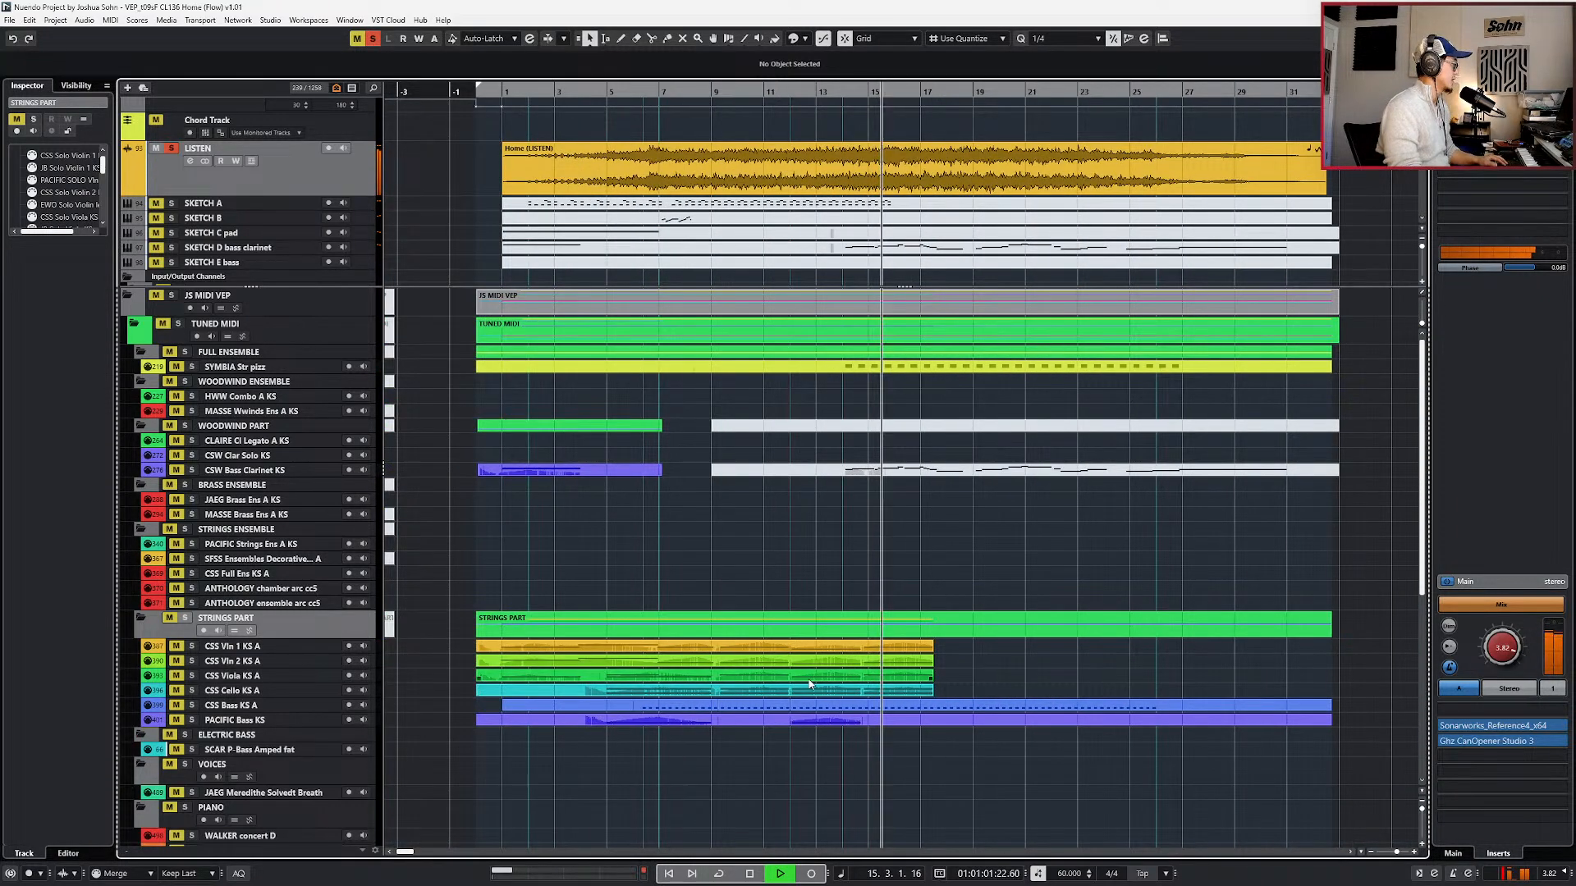
pyautogui.hscroll(3, 884, 647)
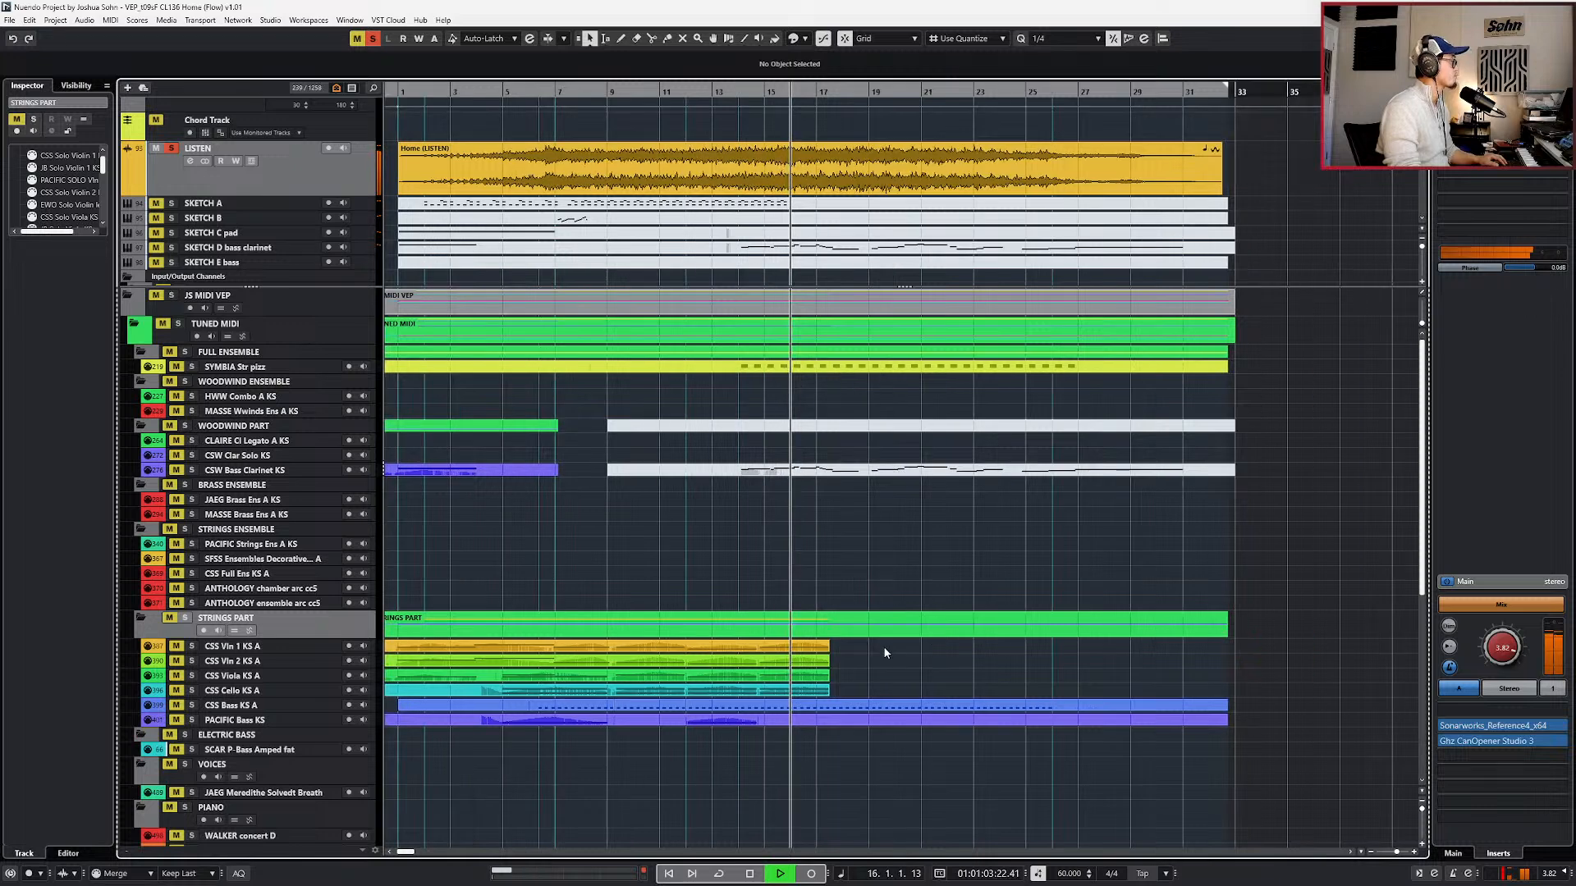
# - Select the CSS Vln 1 through Cello parts and play the LISTEN reference from bar 17 through bar 24
pyautogui.moveTo(862, 642); pyautogui.dragTo(821, 690)
pyautogui.scroll(2, 829, 677)
pyautogui.scroll(2, 829, 677)
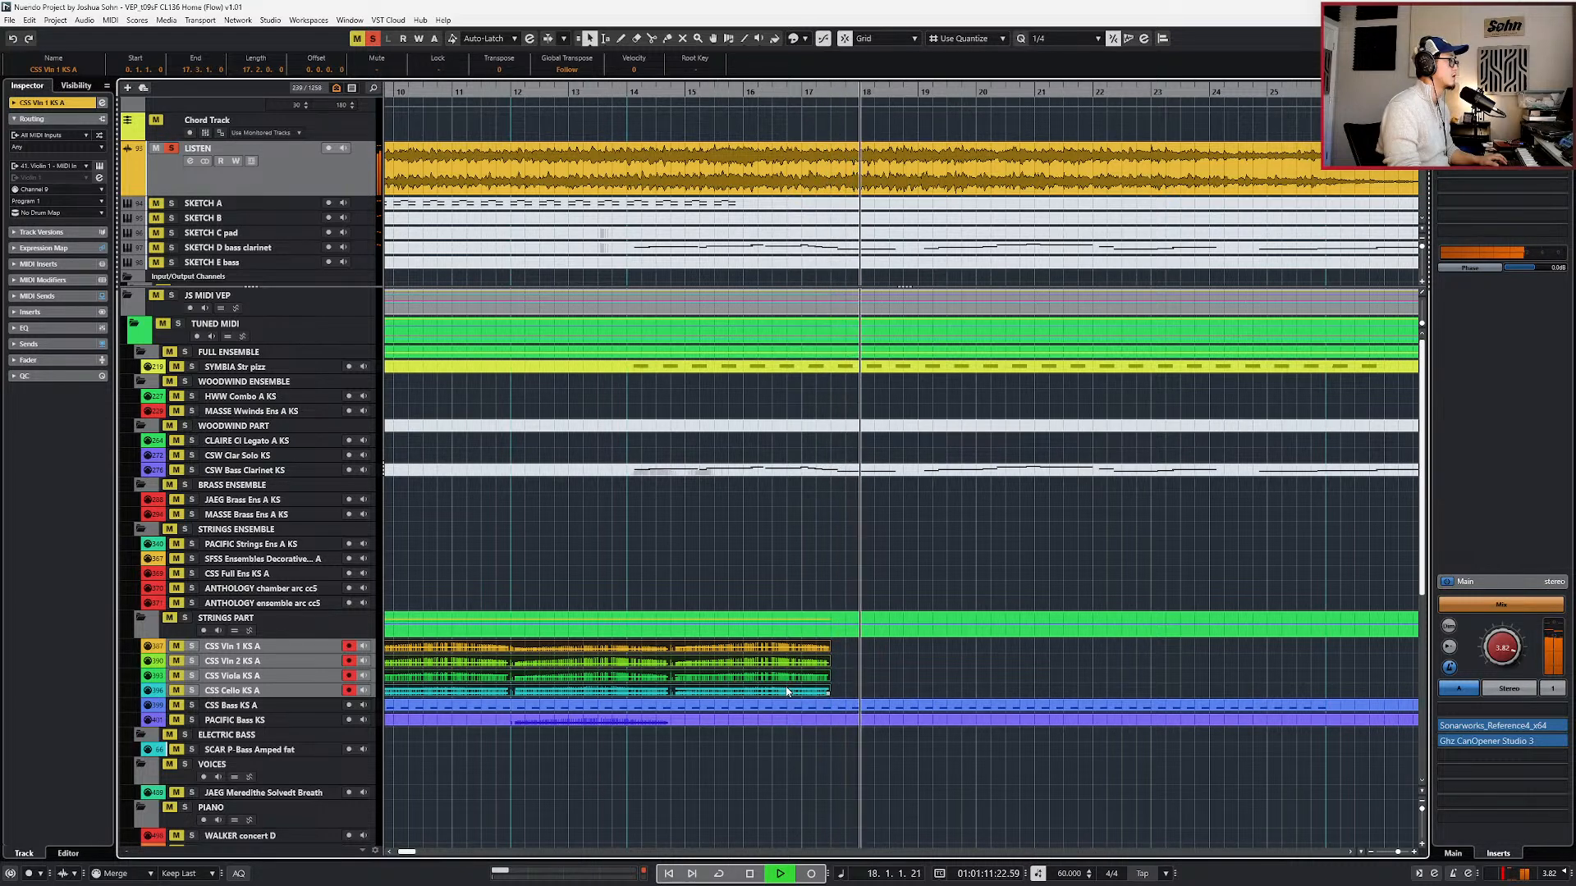
pyautogui.press('space')
pyautogui.press('space')
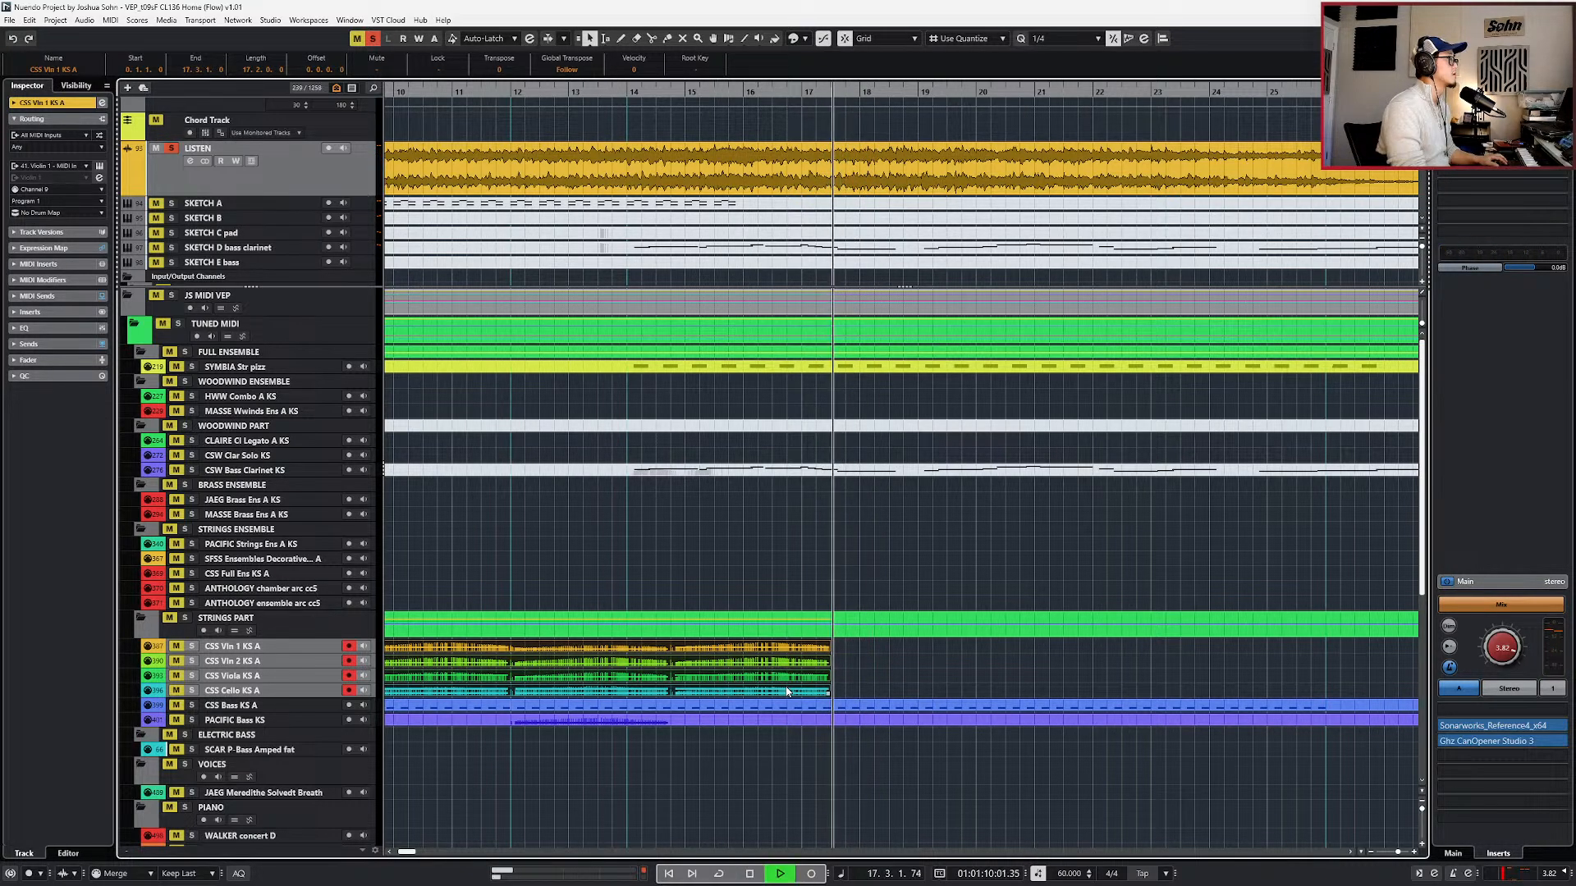
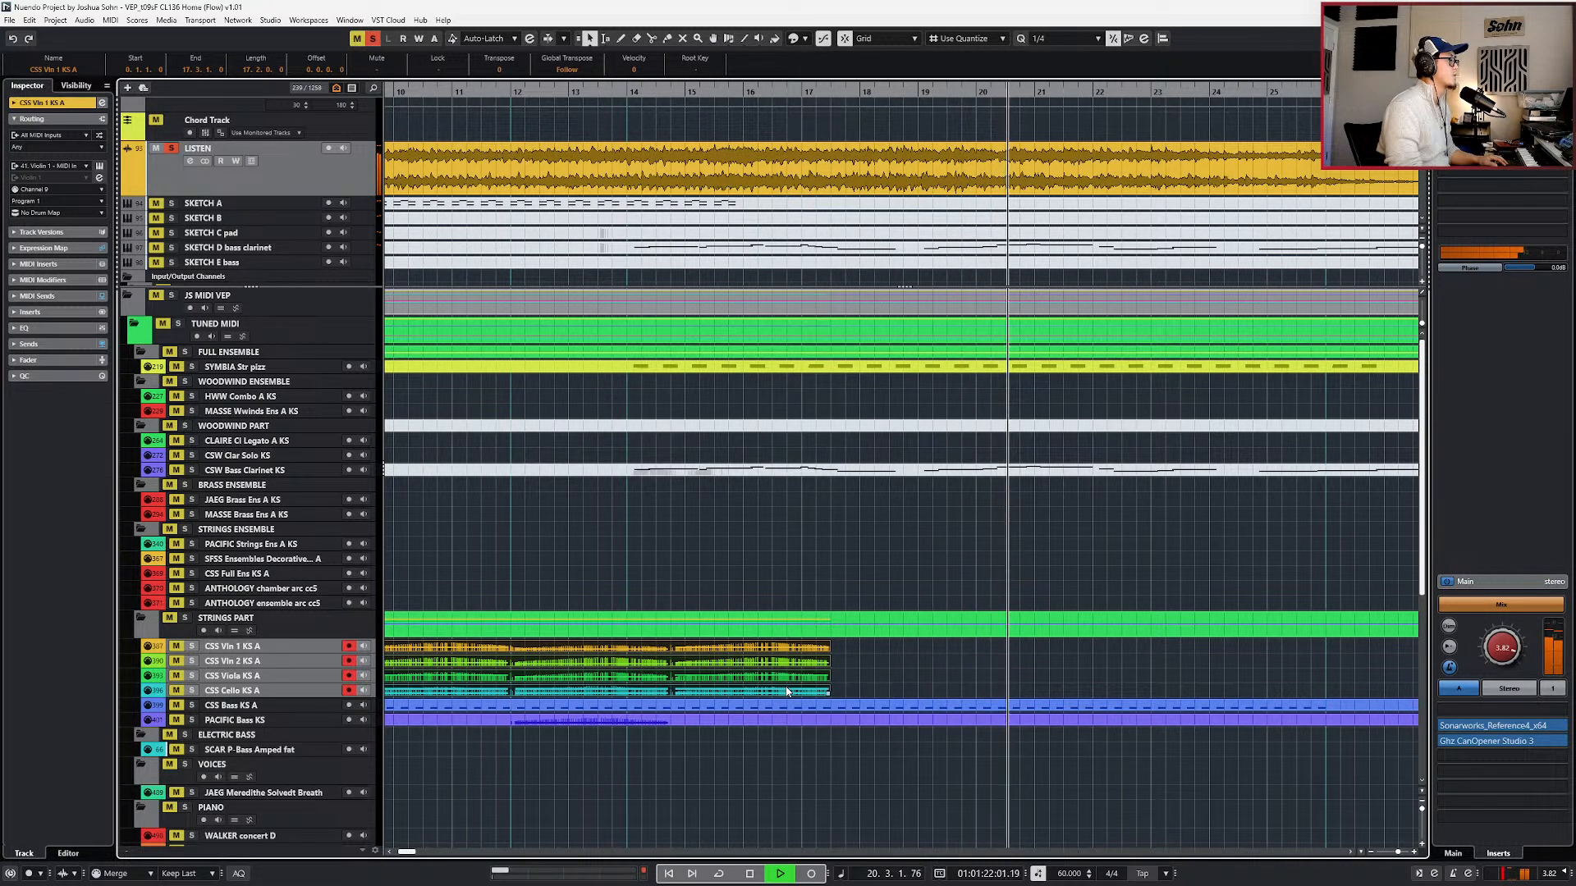
pyautogui.scroll(-2, 797, 694)
pyautogui.hscroll(2, 800, 693)
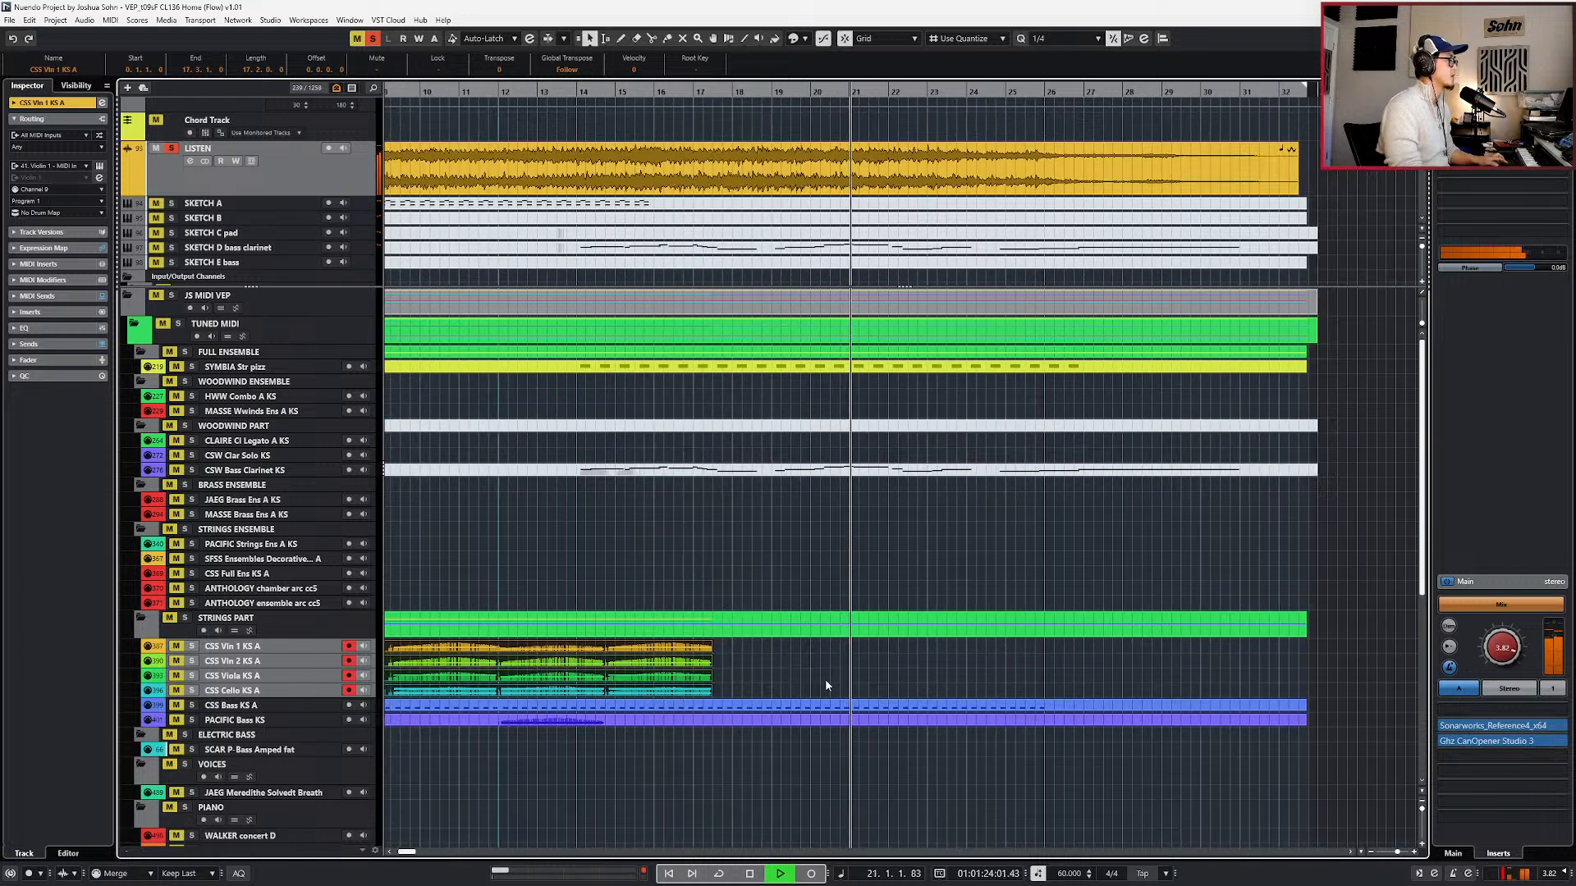
pyautogui.scroll(2, 854, 670)
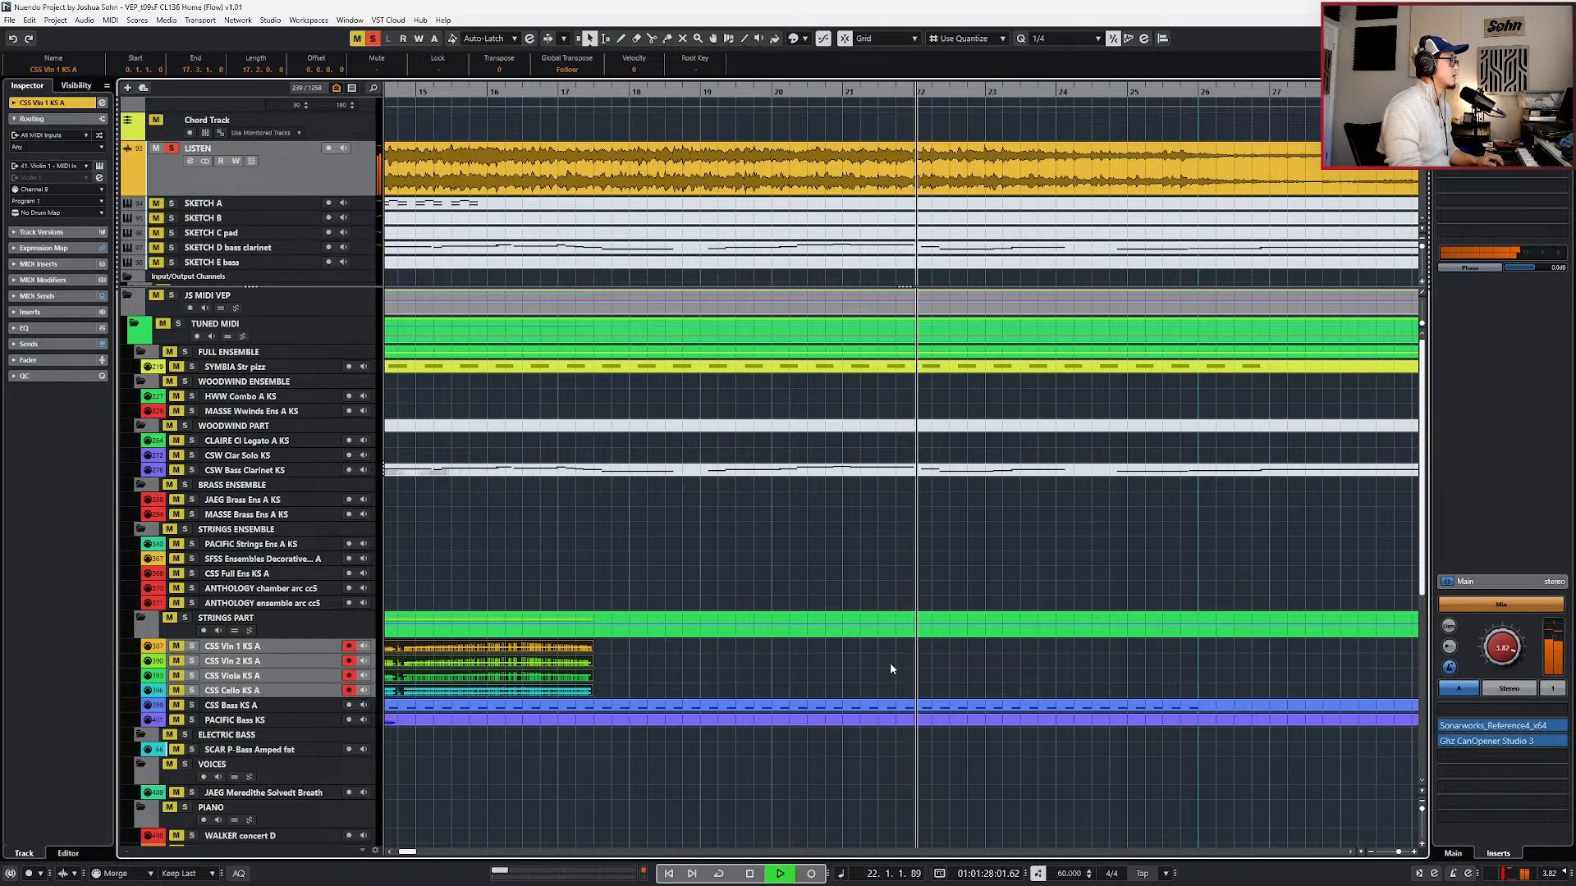
pyautogui.scroll(-1, 890, 662)
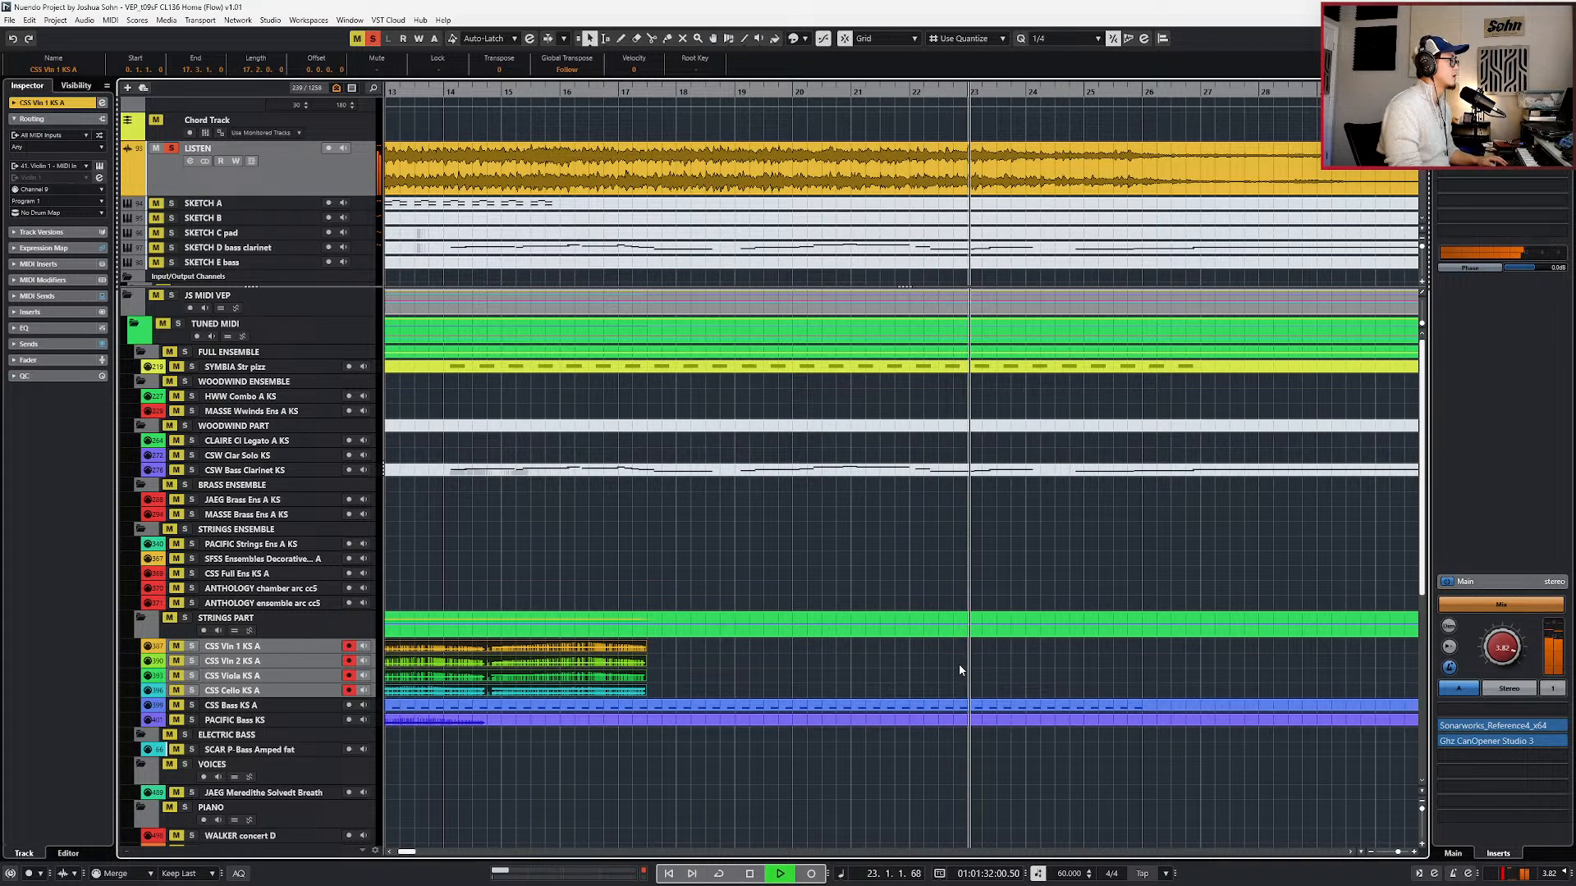
pyautogui.scroll(-1, 959, 663)
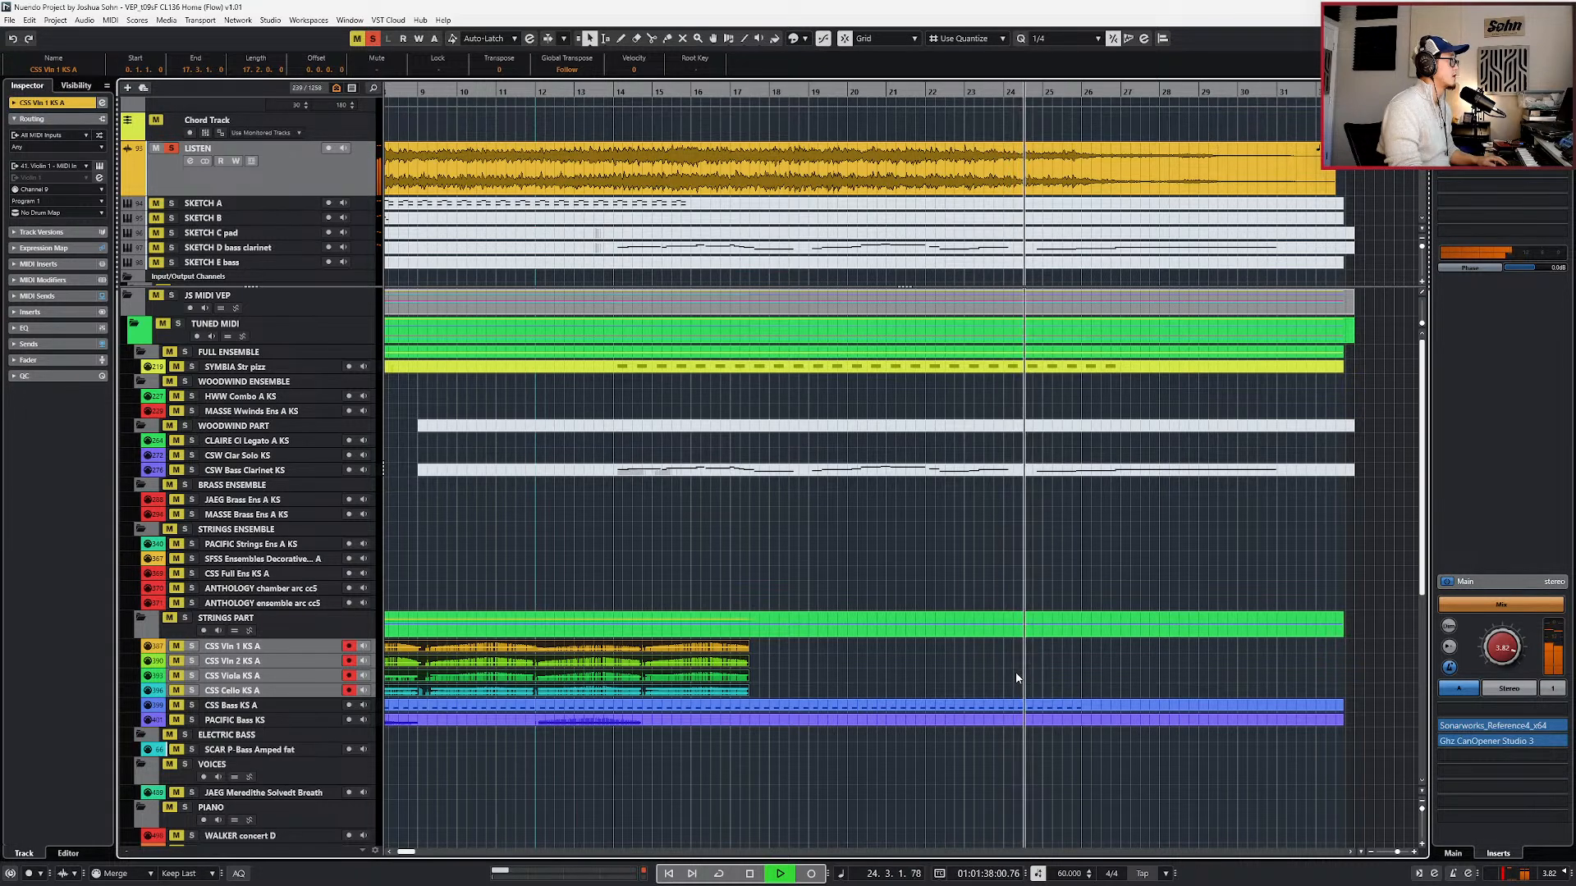
pyautogui.press('space')
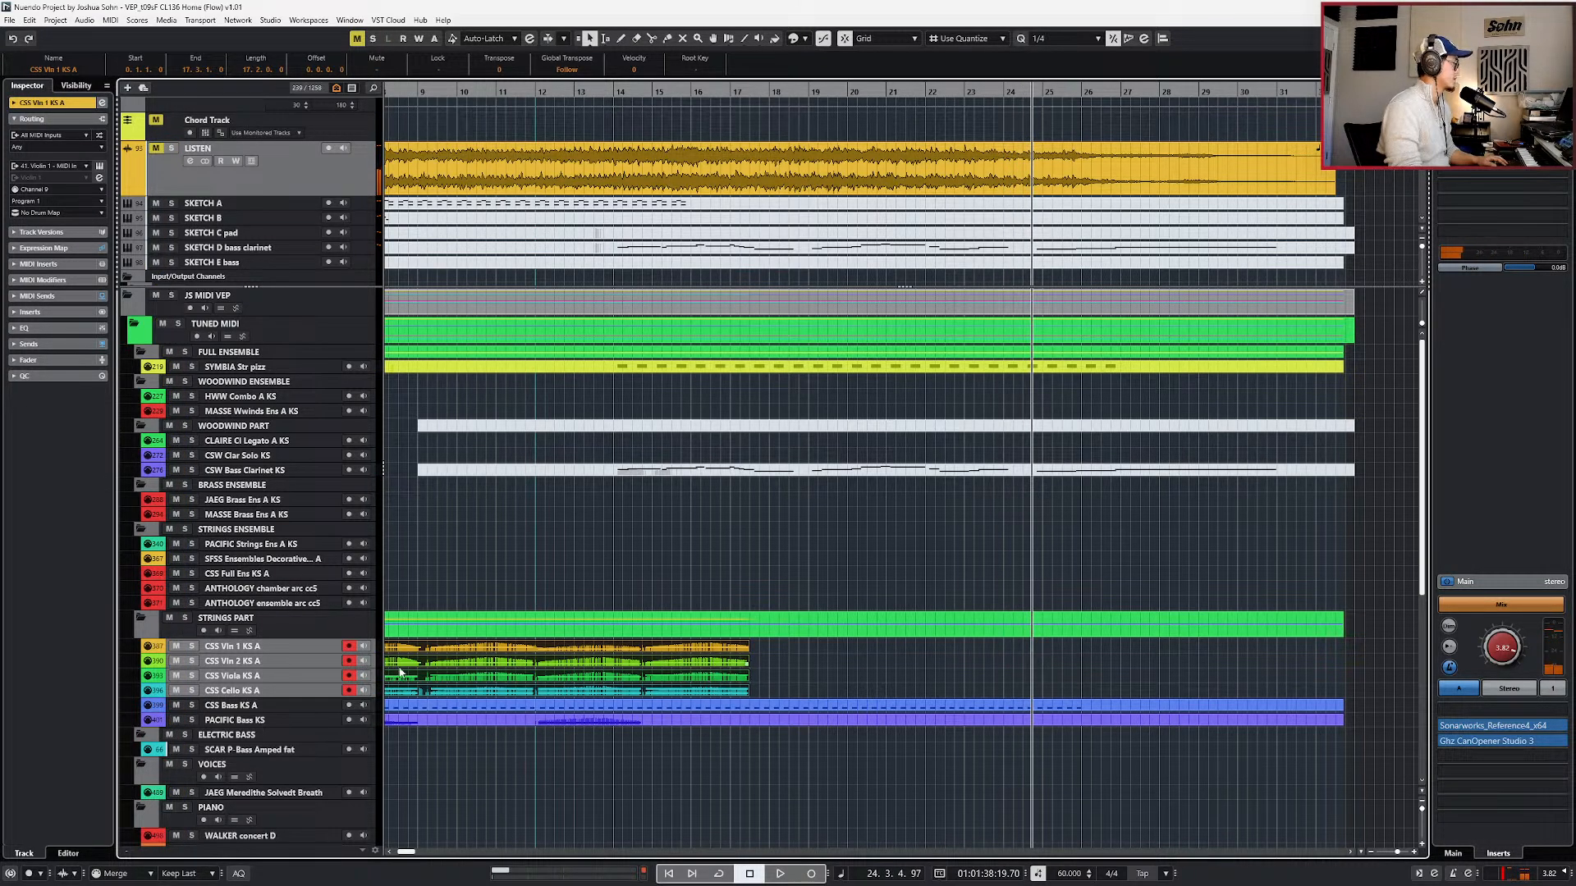
# - Solo the CSS Viola track and play it from around bar 15
pyautogui.click(308, 668)
pyautogui.press('s')
pyautogui.press('KP_0')
pyautogui.press('ctrl+KP_Subtract')
pyautogui.press('ctrl+KP_Subtract')
pyautogui.press('ctrl+KP_Subtract')
pyautogui.press('ctrl+KP_Add')
pyautogui.press('space')
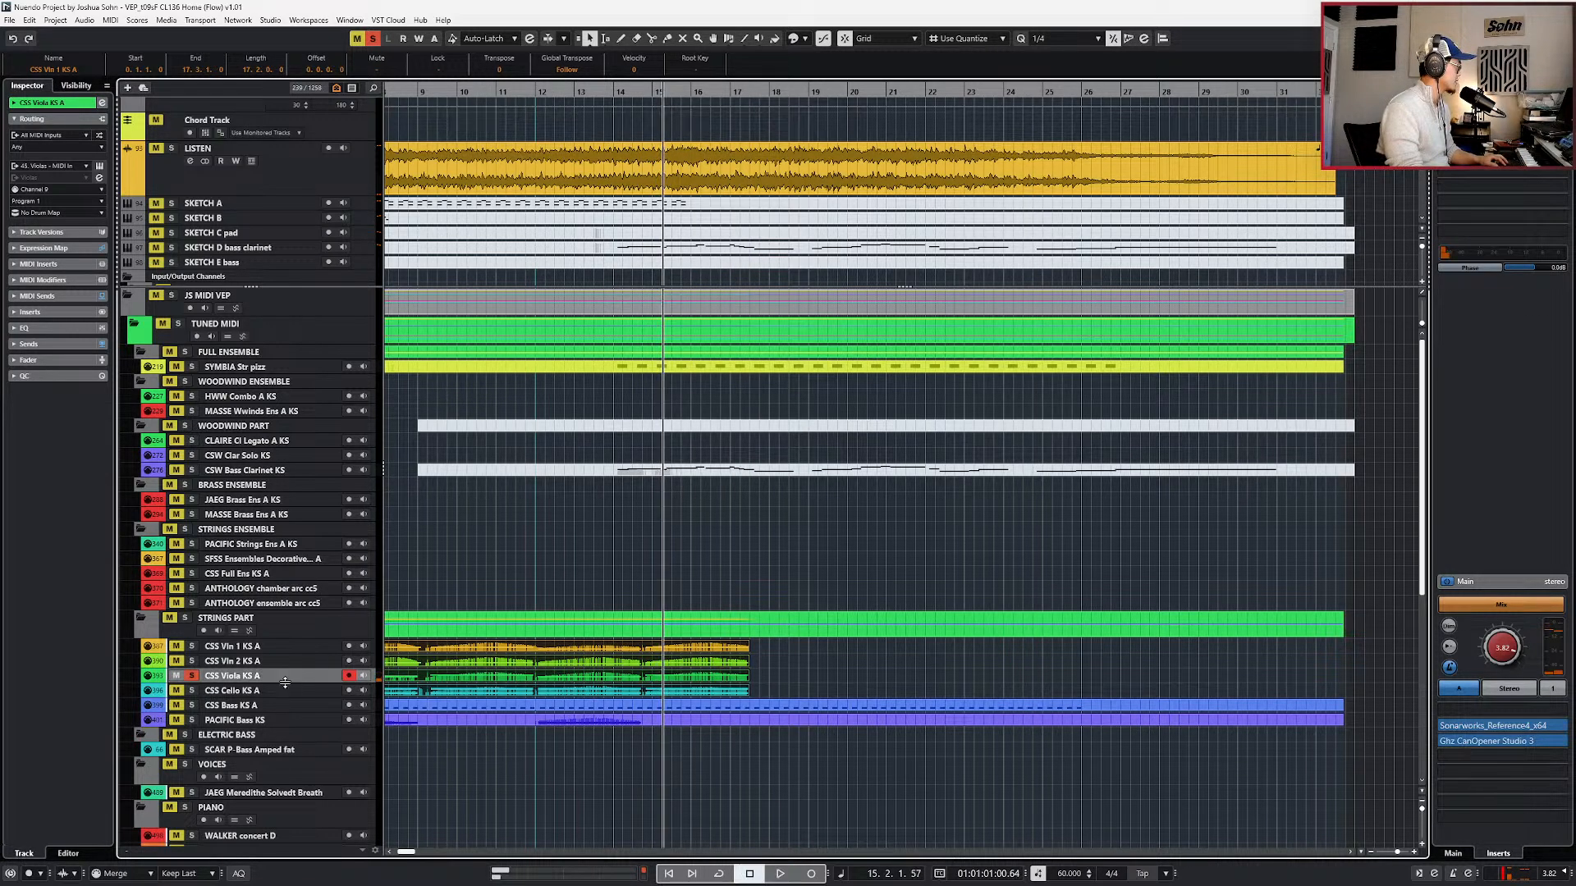
# - Solo the CSS Cello track, play it briefly around bar 15, and unsolo it
pyautogui.click(300, 690)
pyautogui.press('s')
pyautogui.press('space')
pyautogui.press('space')
pyautogui.press('s')
# - Move the playback position to the start of bar 24
pyautogui.press('KP_1')
pyautogui.press('ctrl+KP_Add')
pyautogui.press('ctrl+KP_Add')
pyautogui.press('ctrl+KP_Add')
pyautogui.press('ctrl+KP_Add')
pyautogui.press('ctrl+KP_Add')
pyautogui.press('ctrl+KP_Add')
pyautogui.press('ctrl+KP_Add')
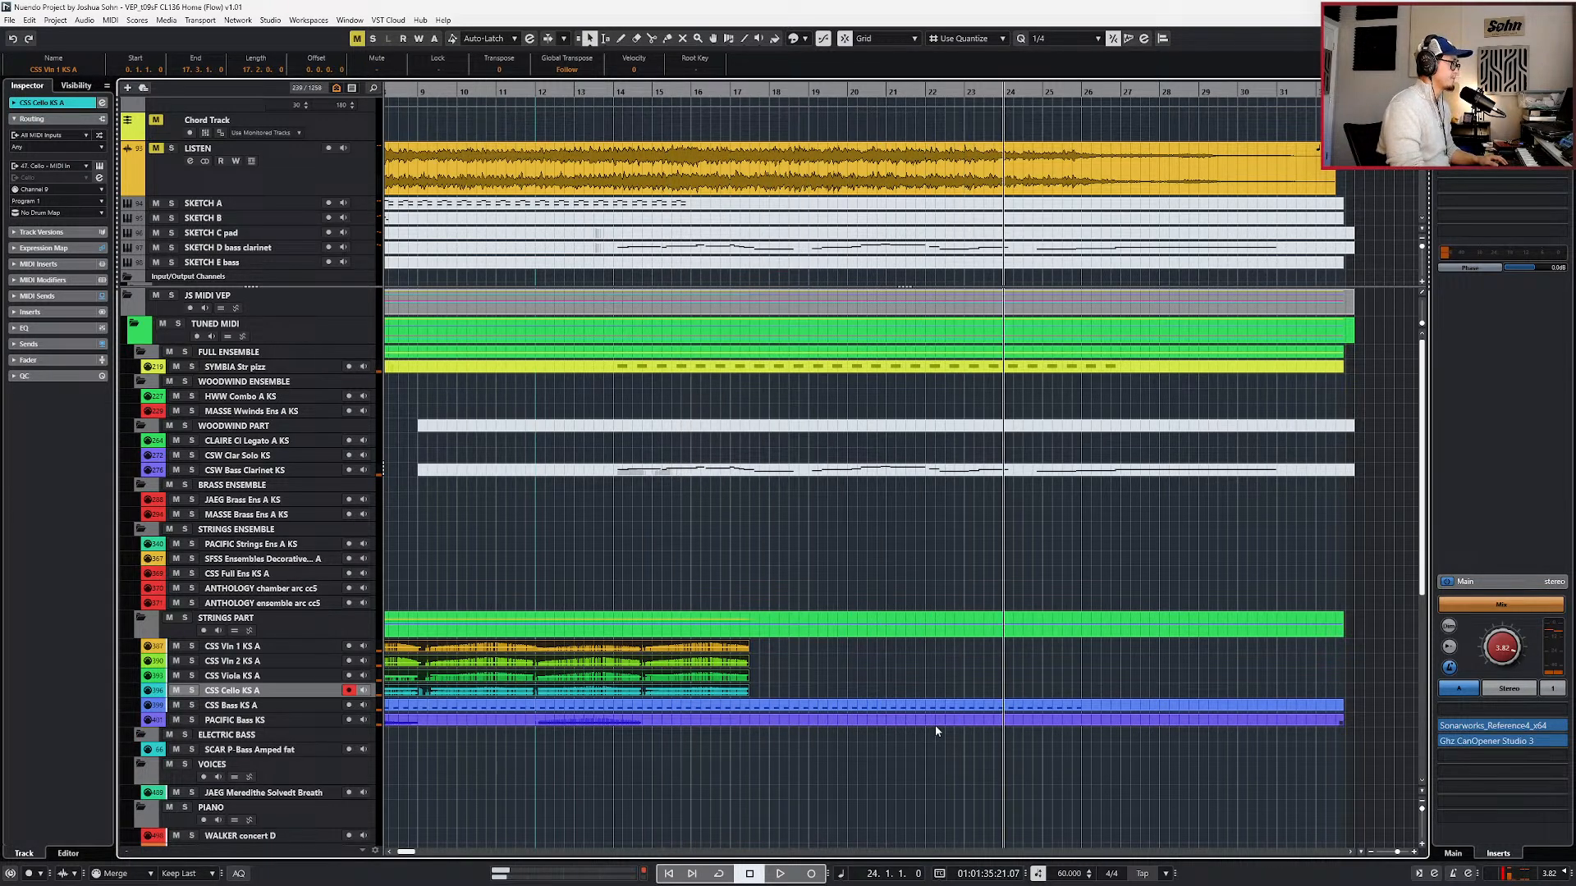
# - Play the mockup from bar 24, solo the LISTEN reference to hear bars 24 to 26, and unsolo it
pyautogui.press('space')
pyautogui.press('space')
pyautogui.click(324, 169)
pyautogui.press('s')
pyautogui.press('space')
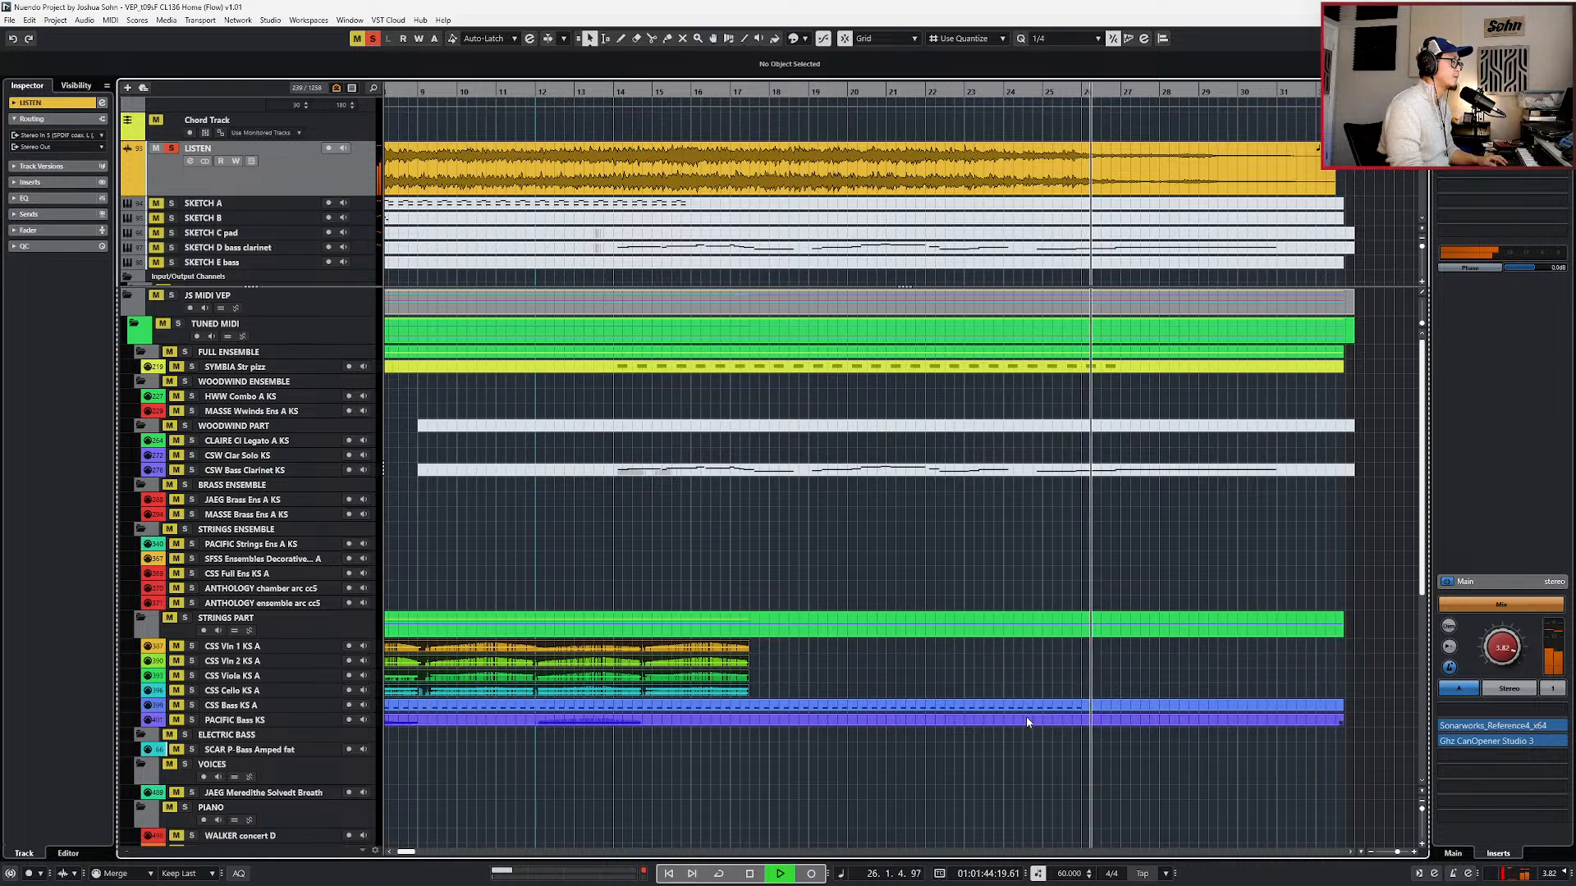
pyautogui.press('KP_Subtract')
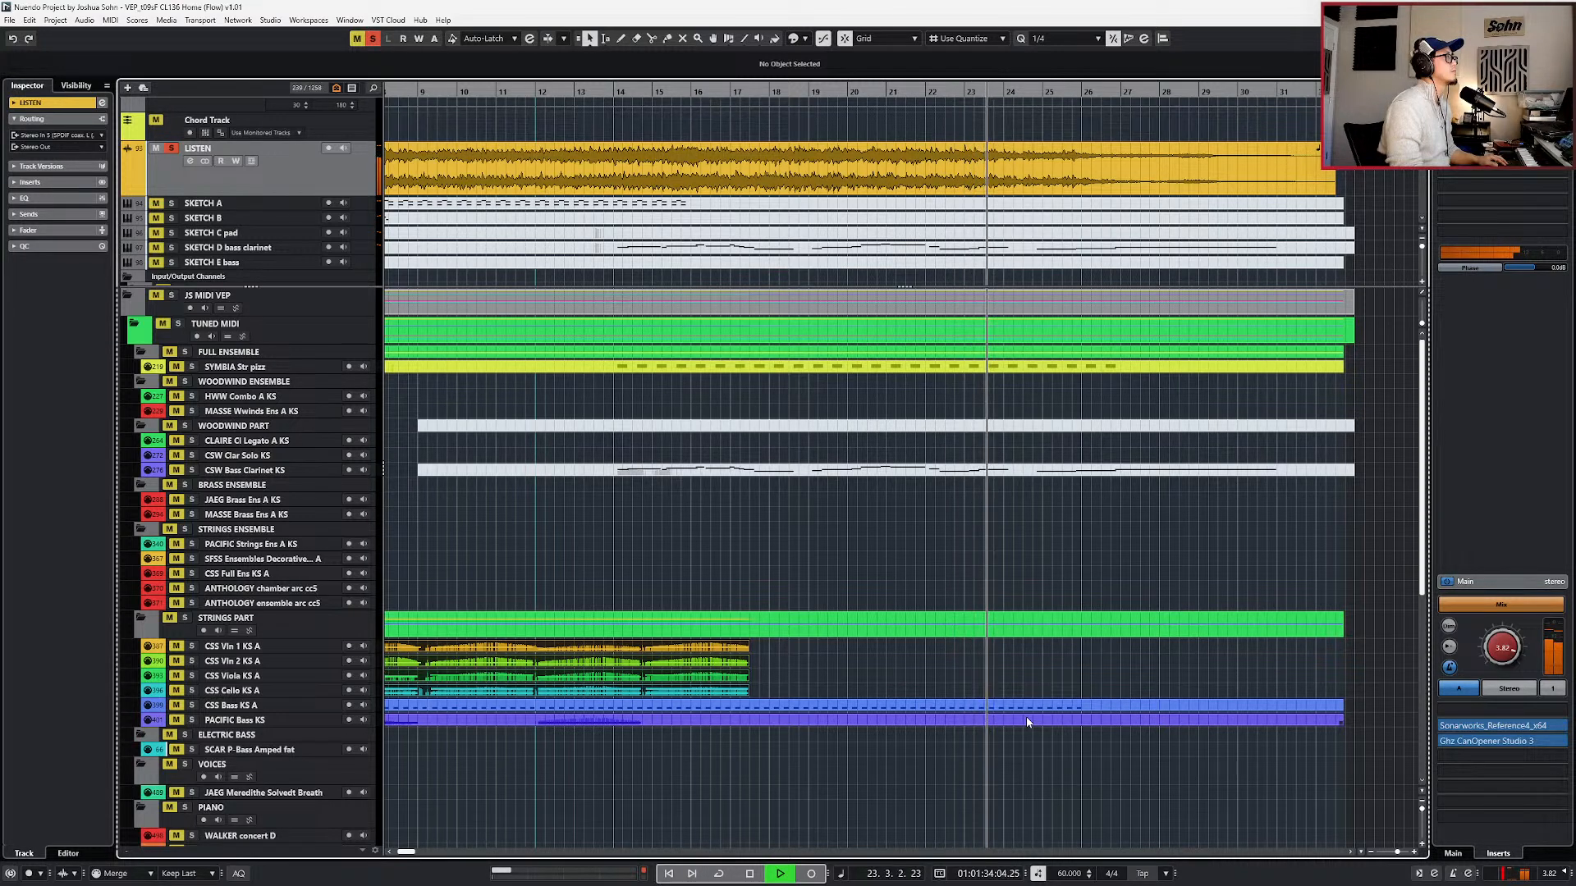
pyautogui.press('space')
pyautogui.press('s')
pyautogui.press('KP_Subtract')
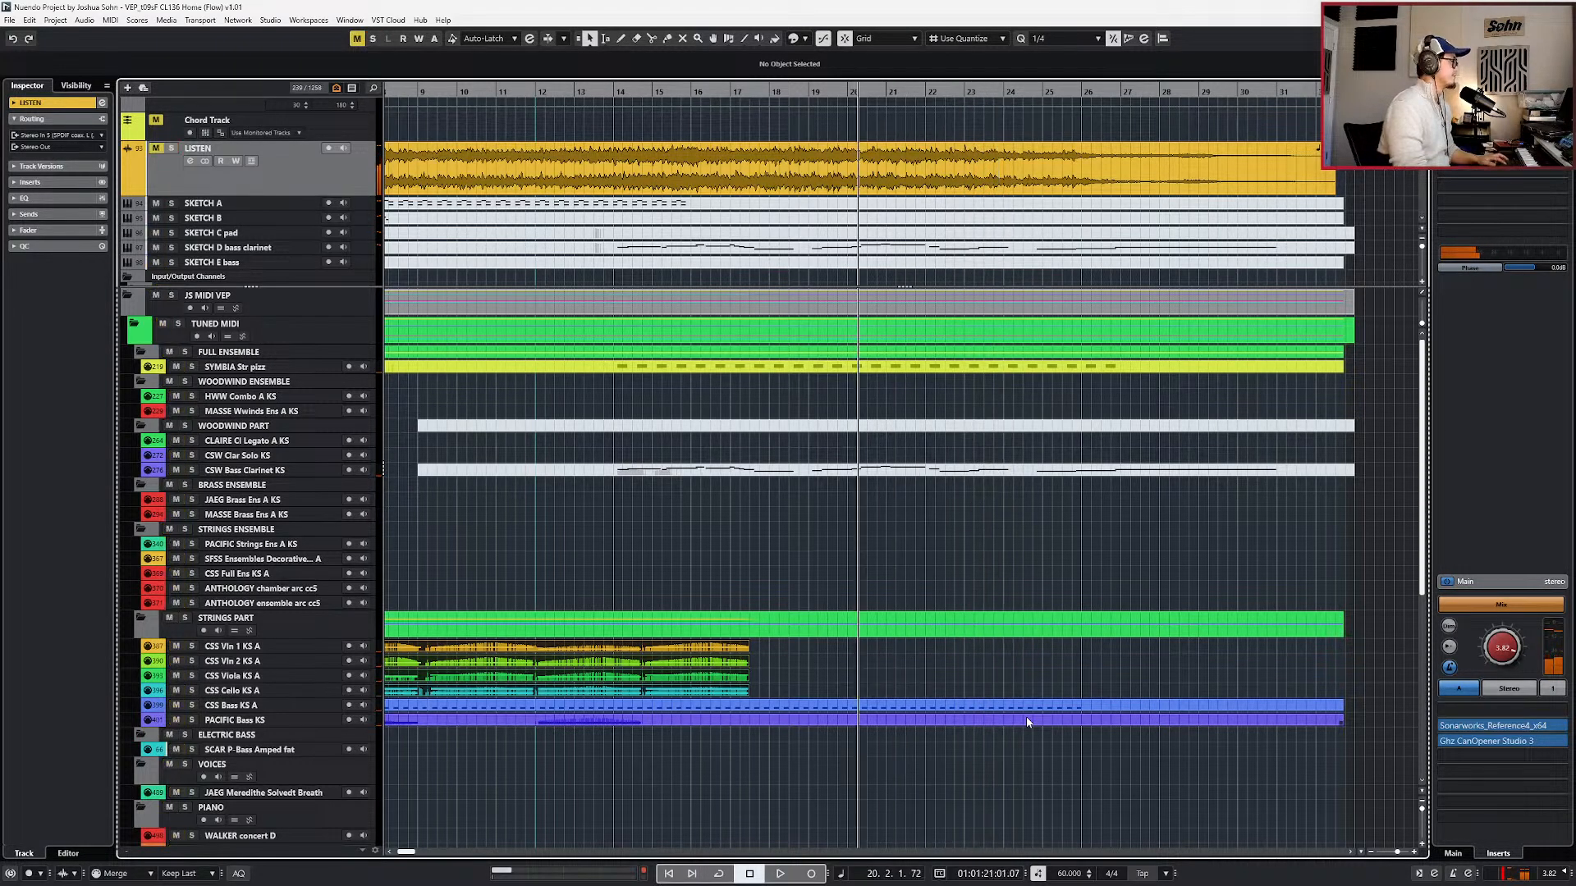
# - Select the CSS Vln 1 through Cello parts and play them briefly from the start of bar 14
pyautogui.press('KP_Subtract')
pyautogui.moveTo(770, 649); pyautogui.dragTo(746, 695)
pyautogui.press('1')
pyautogui.press('KP_Subtract')
pyautogui.press('KP_Subtract')
pyautogui.press('KP_Add')
pyautogui.press('KP_Subtract')
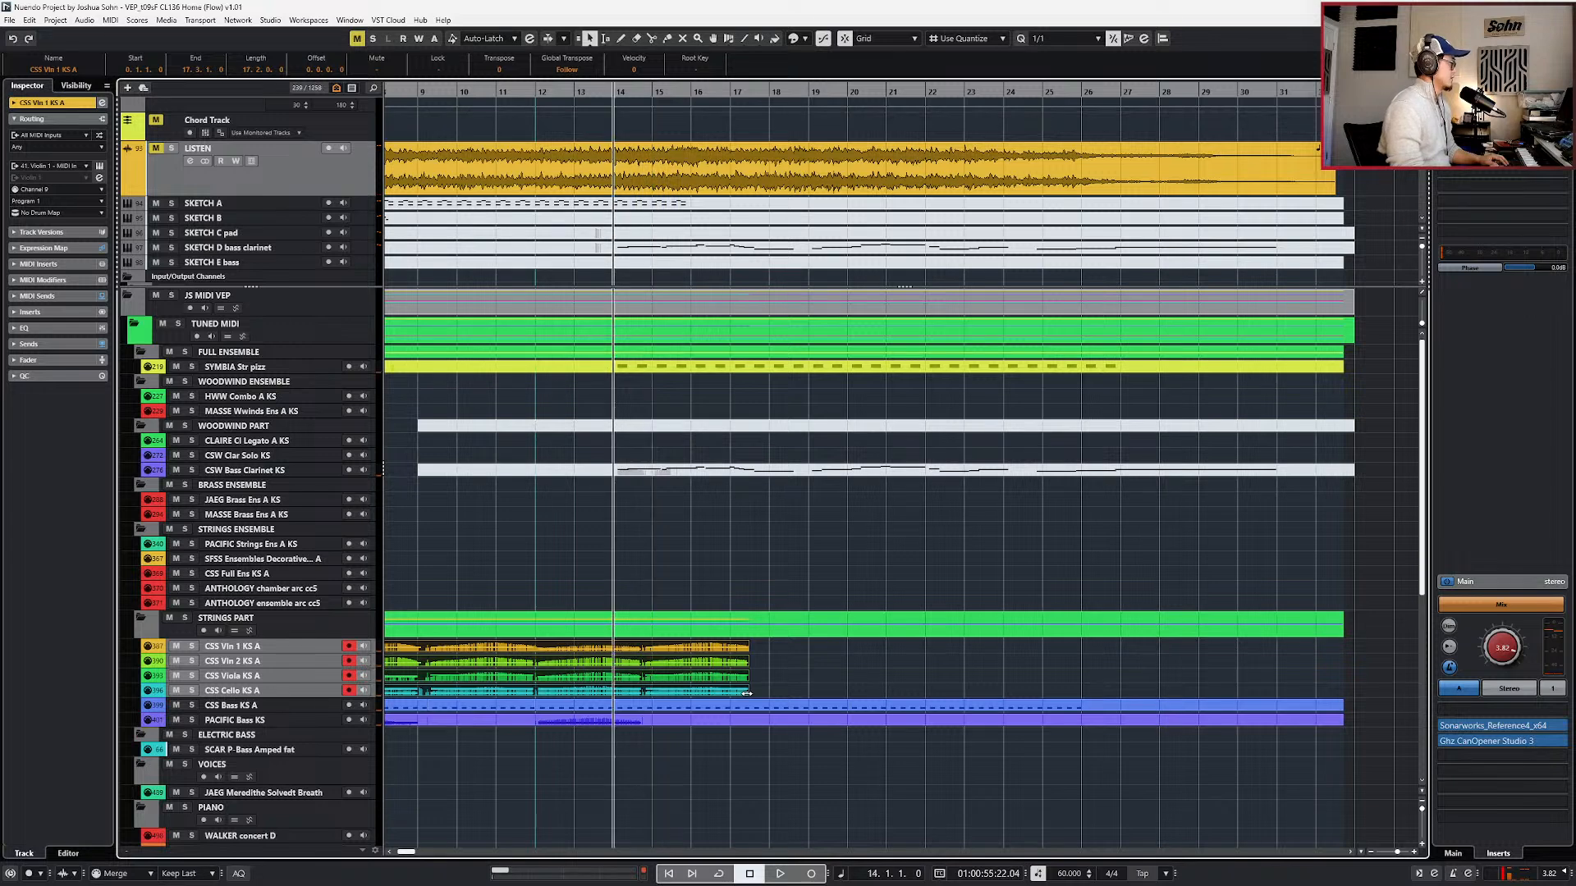
pyautogui.press('space')
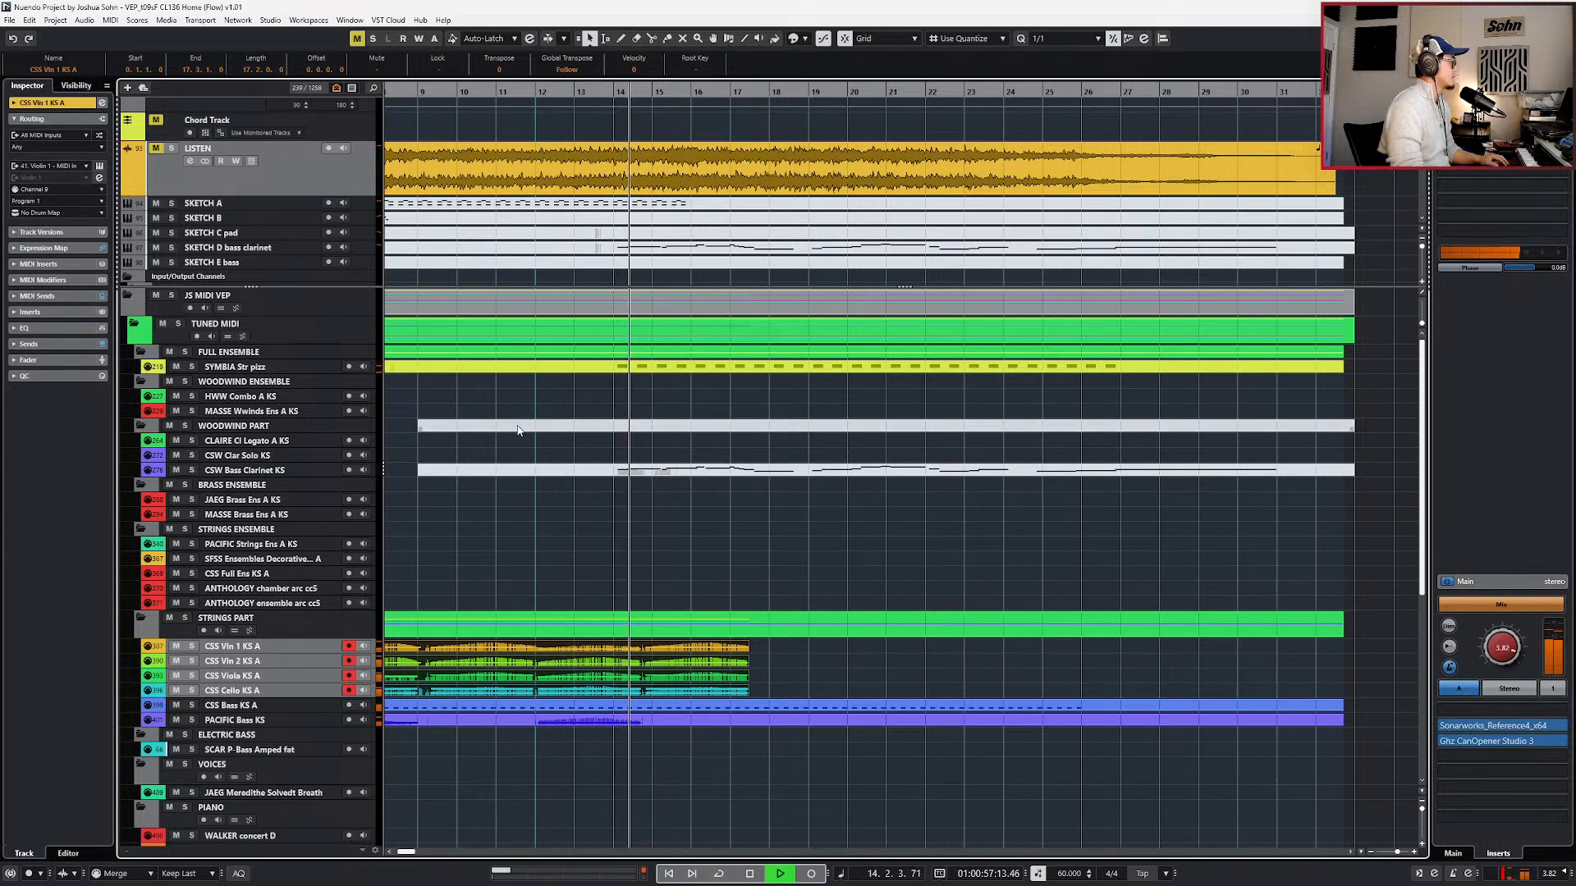
pyautogui.press('space')
pyautogui.hscroll(-5, 616, 525)
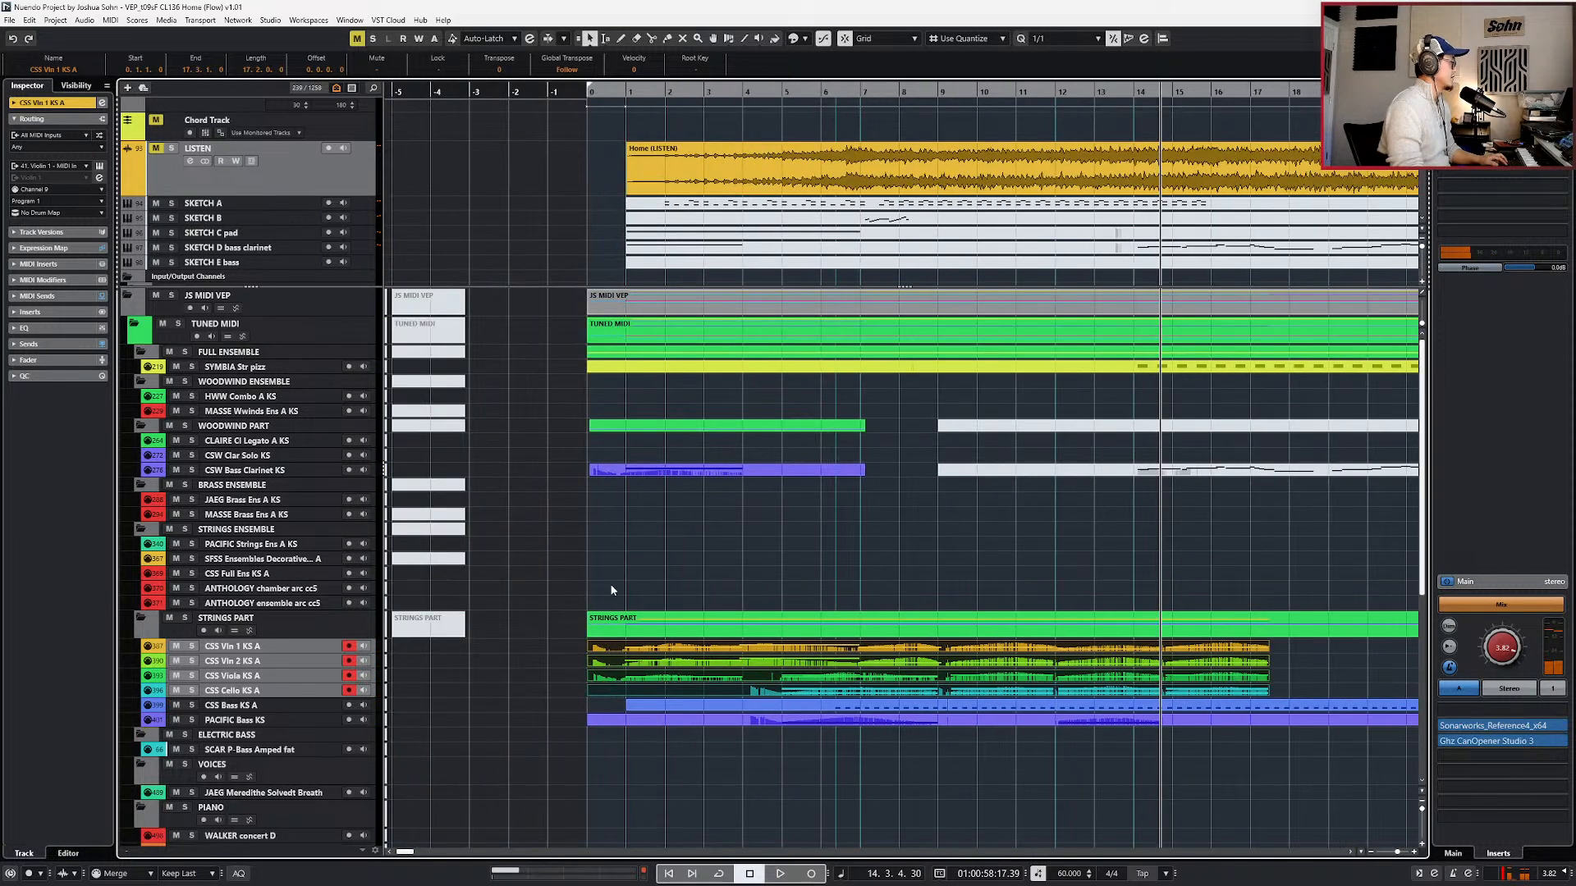
# - Open the CSS Vln 1 part for note editing and raise its last note, starting late in bar 14, to D5
pyautogui.doubleClick(639, 655)
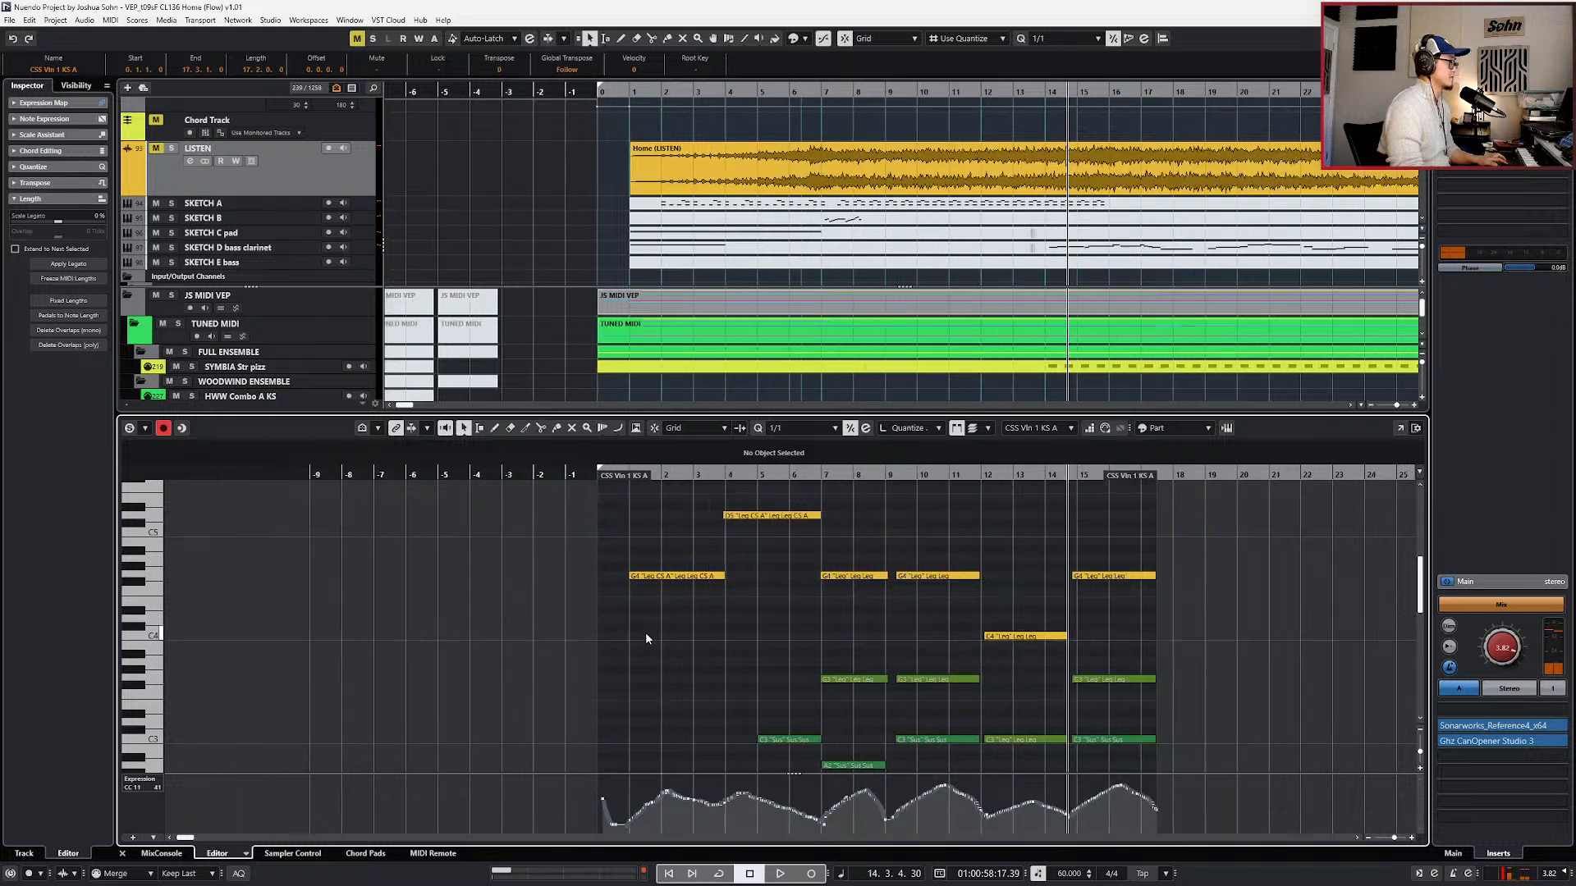
pyautogui.scroll(3, 683, 570)
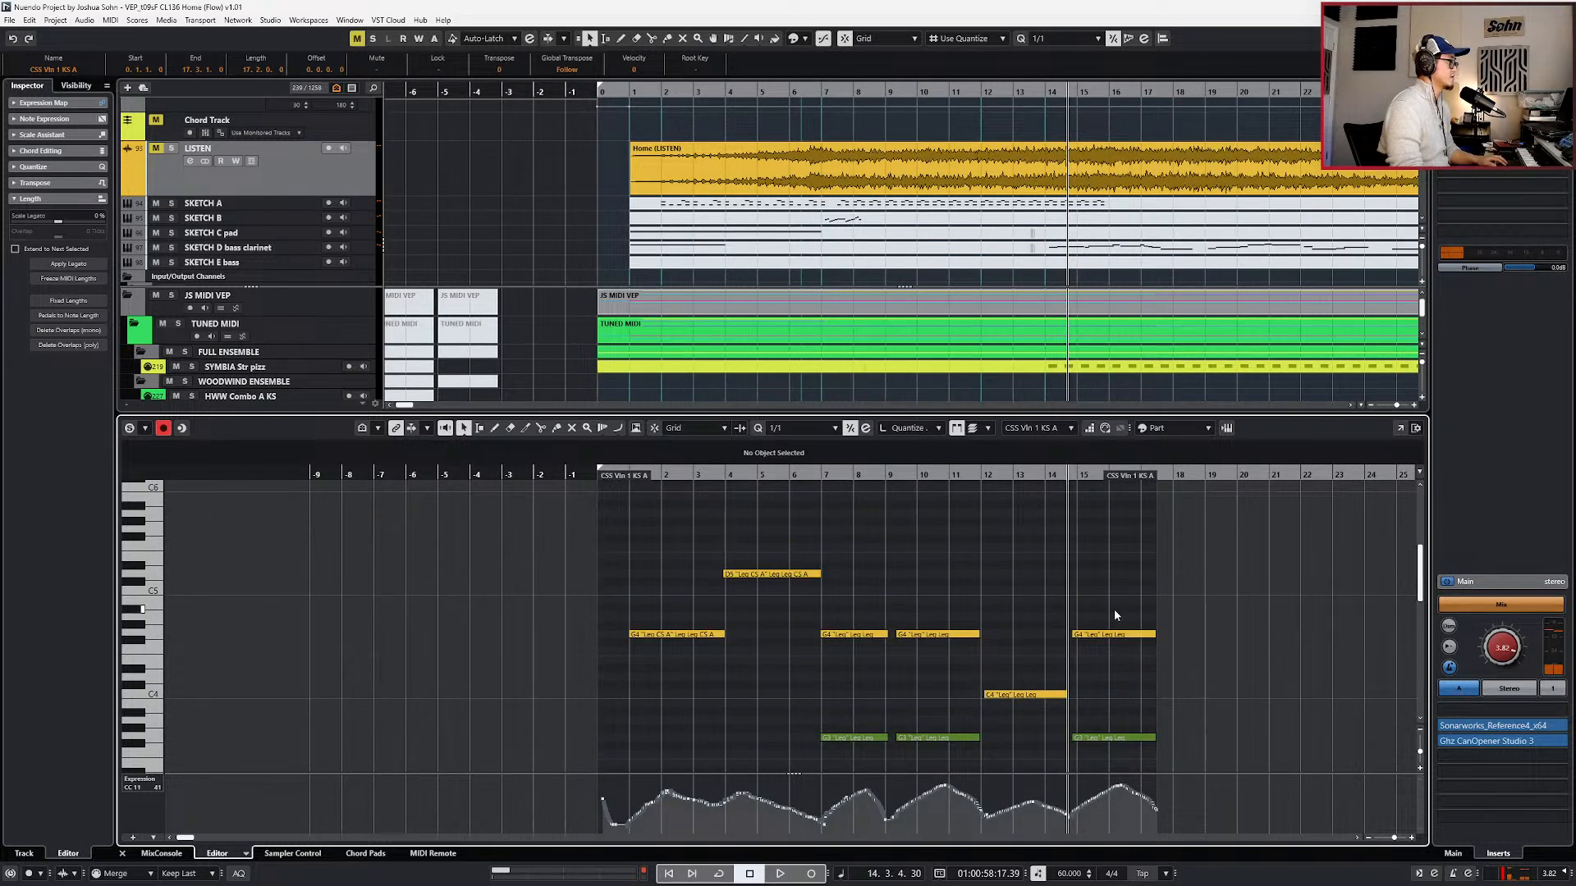
pyautogui.press('Up')
pyautogui.press('Up')
pyautogui.press('Up')
pyautogui.press('Up')
pyautogui.press('Up')
pyautogui.press('Up')
pyautogui.press('Up')
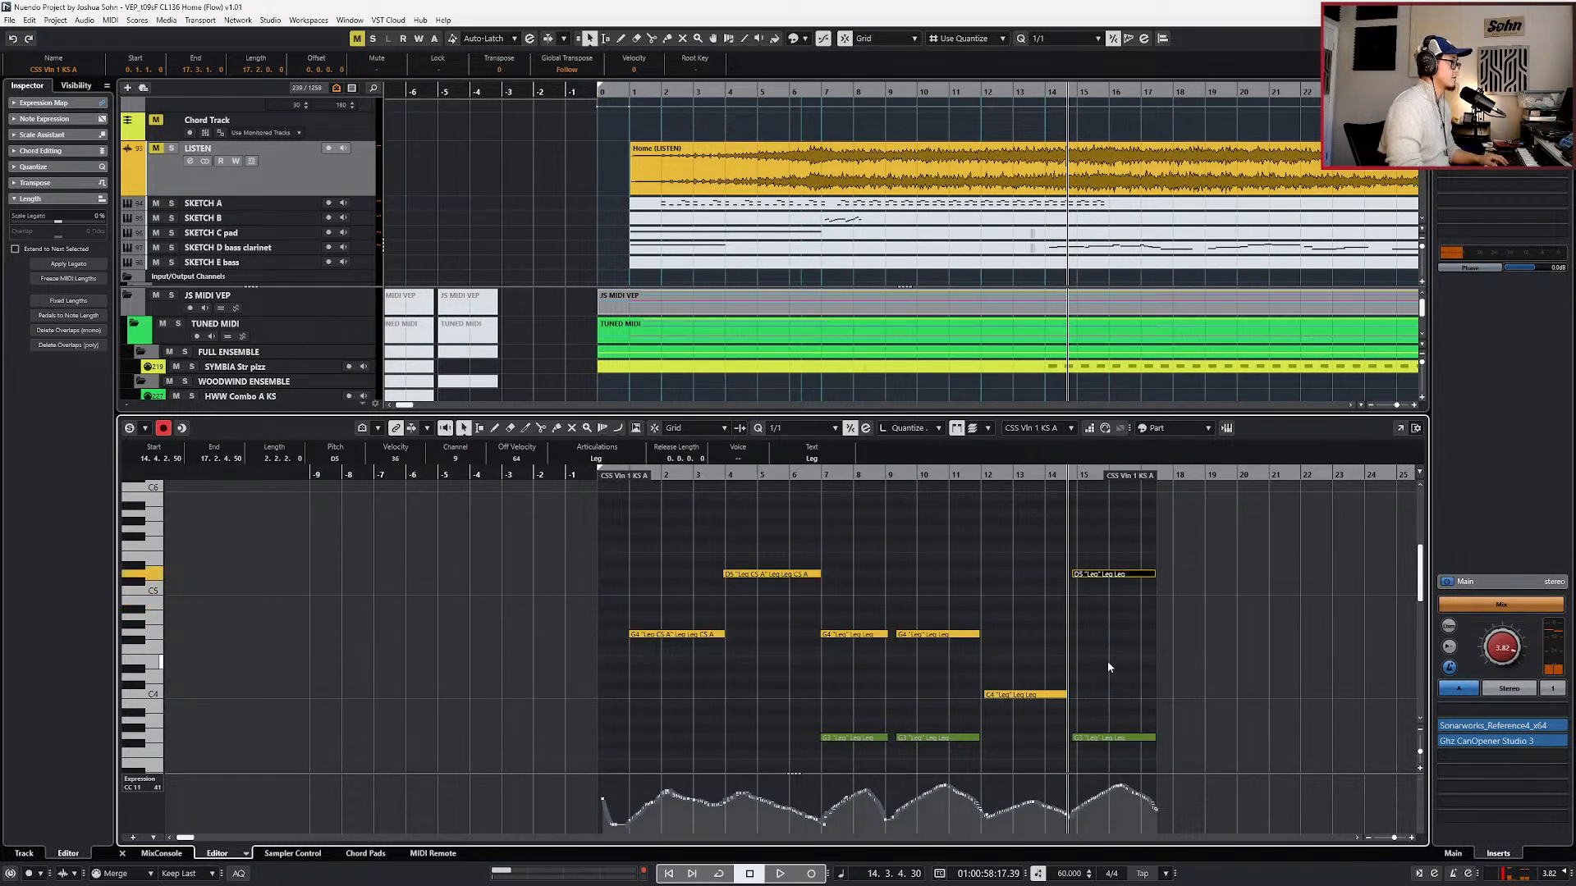
# - Raise the last CSS Vln 2 note, starting late in bar 14, to C#4 and close the note editor
pyautogui.click(1104, 737)
pyautogui.press('Up')
pyautogui.press('Up')
pyautogui.press('Up')
pyautogui.press('Up')
pyautogui.press('Up')
pyautogui.press('Up')
pyautogui.press('Up')
pyautogui.press('Up')
pyautogui.press('Up')
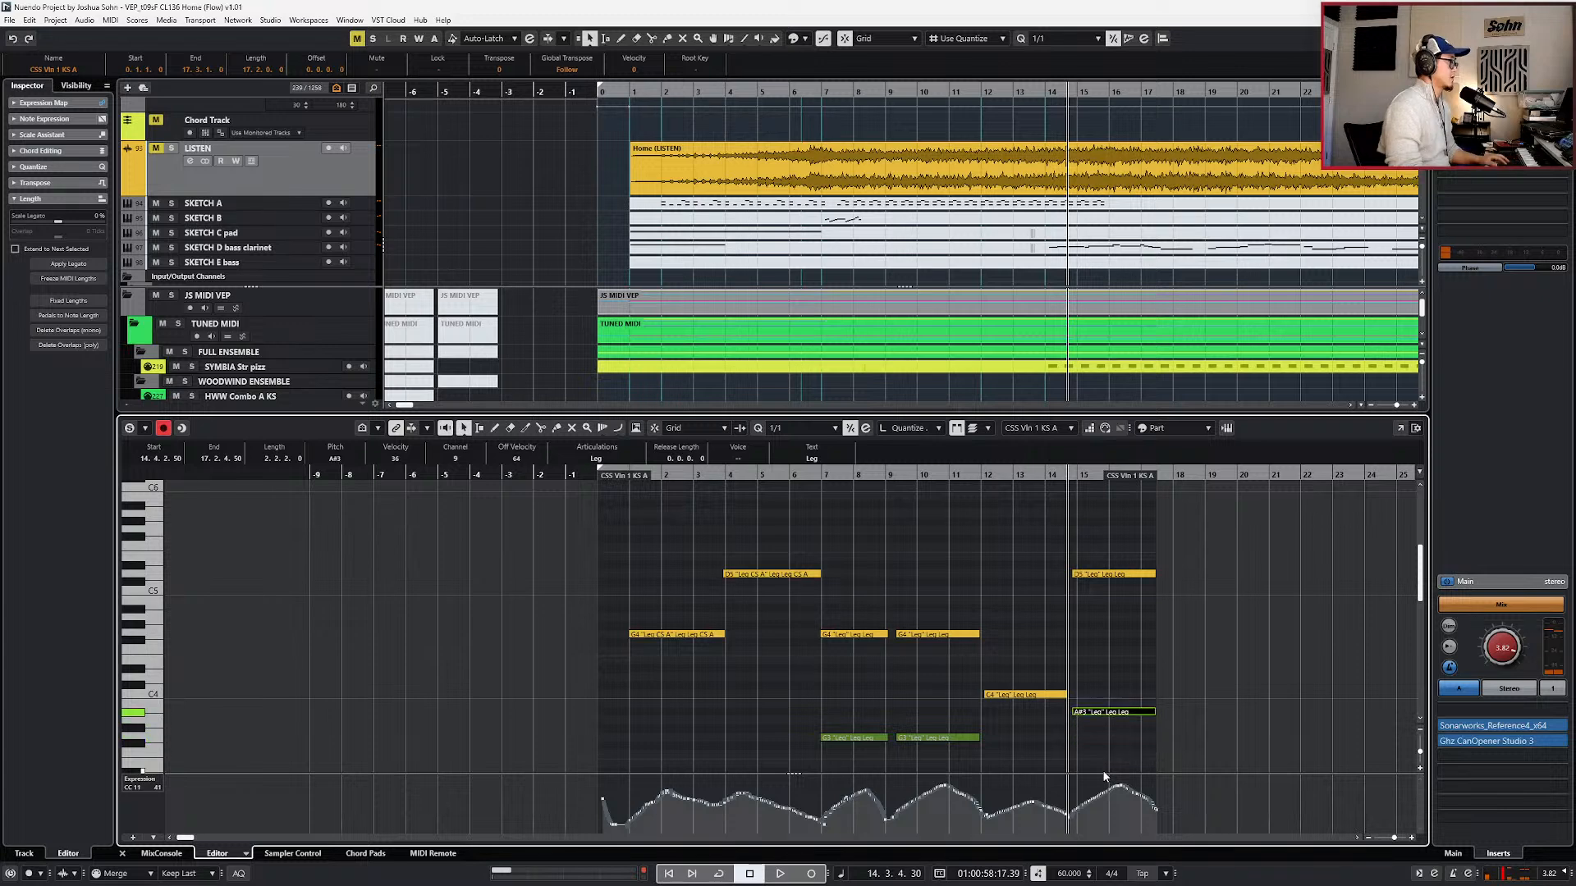
pyautogui.press('Up')
pyautogui.press('Up')
pyautogui.press('Up')
pyautogui.press('Down')
pyautogui.press('Down')
pyautogui.press('Down')
pyautogui.press('Down')
pyautogui.press('Down')
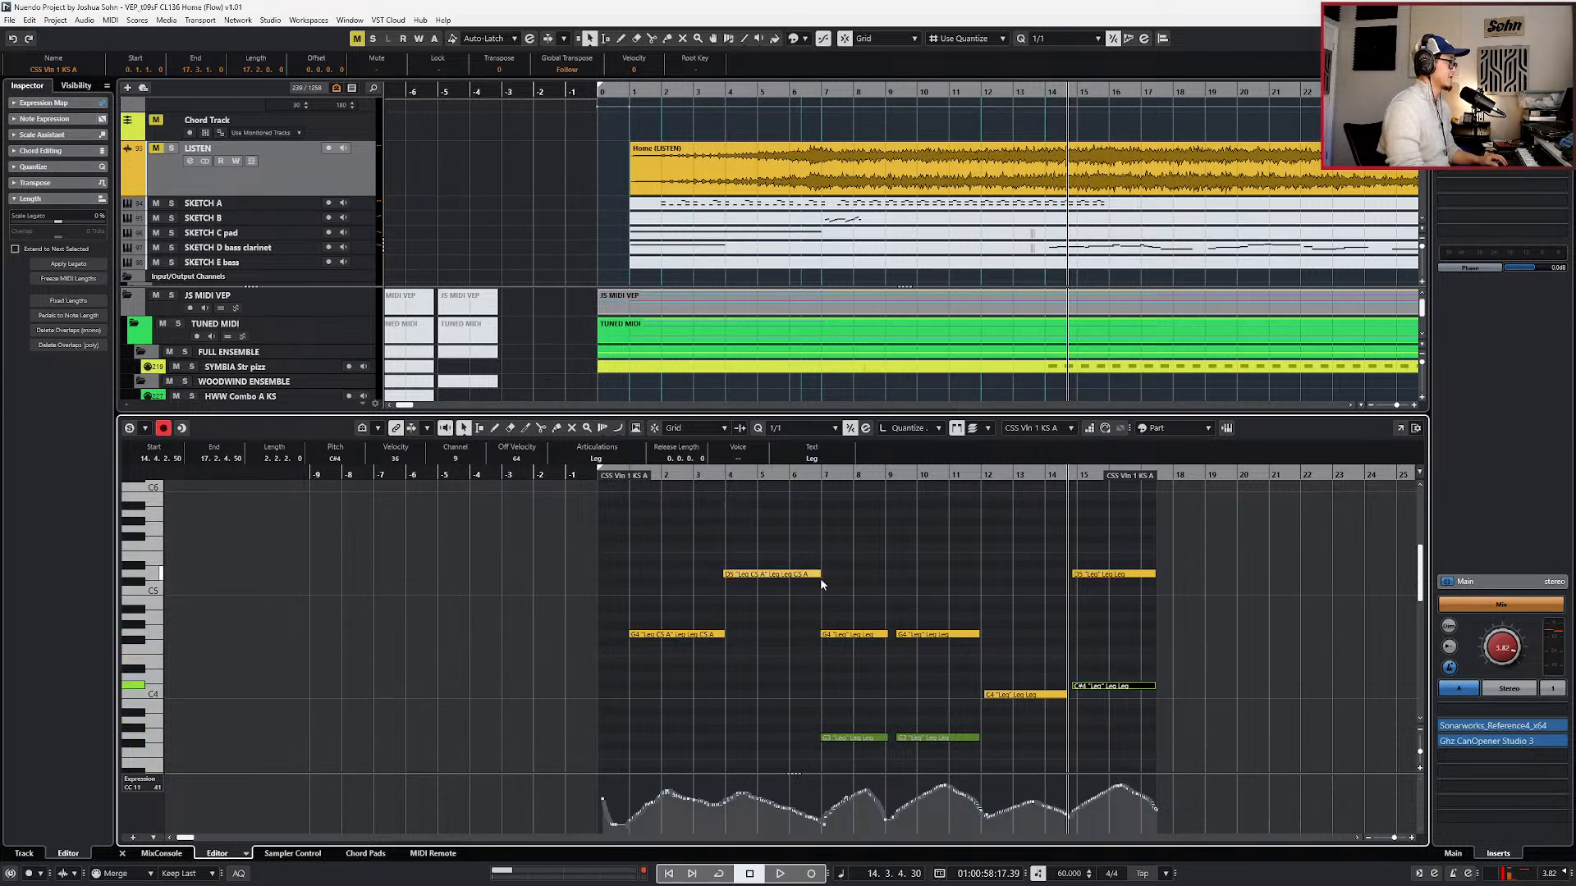
pyautogui.hotkey('ctrl', 'e')
# - Copy the last CSS Viola note, paste it at the same start, and lower the copy to G2
pyautogui.hscroll(1, 910, 642)
pyautogui.moveTo(1062, 675); pyautogui.dragTo(1038, 694)
pyautogui.hotkey('ctrl', 'e')
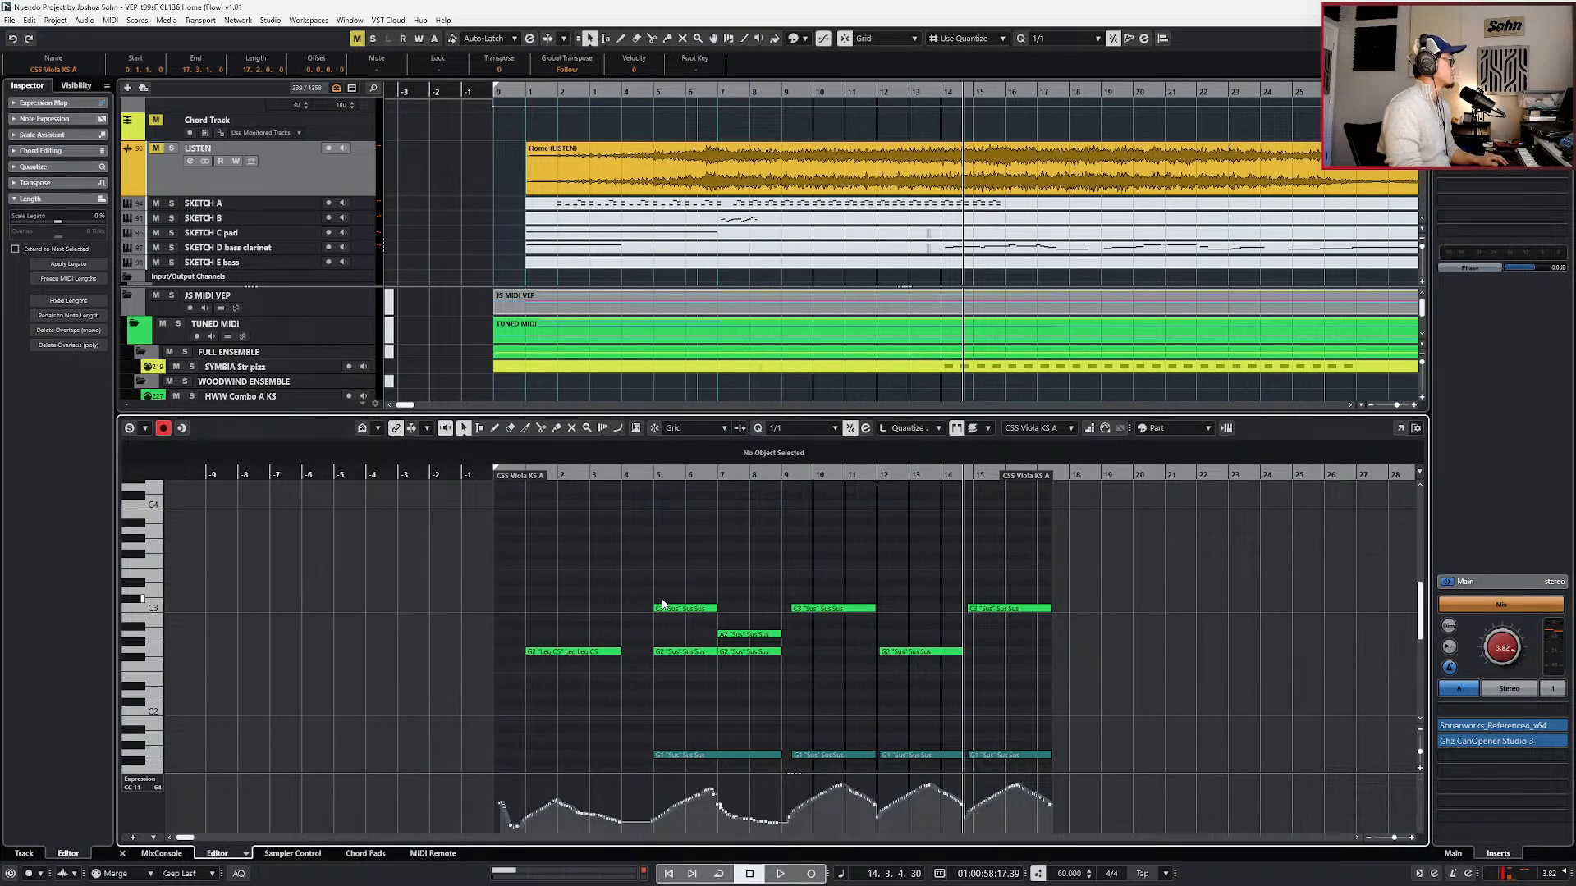
pyautogui.hotkey('ctrl', 'c')
pyautogui.press('l')
pyautogui.hotkey('ctrl', 'v')
pyautogui.press('Down')
pyautogui.press('Down')
pyautogui.press('Down')
pyautogui.press('Down')
pyautogui.press('Down')
pyautogui.press('Down')
pyautogui.press('Up')
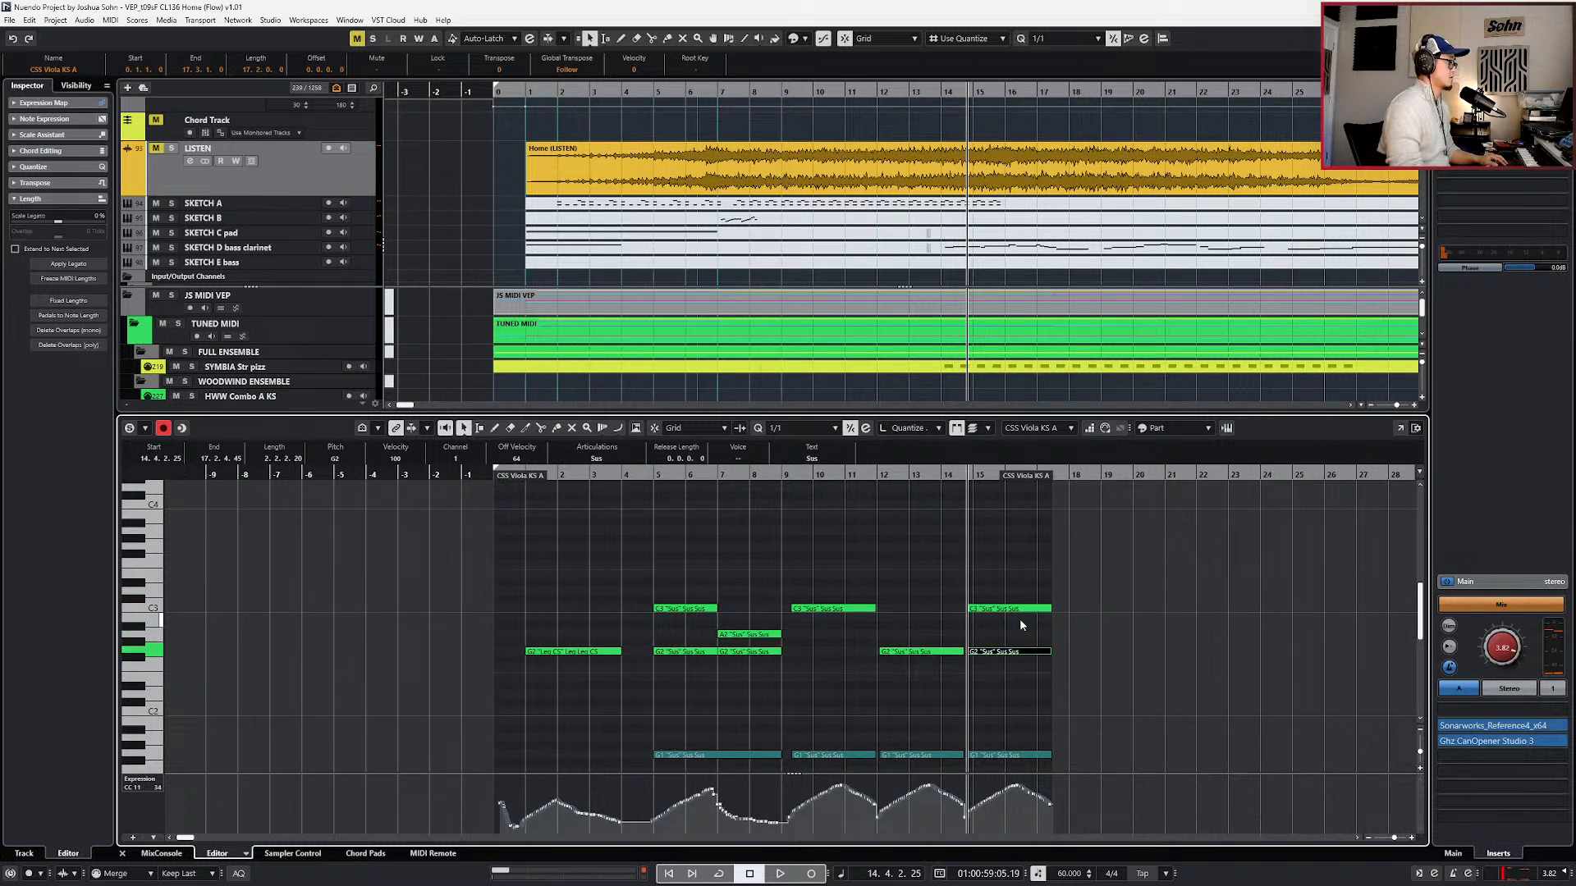
pyautogui.scroll(-4, 1016, 625)
pyautogui.hotkey('ctrl', 'e')
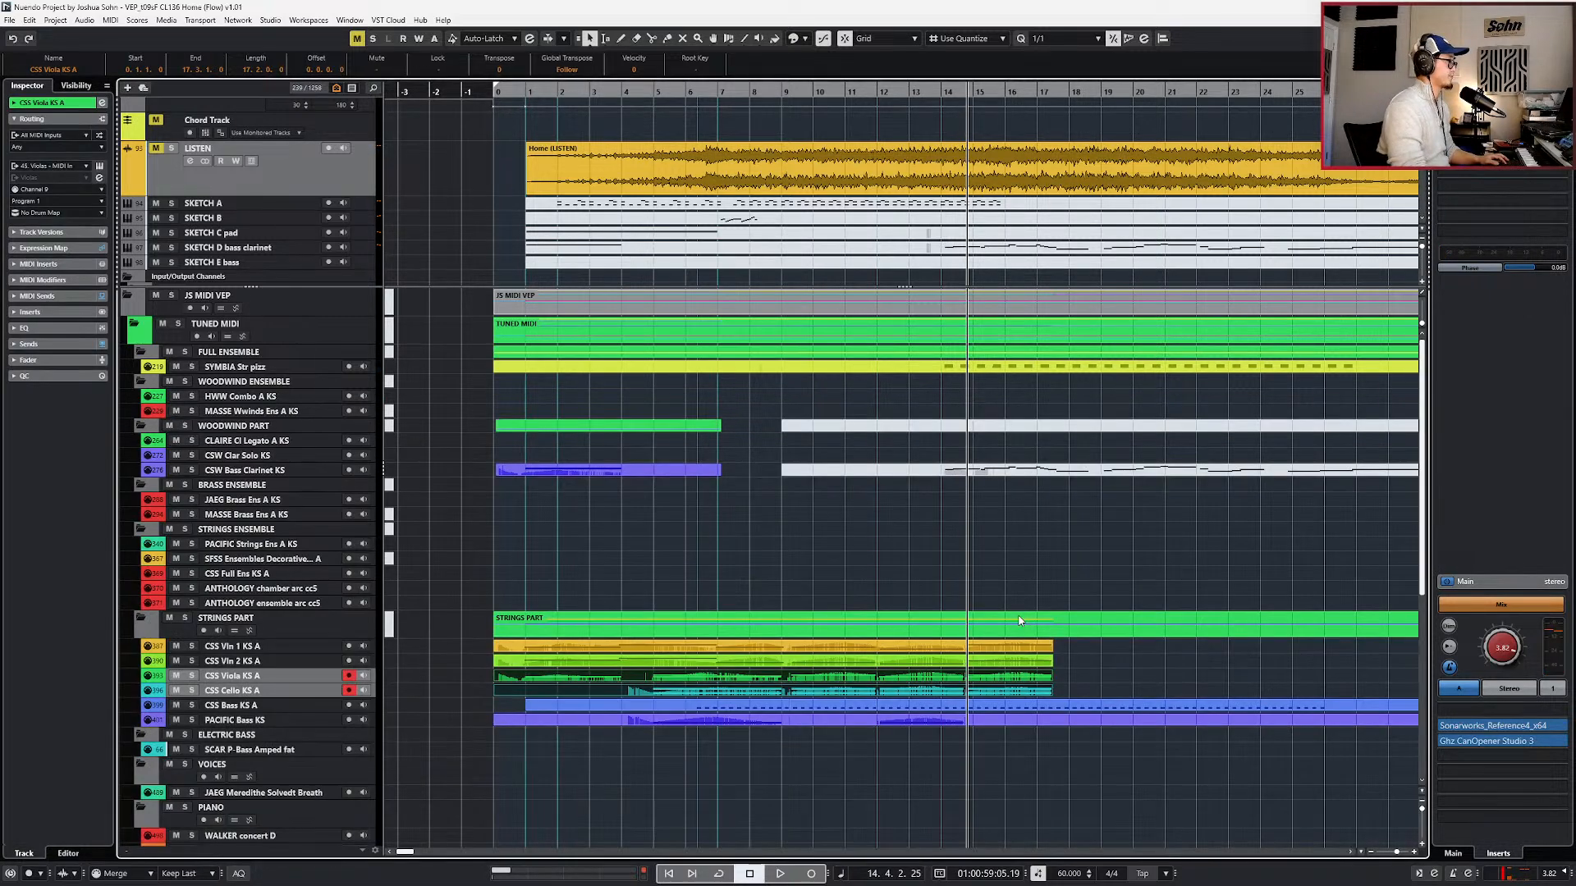
# - Play the edited chord around bar 15 and split the CSS Vln 1 through Cello parts at 14.4.1
pyautogui.press('space')
pyautogui.press('h')
pyautogui.hscroll(1, 1001, 655)
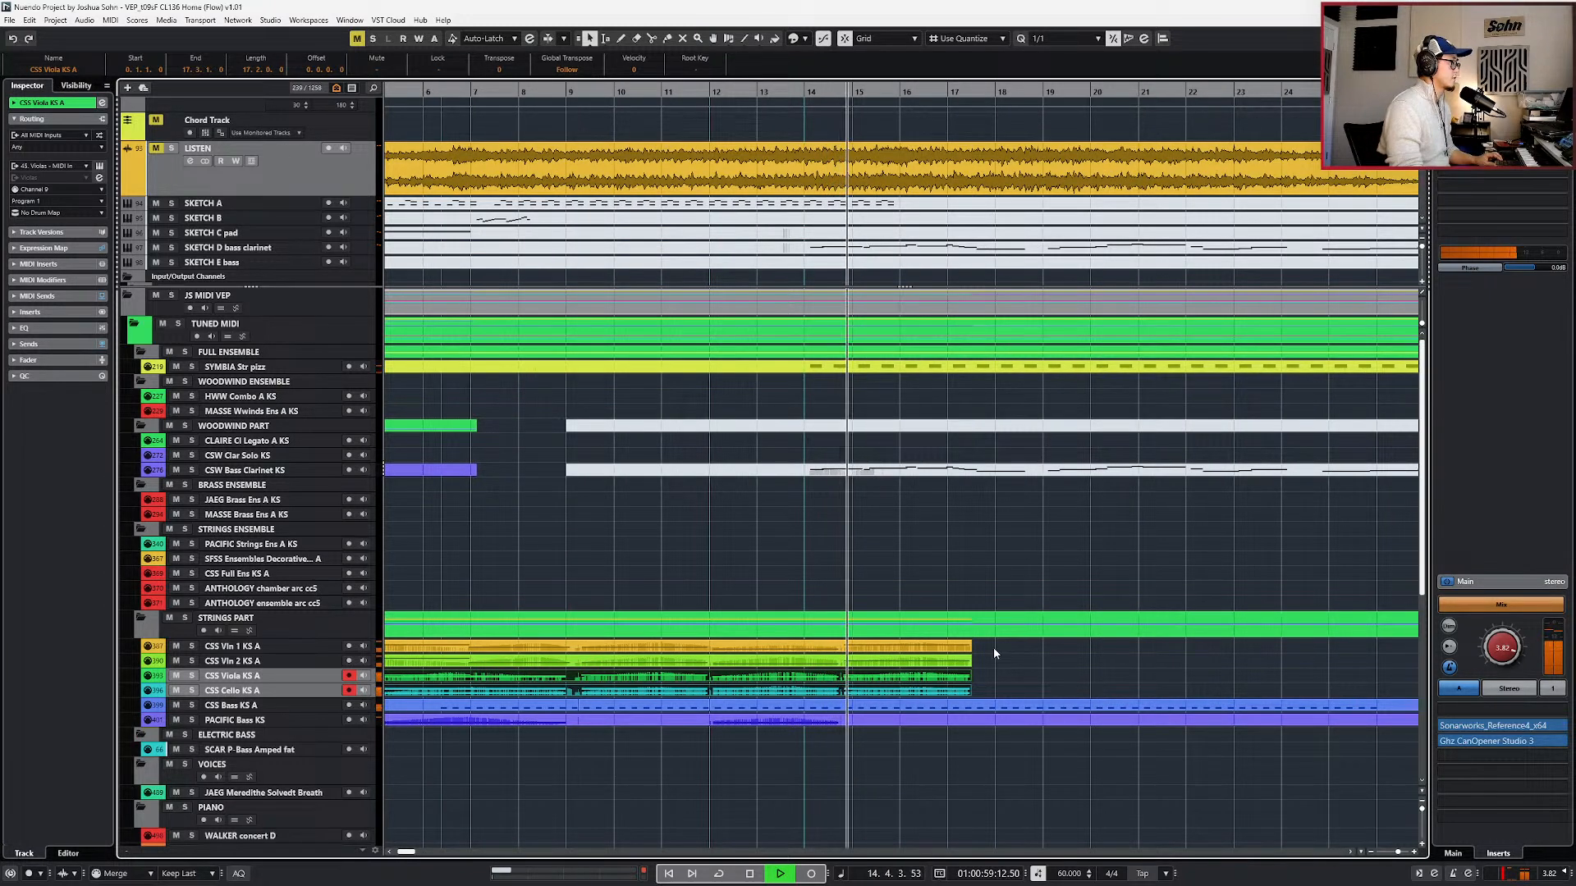
pyautogui.click(974, 678)
pyautogui.moveTo(972, 676); pyautogui.dragTo(967, 692)
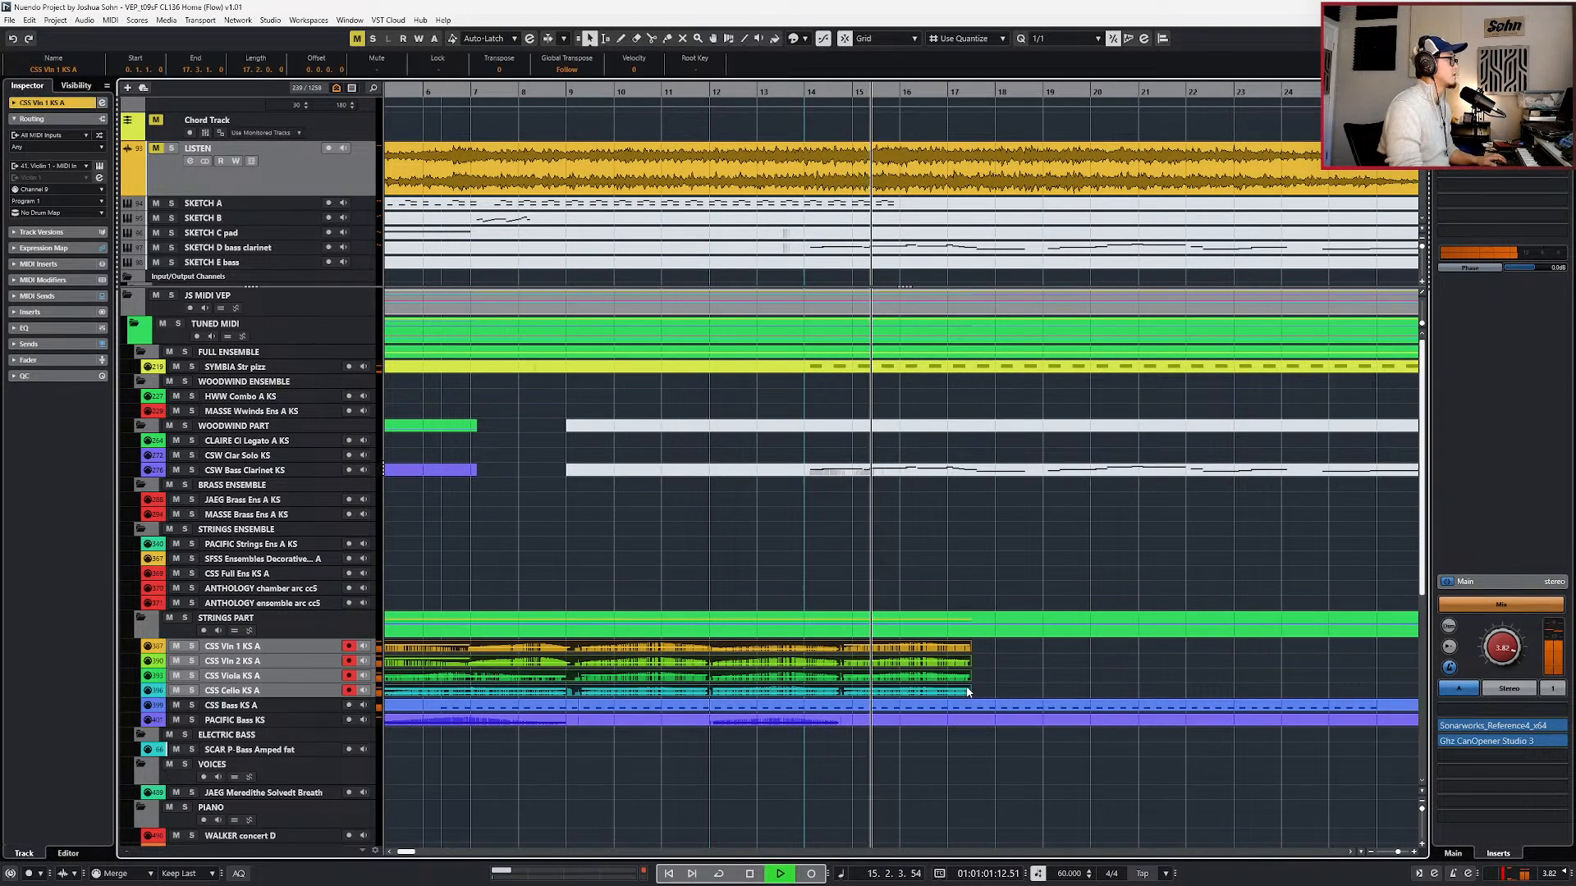
pyautogui.press('space')
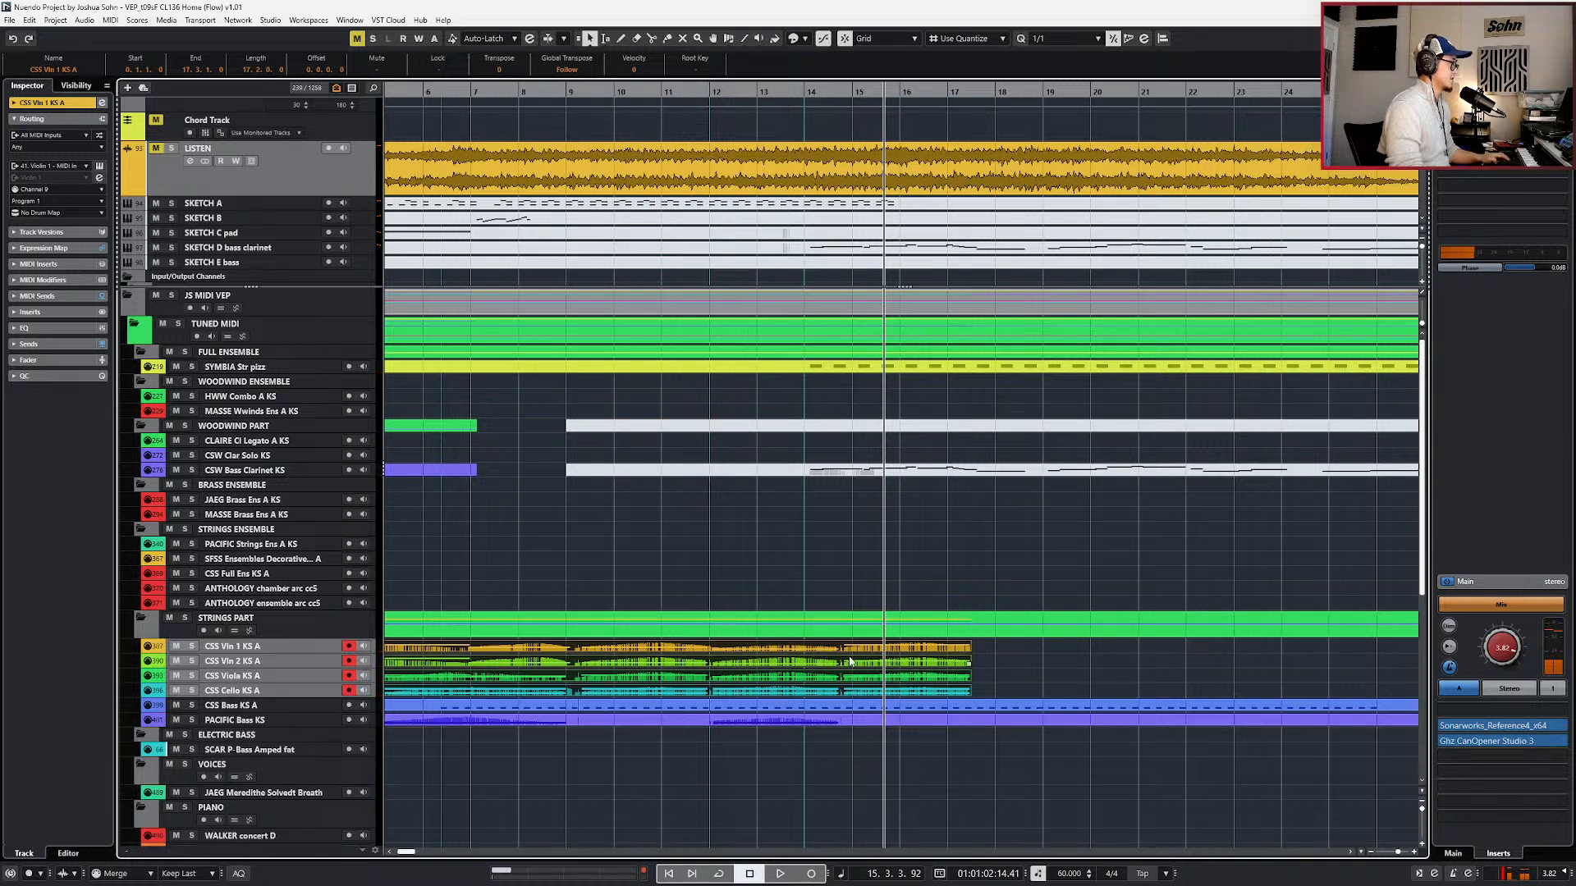
pyautogui.scroll(3, 848, 661)
pyautogui.keyDown('alt'); pyautogui.click(827, 646); pyautogui.keyUp('alt')
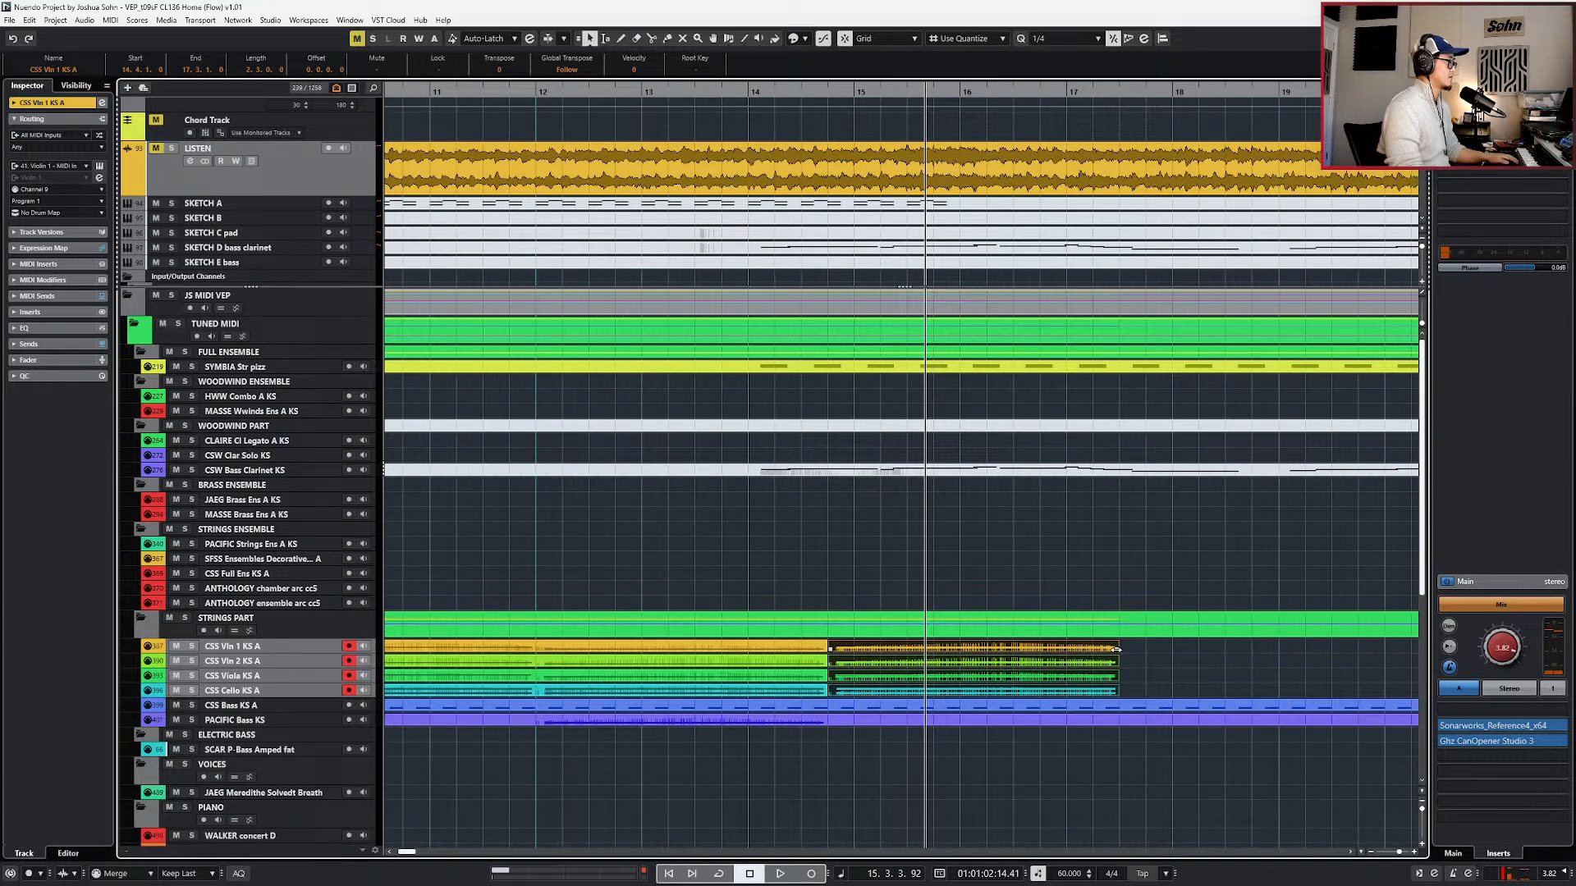
# - Time-stretch the four split string parts from 14.4.3 to end at 16.2.1, and extend their start back to 14.4.1
pyautogui.scroll(2, 893, 669)
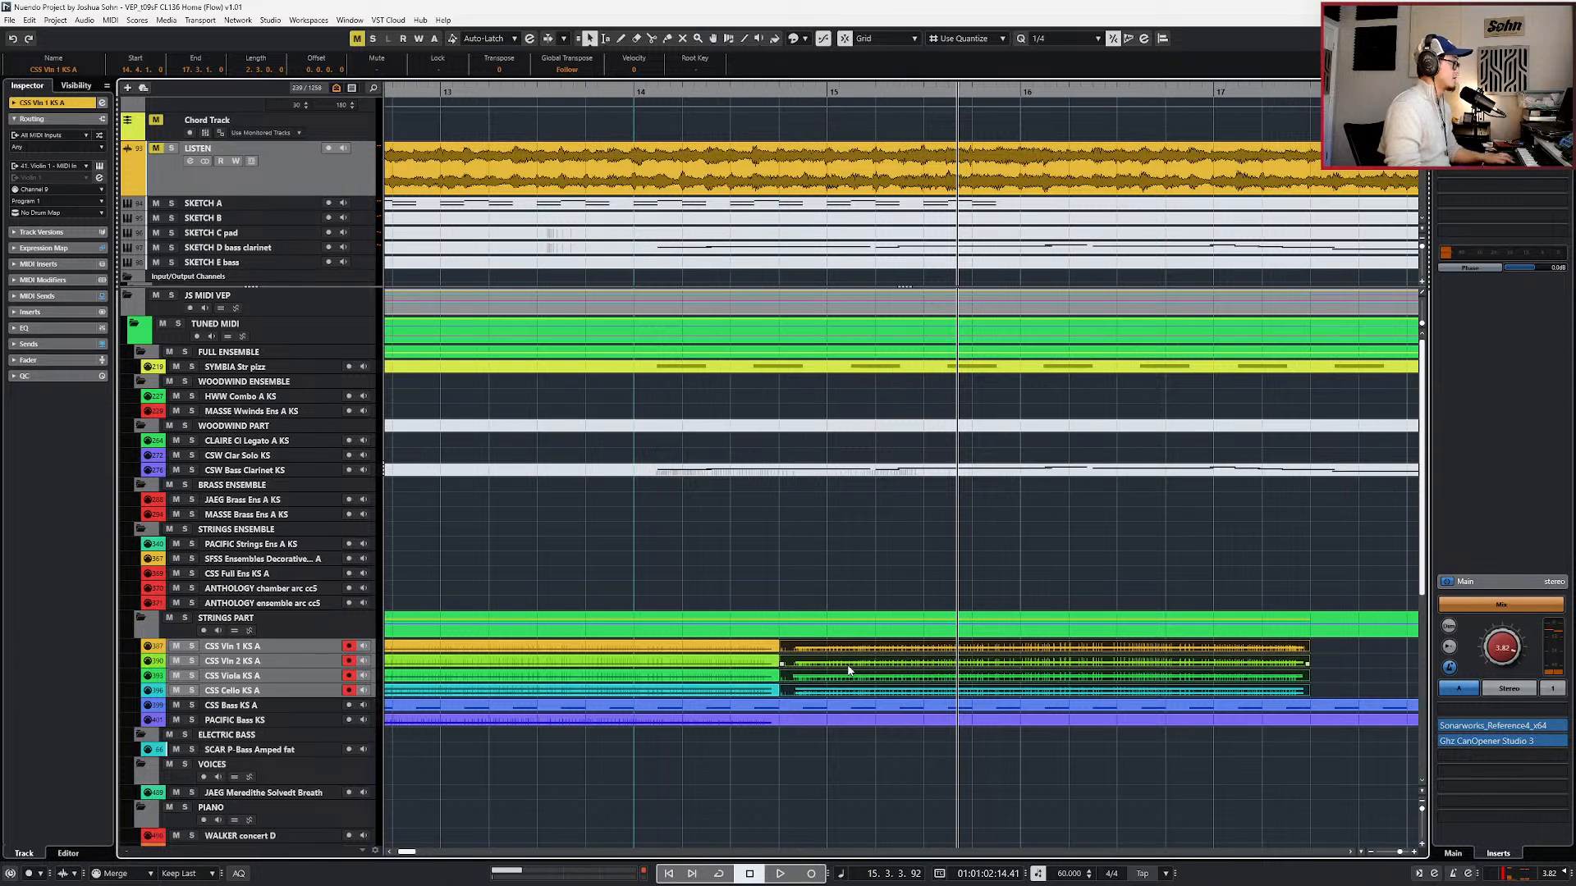
pyautogui.hotkey('alt', 'Right')
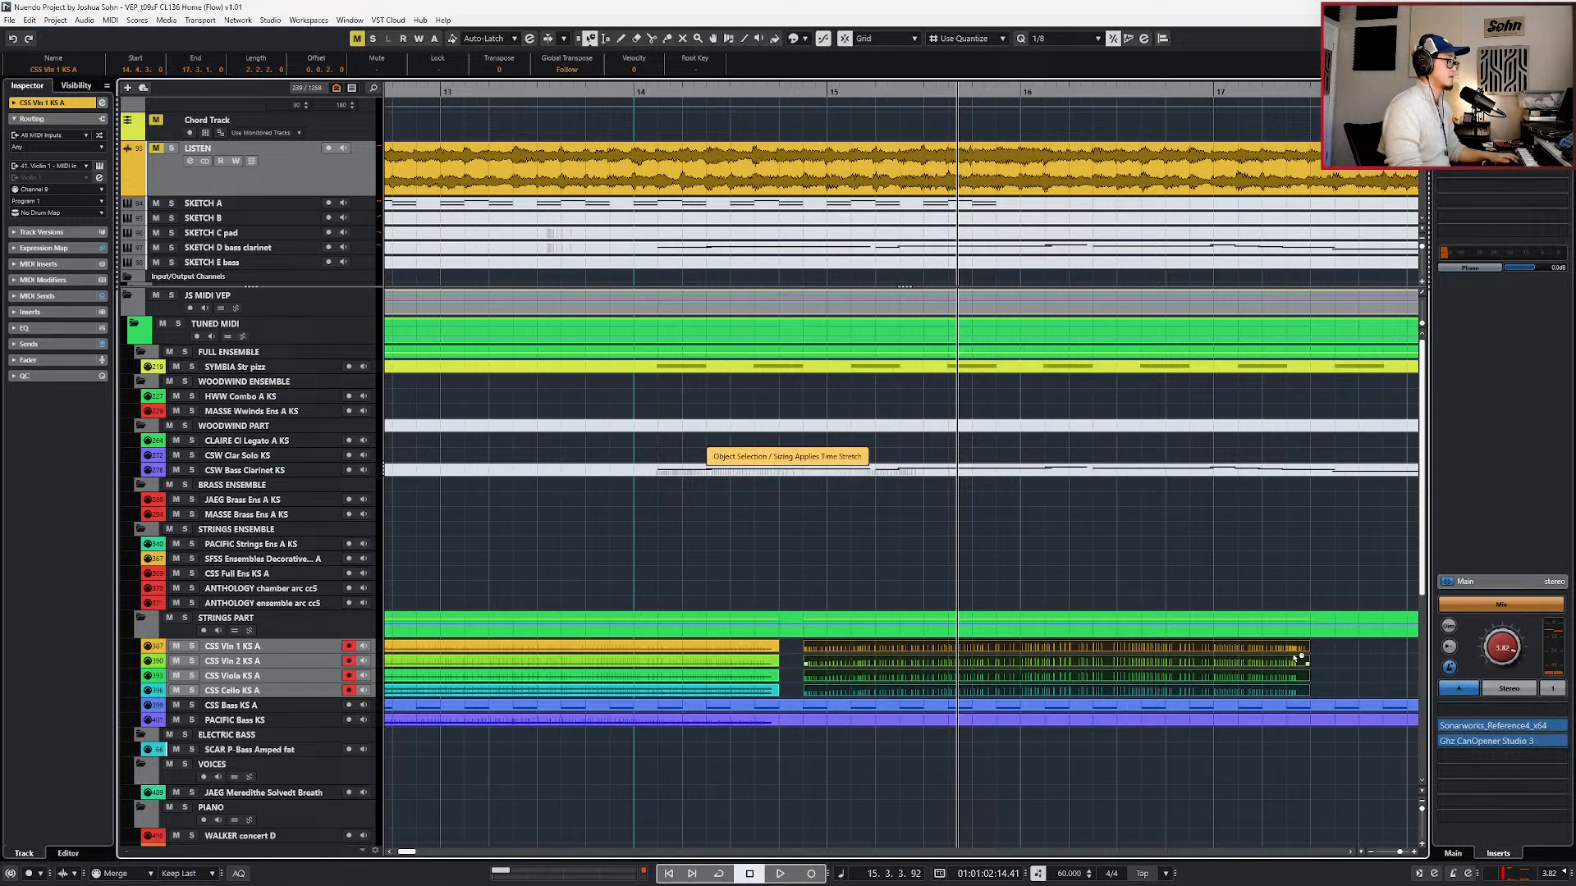
pyautogui.moveTo(1307, 651); pyautogui.dragTo(1072, 649)
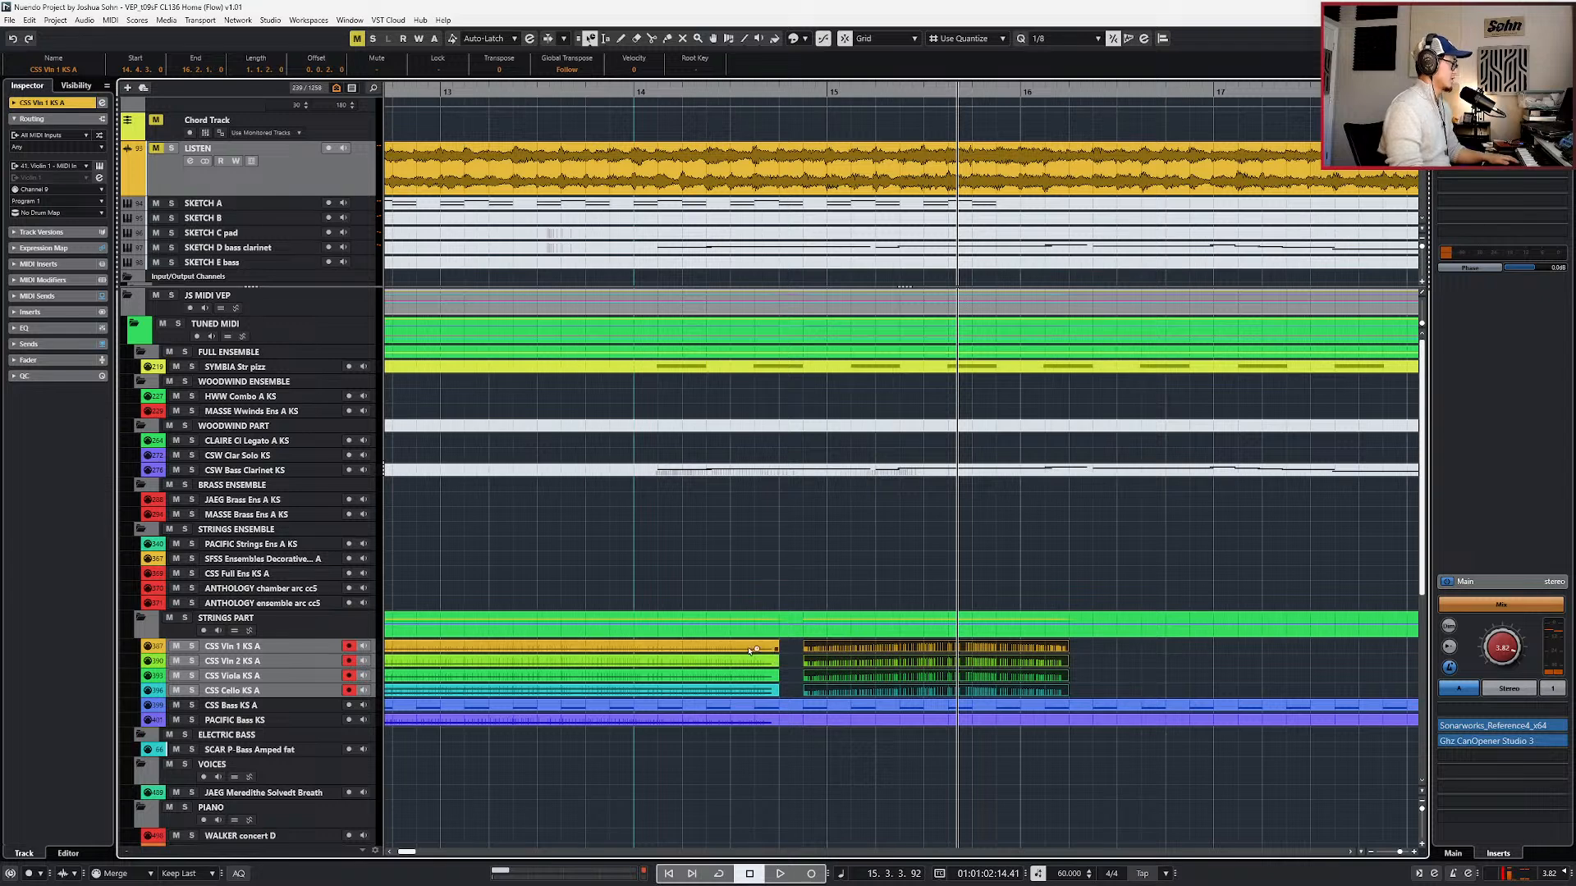
pyautogui.moveTo(805, 649); pyautogui.dragTo(786, 650)
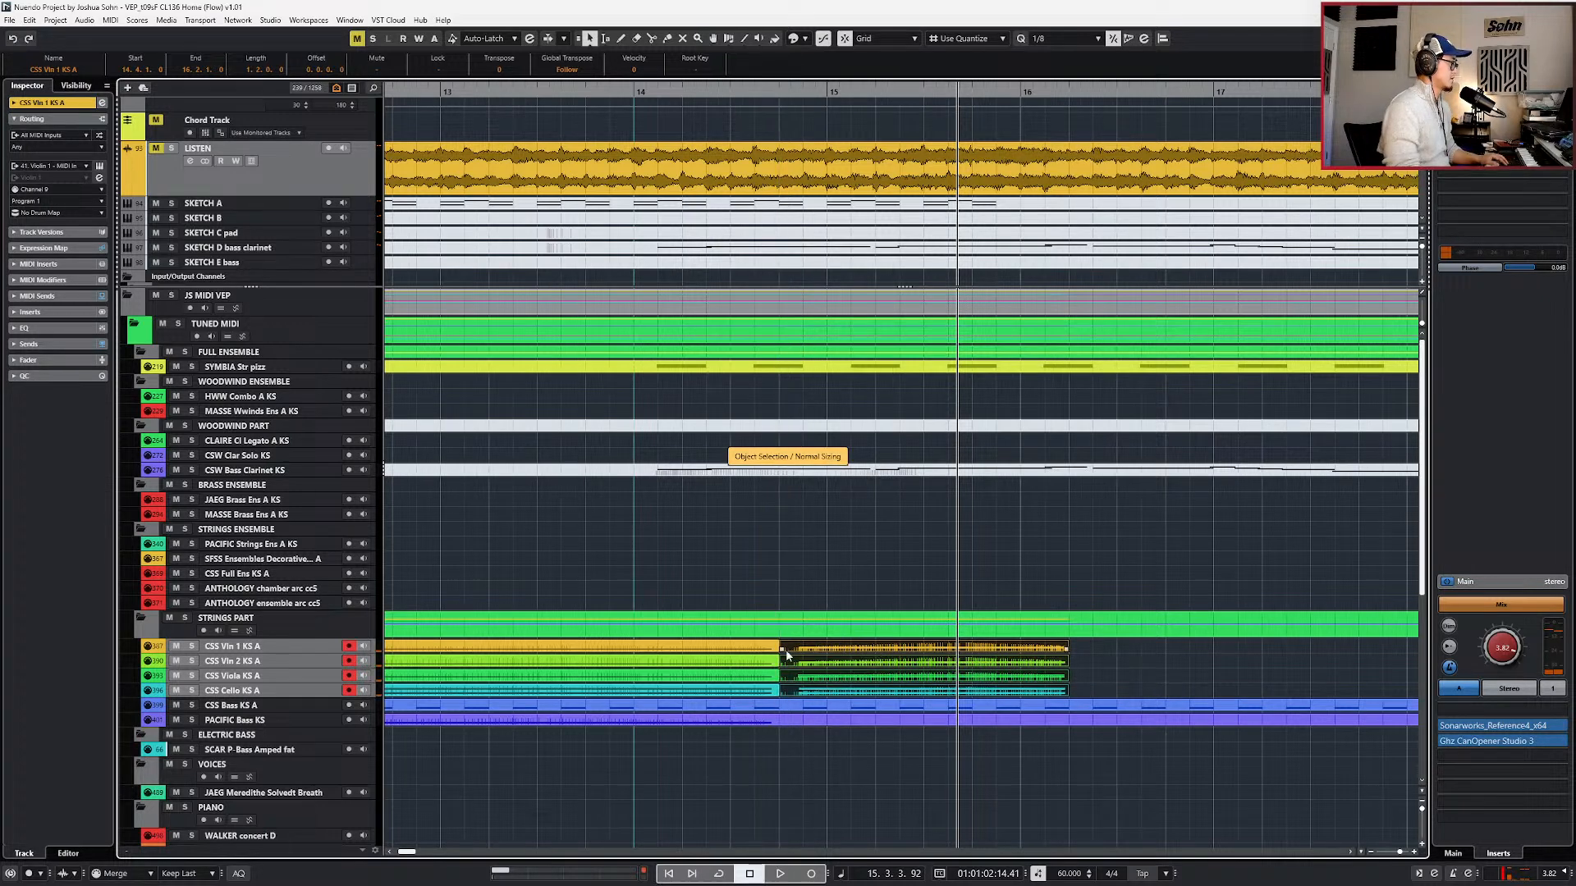
# - Play the shortened CSS string parts from around bar 14 to check the transition at 14.4.1
pyautogui.press('l')
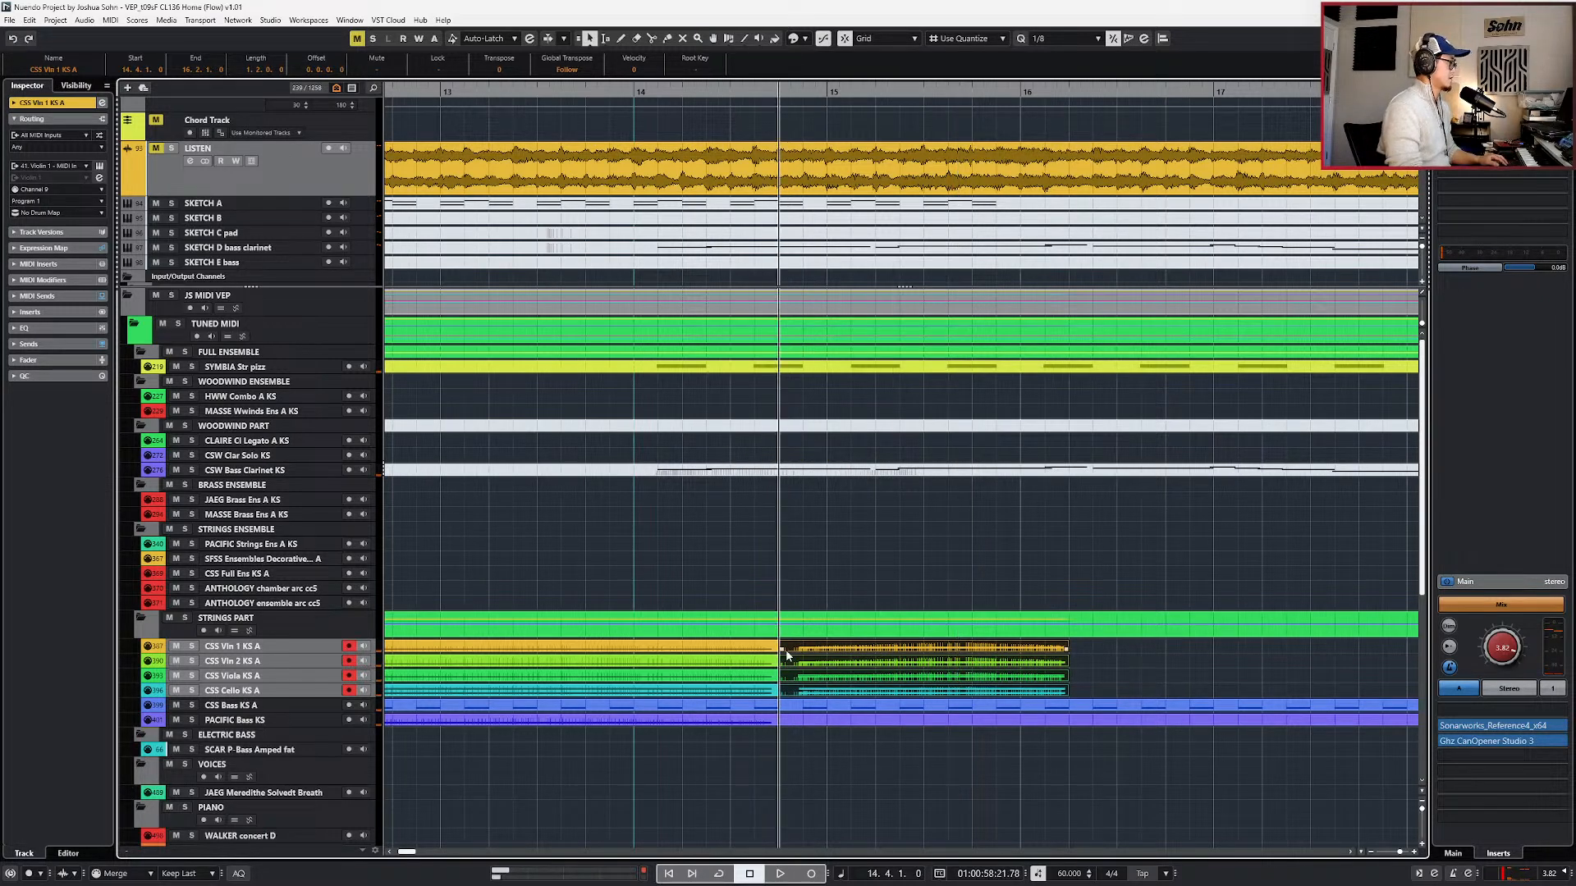
pyautogui.press('KP_1')
pyautogui.press('space')
pyautogui.scroll(-2, 854, 653)
pyautogui.click(819, 648)
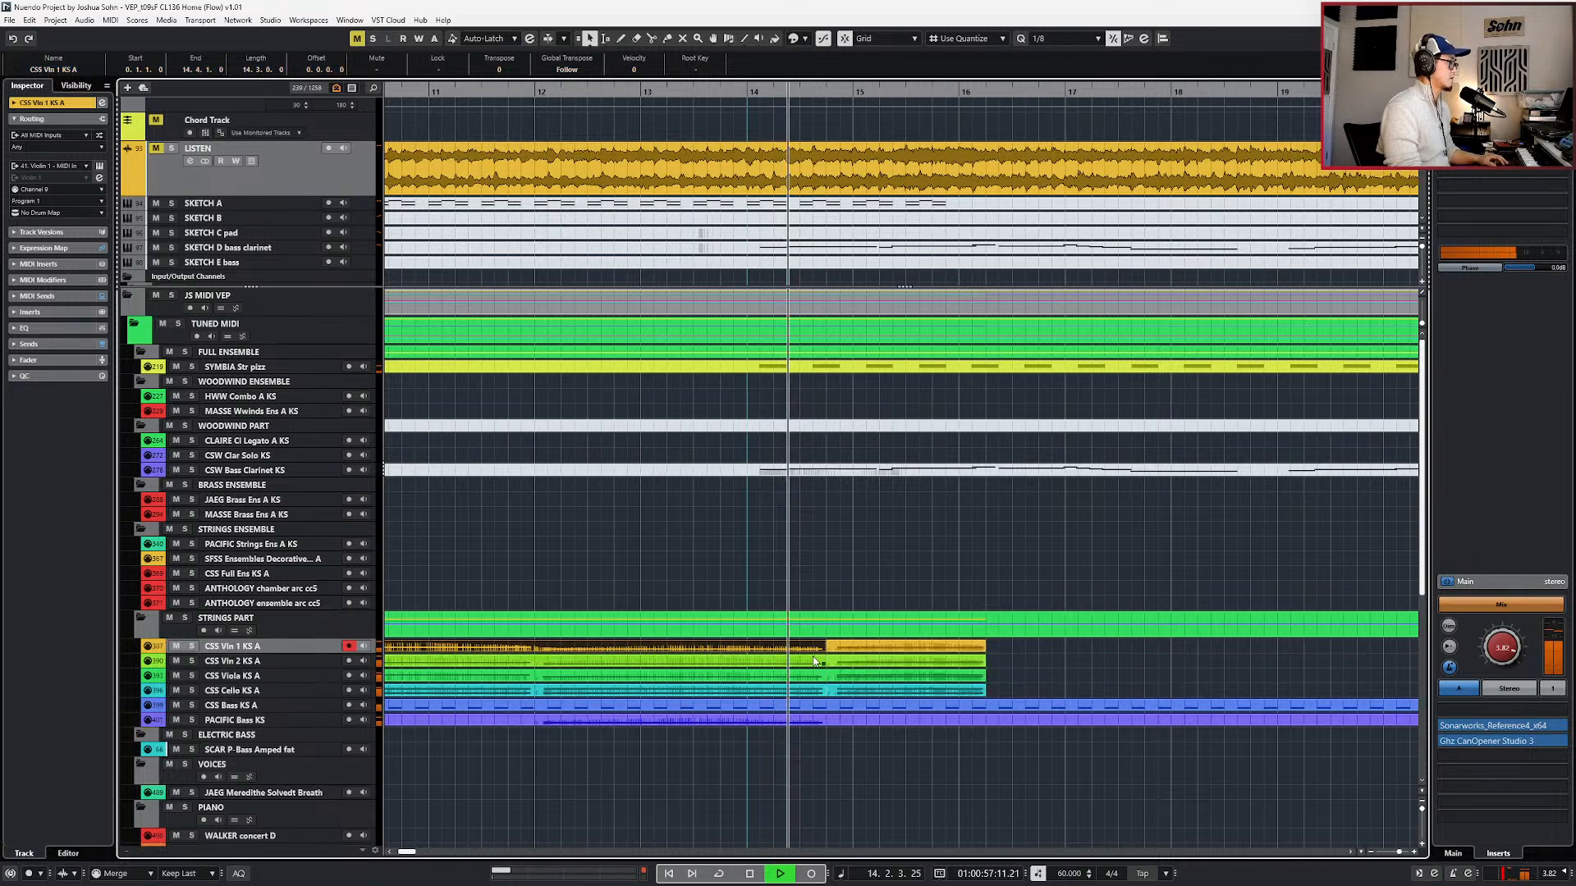
pyautogui.click(816, 662)
pyautogui.click(814, 677)
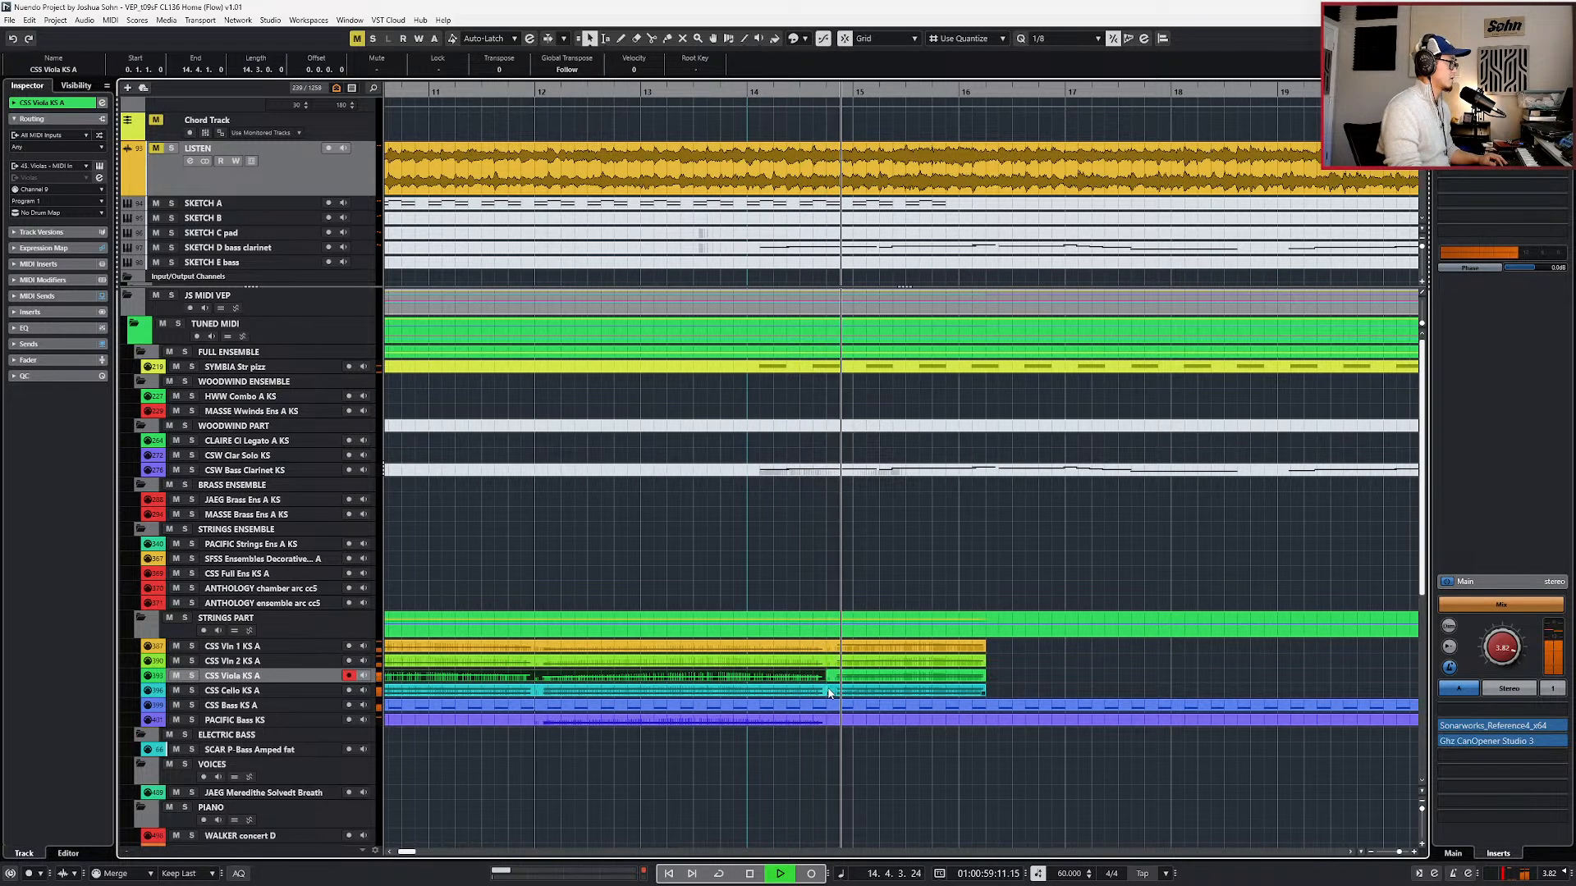
pyautogui.hotkey('shift', 'Up')
pyautogui.hotkey('shift', 'Up')
pyautogui.scroll(-1, 986, 657)
pyautogui.scroll(-2, 1054, 661)
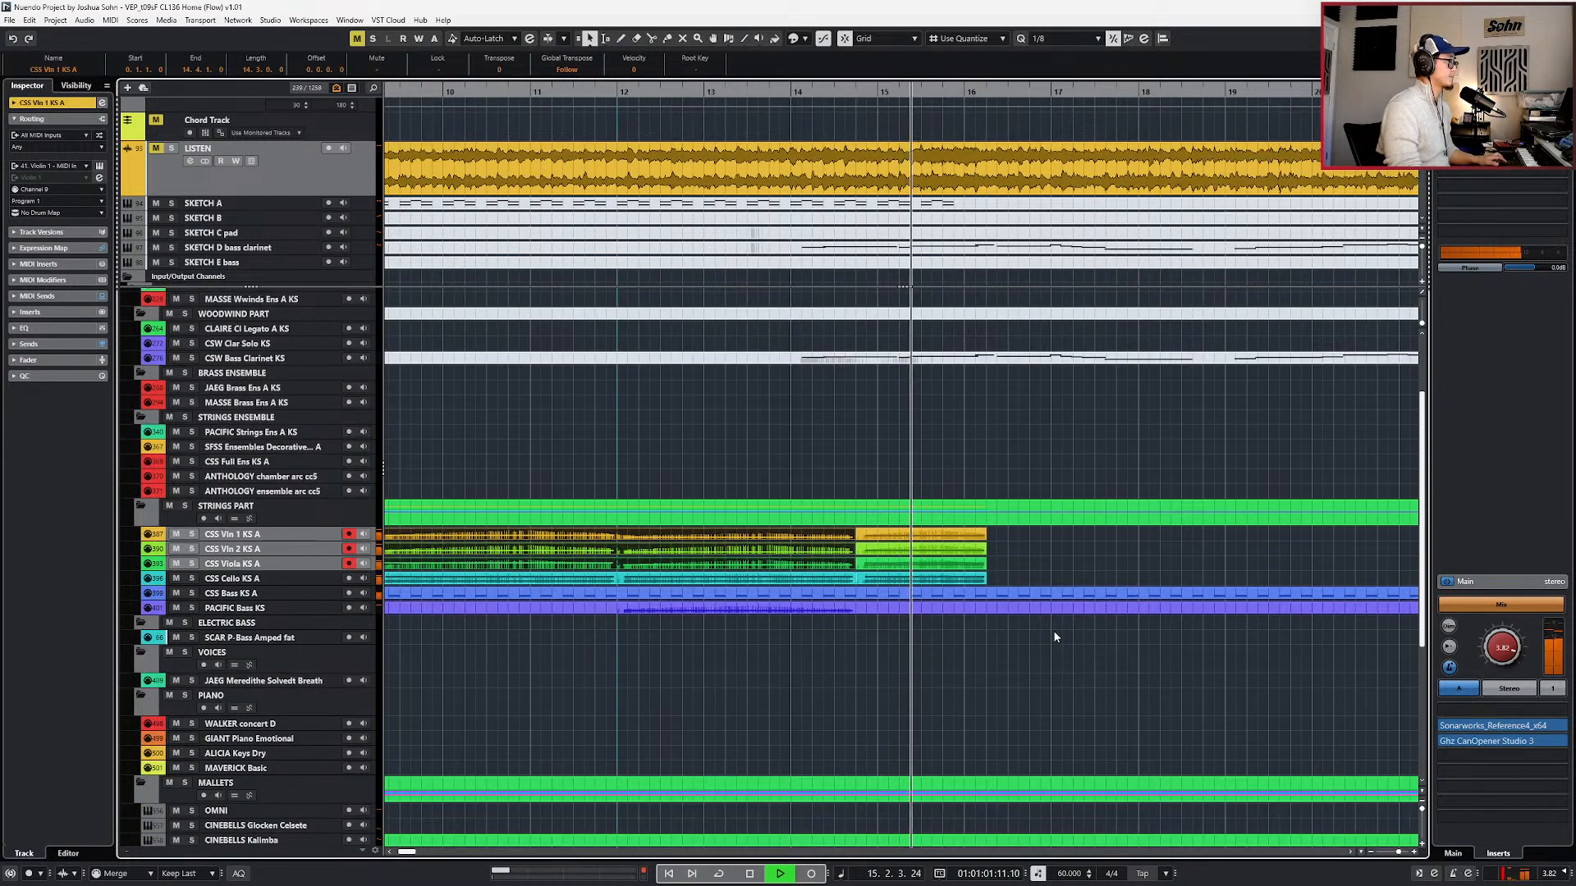
# - Select the four short CSS string parts starting at 14.4.1 and continue playback into bar 17
pyautogui.scroll(2, 1056, 637)
pyautogui.hscroll(1, 1055, 637)
pyautogui.moveTo(911, 645); pyautogui.dragTo(879, 694)
pyautogui.hscroll(1, 899, 671)
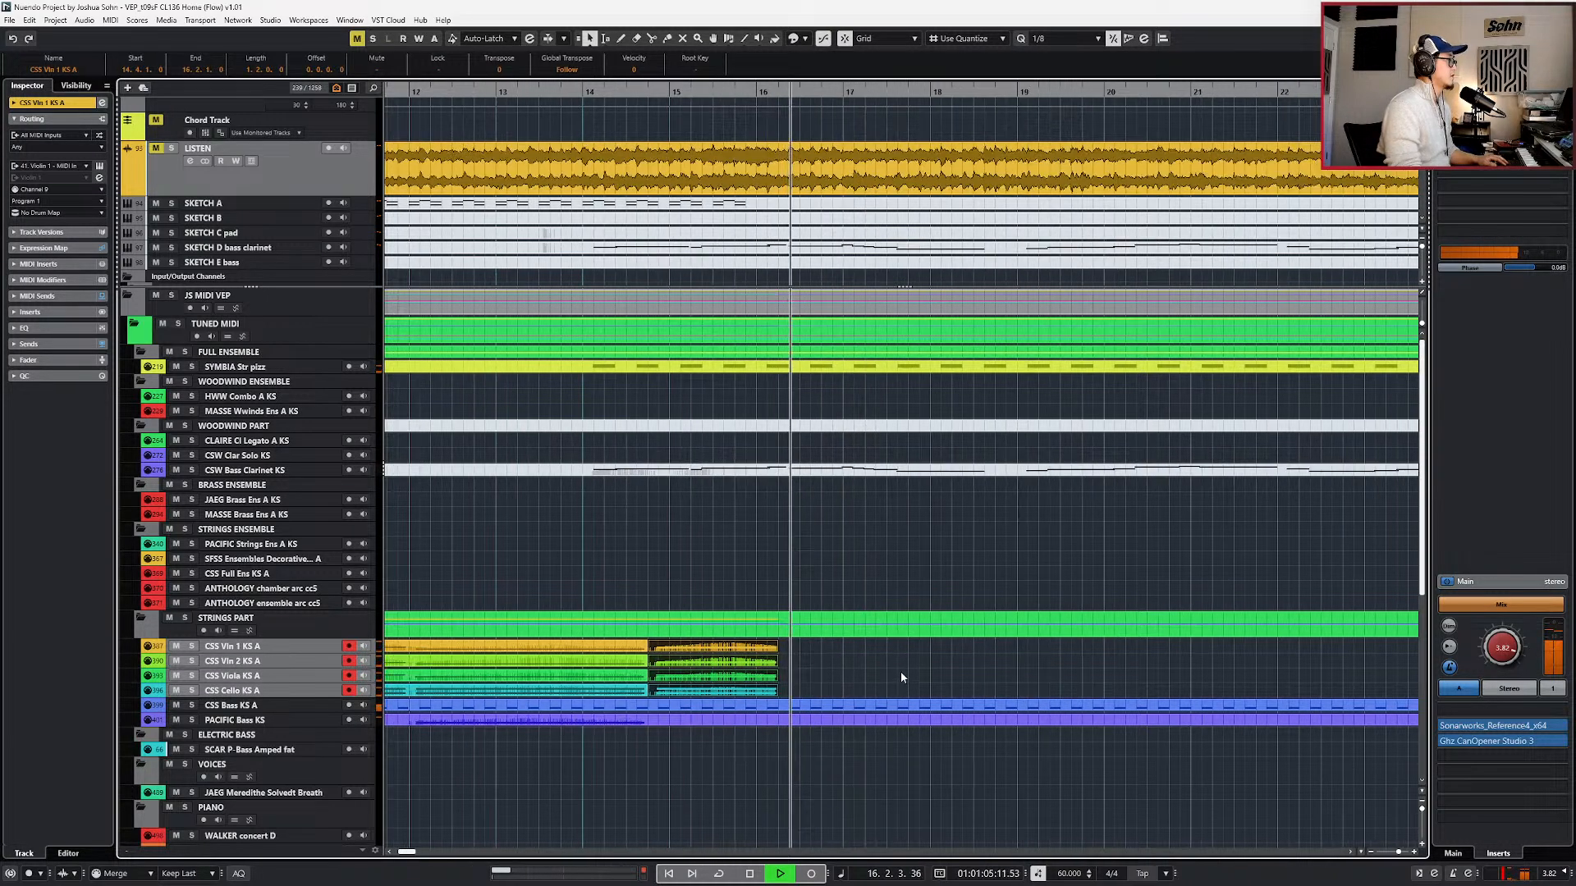
pyautogui.hscroll(2, 864, 672)
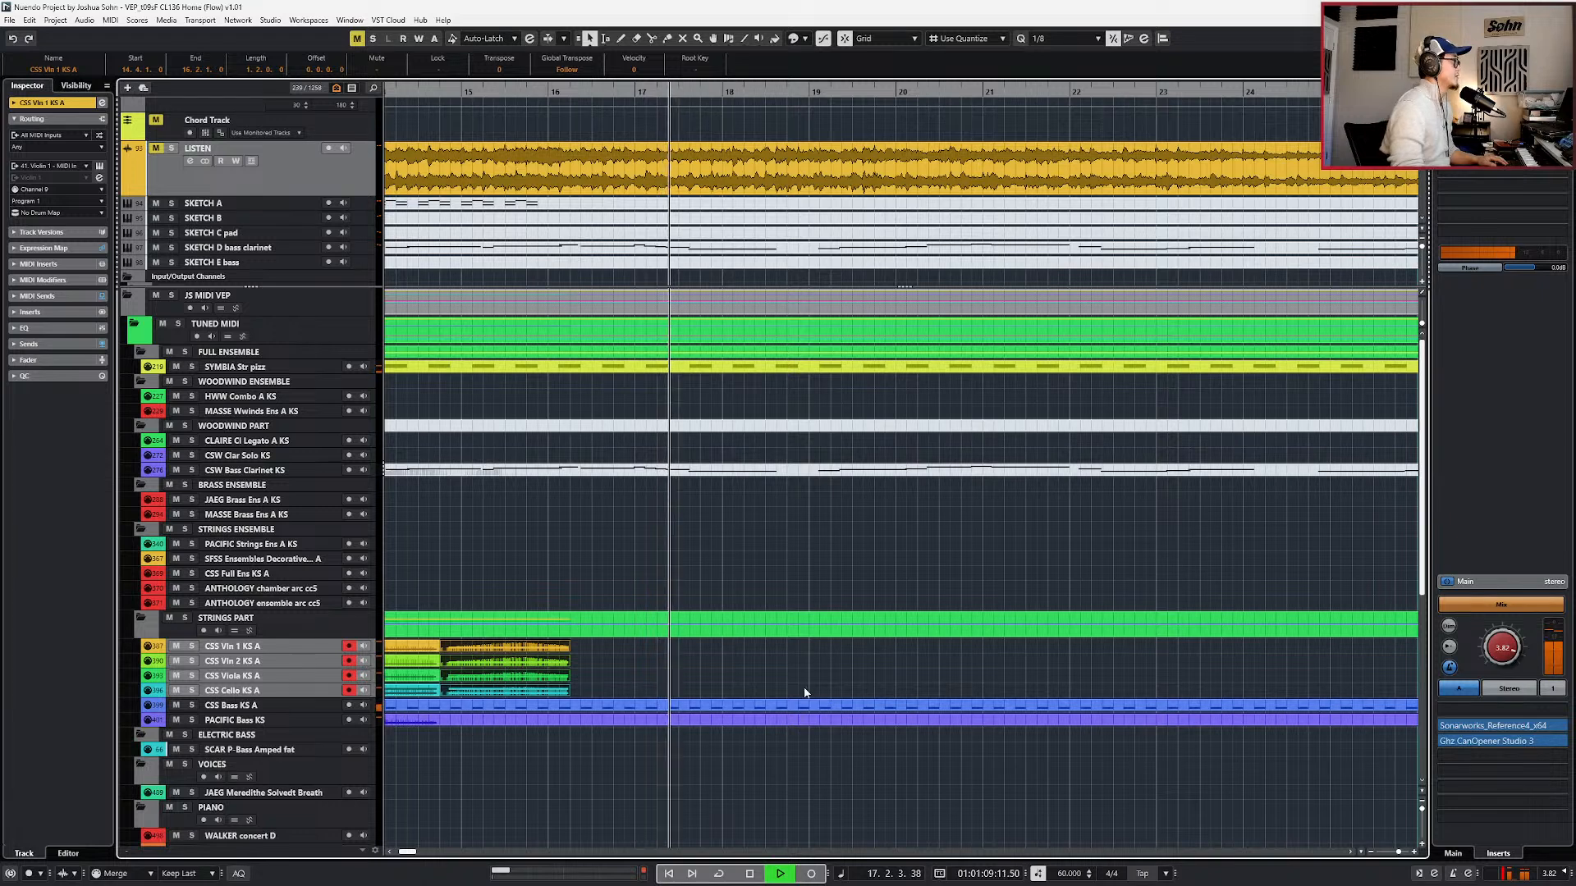
pyautogui.press('space')
# - Solo the LISTEN reference and play it from around bar 16 through bar 18
pyautogui.click(368, 168)
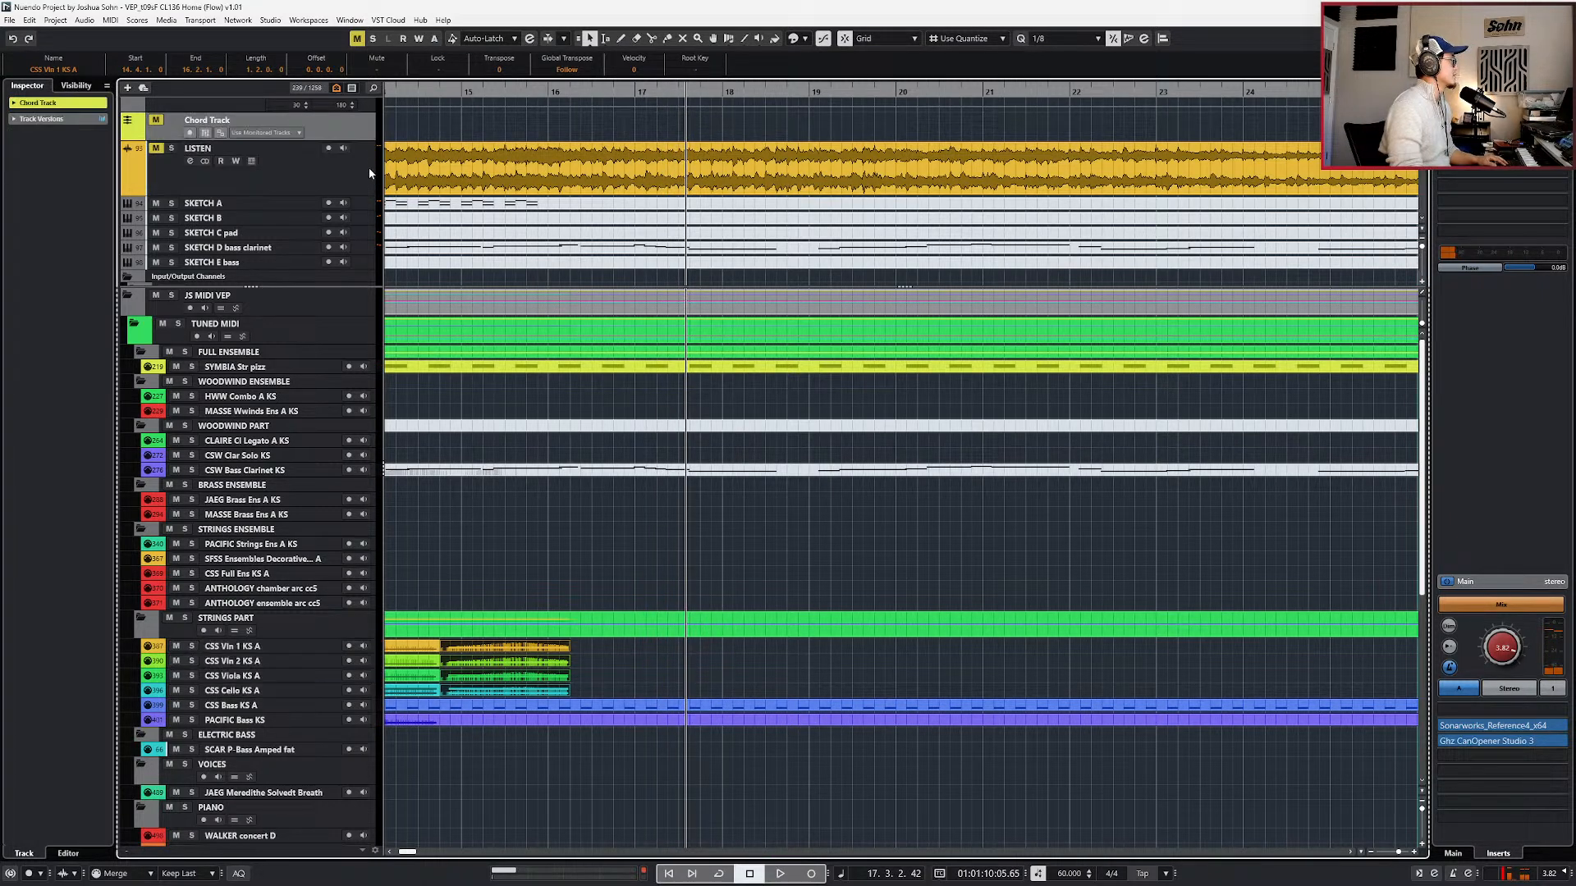
pyautogui.press('s')
pyautogui.press('space')
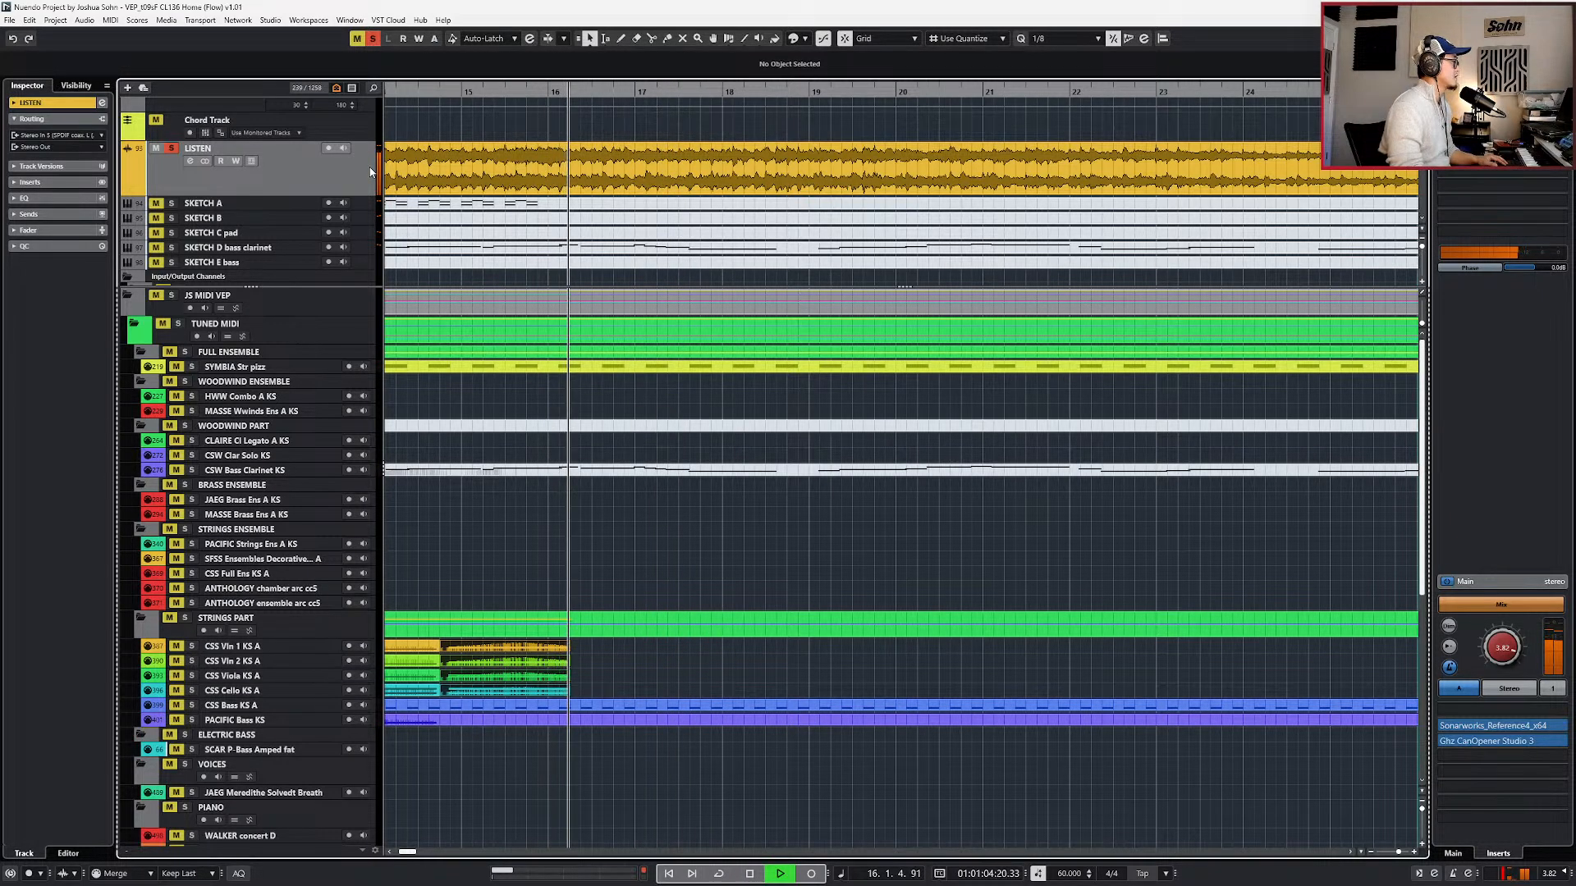
pyautogui.hscroll(-3, 738, 368)
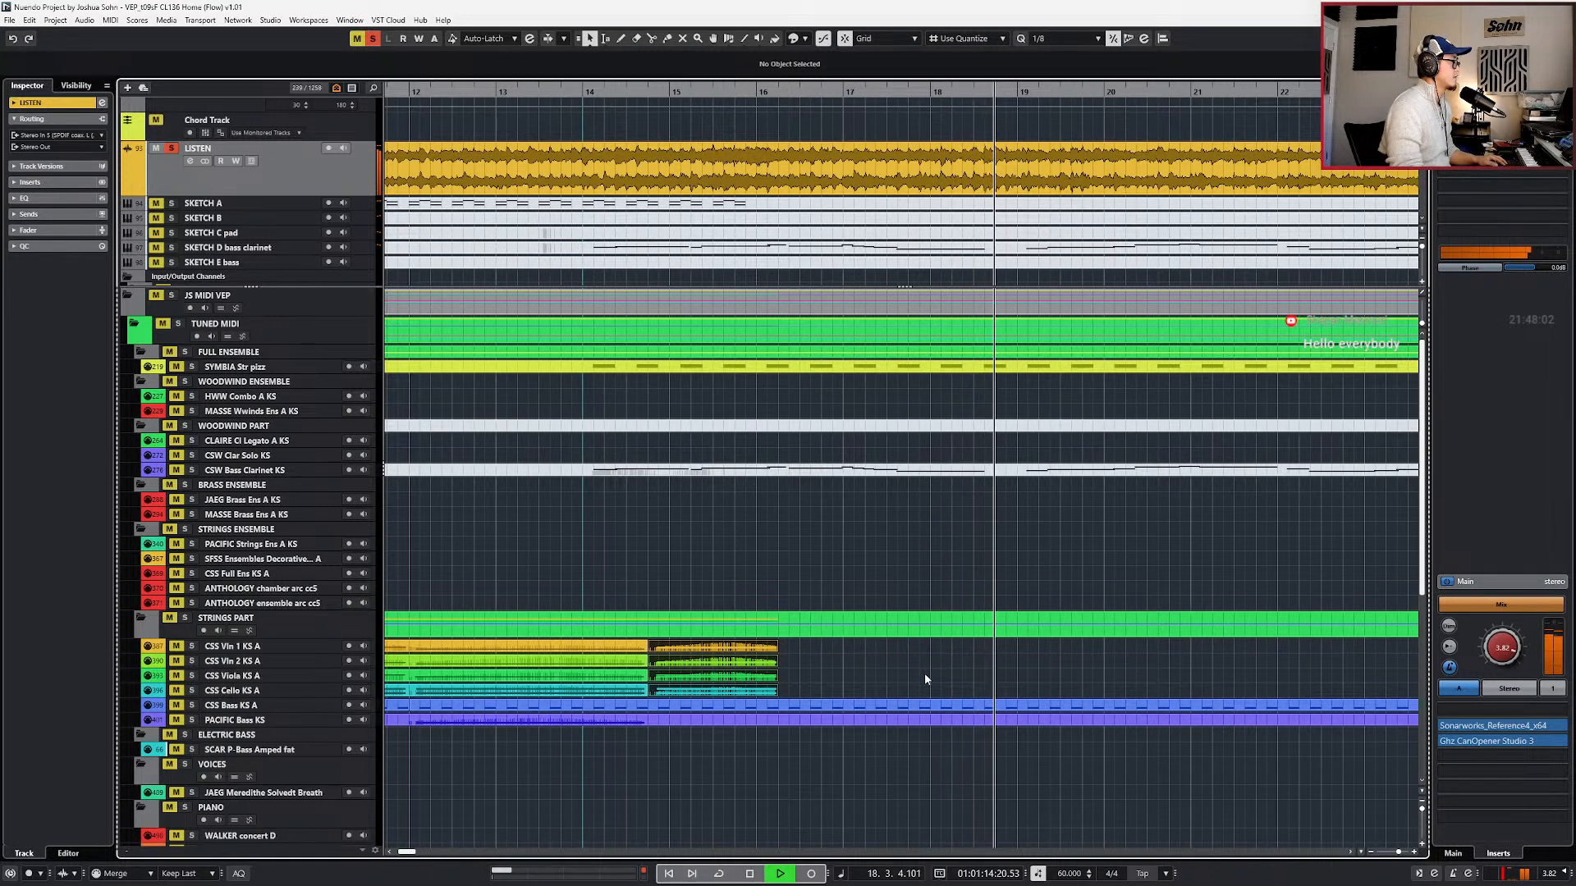
pyautogui.press('space')
# - Copy the four short CSS string parts to start at 17.2.1 and play them with their tracks soloed
pyautogui.moveTo(827, 648); pyautogui.dragTo(960, 693)
pyautogui.press('space')
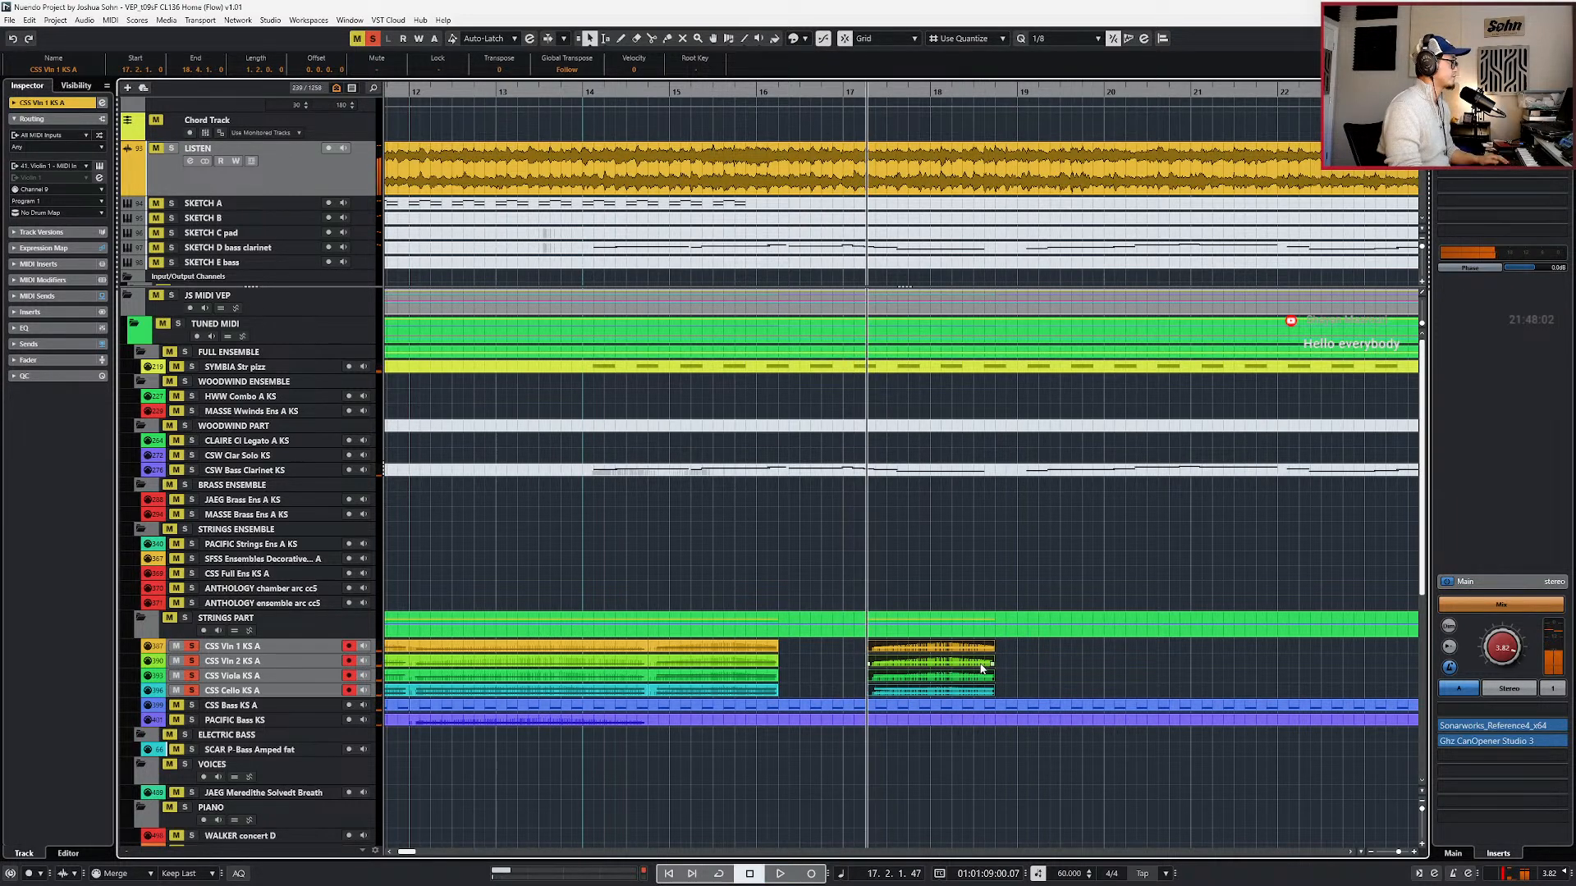
pyautogui.press('space')
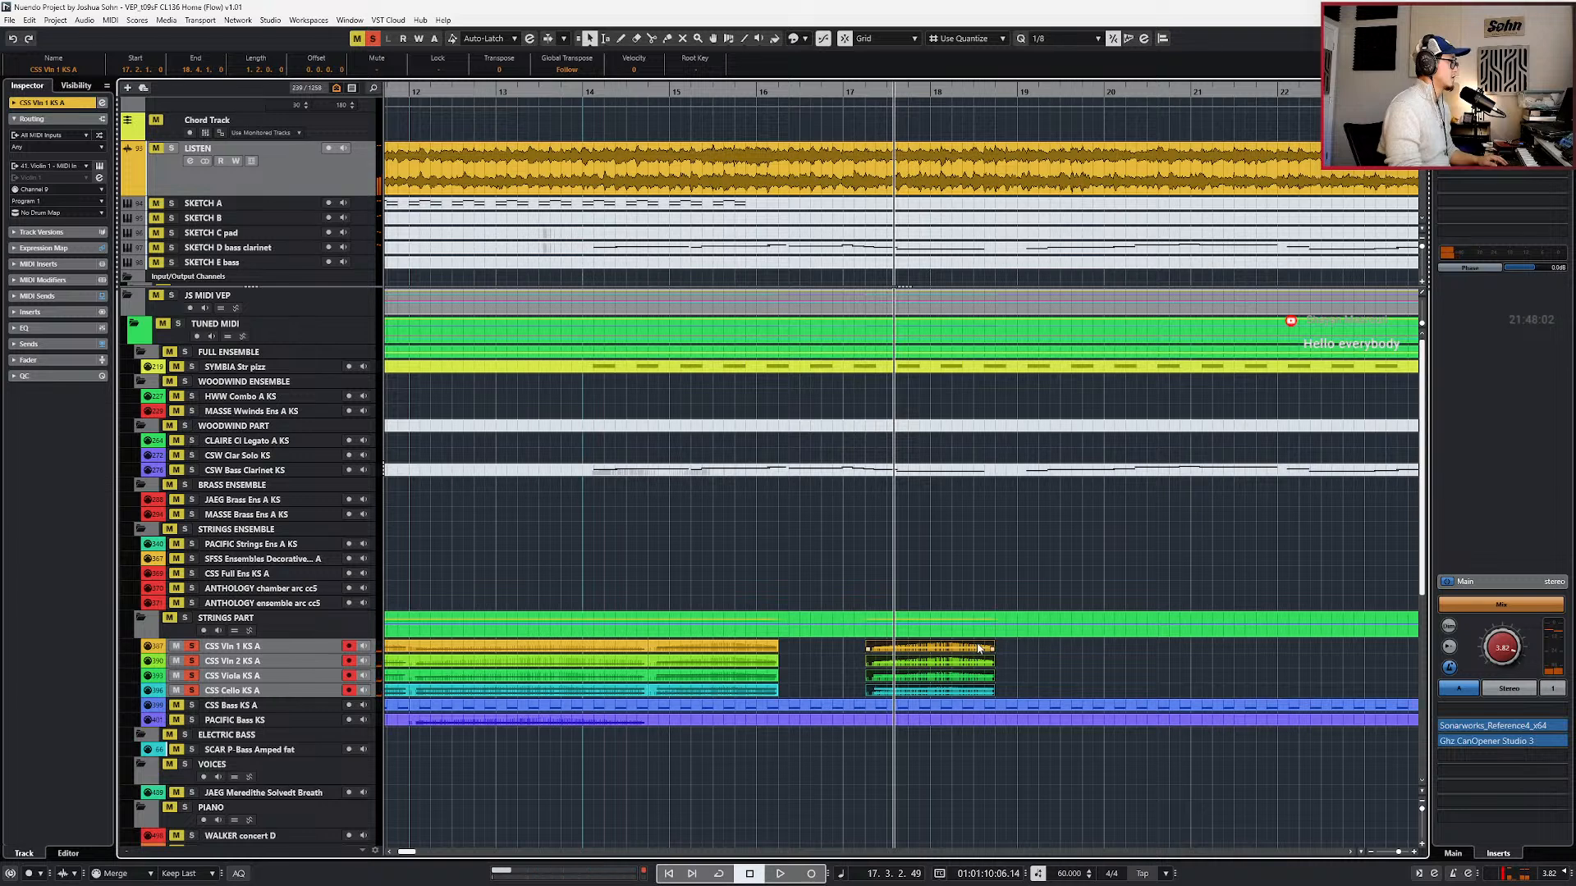
# - Lower the note in the copied CSS Vln 1 part at bar 17 by two semitones and play from about bar 16
pyautogui.click(974, 655)
pyautogui.doubleClick(973, 661)
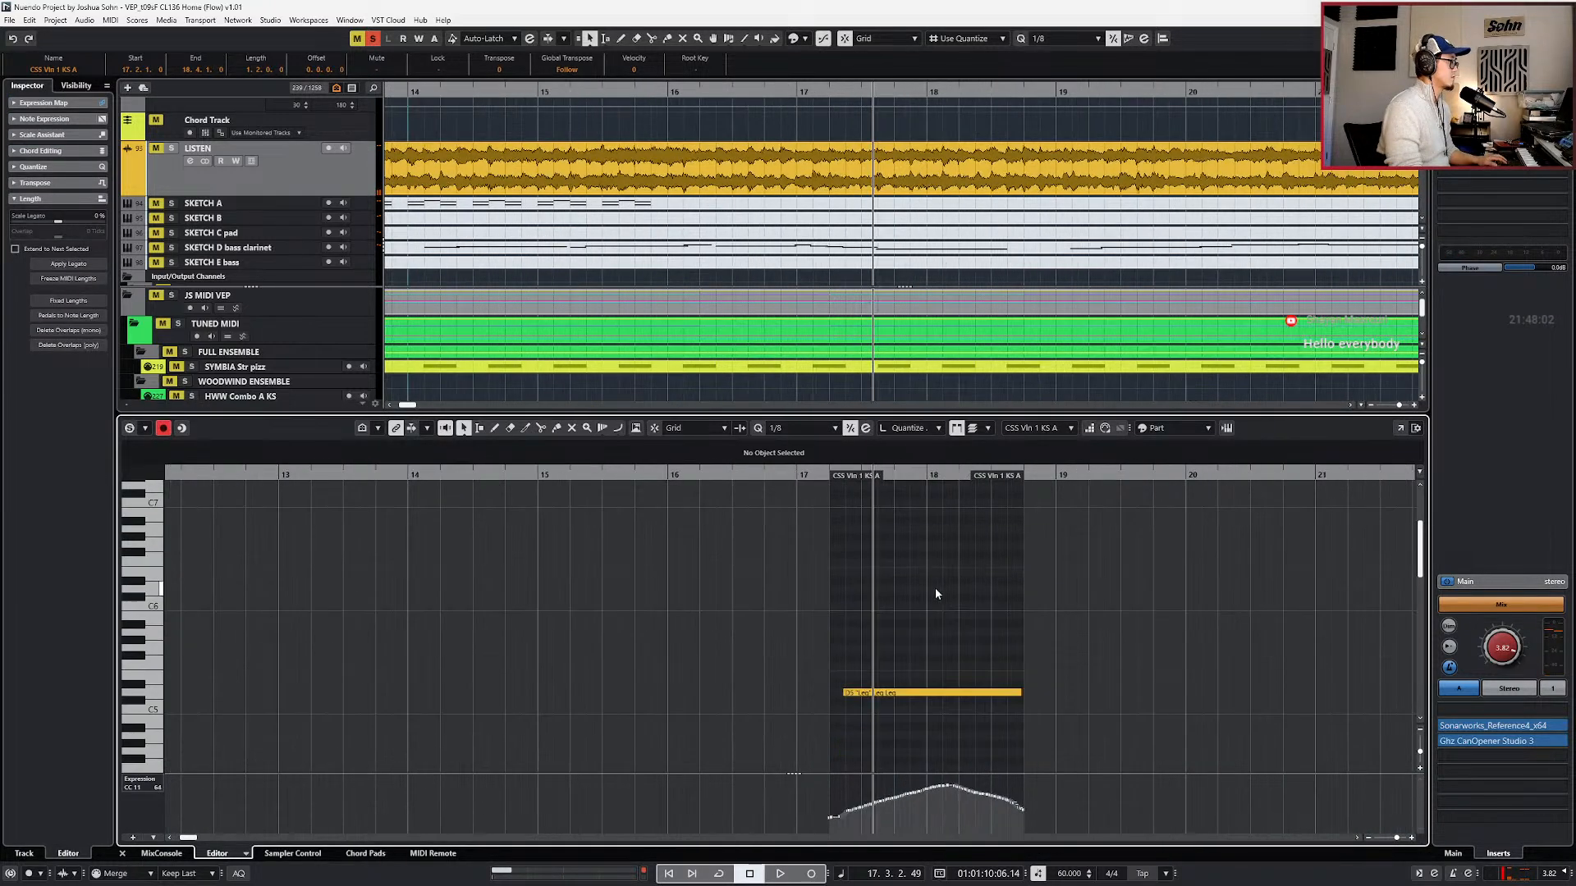
pyautogui.moveTo(895, 577); pyautogui.dragTo(893, 596)
pyautogui.press('Right')
pyautogui.press('Down')
pyautogui.press('Down')
pyautogui.press('Return')
pyautogui.press('ctrl+KP_Subtract')
pyautogui.press('ctrl+KP_Subtract')
pyautogui.press('space')
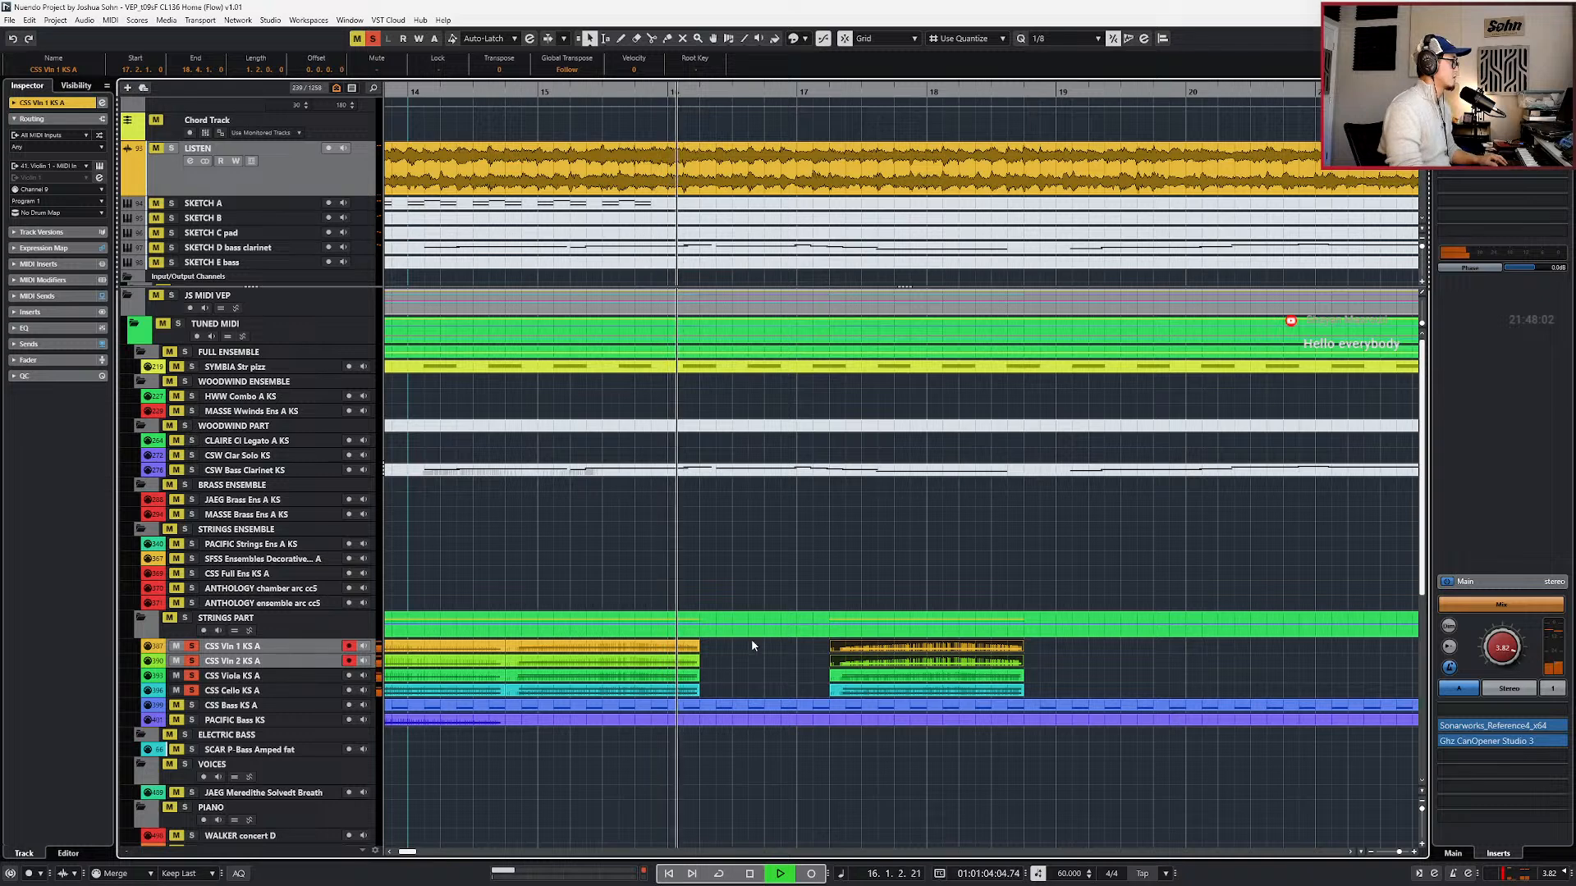
# - Copy the four short CSS string parts at 14.4.1 and 17.2.1 to start at 19.4.1 and 22.2.1
pyautogui.press('space')
pyautogui.moveTo(715, 654); pyautogui.dragTo(691, 694)
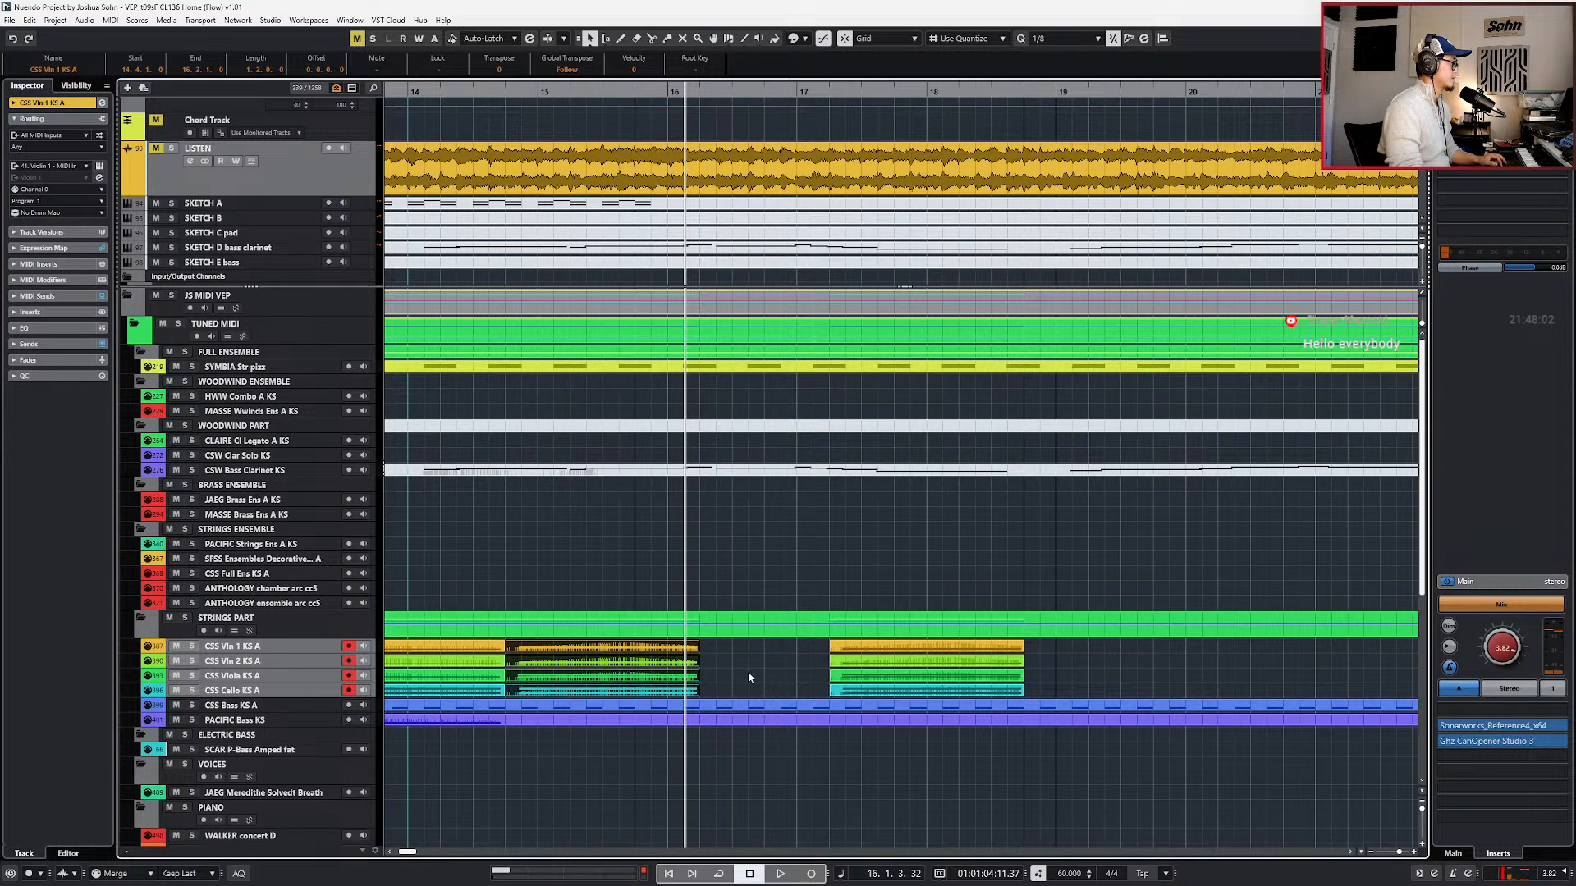
pyautogui.scroll(-2, 788, 673)
pyautogui.moveTo(998, 651); pyautogui.dragTo(972, 672)
pyautogui.moveTo(735, 691); pyautogui.dragTo(712, 689)
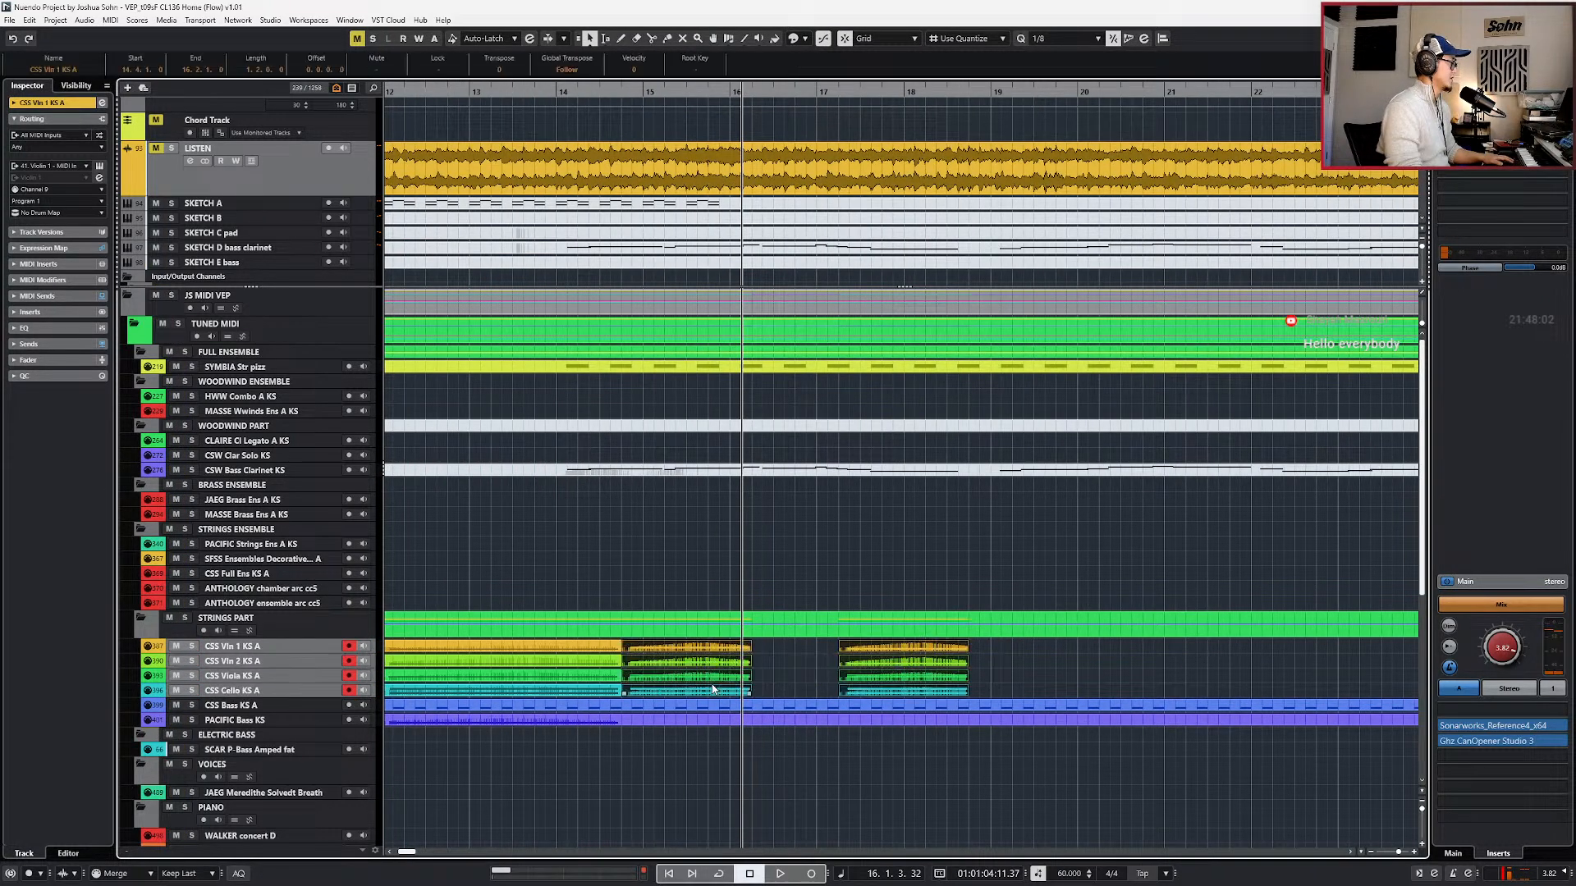
pyautogui.moveTo(1121, 665); pyautogui.dragTo(1096, 654)
# - Solo the LISTEN reference and play it up to about bar 21
pyautogui.press('l')
pyautogui.press('space')
pyautogui.press('space')
pyautogui.click(340, 161)
pyautogui.press('s')
pyautogui.press('space')
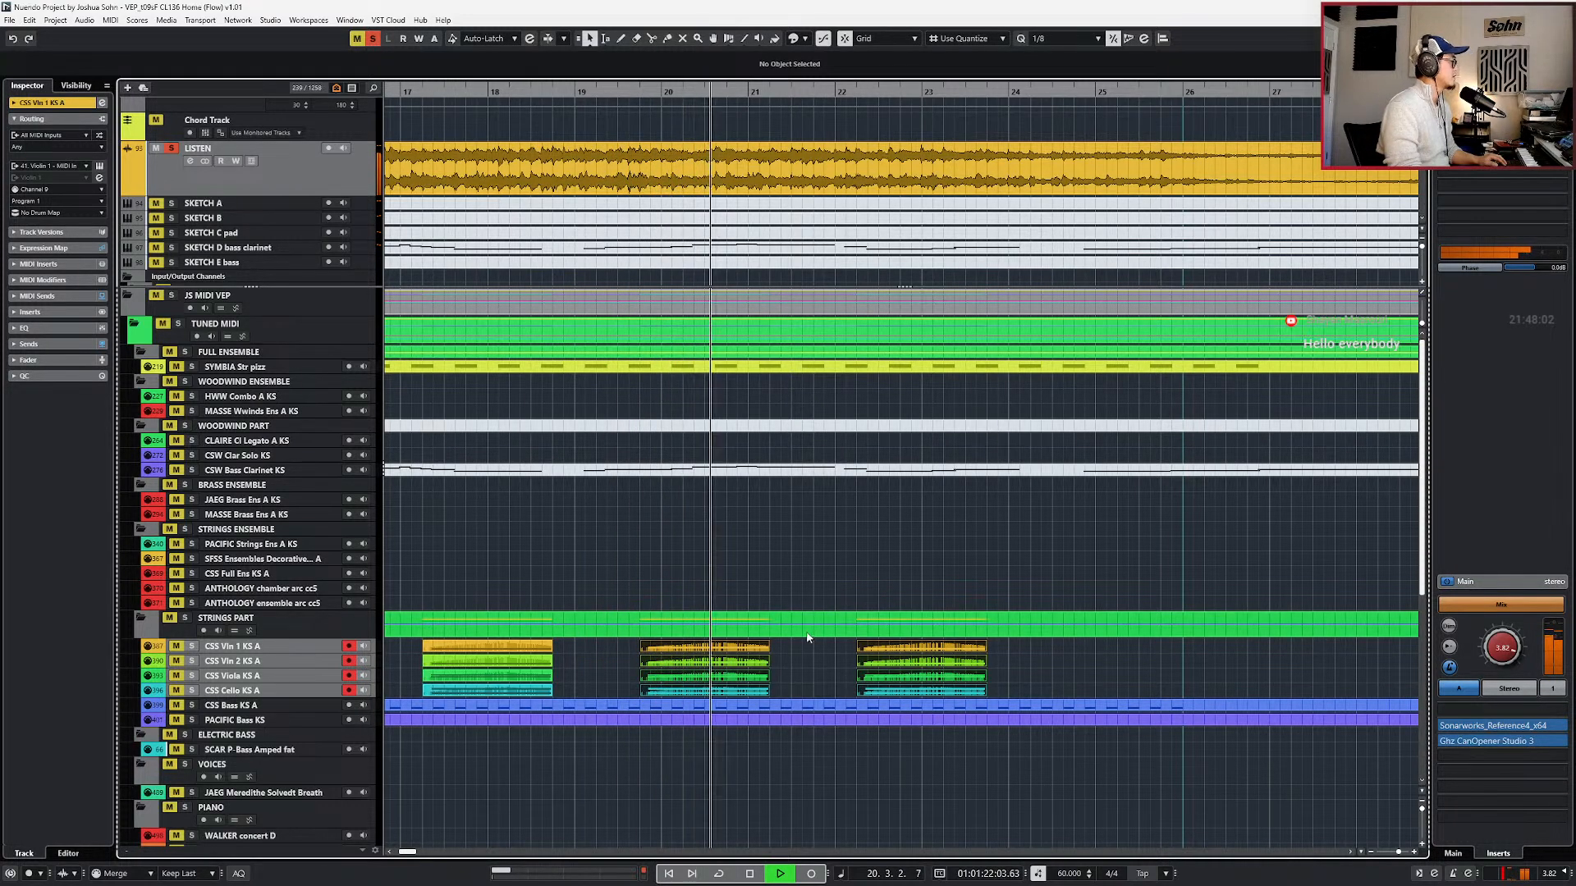
pyautogui.press('space')
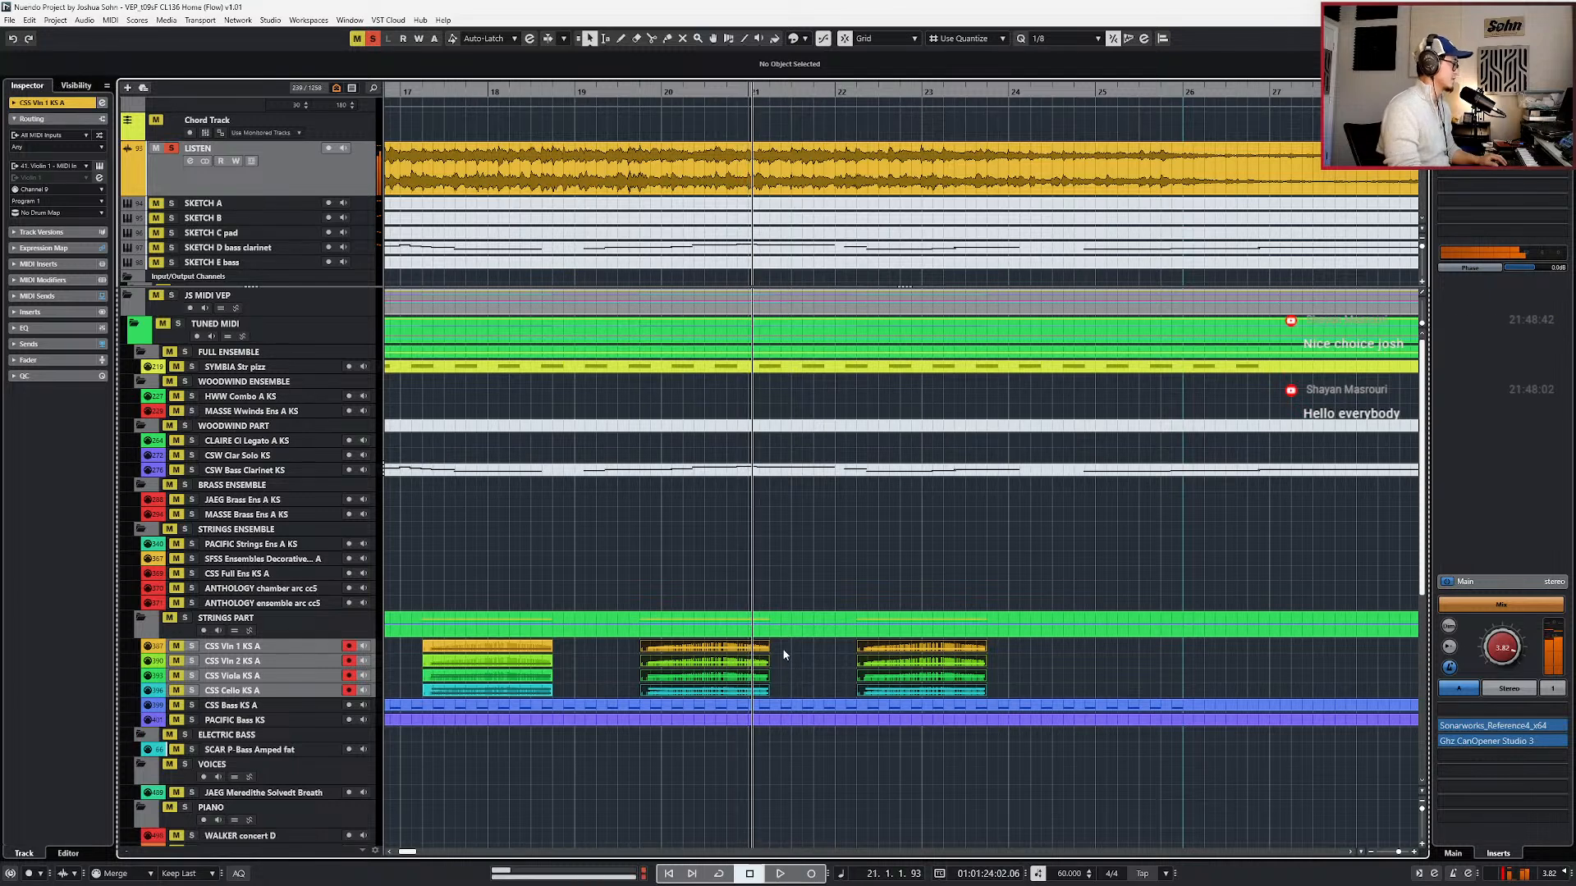
# - Time-stretch the CSS Vln 1 and Vln 2 content at 19.4.1 to about half its length, keeping the parts' end at 21.2.1
pyautogui.click(739, 694)
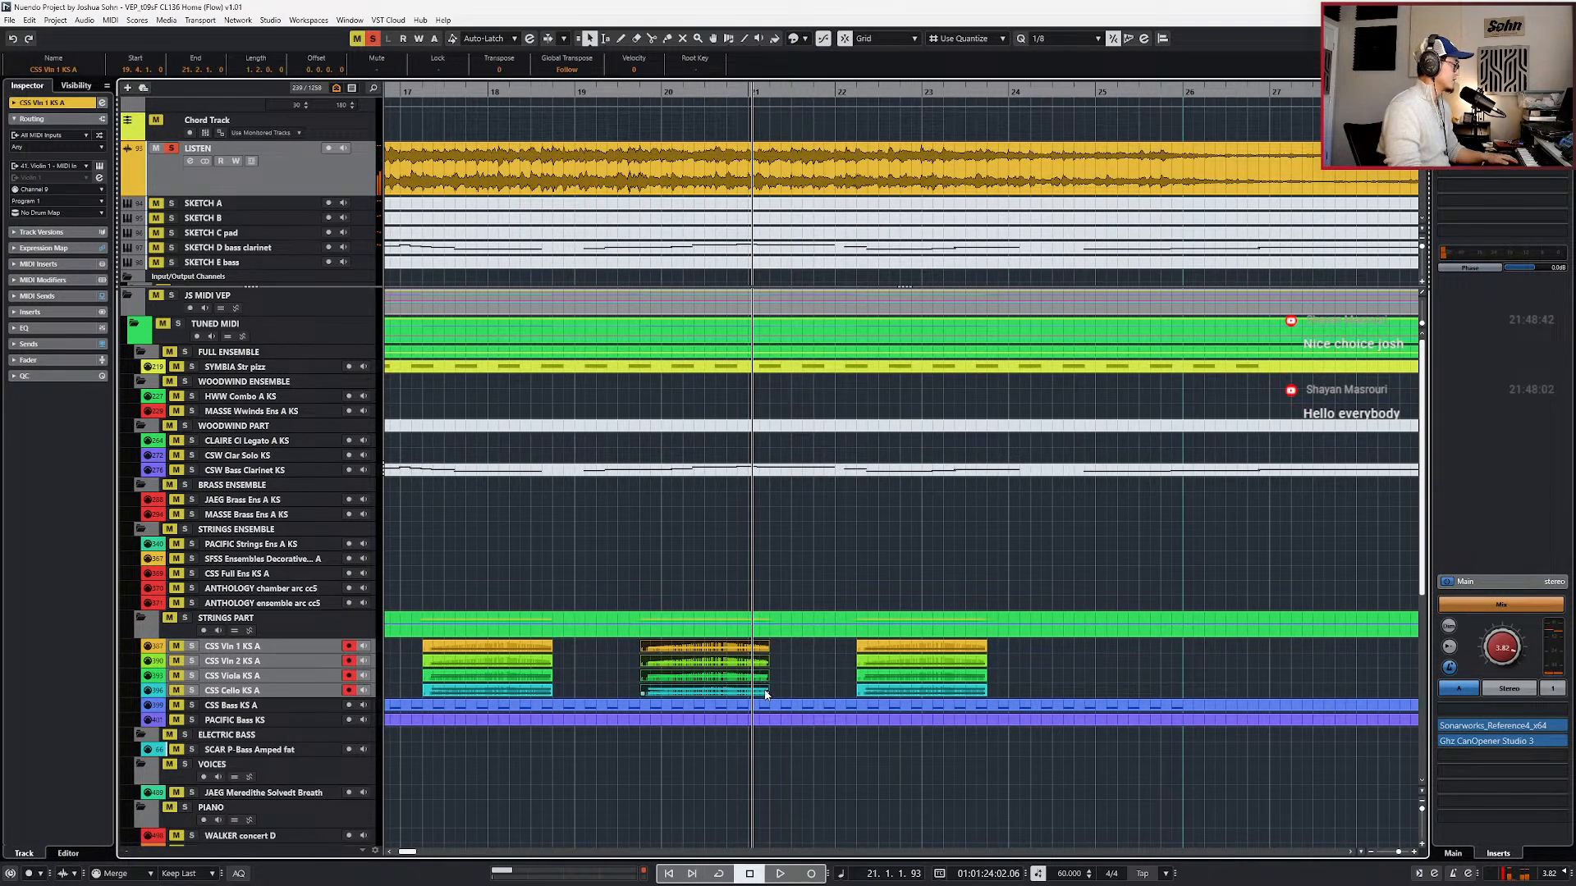
pyautogui.moveTo(774, 651); pyautogui.dragTo(762, 665)
pyautogui.press('1')
pyautogui.click(768, 665)
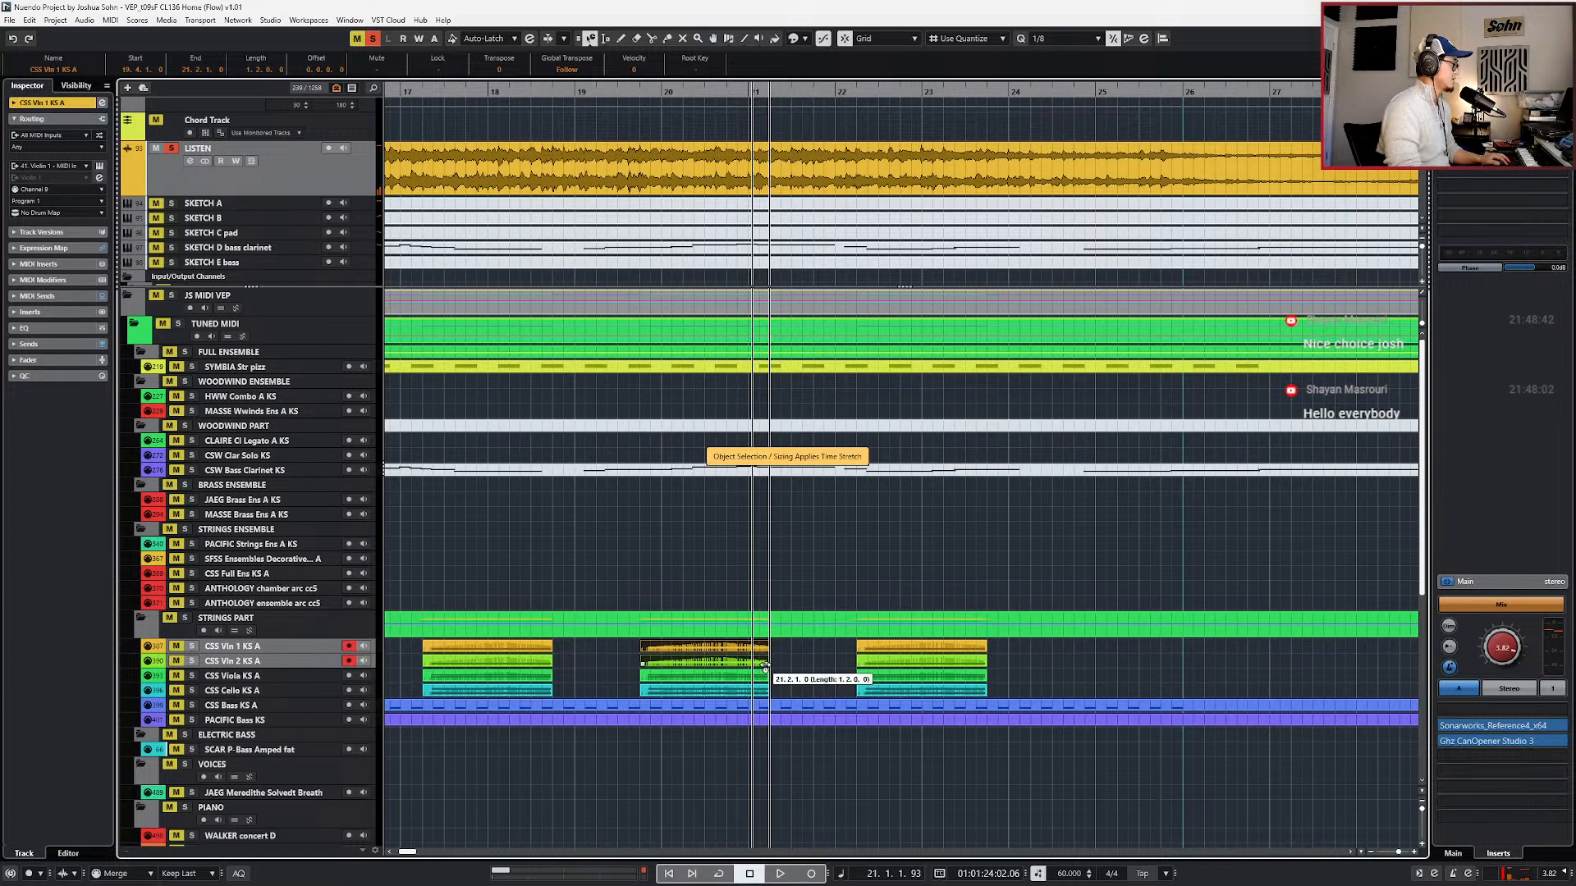
pyautogui.scroll(3, 651, 666)
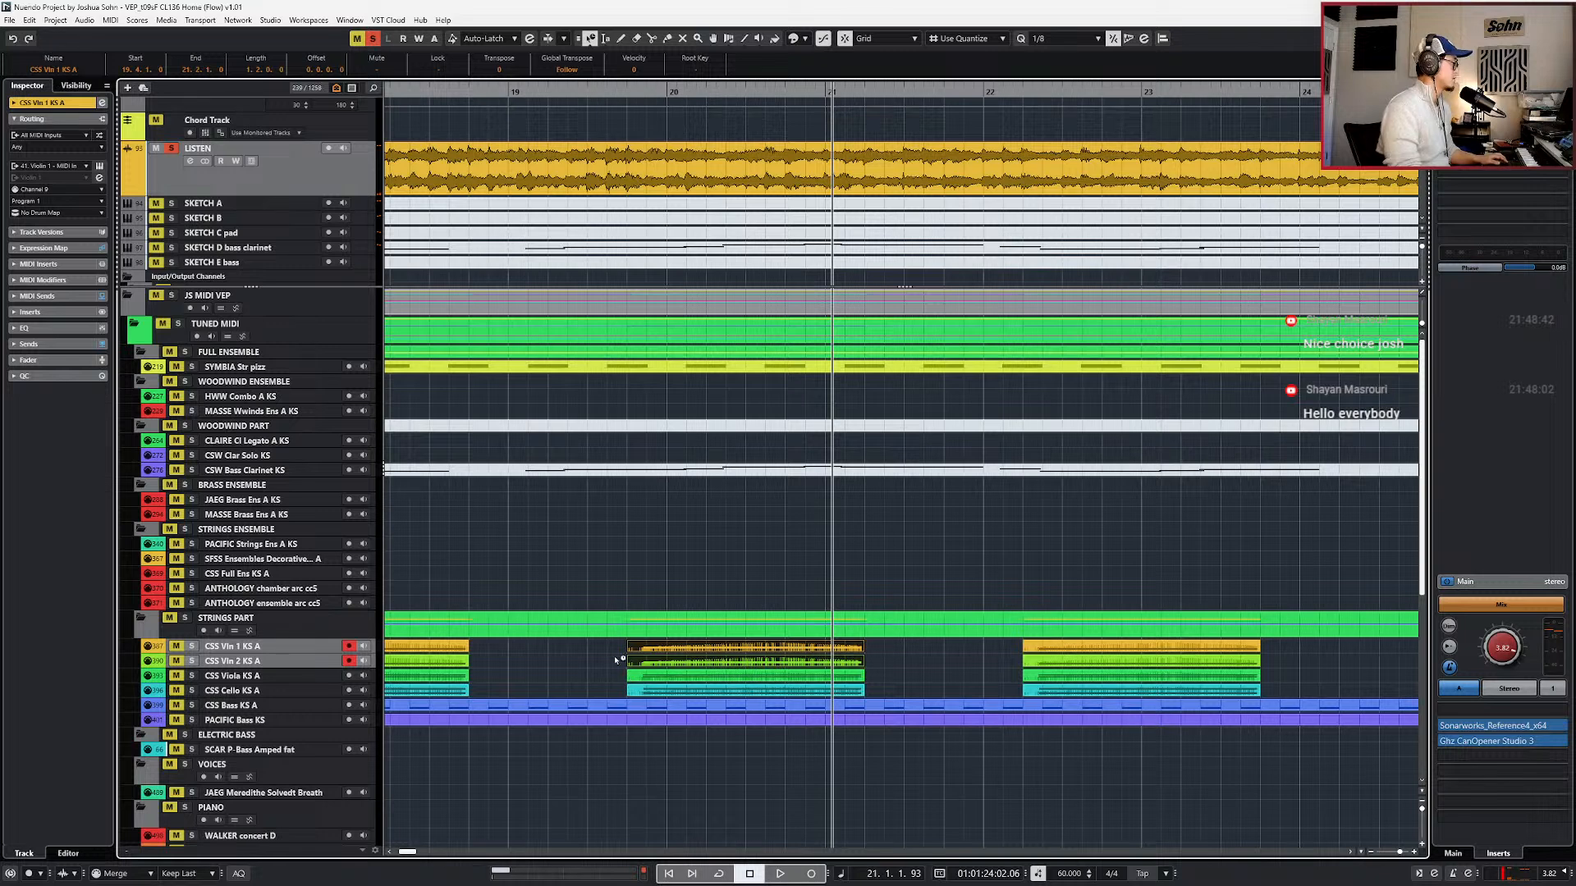
pyautogui.press('1')
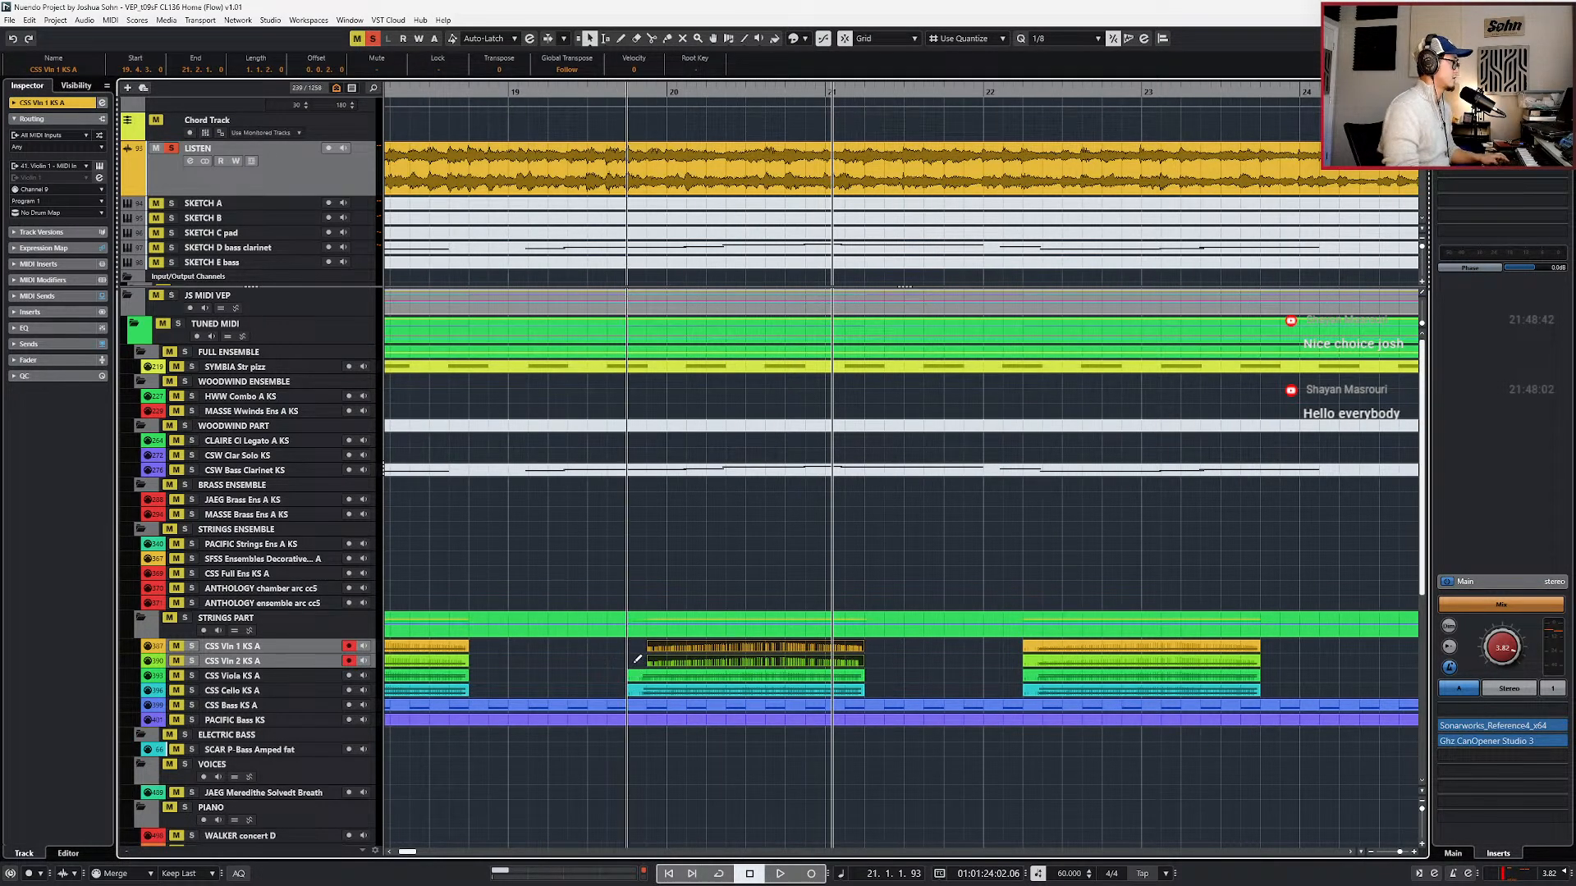
pyautogui.press('1')
pyautogui.moveTo(862, 667); pyautogui.dragTo(745, 660)
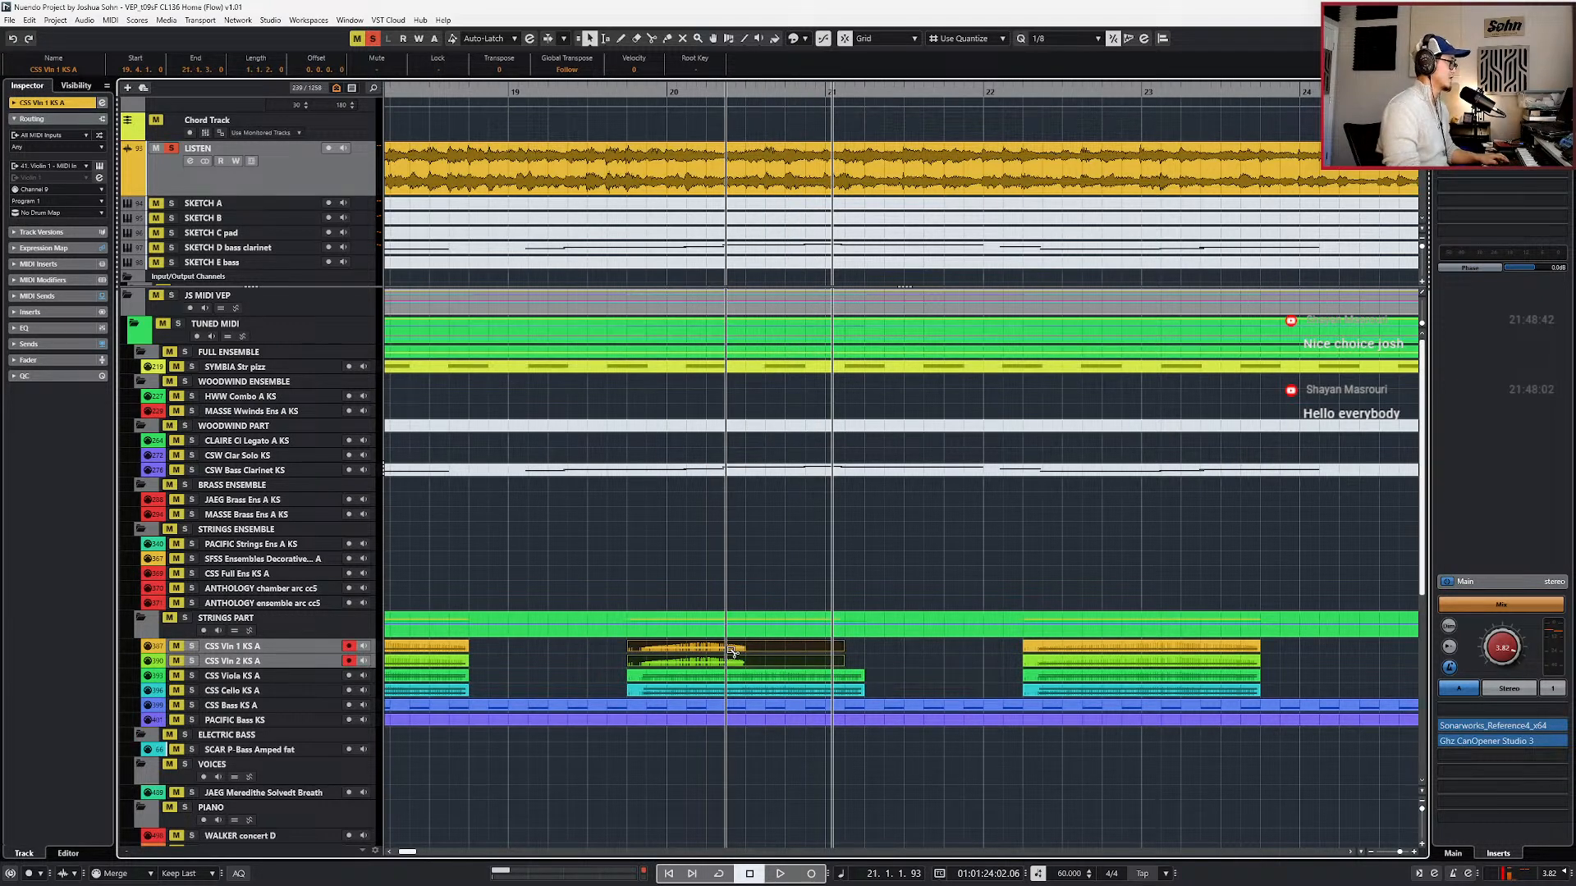
pyautogui.doubleClick(733, 654)
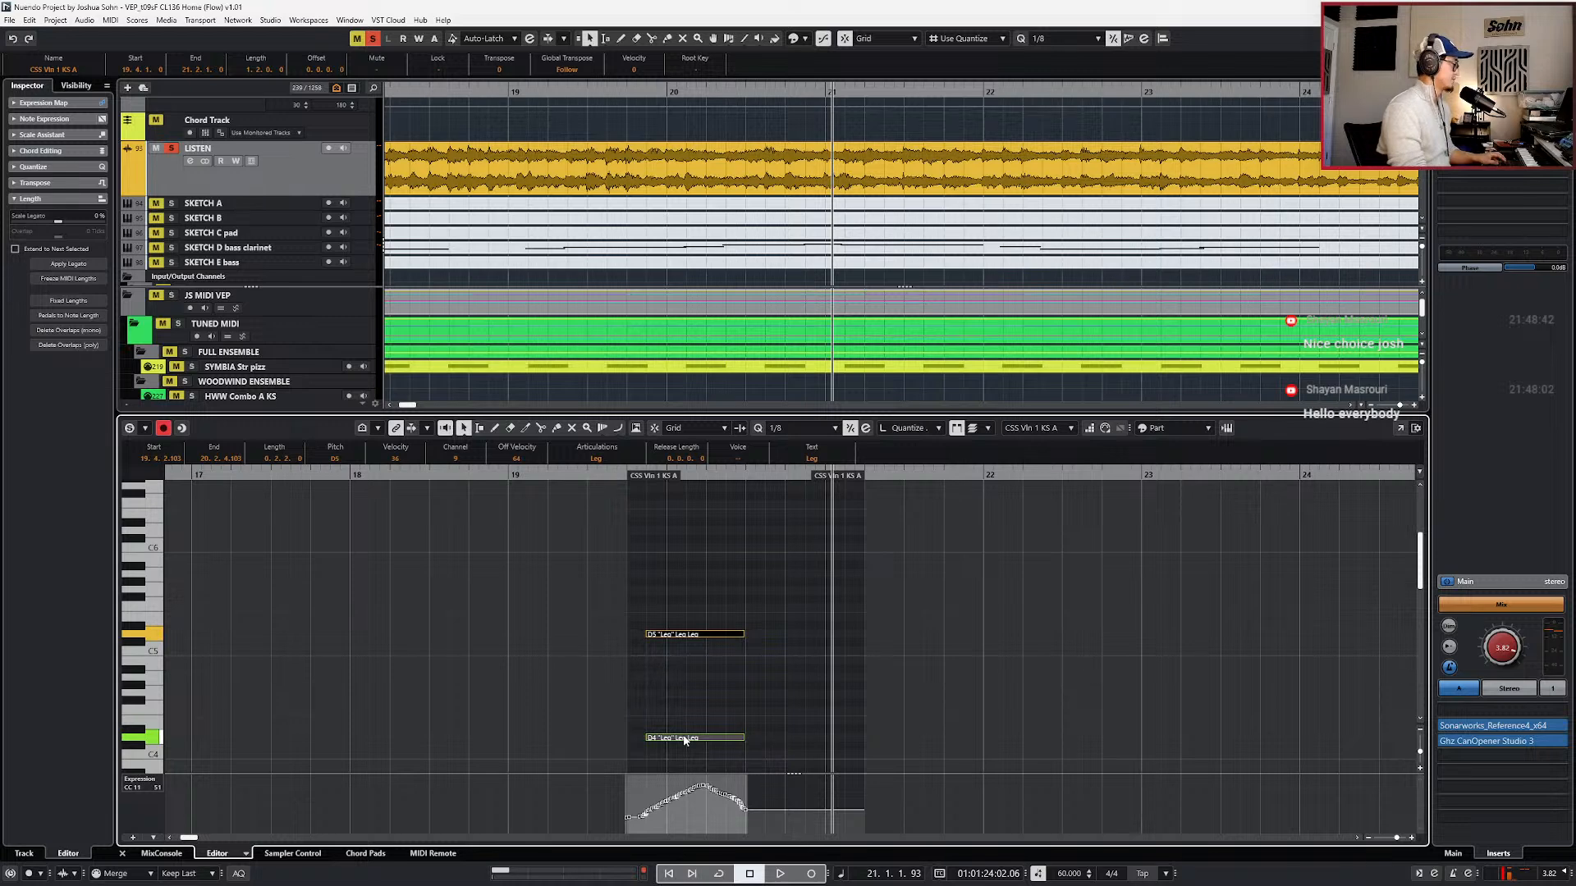
# - Unsolo the LISTEN reference and play the arrangement from bar 18 into bar 22
pyautogui.press('Return')
pyautogui.press('s')
pyautogui.press('ctrl+KP_Subtract')
pyautogui.press('ctrl+KP_Subtract')
pyautogui.press('ctrl+KP_Subtract')
pyautogui.press('ctrl+KP_Subtract')
pyautogui.press('space')
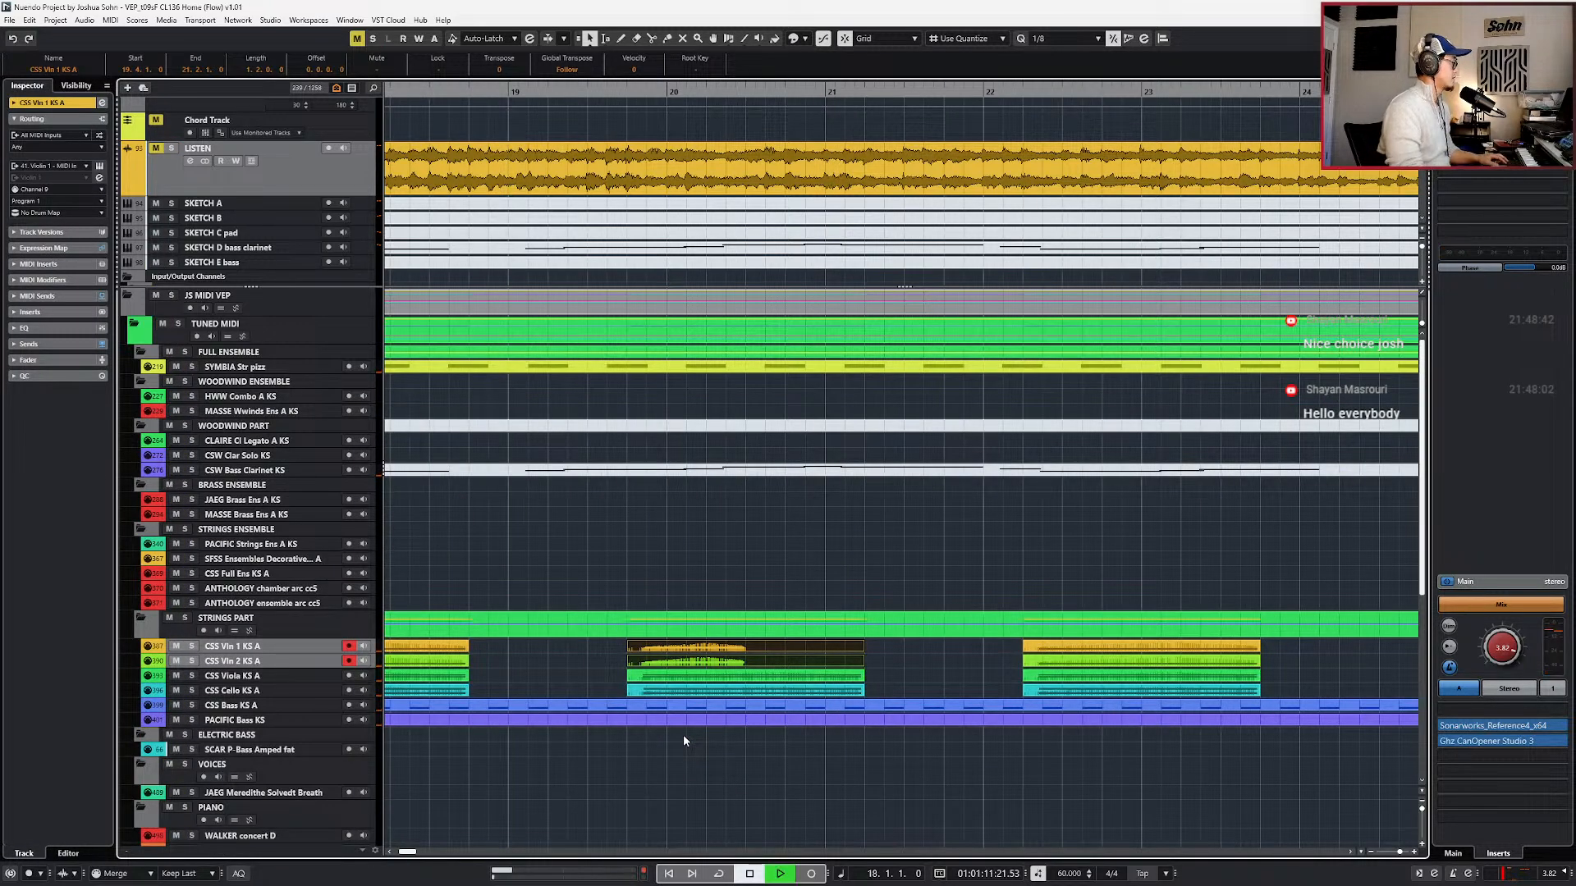
pyautogui.scroll(-2, 751, 645)
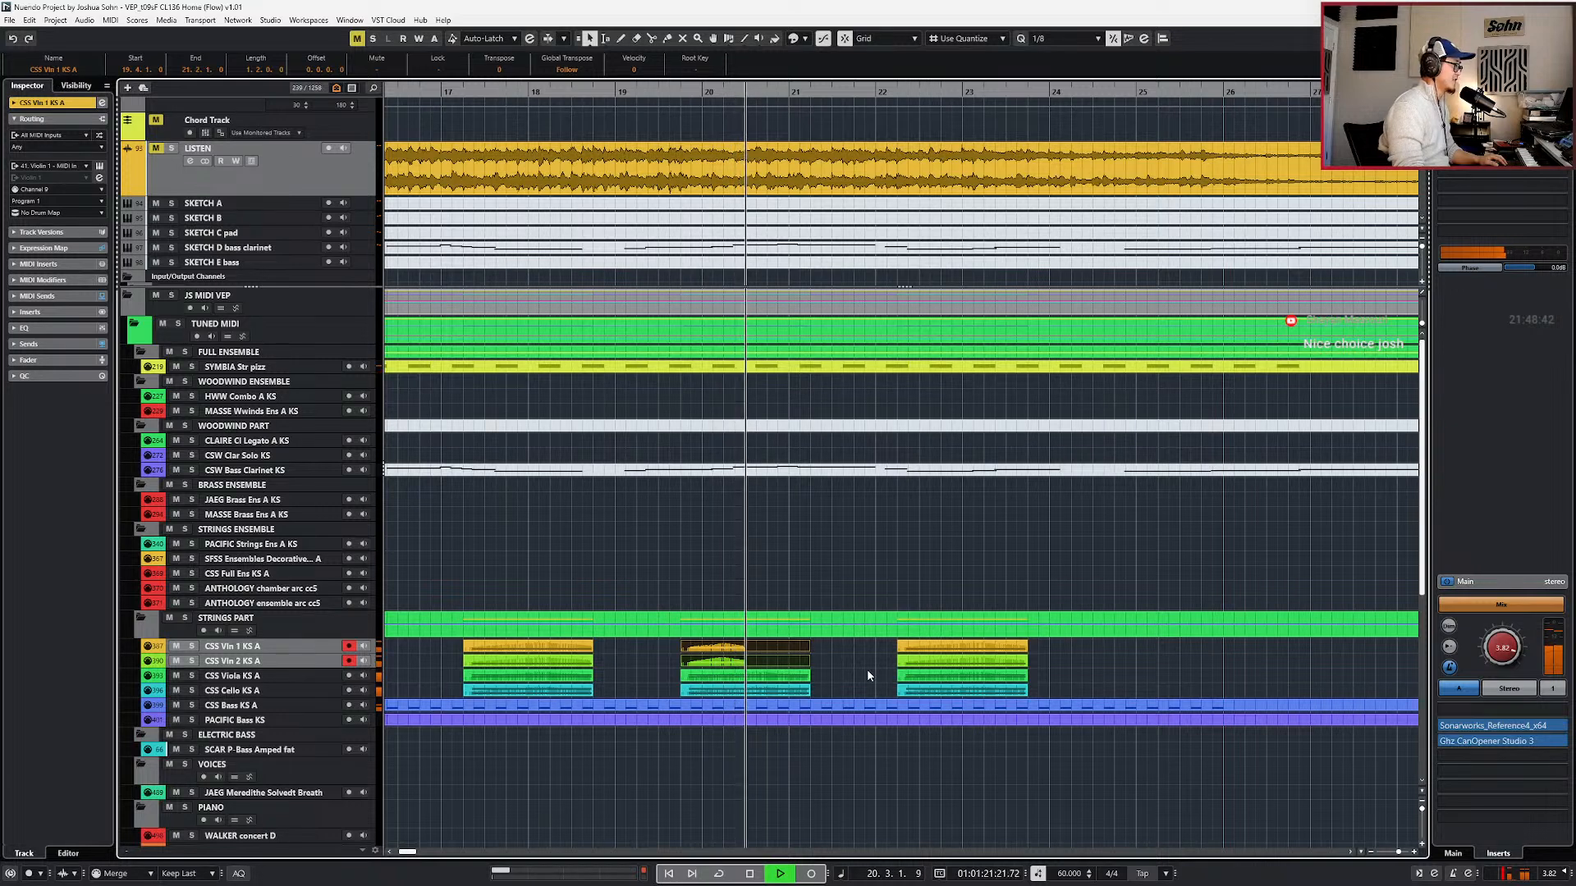
pyautogui.scroll(-2, 878, 662)
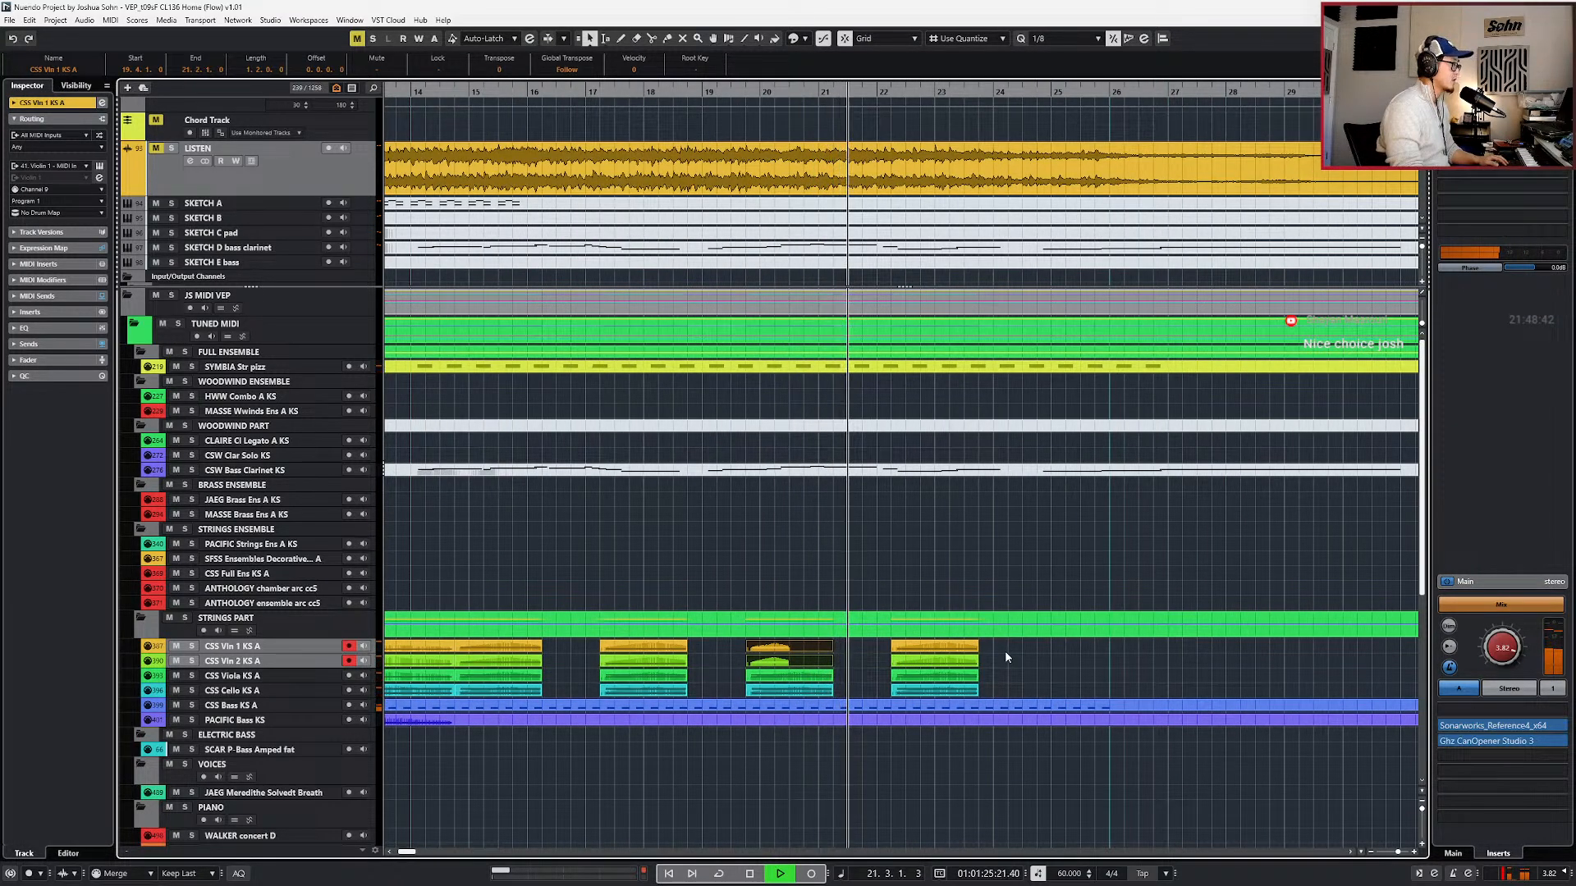
pyautogui.hscroll(2, 1004, 650)
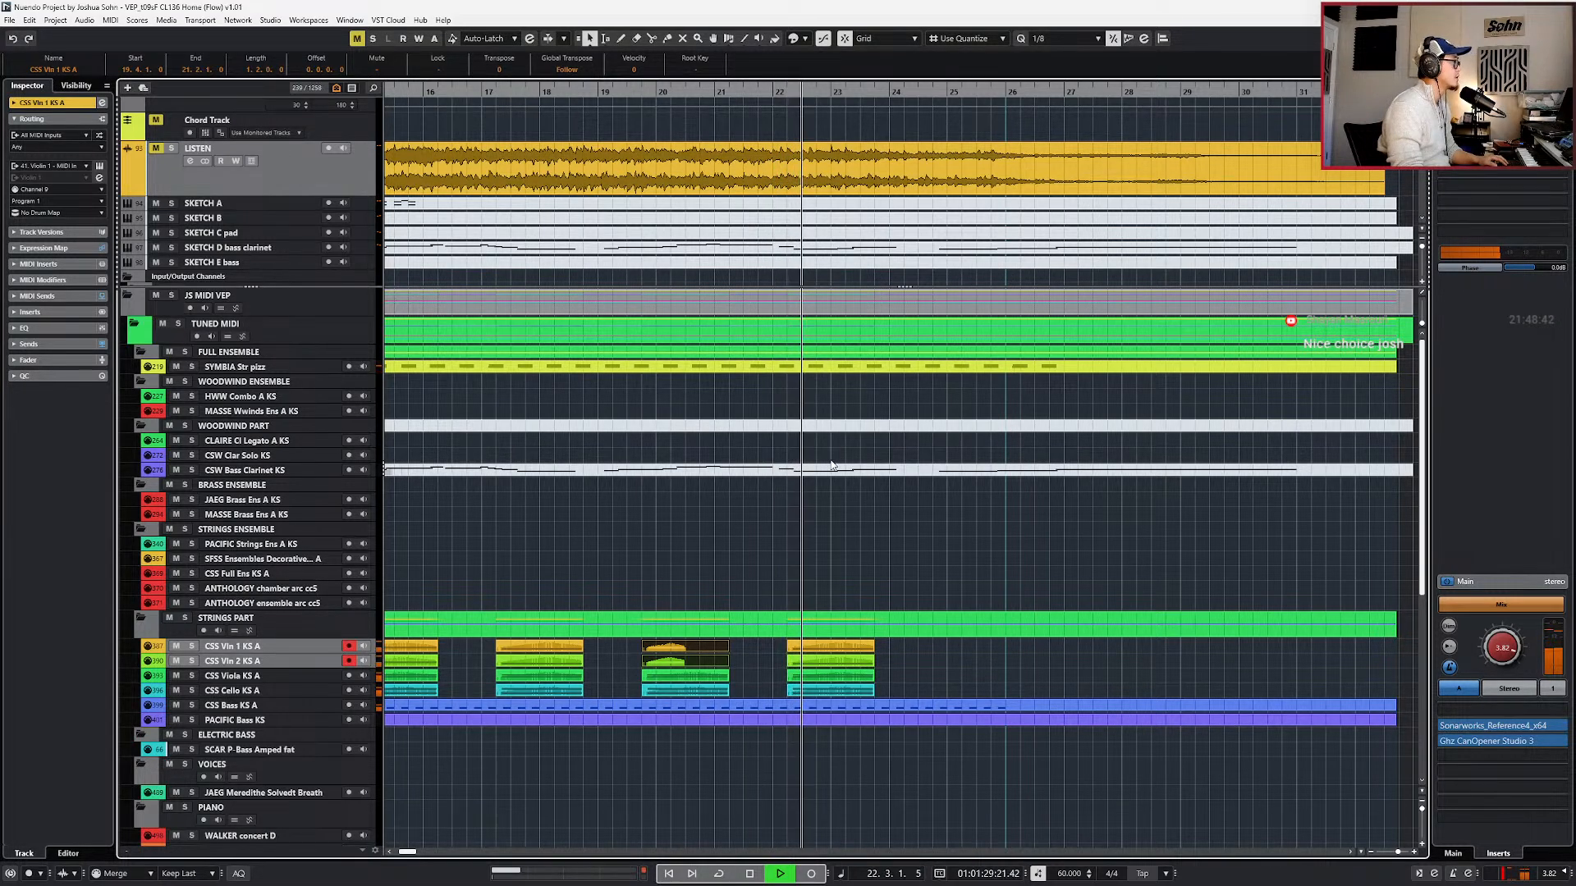
# - Solo the LISTEN reference and play it around bars 22 and 23 for comparison
pyautogui.click(353, 170)
pyautogui.press('s')
pyautogui.press('KP_Subtract')
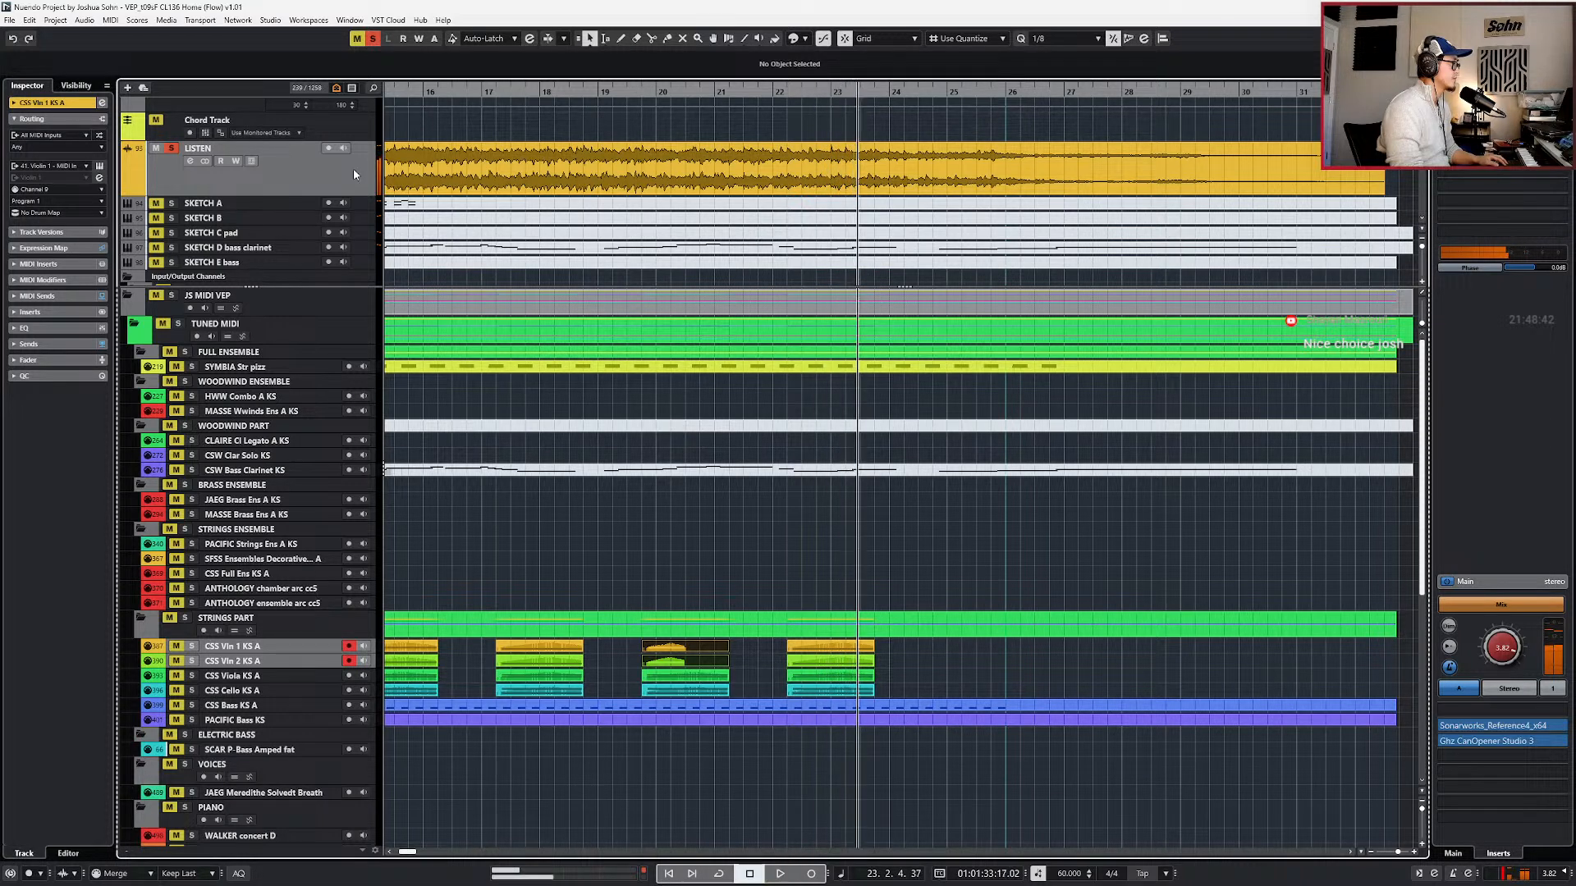
pyautogui.press('space')
# - Lower the notes in the CSS Vln 1 and Vln 2 parts at 22.2.1 by one octave to C4 and C3
pyautogui.click(821, 646)
pyautogui.doubleClick(824, 662)
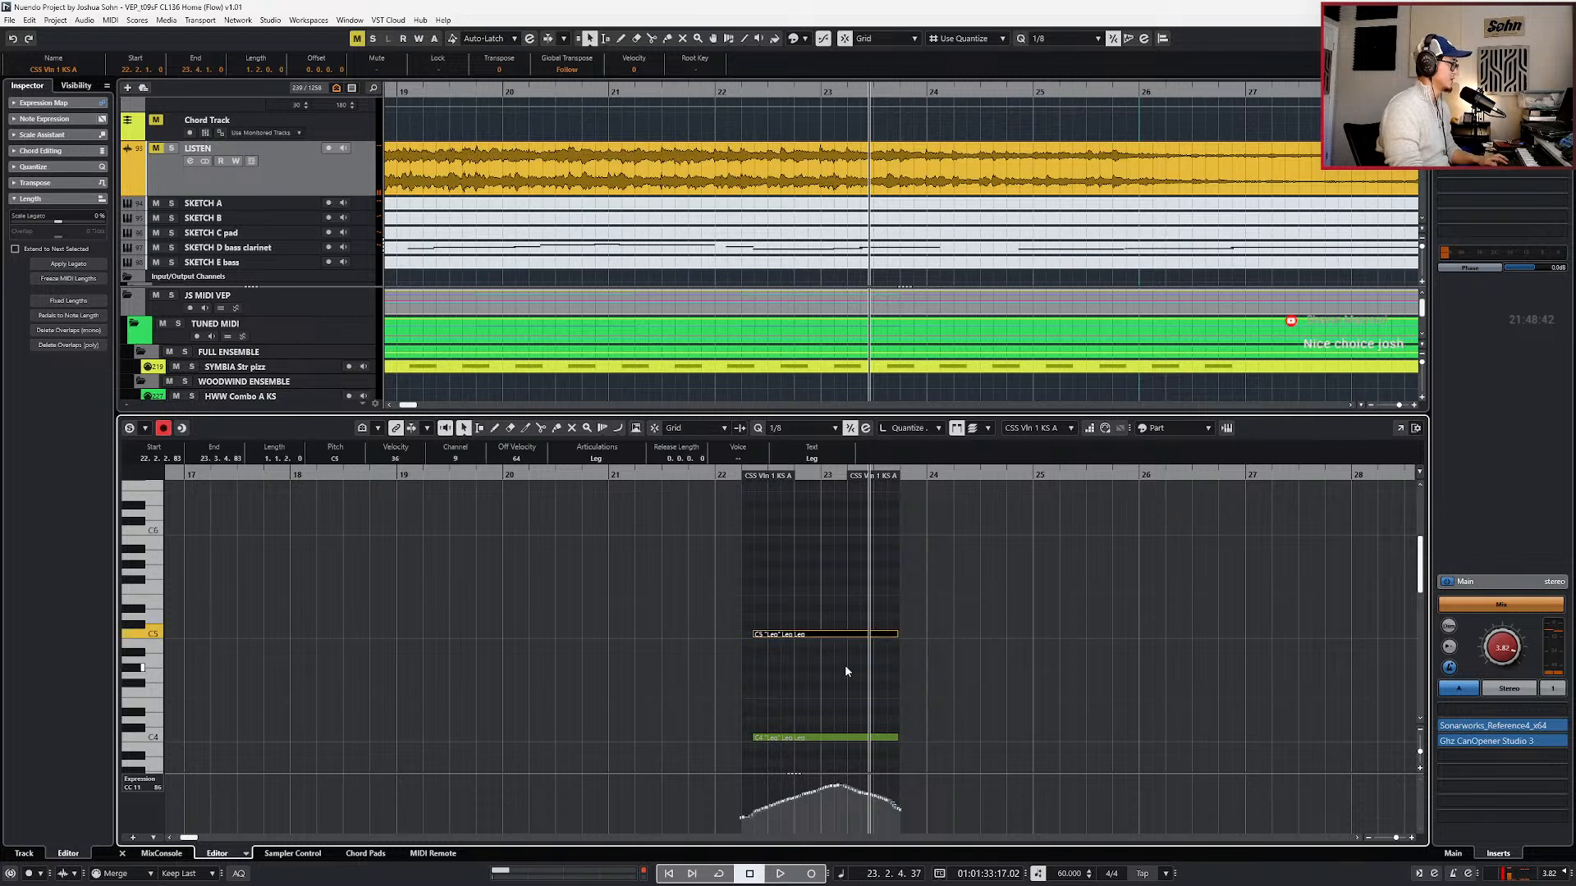
pyautogui.scroll(3, 844, 665)
pyautogui.moveTo(778, 586); pyautogui.dragTo(780, 796)
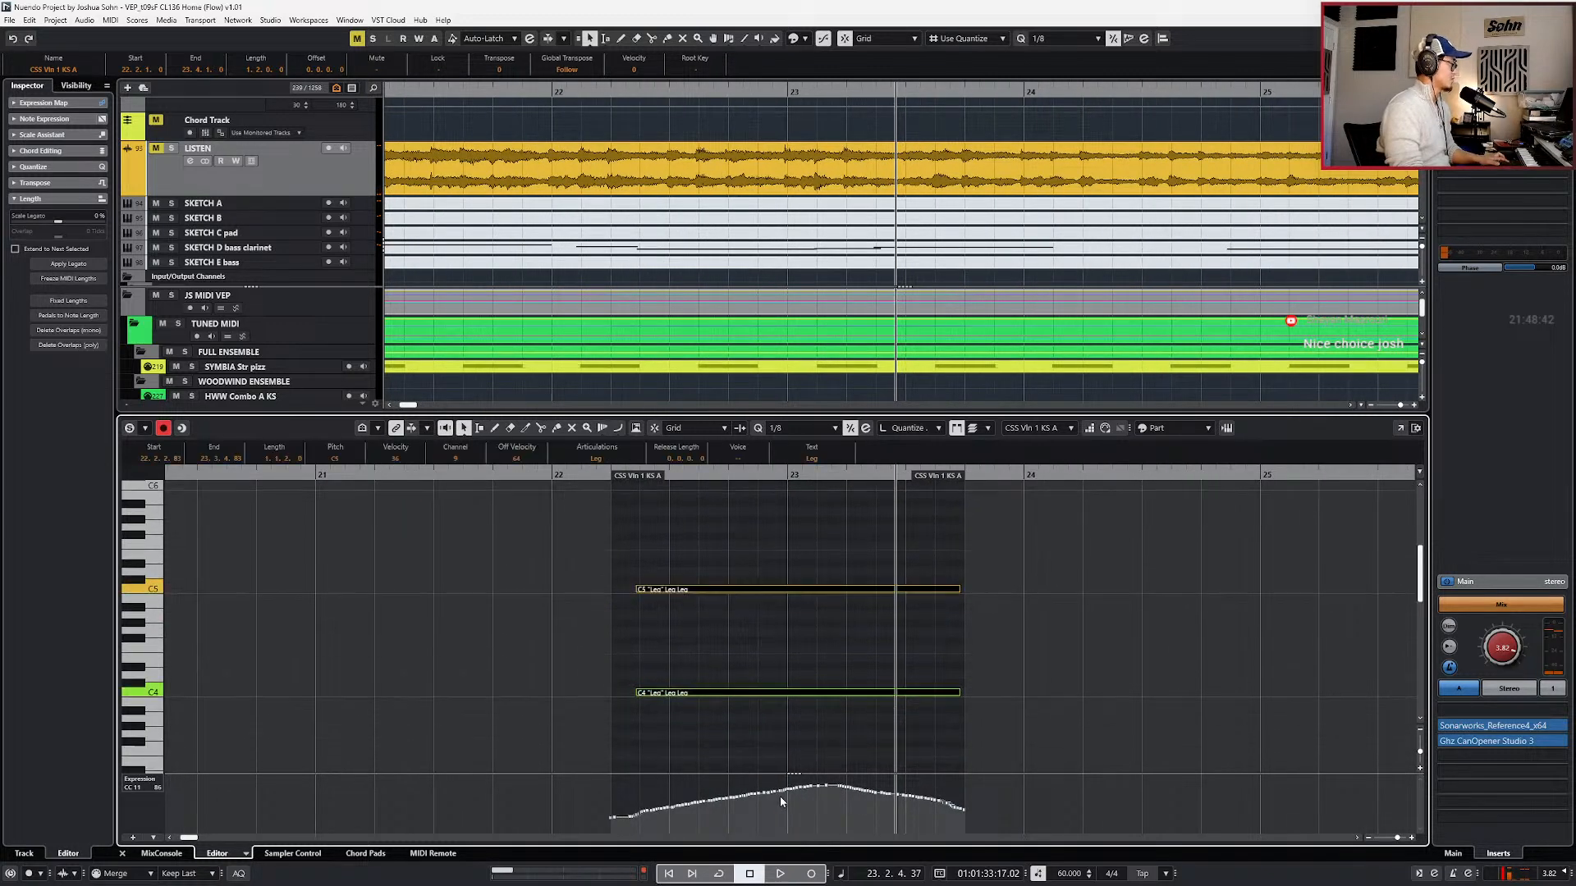
pyautogui.hotkey('shift', 'Down')
pyautogui.click(1002, 624)
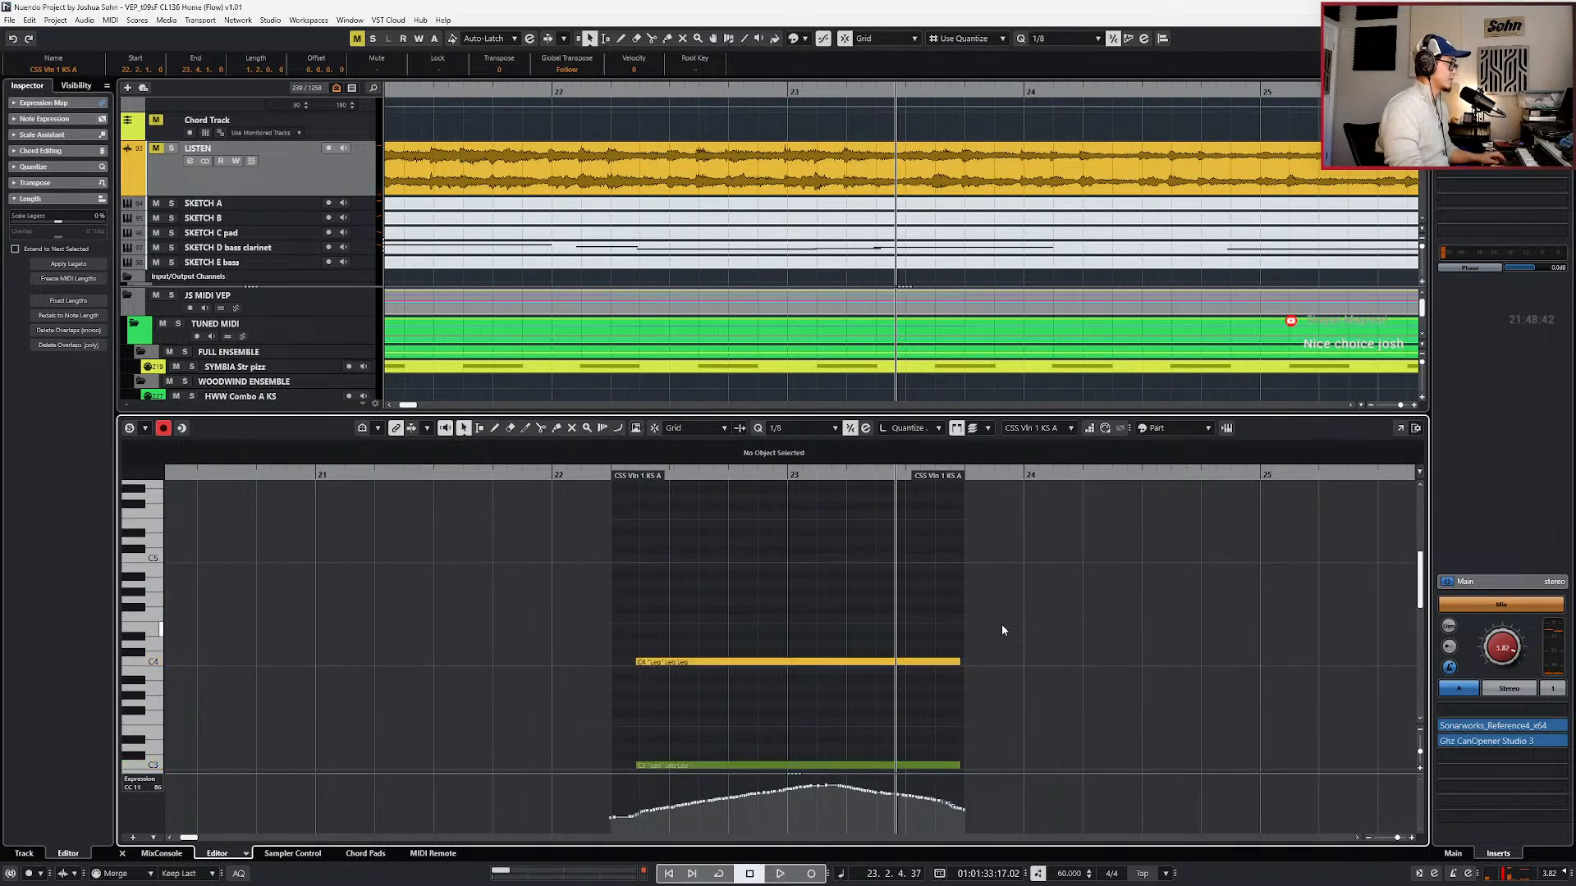
# - Scale down the Expression and Modulation curves of the violin parts at 22.2.1 and play the passage around bar 21
pyautogui.hotkey('alt', '2')
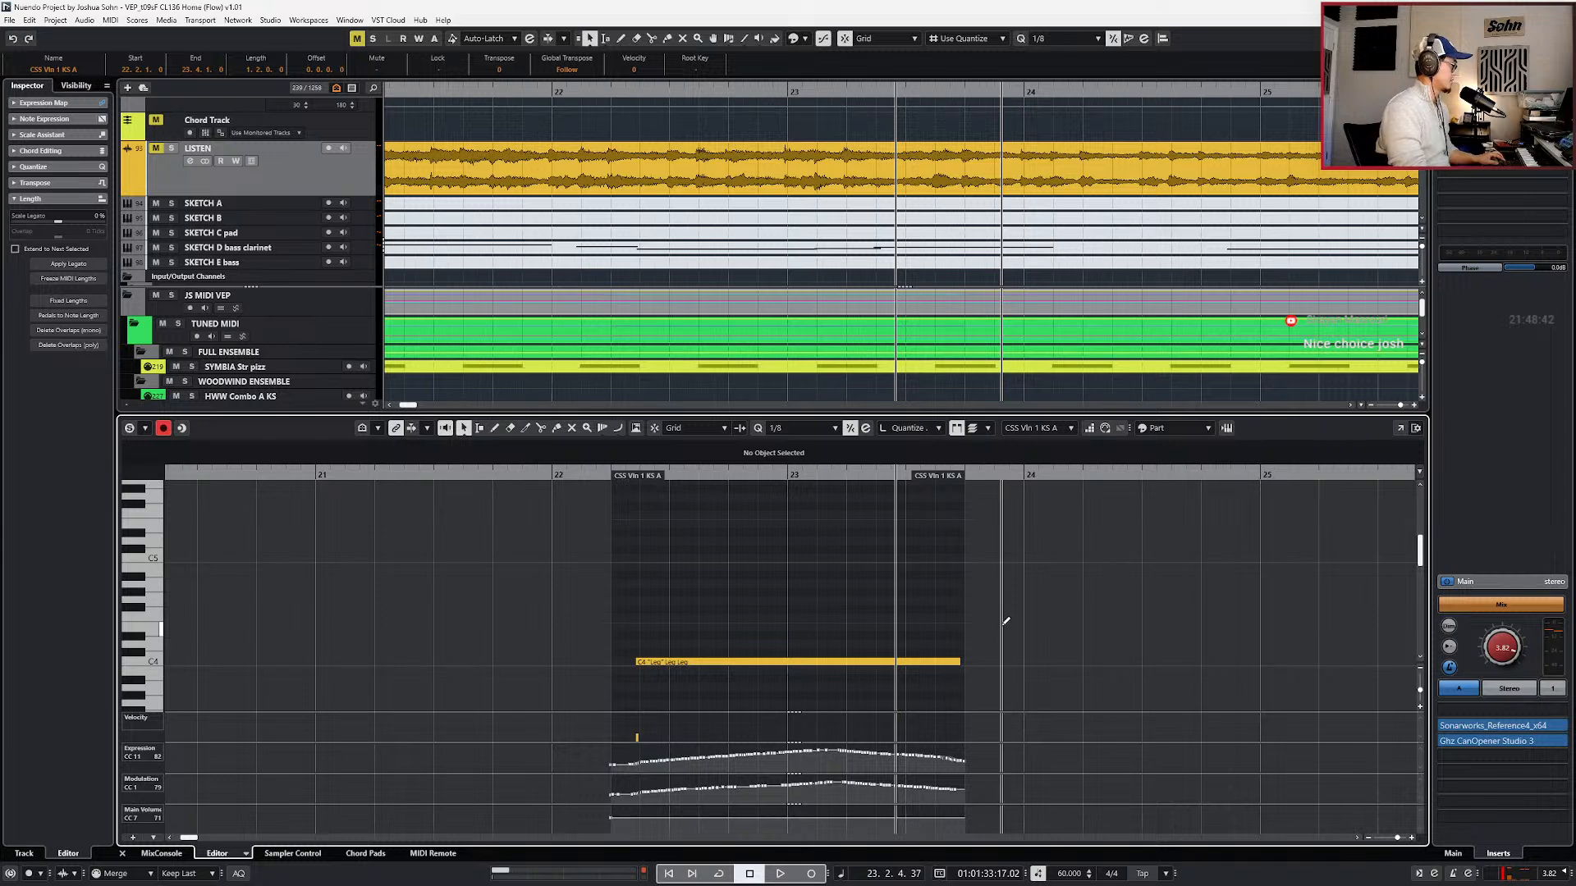
pyautogui.hotkey('alt', 'Down')
pyautogui.hotkey('alt', 'shift', 'Down')
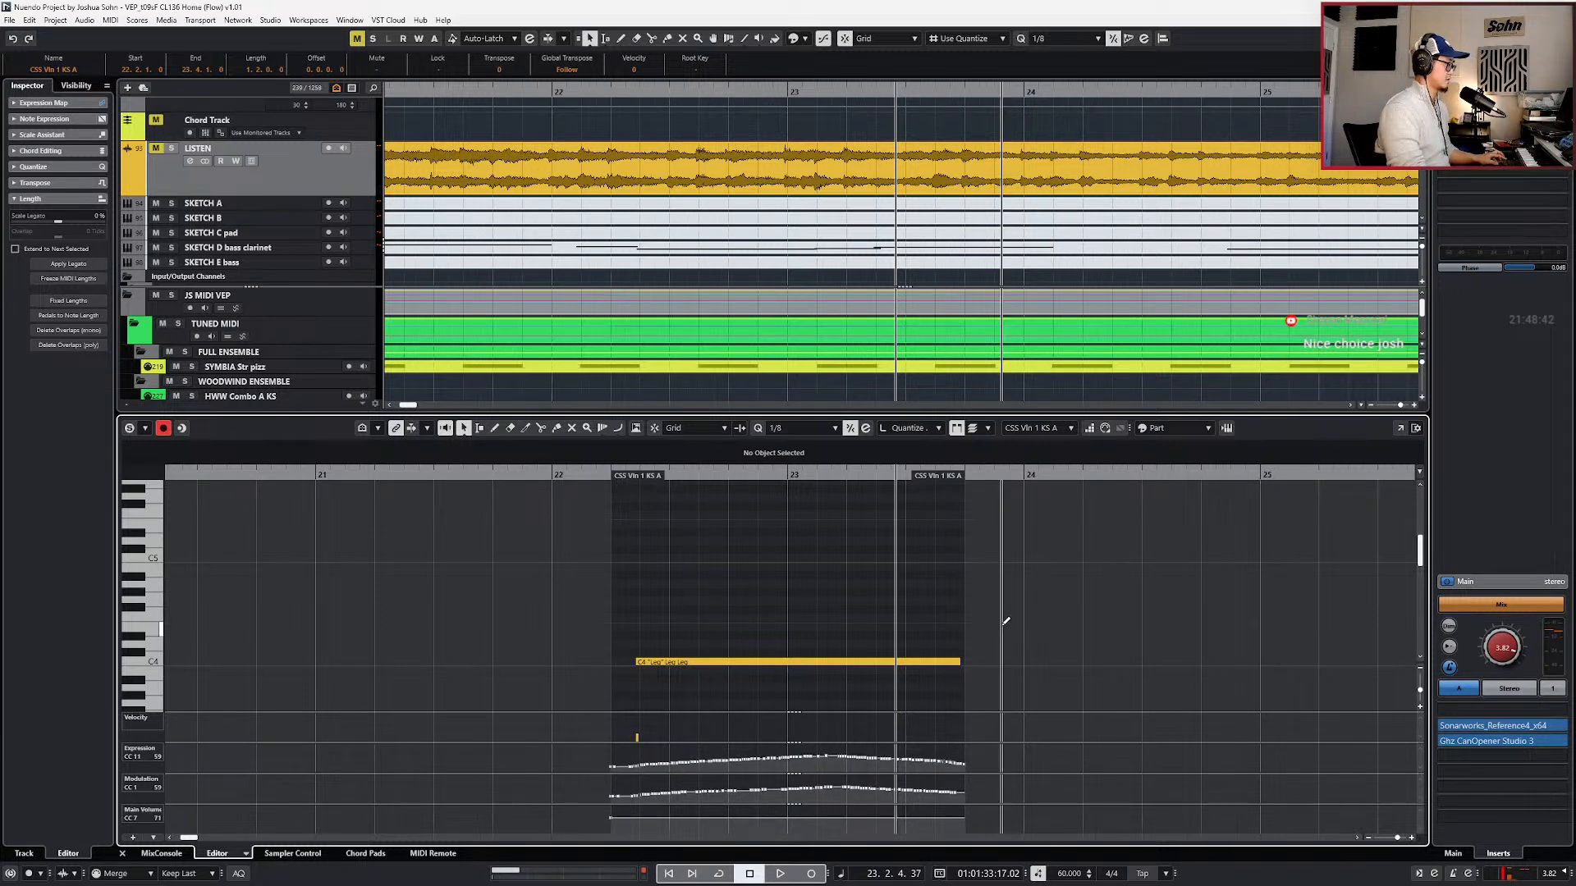
pyautogui.press('l')
pyautogui.press('Return')
pyautogui.press('ctrl+KP_Subtract')
pyautogui.press('ctrl+KP_Subtract')
pyautogui.press('space')
pyautogui.scroll(-8, 1002, 629)
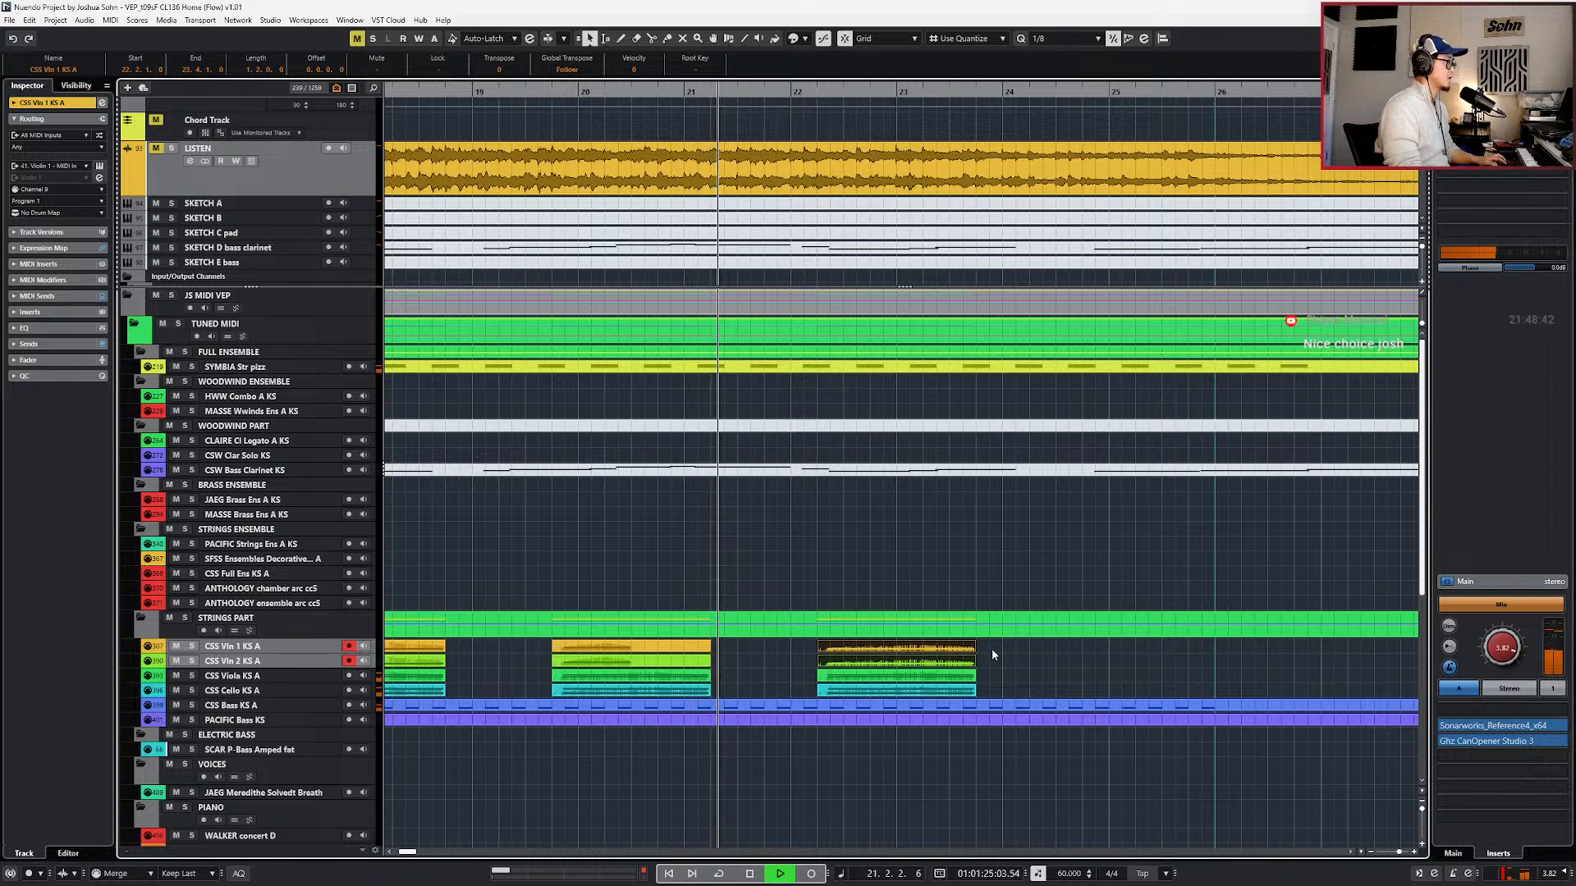
# - Glue the separate parts on the CSS Vln 1, Vln 2, Viola and Cello tracks into one continuous part per track
pyautogui.press('g')
pyautogui.moveTo(915, 654); pyautogui.dragTo(528, 692)
pyautogui.hotkey('ctrl', 'j')
pyautogui.click(911, 683)
pyautogui.press('KP_Subtract')
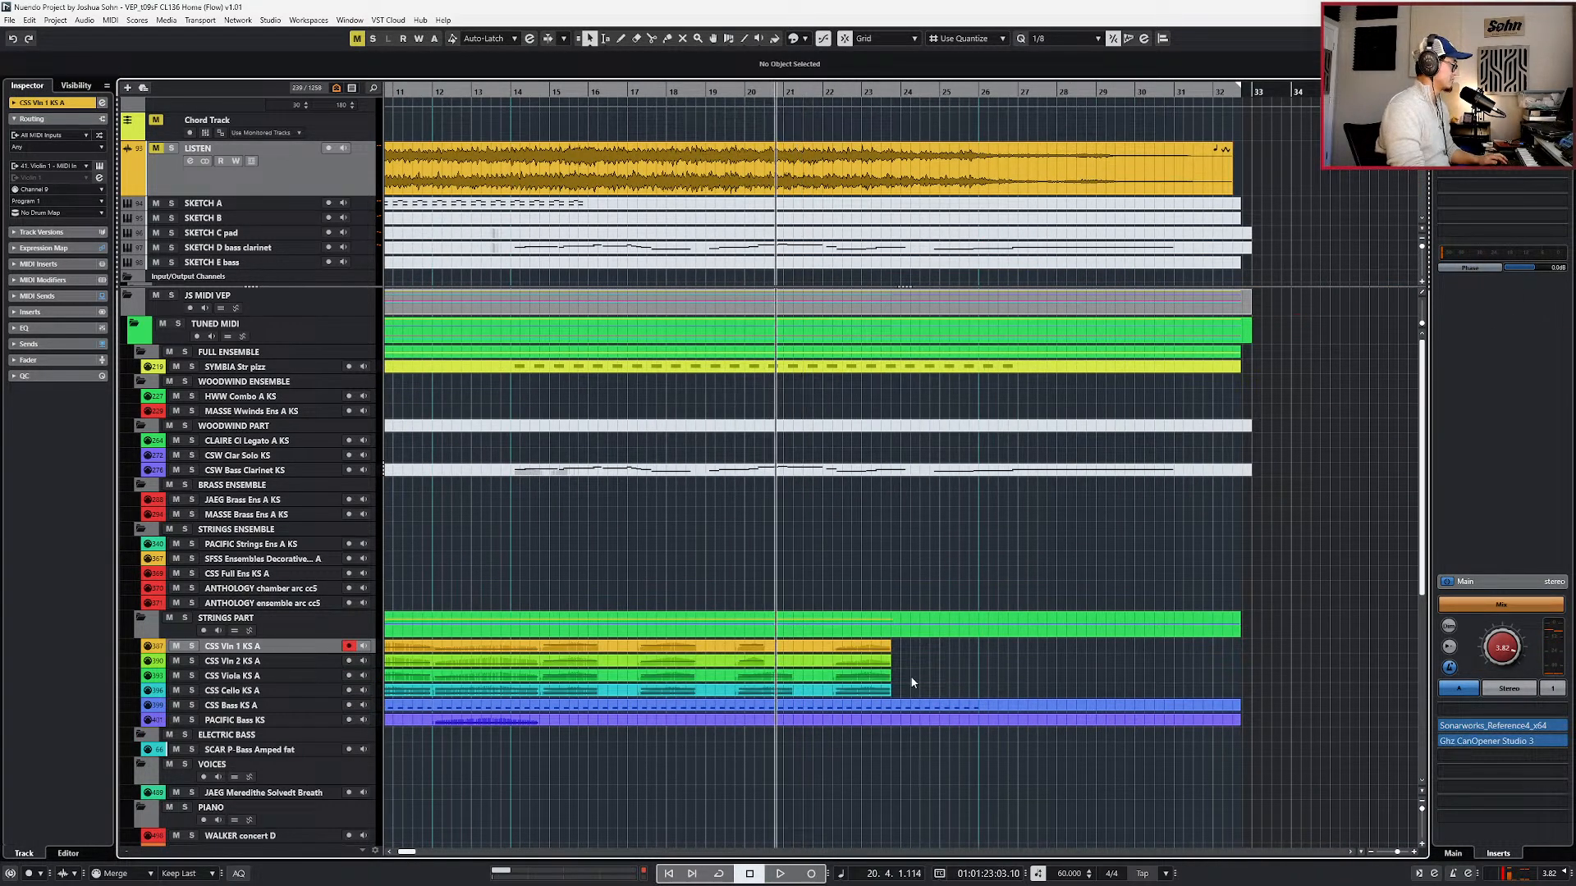
# - Extend the glued CSS Vln 1, Vln 2, Viola and Cello parts to end at bar 28
pyautogui.press('KP_Subtract')
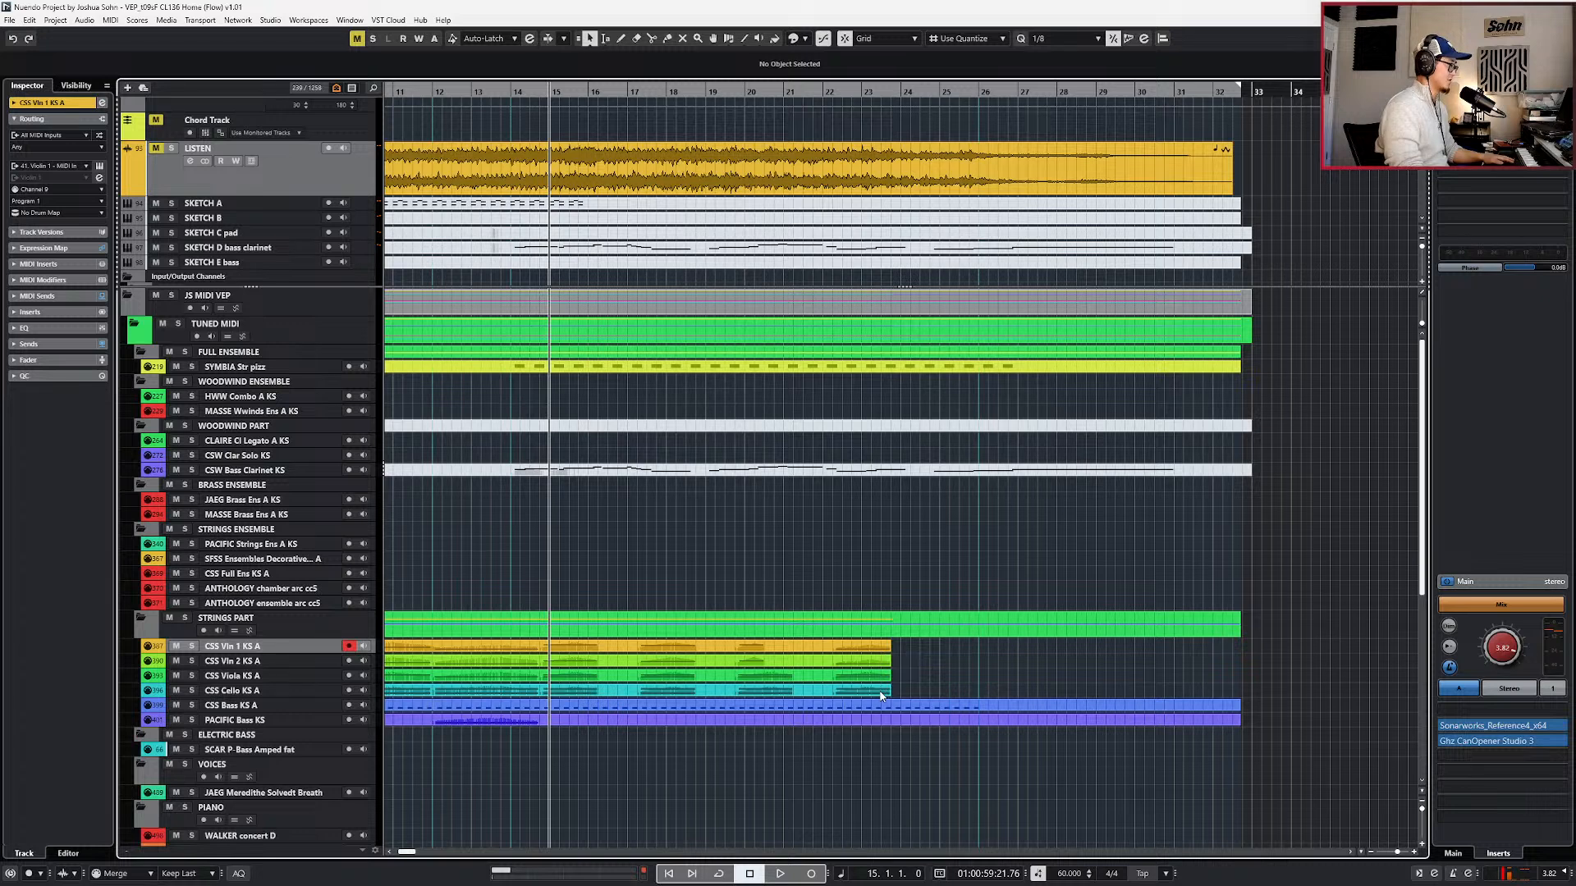
pyautogui.click(880, 693)
pyautogui.moveTo(886, 693); pyautogui.dragTo(1055, 695)
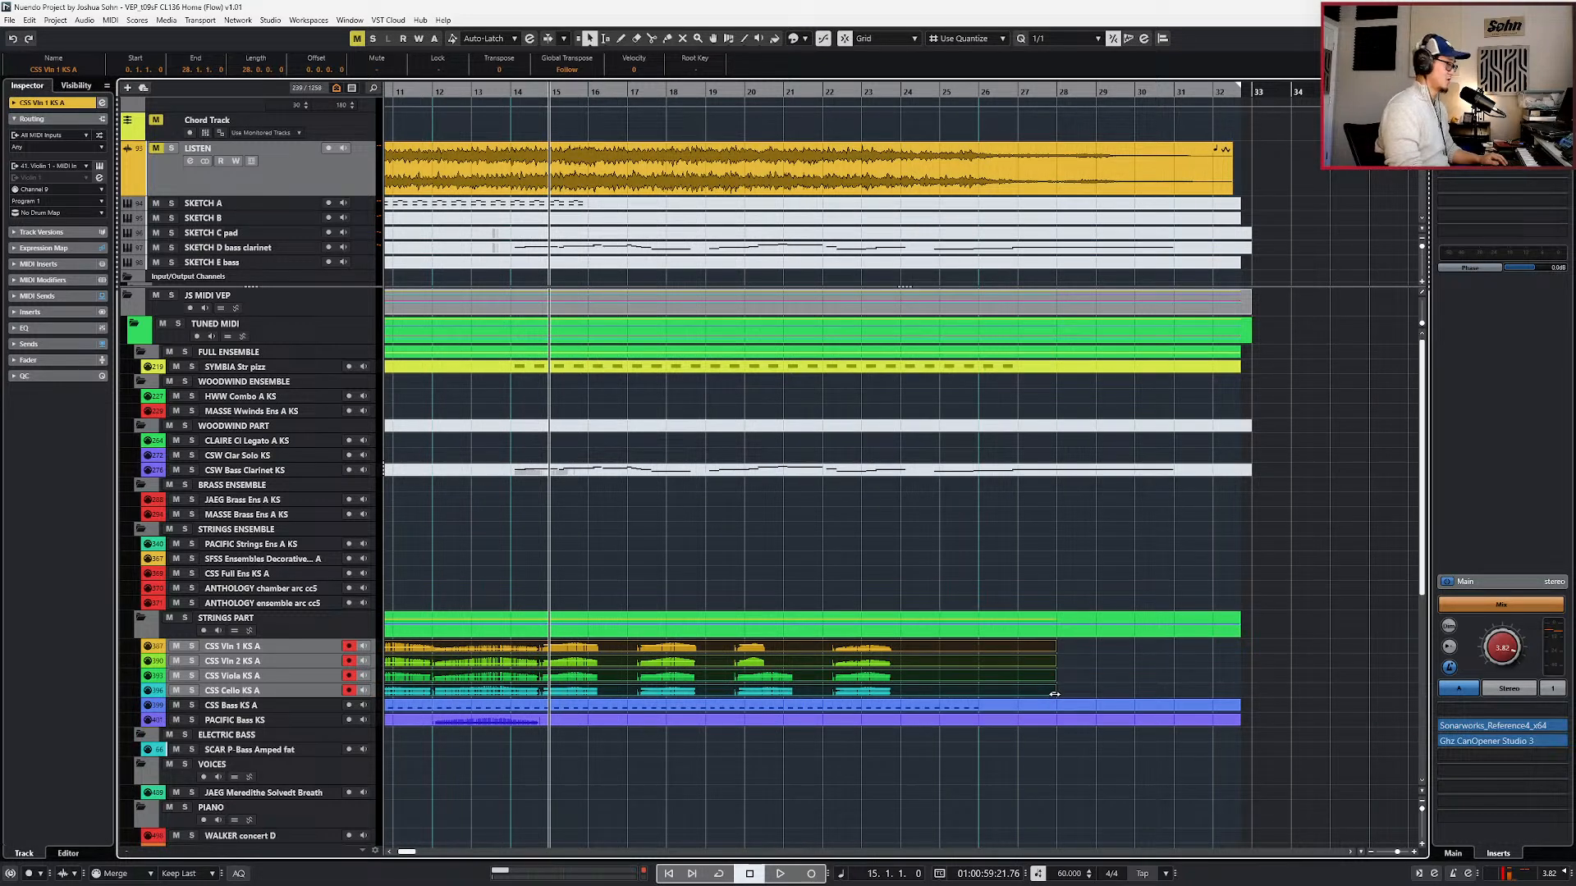
pyautogui.press('KP_Subtract')
pyautogui.hotkey('ctrl', 'shift', 'a')
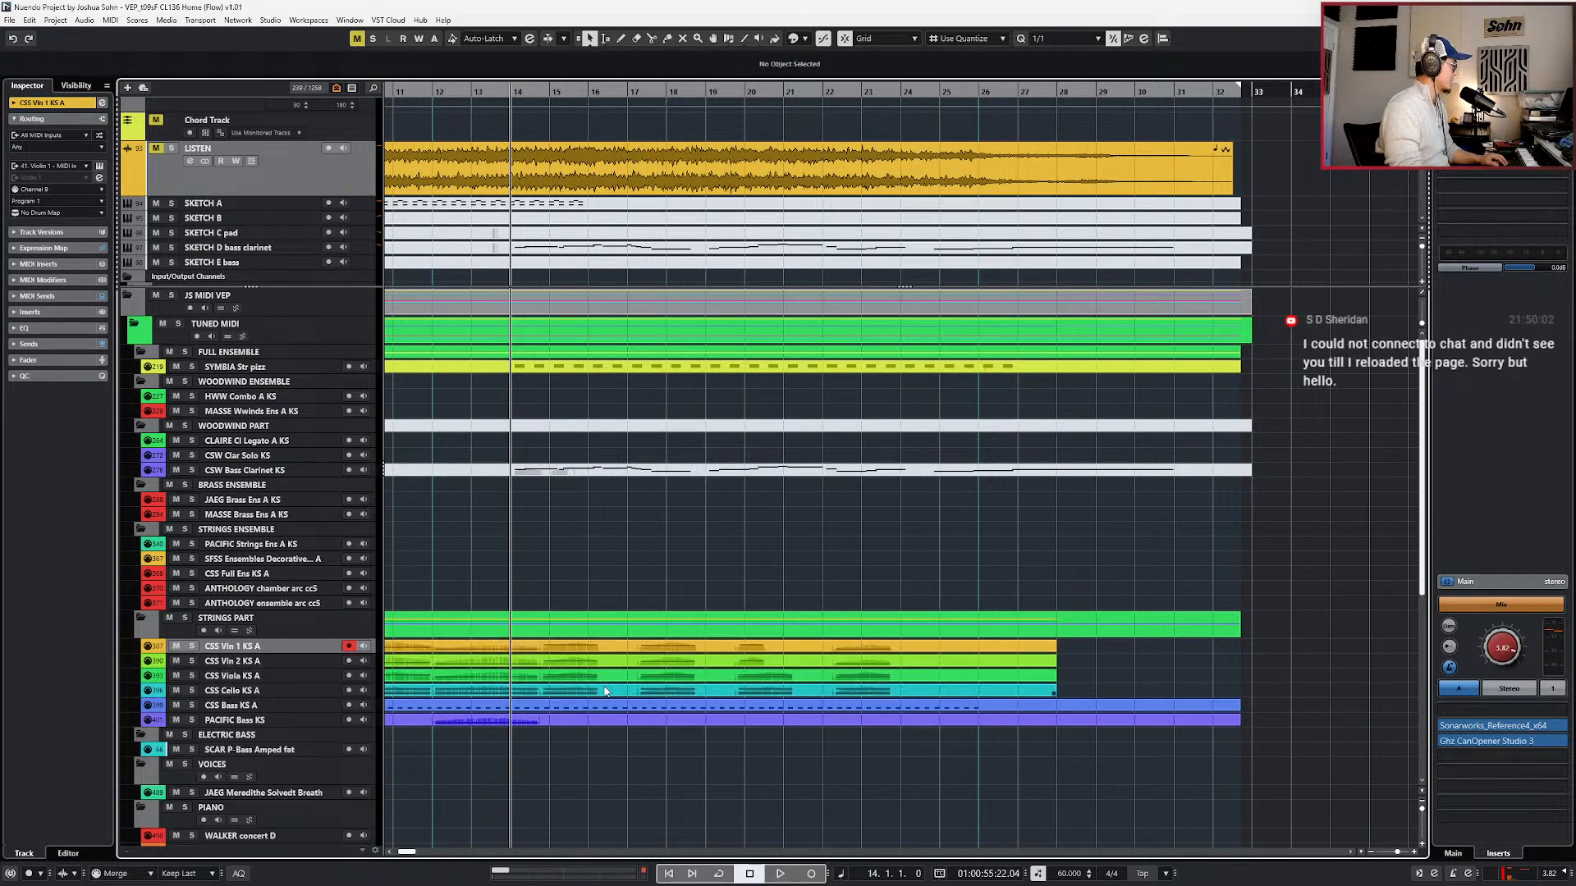
# - Lengthen the four C3 and G2 note pairs from 14.4.2 onward in the CSS Viola part so each reaches the following pair
pyautogui.doubleClick(602, 681)
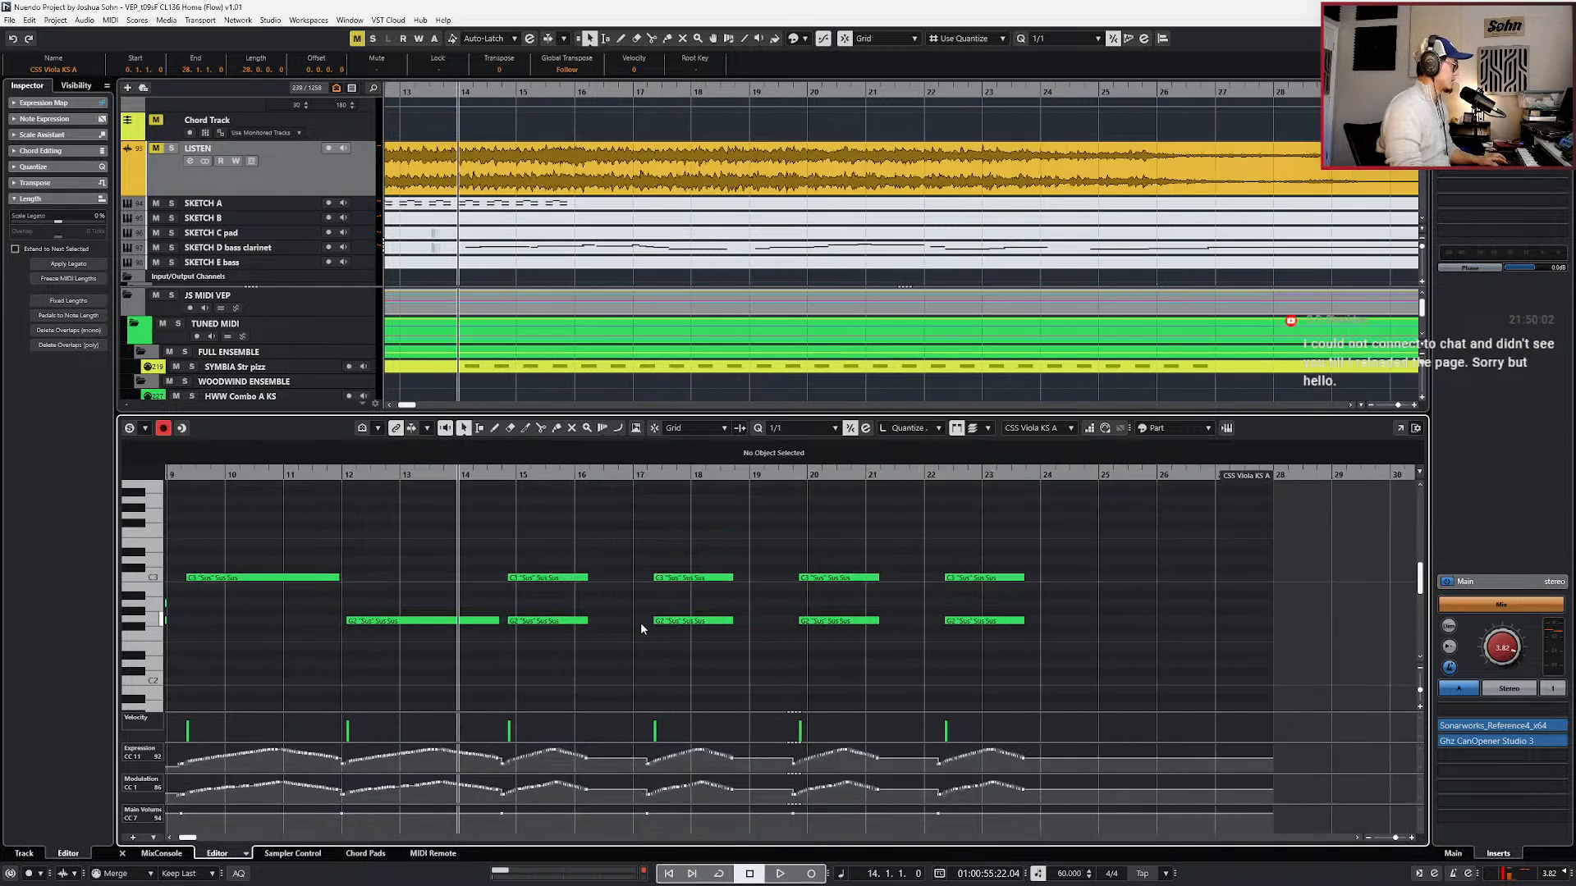
pyautogui.scroll(3, 601, 565)
pyautogui.moveTo(610, 542); pyautogui.dragTo(534, 645)
pyautogui.scroll(-2, 629, 647)
pyautogui.moveTo(545, 549); pyautogui.dragTo(1265, 635)
pyautogui.scroll(-2, 1229, 650)
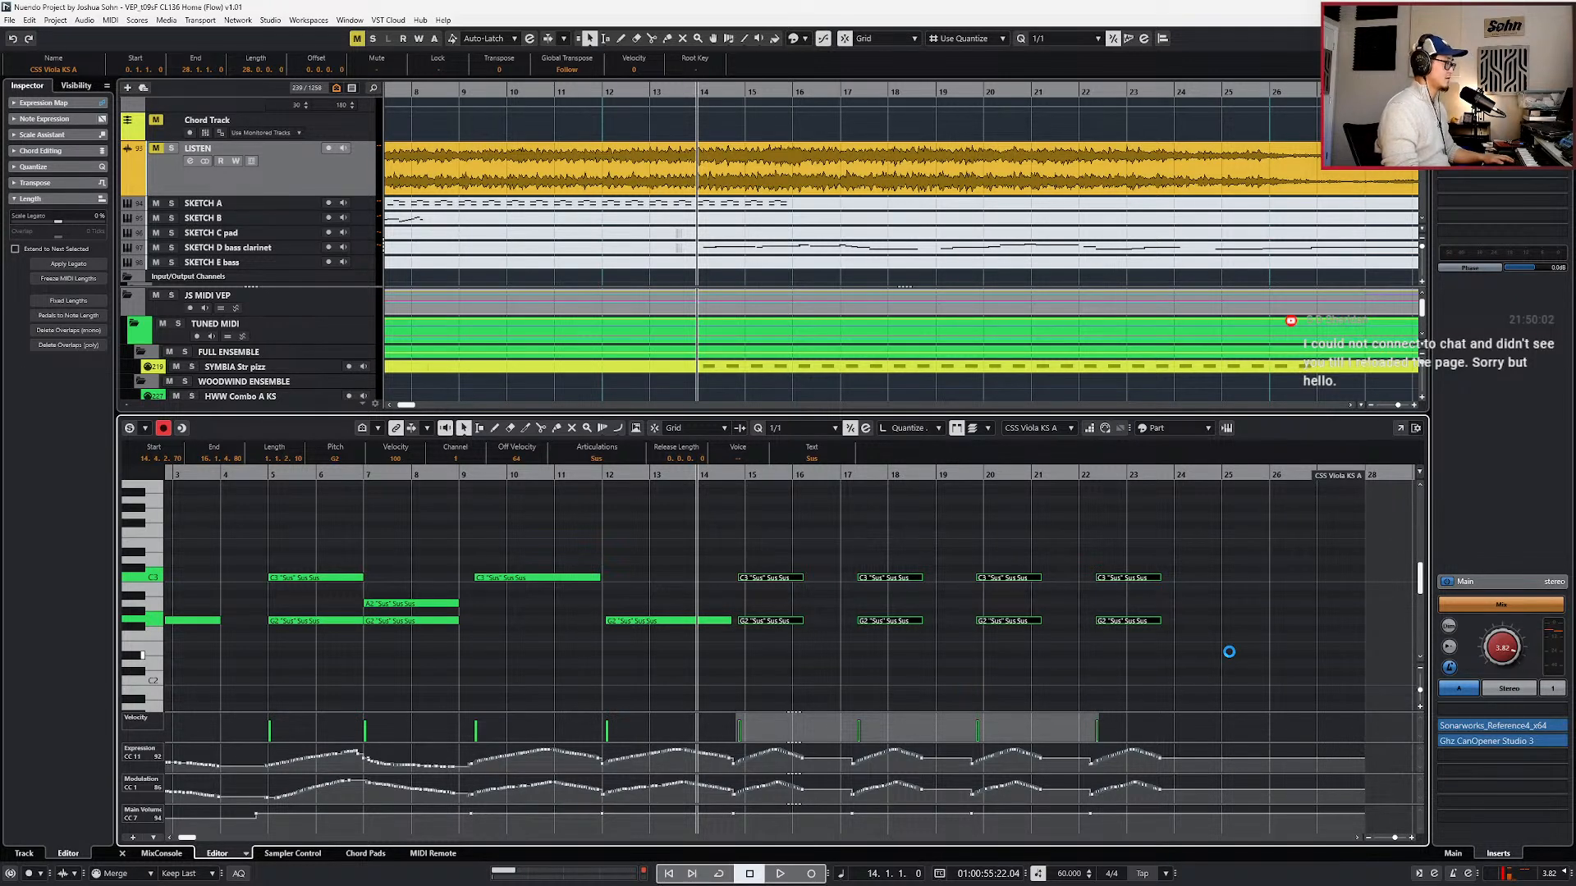
pyautogui.hscroll(5, 1040, 617)
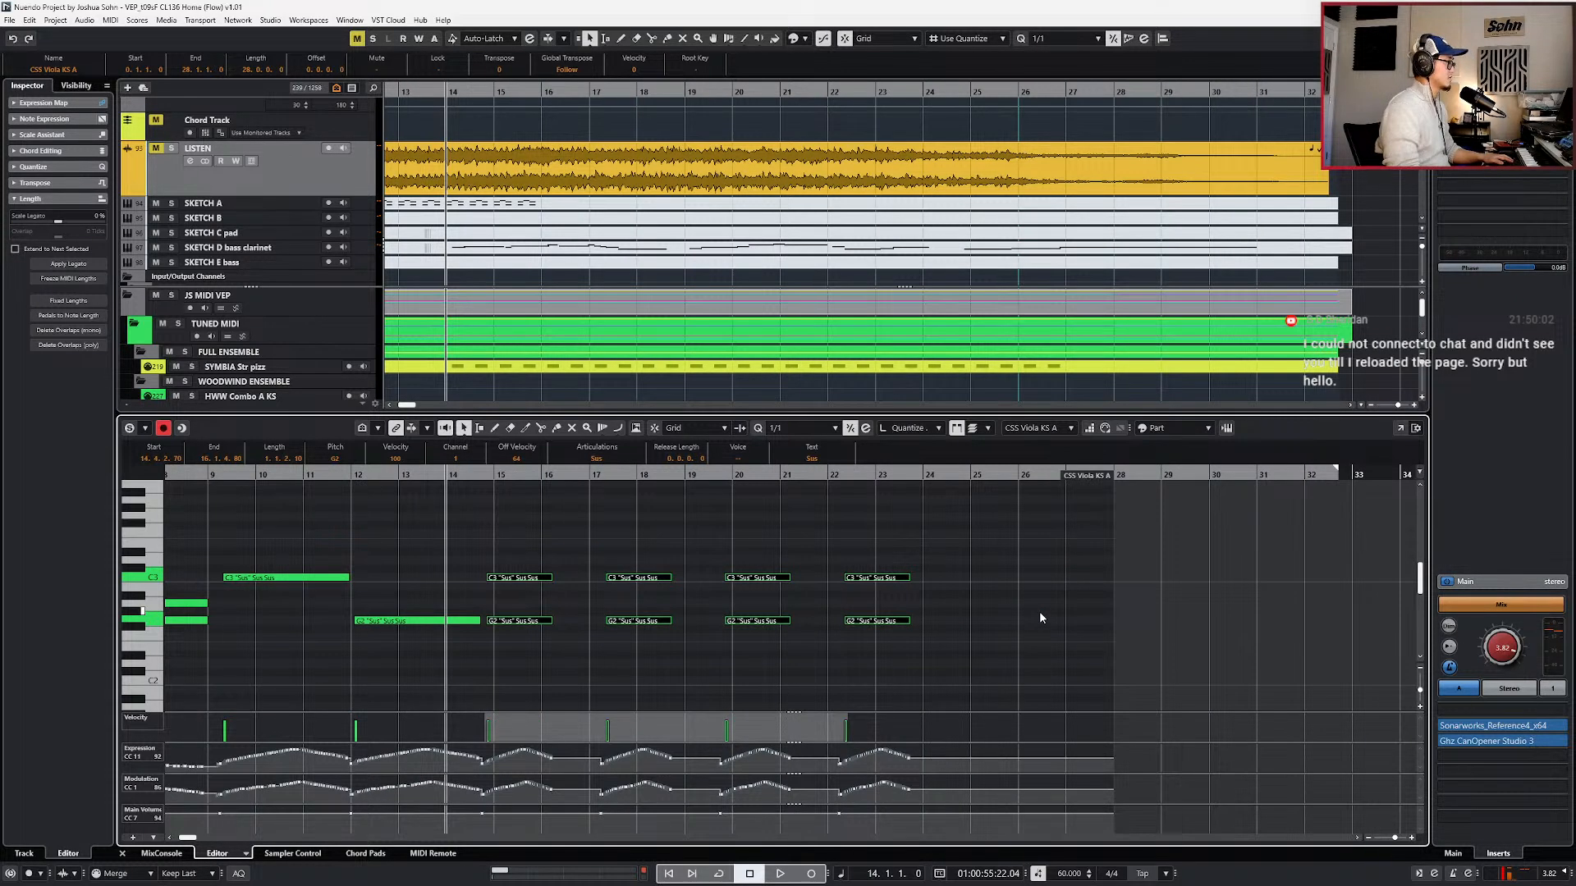
pyautogui.hotkey('alt', '2')
pyautogui.hotkey('alt', 'shift', 'Right')
pyautogui.hotkey('alt', 'shift', 'Right')
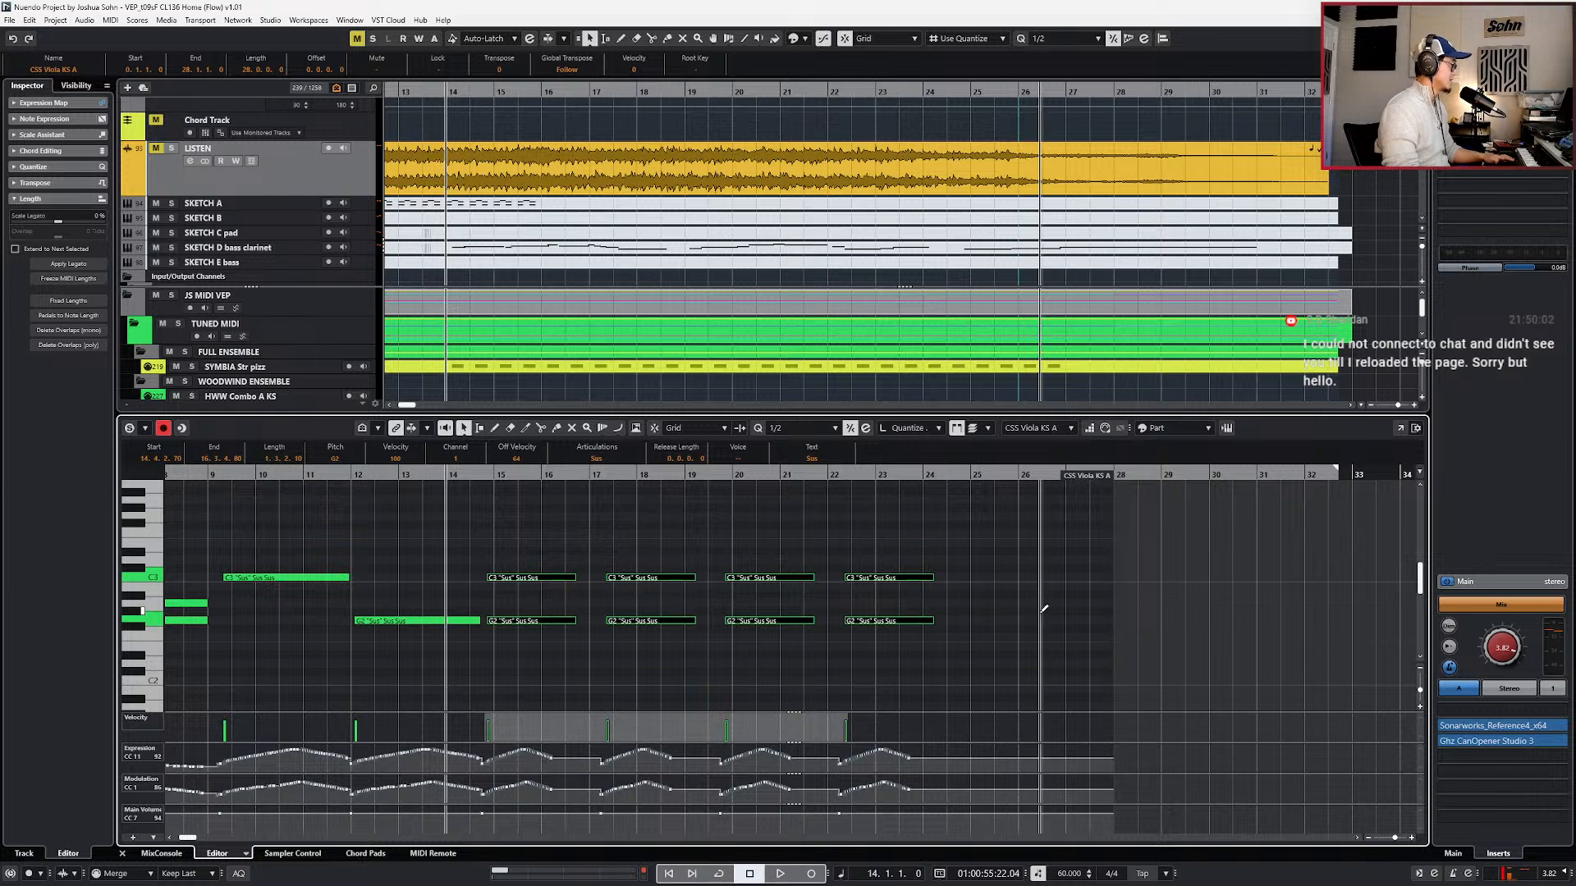
pyautogui.hotkey('alt', '8')
pyautogui.hotkey('alt', 'shift', 'Right')
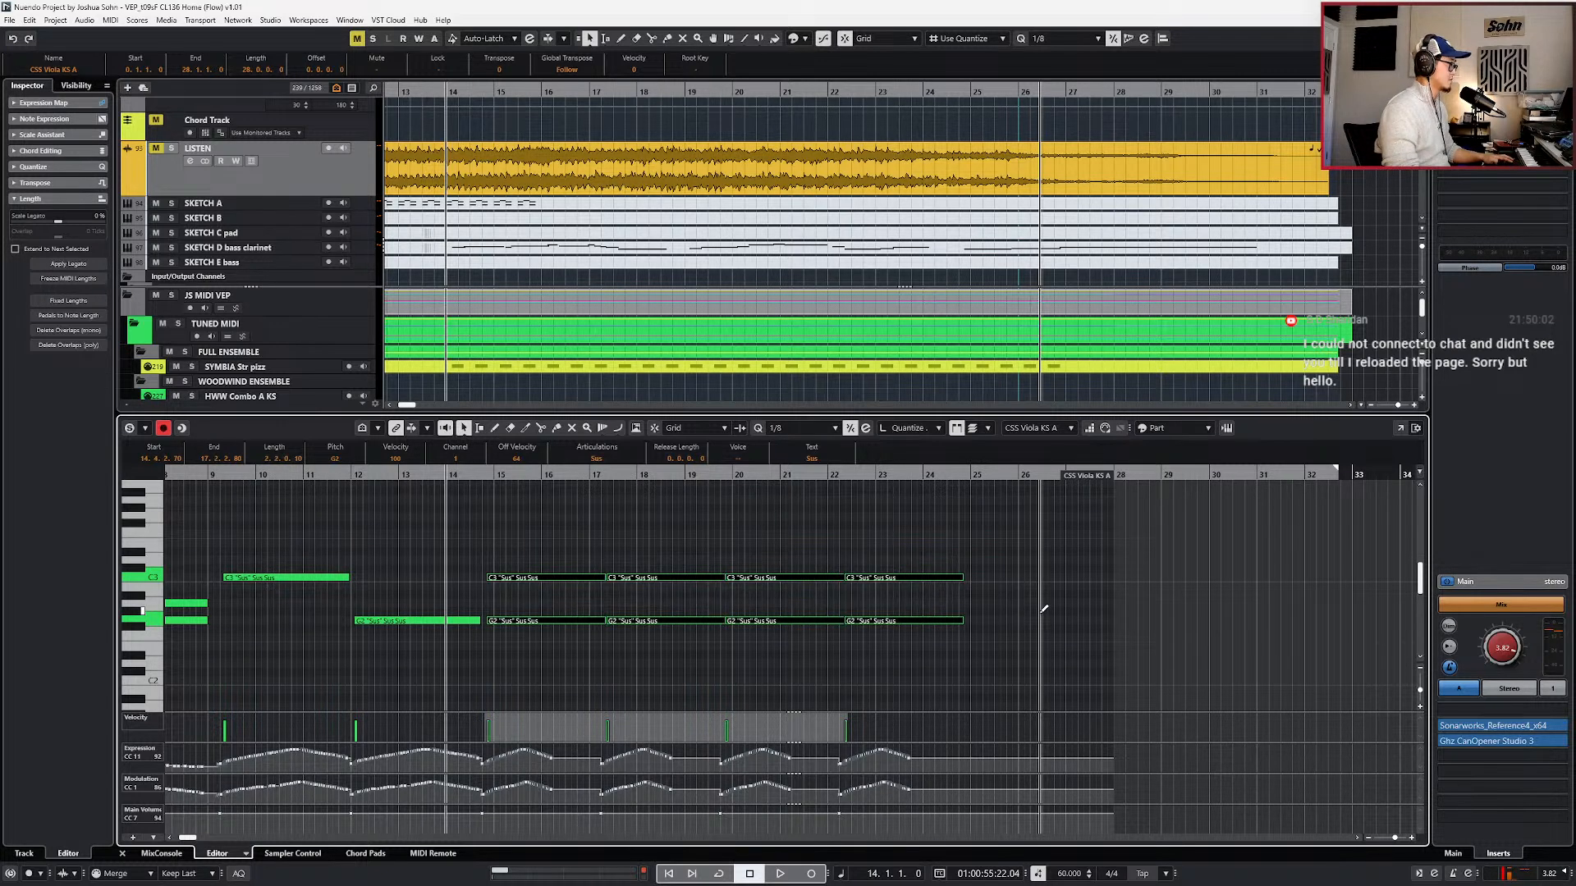
pyautogui.click(1039, 610)
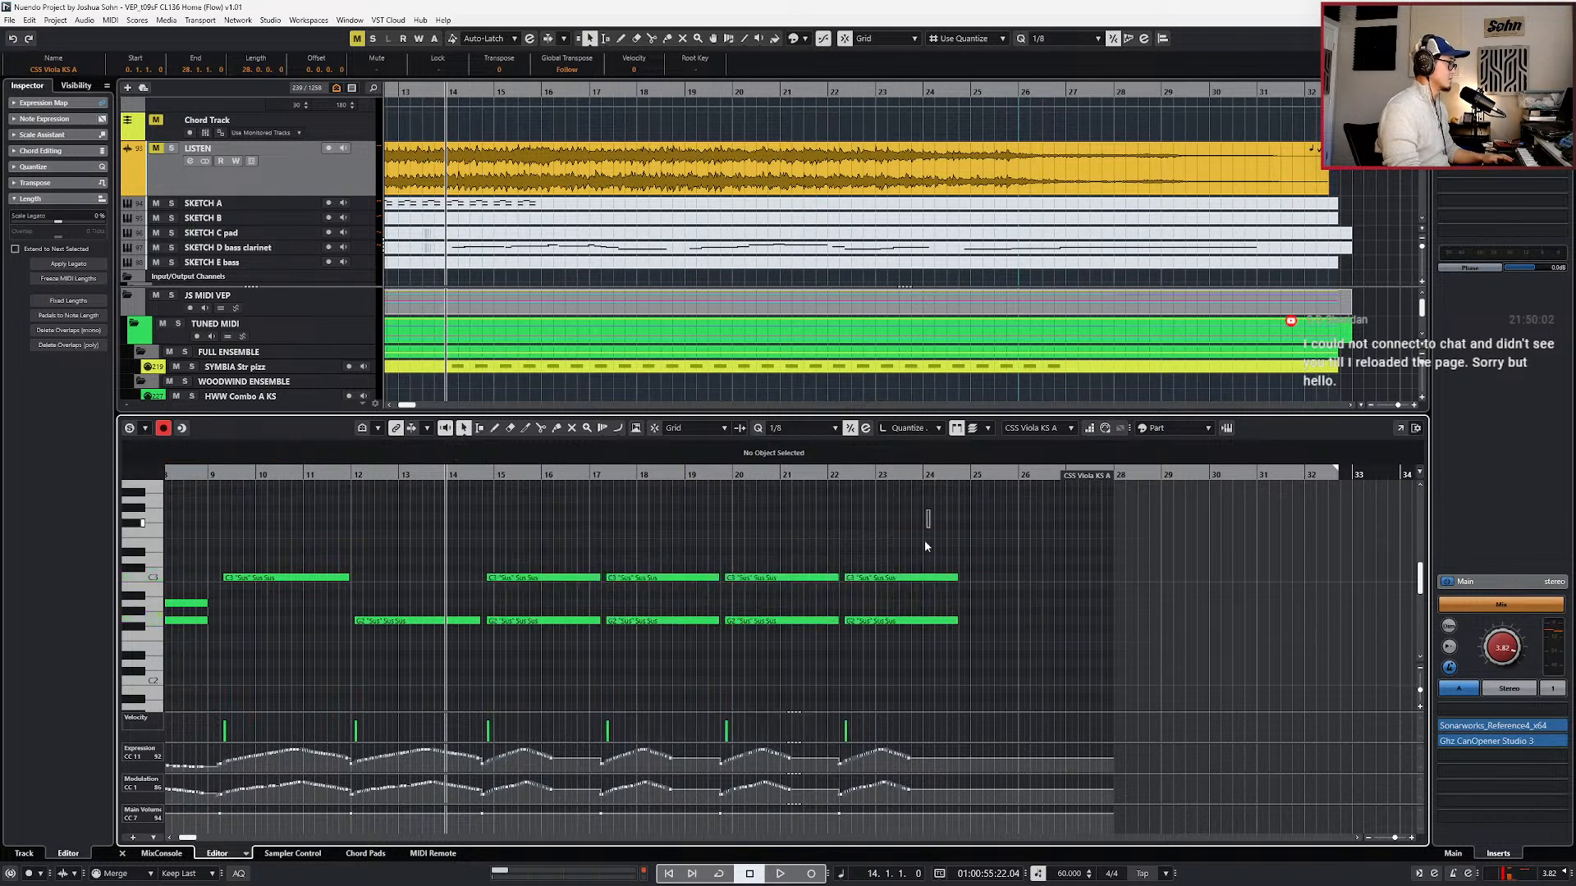
# - Join the CSS Viola C3 and G2 notes from 14.4.2 into two sustained notes and extend them to 25.4.4
pyautogui.moveTo(563, 553); pyautogui.dragTo(903, 639)
pyautogui.moveTo(940, 545); pyautogui.dragTo(943, 666)
pyautogui.hotkey('alt', 'shift', 'Right')
pyautogui.hotkey('alt', 'shift', 'Right')
pyautogui.hotkey('alt', 'shift', 'Right')
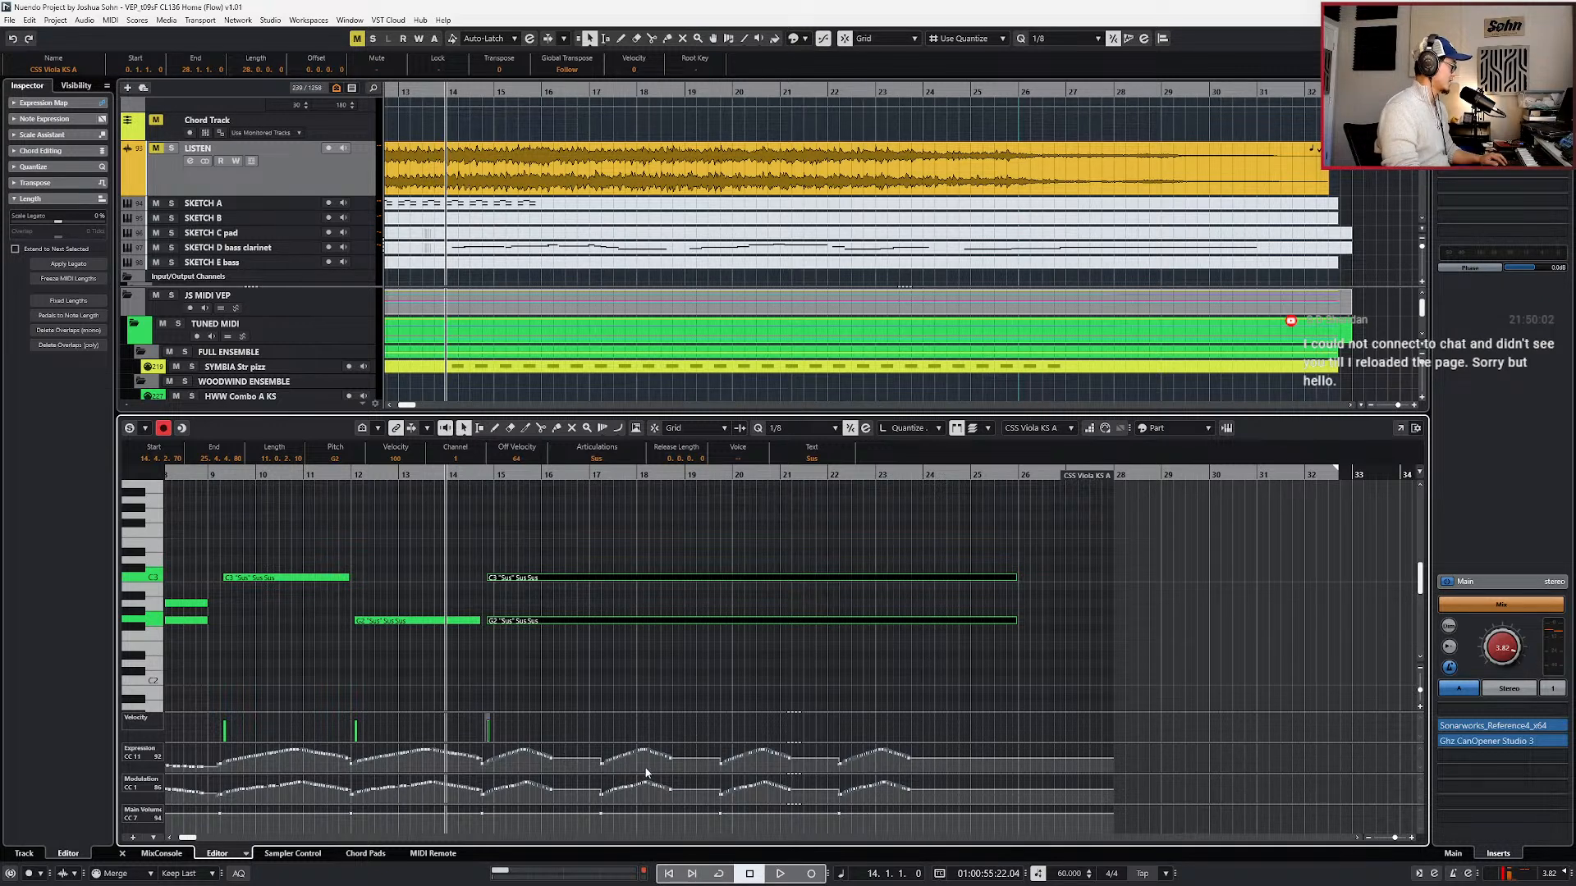
pyautogui.hotkey('ctrl', 'alt', 'e')
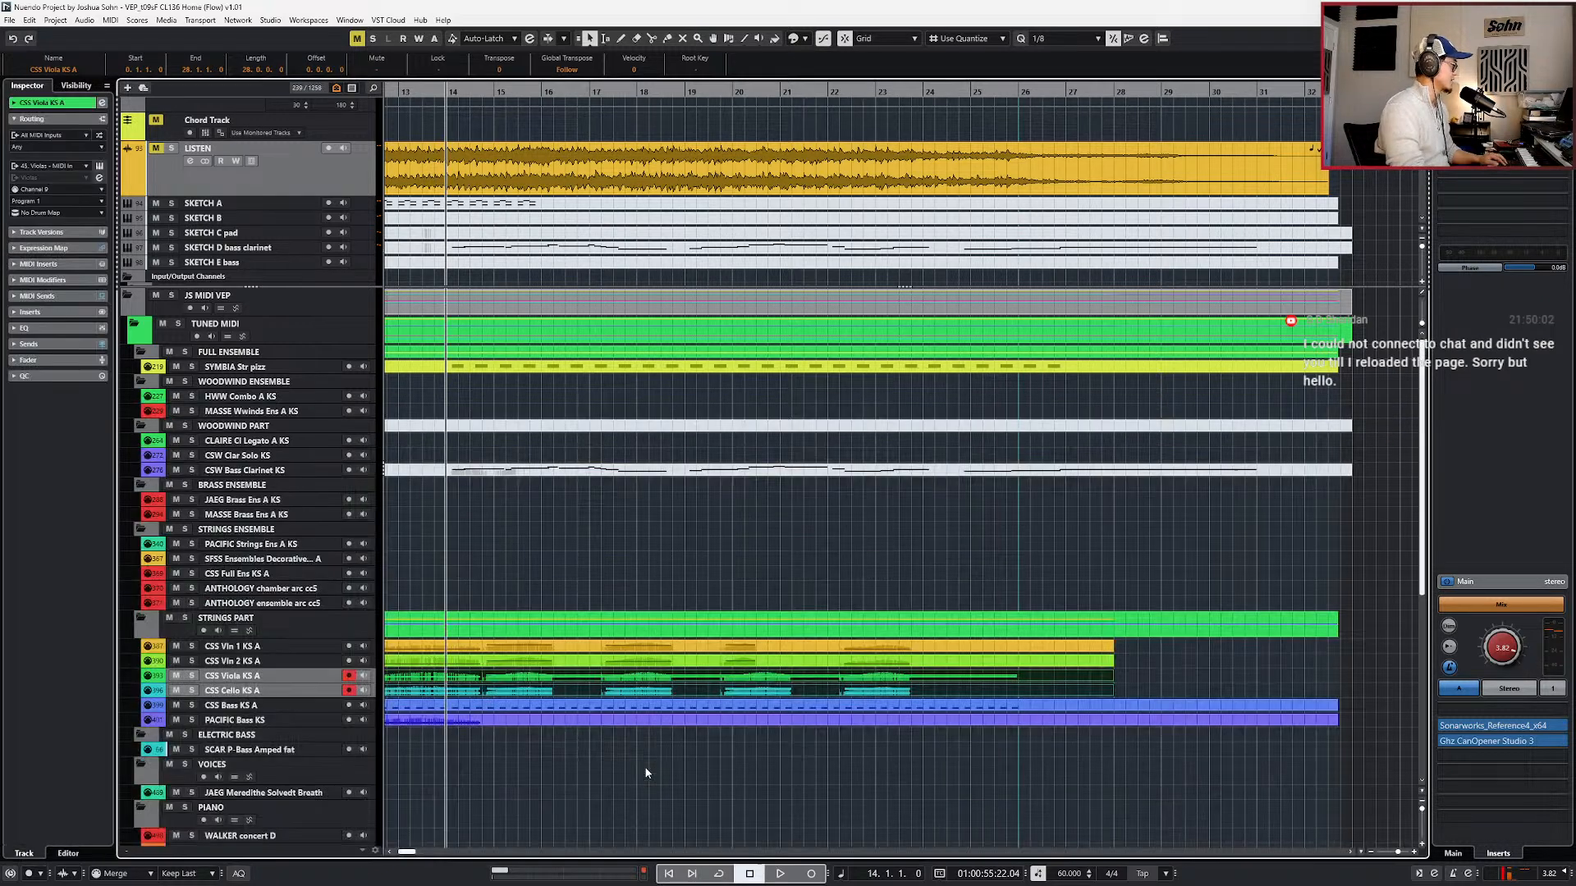
# - Join the repeated G1 and C1 notes in the CSS Cello part into two sustained notes from 14.4.2 to 25.4.4
pyautogui.click(665, 693)
pyautogui.hotkey('ctrl', 'alt', 'e')
pyautogui.moveTo(528, 551); pyautogui.dragTo(907, 683)
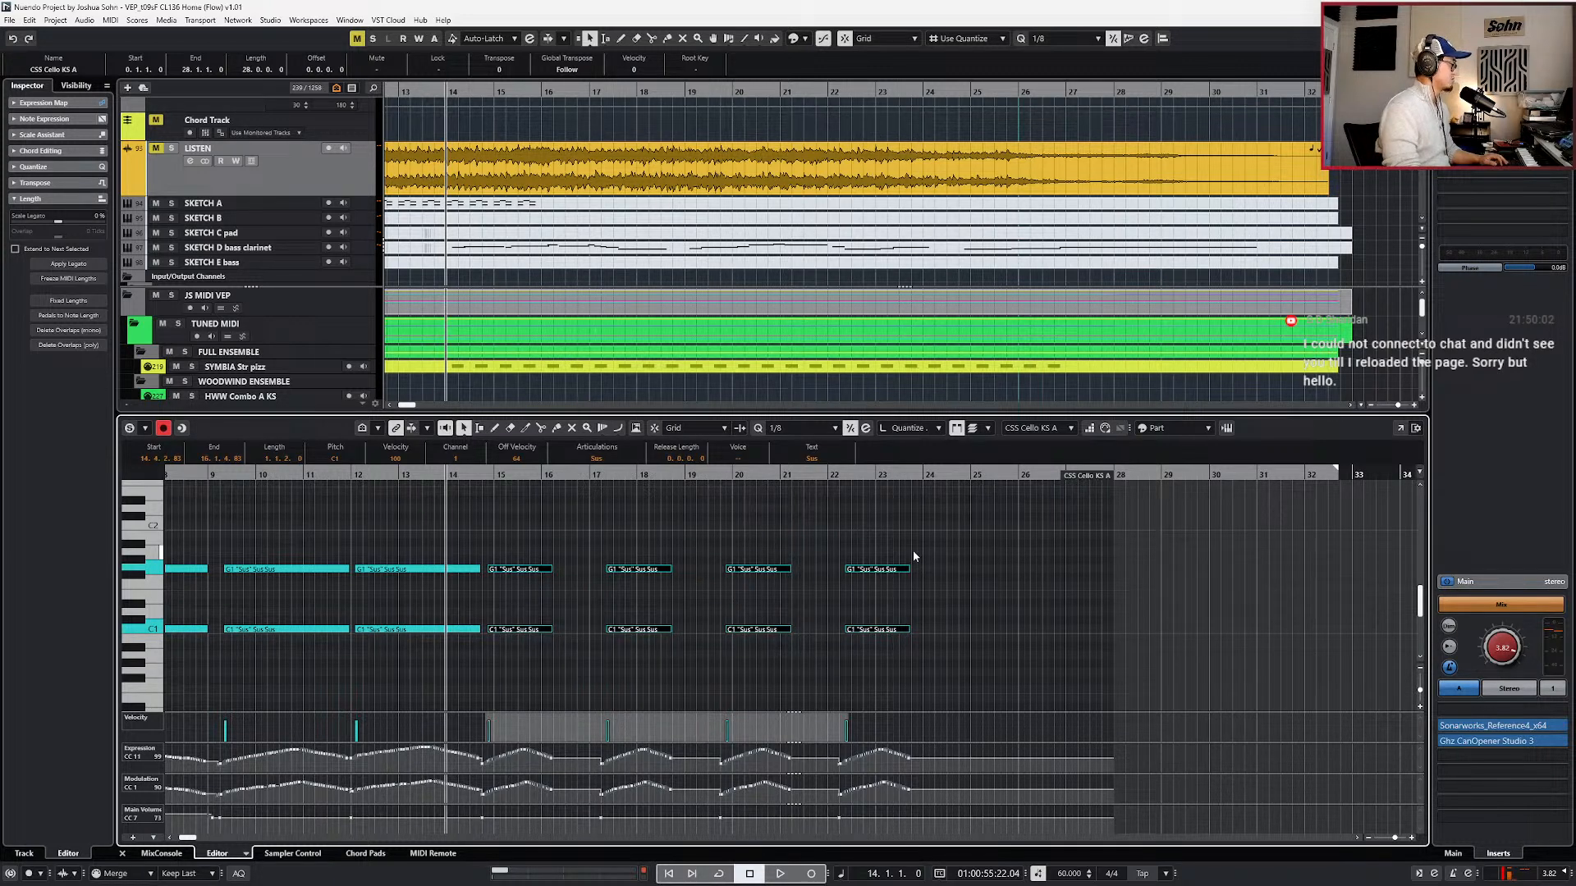
pyautogui.hotkey('ctrl', 'j')
pyautogui.moveTo(918, 530); pyautogui.dragTo(895, 655)
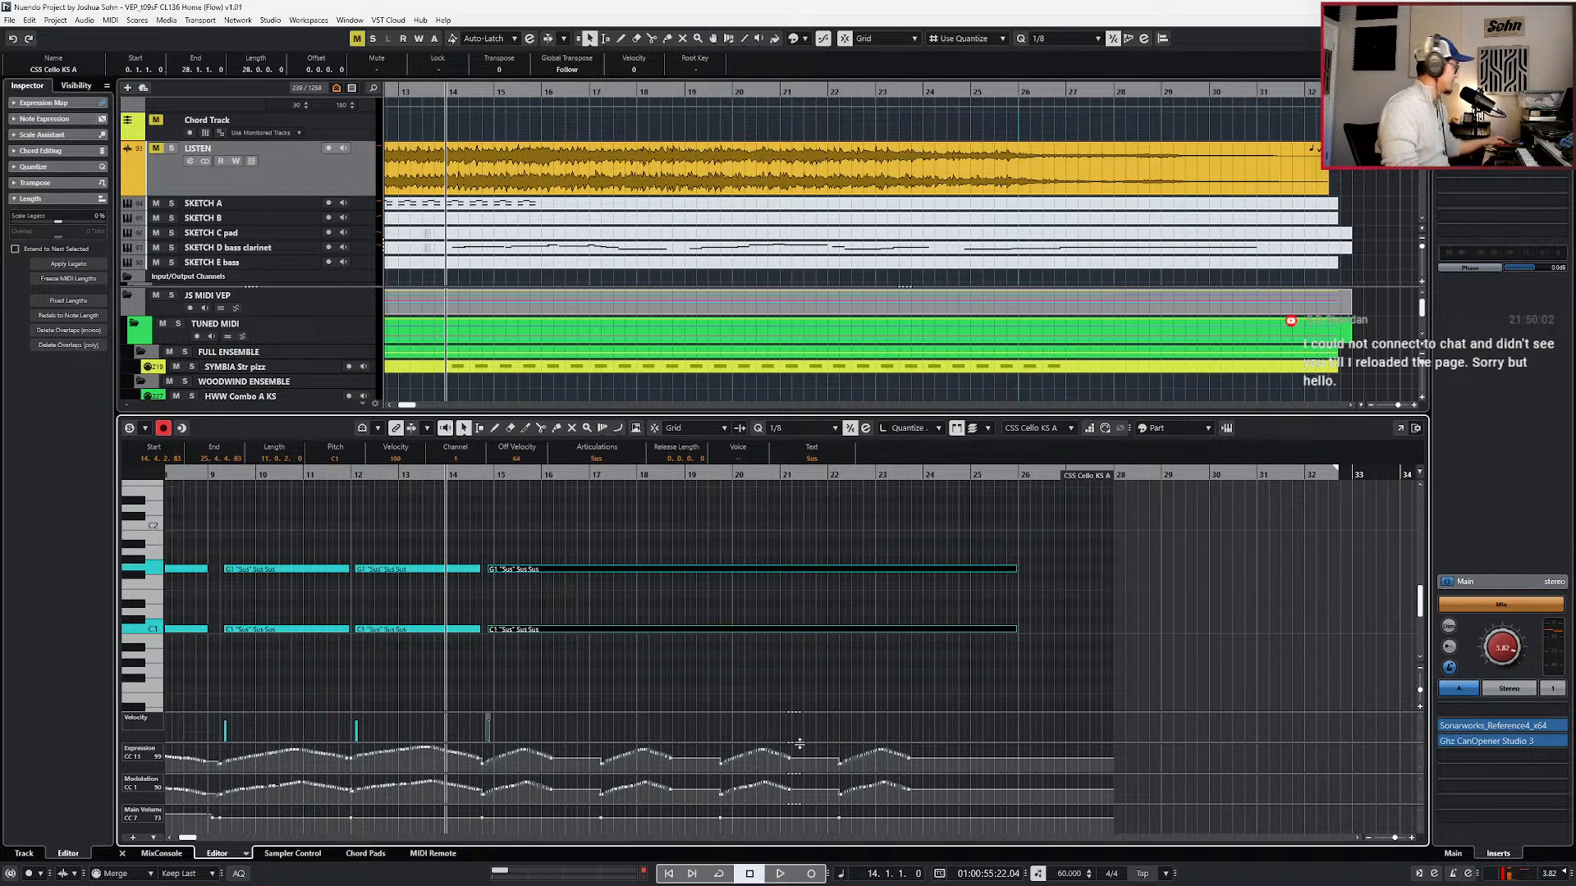
# - Set the linear and cycled MIDI recording mode to Replace
pyautogui.press('KP_Add')
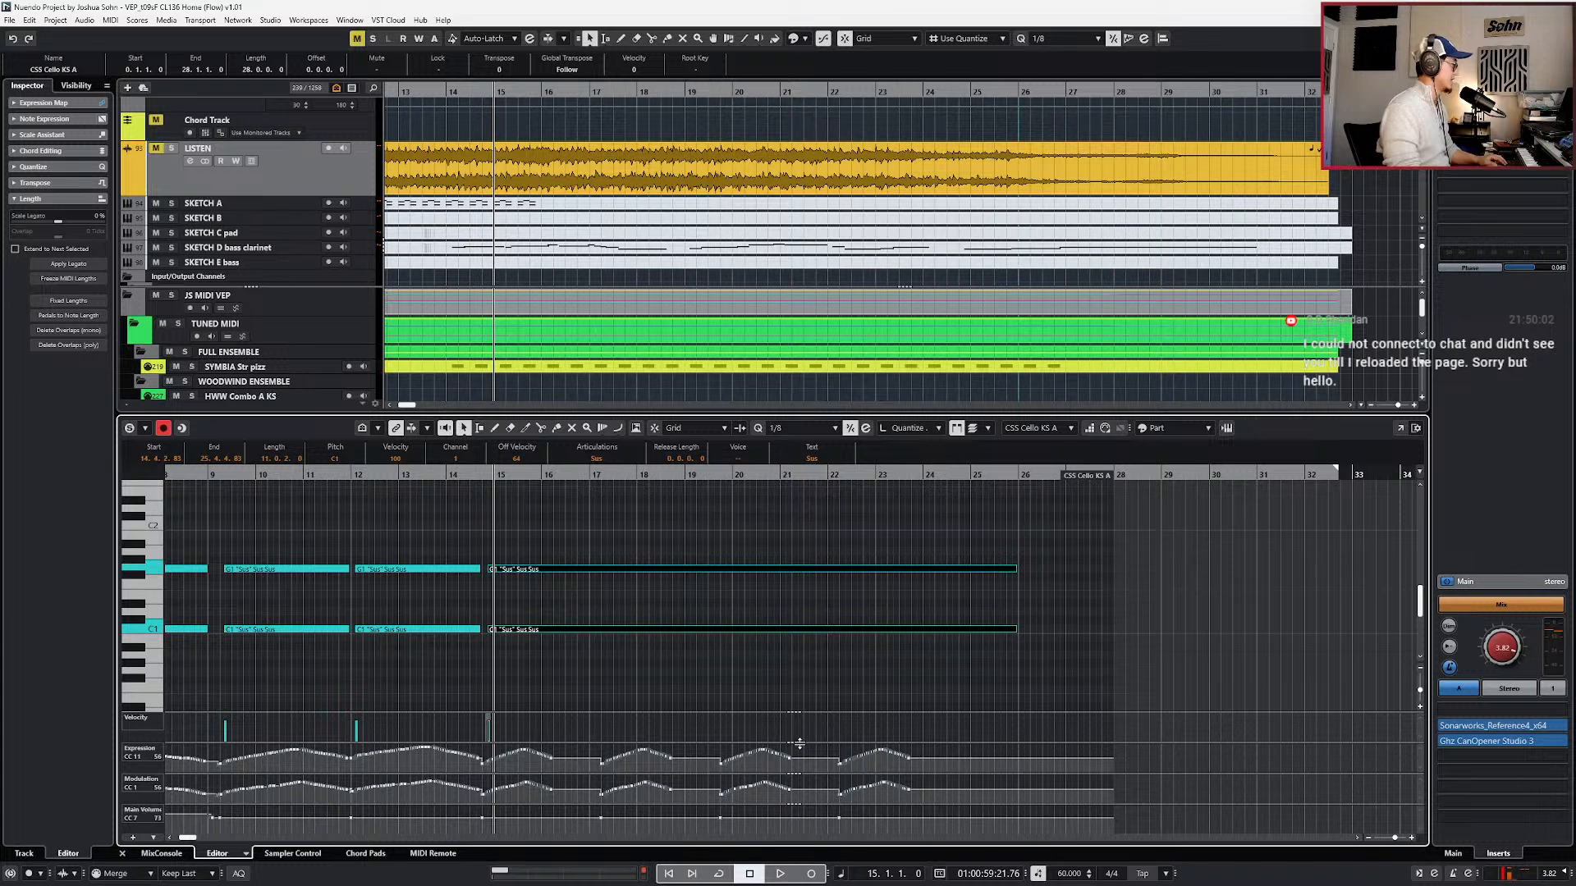
pyautogui.press('space')
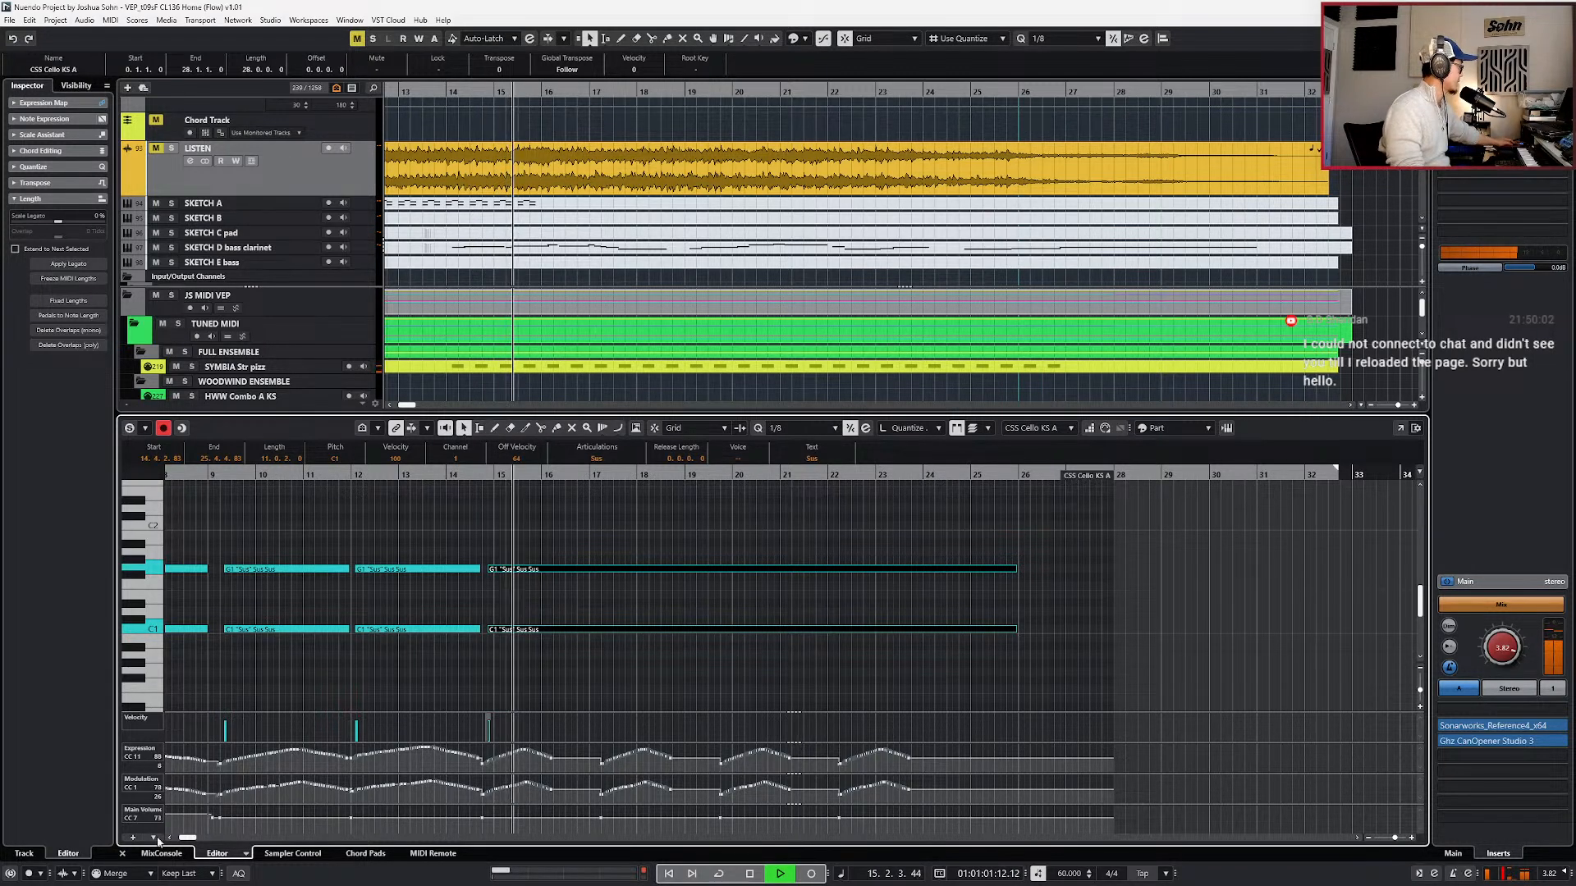
pyautogui.click(121, 874)
pyautogui.click(114, 588)
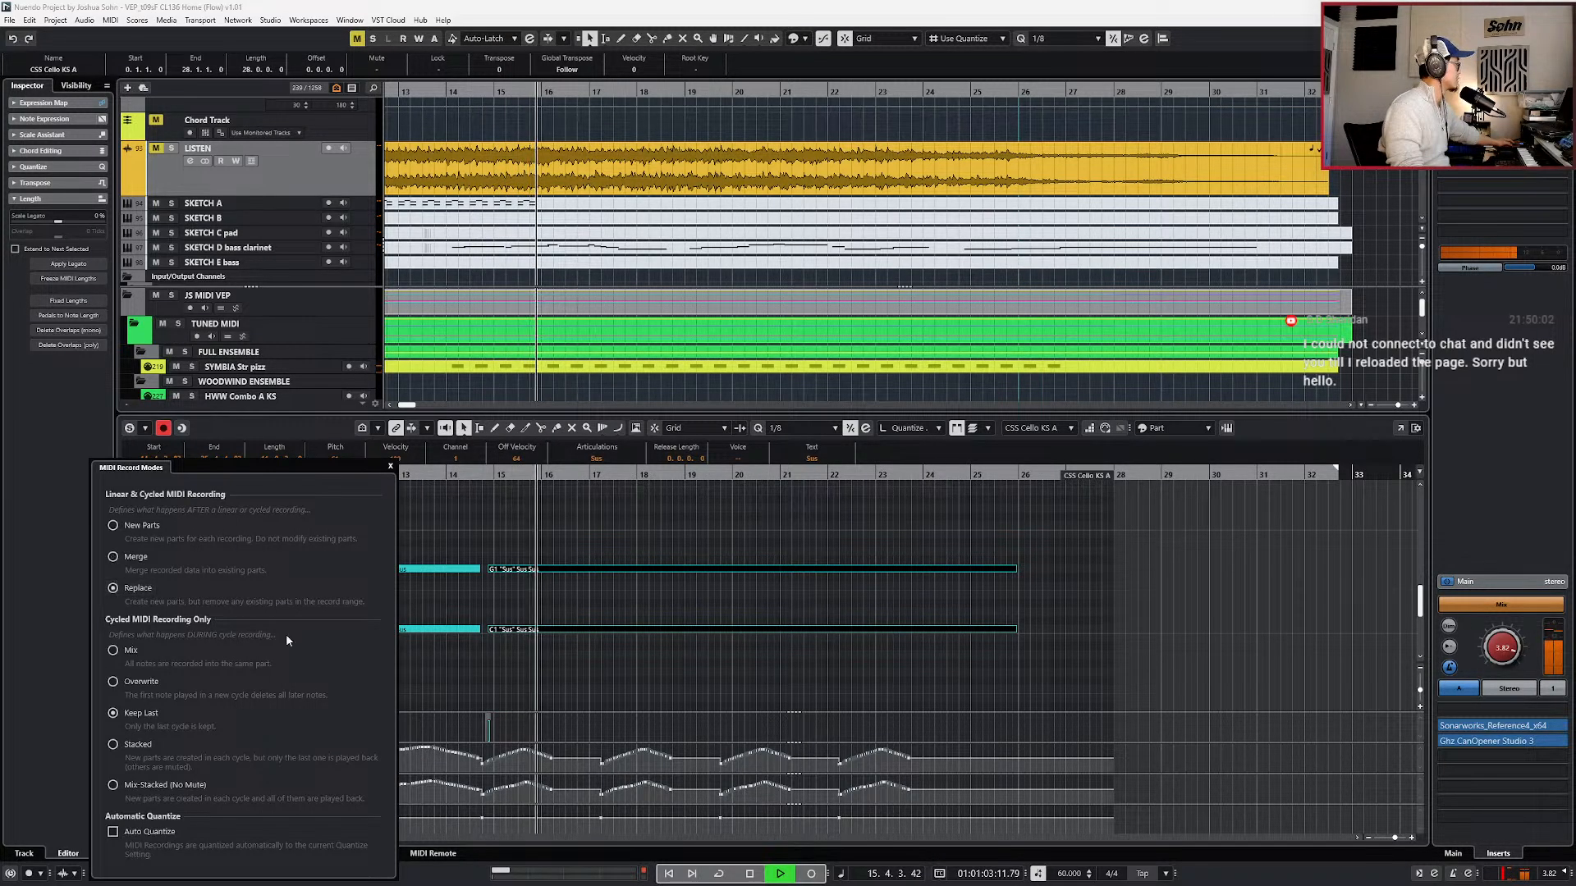
pyautogui.click(557, 682)
pyautogui.press('KP_Multiply')
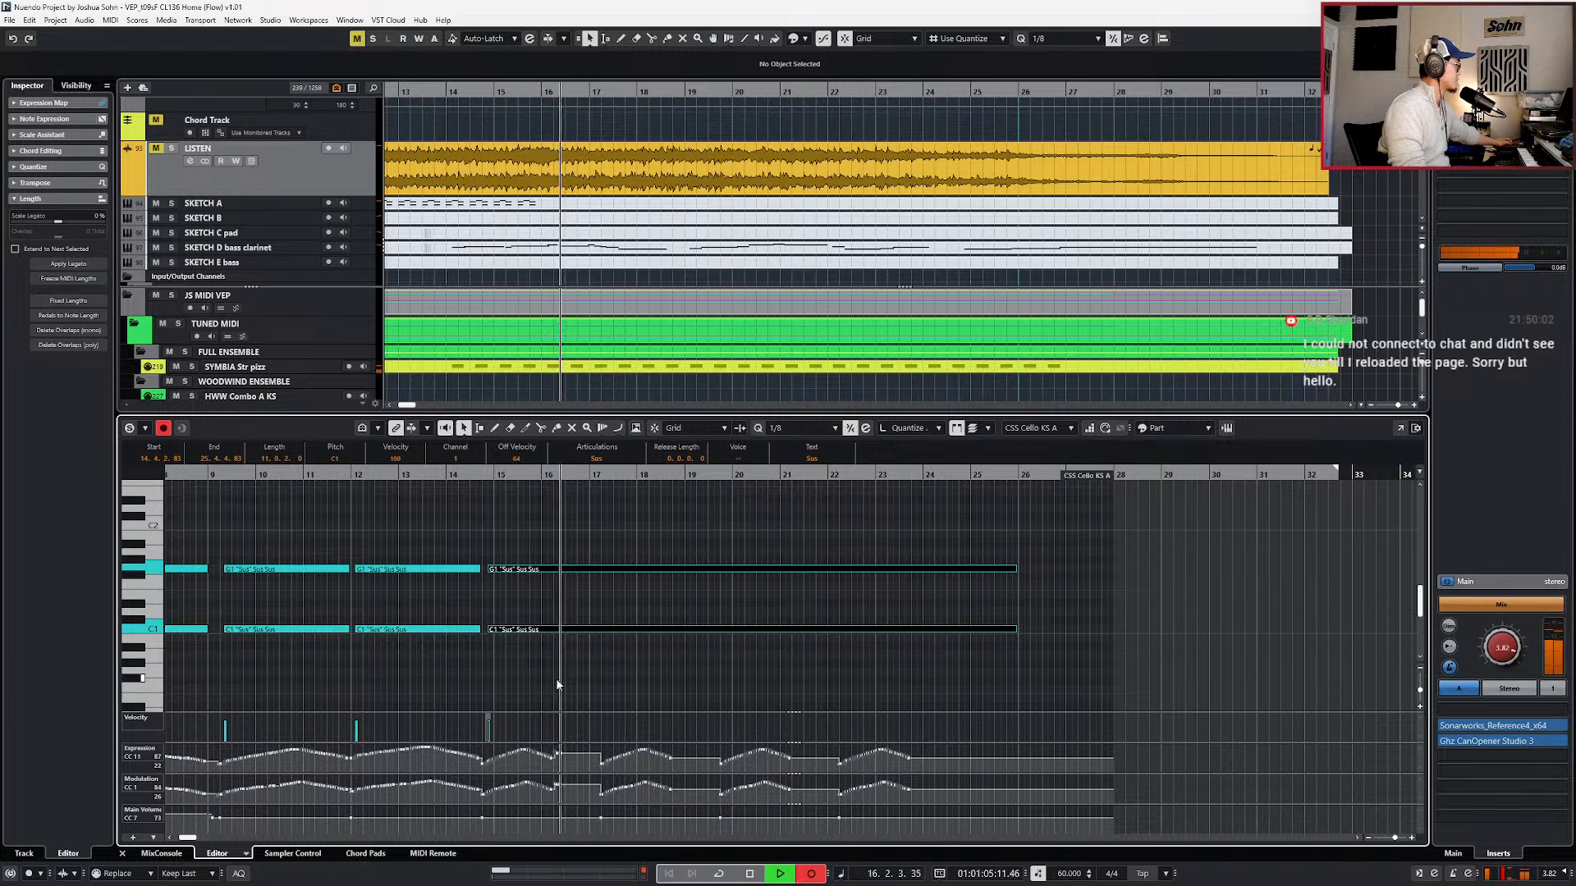
pyautogui.press('space')
pyautogui.hotkey('ctrl', 'z')
# - Record new expression and modulation curves over the sustained CSS Cello notes, from about bar 14 to bar 26
pyautogui.press('KP_Subtract')
pyautogui.press('KP_Subtract')
pyautogui.press('space')
pyautogui.press('KP_Multiply')
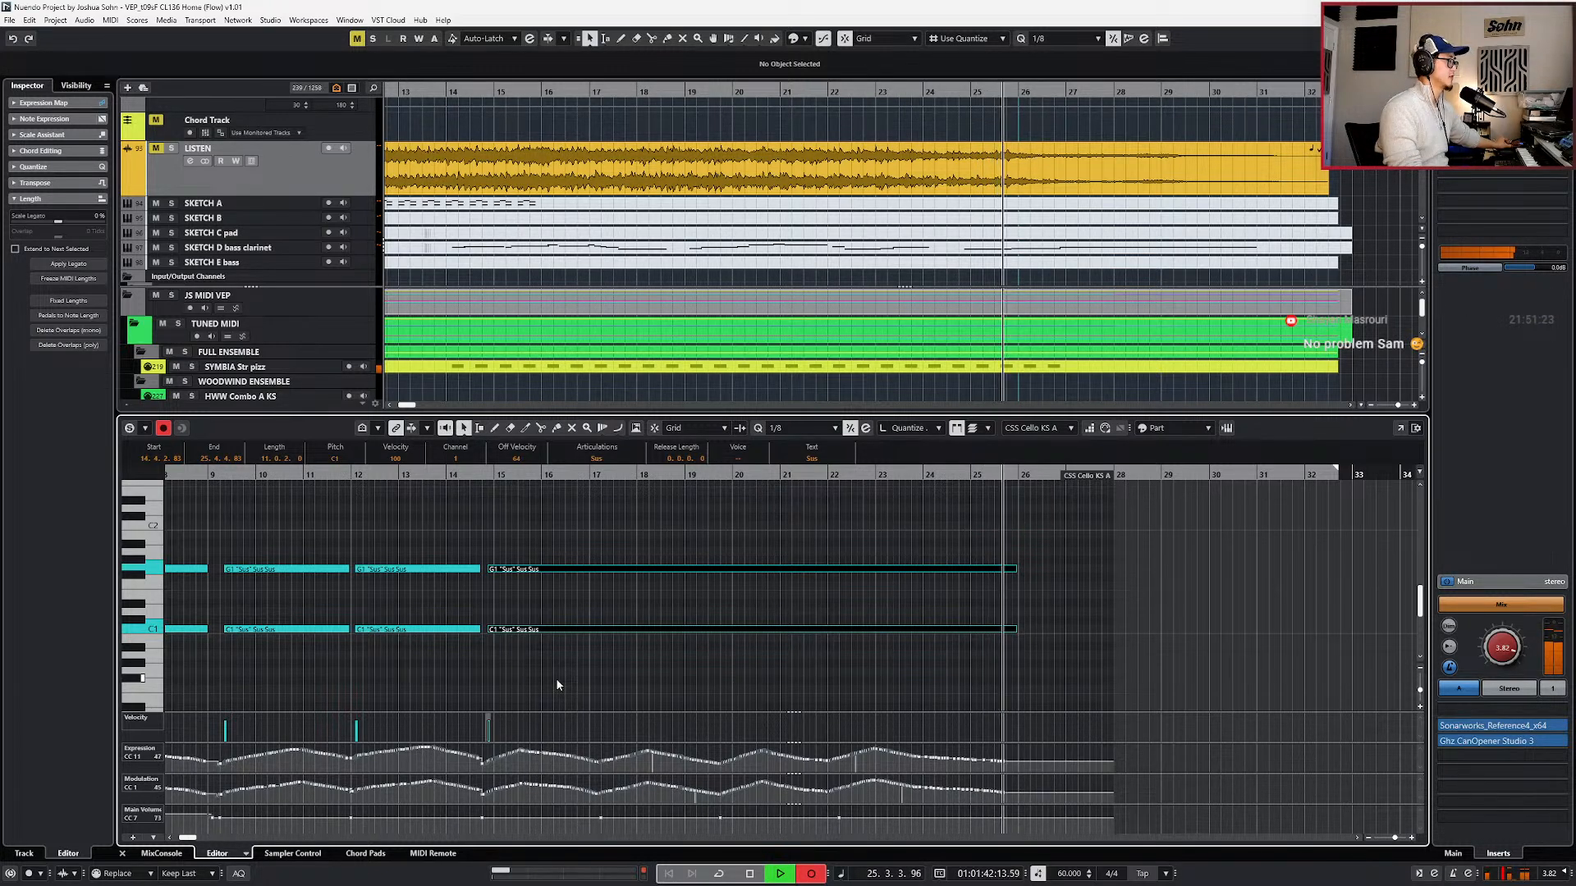
pyautogui.press('space')
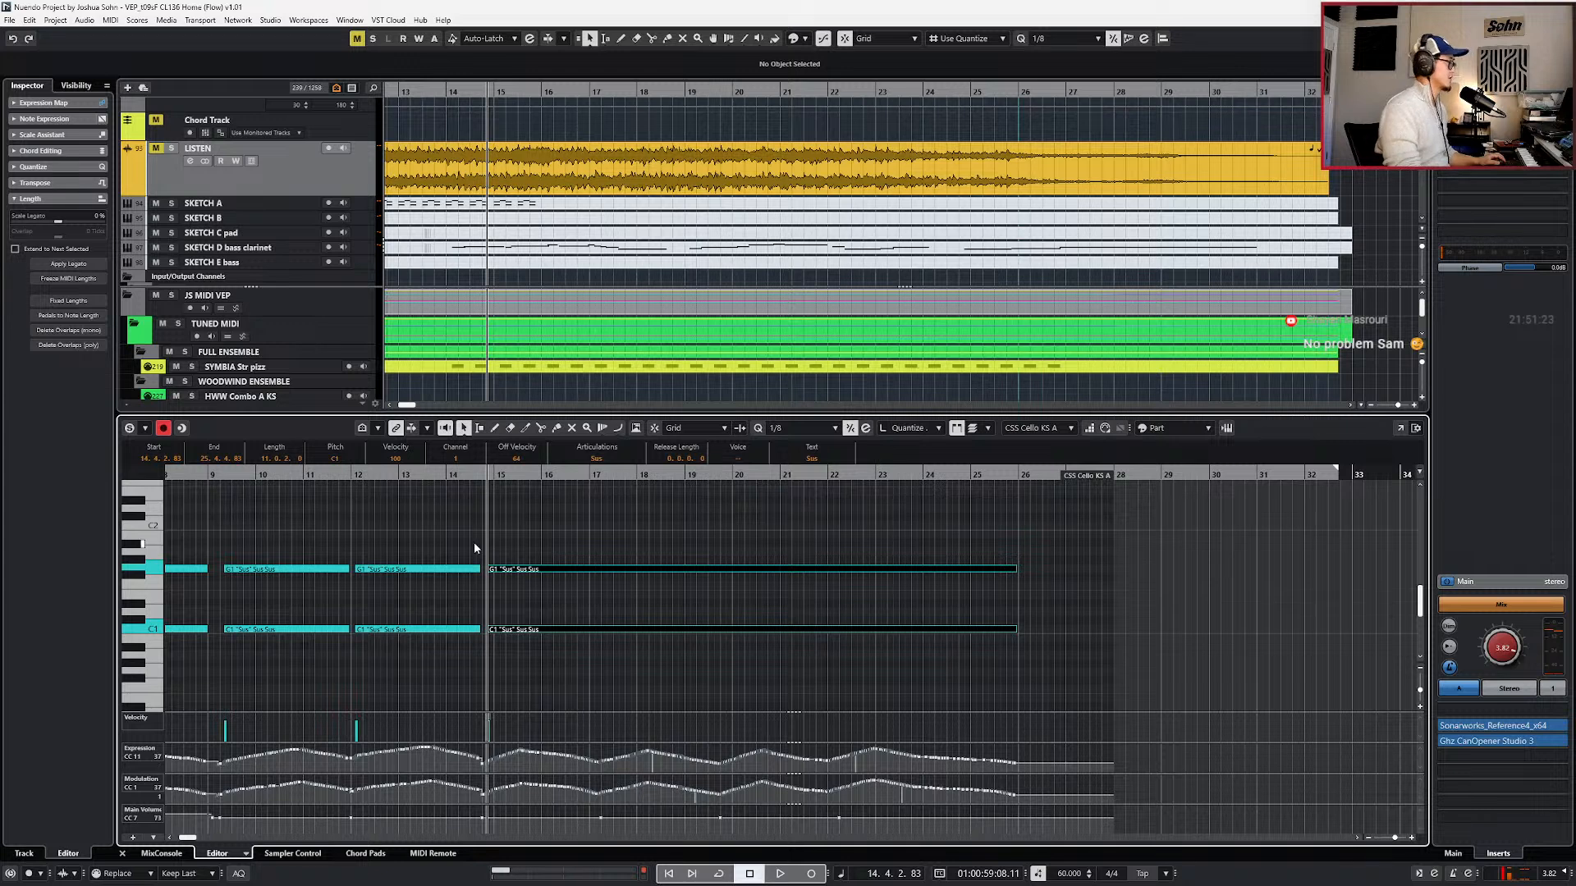
# - Open the CSS Viola KS A part for editing
pyautogui.scroll(-5, 509, 328)
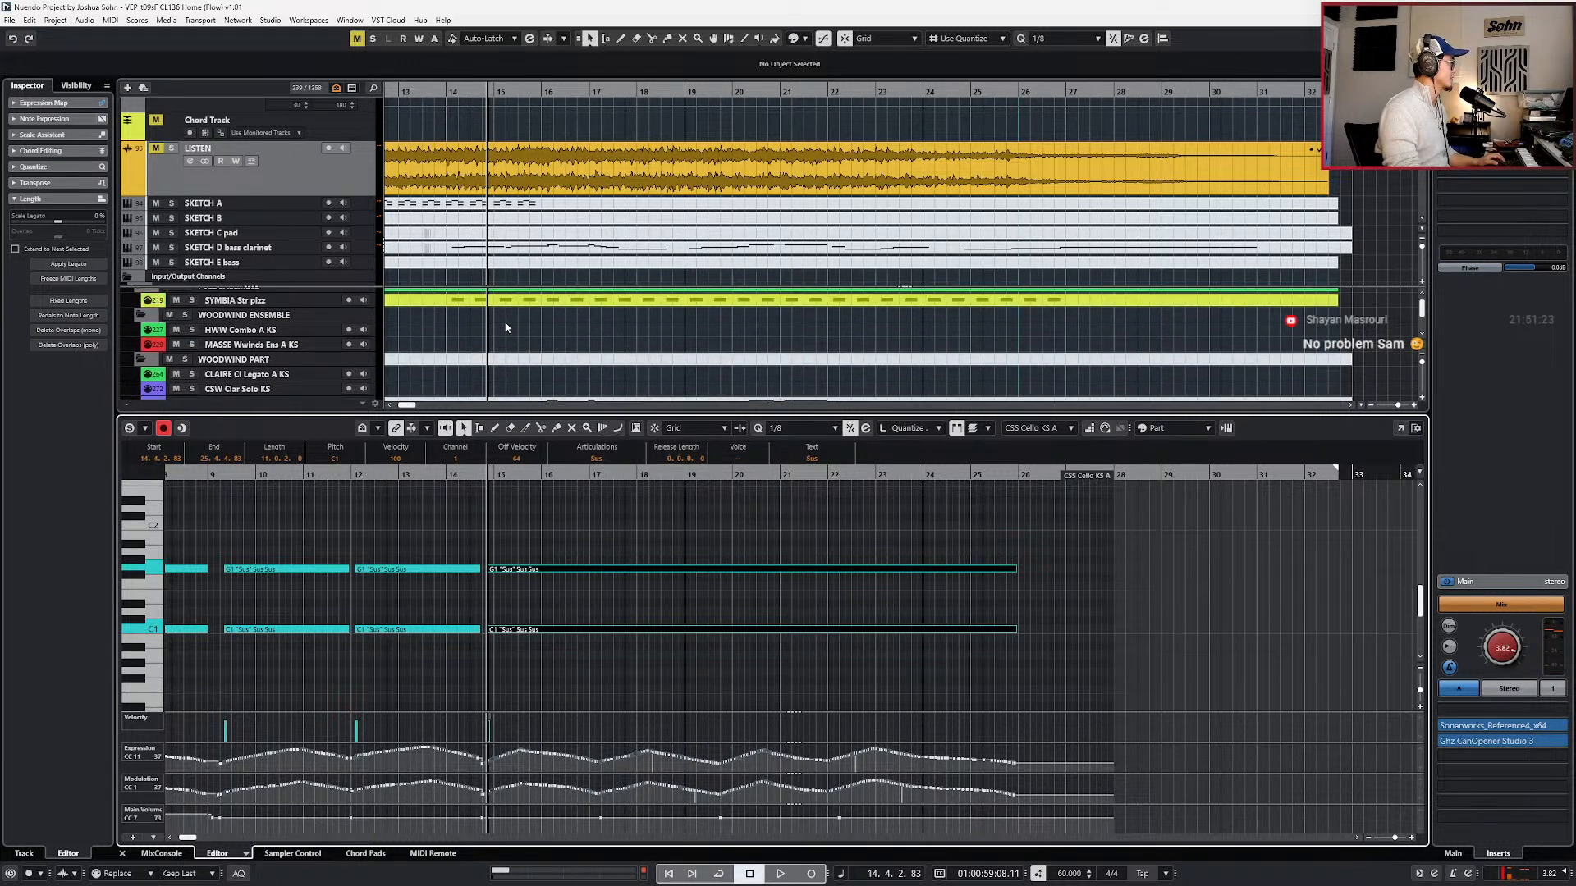
pyautogui.scroll(-1, 523, 343)
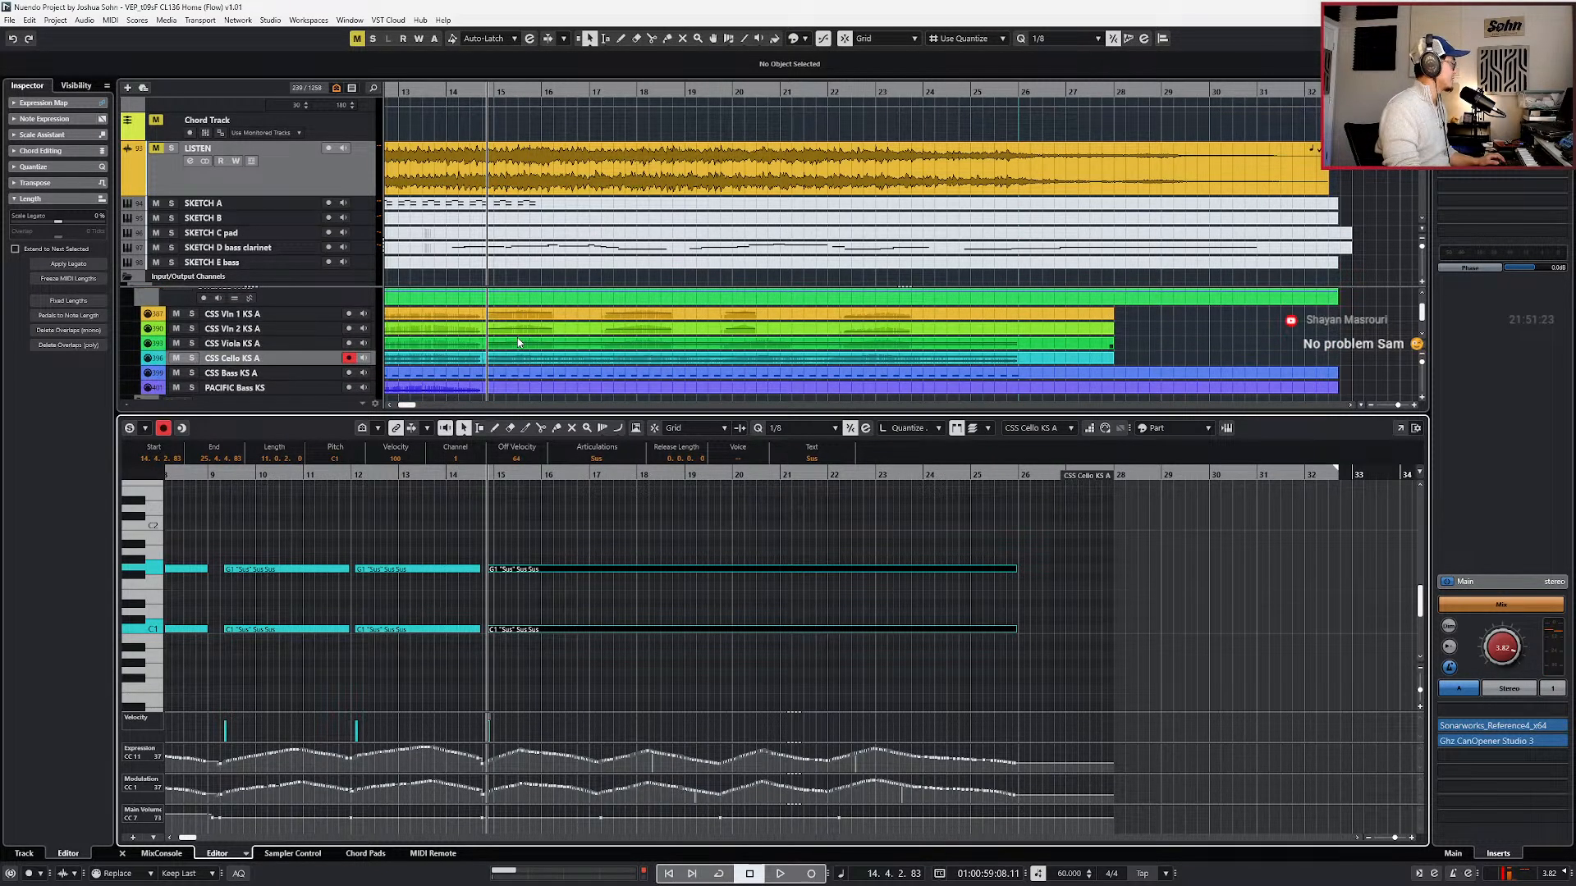
pyautogui.click(518, 343)
pyautogui.press('space')
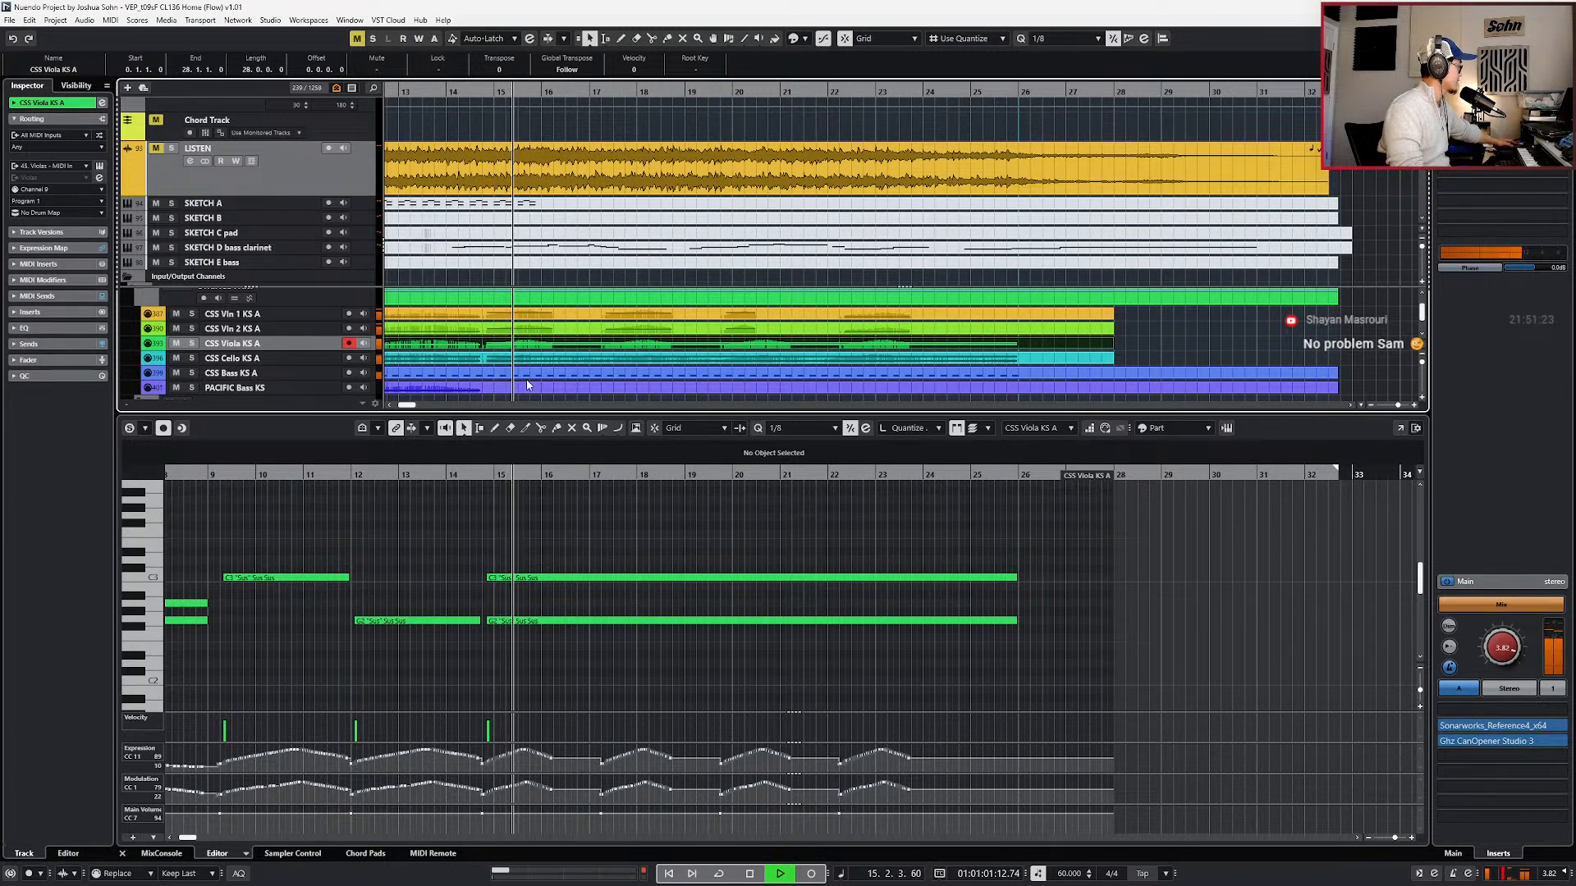
pyautogui.press('KP_Multiply')
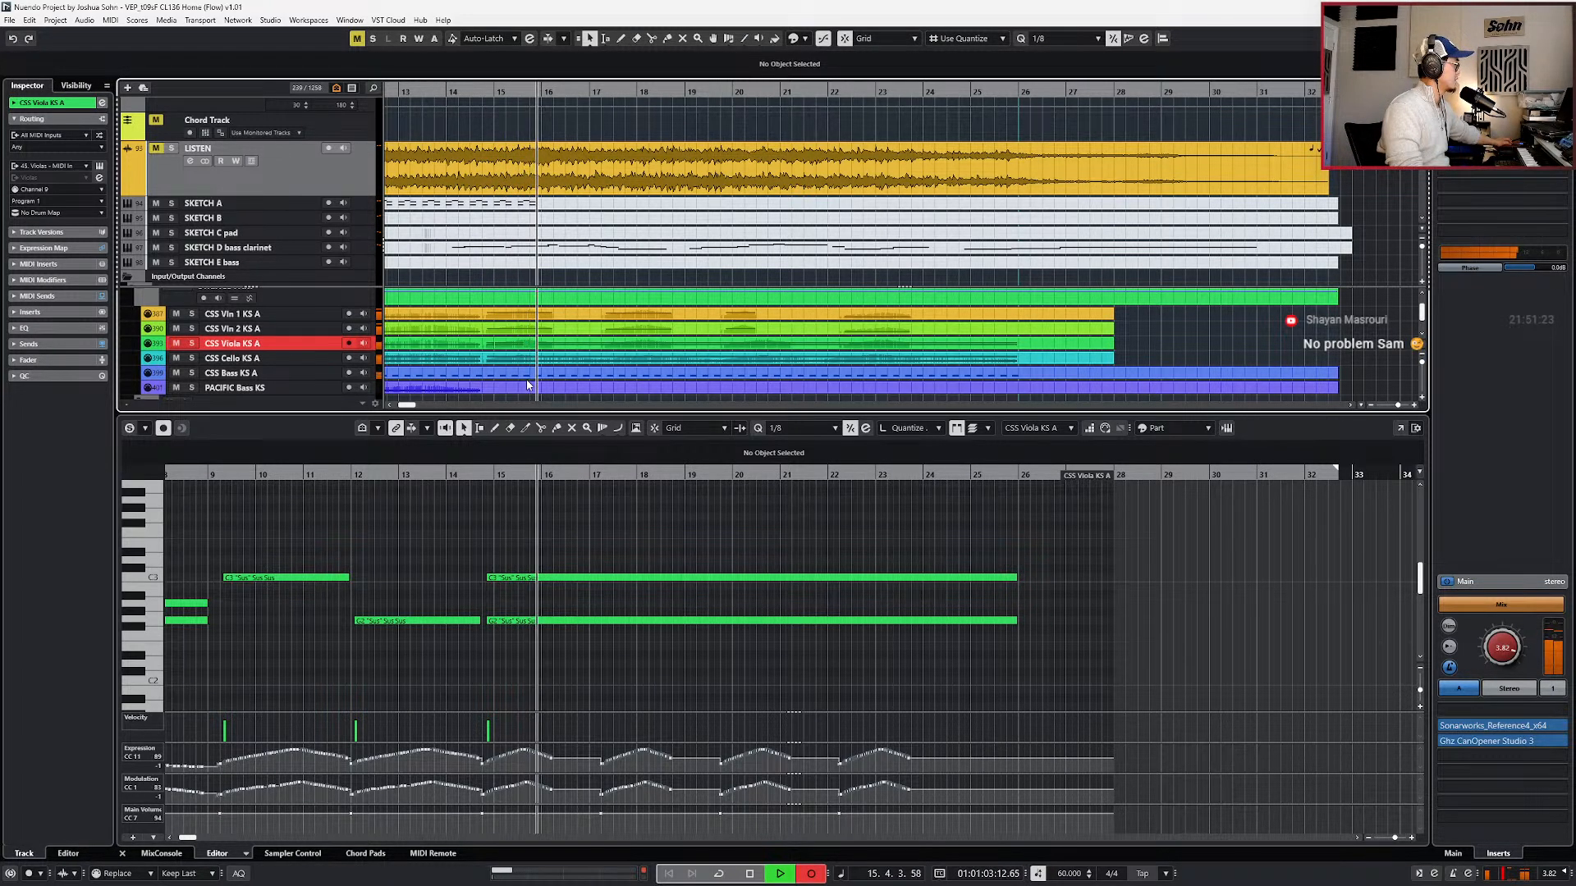
pyautogui.press('KP_Multiply')
pyautogui.press('space')
pyautogui.hotkey('ctrl', 'z')
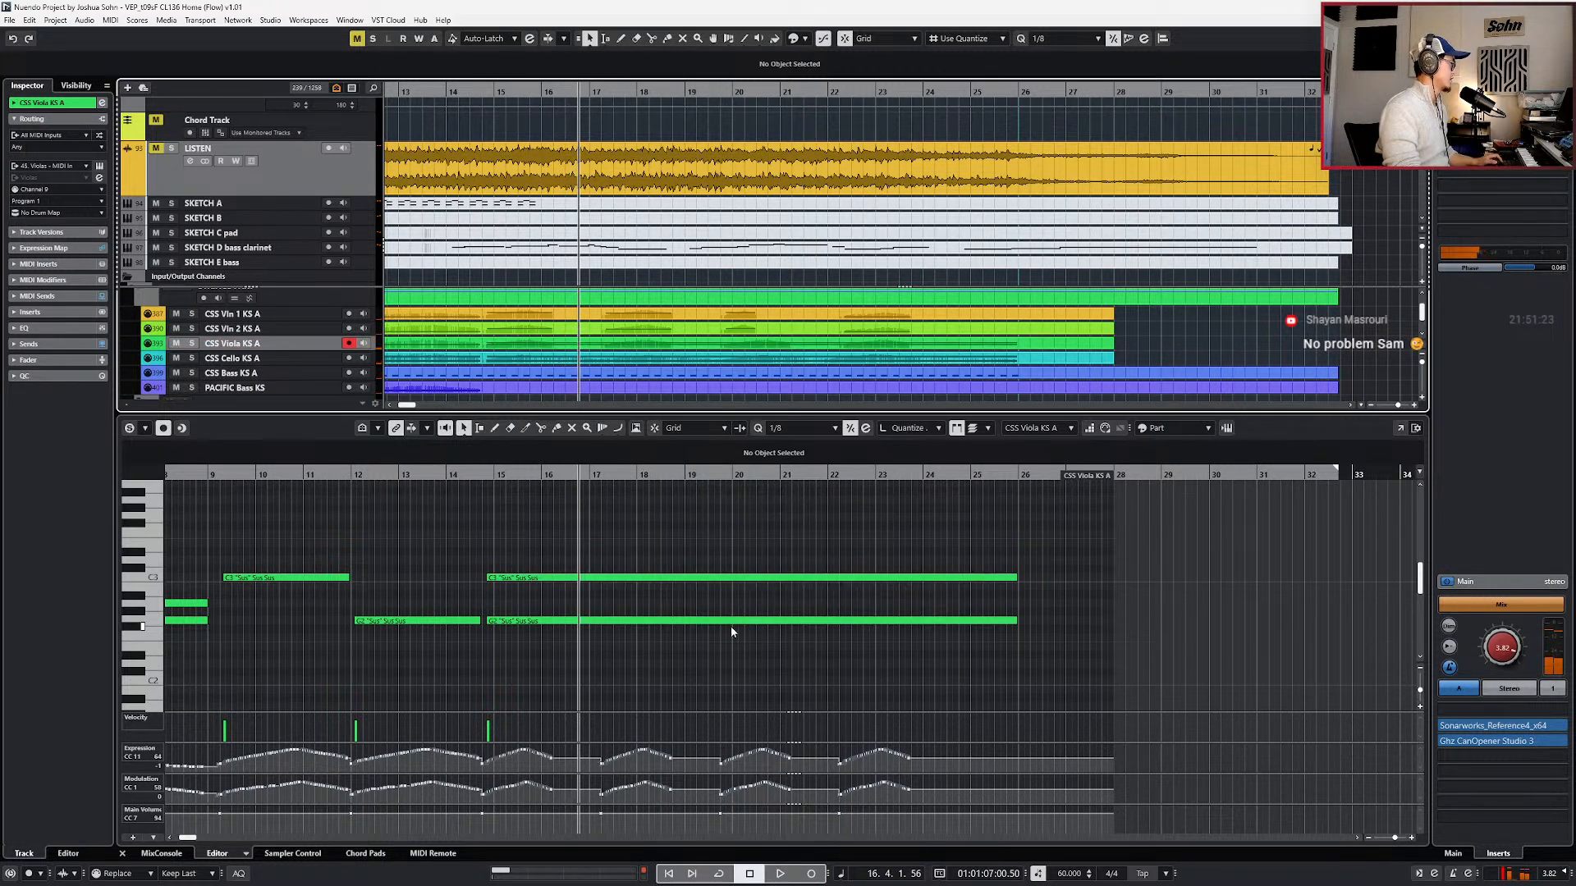
# - Record new expression and modulation curves over the sustained CSS Viola notes, from about bar 14 to bar 25
pyautogui.click(714, 652)
pyautogui.press('KP_0')
pyautogui.press('KP_Subtract')
pyautogui.press('space')
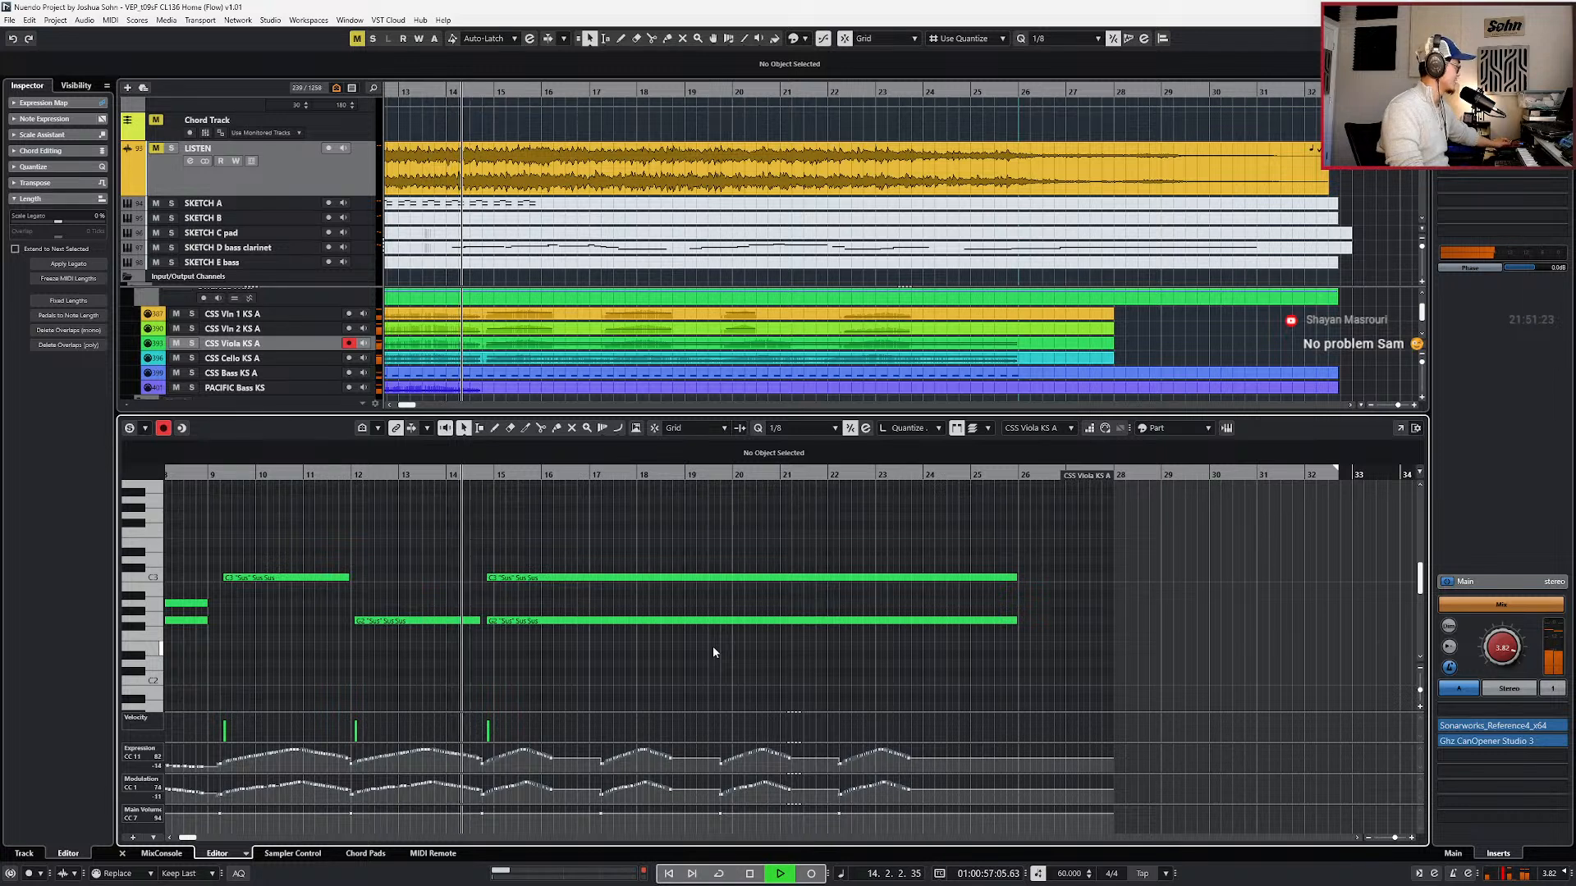
pyautogui.press('KP_Multiply')
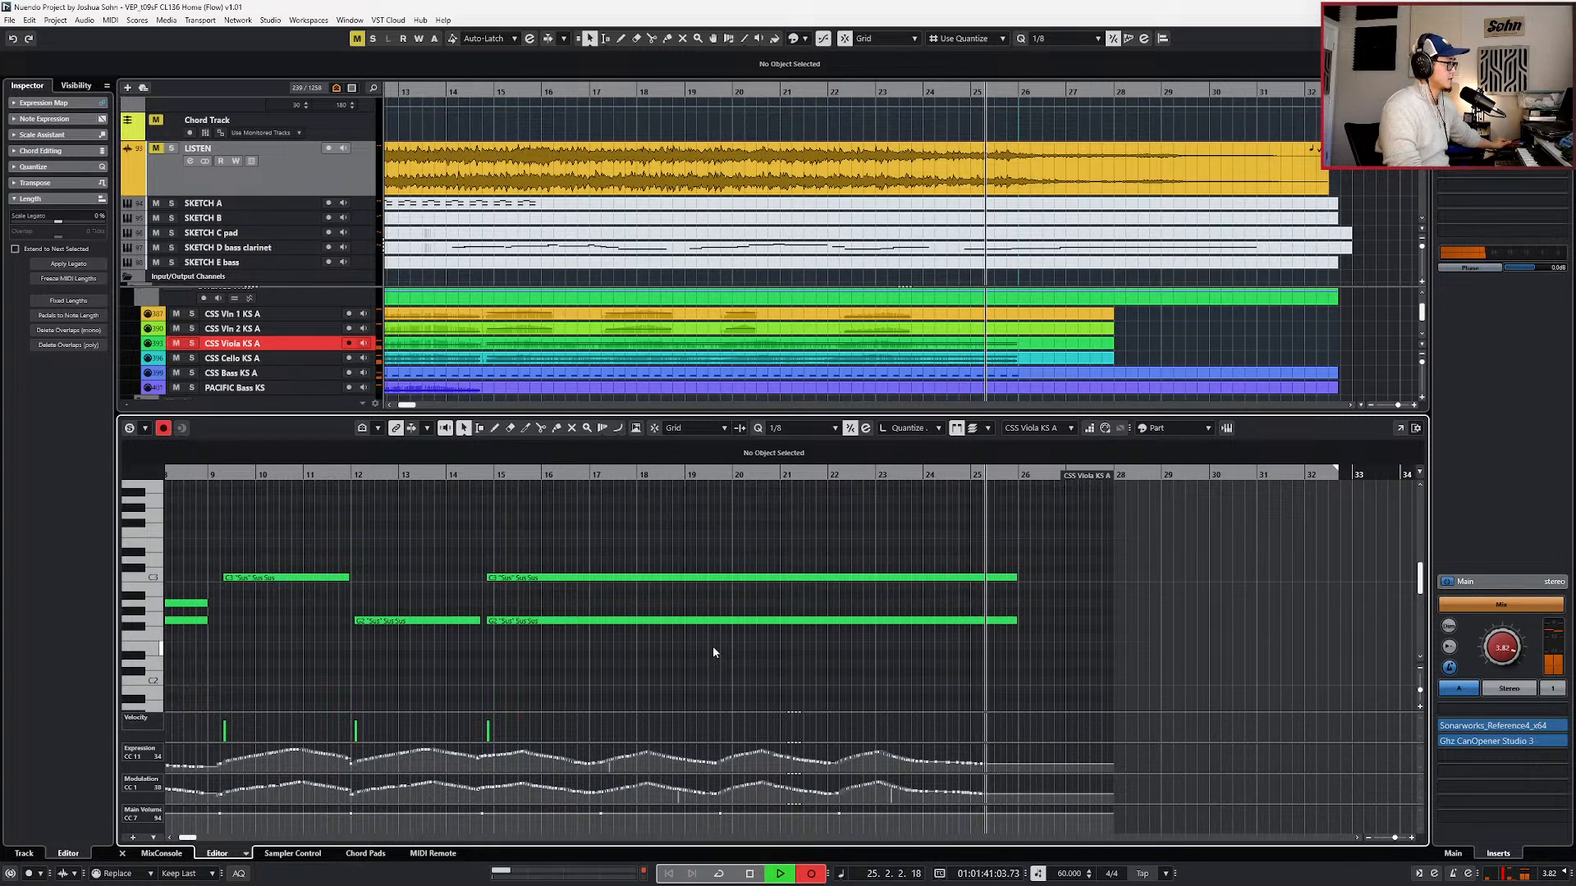
pyautogui.press('space')
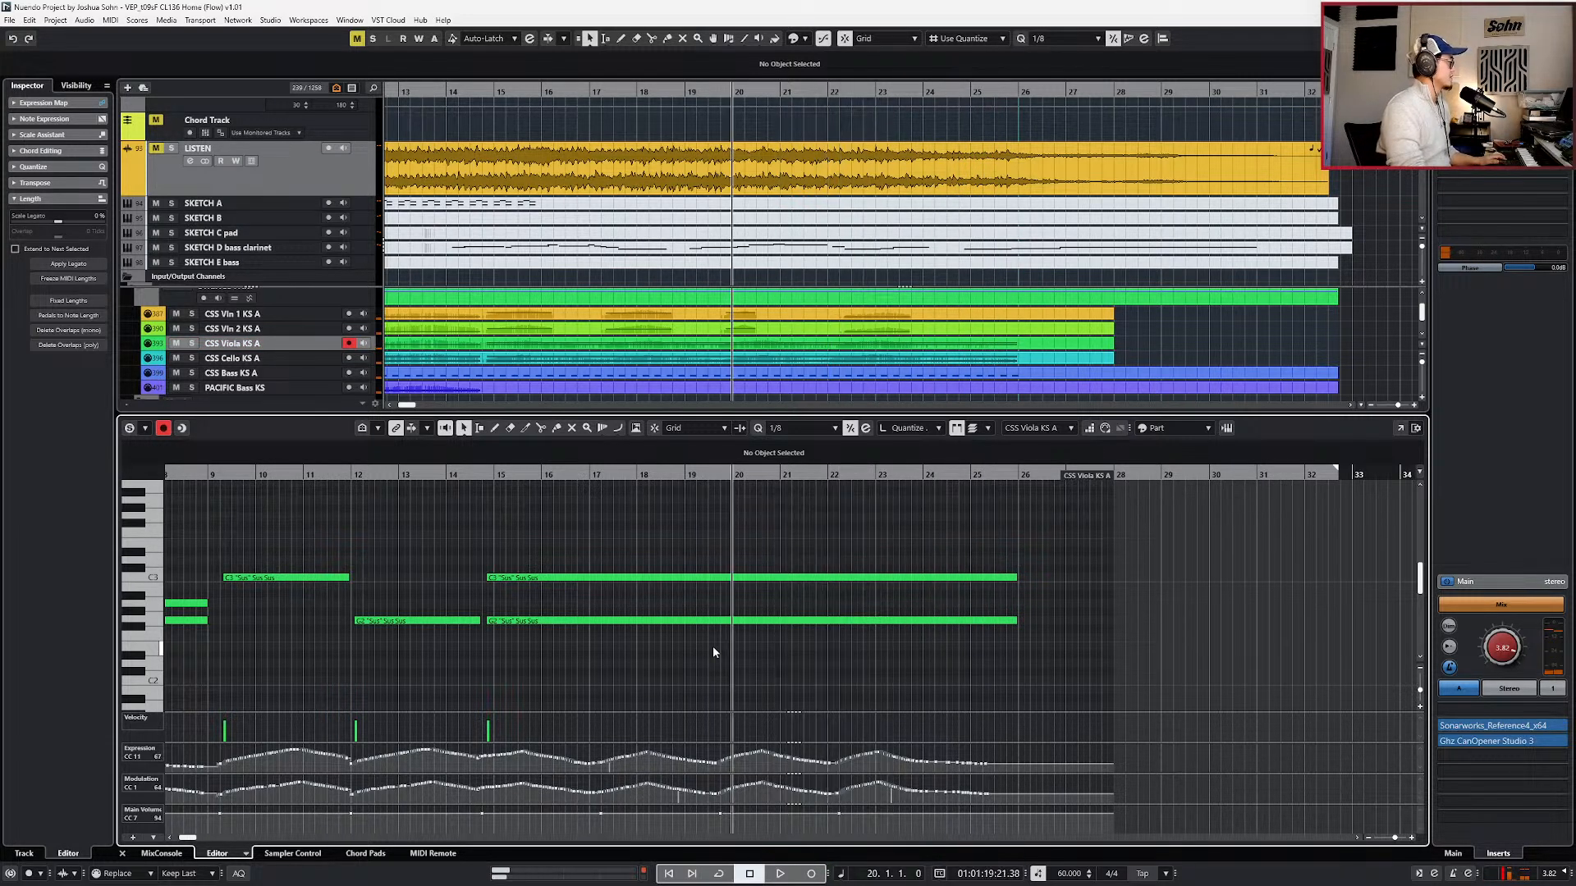
# - Open the CSS Vln 1 and CSS Vln 2 parts together for editing
pyautogui.click(623, 329)
pyautogui.click(632, 343)
pyautogui.click(698, 317)
pyautogui.click(714, 329)
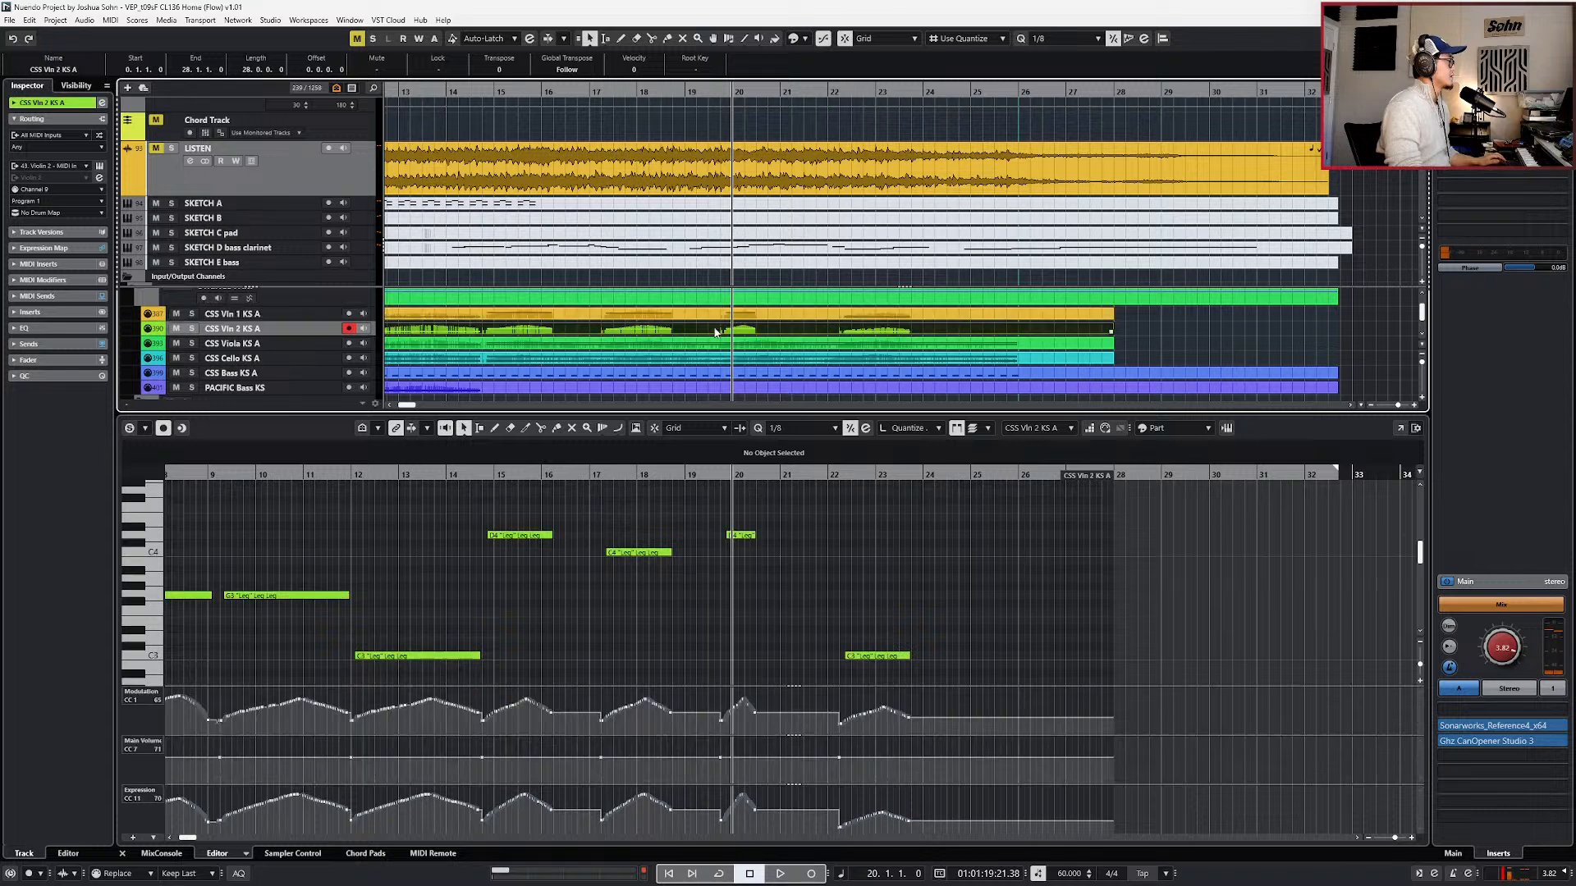
pyautogui.keyDown('shift'); pyautogui.click(736, 316); pyautogui.keyUp('shift')
# - Lengthen the D5 note in CSS Vln 1 and the D4 note in CSS Vln 2 at 19.4.2 to end at 20.4.2
pyautogui.scroll(3, 760, 506)
pyautogui.moveTo(758, 505); pyautogui.dragTo(715, 574)
pyautogui.hotkey('alt', 'shift', 'Right')
pyautogui.press('space')
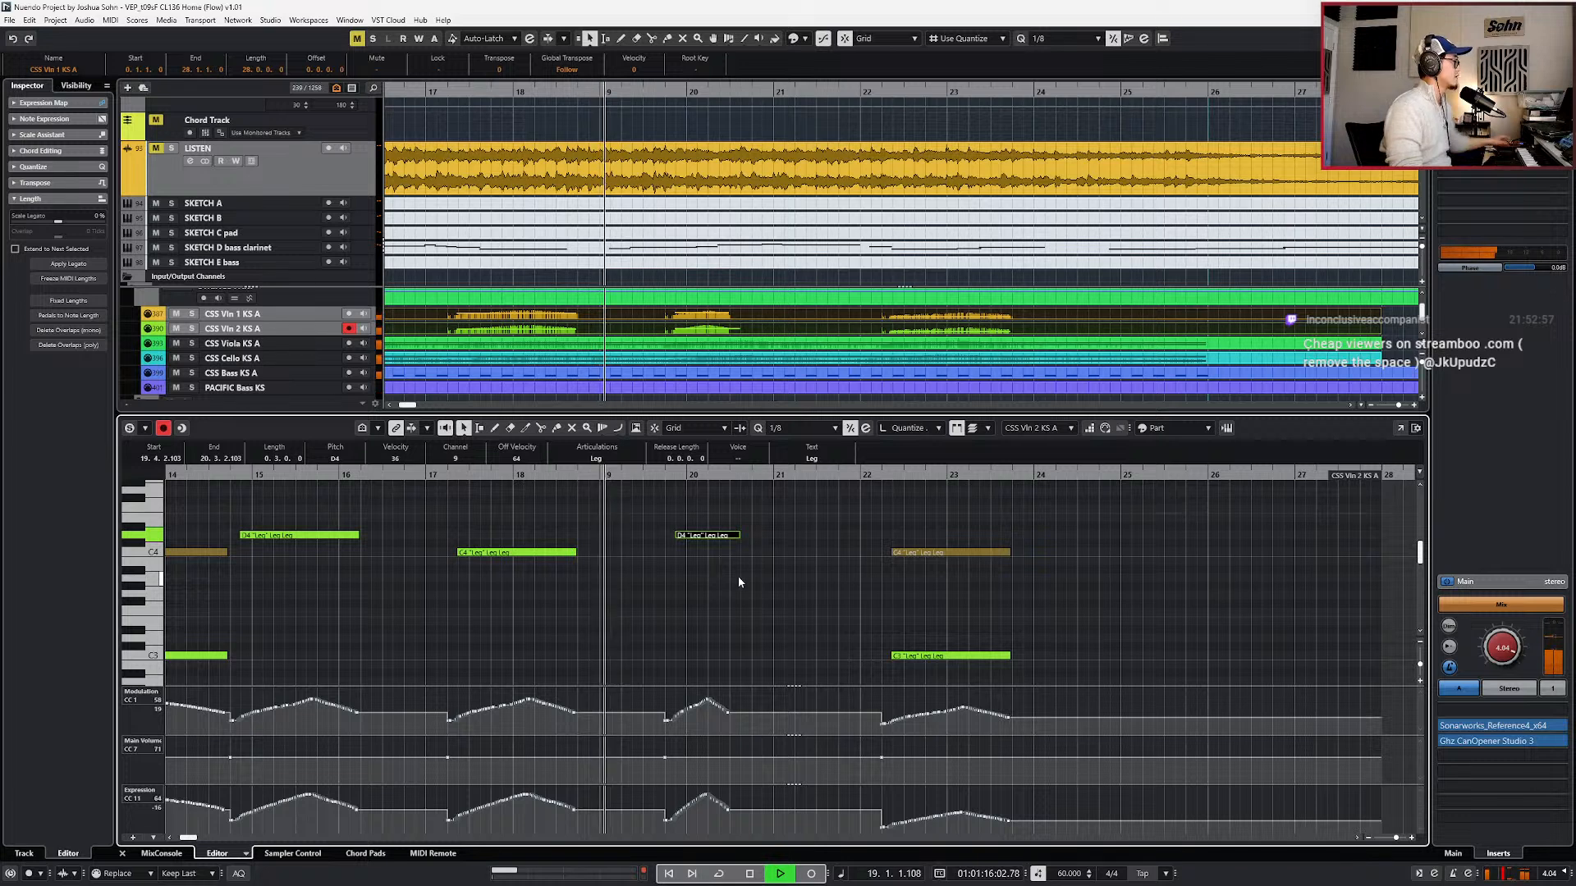
pyautogui.scroll(3, 721, 575)
pyautogui.click(703, 554)
pyautogui.hotkey('alt', 'shift', 'Right')
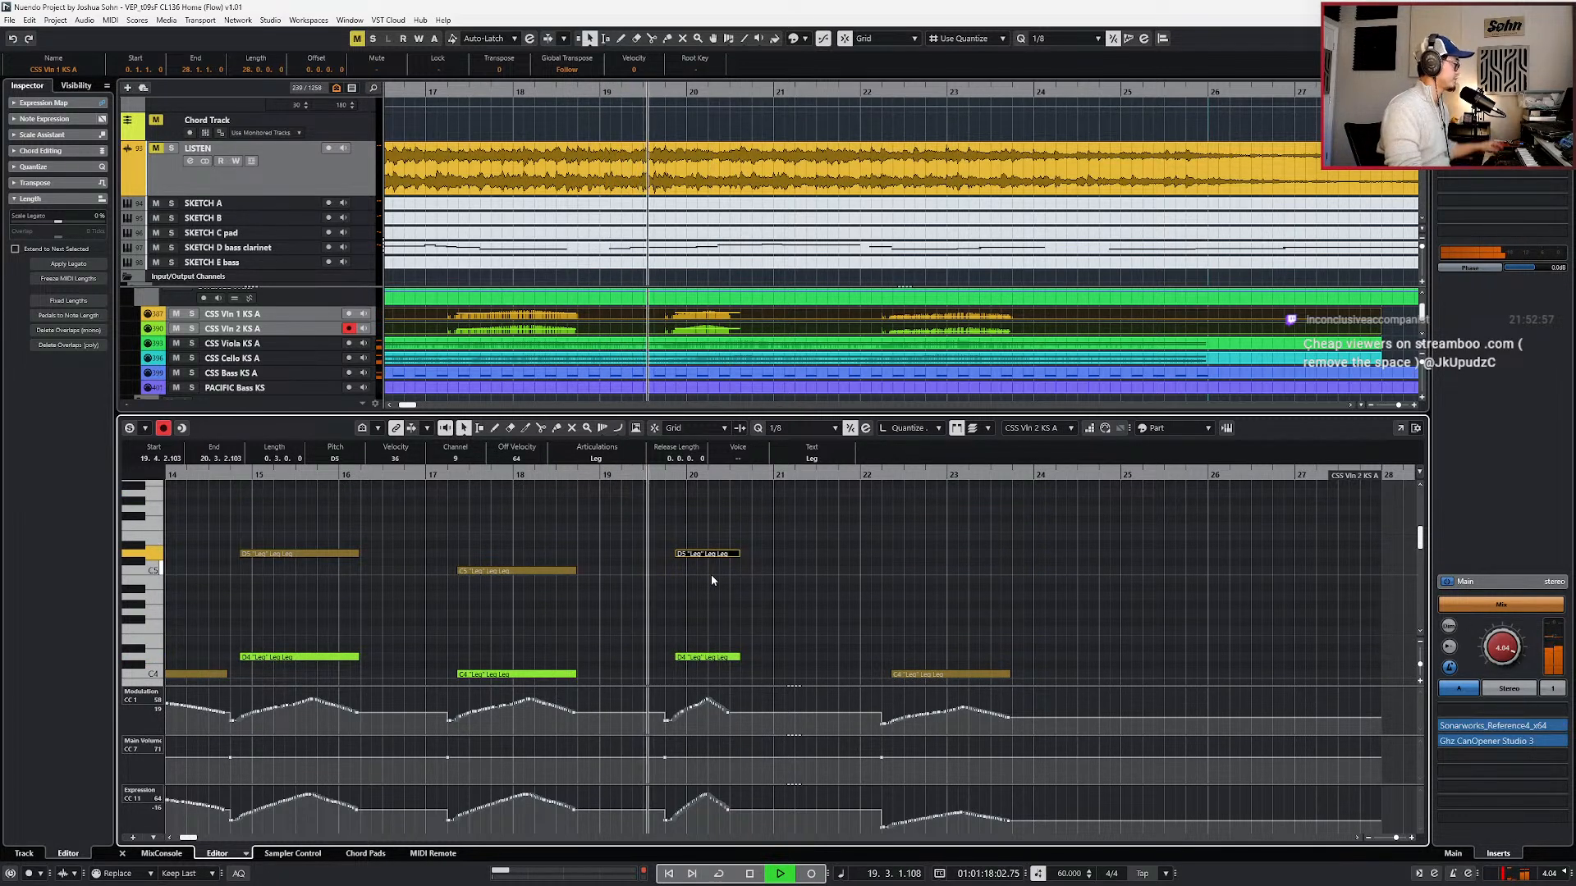
pyautogui.press('pageup')
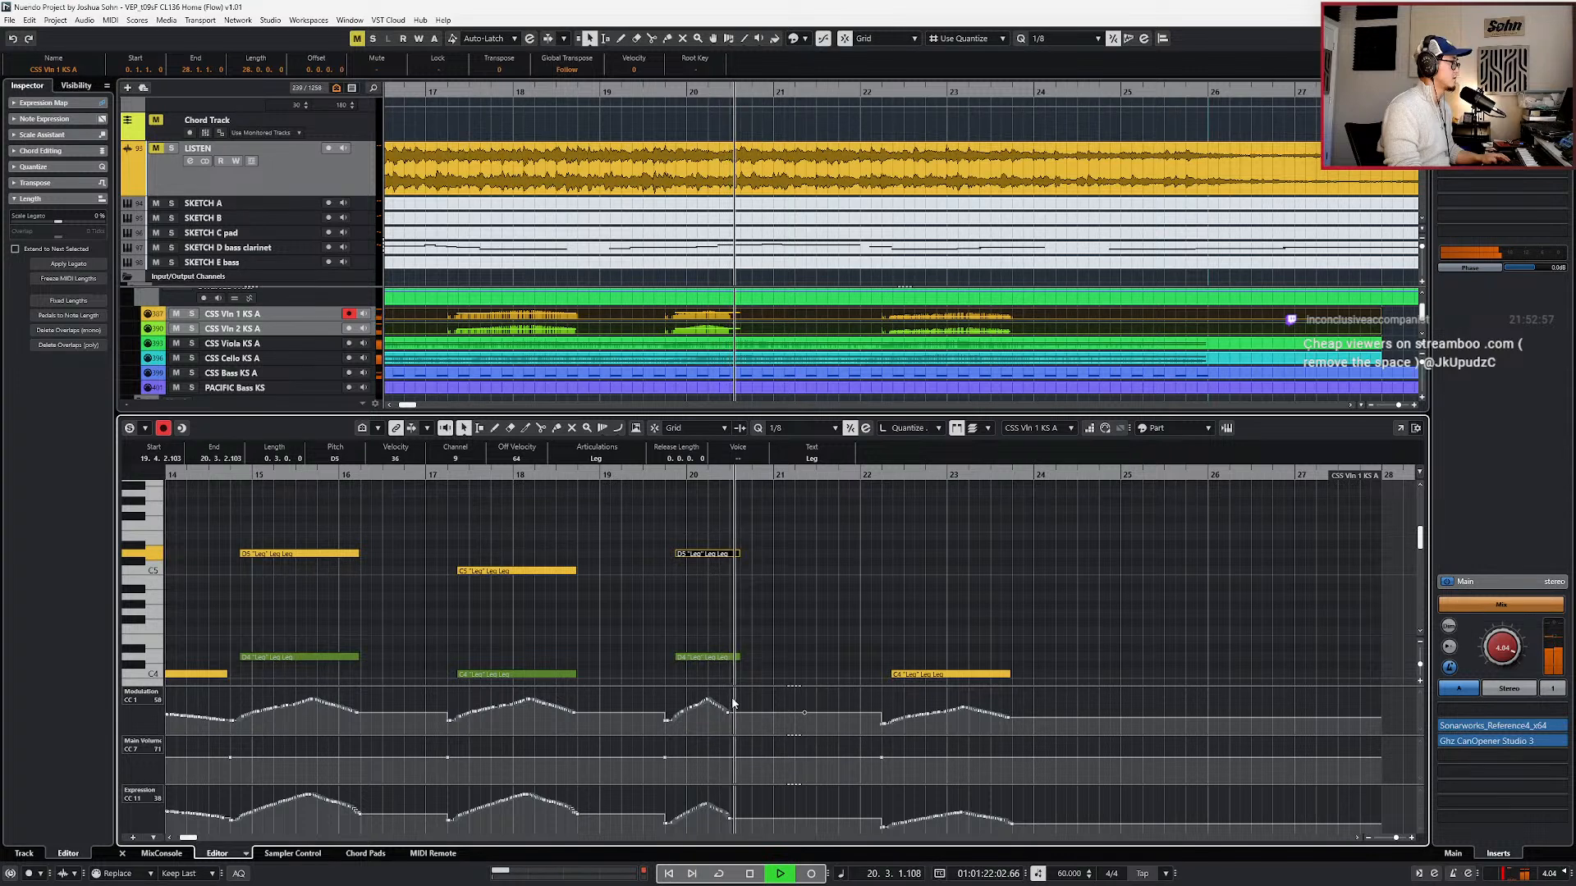
pyautogui.moveTo(757, 522); pyautogui.dragTo(718, 673)
pyautogui.hotkey('alt', 'shift', 'Right')
pyautogui.hotkey('alt', 'shift', 'Right')
pyautogui.press('l')
# - Redraw the modulation fall after the bar 20 peak in both violin parts so it runs to about bar 21
pyautogui.moveTo(729, 716); pyautogui.dragTo(774, 719)
pyautogui.click(749, 657)
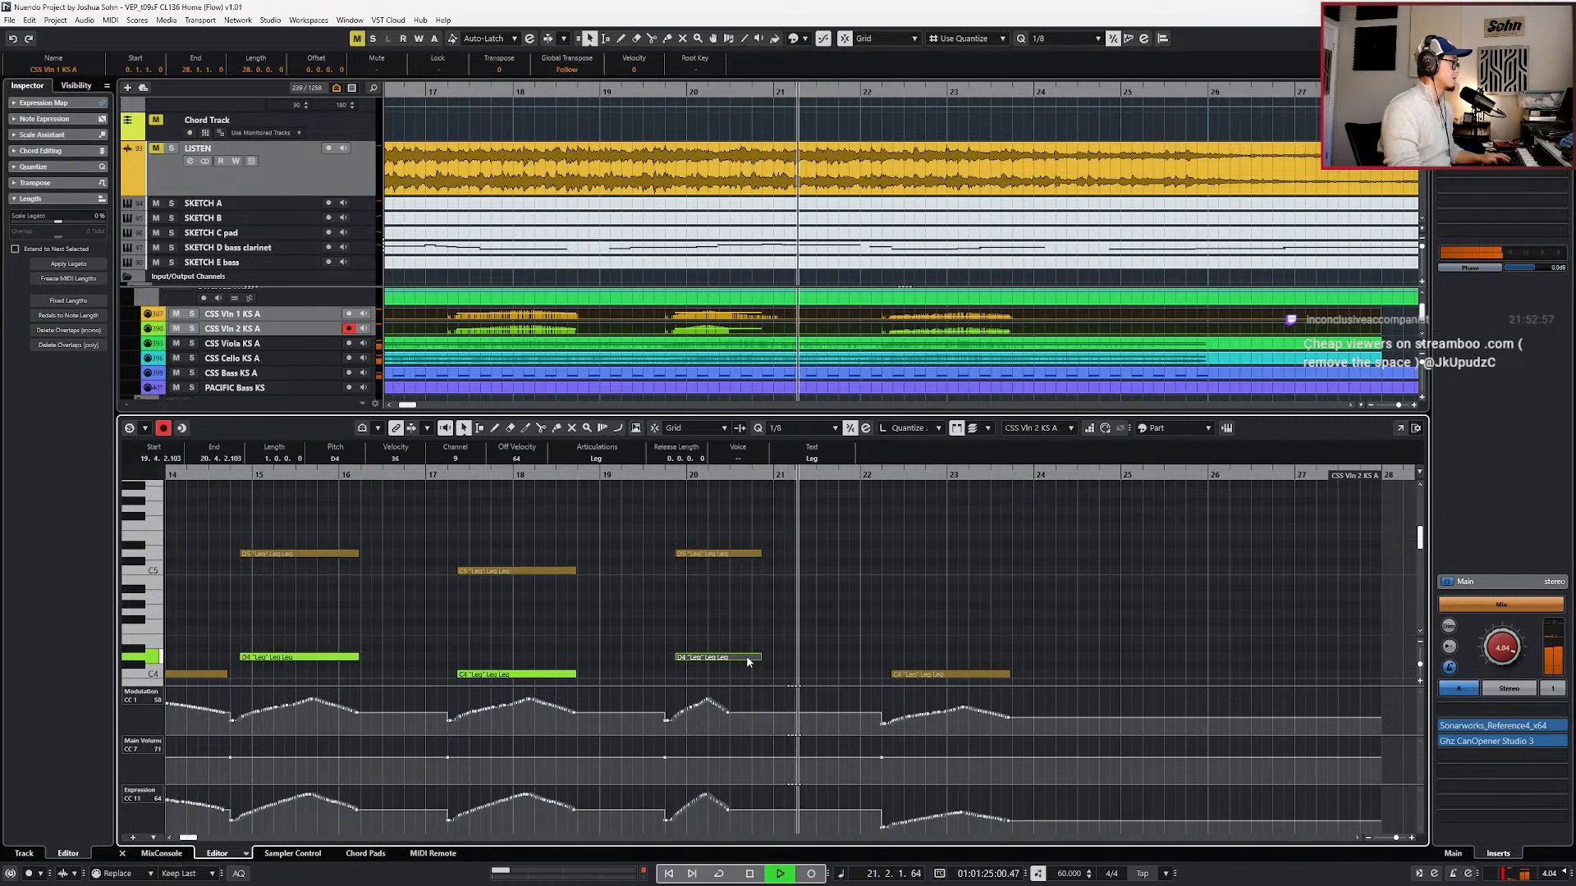
pyautogui.moveTo(708, 700); pyautogui.dragTo(778, 720)
# - Lengthen the C4 note in CSS Vln 1 and the C3 note in CSS Vln 2 at 22.2.2 to end at 25.4.4
pyautogui.scroll(-1, 853, 719)
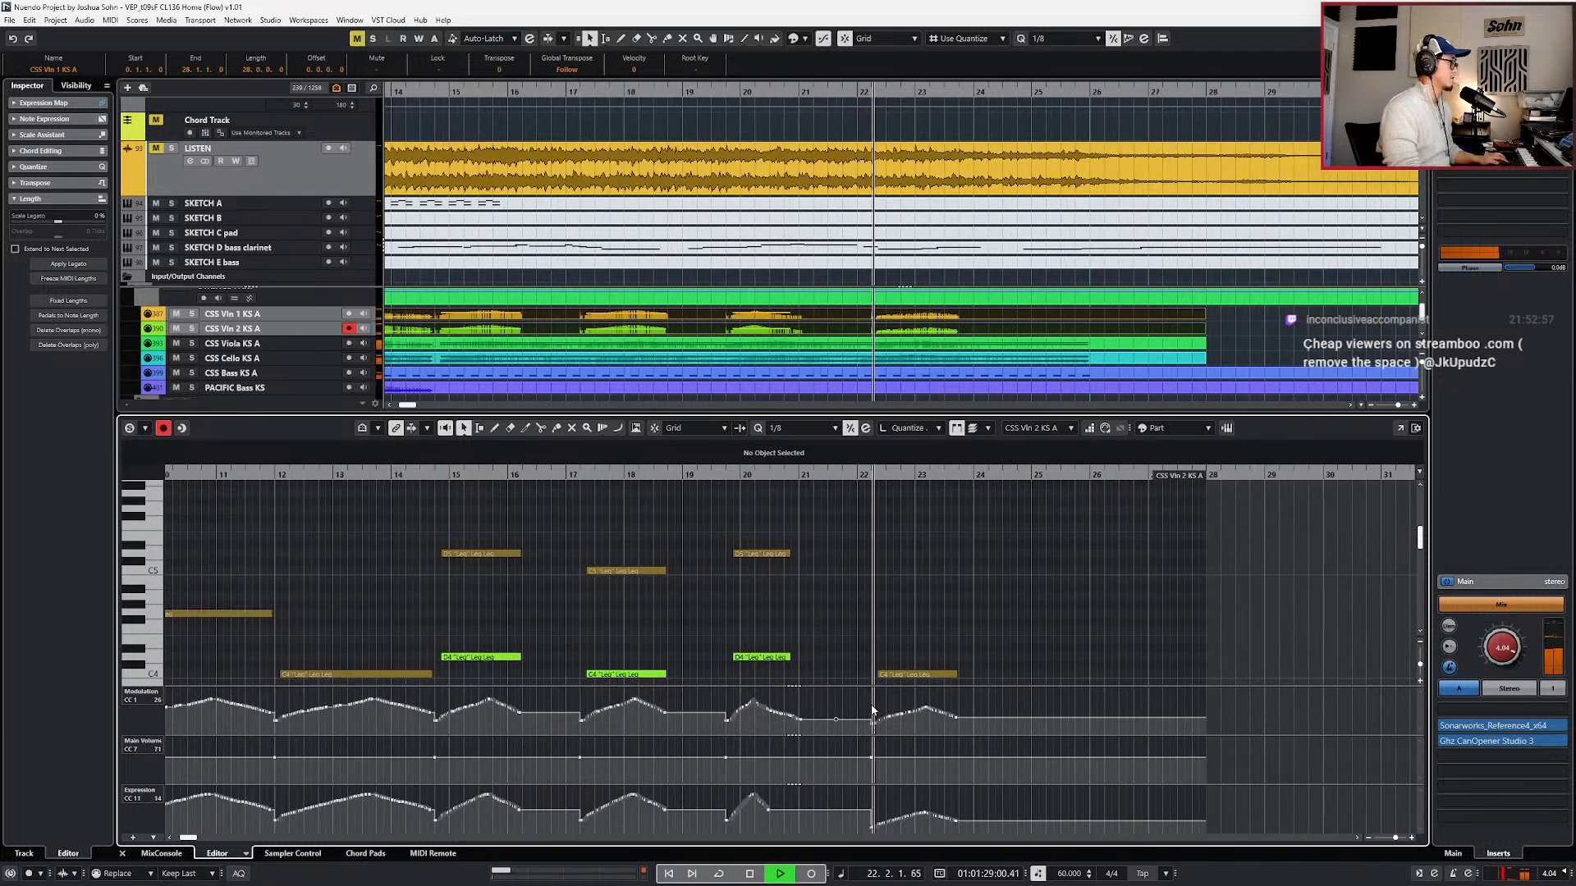
pyautogui.scroll(-2, 904, 605)
pyautogui.scroll(-2, 913, 587)
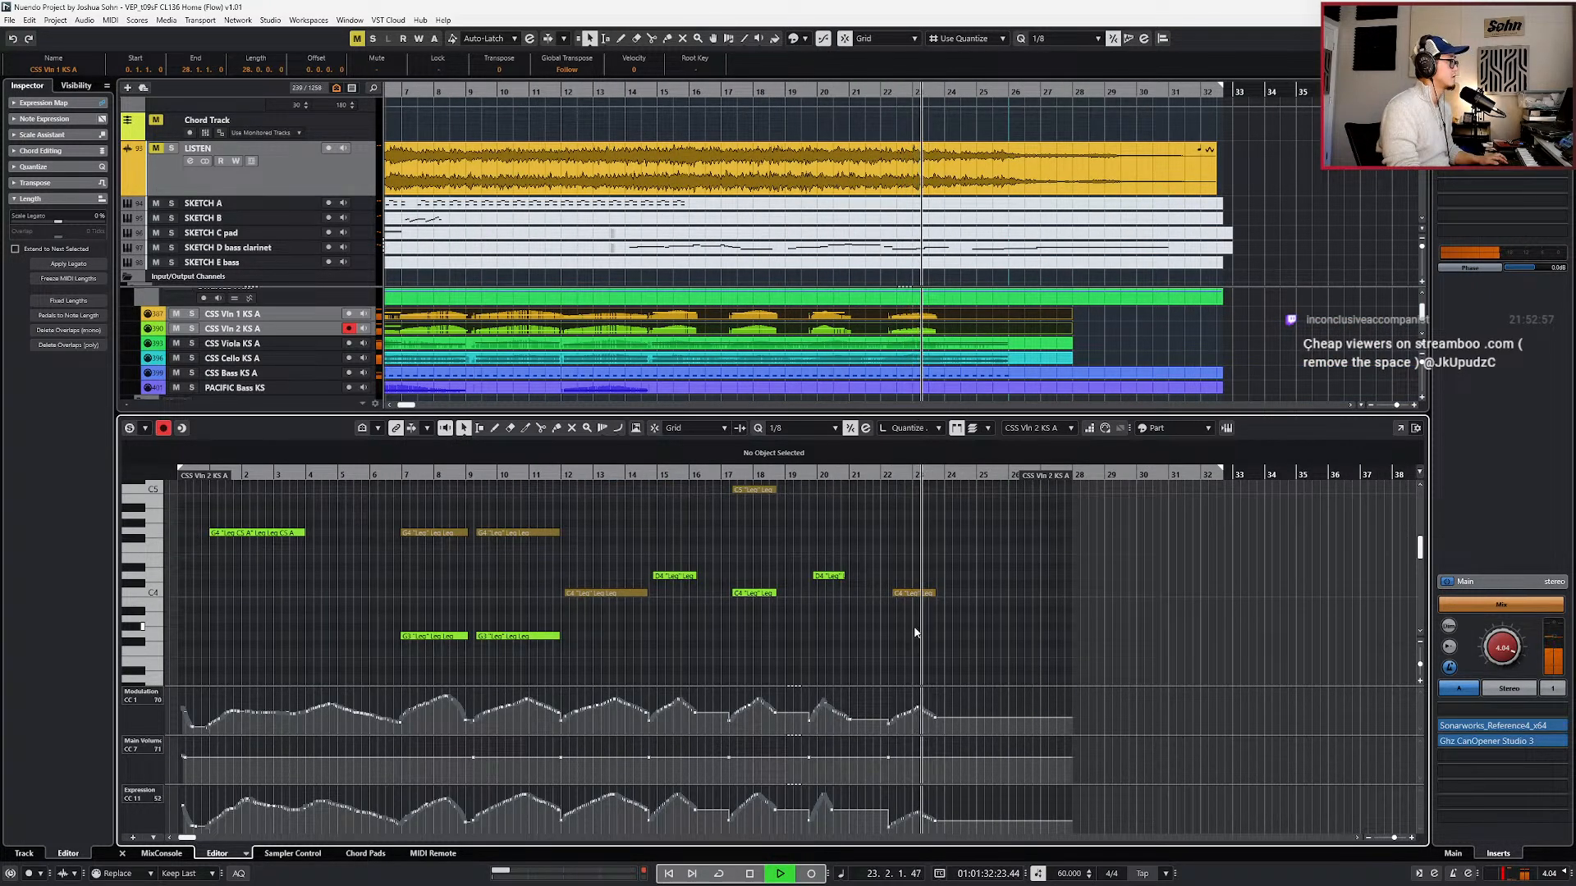
pyautogui.press('space')
pyautogui.scroll(-3, 944, 637)
pyautogui.moveTo(913, 595); pyautogui.dragTo(915, 598)
pyautogui.hotkey('alt', 'shift', 'Right')
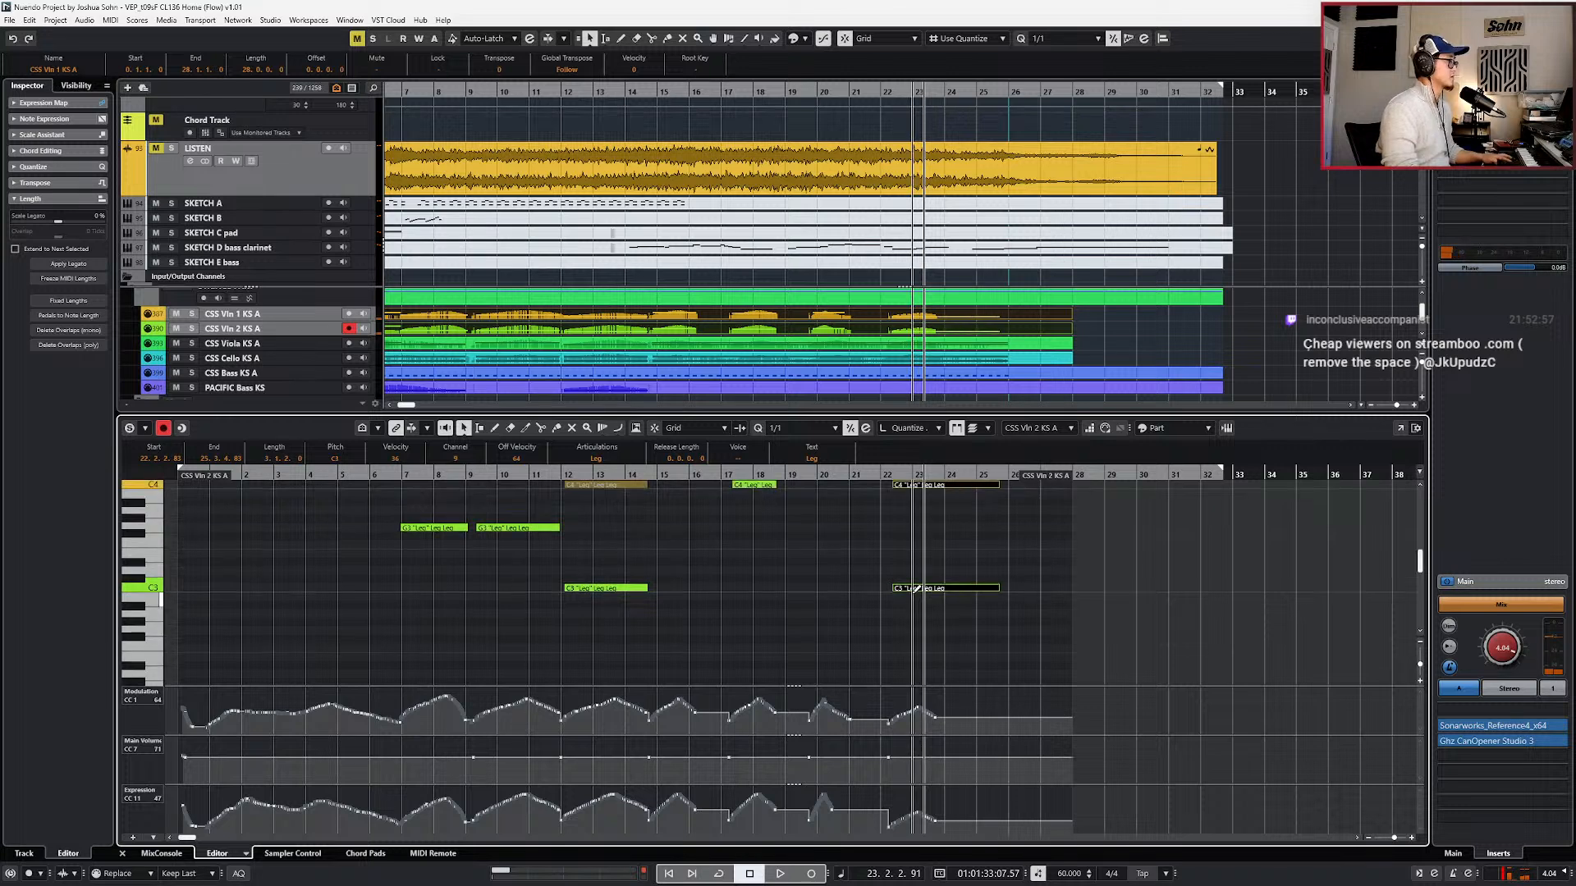
pyautogui.keyDown('alt'); pyautogui.keyDown('shift'); pyautogui.click(916, 590); pyautogui.keyUp('shift'); pyautogui.keyUp('alt')
pyautogui.press('l')
pyautogui.press('space')
pyautogui.scroll(2, 915, 581)
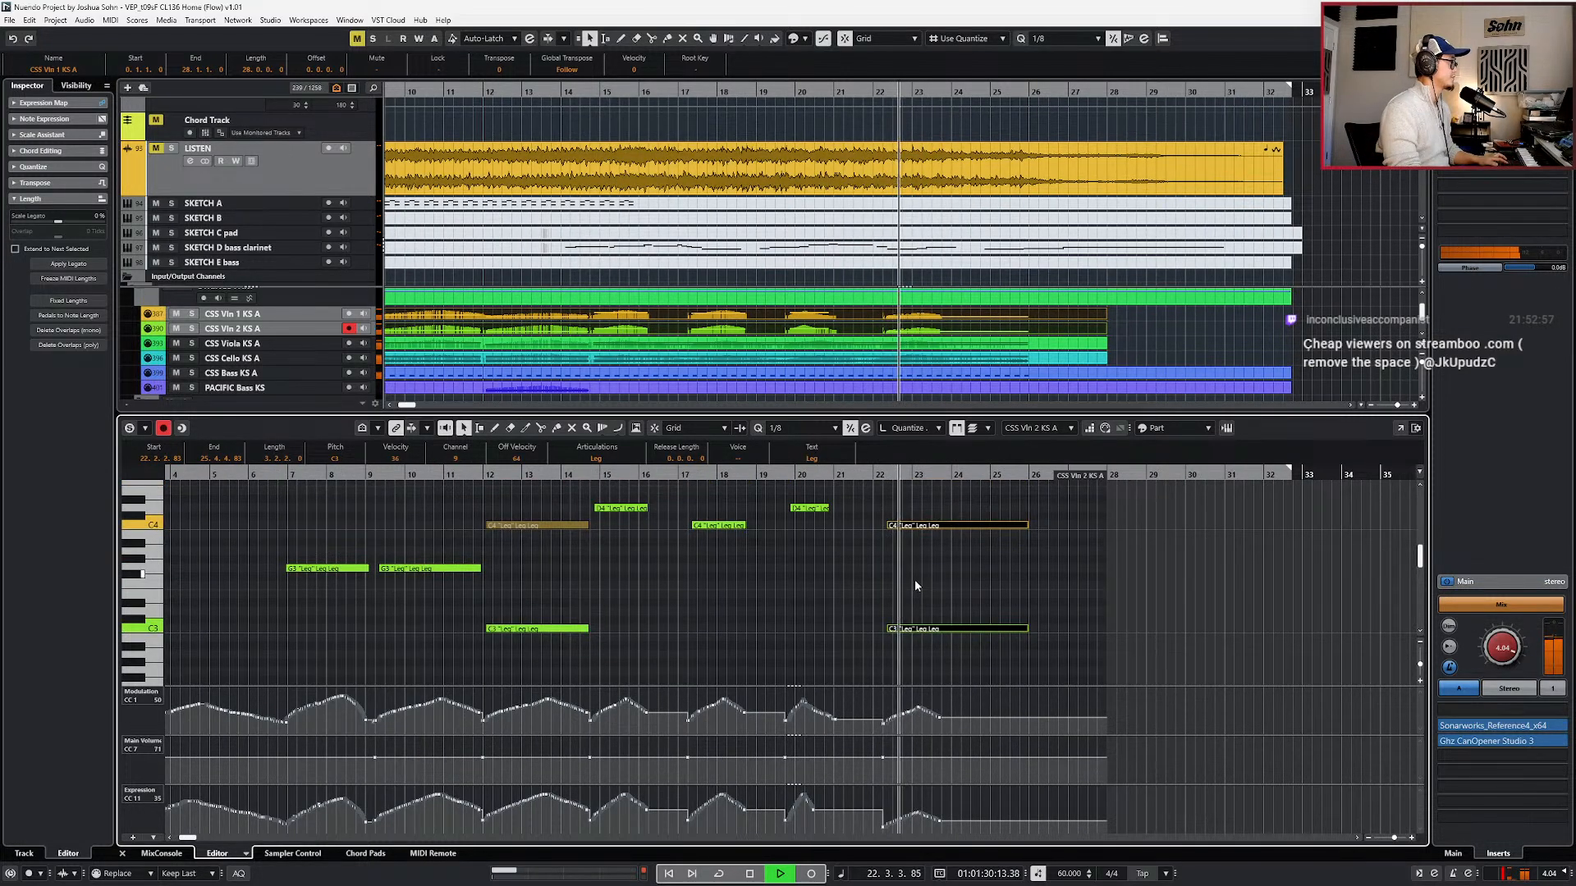
pyautogui.press('space')
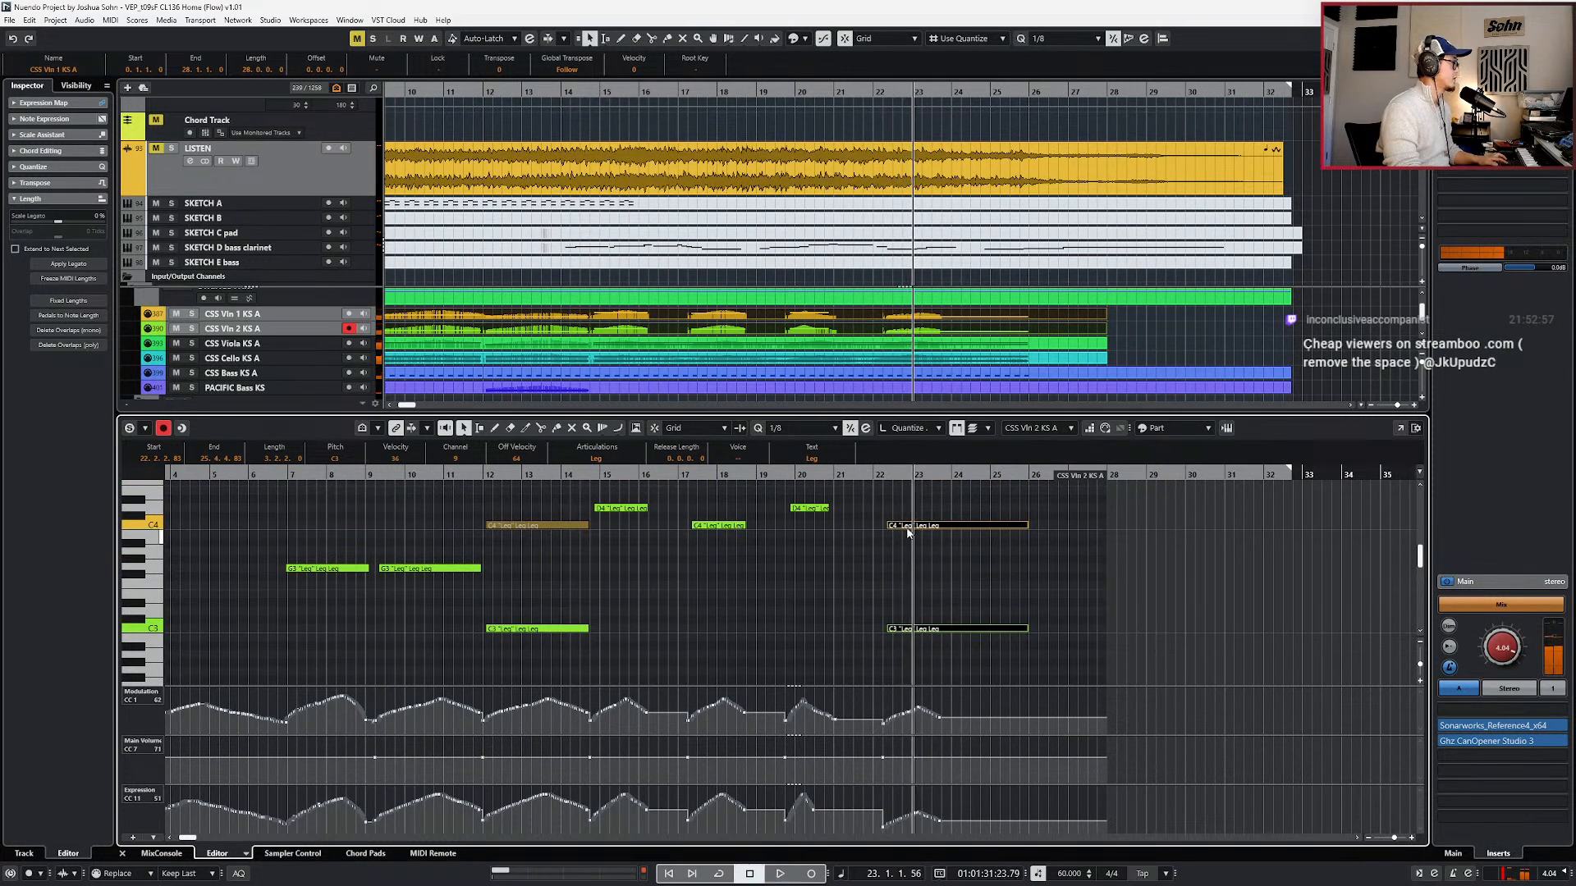
# - Select the C3 note at bar 22 in CSS Vln 2 and return the playback position to bar 15
pyautogui.click(916, 637)
pyautogui.press('KP_Subtract')
pyautogui.press('KP_Subtract')
pyautogui.press('KP_Subtract')
pyautogui.press('KP_Subtract')
pyautogui.press('KP_Subtract')
pyautogui.press('KP_Subtract')
pyautogui.press('KP_Subtract')
pyautogui.press('KP_Subtract')
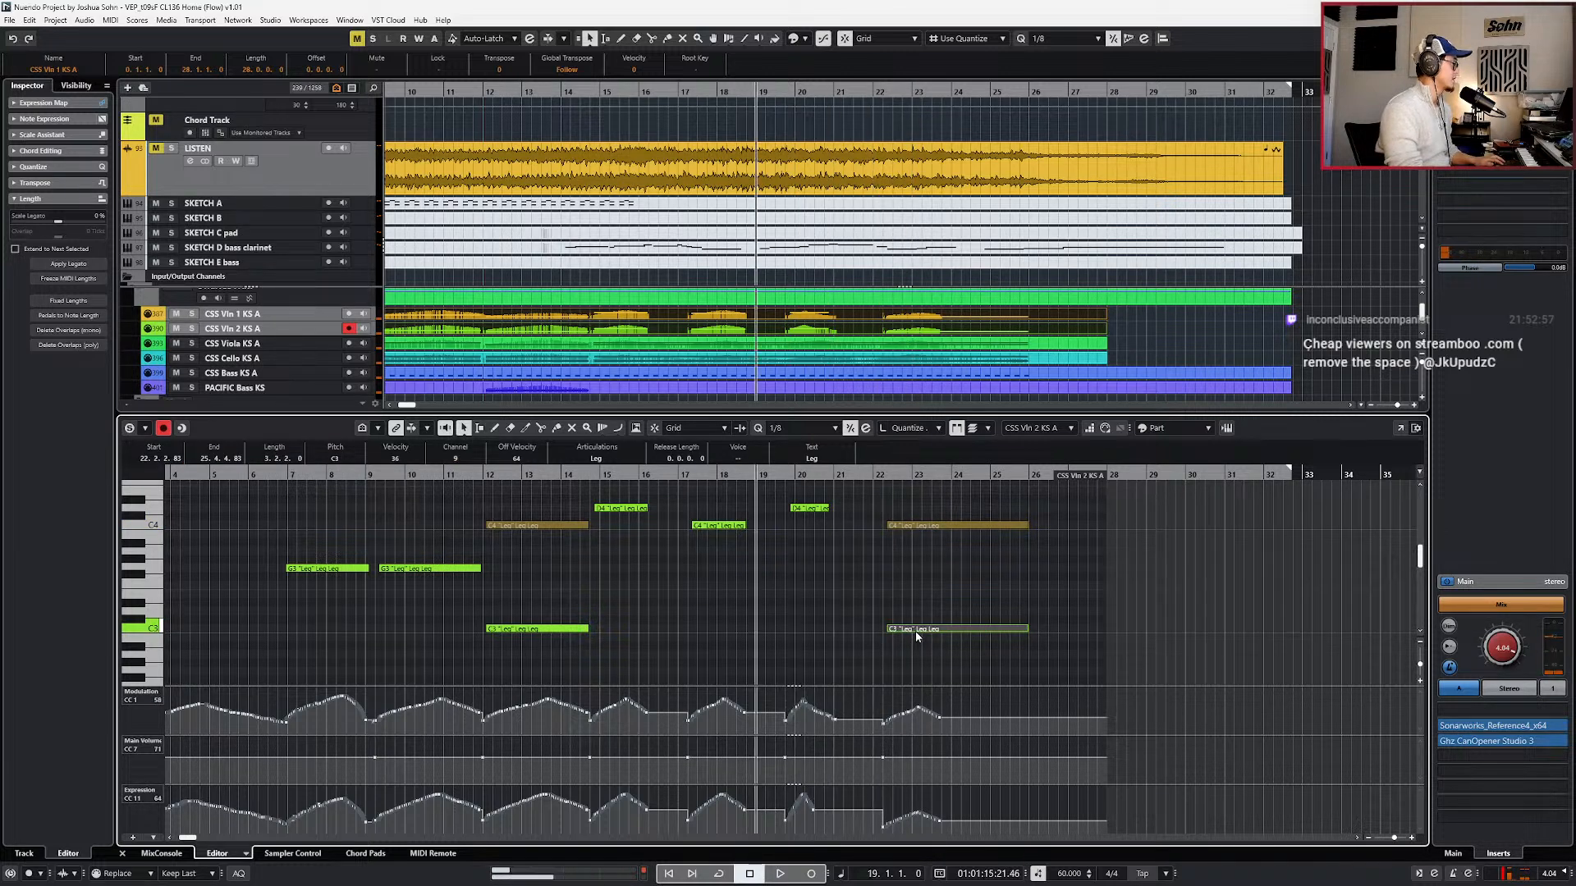
pyautogui.scroll(1, 834, 602)
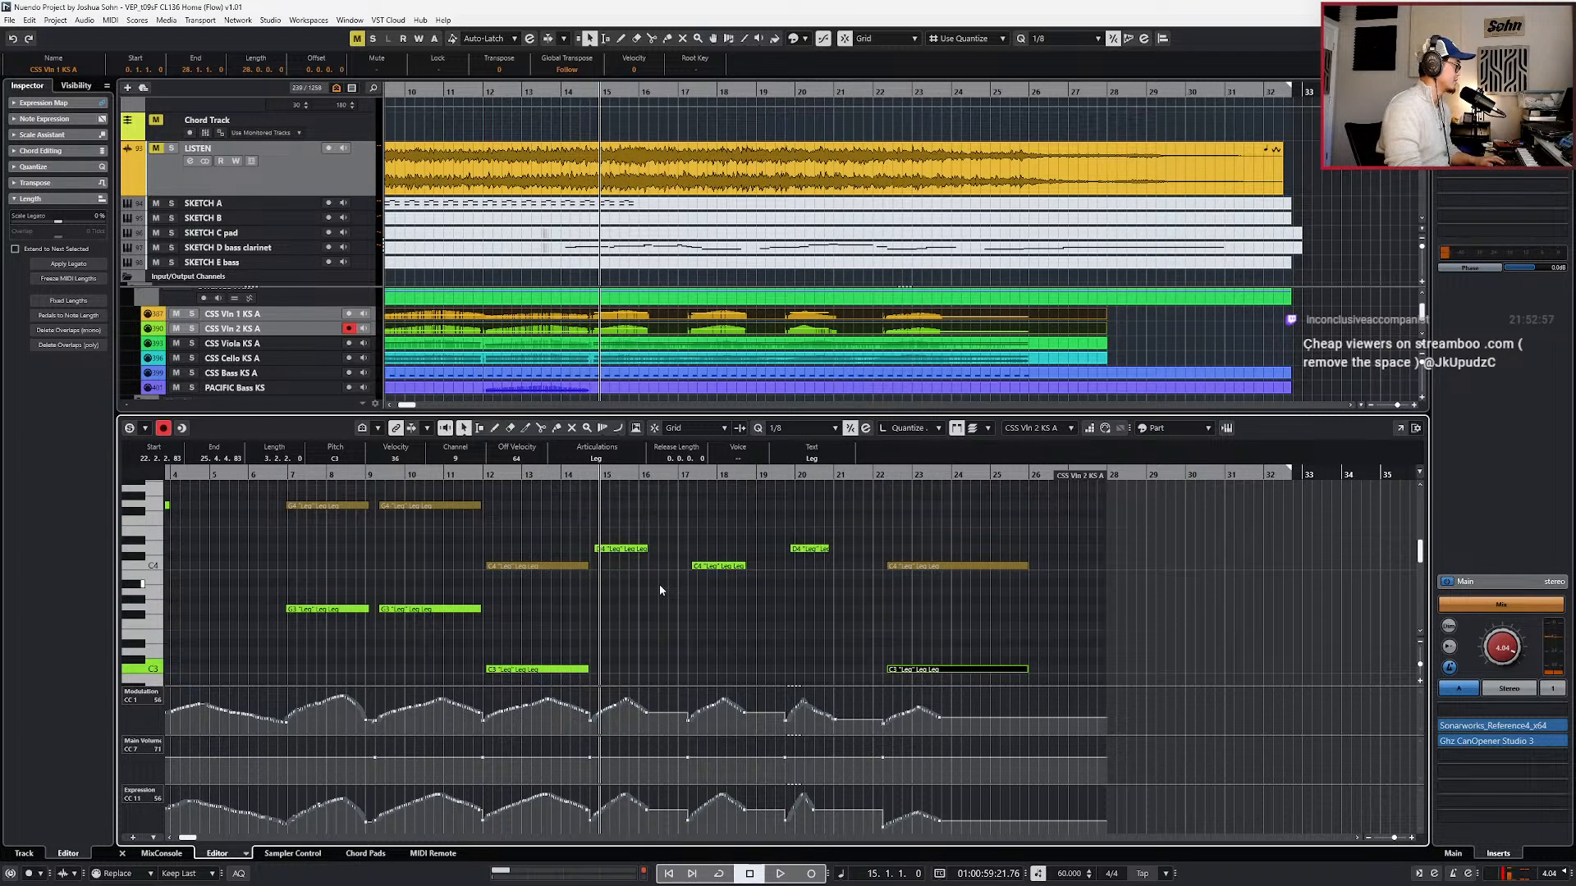
pyautogui.scroll(1, 660, 584)
pyautogui.scroll(2, 636, 563)
pyautogui.scroll(-3, 614, 554)
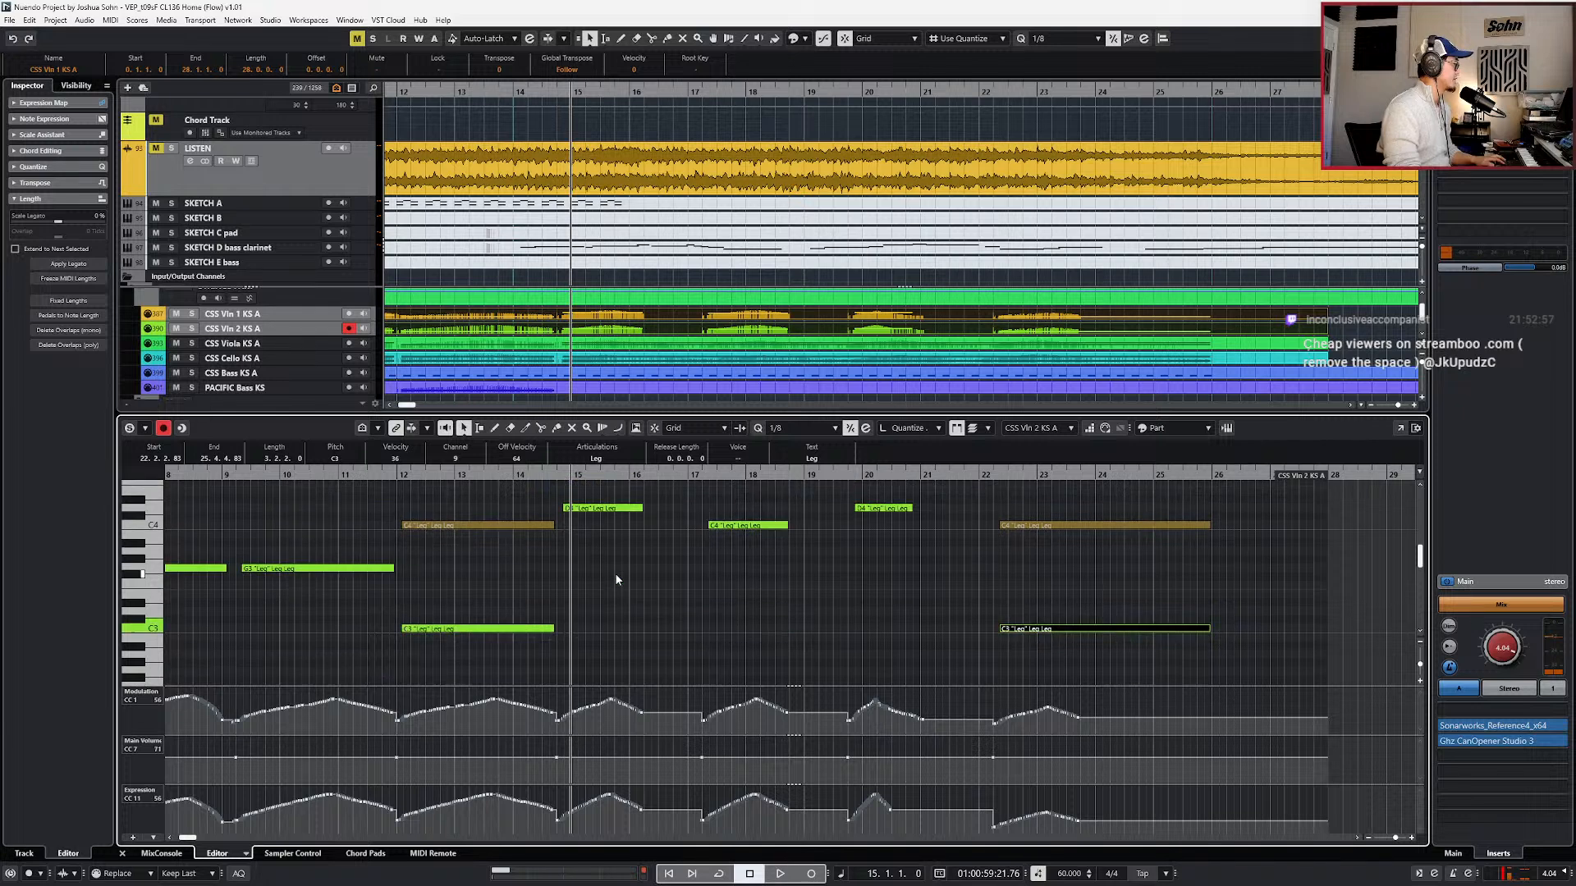
# - Duplicate the D4 note at 14.4.2 in CSS Vln 2 and lower the copy to C3, spanning 16.1.4 to 17.1.4
pyautogui.press('l')
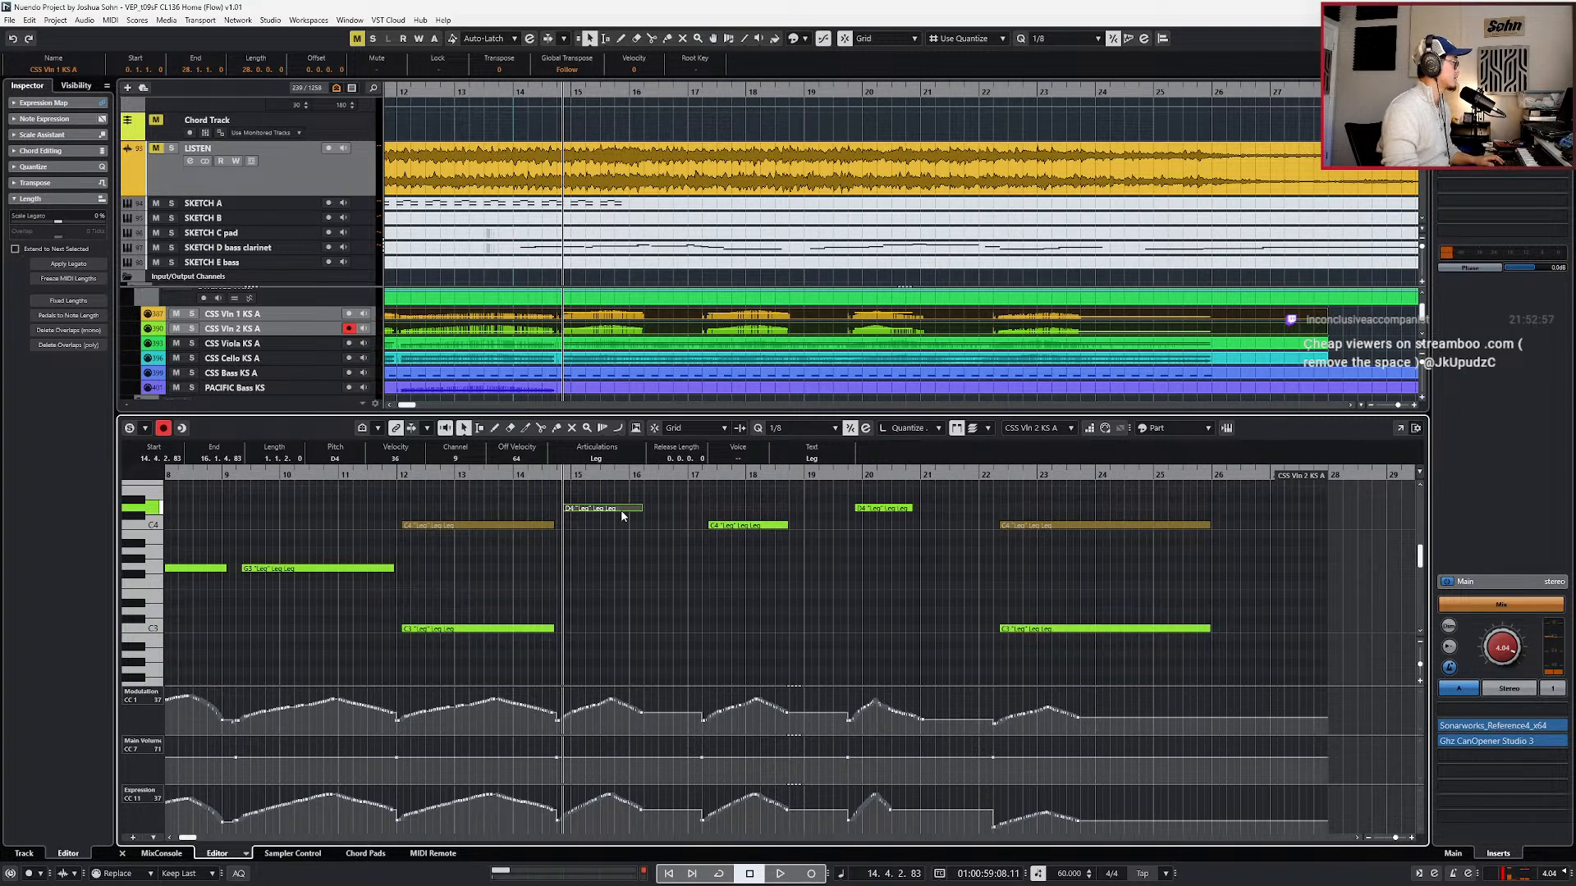
pyautogui.press('n')
pyautogui.hotkey('ctrl', 'd')
pyautogui.hotkey('shift', 'Down')
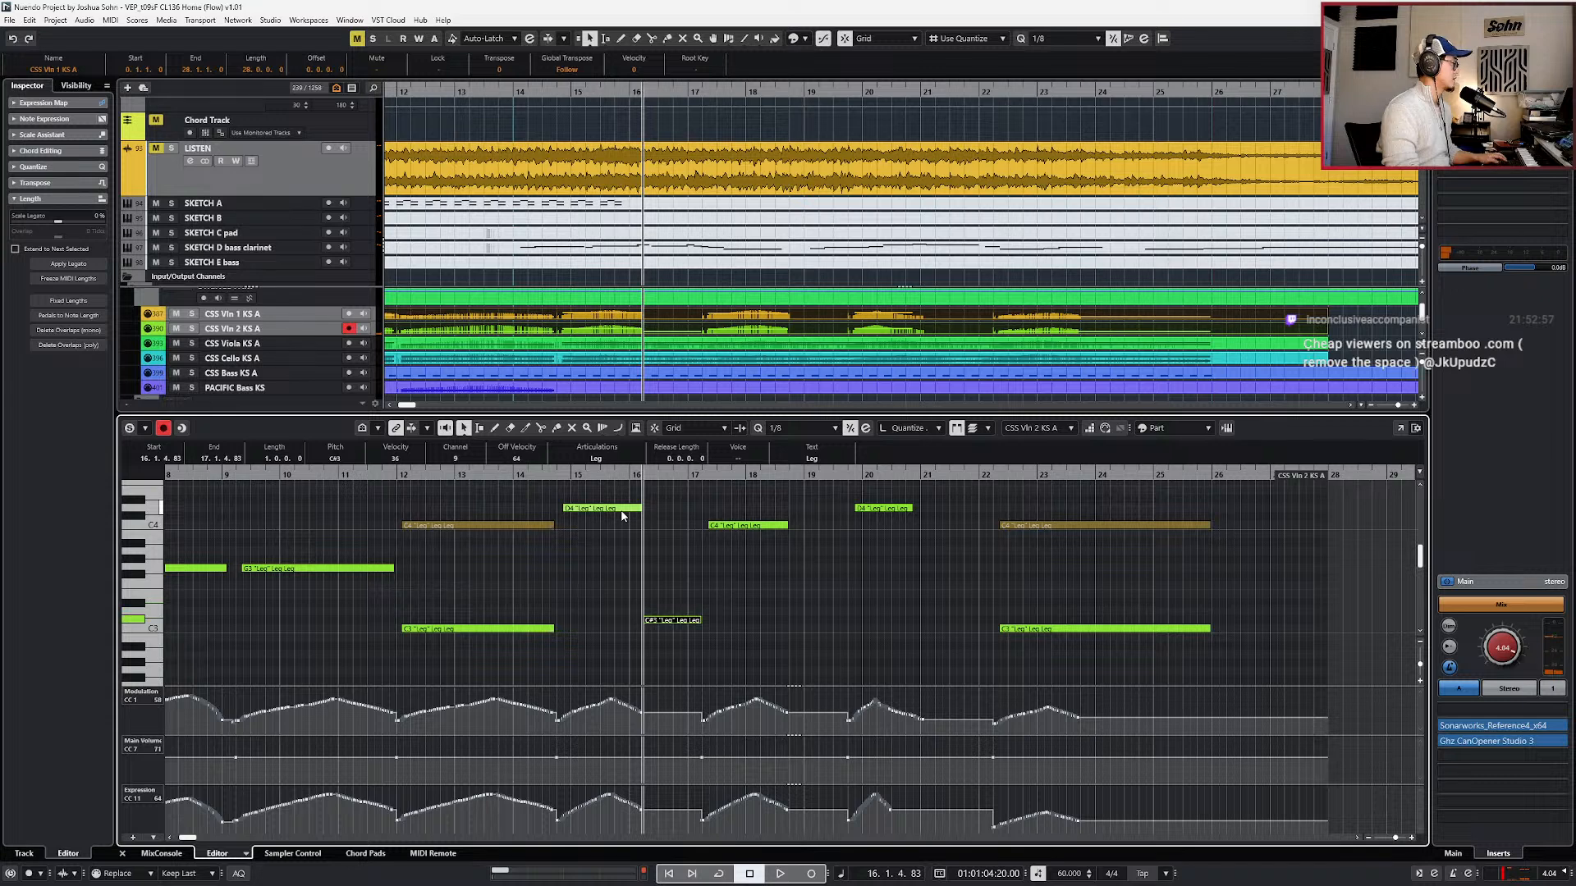
pyautogui.press('KP_Subtract')
pyautogui.hotkey('shift', 'Down')
pyautogui.press('KP_Subtract')
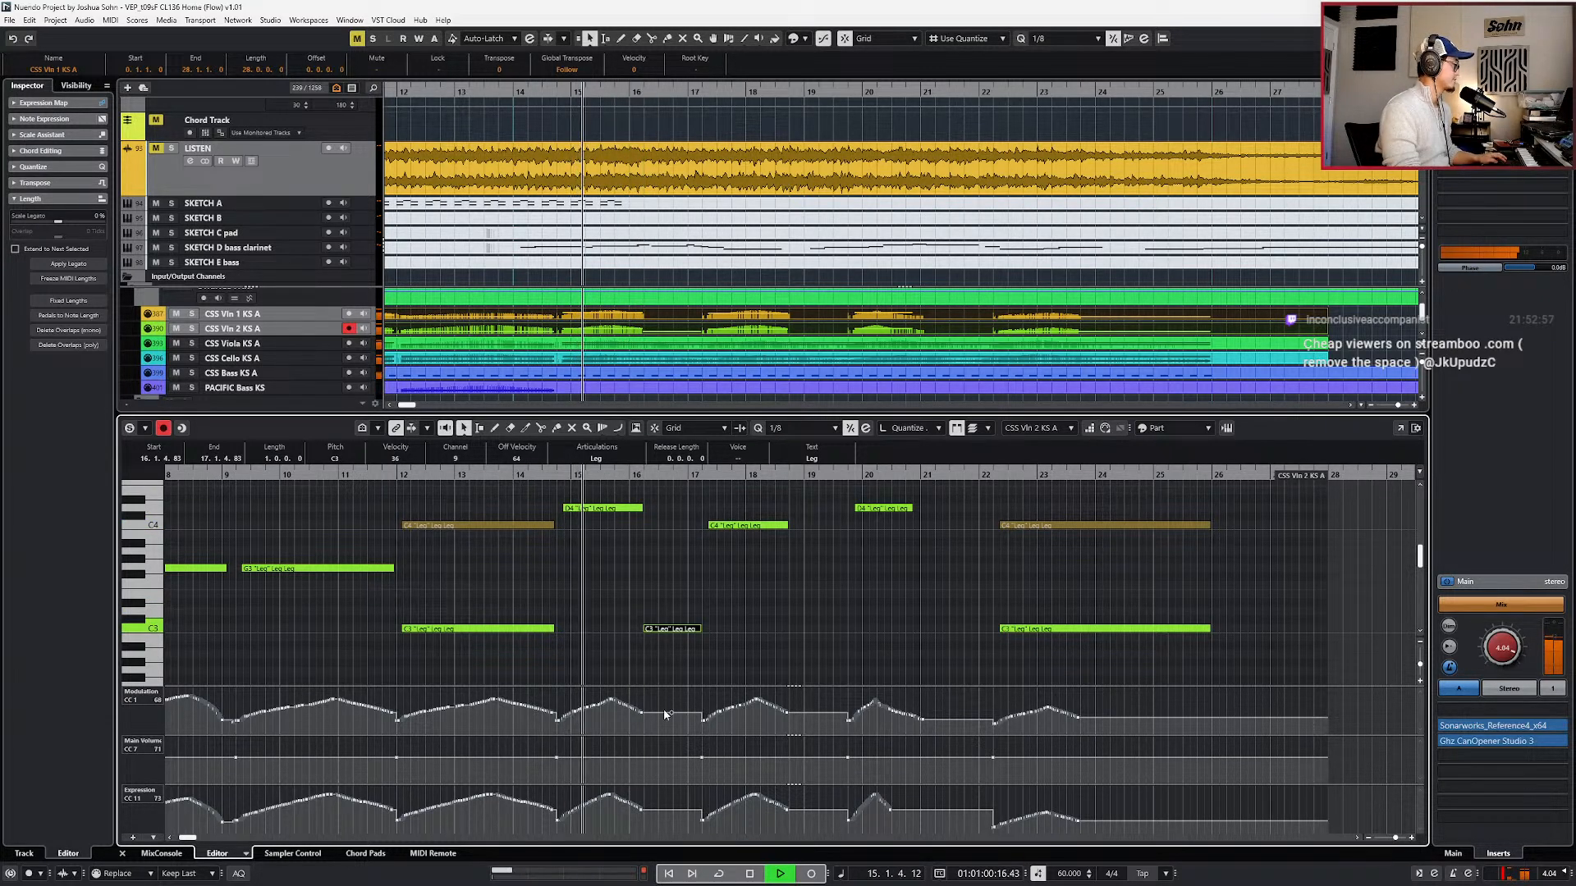
# - Try an earlier start at 15.4.4 for the added C3 note in CSS Vln 2
pyautogui.scroll(2, 644, 662)
pyautogui.moveTo(640, 629); pyautogui.dragTo(628, 631)
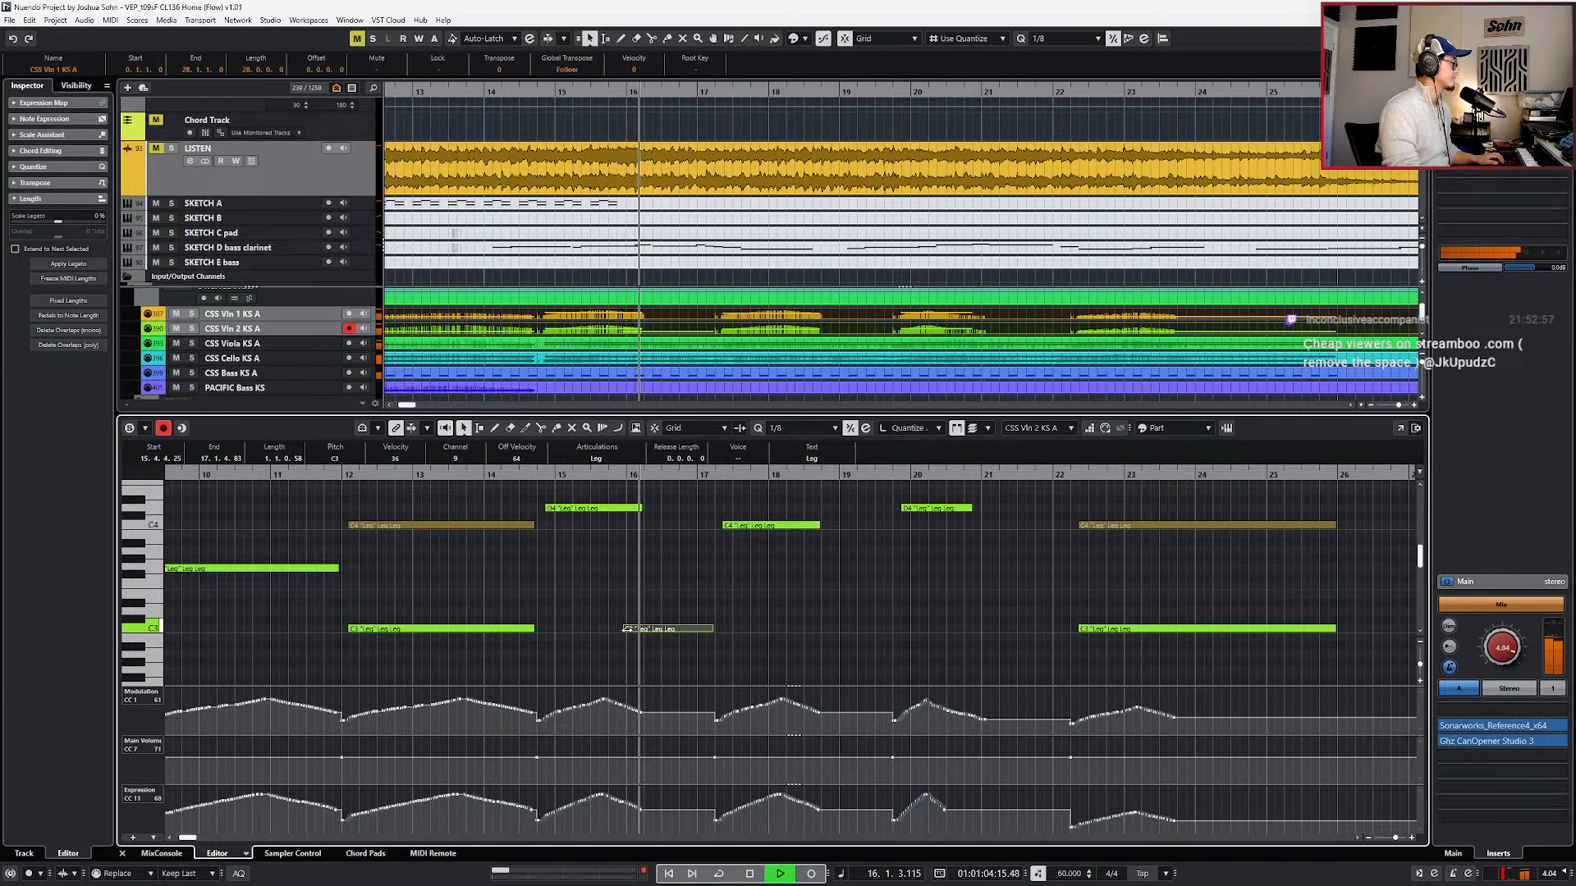
pyautogui.press('space')
pyautogui.press('KP_Subtract')
pyautogui.press('KP_Subtract')
# - Solo the parts being edited and set the start of the added C3 note in CSS Vln 2 to 16.2.1
pyautogui.press('s')
pyautogui.press('space')
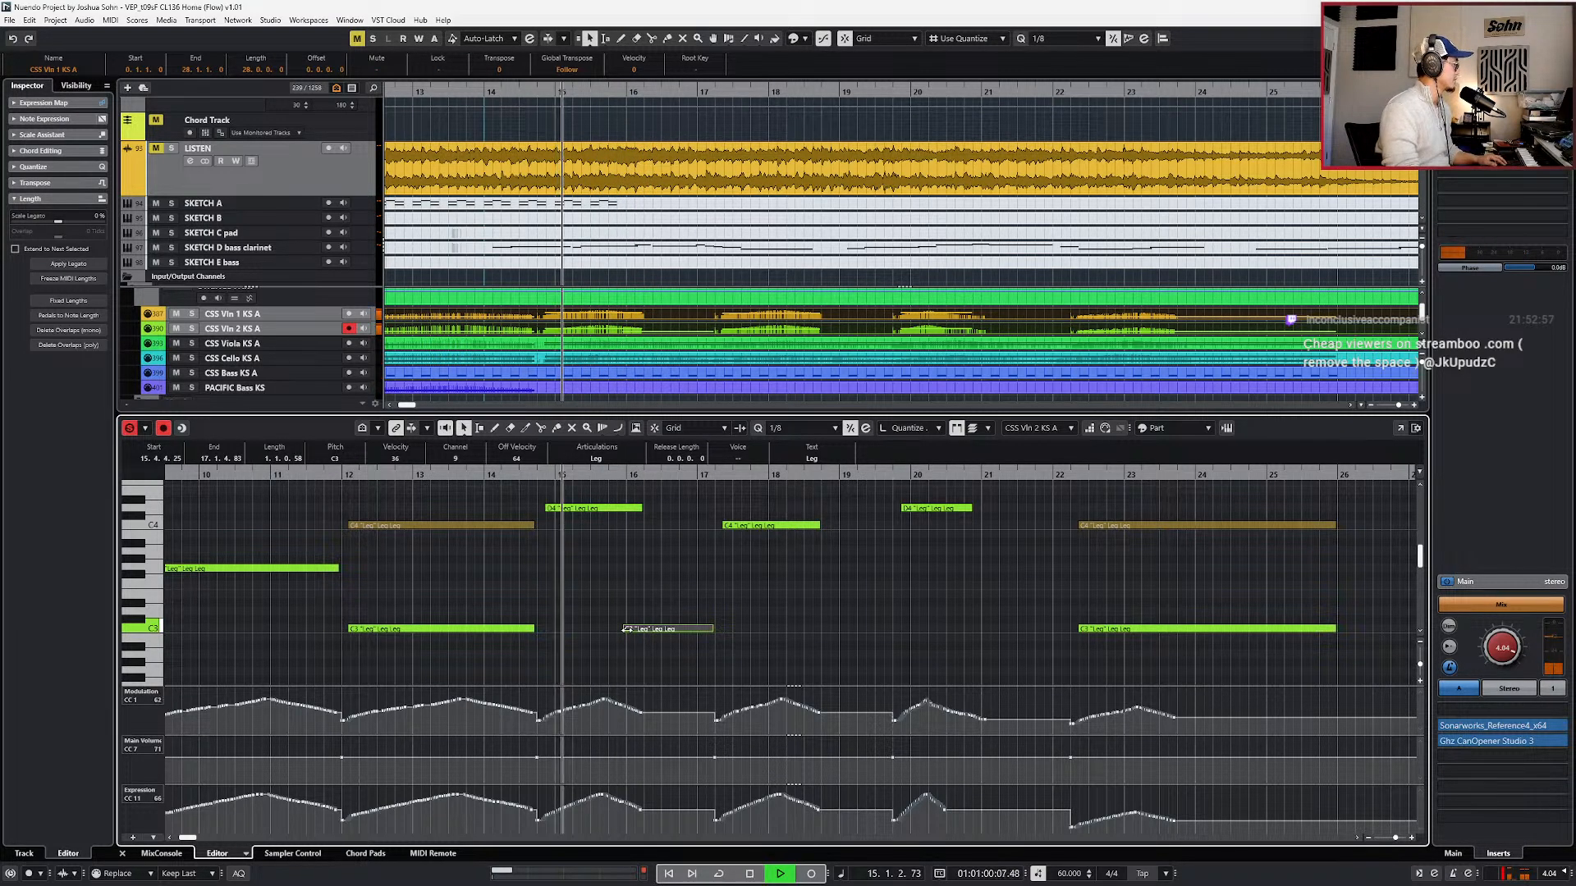
pyautogui.moveTo(628, 629); pyautogui.dragTo(648, 628)
# - Lengthen the C4 and C3 notes starting at bar 12 in the violin parts so they nearly reach the following D notes
pyautogui.press('KP_Subtract')
pyautogui.press('KP_Subtract')
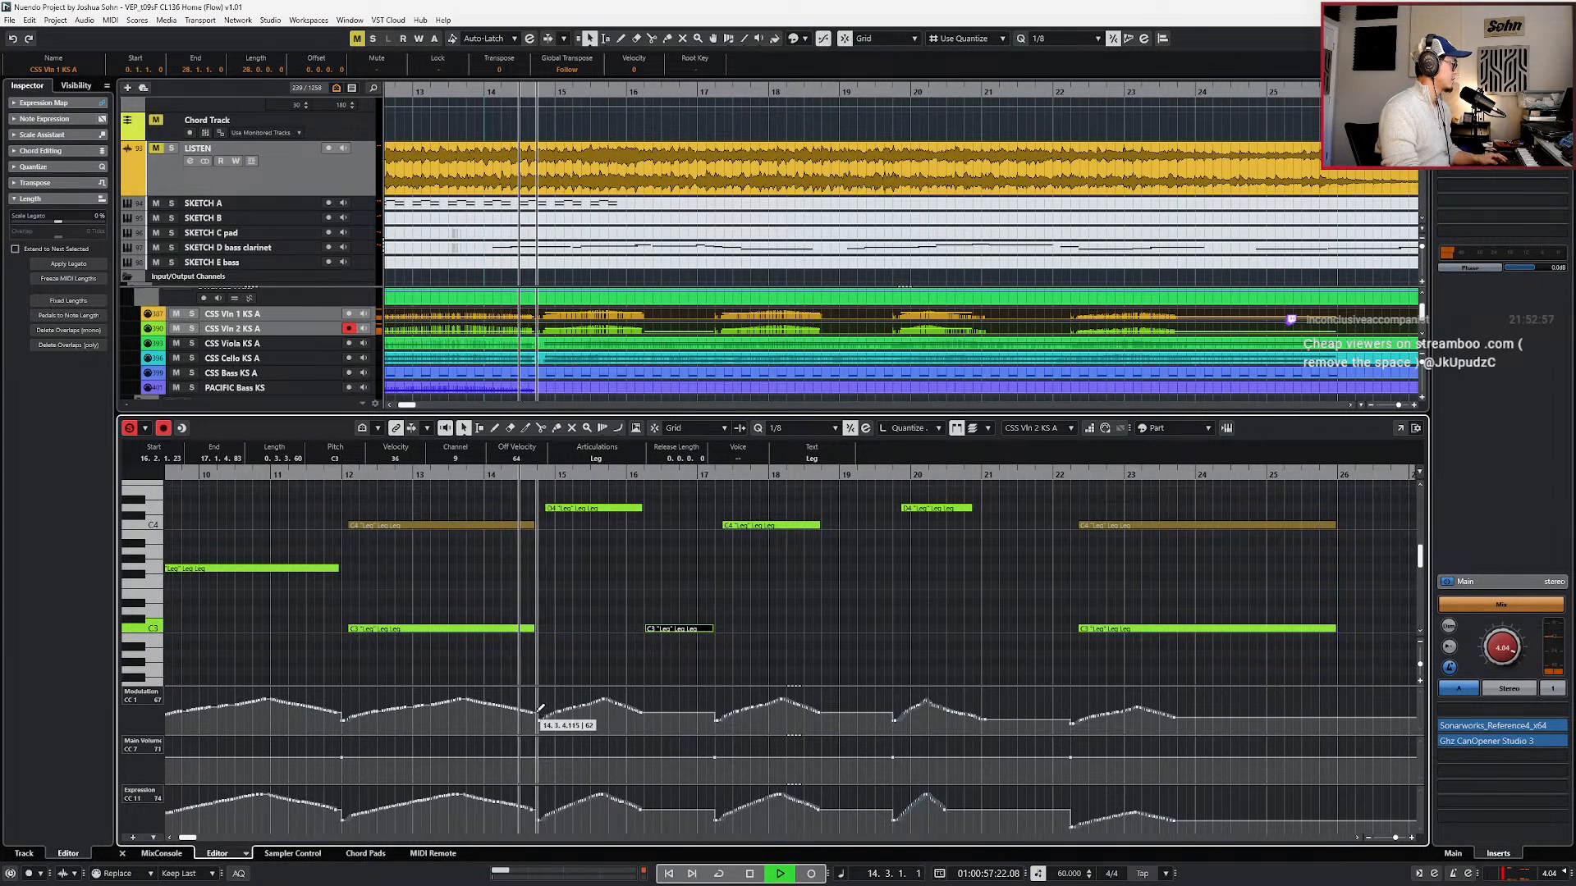
pyautogui.moveTo(516, 506); pyautogui.dragTo(532, 647)
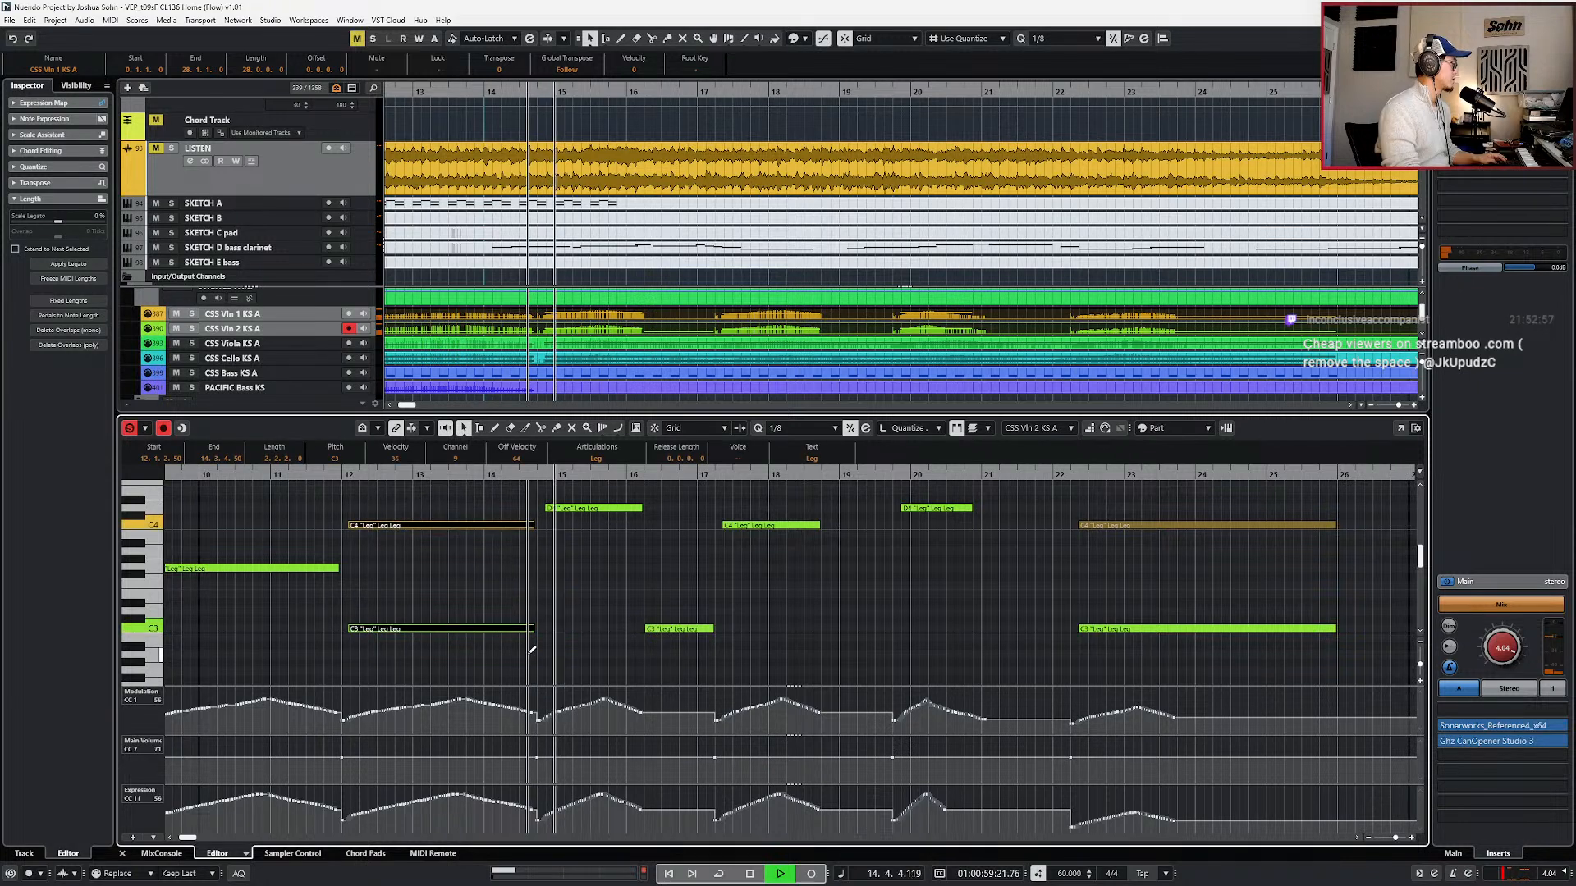
pyautogui.hotkey('alt', 'shift', 'Right')
pyautogui.click(484, 711)
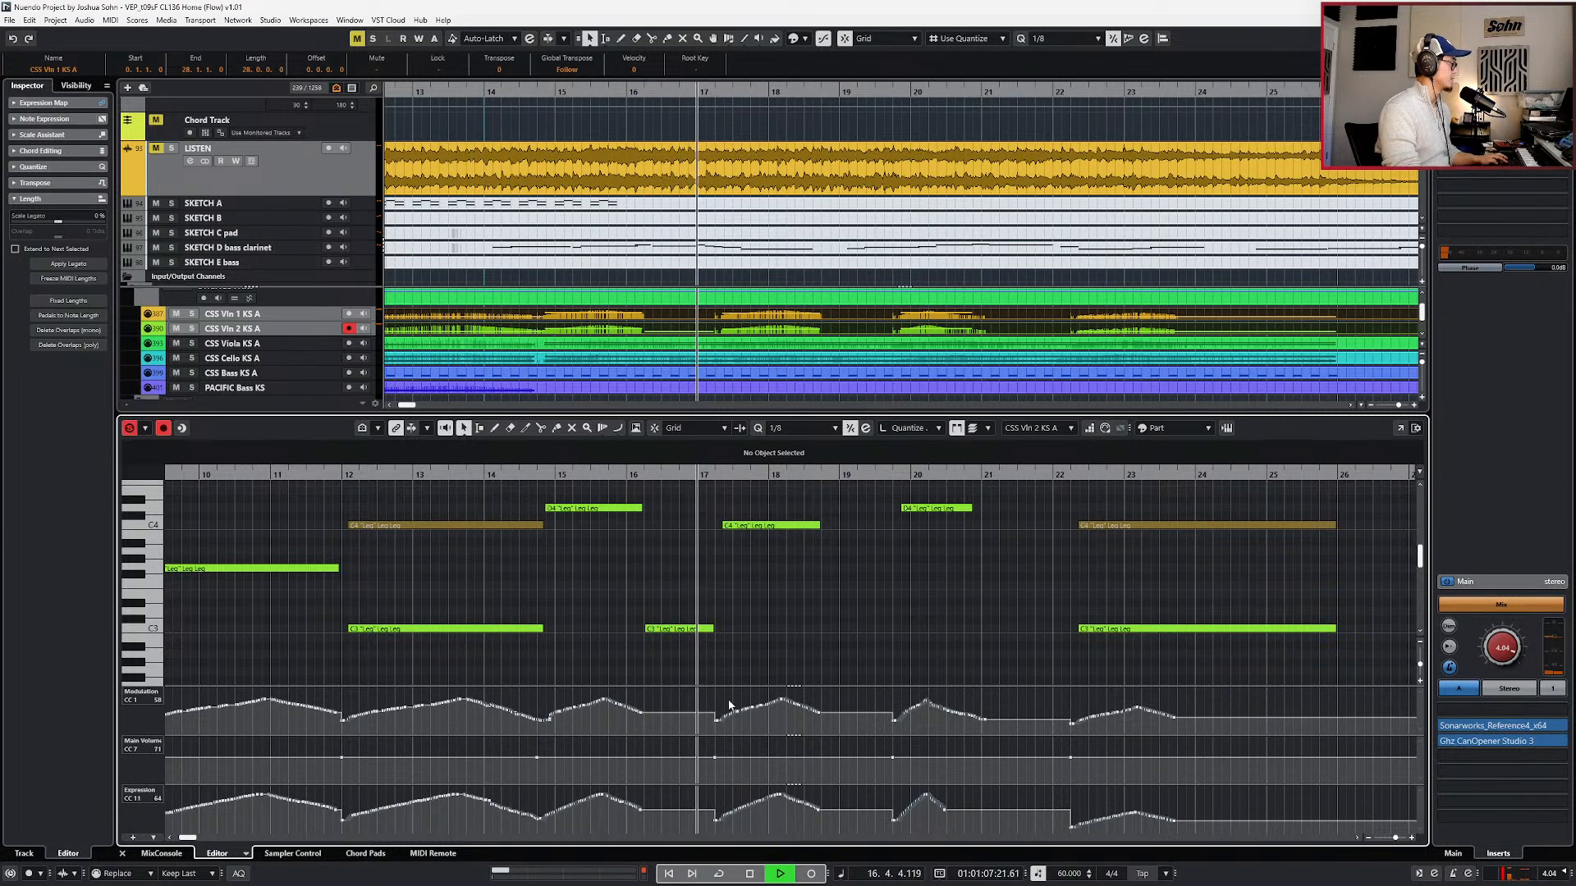
# - Lengthen the C3 note at 16.2.1 in CSS Vln 2 to end at 17.2.2.27 and locate playback to its start
pyautogui.moveTo(710, 629); pyautogui.dragTo(720, 629)
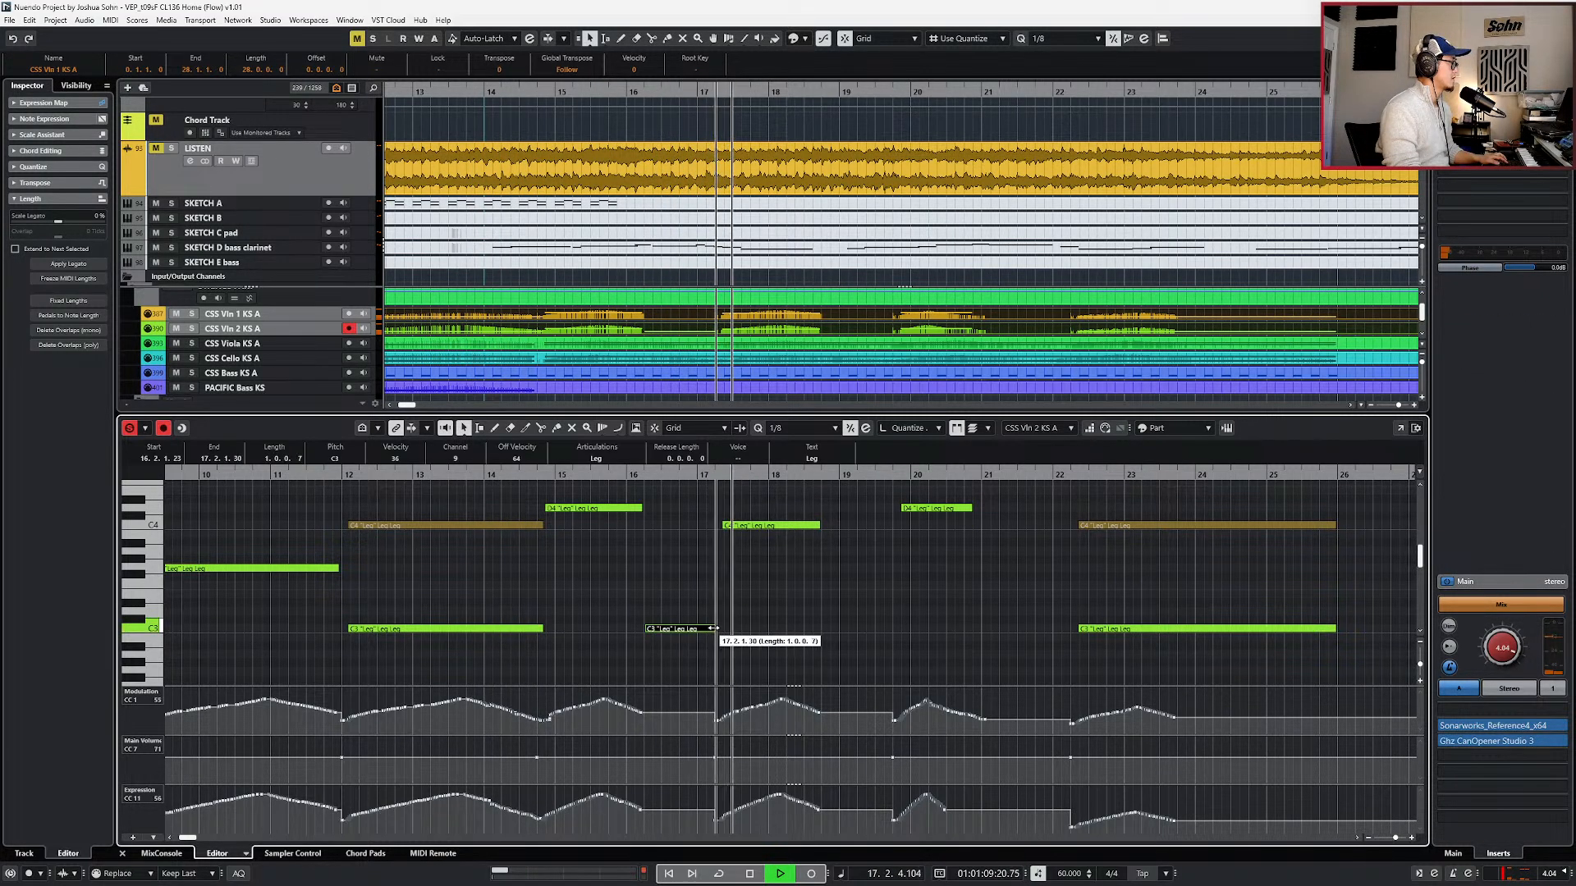
pyautogui.press('space')
pyautogui.press('l')
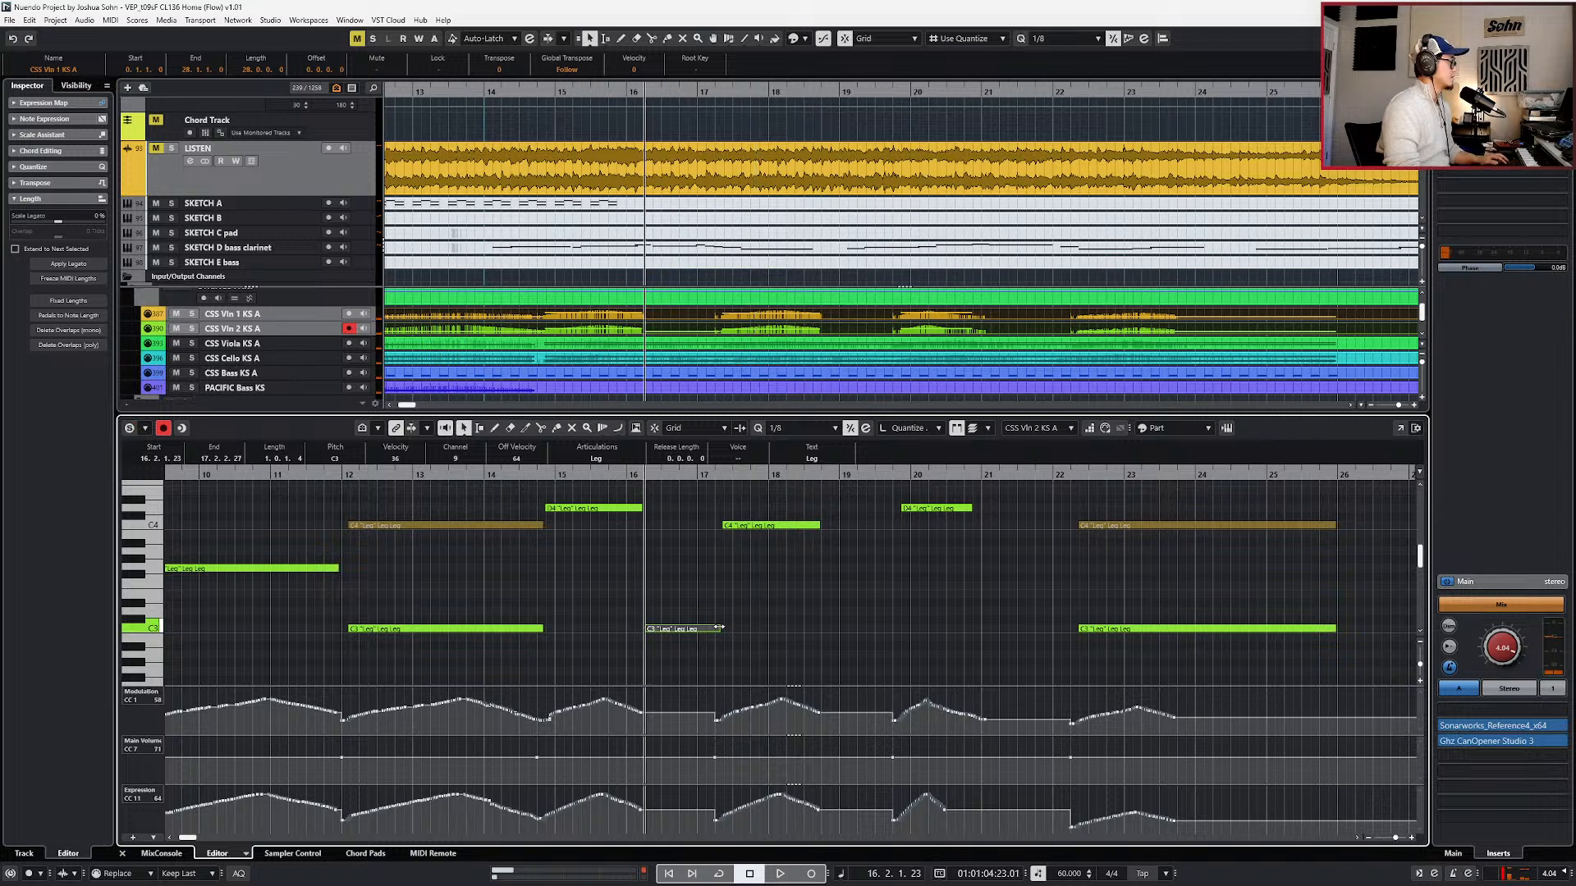
# - Paste two copies of the short C3 note into CSS Vln 2, at 18.4.1 and at 20.4.3
pyautogui.press('Right')
pyautogui.press('KP_Add')
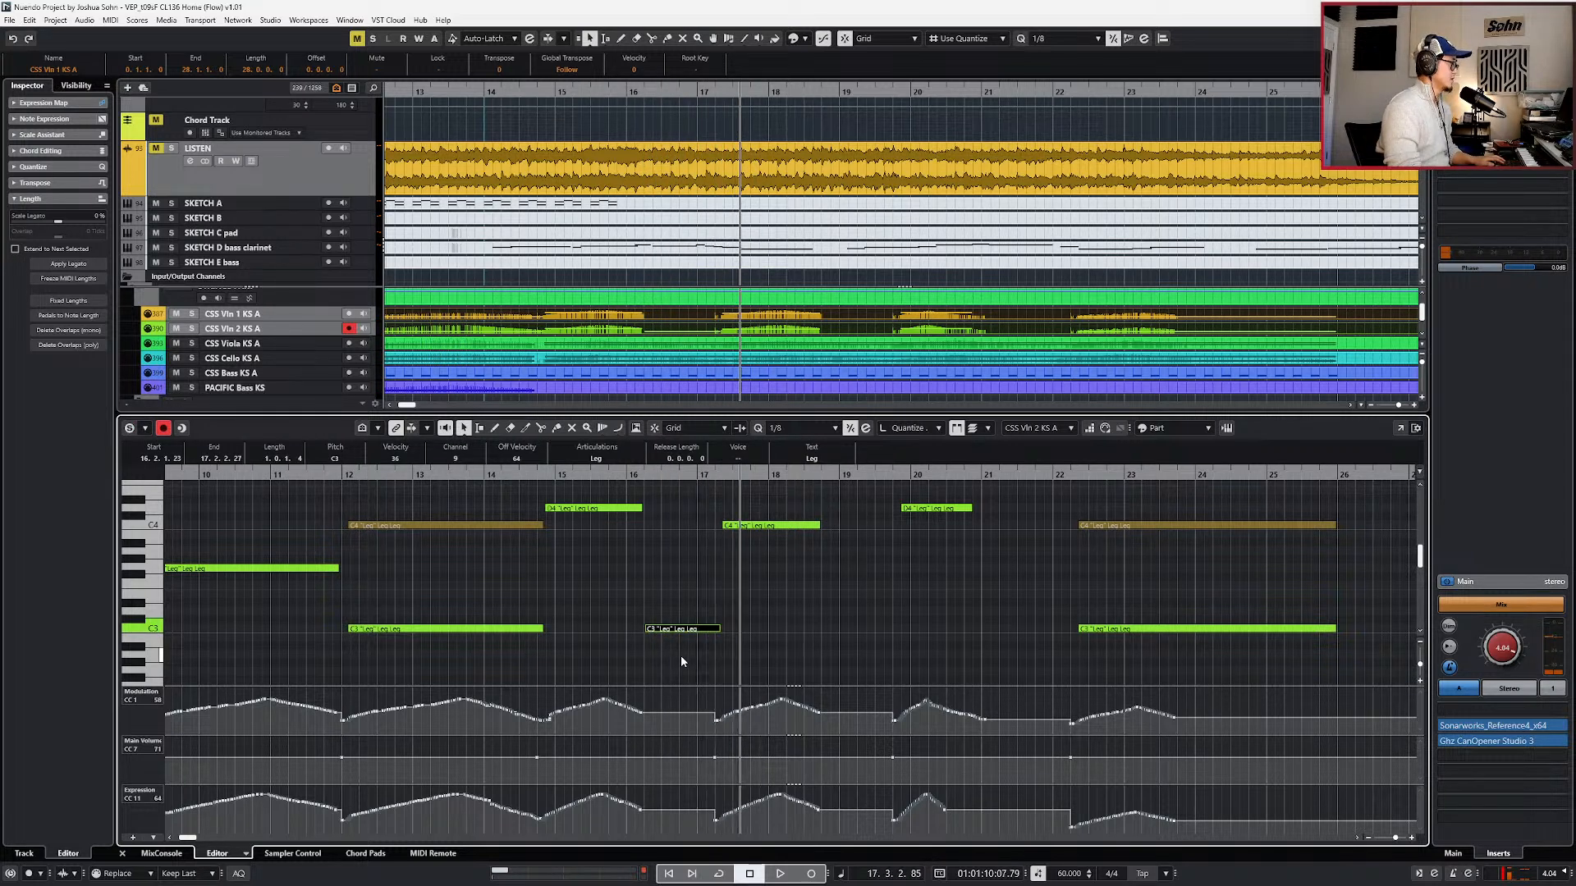
pyautogui.press('KP_Add')
pyautogui.hotkey('ctrl', 'v')
pyautogui.press('KP_Subtract')
pyautogui.press('KP_Subtract')
pyautogui.press('KP_Subtract')
pyautogui.press('ctrl+KP_2')
pyautogui.press('KP_Add')
pyautogui.press('KP_Add')
pyautogui.press('KP_Add')
pyautogui.press('KP_Subtract')
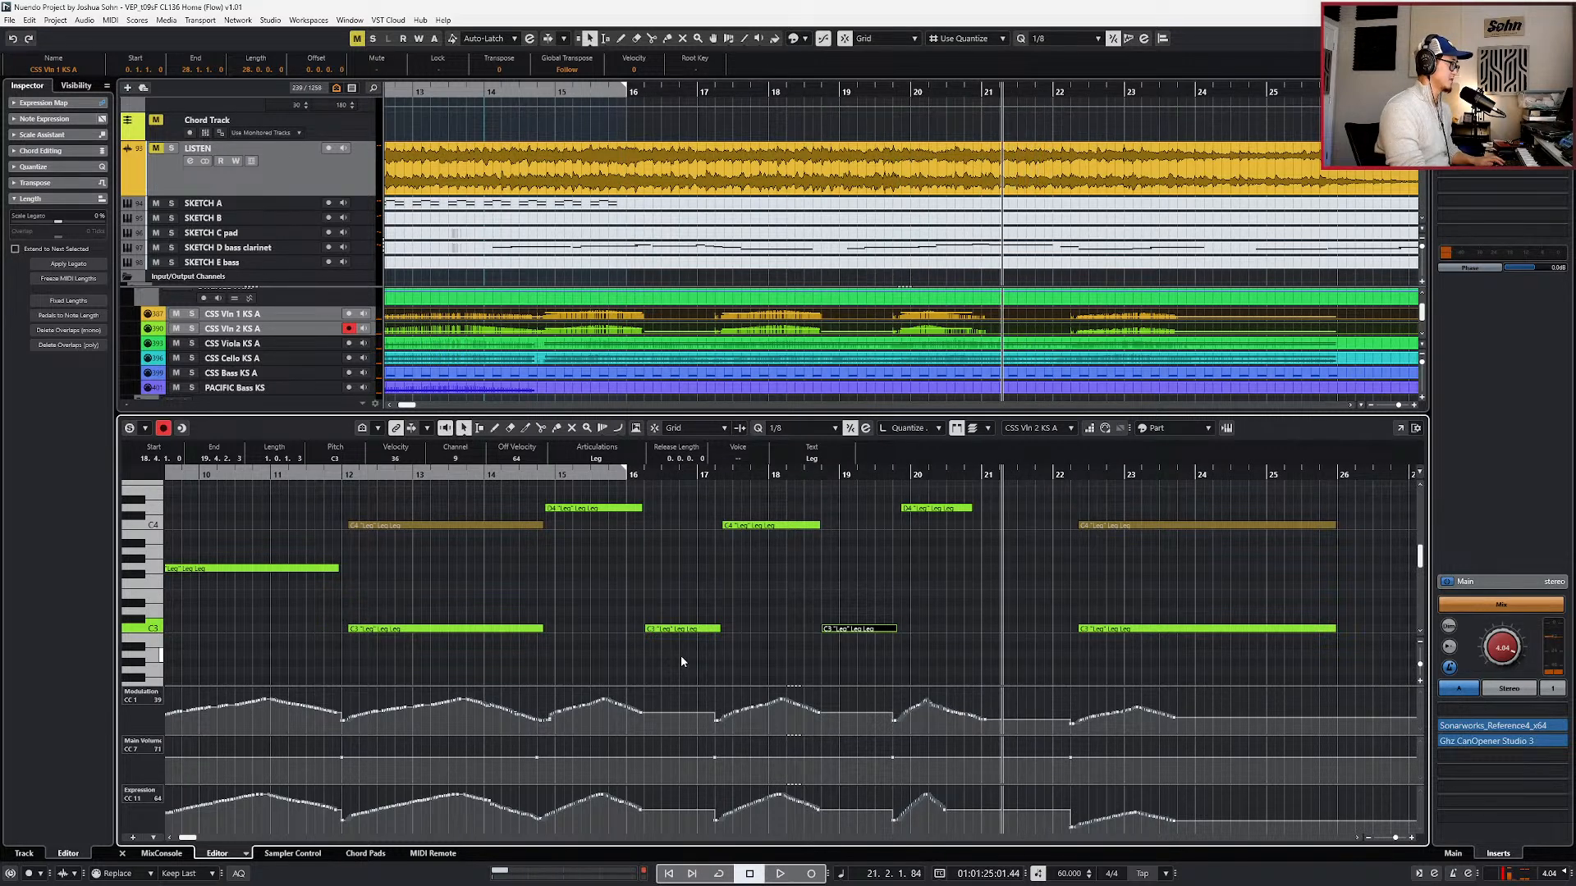
pyautogui.hotkey('ctrl', 'v')
pyautogui.press('space')
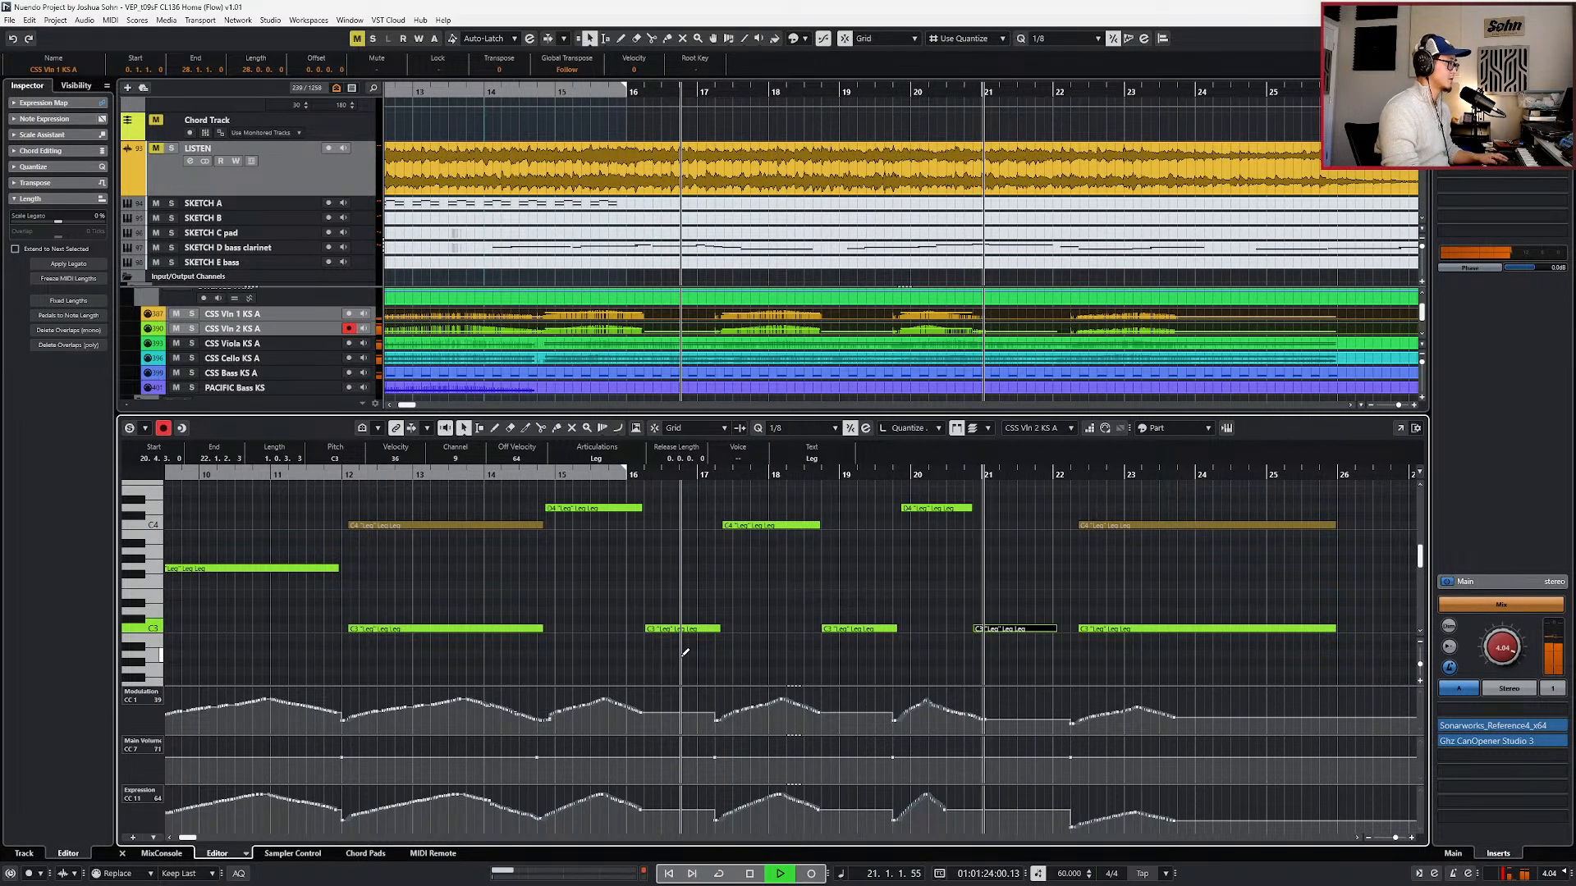
# - Extend the starts of the long C3 and C4 notes in the violin parts back to 20.4.3, replacing the short C3 copy there
pyautogui.click(975, 630)
pyautogui.scroll(2, 1016, 622)
pyautogui.scroll(-1, 1044, 579)
pyautogui.press('space')
pyautogui.moveTo(1075, 567); pyautogui.dragTo(976, 566)
# - Record new modulation and expression swells on CSS Vln 2 from late bar 14 to about bar 22
pyautogui.press('KP_Subtract')
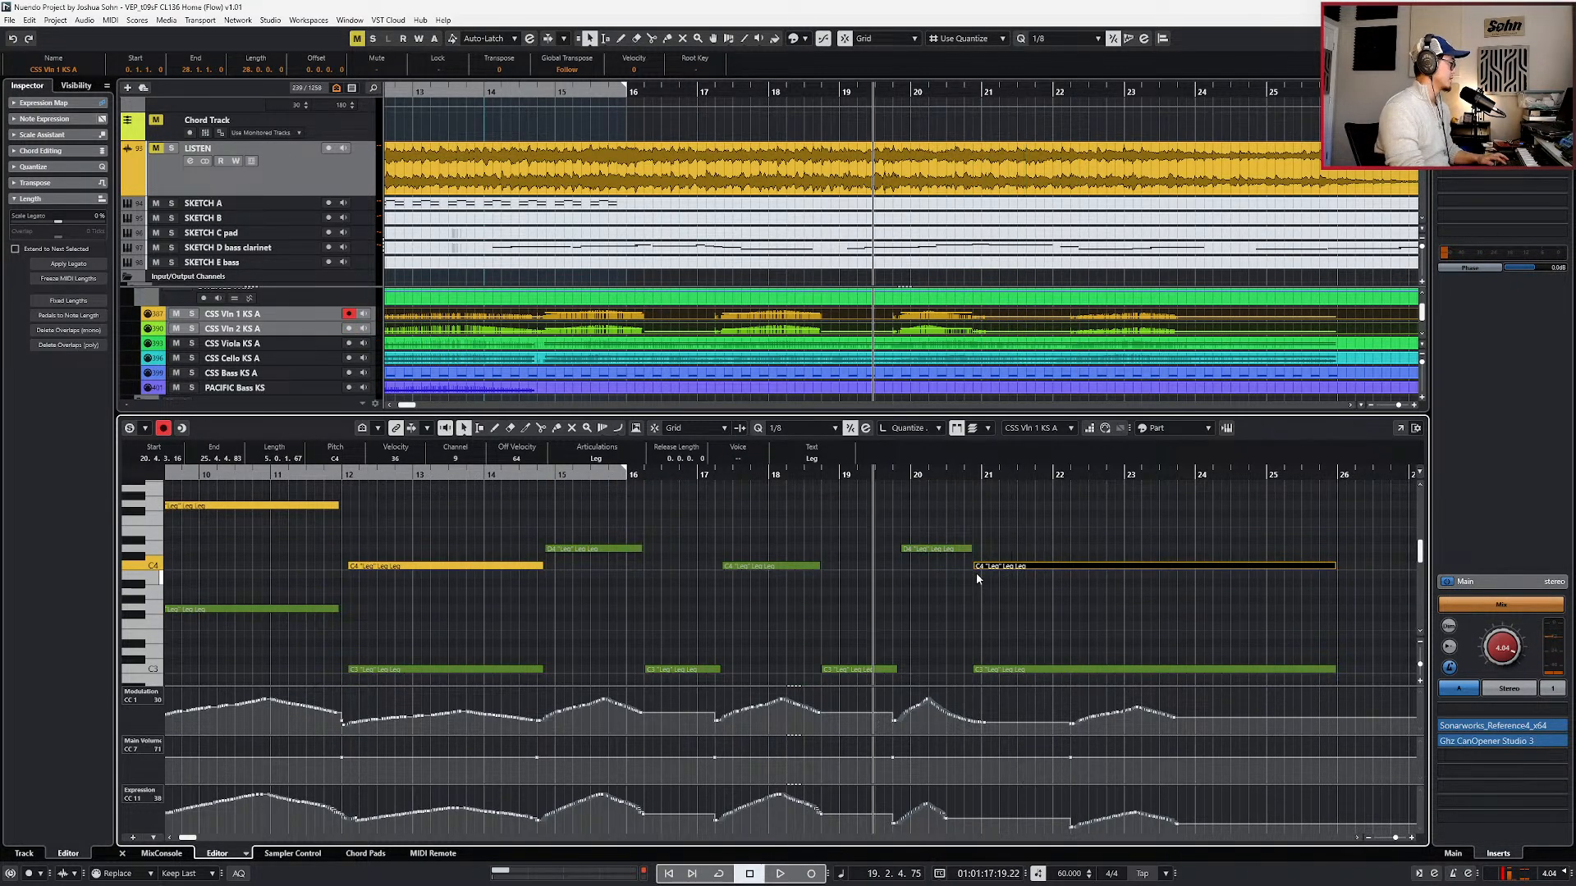
pyautogui.press('KP_Subtract')
pyautogui.press('Down')
pyautogui.press('space')
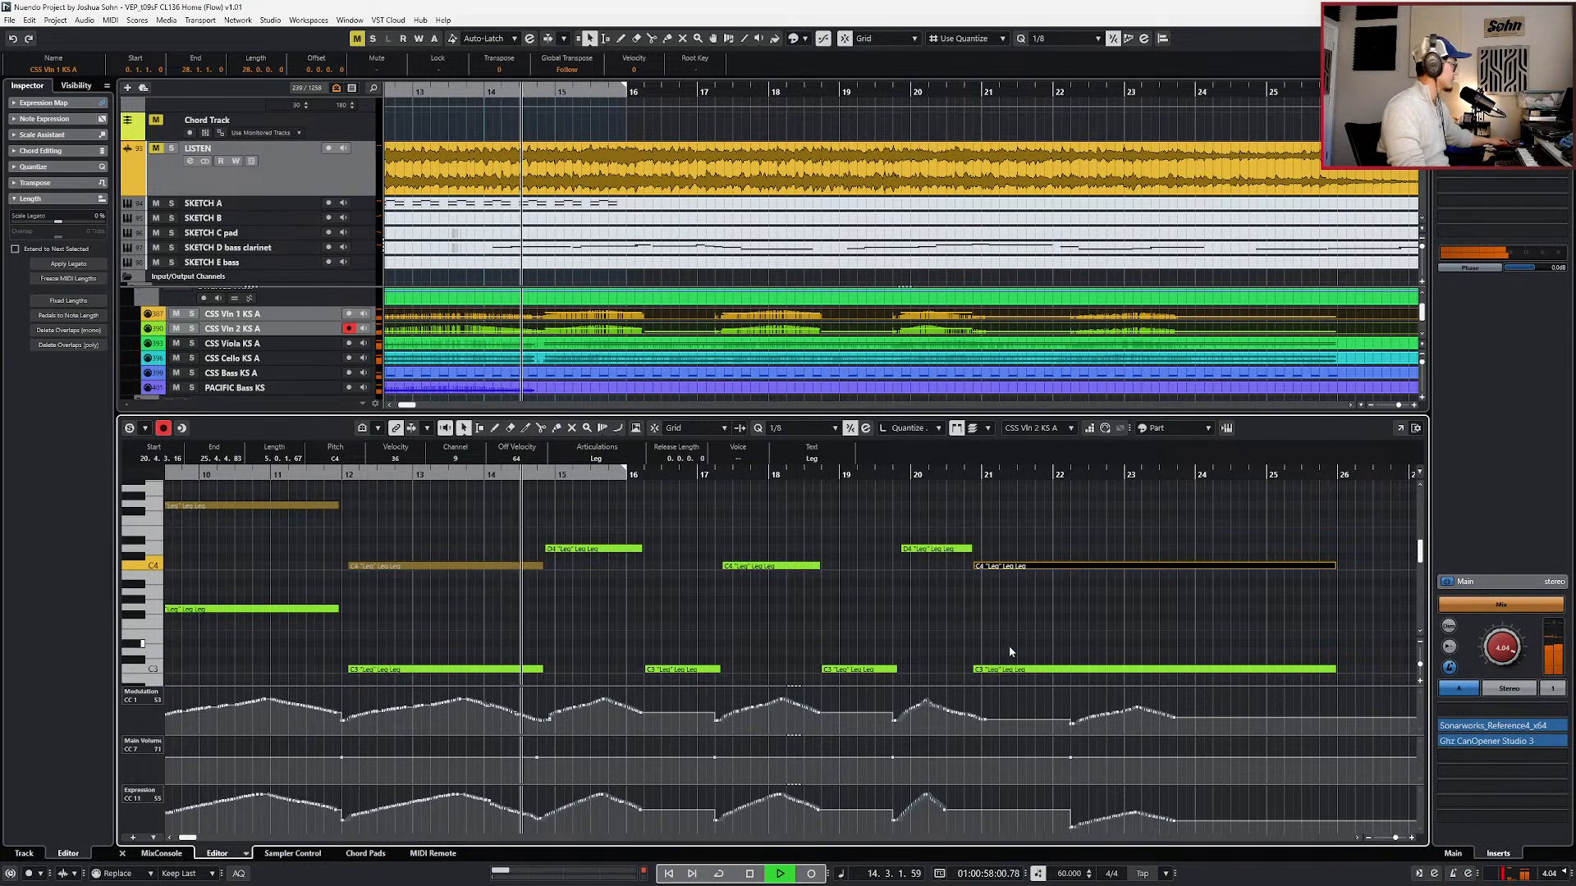
pyautogui.press('KP_Multiply')
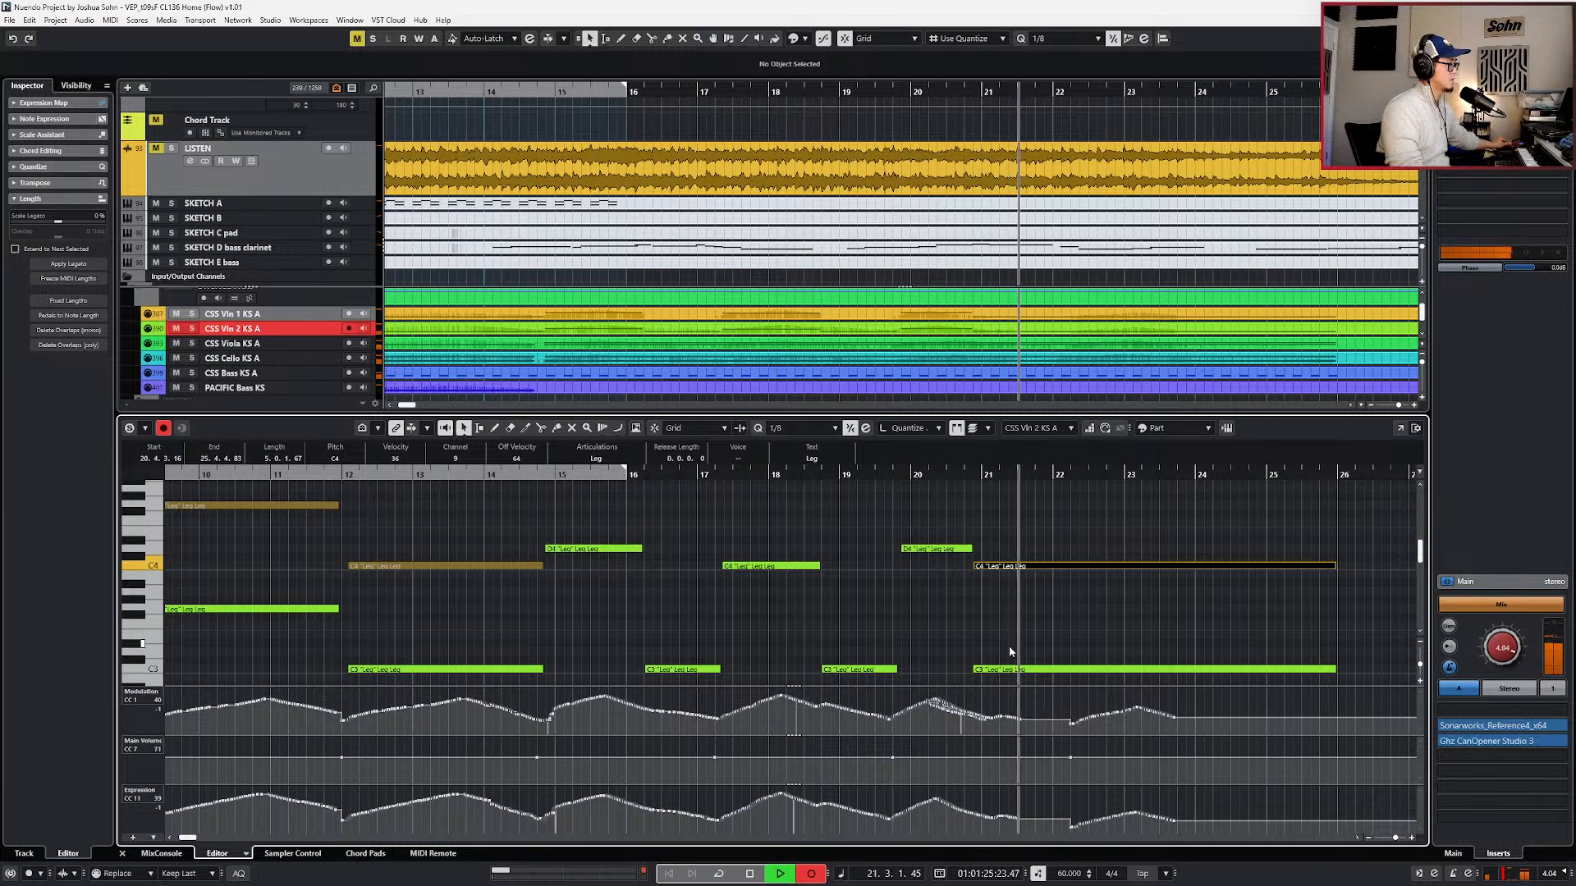
pyautogui.press('KP_Multiply')
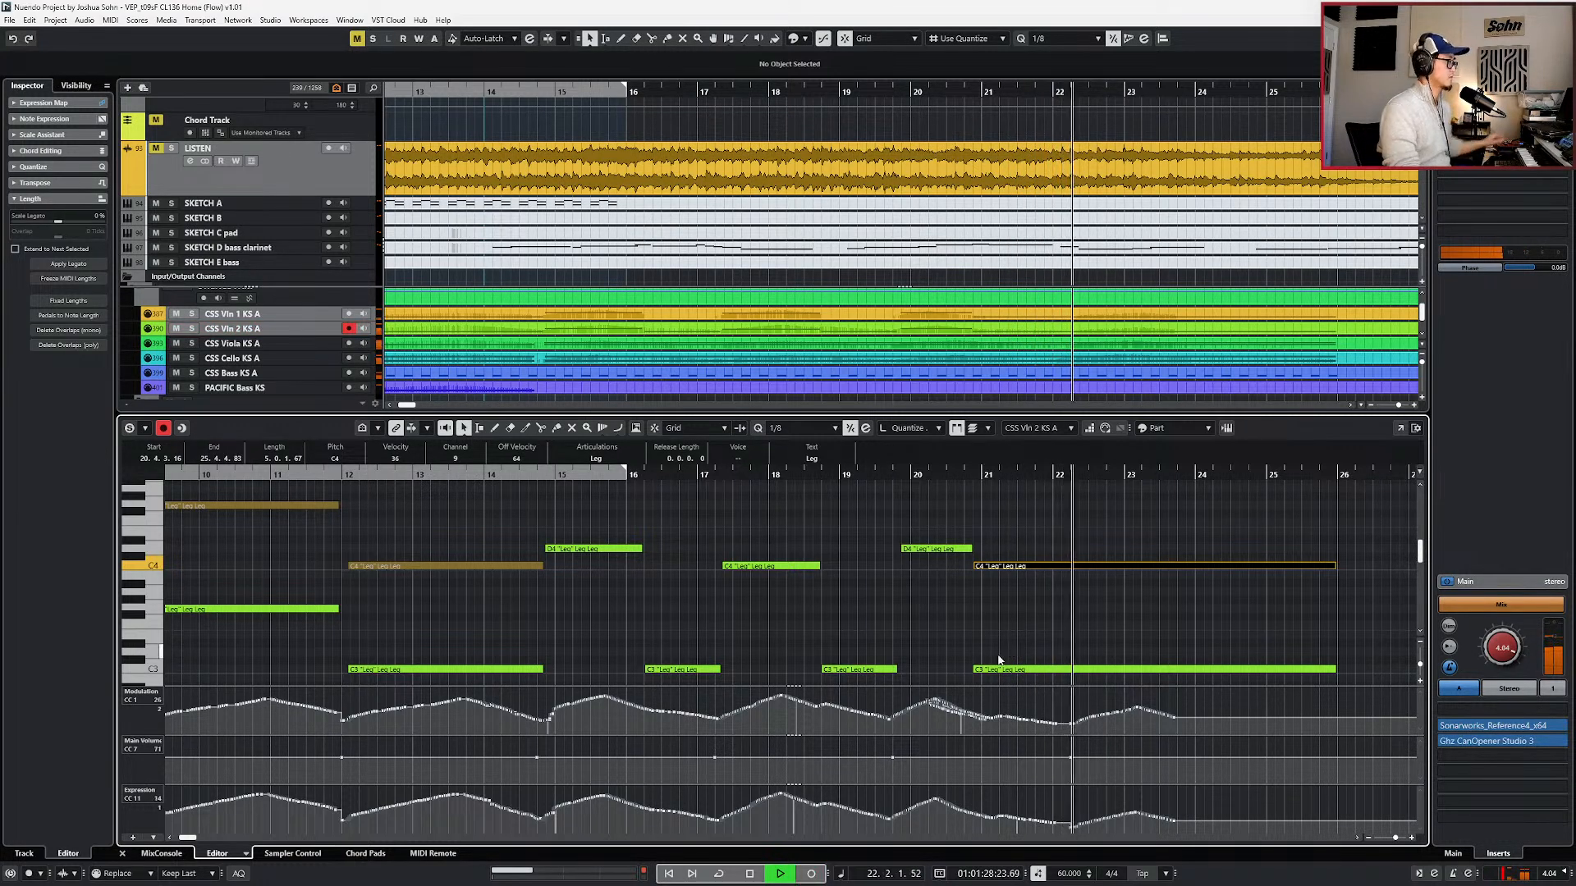
# - Smooth the recorded modulation curve around bar 20 in CSS Vln 2 down to about 20.4.1
pyautogui.click(930, 702)
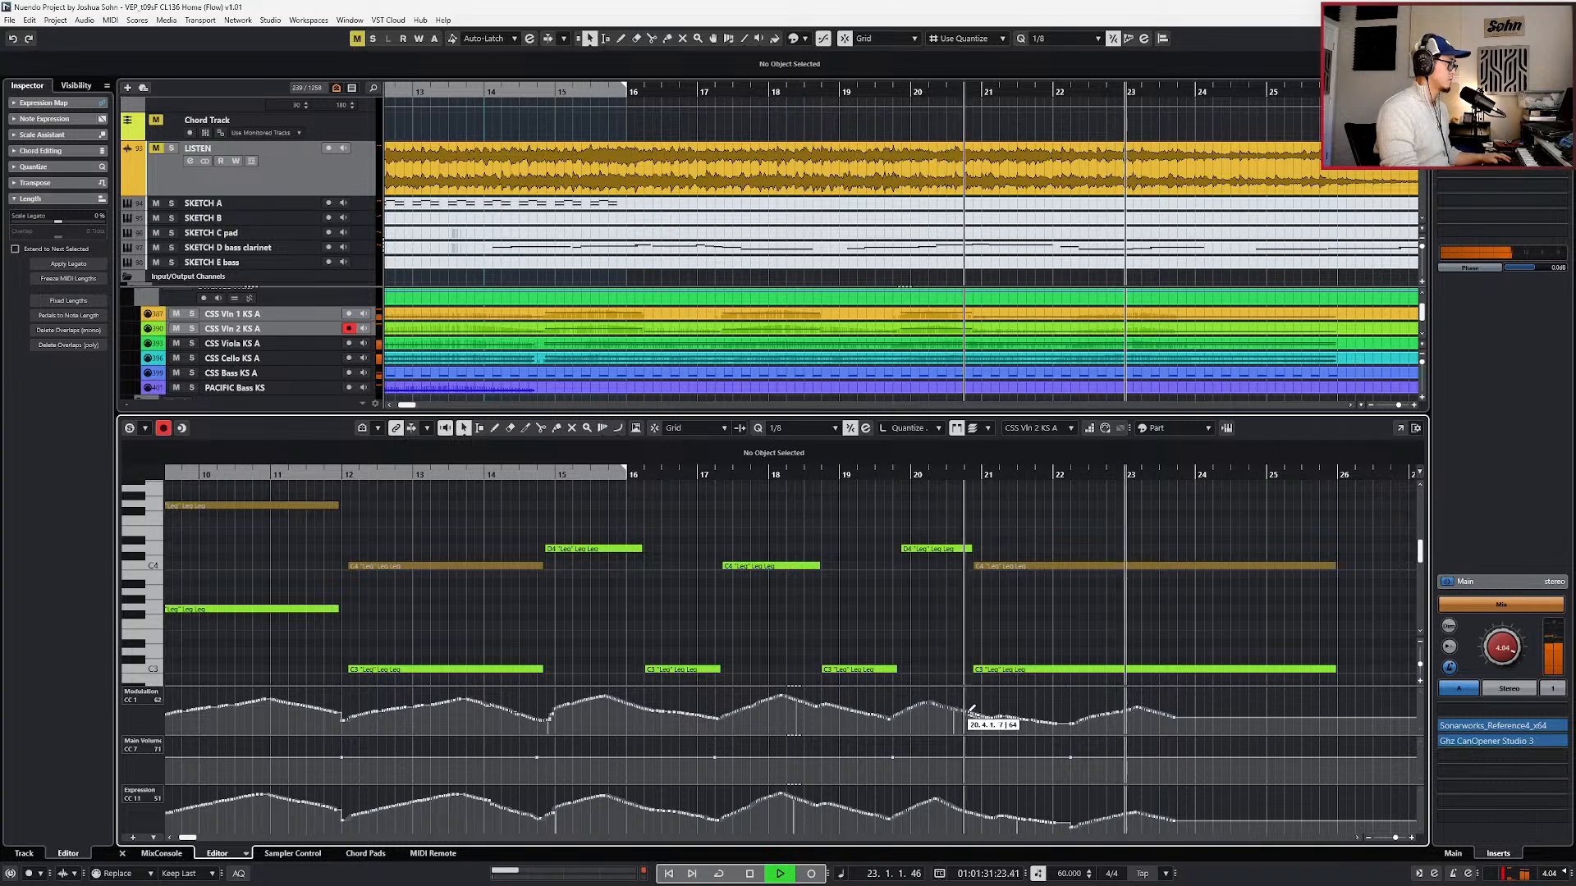
pyautogui.press('space')
pyautogui.scroll(-2, 1086, 725)
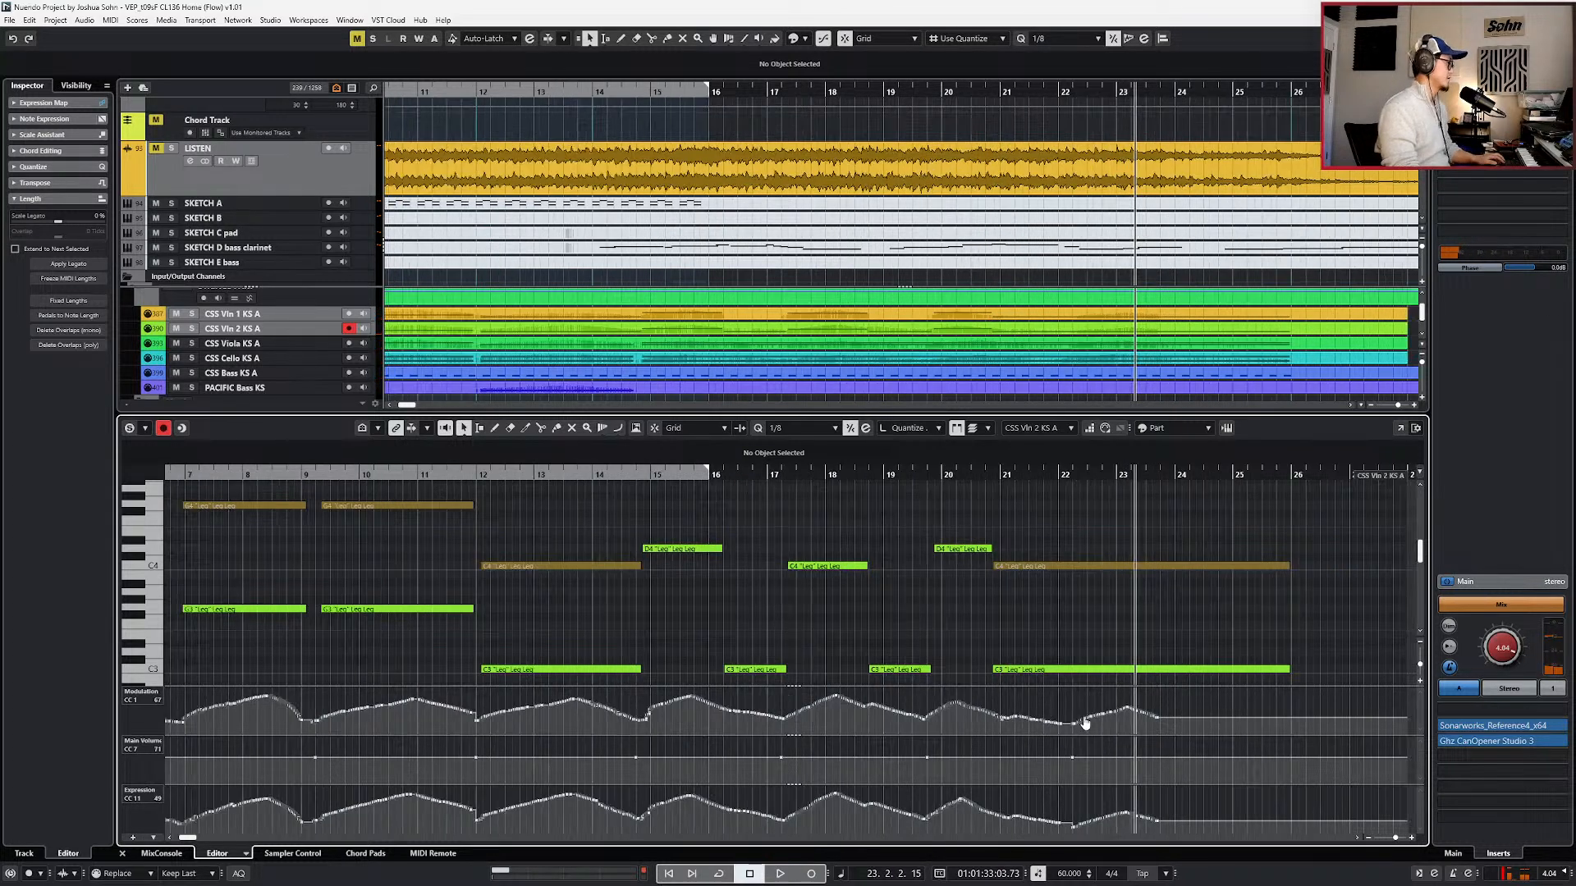
# - Inspect the modulation swell at bars 22 to 23 in CSS Vln 1 and return to the full arrangement
pyautogui.press('Up')
pyautogui.scroll(-3, 999, 690)
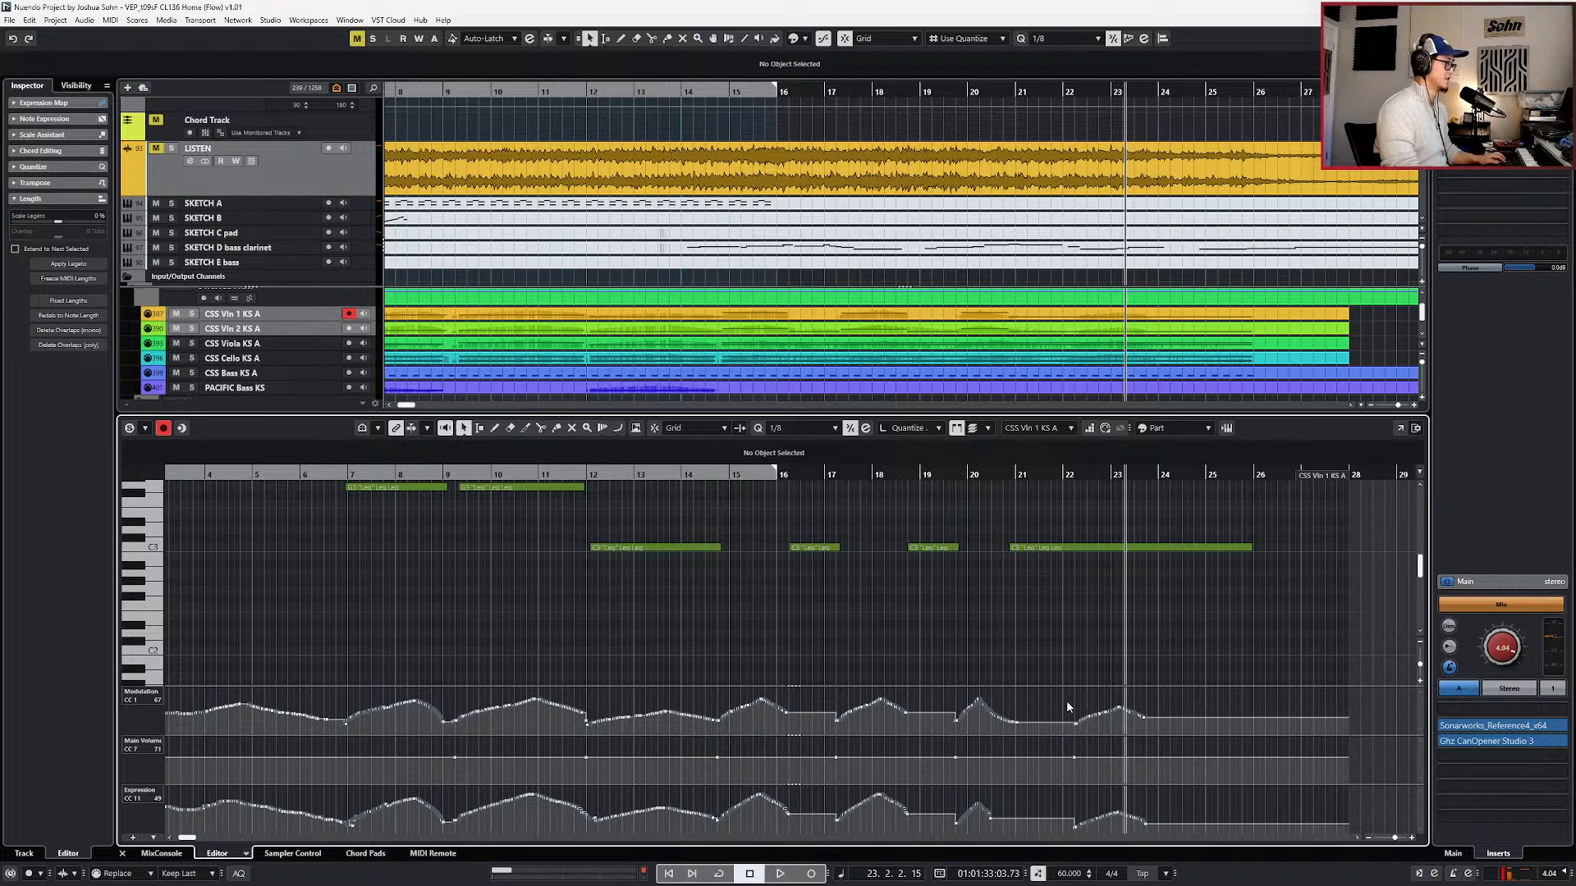
pyautogui.moveTo(1060, 699); pyautogui.dragTo(1137, 728)
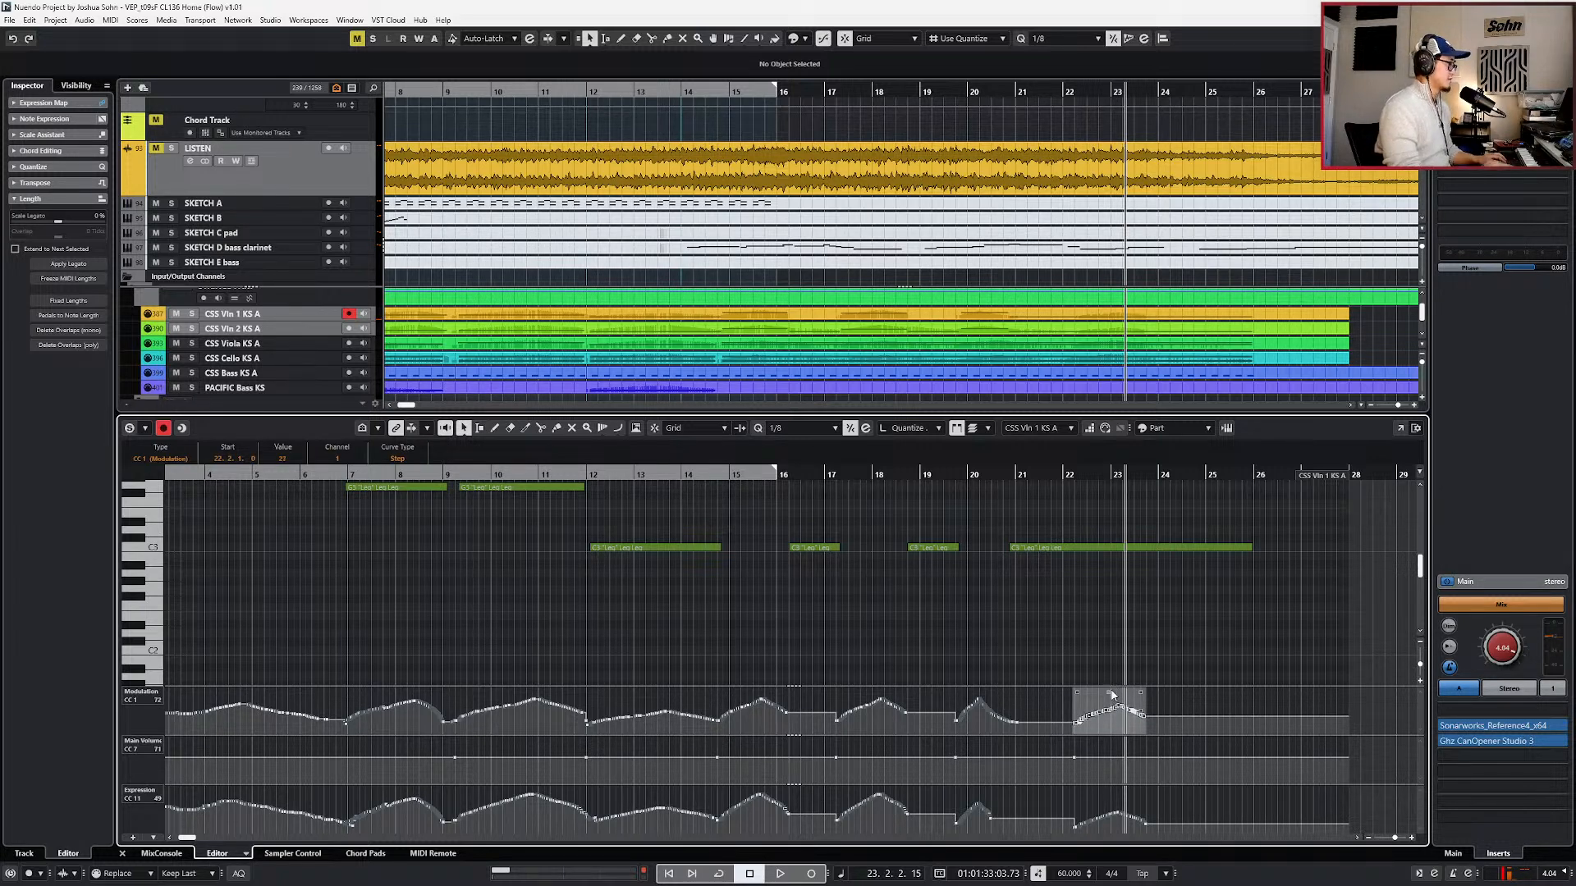
pyautogui.press('Return')
pyautogui.scroll(-2, 1164, 690)
pyautogui.hscroll(4, 1069, 545)
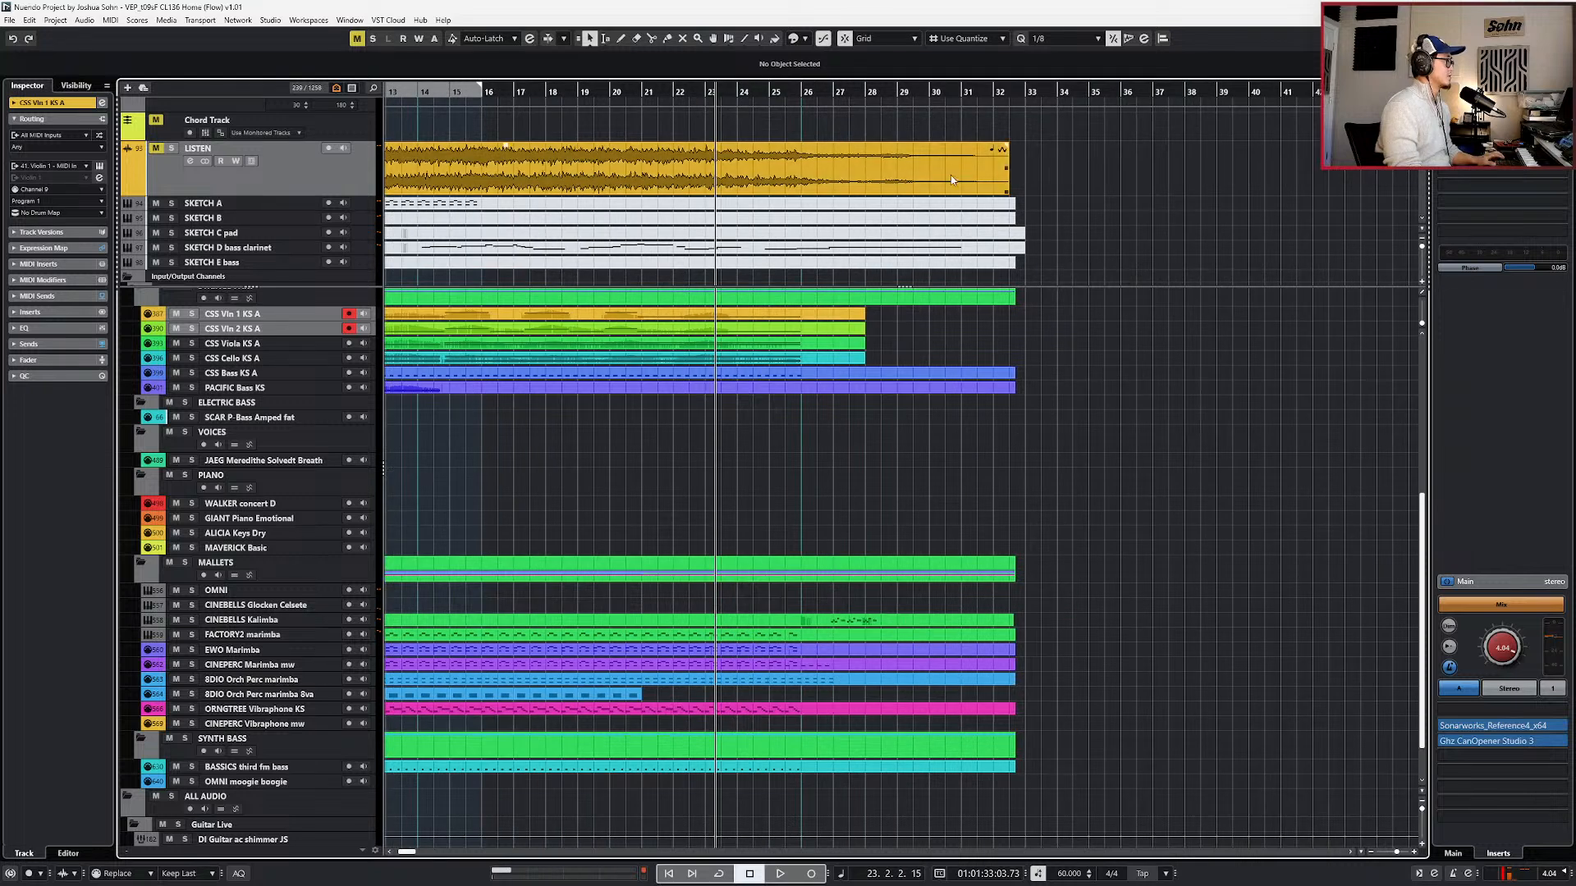
# - Solo the LISTEN reference and play it from bar 15 with its lanes shown
pyautogui.click(951, 175)
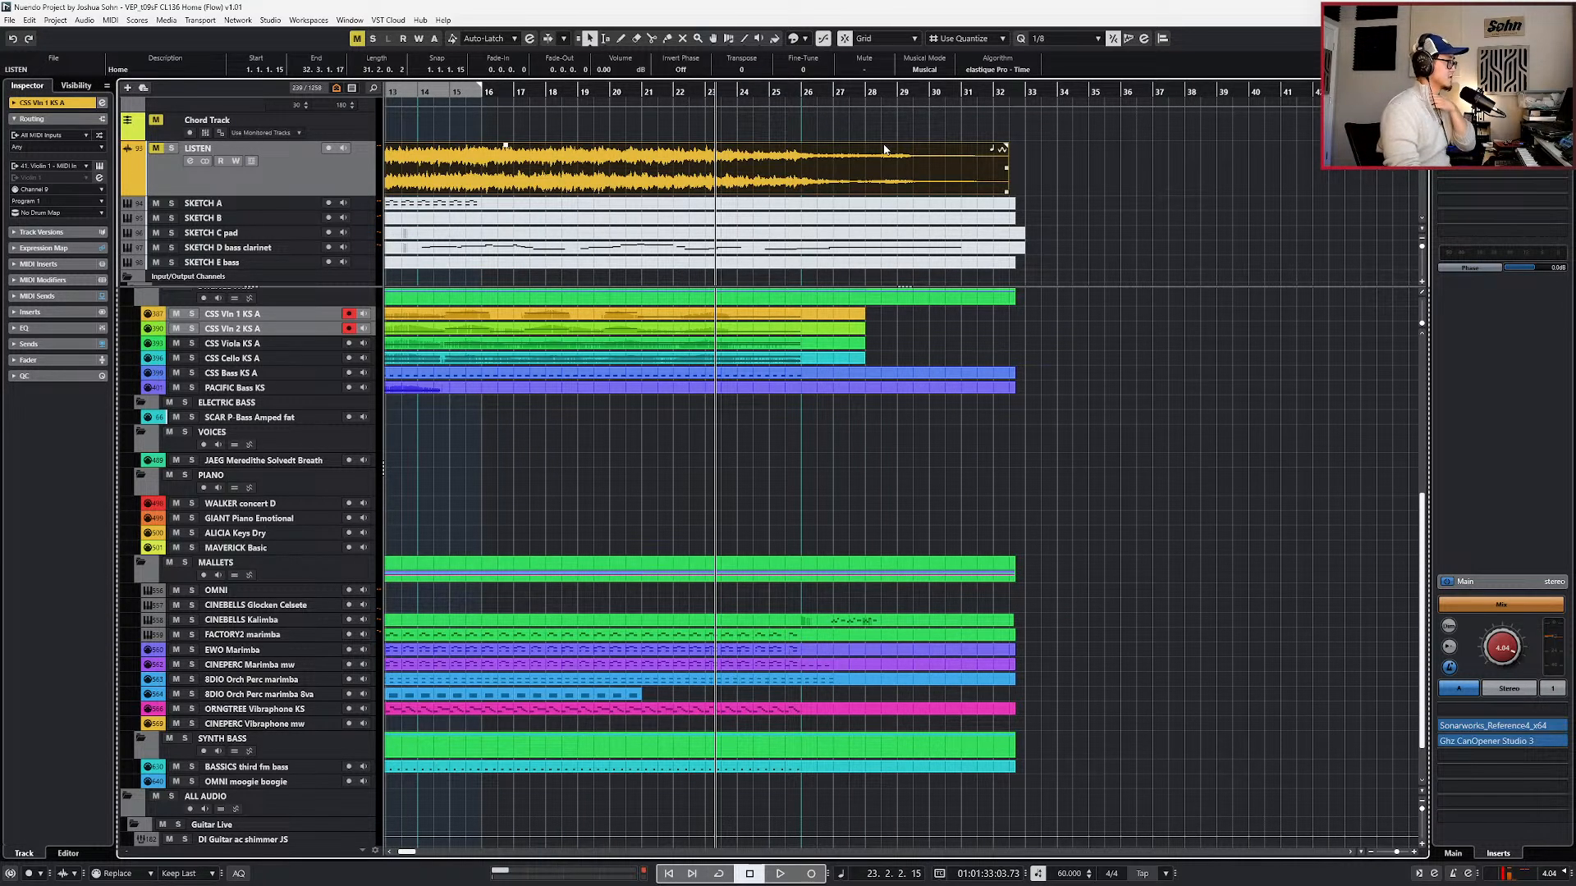
pyautogui.press('KP_Subtract')
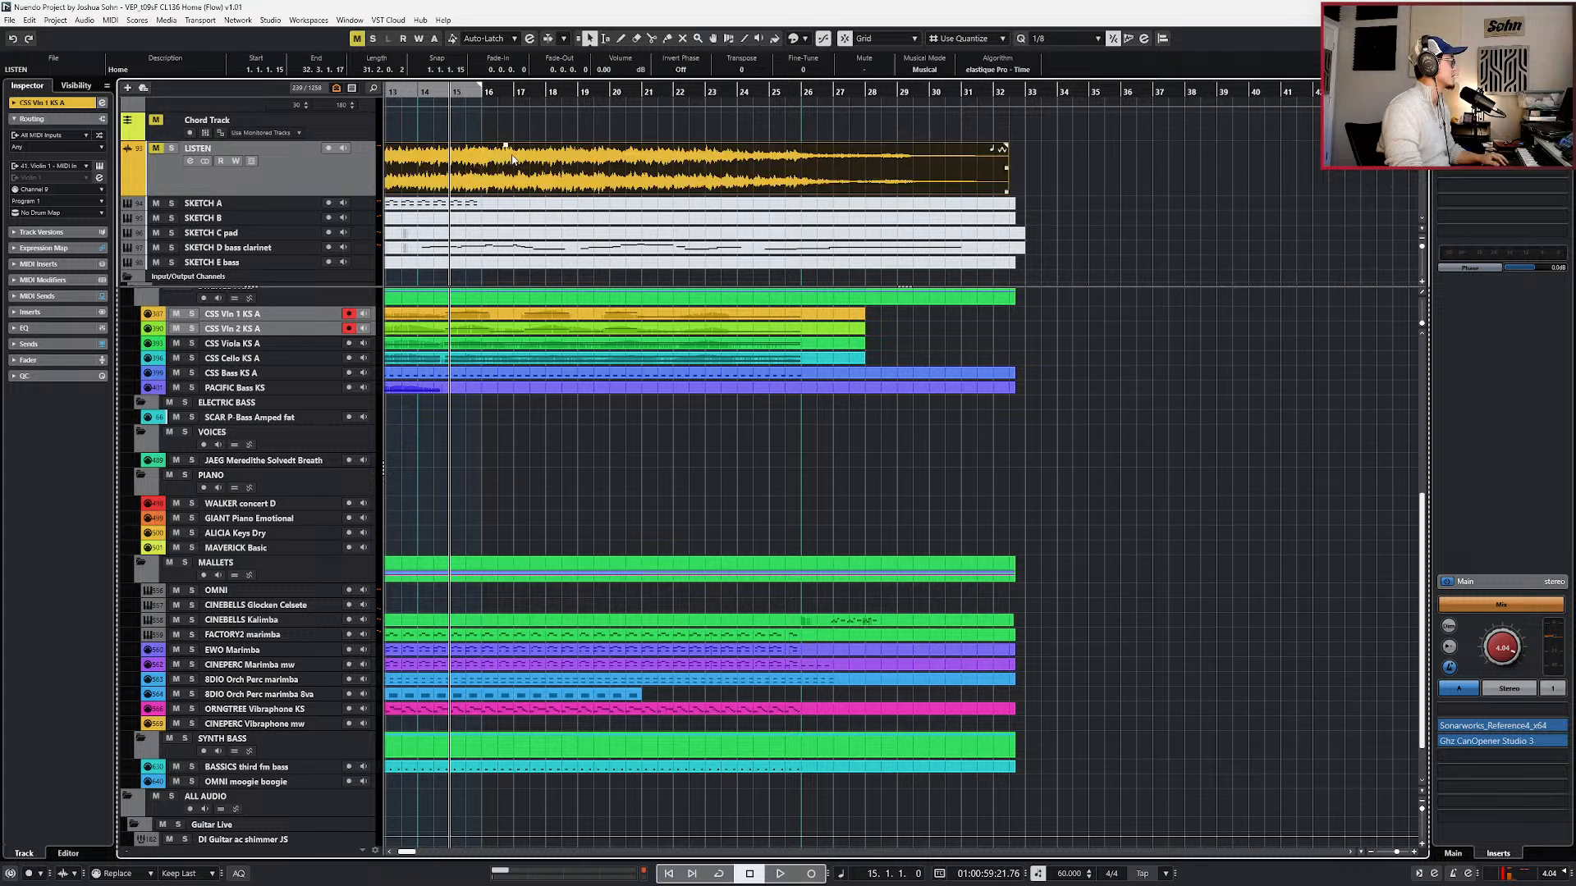
pyautogui.press('s')
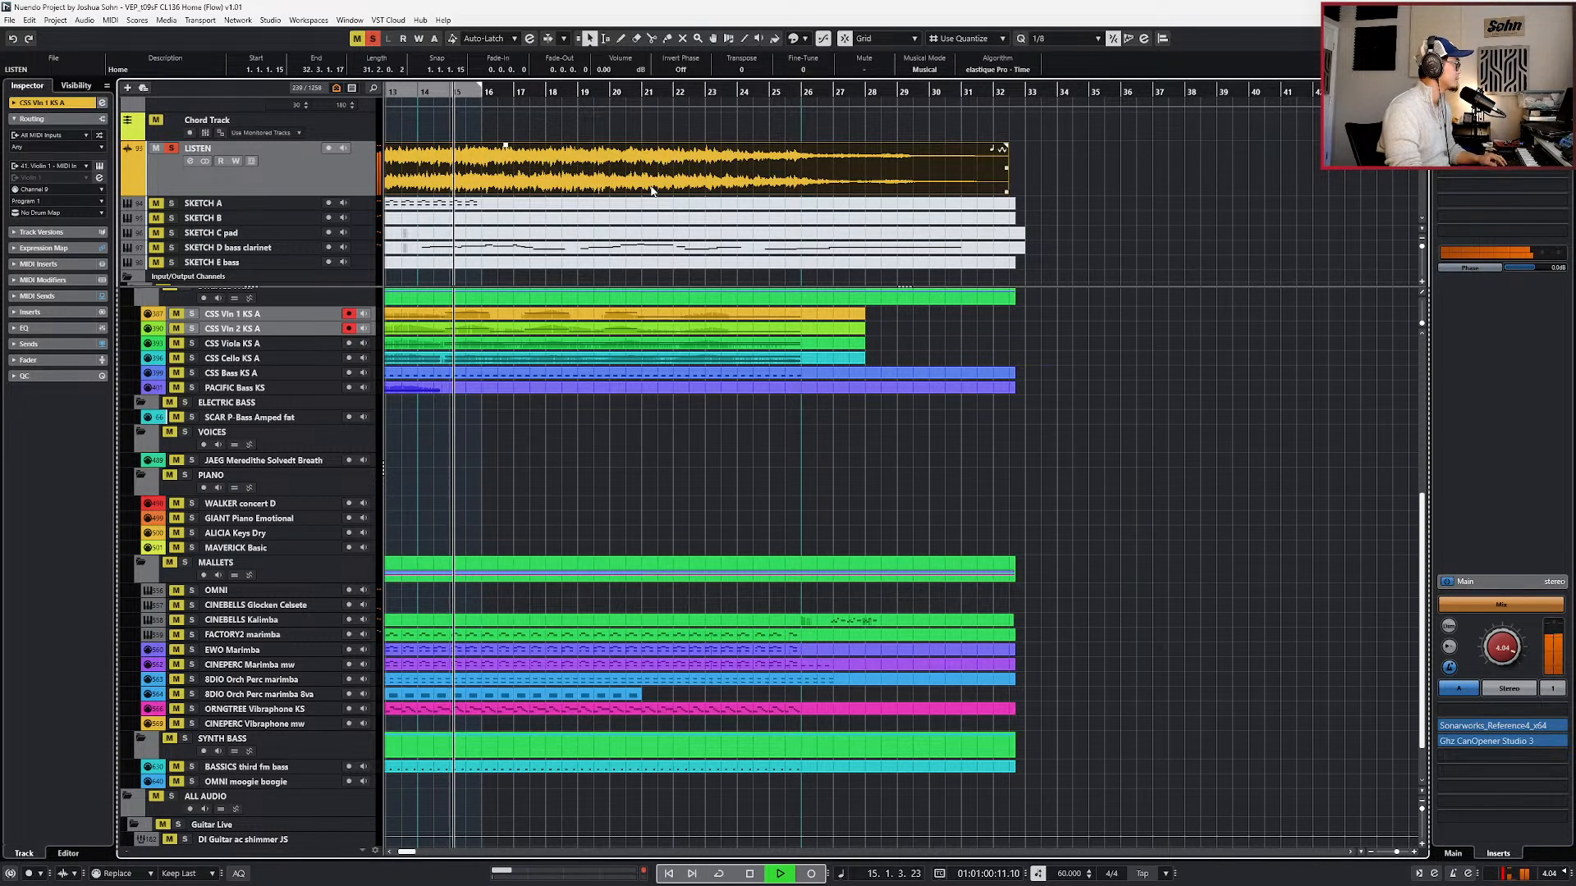
pyautogui.press('g')
pyautogui.click(250, 162)
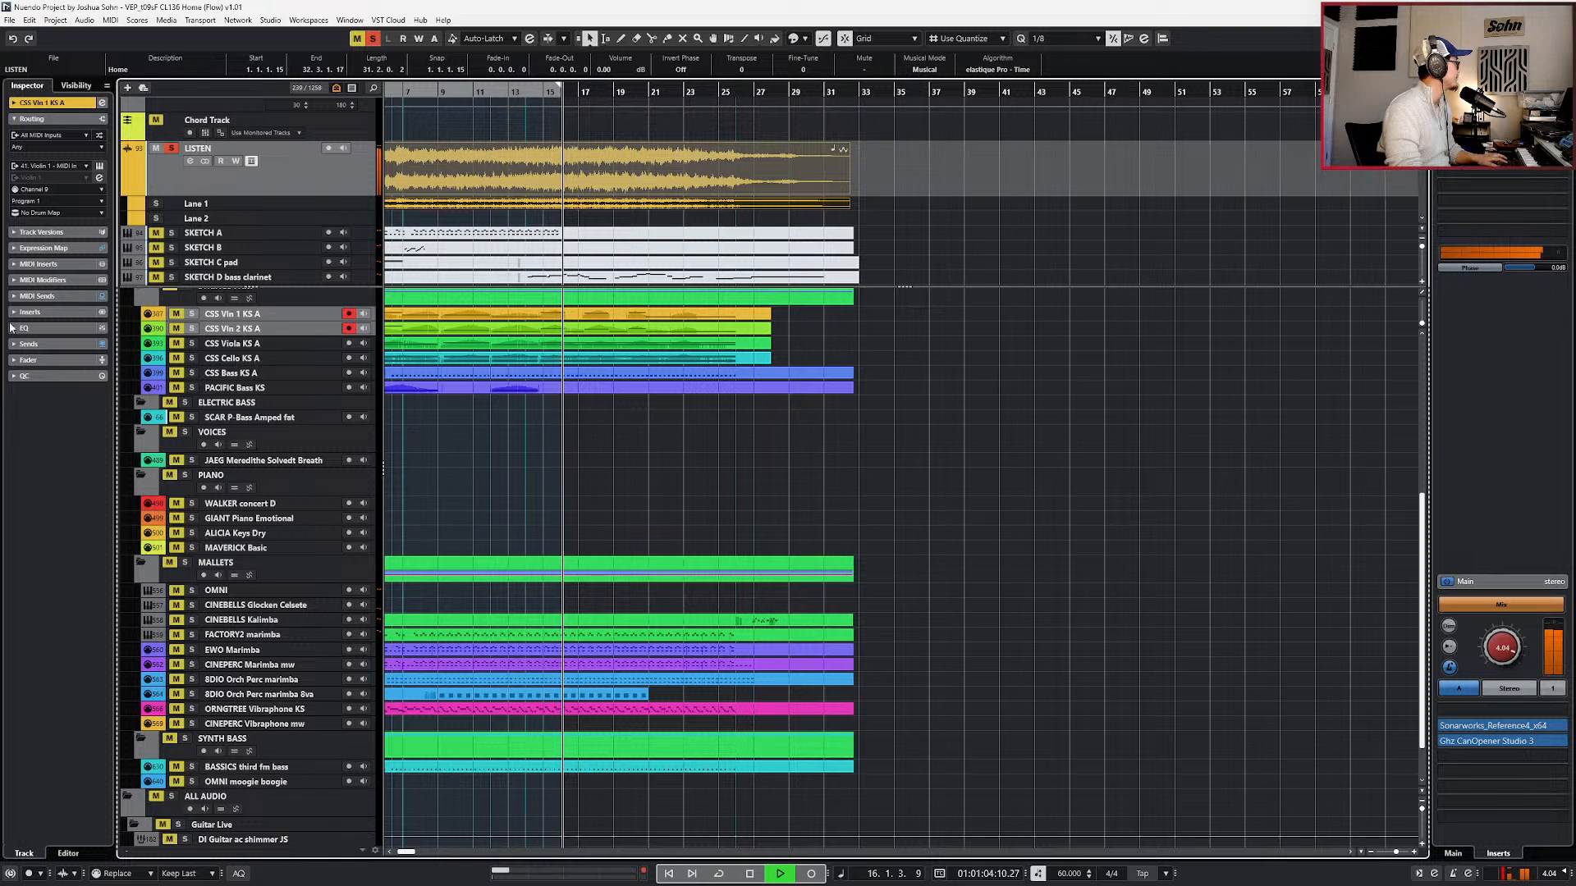
# - Examine the volume settings of the LISTEN track and the channel fader of CSS Vln 1
pyautogui.click(16, 359)
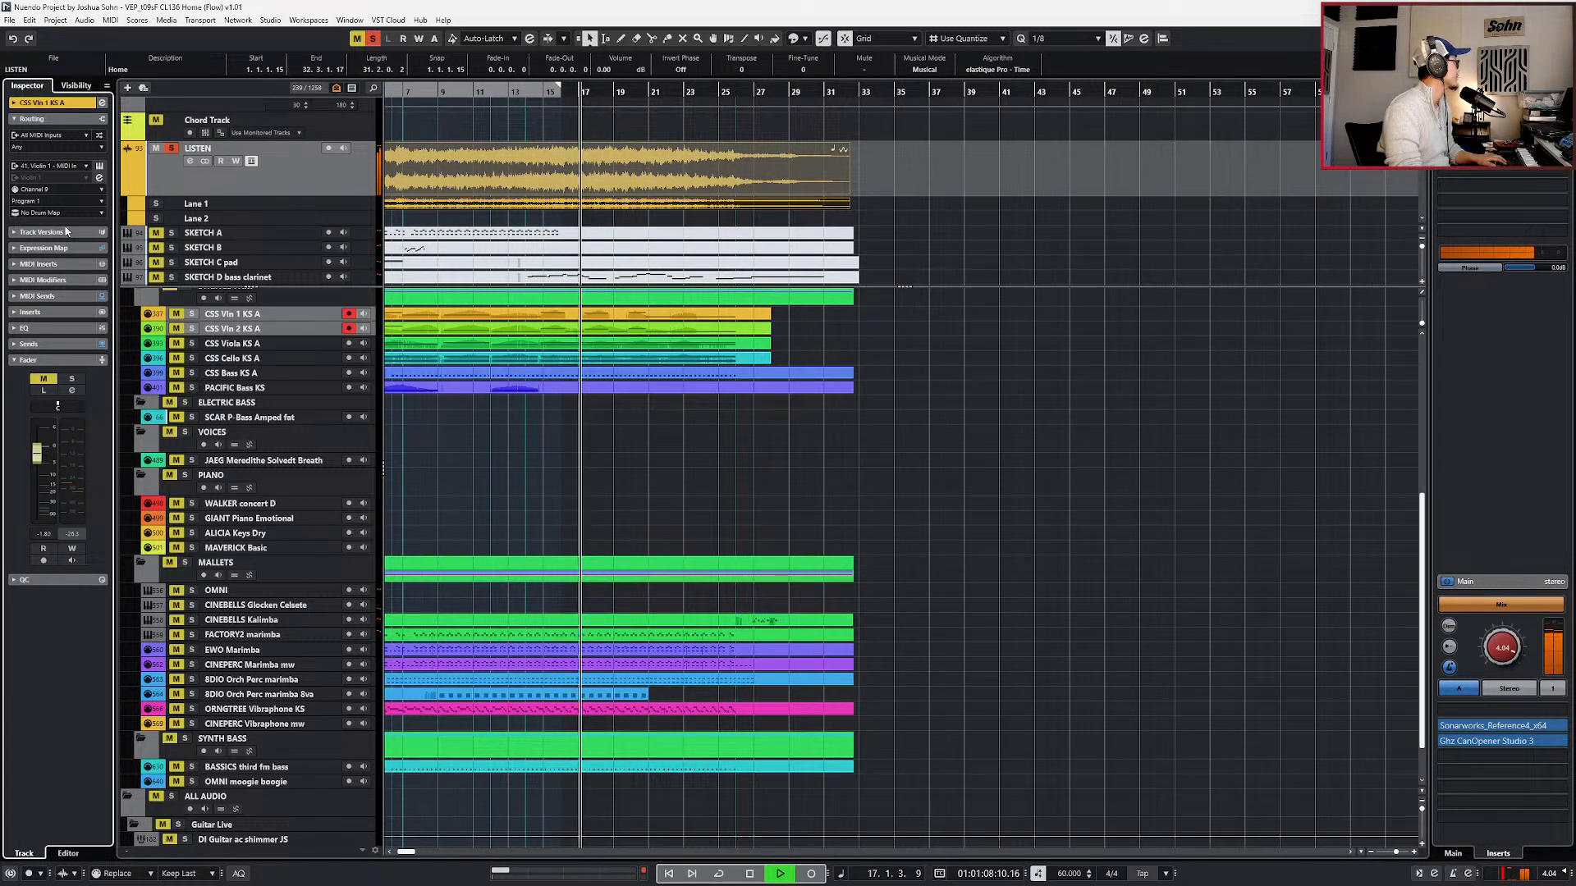
pyautogui.click(291, 176)
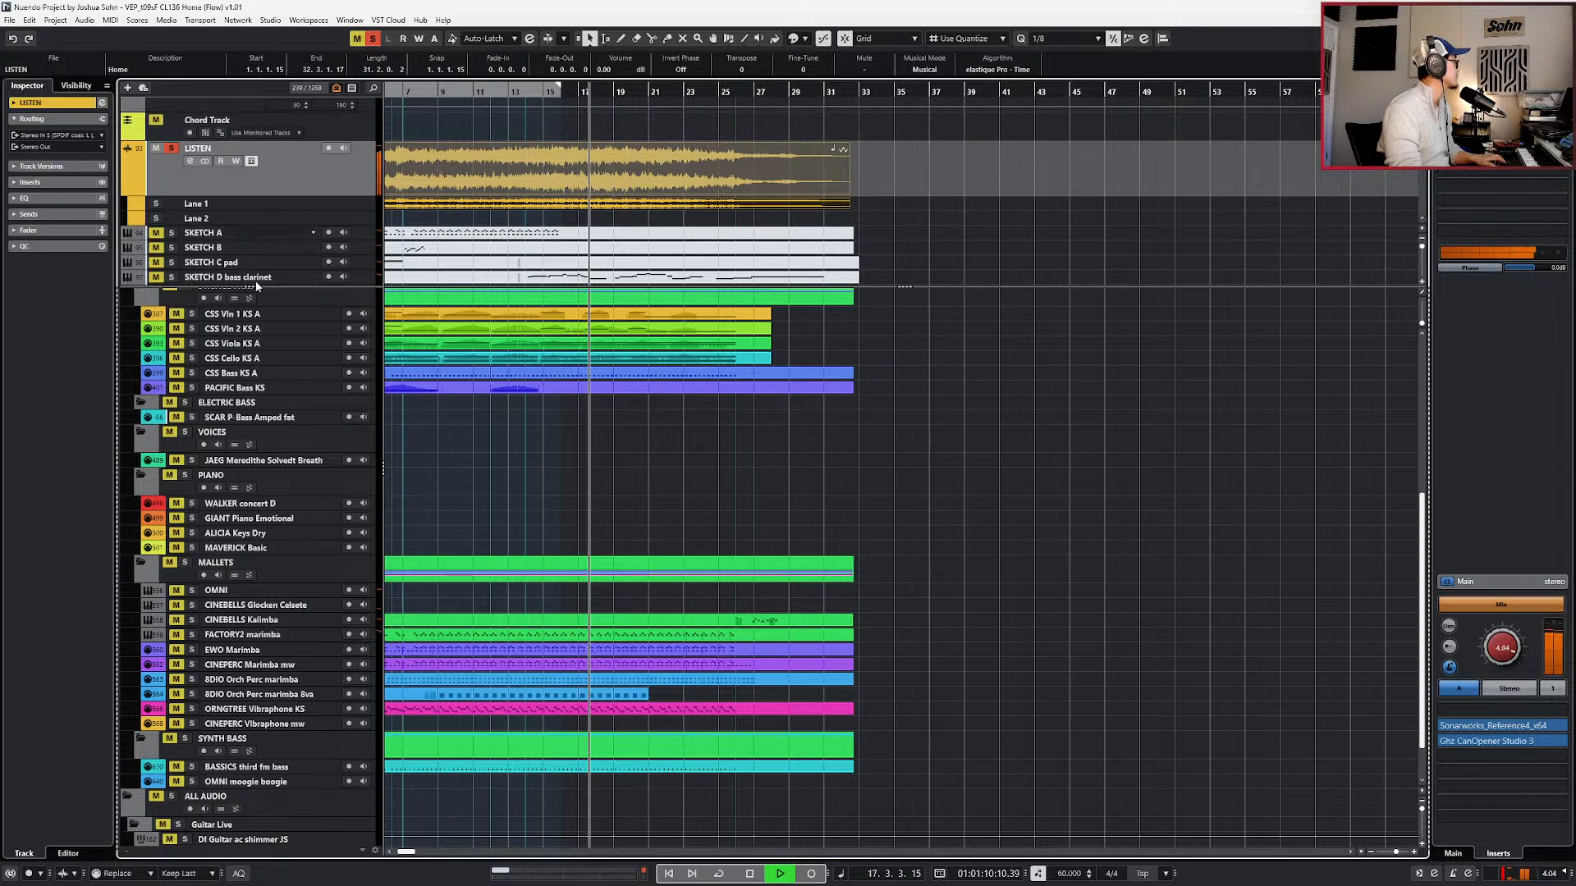
pyautogui.click(13, 103)
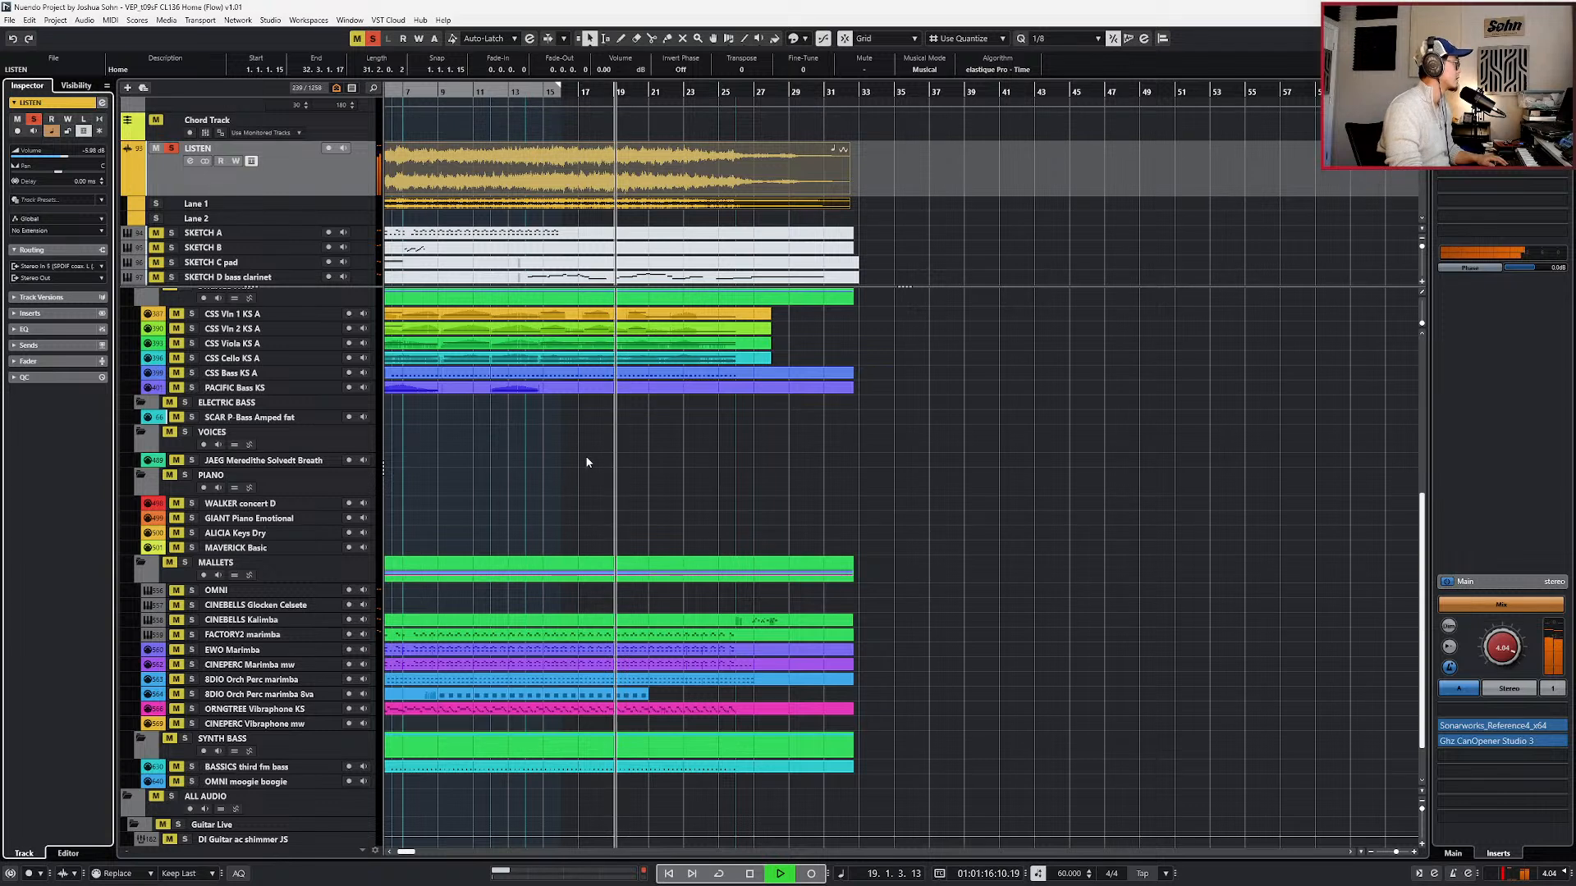
pyautogui.click(548, 463)
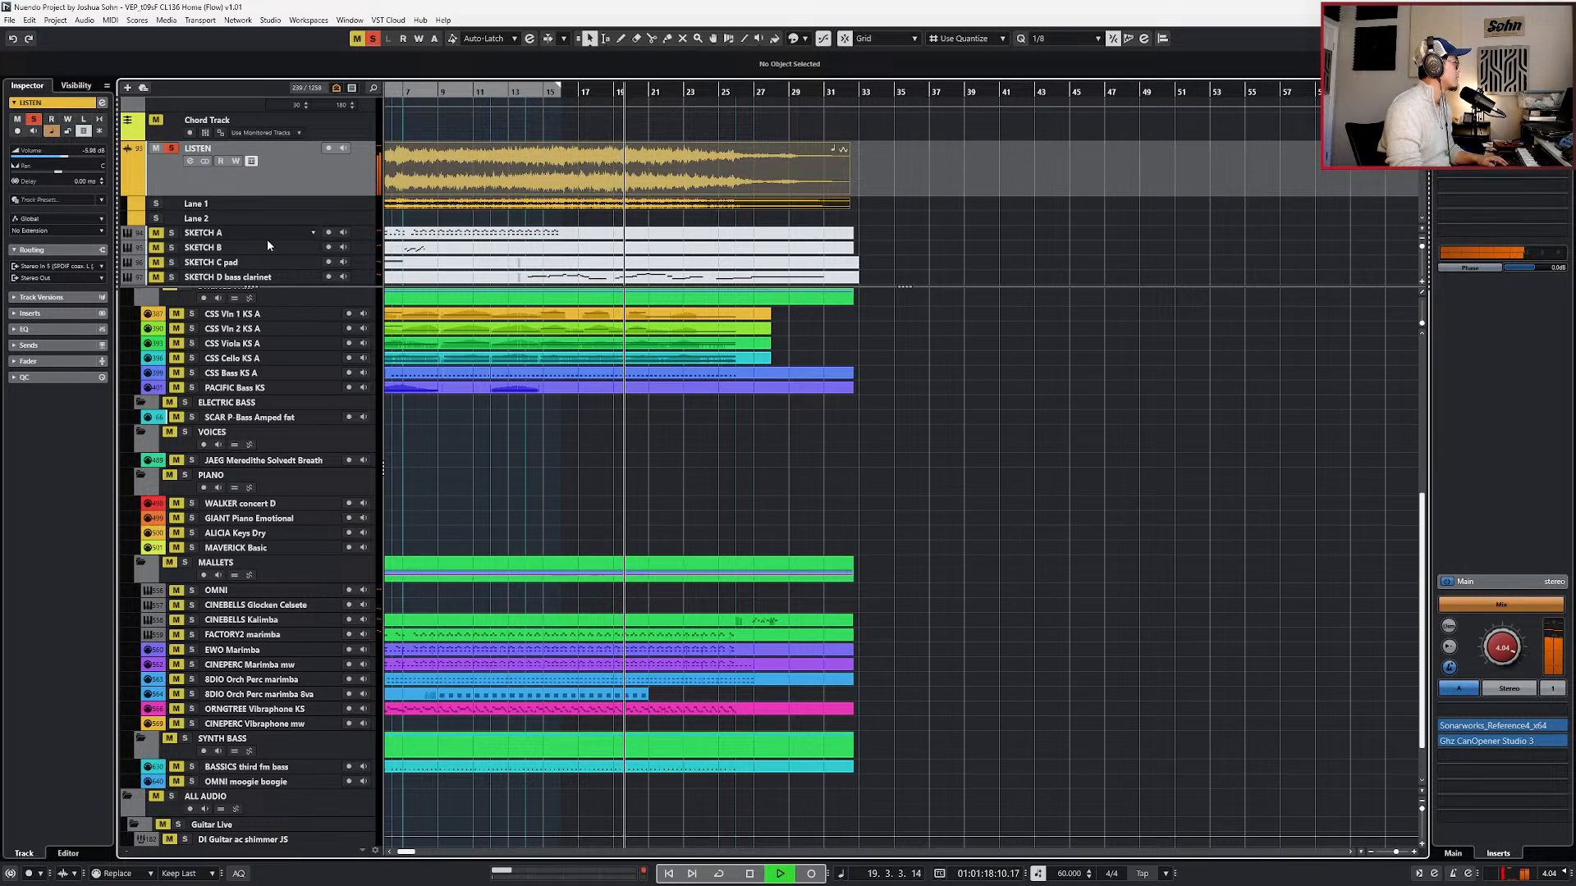
pyautogui.click(245, 319)
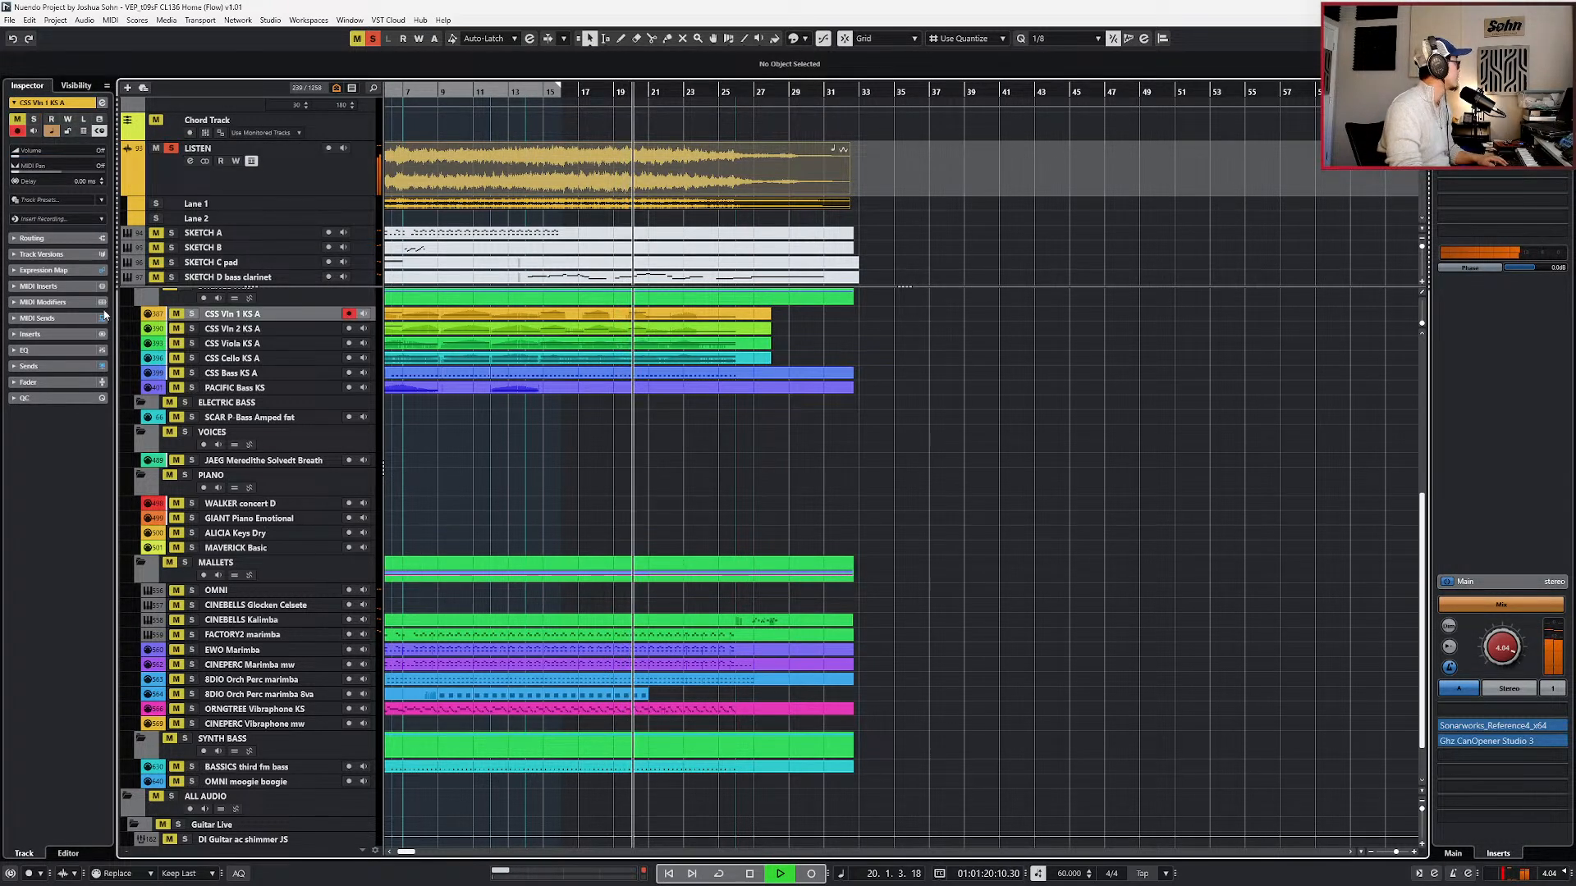
pyautogui.click(18, 382)
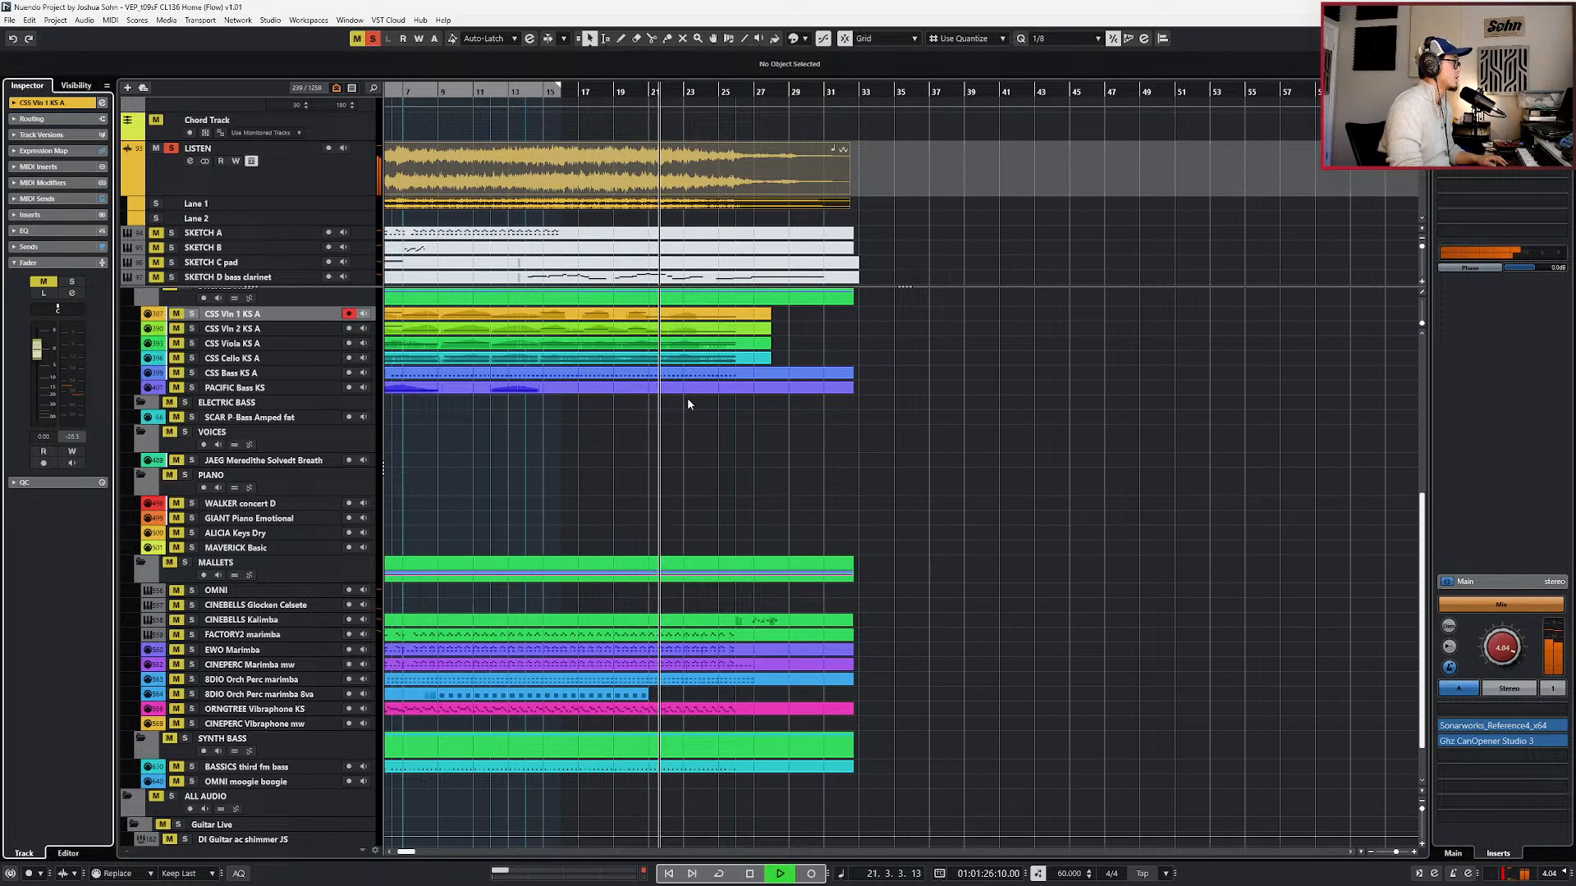
# - Listen to the soloed LISTEN reference through its ending and replay the passage leading up to bar 28
pyautogui.press('h')
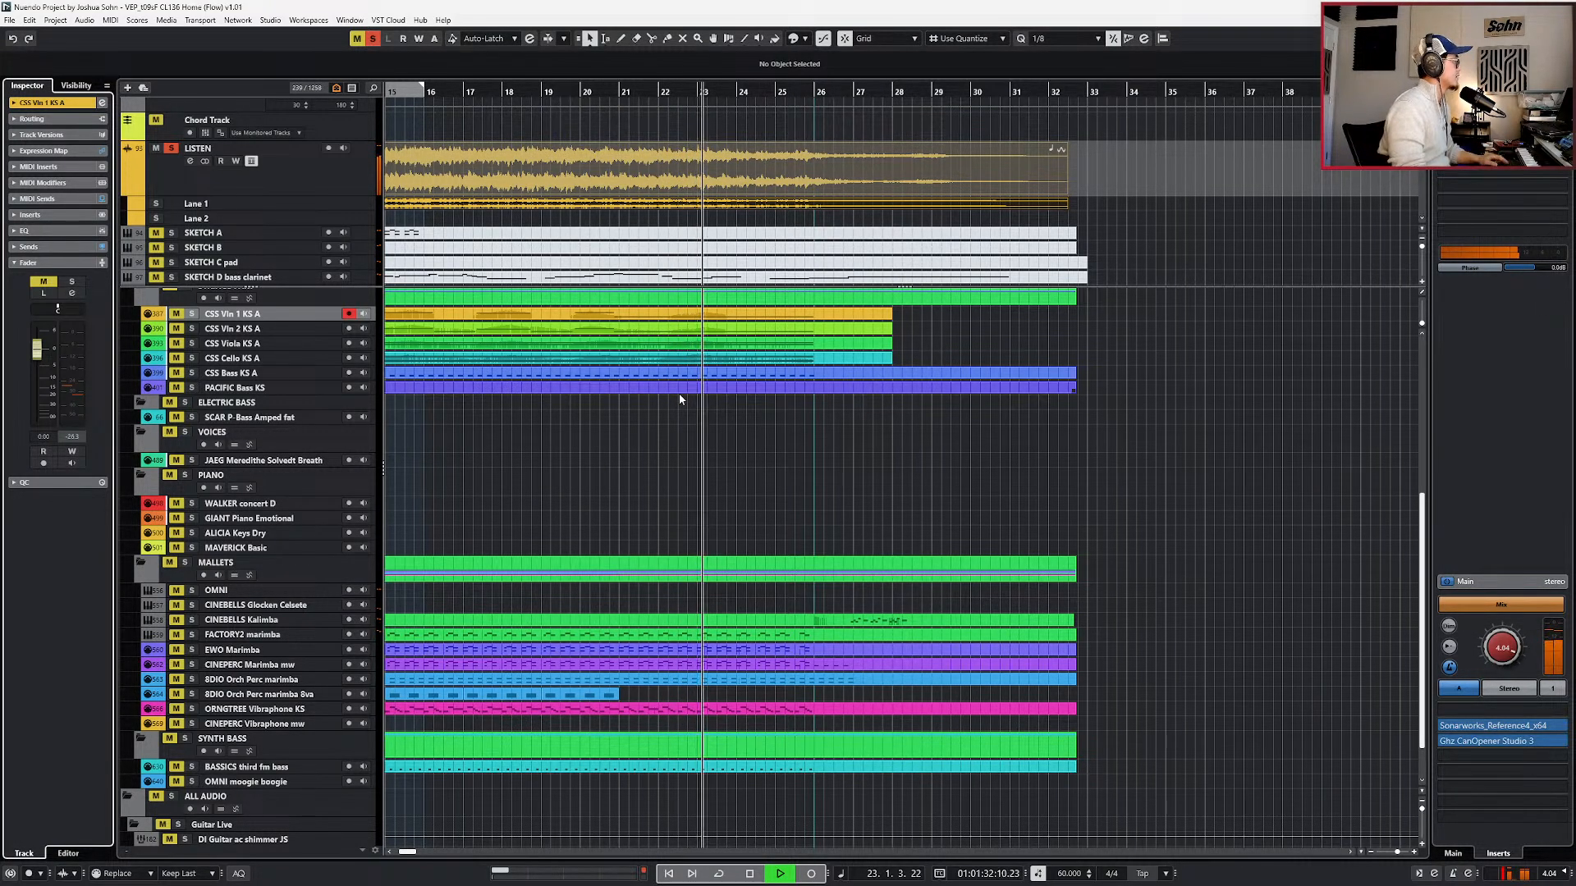
pyautogui.press('g')
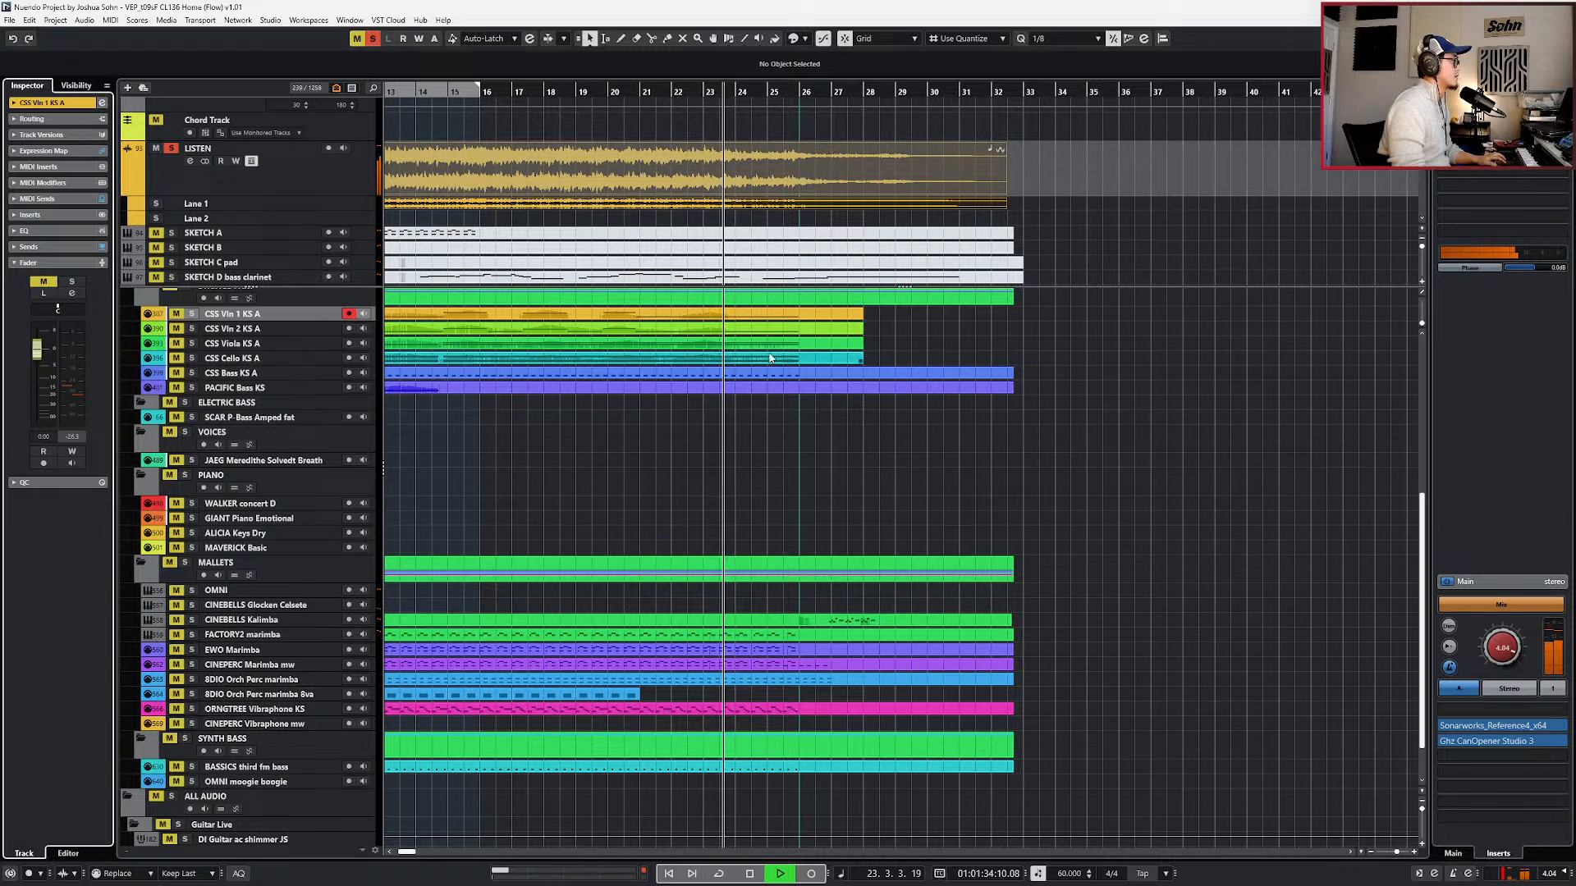
pyautogui.press('g')
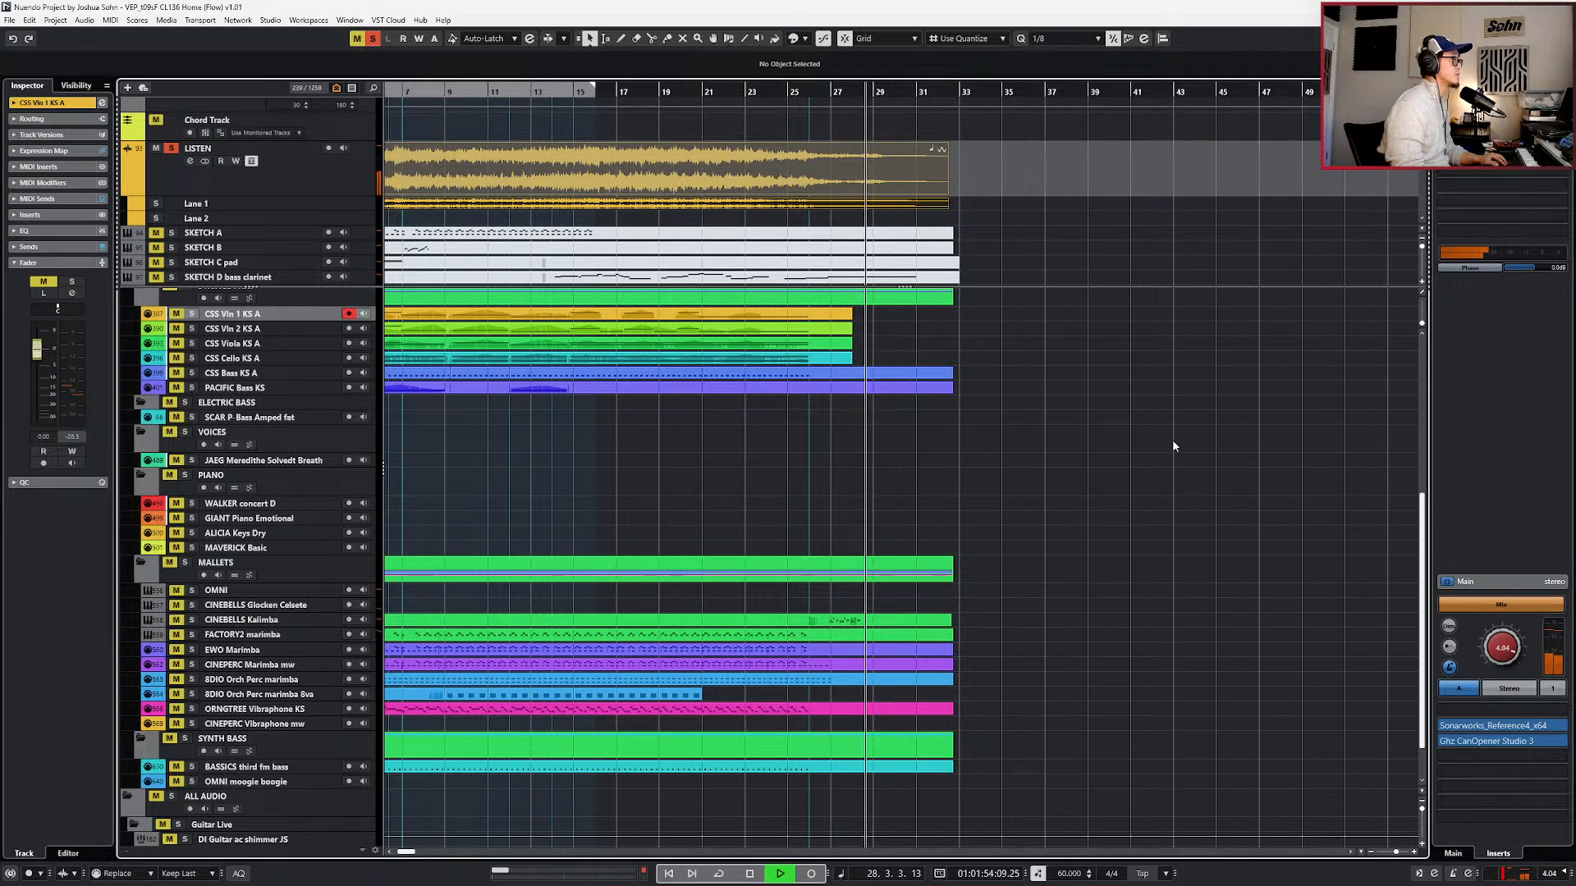
pyautogui.scroll(2, 968, 391)
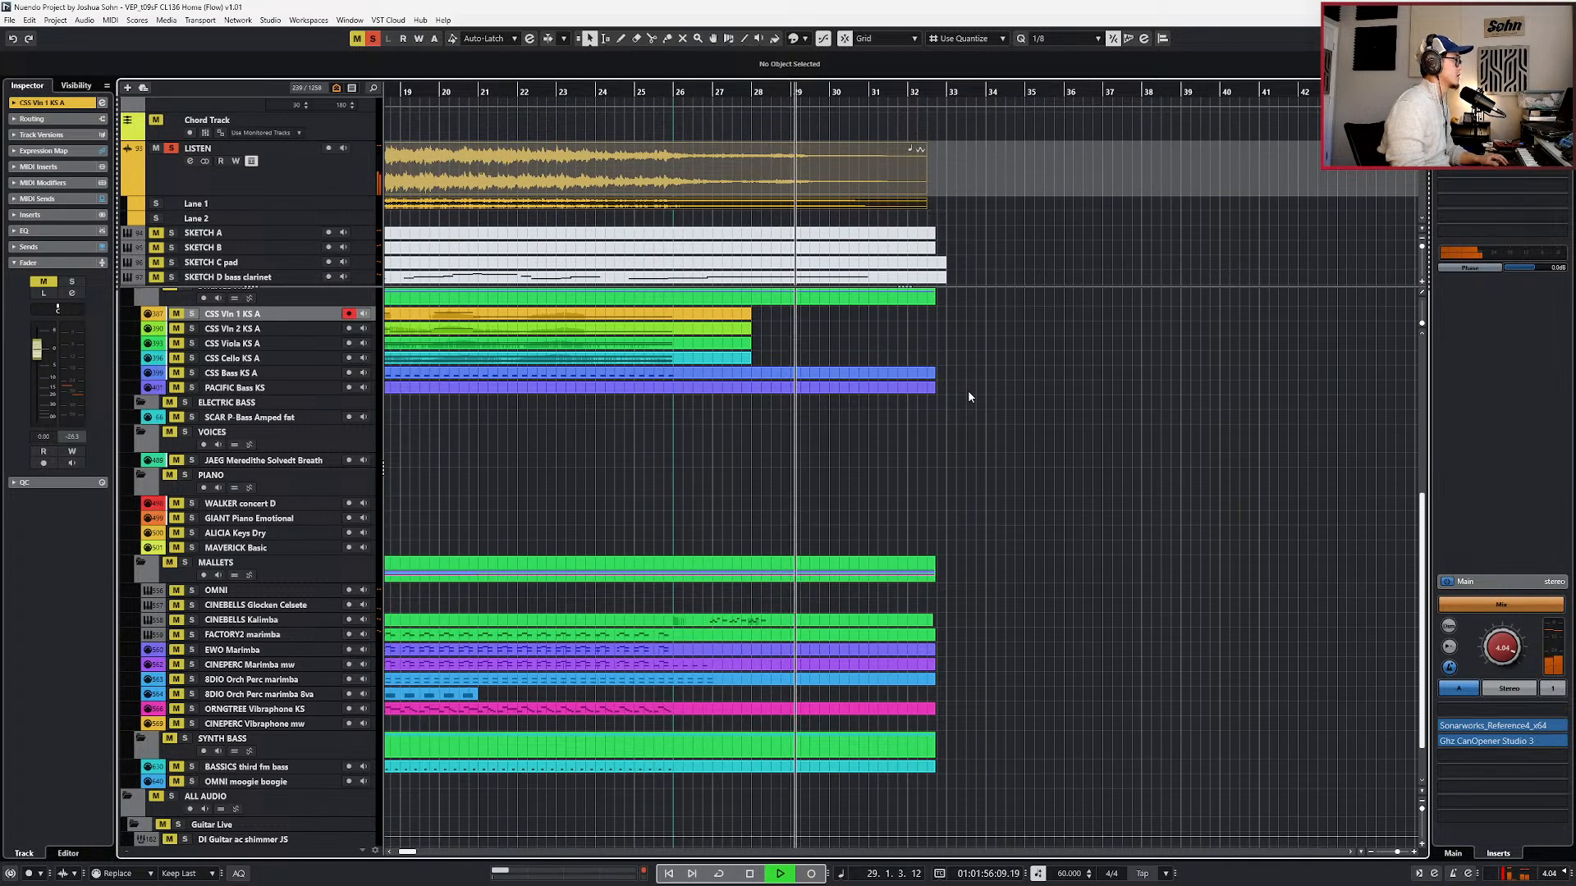
pyautogui.press('space')
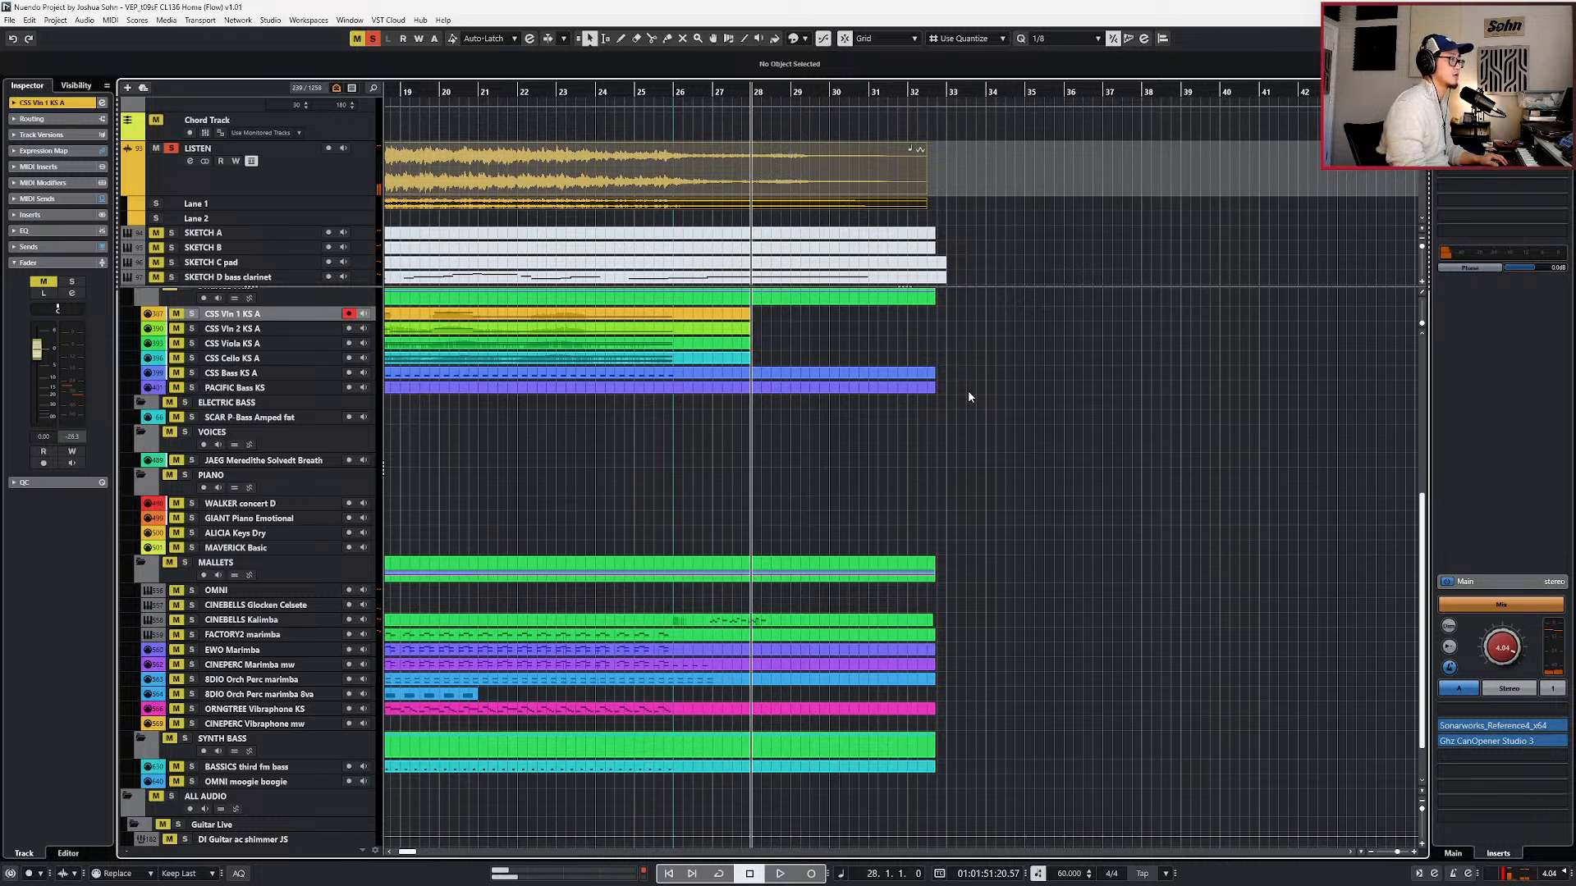
pyautogui.press('space')
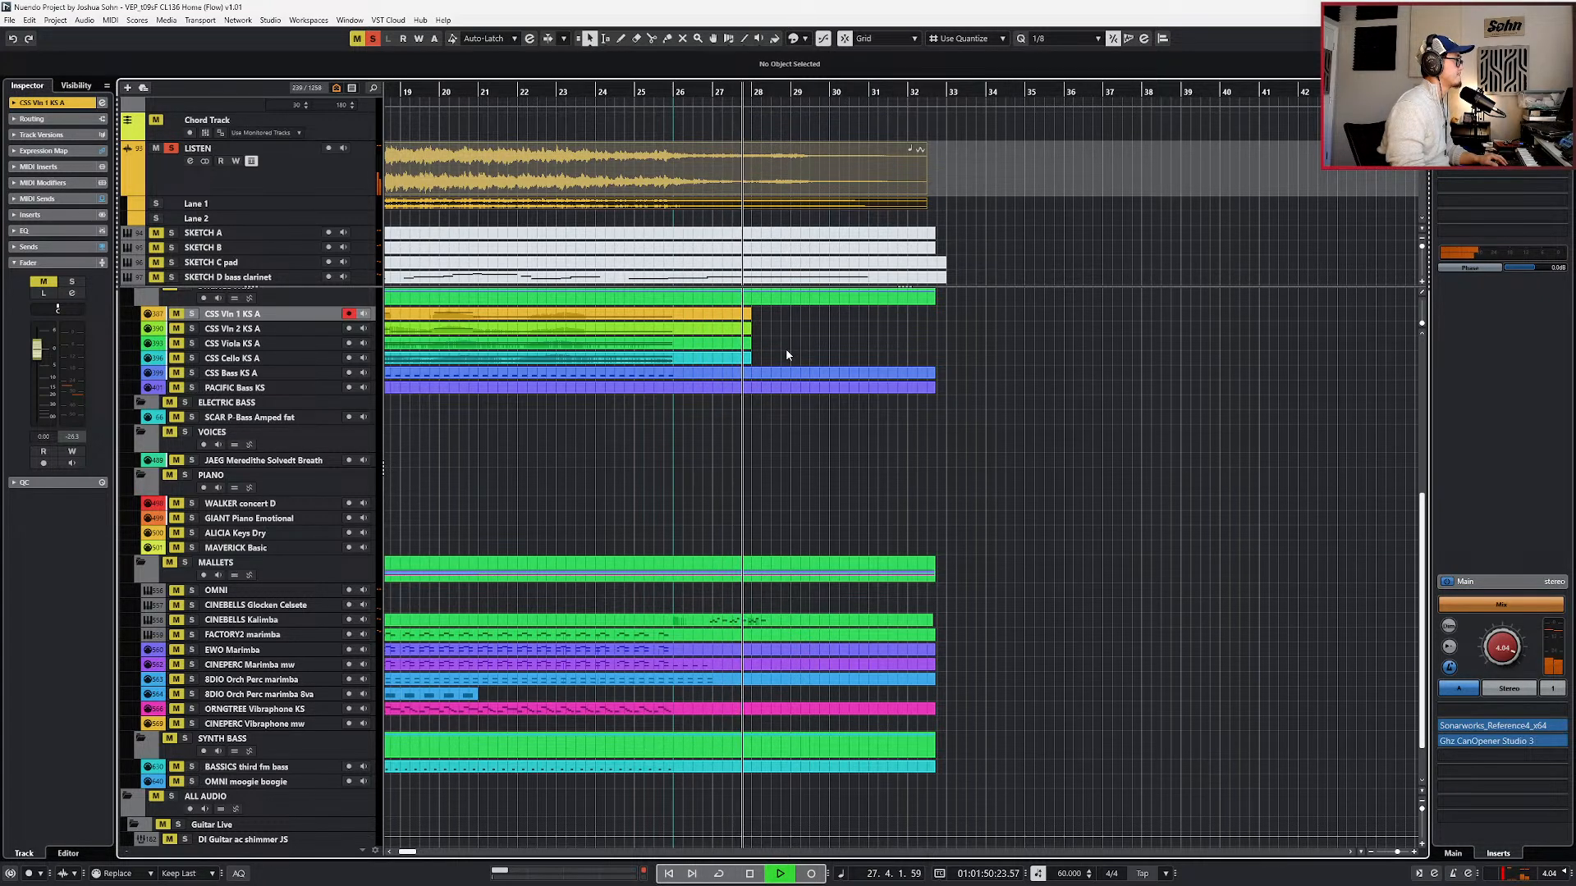
pyautogui.press('space')
# - Audition CSS Viola in solo and extend its sustained C3 and G2 notes to 27.4.4.80
pyautogui.click(733, 346)
pyautogui.press('s')
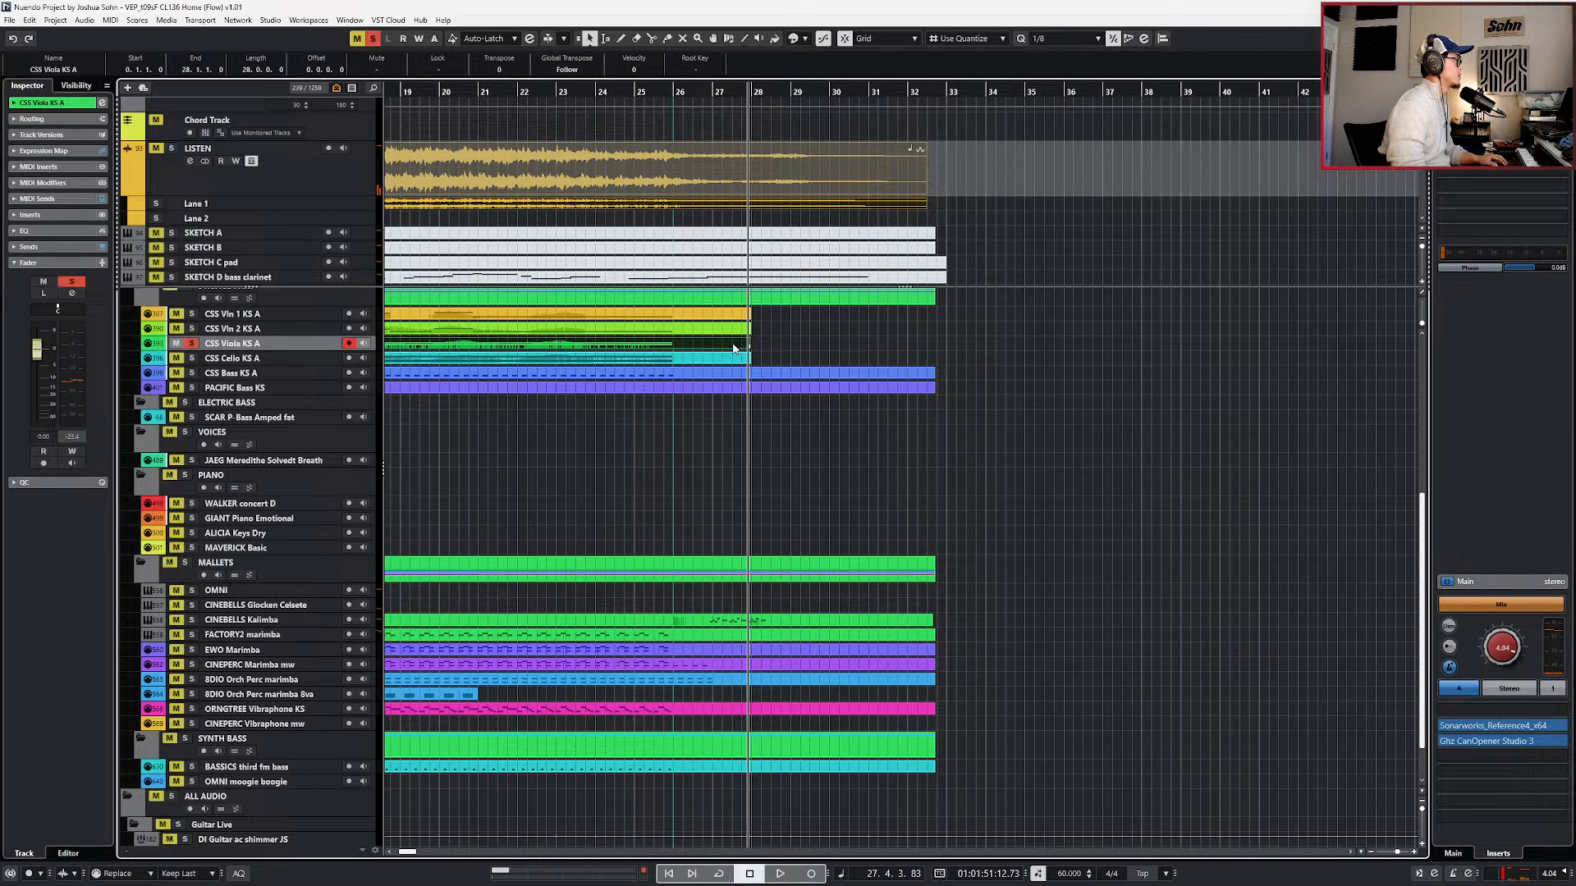
pyautogui.press('space')
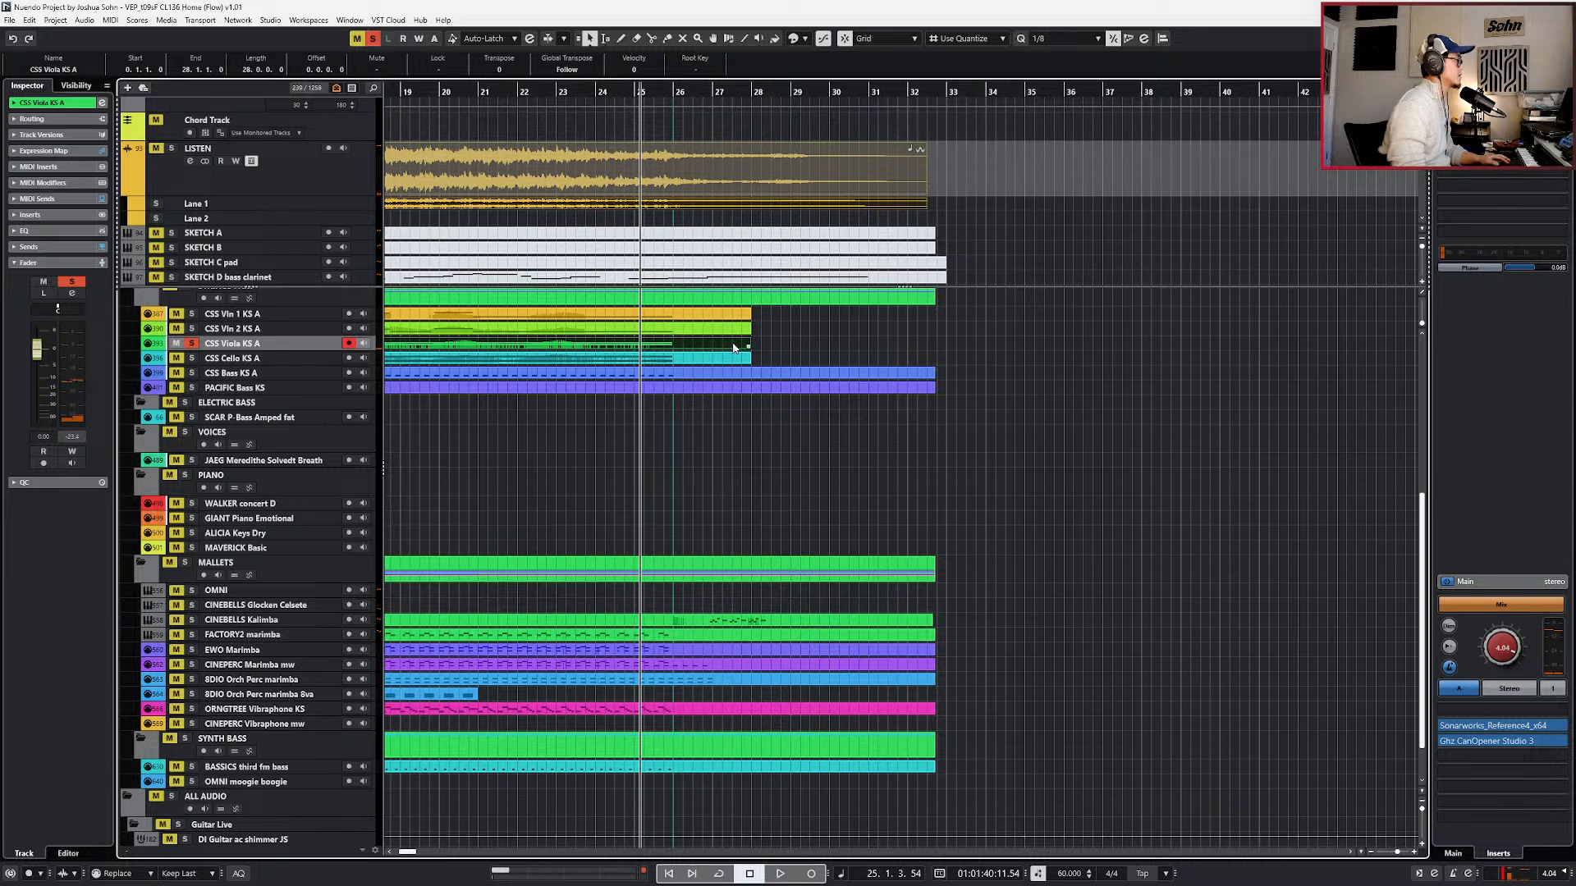
pyautogui.doubleClick(733, 346)
pyautogui.hotkey('alt', '1')
pyautogui.hotkey('alt', 'shift', 'Right')
pyautogui.hotkey('alt', 'shift', 'Right')
# - Unsolo the tracks and record a modulation and expression swell on CSS Viola from bar 25 through bar 26
pyautogui.press('s')
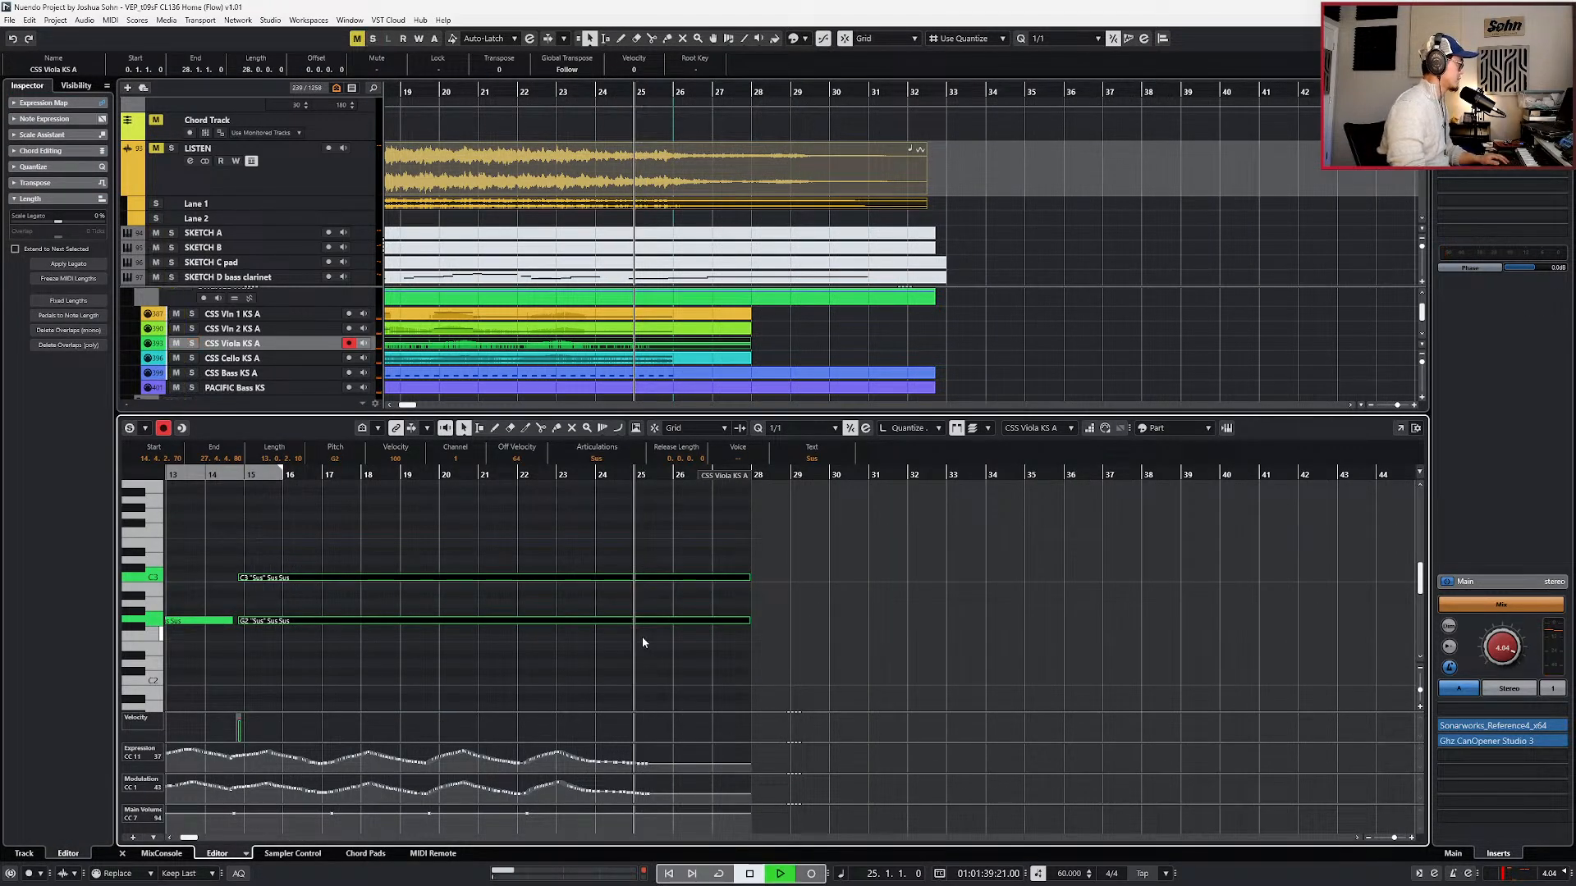
pyautogui.press('KP_Multiply')
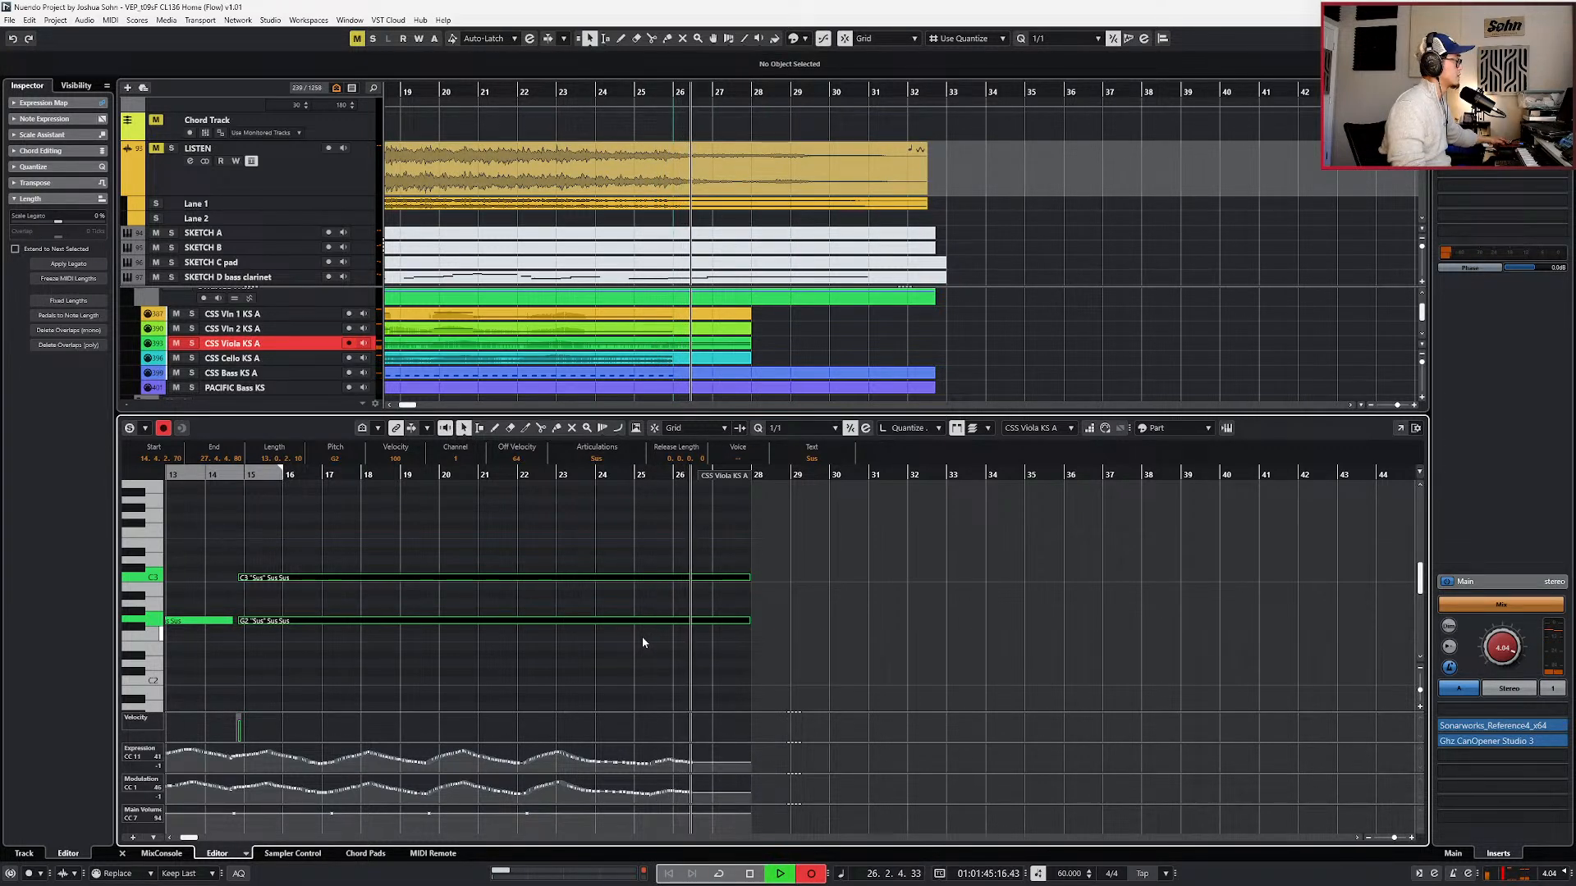
pyautogui.press('space')
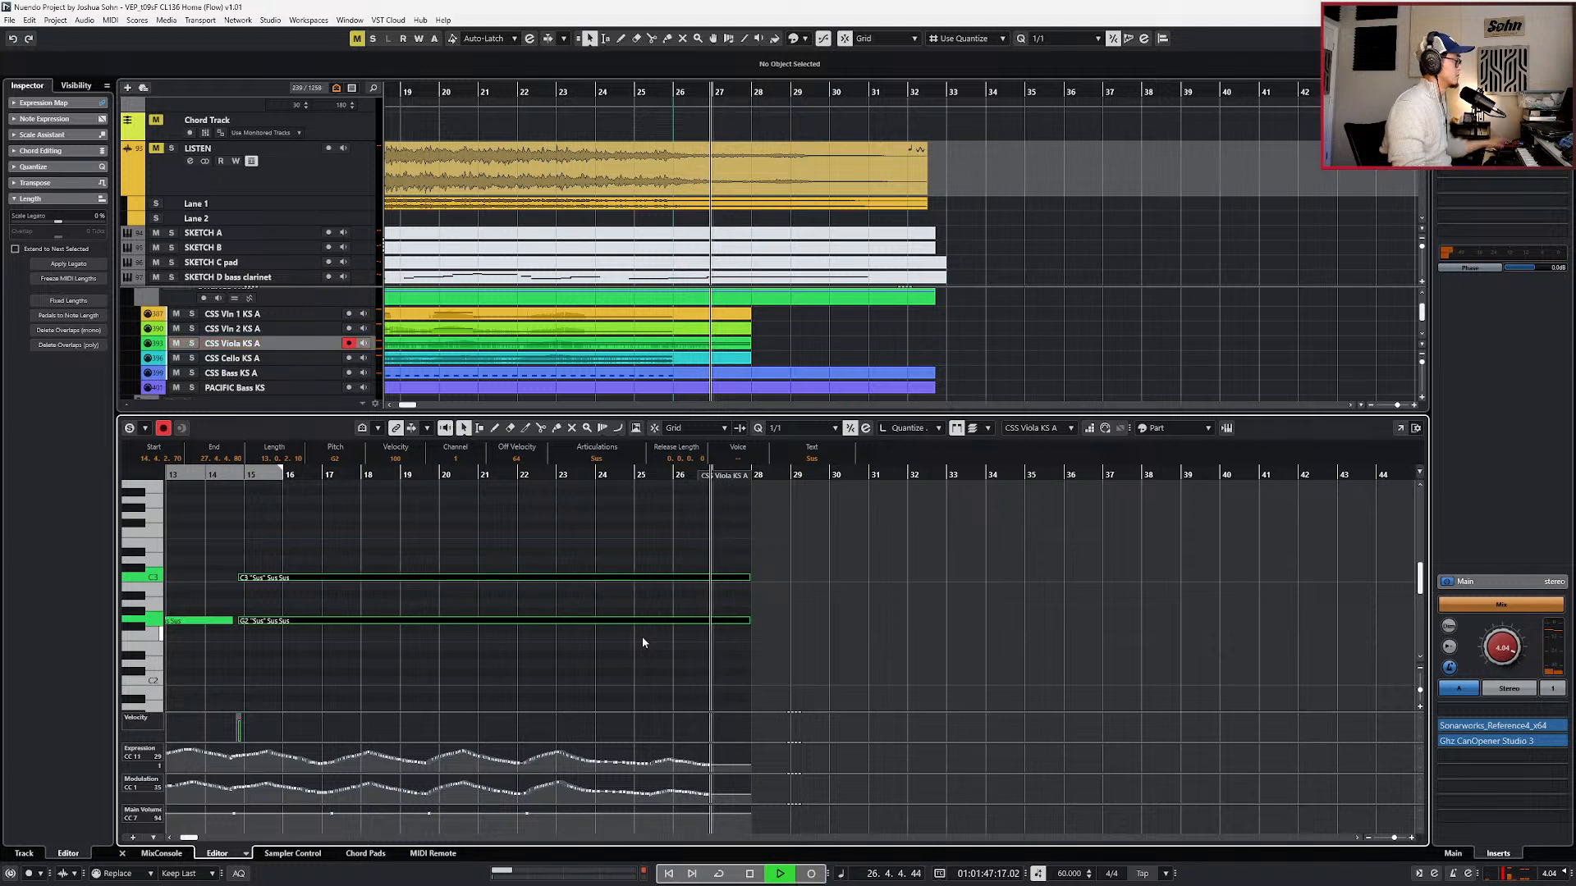
# - Re-record a gradual modulation and expression fade on CSS Viola from about bar 23 to bar 28 and select its modulation points
pyautogui.press('KP_Subtract')
pyautogui.press('KP_Subtract')
pyautogui.press('KP_Subtract')
pyautogui.press('KP_Subtract')
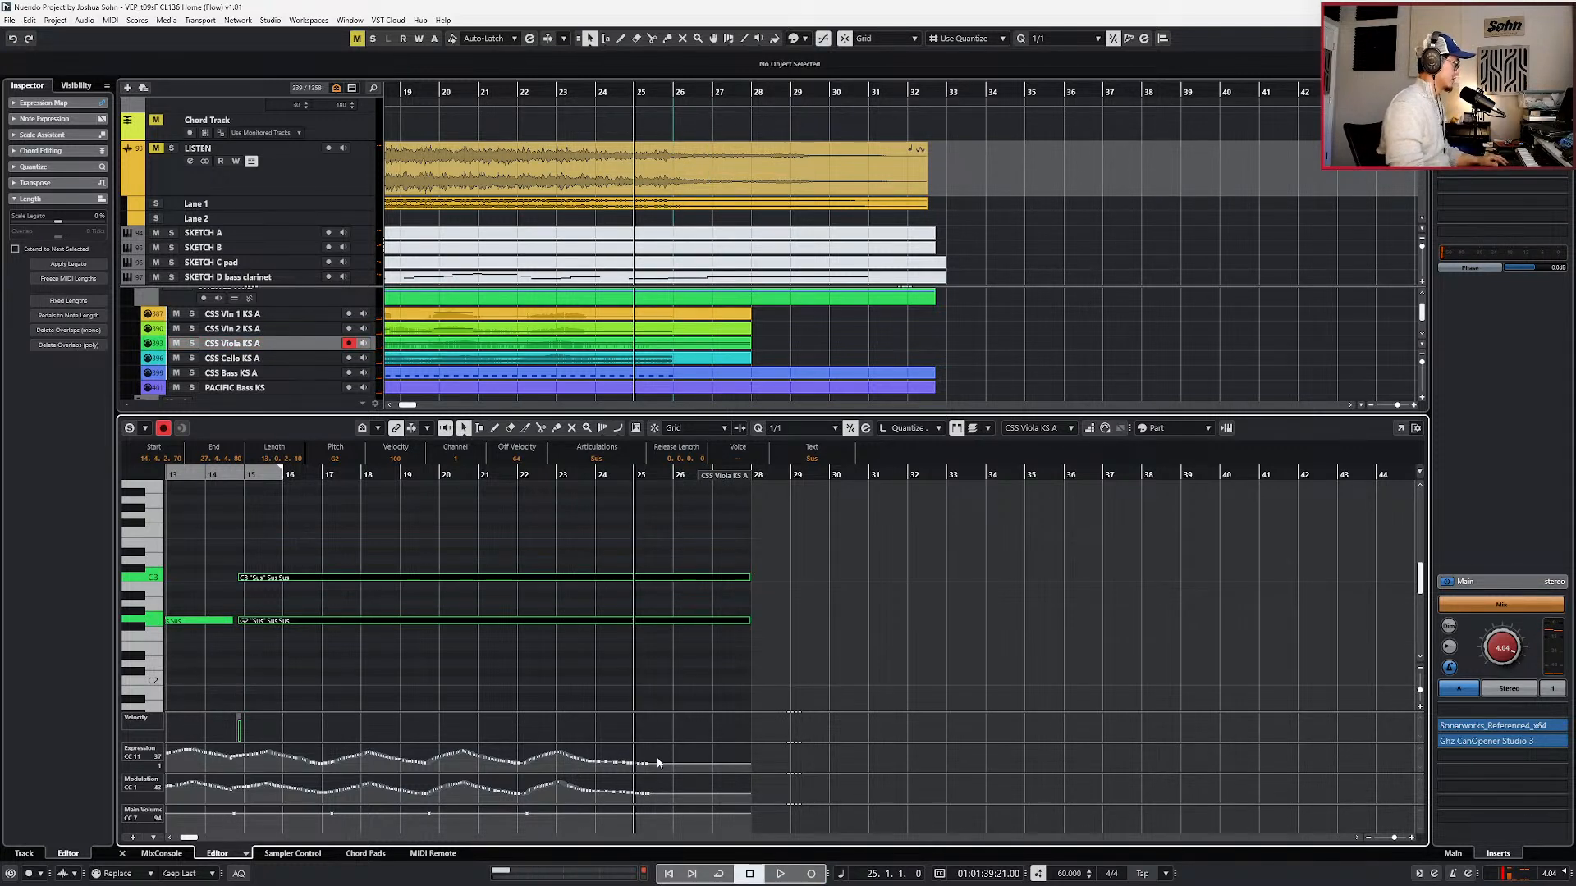
pyautogui.press('space')
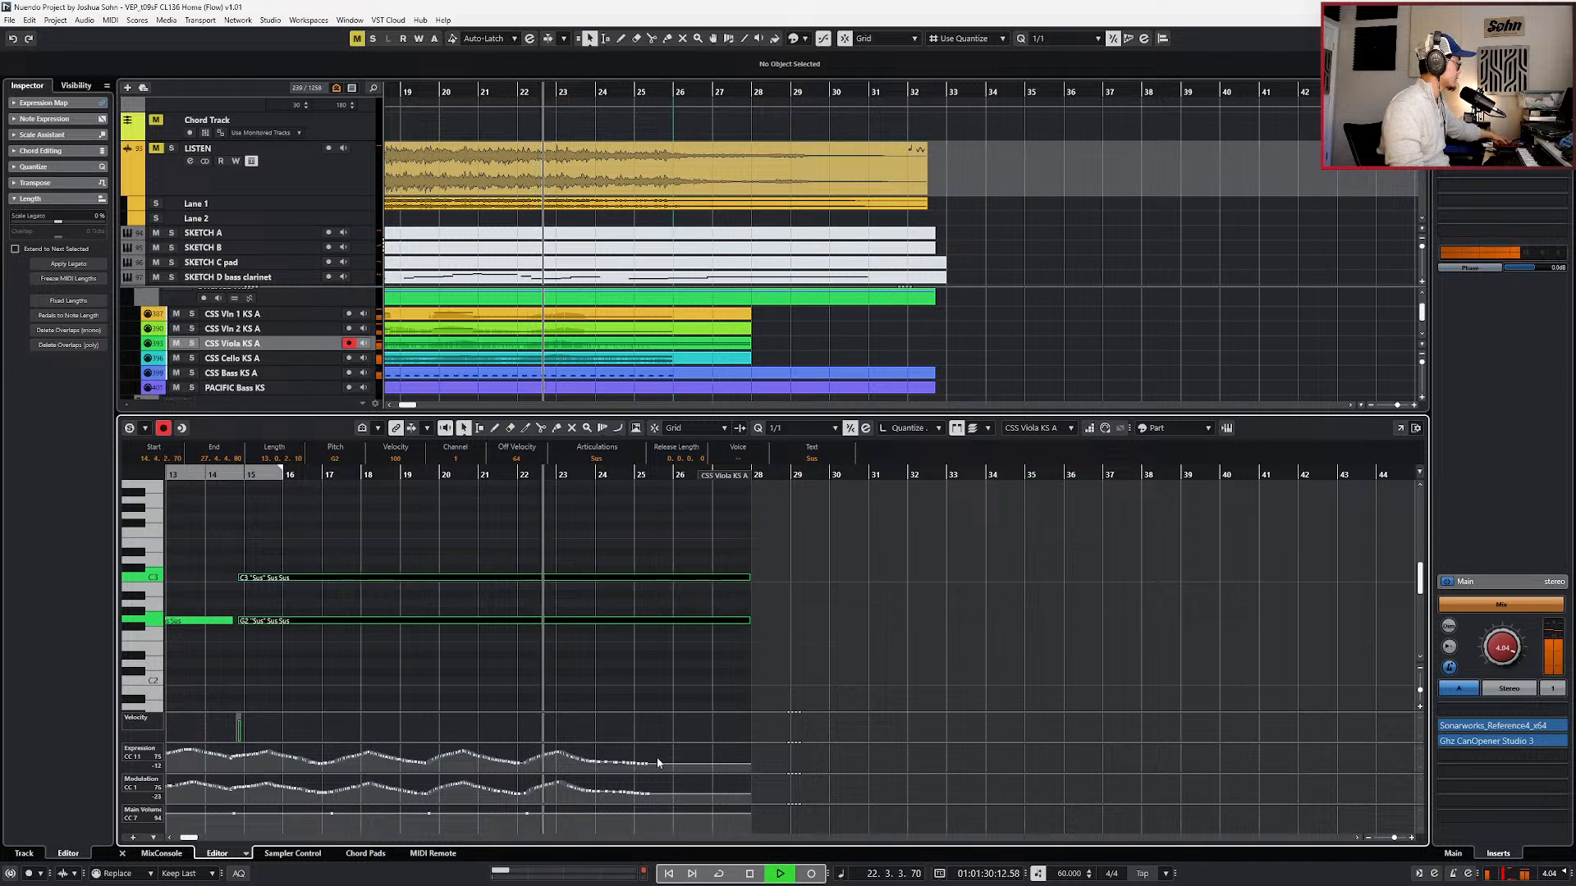
pyautogui.press('KP_Multiply')
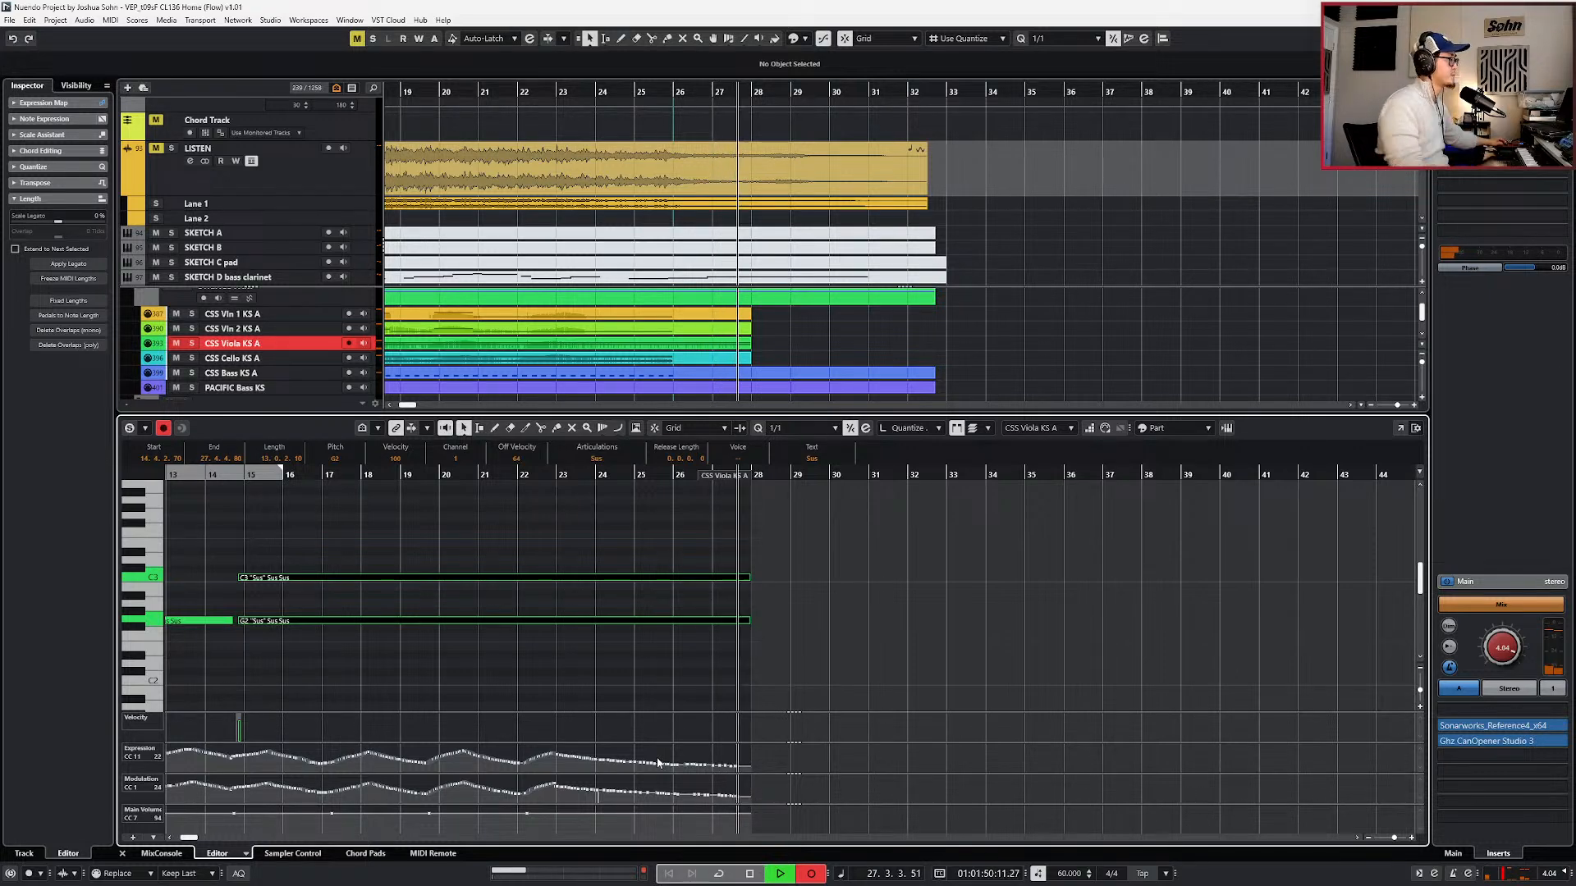
pyautogui.press('space')
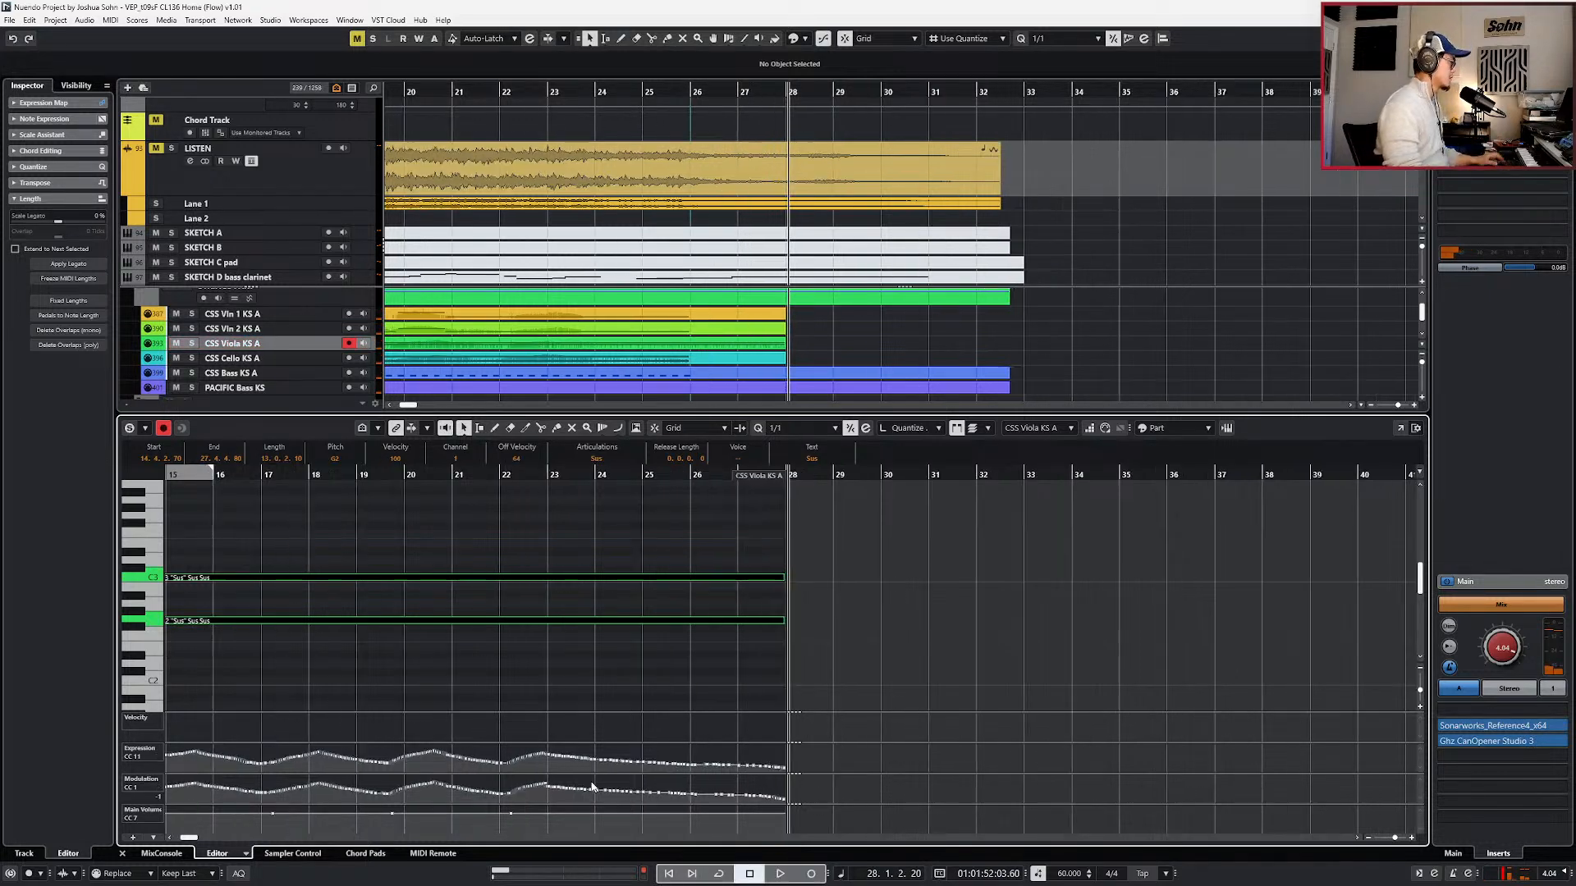
pyautogui.moveTo(520, 789); pyautogui.dragTo(862, 786)
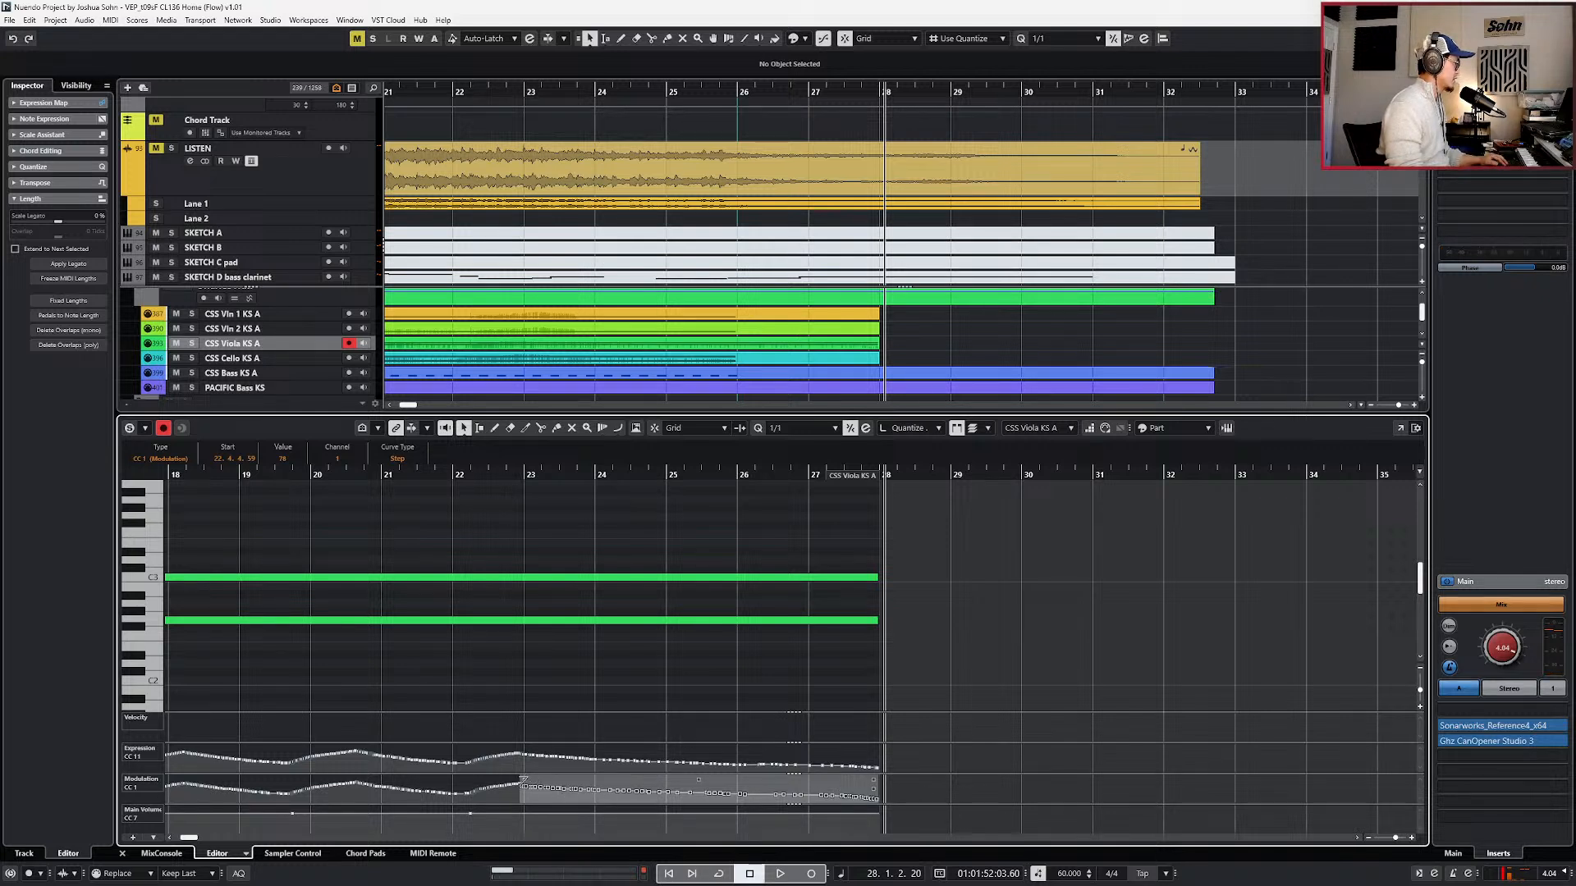
# - Return the playhead to bar 26, select the LISTEN event and hide the track's lanes
pyautogui.press('KP_Subtract')
pyautogui.press('KP_Subtract')
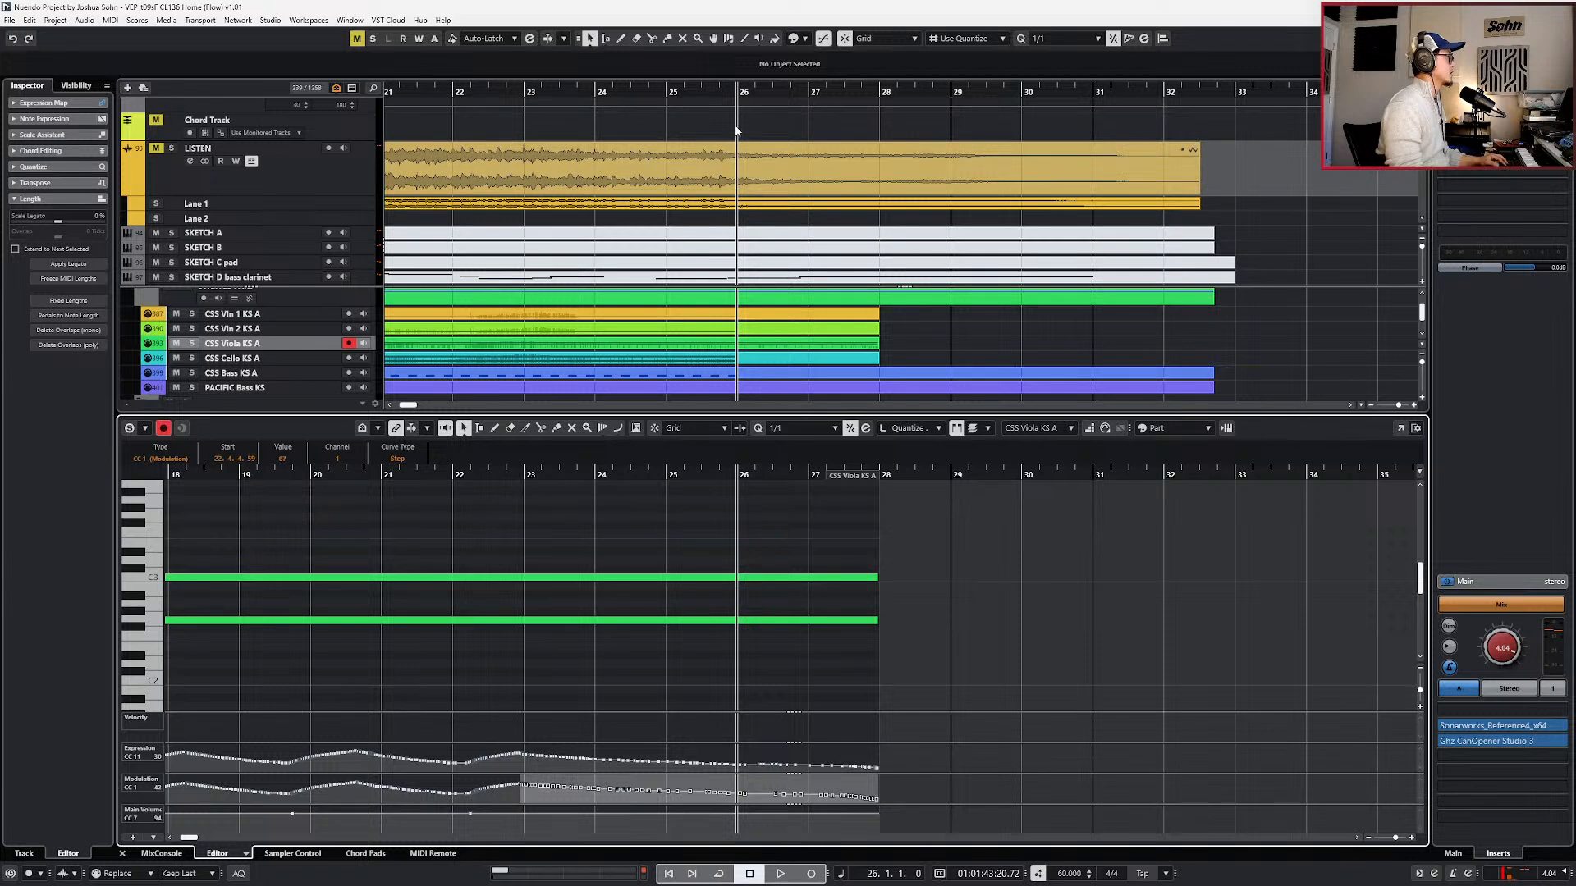
pyautogui.click(733, 162)
pyautogui.hotkey('ctrl', 'a')
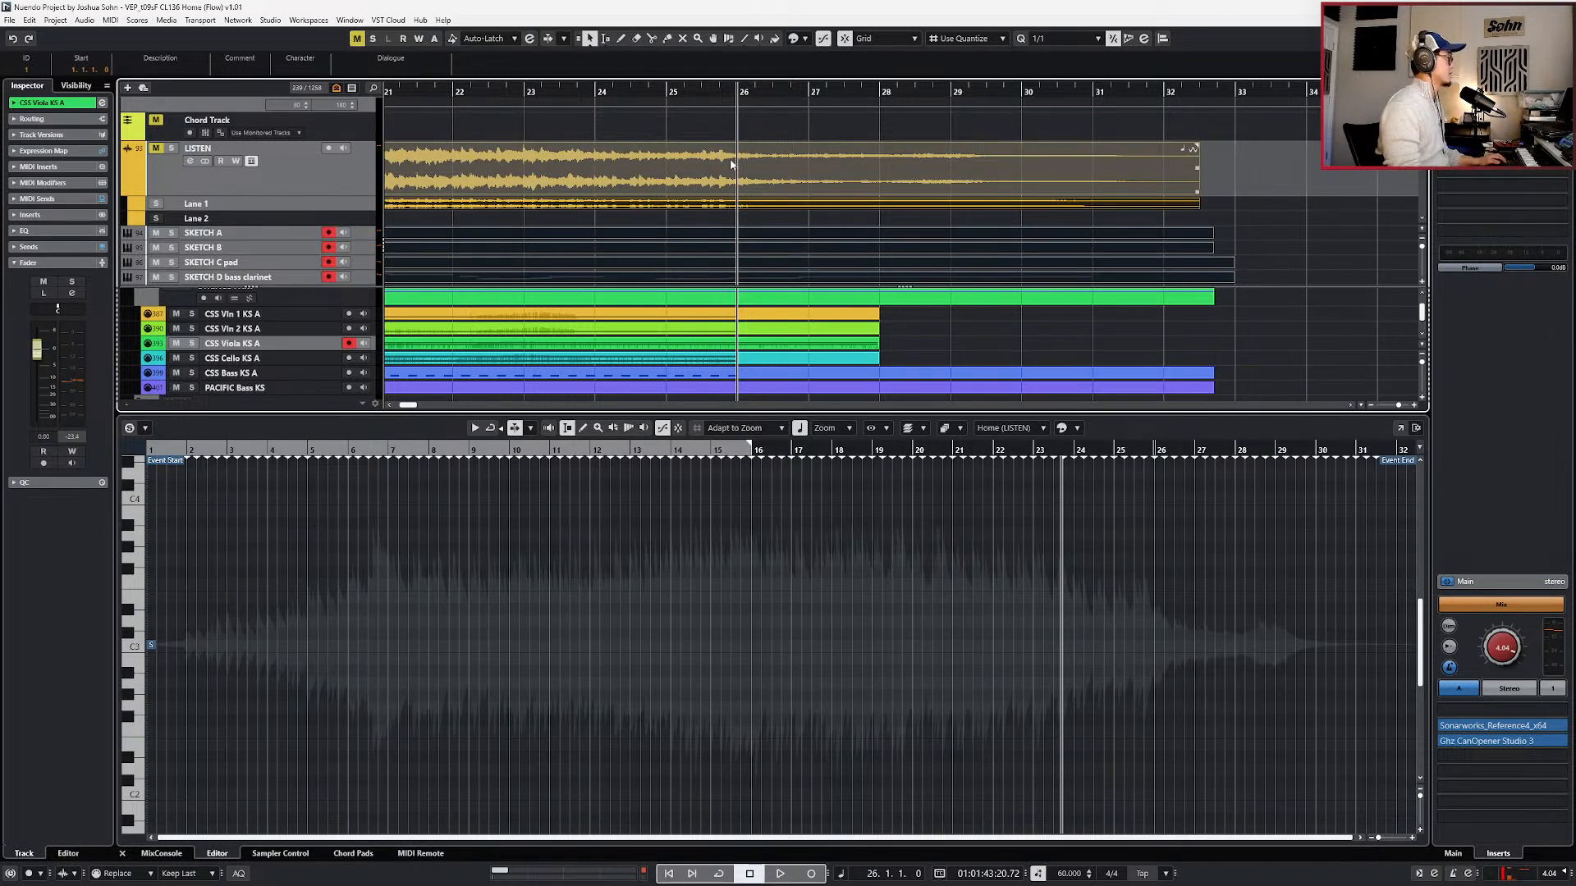
pyautogui.click(704, 165)
pyautogui.hotkey('shift', 'l')
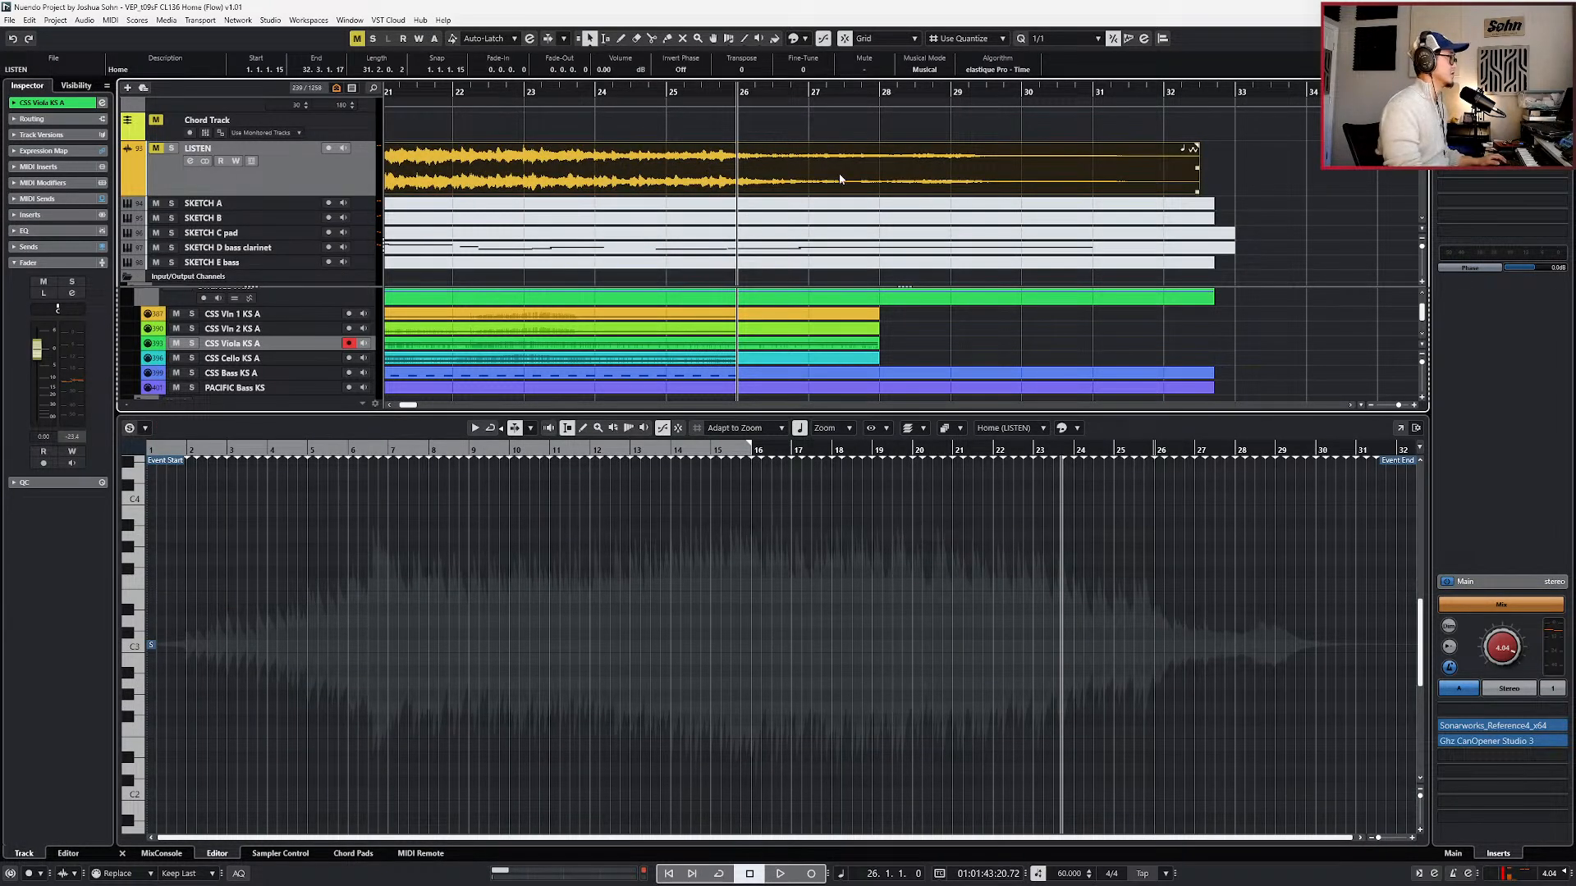
# - Solo LISTEN and listen to the reference from bar 26 to about bar 31
pyautogui.press('s')
pyautogui.press('space')
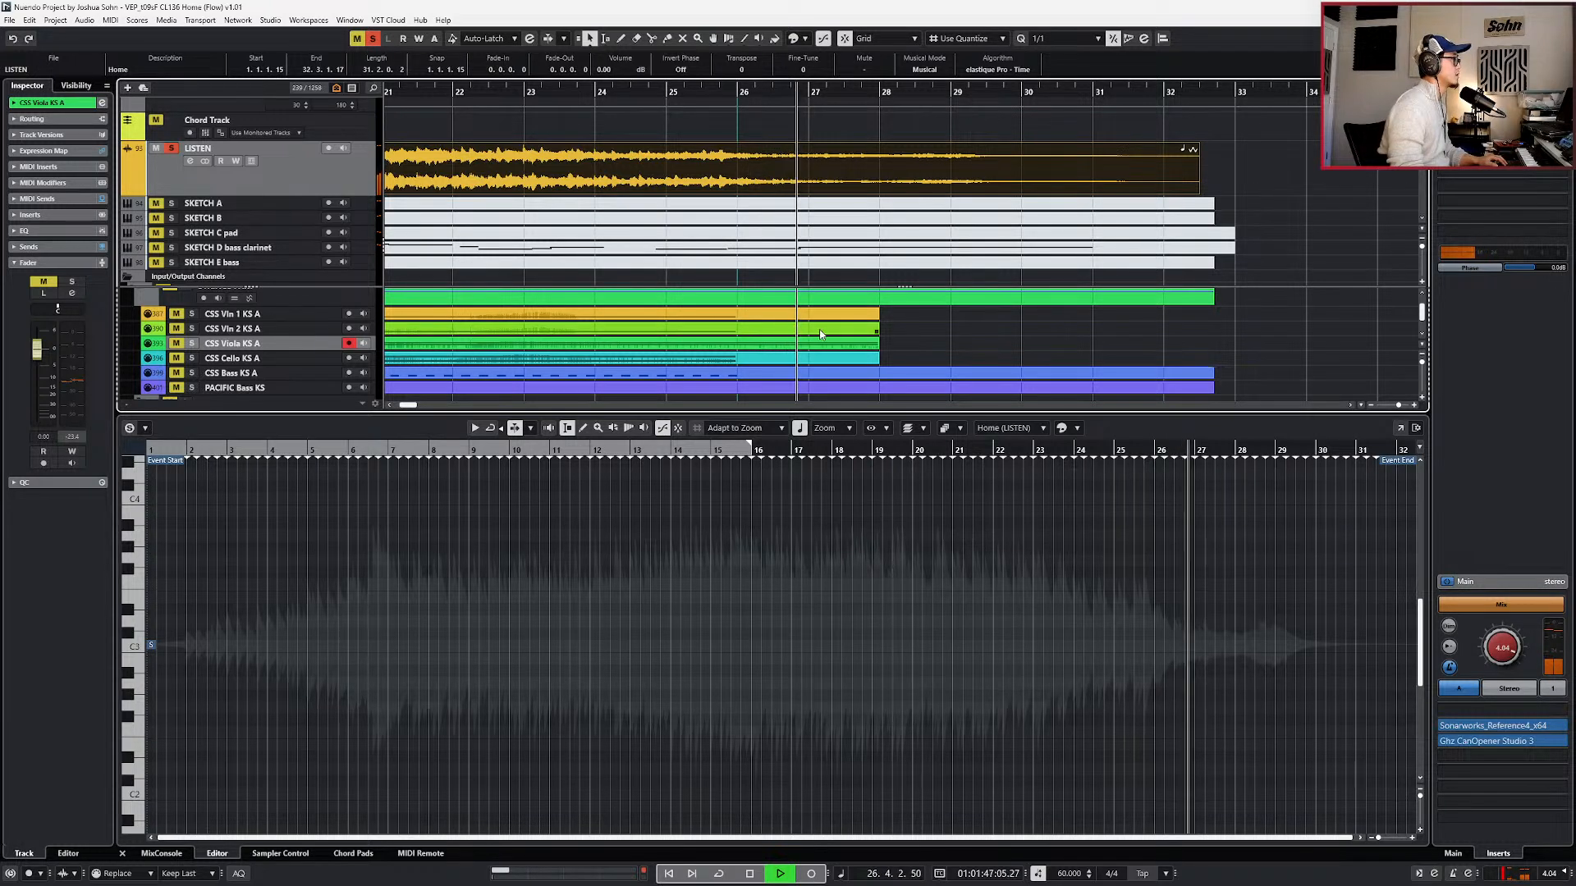
pyautogui.hscroll(1, 835, 333)
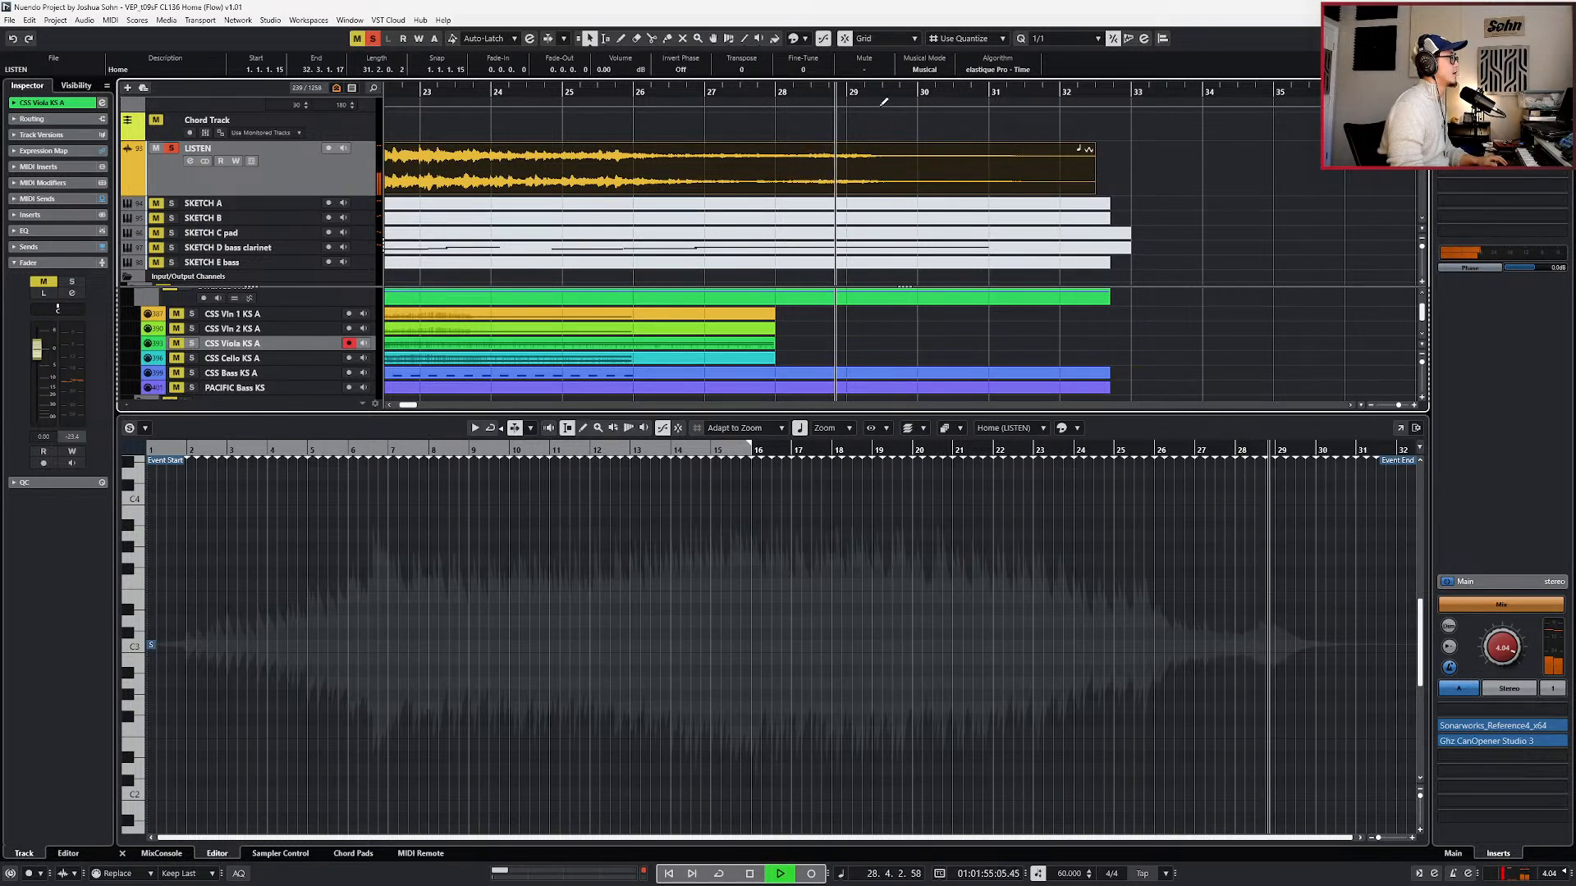
pyautogui.scroll(-2, 932, 162)
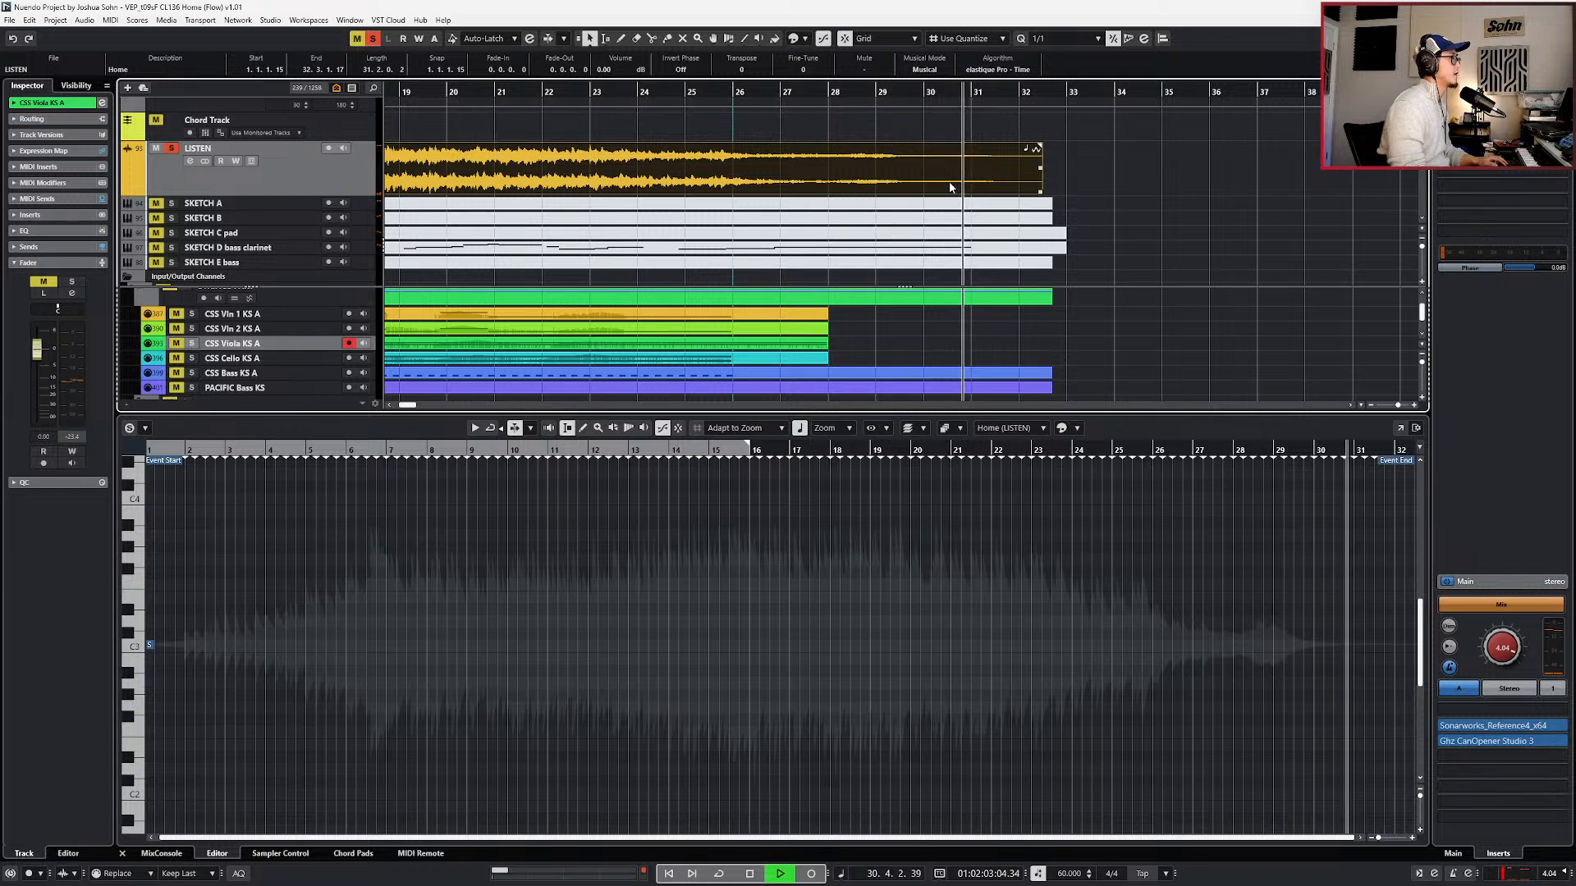
pyautogui.press('space')
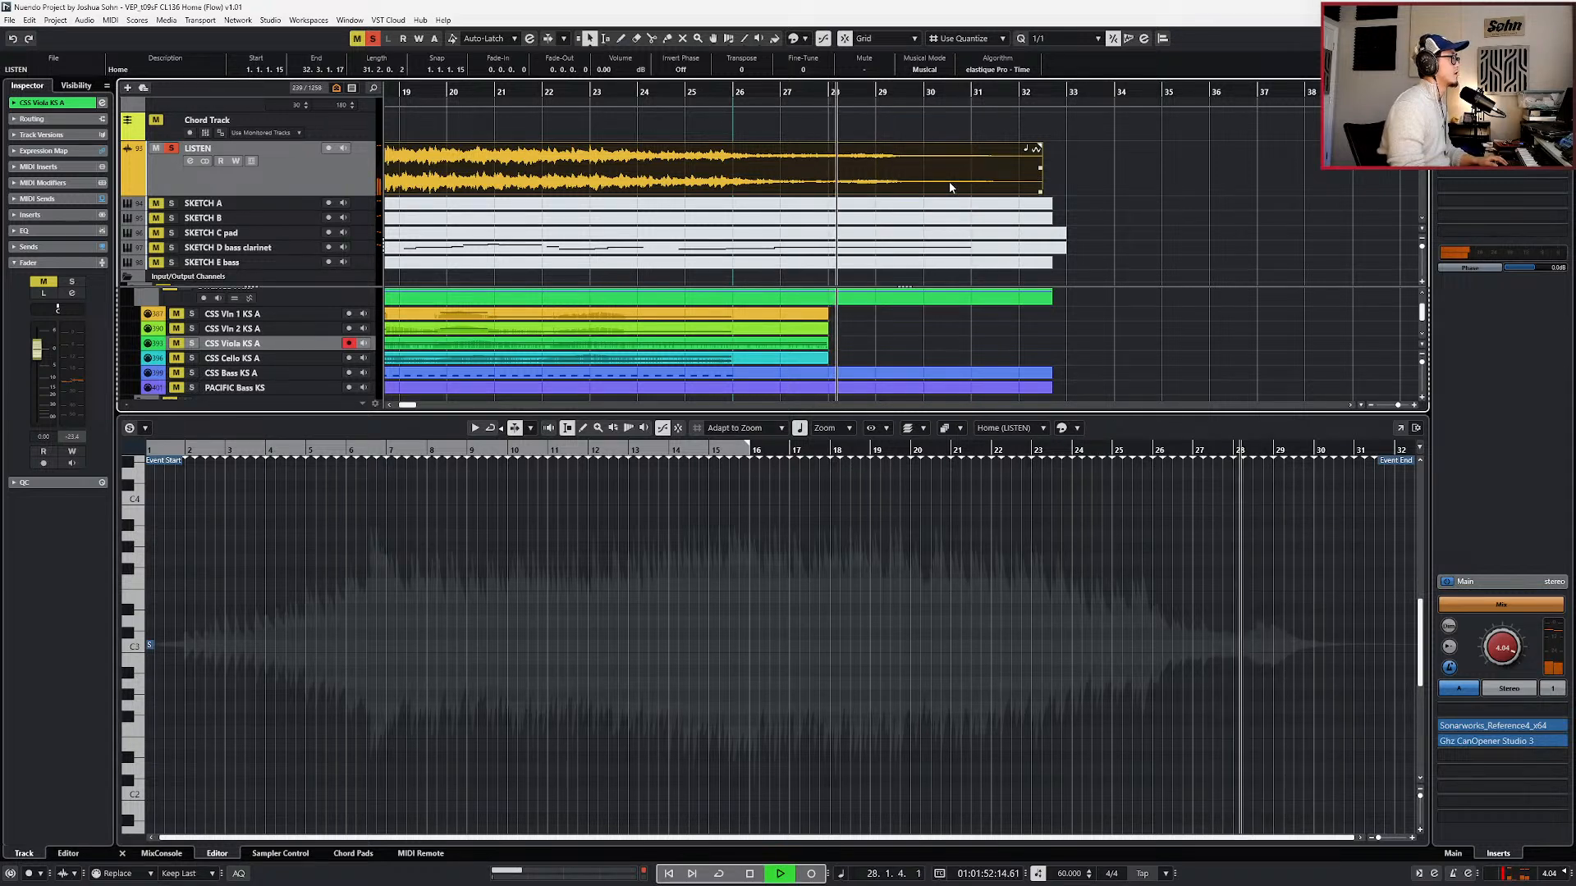
# - Replay the soloed reference around bars 27 and 28, setting the quantize grid to 1/8
pyautogui.press('space')
pyautogui.press('ctrl+KP_Subtract')
pyautogui.press('space')
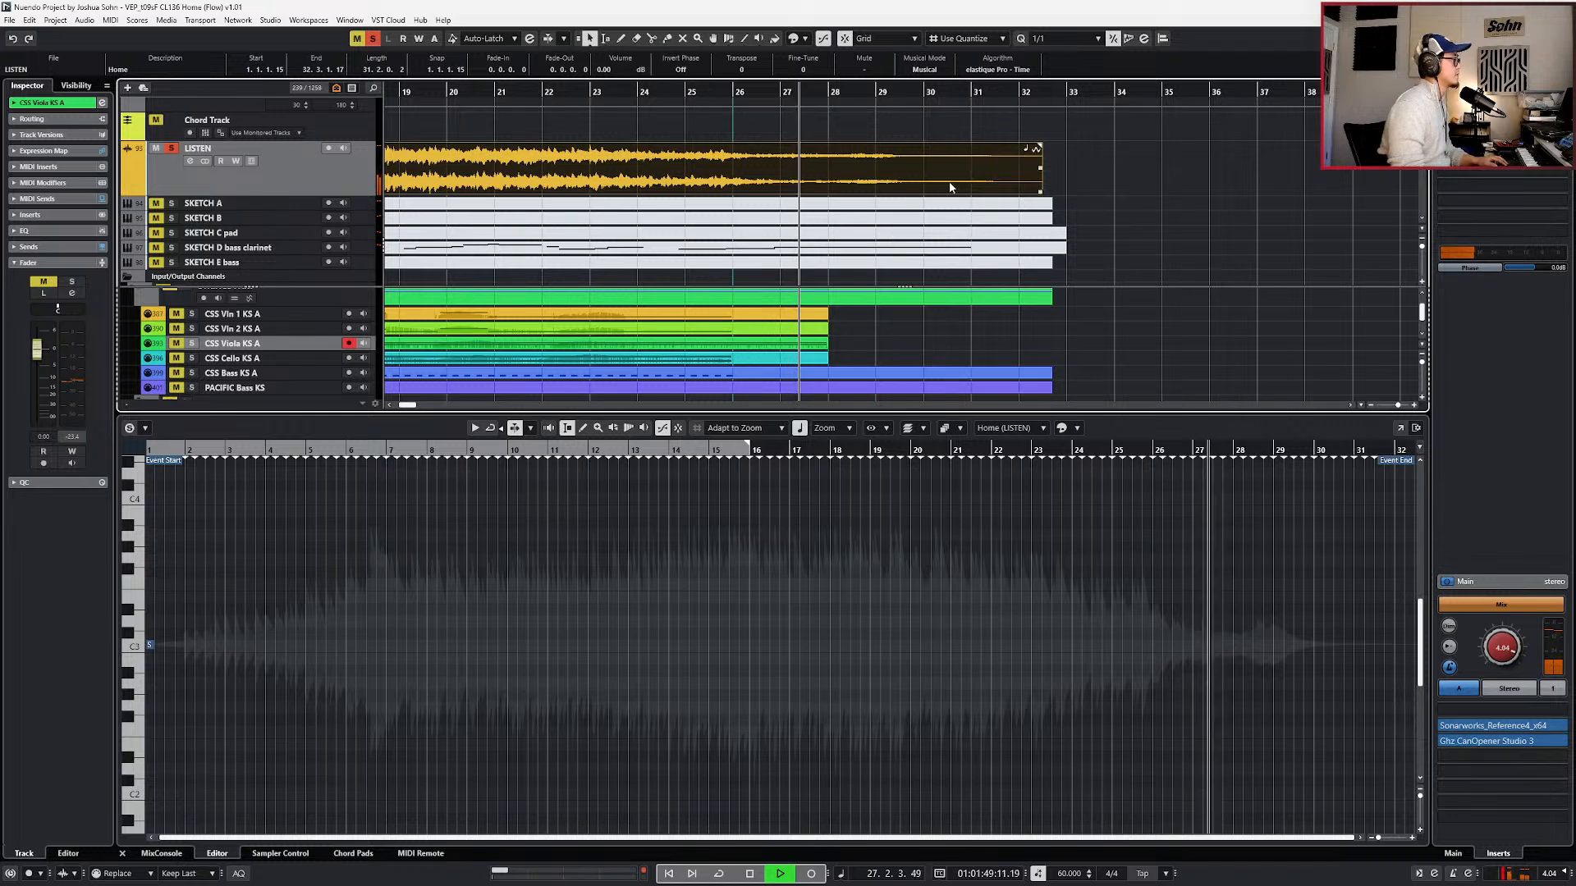
pyautogui.press('space')
pyautogui.scroll(1, 890, 196)
pyautogui.press('KP_Subtract')
pyautogui.press('KP_Subtract')
pyautogui.press('KP_Subtract')
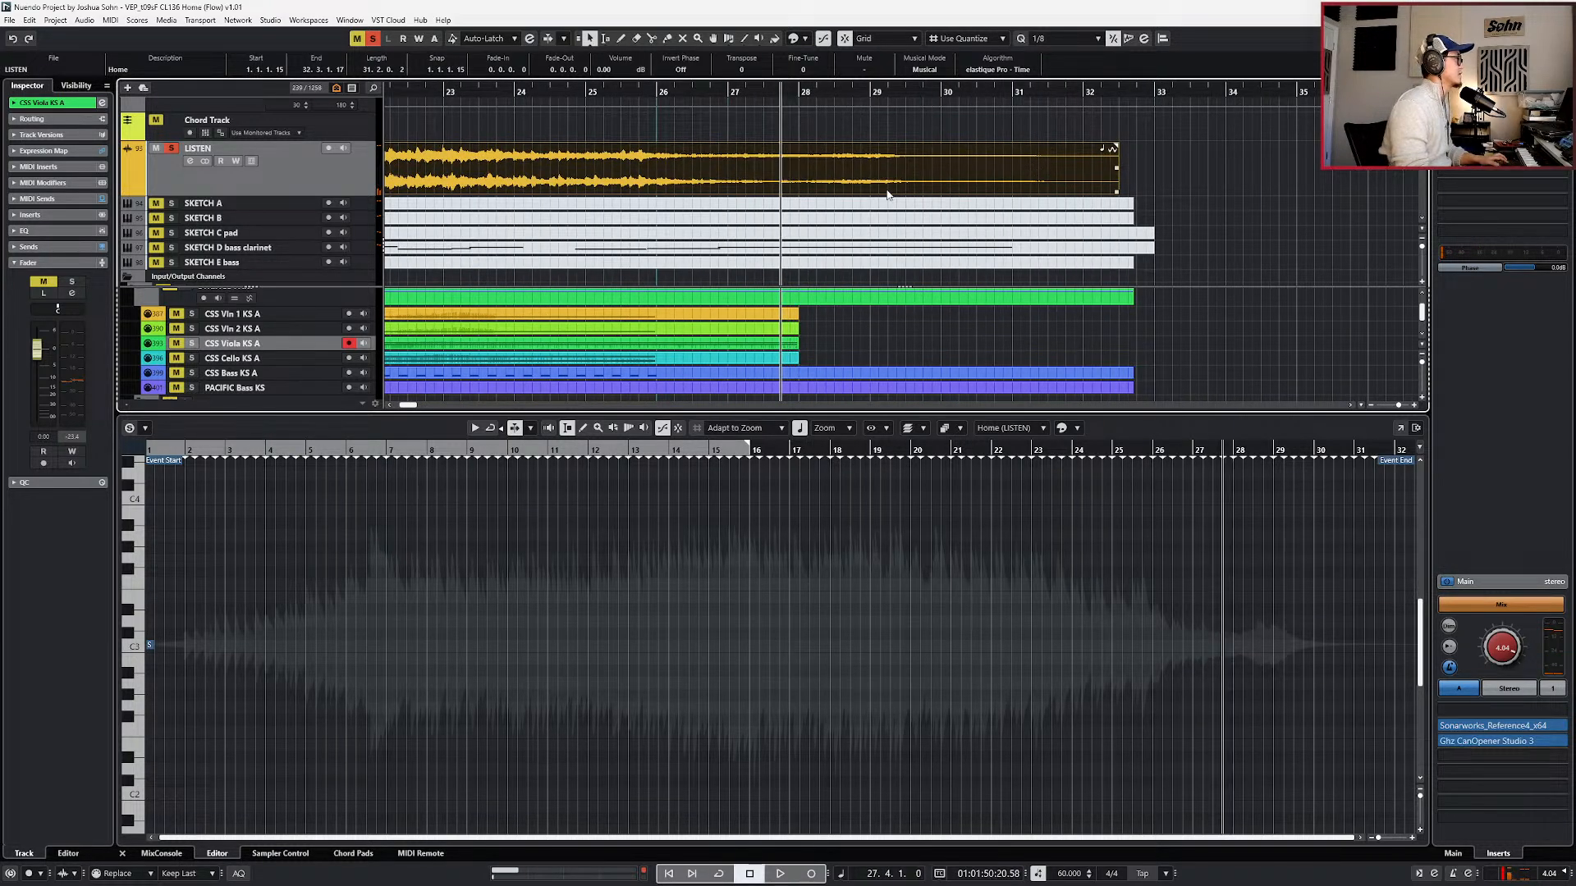
# - Listen closely to the reference between bar 27 and late bar 28, and take LISTEN out of solo
pyautogui.scroll(2, 863, 197)
pyautogui.press('KP_Subtract')
pyautogui.press('KP_Subtract')
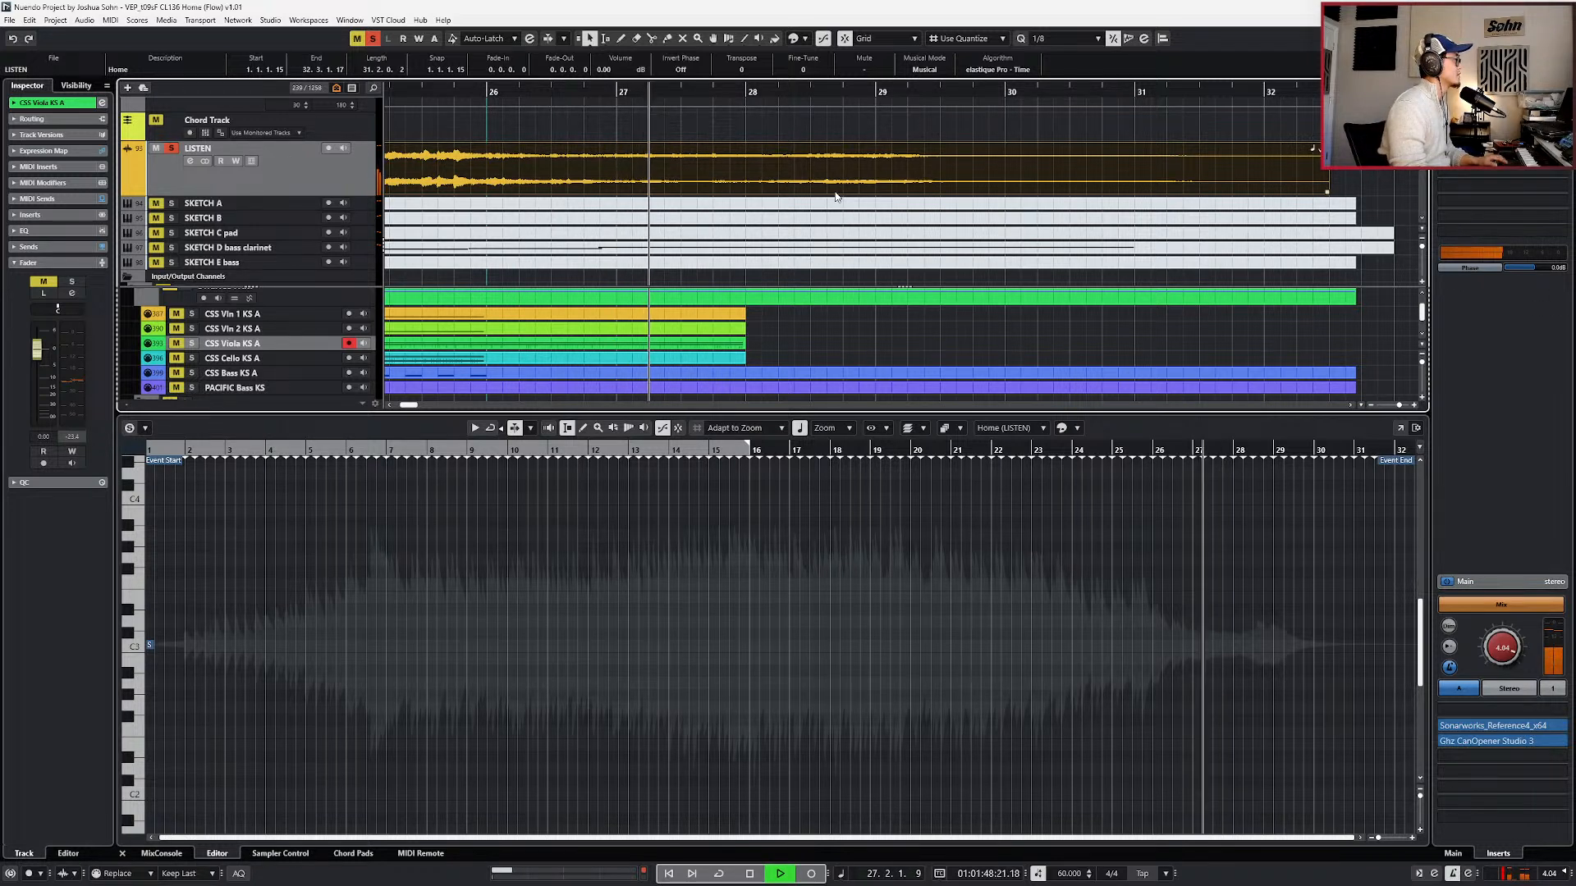
pyautogui.press('space')
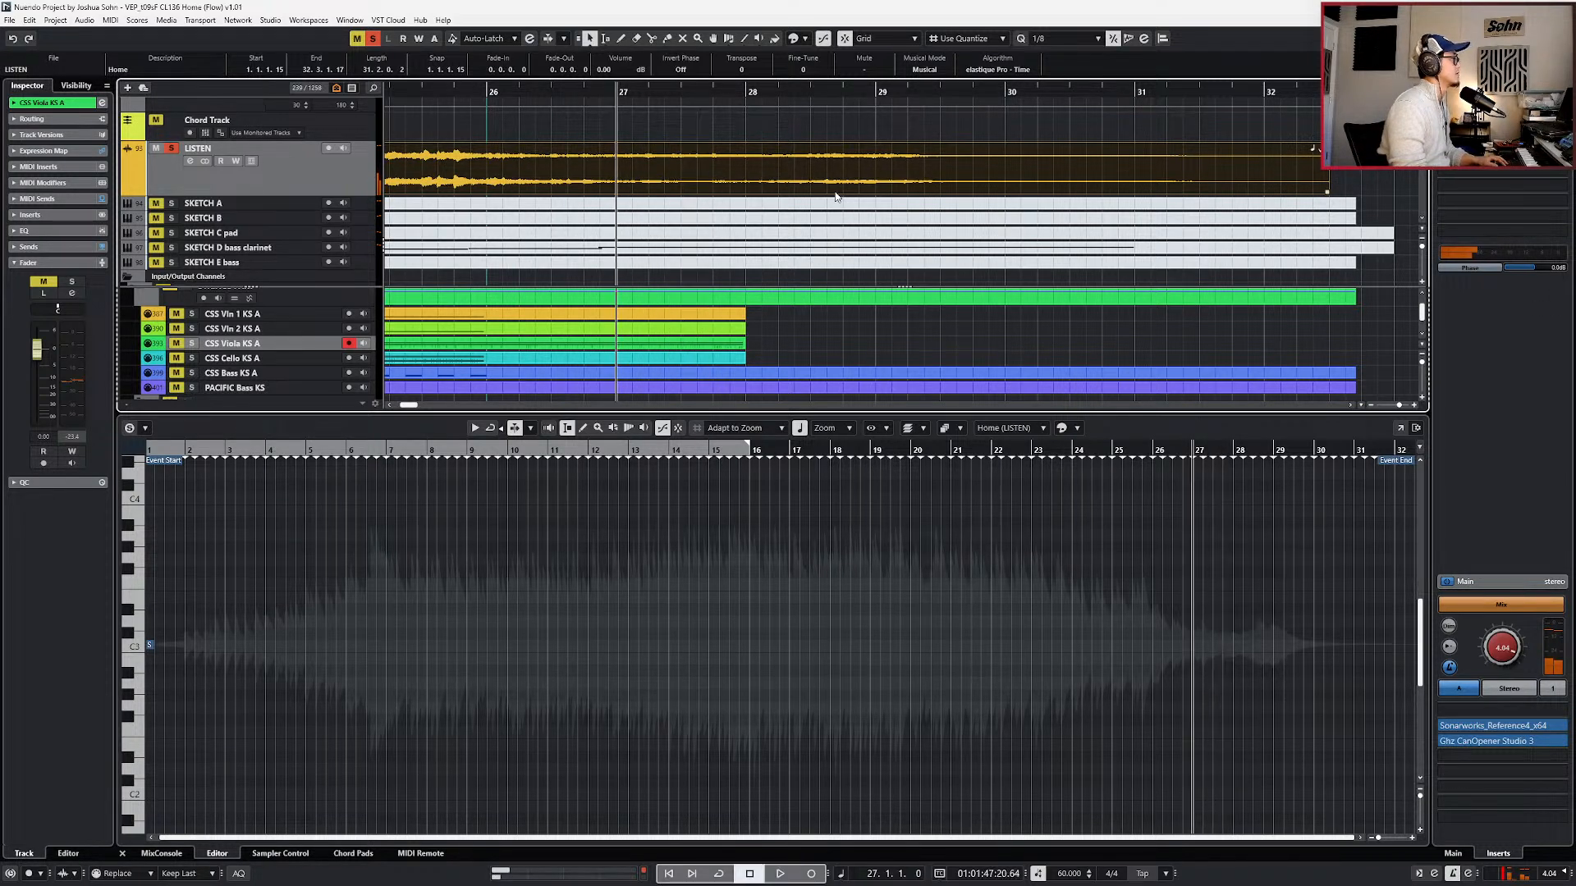
pyautogui.press('KP_Add')
pyautogui.press('space')
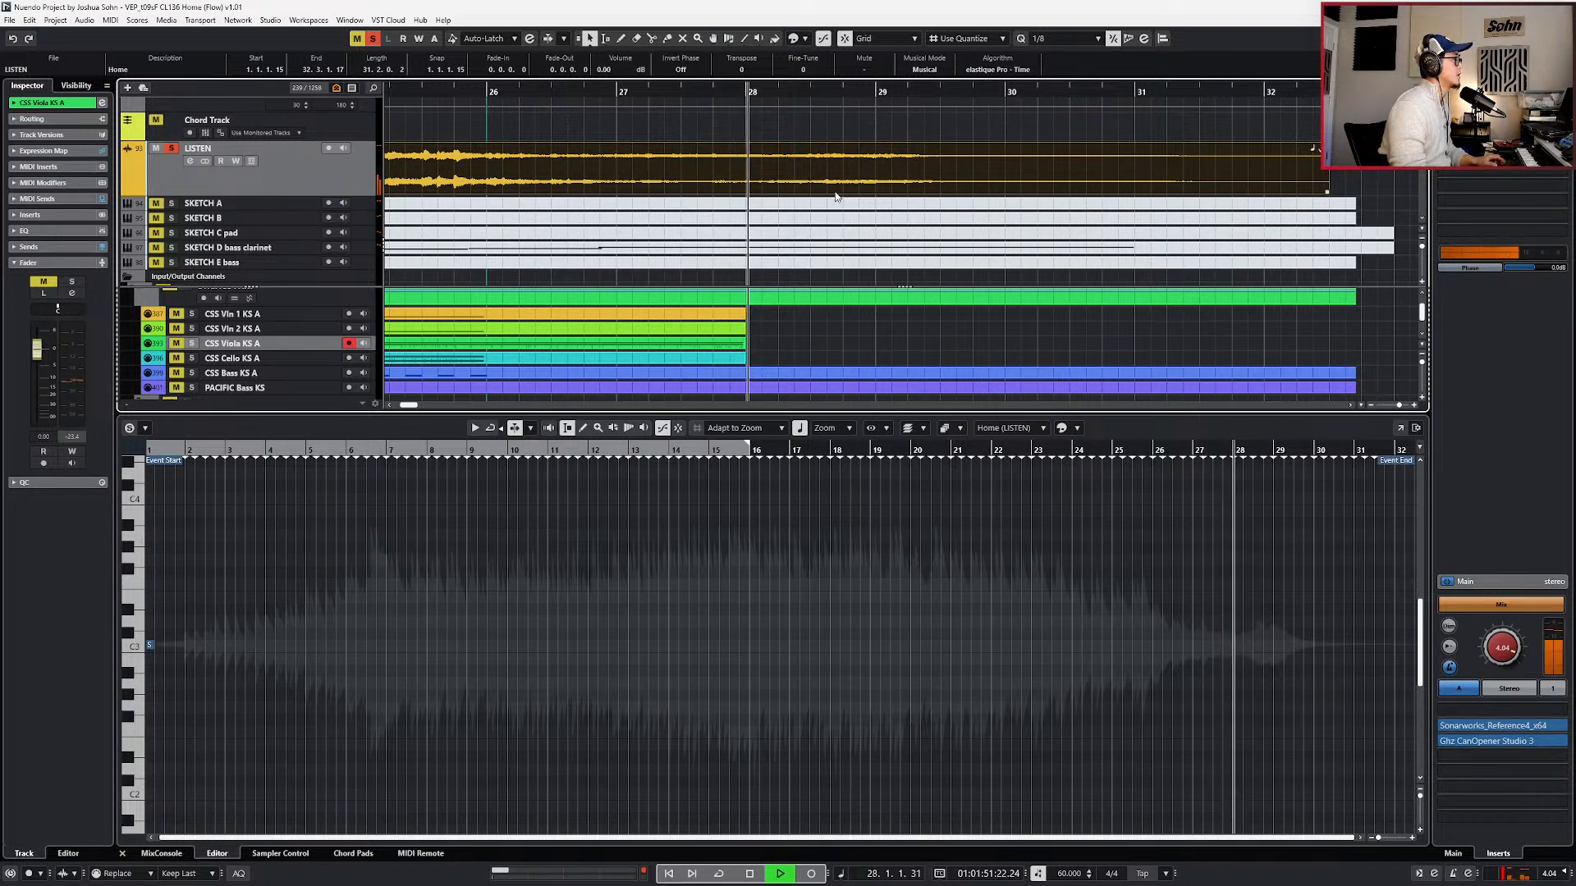
pyautogui.press('space')
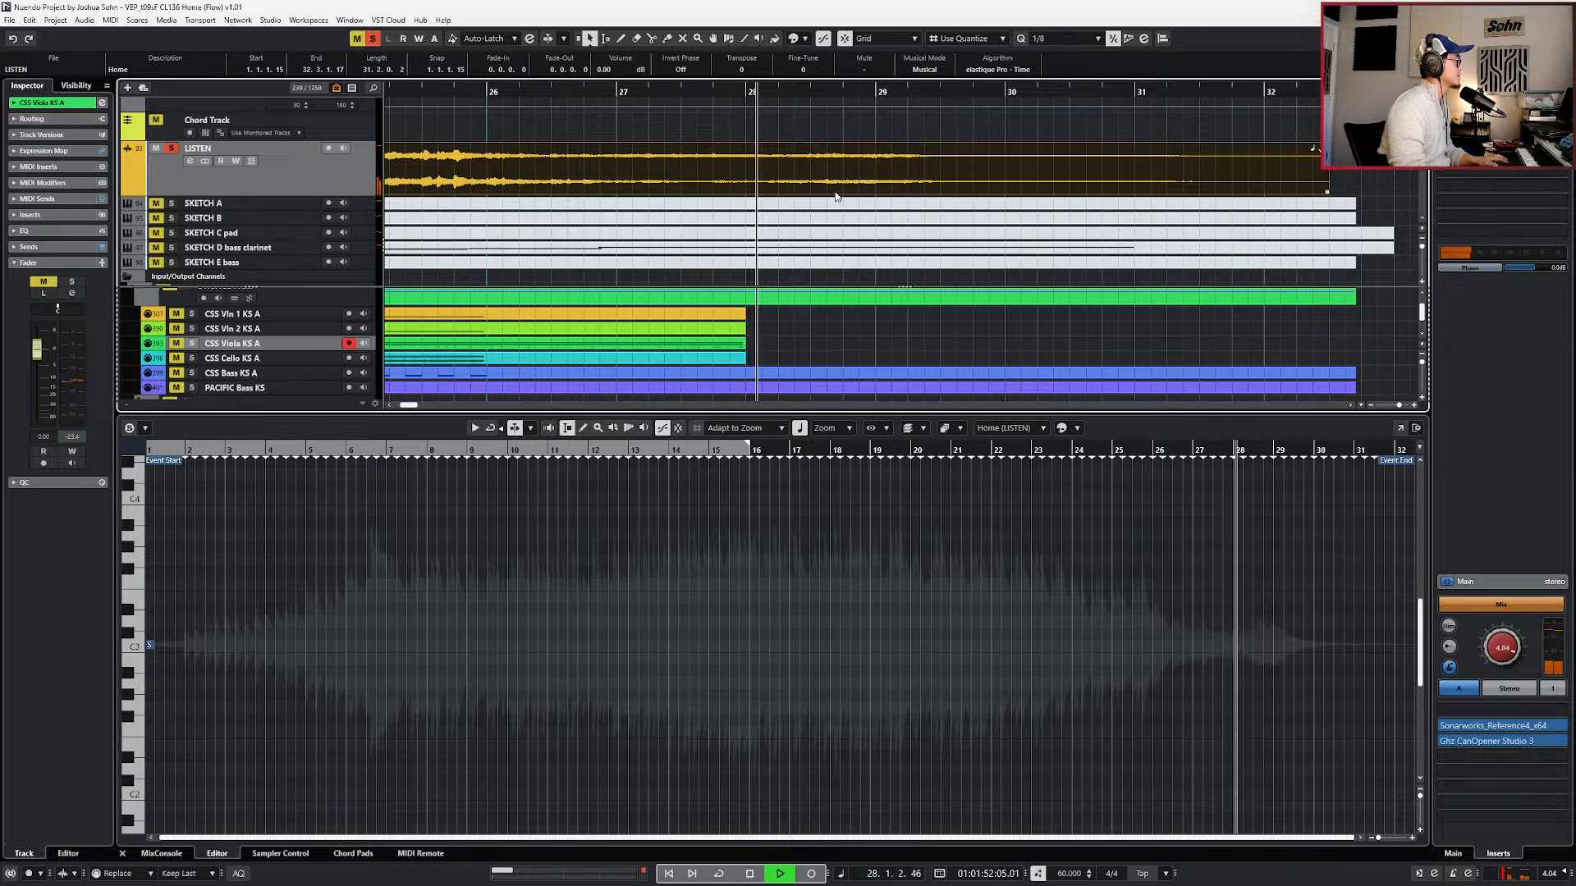
pyautogui.press('space')
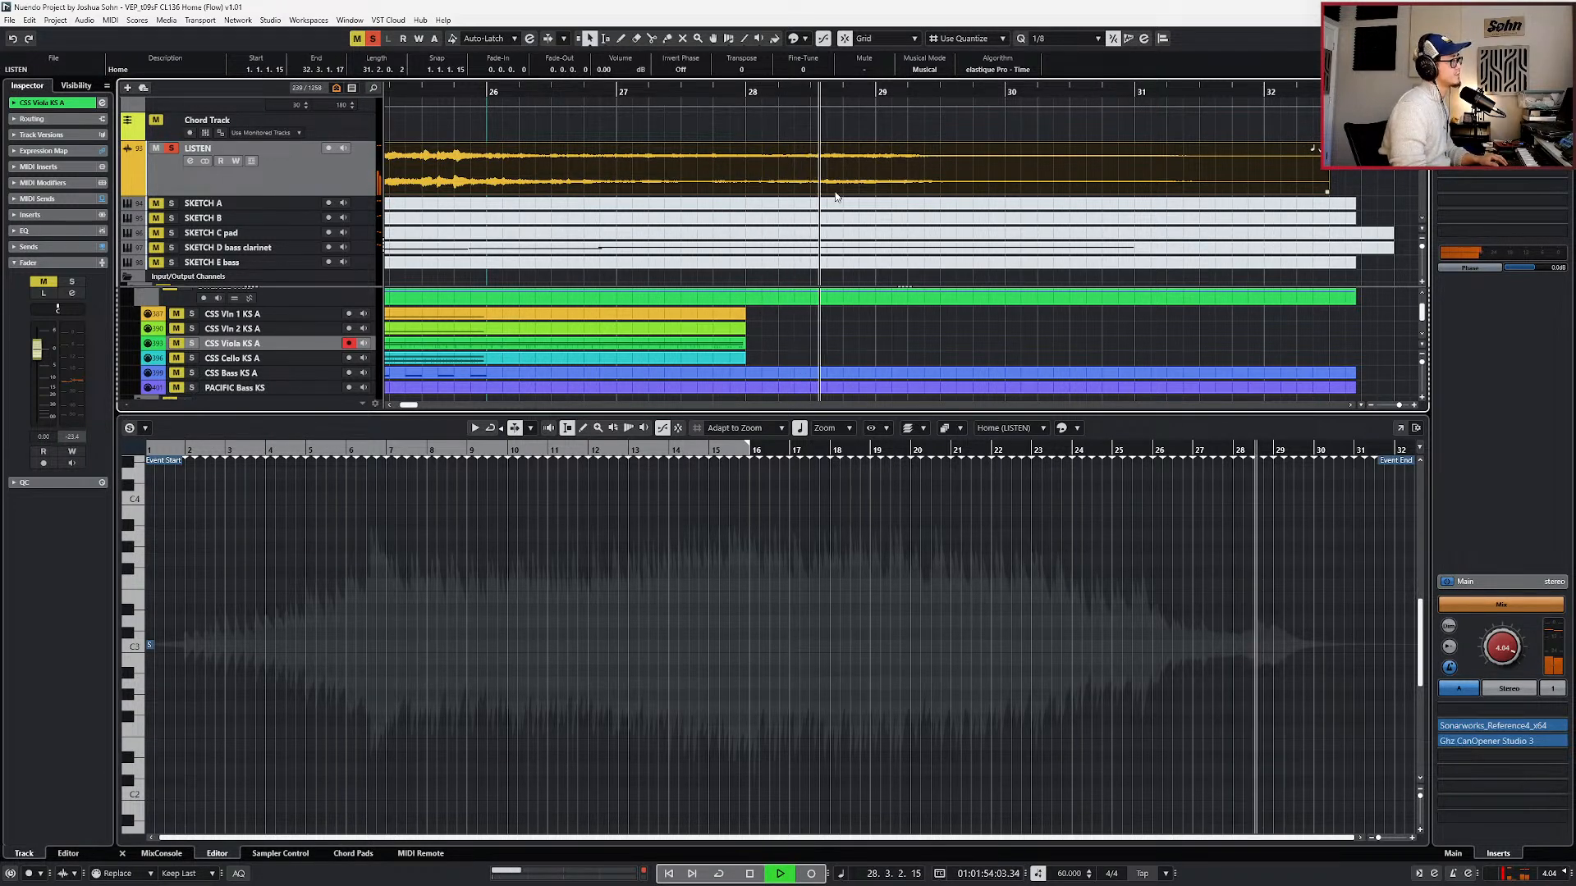
pyautogui.press('space')
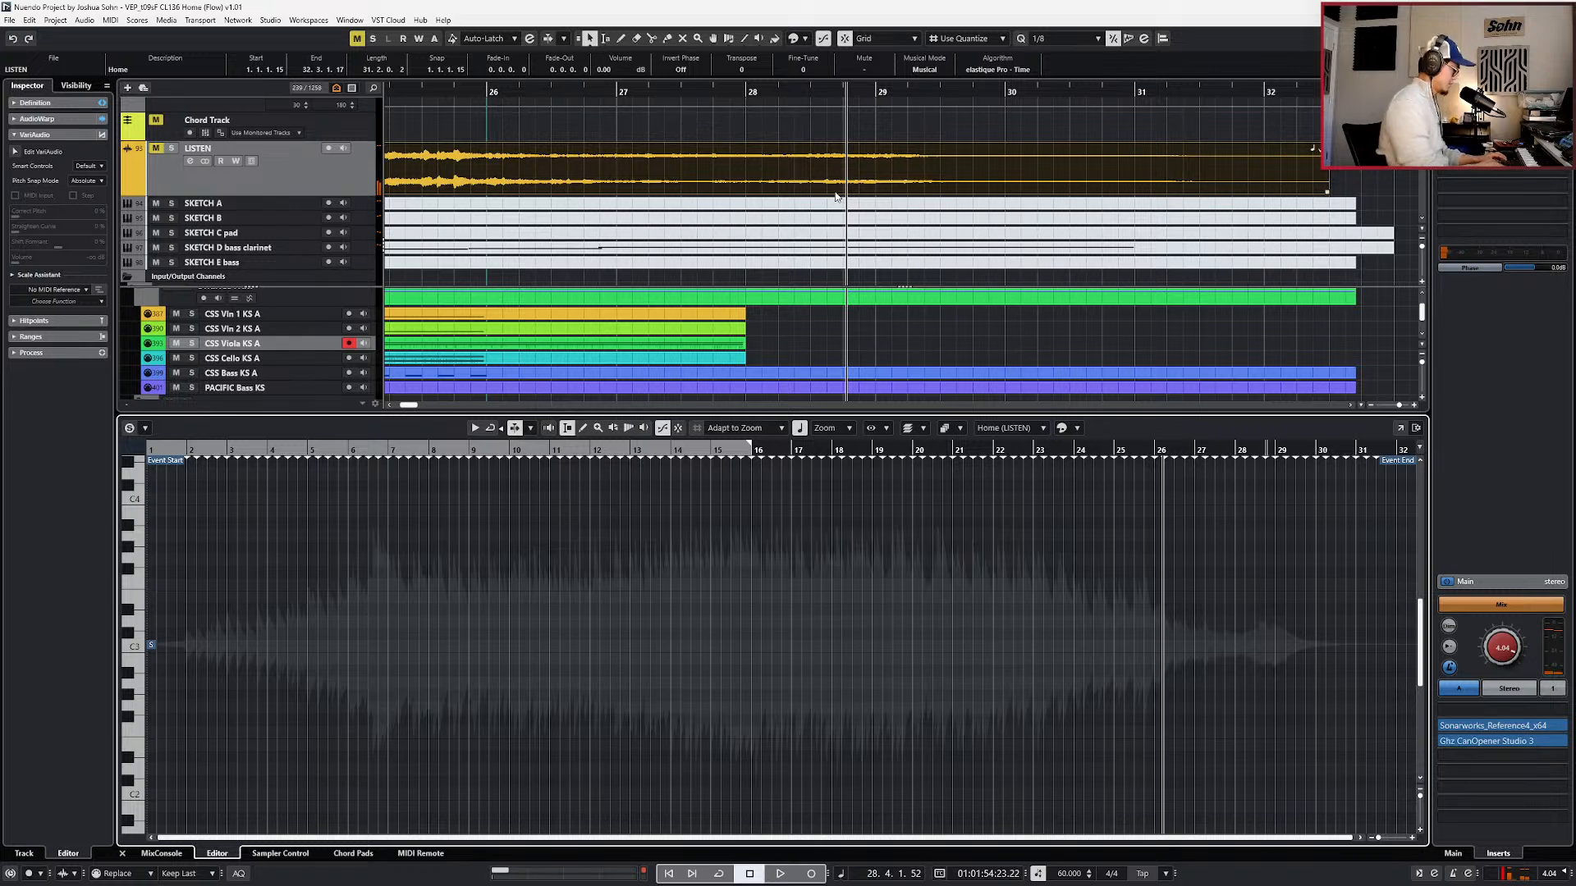
# - Extend the CSS Vln 1 and CSS Vln 2 parts to bar 33
pyautogui.press('Return')
pyautogui.scroll(-2, 811, 371)
pyautogui.moveTo(800, 324); pyautogui.dragTo(1063, 331)
pyautogui.scroll(-1, 772, 330)
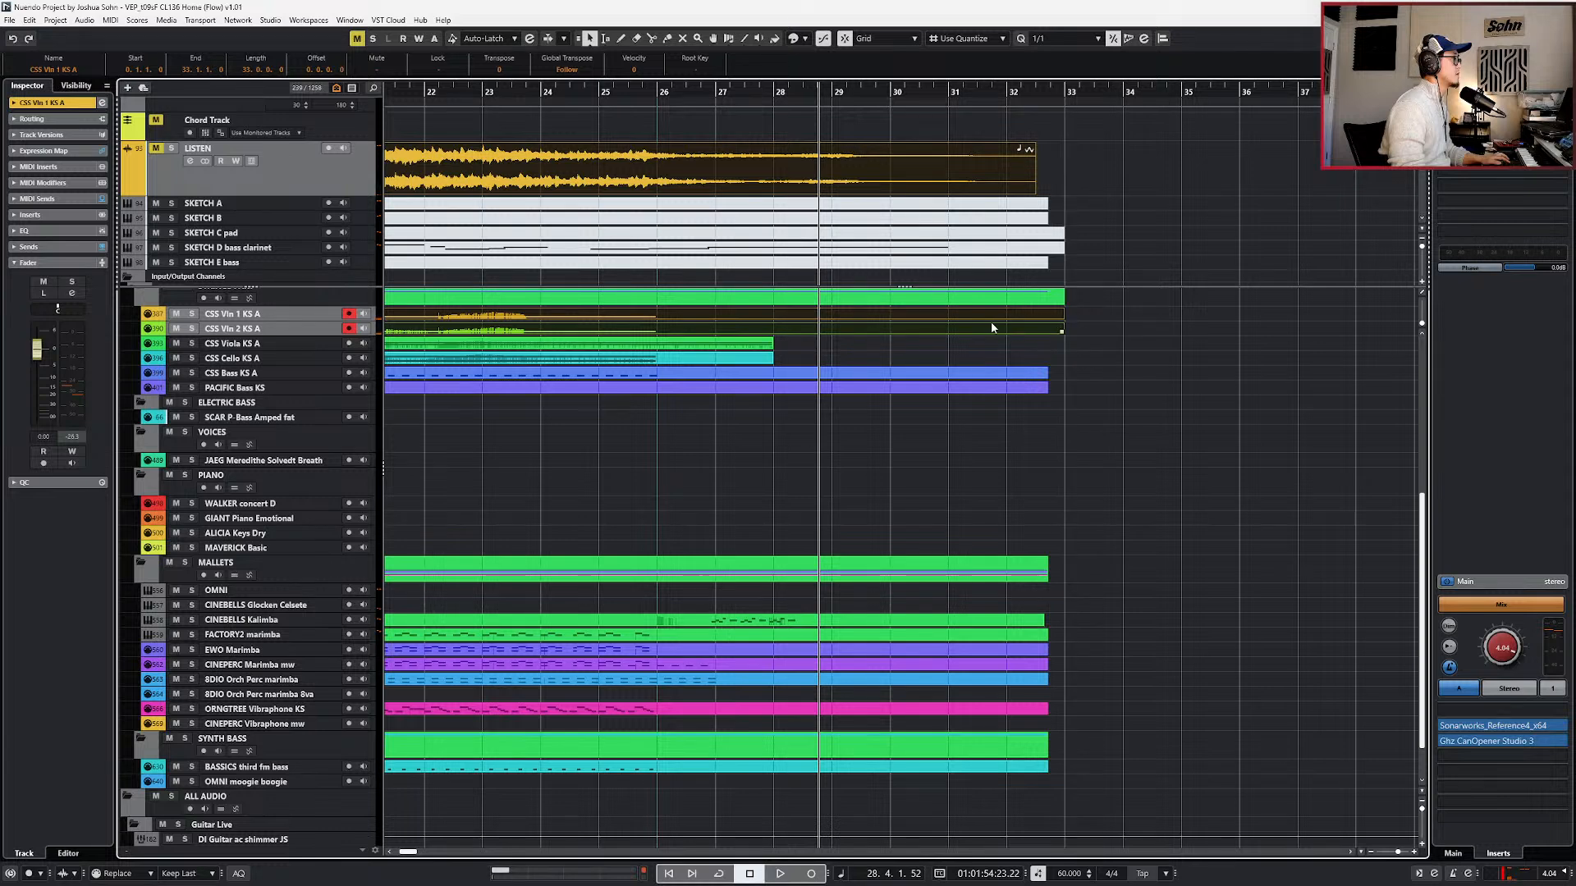
# - Paste copies of the last violin notes at bar 26 and transpose them up an octave to C5 and C4
pyautogui.press('Return')
pyautogui.moveTo(694, 526); pyautogui.dragTo(508, 708)
pyautogui.scroll(-5, 545, 652)
pyautogui.press('KP_Subtract')
pyautogui.press('KP_Subtract')
pyautogui.press('KP_Subtract')
pyautogui.hotkey('ctrl', 'v')
pyautogui.hotkey('shift', 'Up')
pyautogui.scroll(3, 629, 614)
pyautogui.hotkey('alt', '2')
pyautogui.scroll(3, 655, 622)
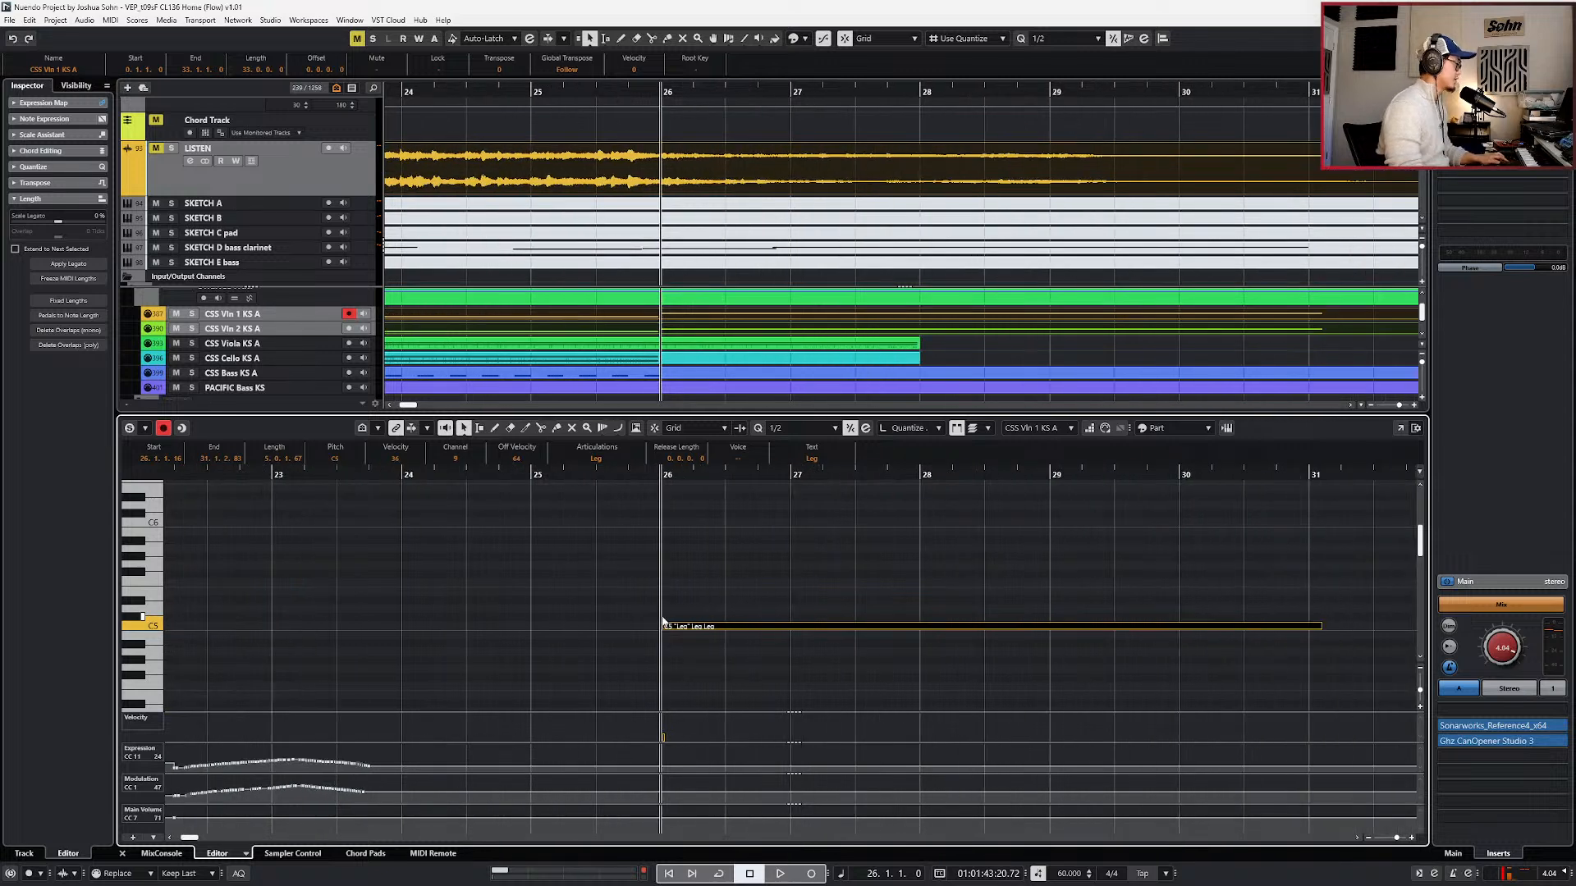
# - Move the pasted C5 and C4 notes a half note later to 26.3.1.16 and audition them
pyautogui.hotkey('ctrl', 'Right')
pyautogui.scroll(-1, 663, 616)
pyautogui.scroll(-2, 663, 621)
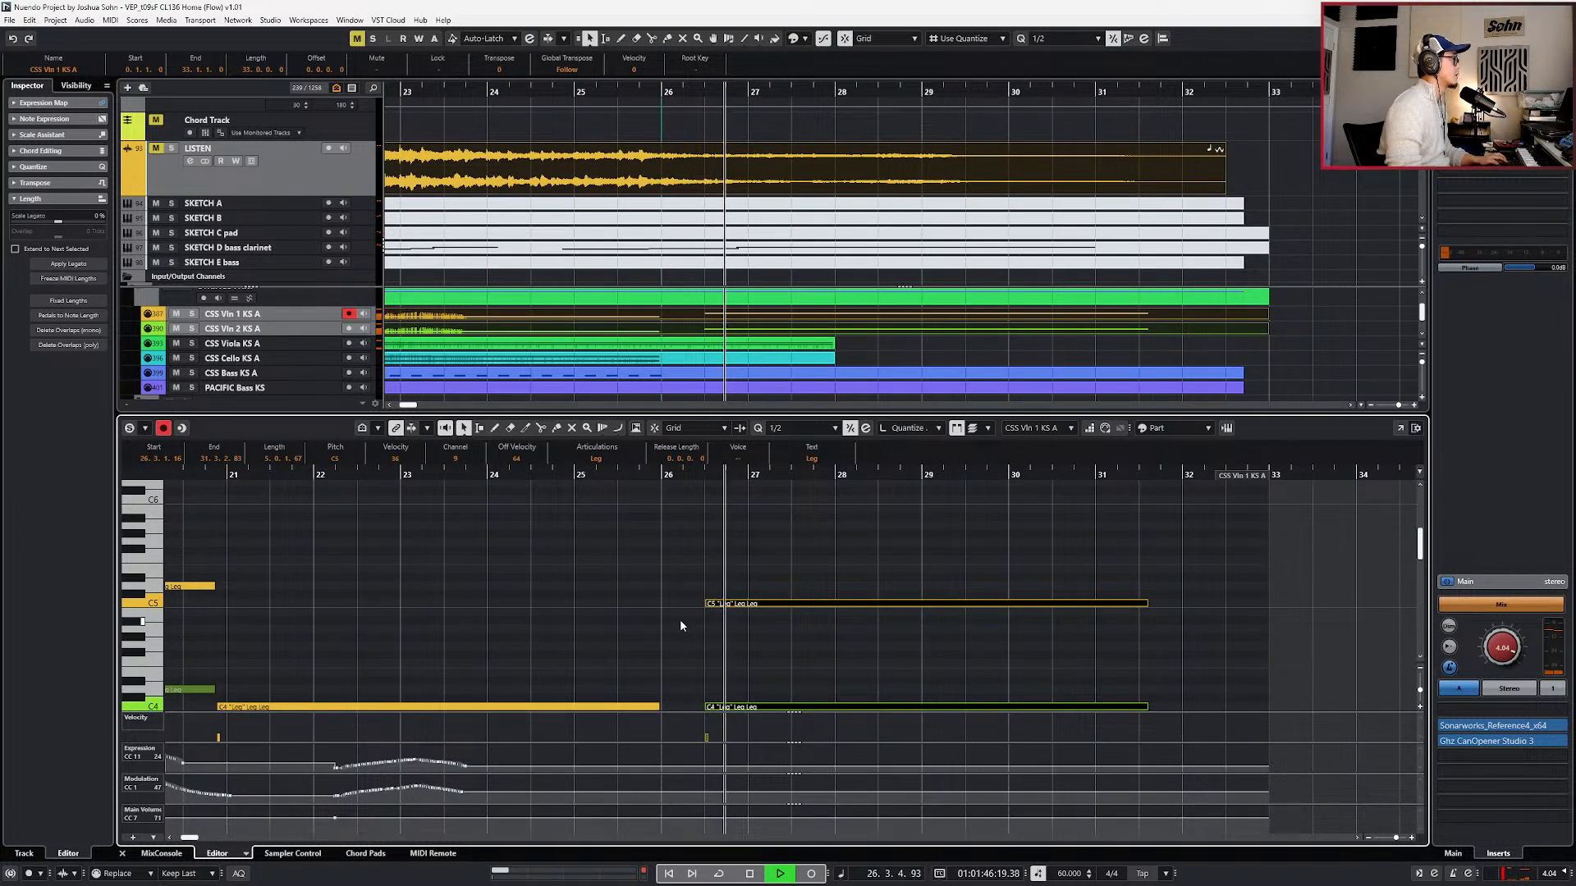
pyautogui.press('space')
pyautogui.scroll(-2, 745, 570)
# - Record a modulation and expression swell over the C5 note on CSS Vln 1 from bar 26 to about bar 31
pyautogui.click(747, 559)
pyautogui.press('KP_0')
pyautogui.press('s')
pyautogui.press('space')
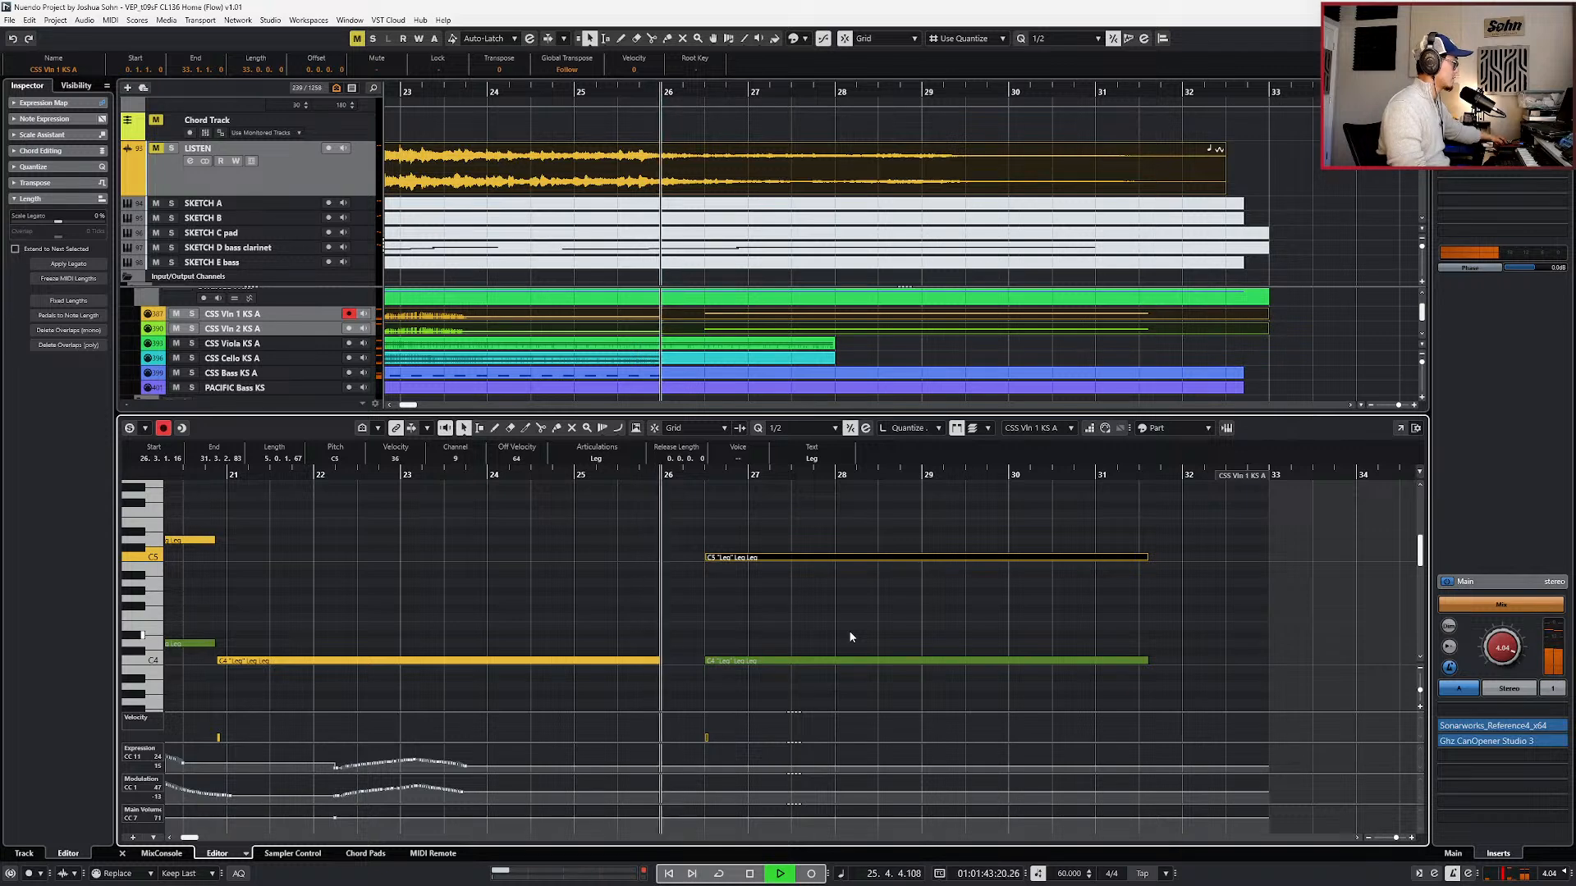
pyautogui.press('KP_Multiply')
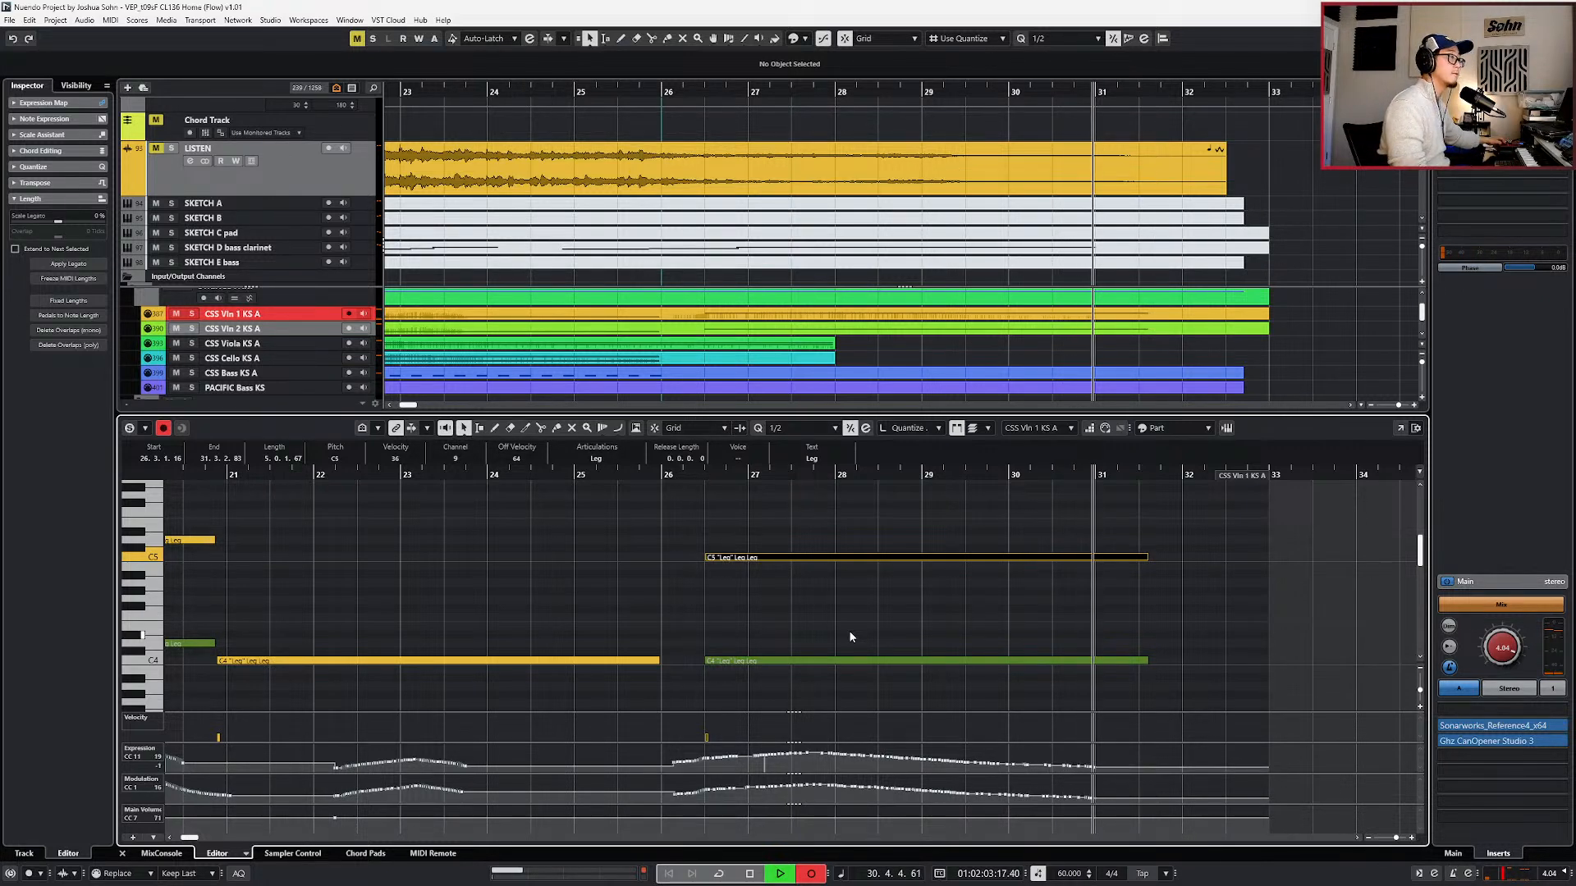
pyautogui.press('KP_Multiply')
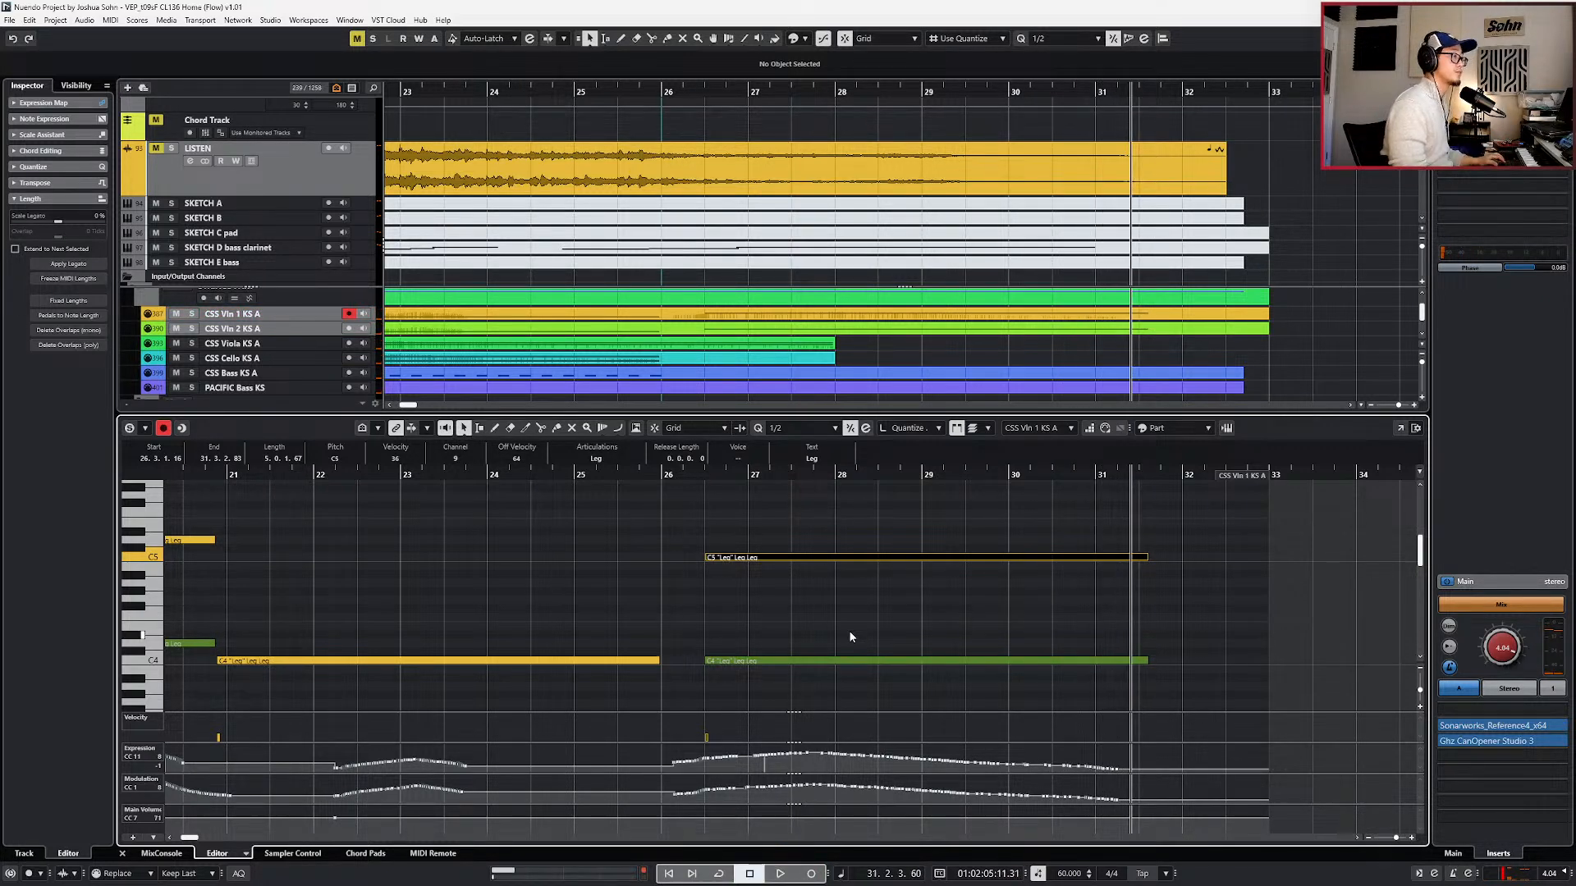
# - Record a matching modulation and expression swell over the C4 note on CSS Vln 2 from bar 26 to about bar 31
pyautogui.press('Down')
pyautogui.press('space')
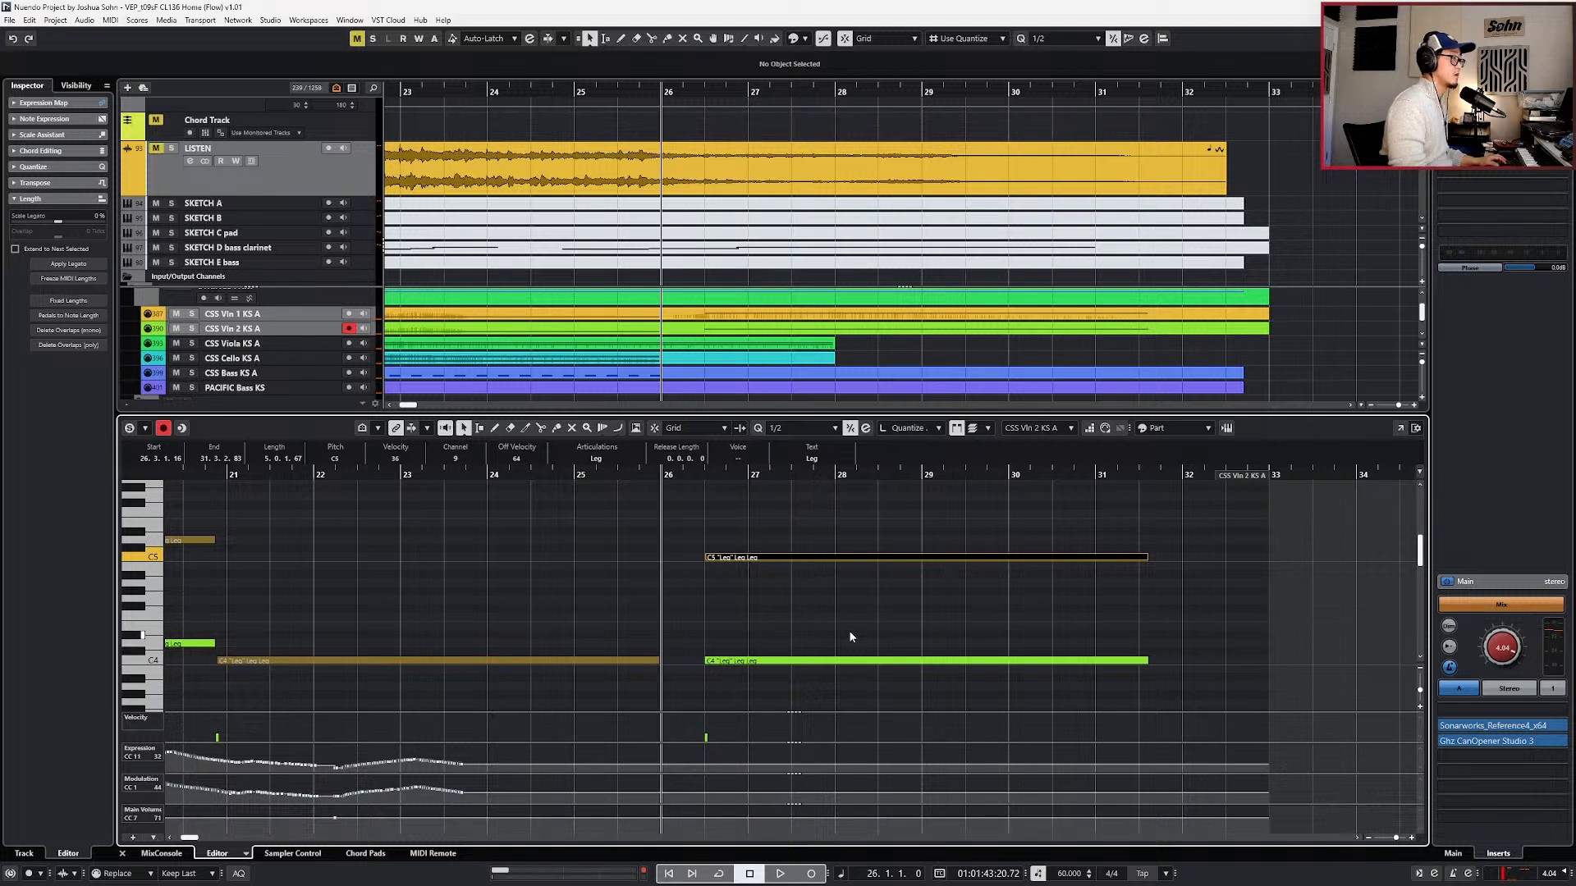
pyautogui.press('KP_Multiply')
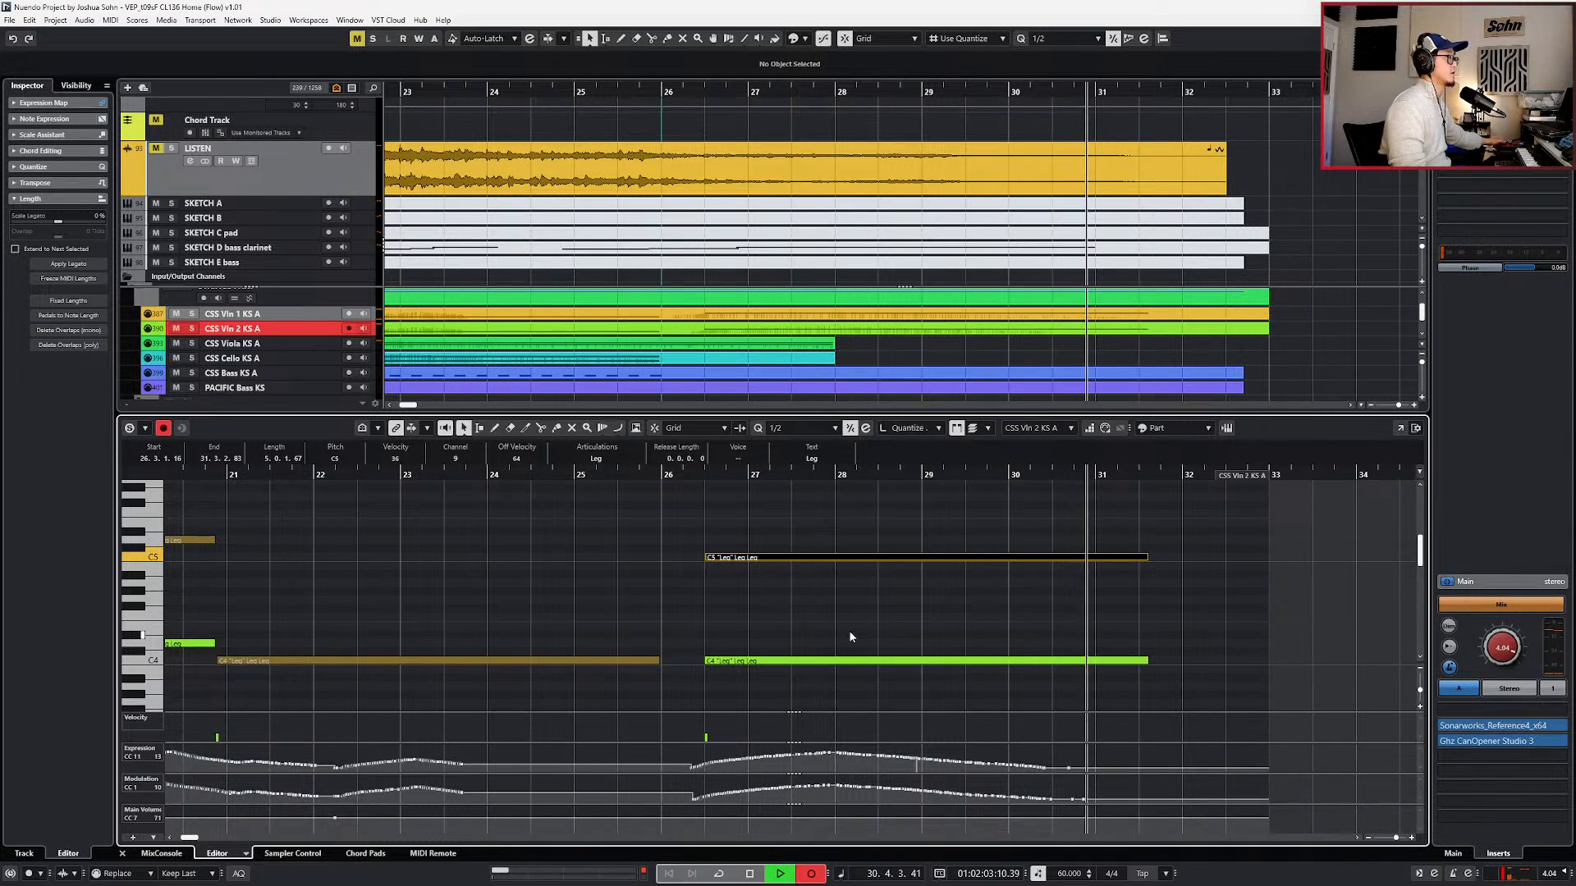
pyautogui.press('KP_Multiply')
pyautogui.press('space')
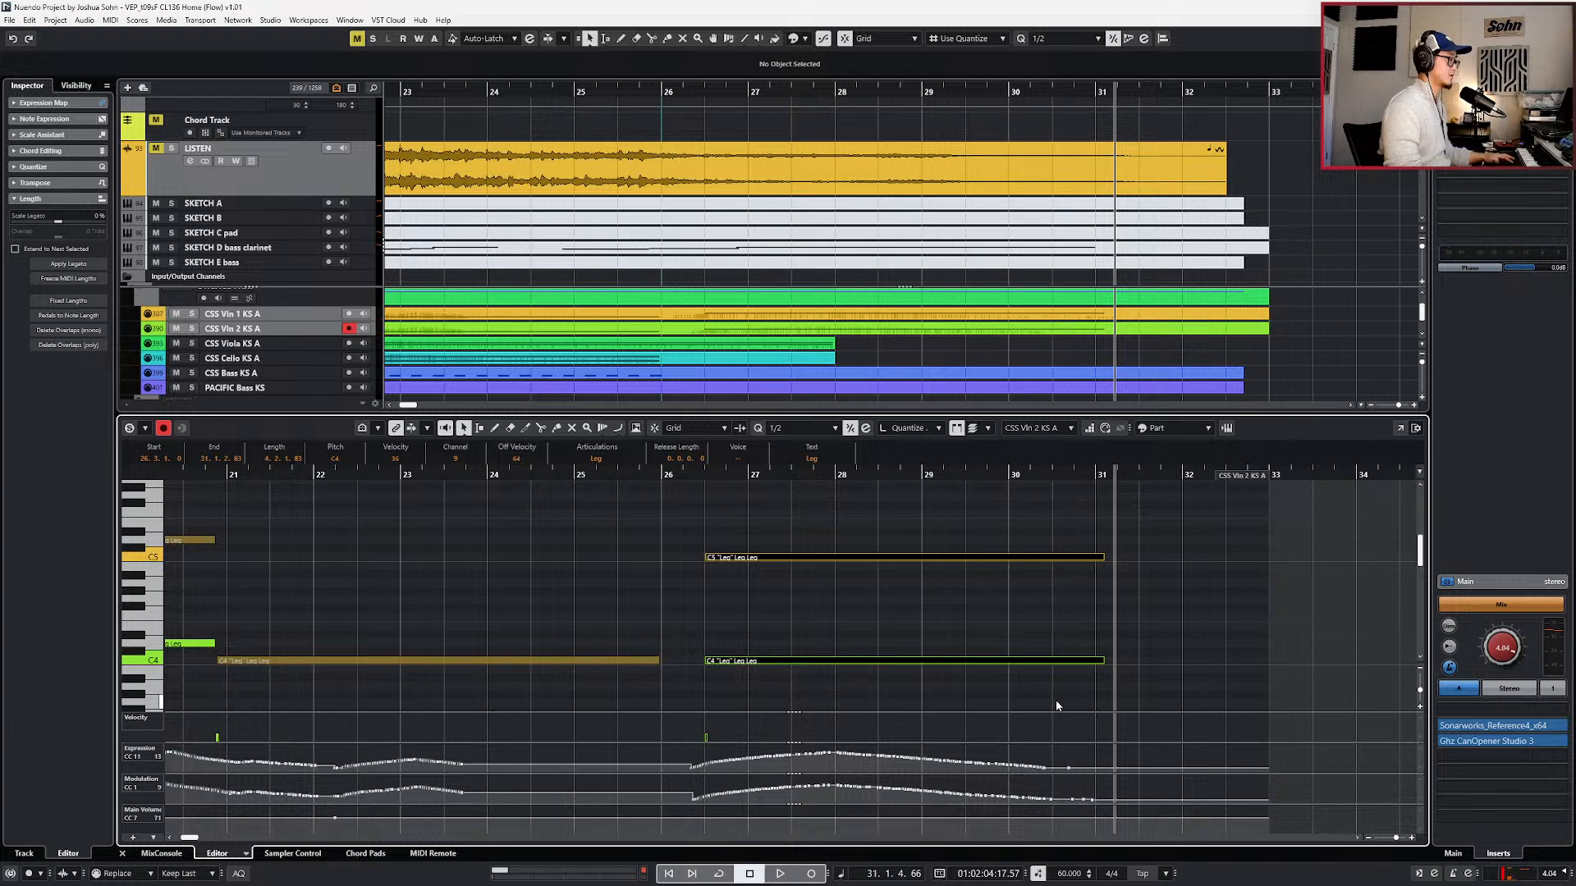
# - Adjust the ends of the C5 and C4 violin notes on the 1/8 grid to 31.2.1.0
pyautogui.press('4')
pyautogui.scroll(2, 1061, 673)
pyautogui.hotkey('alt', 'shift', 'Left')
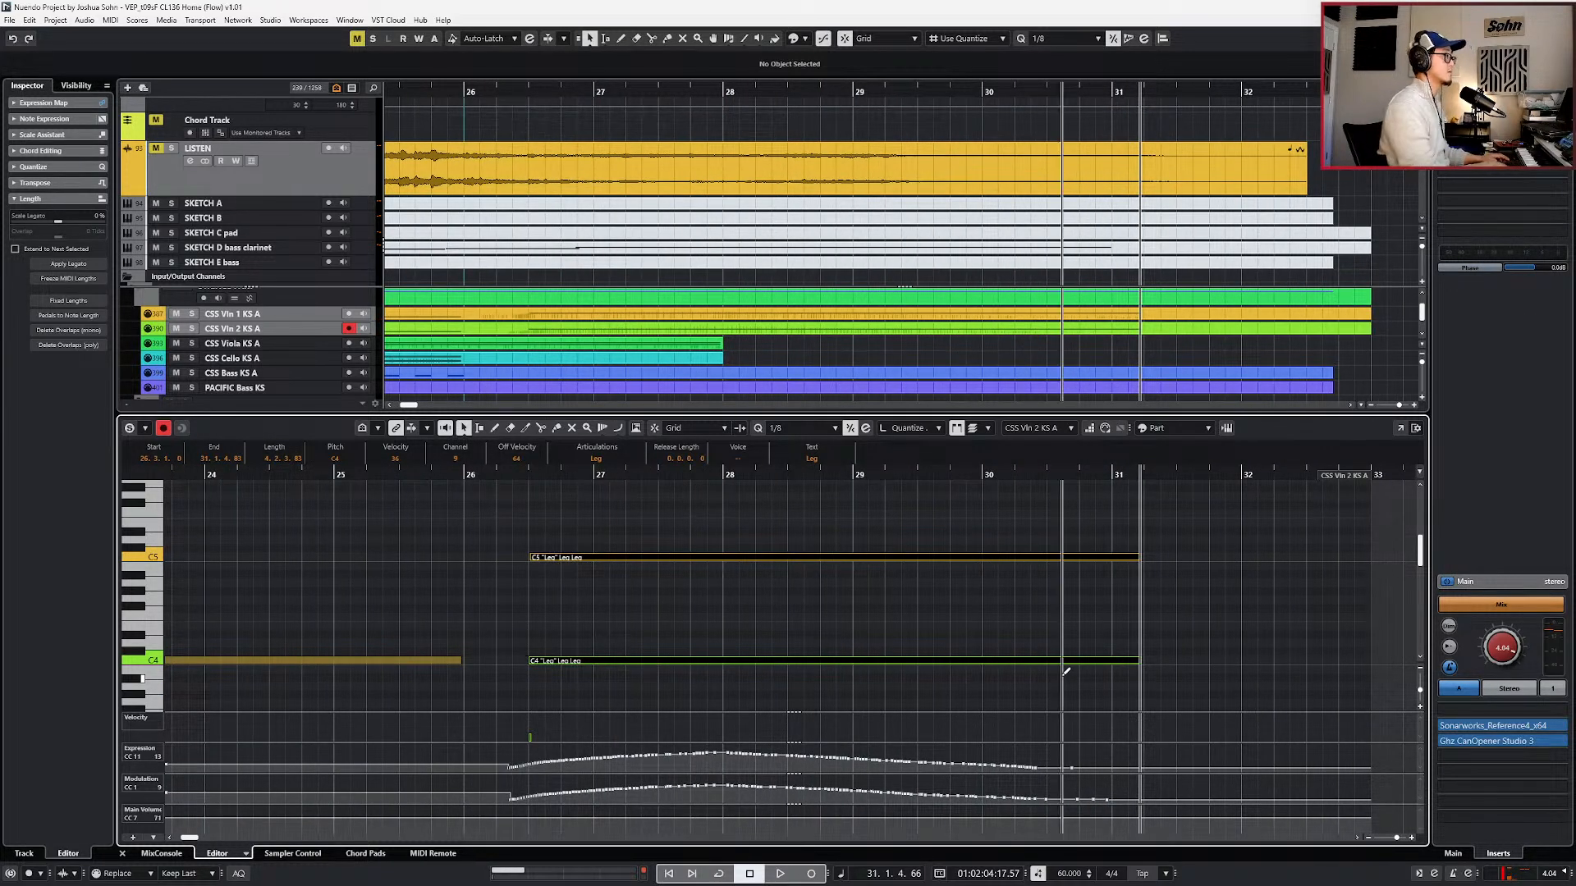
pyautogui.hotkey('alt', 'q')
# - Draw a falling Main Volume curve on CSS Vln 2 from about the end of bar 29 to the end of its C4 note
pyautogui.rightClick(1113, 769)
pyautogui.click(1120, 771)
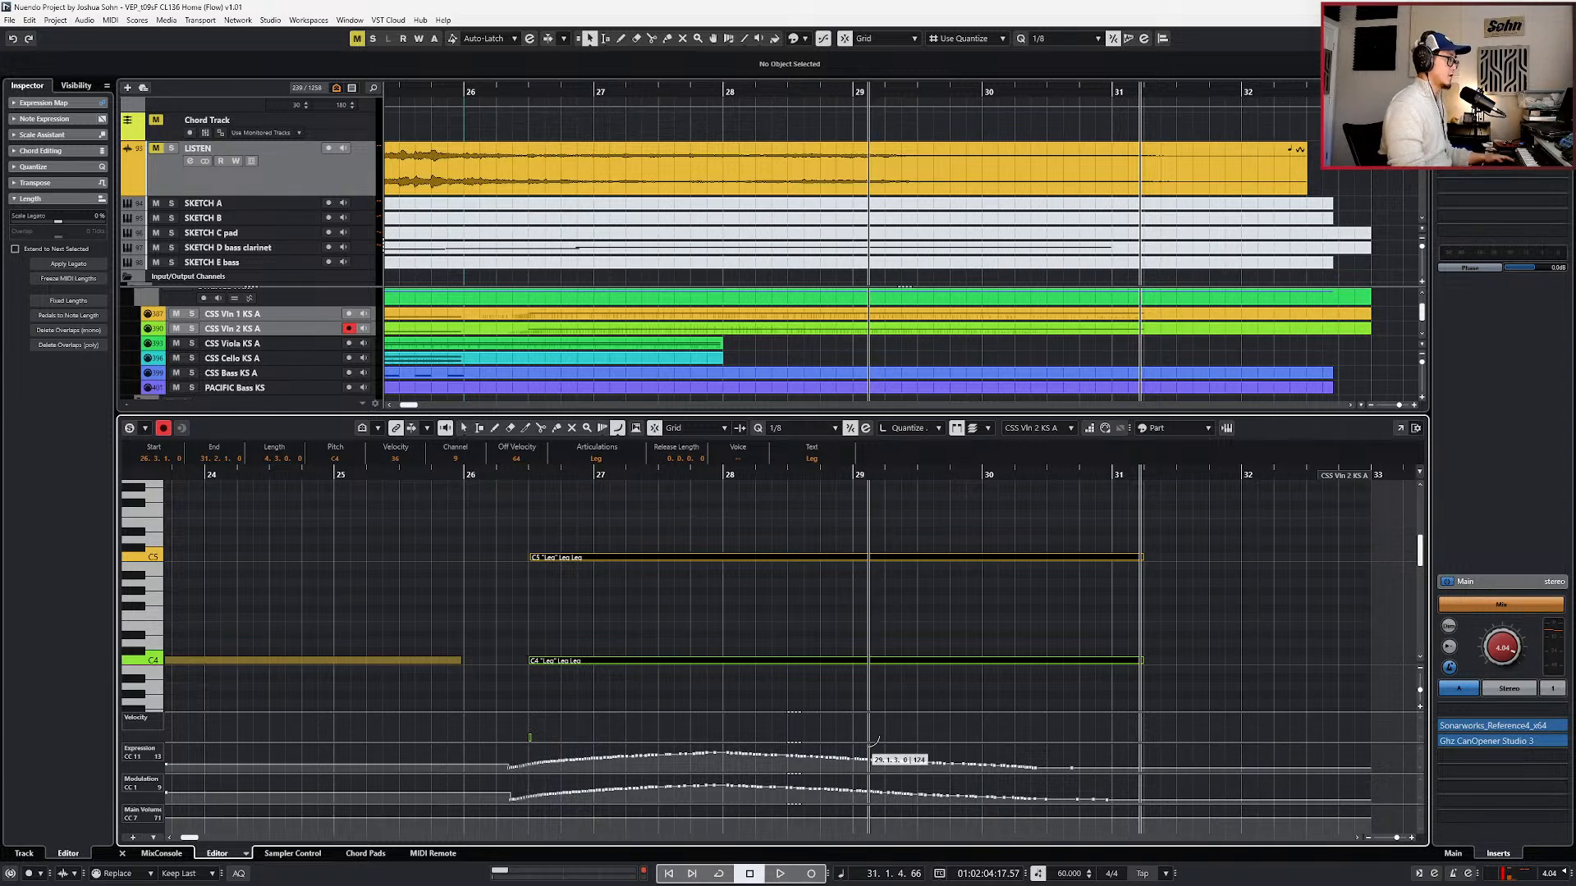
pyautogui.hotkey('ctrl', '7')
pyautogui.moveTo(963, 802); pyautogui.dragTo(1142, 809)
# - Draw a falling Main Volume curve on CSS Vln 1 from about 29.4.2 to its note end and select the curve's points
pyautogui.press('Up')
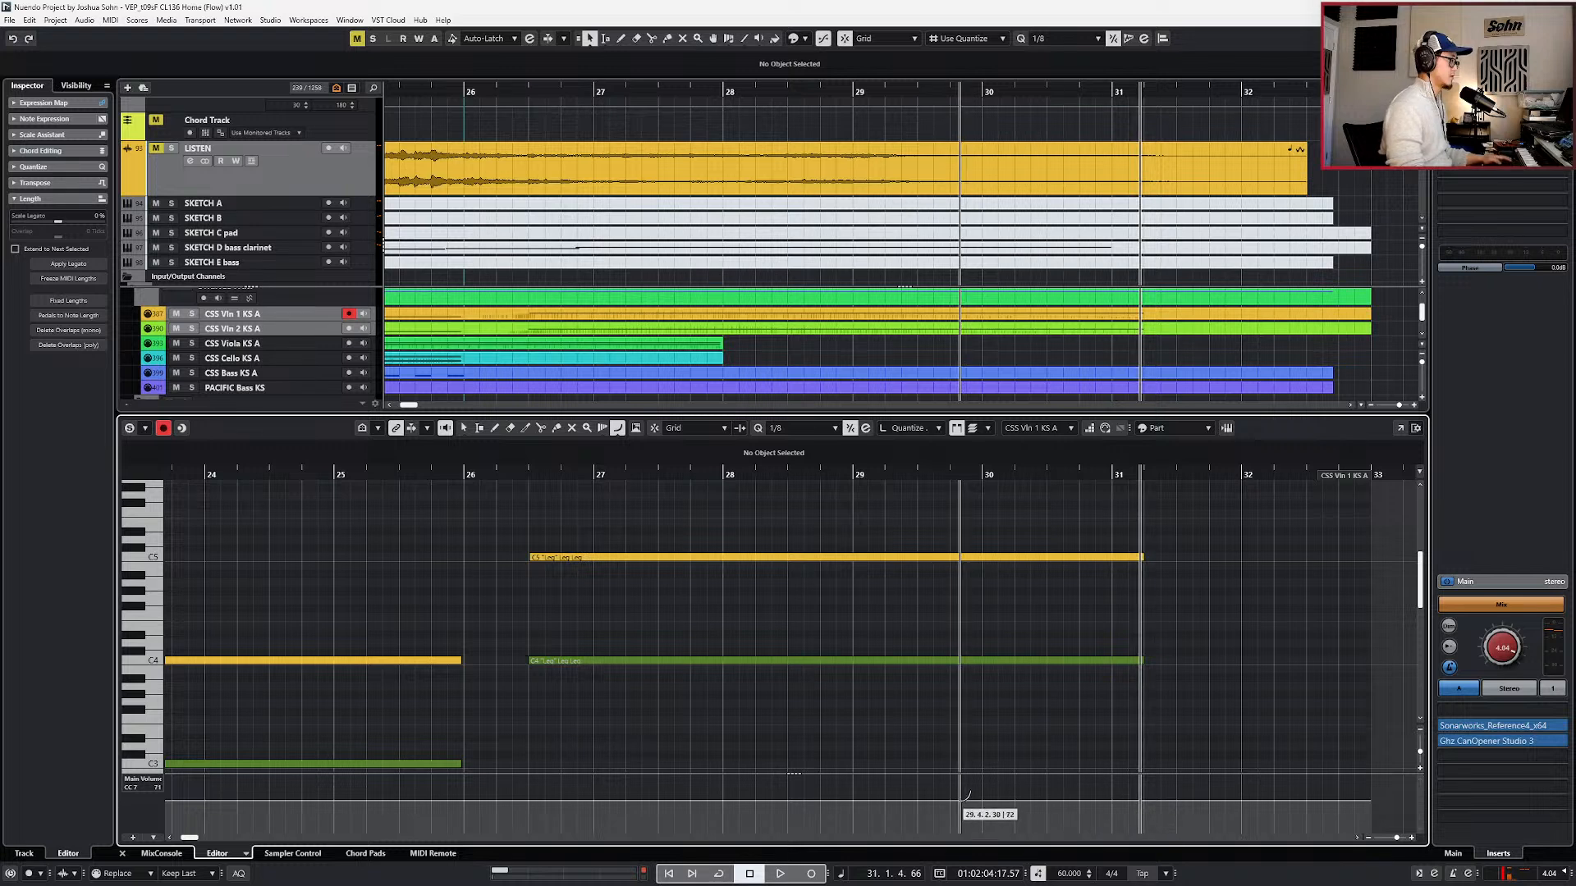
pyautogui.moveTo(964, 796); pyautogui.dragTo(1150, 811)
pyautogui.press('1')
pyautogui.moveTo(941, 778); pyautogui.dragTo(1213, 847)
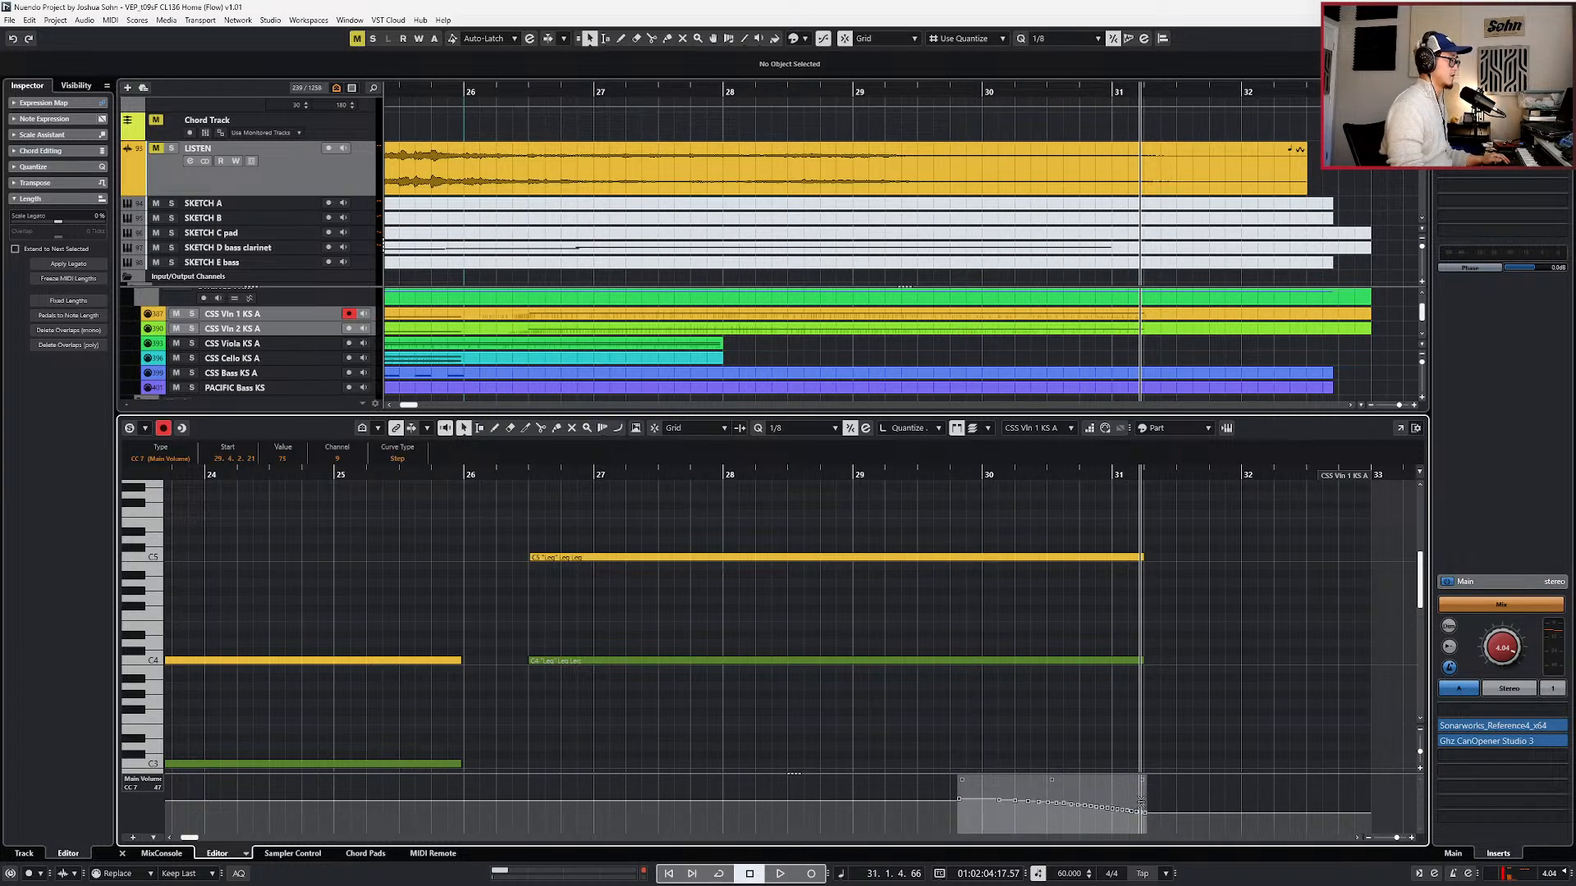
# - Move the playhead back to bar 26 and close the note editor to return to the string parts in the arrangement
pyautogui.press('KP_Subtract')
pyautogui.press('KP_Subtract')
pyautogui.press('KP_Subtract')
pyautogui.press('KP_Subtract')
pyautogui.press('KP_Subtract')
pyautogui.press('KP_Subtract')
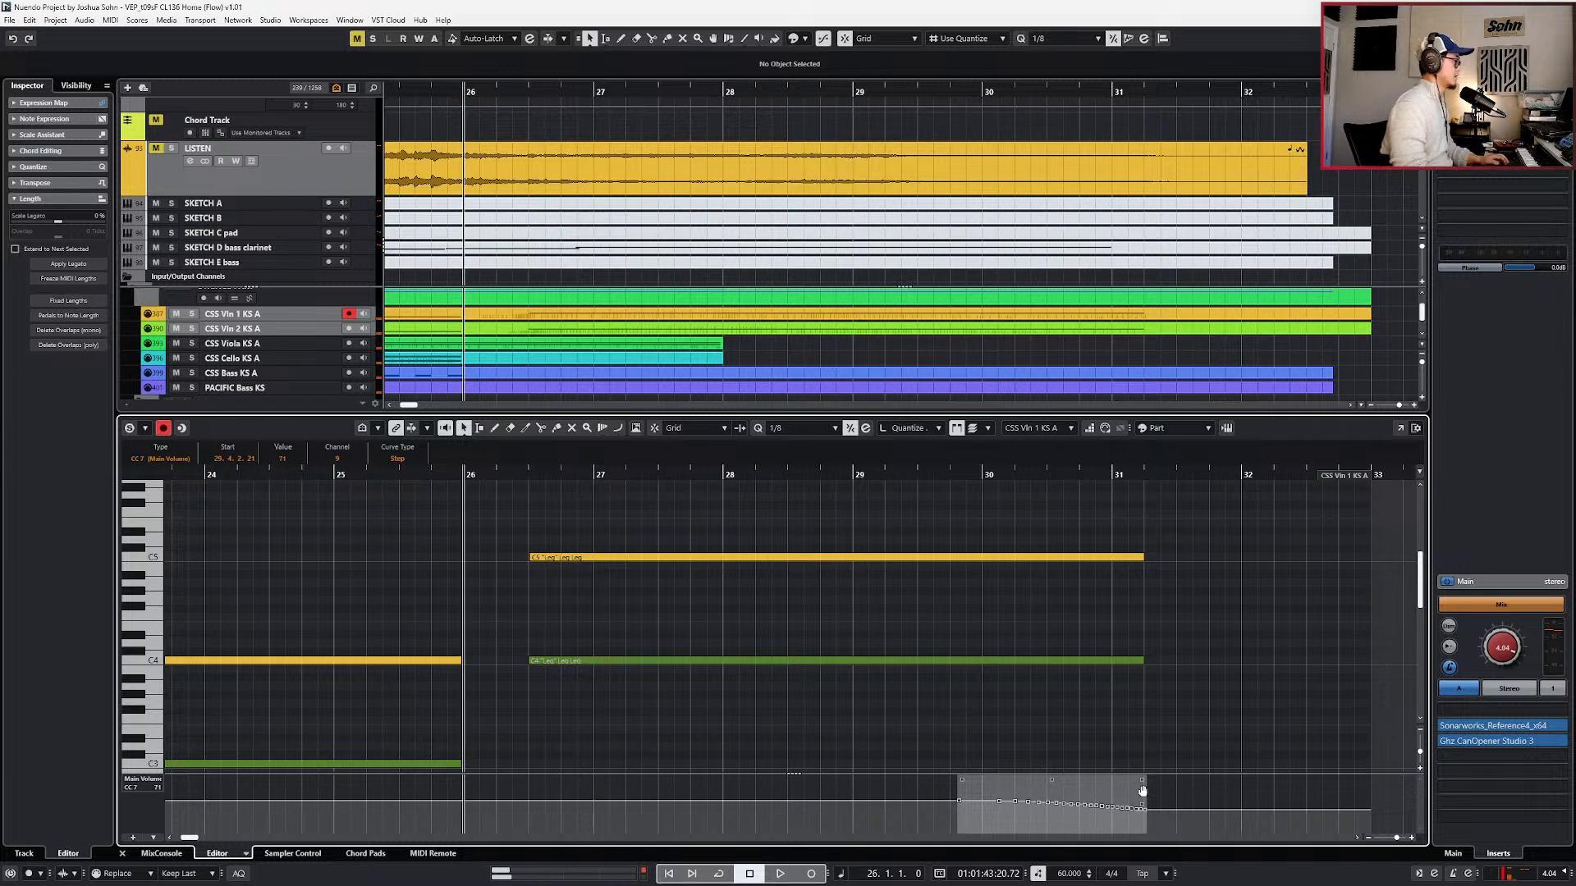
pyautogui.press('Return')
pyautogui.click(731, 338)
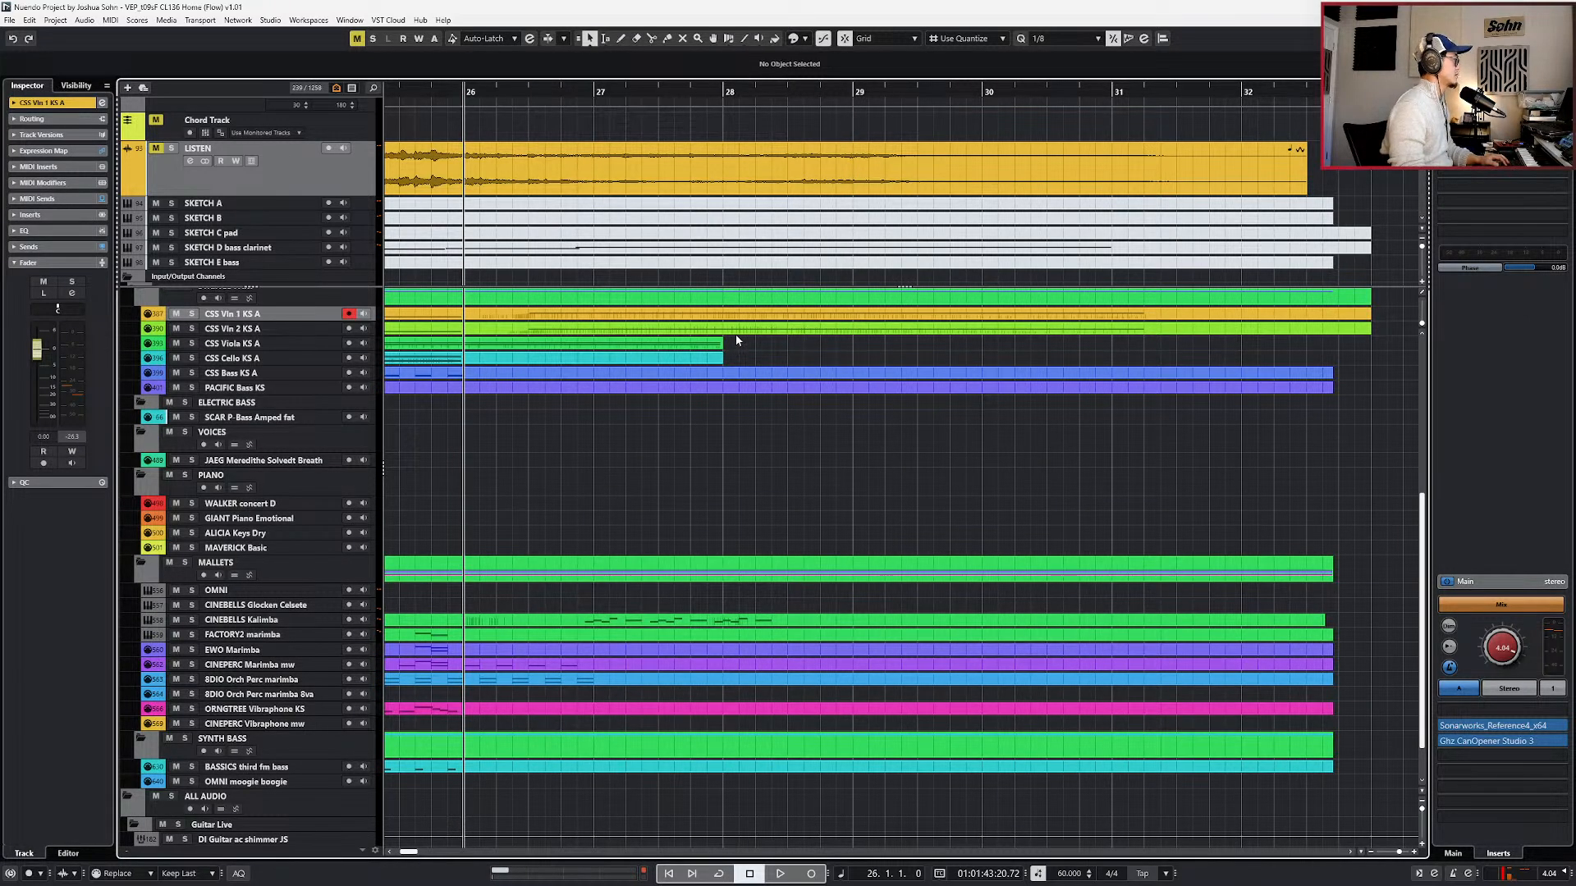
# - Extend the end of the CSS Viola part to 33.1.1.0, move the playhead to bar 27 and make CSS Cello the active track
pyautogui.scroll(-2, 733, 336)
pyautogui.scroll(4, 750, 345)
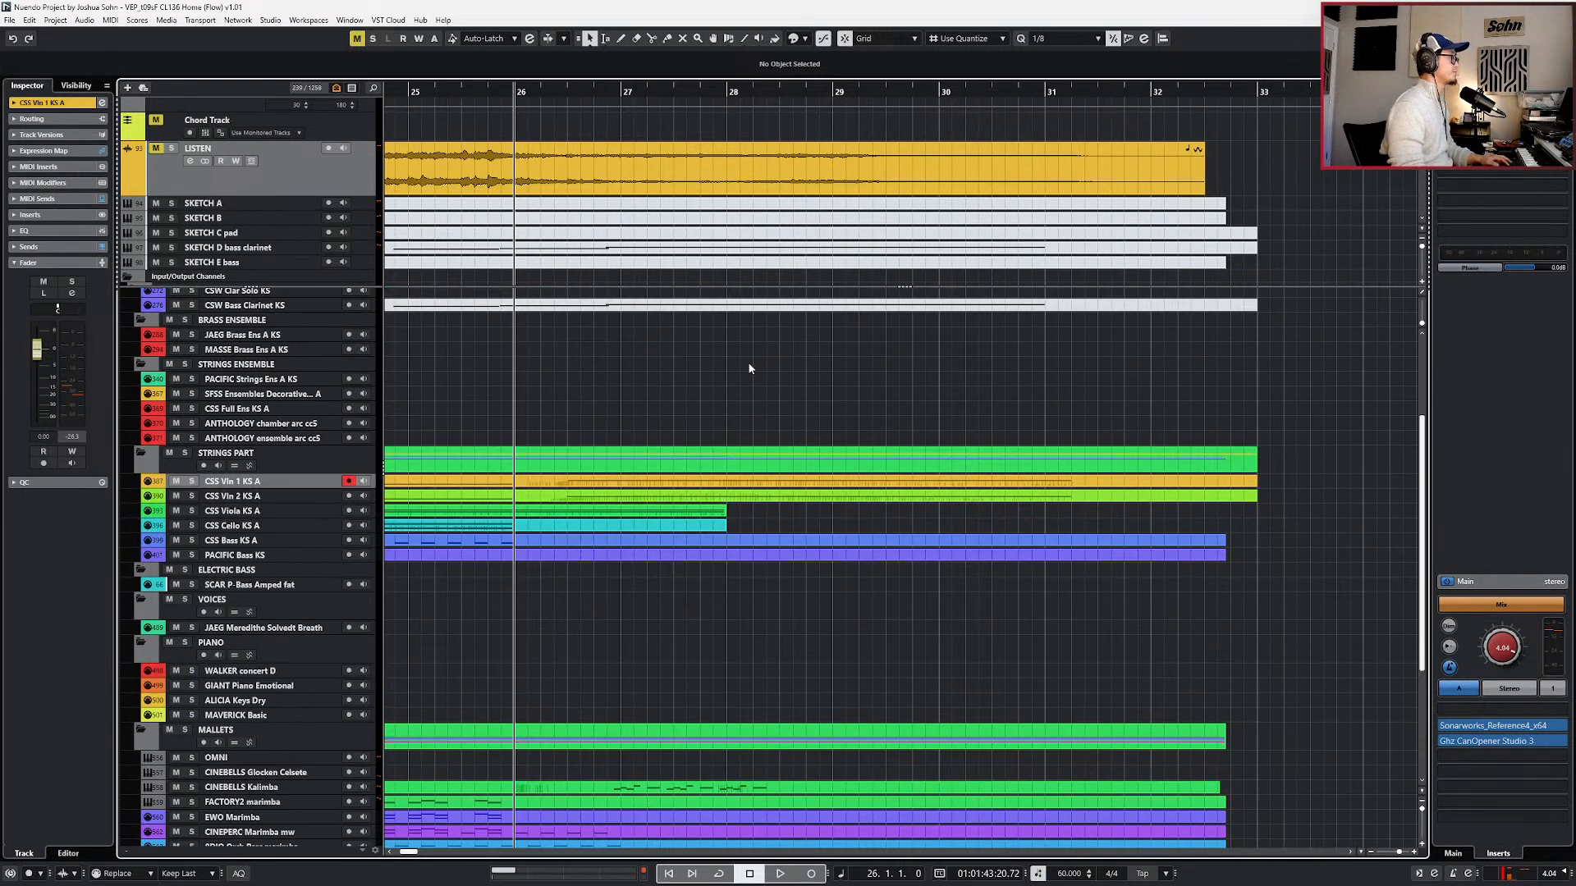
pyautogui.click(733, 498)
pyautogui.hotkey('alt', '1')
pyautogui.moveTo(725, 511); pyautogui.dragTo(1219, 501)
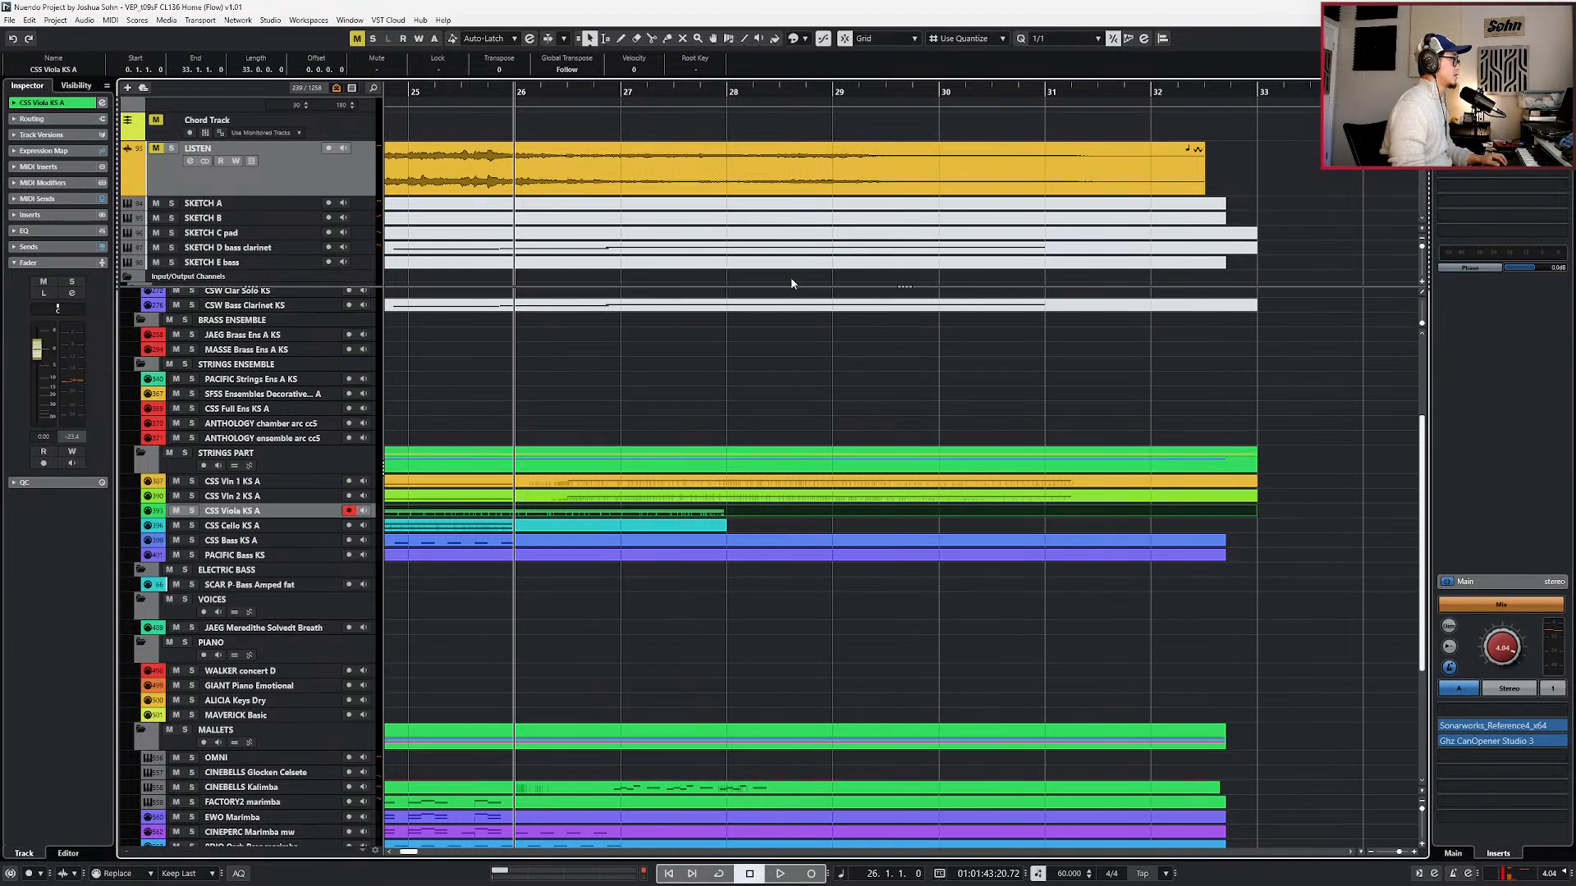
pyautogui.press('KP_Add')
pyautogui.click(278, 527)
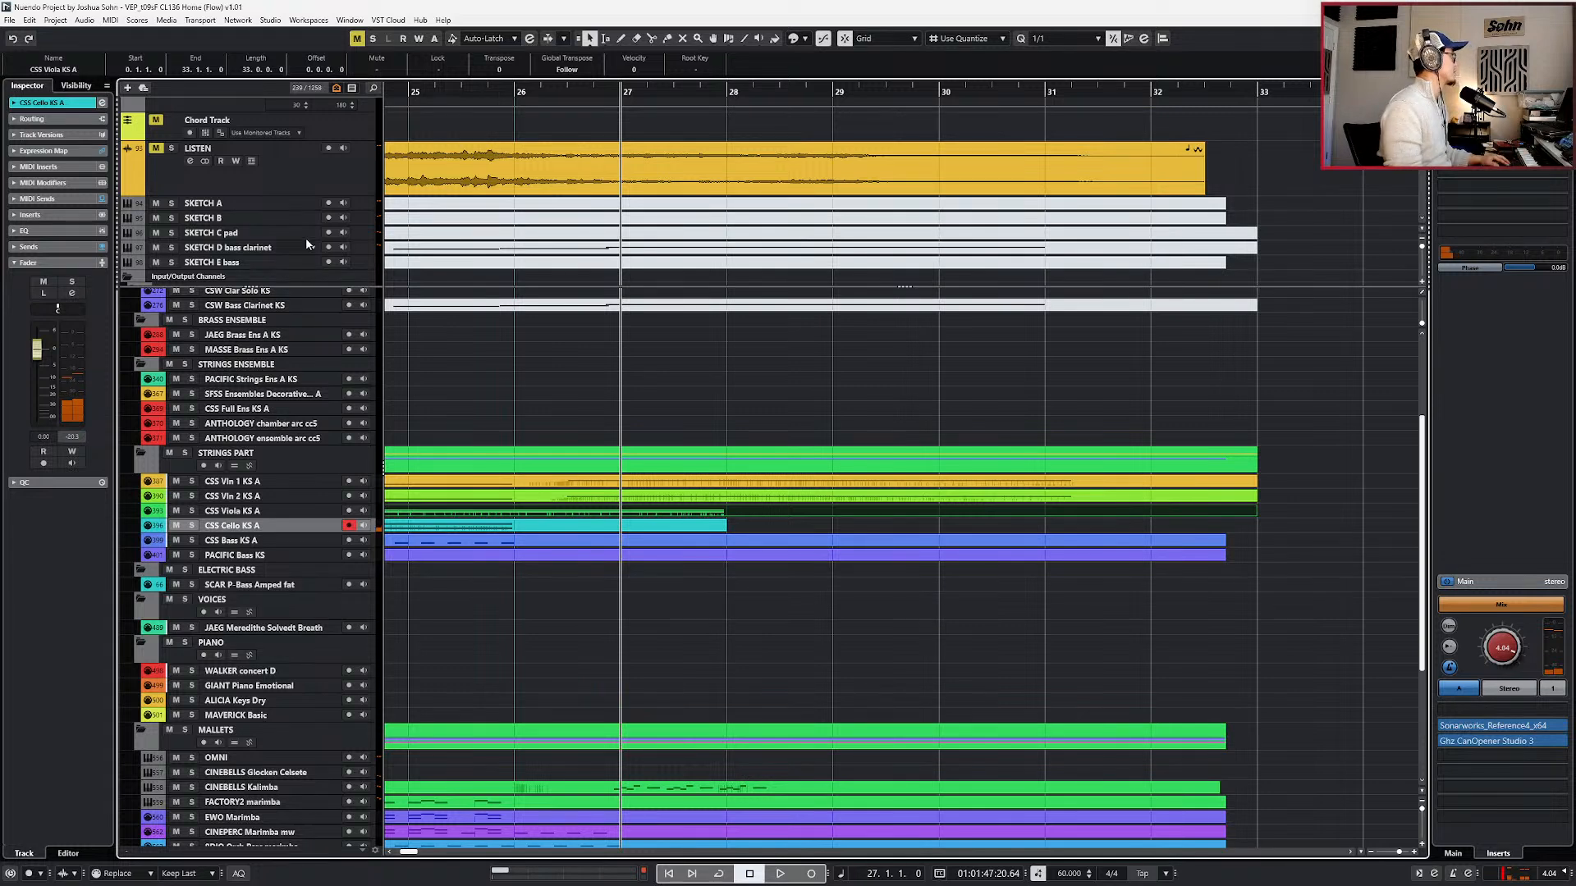
# - Solo the LISTEN reference track, play its passage from bar 27 through bar 29, and unsolo it with the playhead back at bar 27
pyautogui.click(341, 174)
pyautogui.press('s')
pyautogui.press('space')
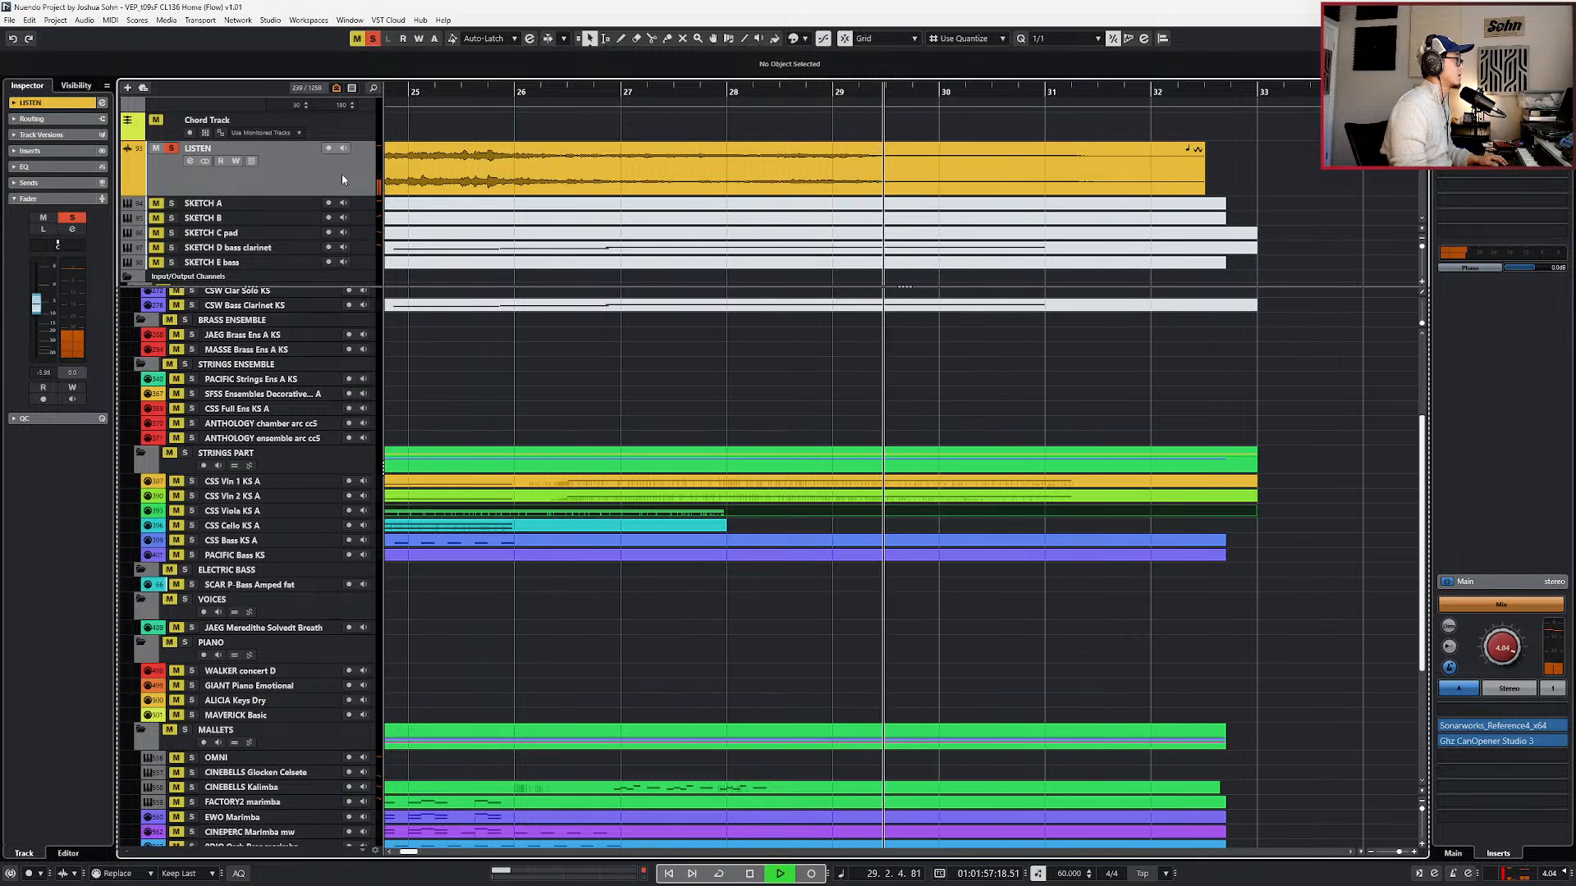
pyautogui.press('space')
pyautogui.press('space')
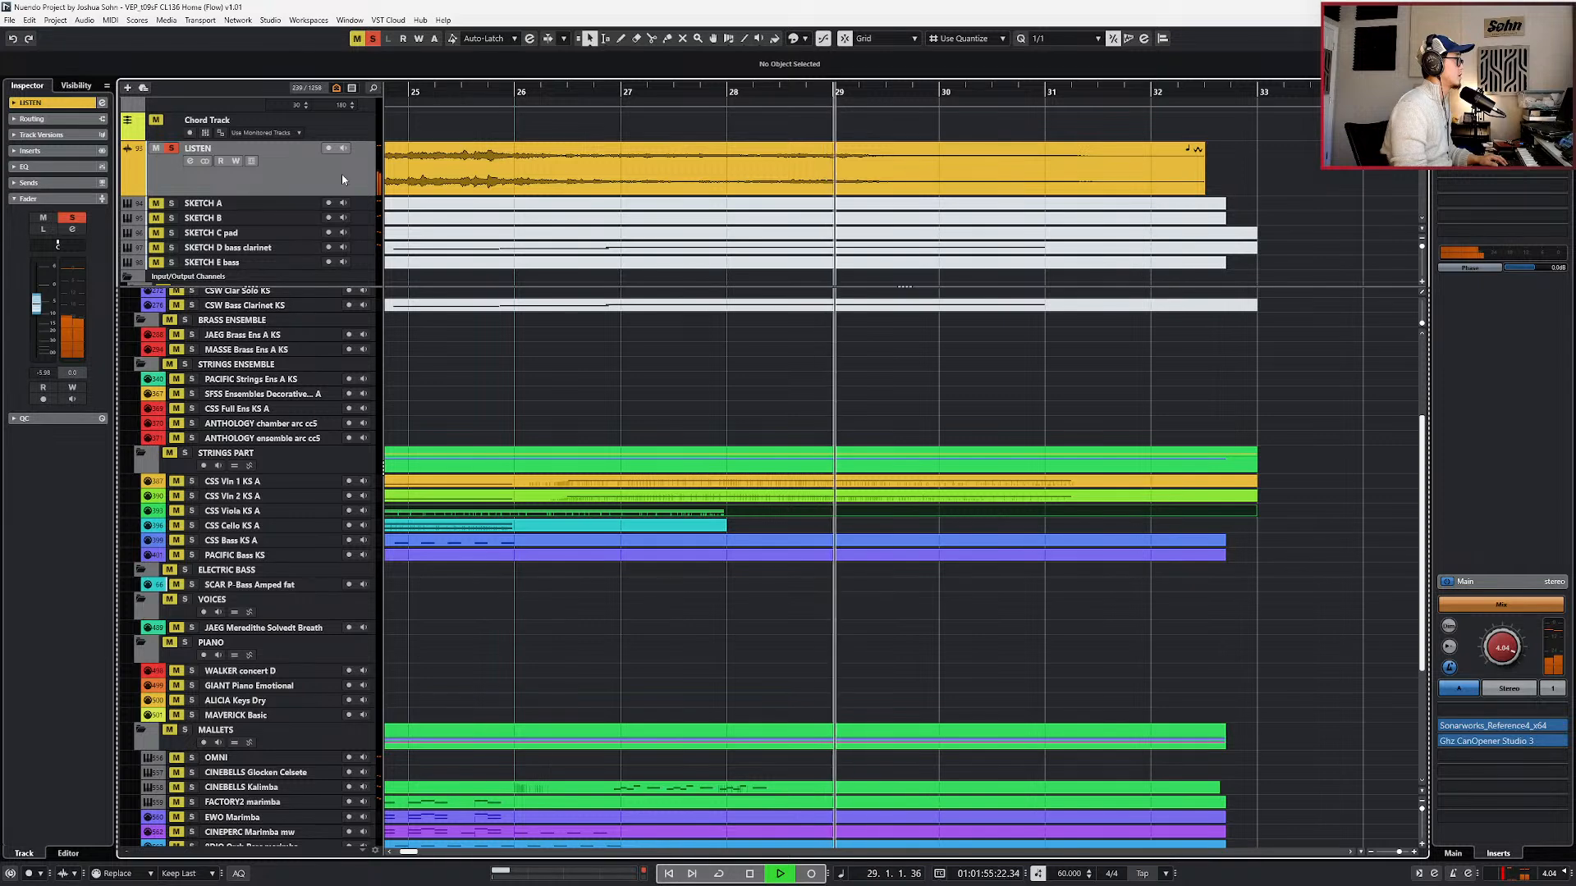
pyautogui.press('space')
pyautogui.press('s')
pyautogui.click(624, 316)
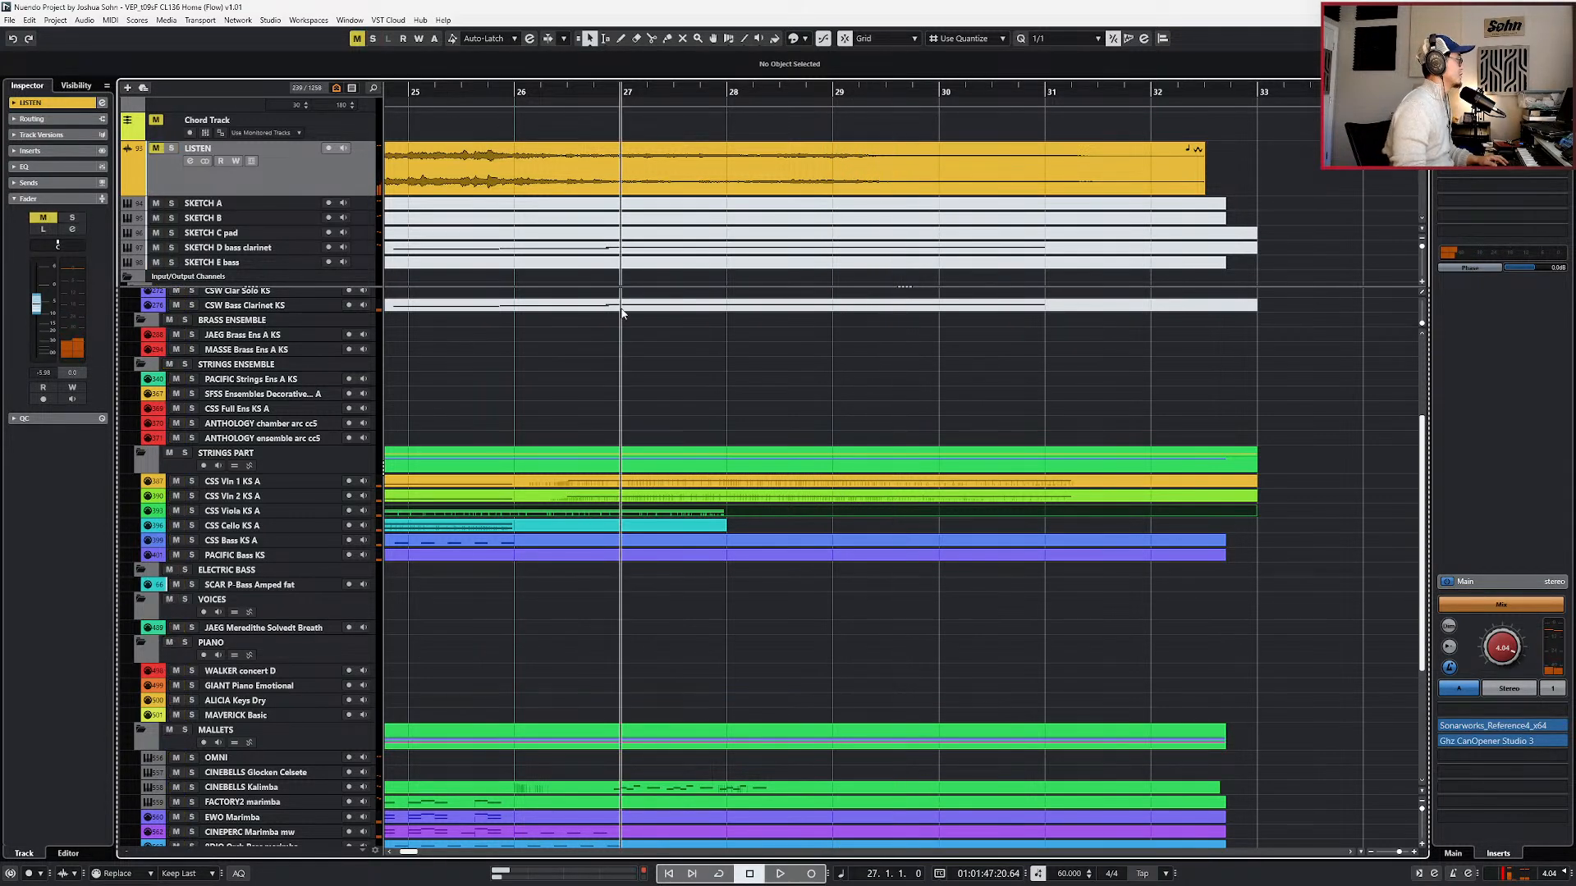
# - Split the CSS Vln 1 and CSS Vln 2 parts at 26.2.1.0 and trim the second sections to span 26.3.1.0 to 31.2.1.0
pyautogui.click(679, 497)
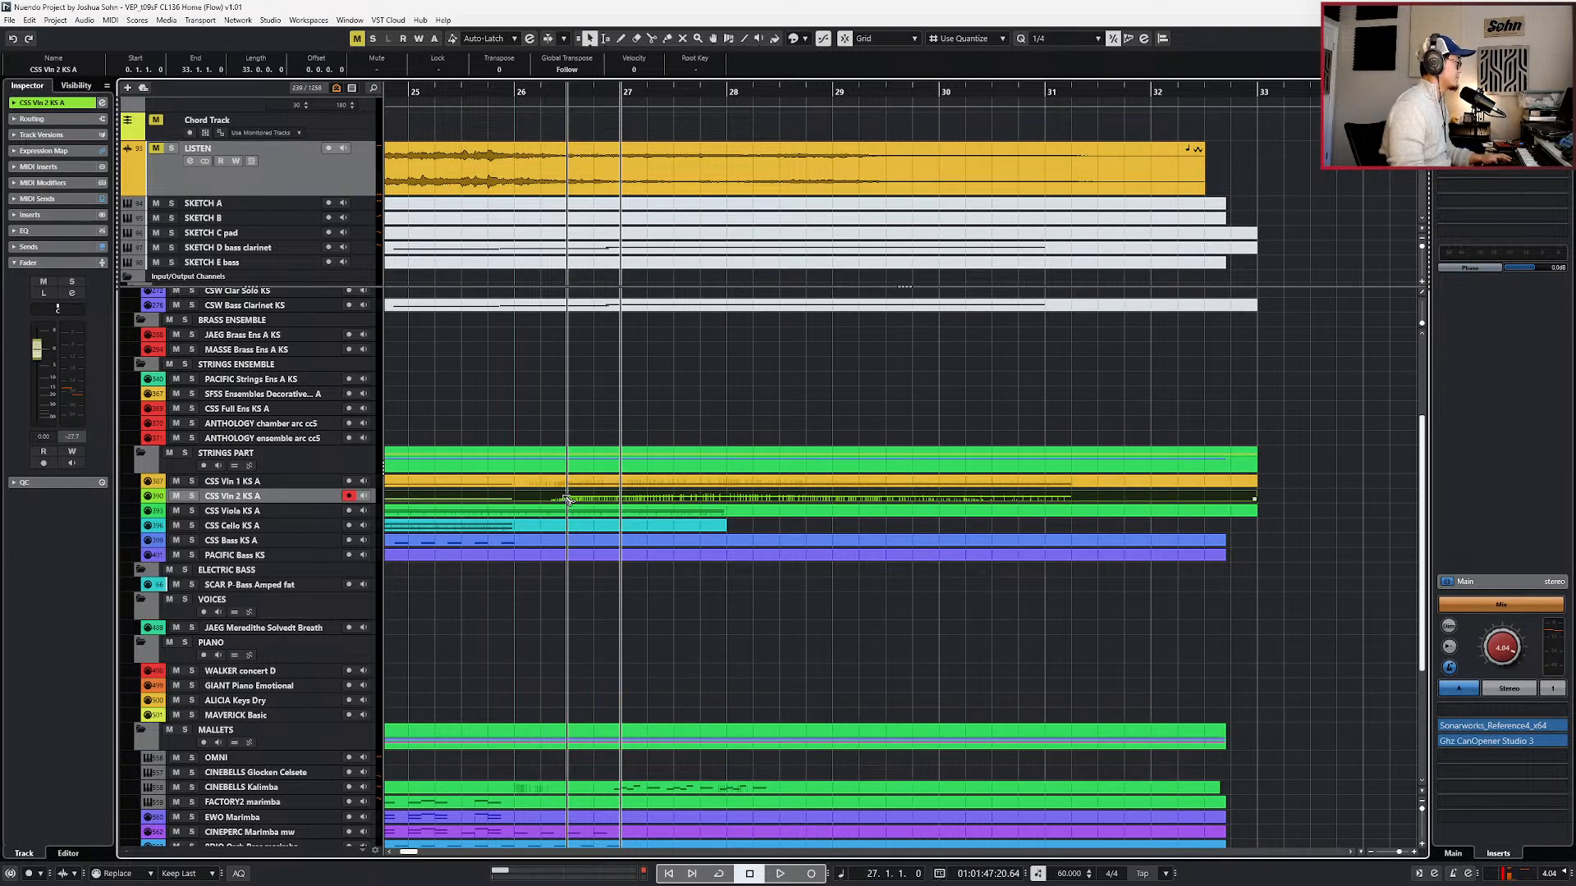
pyautogui.keyDown('alt'); pyautogui.click(570, 497); pyautogui.keyUp('alt')
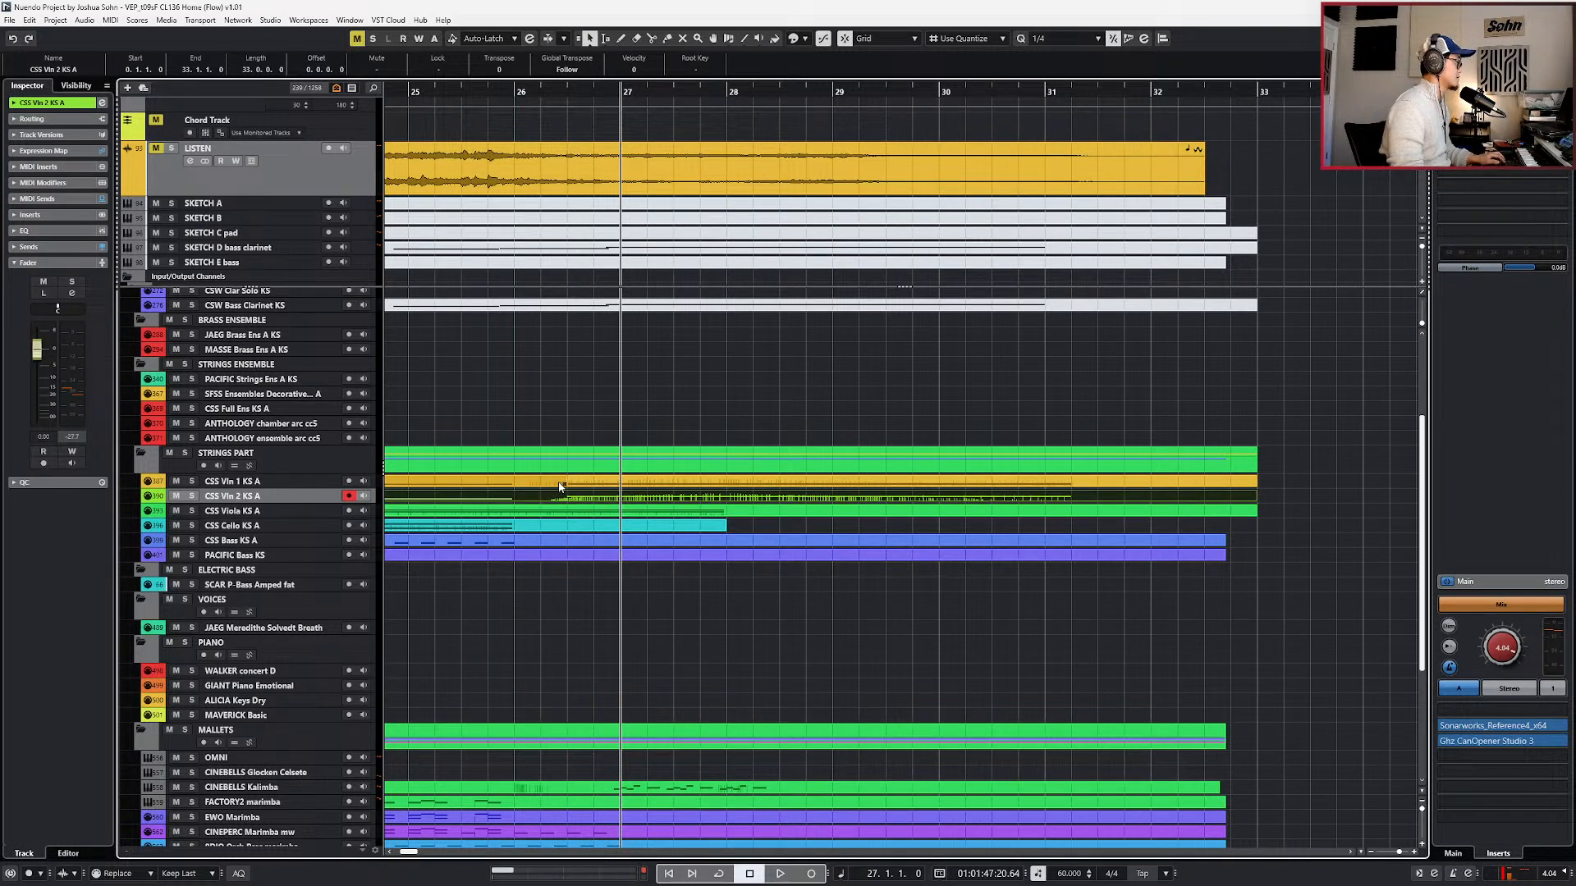
pyautogui.keyDown('alt'); pyautogui.click(544, 483); pyautogui.keyUp('alt')
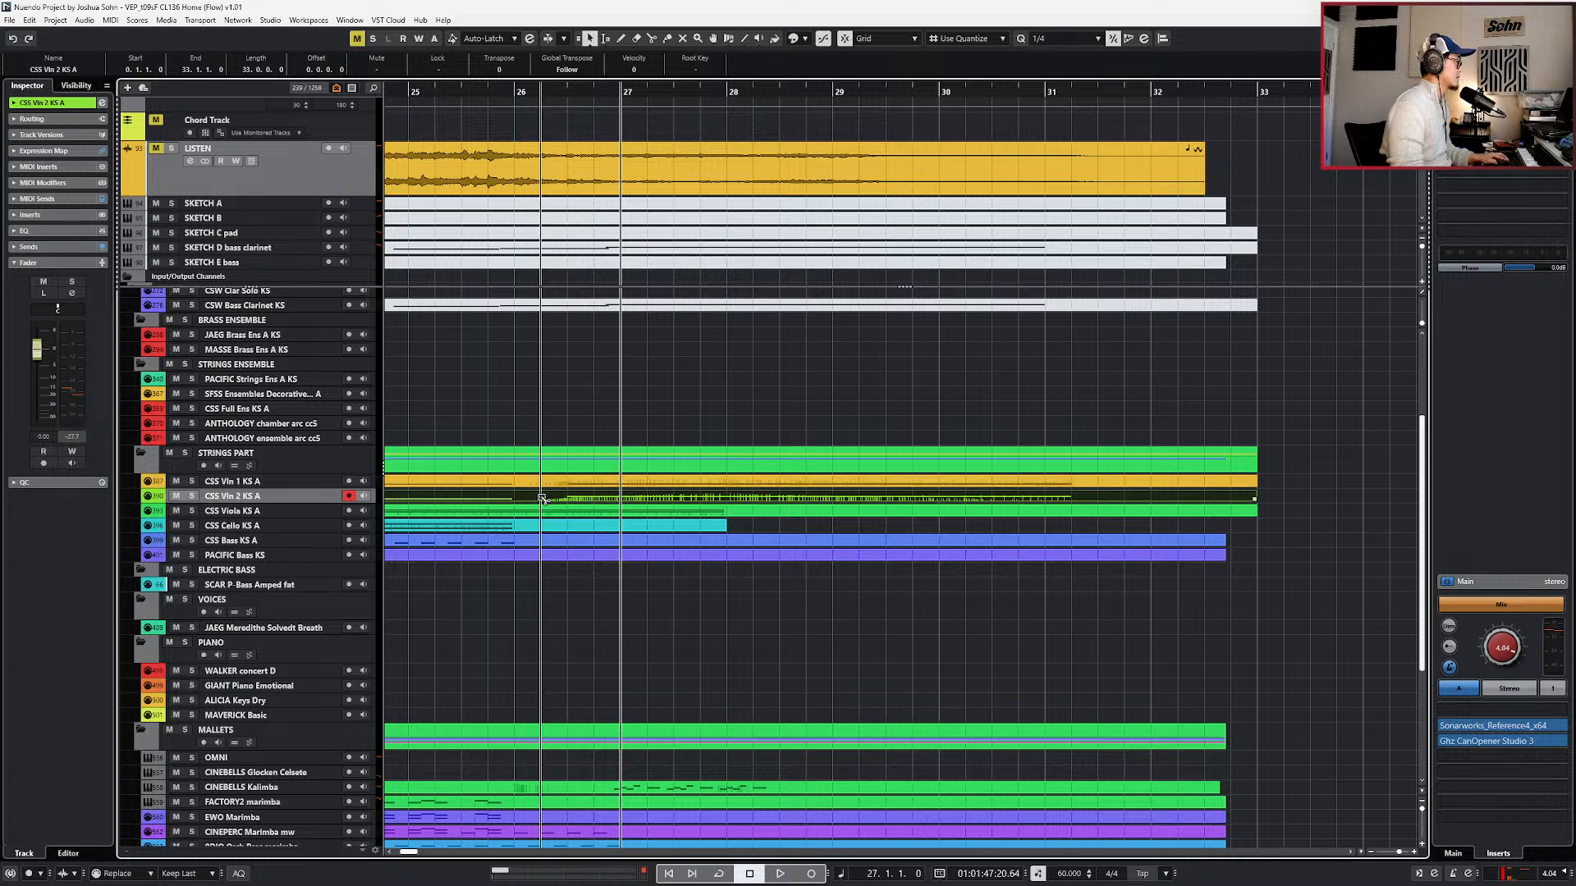
pyautogui.keyDown('alt'); pyautogui.click(543, 497); pyautogui.keyUp('alt')
pyautogui.click(552, 485)
pyautogui.keyDown('shift'); pyautogui.click(554, 499); pyautogui.keyUp('shift')
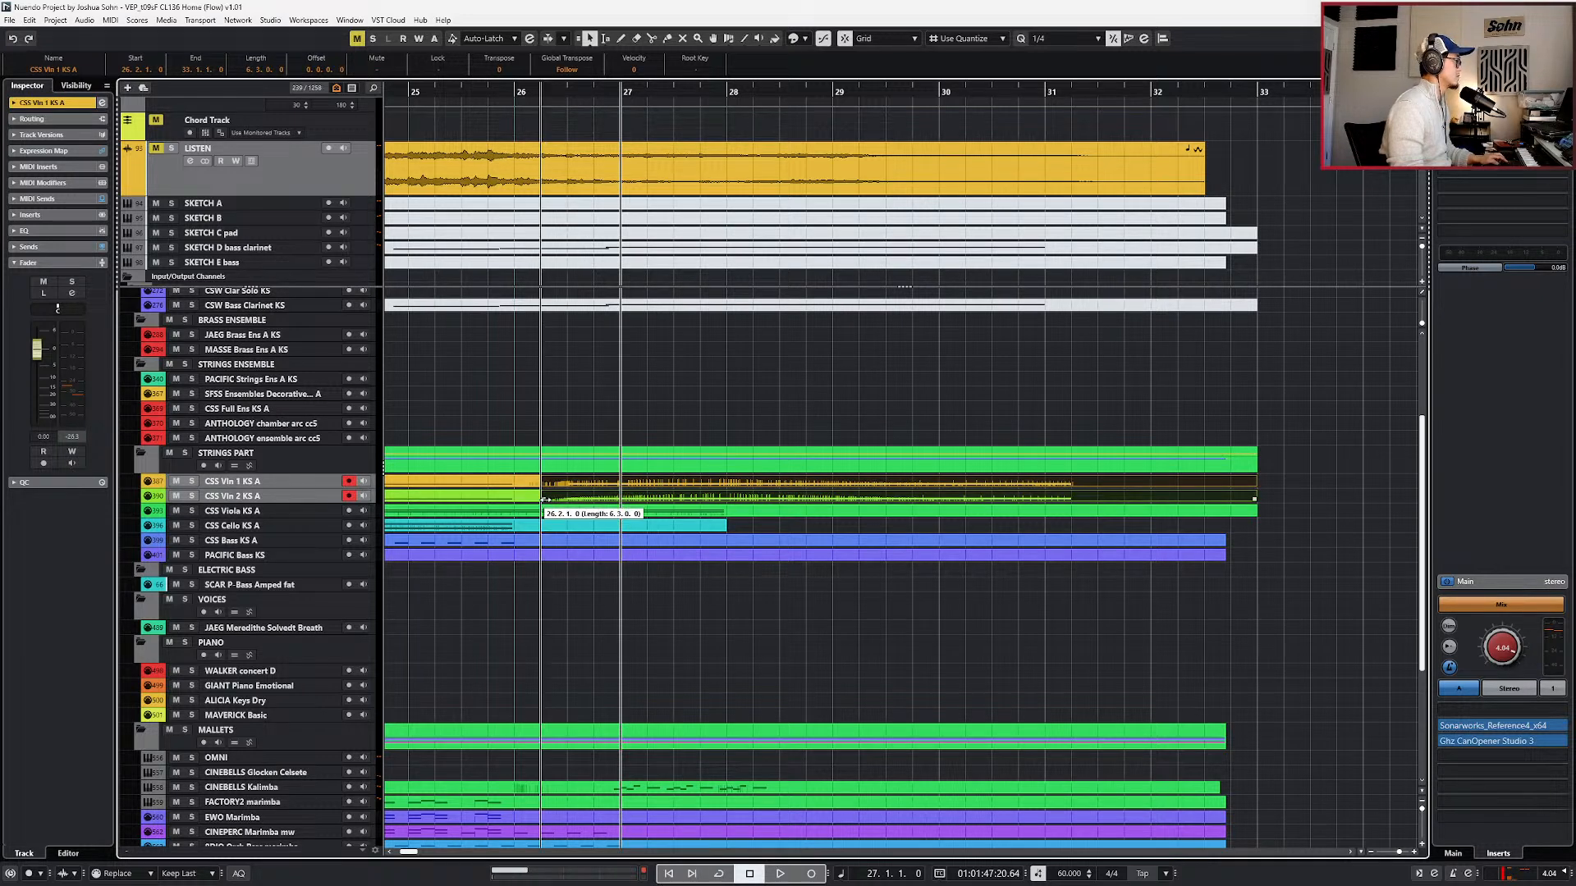
pyautogui.moveTo(556, 498); pyautogui.dragTo(566, 504)
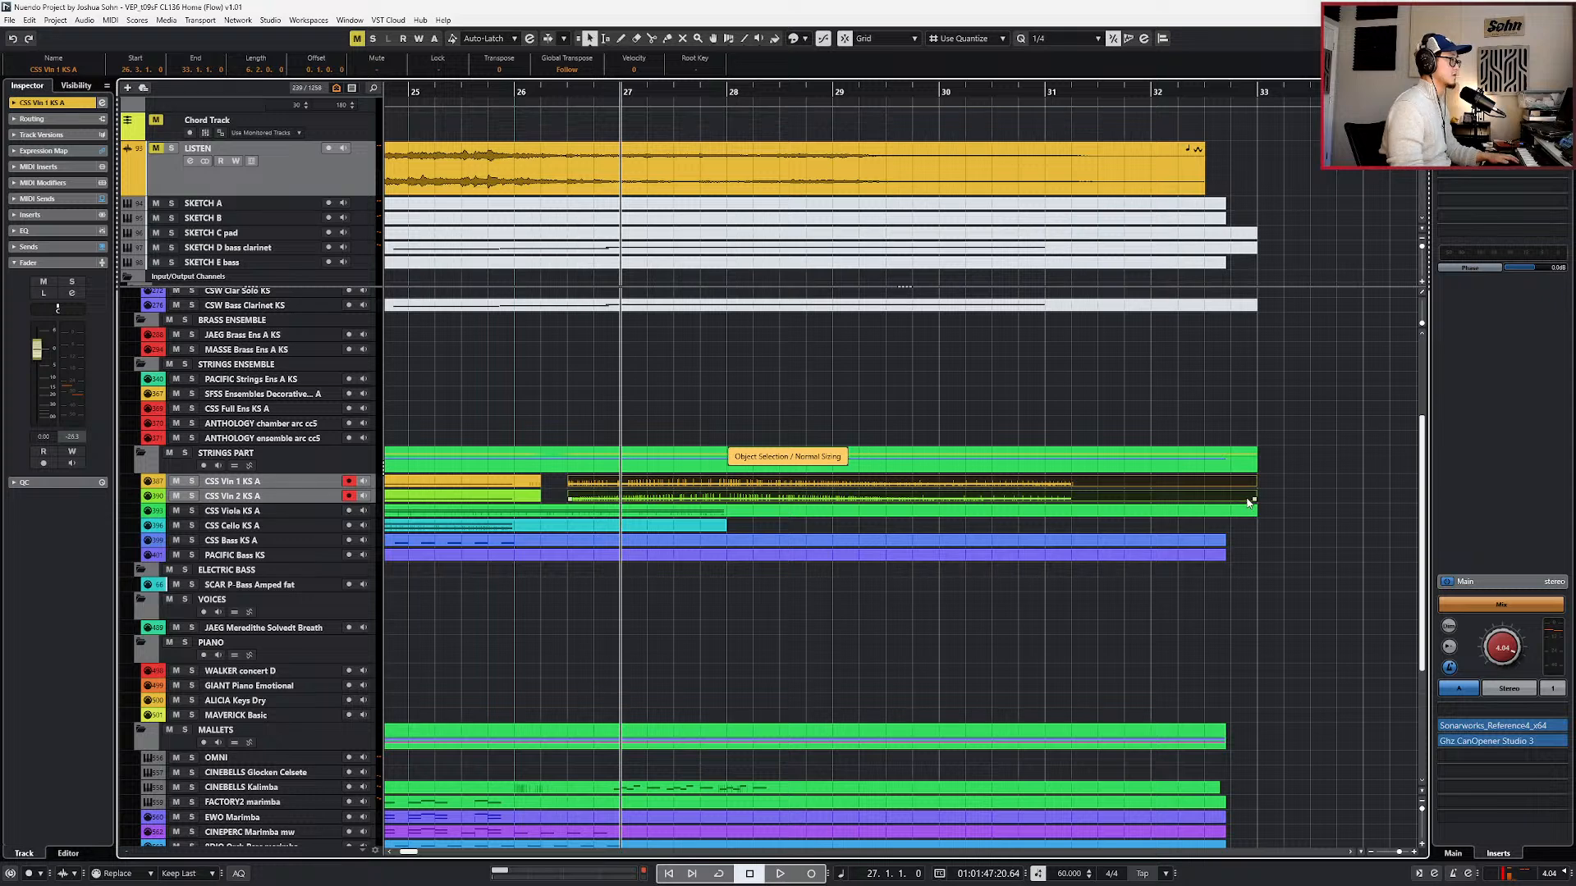
pyautogui.moveTo(1254, 498); pyautogui.dragTo(1071, 499)
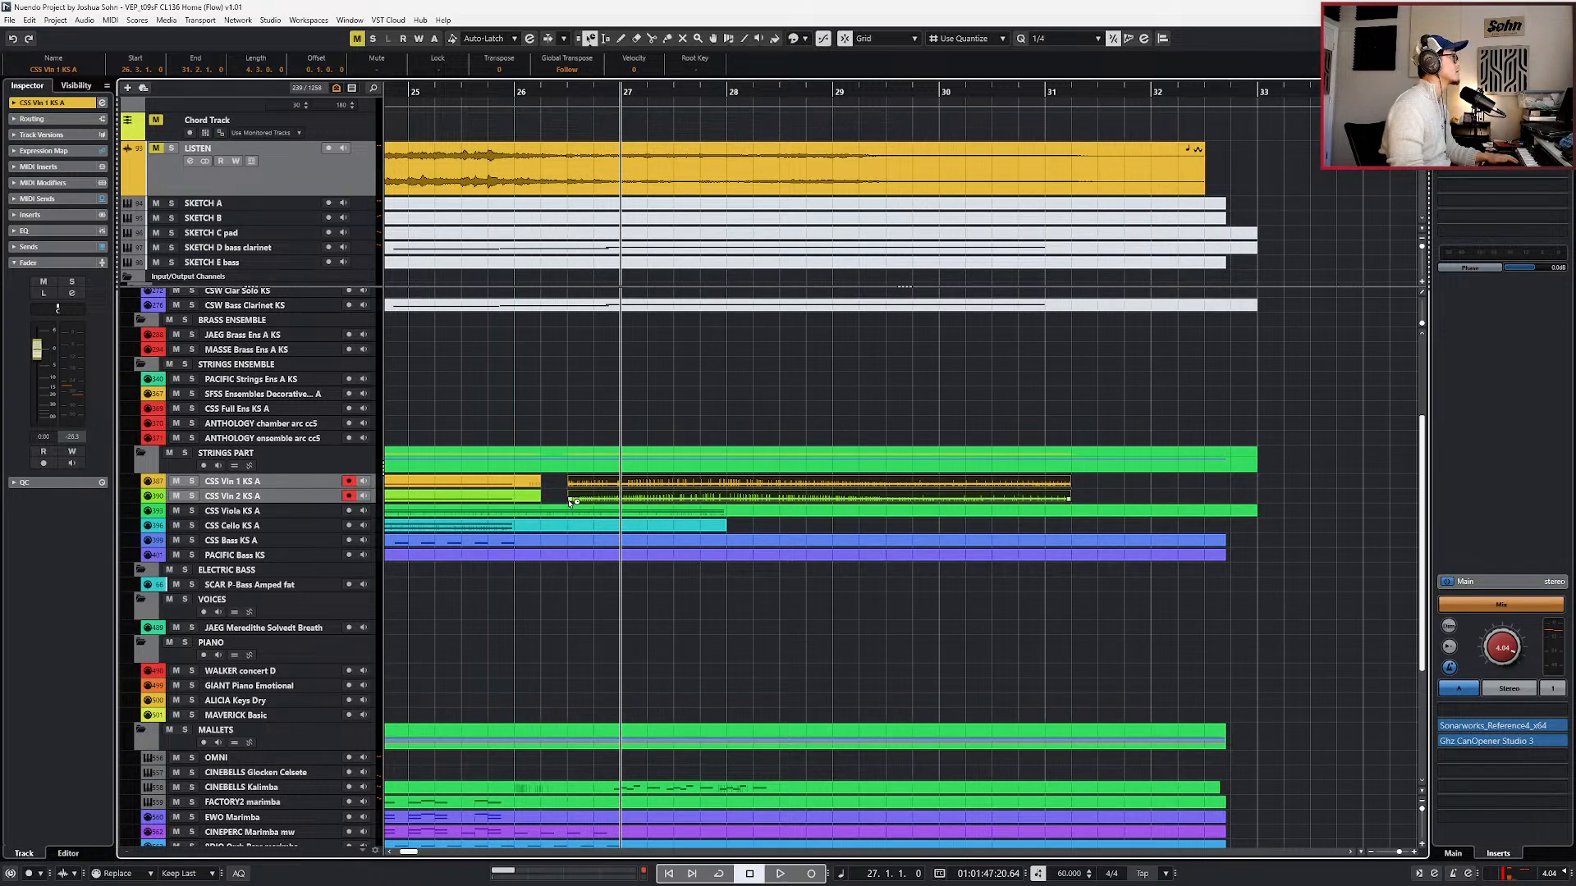
# - Set the start of both trimmed violin sections to 27.2.1.0, keeping their ends at 31.2.1.0
pyautogui.click(571, 502)
pyautogui.keyDown('shift'); pyautogui.click(572, 484); pyautogui.keyUp('shift')
pyautogui.moveTo(566, 488); pyautogui.dragTo(679, 499)
pyautogui.hotkey('alt', 'Left')
# - Try the trimmed violin sections on the CSS Viola and CSS Cello tracks and return them to the violin tracks
pyautogui.hotkey('ctrl', 'Down')
pyautogui.hotkey('ctrl', 'Down')
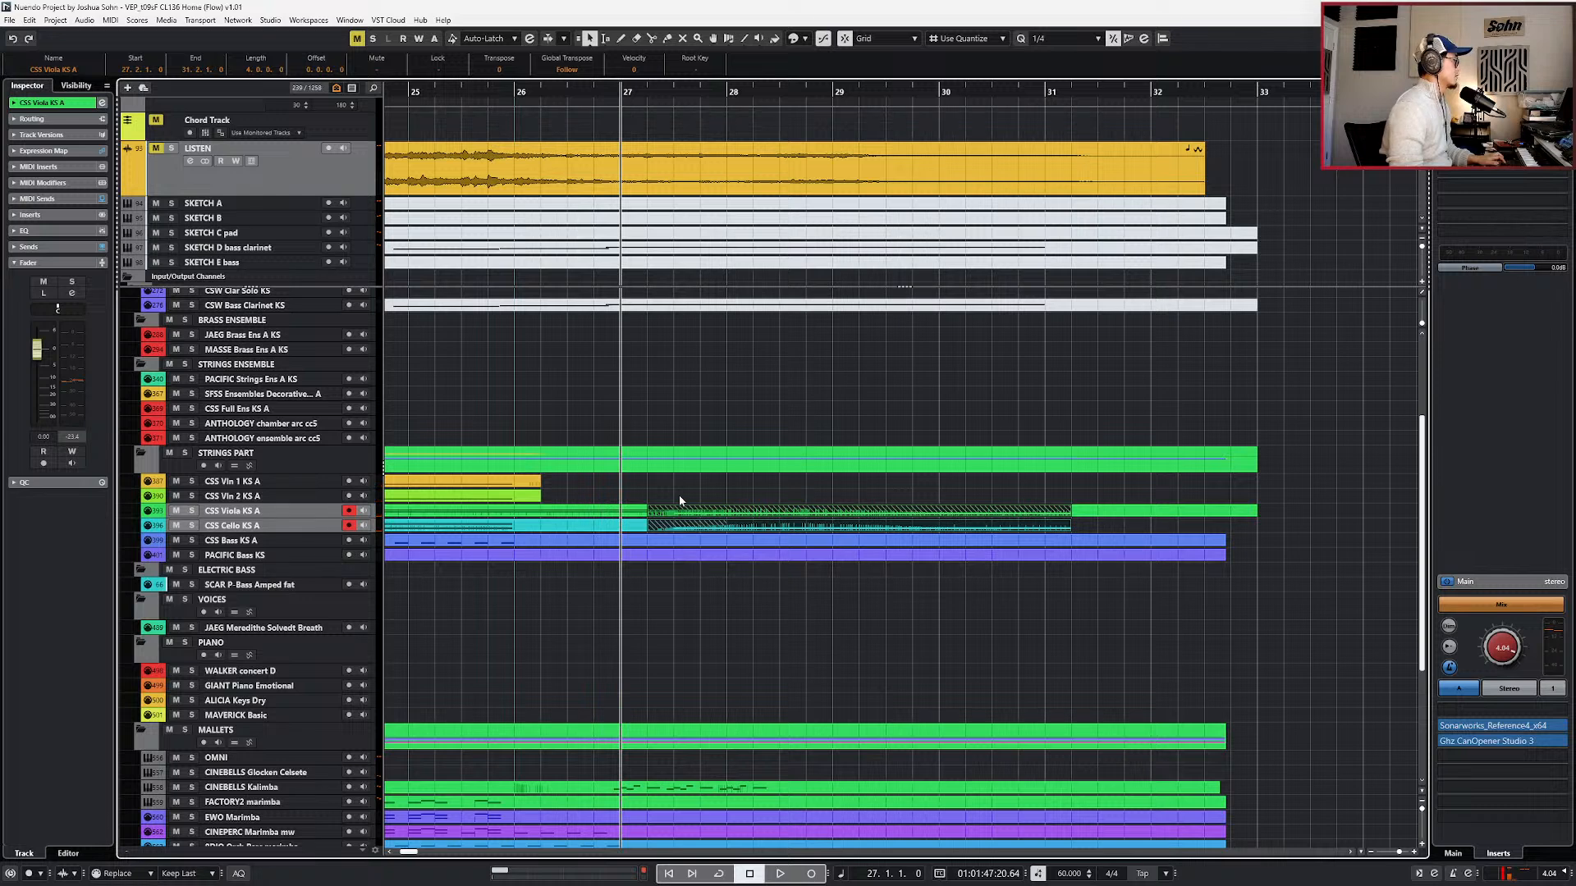
pyautogui.hotkey('ctrl', 'Up')
pyautogui.hotkey('ctrl', 'Up')
# - Close the gap before the trimmed violin sections by extending the earlier parts, and extend both violin tracks' ends to bar 33
pyautogui.moveTo(551, 489); pyautogui.dragTo(533, 498)
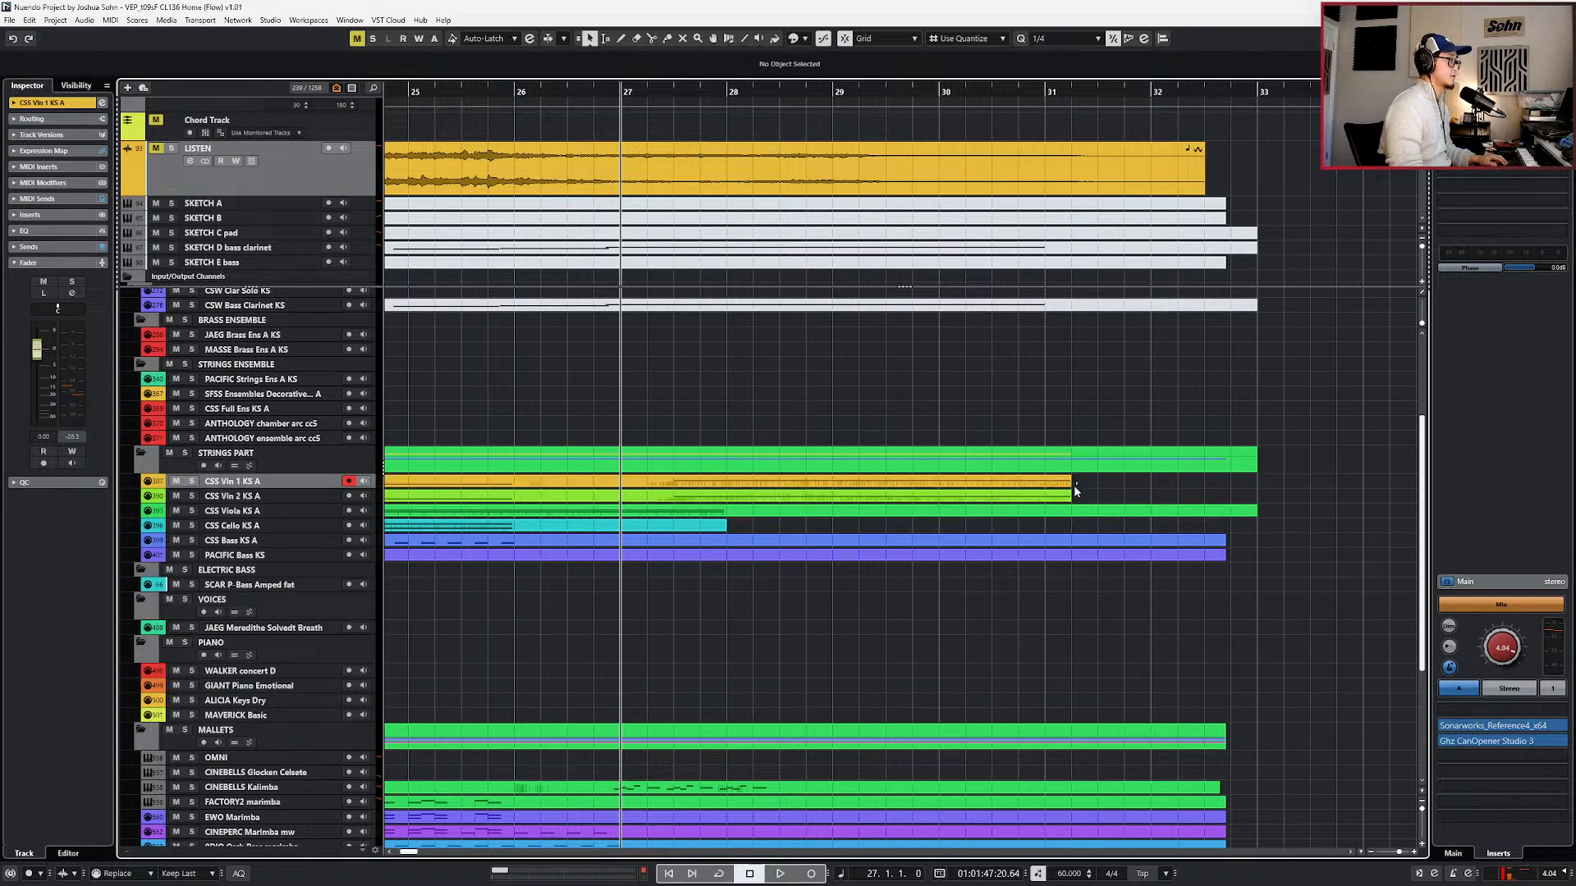
pyautogui.moveTo(1076, 492); pyautogui.dragTo(1257, 502)
# - Open the CSS Viola part and lengthen its C3 and G2 notes by one 1/8 grid step into bar 28
pyautogui.doubleClick(732, 515)
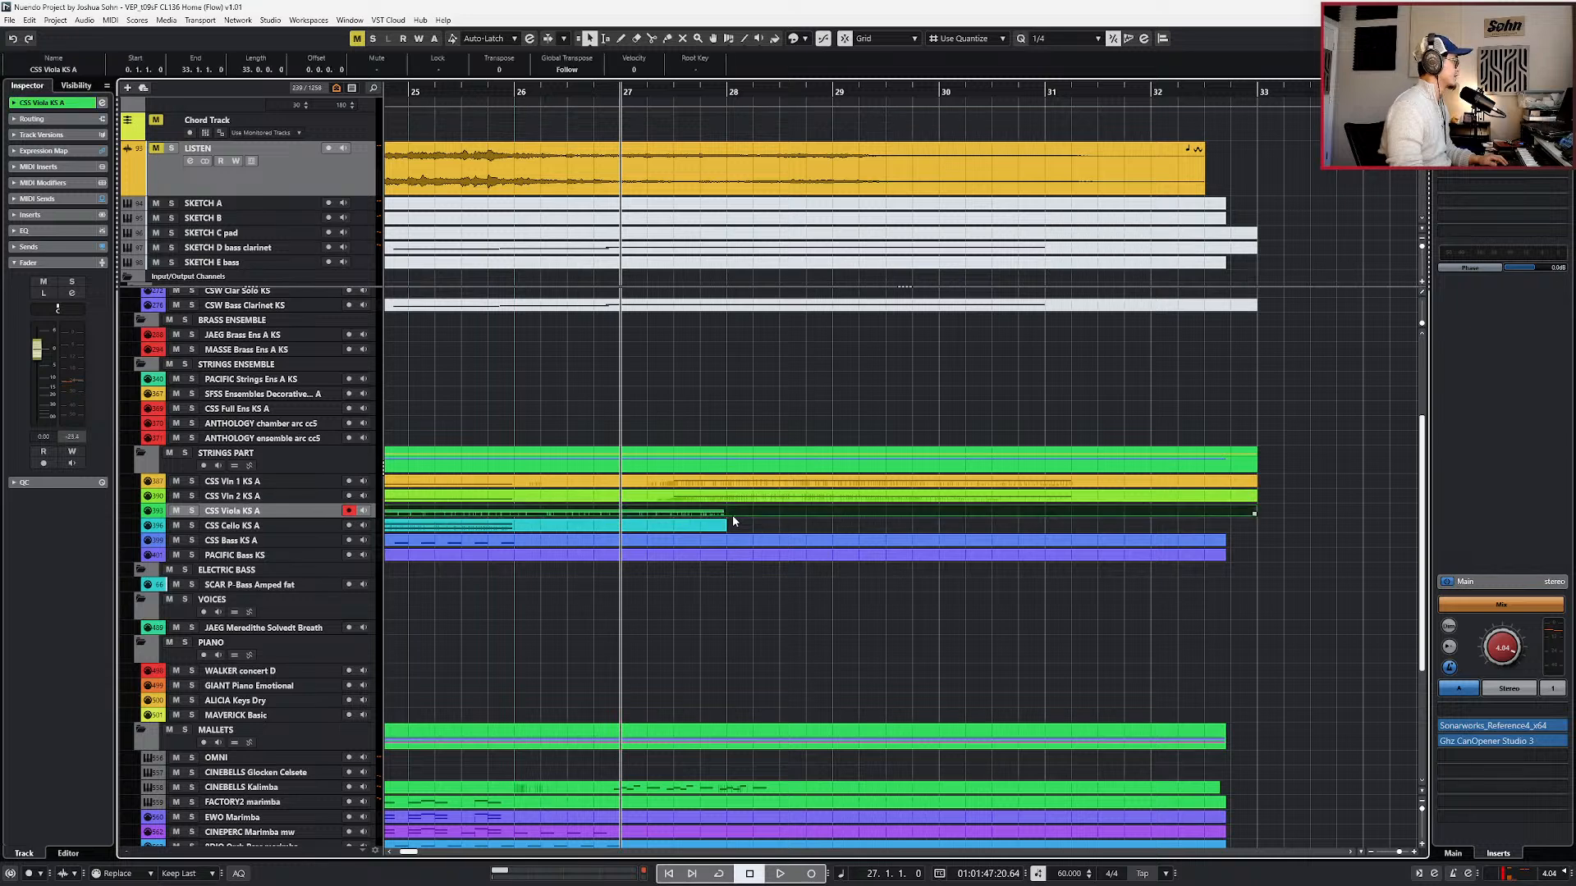
pyautogui.hotkey('ctrl', 'a')
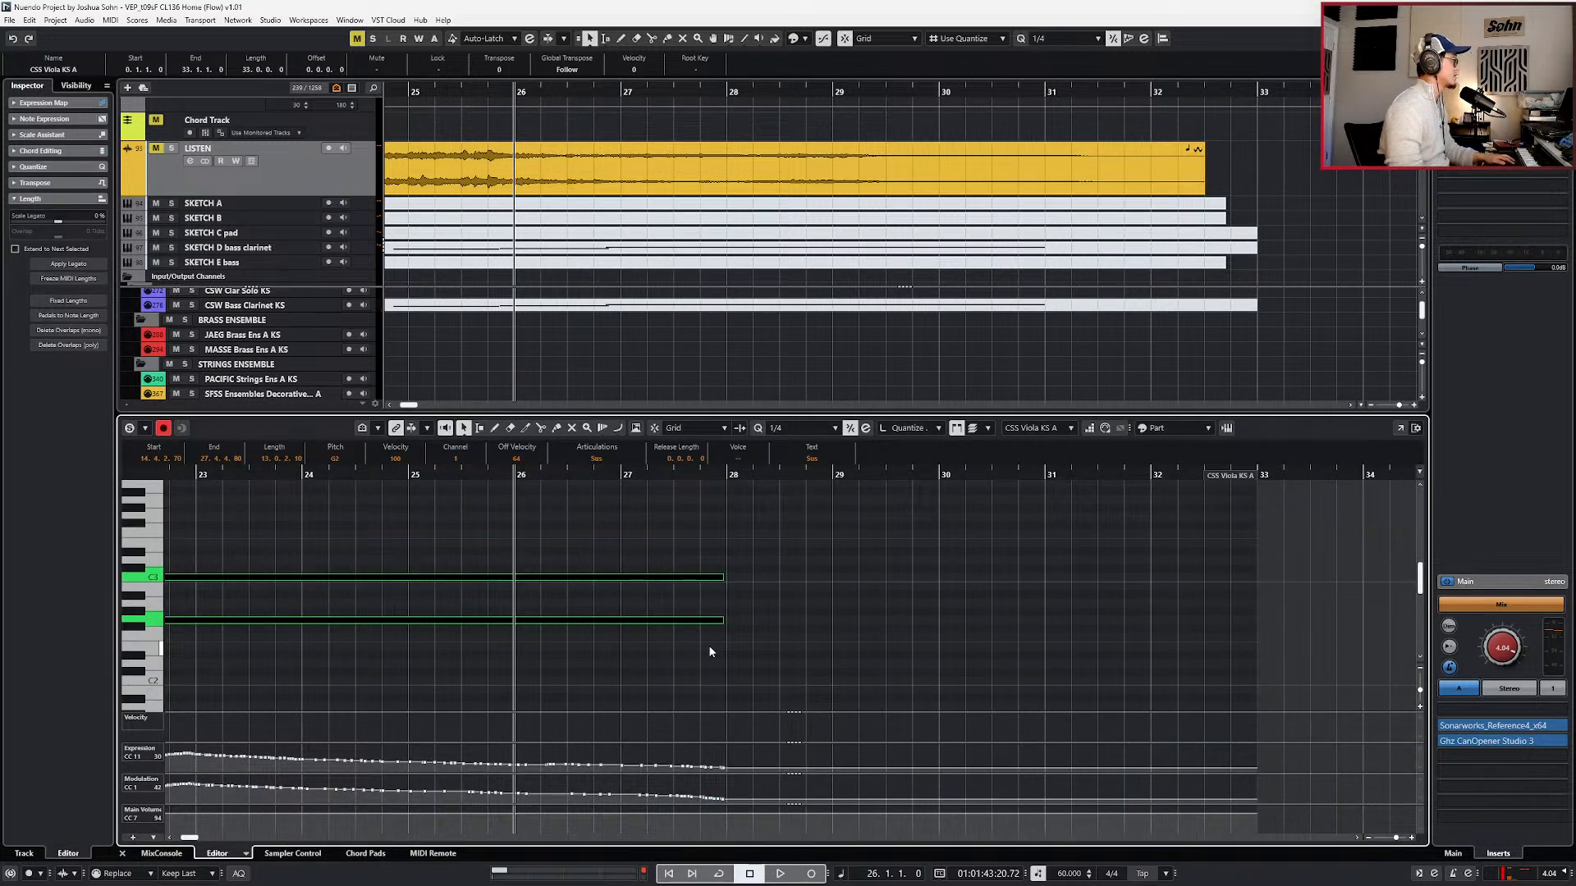
pyautogui.hotkey('alt', '4')
pyautogui.hotkey('alt', 'shift', 'Left')
pyautogui.hotkey('alt', 'shift', 'Left')
pyautogui.hotkey('alt', 'shift', 'Left')
pyautogui.hotkey('alt', 'shift', 'Left')
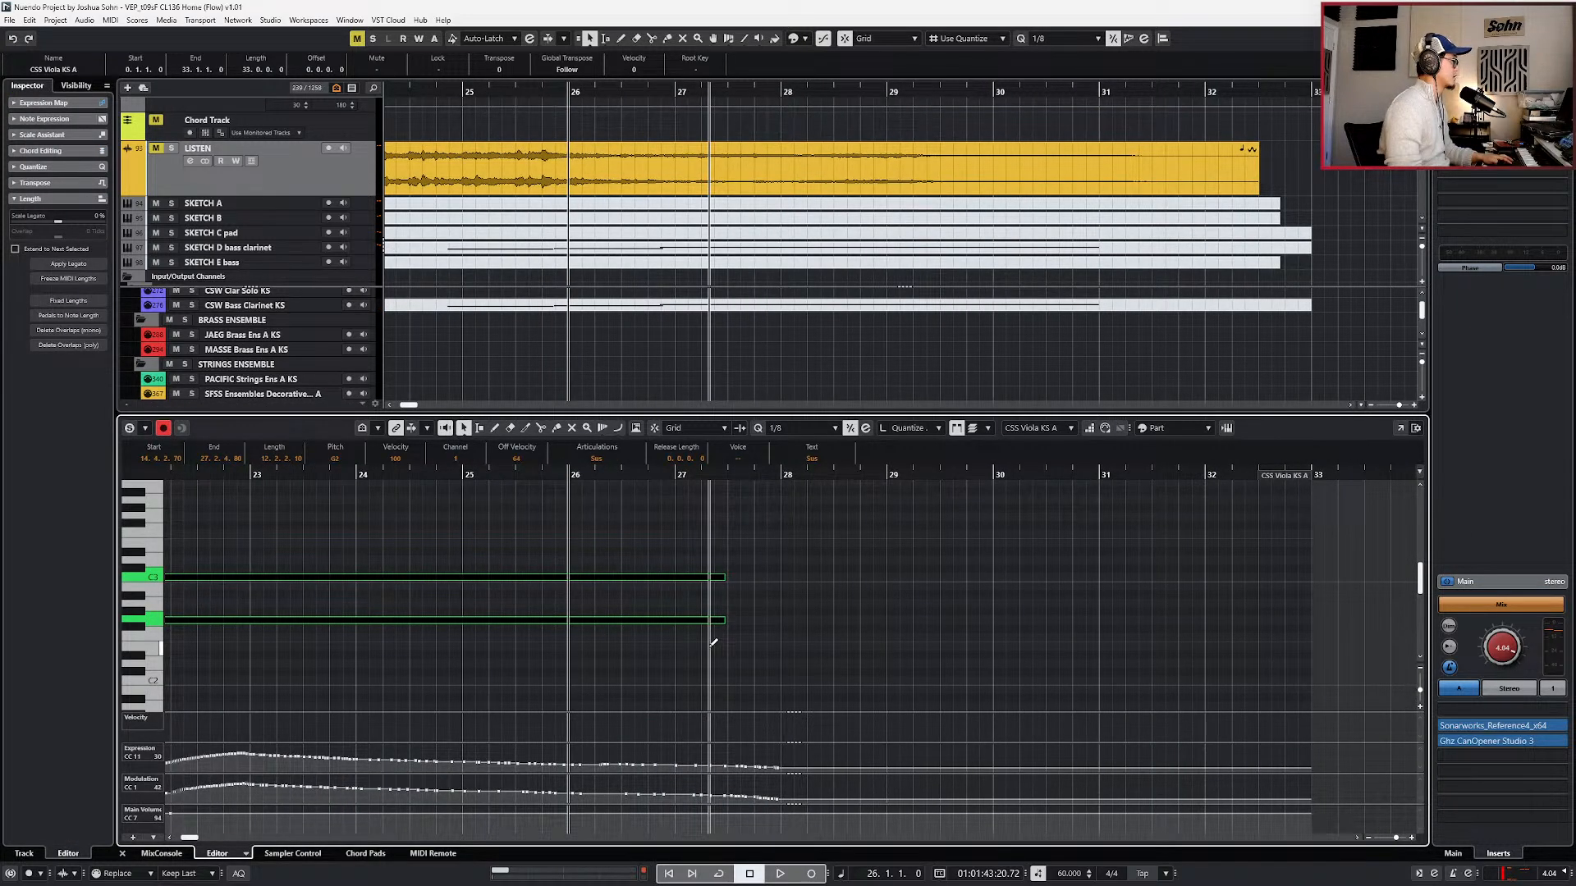
pyautogui.hotkey('alt', 'shift', 'Right')
pyautogui.hotkey('alt', 'shift', 'Right')
pyautogui.hotkey('alt', 'shift', 'Right')
pyautogui.hotkey('alt', 'shift', 'Right')
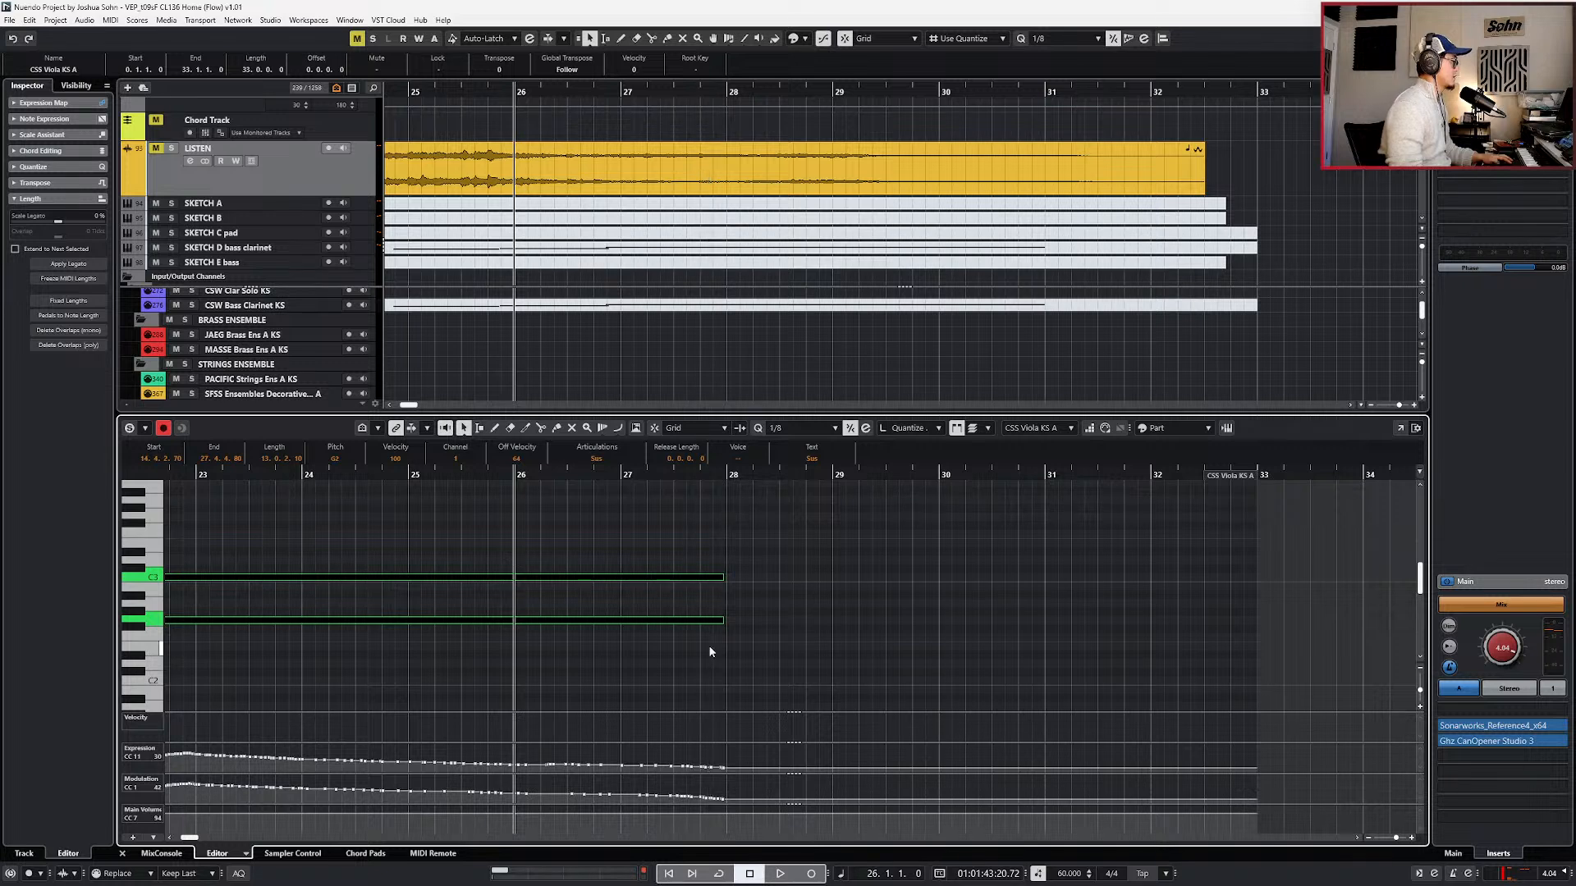
pyautogui.hotkey('alt', 'shift', 'Right')
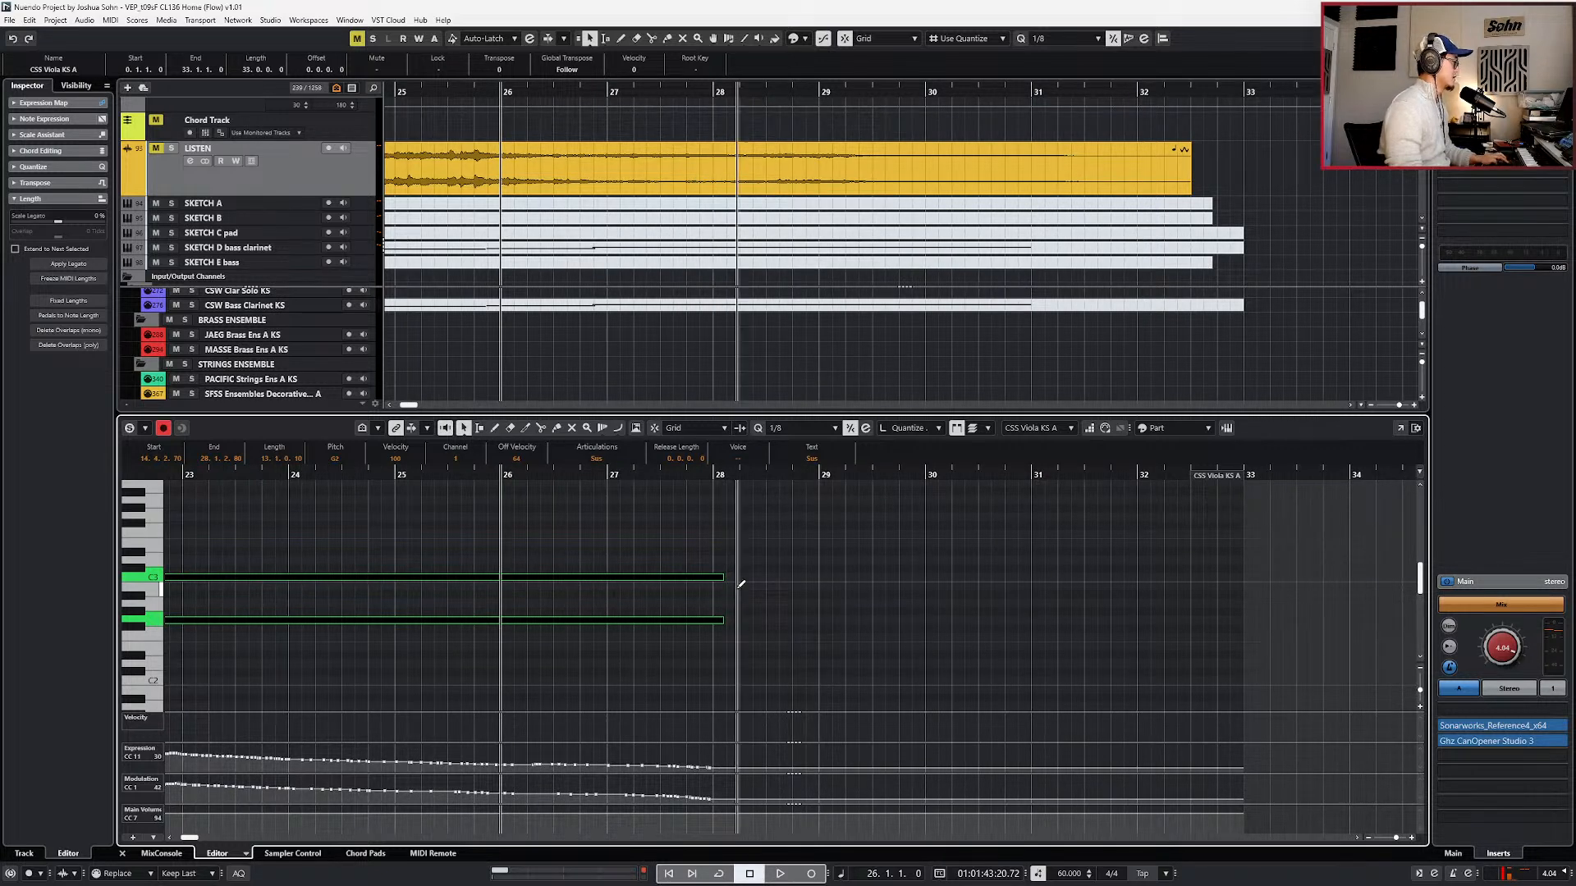
# - Place the playhead at 28.1.3.0 and duplicate the sustained C3 and G2 viola notes from there
pyautogui.scroll(-1, 745, 587)
pyautogui.scroll(-3, 755, 583)
pyautogui.scroll(1, 755, 563)
pyautogui.moveTo(753, 566); pyautogui.dragTo(737, 629)
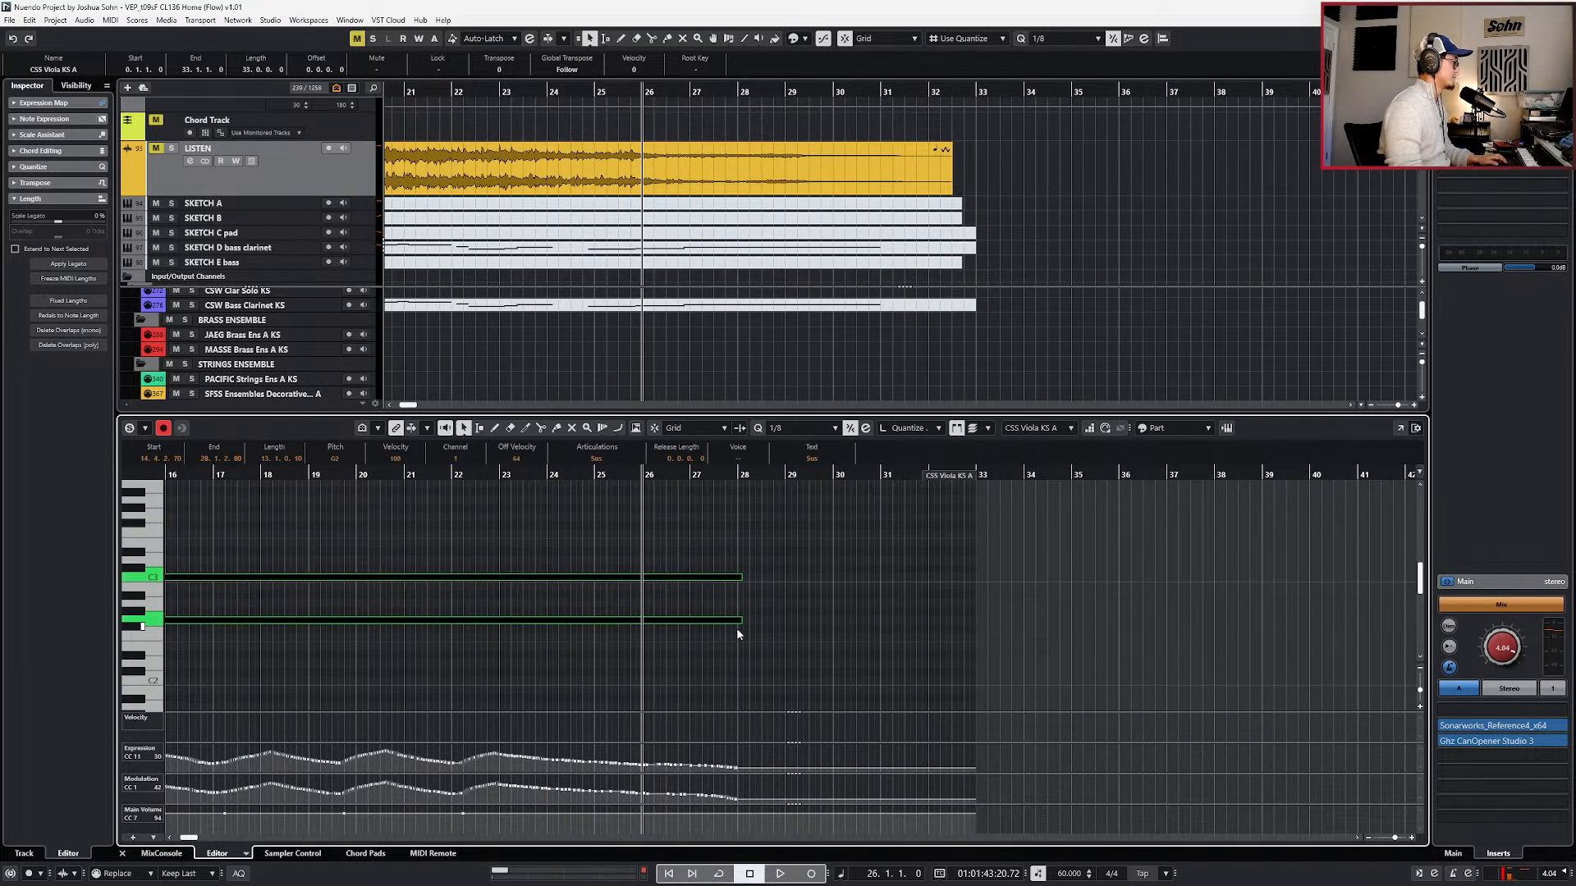
pyautogui.press('KP_Add')
pyautogui.press('KP_Add')
pyautogui.press('KP_Add')
pyautogui.press('KP_Add')
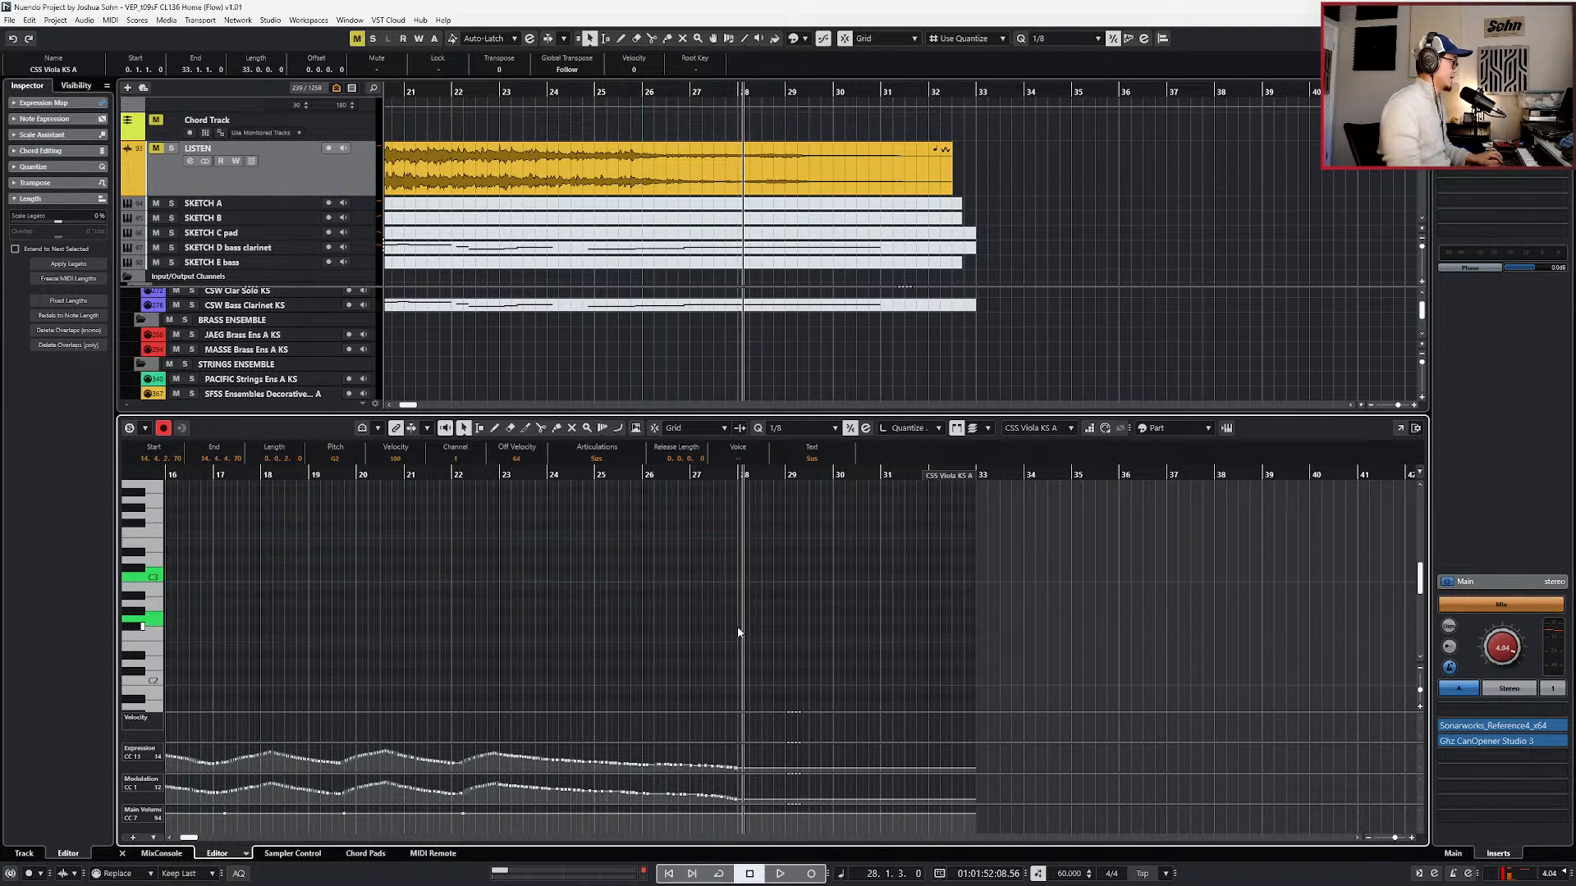
pyautogui.hotkey('alt', 'd')
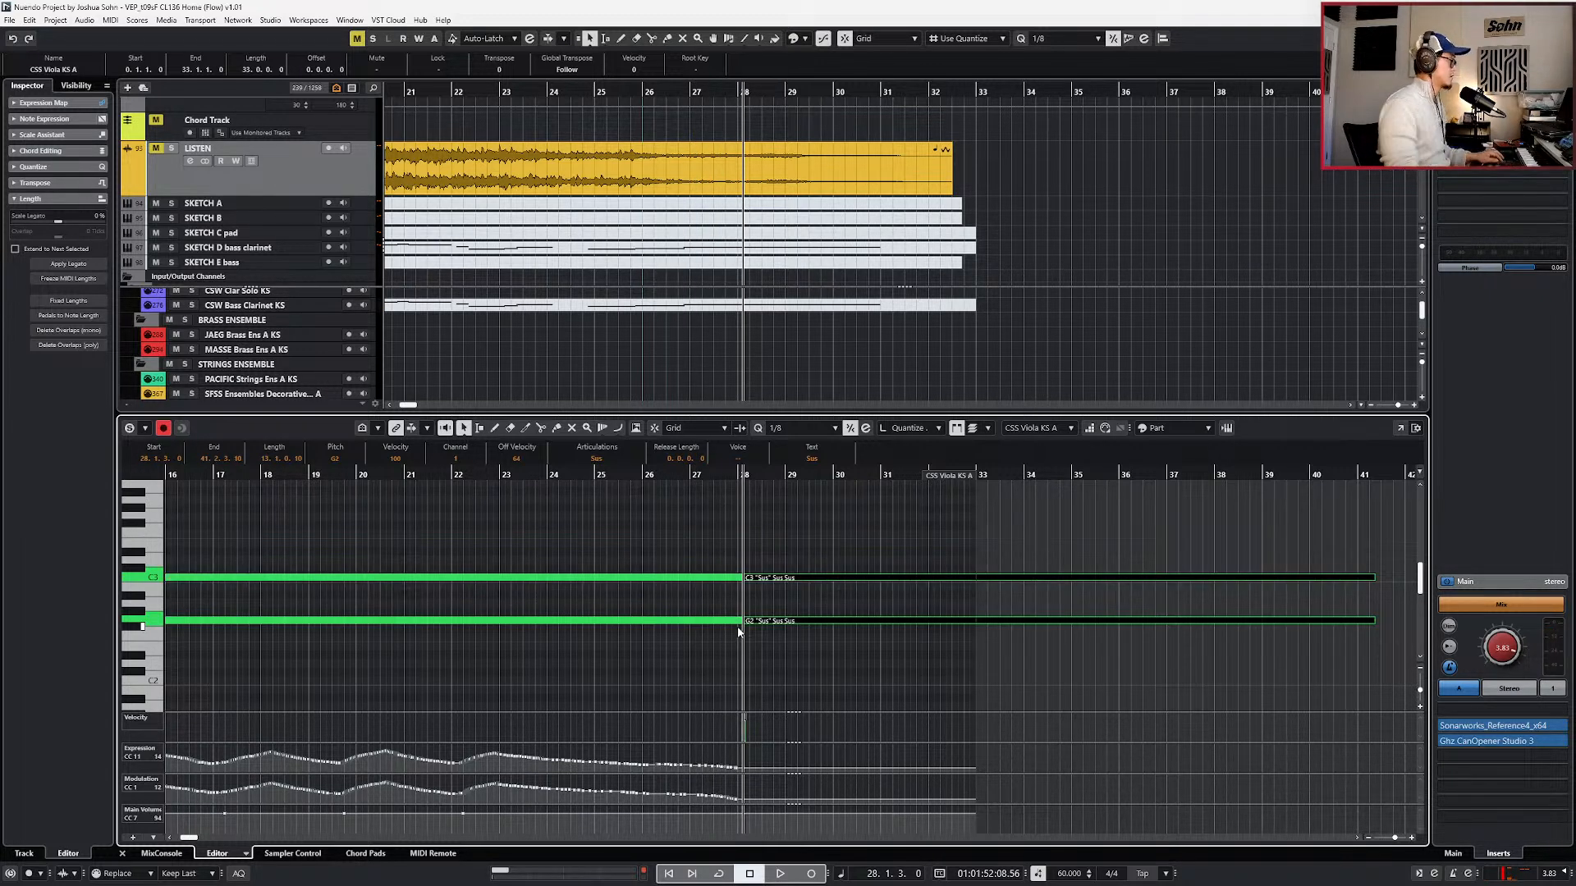
# - Nudge the duplicated viola notes slightly earlier, split them at 31.2.1.0 on the 1/8 grid and delete the remainder
pyautogui.scroll(2, 737, 627)
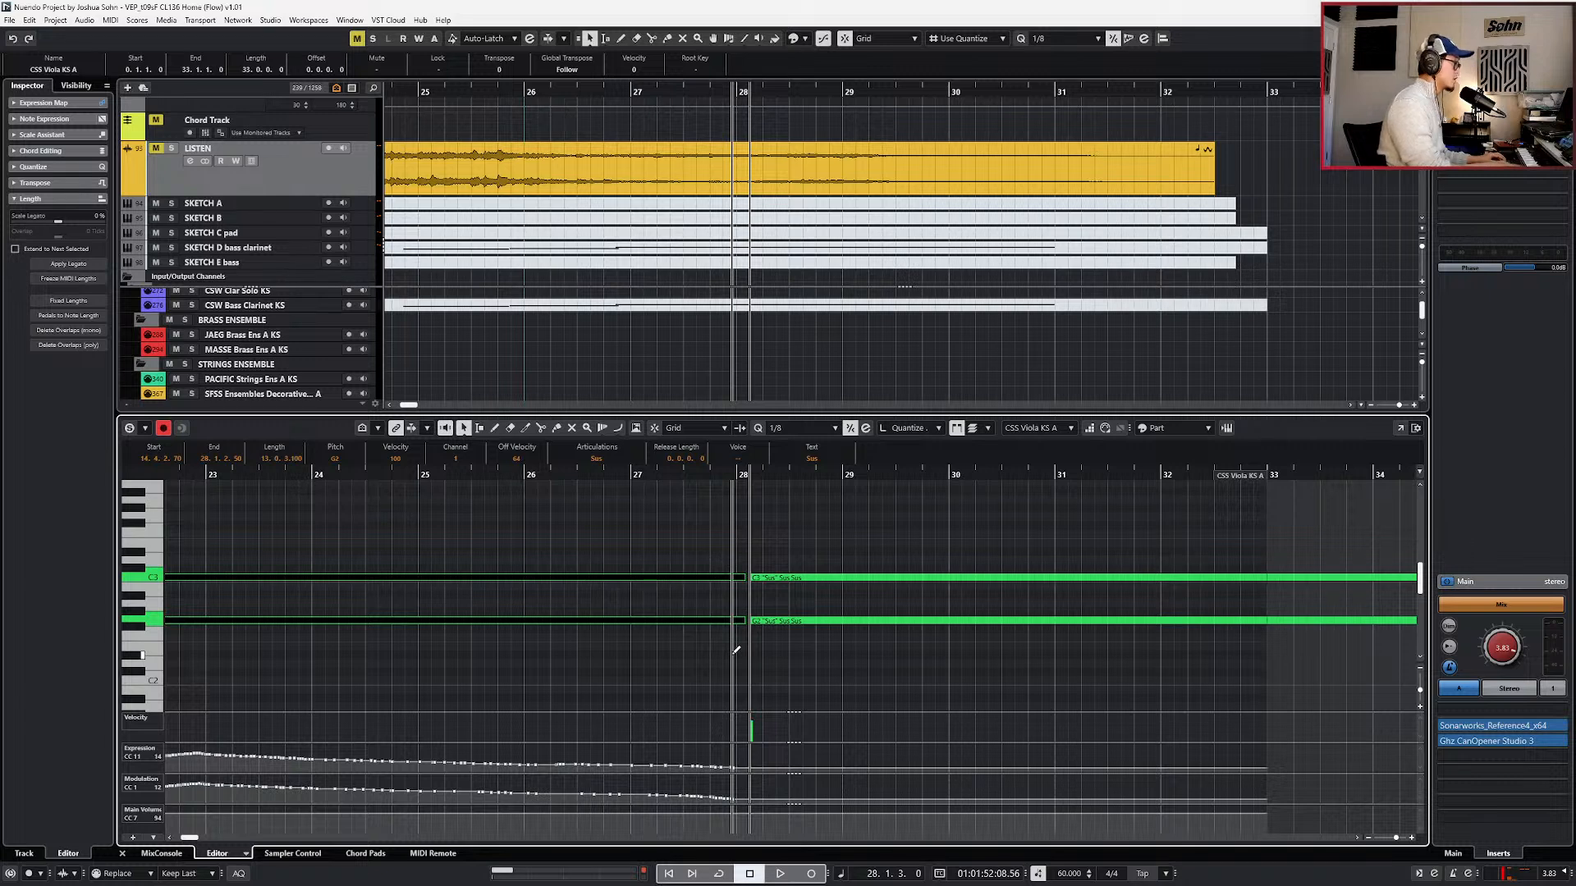
pyautogui.scroll(1, 824, 603)
pyautogui.press('Left')
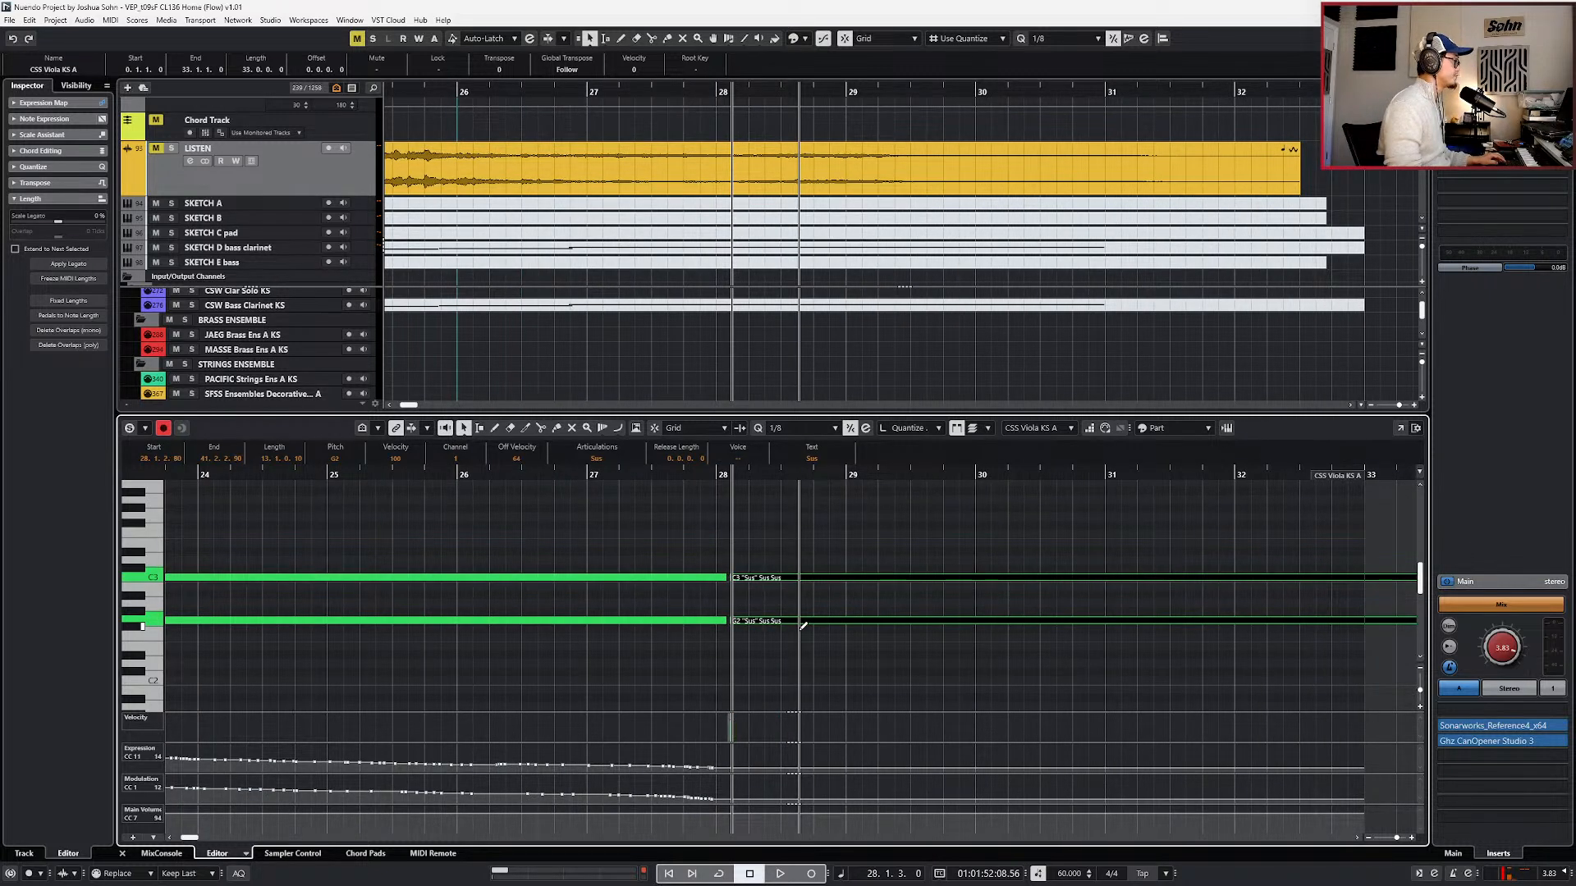
pyautogui.press('4')
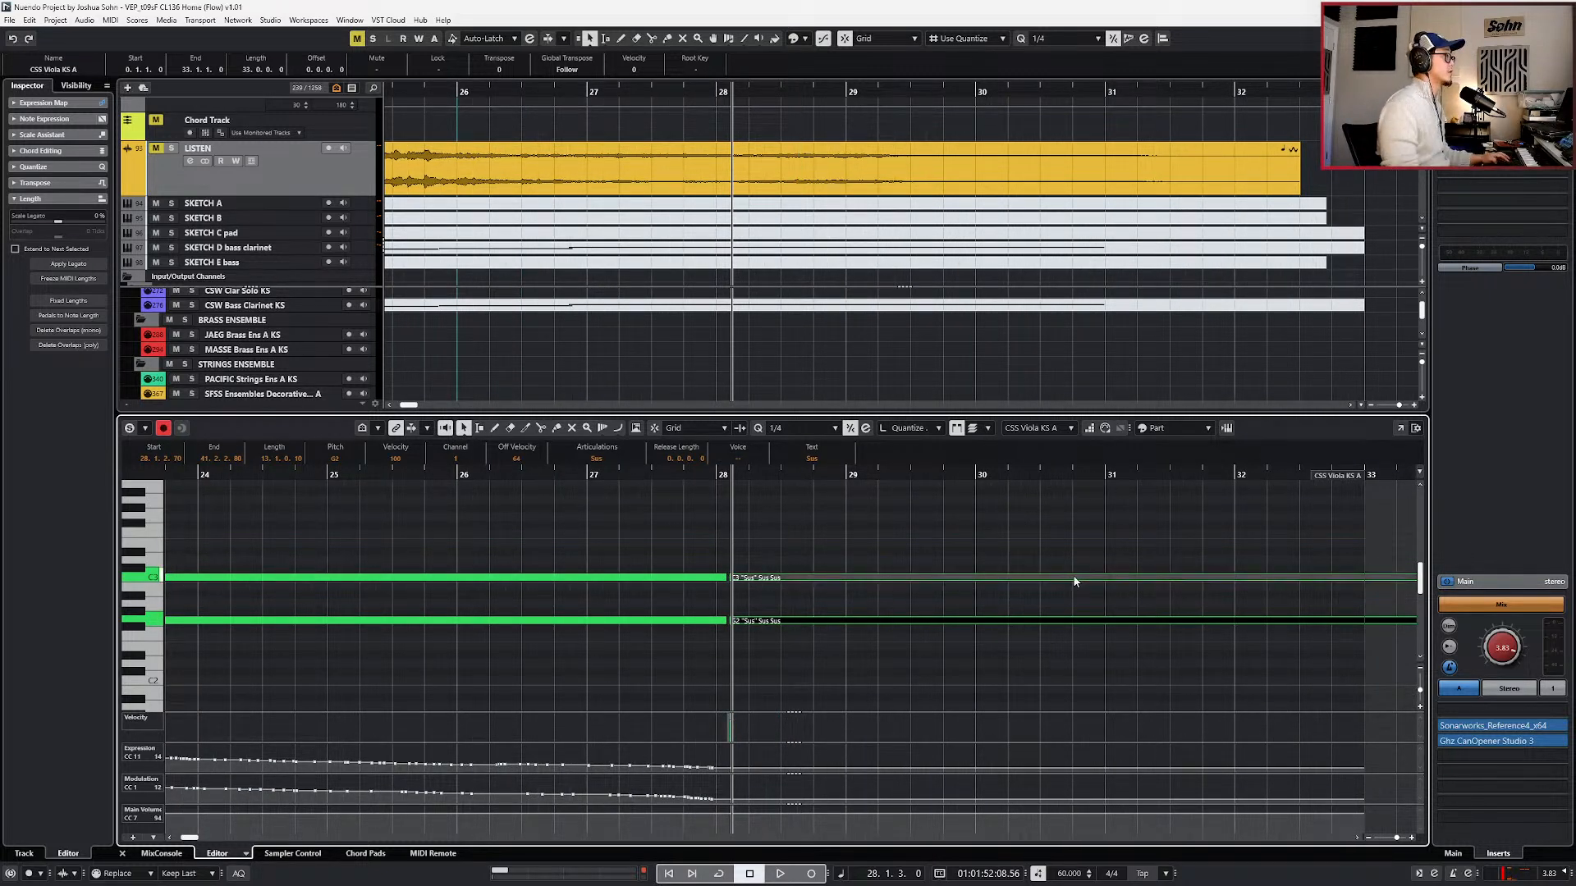
pyautogui.press('8')
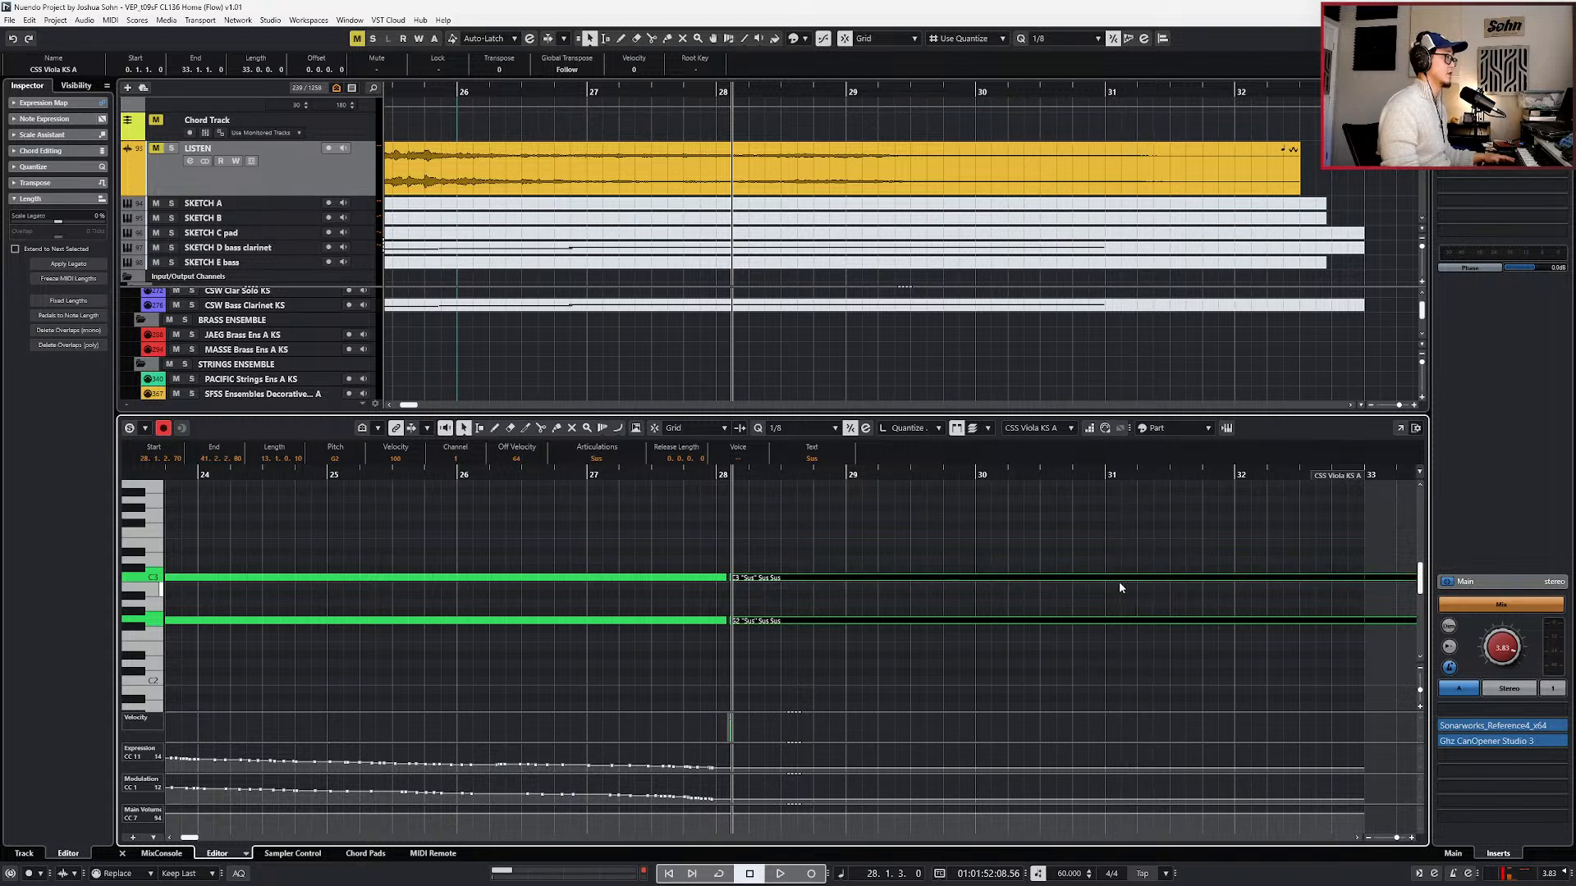
pyautogui.keyDown('alt'); pyautogui.click(1137, 578); pyautogui.keyUp('alt')
pyautogui.press('Delete')
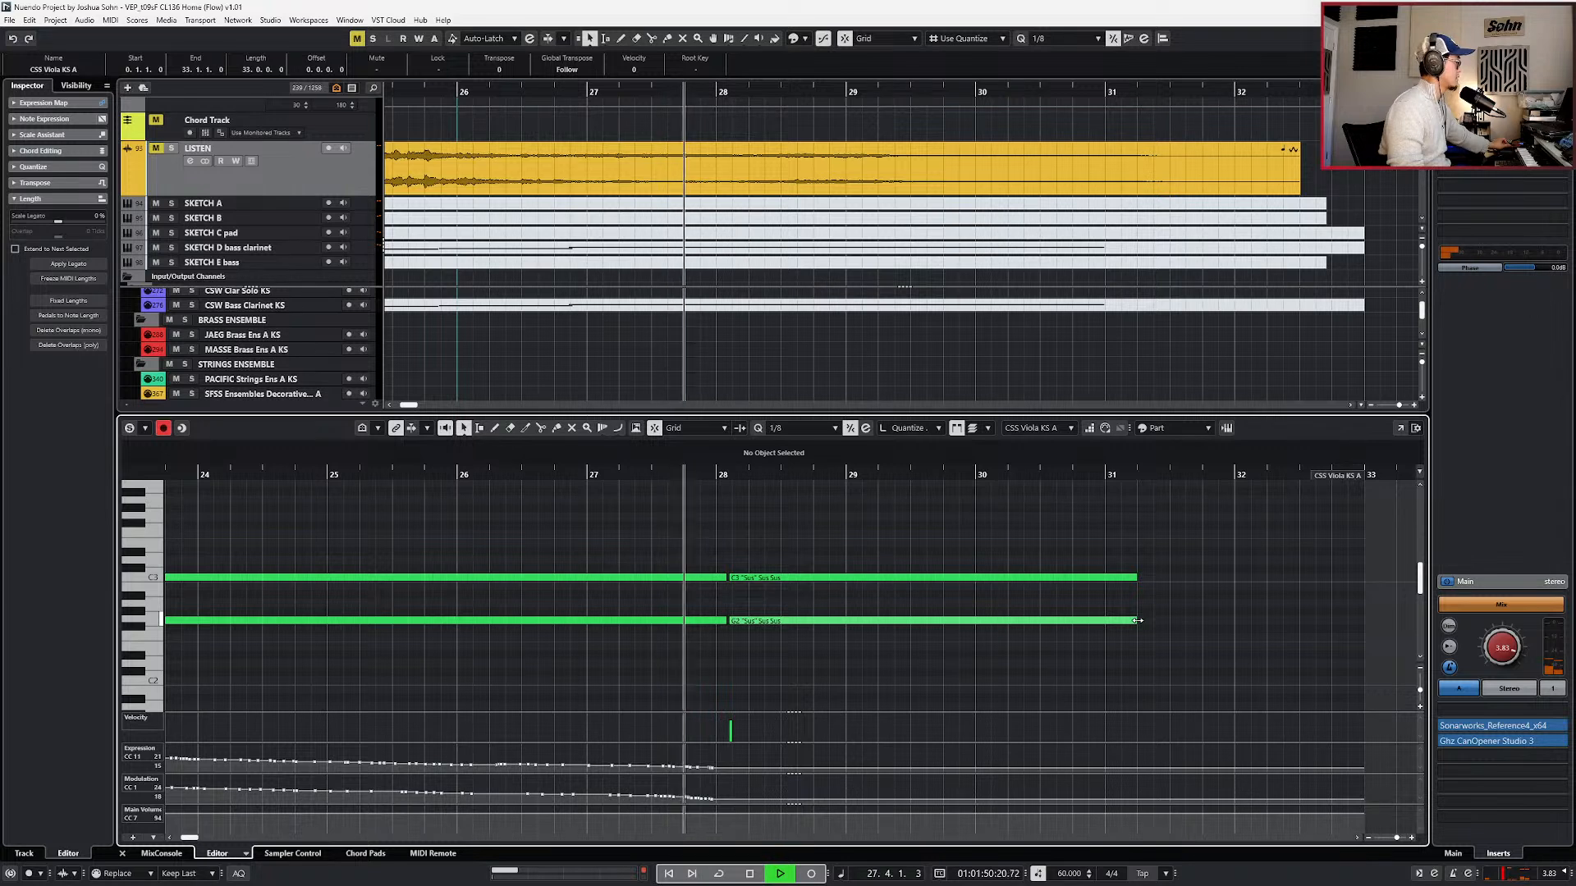
# - Try recording Expression and Modulation moves on CSS Viola from just before bar 28
pyautogui.press('KP_Multiply')
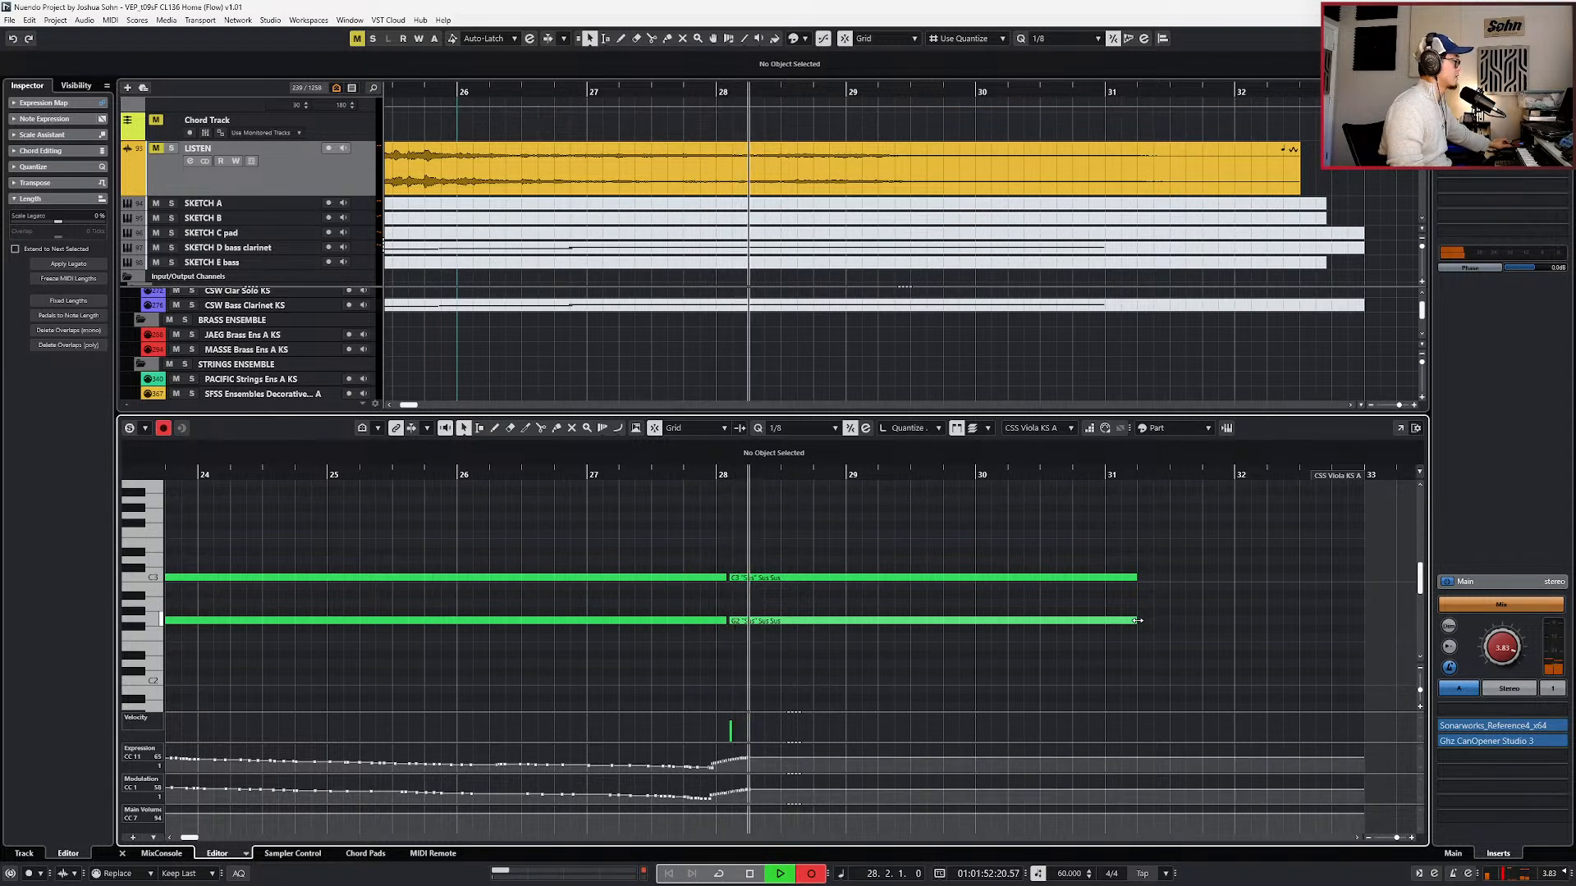
pyautogui.press('KP_Subtract')
pyautogui.press('space')
pyautogui.press('KP_Subtract')
pyautogui.hotkey('ctrl', 'z')
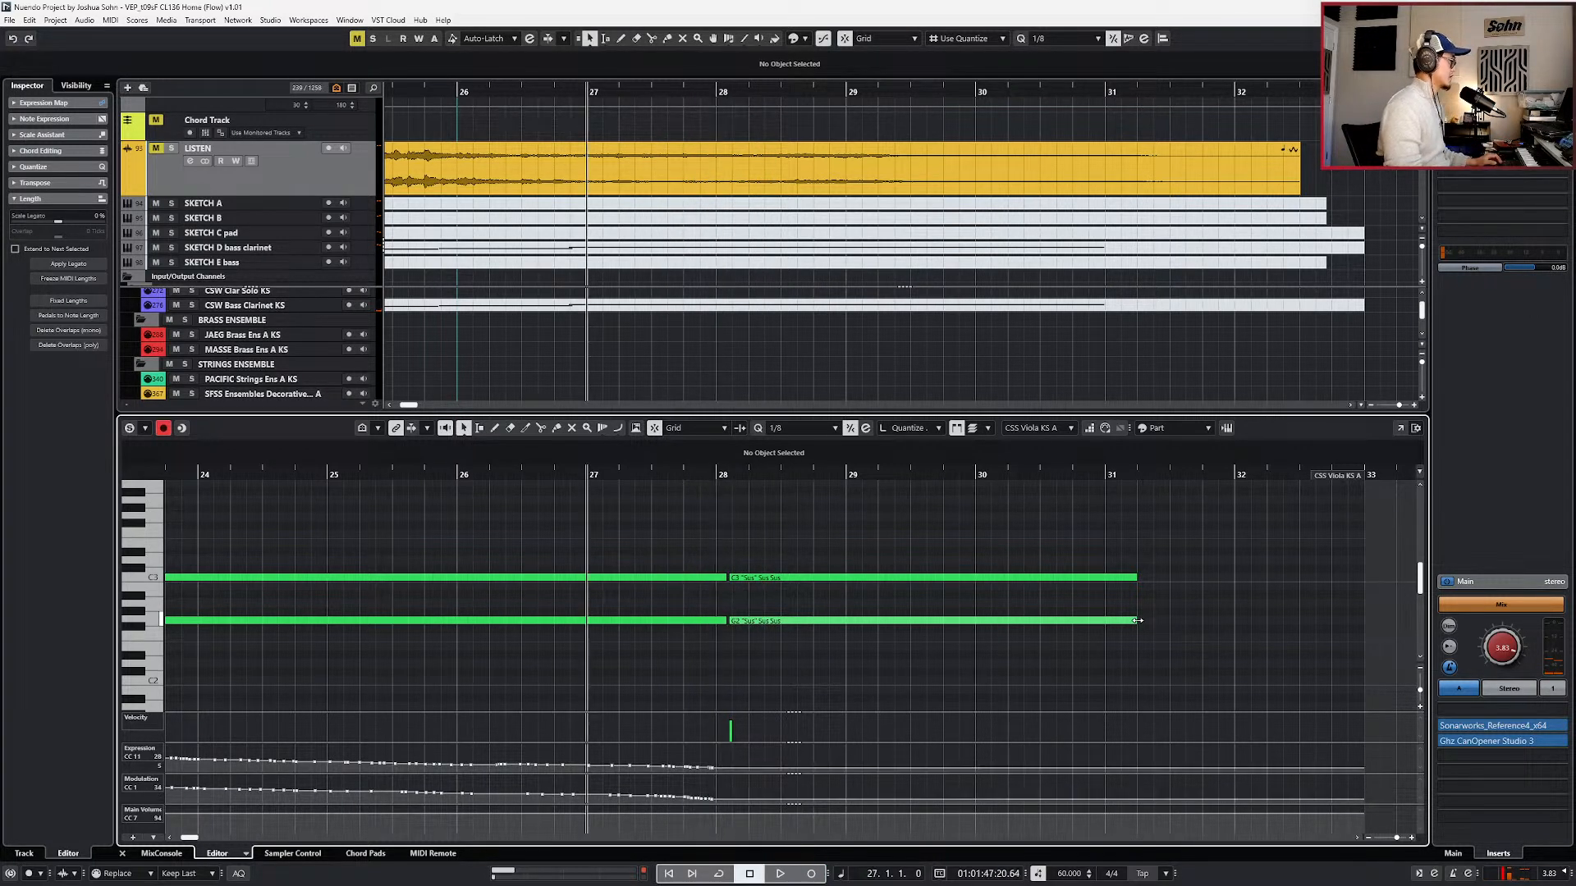
# - Shorten the first C3 and G2 viola notes by one 1/8 step and record an Expression and Modulation swell through about bar 31
pyautogui.moveTo(719, 525); pyautogui.dragTo(700, 669)
pyautogui.hotkey('alt', 'shift', 'Left')
pyautogui.press('space')
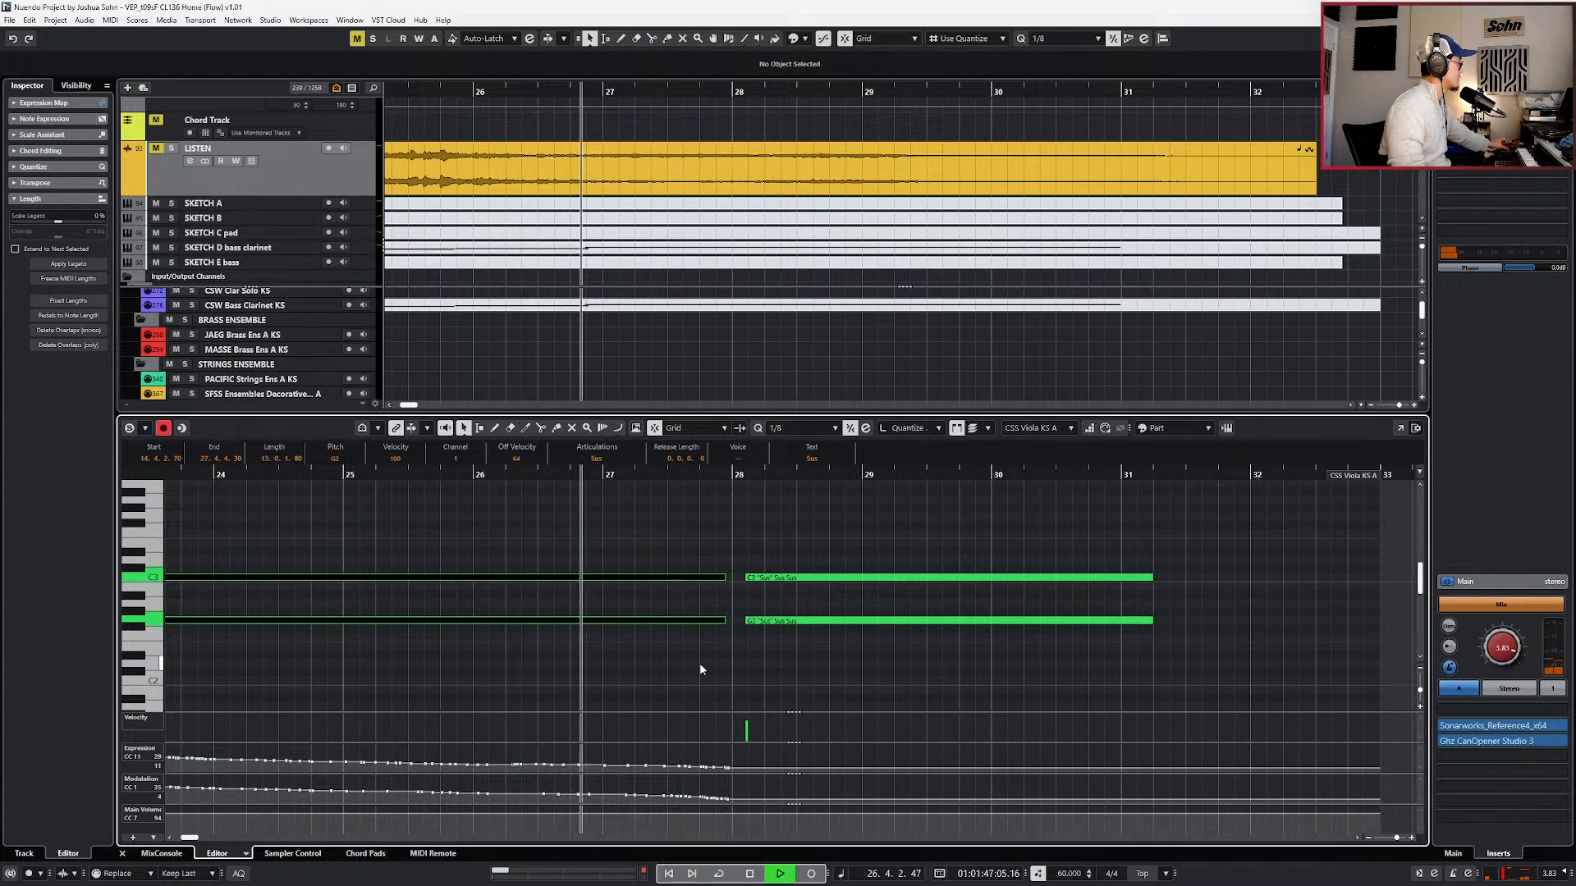
pyautogui.press('KP_Multiply')
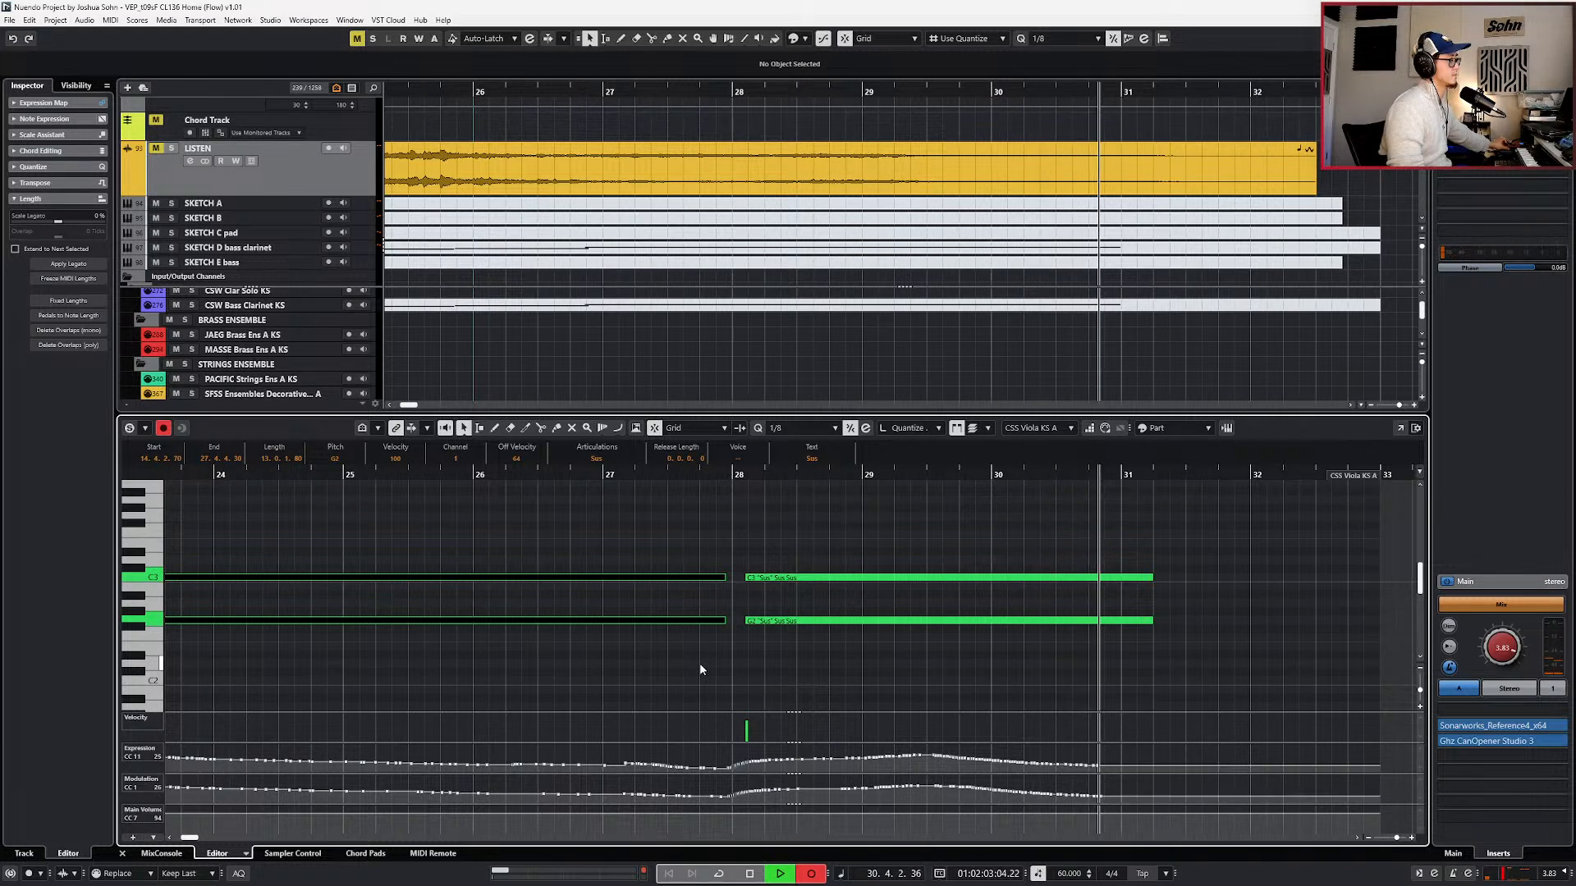
pyautogui.press('space')
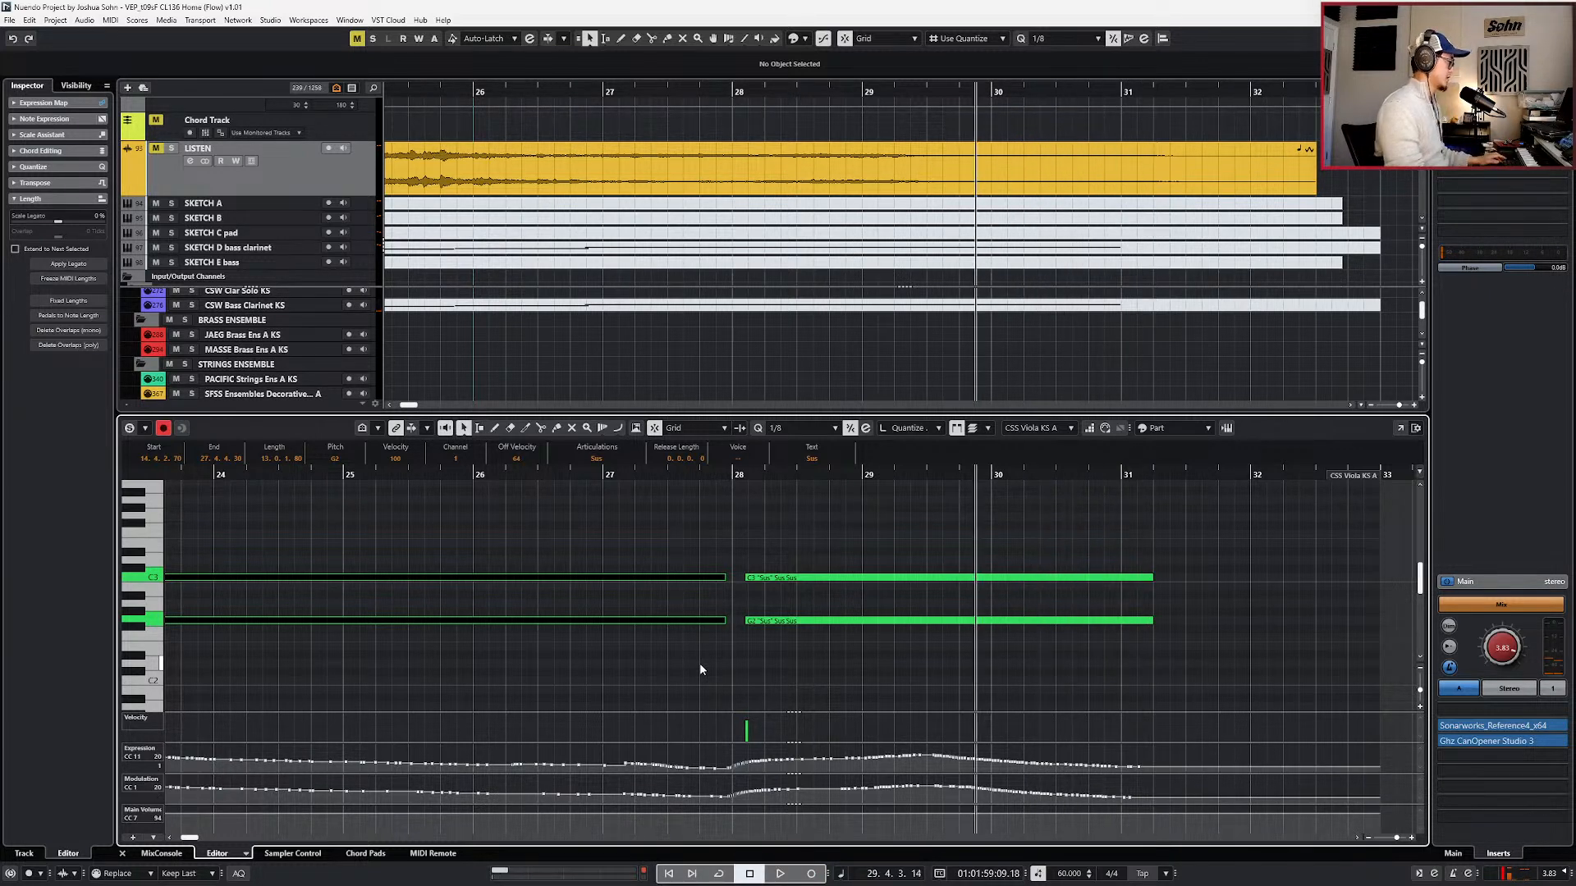
# - Delete the stray controller points in bar 27 of the viola and slightly lower its Expression curve from bar 28 to 31
pyautogui.moveTo(619, 762)
pyautogui.mouseDown()
pyautogui.moveTo(662, 801)
pyautogui.moveTo(631, 771)
pyautogui.mouseUp()
pyautogui.press('Delete')
pyautogui.press('Delete')
pyautogui.press('Delete')
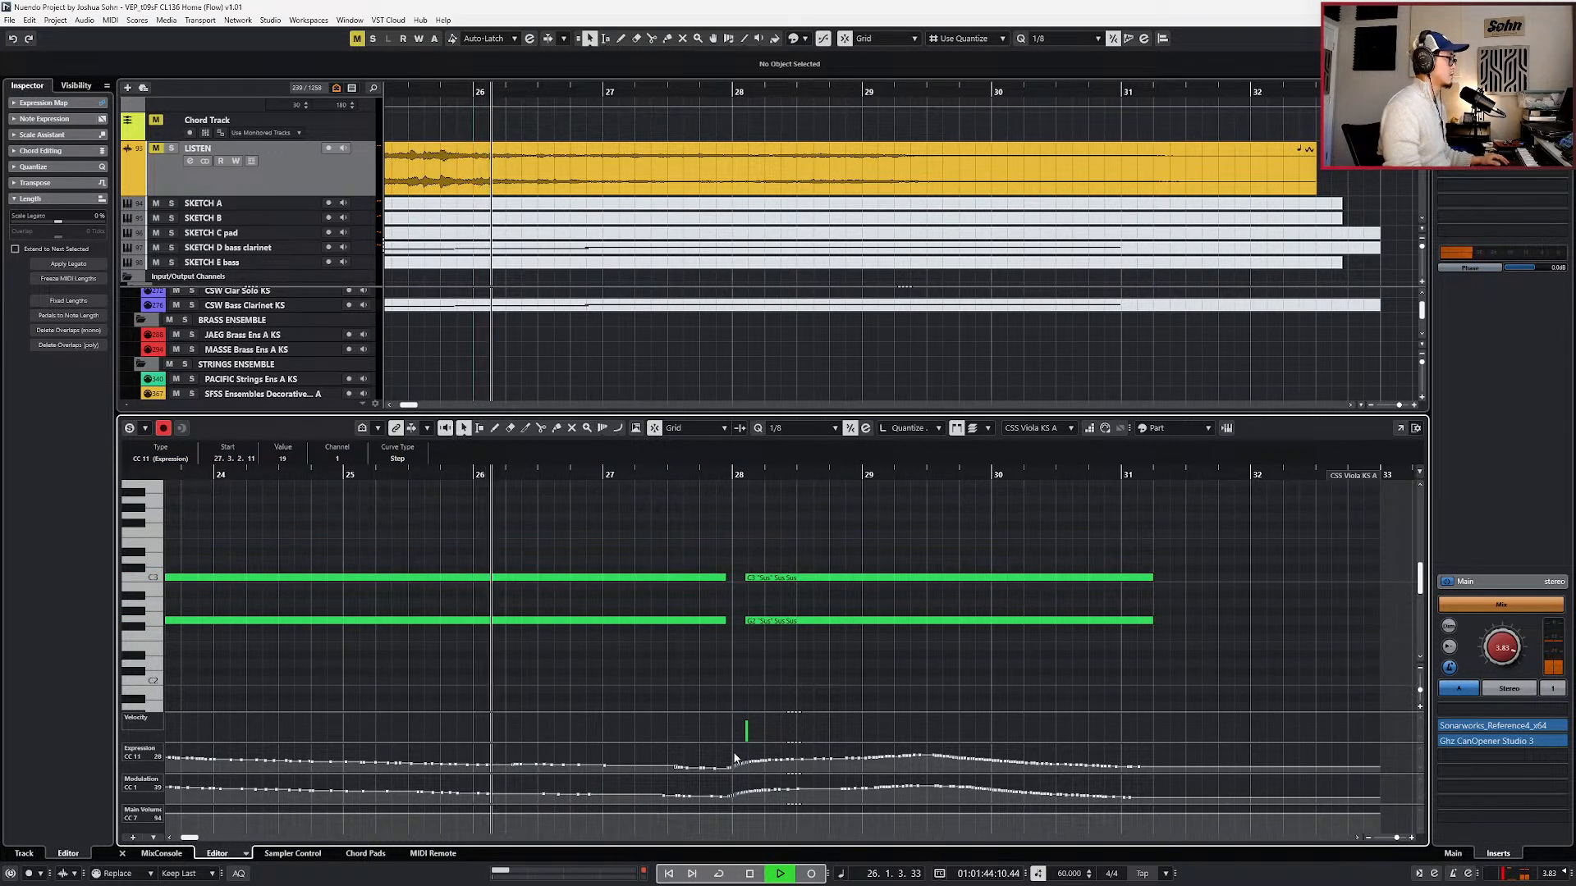
pyautogui.moveTo(732, 752); pyautogui.dragTo(1149, 773)
pyautogui.moveTo(936, 750); pyautogui.dragTo(937, 753)
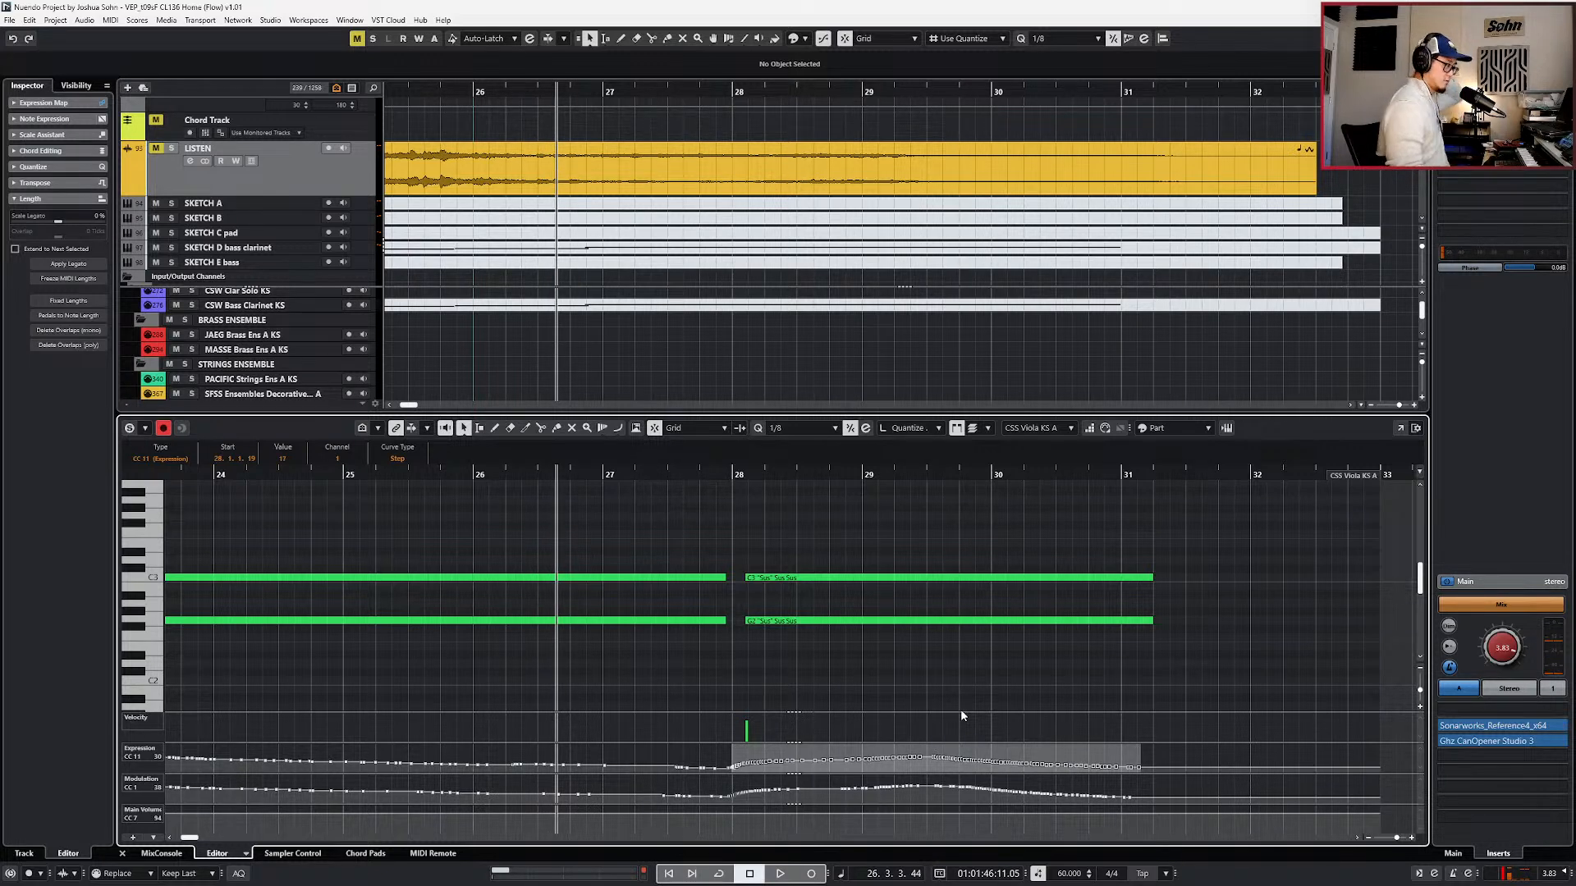
# - Split the CSS Viola part around the start of bar 28, copy the later section to CSS Cello and glue the parts on both tracks
pyautogui.press('Return')
pyautogui.keyDown('alt'); pyautogui.click(730, 512); pyautogui.keyUp('alt')
pyautogui.moveTo(751, 512); pyautogui.dragTo(751, 527)
pyautogui.press('4')
pyautogui.click(725, 513)
pyautogui.click(722, 526)
pyautogui.press('1')
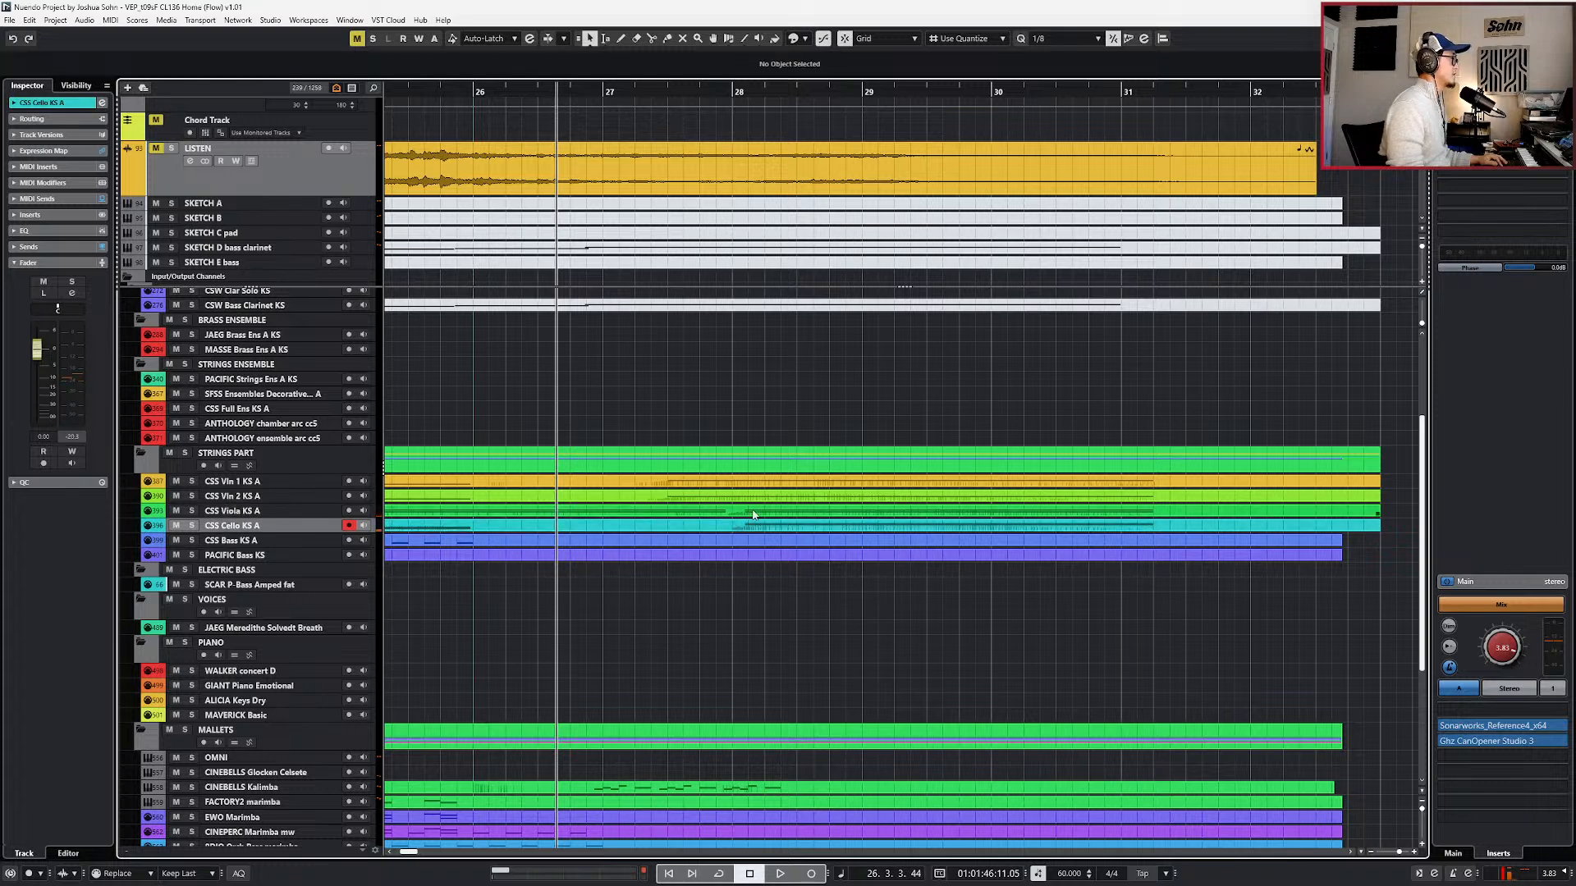
# - Open the CSS Vln 1, Vln 2, Viola and Cello parts together in the Key Editor
pyautogui.click(754, 510)
pyautogui.click(755, 496)
pyautogui.keyDown('shift'); pyautogui.click(758, 485); pyautogui.keyUp('shift')
pyautogui.keyDown('shift'); pyautogui.click(753, 525); pyautogui.keyUp('shift')
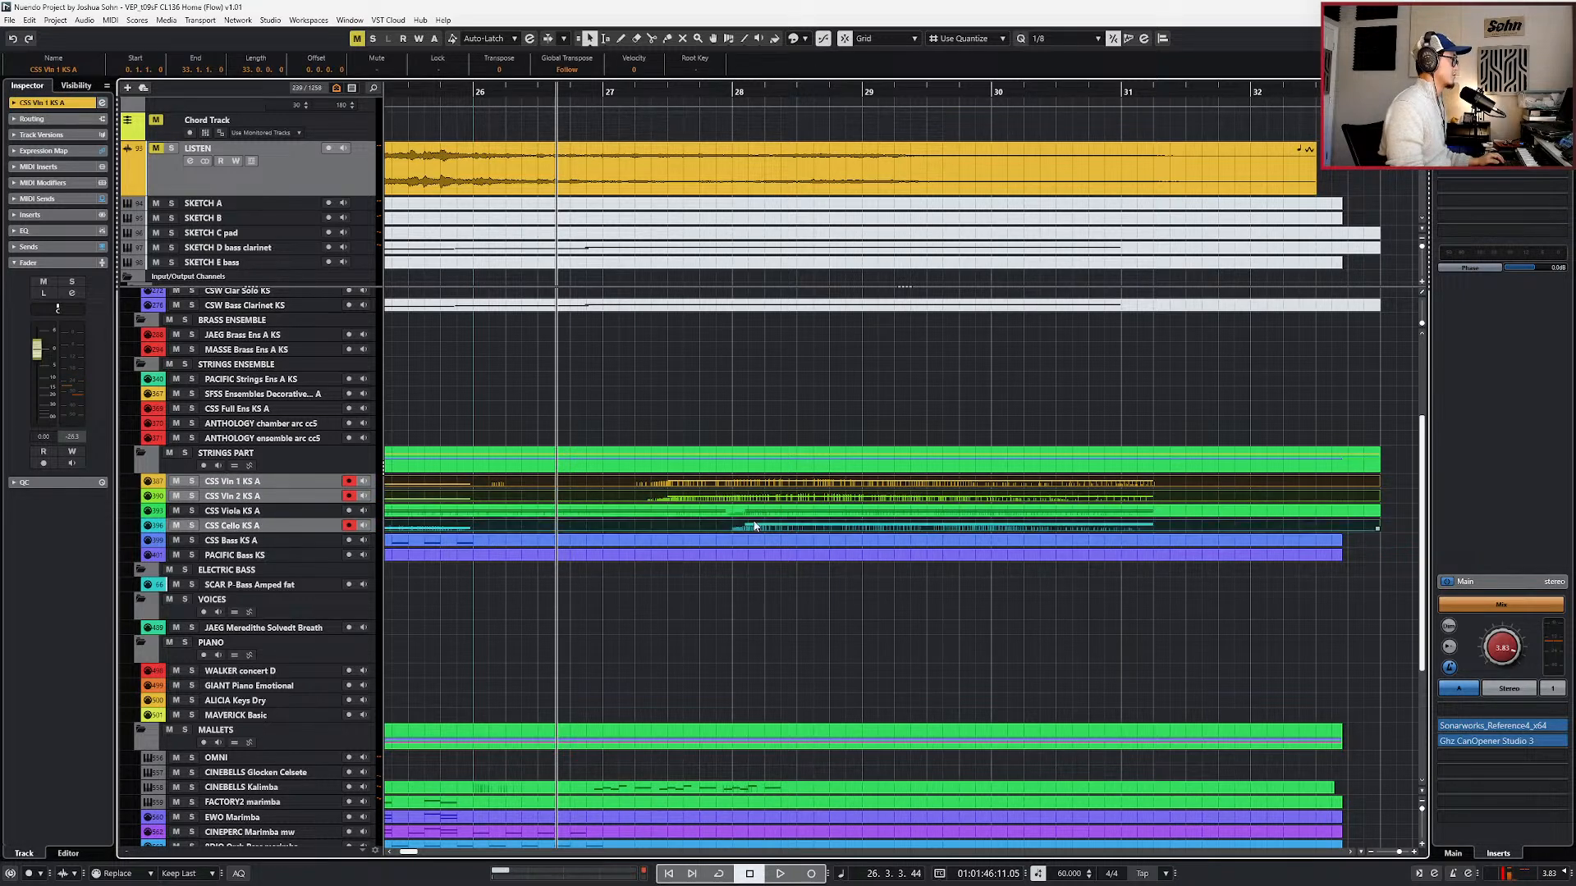
pyautogui.keyDown('shift'); pyautogui.click(748, 512); pyautogui.keyUp('shift')
pyautogui.press('Return')
pyautogui.scroll(-5, 783, 537)
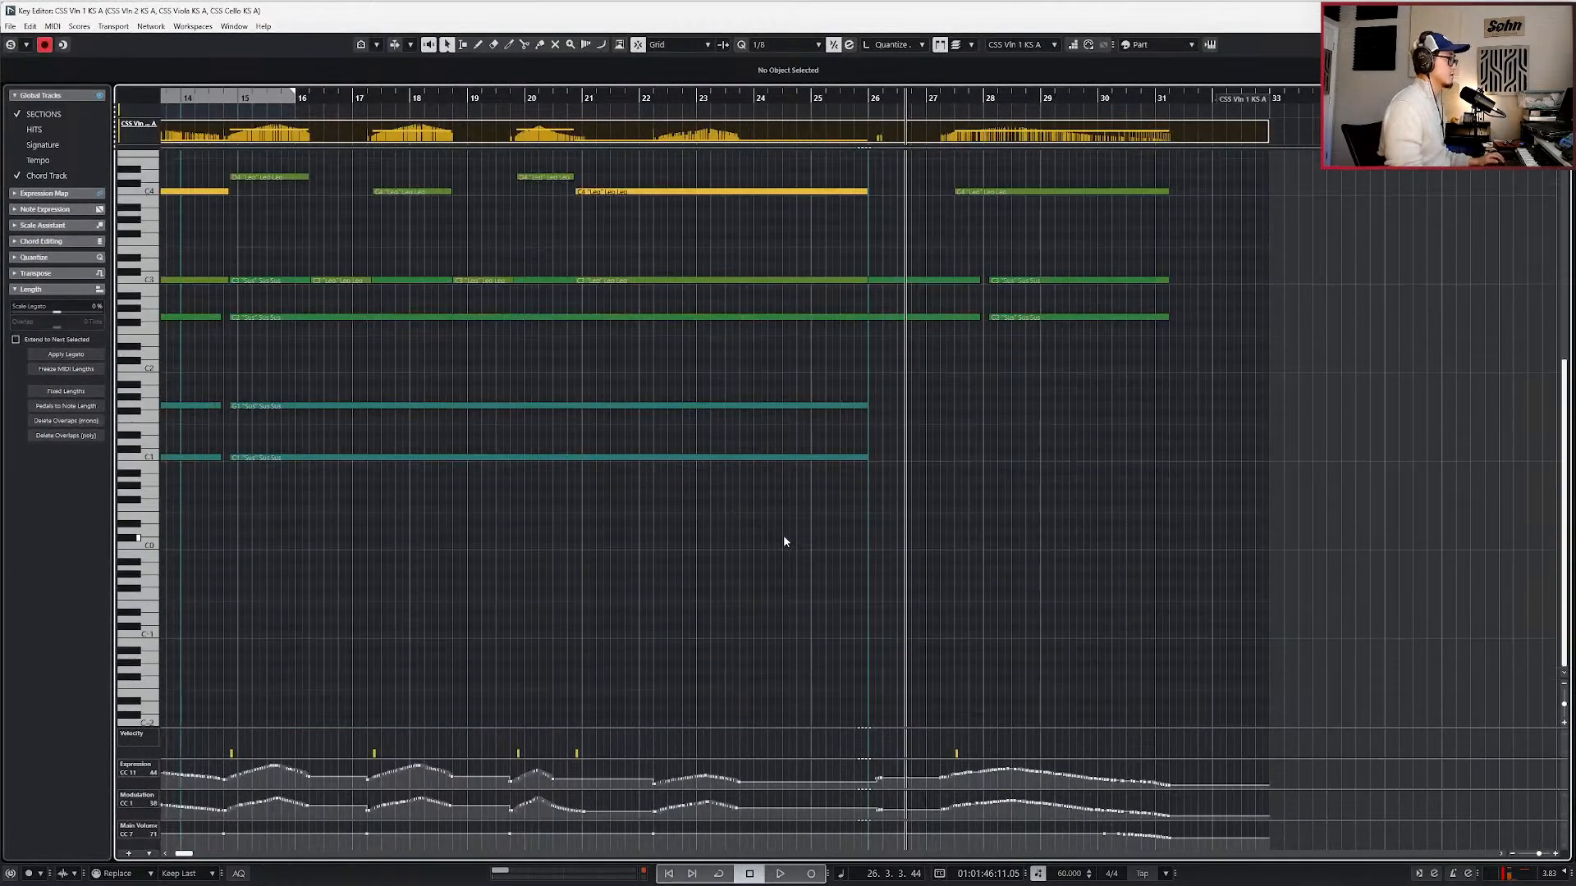
# - Transpose the two copied cello notes starting at bar 28 down one octave to C2 and G1
pyautogui.hscroll(3, 784, 534)
pyautogui.scroll(2, 795, 442)
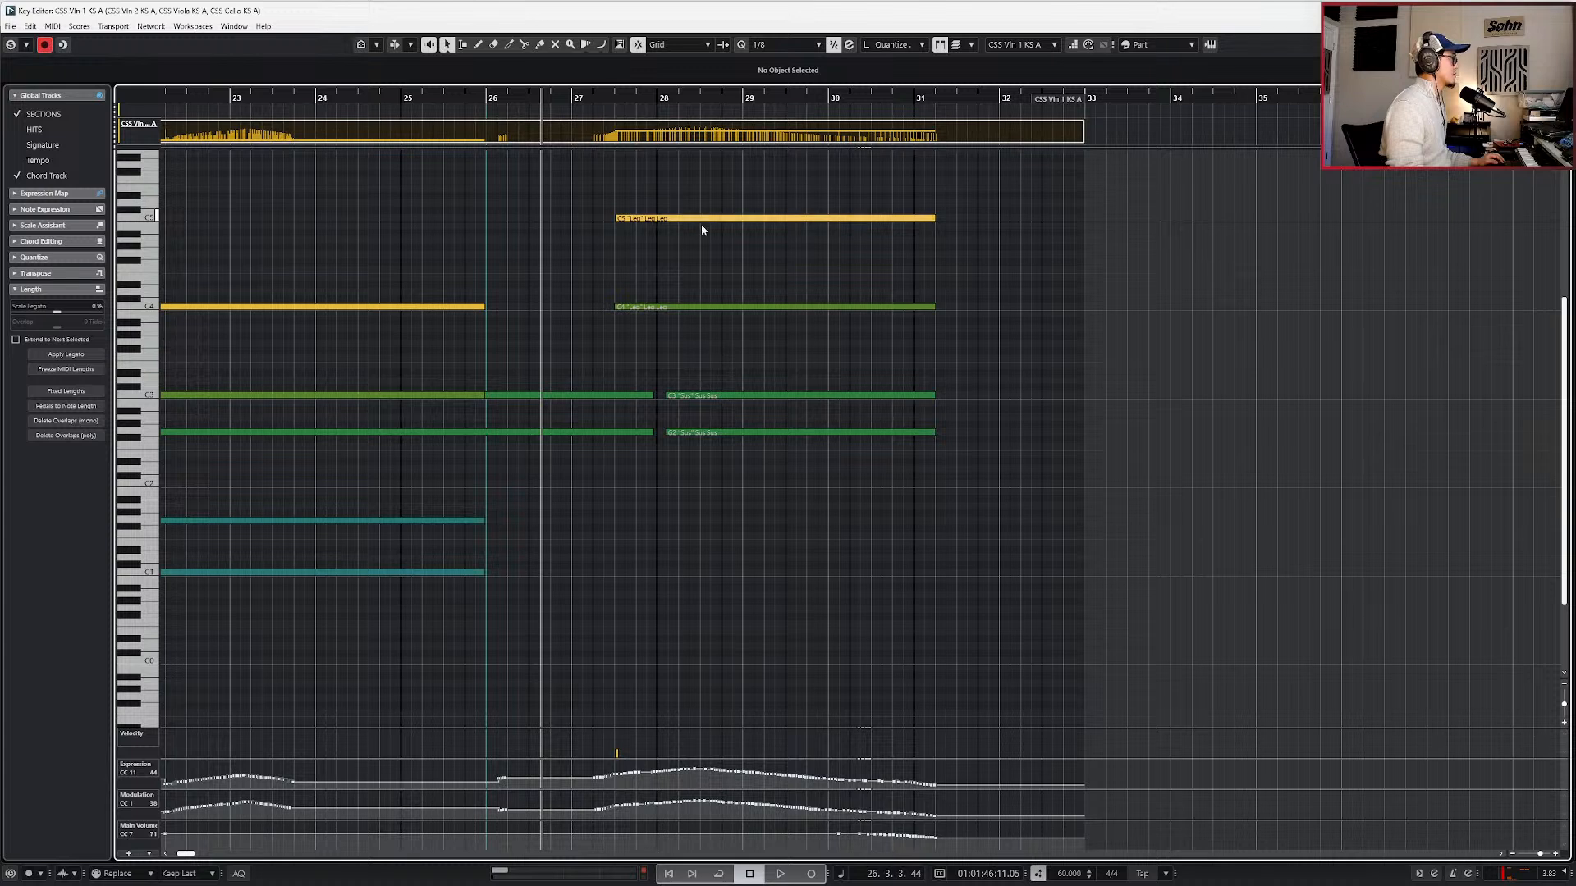
pyautogui.click(703, 396)
pyautogui.keyDown('shift'); pyautogui.click(705, 433); pyautogui.keyUp('shift')
pyautogui.press('l')
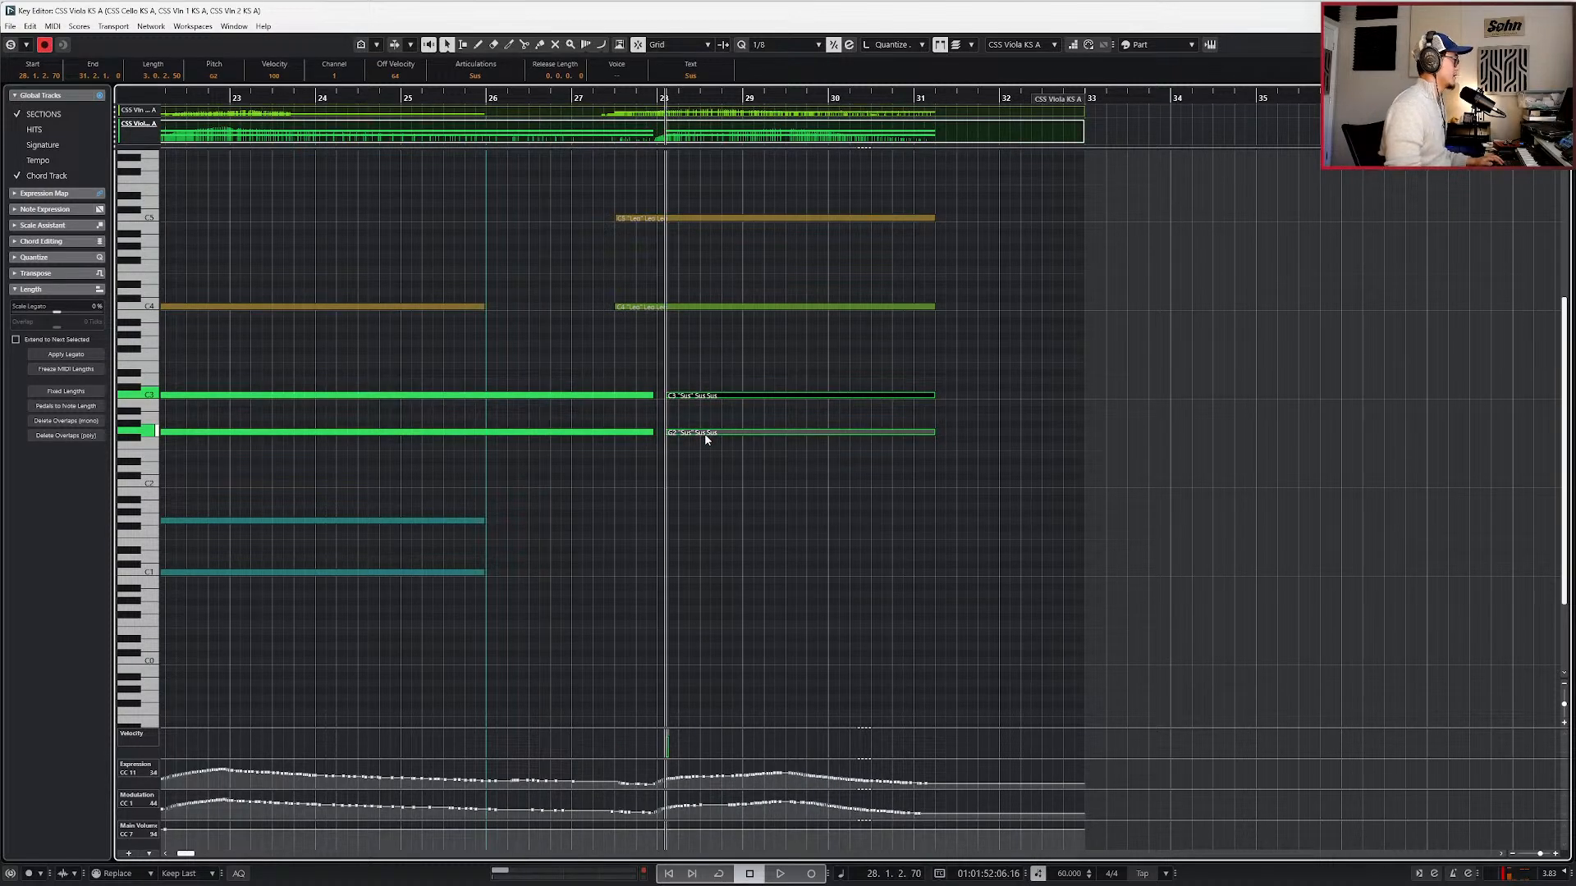
pyautogui.press('Down')
pyautogui.click(704, 434)
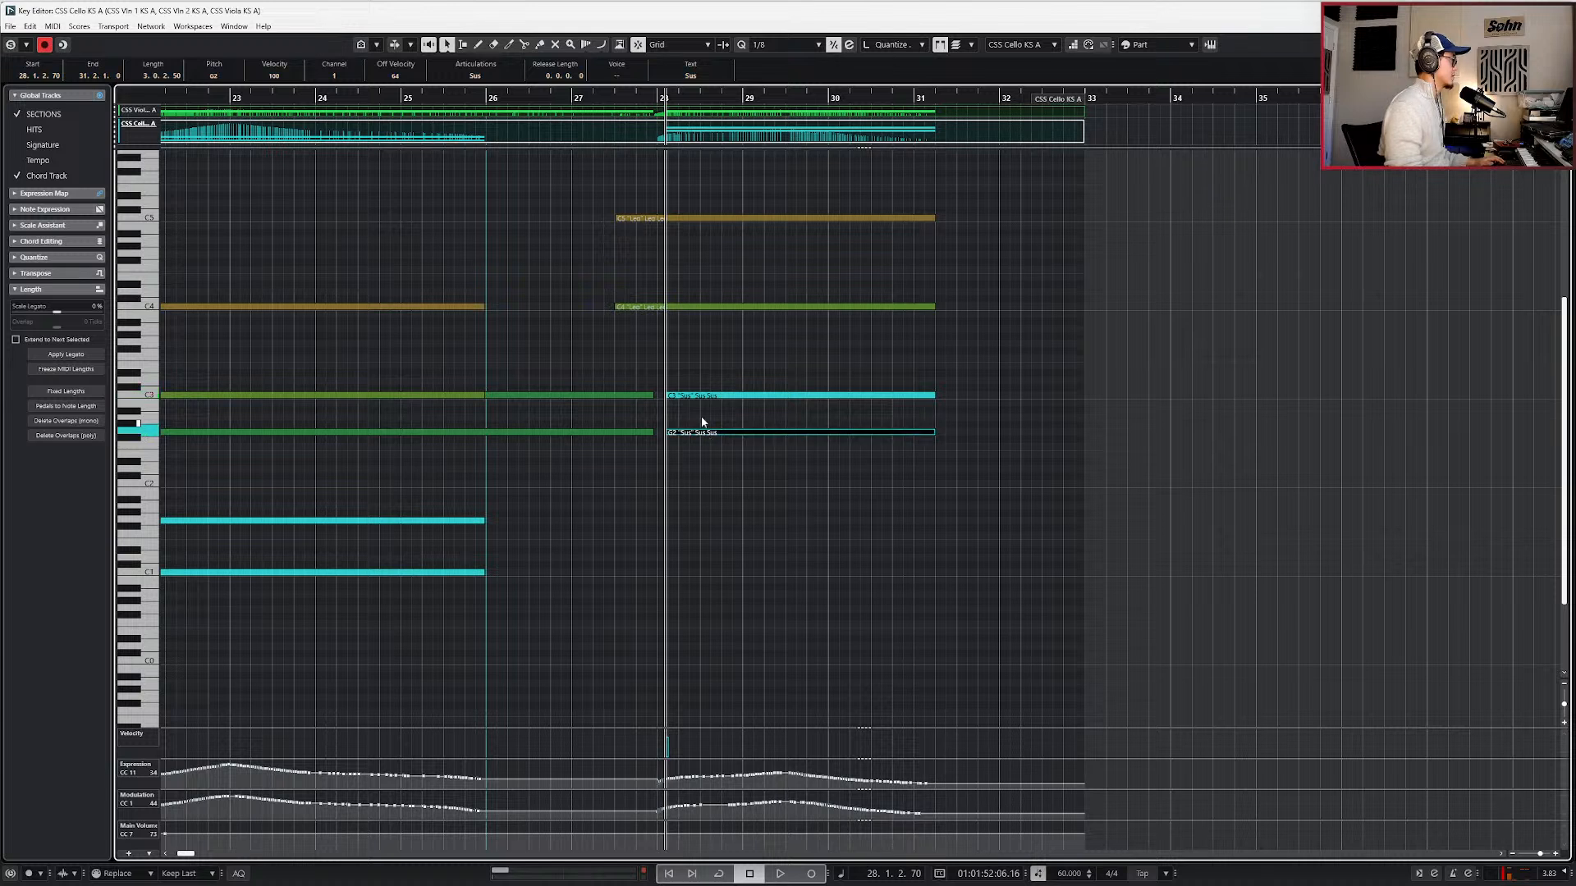
pyautogui.keyDown('shift'); pyautogui.click(705, 396); pyautogui.keyUp('shift')
pyautogui.hotkey('shift', 'Down')
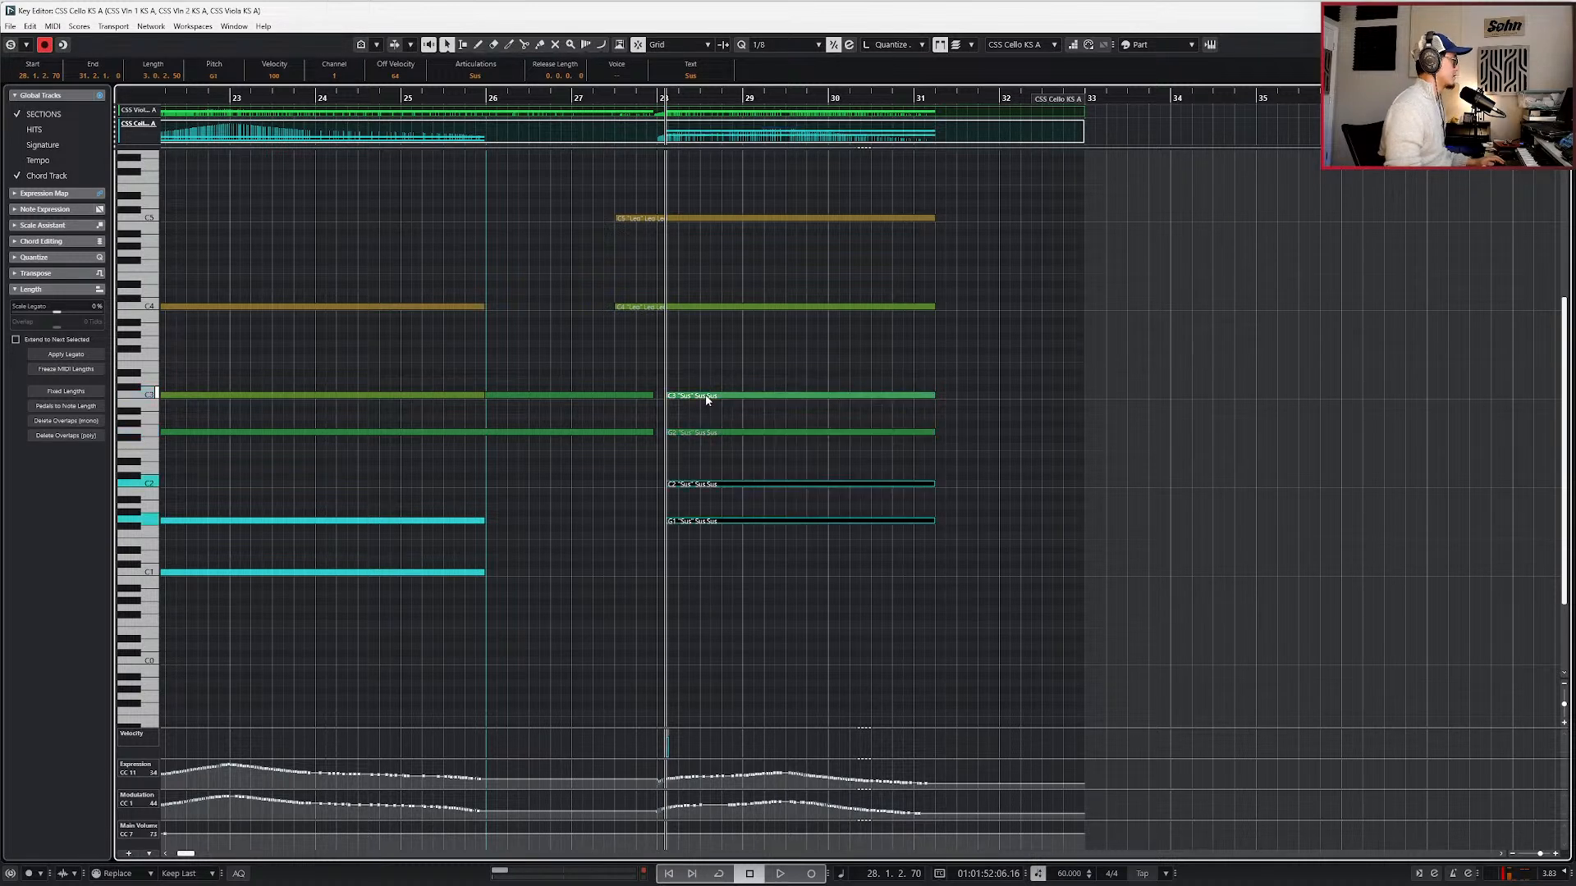
# - Revoice the cello notes from bar 28 as the octave C2 and C1, and play them back
pyautogui.click(718, 486)
pyautogui.hotkey('shift', 'Down')
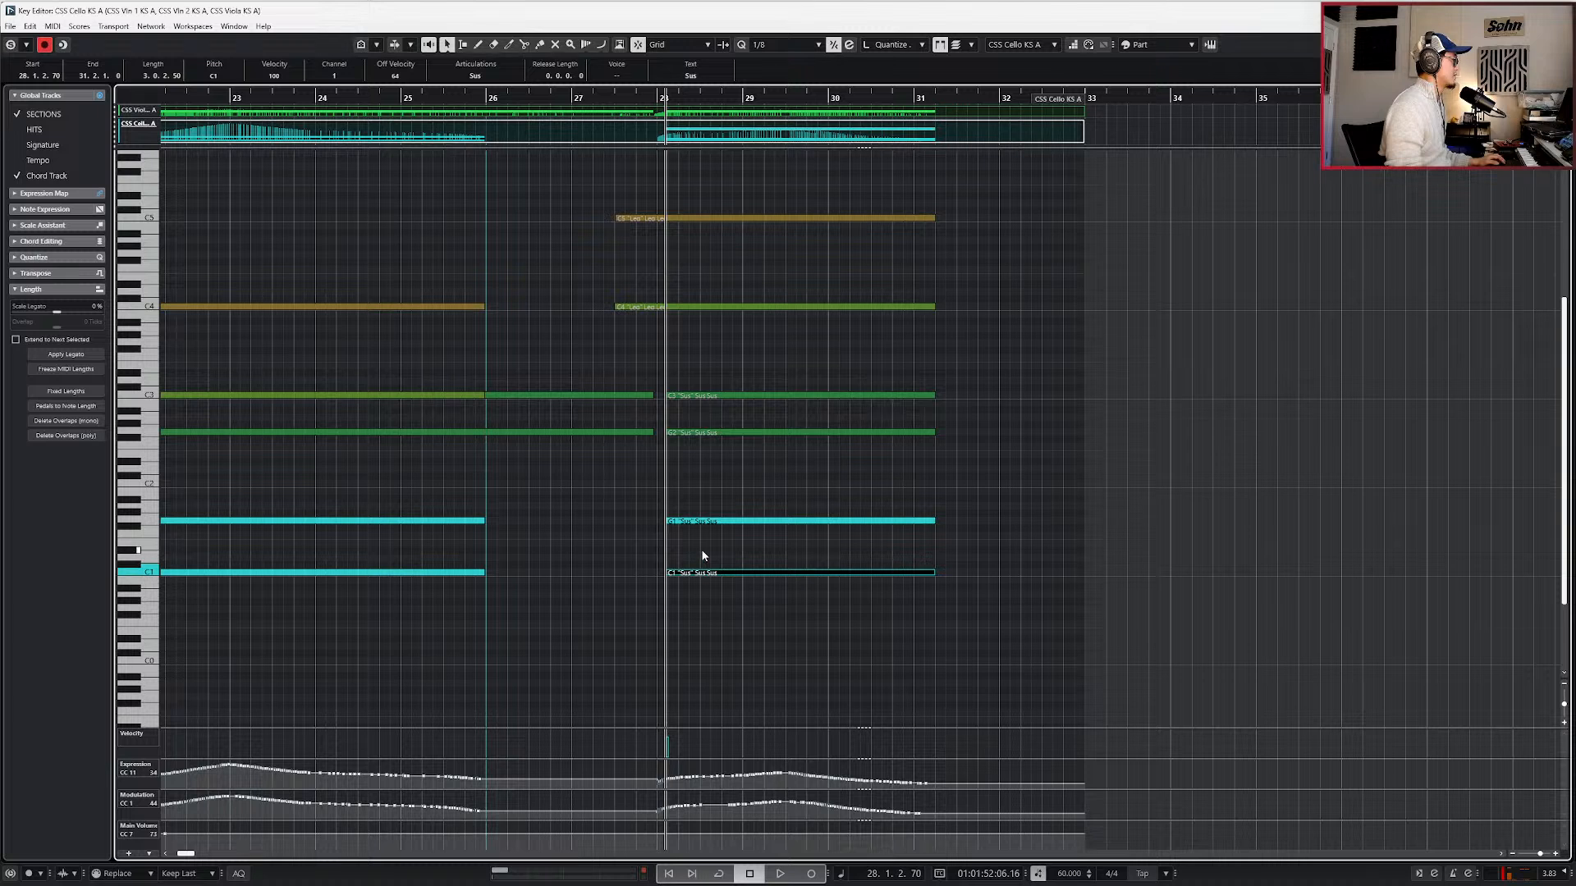
pyautogui.hotkey('shift', 'Up')
pyautogui.click(703, 521)
pyautogui.press('Down')
pyautogui.press('Down')
pyautogui.press('Down')
pyautogui.press('Down')
pyautogui.press('Down')
pyautogui.press('Down')
pyautogui.press('Down')
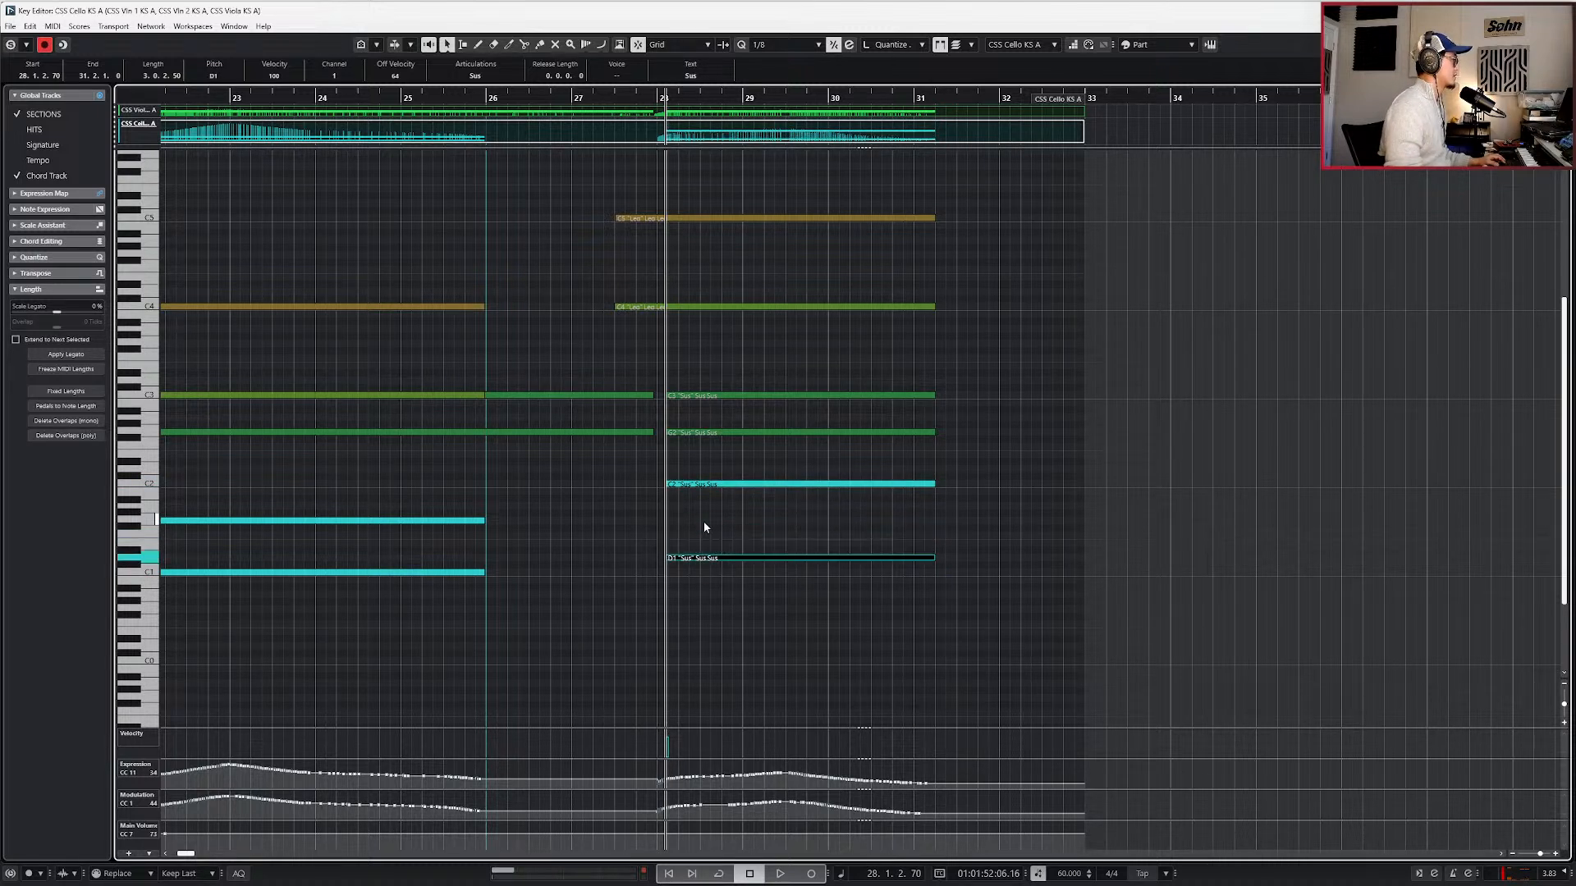
pyautogui.press('space')
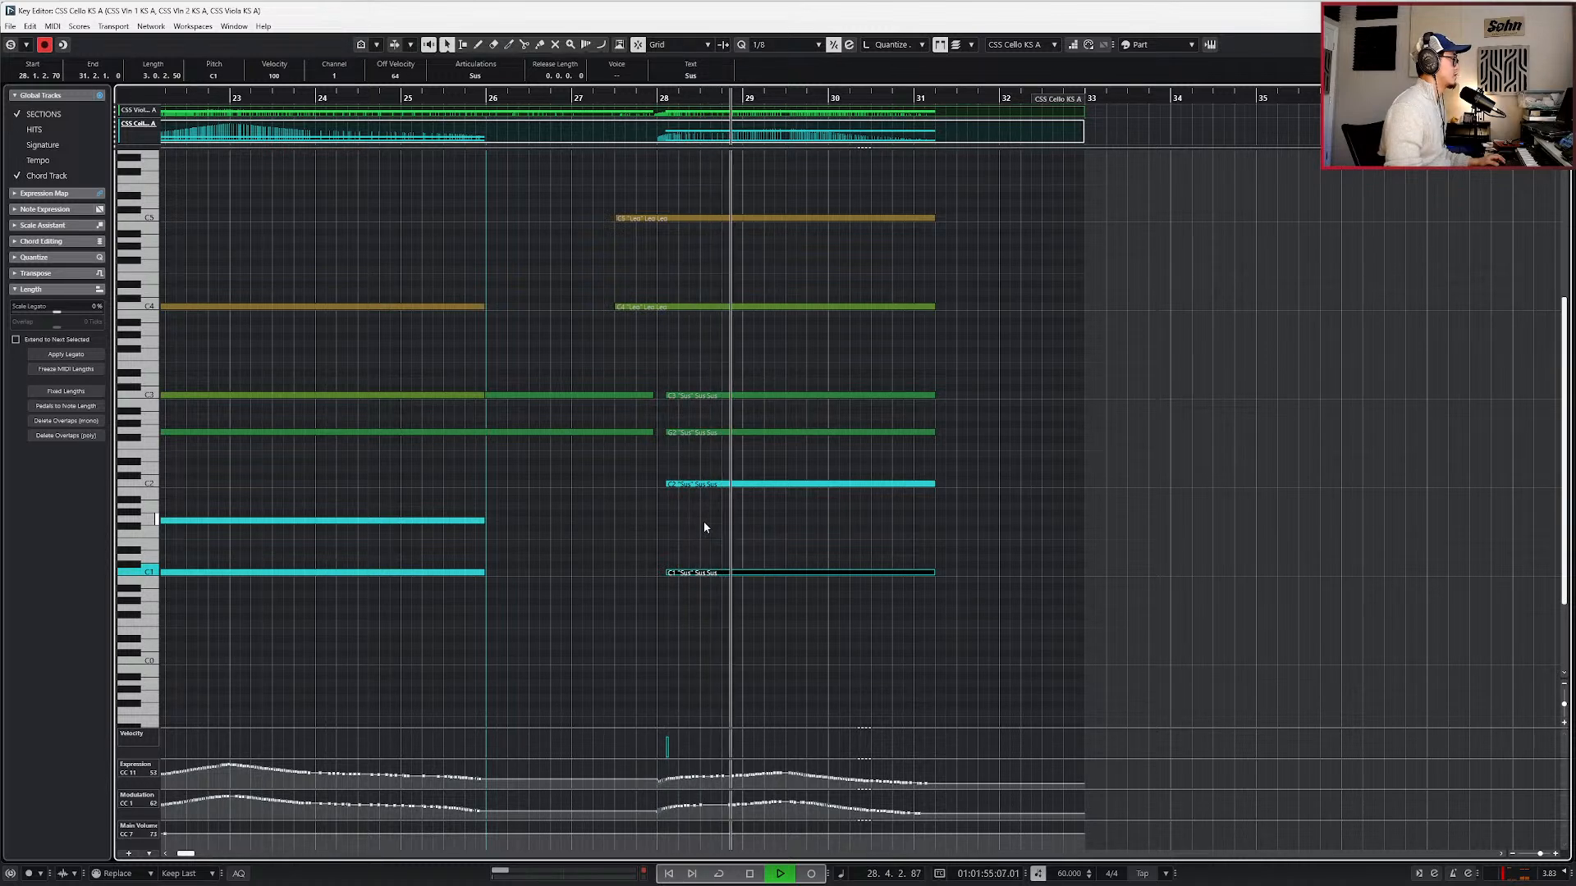
pyautogui.press('space')
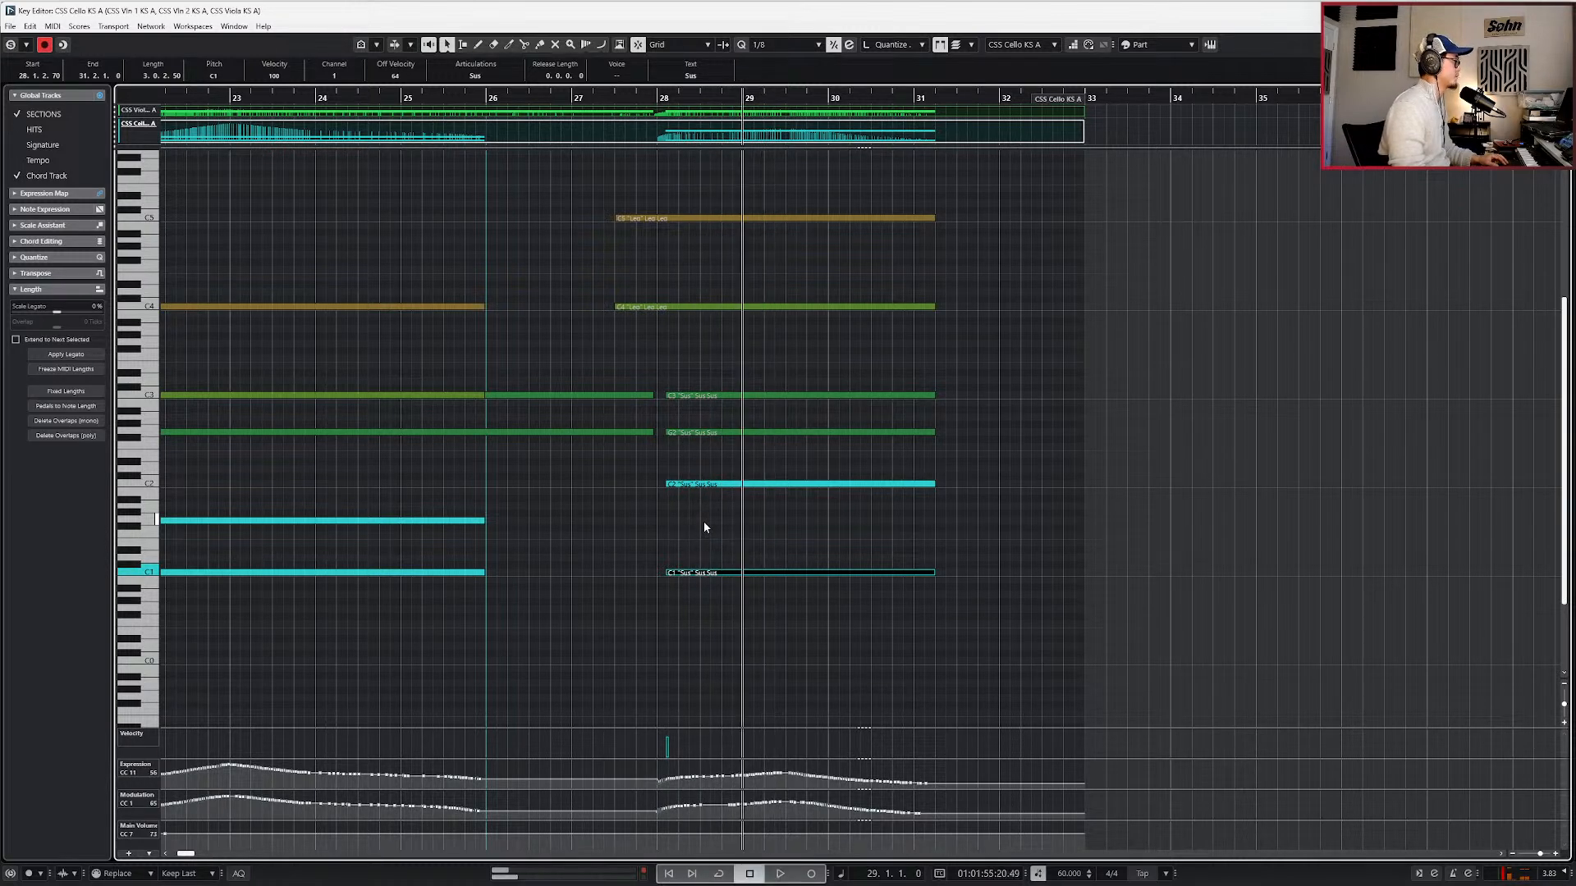
# - Close the Key Editor and listen to the soloed LISTEN reference around bars 28 and 29
pyautogui.press('Escape')
pyautogui.click(742, 168)
pyautogui.press('s')
pyautogui.press('KP_Subtract')
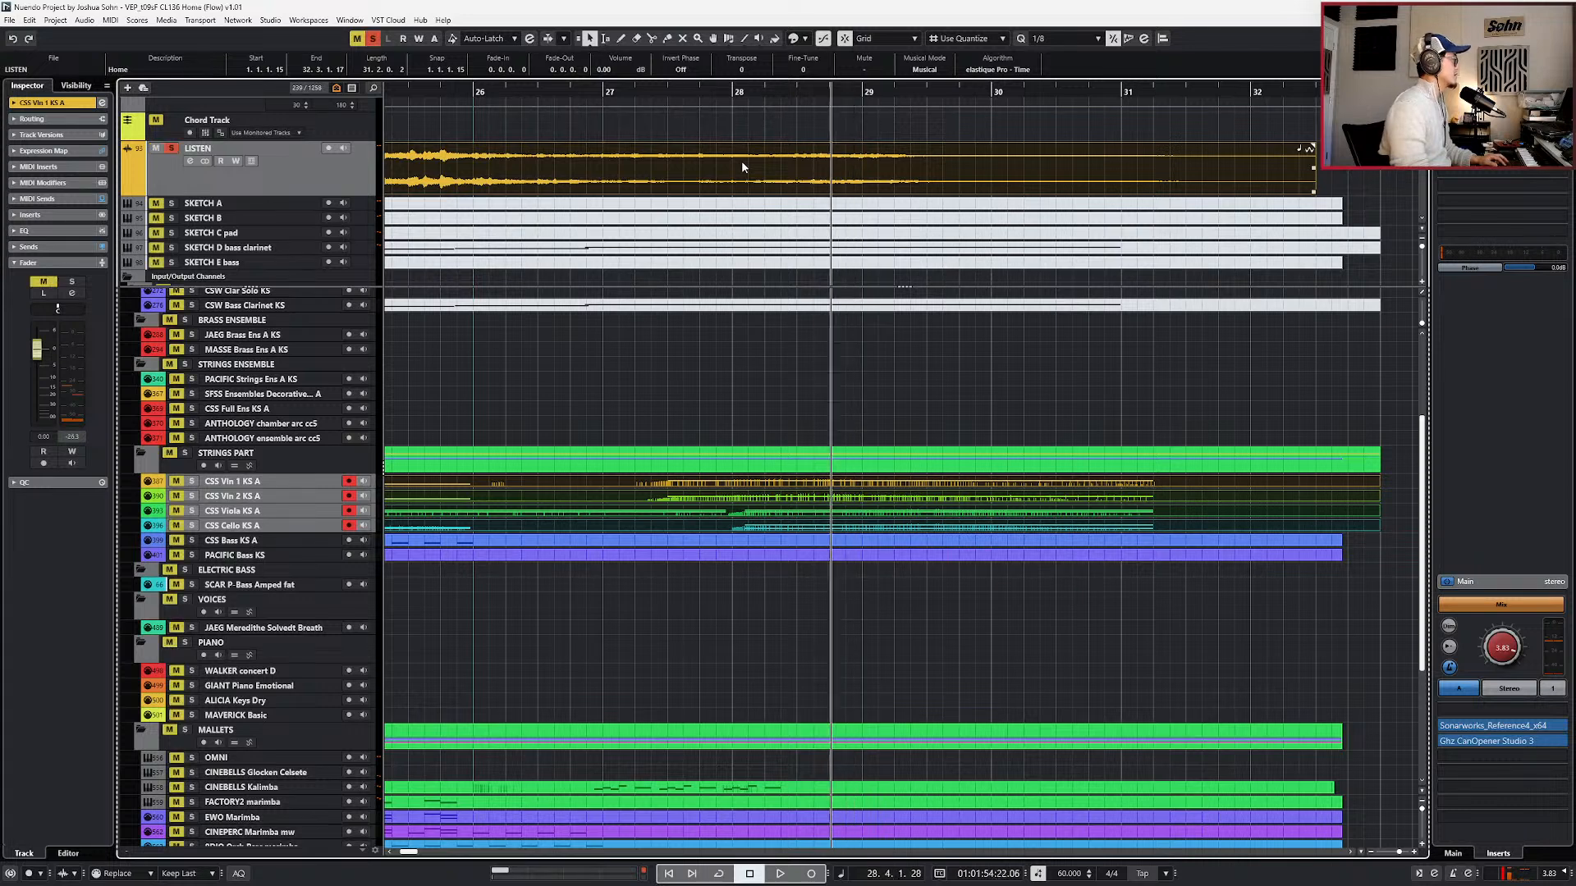
pyautogui.press('space')
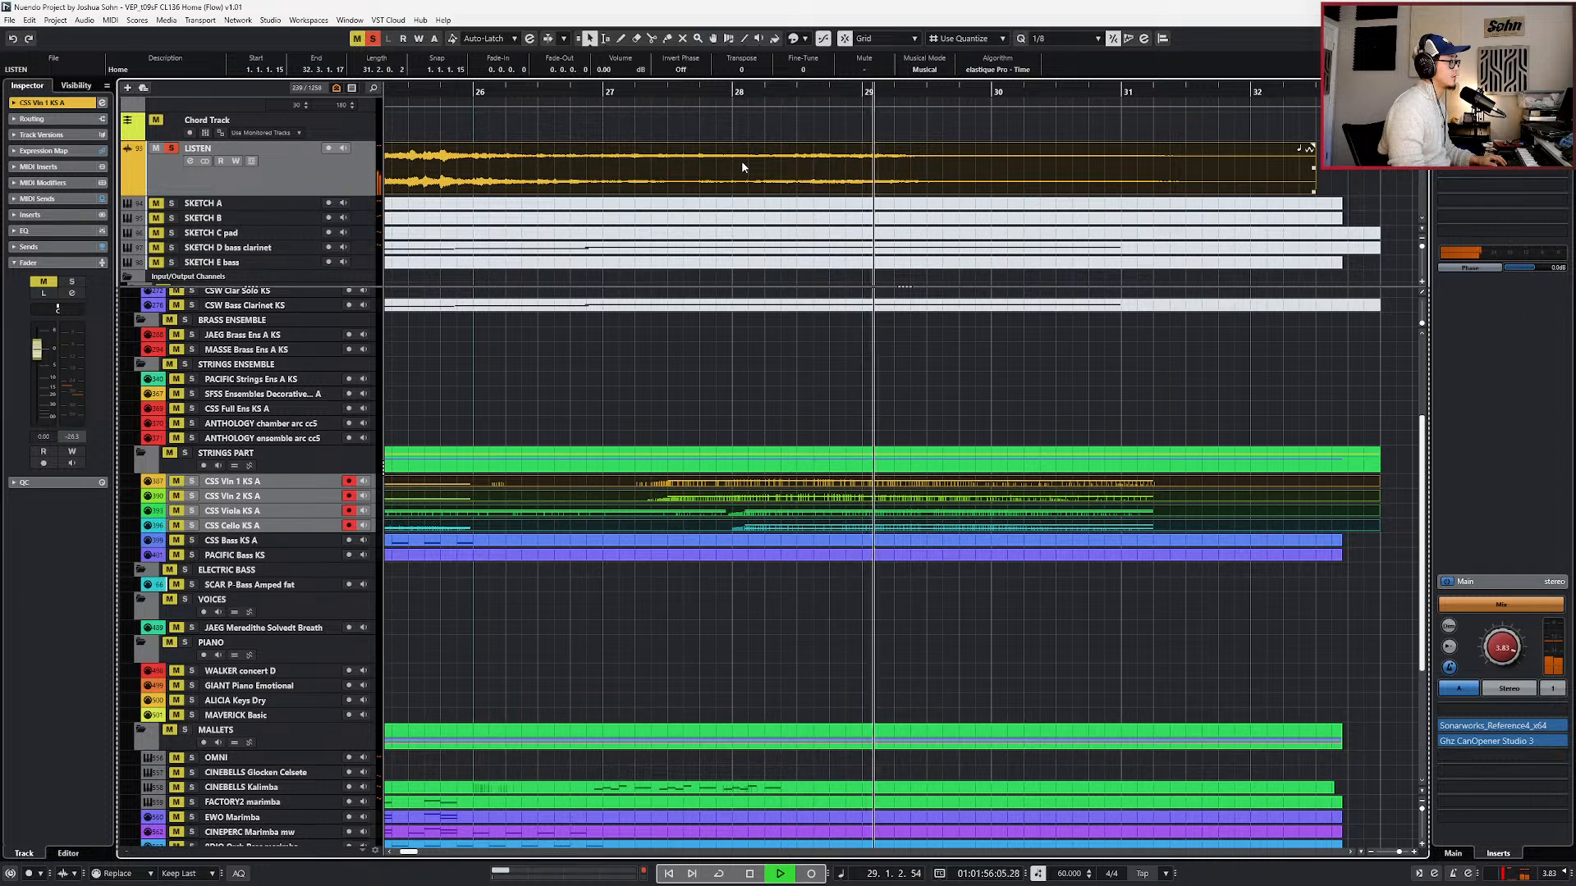
pyautogui.press('space')
pyautogui.press('s')
pyautogui.press('KP_Subtract')
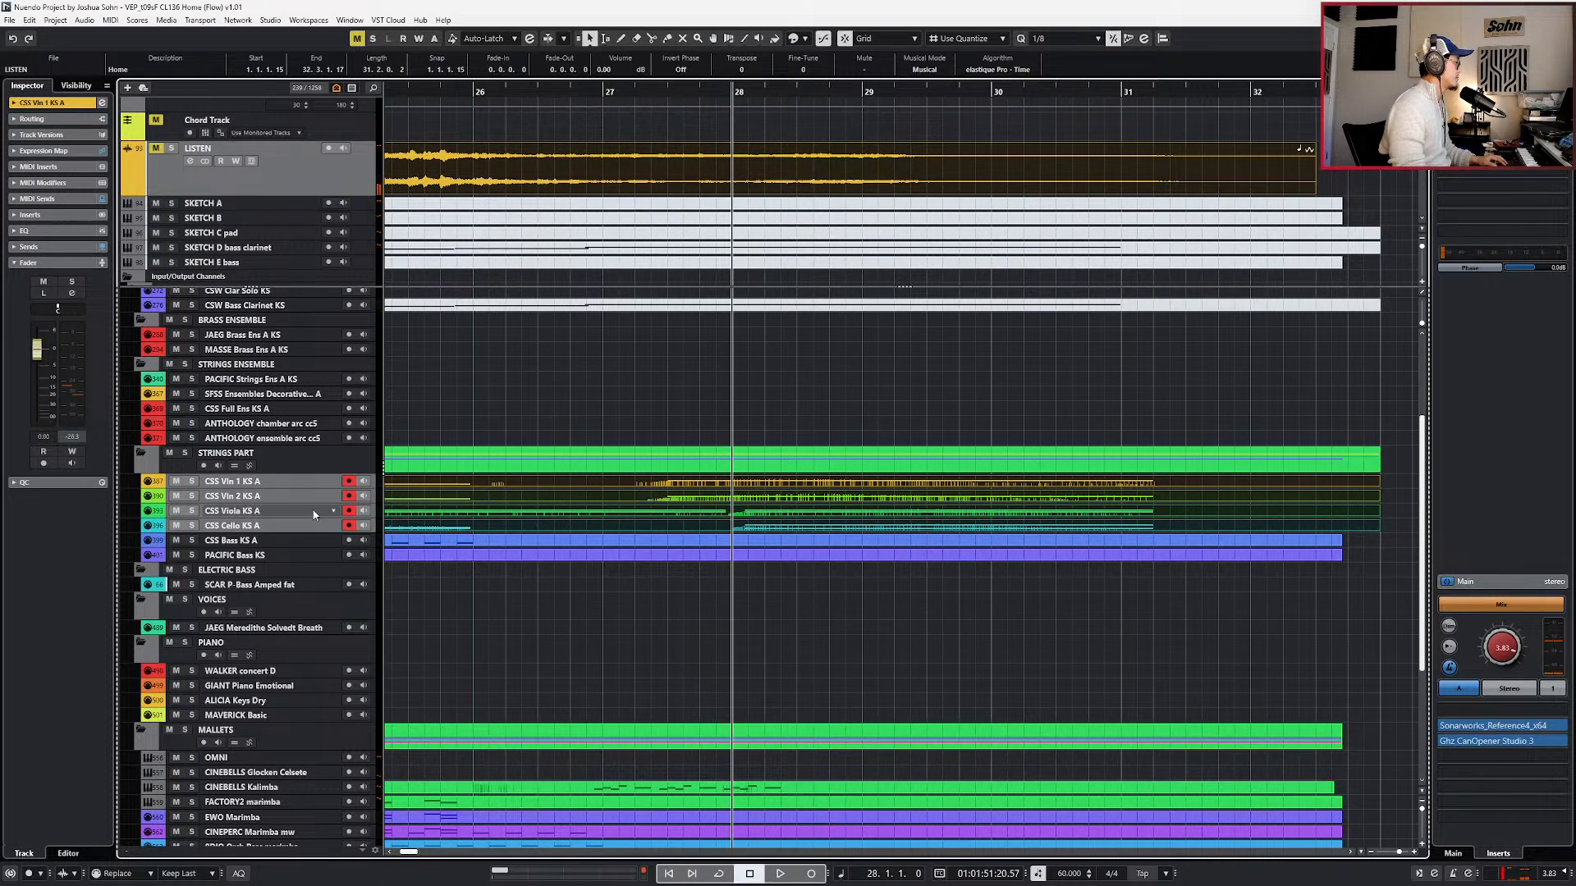
# - Reopen the string parts for editing and raise the two cello notes from bar 28 to G2 and C2
pyautogui.click(248, 527)
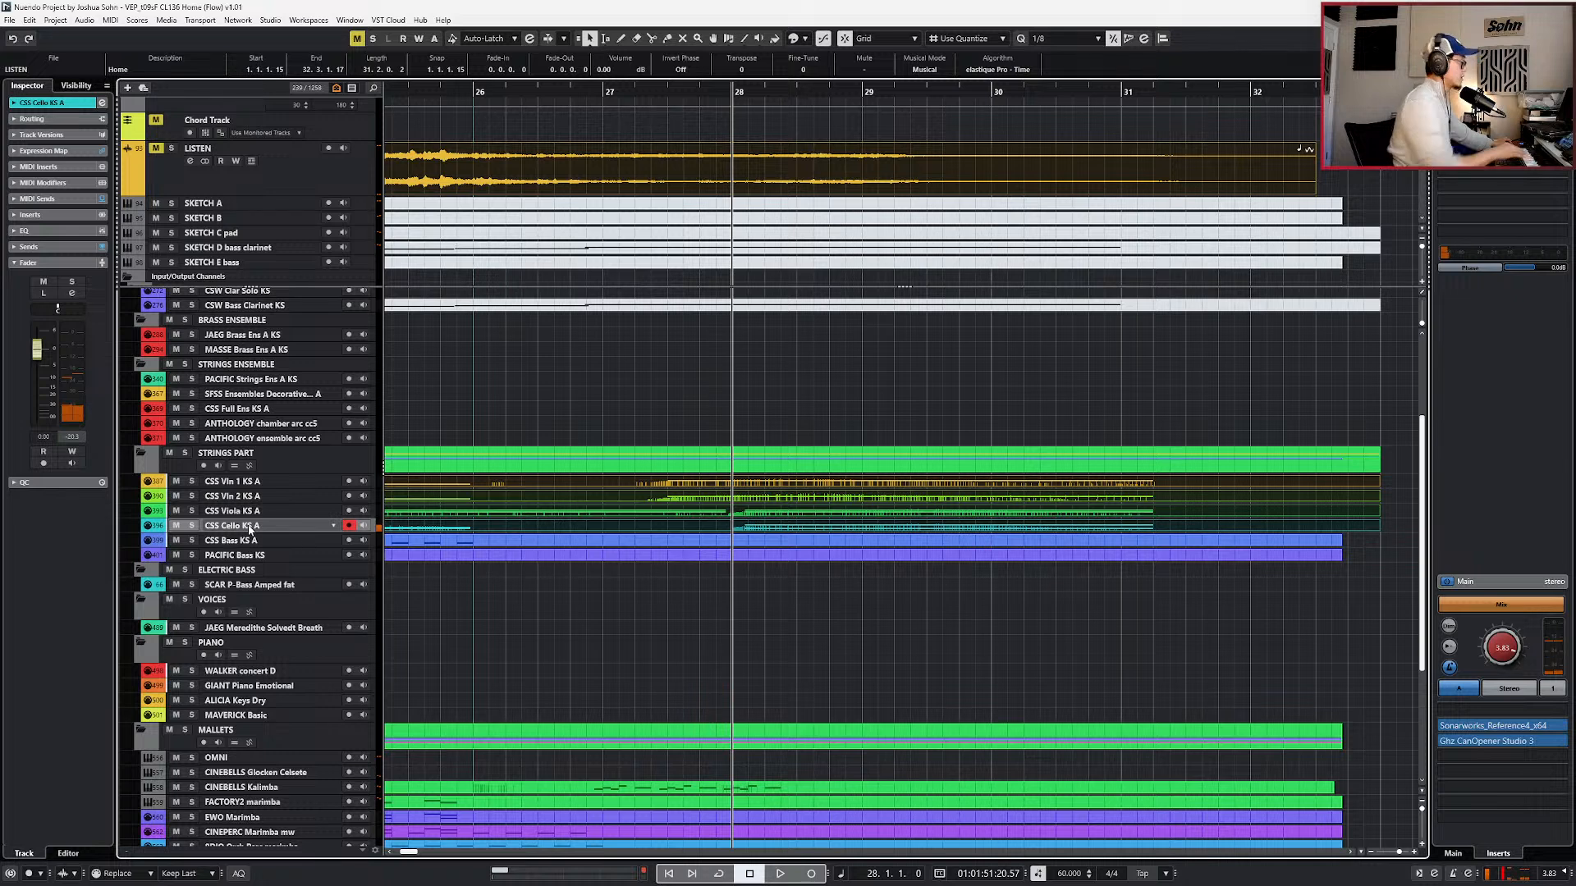
pyautogui.doubleClick(774, 530)
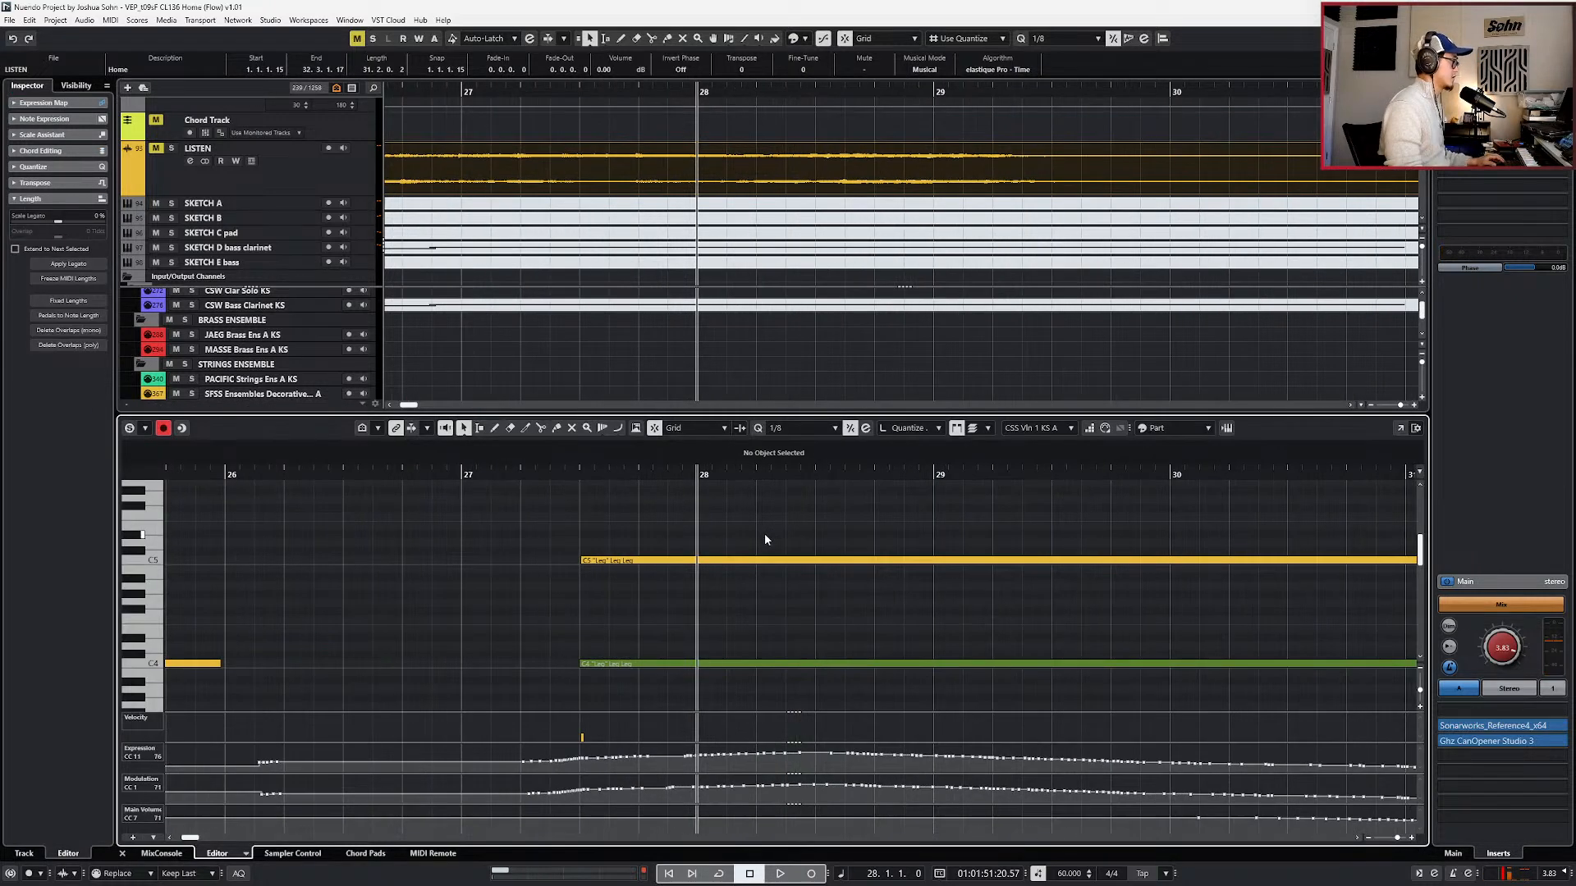
pyautogui.click(765, 546)
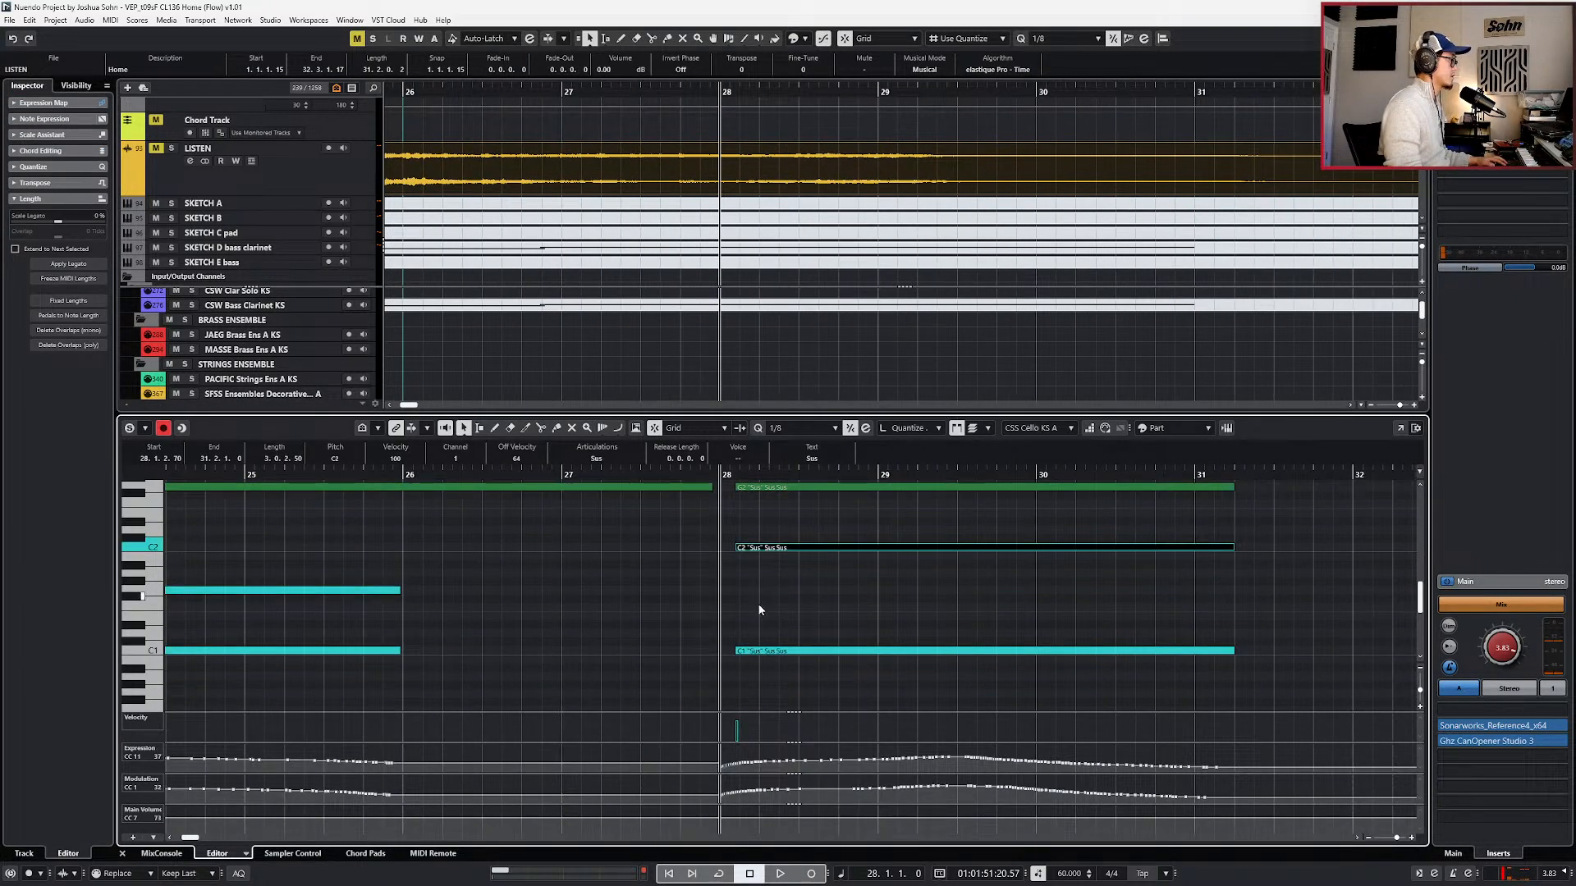
pyautogui.press('Up')
pyautogui.press('Up')
pyautogui.press('Up')
pyautogui.press('Up')
pyautogui.press('Up')
pyautogui.press('Up')
pyautogui.press('Up')
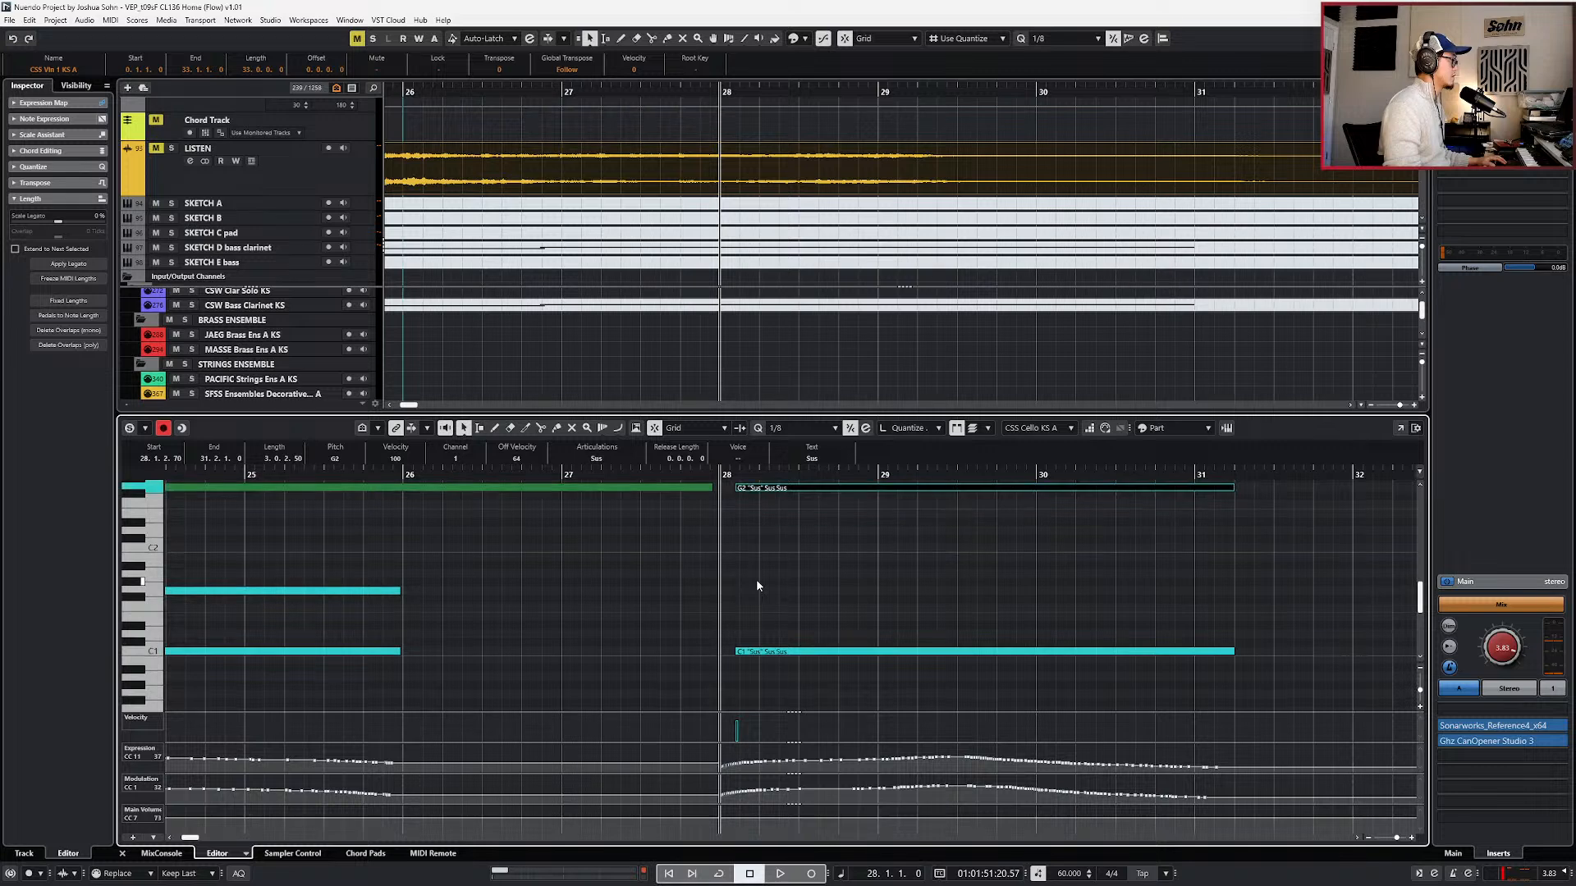
pyautogui.click(752, 650)
pyautogui.hotkey('shift', 'Up')
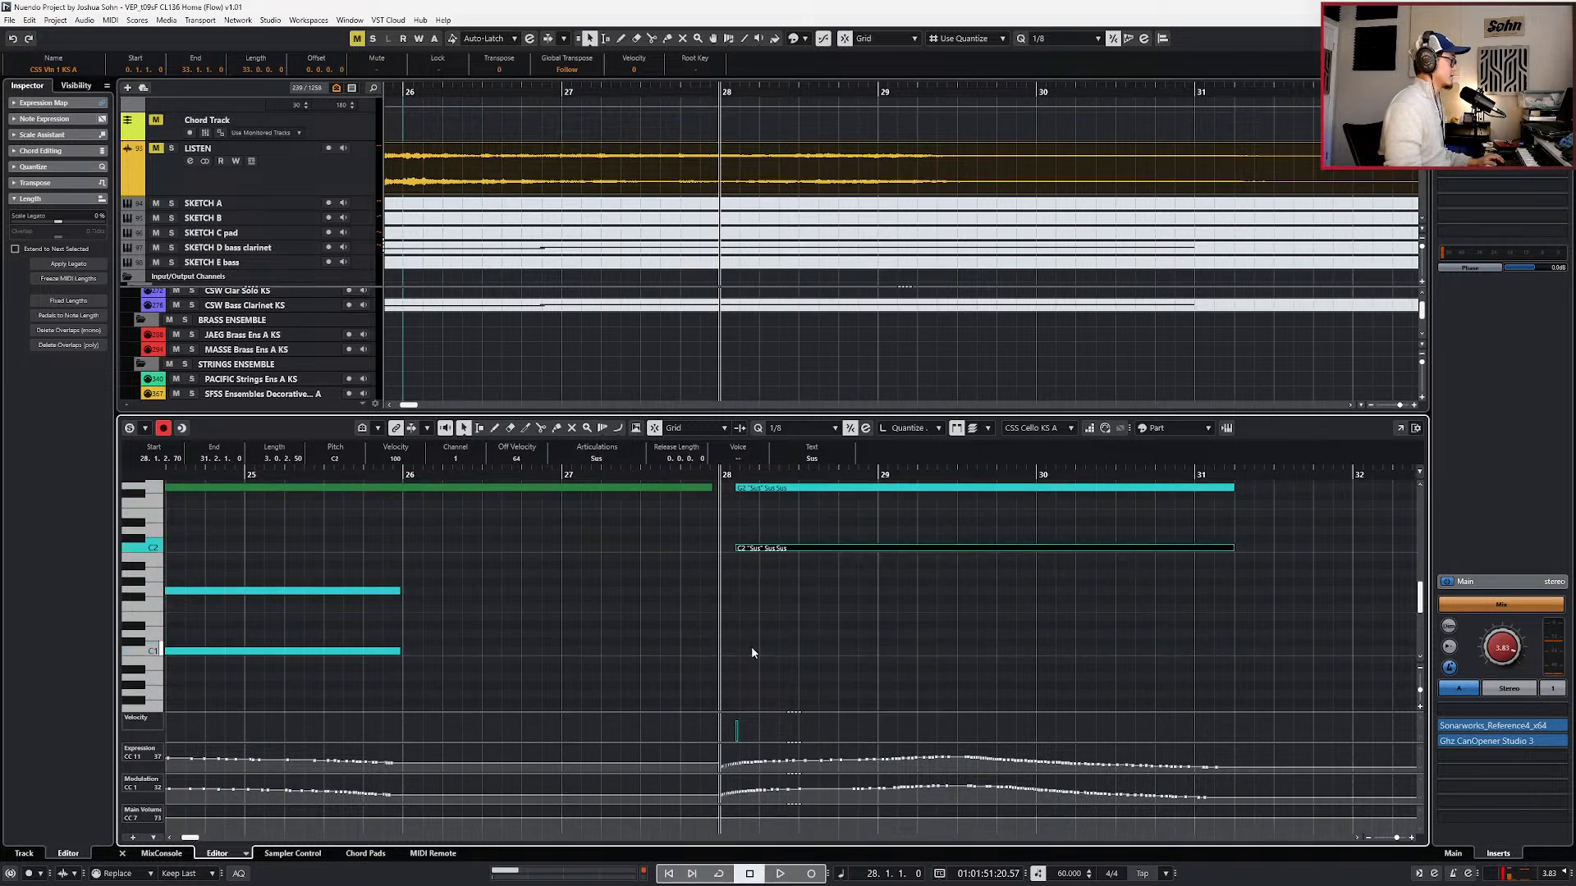
# - Play the revised string chord from bar 28 and close the note editor
pyautogui.press('space')
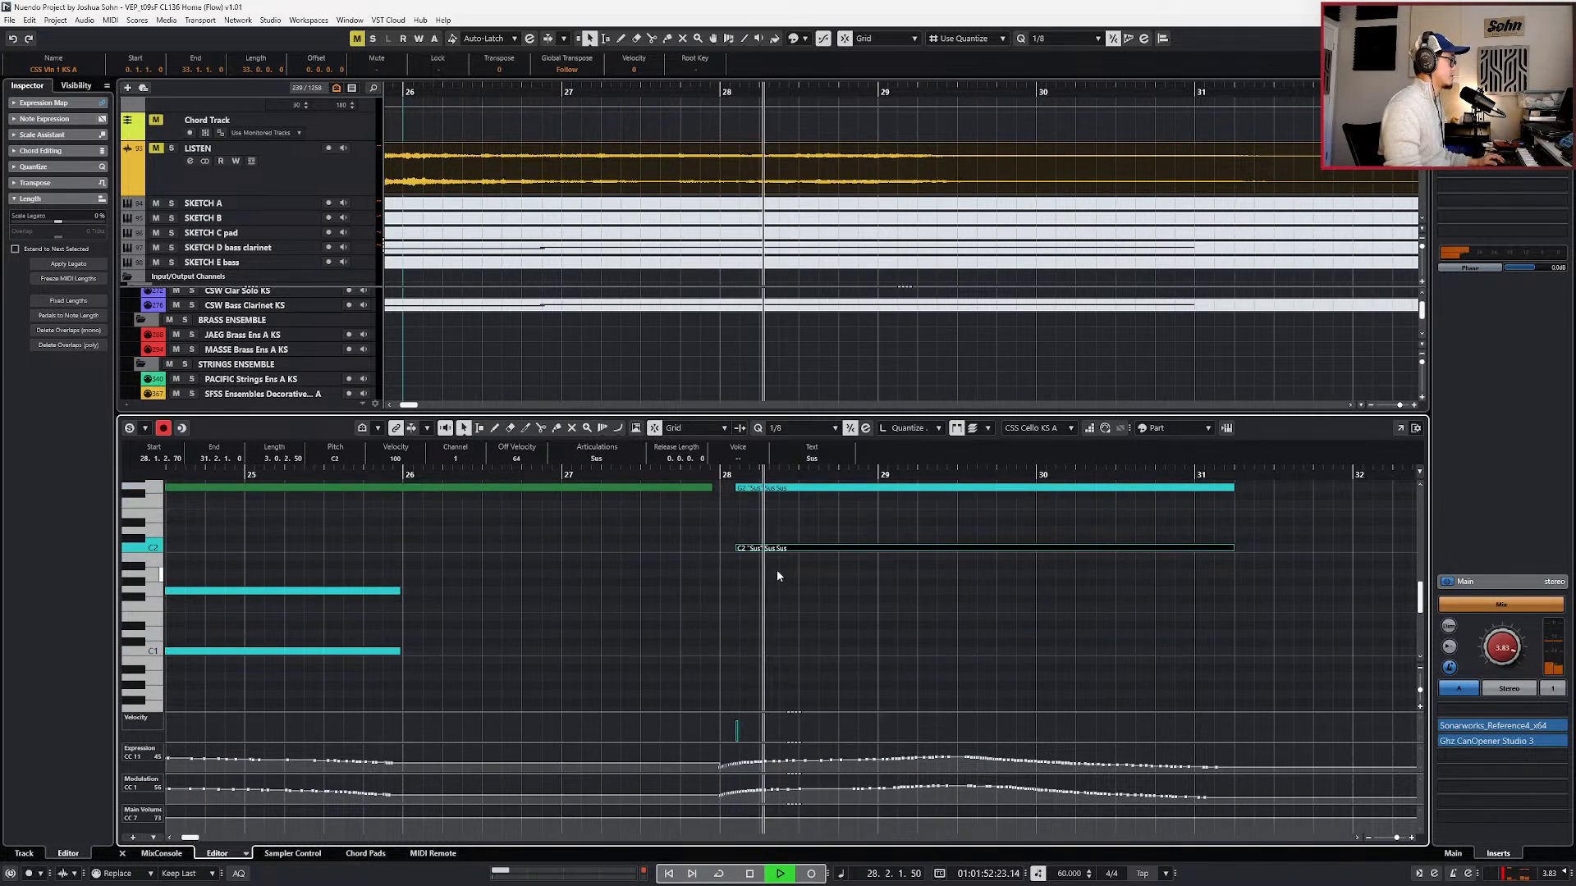
pyautogui.scroll(-3, 779, 570)
pyautogui.scroll(1, 779, 568)
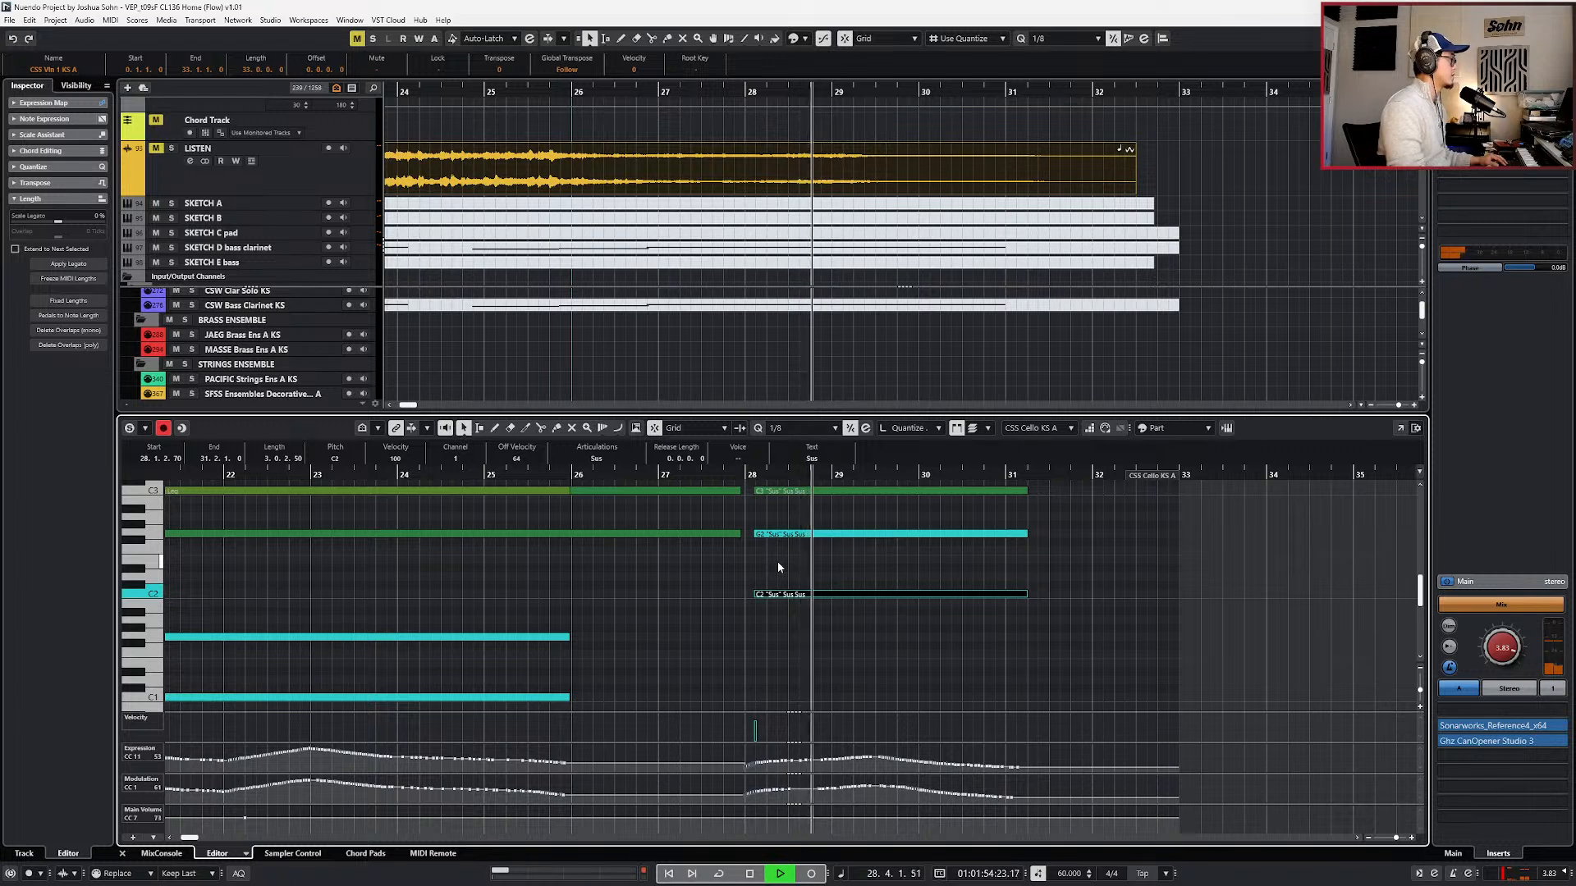
pyautogui.press('Return')
pyautogui.press('space')
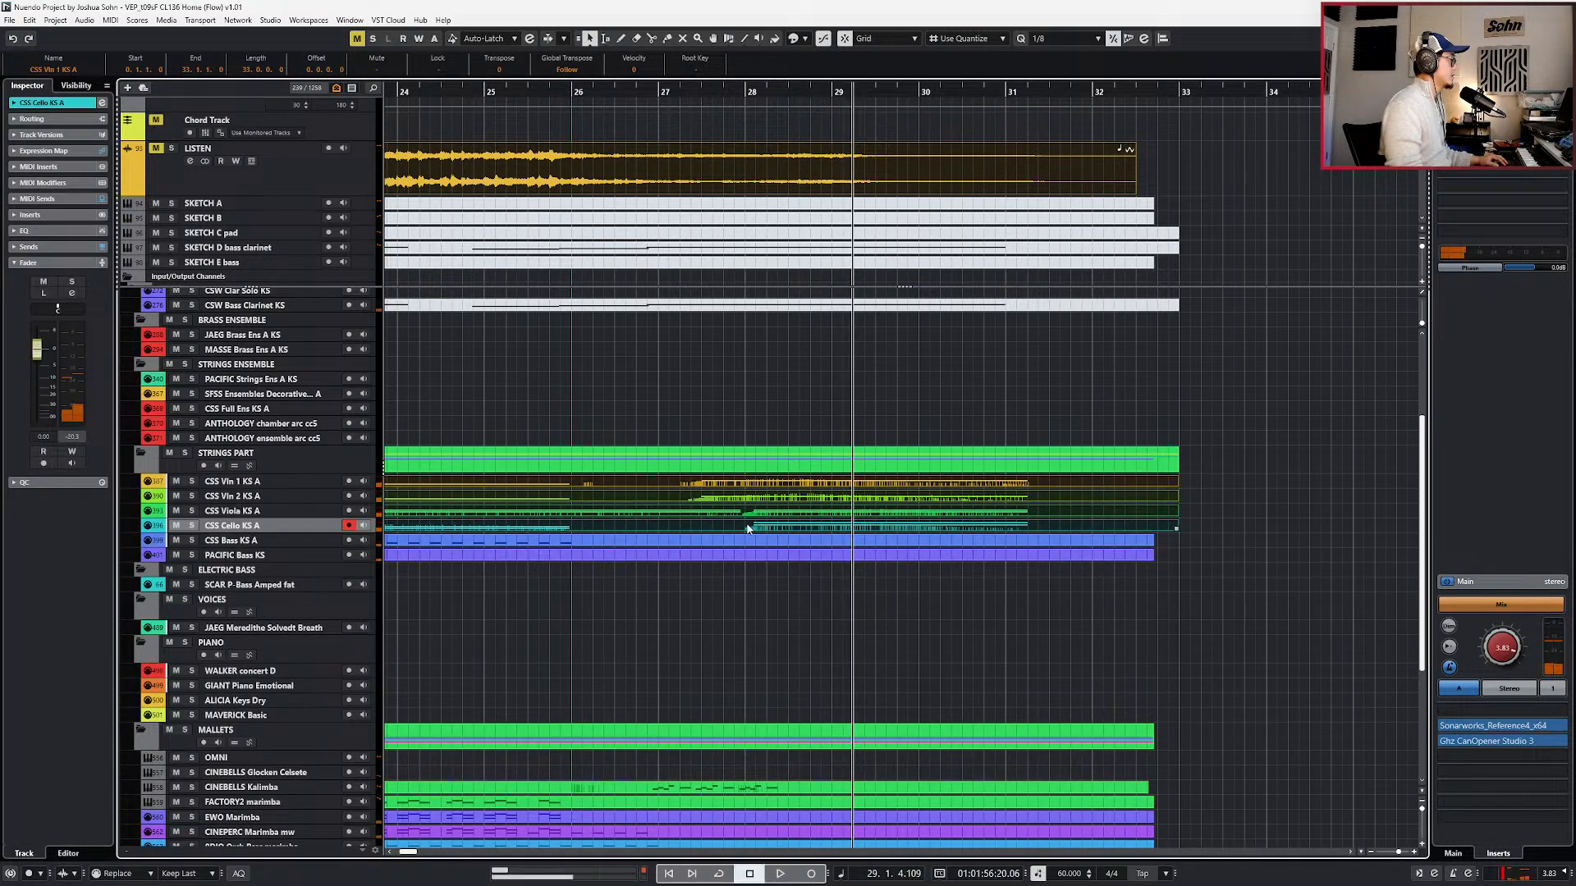
# - Split the CSS Cello part at bar 28, copy its later section to PACIFIC Bass KS and glue the parts on both tracks
pyautogui.click(741, 527)
pyautogui.keyDown('alt'); pyautogui.click(747, 528); pyautogui.keyUp('alt')
pyautogui.moveTo(763, 530); pyautogui.dragTo(763, 556)
pyautogui.click(741, 529)
pyautogui.click(751, 556)
# - Delete the G2 note from the PACIFIC Bass part and try the C2 note one octave lower
pyautogui.press('Return')
pyautogui.click(777, 518)
pyautogui.press('Delete')
pyautogui.click(783, 578)
pyautogui.hotkey('shift', 'Down')
pyautogui.hotkey('shift', 'Up')
# - Play the bass entry from before bar 28 and set its Main Volume to about 85 at bar 27.4
pyautogui.press('KP_Subtract')
pyautogui.press('KP_Subtract')
pyautogui.press('KP_Subtract')
pyautogui.press('space')
pyautogui.click(741, 819)
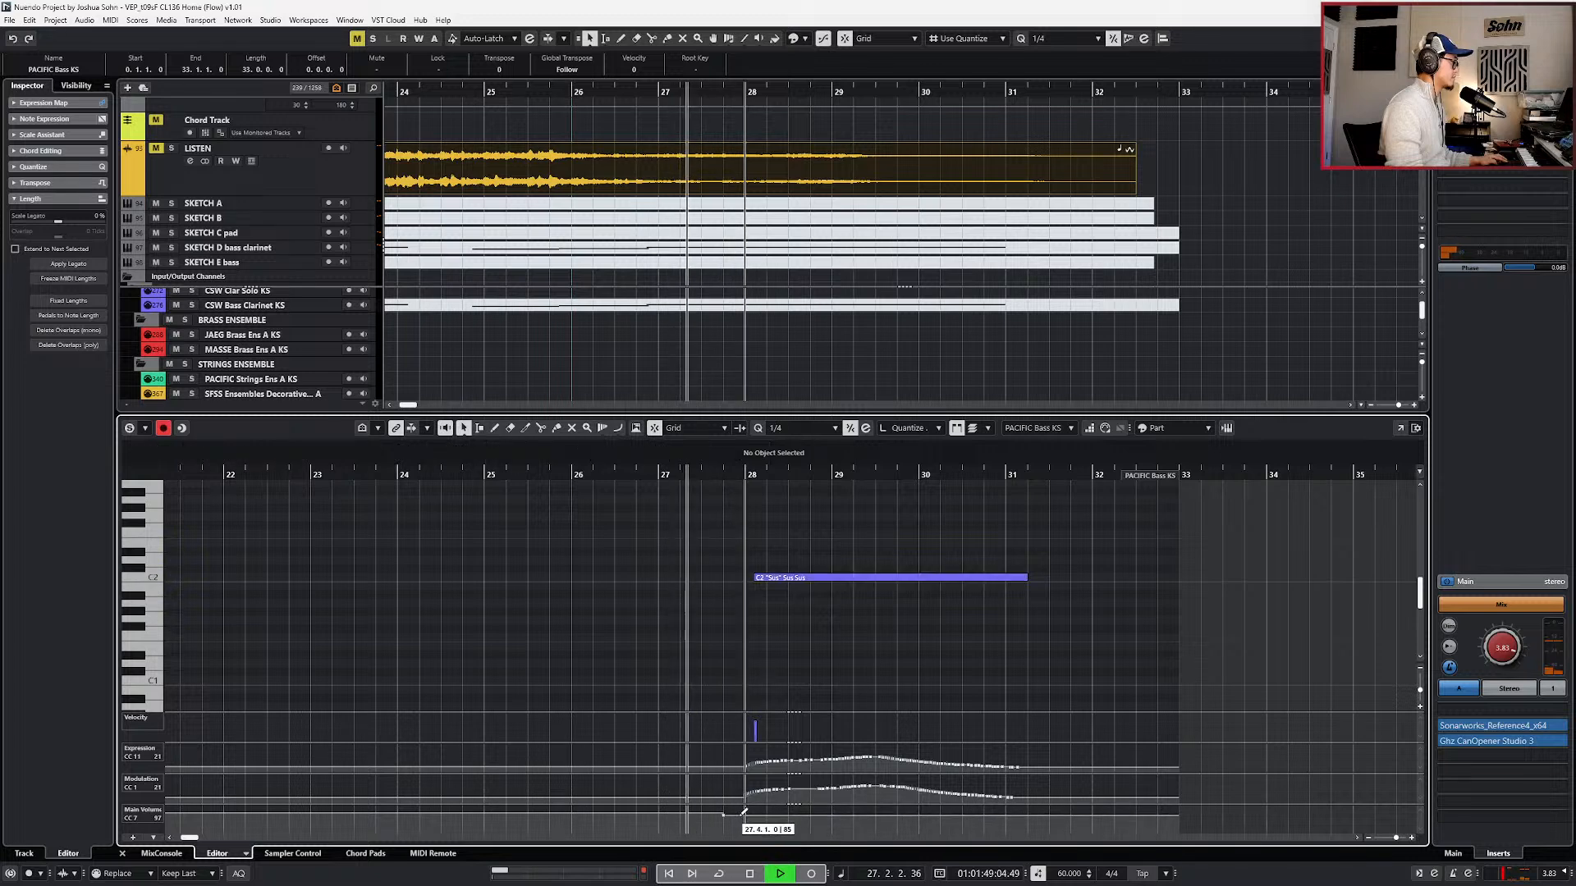
pyautogui.press('Return')
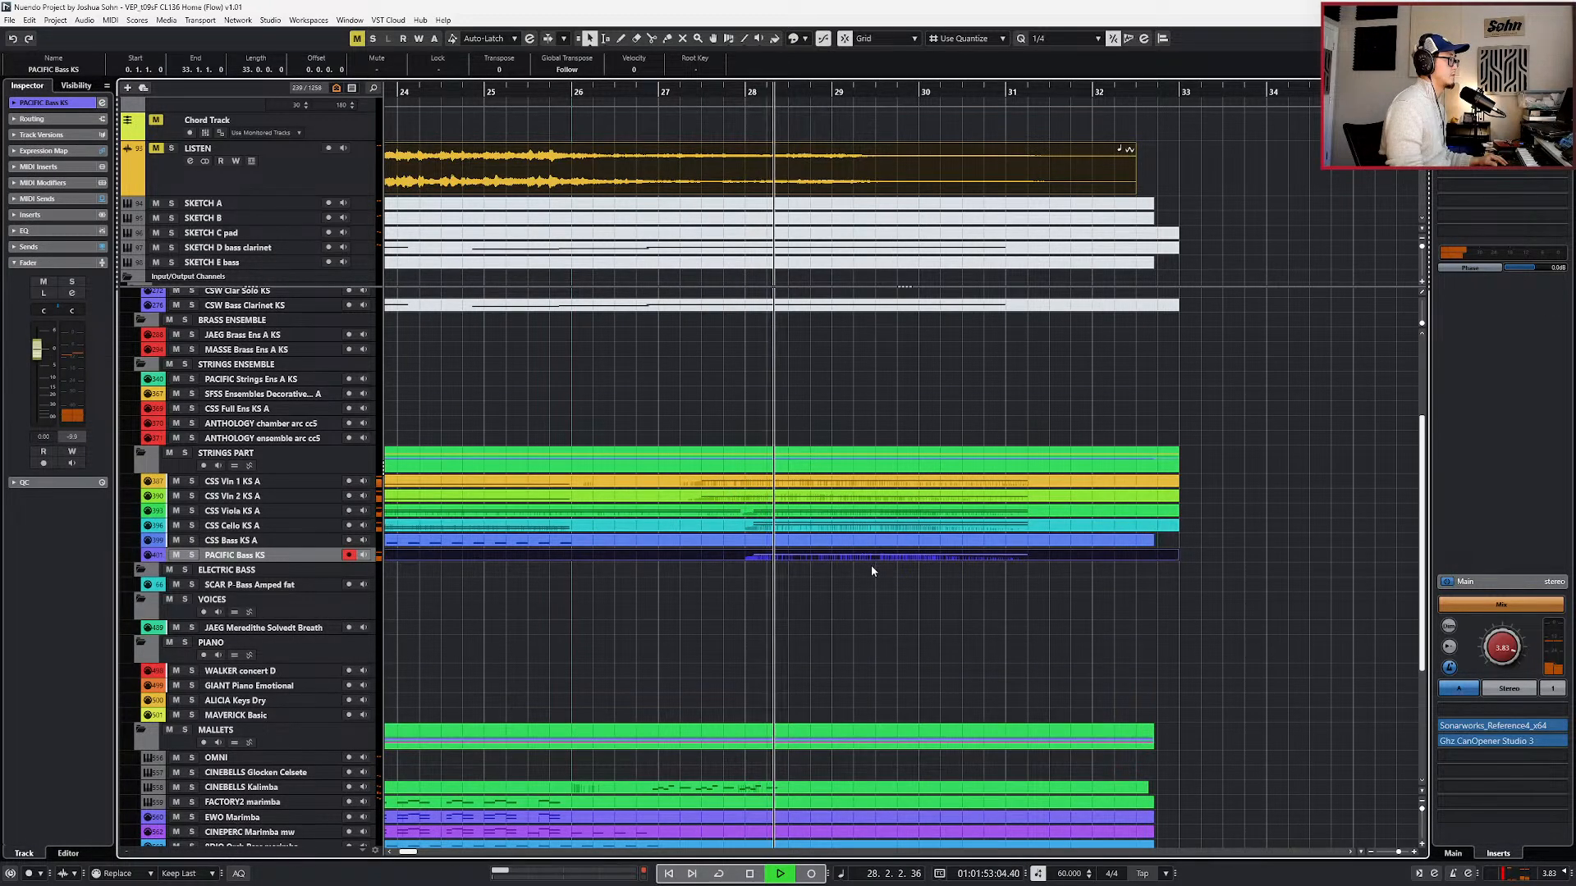
# - Stop playback and select the CSS Bass parts along the whole track for joining
pyautogui.scroll(-1, 870, 564)
pyautogui.hotkey('alt', '1')
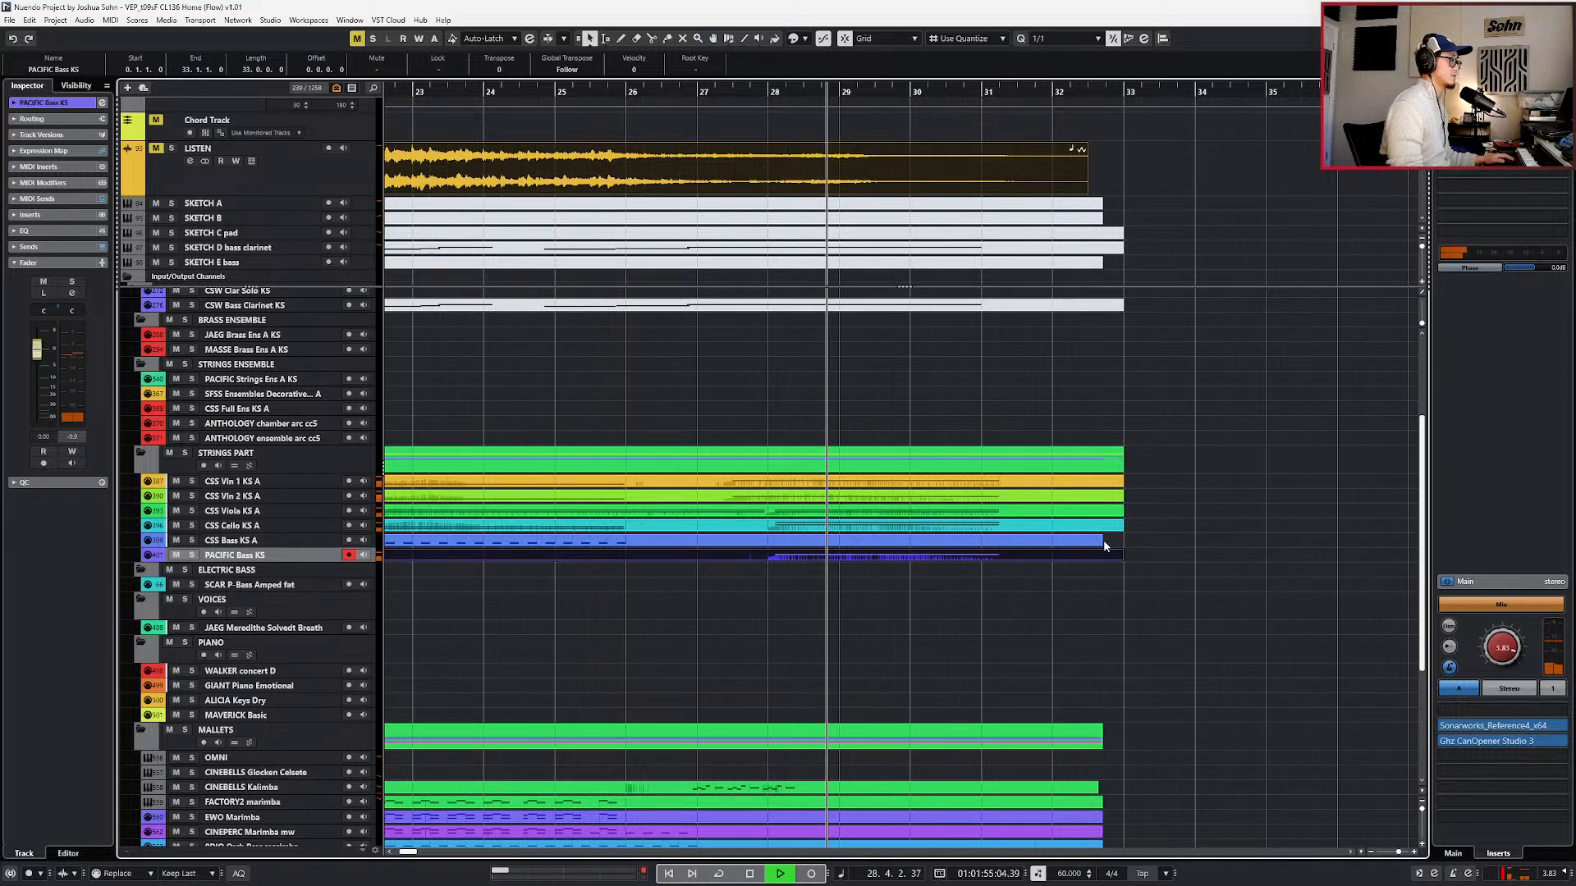
pyautogui.click(1102, 543)
pyautogui.hotkey('alt', '4')
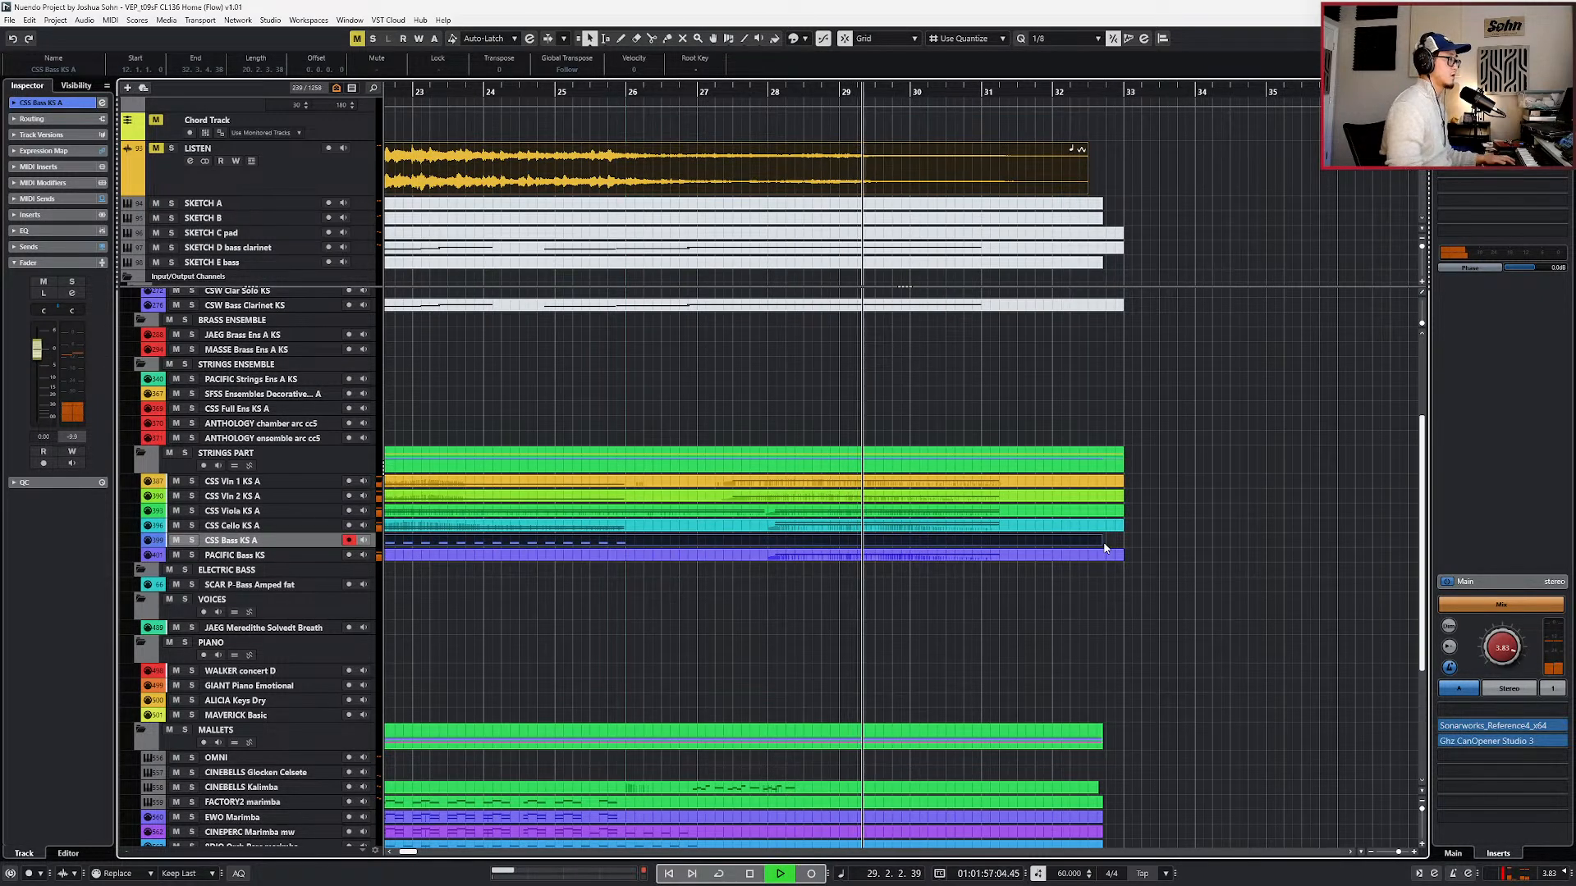
pyautogui.press('space')
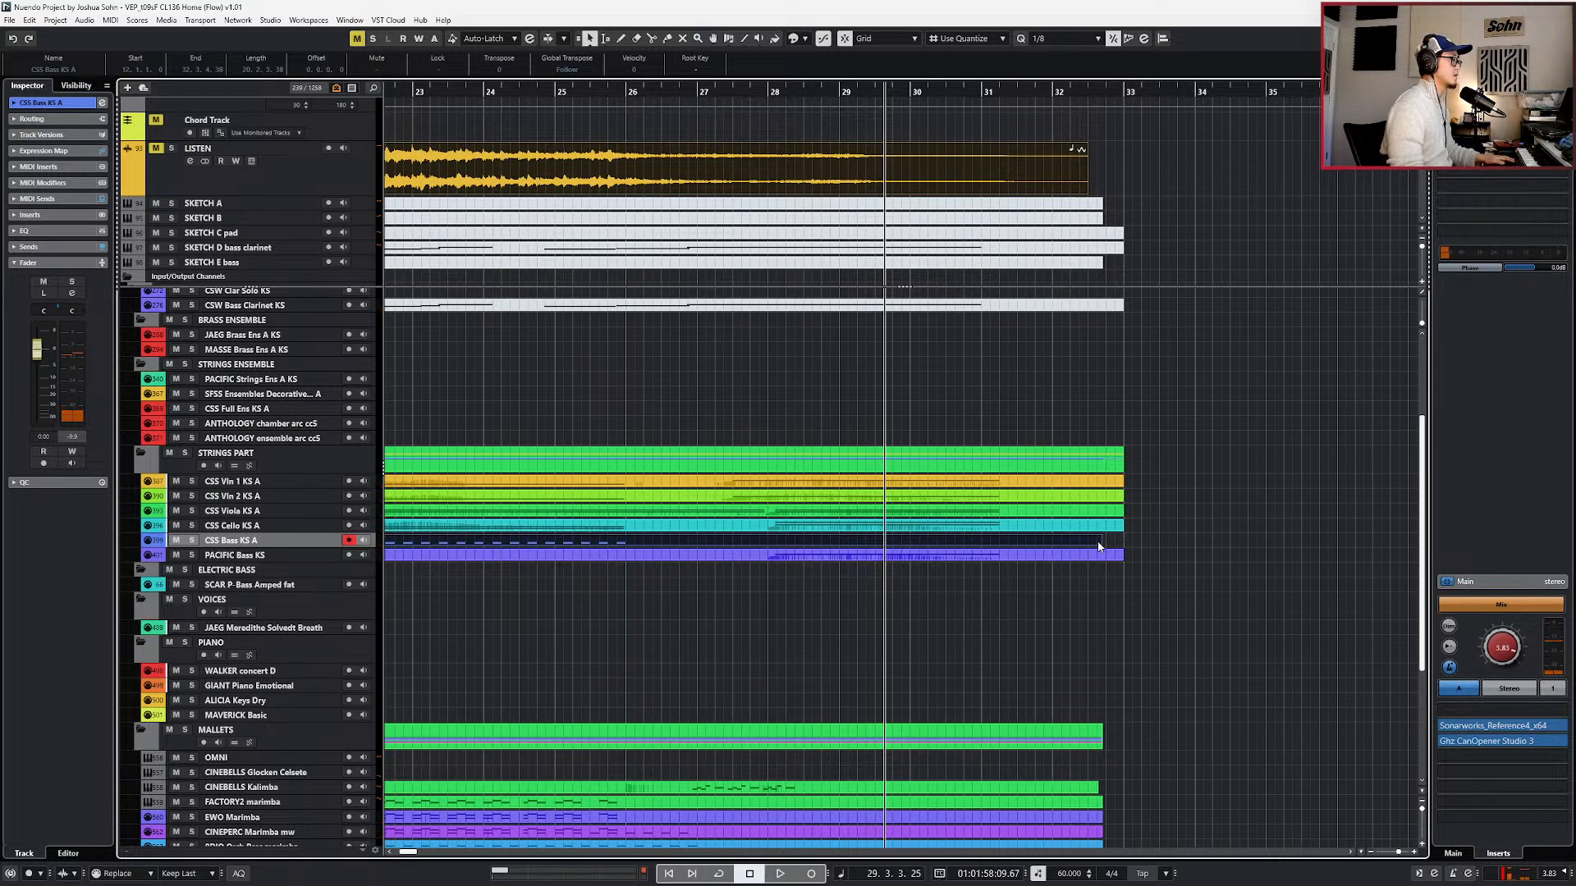
pyautogui.click(895, 542)
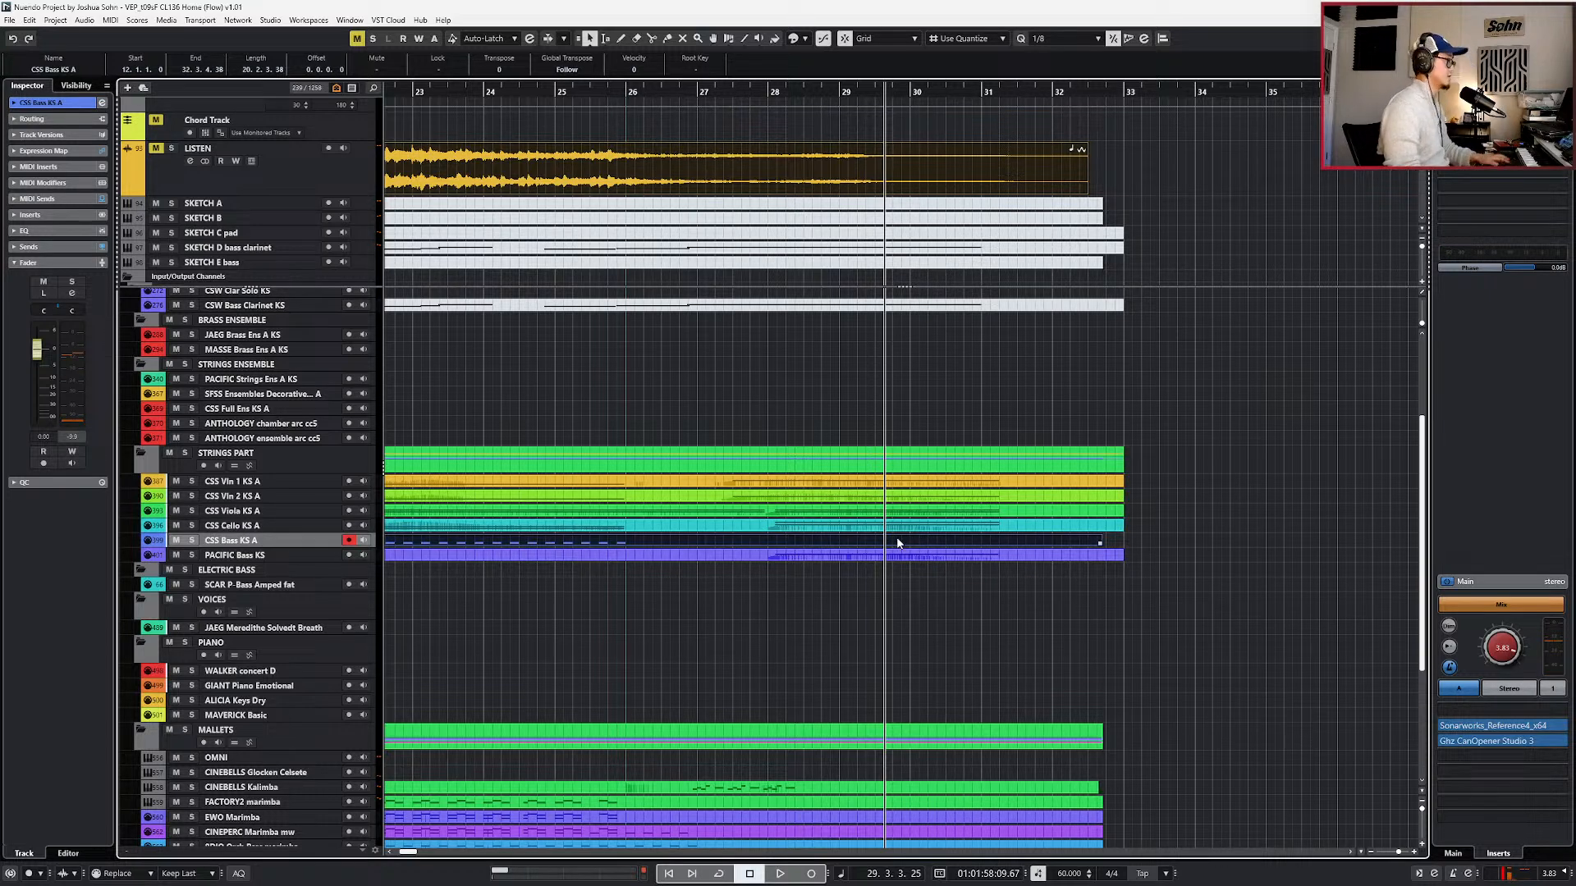
pyautogui.press('g')
pyautogui.press('g')
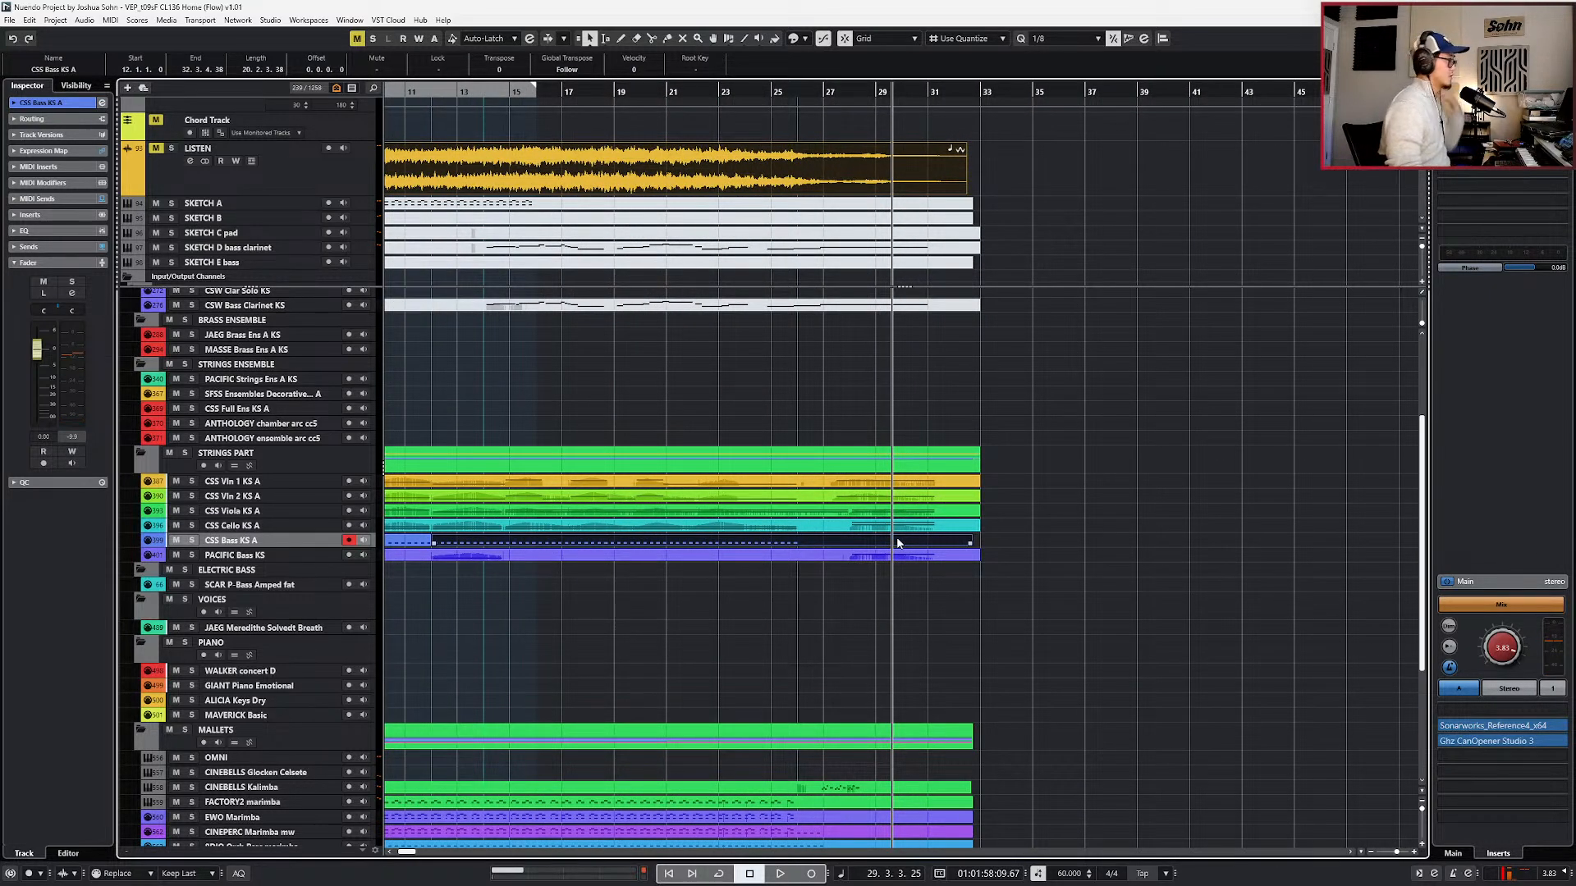
pyautogui.press('g')
pyautogui.press('g')
pyautogui.click(924, 538)
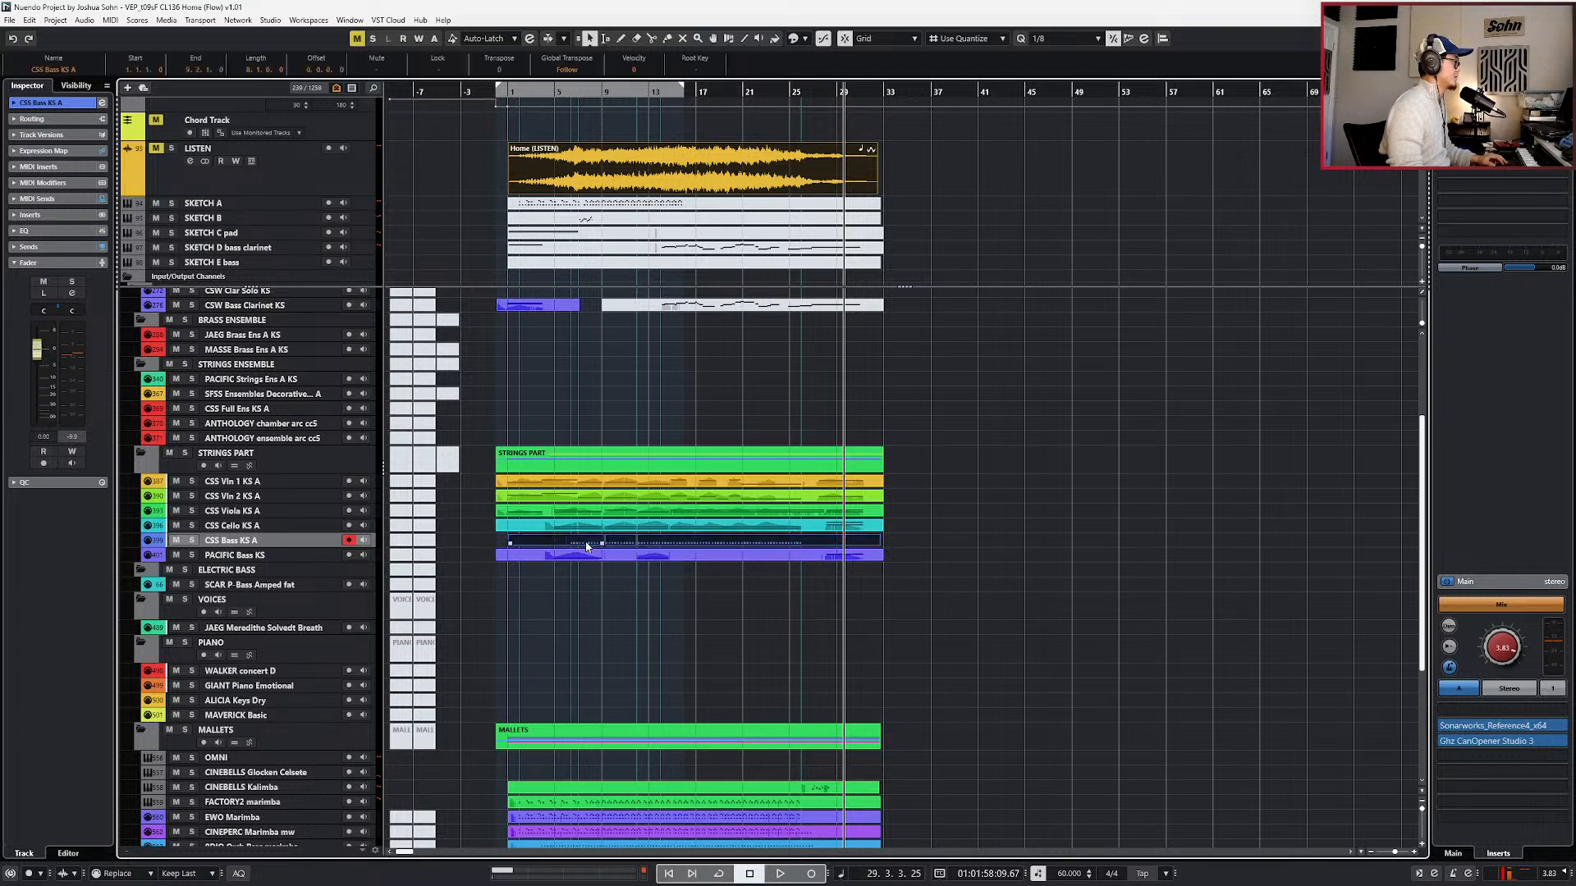
# - Set the locators to the CSS Cello part's range and extend CSS Bass as one part over the same span
pyautogui.click(838, 525)
pyautogui.press('p')
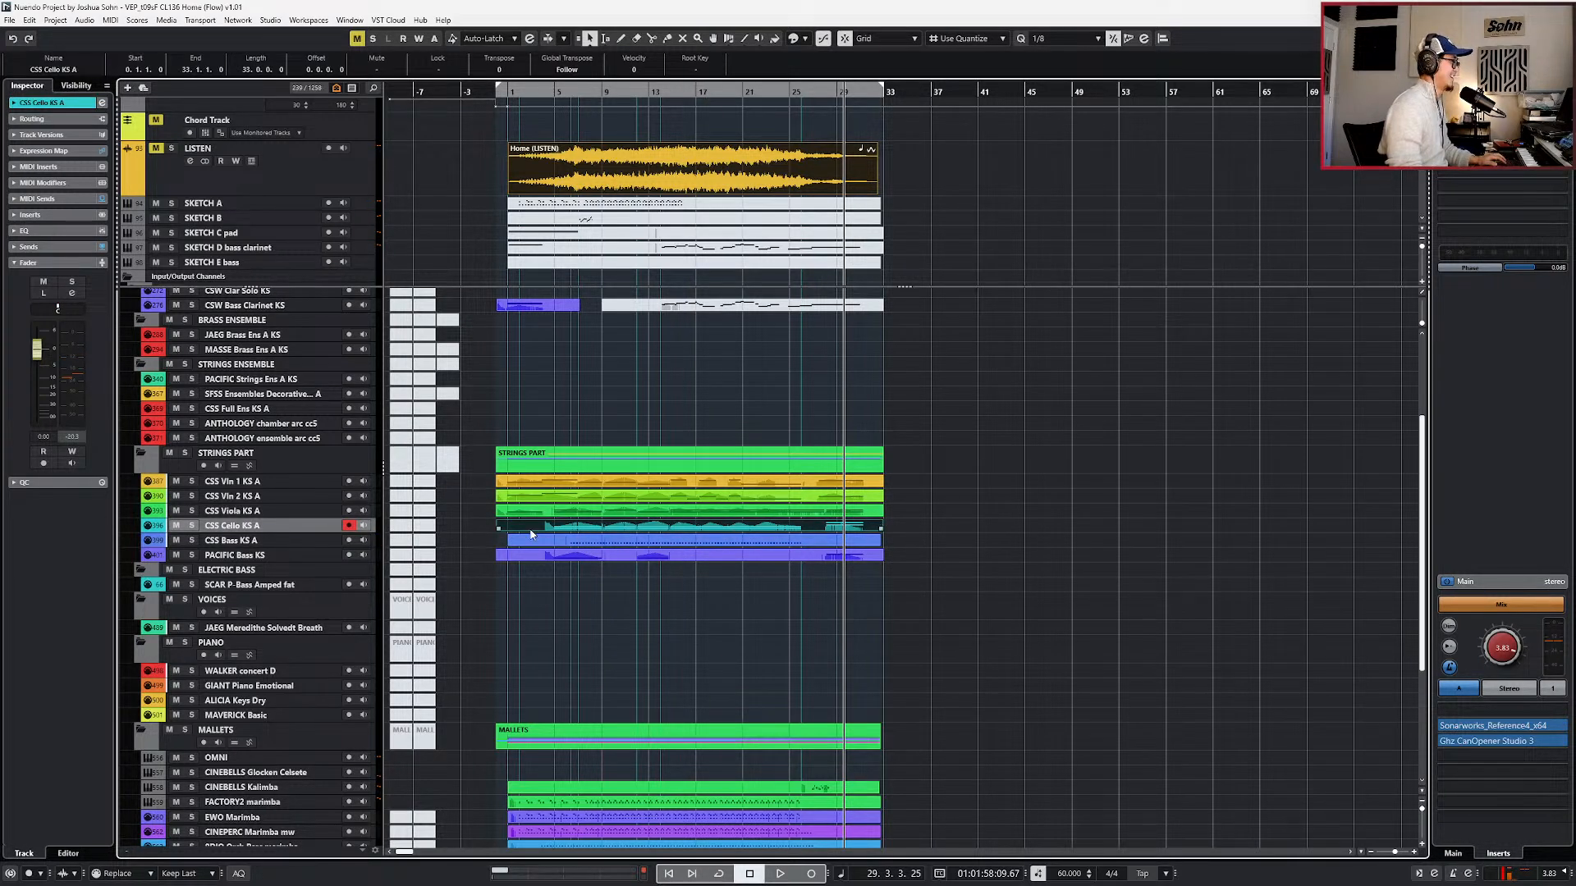
pyautogui.click(496, 536)
pyautogui.doubleClick(506, 538)
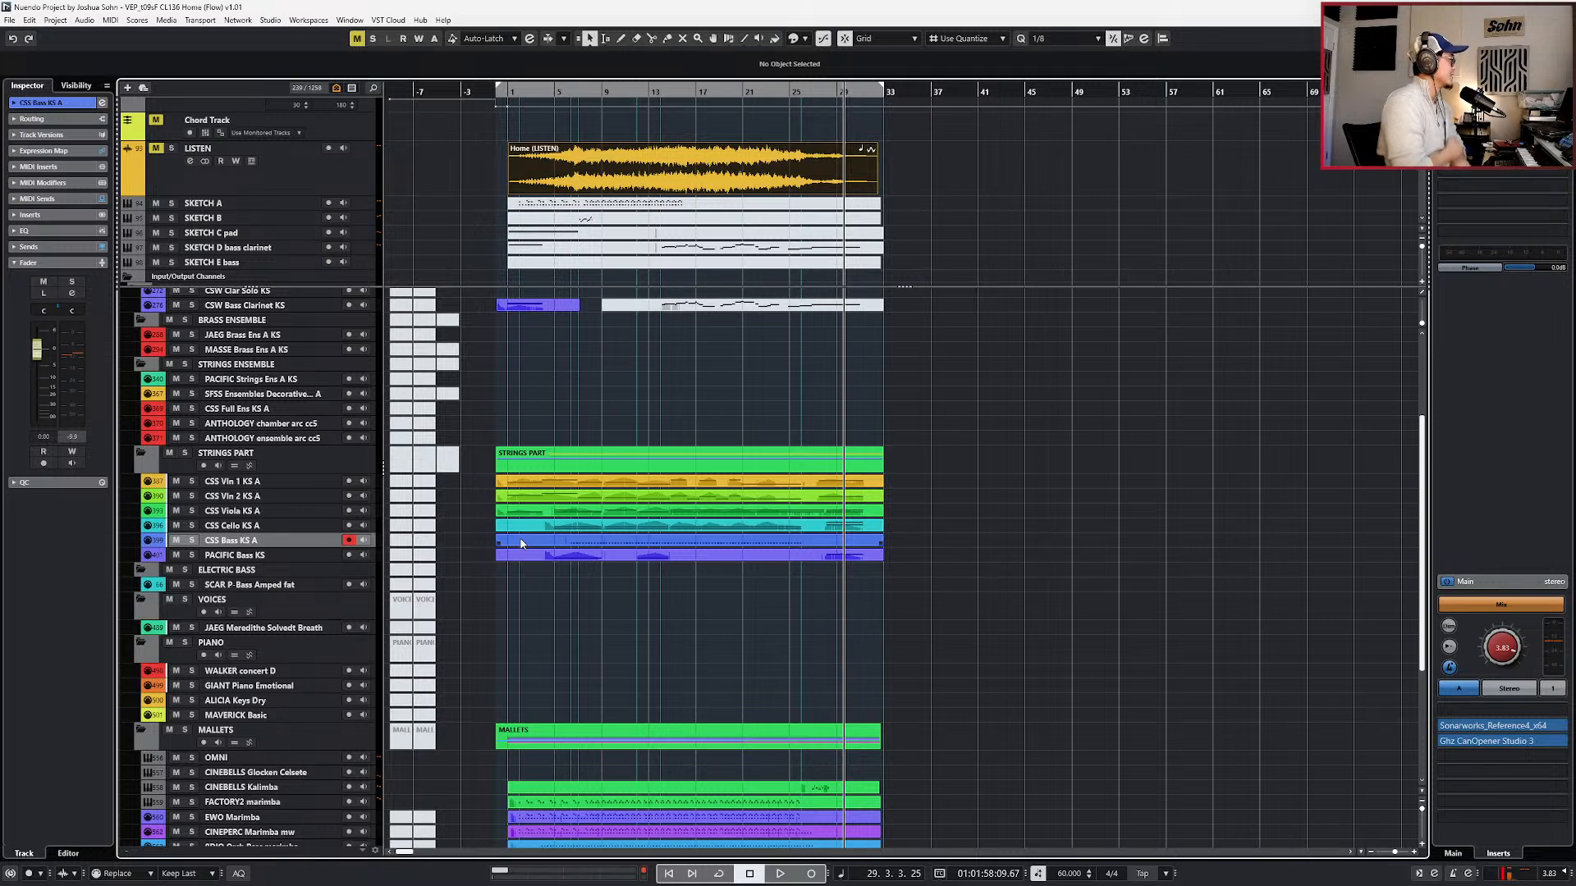
# - Unmute the CSW Bass Clarinet part that starts at bar 9 and return to the project start
pyautogui.scroll(3, 833, 541)
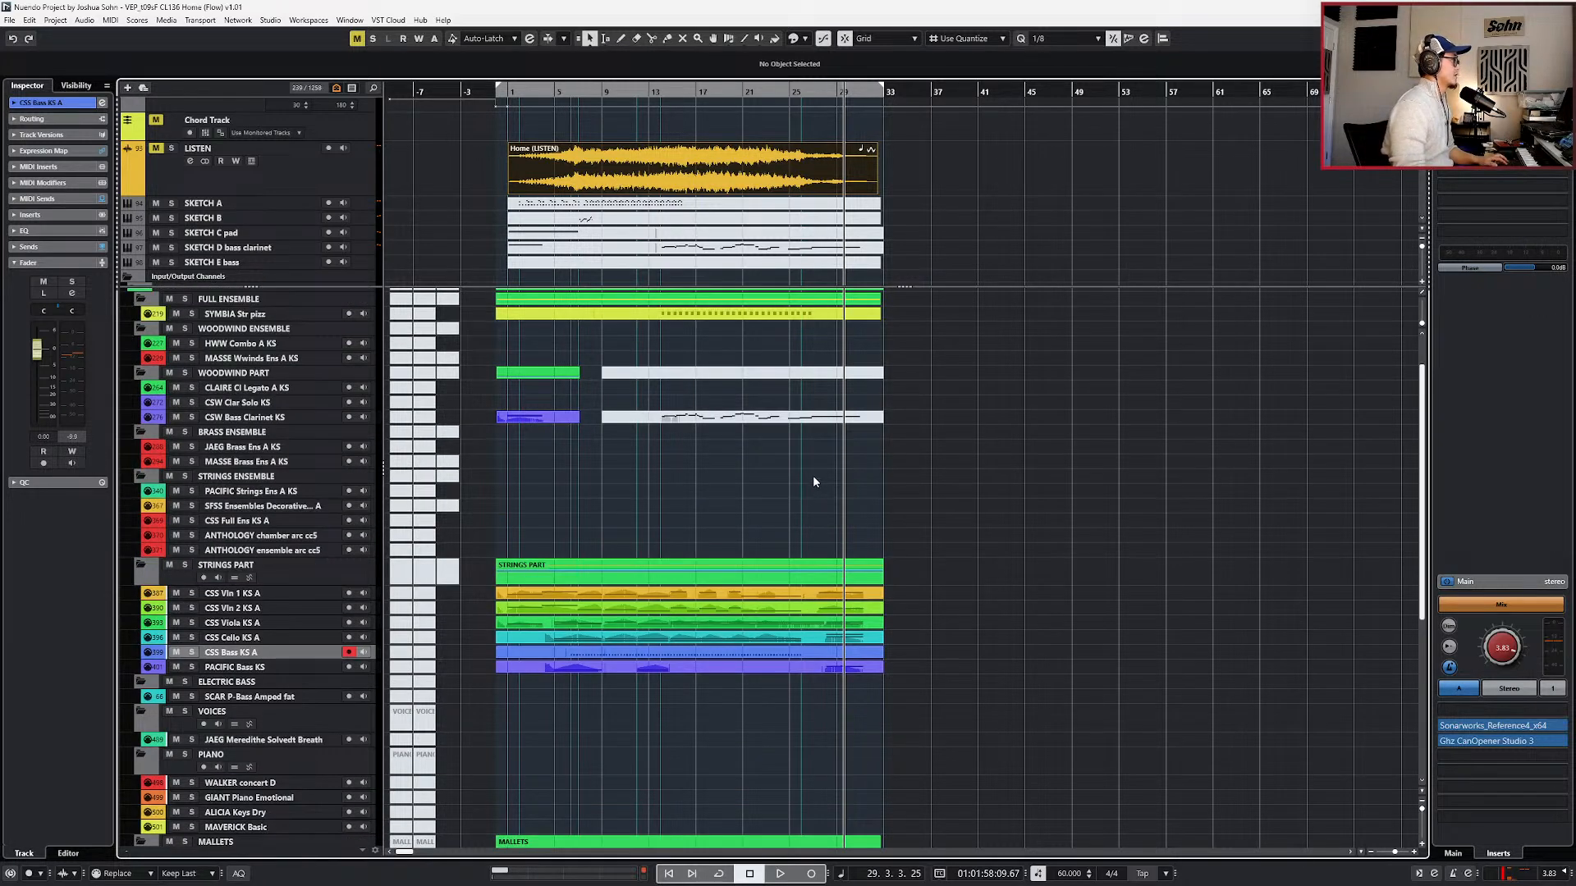
pyautogui.click(716, 417)
pyautogui.scroll(2, 714, 430)
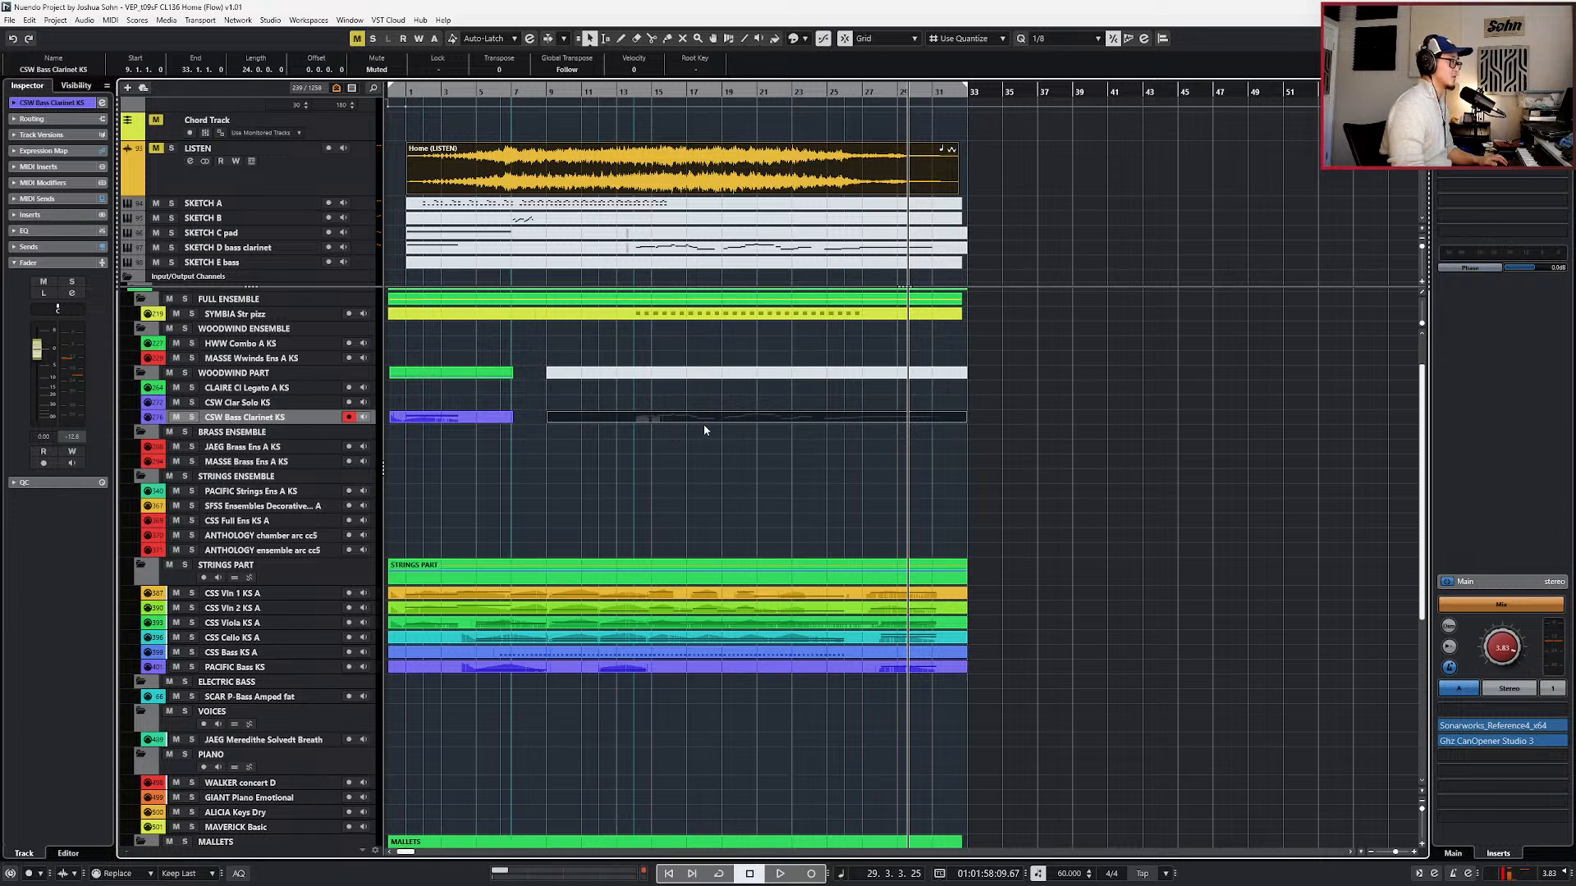
pyautogui.press('space')
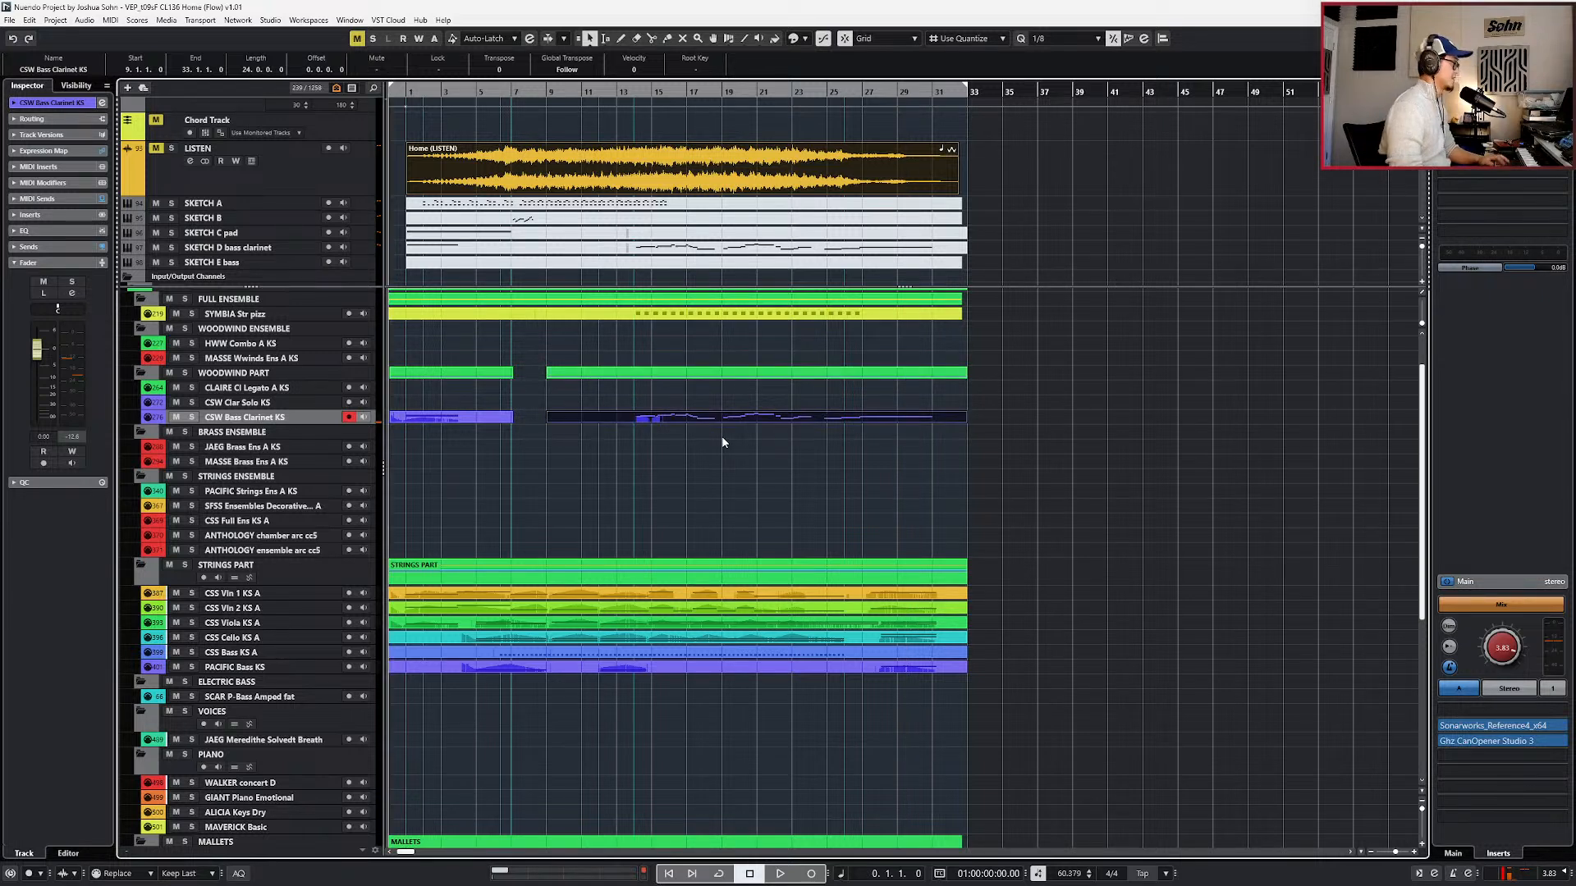
# - Solo the CSW Bass Clarinet track and play it from about bar 14
pyautogui.hotkey('shift', 'n')
pyautogui.hotkey('shift', 'n')
pyautogui.hotkey('shift', 'n')
pyautogui.press('s')
pyautogui.press('space')
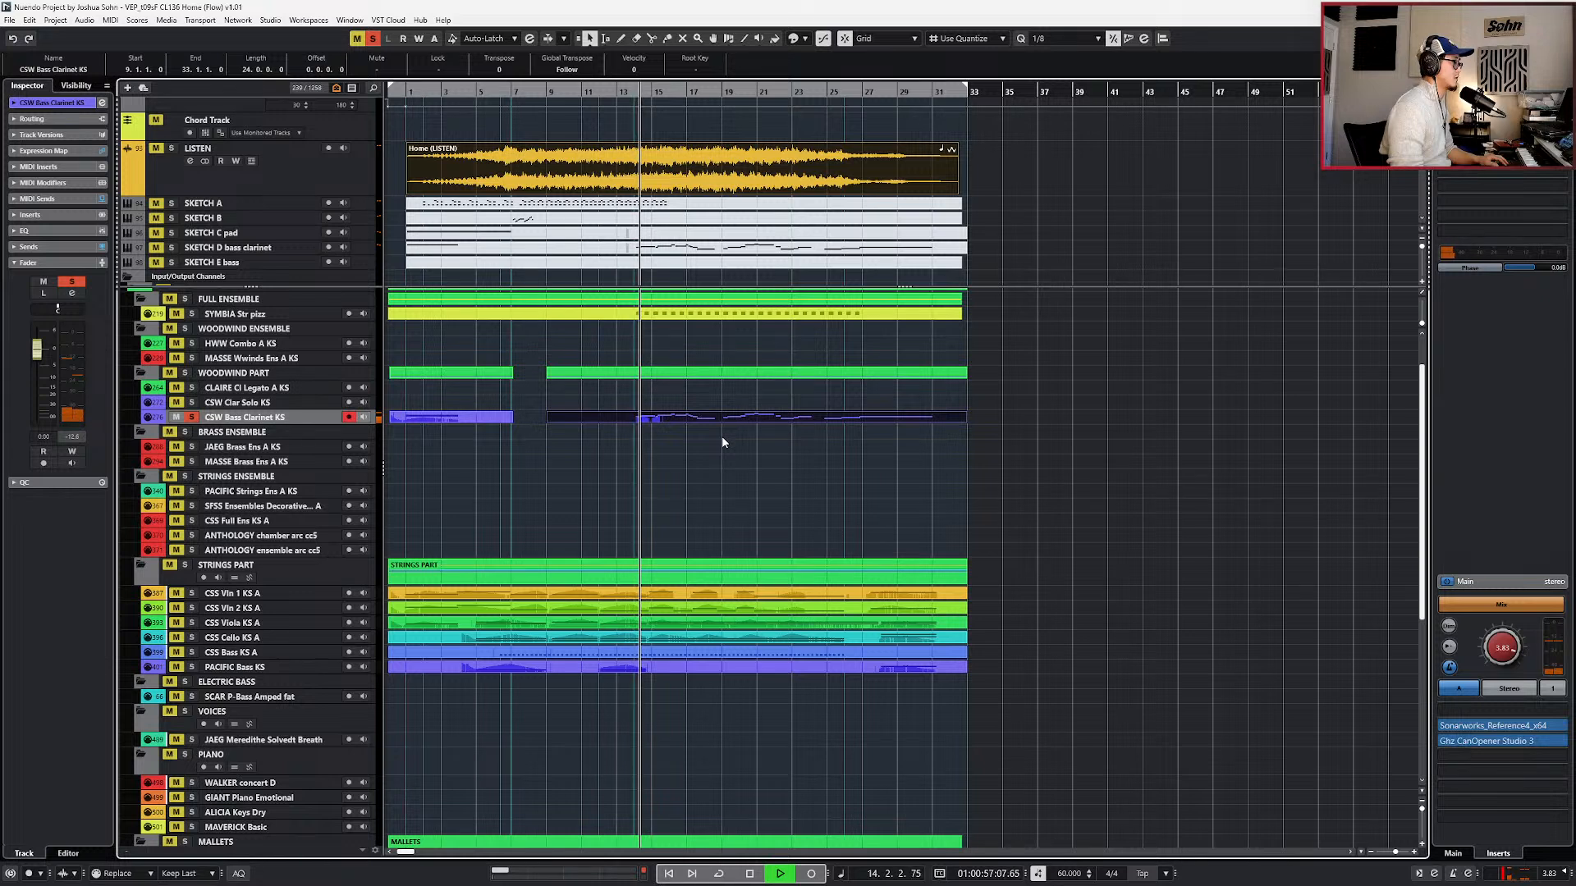
# - Stop playback, unsolo the CSW Bass Clarinet track and mute its part that starts at bar 9
pyautogui.press('space')
pyautogui.press('s')
pyautogui.hotkey('shift', 'm')
# - Move the playhead back through the song to the section start at bar 7
pyautogui.hotkey('shift', 'b')
pyautogui.hotkey('shift', 'b')
pyautogui.hotkey('shift', 'b')
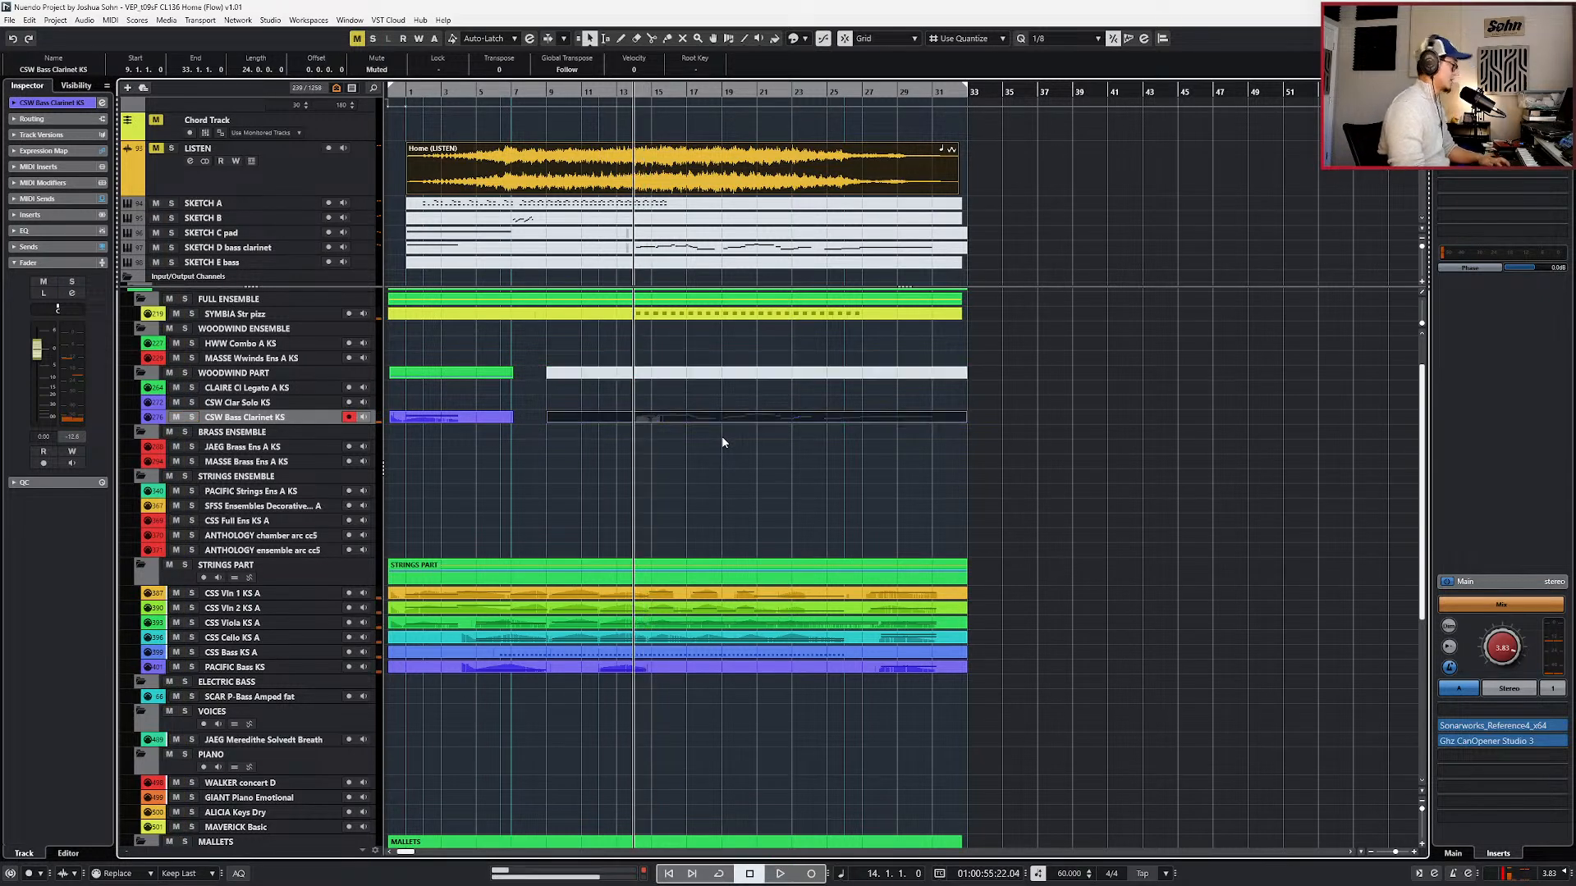
pyautogui.hotkey('shift', 'b')
pyautogui.hotkey('shift', 'b')
pyautogui.hotkey('shift', 'b')
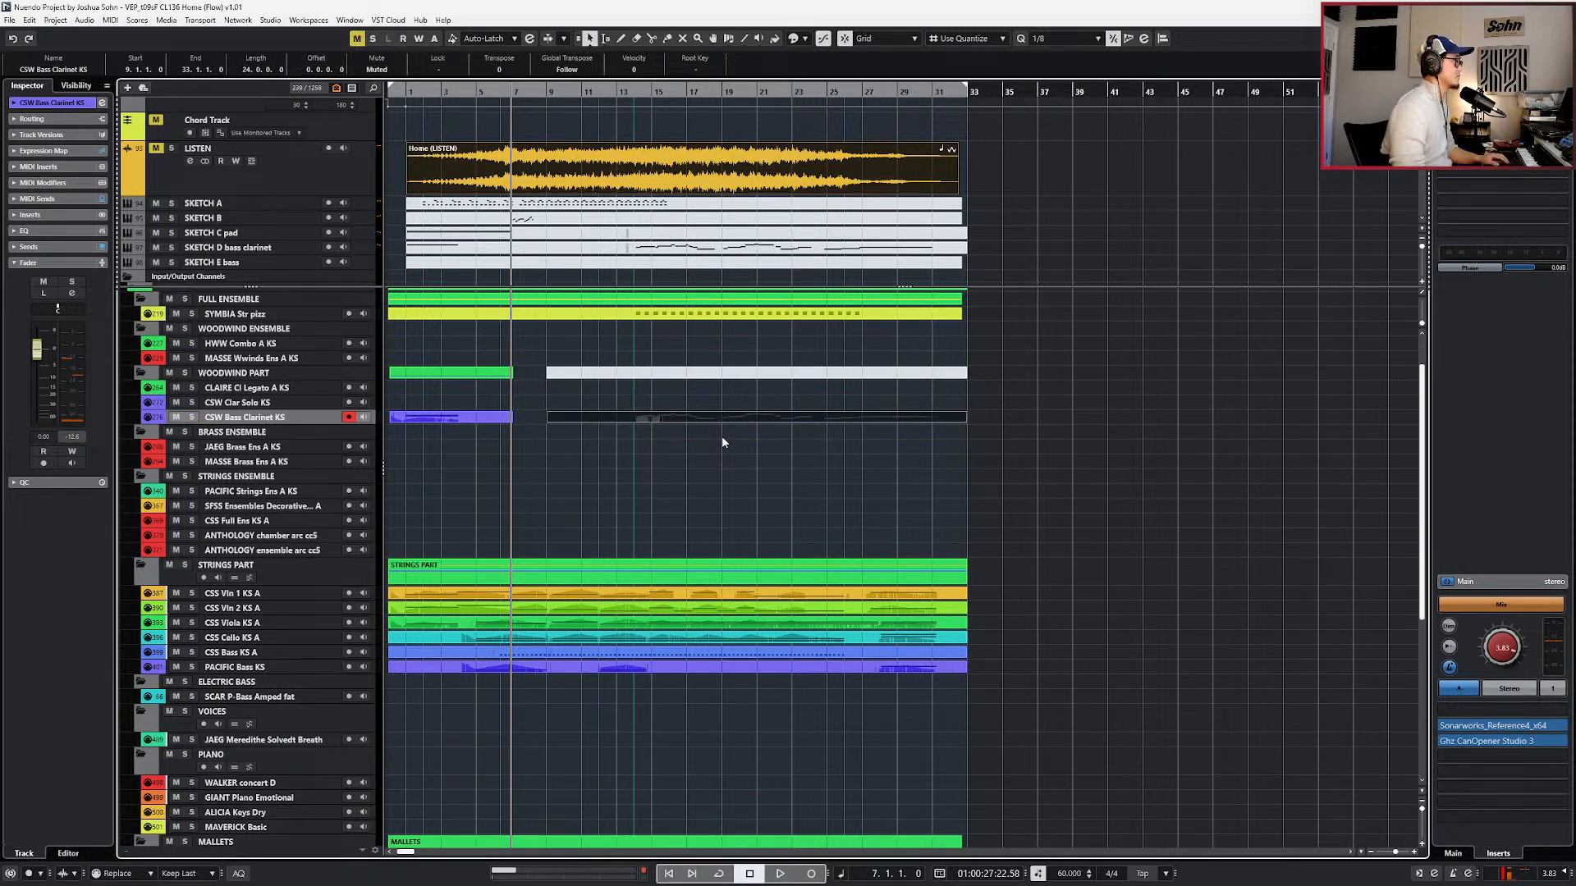
pyautogui.press('KP_Add')
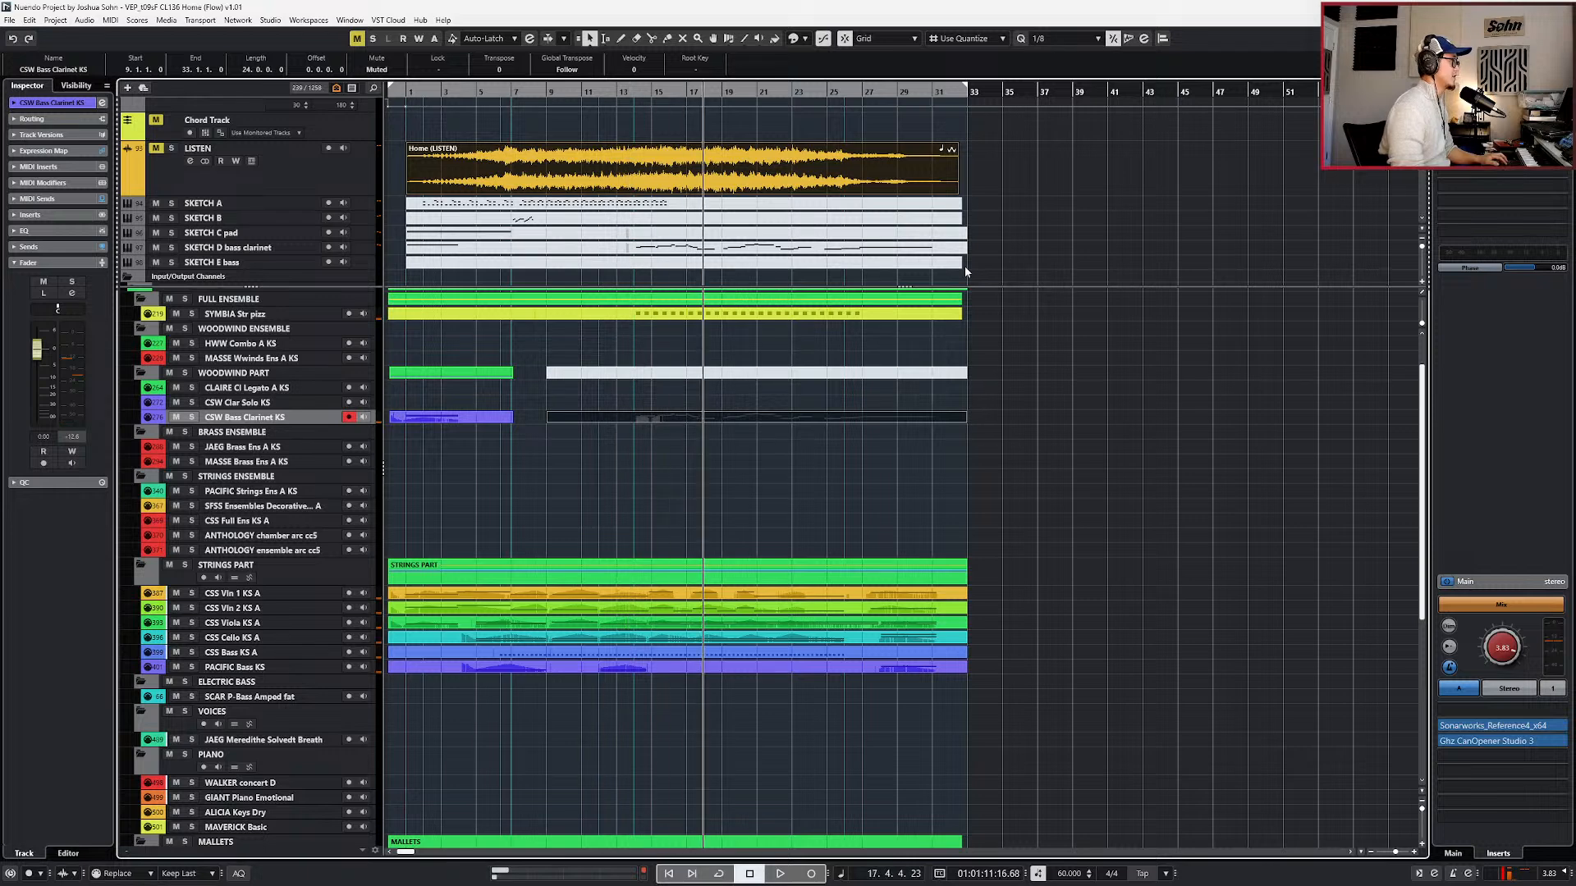
pyautogui.hscroll(-1, 821, 423)
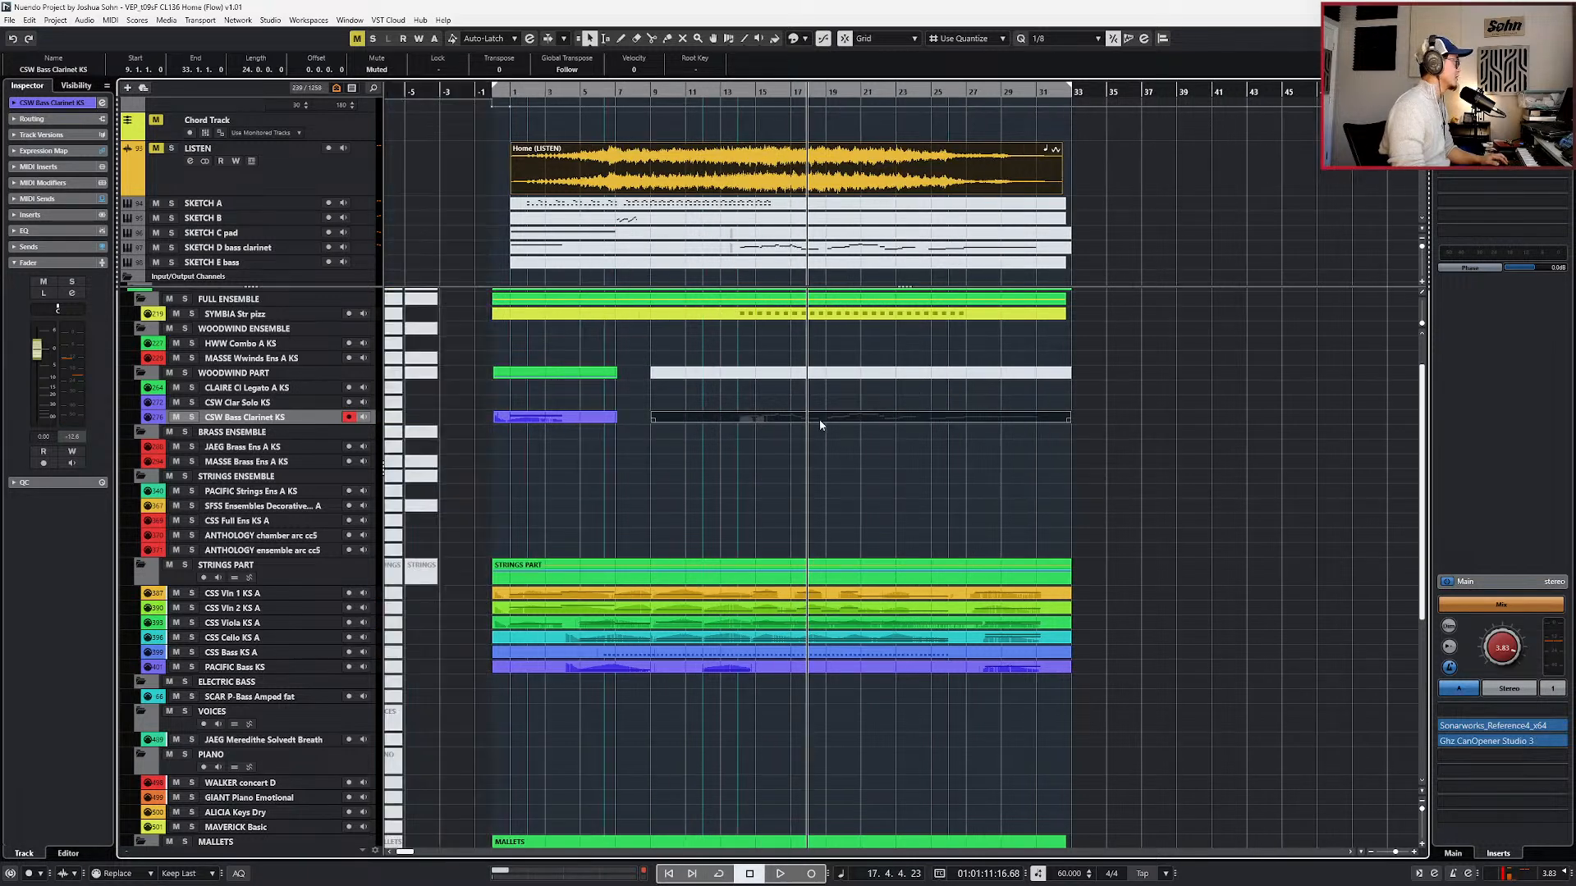
pyautogui.press('KP_Subtract')
pyautogui.hotkey('shift', 'b')
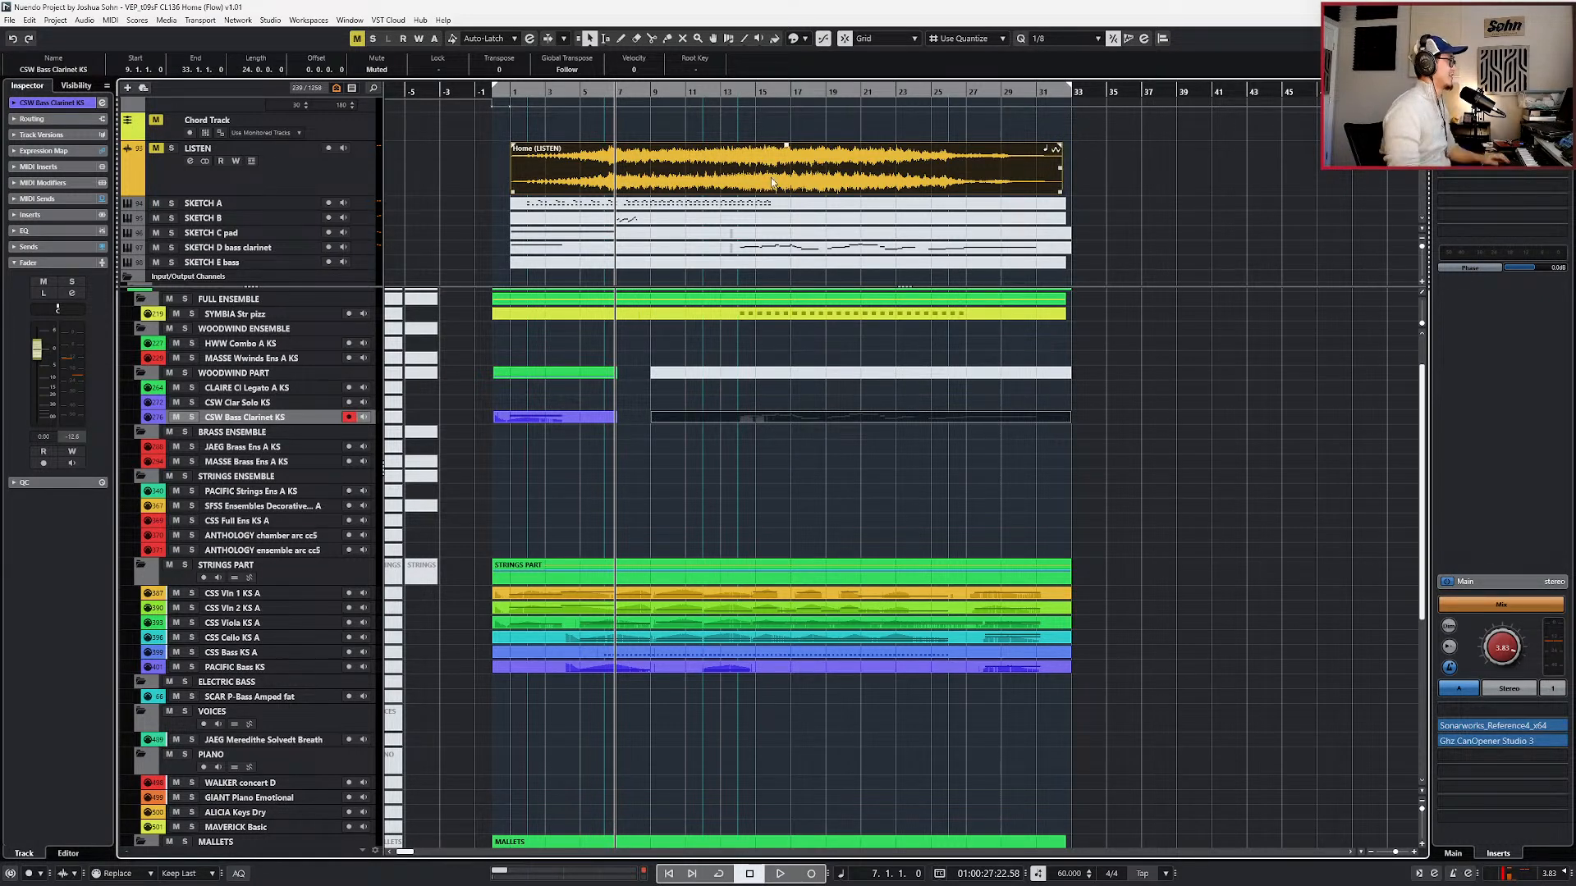
# - Solo the LISTEN reference track and set the playhead to bar 6
pyautogui.press('h')
pyautogui.press('h')
pyautogui.click(629, 162)
pyautogui.press('s')
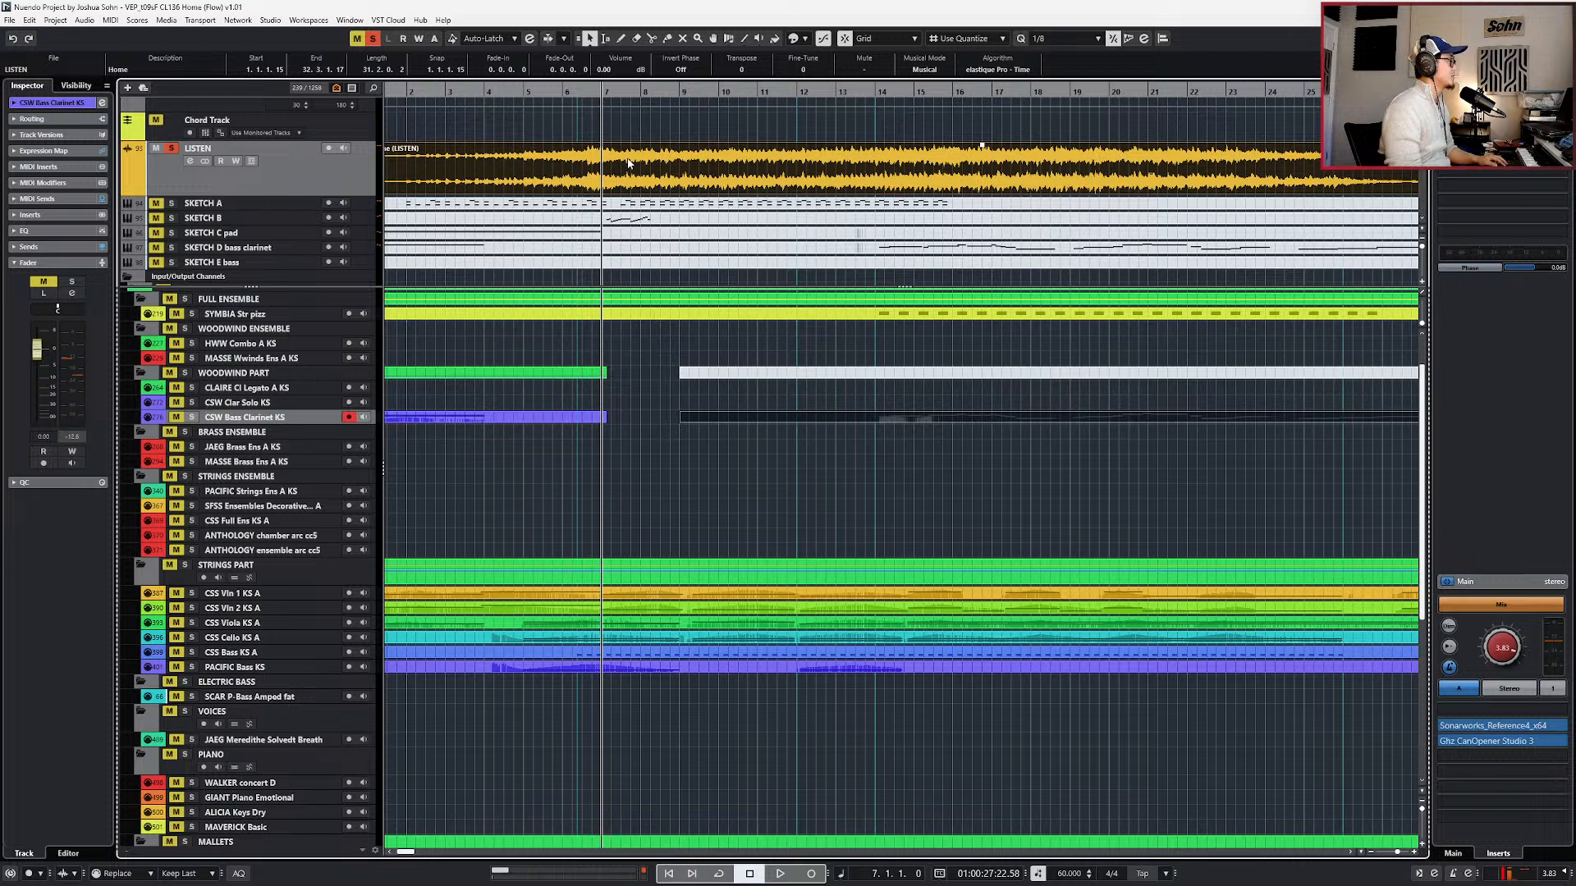
pyautogui.press('KP_Subtract')
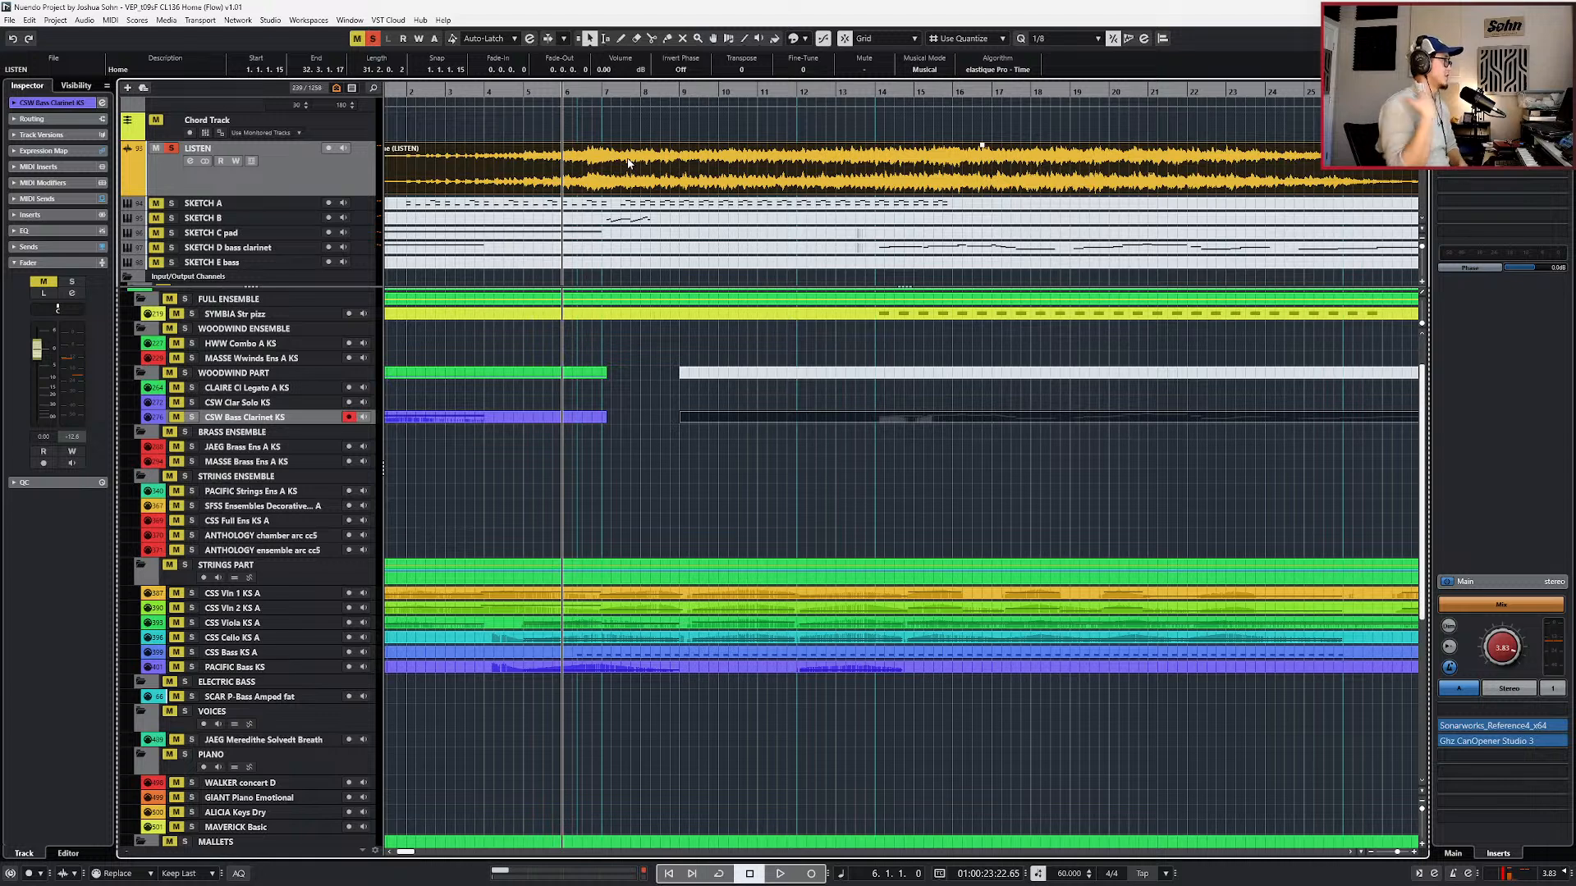
# - Select CINEBELLS Glocken Celeste and then OMNI in the MALLETS folder, and open the OMNI instrument's patch browser
pyautogui.scroll(2, 225, 575)
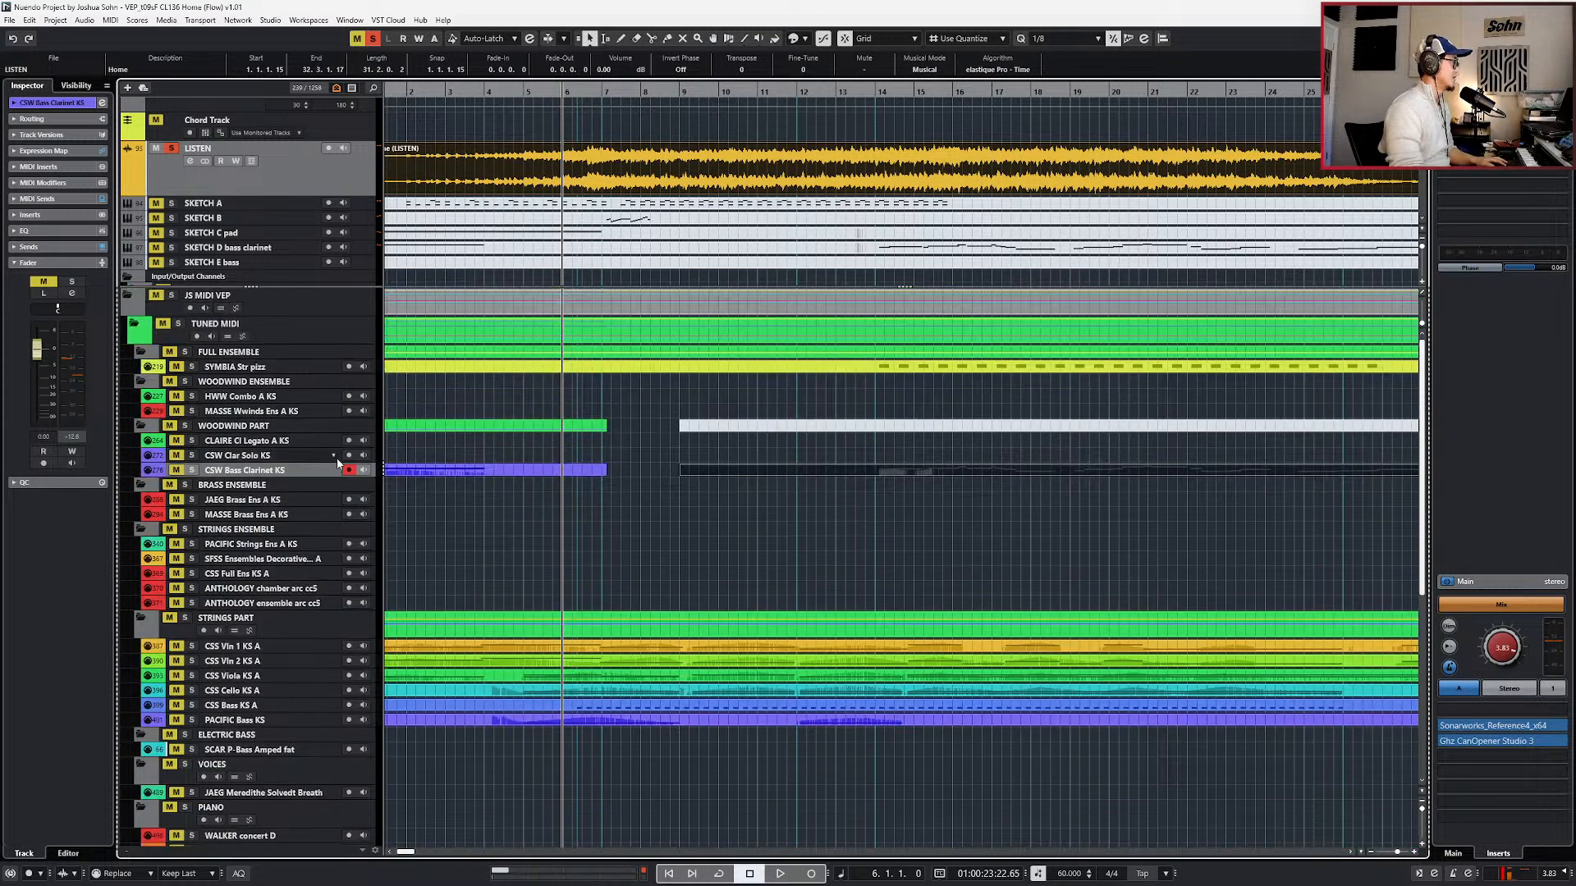
pyautogui.scroll(-2, 461, 452)
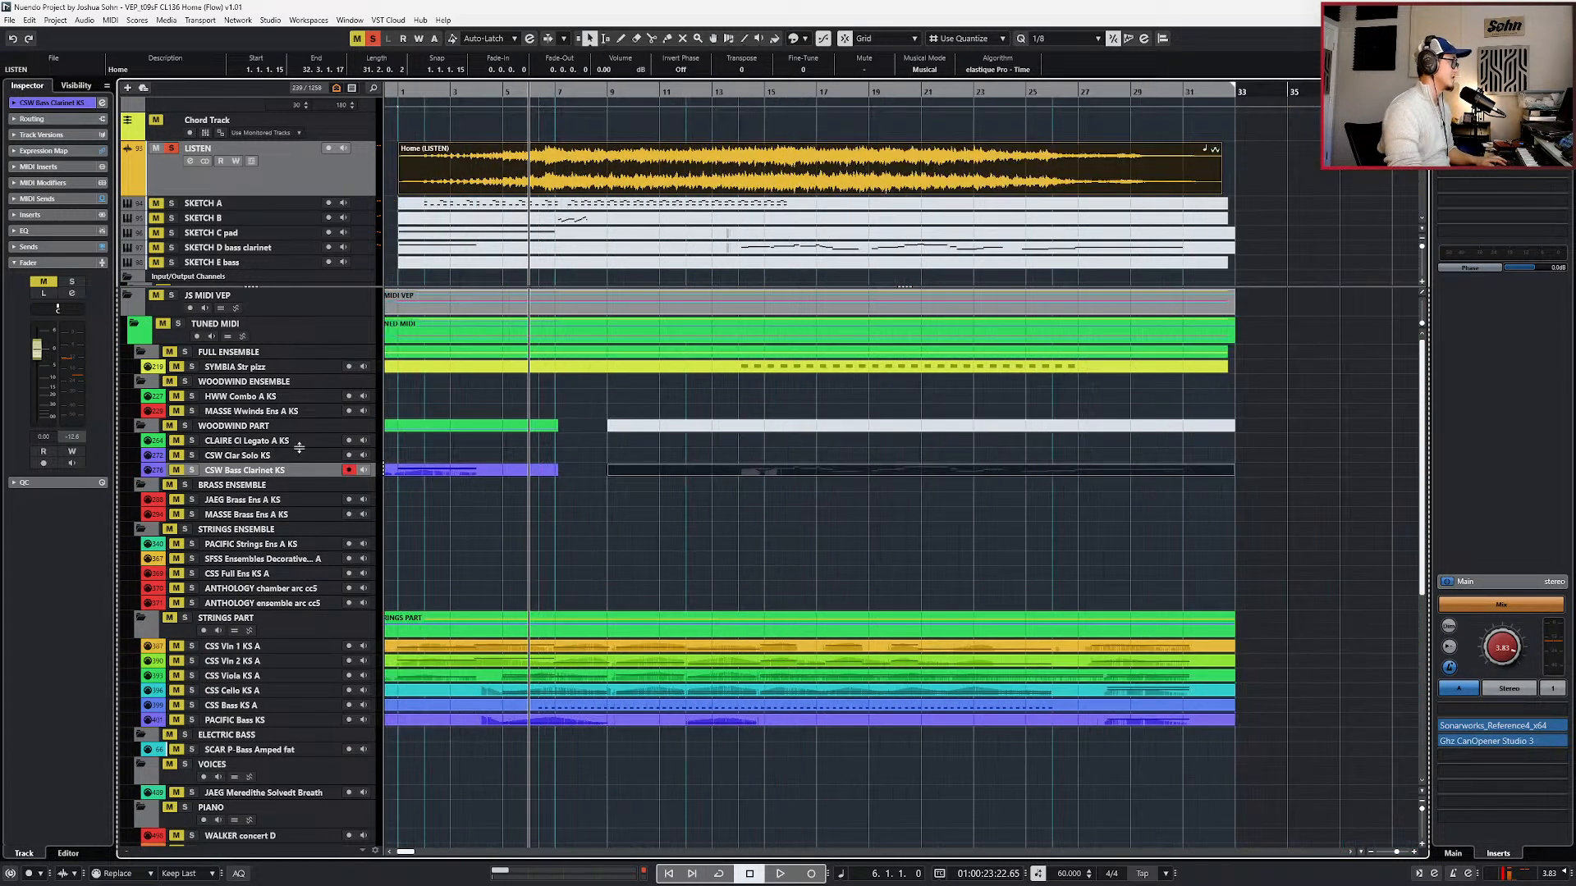
pyautogui.scroll(-8, 426, 498)
pyautogui.click(309, 548)
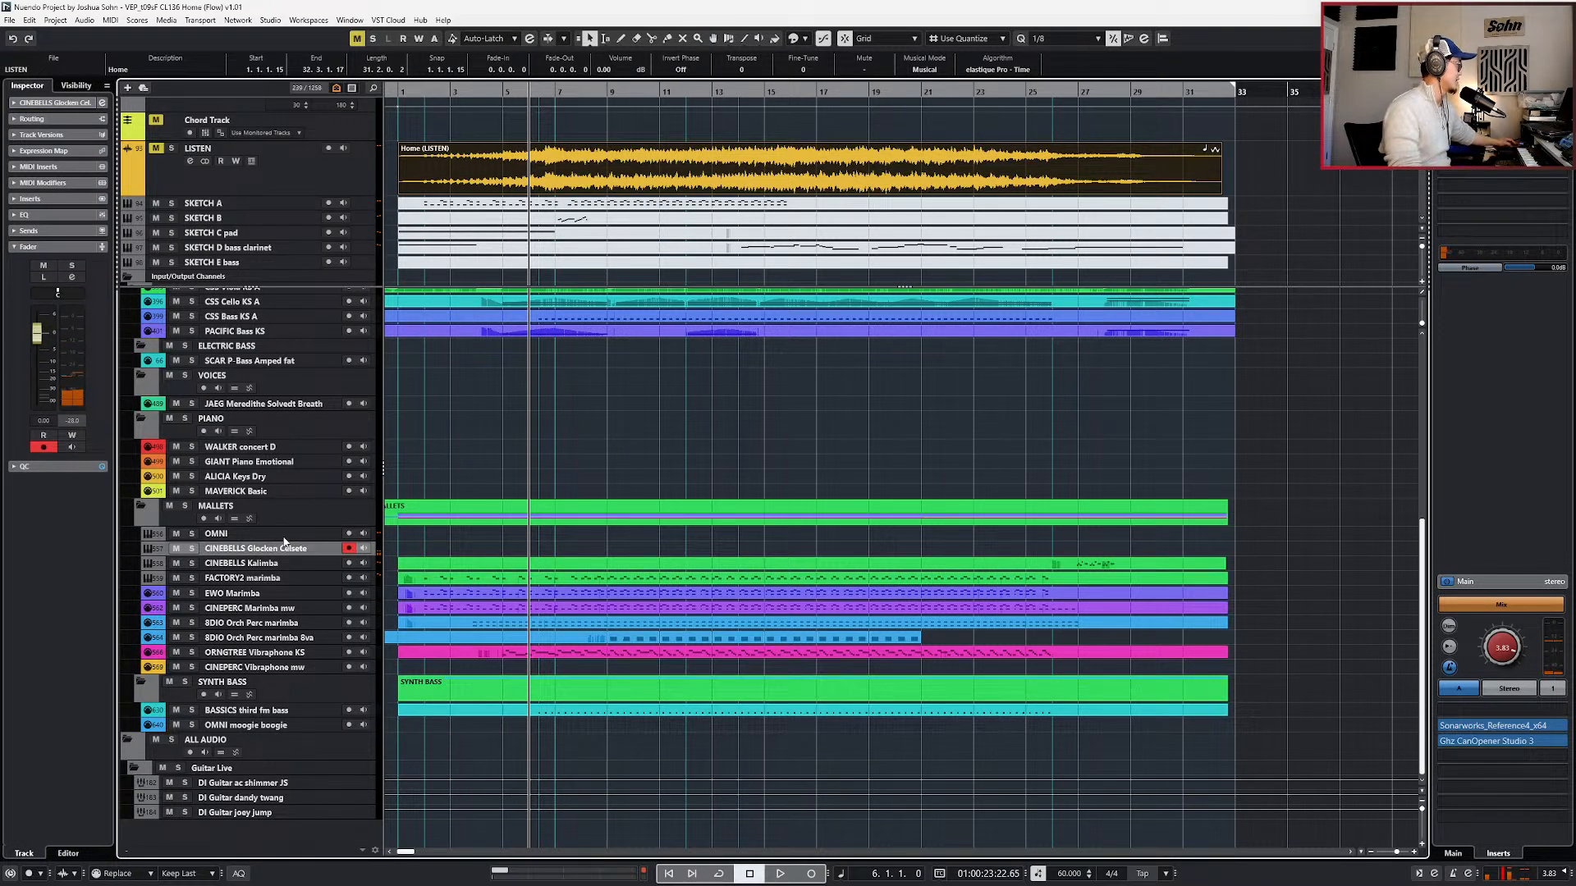
pyautogui.click(281, 535)
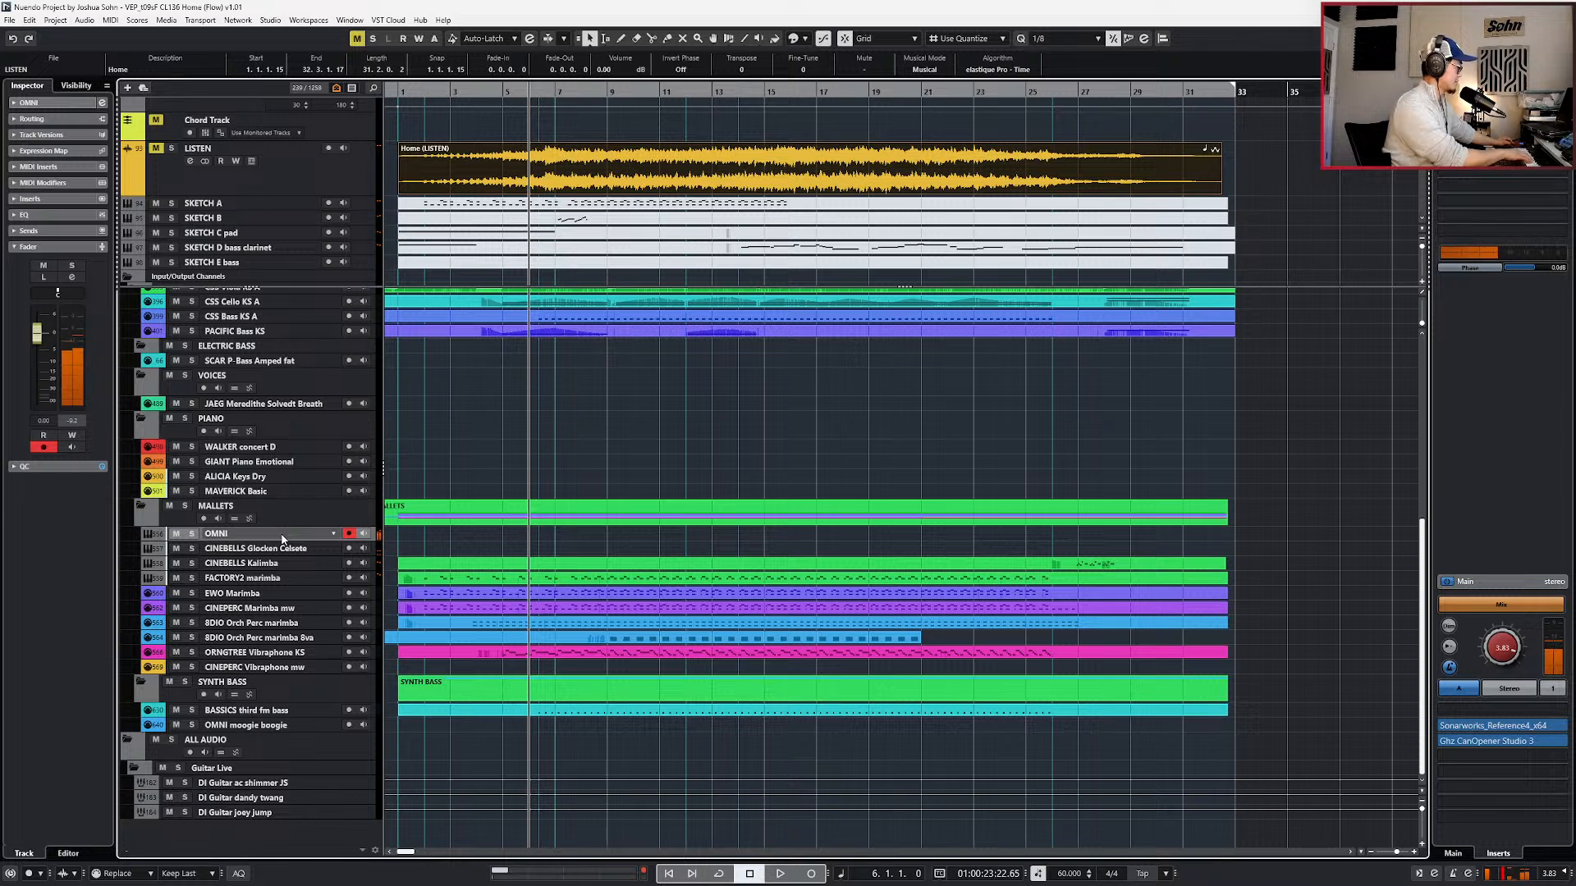
pyautogui.press('e')
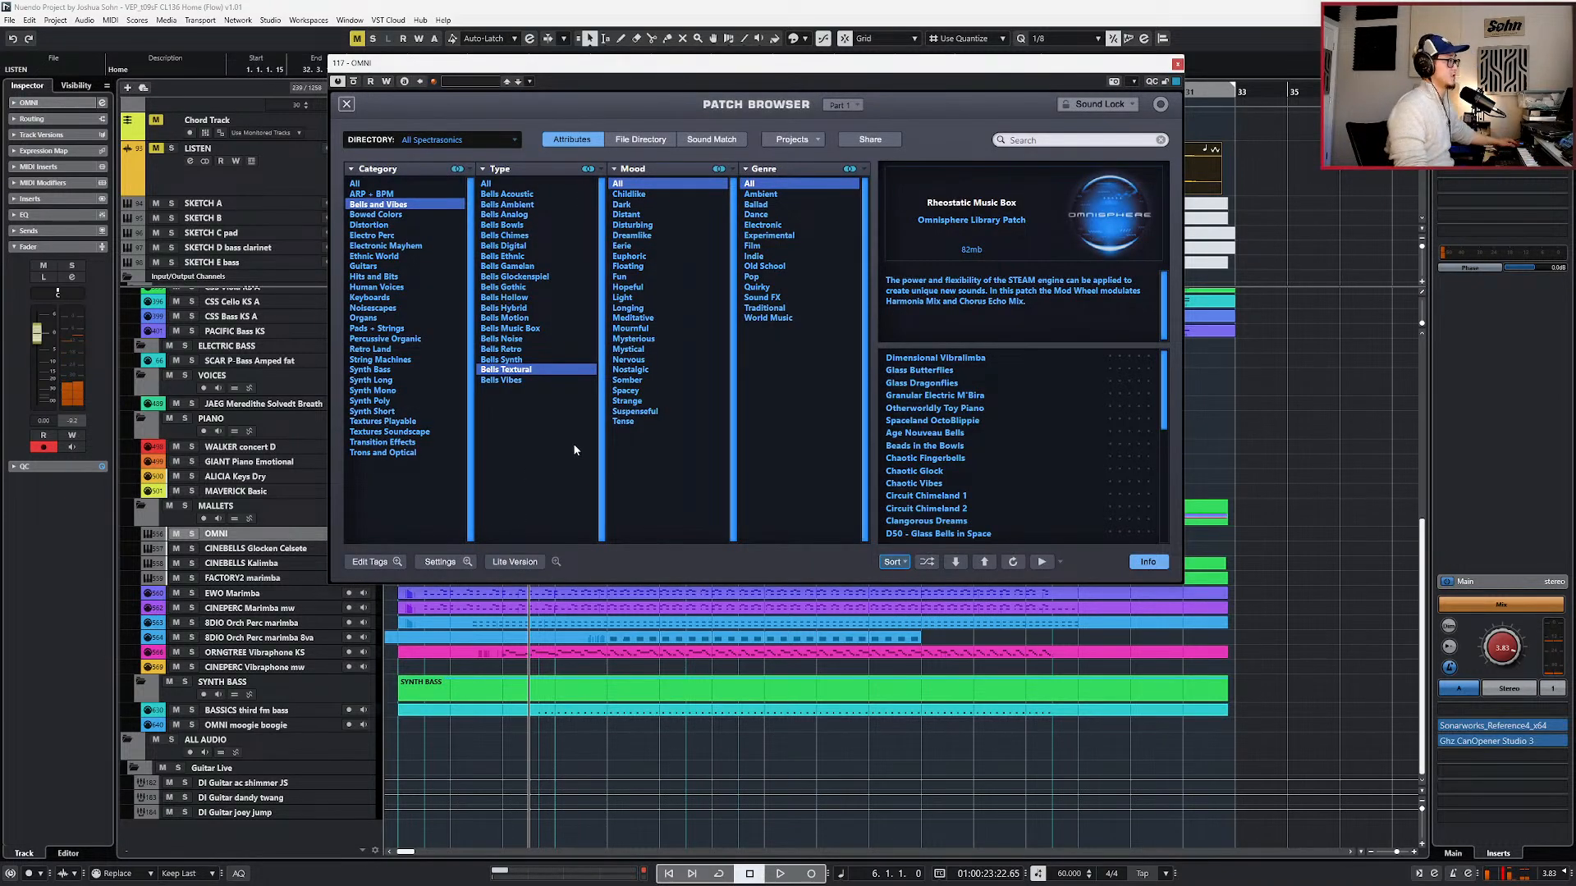
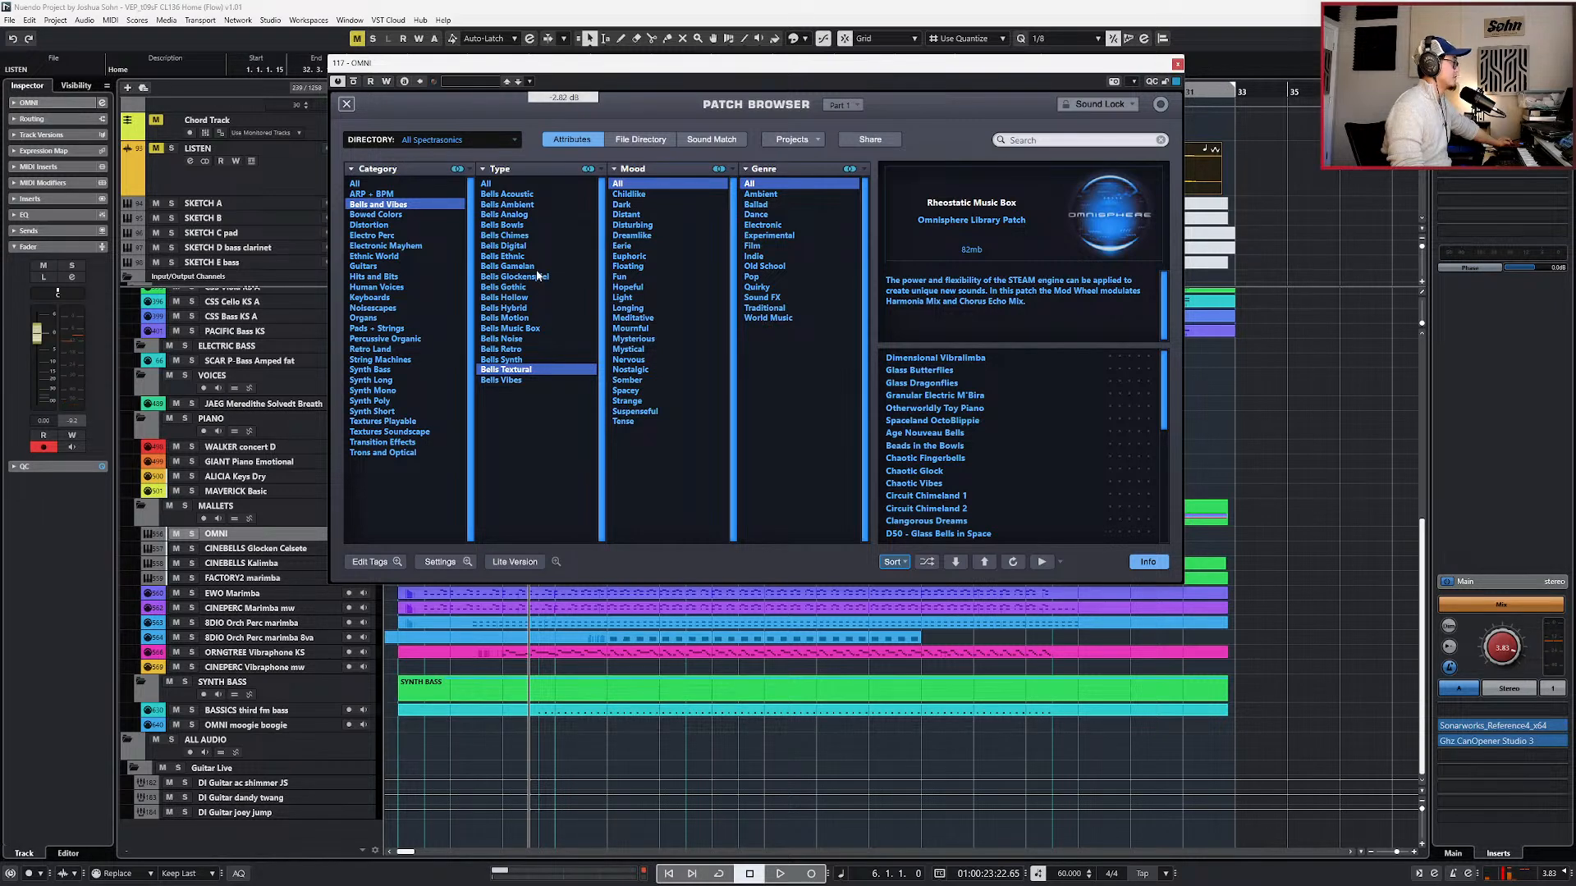
# - Browse the Bells Gamelan and Bells Bowls types, load the Church Bowls patch and close the instrument
pyautogui.click(507, 266)
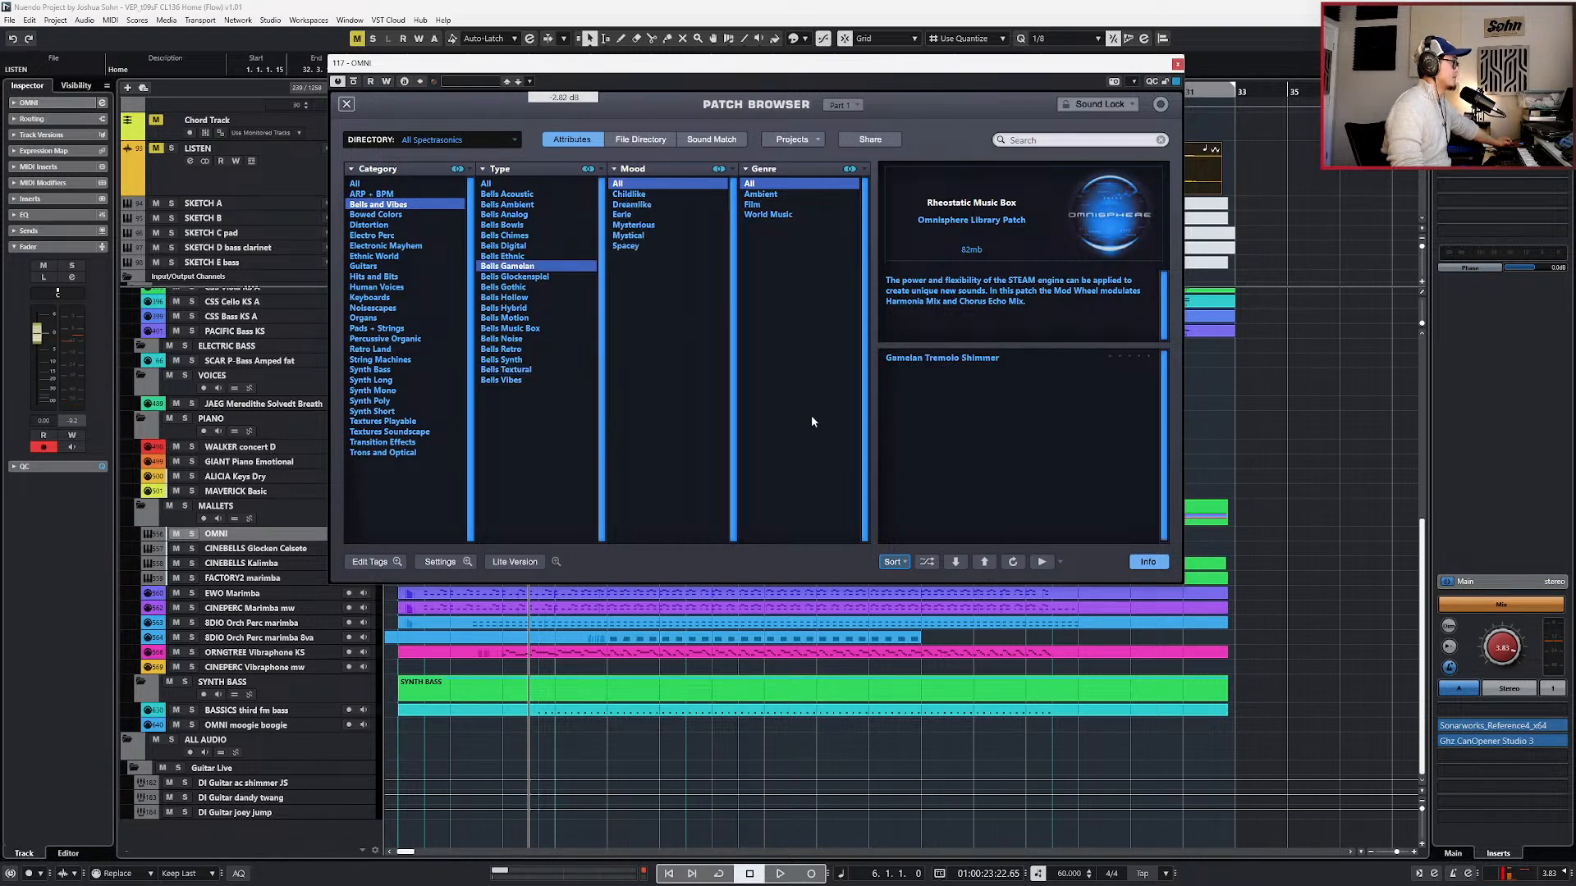
pyautogui.click(534, 223)
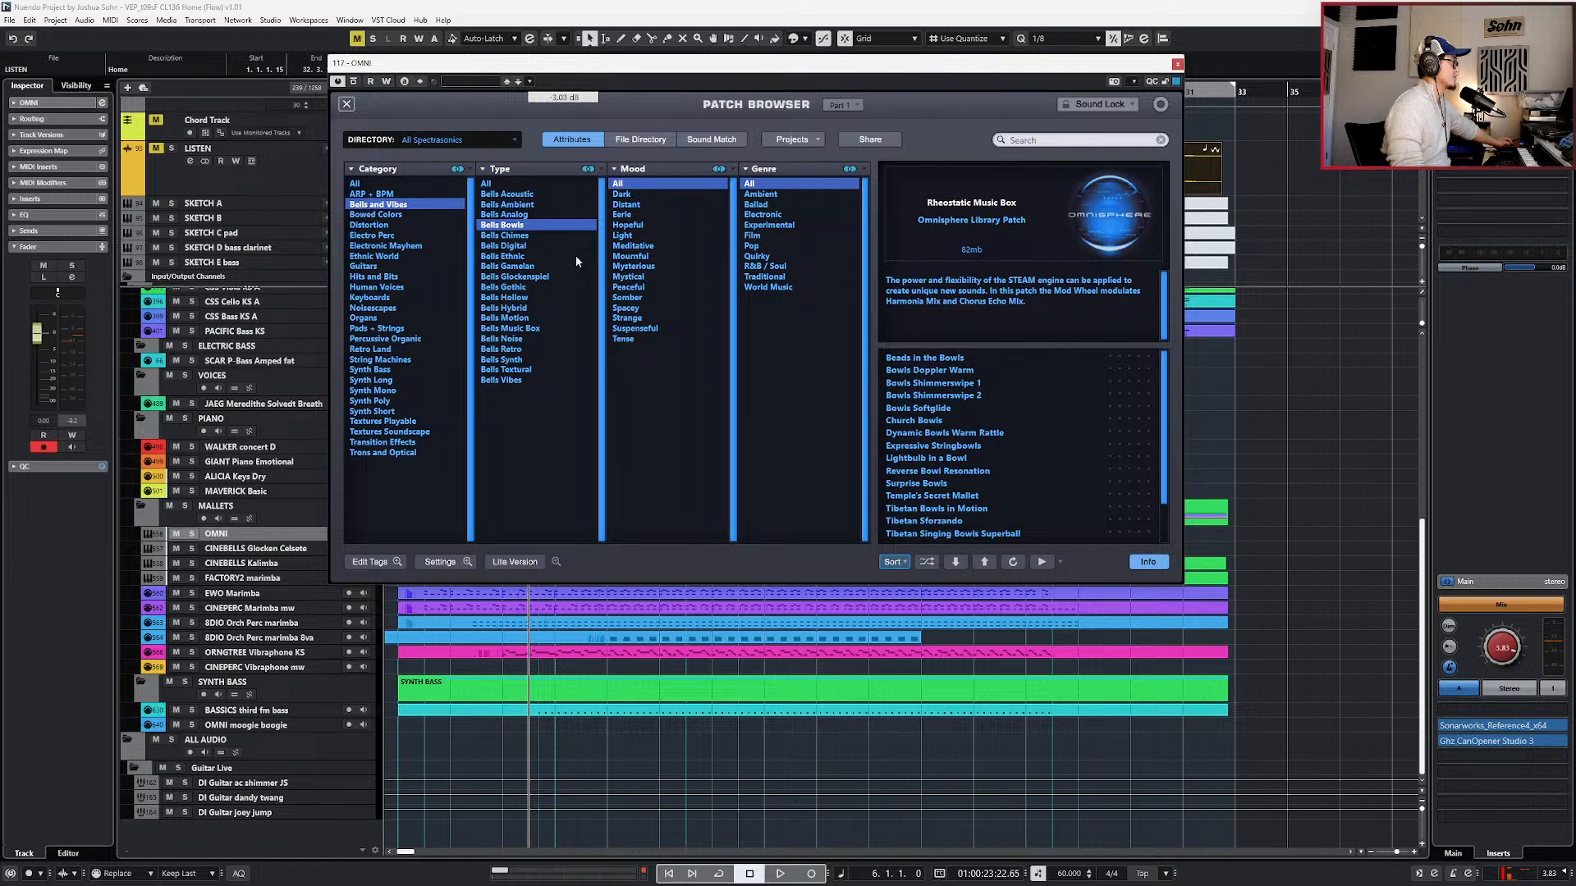
pyautogui.click(921, 421)
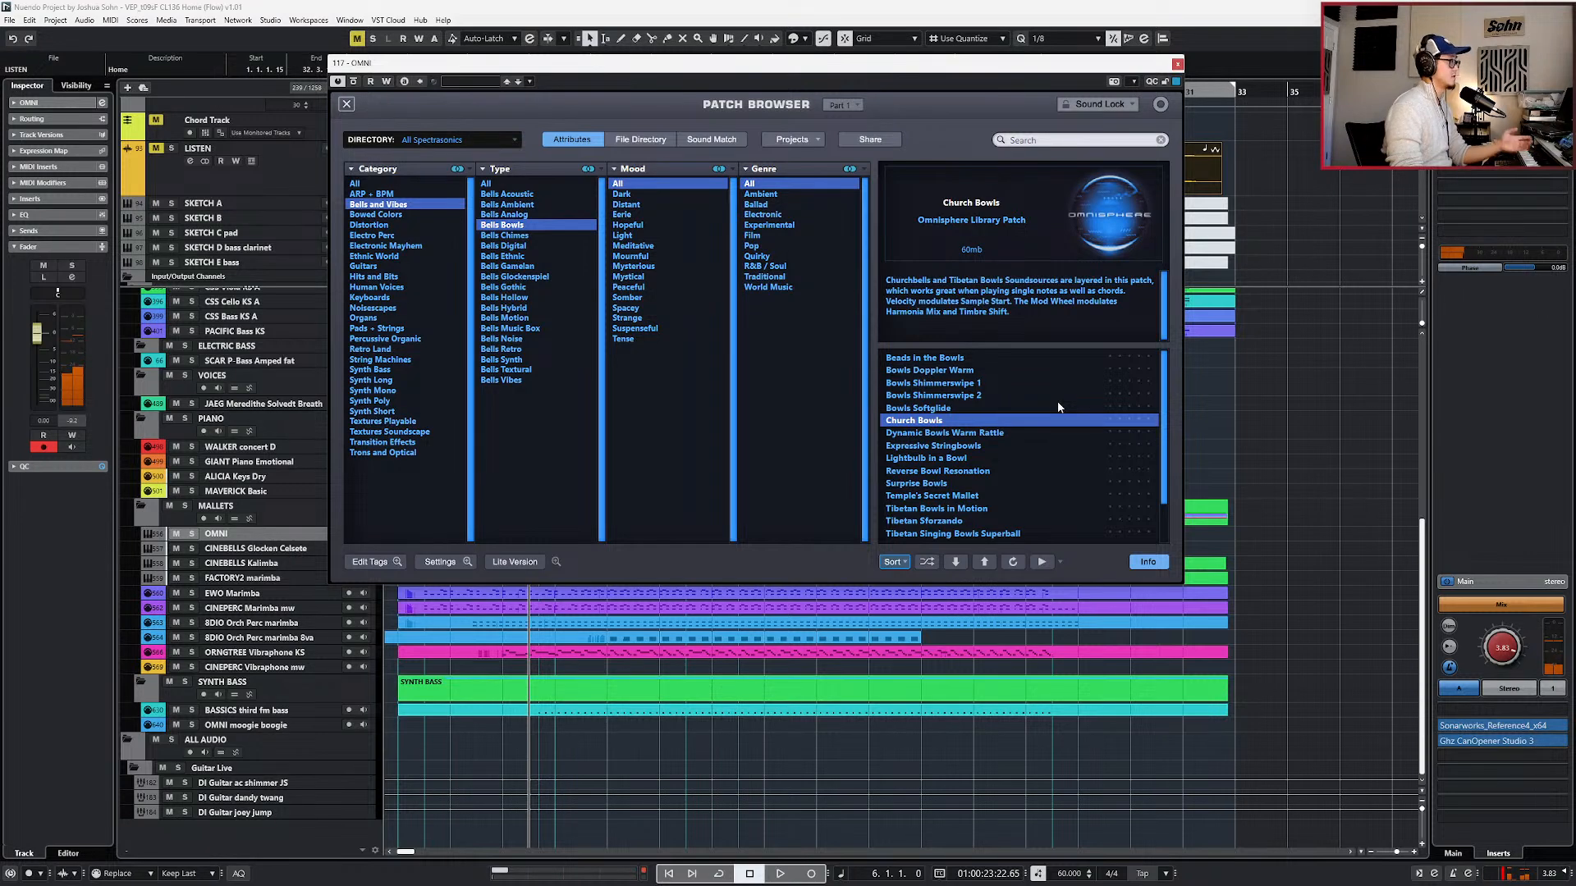
pyautogui.click(1178, 64)
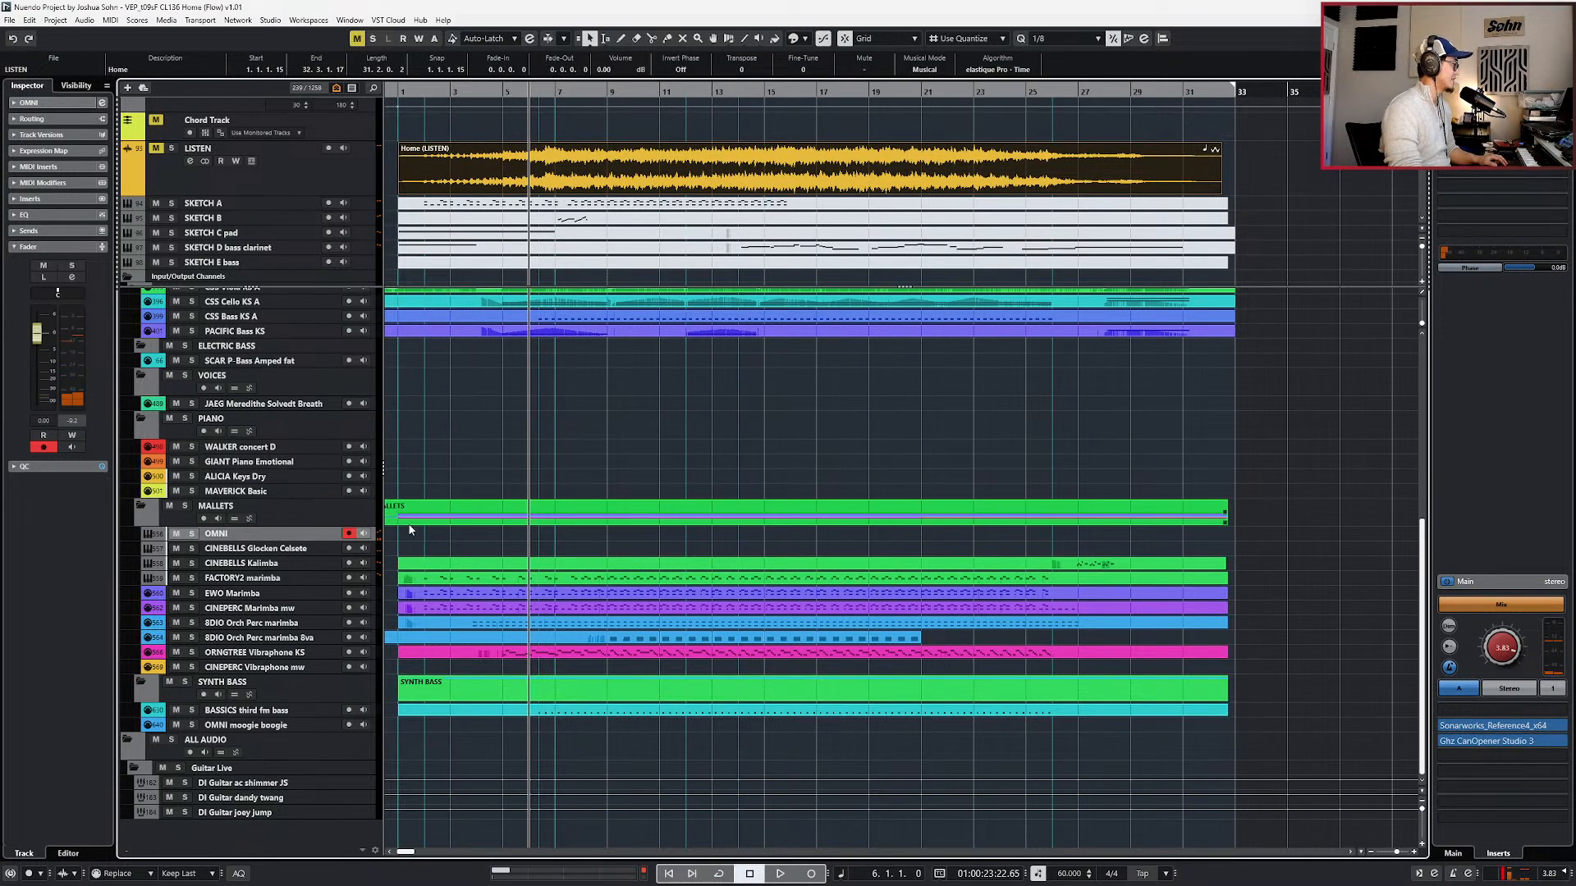
# - Rename the OMNI track as OMNI church bowls
pyautogui.press('F2')
pyautogui.press('Right')
pyautogui.write('c')
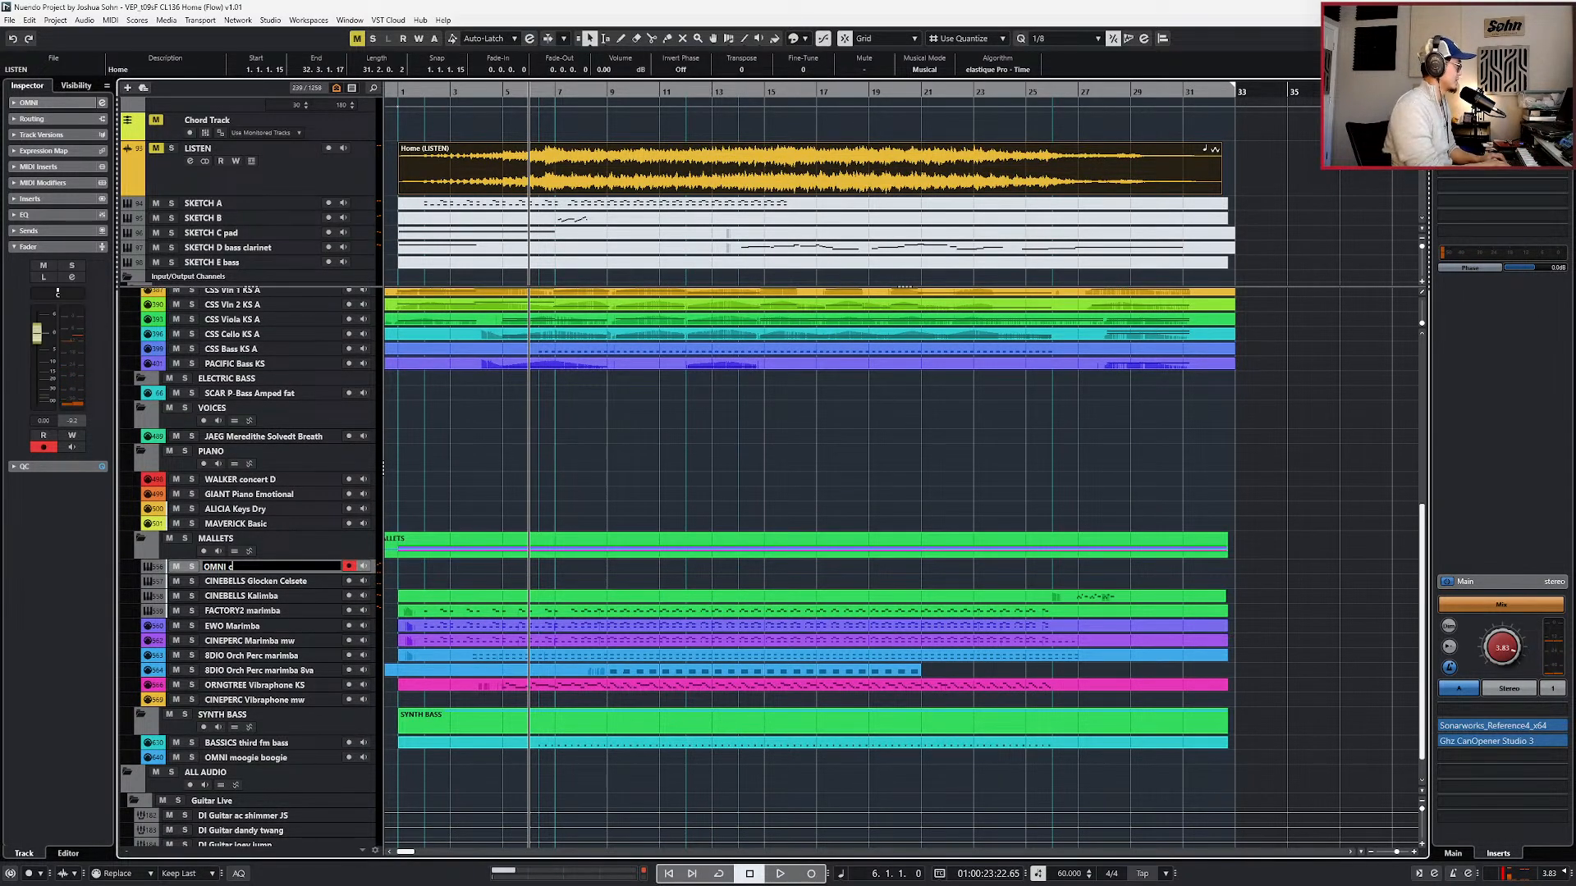
pyautogui.press('Return')
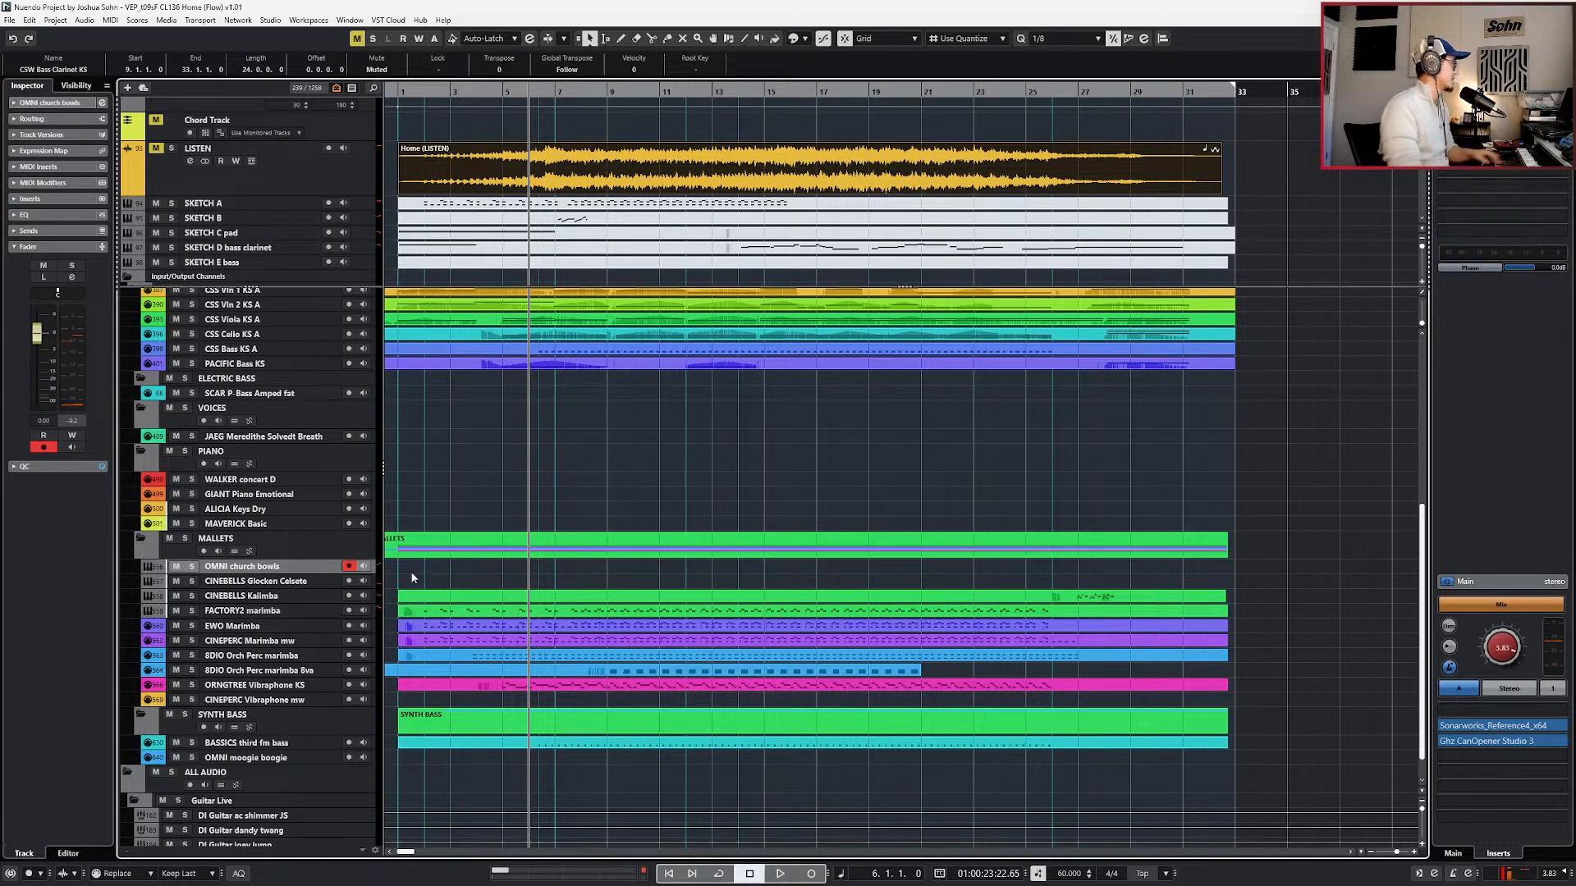
# - Search the track list for "game", then reveal the CINEBELLS Singing Bowls track from the MALLETS group
pyautogui.rightClick(311, 593)
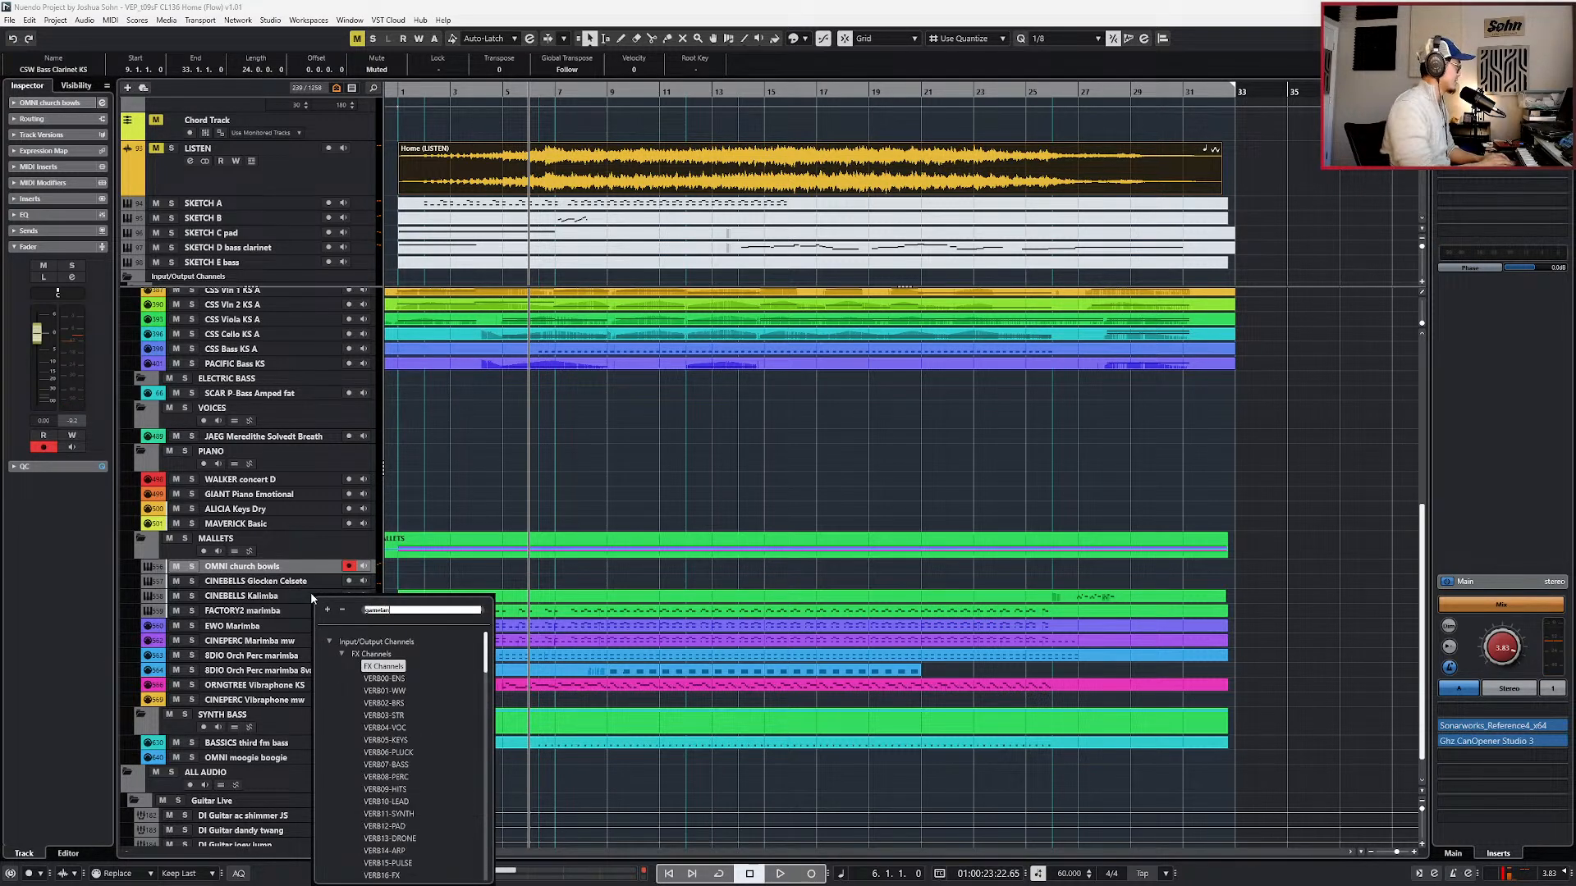
pyautogui.write('game')
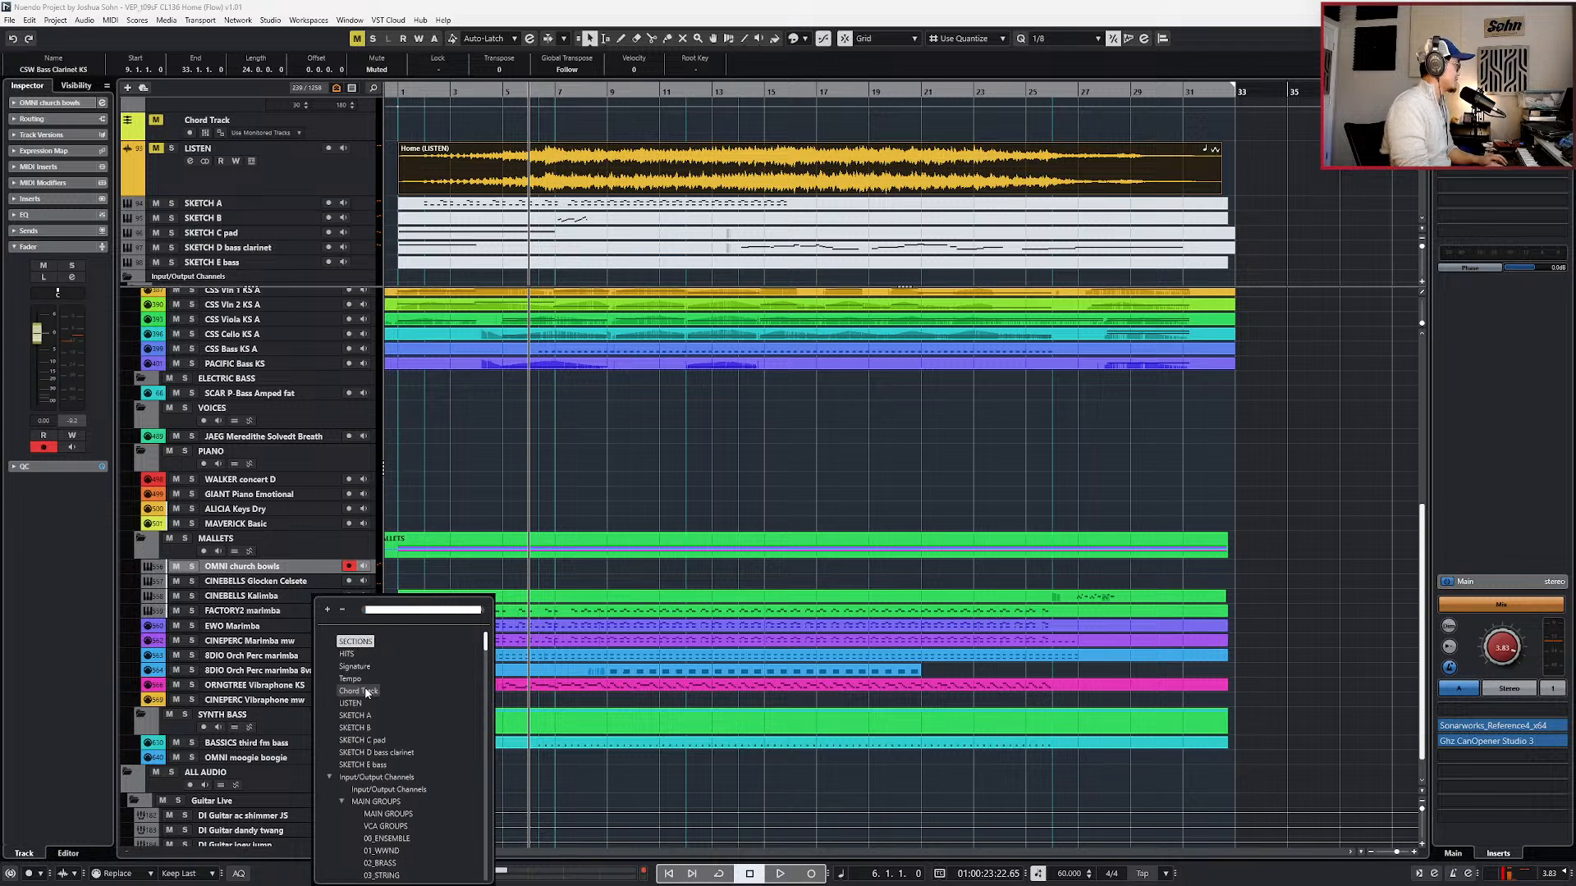
pyautogui.scroll(-2, 457, 750)
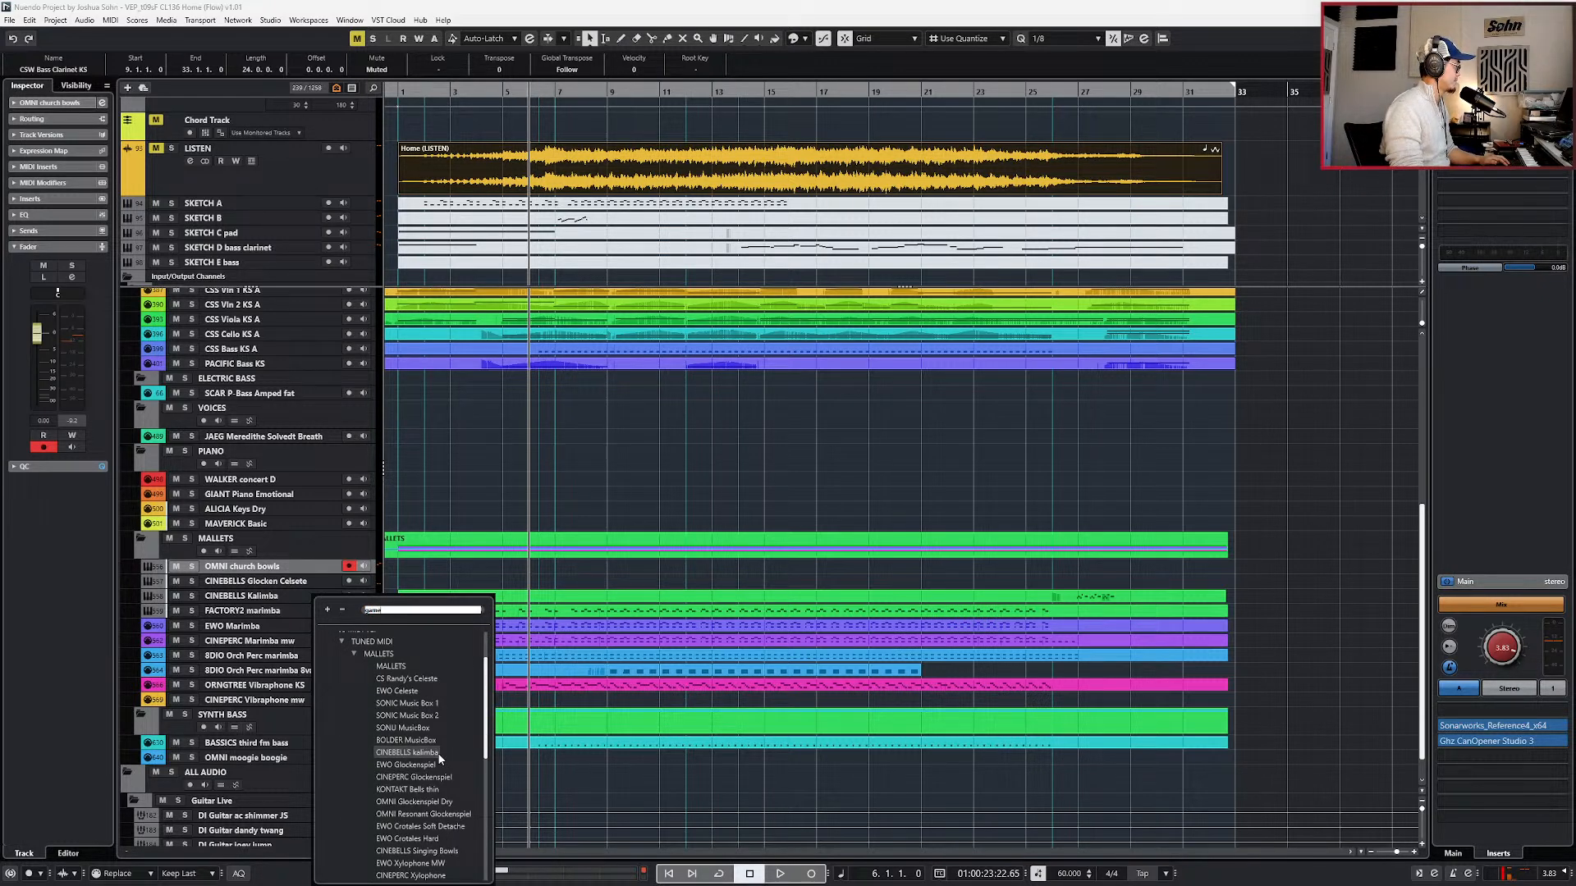
pyautogui.scroll(-2, 437, 756)
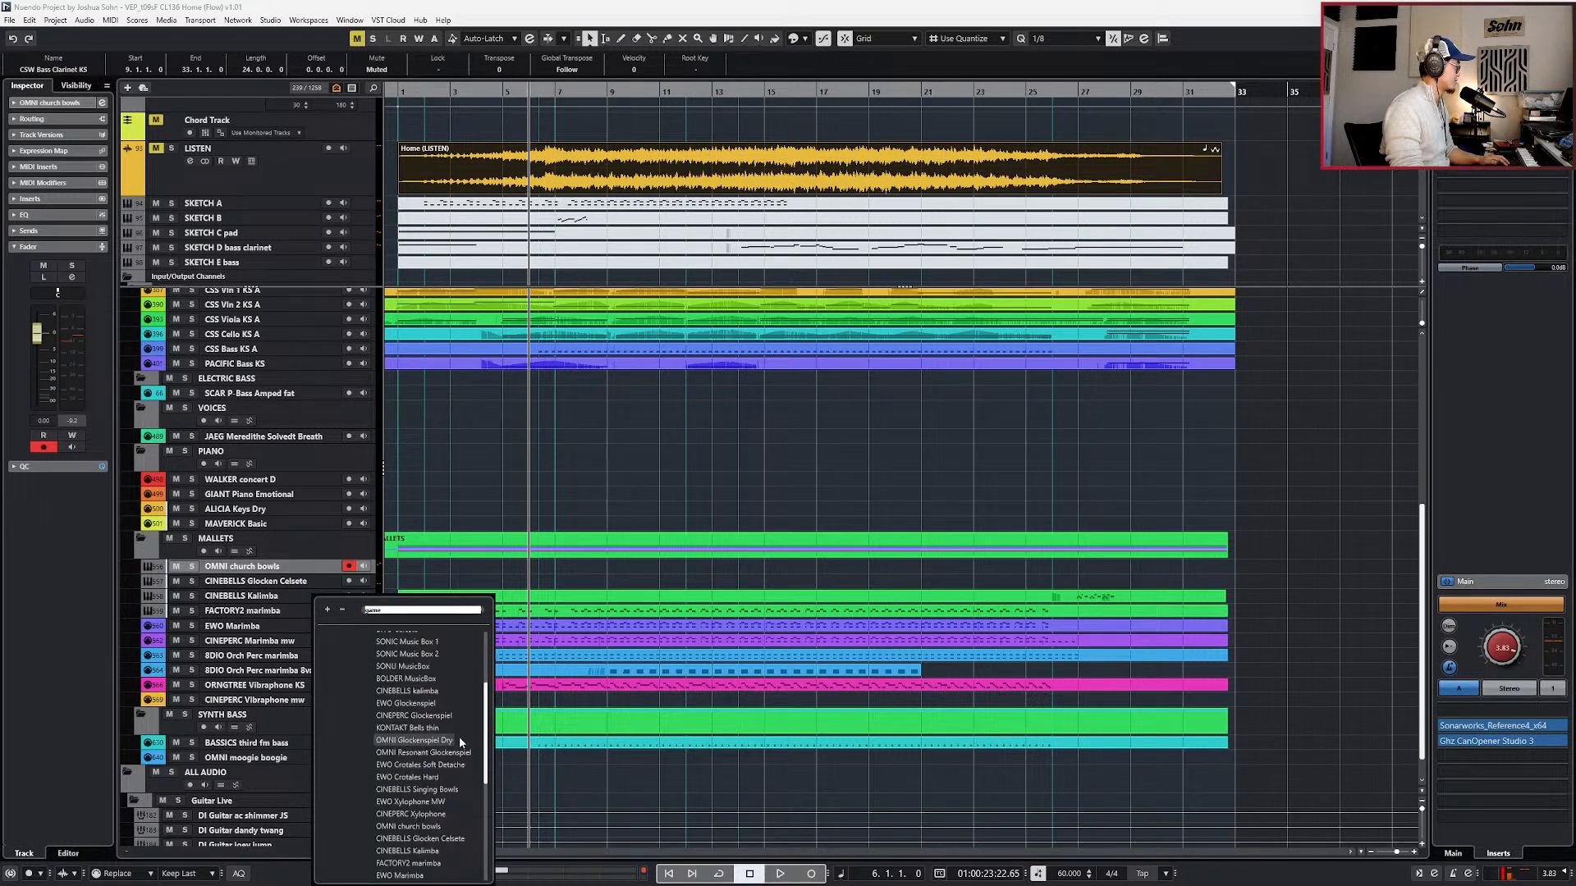
pyautogui.click(453, 792)
# - Reveal the OMNI Glass Vibraphone and OMNI Church Bells tracks from the MALLETS group
pyautogui.hotkey('ctrl', 'f')
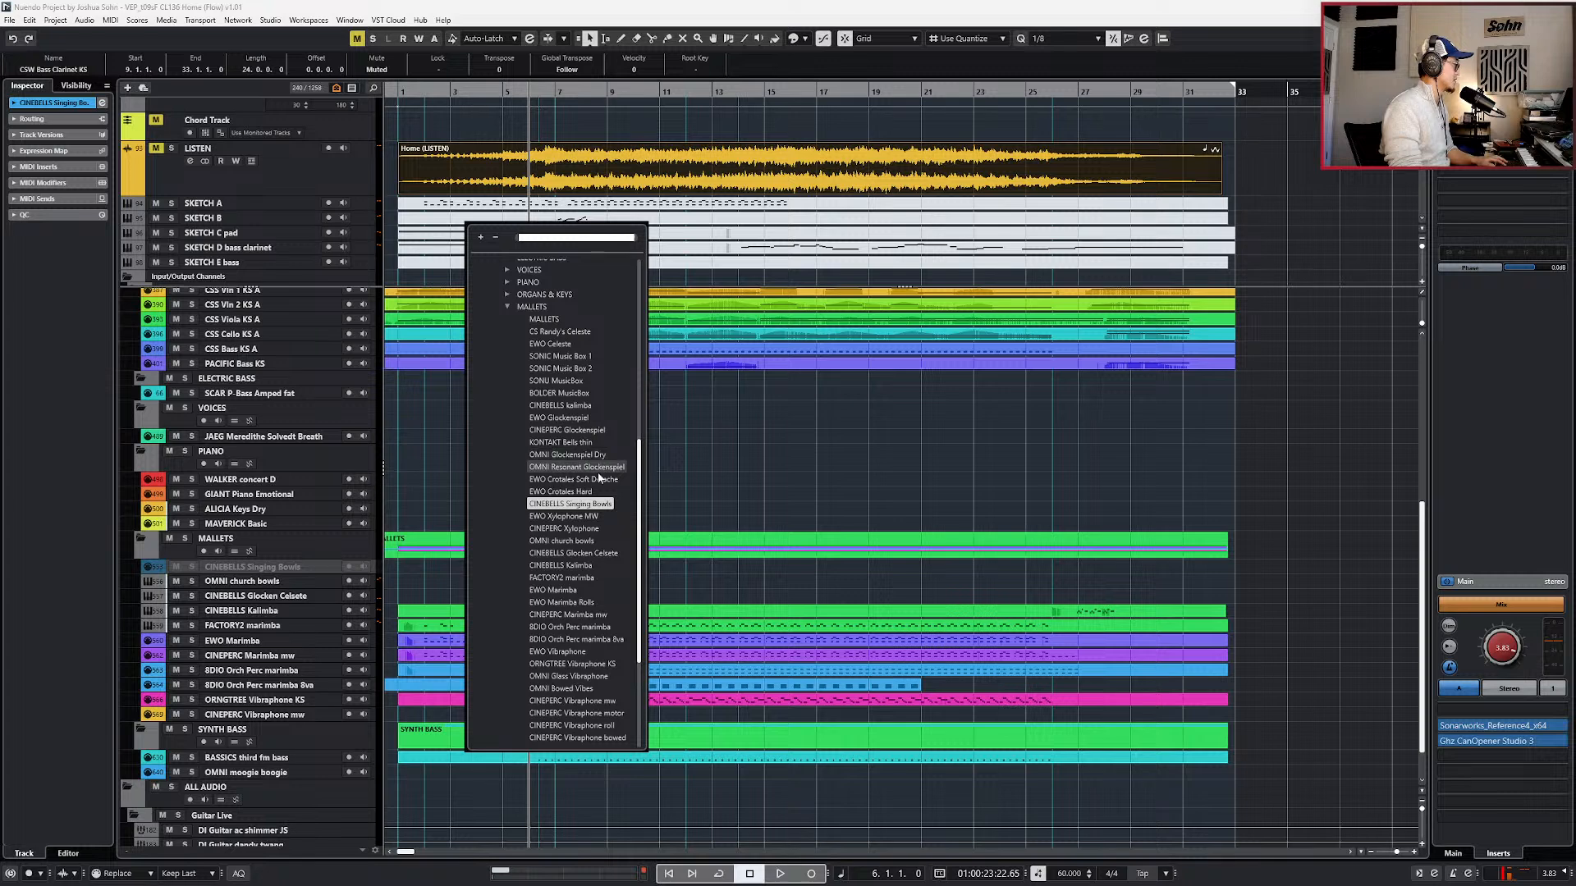
pyautogui.scroll(-3, 591, 665)
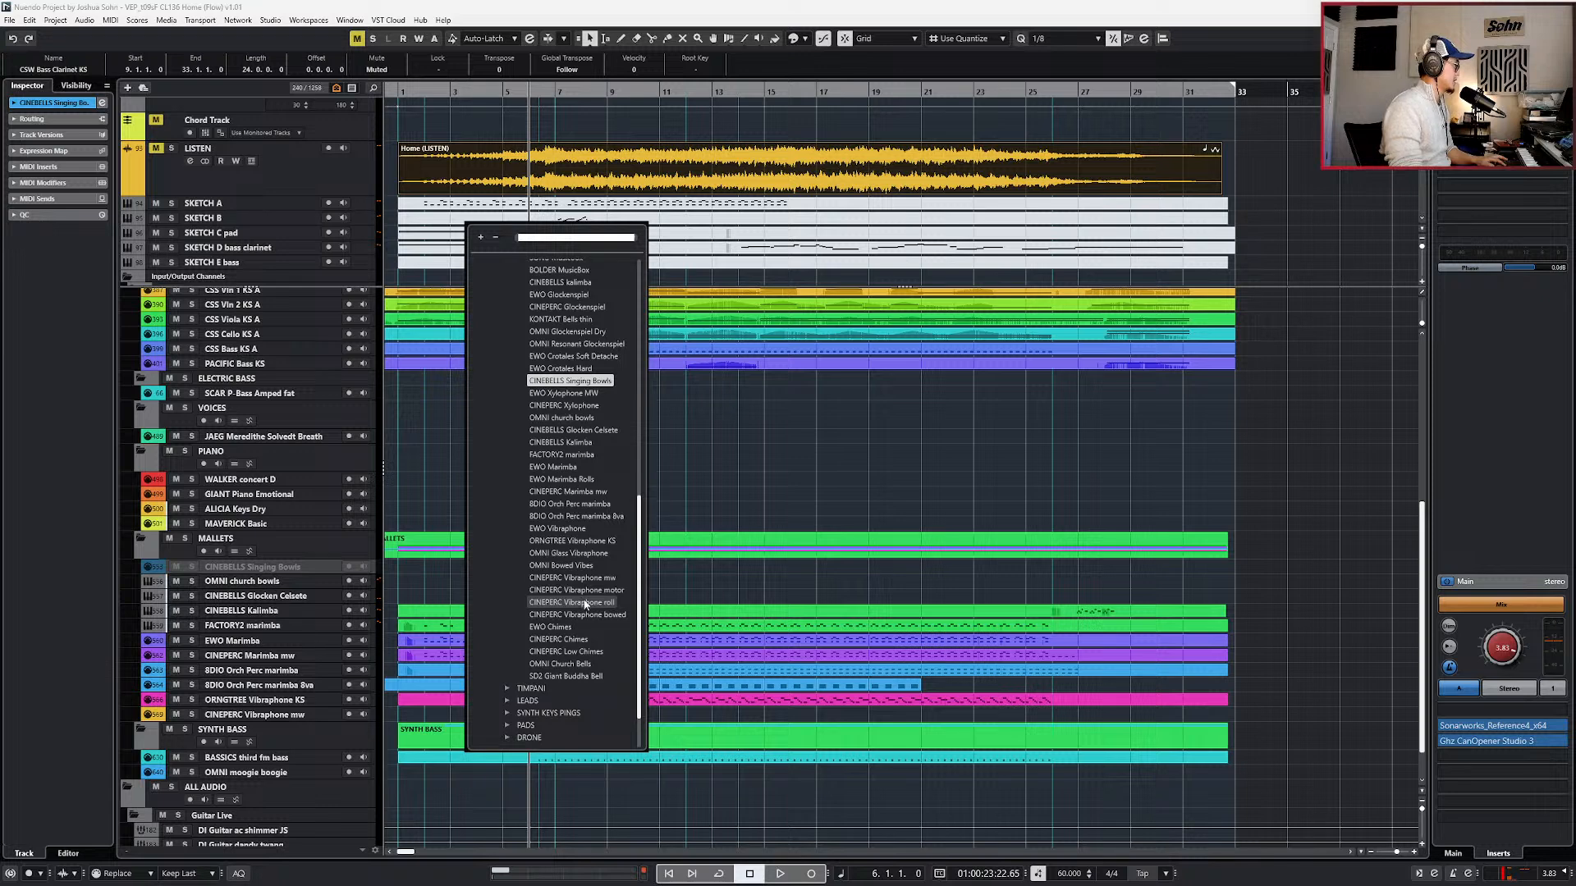
pyautogui.click(580, 554)
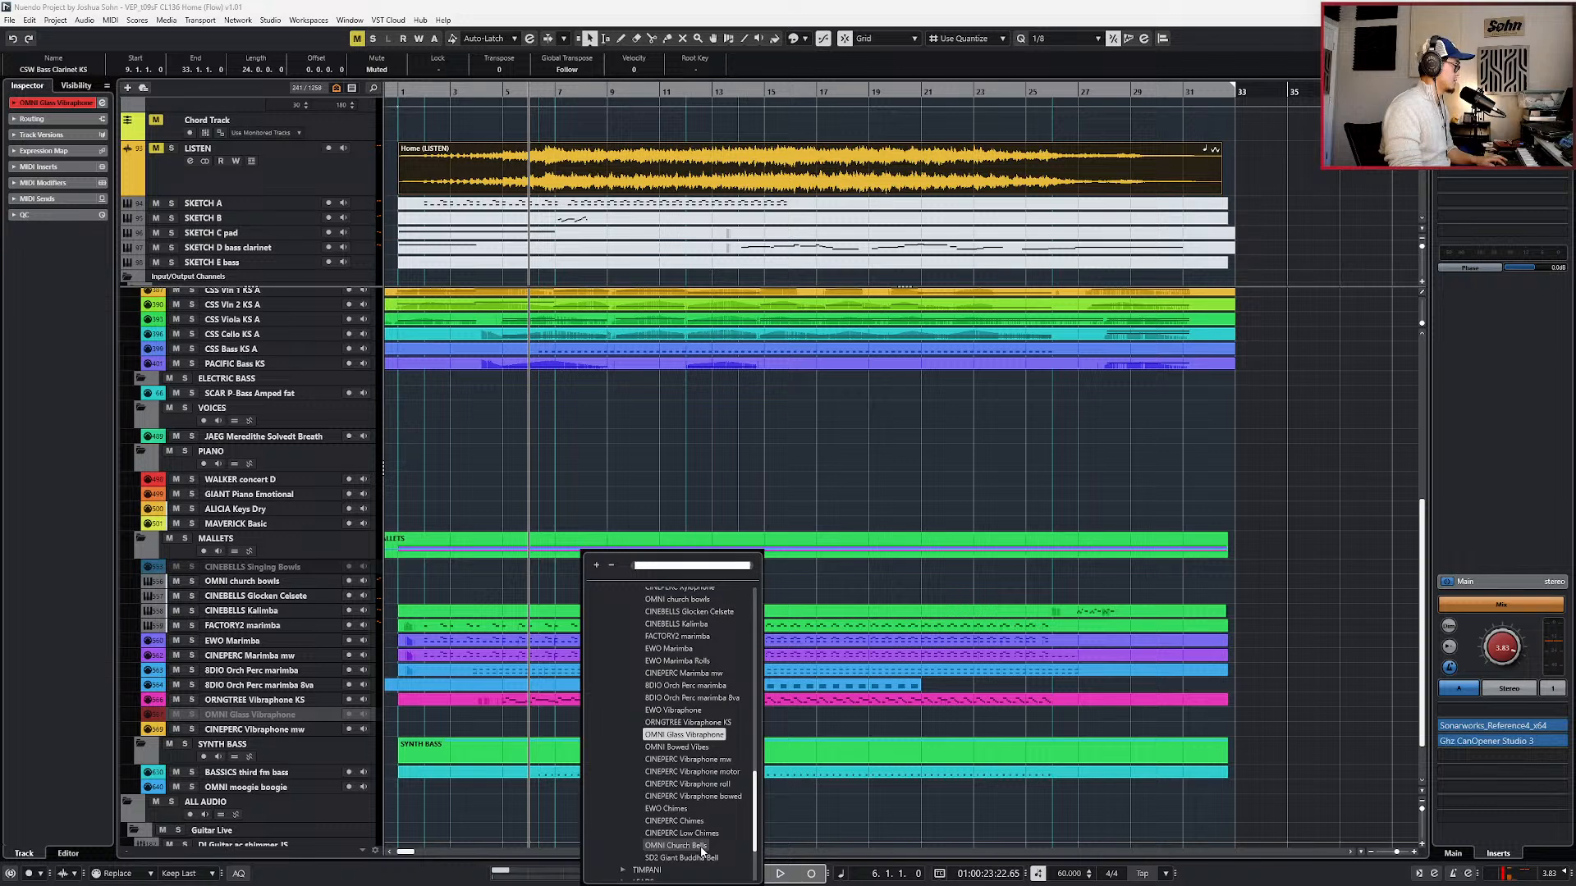
pyautogui.click(701, 847)
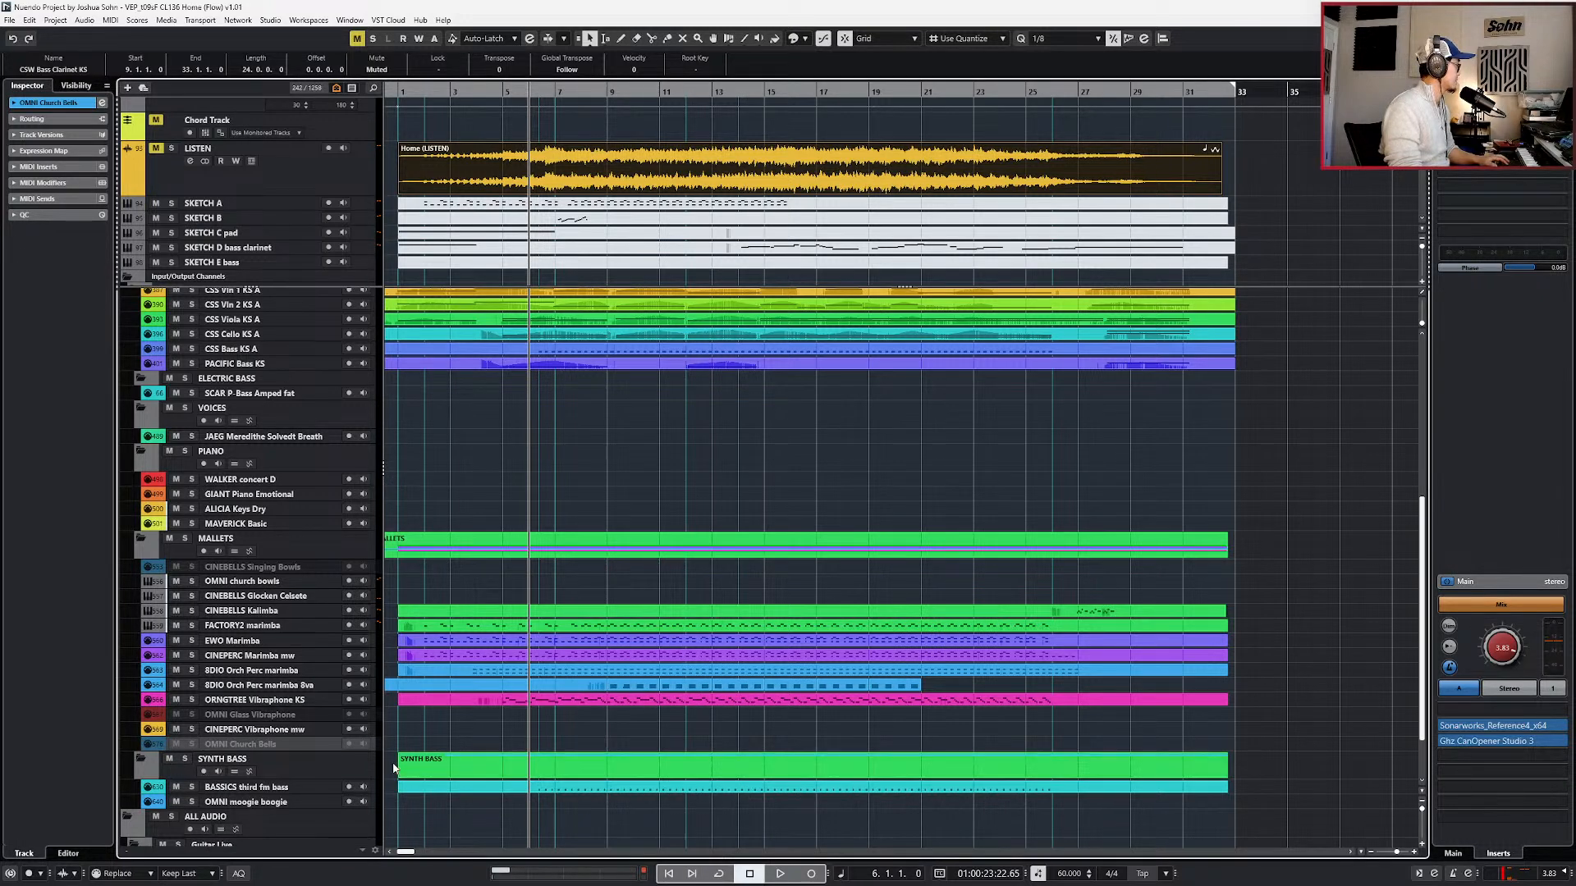
# - Enable the OMNI Glass Vibraphone, CINEBELLS Singing Bowls and OMNI Church Bells tracks
pyautogui.click(294, 712)
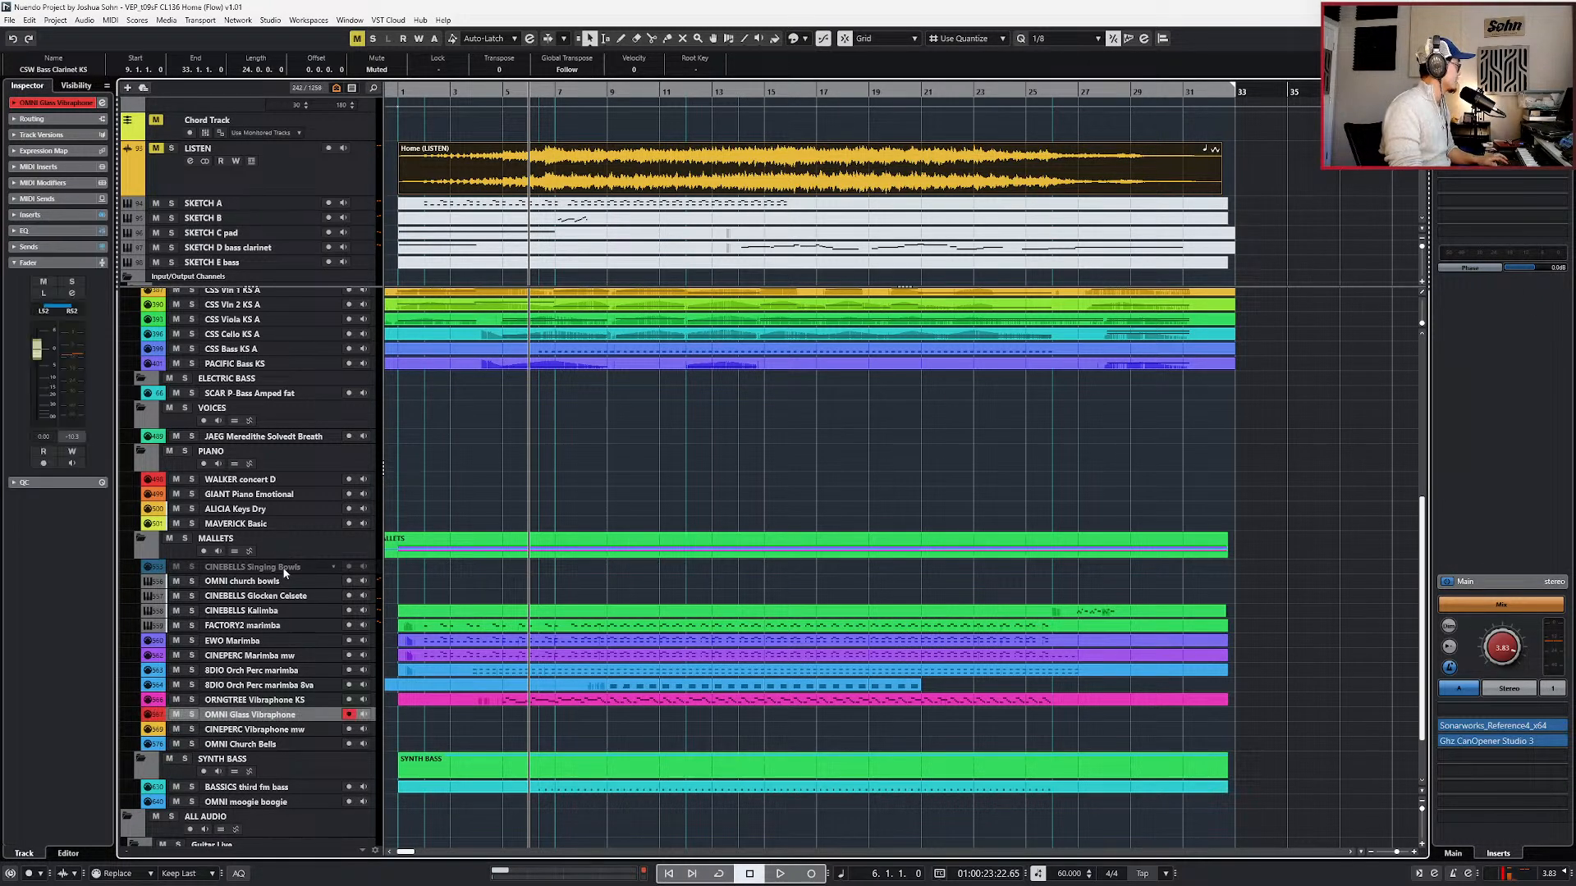
pyautogui.click(284, 568)
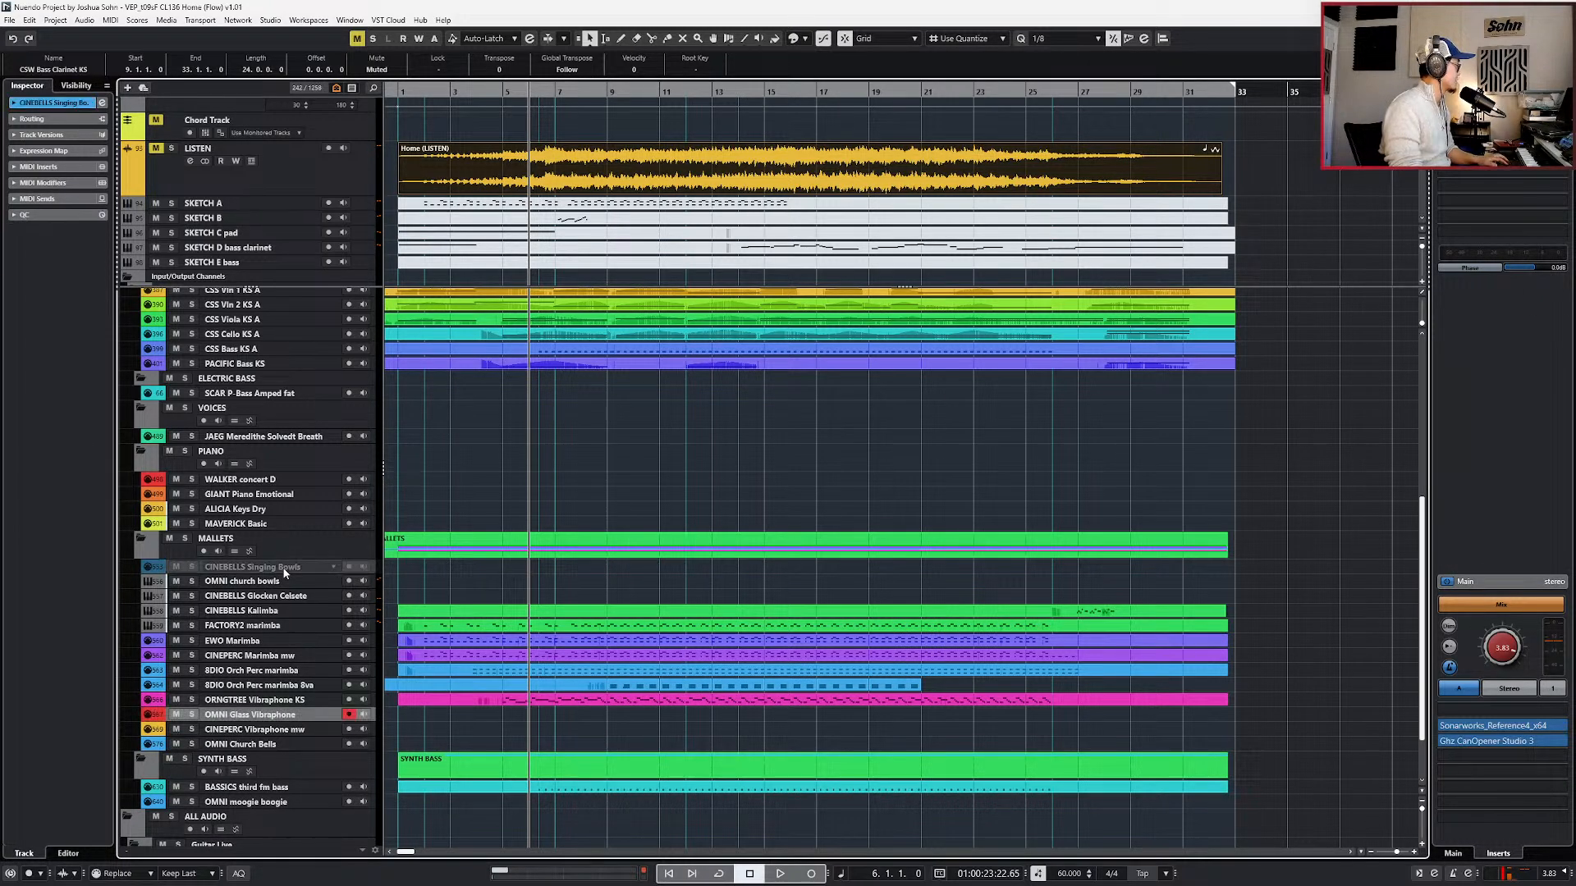
pyautogui.keyDown('ctrl'); pyautogui.click(291, 744); pyautogui.keyUp('ctrl')
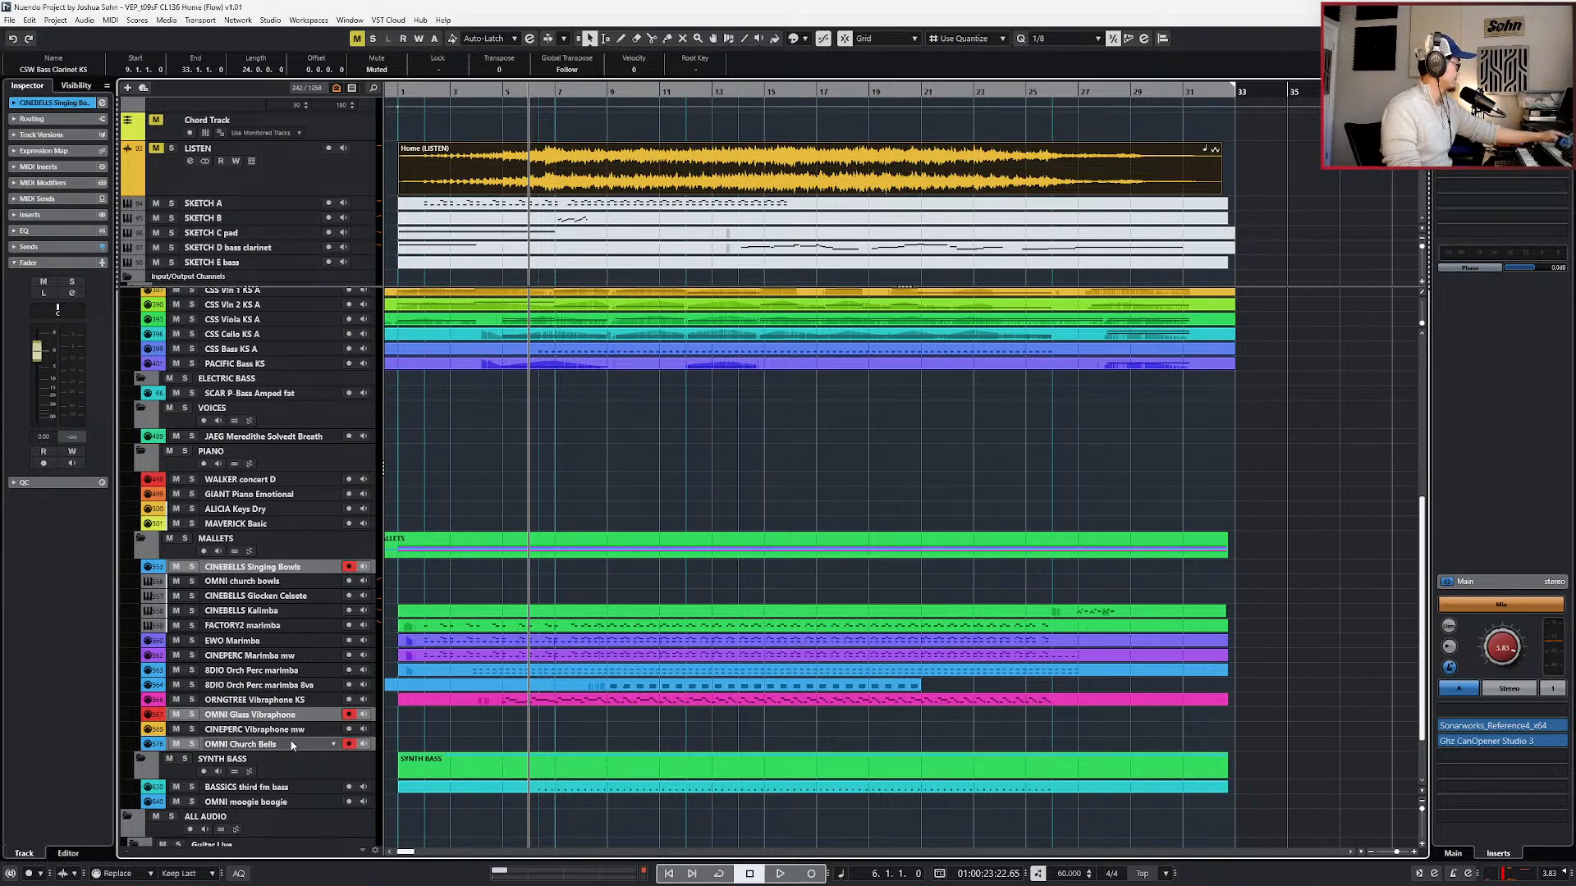
# - Audition the bell and mallet tracks one by one, from CINEBELLS Singing Bowls to OMNI Church Bells and OMNI Glass Vibraphone
pyautogui.click(279, 567)
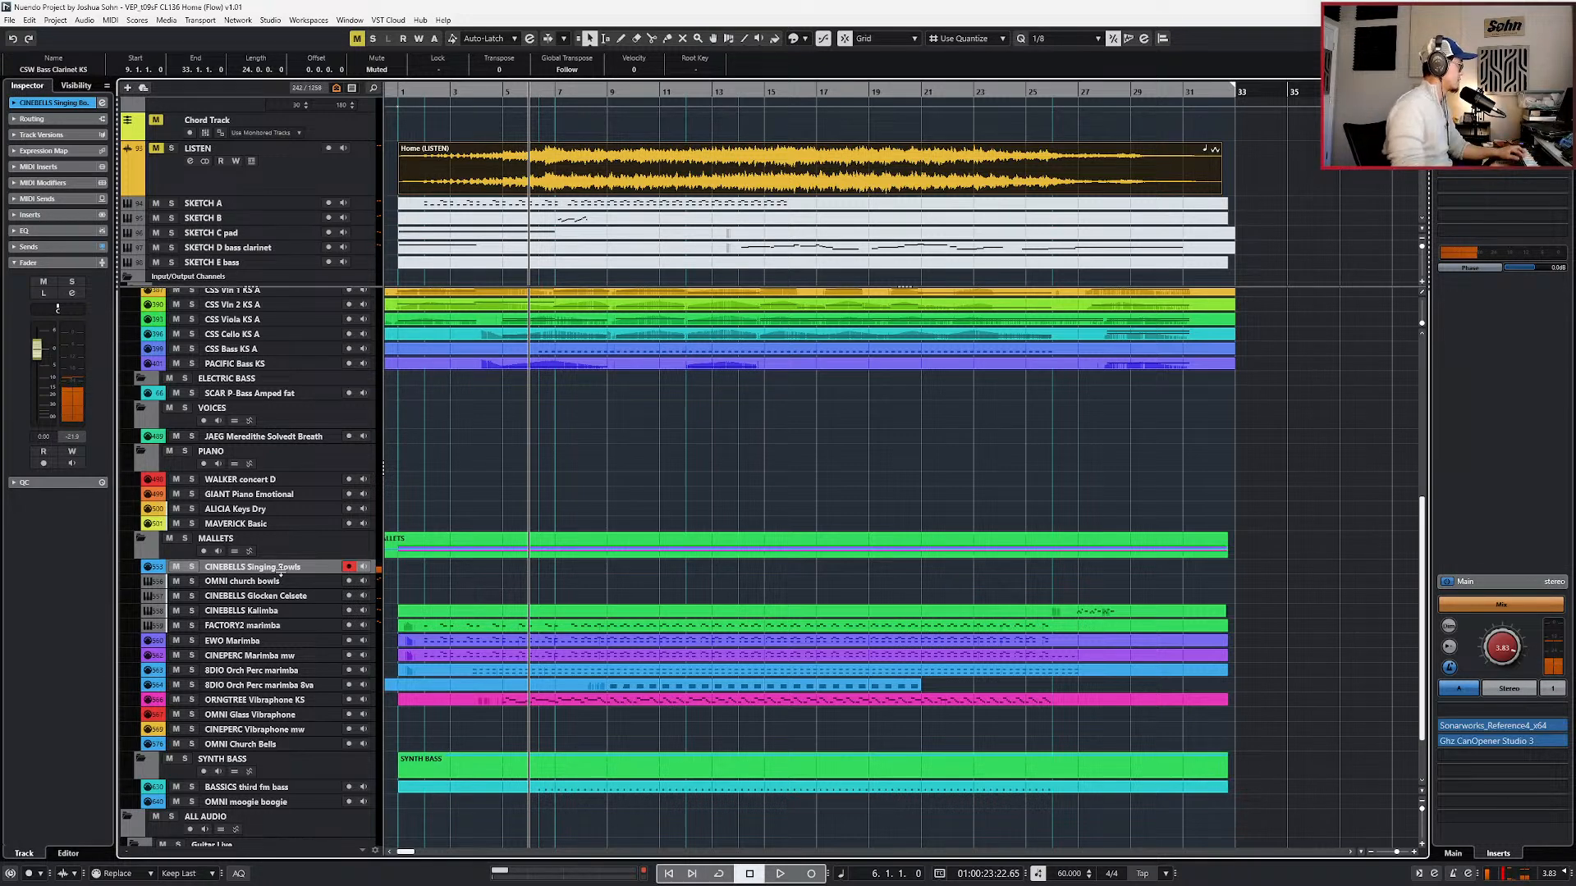
pyautogui.click(270, 583)
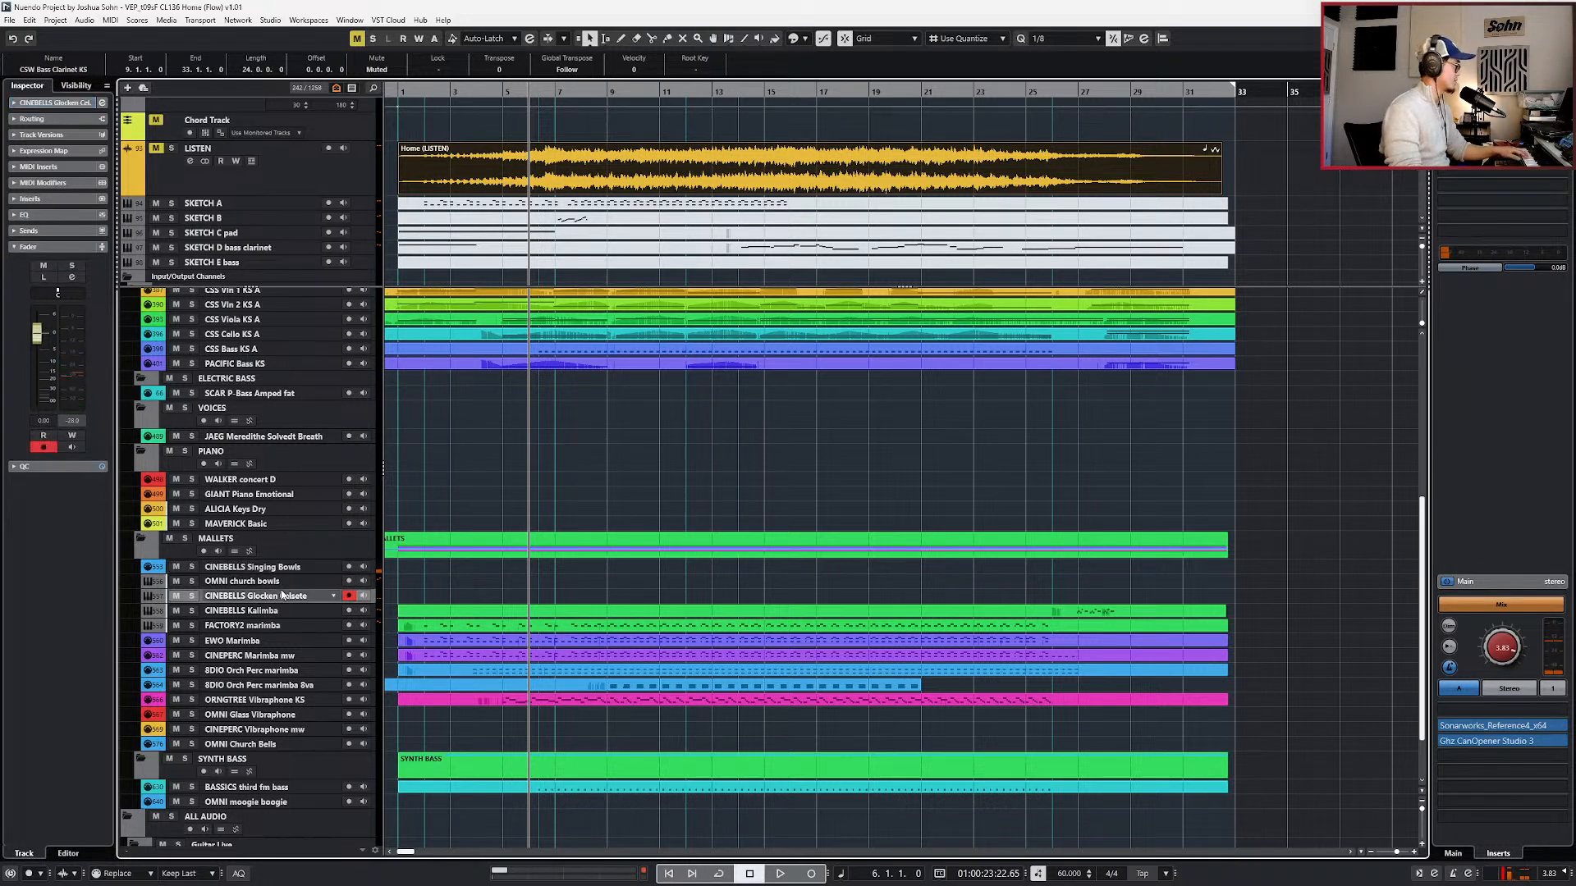
pyautogui.click(263, 731)
pyautogui.click(269, 745)
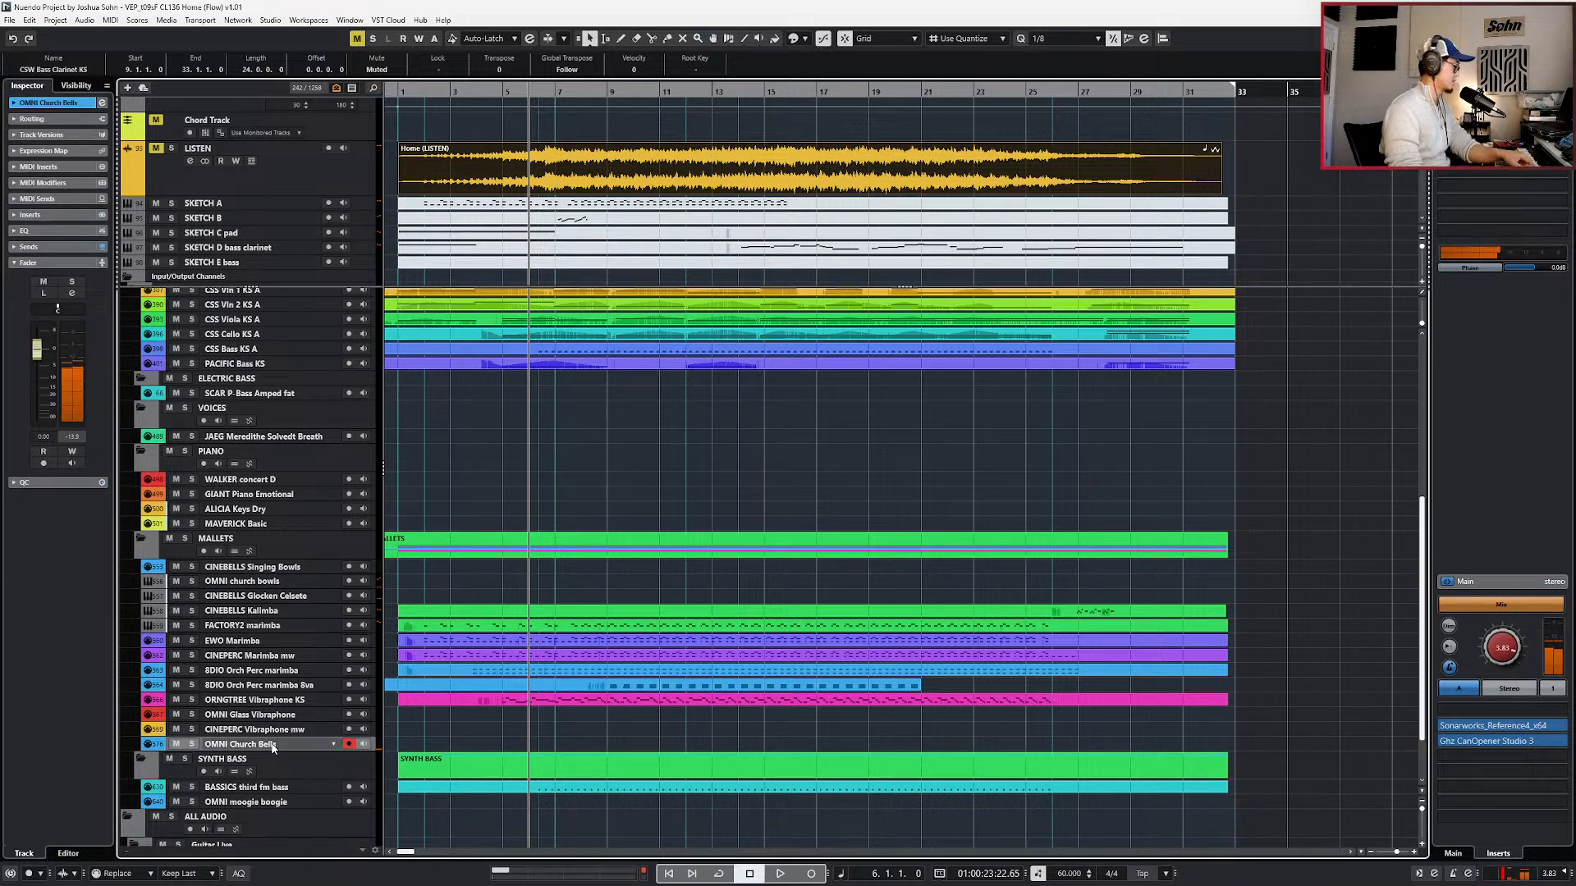
pyautogui.click(270, 717)
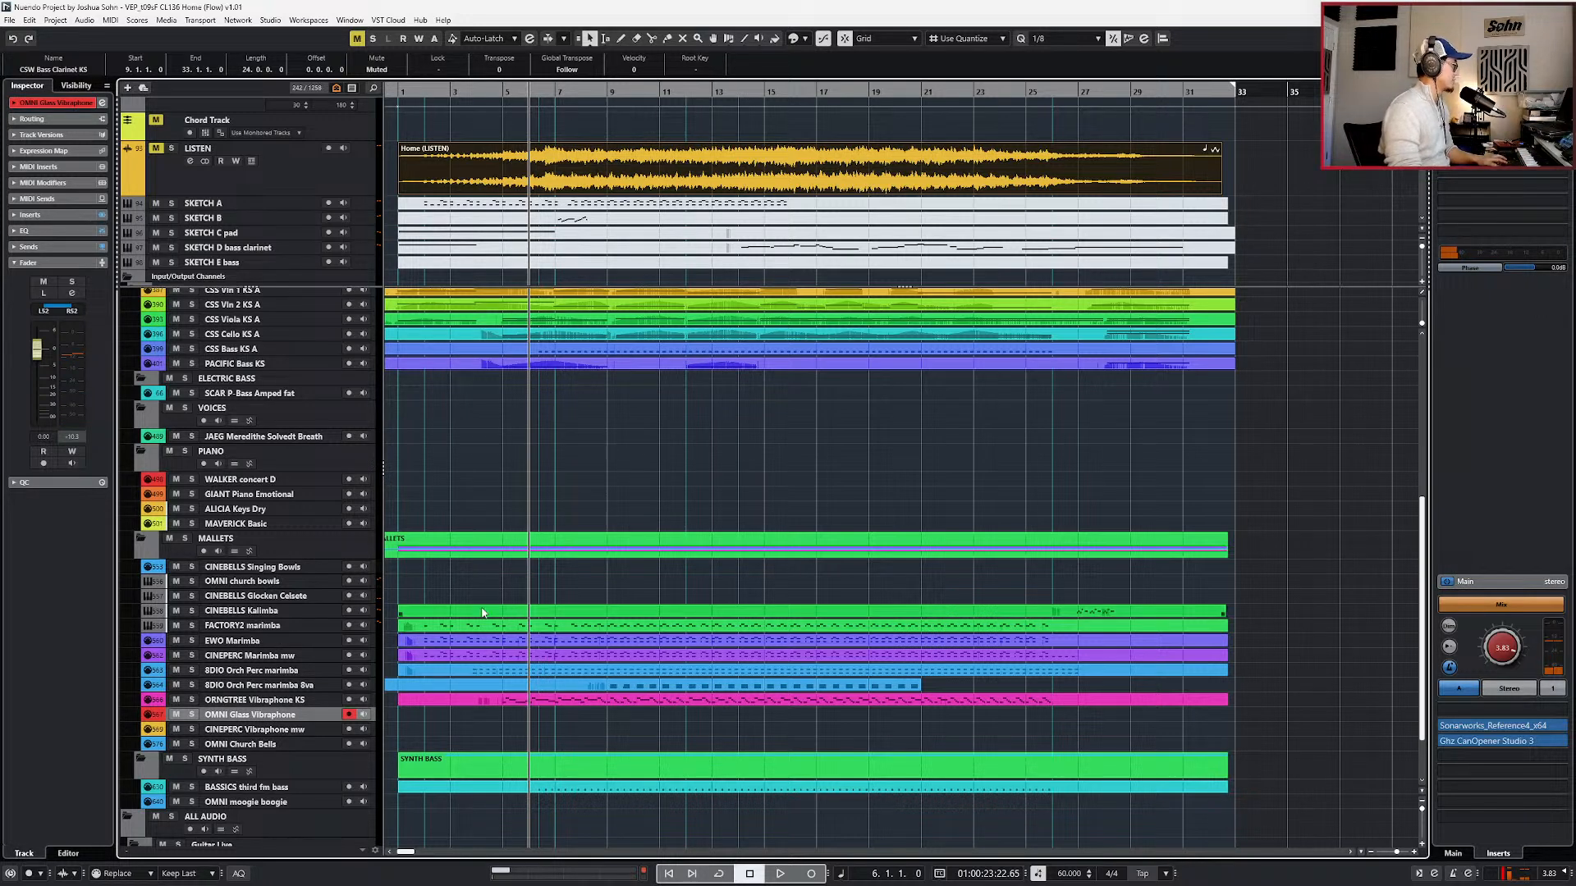
pyautogui.press('g')
pyautogui.press('g')
pyautogui.hscroll(-1, 623, 566)
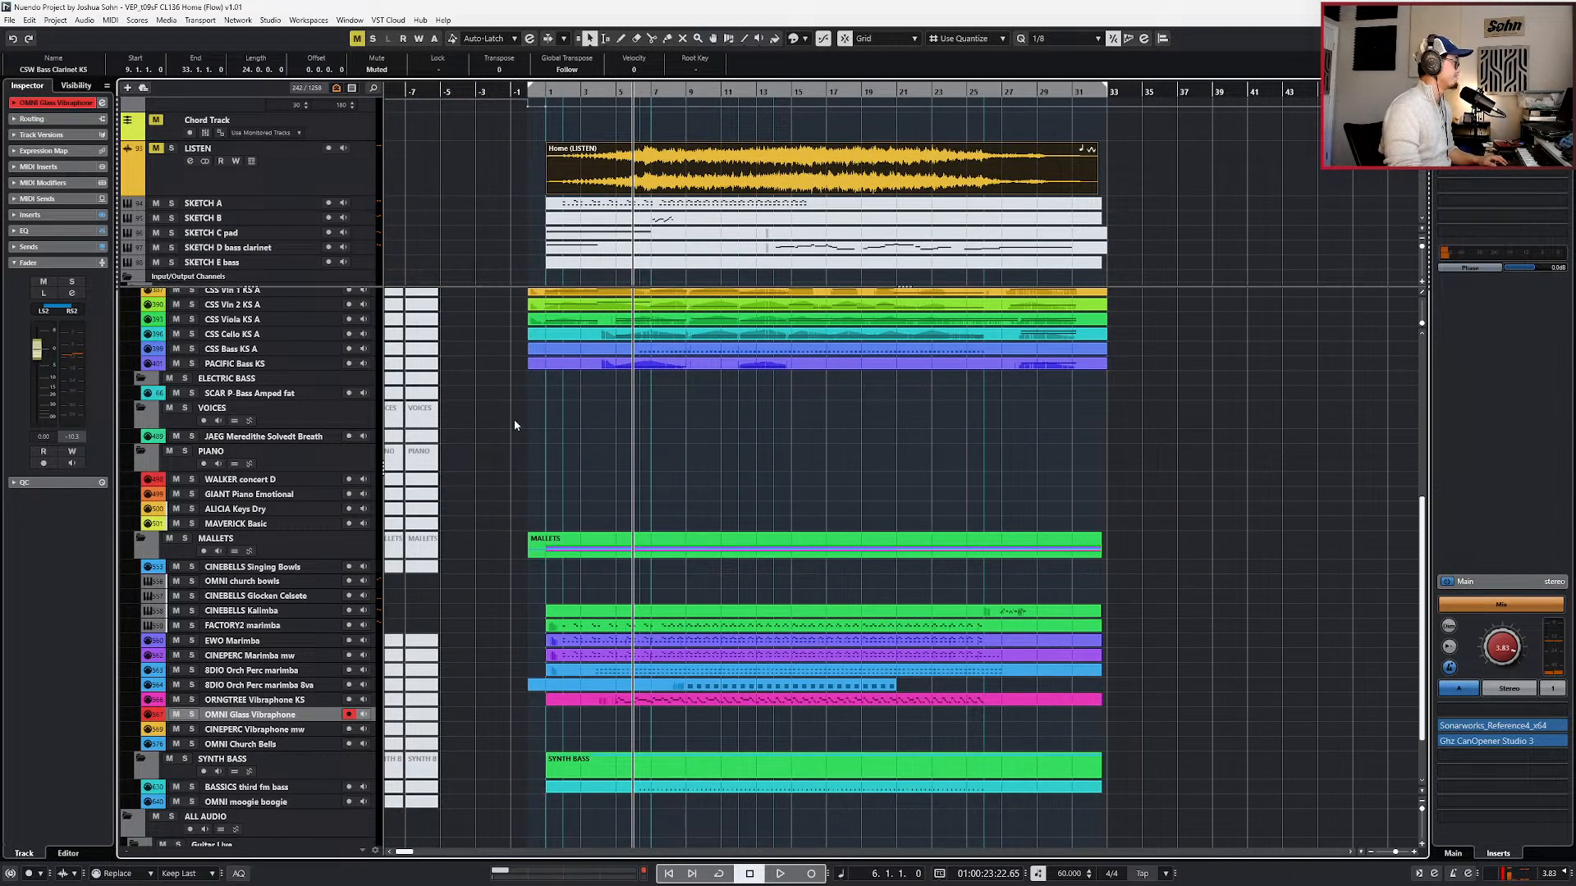
# - Add a Kontakt 7 instrument track named GAMELAN below CINEBELLS Singing Bowls, with its audio output routed to 05_KEYS
pyautogui.rightClick(306, 573)
pyautogui.moveTo(522, 584)
pyautogui.click(576, 596)
pyautogui.click(622, 343)
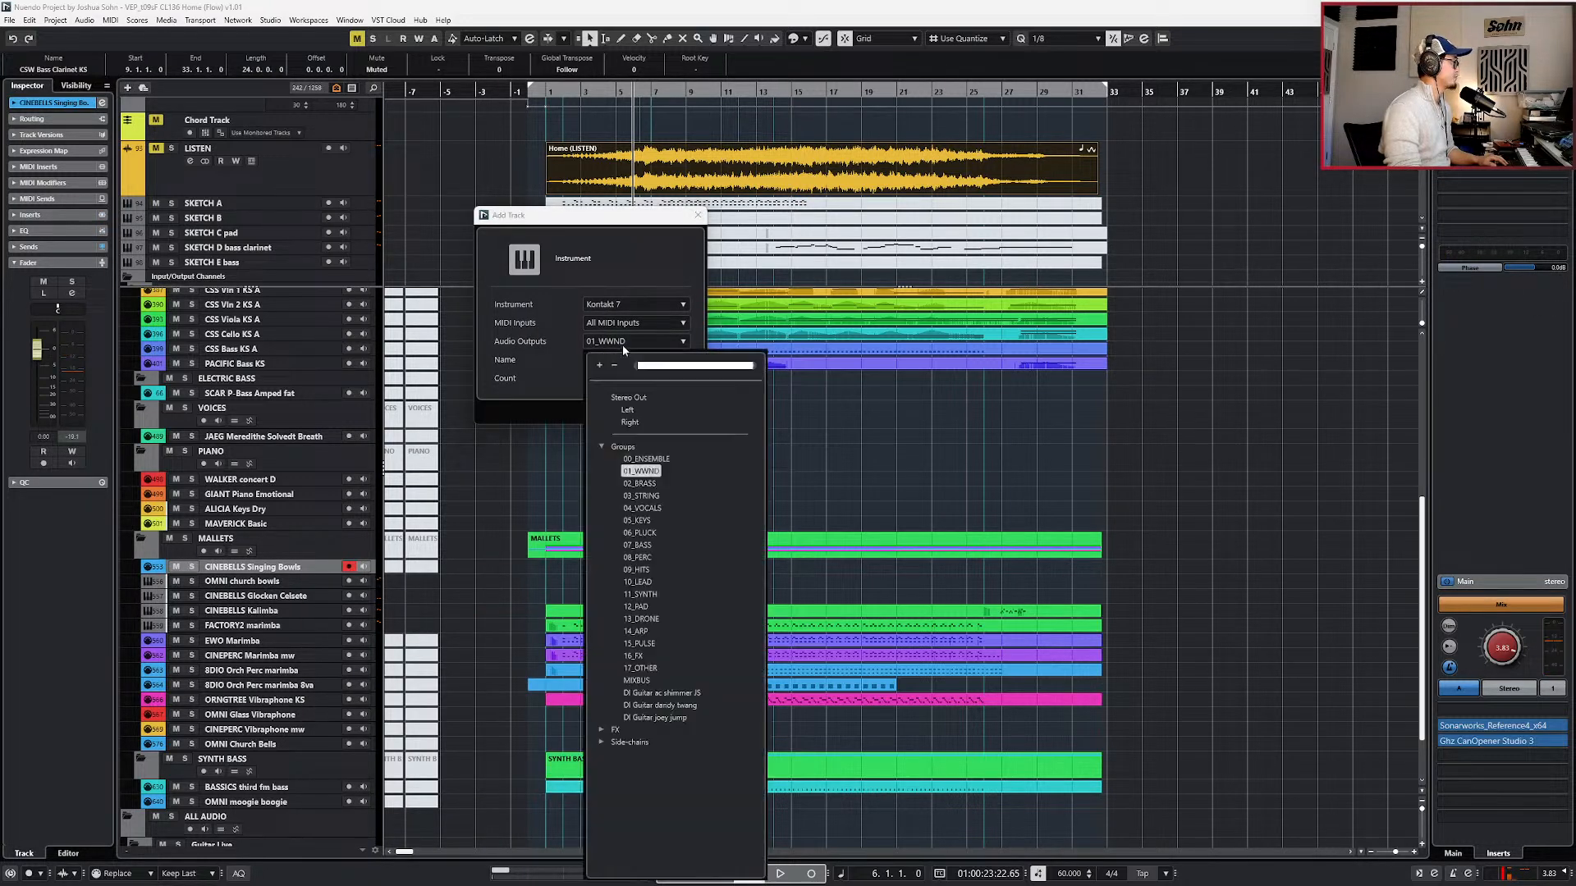
pyautogui.write('keys')
pyautogui.click(637, 422)
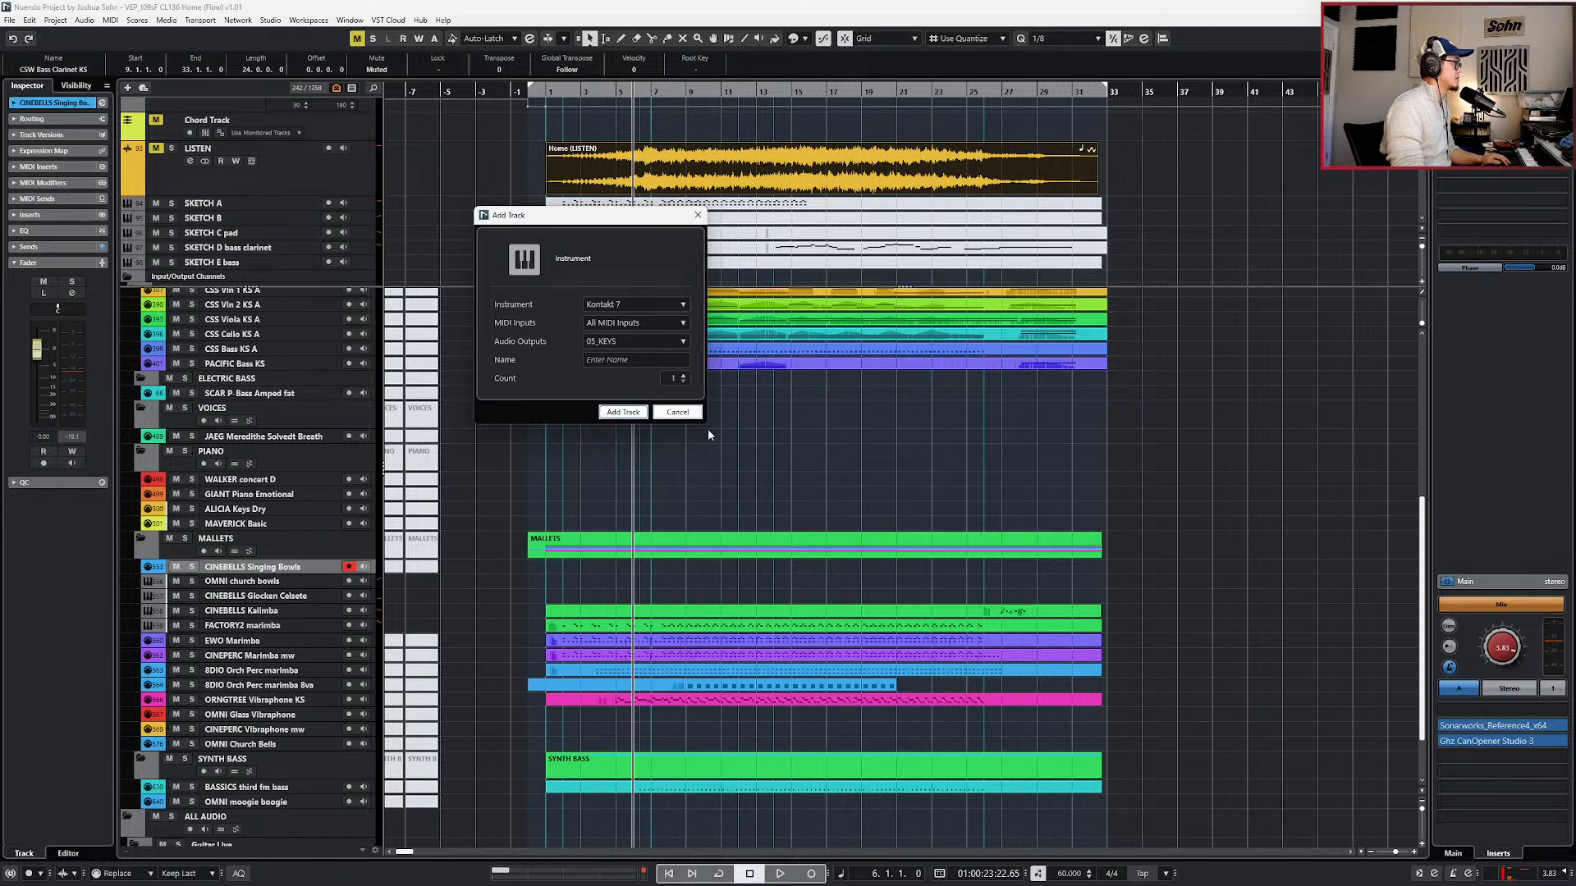
pyautogui.press('Return')
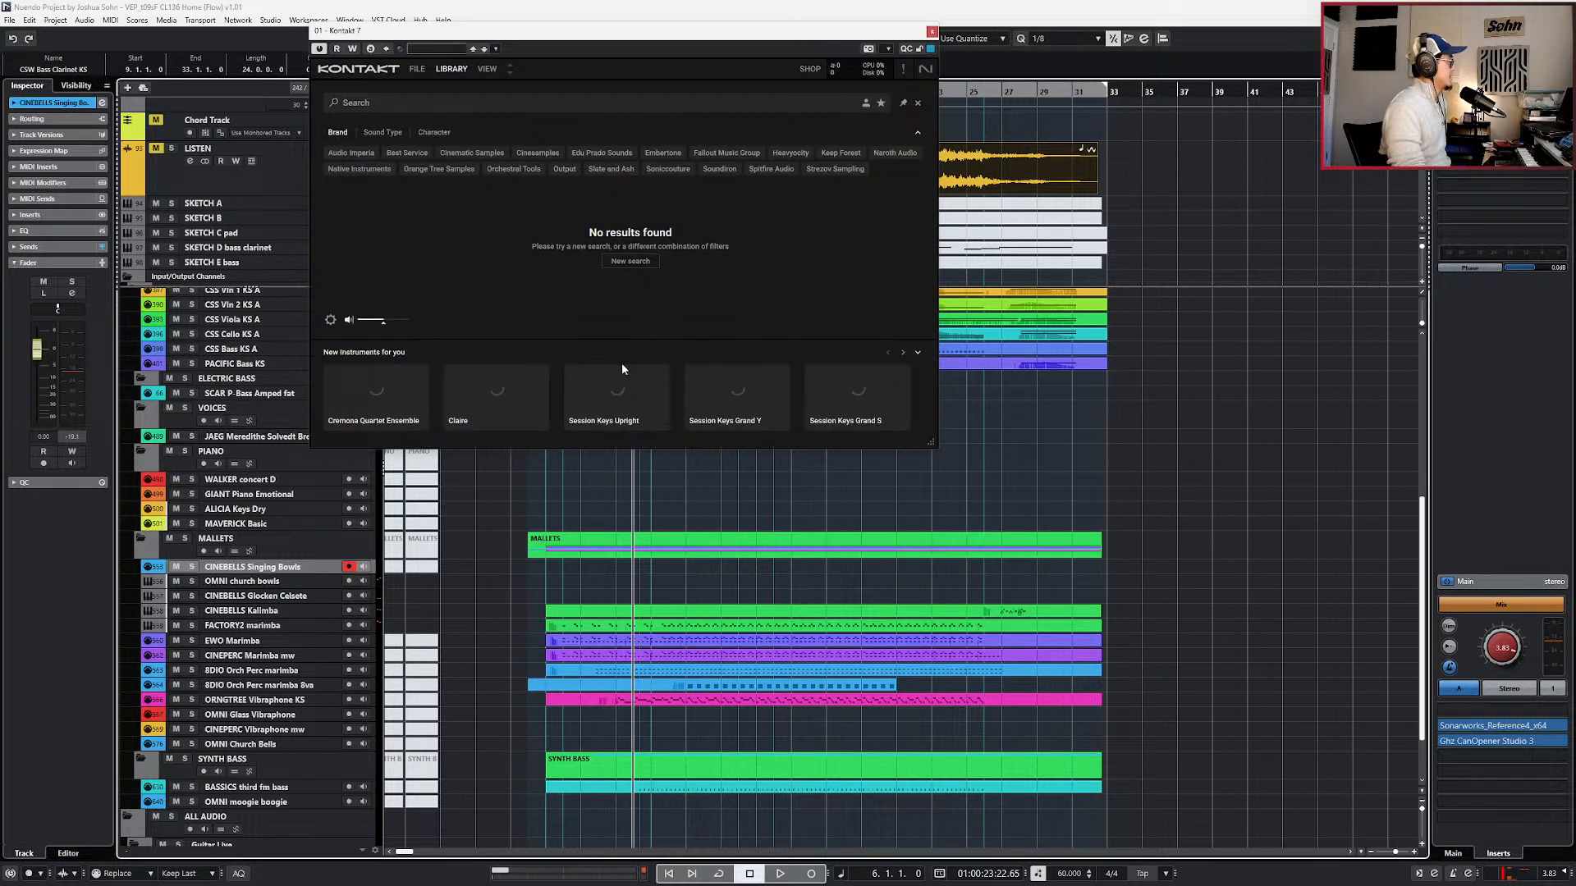
# - Switch the new track's Kontakt 7 from the library browser to the classic rack view
pyautogui.click(420, 71)
pyautogui.click(451, 69)
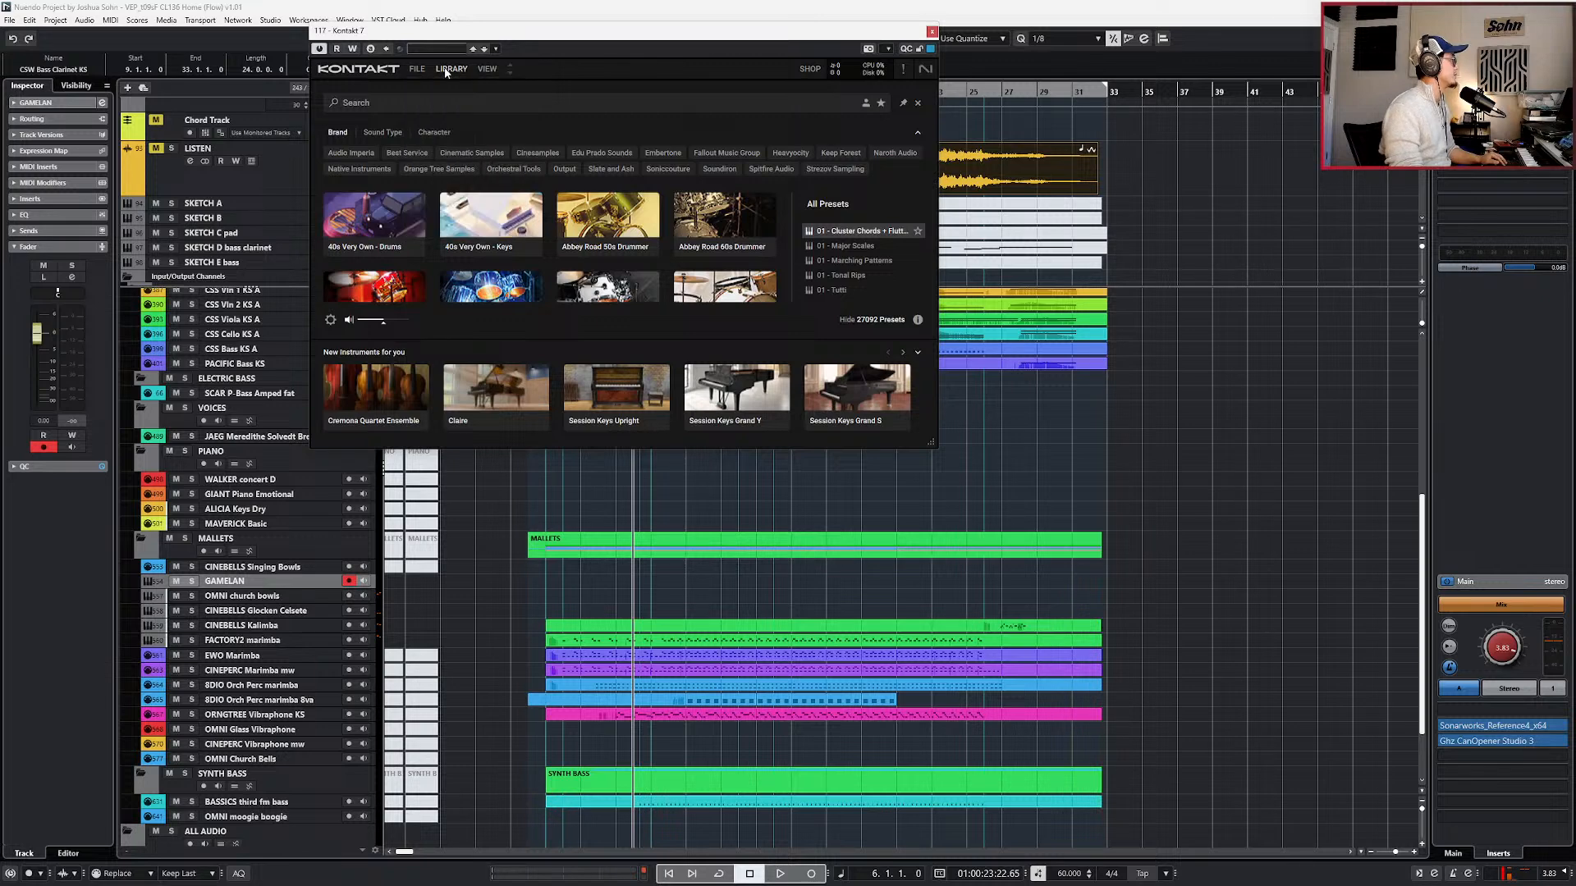
pyautogui.click(487, 69)
pyautogui.click(493, 86)
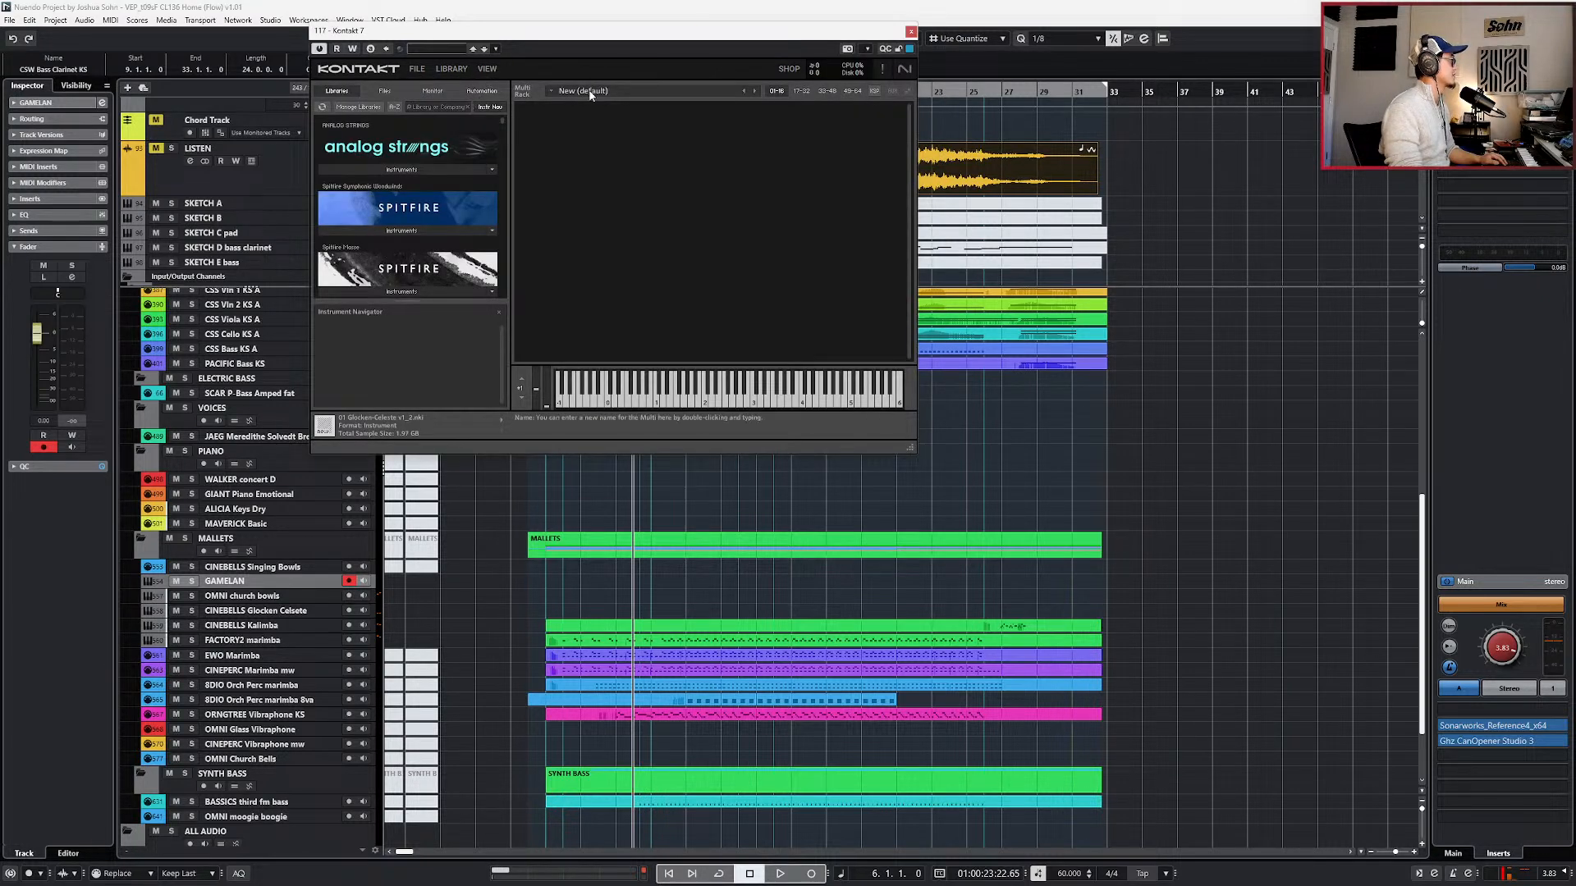
# - Filter the Kontakt libraries by "ga" and load CP Core Instruments from the Balinese Gamelan library
pyautogui.click(422, 105)
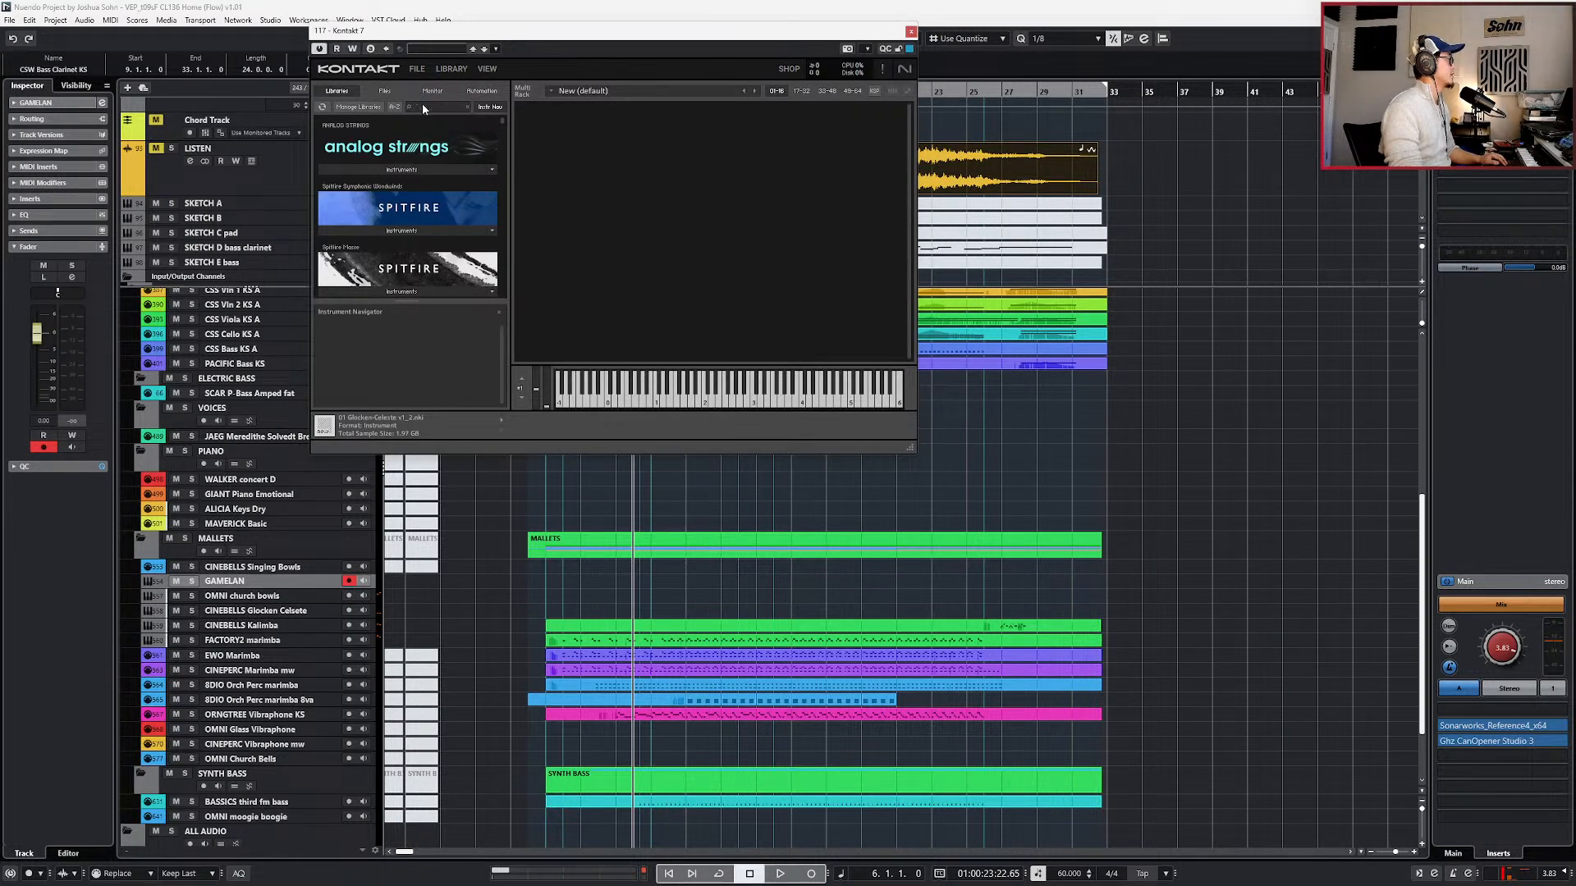
pyautogui.write('ga')
pyautogui.click(412, 170)
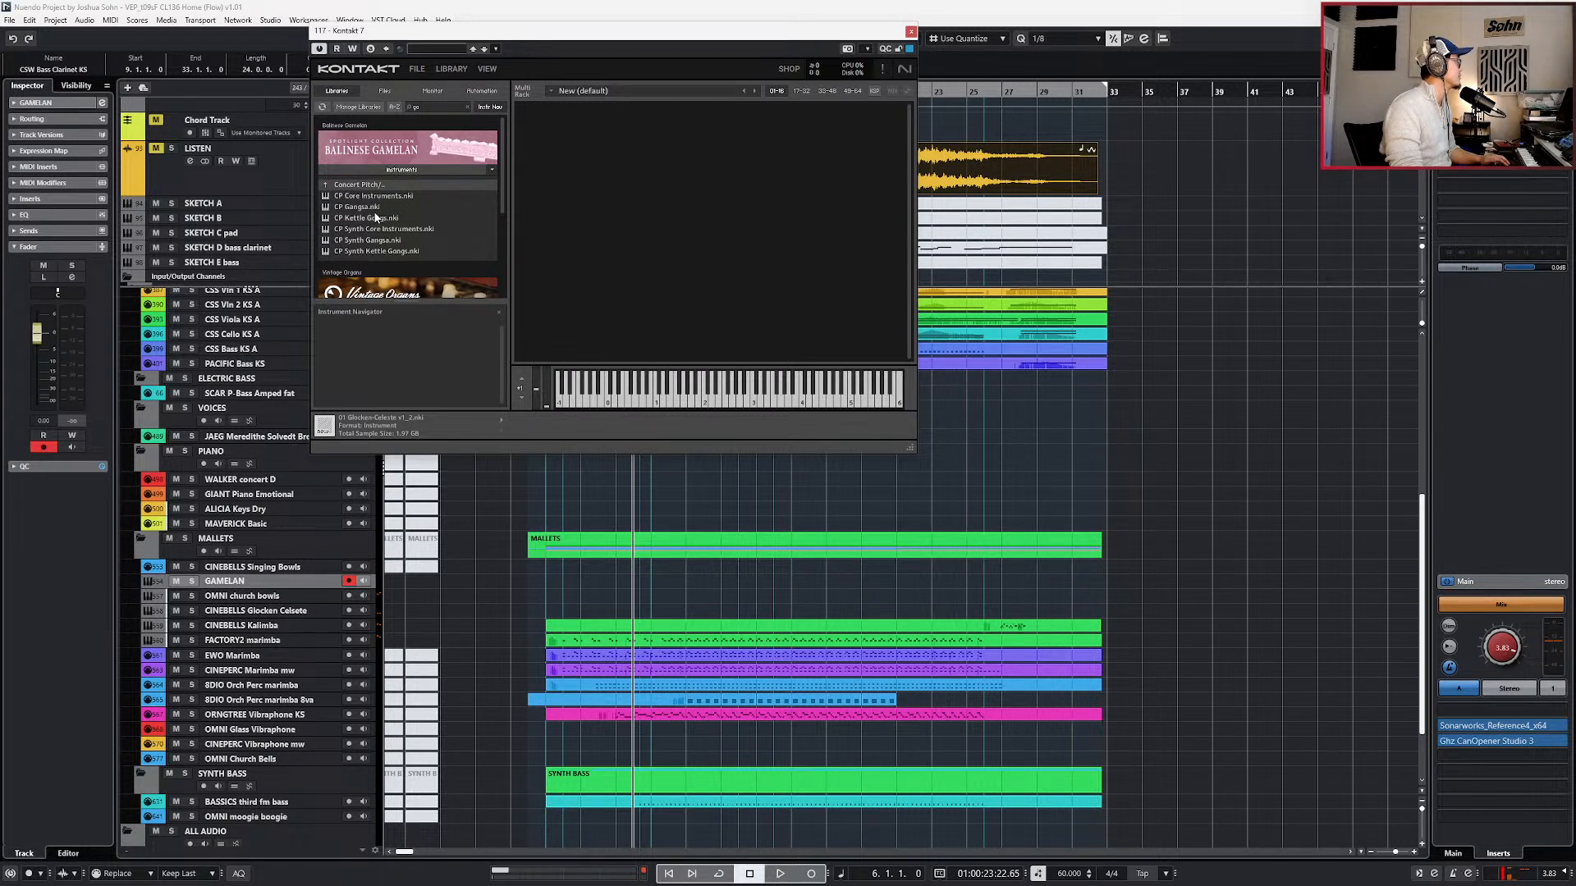
pyautogui.doubleClick(402, 197)
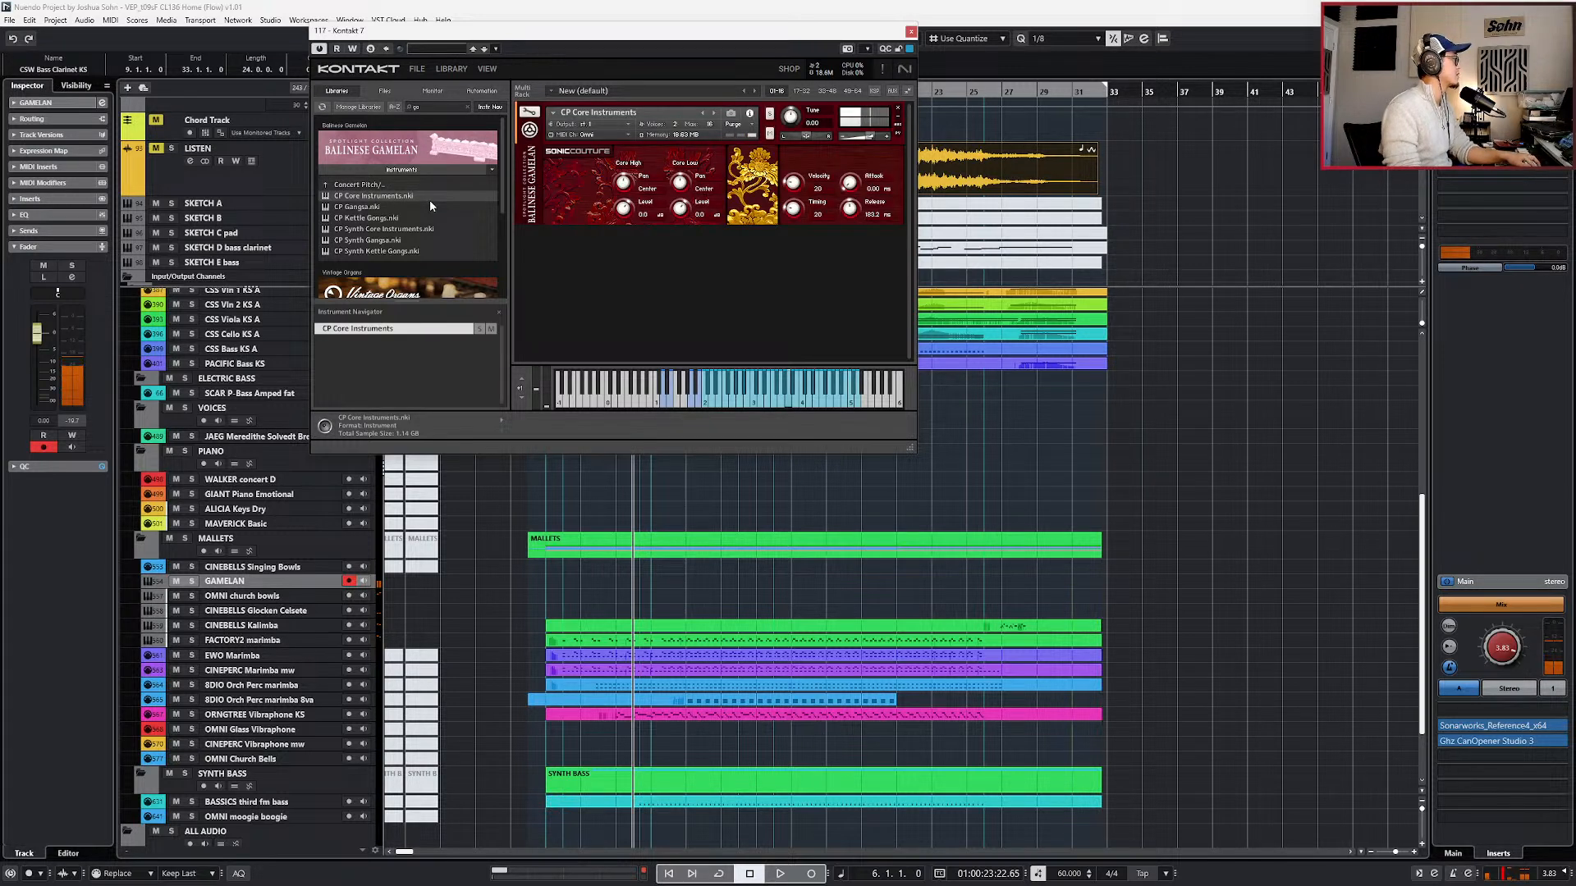
# - Replace the loaded gamelan instrument with CP Kettle Gongs and close the Kontakt window
pyautogui.doubleClick(377, 219)
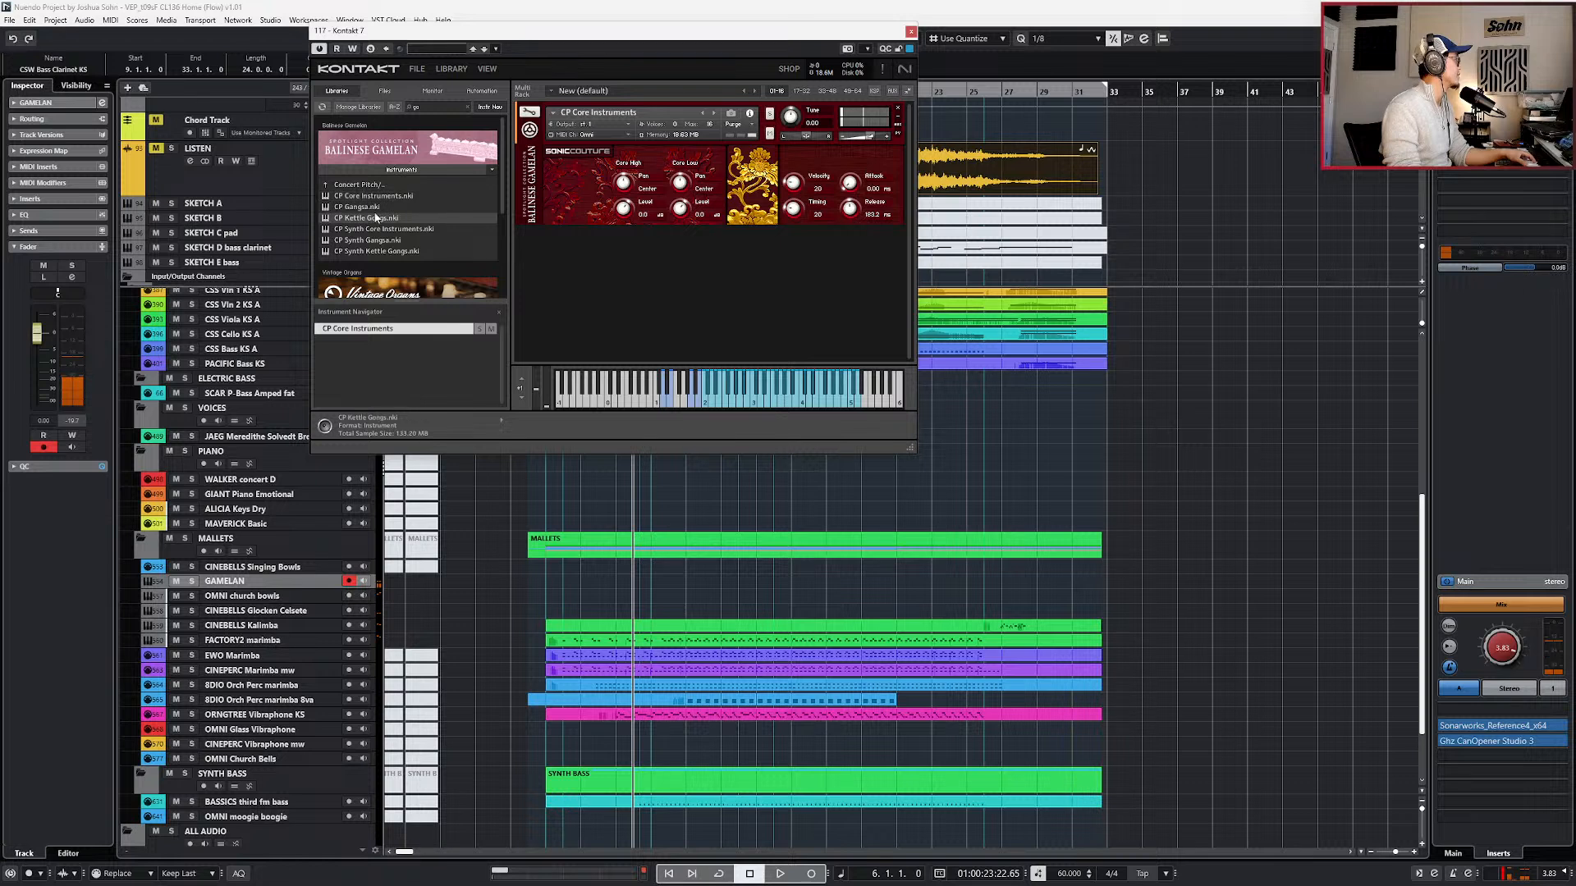
pyautogui.doubleClick(373, 187)
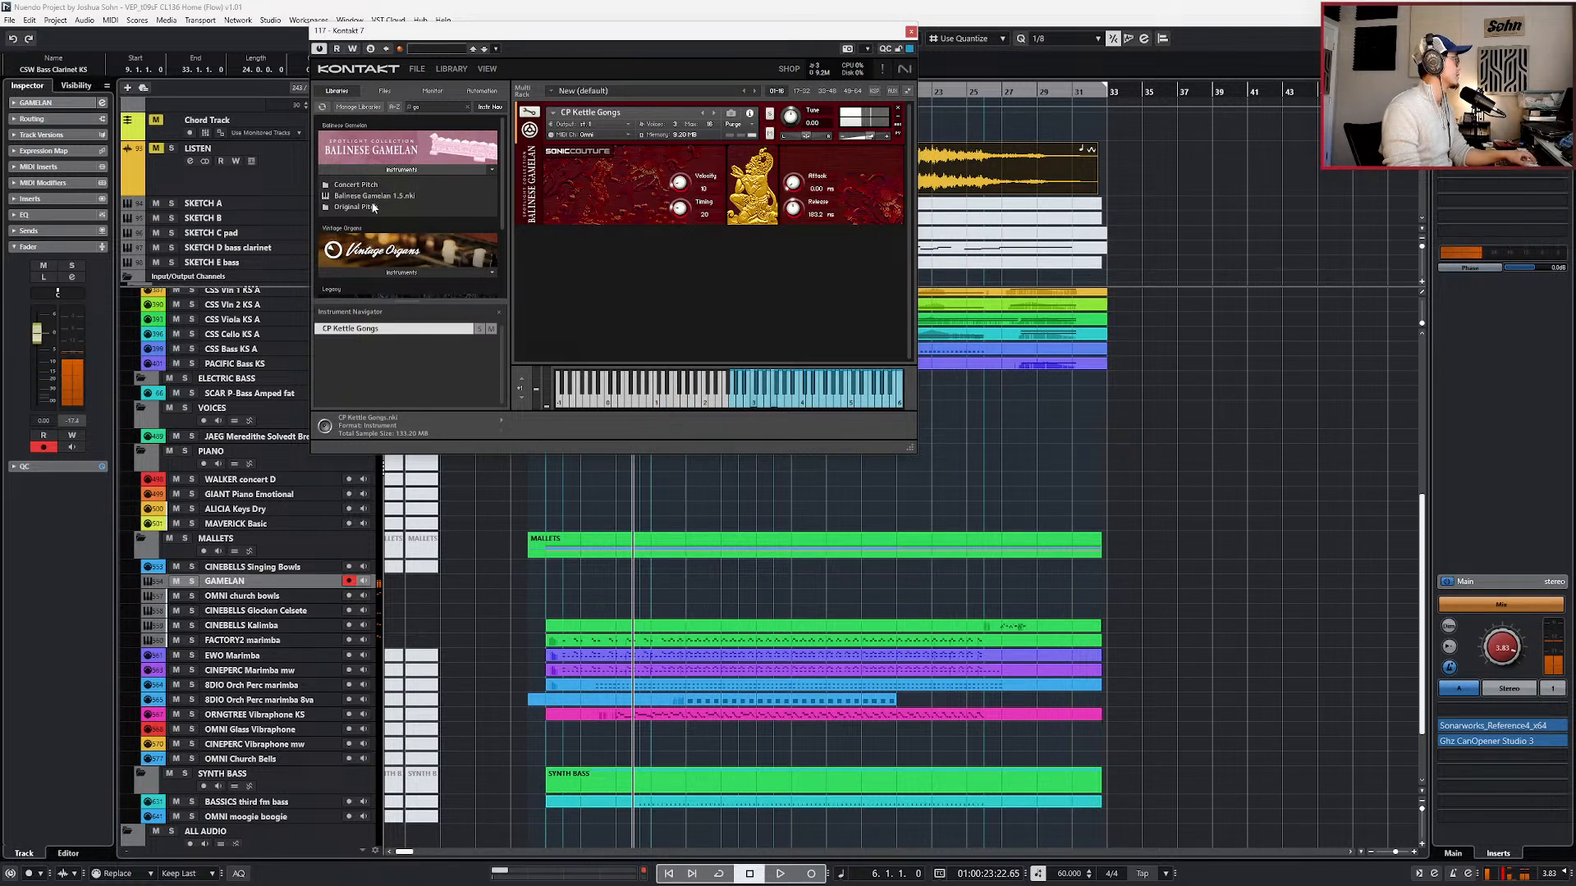
pyautogui.click(912, 32)
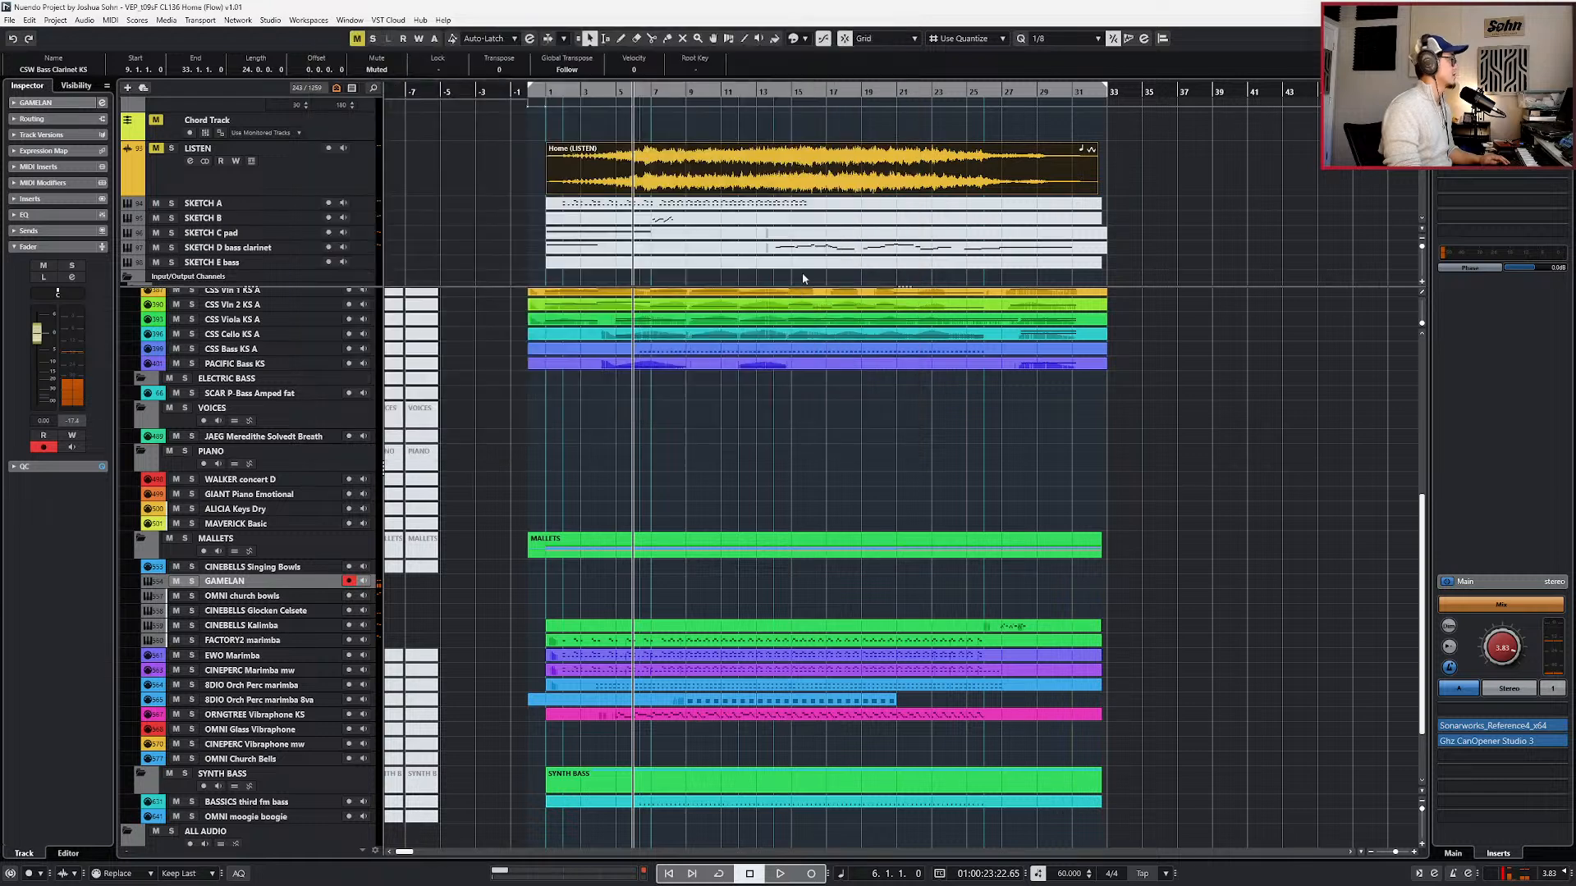
# - Add a VERB05-KEYS send to the GAMELAN channel and set its level to -11.4
pyautogui.press('e')
pyautogui.click(825, 167)
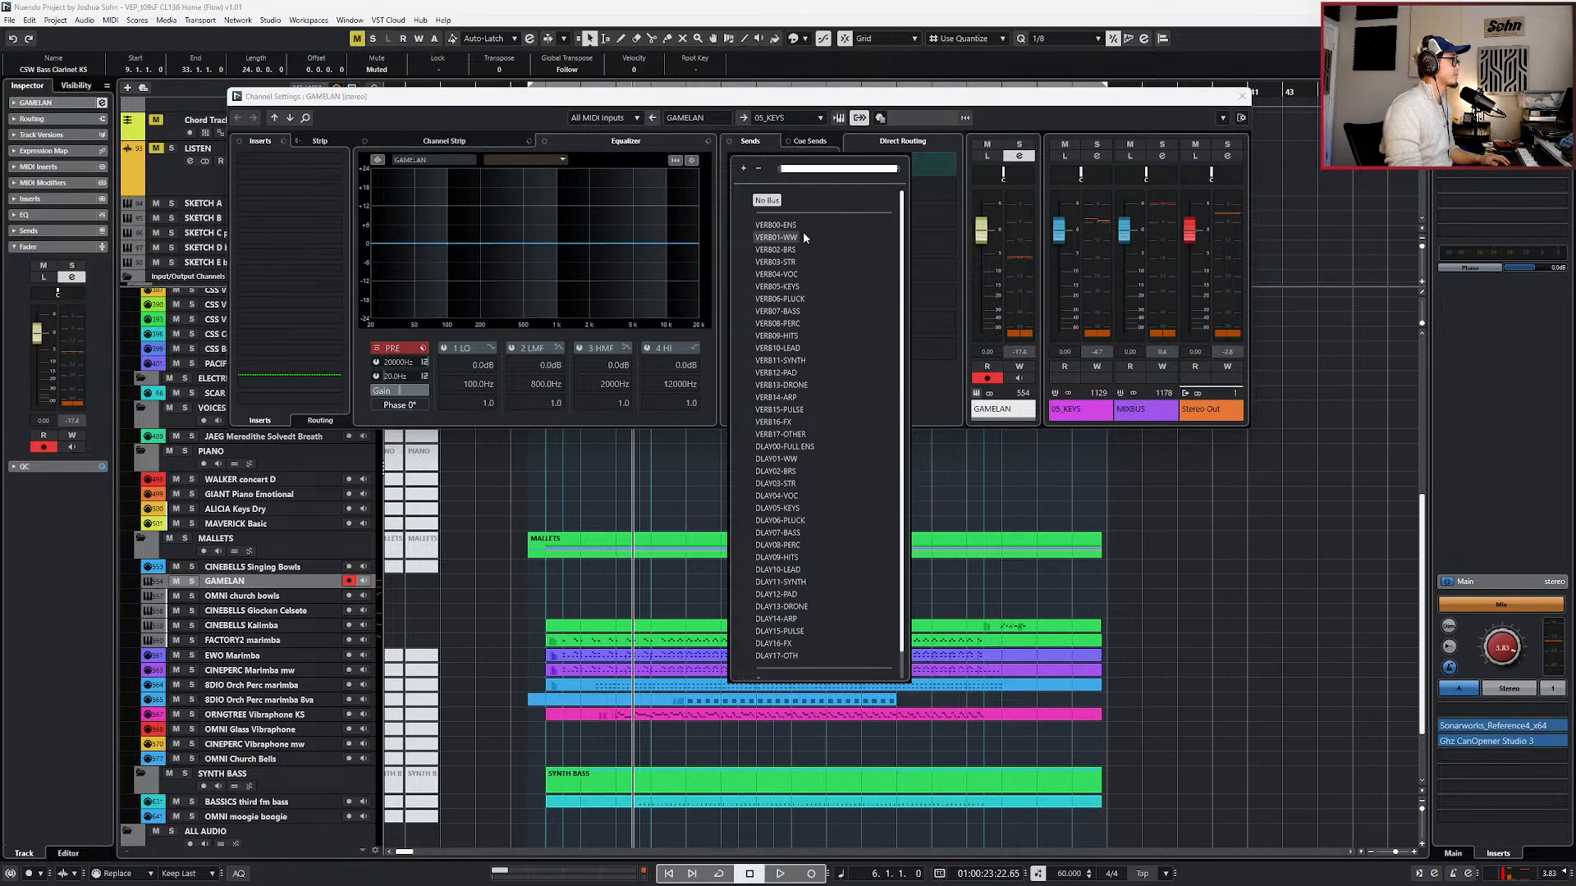
pyautogui.click(801, 286)
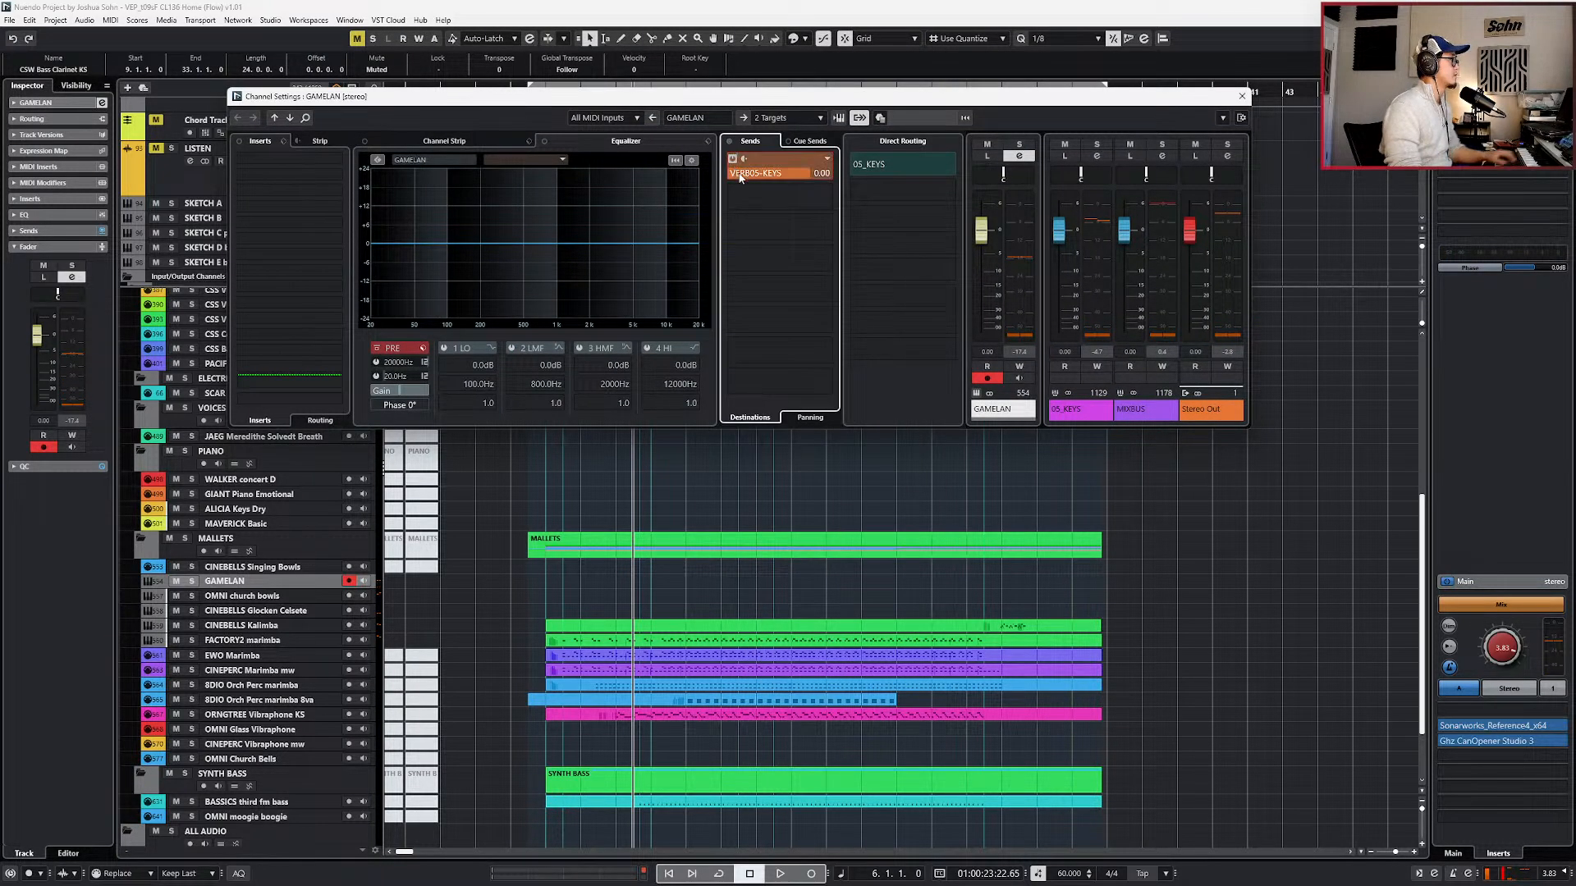
pyautogui.scroll(-1, 780, 175)
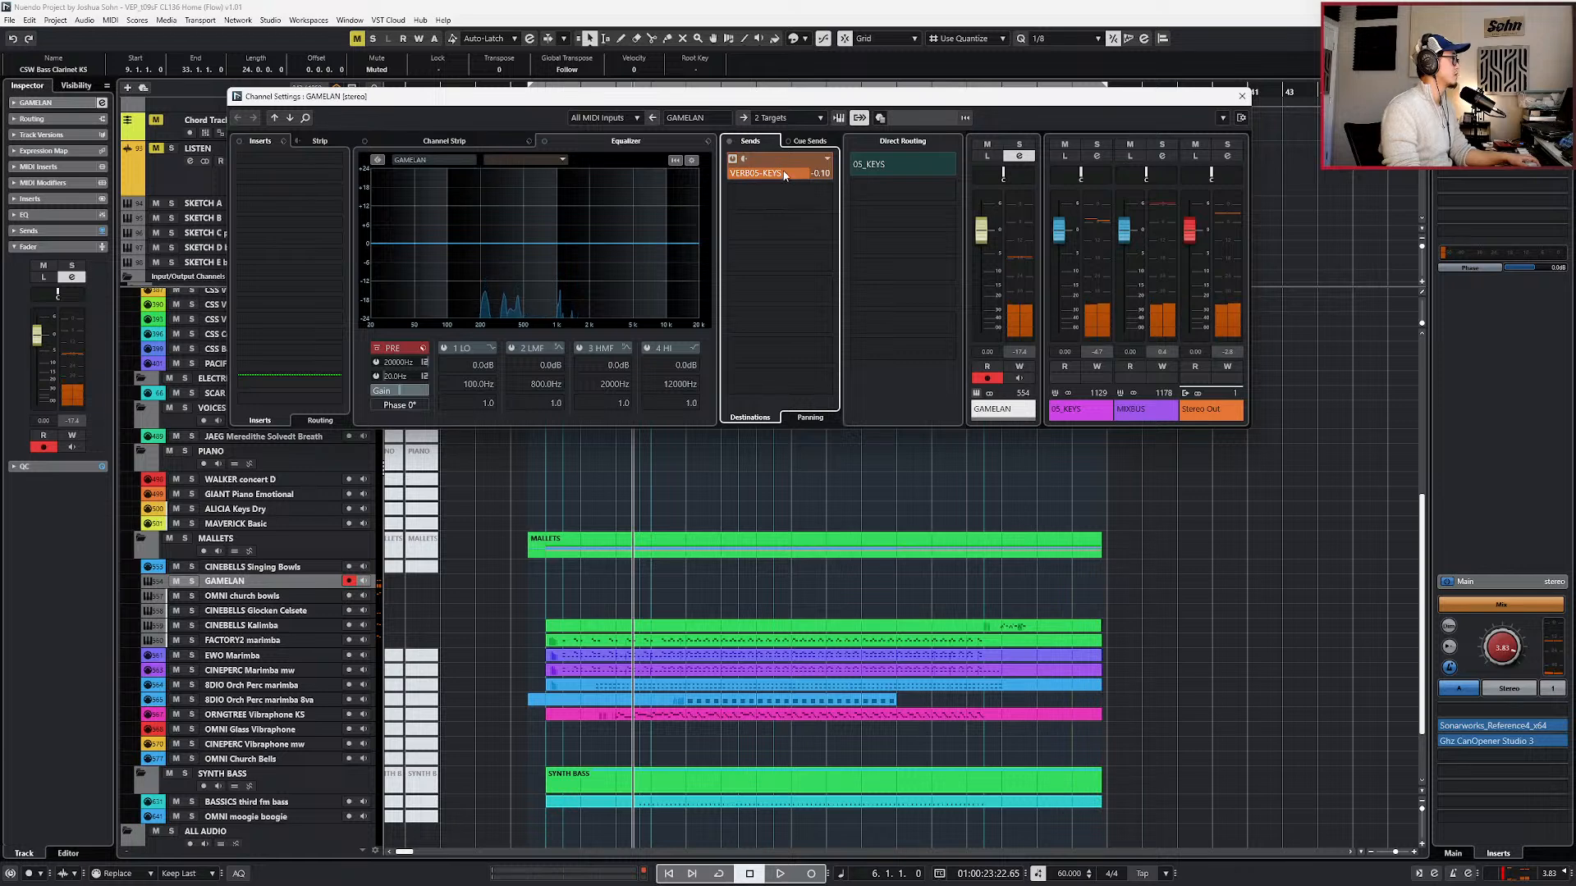
pyautogui.moveTo(718, 174); pyautogui.dragTo(722, 178)
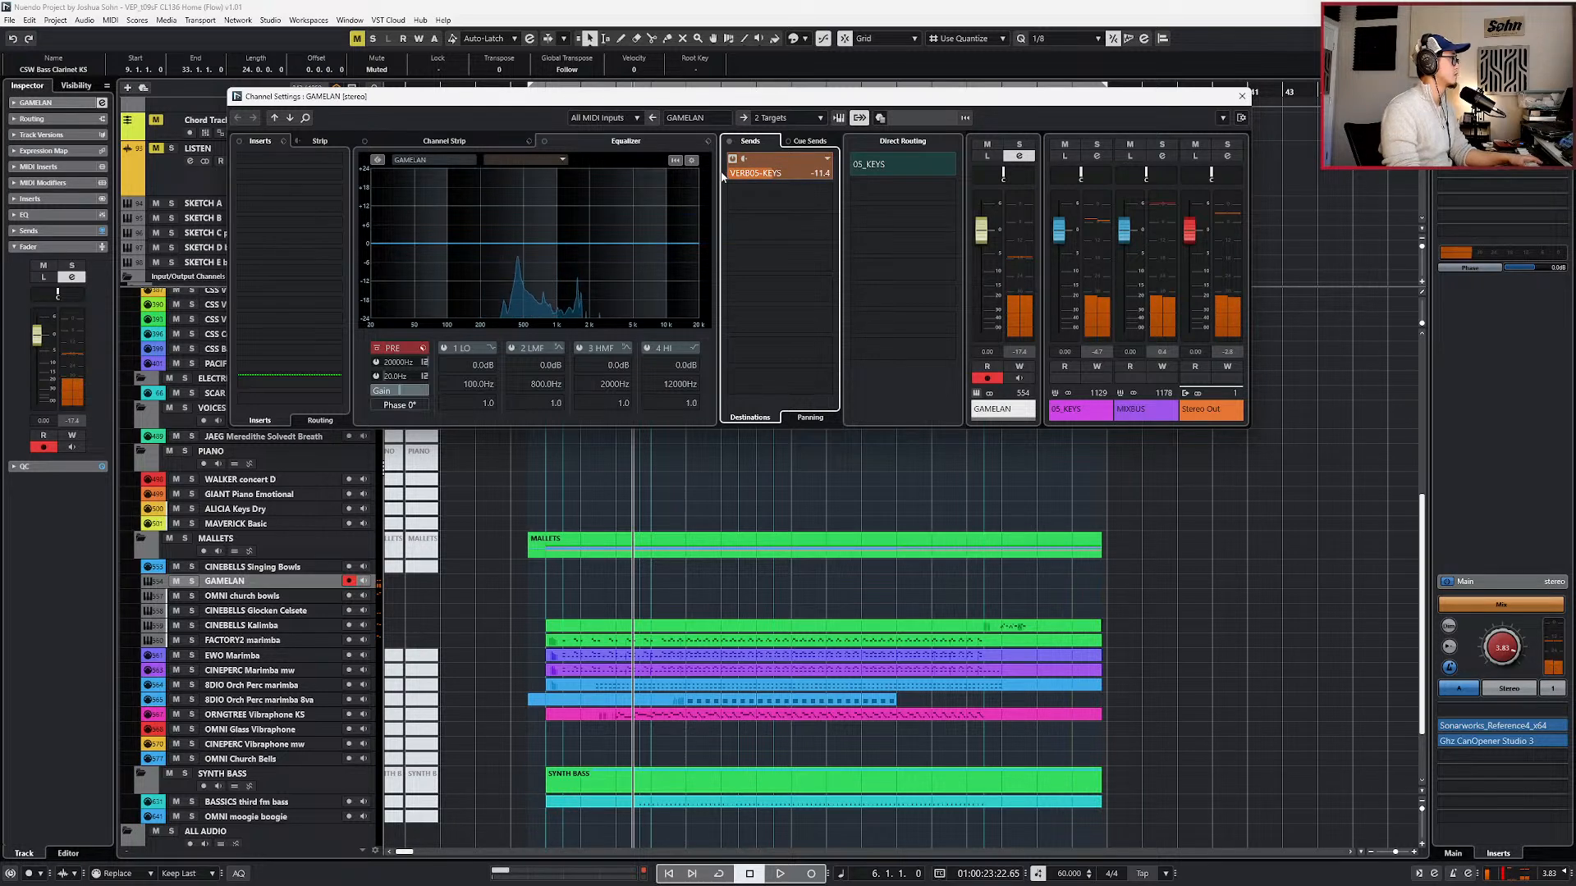
# - Disarm recording on the GAMELAN track and rename it GAMELAN kettle gongs
pyautogui.press('r')
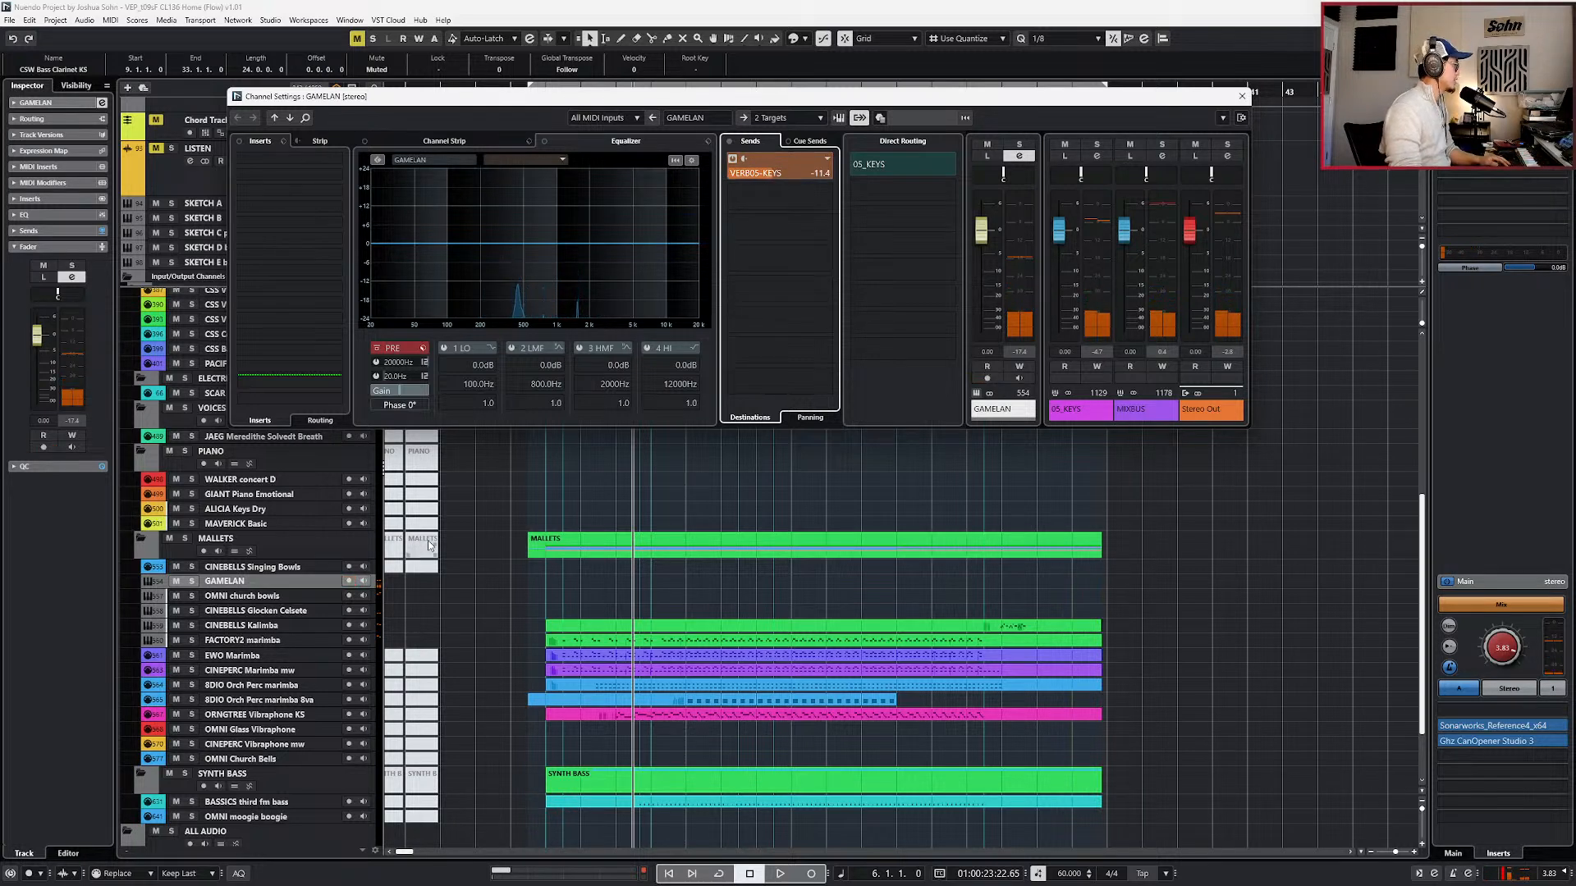
pyautogui.doubleClick(310, 580)
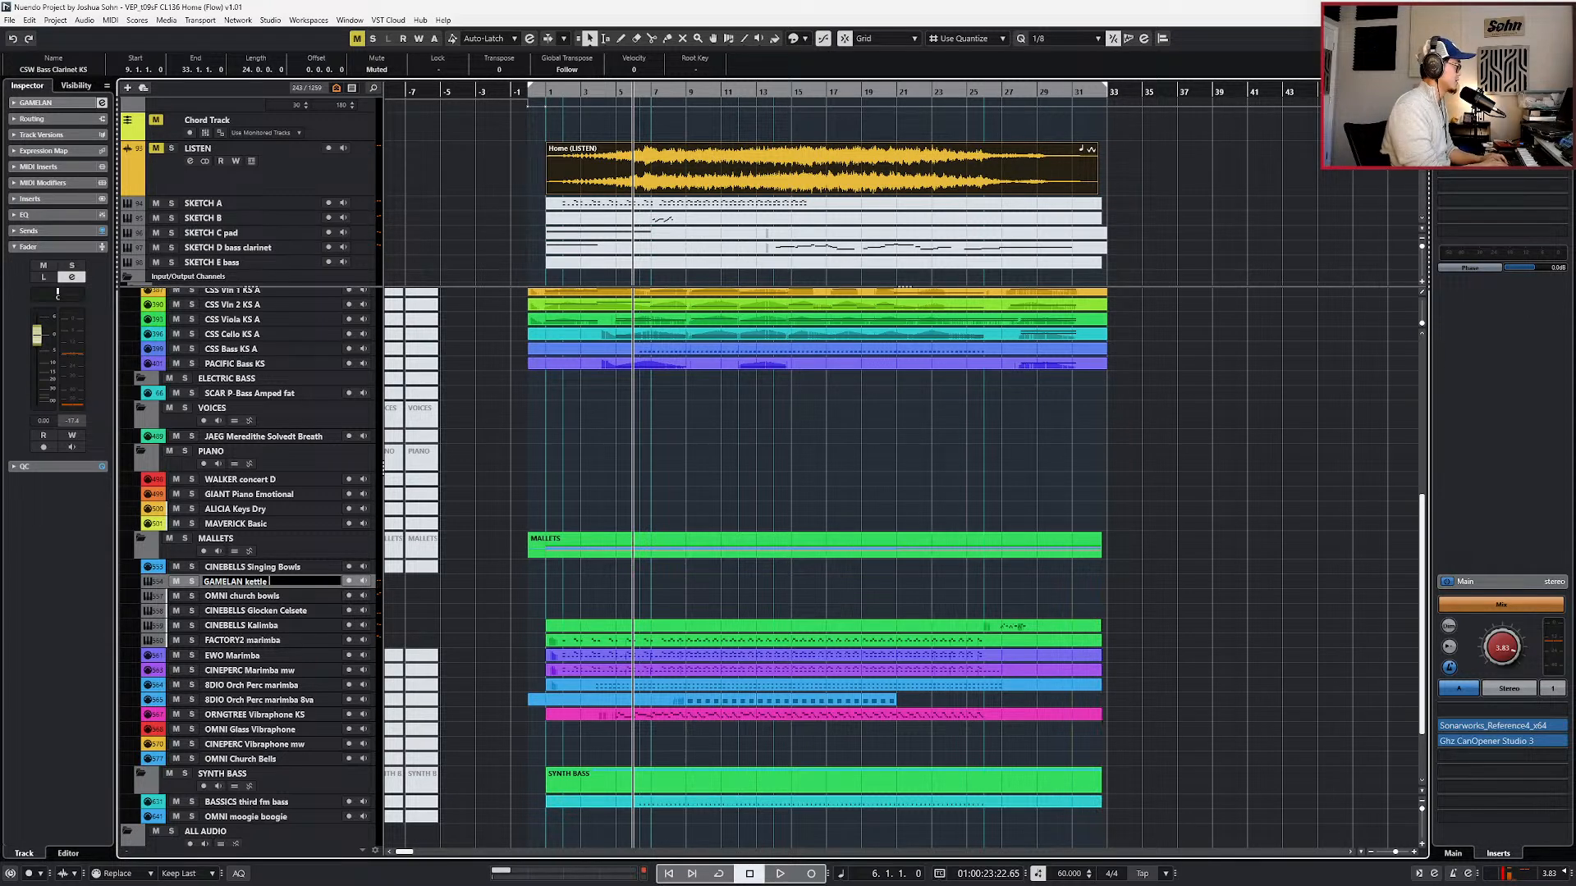
# - Solo the LISTEN reference track and play back the passage around bars 6 to 7 several times
pyautogui.keyDown('ctrl'); pyautogui.scroll(2, 675, 517); pyautogui.keyUp('ctrl')
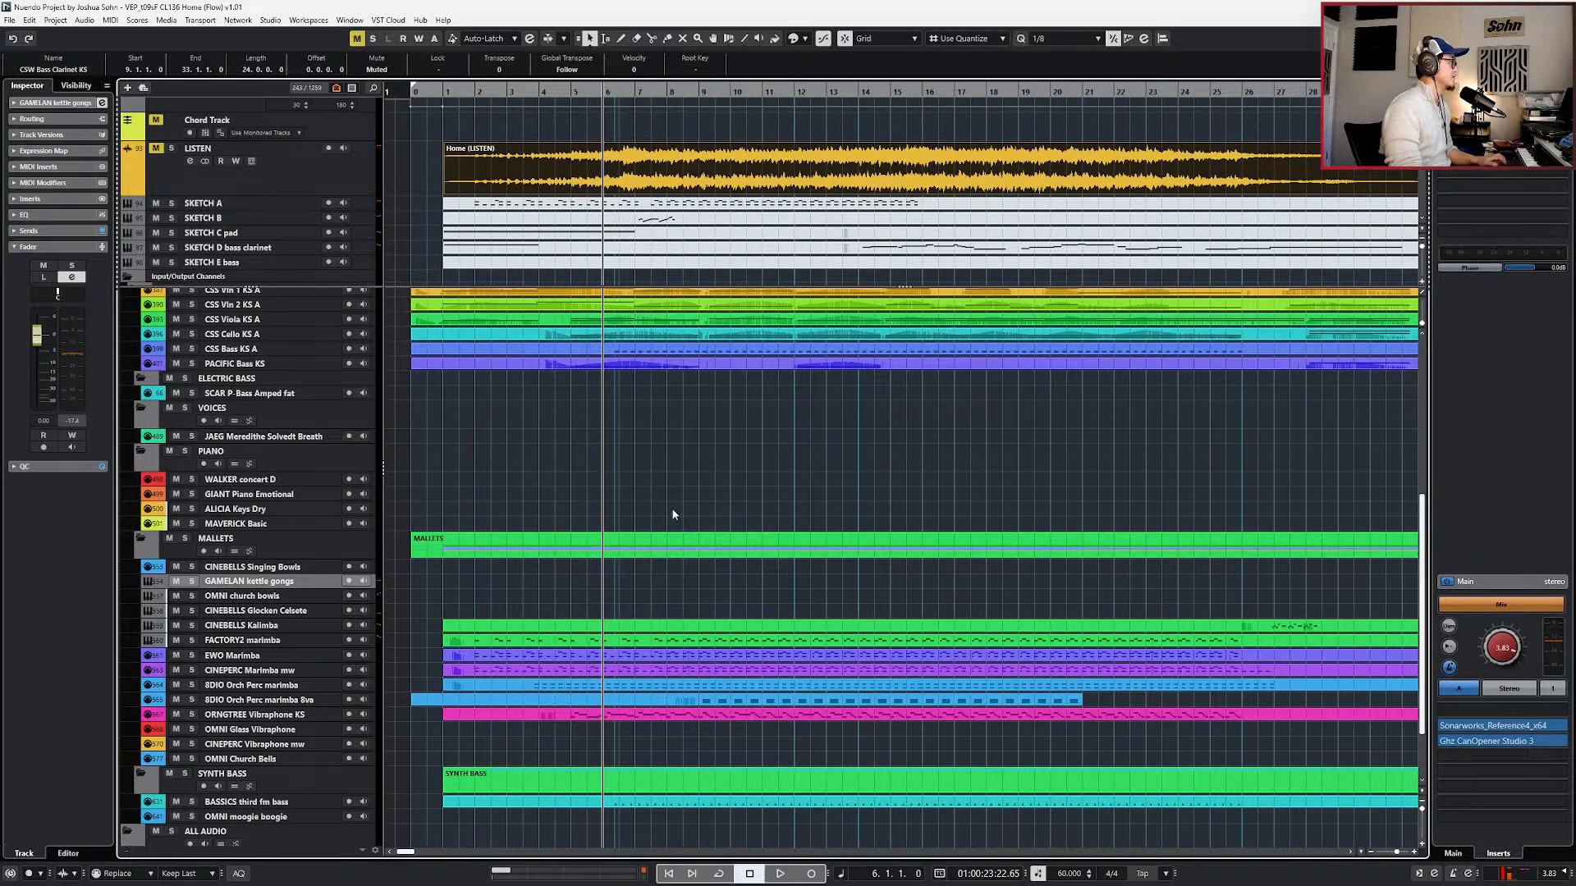
pyautogui.click(620, 147)
pyautogui.press('s')
pyautogui.press('space')
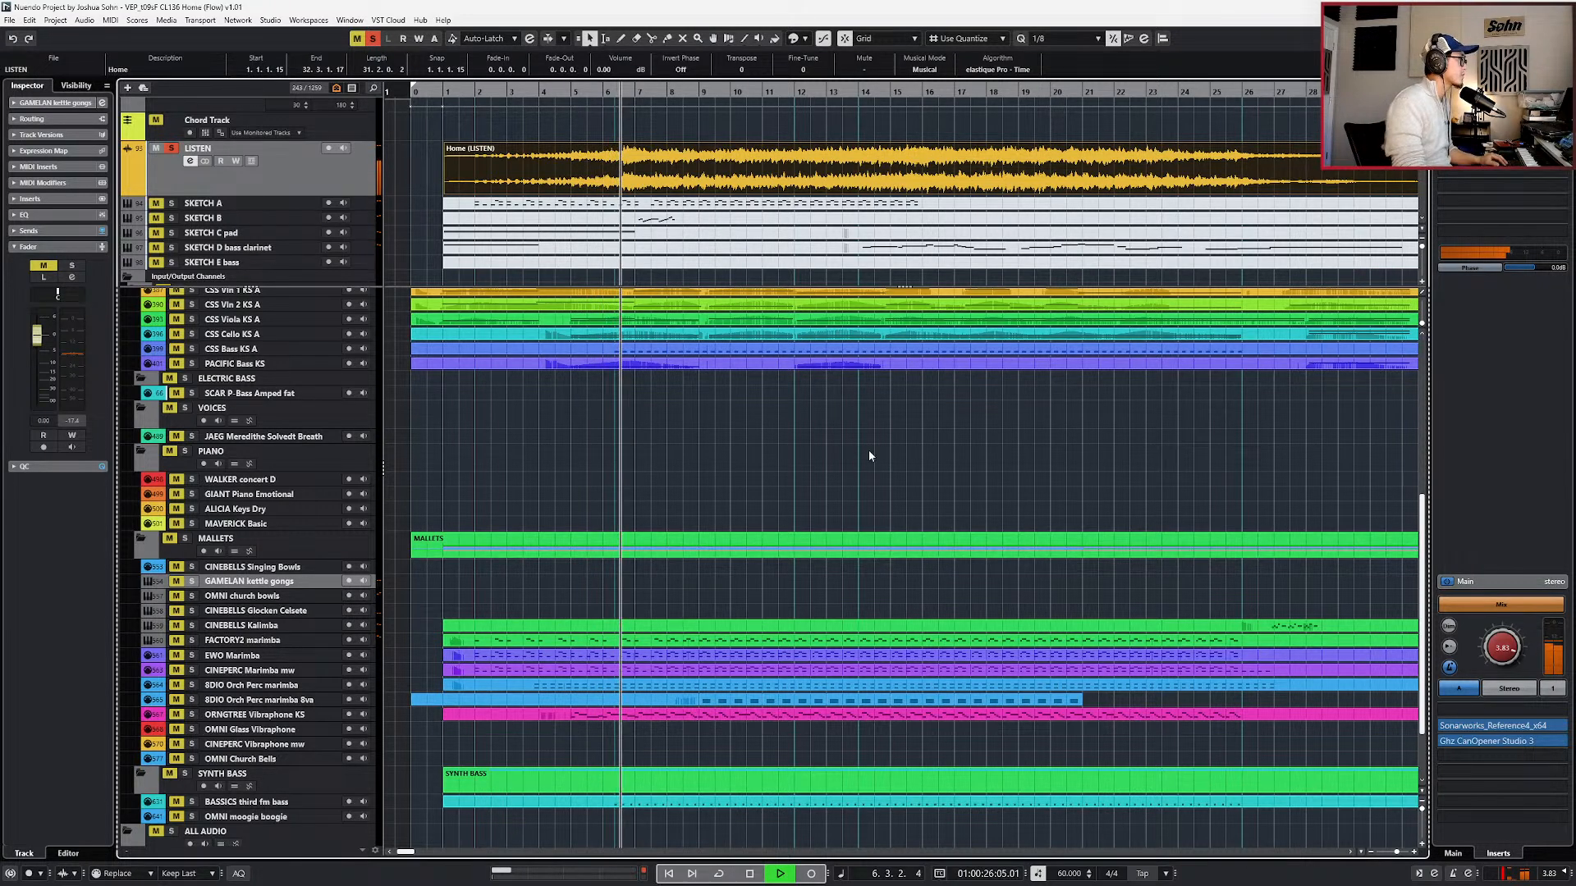
pyautogui.keyDown('ctrl'); pyautogui.scroll(-1, 854, 430); pyautogui.keyUp('ctrl')
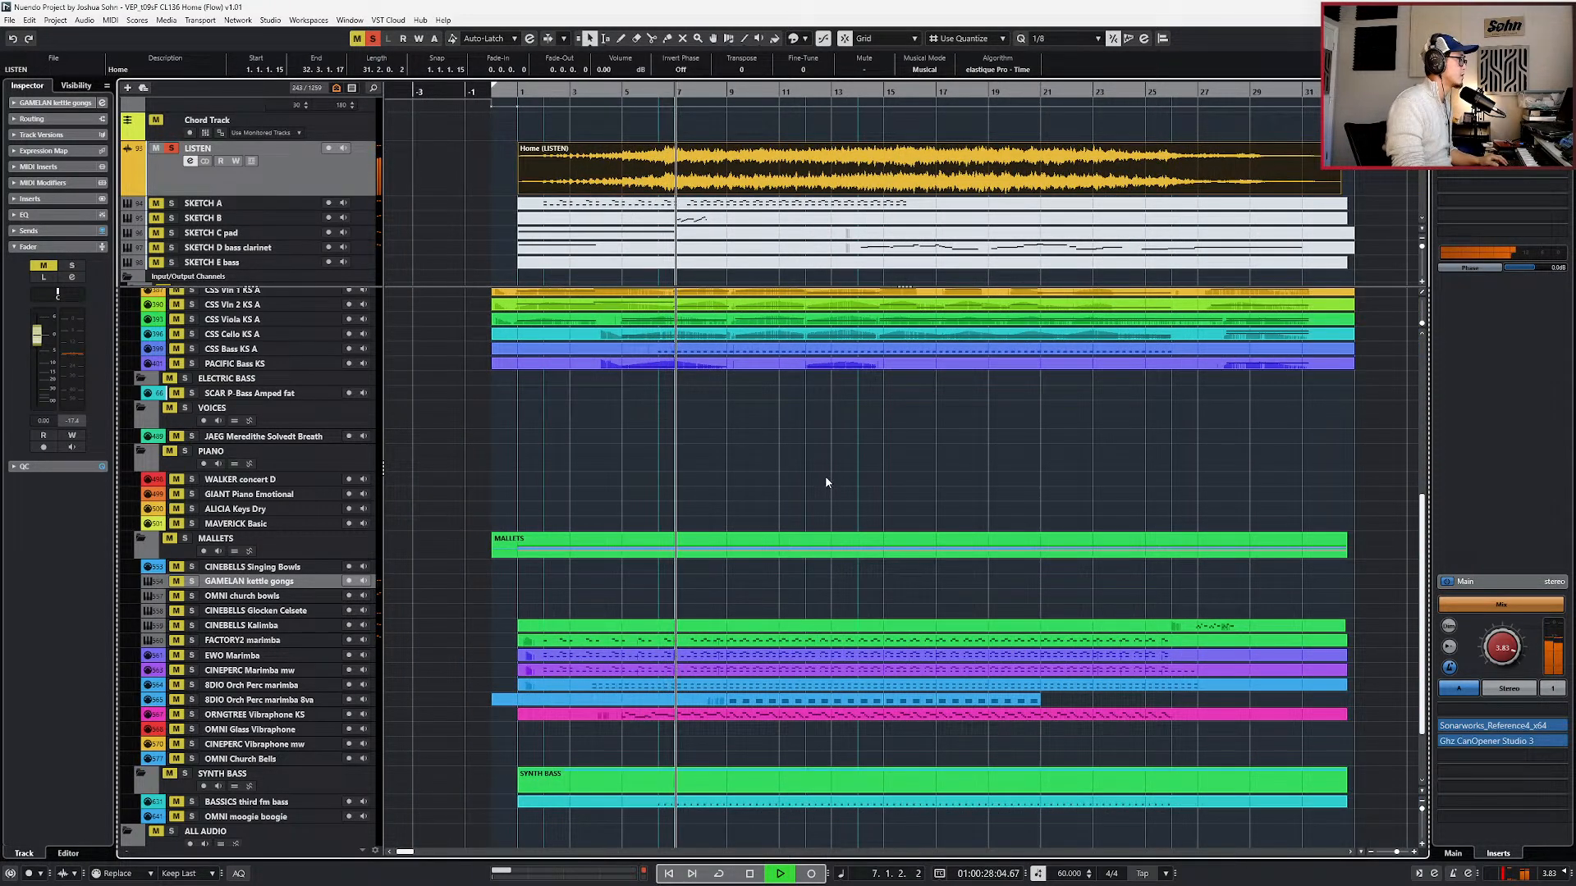
pyautogui.press('space')
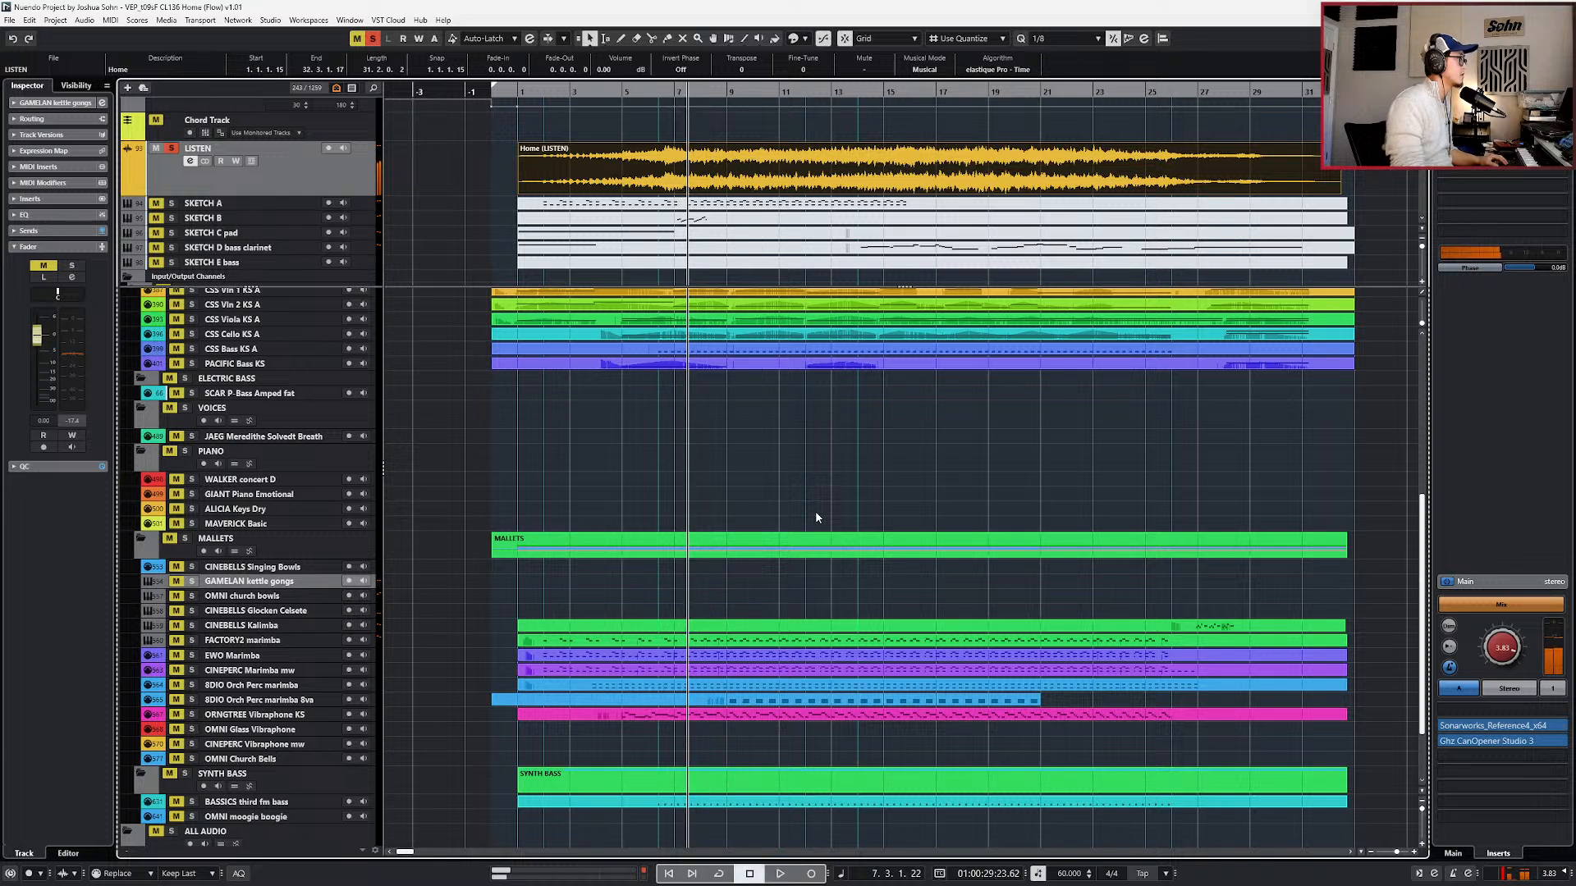
pyautogui.press('space')
pyautogui.press('space')
pyautogui.press('KP_Subtract')
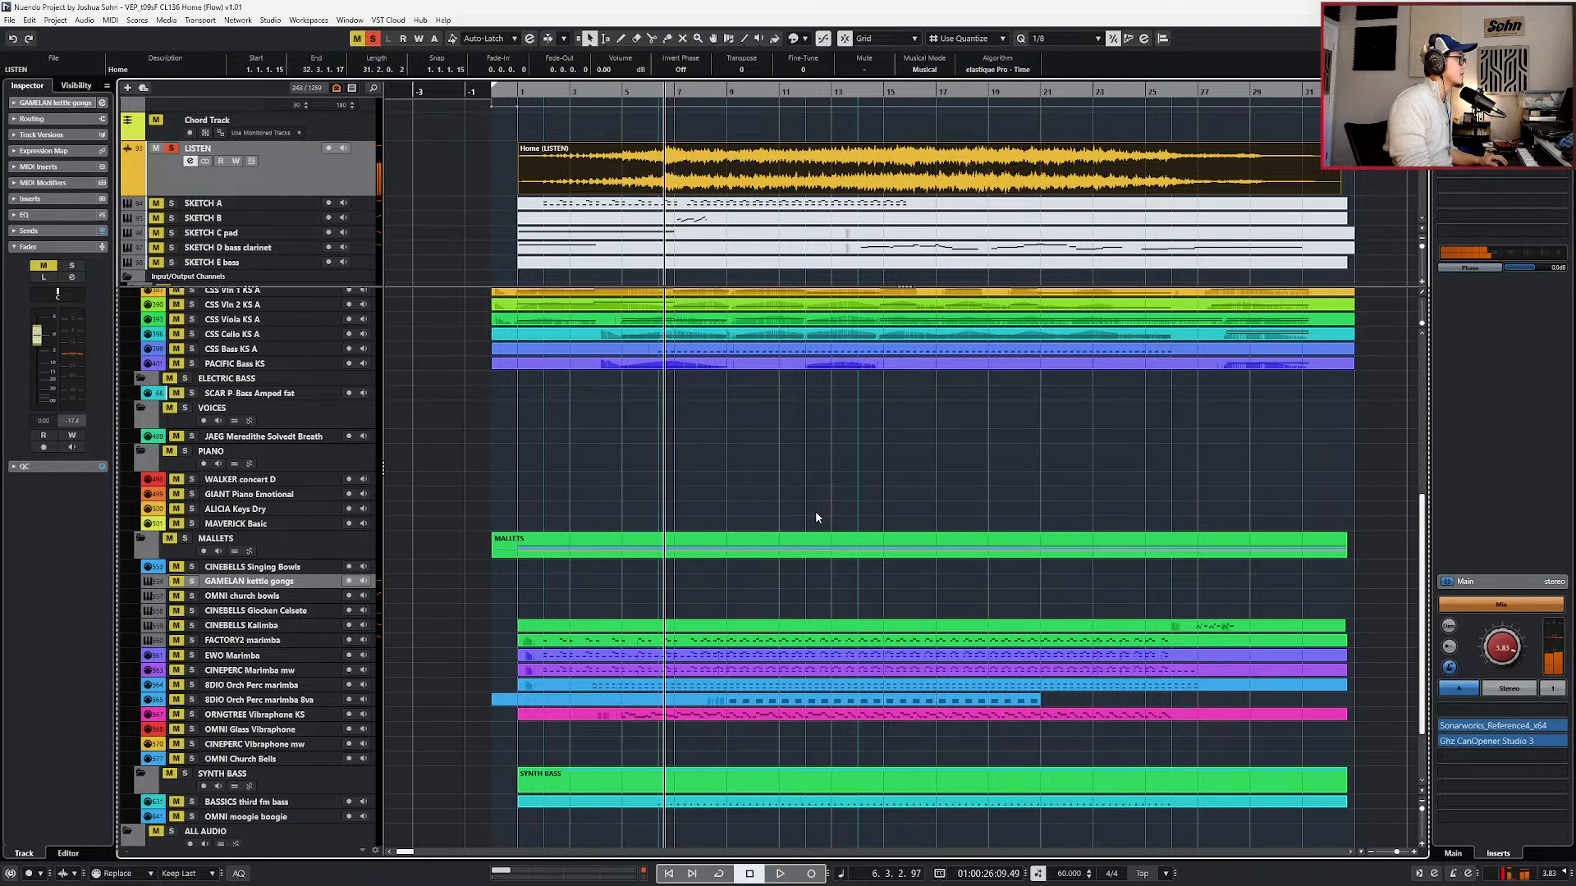
pyautogui.keyDown('ctrl'); pyautogui.scroll(1, 796, 484); pyautogui.keyUp('ctrl')
pyautogui.press('space')
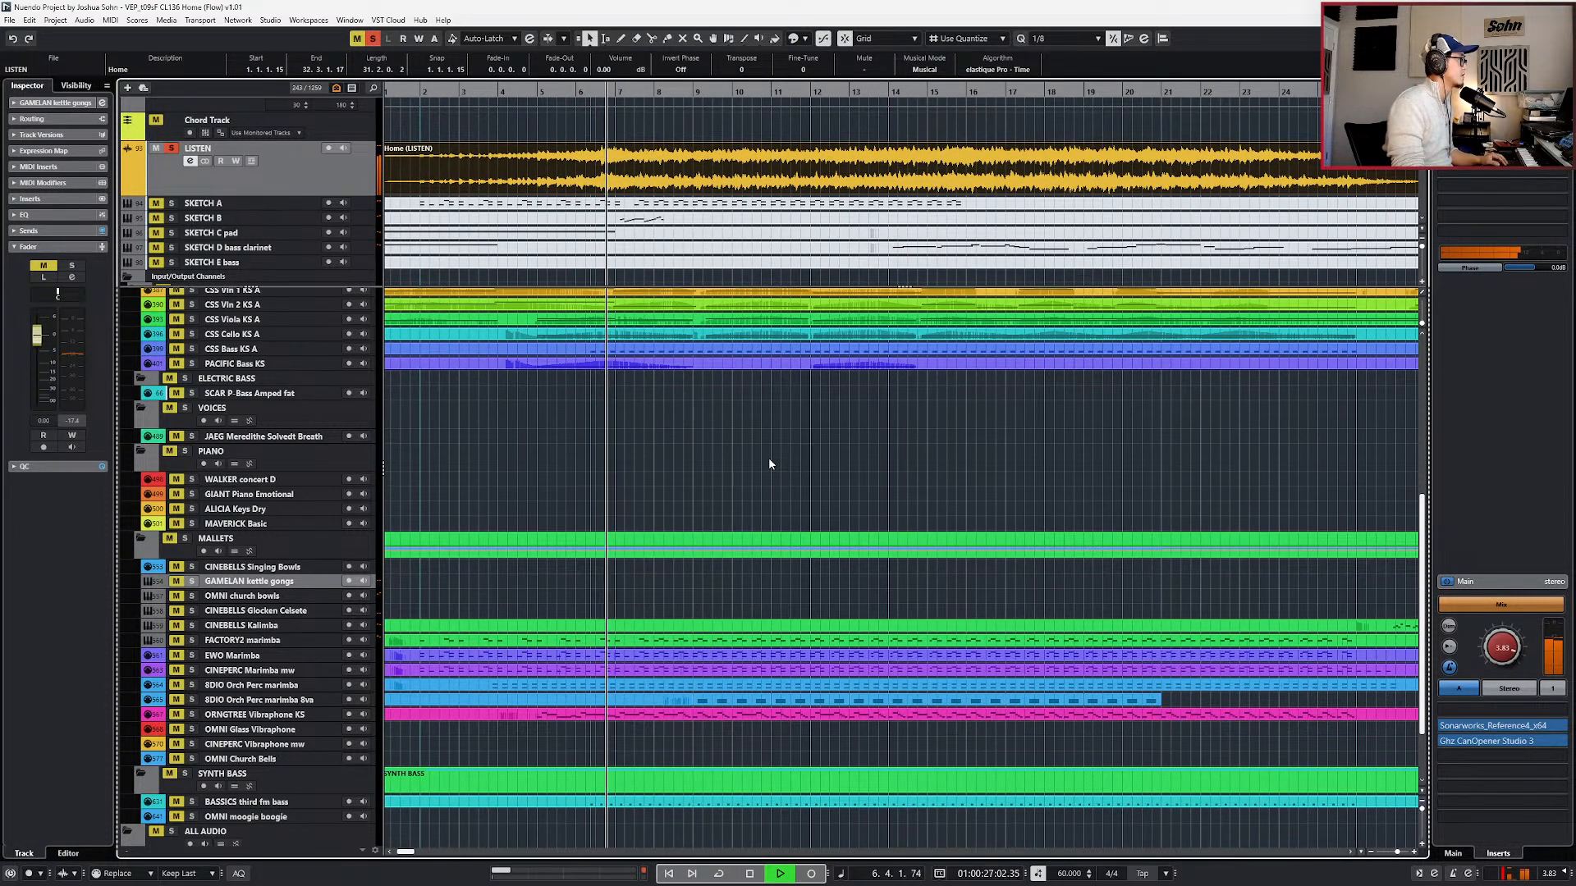
pyautogui.press('space')
# - Copy the bar 14 notes of the SYMBIA Str pizz part to bar 7, and select its Main Volume (CC 7) event near bar 8
pyautogui.scroll(5, 690, 448)
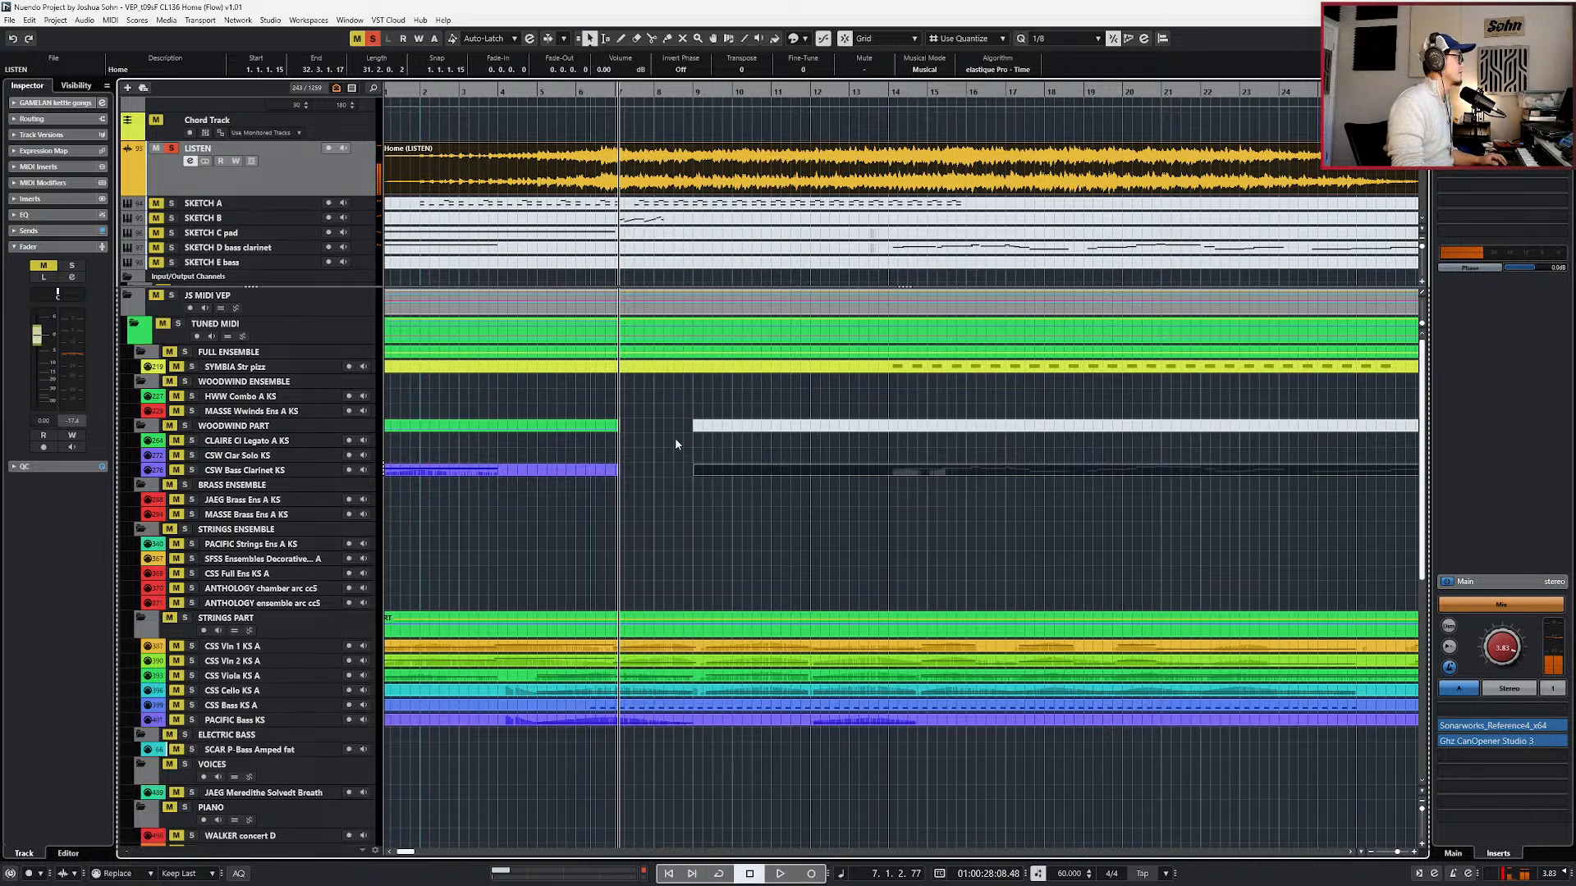
pyautogui.doubleClick(663, 366)
pyautogui.moveTo(883, 536); pyautogui.dragTo(900, 485)
pyautogui.press('ctrl+KP_Subtract')
pyautogui.hotkey('ctrl', 'v')
pyautogui.moveTo(628, 821); pyautogui.dragTo(707, 792)
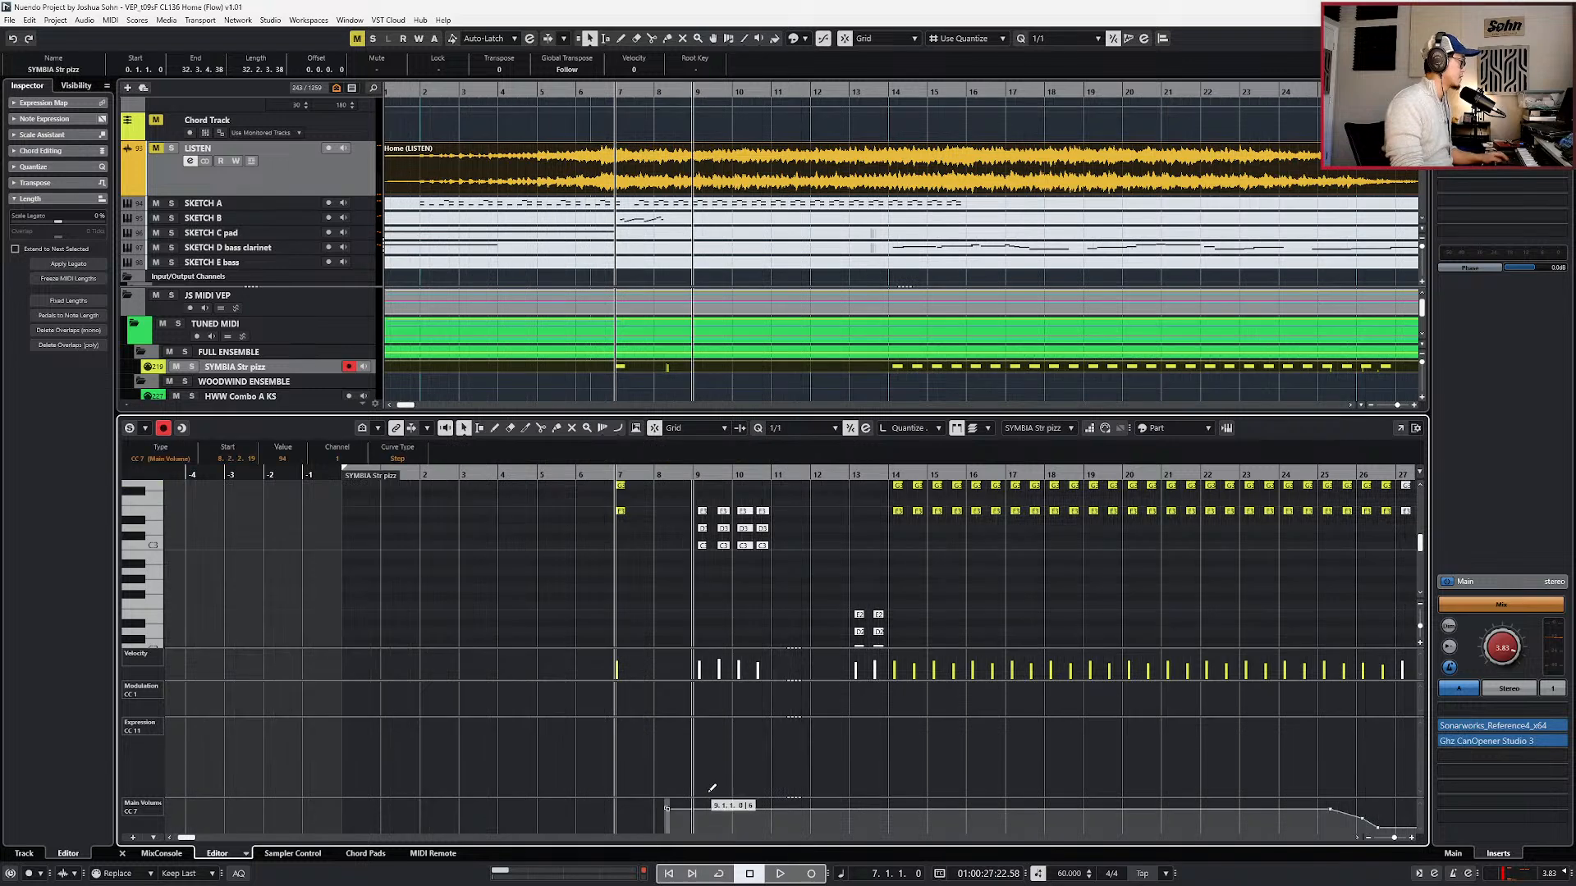
# - Move the starting Main Volume (CC7) event of the SYMBIA Str pizz part two bars earlier, into bar 6
pyautogui.hotkey('ctrl', 'Left')
pyautogui.hotkey('ctrl', 'Left')
# - Lower the top note of the bar 7 pizzicato chord to C3 and audition it
pyautogui.moveTo(643, 559); pyautogui.dragTo(719, 497)
pyautogui.press('s')
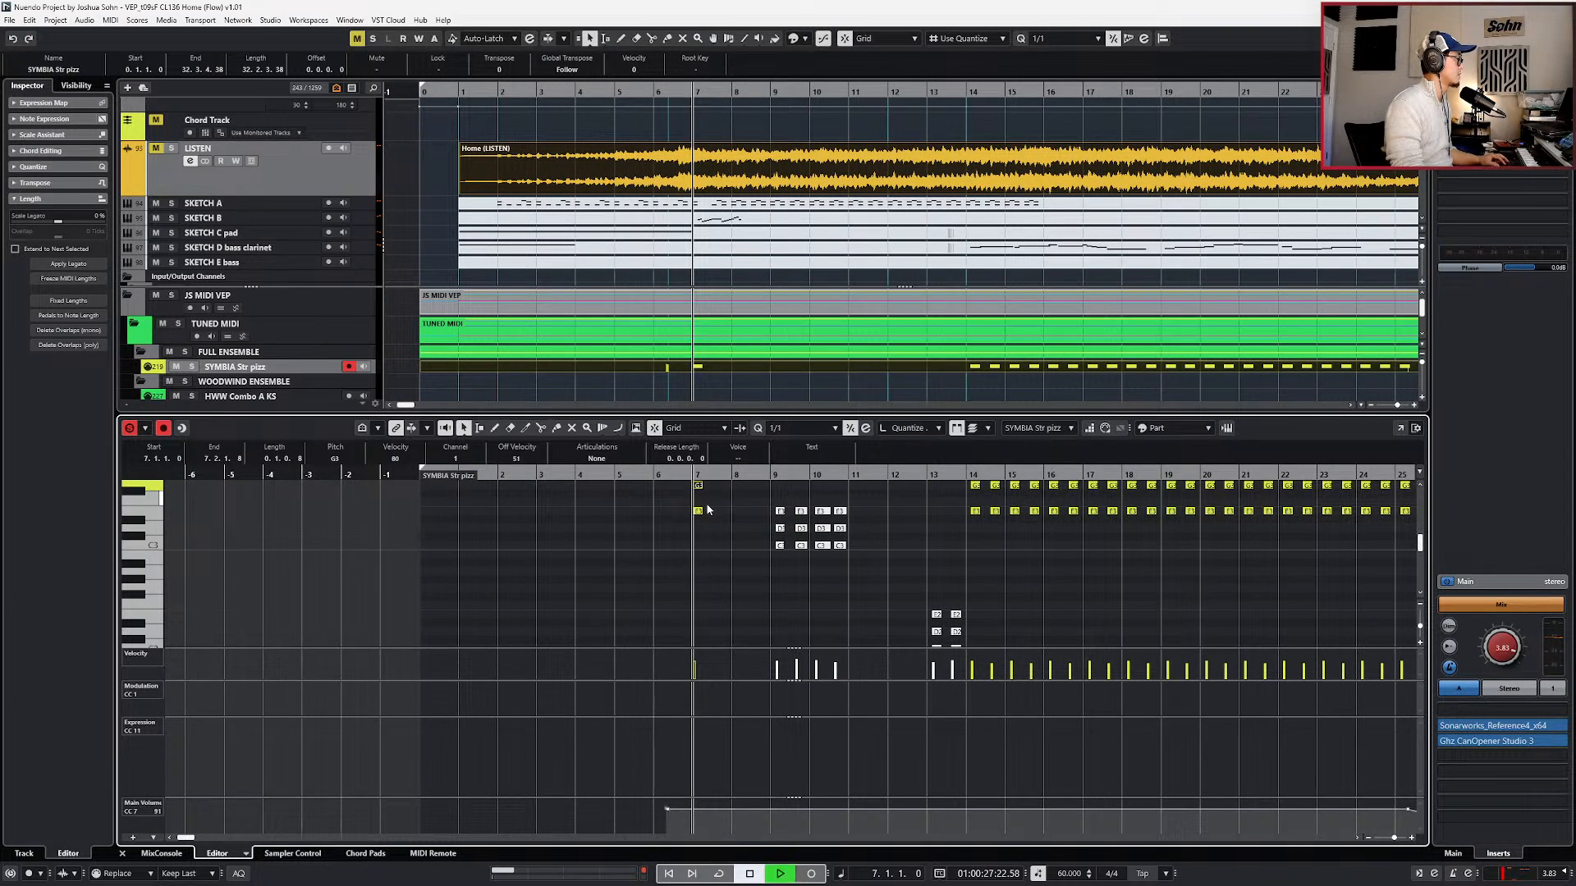
pyautogui.press('space')
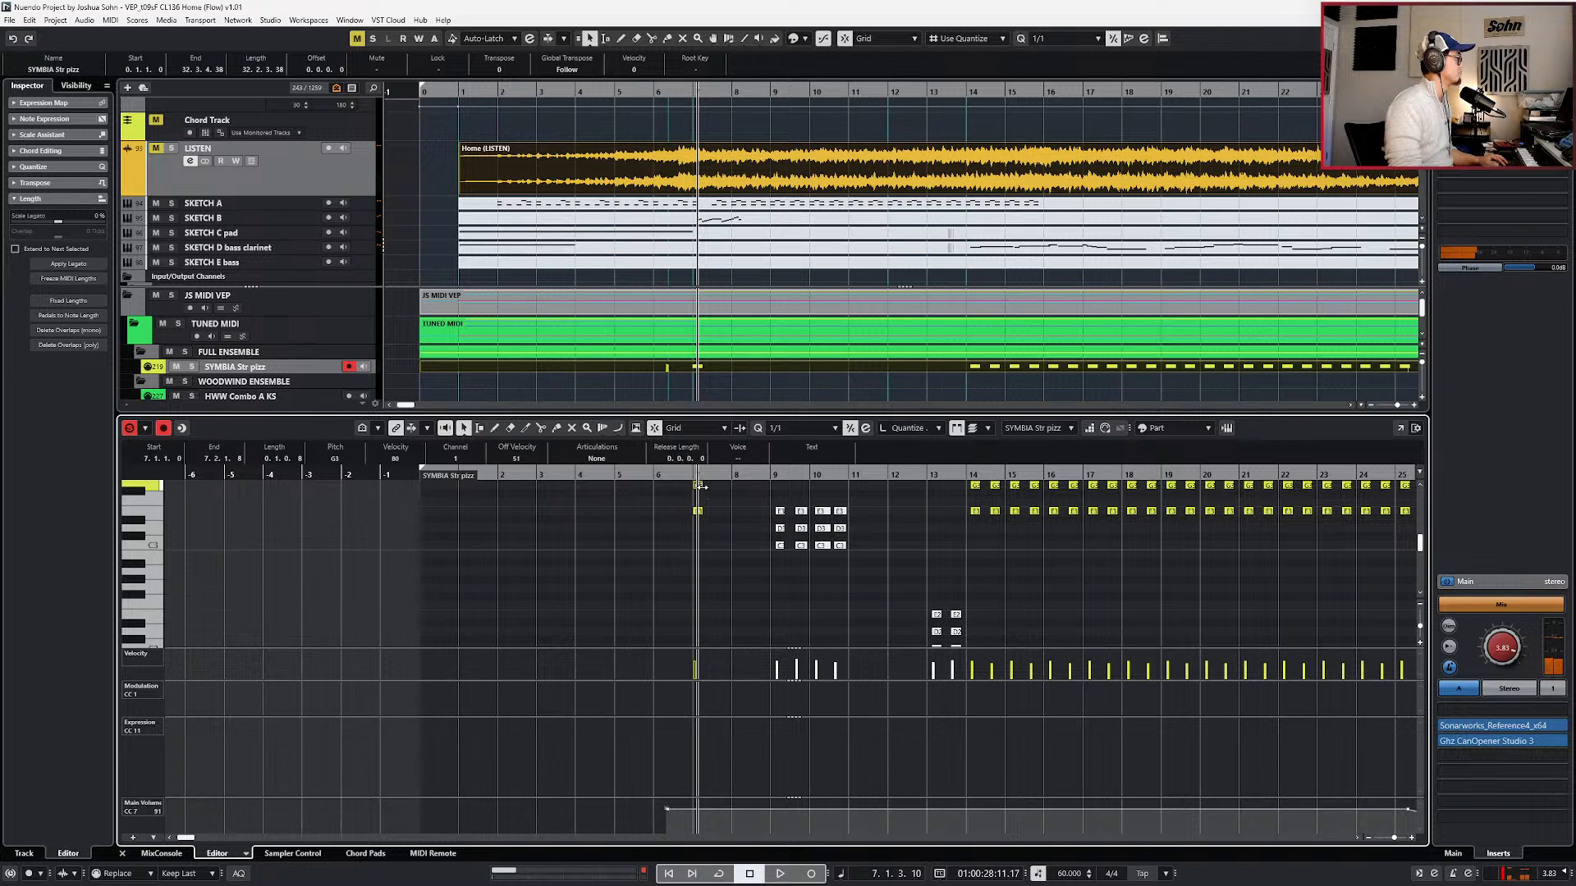
pyautogui.press('KP_0')
pyautogui.press('space')
pyautogui.press('space')
# - Solo the LISTEN reference track and play it around bar 7 to hear the pizzicato rhythm
pyautogui.click(284, 171)
pyautogui.press('space')
pyautogui.press('s')
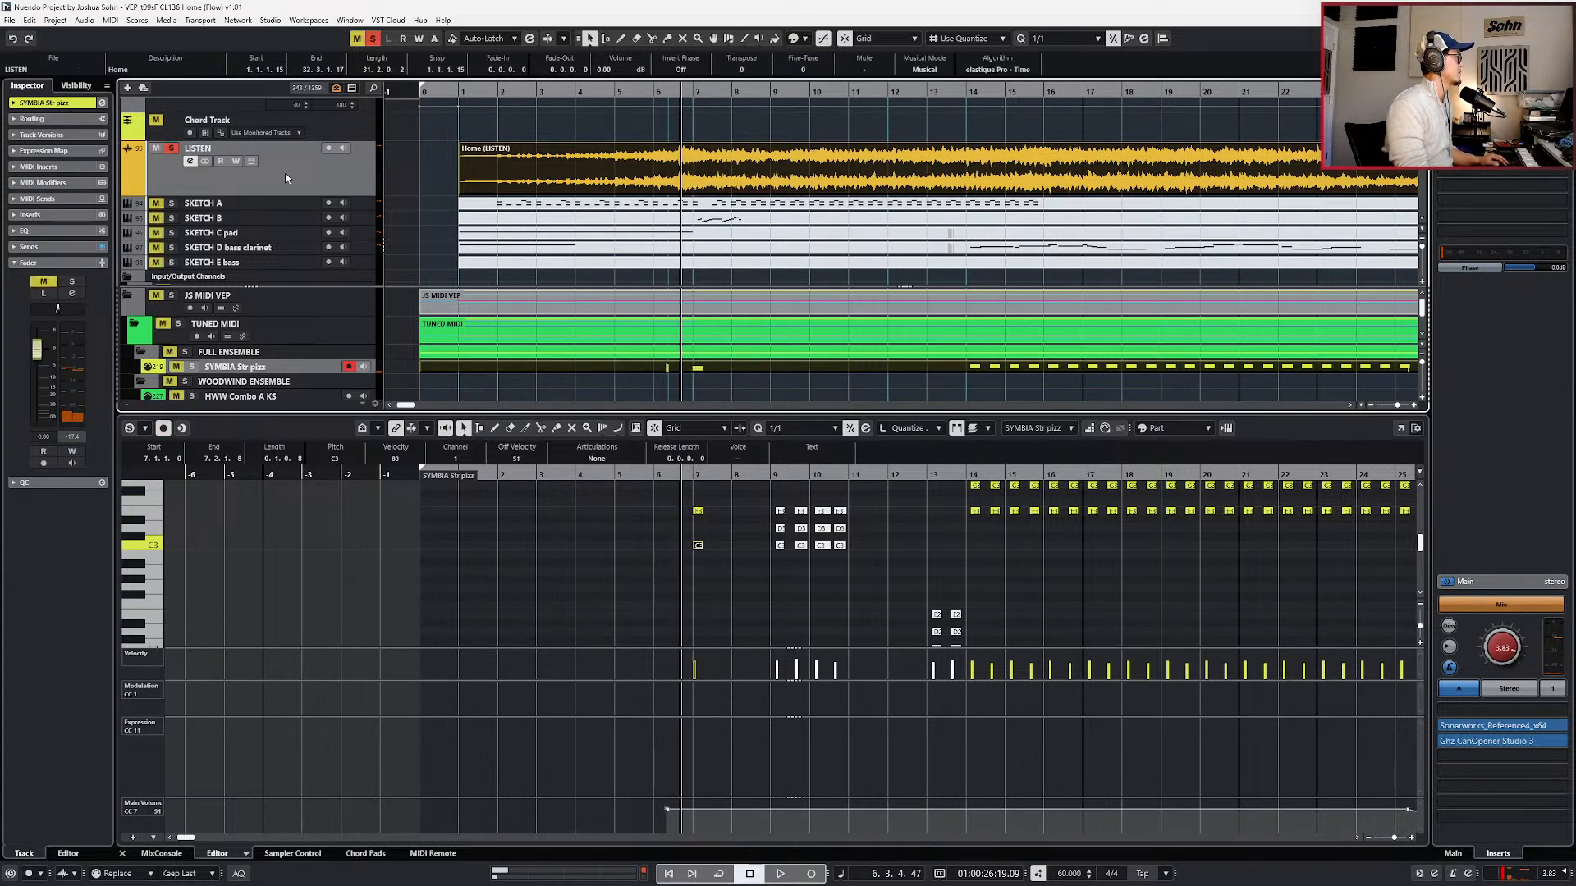
pyautogui.press('space')
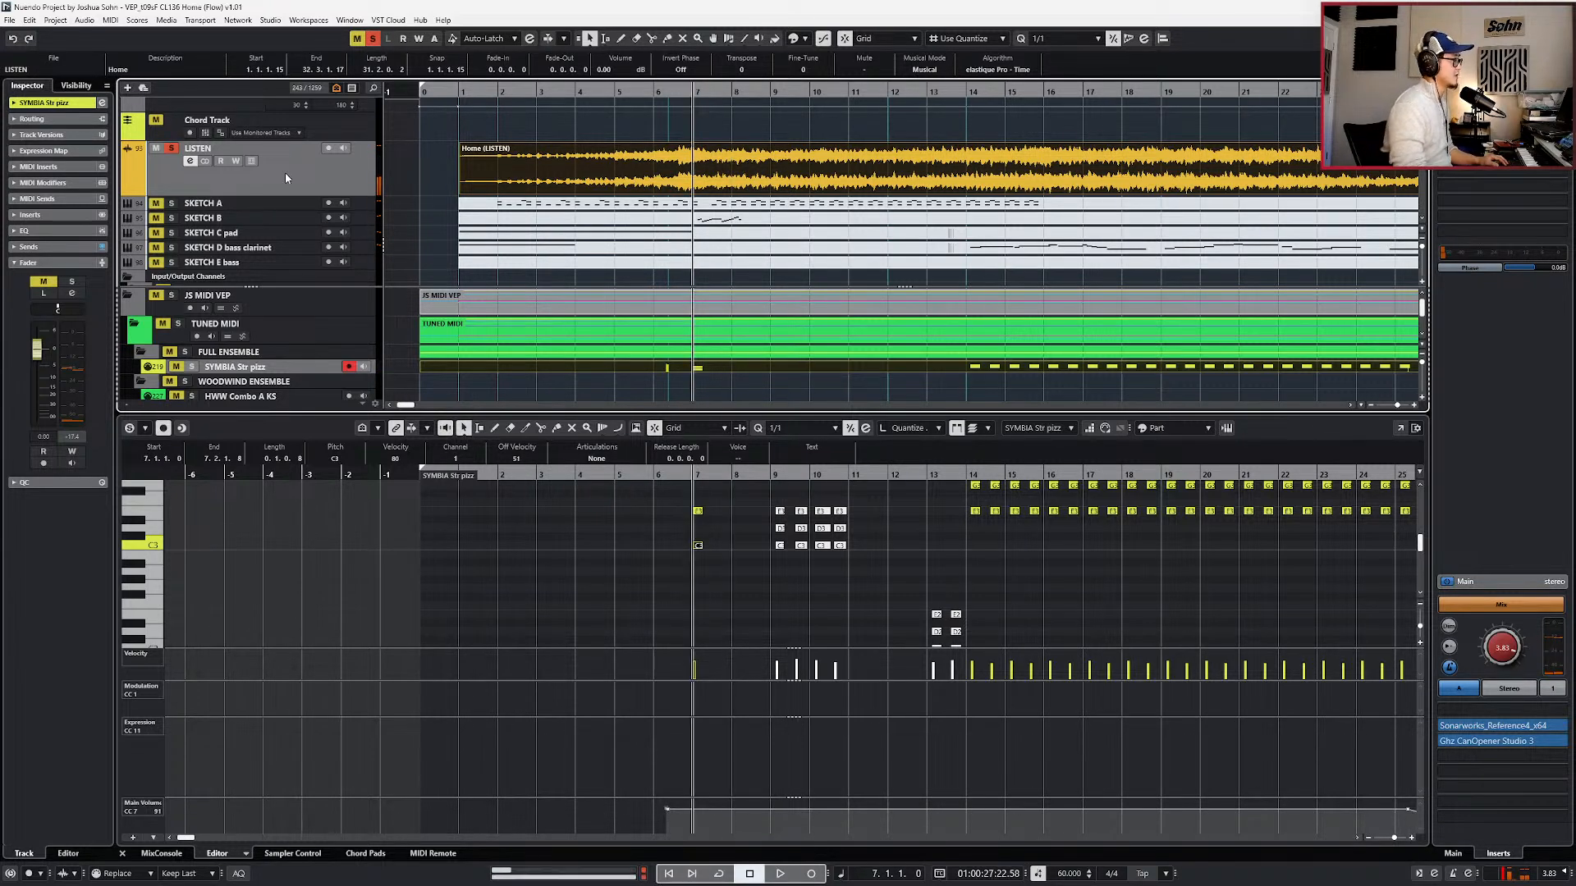
pyautogui.press('space')
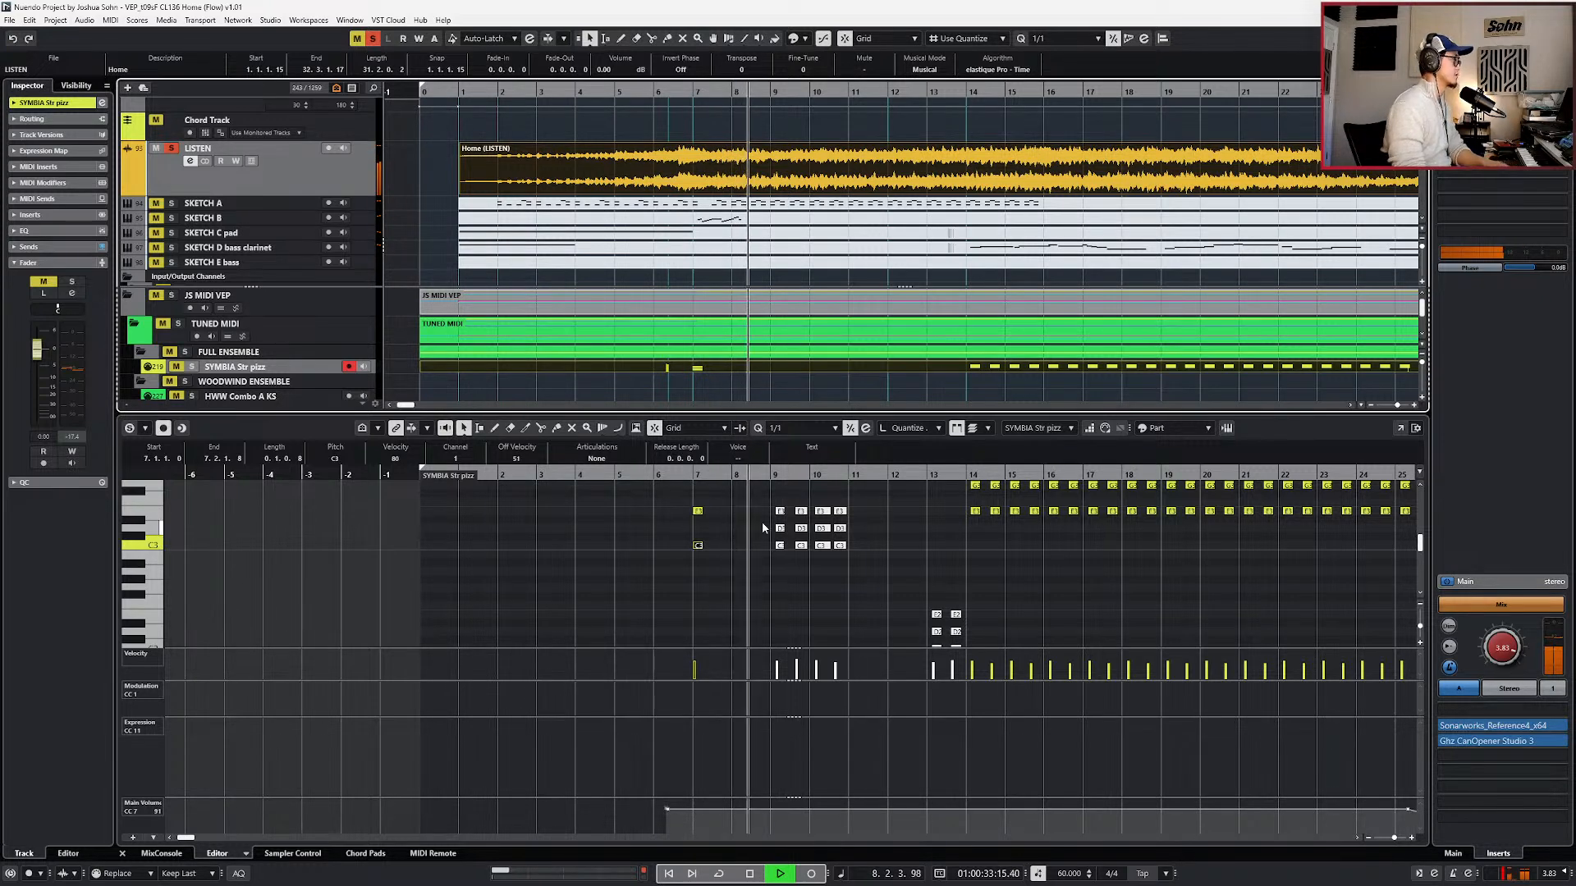
# - Delete the four chords in bars 9 and 10 of the SYMBIA Str pizz part
pyautogui.moveTo(762, 500); pyautogui.dragTo(844, 558)
pyautogui.press('Delete')
# - Set the quantize to 1/4, copy the bar 7 chord to bar 7 beat 4, and duplicate it twice
pyautogui.moveTo(699, 551); pyautogui.dragTo(690, 559)
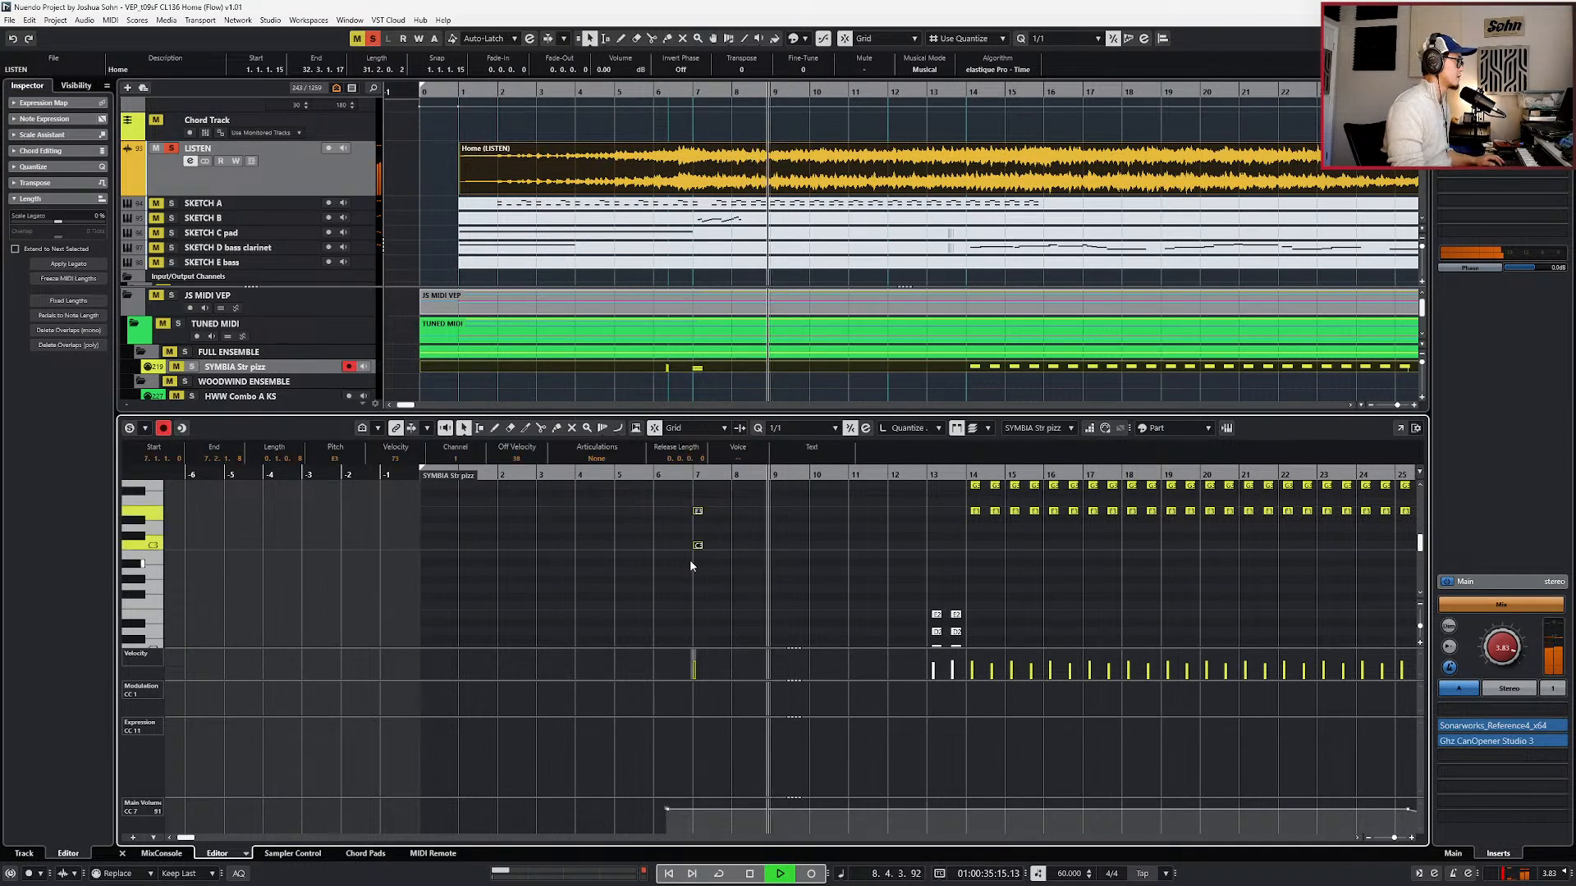
pyautogui.scroll(3, 750, 545)
pyautogui.hotkey('alt', '3')
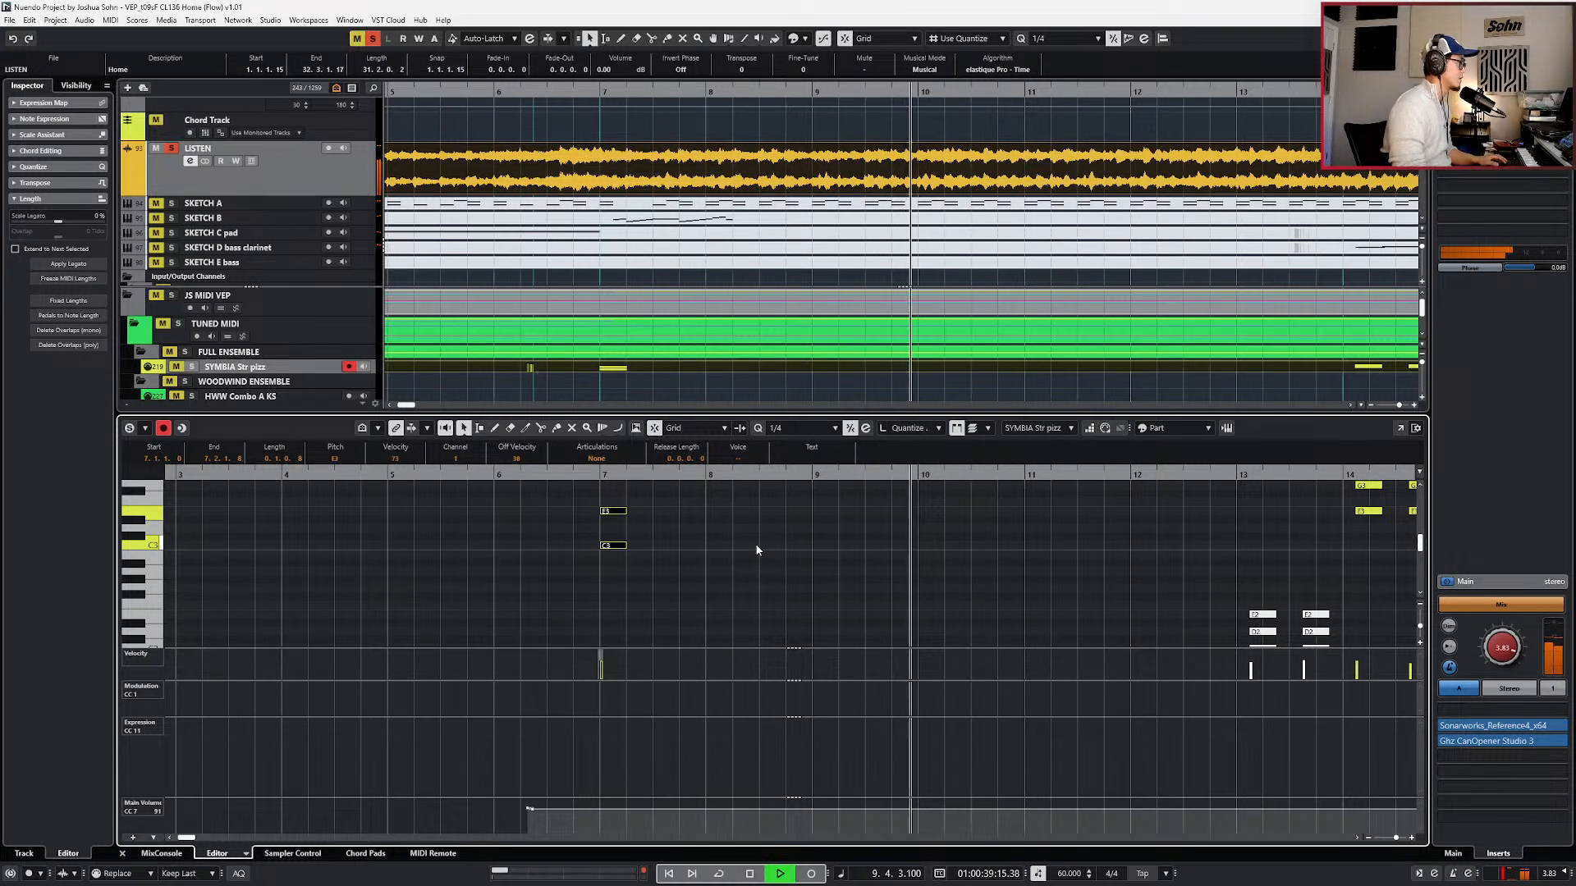
pyautogui.press('space')
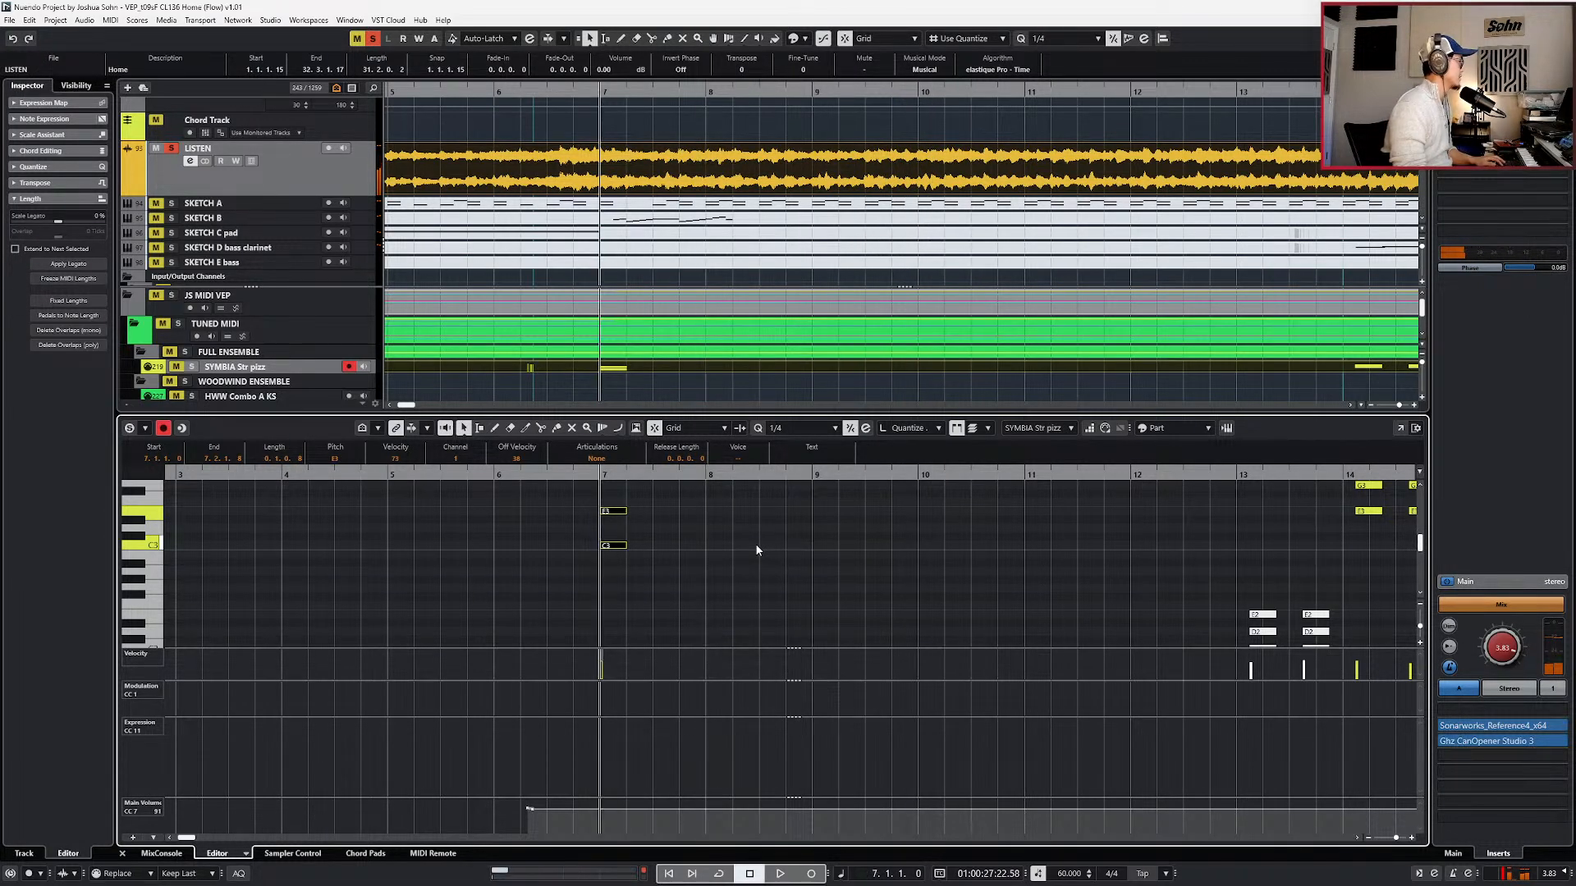
pyautogui.hotkey('alt', 'space')
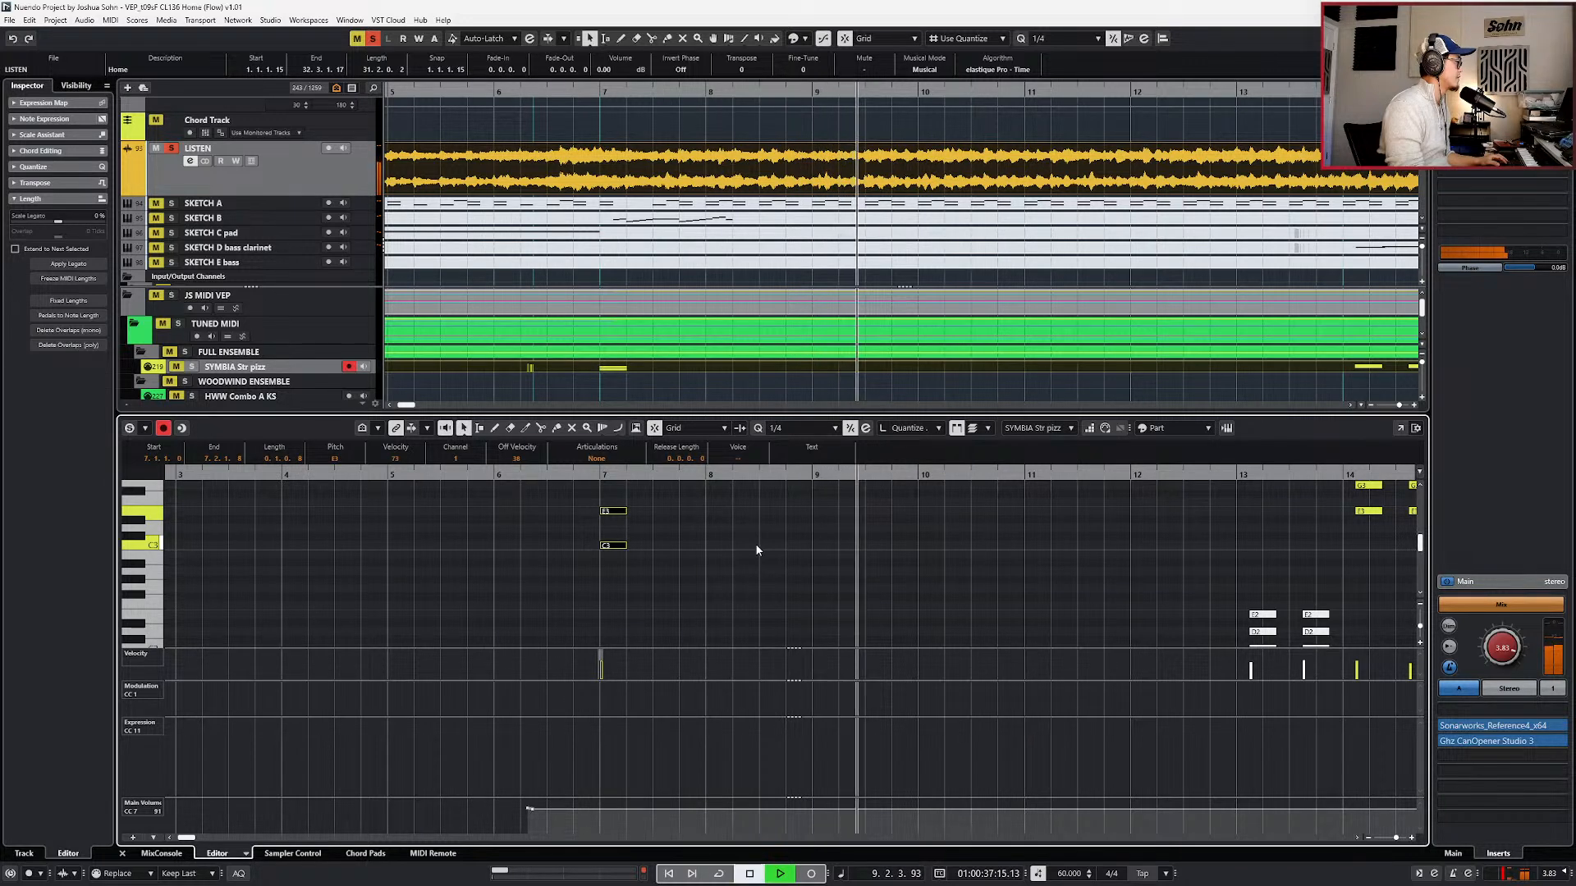
pyautogui.press('KP_Subtract')
pyautogui.hotkey('ctrl', 'v')
pyautogui.hotkey('ctrl', 'd')
pyautogui.hotkey('ctrl', 'd')
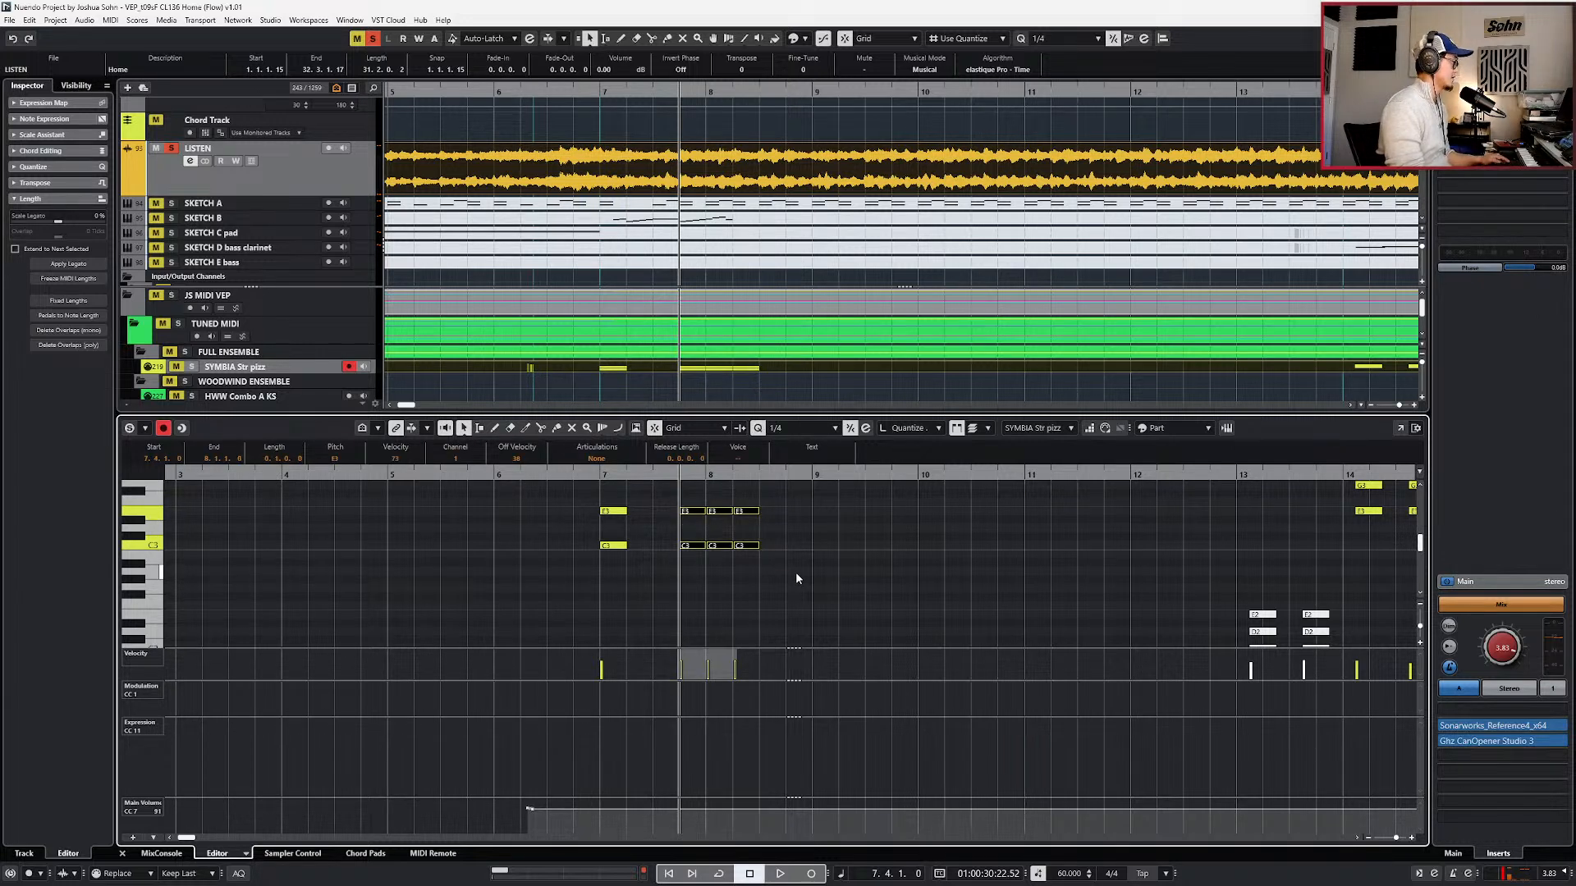
# - Select the chords from bar 7 to the start of bar 8 and play back from bar 7
pyautogui.moveTo(575, 492); pyautogui.dragTo(727, 555)
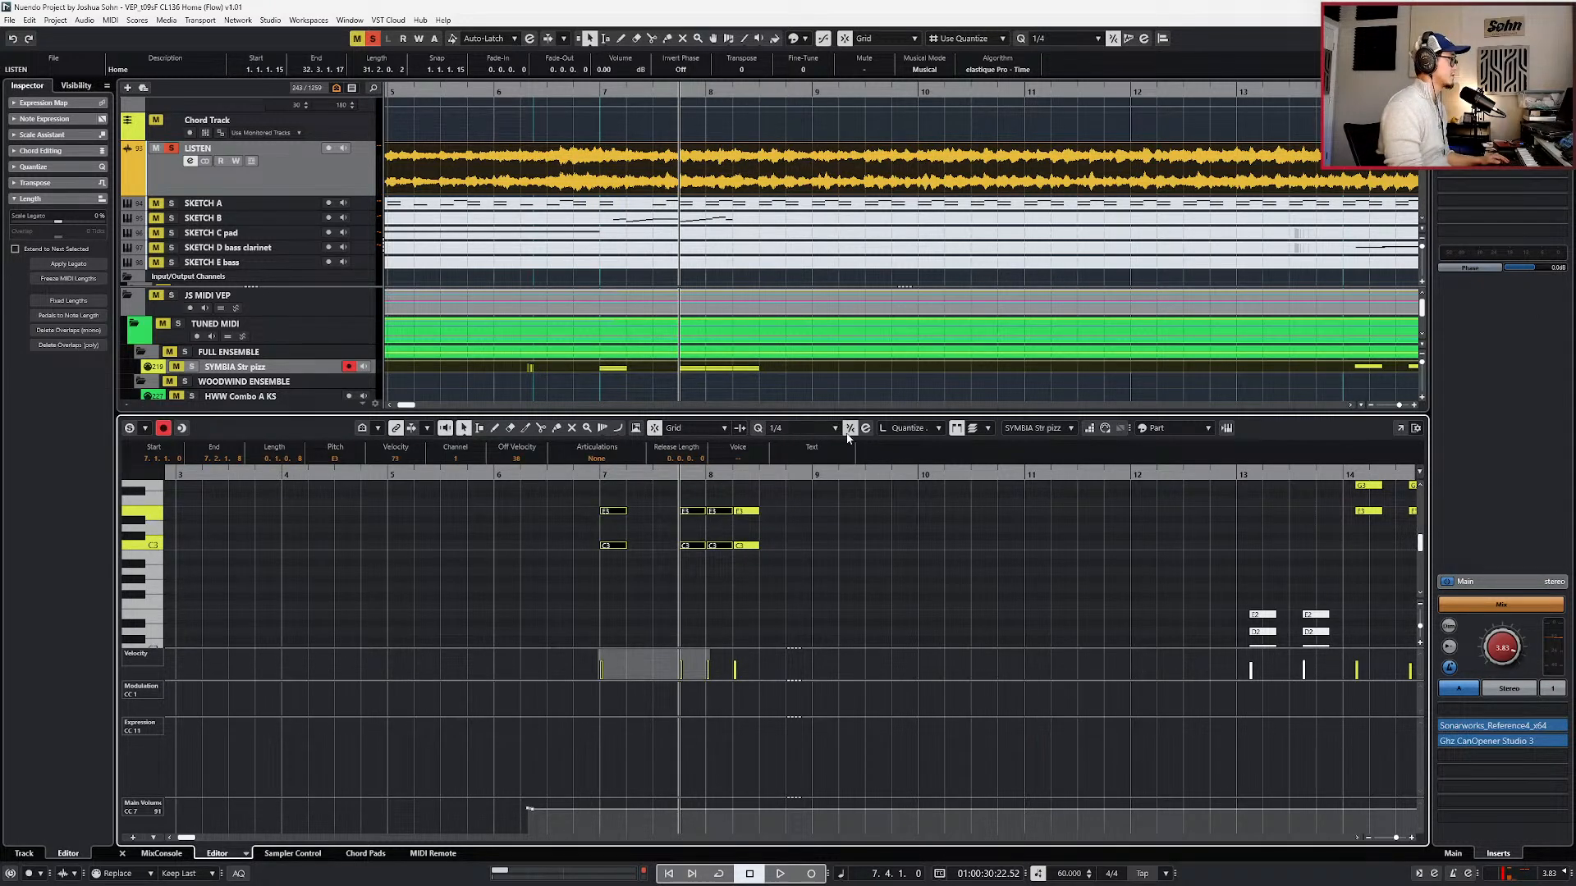
pyautogui.press('l')
pyautogui.press('space')
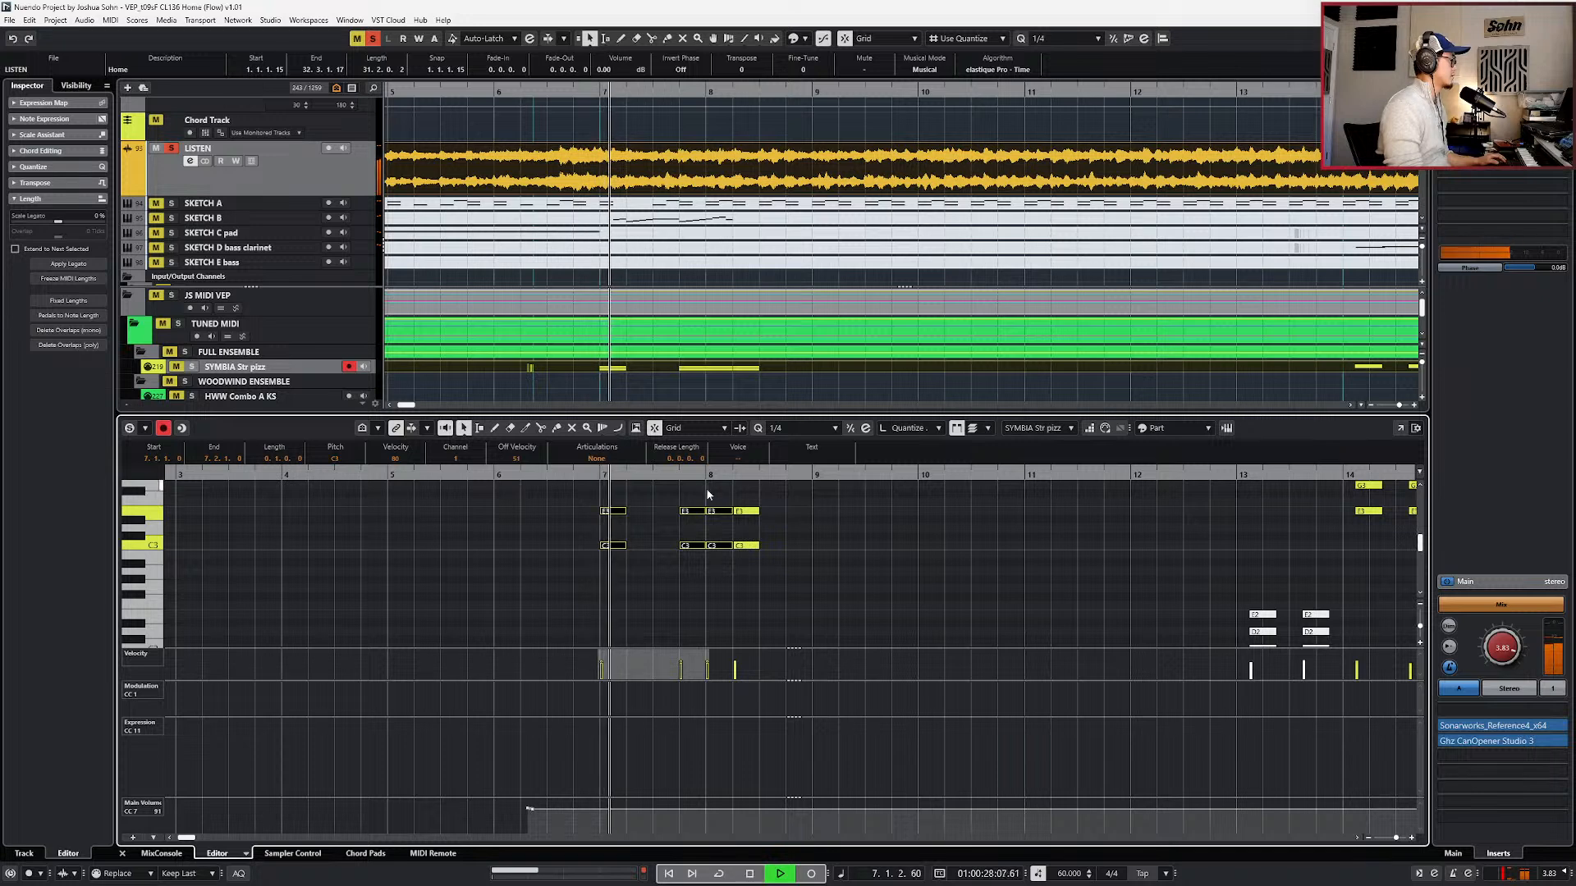
# - Randomize the velocities of the three repeated chords from bar 7 beat 4 with a variance of 25%
pyautogui.moveTo(670, 491); pyautogui.dragTo(789, 573)
pyautogui.press('v')
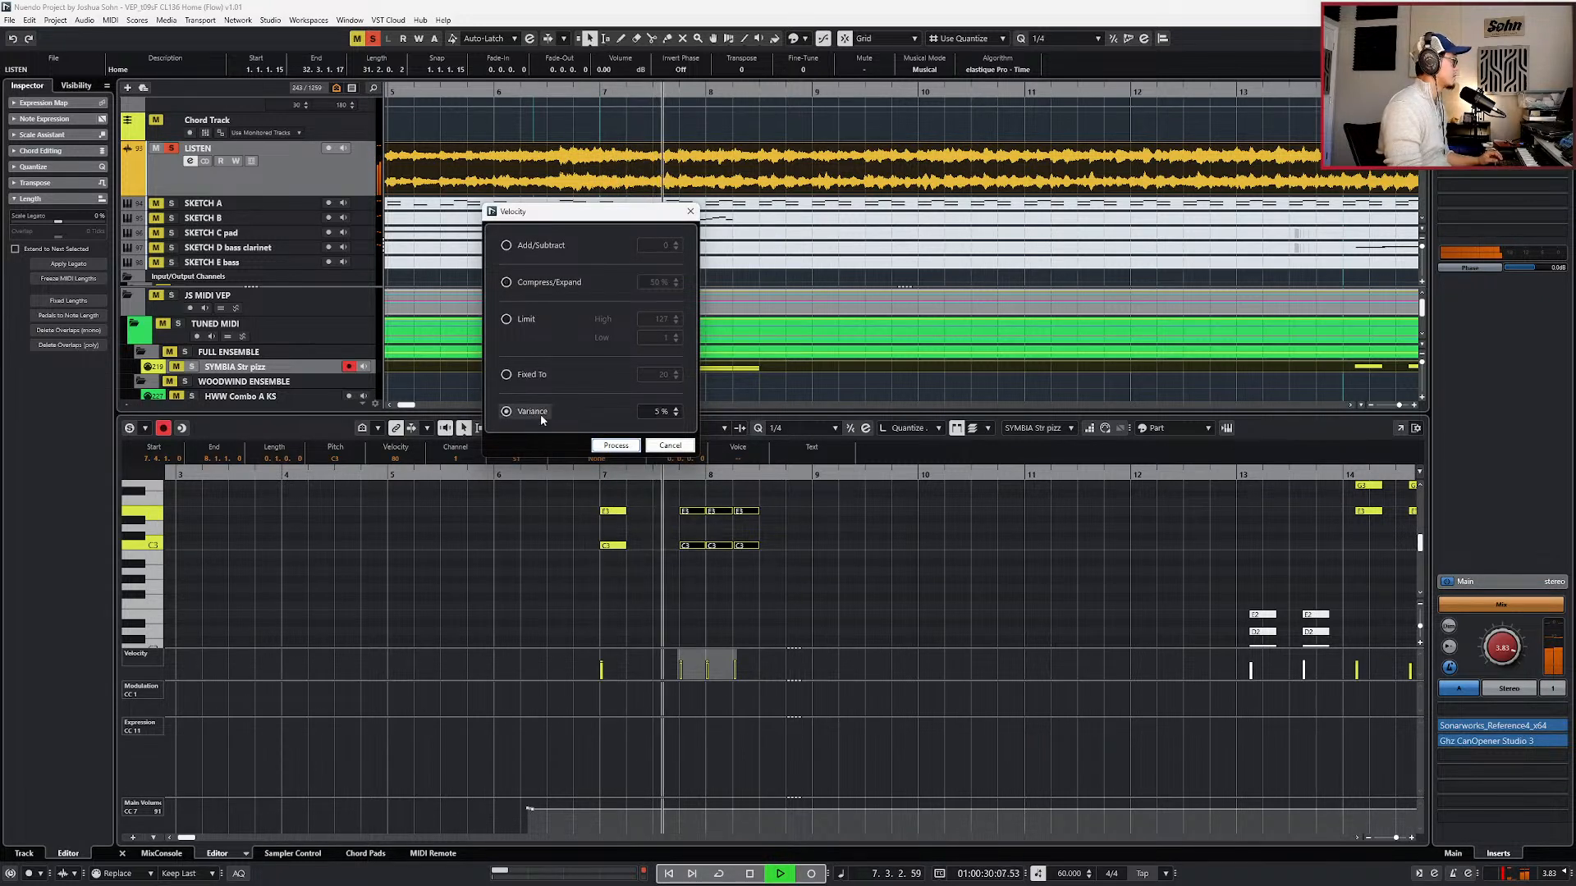
pyautogui.click(649, 411)
pyautogui.write('25')
pyautogui.press('Return')
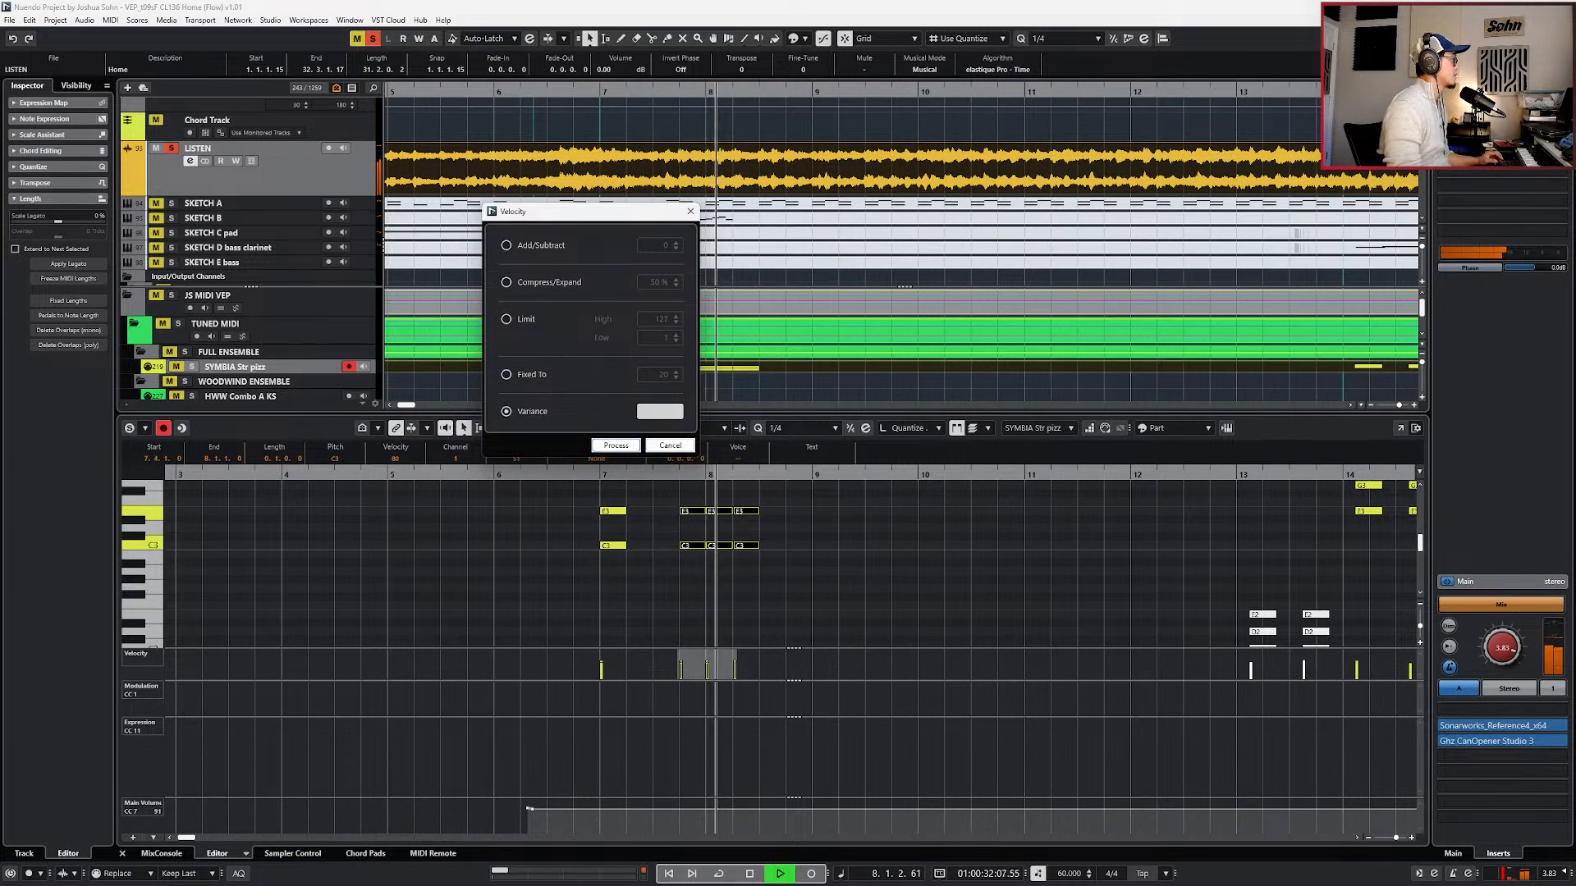
pyautogui.click(614, 445)
pyautogui.press('space')
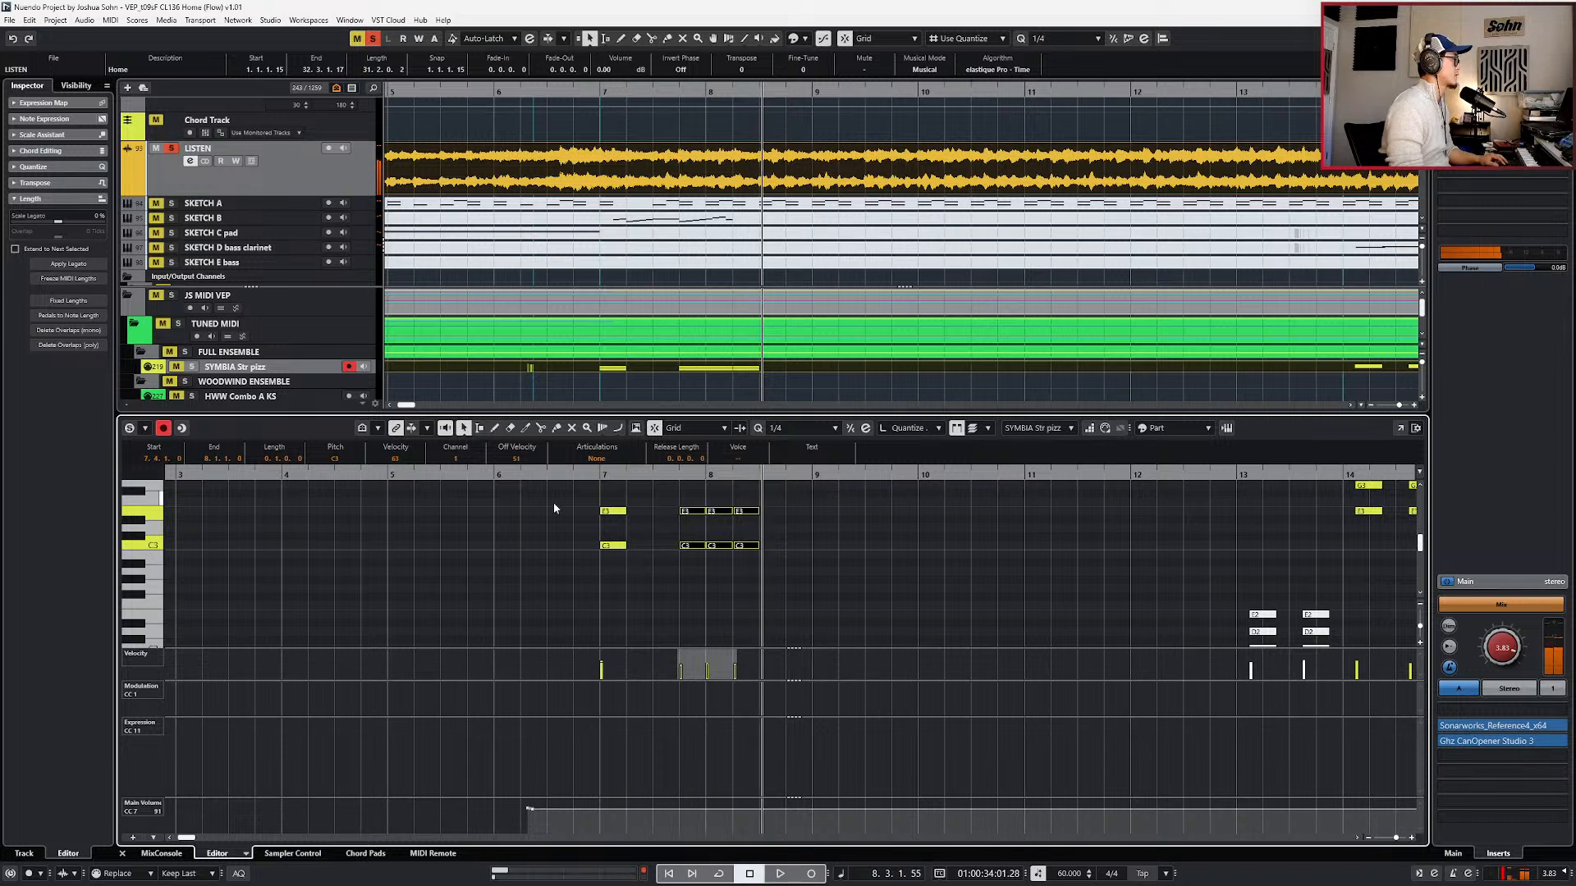
# - Duplicate the three-chord group to bar 8 beat 4 and compare the pattern against the reference
pyautogui.click(790, 590)
pyautogui.moveTo(764, 530); pyautogui.dragTo(673, 502)
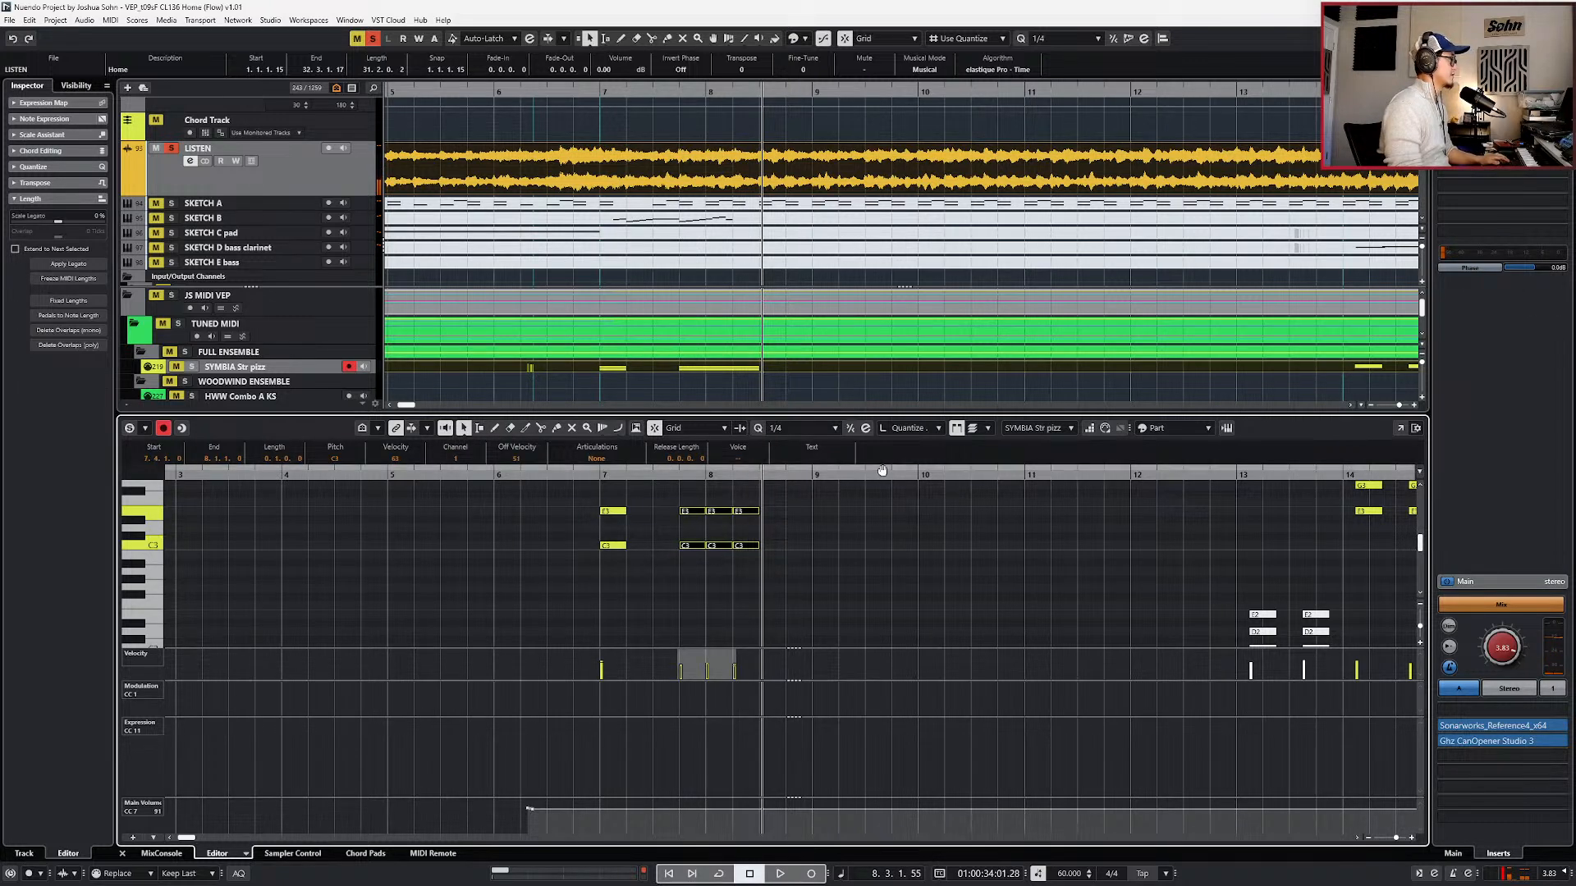
pyautogui.hotkey('alt', 'd')
pyautogui.press('space')
pyautogui.press('g')
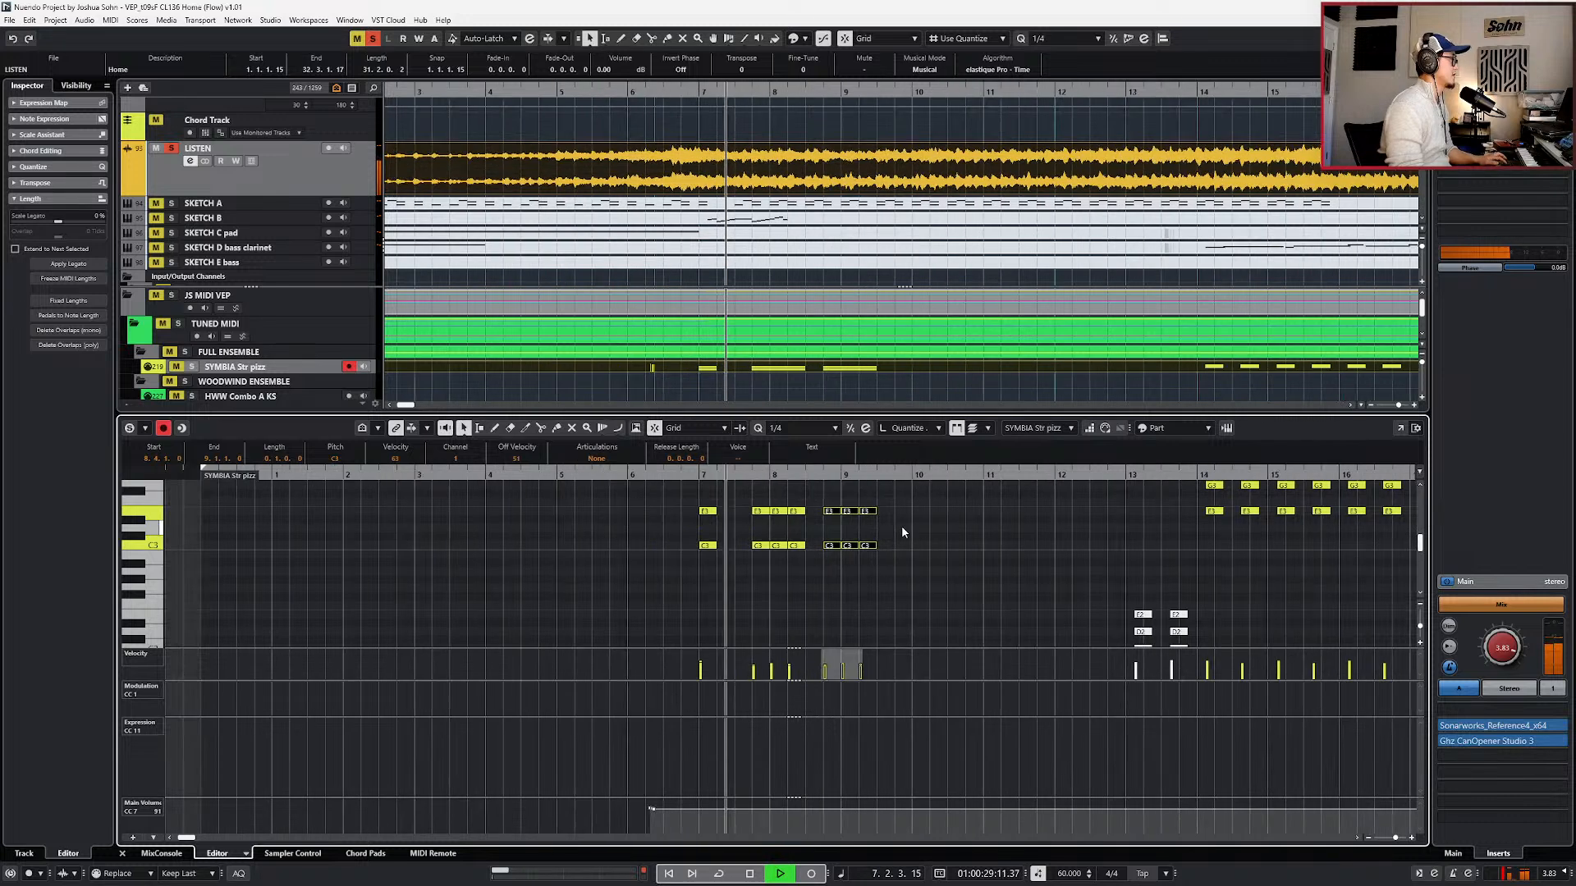
pyautogui.press('g')
pyautogui.moveTo(814, 507); pyautogui.dragTo(696, 560)
pyautogui.press('space')
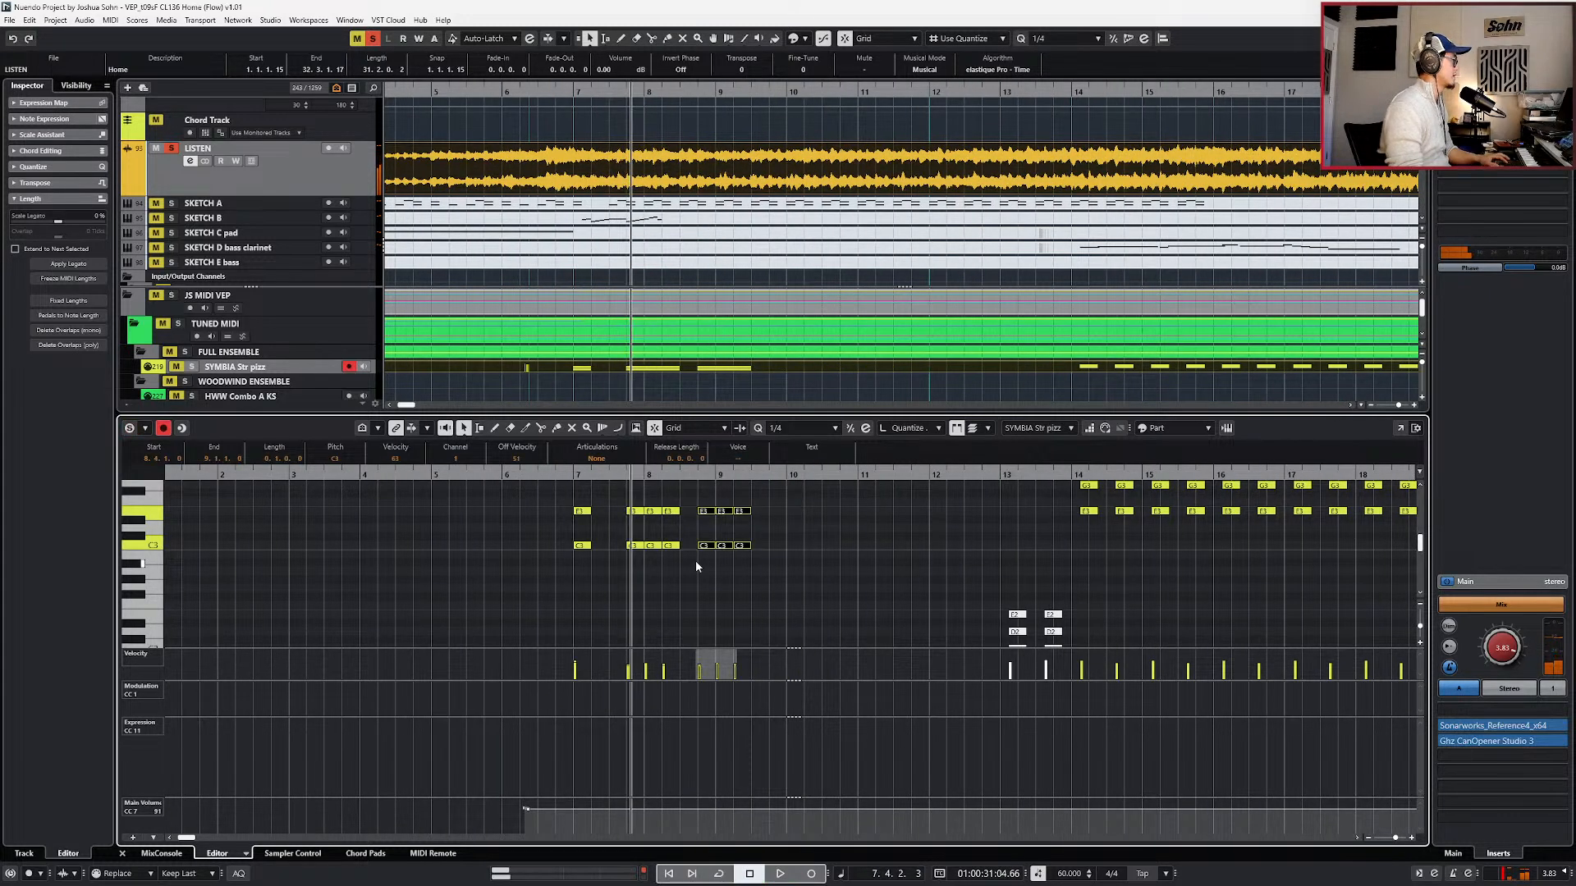
pyautogui.press('space')
pyautogui.press('space')
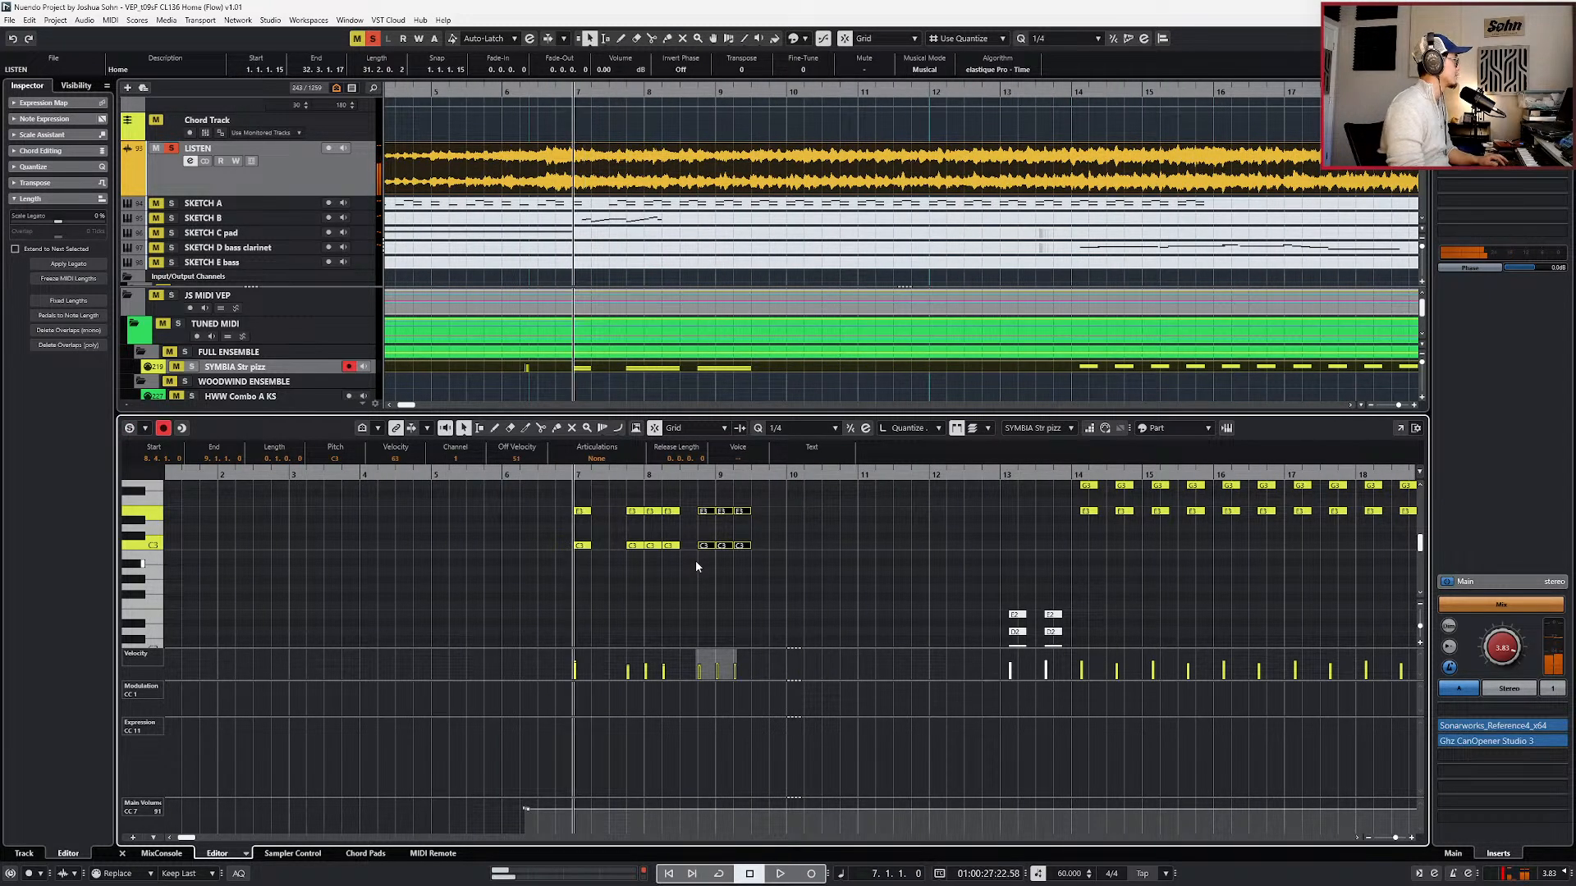
# - Unsolo the LISTEN track and raise the velocities of all pizzicato chords in bars 7 to 9
pyautogui.press('s')
pyautogui.press('space')
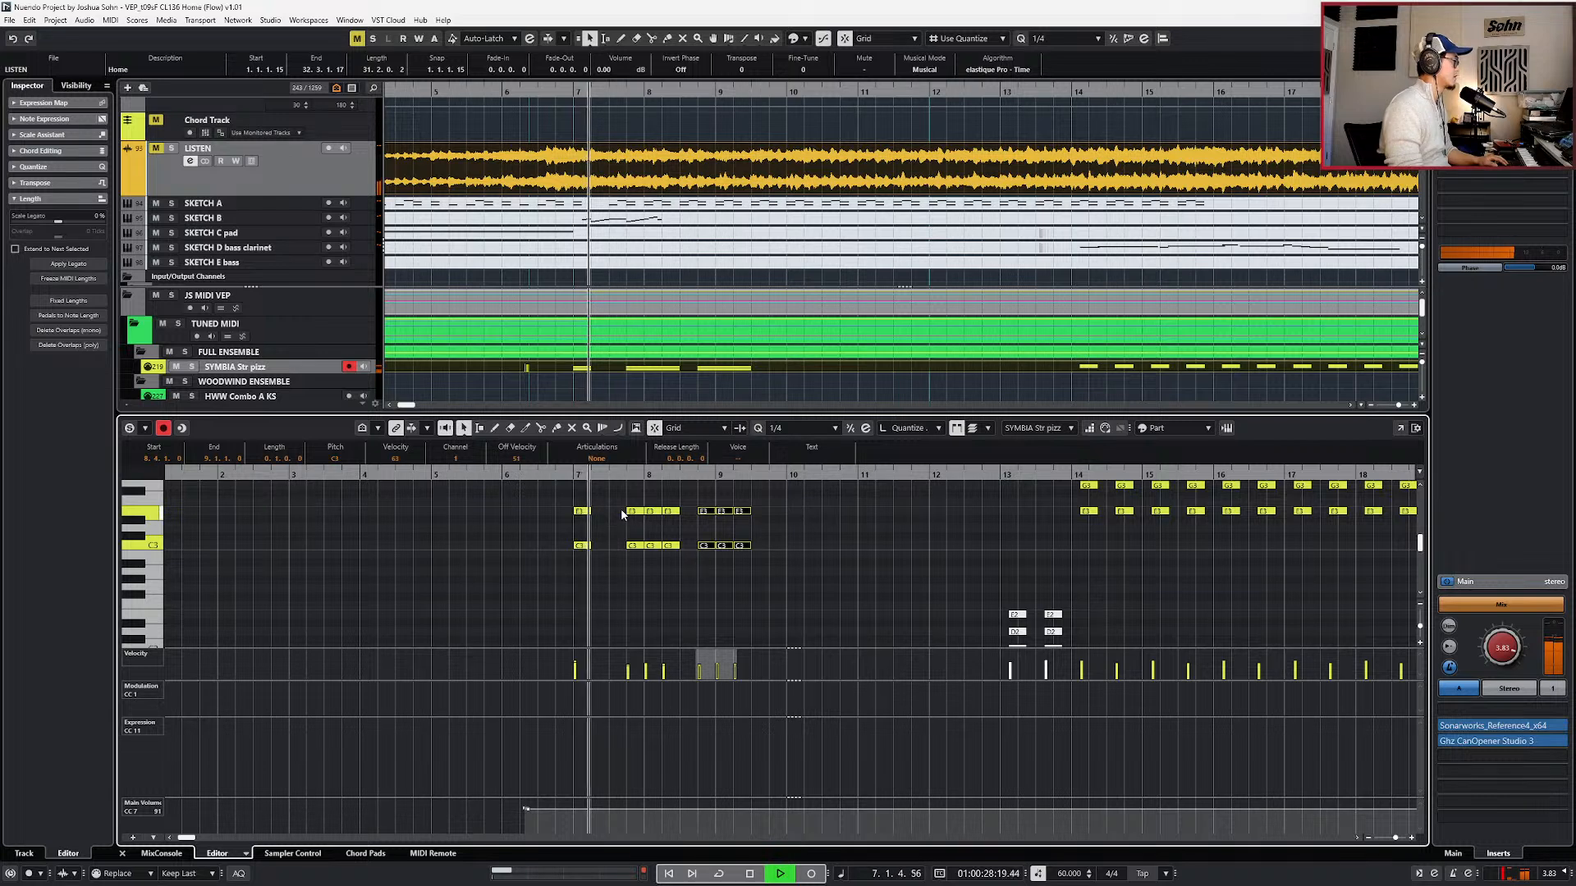
pyautogui.moveTo(540, 499); pyautogui.dragTo(768, 577)
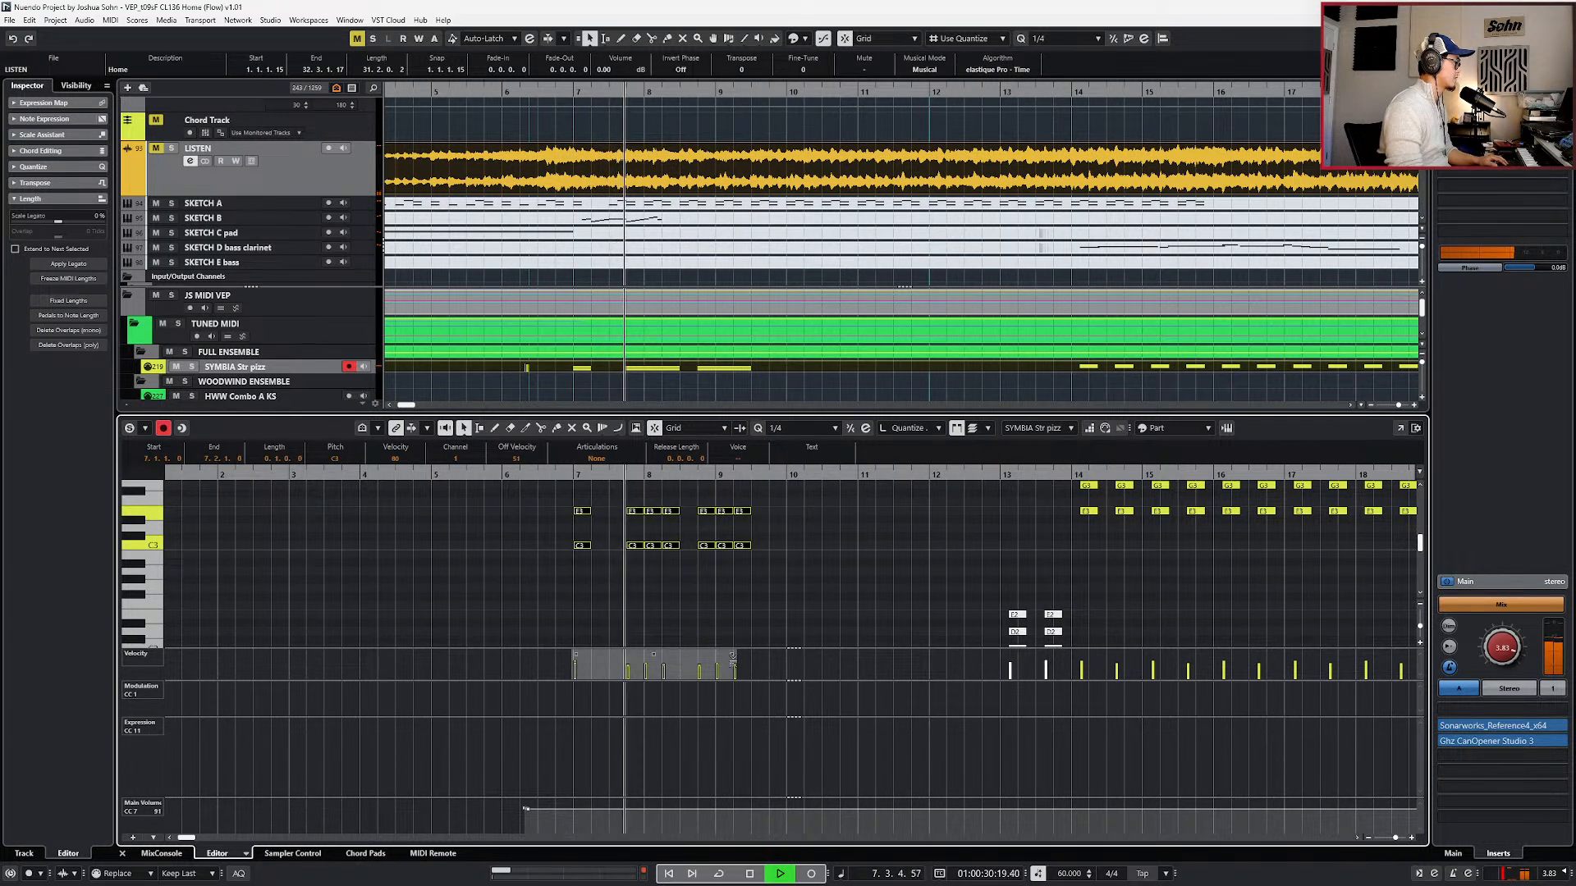
pyautogui.moveTo(714, 652); pyautogui.dragTo(731, 626)
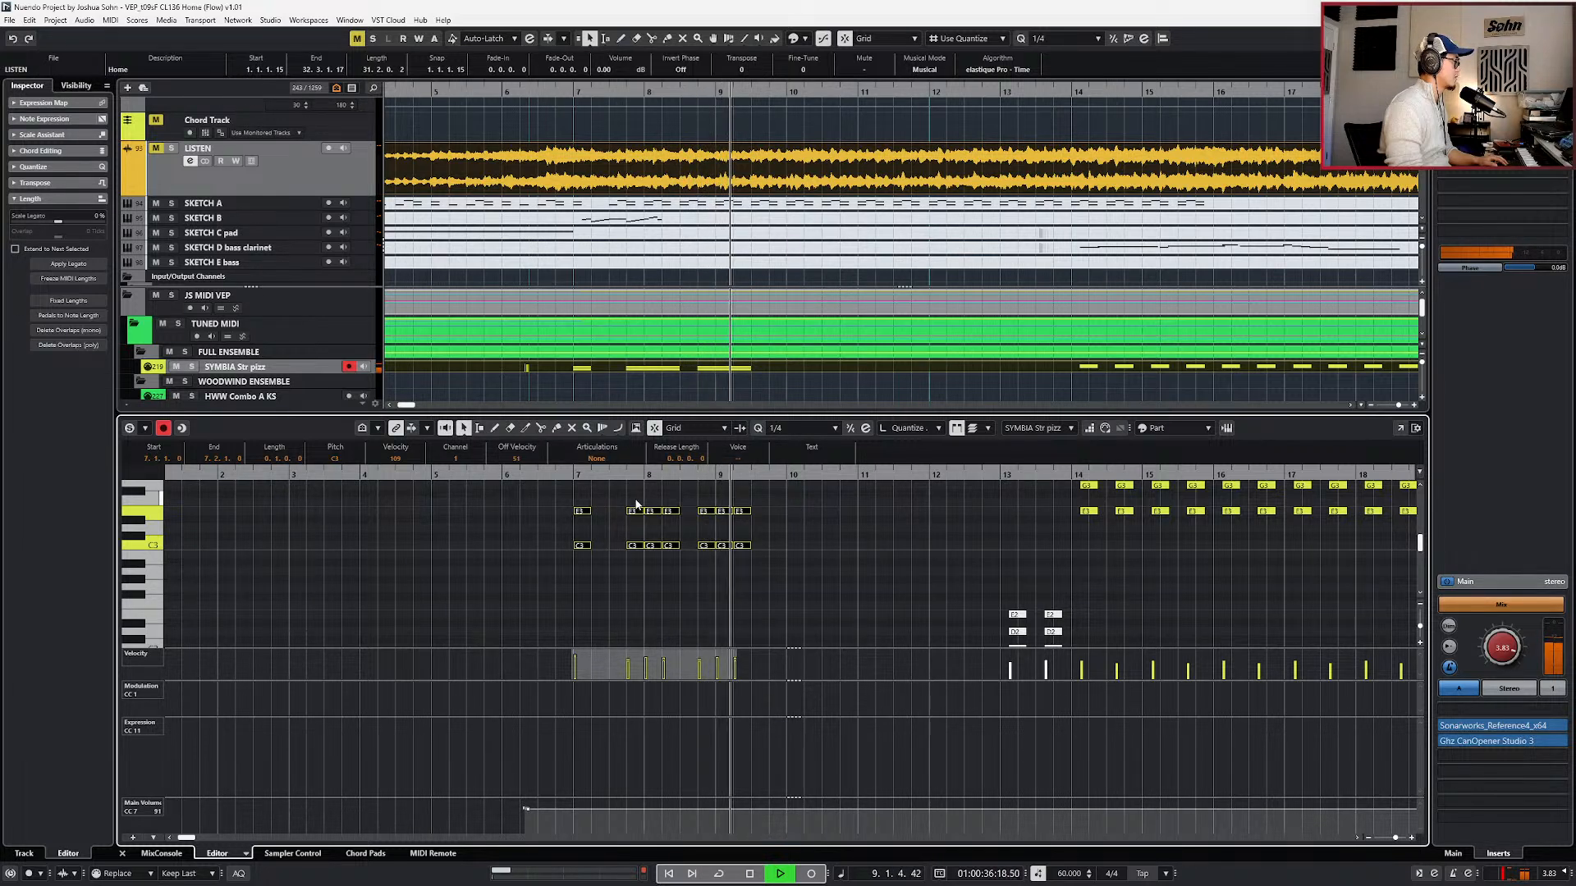
pyautogui.press('space')
pyautogui.moveTo(572, 498); pyautogui.dragTo(804, 558)
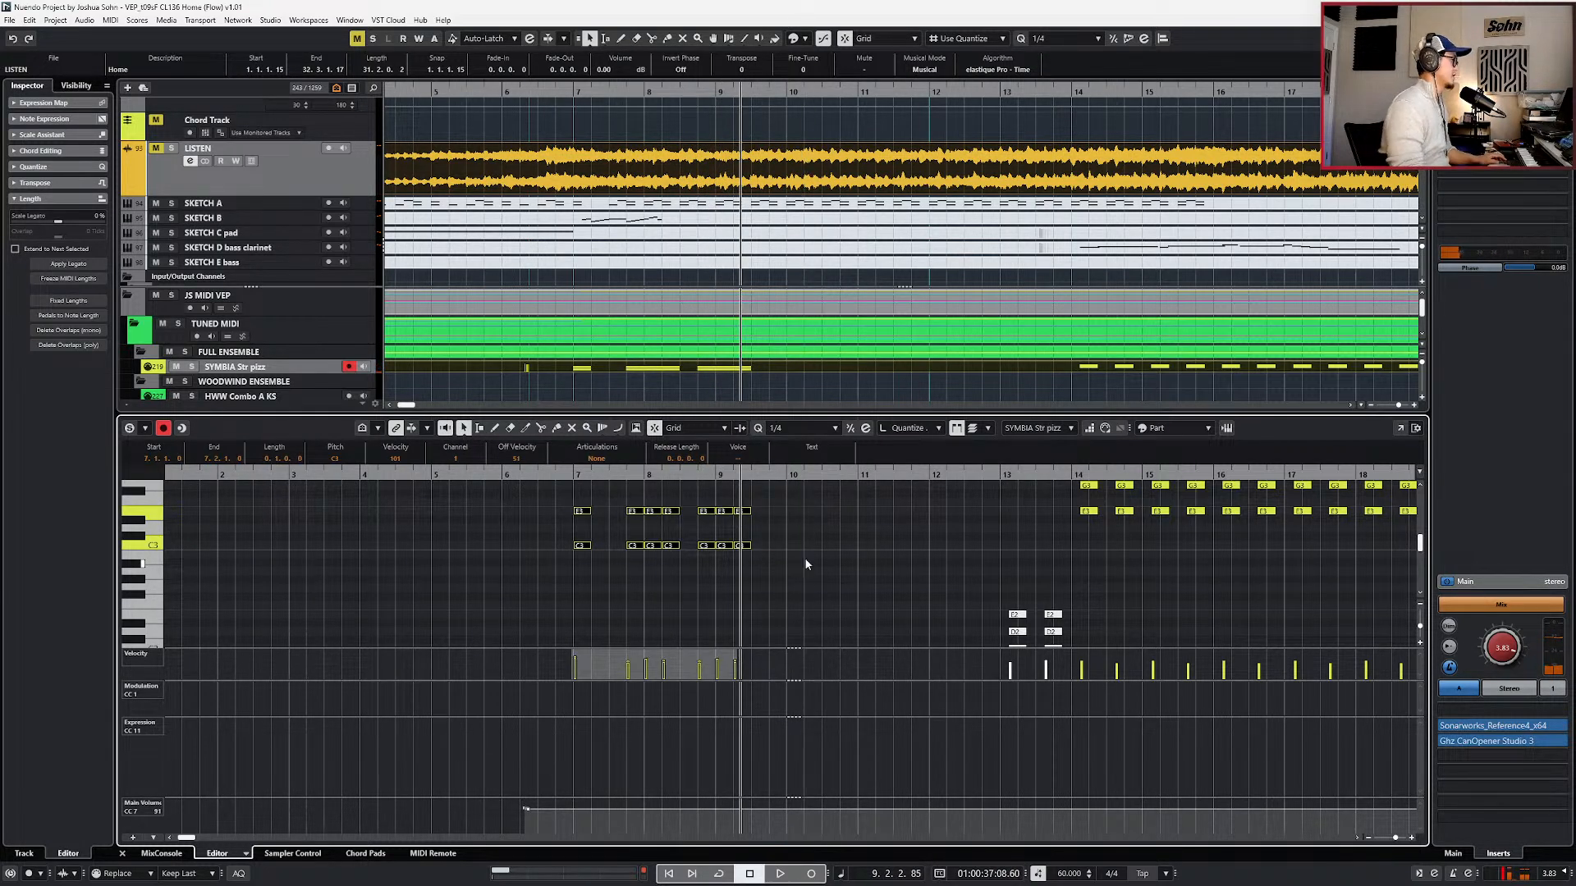
# - Close the note editor and set the quantize value back to 1/1
pyautogui.scroll(-2, 805, 558)
pyautogui.scroll(1, 820, 538)
pyautogui.press('Return')
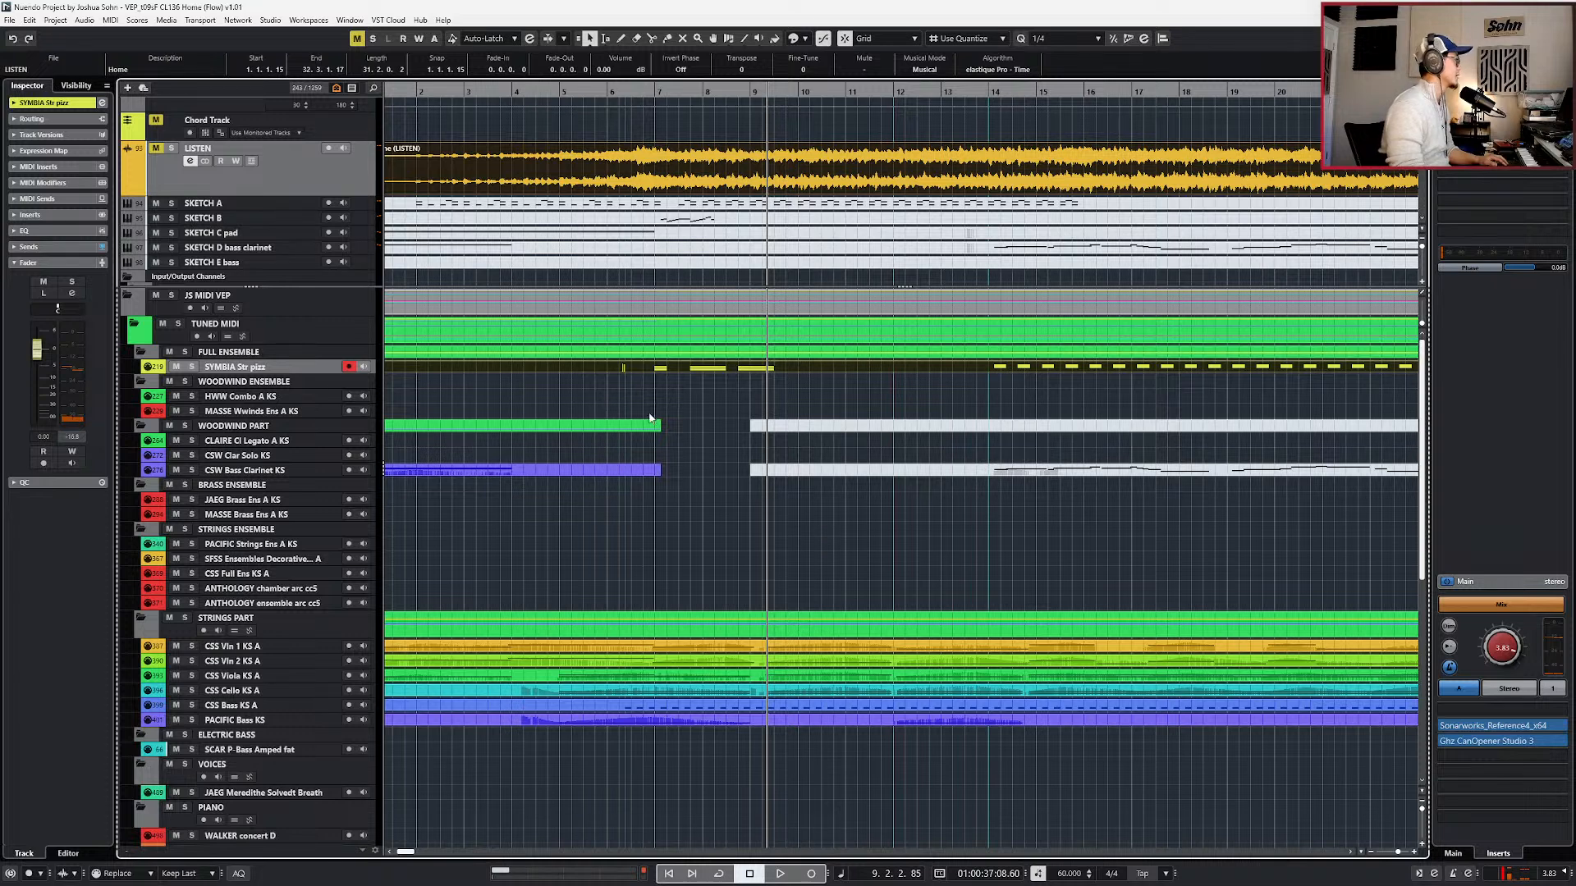
pyautogui.hotkey('alt', '1')
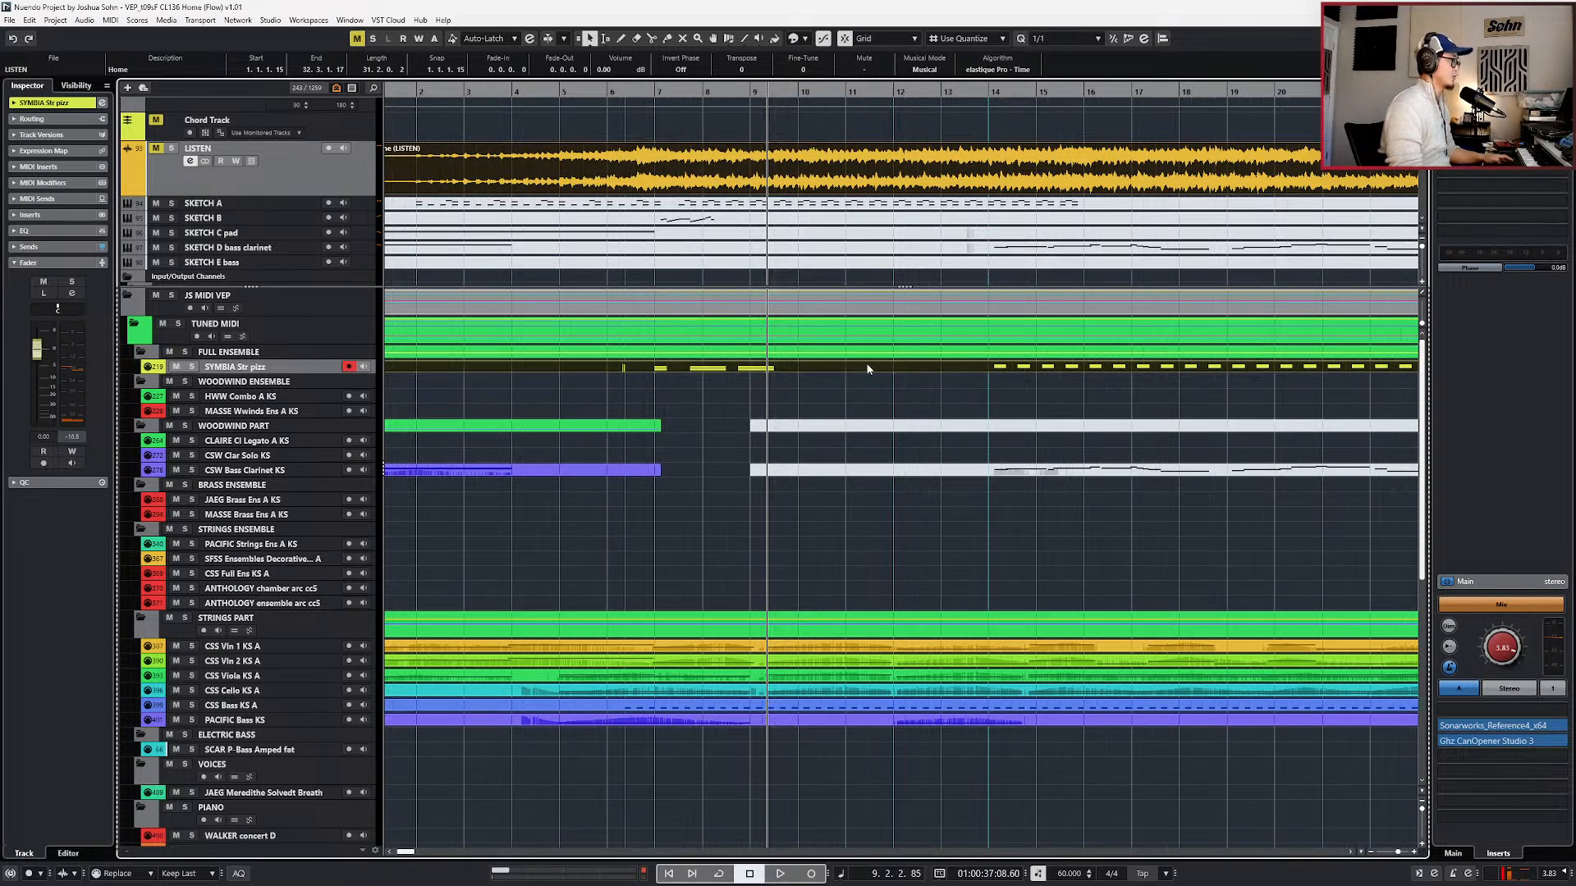
# - Copy the SYMBIA Str pizz pattern onto the PACIFIC Strings Ens A KS track and glue it into one part
pyautogui.press('ctrl+KP_Subtract')
pyautogui.press('ctrl+KP_Subtract')
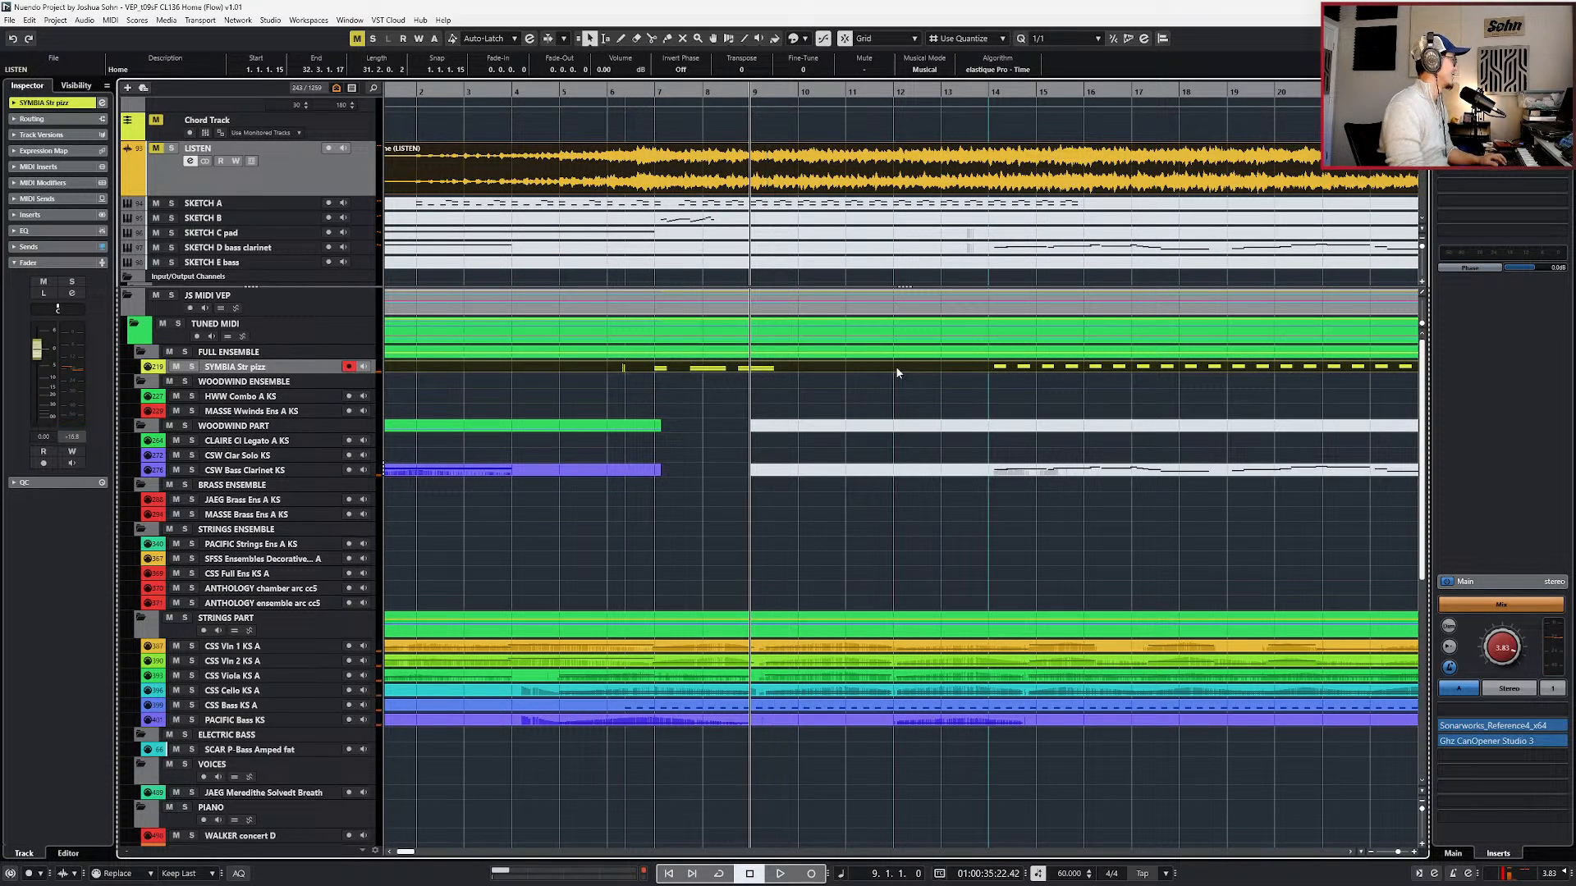
pyautogui.click(303, 578)
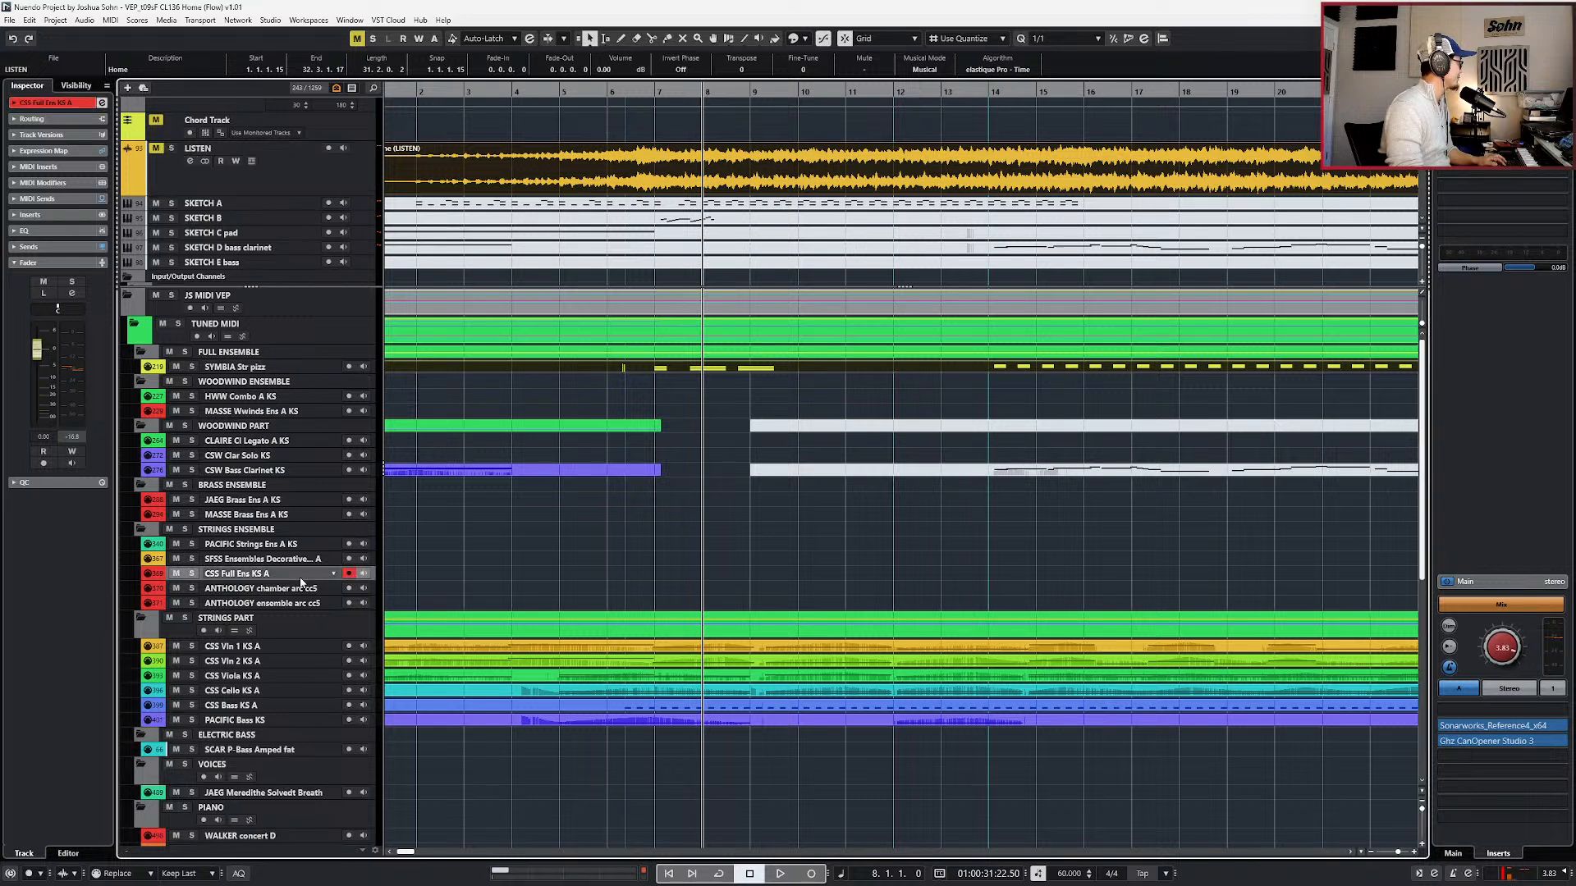
pyautogui.click(291, 545)
pyautogui.doubleClick(448, 545)
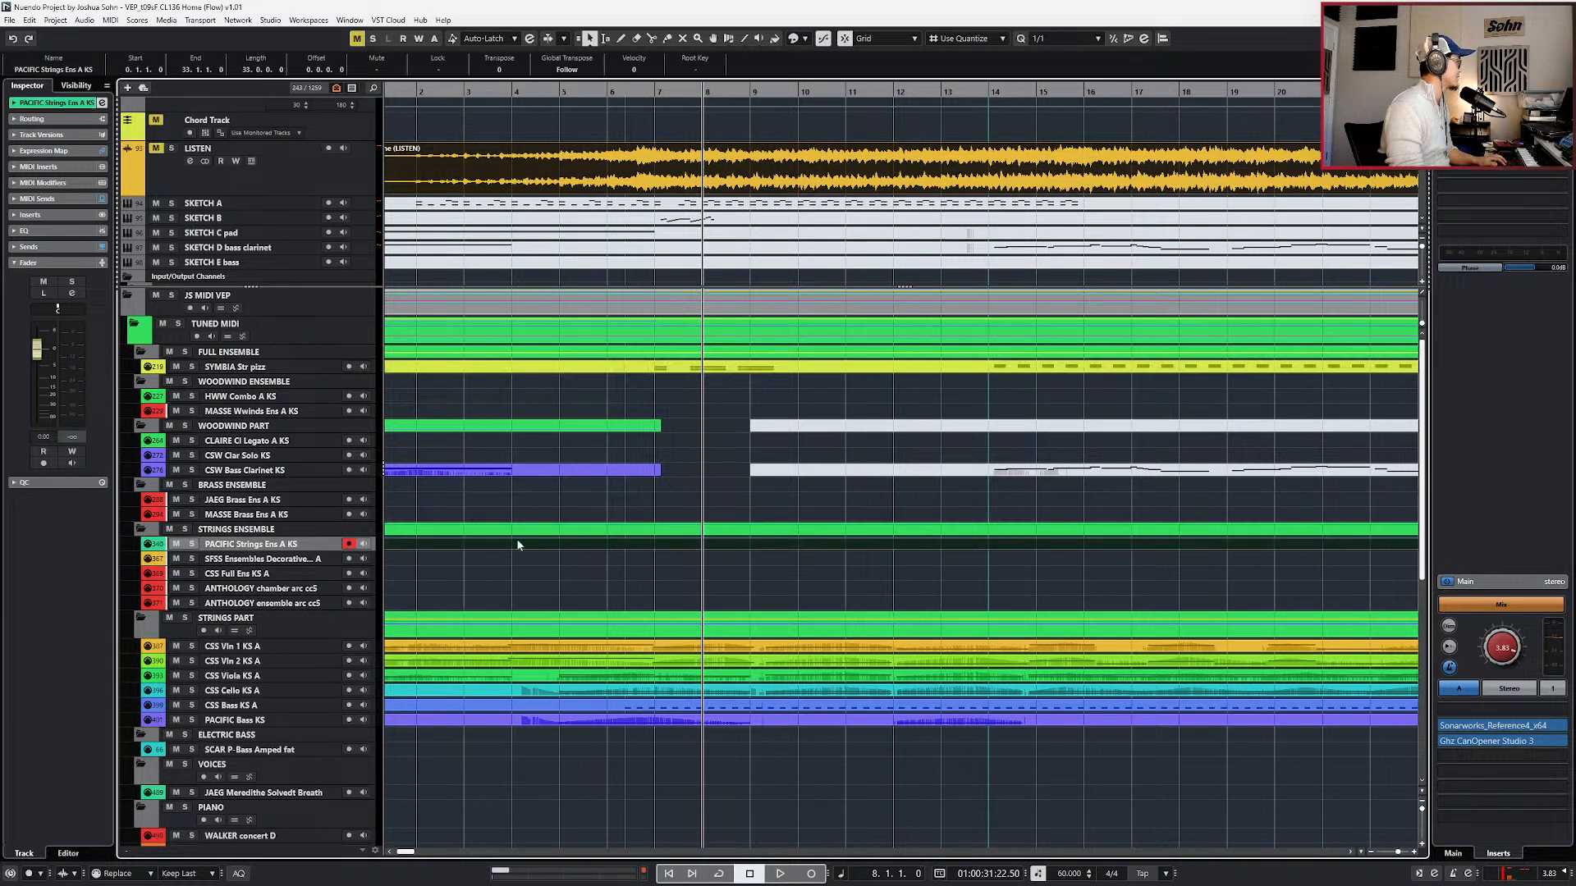
pyautogui.moveTo(903, 370); pyautogui.dragTo(871, 550)
pyautogui.press('4')
pyautogui.click(872, 547)
pyautogui.press('1')
# - Solo the PACIFIC Strings Ens A KS track and play it from bar 14
pyautogui.click(978, 548)
pyautogui.press('s')
pyautogui.press('KP_Add')
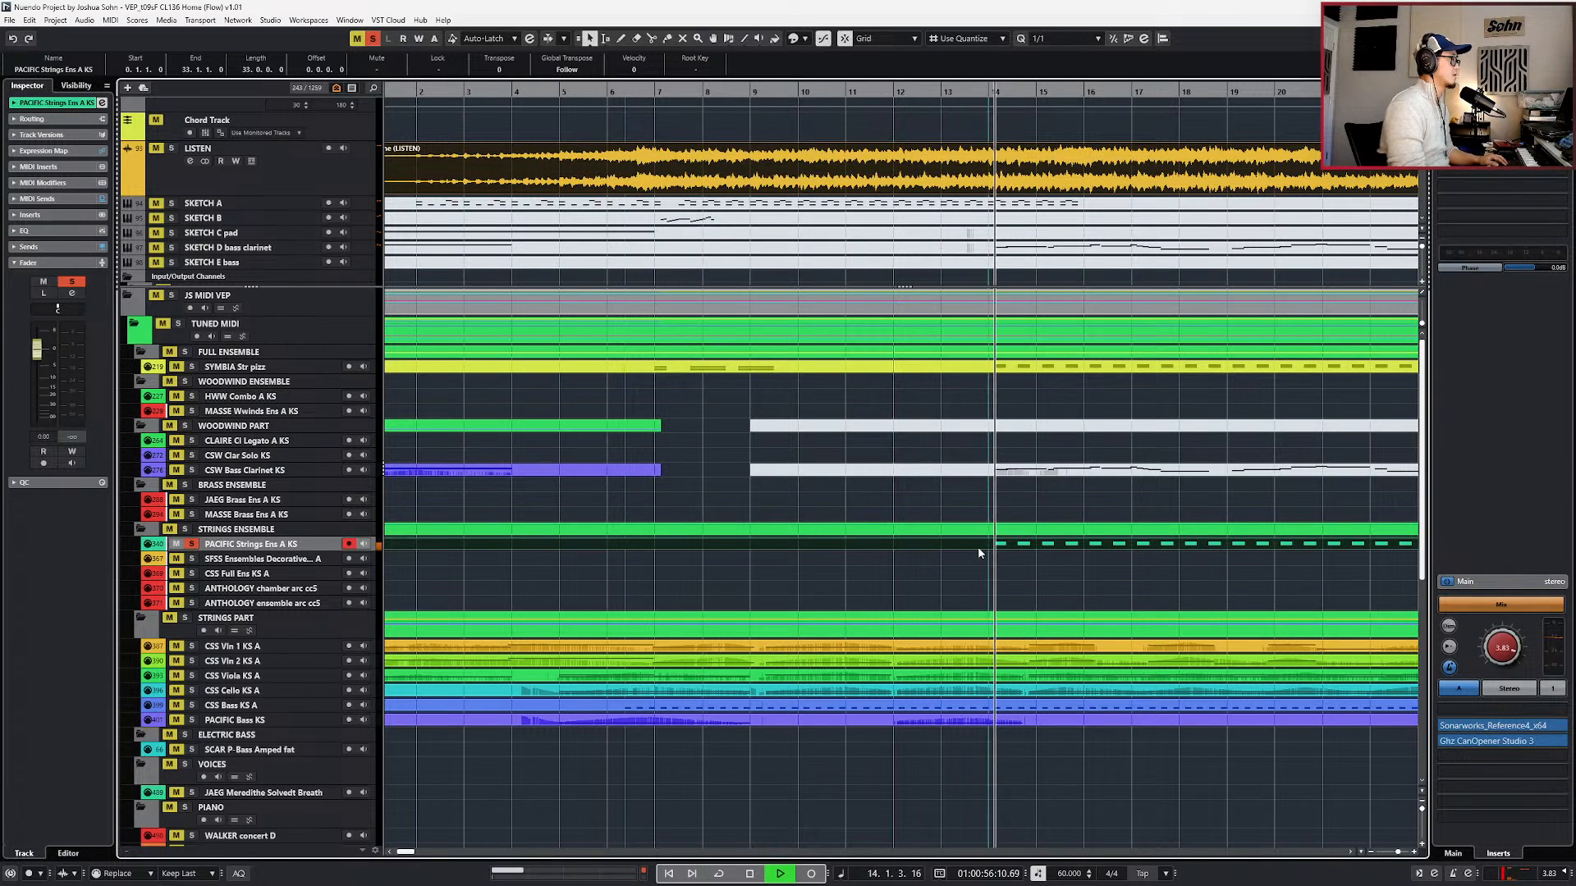
pyautogui.press('space')
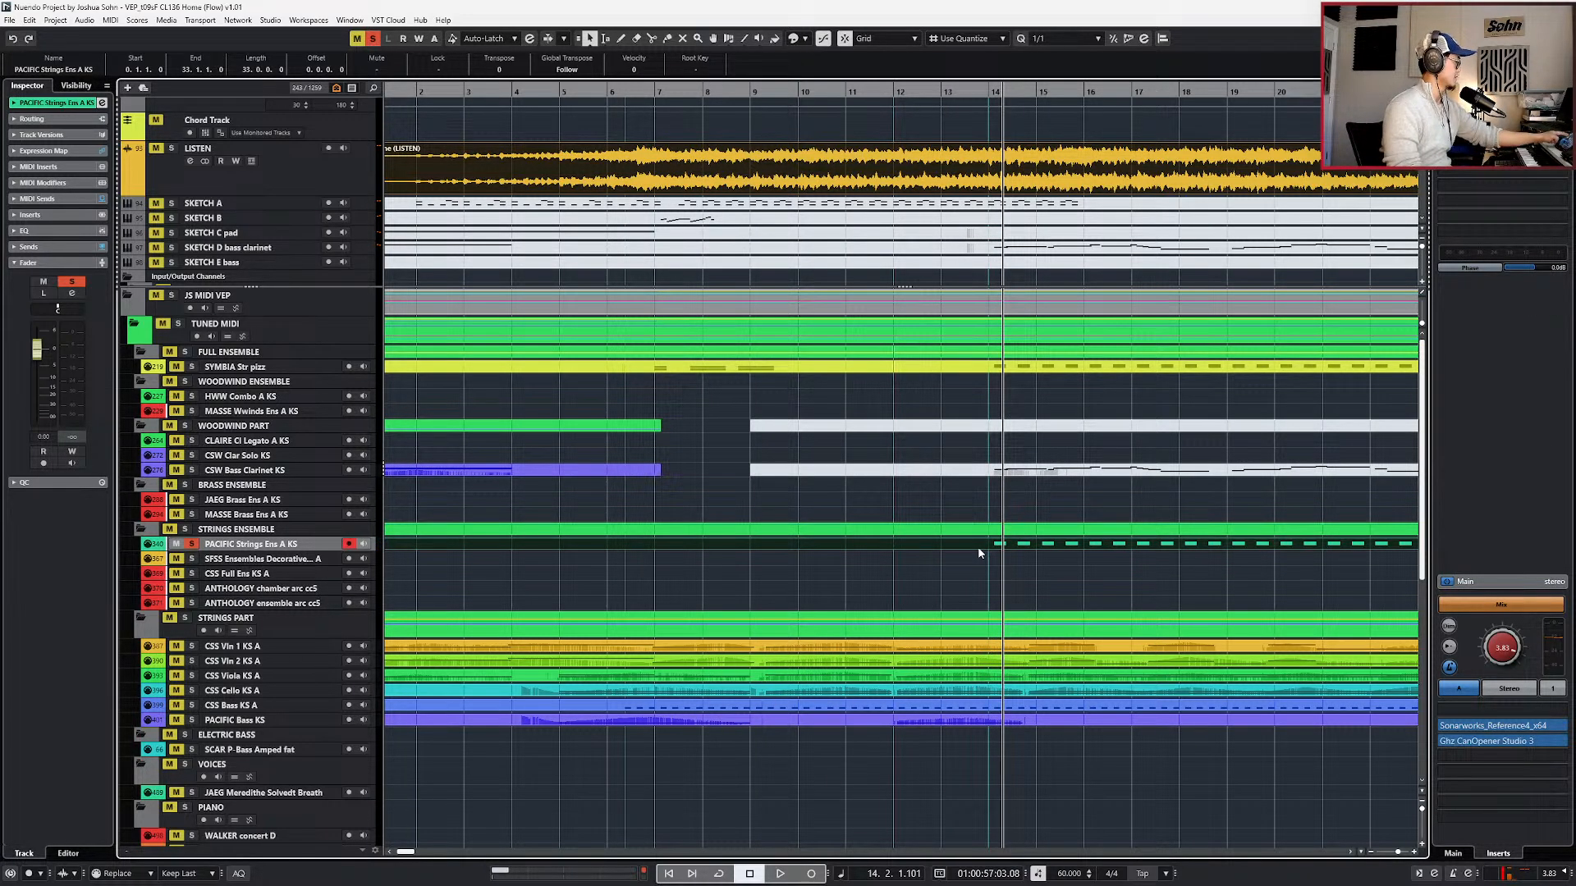
# - Open the PACIFIC Strings part and set the articulation of all its notes to Pizz
pyautogui.doubleClick(978, 547)
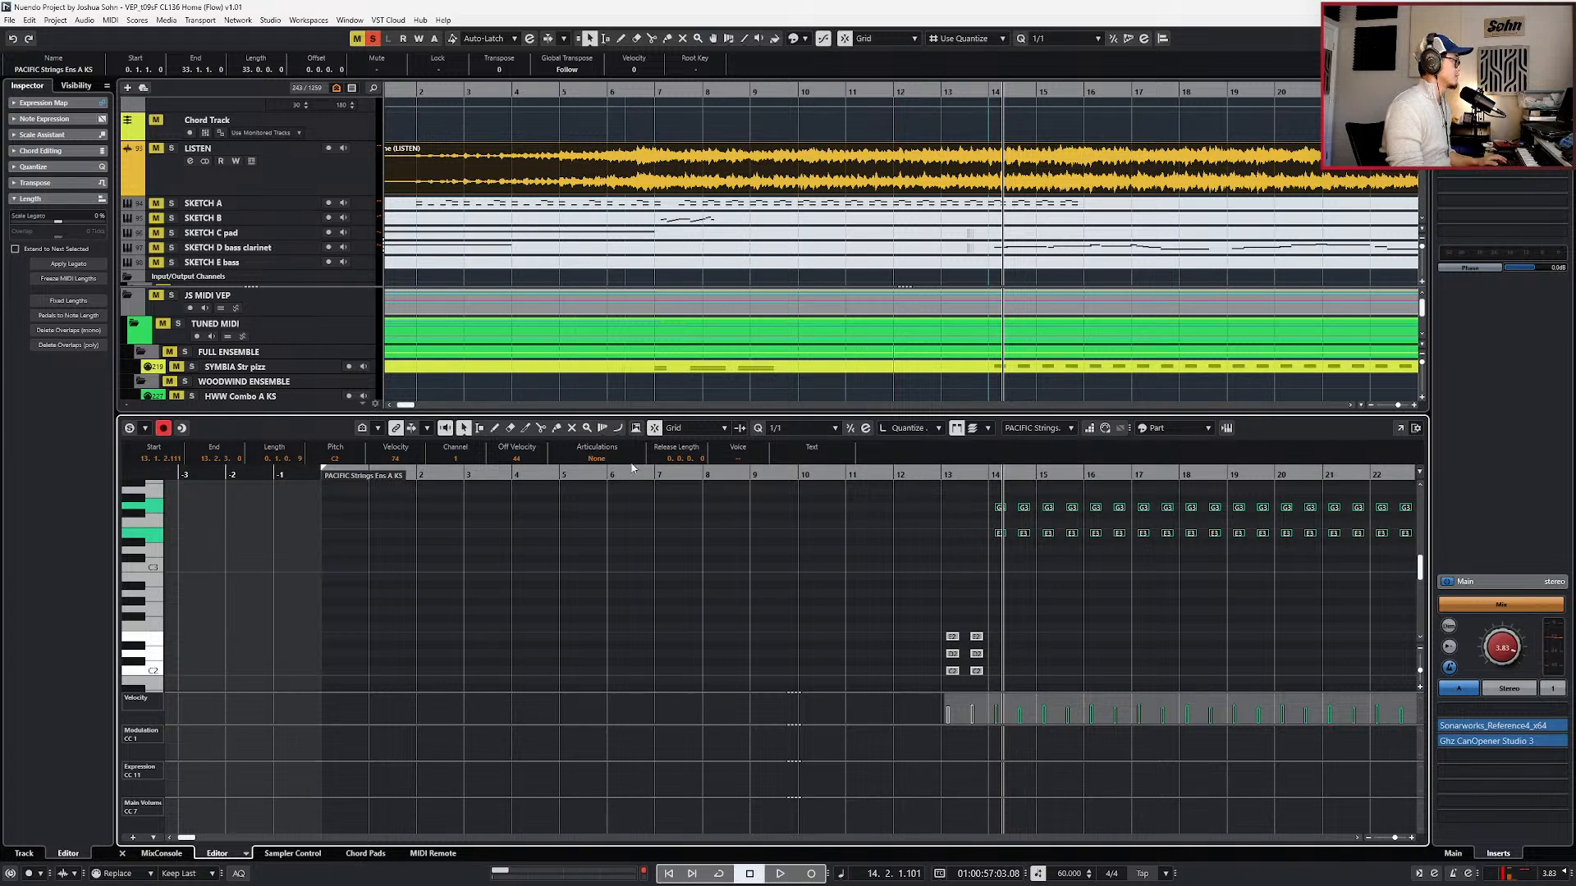
pyautogui.click(597, 458)
pyautogui.click(603, 568)
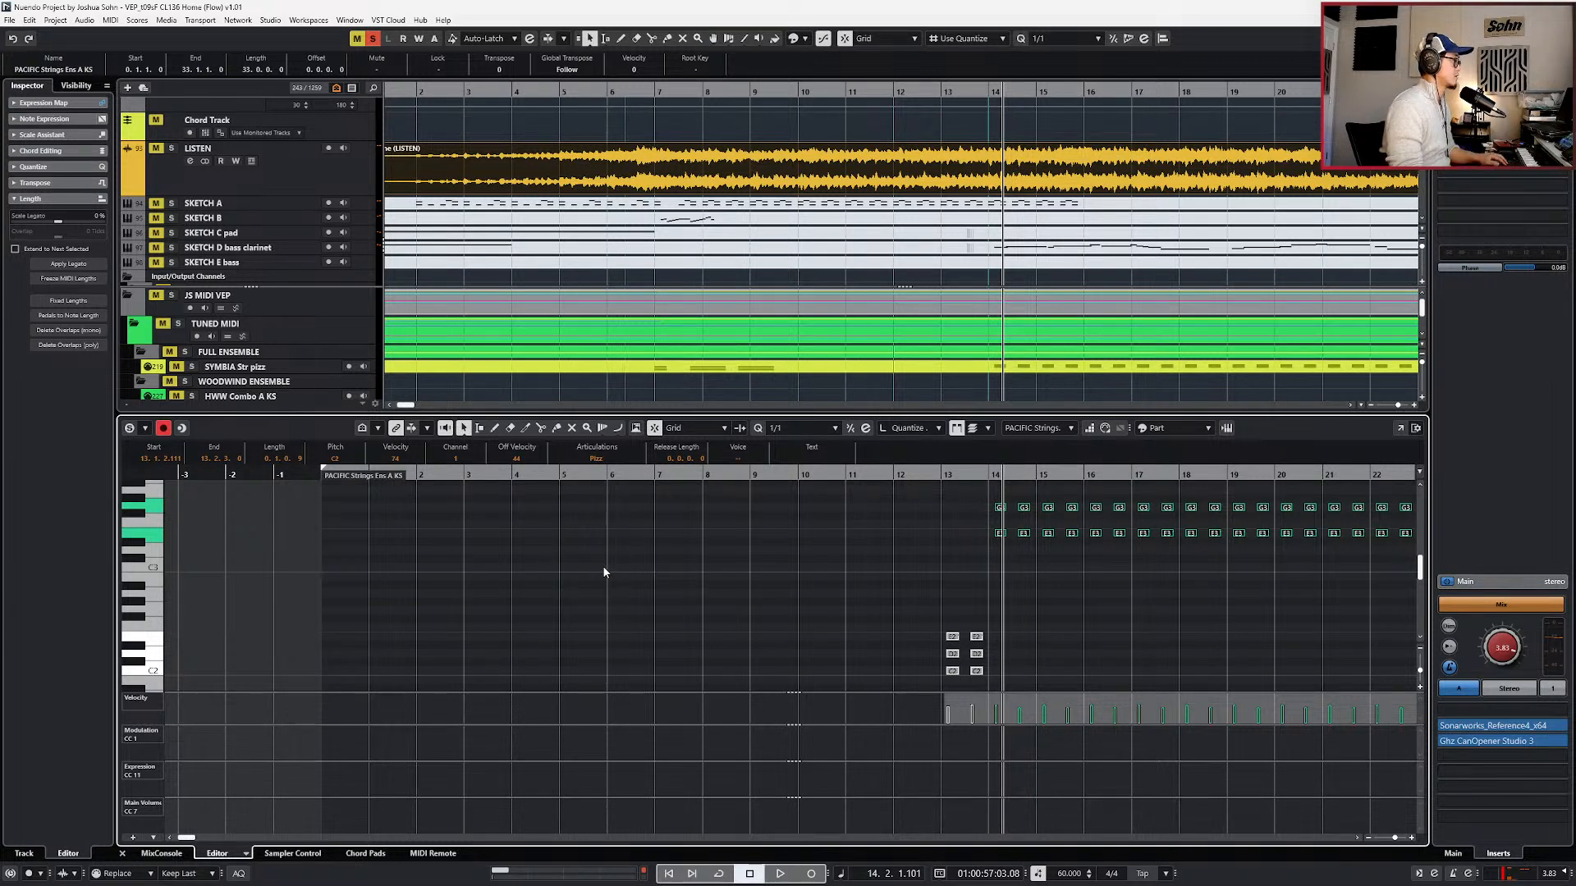
pyautogui.press('1')
# - Play the PACIFIC Strings pizzicato passage, select its notes from bar 14 onward, and close the editor
pyautogui.press('space')
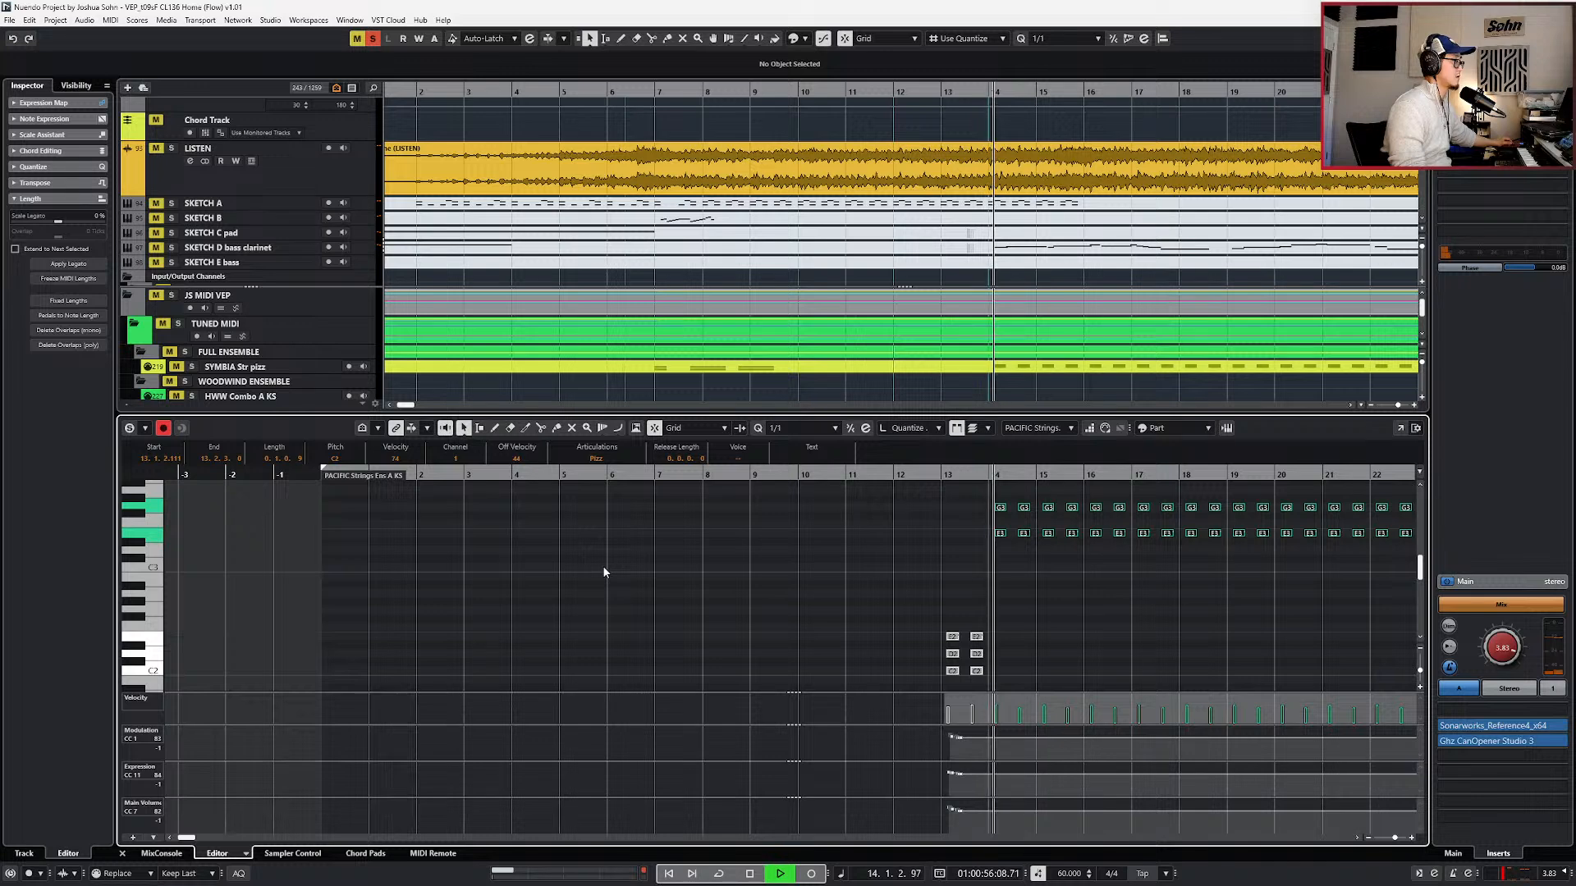
pyautogui.click(855, 666)
pyautogui.scroll(-2, 854, 618)
pyautogui.hscroll(3, 816, 630)
pyautogui.scroll(-1, 813, 629)
pyautogui.moveTo(700, 522); pyautogui.dragTo(1091, 606)
pyautogui.scroll(1, 1075, 673)
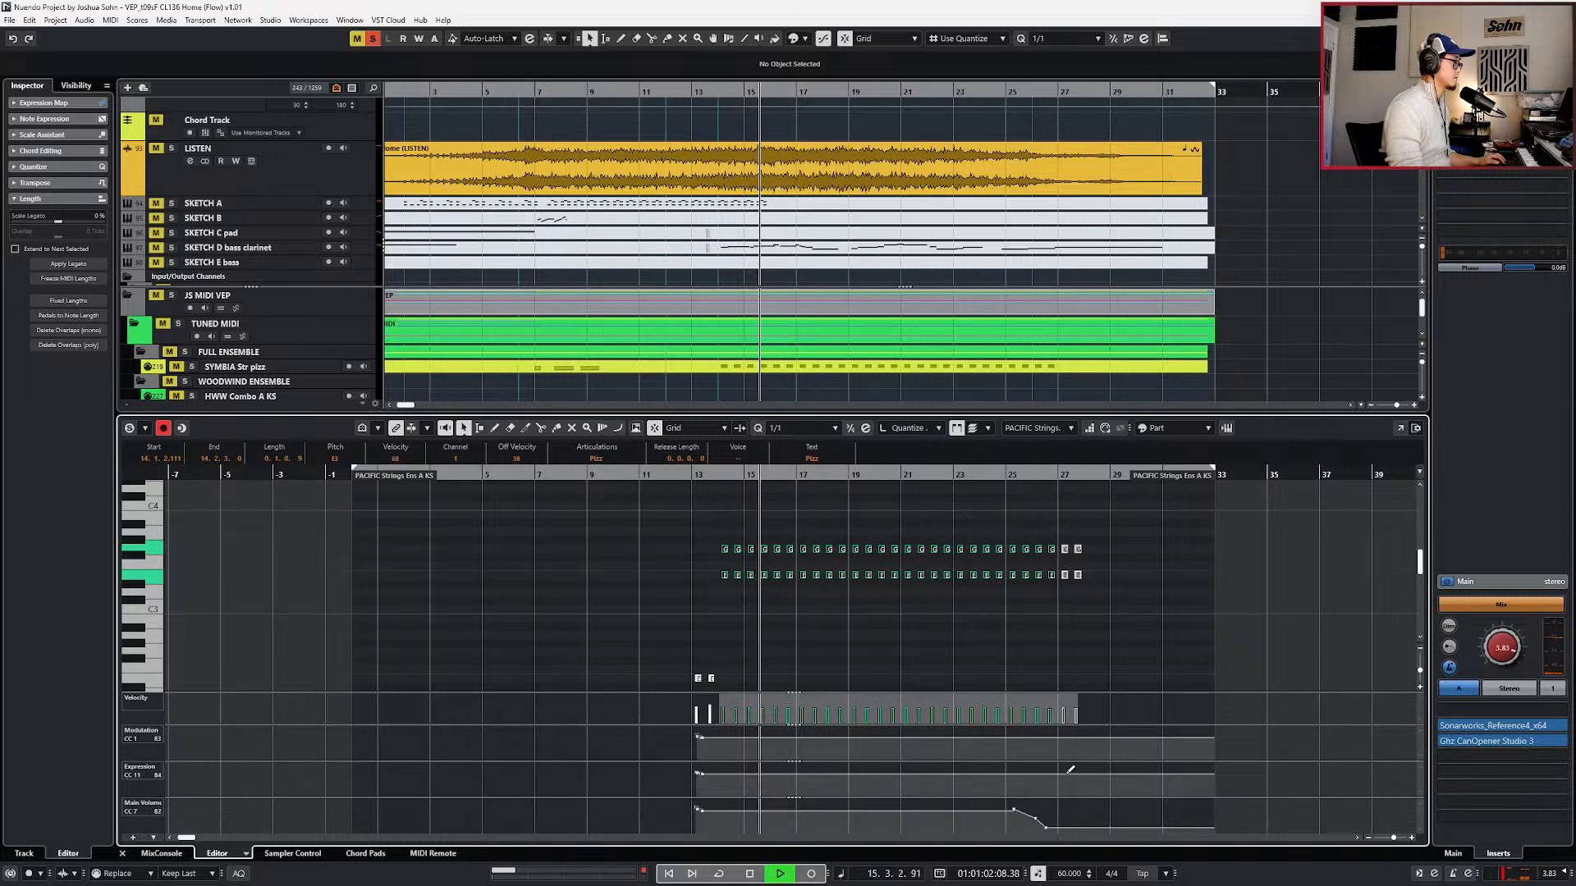
pyautogui.press('space')
pyautogui.press('Return')
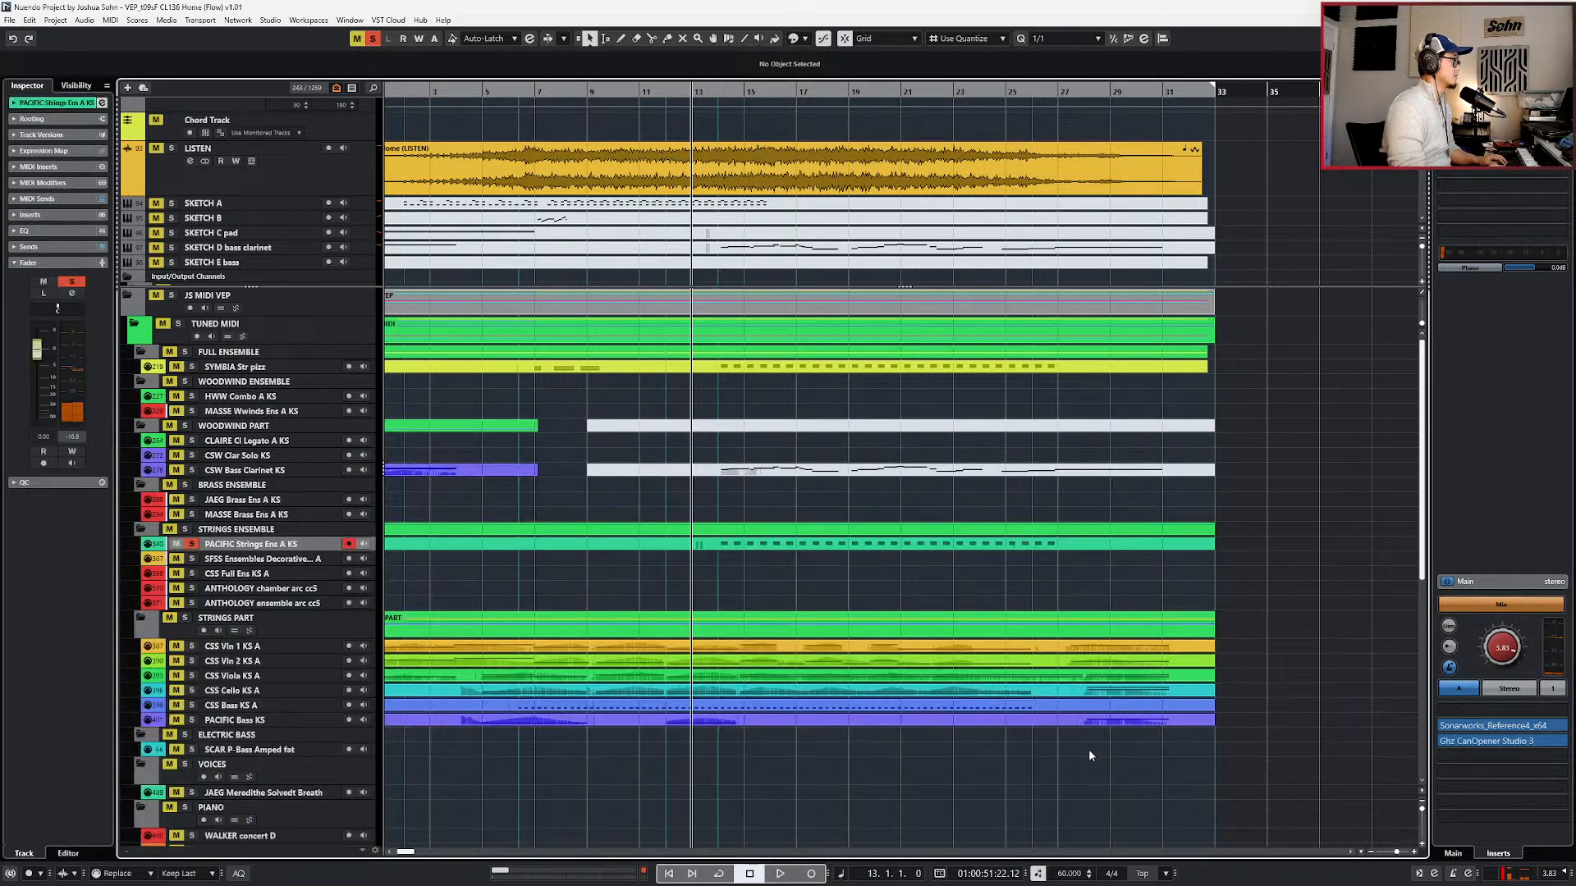
# - Play the passage around bar 13, then delete the SYMBIA Str pizz notes from bar 14 onward
pyautogui.press('space')
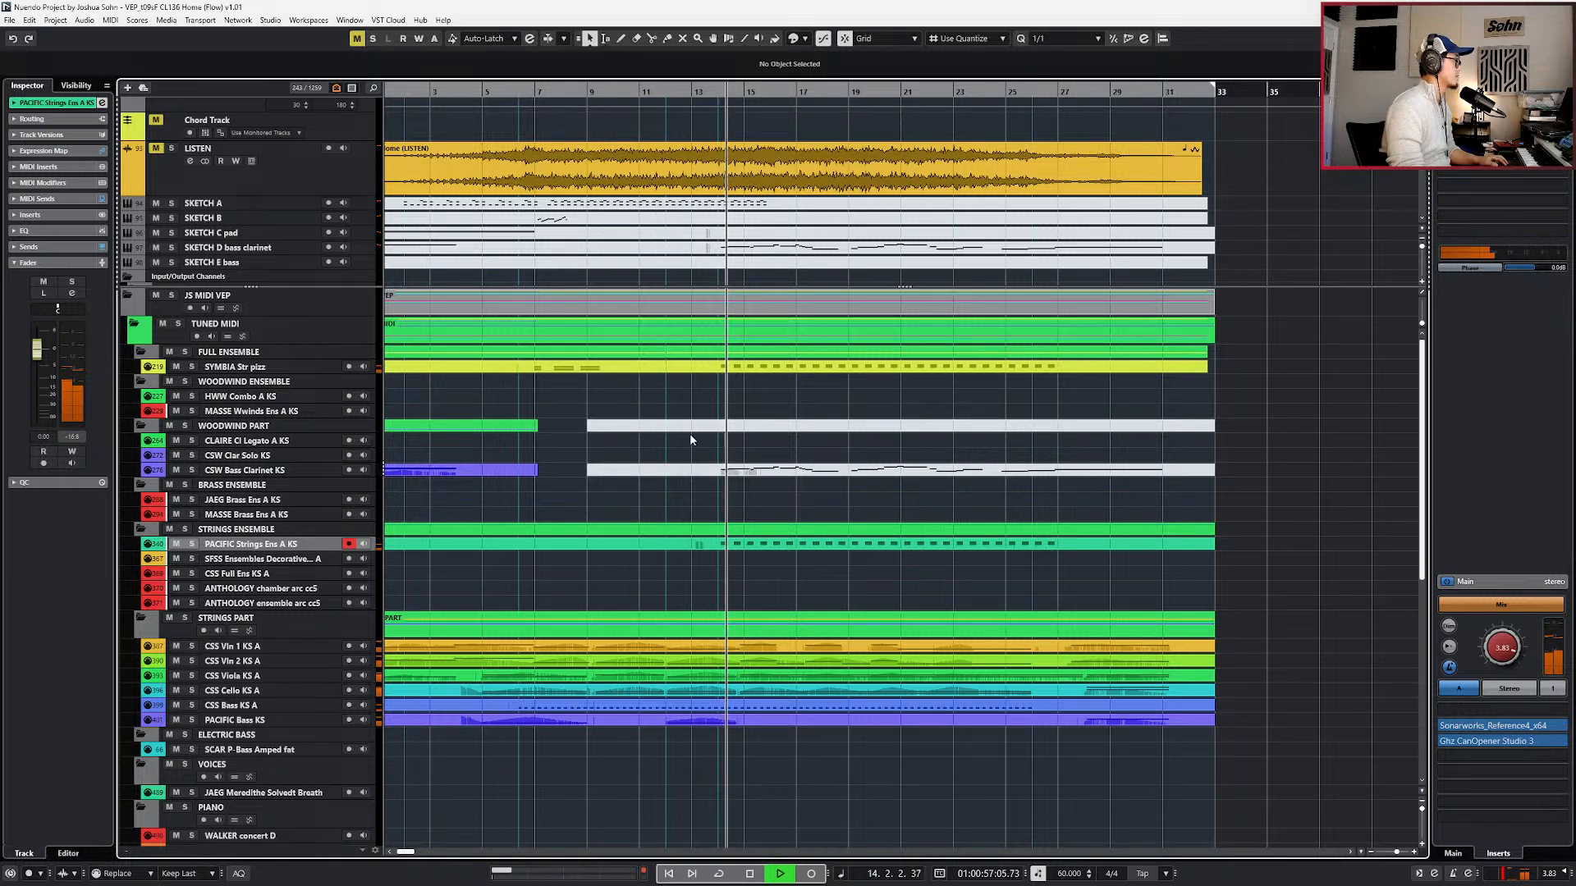
pyautogui.press('space')
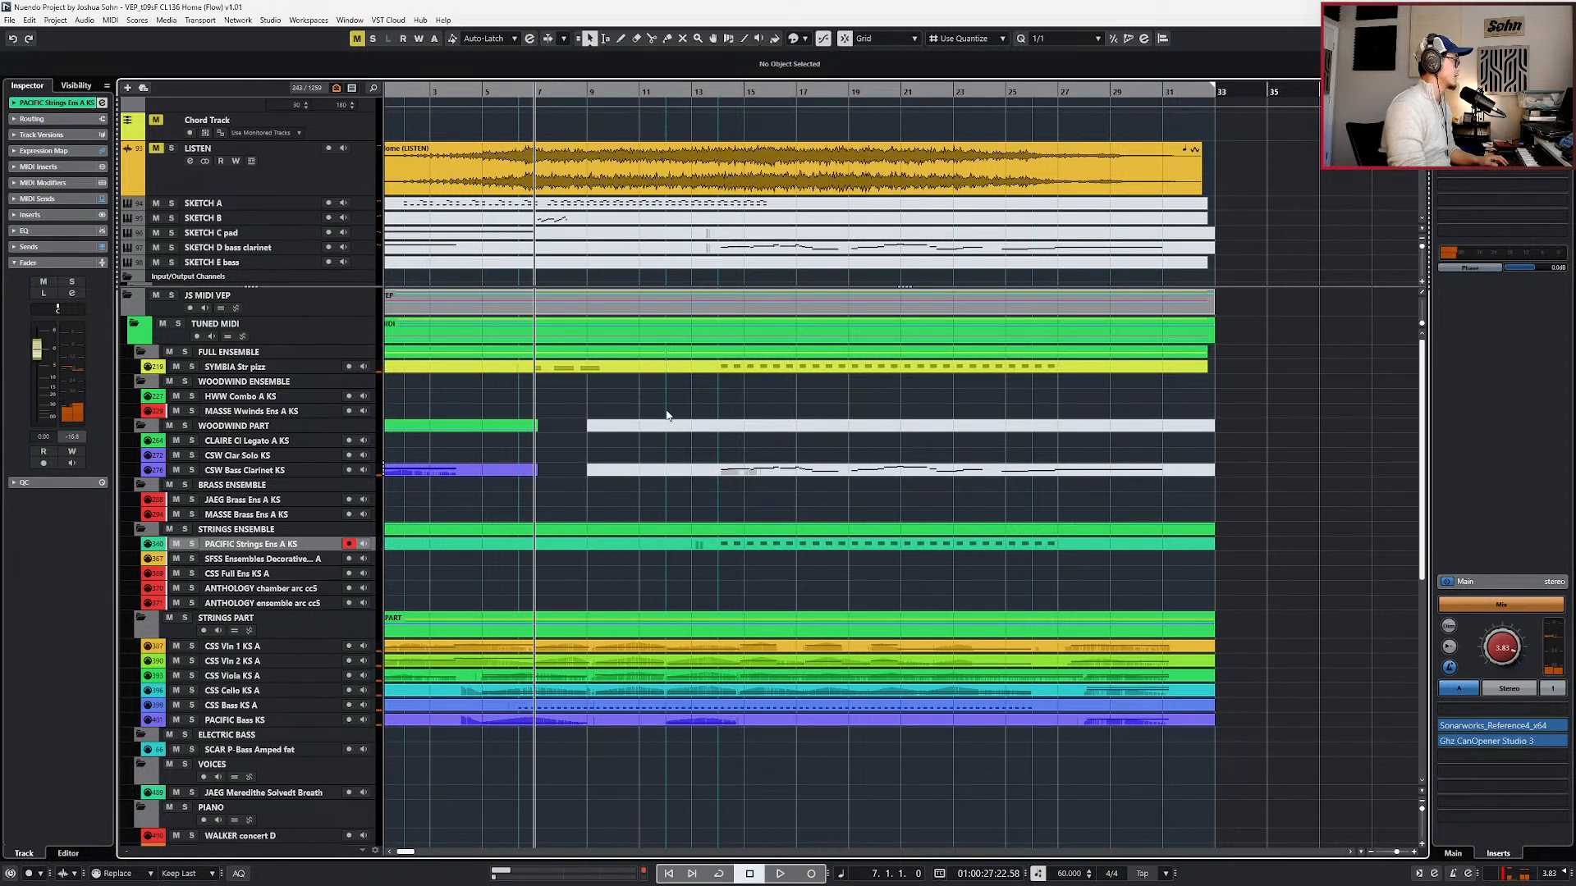
pyautogui.click(701, 367)
pyautogui.press('Delete')
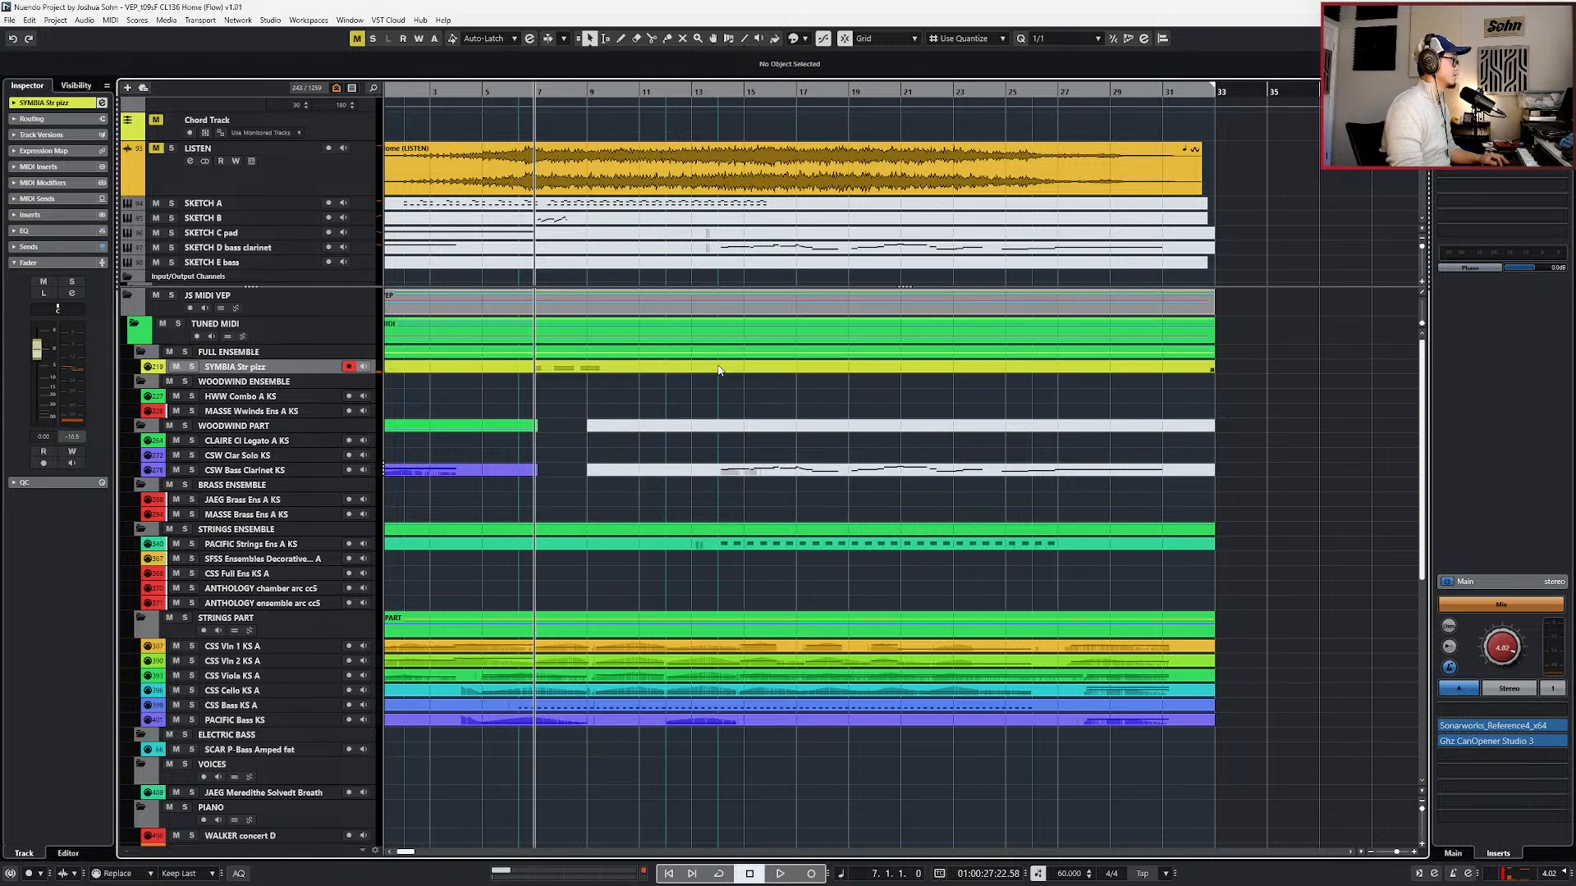
# - Play from bar 7, open the SYMBIA Str pizz part and repeat its last three-chord group starting on beat 4 of bar 9
pyautogui.press('space')
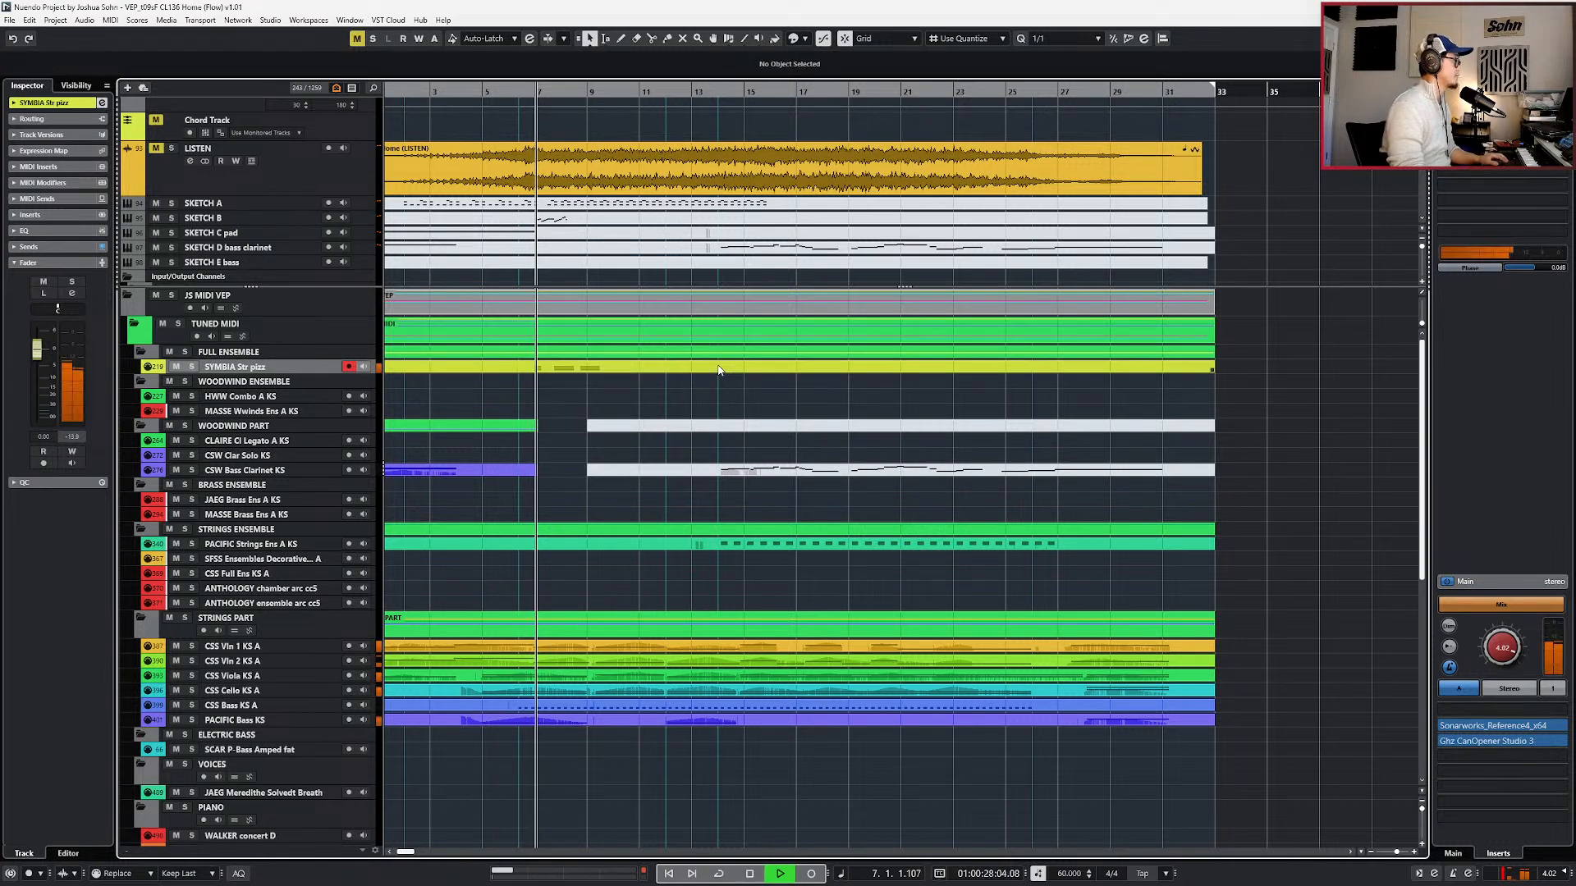
pyautogui.doubleClick(609, 368)
pyautogui.hotkey('alt', '3')
pyautogui.hotkey('ctrl', 'Right')
pyautogui.press('space')
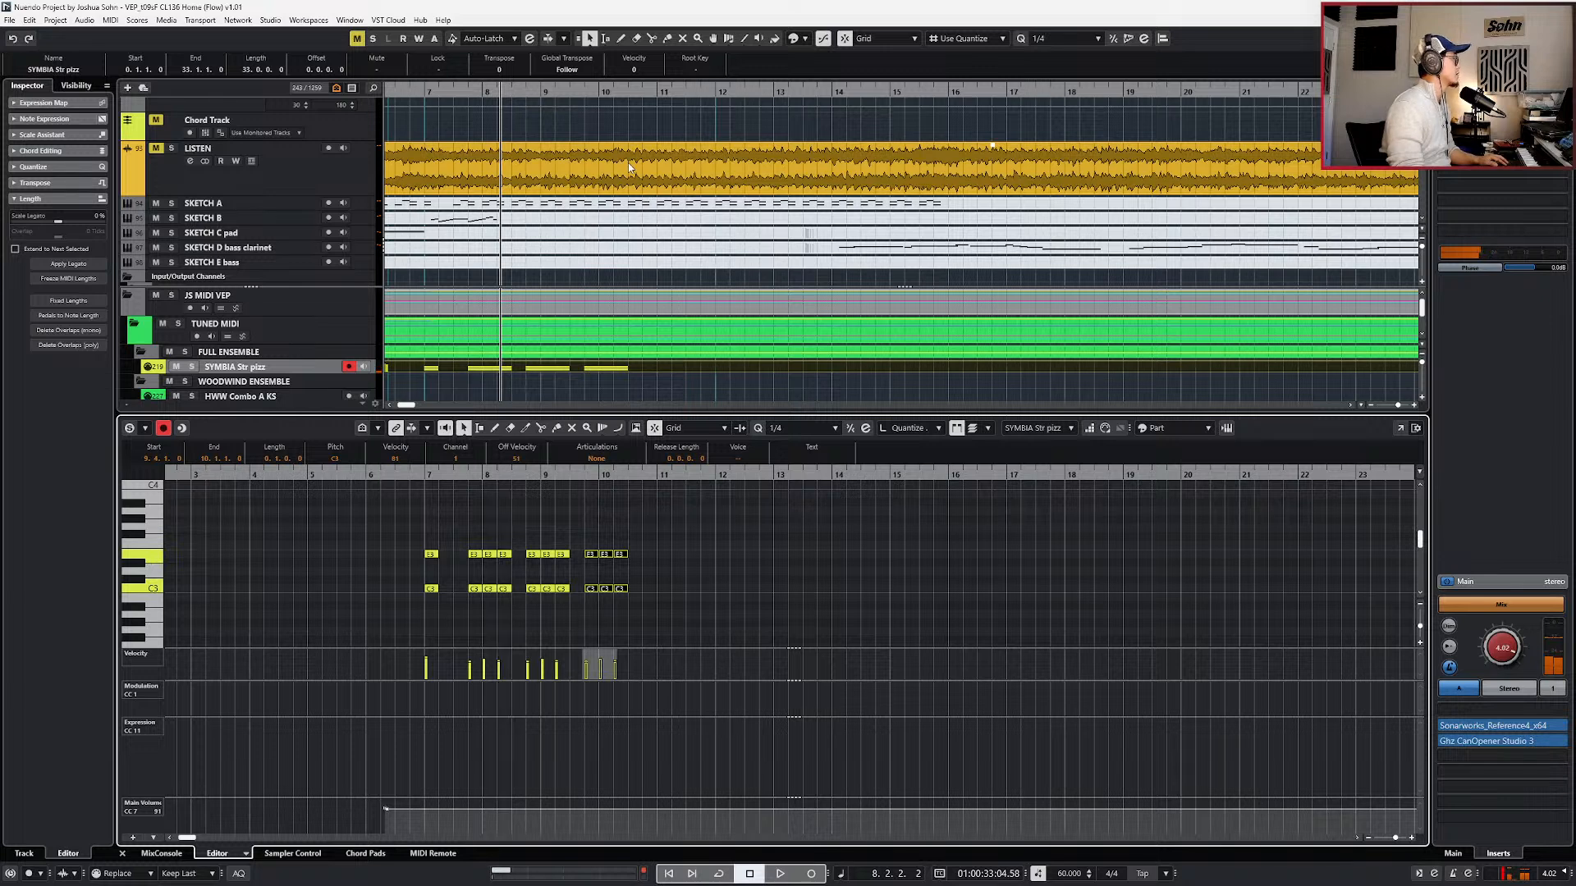
# - Solo the LISTEN track, close the editor and play the reference from bar 7 to compare it with the SYMBIA pizzicato rhythm
pyautogui.click(628, 163)
pyautogui.press('space')
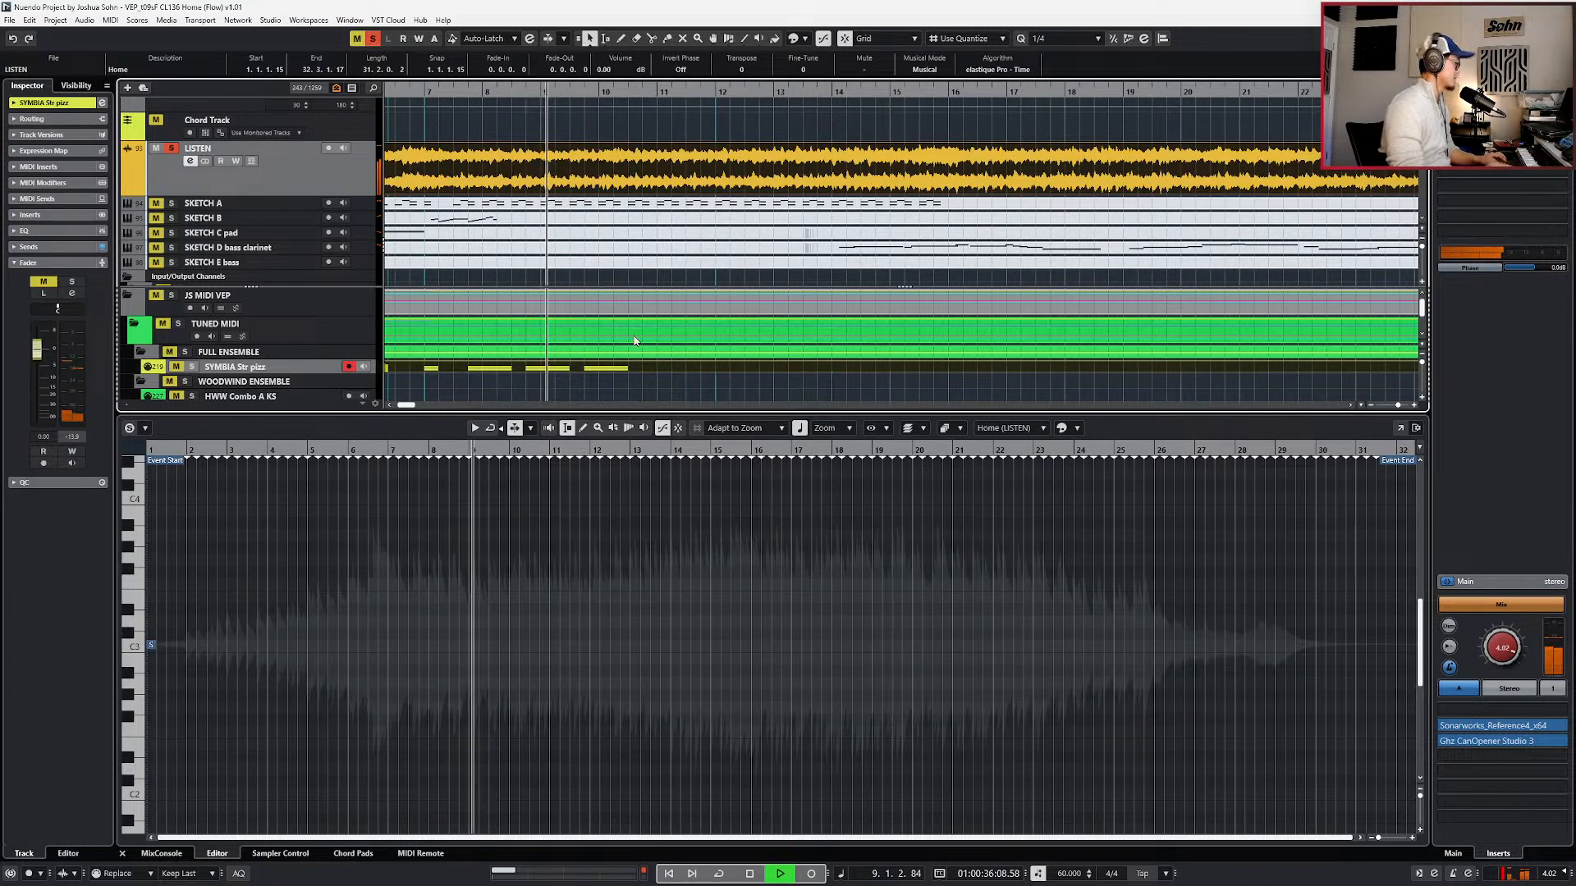
pyautogui.hotkey('ctrl', 'alt', 'e')
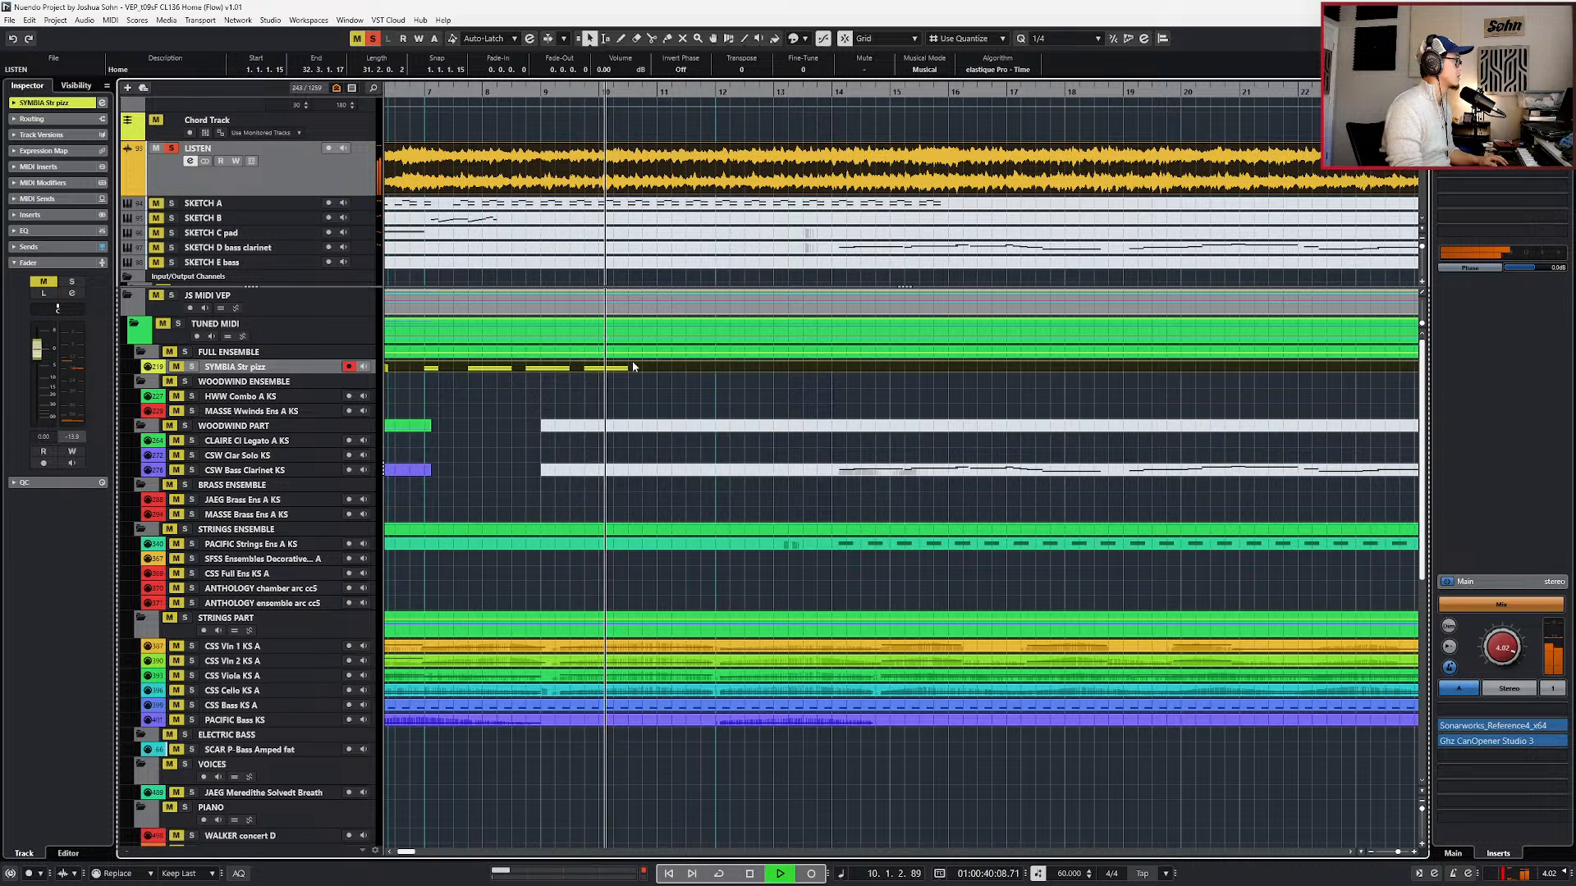
pyautogui.press('space')
pyautogui.press('KP_Subtract')
pyautogui.press('space')
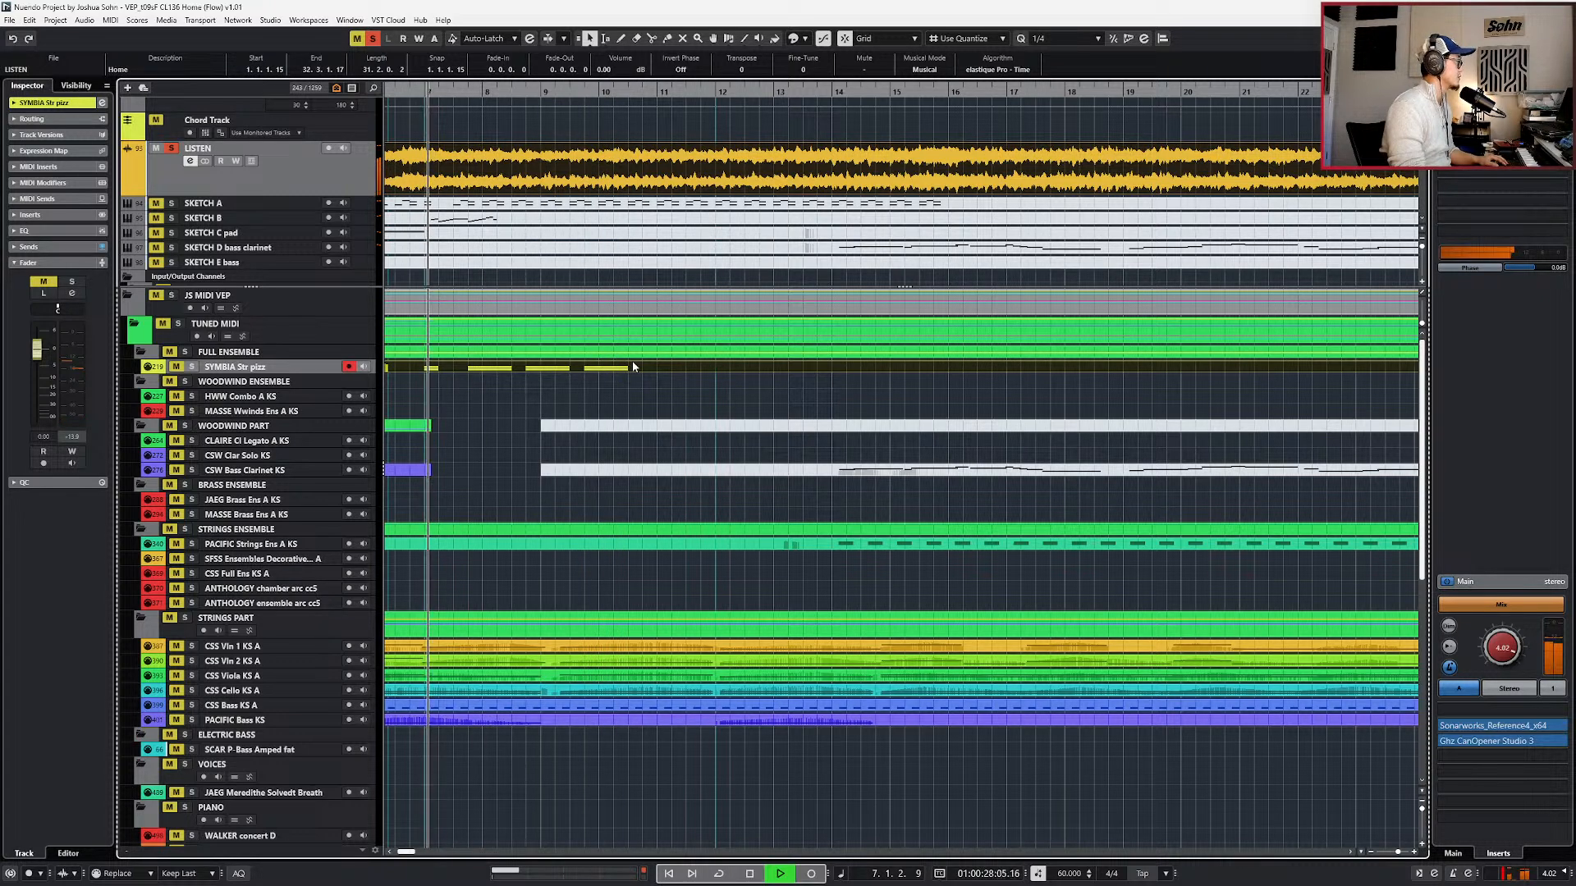
pyautogui.scroll(-1, 638, 369)
pyautogui.scroll(2, 614, 372)
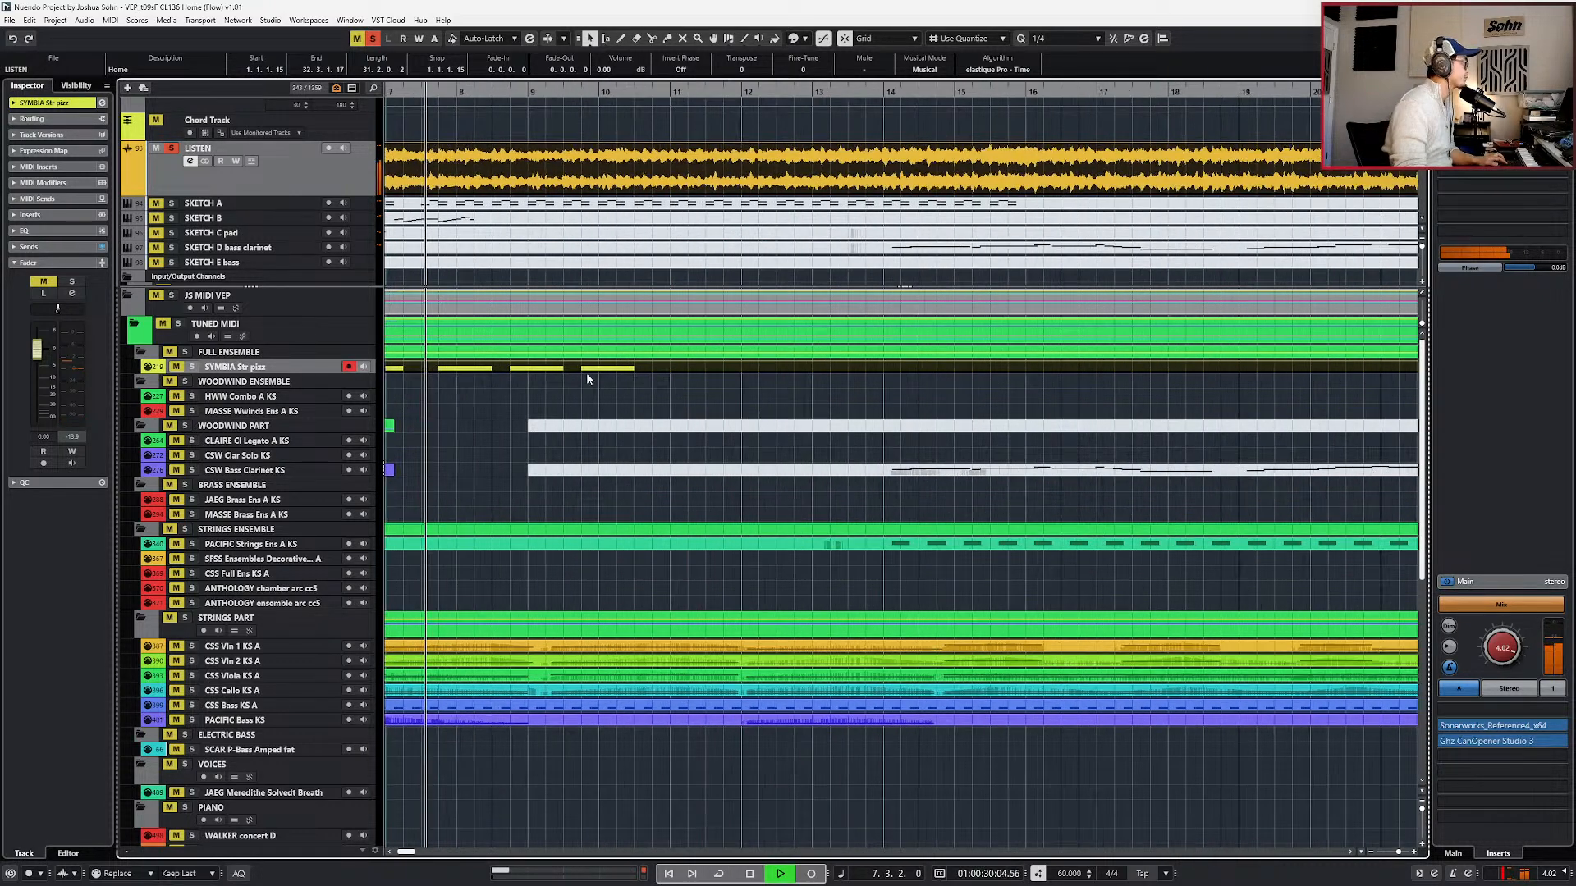
pyautogui.hscroll(-2, 595, 379)
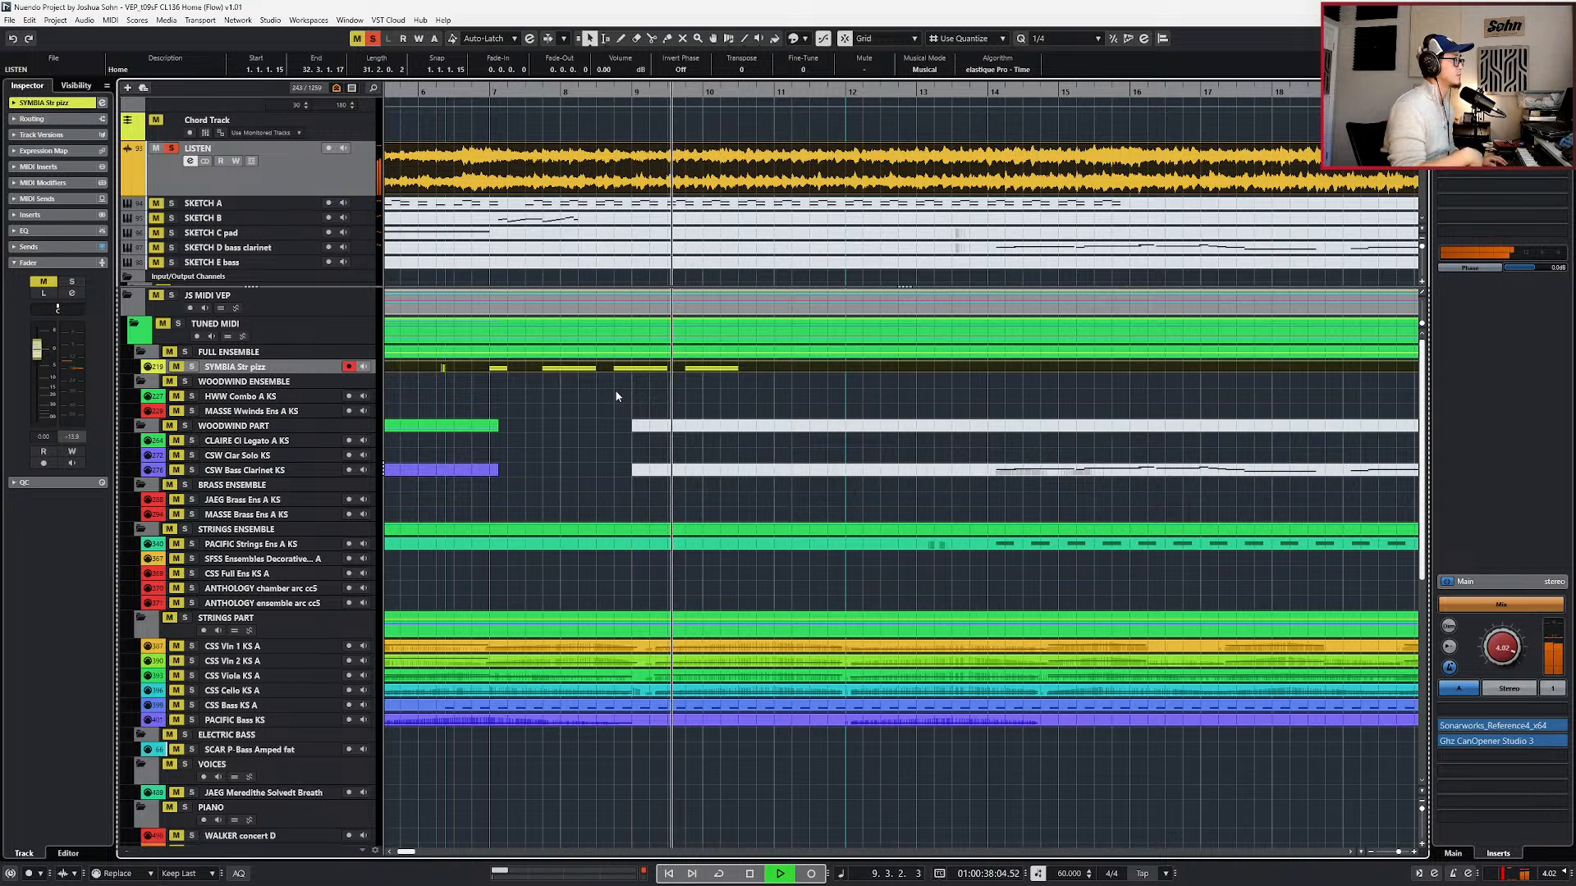
# - Mute the last three pizzicato chords around bar 10 in the SYMBIA Str pizz part and close the editor
pyautogui.doubleClick(706, 368)
pyautogui.moveTo(683, 530); pyautogui.dragTo(776, 606)
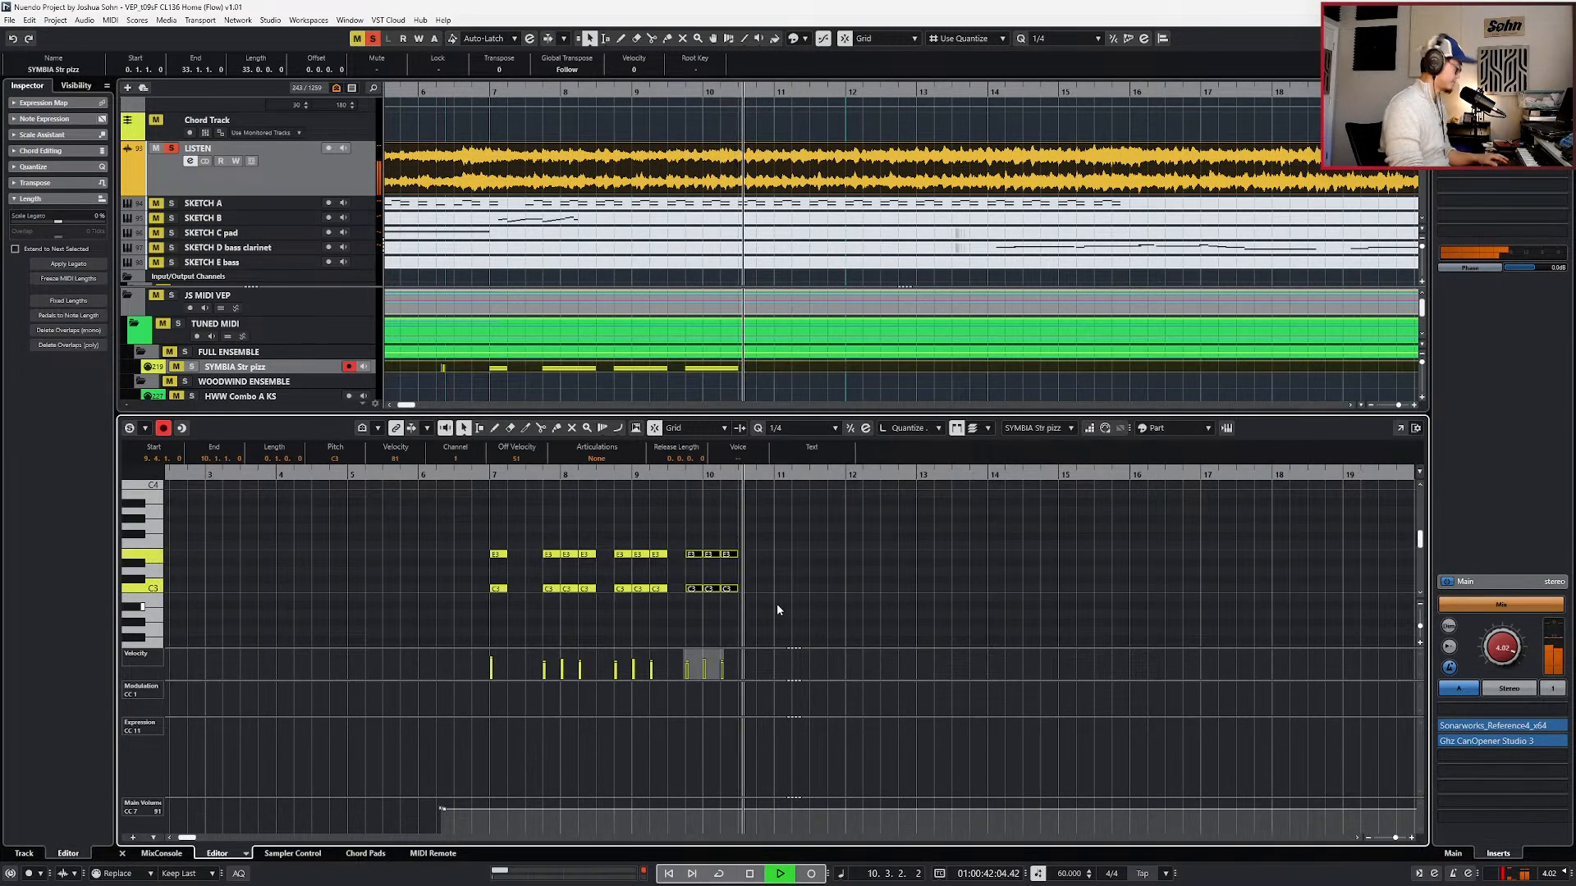
pyautogui.press('Delete')
pyautogui.press('Return')
# - Play the soloed LISTEN reference from bar 11 to bar 17 and compare it with the PACIFIC Strings pizzicato pattern
pyautogui.scroll(-3, 794, 578)
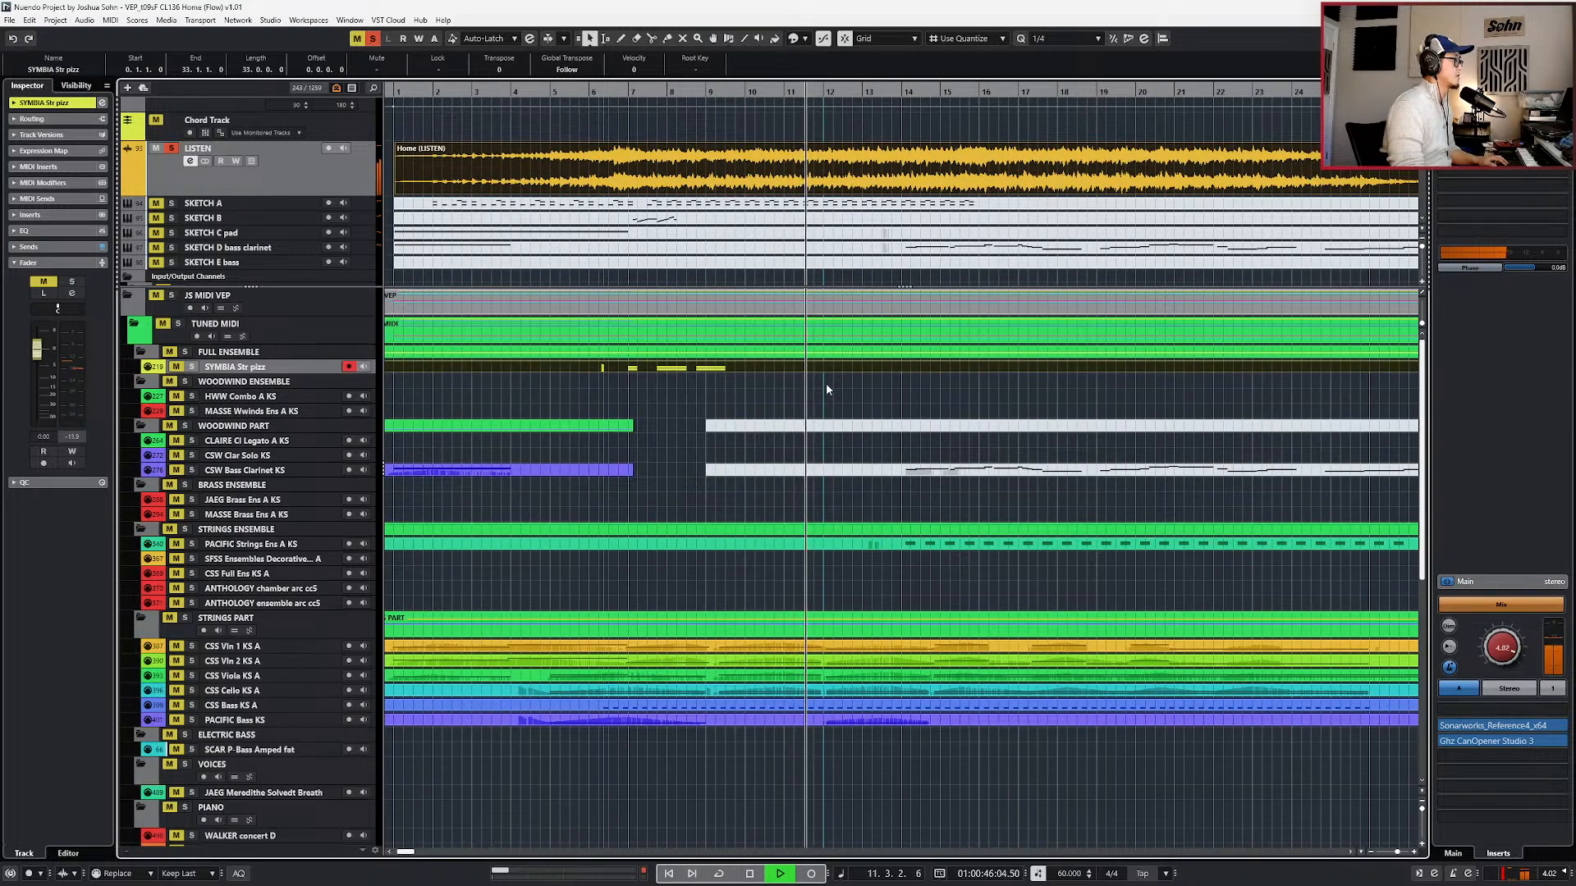
pyautogui.hscroll(2, 825, 382)
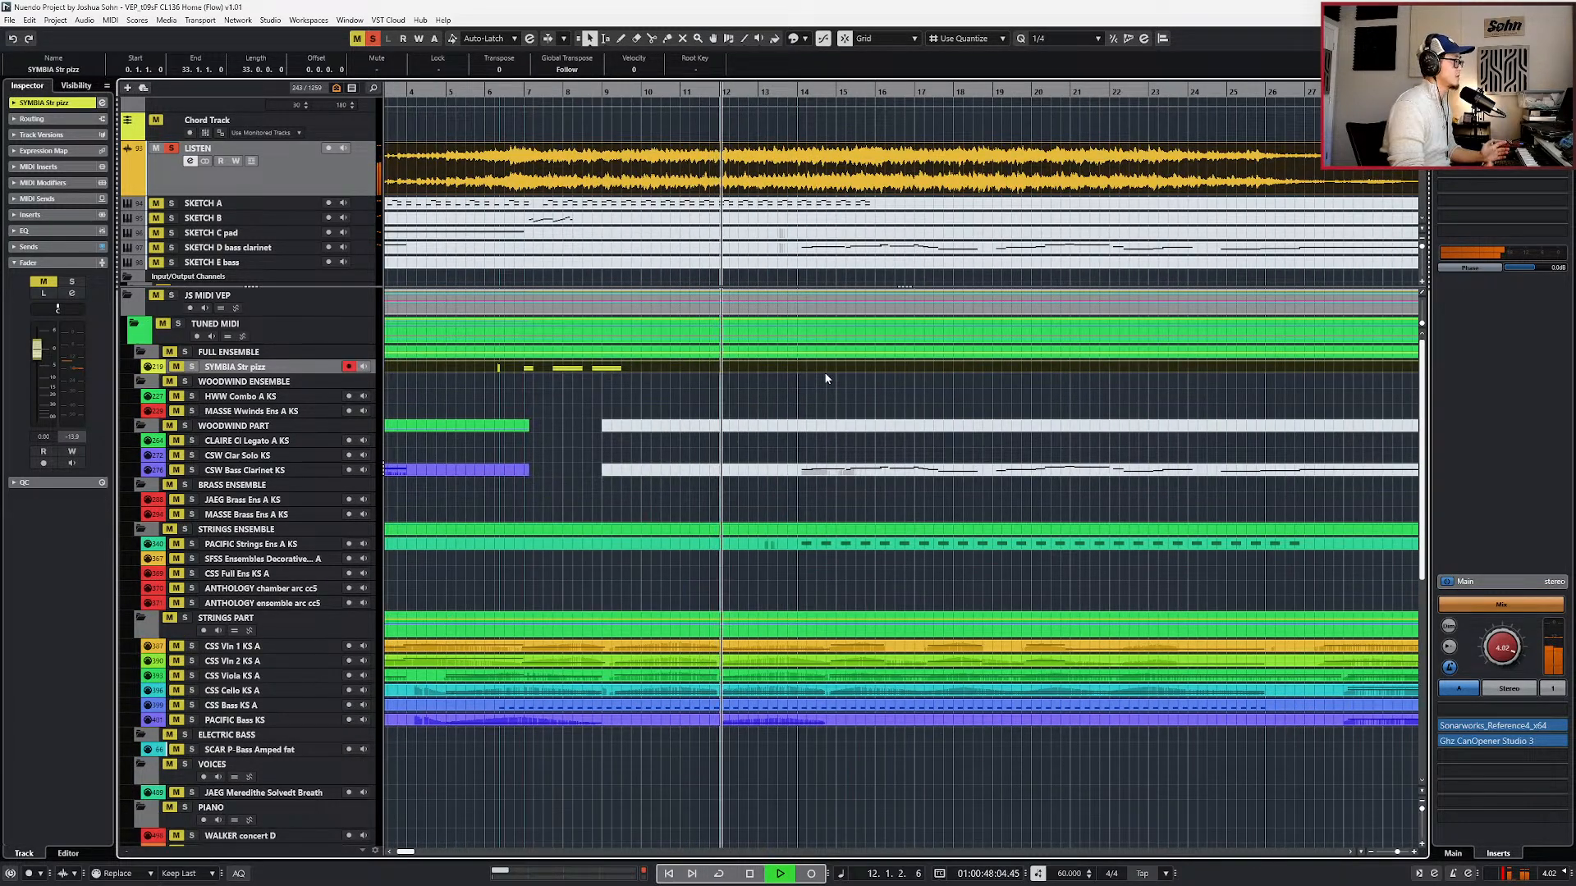
pyautogui.scroll(3, 835, 109)
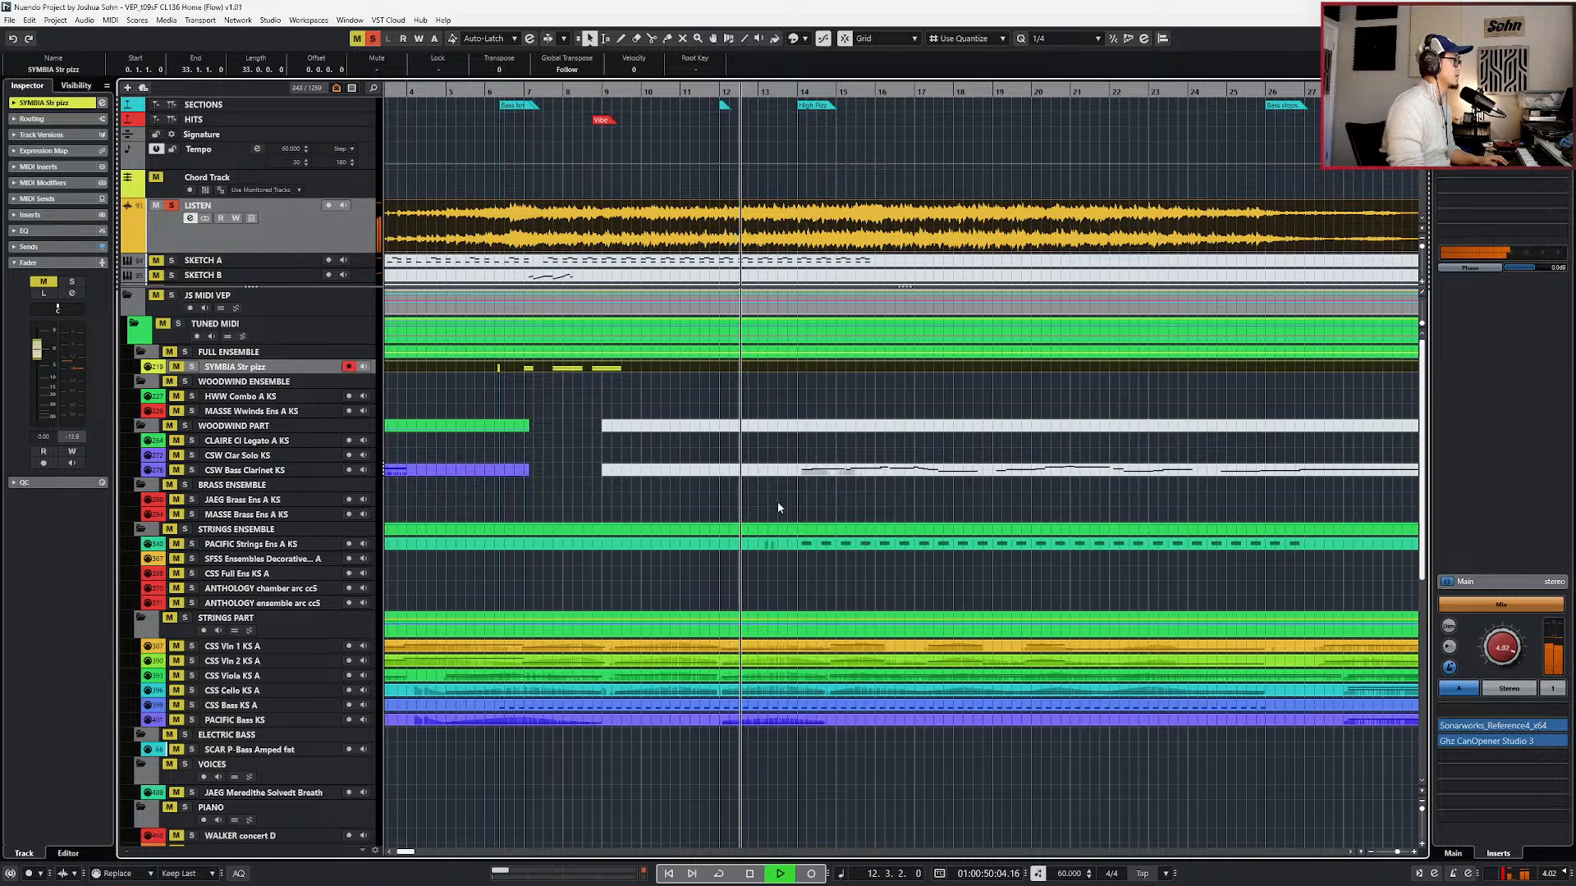
pyautogui.click(782, 547)
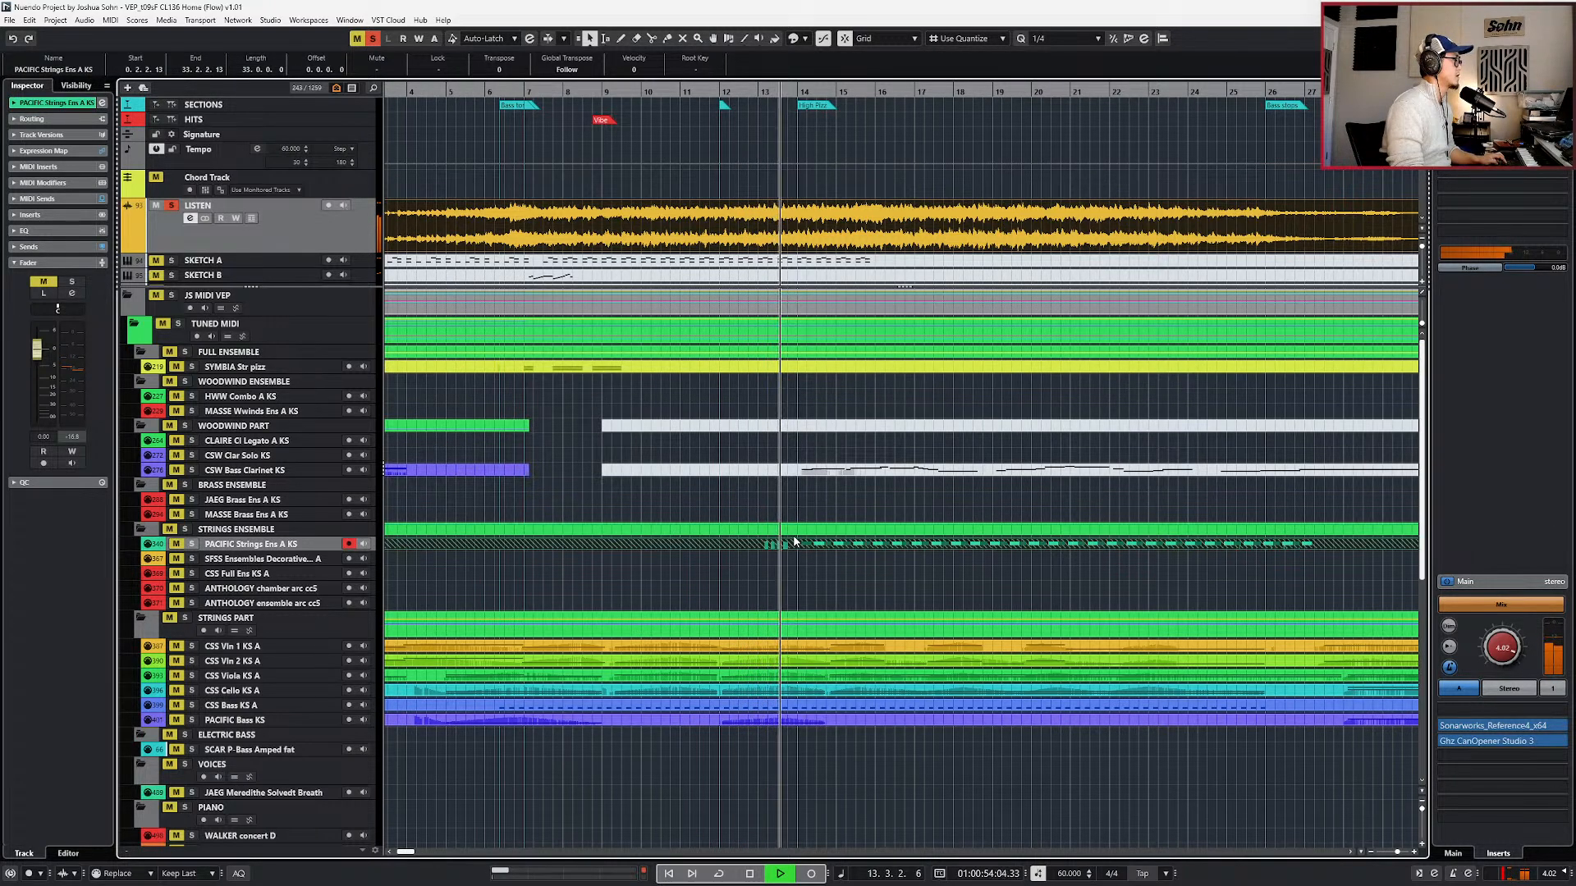
pyautogui.scroll(-1, 795, 542)
pyautogui.click(801, 553)
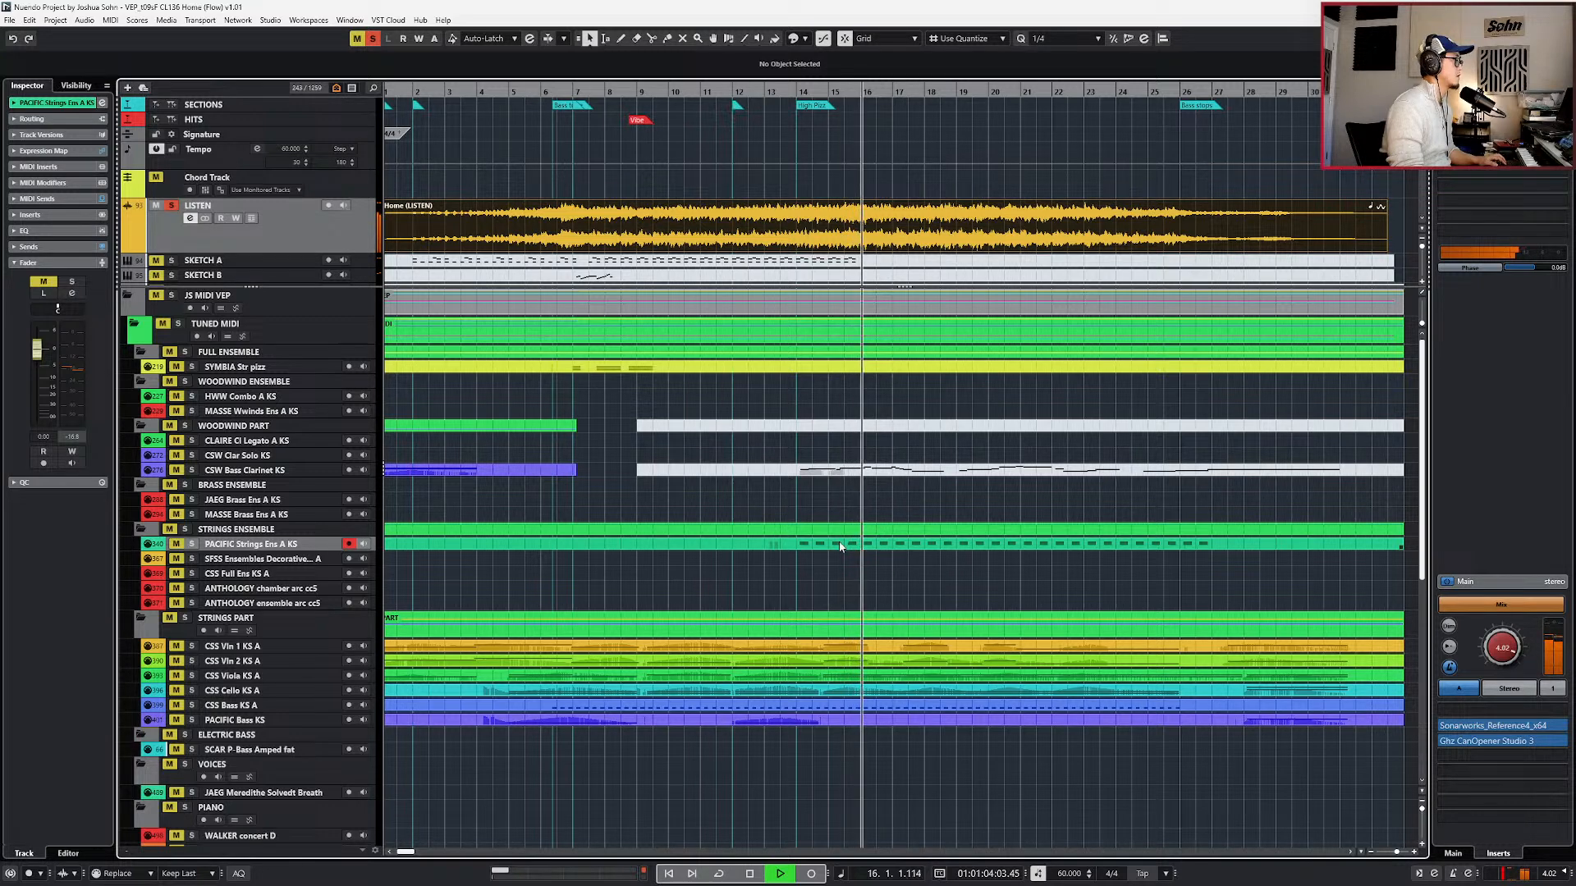
pyautogui.scroll(5, 838, 546)
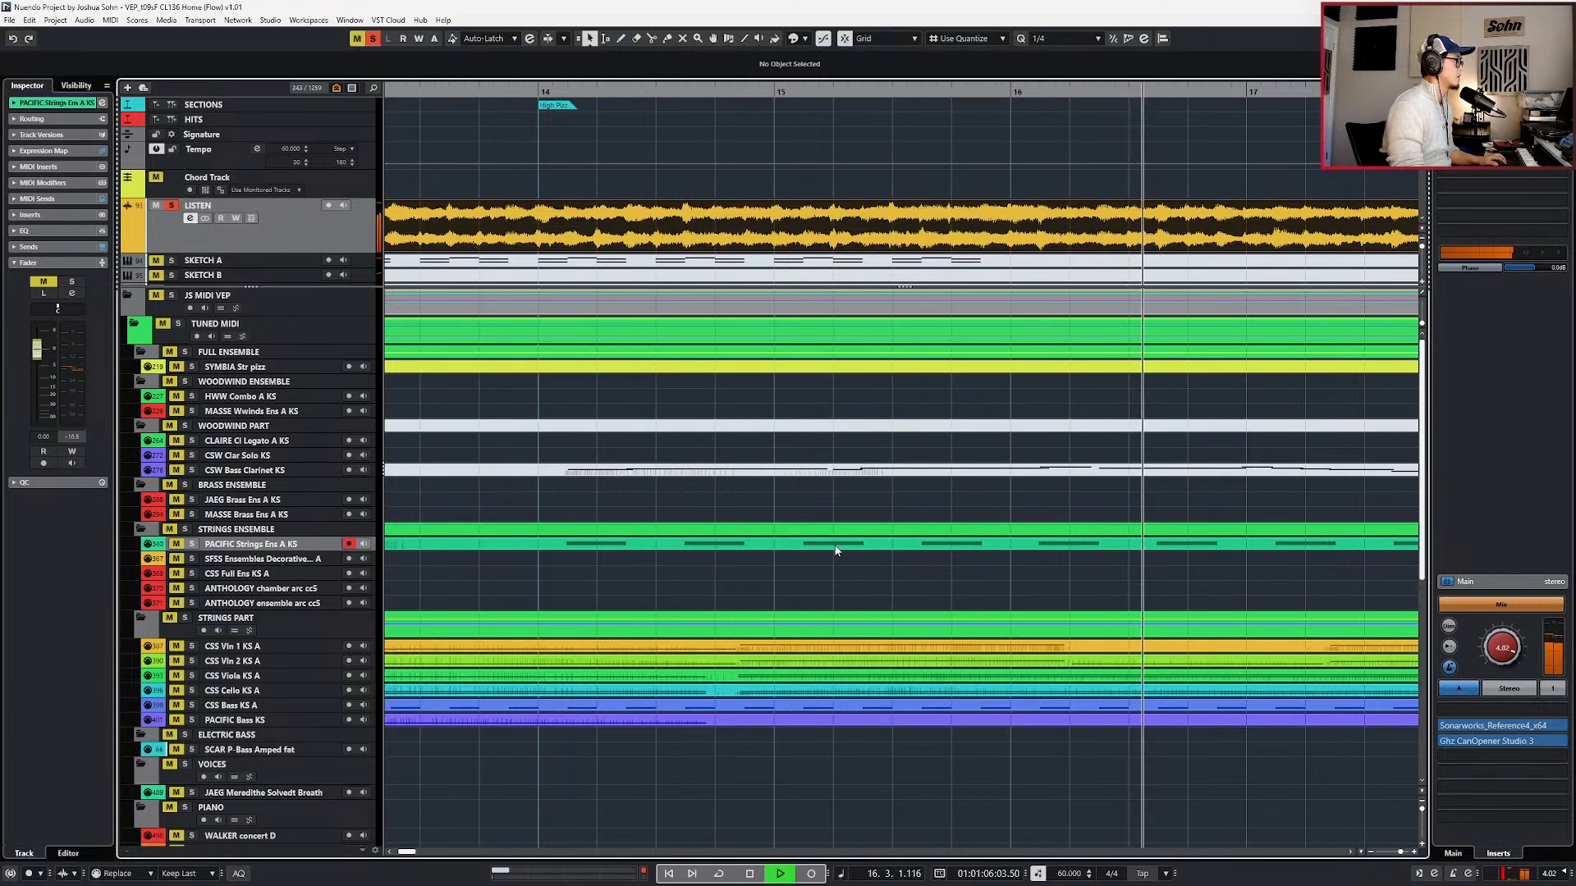
pyautogui.scroll(-1, 836, 550)
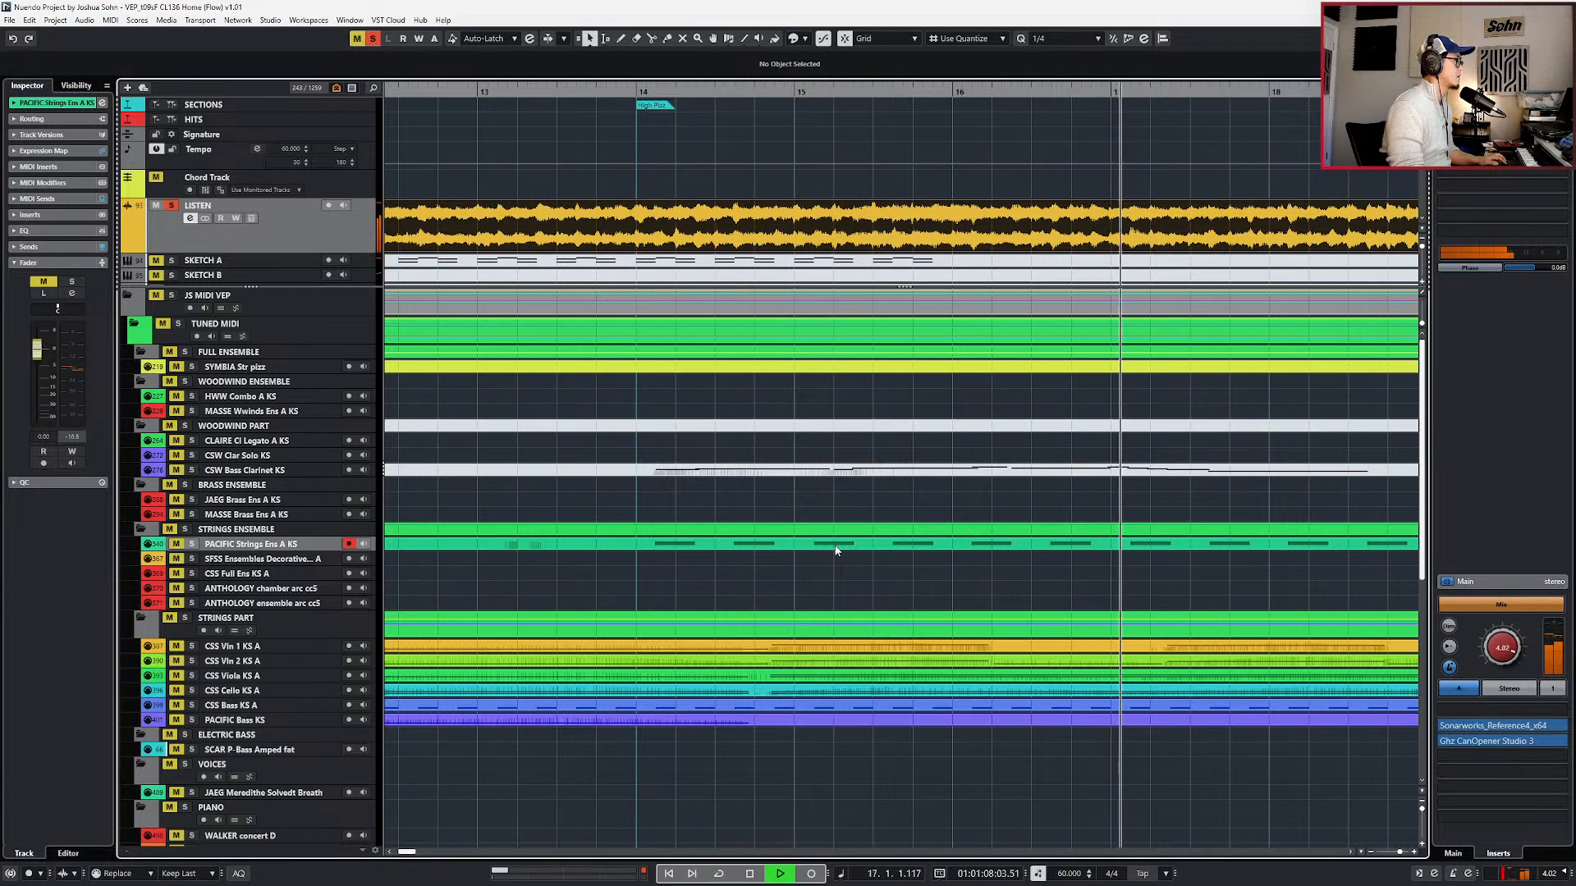
# - Stop playback and unsolo the LISTEN track
pyautogui.press('space')
pyautogui.press('s')
pyautogui.scroll(-4, 836, 549)
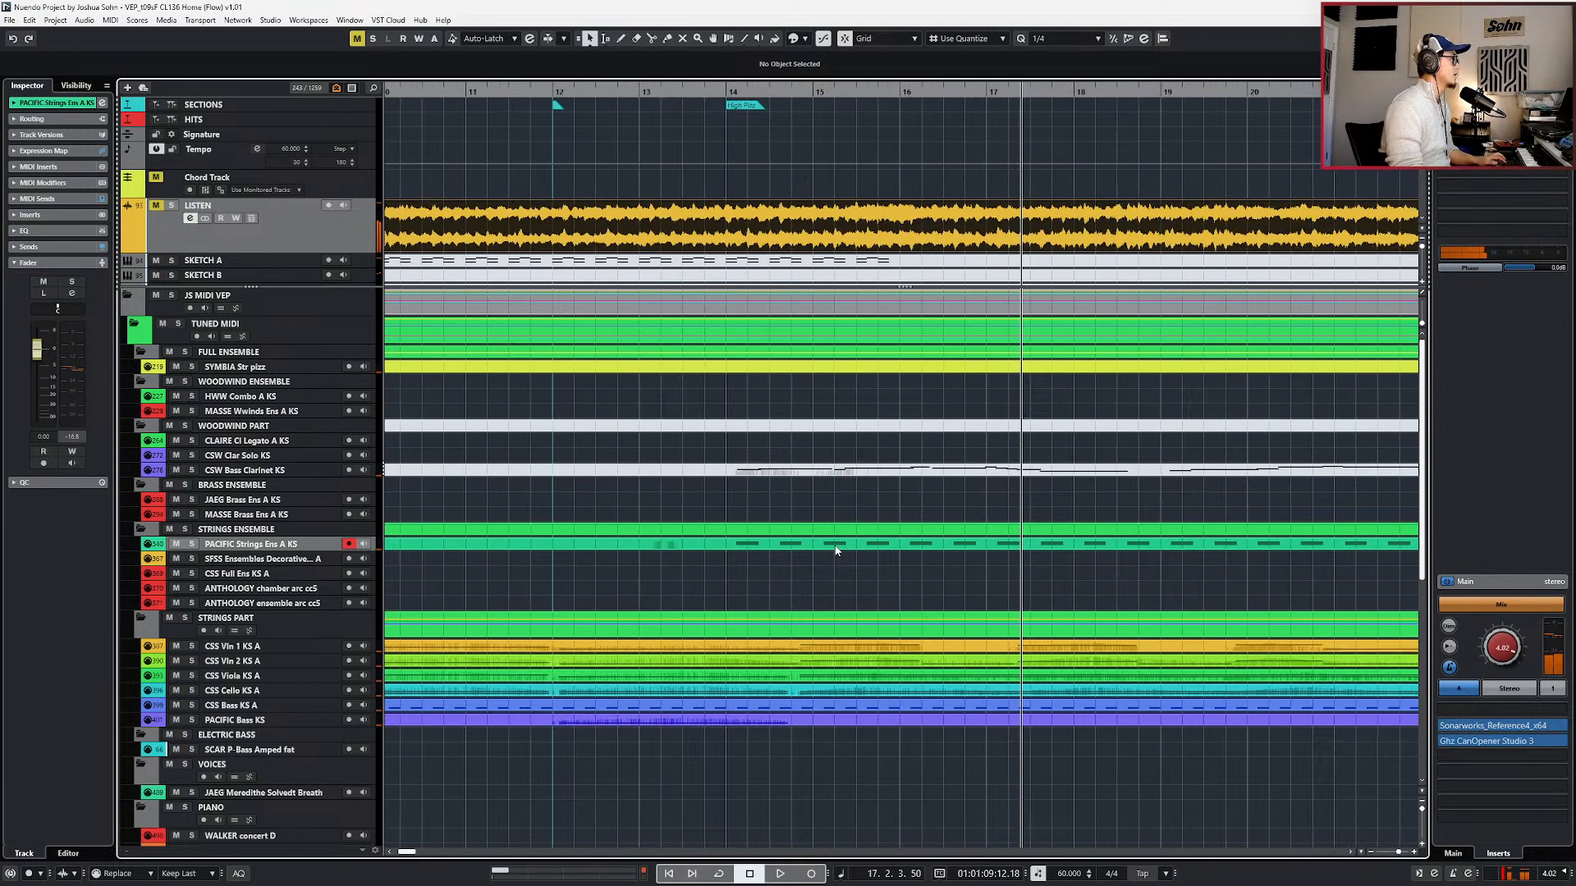
pyautogui.scroll(-1, 813, 544)
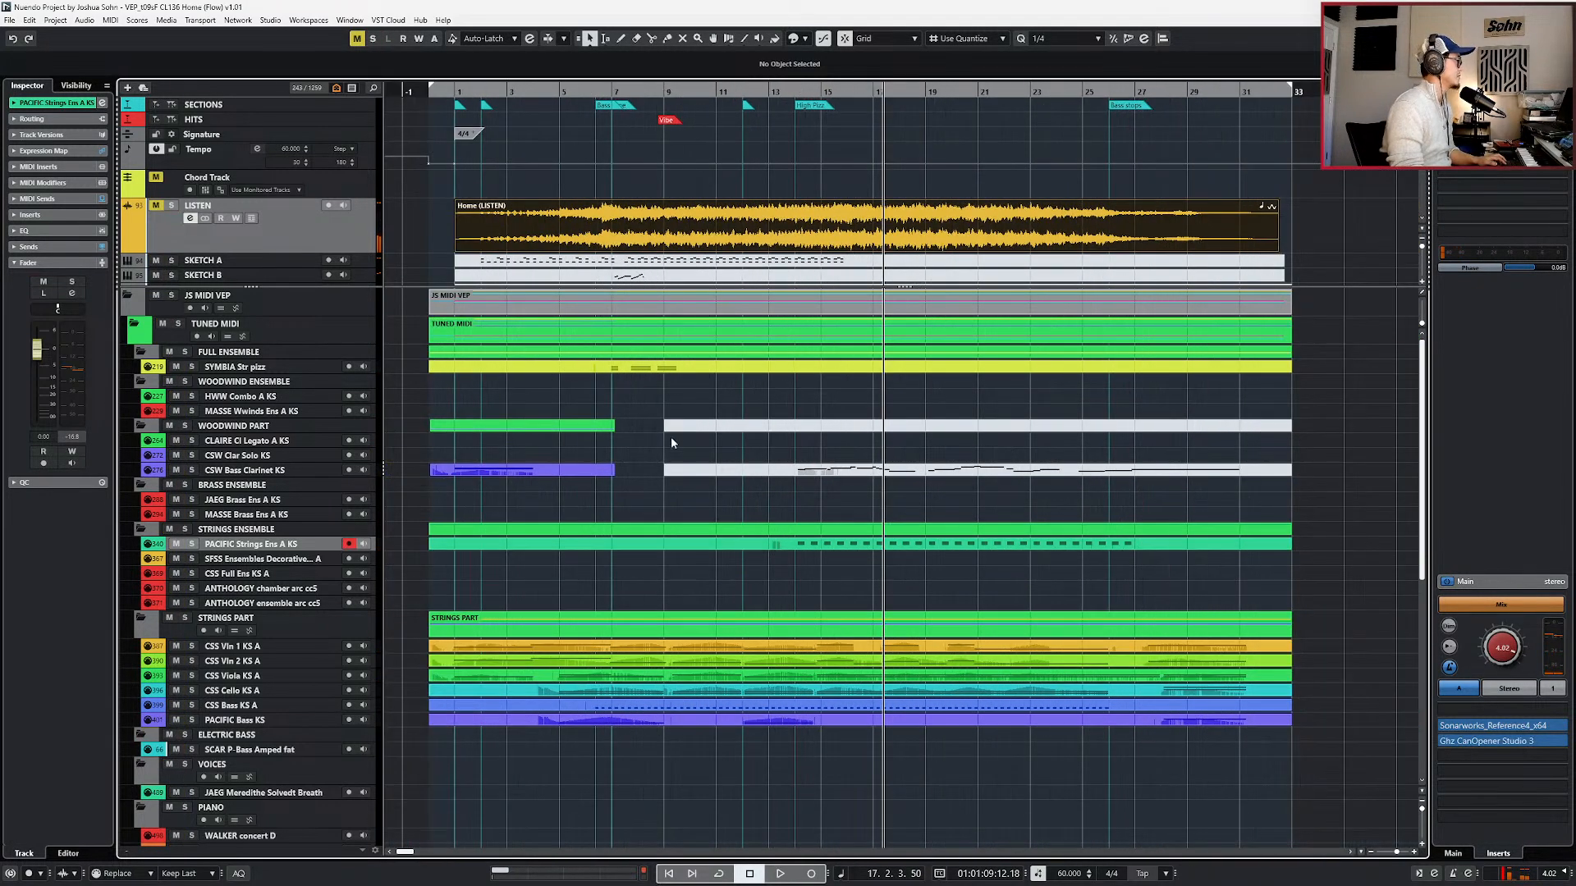
# - Copy the downbeat C3–E3 chords at bars 7, 8 and 9 of the SYMBIA Str pizz part and close the editor
pyautogui.doubleClick(632, 367)
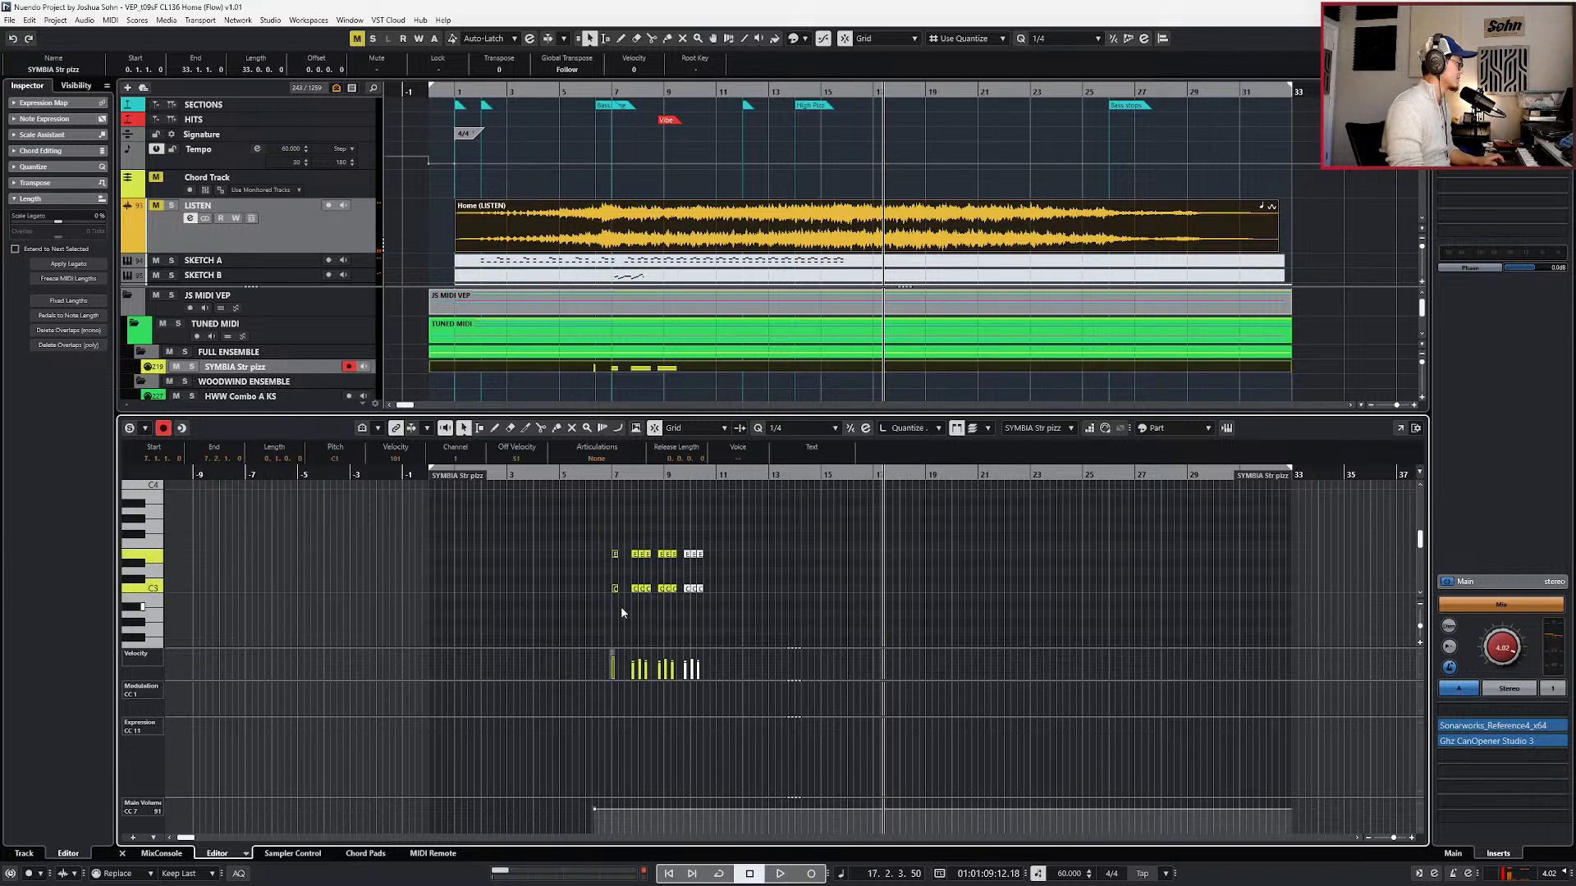
pyautogui.scroll(1, 632, 535)
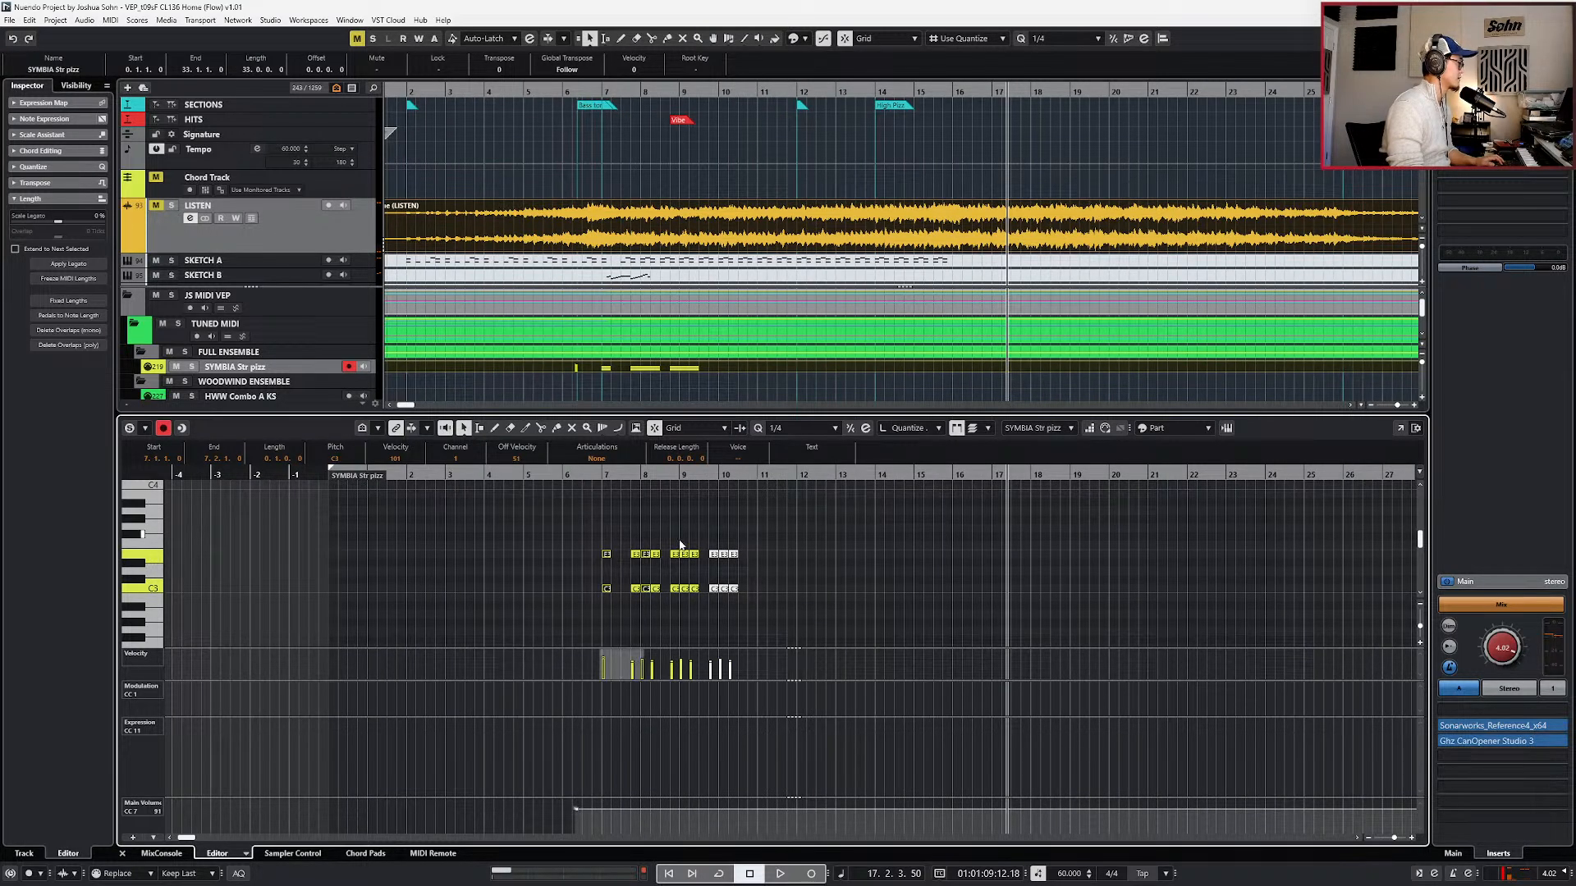
pyautogui.moveTo(691, 604); pyautogui.dragTo(689, 605)
pyautogui.hotkey('ctrl', 'e')
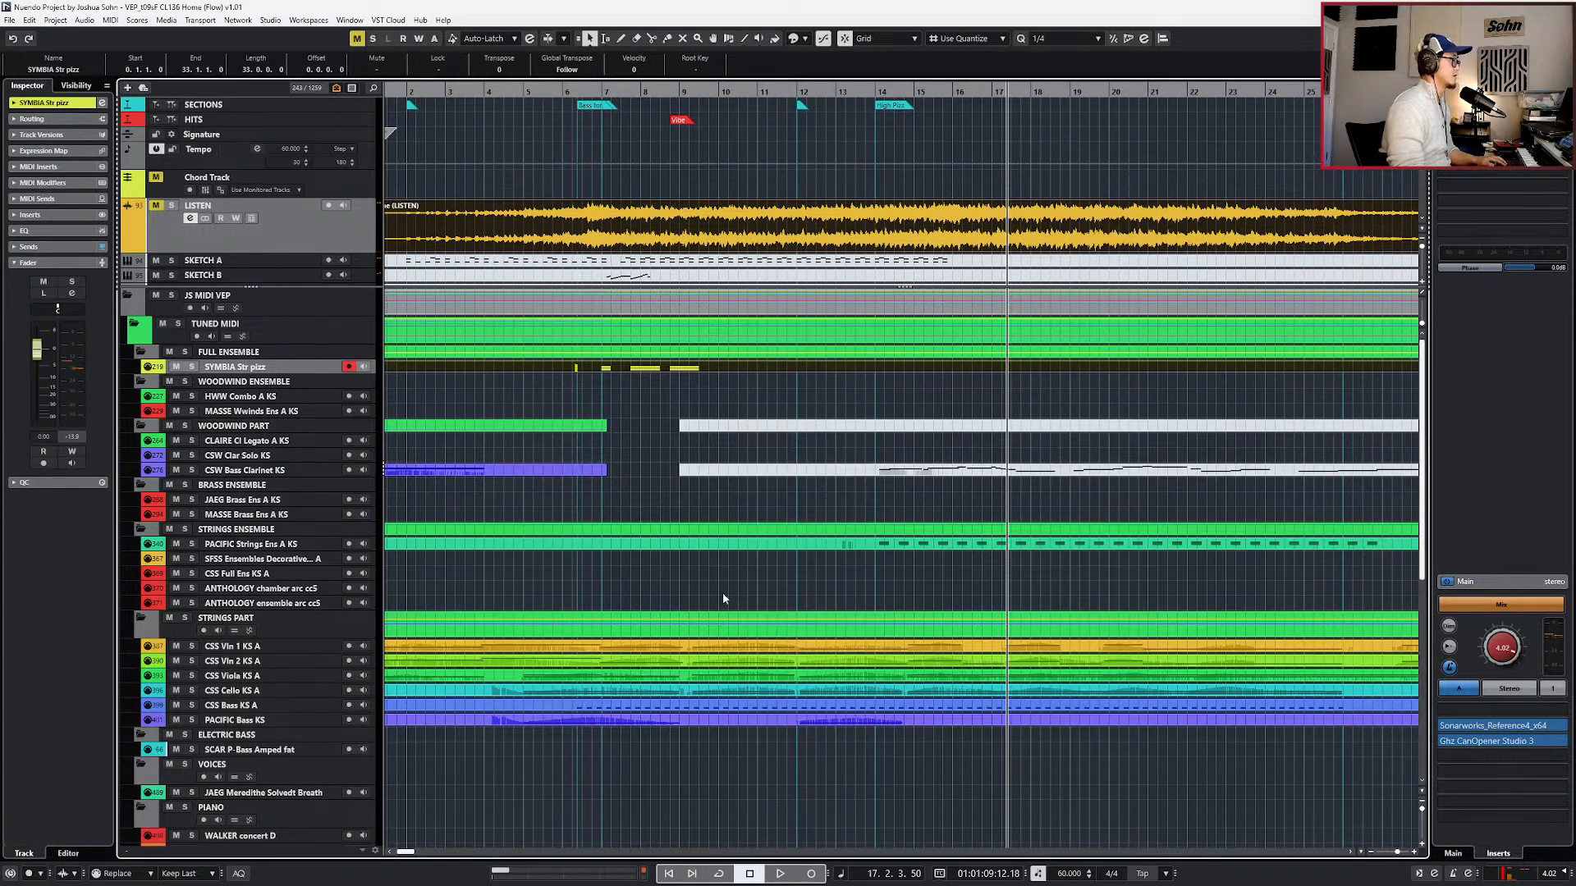
# - Open the PACIFIC Strings Ens A KS part and paste the copied chords starting at bar 14
pyautogui.click(825, 543)
pyautogui.press('Return')
pyautogui.press('KP_Subtract')
pyautogui.press('KP_Subtract')
pyautogui.press('KP_Subtract')
pyautogui.press('KP_Subtract')
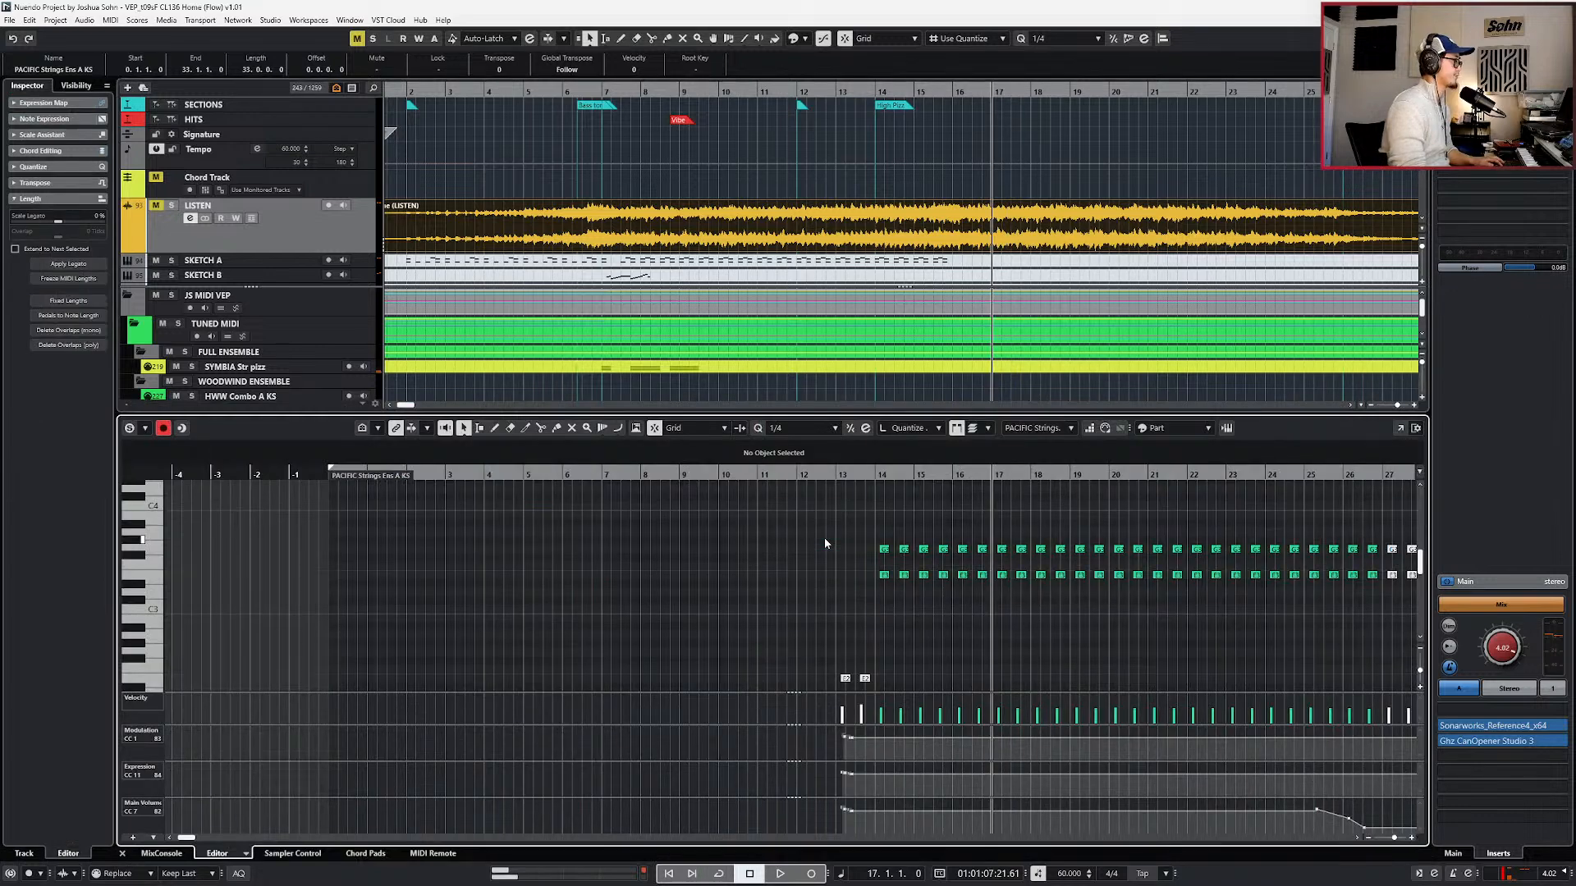
pyautogui.hotkey('ctrl', 'v')
# - Set the pasted chords' articulation to Pizz, shorten them to eighth notes and play them from bar 14
pyautogui.press('space')
pyautogui.scroll(3, 906, 564)
pyautogui.scroll(1, 904, 563)
pyautogui.press('space')
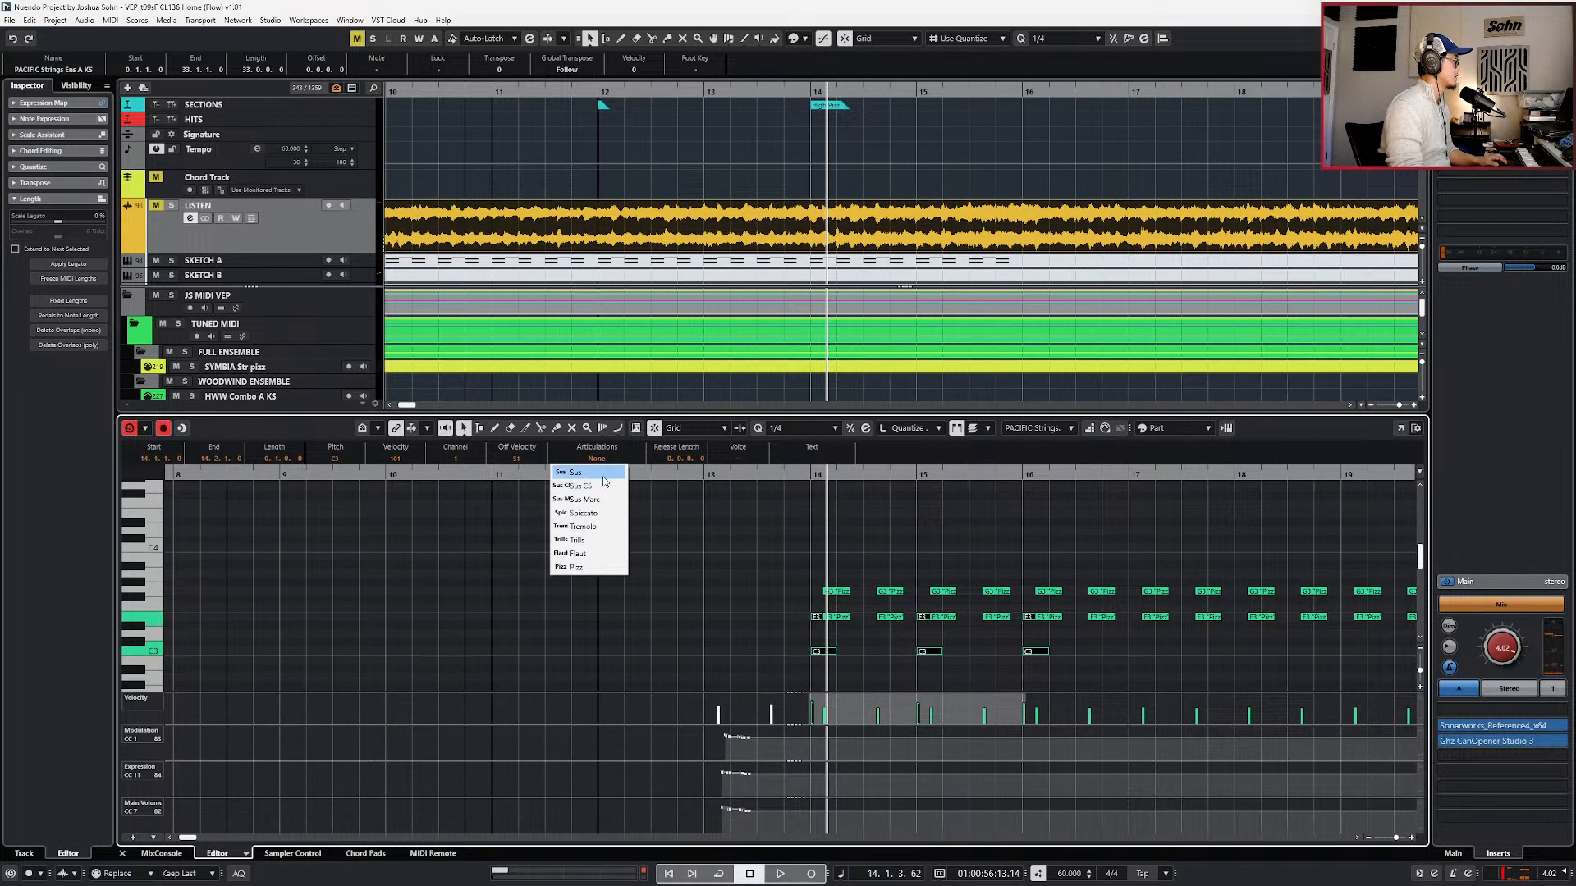
pyautogui.click(602, 567)
pyautogui.hotkey('alt', '4')
pyautogui.press('KP_Subtract')
pyautogui.press('KP_Subtract')
pyautogui.press('space')
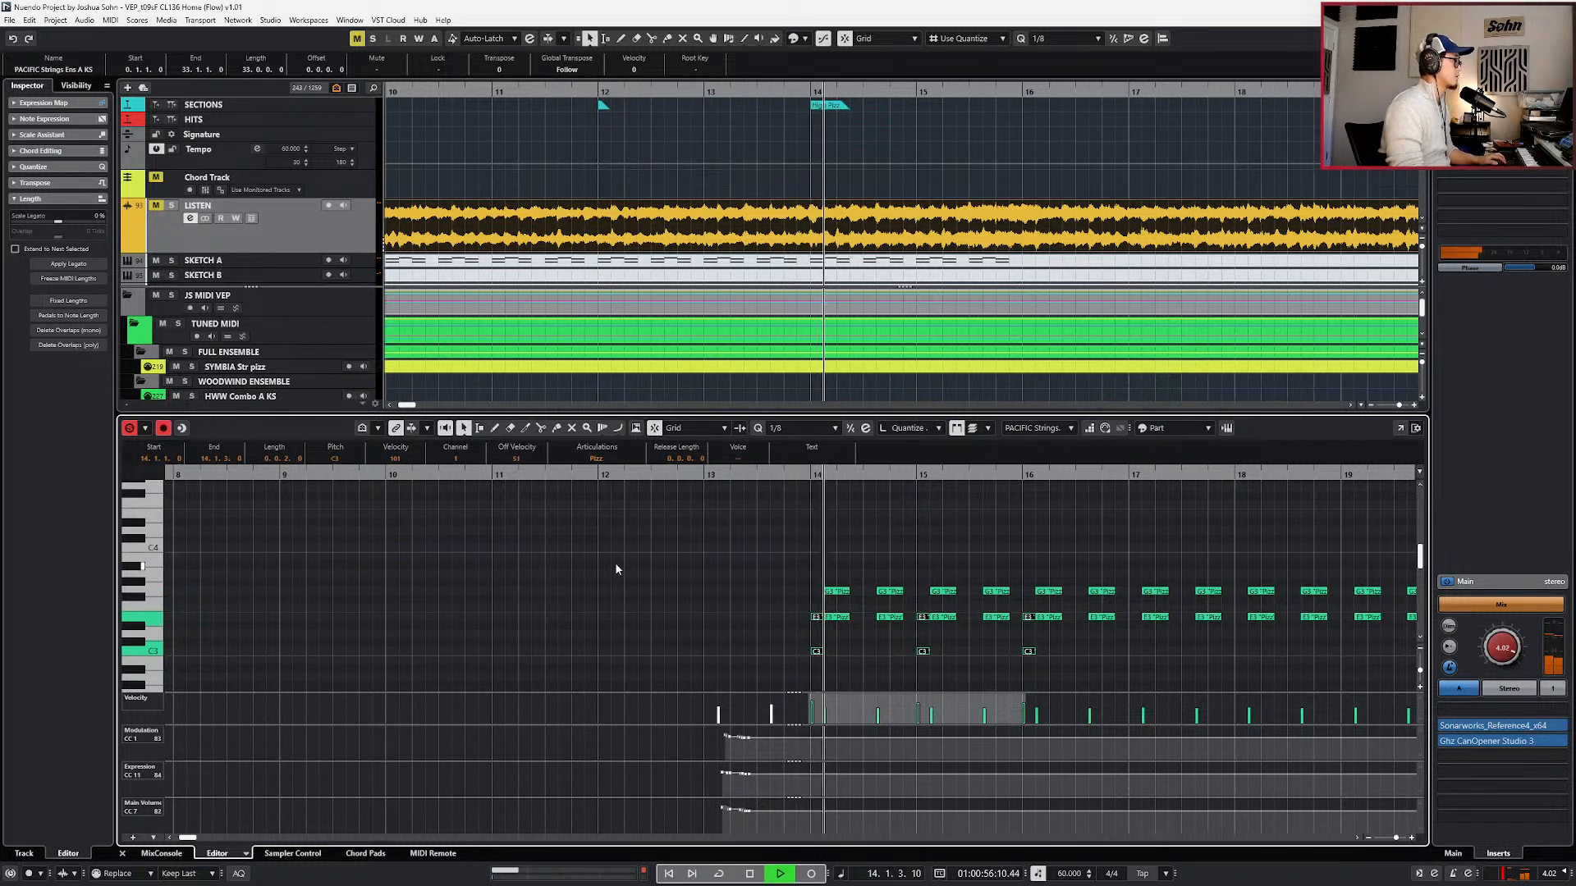
# - Copy the pasted pizzicato chords to beat 2 of bars 14, 15 and 16 and play them
pyautogui.press('space')
pyautogui.scroll(2, 804, 627)
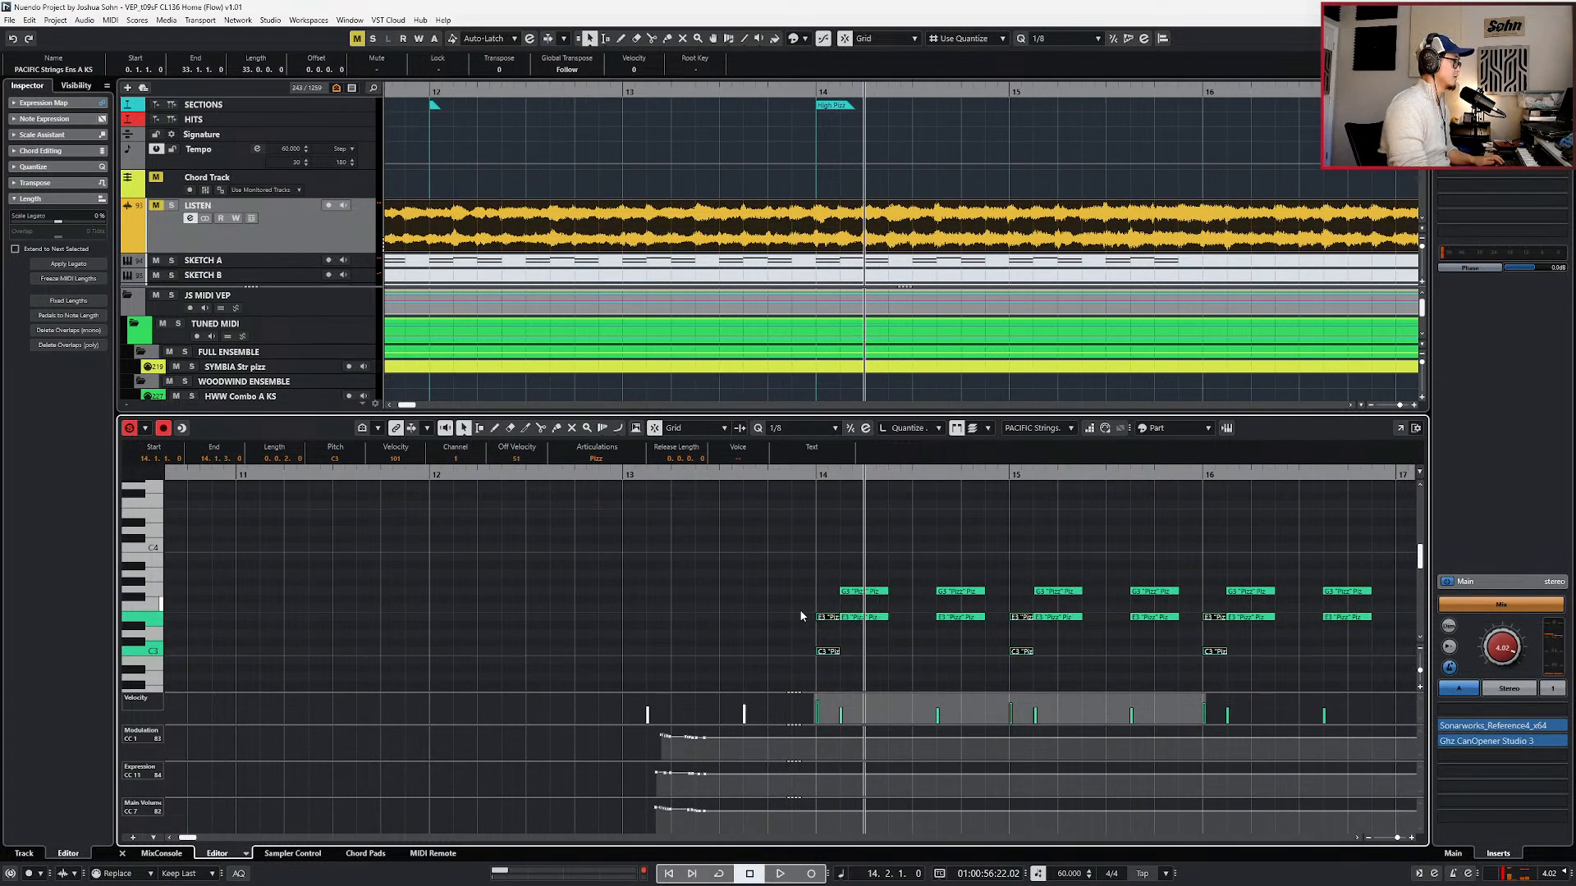
pyautogui.press('space')
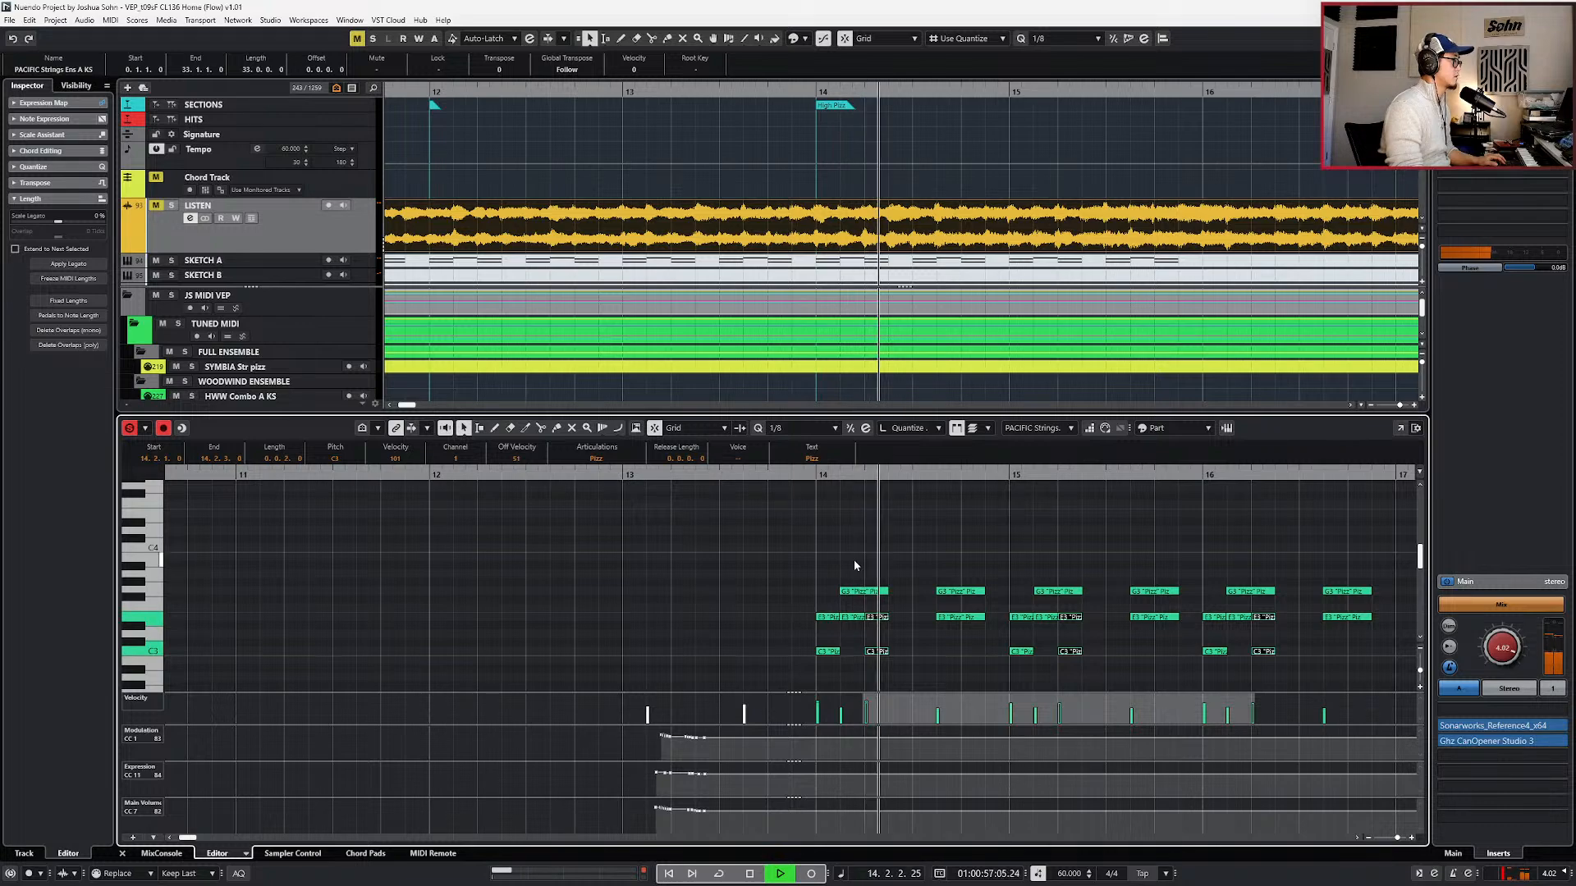
# - Select all PACIFIC Strings notes from bar 14 onward, shorten them to eighth notes and play the result
pyautogui.scroll(-3, 860, 567)
pyautogui.scroll(-4, 837, 575)
pyautogui.press('space')
pyautogui.moveTo(783, 553); pyautogui.dragTo(1205, 662)
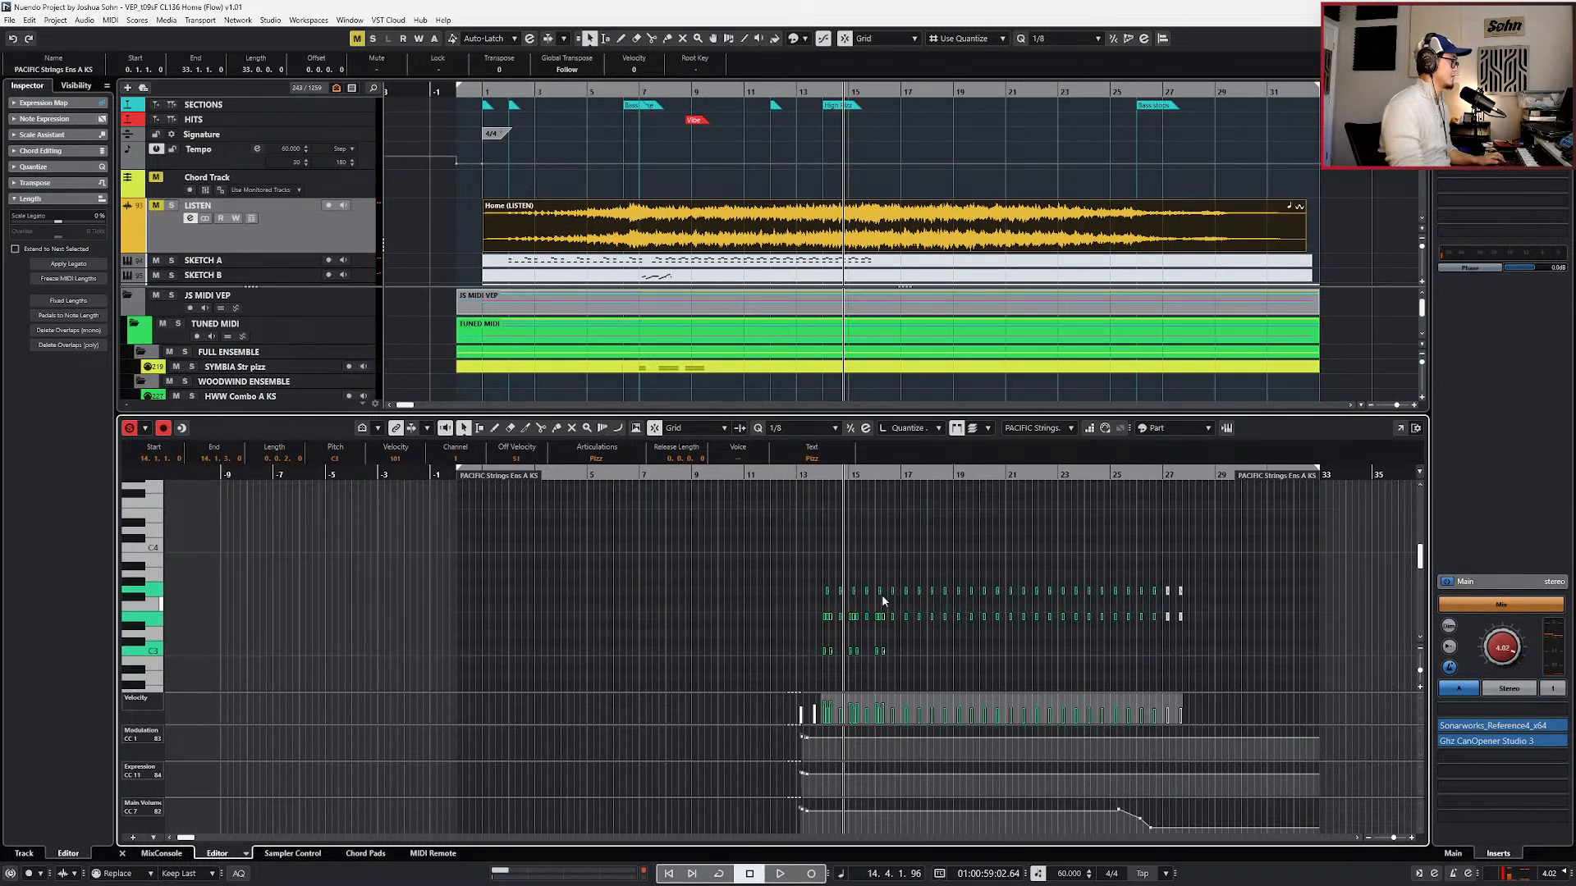
pyautogui.scroll(3, 934, 613)
pyautogui.press('space')
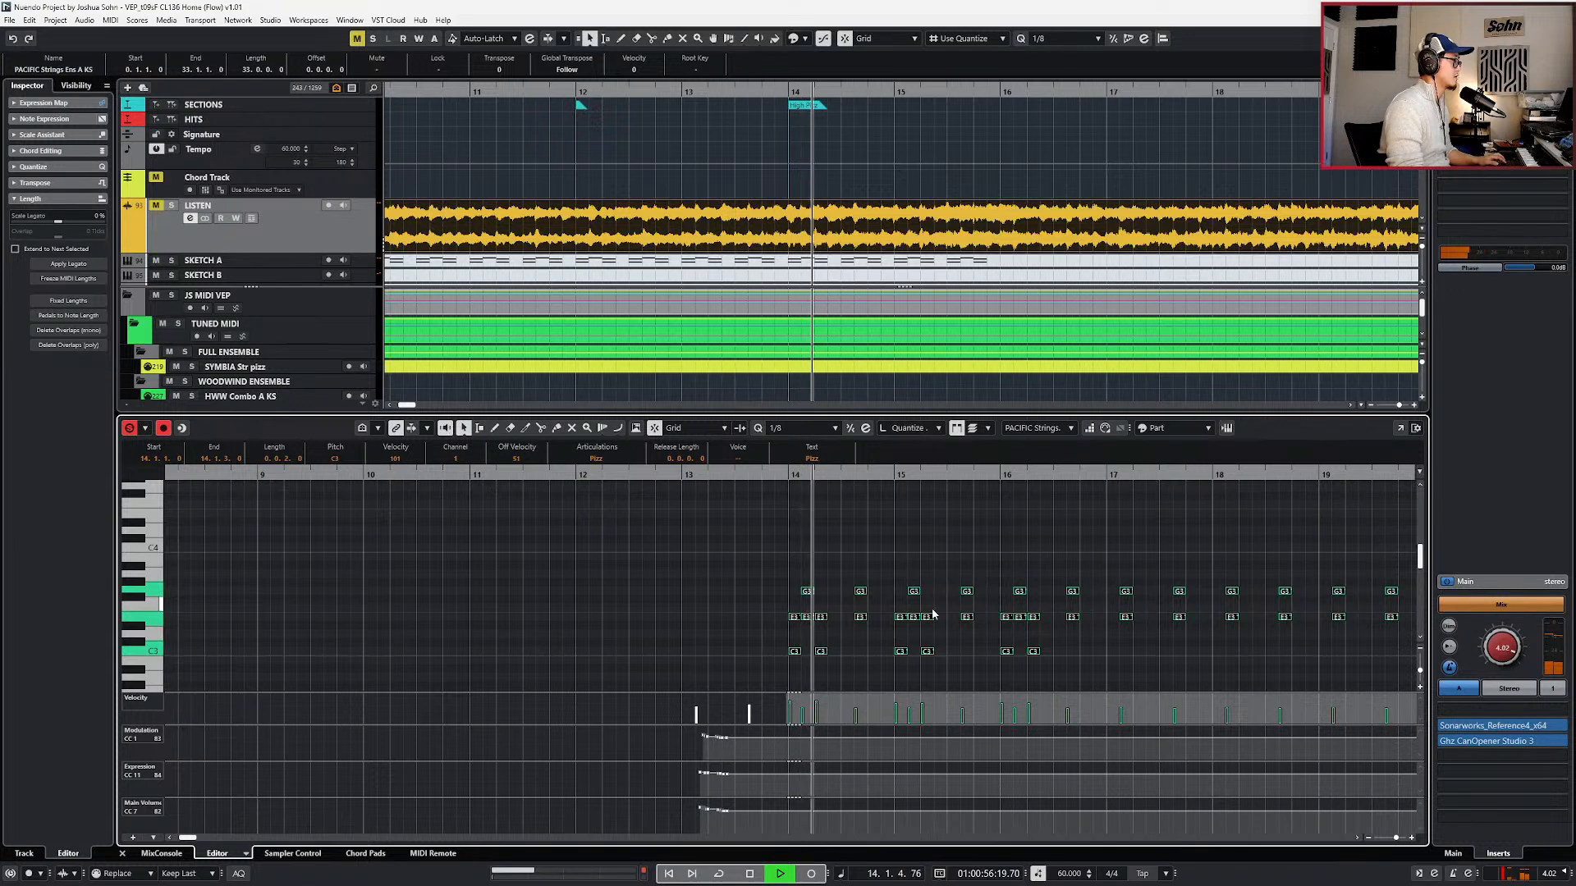
pyautogui.press('space')
# - Copy the two C3–E3 chords on beats 1 and 2 of bar 15 to beats 3 and 4 of bars 14 and 15
pyautogui.click(889, 615)
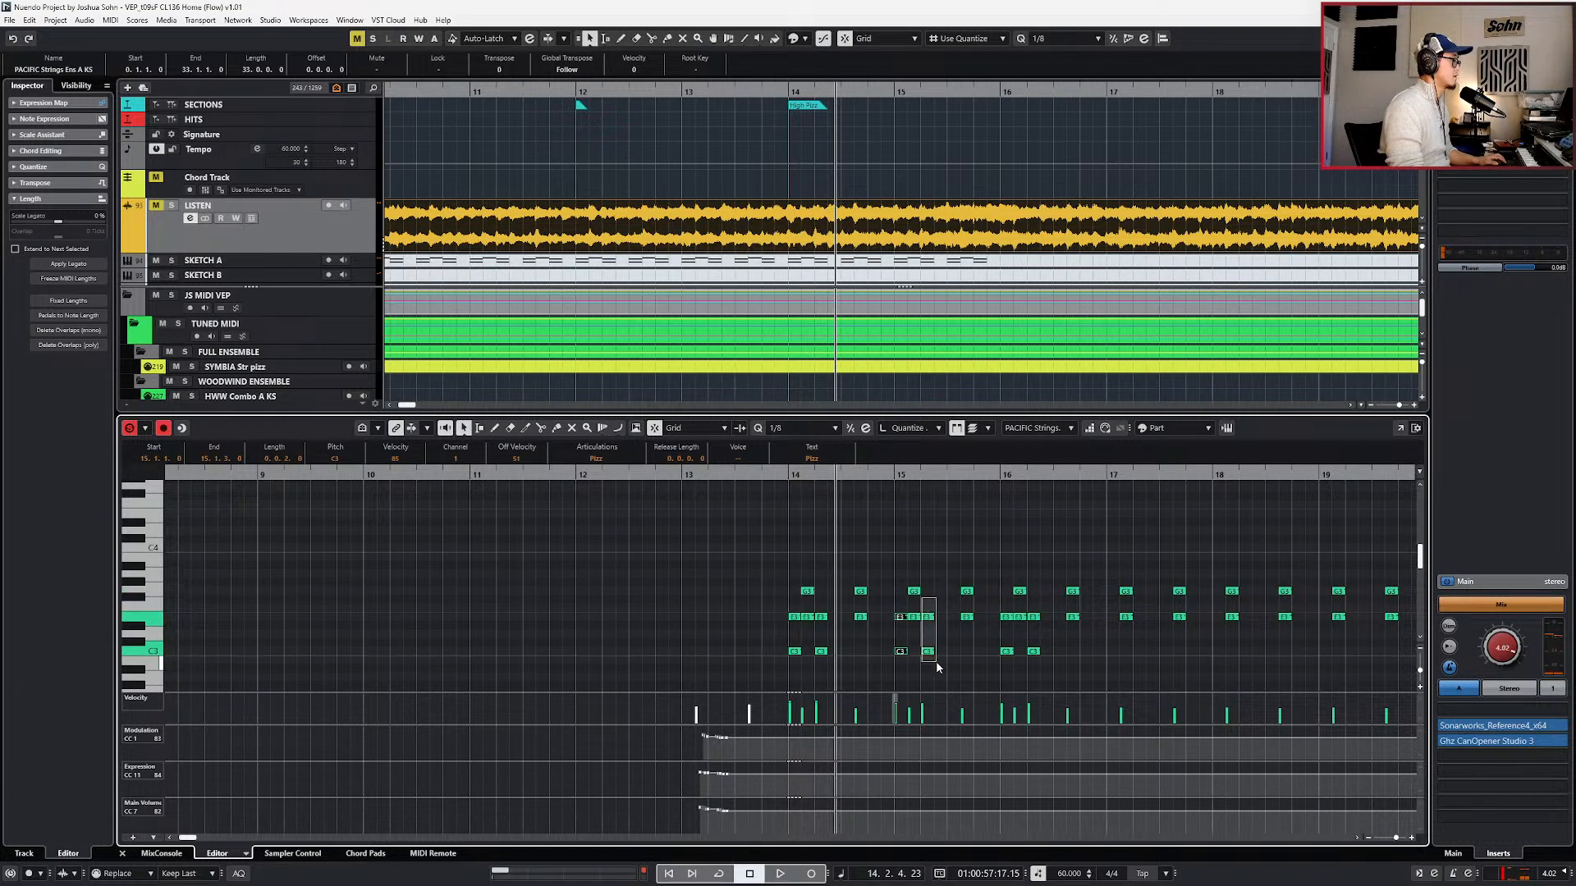
pyautogui.hotkey('ctrl', 'v')
pyautogui.press('space')
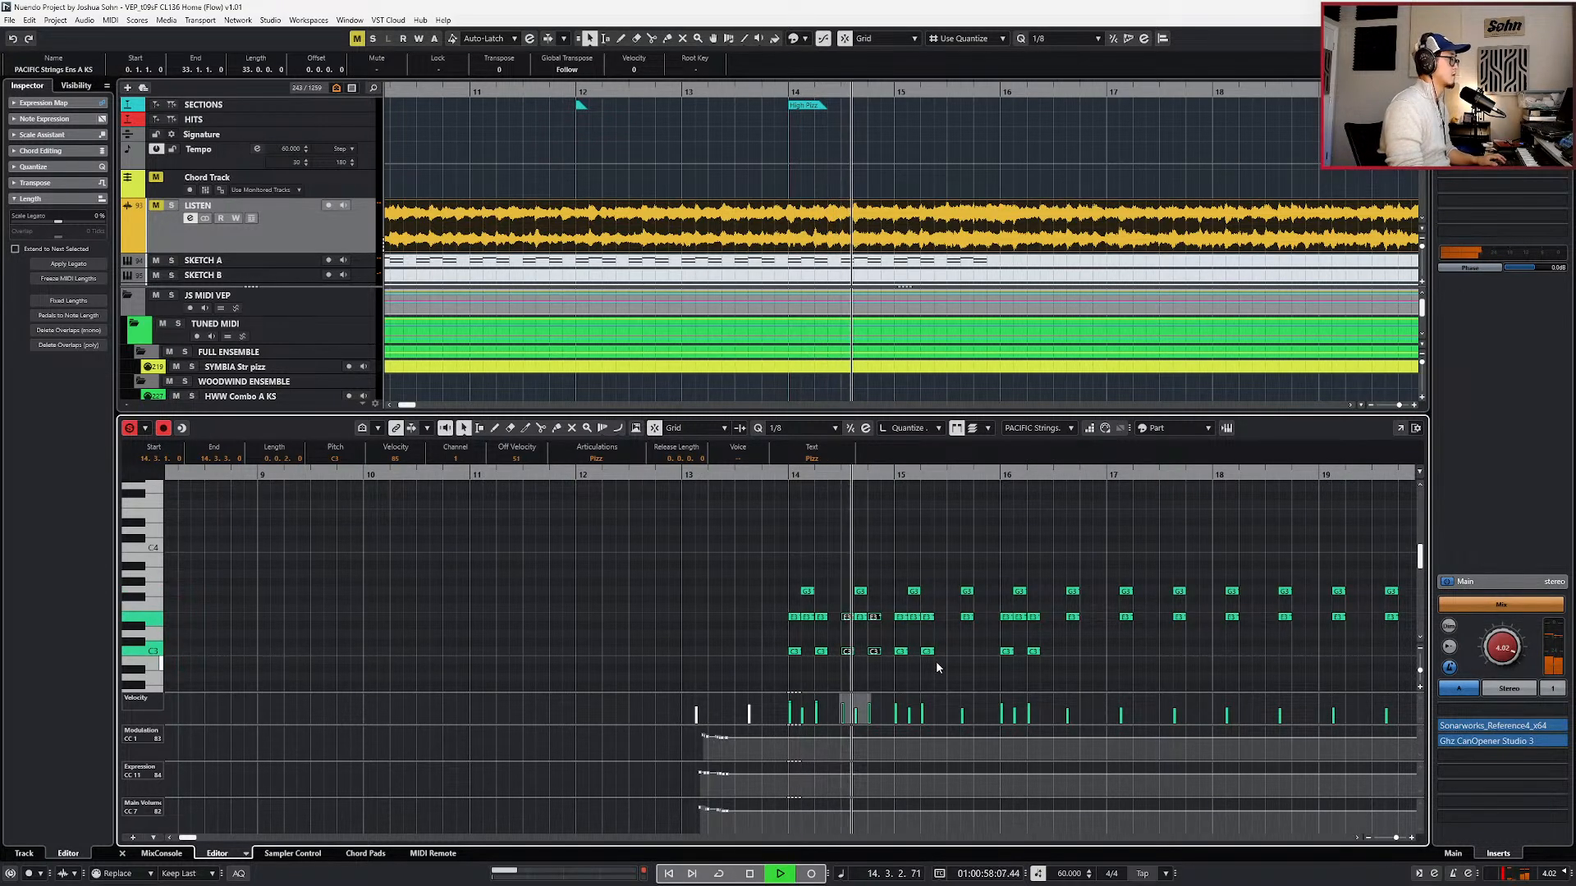
pyautogui.press('space')
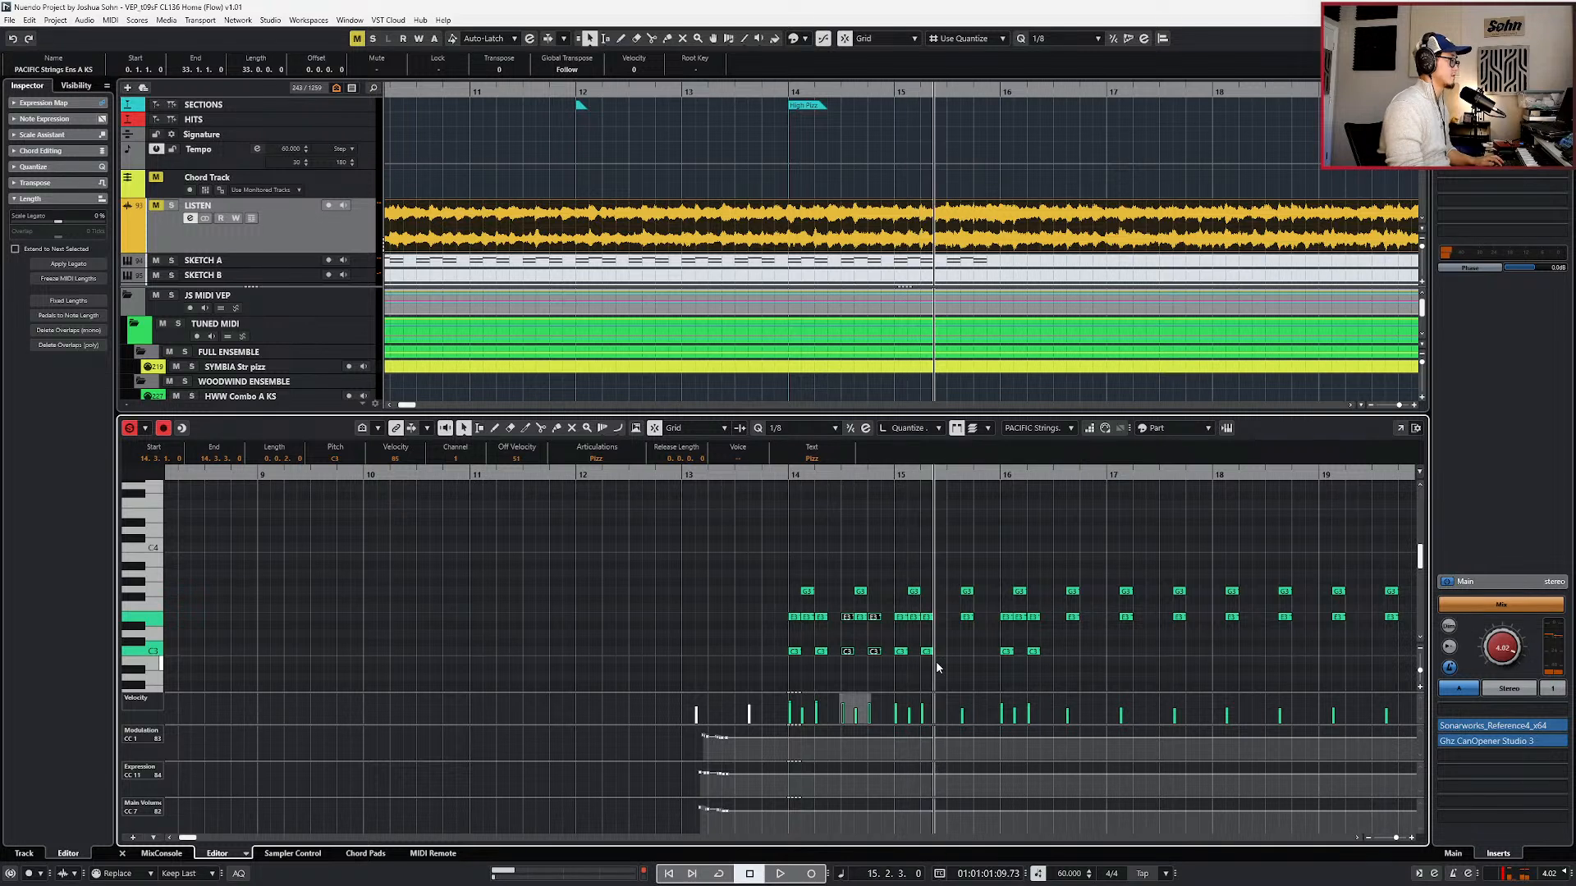
pyautogui.press('KP_Add')
pyautogui.hotkey('ctrl', 'v')
# - Play the PACIFIC Strings pattern from bar 14 while selecting the off-beat G3 and E3 notes in bars 14 and 15
pyautogui.hotkey('shift', 'b')
pyautogui.click(810, 574)
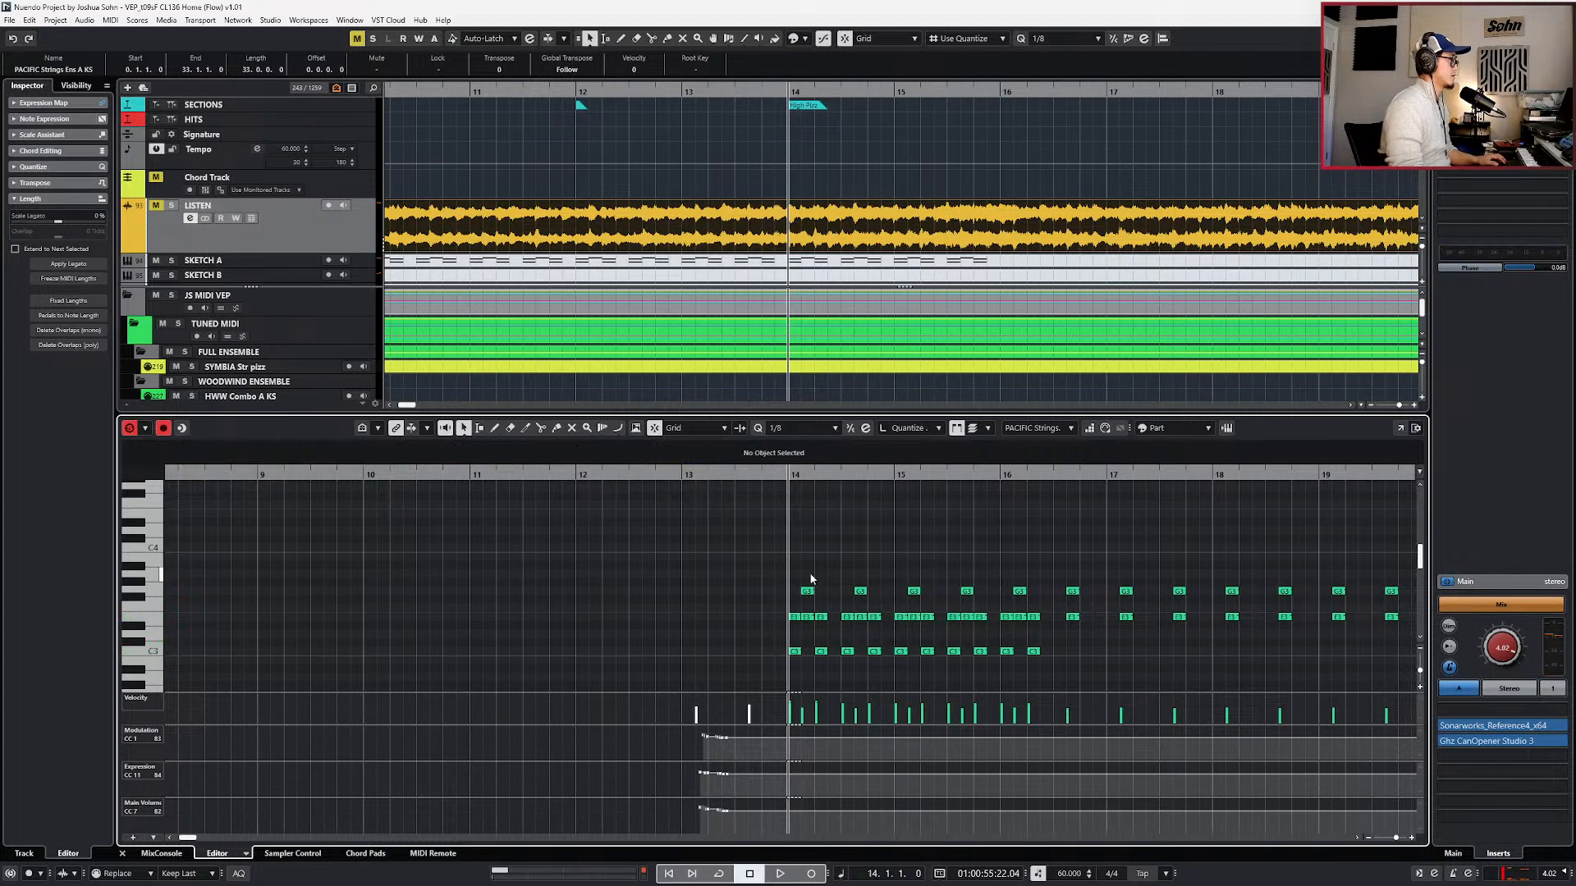
pyautogui.moveTo(970, 598); pyautogui.dragTo(973, 596)
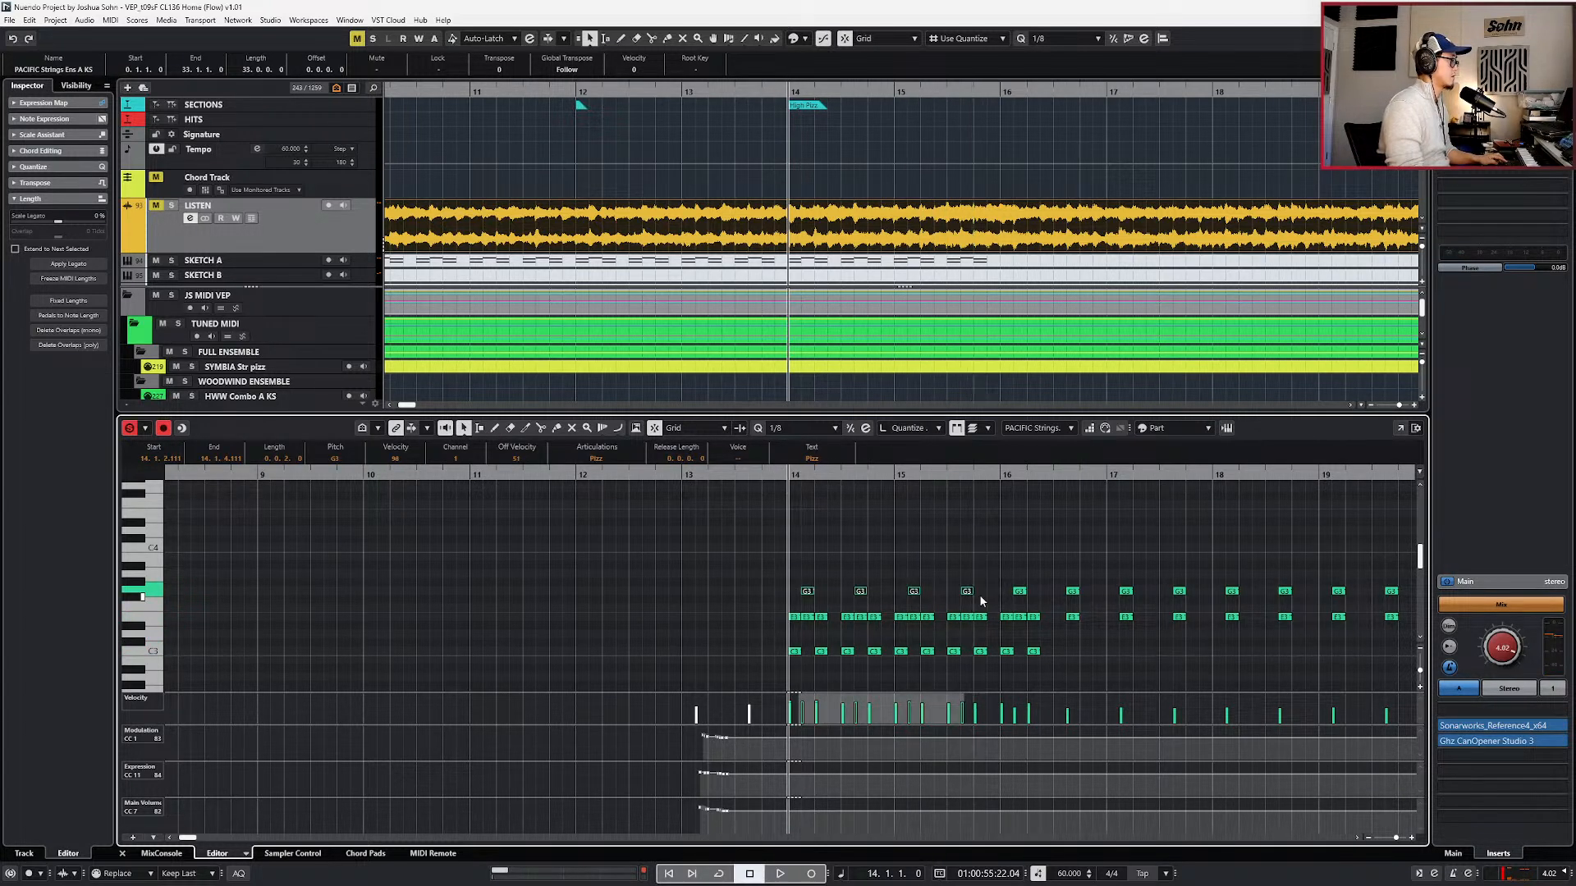
pyautogui.press('space')
pyautogui.moveTo(805, 604); pyautogui.dragTo(975, 622)
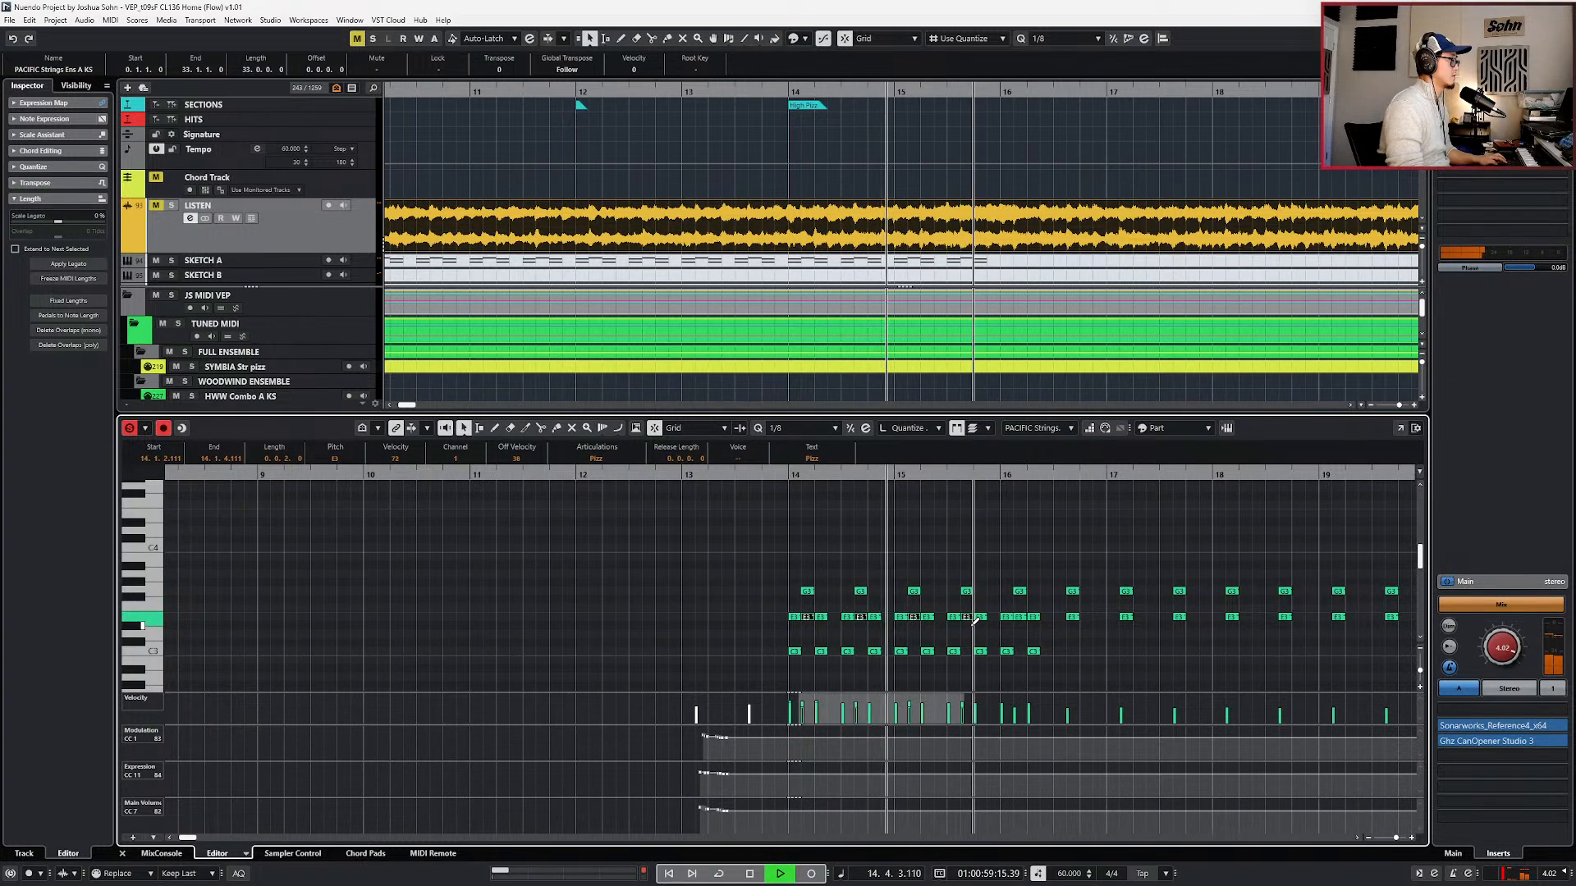
pyautogui.click(1019, 622)
pyautogui.click(1020, 621)
pyautogui.press('space')
# - Delete the leftover PACIFIC Strings notes between beat 3 of bar 16 and the end of bar 26
pyautogui.scroll(-3, 1023, 624)
pyautogui.moveTo(1033, 578); pyautogui.dragTo(1323, 637)
pyautogui.press('Delete')
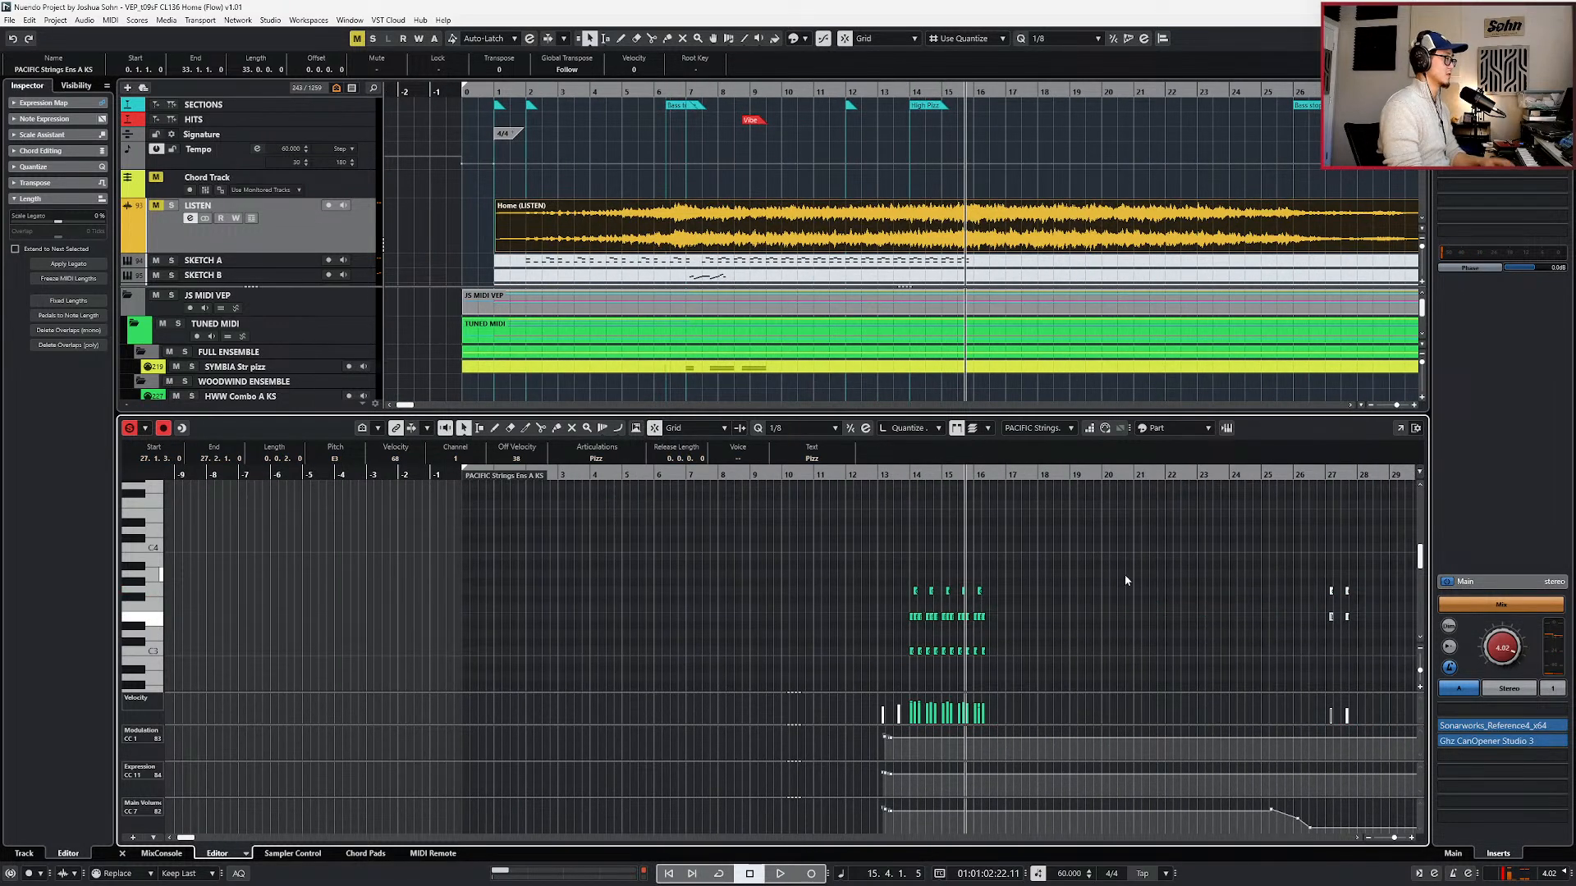
# - Select the PACIFIC Strings pattern in bars 14 to 16 and duplicate it so it continues to bar 18
pyautogui.press('KP_Add')
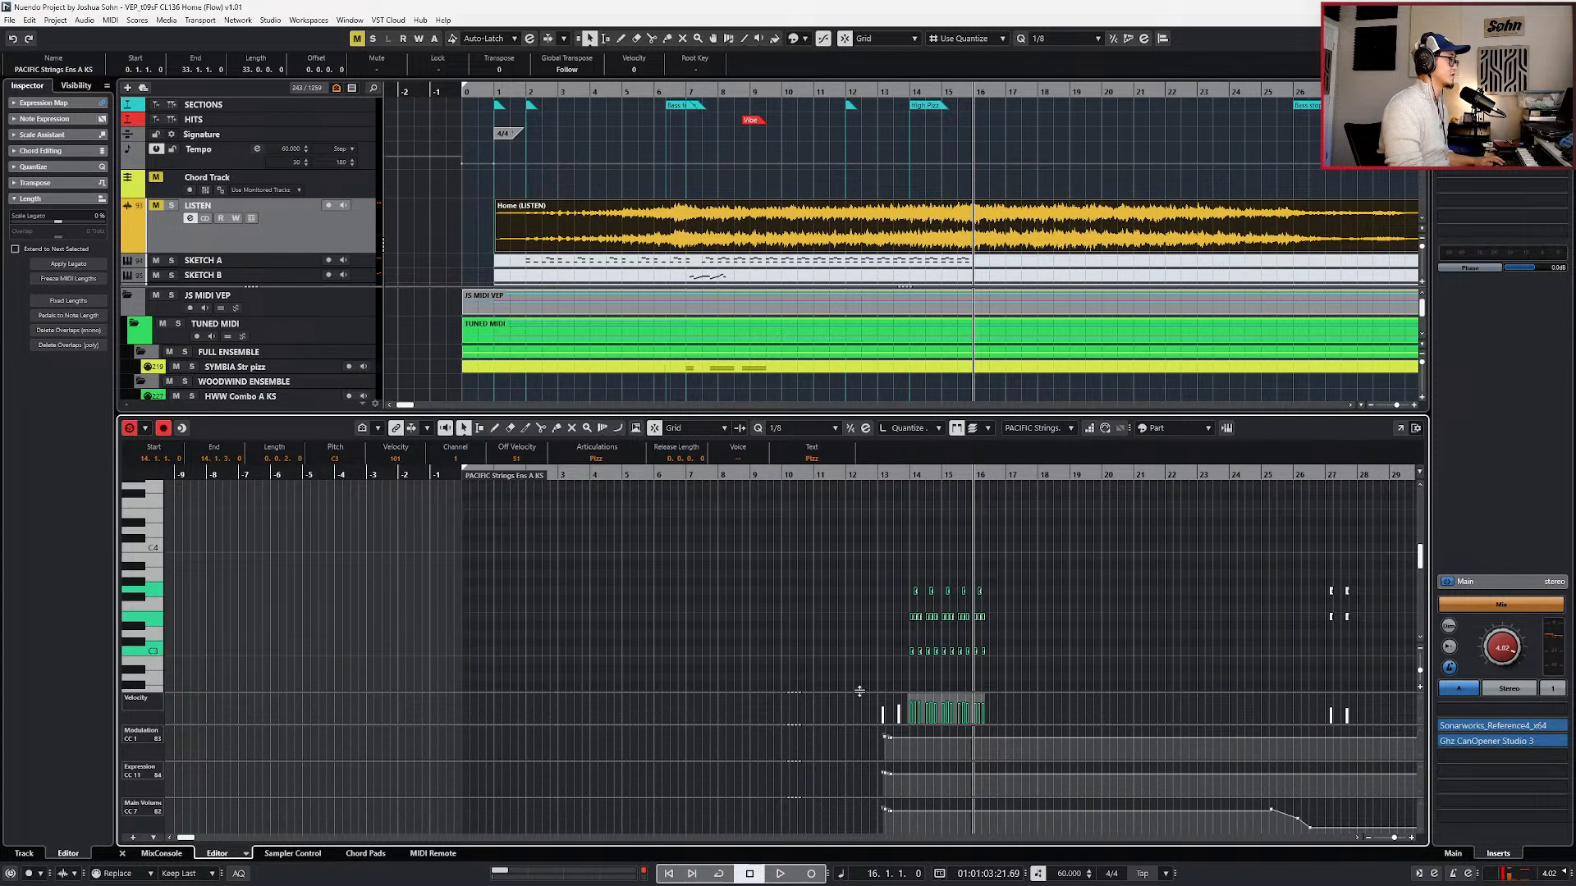
pyautogui.scroll(3, 993, 677)
pyautogui.press('KP_Add')
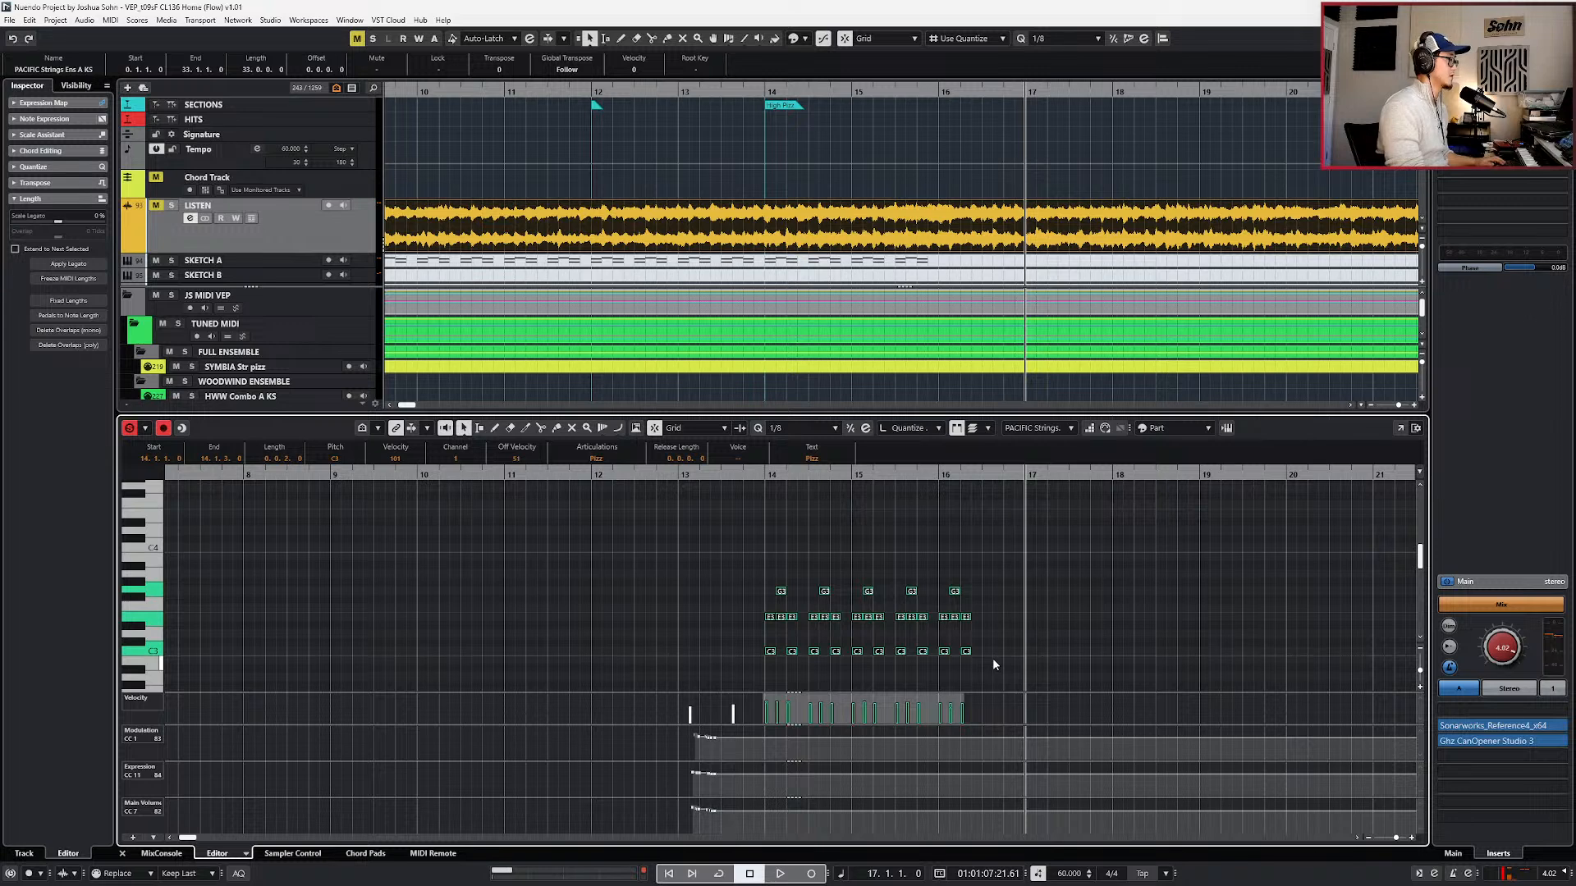
pyautogui.press('KP_Subtract')
pyautogui.hotkey('ctrl', 'd')
pyautogui.press('KP_Subtract')
pyautogui.press('KP_Subtract')
pyautogui.press('space')
# - Select the whole PACIFIC Strings pattern from bar 14 to bar 18 and duplicate it to extend through bar 22
pyautogui.scroll(-2, 1003, 661)
pyautogui.moveTo(801, 565); pyautogui.dragTo(1111, 681)
pyautogui.press('space')
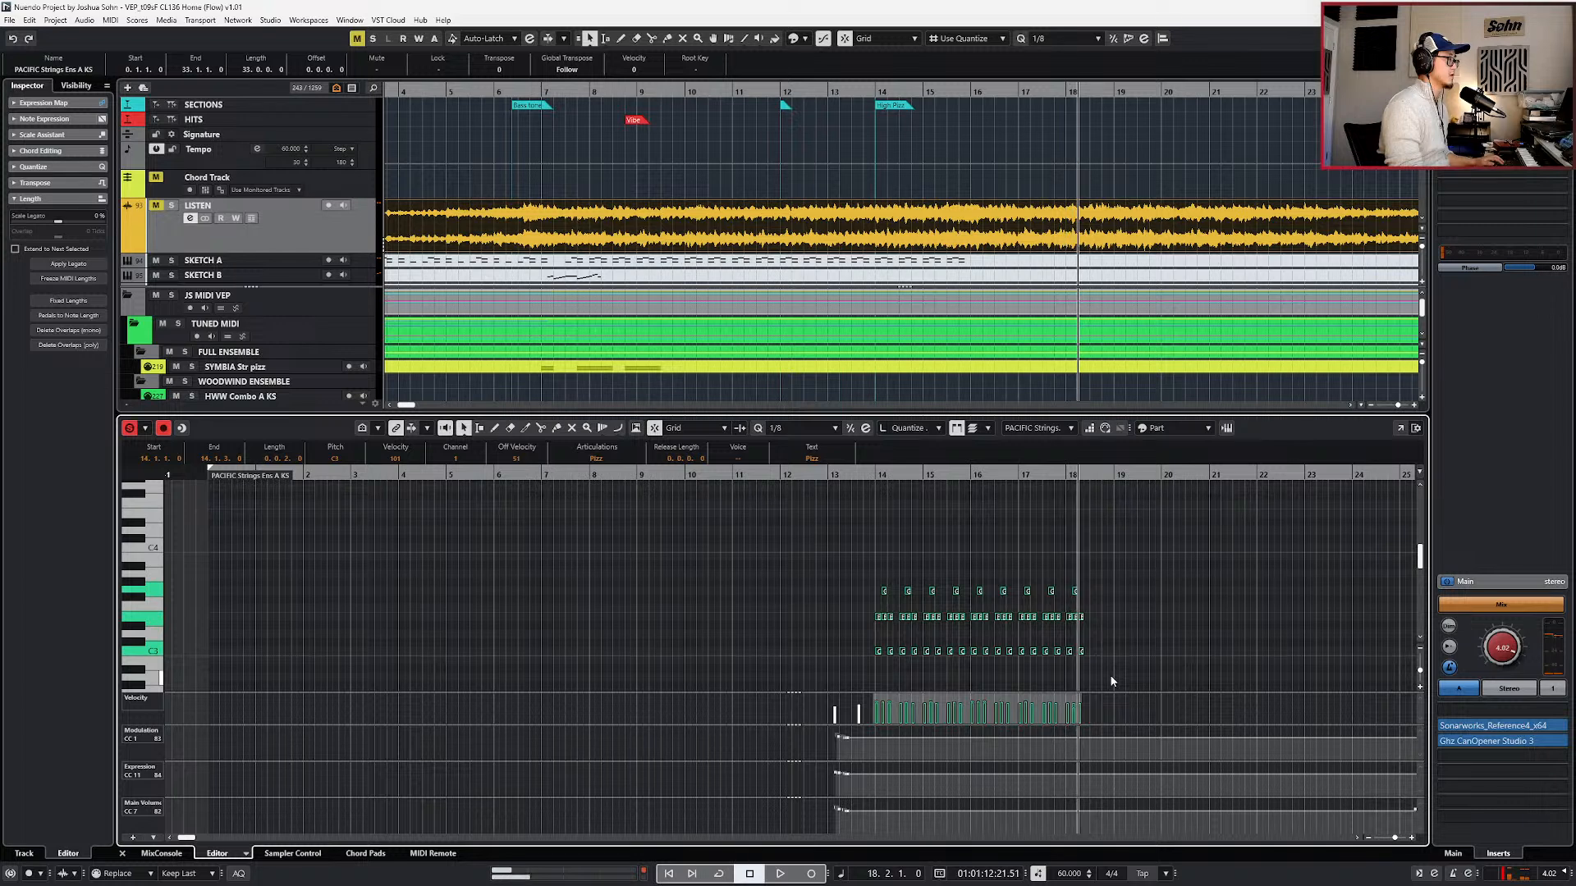
pyautogui.hotkey('ctrl', 'd')
pyautogui.hscroll(3, 1106, 677)
pyautogui.scroll(-1, 1100, 675)
# - Duplicate the PACIFIC Strings notes from bar 21 and 22 twice to fill the part through bar 26
pyautogui.moveTo(990, 496); pyautogui.dragTo(839, 589)
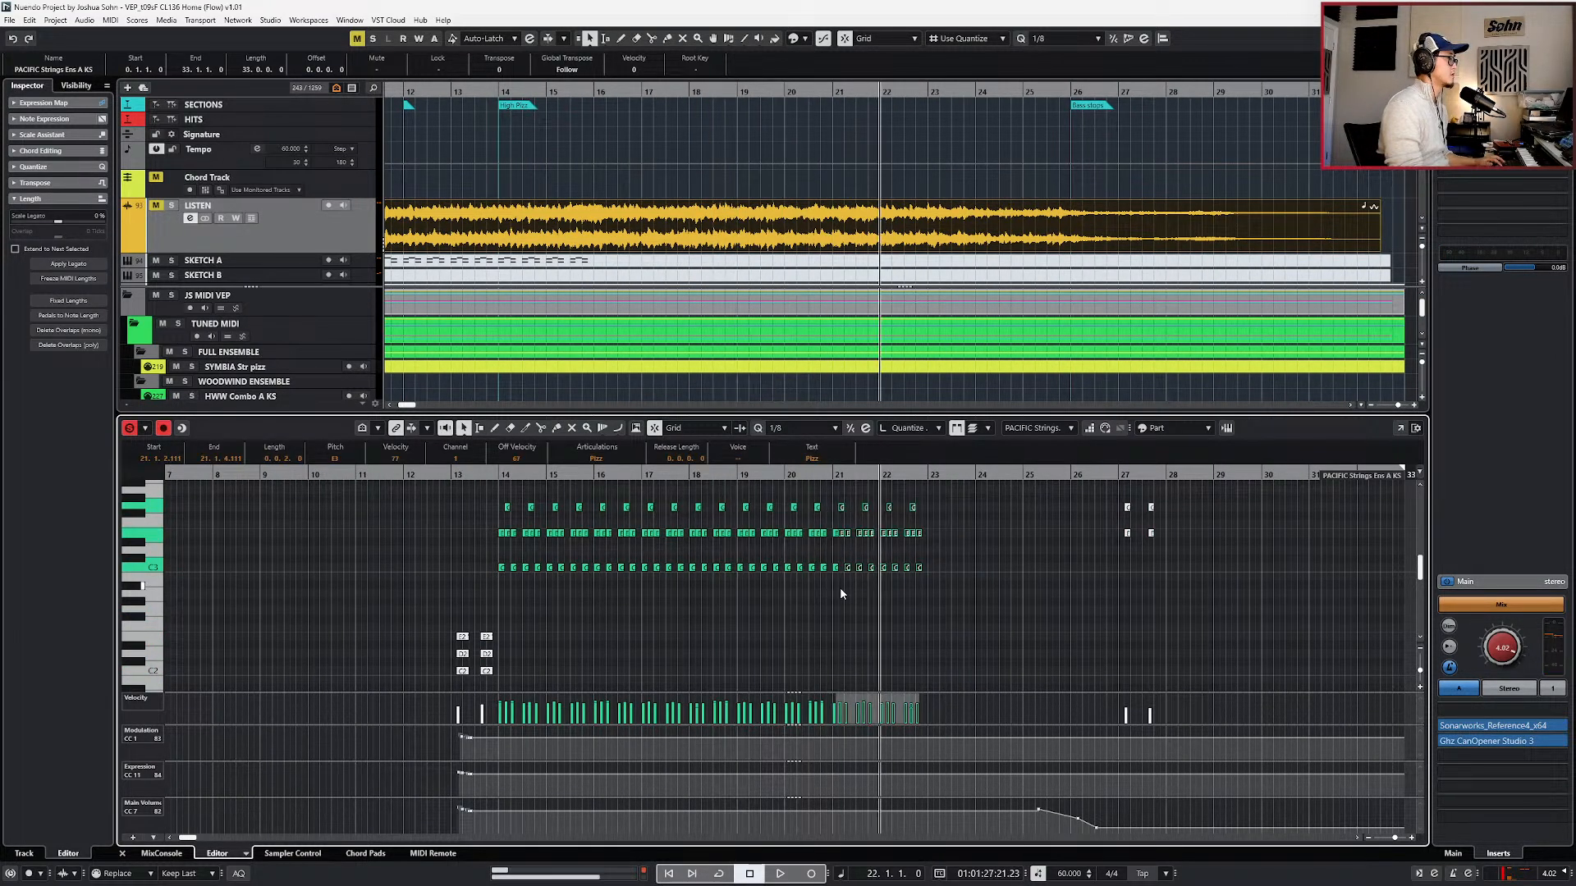
pyautogui.hotkey('ctrl', 'd')
pyautogui.hotkey('ctrl', 'd')
pyautogui.press('KP_Subtract')
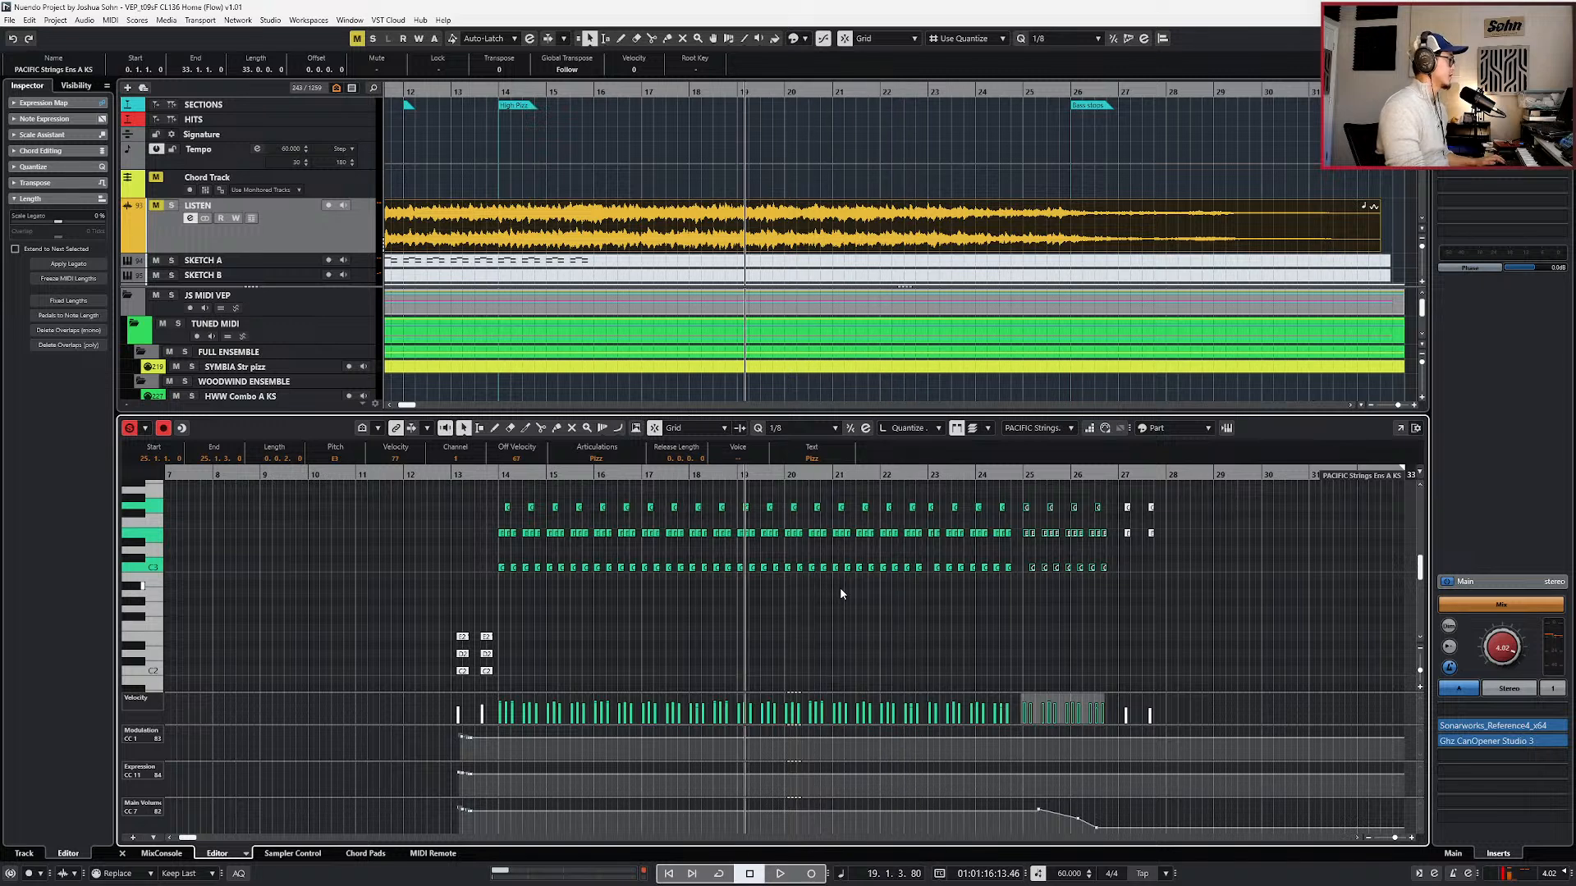
# - Turn off the editor solo, return to the full project view and split the PACIFIC Strings part at bar 12
pyautogui.press('s')
pyautogui.press('KP_Subtract')
pyautogui.scroll(-2, 840, 589)
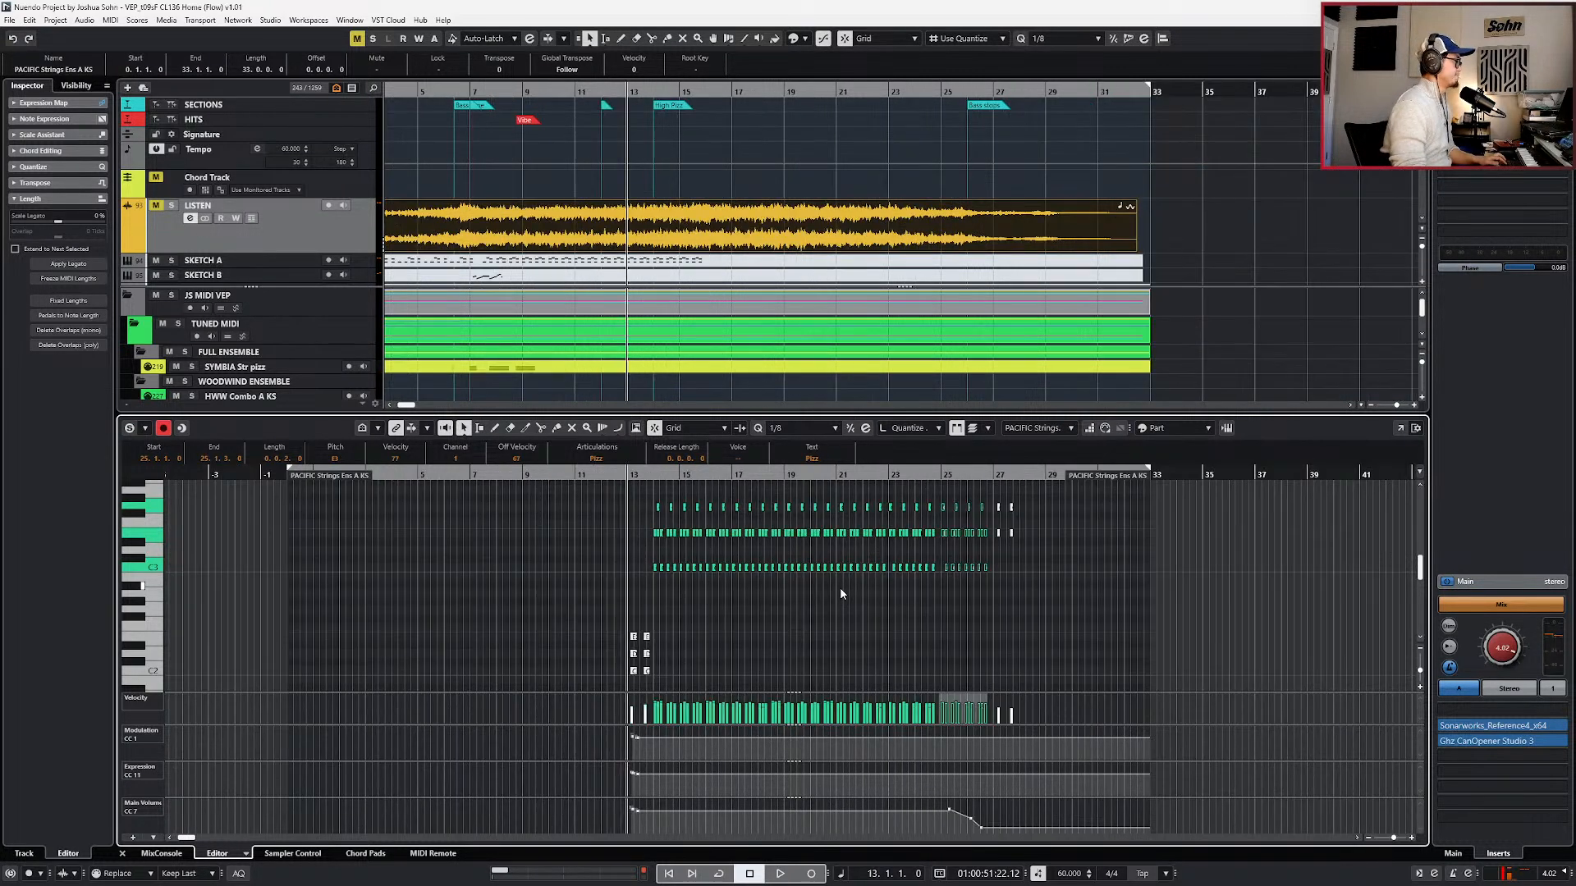
pyautogui.hotkey('ctrl', 'e')
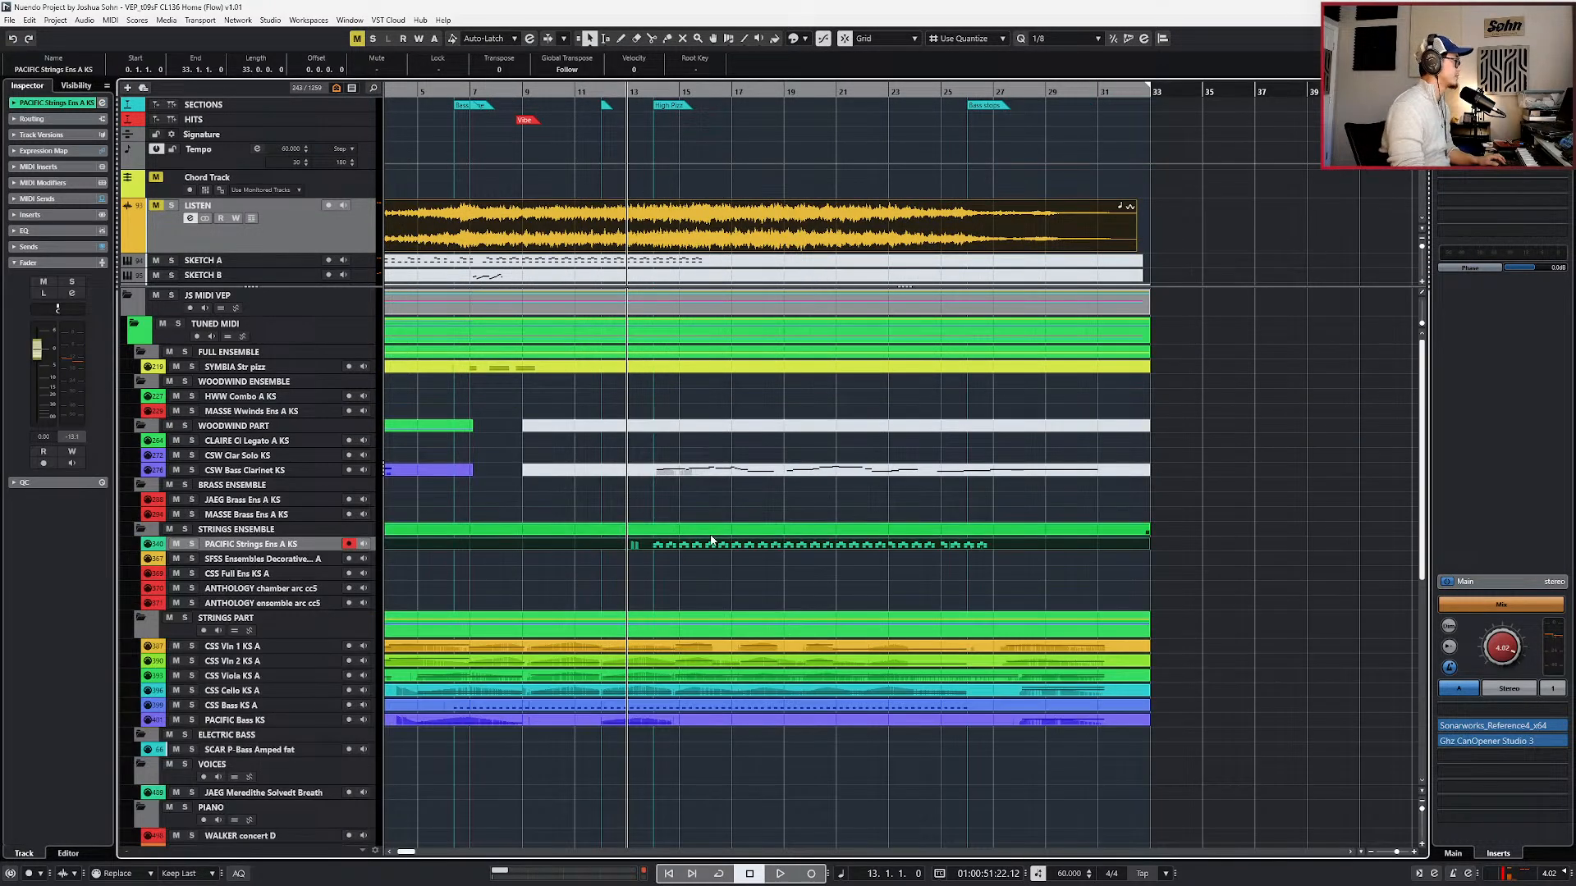
pyautogui.keyDown('alt'); pyautogui.click(608, 546); pyautogui.keyUp('alt')
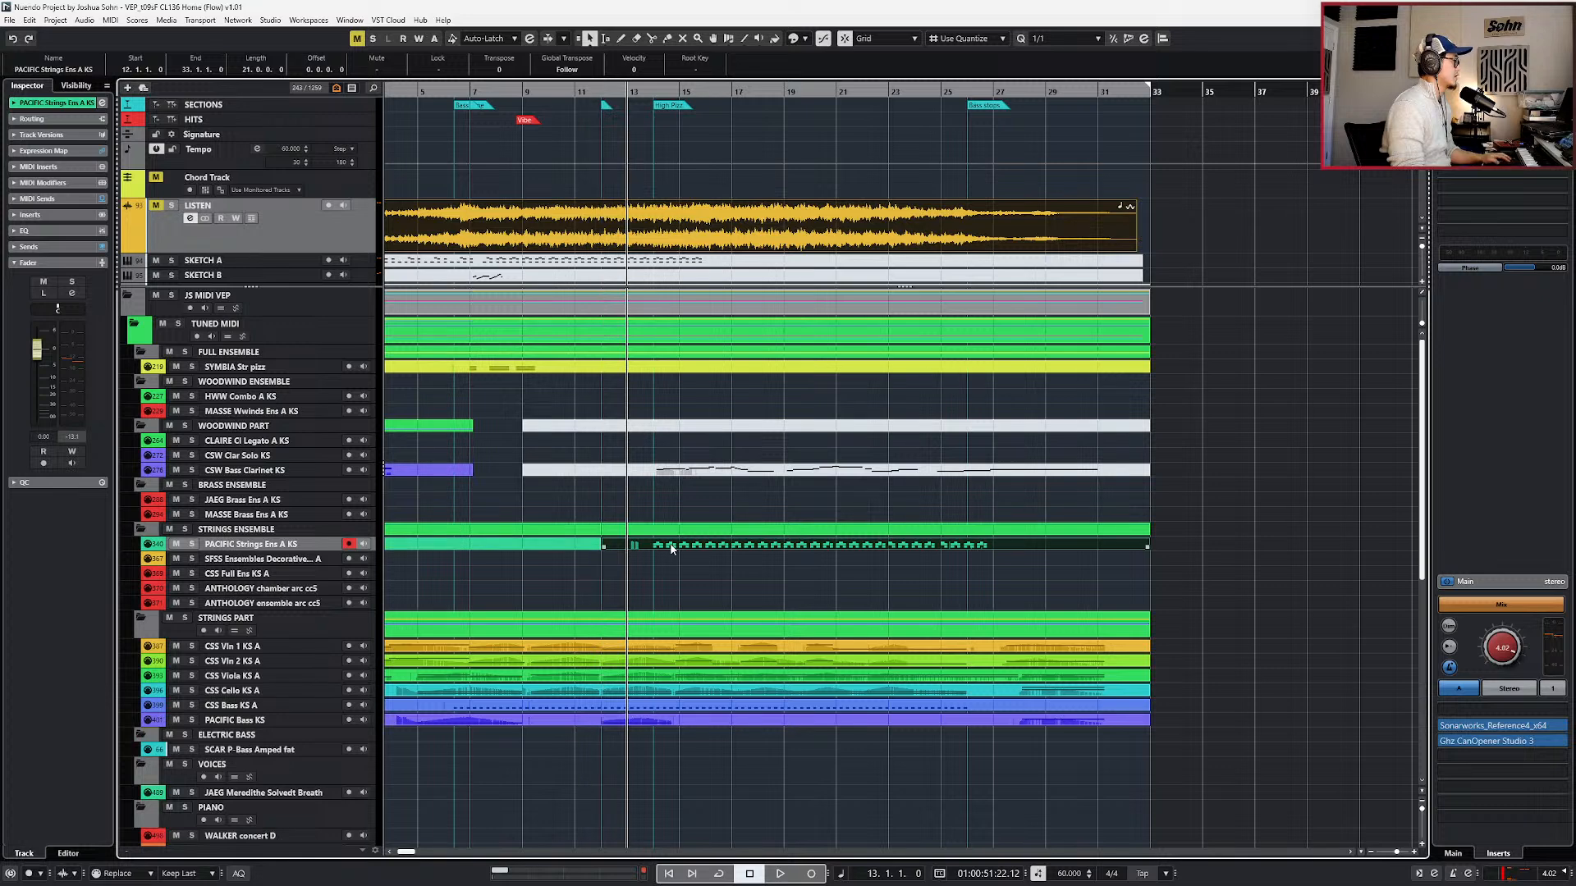
# - Copy the PACIFIC Strings pizzicato notes from bar 14 to bar 26 into the SYMBIA Str pizz part at bar 14
pyautogui.doubleClick(671, 547)
pyautogui.moveTo(630, 507); pyautogui.dragTo(990, 584)
pyautogui.hotkey('ctrl', 'e')
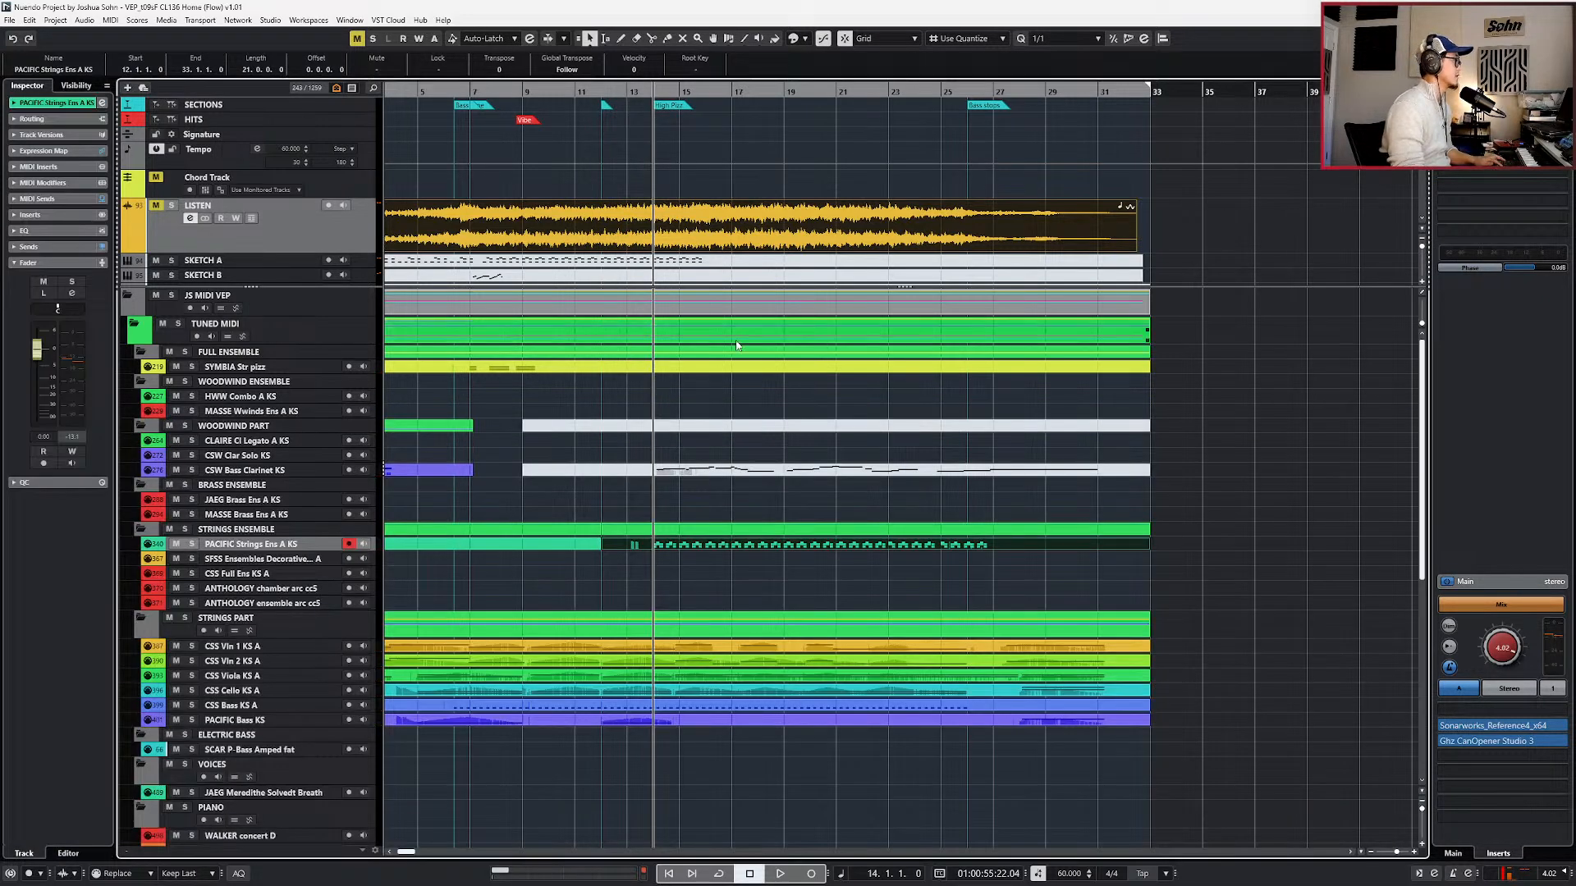
pyautogui.doubleClick(736, 366)
pyautogui.hotkey('ctrl', 'v')
pyautogui.hotkey('ctrl', 'alt', 'e')
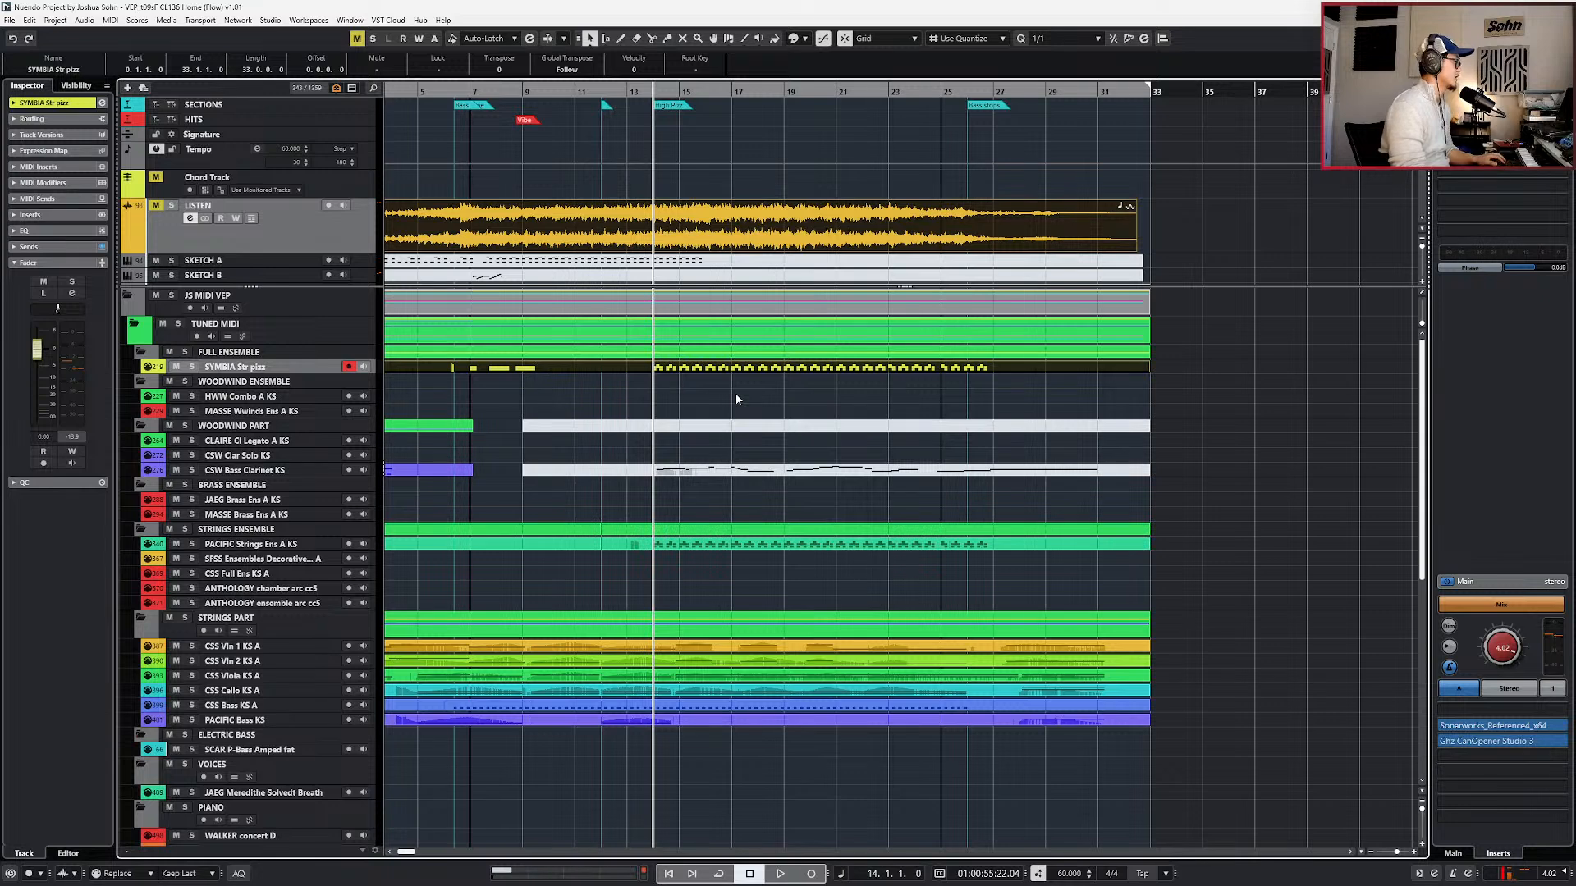
# - Play from bar 14 and solo the PACIFIC Strings and SYMBIA Str pizz tracks to hear them together
pyautogui.press('space')
pyautogui.doubleClick(583, 543)
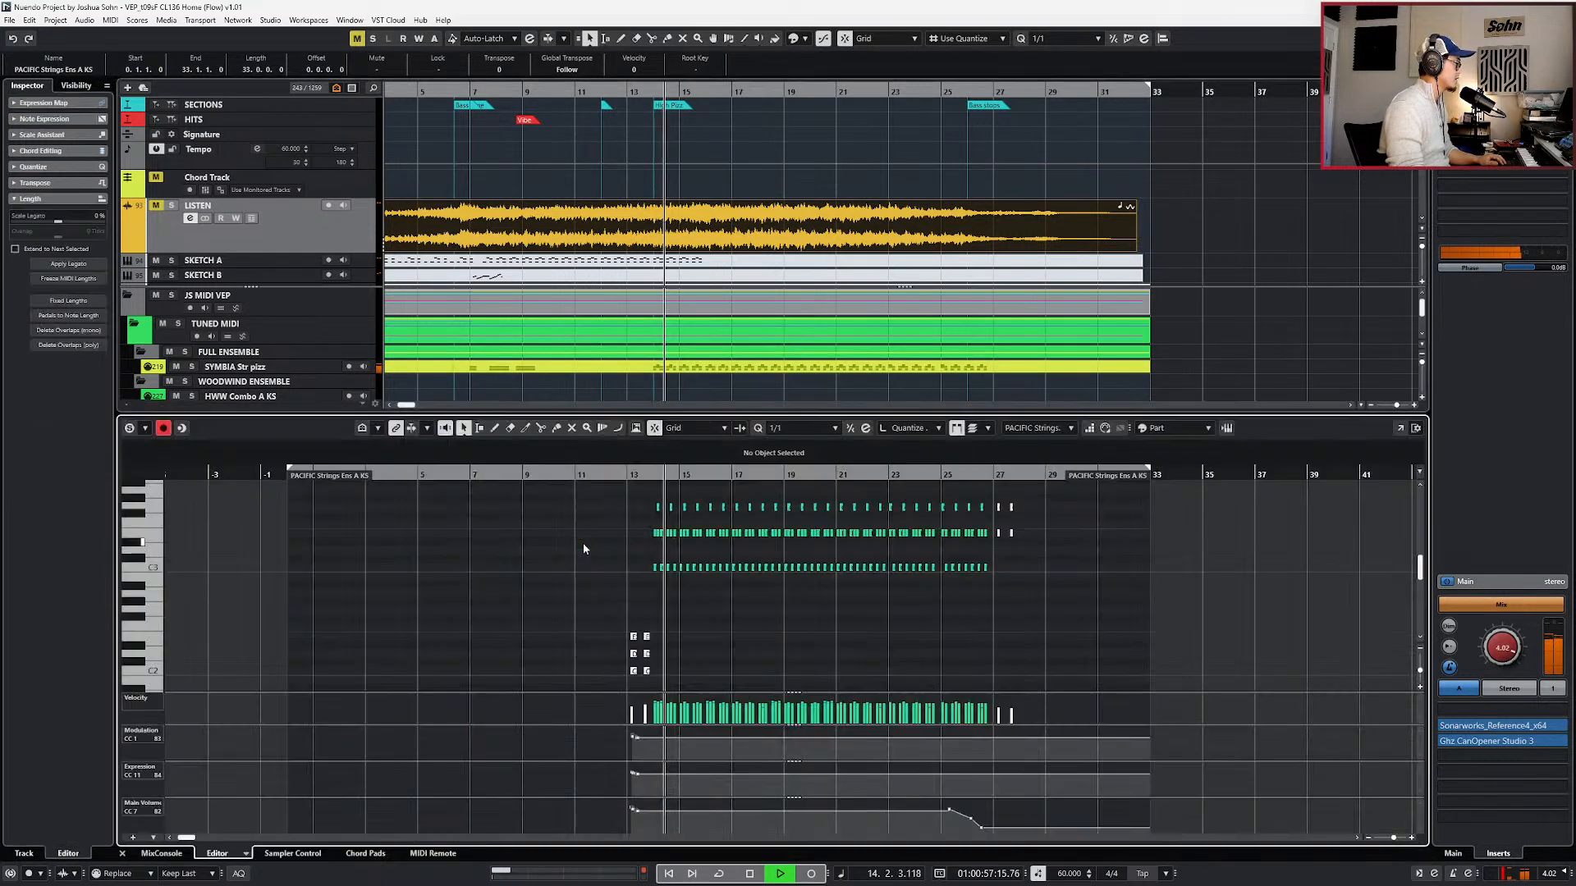
pyautogui.hotkey('ctrl', 'a')
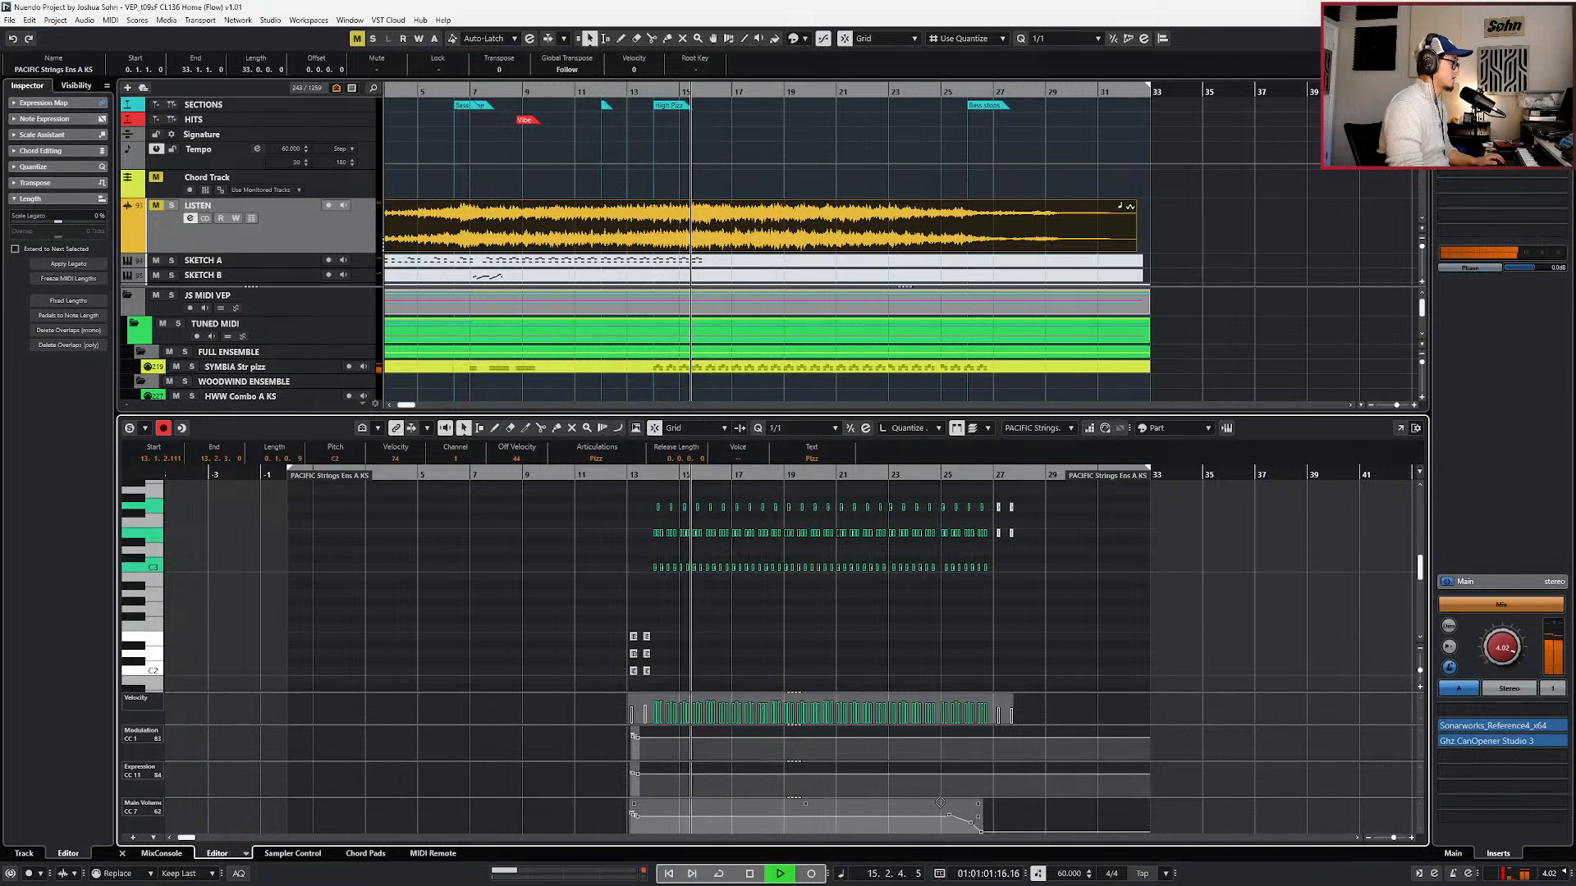
pyautogui.hotkey('ctrl', 'e')
pyautogui.press('s')
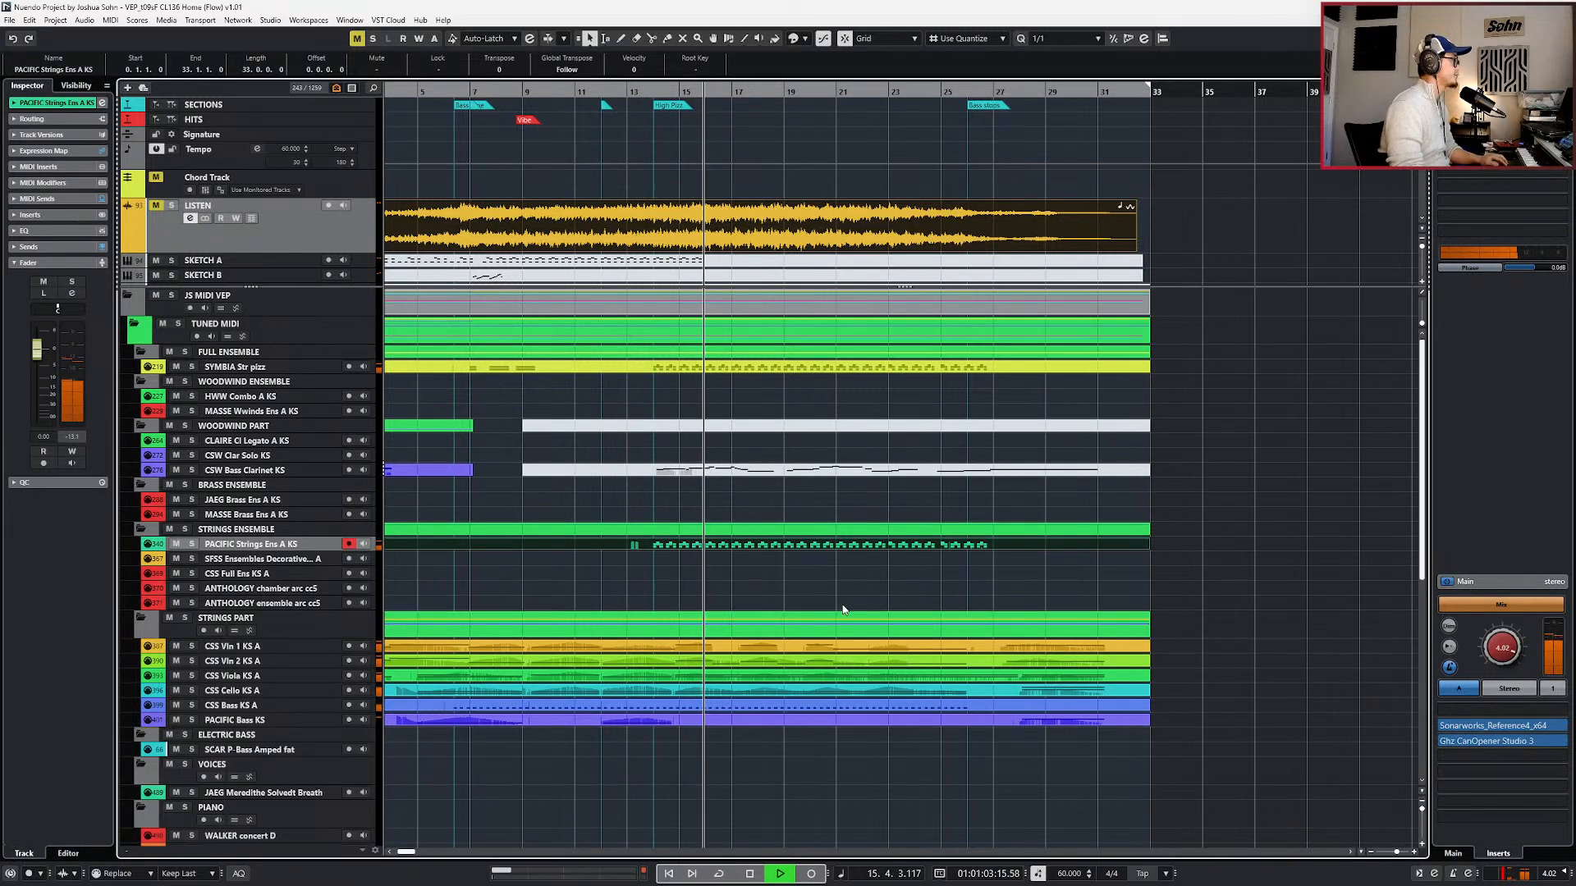
pyautogui.click(326, 366)
pyautogui.press('s')
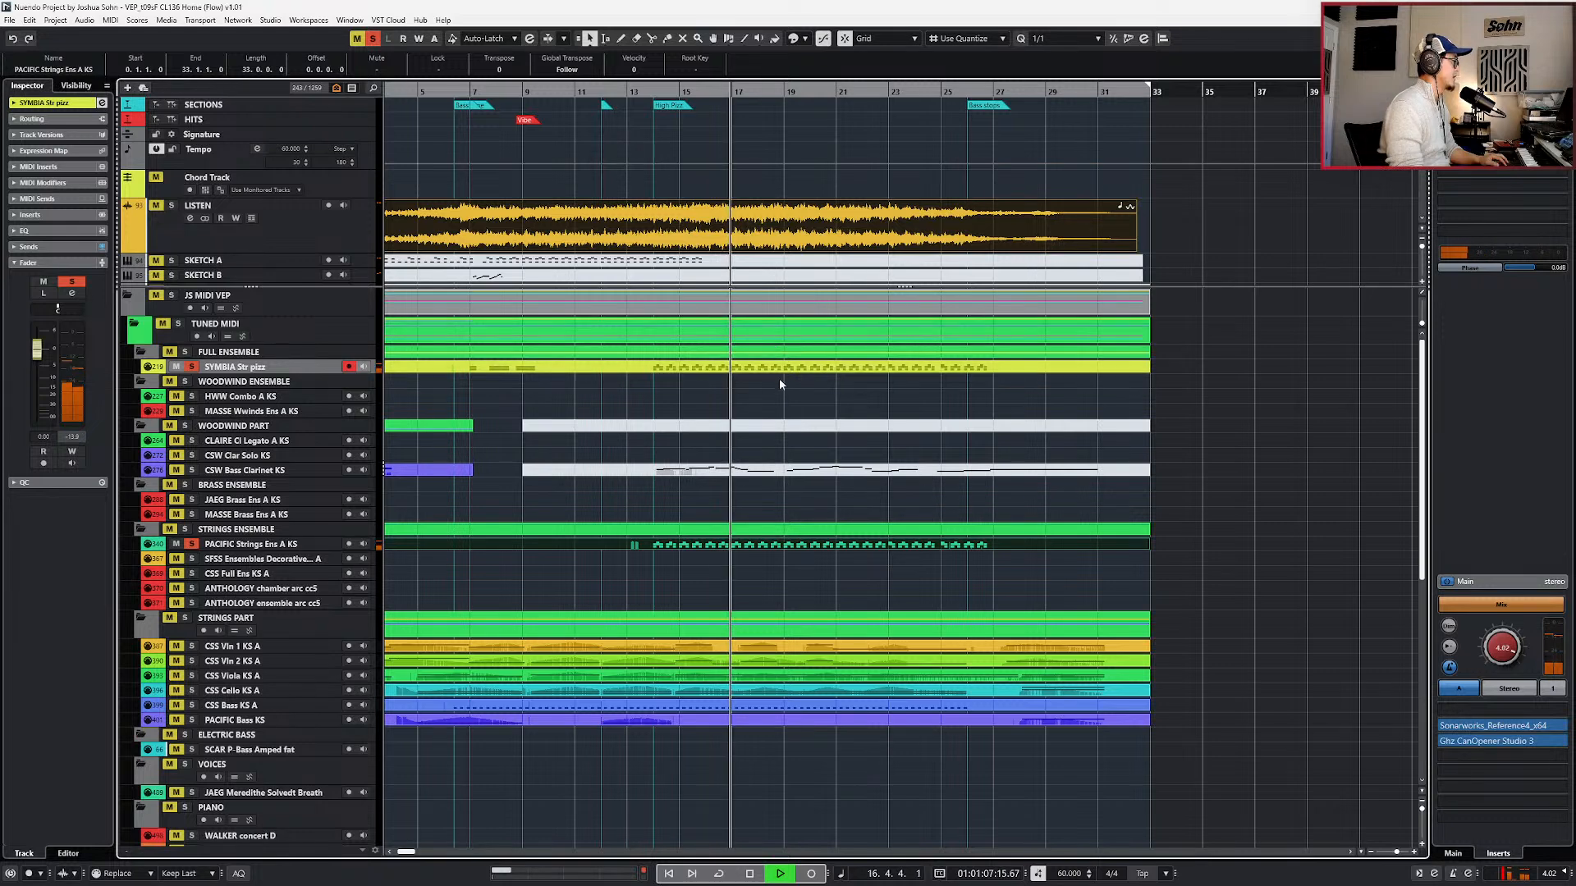
# - Stop playback, clear the solos and move the playback position back to bar 6
pyautogui.scroll(-3, 715, 386)
pyautogui.scroll(3, 716, 386)
pyautogui.hscroll(-3, 715, 386)
pyautogui.click(729, 371)
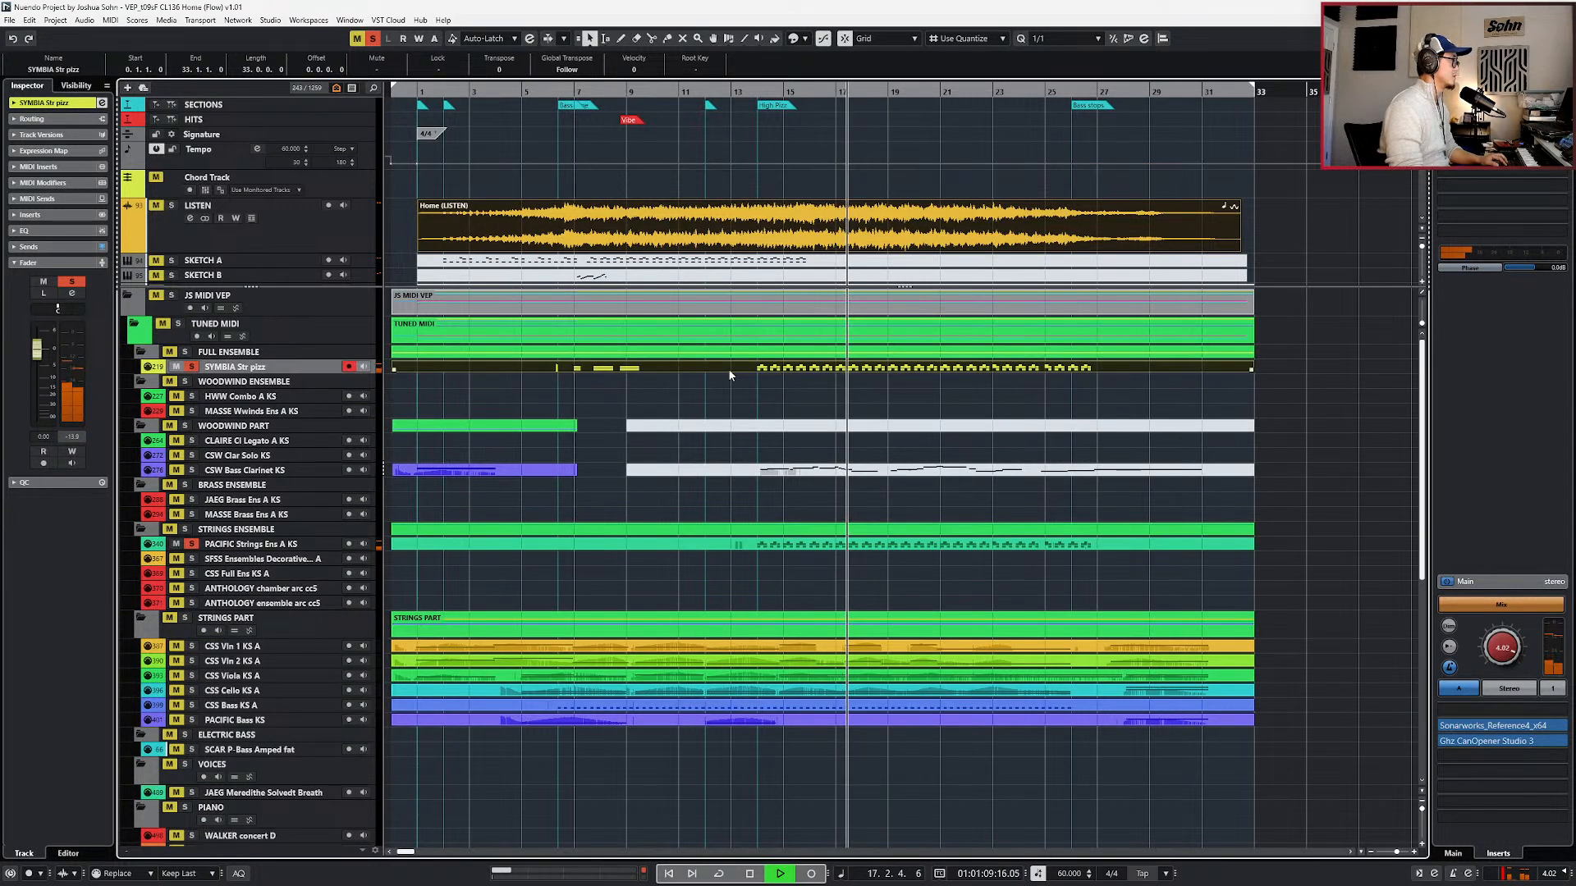
pyautogui.press('space')
pyautogui.hotkey('shift', 's')
pyautogui.press('KP_Subtract')
pyautogui.press('KP_Subtract')
pyautogui.press('KP_Subtract')
pyautogui.press('KP_Subtract')
pyautogui.press('KP_Subtract')
pyautogui.press('KP_Subtract')
pyautogui.press('KP_Subtract')
pyautogui.press('KP_Subtract')
pyautogui.press('KP_Subtract')
pyautogui.press('KP_Subtract')
pyautogui.press('KP_Subtract')
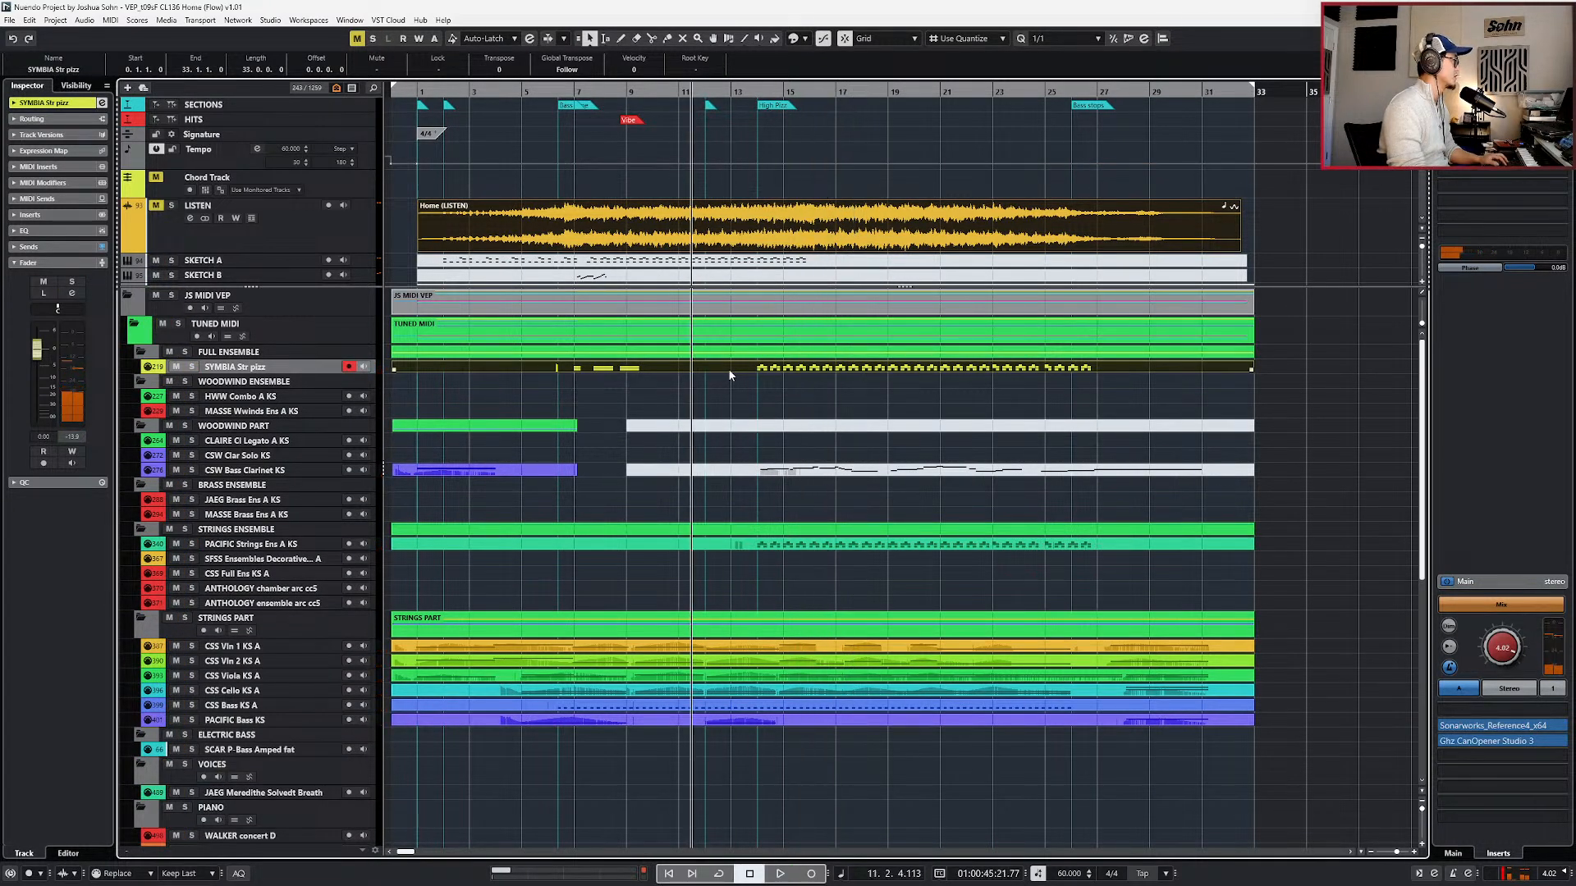
pyautogui.press('KP_Subtract')
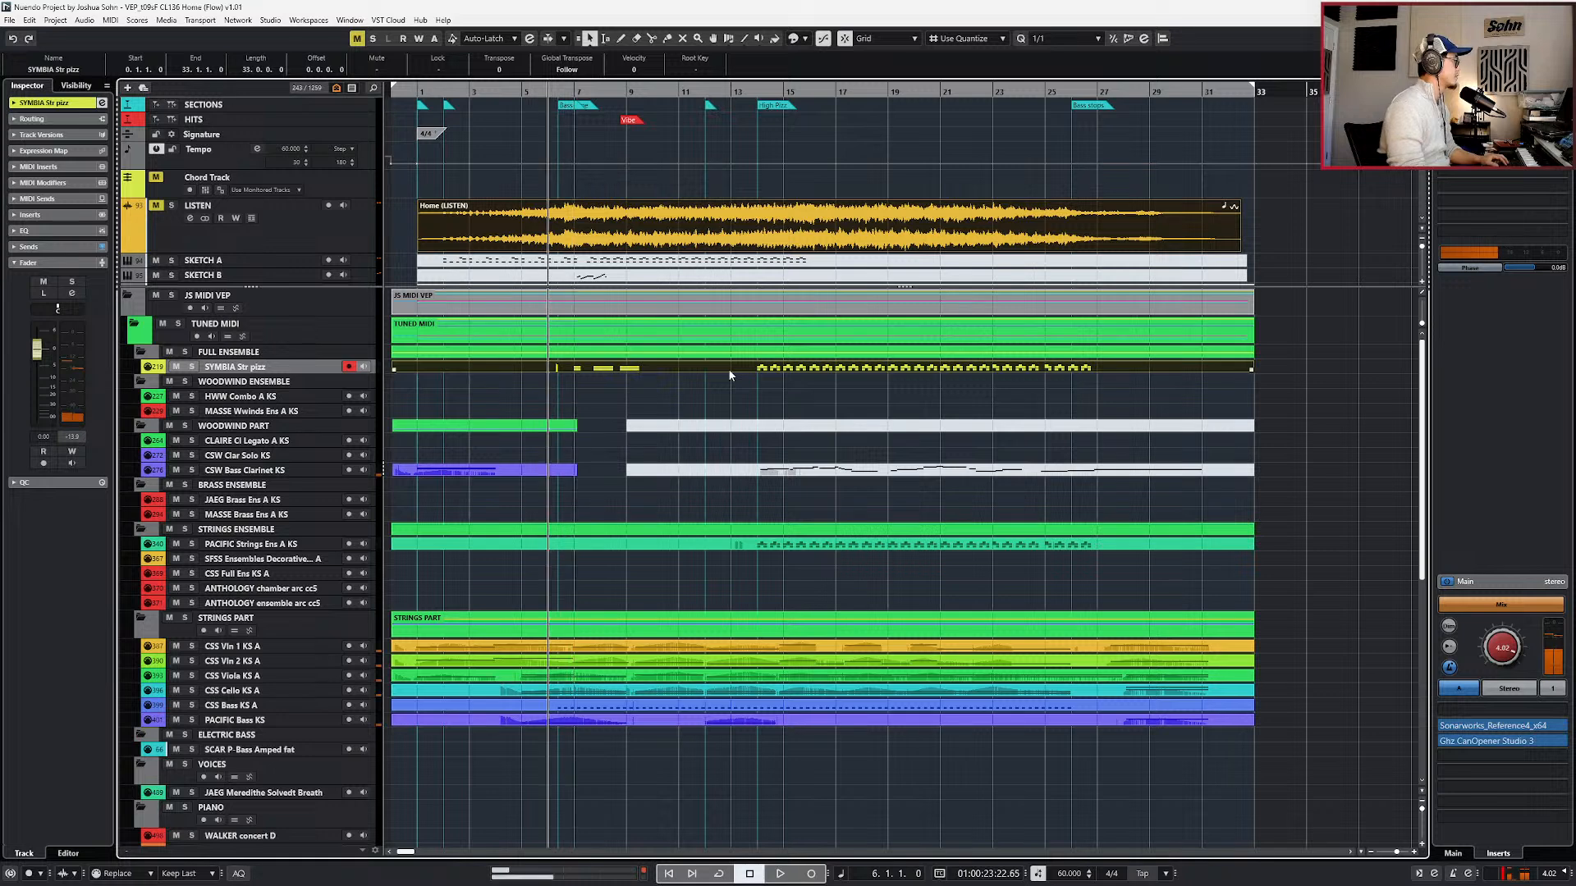
# - Play from bar 6 and inspect the SYMBIA Str pizz notes from bar 14 onward
pyautogui.press('space')
pyautogui.click(779, 399)
pyautogui.doubleClick(776, 368)
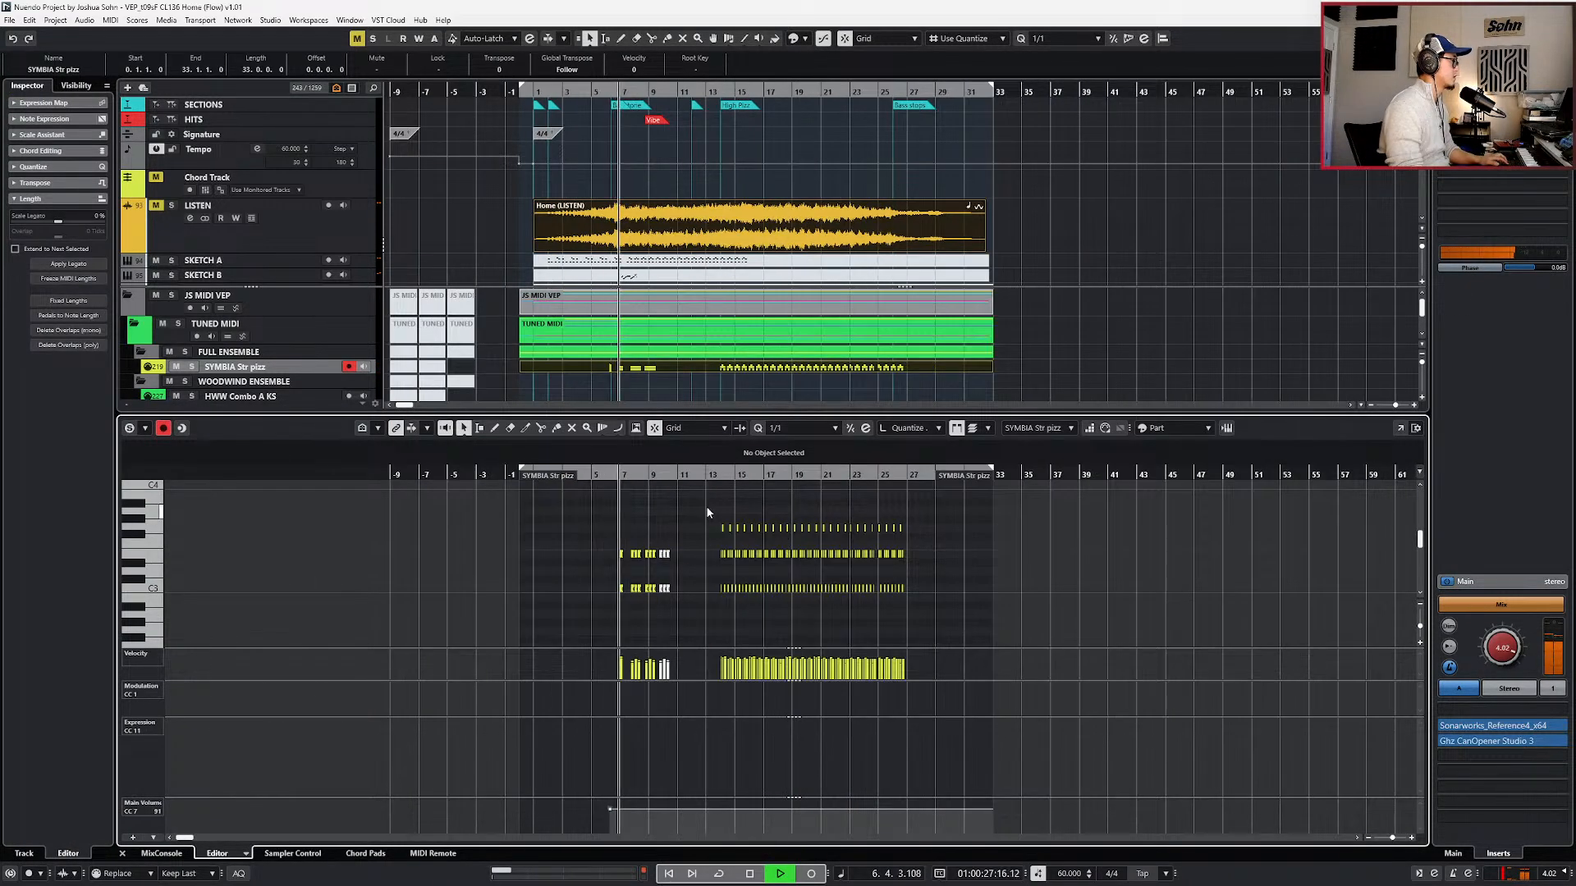
pyautogui.moveTo(708, 512); pyautogui.dragTo(928, 636)
pyautogui.hotkey('ctrl', 'e')
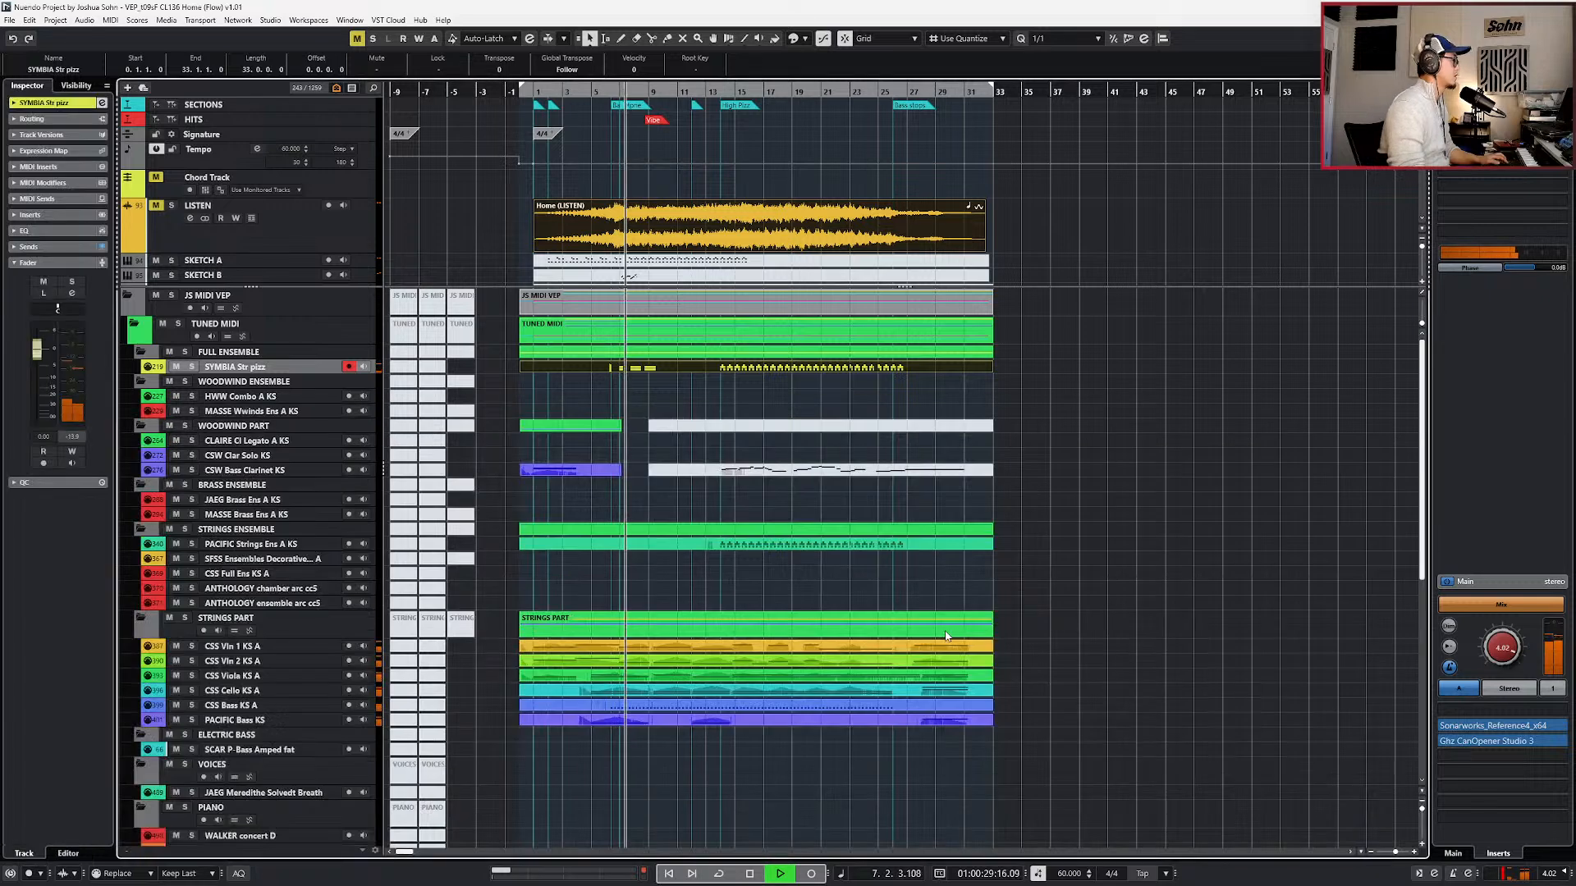
pyautogui.press('h')
pyautogui.press('h')
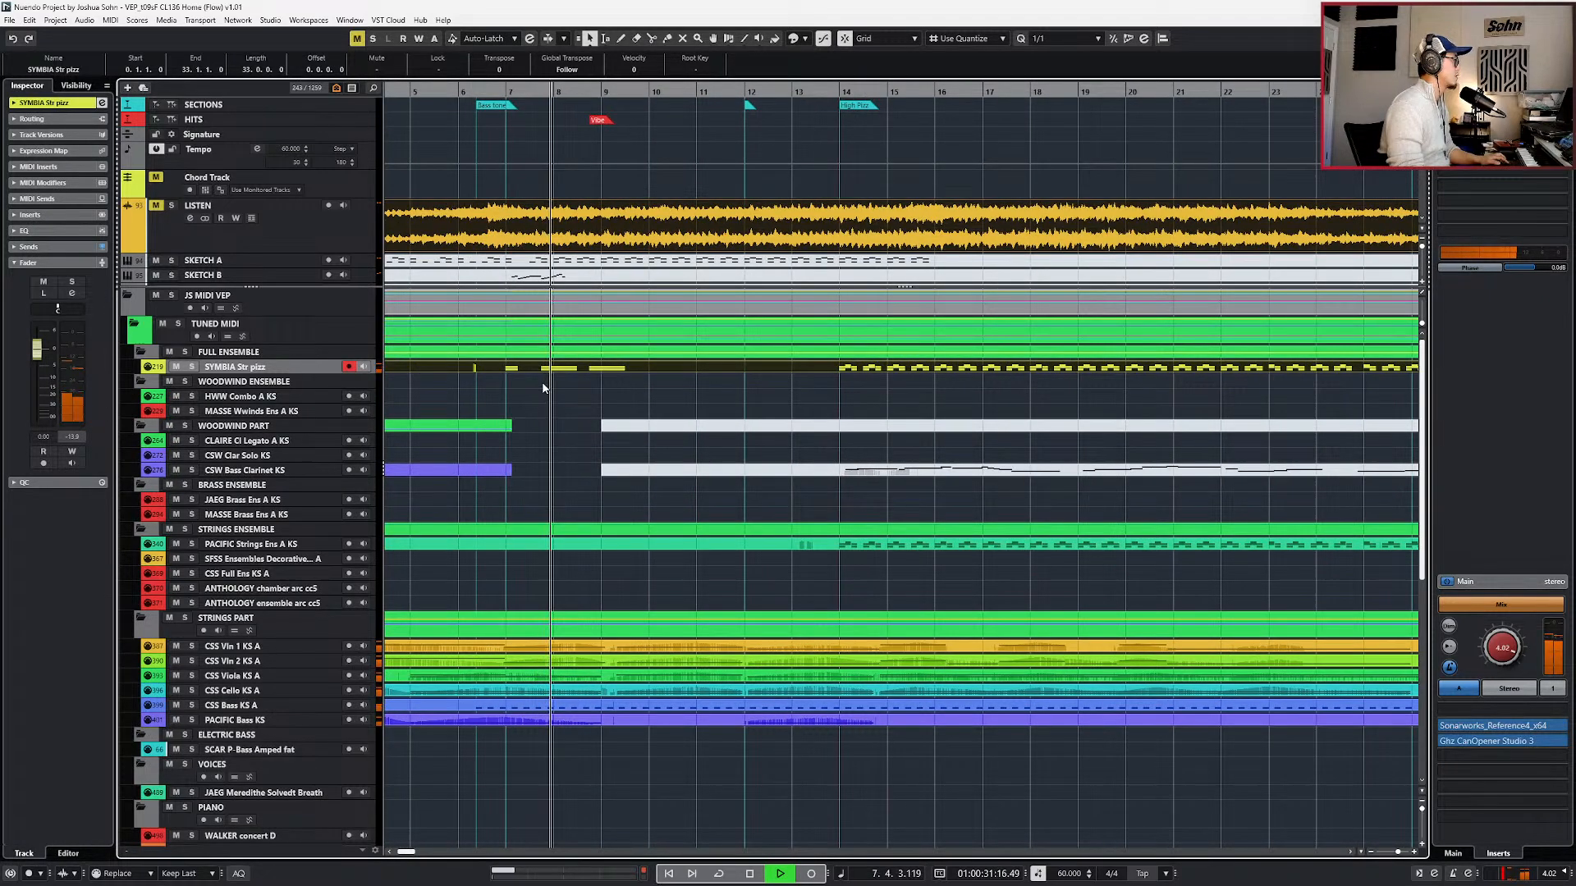
# - Copy the SYMBIA Str pizz chords in bars 7 to 10 and open the PACIFIC Strings part
pyautogui.hotkey('ctrl', 'e')
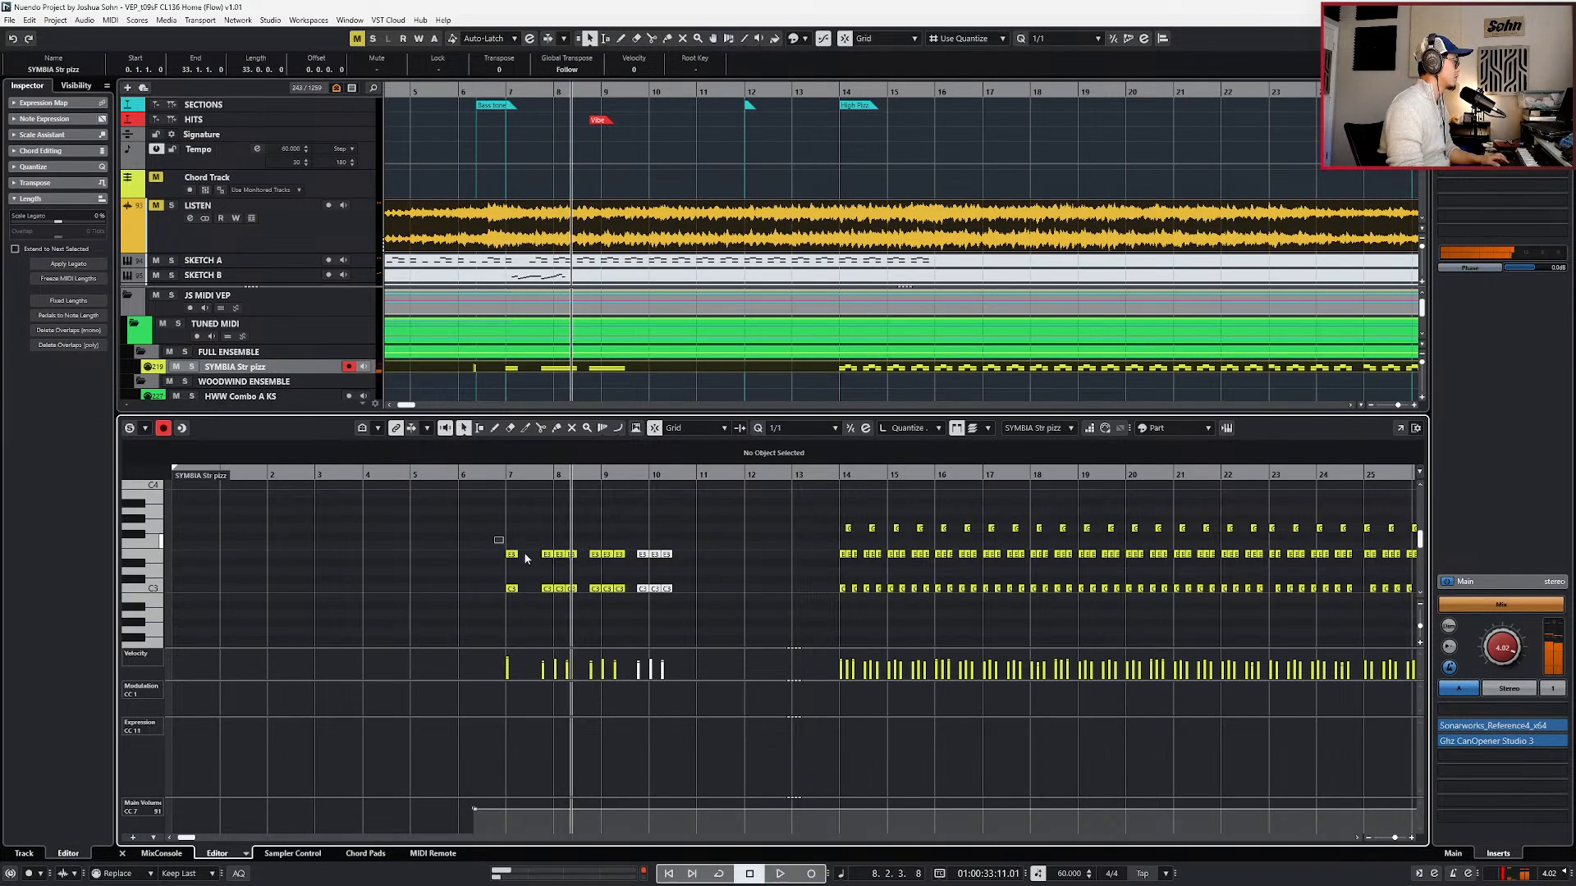
pyautogui.press('space')
pyautogui.hotkey('ctrl', 'e')
pyautogui.click(706, 548)
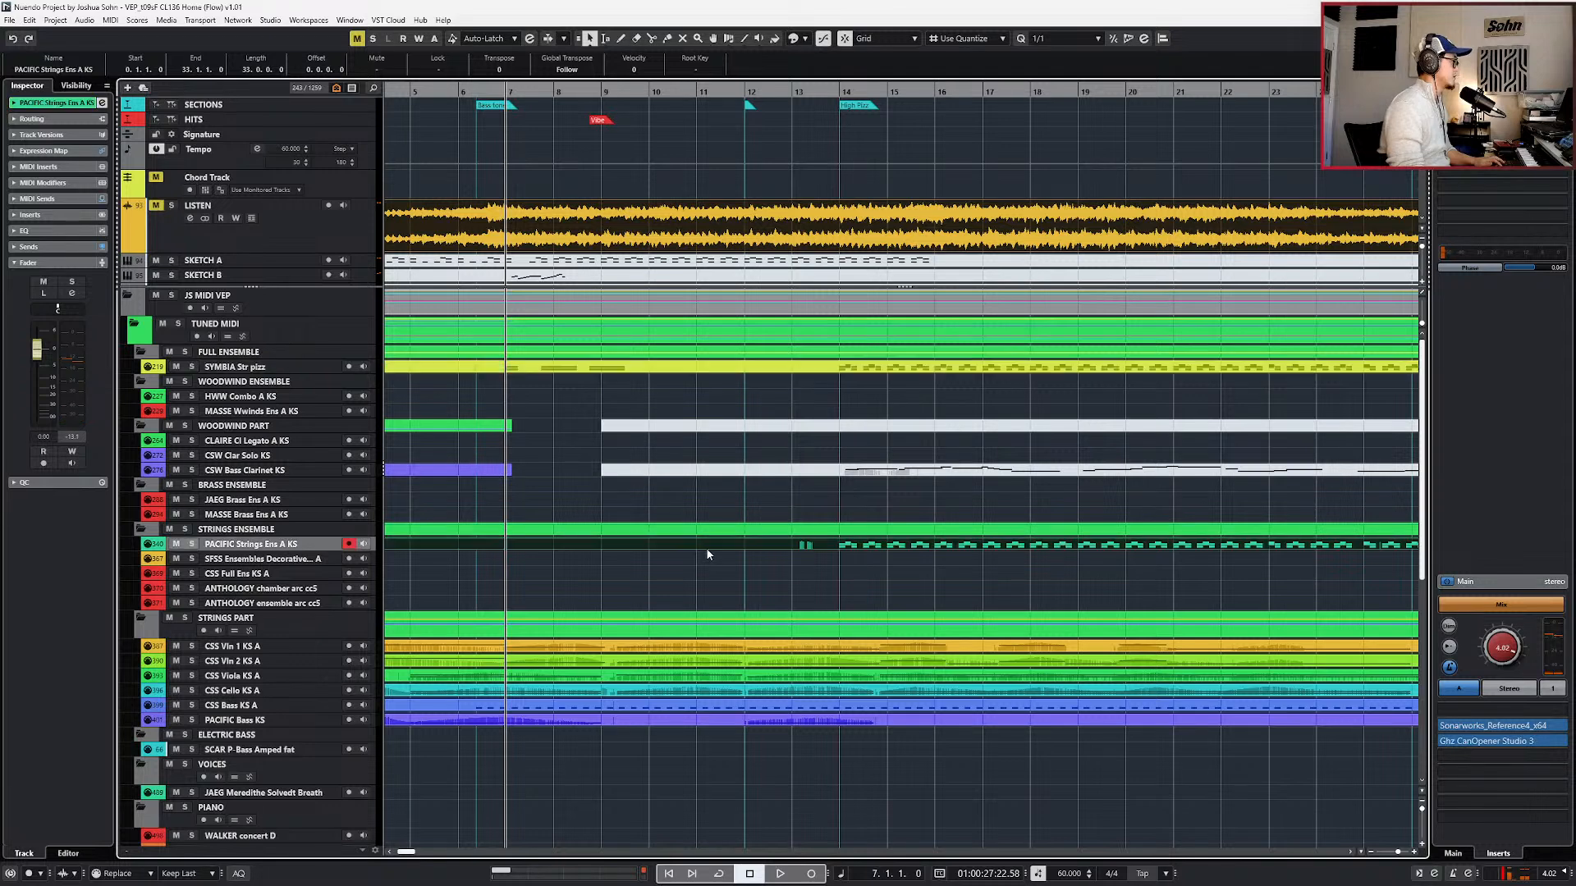
pyautogui.hotkey('ctrl', 'e')
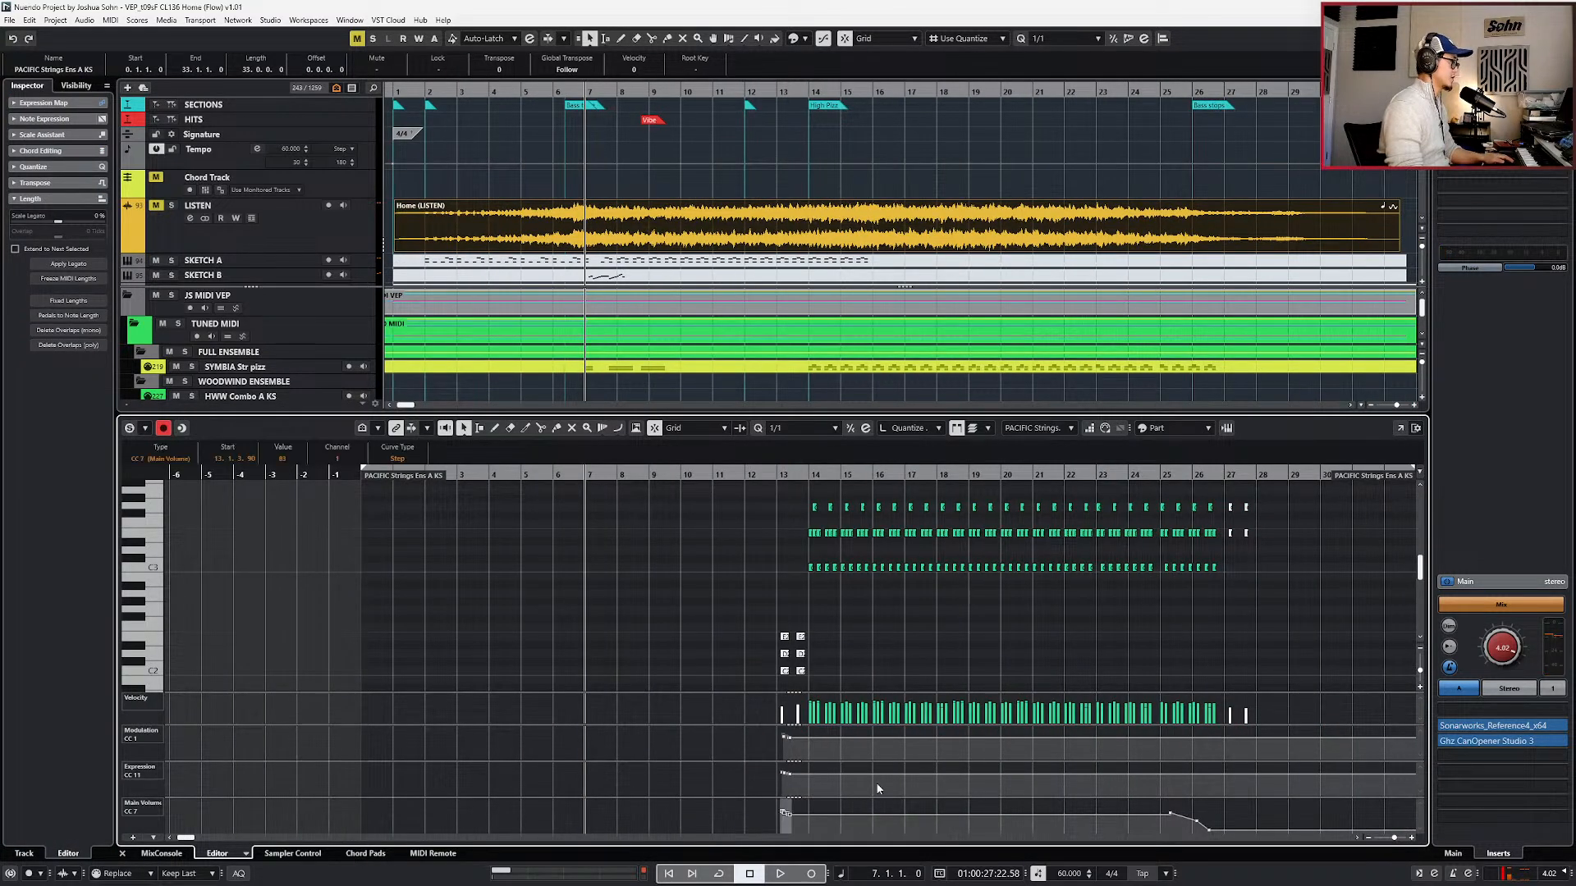
# - Move the PACIFIC Strings CC7 Main Volume points at bar 13 back to bar 5 and play from bar 7
pyautogui.hotkey('ctrl', 'Left')
pyautogui.hotkey('ctrl', 'Left')
pyautogui.hotkey('ctrl', 'Left')
pyautogui.hotkey('ctrl', 'Left')
pyautogui.hotkey('ctrl', 'Left')
pyautogui.hotkey('ctrl', 'Left')
pyautogui.hotkey('ctrl', 'Left')
pyautogui.hotkey('ctrl', 'Left')
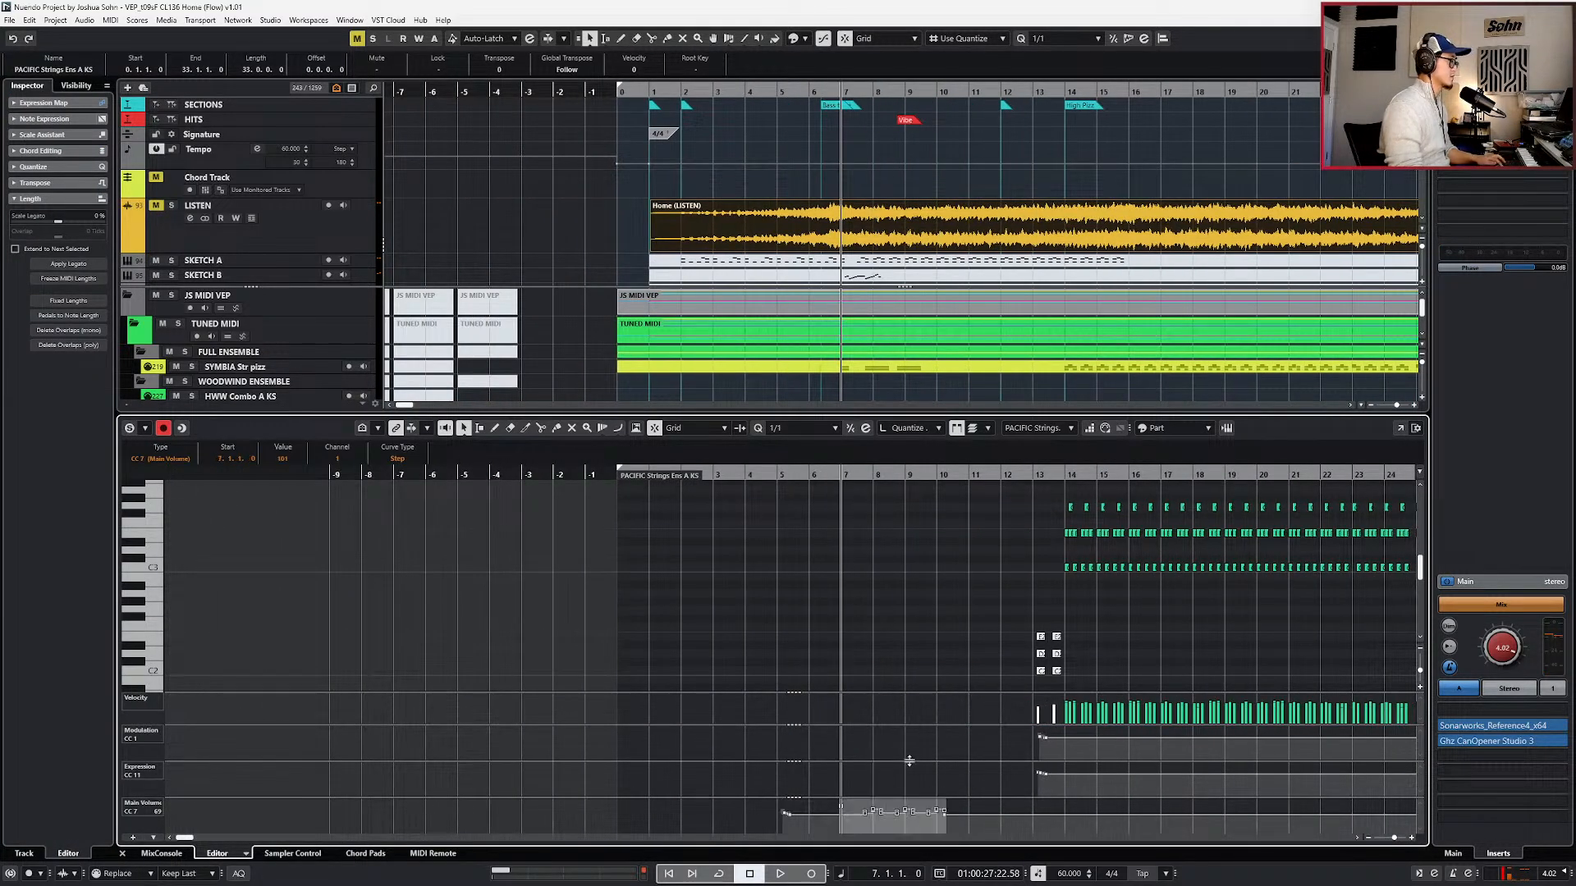
pyautogui.press('space')
# - Move the PACIFIC Strings Modulation and Expression points at bar 13 back to bar 4
pyautogui.moveTo(989, 788); pyautogui.dragTo(1057, 768)
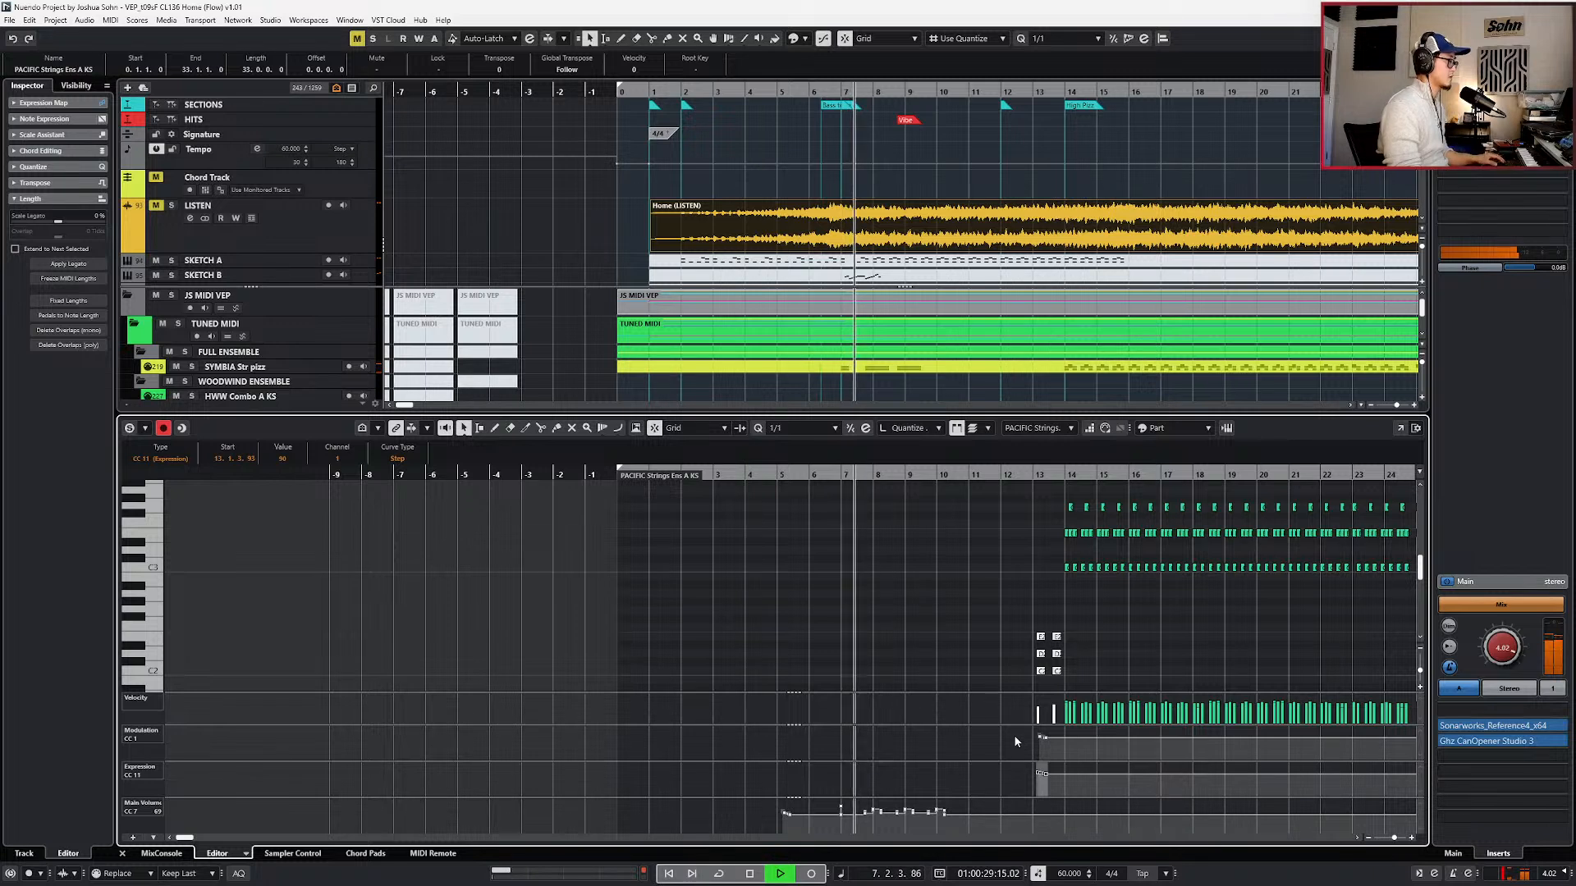
pyautogui.hotkey('ctrl', 'Left')
pyautogui.hotkey('ctrl', 'Left')
pyautogui.hotkey('ctrl', 'Left')
pyautogui.hotkey('ctrl', 'Left')
pyautogui.hotkey('ctrl', 'Left')
pyautogui.hotkey('ctrl', 'Left')
pyautogui.hotkey('ctrl', 'Left')
pyautogui.hotkey('ctrl', 'Left')
pyautogui.hotkey('ctrl', 'Left')
pyautogui.press('space')
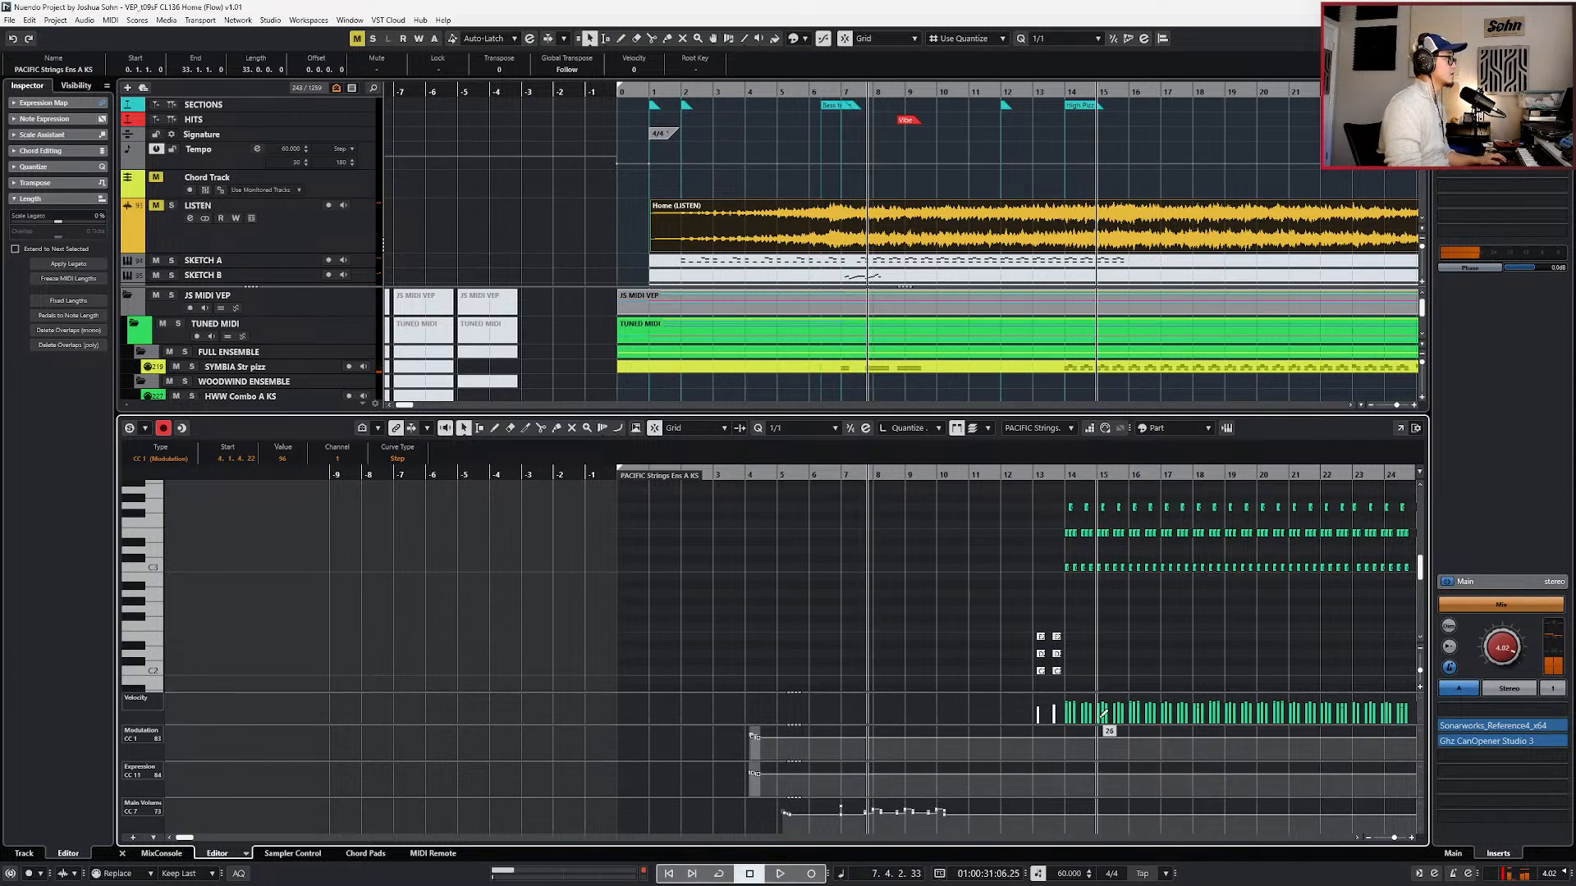
# - Open the SYMBIA and PACIFIC Strings parts together, copy SYMBIA's bars 7–10 chords into PACIFIC Strings and play from bar 7
pyautogui.scroll(-3, 931, 609)
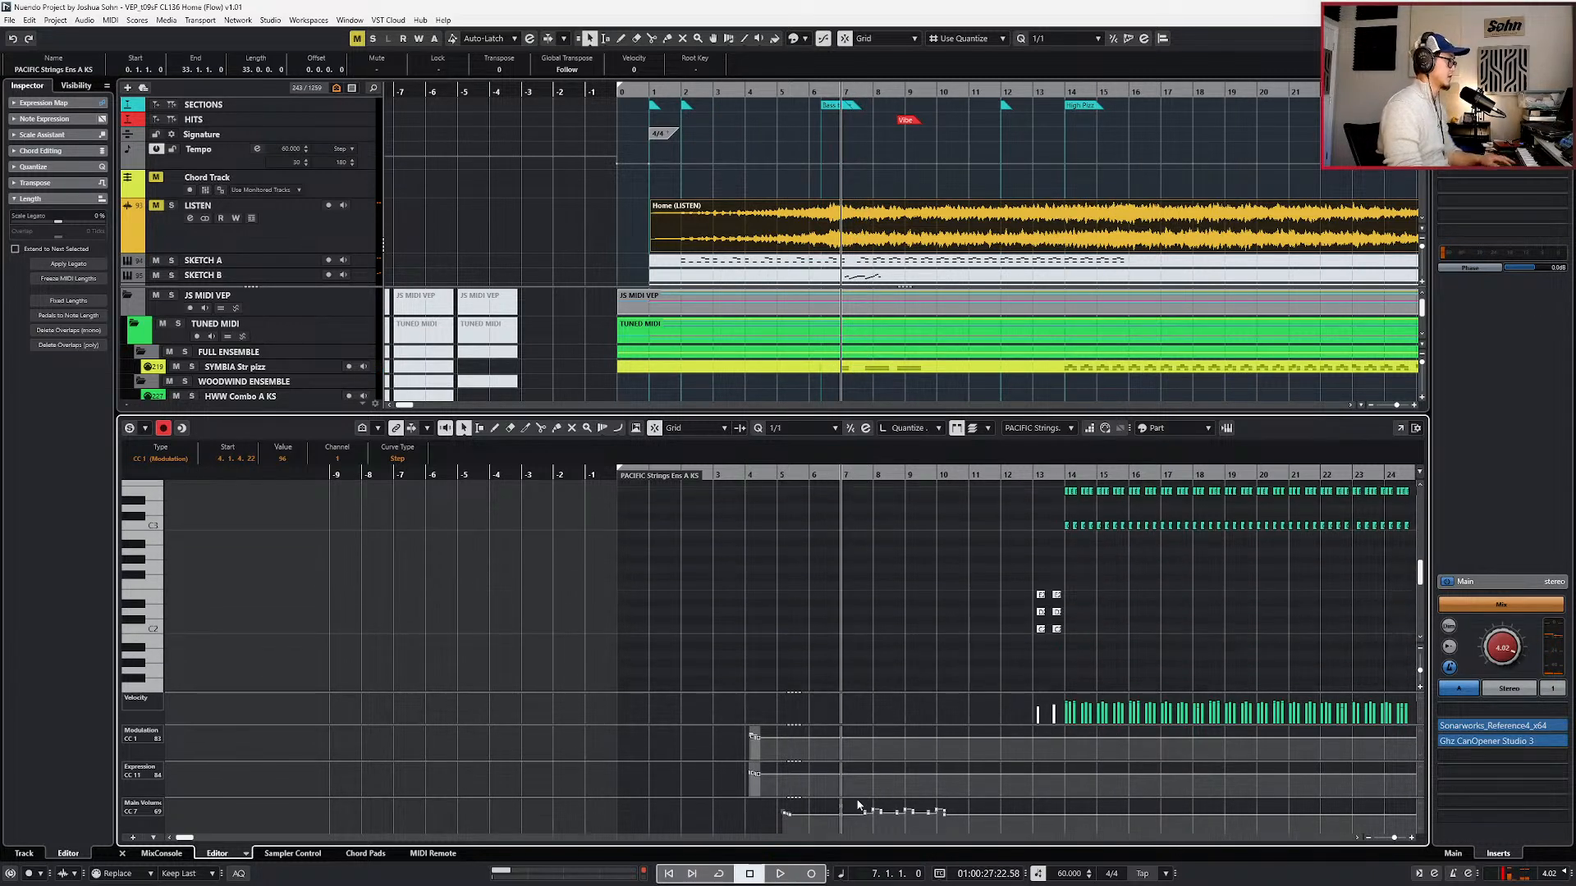
pyautogui.press('Return')
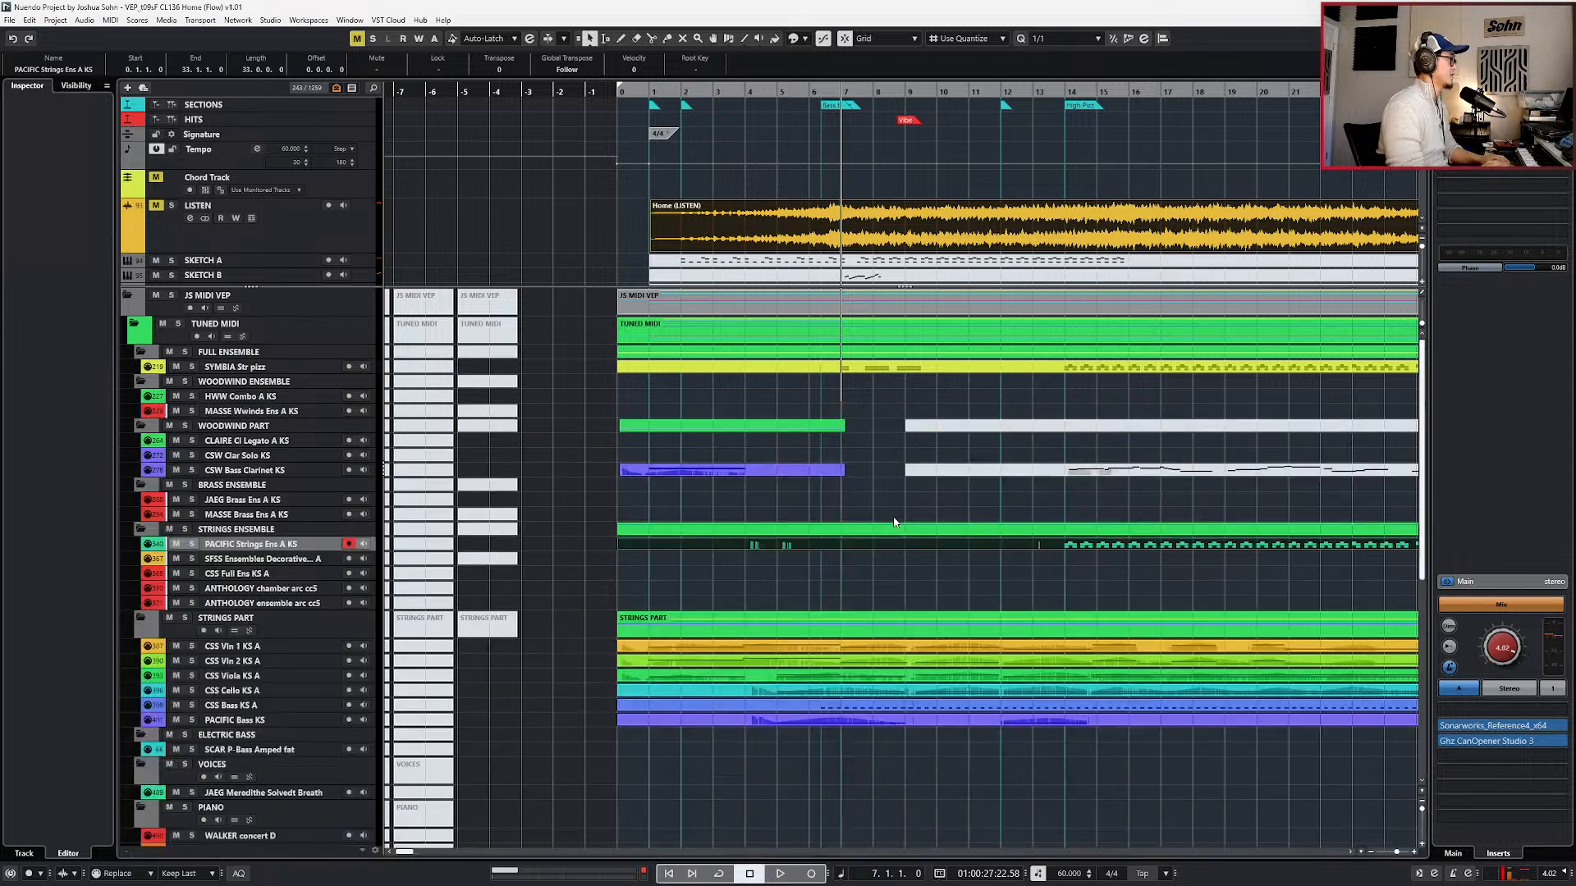
pyautogui.click(891, 369)
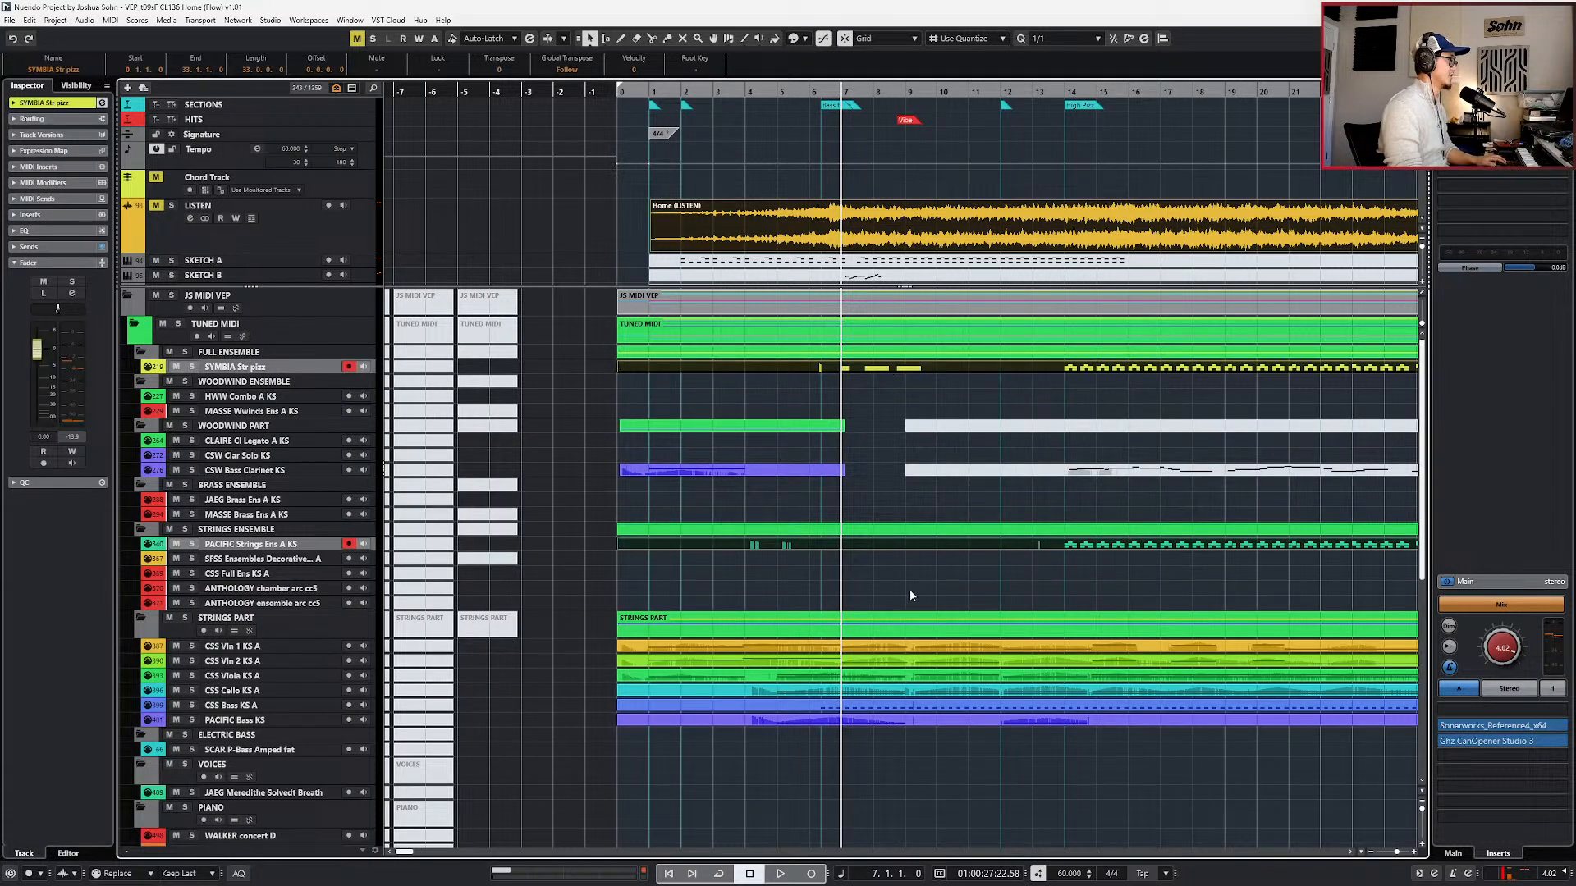
pyautogui.press('Return')
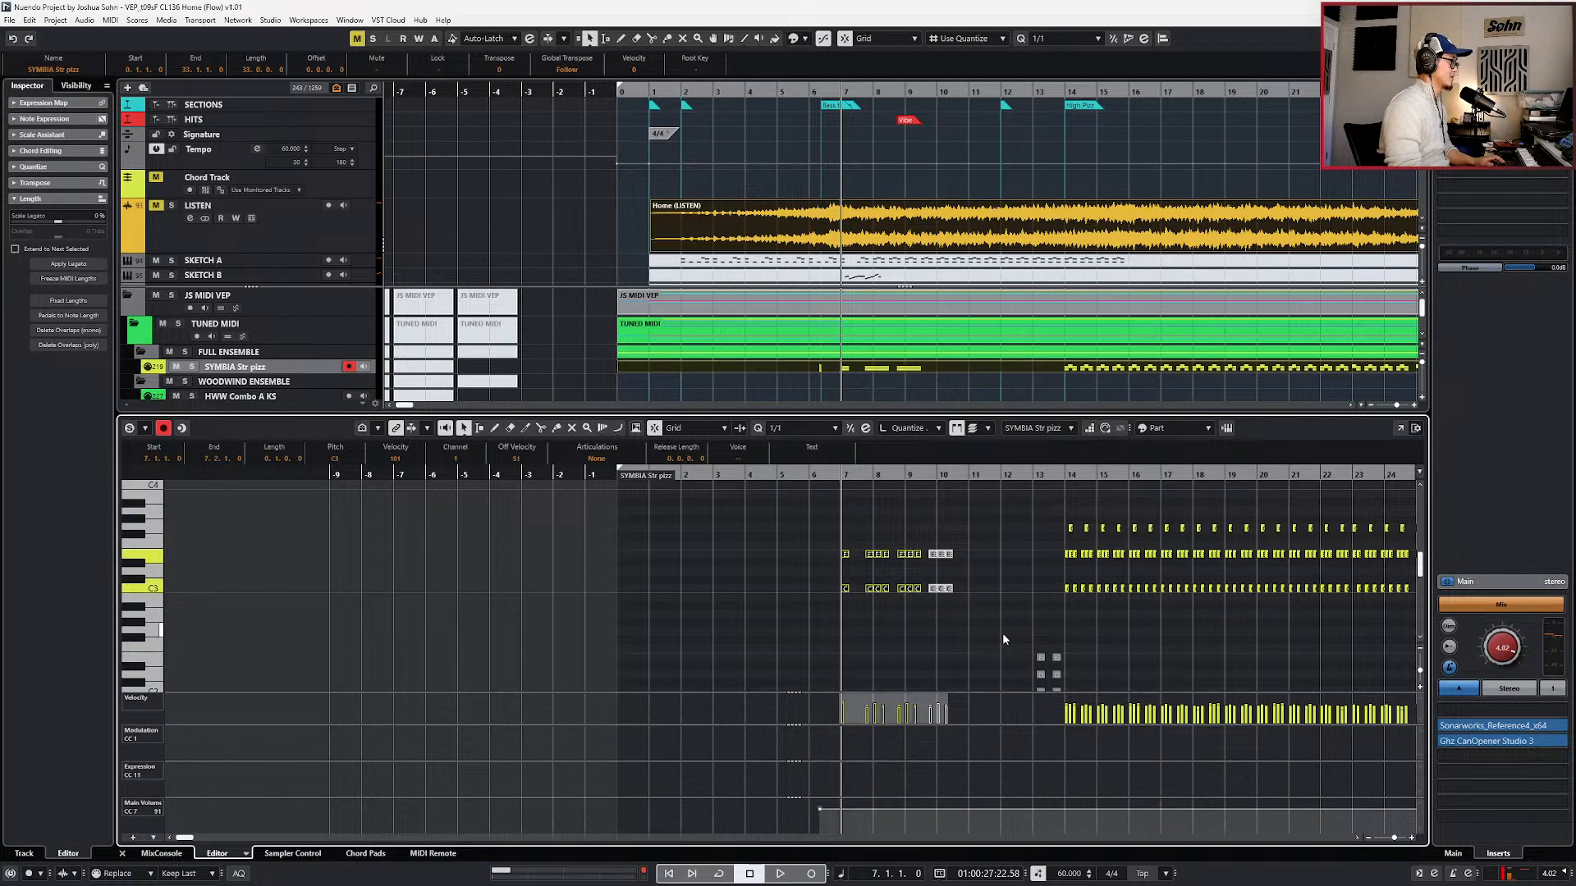
pyautogui.press('Down')
pyautogui.press('space')
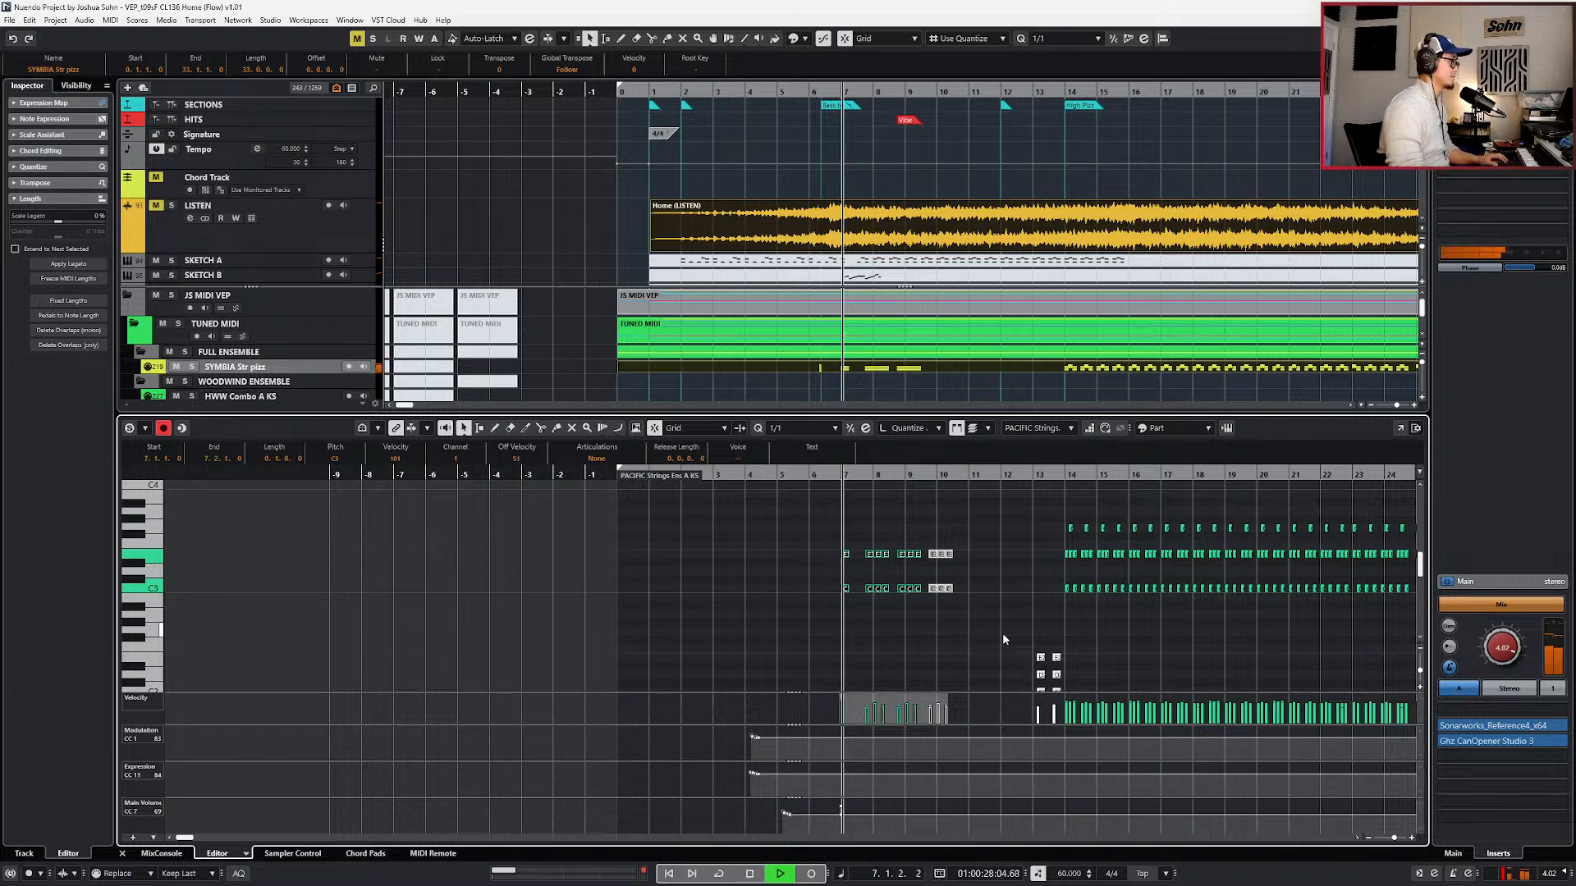
# - Close the note editor and play the SYMBIA and PACIFIC pizz chords in the full arrangement
pyautogui.press('Return')
pyautogui.scroll(-1, 972, 581)
pyautogui.hscroll(3, 952, 566)
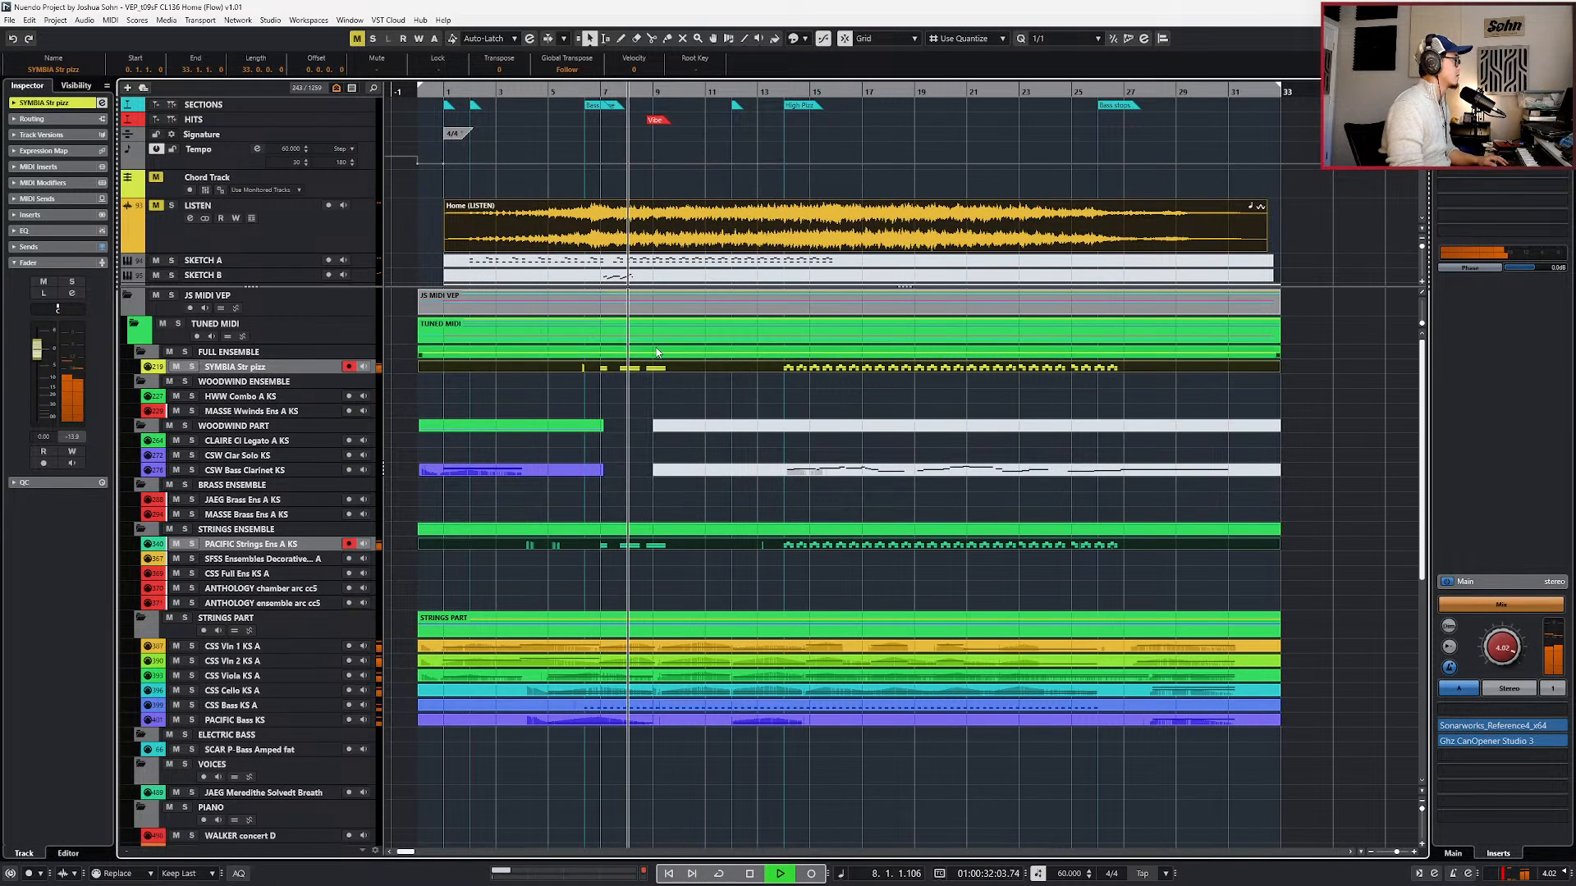
pyautogui.press('space')
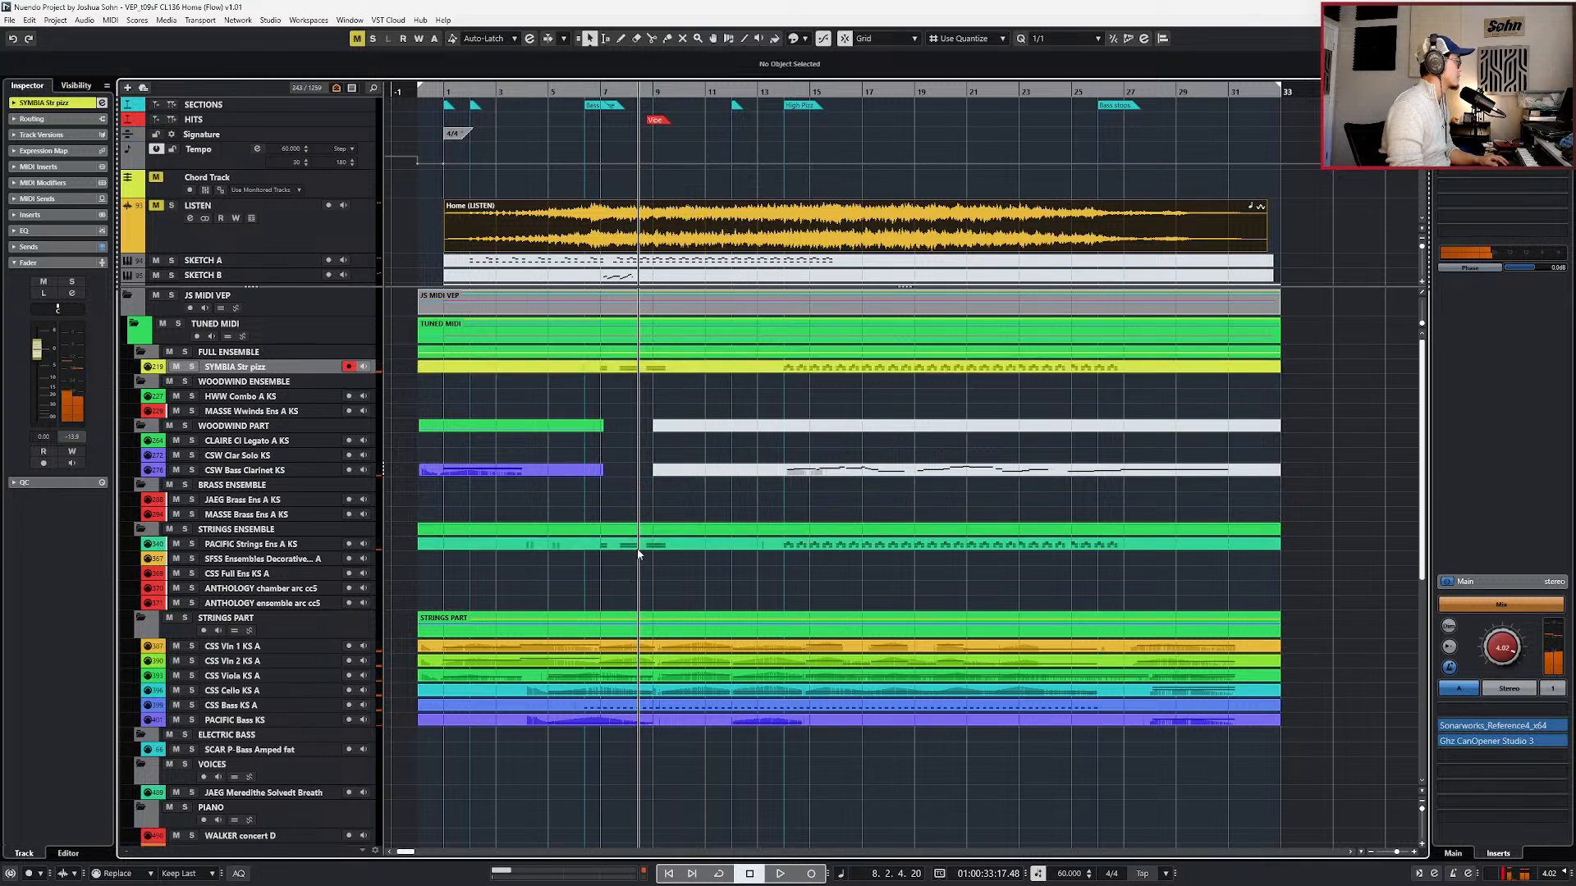
# - Assign the Pizz articulation to the pasted PACIFIC Strings chords in bars 7 to 10 and play from bar 7
pyautogui.doubleClick(617, 545)
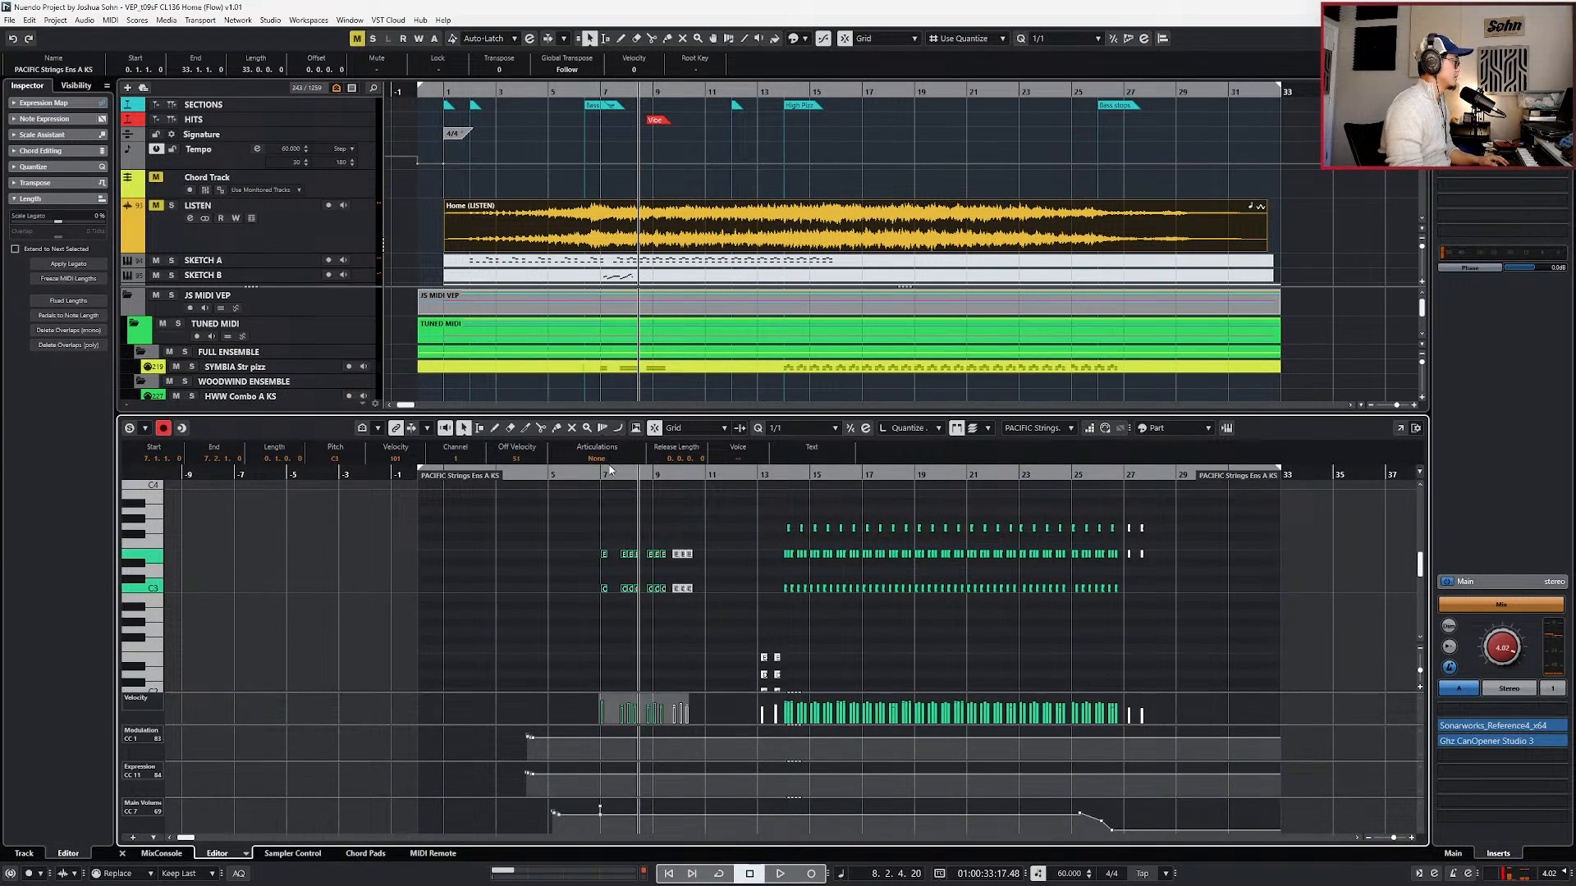
pyautogui.click(608, 459)
pyautogui.click(608, 566)
pyautogui.press('space')
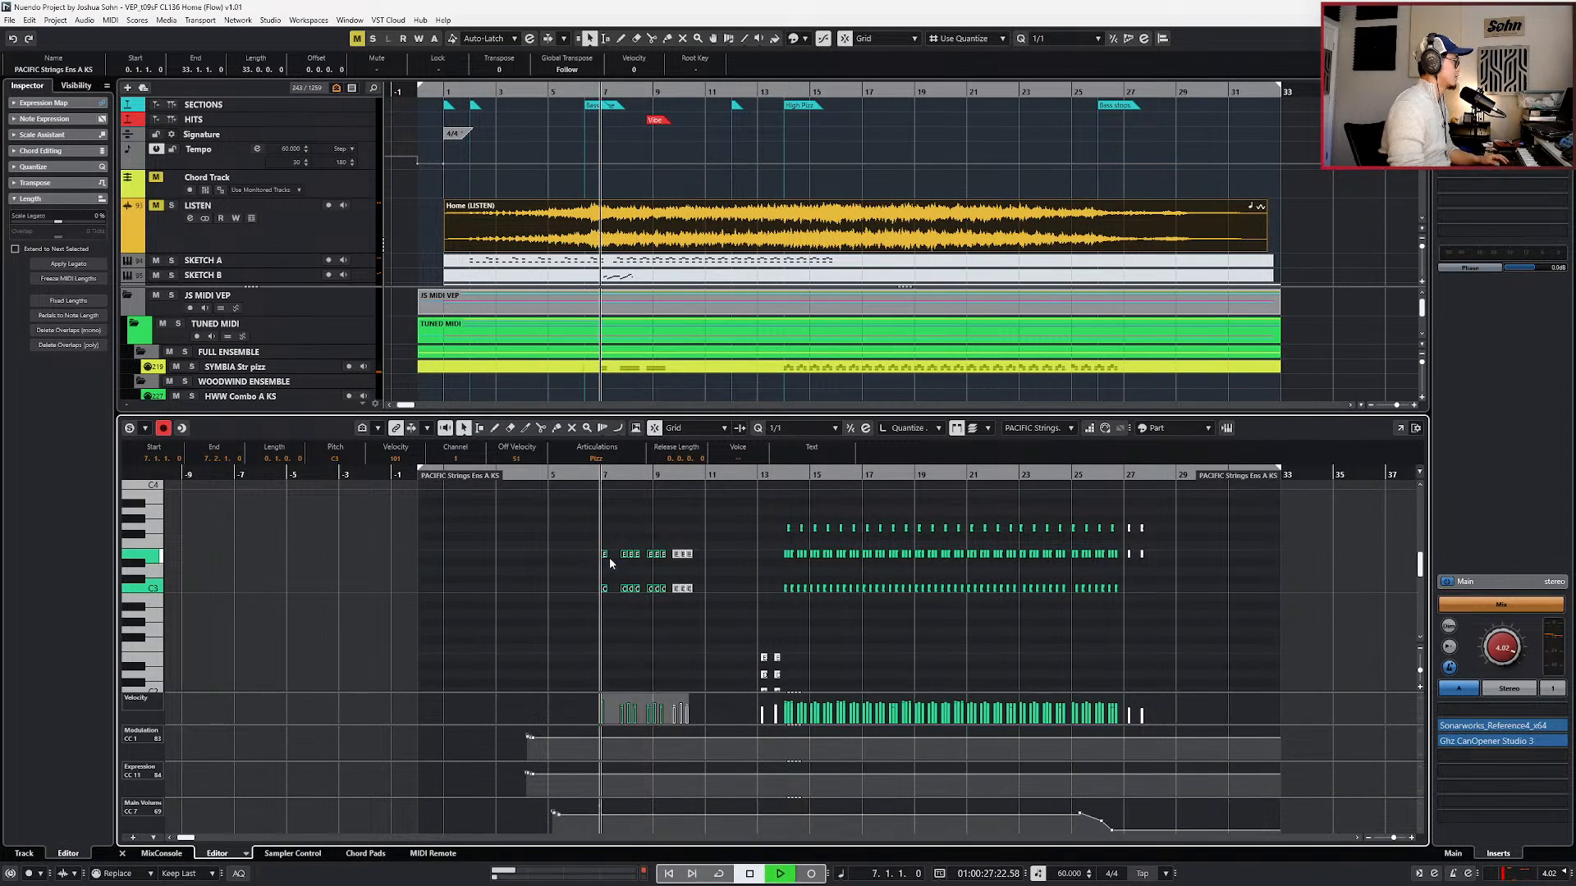
pyautogui.hotkey('ctrl', 'e')
pyautogui.press('space')
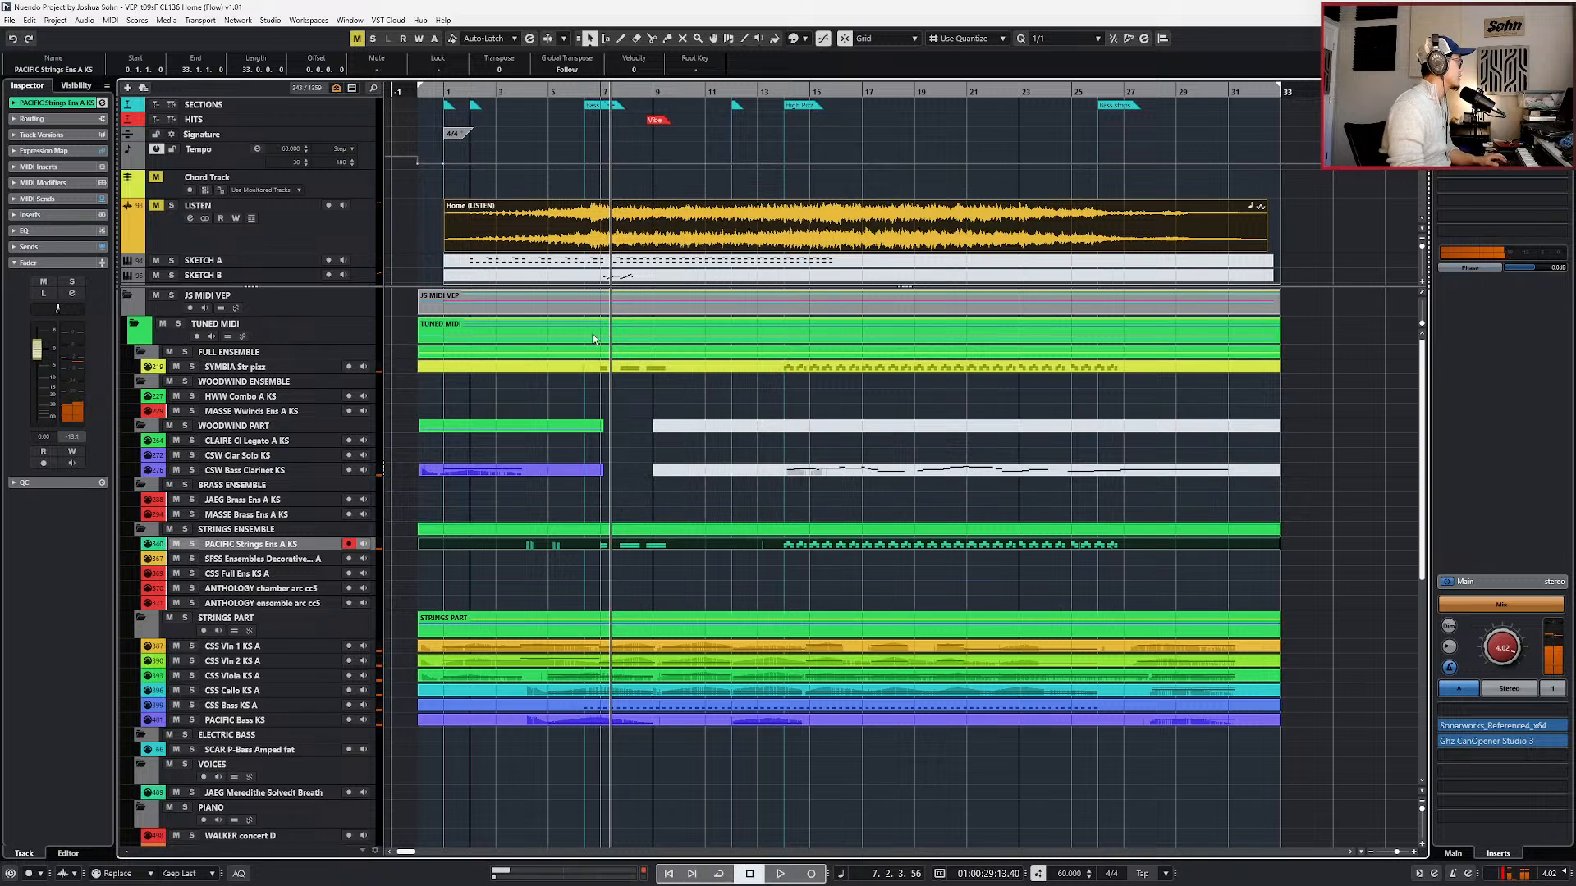
# - Play the LISTEN reference in solo from bar 7 to about bar 11, then unsolo it
pyautogui.click(572, 192)
pyautogui.click(579, 203)
pyautogui.press('s')
pyautogui.press('KP_0')
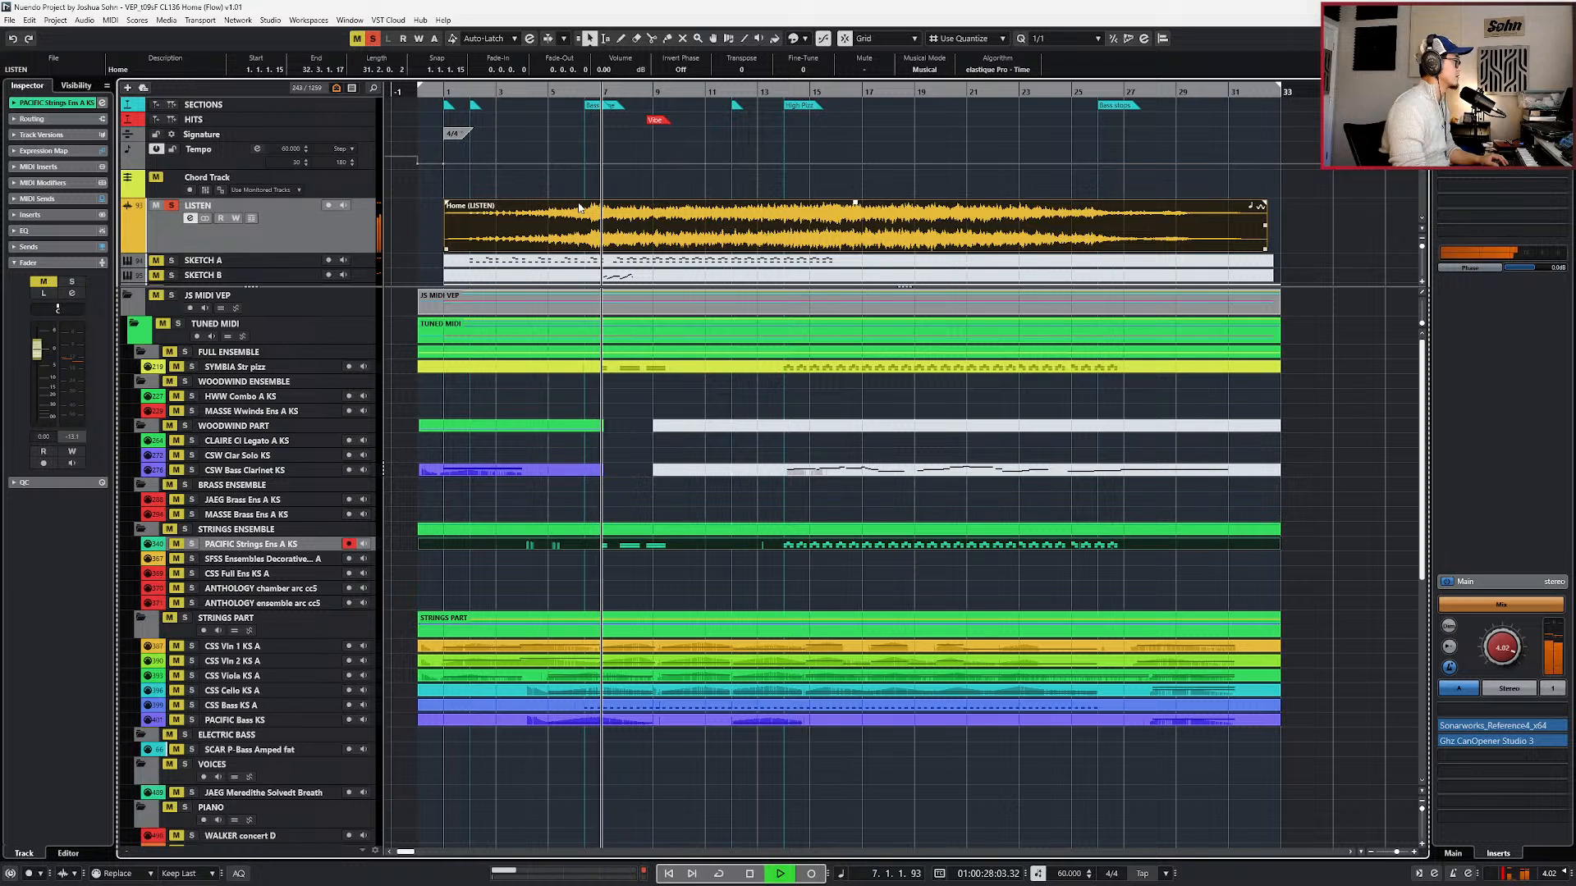
pyautogui.press('space')
pyautogui.press('KP_Subtract')
pyautogui.scroll(4, 636, 252)
pyautogui.hscroll(-2, 640, 251)
pyautogui.press('KP_Subtract')
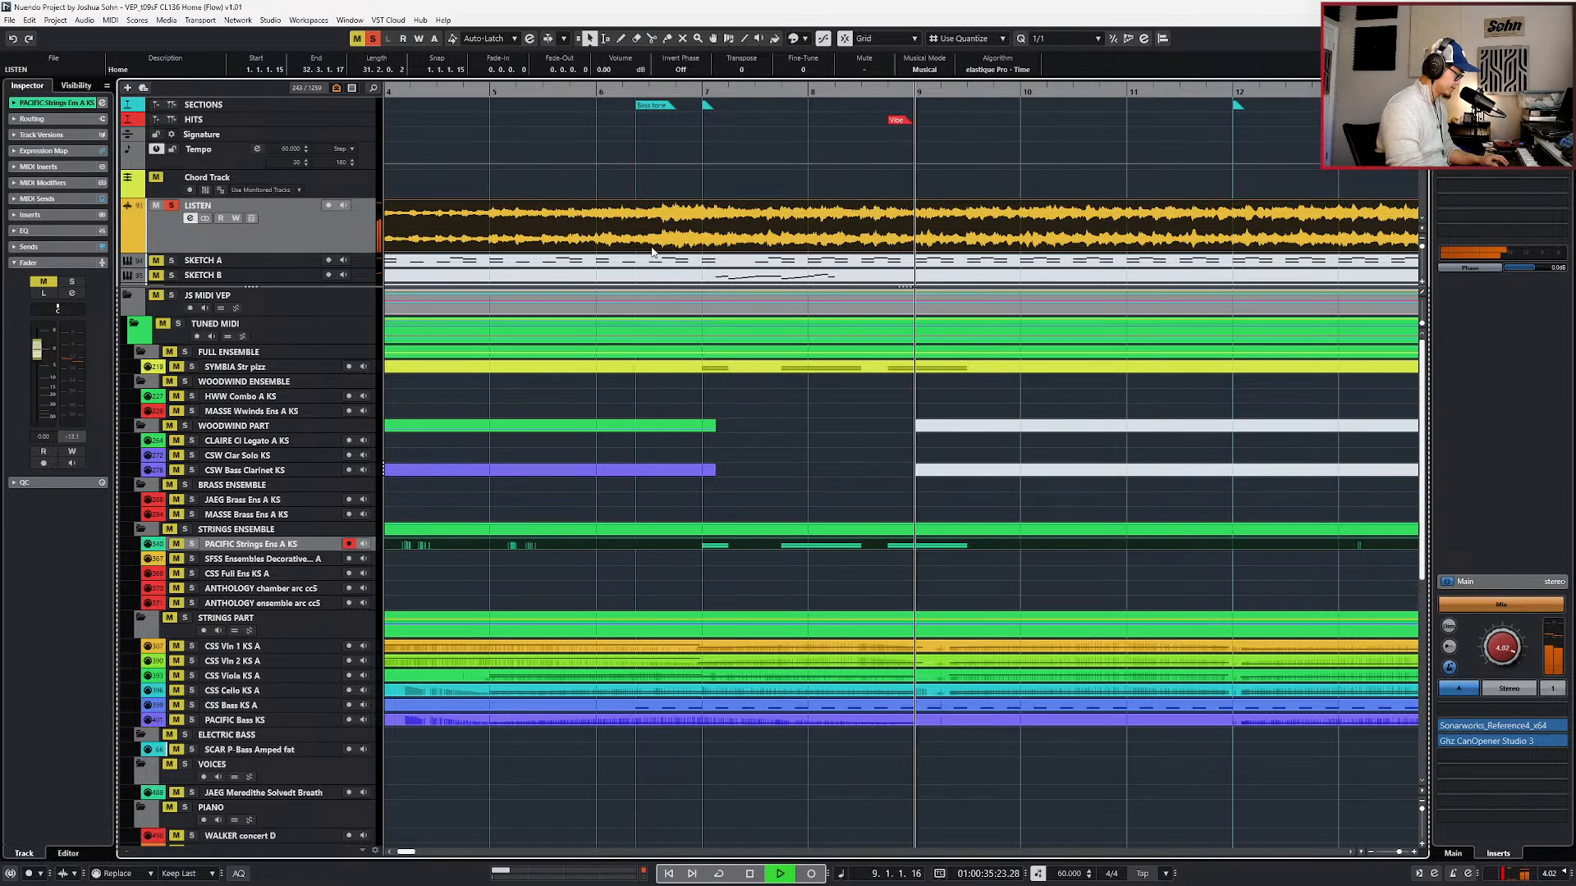
pyautogui.press('g')
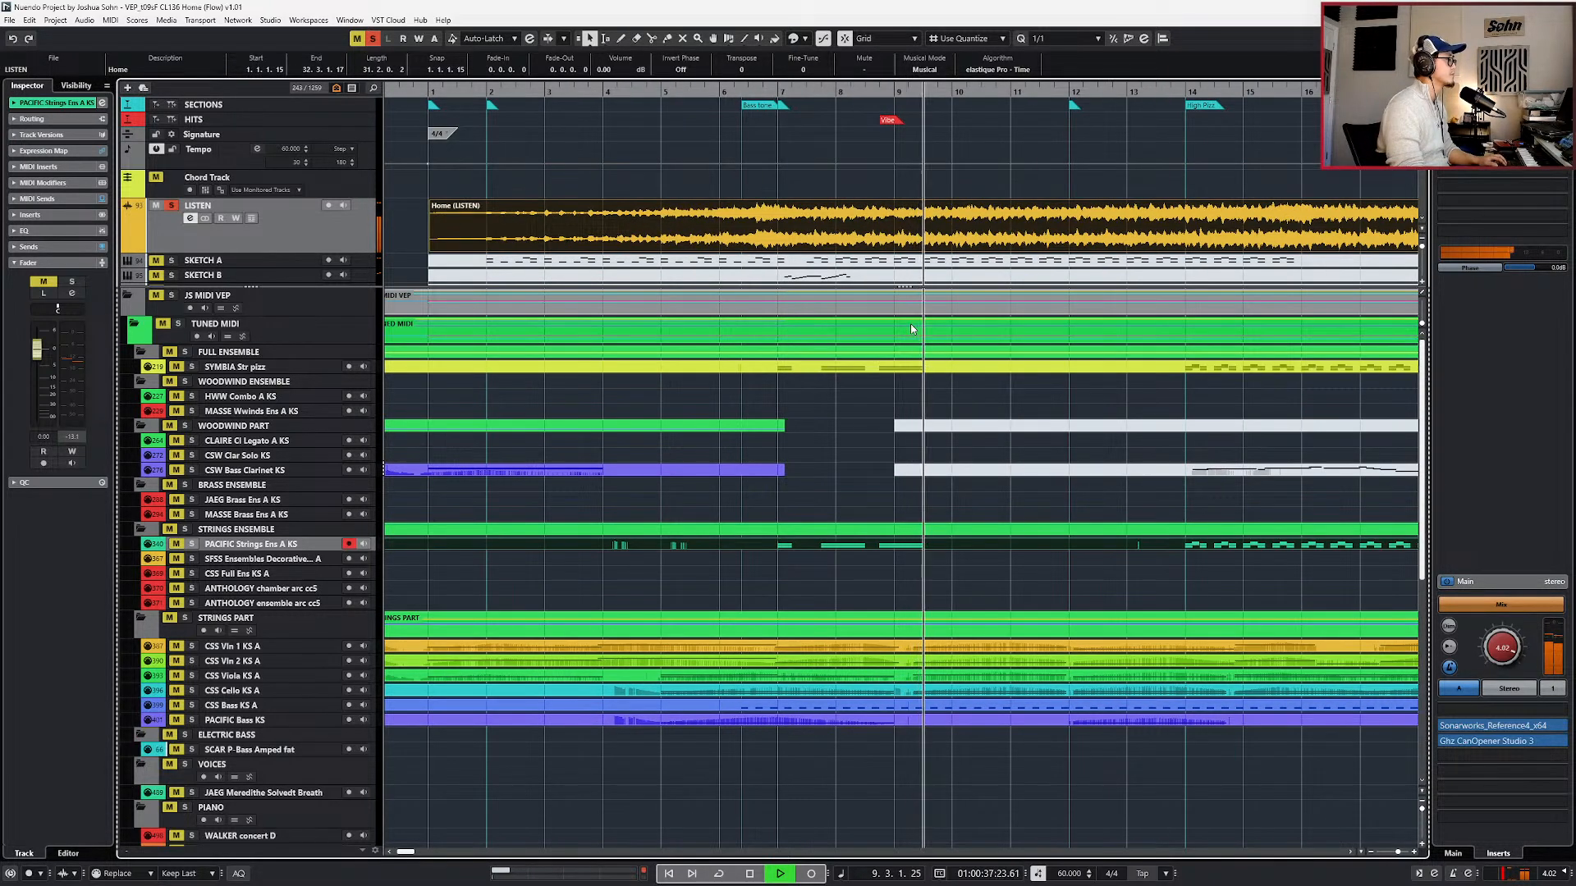
pyautogui.press('g')
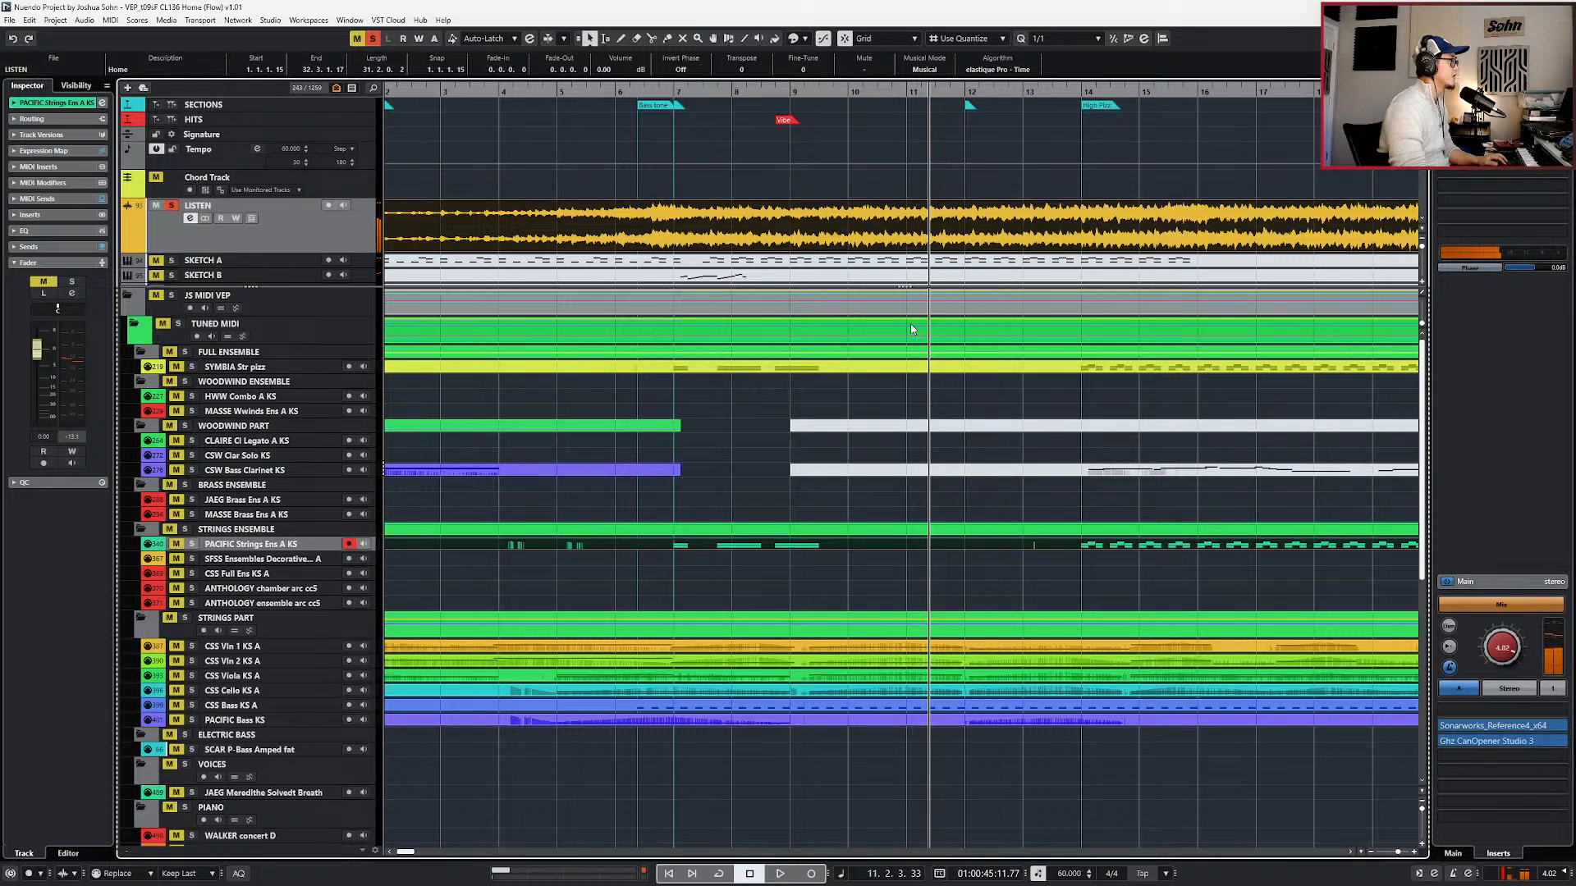
pyautogui.press('s')
# - Copy the rising five-note run starting at bar 7 beat 2 from the SKETCH B part
pyautogui.press('KP_Subtract')
pyautogui.press('KP_Subtract')
pyautogui.press('KP_Subtract')
pyautogui.press('KP_Subtract')
pyautogui.press('KP_Subtract')
pyautogui.press('KP_Subtract')
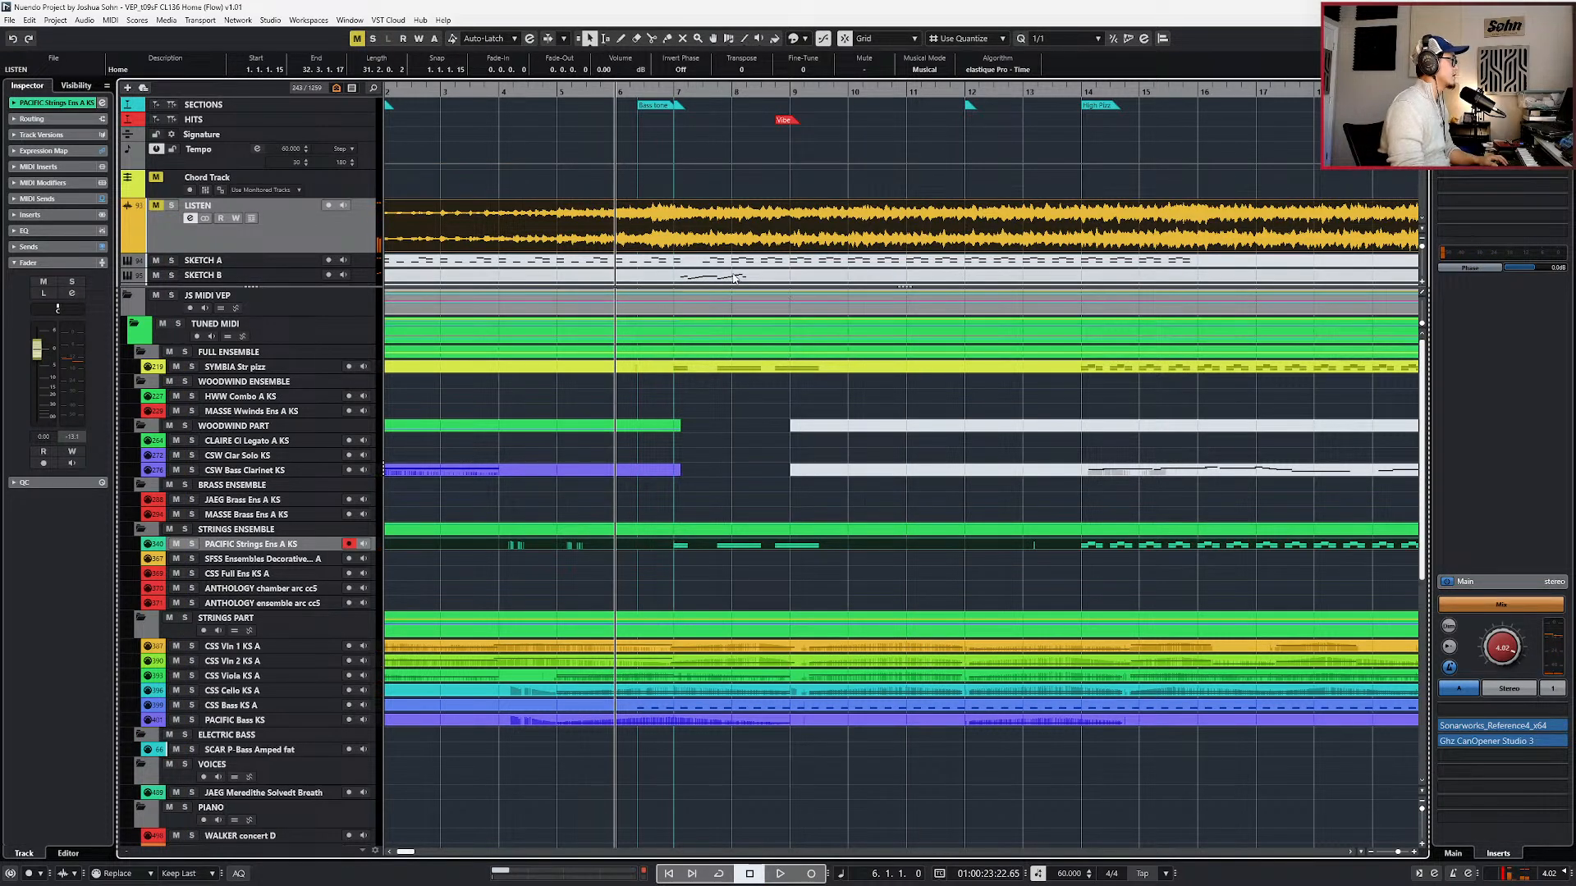
pyautogui.doubleClick(733, 278)
pyautogui.press('h')
pyautogui.press('h')
pyautogui.press('h')
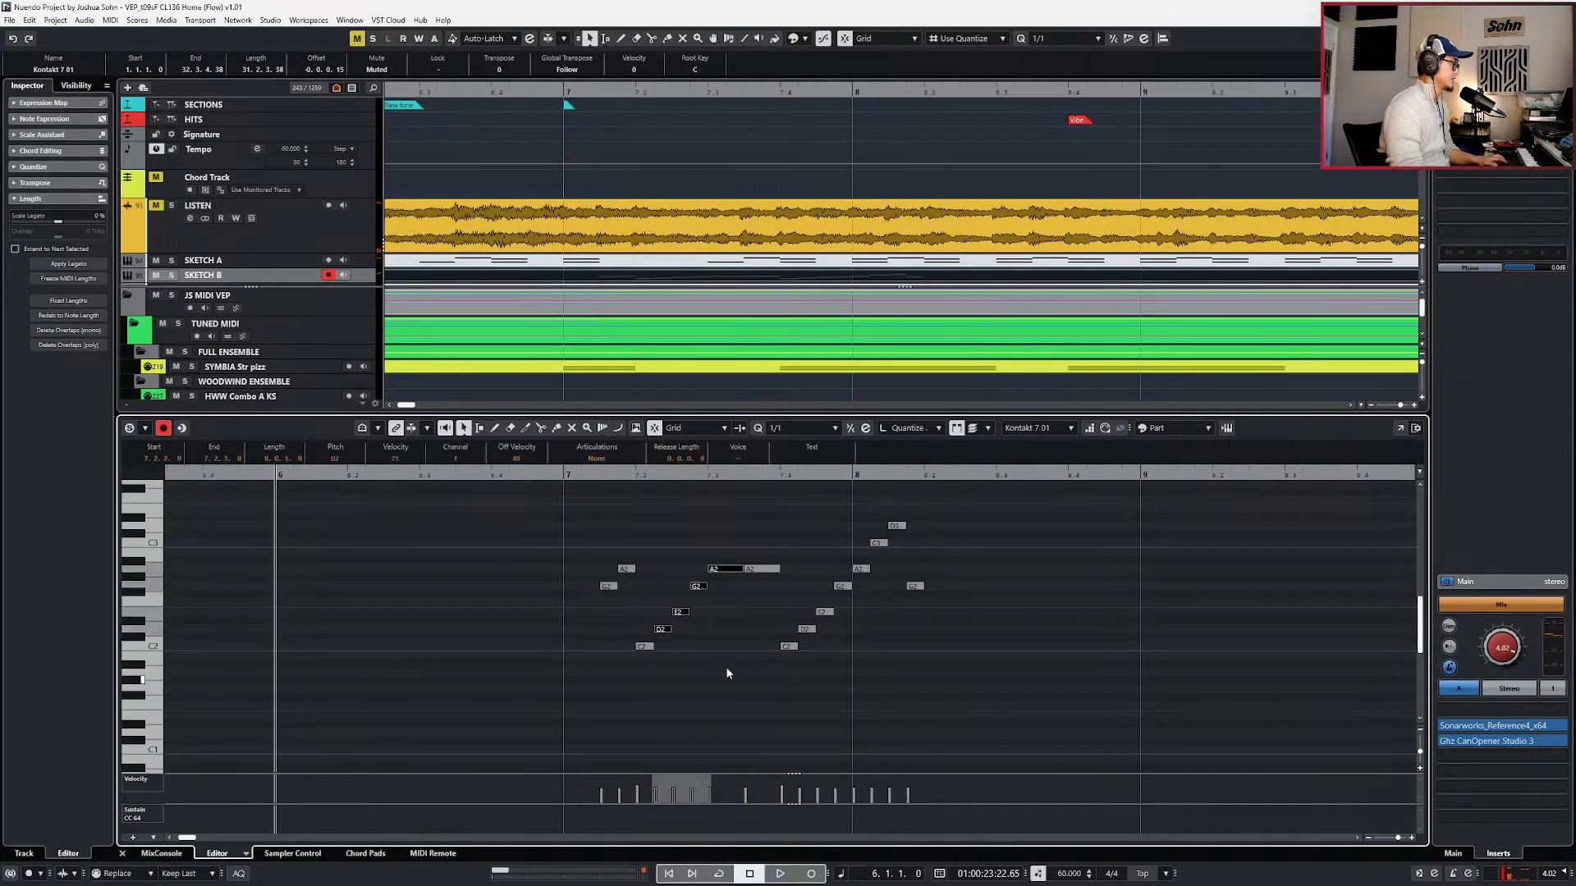
pyautogui.press('l')
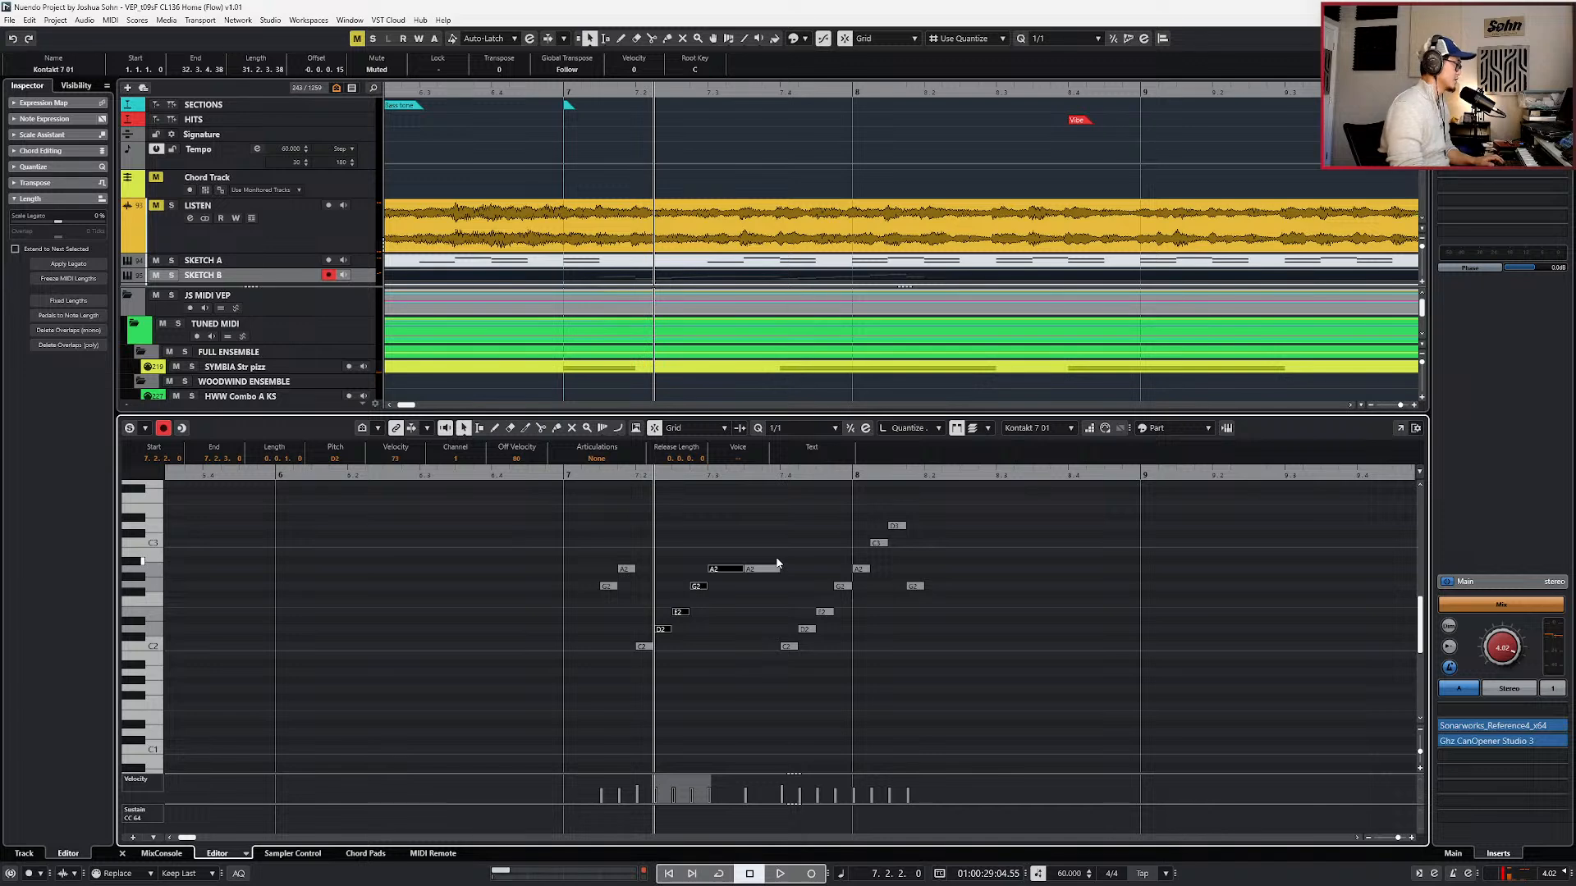
pyautogui.moveTo(641, 656); pyautogui.dragTo(638, 673)
pyautogui.press('l')
pyautogui.hotkey('ctrl', 'alt', 'e')
# - Paste the run into the CINEBELLS Glocken Celeste track at bar 7 beat 2 and audition it in solo
pyautogui.scroll(-6, 712, 611)
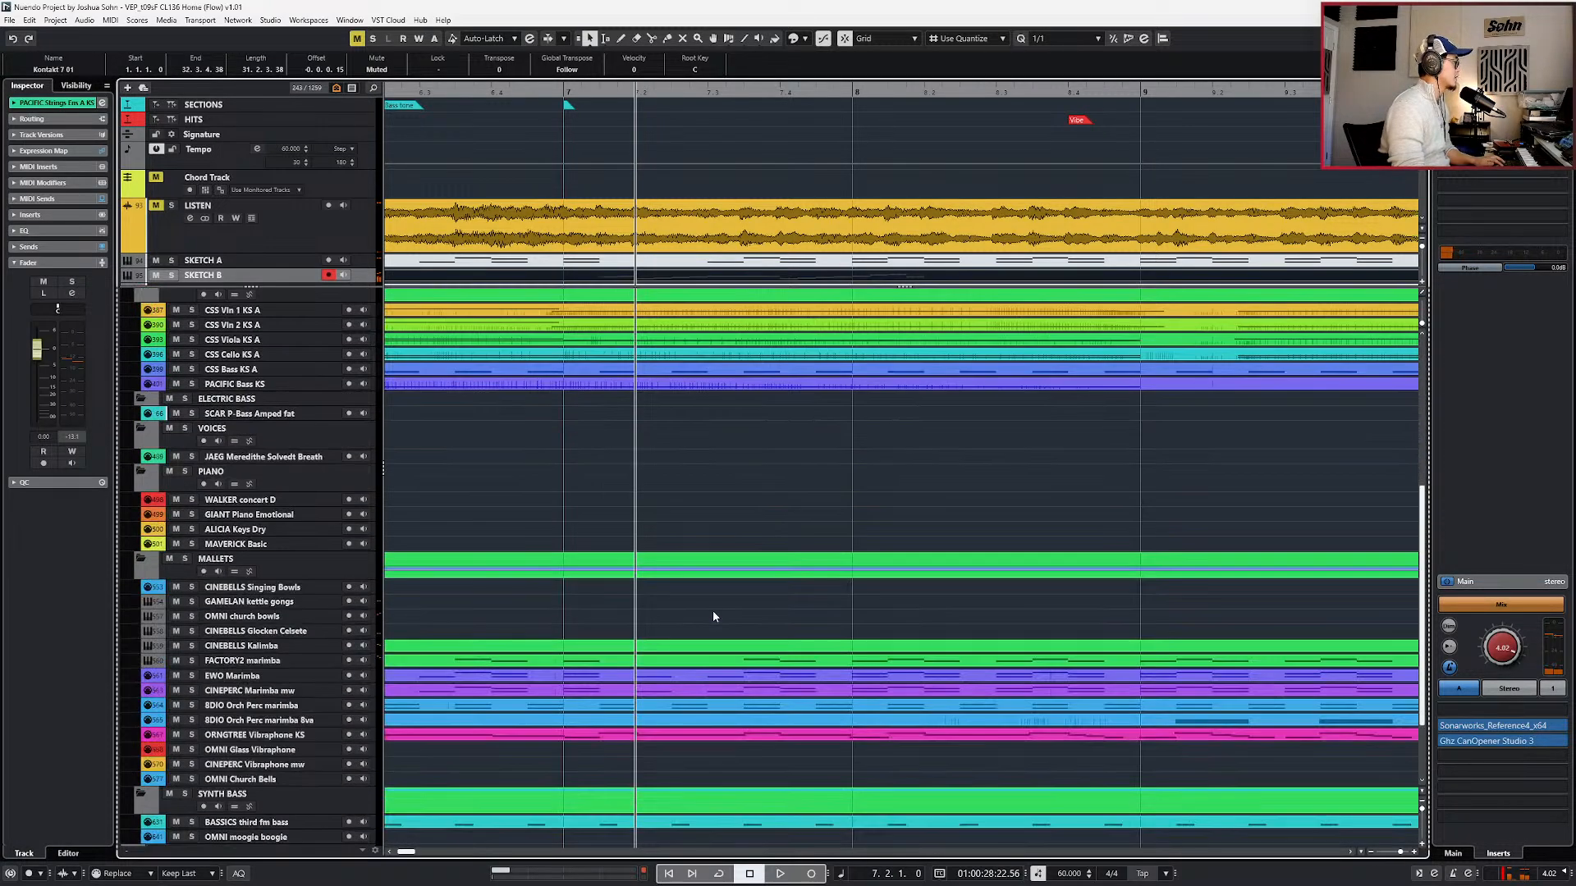
pyautogui.press('g')
pyautogui.press('g')
pyautogui.click(279, 491)
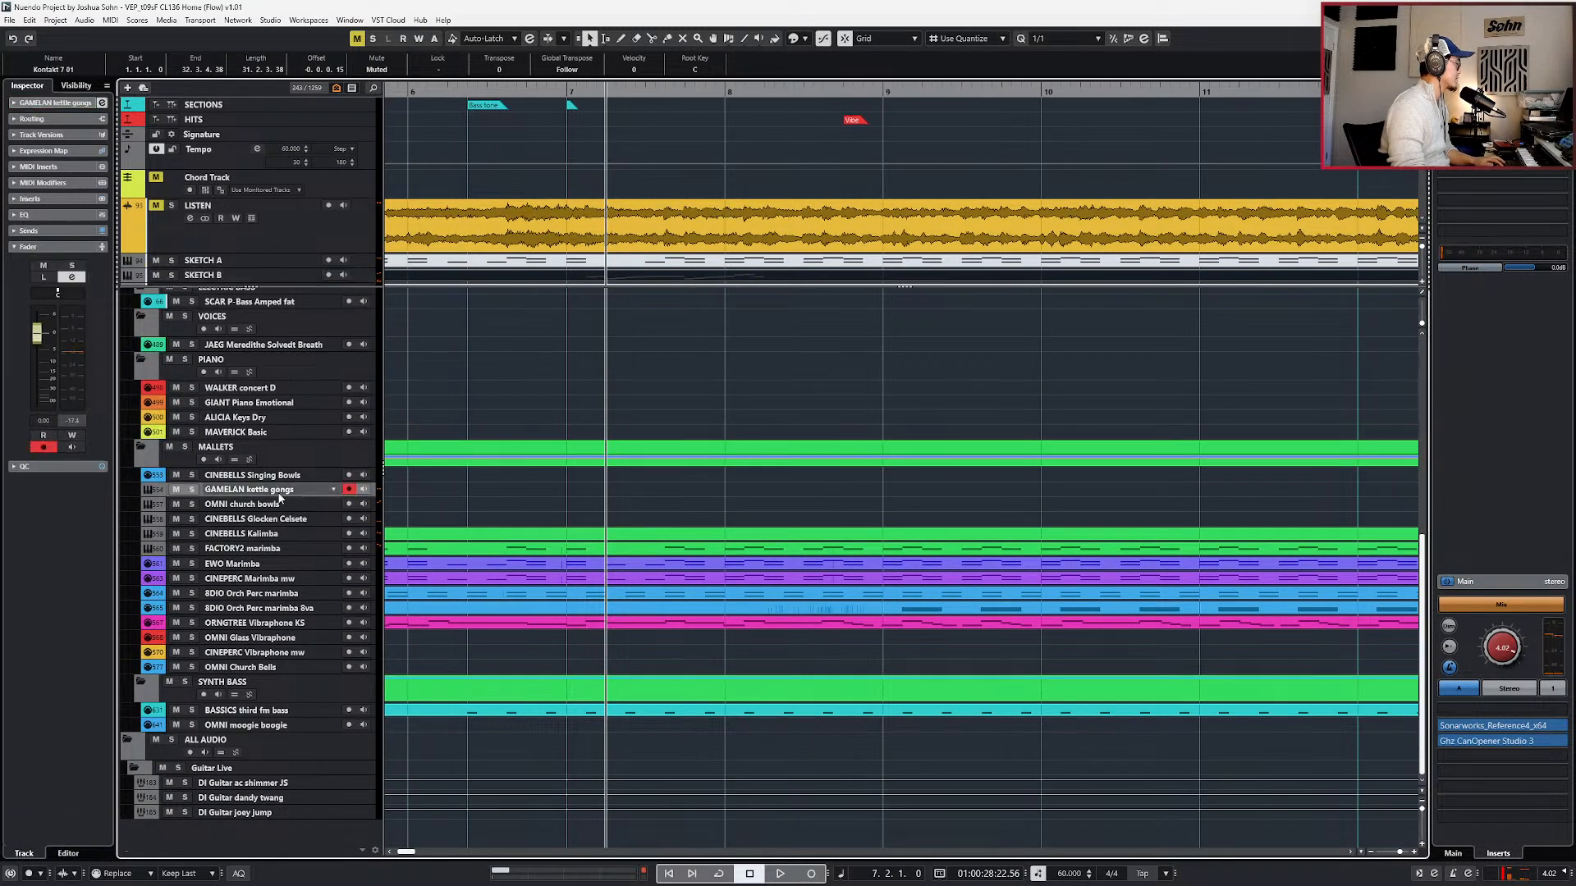
pyautogui.click(277, 504)
pyautogui.click(277, 519)
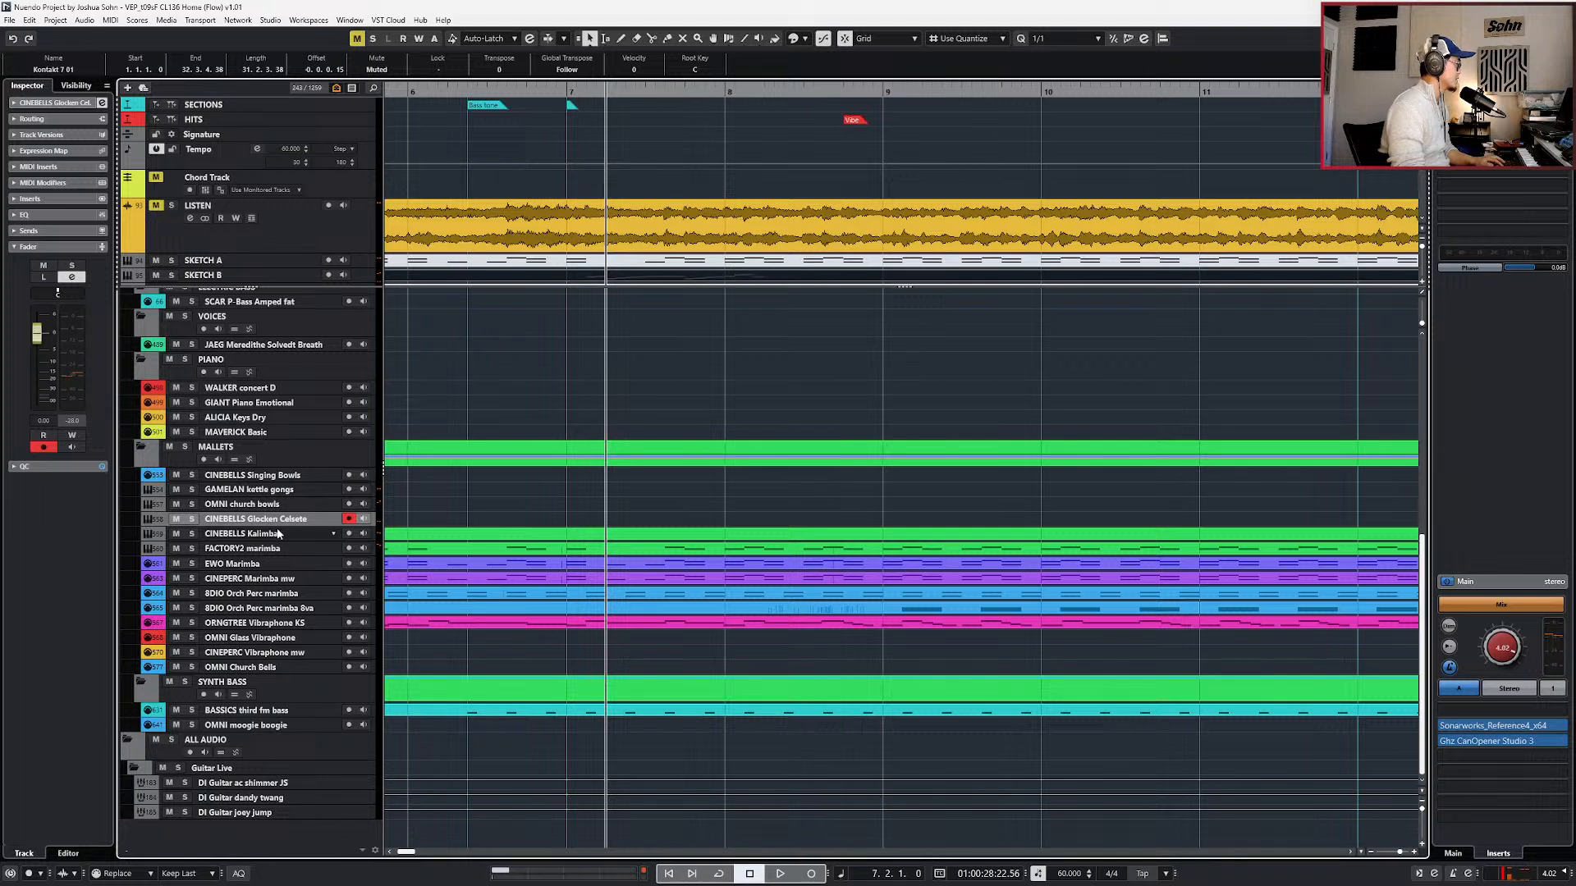
pyautogui.press('s')
pyautogui.press('space')
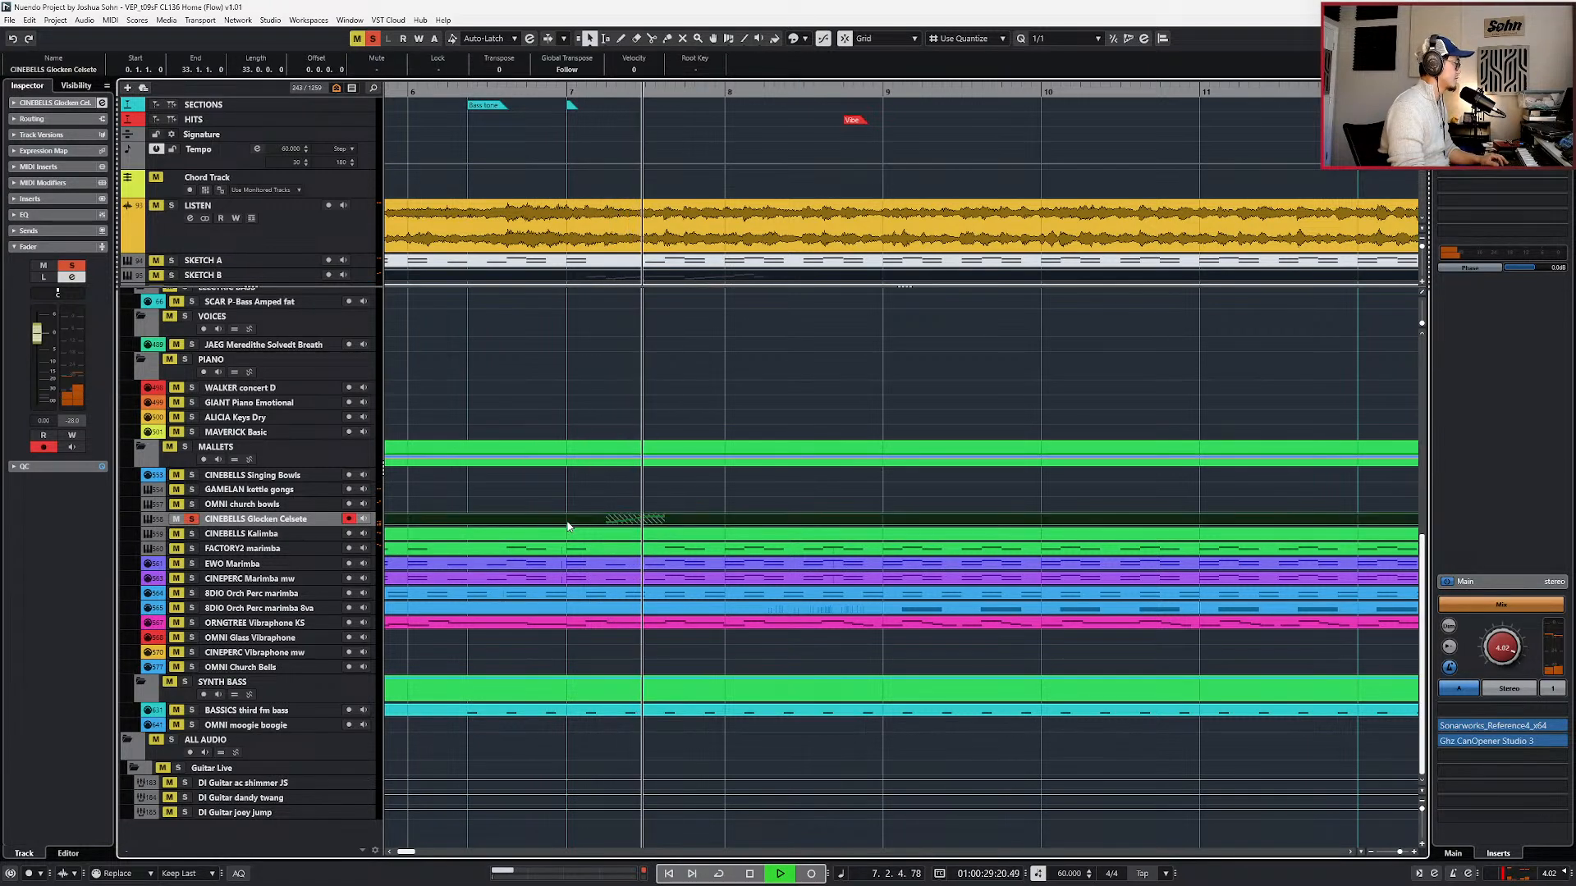
pyautogui.click(579, 523)
pyautogui.press('space')
pyautogui.press('s')
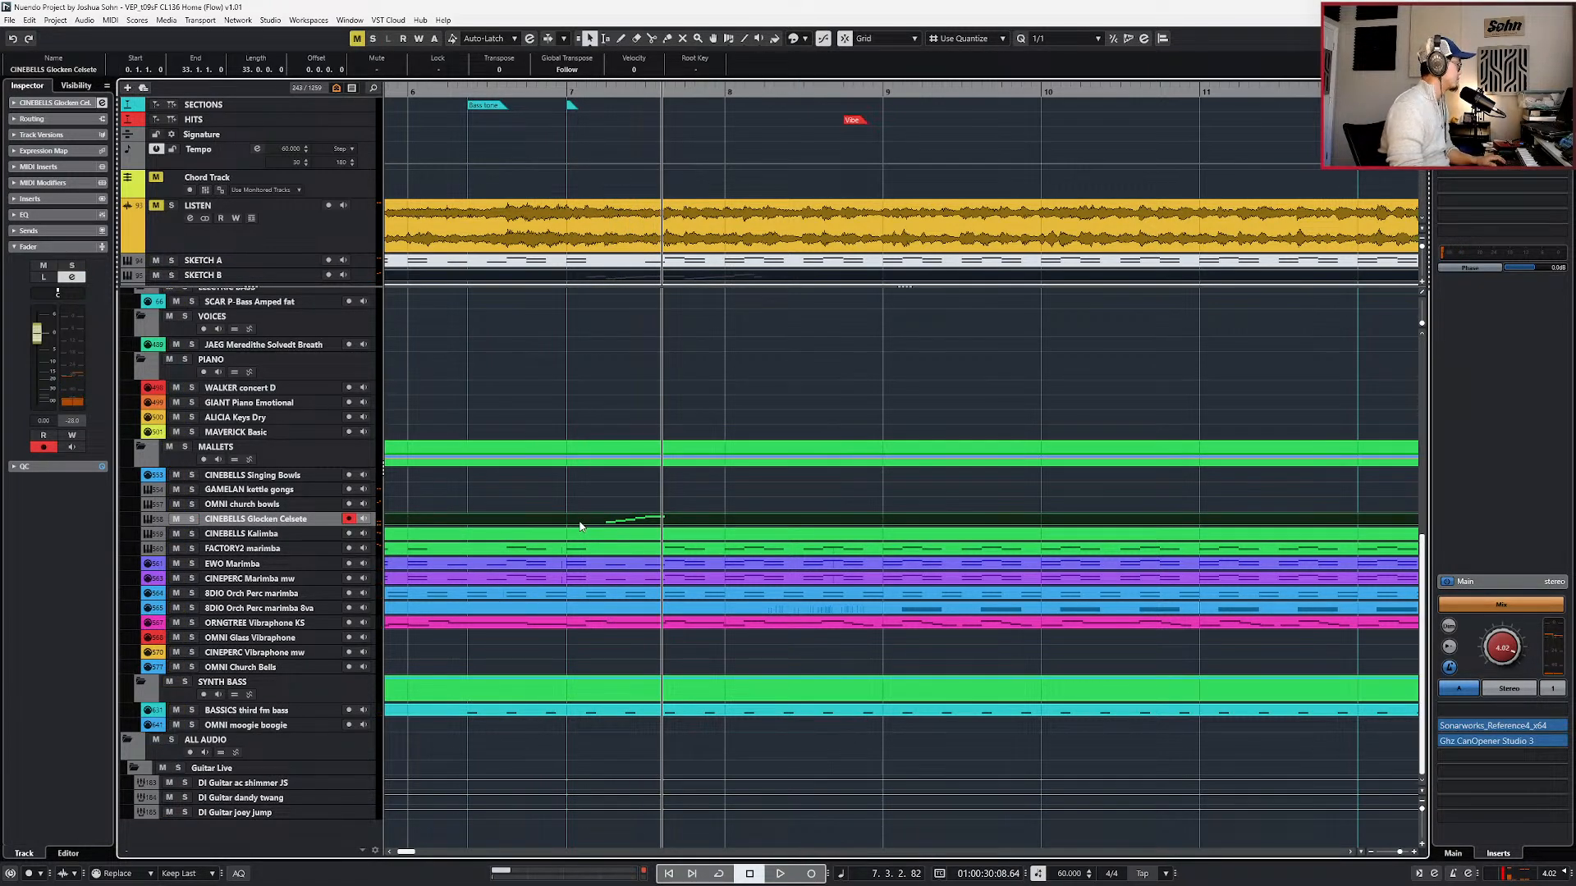
# - Move the run up to the GAMELAN kettle gongs track and audition it in solo
pyautogui.press('Up')
pyautogui.press('Up')
pyautogui.press('s')
pyautogui.press('space')
pyautogui.press('space')
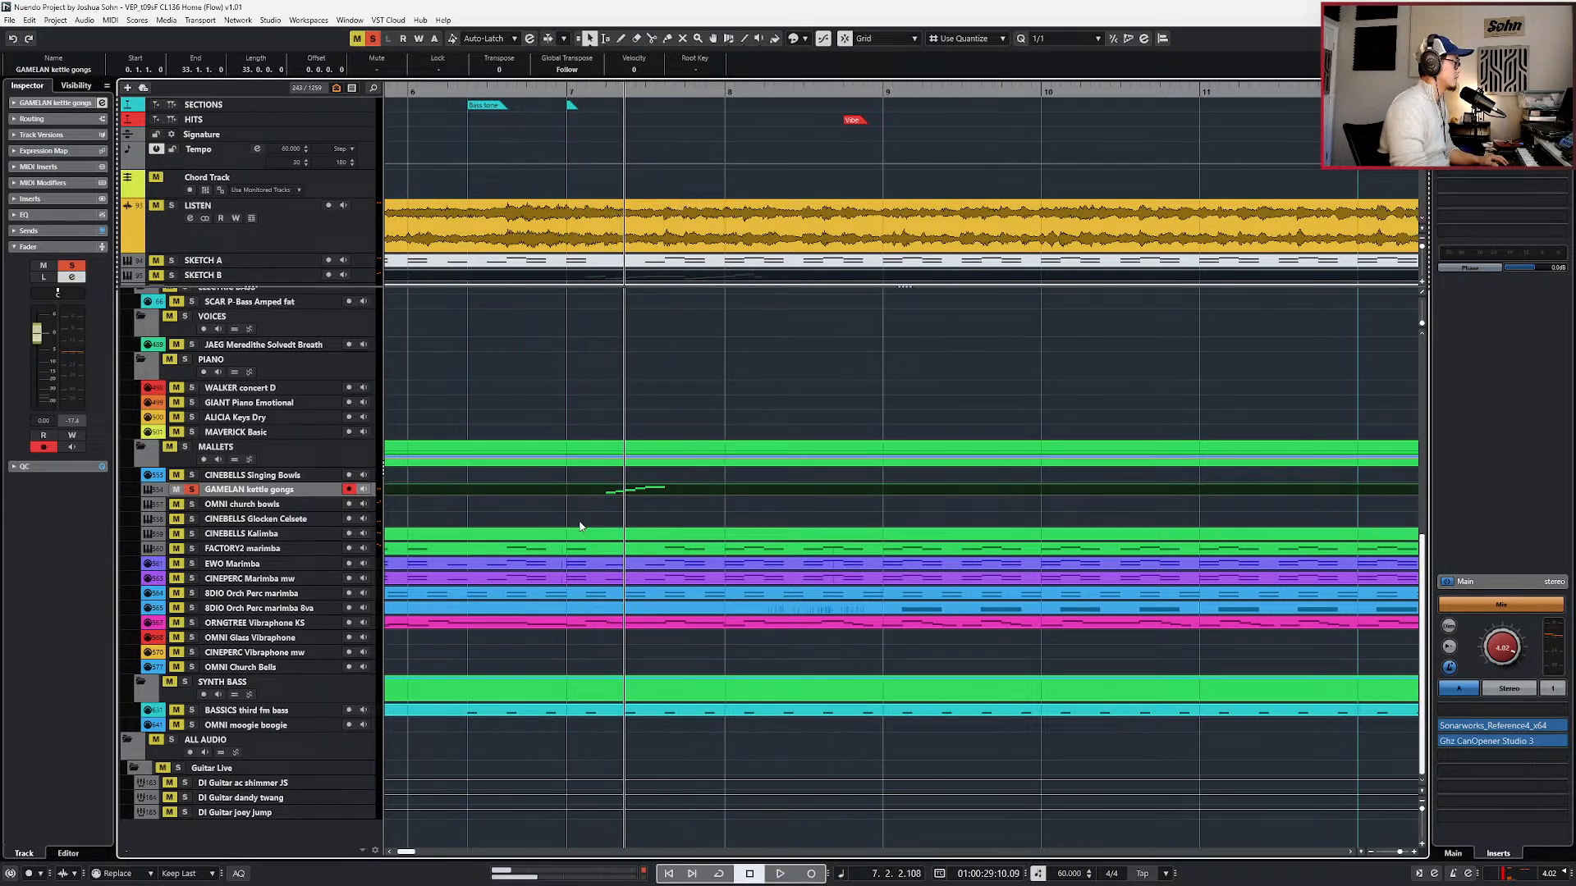
# - Transpose all notes of the GAMELAN kettle gongs run up one octave so it starts on C3
pyautogui.press('Return')
pyautogui.hotkey('ctrl', 'a')
pyautogui.hotkey('shift', 'Up')
pyautogui.press('KP_0')
pyautogui.click(724, 729)
pyautogui.hotkey('alt', '1')
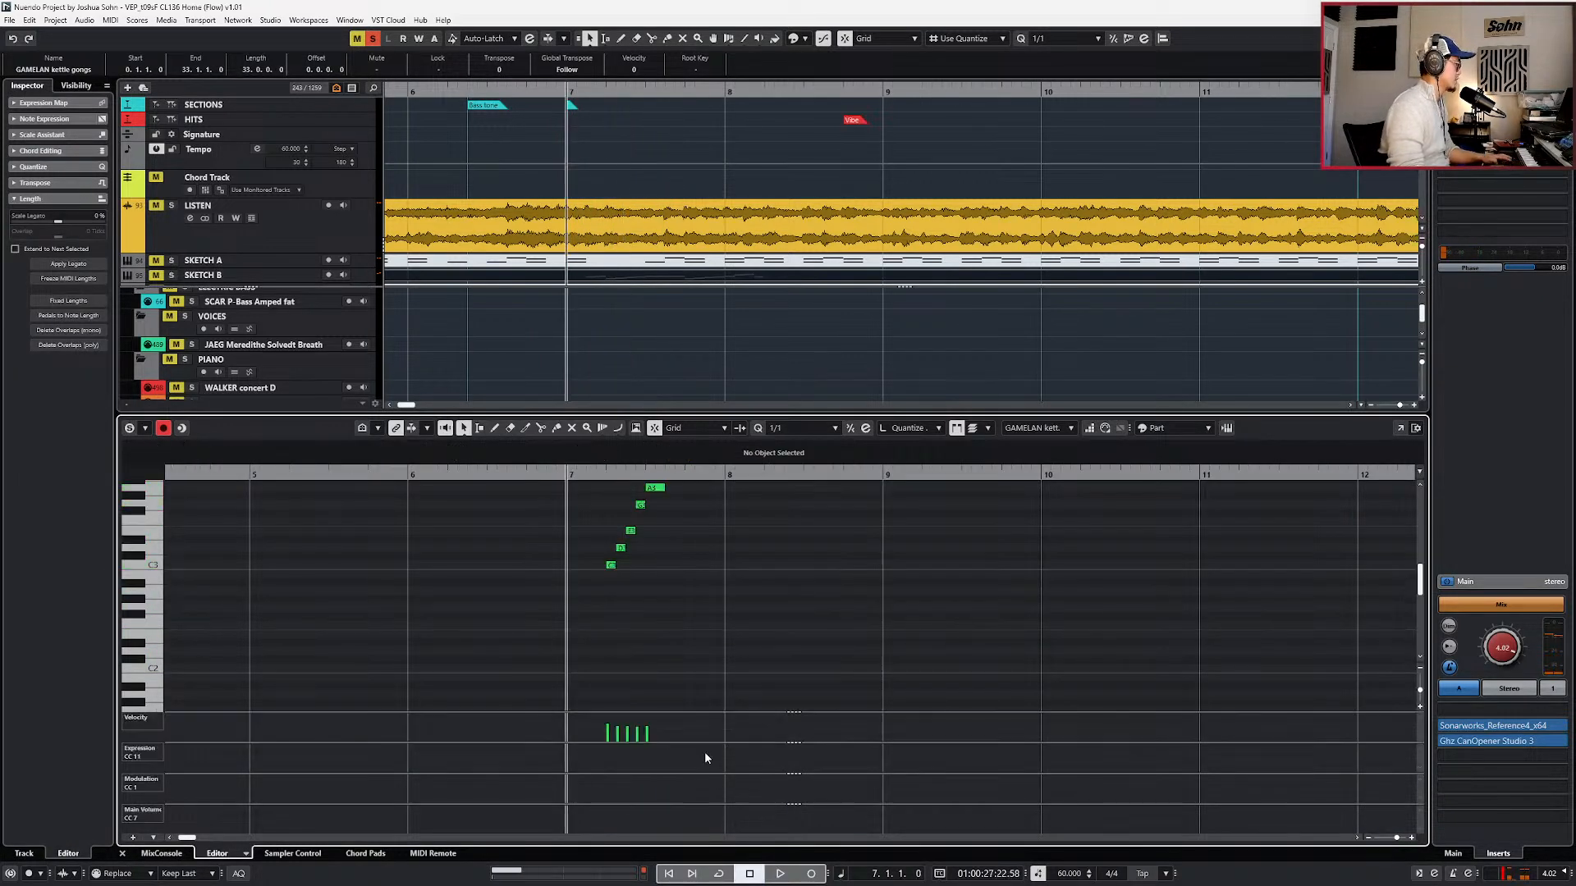
# - Add a CC7 Main Volume point at bar 7, raise the gamelan run another octave to start on C4, and play it
pyautogui.click(584, 816)
pyautogui.press('space')
pyautogui.moveTo(569, 485); pyautogui.dragTo(702, 588)
pyautogui.press('space')
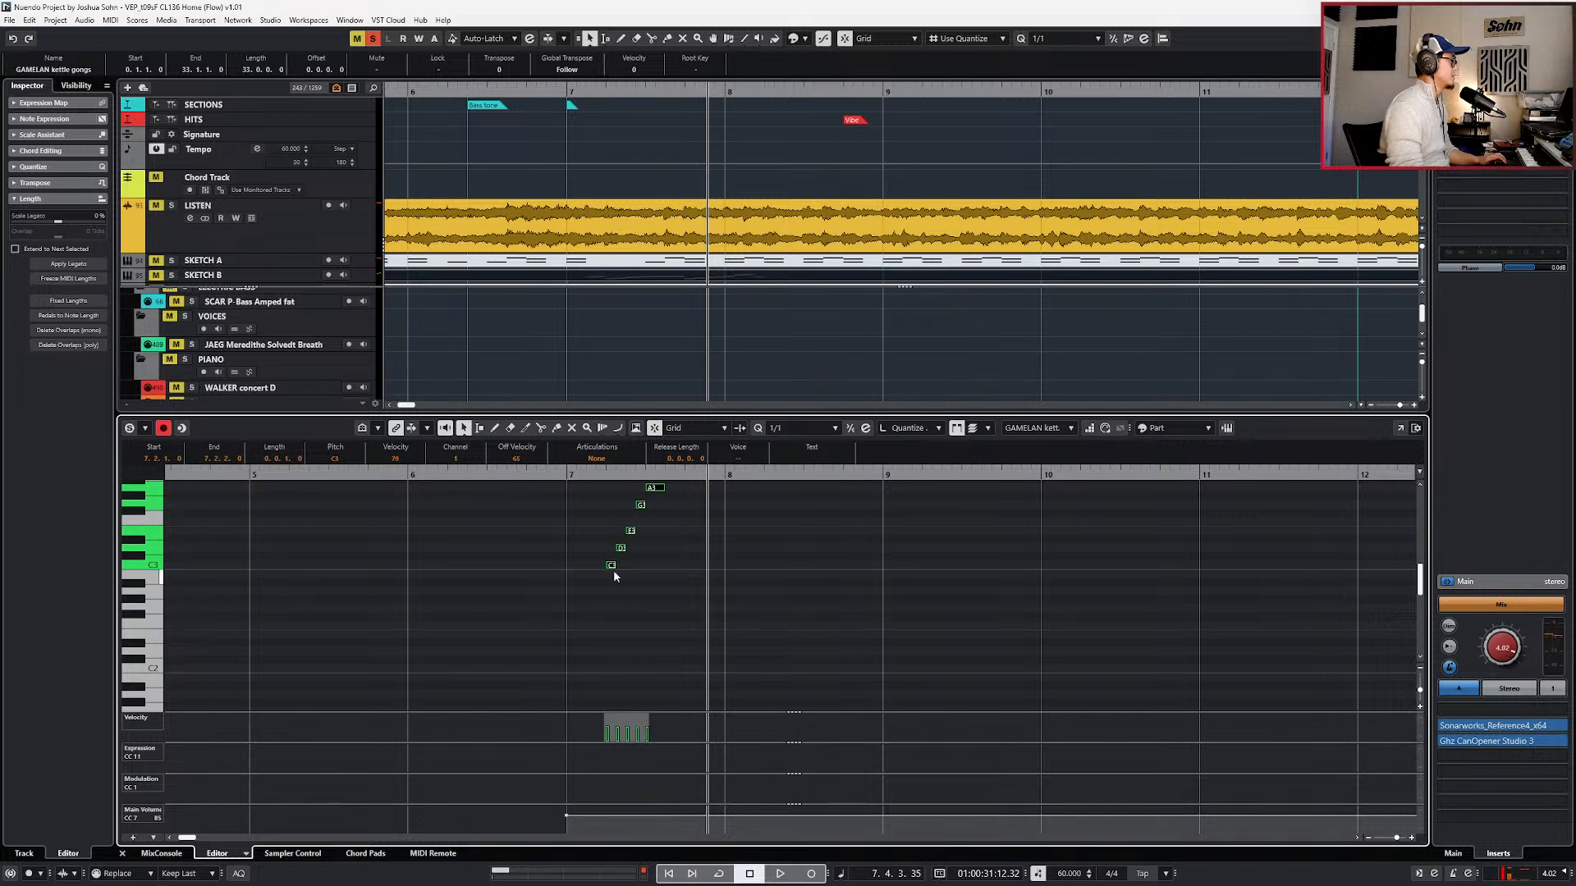
pyautogui.press('space')
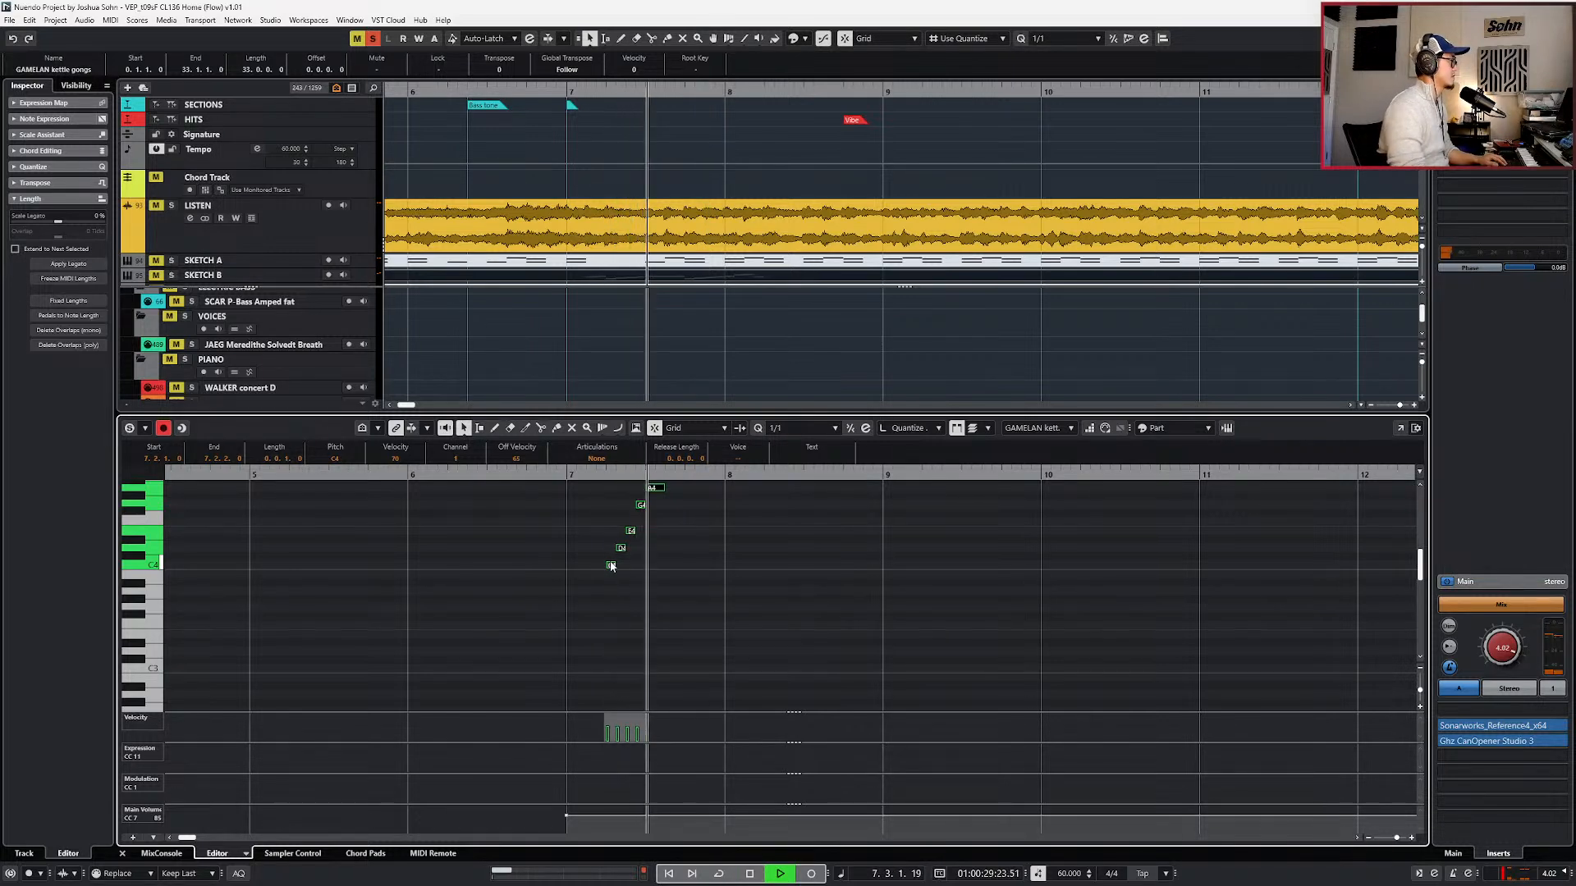
# - Unsolo the gamelan track and compare bar 7 with the LISTEN reference in solo
pyautogui.hotkey('ctrl', 'e')
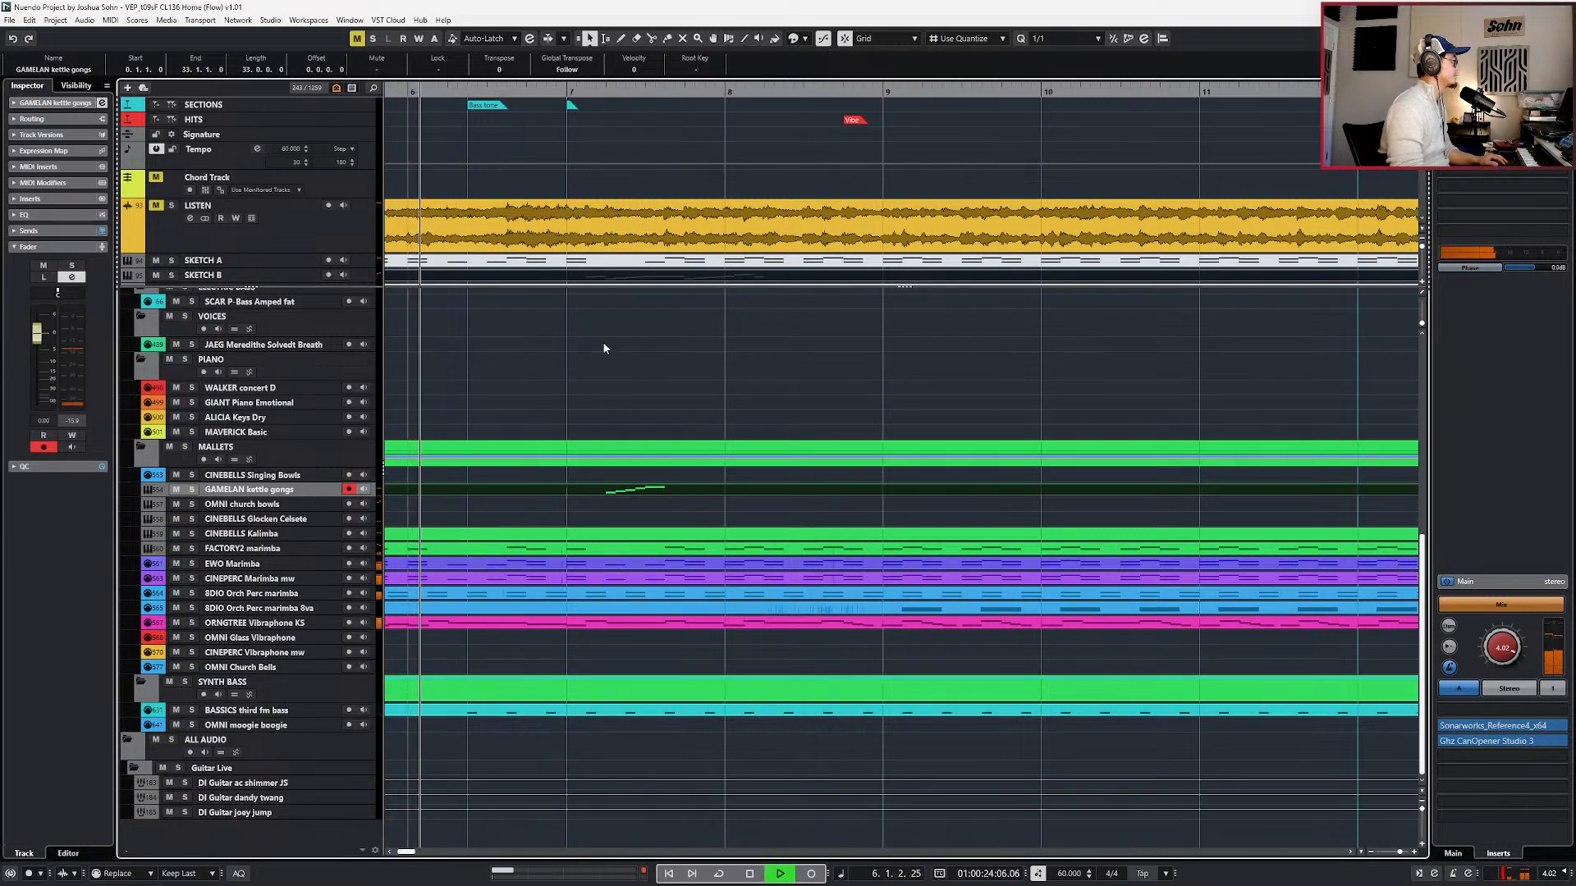
pyautogui.click(603, 248)
pyautogui.press('s')
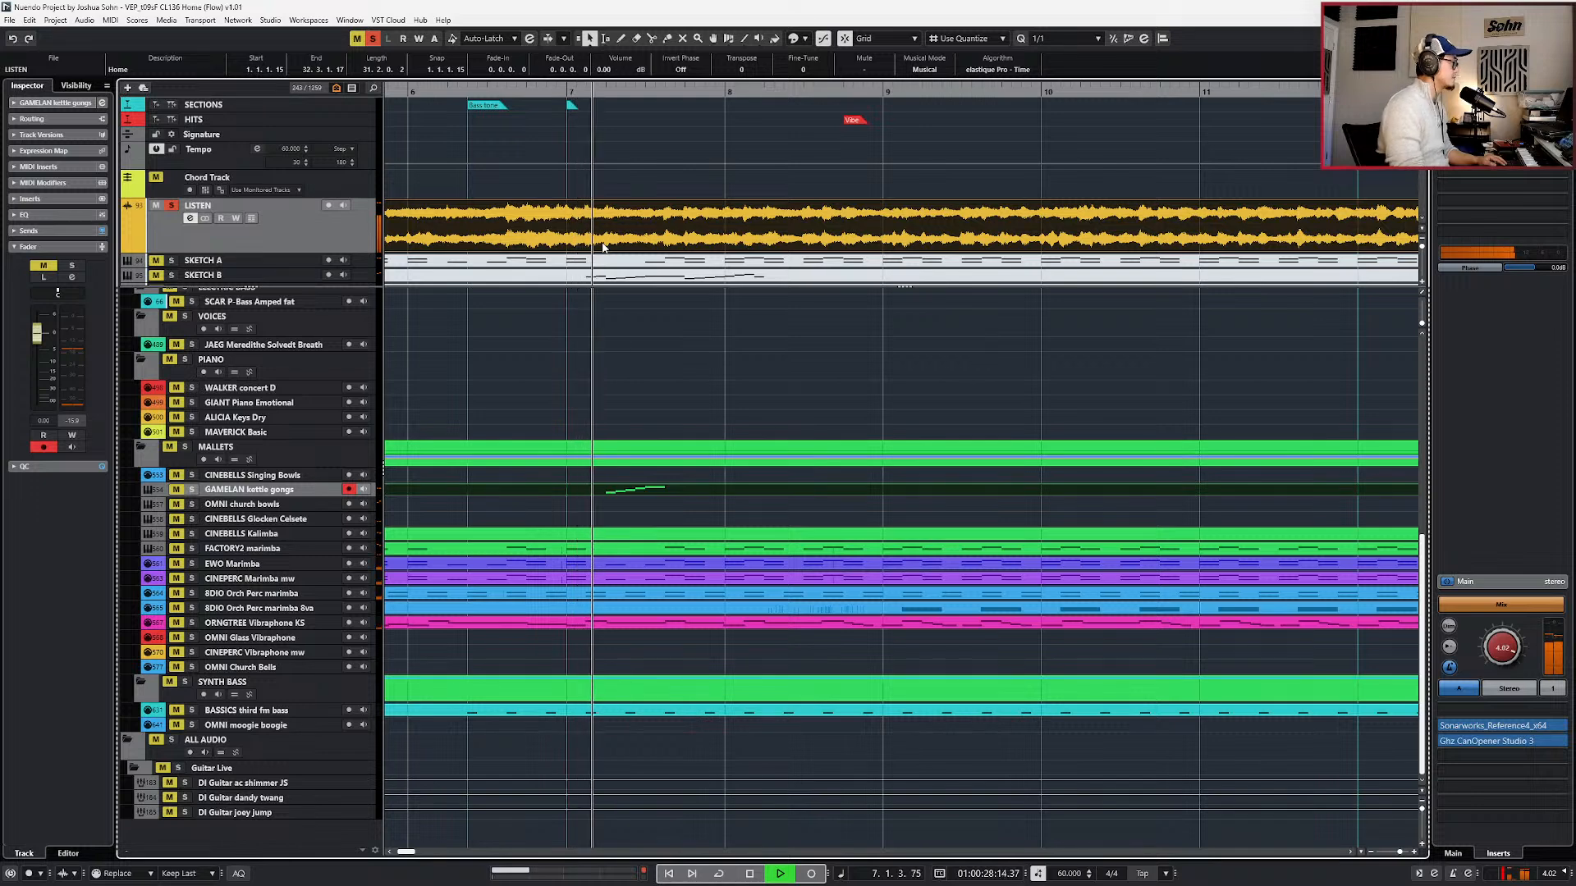
pyautogui.press('space')
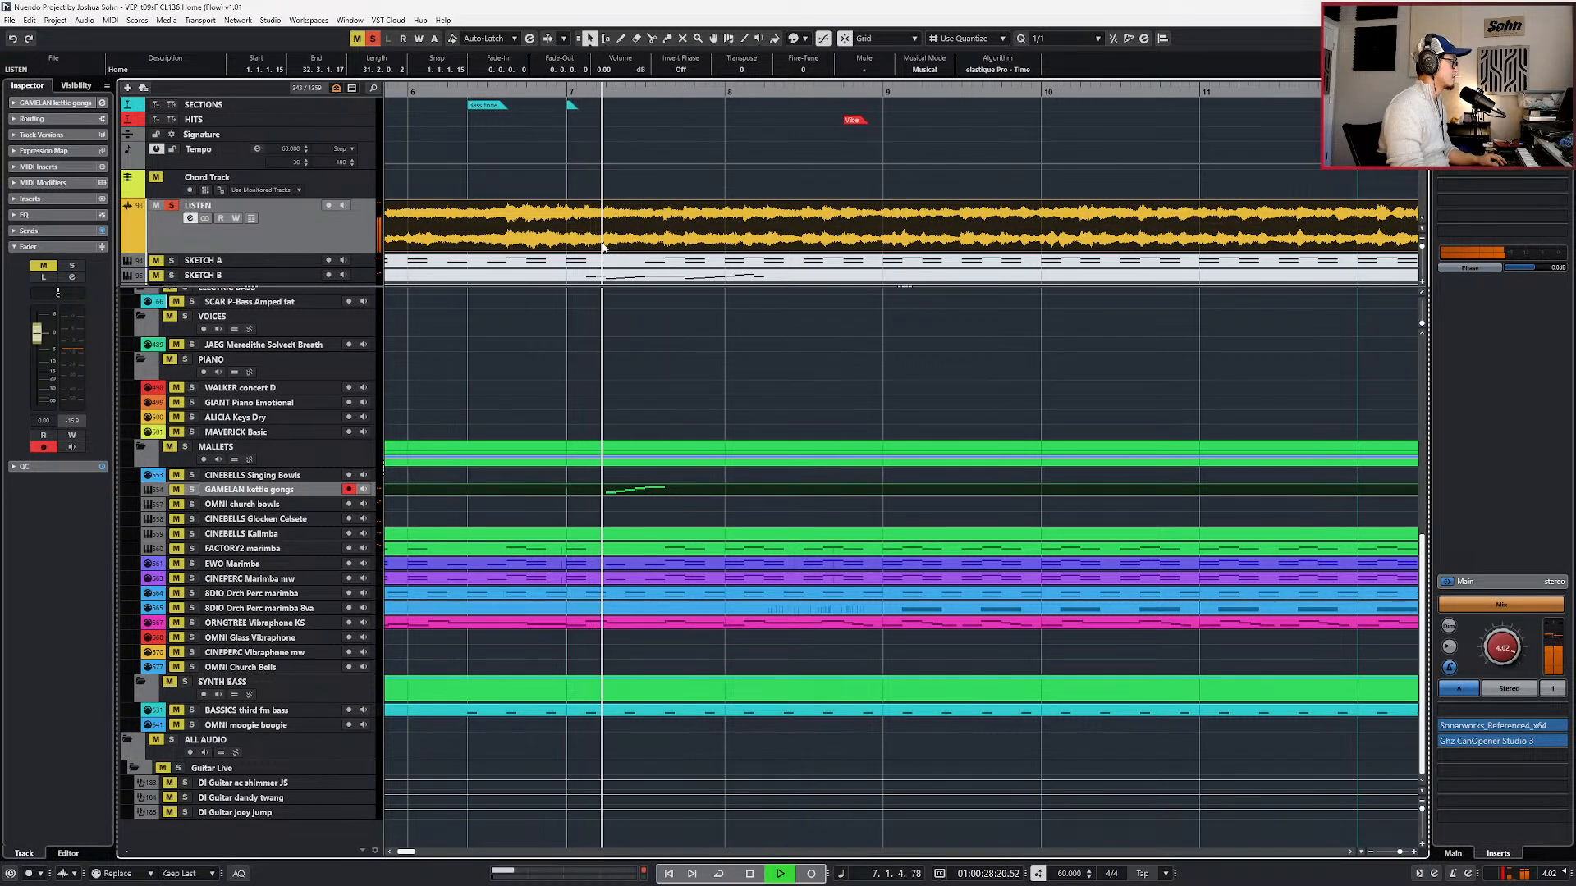
pyautogui.press('s')
pyautogui.press('space')
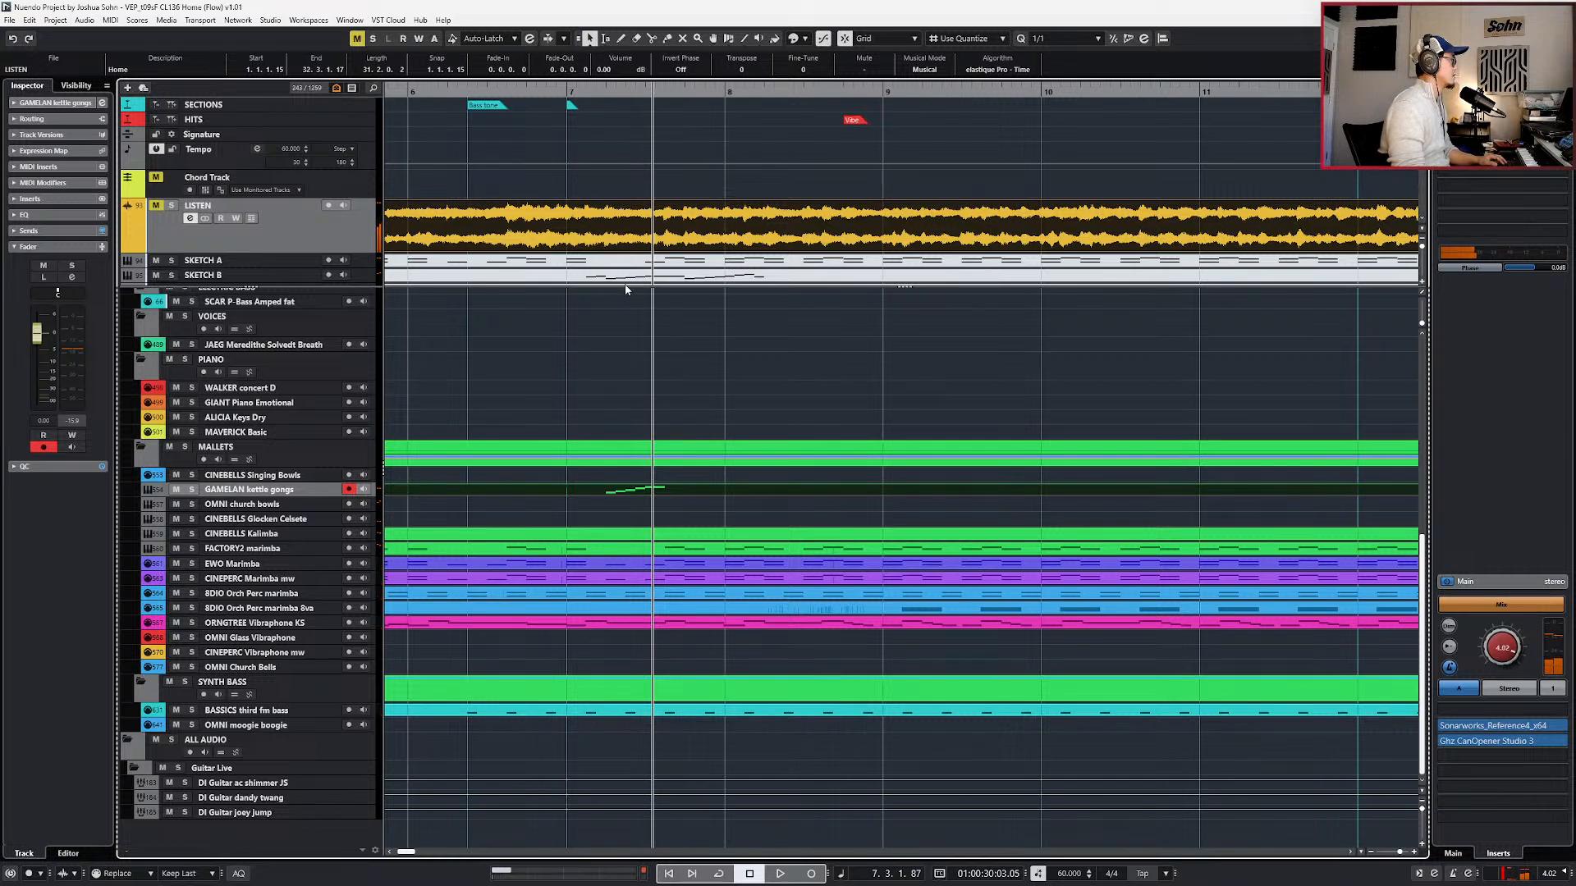
# - Copy the G2 and A2 pickup notes just before bar 7 beat 2 from the SKETCH B part
pyautogui.click(623, 279)
pyautogui.hotkey('ctrl', 'e')
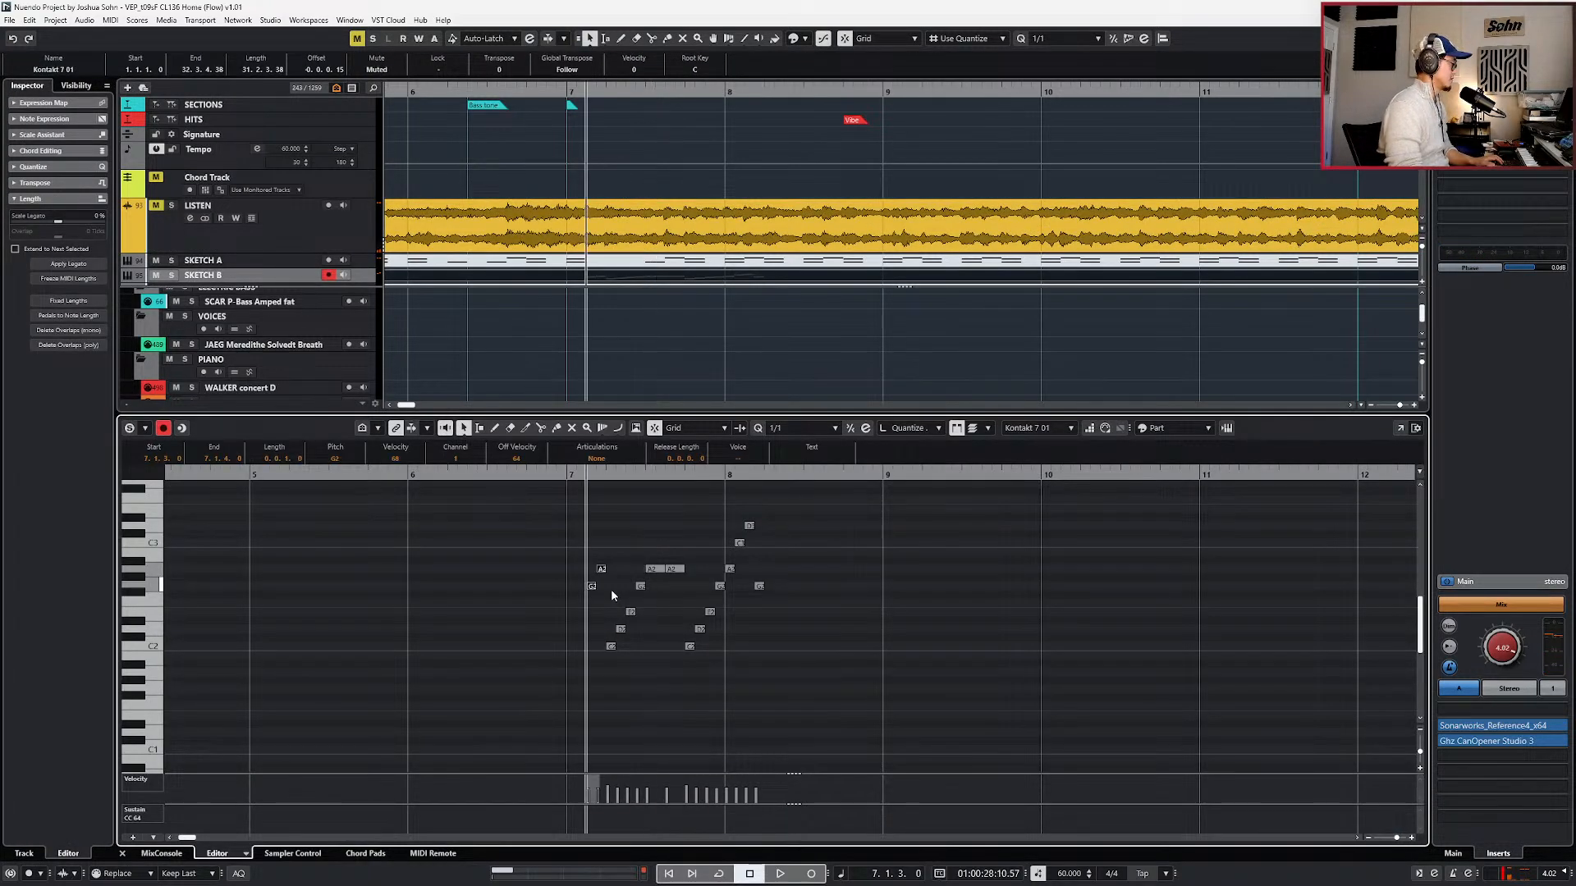
pyautogui.press('l')
pyautogui.hotkey('ctrl', 'e')
pyautogui.click(636, 518)
# - Paste the two pickup notes into the GAMELAN kettle gongs part, raise them two octaves and play bar 7 in the mix
pyautogui.doubleClick(632, 494)
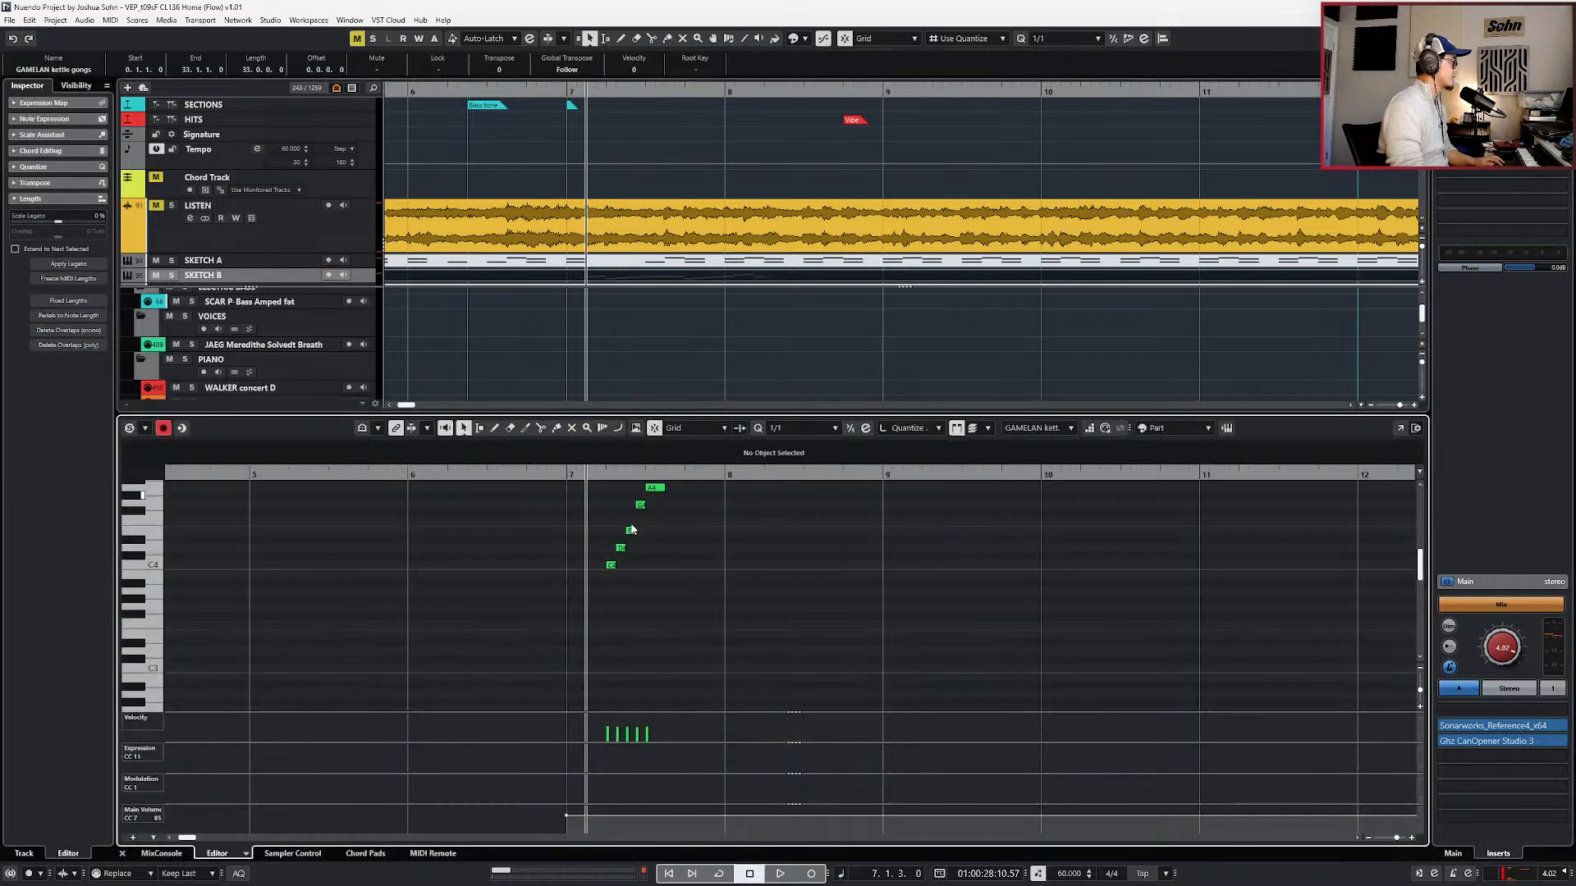
pyautogui.hotkey('shift', 'Up')
pyautogui.hotkey('shift', 'Up')
pyautogui.press('-')
pyautogui.press('s')
pyautogui.hotkey('ctrl', 'e')
pyautogui.press('space')
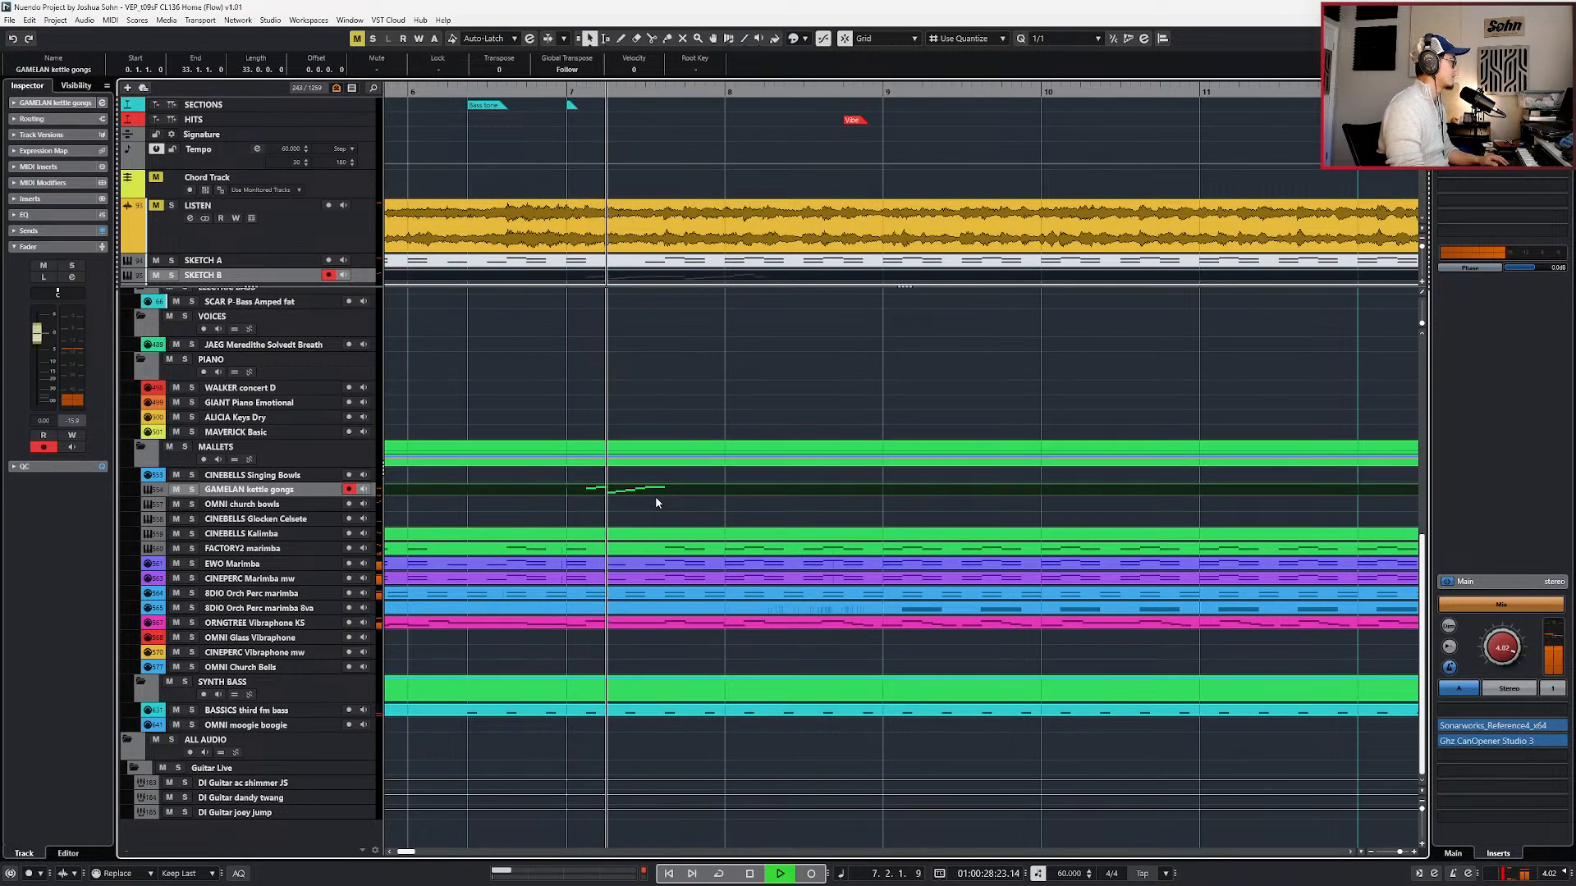
# - Reopen the GAMELAN kettle gongs part and play its complete run from bar 7, both in the mix and on its own
pyautogui.hotkey('ctrl', 'e')
pyautogui.press('space')
pyautogui.hotkey('ctrl', 'a')
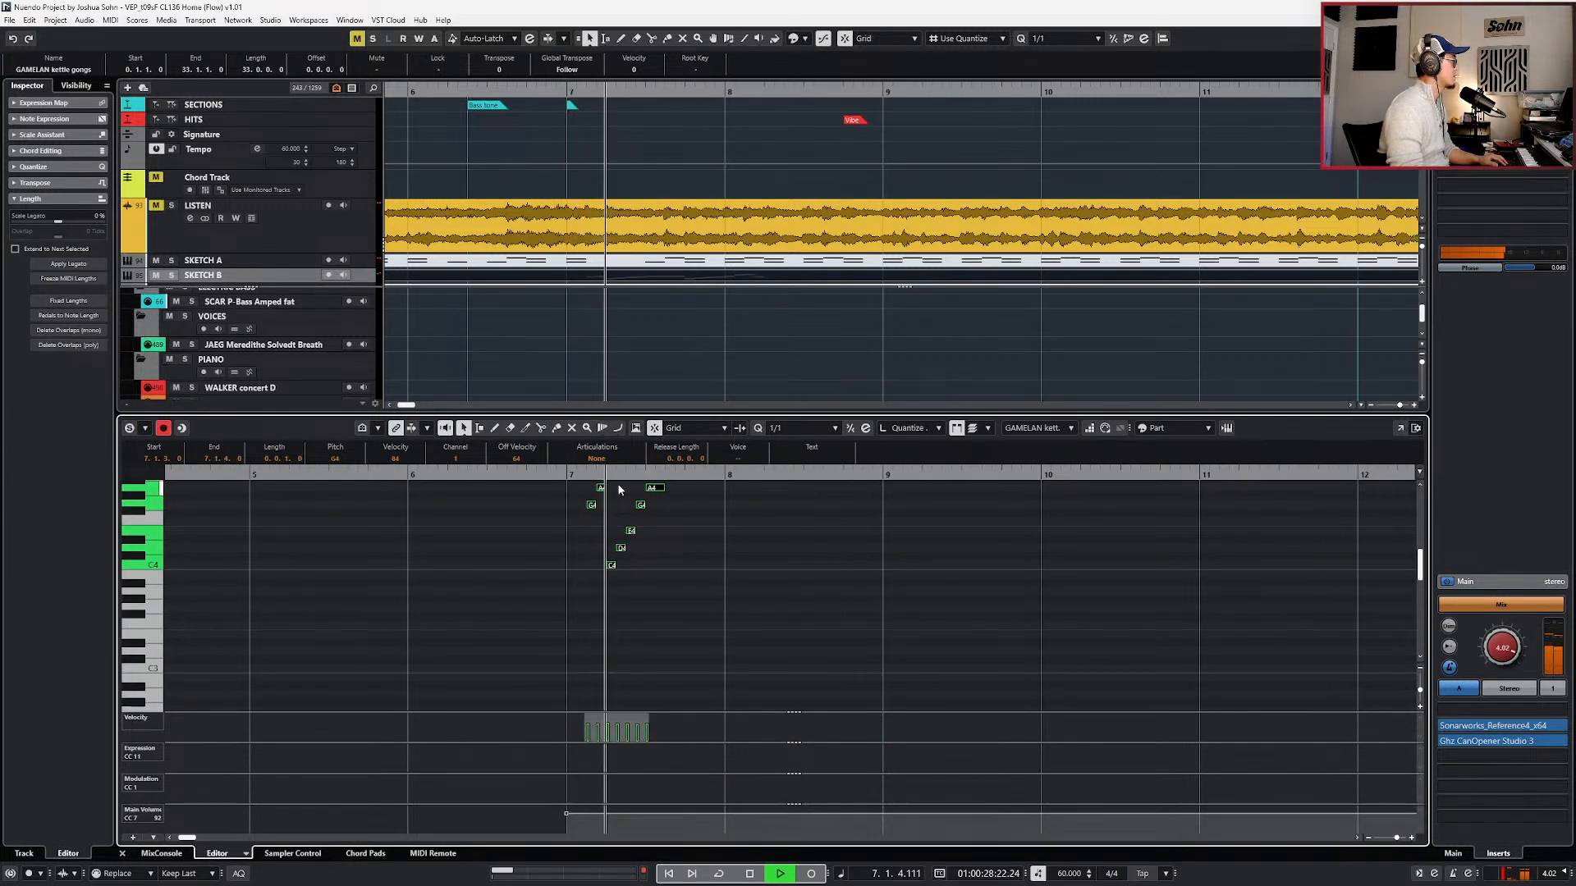
pyautogui.press('space')
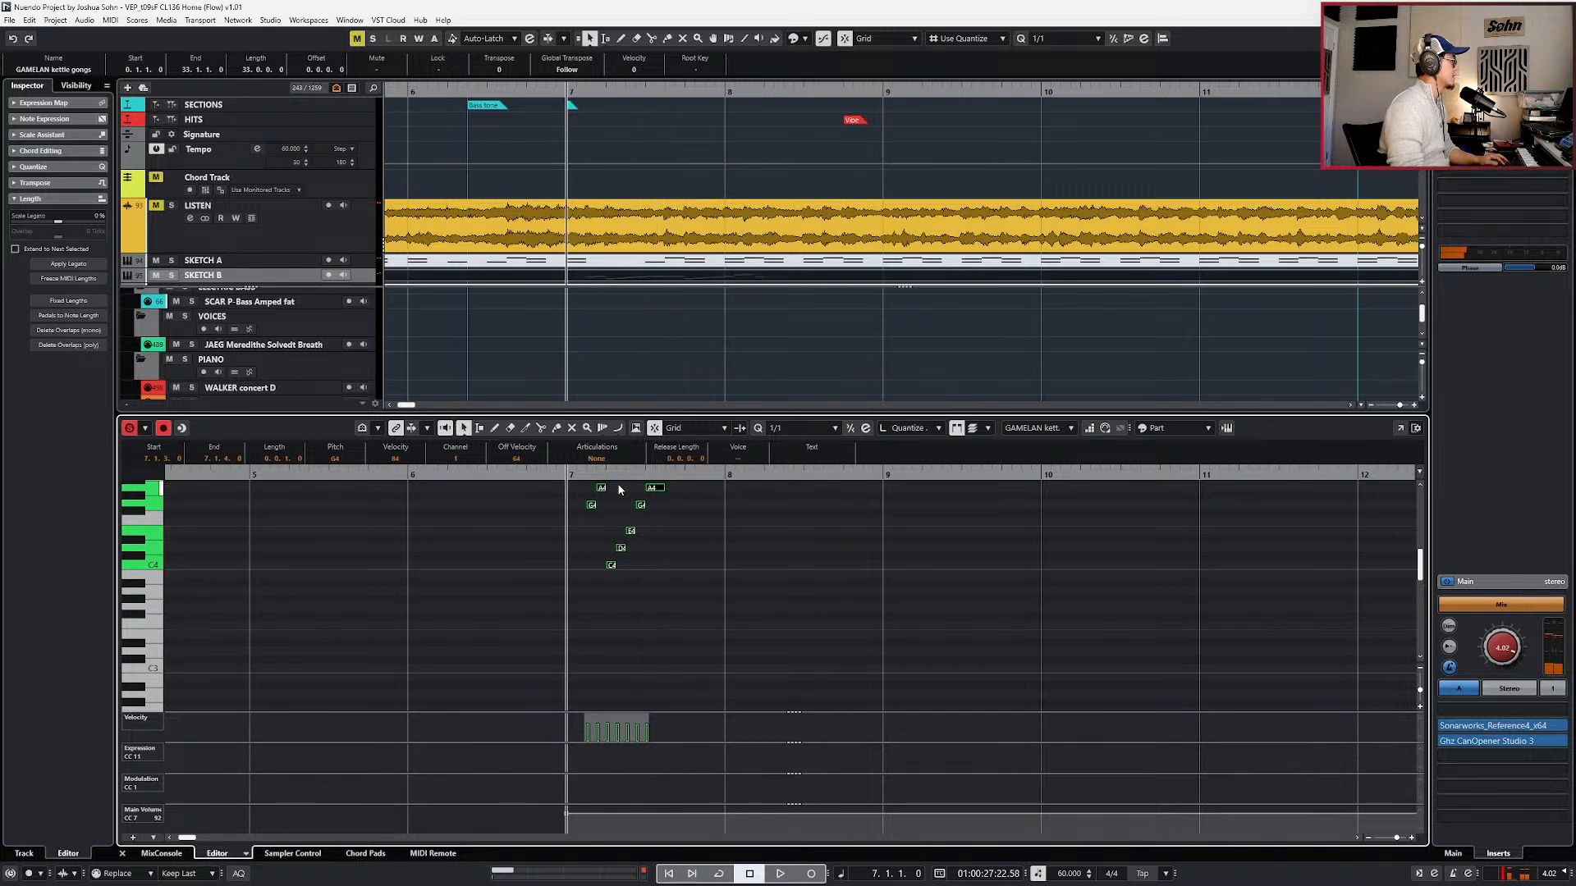
pyautogui.click(803, 625)
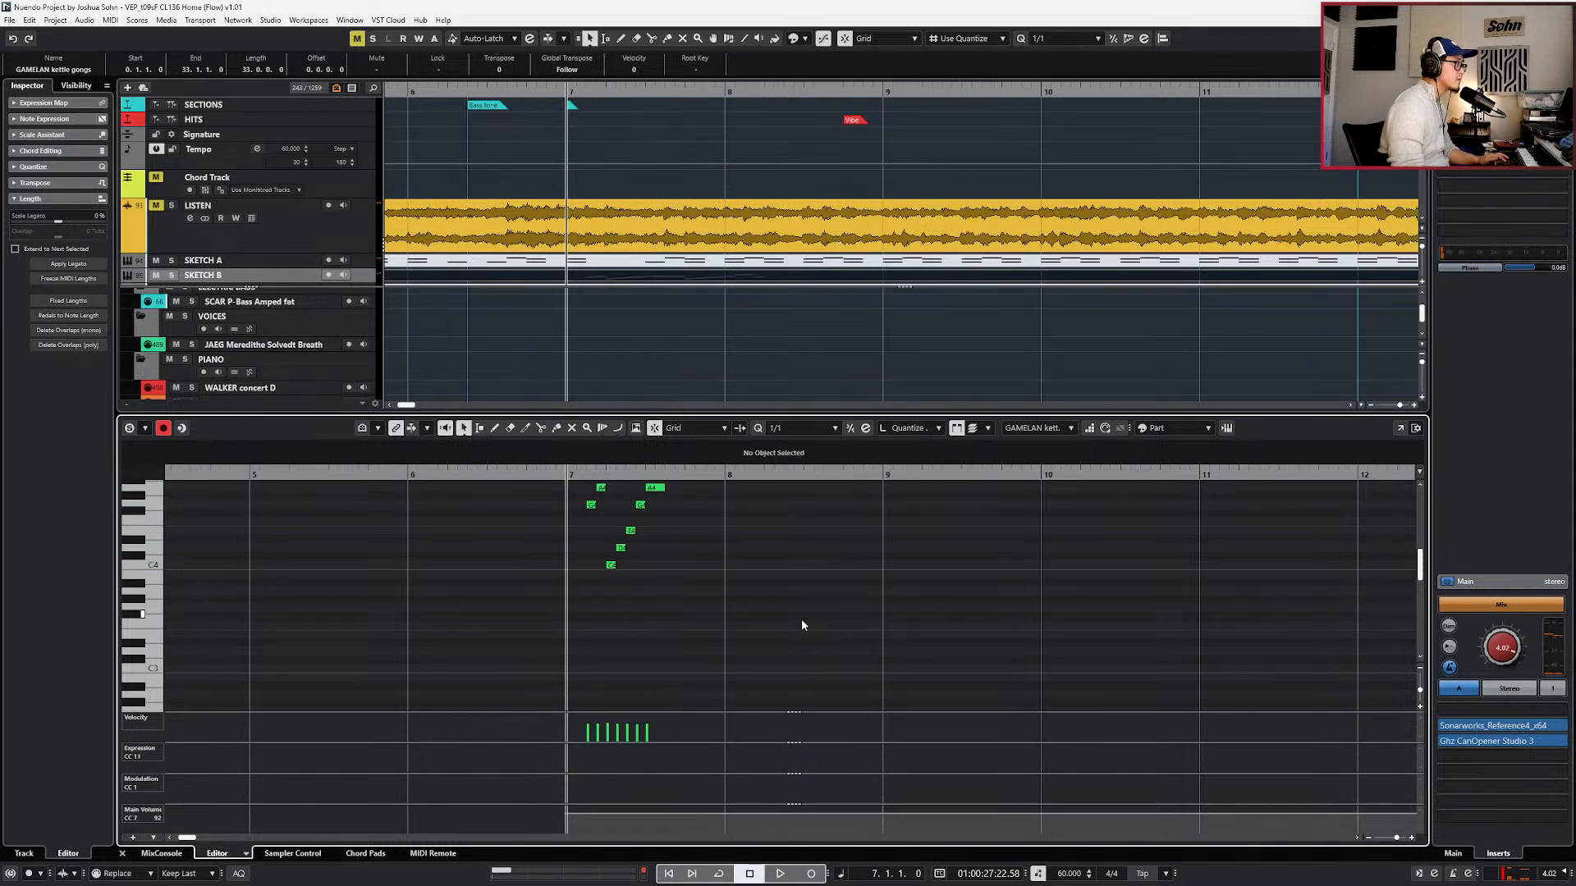
pyautogui.press('space')
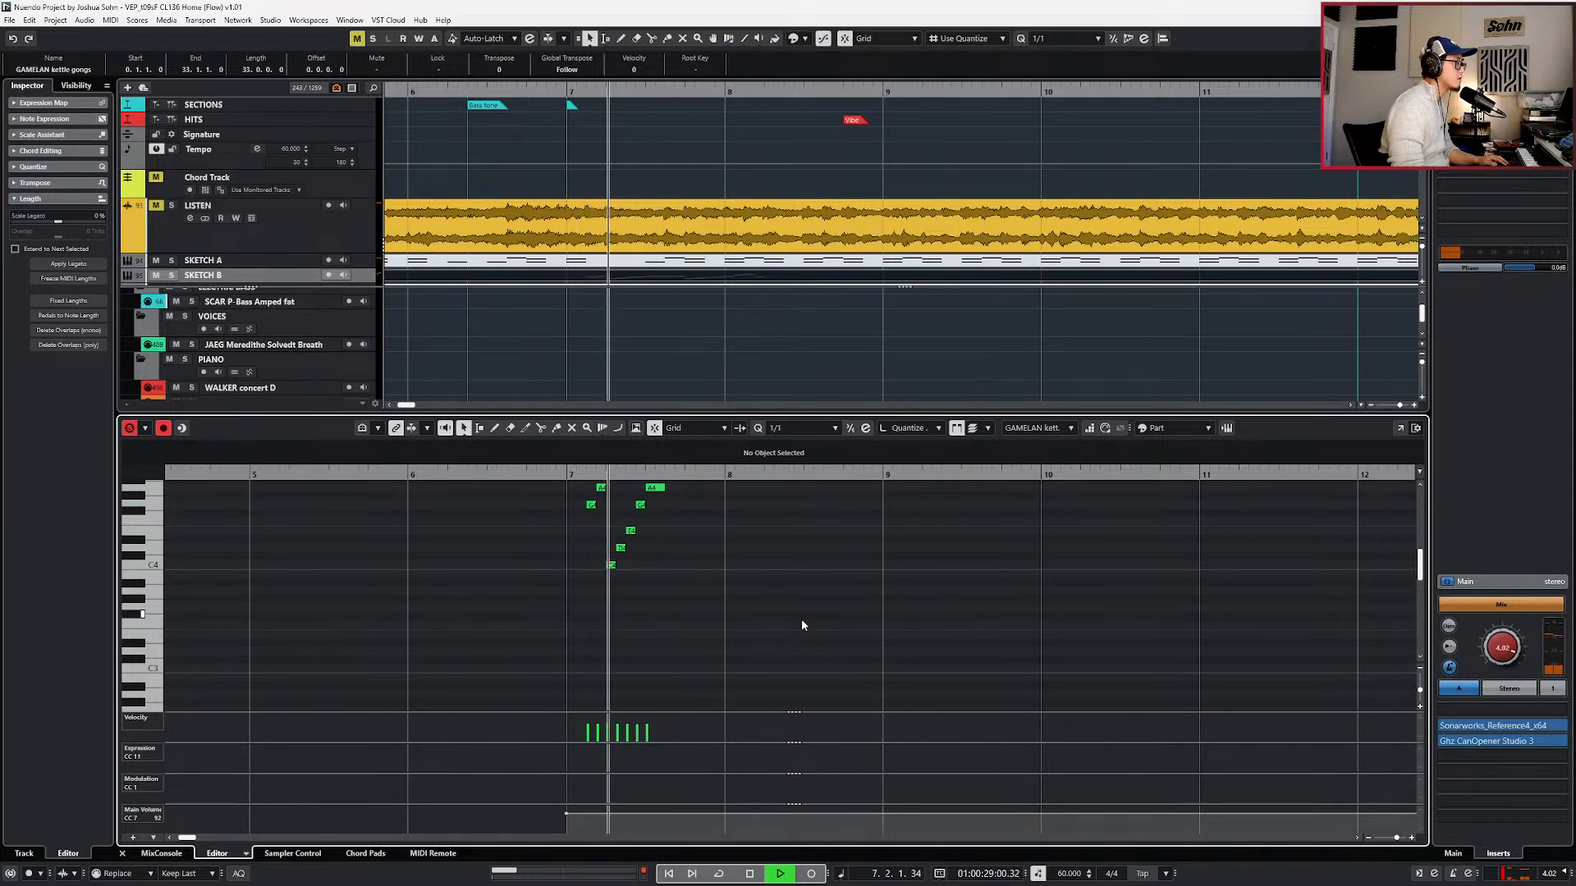
pyautogui.press('space')
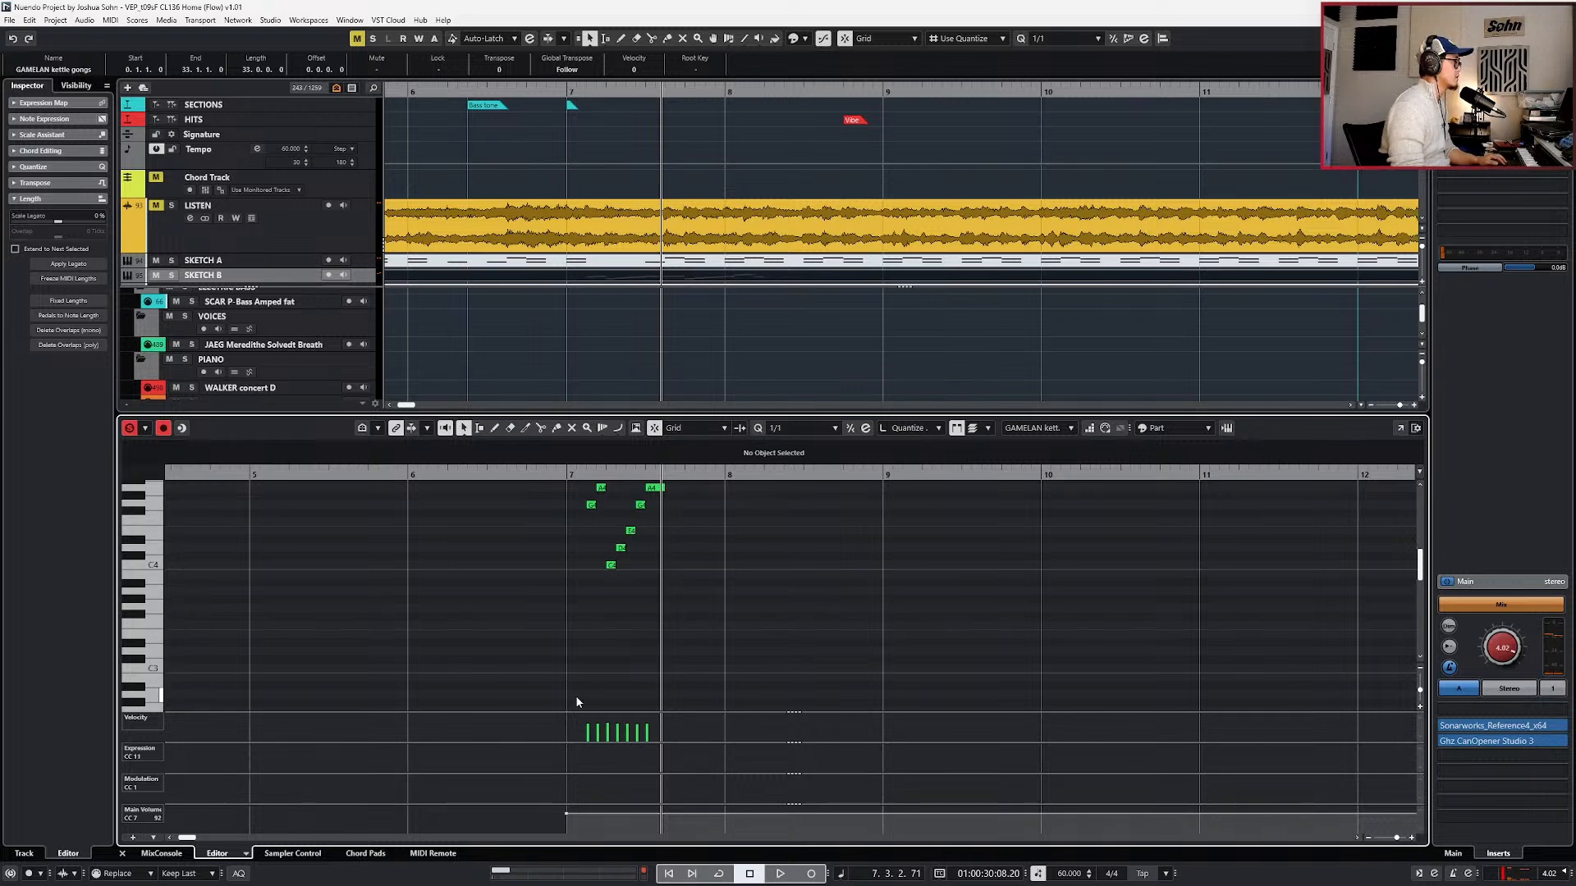
# - Open the GAMELAN kettle gongs channel settings and raise the equalizer's pre gain to about 4.4 dB
pyautogui.hotkey('ctrl', 'a')
pyautogui.press('Return')
pyautogui.press('e')
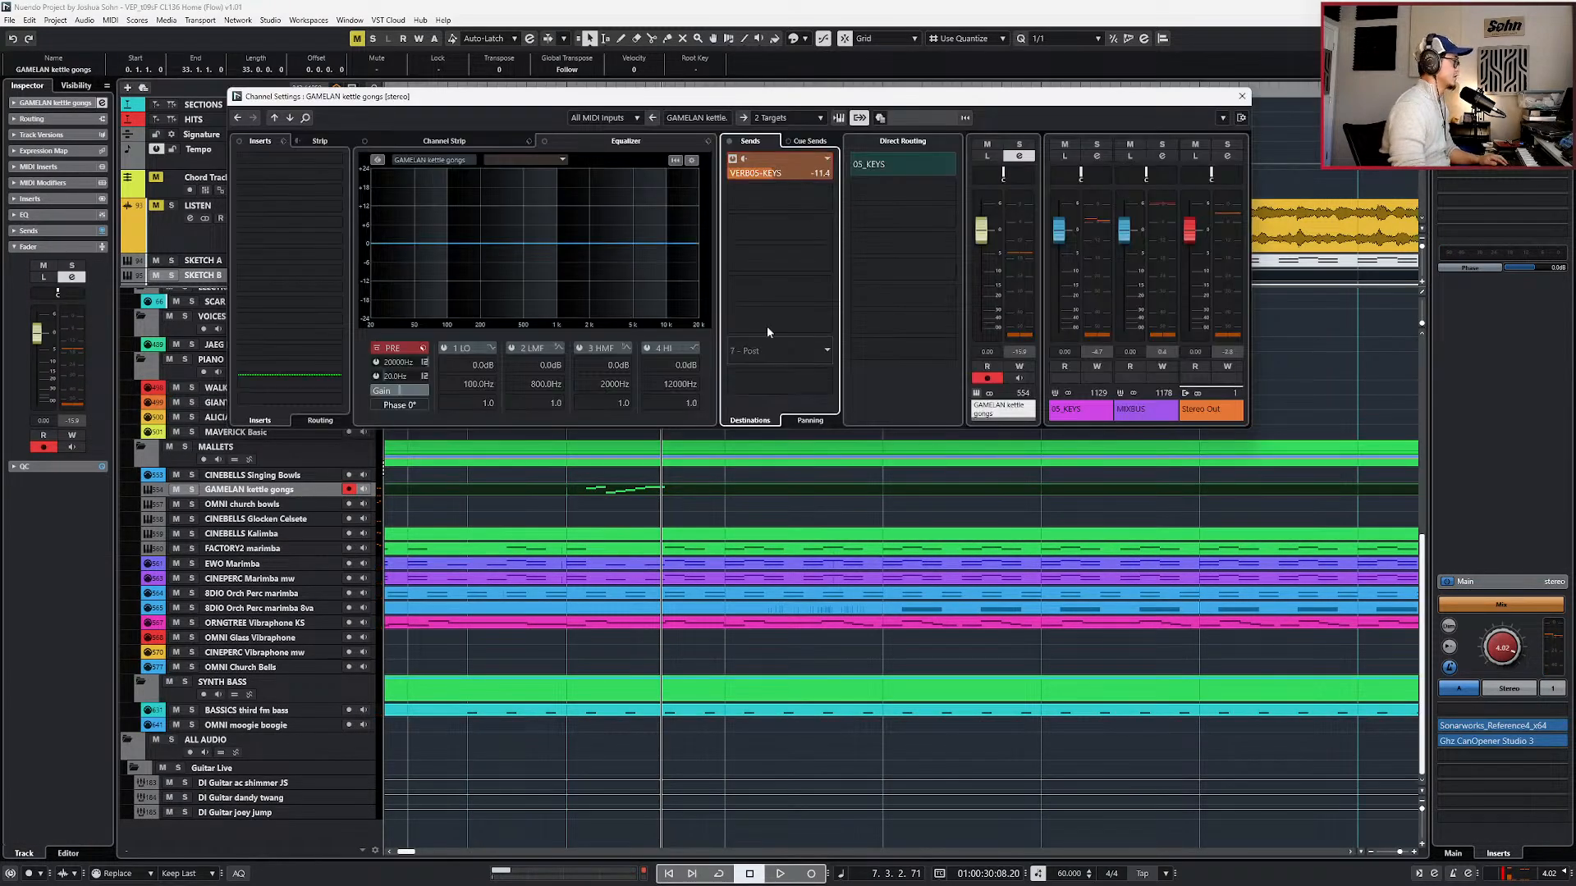
pyautogui.click(394, 394)
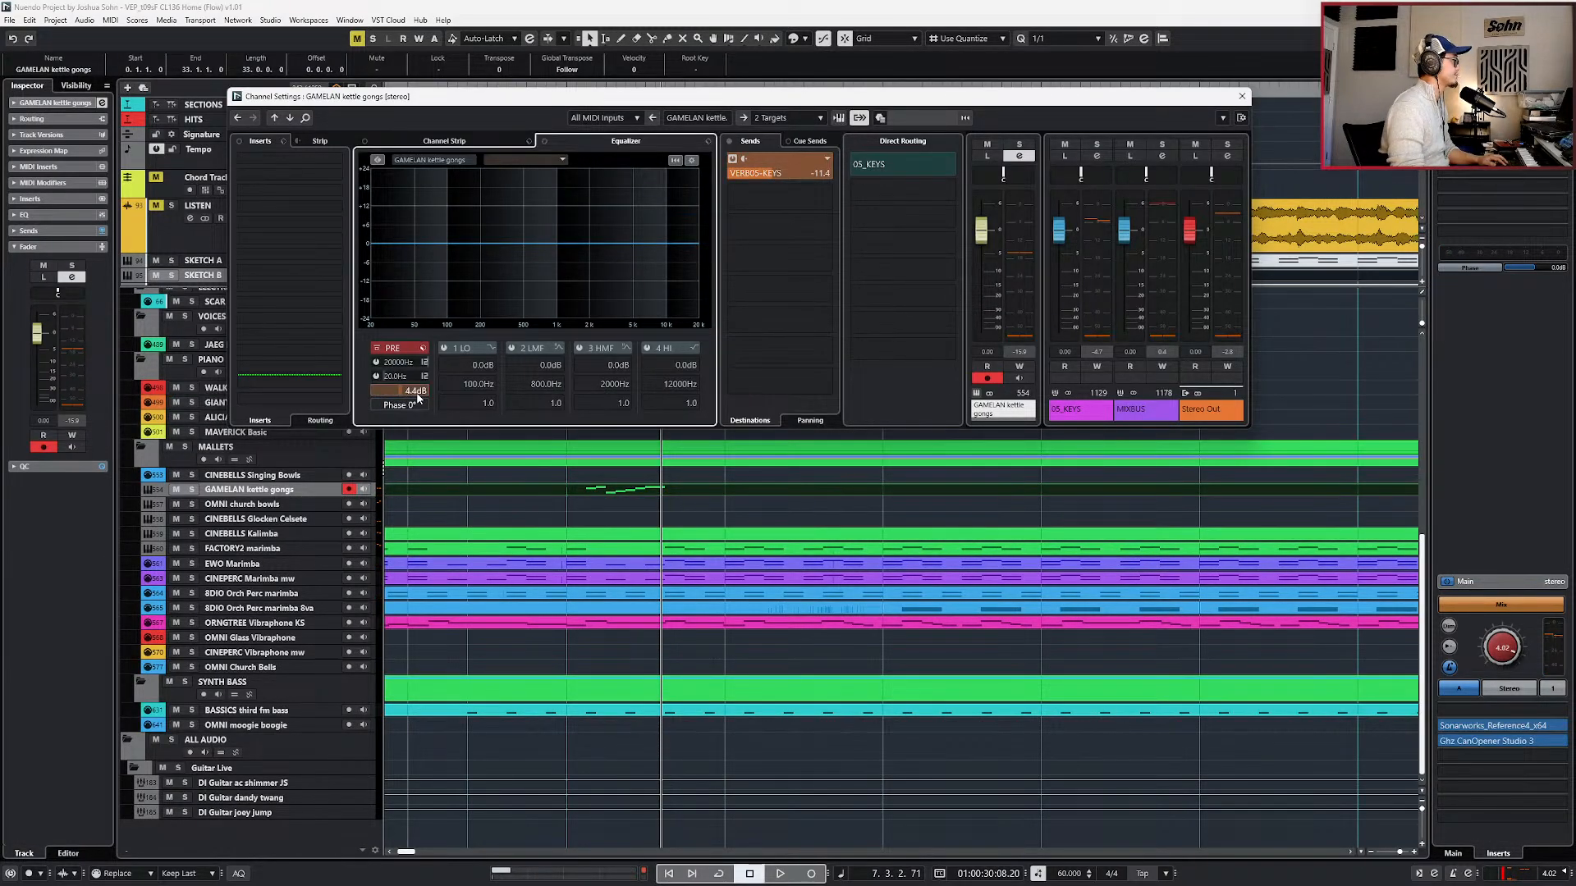
# - Play the kettle gongs run in bar 7 in the mix and close its channel settings
pyautogui.press('space')
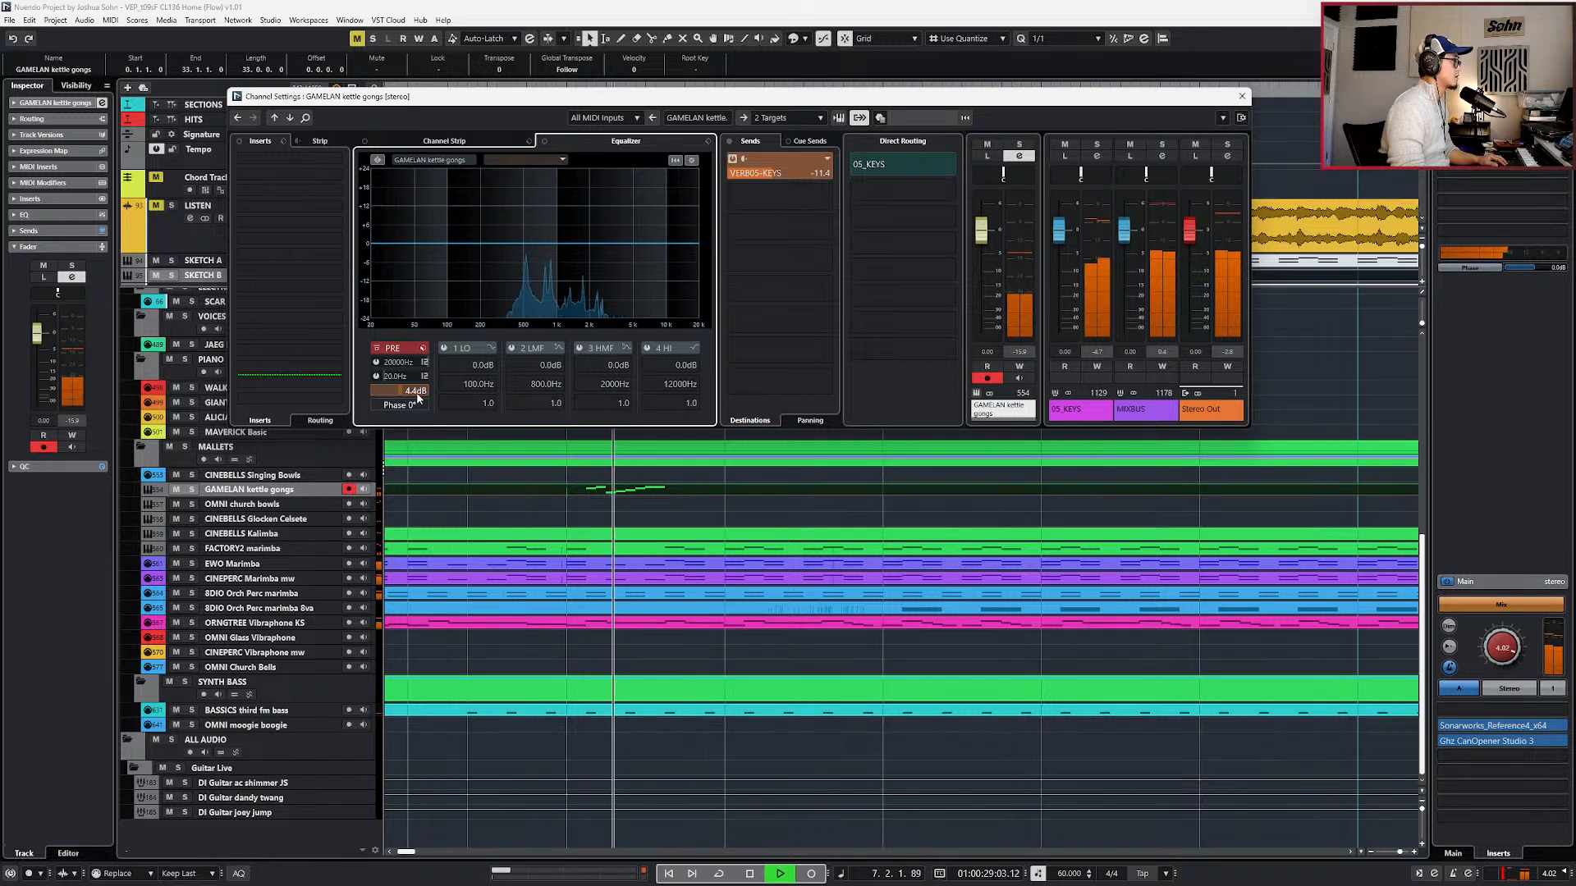
pyautogui.press('space')
pyautogui.click(1242, 96)
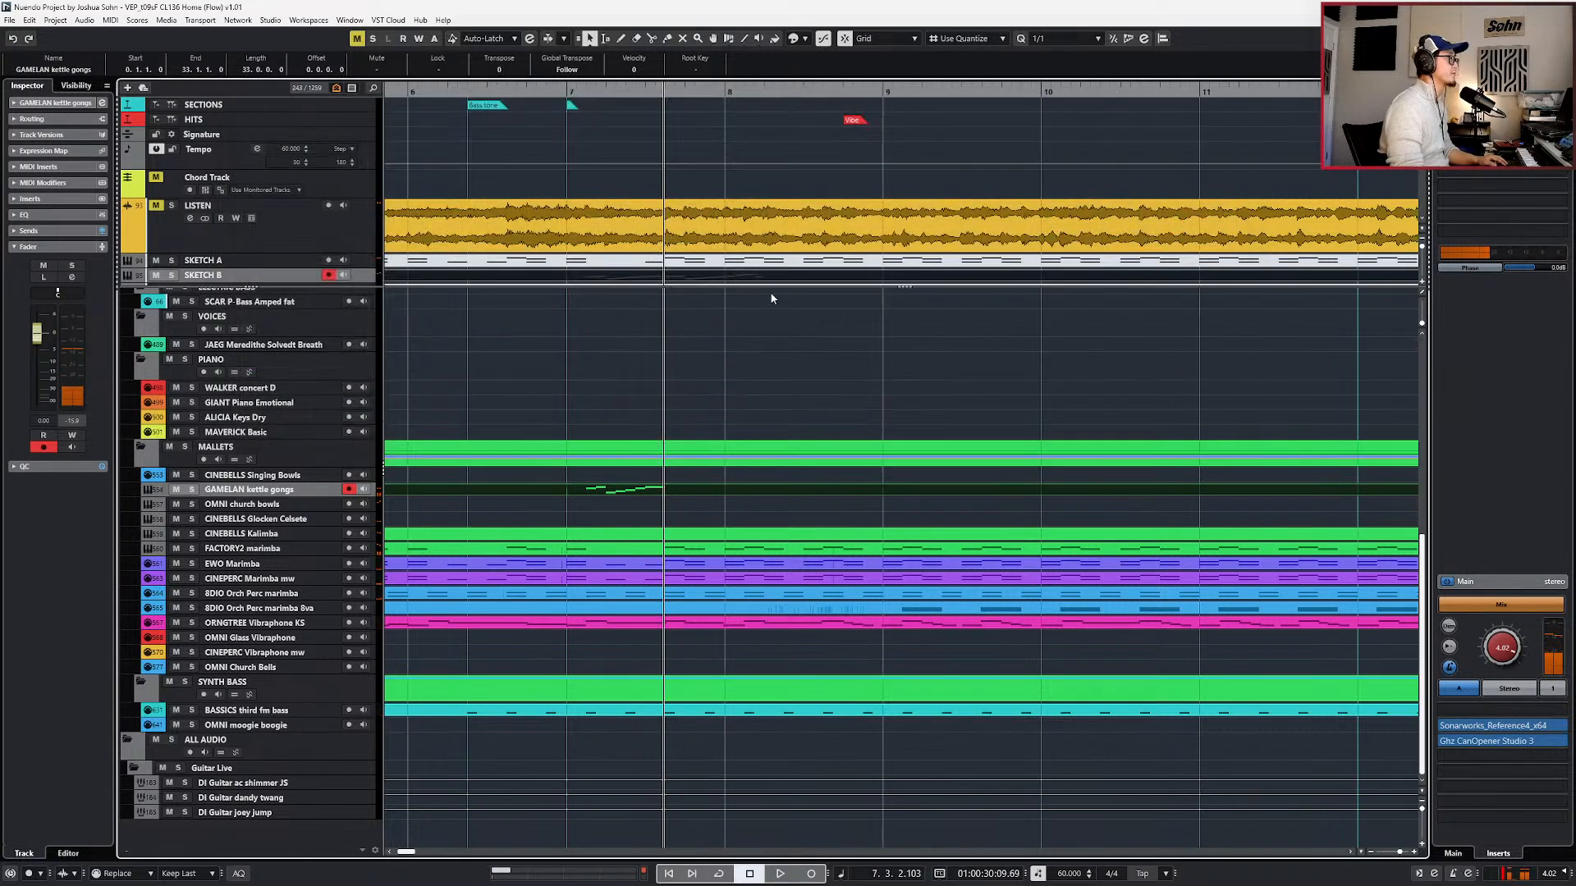
# - Solo the LISTEN reference, play it in bar 7 and turn the solo off
pyautogui.click(697, 213)
pyautogui.press('s')
pyautogui.press('space')
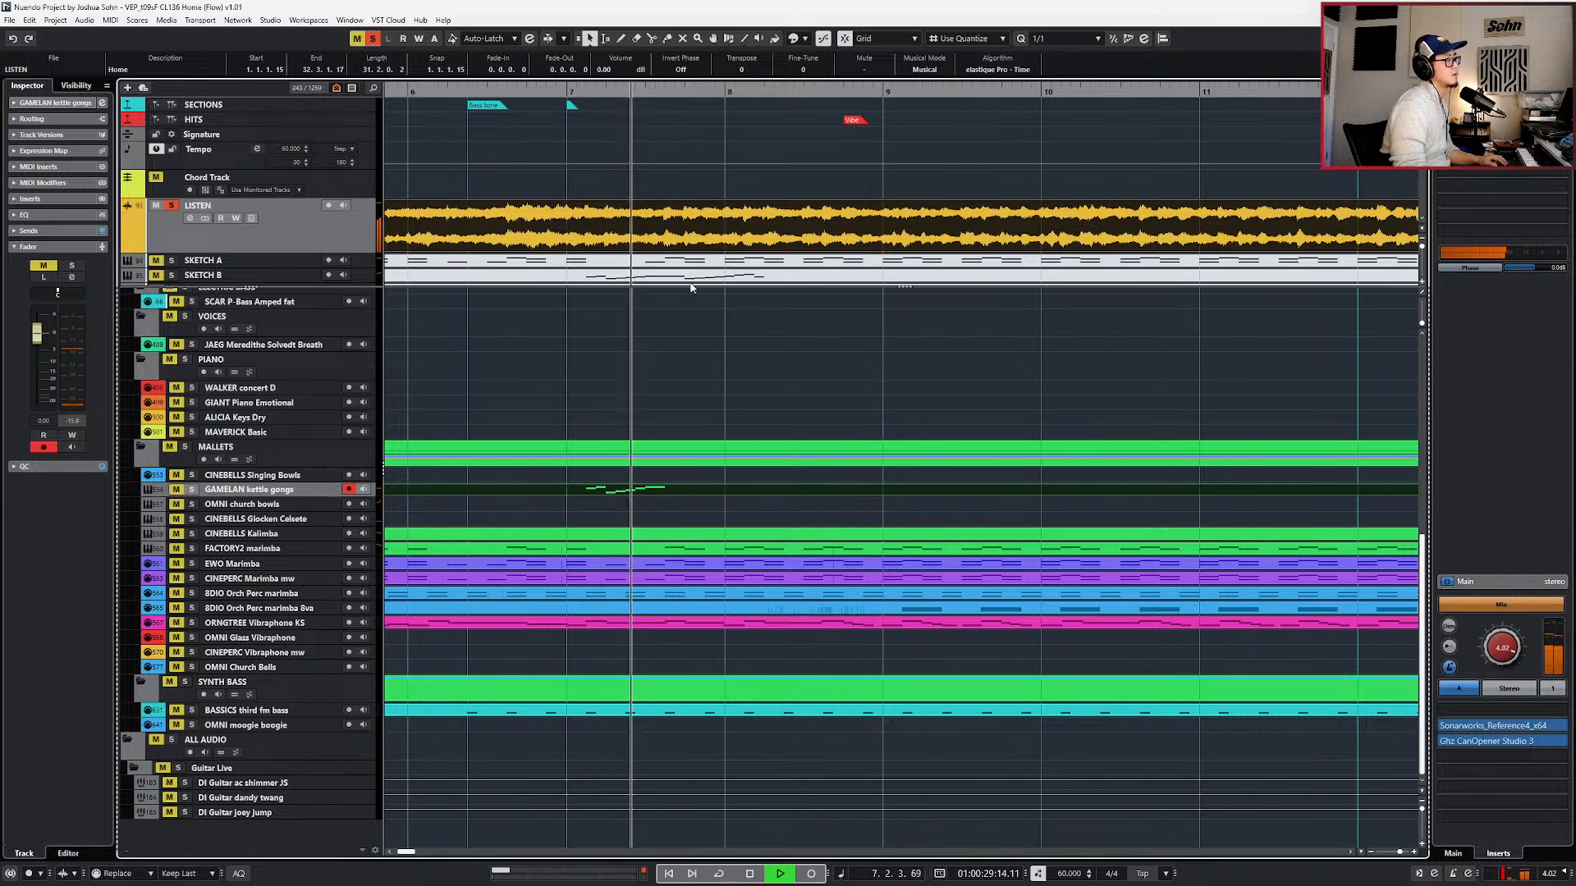
pyautogui.press('space')
pyautogui.press('s')
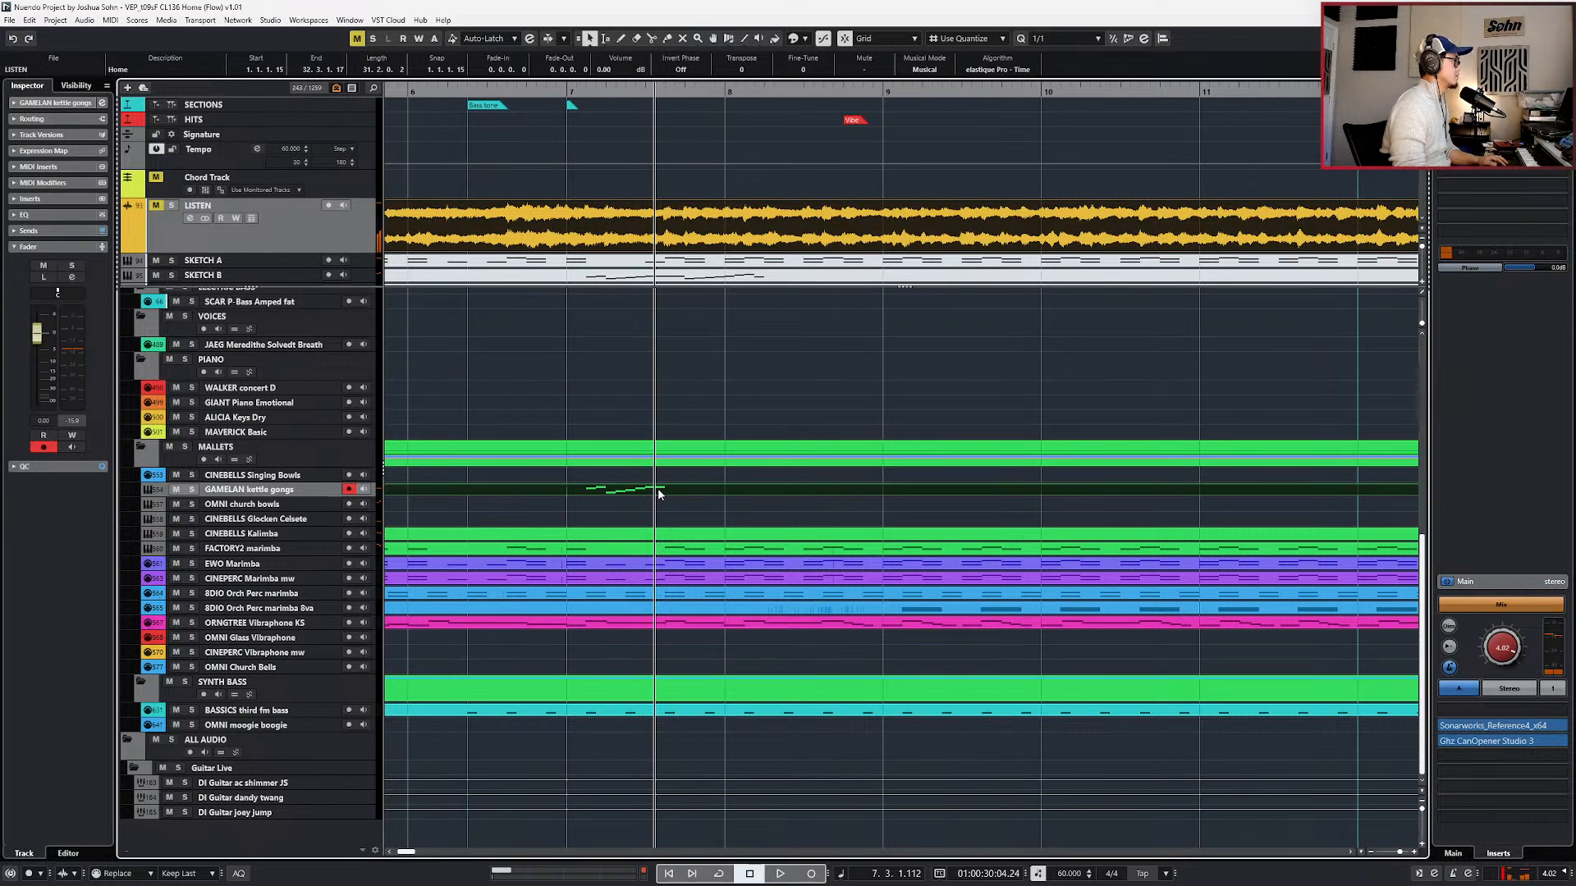
# - Transpose all notes of the GAMELAN kettle gongs run down one octave and play bar 7 in the mix
pyautogui.doubleClick(659, 493)
pyautogui.moveTo(553, 495); pyautogui.dragTo(768, 677)
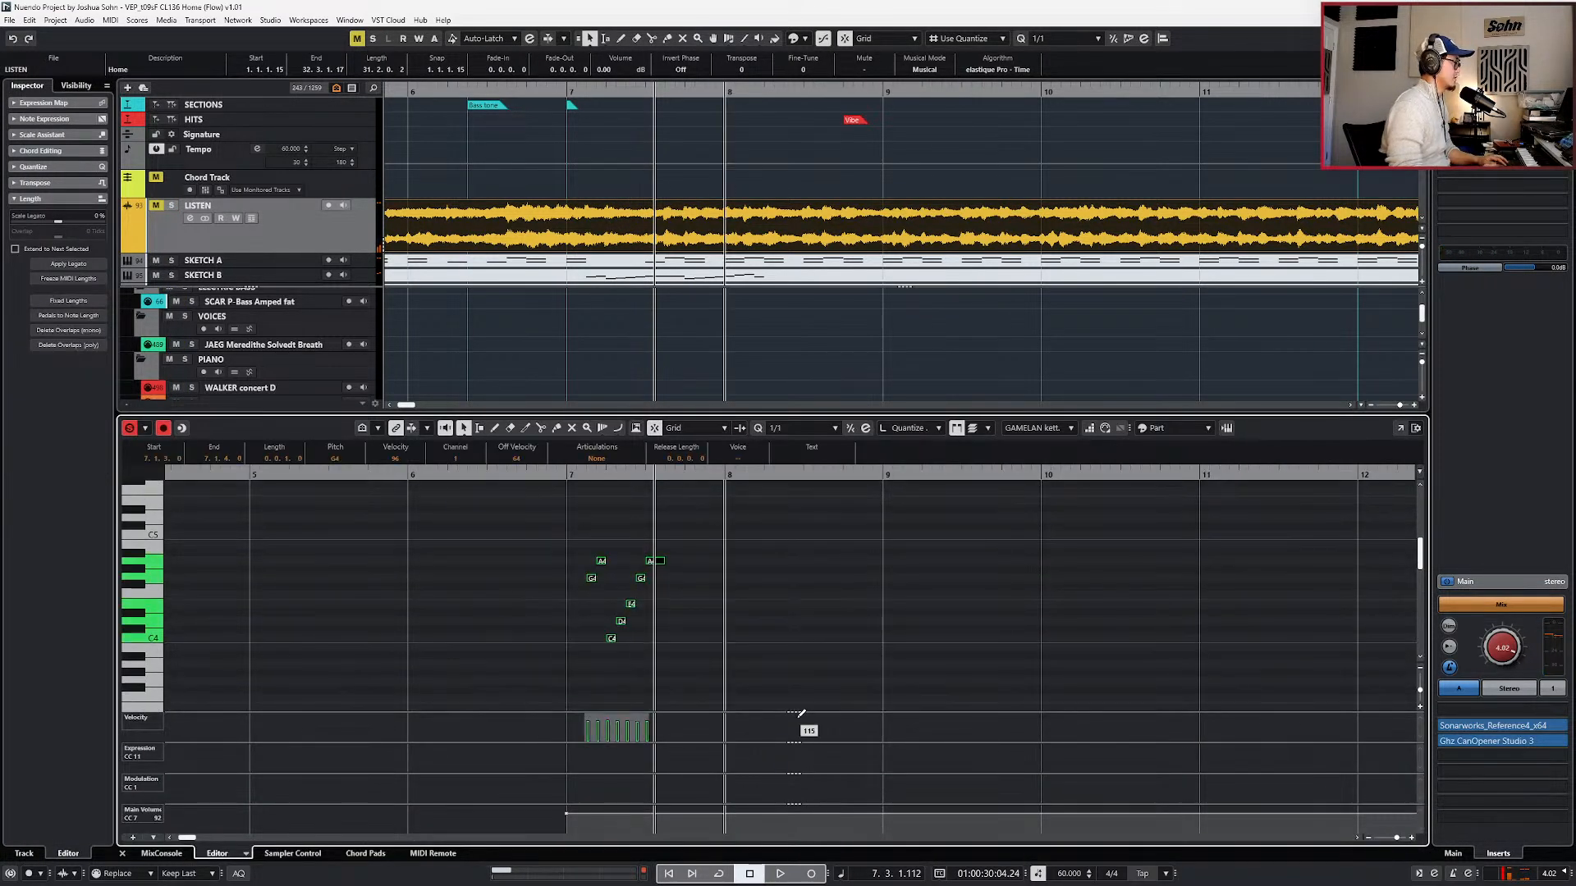
pyautogui.hotkey('shift', 'Down')
pyautogui.press('l')
pyautogui.press('space')
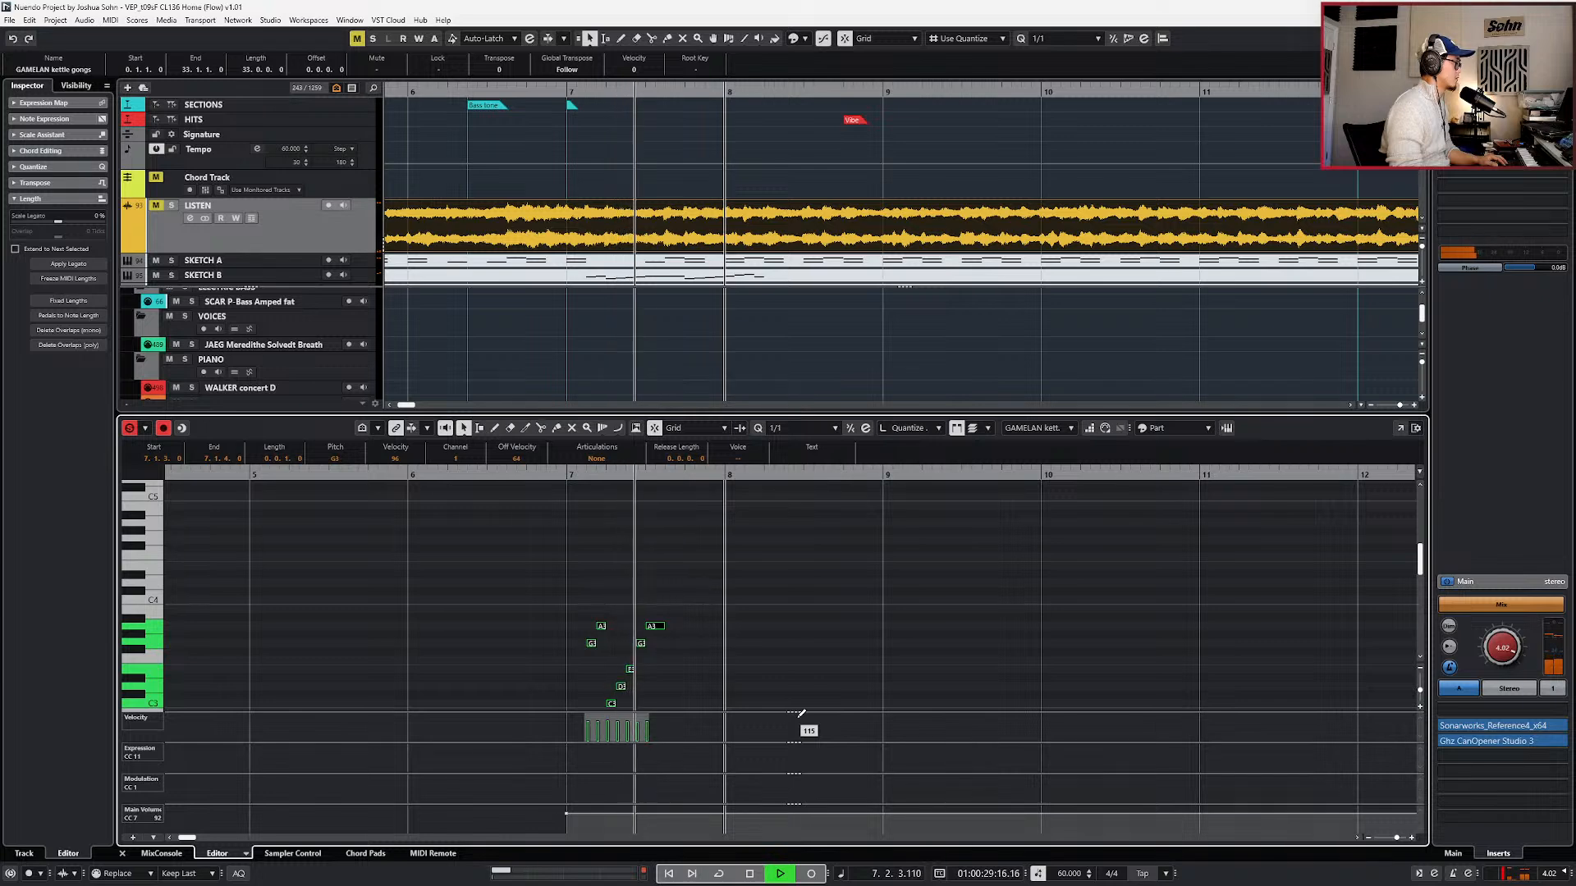
pyautogui.press('space')
pyautogui.press('Return')
pyautogui.press('space')
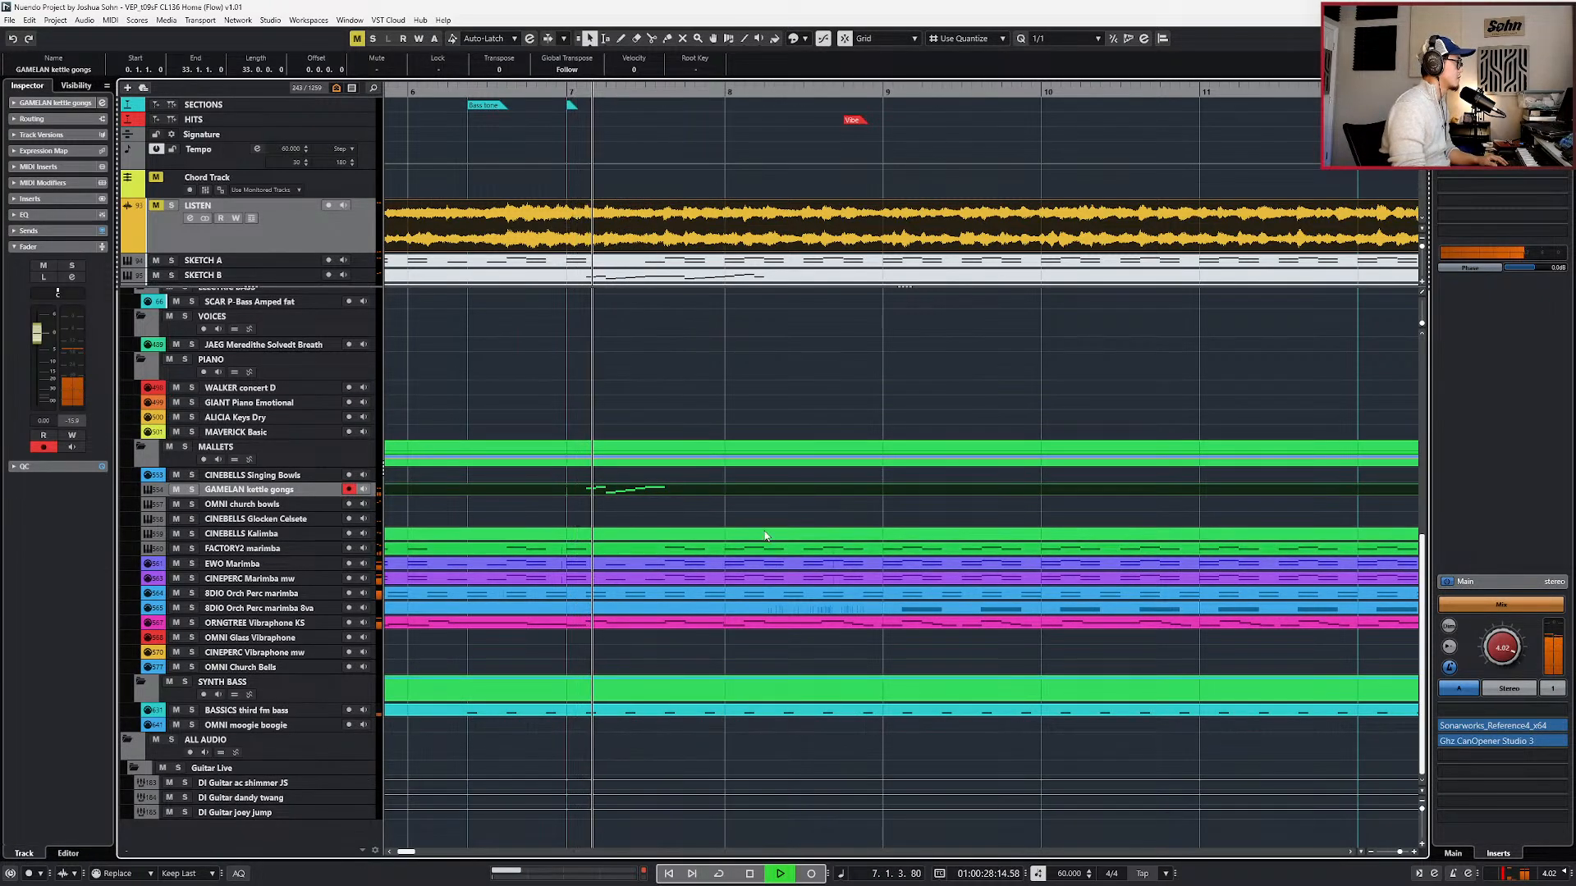
pyautogui.press('space')
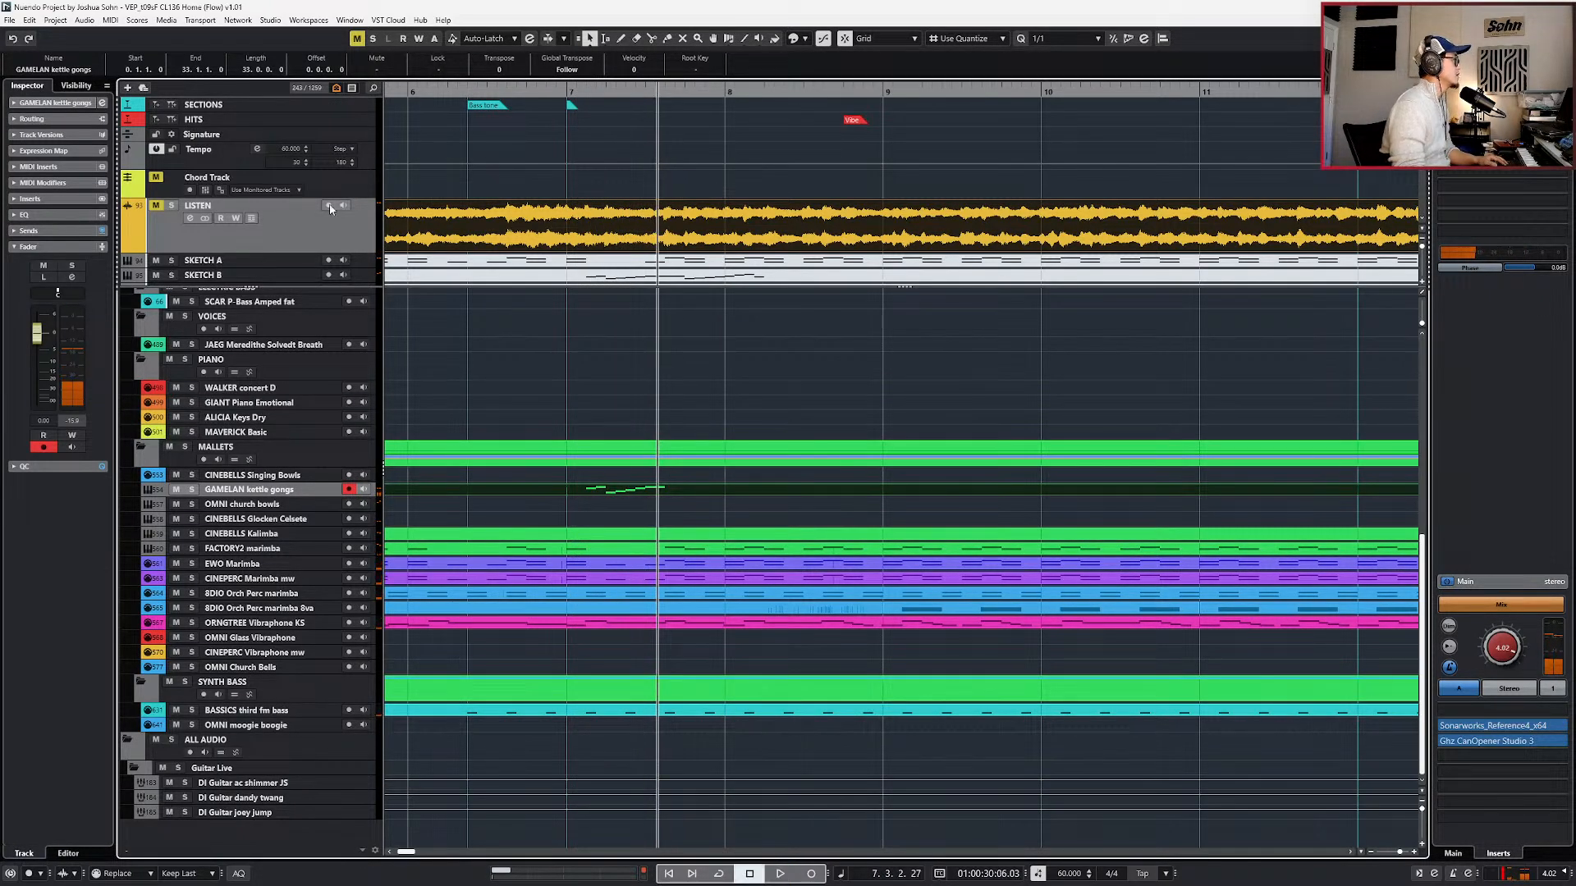
# - Solo the LISTEN reference and play it from bar 7 into bar 8
pyautogui.click(331, 238)
pyautogui.press('s')
pyautogui.press('KP_Subtract')
pyautogui.press('KP_Subtract')
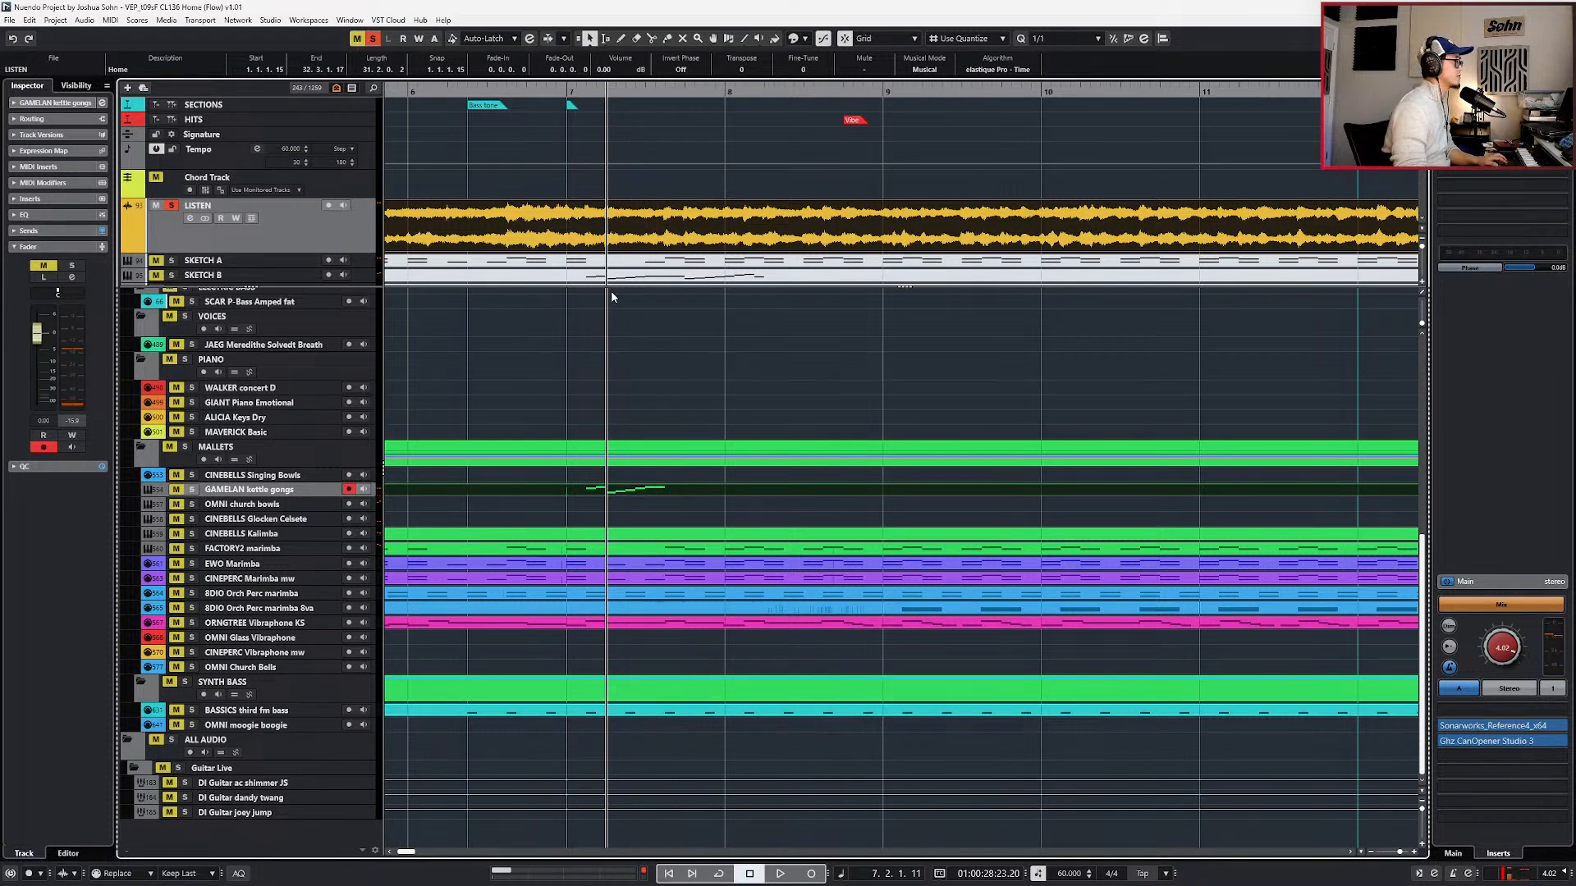
pyautogui.press('g')
pyautogui.press('space')
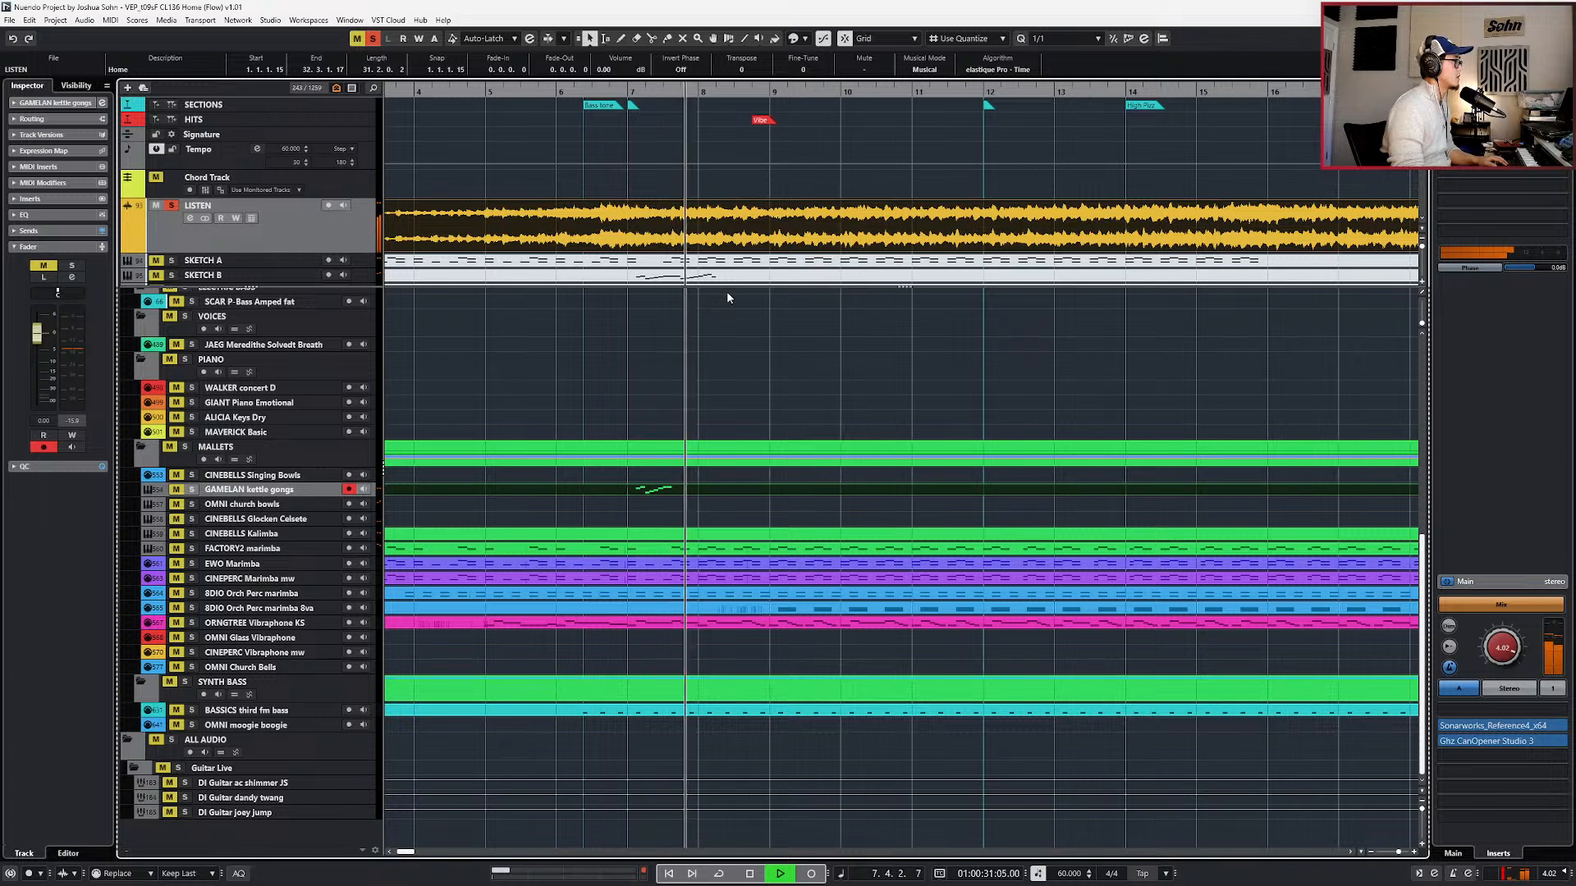
pyautogui.press('space')
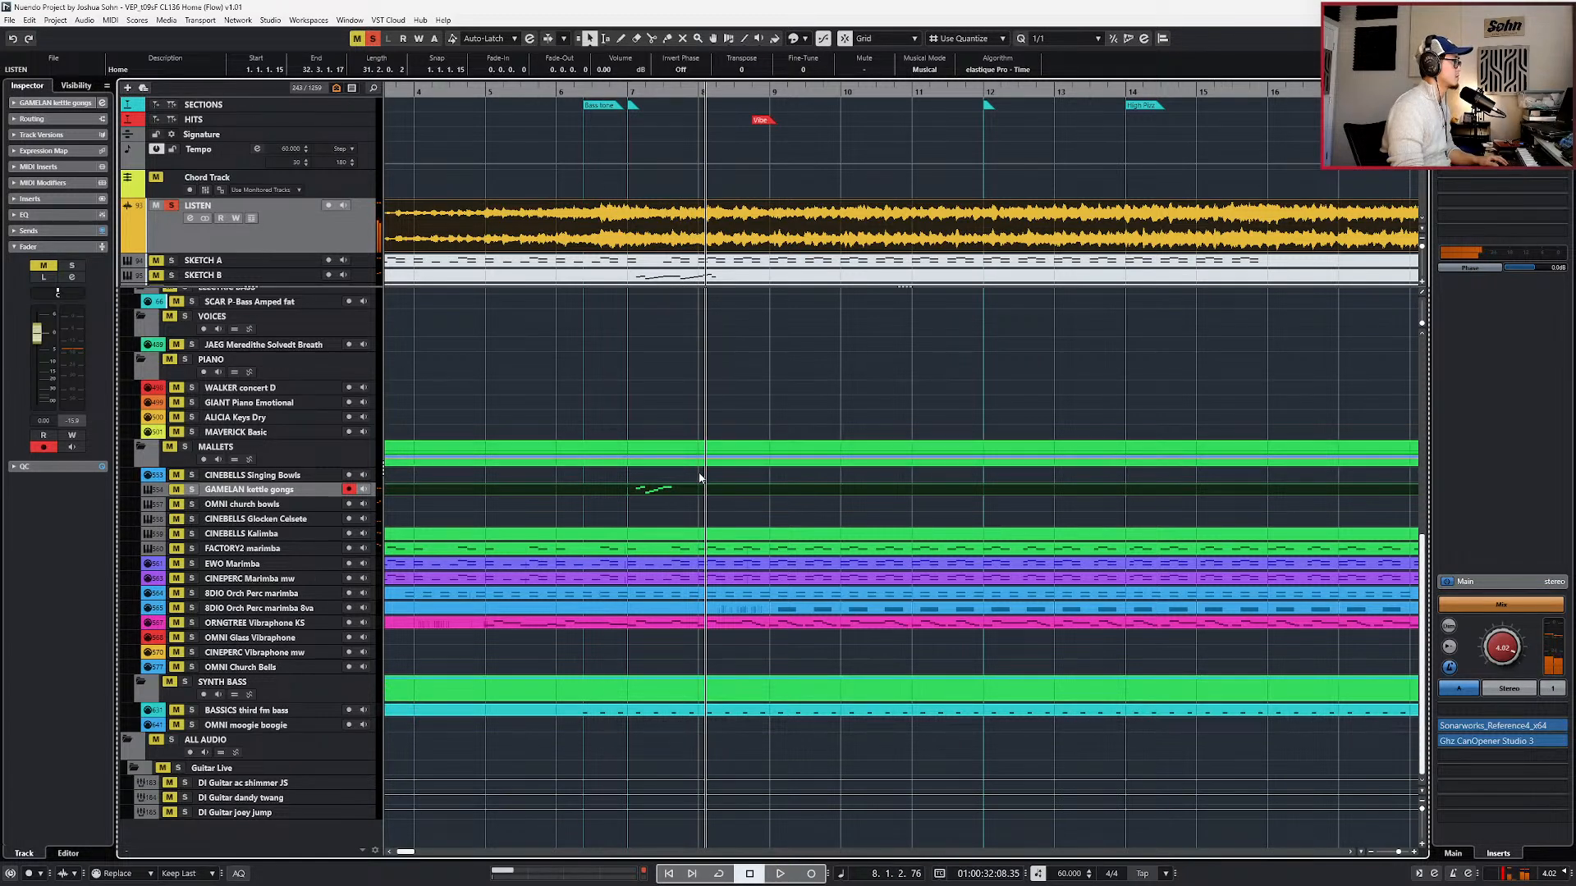
# - Examine the SKETCH B part's run from bar 7 into bar 8, turn off all solos and close the part
pyautogui.doubleClick(685, 279)
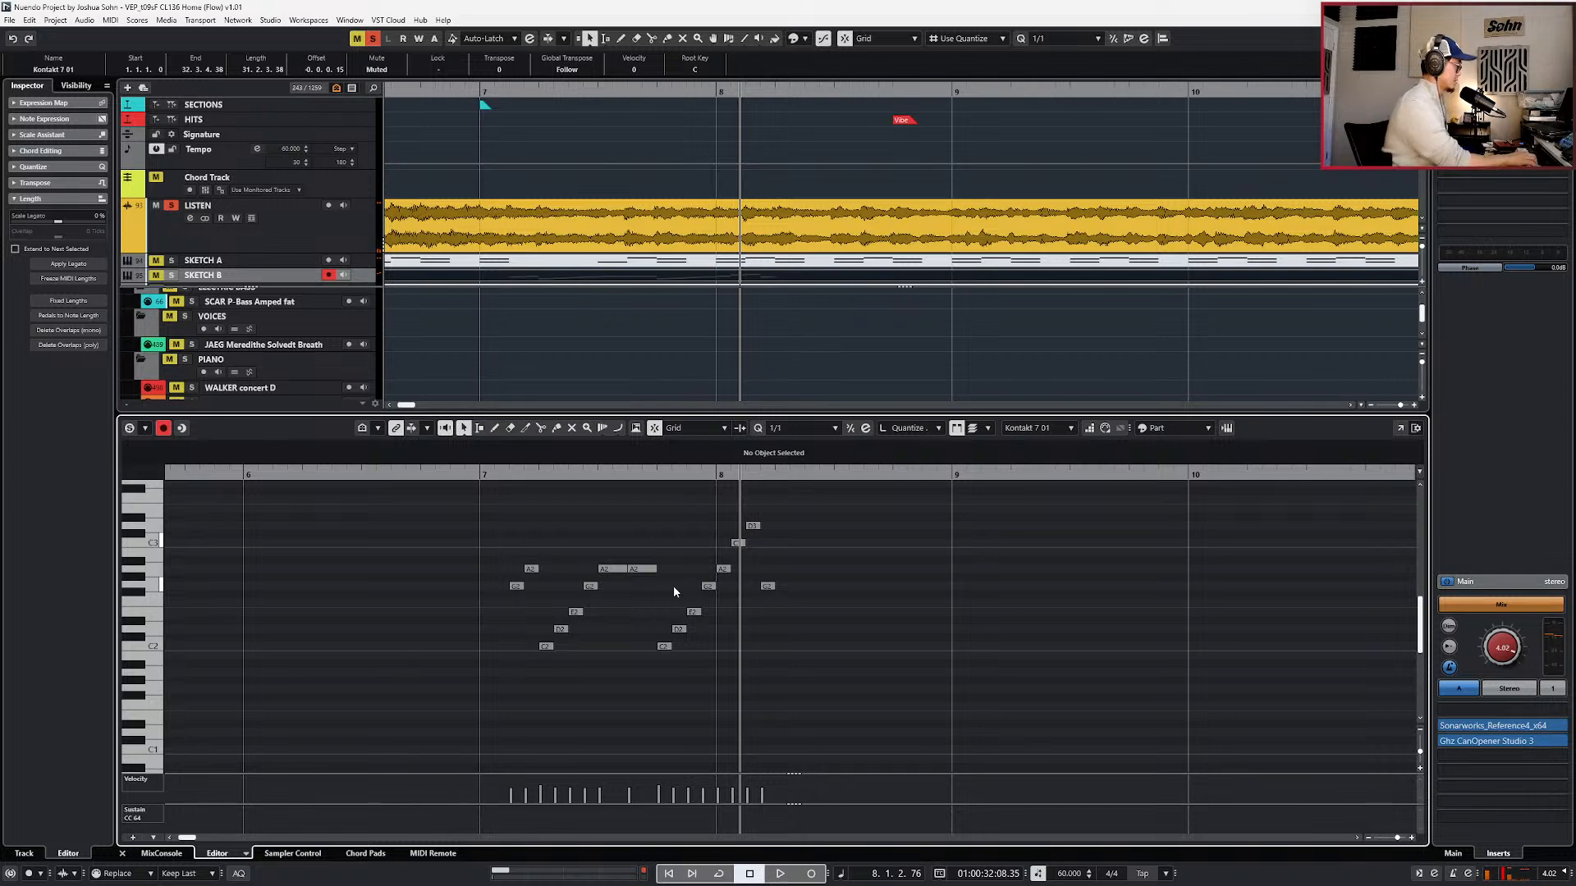
pyautogui.hotkey('alt', 's')
pyautogui.press('End')
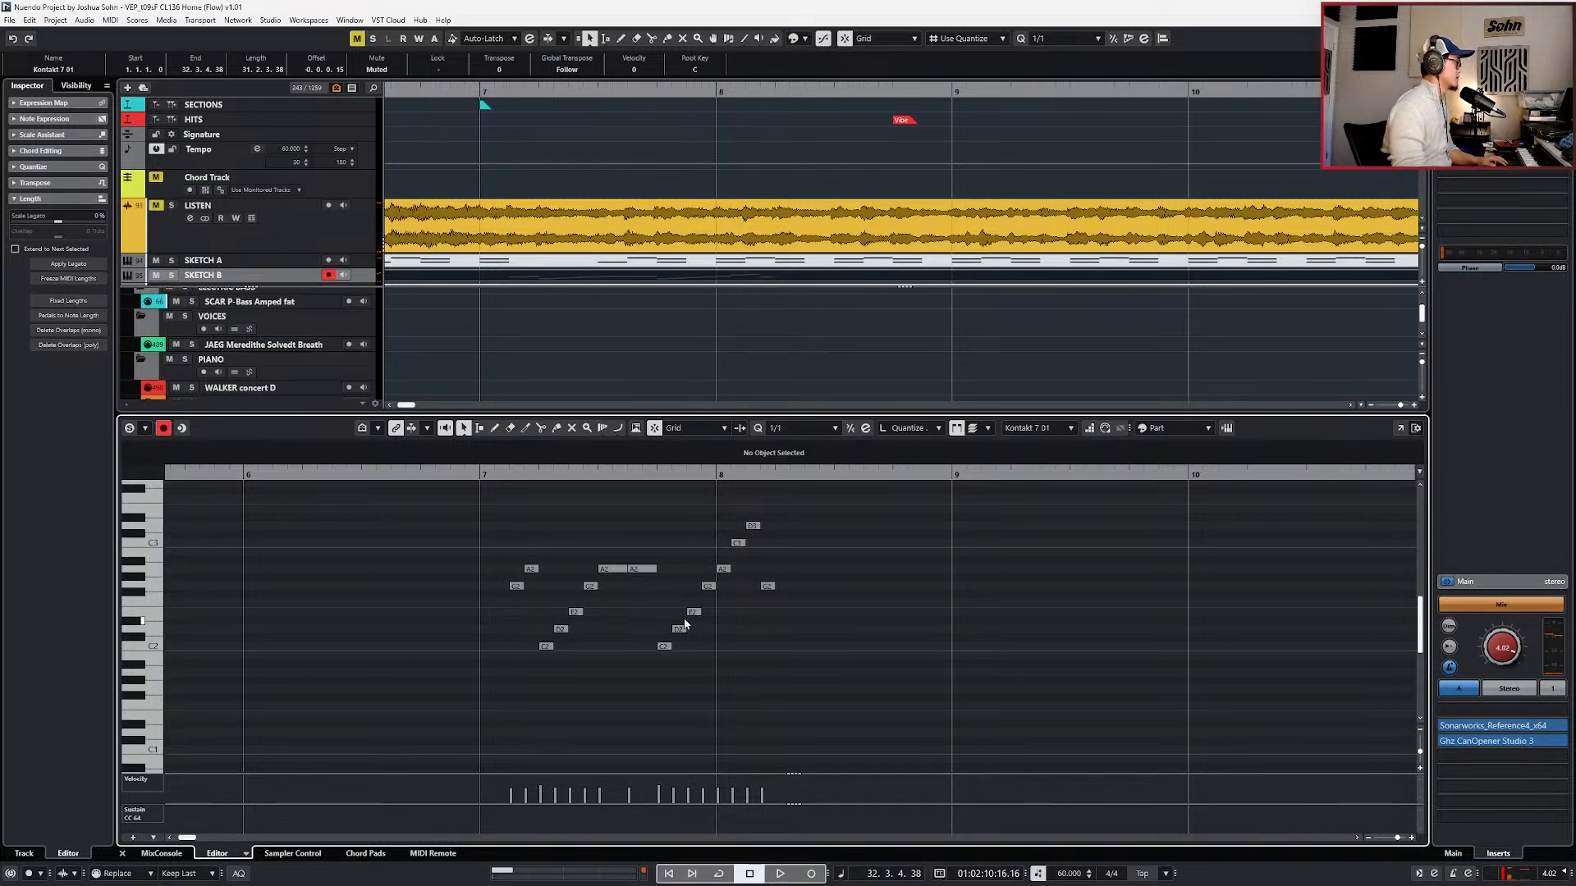
pyautogui.press('Return')
pyautogui.click(714, 508)
pyautogui.press('End')
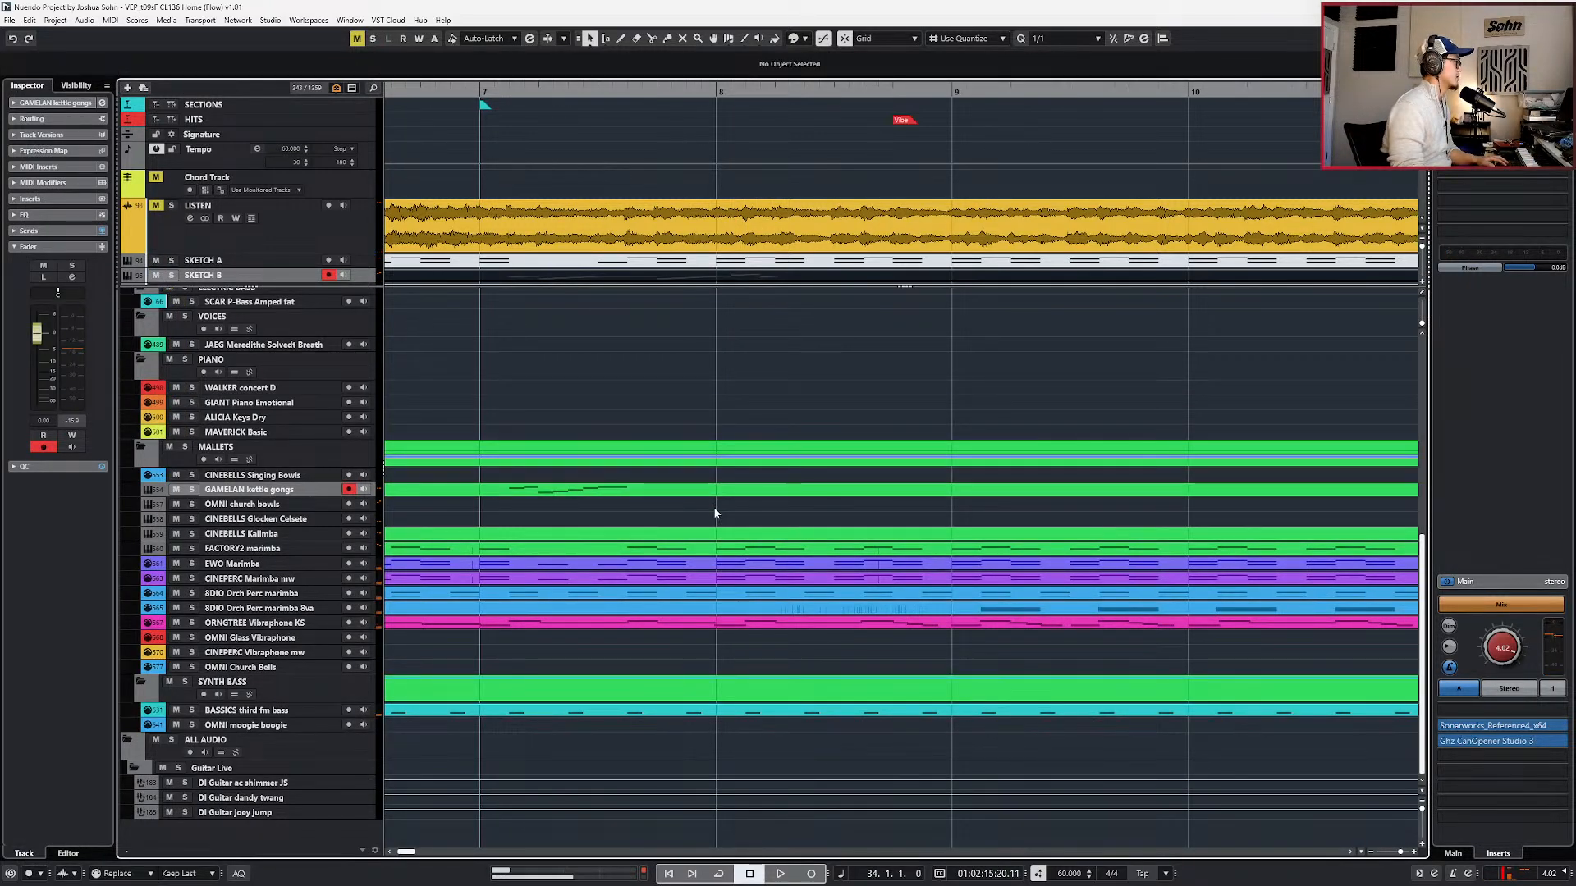
# - In the GAMELAN kettle gongs part, set the quantize value to 1/8 and copy the C3, D3 and E3 notes to bar 7 beat 4
pyautogui.click(711, 487)
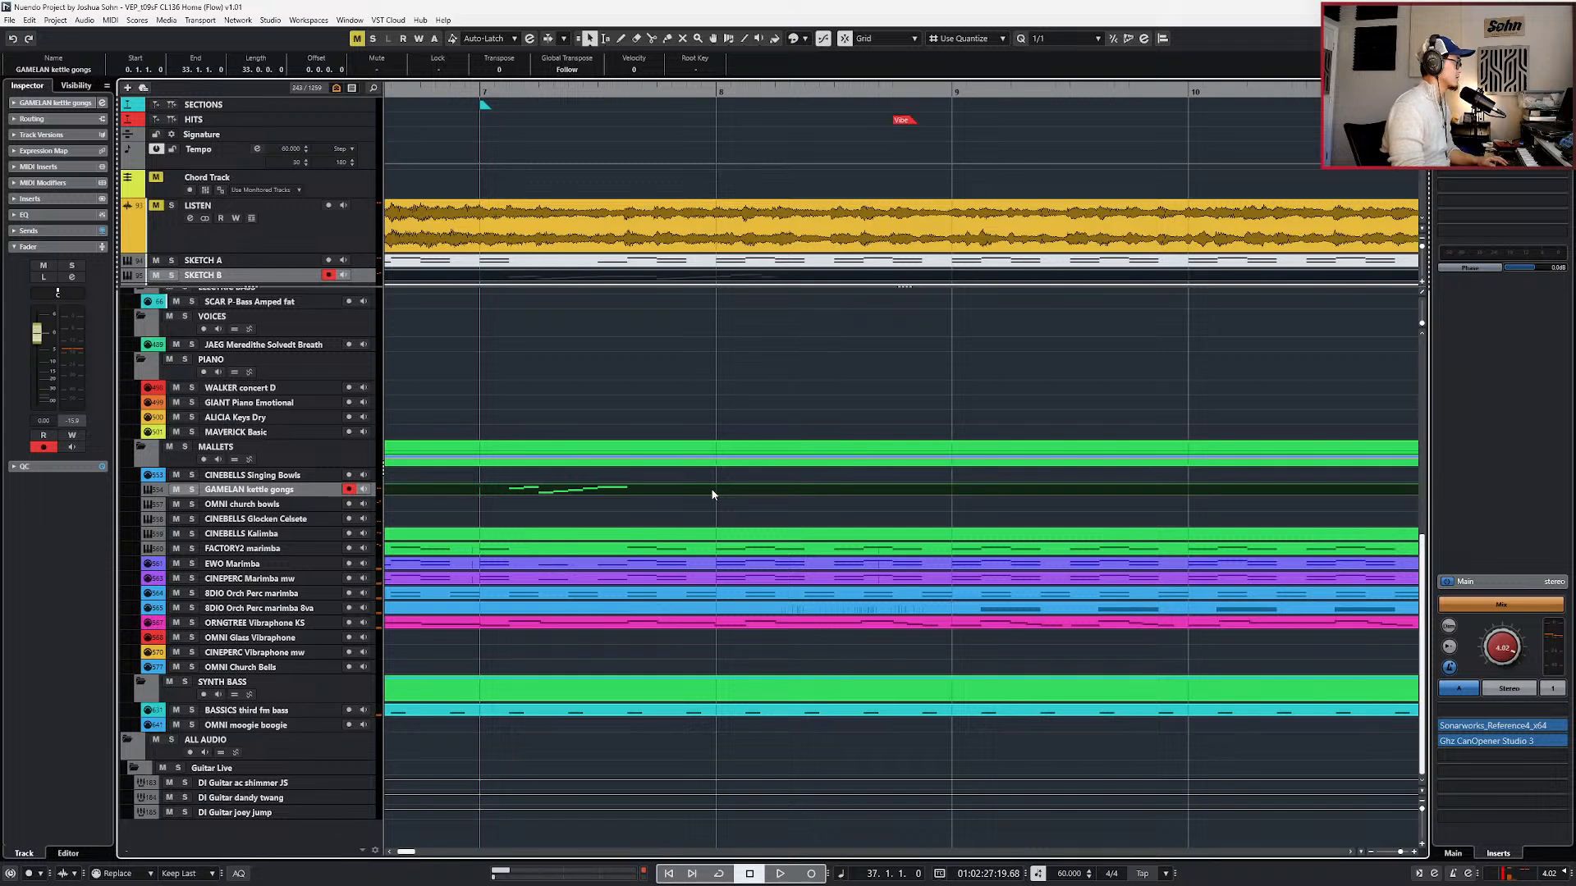
pyautogui.press('Return')
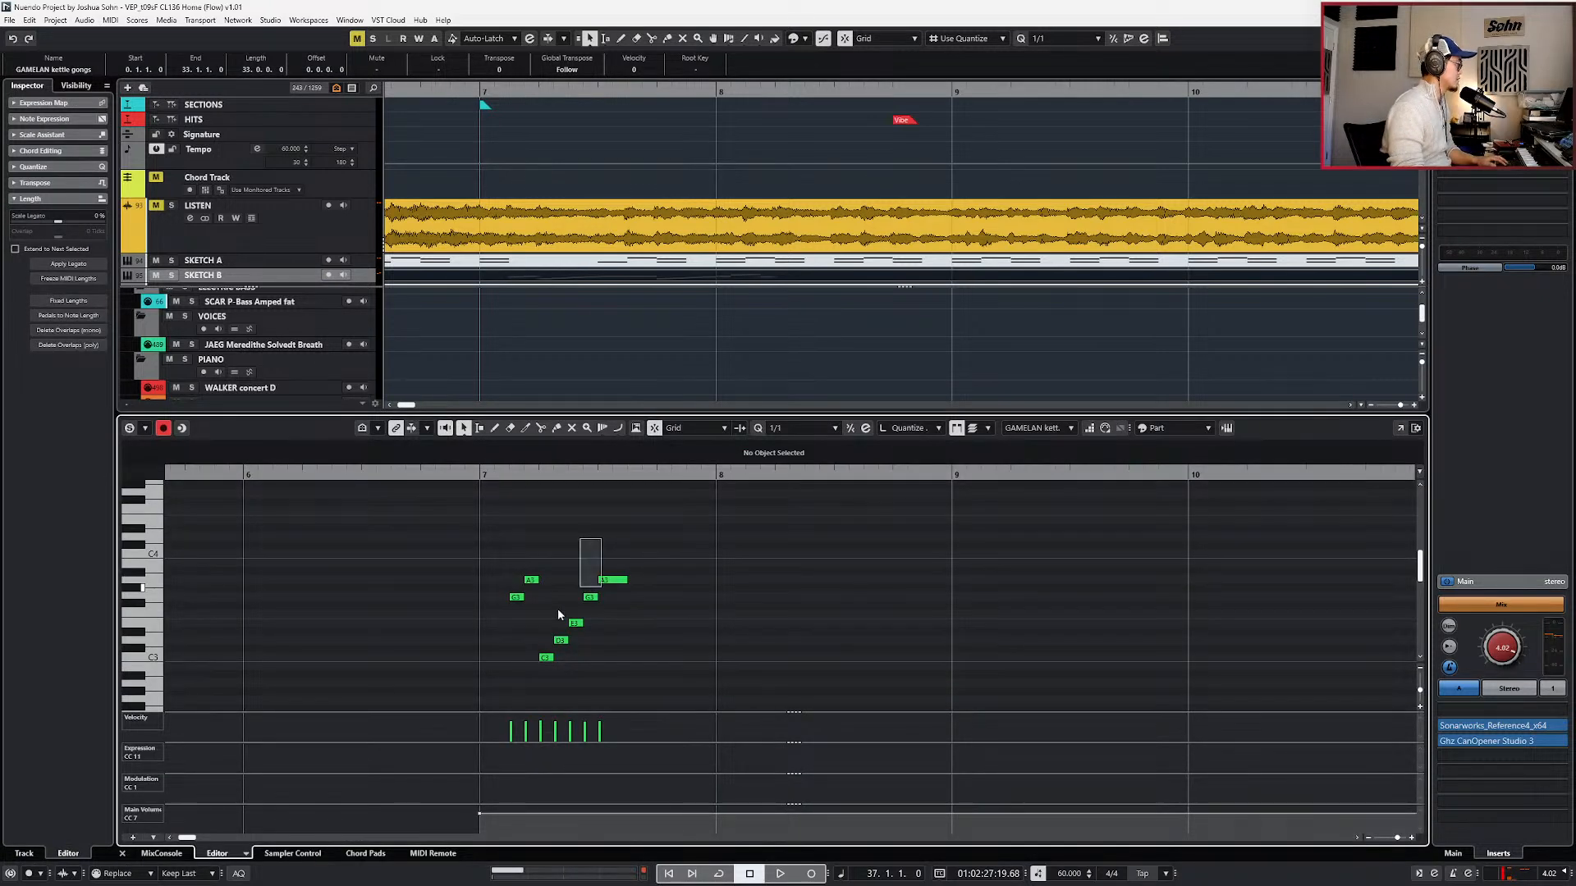
pyautogui.hotkey('ctrl', 'a')
pyautogui.press('l')
pyautogui.press('space')
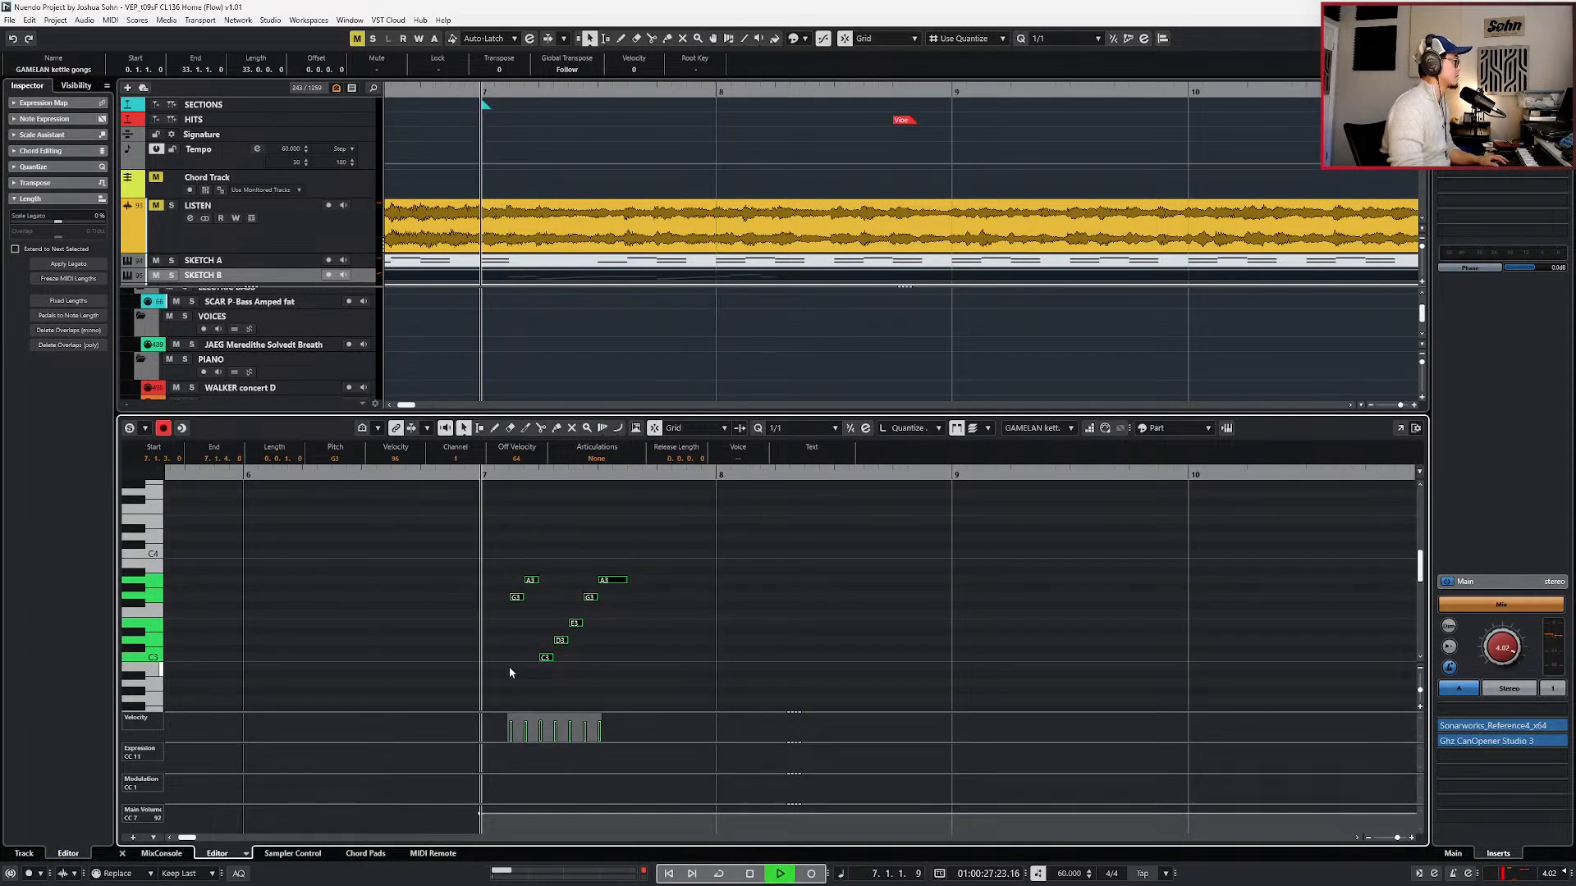
pyautogui.hotkey('alt', '4')
pyautogui.press('space')
pyautogui.moveTo(540, 602); pyautogui.dragTo(578, 669)
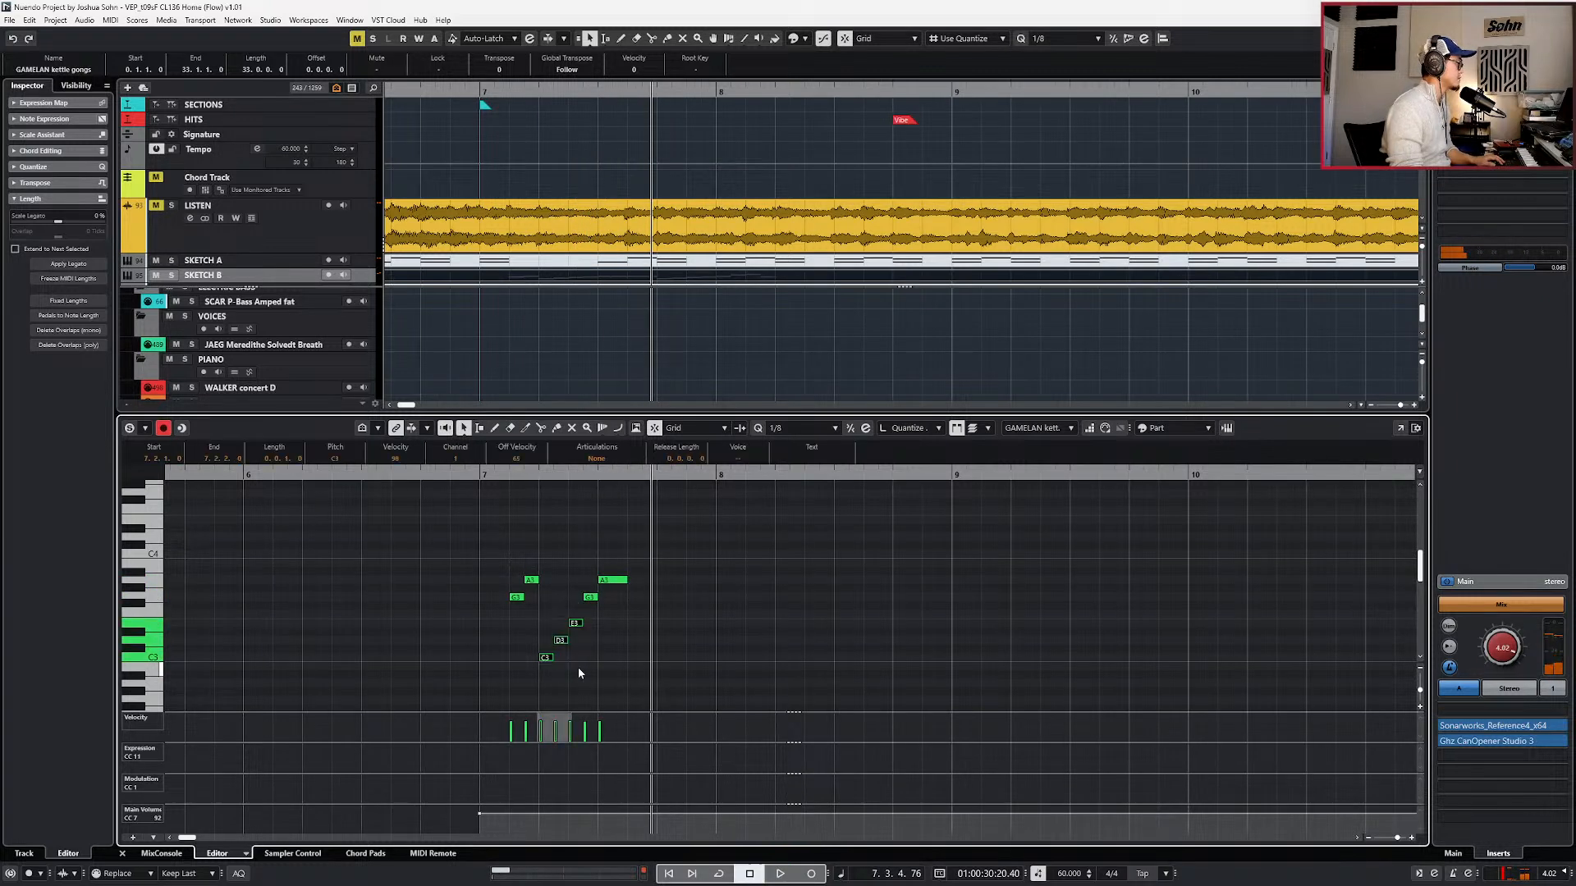
pyautogui.hotkey('ctrl', 'v')
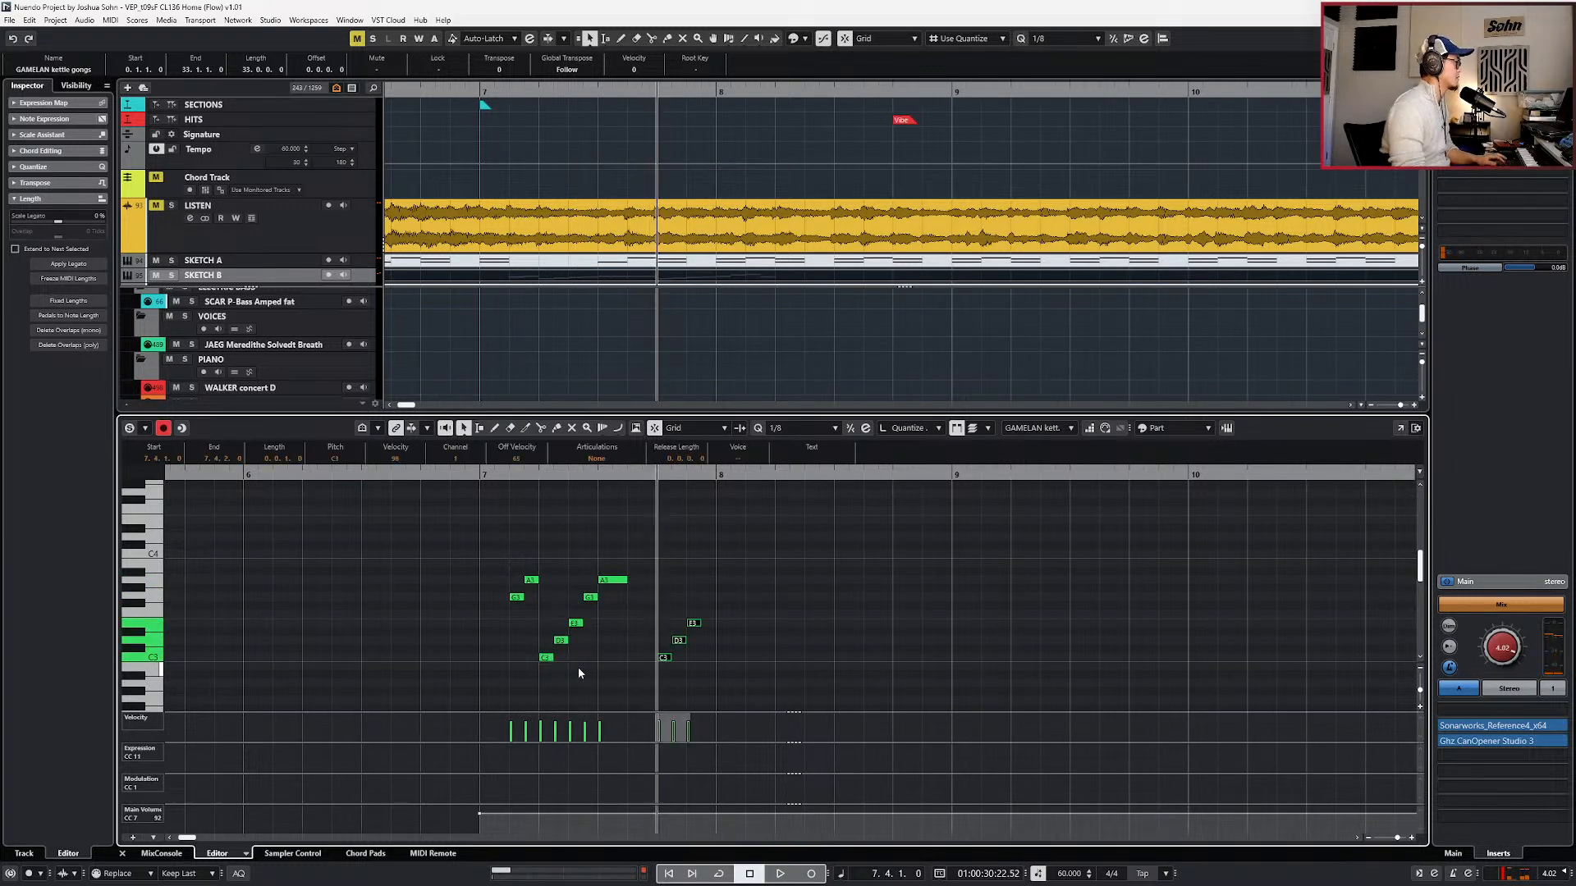
# - Solo and play the LISTEN reference, including from the copied gong notes at bar 7 beat 4
pyautogui.click(303, 239)
pyautogui.press('s')
pyautogui.press('space')
pyautogui.press('space')
pyautogui.press('space')
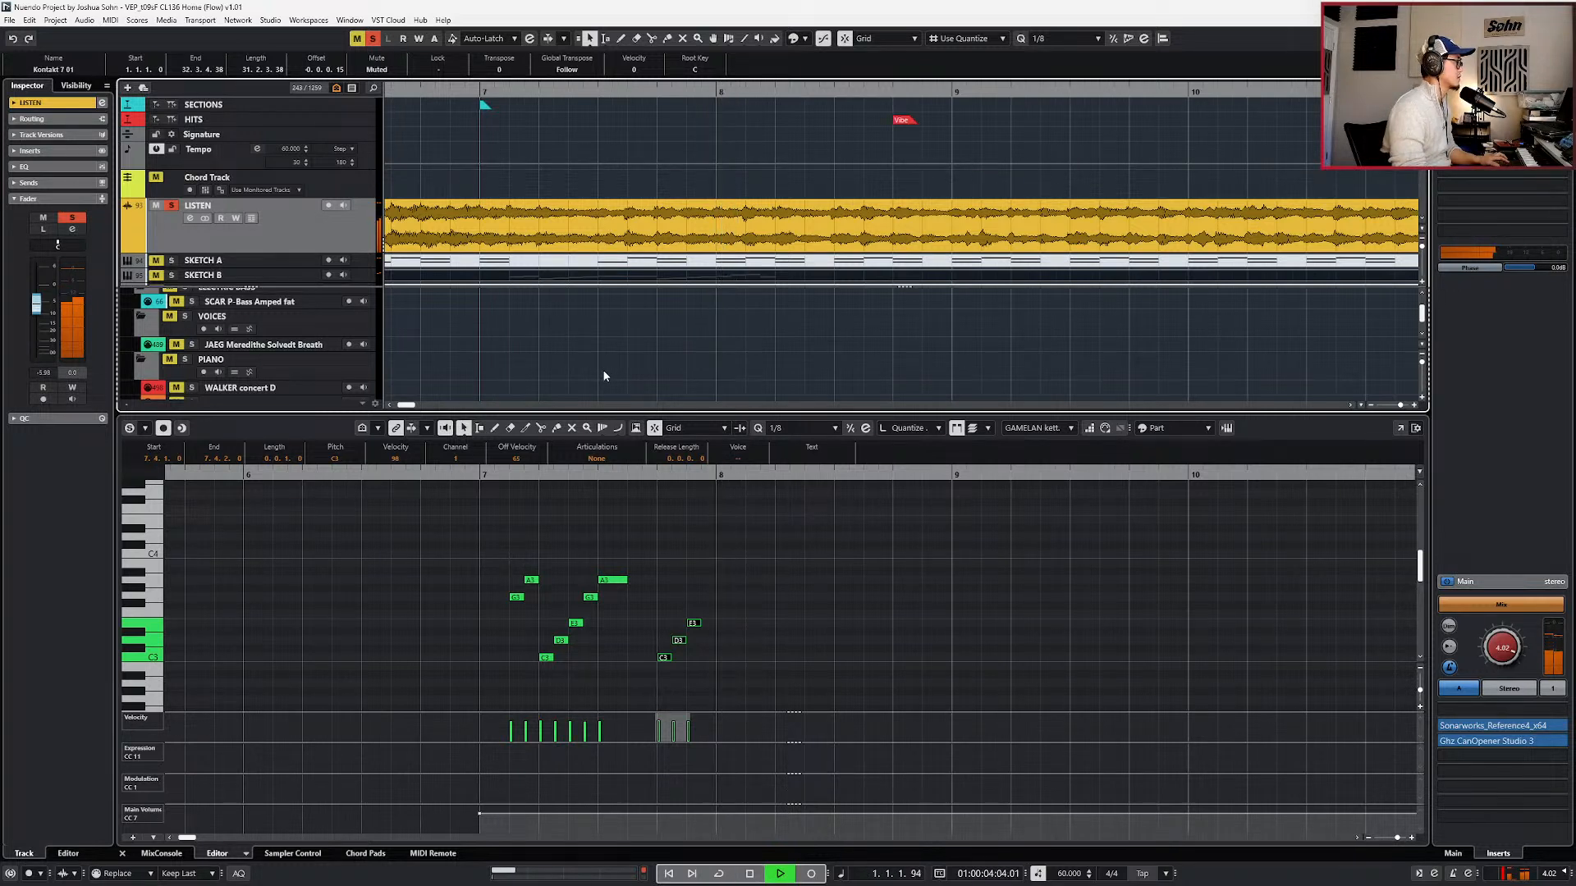
pyautogui.moveTo(755, 619); pyautogui.dragTo(654, 683)
pyautogui.press('space')
pyautogui.press('l')
pyautogui.press('space')
pyautogui.press('space')
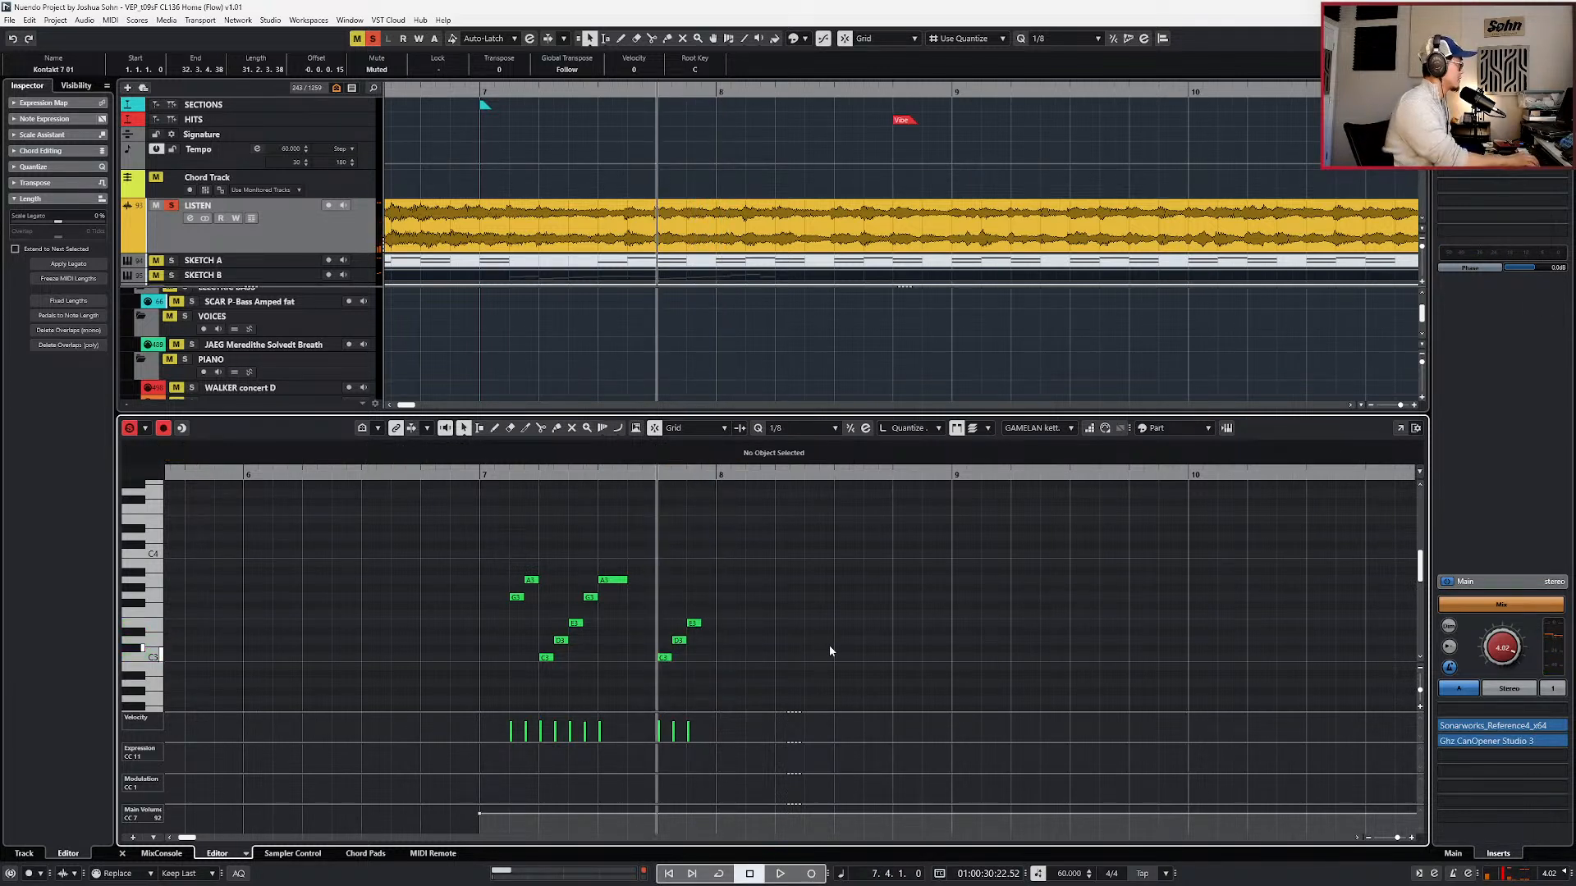
# - Compare the soloed LISTEN reference with and without the GAMELAN kettle gongs in bar 7, leaving both tracks soloed
pyautogui.scroll(-5, 232, 372)
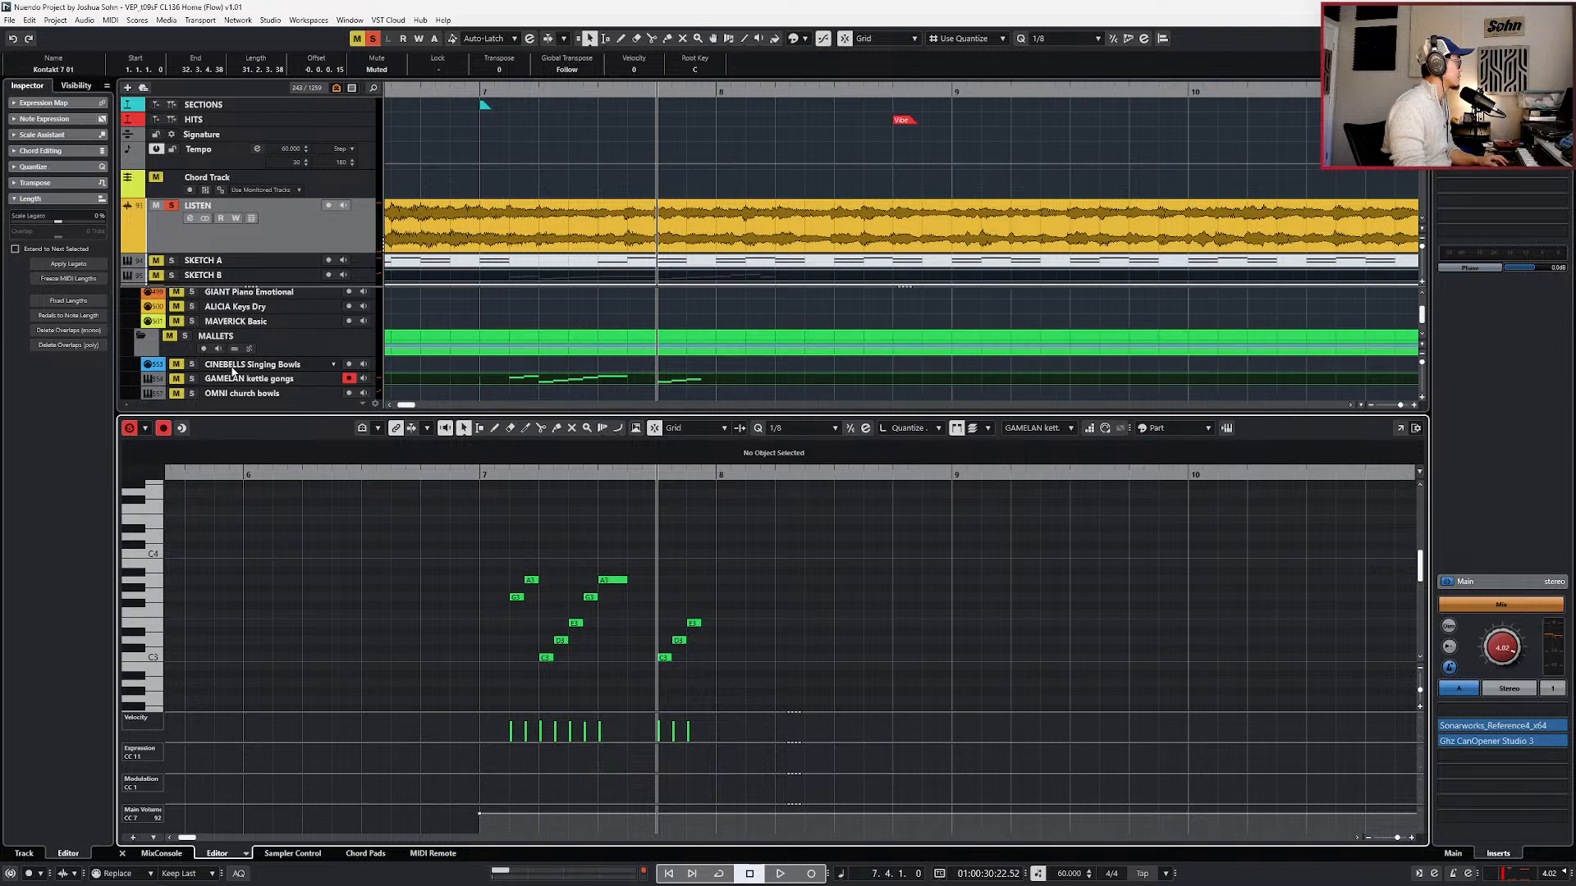
pyautogui.click(191, 379)
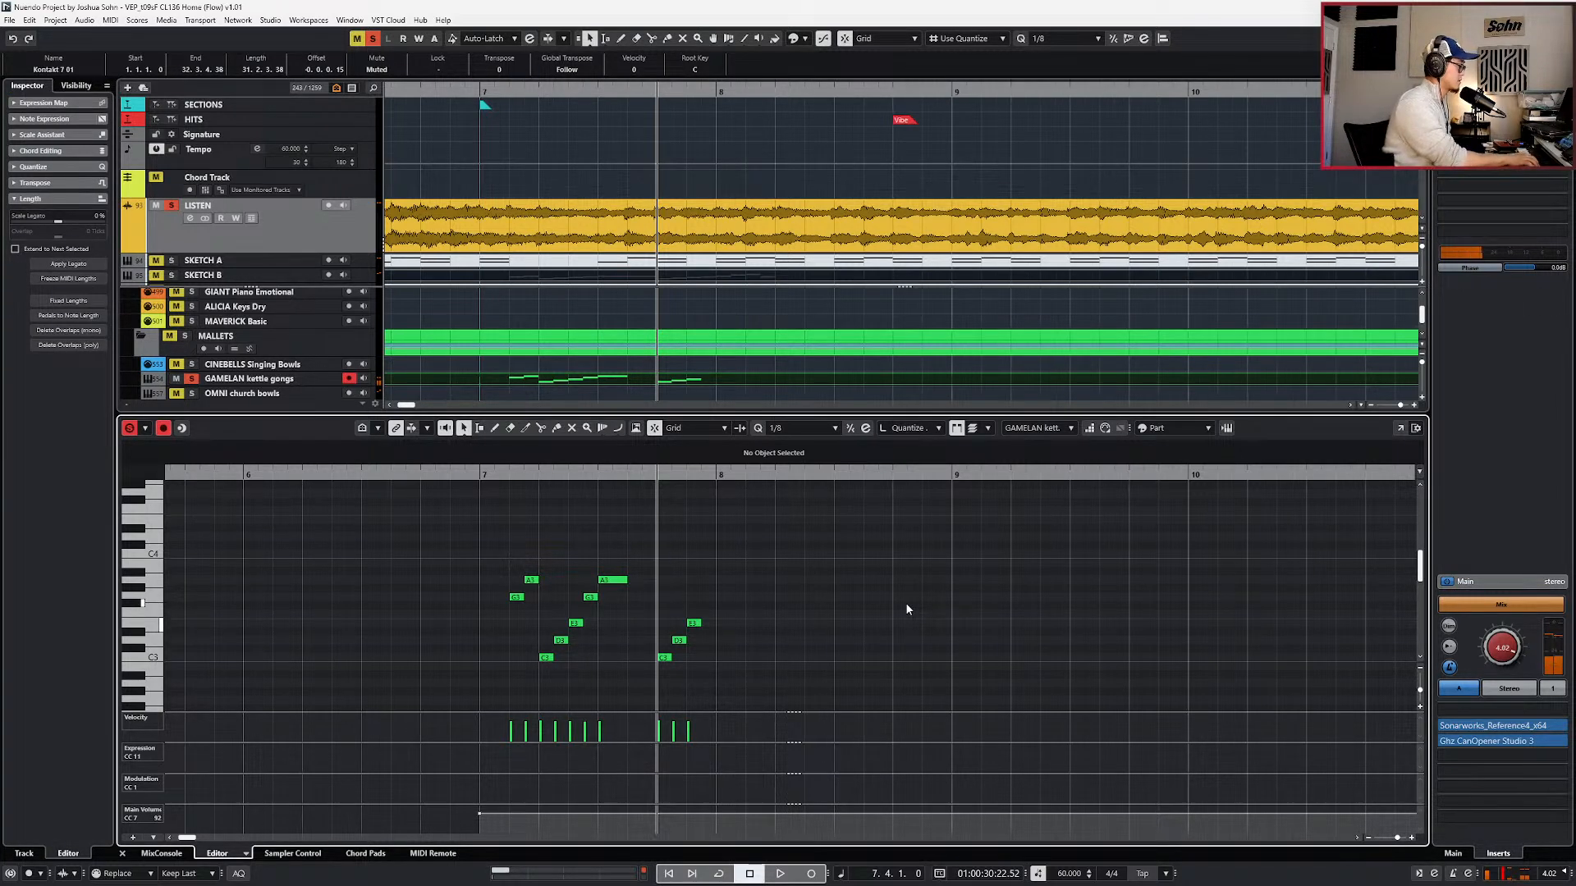
pyautogui.hotkey('shift', 'b')
pyautogui.press('space')
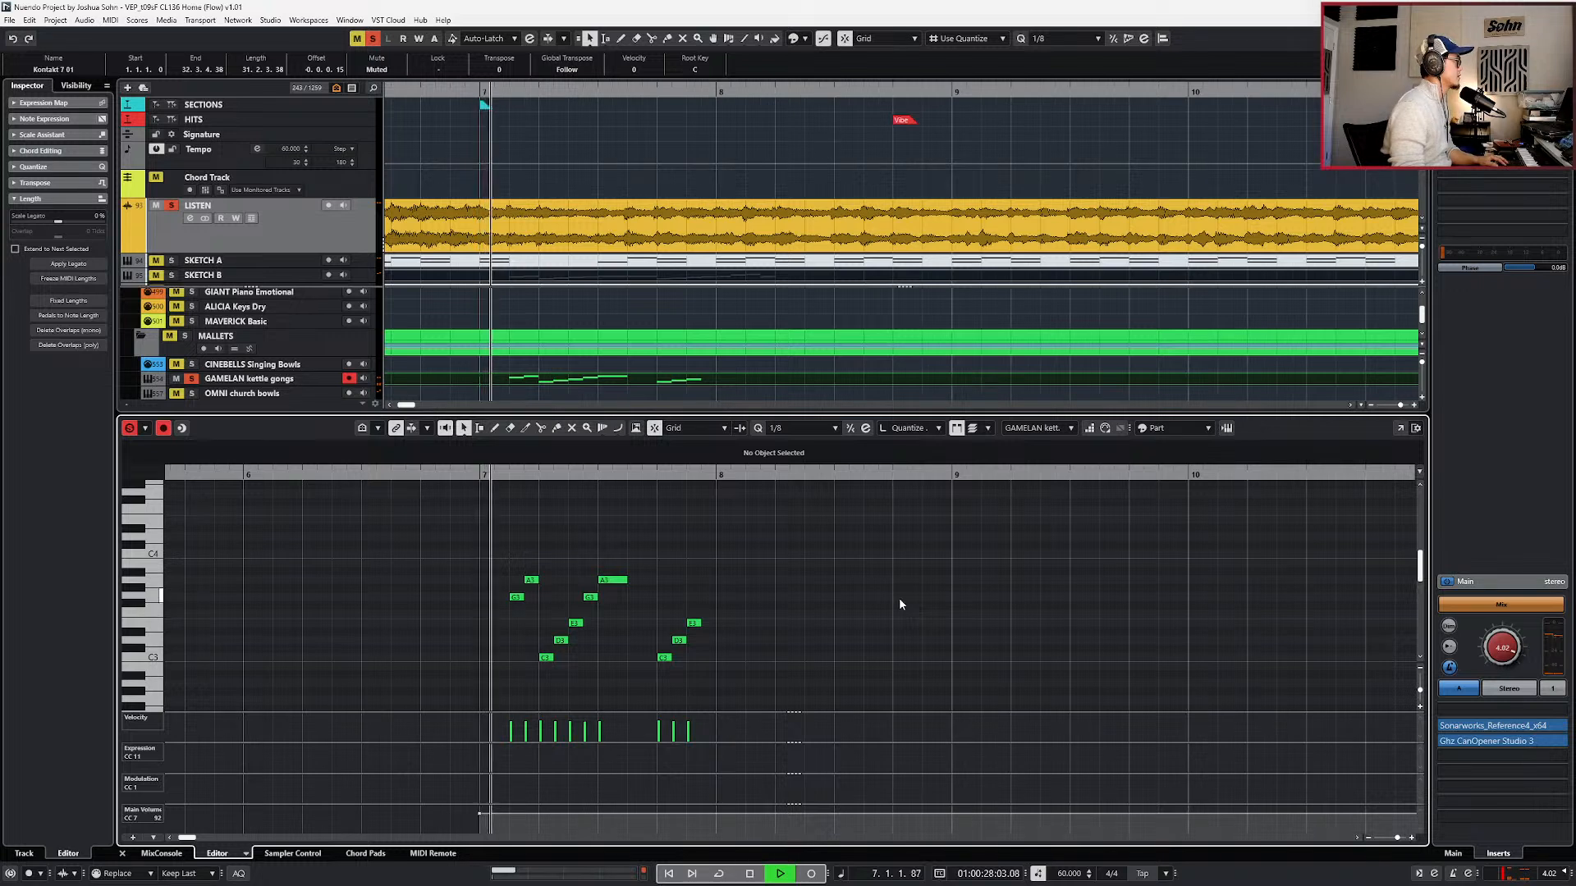
pyautogui.press('space')
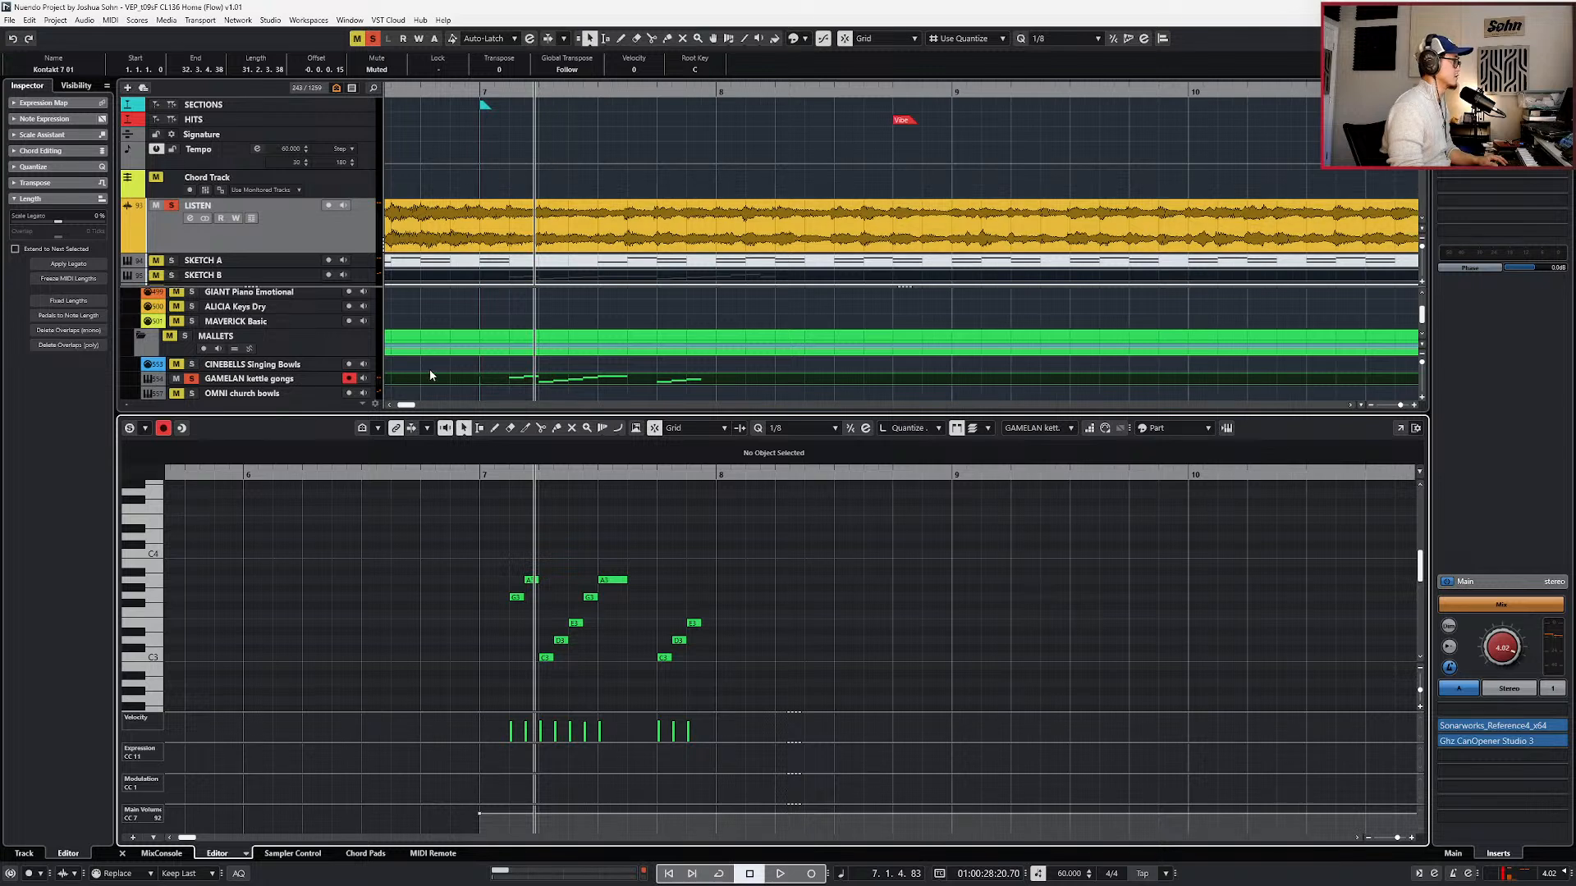
pyautogui.click(192, 378)
pyautogui.press('space')
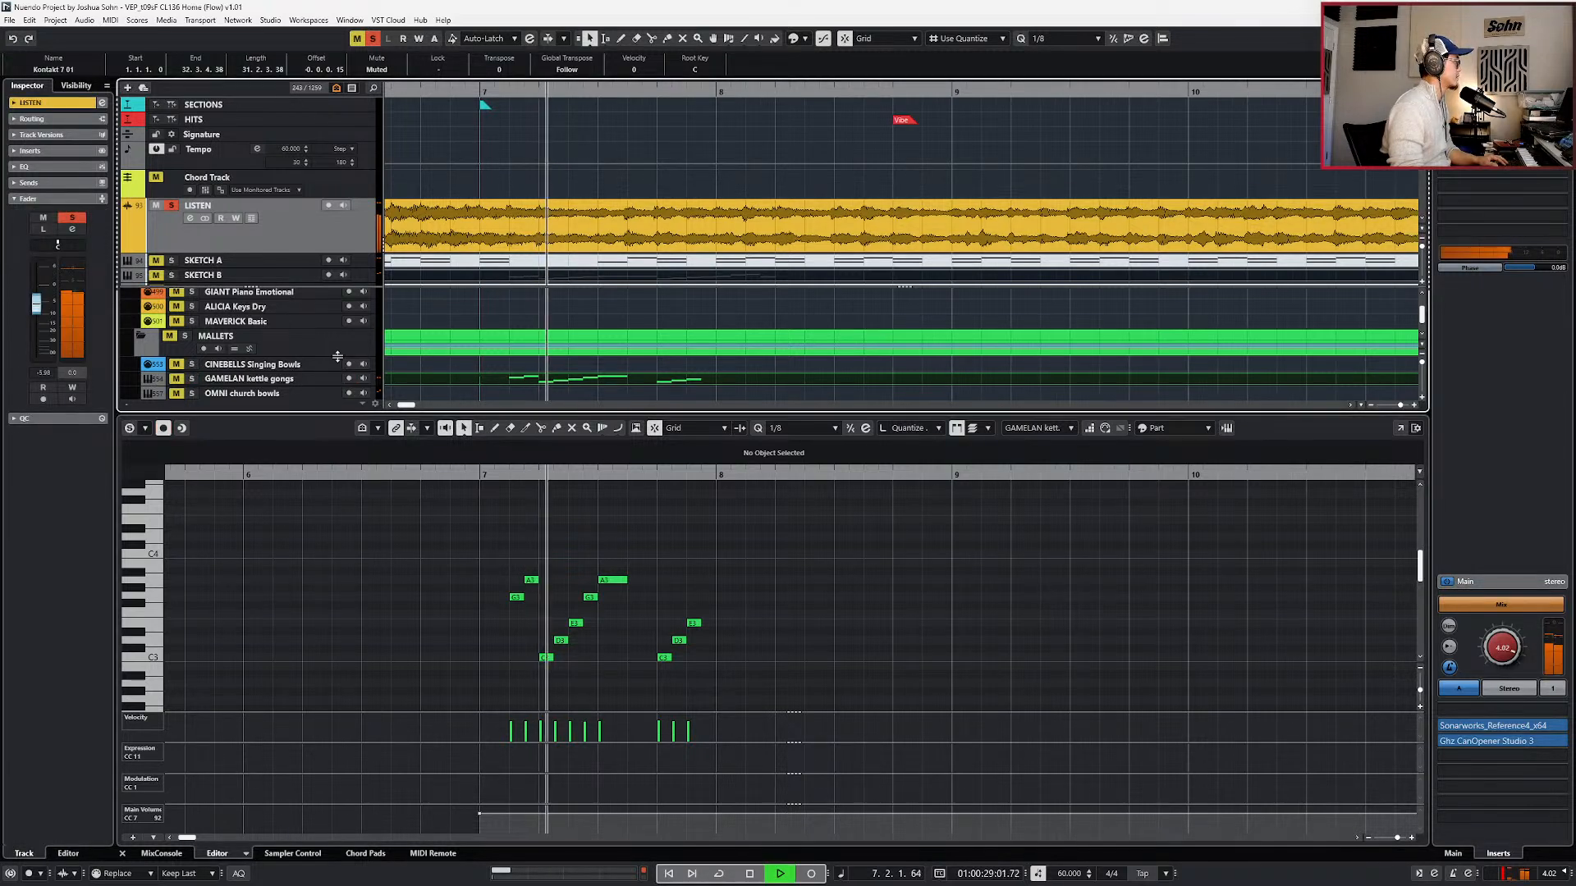
pyautogui.press('space')
pyautogui.click(194, 378)
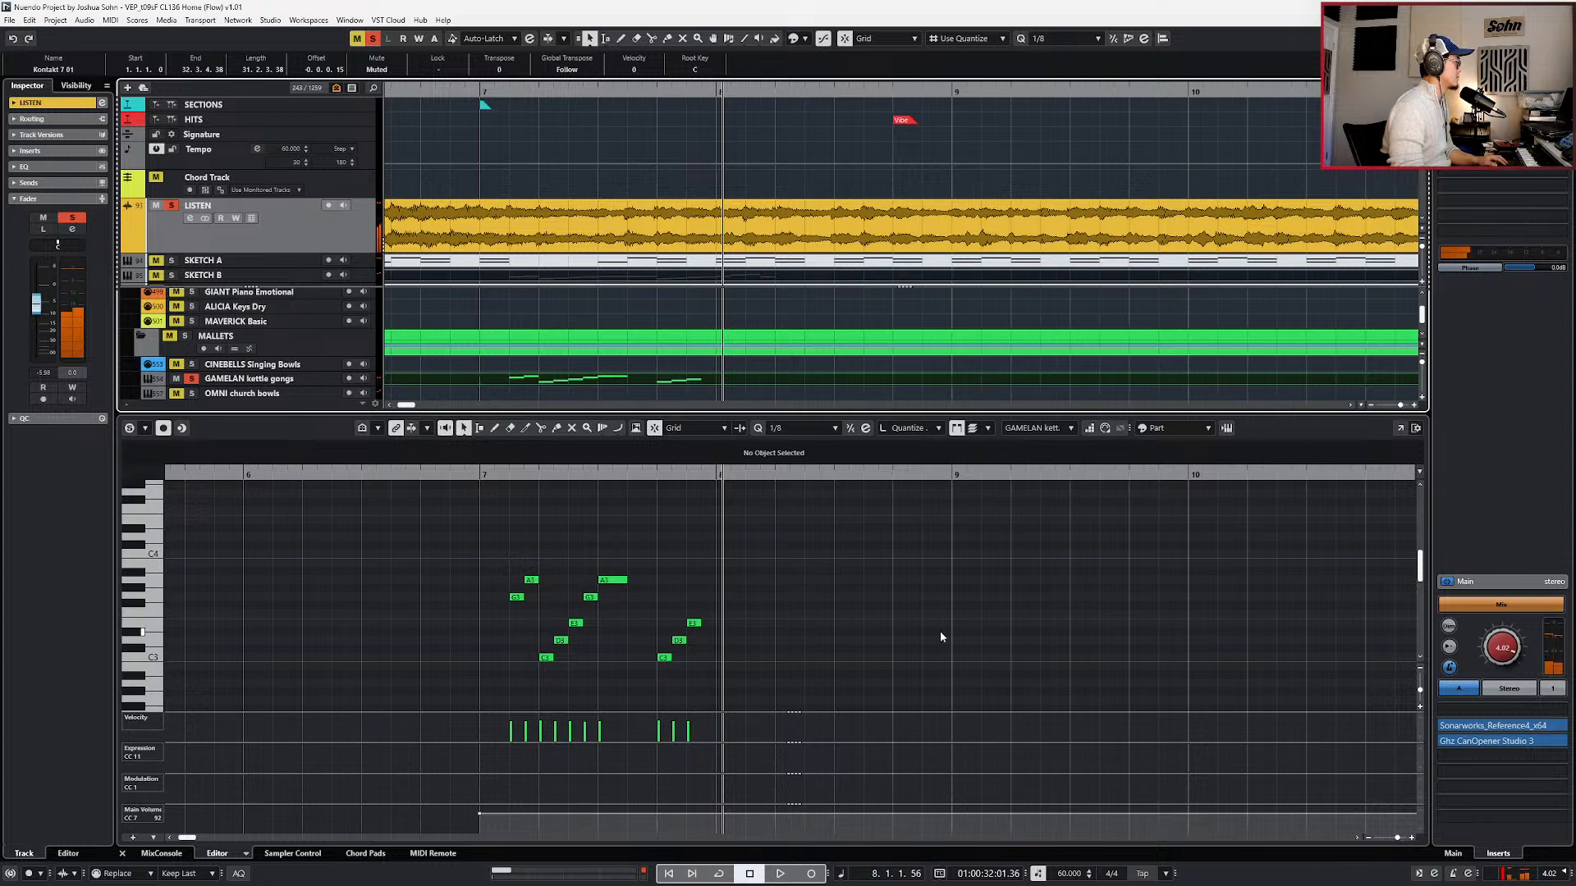
# - Raise the three copied gong notes to D3, E3 and G3 and add an A3 on the last eighth of bar 7
pyautogui.click(952, 634)
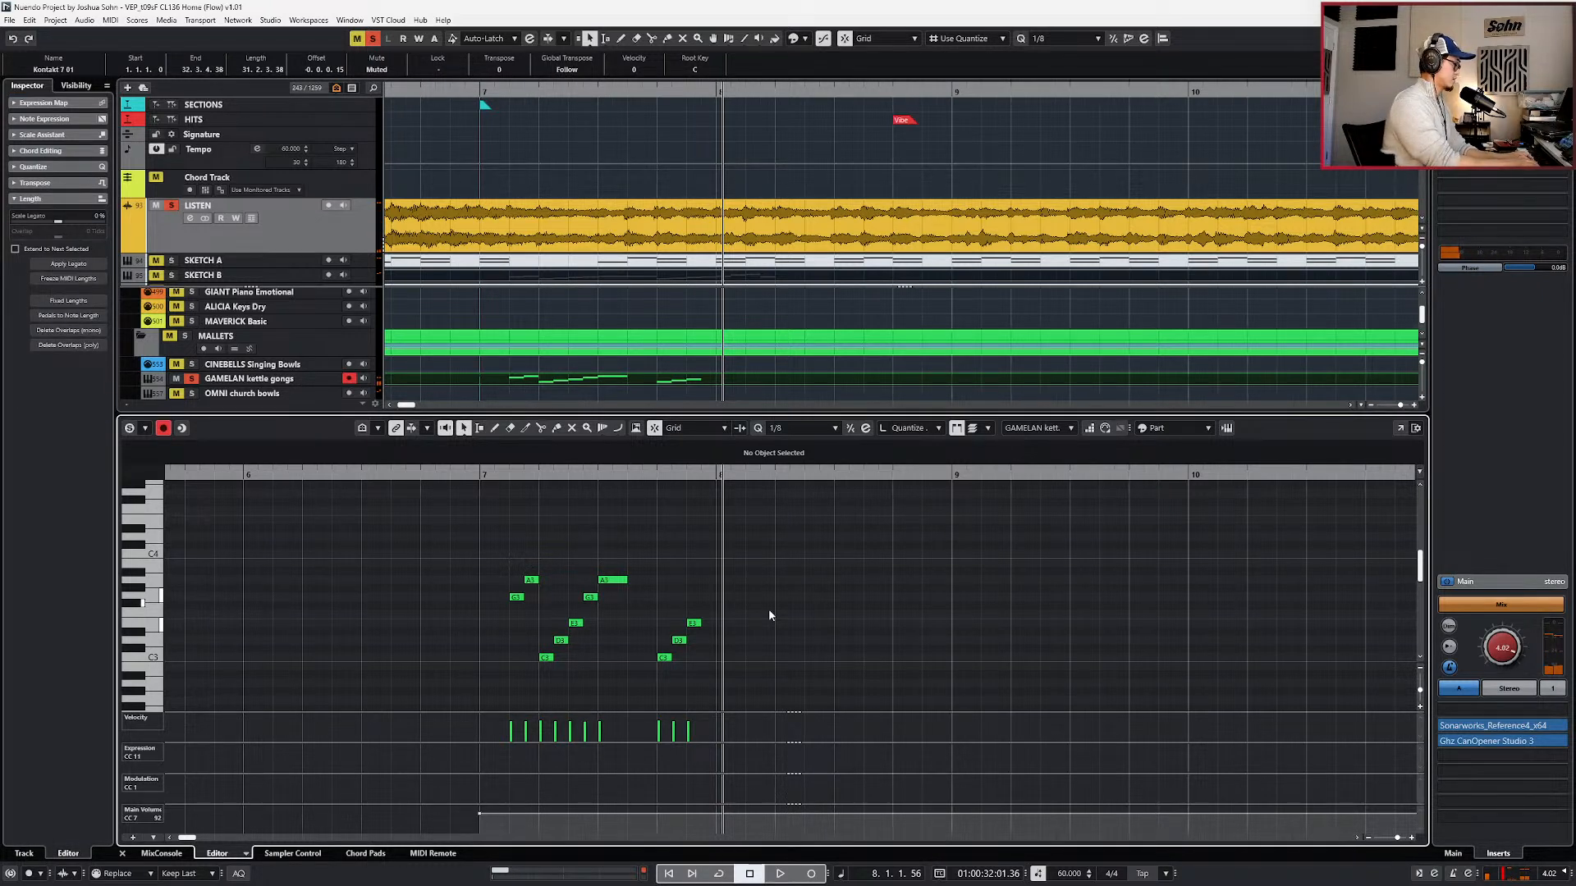
pyautogui.moveTo(642, 600); pyautogui.dragTo(726, 673)
pyautogui.press('Up')
pyautogui.click(693, 605)
pyautogui.press('Up')
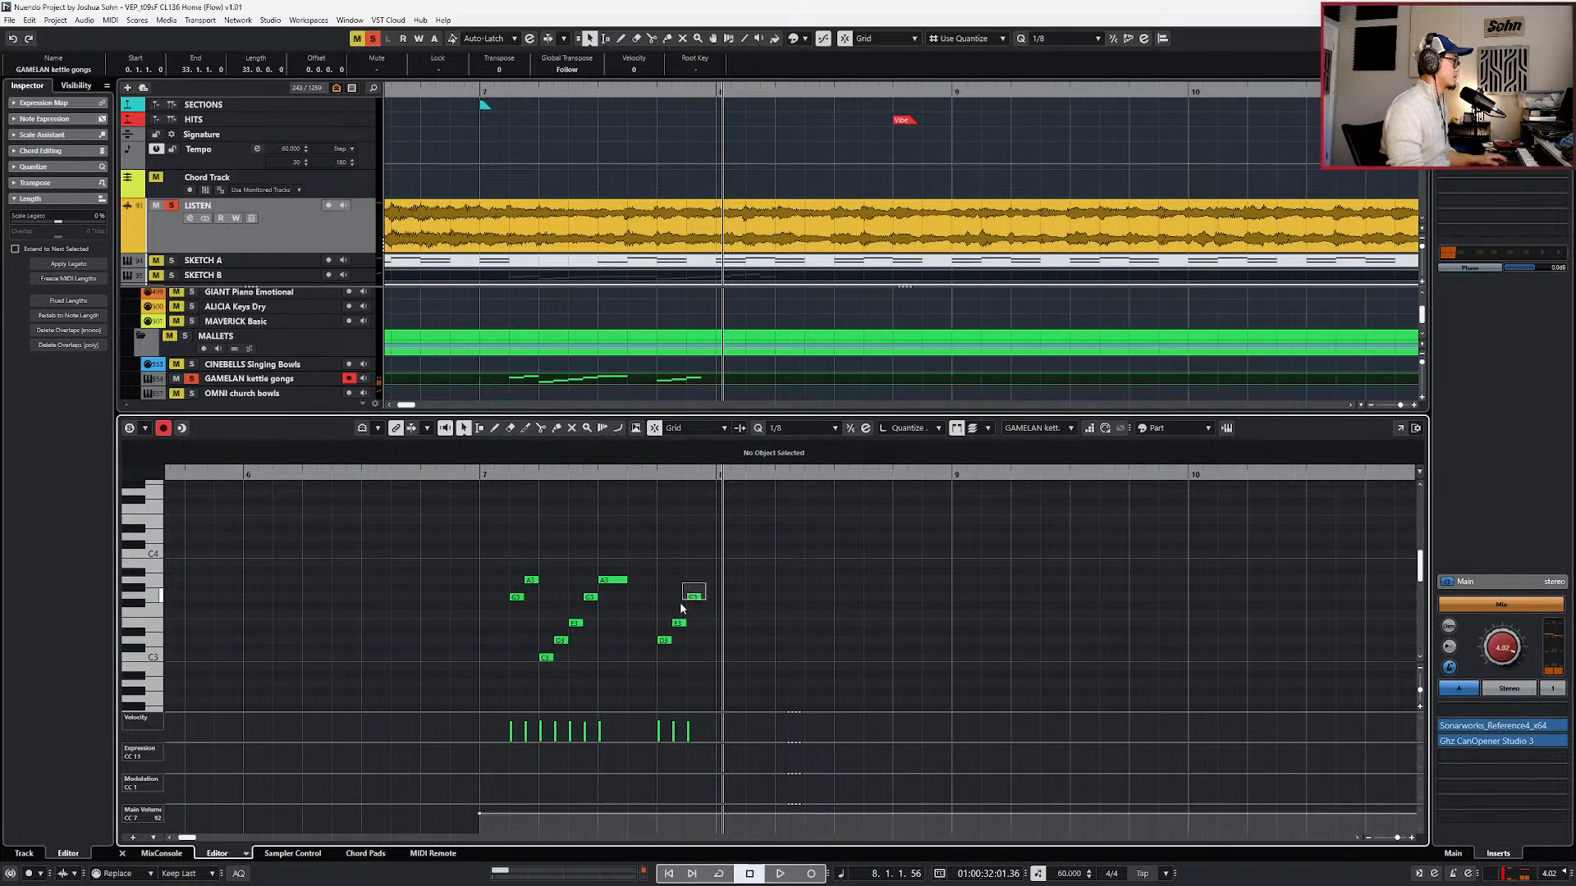
pyautogui.press('Up')
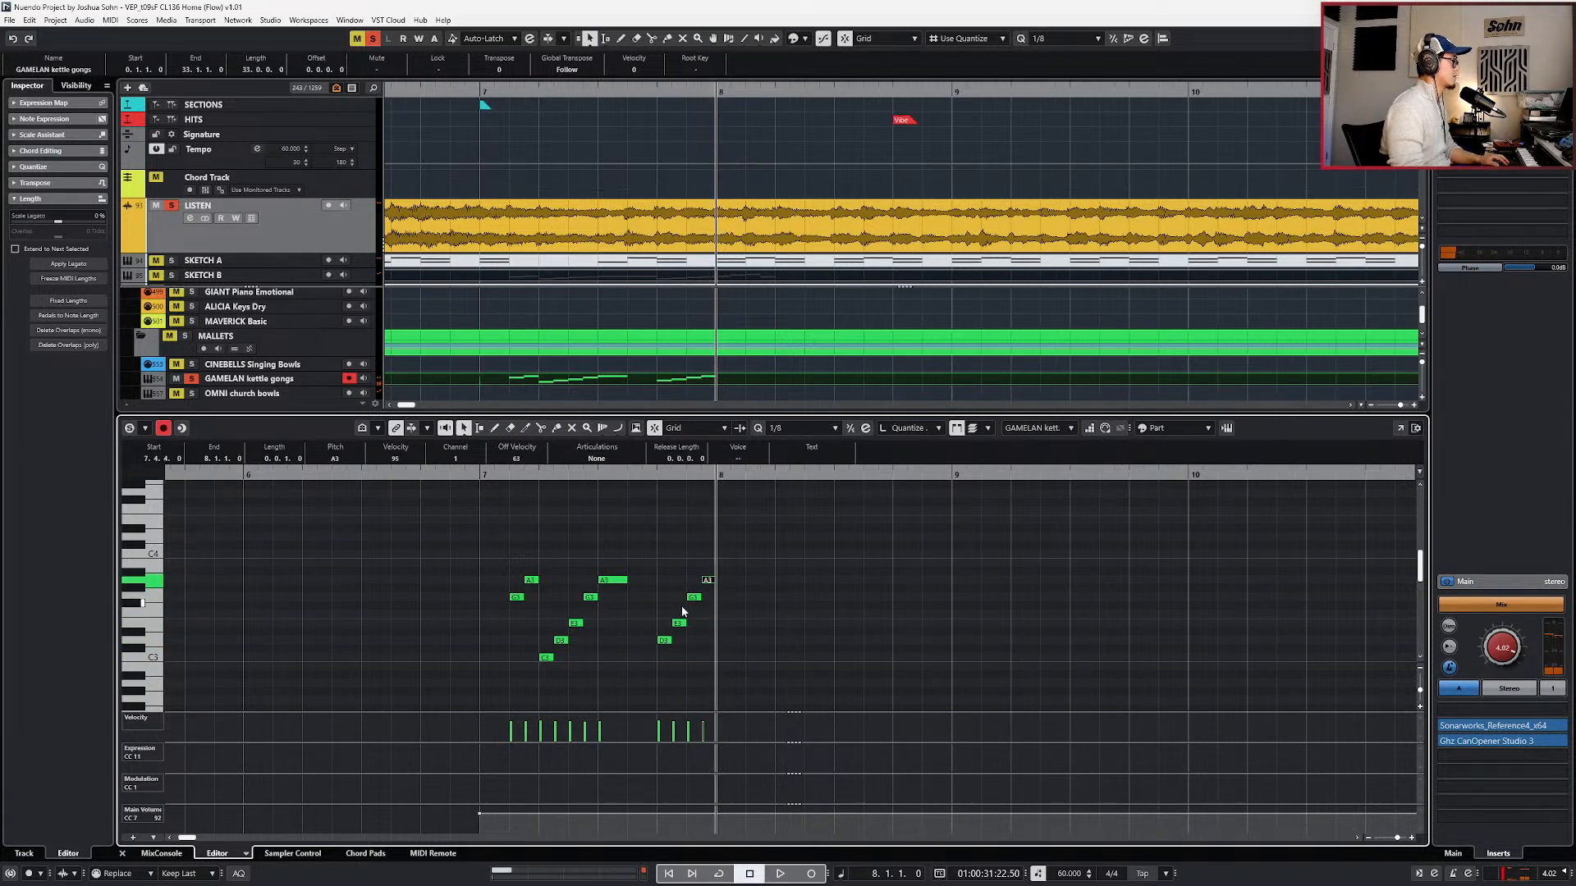
# - Play the soloed kettle gongs and LISTEN reference through bar 8 to find how the run continues
pyautogui.press('space')
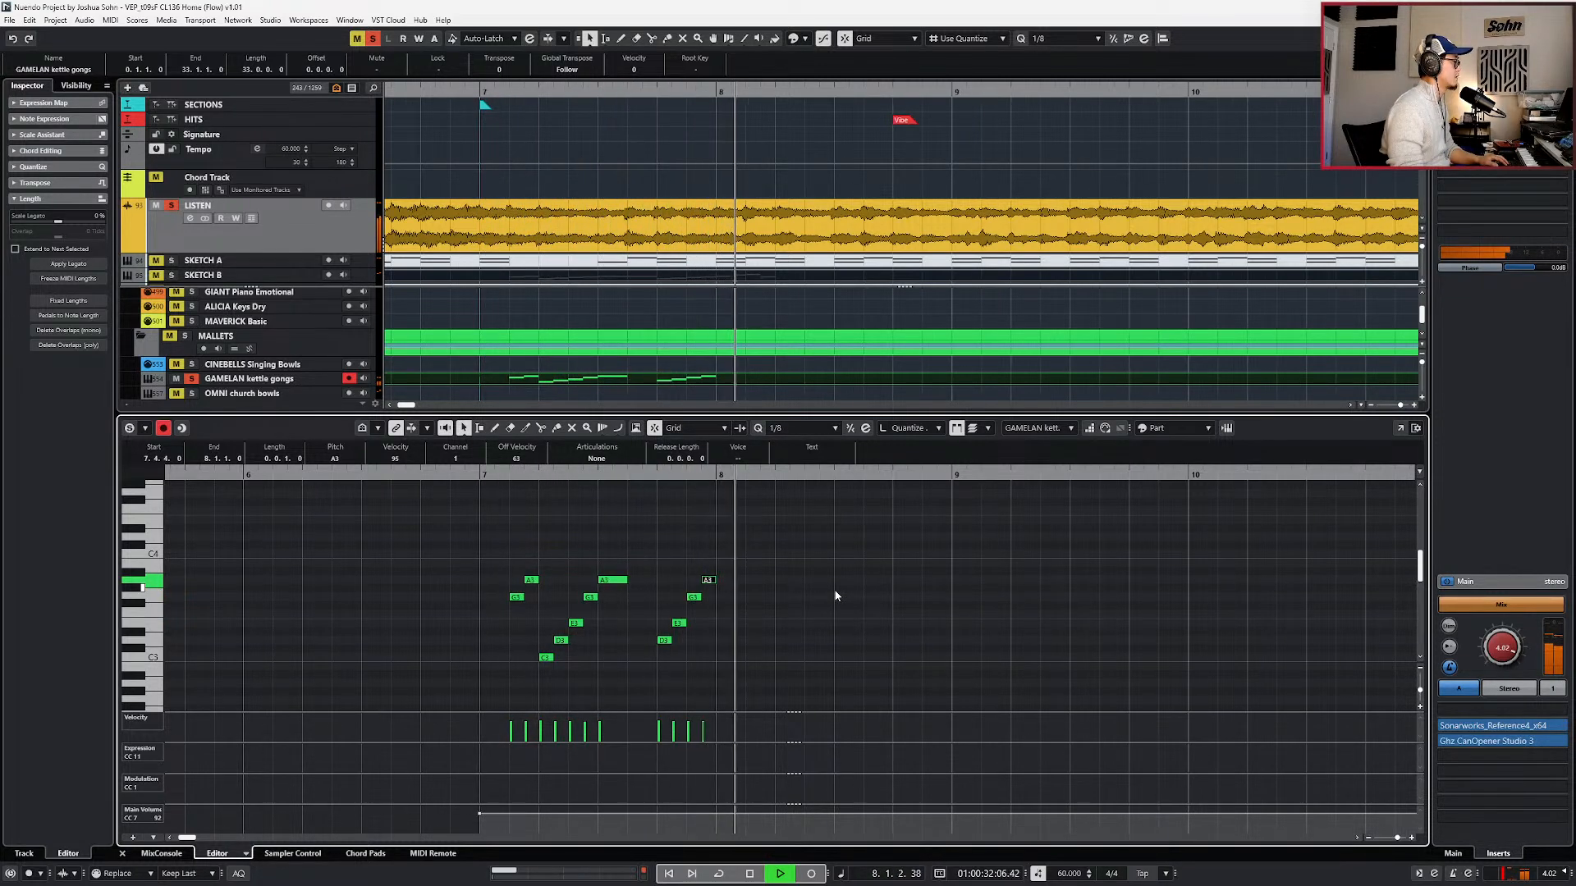
pyautogui.press('space')
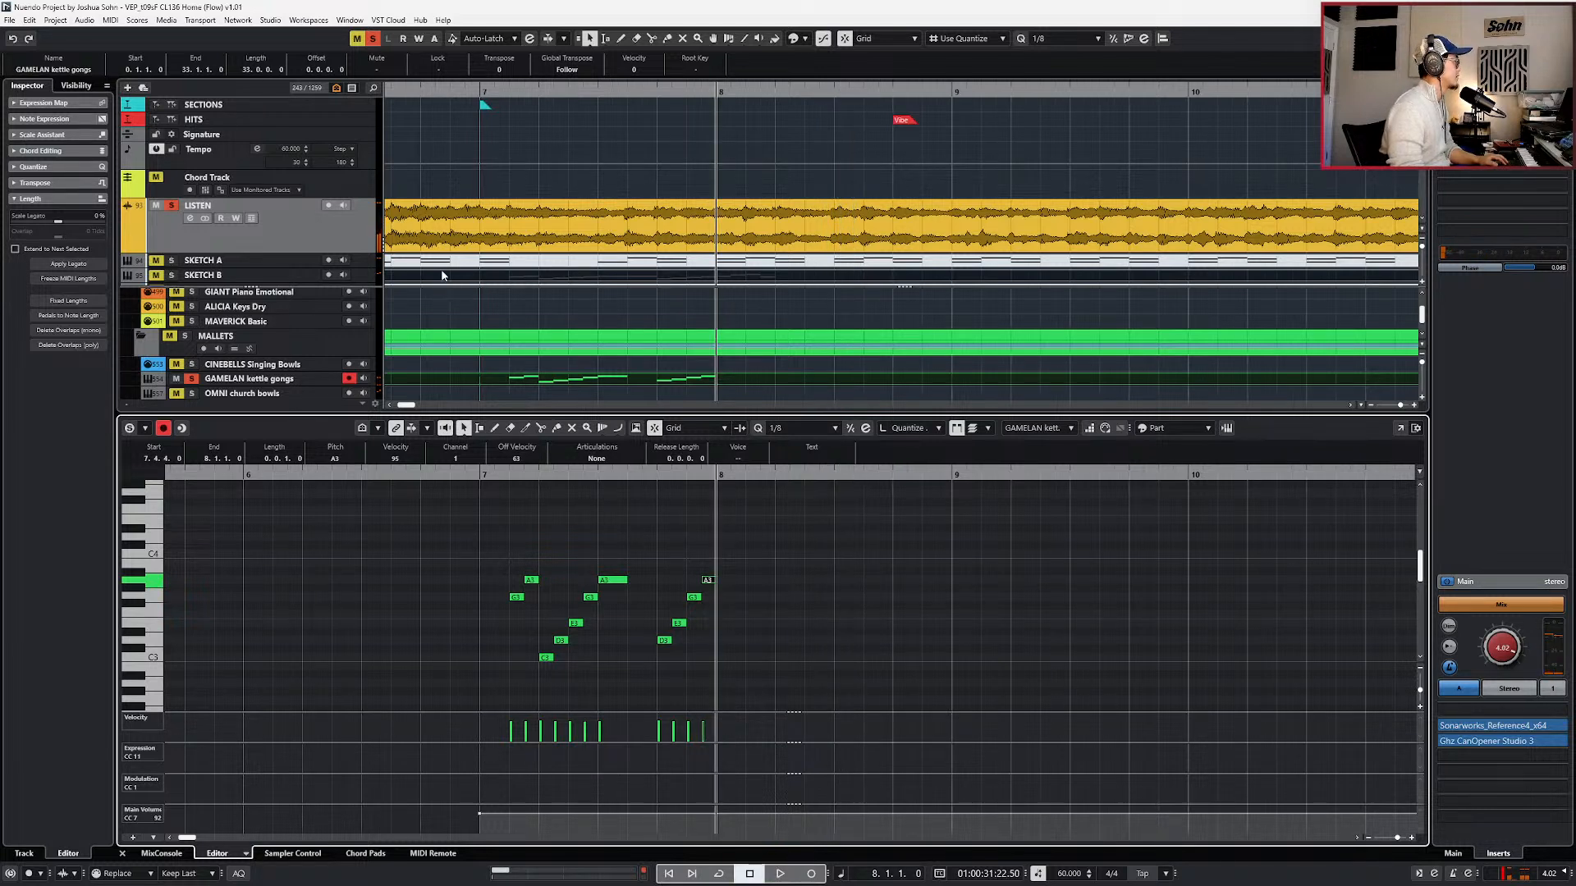
pyautogui.press('space')
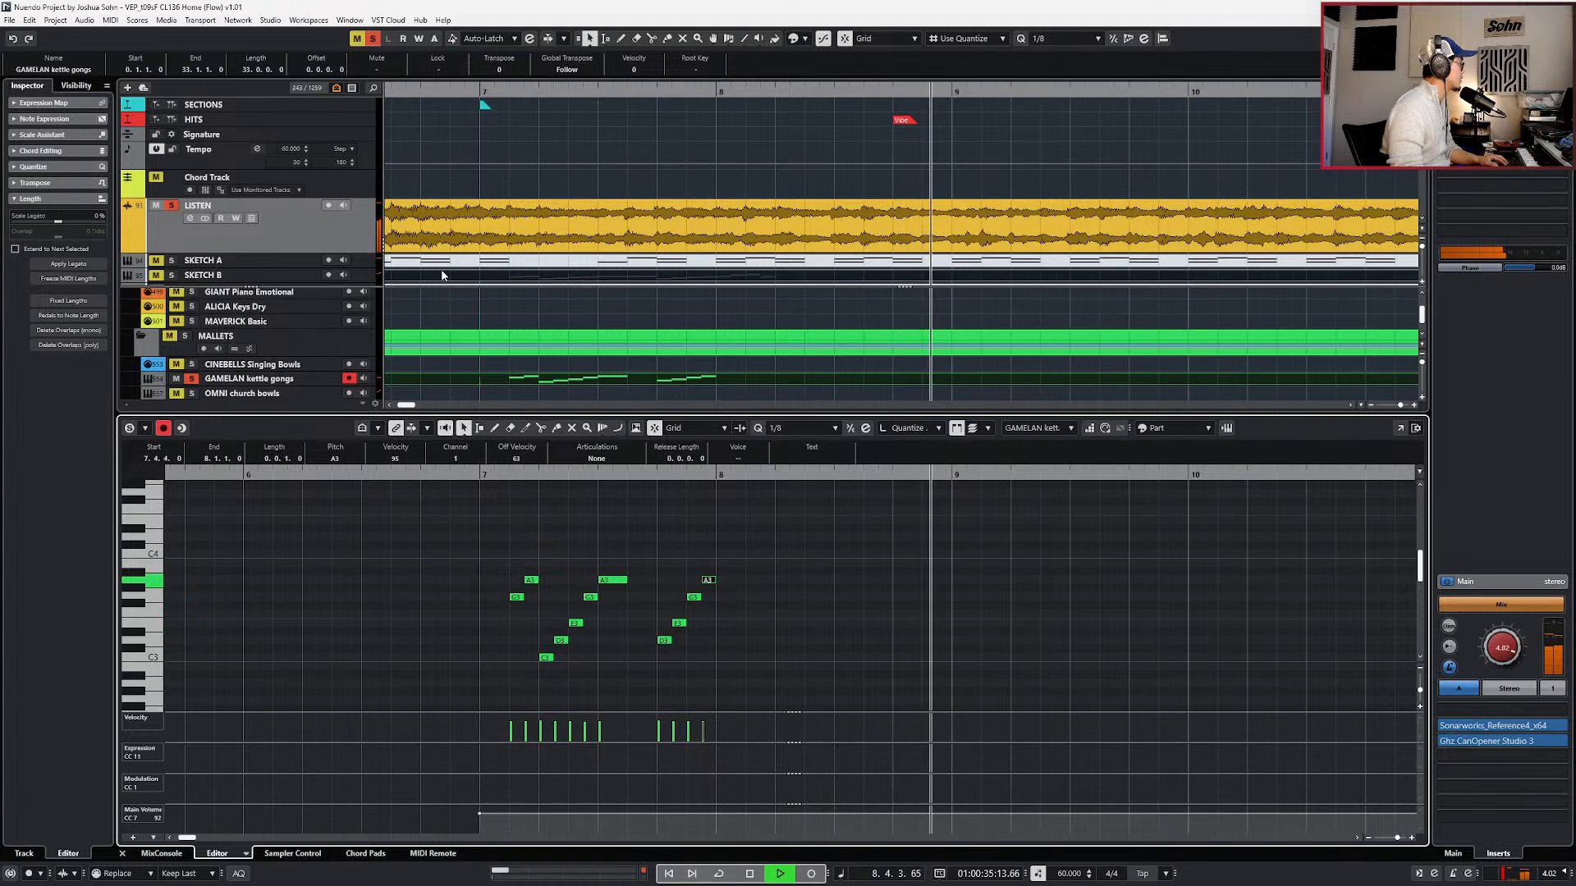
pyautogui.click(719, 555)
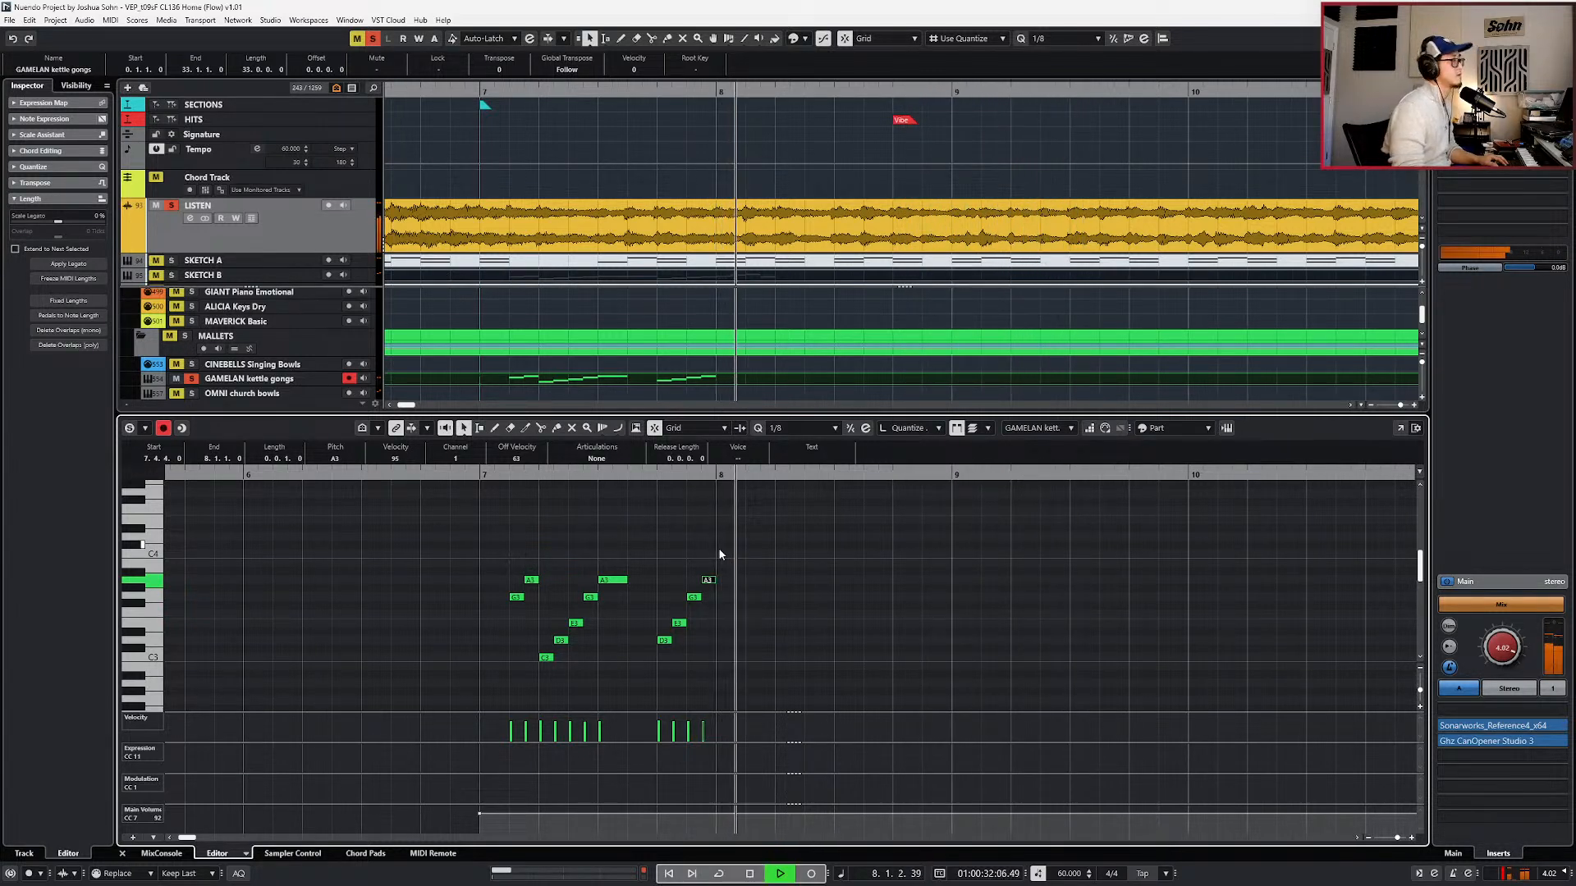
pyautogui.press('space')
pyautogui.click(812, 595)
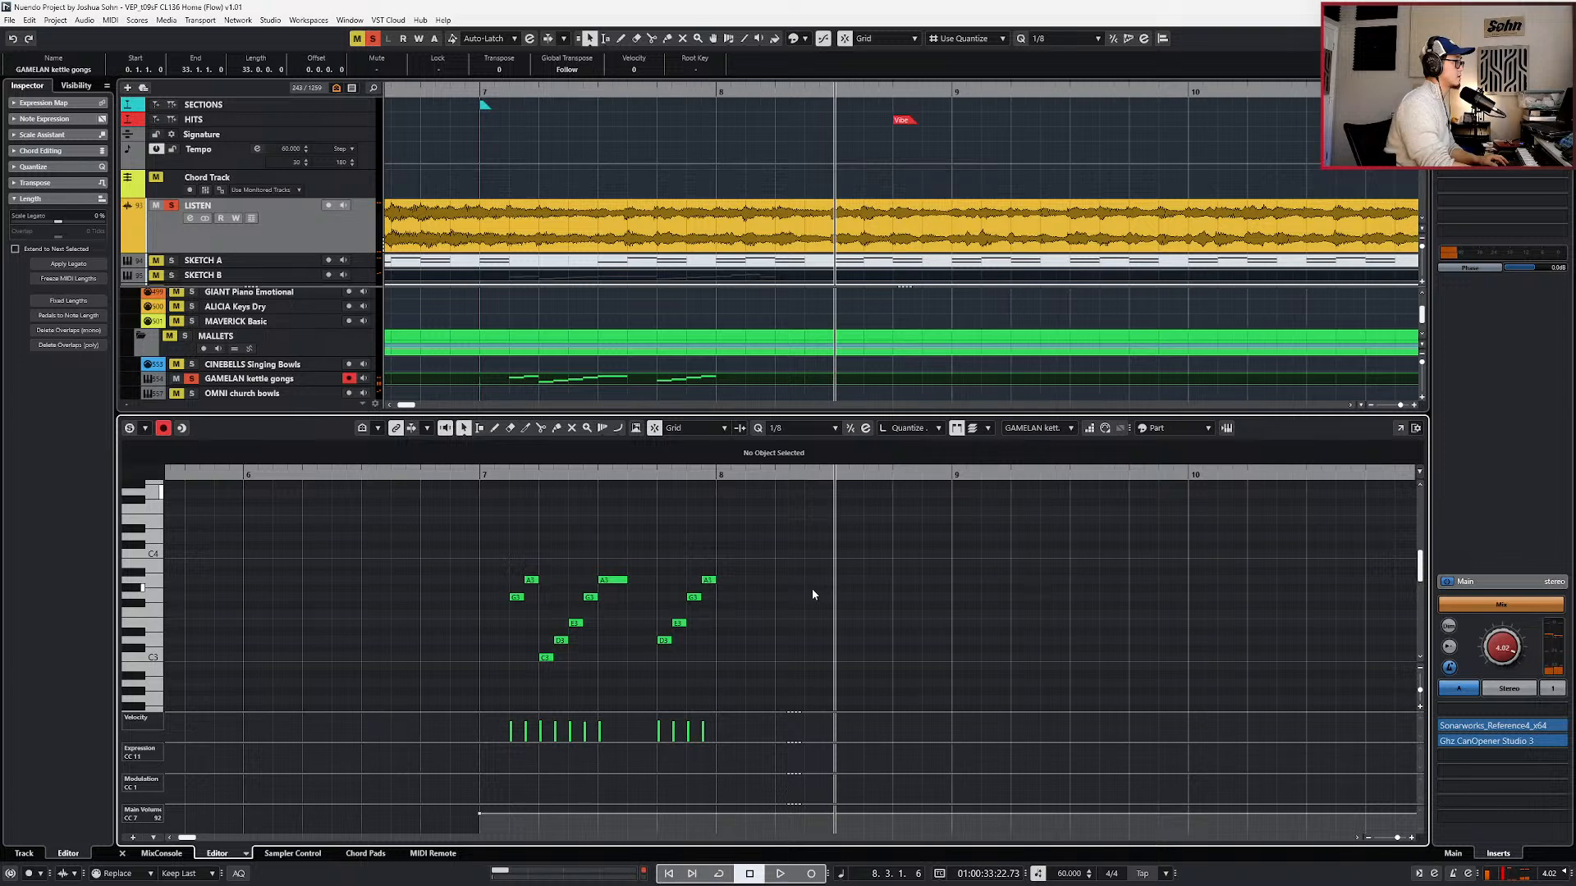
# - Play the soloed LISTEN reference and kettle gongs repeatedly from bar 8 to work out the next notes of the run
pyautogui.press('space')
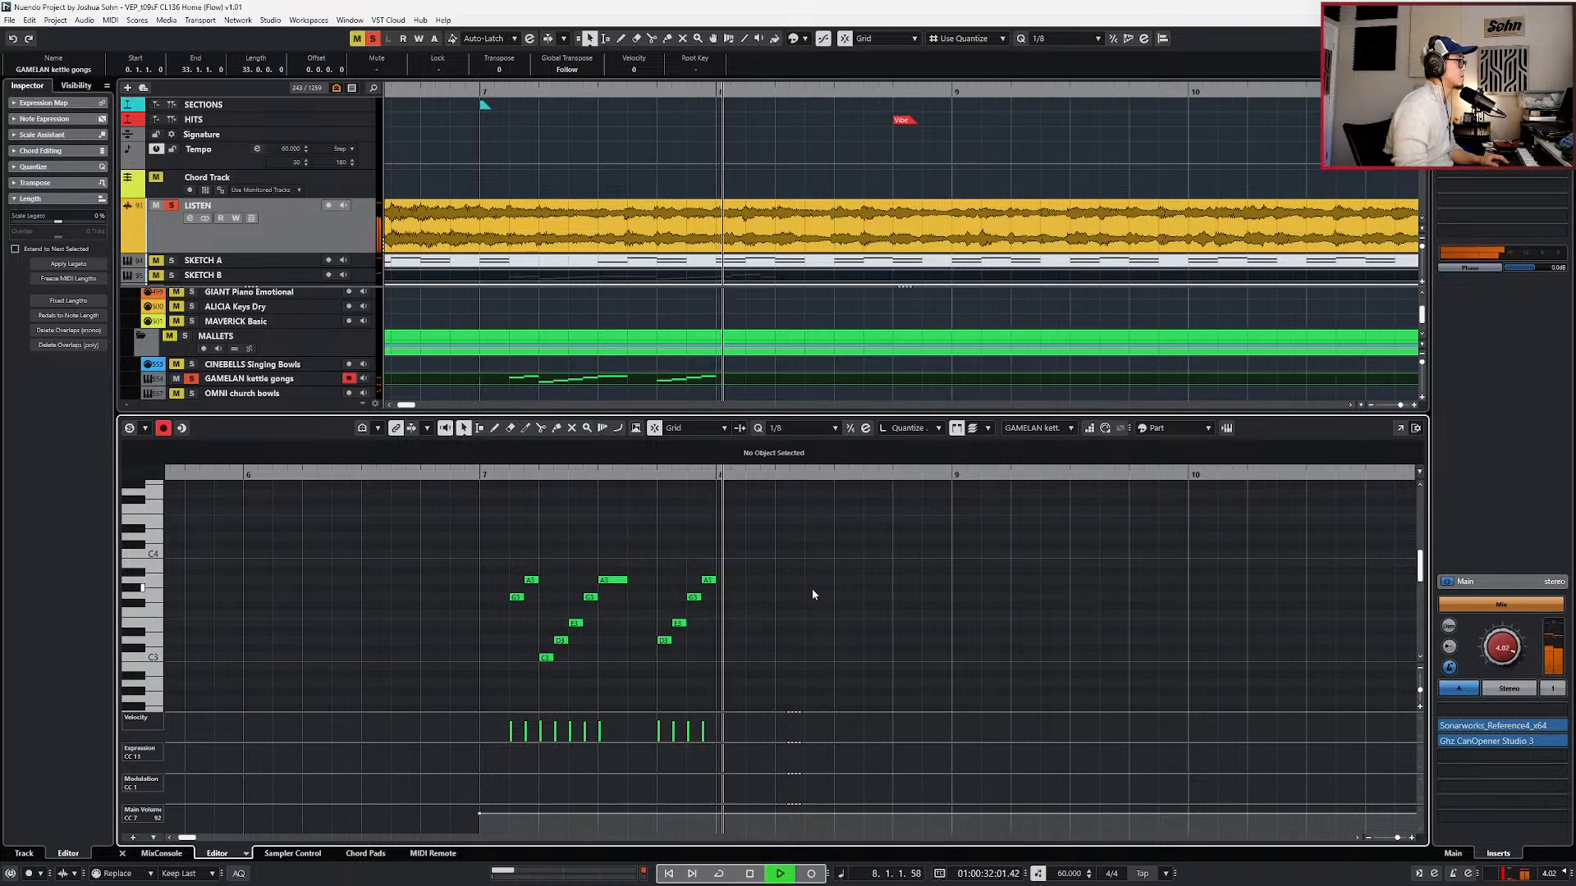
pyautogui.press('space')
pyautogui.press('space')
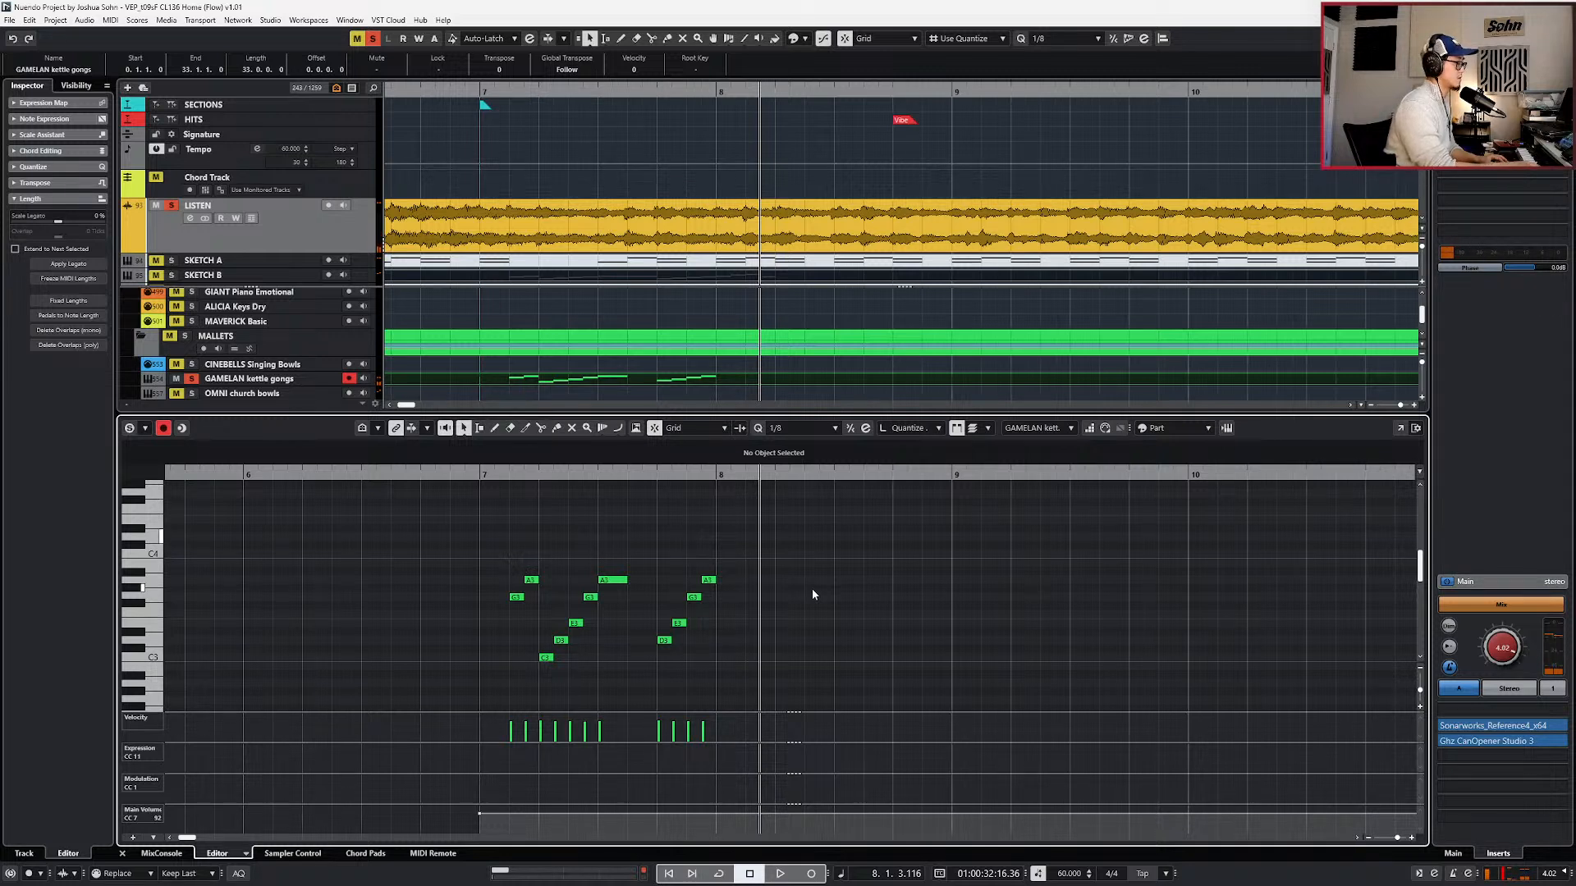
pyautogui.press('space')
pyautogui.press('space')
pyautogui.press('space')
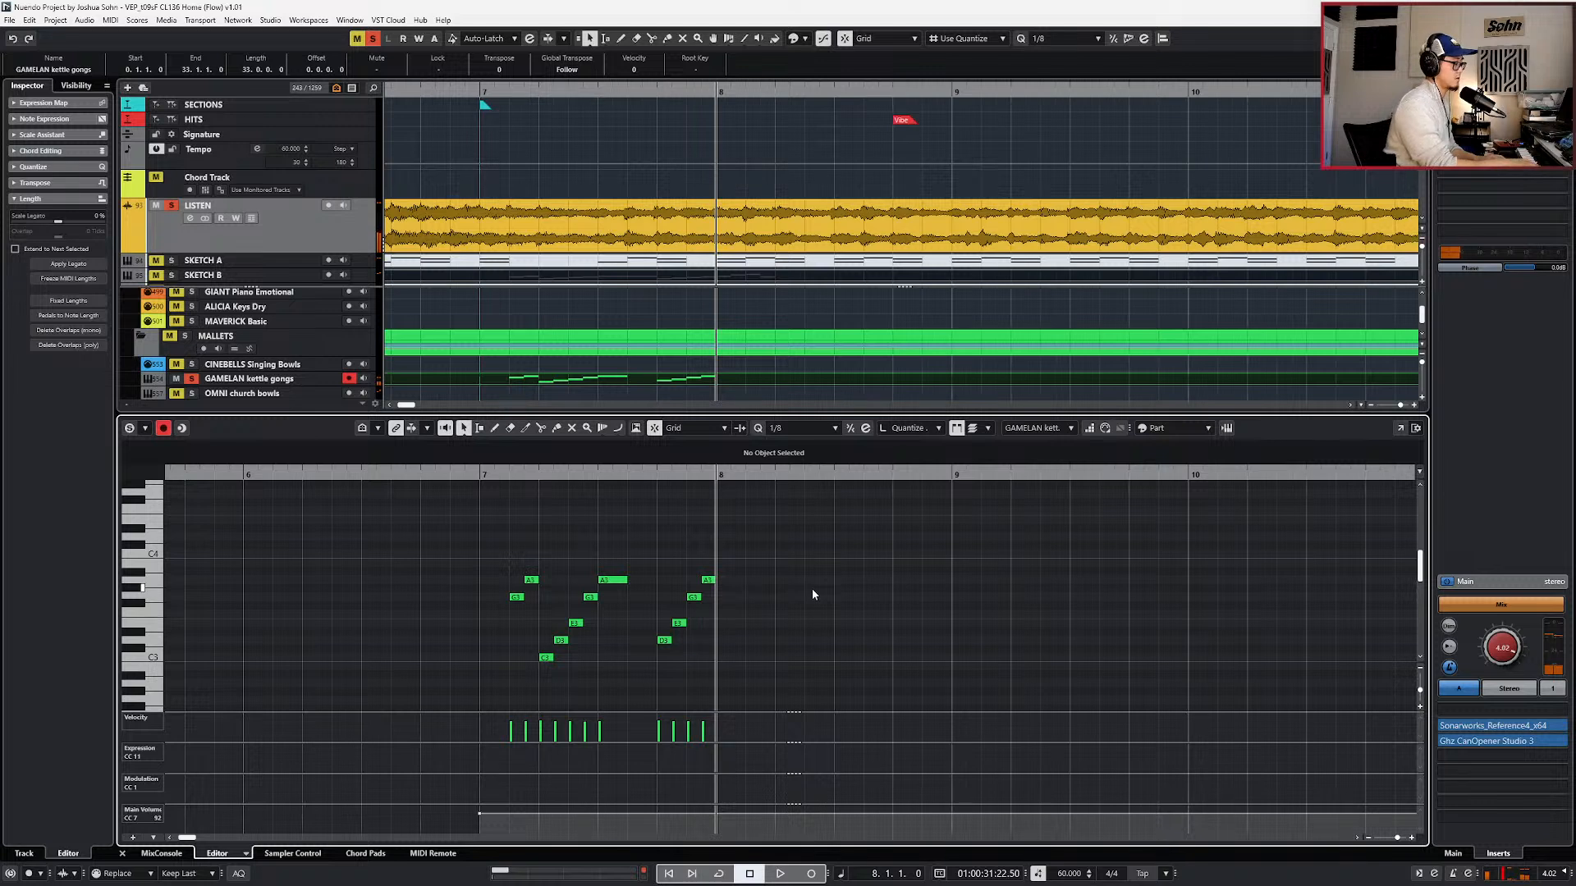
pyautogui.press('space')
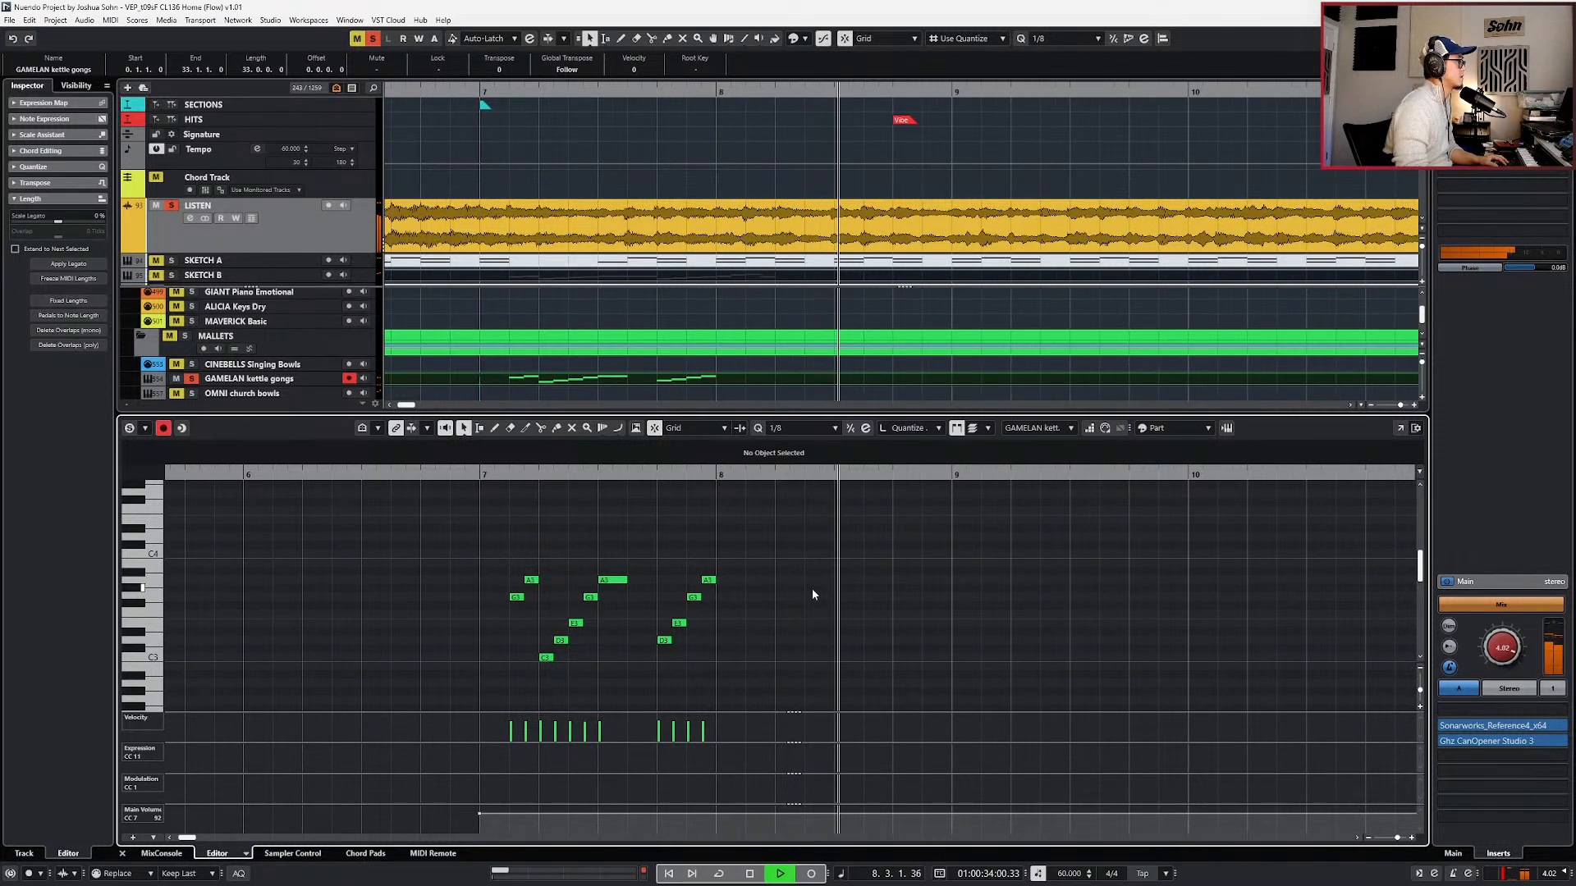
pyautogui.press('space')
pyautogui.press('space')
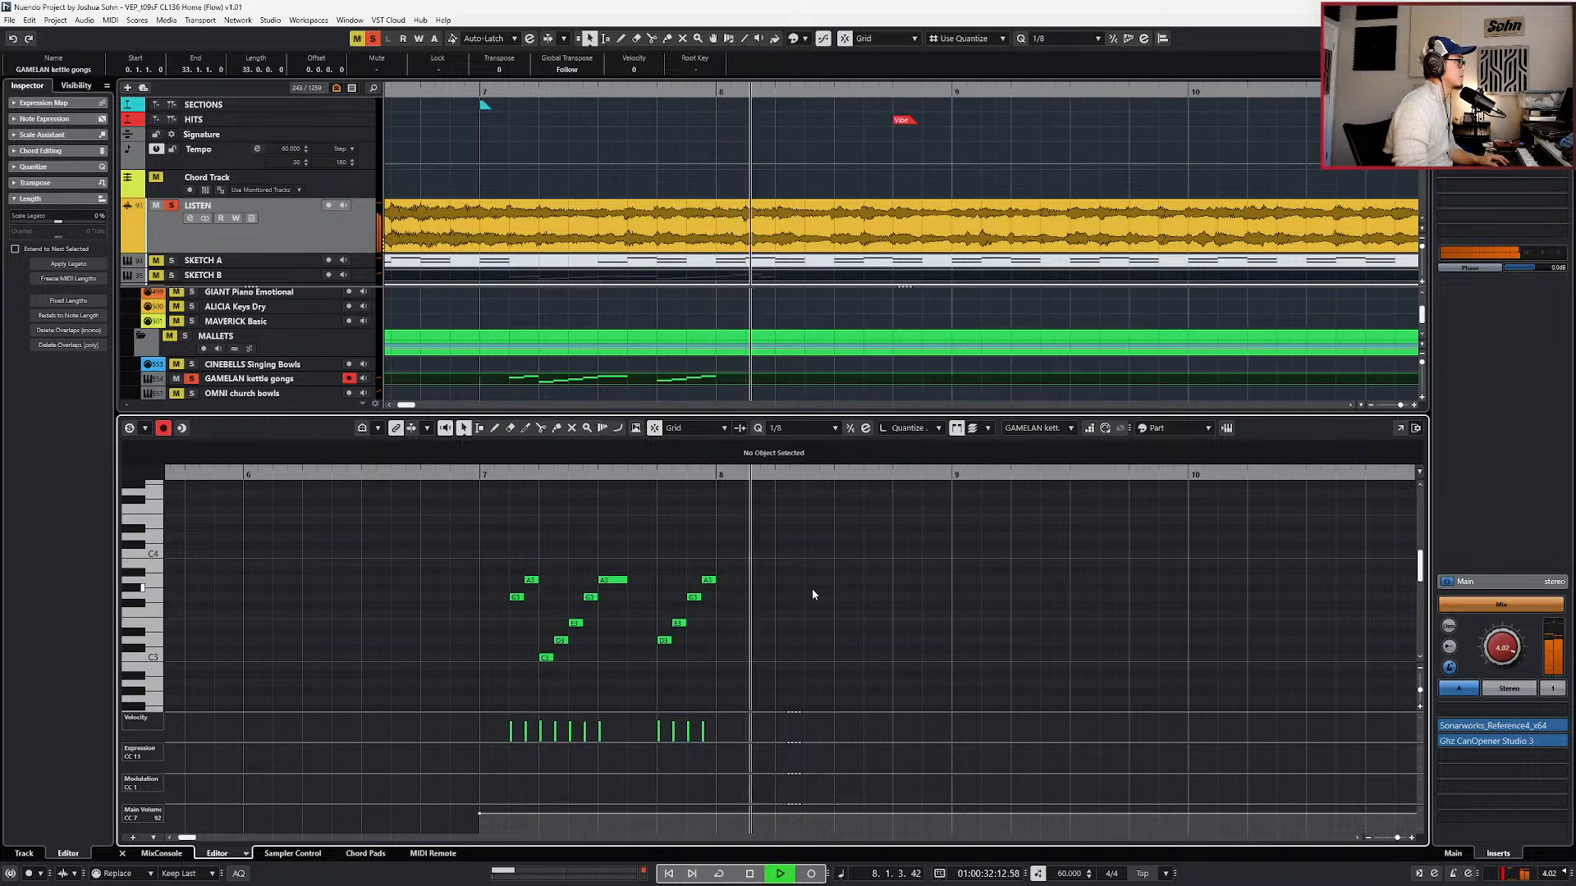
# - Return the playhead to bar 8 and step-enter 1/16 gong notes E4, G4, C4 and D4 on beat 1
pyautogui.press('space')
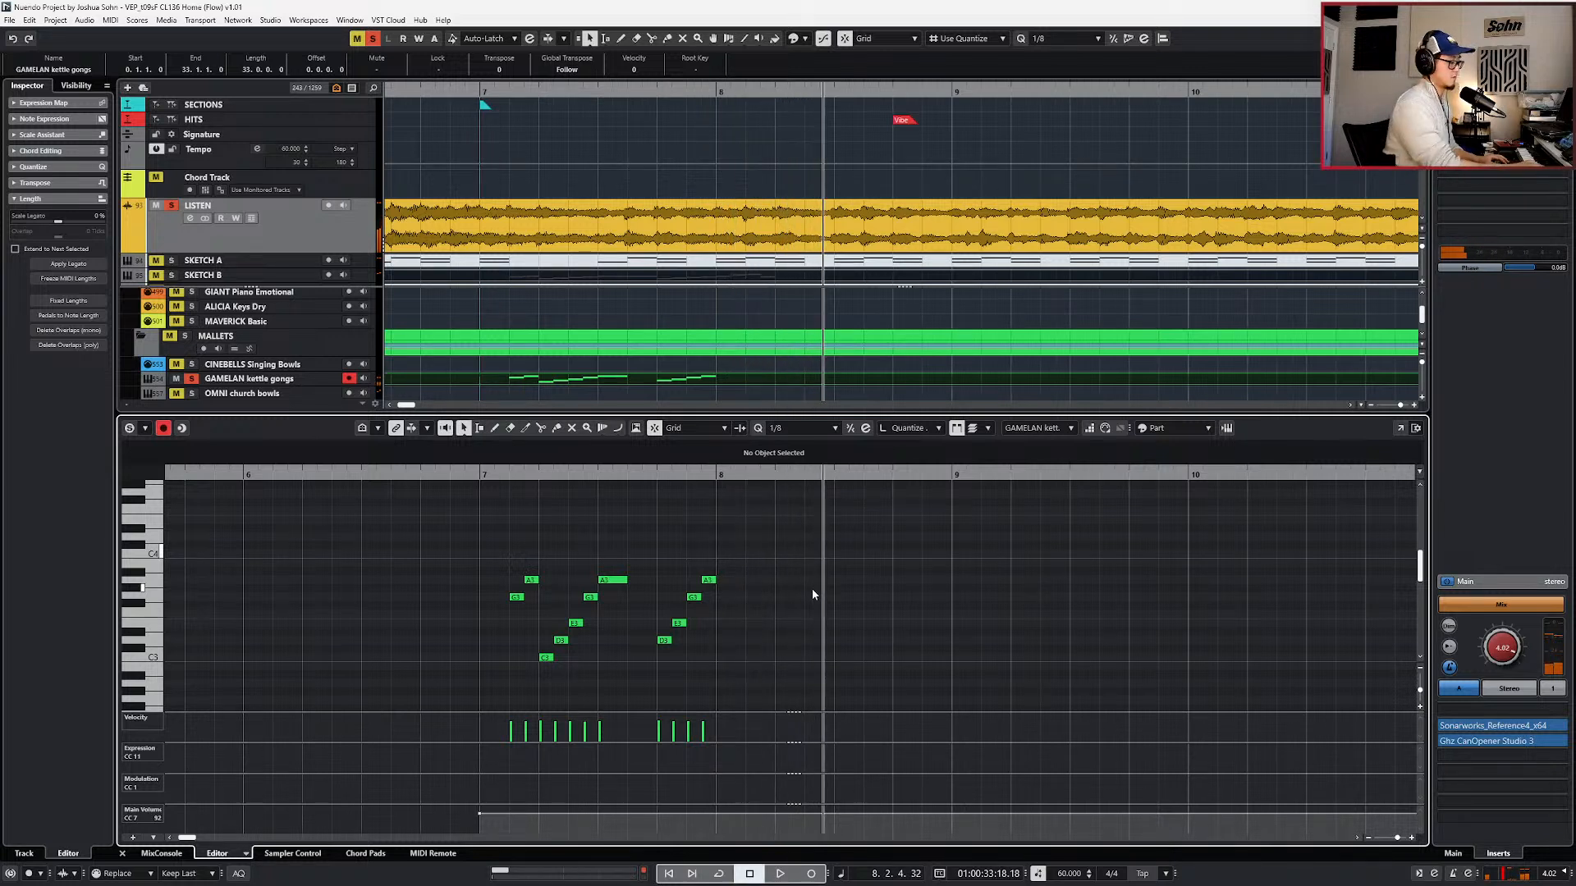
pyautogui.press('KP_0')
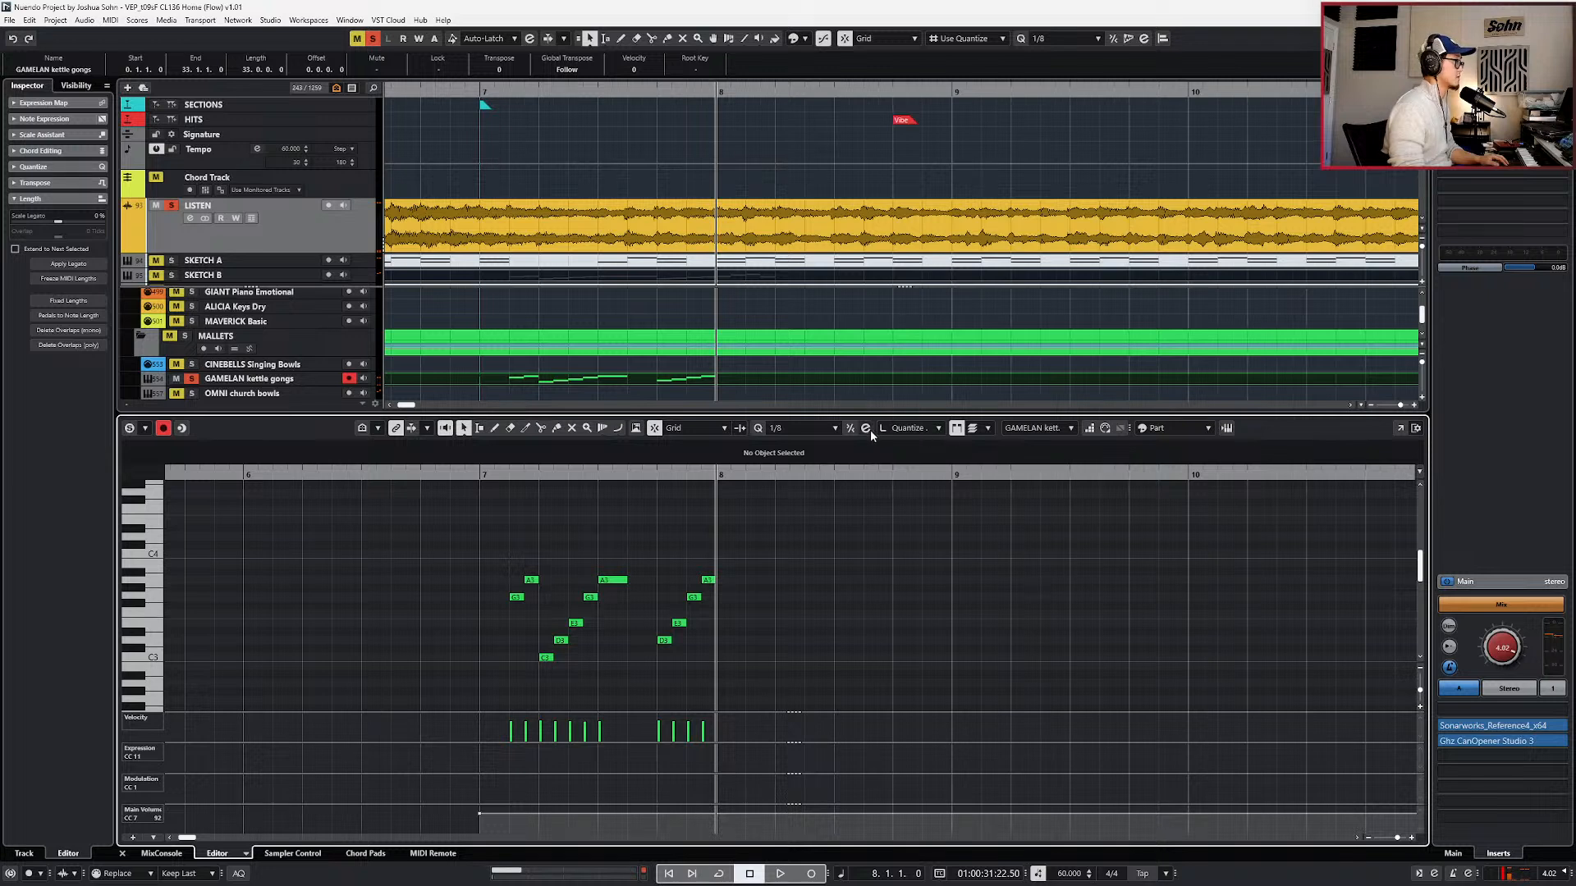
pyautogui.click(1104, 428)
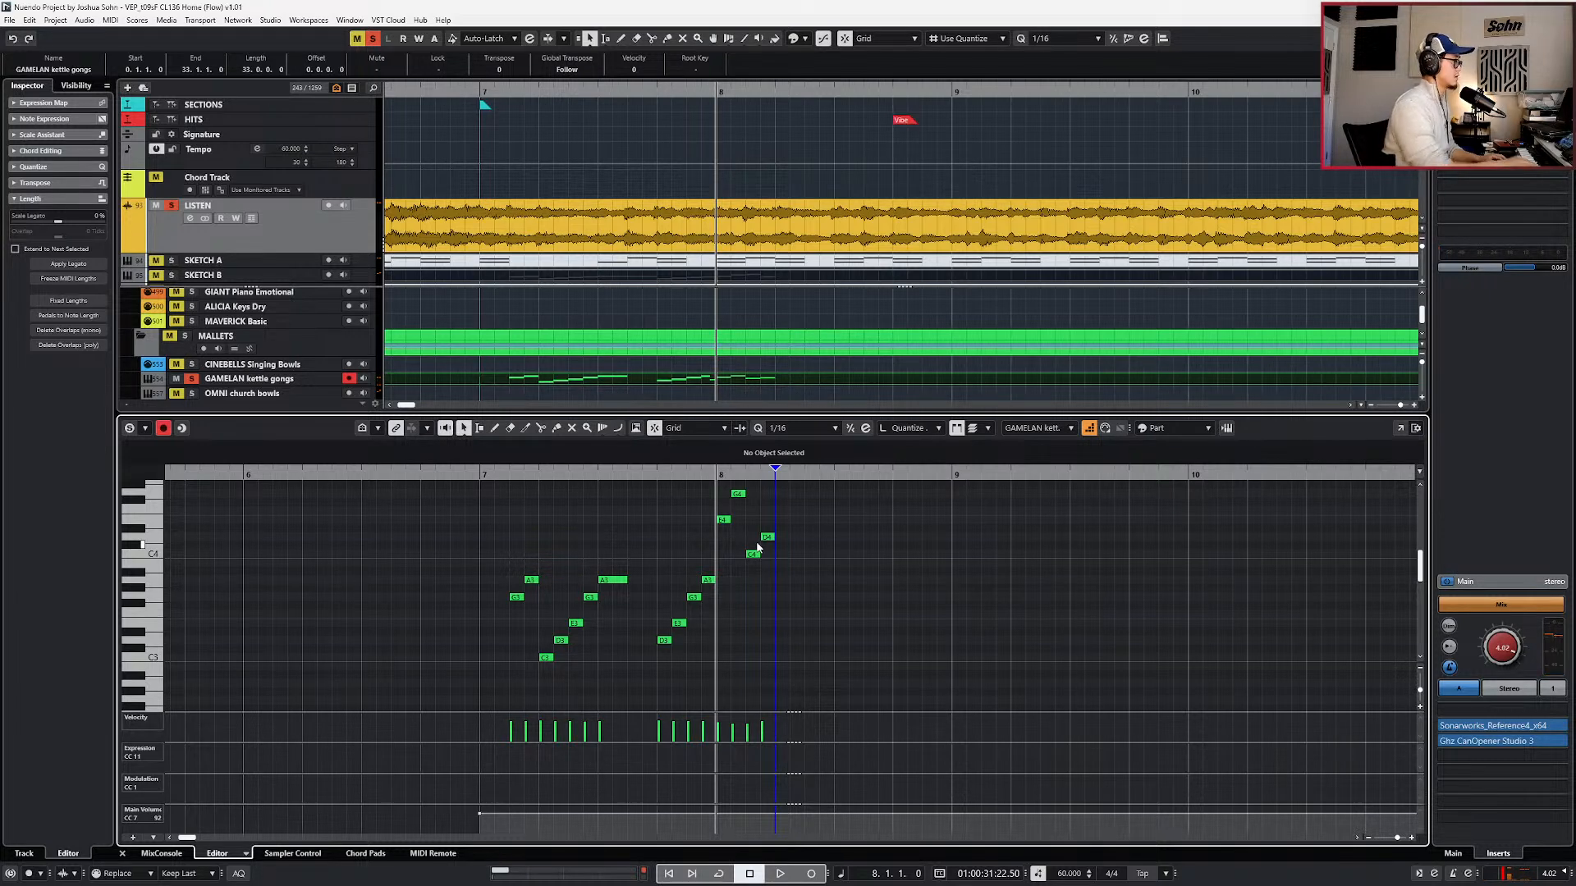
# - Solo the LISTEN track alone and play it from bar 8 to hear how the gong line continues
pyautogui.click(578, 214)
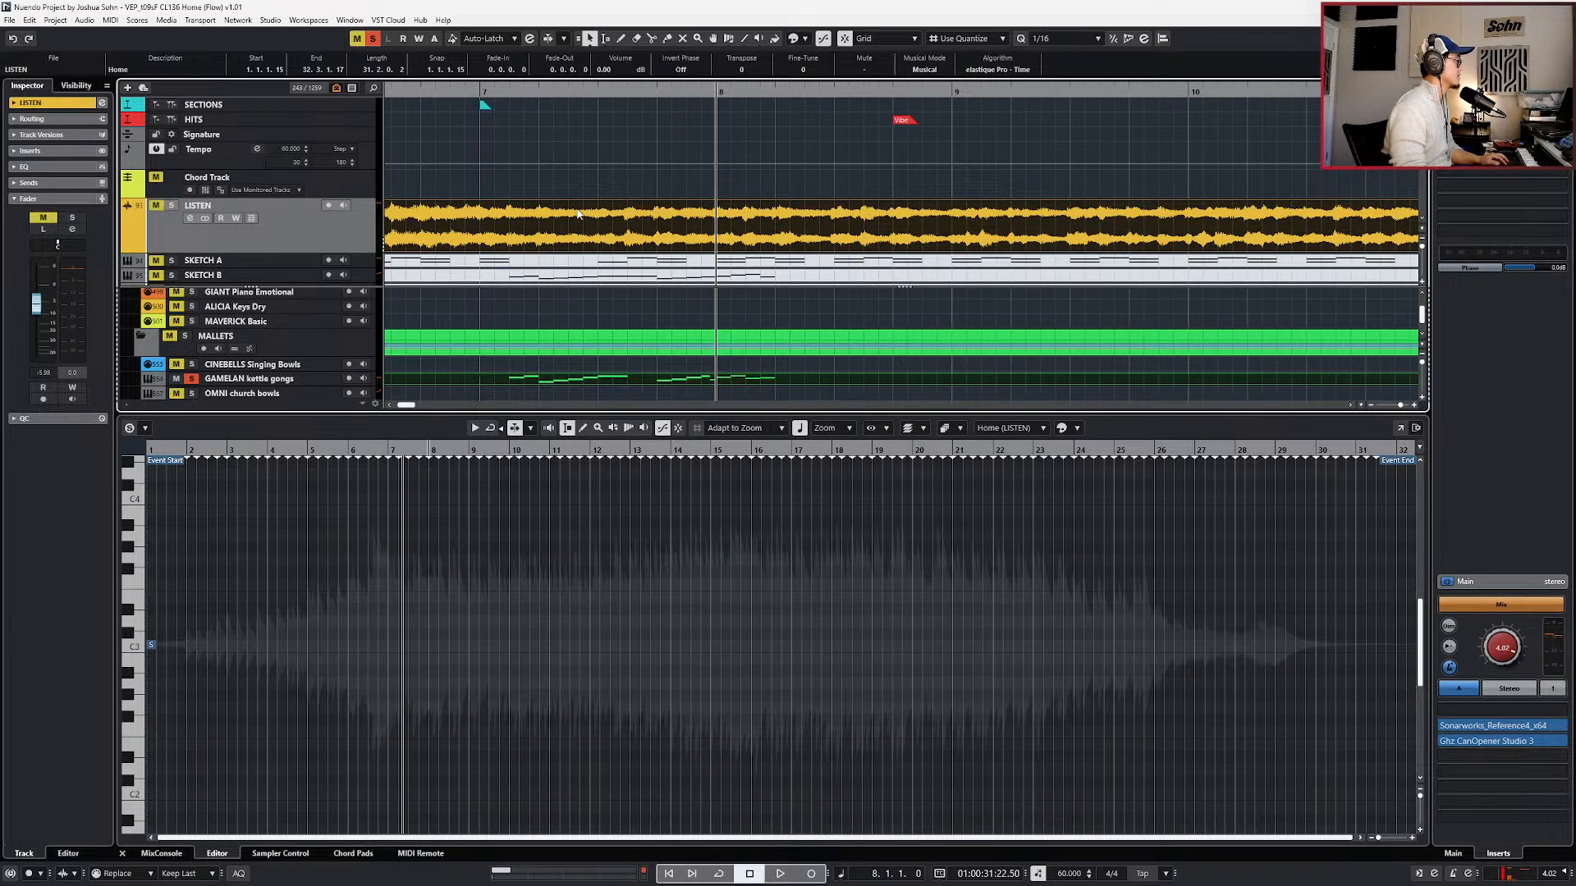
pyautogui.press('space')
pyautogui.press('space')
pyautogui.press('s')
pyautogui.press('space')
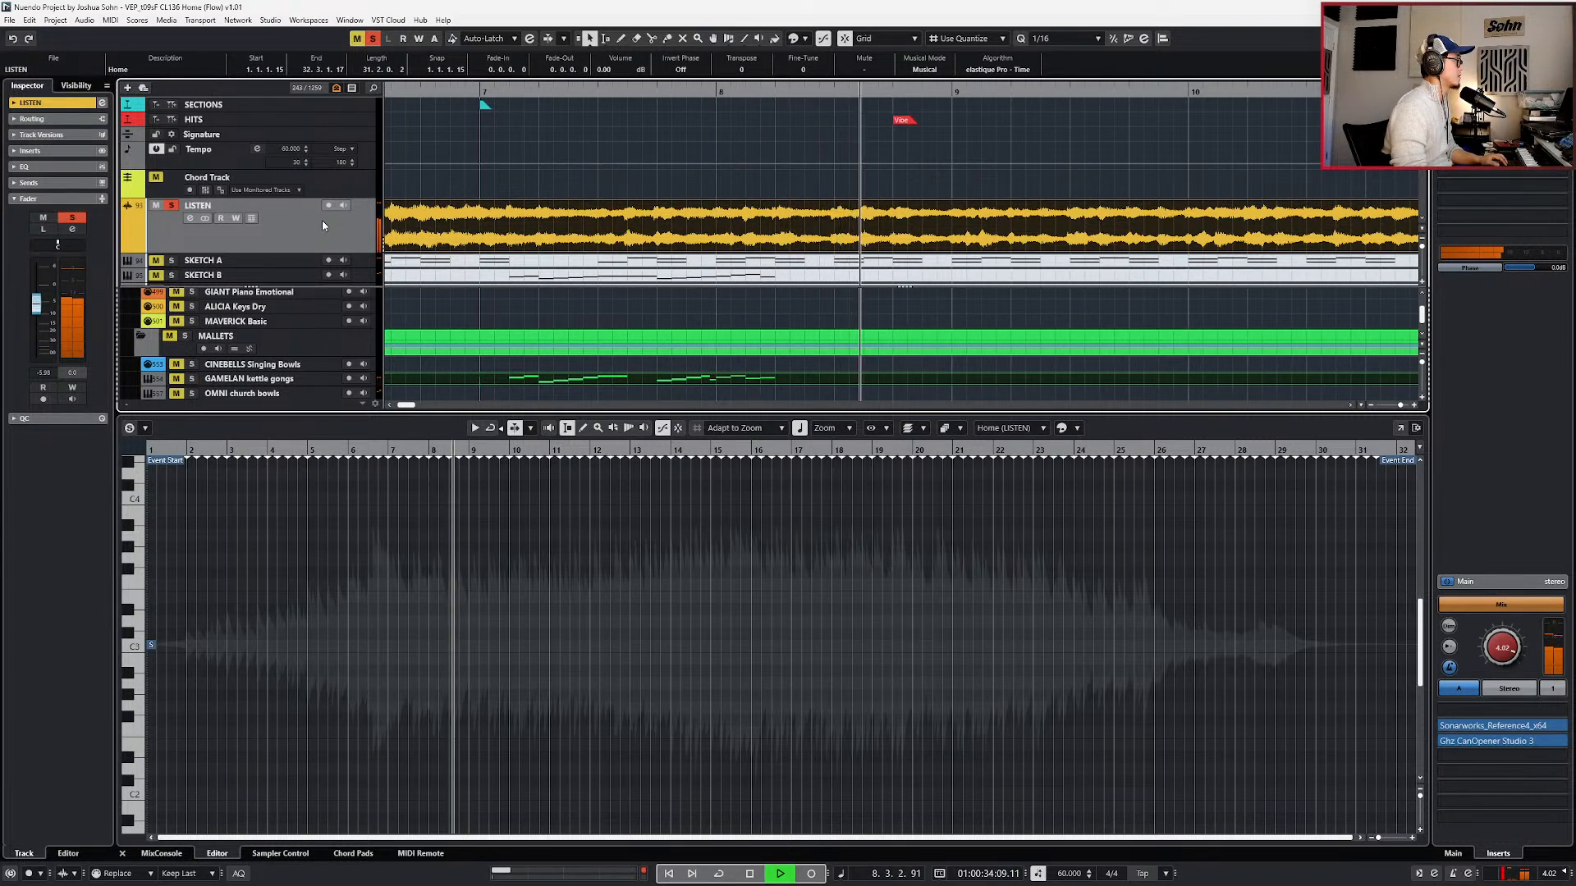
pyautogui.press('space')
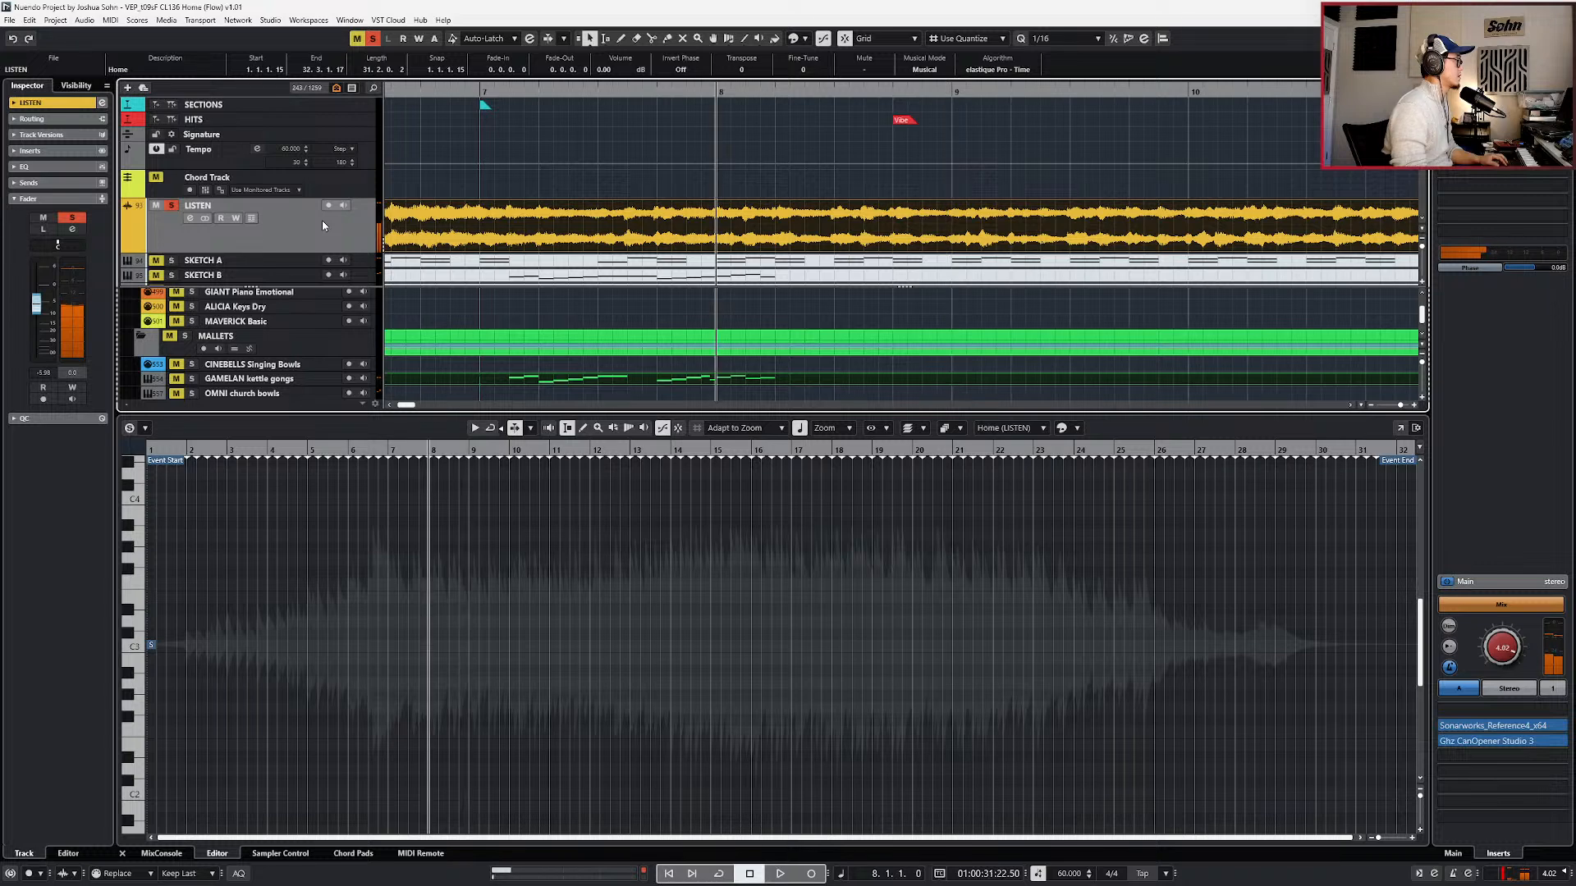
# - Unsolo LISTEN and step-enter 1/16 gong notes C4, D4, E4, D4 on beat 2 of bar 8 and again on beat 3
pyautogui.press('s')
pyautogui.press('m')
pyautogui.click(703, 378)
pyautogui.scroll(2, 753, 566)
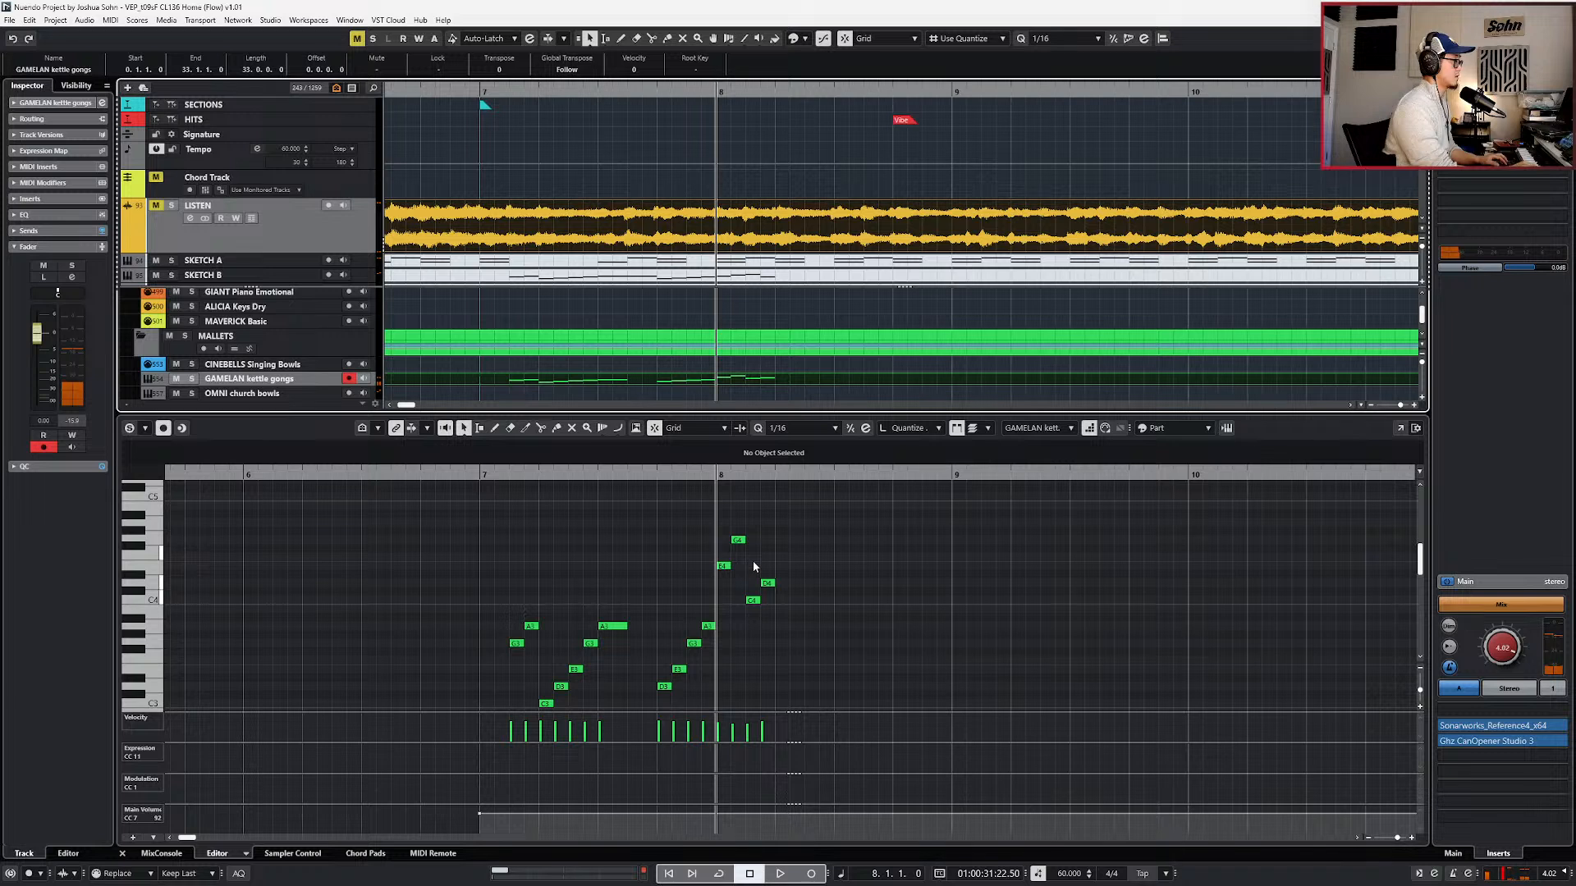
pyautogui.click(787, 554)
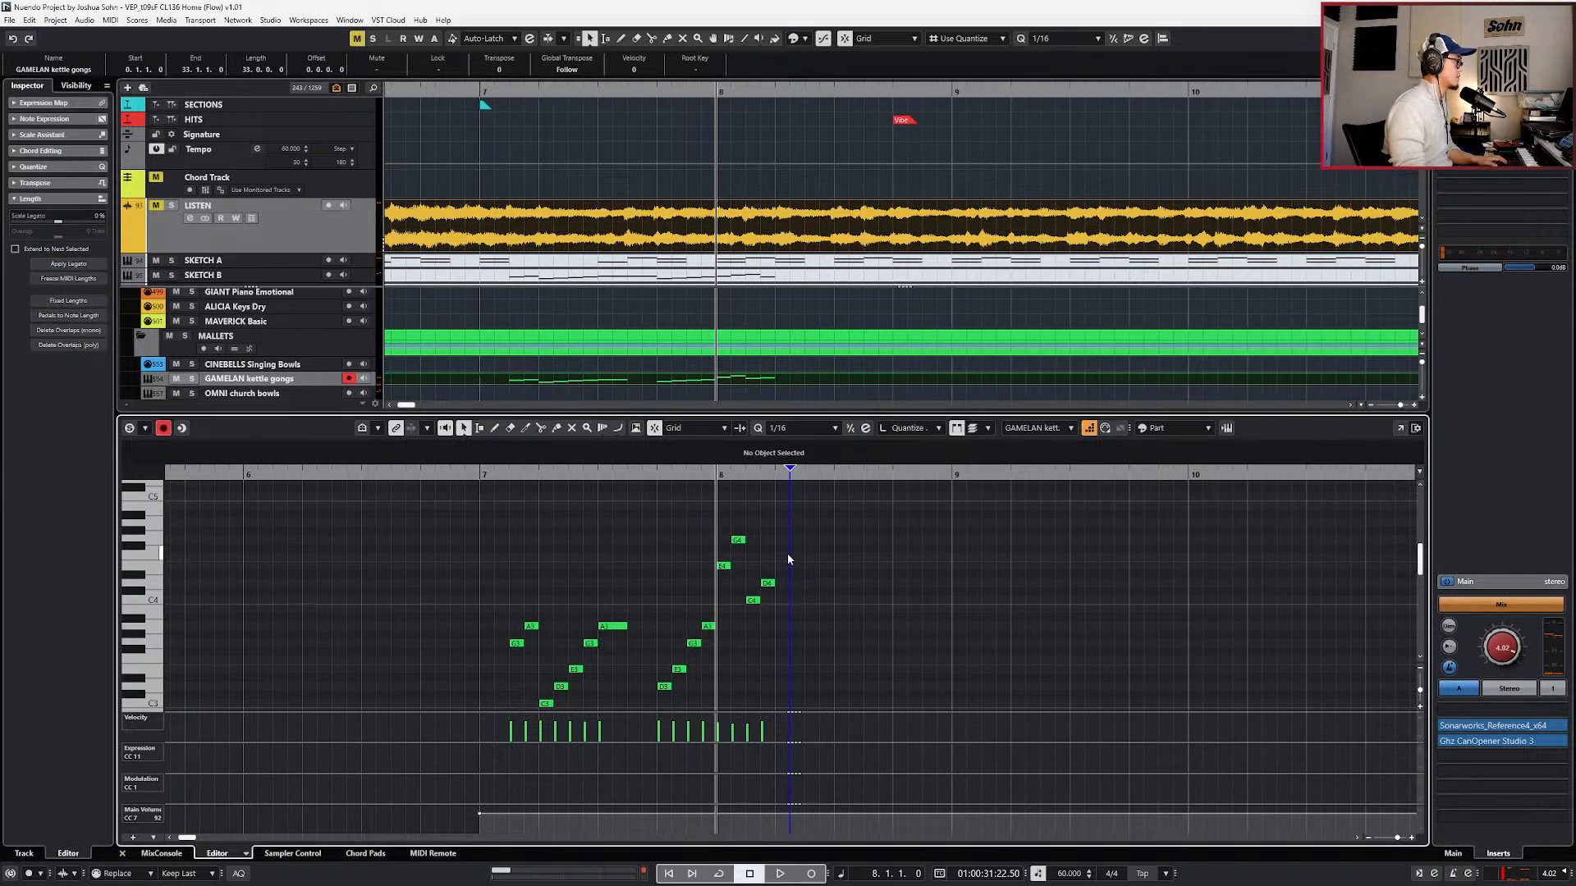
pyautogui.click(781, 558)
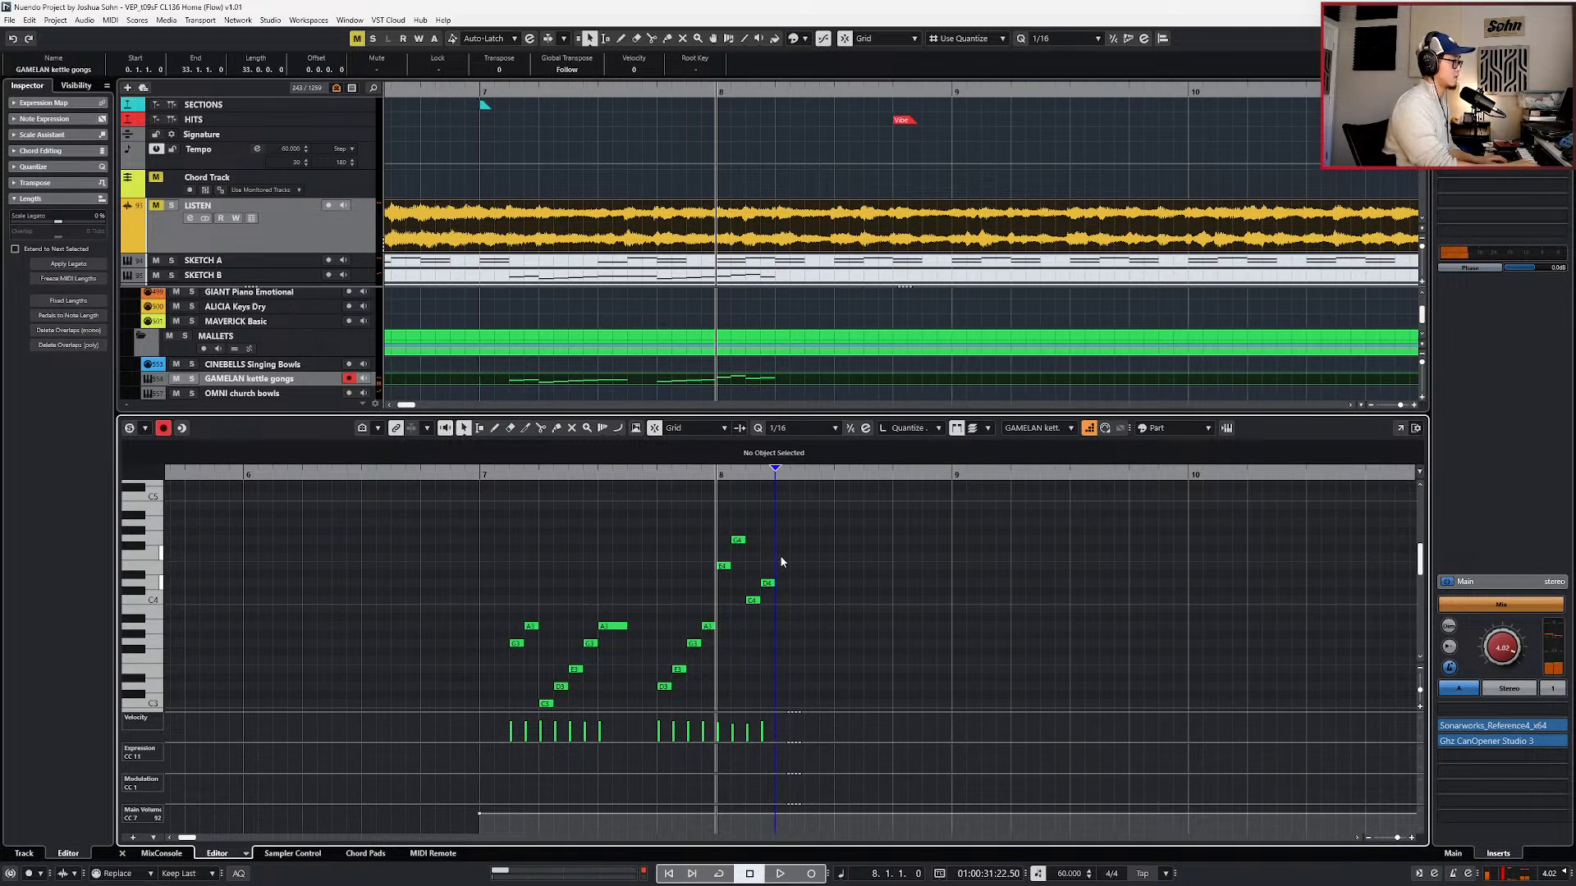
pyautogui.hotkey('ctrl', 'z')
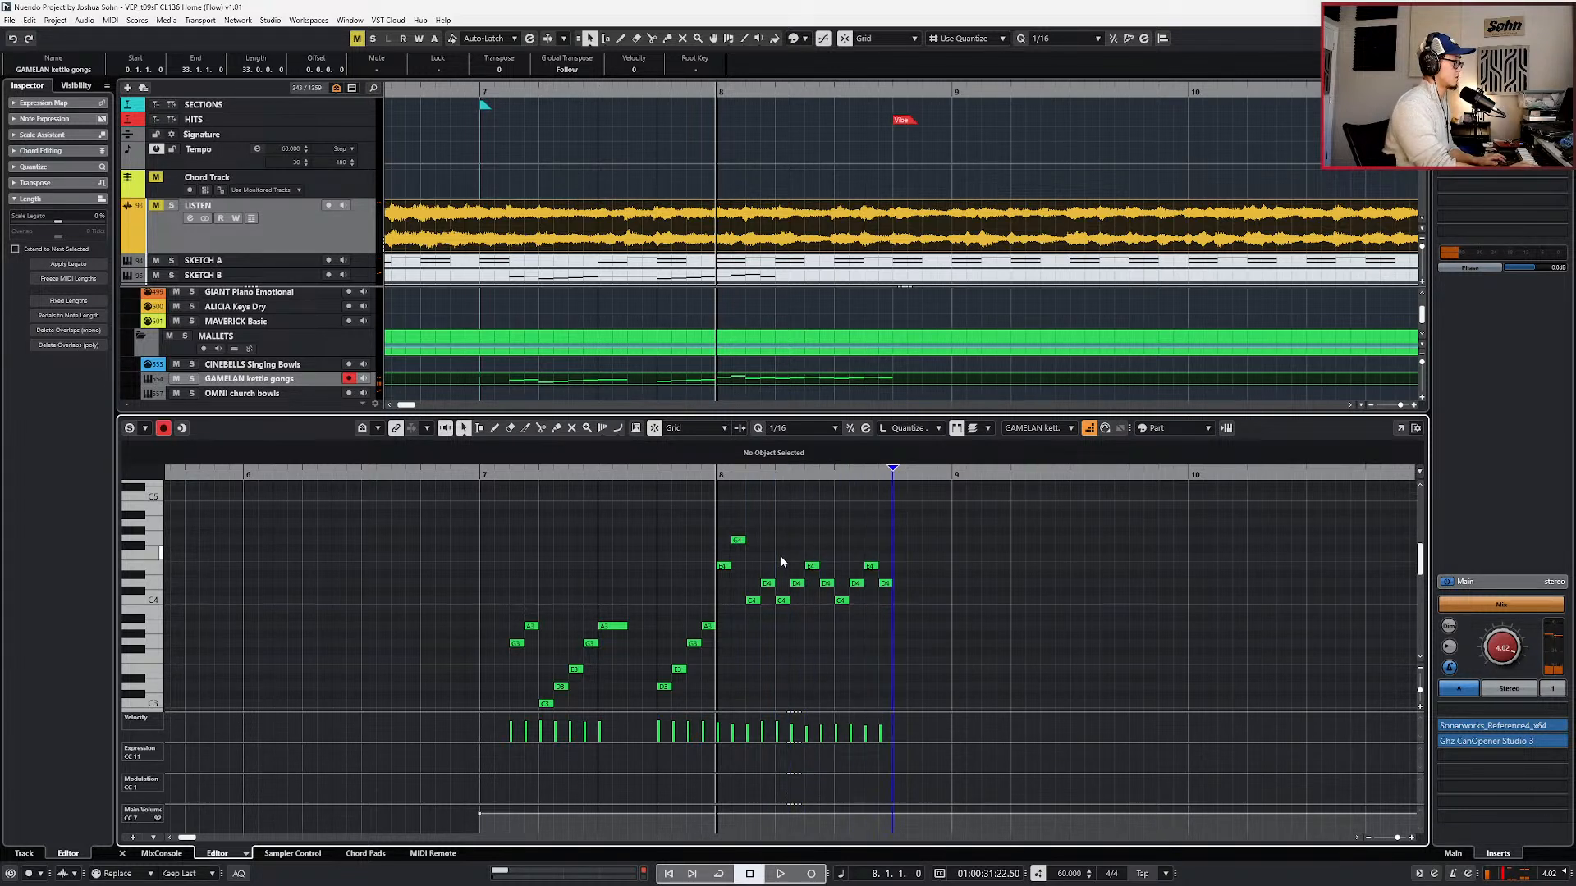
# - Check the soloed LISTEN reference in bar 8, unsolo it and step-enter sixteenth gong notes C4, G4, E4 and D4 on beat 4
pyautogui.click(174, 206)
pyautogui.press('space')
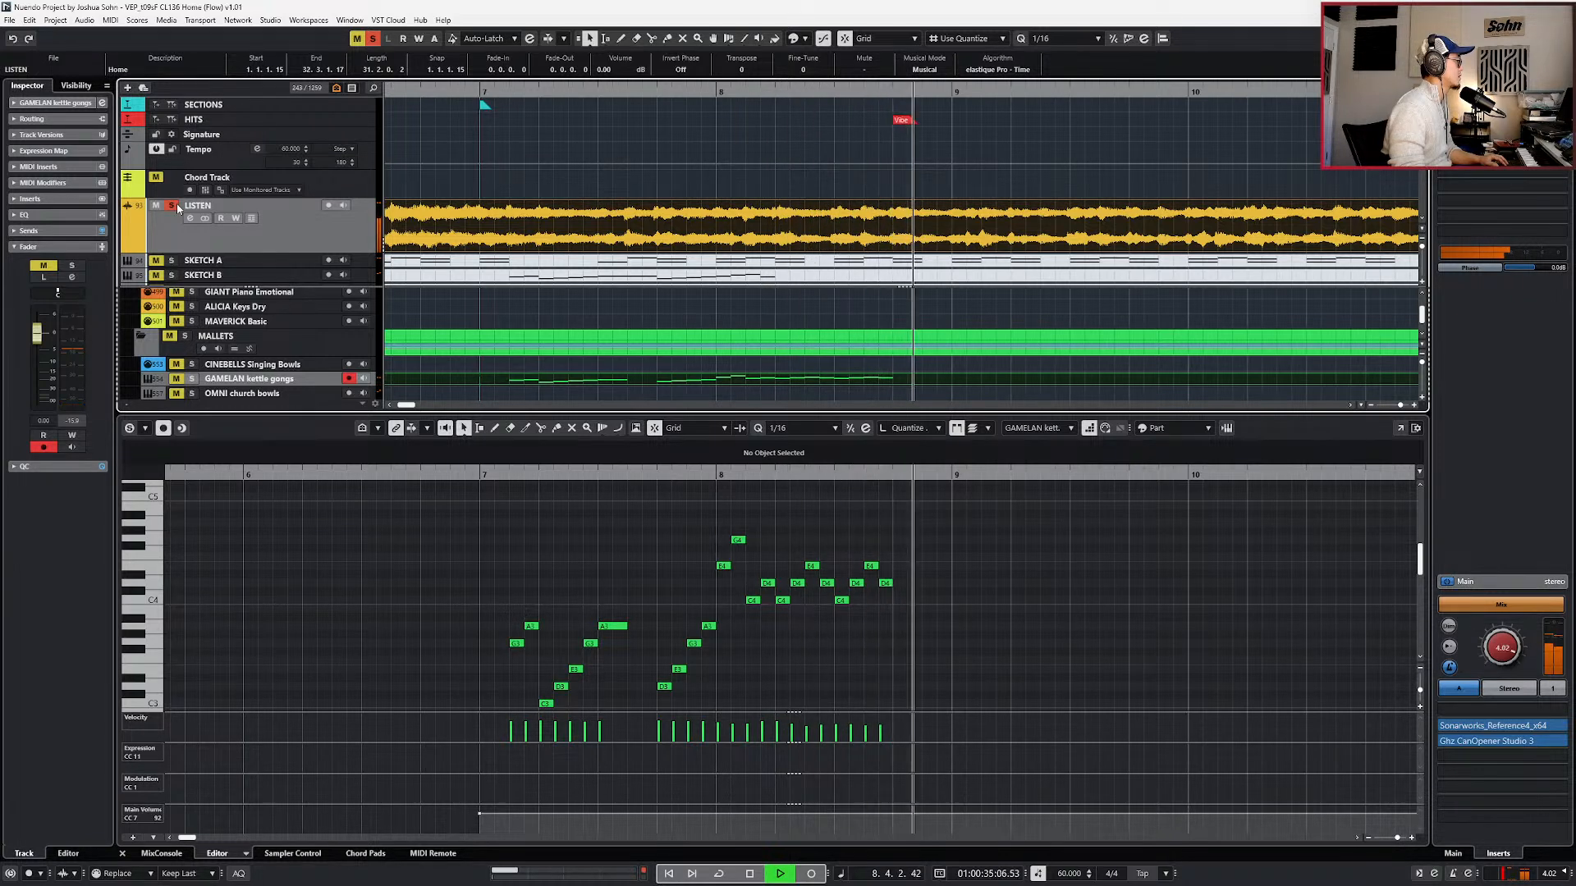
pyautogui.press('space')
pyautogui.click(175, 207)
pyautogui.click(921, 542)
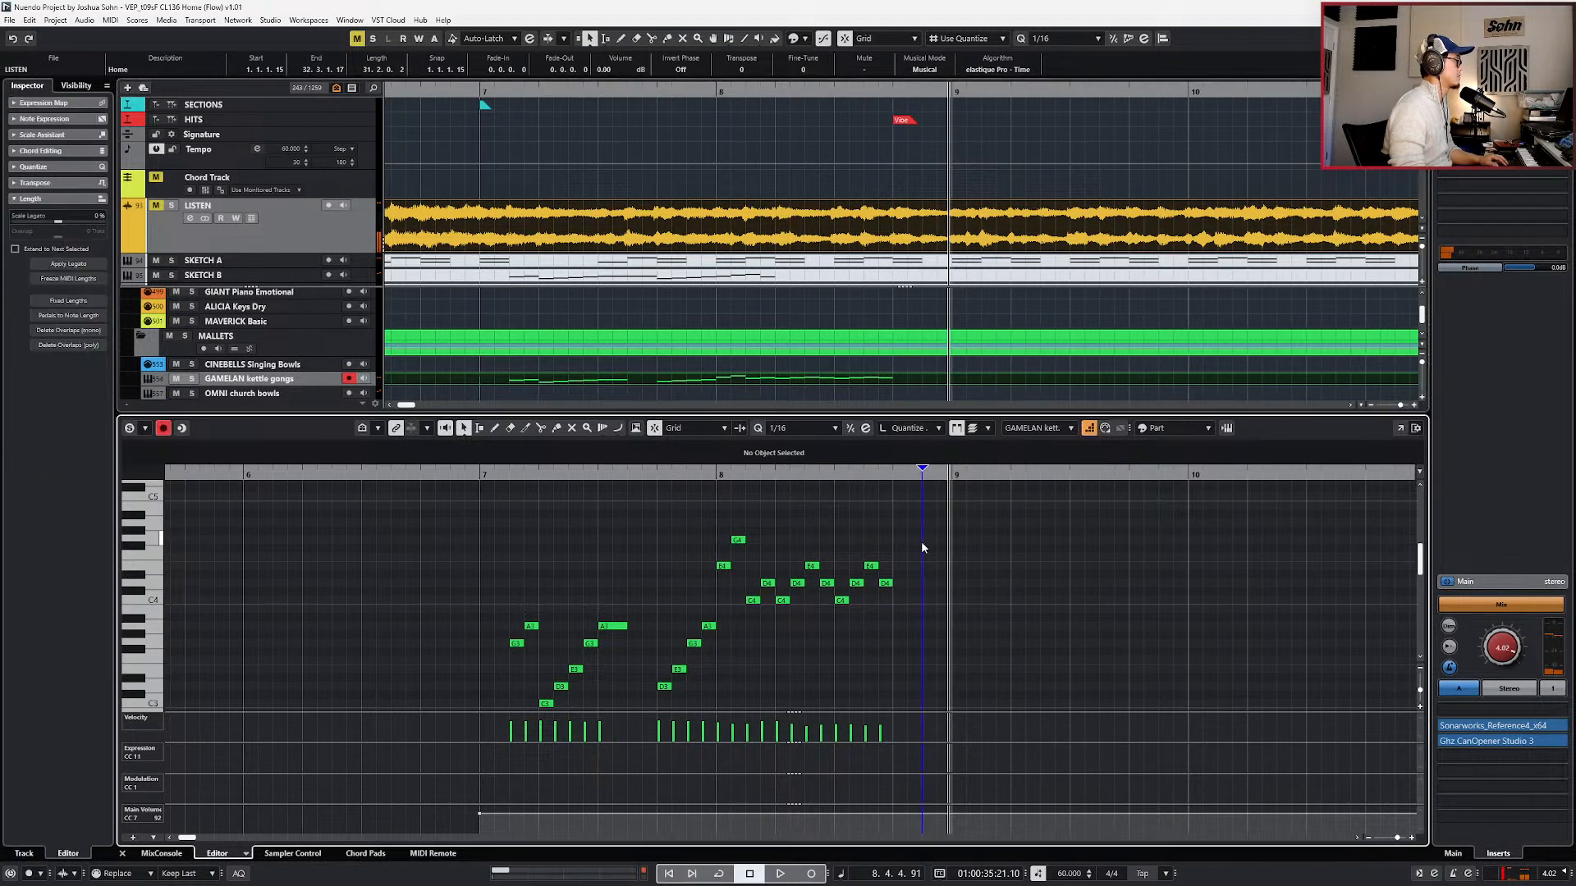
pyautogui.click(896, 518)
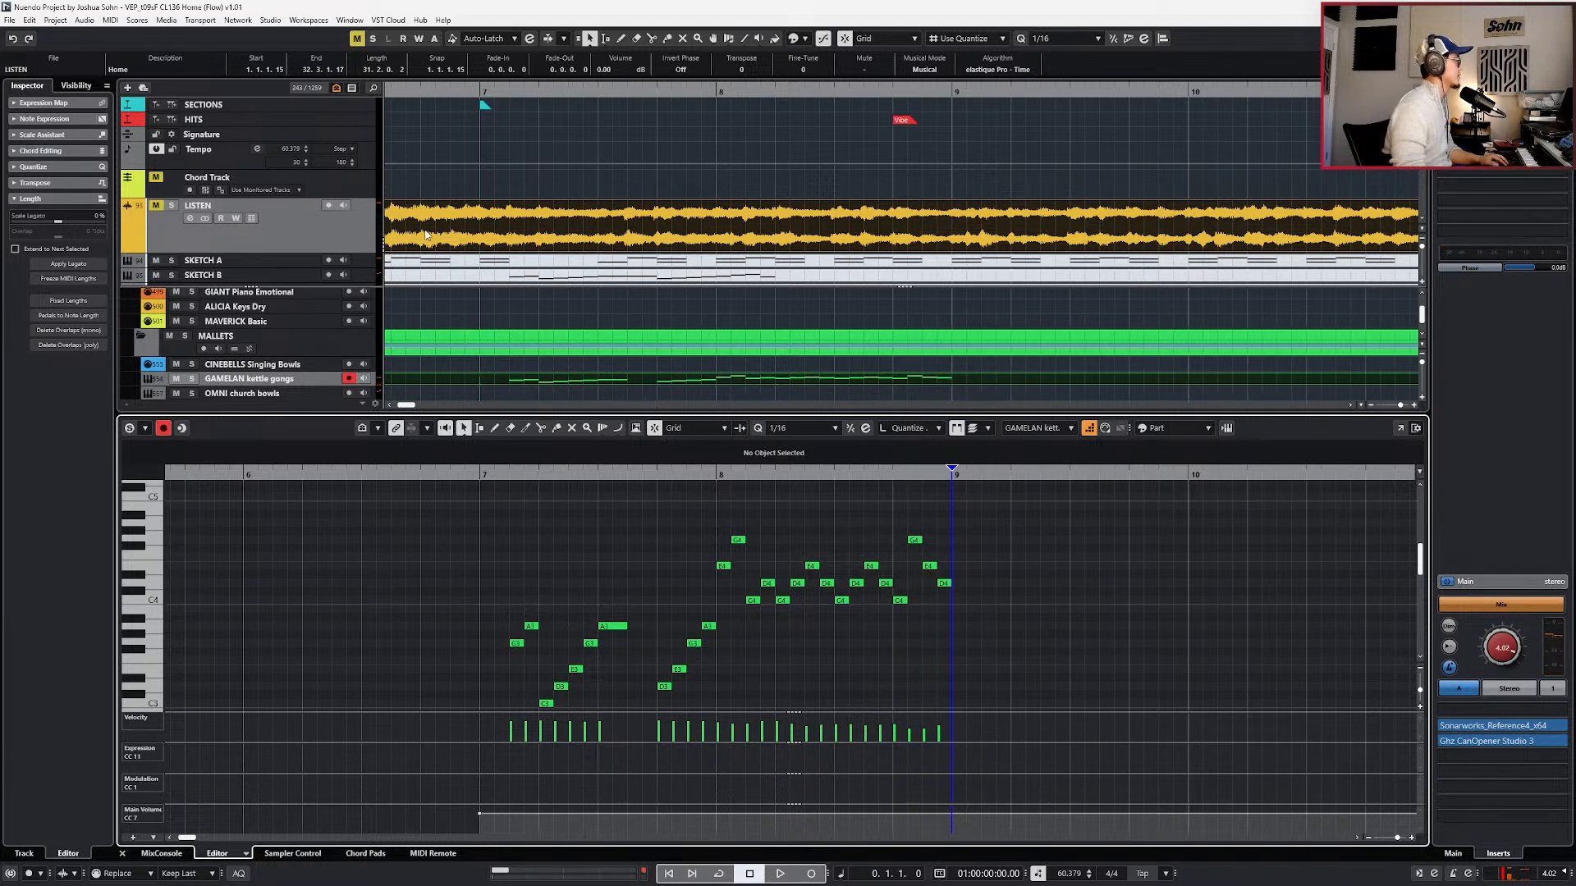
# - Solo LISTEN, play the reference through the end of bar 8 to check the beat 4 notes, and unsolo it
pyautogui.click(171, 206)
pyautogui.press('space')
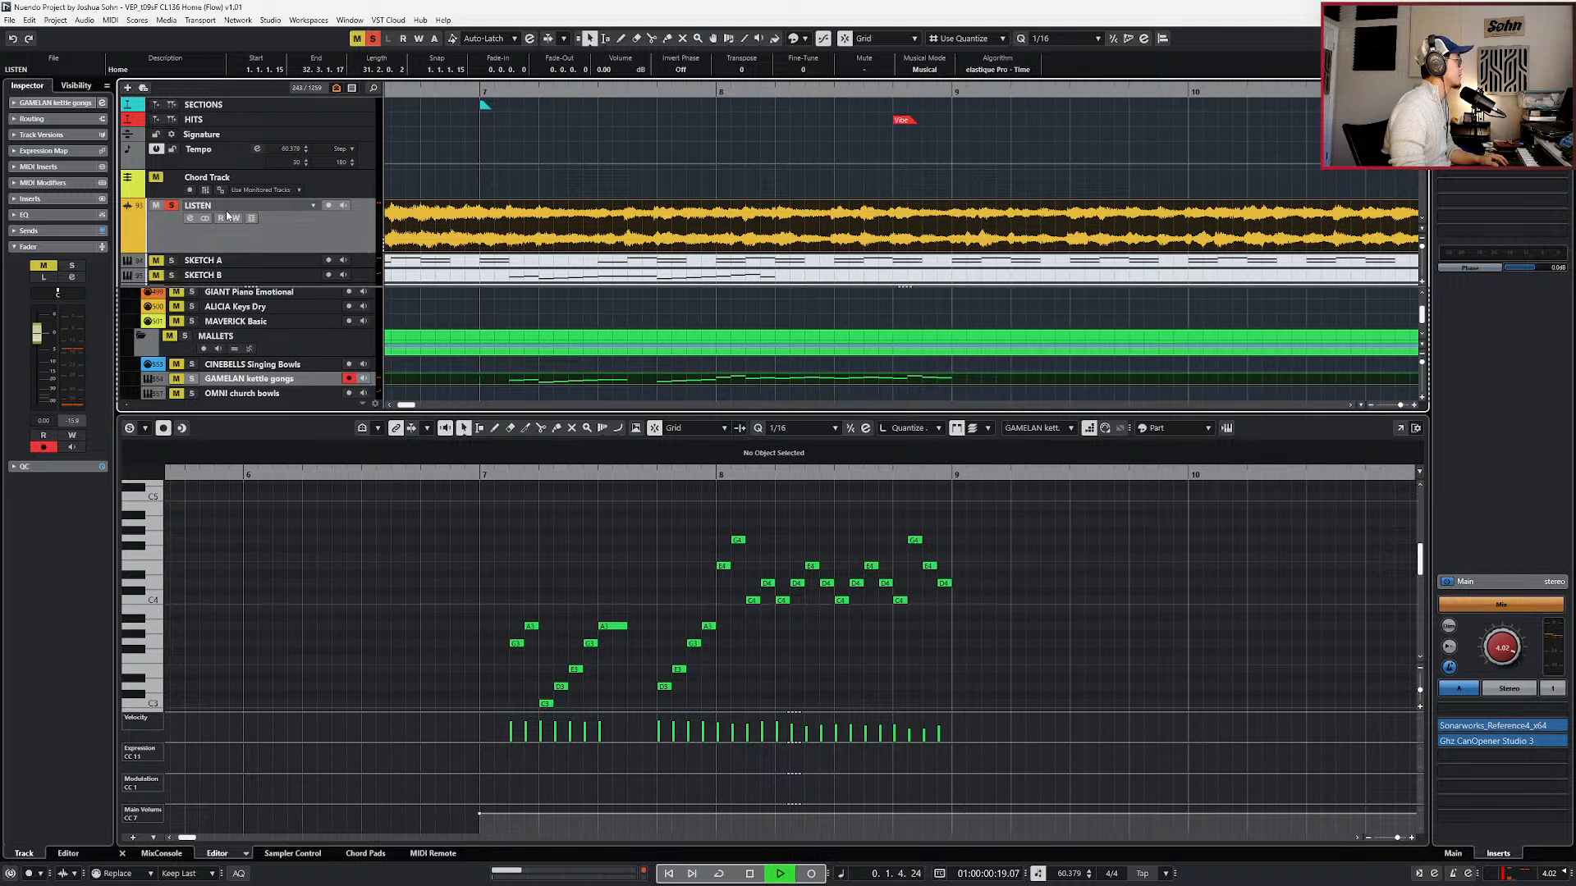
pyautogui.press('space')
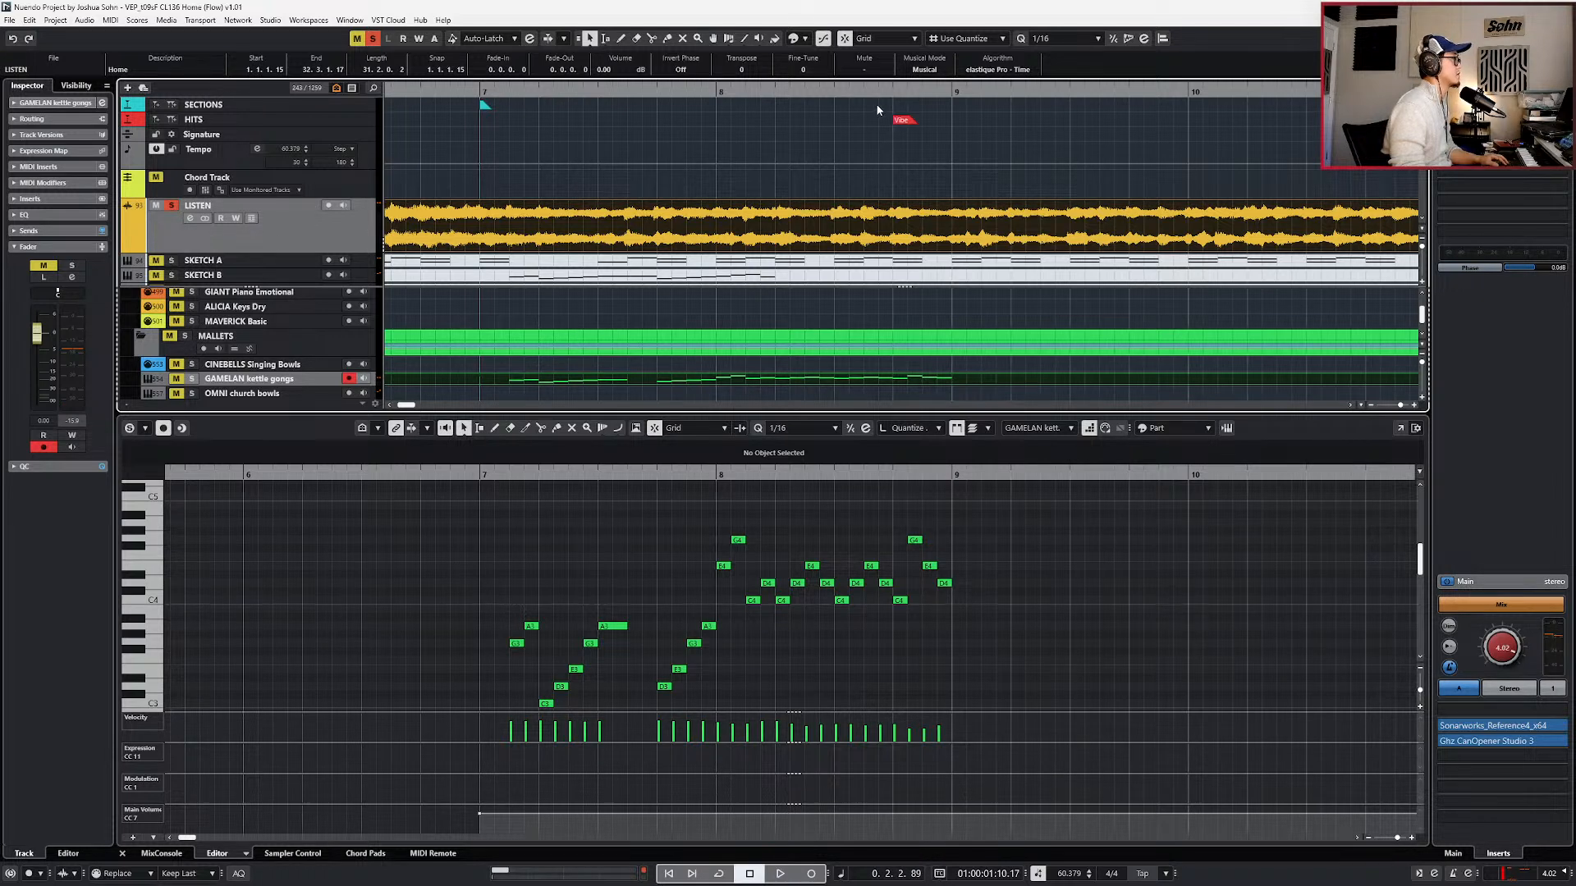
pyautogui.click(745, 90)
pyautogui.press('space')
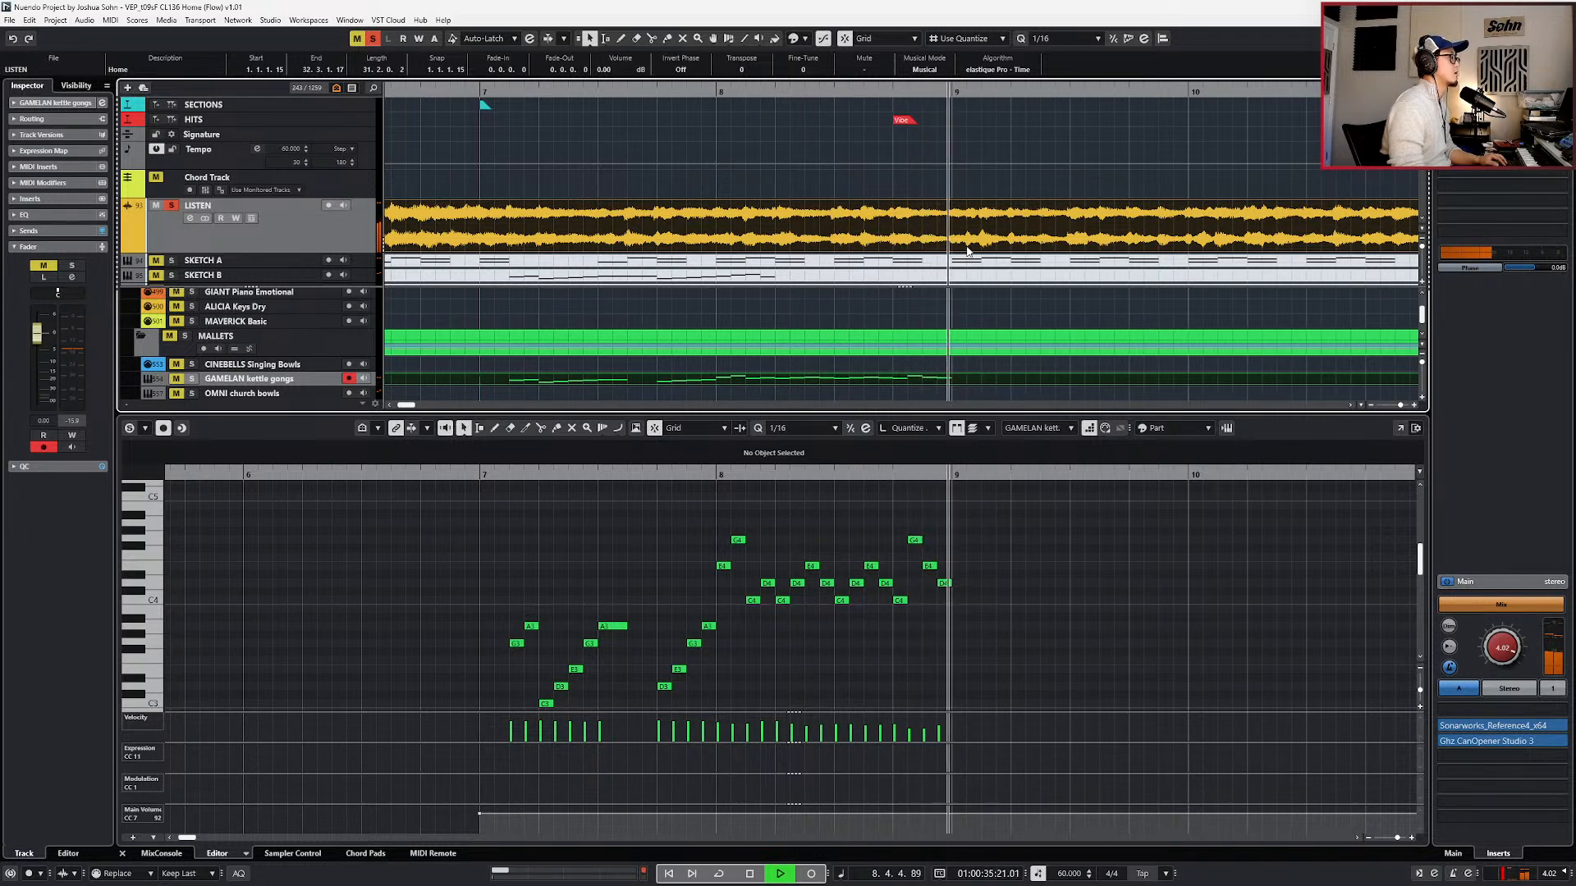
pyautogui.press('space')
pyautogui.moveTo(1021, 266); pyautogui.dragTo(952, 268)
pyautogui.press('space')
pyautogui.press('space')
pyautogui.press('space')
pyautogui.press('space')
pyautogui.press('s')
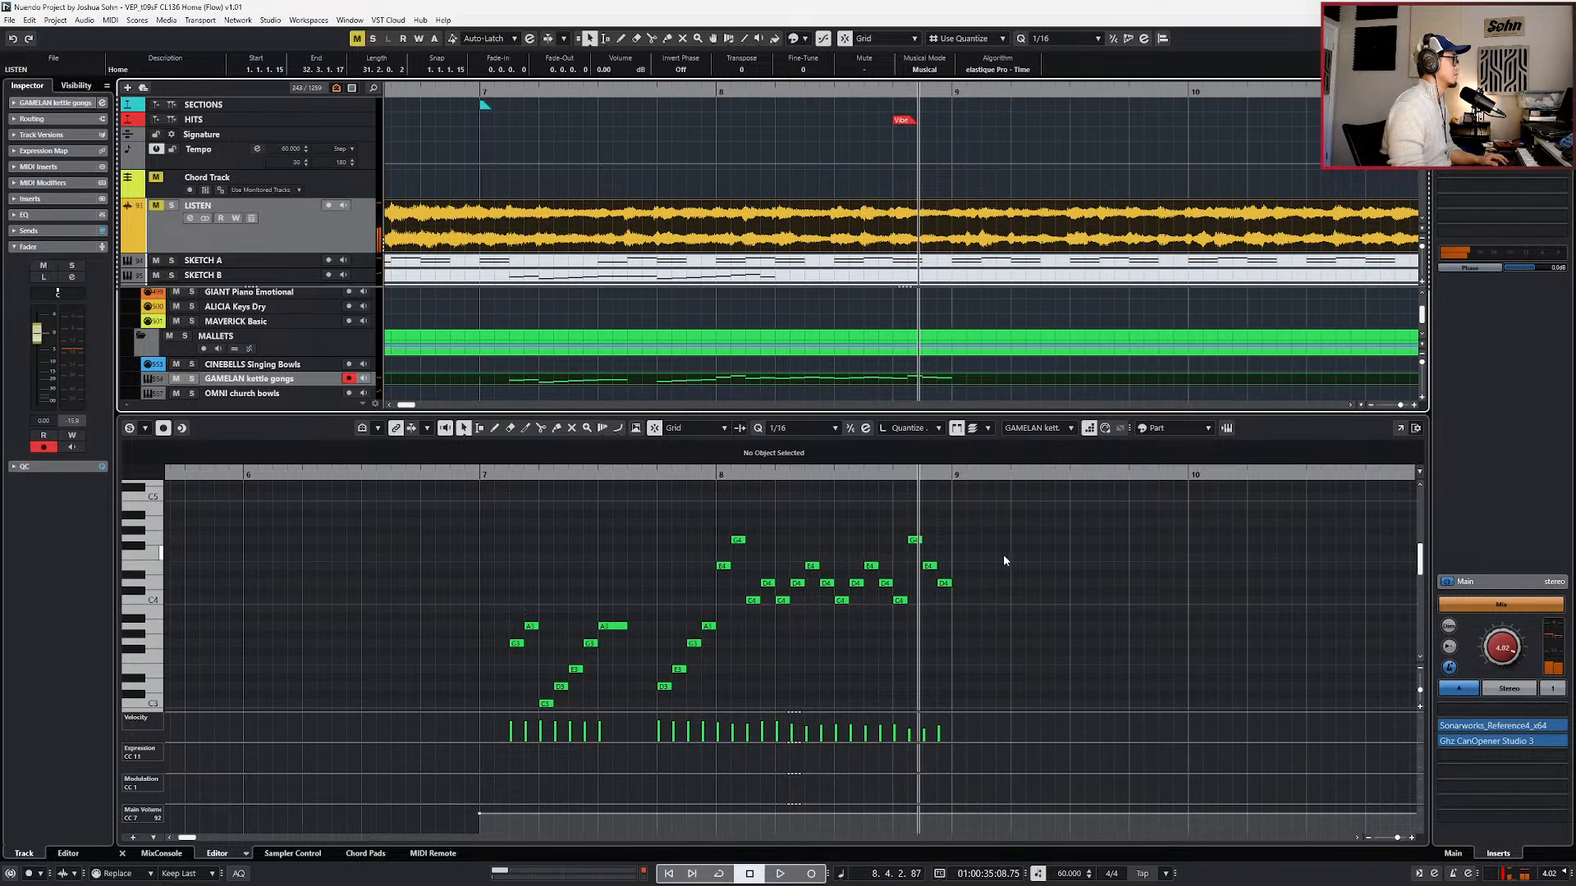
# - Lower the last three gong notes of bar 8 to E4, D4 and C4
pyautogui.moveTo(917, 539); pyautogui.dragTo(919, 544)
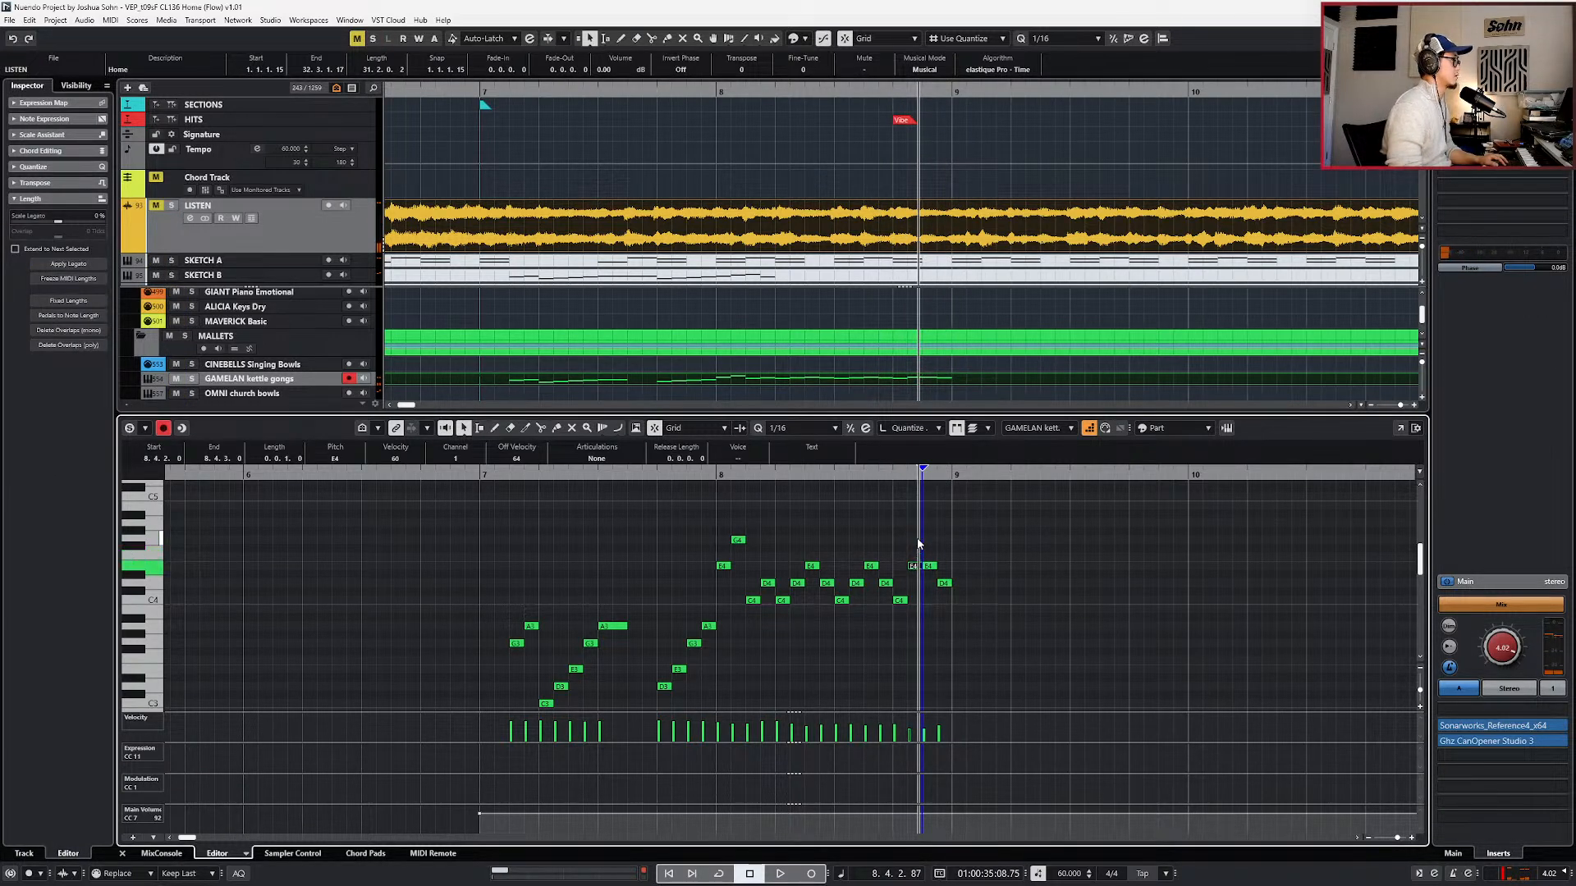
pyautogui.click(928, 566)
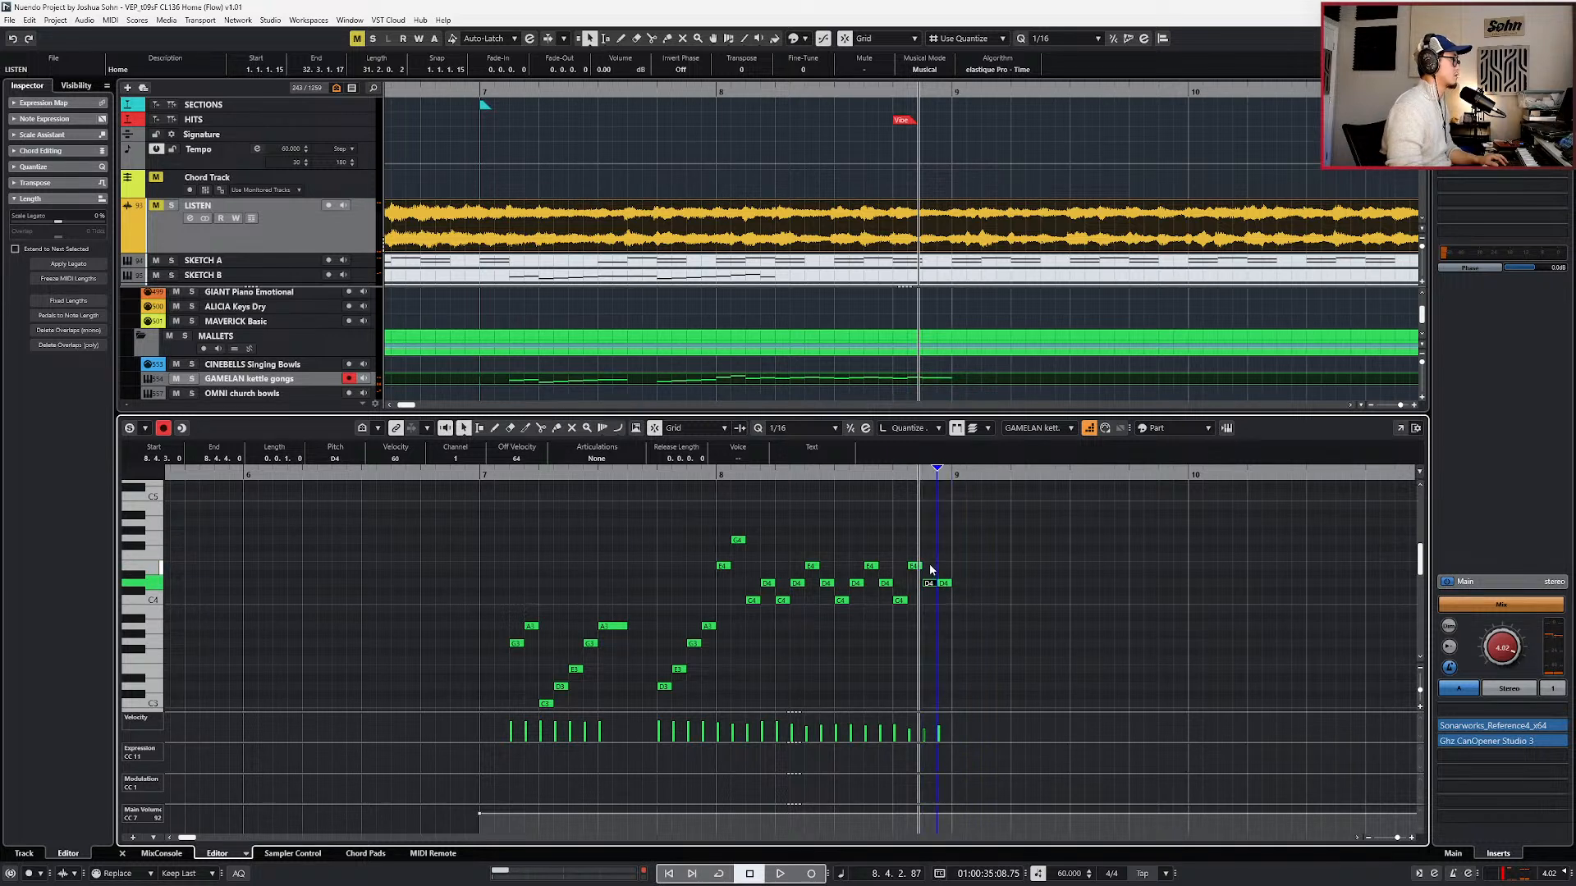
pyautogui.moveTo(945, 596); pyautogui.dragTo(944, 600)
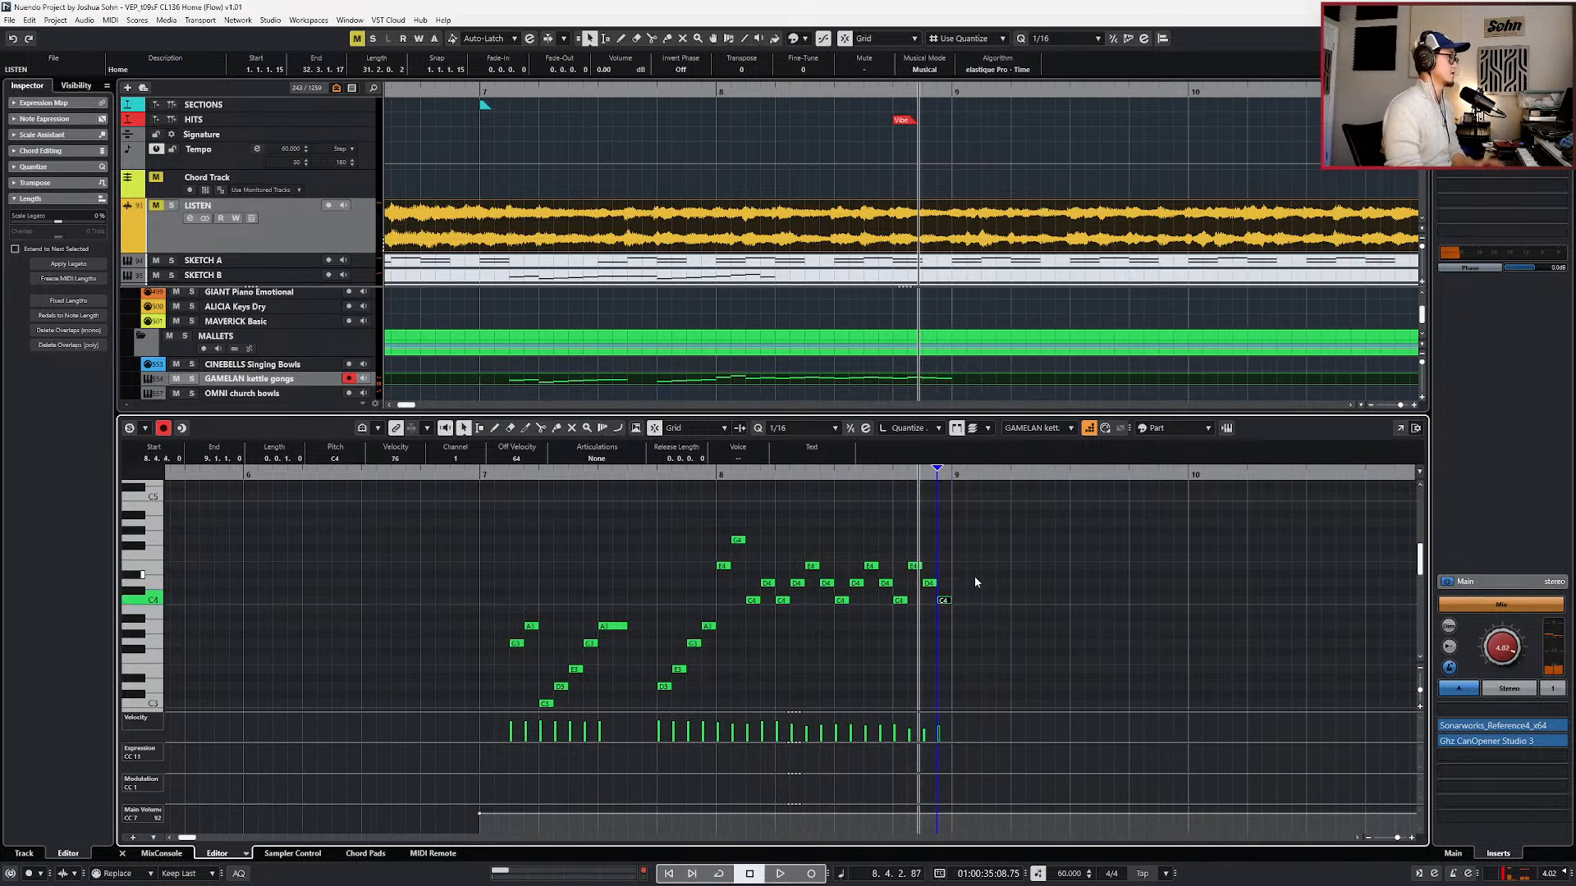
# - Solo LISTEN and play bar 9 of the reference repeatedly to work out how the gong line continues
pyautogui.press('s')
pyautogui.press('space')
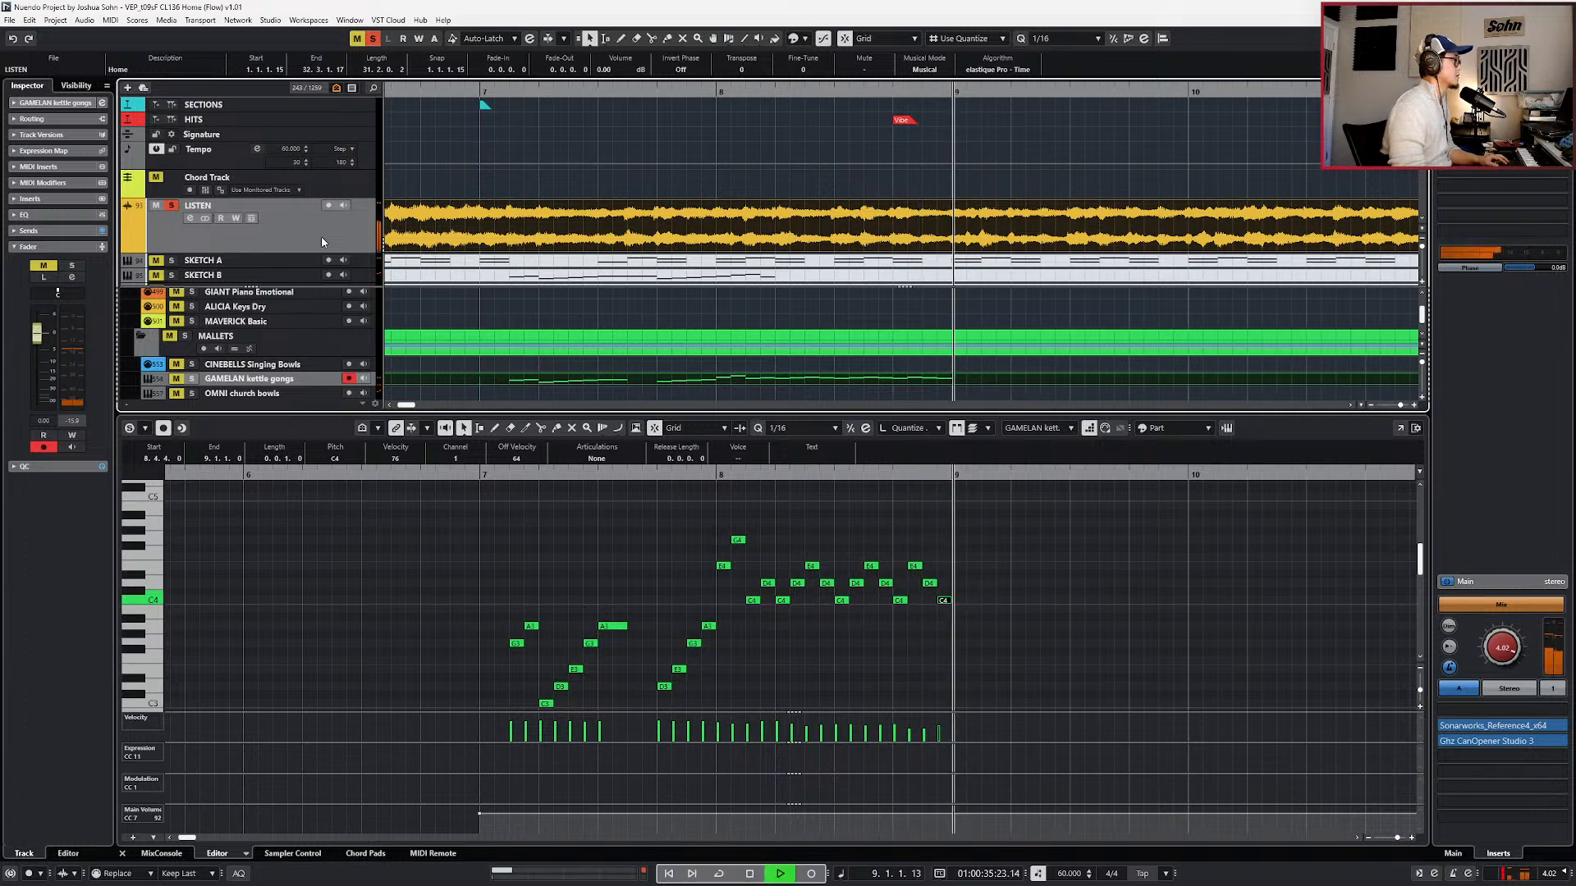
pyautogui.press('space')
pyautogui.press('space')
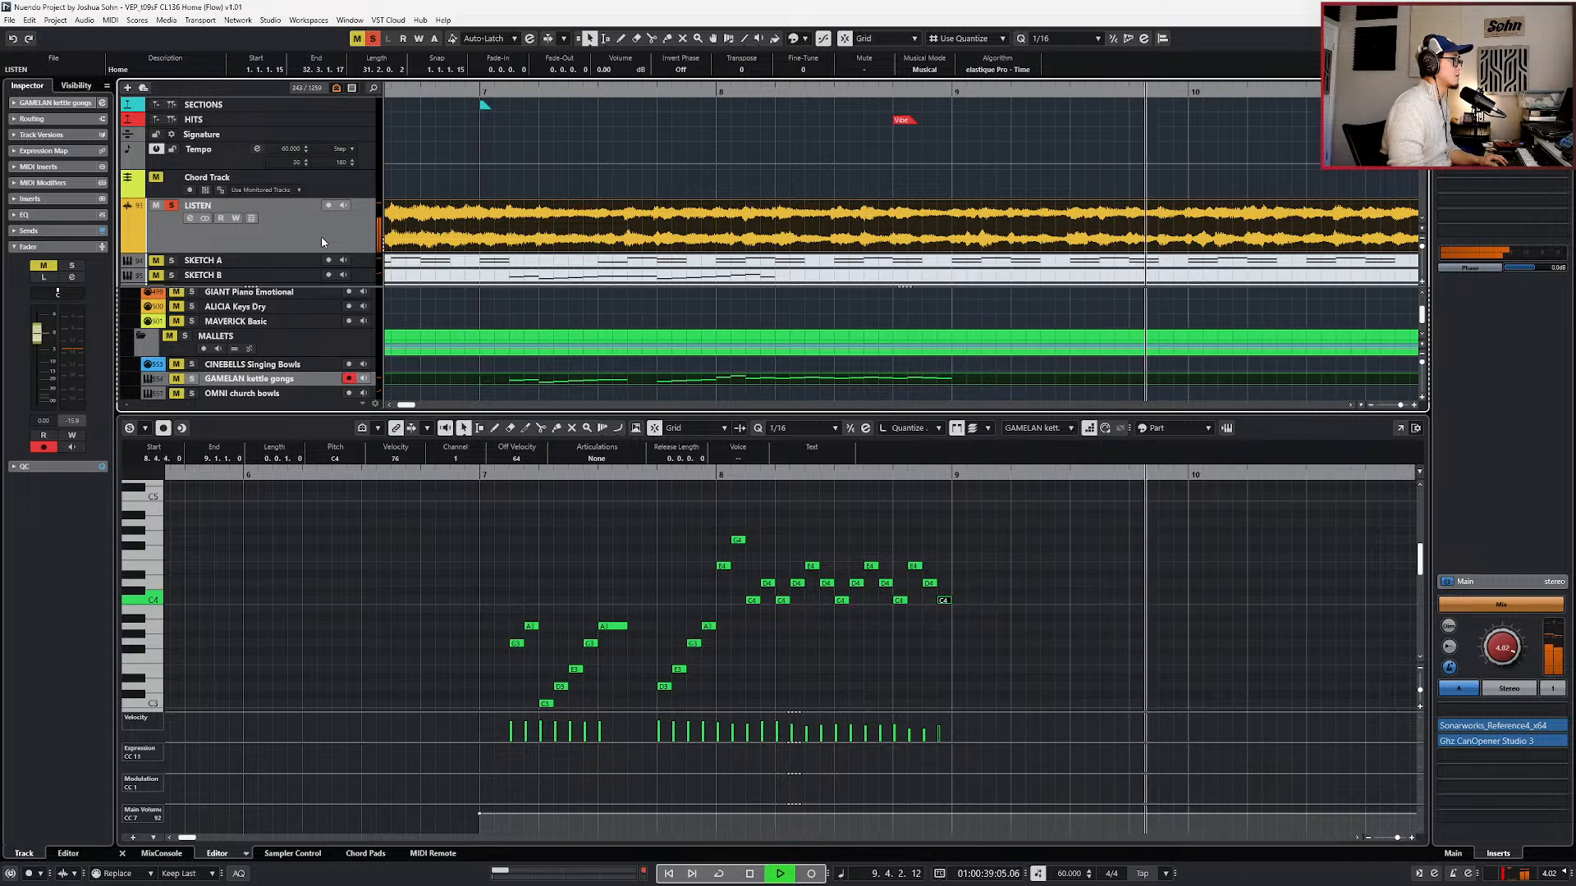
pyautogui.press('space')
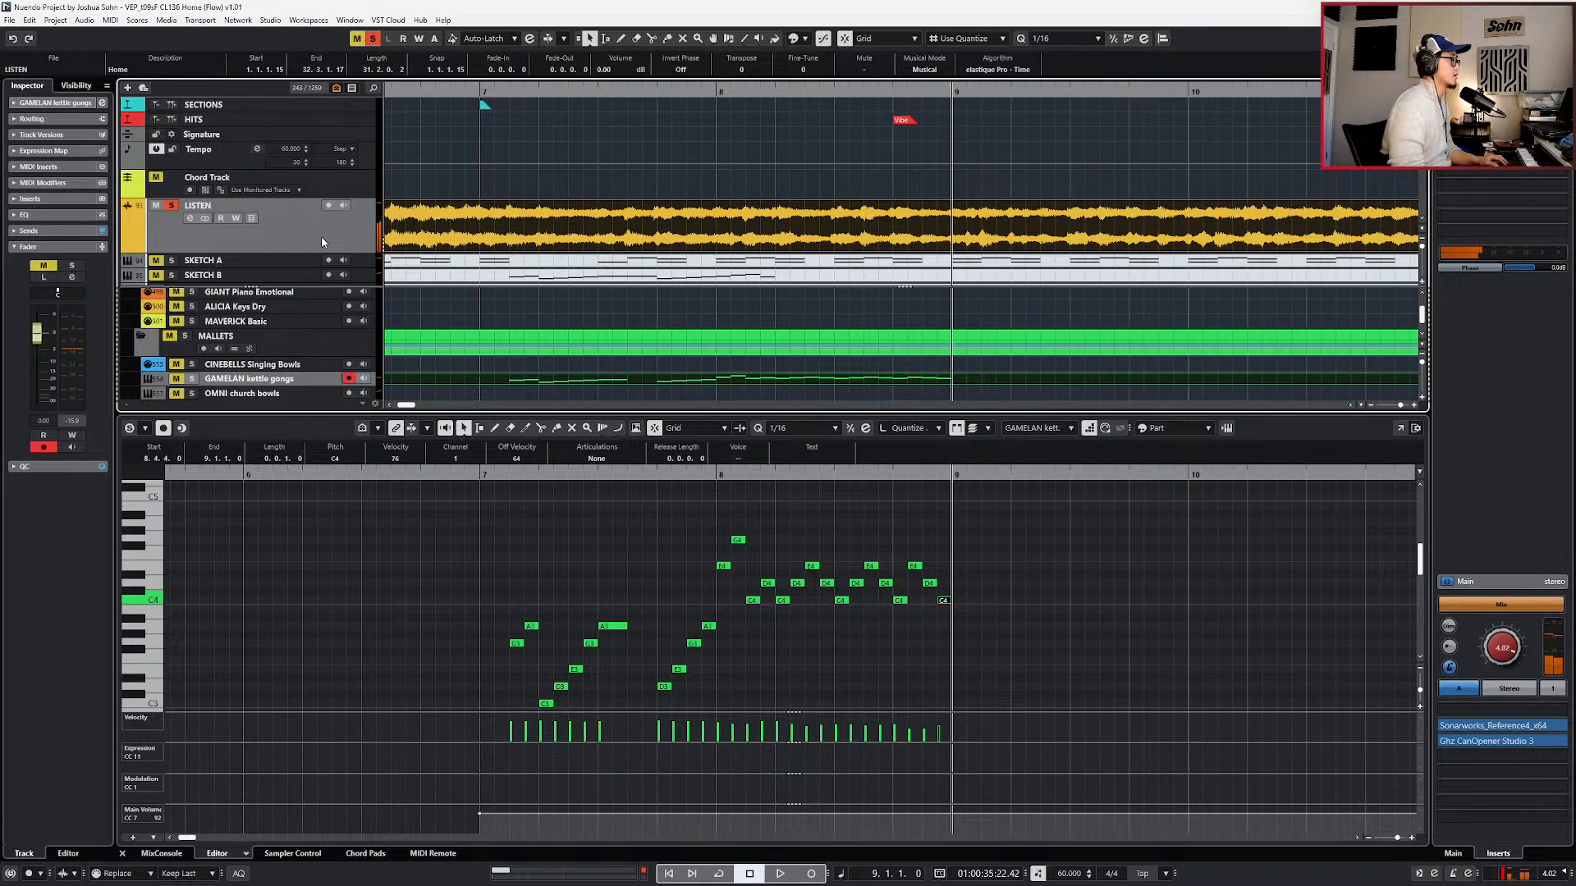
pyautogui.hscroll(2, 717, 342)
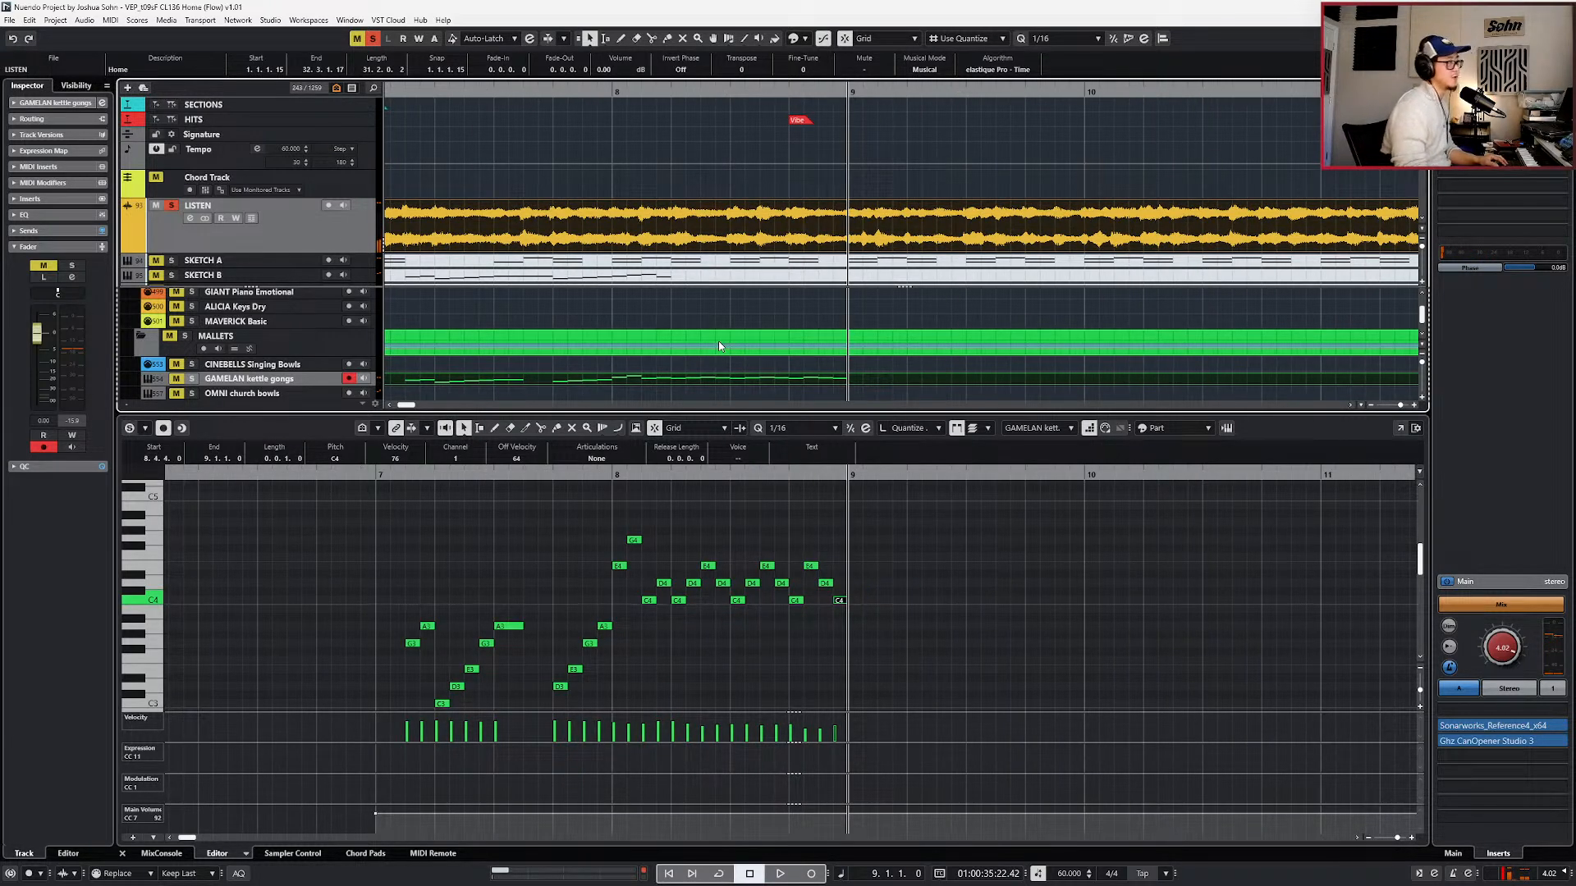
pyautogui.press('space')
pyautogui.press('space')
pyautogui.press('space')
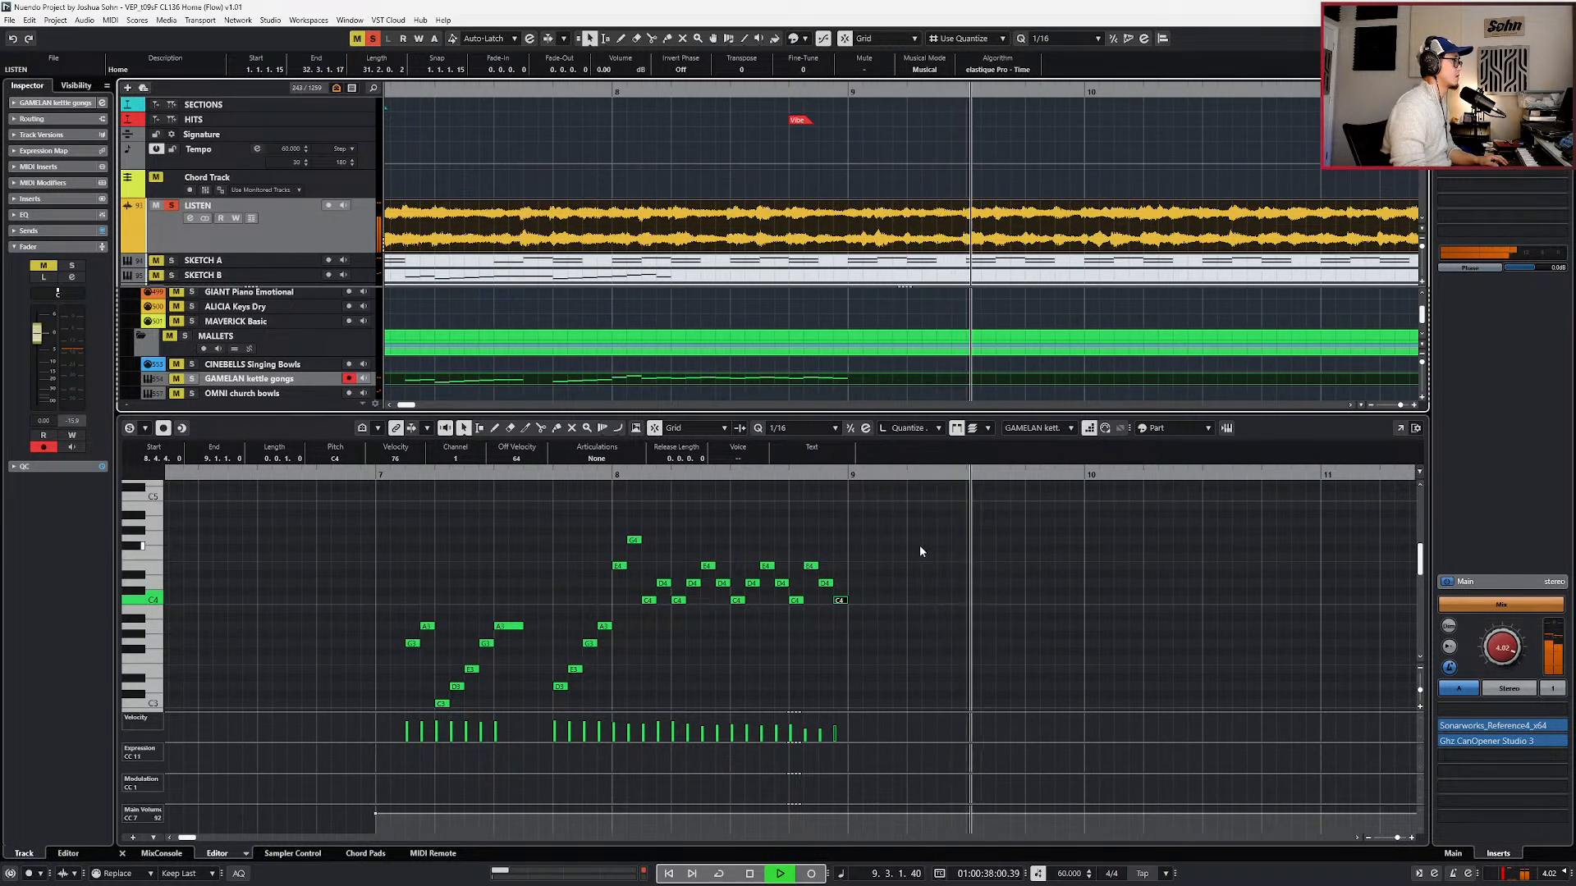
pyautogui.press('space')
pyautogui.press('space')
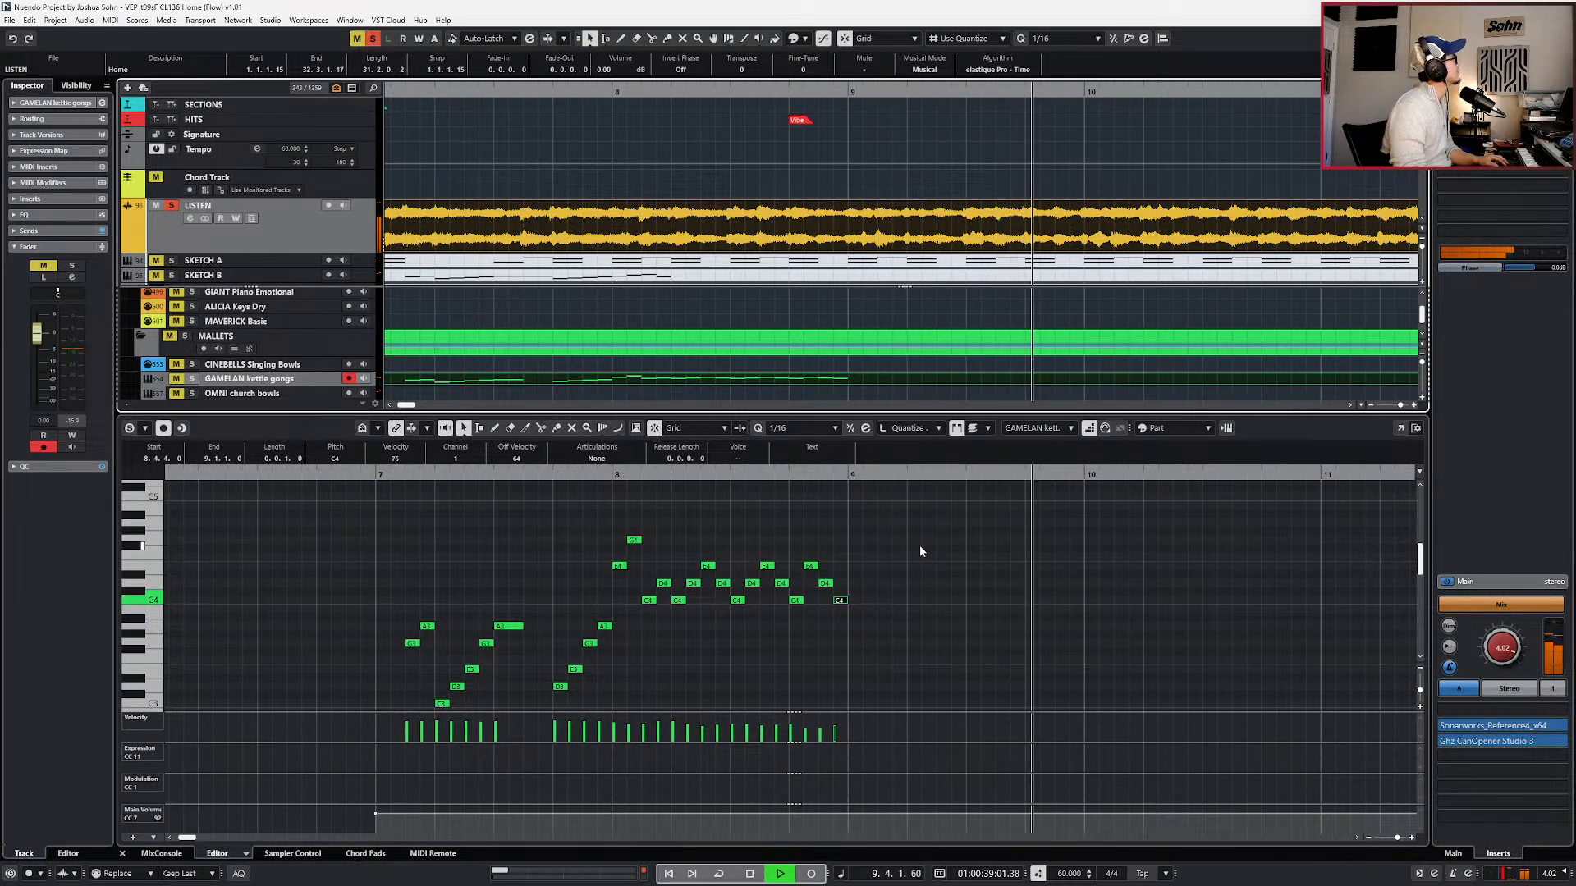
pyautogui.press('space')
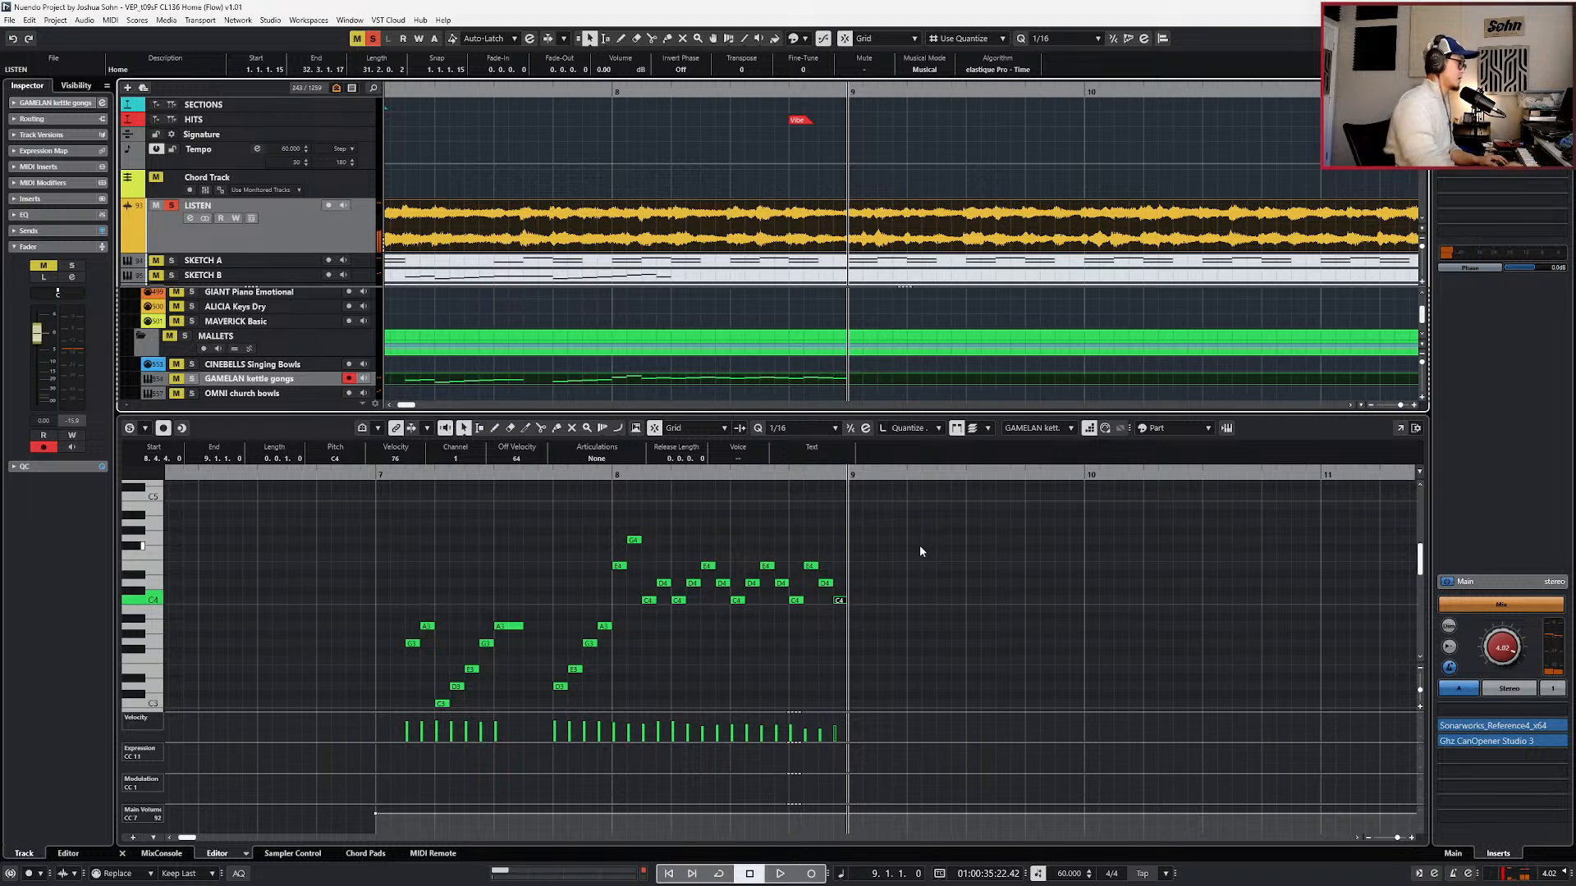
# - Solo the kettle gongs and step-enter sixteenths from bar 9: A3, C4, D4, C4, A3, C4, G3, a rest, A3, C4, D4, C4, E4, G4
pyautogui.click(250, 382)
pyautogui.press('s')
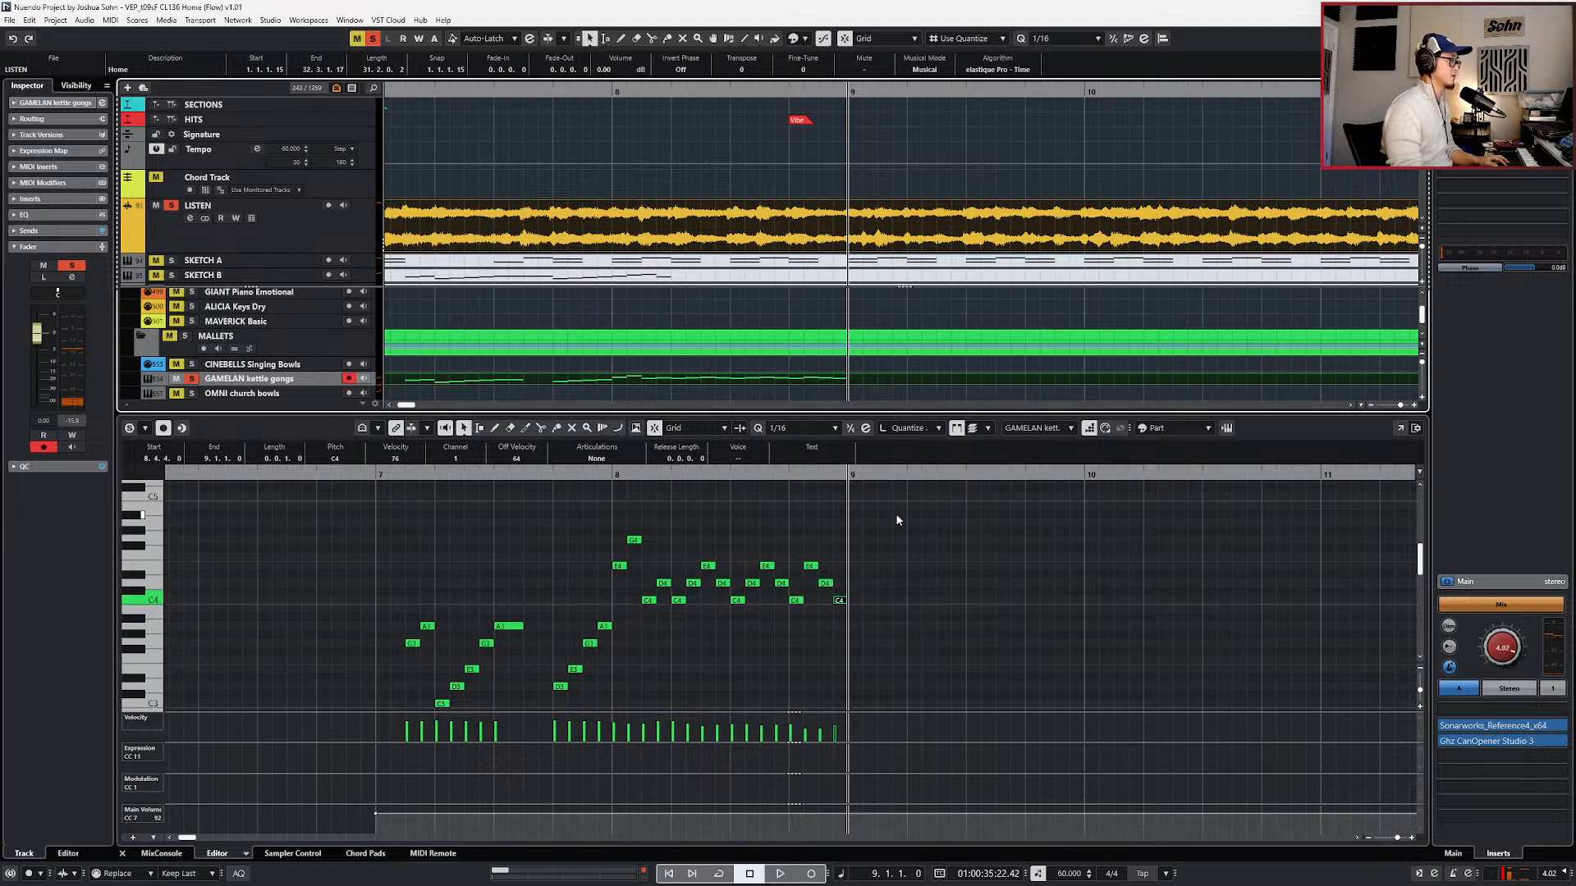
pyautogui.click(855, 546)
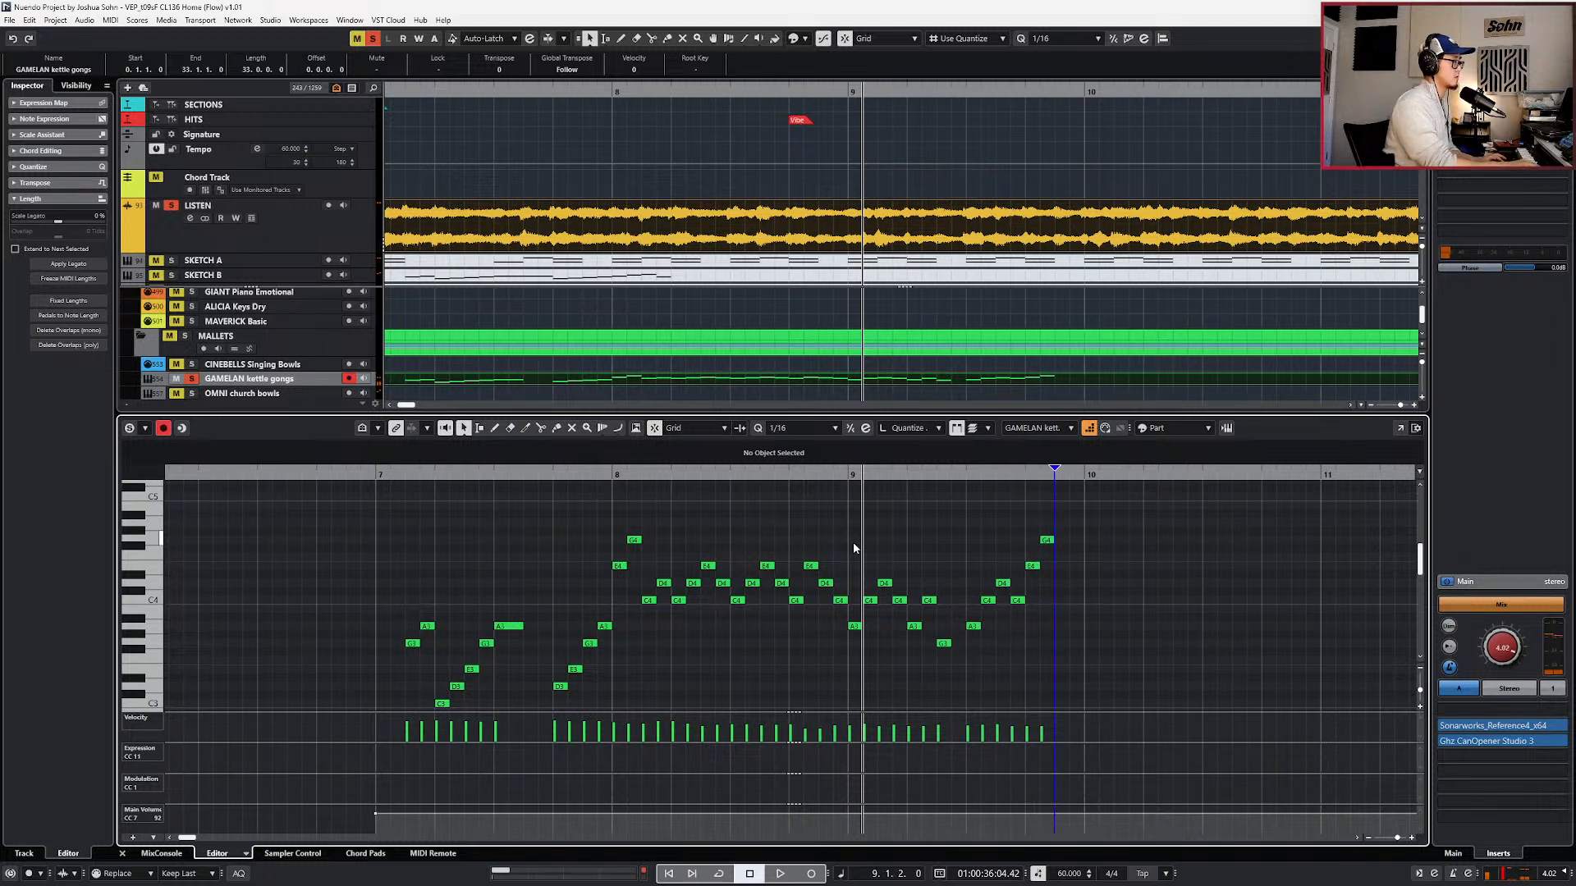
# - Complete bar 9 with sixteenth gong notes D4 and C4 and return the playhead to bar 7
pyautogui.press('1')
pyautogui.press('KP_Subtract')
pyautogui.press('KP_Subtract')
pyautogui.press('KP_Subtract')
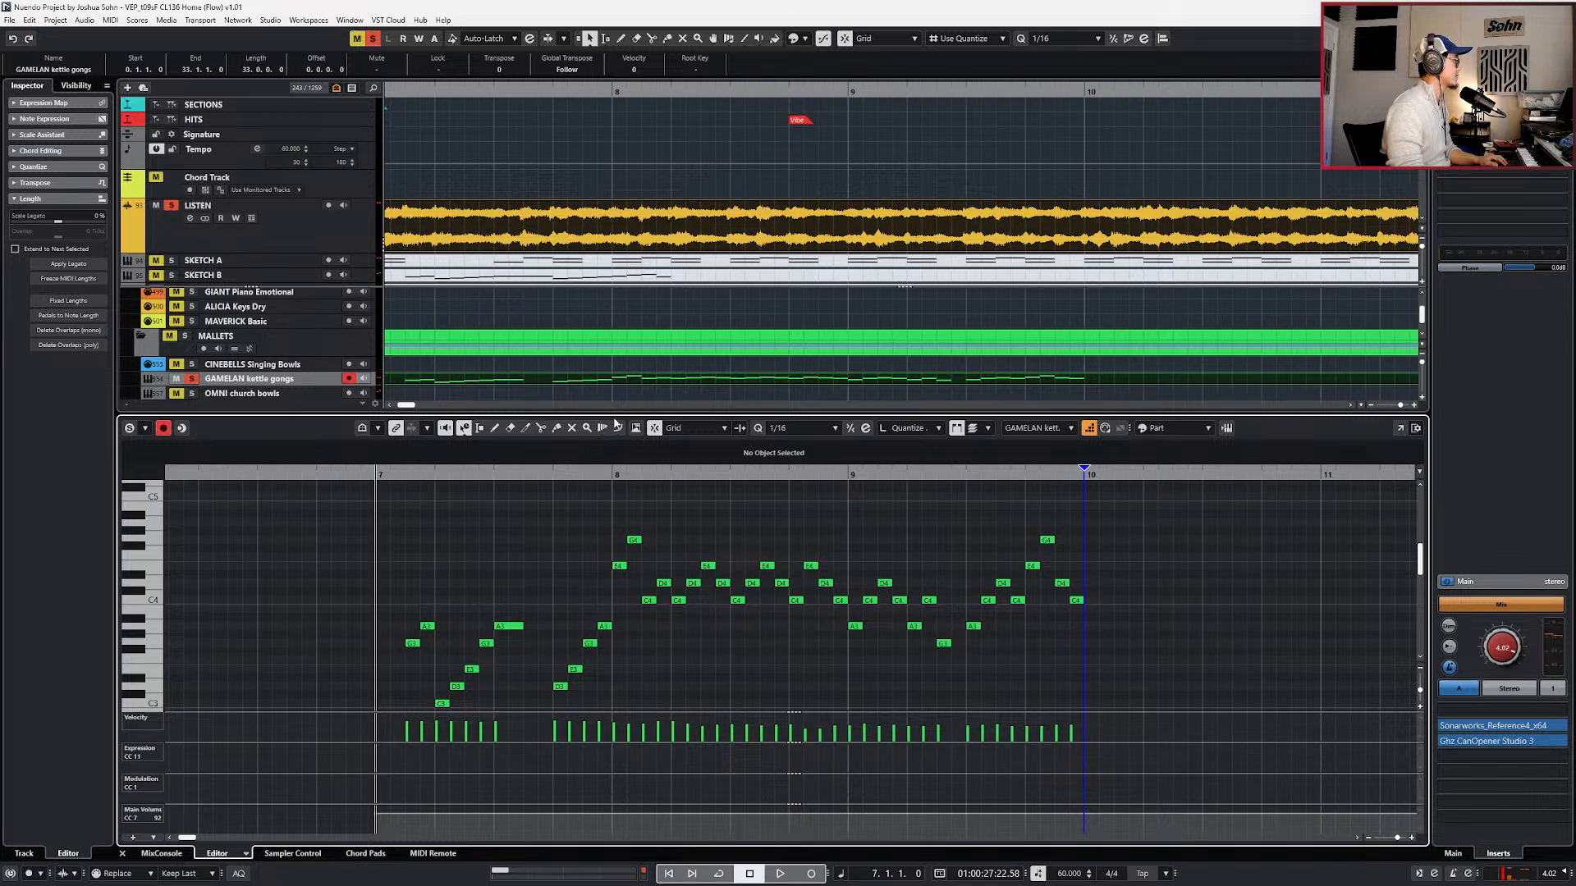
# - Play the kettle gong line in the full mix from bar 6 through bar 9, with the reference unsoloed
pyautogui.press('KP_Add')
pyautogui.press('KP_Subtract')
pyautogui.press('KP_Subtract')
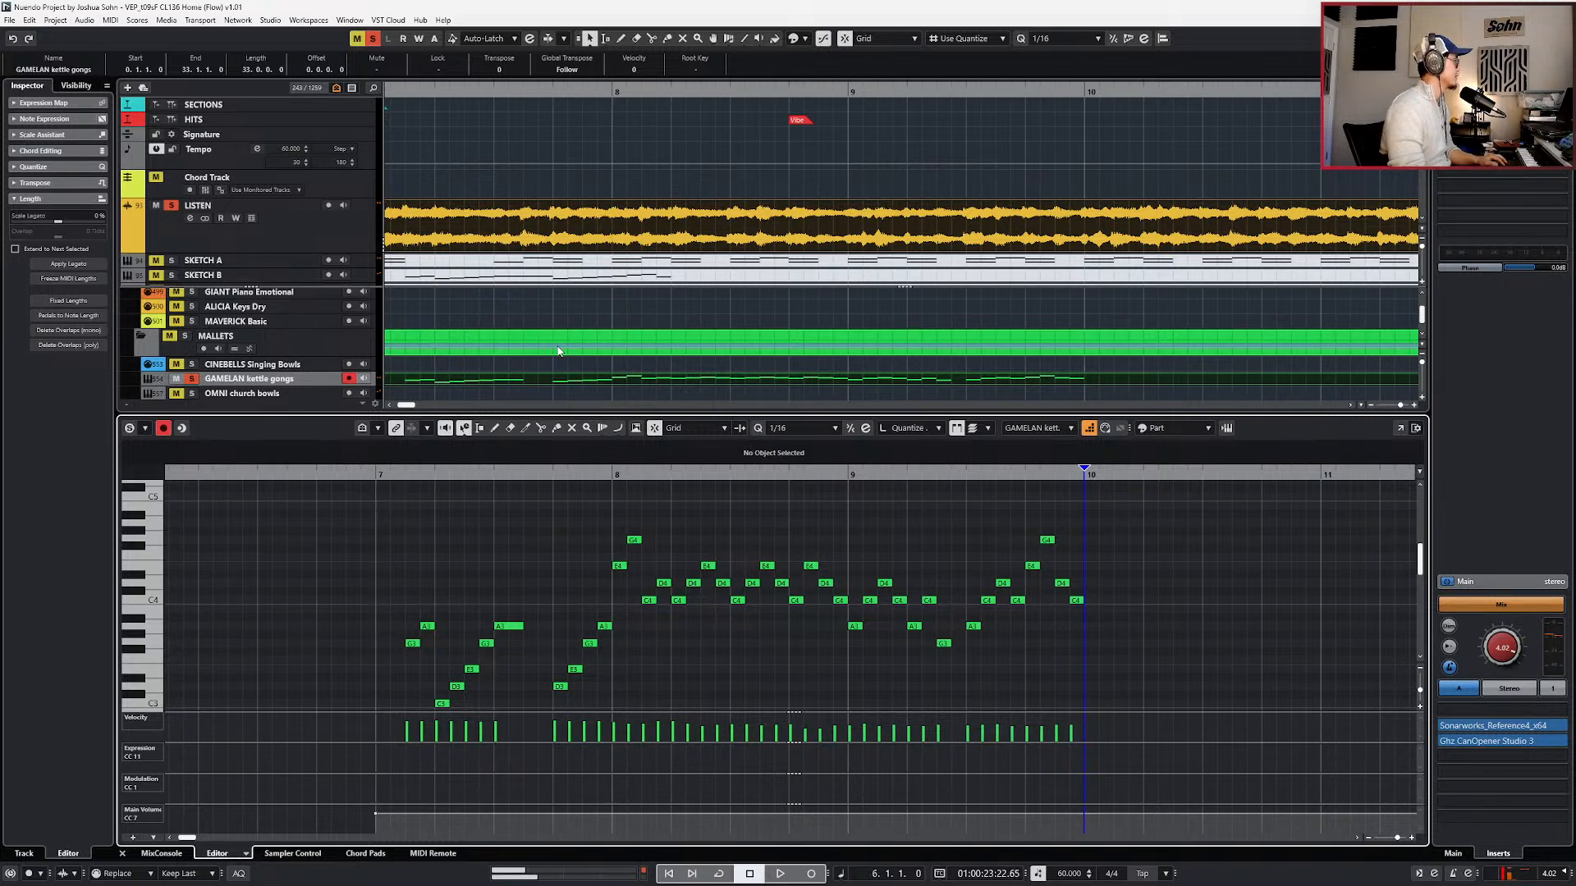
pyautogui.click(329, 226)
pyautogui.press('space')
pyautogui.press('g')
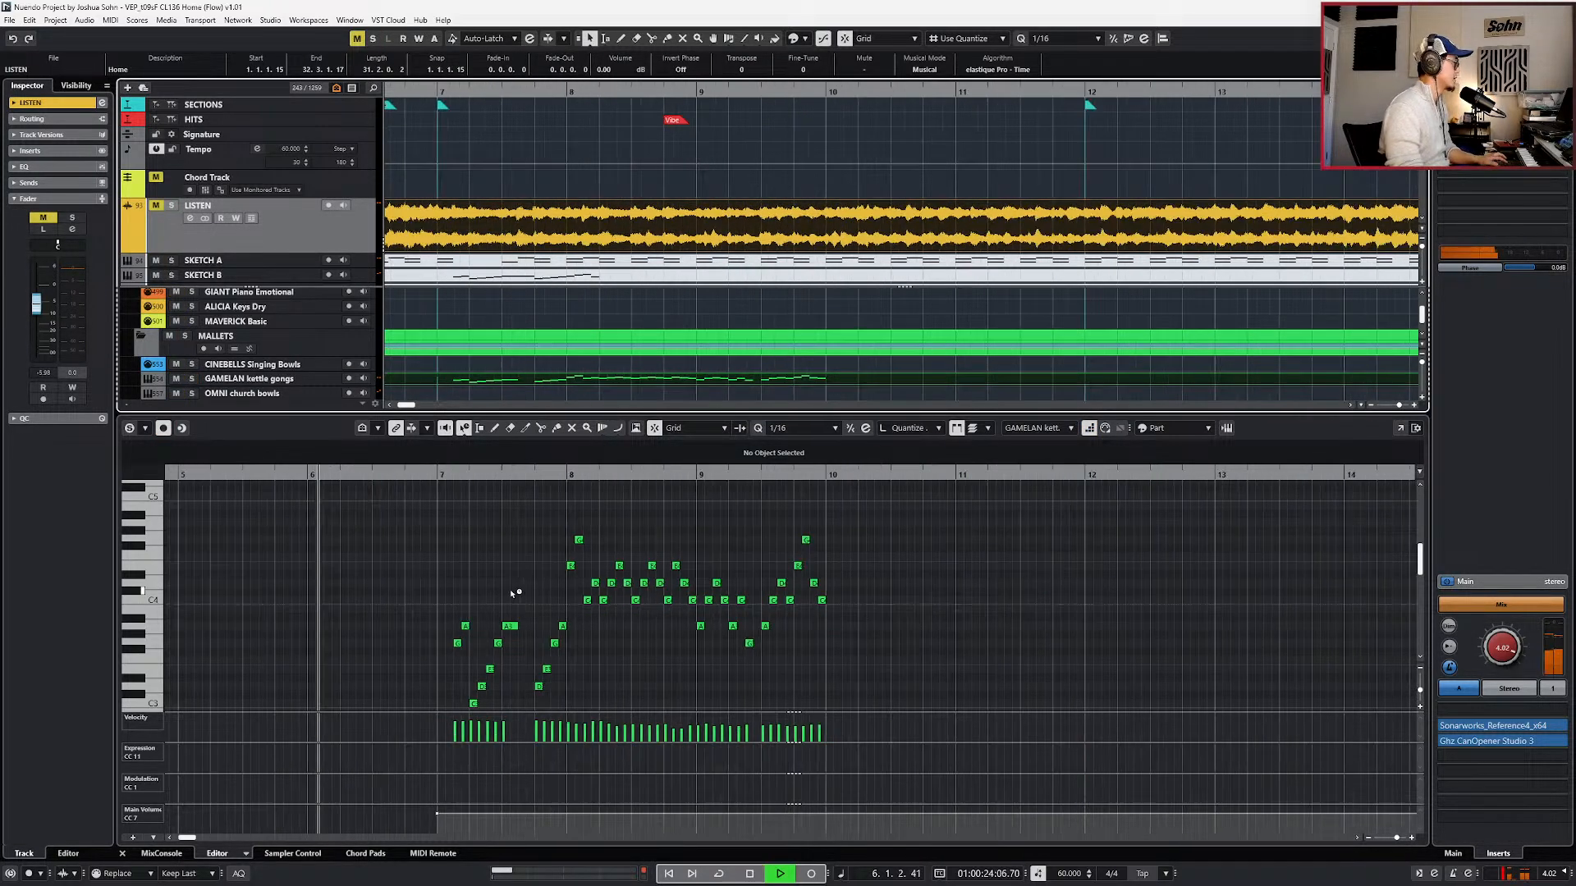
pyautogui.click(514, 592)
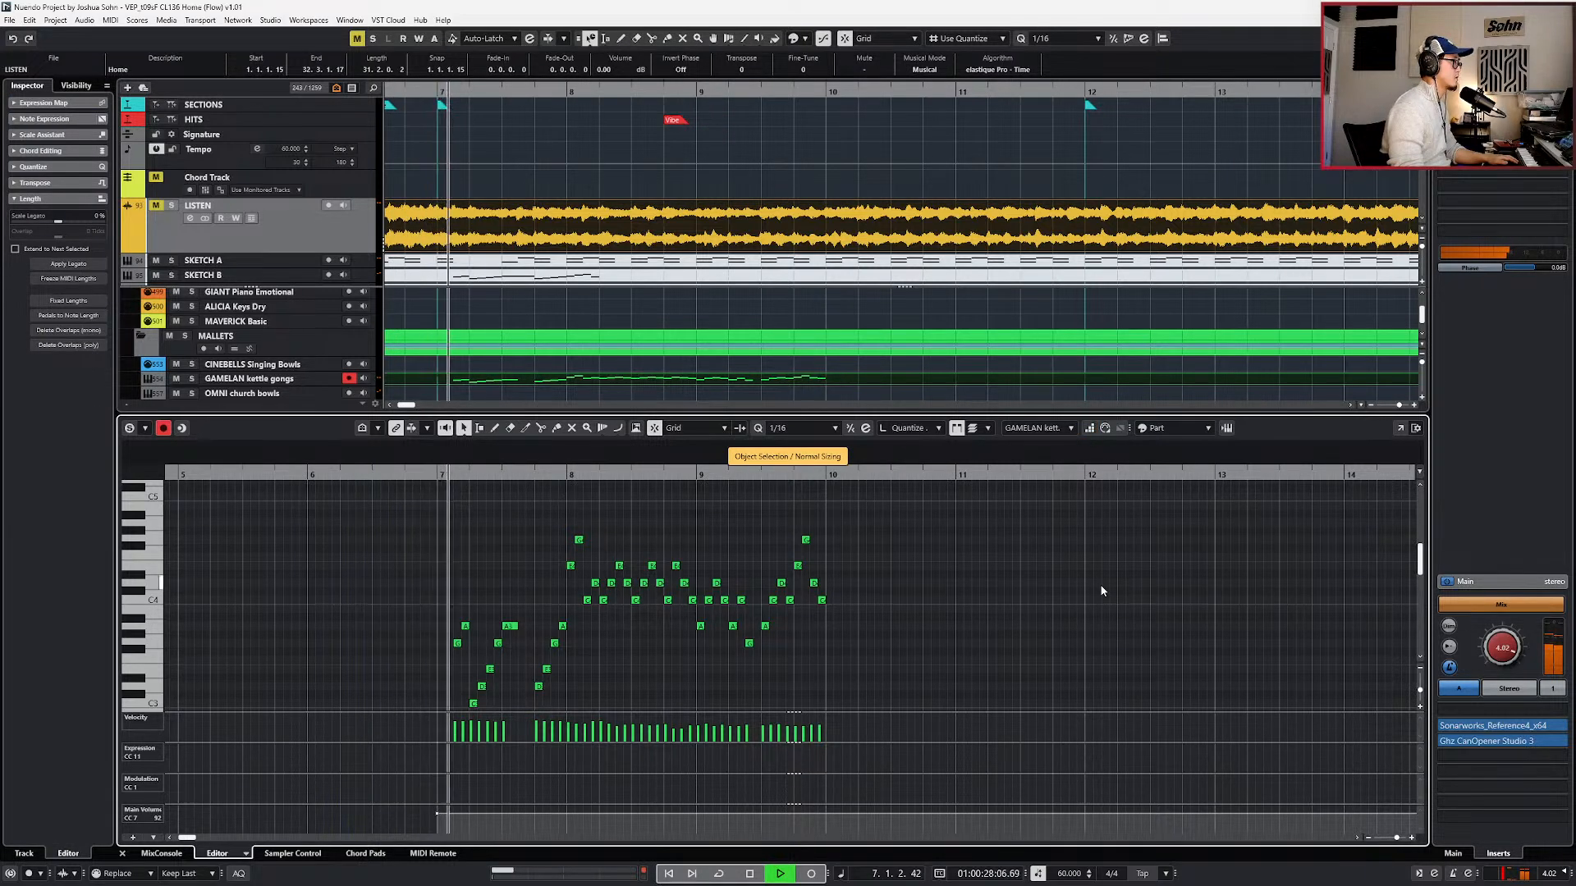
pyautogui.scroll(-2, 870, 545)
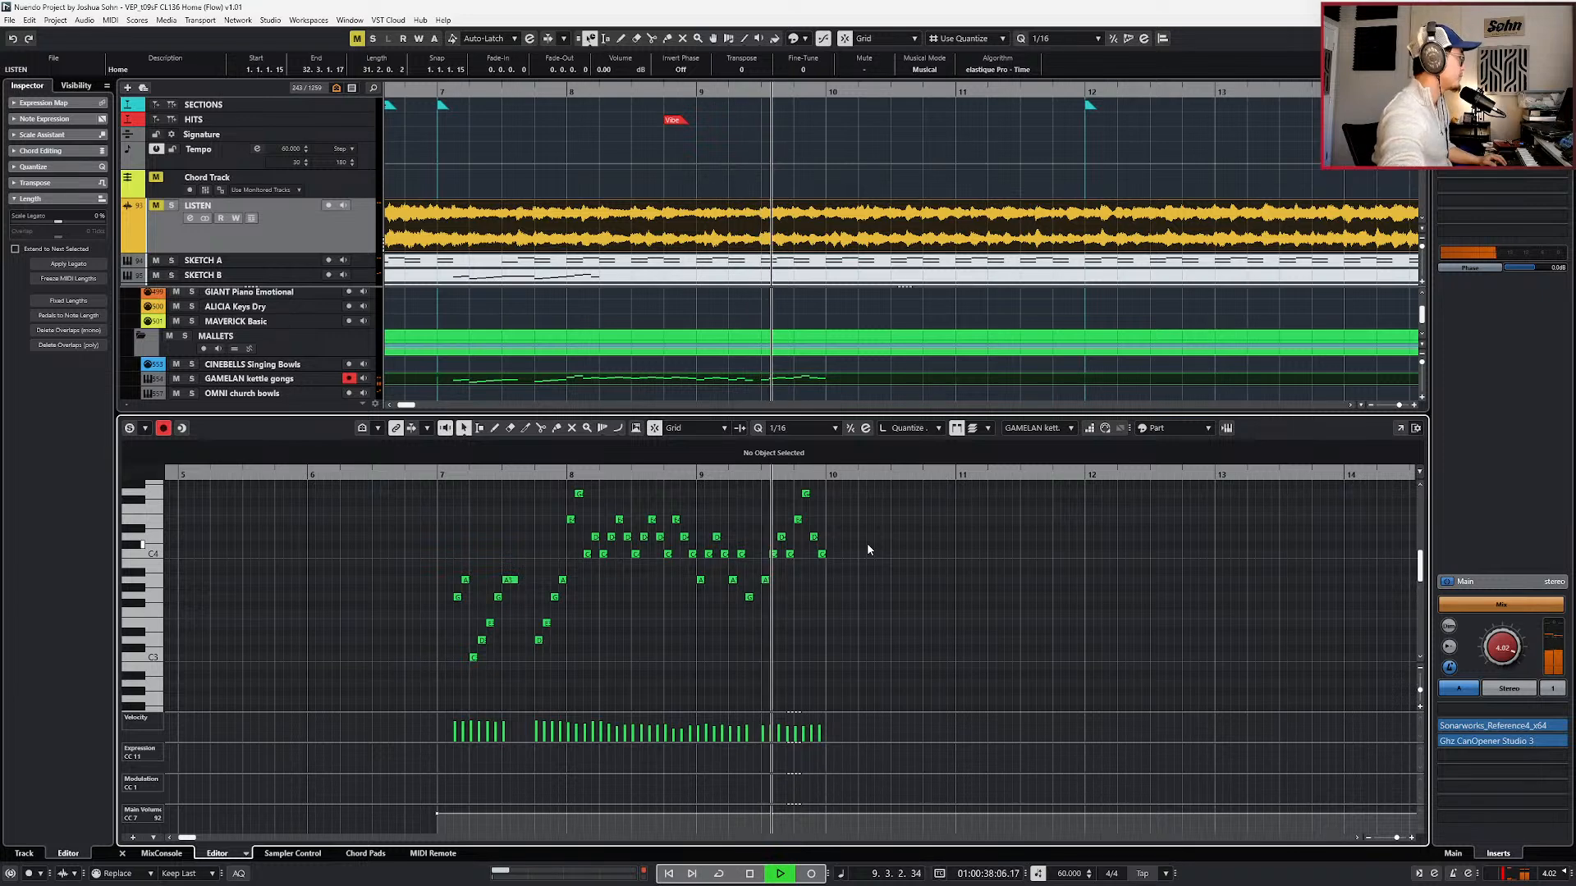
pyautogui.press('space')
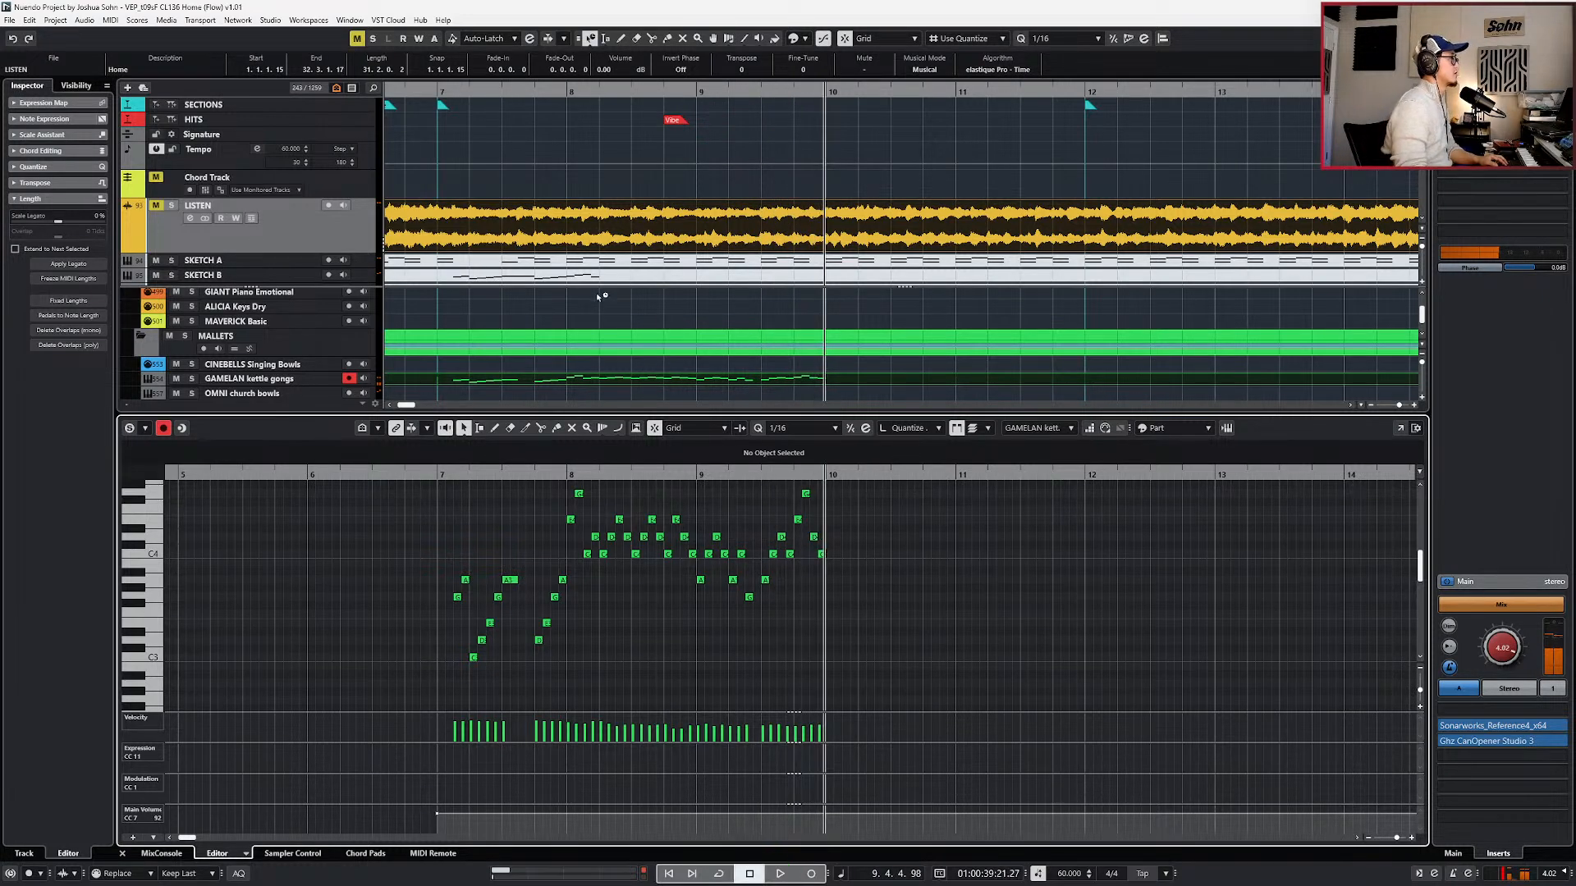
# - Solo LISTEN and play the reference from bar 10 repeatedly to work out the next gong notes
pyautogui.click(319, 244)
pyautogui.press('s')
pyautogui.press('KP_Add')
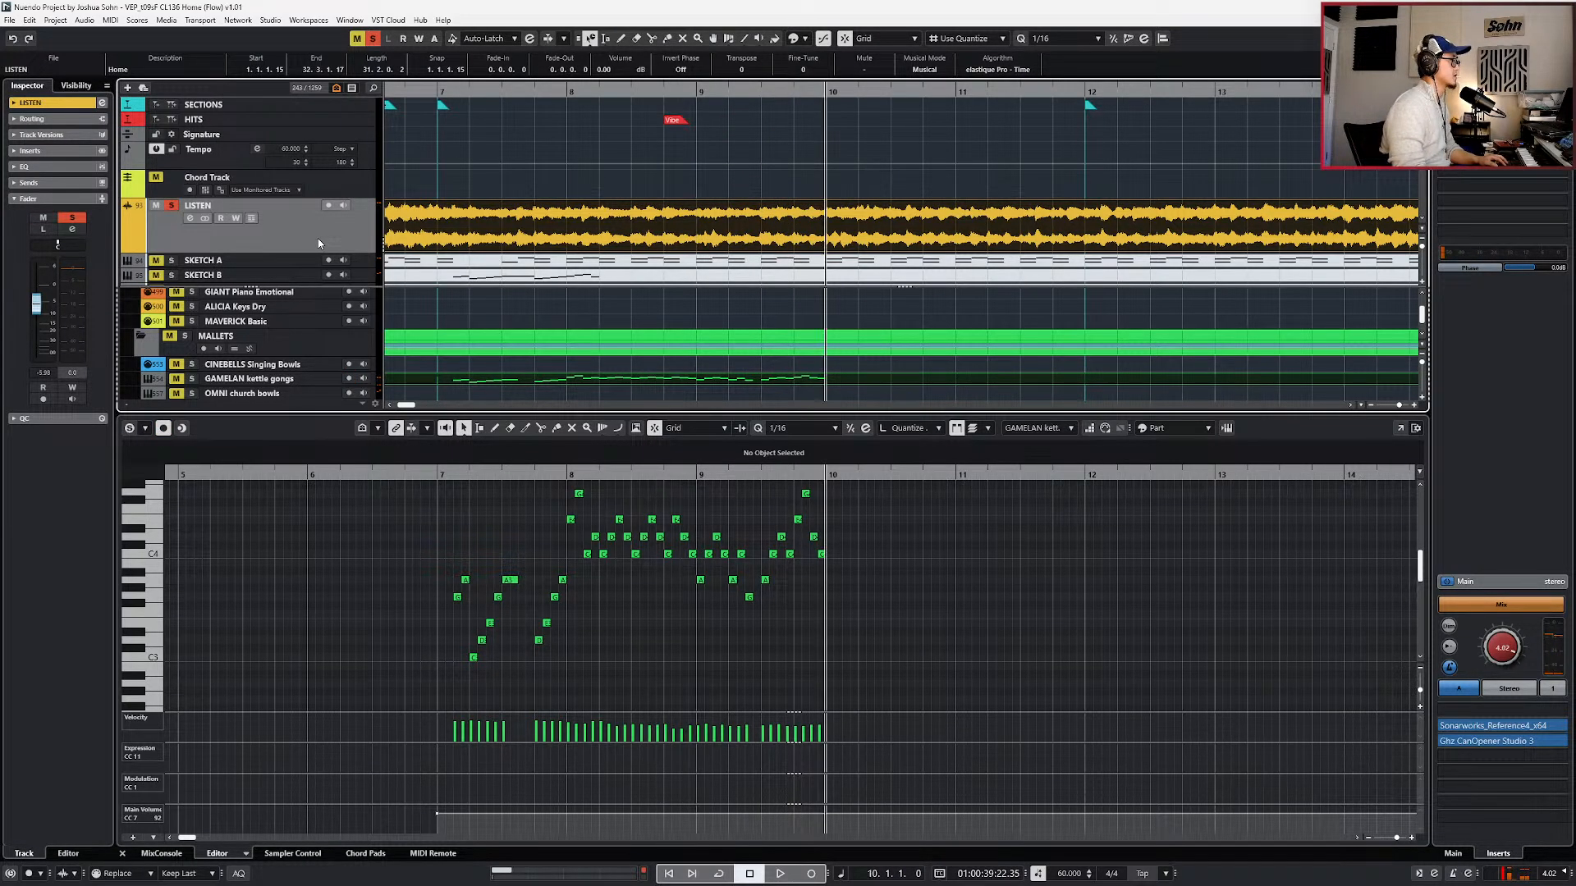
pyautogui.keyDown('ctrl'); pyautogui.scroll(1, 536, 257); pyautogui.keyUp('ctrl')
pyautogui.hscroll(2, 930, 285)
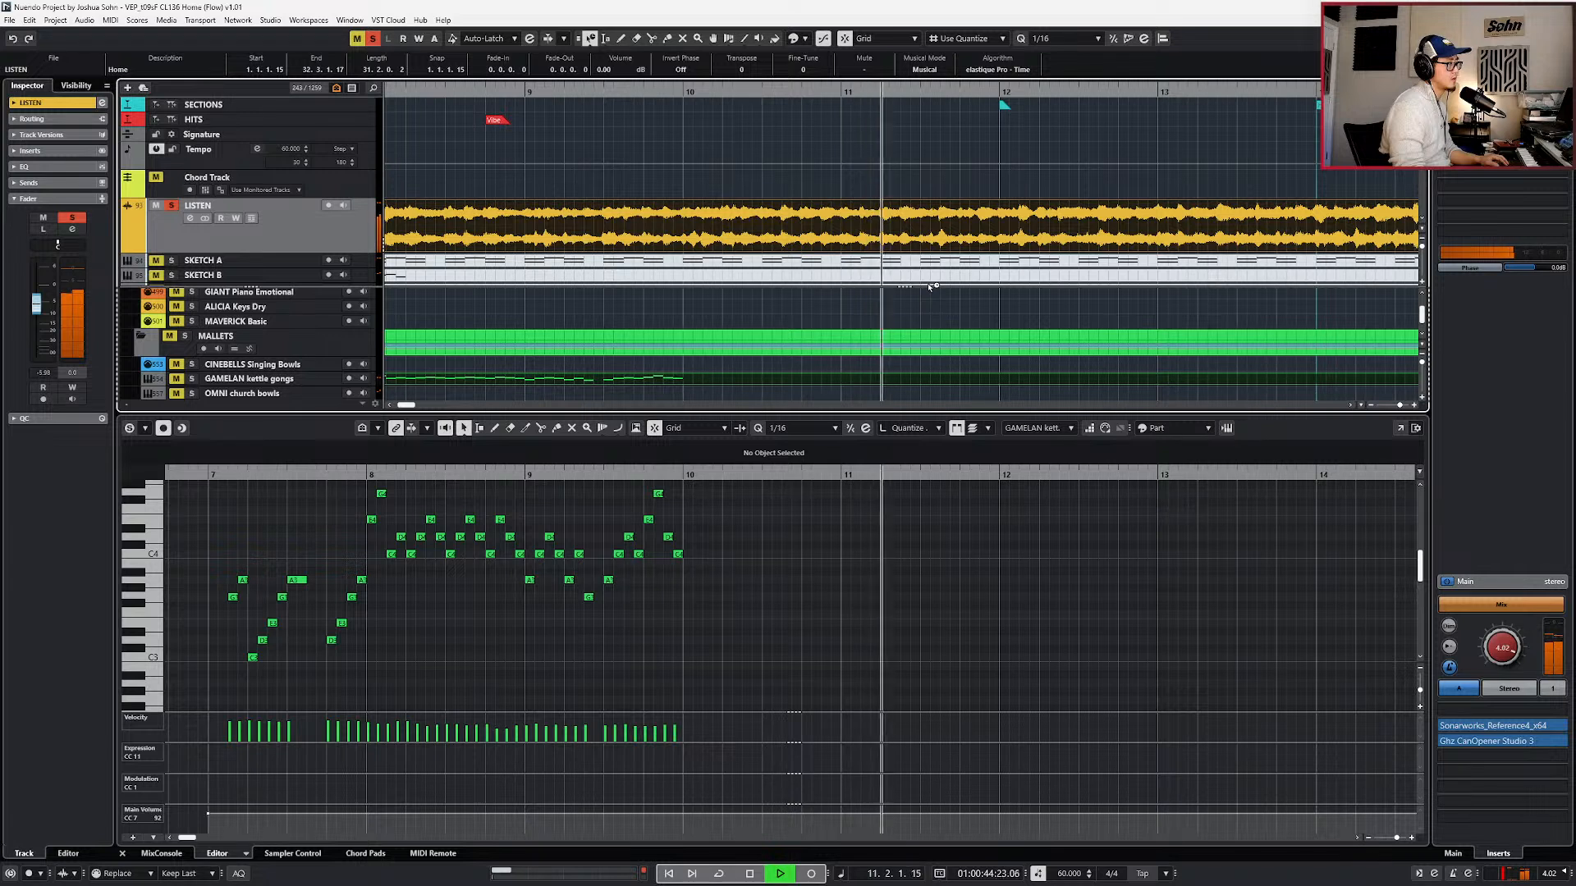
pyautogui.scroll(2, 919, 510)
pyautogui.press('space')
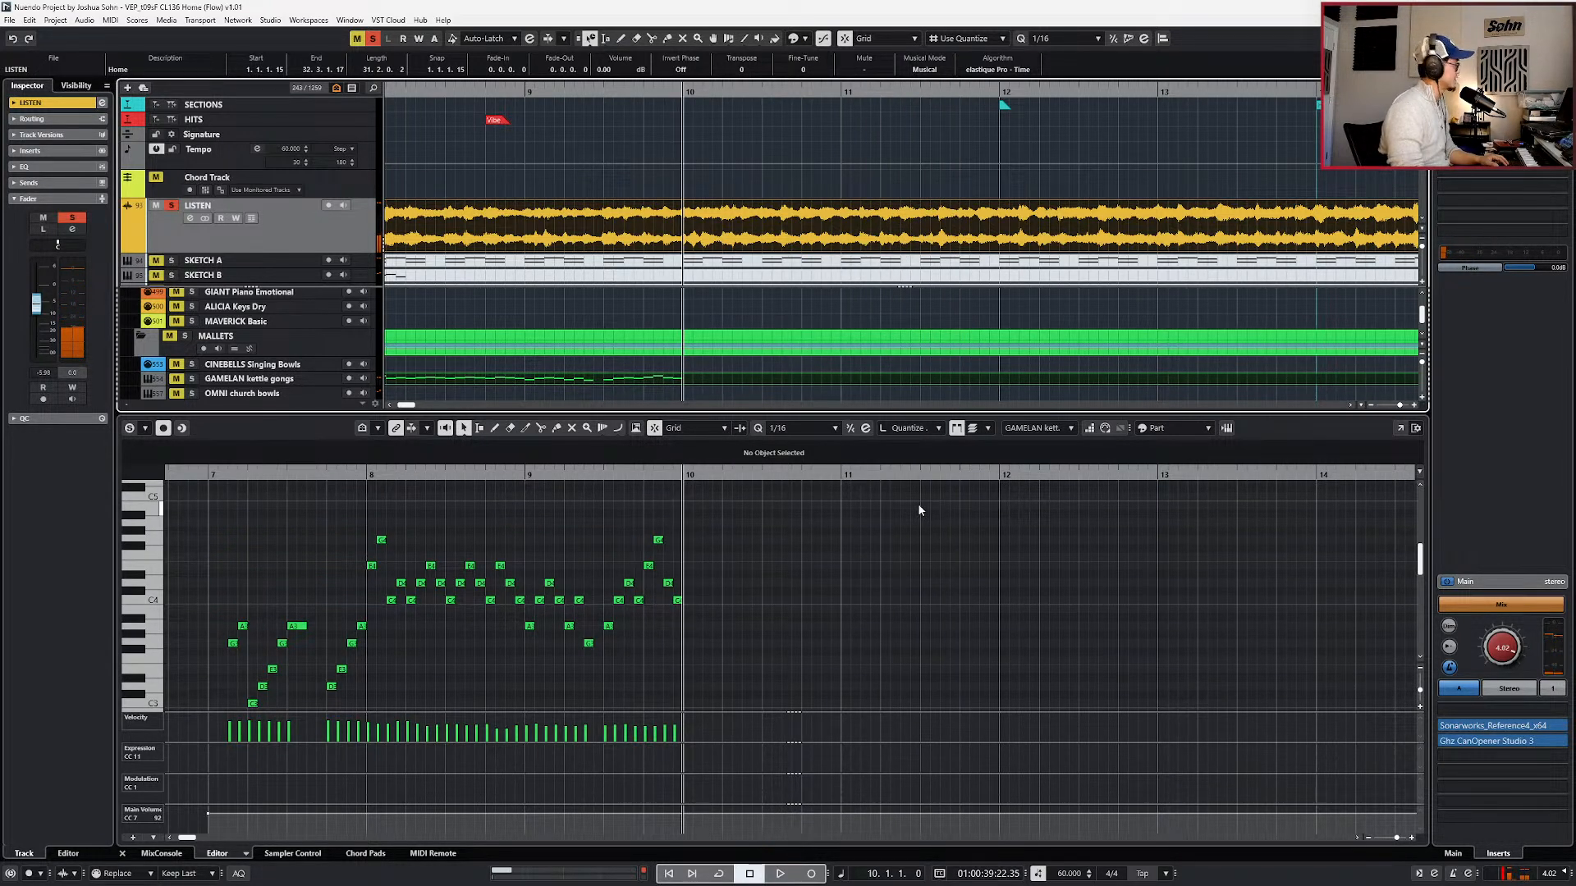
pyautogui.press('space')
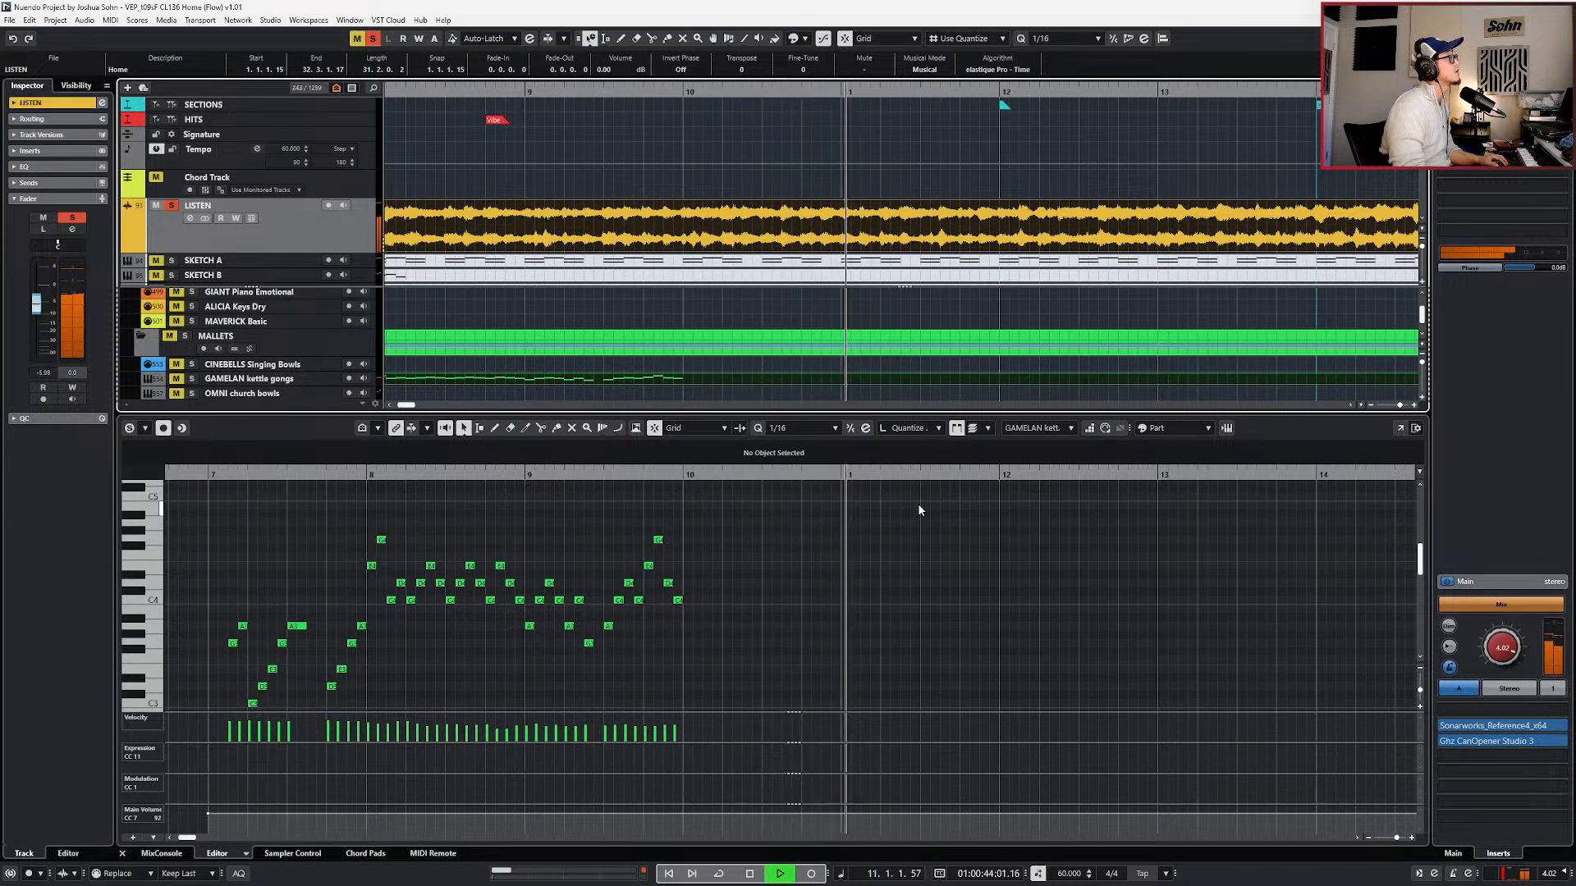
pyautogui.press('space')
# - Open the ORNGTREE Vibraphone KS part, play it soloed through bar 10, and return the playhead to bar 9
pyautogui.scroll(-5, 789, 367)
pyautogui.scroll(-3, 783, 353)
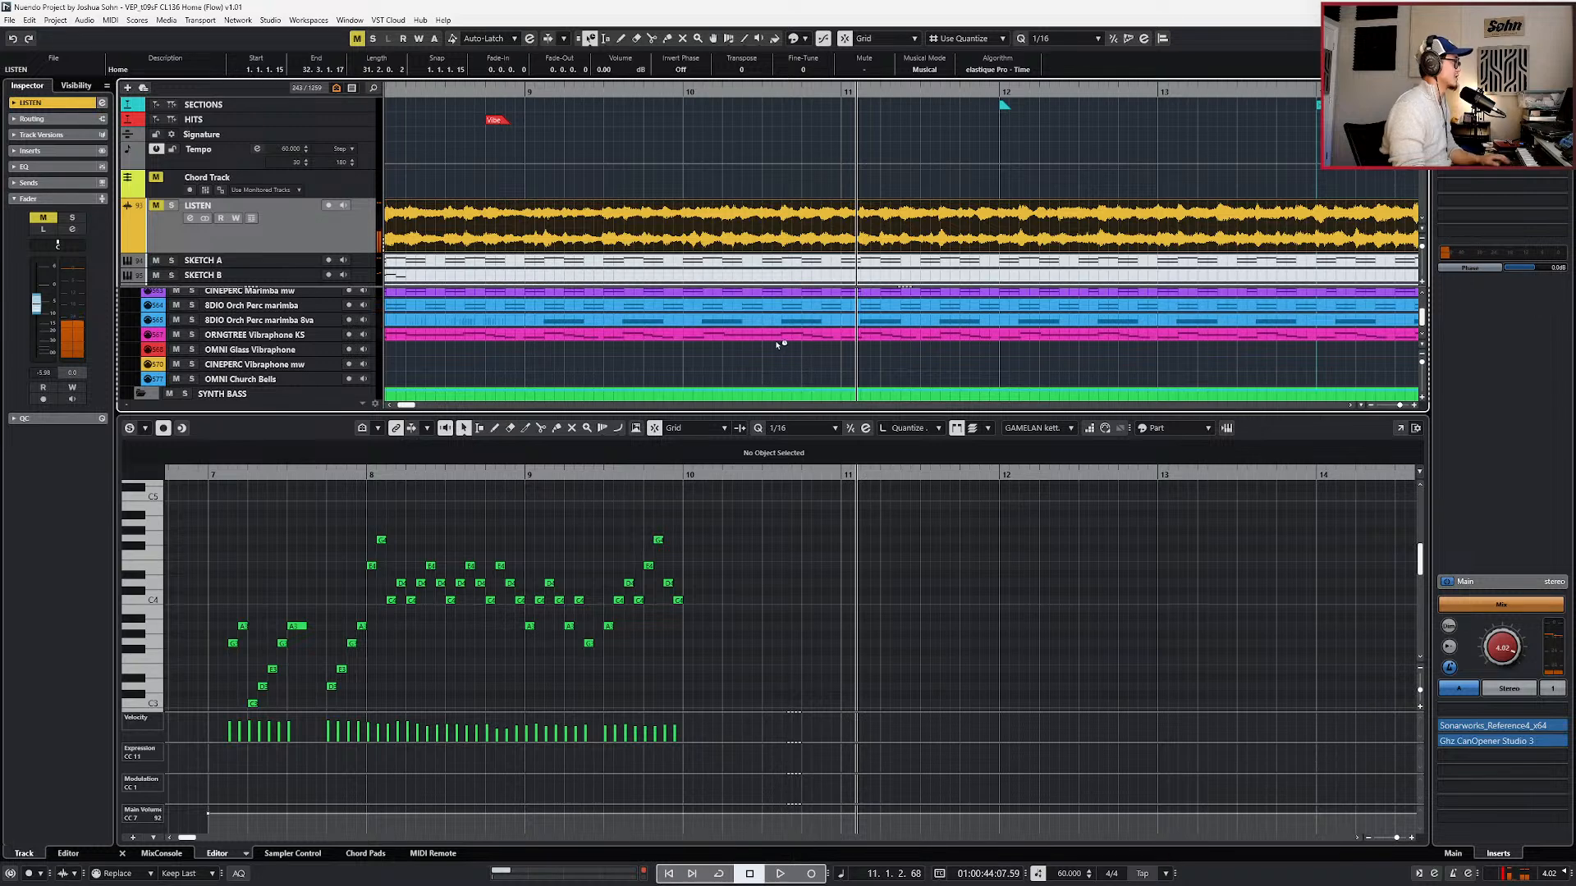
pyautogui.click(778, 335)
pyautogui.press('KP_0')
pyautogui.press('space')
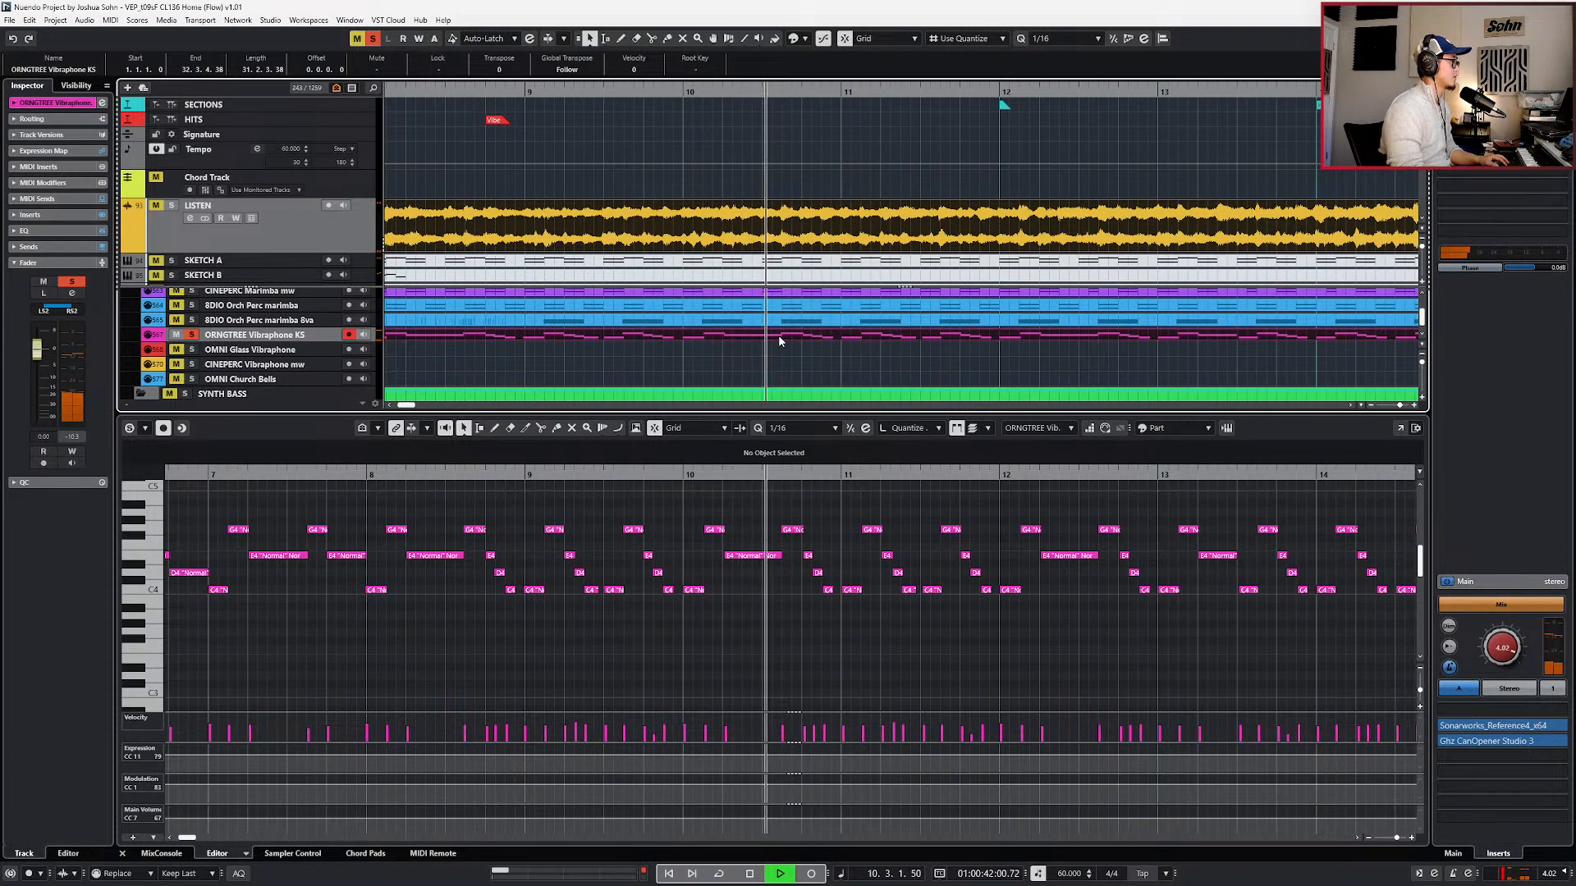
pyautogui.press('space')
pyautogui.press('s')
pyautogui.press('ctrl+KP_Subtract')
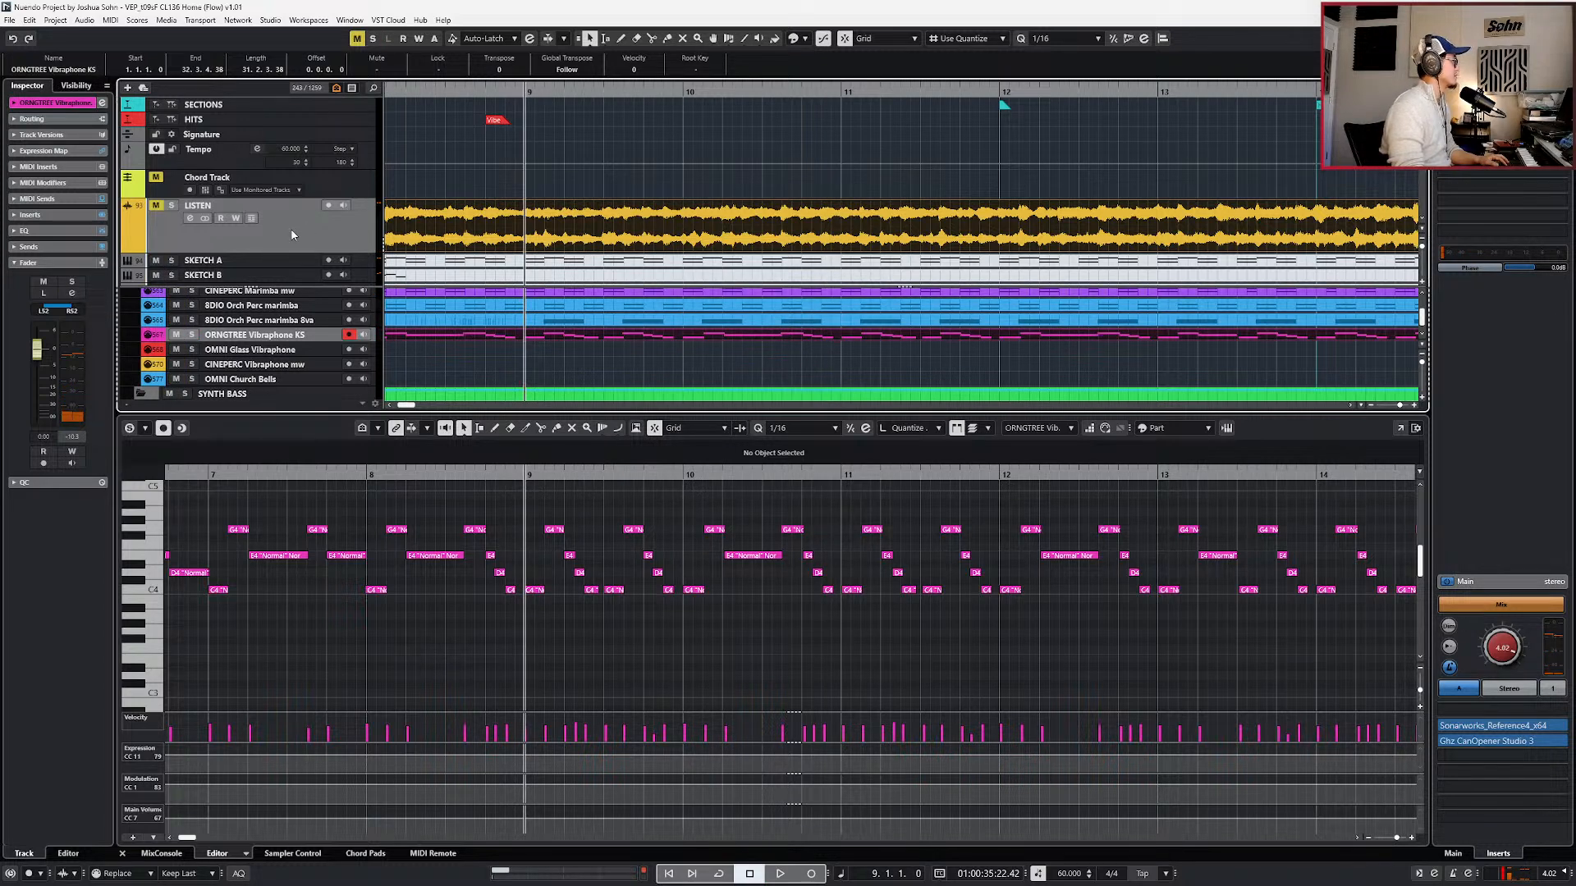
# - Solo LISTEN and play bars 9 and 10 of the reference to compare it with the vibraphone part
pyautogui.press('s')
pyautogui.press('space')
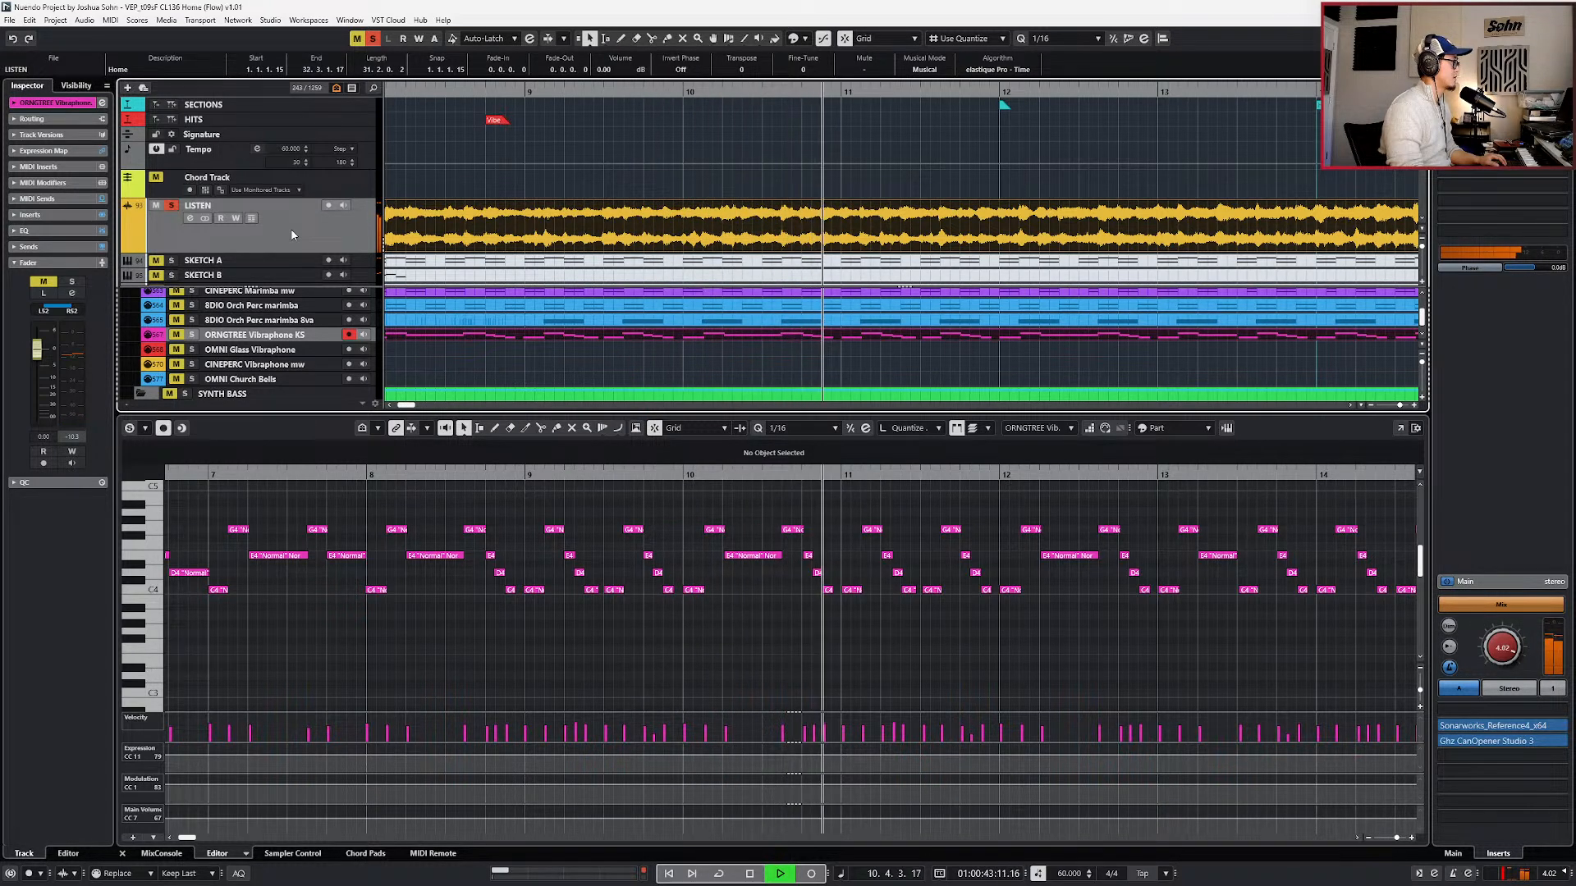
pyautogui.press('space')
pyautogui.press('s')
# - Replace the vibraphone's long E4 in bar 10 with a copy of the following E4, D4, C4 run, moved to beat 2
pyautogui.click(773, 555)
pyautogui.moveTo(813, 586); pyautogui.dragTo(824, 597)
pyautogui.press('l')
pyautogui.hotkey('ctrl', 'c')
pyautogui.hotkey('ctrl', 'v')
pyautogui.hotkey('alt', 'Left')
pyautogui.hotkey('alt', 'Left')
pyautogui.hotkey('alt', 'Left')
pyautogui.hotkey('alt', 'Left')
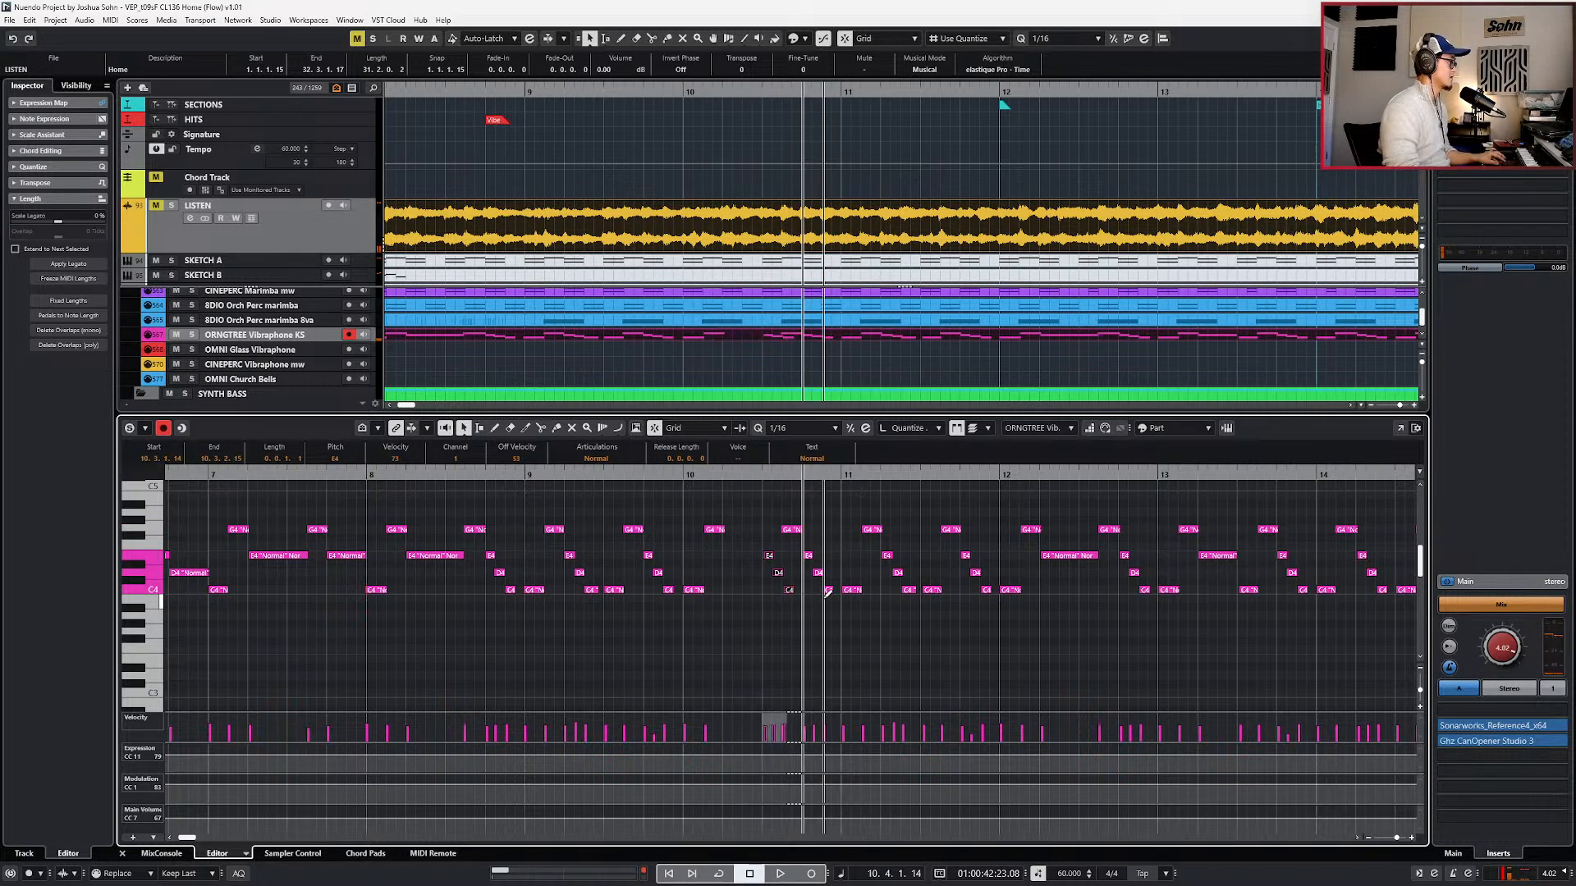
# - Solo LISTEN, play the reference from the end of bar 10 into bar 11, and return the playhead to bar 9
pyautogui.press('s')
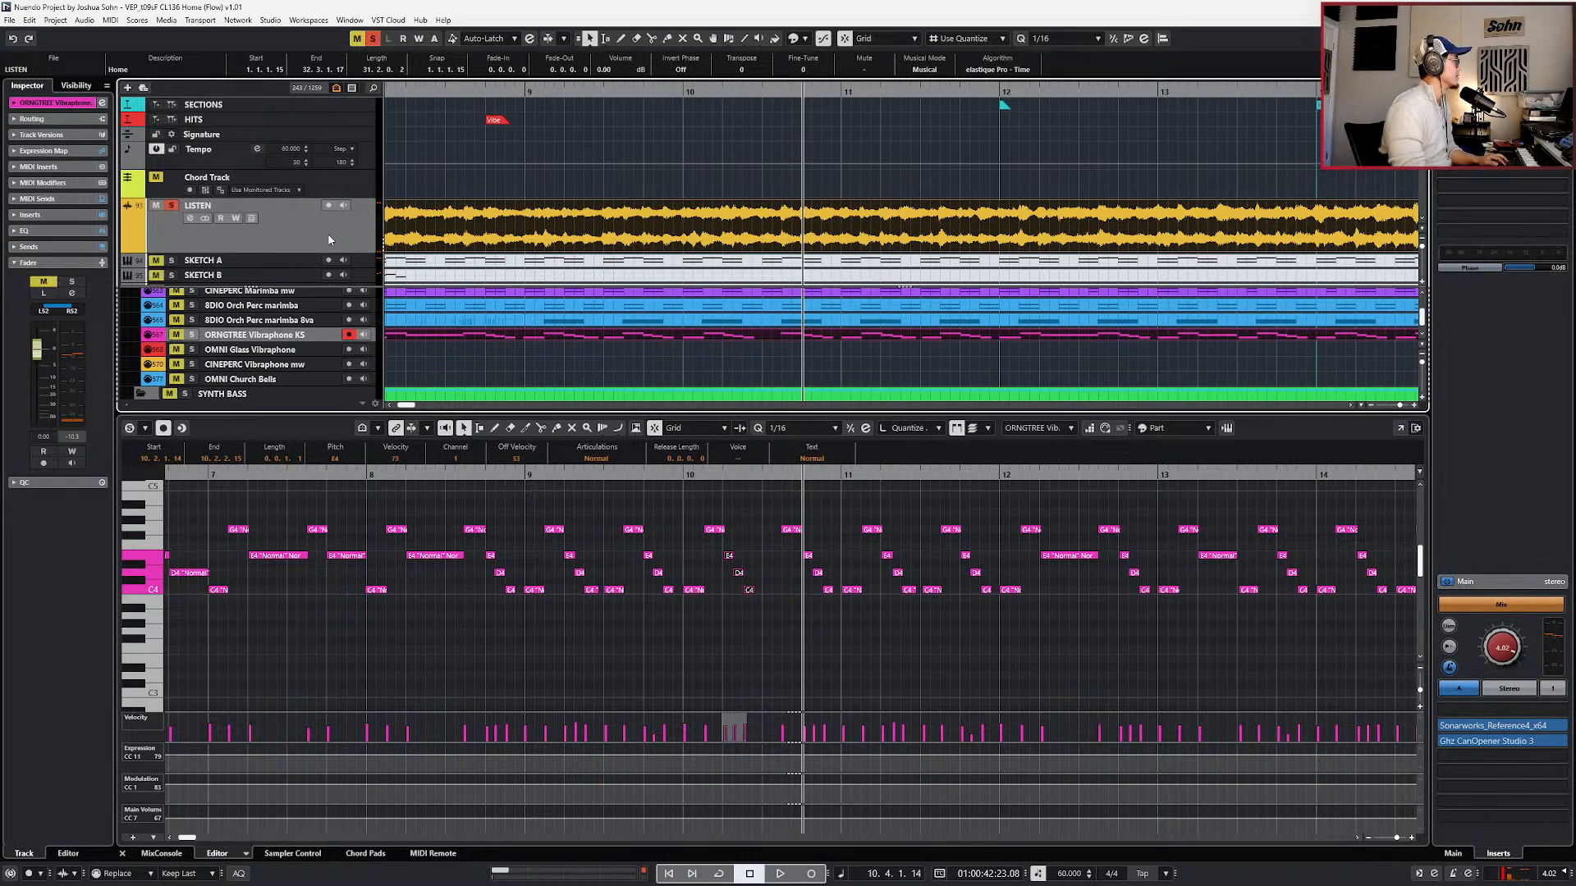
pyautogui.press('space')
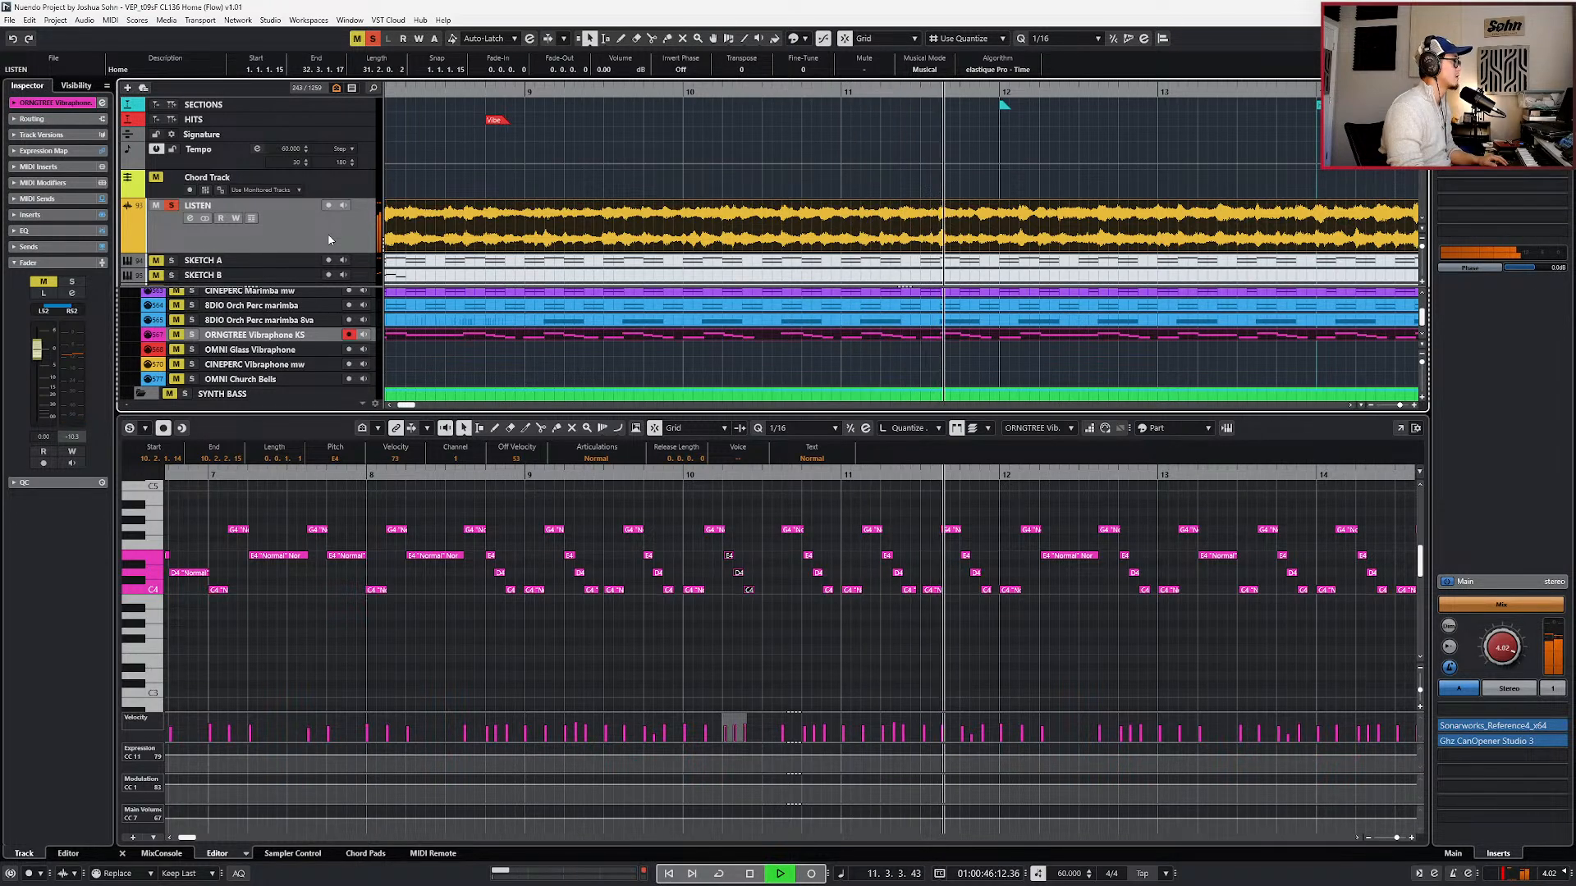
pyautogui.press('space')
pyautogui.press('KP_Subtract')
pyautogui.press('KP_Add')
pyautogui.press('KP_Subtract')
# - Reopen the GAMELAN kettle gongs part, solo LISTEN, and play the reference from bar 9 into bar 10
pyautogui.scroll(3, 706, 345)
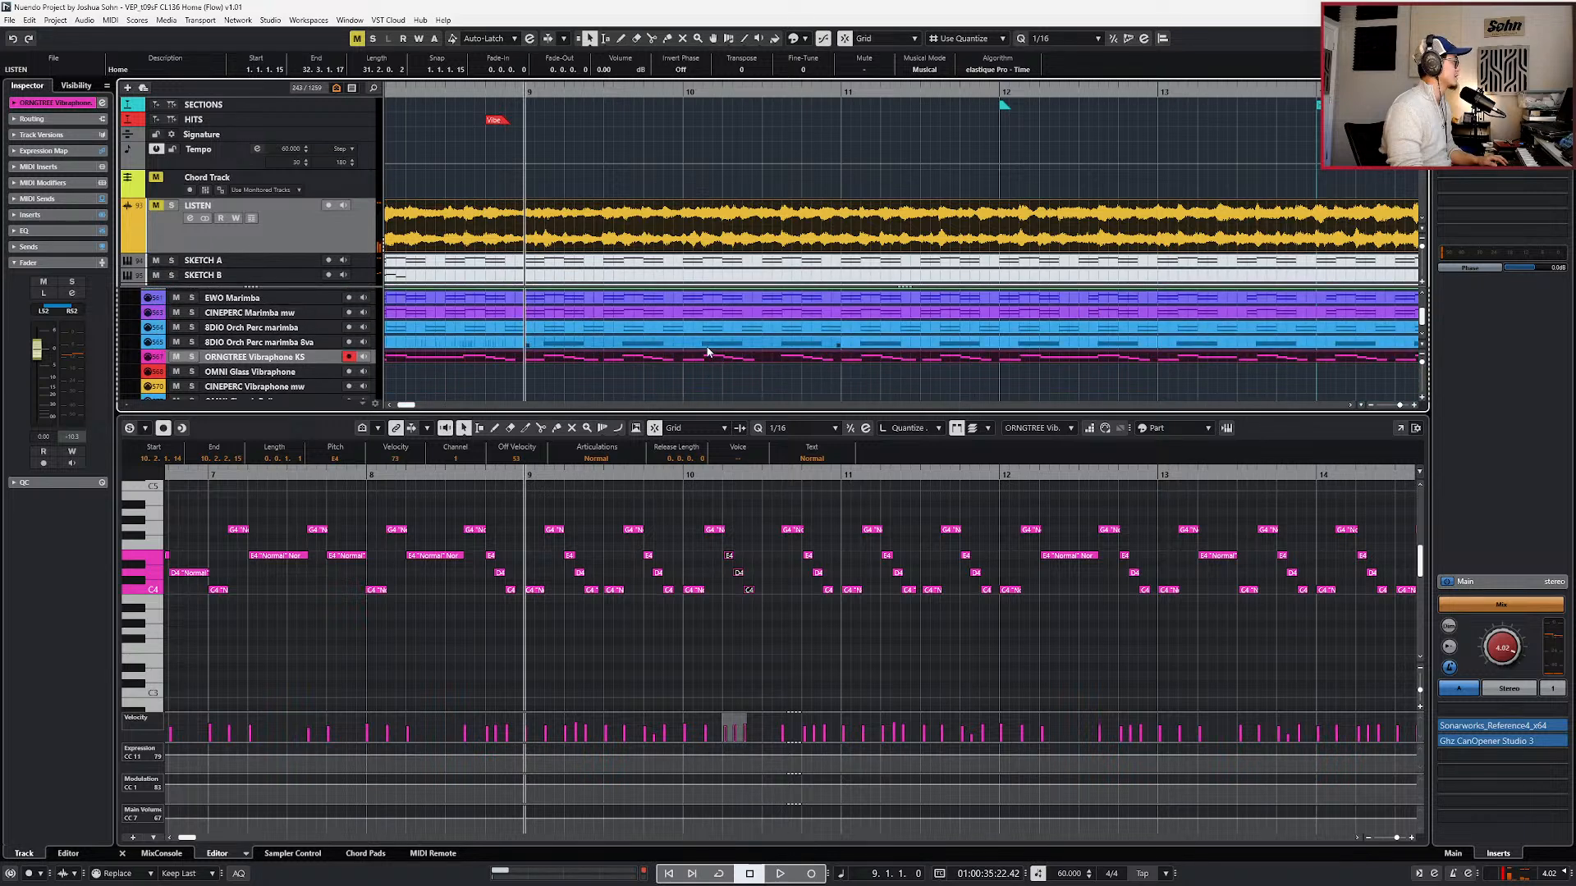
pyautogui.click(696, 293)
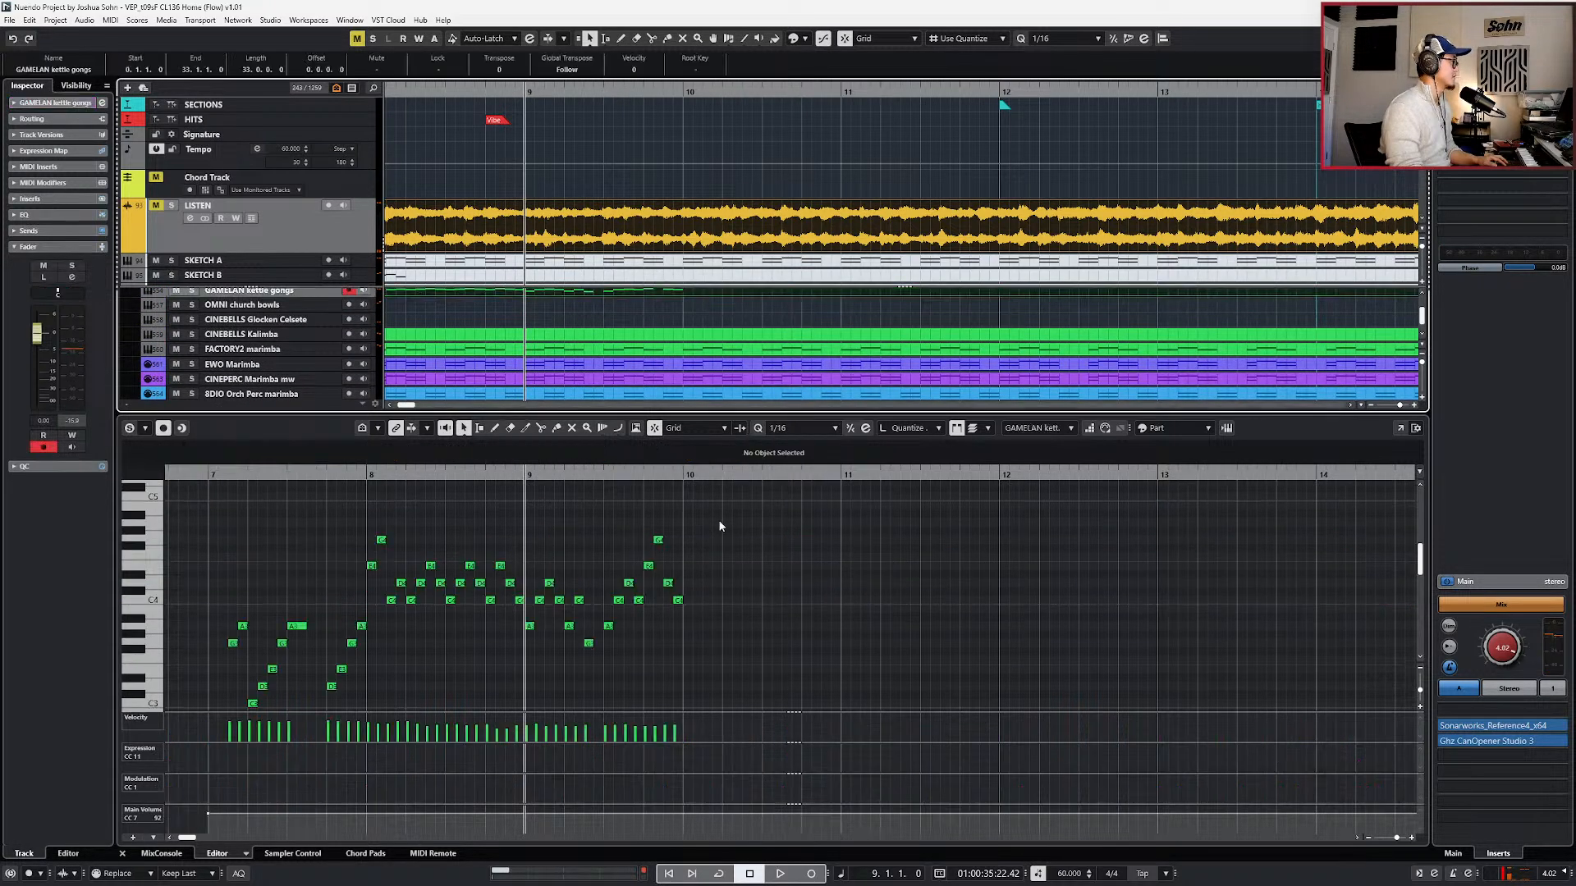
pyautogui.click(262, 233)
pyautogui.press('s')
pyautogui.press('KP_Add')
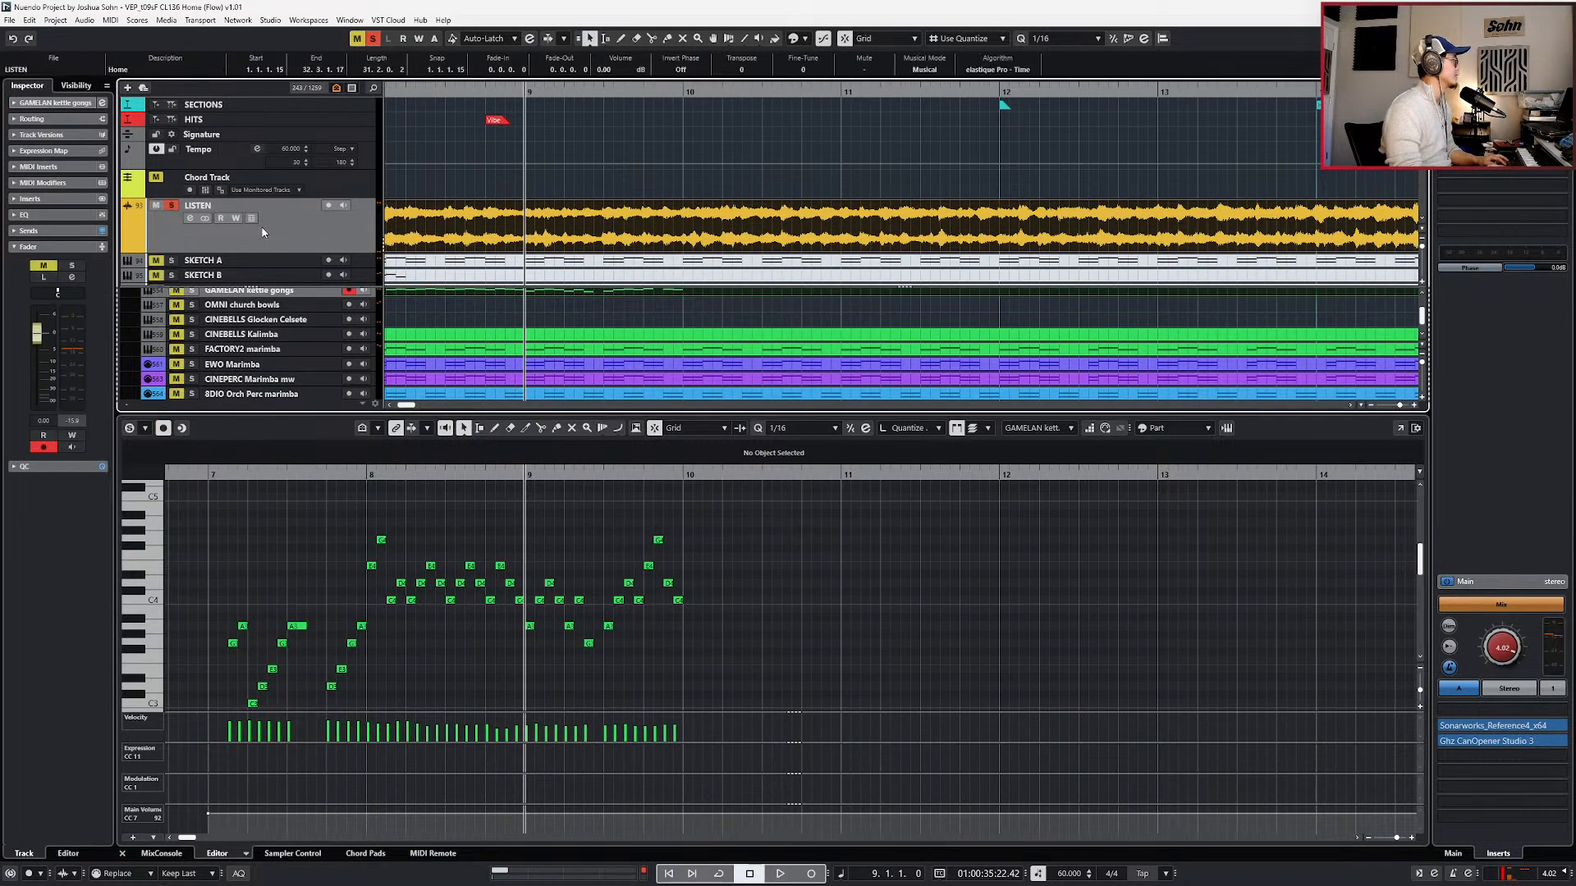
pyautogui.press('KP_Subtract')
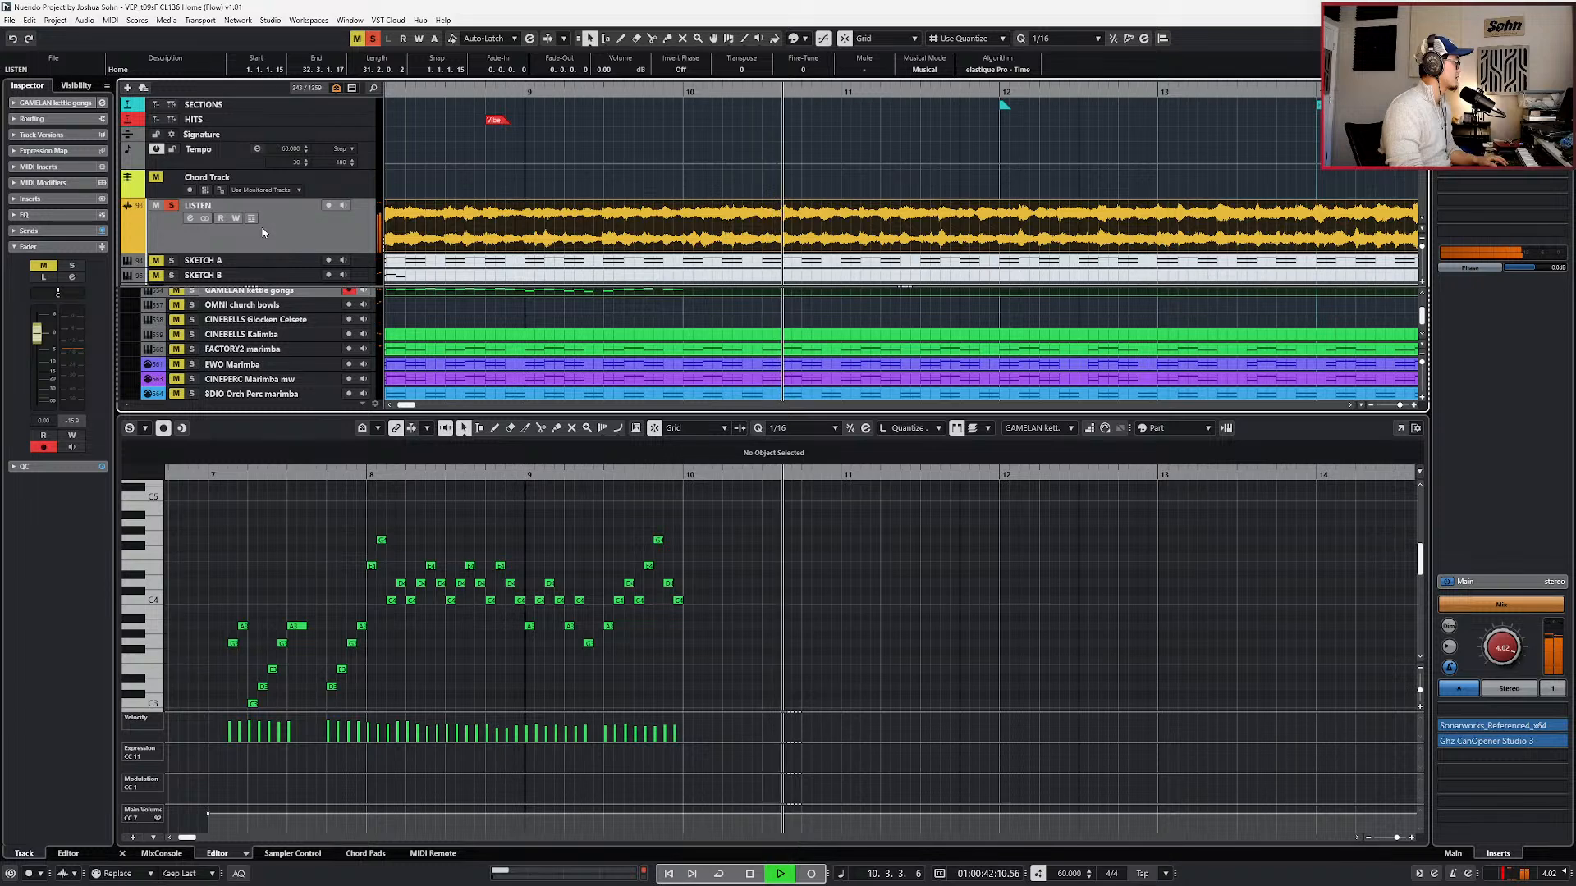
pyautogui.press('space')
pyautogui.press('KP_Subtract')
pyautogui.press('KP_Subtract')
pyautogui.press('KP_Subtract')
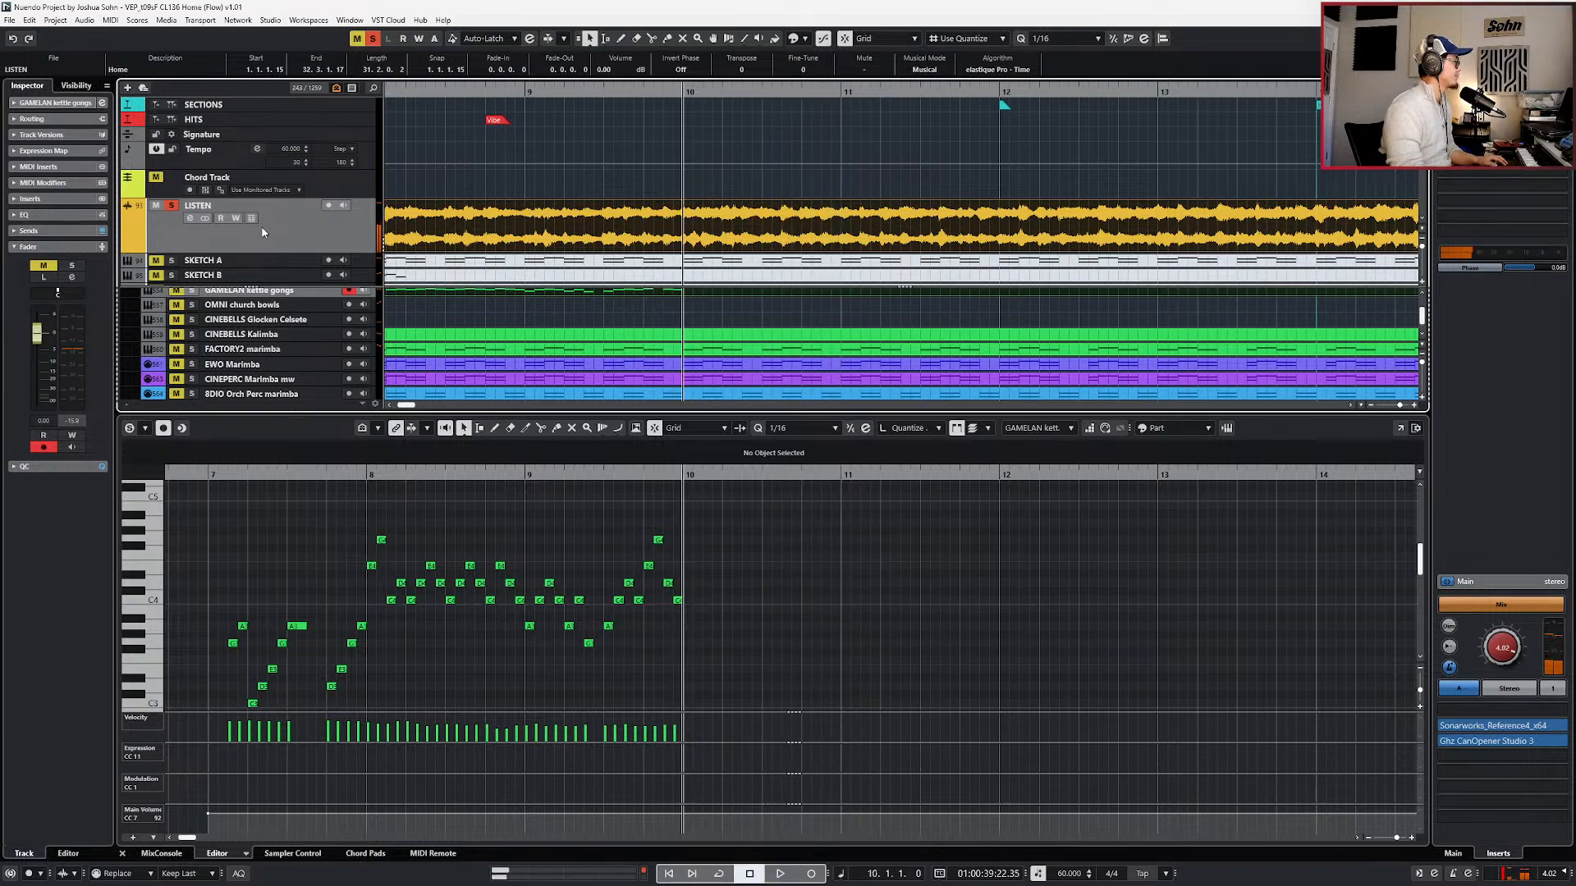
# - Play bar 10 of the soloed reference once more, unsolo it, and select the kettle gongs track
pyautogui.click(759, 558)
pyautogui.press('KP_Add')
pyautogui.click(344, 237)
pyautogui.press('space')
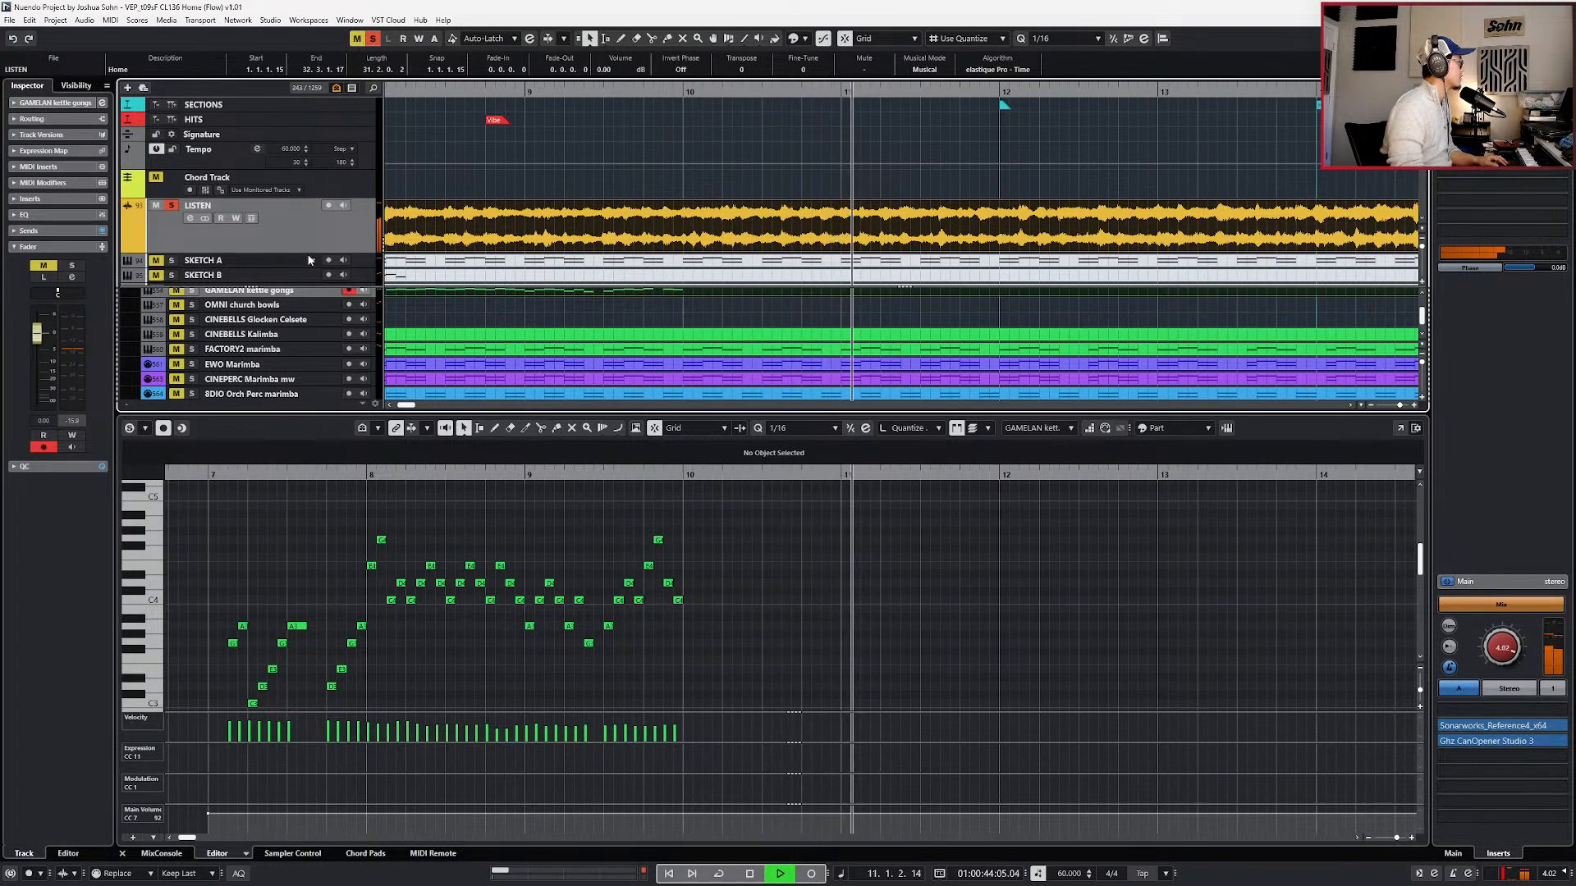
pyautogui.press('space')
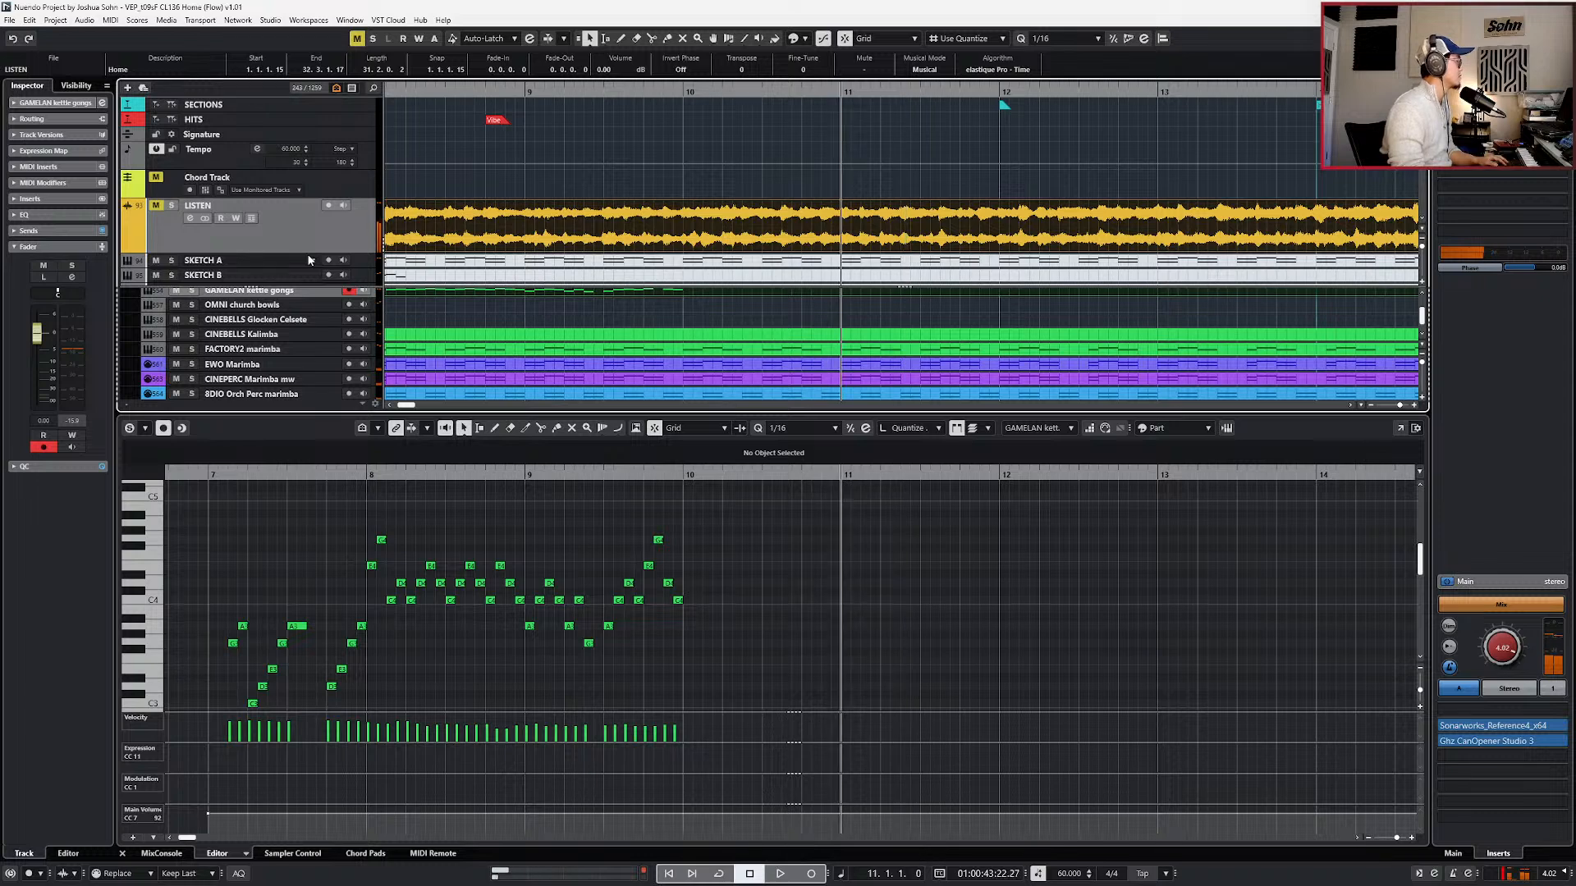
pyautogui.click(277, 554)
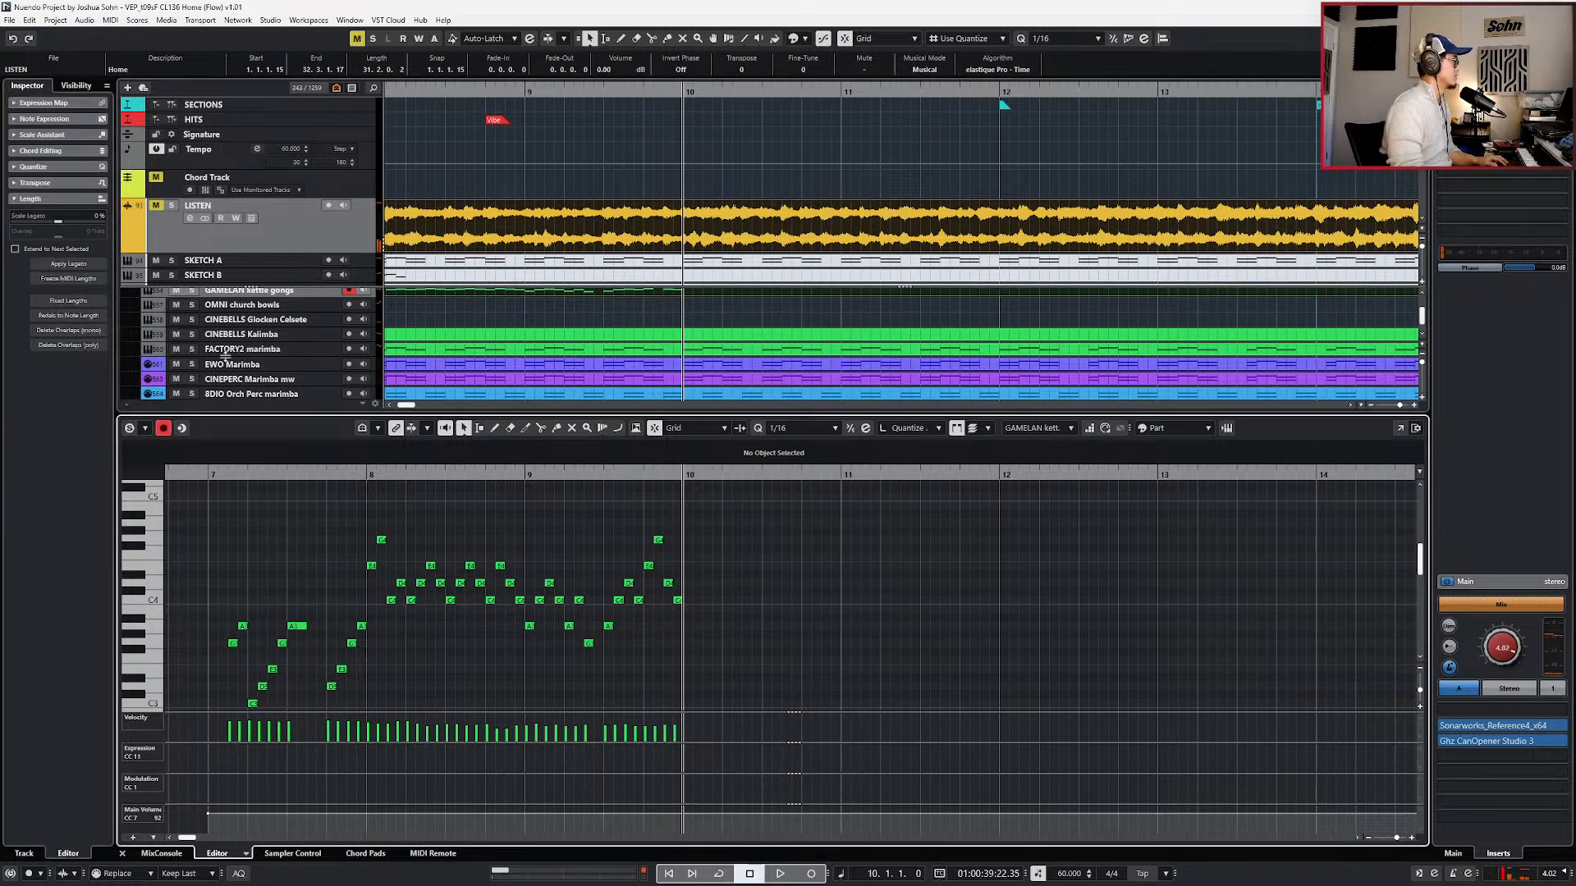
pyautogui.click(246, 292)
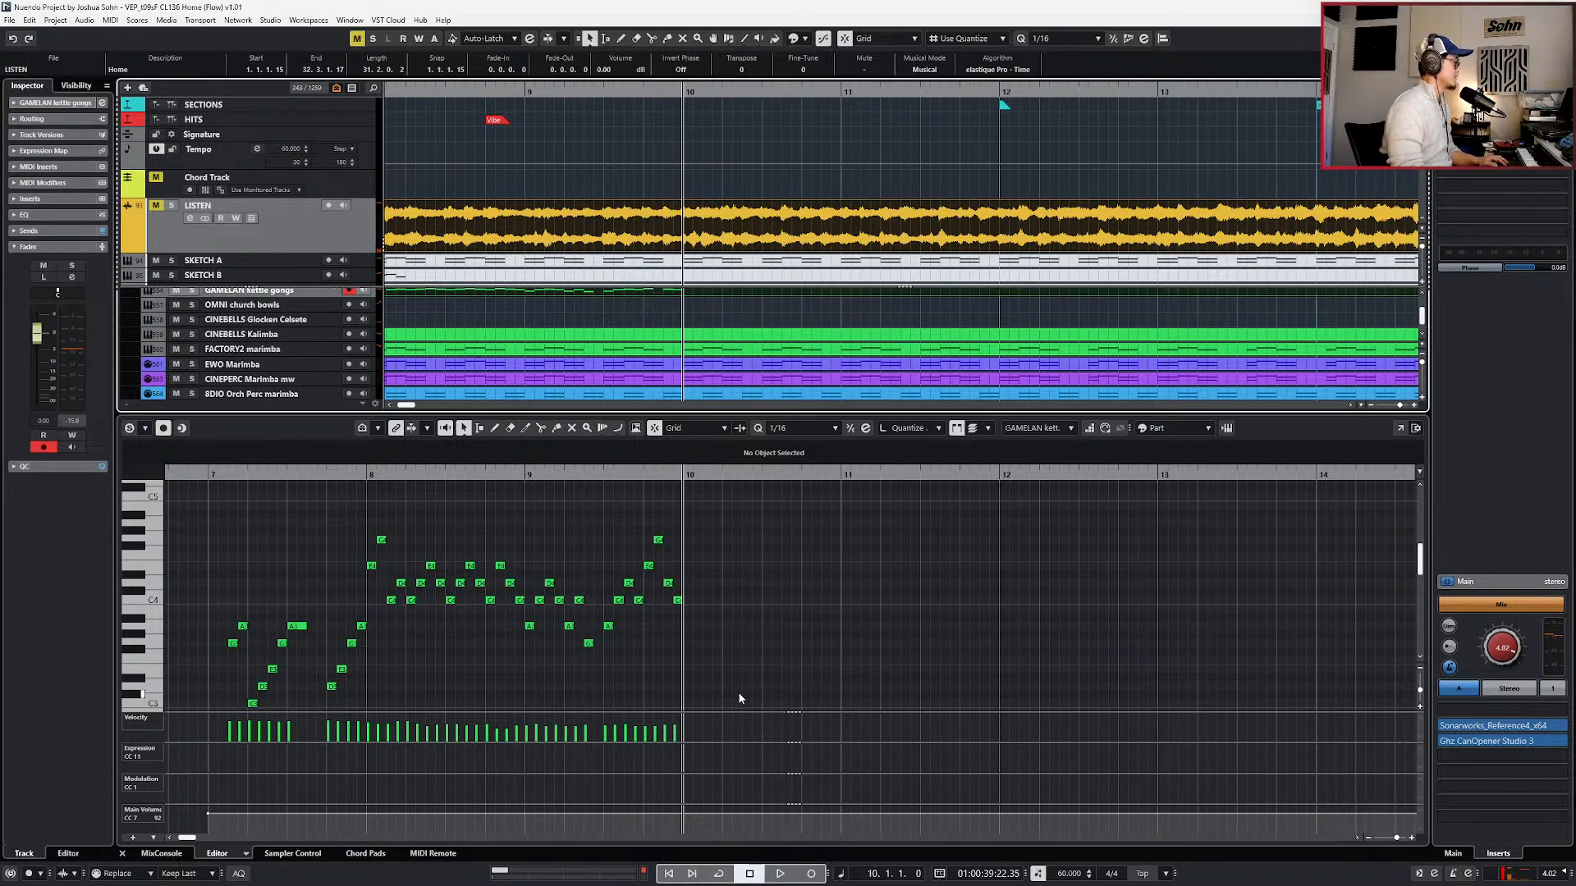
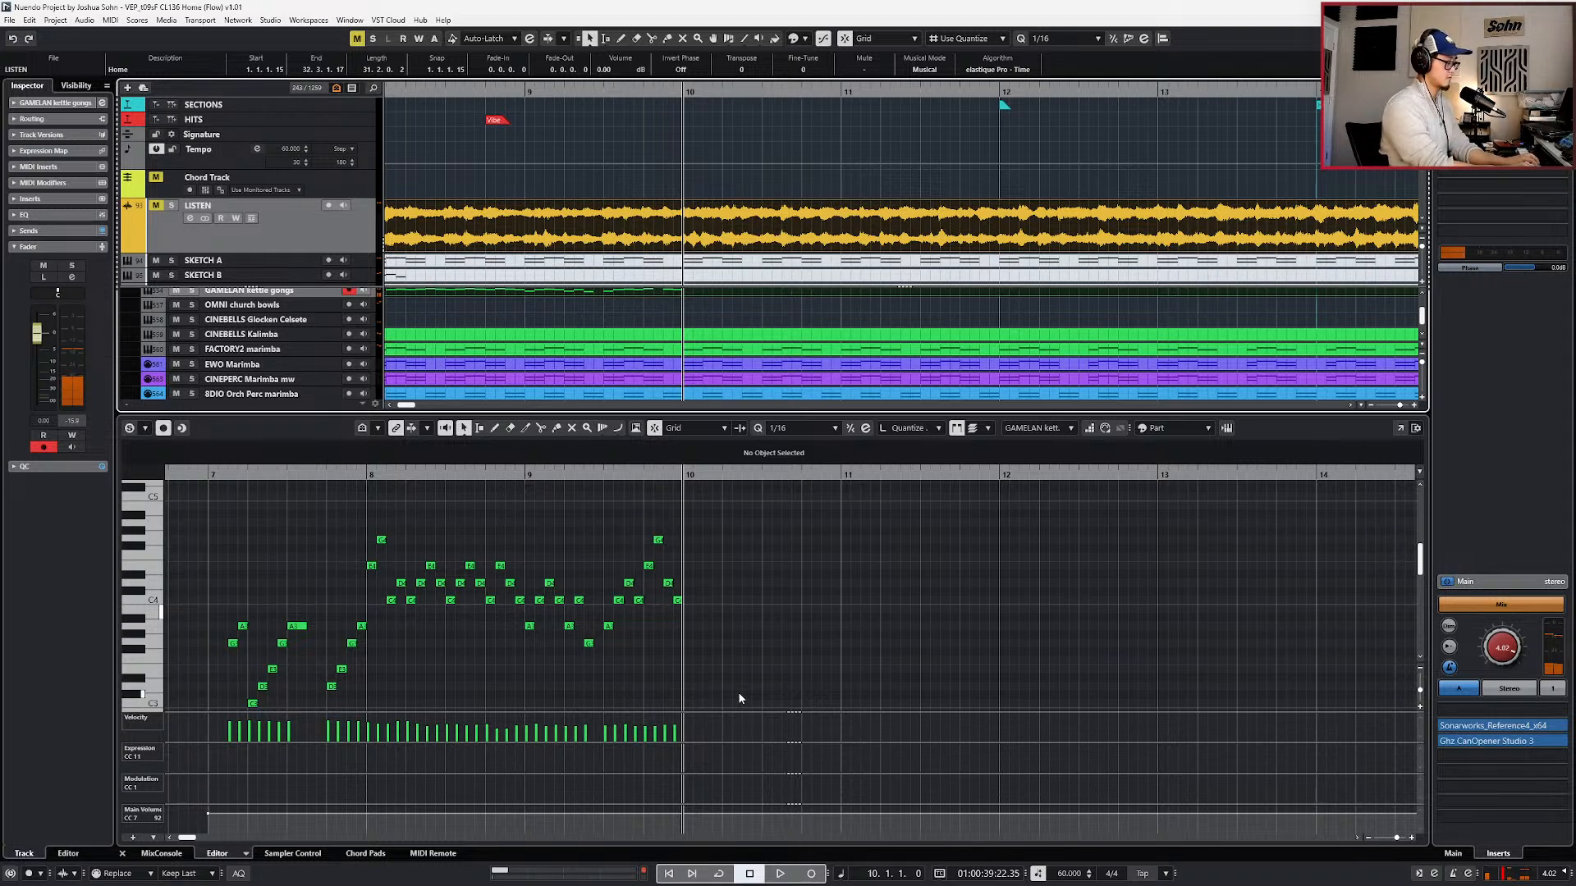
pyautogui.press('space')
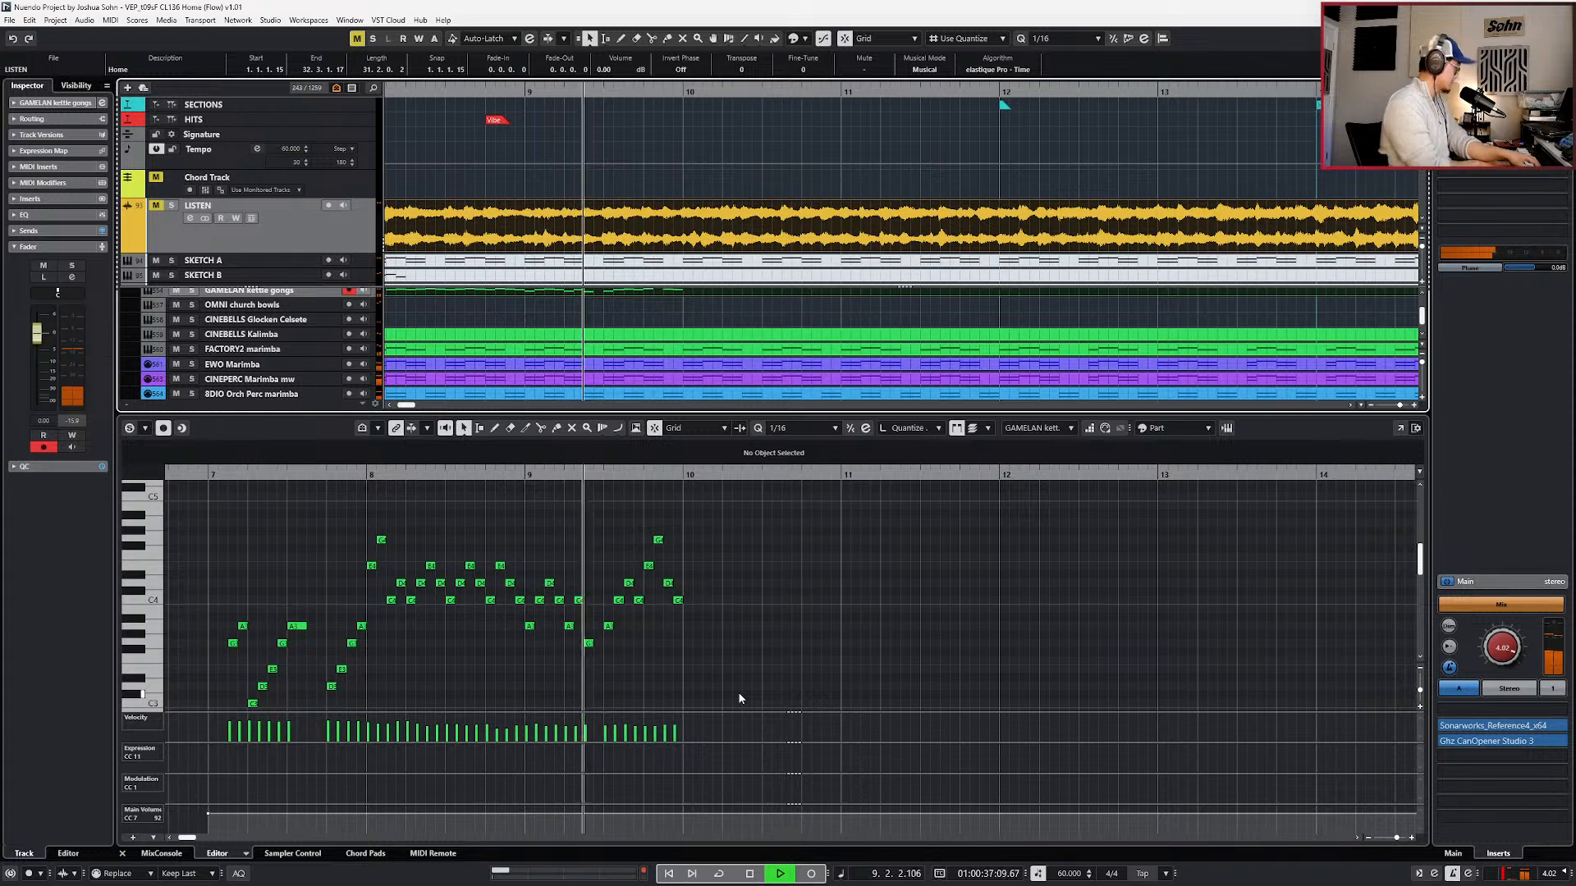
pyautogui.press('KP_Multiply')
pyautogui.click(781, 663)
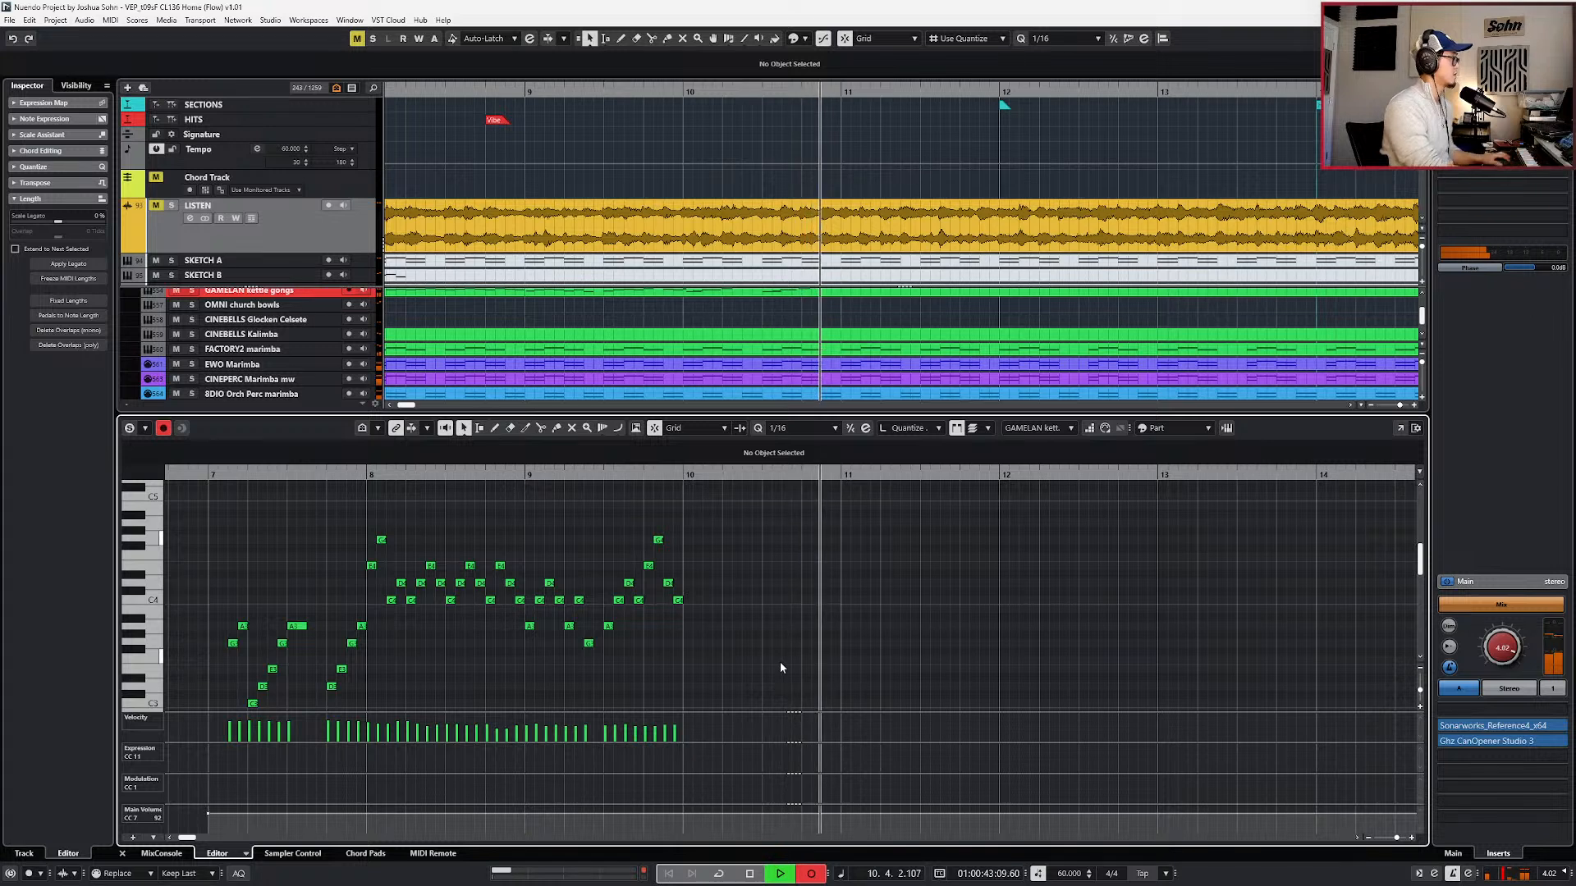
pyautogui.press('space')
# - Record the gong figure G3, A3, C4, E4, G4 twice across bar 10 and quantize the notes to sixteenths
pyautogui.scroll(3, 780, 661)
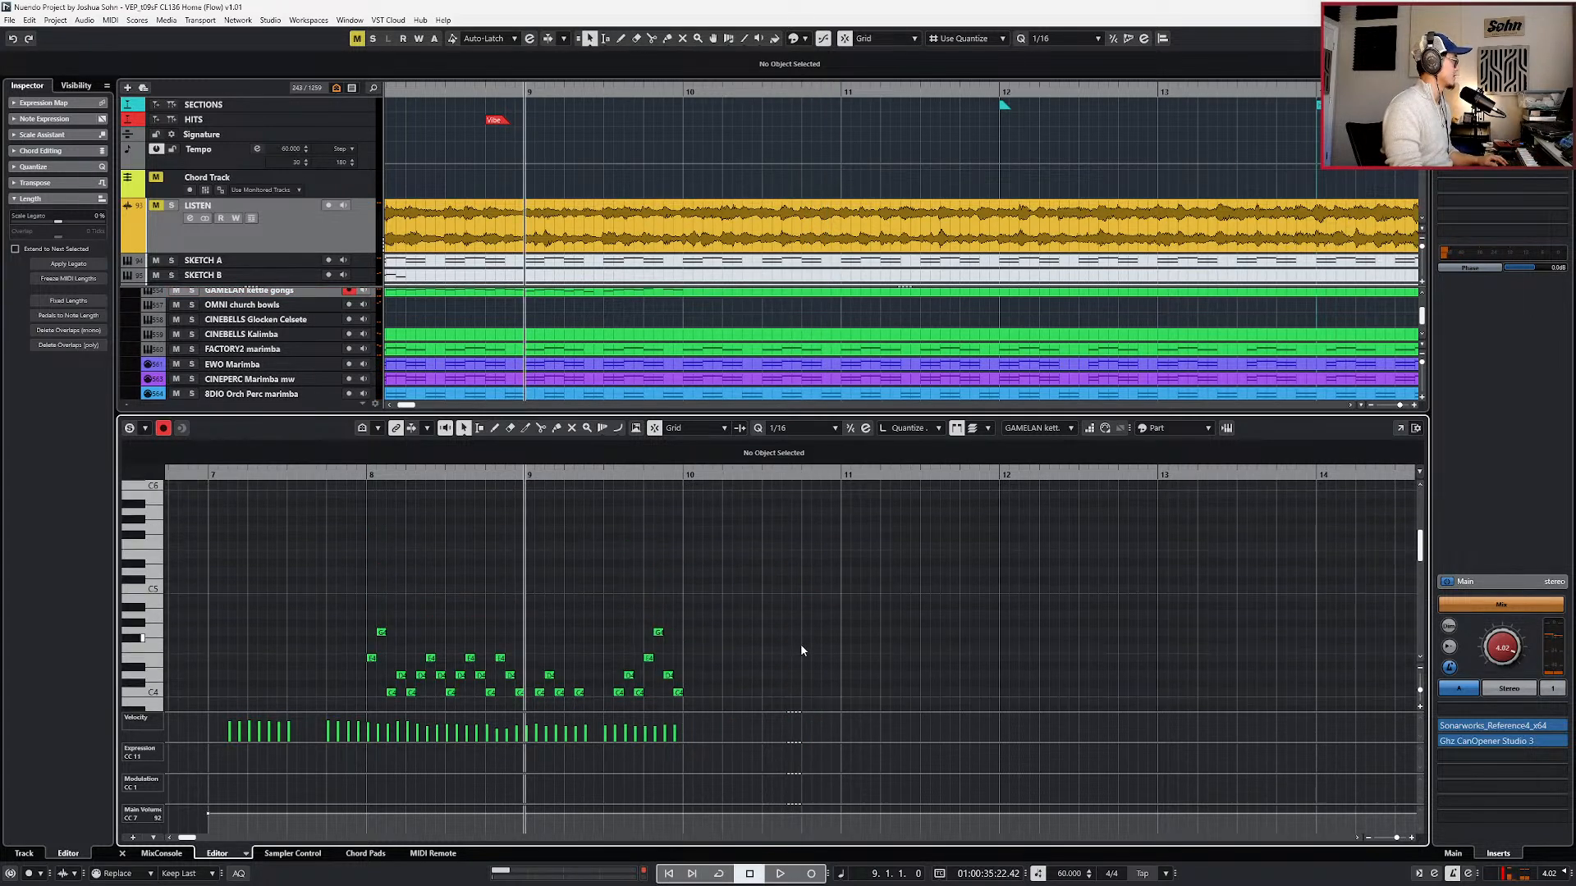
pyautogui.press('KP_Multiply')
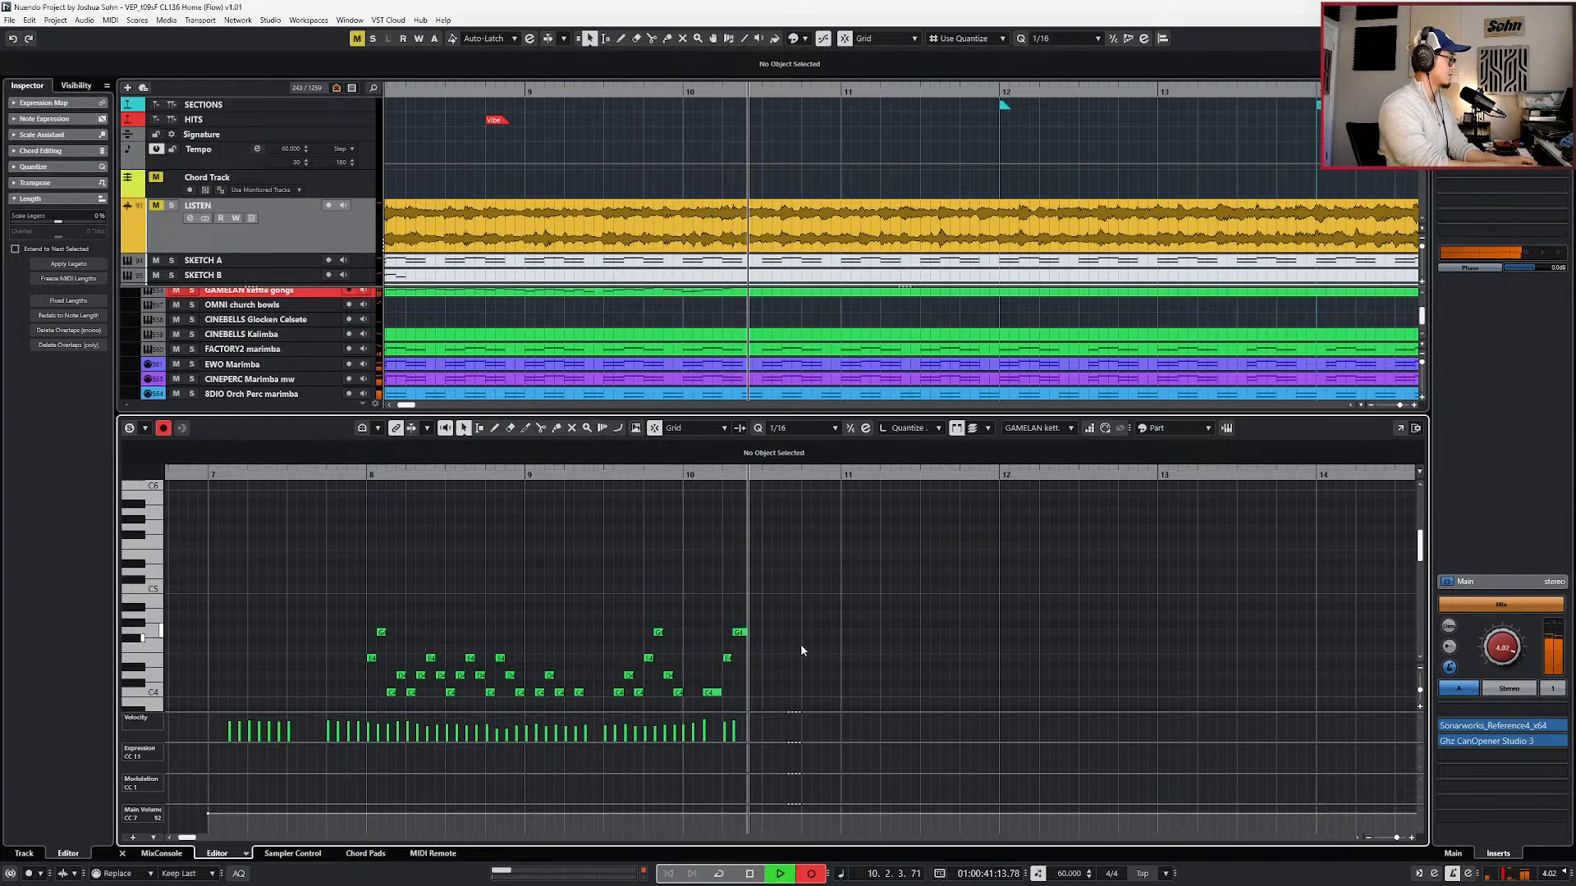
pyautogui.press('space')
pyautogui.scroll(-3, 838, 512)
pyautogui.moveTo(727, 628); pyautogui.dragTo(691, 652)
pyautogui.press('l')
pyautogui.press('q')
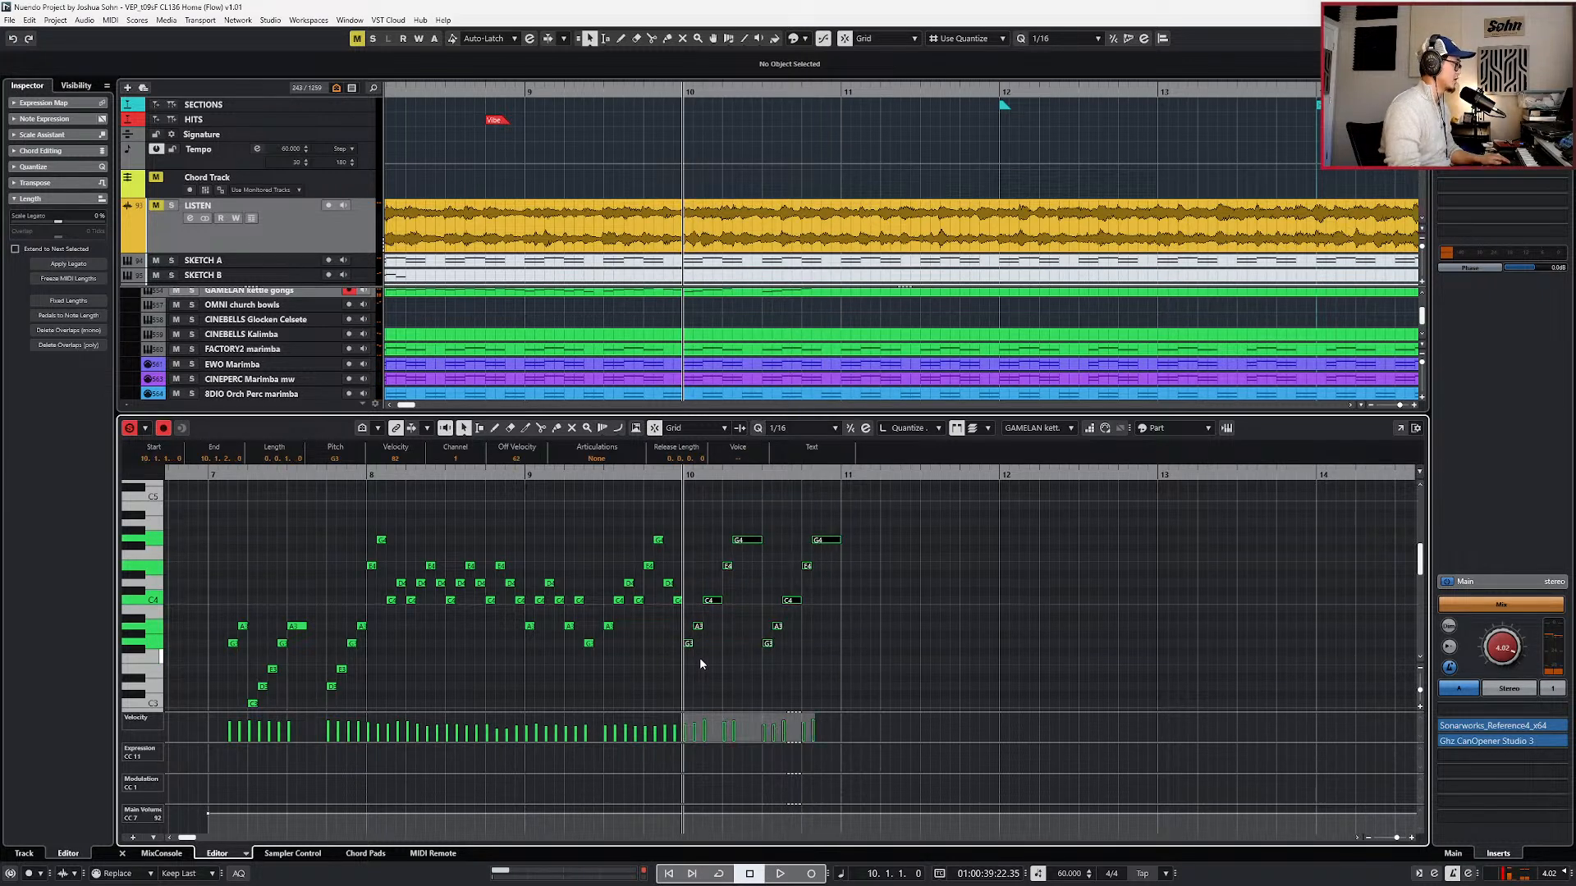
# - Play back the new bar 10 gong figure and check both G4 notes in context with the preceding bars
pyautogui.press('space')
pyautogui.moveTo(733, 524); pyautogui.dragTo(824, 548)
pyautogui.press('space')
pyautogui.press('s')
pyautogui.press('KP_Subtract')
pyautogui.press('KP_Subtract')
pyautogui.press('space')
pyautogui.scroll(-2, 770, 335)
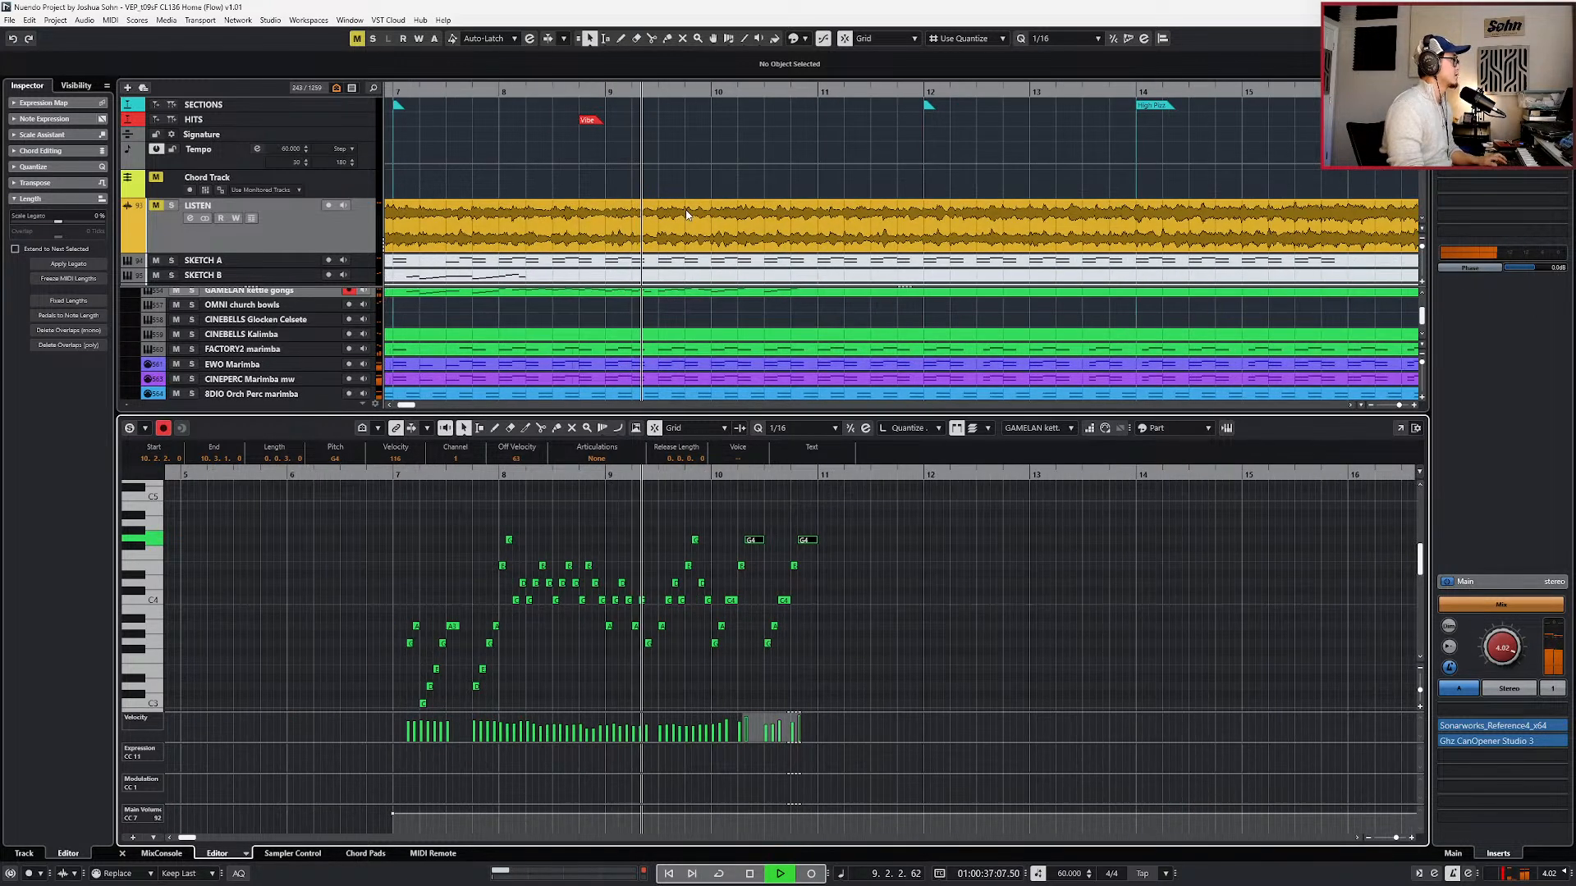
pyautogui.hscroll(3, 657, 230)
pyautogui.scroll(-1, 609, 252)
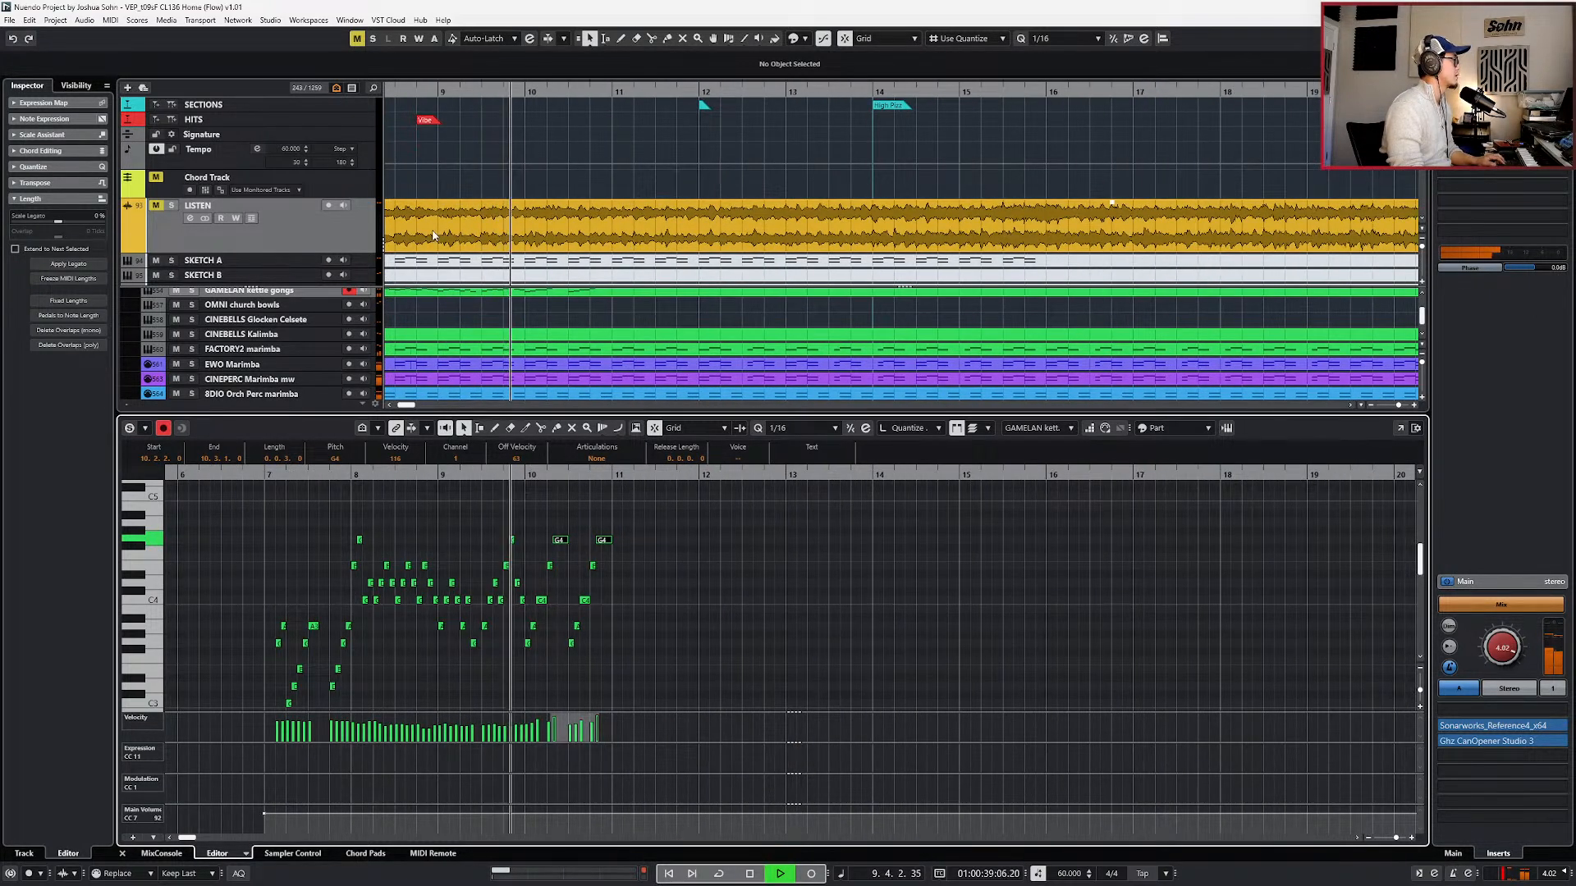
# - Solo LISTEN and play the reference through bars 10 and 11, replaying it from bar 10
pyautogui.click(731, 608)
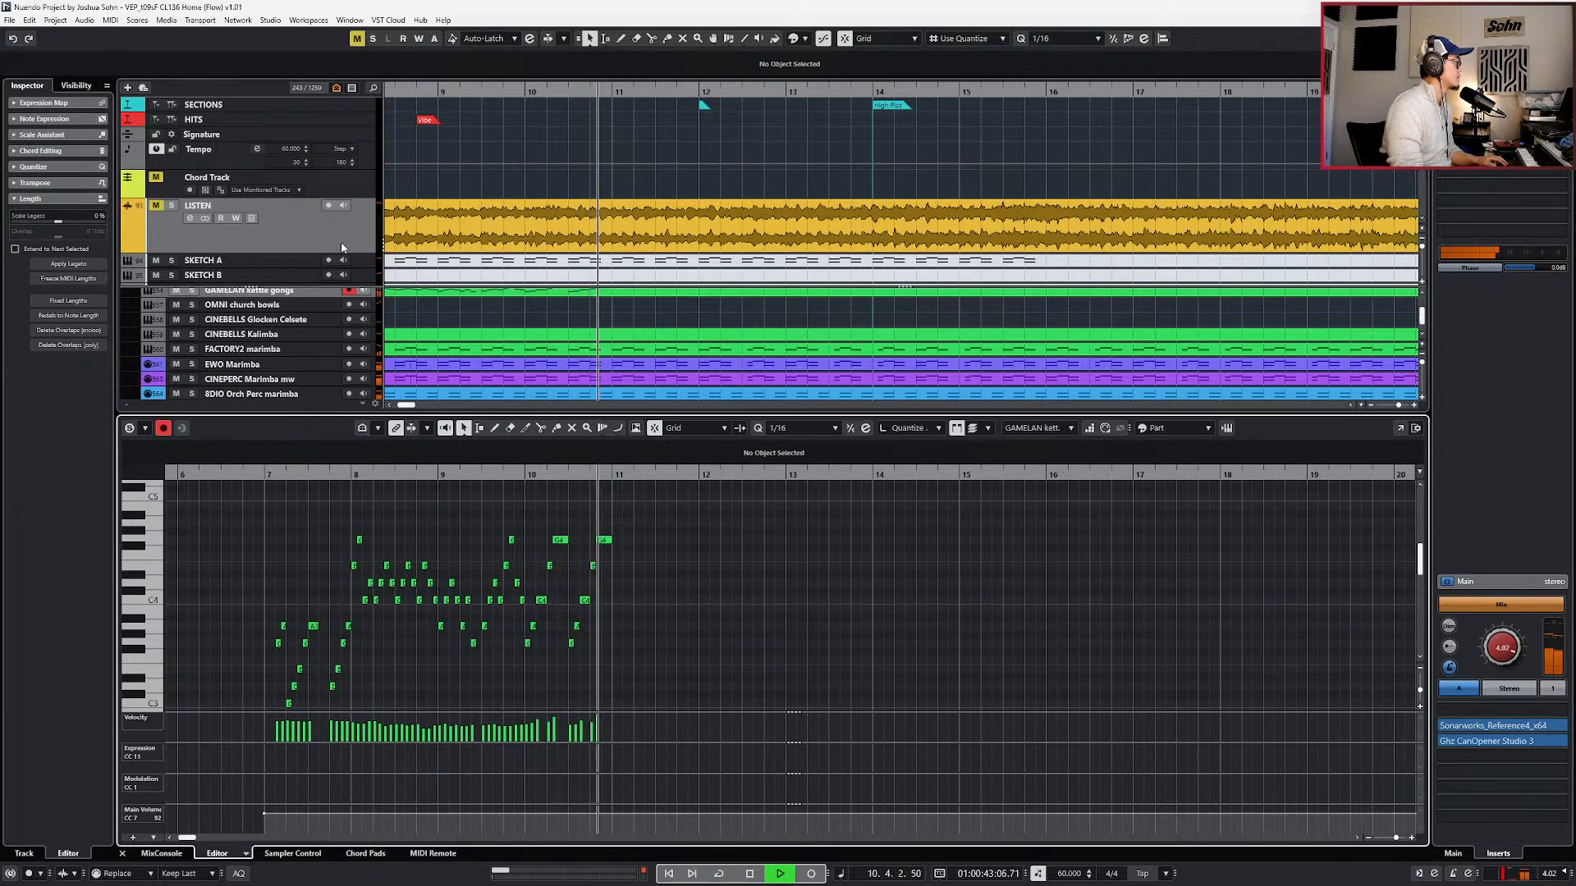
pyautogui.press('space')
pyautogui.press('space')
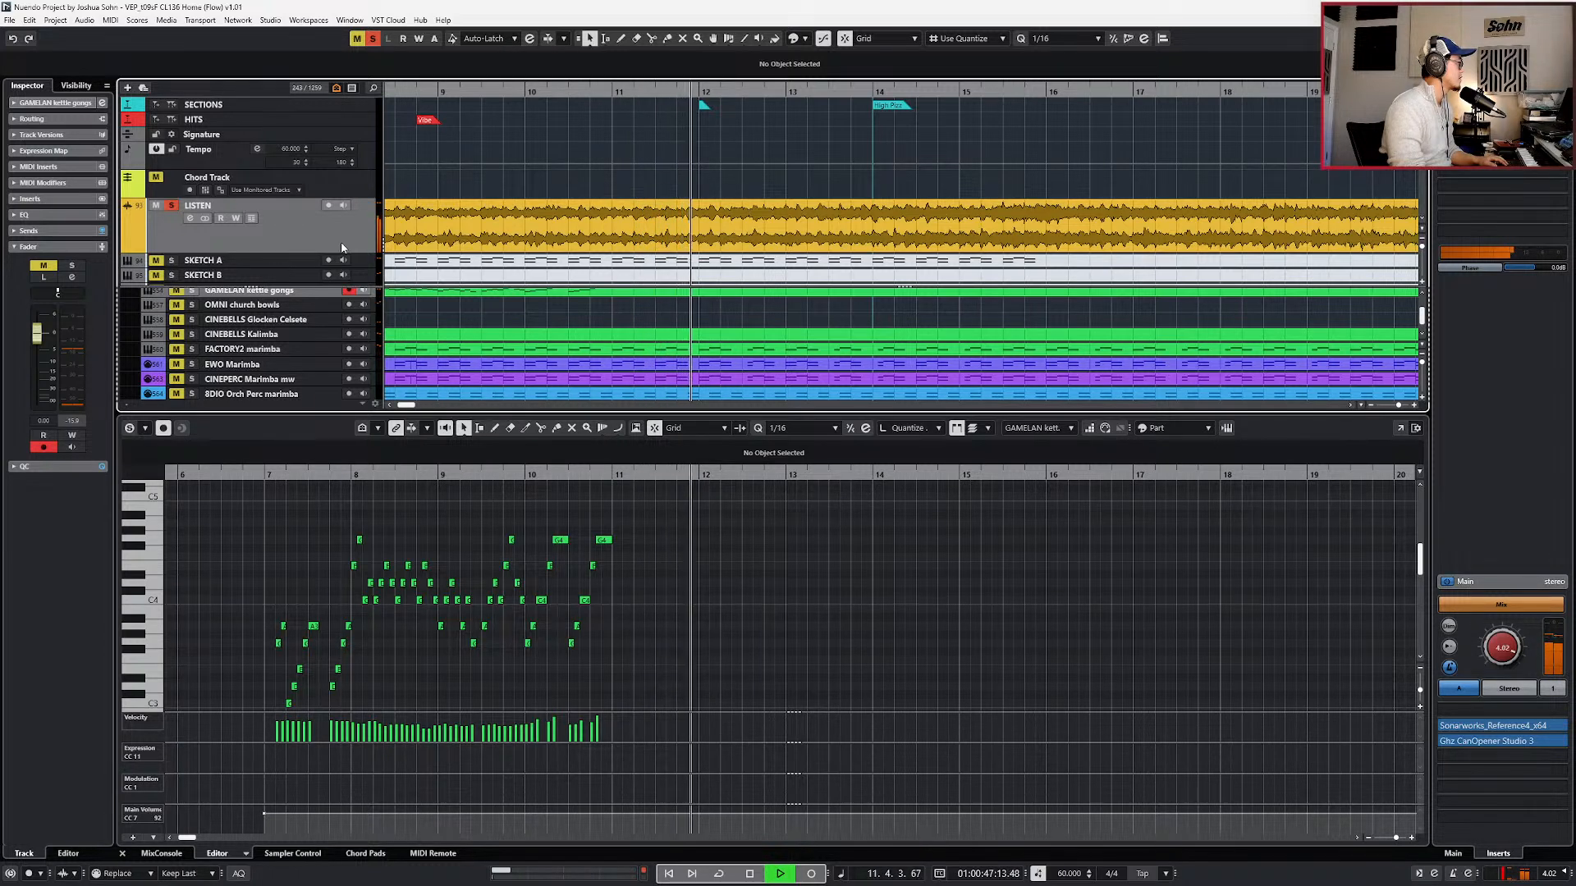
pyautogui.press('KP_1')
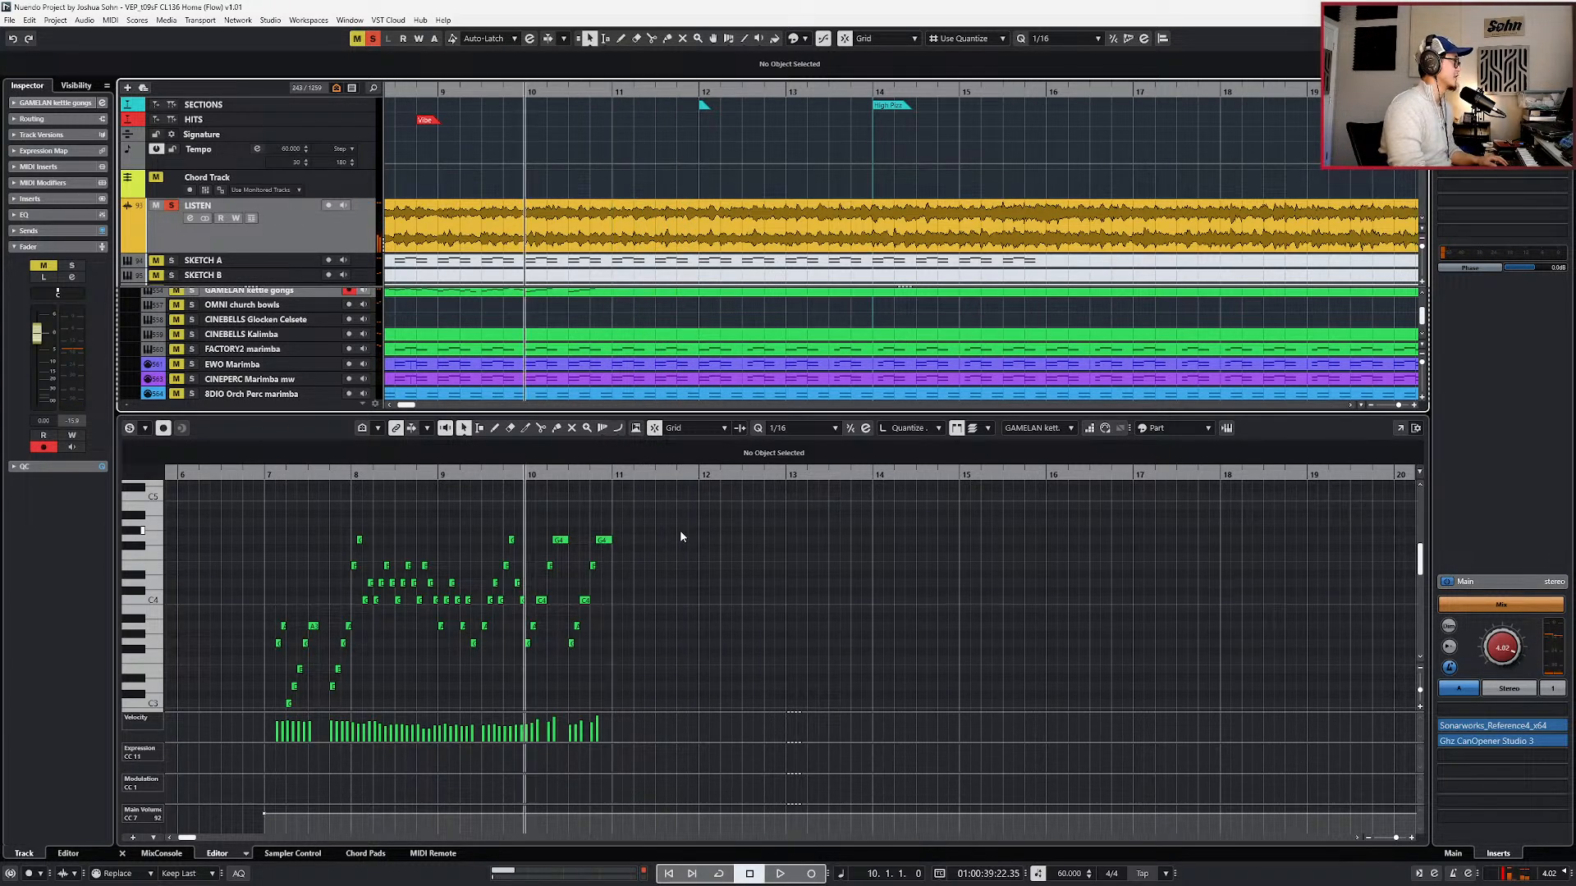
pyautogui.press('space')
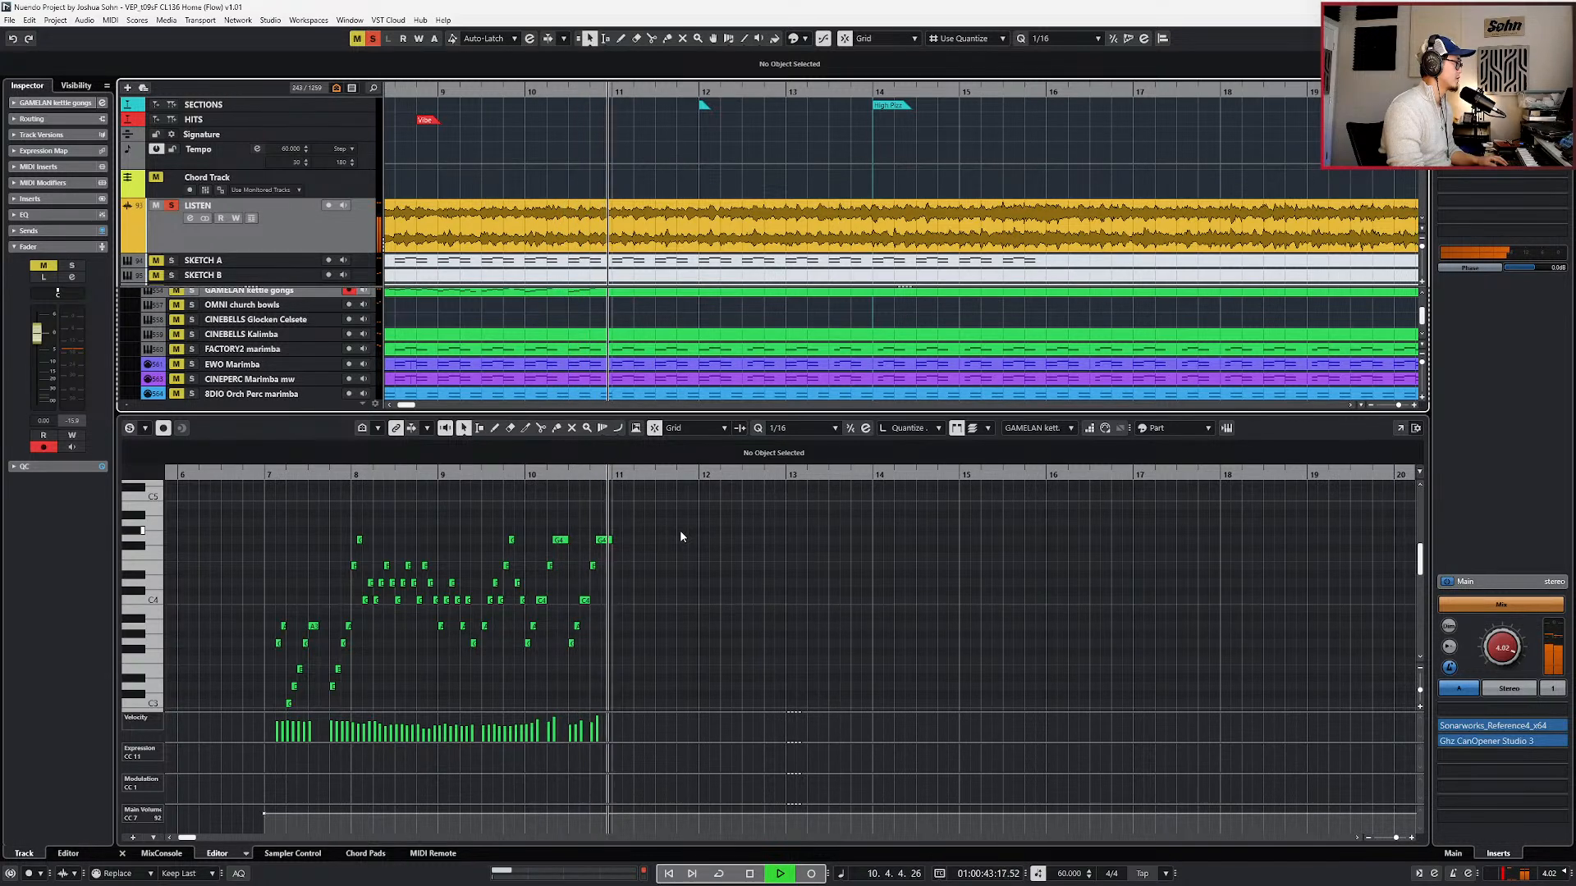
# - Duplicate the whole bar 10 gong figure into bar 11 and check it against the soloed reference
pyautogui.moveTo(666, 527); pyautogui.dragTo(529, 681)
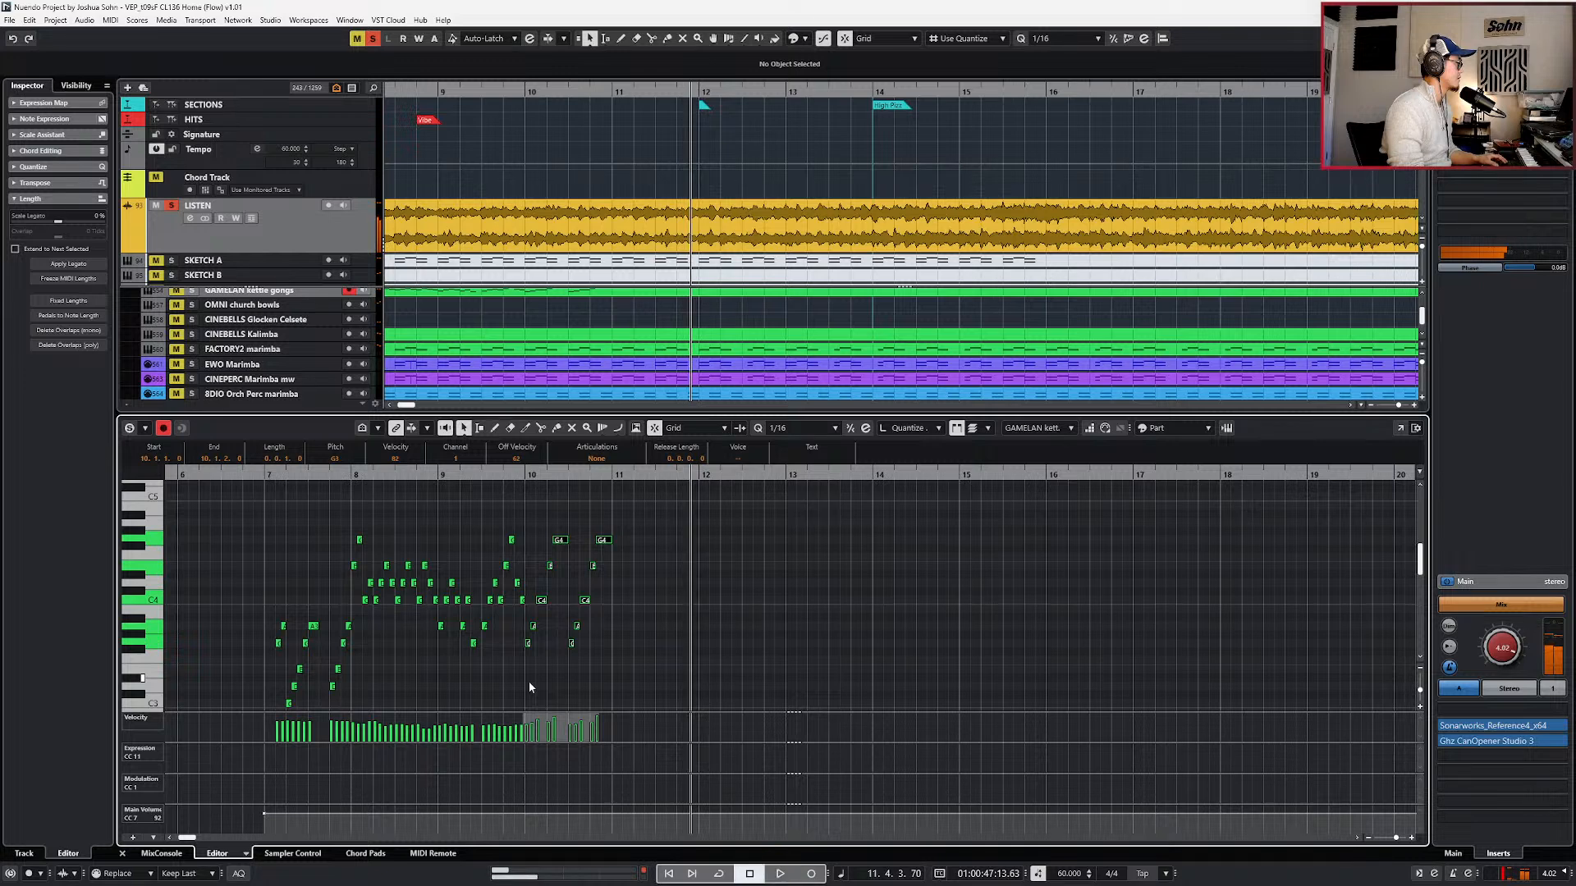
pyautogui.hotkey('ctrl', 'd')
pyautogui.scroll(1, 722, 638)
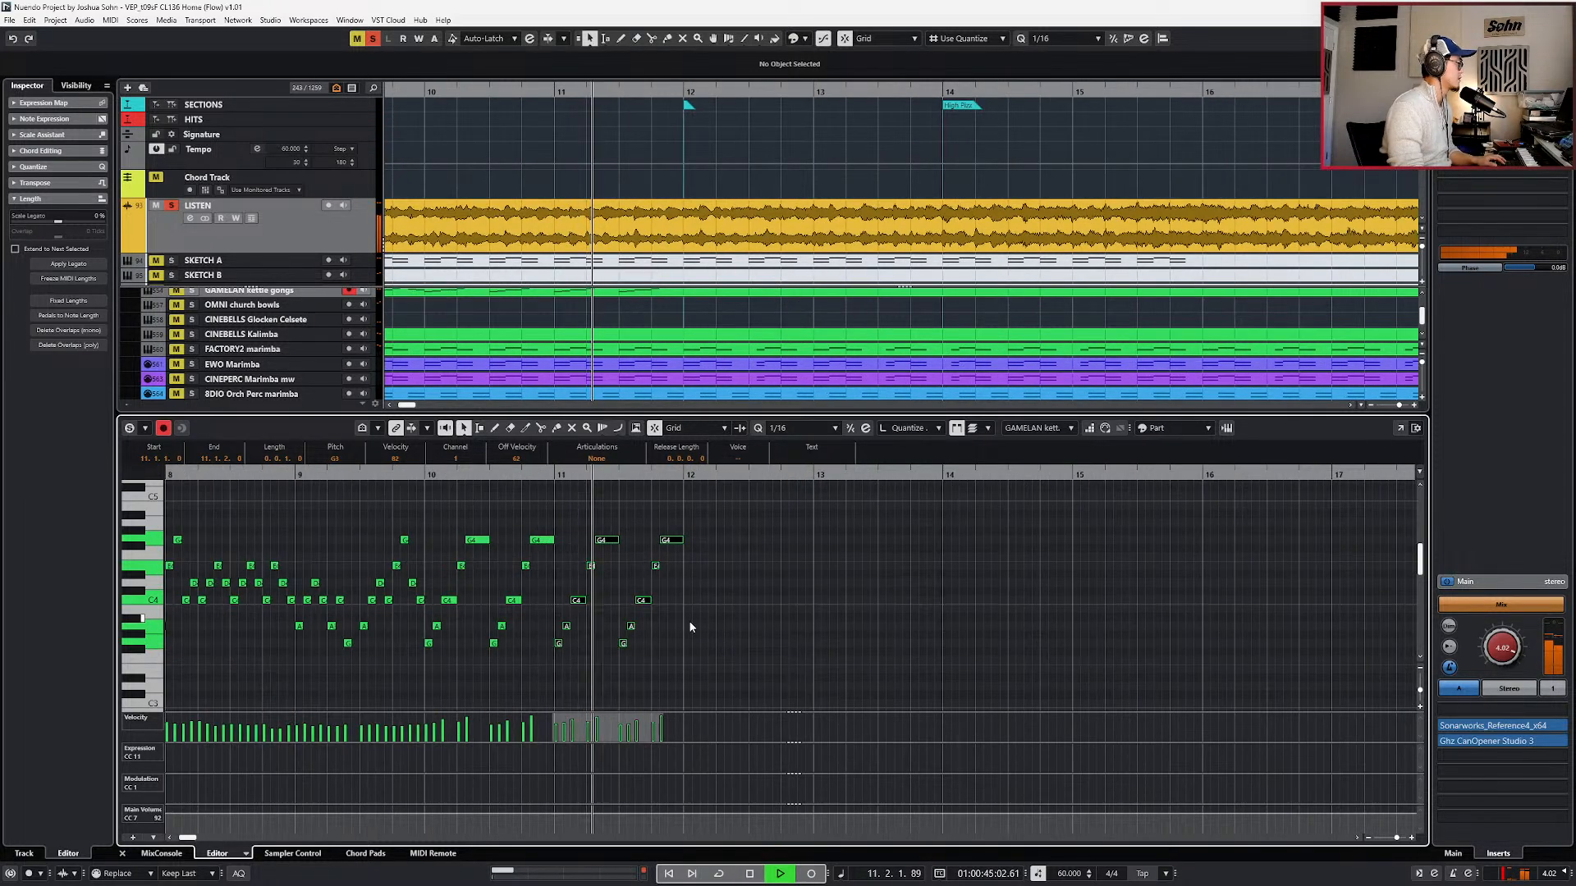
pyautogui.press('space')
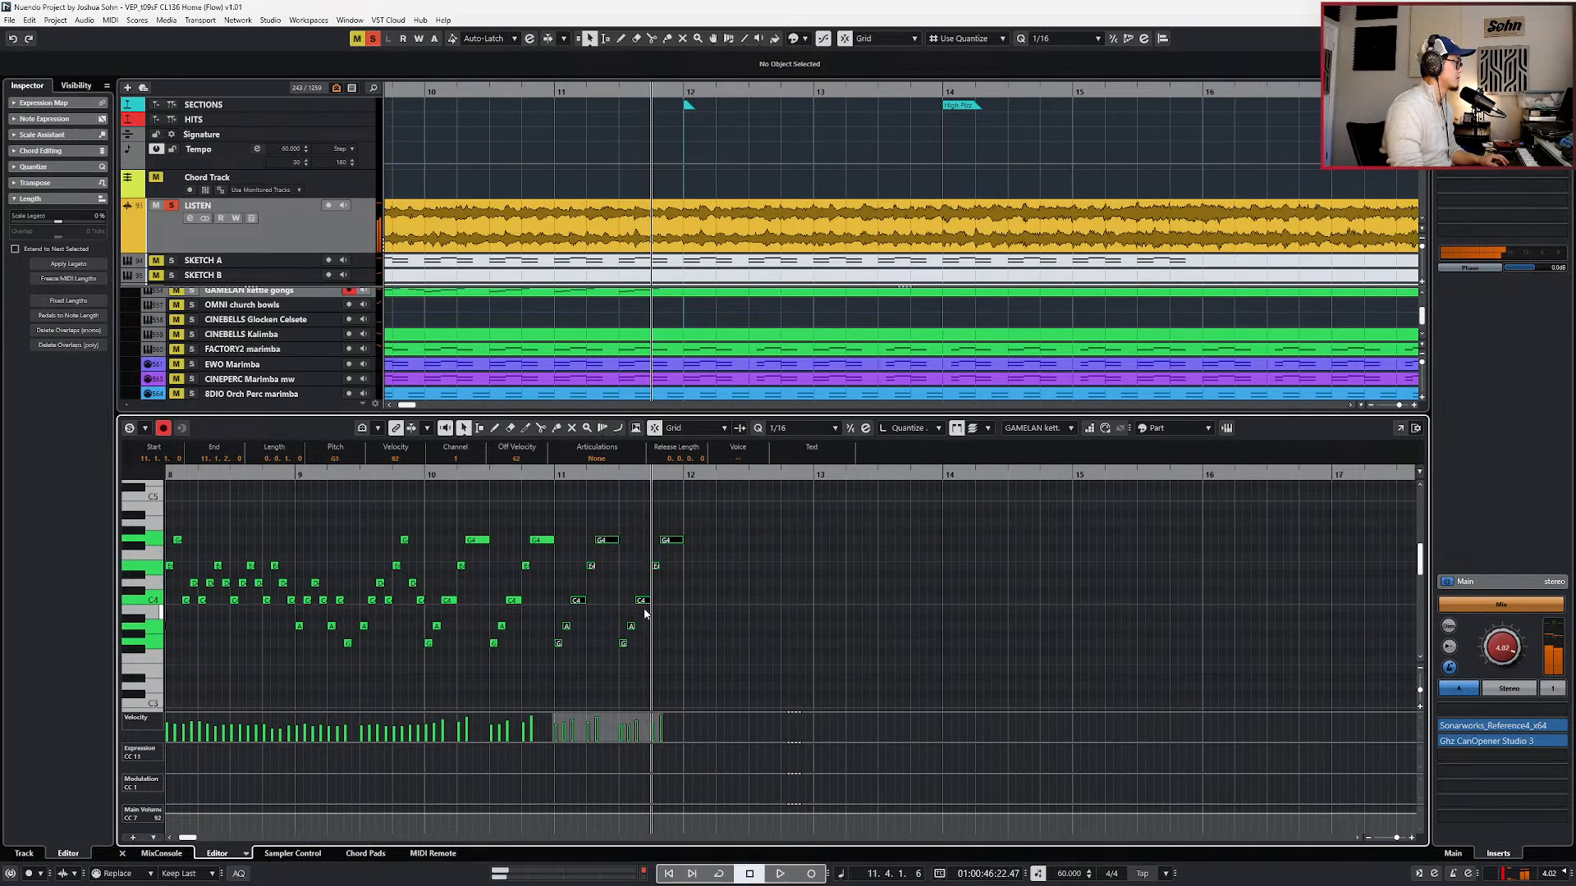
# - Unsolo the reference and repitch the two notes starting beat 3 of bar 11 to A3 and D4
pyautogui.hotkey('alt', 'shift', 's')
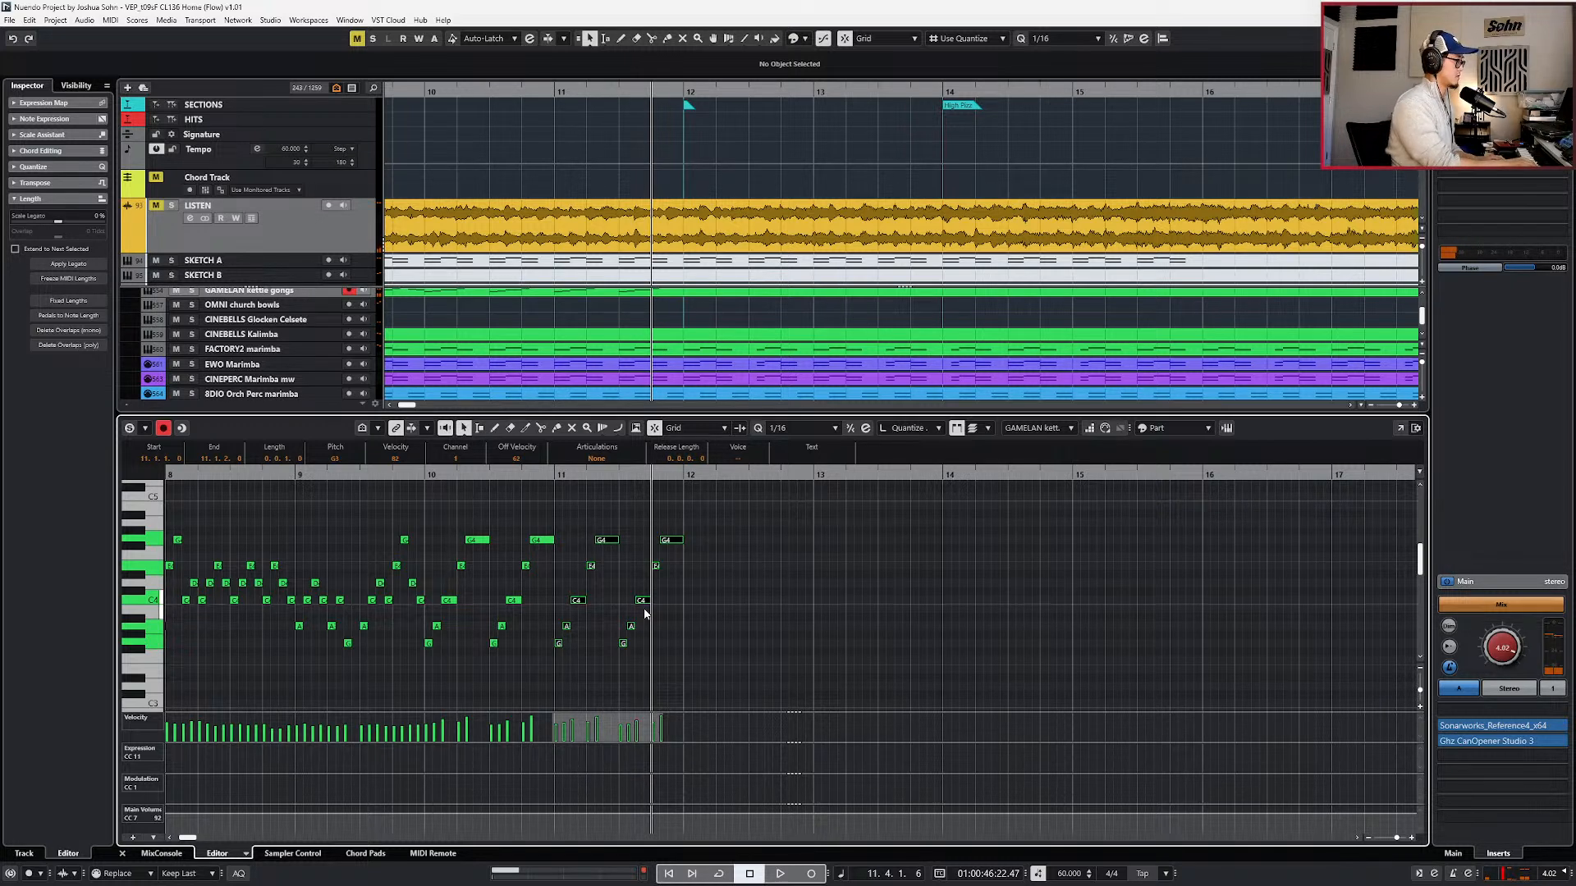
pyautogui.hotkey('ctrl', 'z')
pyautogui.hotkey('ctrl', 'z')
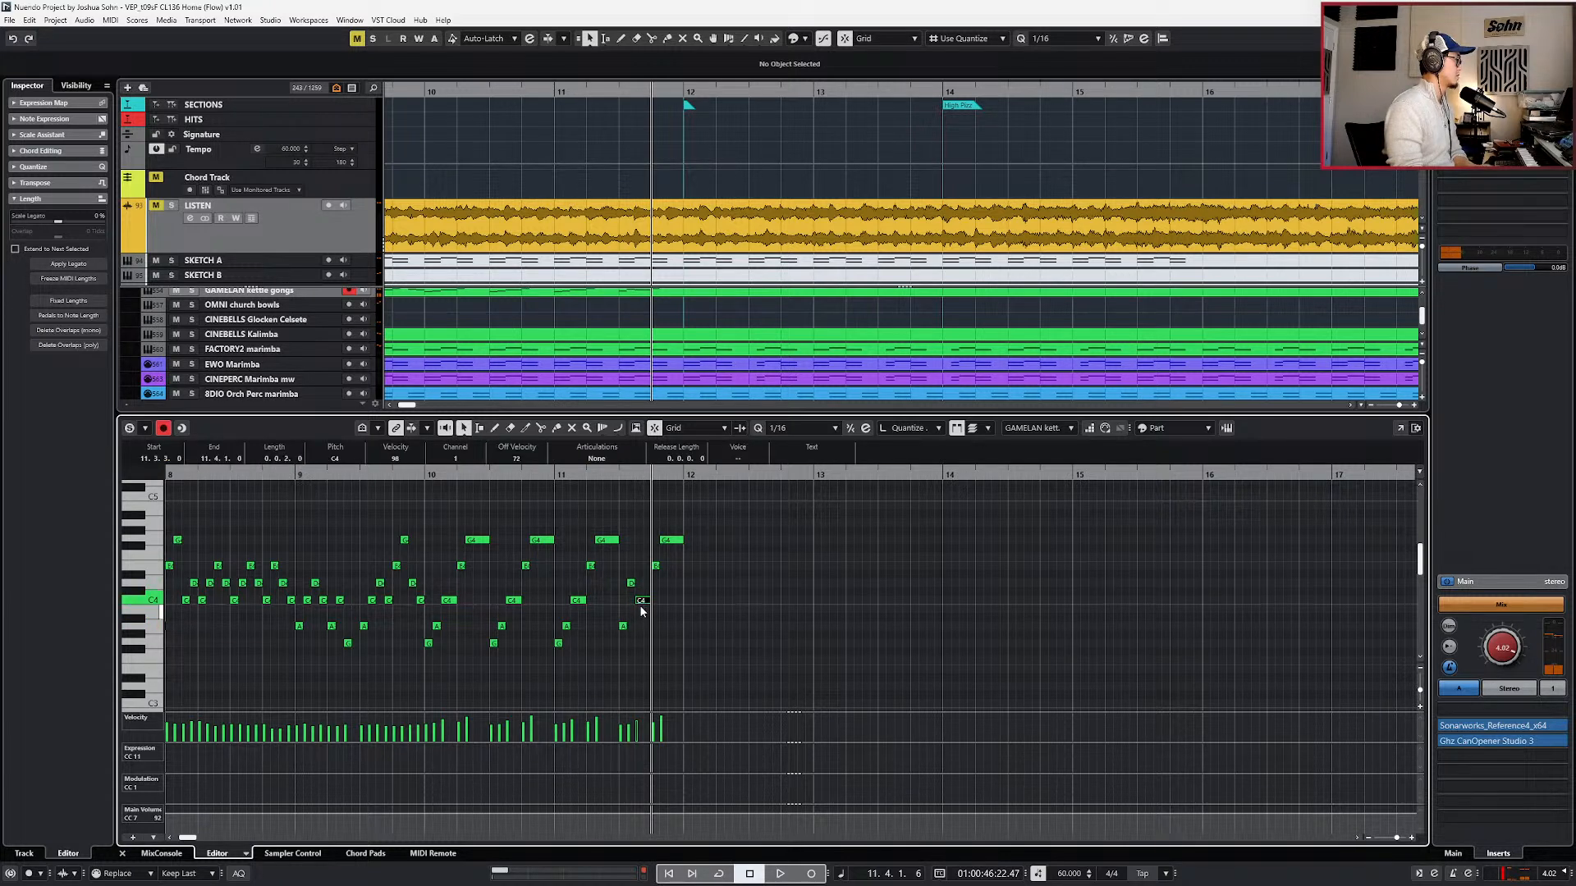
# - Solo LISTEN and replay bar 11 of the reference several times, listening to its last two beats
pyautogui.press('space')
pyautogui.click(171, 206)
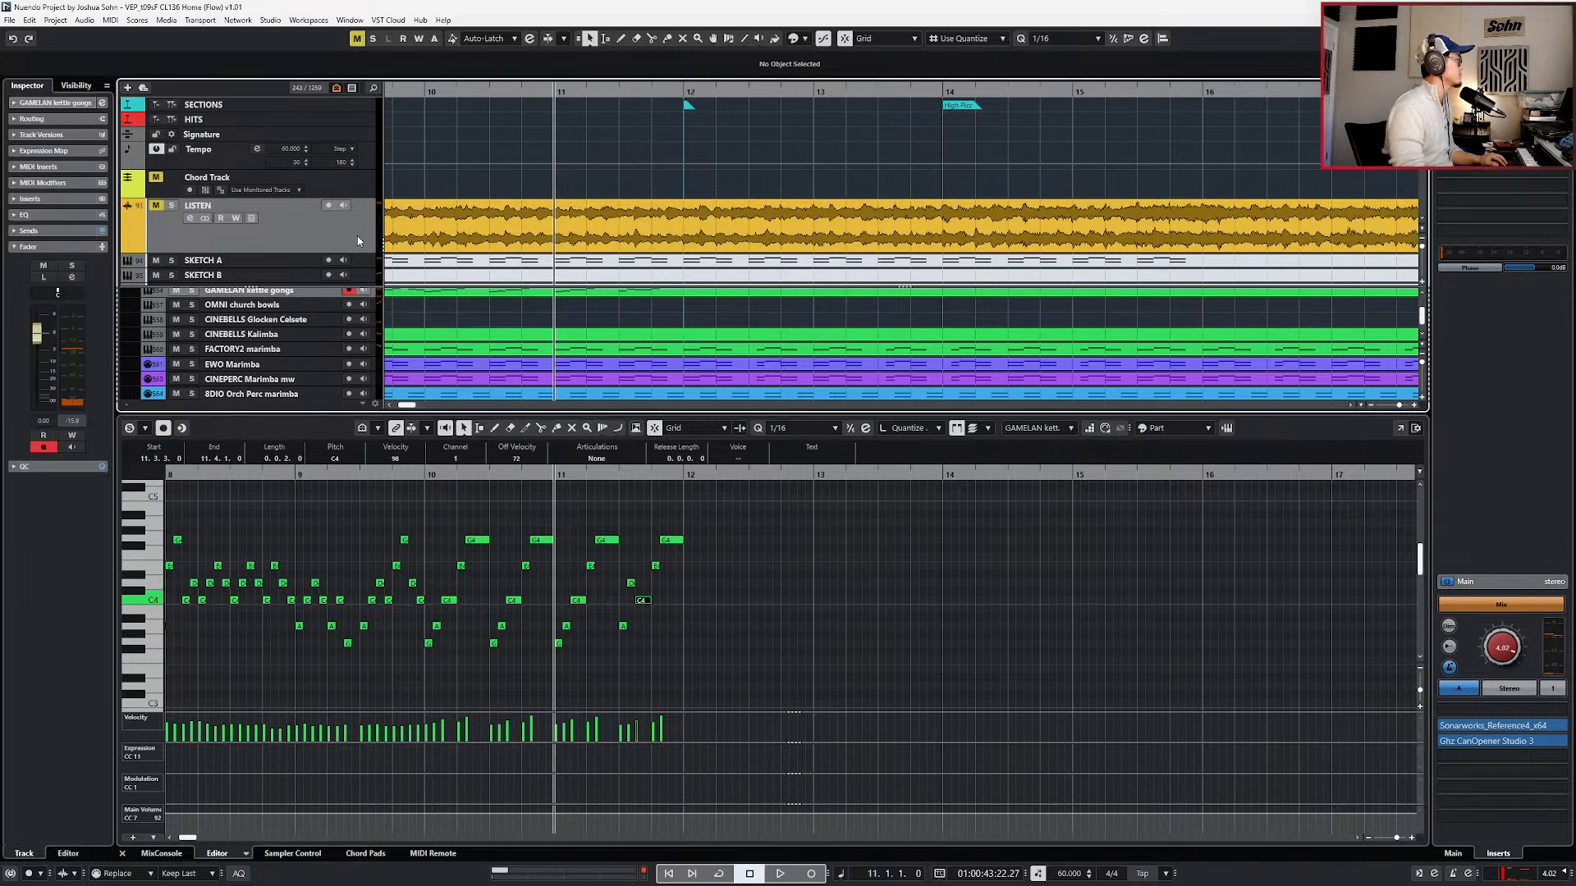
pyautogui.press('space')
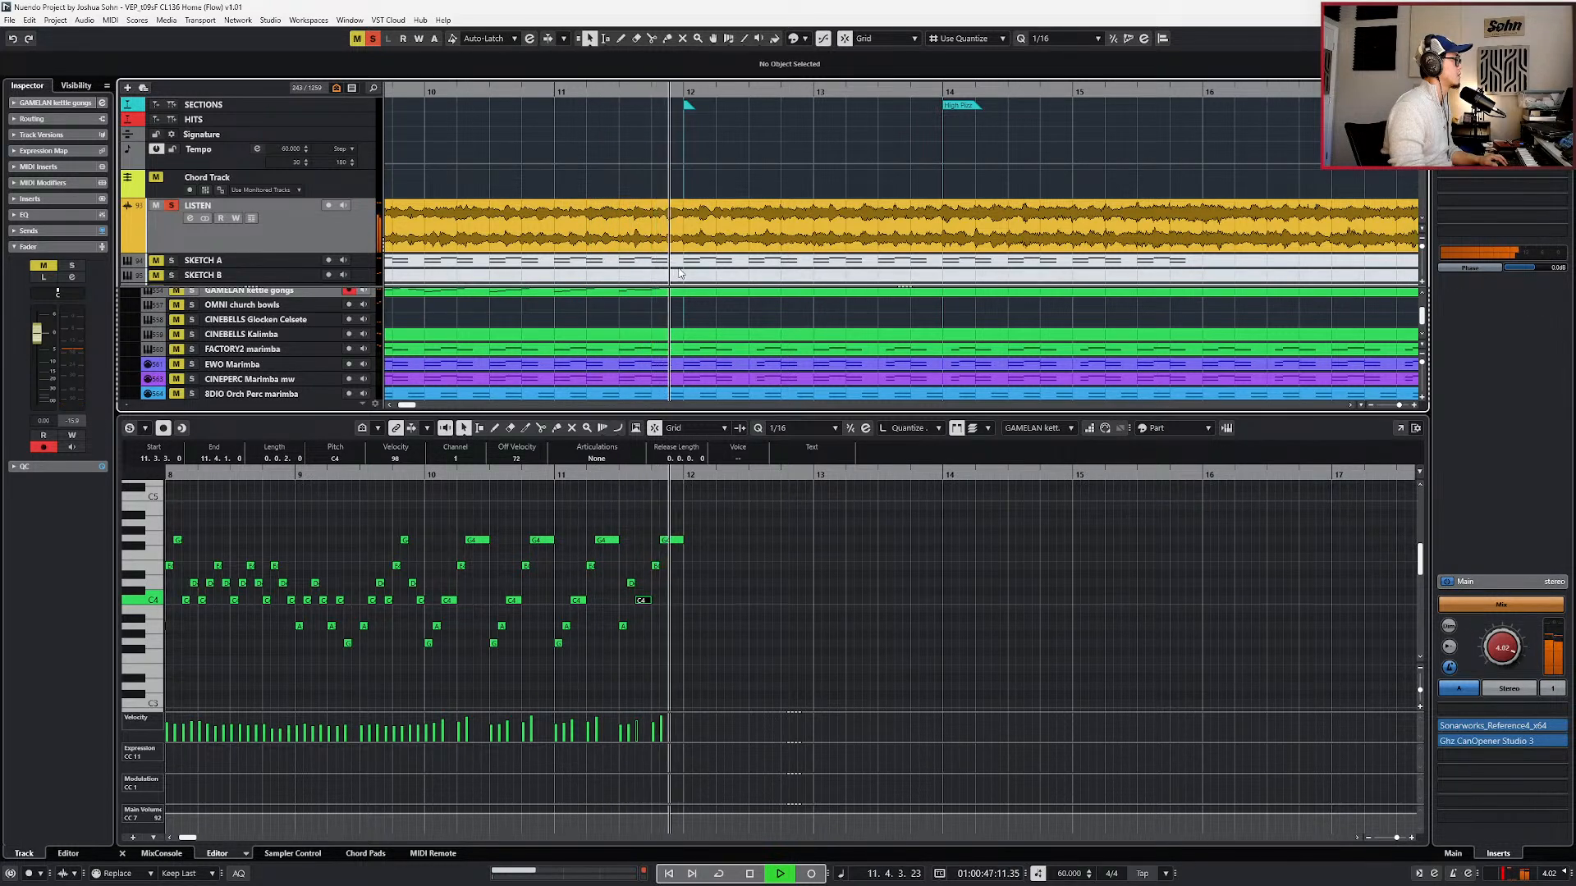
pyautogui.click(673, 559)
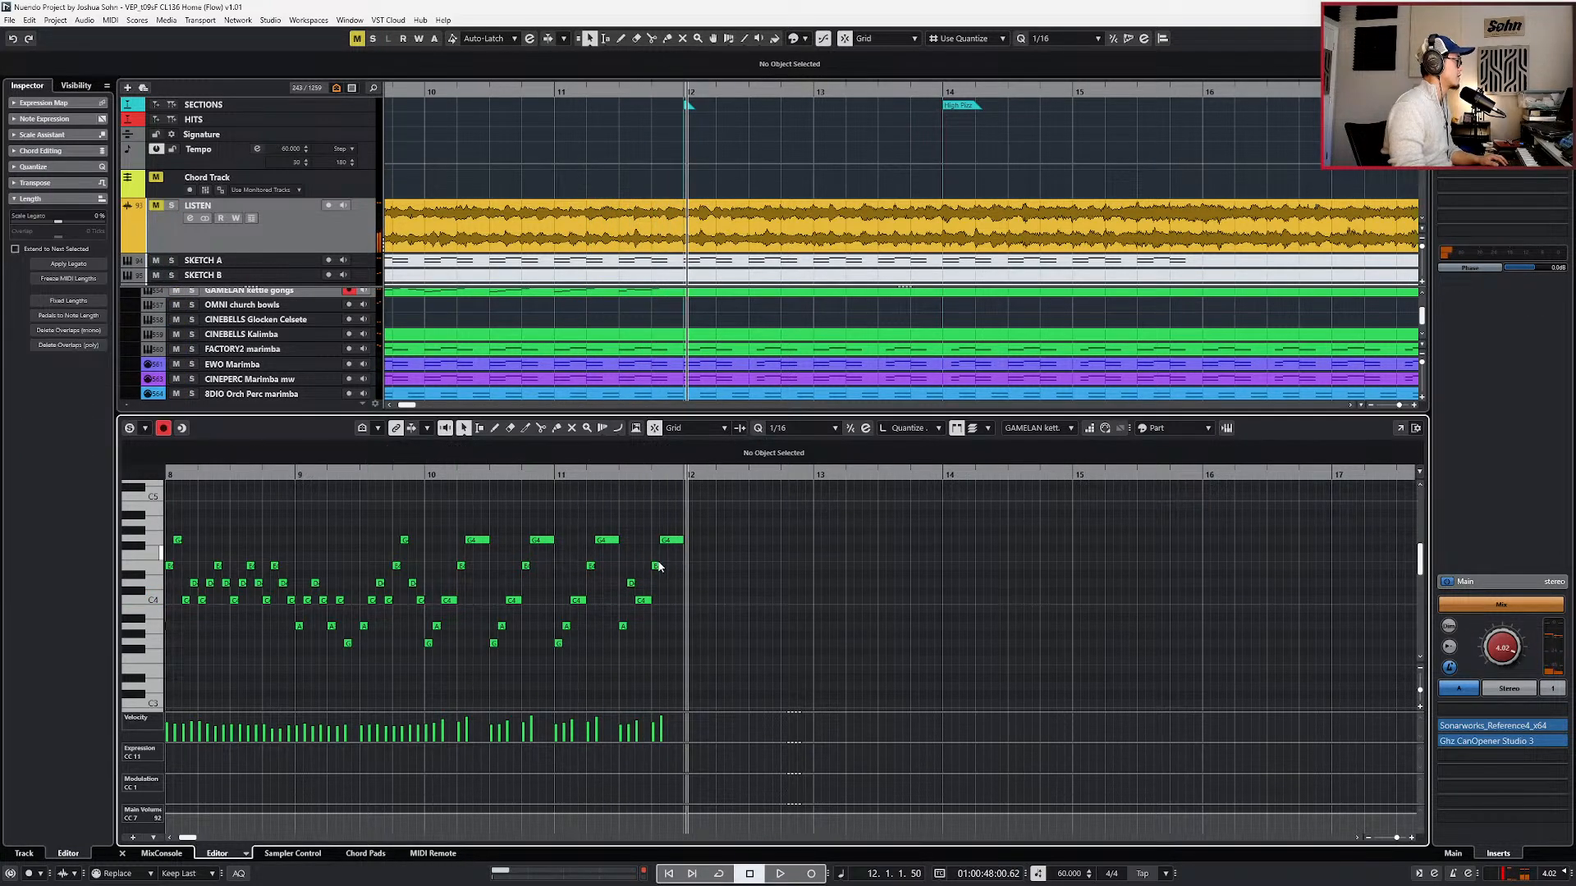
pyautogui.press('s')
pyautogui.press('KP_Subtract')
pyautogui.press('space')
pyautogui.press('space')
pyautogui.press('KP_Subtract')
pyautogui.press('KP_Subtract')
pyautogui.press('space')
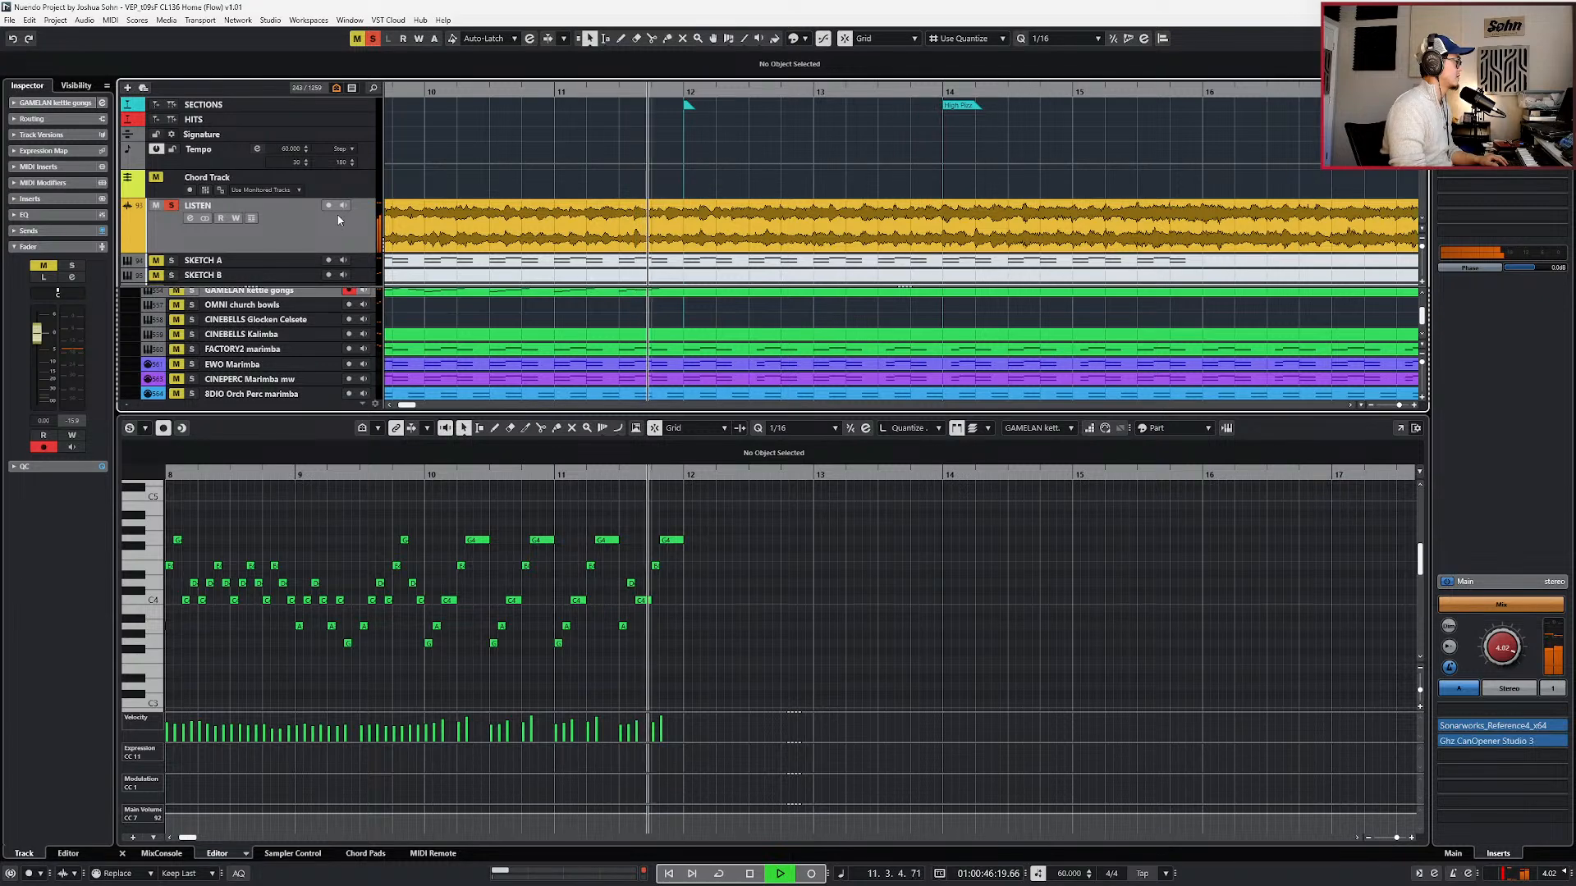
pyautogui.press('space')
# - Repitch the E4 on beat 4 of bar 11 to C4 and start the closing G4 at 11.4.3
pyautogui.press('h')
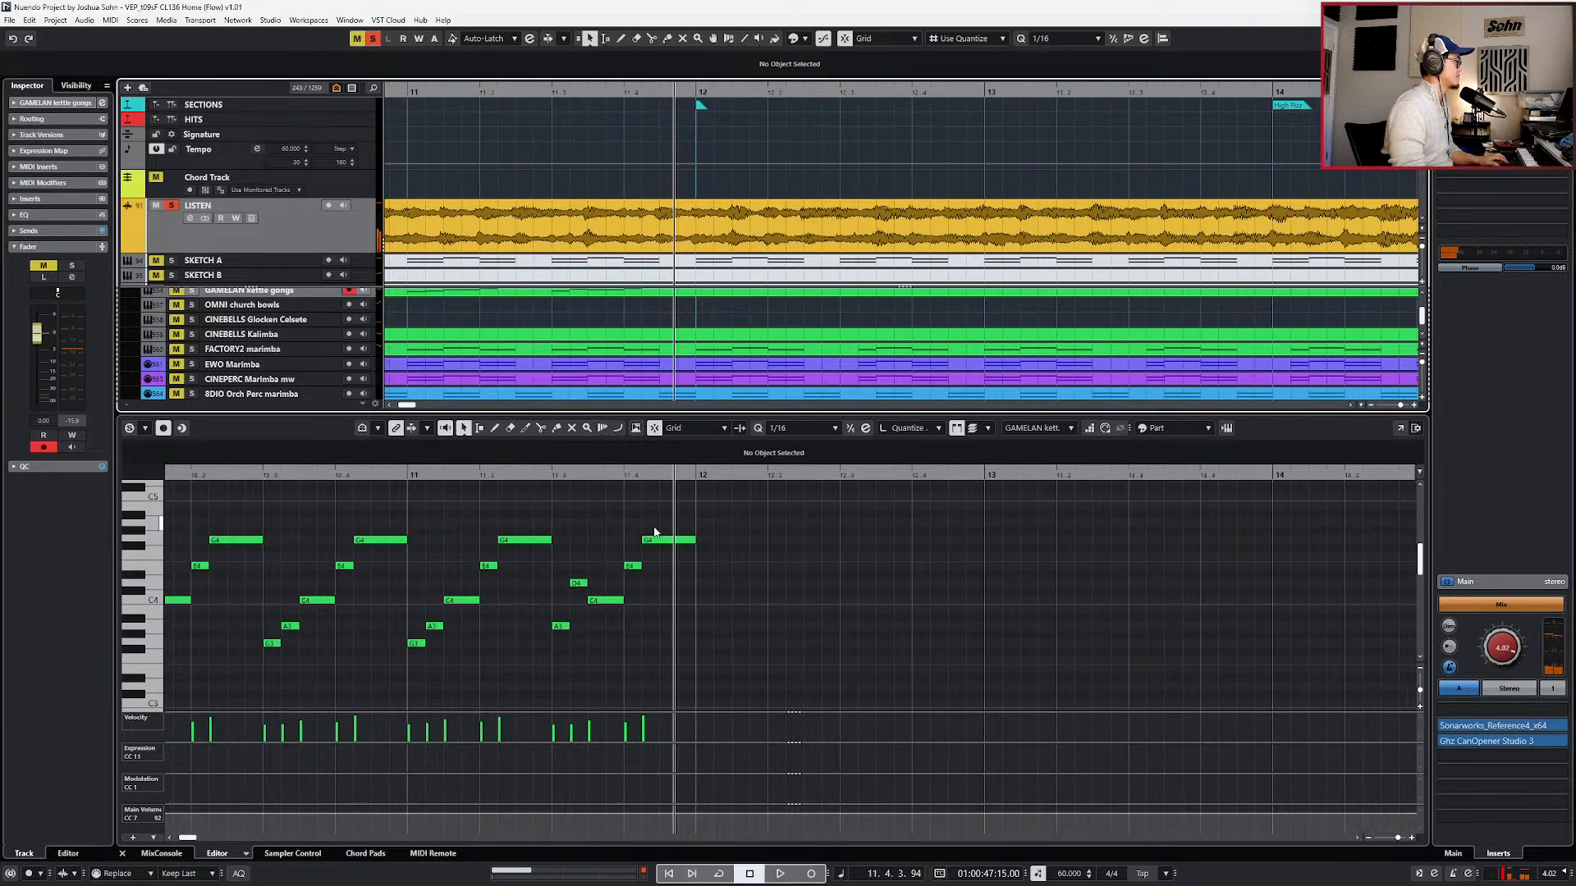
pyautogui.click(664, 540)
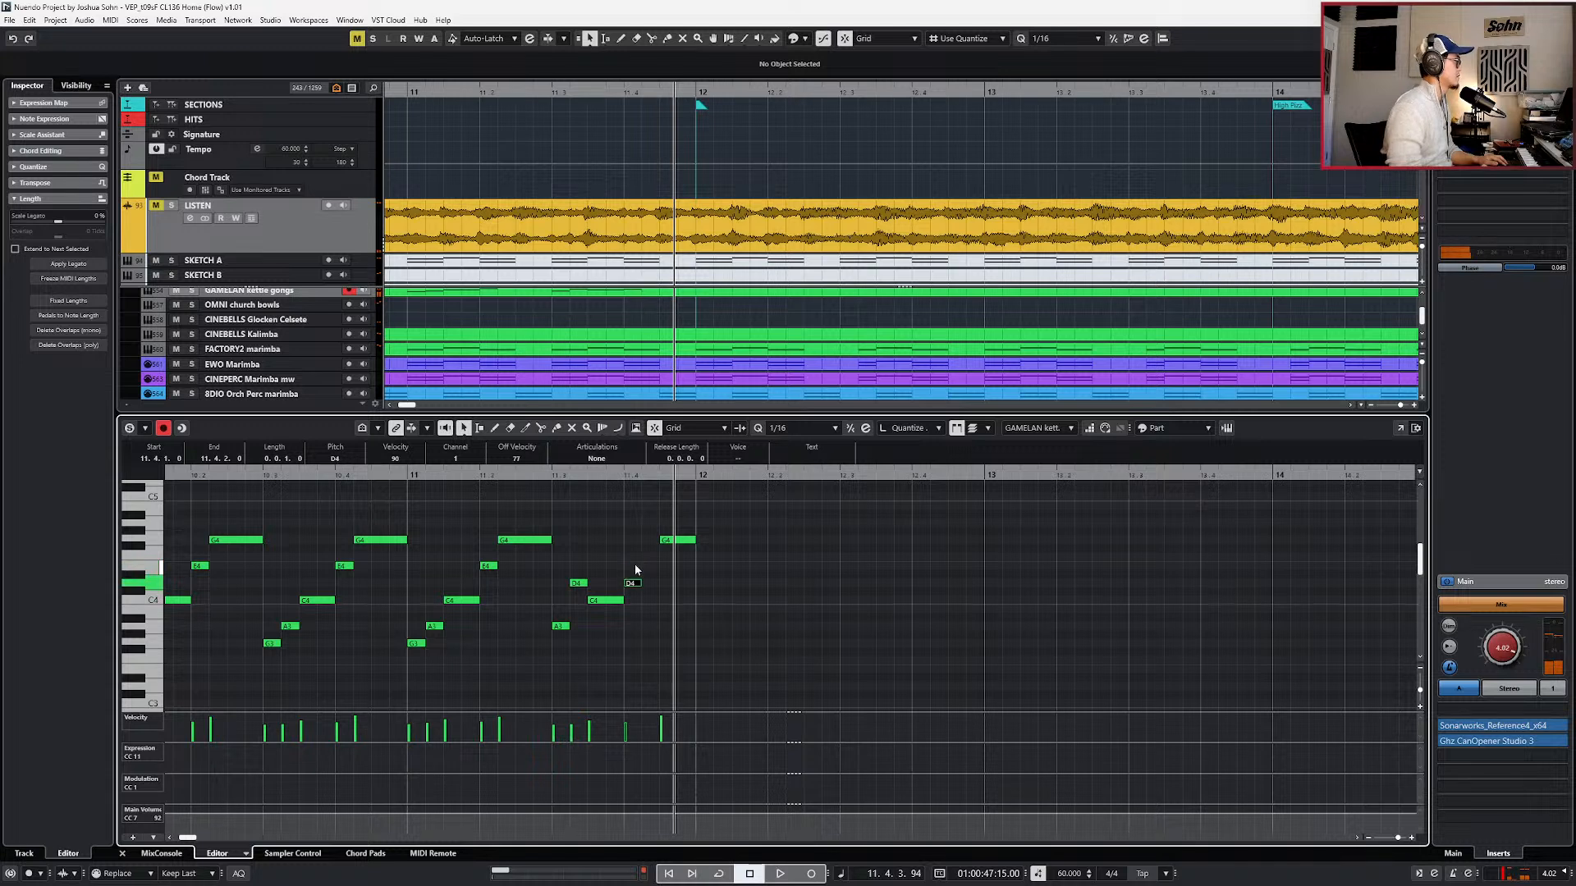
pyautogui.press('Right')
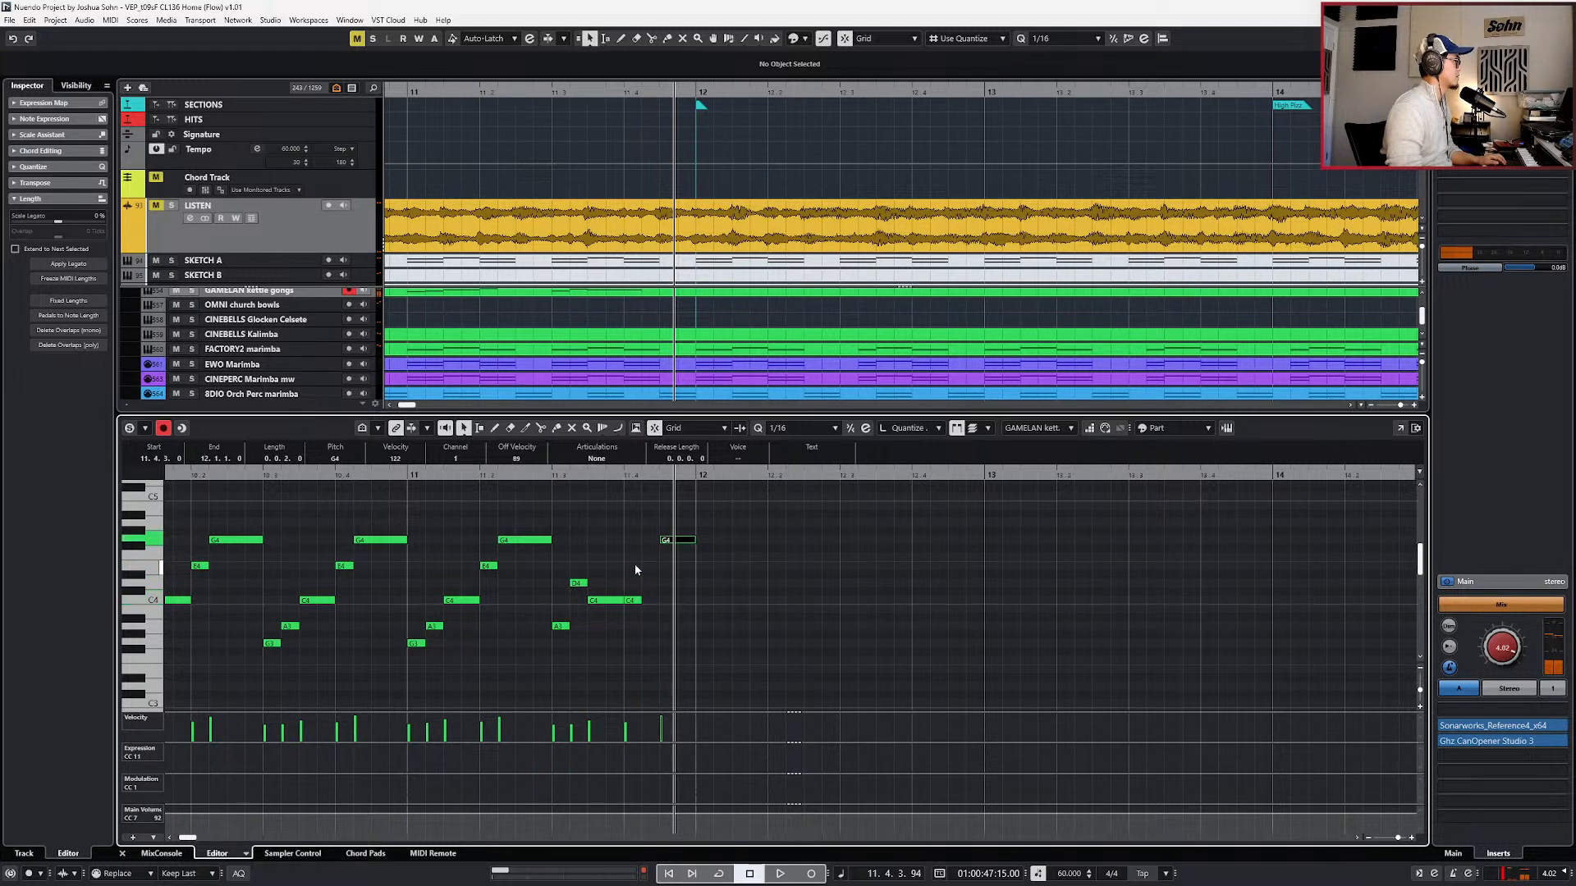
# - Lower the closing note of bar 11 to D4, split it into two sixteenths, and repitch the second to C4
pyautogui.hotkey('ctrl', 'Left')
pyautogui.hotkey('ctrl', 'Right')
pyautogui.press('Down')
pyautogui.press('Down')
pyautogui.press('Down')
pyautogui.press('Down')
pyautogui.press('Down')
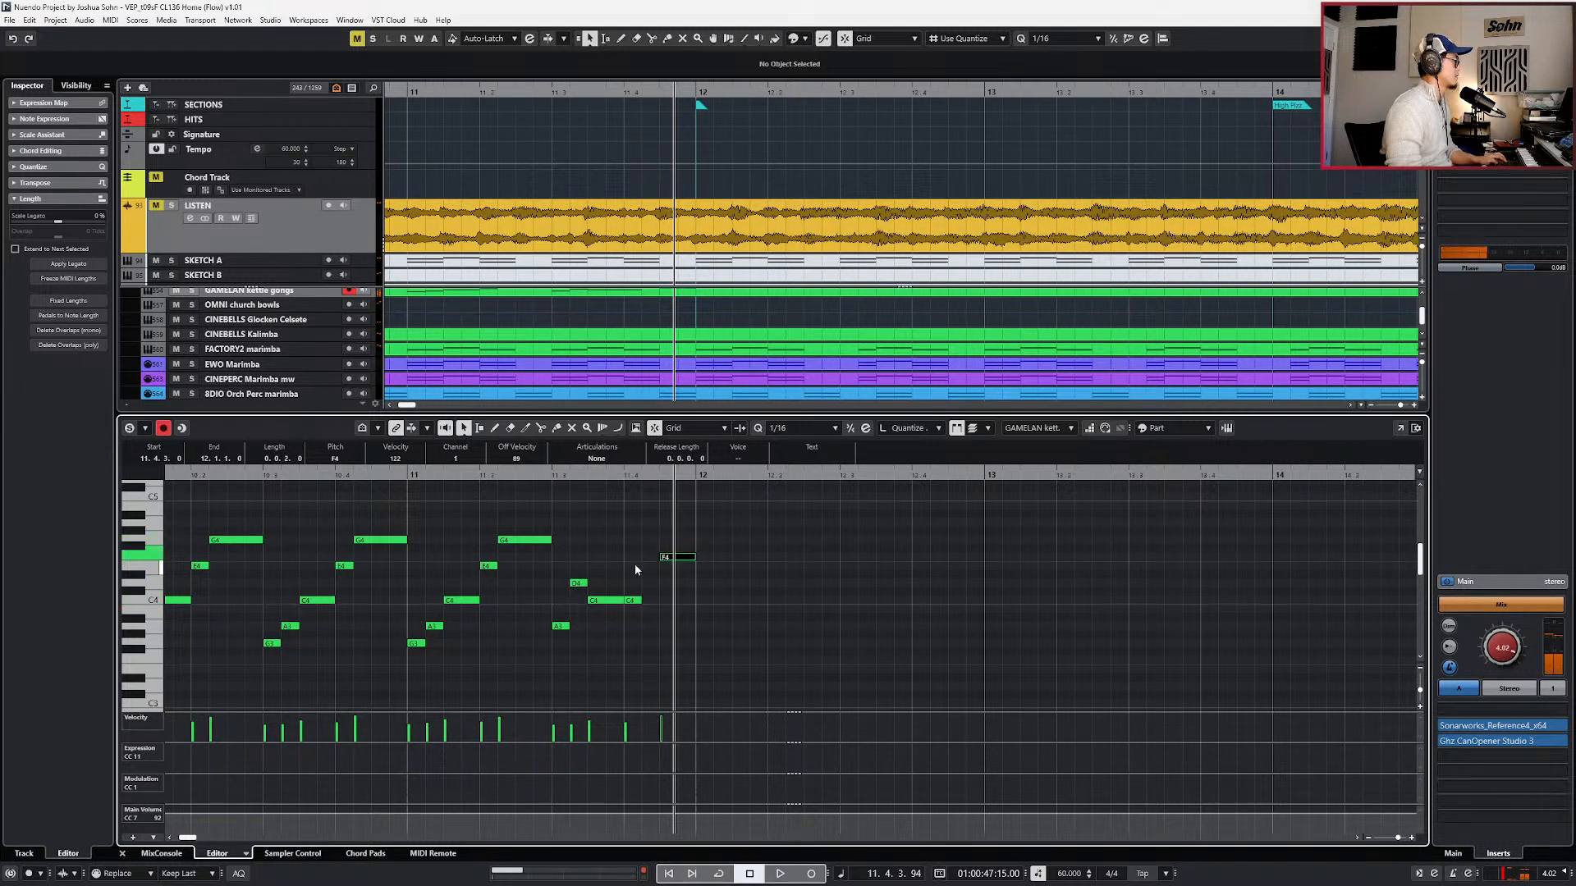
pyautogui.hotkey('alt', 'x')
pyautogui.press('Right')
pyautogui.press('Down')
pyautogui.press('Down')
# - Select the last three notes of bar 11 and play the bar back to check its new ending
pyautogui.press('KP_Subtract')
pyautogui.click(764, 642)
pyautogui.moveTo(634, 563); pyautogui.dragTo(764, 640)
pyautogui.press('space')
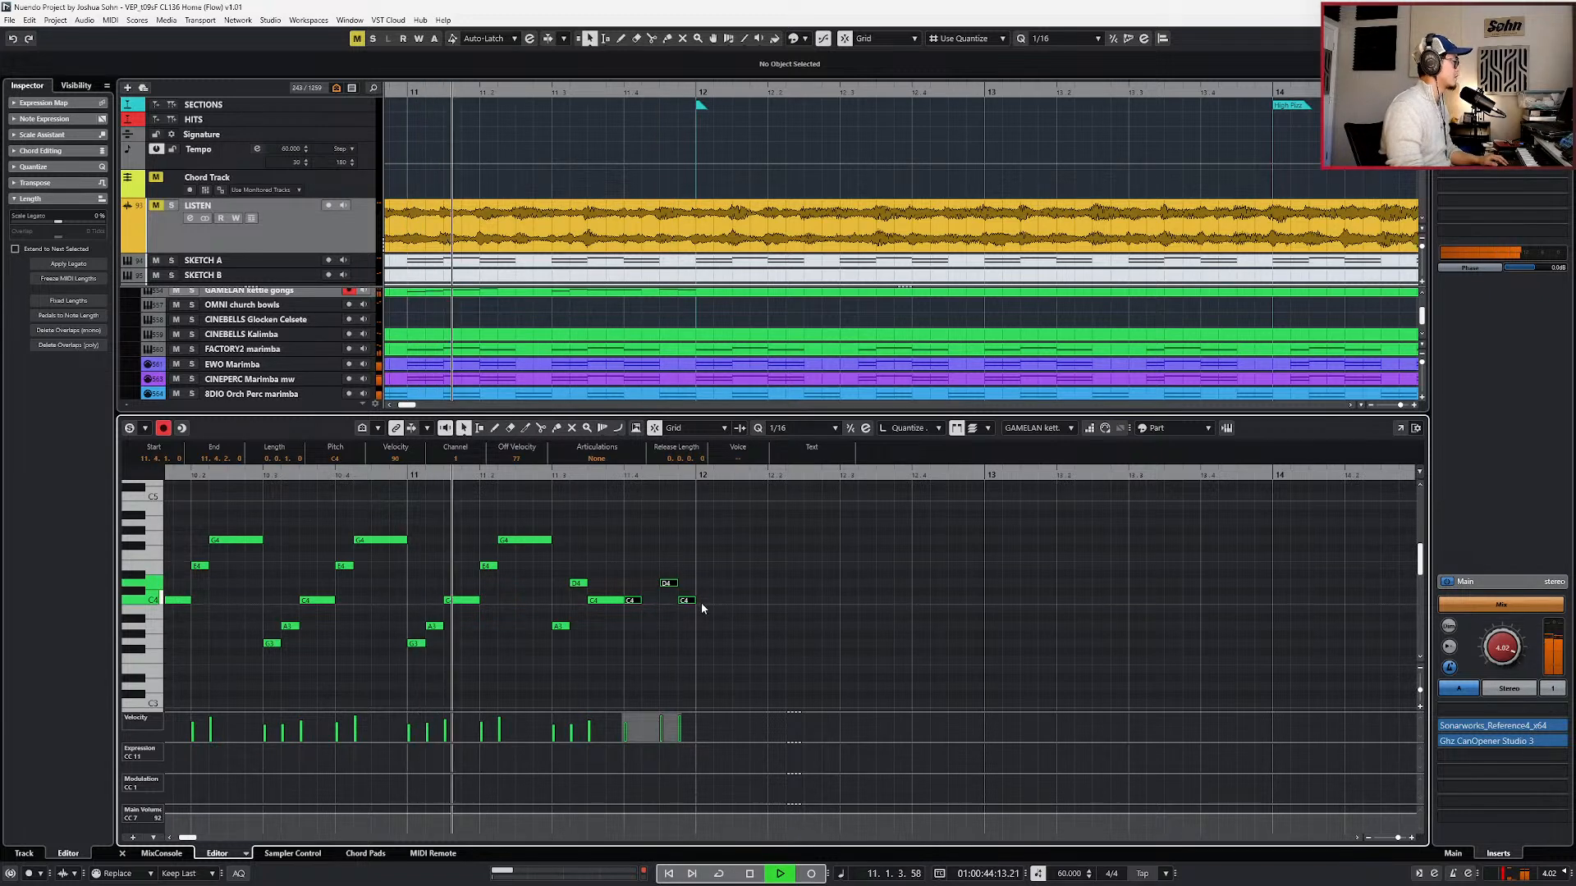
pyautogui.scroll(-2, 702, 604)
pyautogui.scroll(-2, 701, 603)
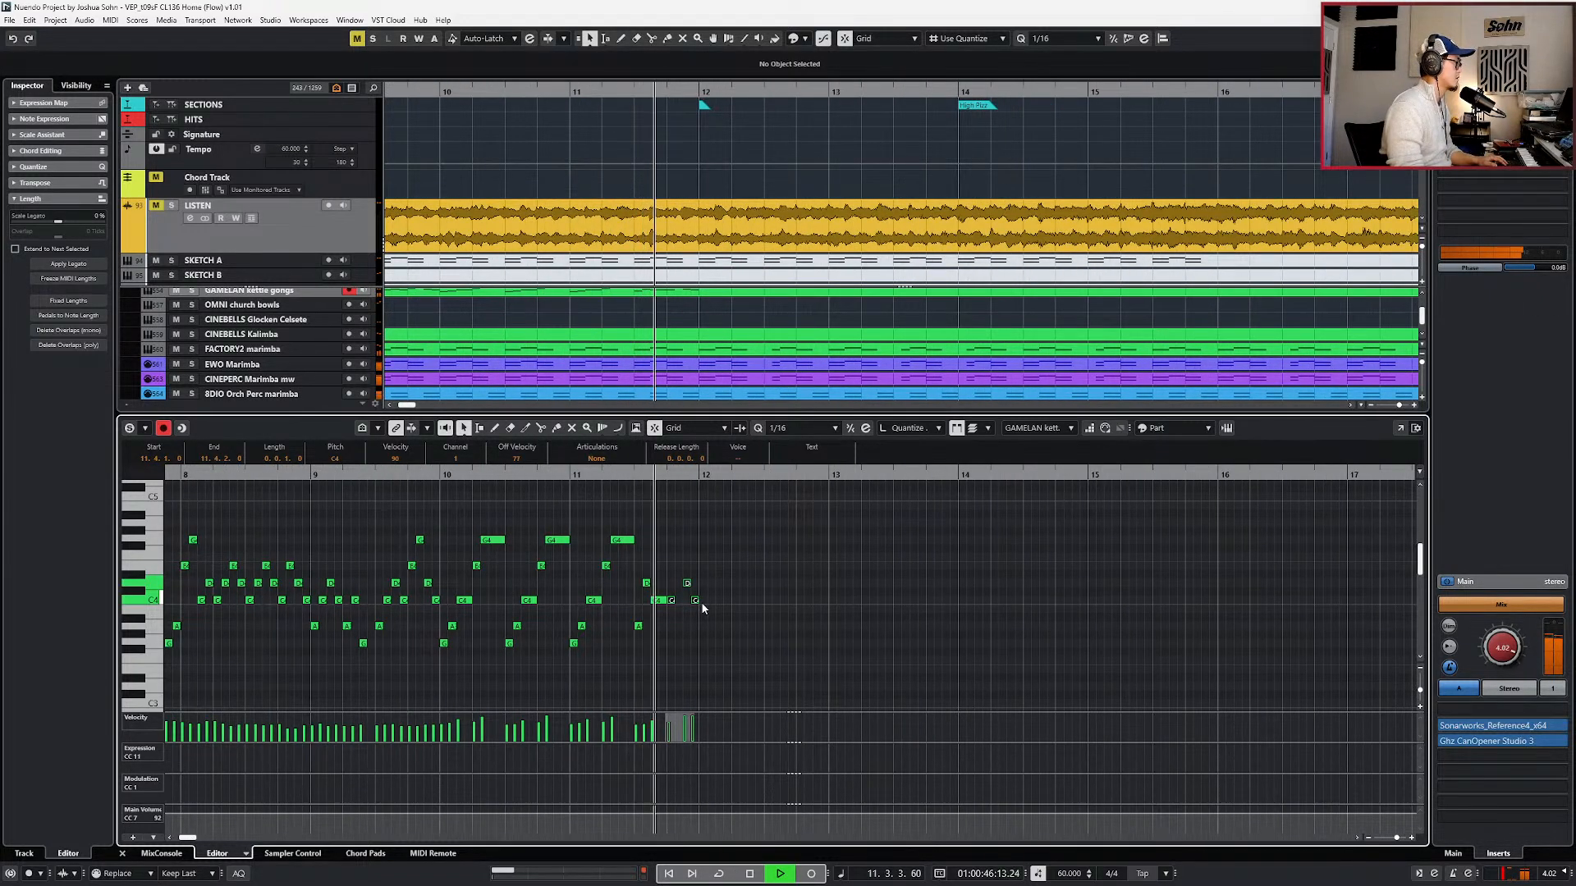
pyautogui.press('space')
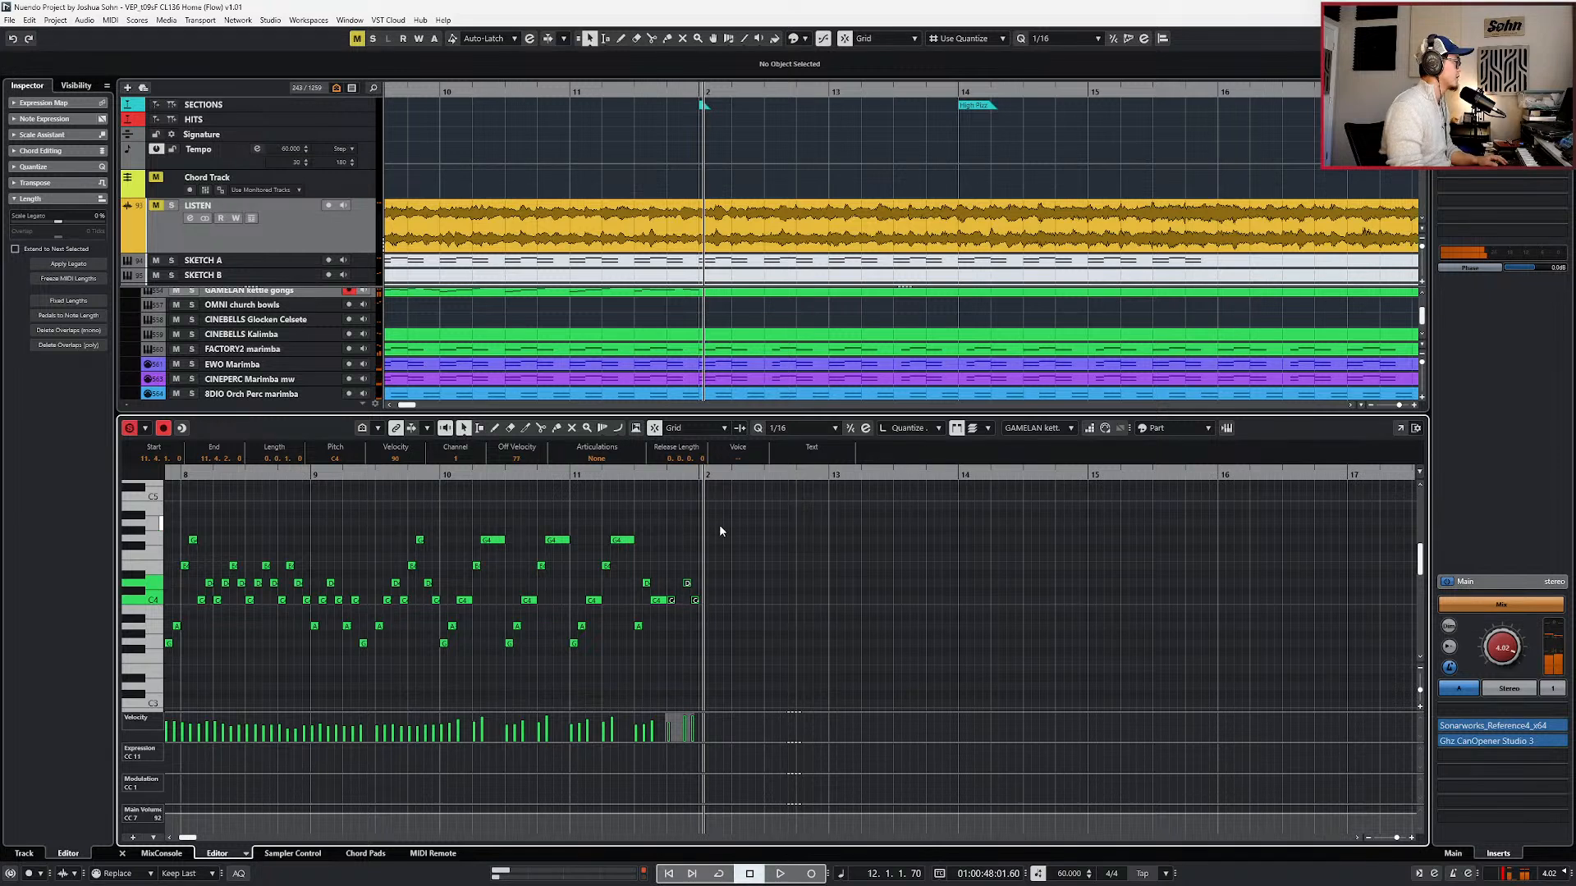
# - Copy the gong notes from bar 10 to the A3 in mid bar 11 and paste them onto CINEBELLS Singing Bowls at bar 10
pyautogui.moveTo(633, 520); pyautogui.dragTo(454, 653)
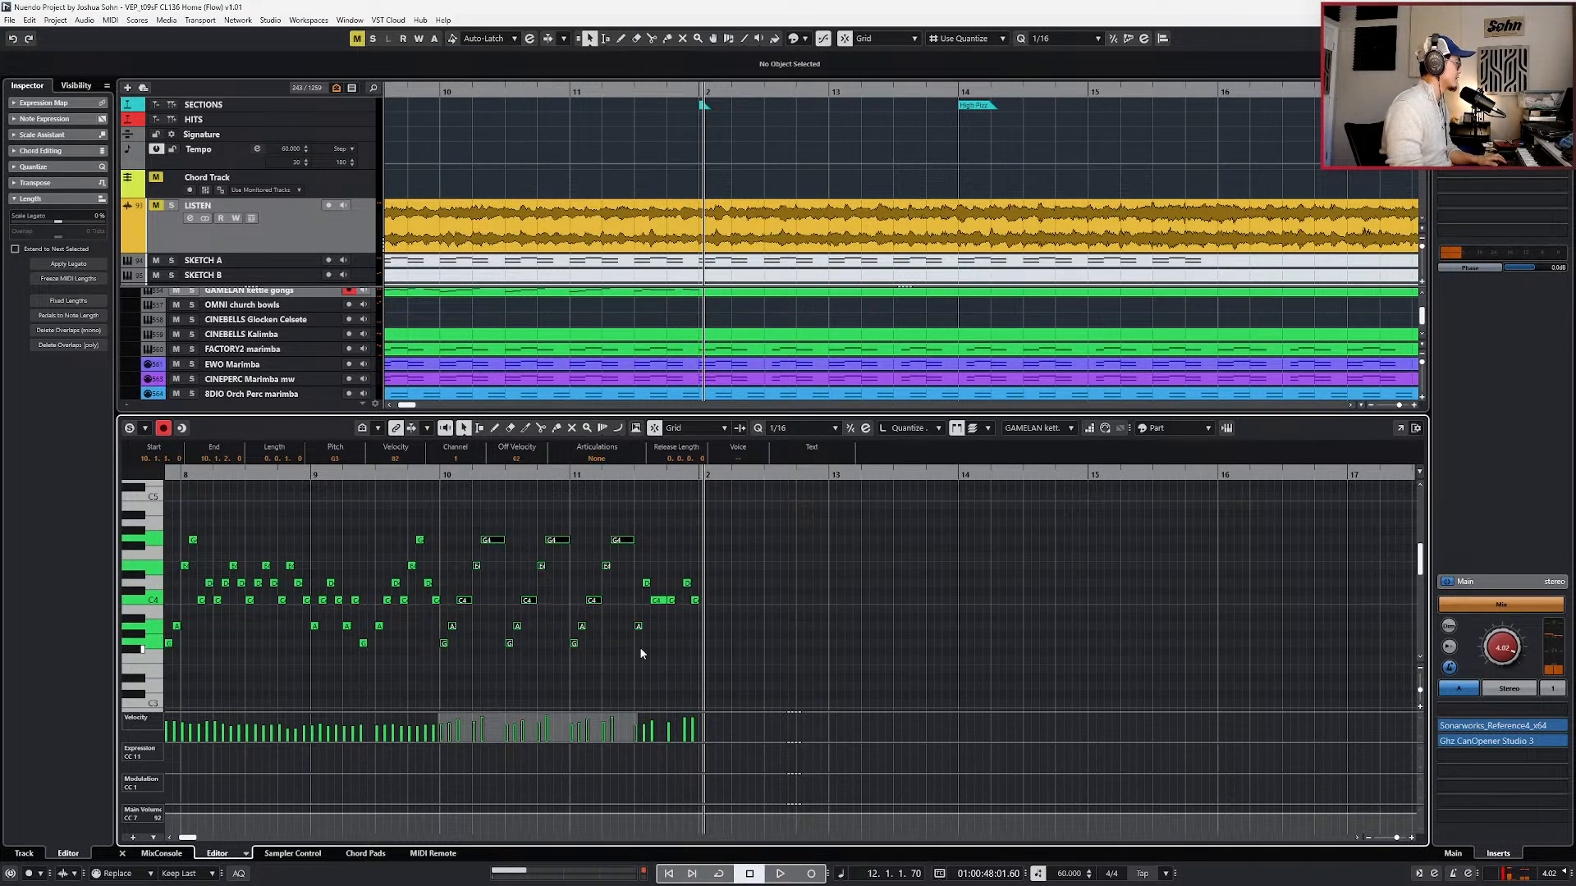
pyautogui.keyDown('shift'); pyautogui.click(641, 625); pyautogui.keyUp('shift')
pyautogui.press('Return')
pyautogui.scroll(-5, 618, 625)
pyautogui.click(319, 476)
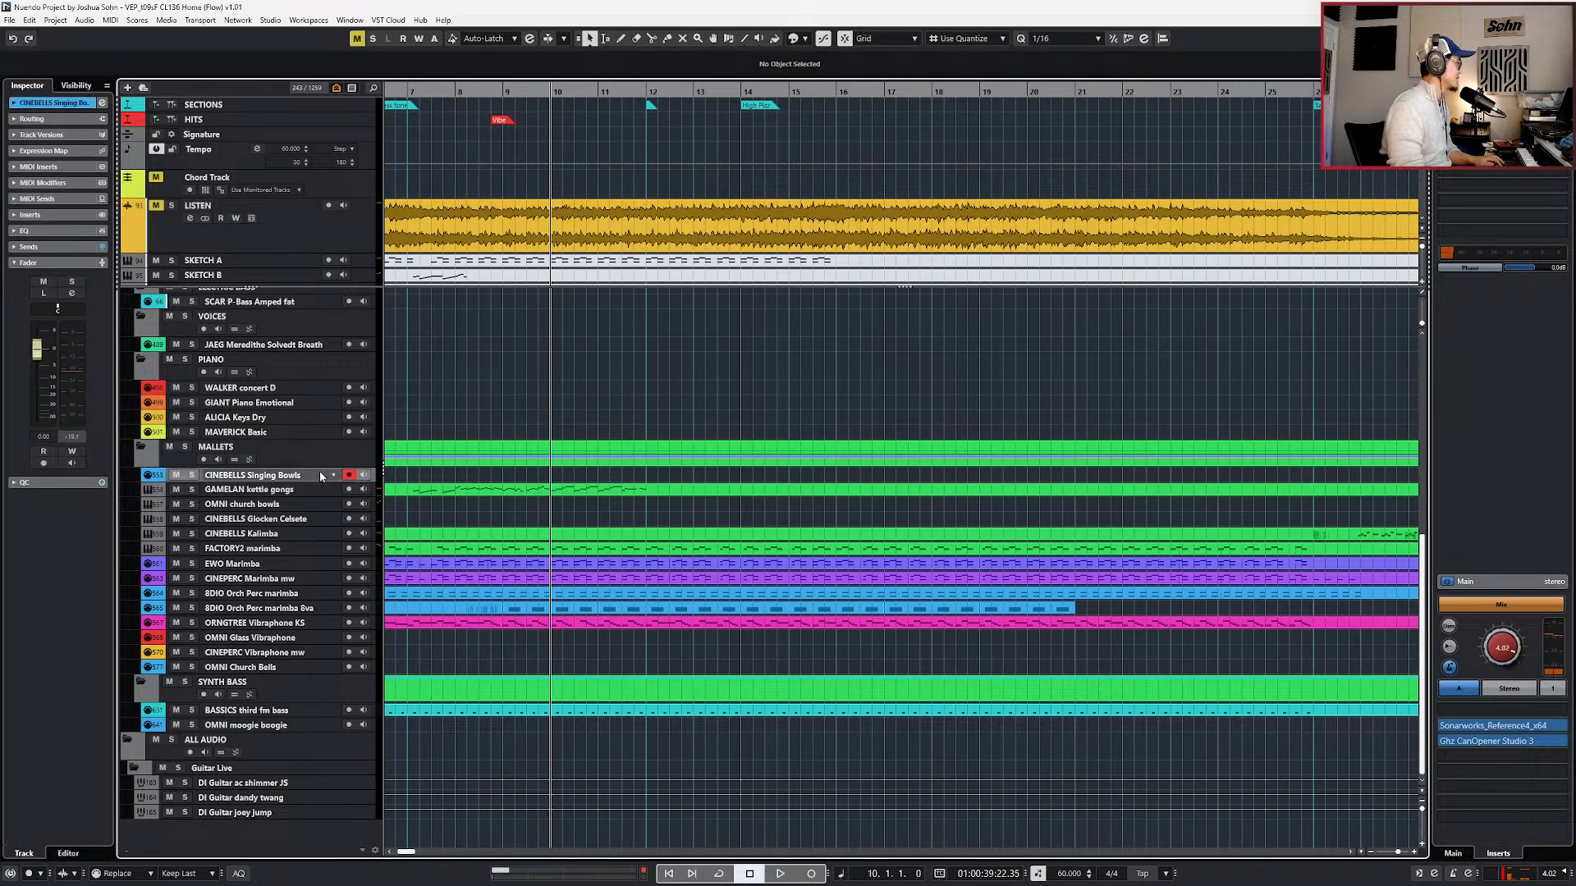
pyautogui.hotkey('ctrl', 'v')
# - Solo the Singing Bowls, open the pasted part, and transpose its notes up an octave while auditioning them
pyautogui.press('s')
pyautogui.press('space')
pyautogui.doubleClick(526, 475)
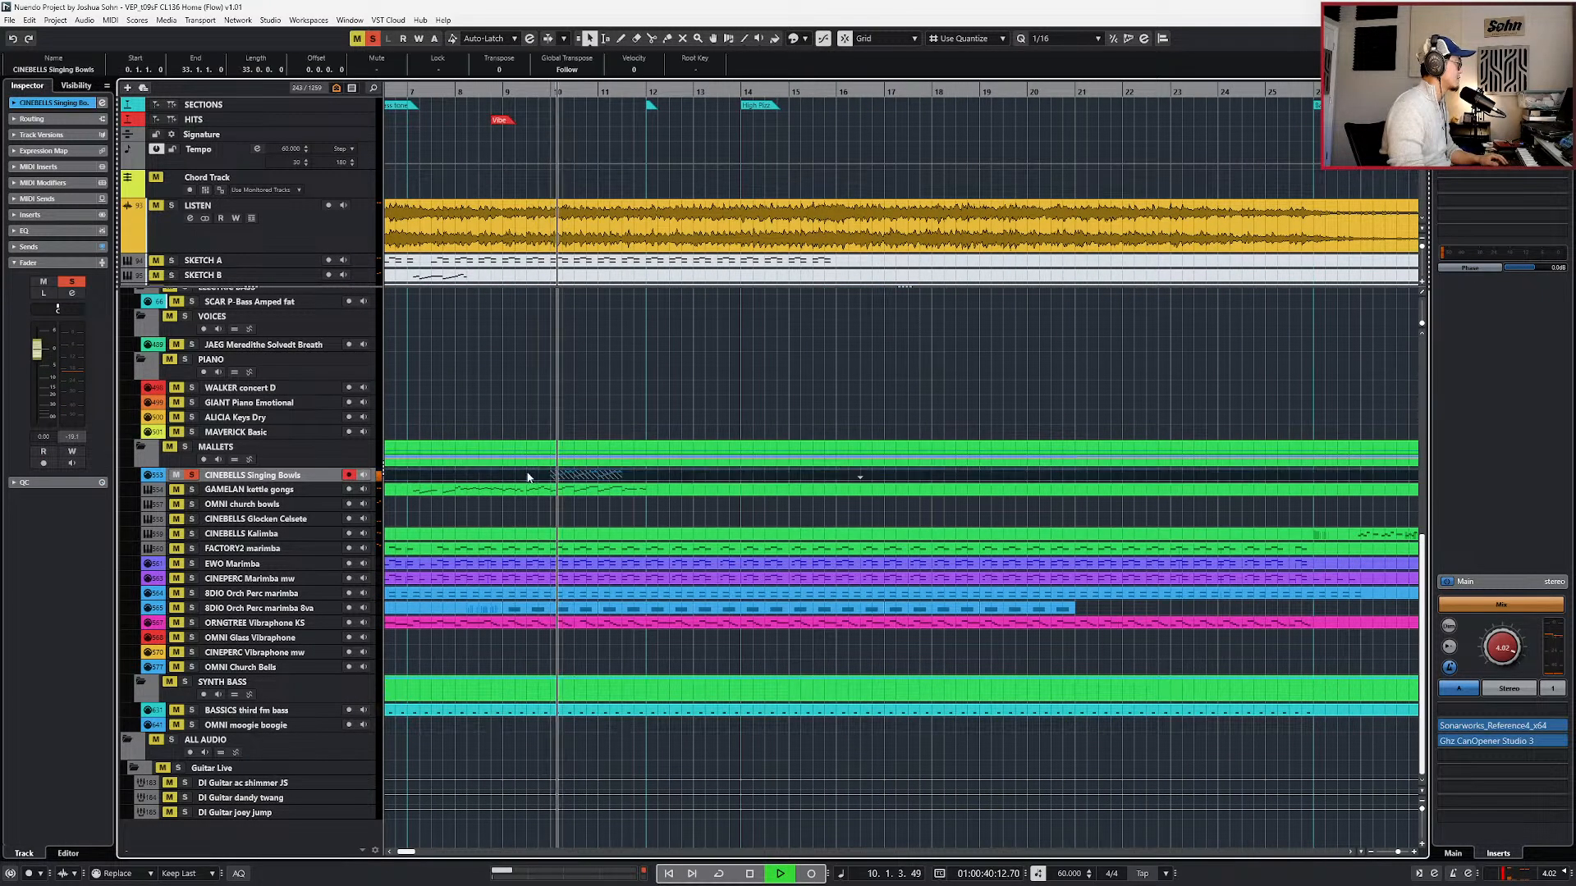
pyautogui.doubleClick(548, 476)
pyautogui.moveTo(520, 573); pyautogui.dragTo(697, 756)
pyautogui.hotkey('shift', 'Up')
pyautogui.press('space')
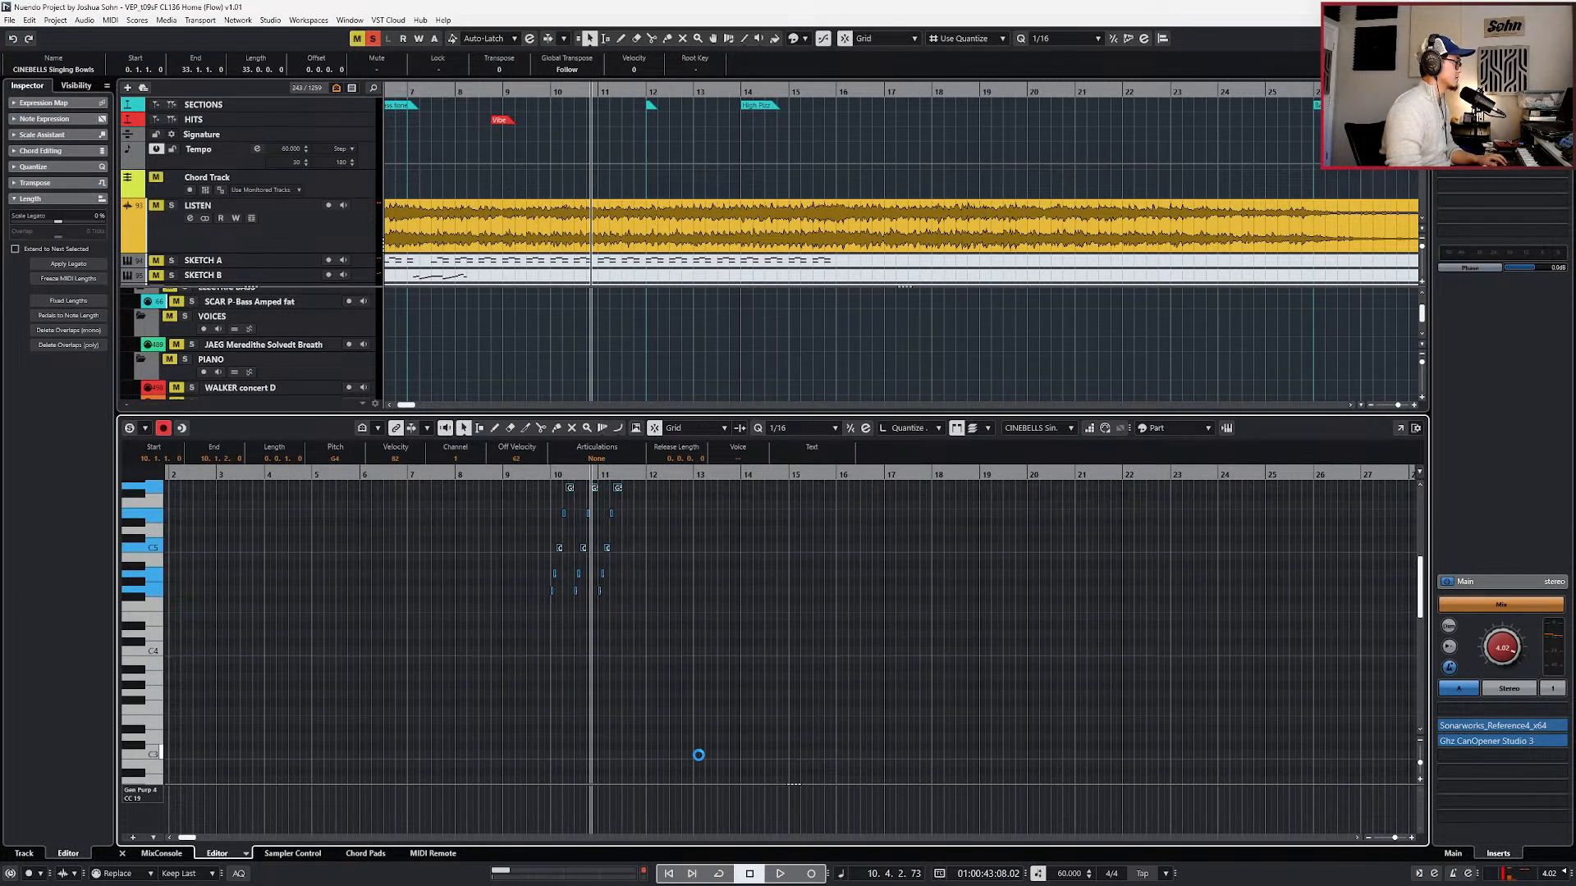
# - Transpose the Singing Bowls notes down three octaves, auditioning them on the way, and close the part
pyautogui.press('Down')
pyautogui.press('Up')
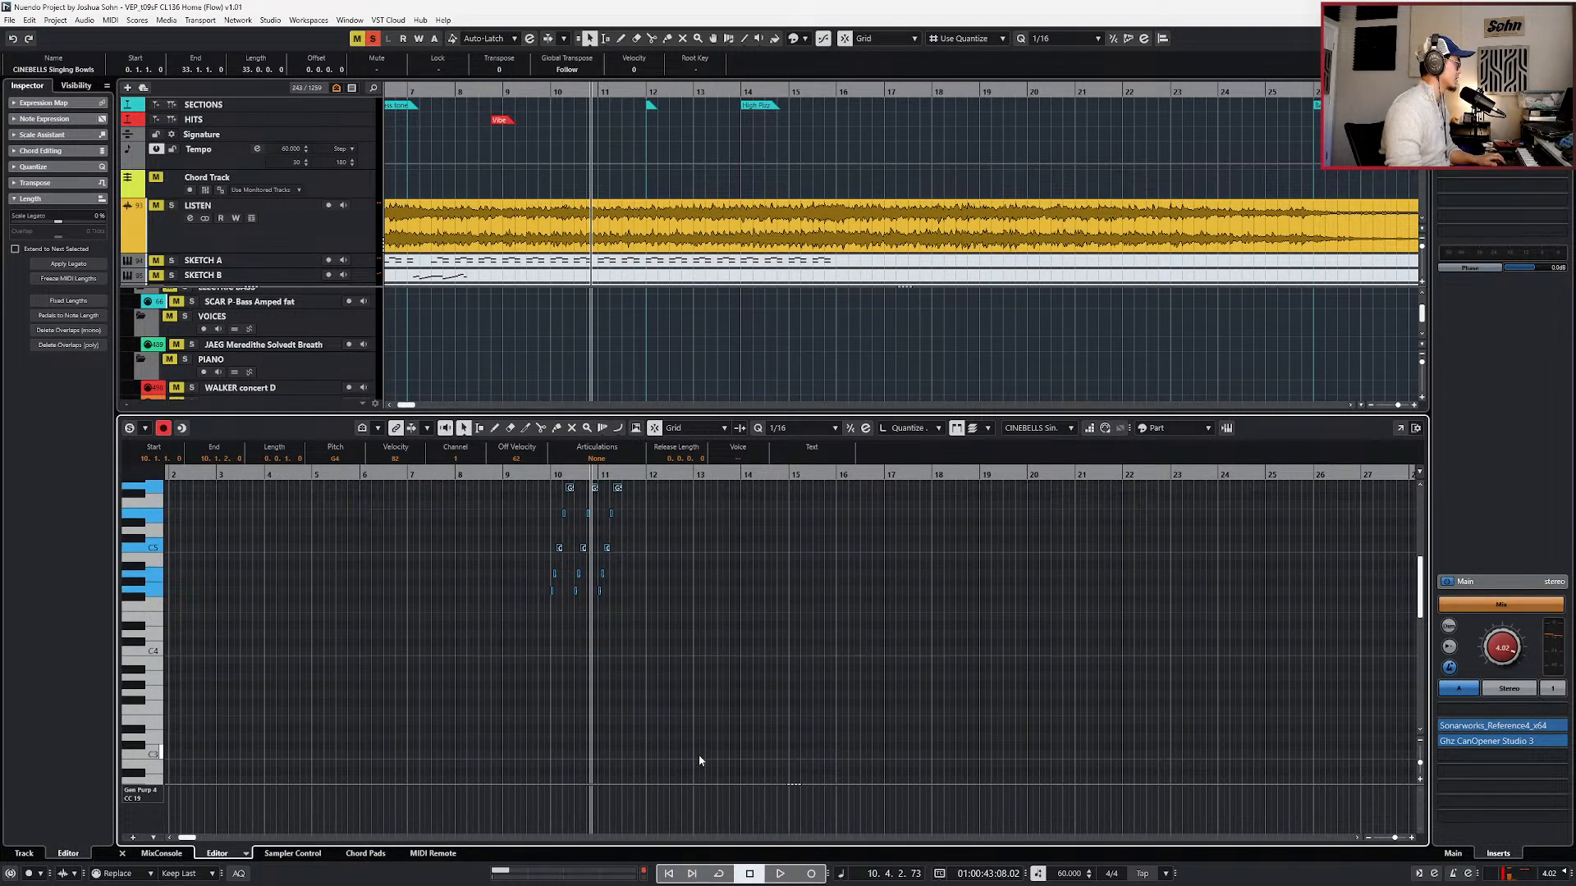
pyautogui.hotkey('shift', 'Down')
pyautogui.press('space')
pyautogui.hotkey('shift', 'Down')
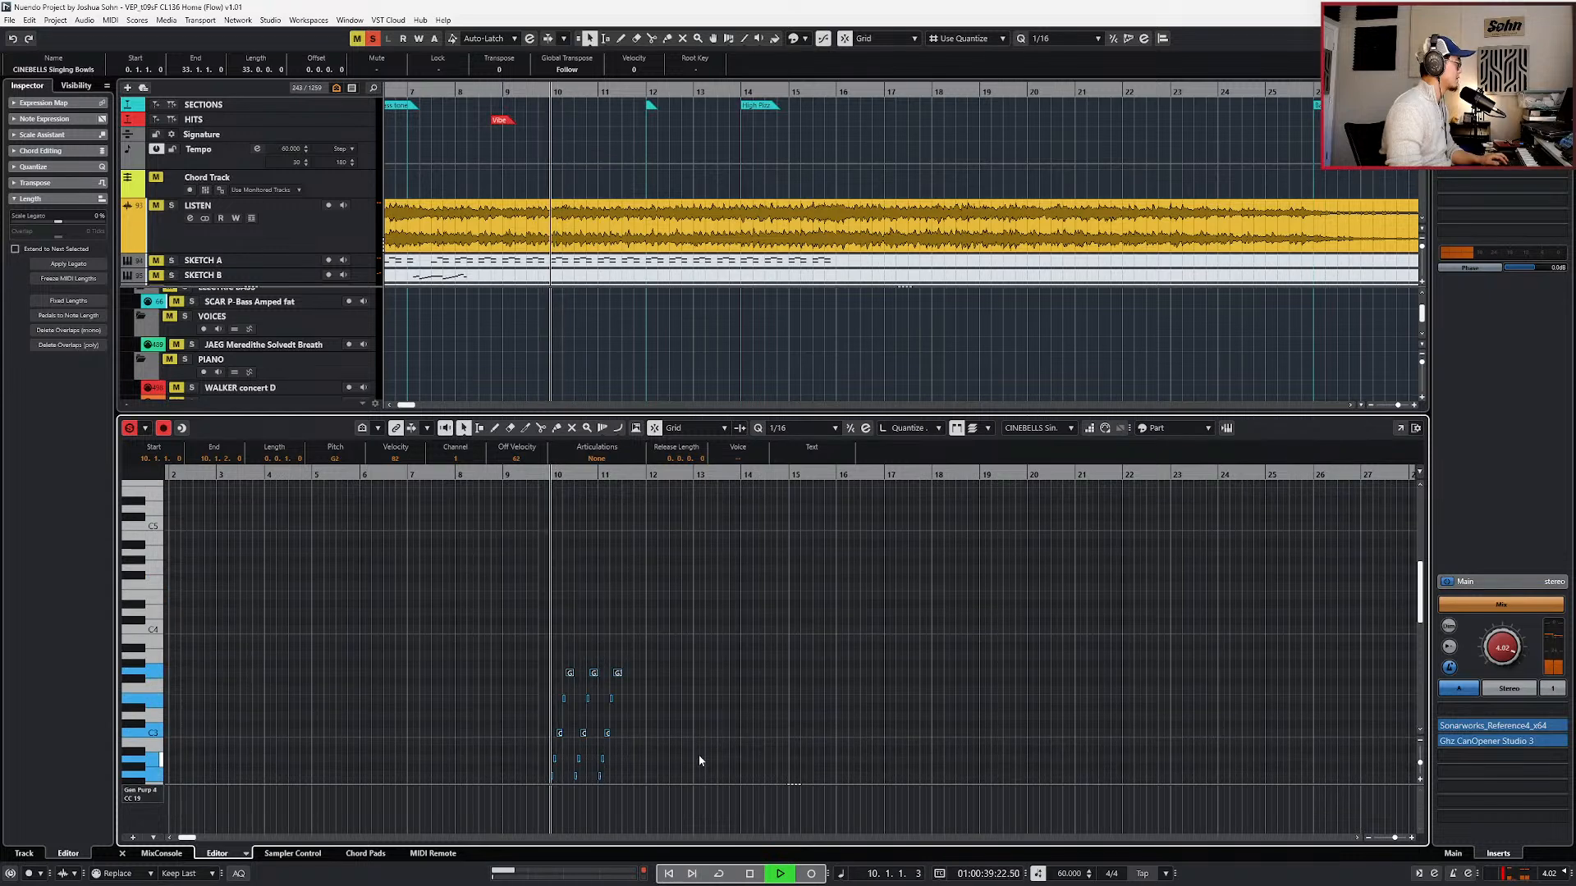
pyautogui.hotkey('shift', 'Down')
pyautogui.press('space')
pyautogui.press('space')
pyautogui.press('Return')
pyautogui.press('space')
# - Move the part down to the OMNI church bowls track and audition it soloed from bar 10
pyautogui.hotkey('ctrl', 'Down')
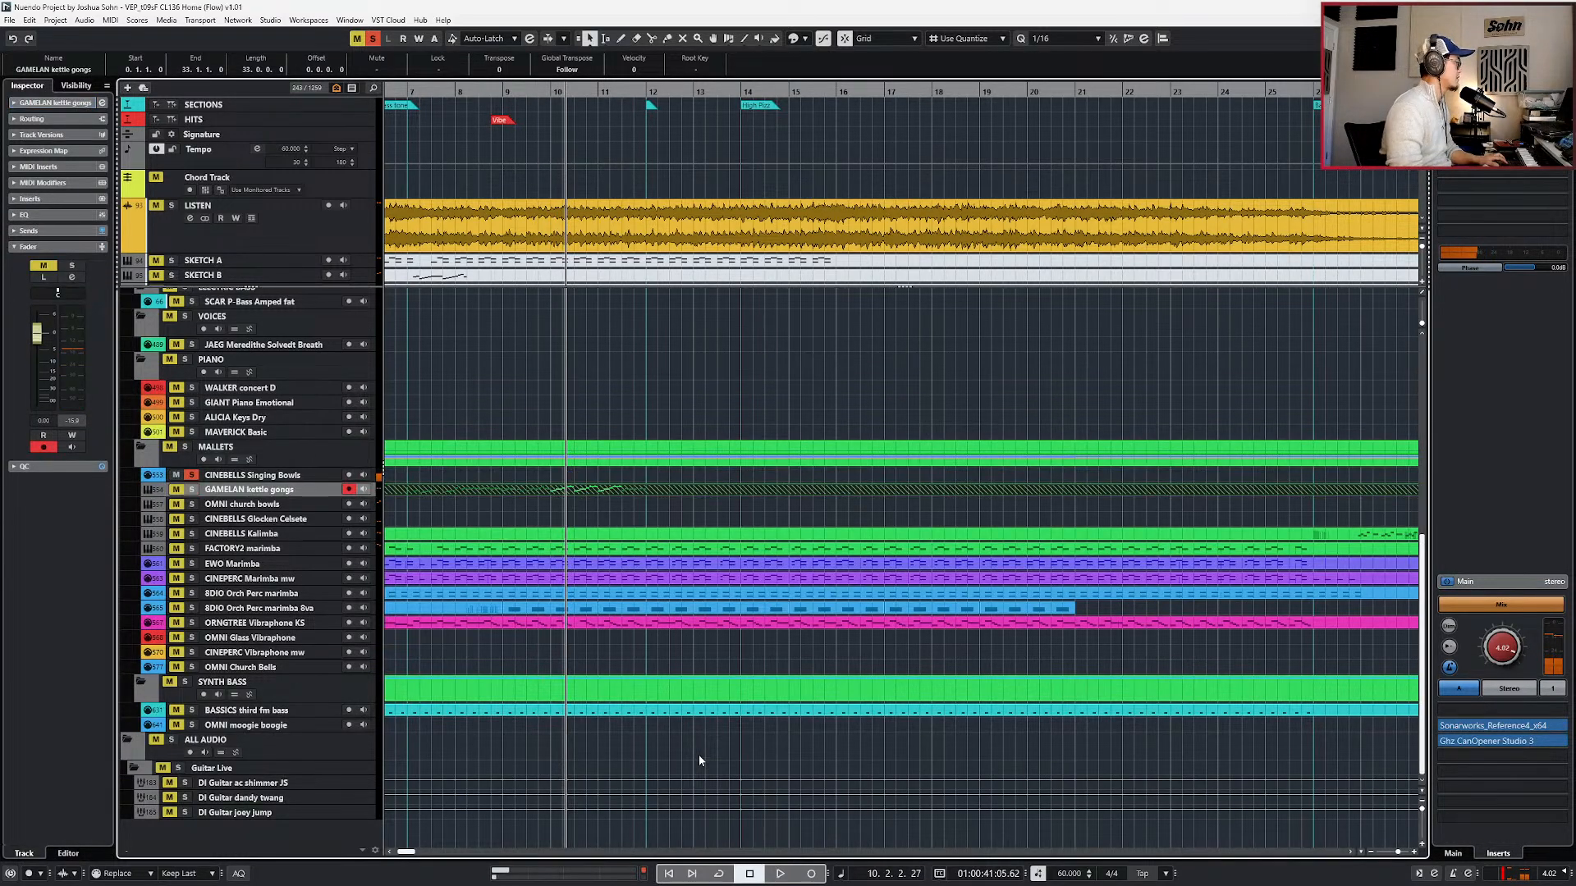
pyautogui.hotkey('ctrl', 'Down')
pyautogui.press('space')
pyautogui.press('space')
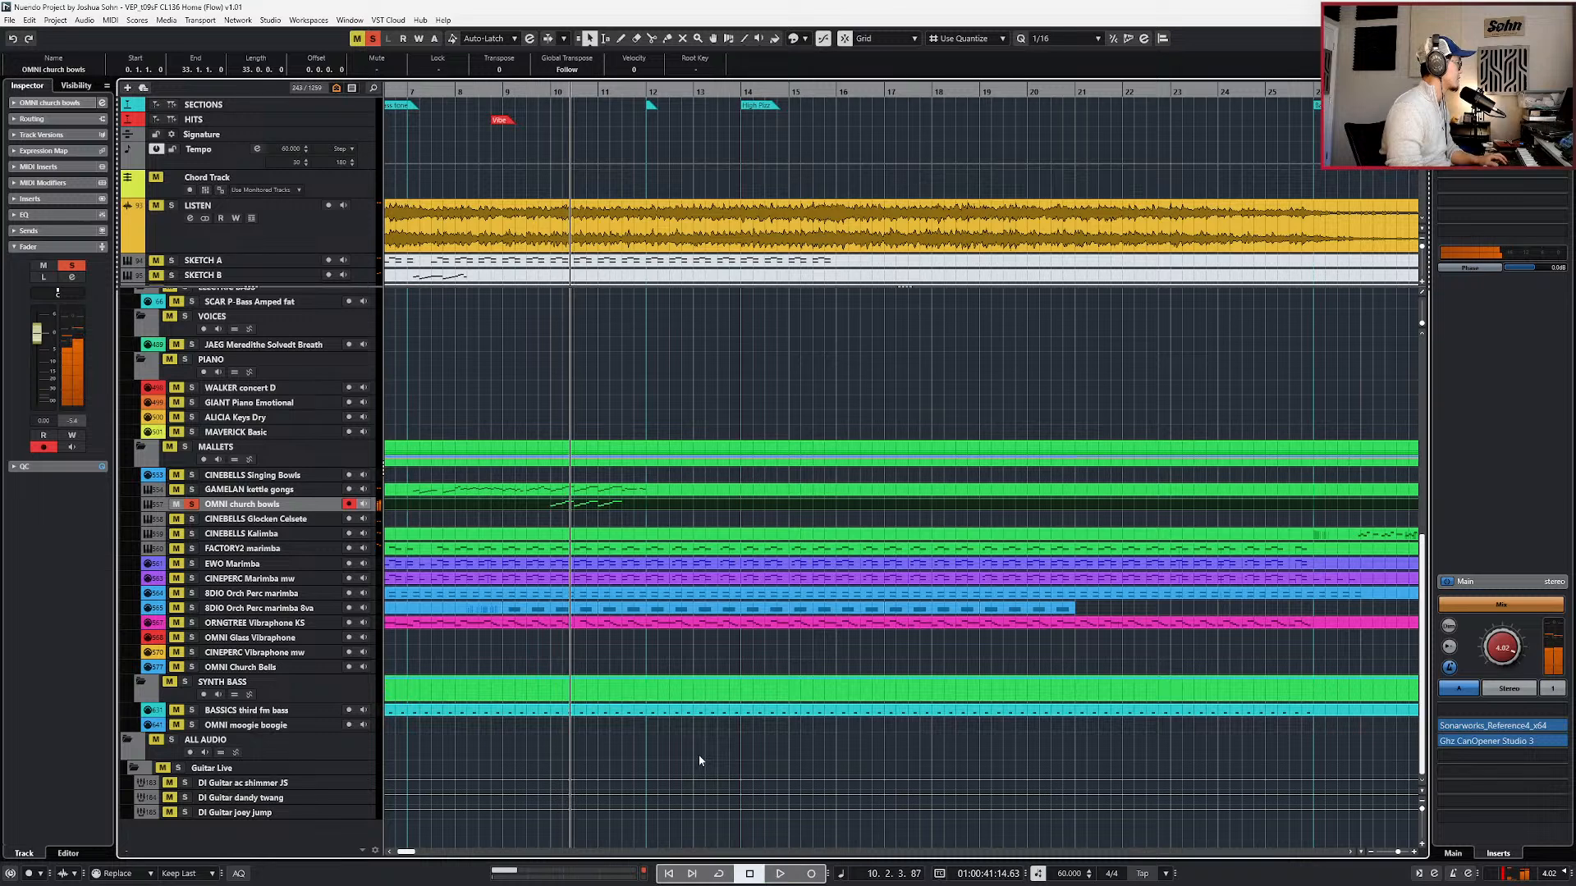
# - Move the part one track further down to CINEBELLS Glocken and audition it soloed
pyautogui.hotkey('ctrl', 'Down')
pyautogui.press('space')
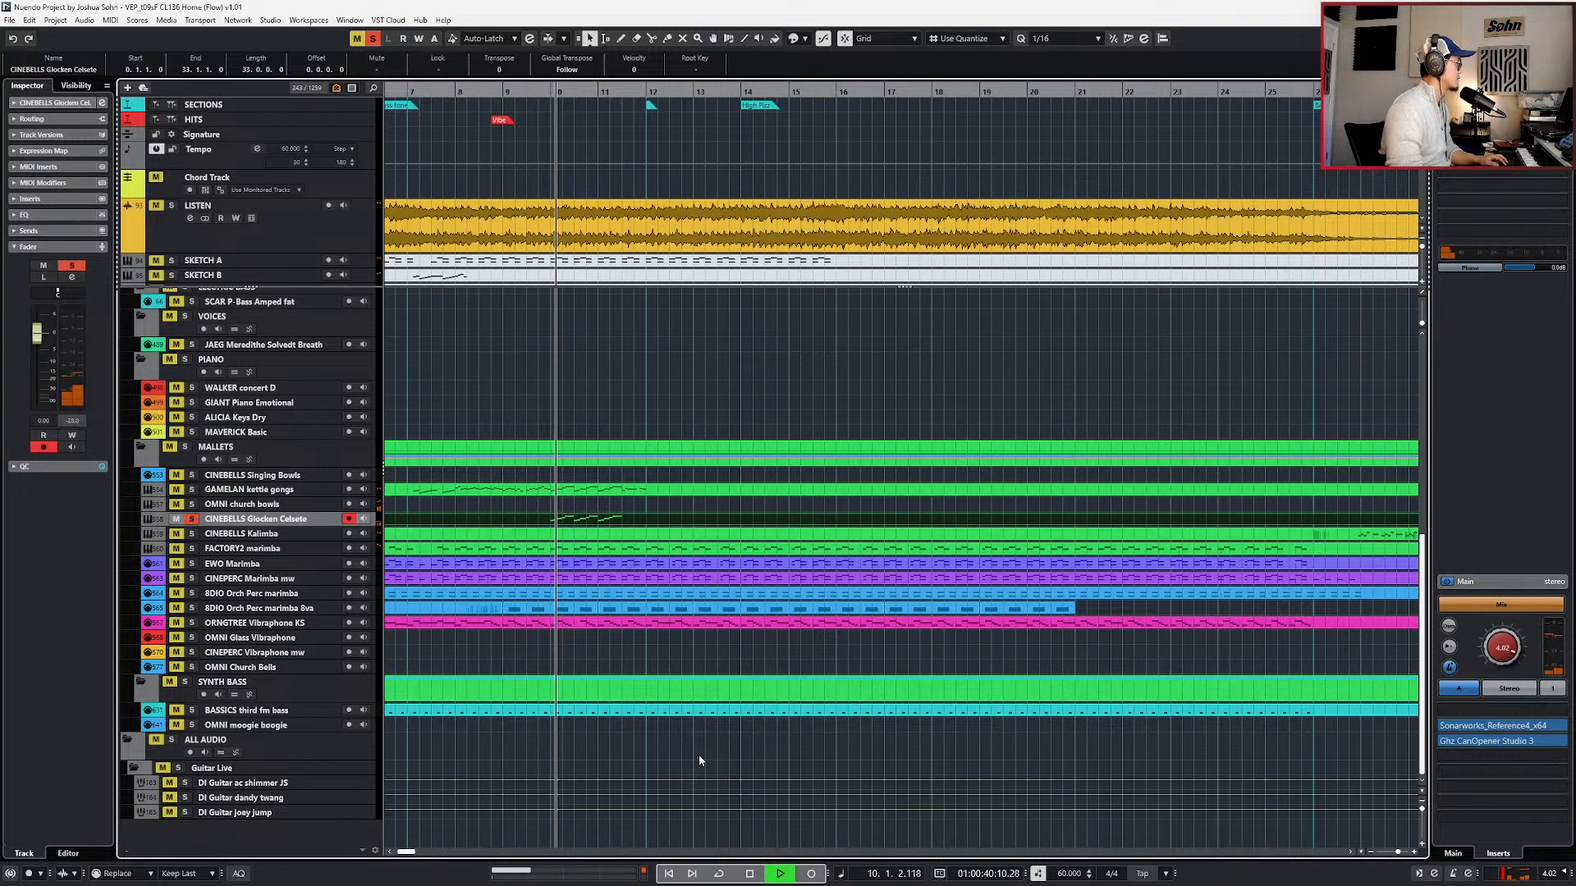
pyautogui.press('space')
# - Open the CINEBELLS Glocken part, transpose all its notes up an octave, and audition the figure
pyautogui.press('Return')
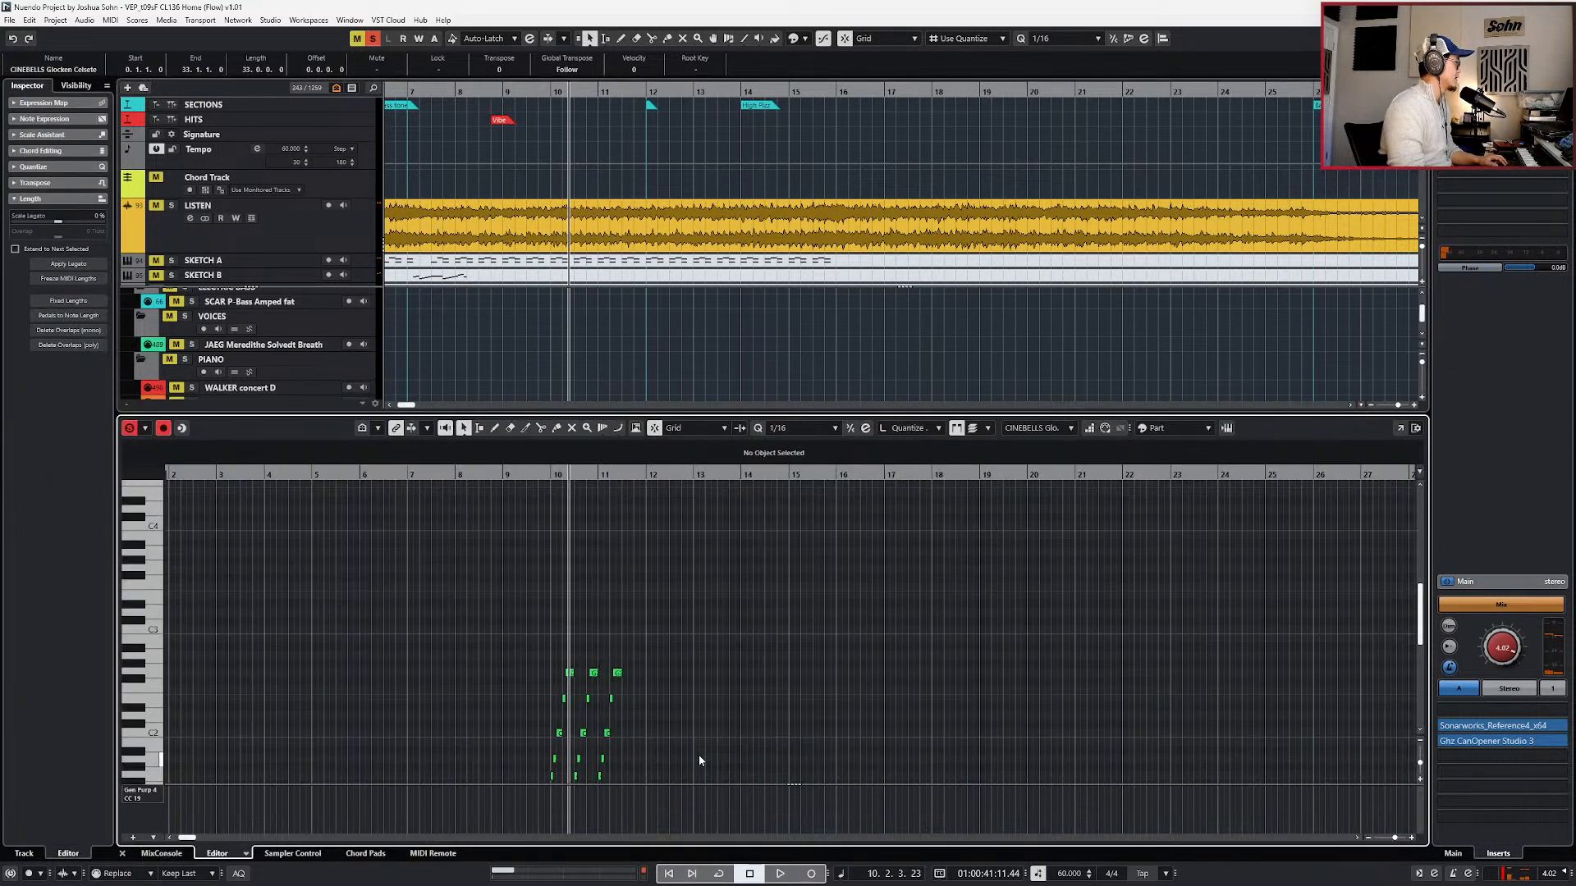
pyautogui.scroll(-2, 545, 681)
pyautogui.moveTo(441, 532); pyautogui.dragTo(677, 709)
pyautogui.hotkey('shift', 'Up')
pyautogui.press('space')
pyautogui.click(775, 746)
pyautogui.press('space')
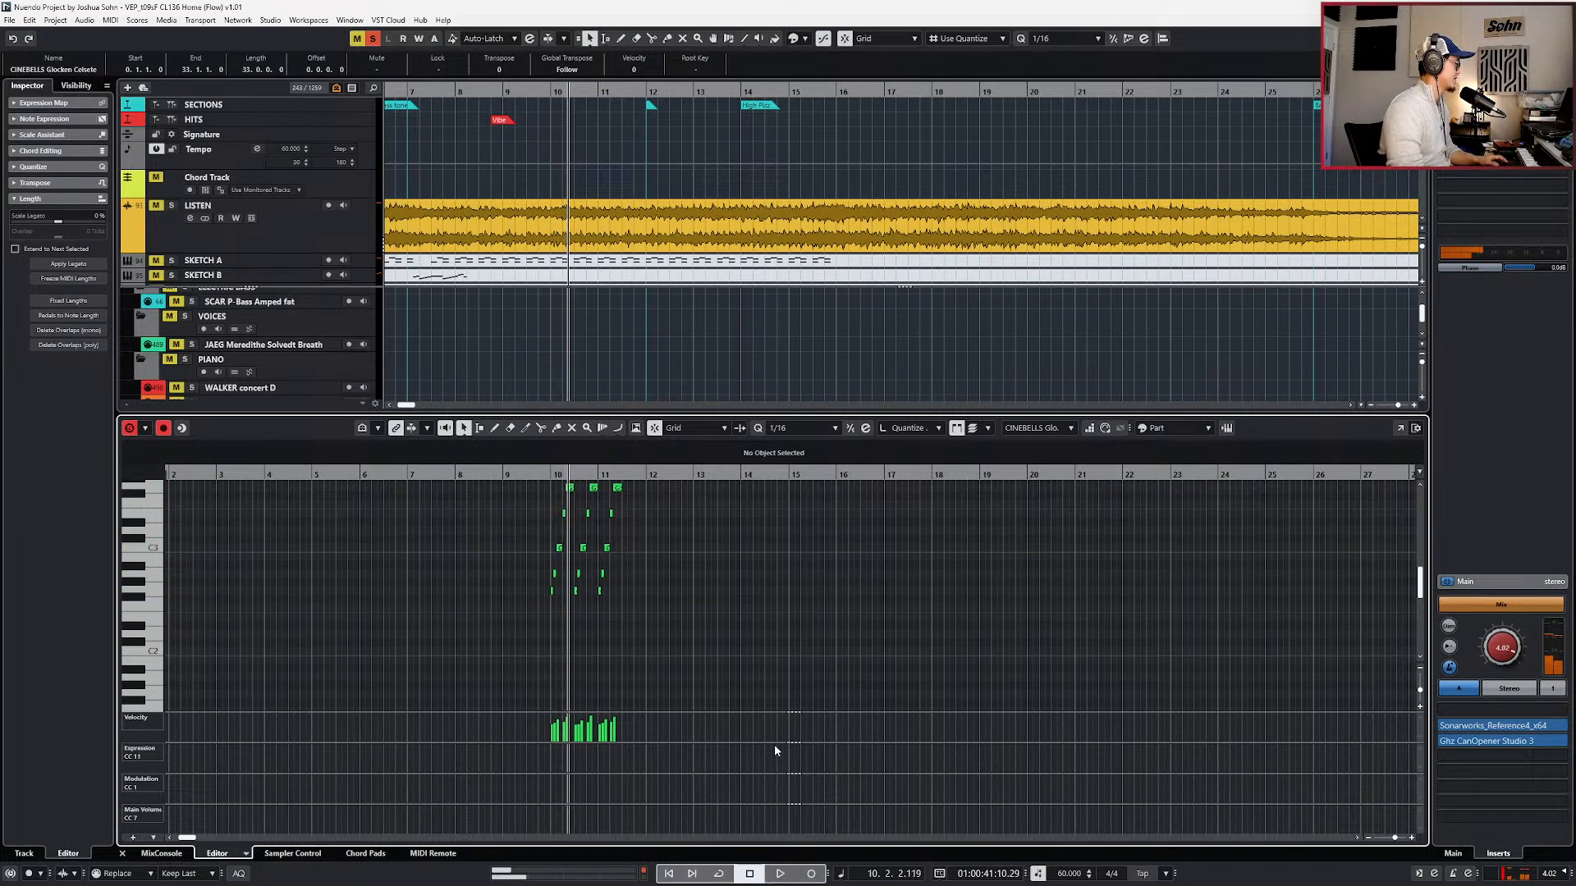
# - Unsolo the Glocken part and play it in the mix from bar 9, recording expression, modulation and volume levels
pyautogui.press('-')
pyautogui.press('s')
pyautogui.press('-')
pyautogui.press('space')
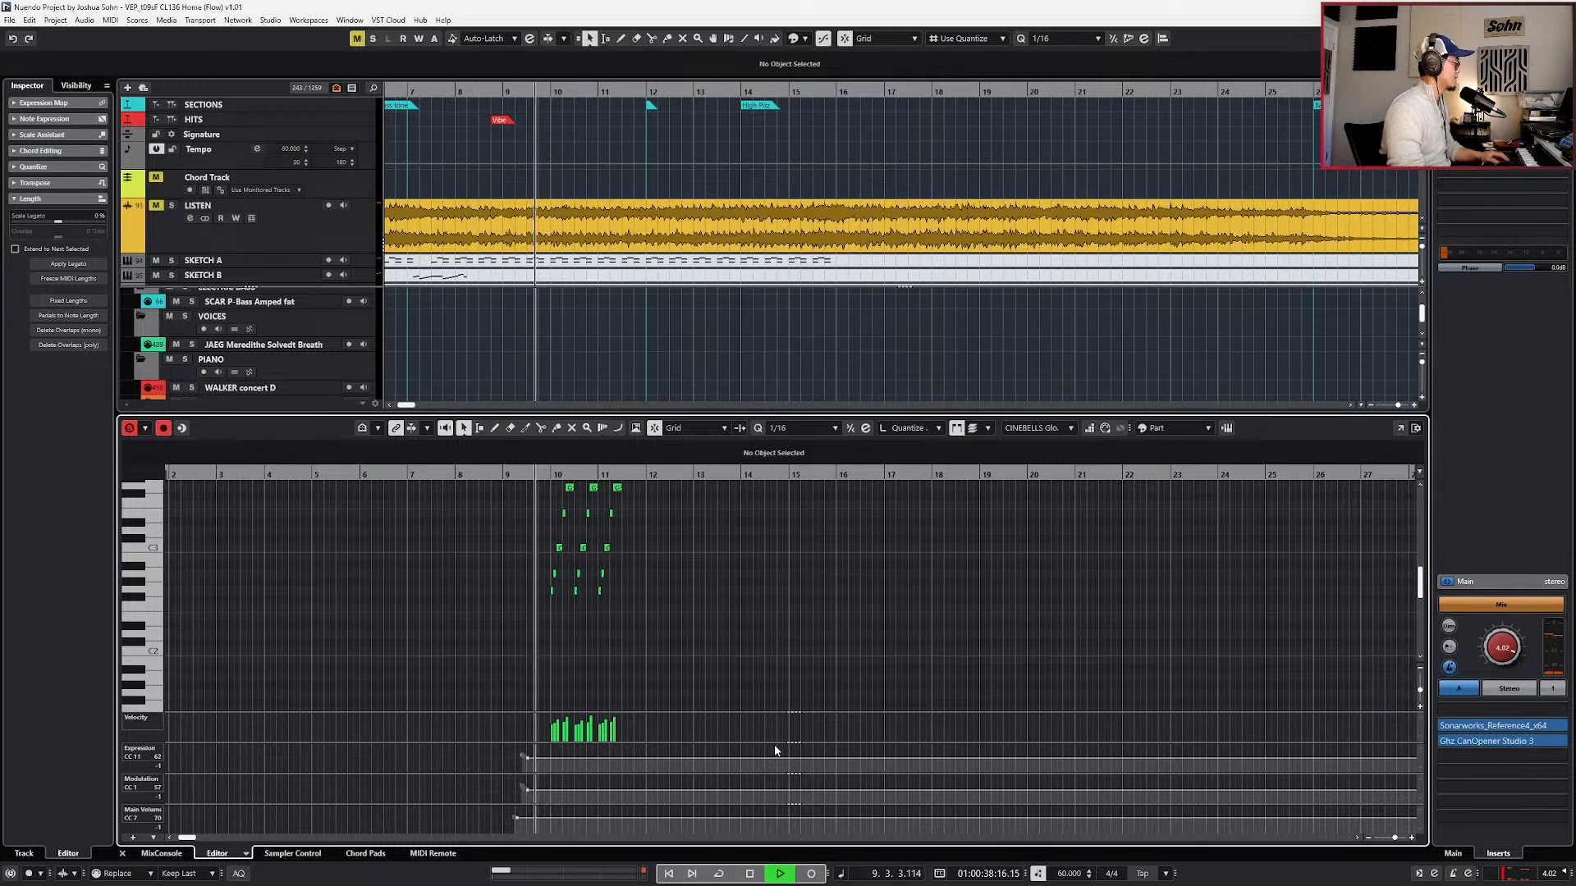
pyautogui.press('space')
# - Play bar 10 in the full mix with the Glocken figure and reopen its part
pyautogui.press('Return')
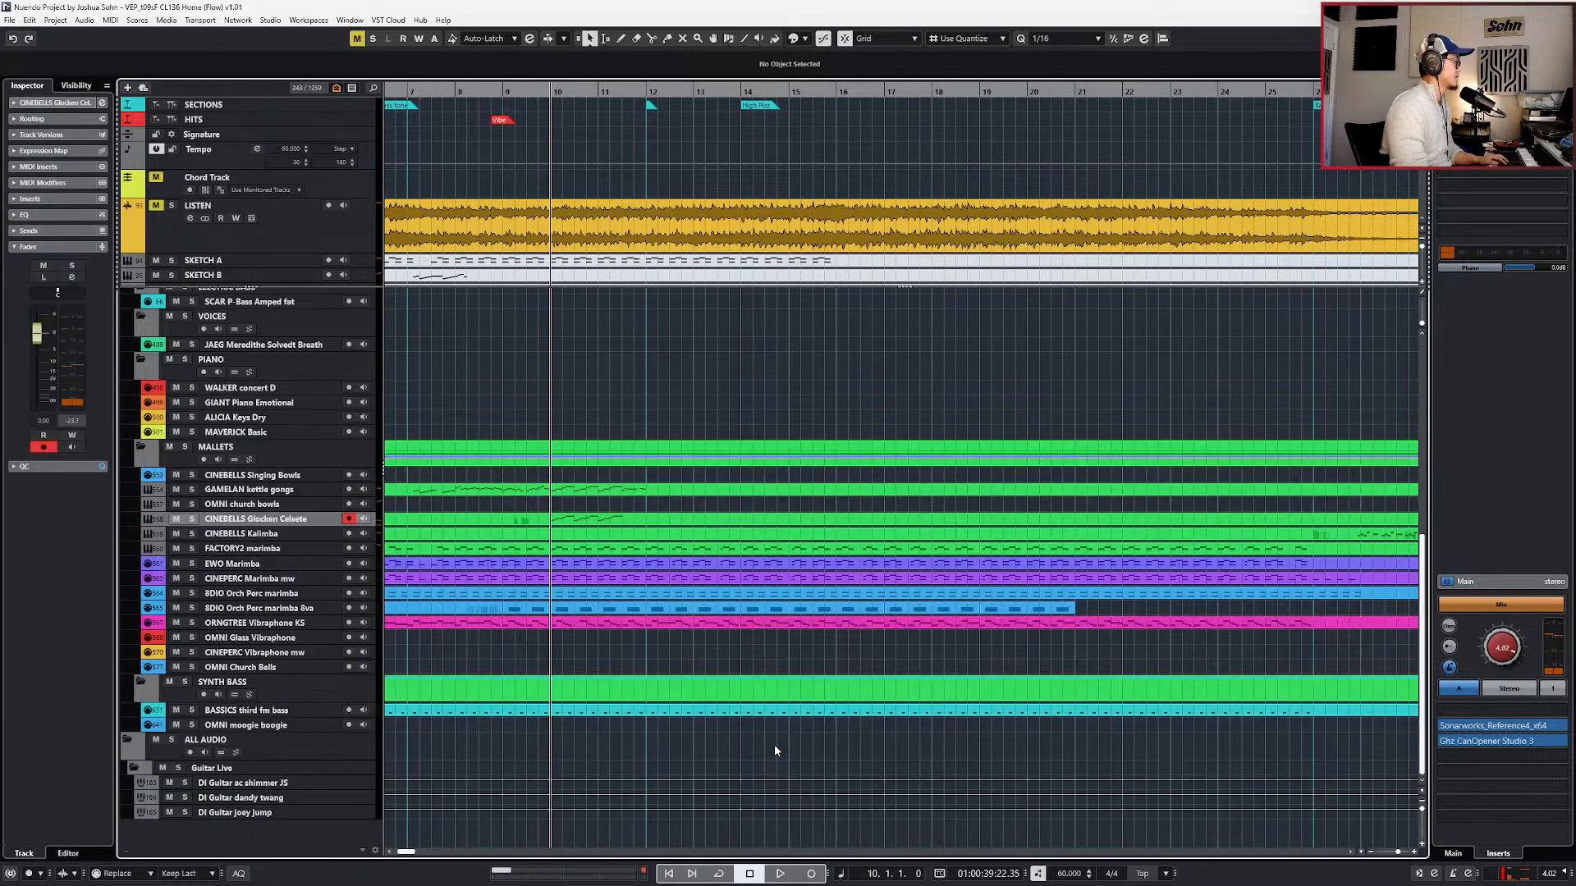
pyautogui.press('space')
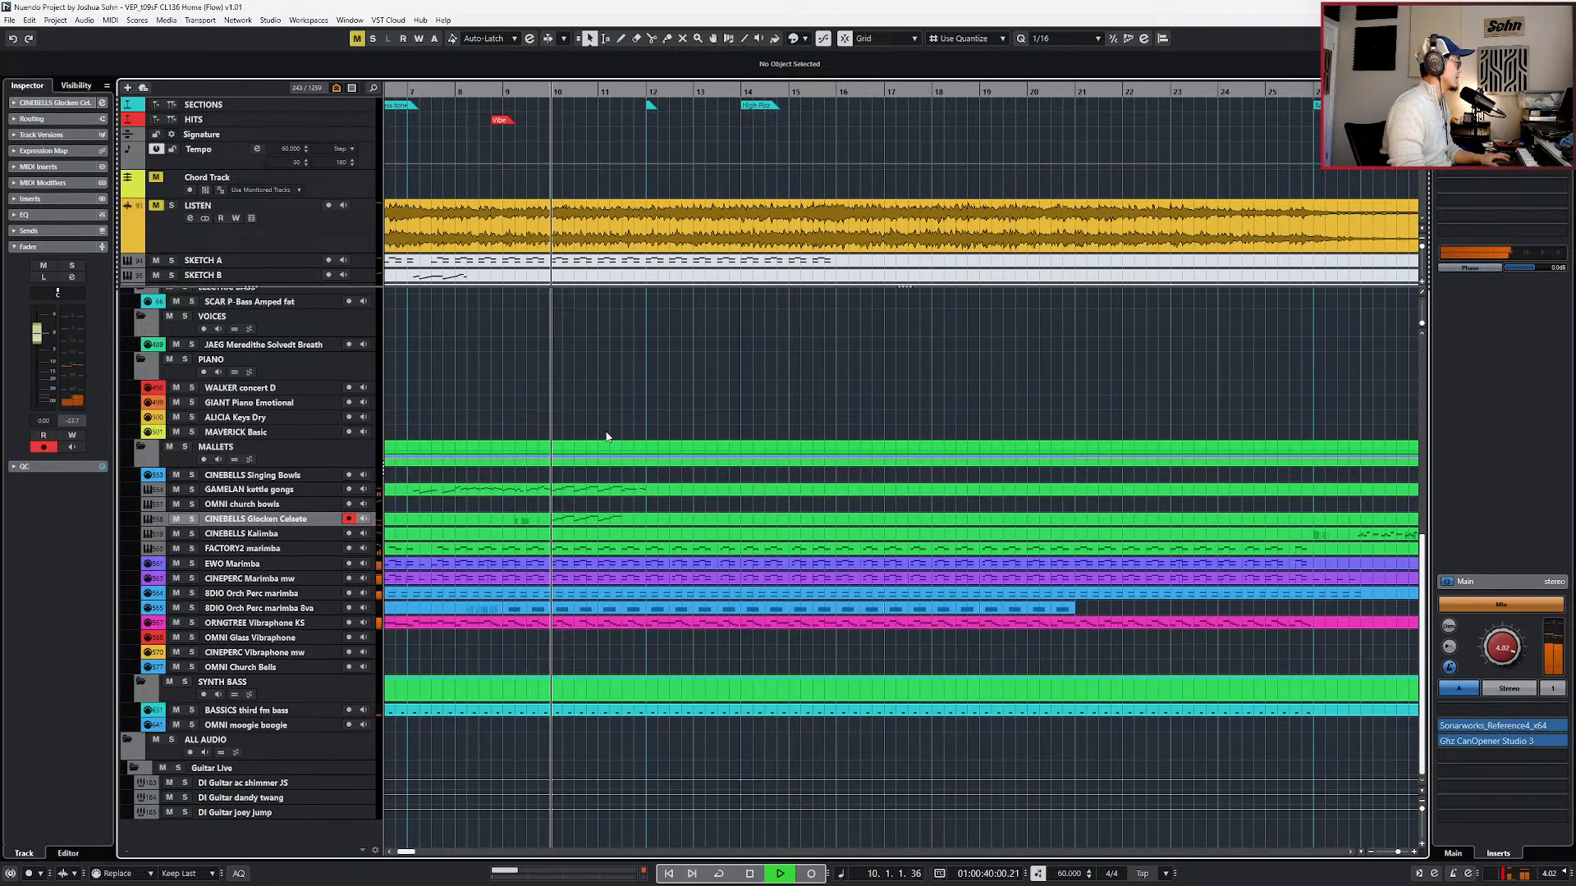
pyautogui.click(610, 520)
pyautogui.press('Return')
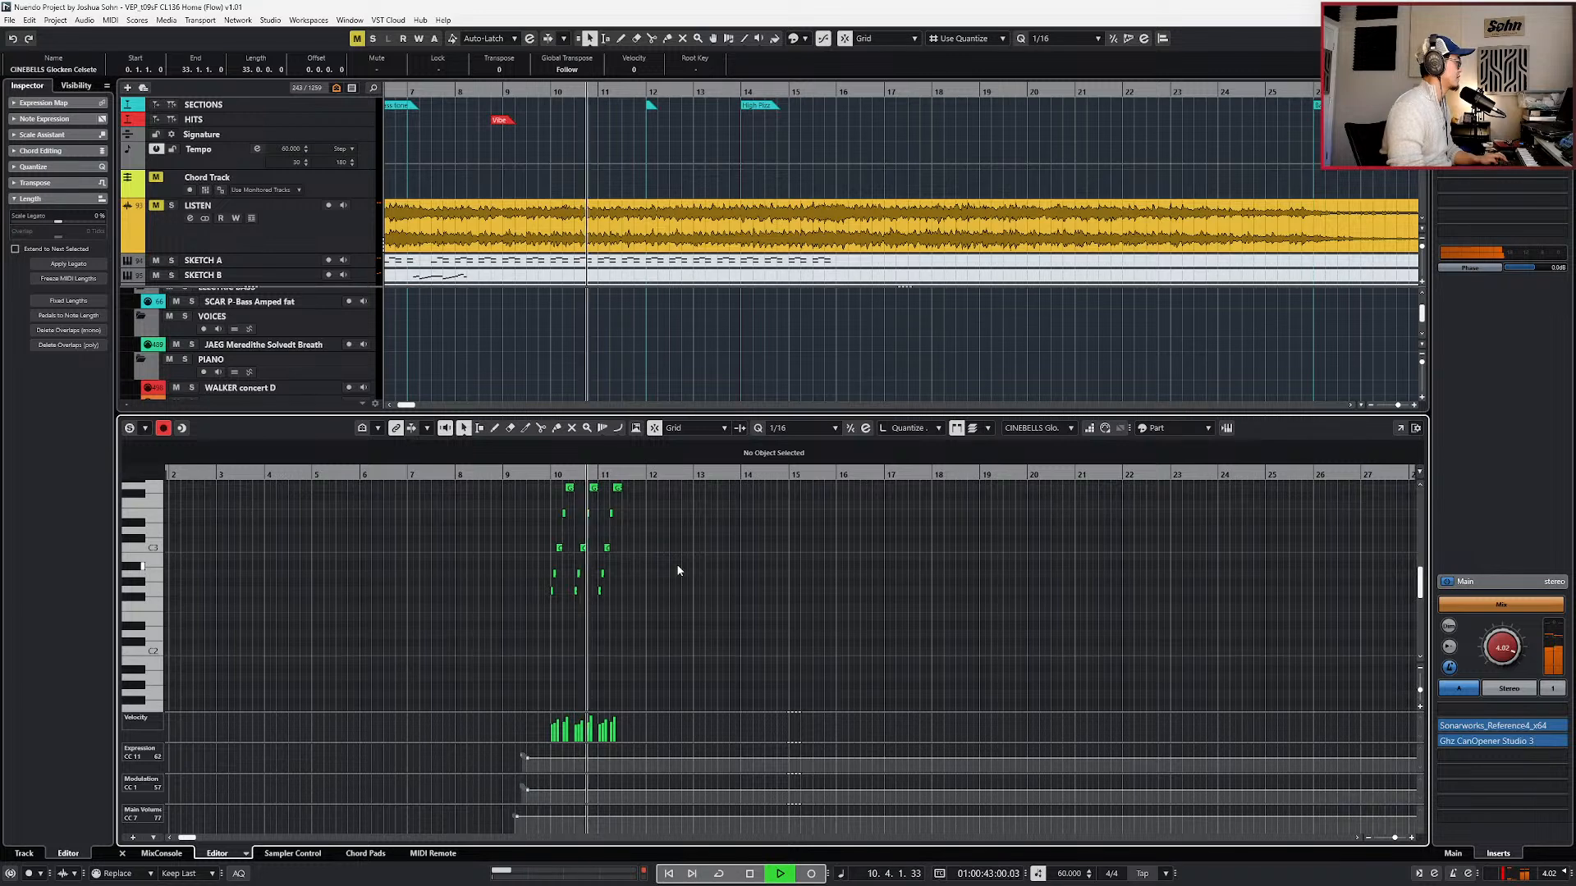
# - Open the GAMELAN kettle gongs part and copy its closing notes from the second half of bar 11
pyautogui.press('Return')
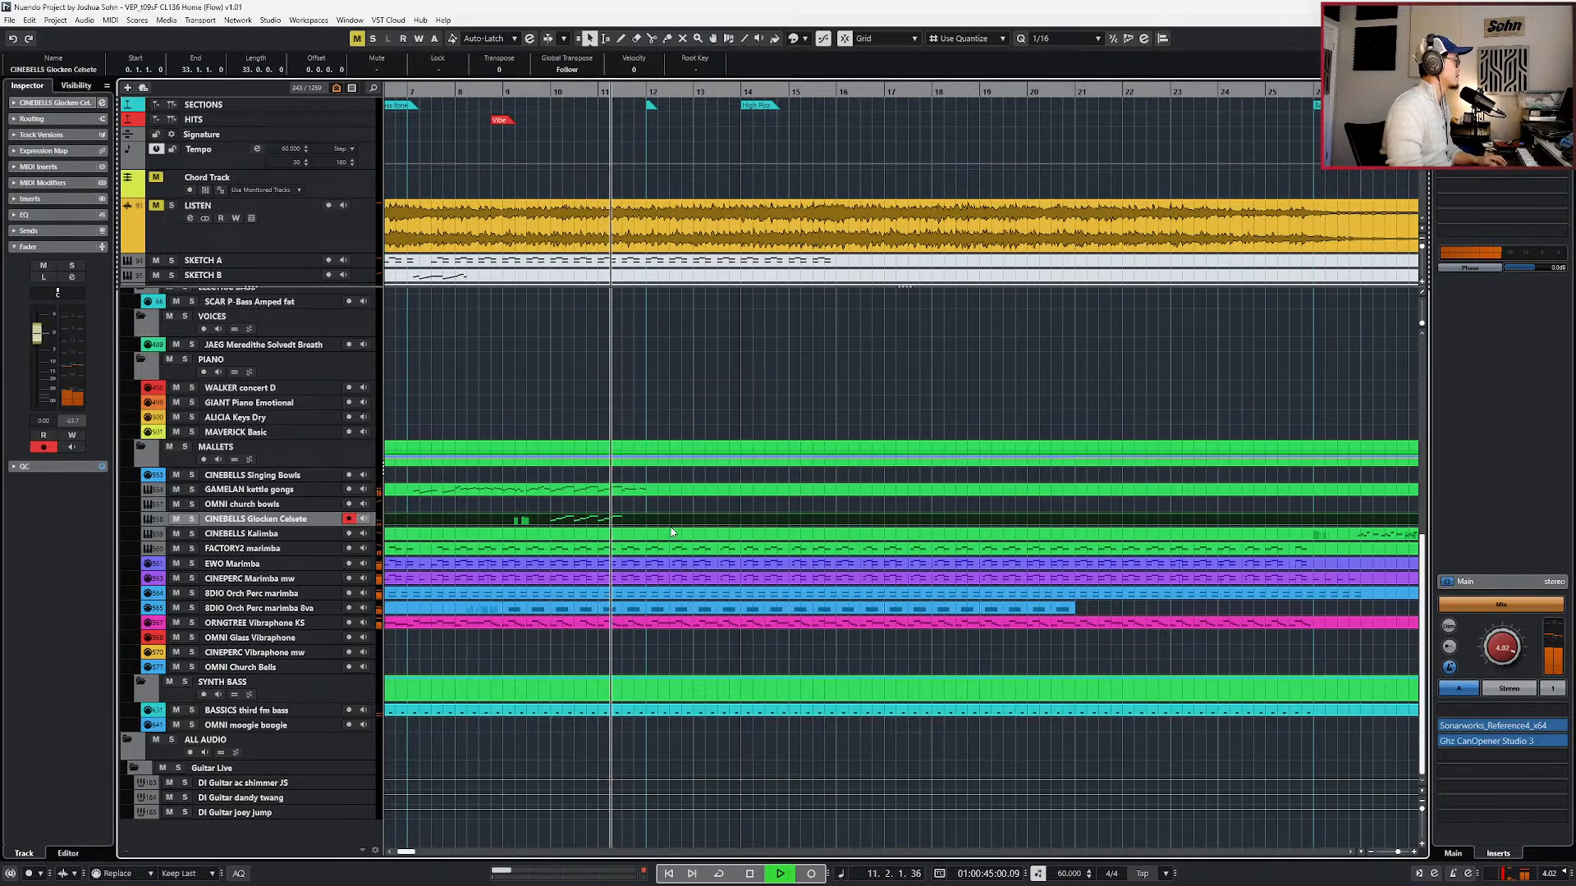
pyautogui.click(644, 489)
pyautogui.press('Return')
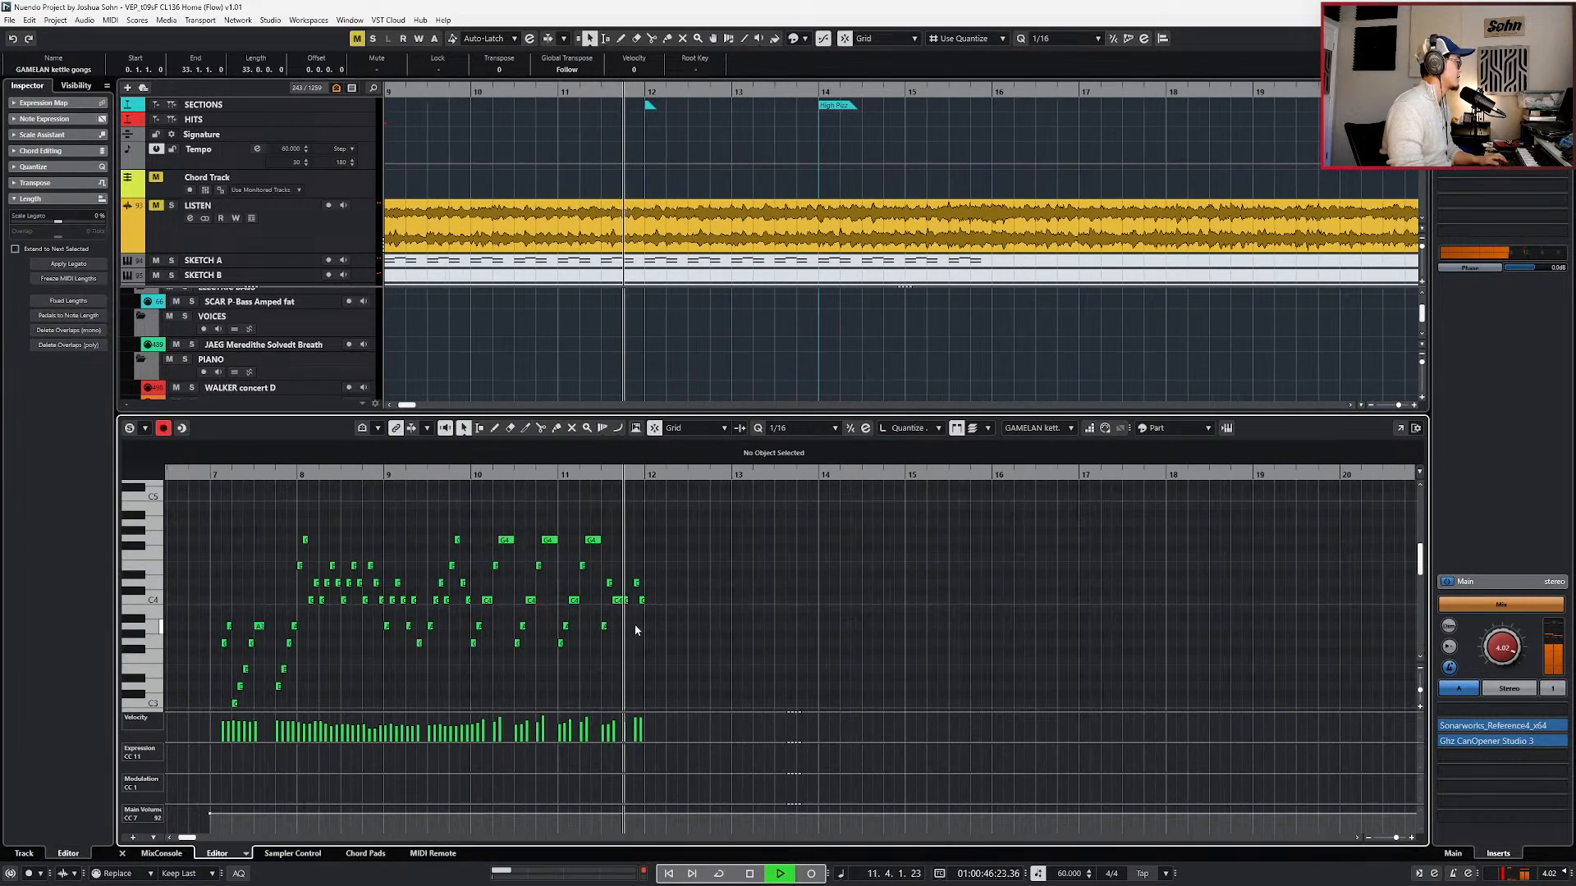
pyautogui.press('space')
pyautogui.press('Return')
# - Paste the copied gong notes into the CINEBELLS Glocken part at 11.3 and transpose them down an octave
pyautogui.click(667, 519)
pyautogui.press('Return')
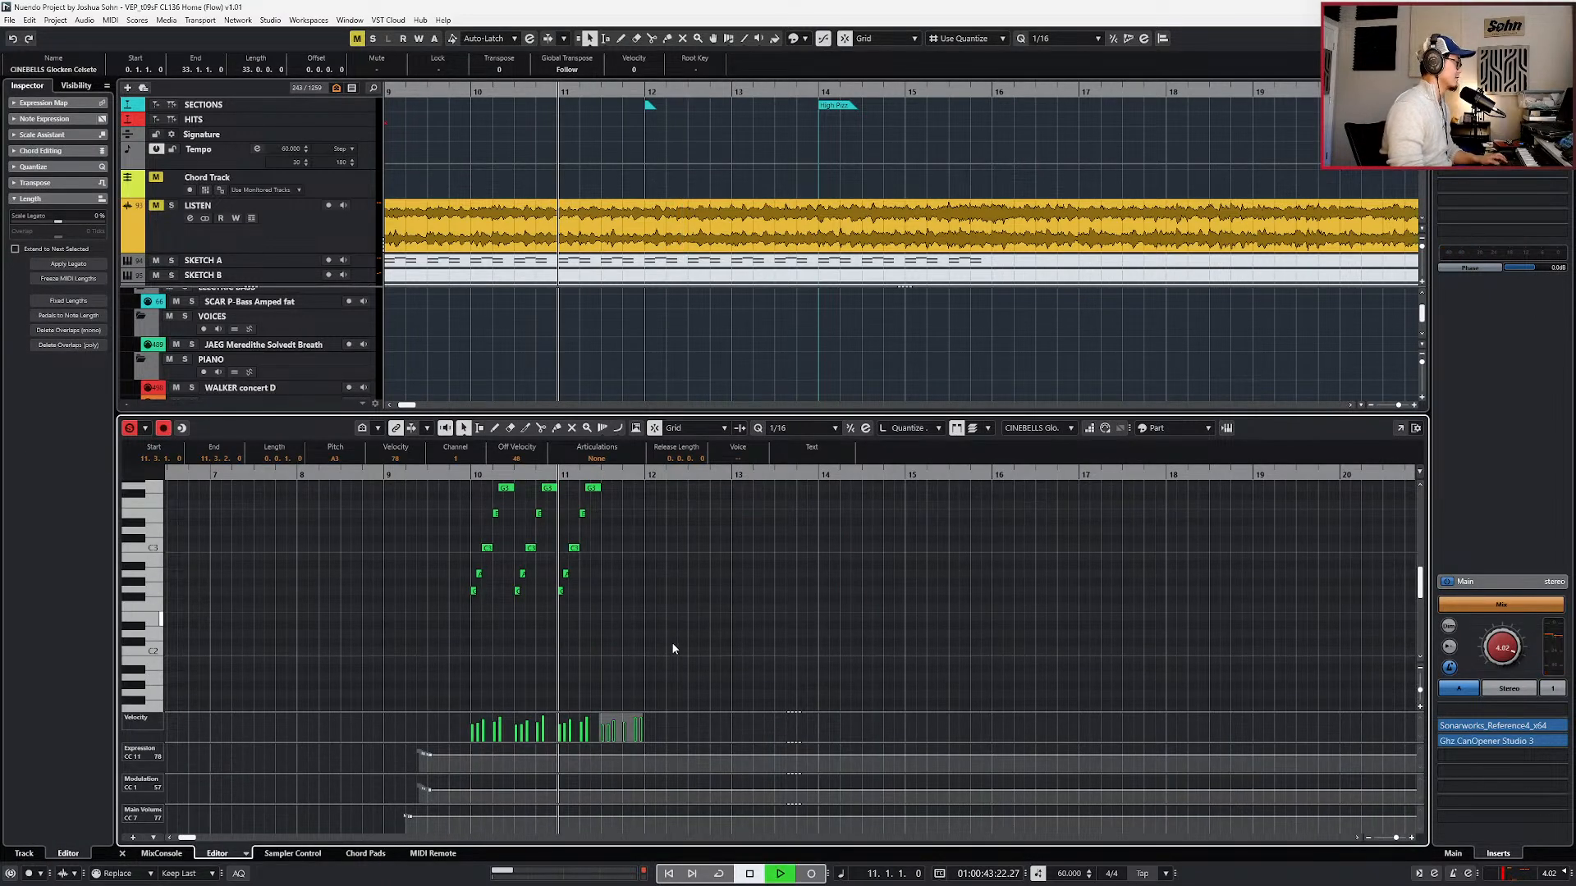
pyautogui.moveTo(624, 707); pyautogui.dragTo(626, 704)
pyautogui.scroll(3, 696, 566)
pyautogui.hotkey('shift', 'Down')
pyautogui.press('l')
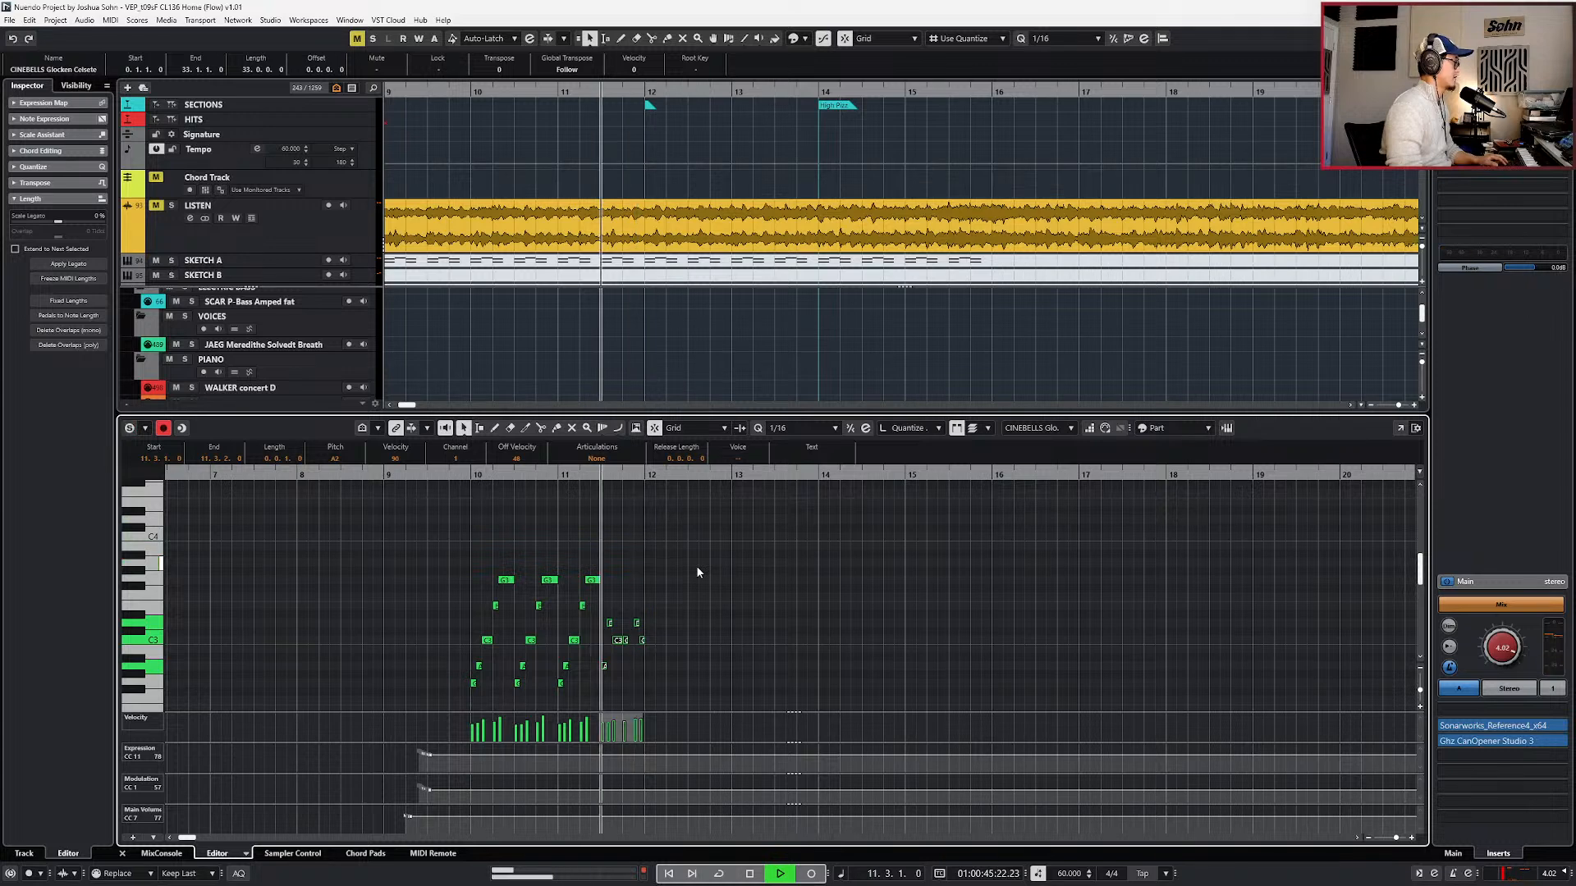
# - Close the Glocken part and play bar 11 in the full mix
pyautogui.press('Return')
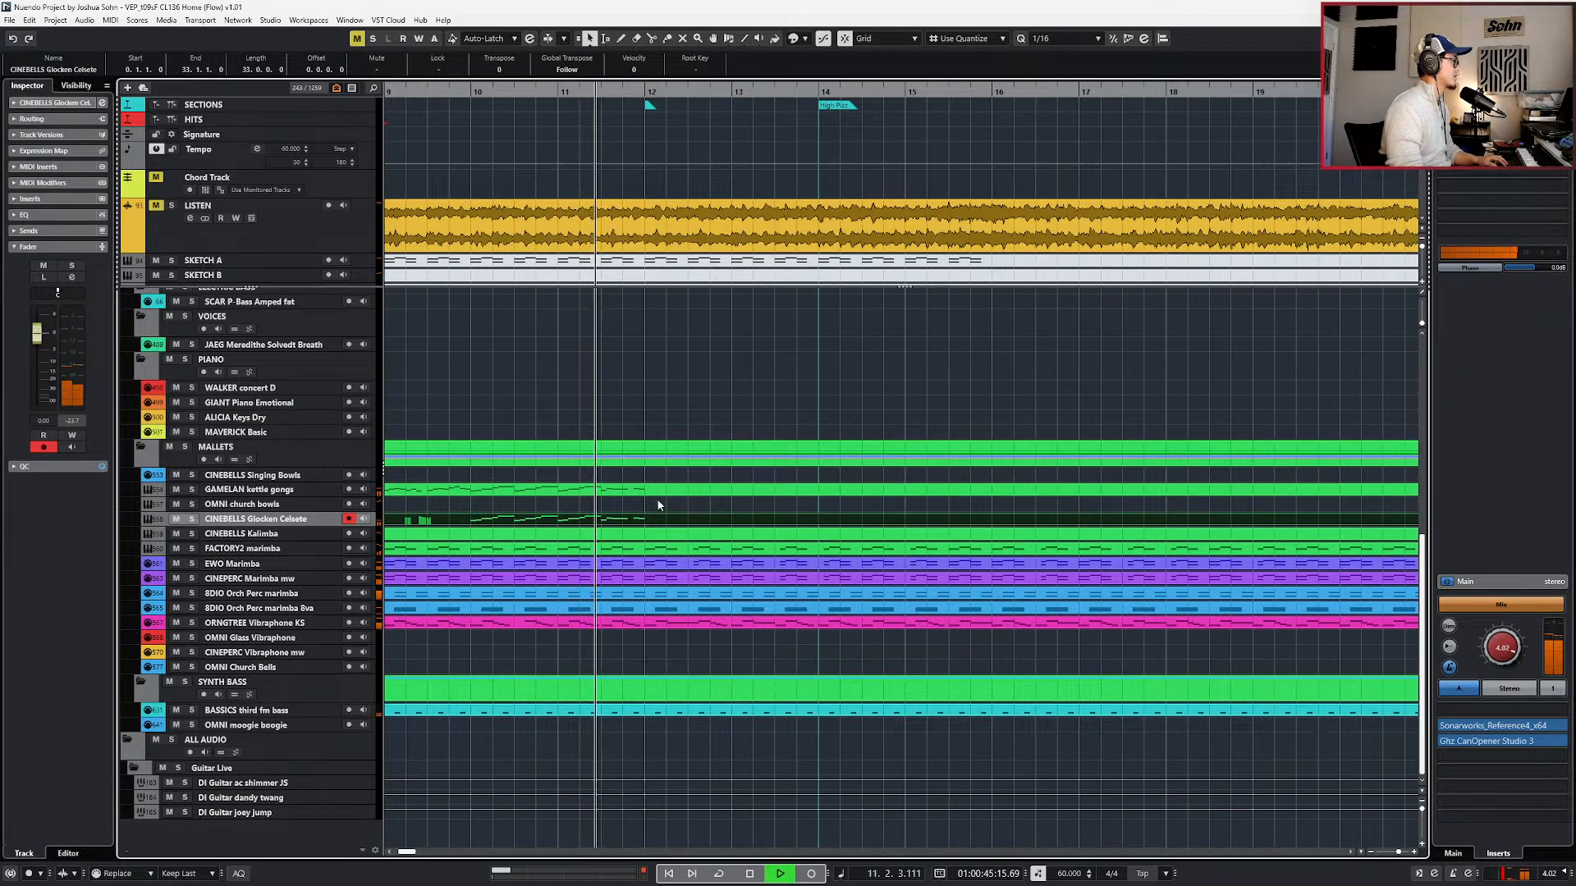
pyautogui.scroll(-5, 657, 401)
pyautogui.press('space')
# - Solo the LISTEN reference and play it through bars 12 and 13 to hear what follows the gong run
pyautogui.click(366, 234)
pyautogui.press('KP_Subtract')
pyautogui.press('KP_Add')
pyautogui.press('KP_Subtract')
pyautogui.press('s')
pyautogui.press('space')
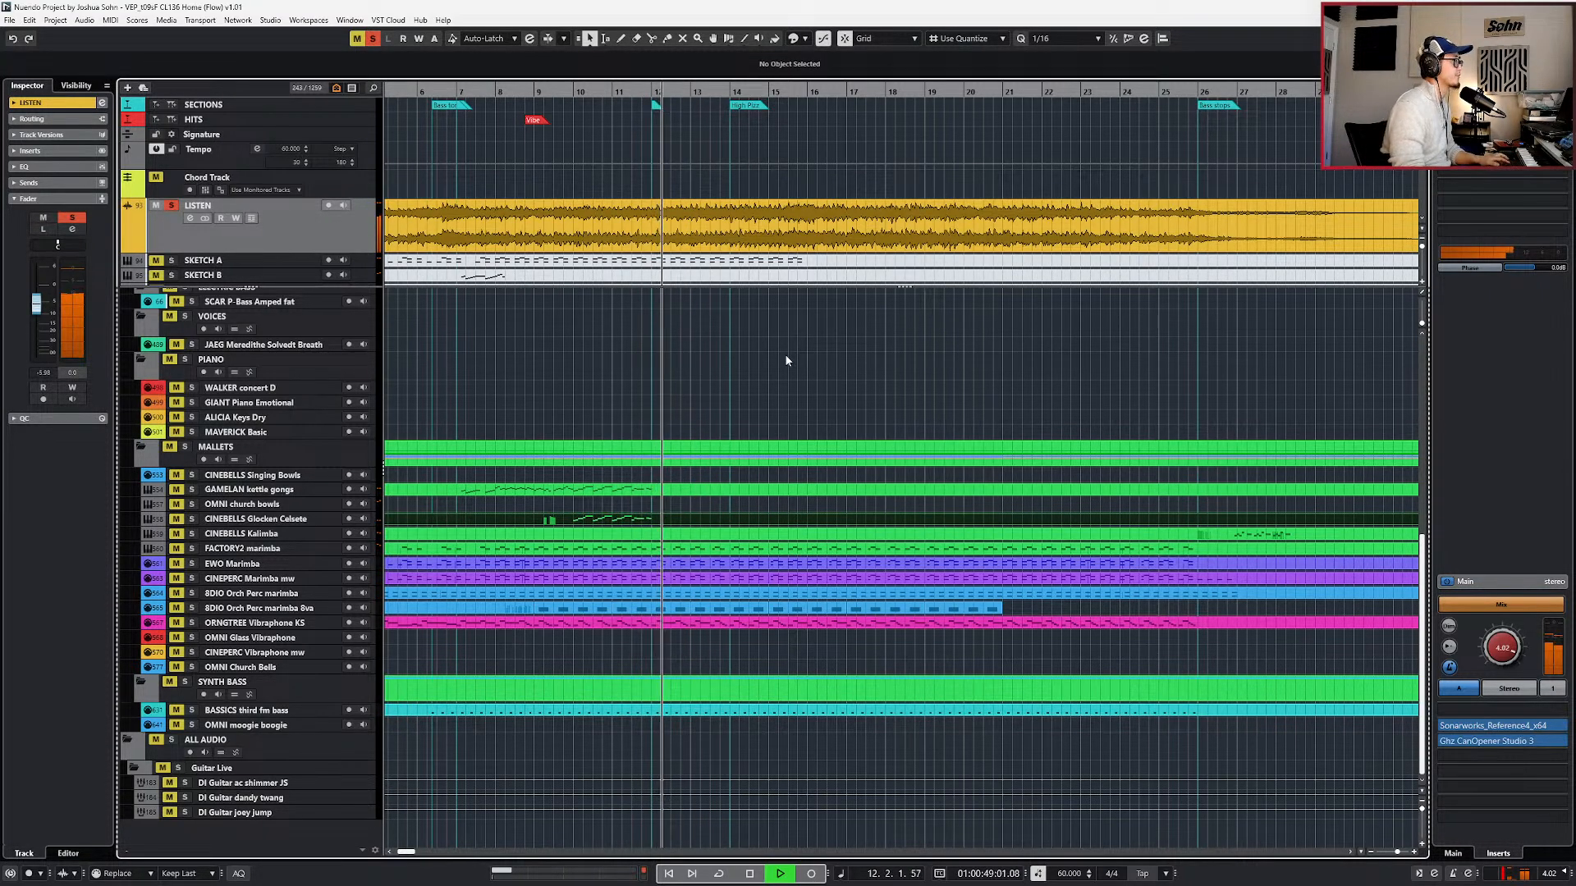
pyautogui.press('h')
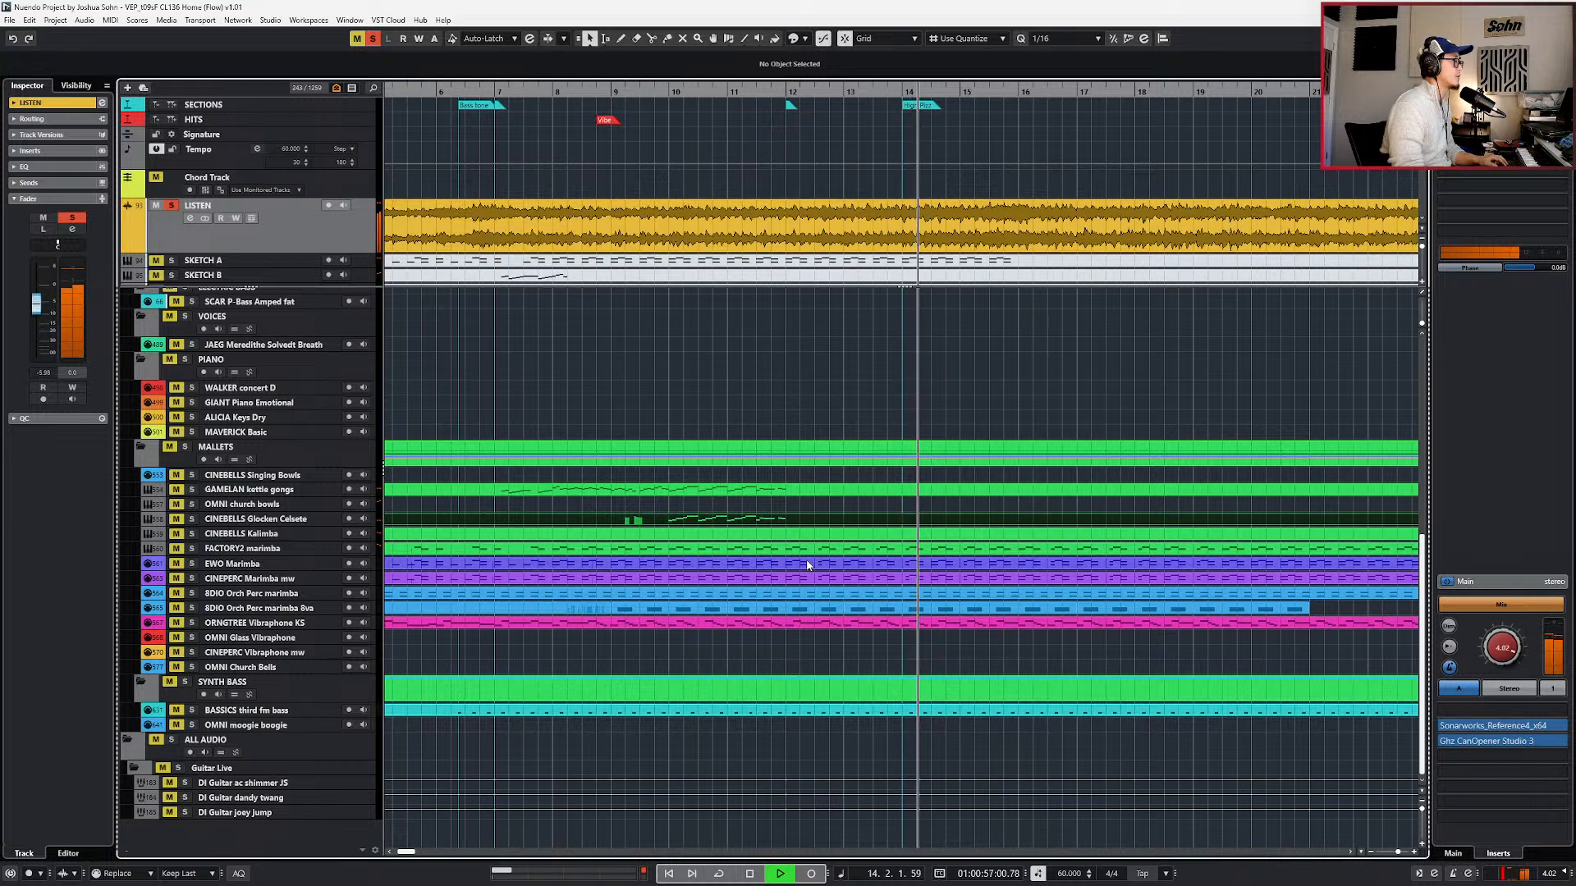
# - Select the 8DIO Orch Perc marimba 8va part and briefly play the soloed reference from bar 12
pyautogui.click(821, 609)
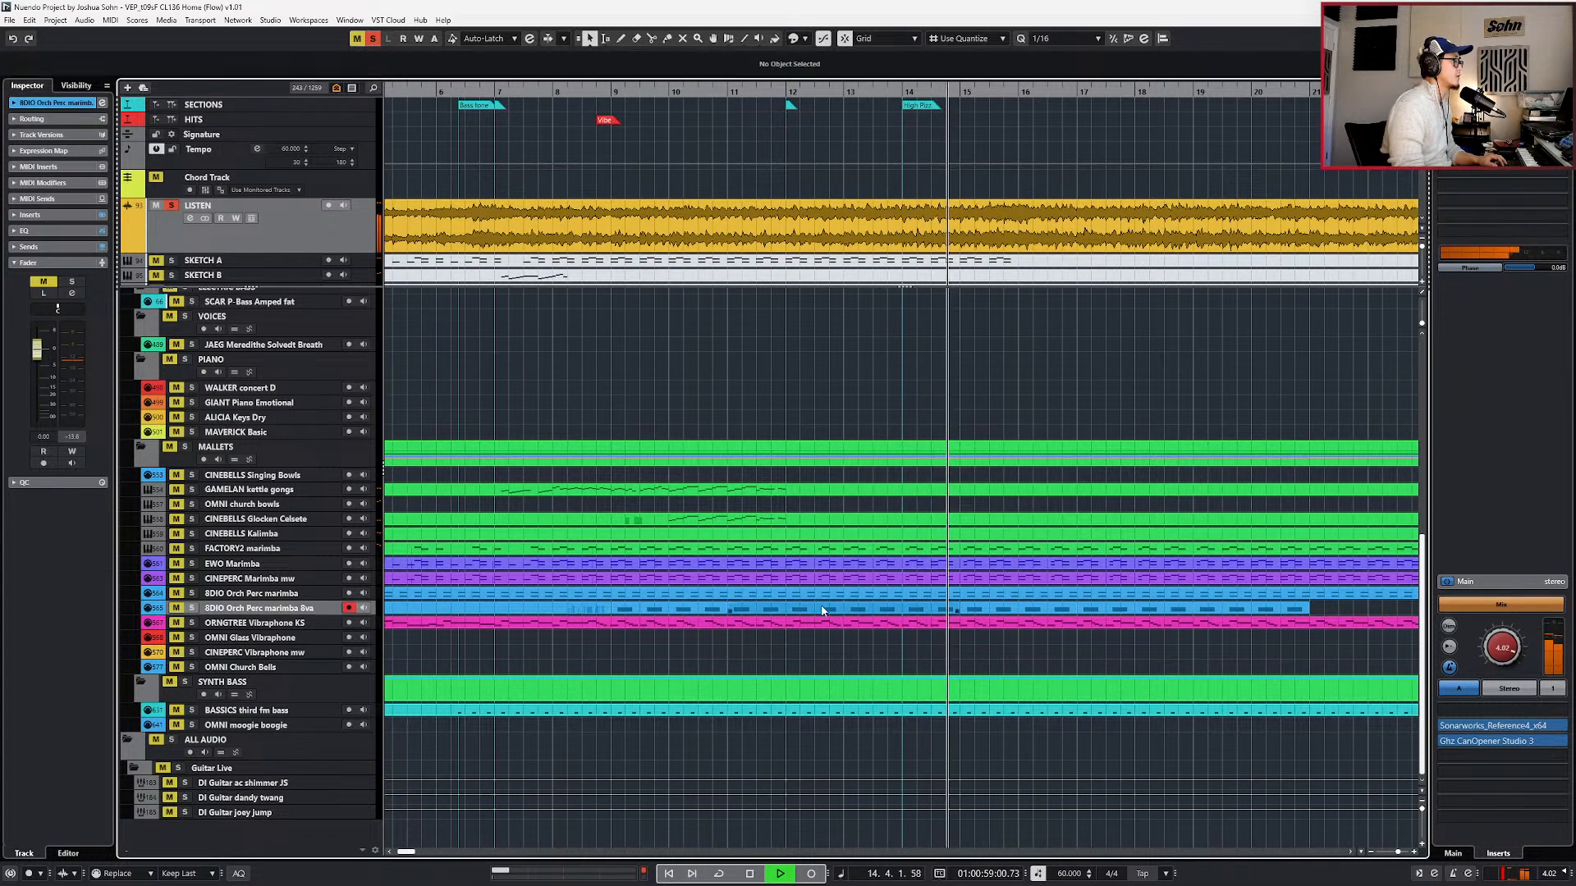
pyautogui.press('space')
pyautogui.press('KP_Subtract')
pyautogui.press('KP_Subtract')
pyautogui.press('KP_Subtract')
pyautogui.press('space')
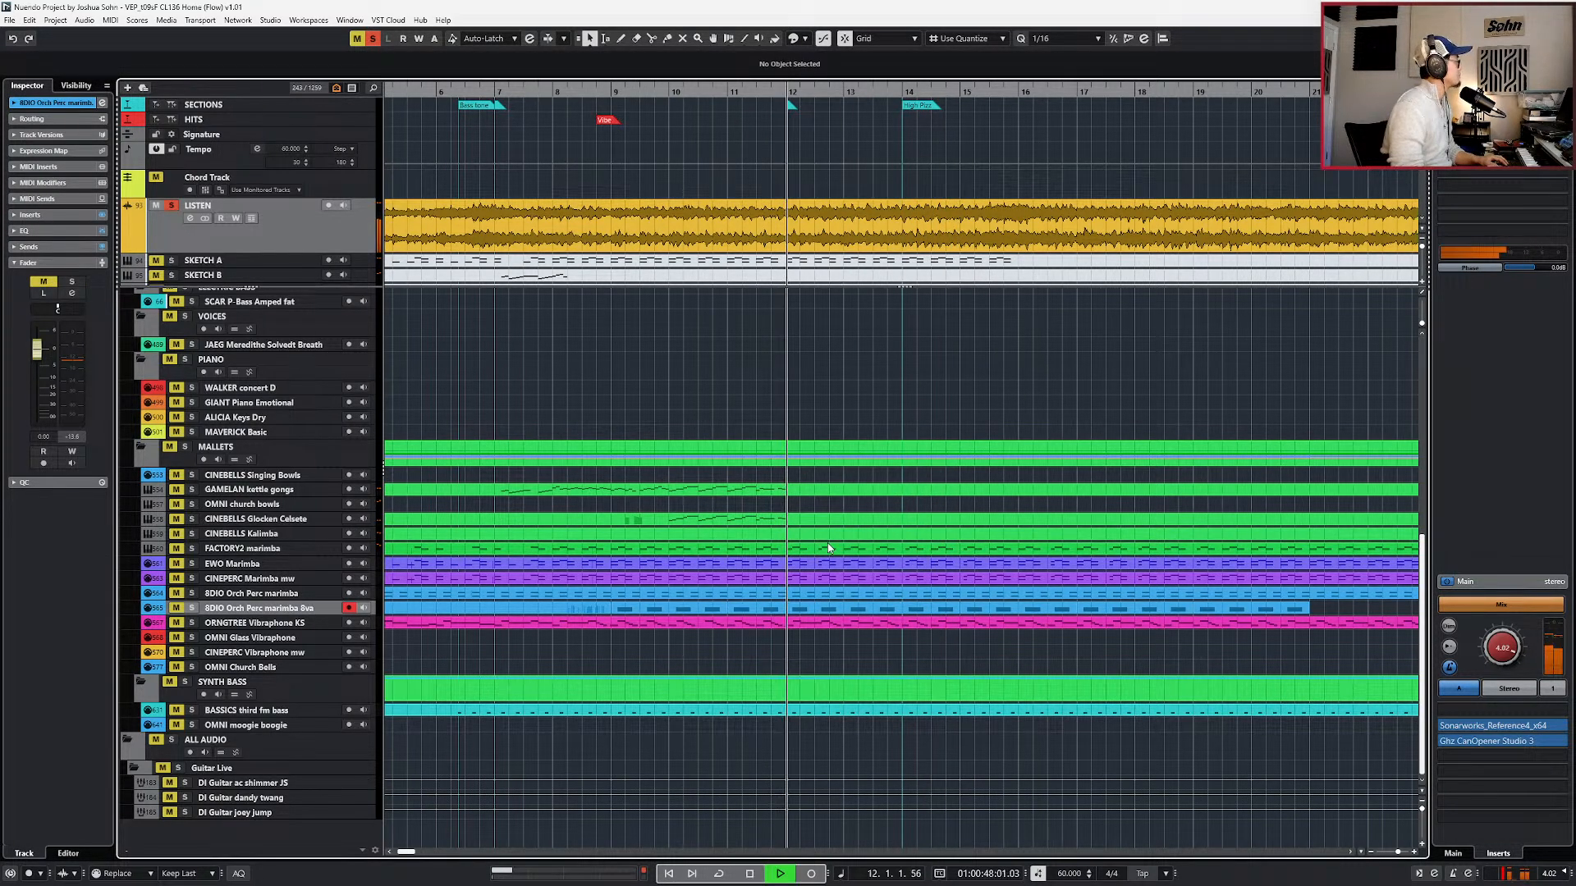
pyautogui.press('space')
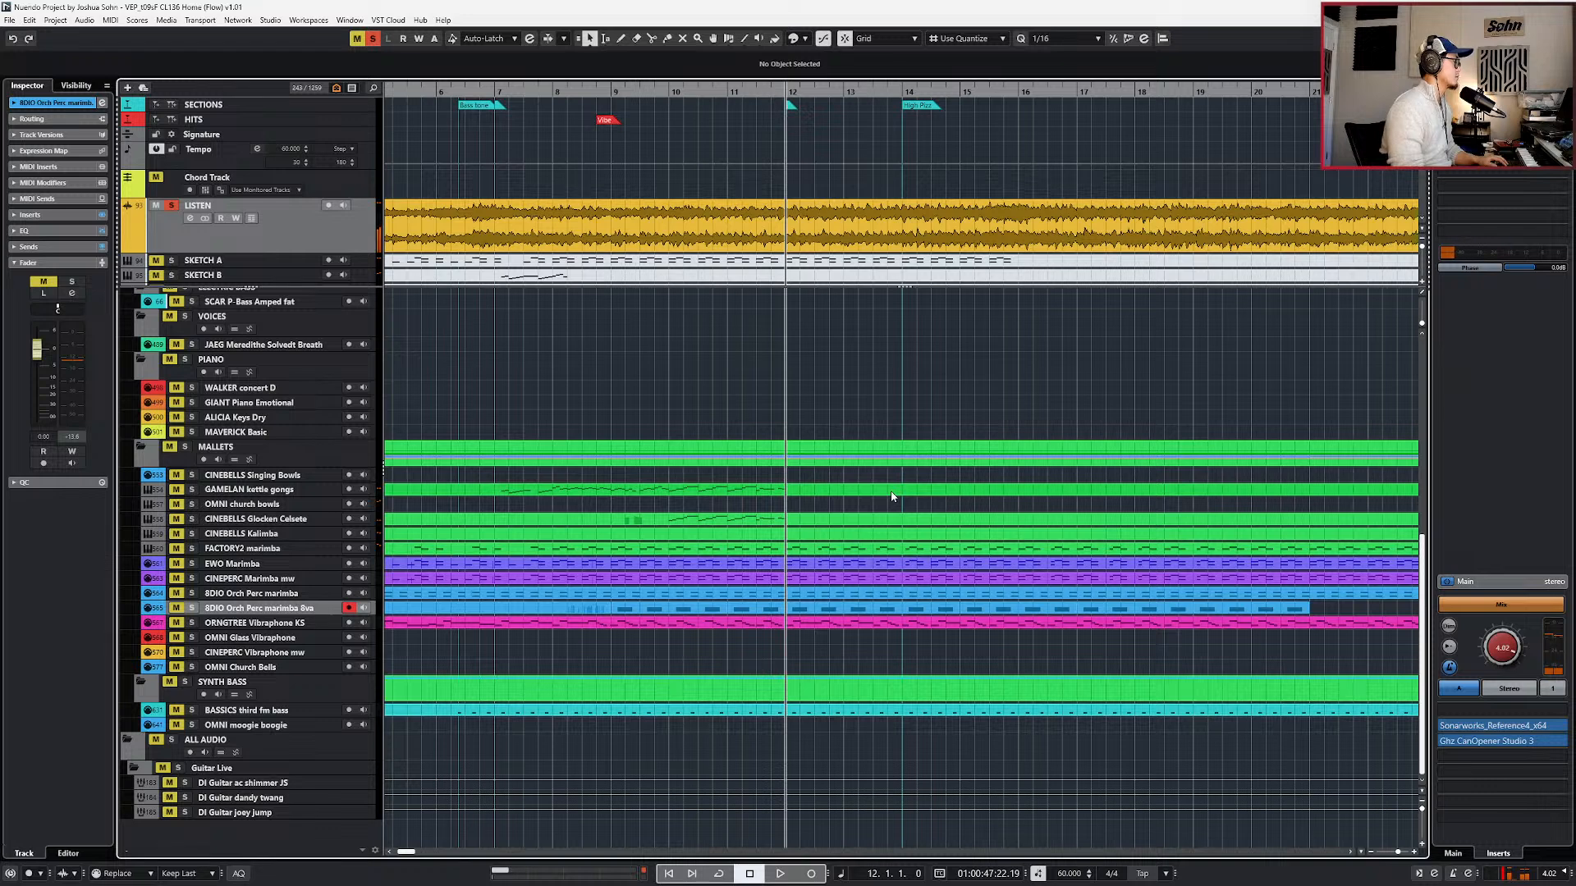
# - Cue the playhead at bar 12 and listen to the soloed reference up to bar 14
pyautogui.press('KP_Subtract')
pyautogui.press('KP_Subtract')
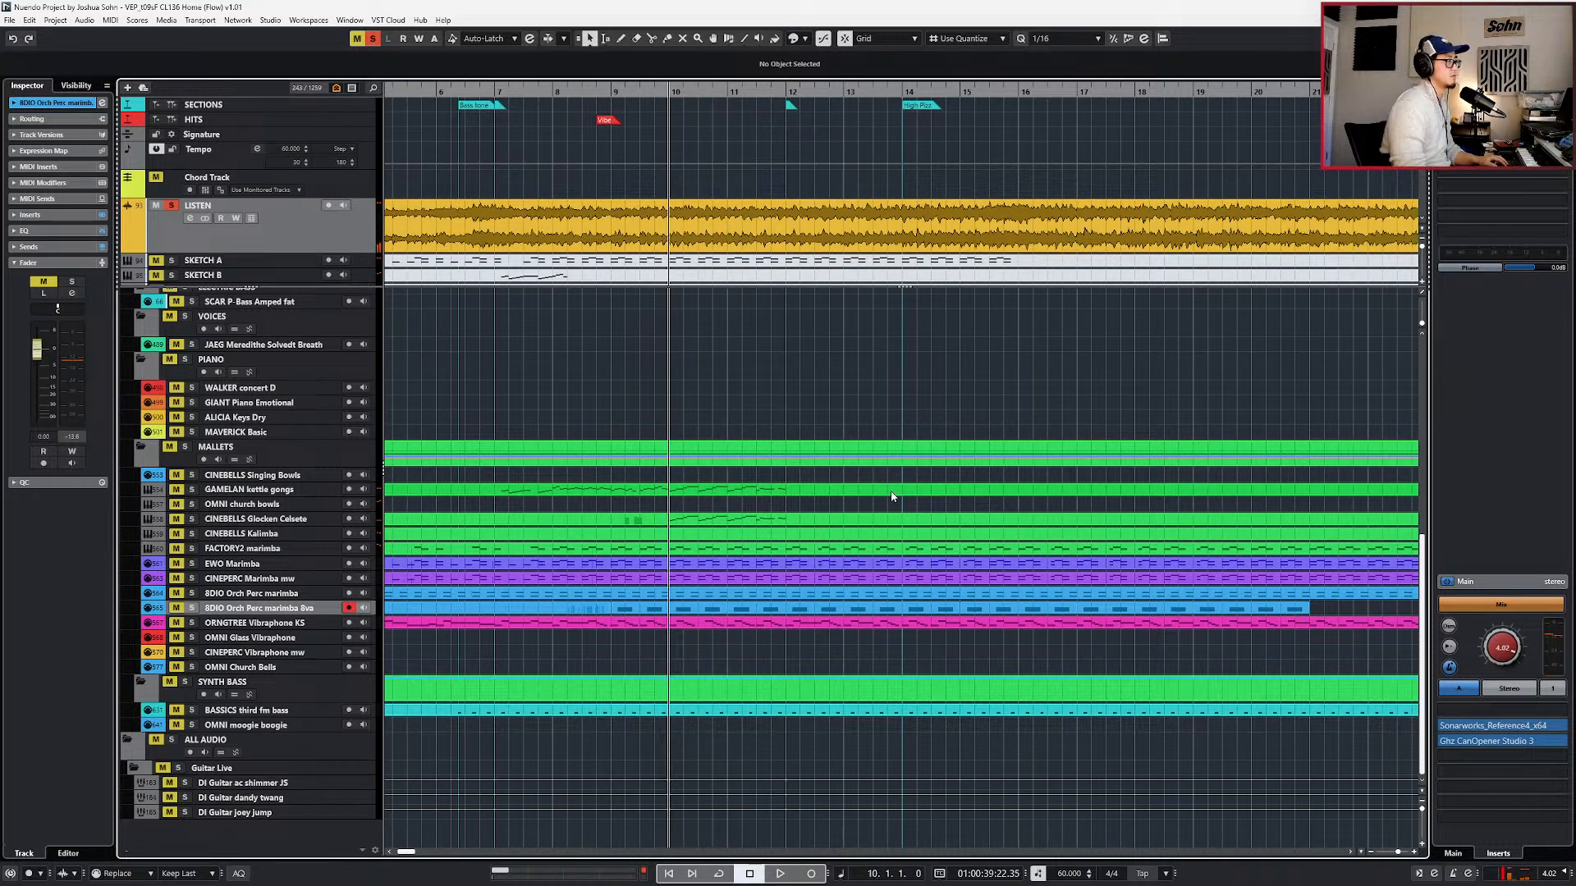
pyautogui.press('KP_Add')
pyautogui.press('KP_Add')
pyautogui.press('KP_Subtract')
pyautogui.press('KP_Add')
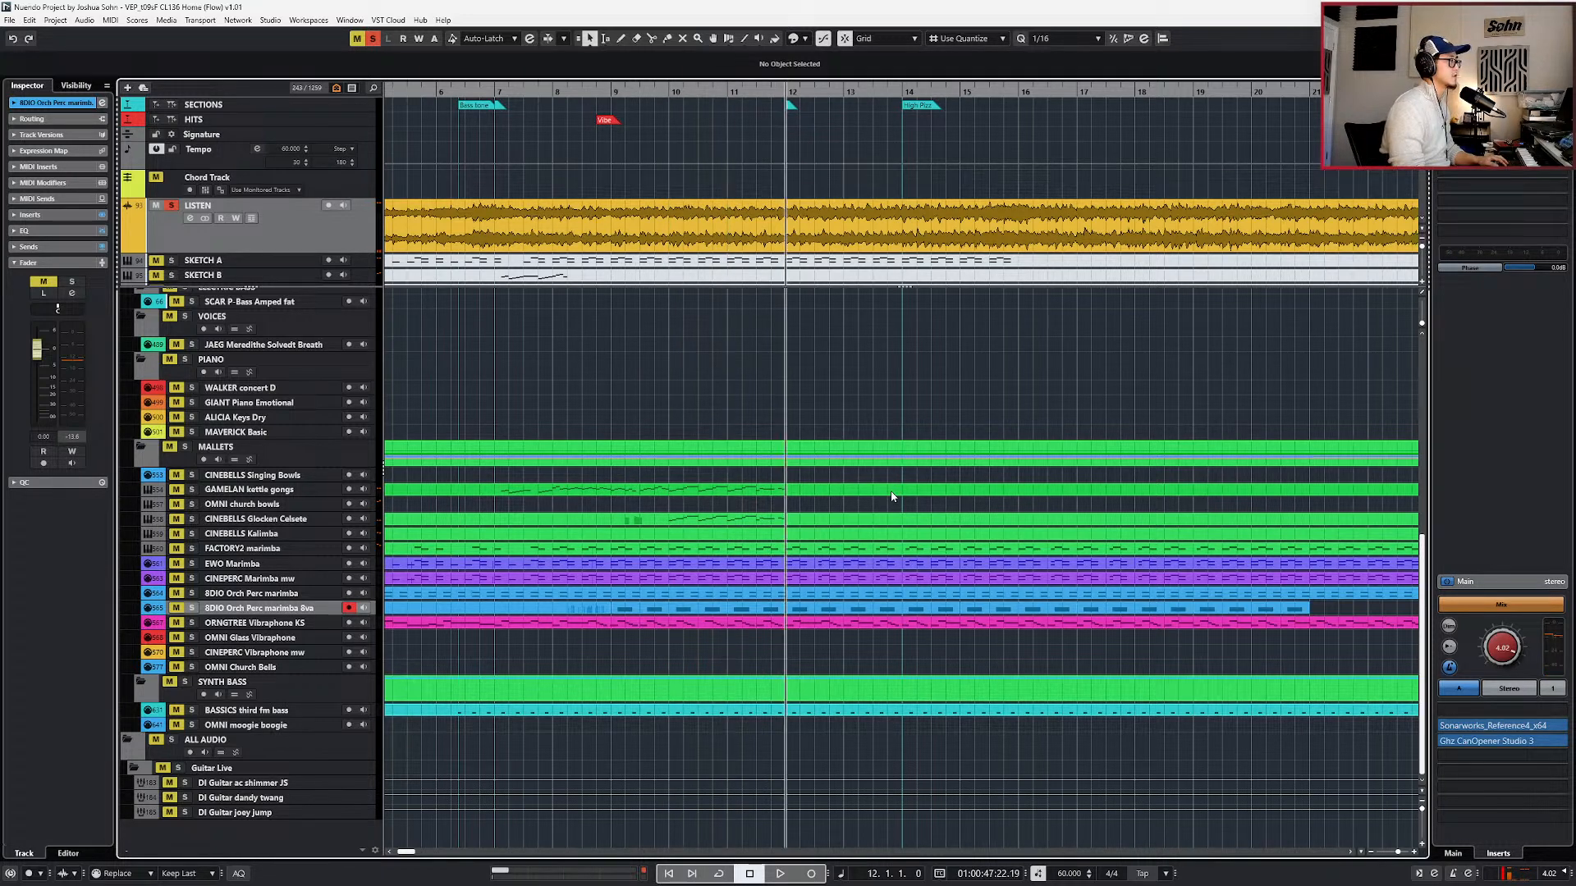
pyautogui.press('space')
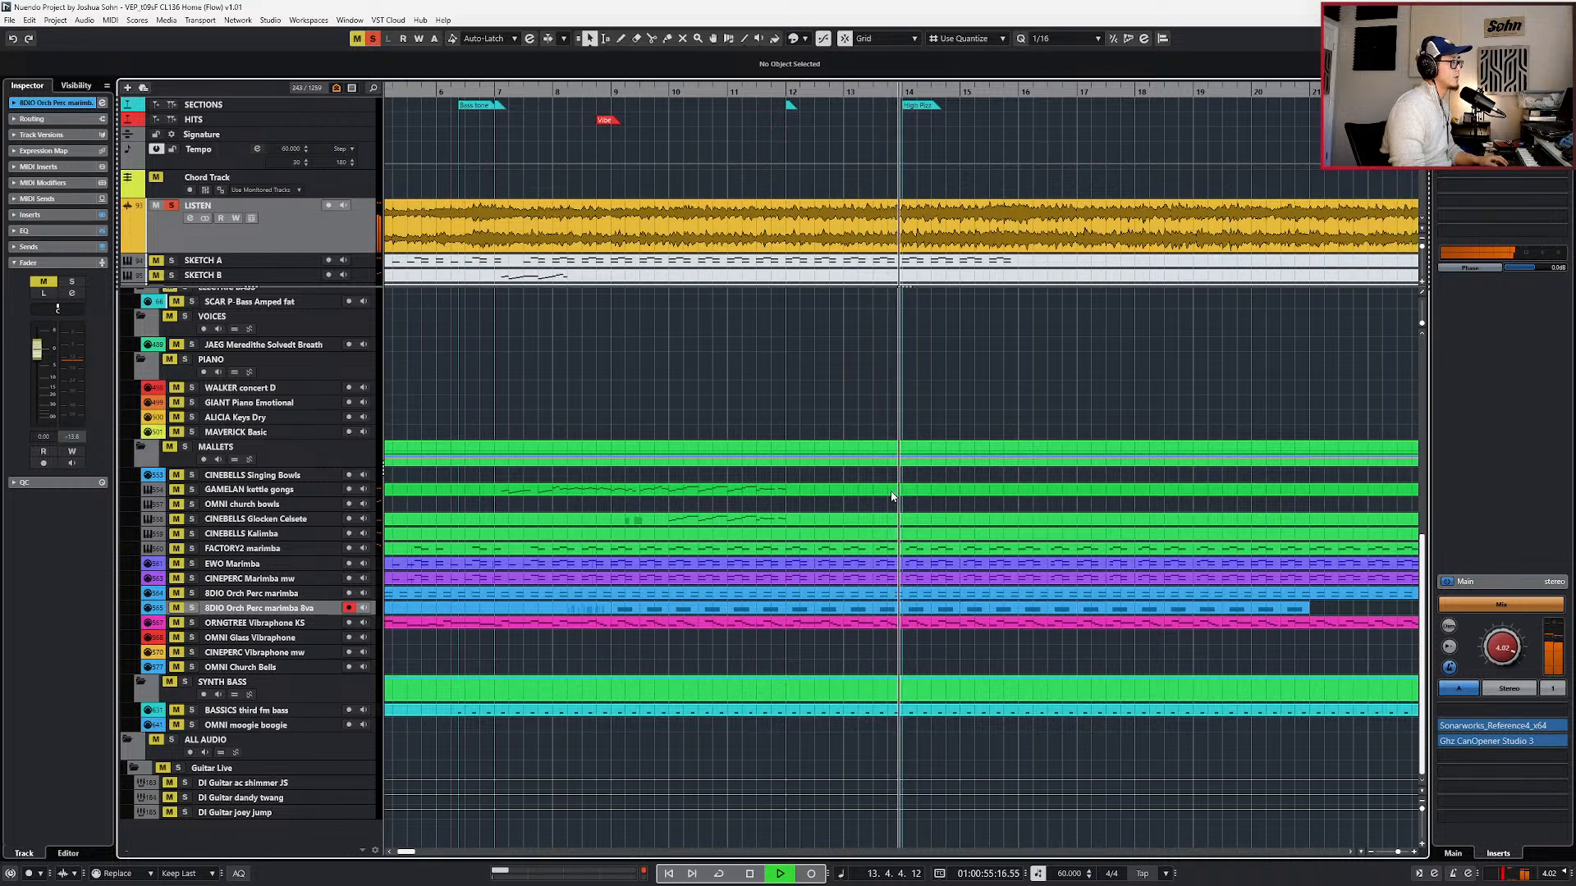
pyautogui.press('space')
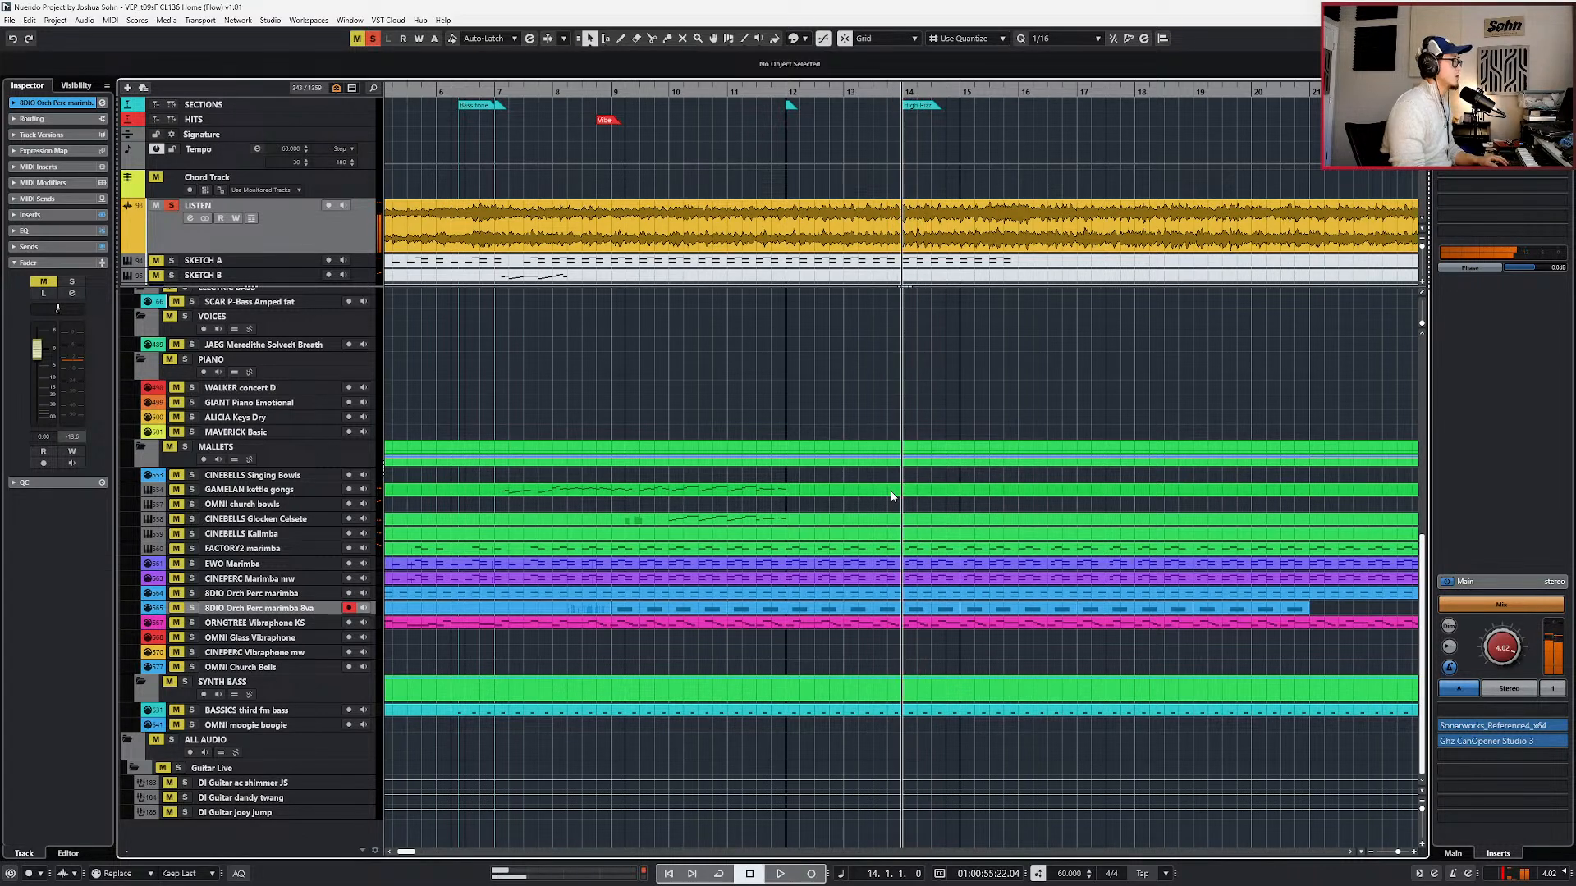
# - Select the CINEBELLS Glocken part and replay bars 12 and 13 of the soloed reference
pyautogui.click(847, 522)
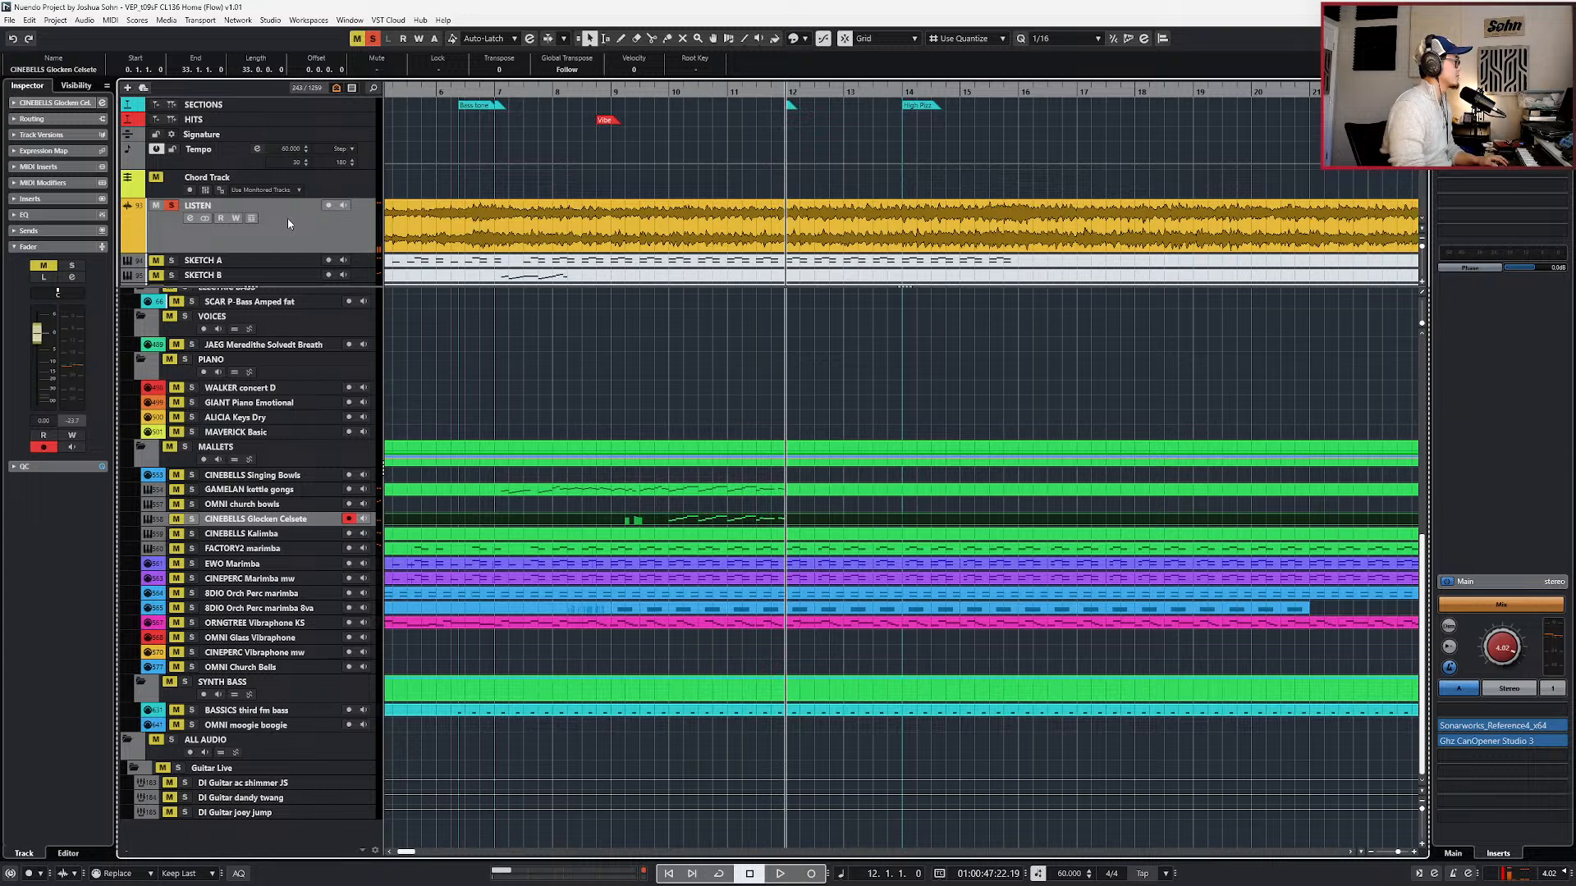
pyautogui.press('space')
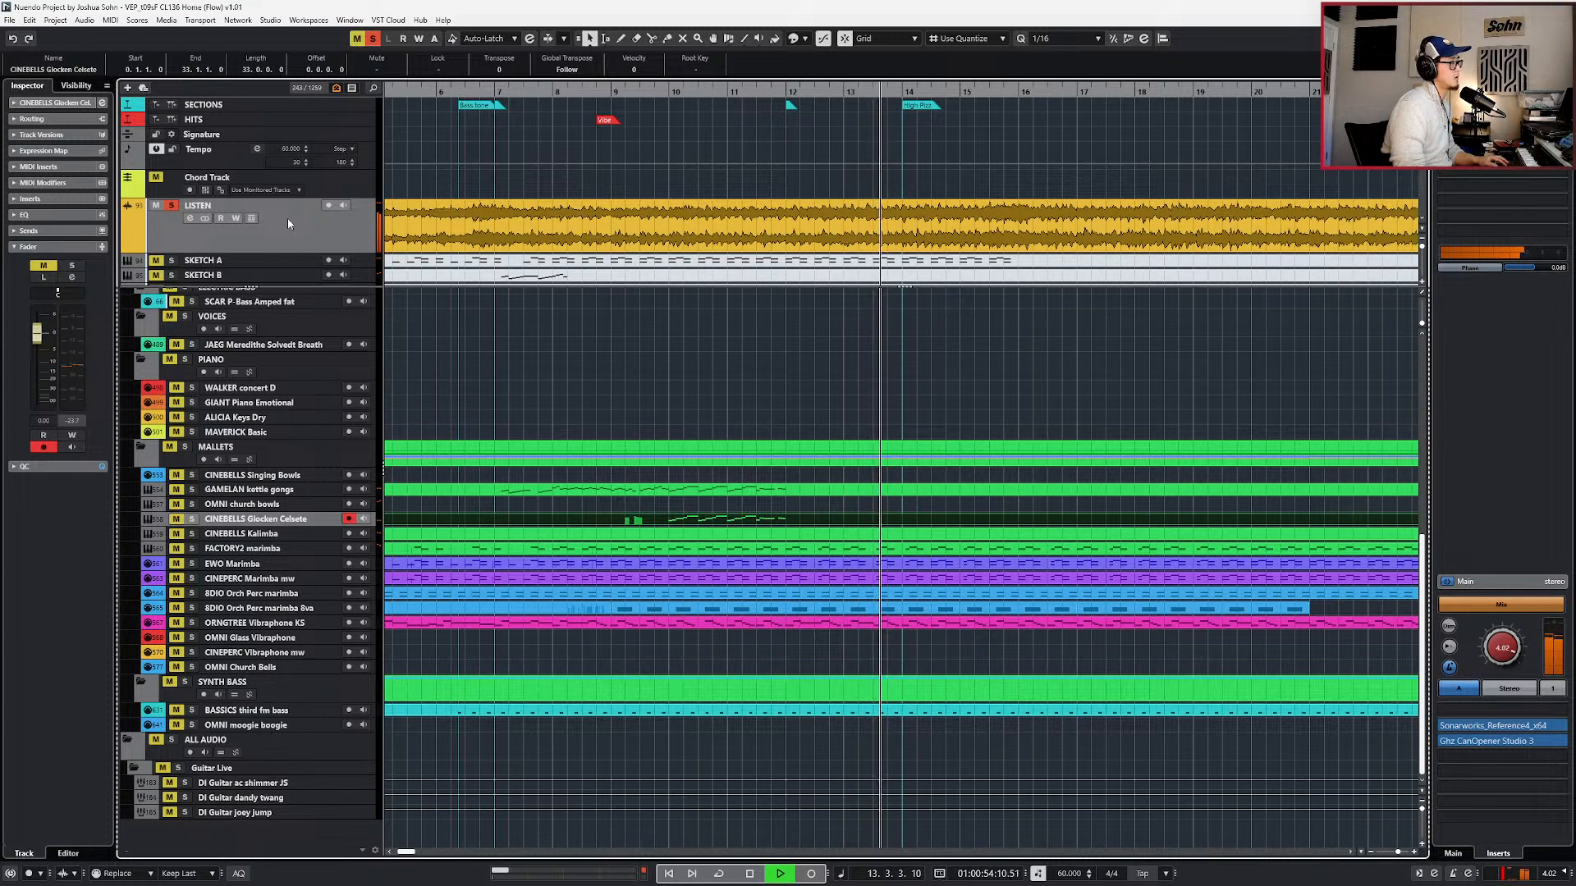
pyautogui.press('space')
# - Unsolo LISTEN, open the CINEBELLS Glocken part for editing and place the playhead at bar 11
pyautogui.press('s')
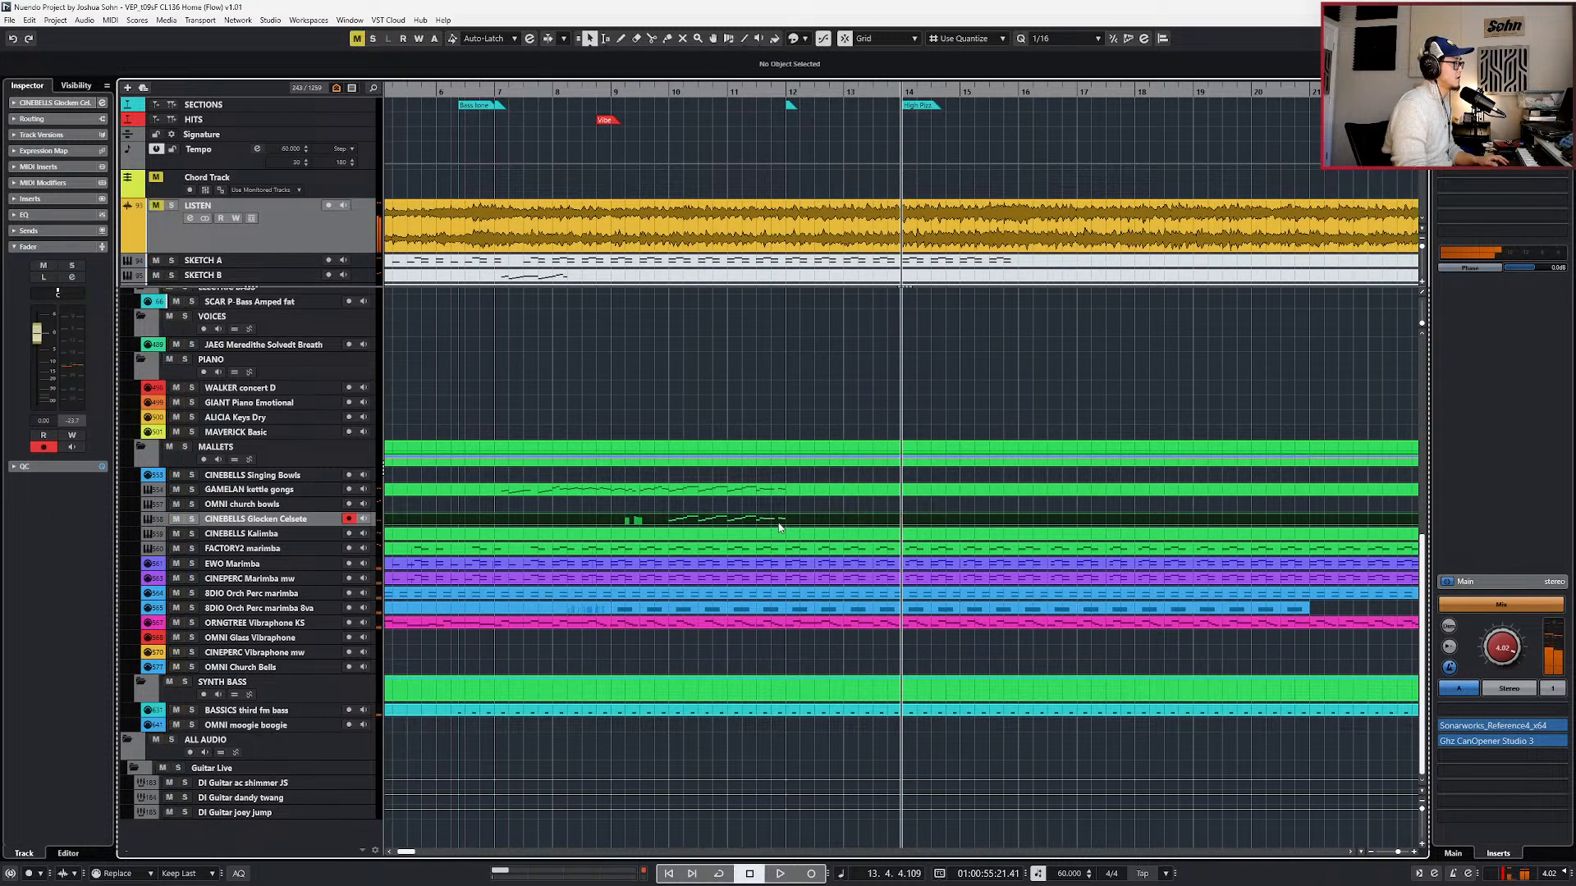
pyautogui.doubleClick(778, 519)
pyautogui.scroll(3, 780, 589)
pyautogui.press('KP_Subtract')
pyautogui.press('KP_Subtract')
pyautogui.press('KP_Subtract')
pyautogui.press('KP_Add')
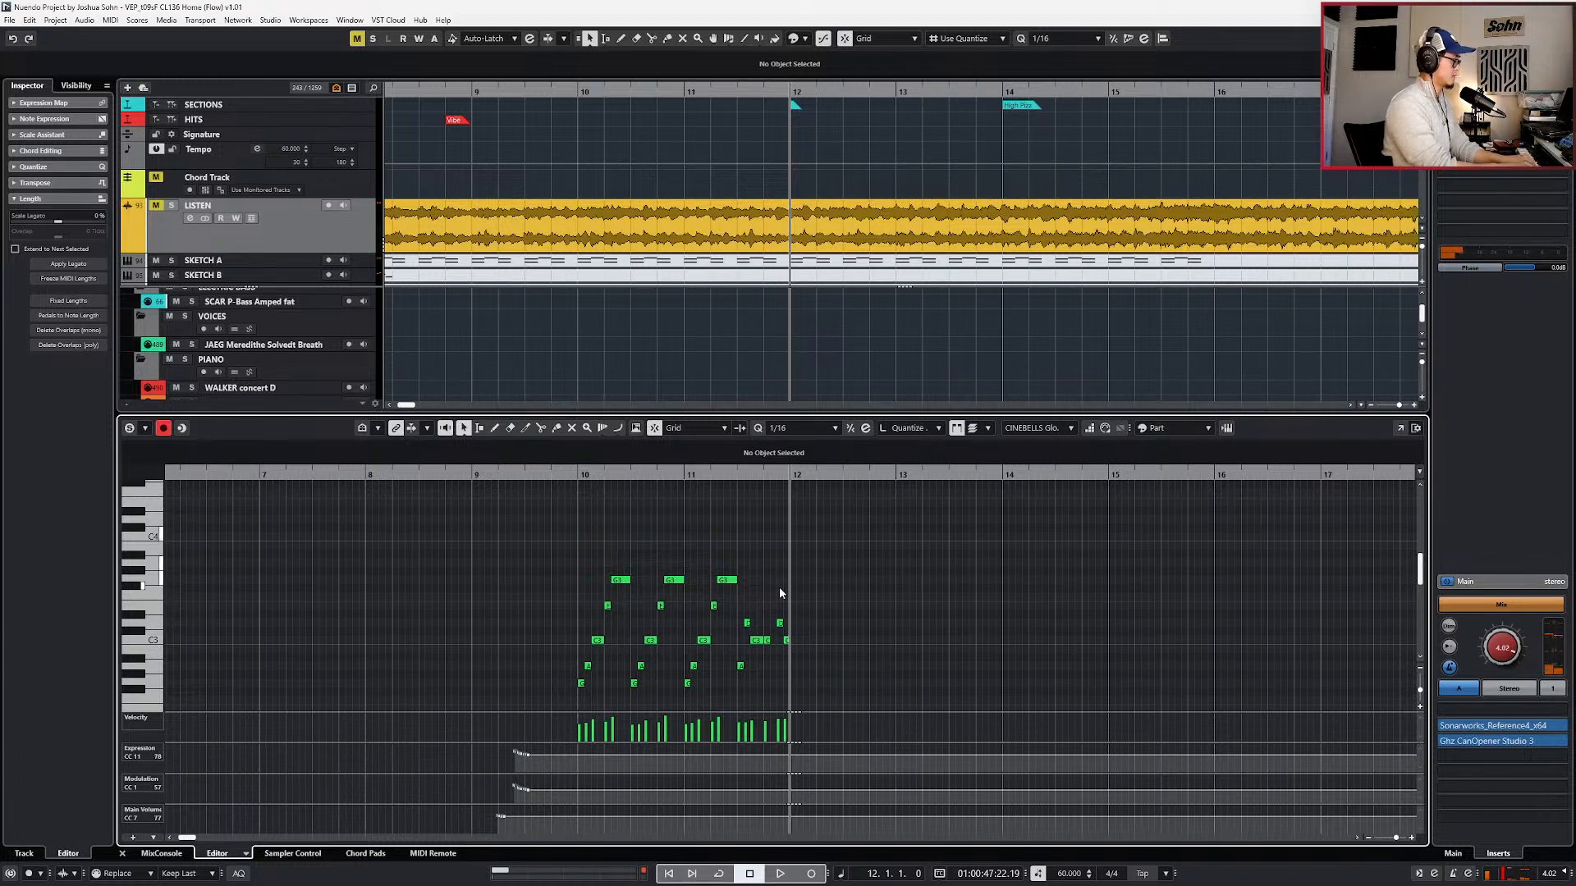
pyautogui.press('KP_Subtract')
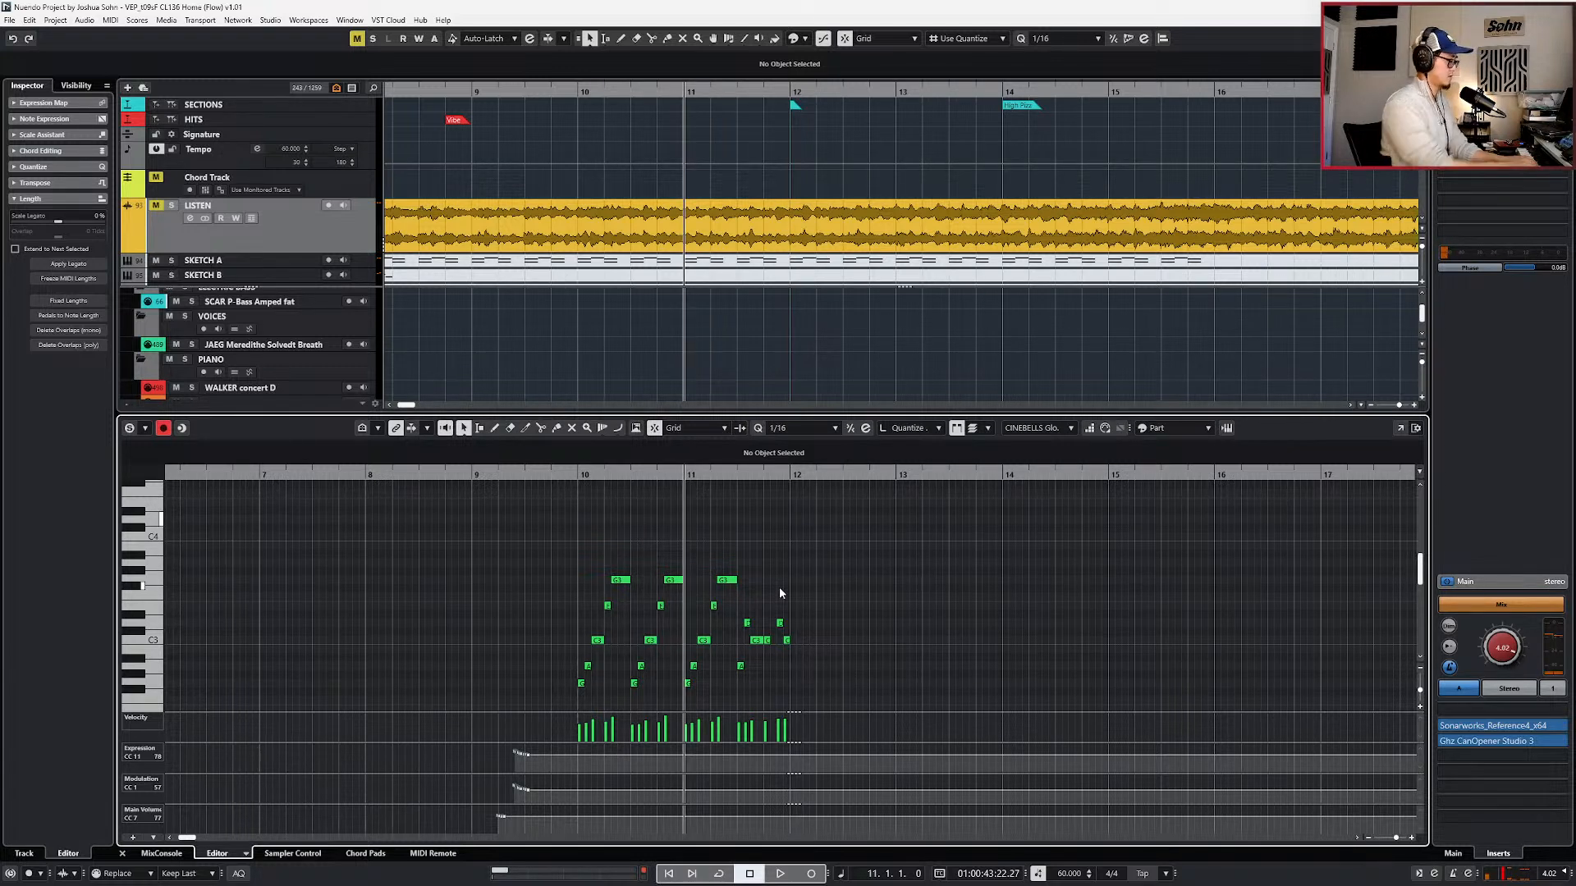
pyautogui.press('space')
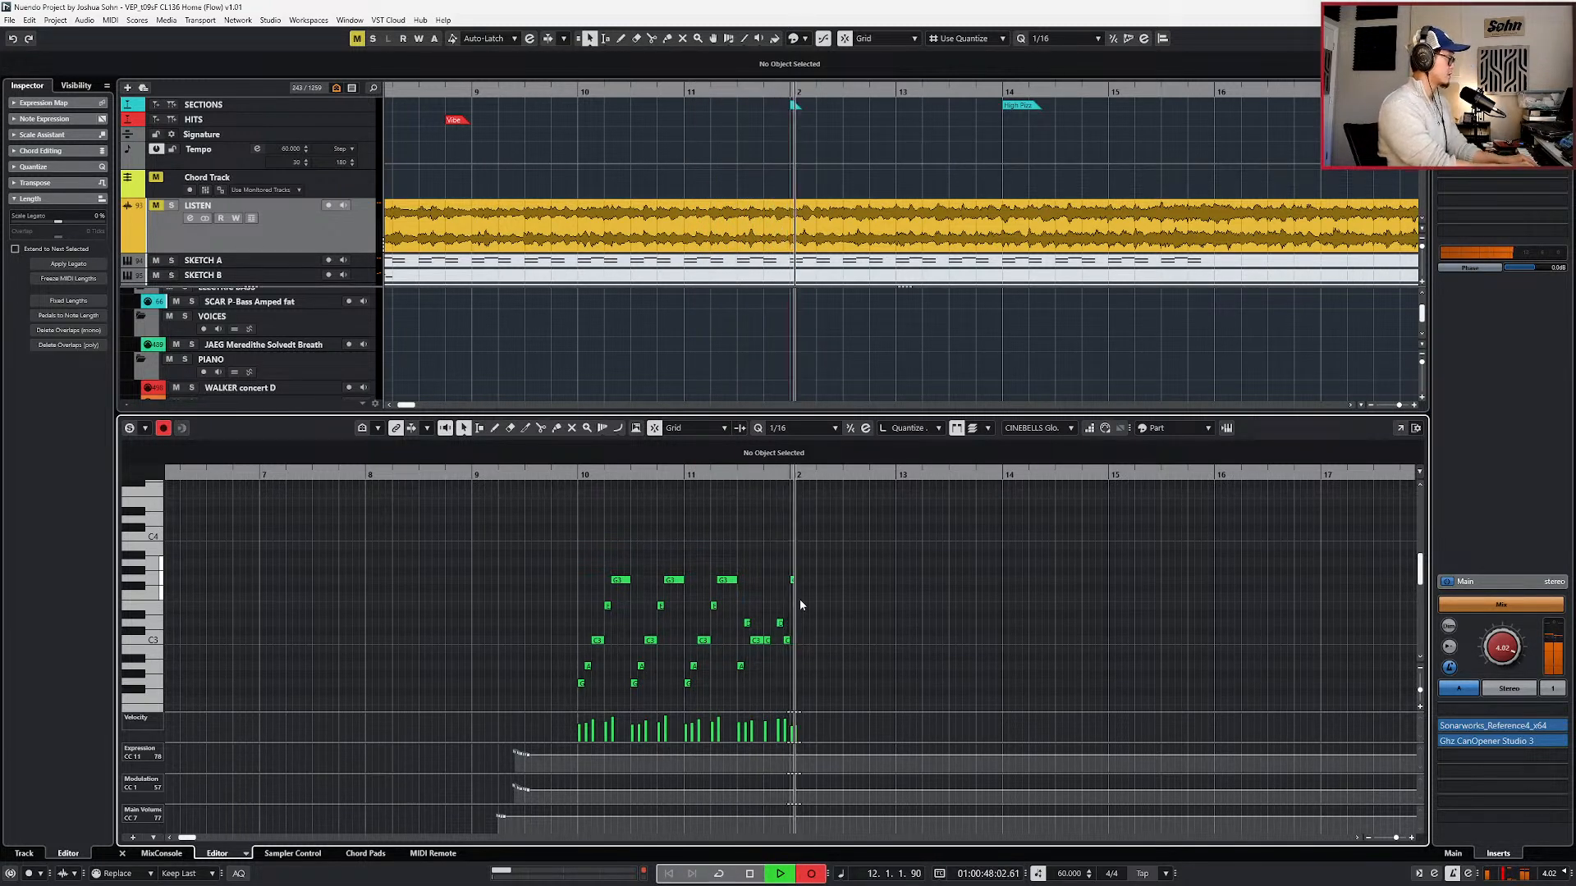
pyautogui.press('space')
pyautogui.hotkey('ctrl', 'z')
# - Record the rising figure over bars 12 and 13 into the Glocken part and transpose it down an octave
pyautogui.press('KP_Multiply')
pyautogui.press('KP_Multiply')
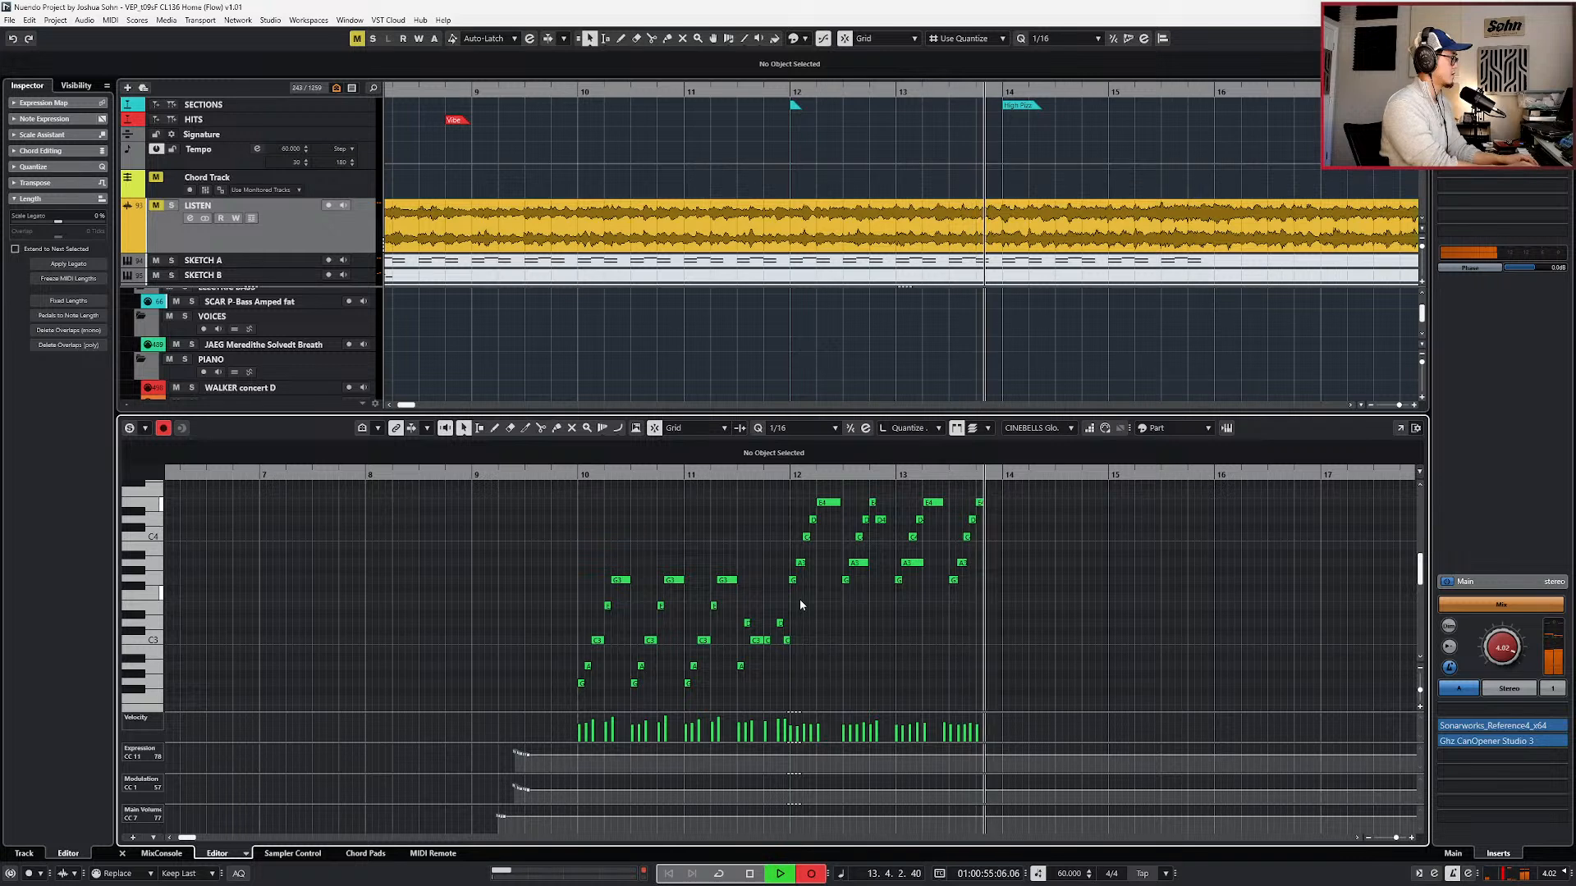
pyautogui.press('space')
pyautogui.moveTo(773, 488); pyautogui.dragTo(1042, 574)
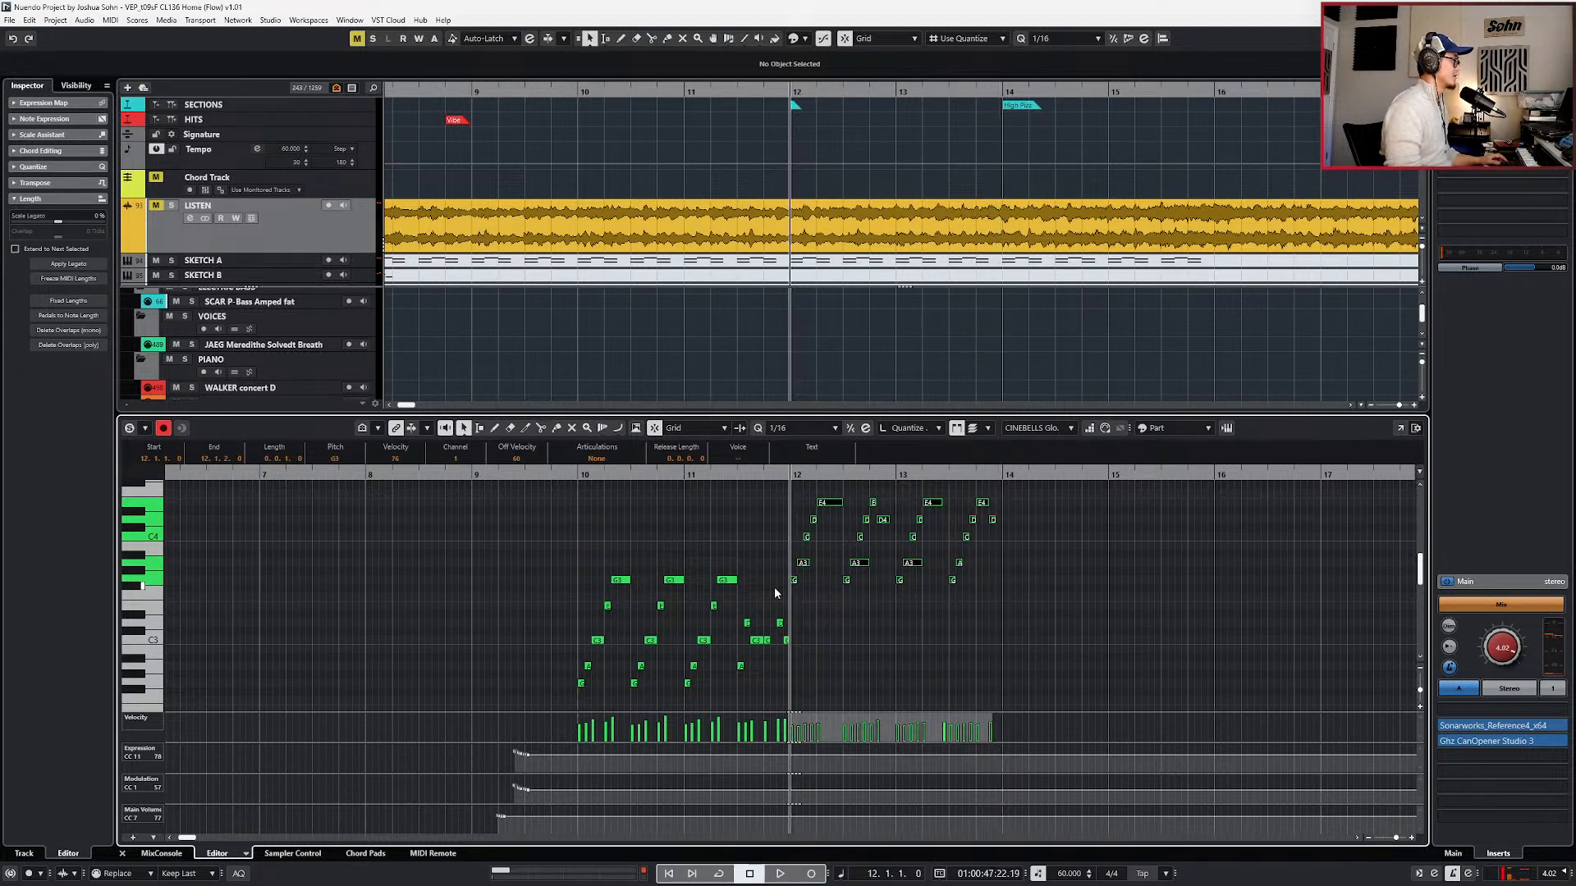
pyautogui.hotkey('shift', 'Down')
pyautogui.press('space')
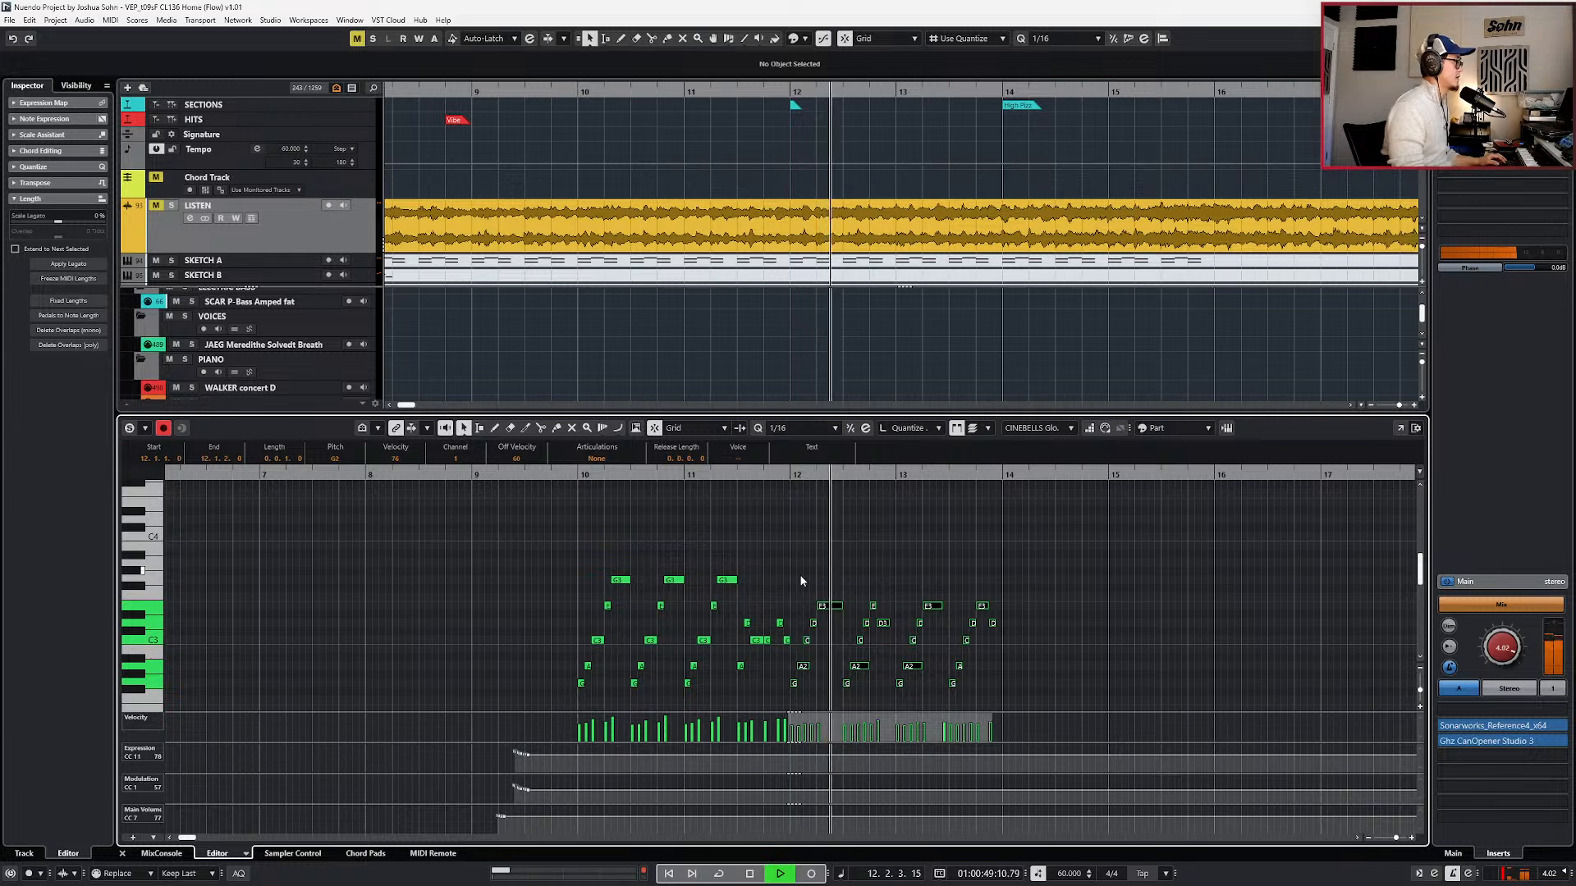
# - Copy the new Glocken figure into the GAMELAN kettle gongs part at bar 12, an octave above the Glocken
pyautogui.moveTo(801, 578); pyautogui.dragTo(1029, 714)
pyautogui.press('space')
pyautogui.hotkey('ctrl', 'e')
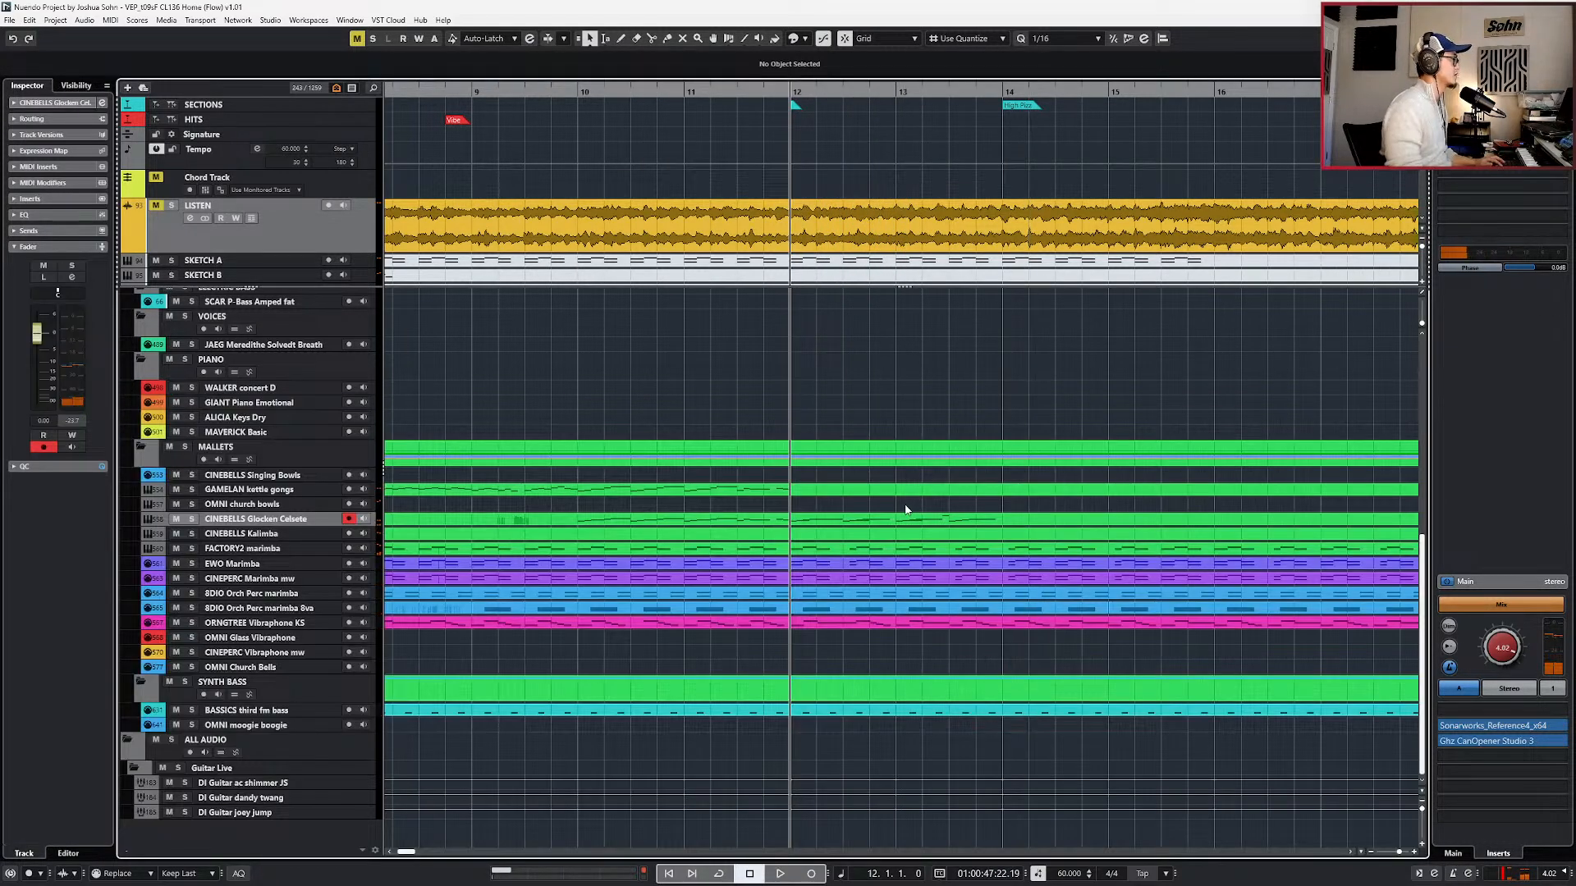
pyautogui.click(900, 493)
pyautogui.hotkey('ctrl', 'e')
pyautogui.press('s')
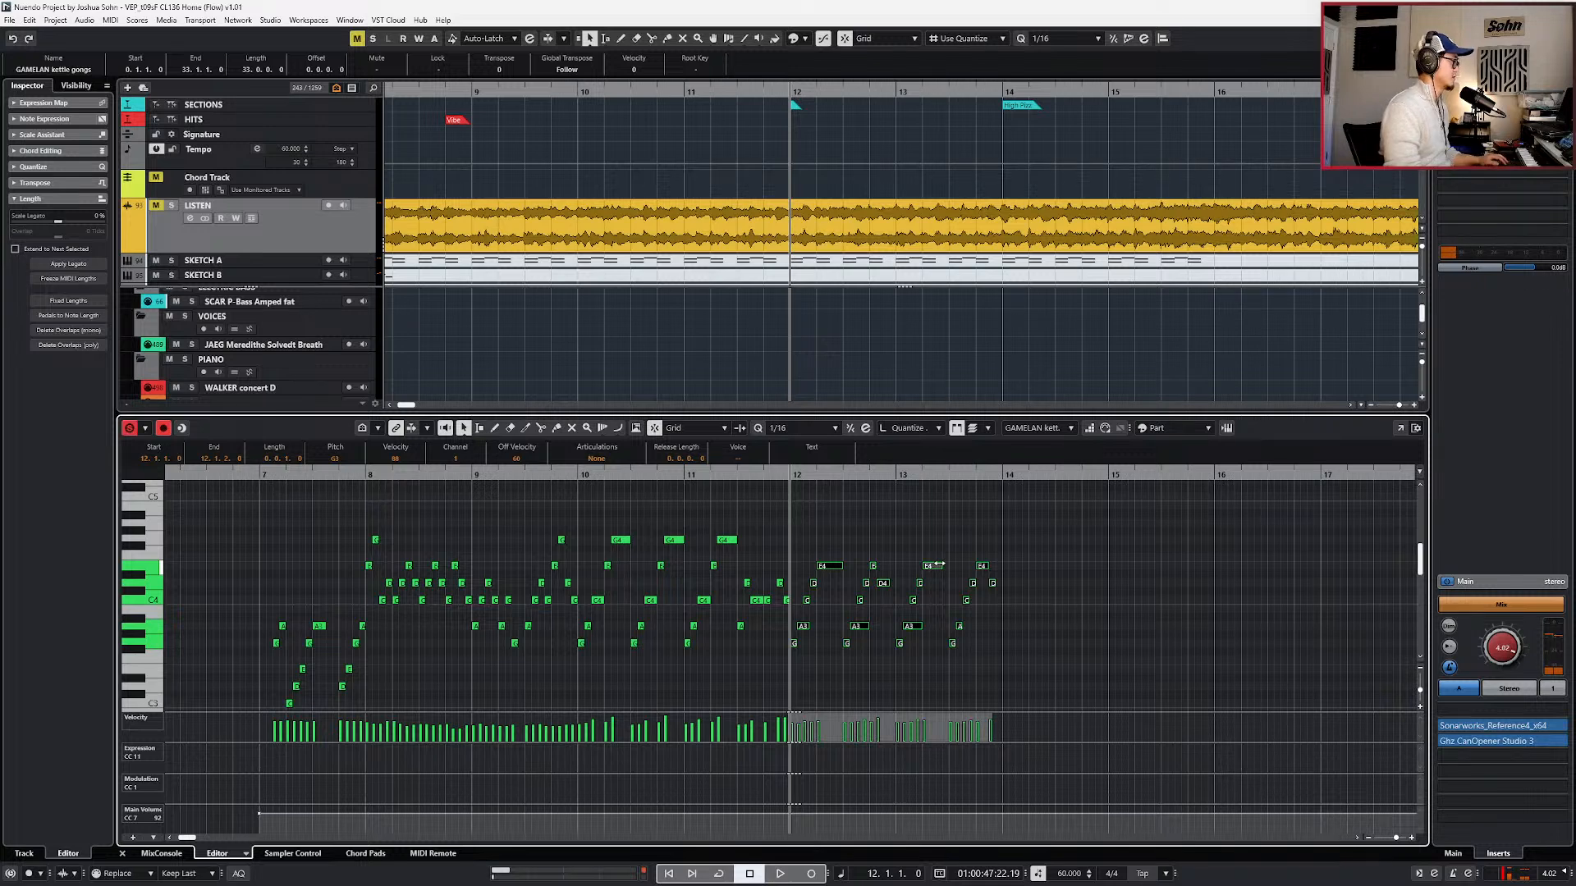
# - Close the gong part and play bars 12 and 13 with both bell parts in the full mix
pyautogui.press('space')
pyautogui.hotkey('ctrl', 'e')
pyautogui.press('s')
pyautogui.press('g')
pyautogui.press('g')
pyautogui.press('g')
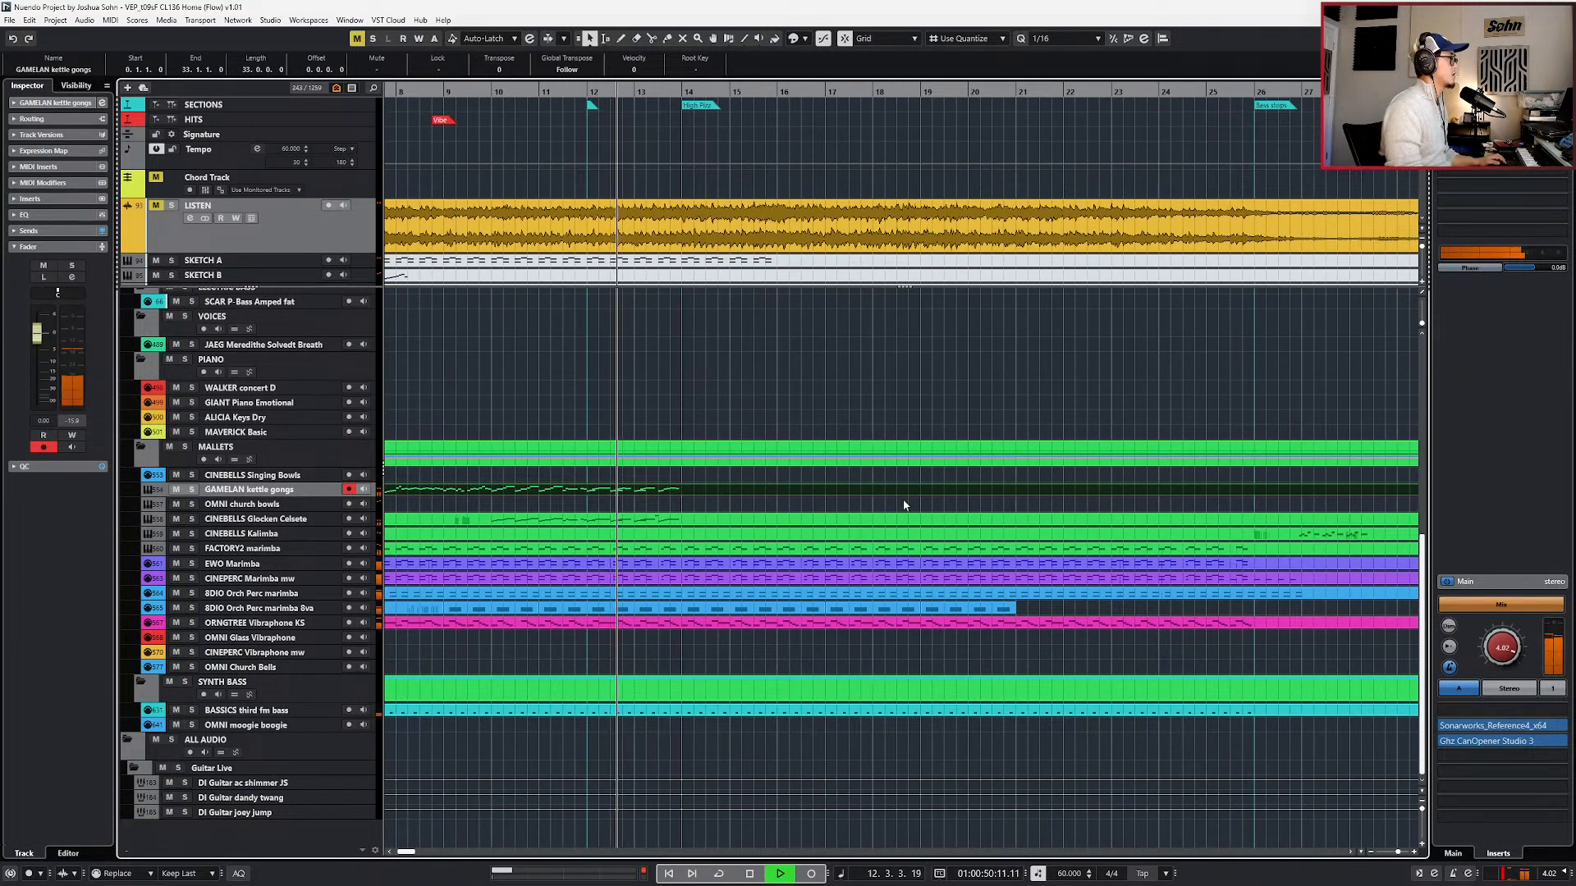
pyautogui.press('g')
pyautogui.press('g')
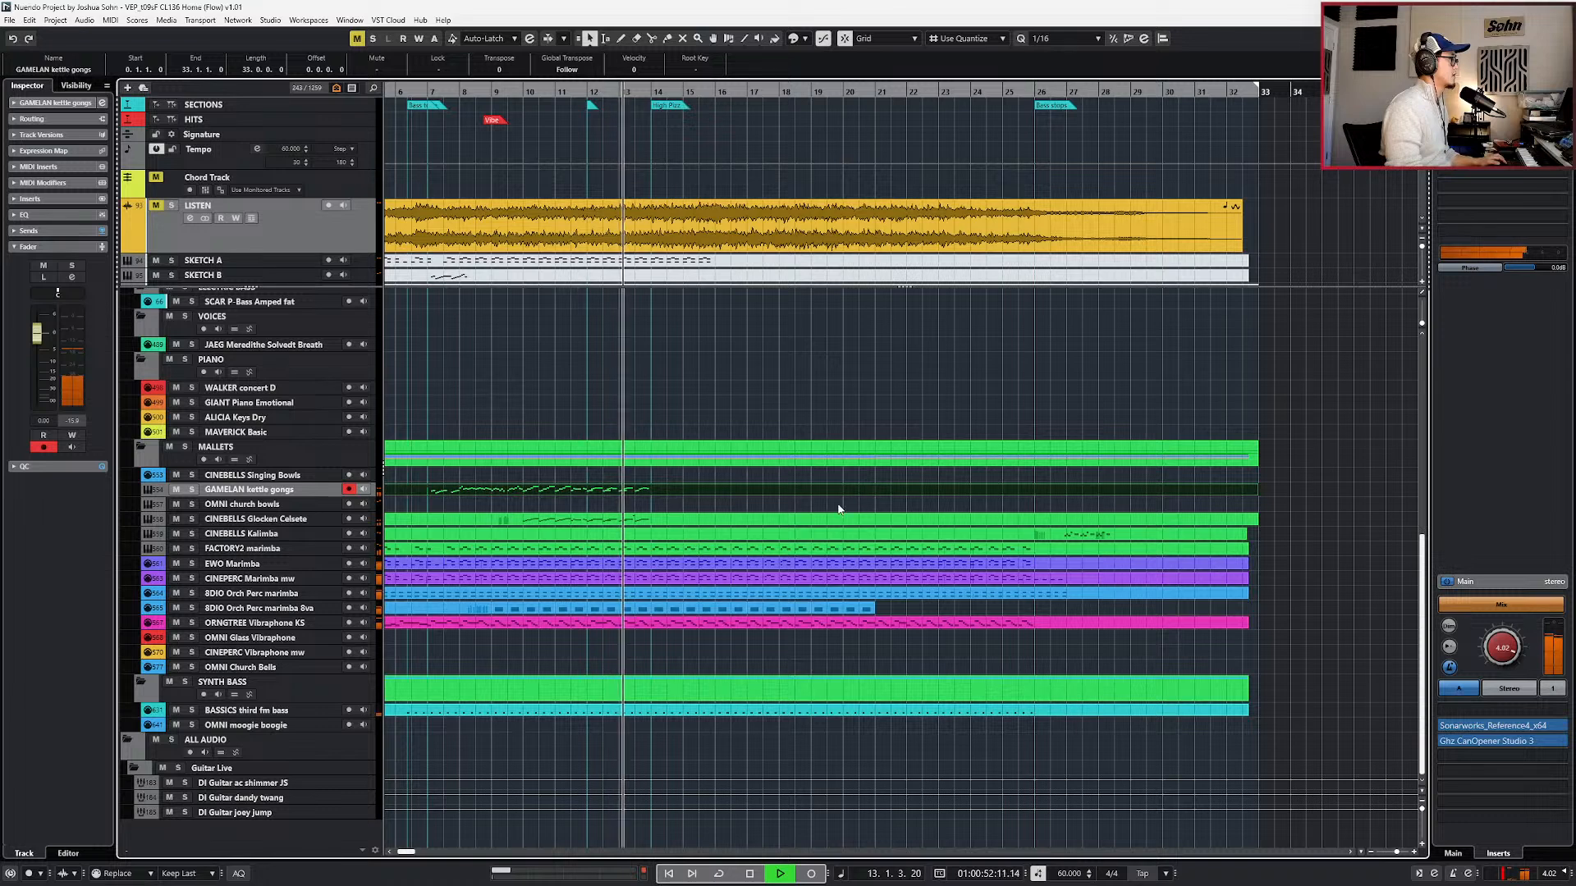
pyautogui.press('space')
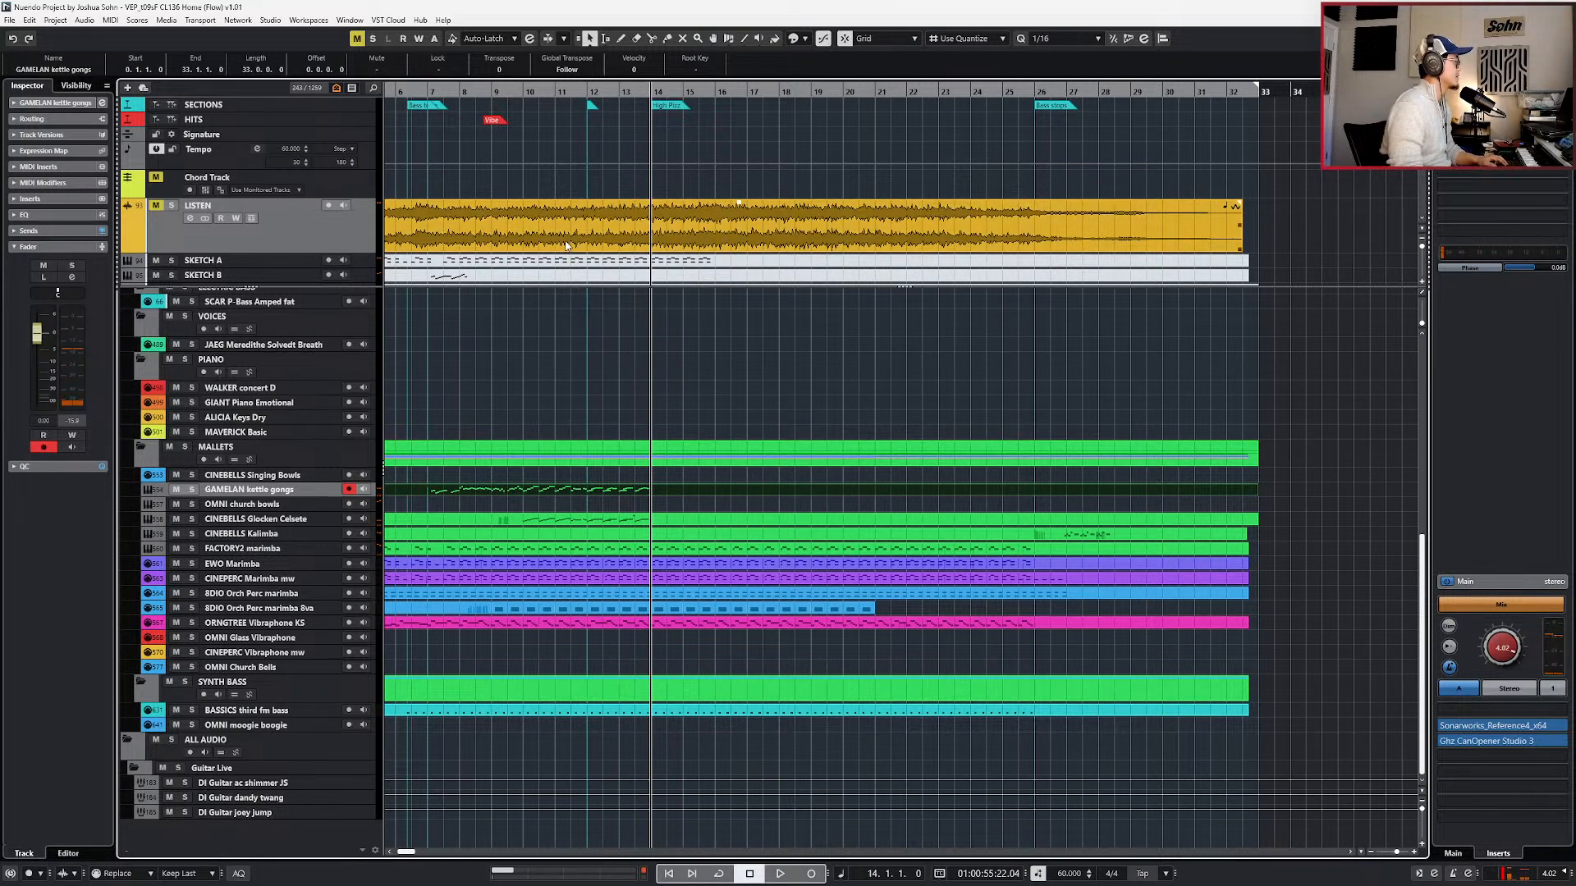
# - Play on from bar 14 and solo the LISTEN reference to hear it through to bar 20
pyautogui.scroll(-3, 574, 222)
pyautogui.scroll(3, 599, 205)
pyautogui.press('space')
pyautogui.click(680, 195)
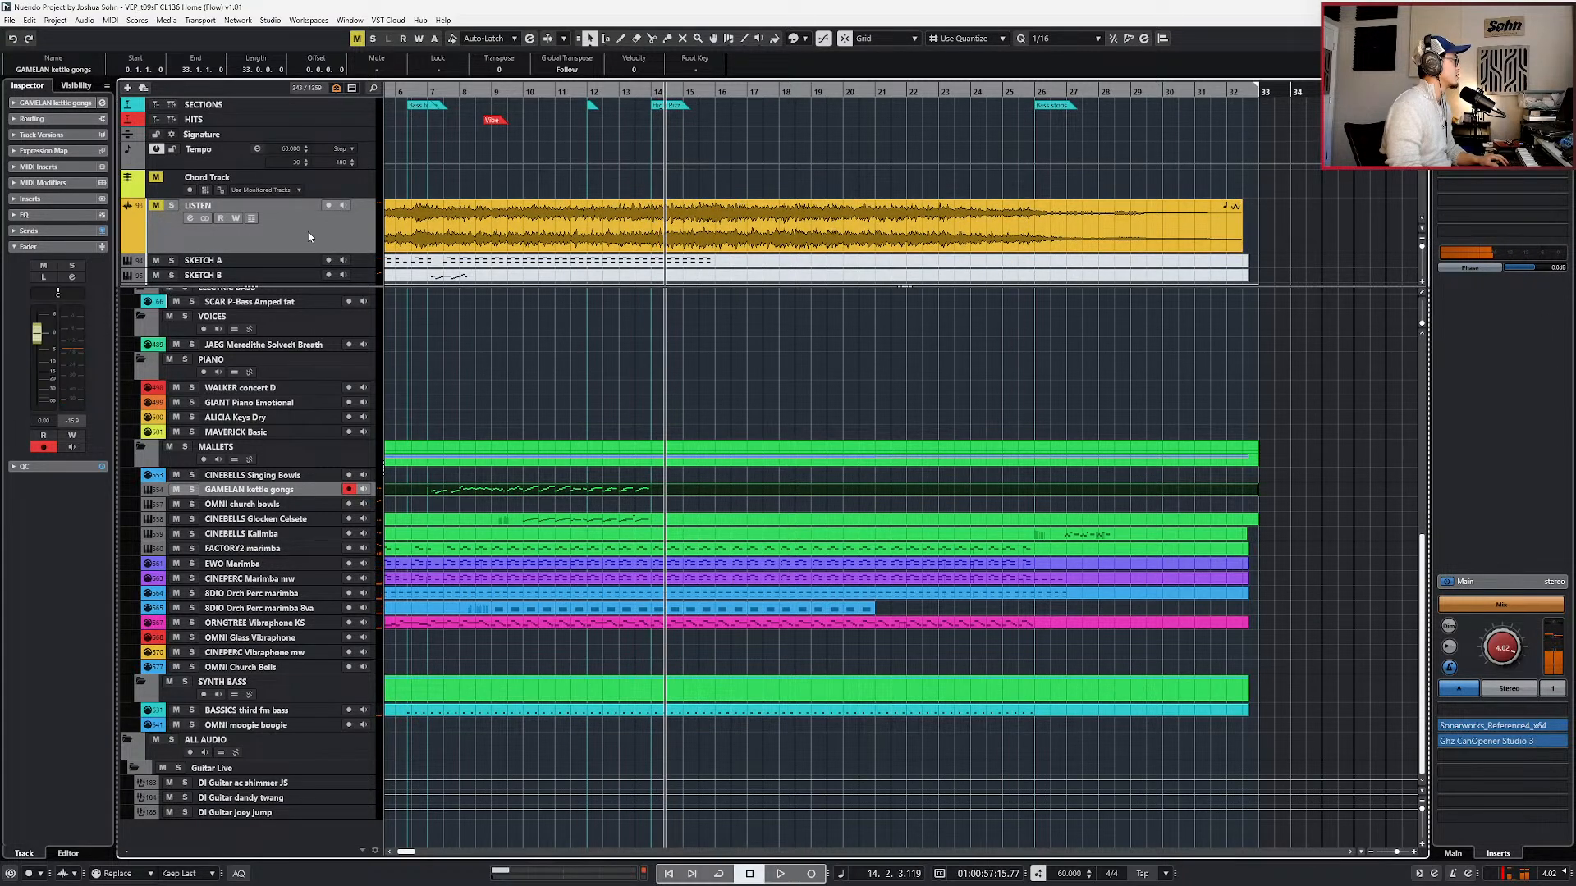
pyautogui.click(171, 205)
pyautogui.press('space')
pyautogui.press('space')
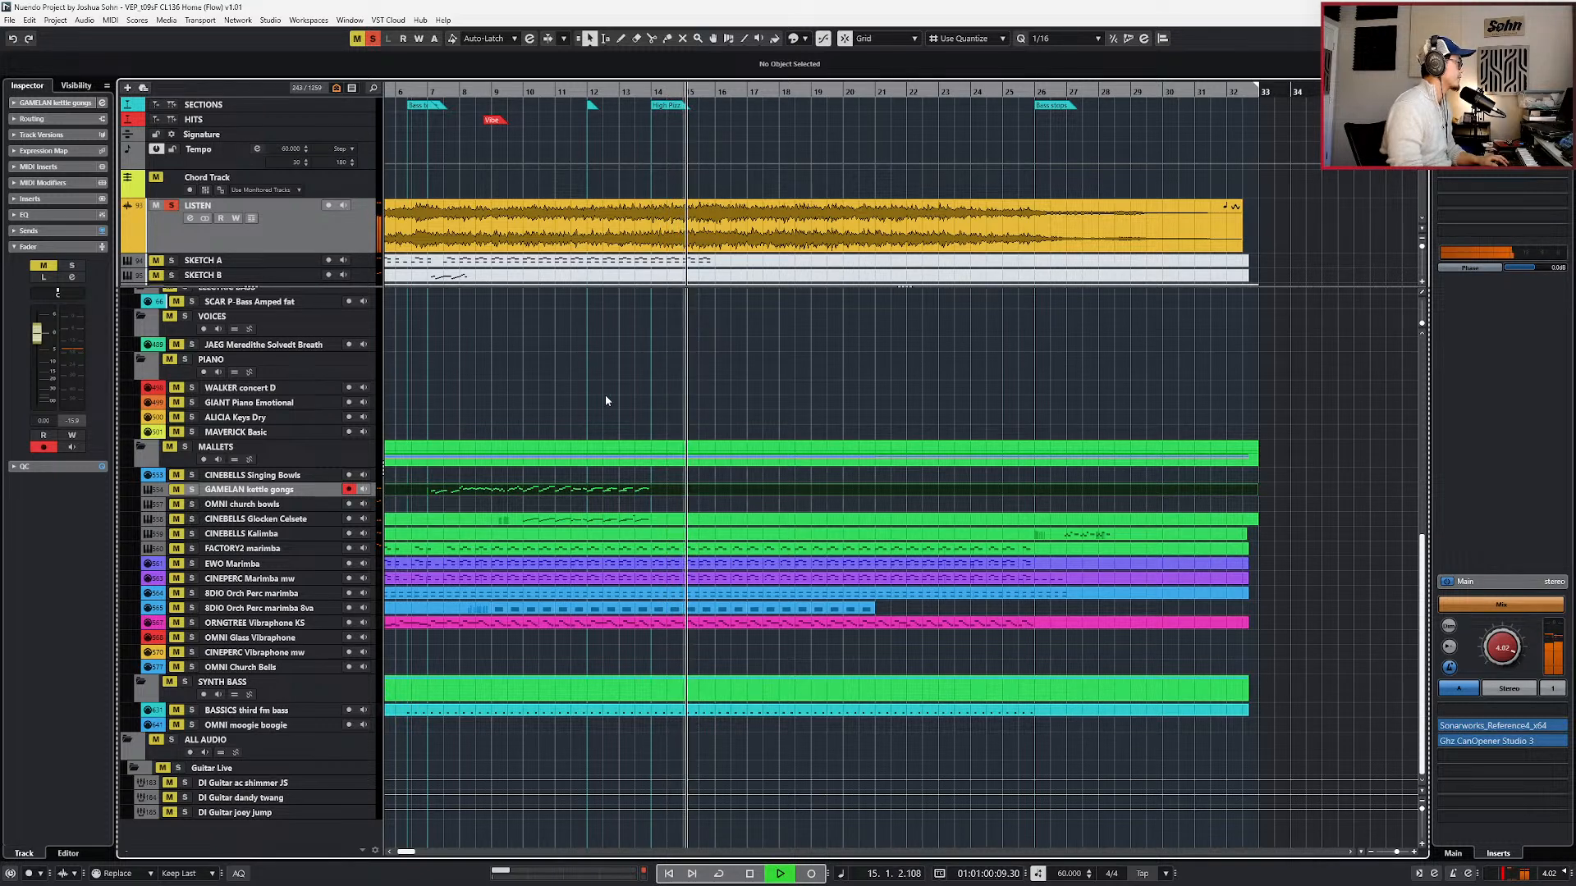
pyautogui.hscroll(-2, 607, 398)
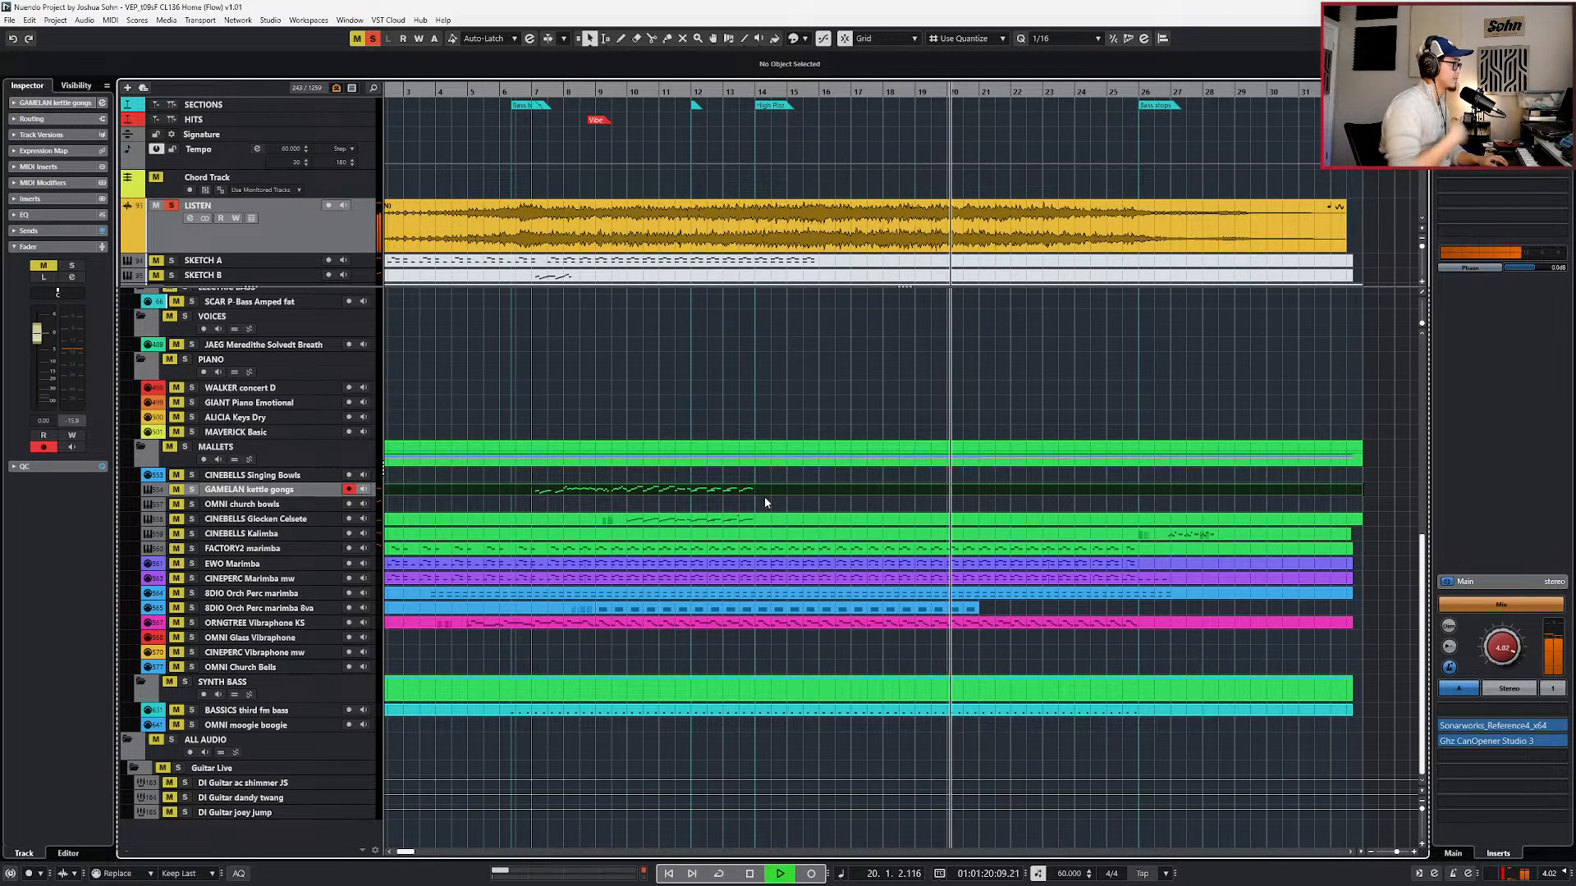
# - Move the playhead back a few bars and replay the soloed reference around bar 18
pyautogui.press('space')
pyautogui.press('KP_Subtract')
pyautogui.press('KP_Subtract')
pyautogui.press('KP_Subtract')
pyautogui.press('space')
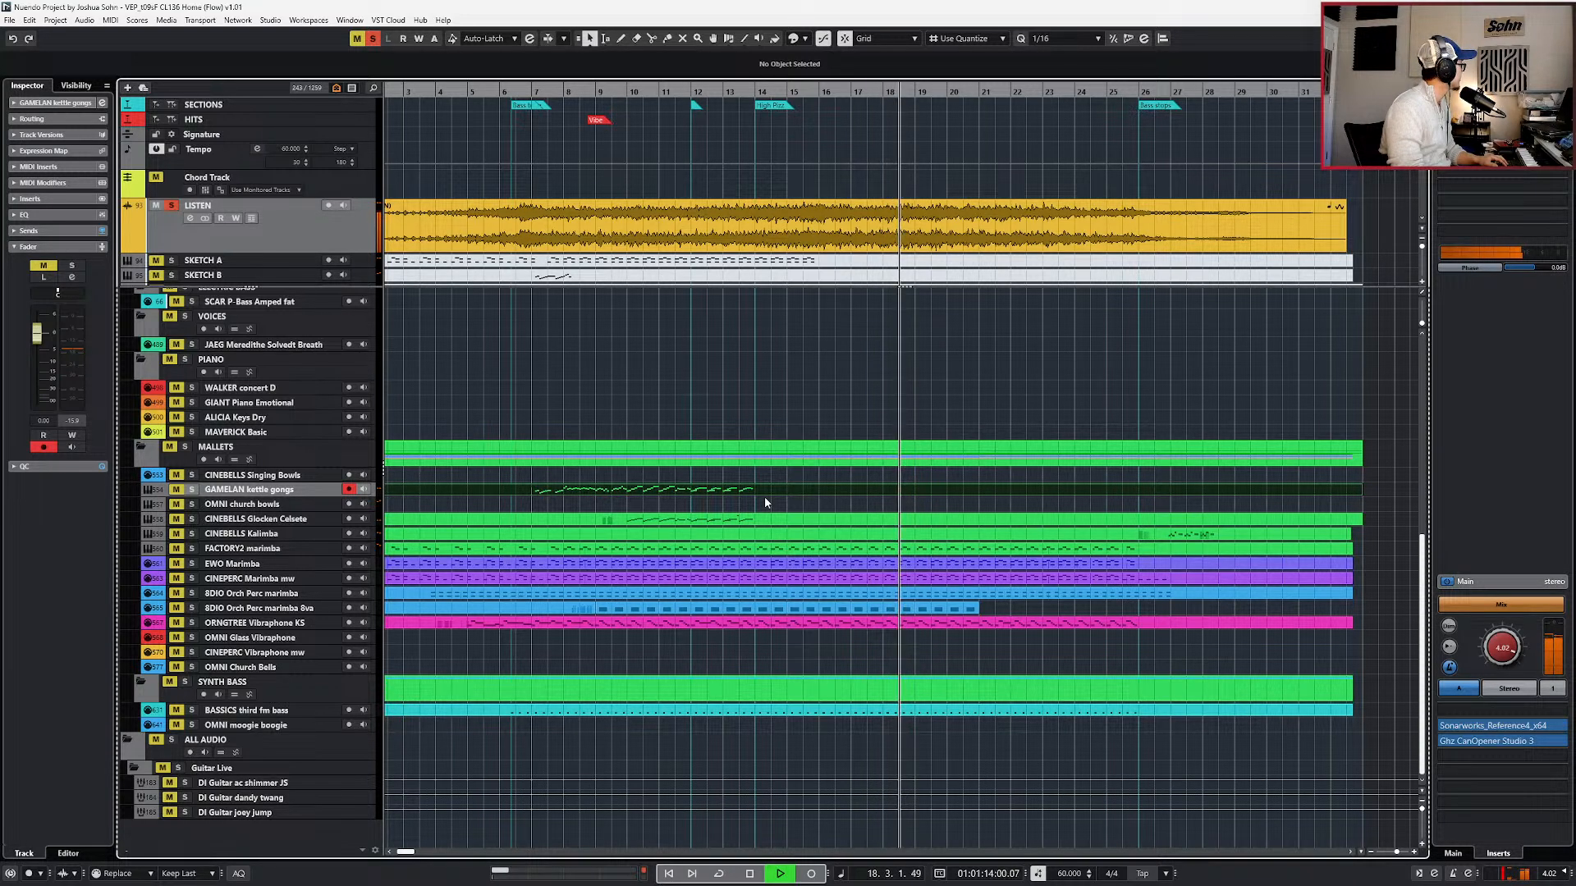
# - Stop the reference, check the CINEPERC and 8DIO marimba parts, and play bar 18 of the mockup
pyautogui.press('space')
pyautogui.click(968, 579)
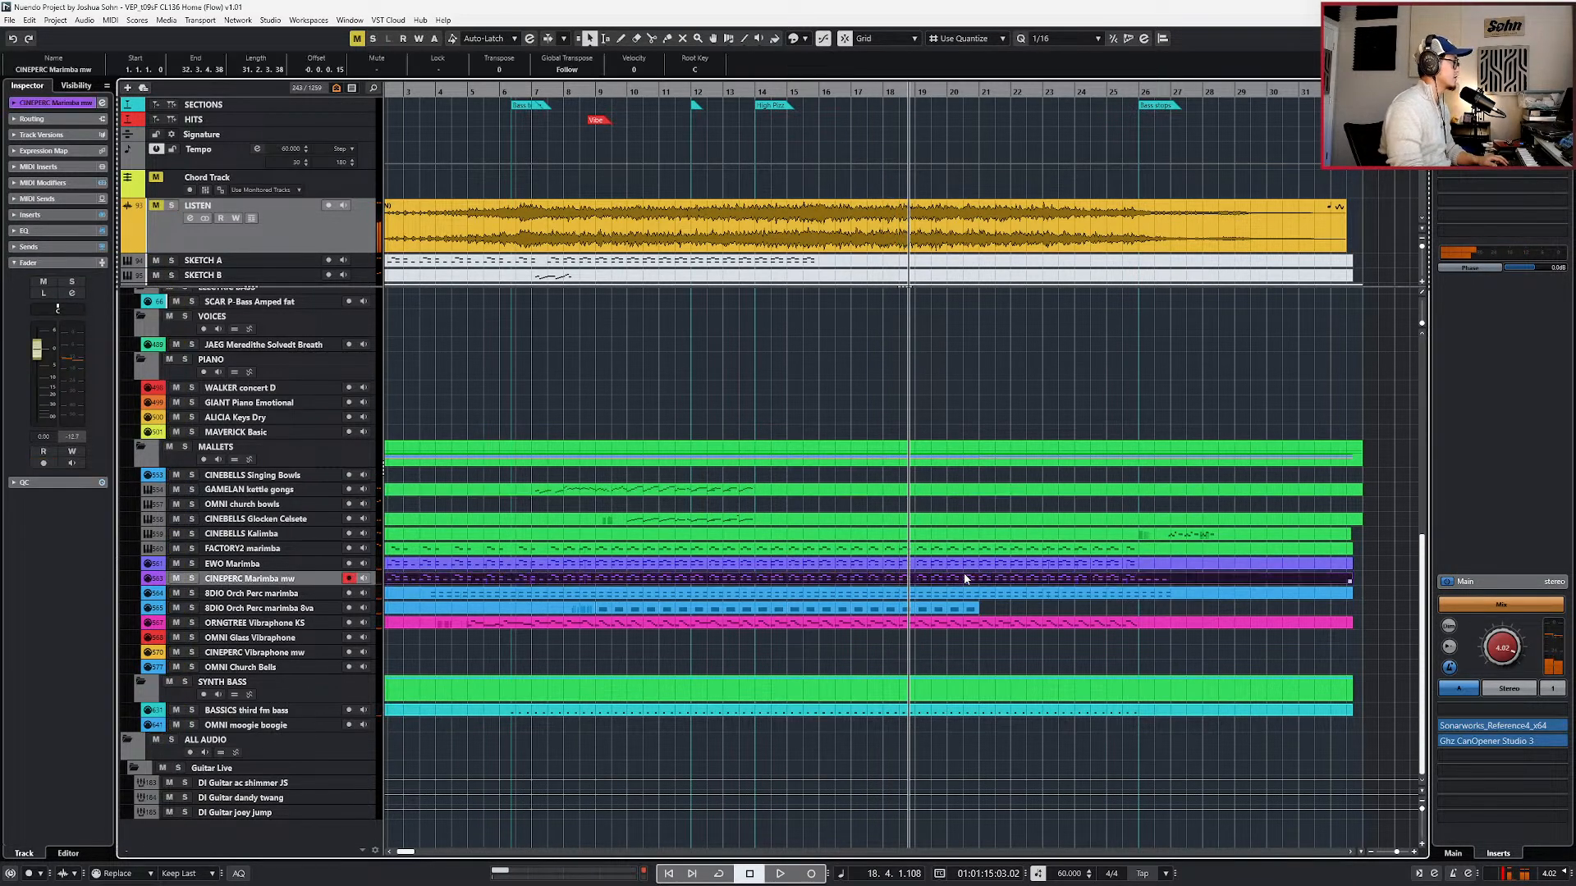
pyautogui.moveTo(1013, 610); pyautogui.dragTo(948, 613)
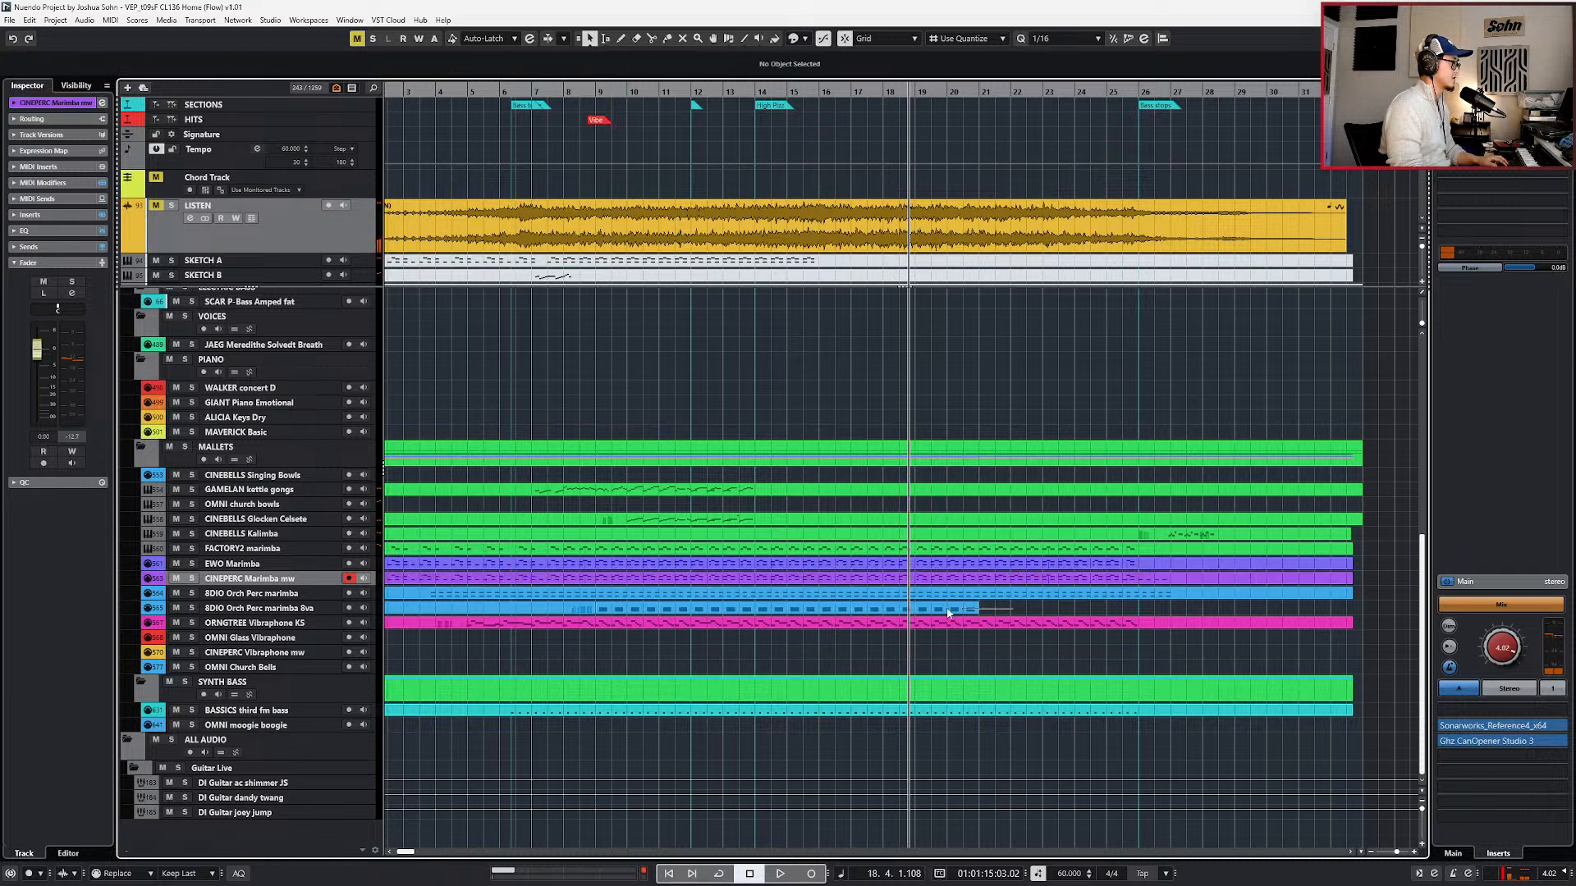
pyautogui.moveTo(677, 611); pyautogui.dragTo(662, 612)
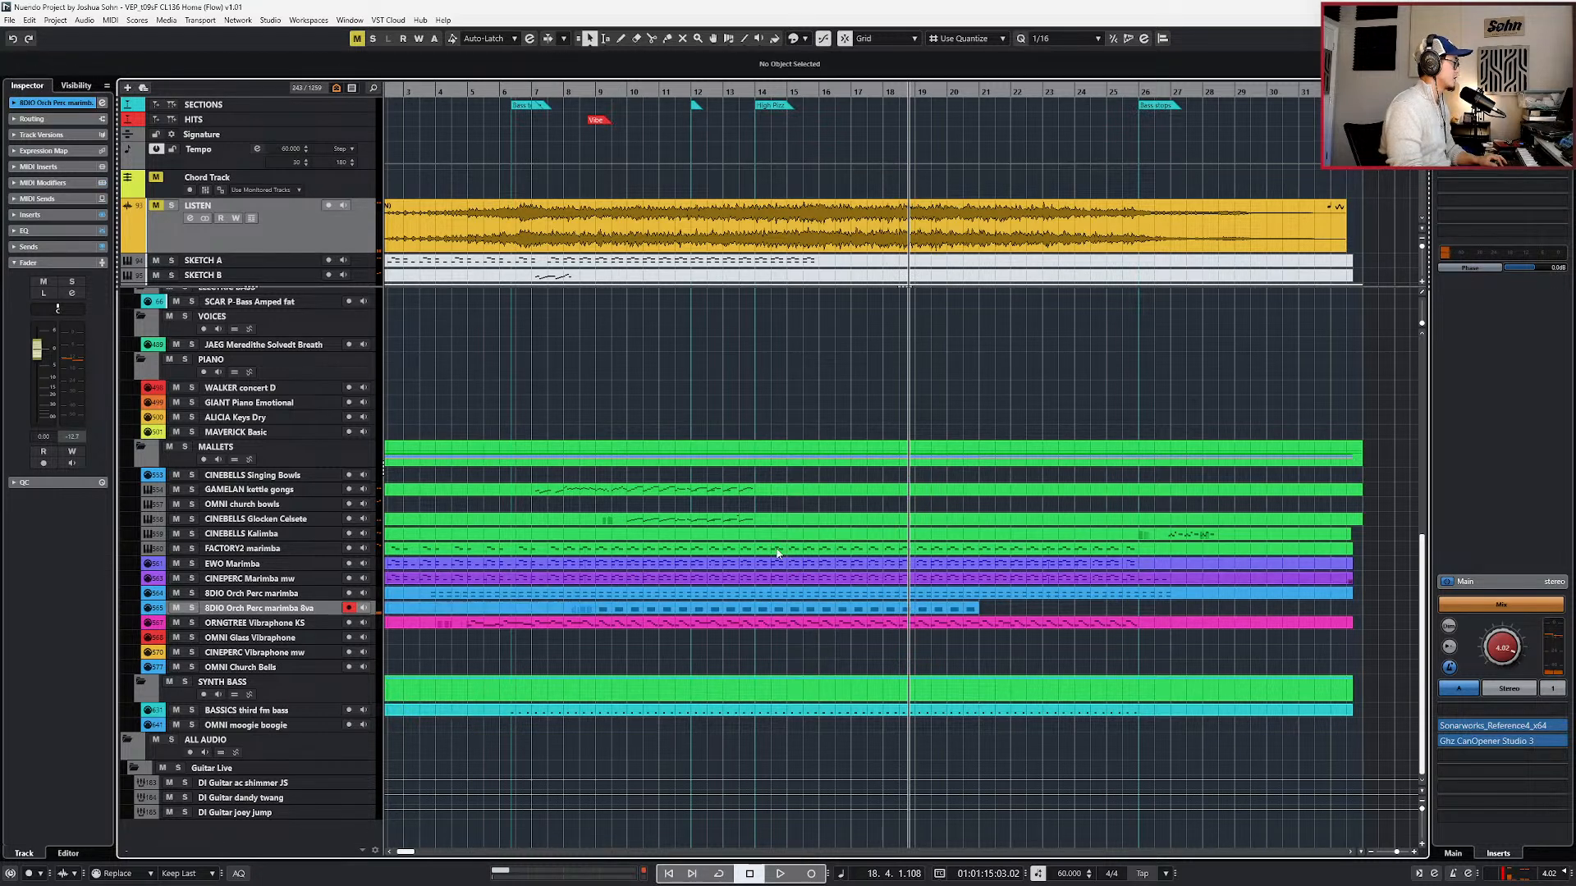
pyautogui.press('space')
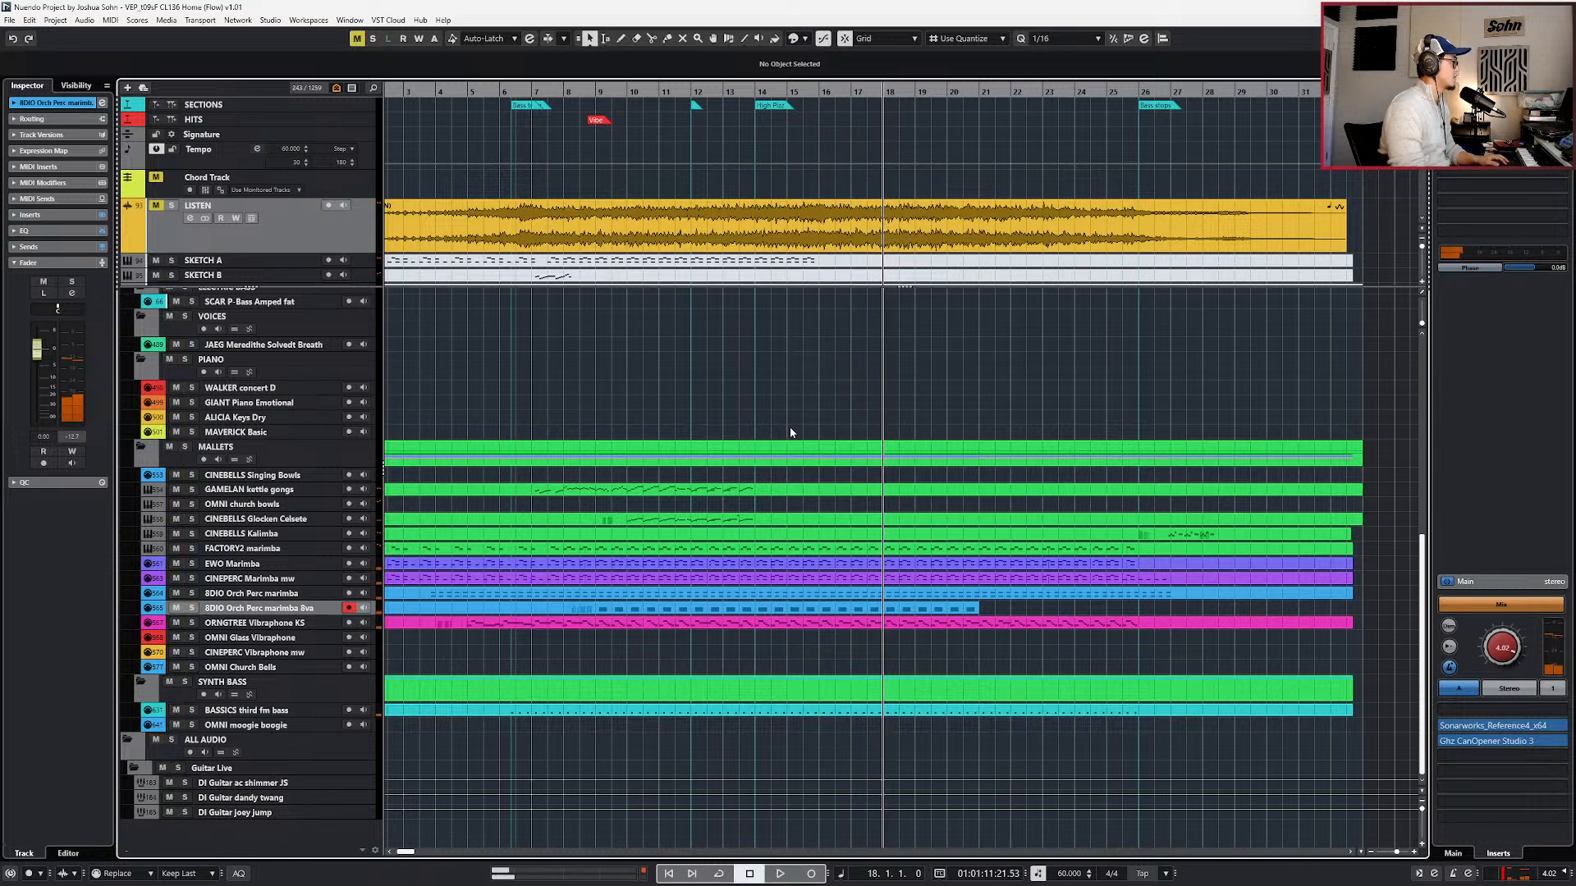
# - Solo the LISTEN reference and replay it around bar 18
pyautogui.click(336, 250)
pyautogui.press('s')
pyautogui.press('space')
pyautogui.press('space')
pyautogui.press('KP_Subtract')
pyautogui.press('space')
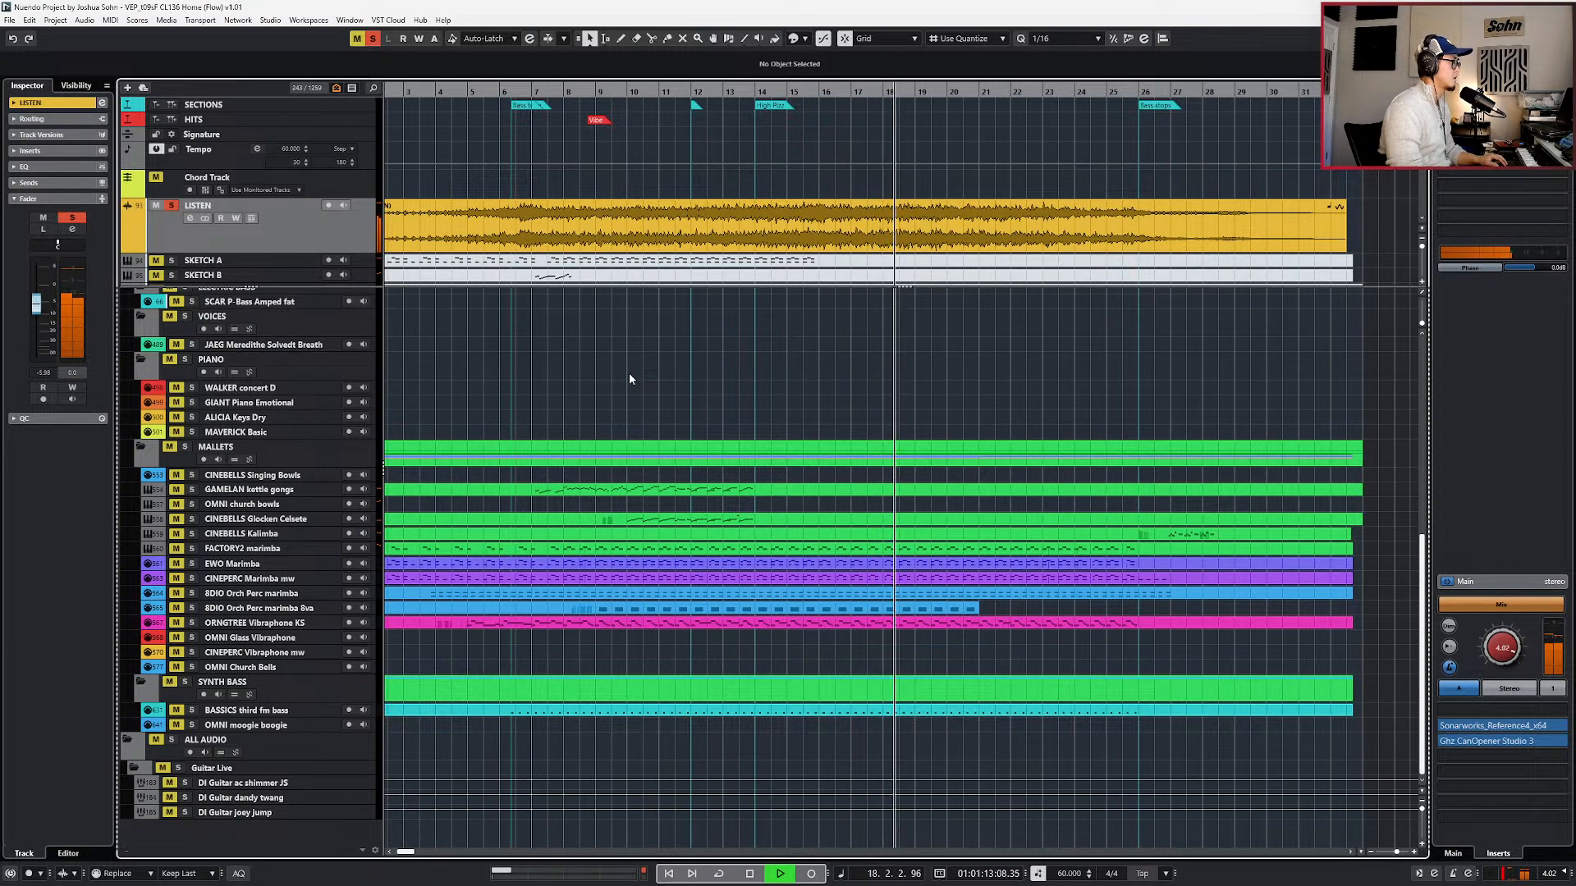
pyautogui.press('space')
# - Open the 8DIO Orch Perc marimba 8va part and play the soloed reference around bar 18 against its notes
pyautogui.doubleClick(895, 608)
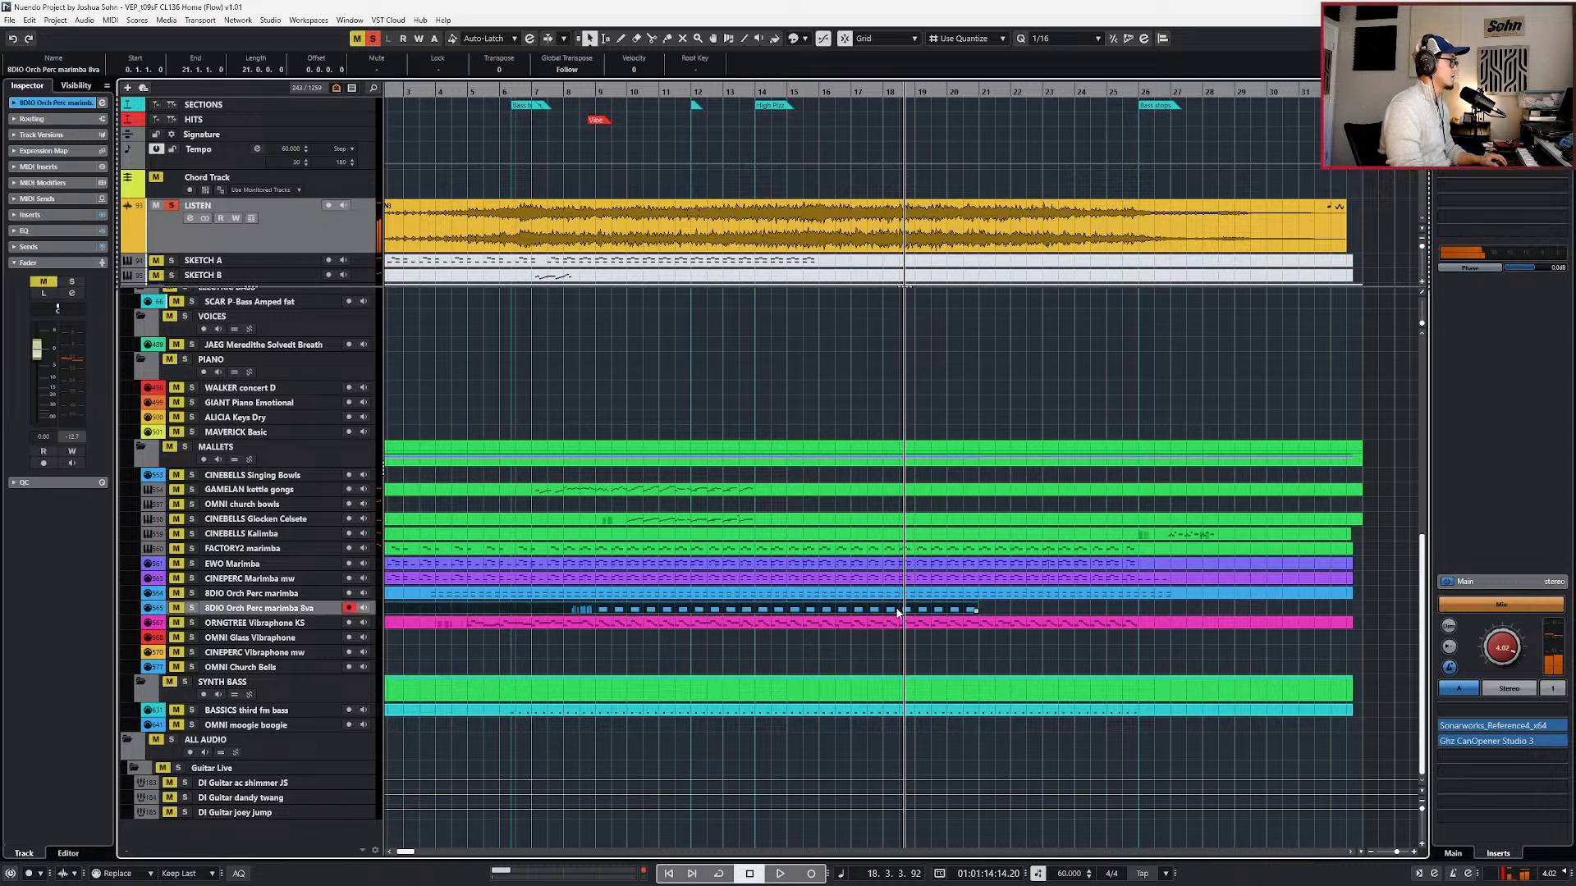
pyautogui.scroll(3, 898, 608)
pyautogui.press('KP_Subtract')
pyautogui.press('space')
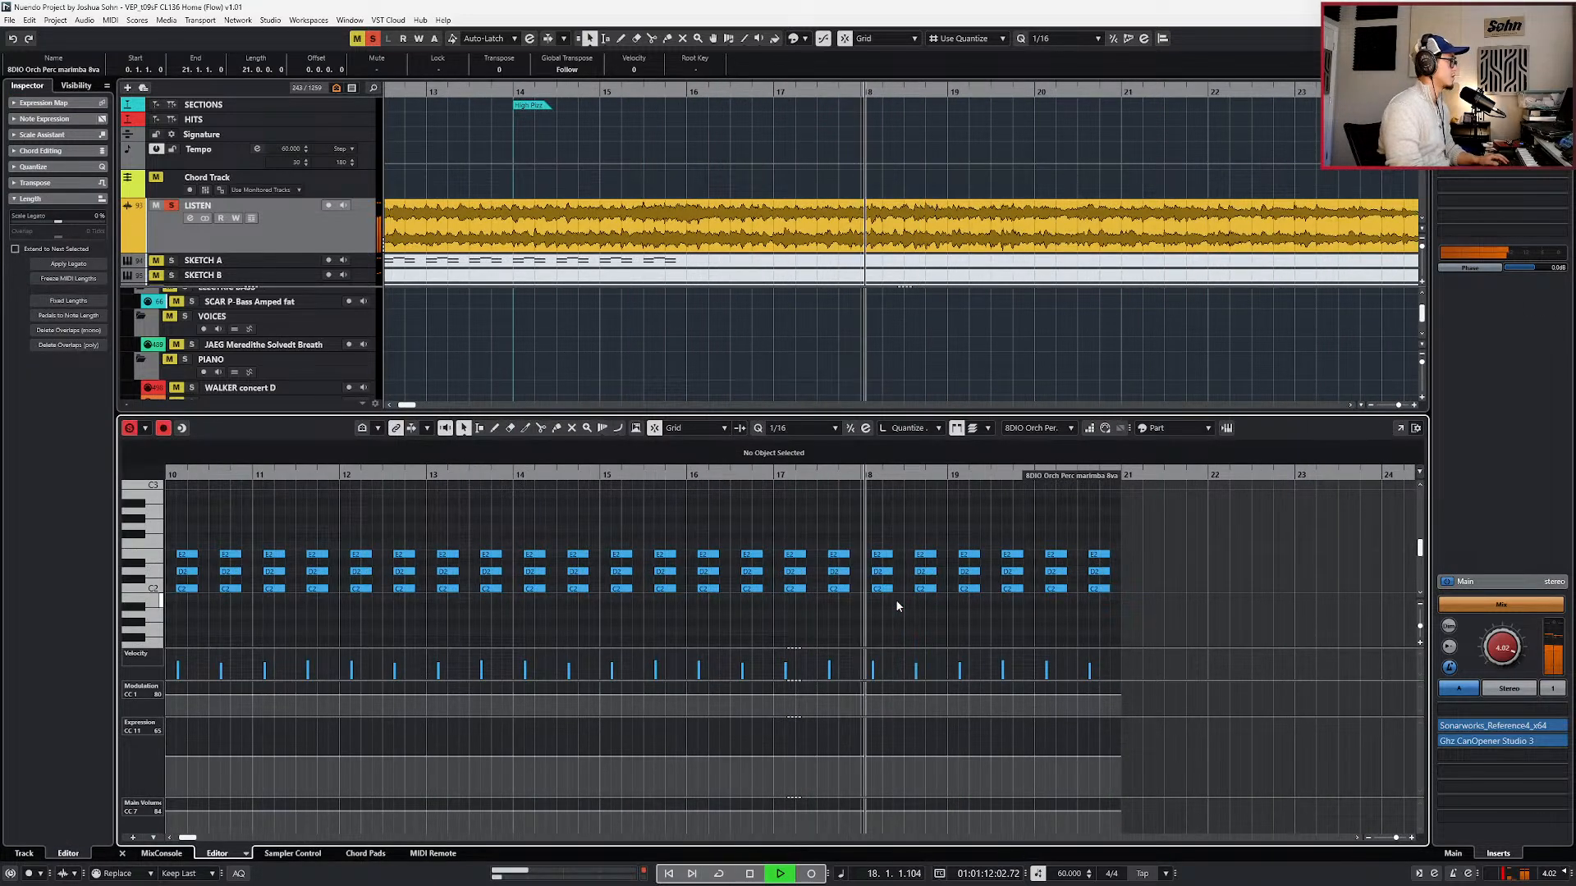
pyautogui.press('space')
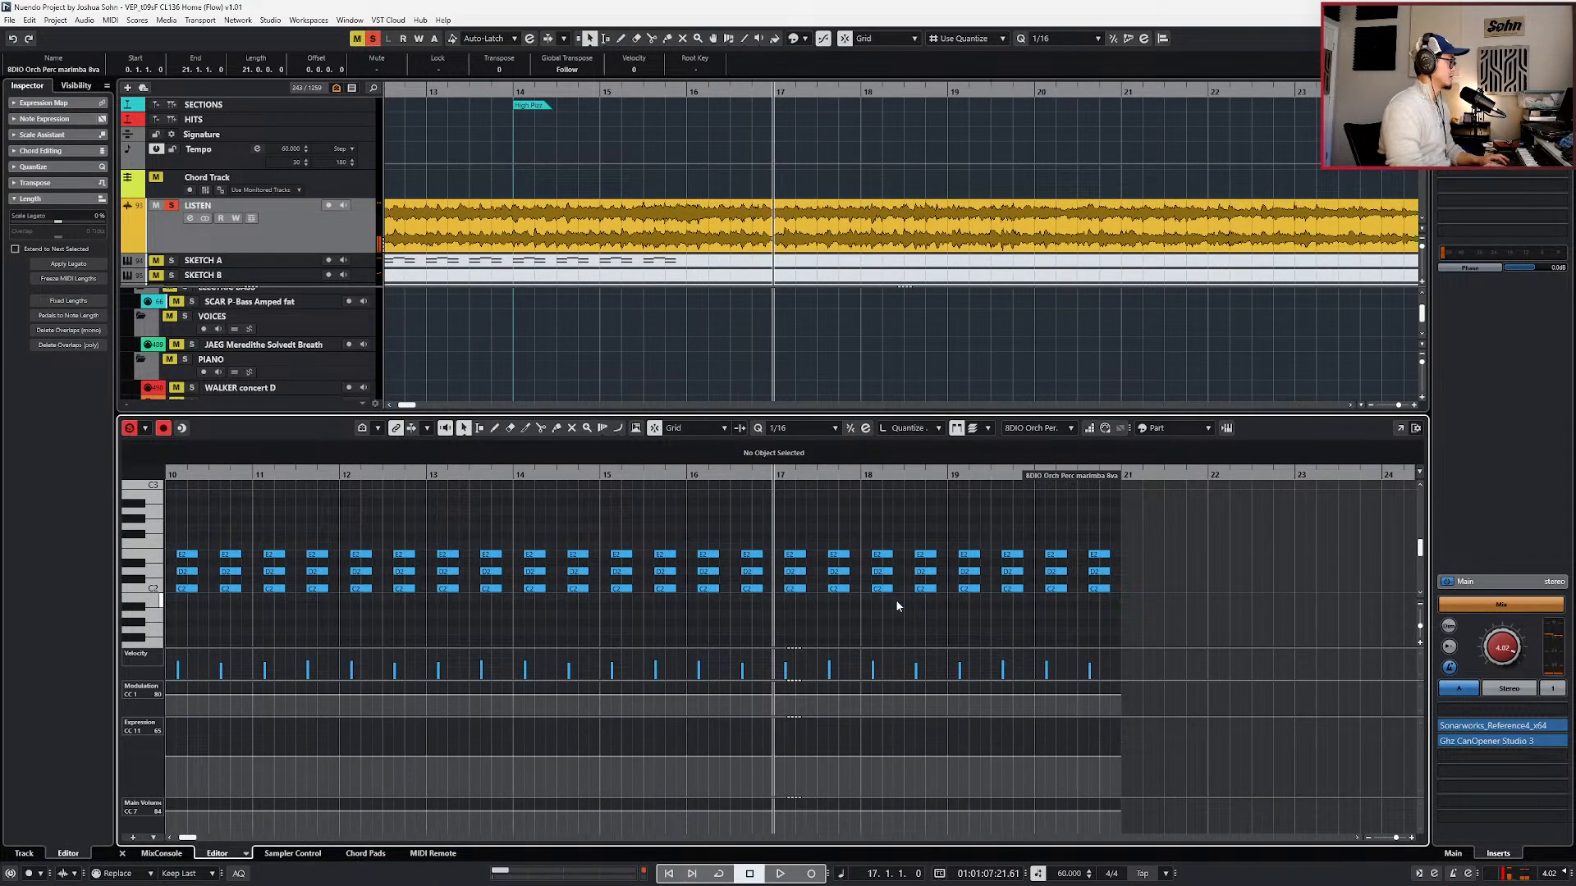
# - Extend the 8DIO Orch Perc marimba 8va part to bar 33 and reopen it for editing
pyautogui.press('Return')
pyautogui.doubleClick(1150, 607)
pyautogui.press('Return')
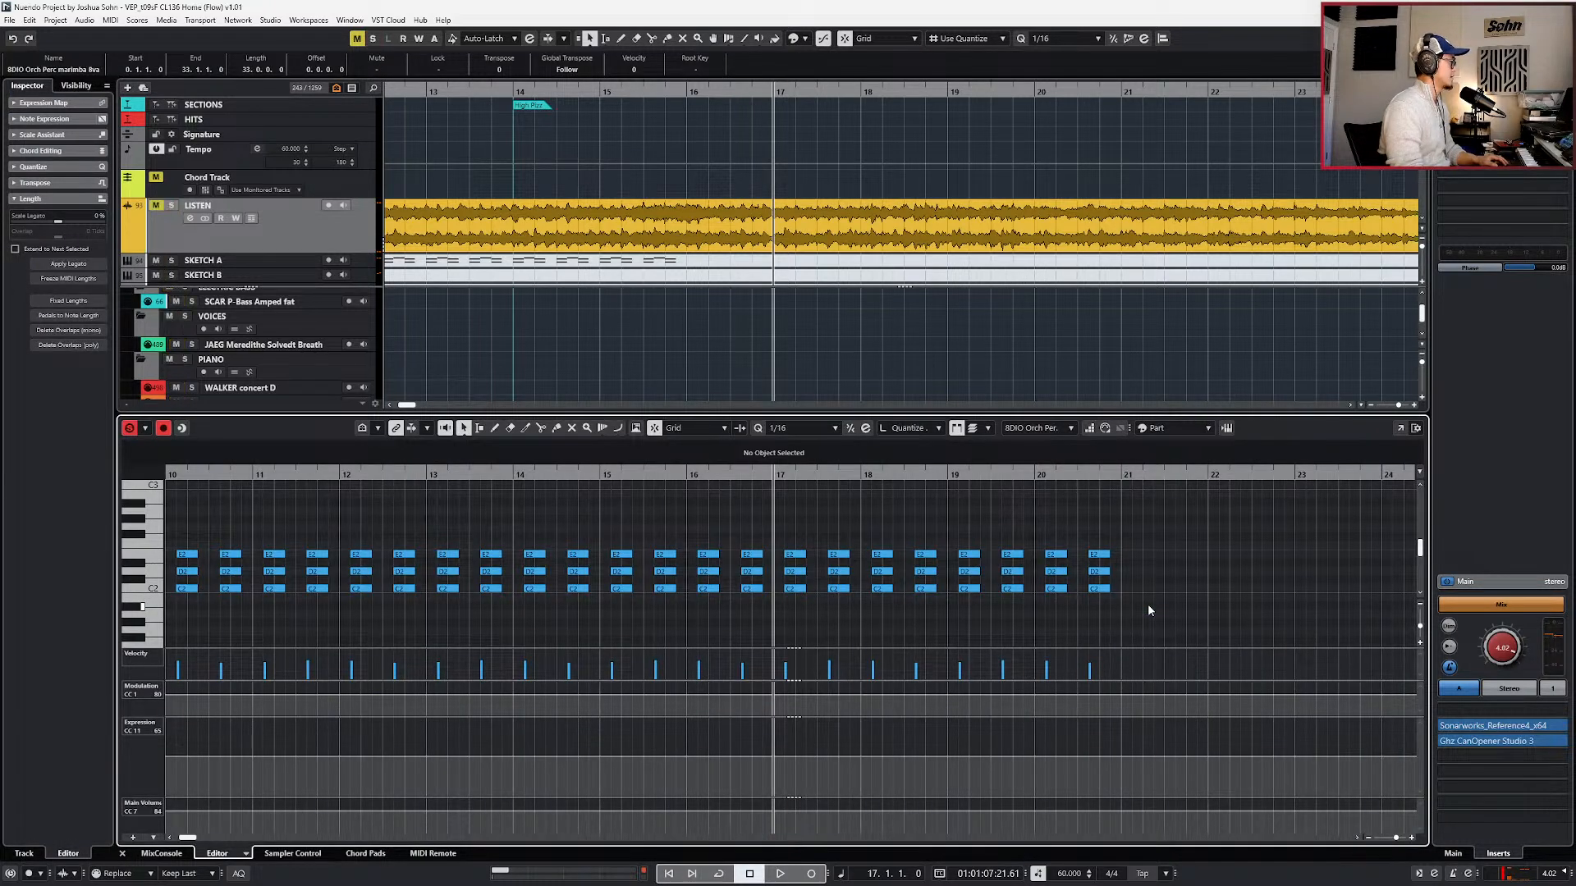
# - Unsolo the LISTEN reference and play the marimba 8va part in the mix from bar 17
pyautogui.press('s')
pyautogui.press('space')
pyautogui.press('space')
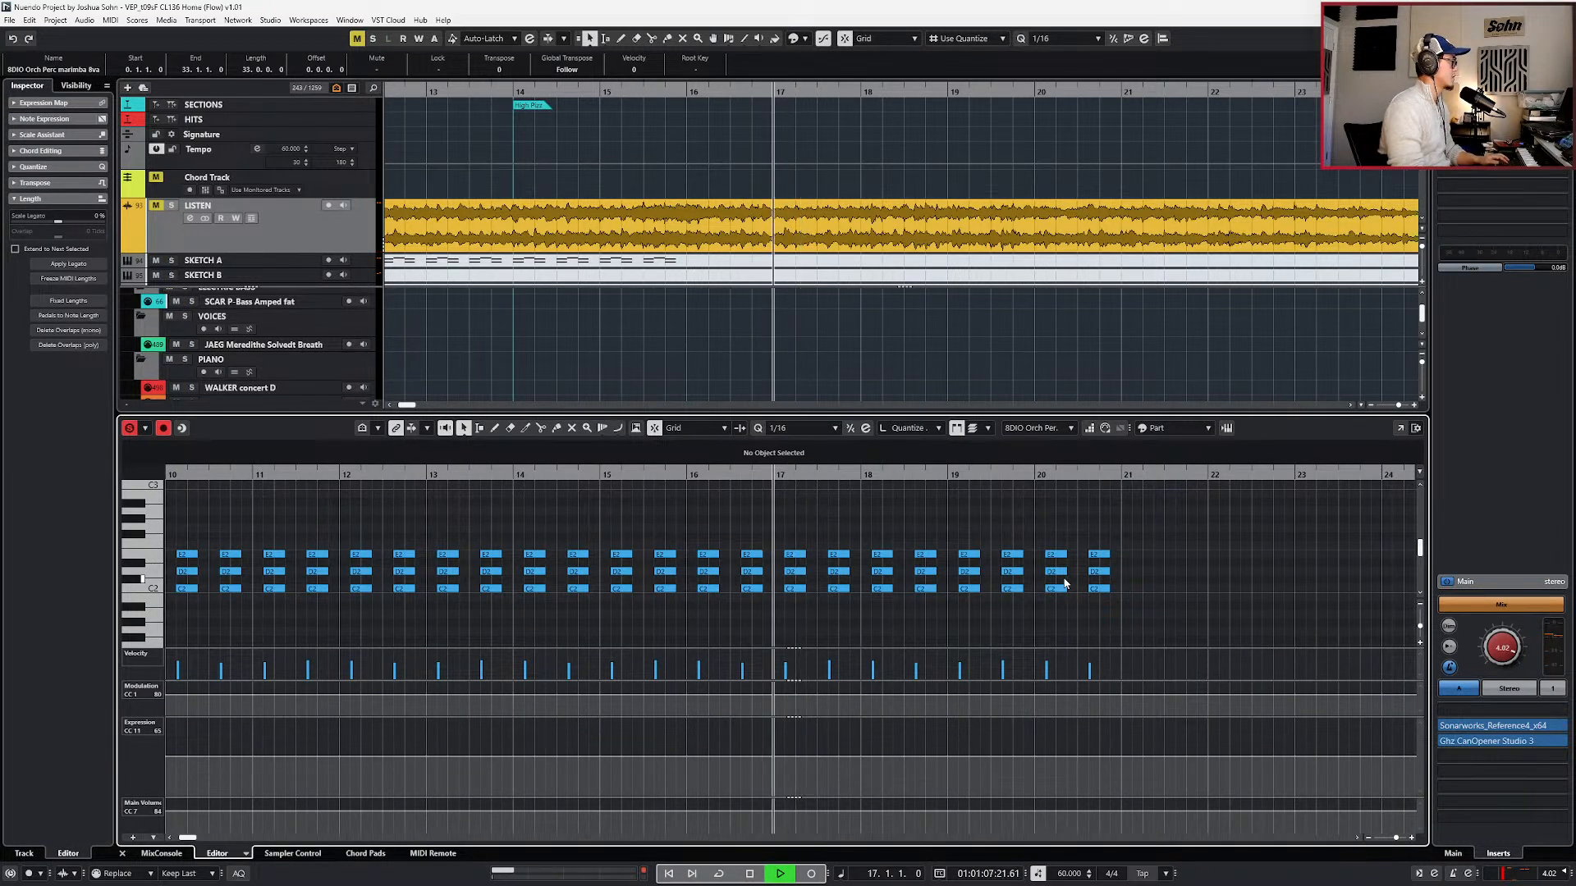
pyautogui.scroll(-2, 1065, 583)
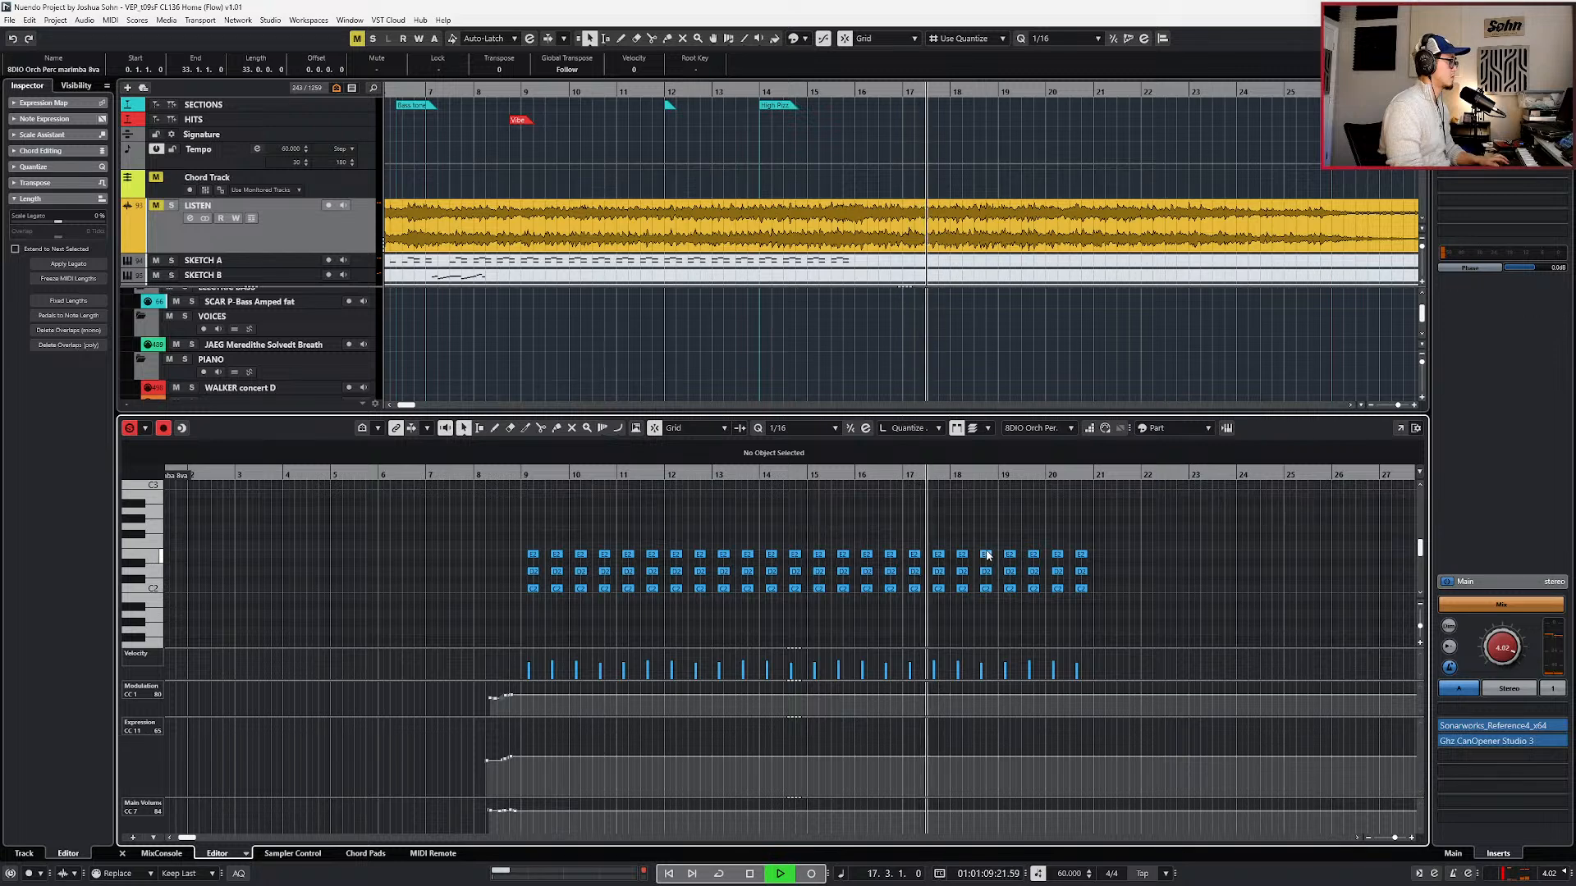
pyautogui.scroll(2, 988, 555)
pyautogui.press('space')
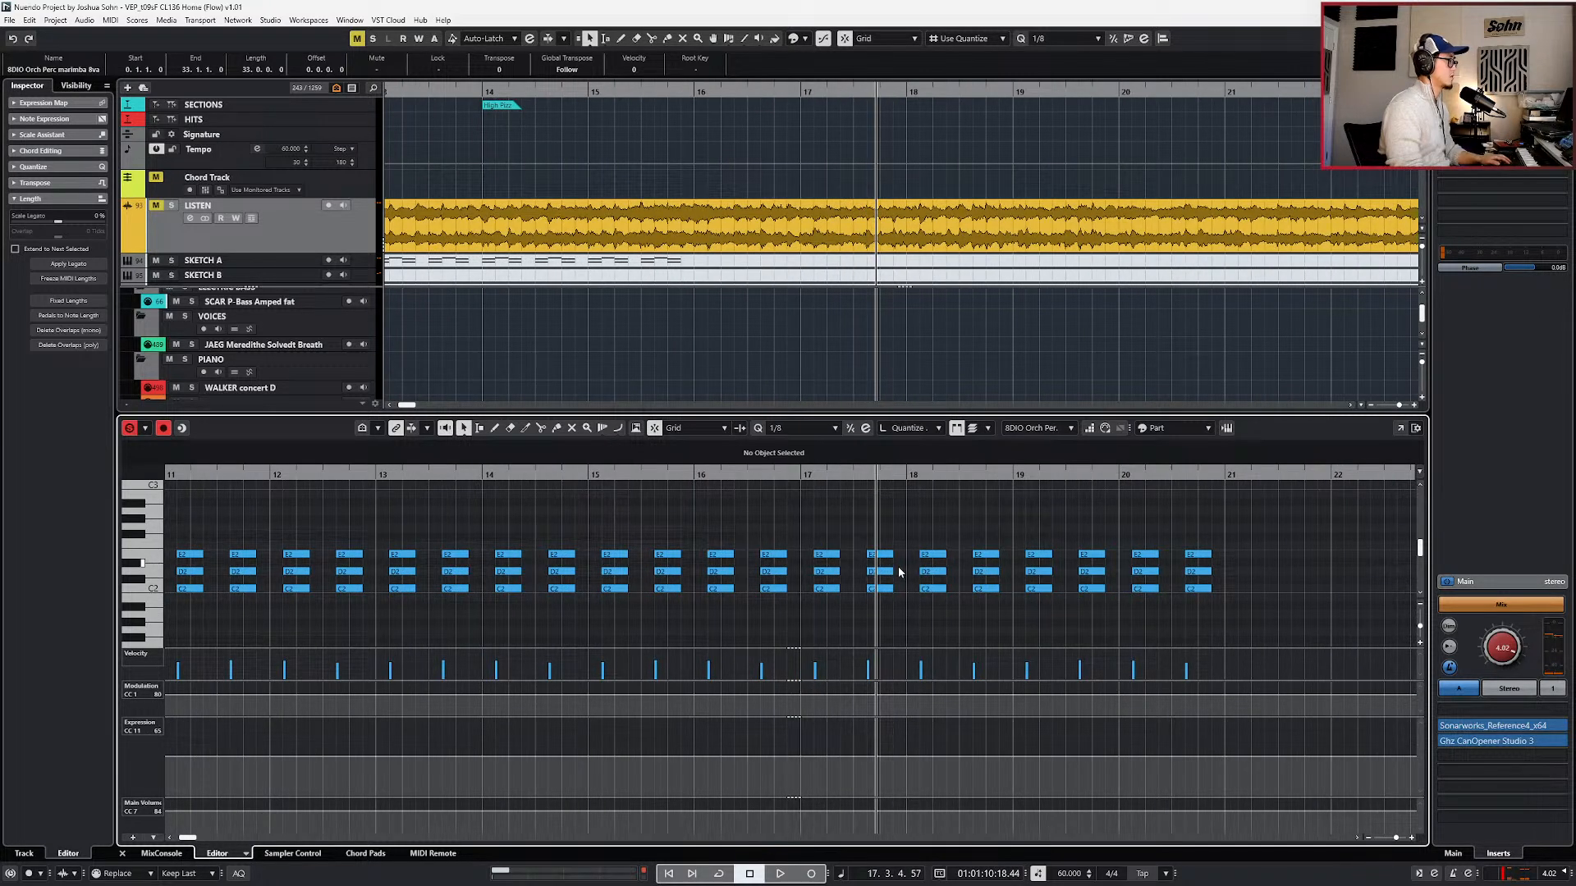
# - Close the 8va part, select the 8DIO Orch Perc marimba part and play the mix from bar 17
pyautogui.press('Return')
pyautogui.scroll(-2, 900, 565)
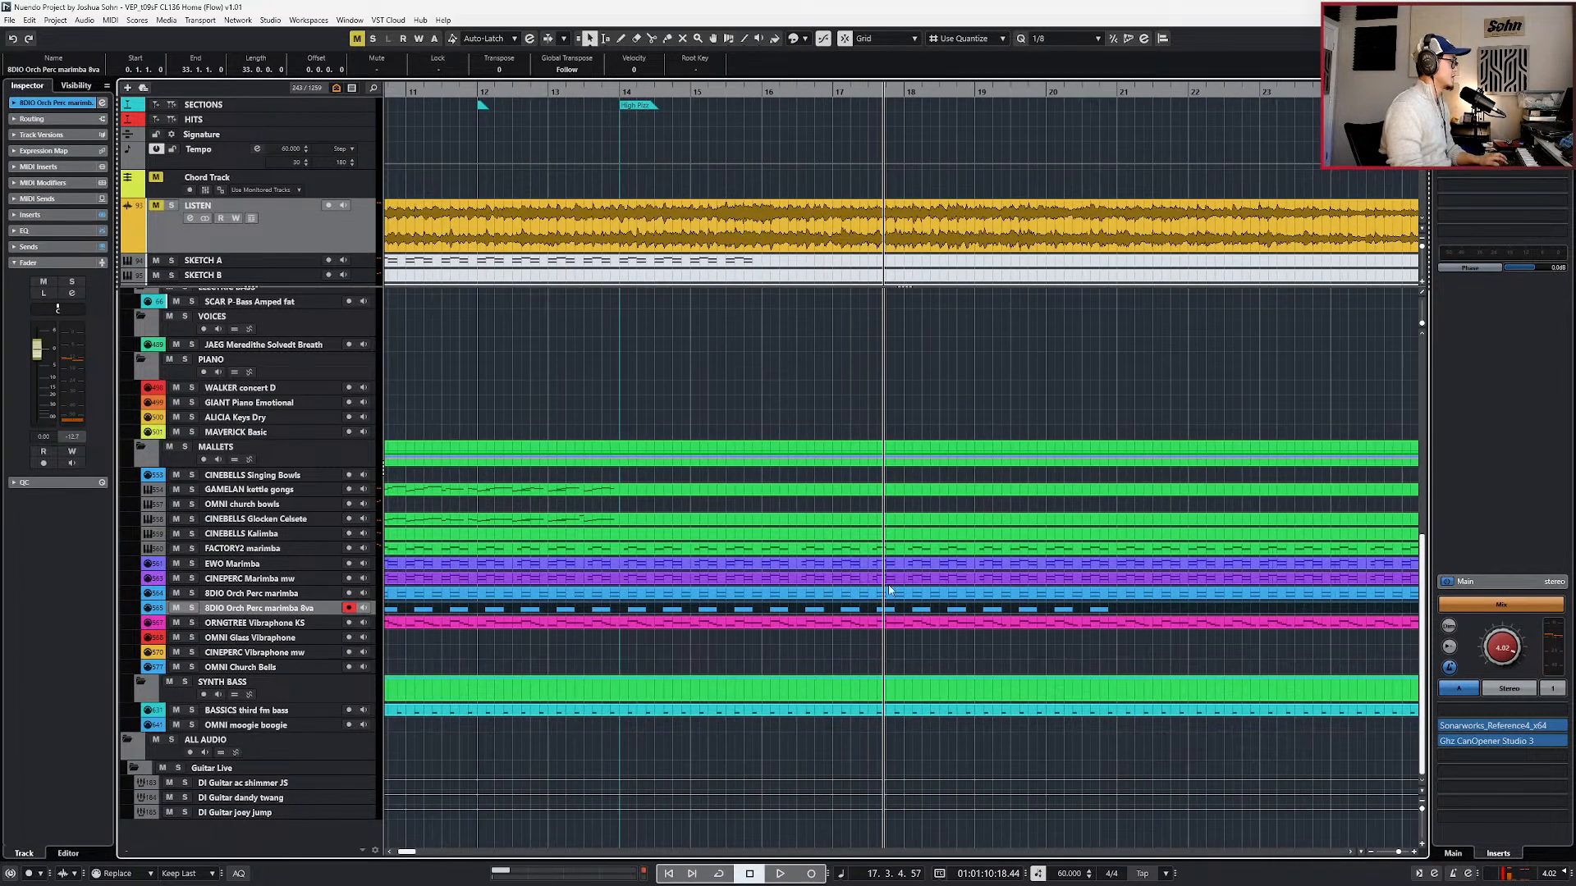
pyautogui.click(885, 594)
pyautogui.press('KP_Subtract')
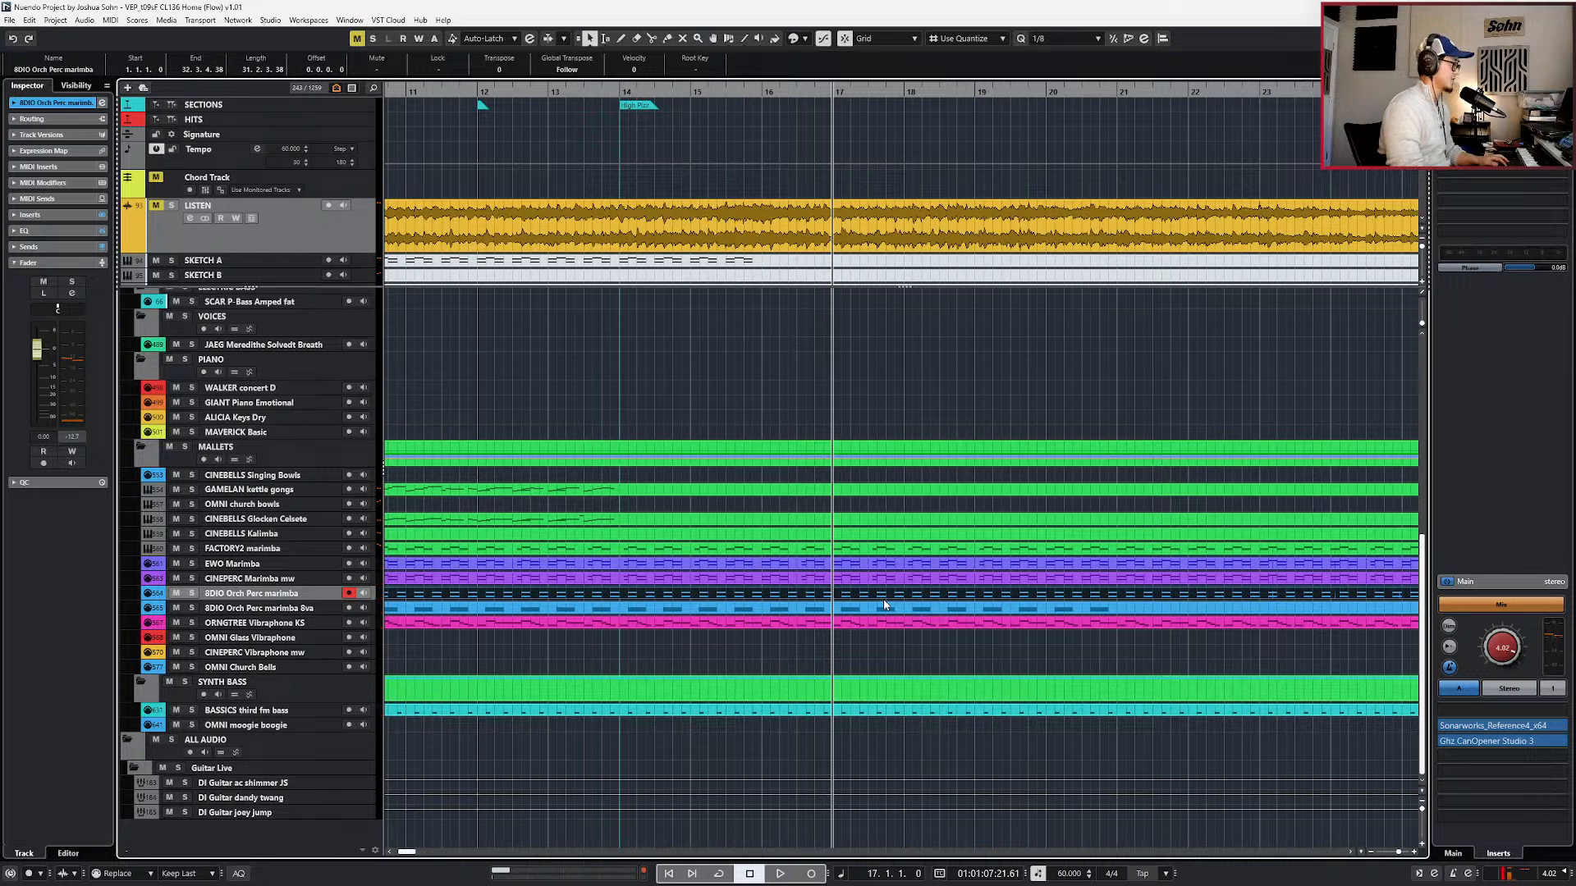
pyautogui.press('space')
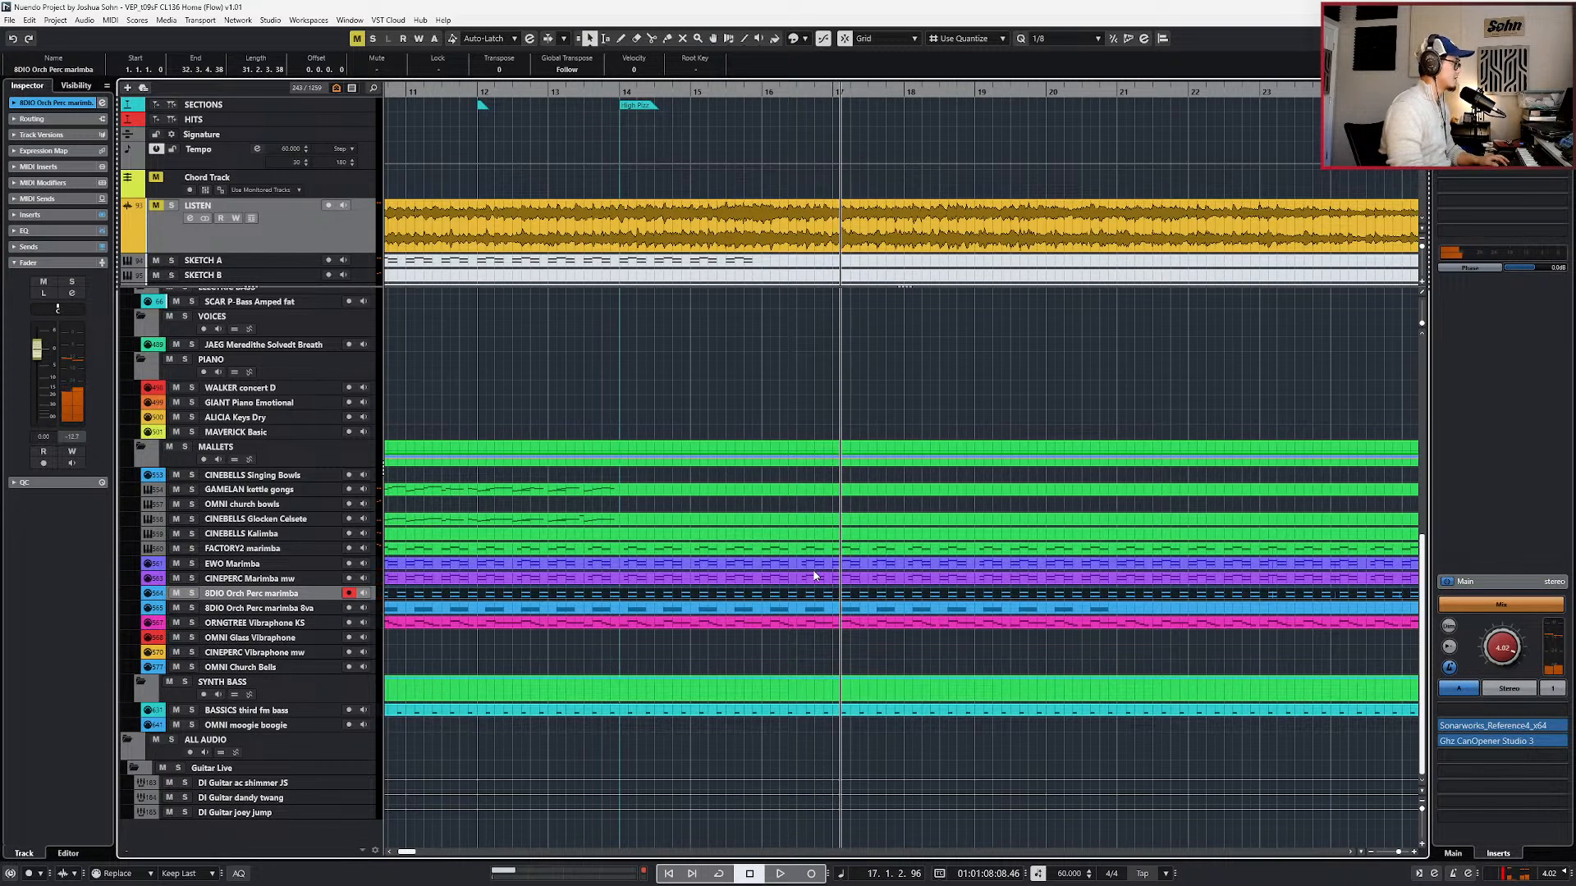
# - Solo the CINEPERC Marimba mw and 8DIO Orch Perc marimba tracks together and play bar 17
pyautogui.keyDown('shift'); pyautogui.click(815, 576); pyautogui.keyUp('shift')
pyautogui.press('s')
pyautogui.press('space')
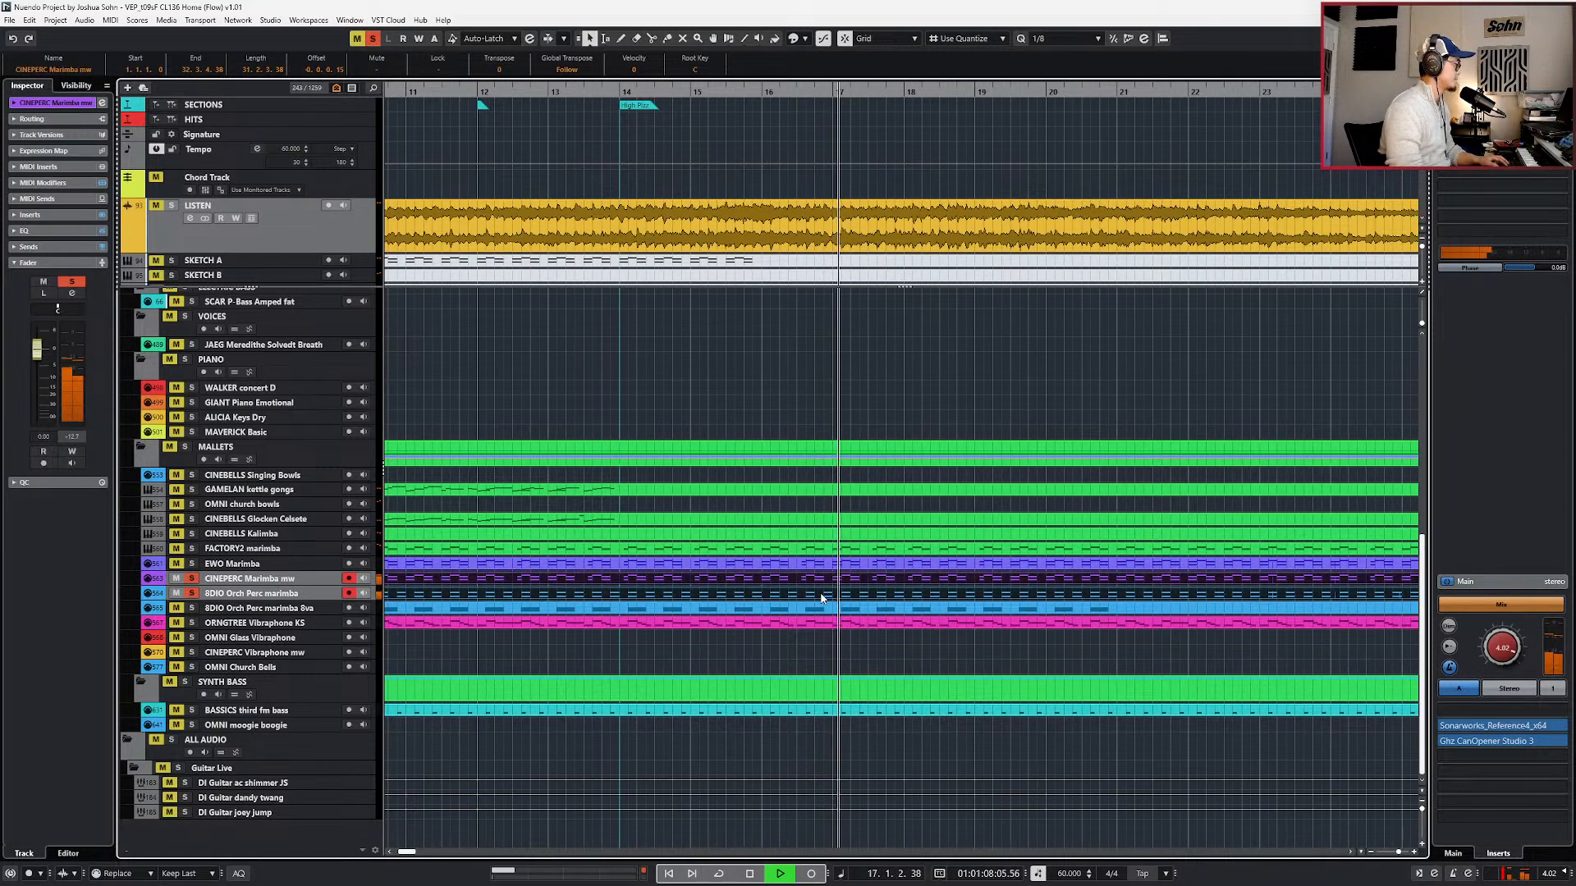
pyautogui.click(856, 584)
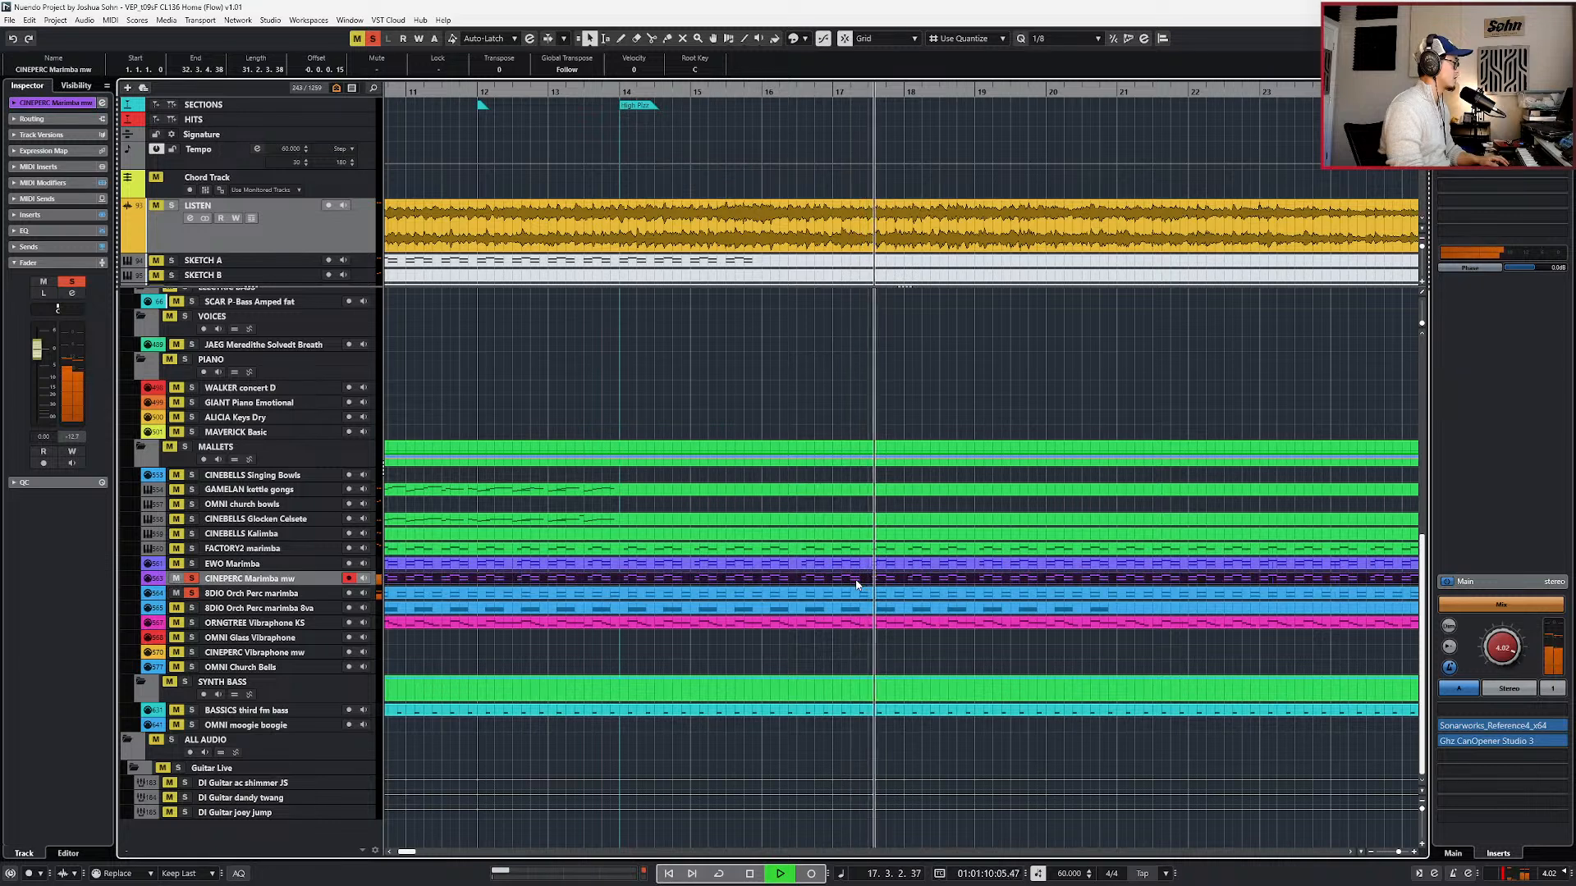
# - Clear the marimba solos and play bar 16 in the full mix
pyautogui.press('KP_Subtract')
pyautogui.press('space')
pyautogui.press('s')
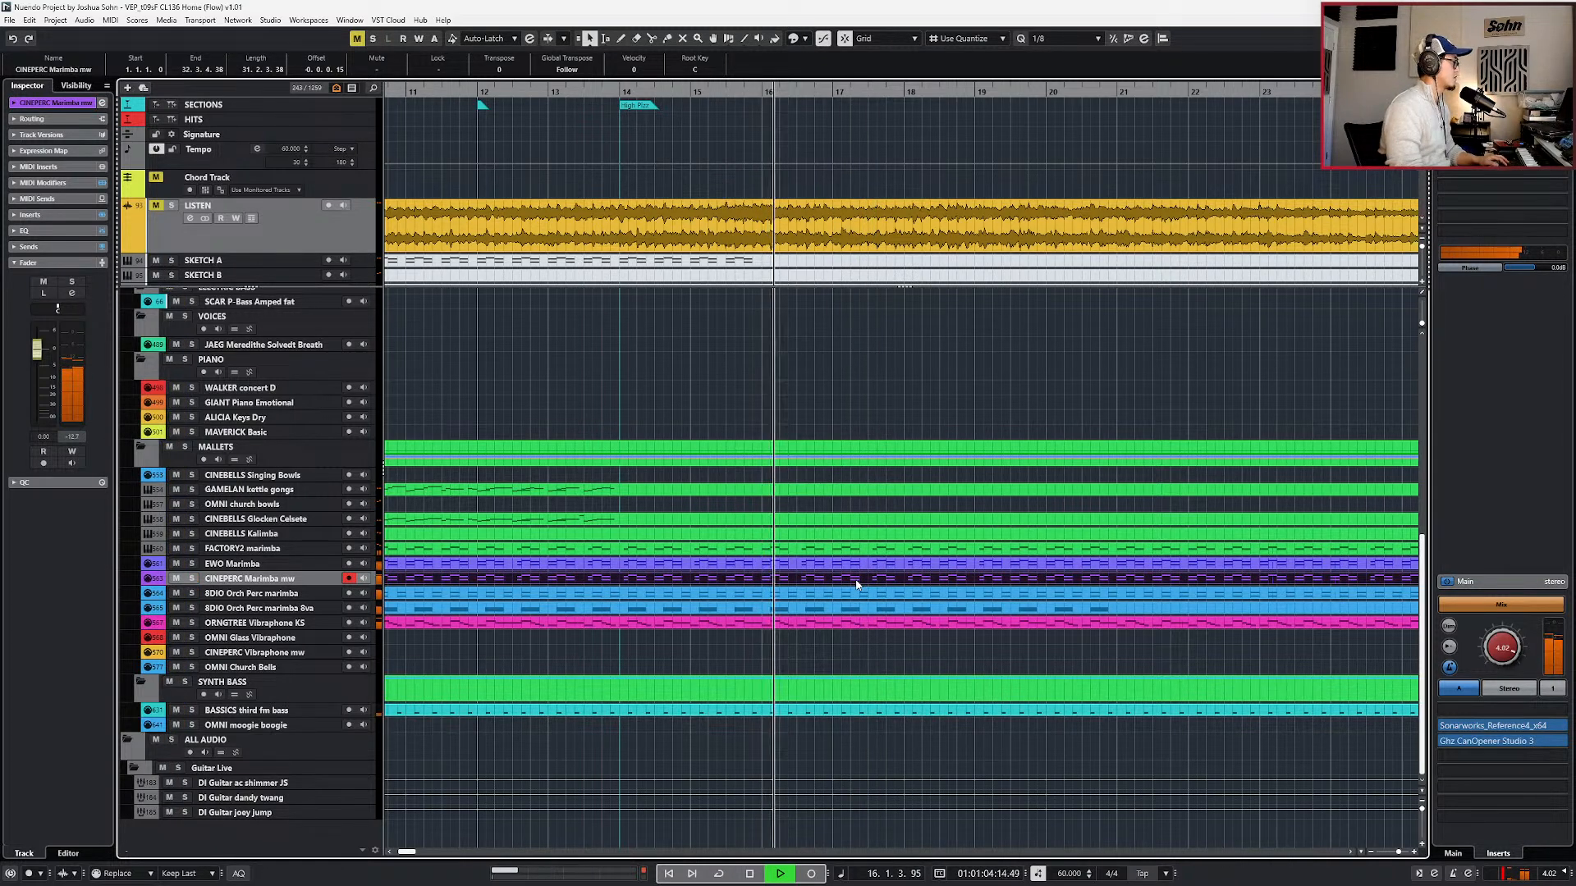
pyautogui.press('space')
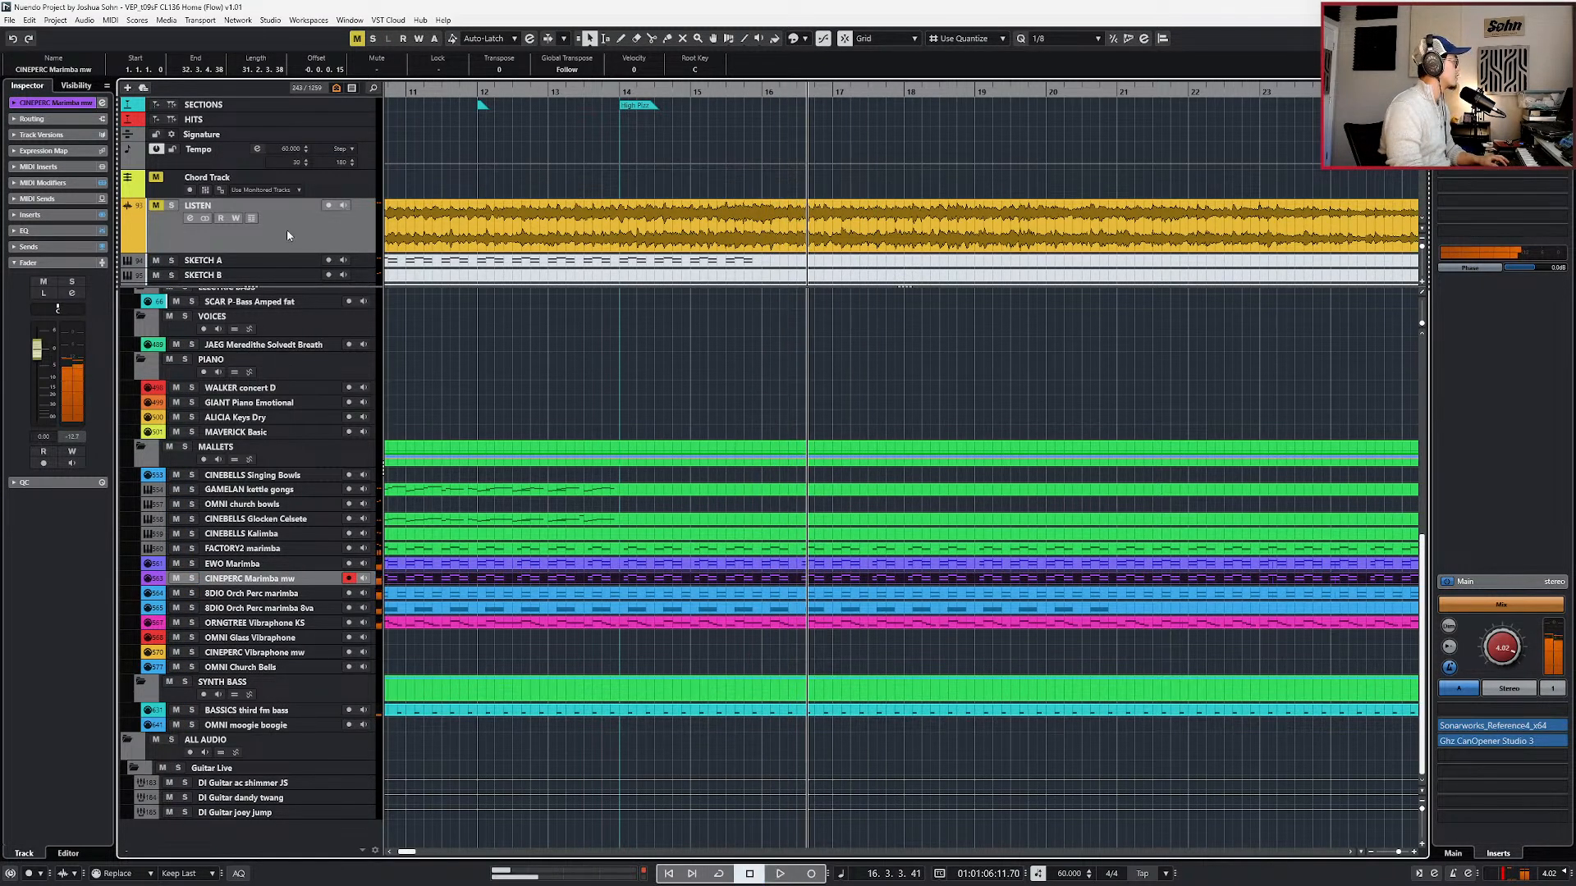
# - Solo the LISTEN reference and listen through to the end of bar 18
pyautogui.click(291, 224)
pyautogui.press('s')
pyautogui.press('space')
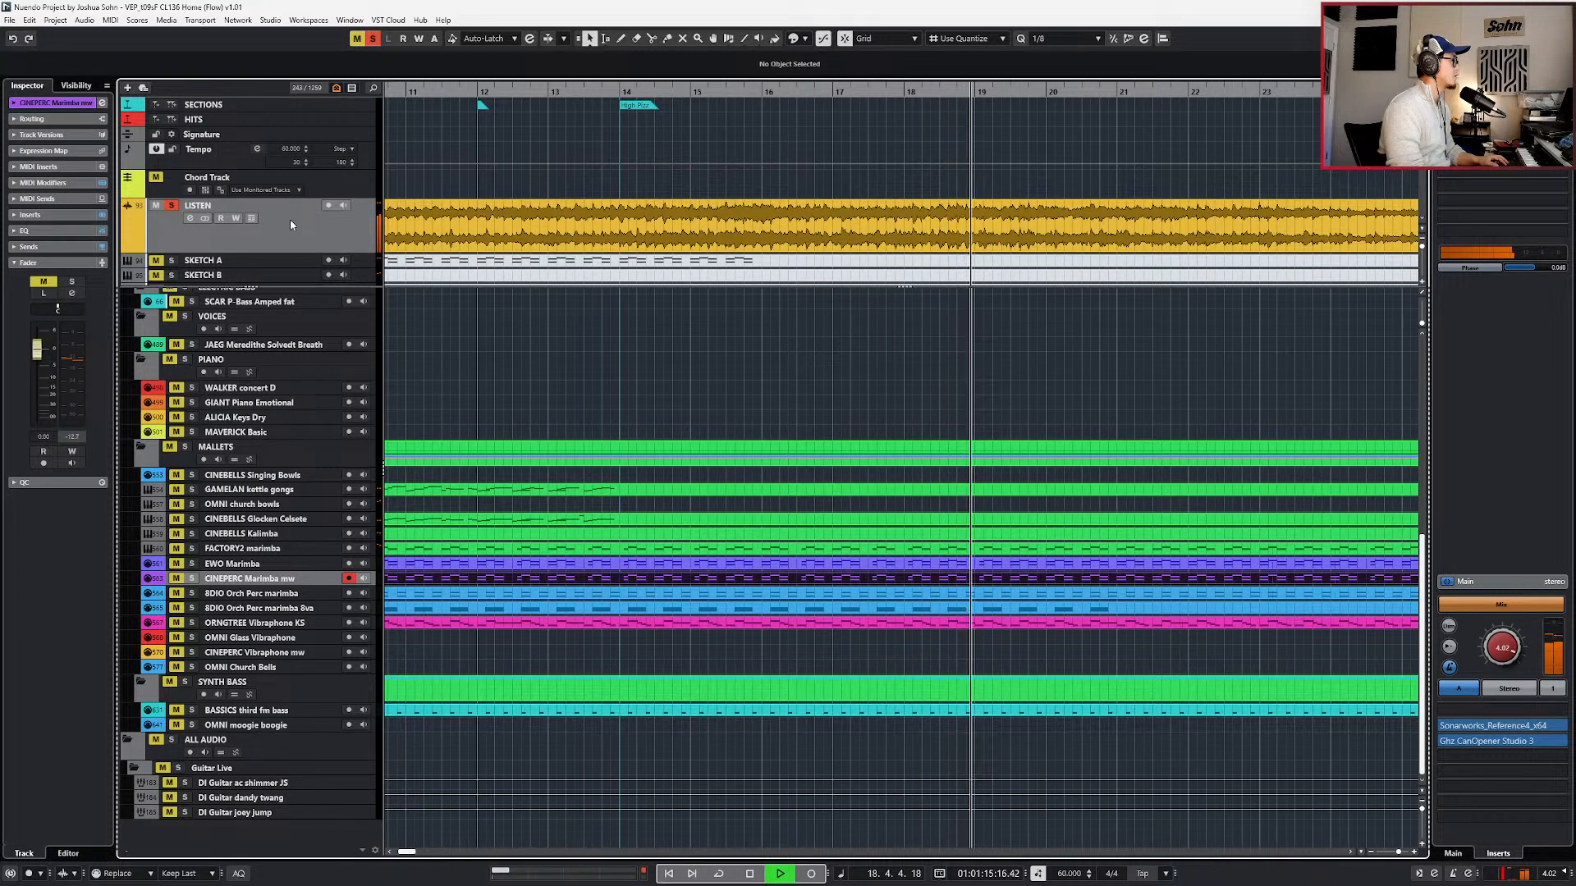
pyautogui.press('space')
# - Unsolo the reference, open the CINEPERC Marimba mw part and play it from bar 17
pyautogui.press('s')
pyautogui.press('KP_Subtract')
pyautogui.press('KP_Subtract')
pyautogui.keyDown('shift'); pyautogui.click(814, 588); pyautogui.keyUp('shift')
pyautogui.click(814, 585)
pyautogui.click(856, 585)
pyautogui.click(856, 585)
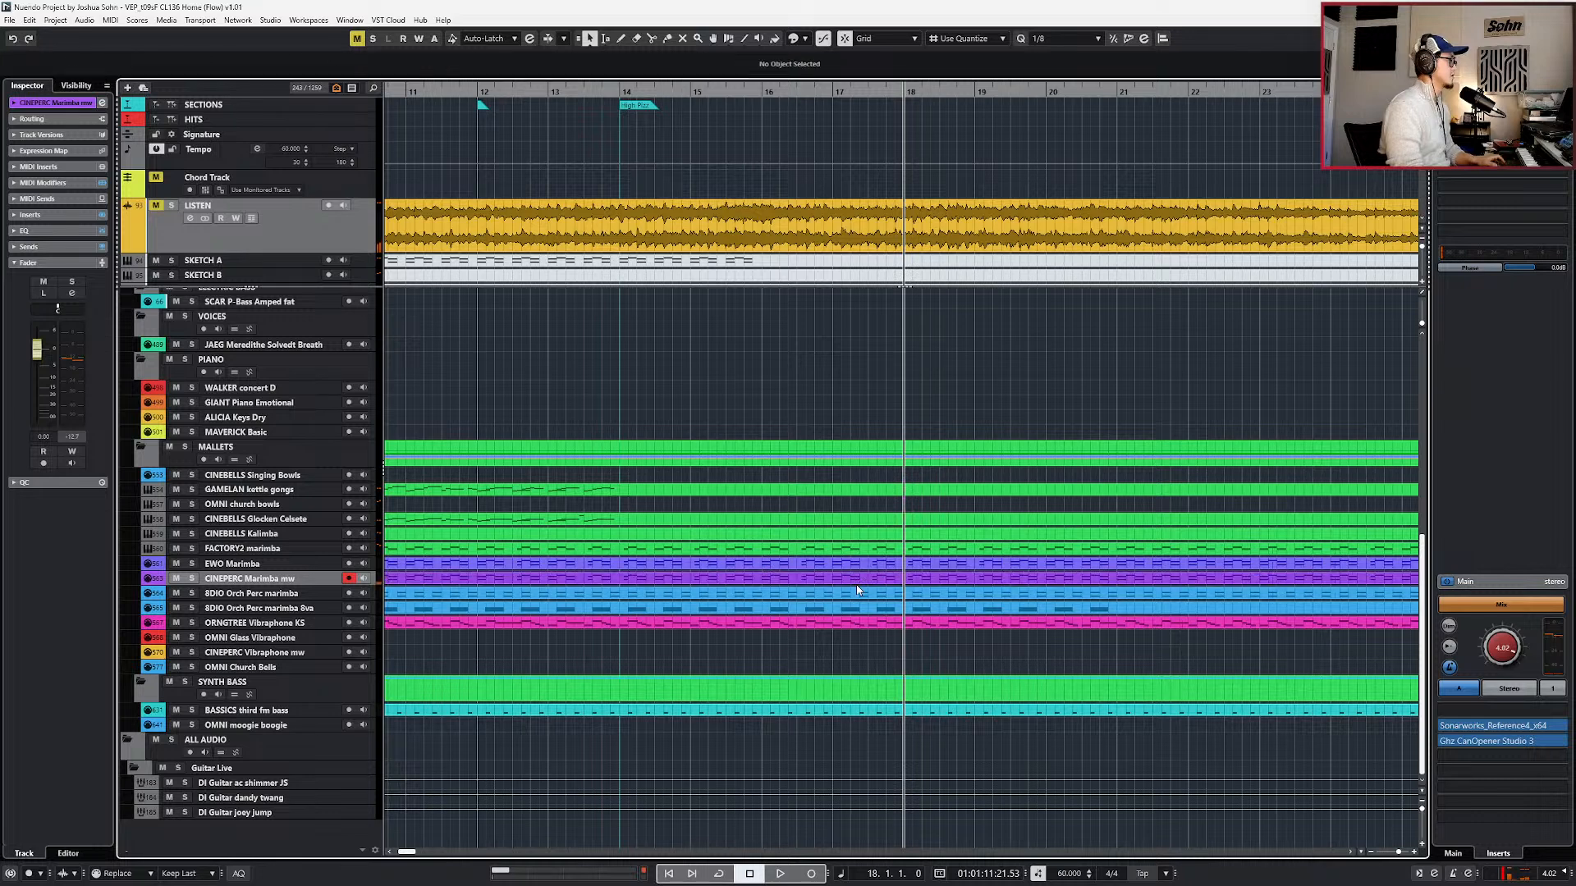
pyautogui.doubleClick(855, 584)
pyautogui.press('KP_Subtract')
pyautogui.press('space')
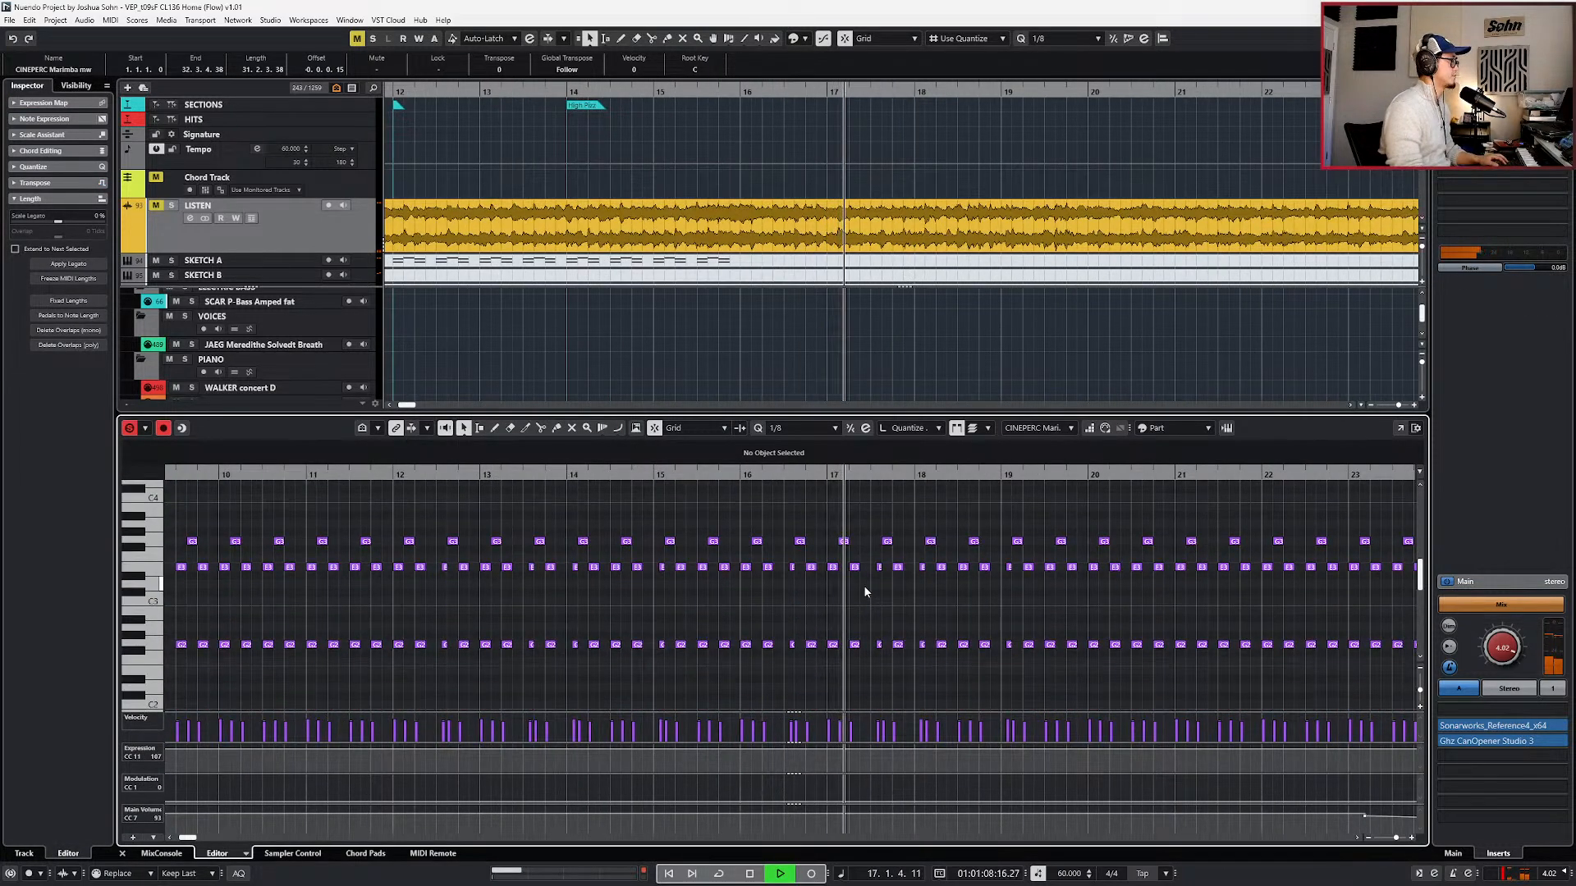
# - Record a low figure of repeated A1 notes with two C2 notes over bar 17 of the CINEPERC Marimba mw part
pyautogui.press('space')
pyautogui.press('KP_Subtract')
pyautogui.press('KP_Subtract')
pyautogui.scroll(-2, 843, 624)
pyautogui.click(830, 551)
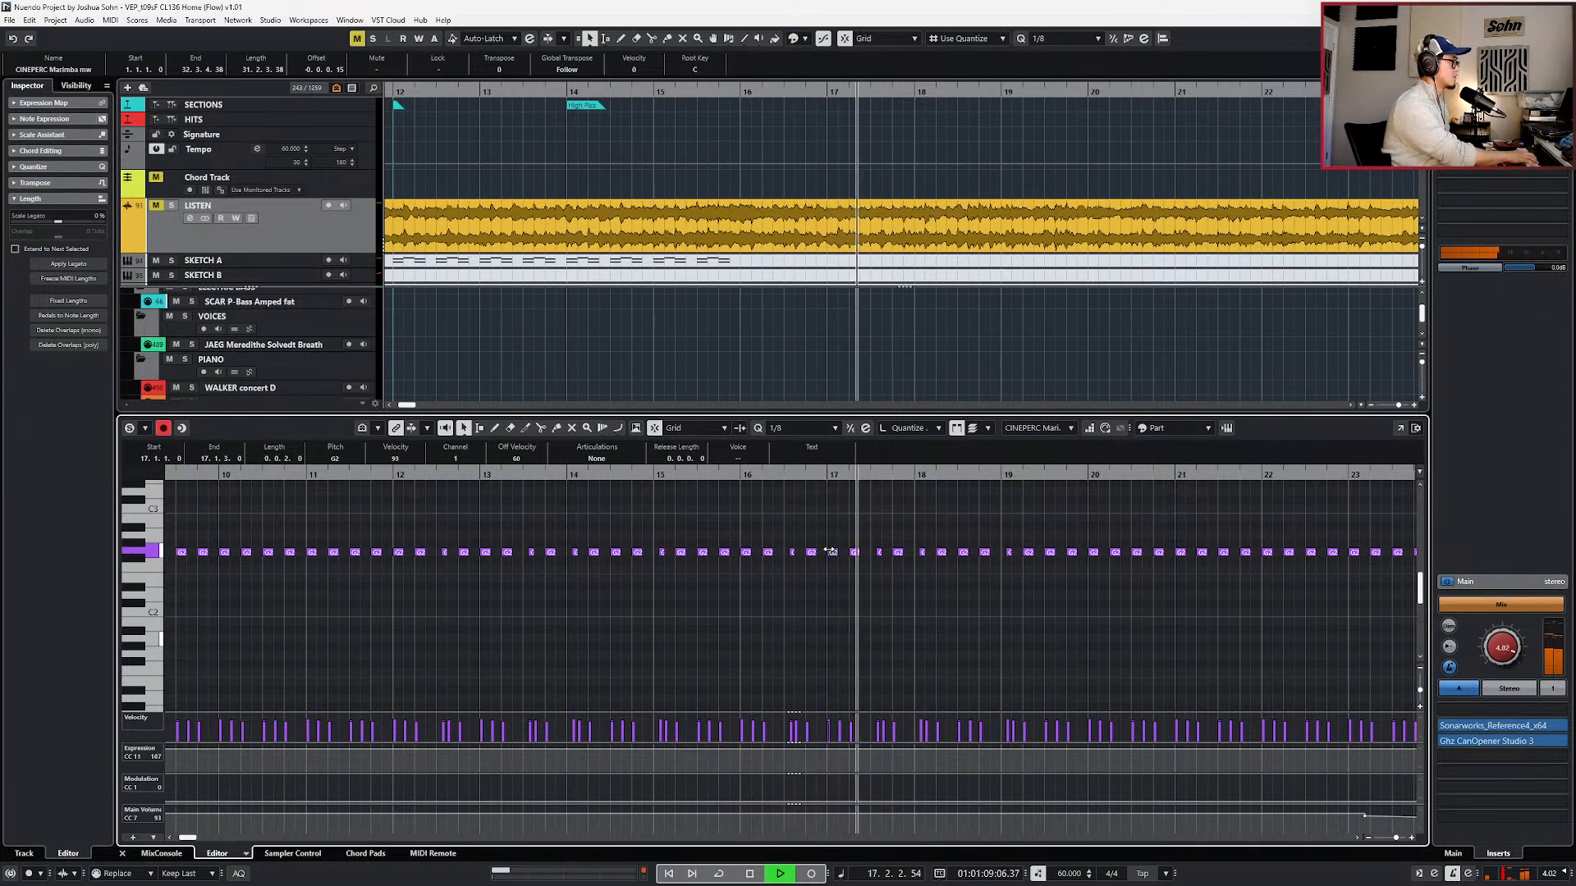
pyautogui.press('ctrl+KP_Subtract')
pyautogui.press('ctrl+KP_Subtract')
pyautogui.press('KP_Multiply')
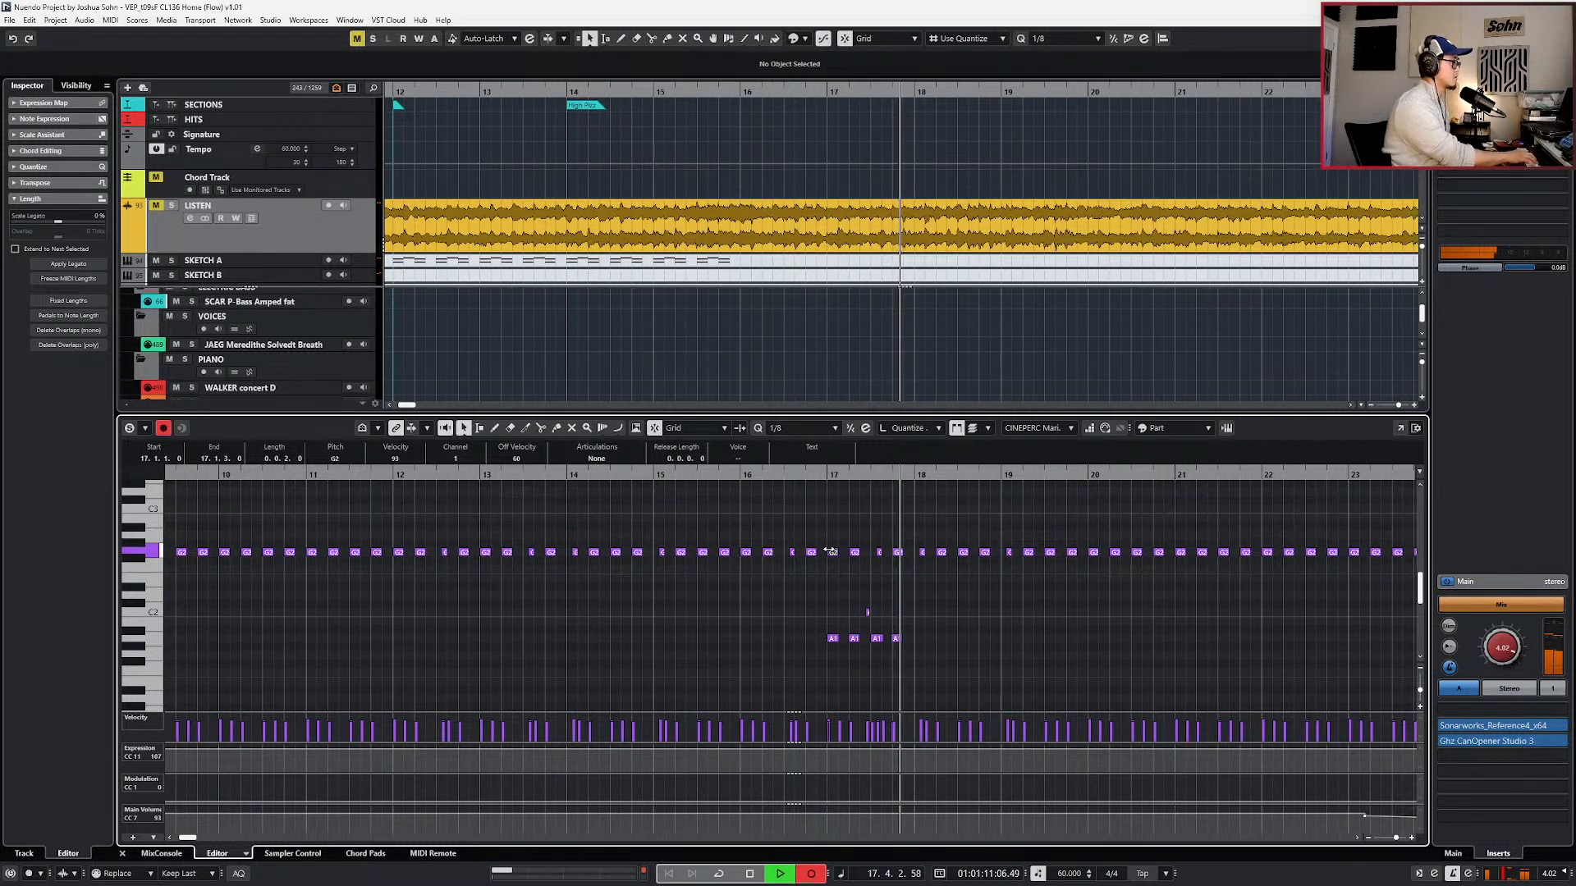
pyautogui.press('space')
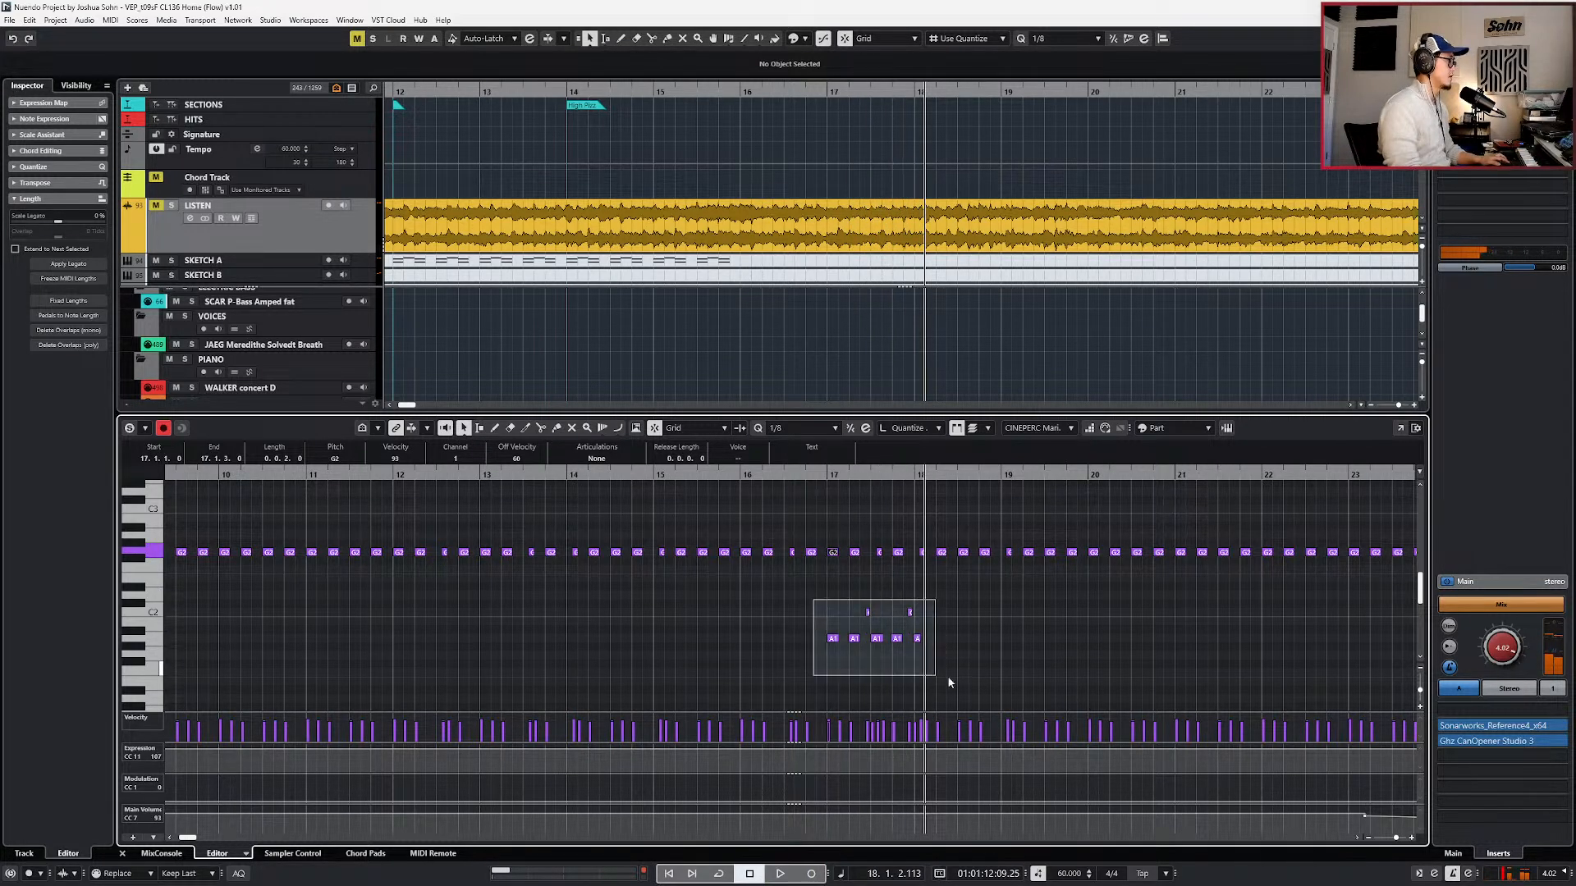
# - Quantize the newly recorded A1 and C2 notes to 1/16 and play bar 17 back
pyautogui.moveTo(937, 681); pyautogui.dragTo(950, 681)
pyautogui.press('4')
pyautogui.scroll(1, 947, 653)
pyautogui.press('q')
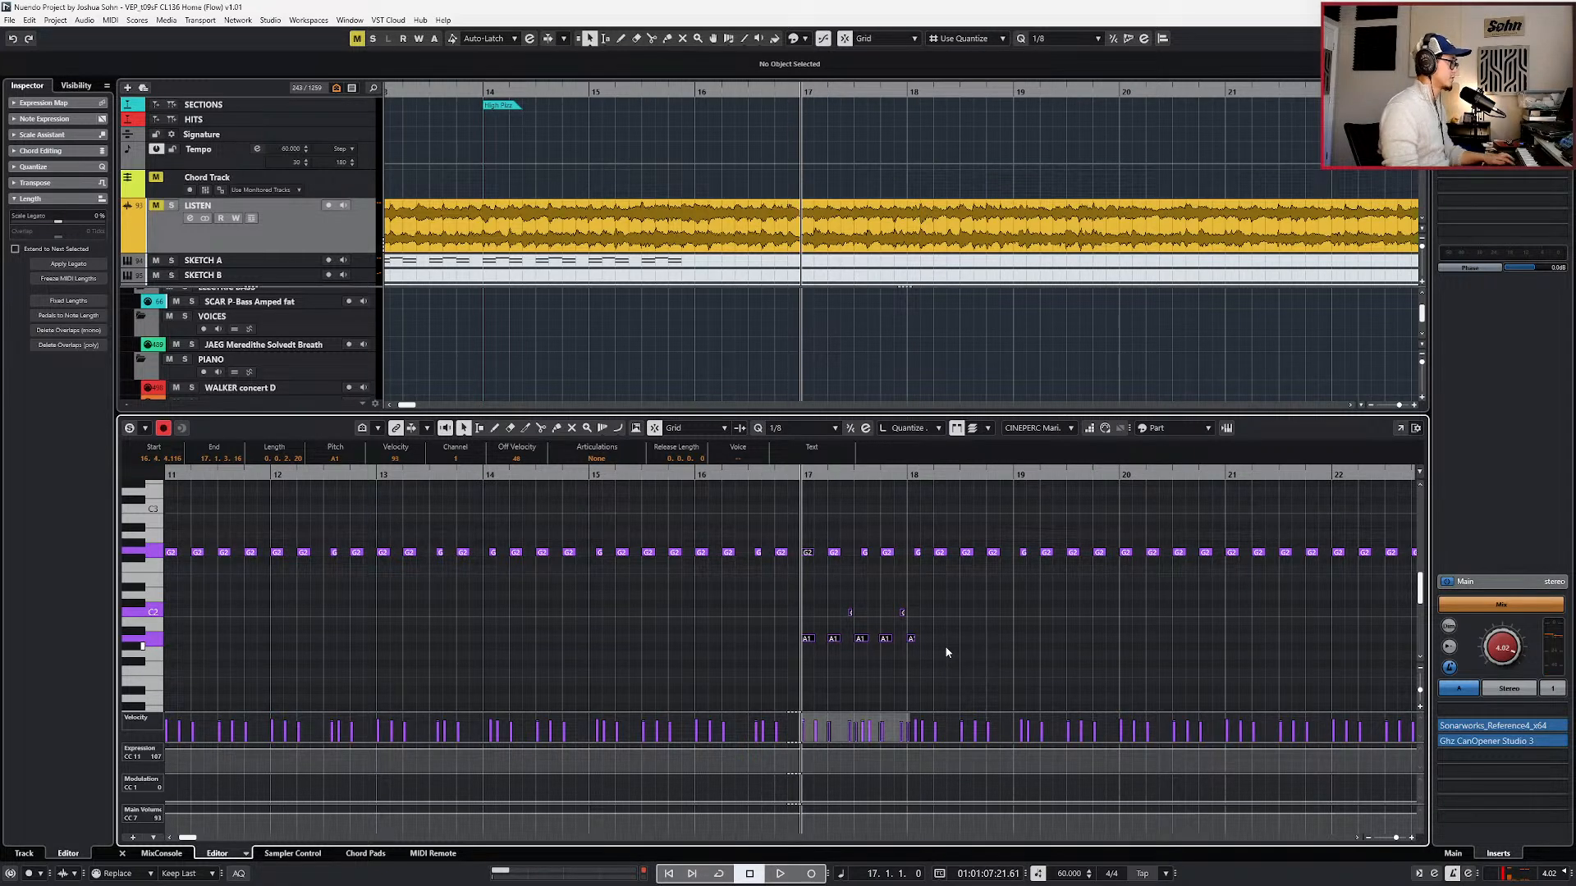
pyautogui.scroll(1, 947, 653)
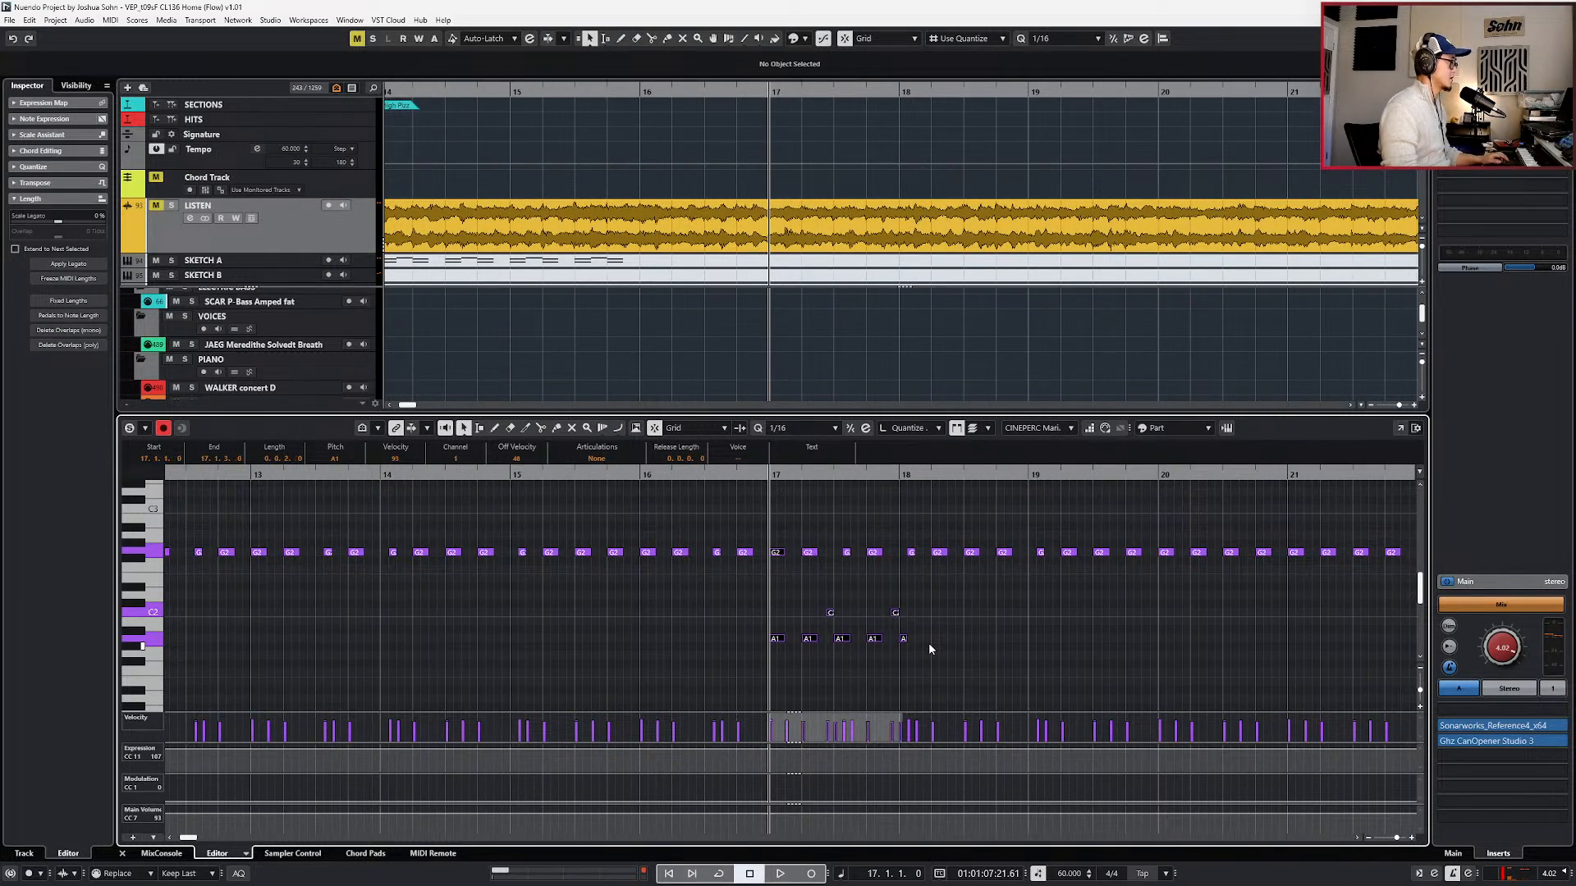
pyautogui.press('space')
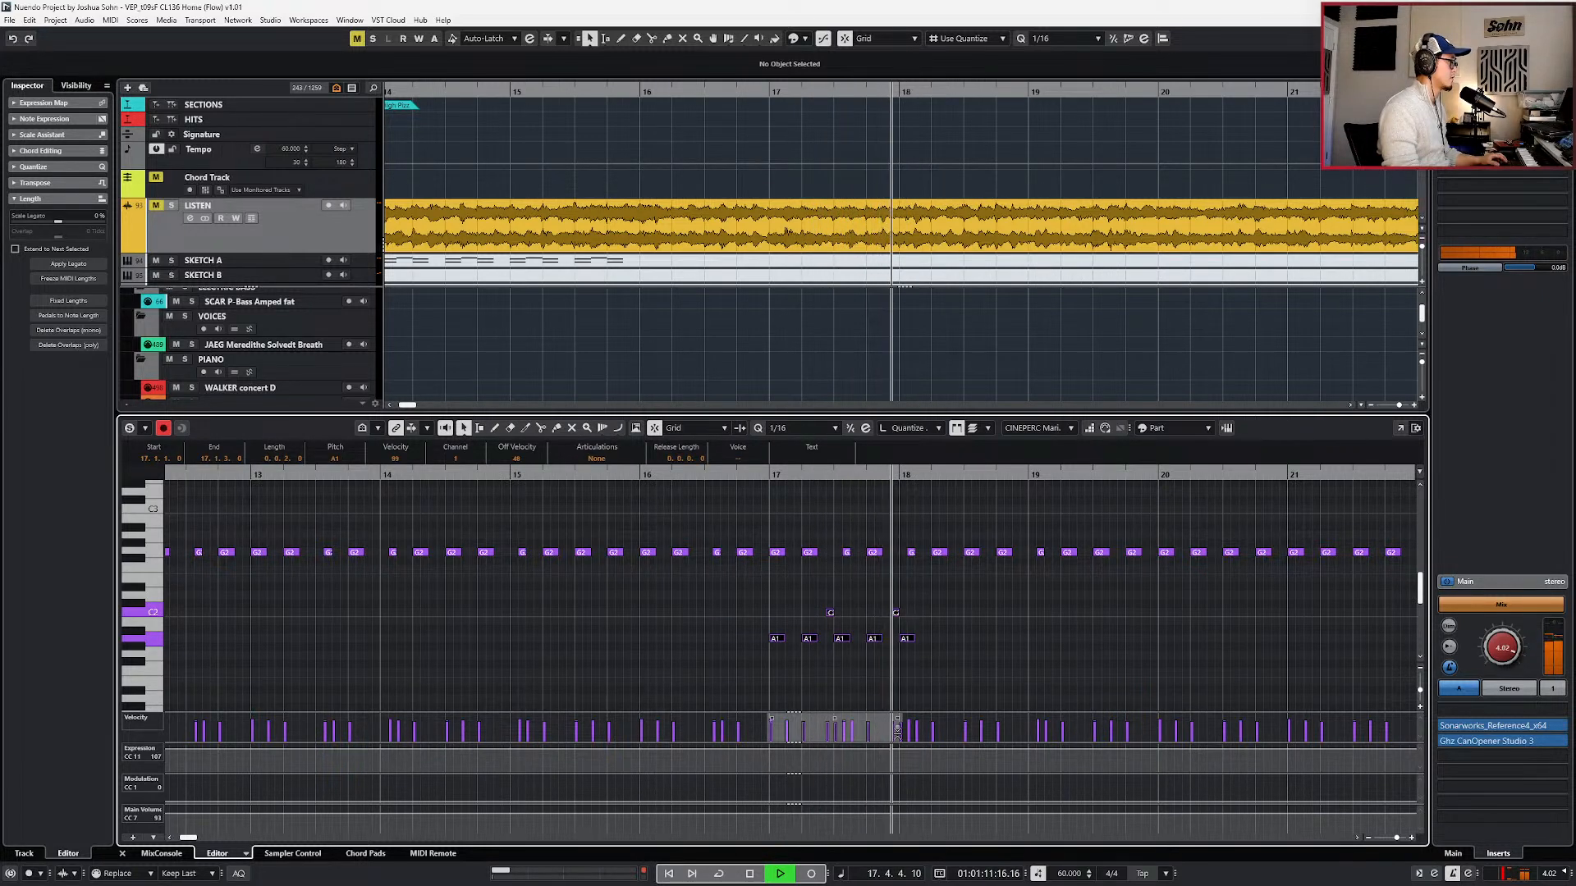
pyautogui.press('space')
# - Delete the extra A1 at the start of bar 18 and duplicate the bar 17 figure three times, through bar 20
pyautogui.moveTo(923, 600); pyautogui.dragTo(830, 644)
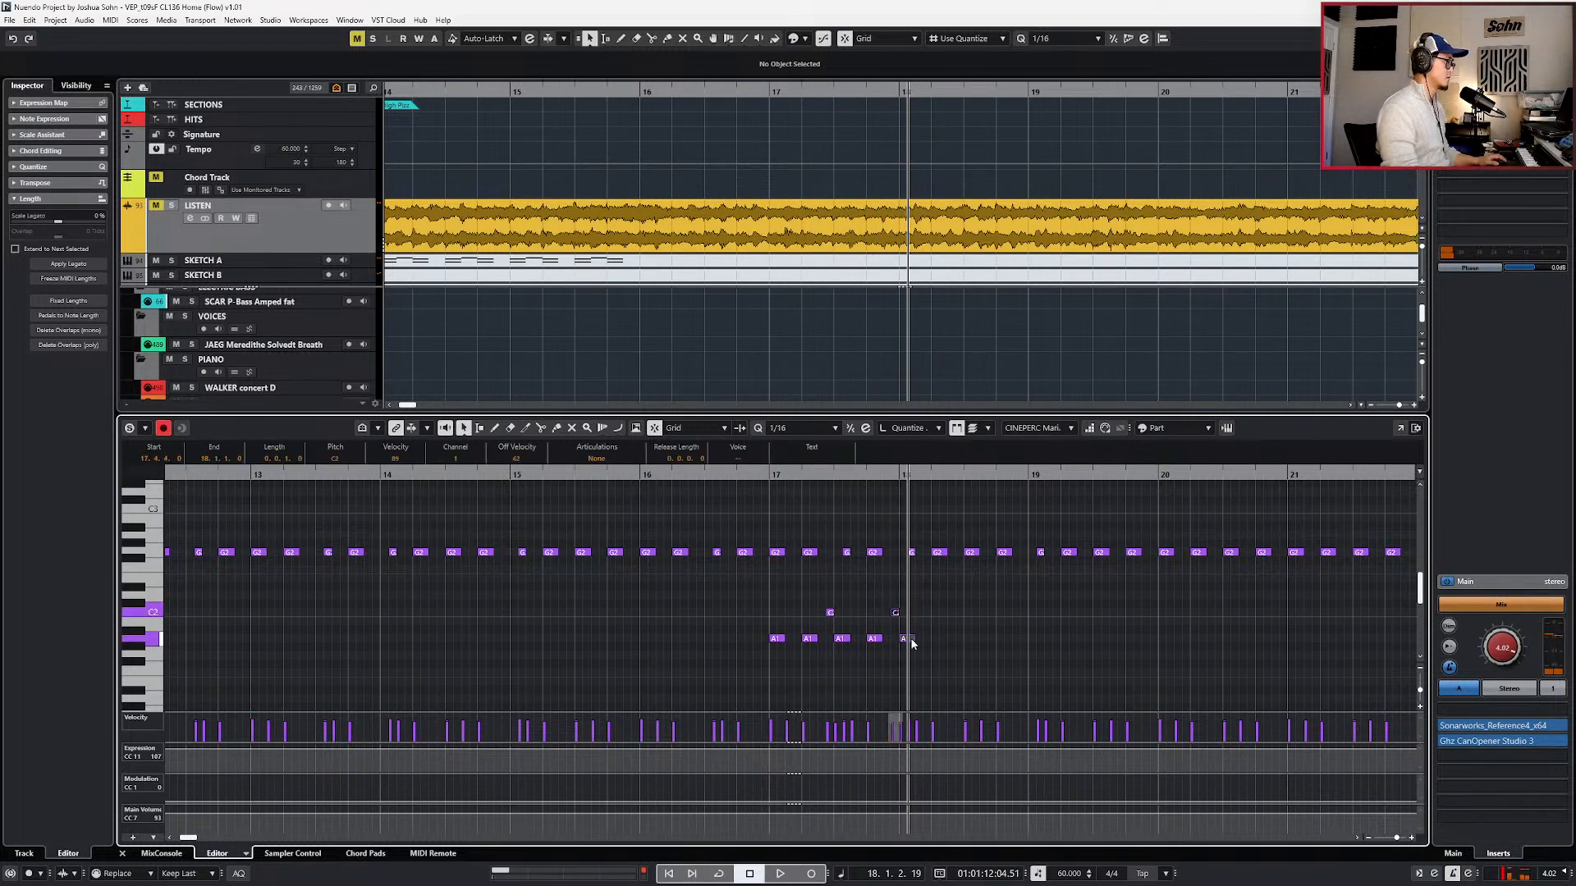
pyautogui.press('Delete')
pyautogui.moveTo(923, 603); pyautogui.dragTo(707, 670)
pyautogui.scroll(-2, 703, 675)
pyautogui.hotkey('ctrl', 'd')
pyautogui.hotkey('ctrl', 'd')
pyautogui.hotkey('ctrl', 'd')
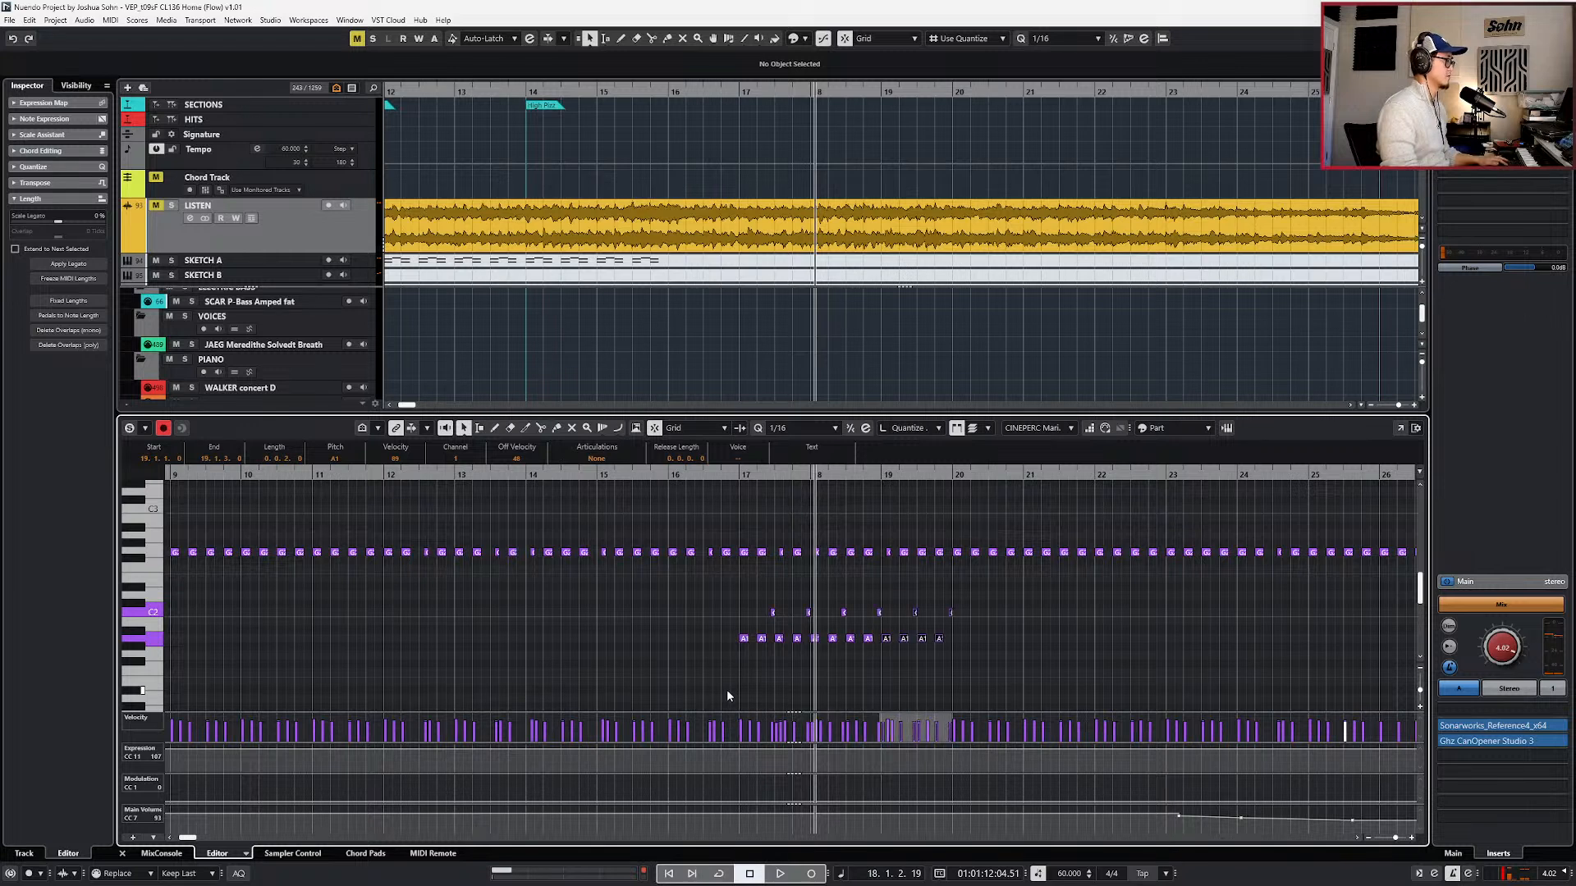
# - Play the duplicated low marimba line in bar 18, then solo the LISTEN reference to compare from bar 17
pyautogui.press('space')
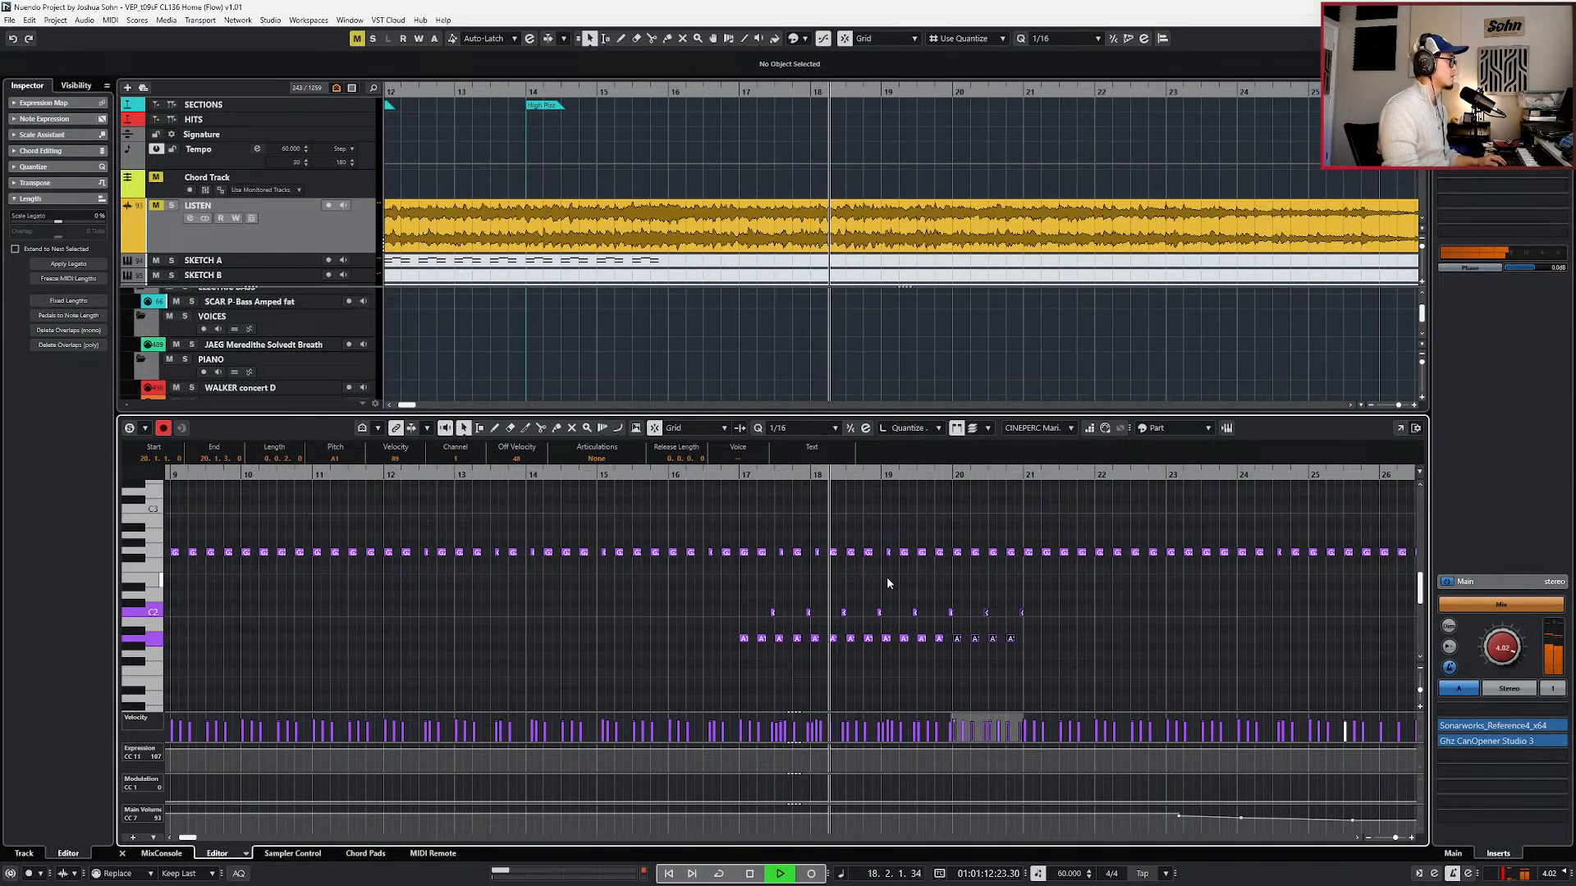
pyautogui.press('space')
pyautogui.click(261, 223)
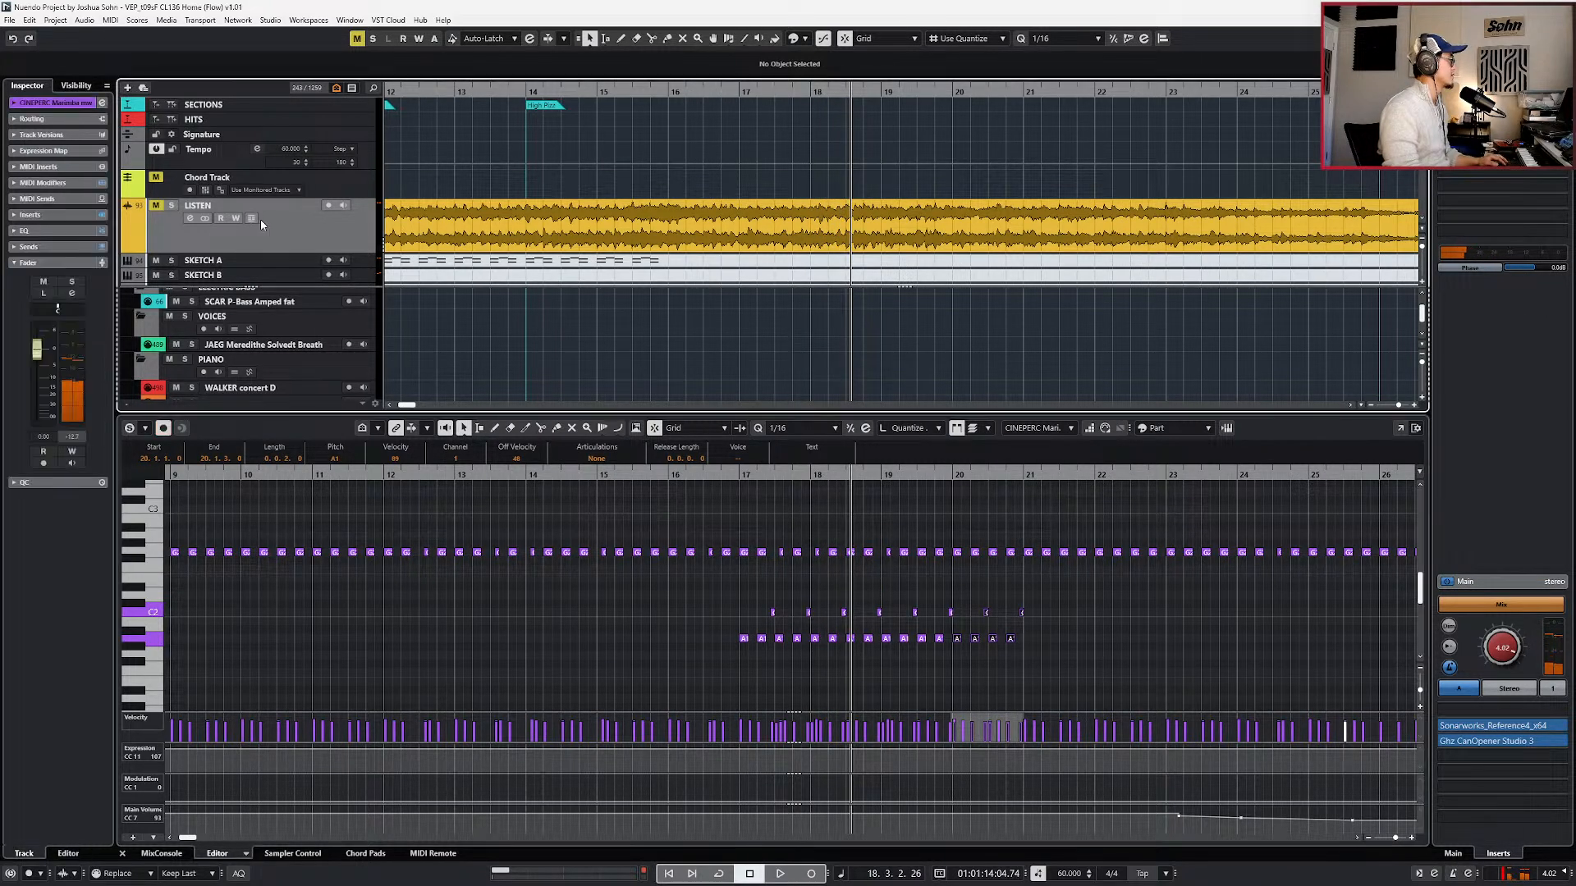
pyautogui.press('s')
pyautogui.press('space')
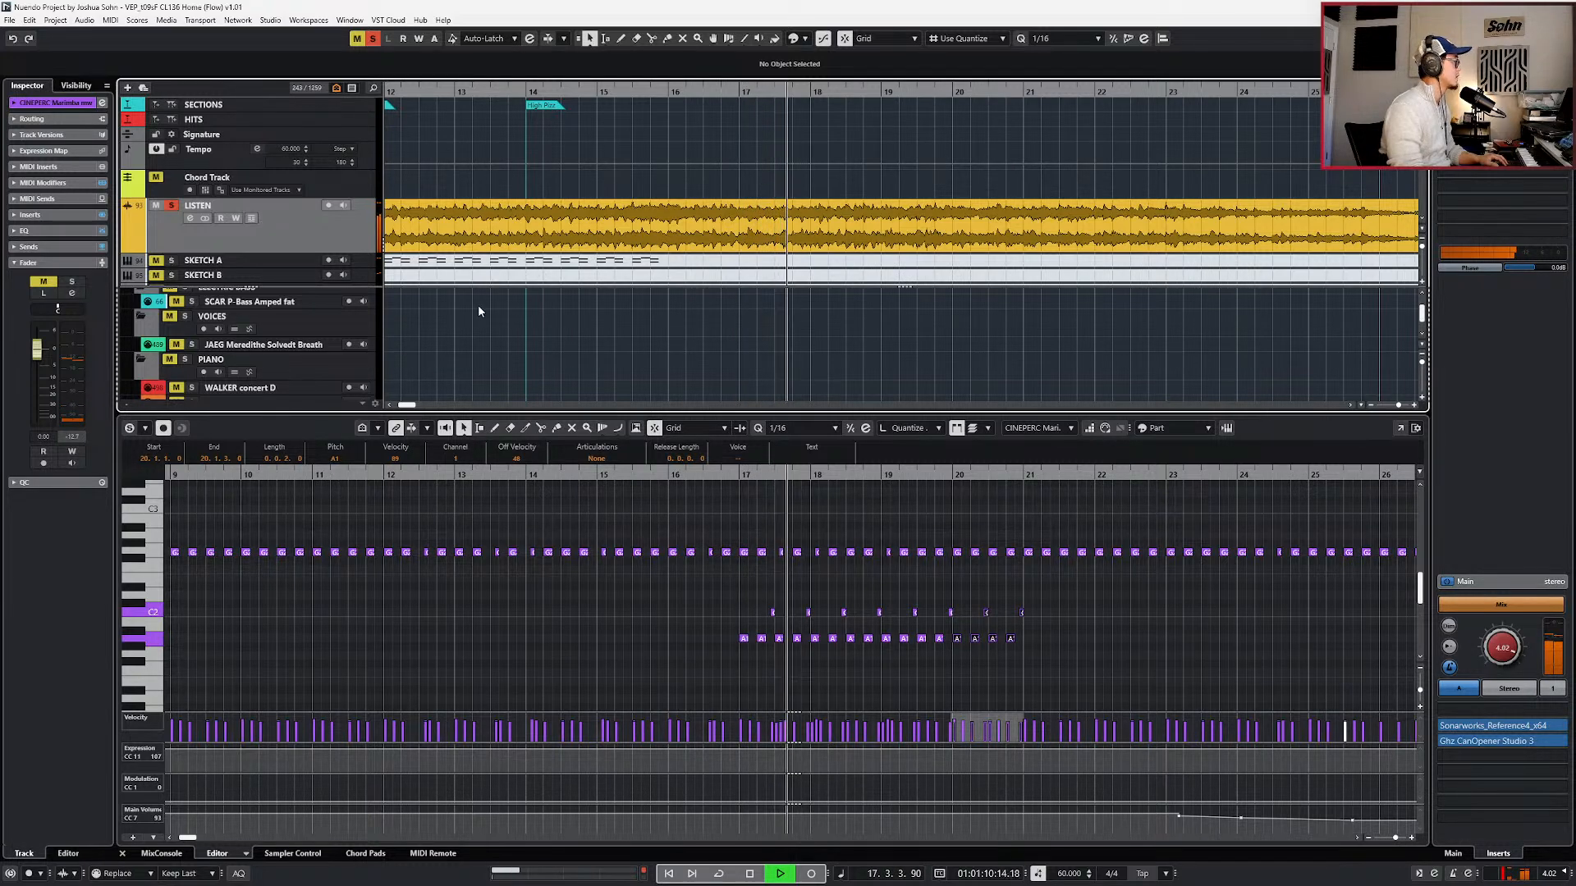
# - Remove the first C2 from the low marimba figure in bar 17
pyautogui.moveTo(737, 605); pyautogui.dragTo(777, 646)
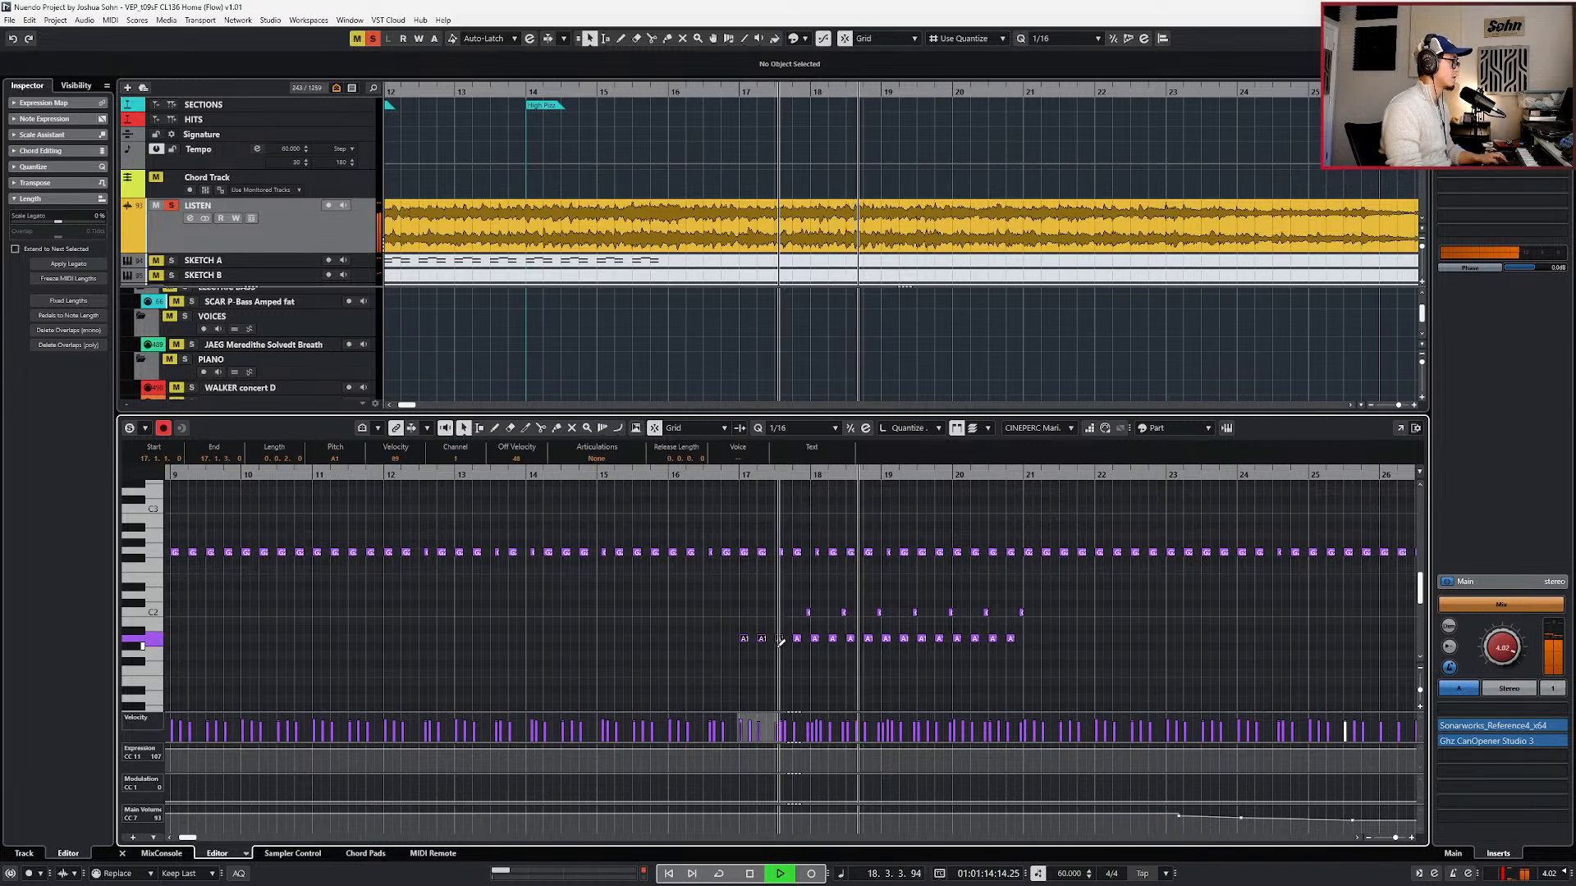
pyautogui.press('h')
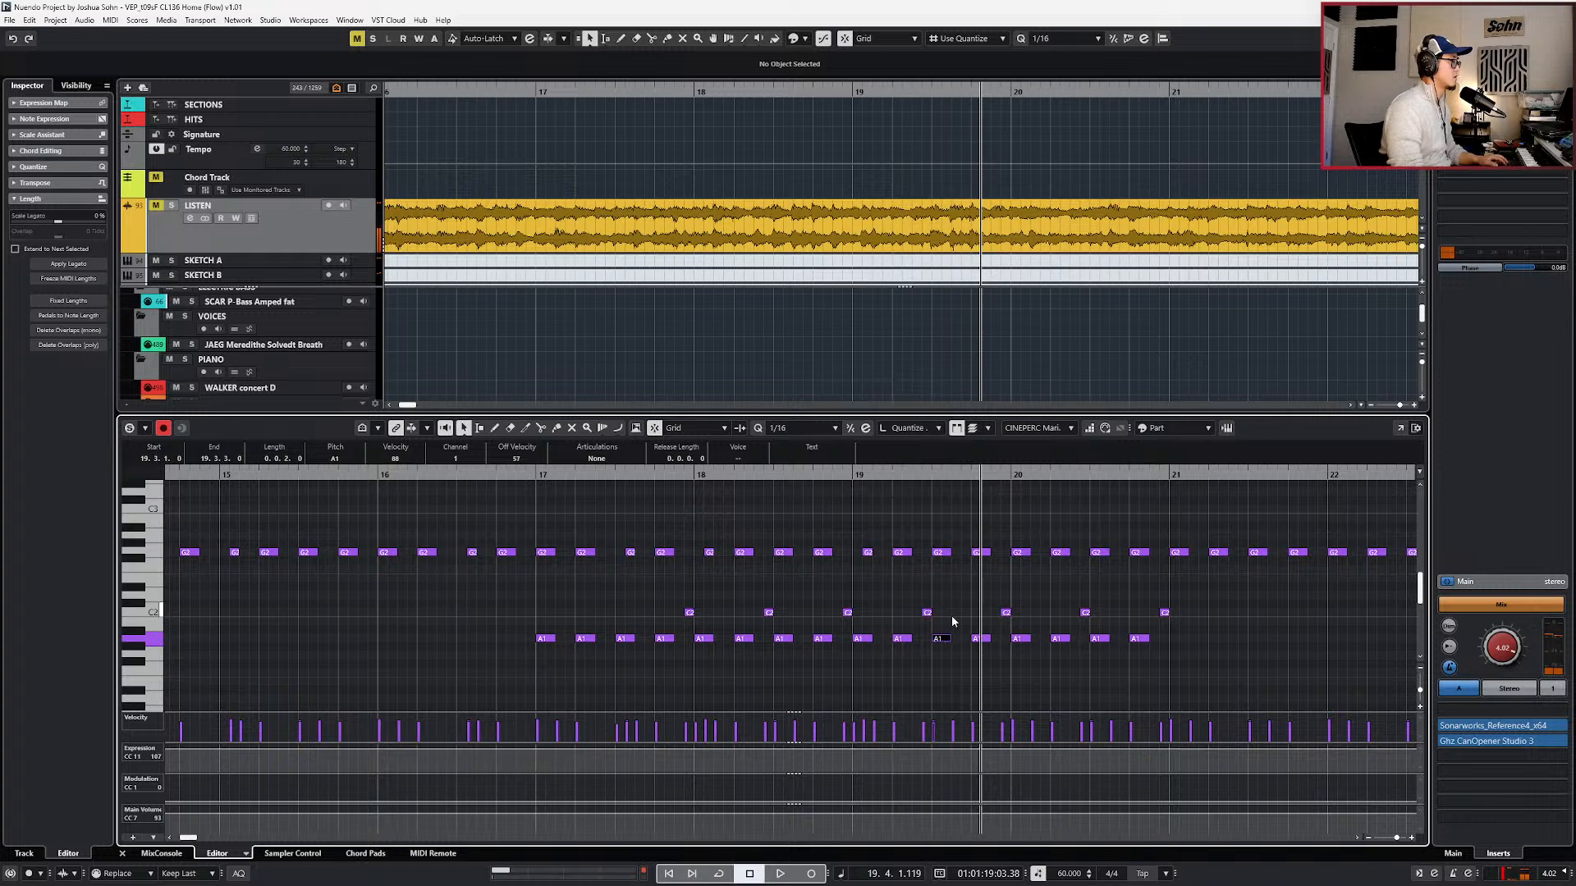
# - Paste a copy of the low A1 marimba note at 19.3.3 and raise it to C2
pyautogui.hotkey('ctrl', 'v')
pyautogui.hotkey('alt', 'Left')
pyautogui.hotkey('alt', 'Left')
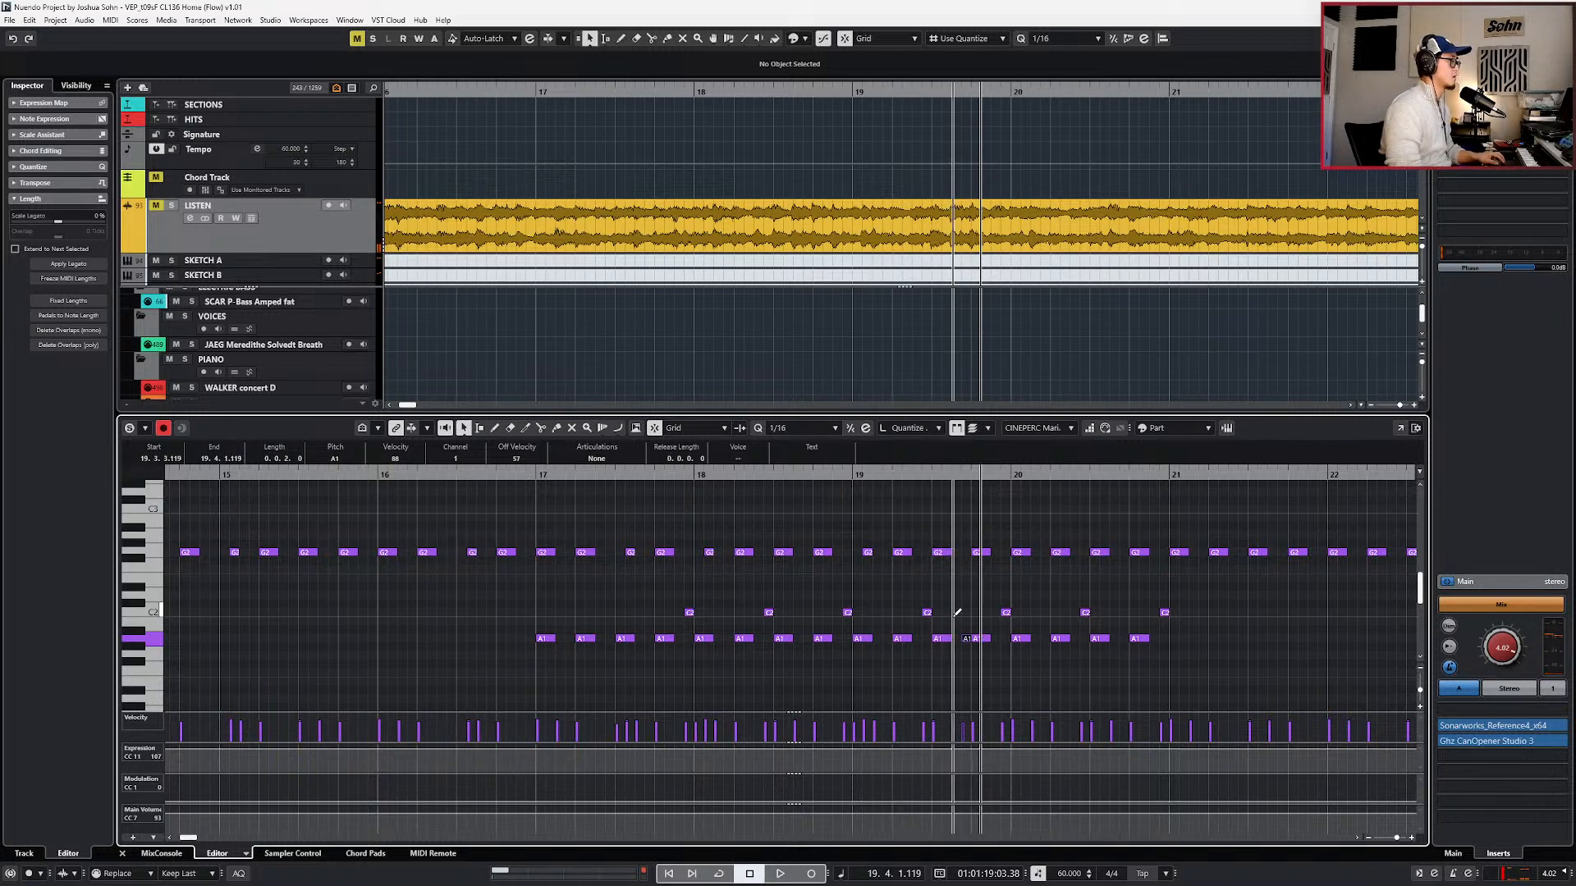
pyautogui.press('Left')
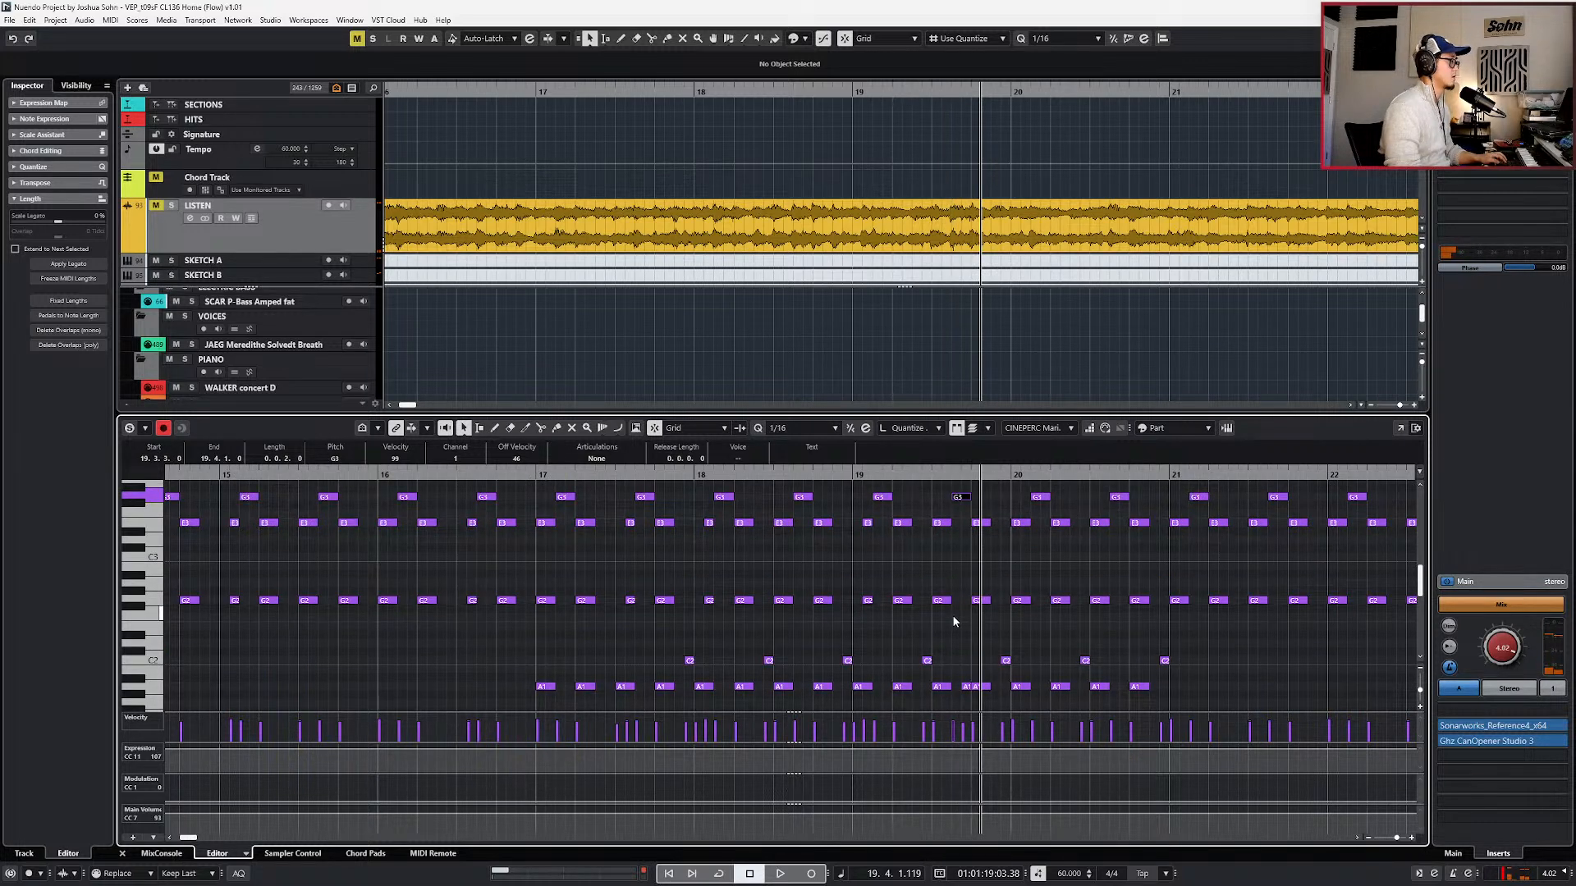
pyautogui.click(964, 686)
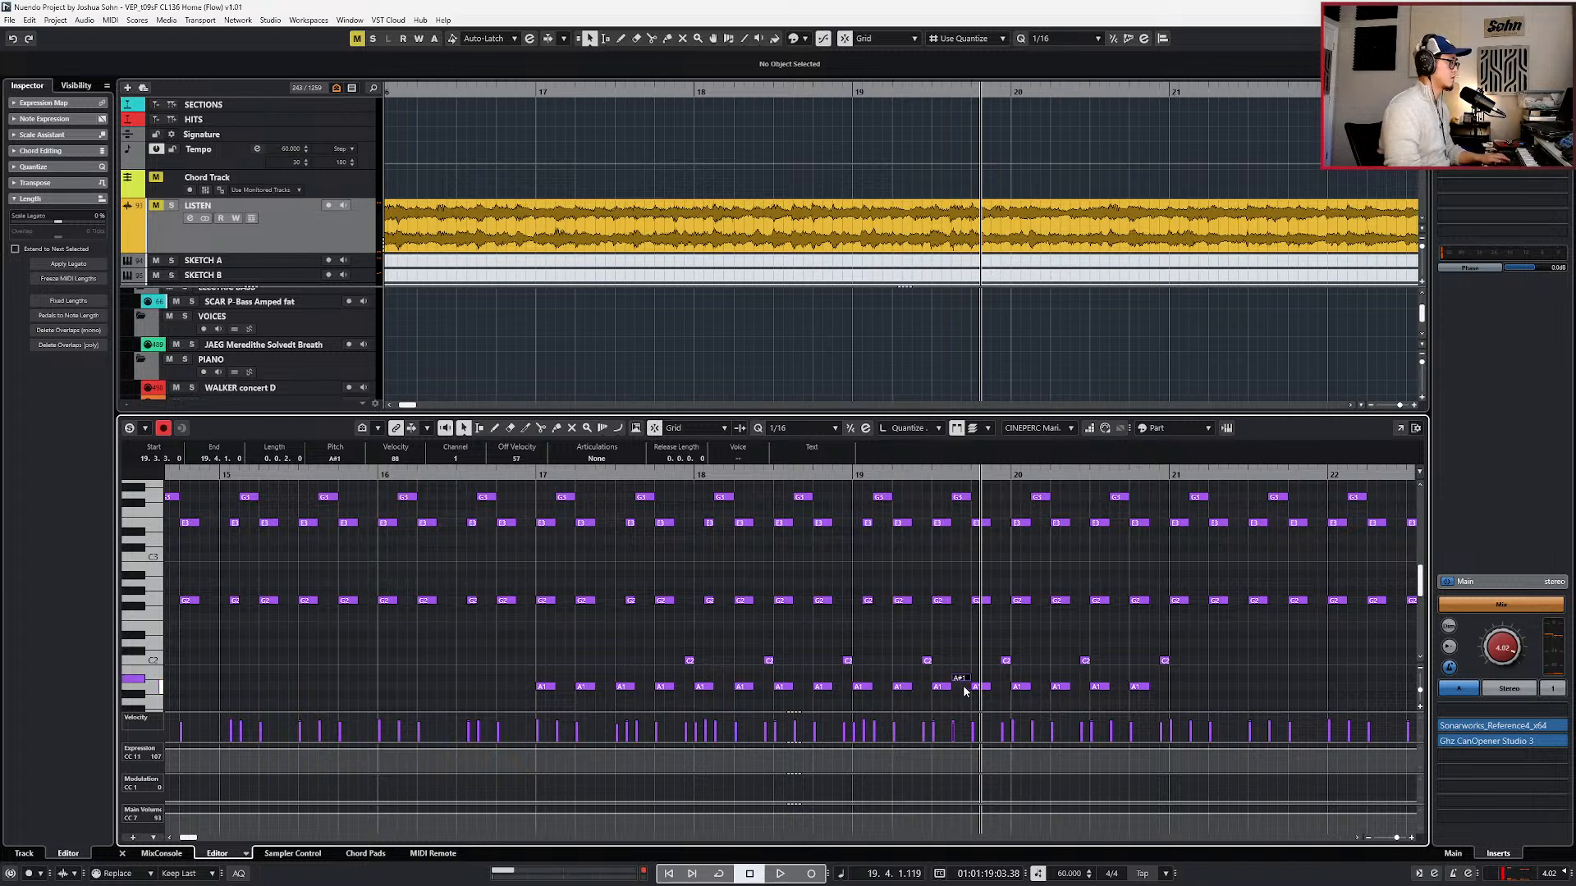
# - Play the low marimba line from bar 17 and copy the new C2 to the same spot in bars 18 and 20
pyautogui.press('space')
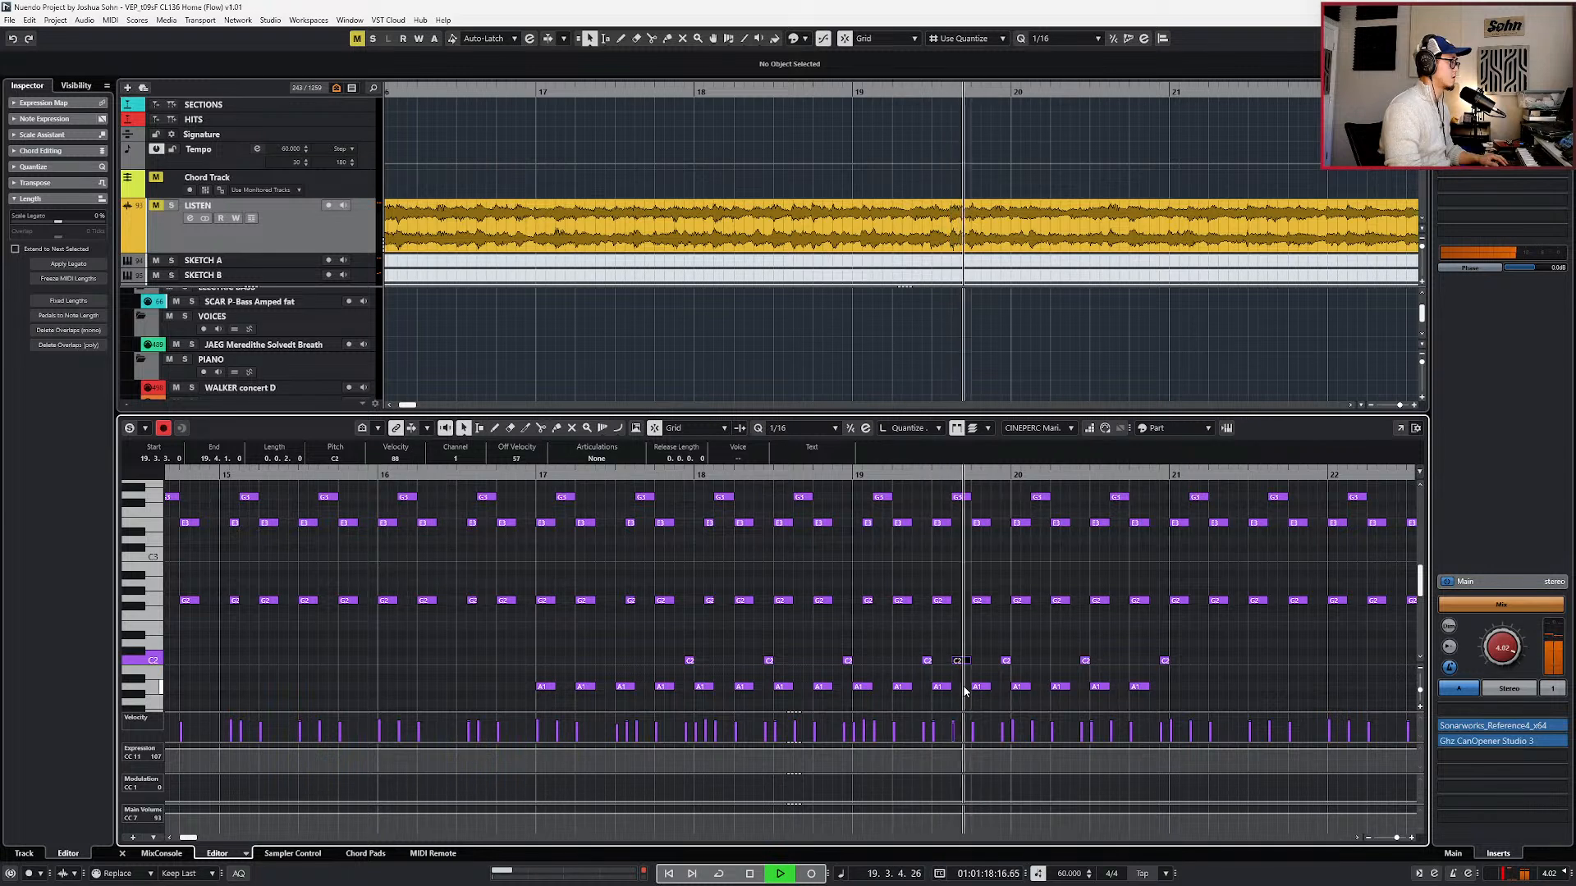
pyautogui.press('space')
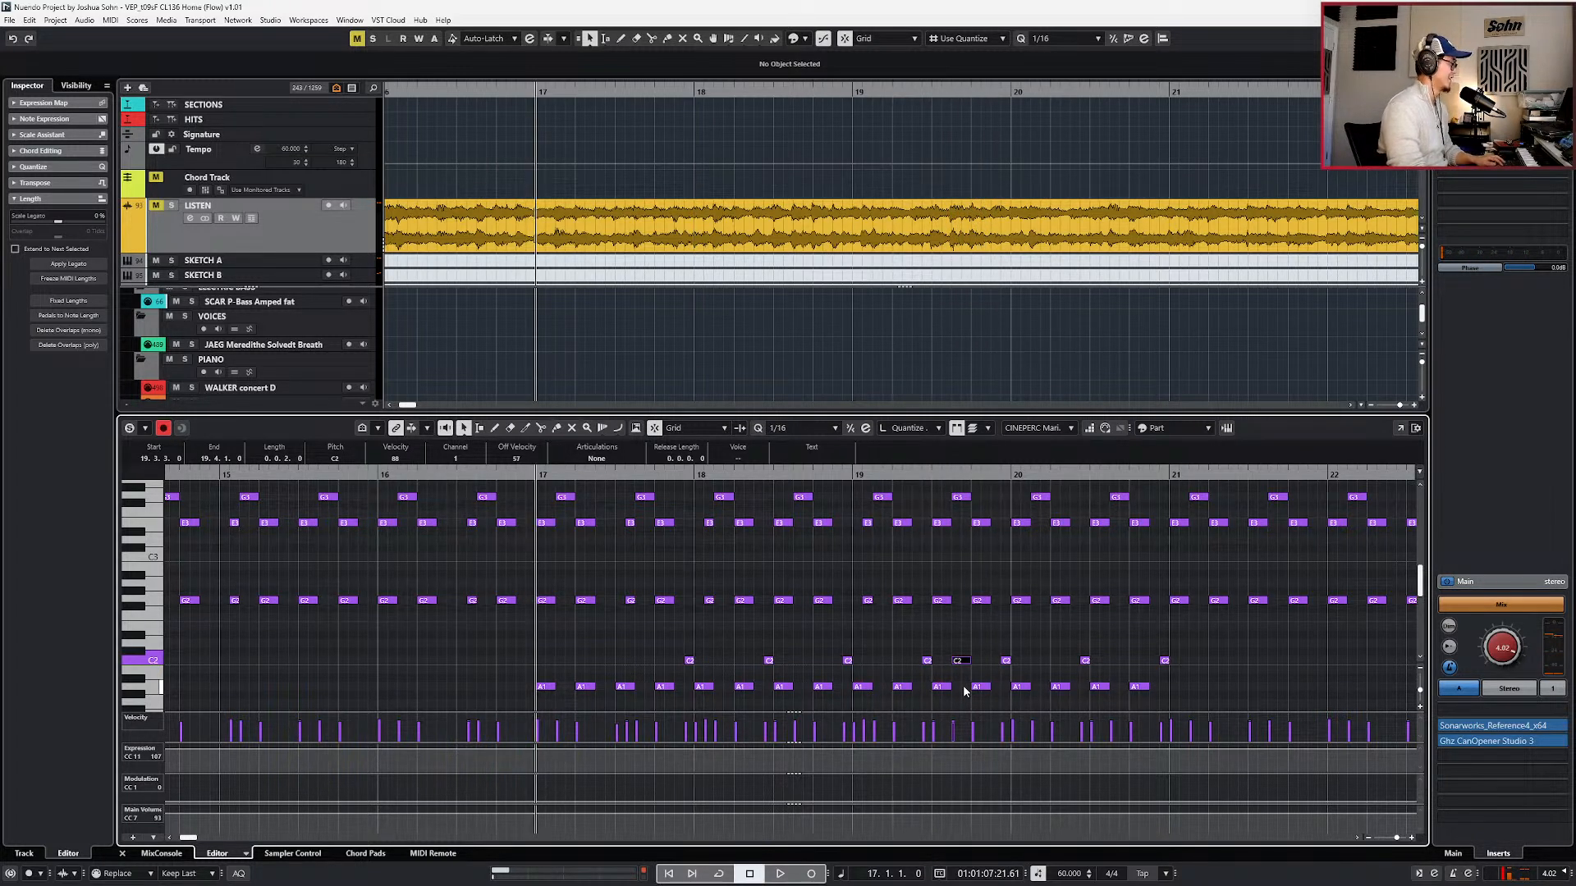
pyautogui.press('space')
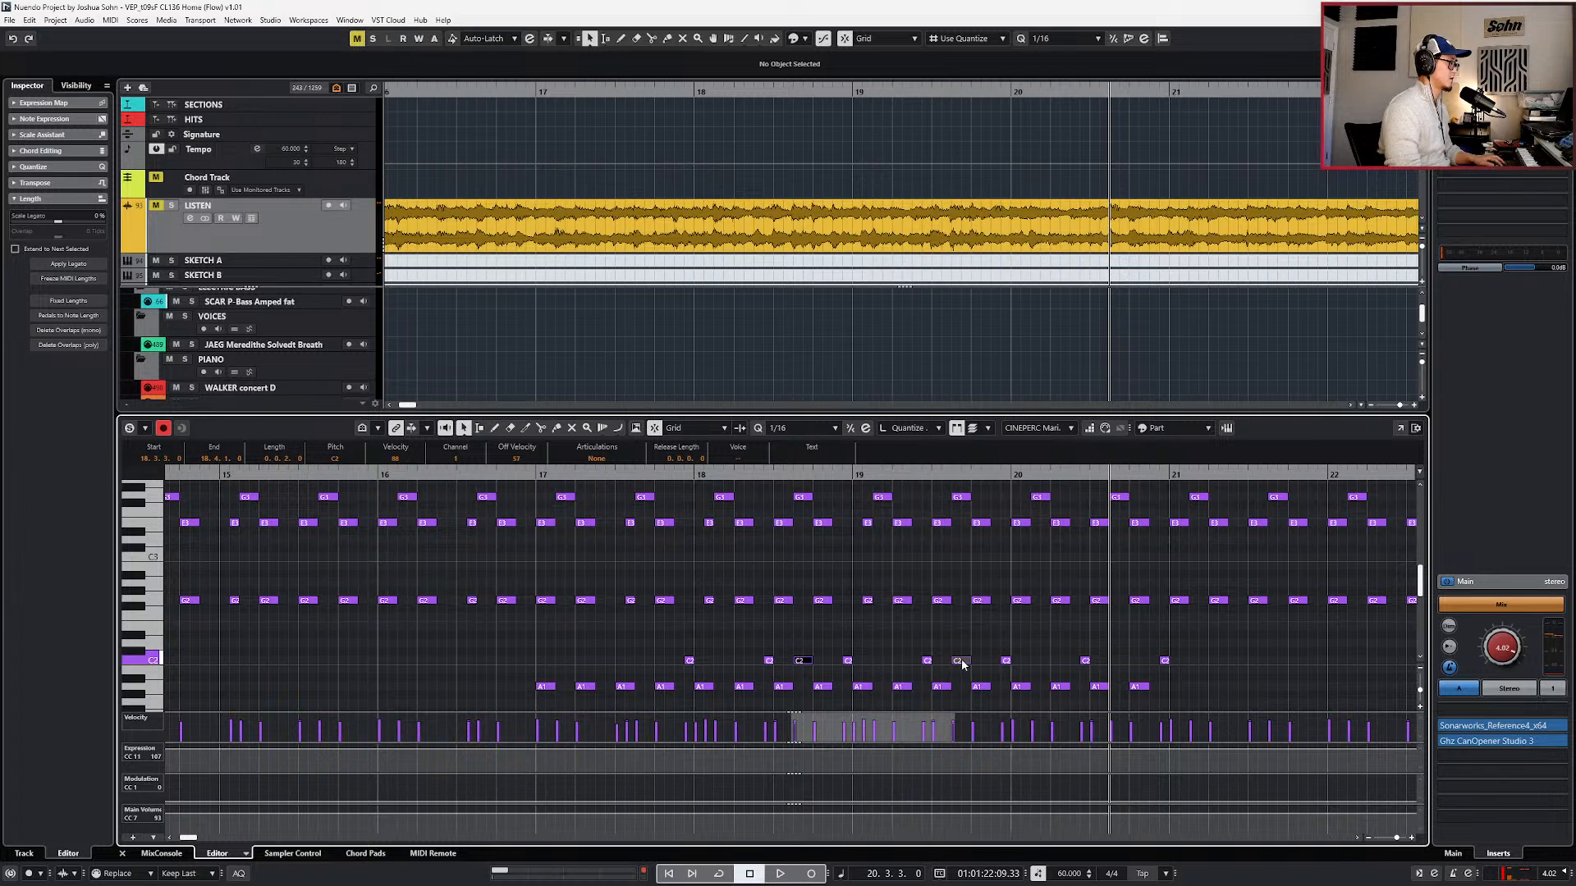
# - Duplicate the low A1 and C2 marimba notes of bars 19 and 20 into bars 21 and 22
pyautogui.moveTo(1236, 639); pyautogui.dragTo(864, 701)
pyautogui.hotkey('ctrl', 'd')
pyautogui.hscroll(3, 845, 632)
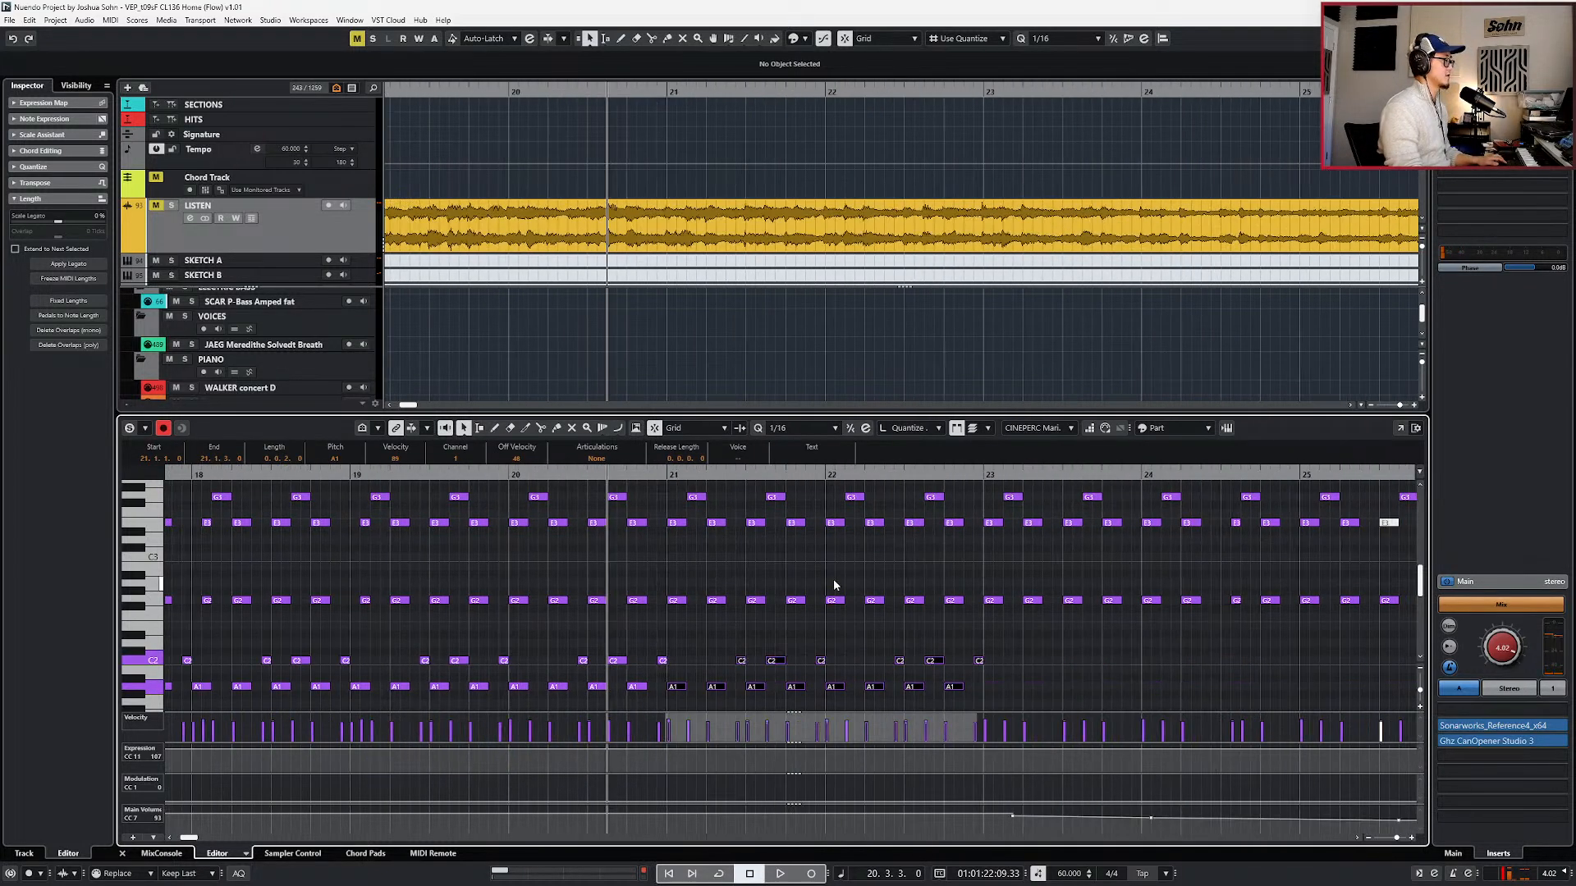
# - Solo the LISTEN reference and listen to it around bar 21 and from about bar 19
pyautogui.click(437, 264)
pyautogui.press('space')
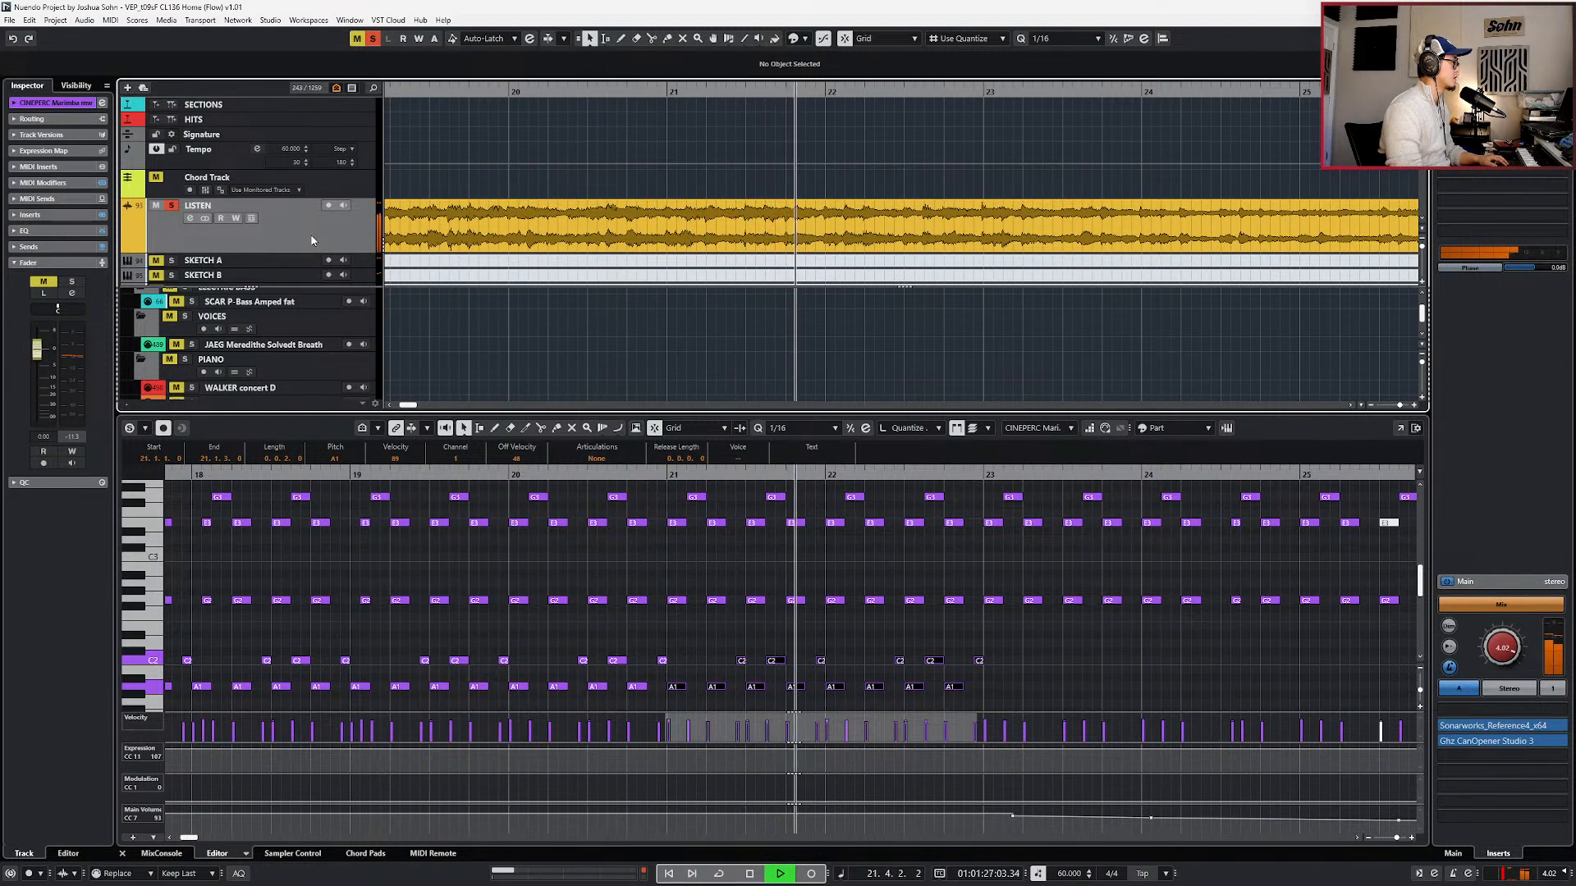
pyautogui.press('KP_1')
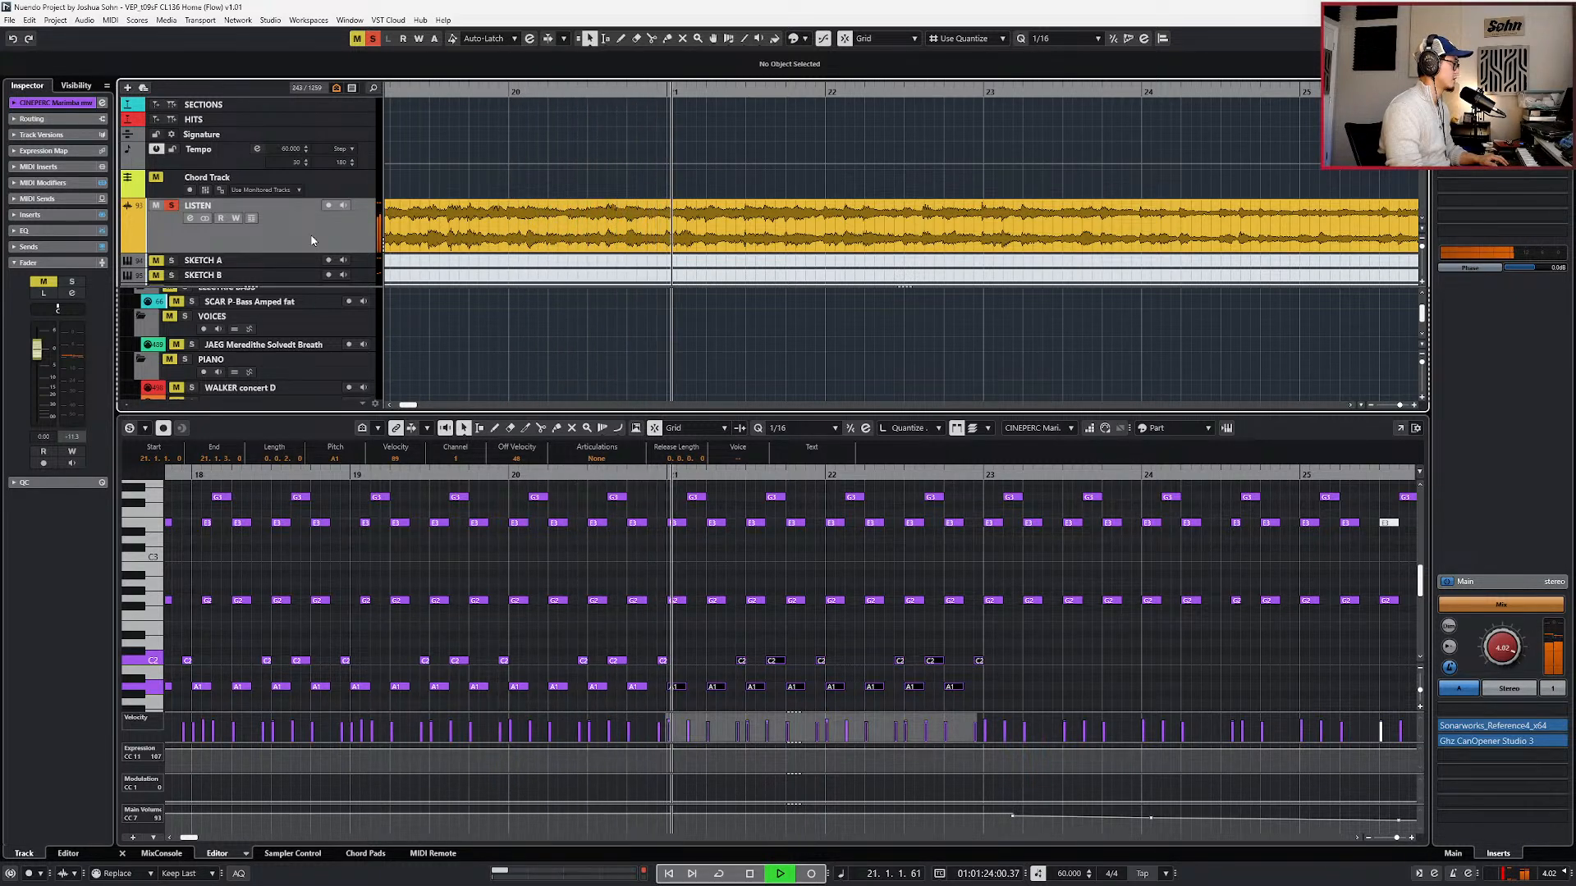
pyautogui.press('KP_Subtract')
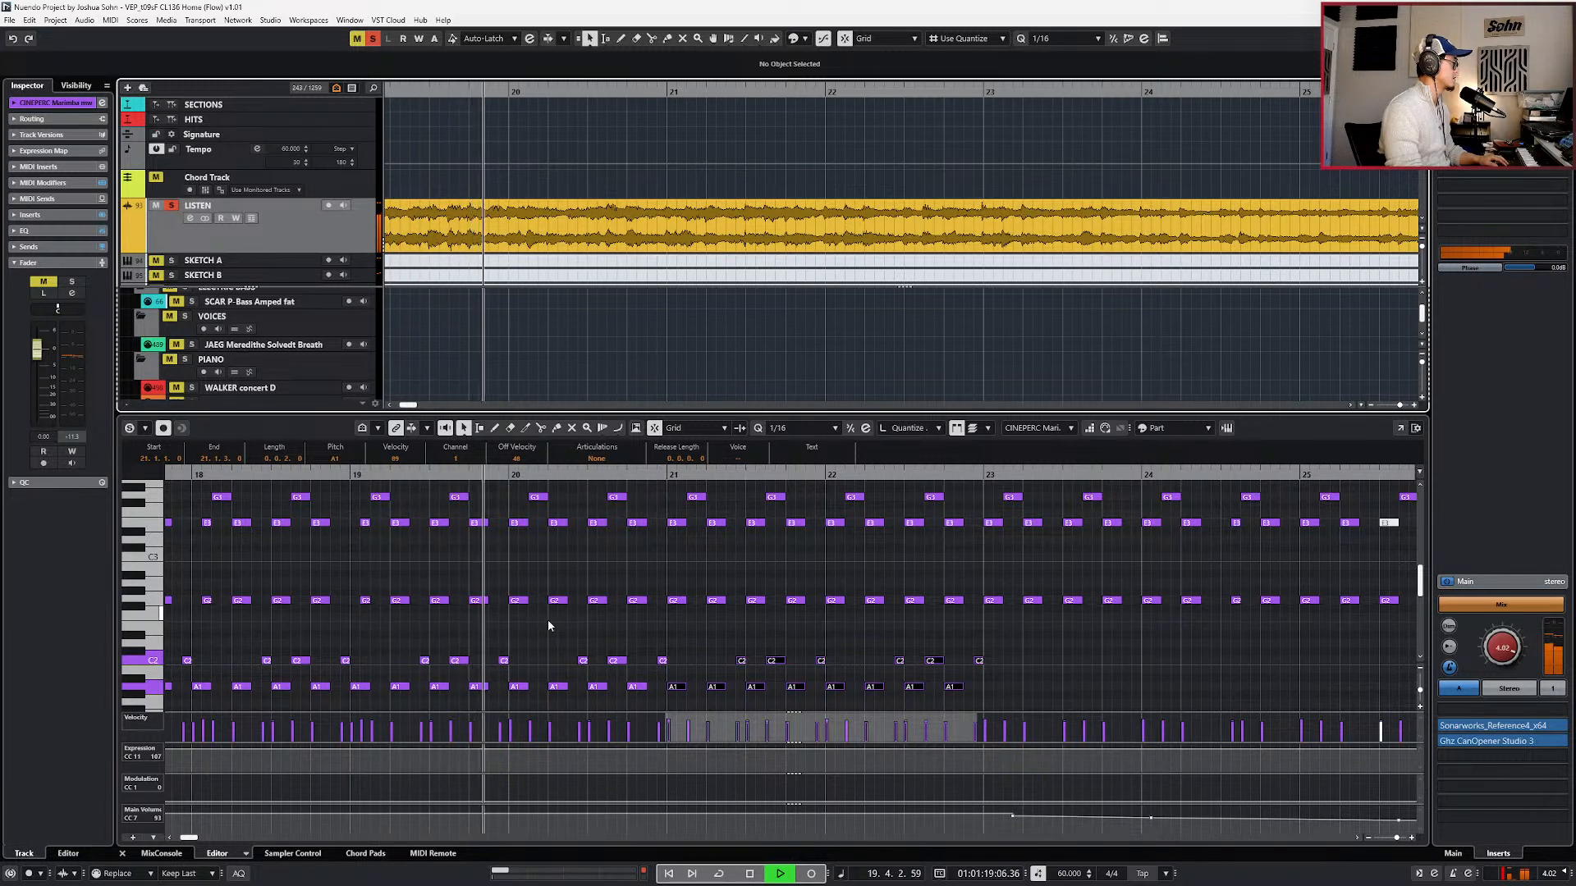
# - Select the low marimba notes from bar 20 beat 2 through bar 22 while listening to the reference into bar 24
pyautogui.moveTo(553, 646); pyautogui.dragTo(825, 657)
pyautogui.moveTo(1009, 648); pyautogui.dragTo(533, 701)
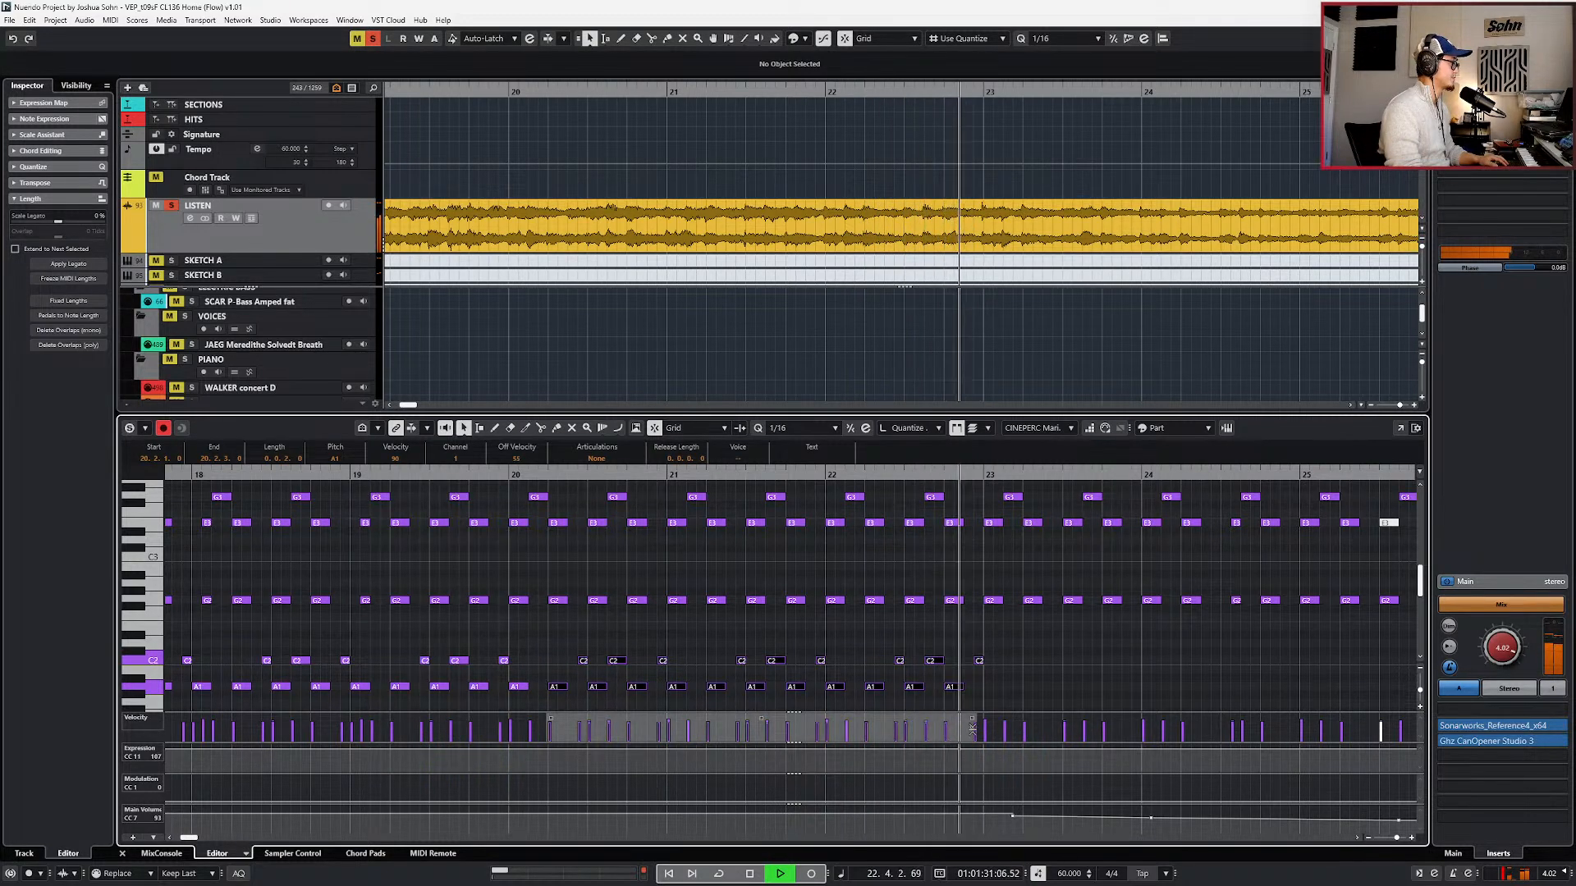
pyautogui.hscroll(1, 1005, 684)
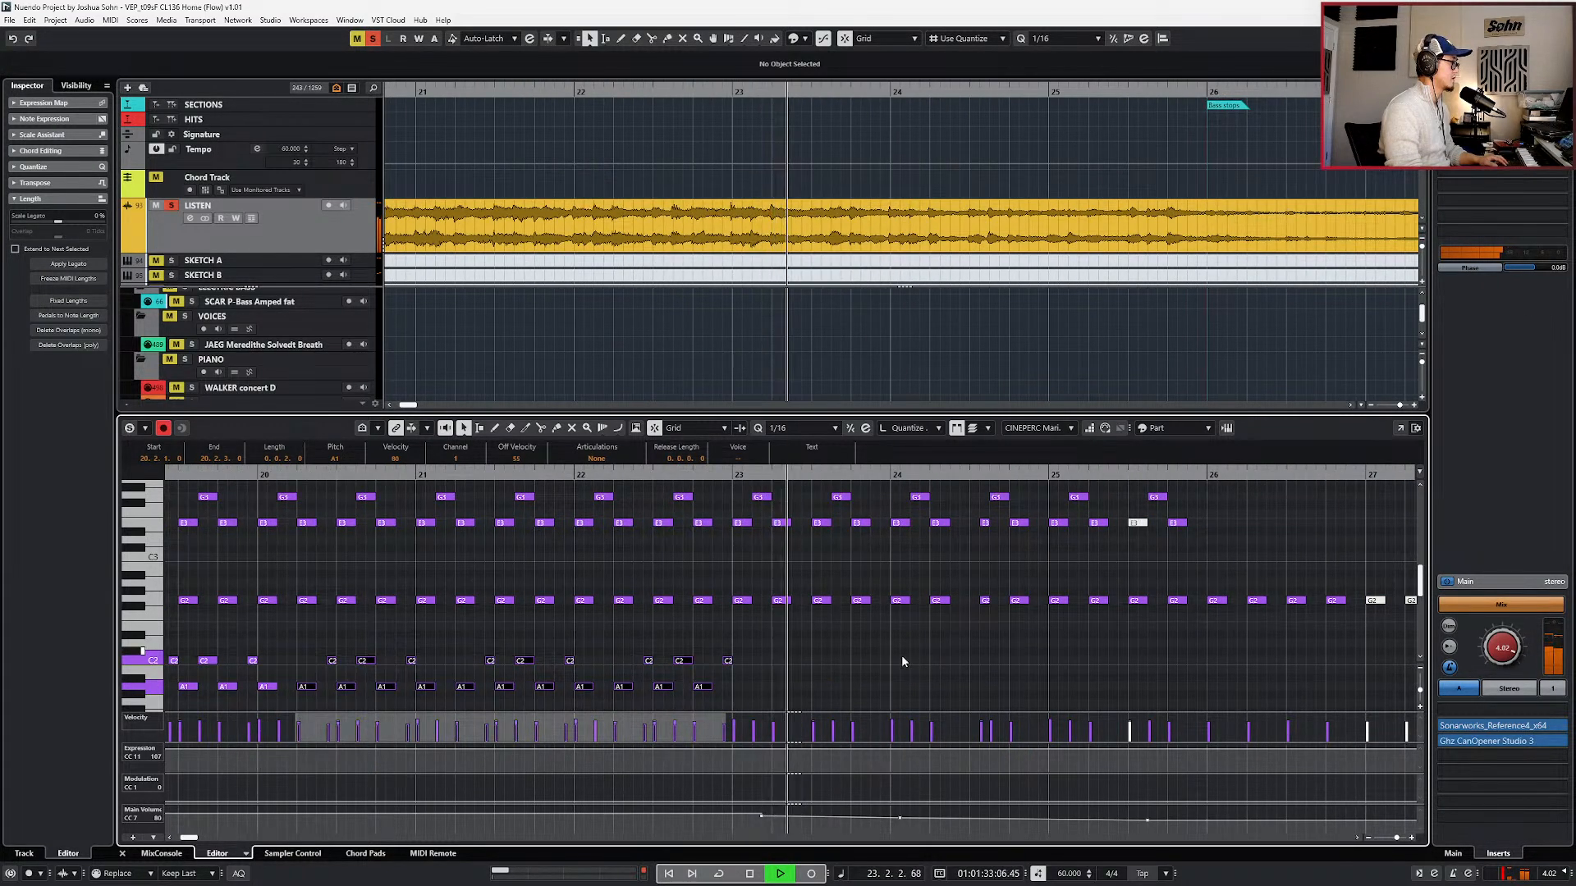
pyautogui.scroll(-1, 904, 658)
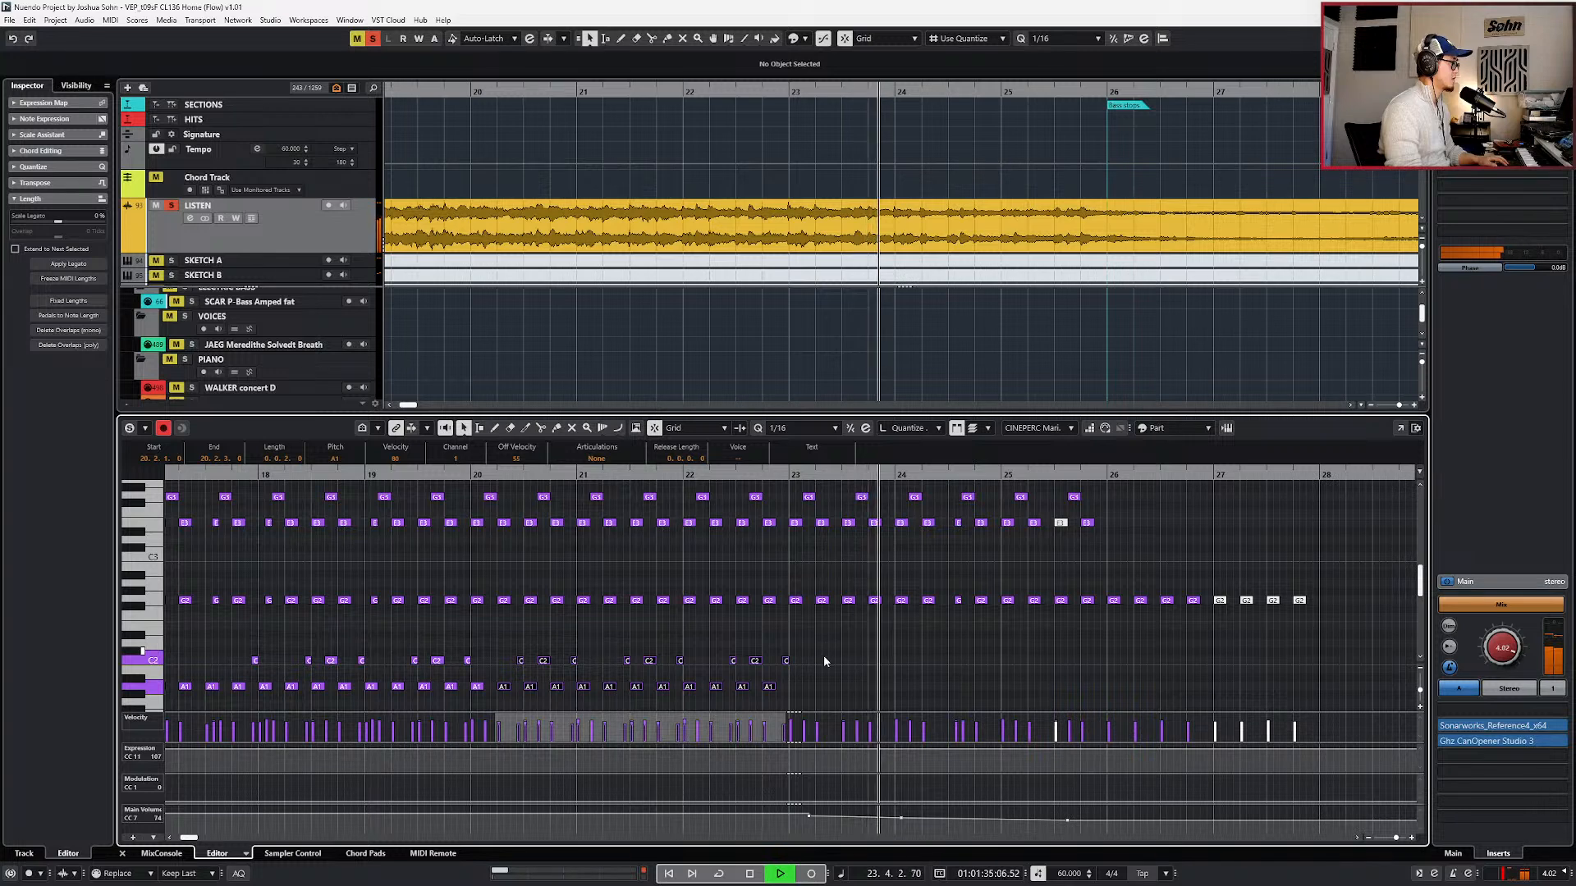
pyautogui.press('space')
# - Select the low marimba notes from bar 21 beat 4 through the end of bar 22 and unsolo the LISTEN reference
pyautogui.hscroll(-1, 826, 661)
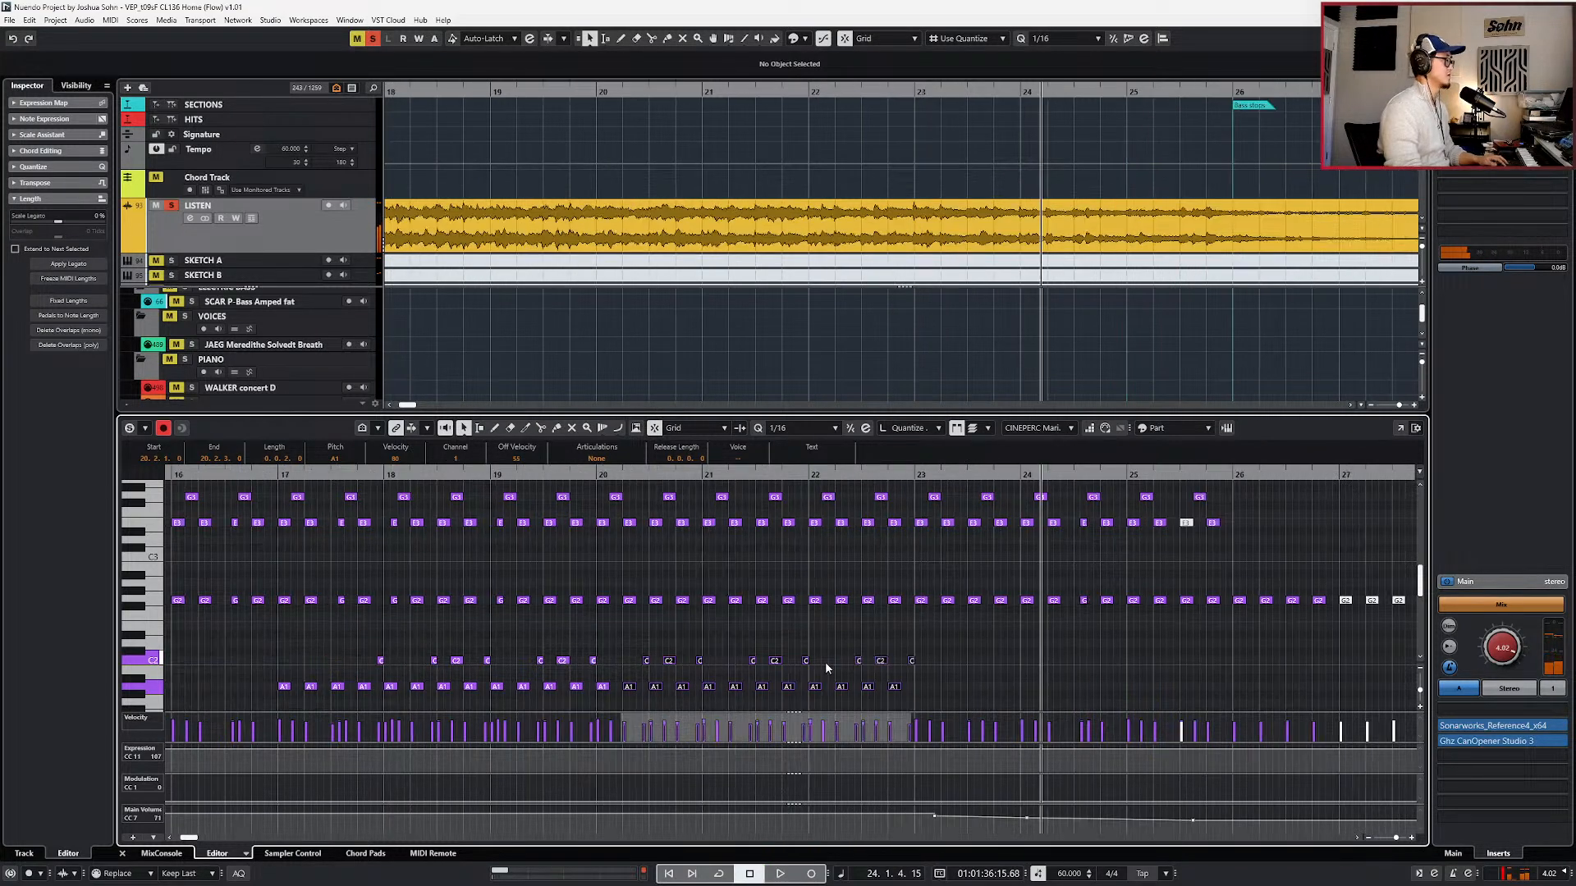
pyautogui.moveTo(917, 645); pyautogui.dragTo(796, 703)
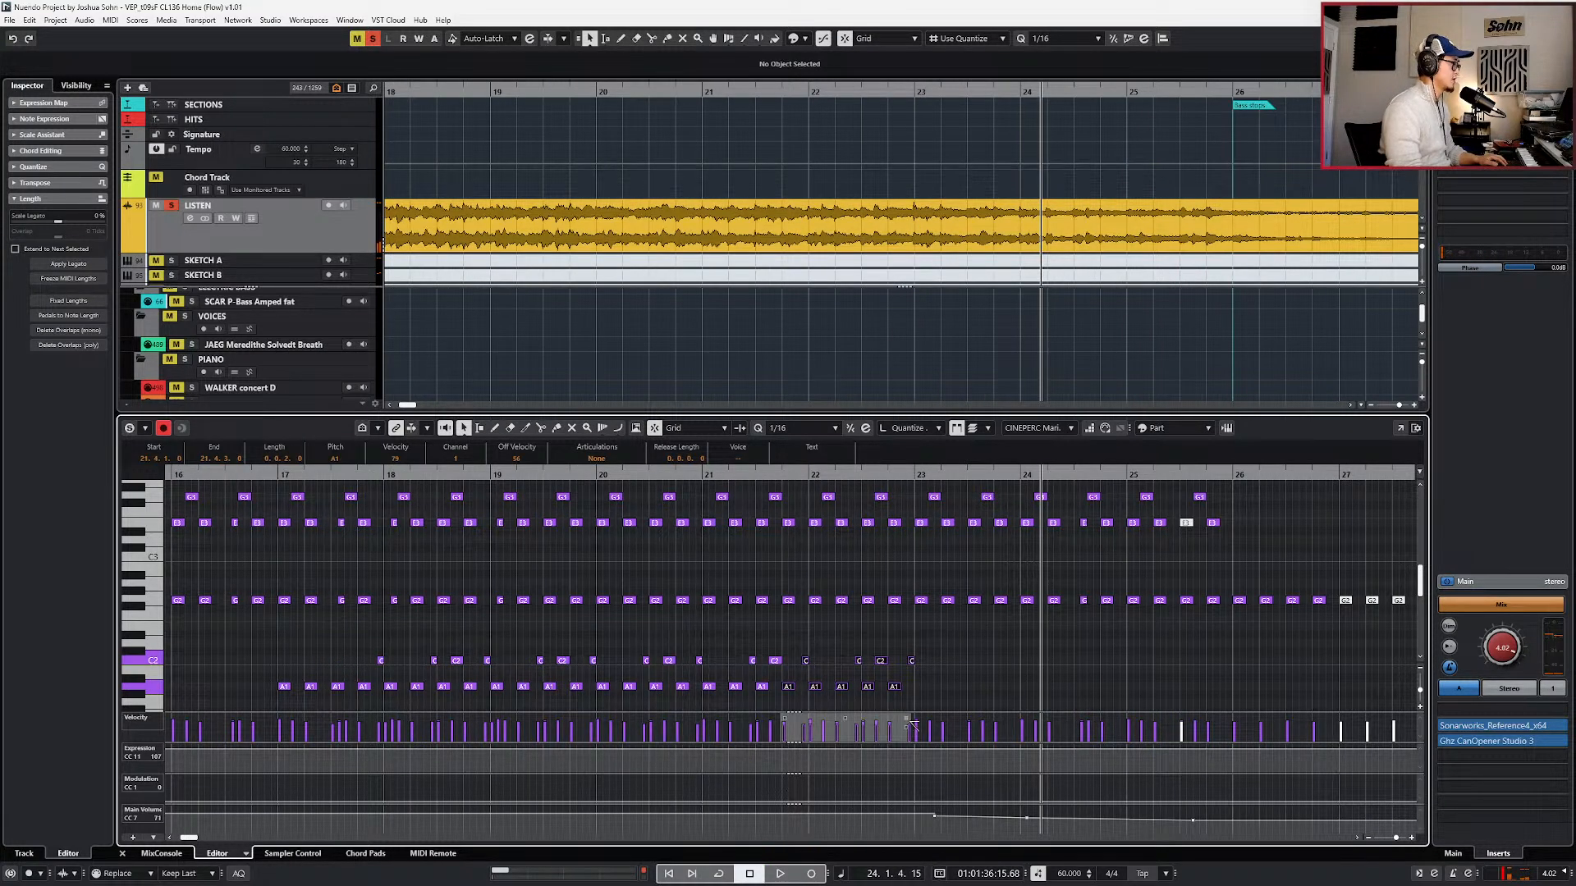
pyautogui.press('KP_Subtract')
pyautogui.press('s')
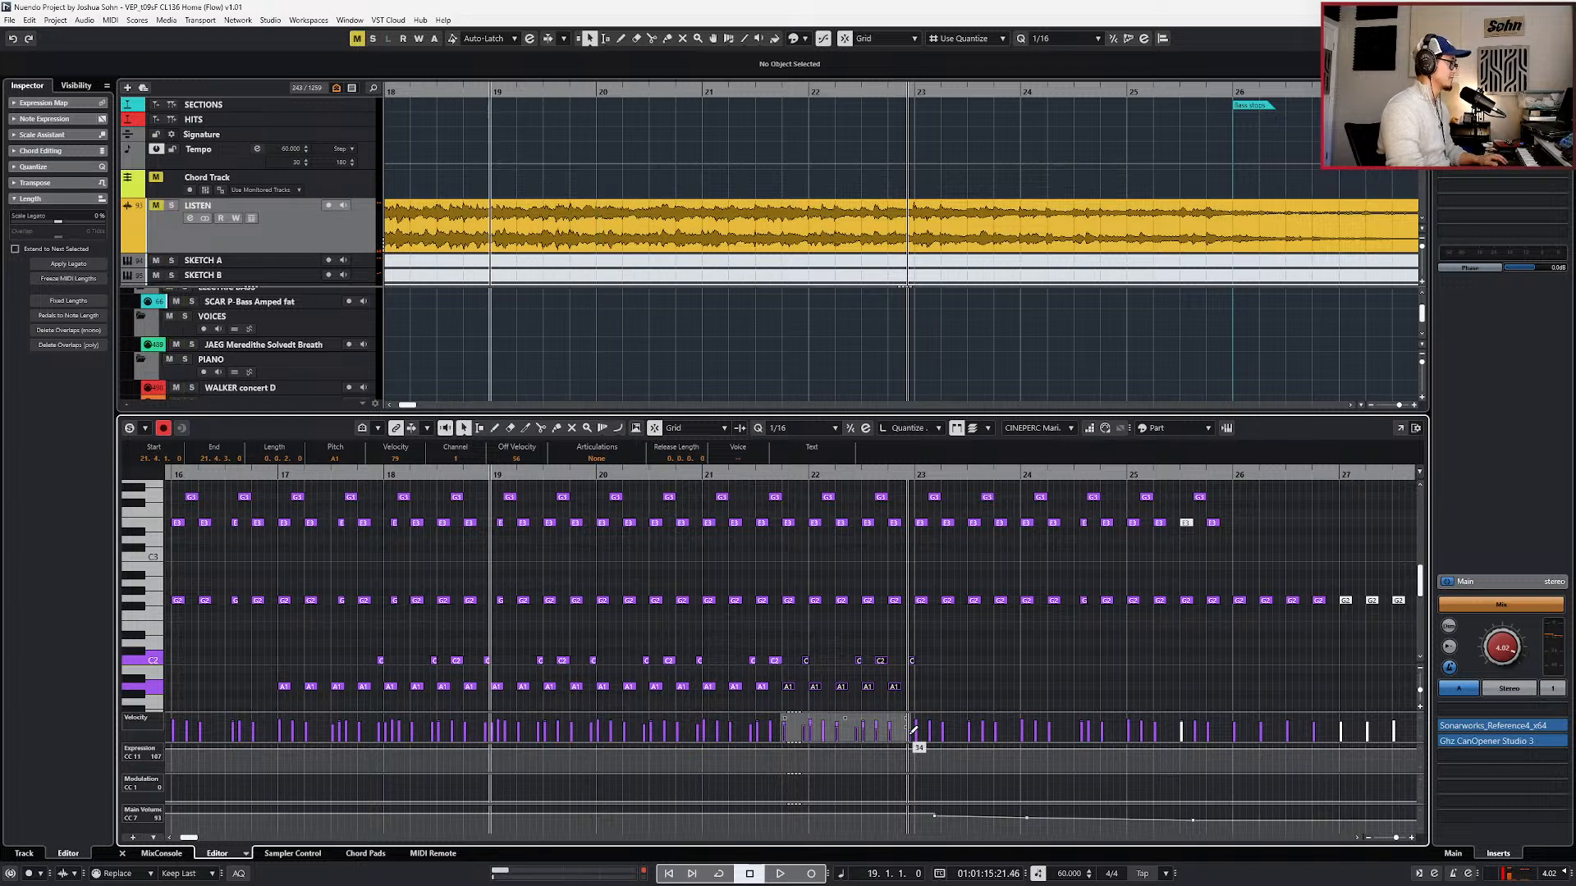
# - Close the marimba editor, move the playback position back to bar 15 and select the LISTEN audio event
pyautogui.press('Return')
pyautogui.scroll(-3, 930, 686)
pyautogui.press('KP_Subtract')
pyautogui.press('KP_Subtract')
pyautogui.click(792, 216)
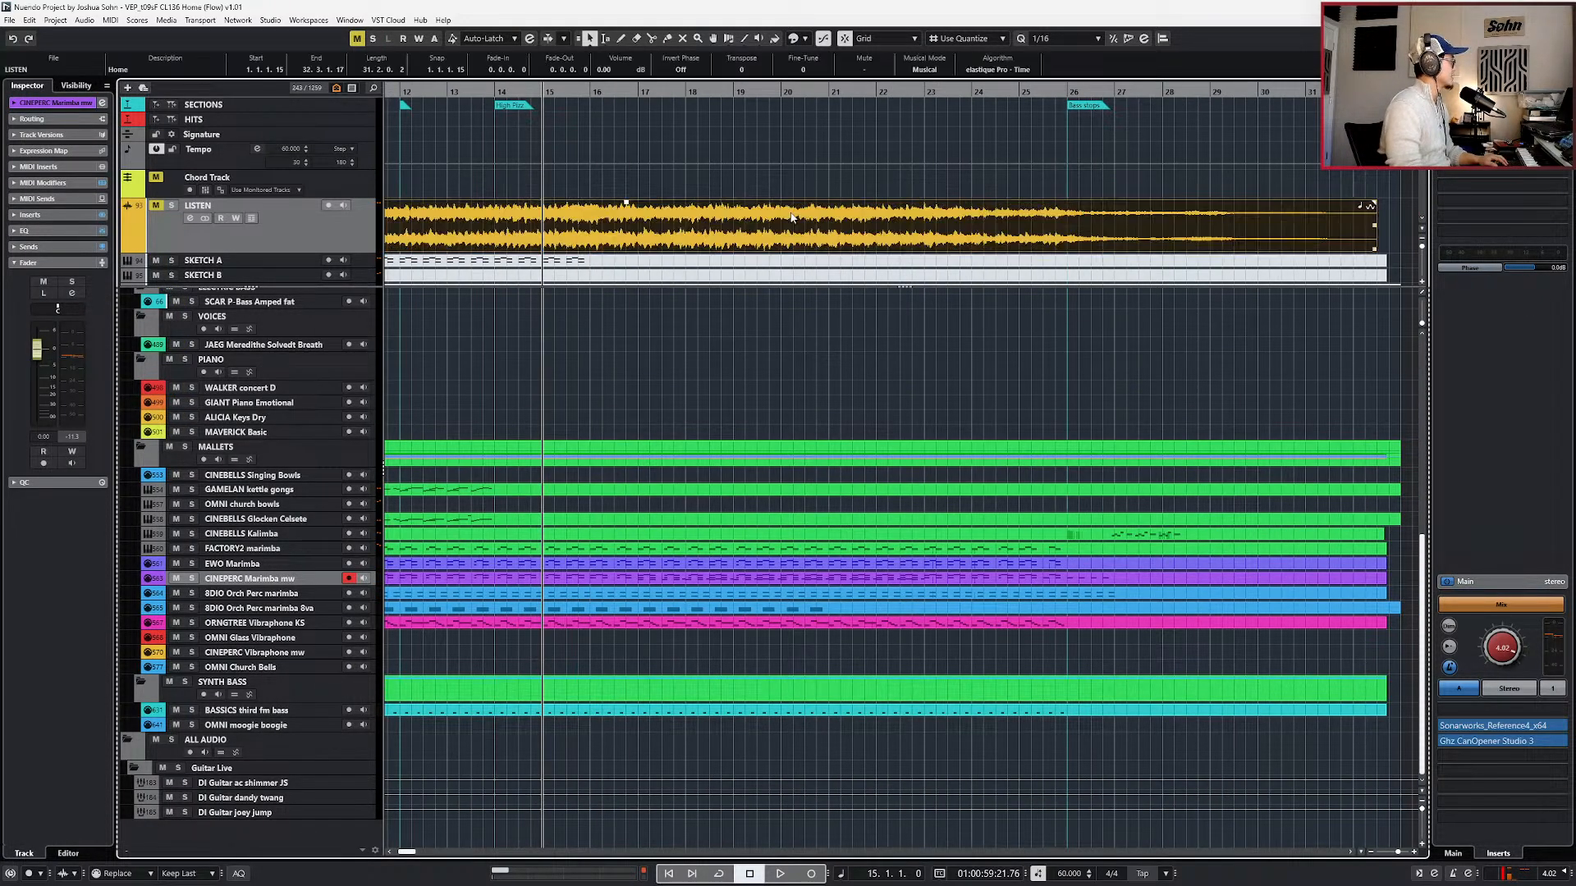
# - Check the GAMELAN kettle gongs and CINEBELLS Glocken Celeste parts together and set the playback position to bar 14
pyautogui.click(633, 490)
pyautogui.keyDown('shift'); pyautogui.click(622, 522); pyautogui.keyUp('shift')
pyautogui.press('KP_Subtract')
pyautogui.press('KP_Subtract')
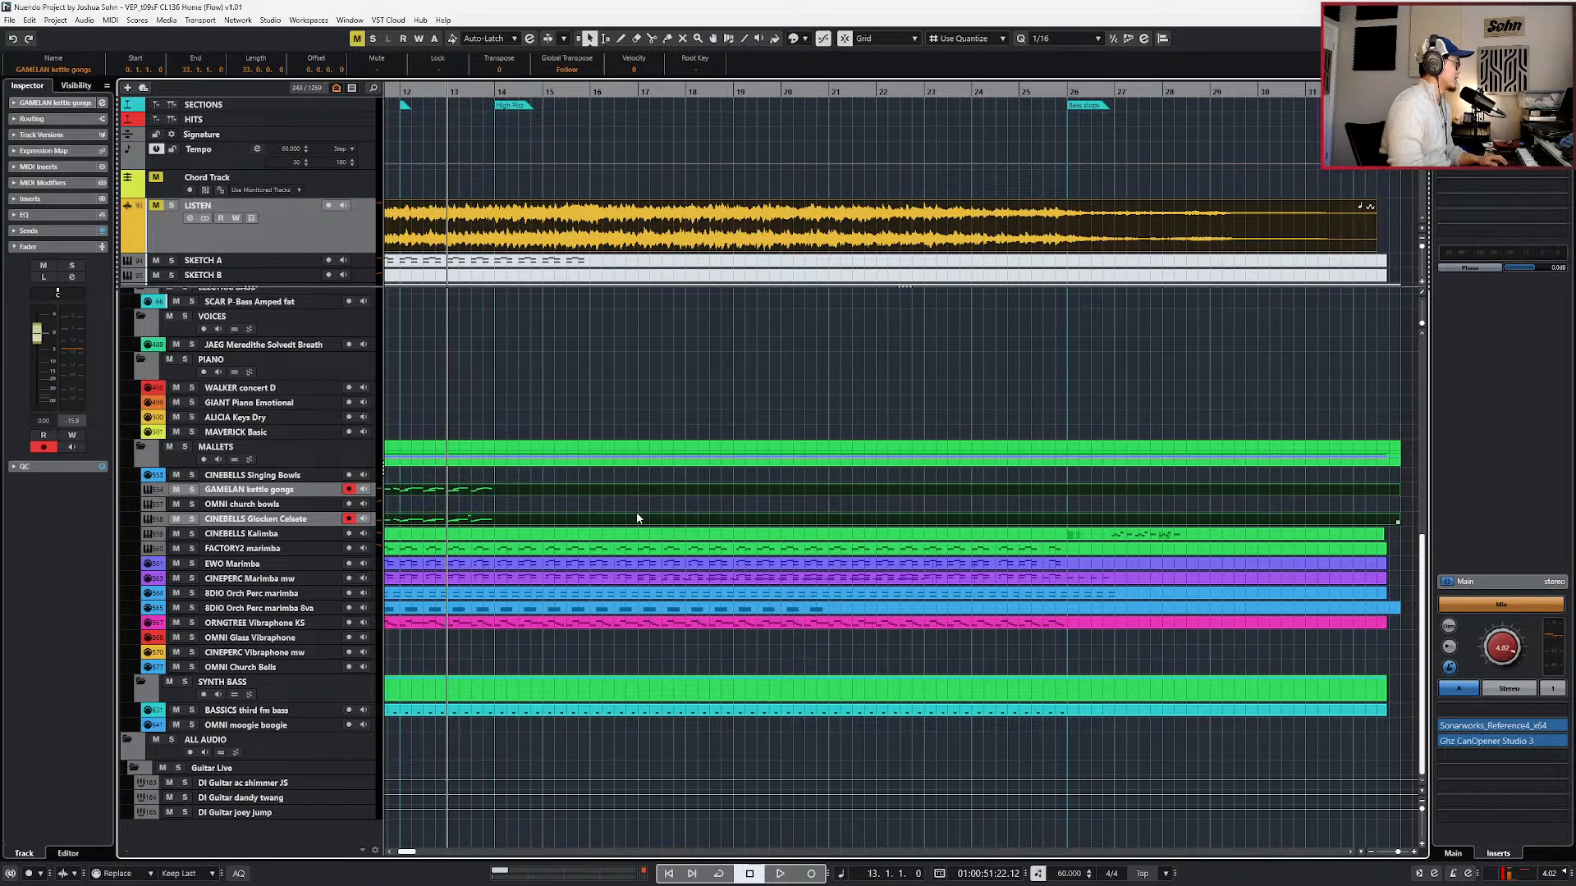
pyautogui.press('KP_Add')
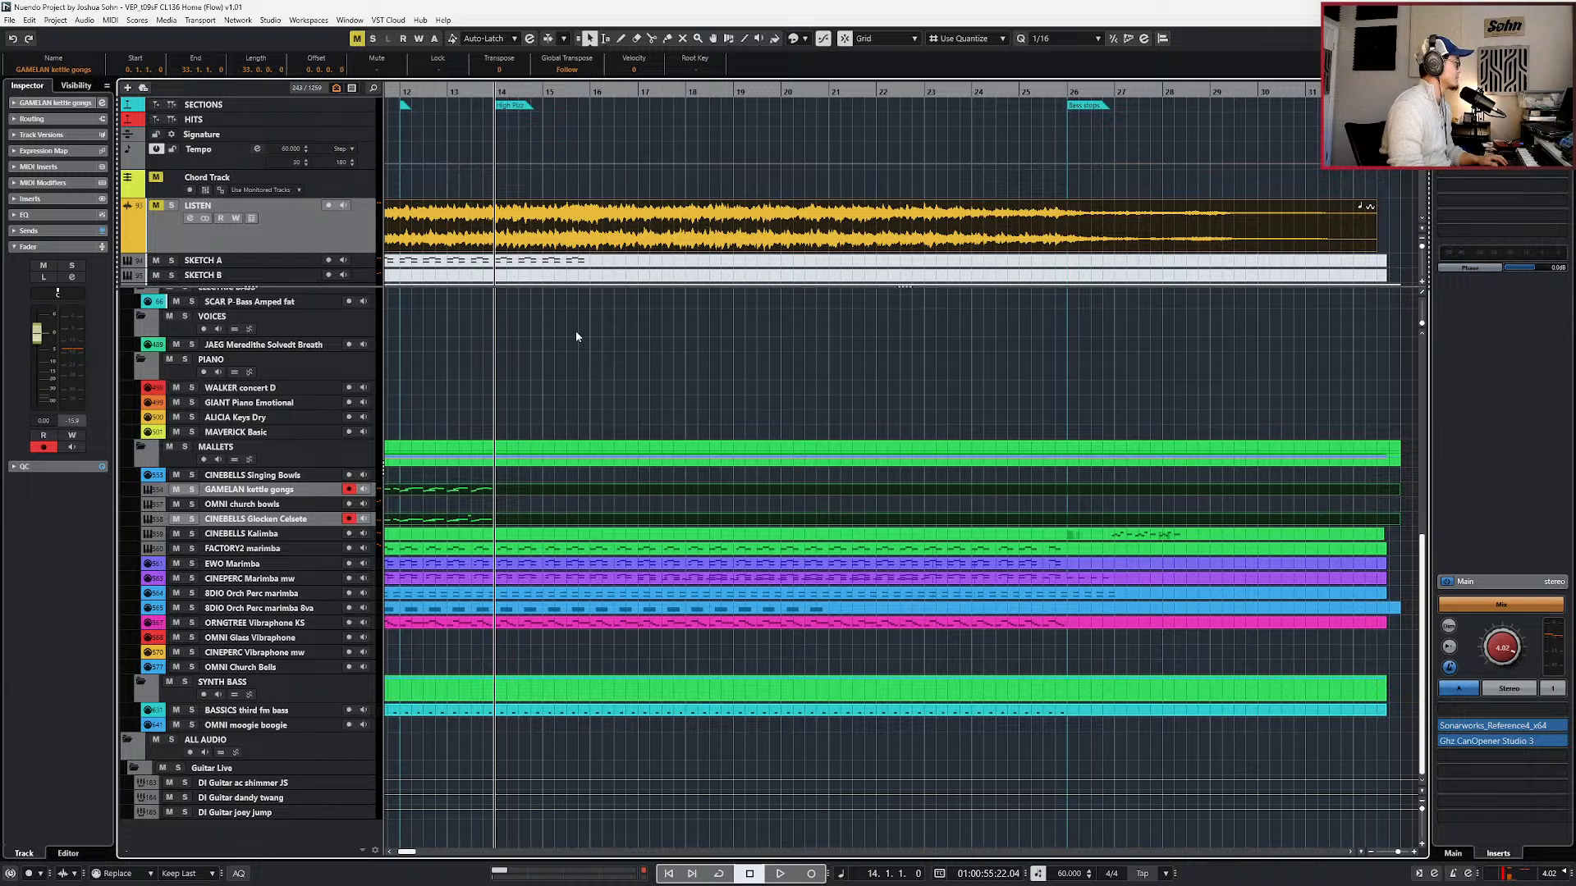
pyautogui.click(539, 375)
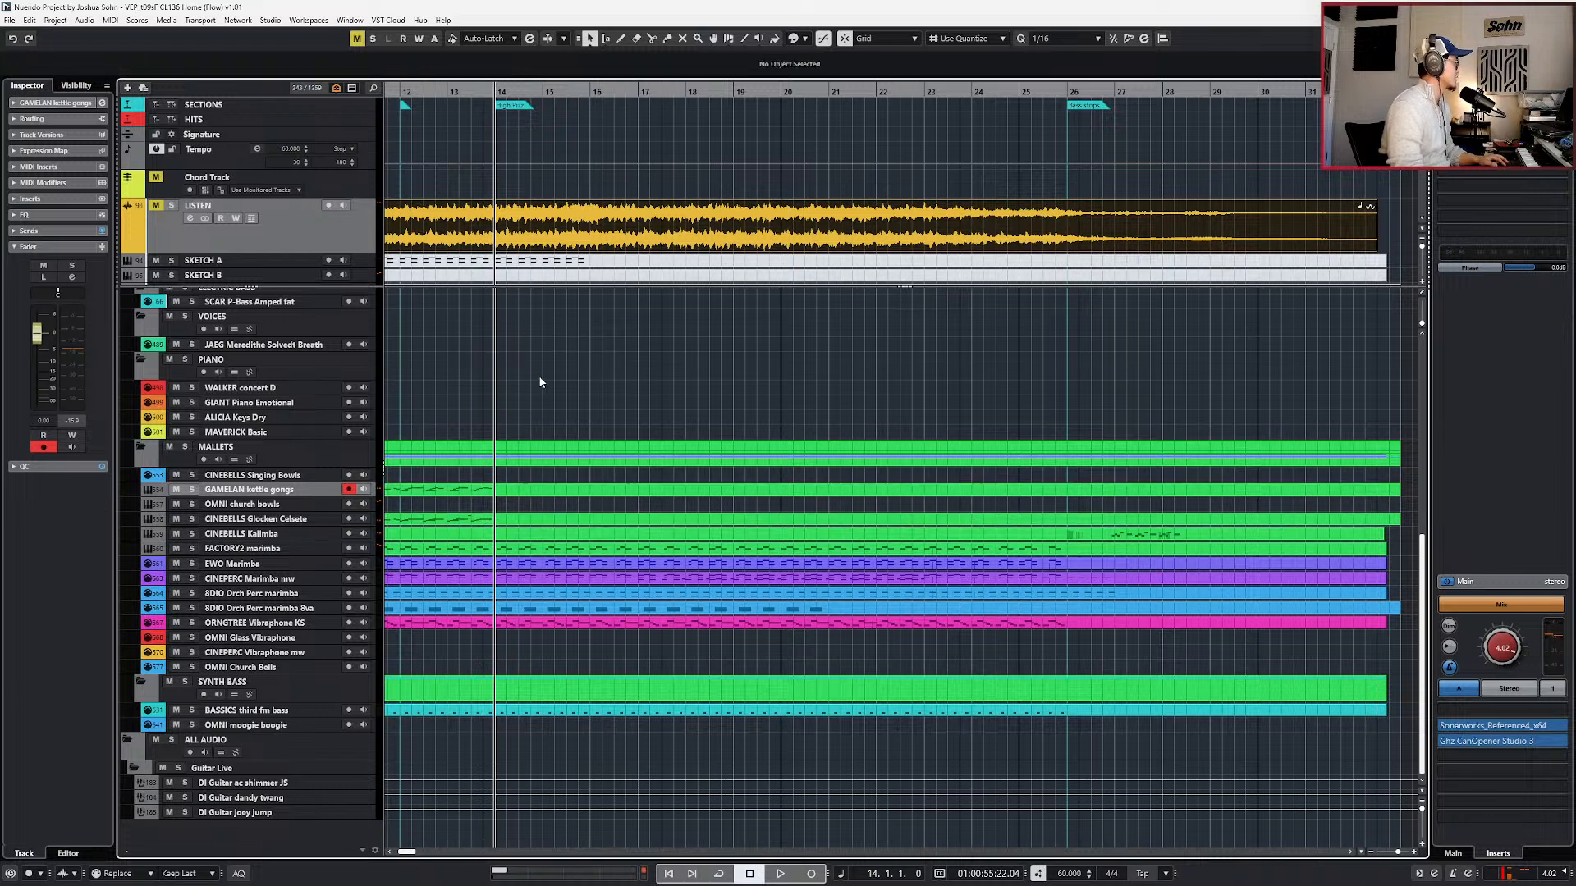
# - Solo the LISTEN reference and listen to it from bar 14 through bar 21
pyautogui.click(526, 248)
pyautogui.press('s')
pyautogui.press('space')
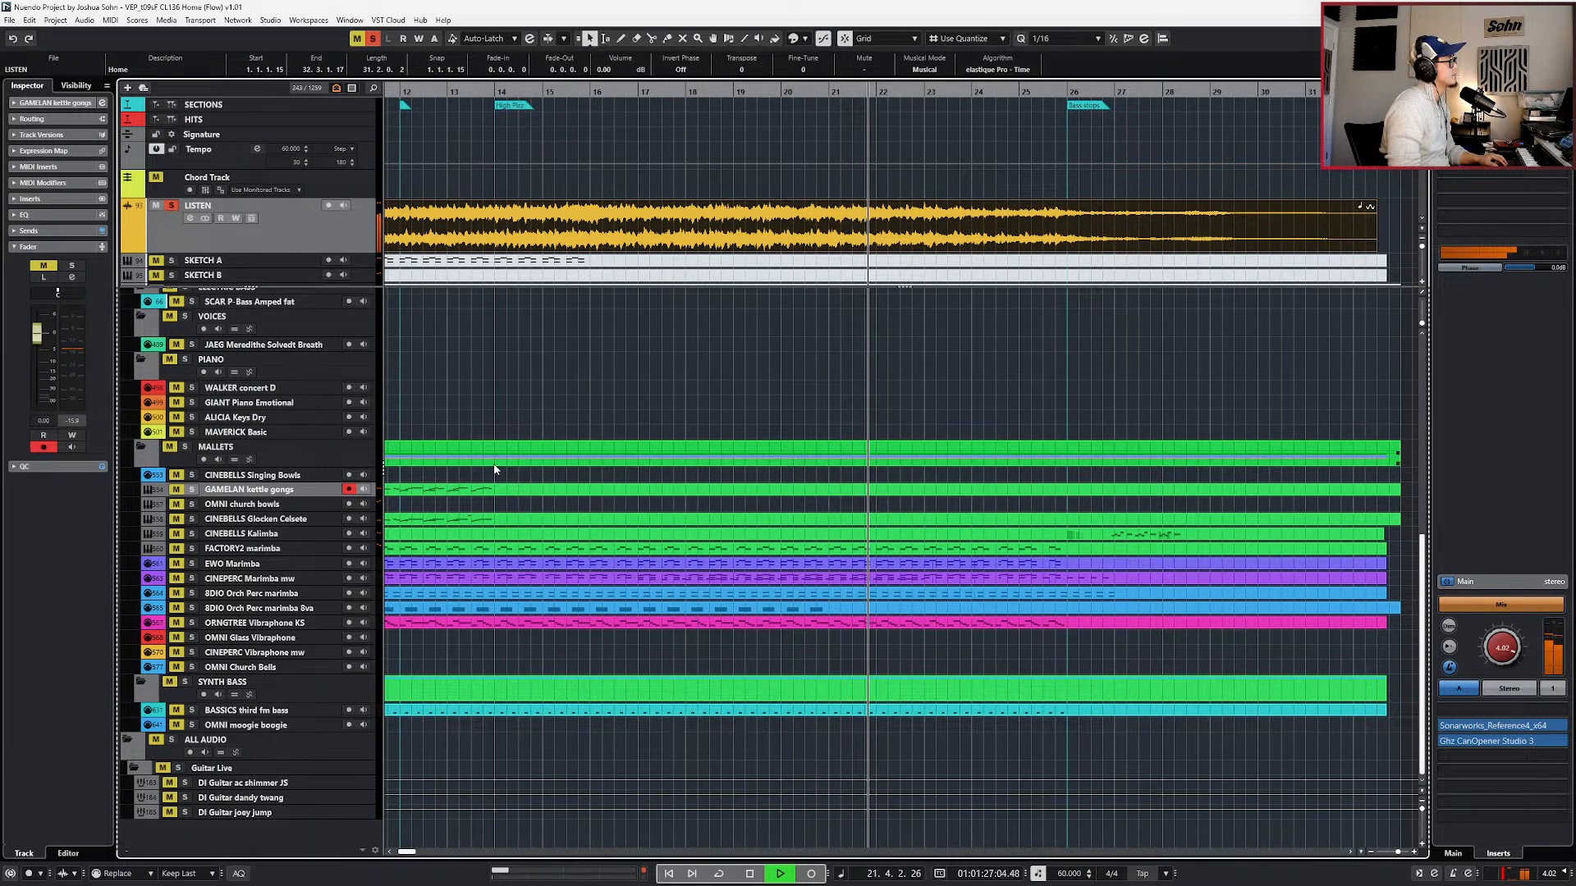
pyautogui.press('space')
# - Show more of the arrangement and play the soloed reference through bar 8 to the marker at bar 9
pyautogui.press('KP_Subtract')
pyautogui.press('g')
pyautogui.press('g')
pyautogui.press('KP_Subtract')
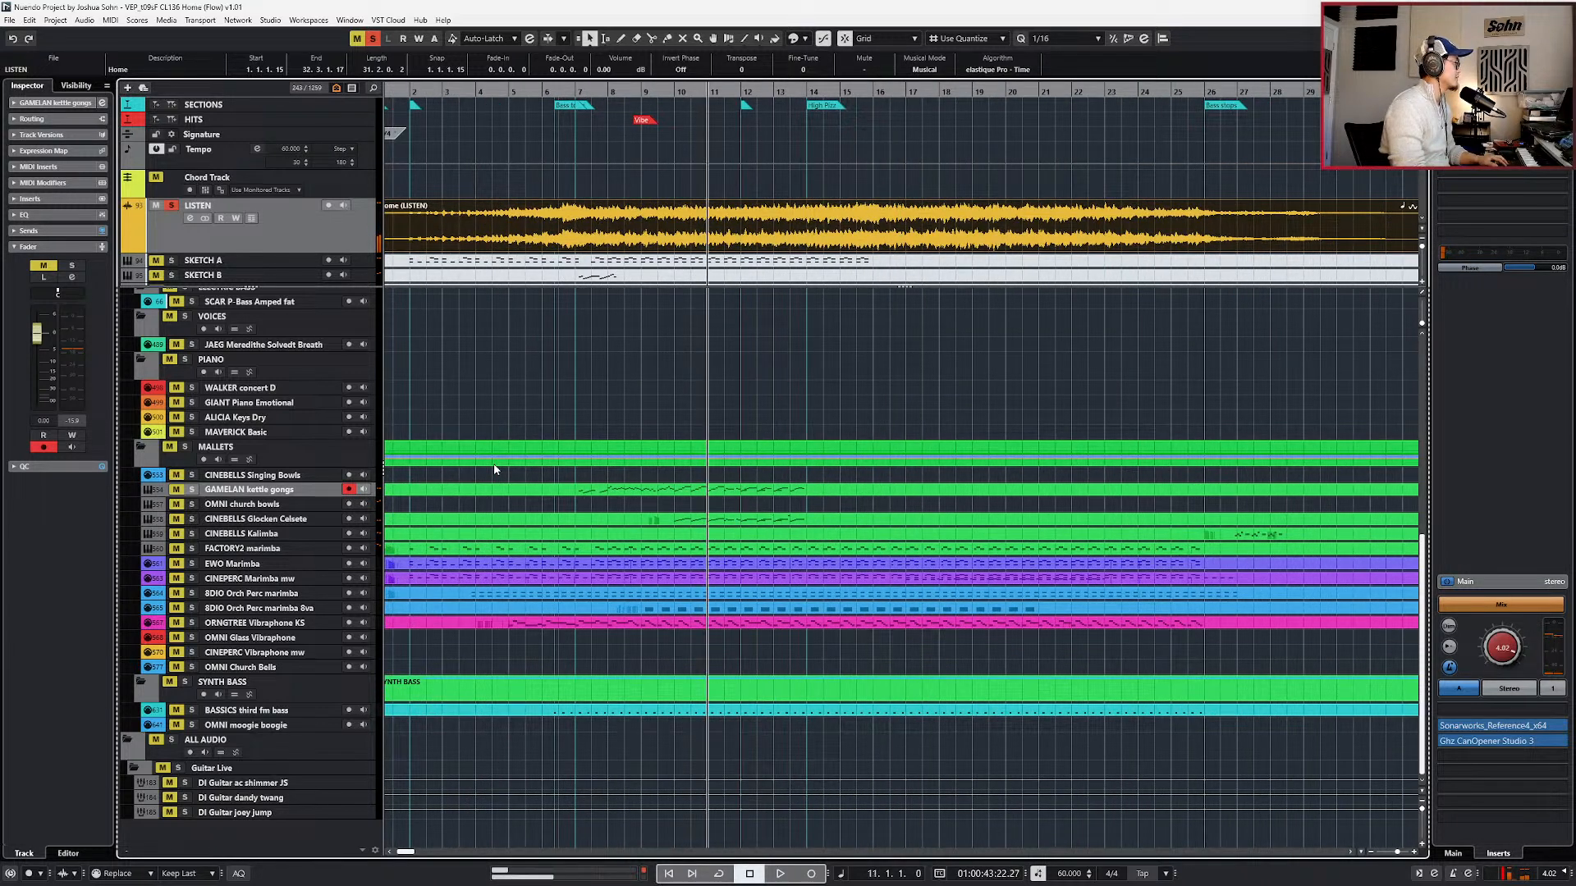
pyautogui.press('space')
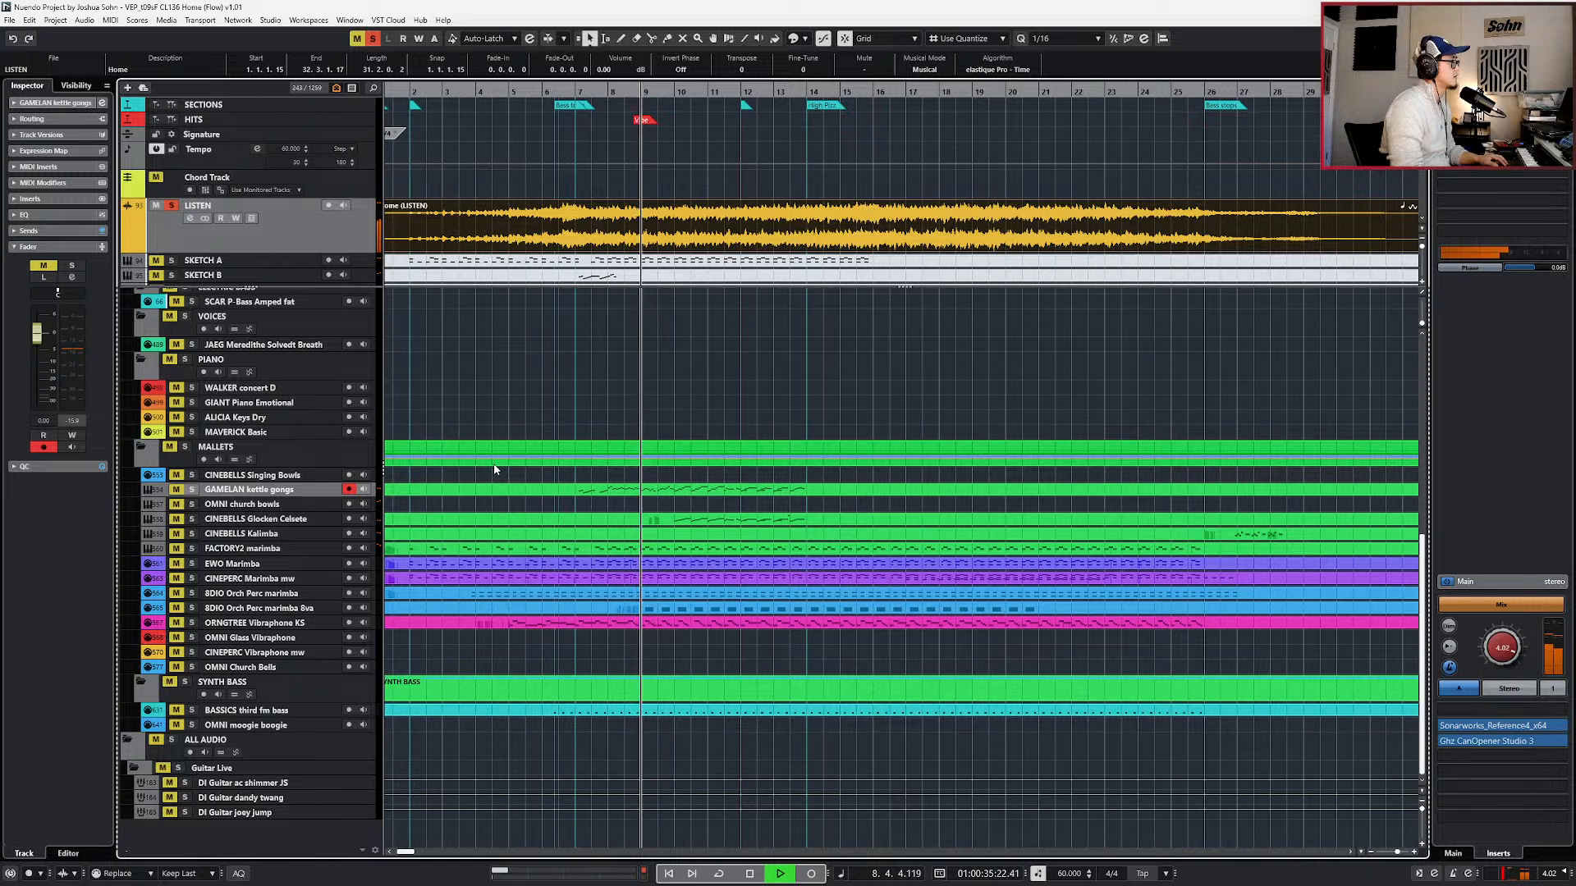
pyautogui.press('space')
# - Play the soloed reference from bar 14 into bar 17
pyautogui.press('ctrl+KP_Add')
pyautogui.press('ctrl+KP_Add')
pyautogui.press('ctrl+KP_Add')
pyautogui.press('ctrl+KP_Add')
pyautogui.press('ctrl+KP_Add')
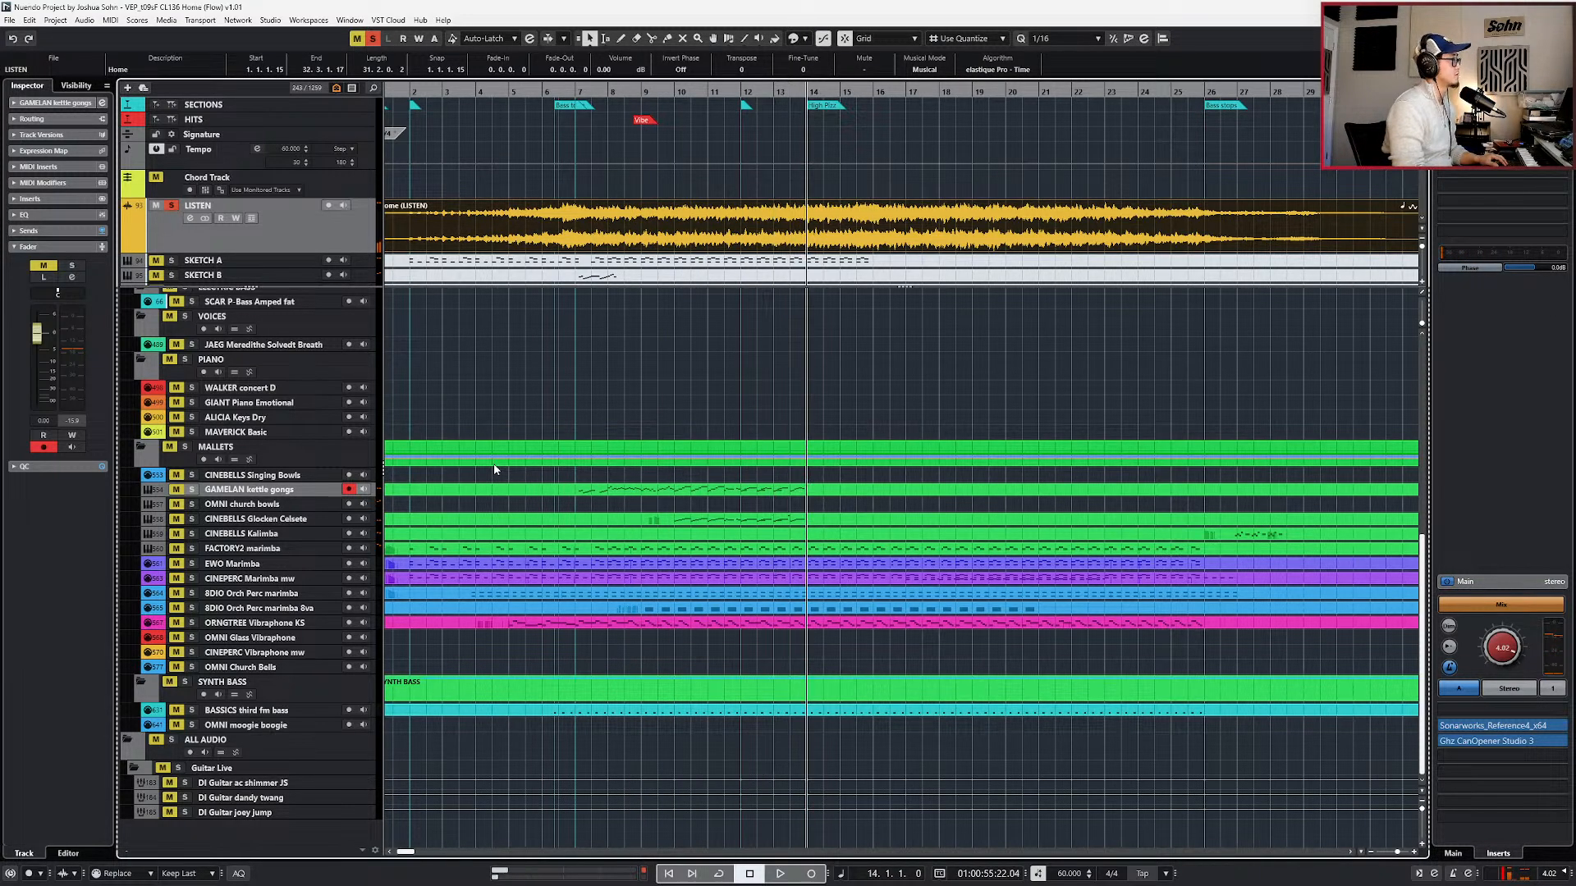
pyautogui.press('space')
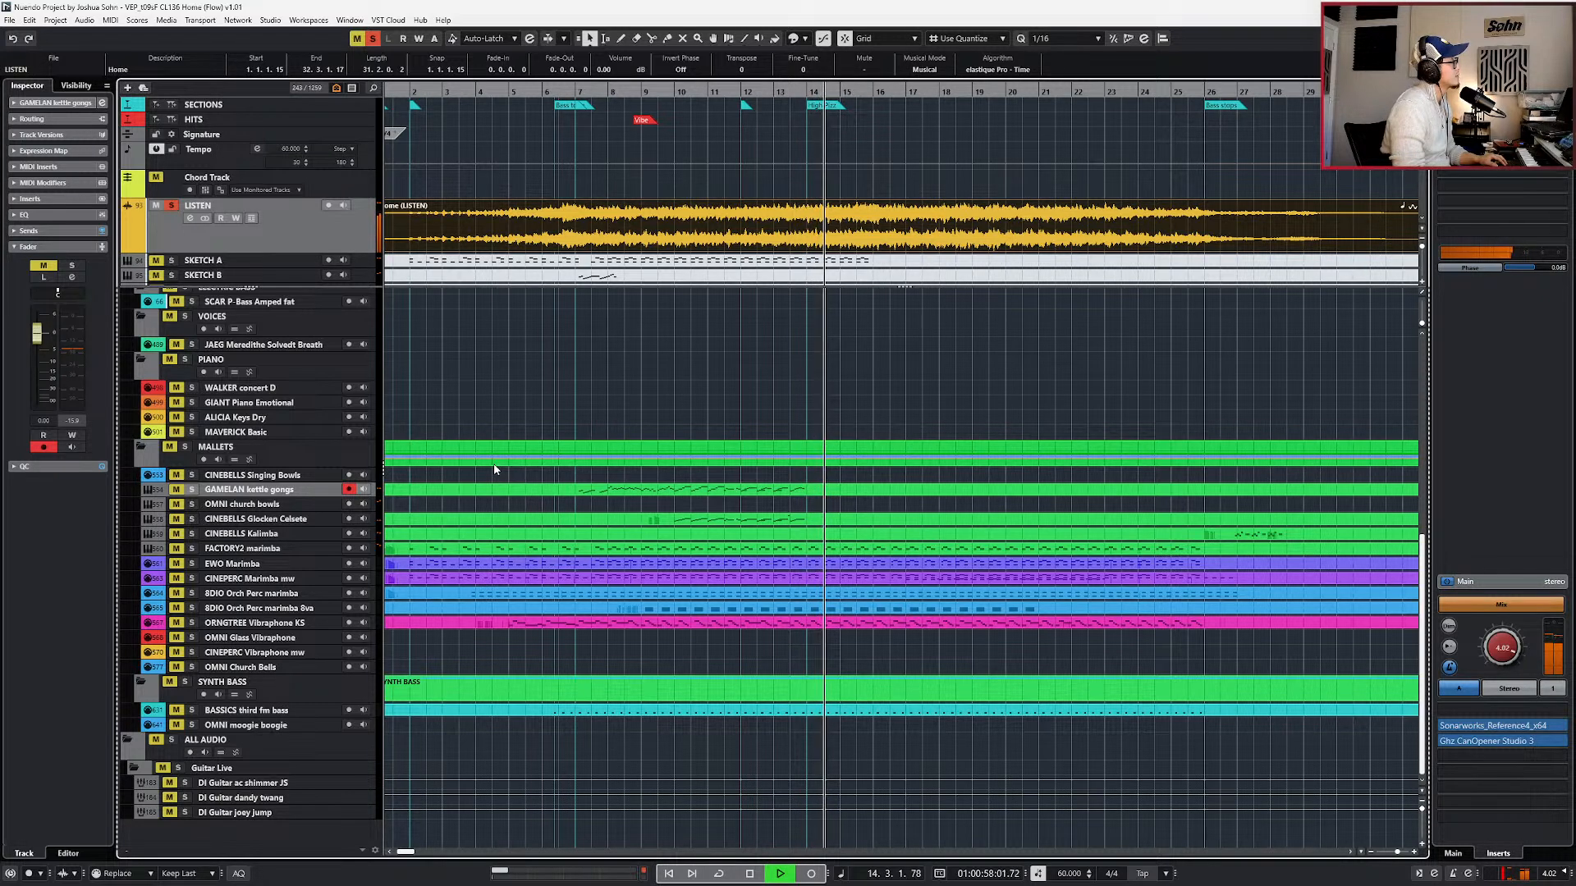
pyautogui.keyDown('ctrl'); pyautogui.scroll(1, 614, 484); pyautogui.keyUp('ctrl')
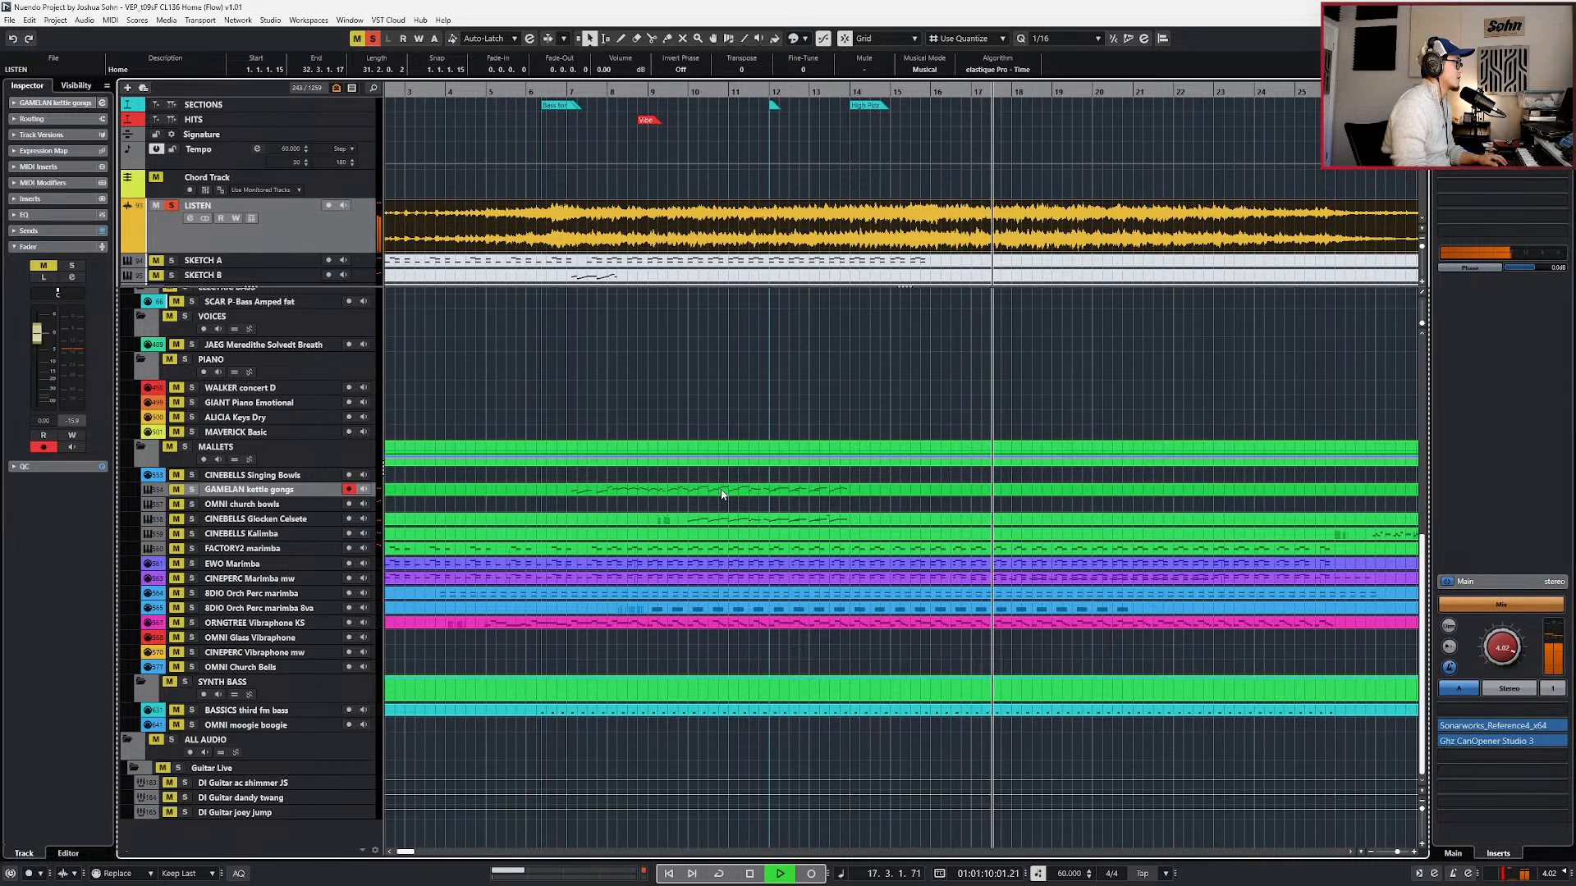
pyautogui.press('space')
# - Replay the soloed reference from bar 8 into bar 9, then stop and unsolo it
pyautogui.press('KP_Subtract')
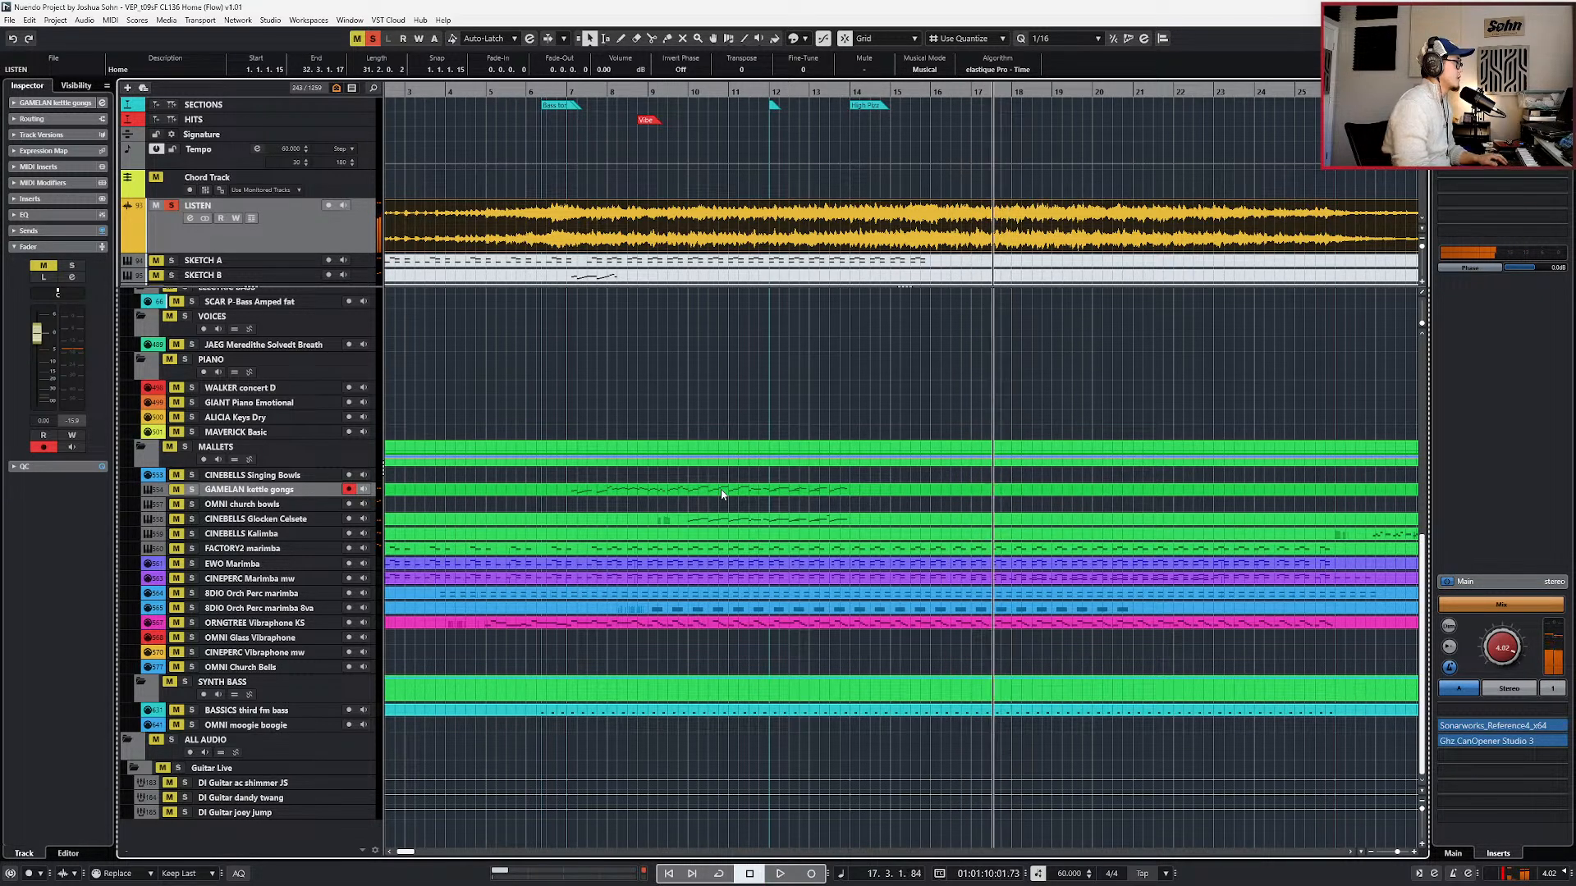
pyautogui.press('space')
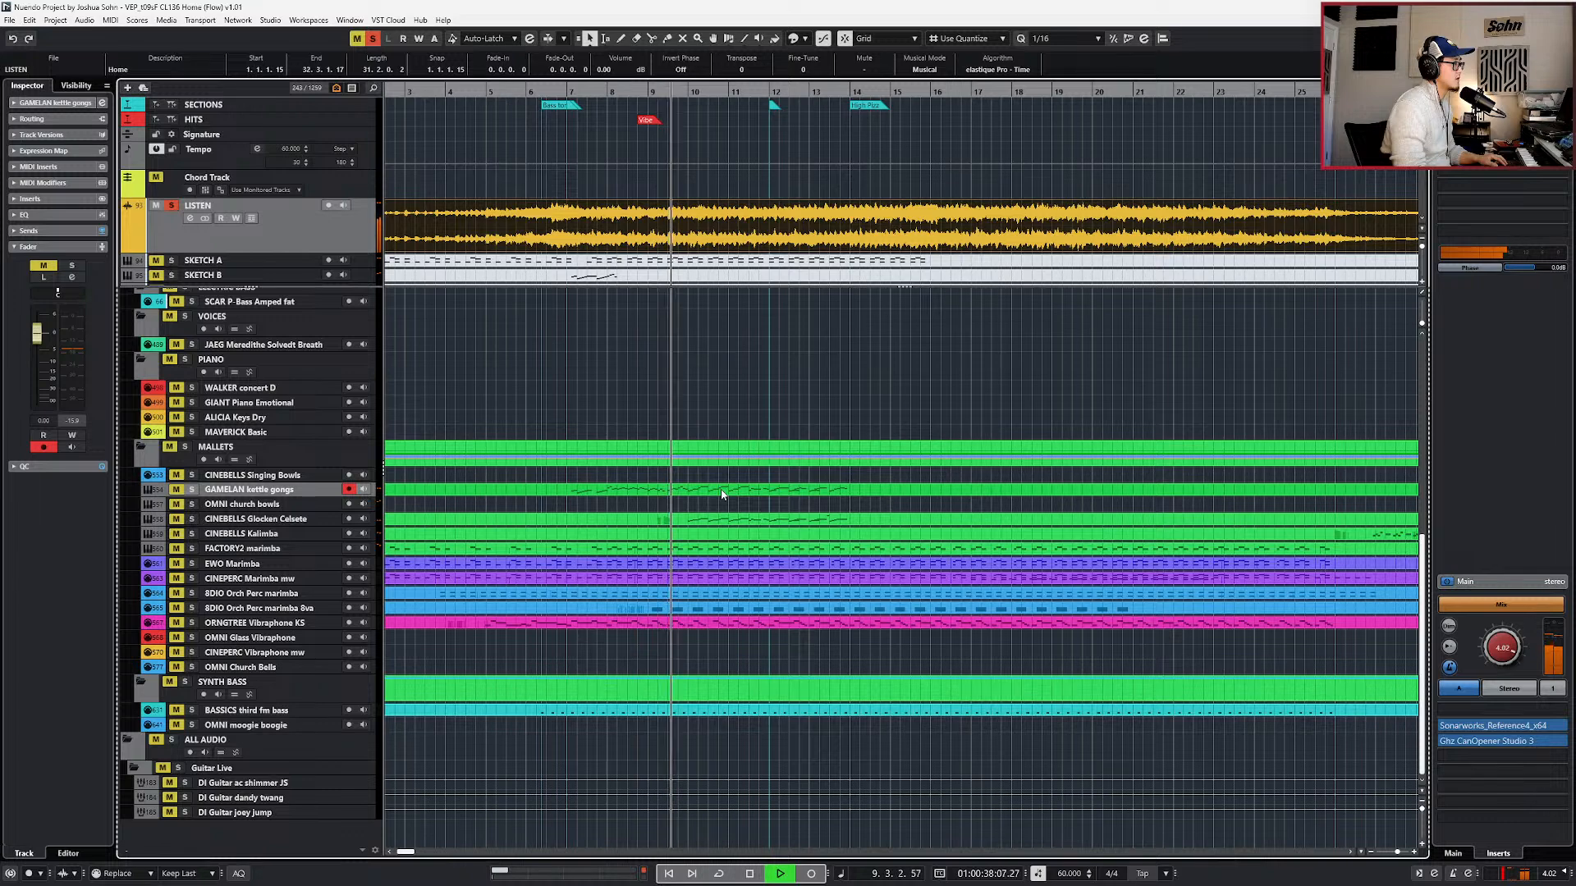
pyautogui.press('space')
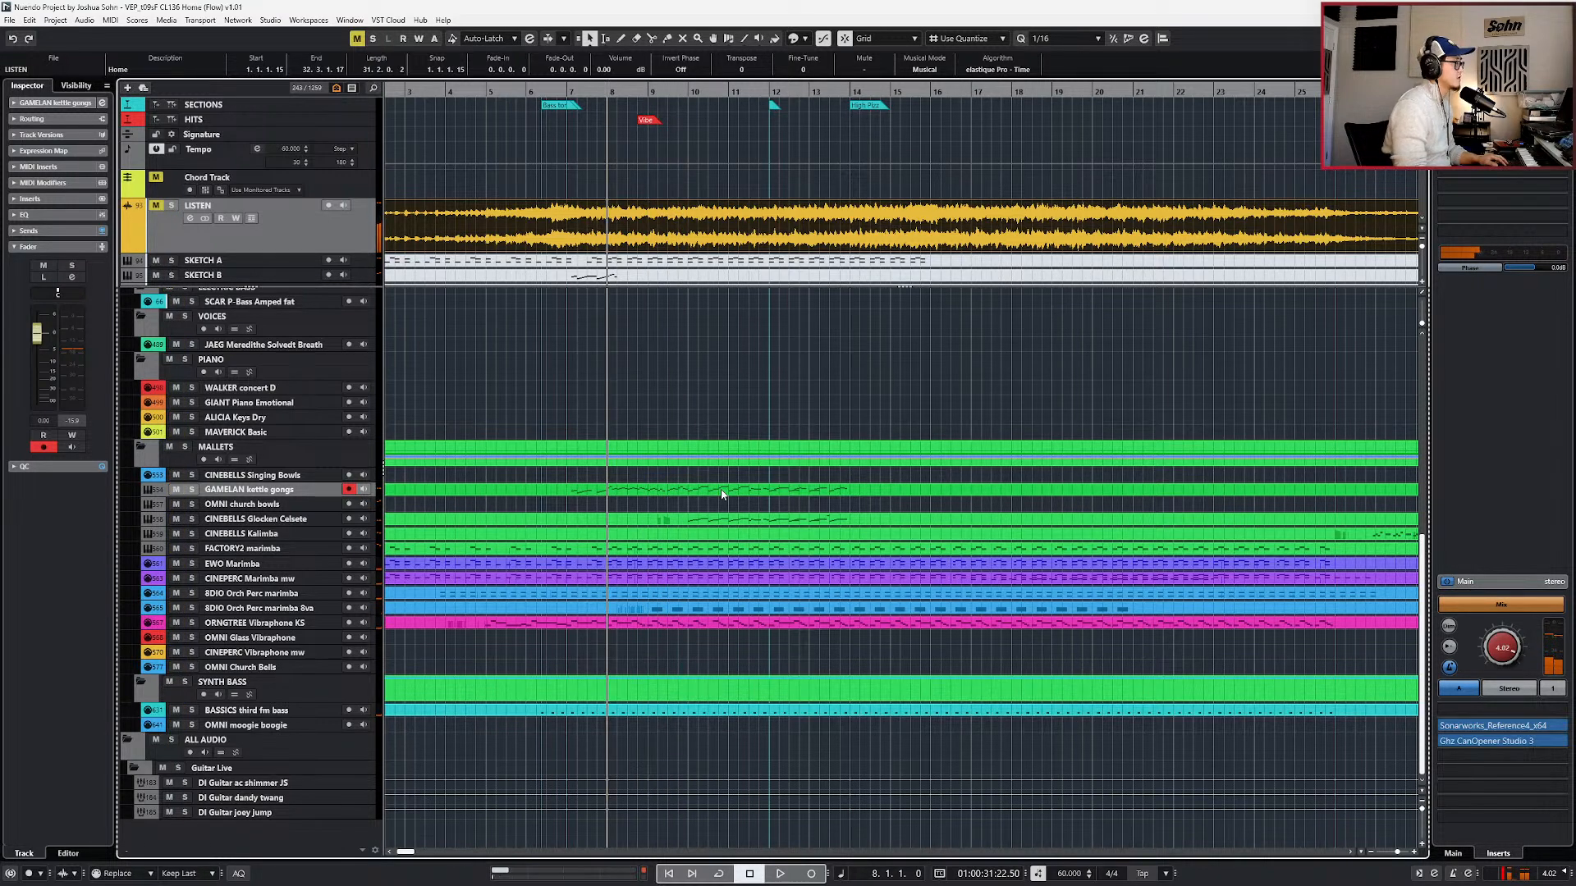
# - Play the GAMELAN kettle gongs part in solo and open it in the key editor
pyautogui.click(721, 493)
pyautogui.press('space')
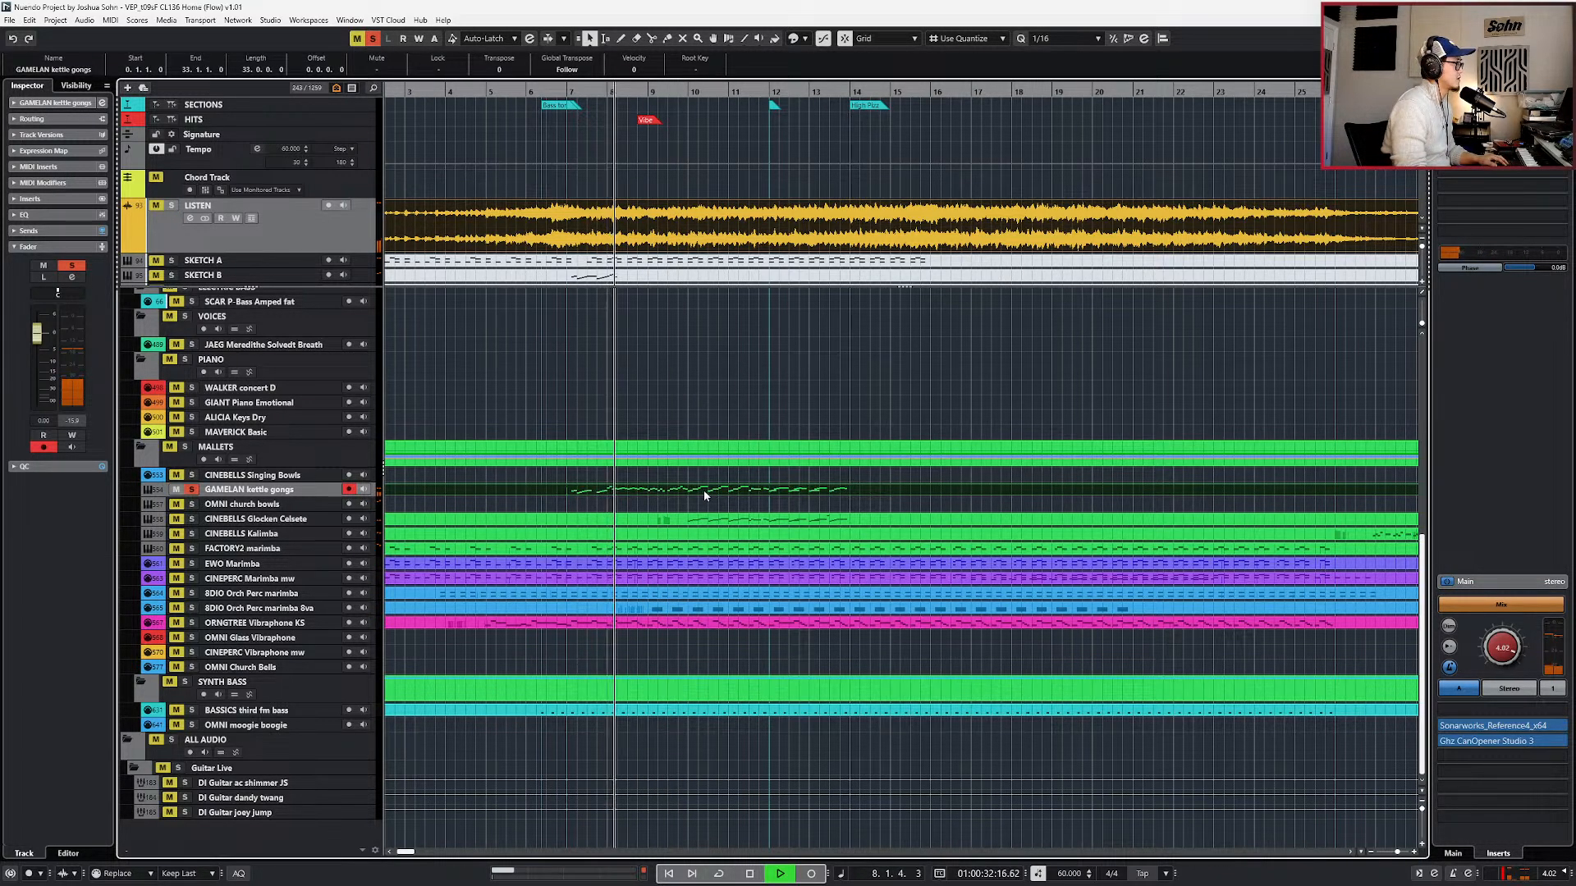
pyautogui.doubleClick(702, 490)
pyautogui.scroll(2, 642, 544)
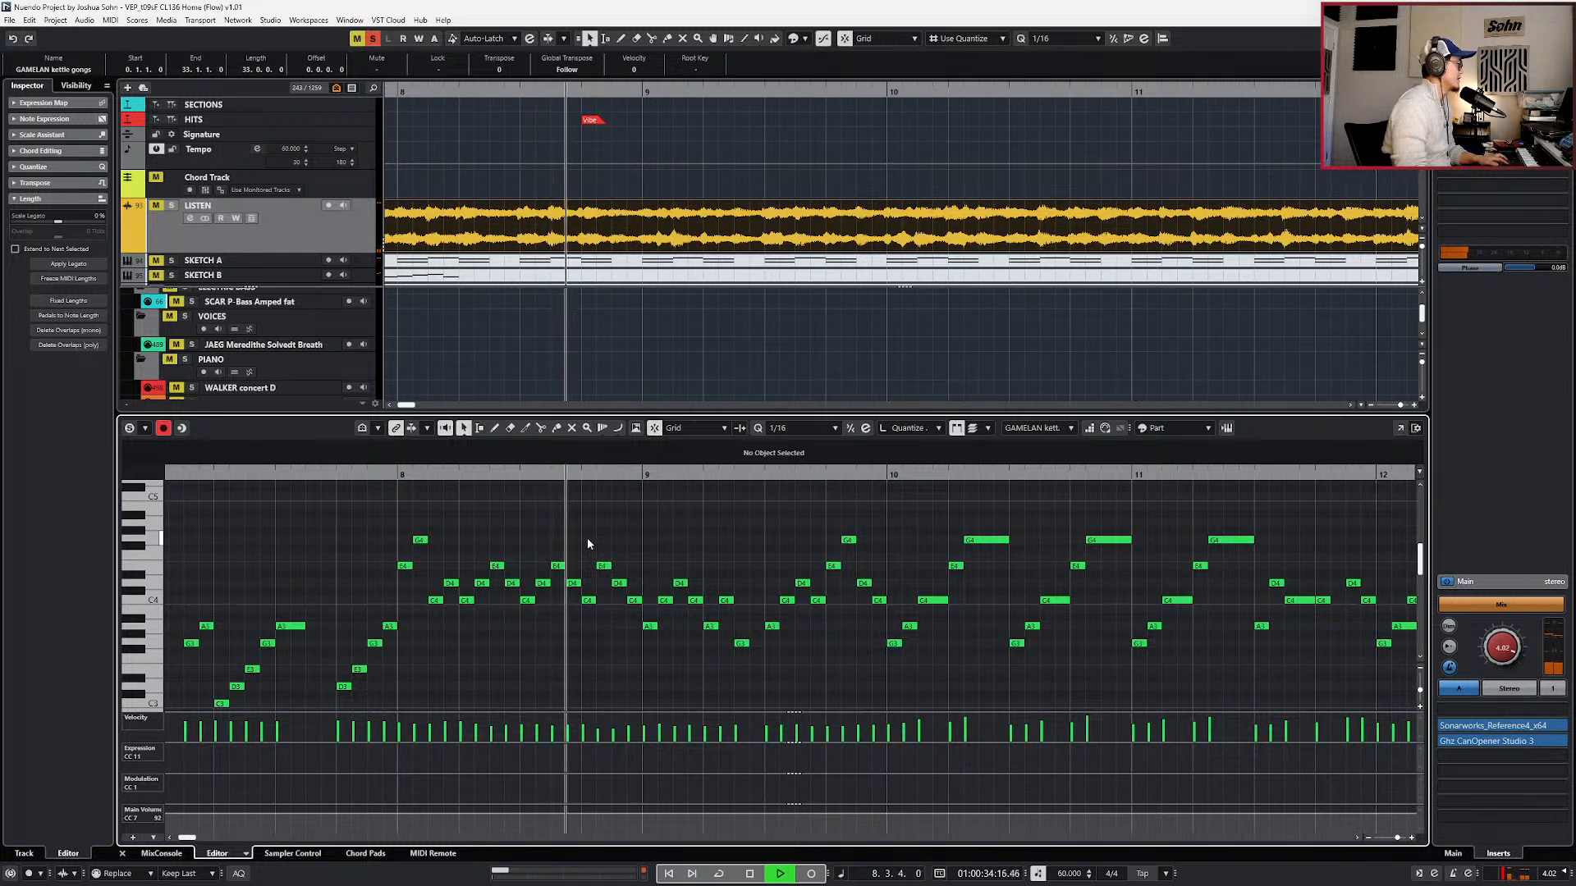
# - Select the GAMELAN kettle gongs phrase spanning bars 8 and 9 for copying
pyautogui.scroll(-1, 580, 542)
pyautogui.moveTo(464, 521)
pyautogui.mouseDown()
pyautogui.moveTo(599, 574)
pyautogui.moveTo(766, 575)
pyautogui.moveTo(778, 618)
pyautogui.moveTo(633, 650)
pyautogui.mouseUp()
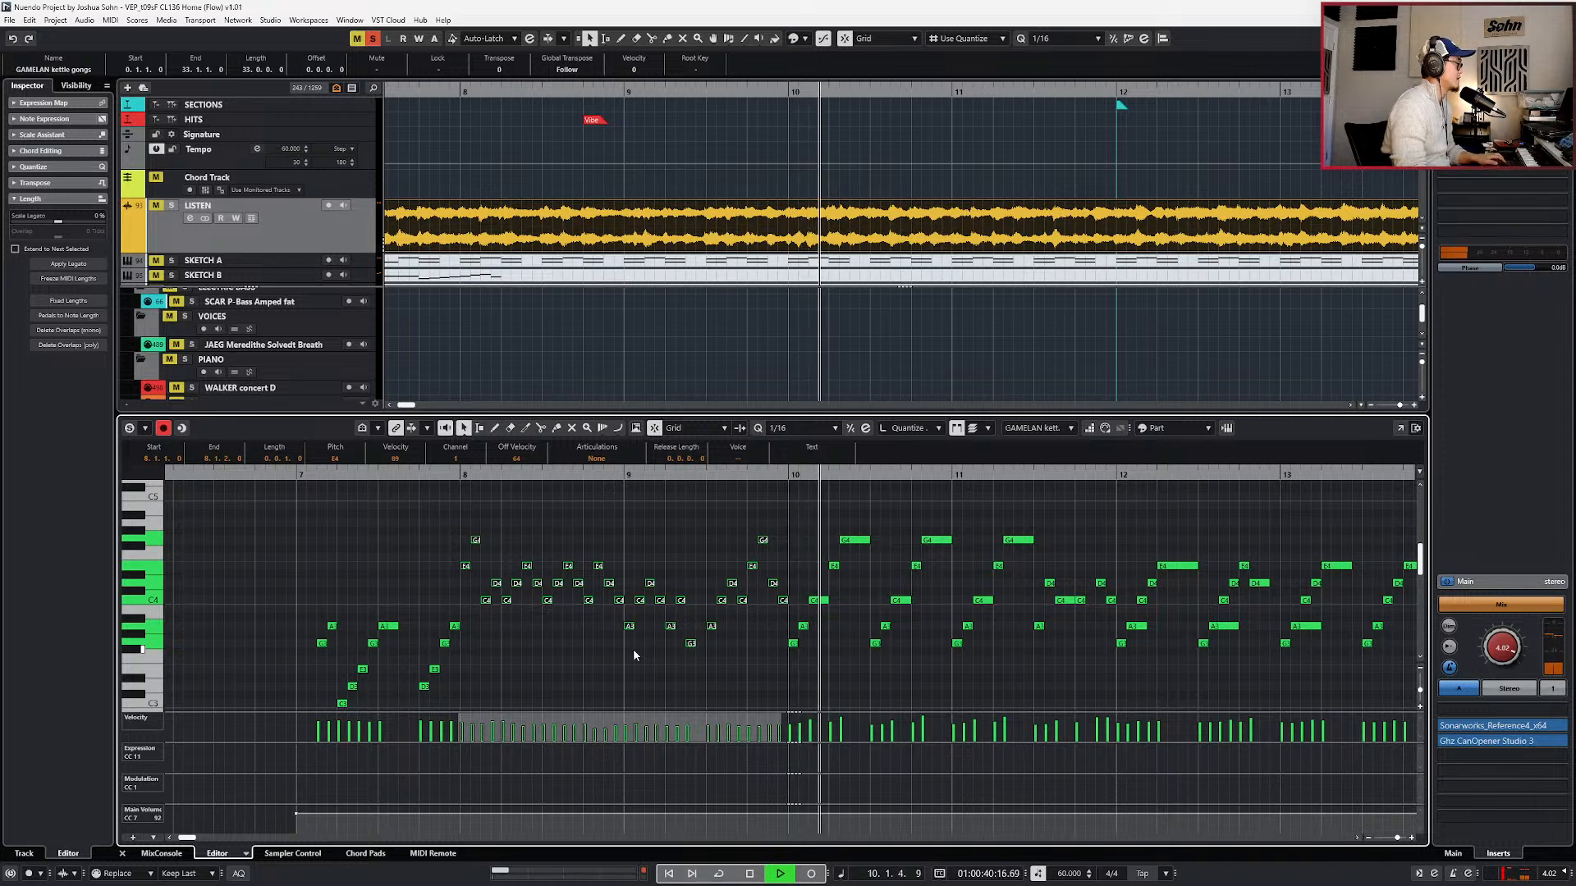
pyautogui.scroll(-2, 634, 647)
pyautogui.hscroll(3, 640, 639)
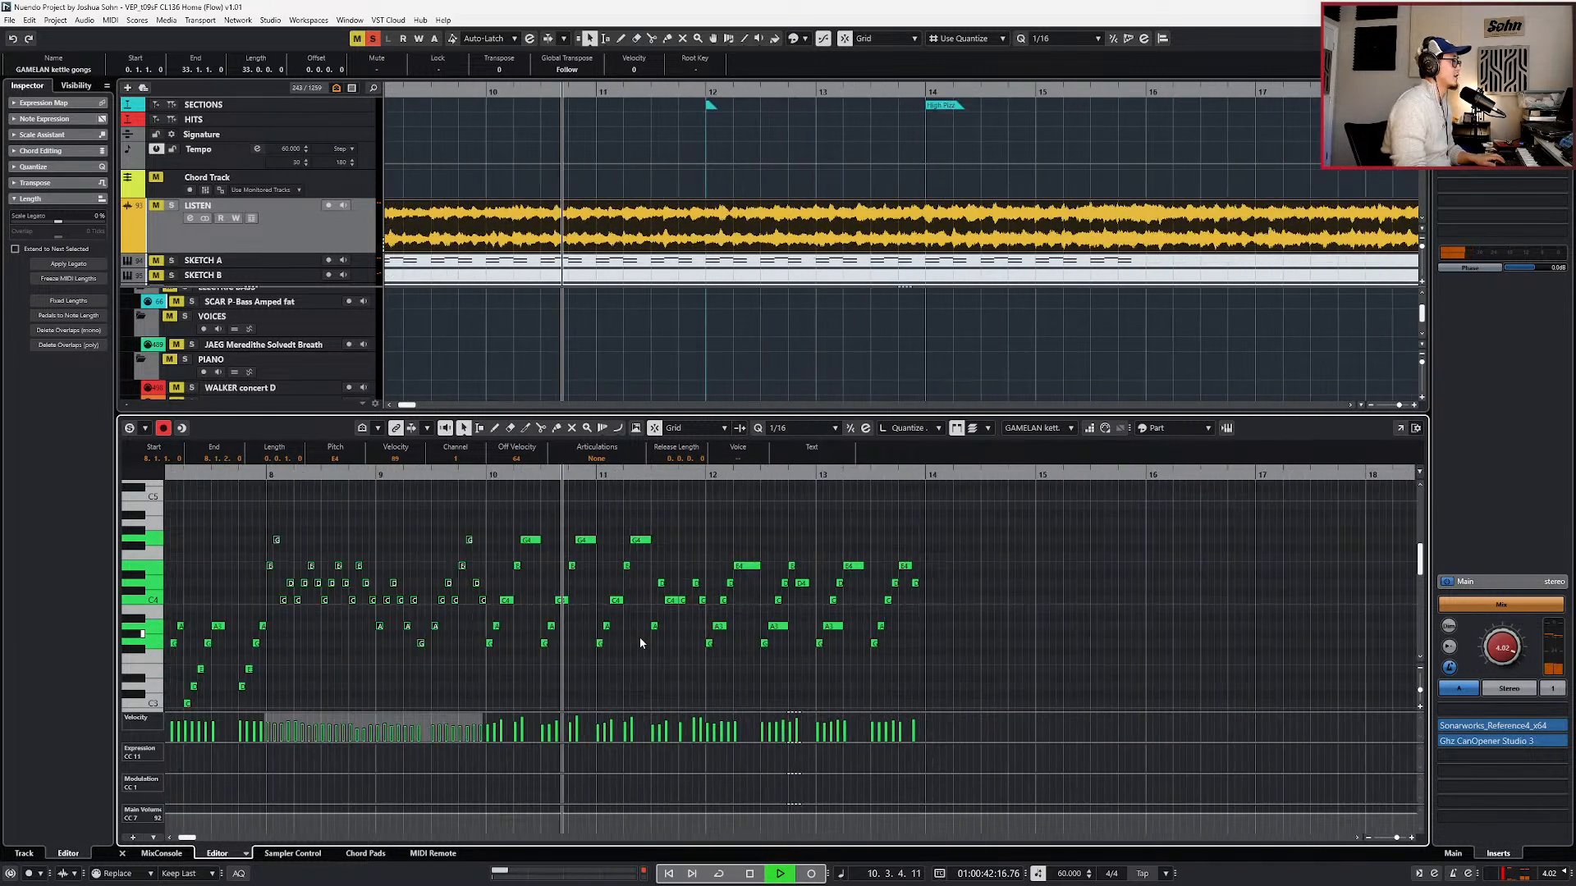
pyautogui.scroll(-2, 933, 550)
pyautogui.press('space')
pyautogui.moveTo(945, 515); pyautogui.dragTo(589, 657)
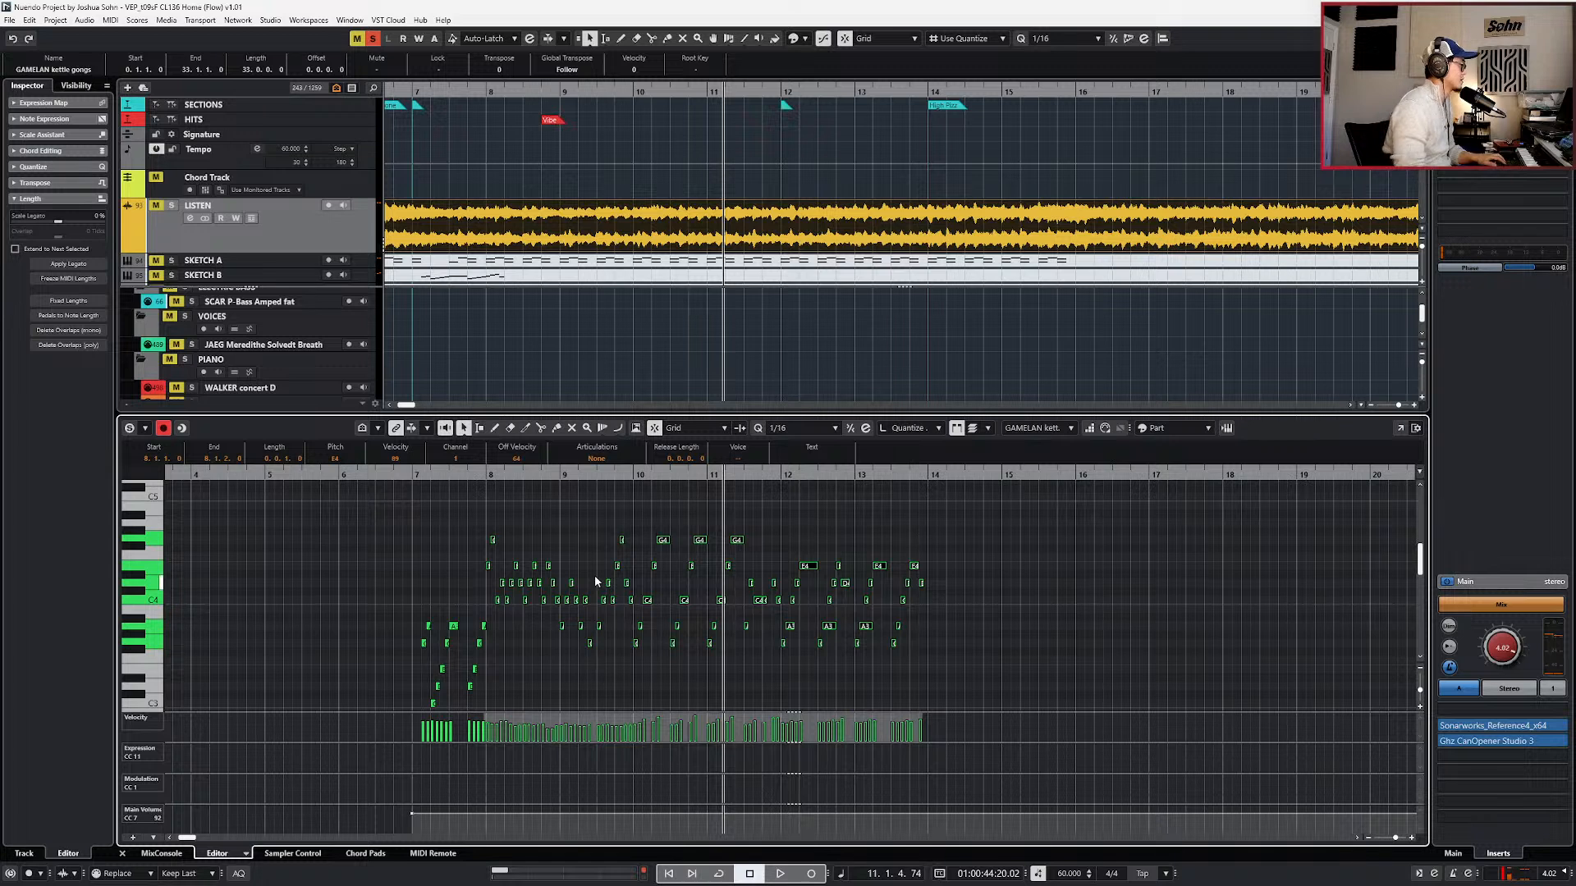
pyautogui.moveTo(631, 534); pyautogui.dragTo(485, 658)
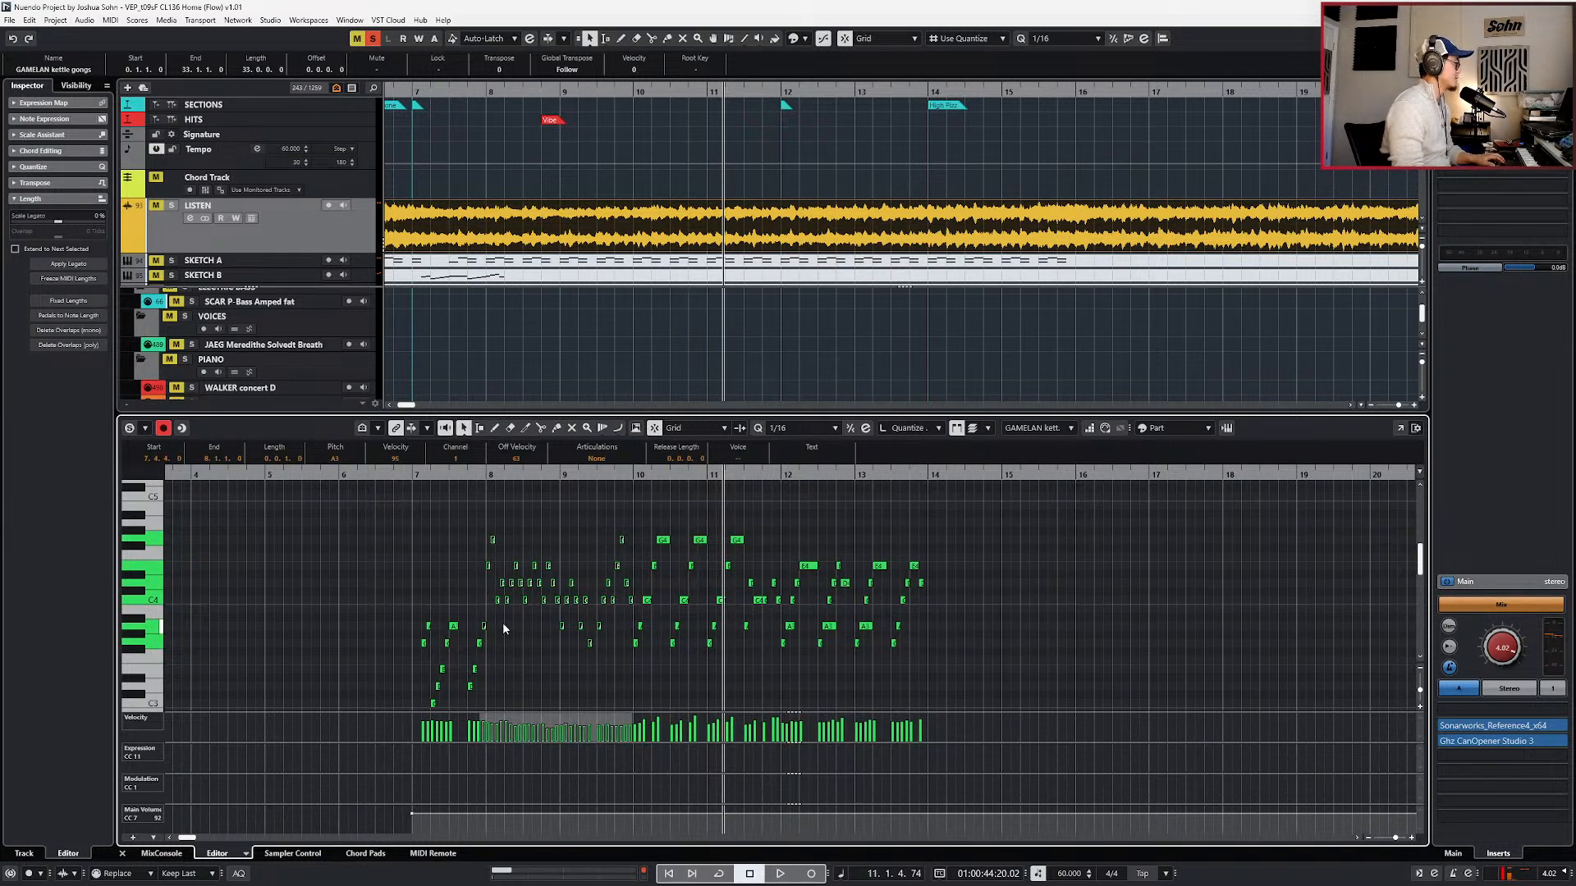
# - Paste the copied phrase at bar 14 in the GAMELAN kettle gongs part and close the key editor
pyautogui.press('KP_Add')
pyautogui.press('KP_Add')
pyautogui.press('KP_Add')
pyautogui.press('KP_Add')
pyautogui.press('KP_Subtract')
pyautogui.hotkey('ctrl', 'v')
pyautogui.hscroll(3, 493, 633)
pyautogui.press('Return')
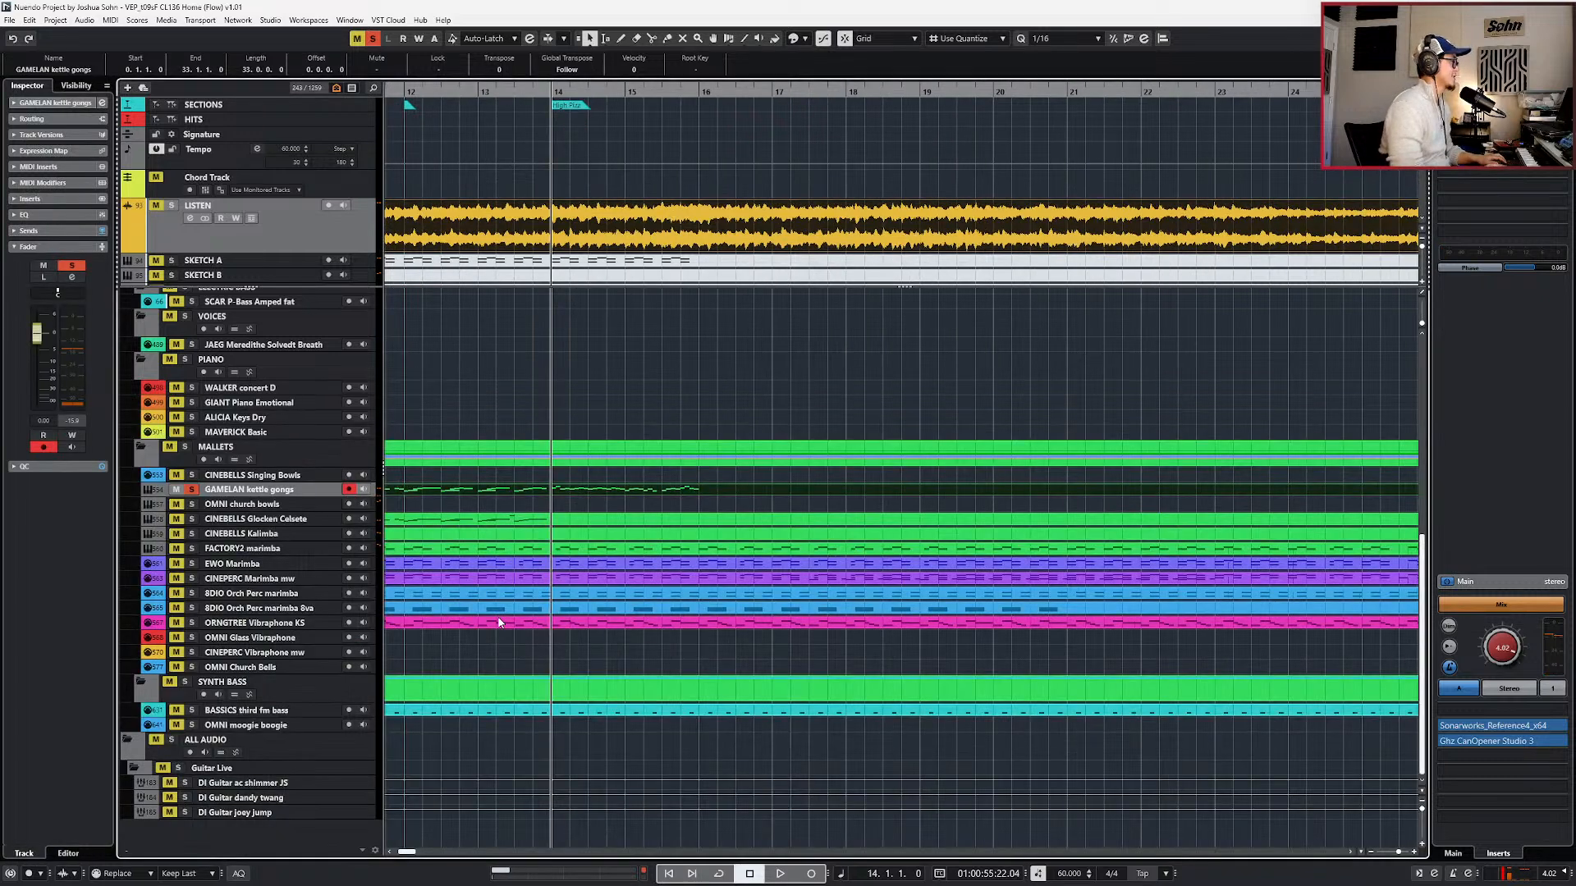
# - Paste the phrase at bar 14 in the CINEBELLS Glocken Celeste part, transpose it down an octave and play it
pyautogui.doubleClick(553, 522)
pyautogui.hotkey('ctrl', 'v')
pyautogui.hotkey('shift', 'Down')
pyautogui.press('KP_Subtract')
pyautogui.press('space')
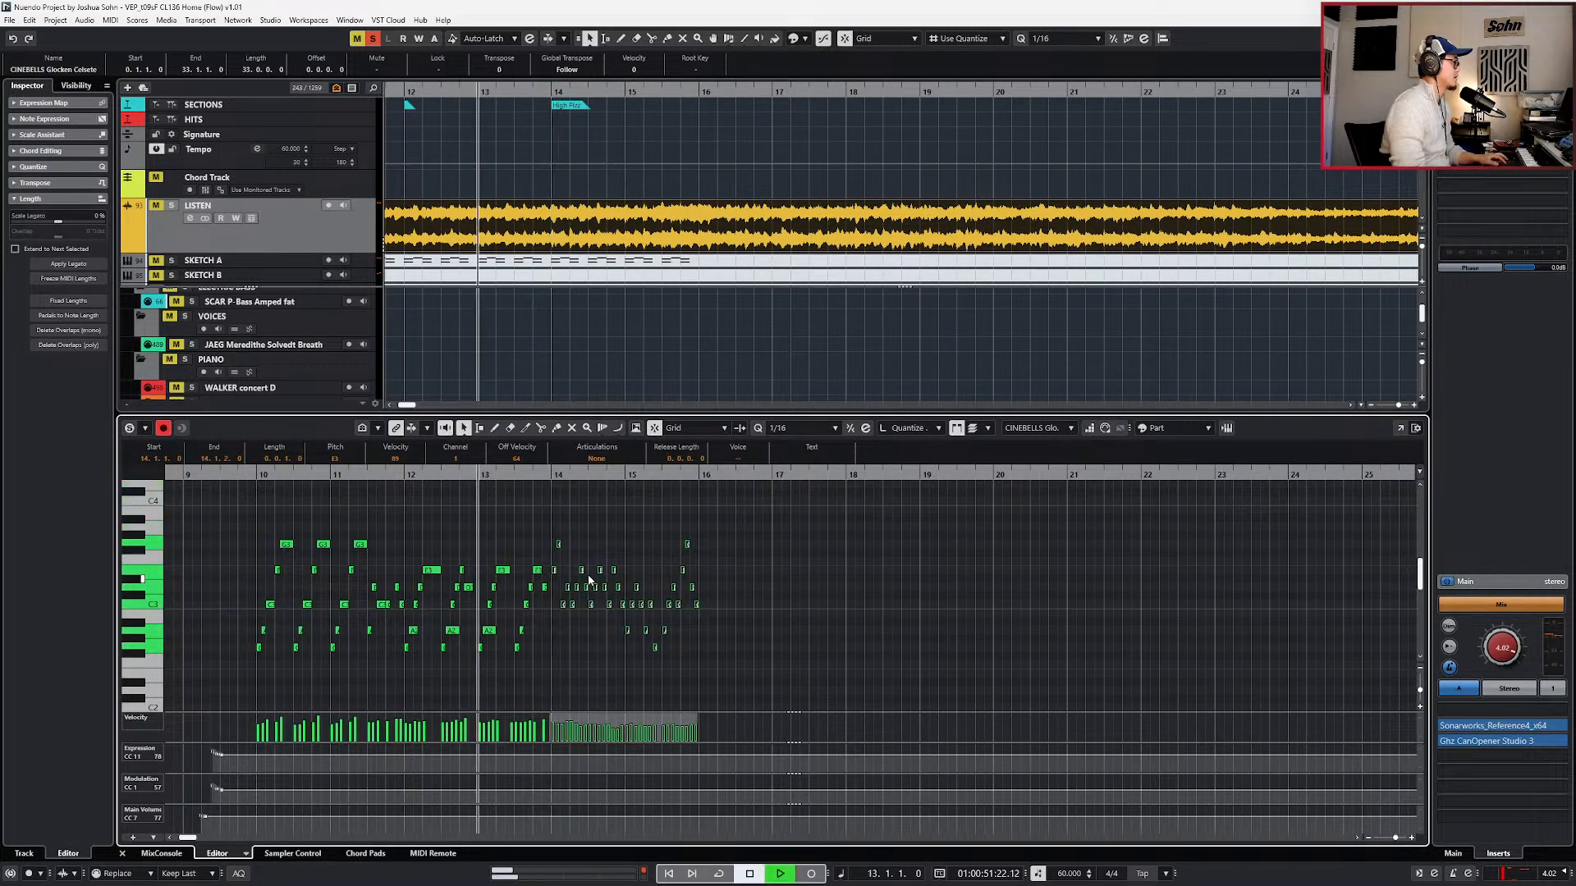
pyautogui.press('Return')
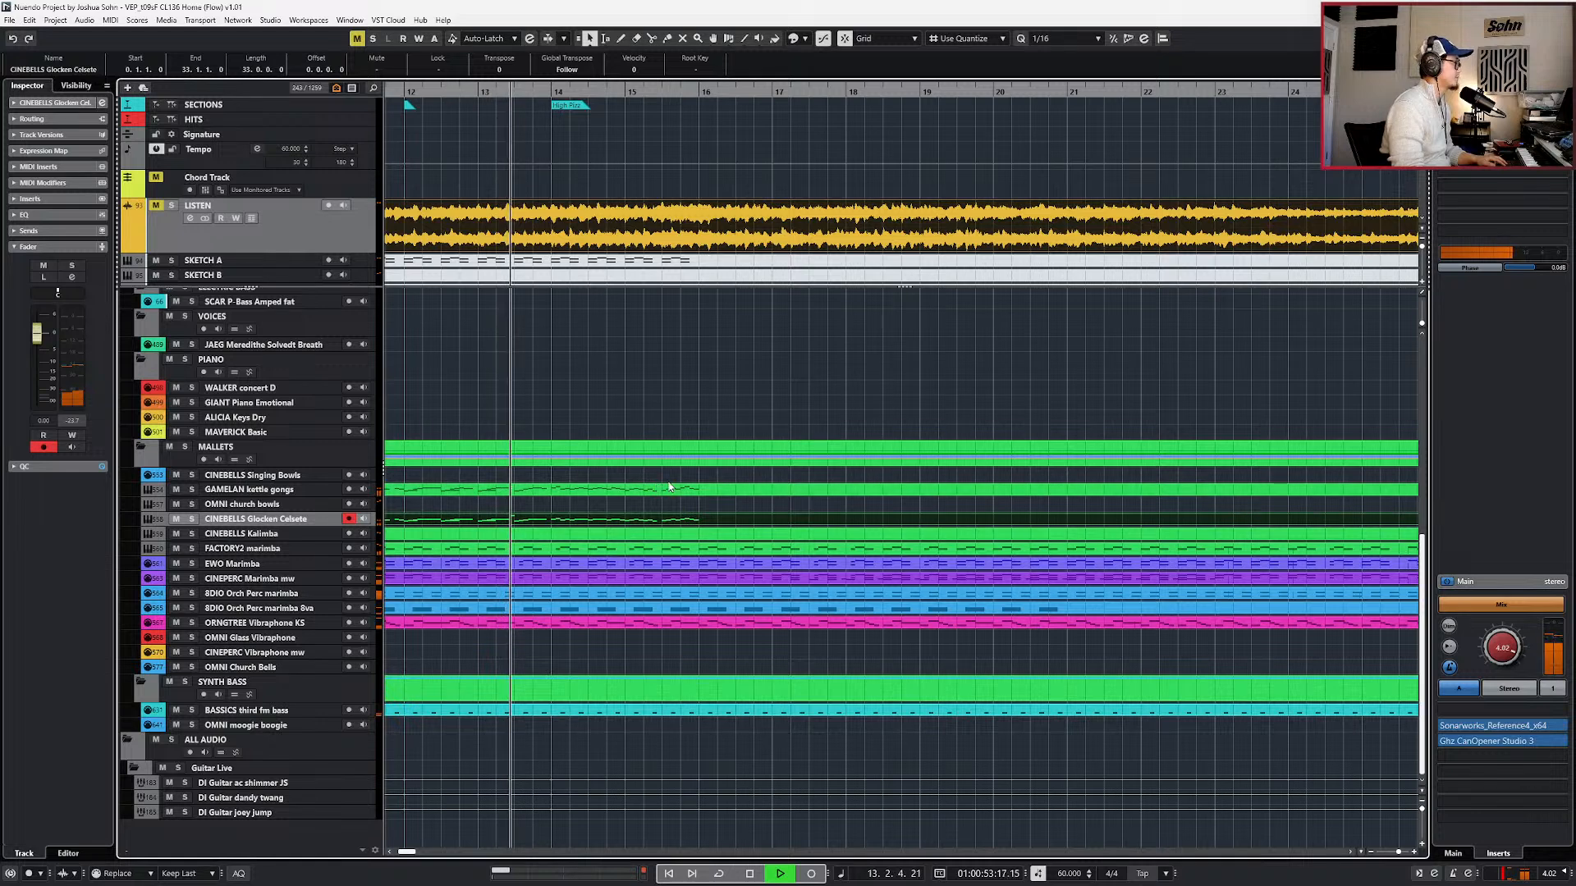
# - Split the GAMELAN kettle gongs and CINEBELLS Glocken Celeste parts at bars 14 and 16, and delete everything after bar 16
pyautogui.keyDown('shift'); pyautogui.click(595, 491); pyautogui.keyUp('shift')
pyautogui.hotkey('alt', '1')
pyautogui.keyDown('alt'); pyautogui.click(560, 491); pyautogui.keyUp('alt')
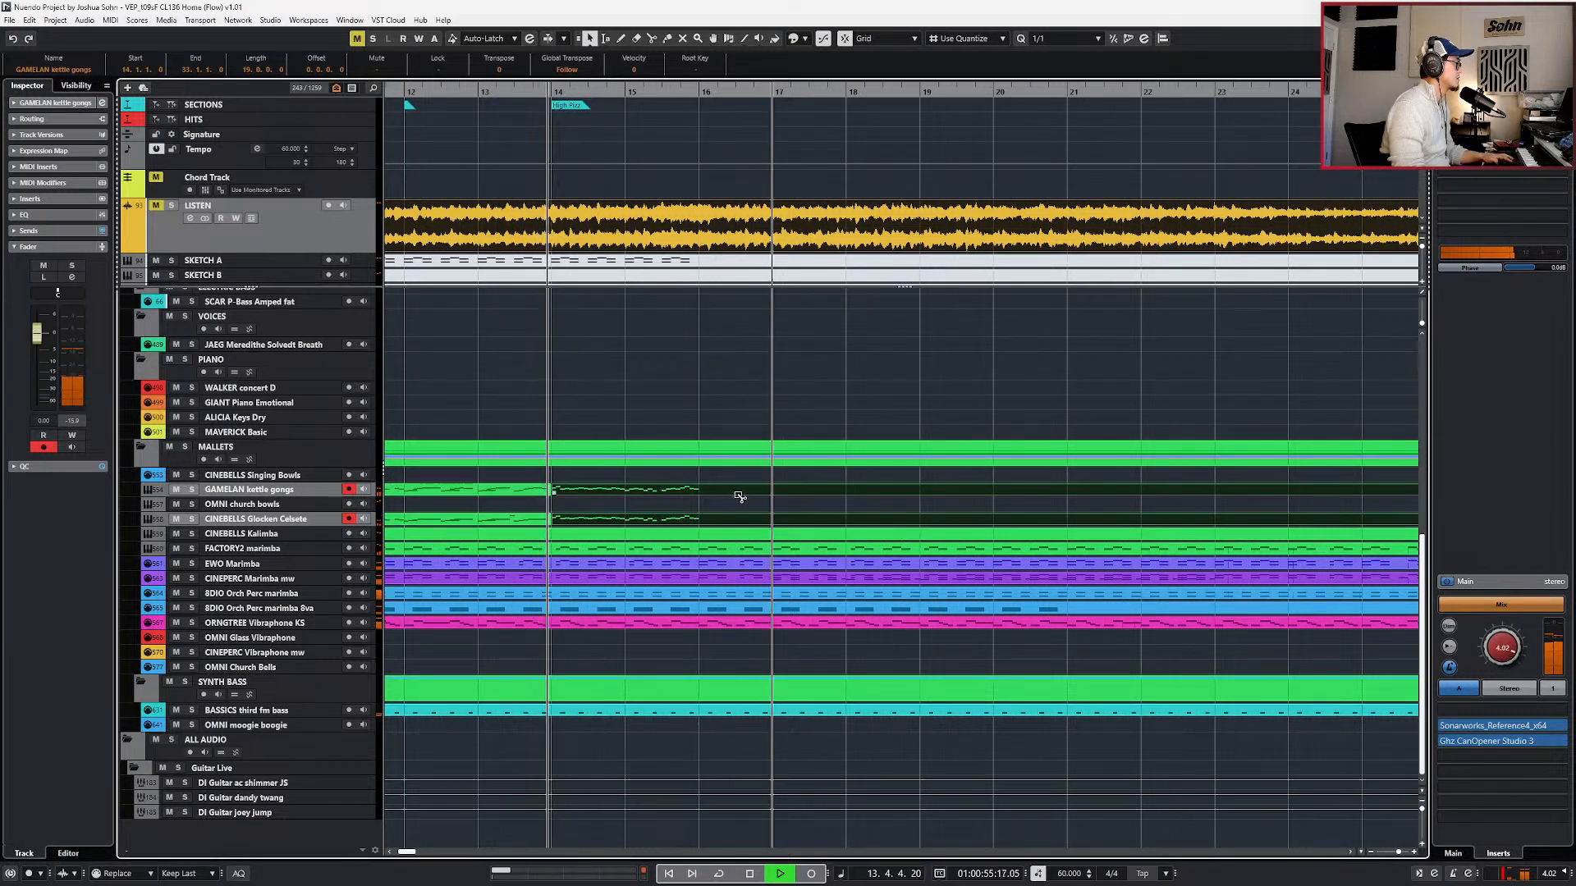
pyautogui.keyDown('alt'); pyautogui.click(721, 493); pyautogui.keyUp('alt')
pyautogui.moveTo(724, 482); pyautogui.dragTo(694, 521)
pyautogui.press('Delete')
# - Duplicate the two-bar kettle gongs and Glocken Celeste parts repeatedly until they reach bar 26
pyautogui.hotkey('ctrl', 'd')
pyautogui.scroll(-1, 696, 523)
pyautogui.scroll(-1, 696, 523)
pyautogui.hotkey('ctrl', 'd')
pyautogui.hotkey('ctrl', 'd')
pyautogui.hotkey('ctrl', 'd')
pyautogui.hotkey('ctrl', 'd')
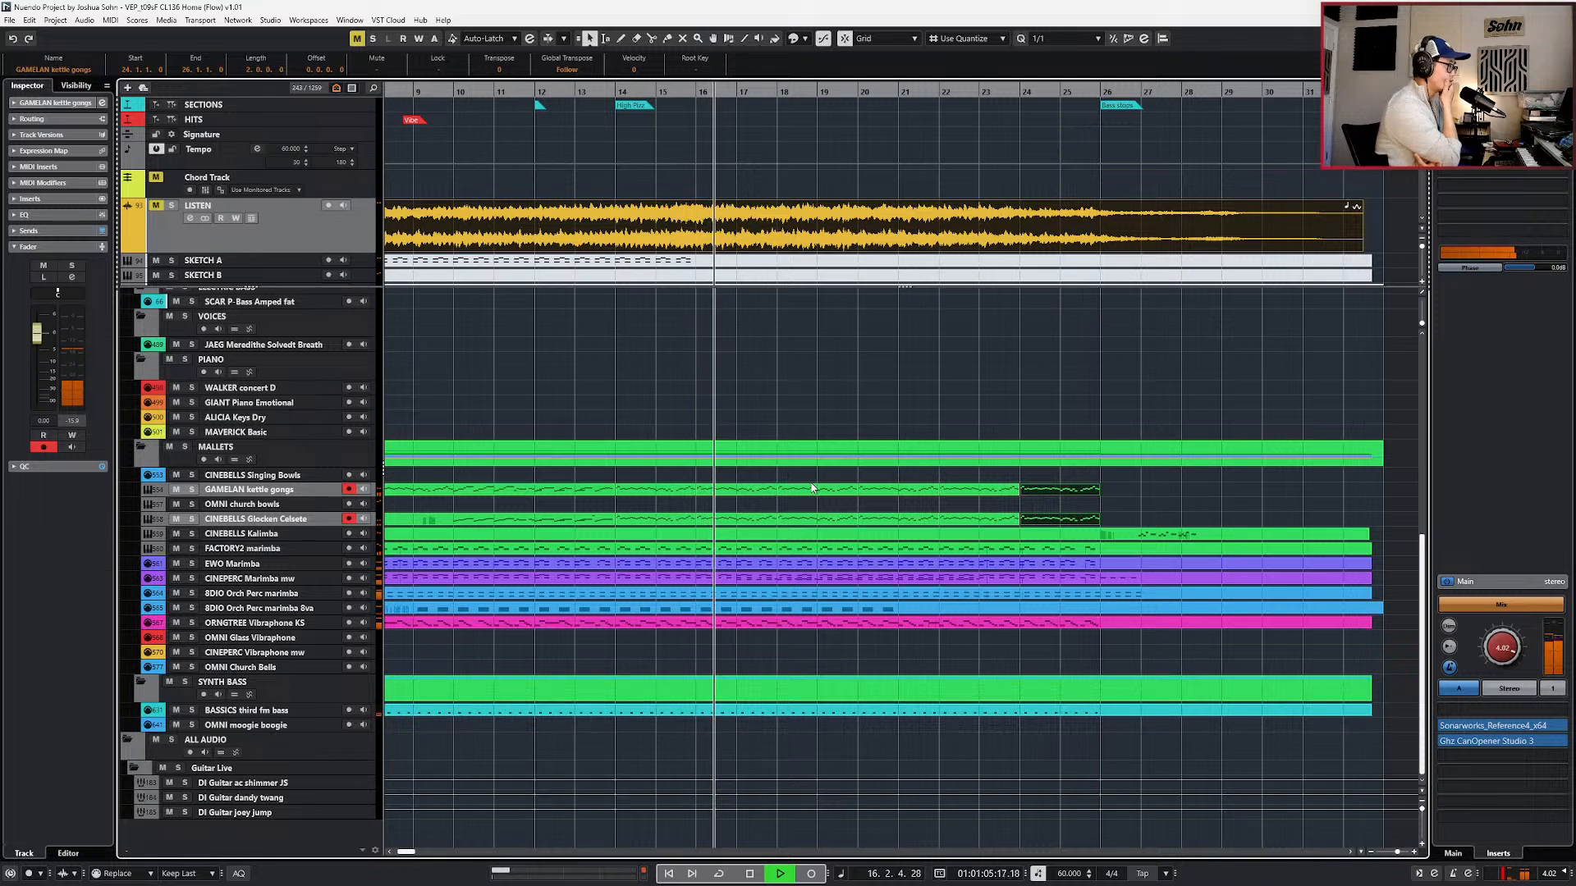
# - Play the LISTEN reference track in solo from bar 15
pyautogui.press('space')
pyautogui.click(714, 194)
pyautogui.click(724, 205)
pyautogui.press('s')
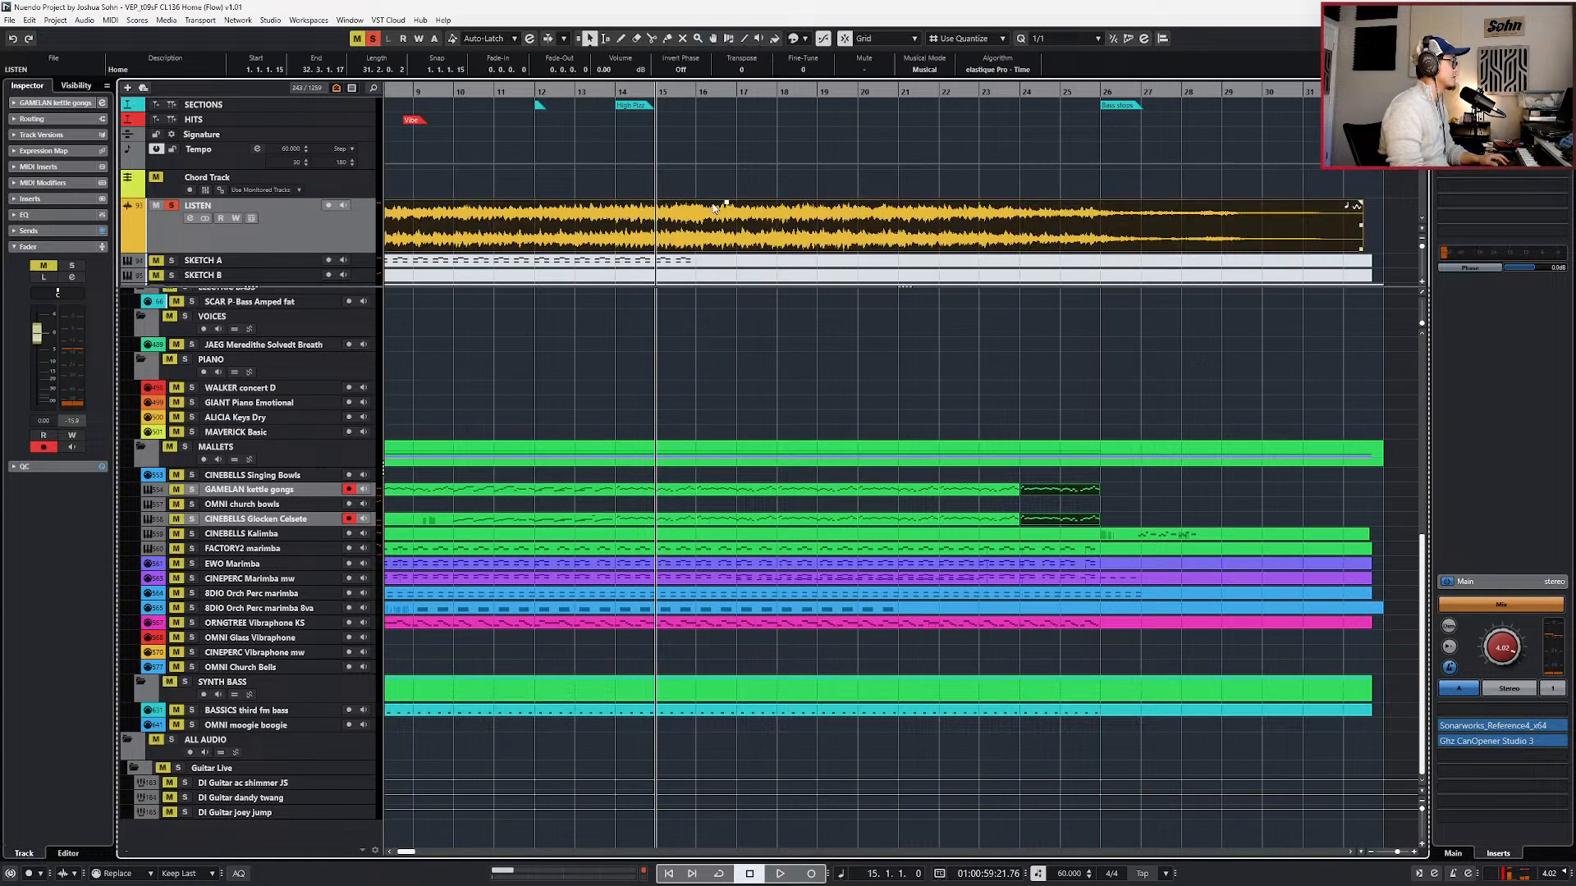
pyautogui.press('space')
# - Solo the CINEBELLS Singing Bowls track to audition its sound and inspect its part in the key editor, then unsolo it
pyautogui.click(252, 483)
pyautogui.press('s')
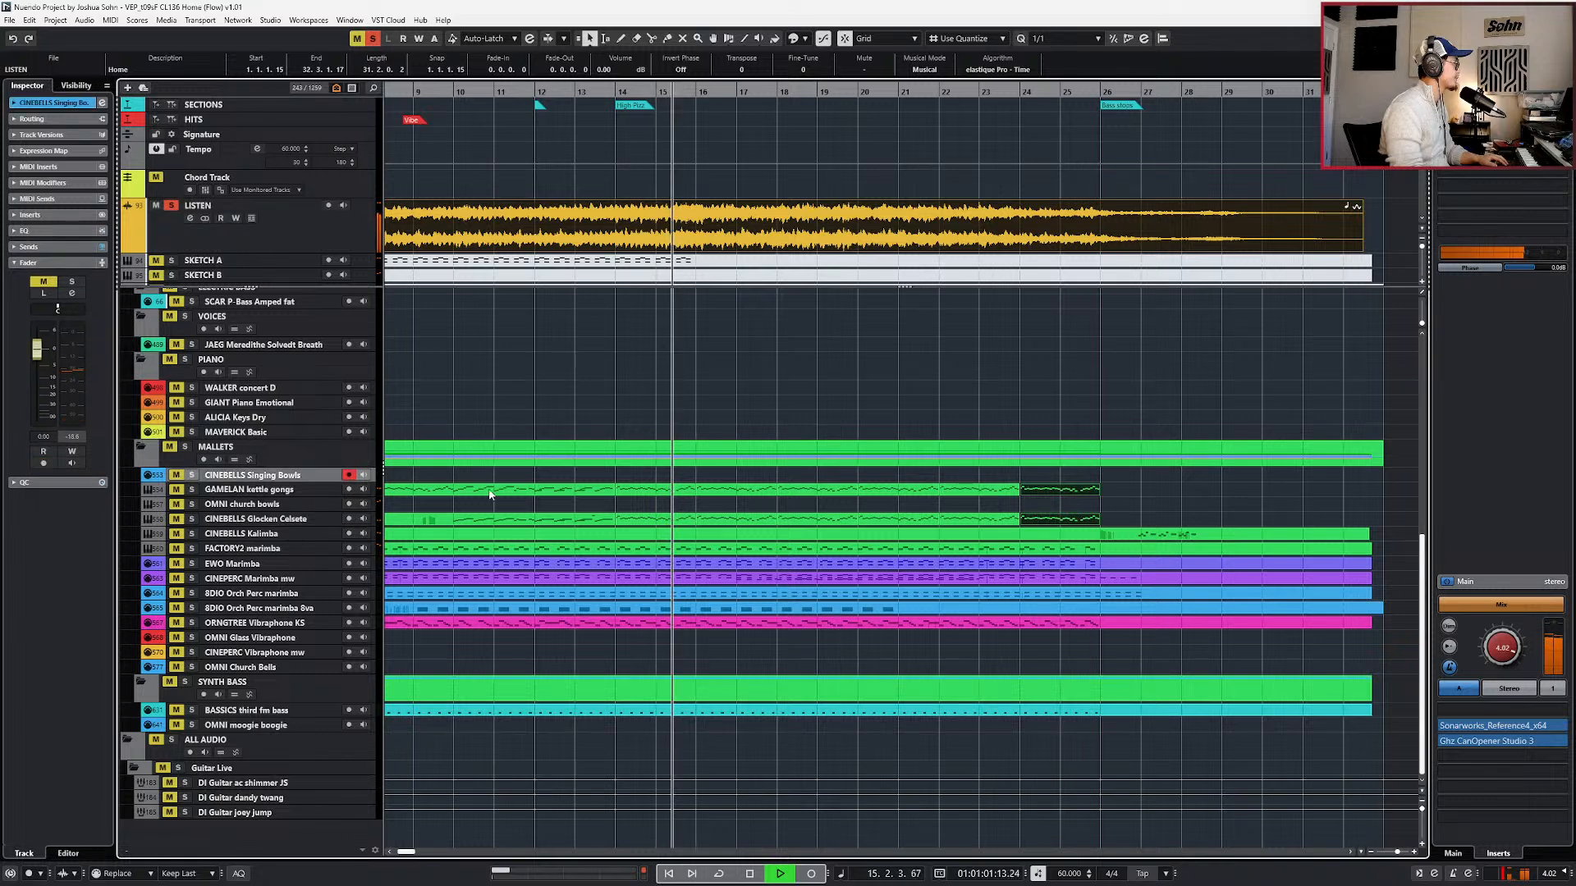
pyautogui.click(673, 480)
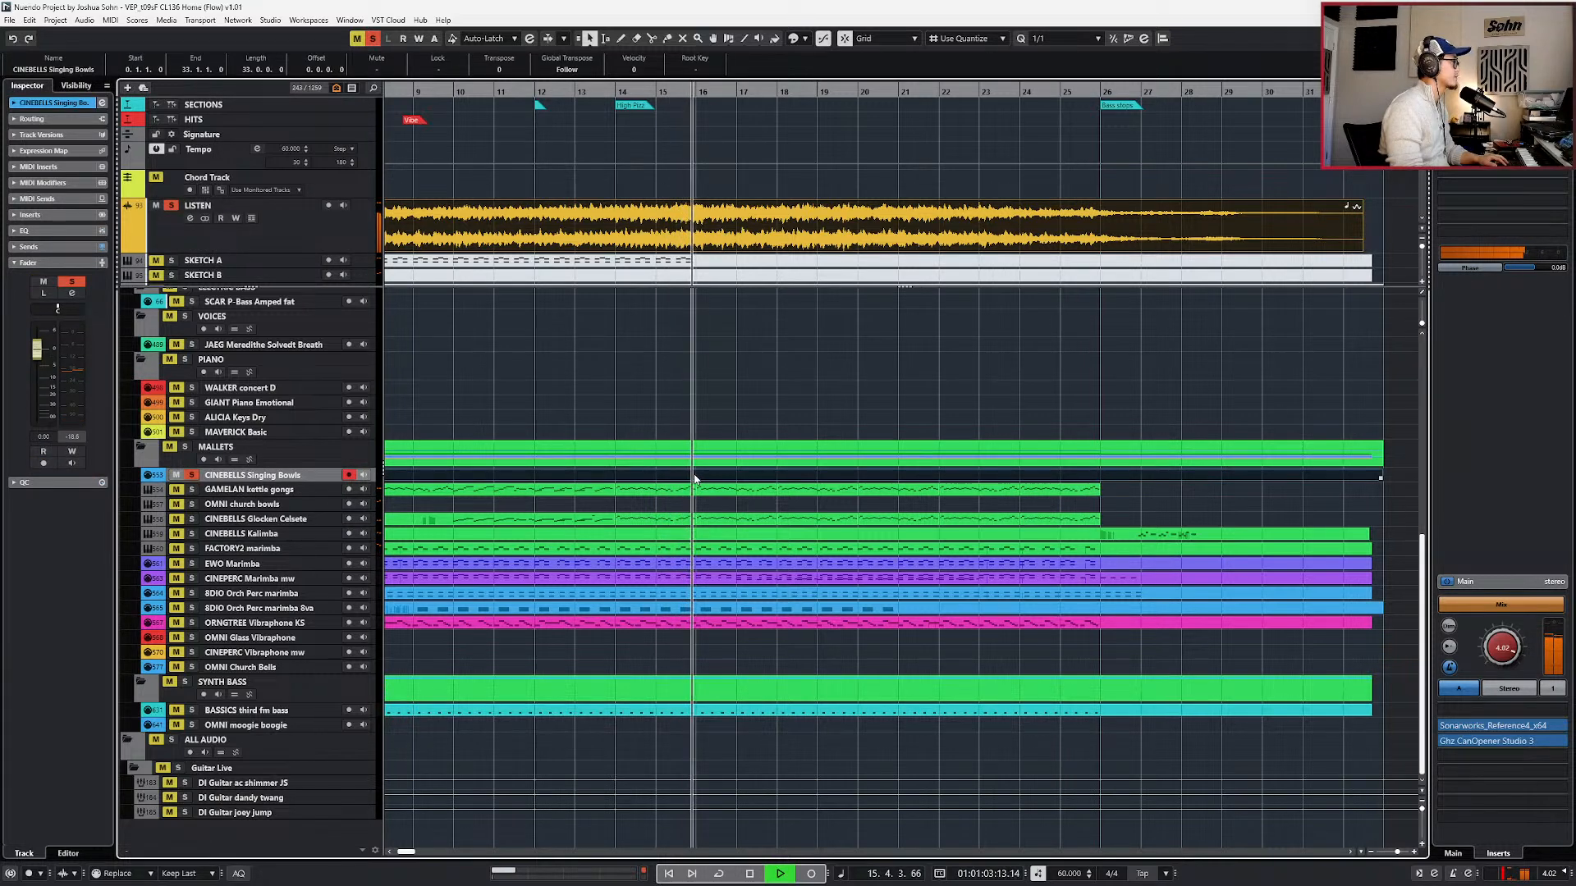
pyautogui.doubleClick(695, 479)
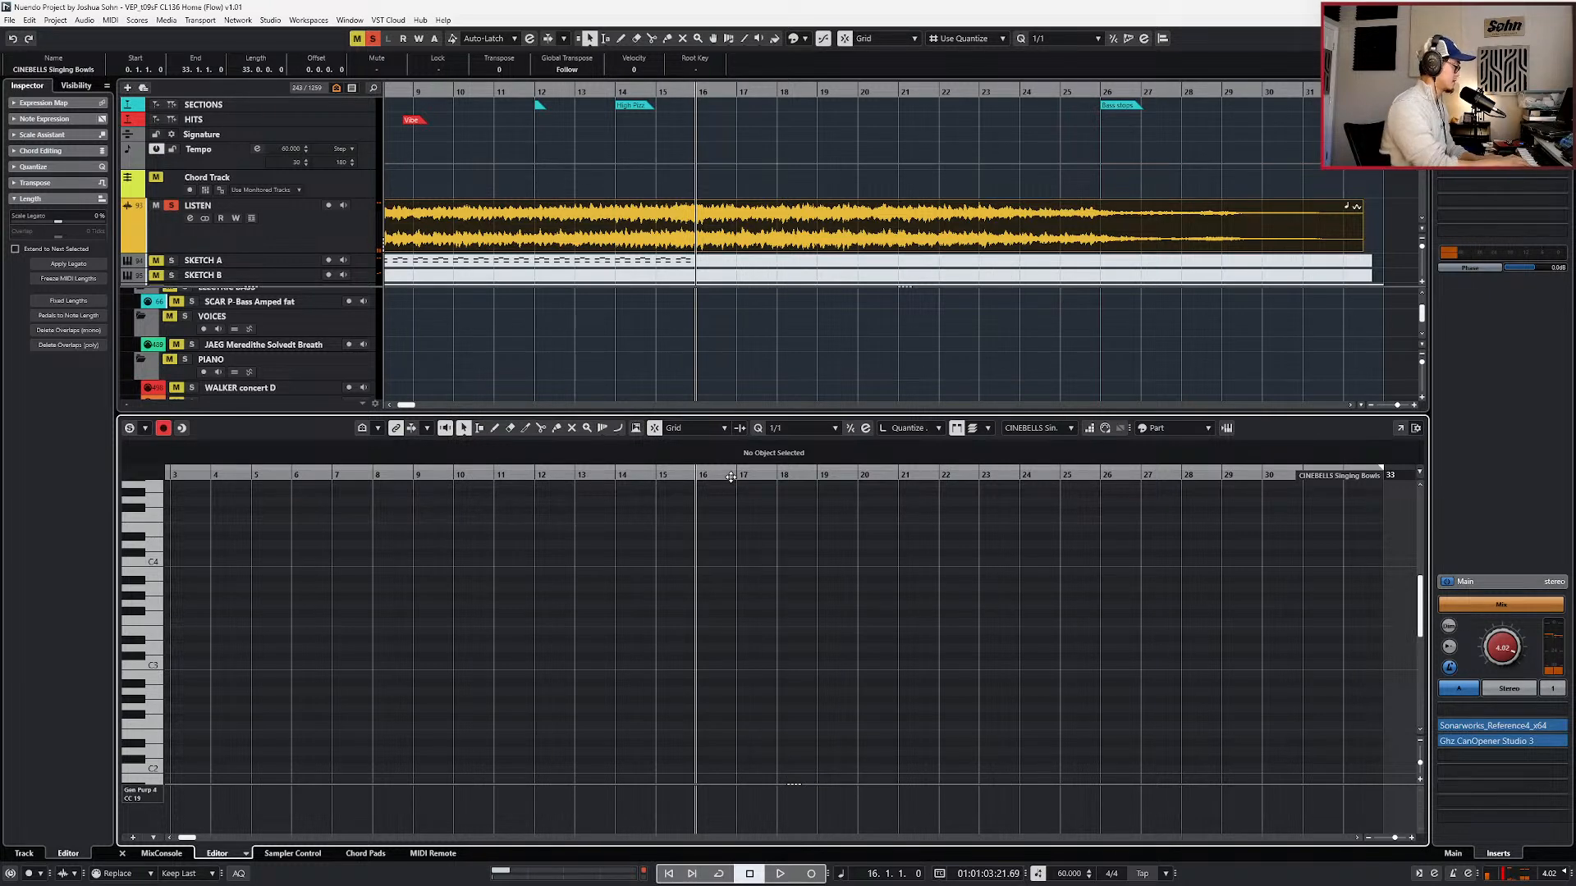
pyautogui.hotkey('ctrl', 'e')
pyautogui.press('s')
# - Audition the OMNI church bowls and OMNI Church Bells tracks, and arm OMNI Glass Vibraphone while playing the arrangement
pyautogui.click(329, 506)
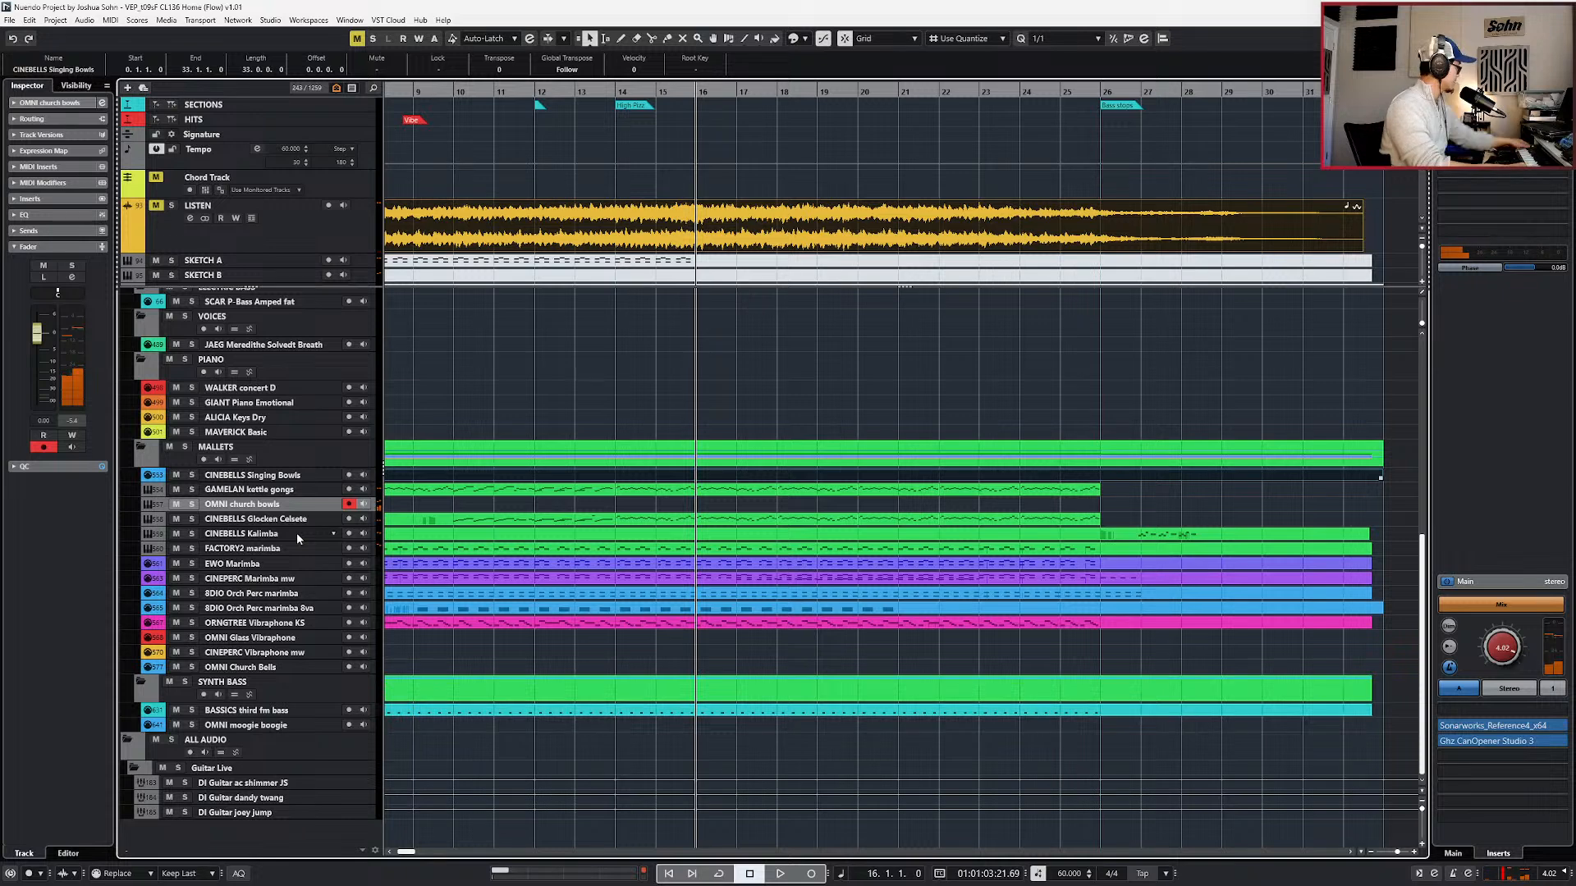
pyautogui.click(251, 669)
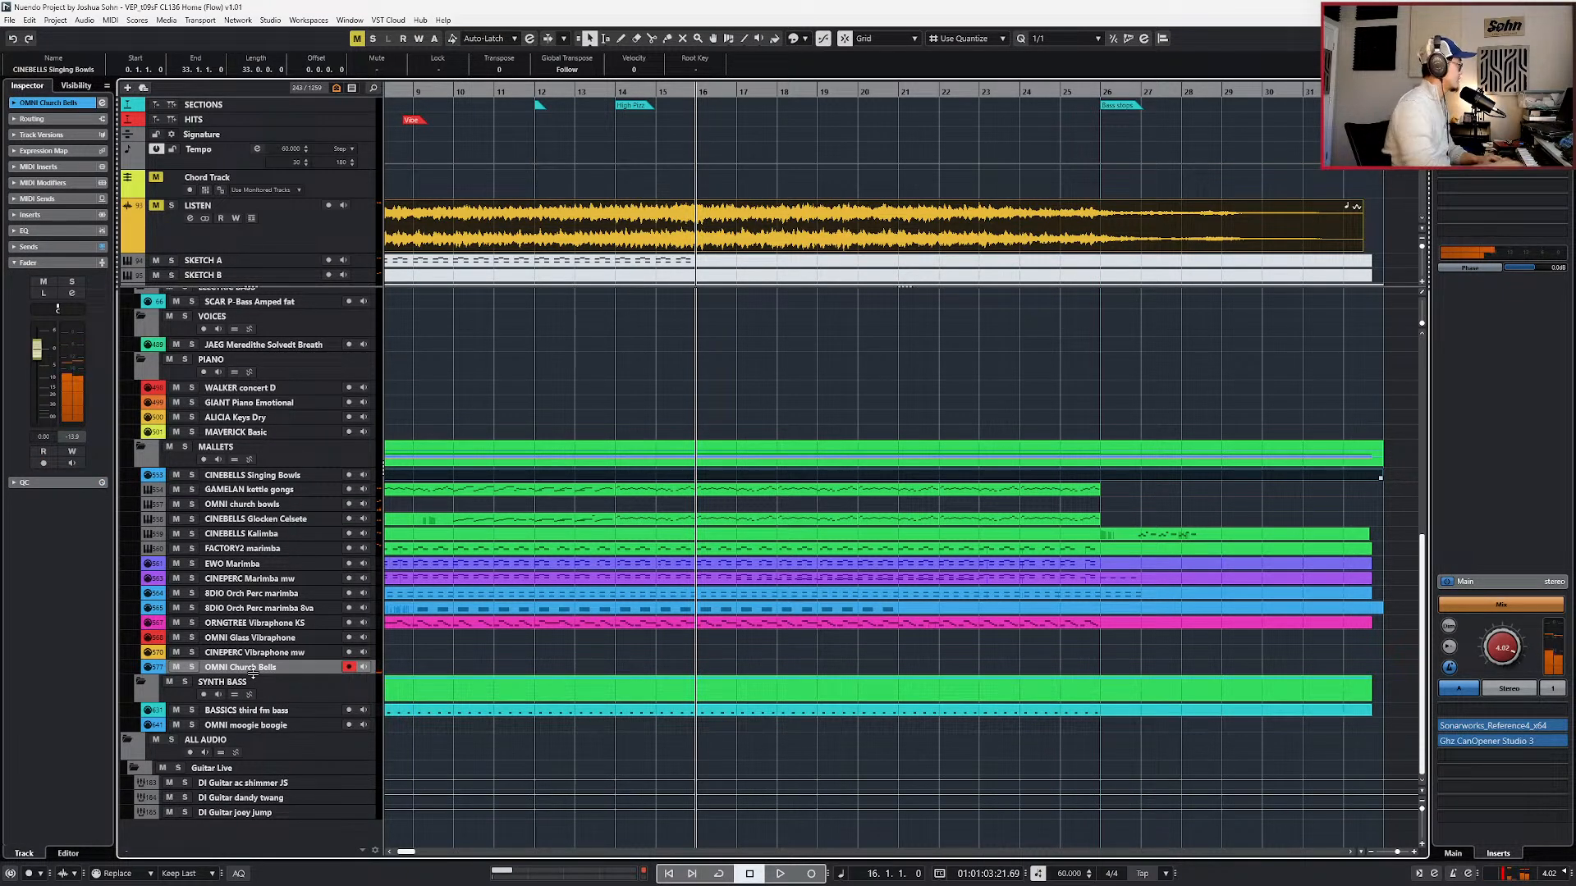
pyautogui.scroll(1, 425, 637)
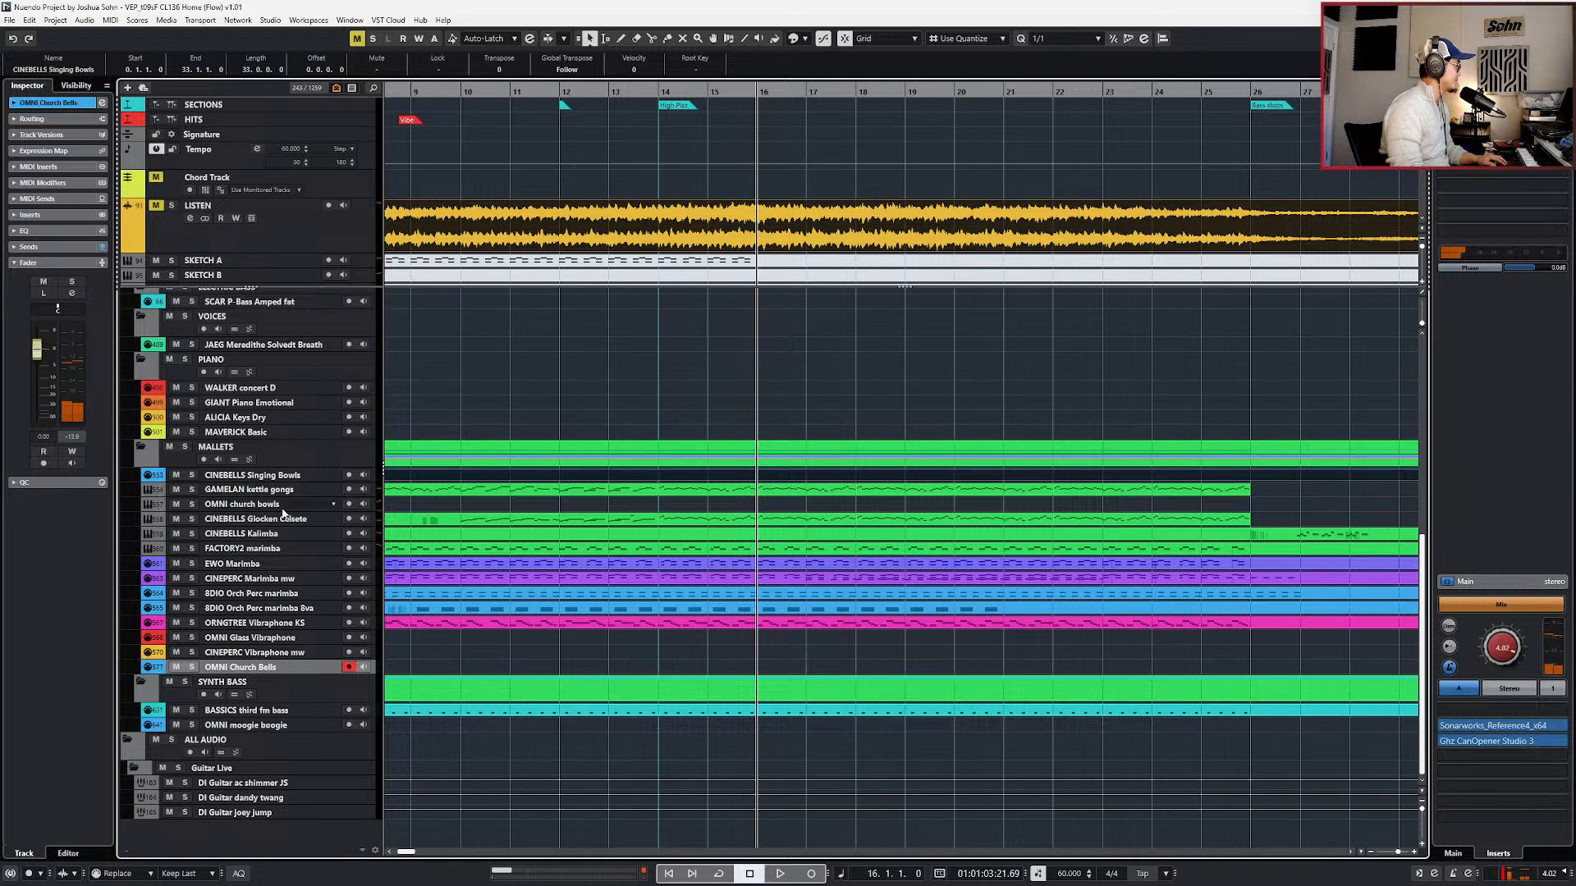
pyautogui.click(293, 643)
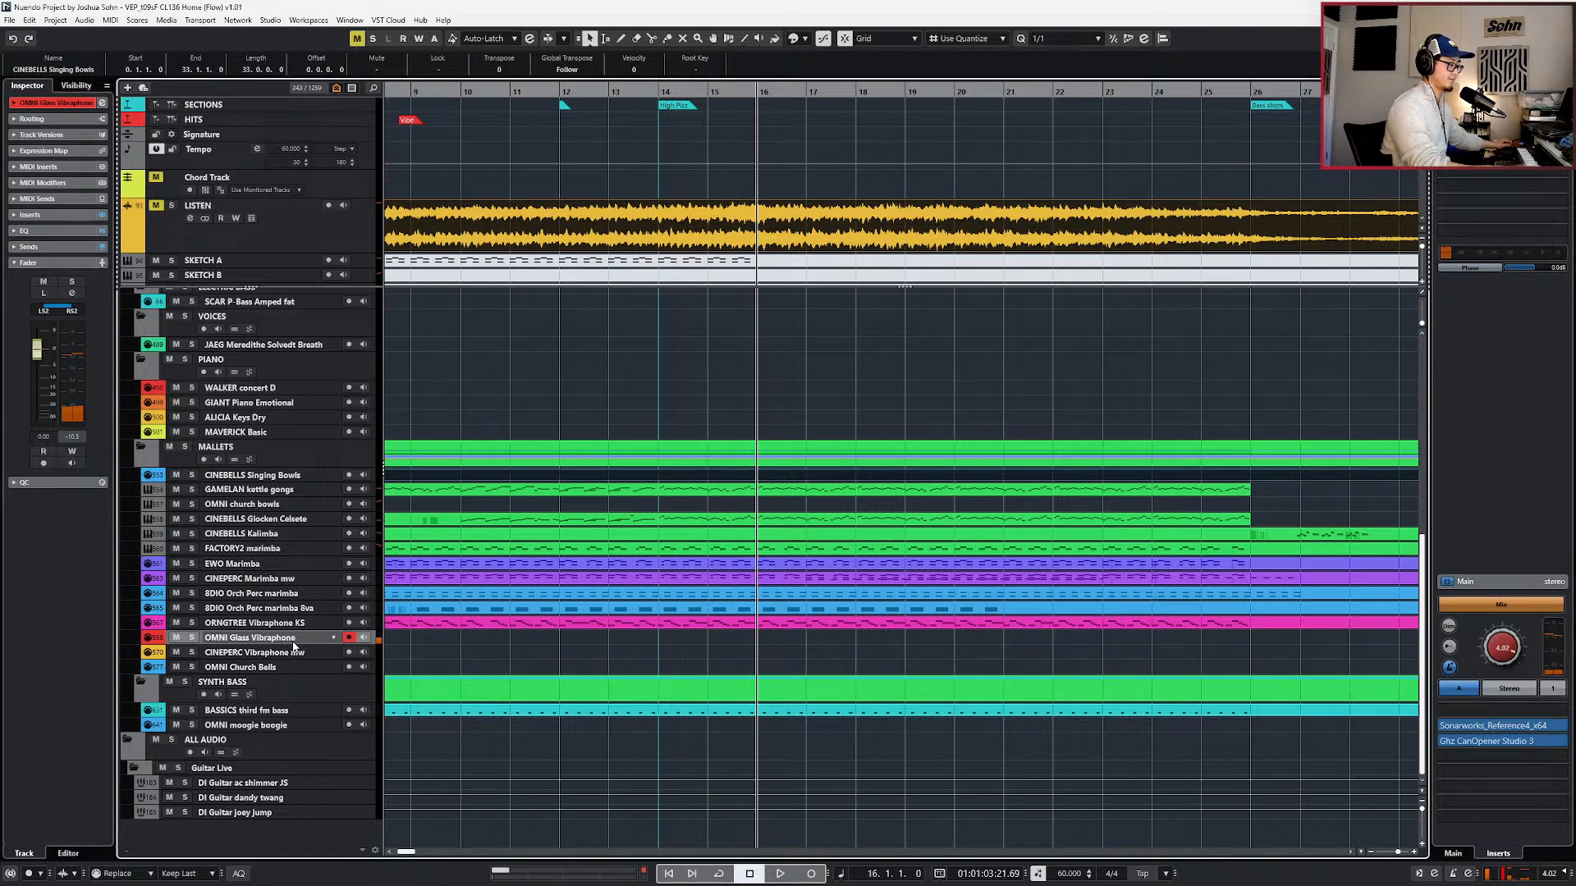
pyautogui.press('space')
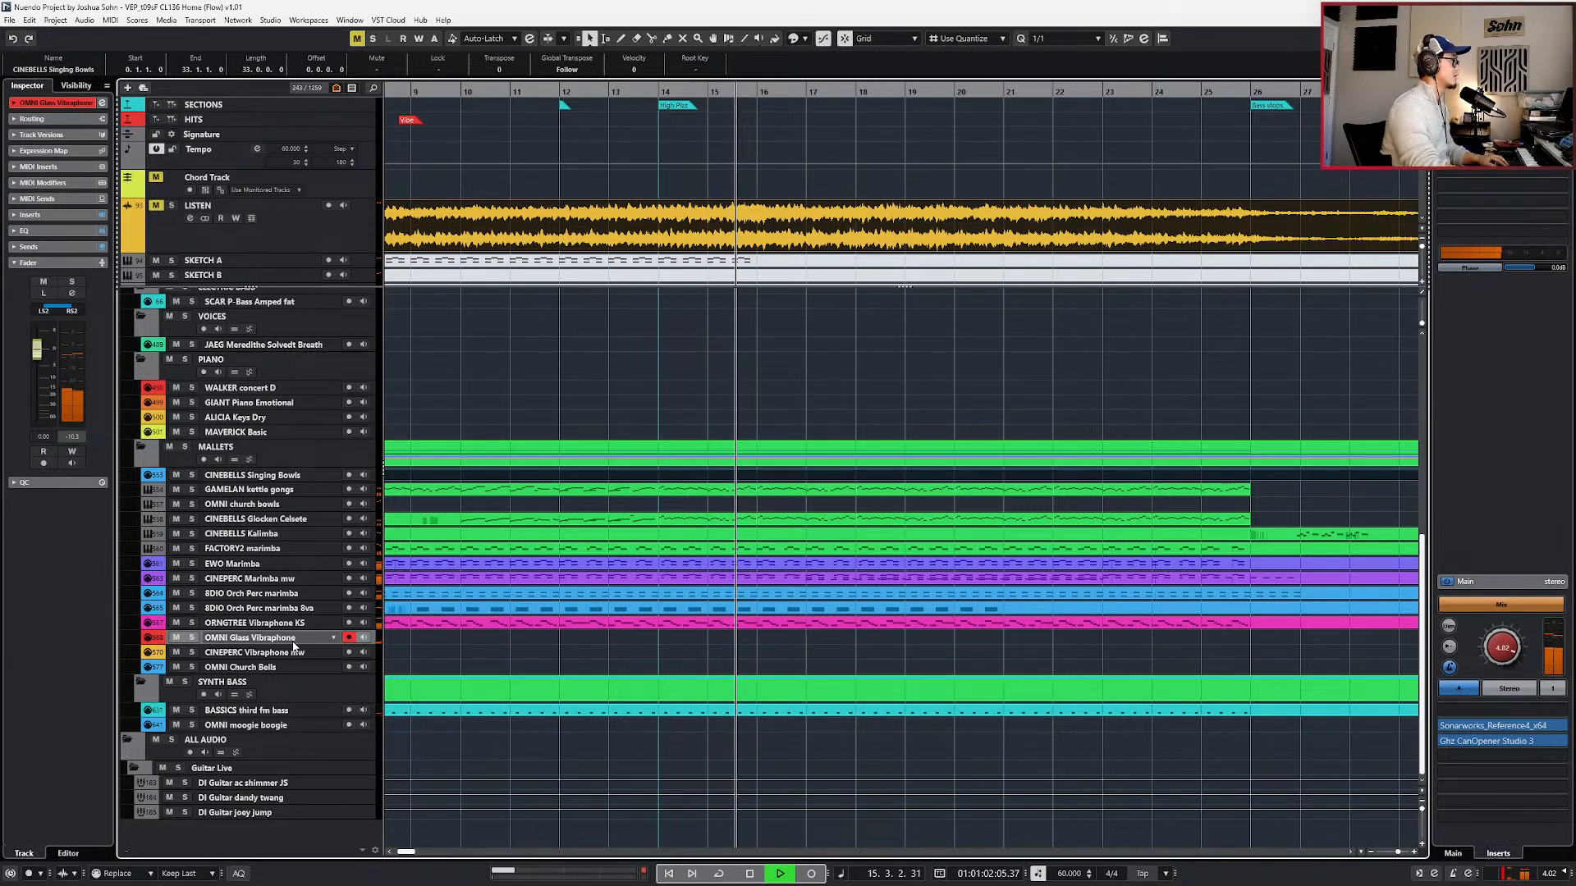
# - Listen to the LISTEN reference in solo around bar 16, then unsolo it and stop playback
pyautogui.click(751, 220)
pyautogui.press('s')
pyautogui.press('space')
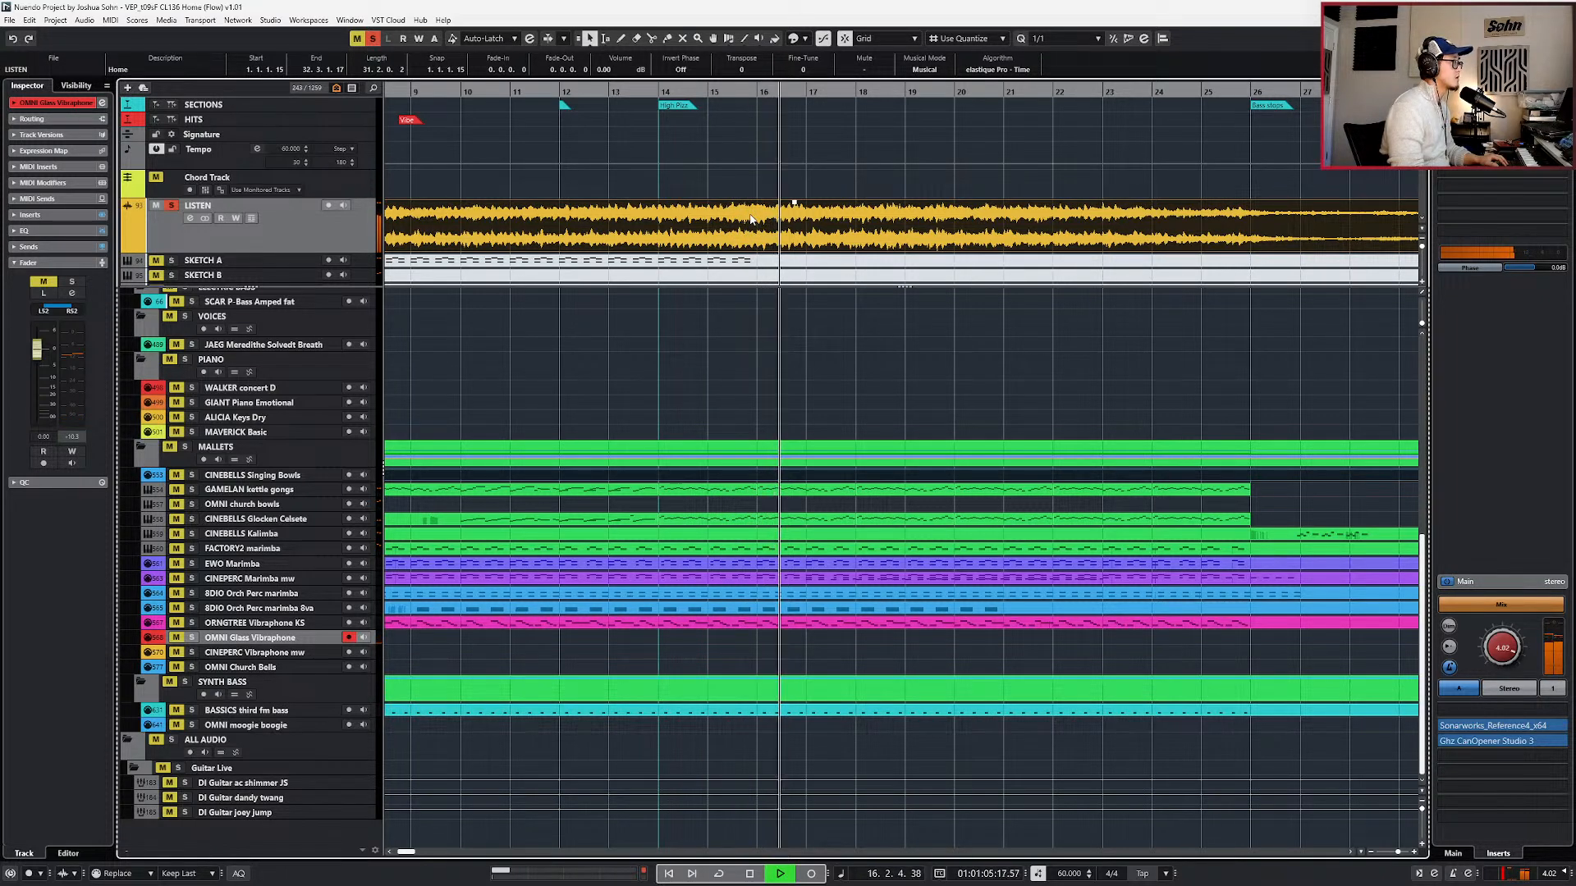
pyautogui.press('space')
pyautogui.keyDown('alt'); pyautogui.keyDown('shift'); pyautogui.click(752, 219); pyautogui.keyUp('shift'); pyautogui.keyUp('alt')
pyautogui.press('s')
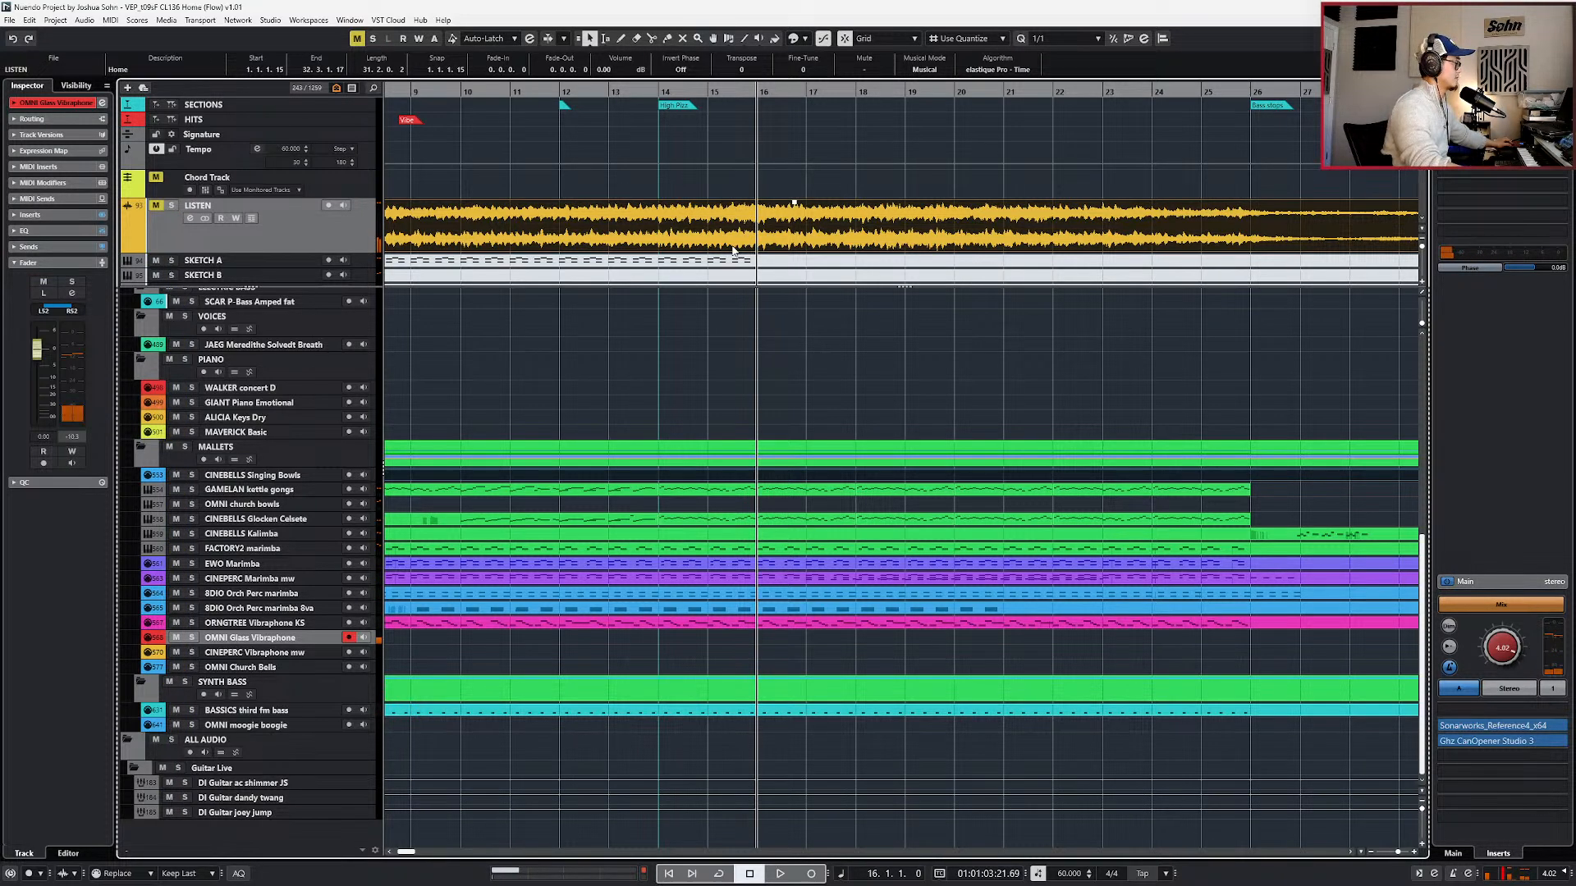
# - Record an OMNI Glass Vibraphone phrase from bar 15, and quantize its two notes to 1/8 with eighth-note lengths
pyautogui.press('KP_Multiply')
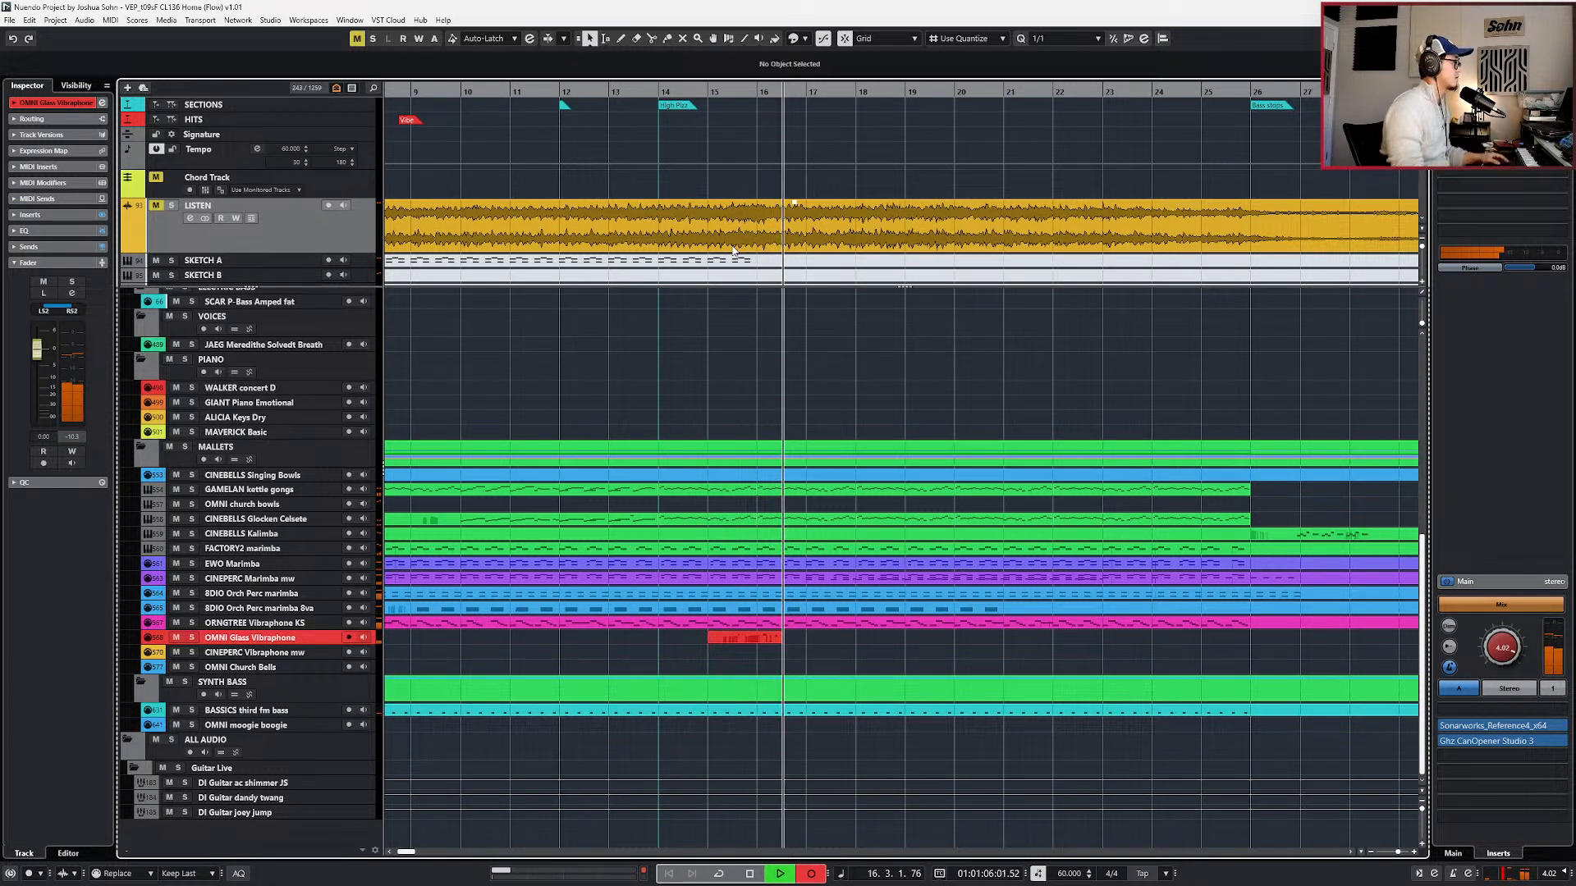
pyautogui.press('space')
pyautogui.doubleClick(743, 637)
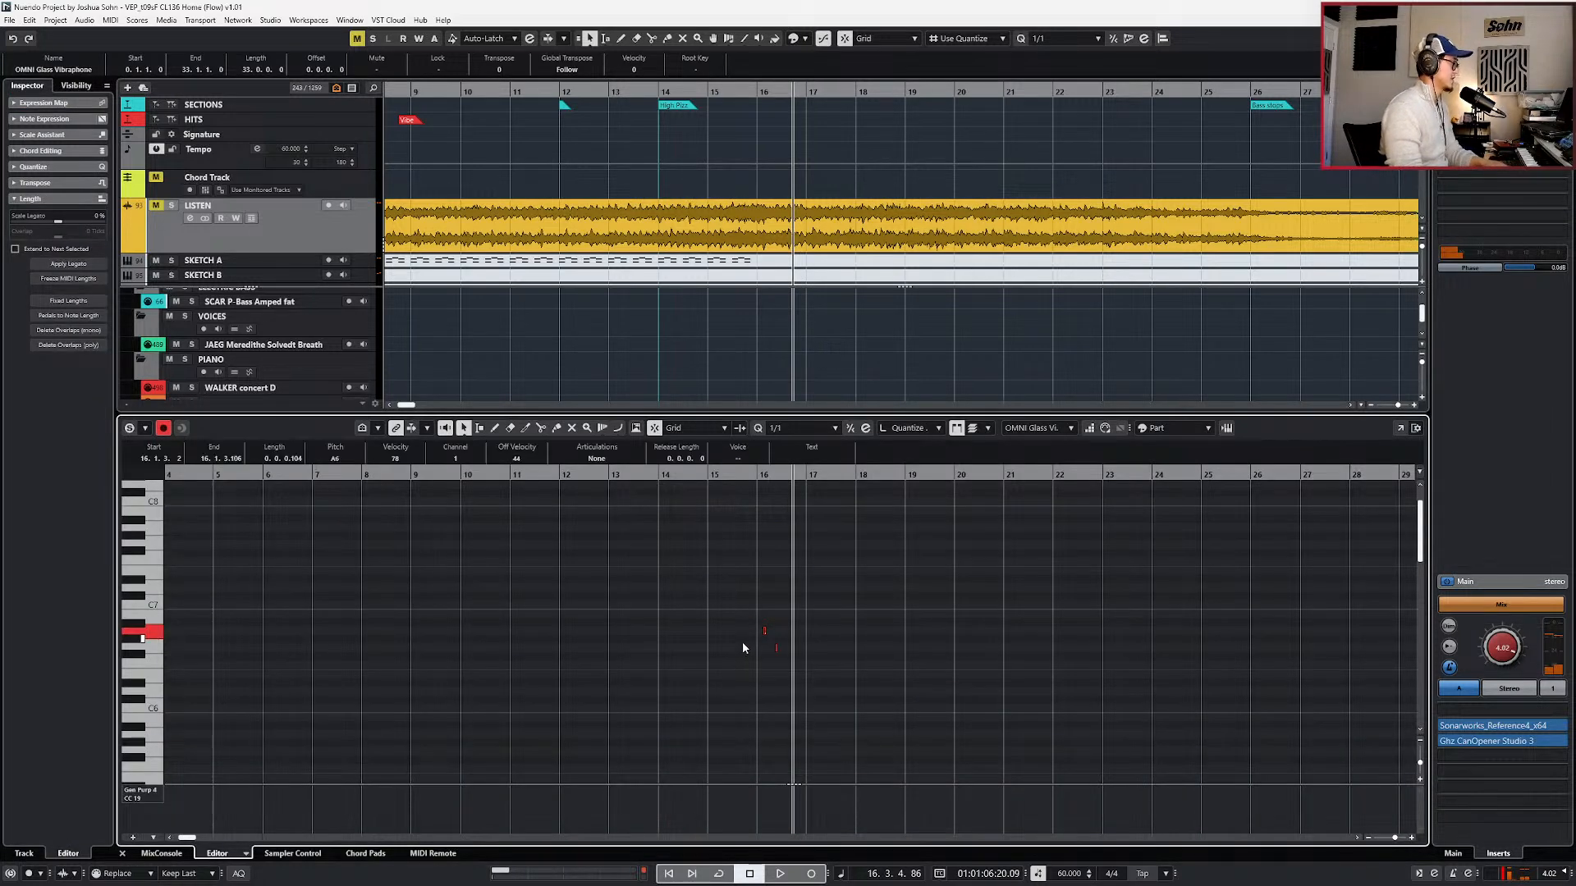
pyautogui.scroll(4, 748, 644)
pyautogui.hotkey('alt', '4')
pyautogui.moveTo(780, 643); pyautogui.dragTo(868, 756)
pyautogui.press('q')
pyautogui.press('l')
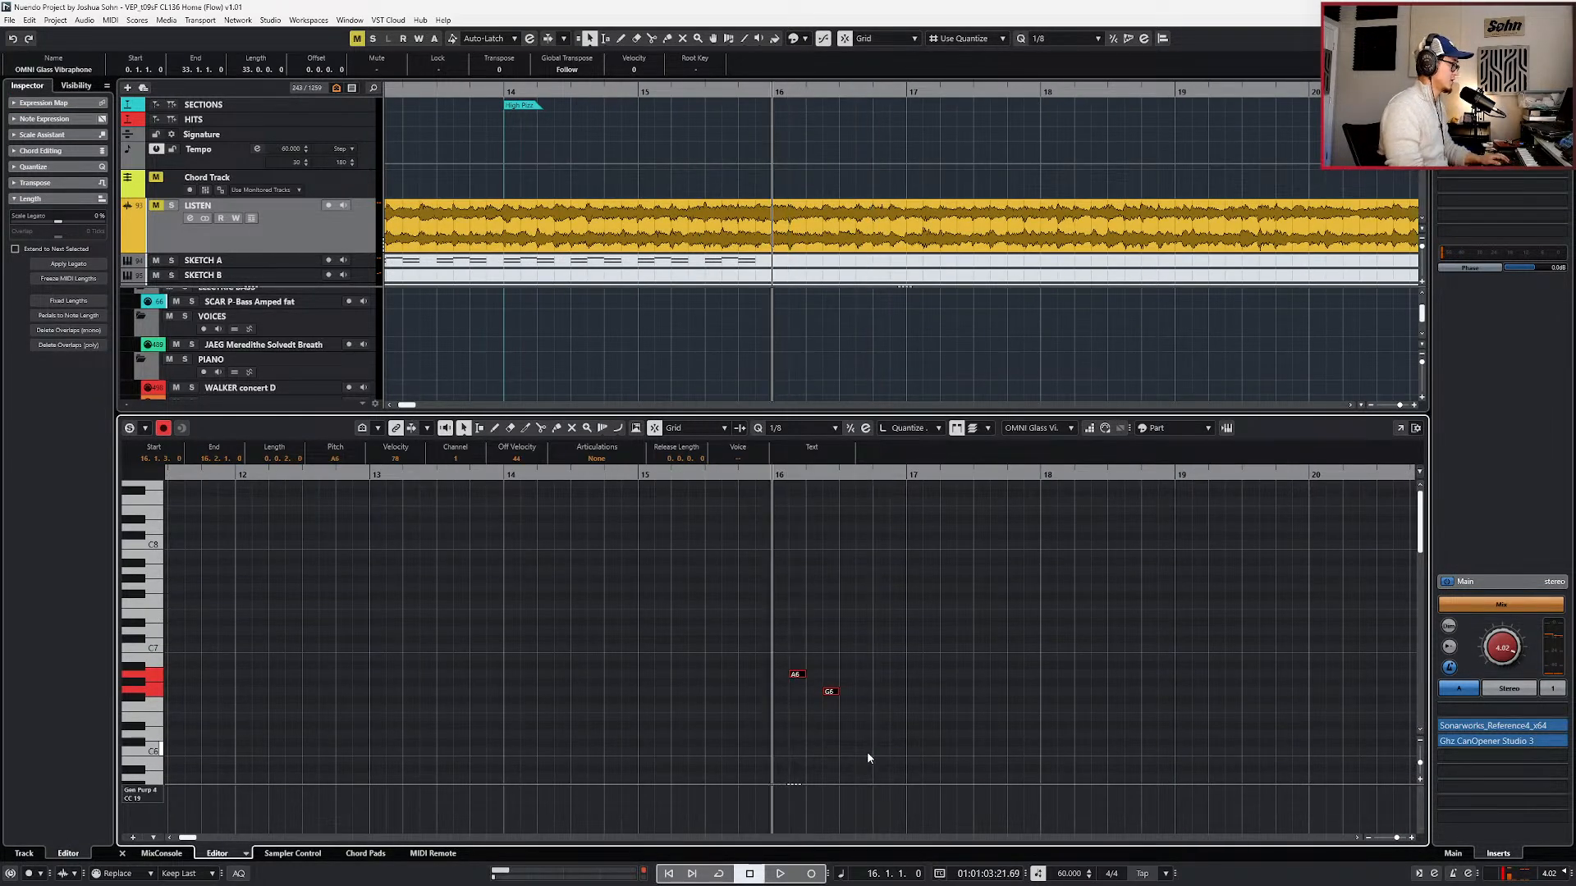
# - Shorten the two OMNI Glass Vibraphone notes to 1/16 length and play them back
pyautogui.press('ctrl+KP_Subtract')
pyautogui.hotkey('alt', 'l')
pyautogui.press('ctrl+KP_Subtract')
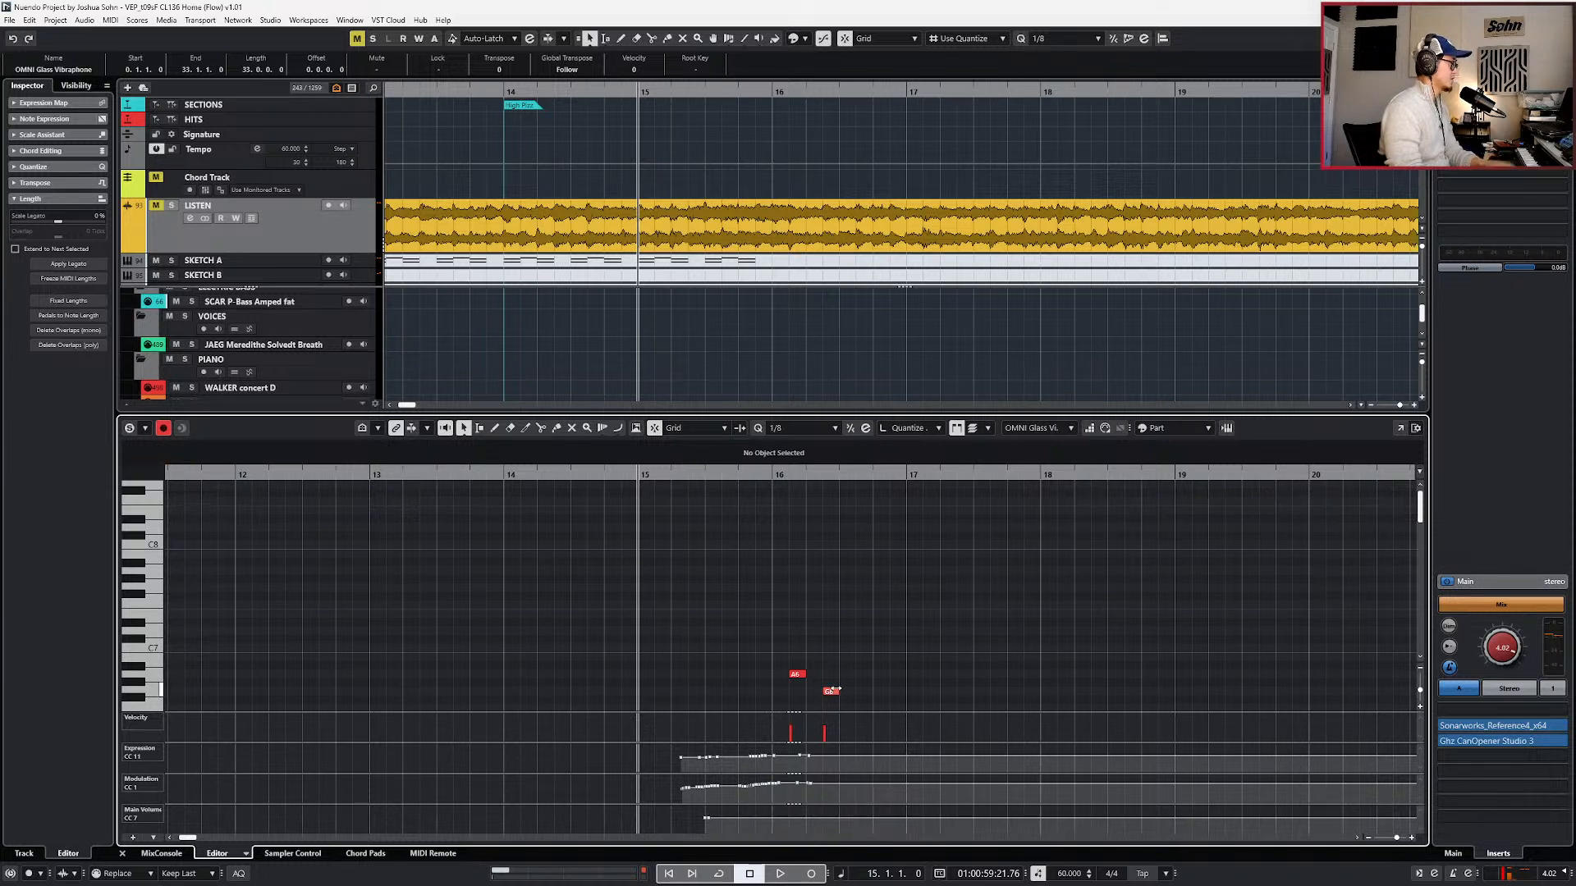
pyautogui.moveTo(830, 660); pyautogui.dragTo(787, 704)
pyautogui.press('l')
pyautogui.press('space')
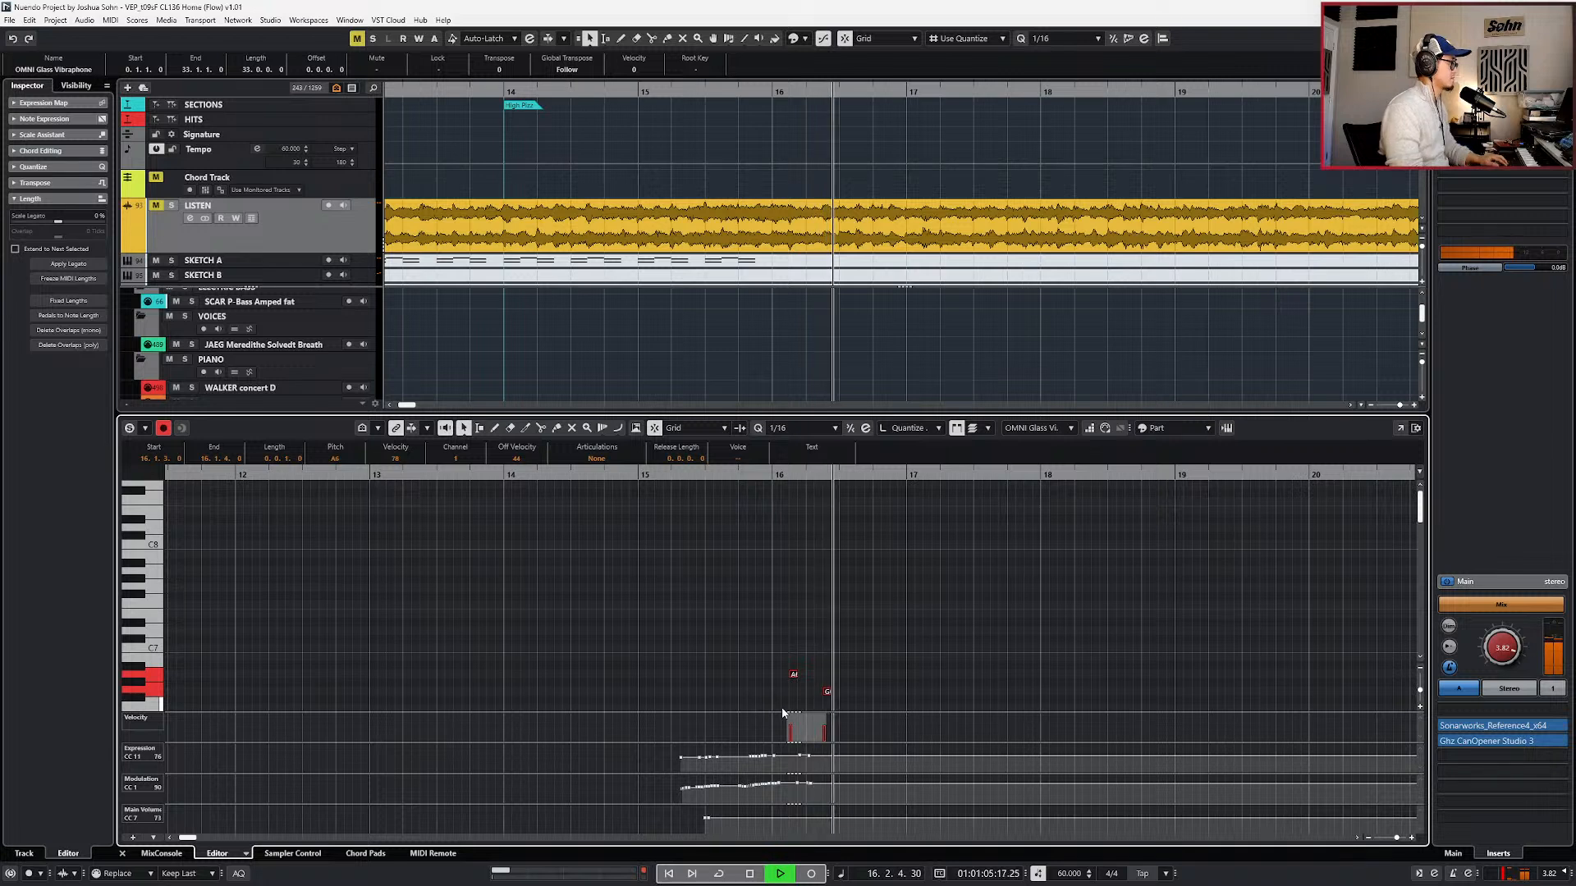
# - Delete the recorded controller points after bar 16 and draw a lower Expression value beneath the two vibraphone notes
pyautogui.press('space')
pyautogui.press('ctrl+KP_Subtract')
pyautogui.press('Delete')
pyautogui.moveTo(771, 791); pyautogui.dragTo(851, 746)
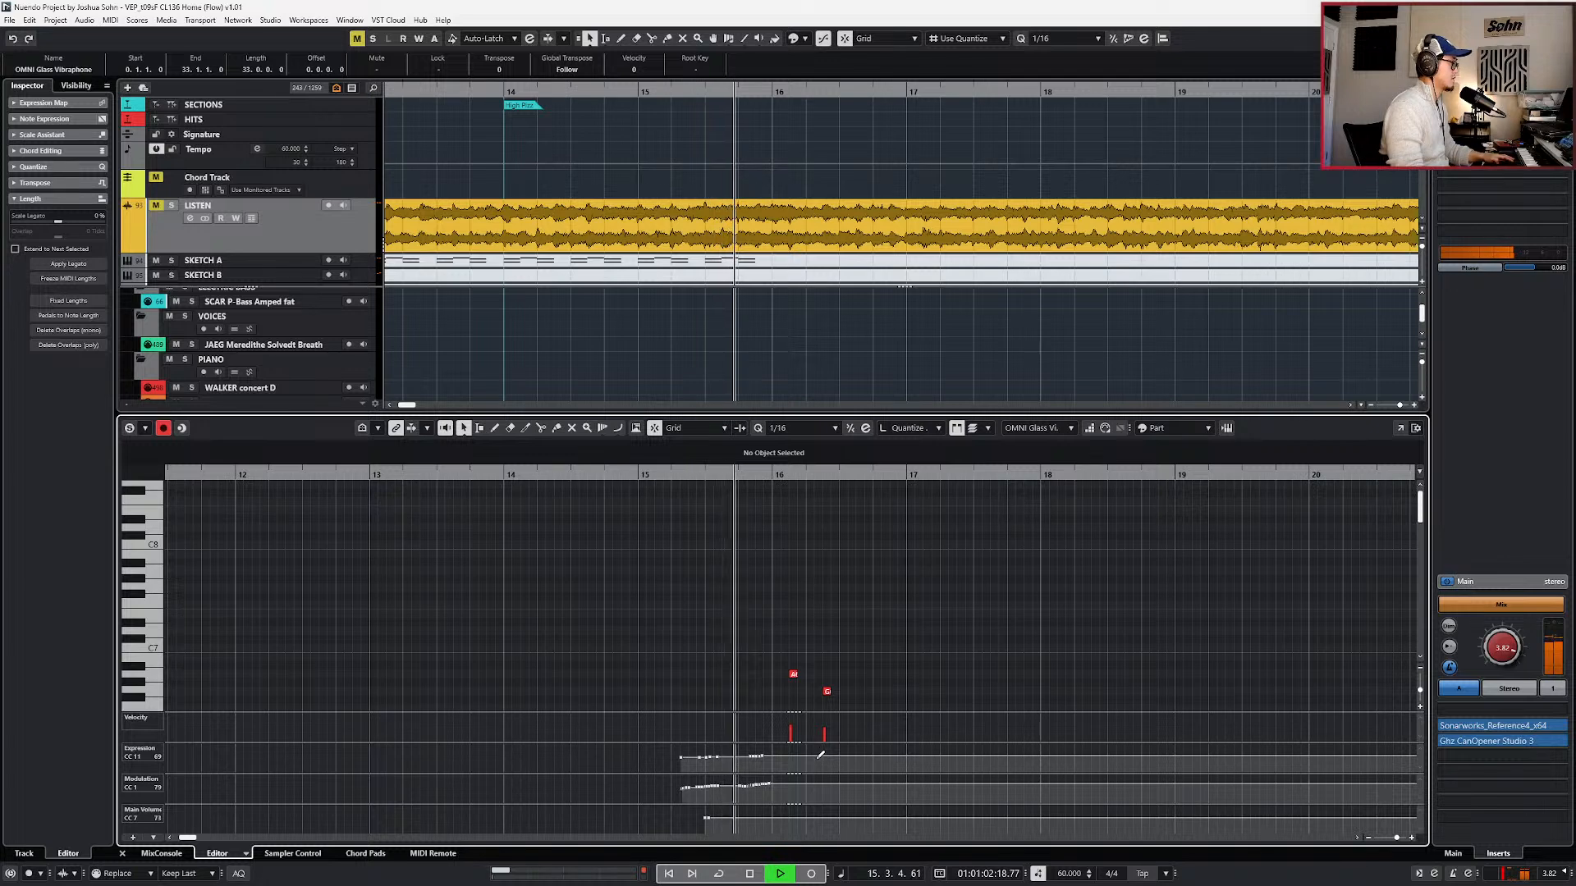
# - Reopen the OMNI Glass Vibraphone part, set the A6 note's velocity to 74 and close the key editor
pyautogui.press('Return')
pyautogui.scroll(-2, 821, 564)
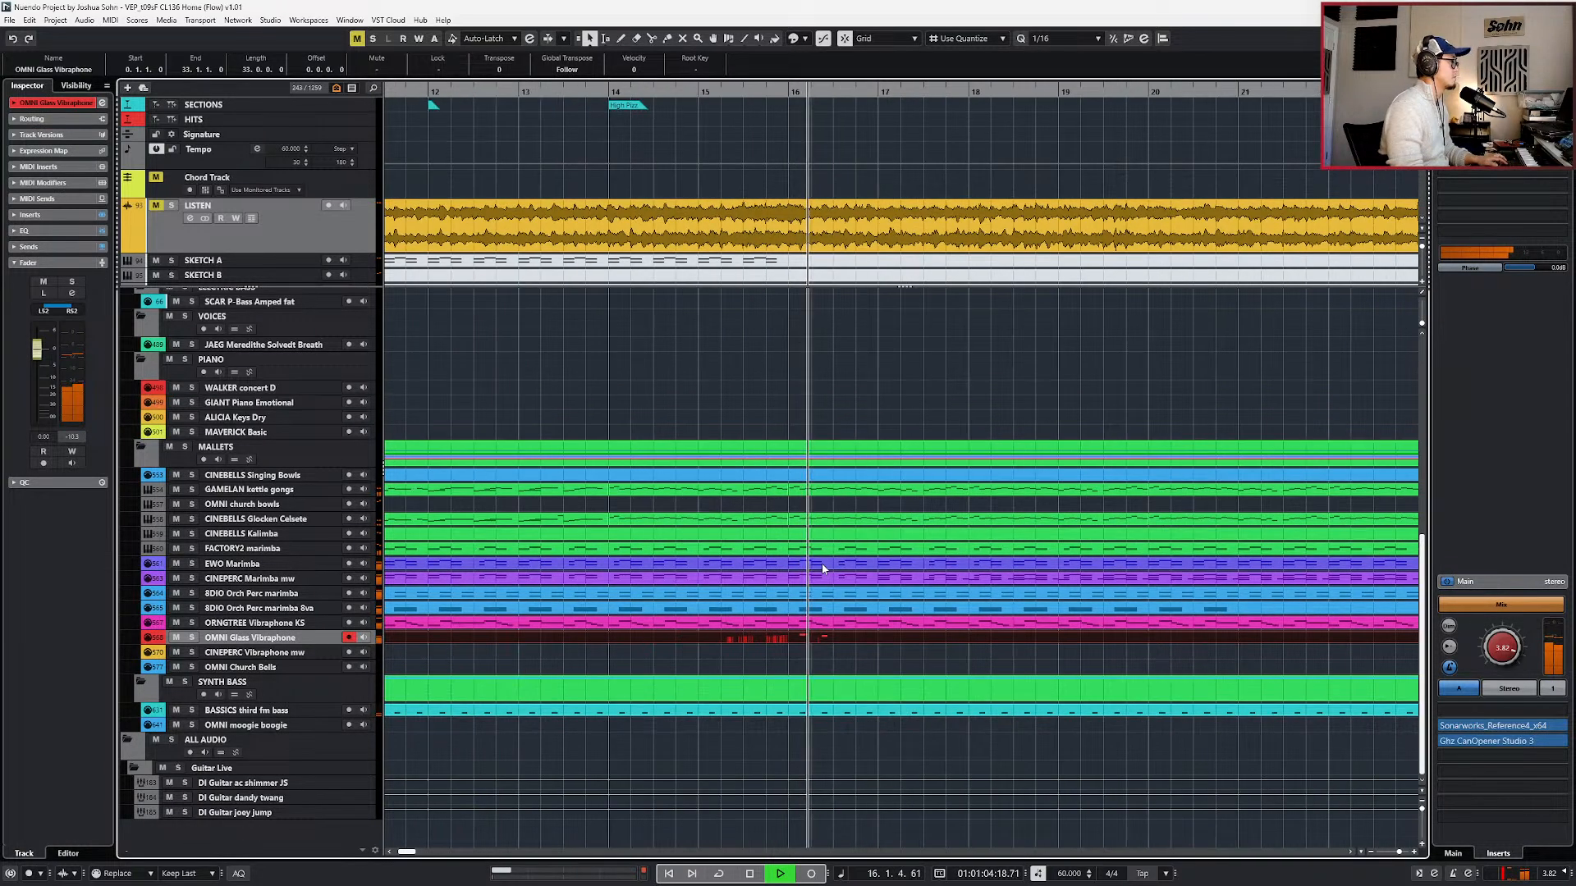
pyautogui.press('Return')
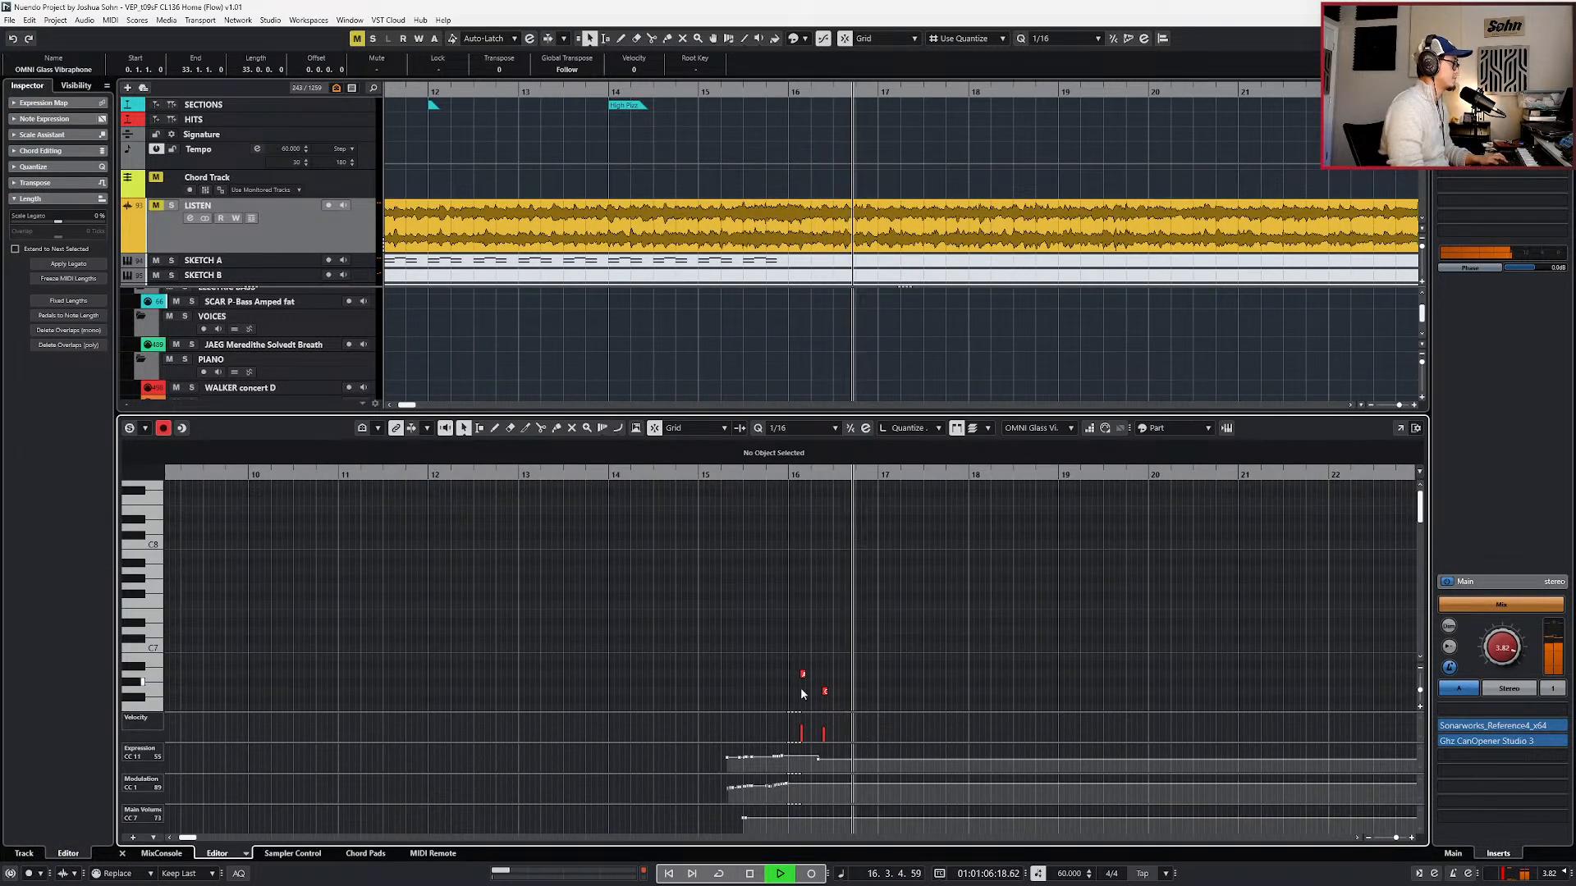
pyautogui.moveTo(803, 680); pyautogui.dragTo(803, 681)
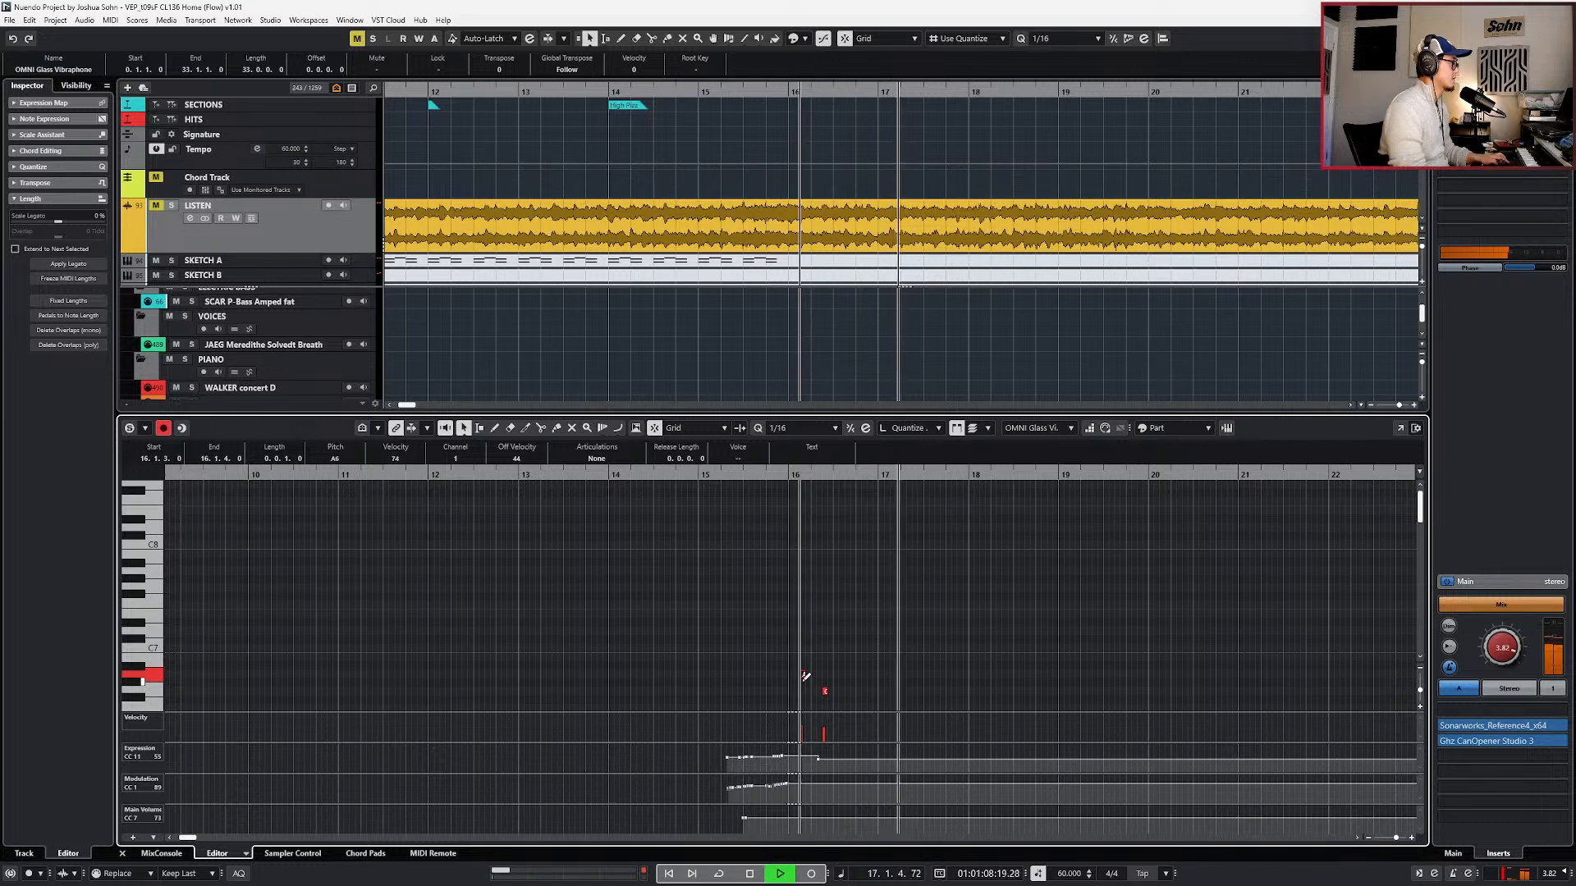
pyautogui.press('space')
pyautogui.press('Return')
# - Play the arrangement from bar 24 to check the section leading into bar 26
pyautogui.scroll(-3, 803, 683)
pyautogui.hscroll(3, 832, 574)
pyautogui.scroll(-1, 908, 558)
pyautogui.press('KP_Add')
pyautogui.scroll(-1, 922, 552)
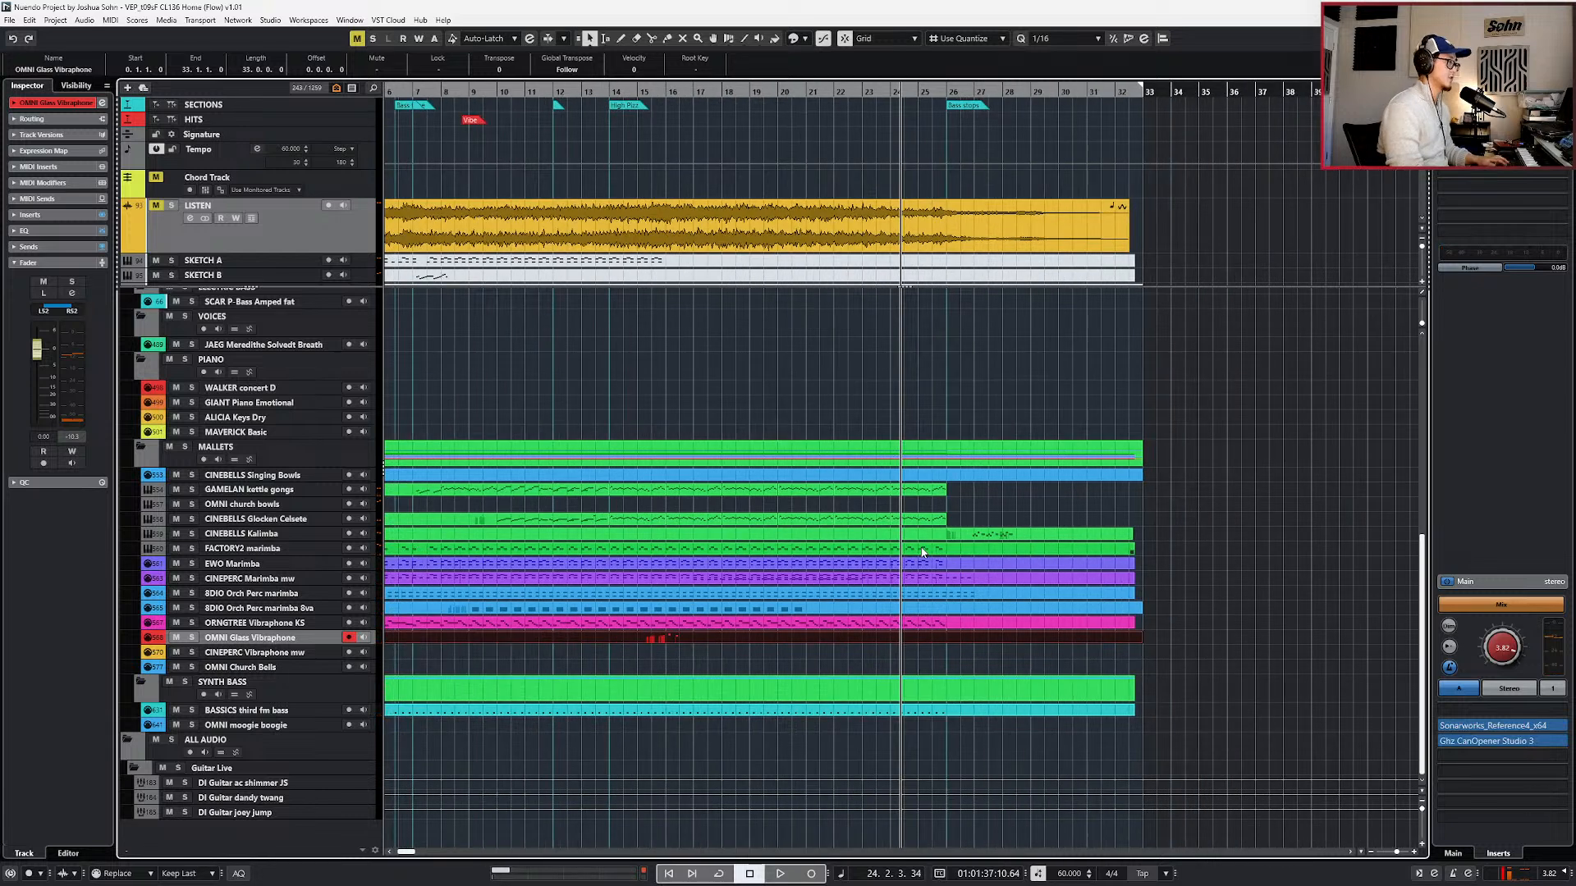
pyautogui.press('space')
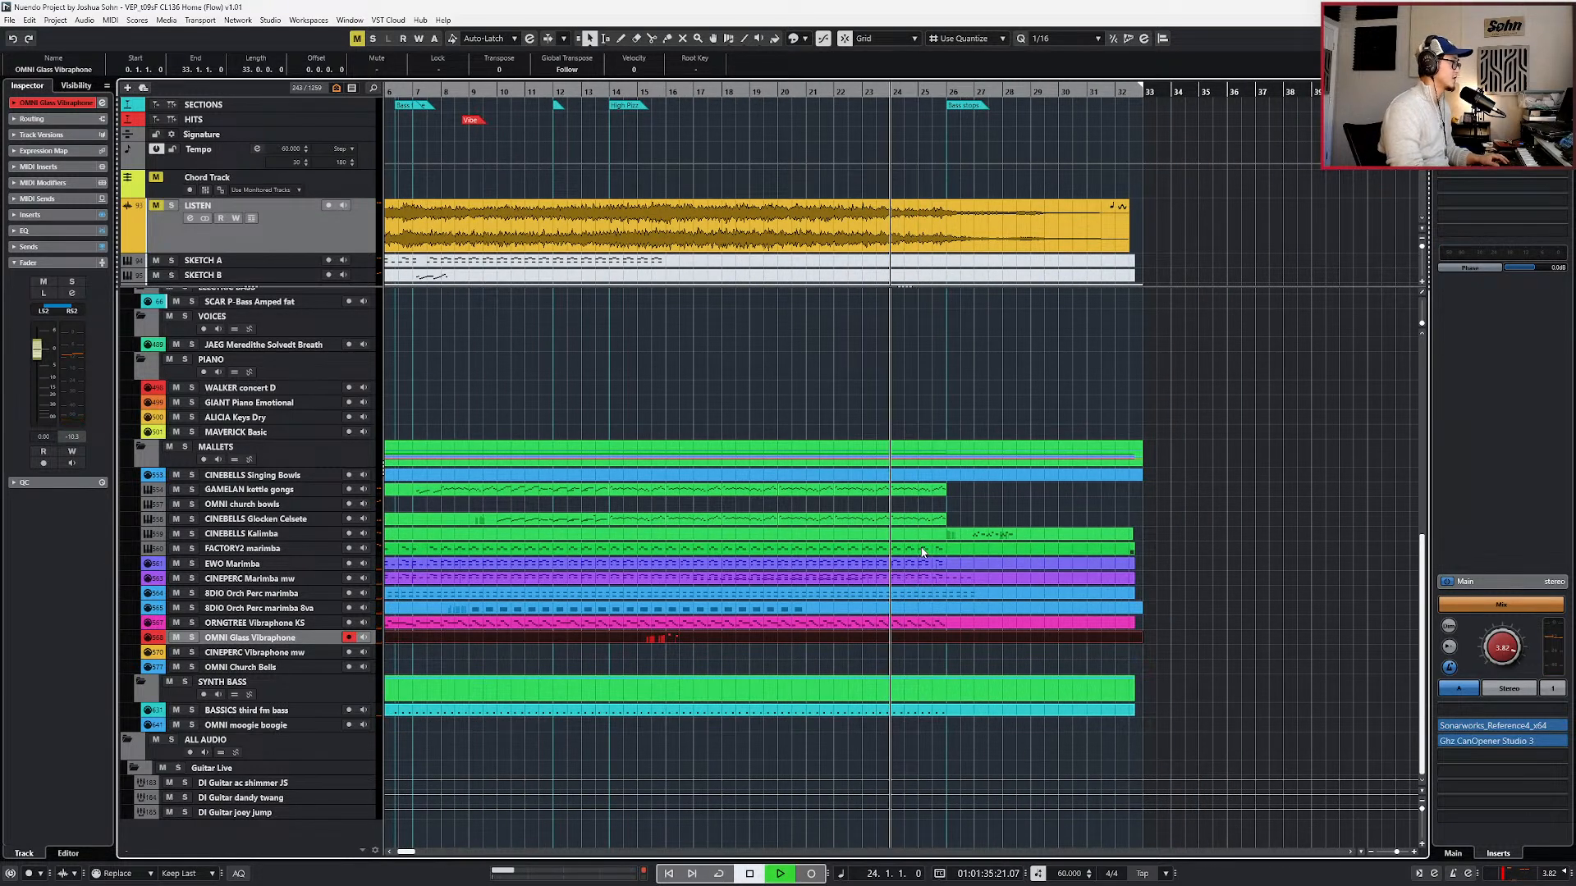
pyautogui.scroll(-1, 910, 475)
pyautogui.press('space')
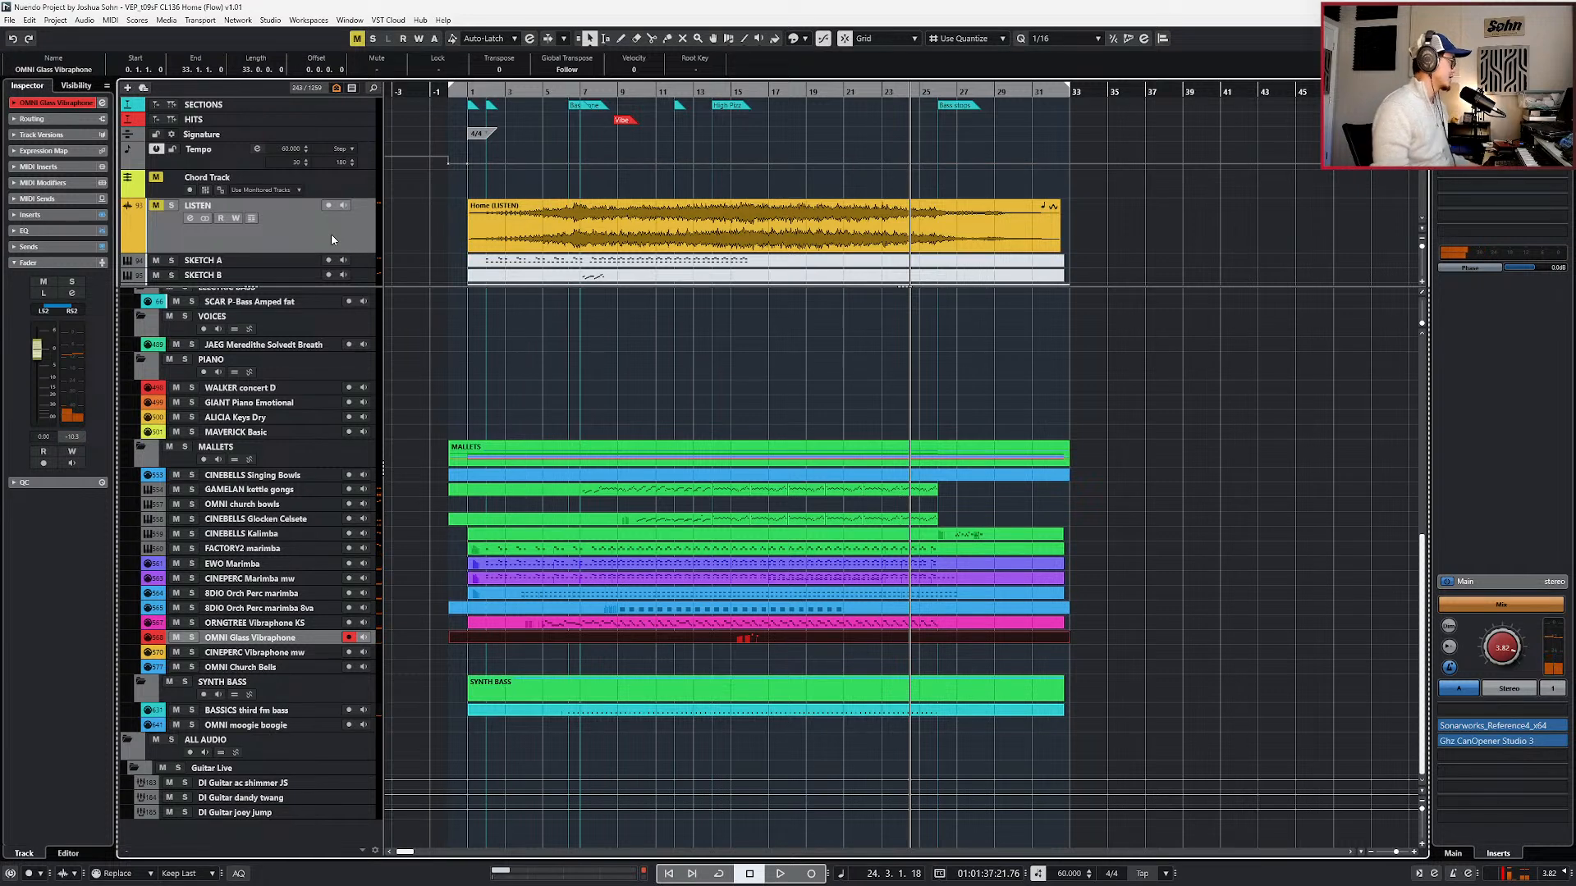
# - Rewind and play the LISTEN reference track in solo around bar 17
pyautogui.press('KP_Subtract')
pyautogui.press('s')
pyautogui.press('KP_Subtract')
pyautogui.press('KP_Subtract')
pyautogui.press('space')
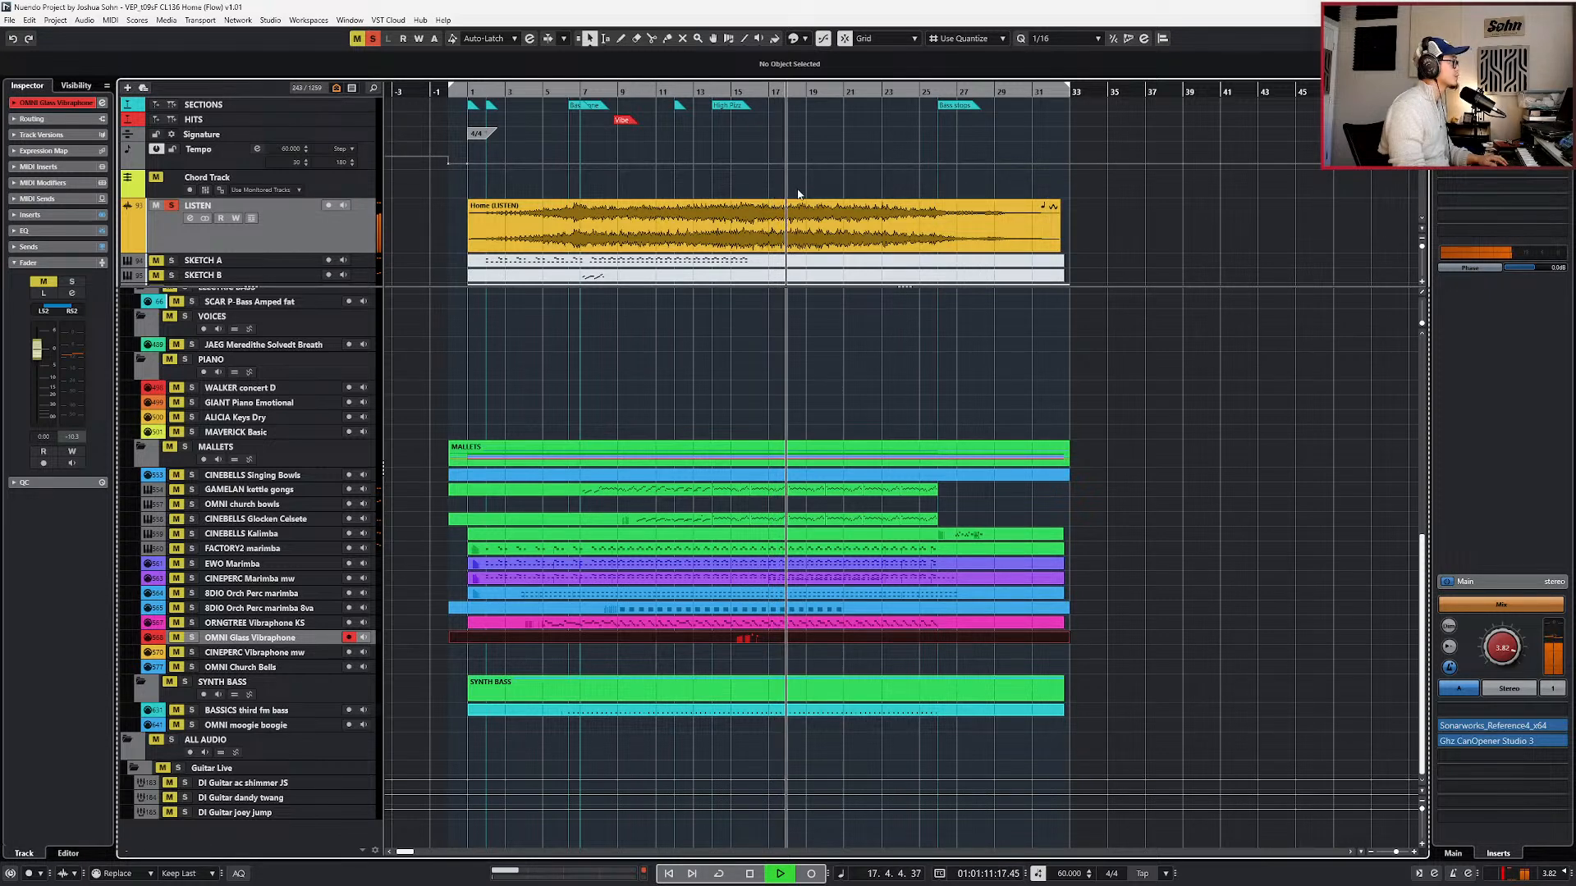
# - Solo the FACTORY2, EWO and CINEPERC marimba parts and play them back from around bar 17
pyautogui.click(802, 222)
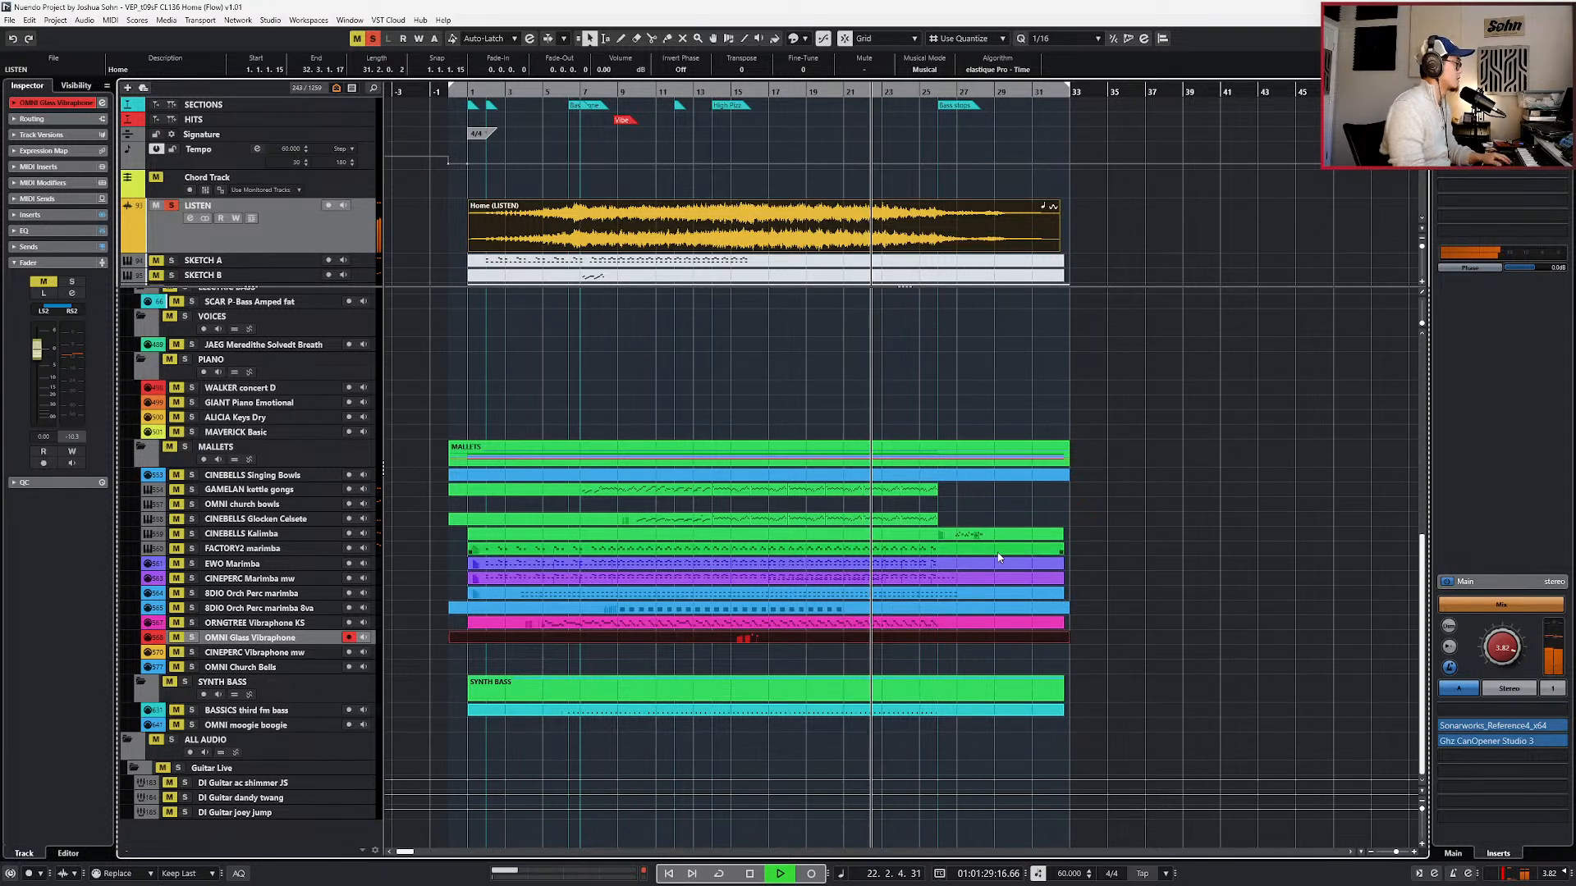
pyautogui.moveTo(1078, 555); pyautogui.dragTo(1058, 582)
pyautogui.press('space')
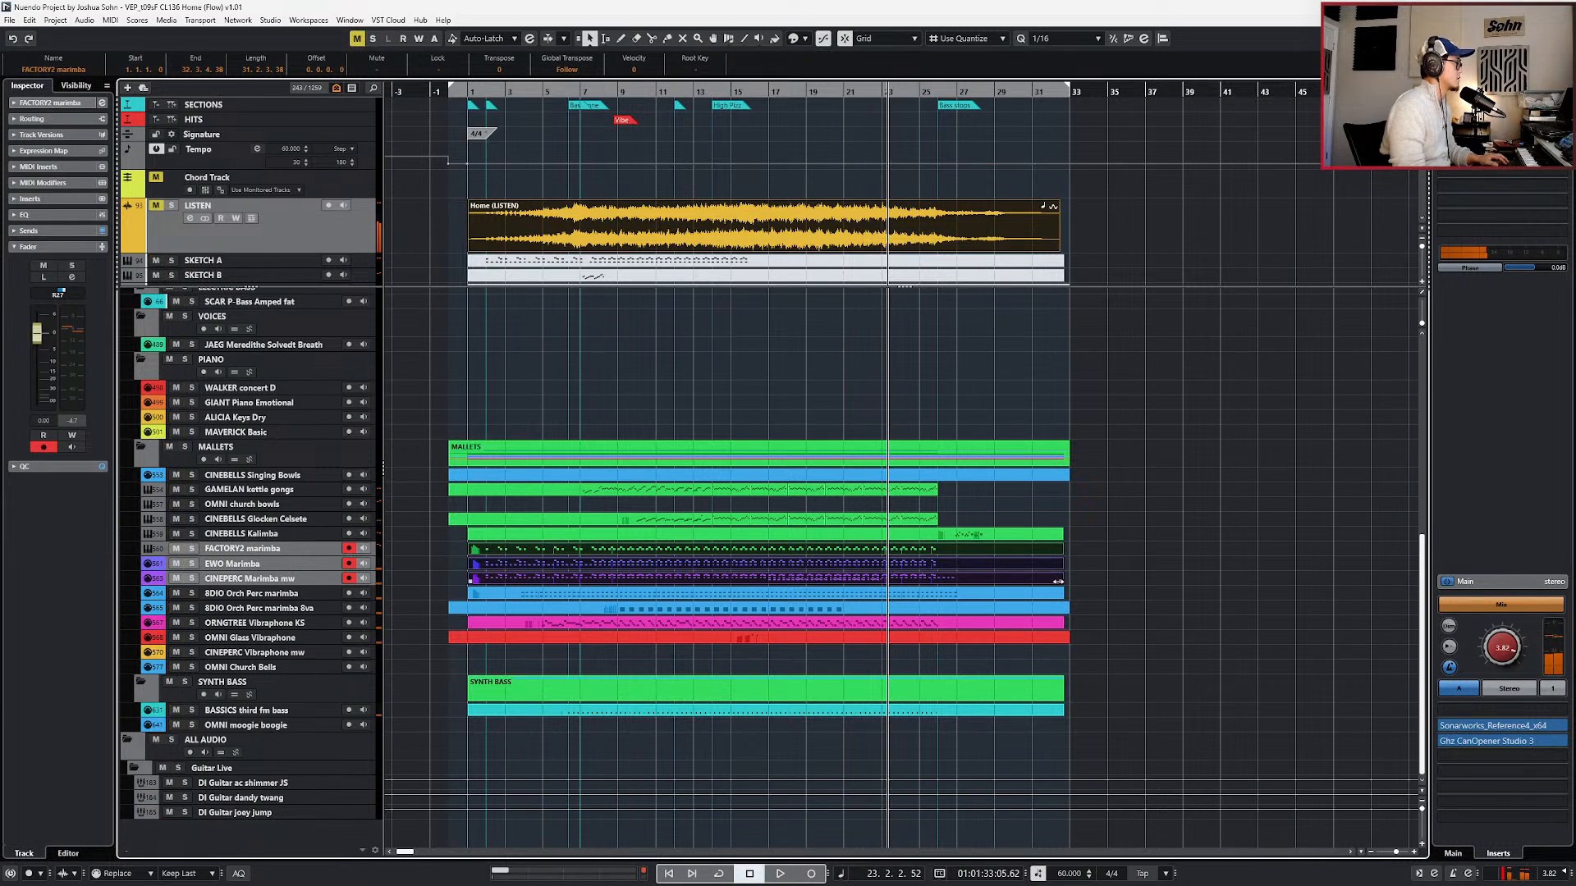
pyautogui.press('KP_Subtract')
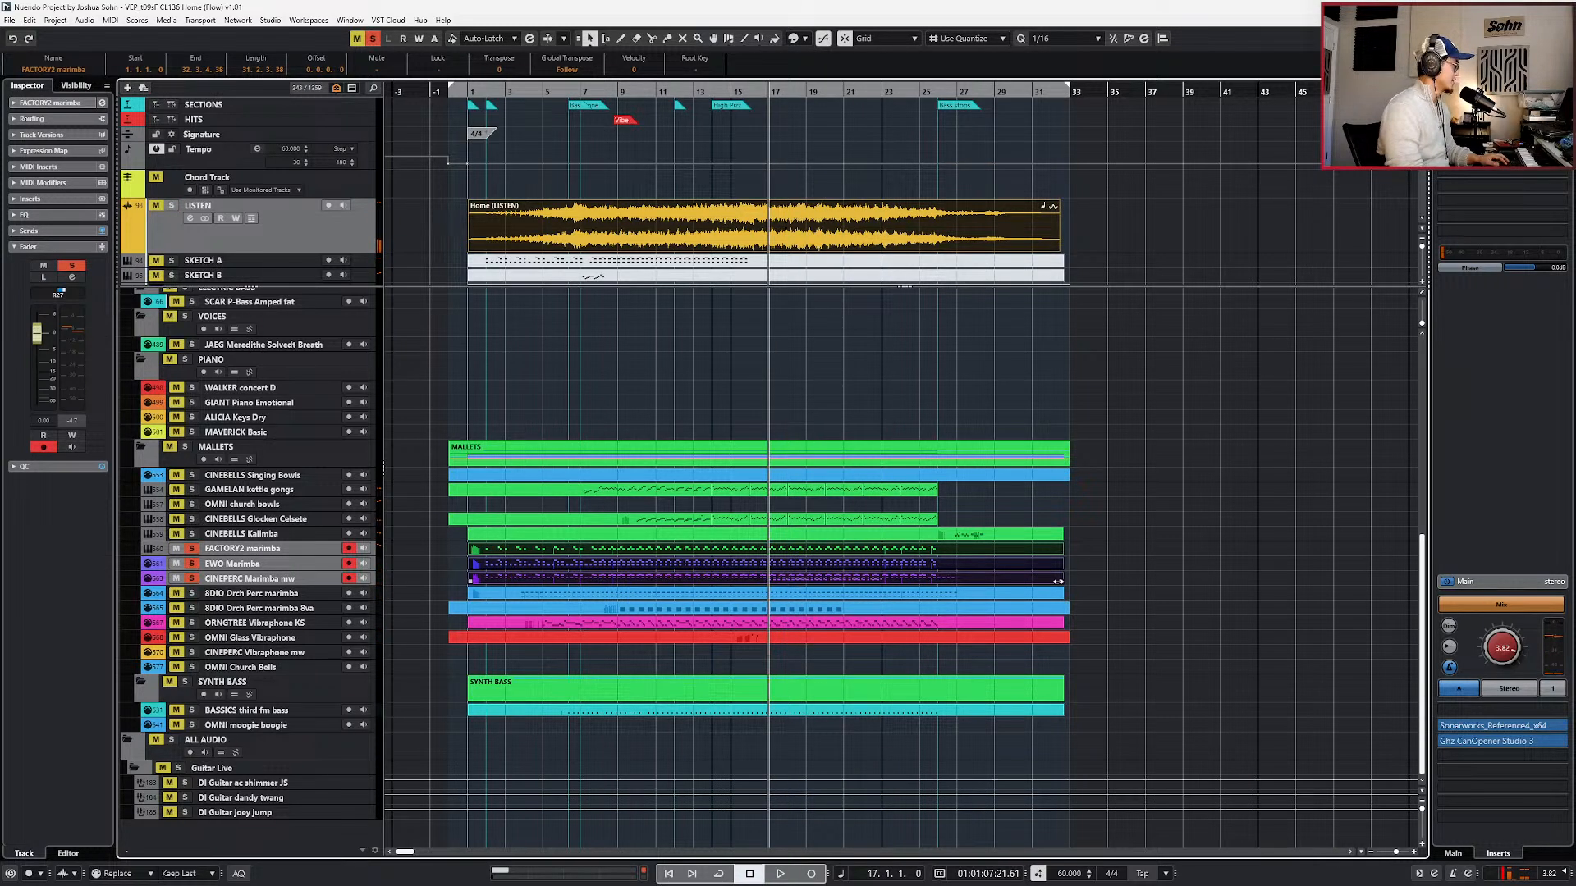
pyautogui.press('KP_Subtract')
pyautogui.press('space')
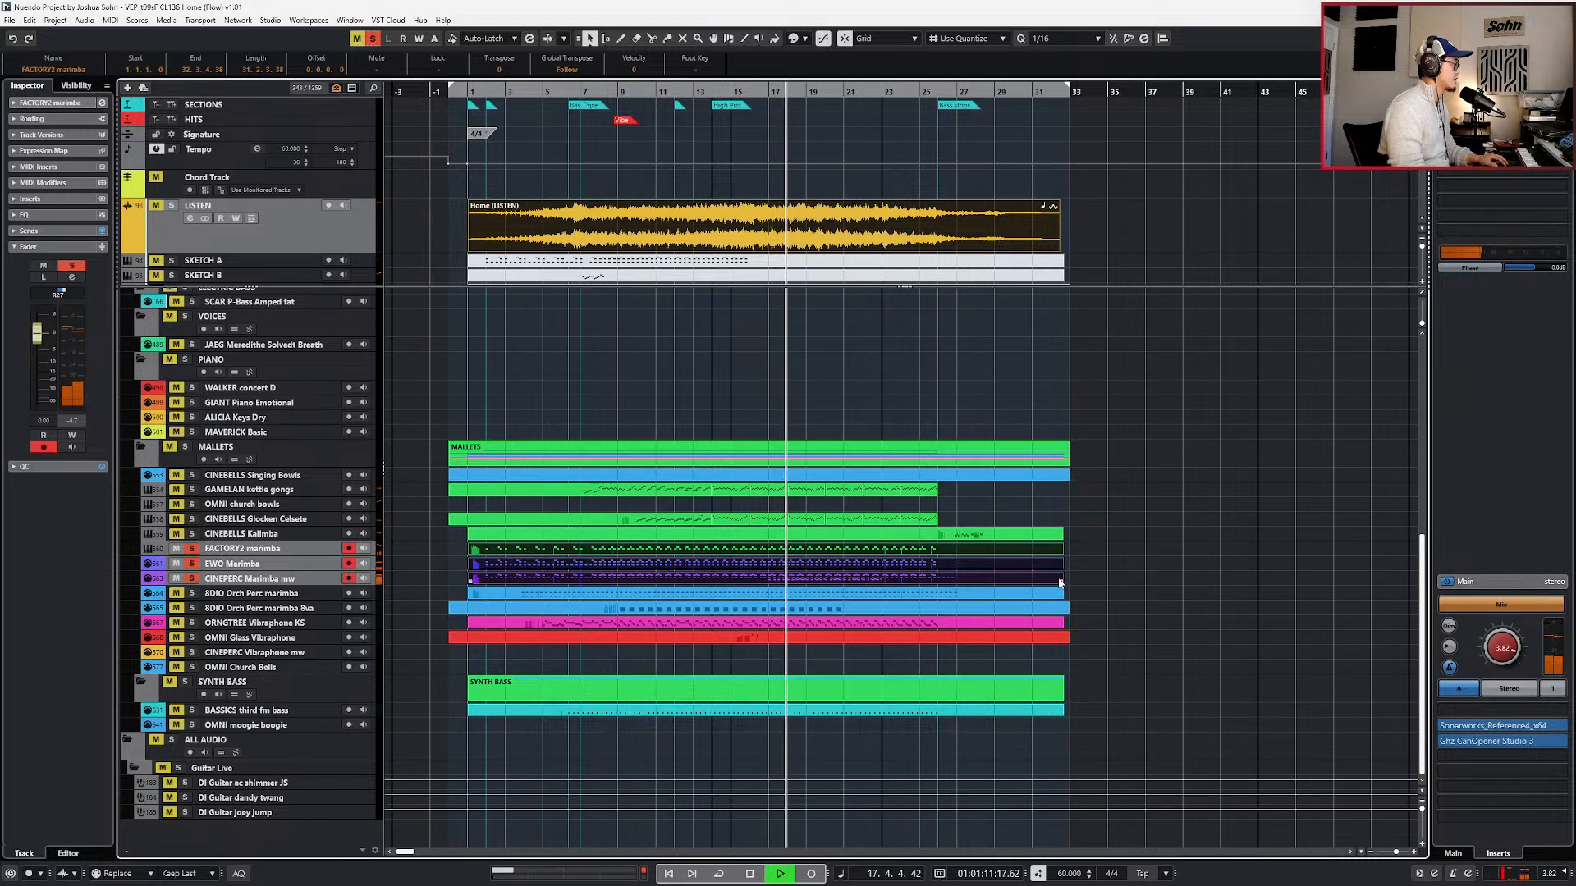
# - Include the 8DIO Orch Perc marimba and its 8va part in the solo playback and replay from bar 17
pyautogui.click(998, 594)
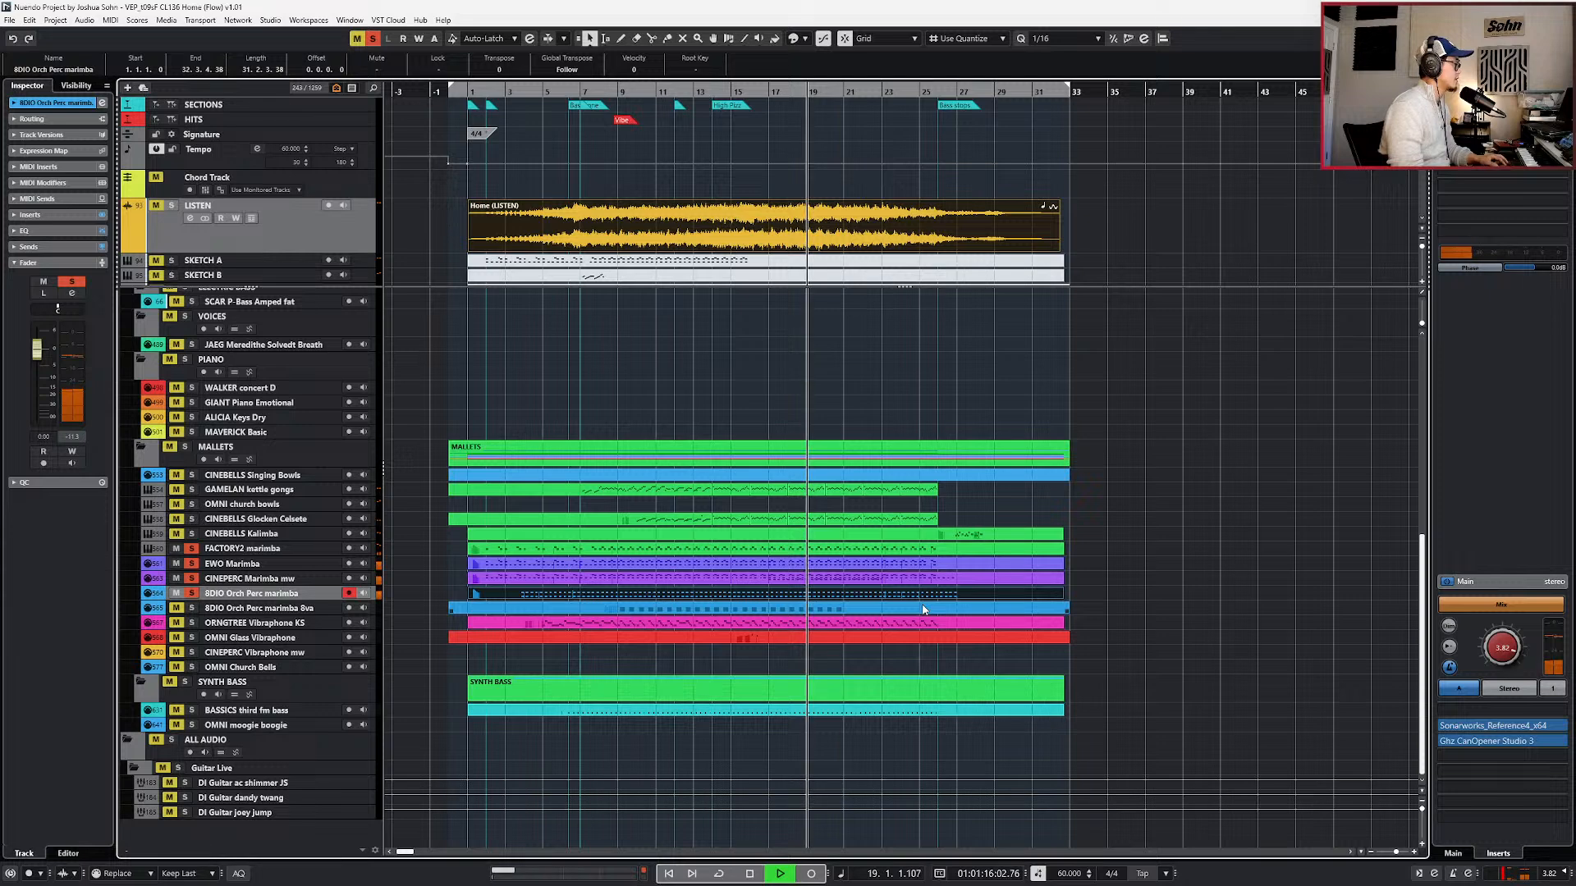
pyautogui.scroll(3, 874, 611)
pyautogui.click(852, 612)
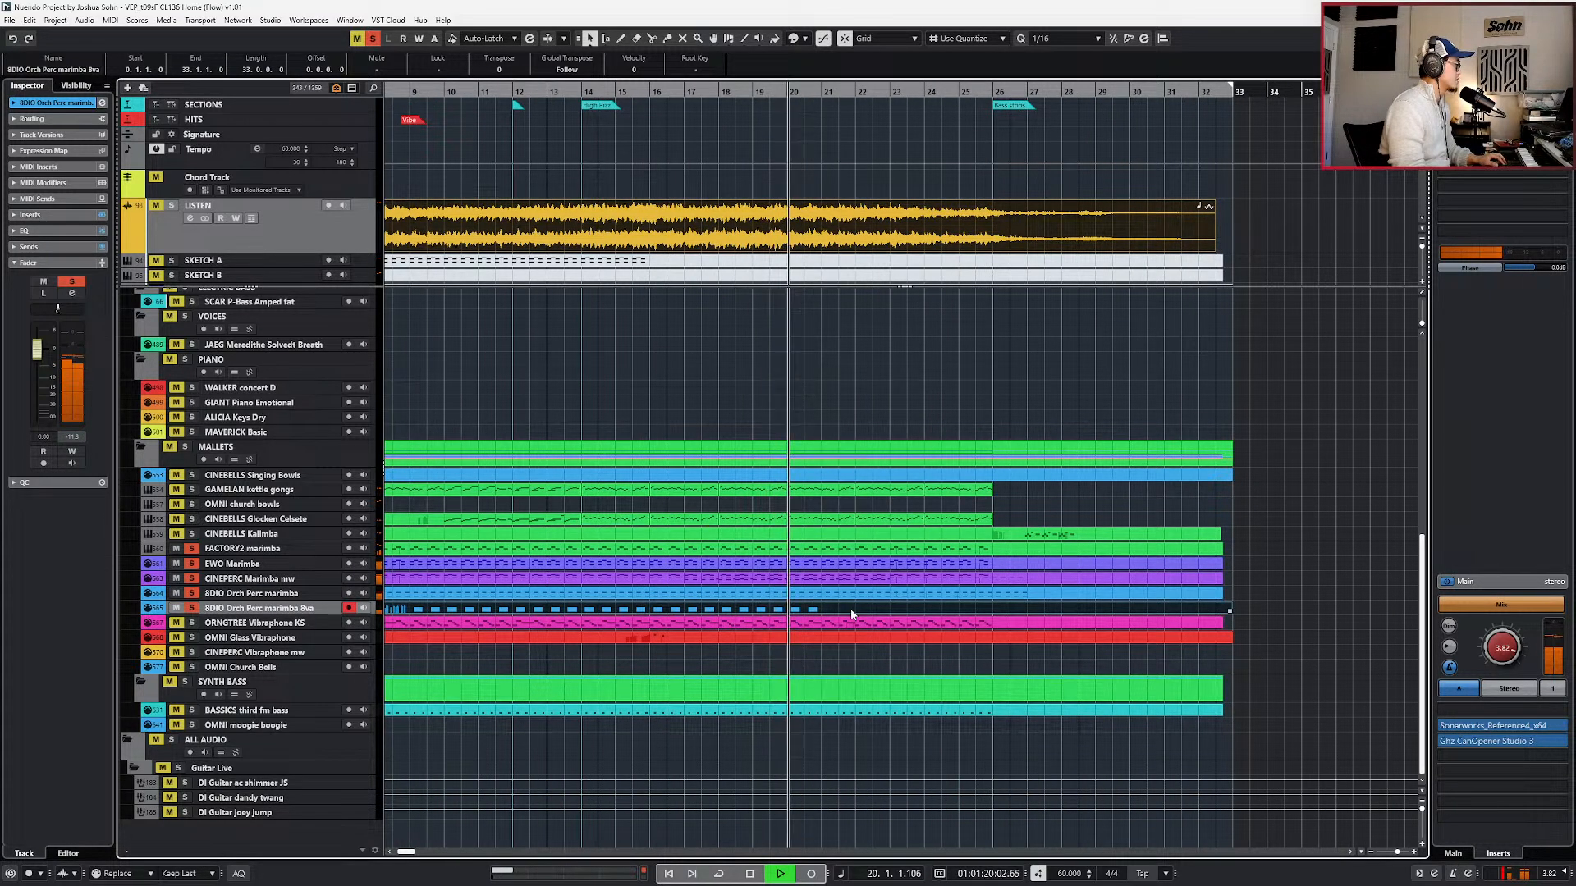
pyautogui.press('KP_Subtract')
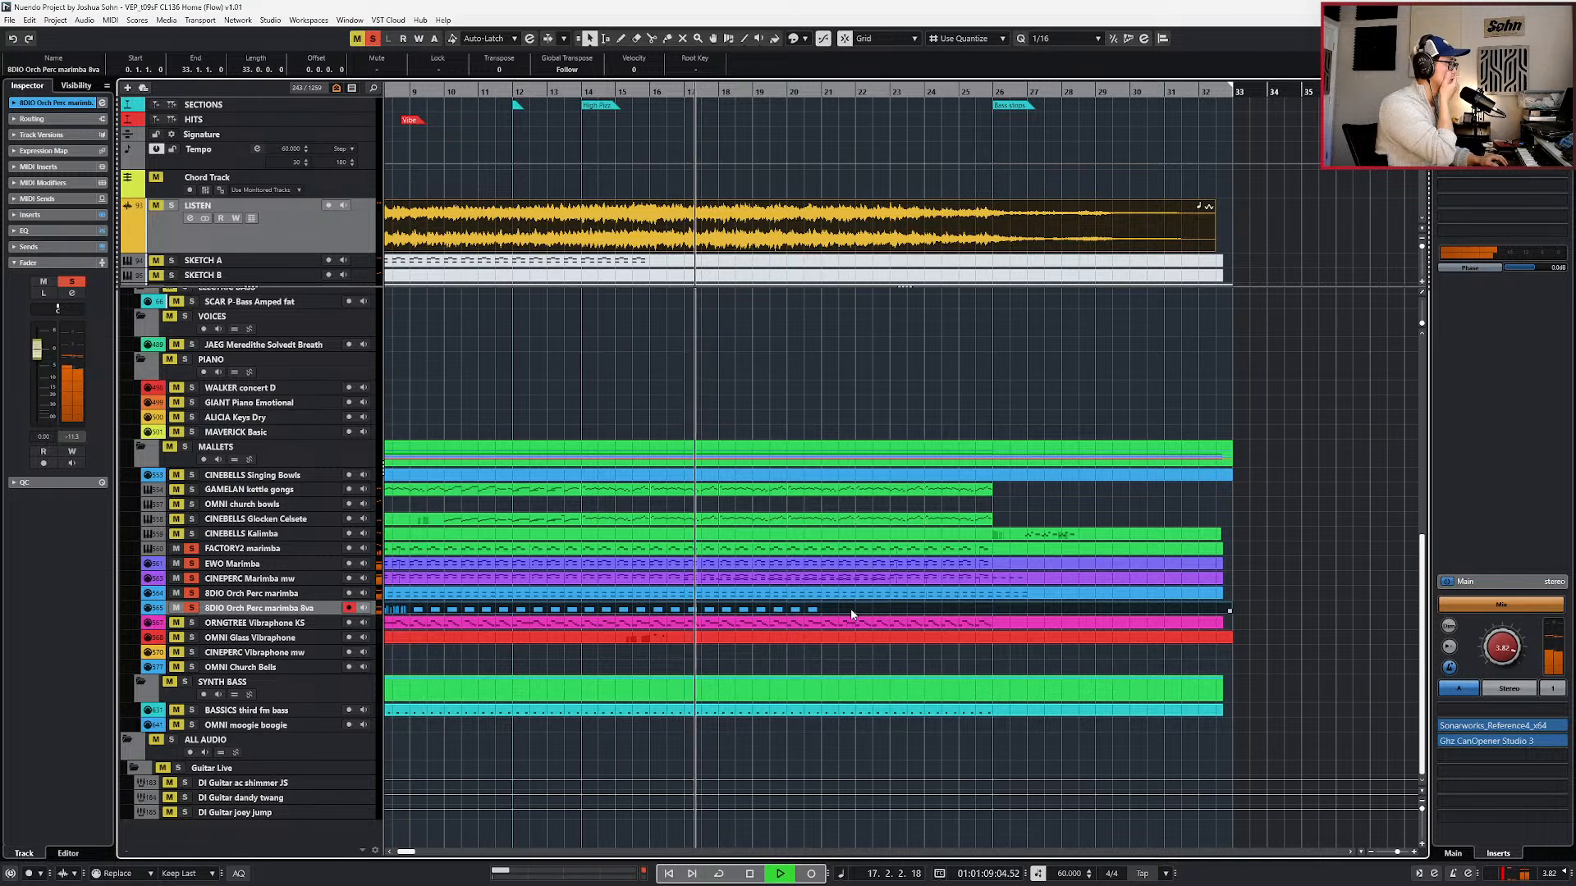
pyautogui.press('space')
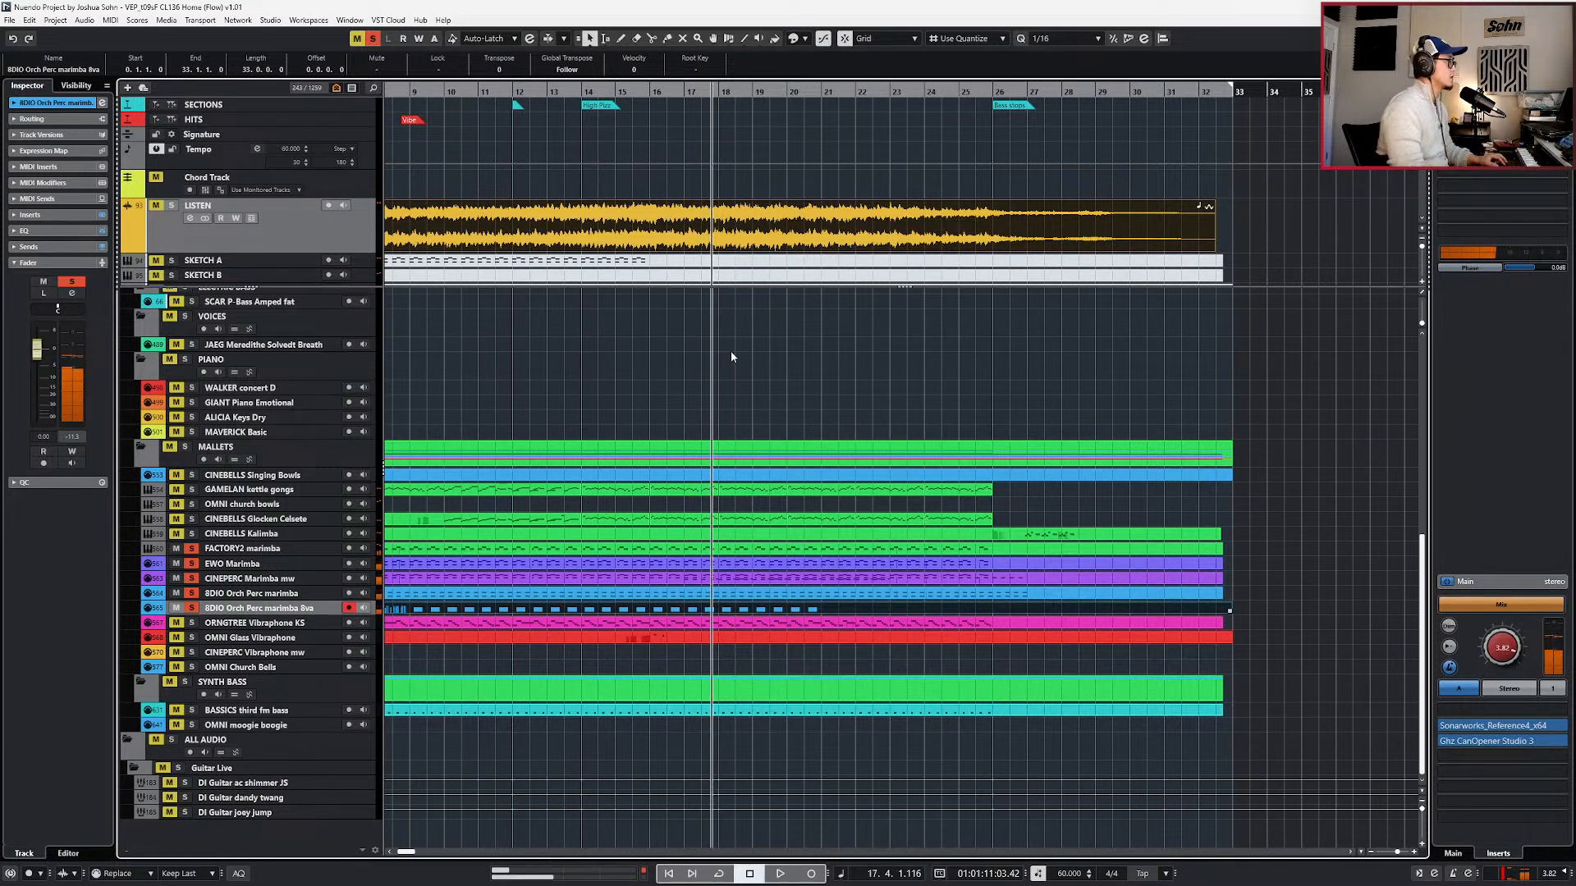
# - Play the LISTEN reference track in solo through bars 20 to 23, repeating the passage from bar 21
pyautogui.click(366, 240)
pyautogui.press('s')
pyautogui.press('KP_Subtract')
pyautogui.press('KP_Subtract')
pyautogui.press('space')
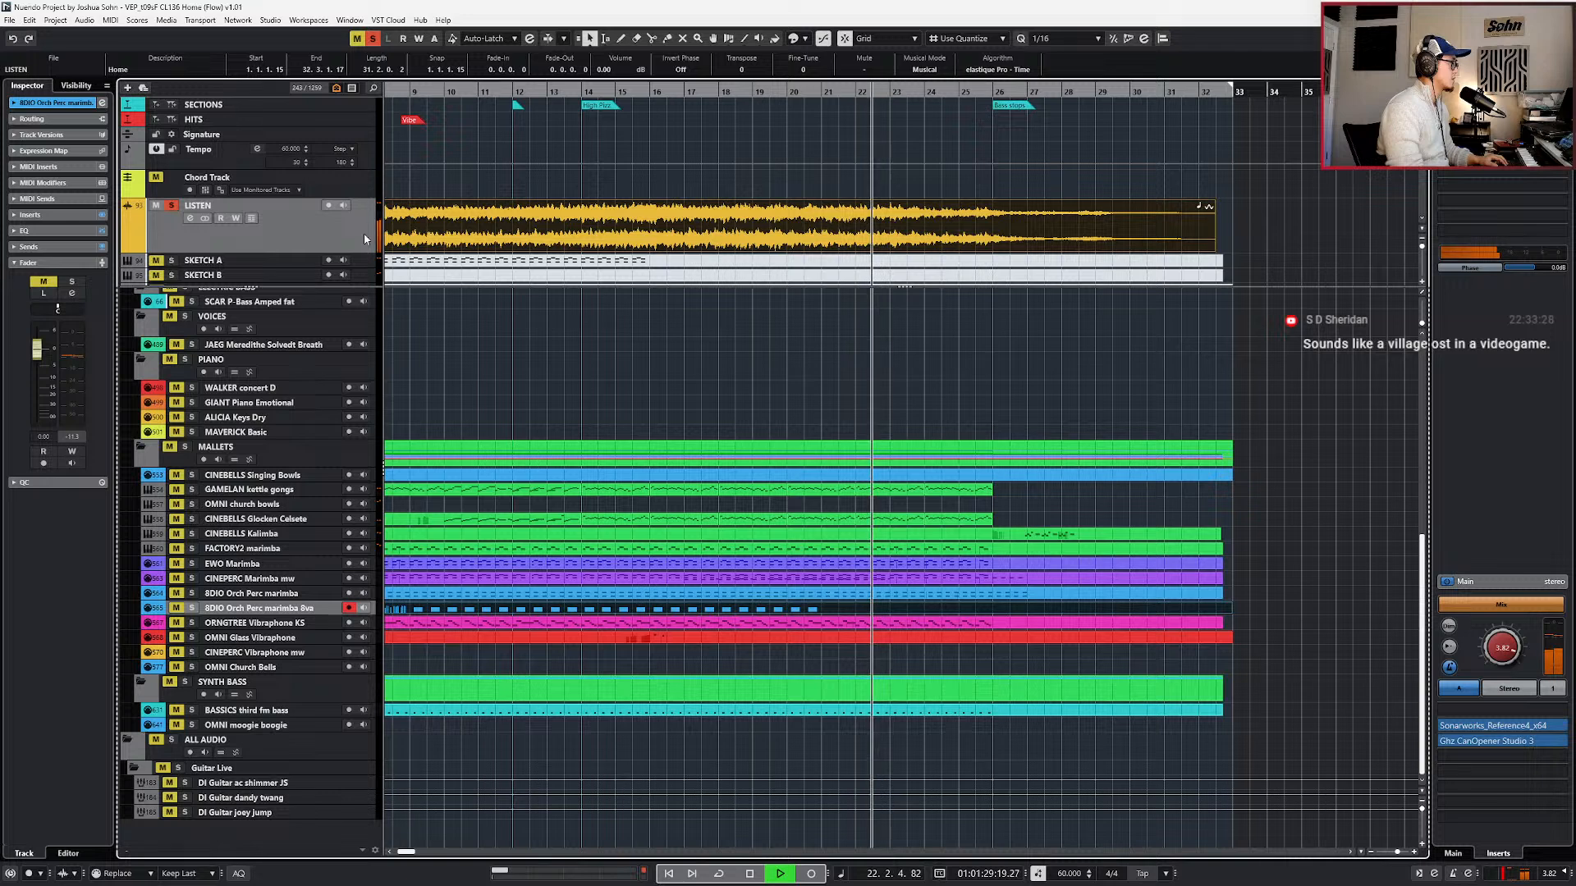
pyautogui.press('space')
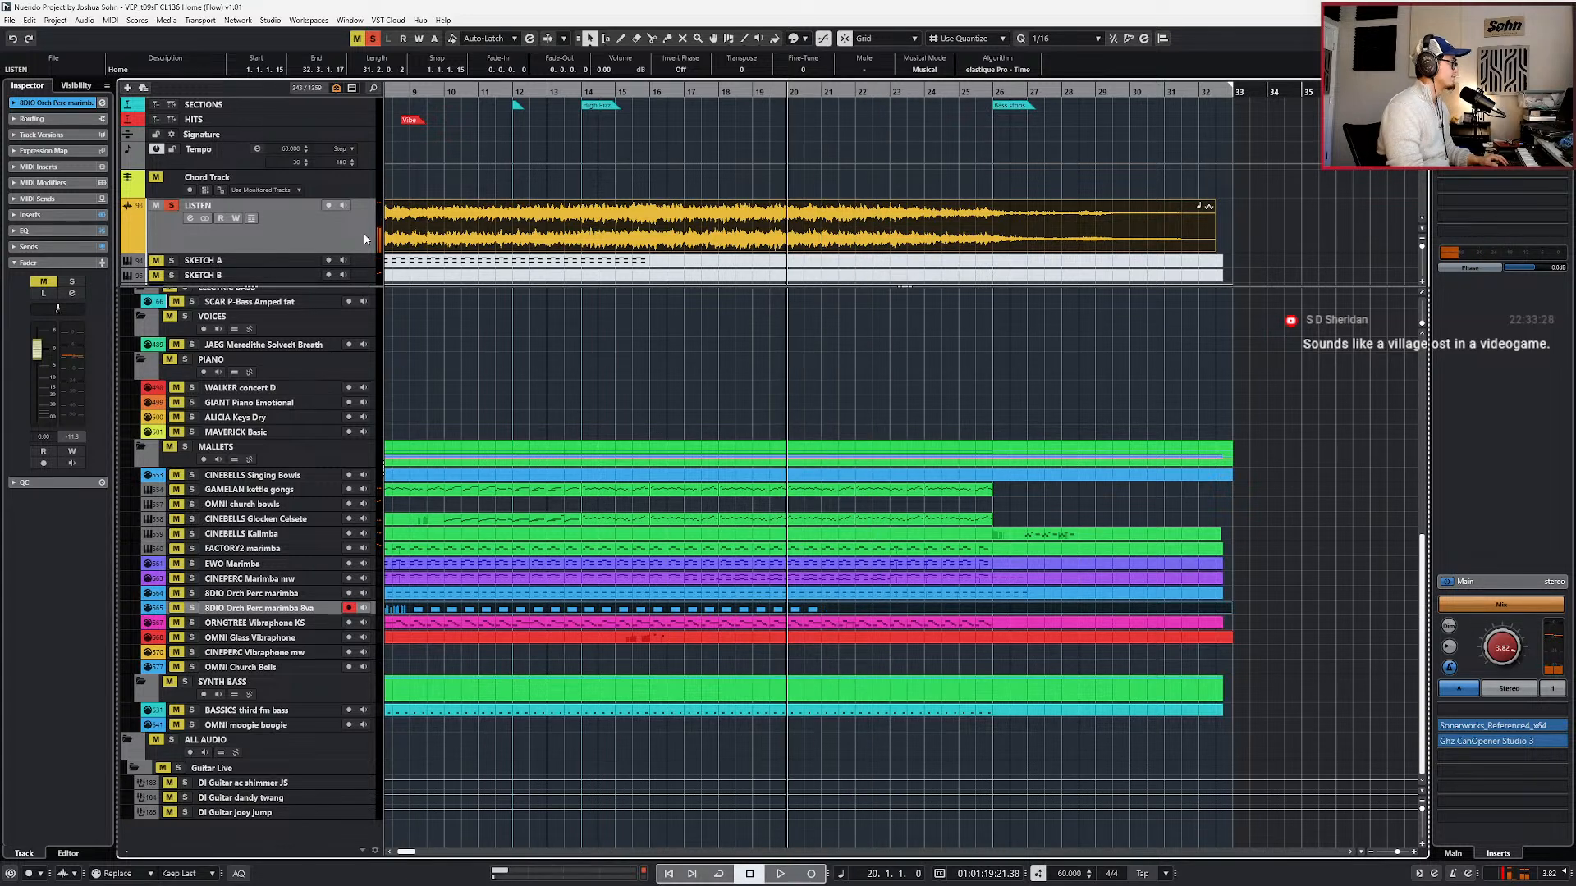
pyautogui.press('KP_Add')
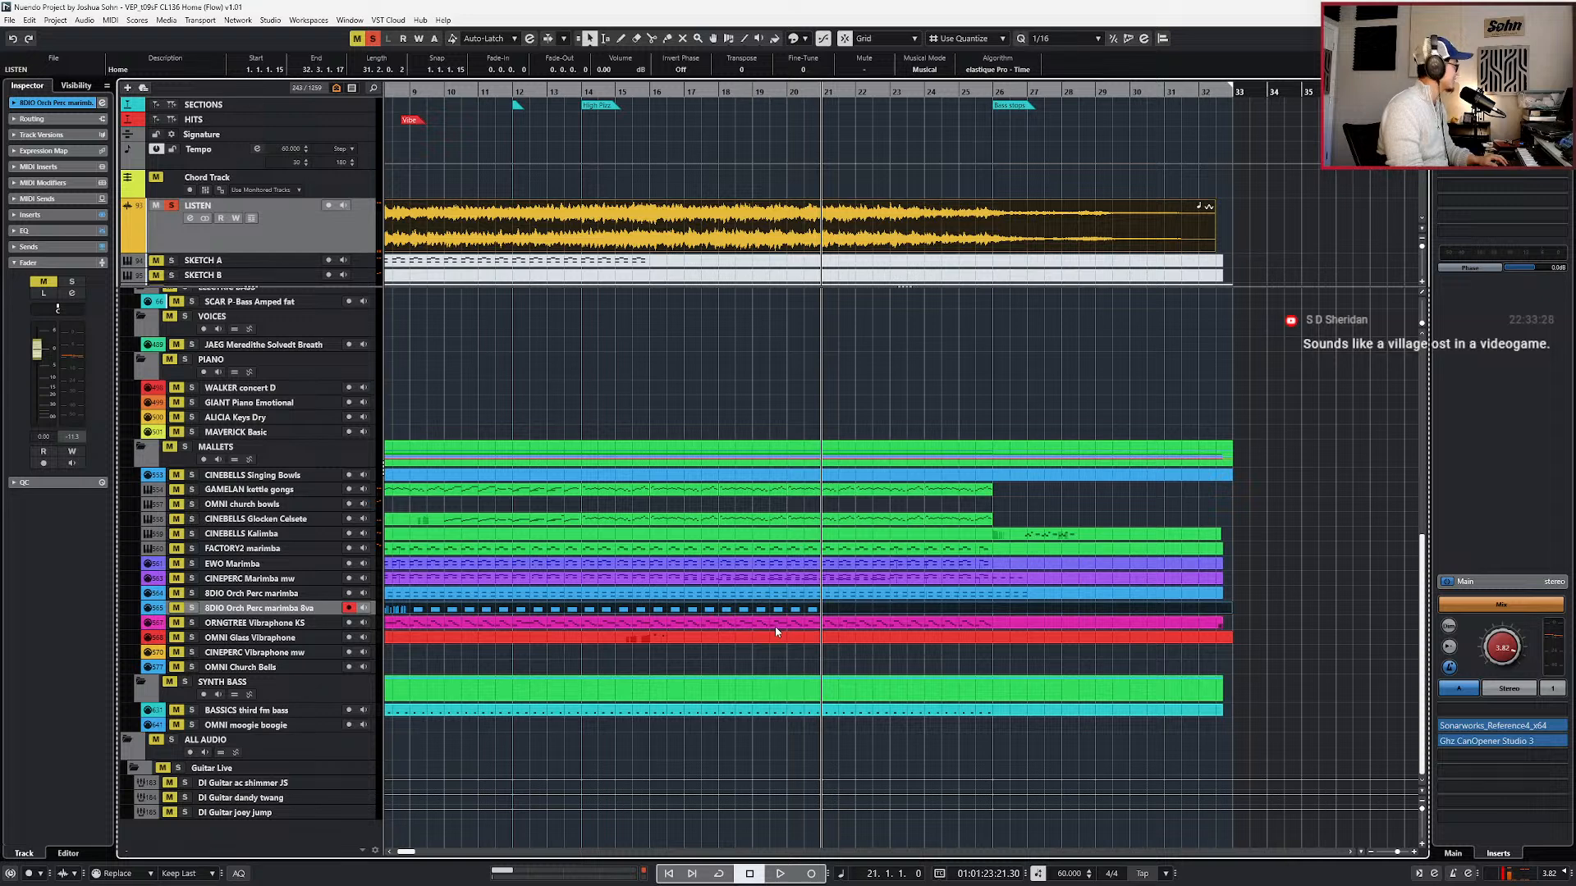
pyautogui.press('space')
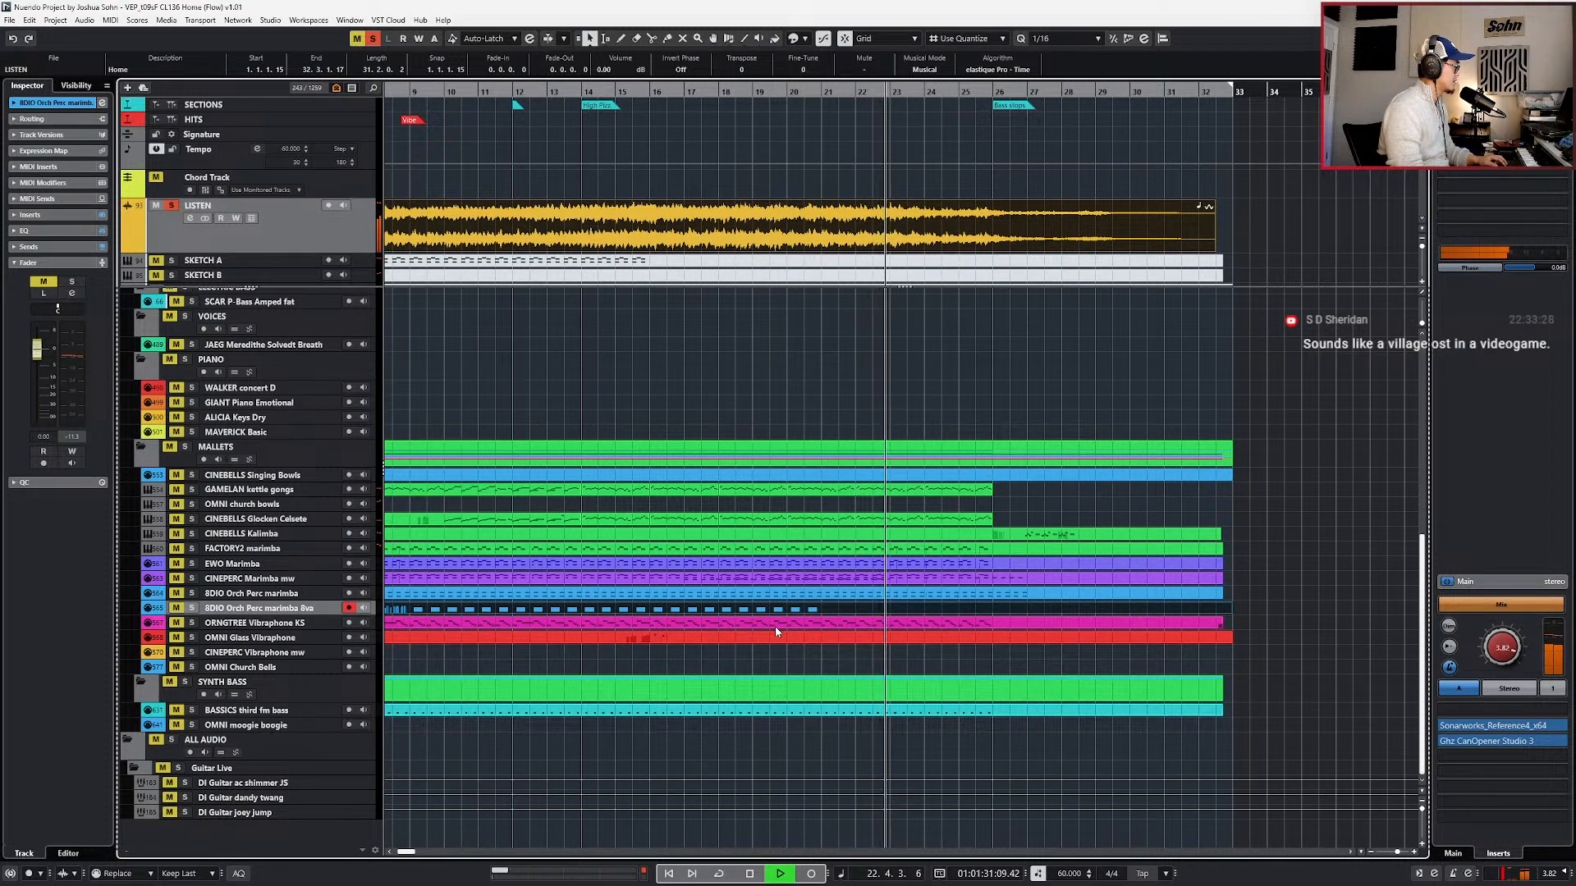
pyautogui.press('space')
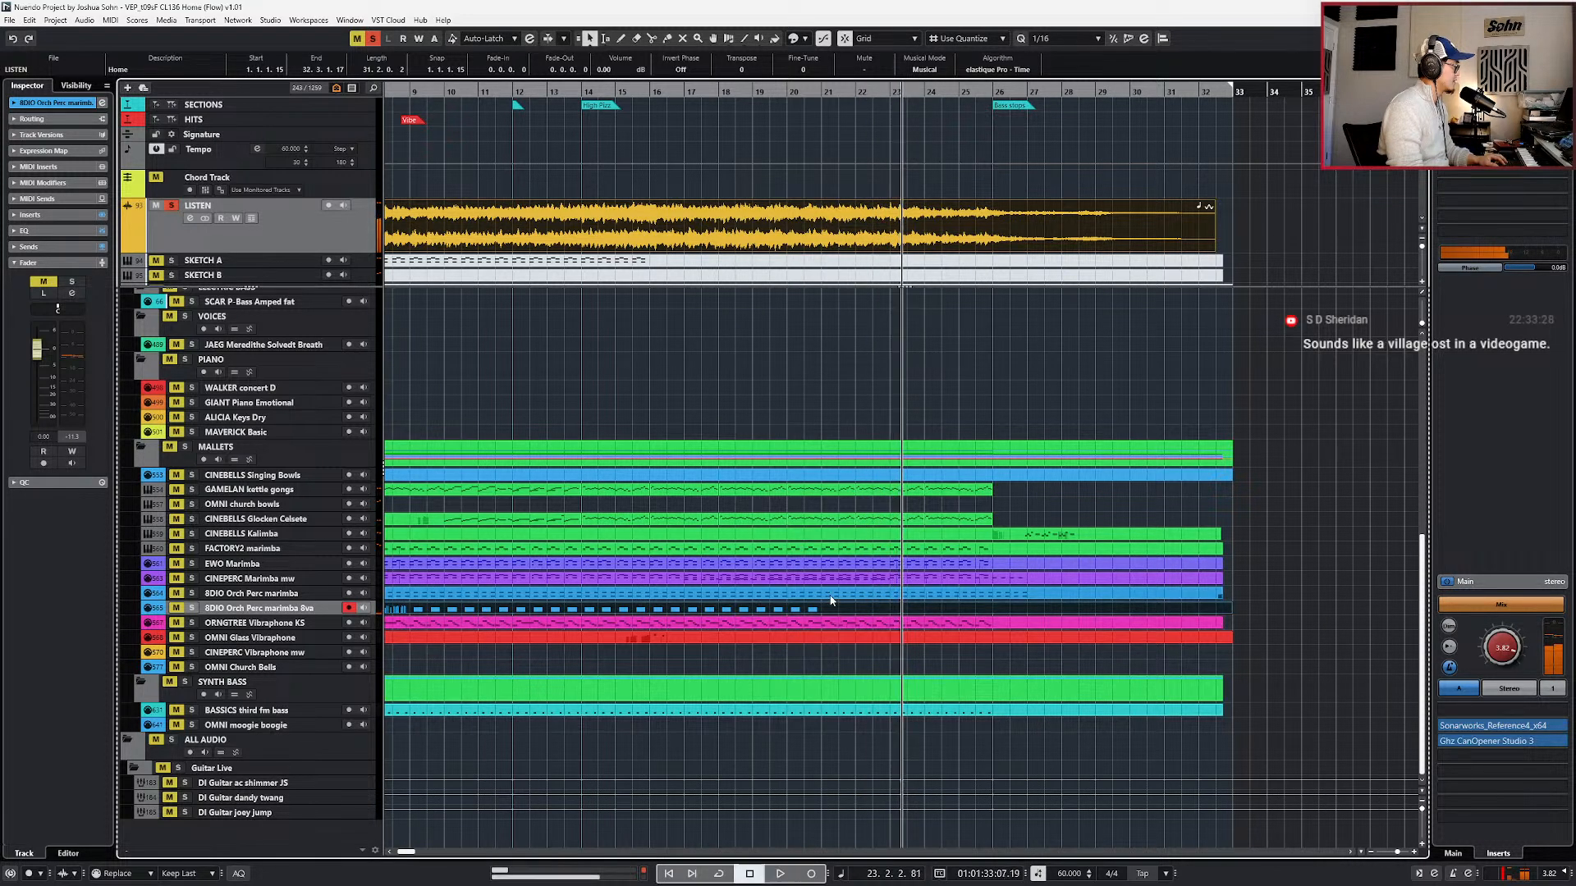
# - Play the EWO Marimba and FACTORY2 marimba parts in solo from bar 21 for comparison
pyautogui.click(845, 564)
pyautogui.press('space')
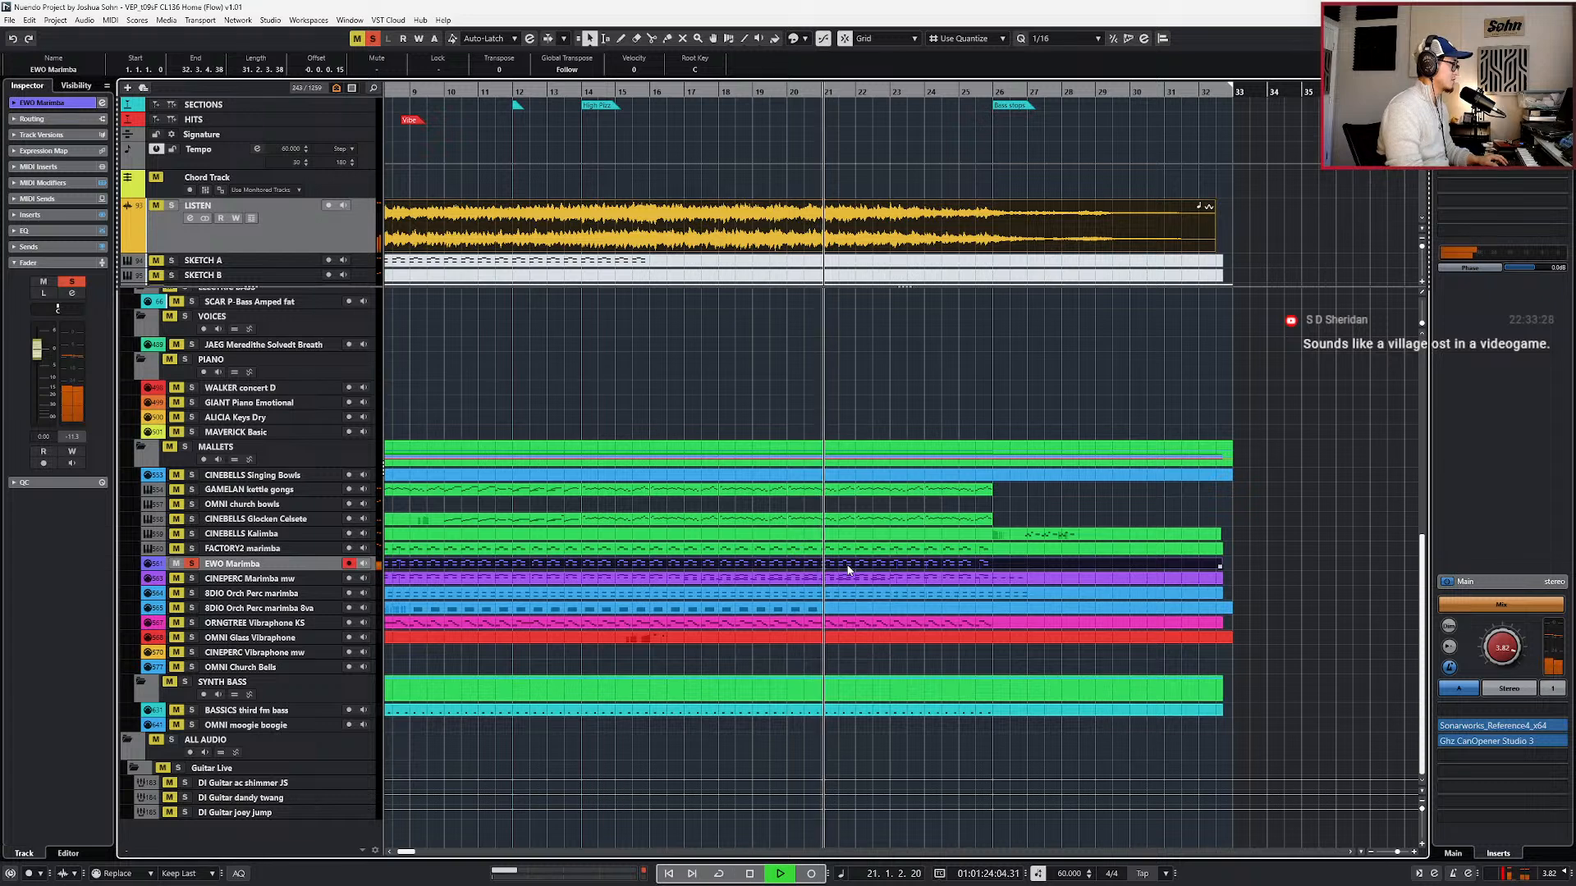
pyautogui.click(848, 552)
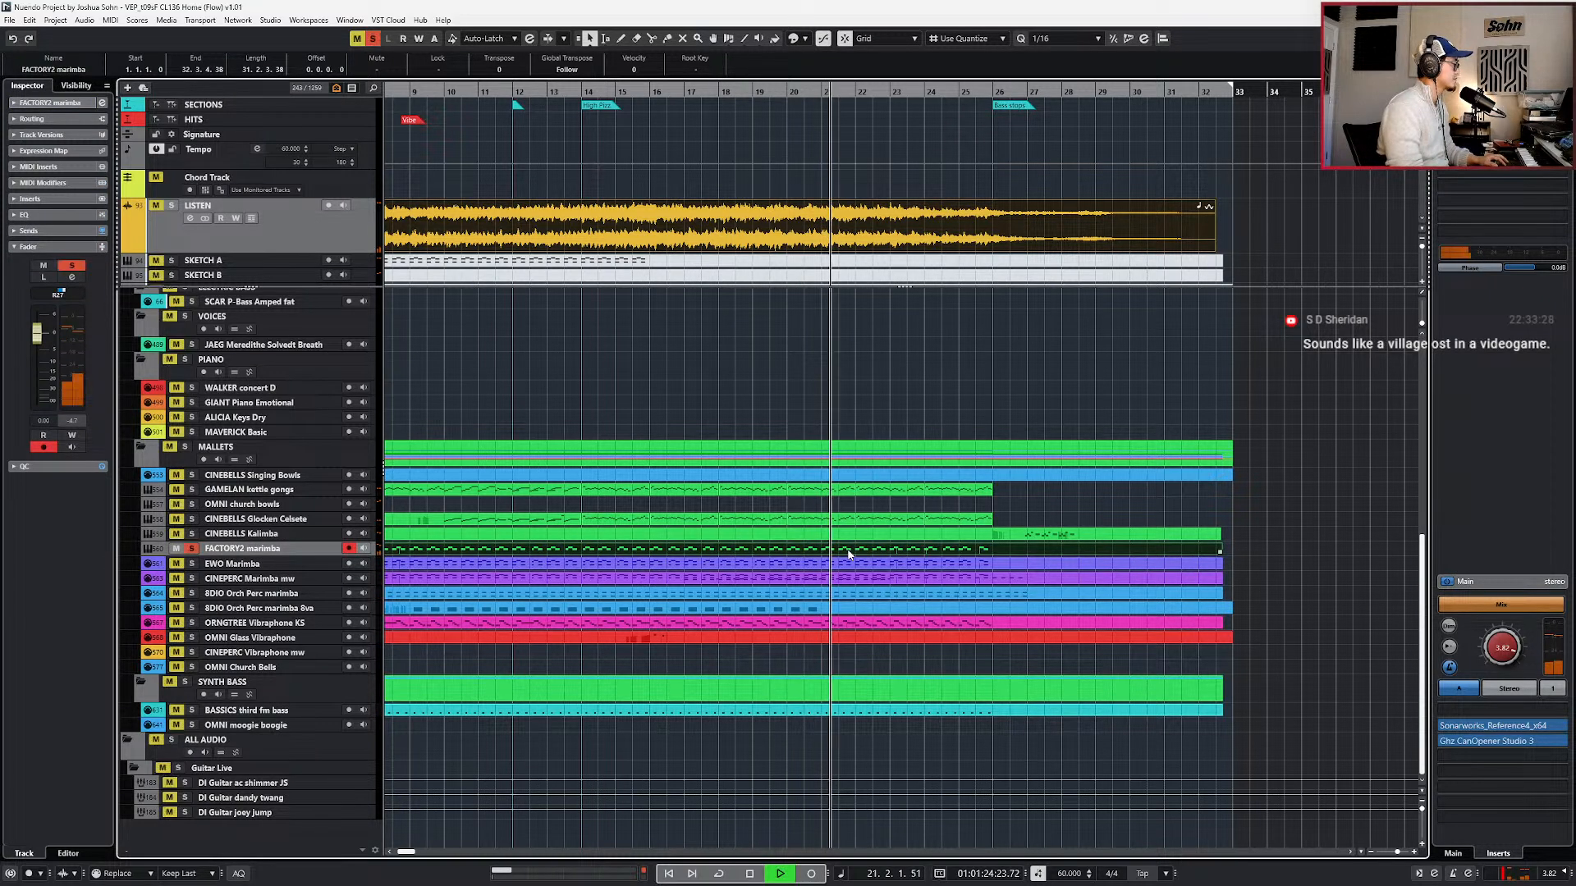
pyautogui.press('space')
# - Turn off solo, open the FACTORY2 marimba part in the key editor and select its notes from bar 20 onward
pyautogui.press('s')
pyautogui.press('space')
pyautogui.doubleClick(848, 553)
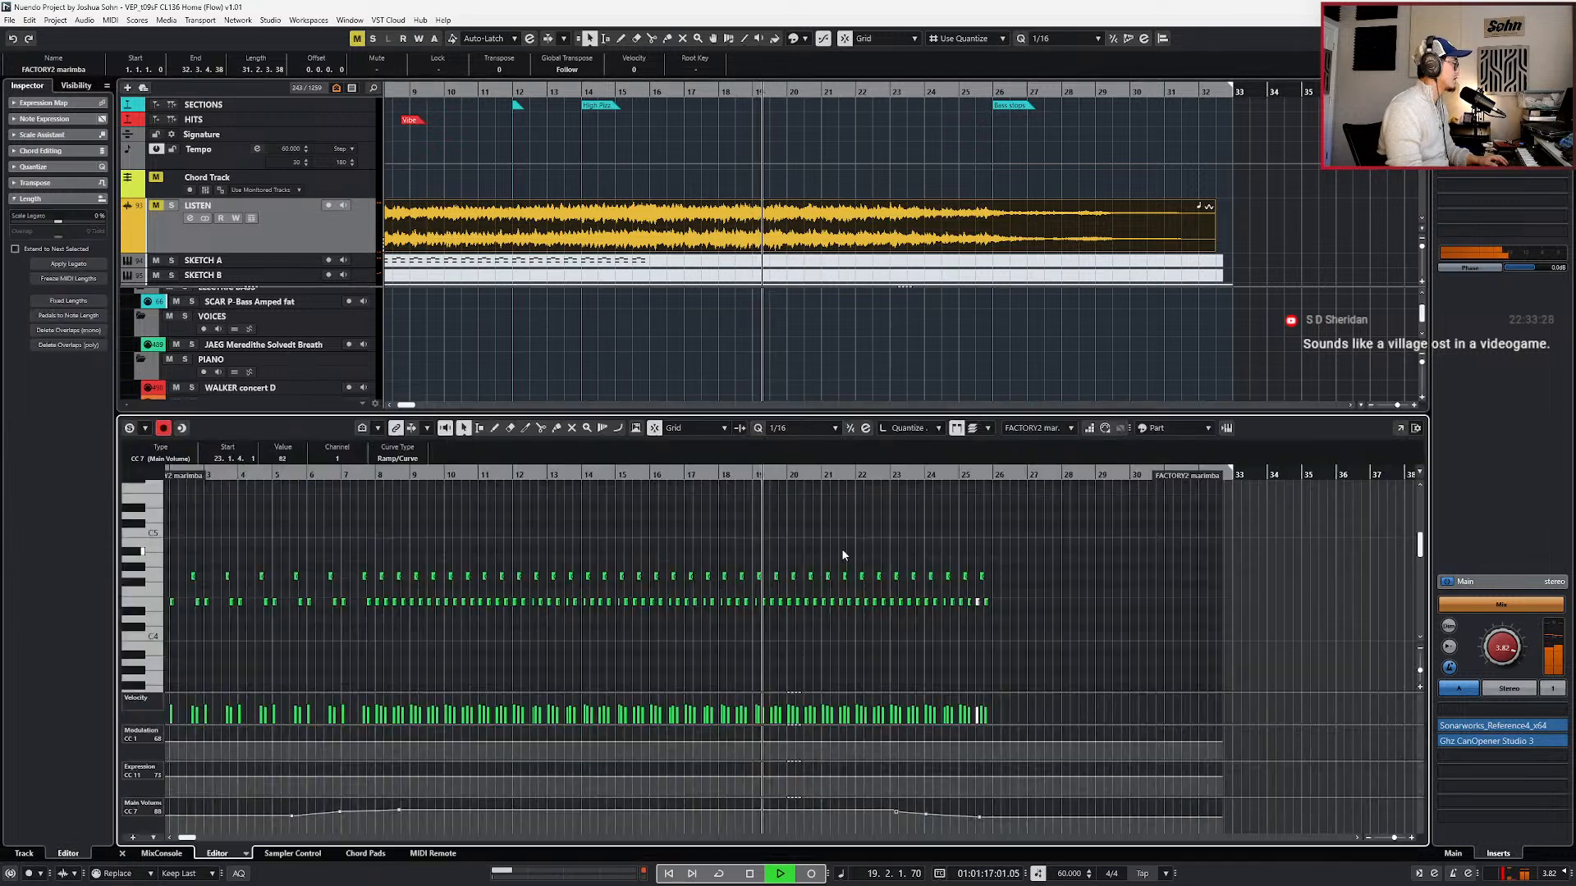
pyautogui.scroll(5, 843, 557)
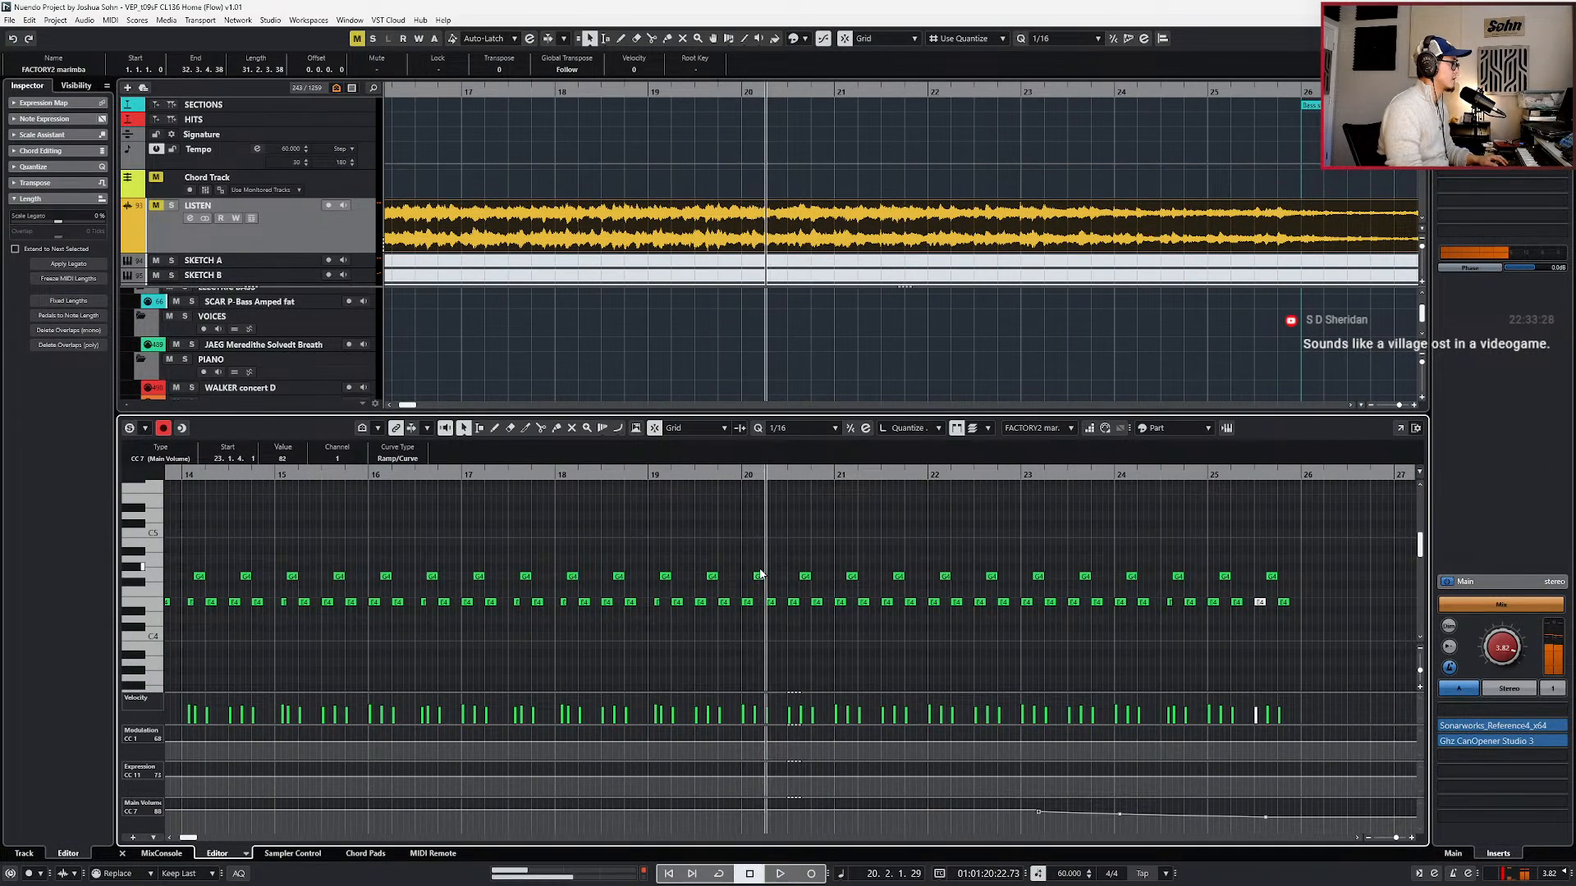
pyautogui.moveTo(748, 570); pyautogui.dragTo(1299, 647)
pyautogui.press('space')
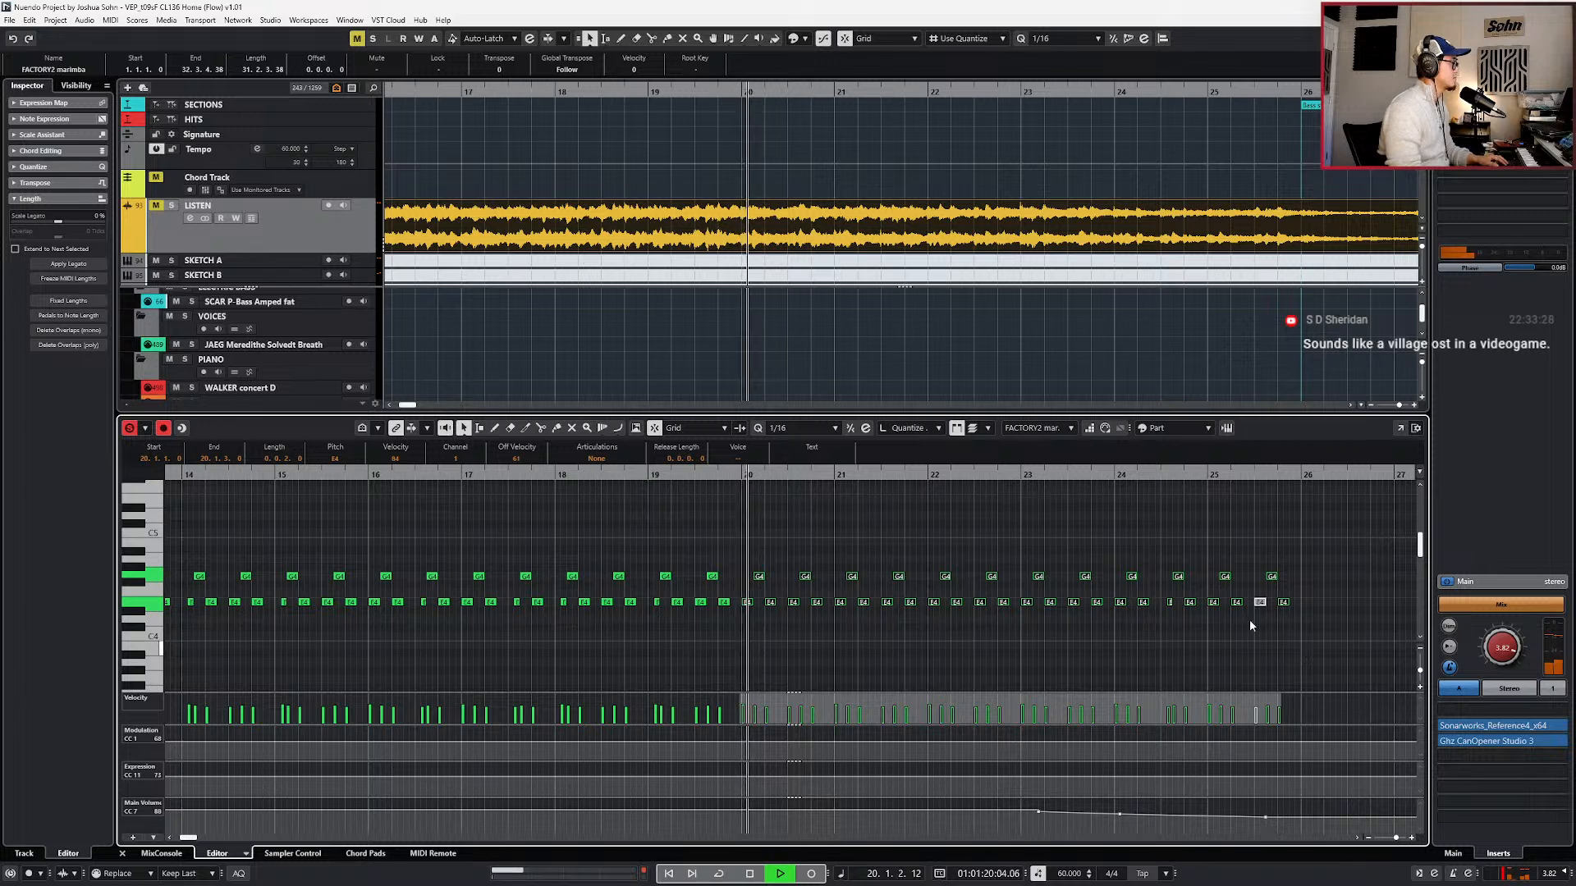
pyautogui.press('space')
# - Play the LISTEN reference in solo from bar 20, turn its solo off and close the key editor
pyautogui.click(348, 222)
pyautogui.press('s')
pyautogui.press('space')
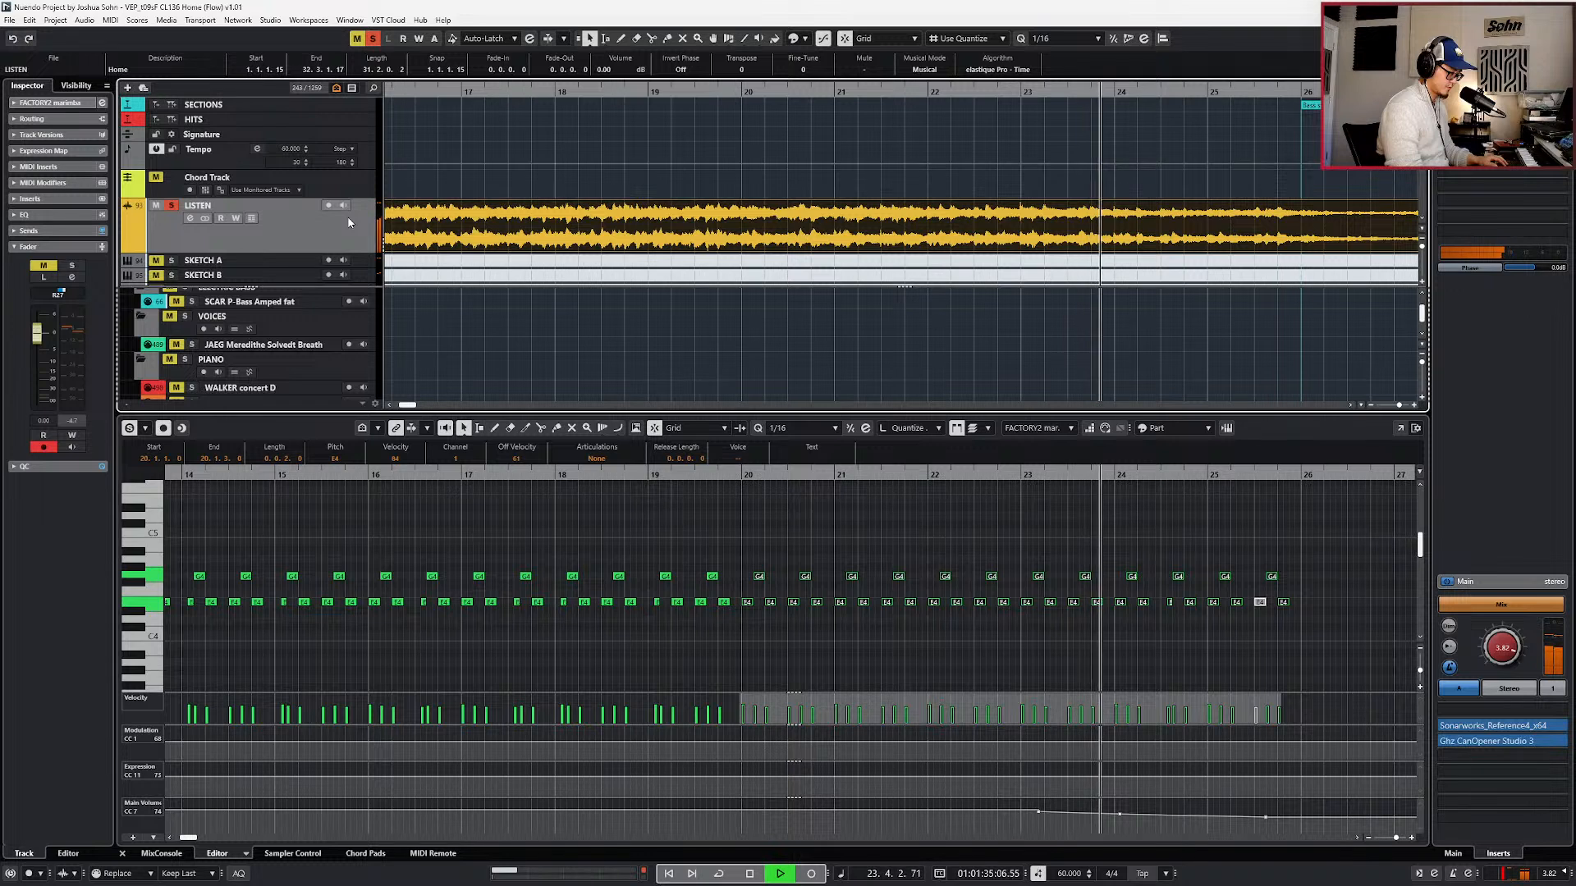
pyautogui.press('space')
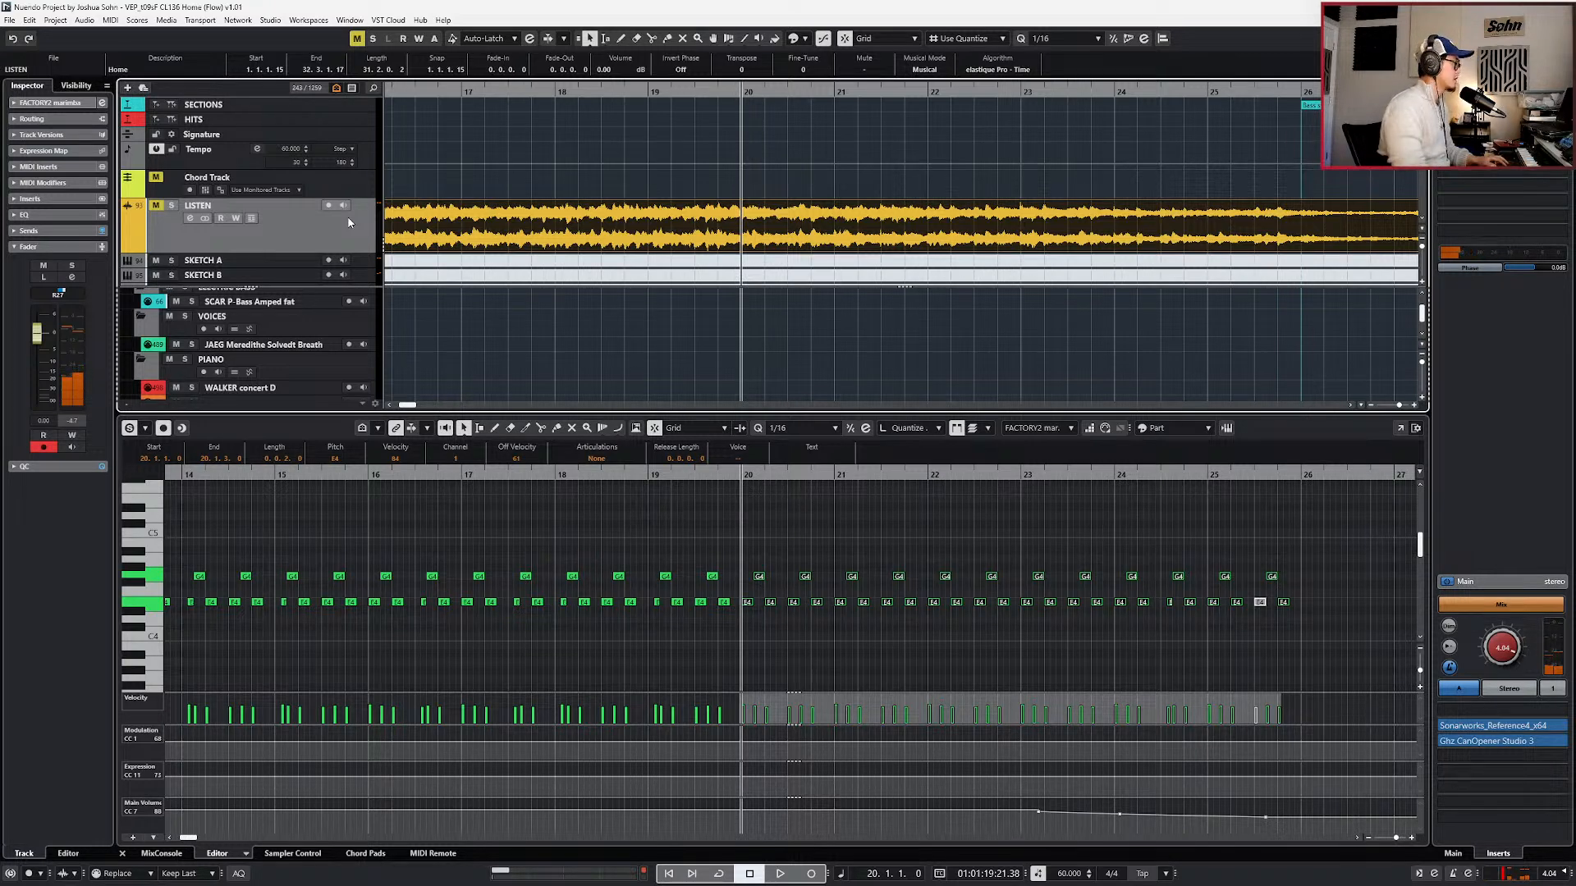
pyautogui.click(348, 222)
pyautogui.hotkey('ctrl', 'alt', 'b')
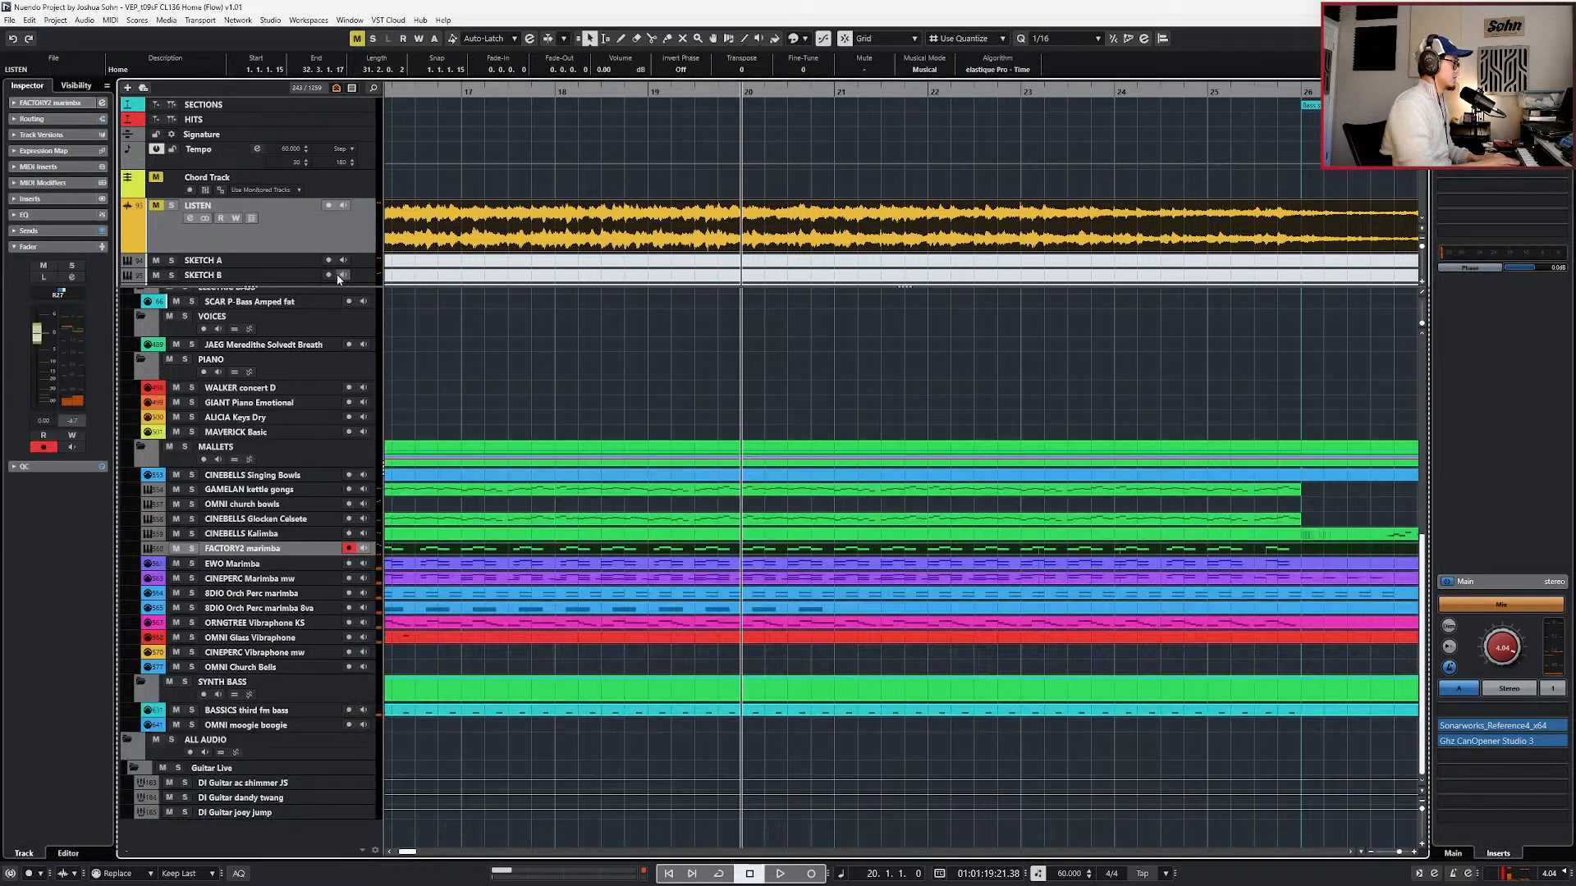
# - Open the EWO Marimba part in the key editor and play it around bar 19
pyautogui.doubleClick(859, 562)
pyautogui.press('space')
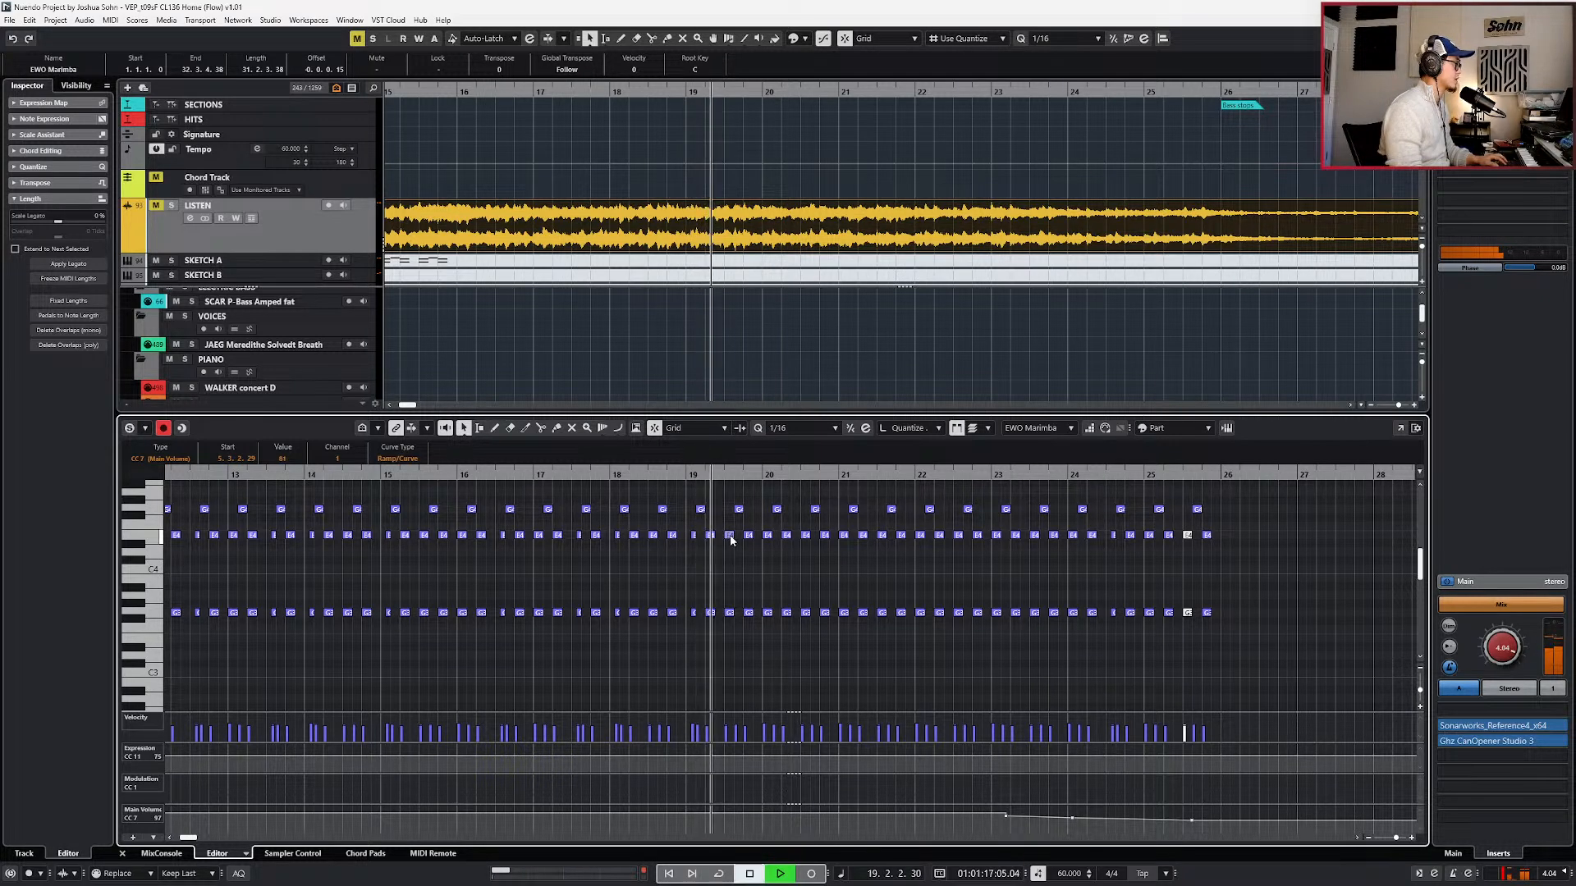
pyautogui.press('space')
pyautogui.press('g')
pyautogui.press('g')
# - Duplicate the EWO Marimba's E4 notes from bar 14 onward and transpose the copies down four semitones to C4
pyautogui.moveTo(1033, 539); pyautogui.dragTo(884, 540)
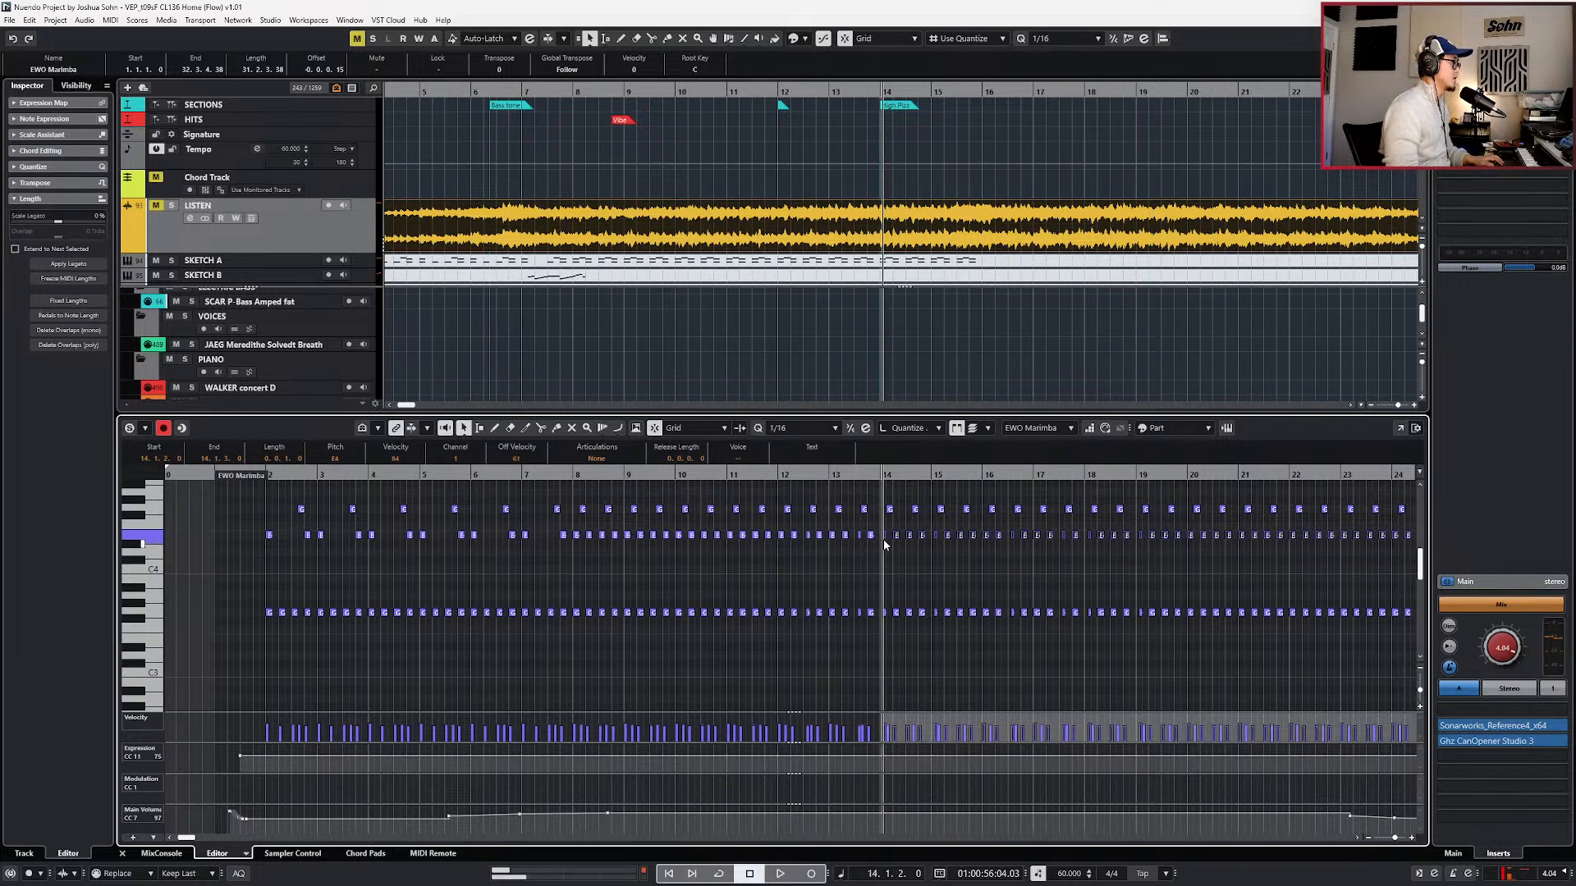
pyautogui.press('h')
pyautogui.press('h')
pyautogui.press('Down')
pyautogui.press('Down')
pyautogui.press('Down')
pyautogui.press('Down')
pyautogui.hotkey('shift', 'b')
# - Play the EWO Marimba's added C4 notes from bar 14 with the full arrangement and close the key editor
pyautogui.press('space')
pyautogui.press('g')
pyautogui.press('g')
pyautogui.press('g')
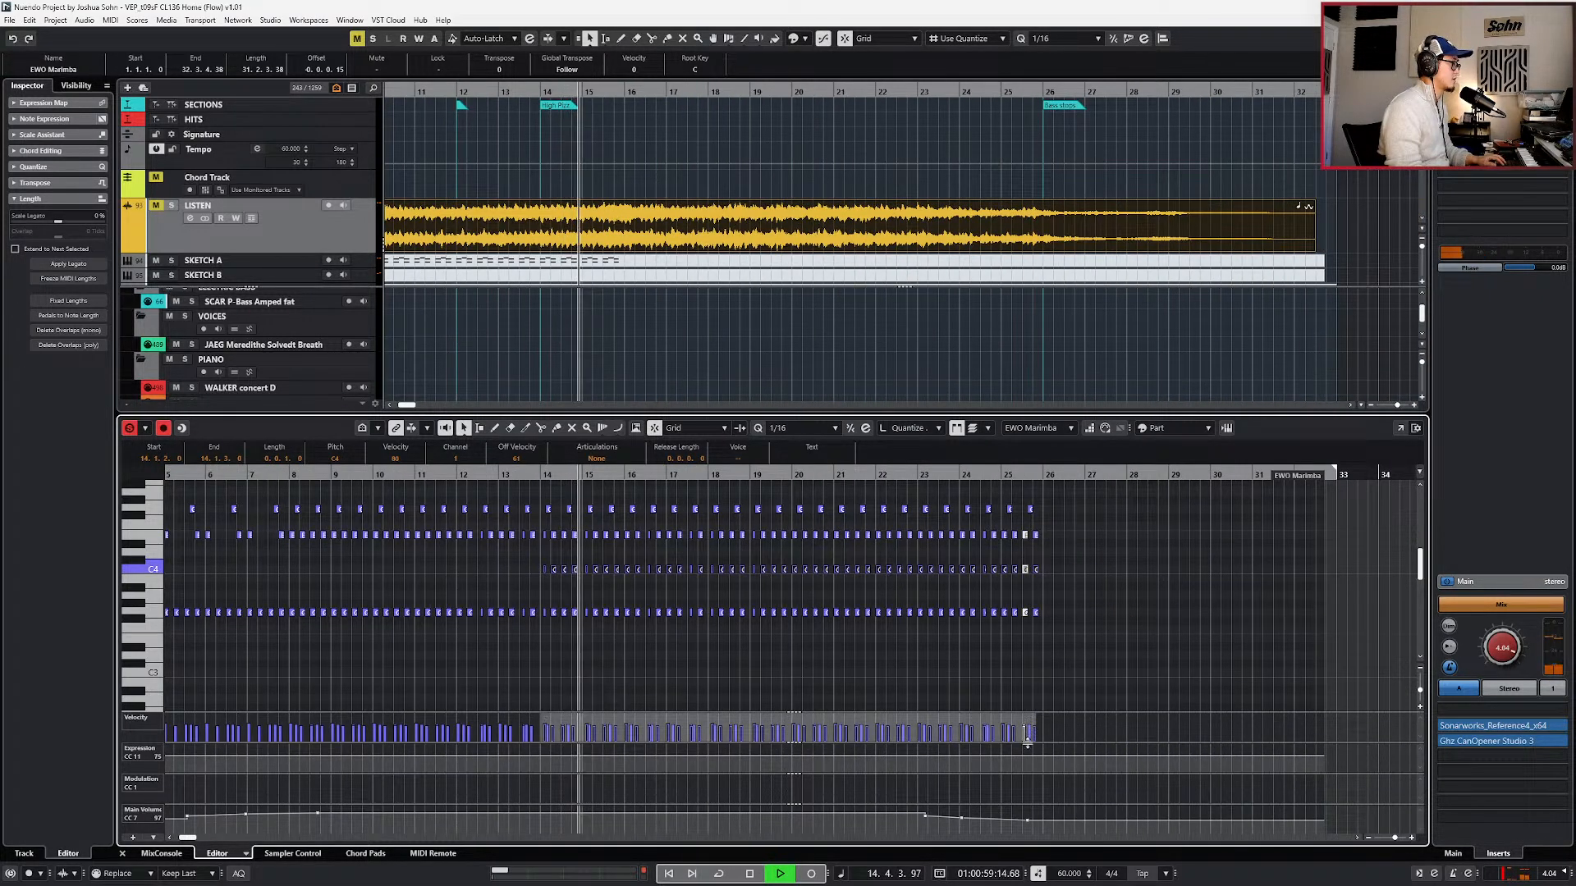
pyautogui.press('space')
pyautogui.hotkey('ctrl', 'e')
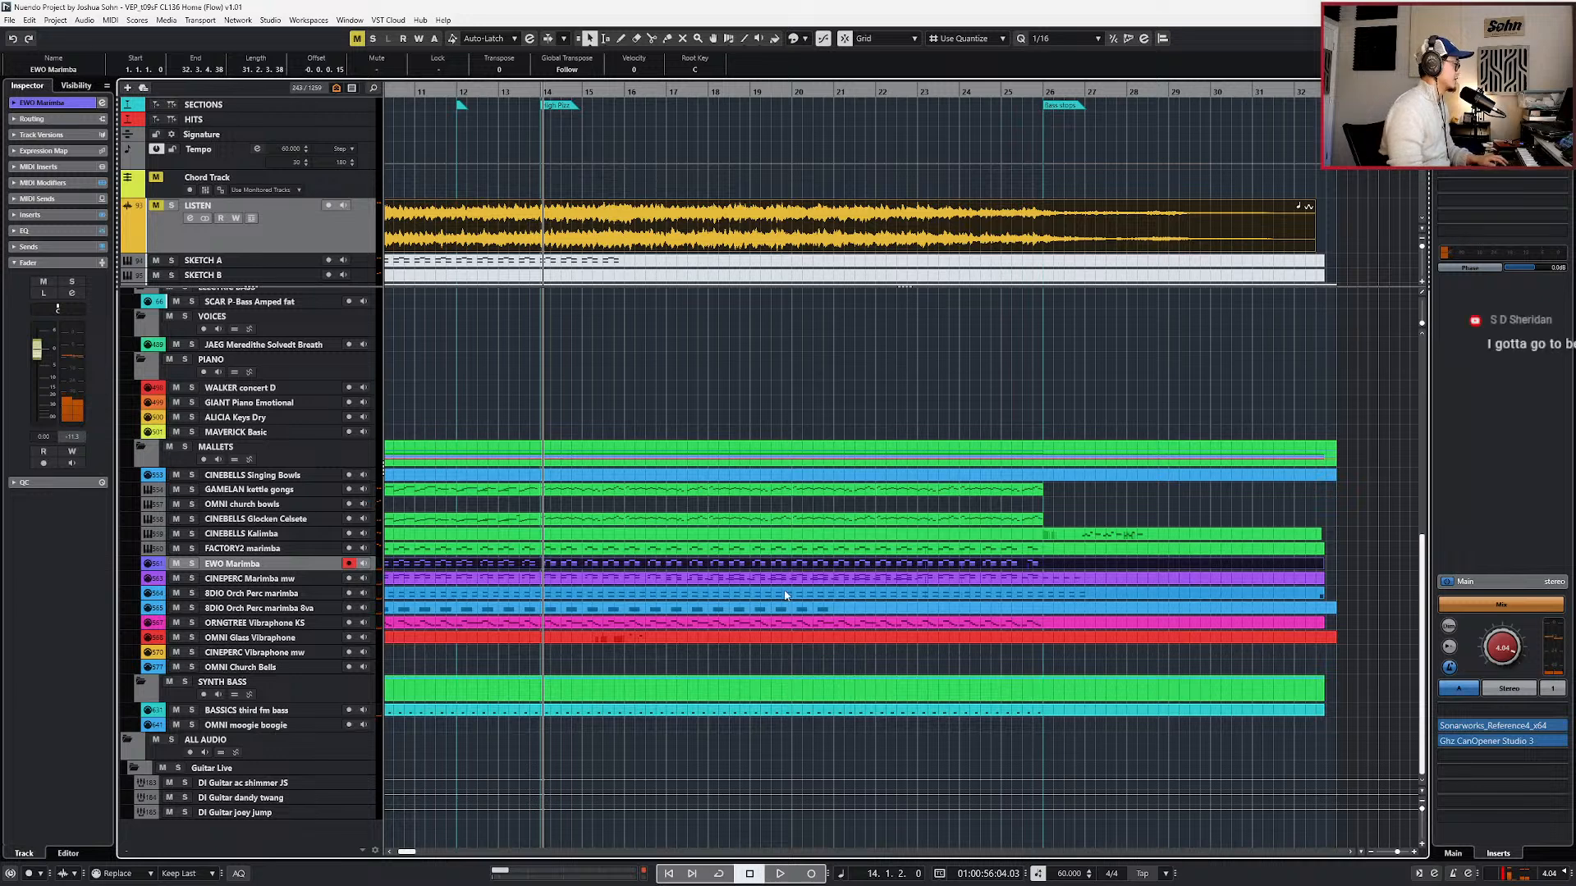
# - Add the C4 notes from bar 14 to the FACTORY2 marimba part, lower their velocities and check them in playback
pyautogui.doubleClick(796, 552)
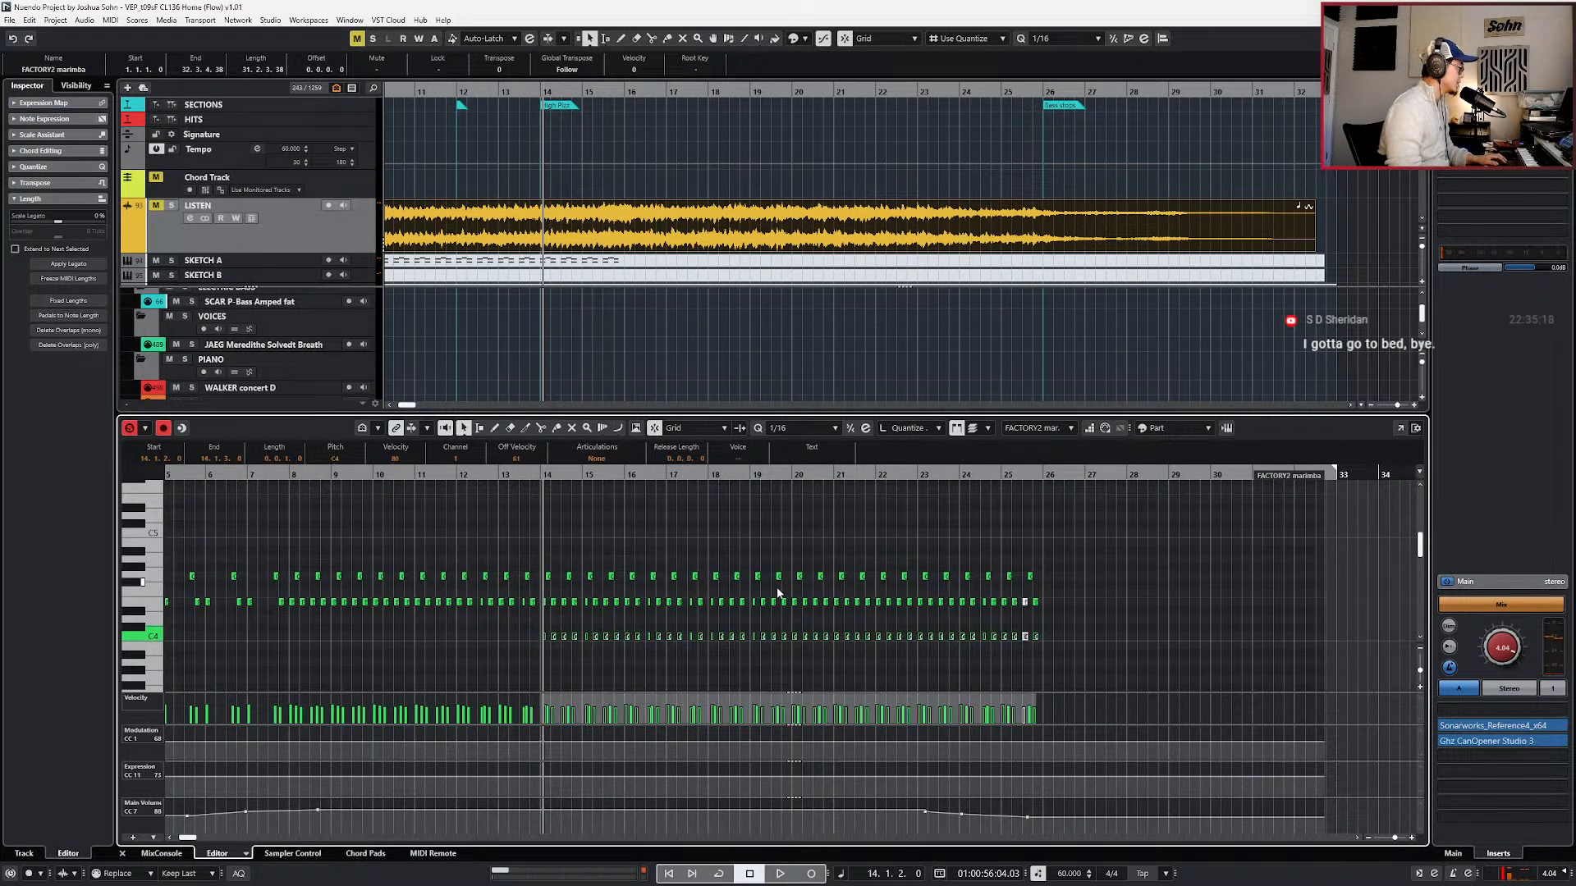
pyautogui.press('space')
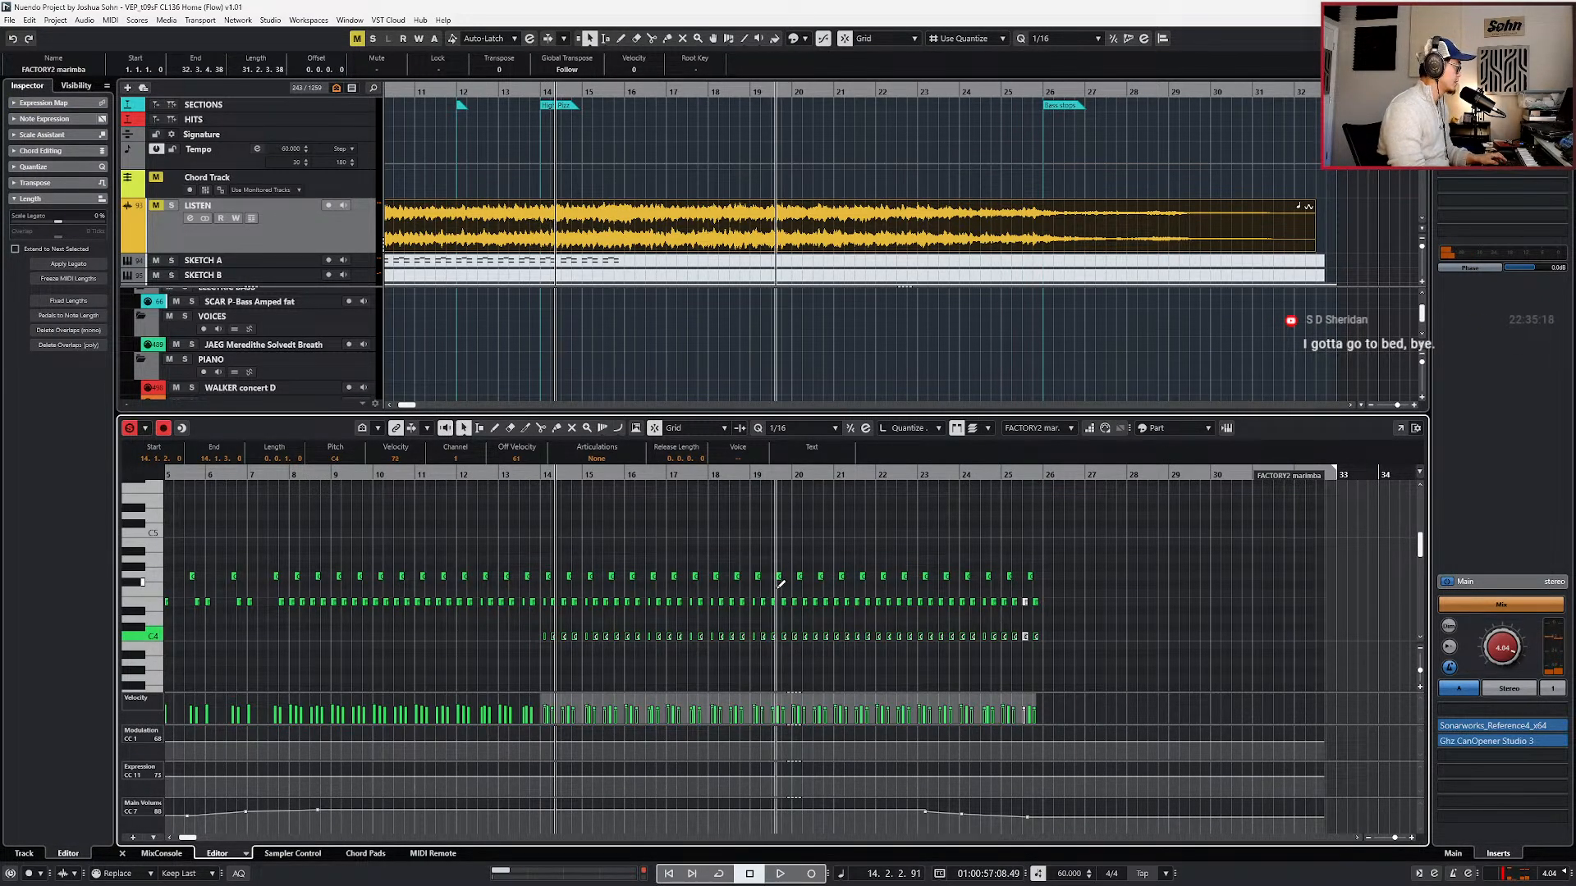
pyautogui.press('space')
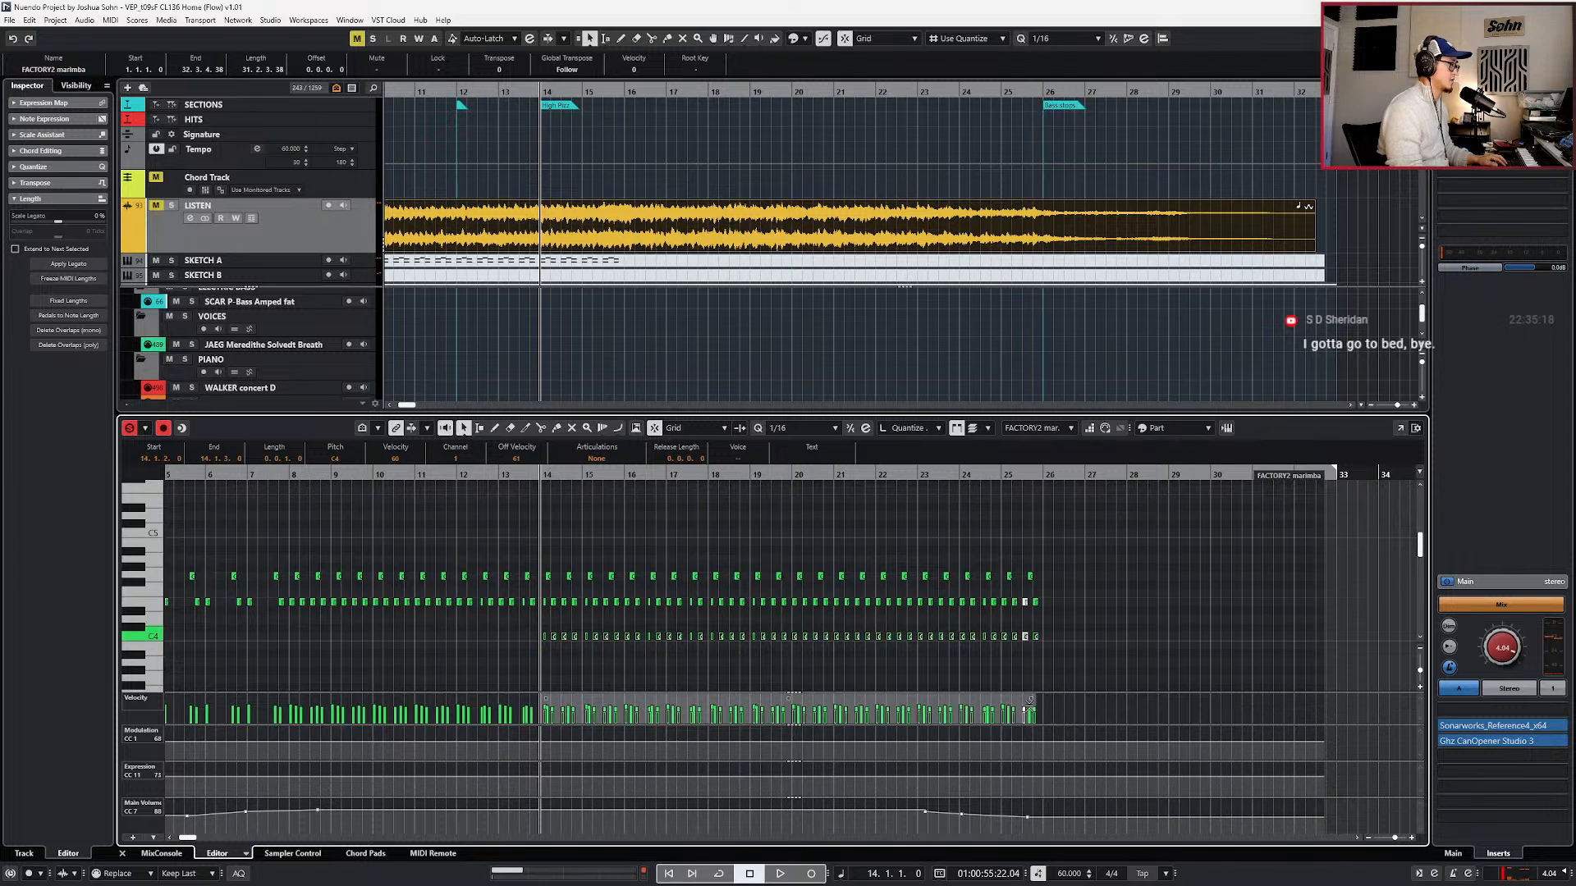
pyautogui.press('s')
pyautogui.press('KP_Subtract')
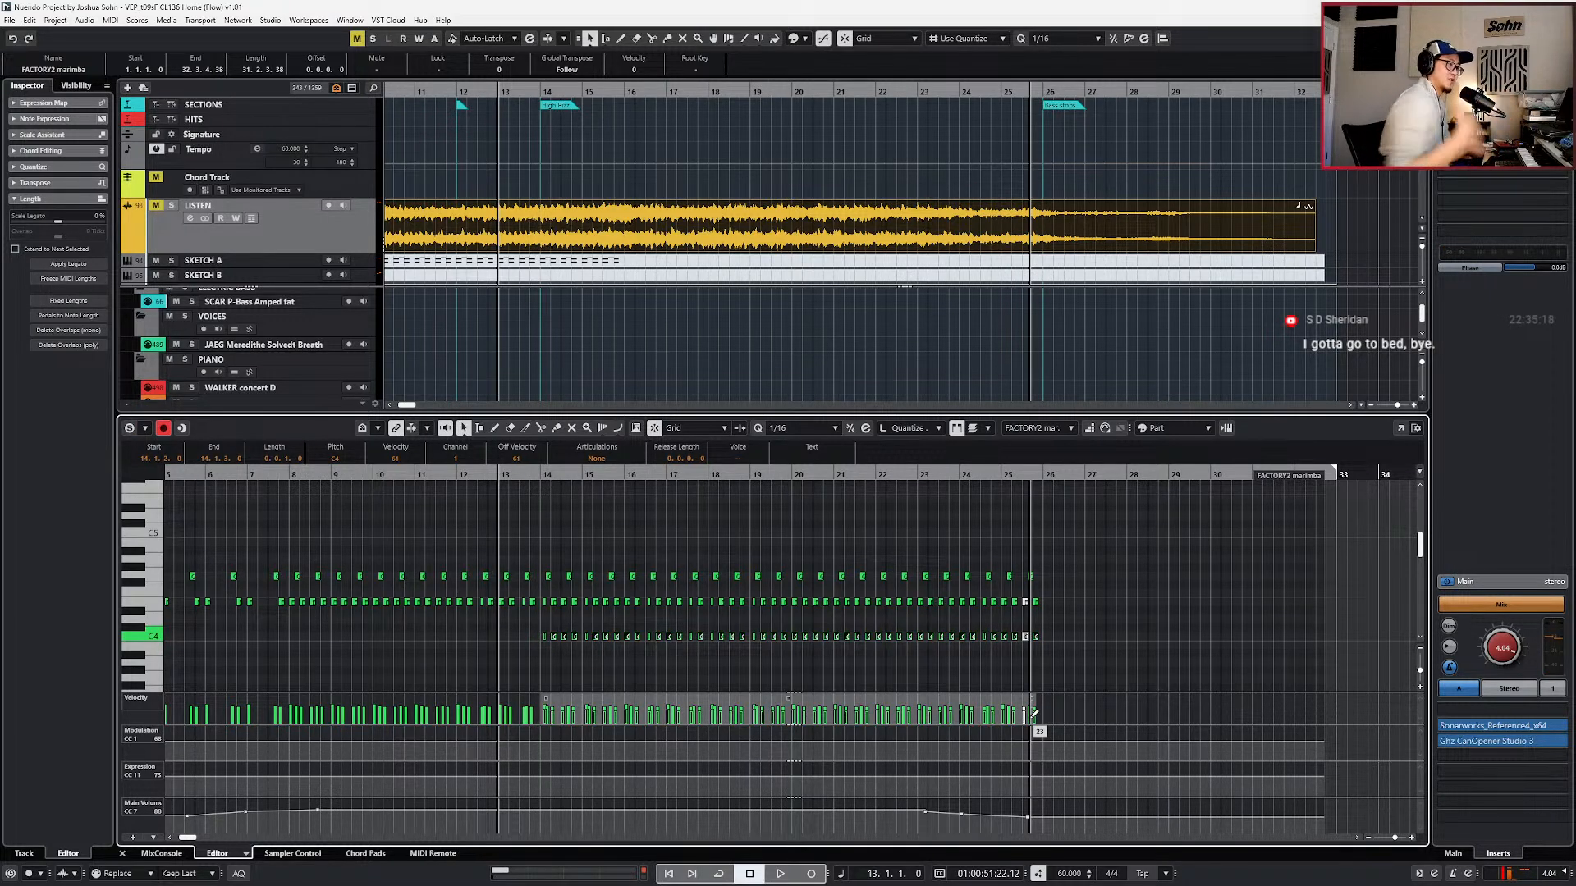
pyautogui.press('KP_Add')
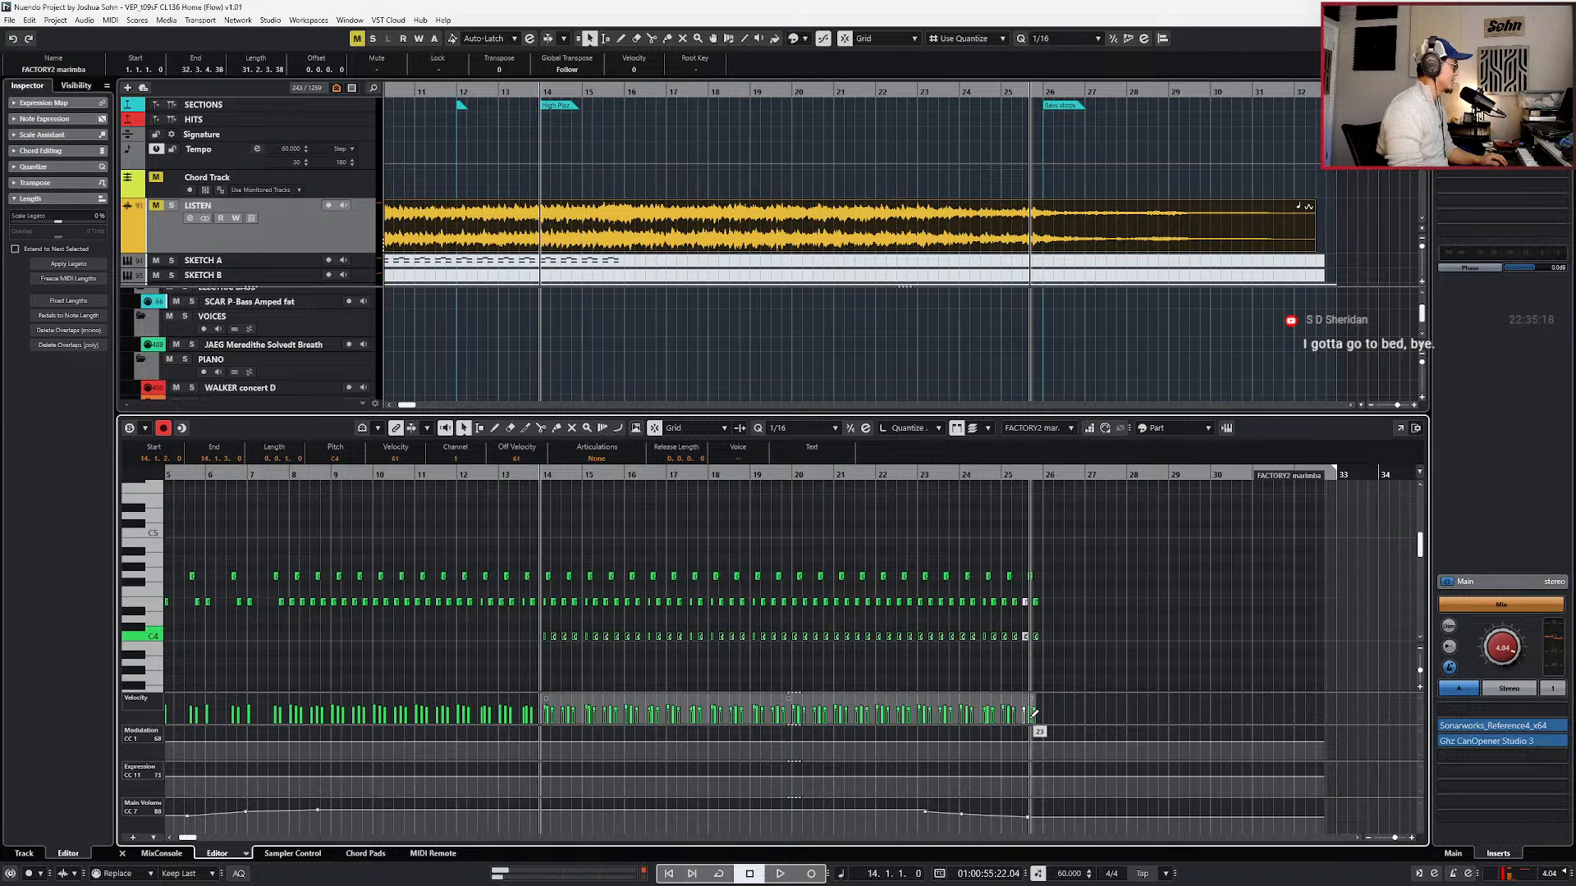
pyautogui.click(1244, 659)
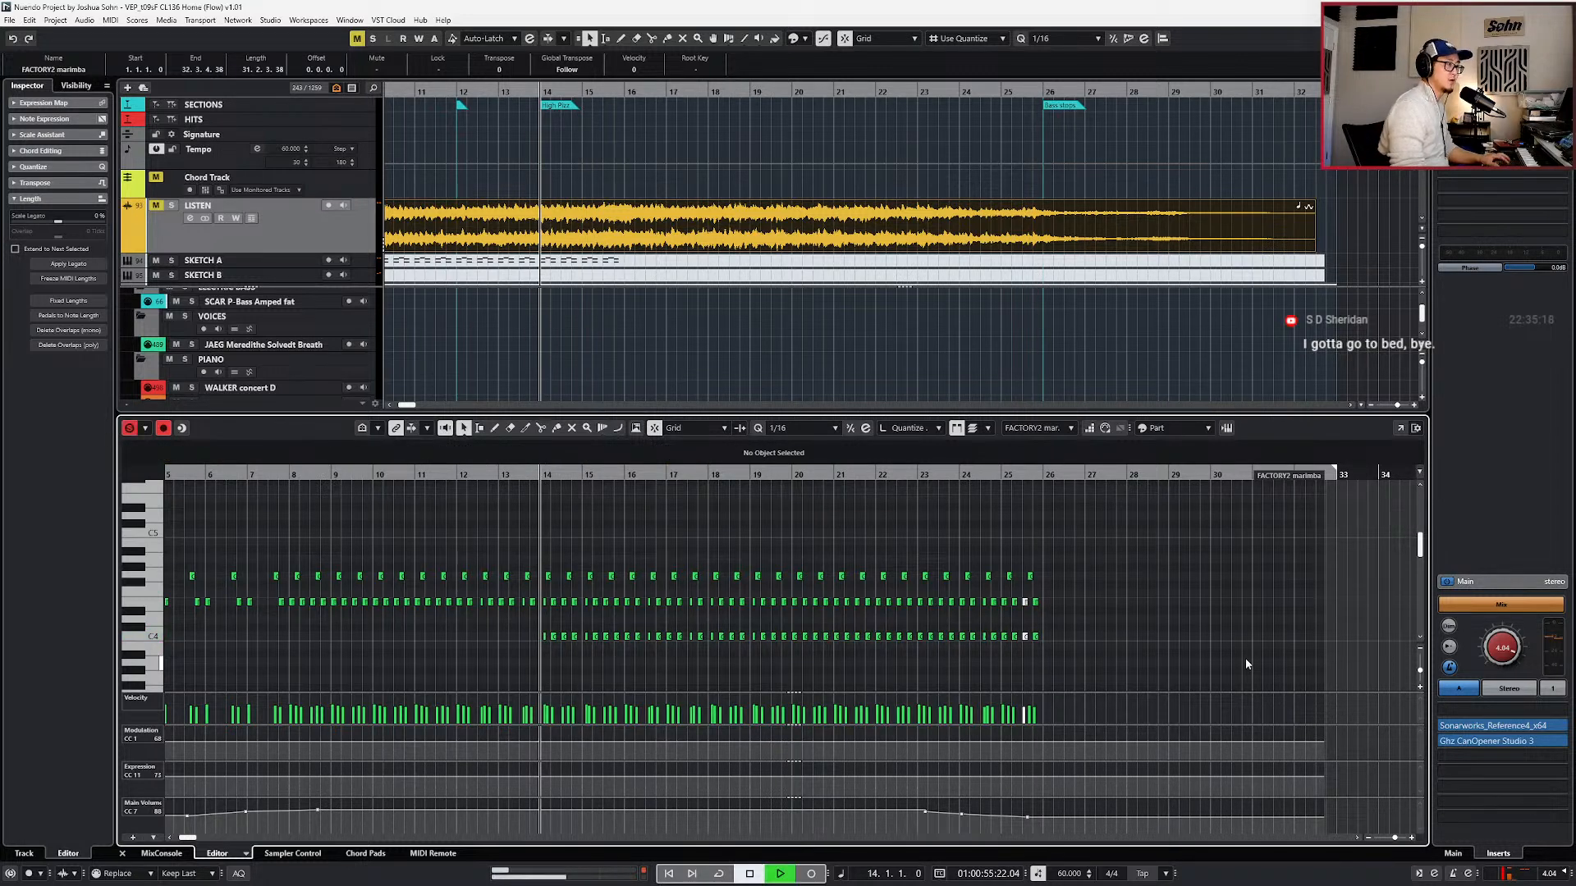
pyautogui.hotkey('ctrl', 'alt', 'e')
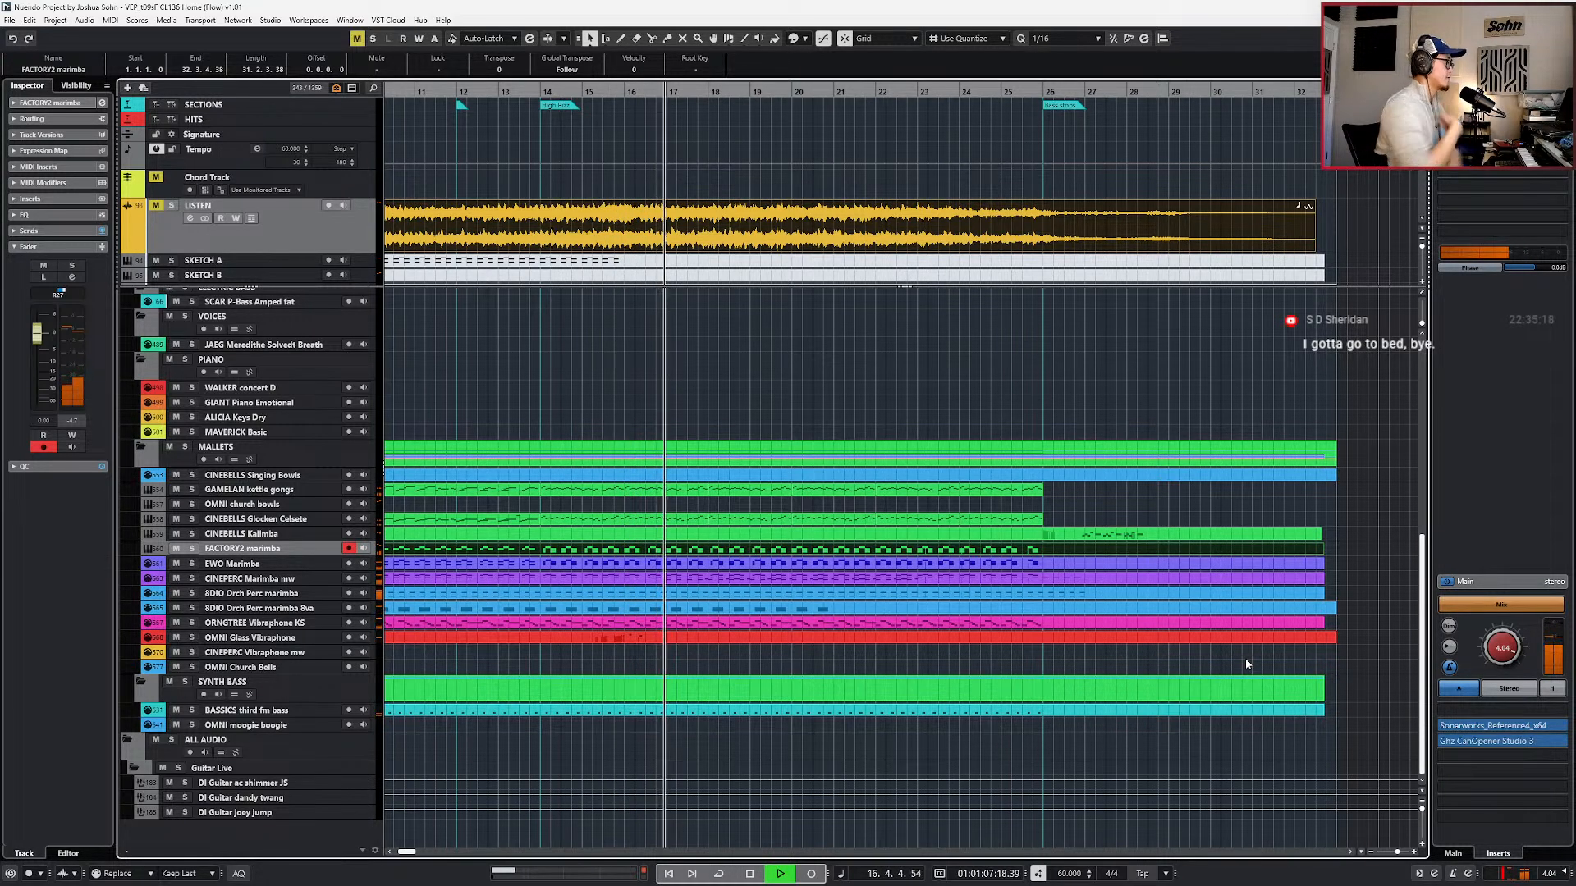
# - Duplicate the EWO Marimba's G4 notes from bar 15 onward and transpose the copies down three semitones to E4
pyautogui.doubleClick(944, 565)
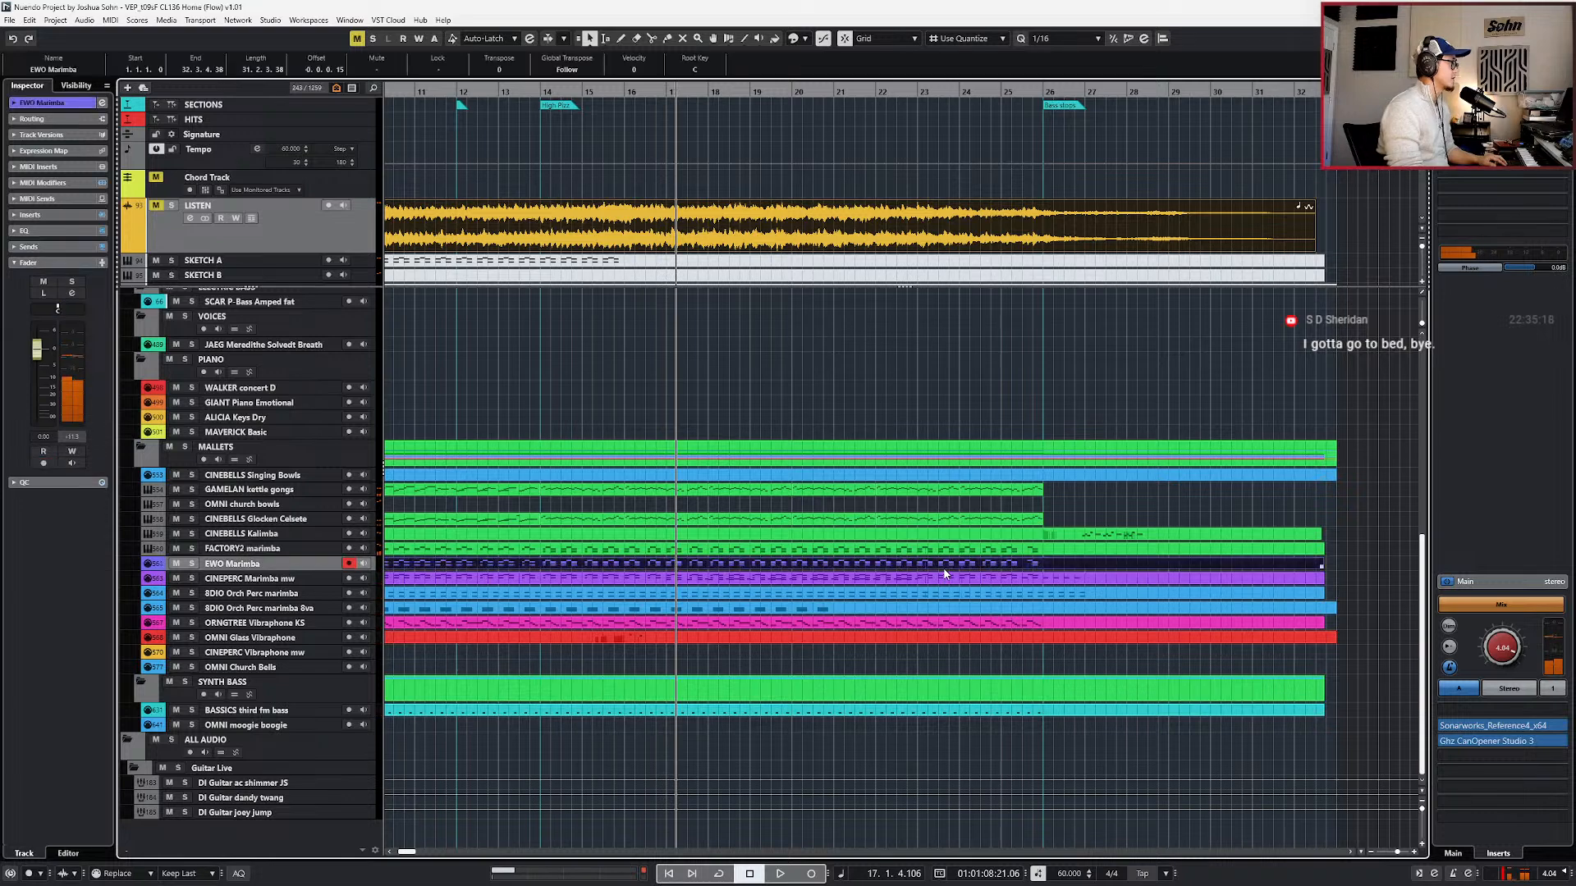
pyautogui.press('g')
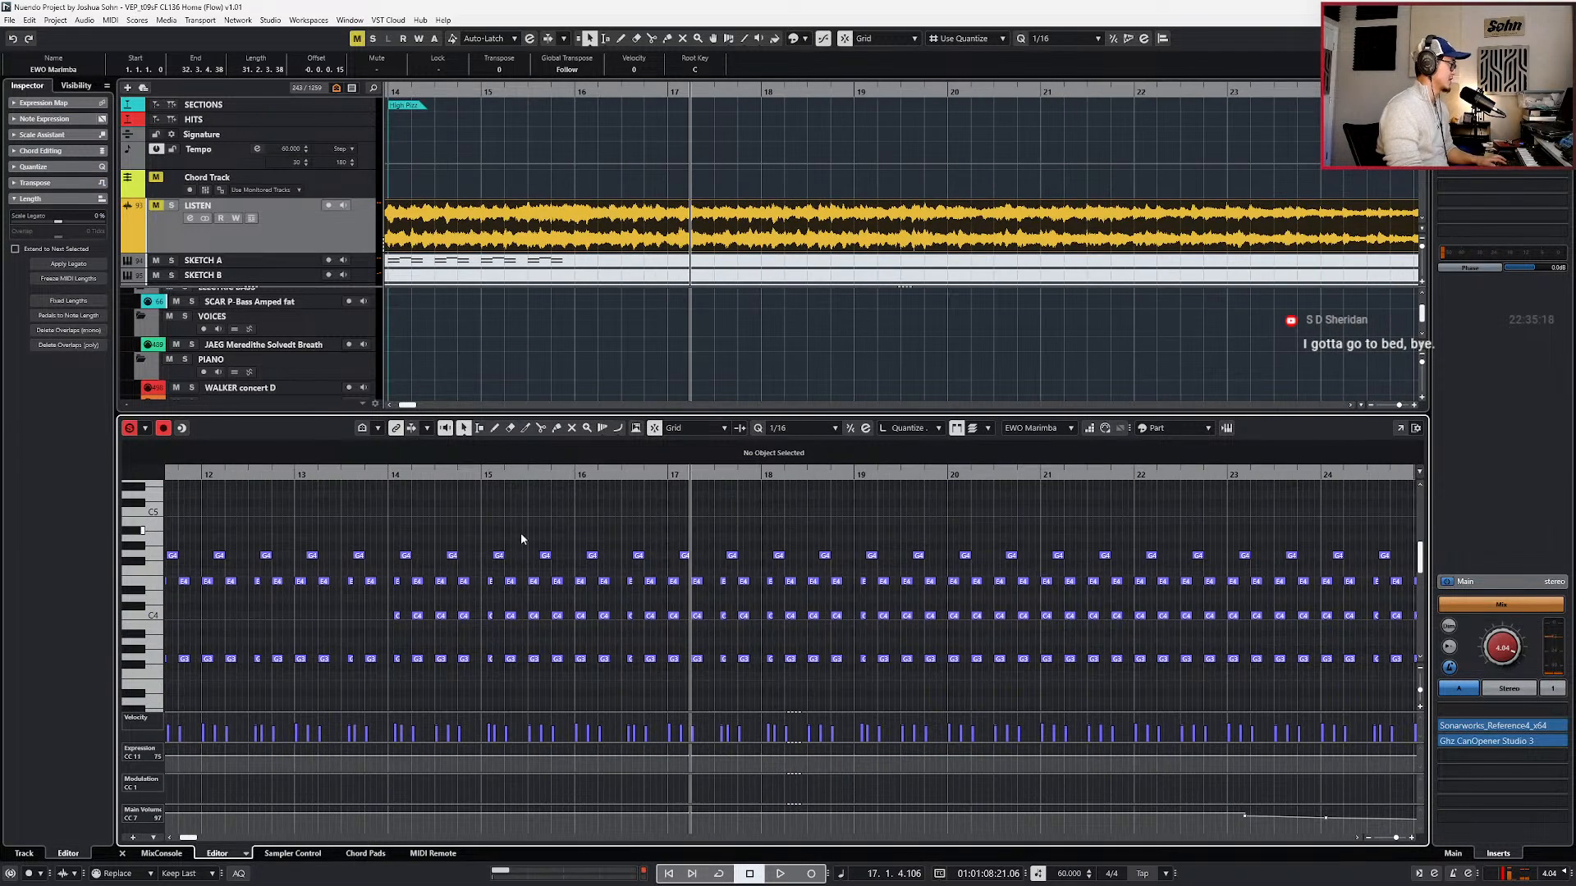
pyautogui.moveTo(791, 555); pyautogui.dragTo(1356, 563)
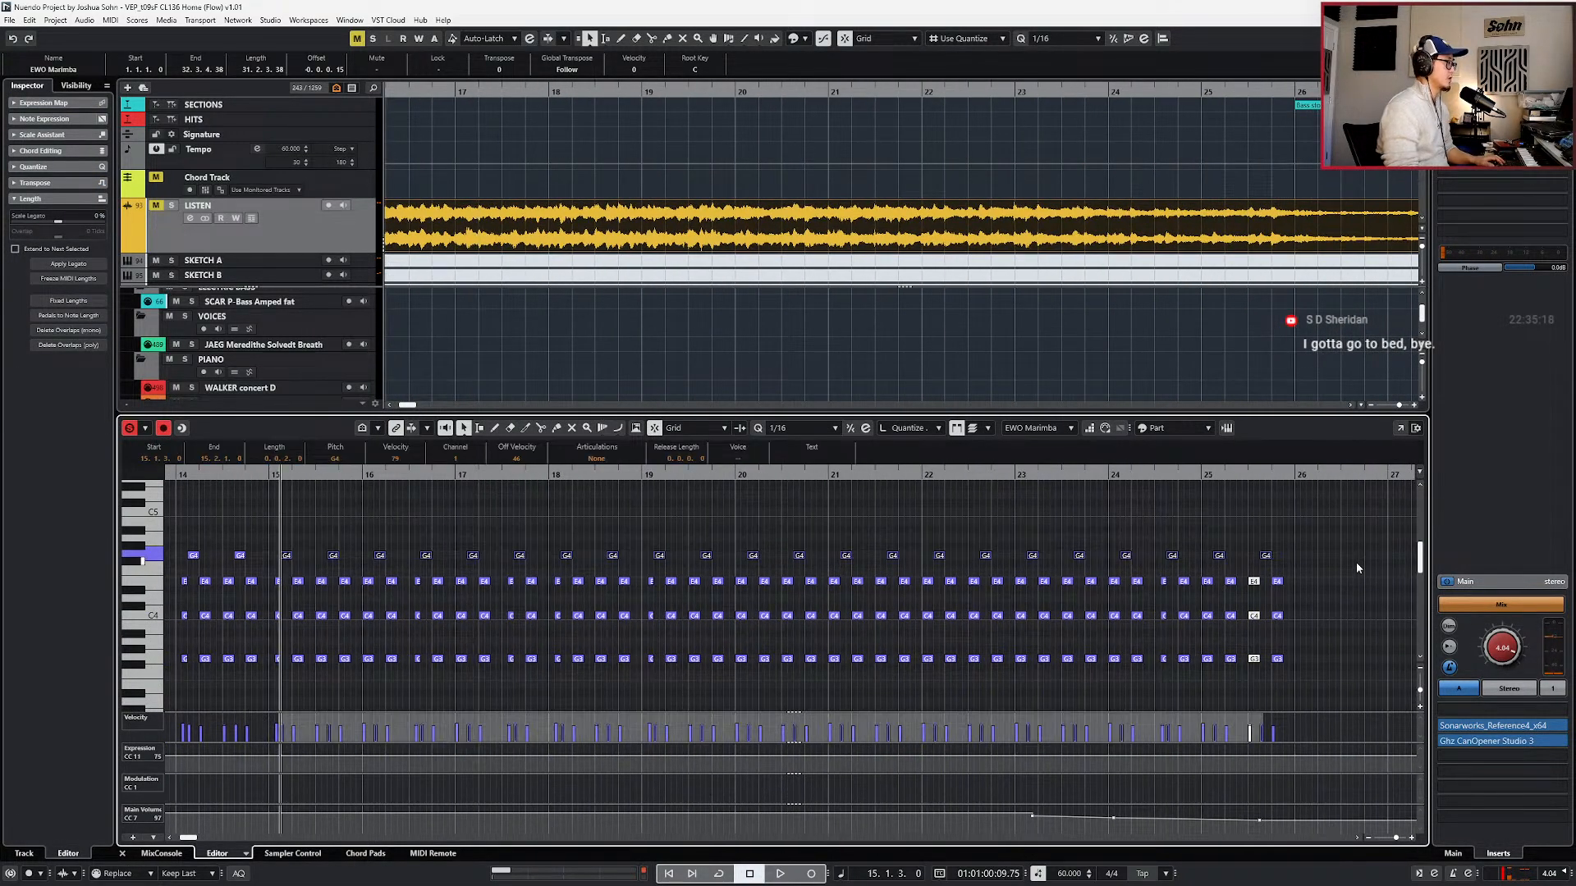
pyautogui.press('Down')
pyautogui.press('Down')
pyautogui.press('Down')
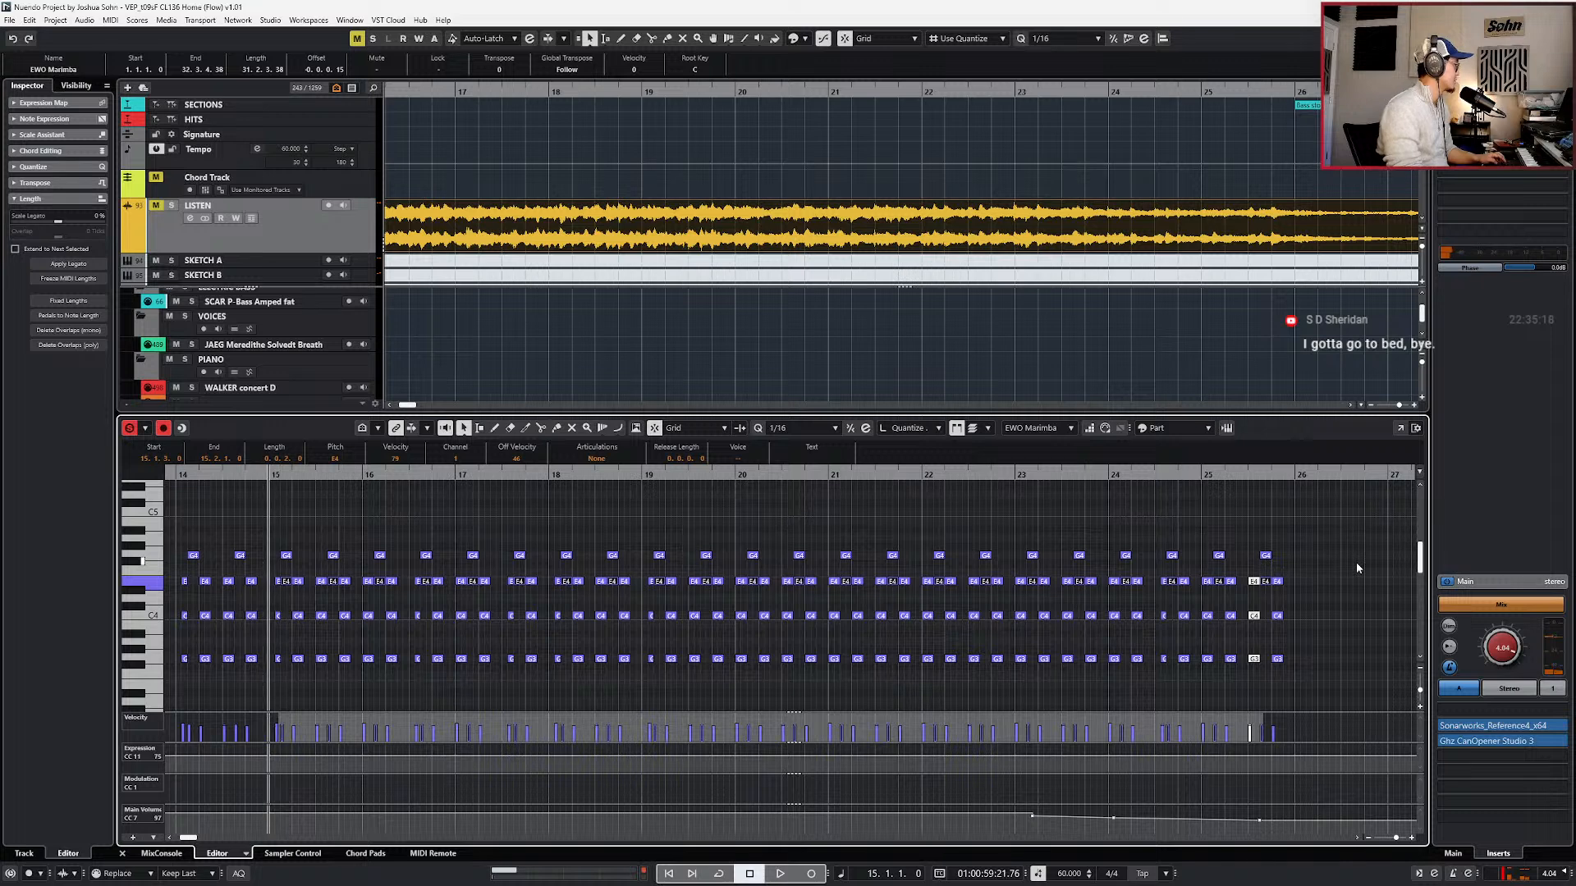
# - Lower the velocities of the EWO Marimba's added E4 notes slightly and play them with the full arrangement from bar 15
pyautogui.press('h')
pyautogui.hscroll(-2, 398, 580)
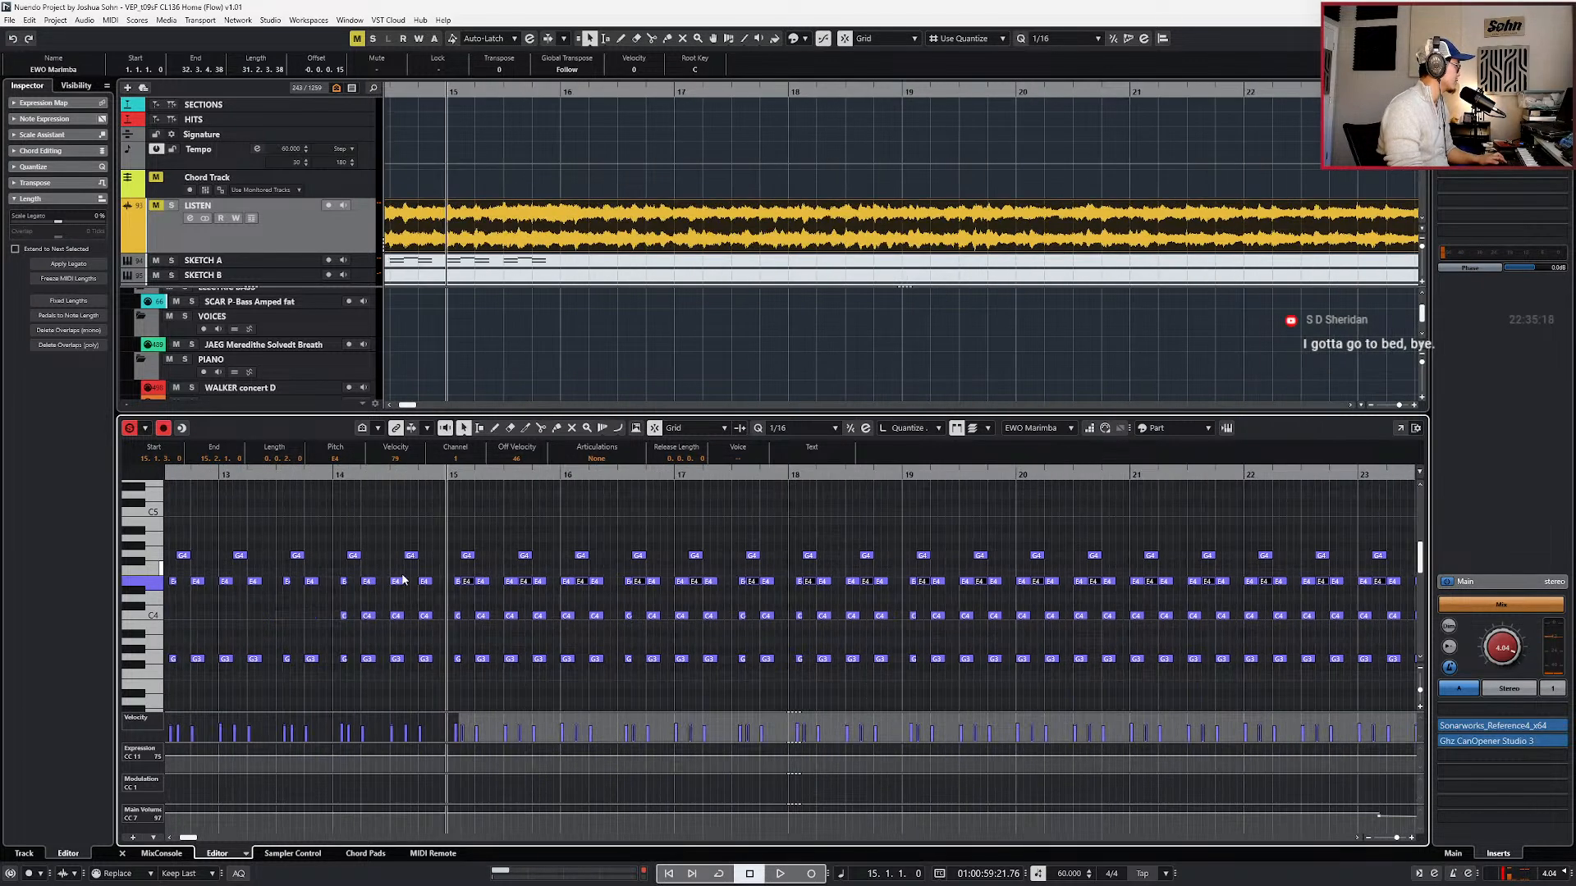
pyautogui.press('h')
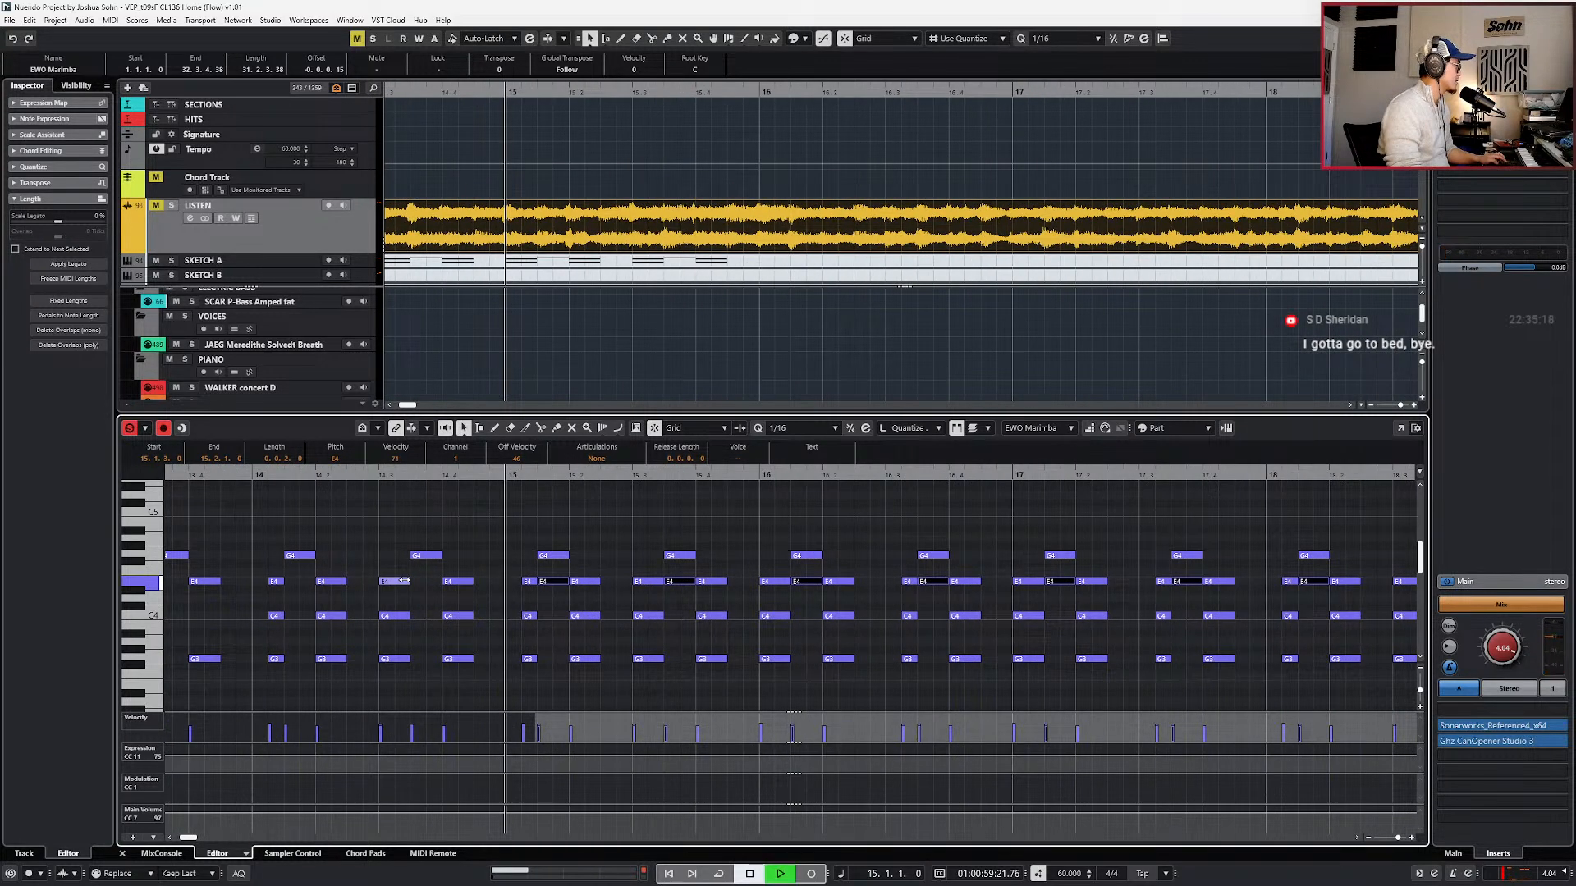
pyautogui.press('space')
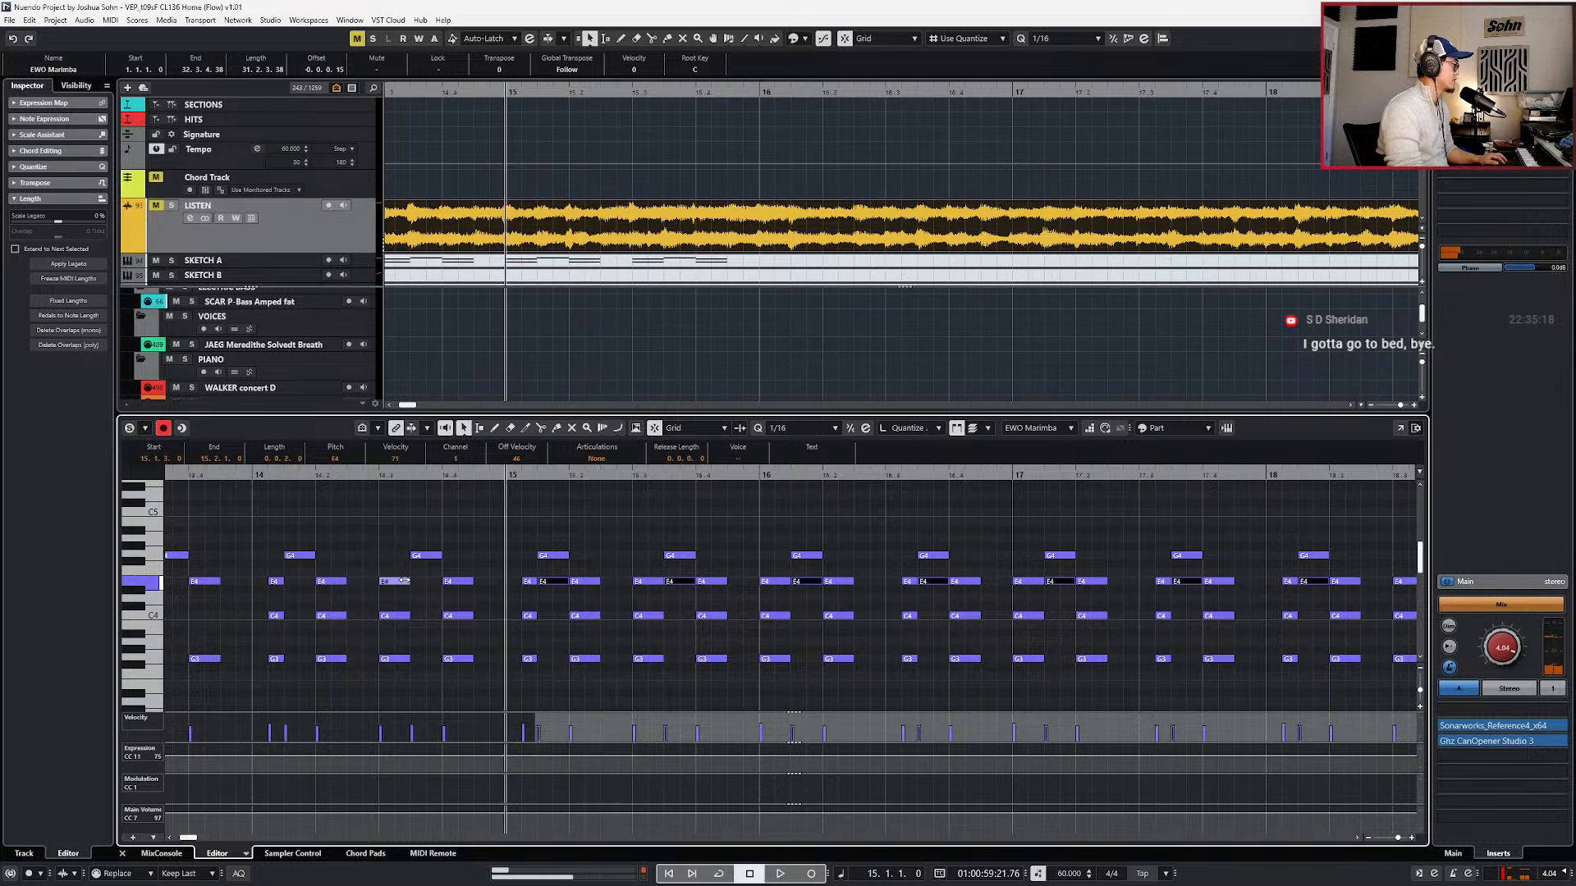
pyautogui.press('Return')
pyautogui.press('space')
pyautogui.press('g')
pyautogui.press('g')
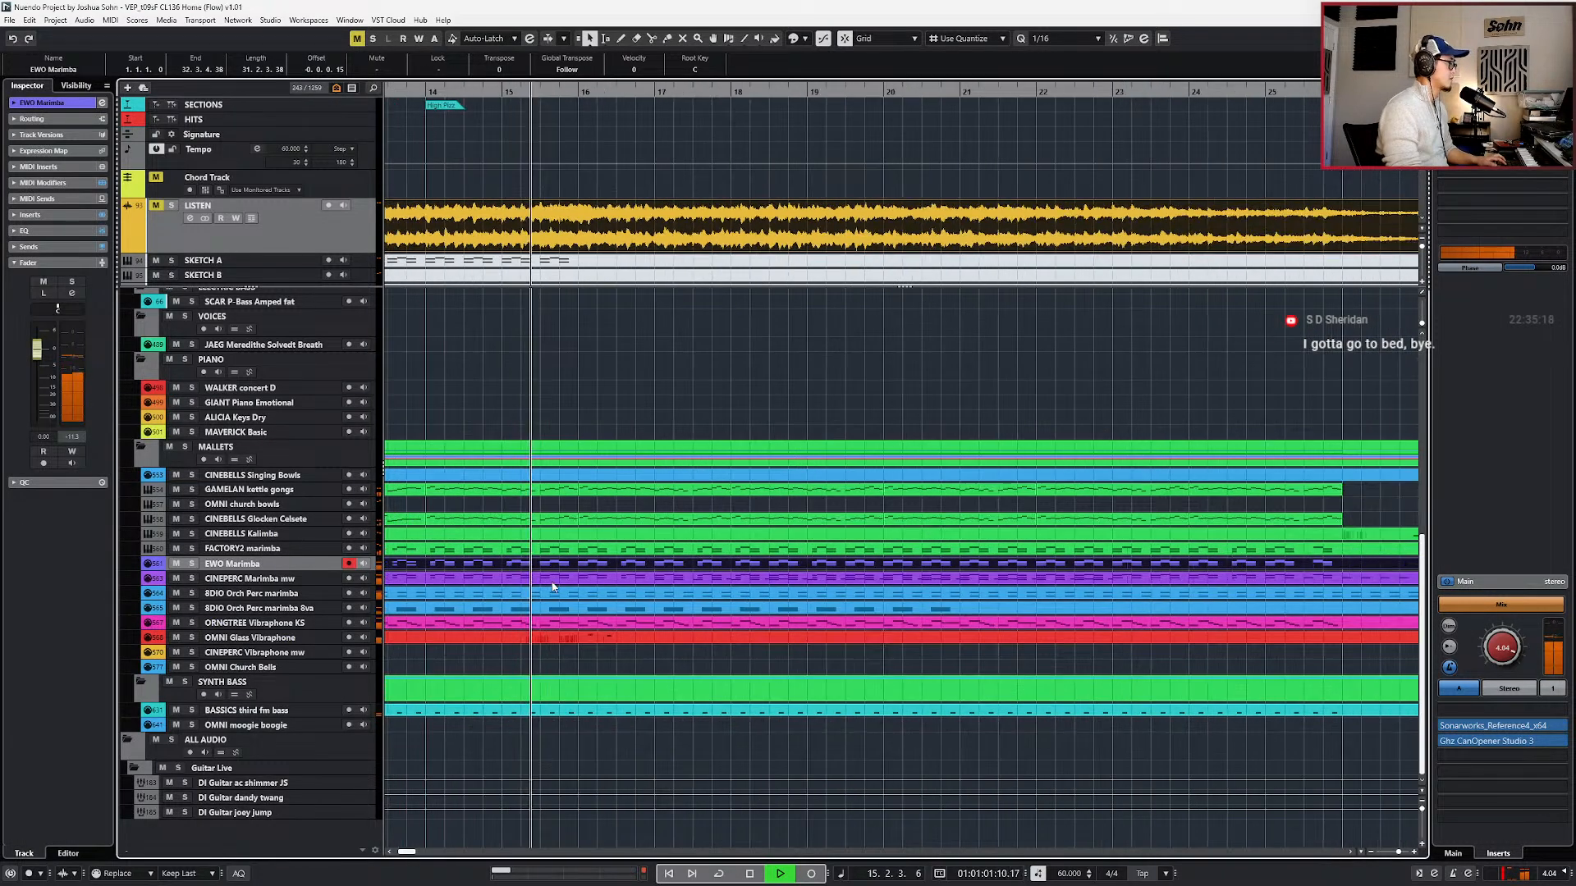
pyautogui.press('g')
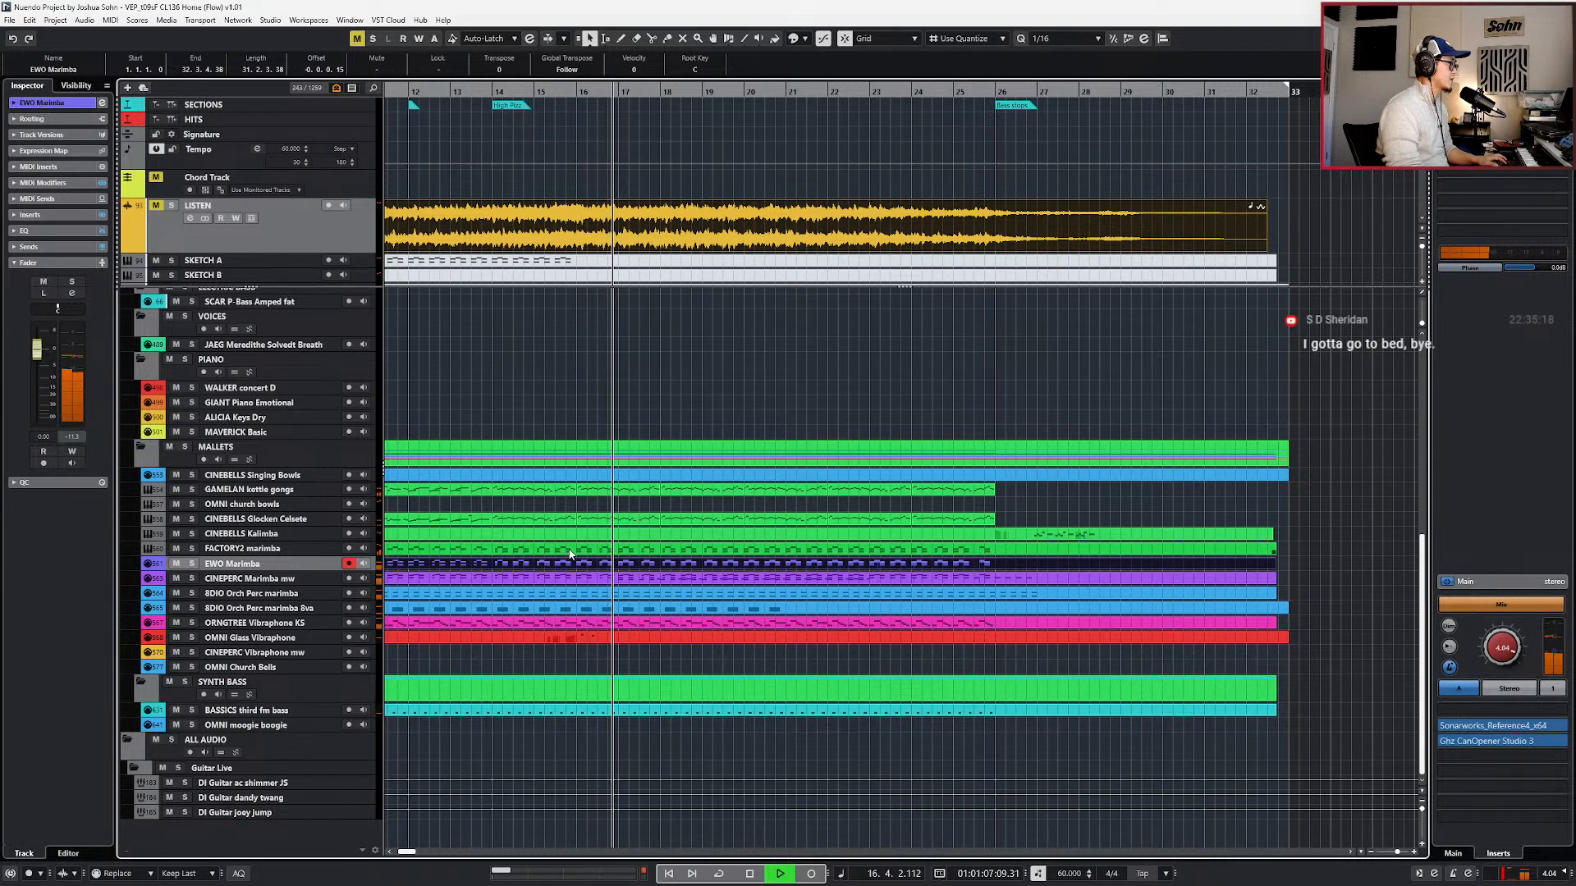
# - Copy the CINEPERC Marimba mw part's low A1 and C2 notes from bars 17 to 23
pyautogui.press('Down')
pyautogui.press('Down')
pyautogui.press('Down')
pyautogui.press('Down')
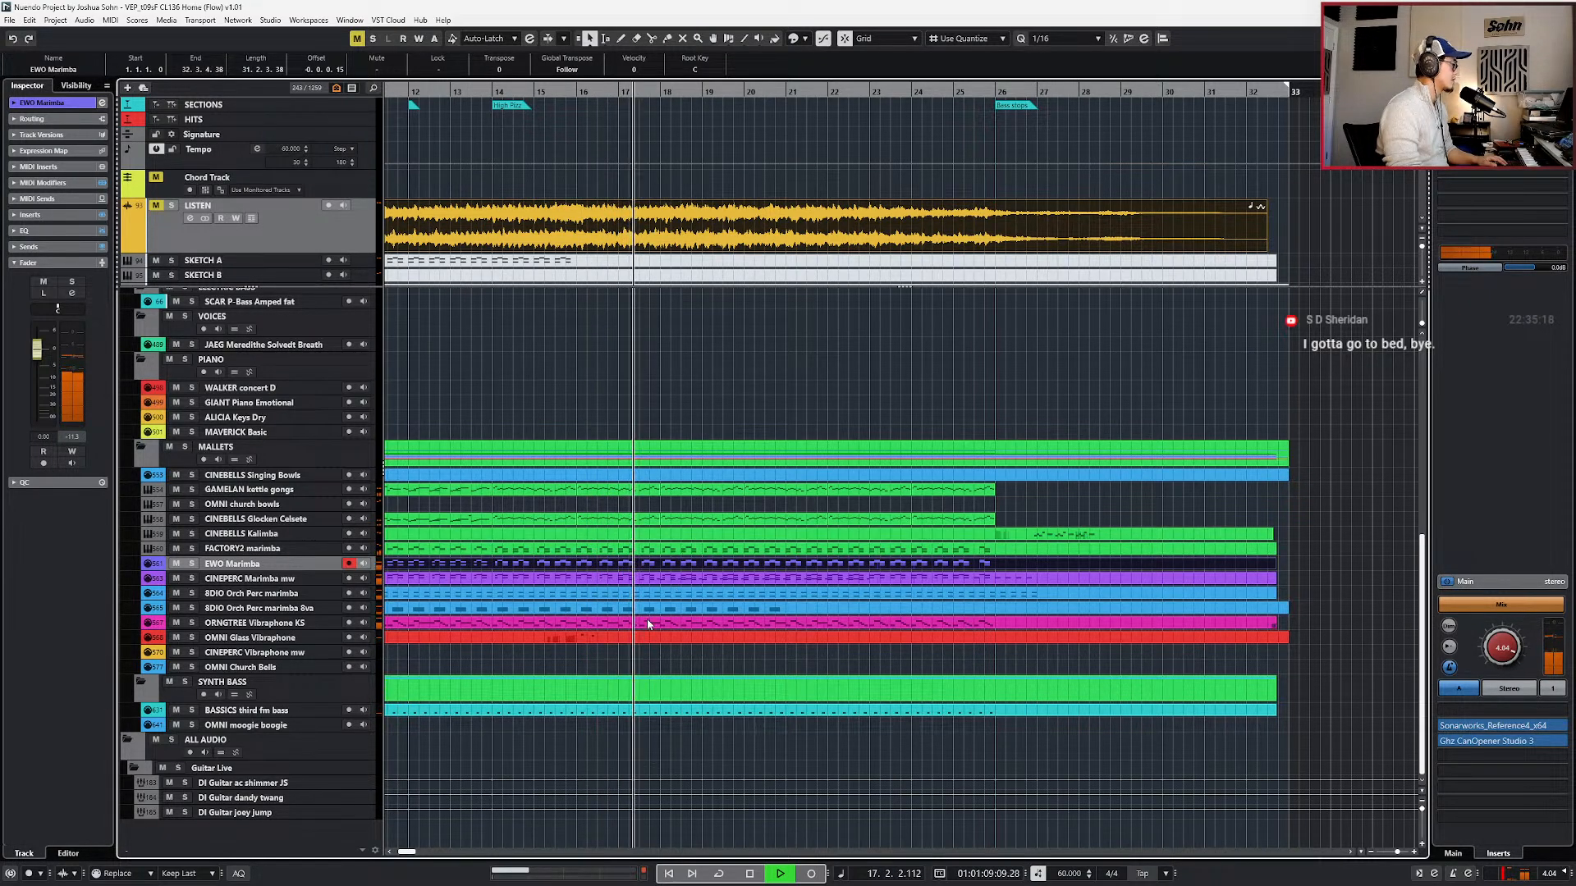
pyautogui.doubleClick(648, 581)
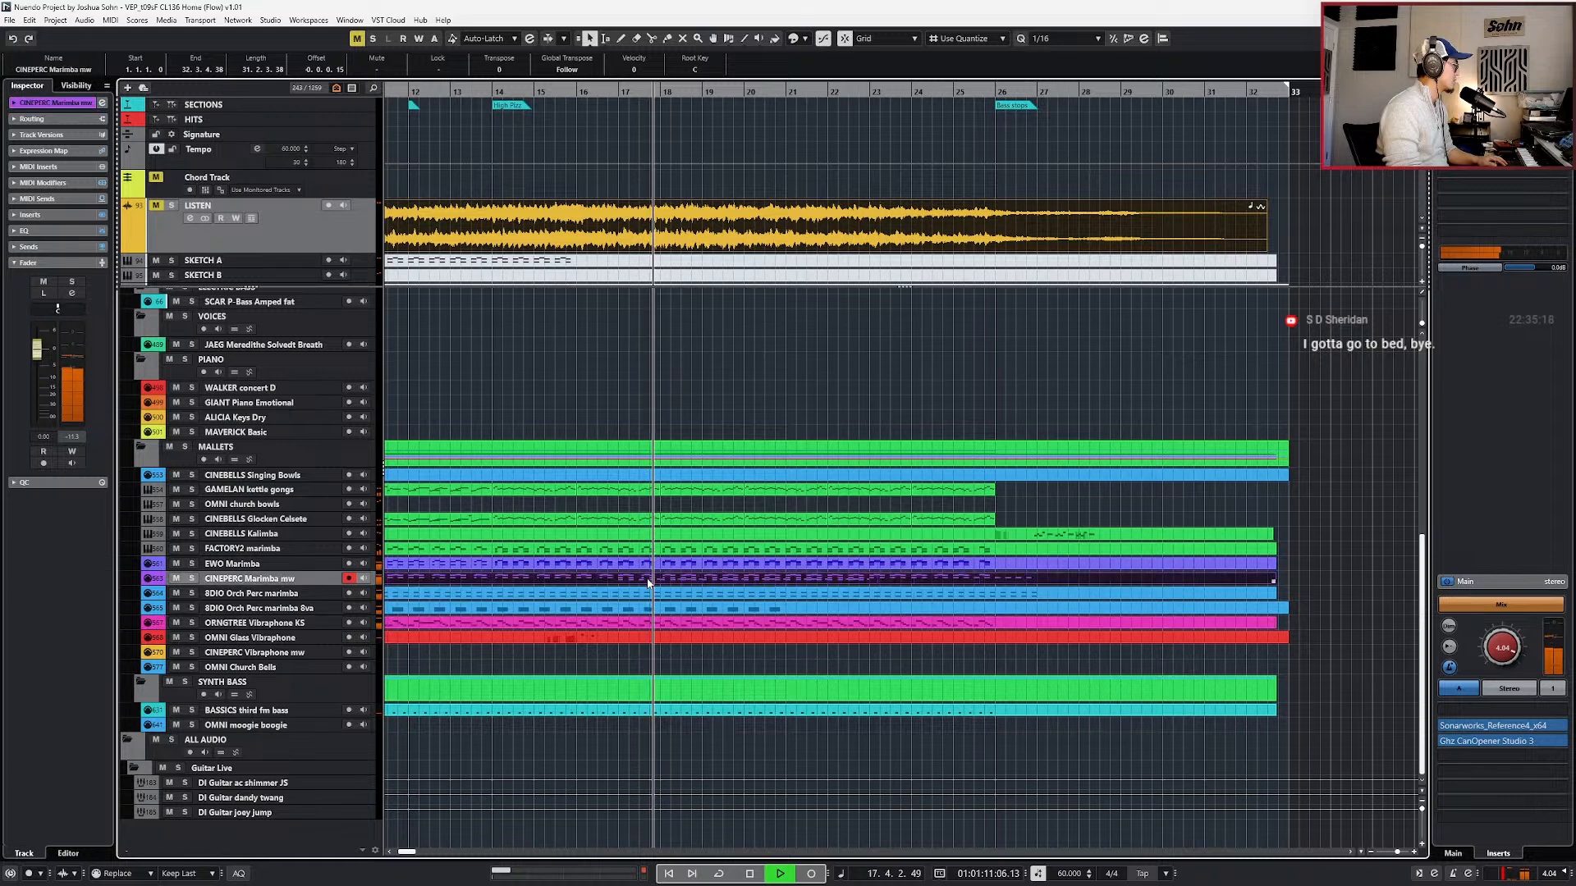
pyautogui.press('space')
pyautogui.moveTo(535, 641); pyautogui.dragTo(1074, 711)
pyautogui.press('l')
pyautogui.press('Return')
# - Try the copied A1 and C2 notes in the EWO Marimba part at bar 17, also shifted up an octave
pyautogui.doubleClick(756, 563)
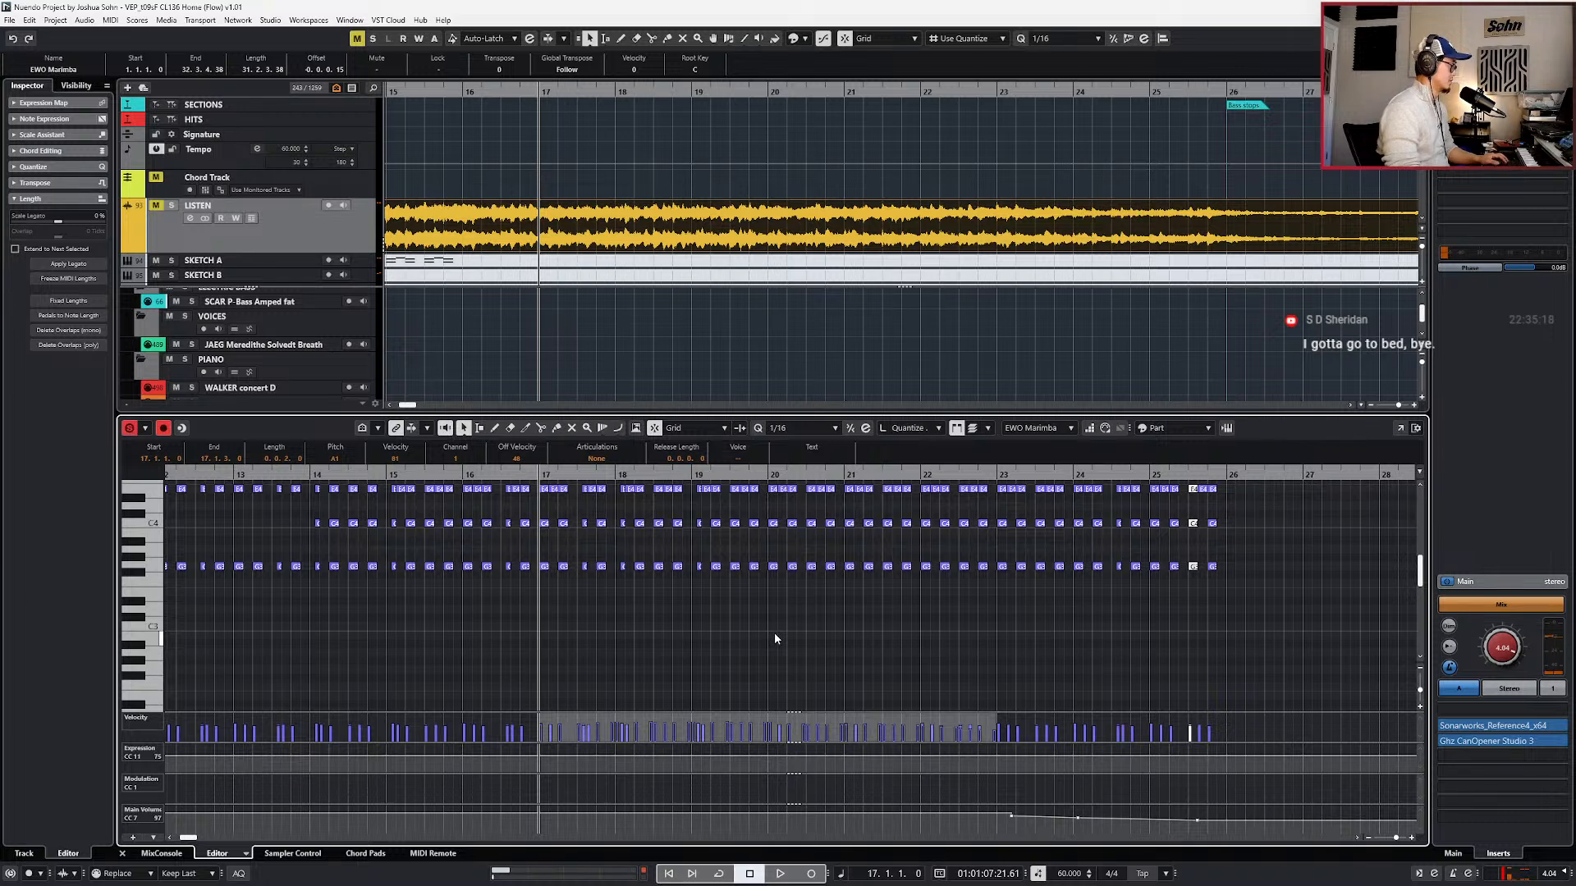
pyautogui.press('space')
pyautogui.scroll(-3, 775, 638)
pyautogui.hotkey('shift', 'Up')
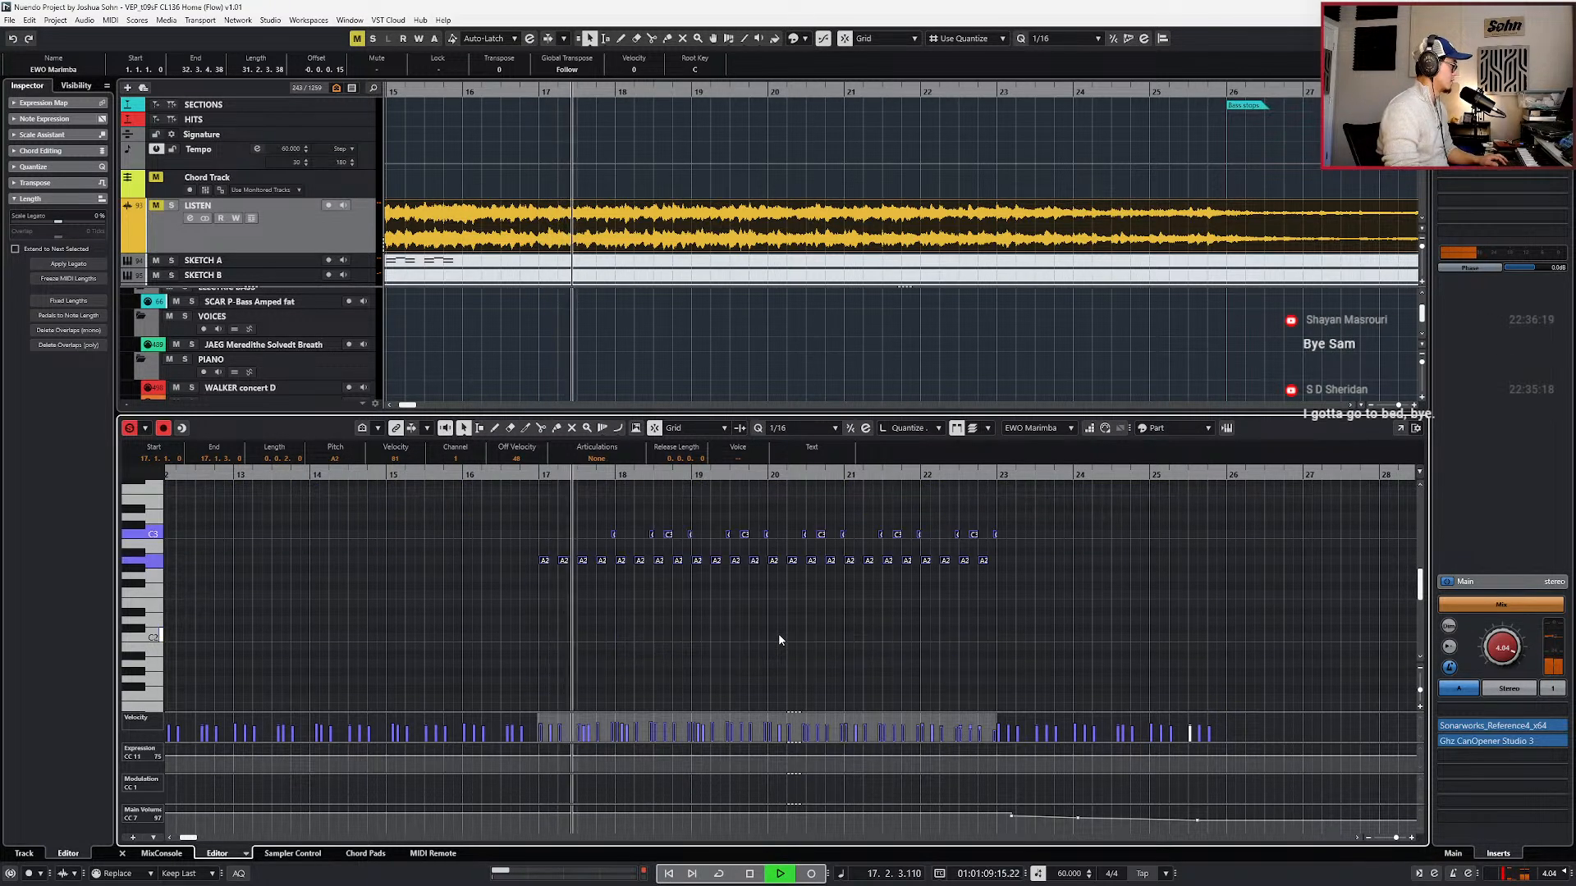
pyautogui.hotkey('shift', 'Down')
pyautogui.press('space')
pyautogui.press('Delete')
pyautogui.press('Return')
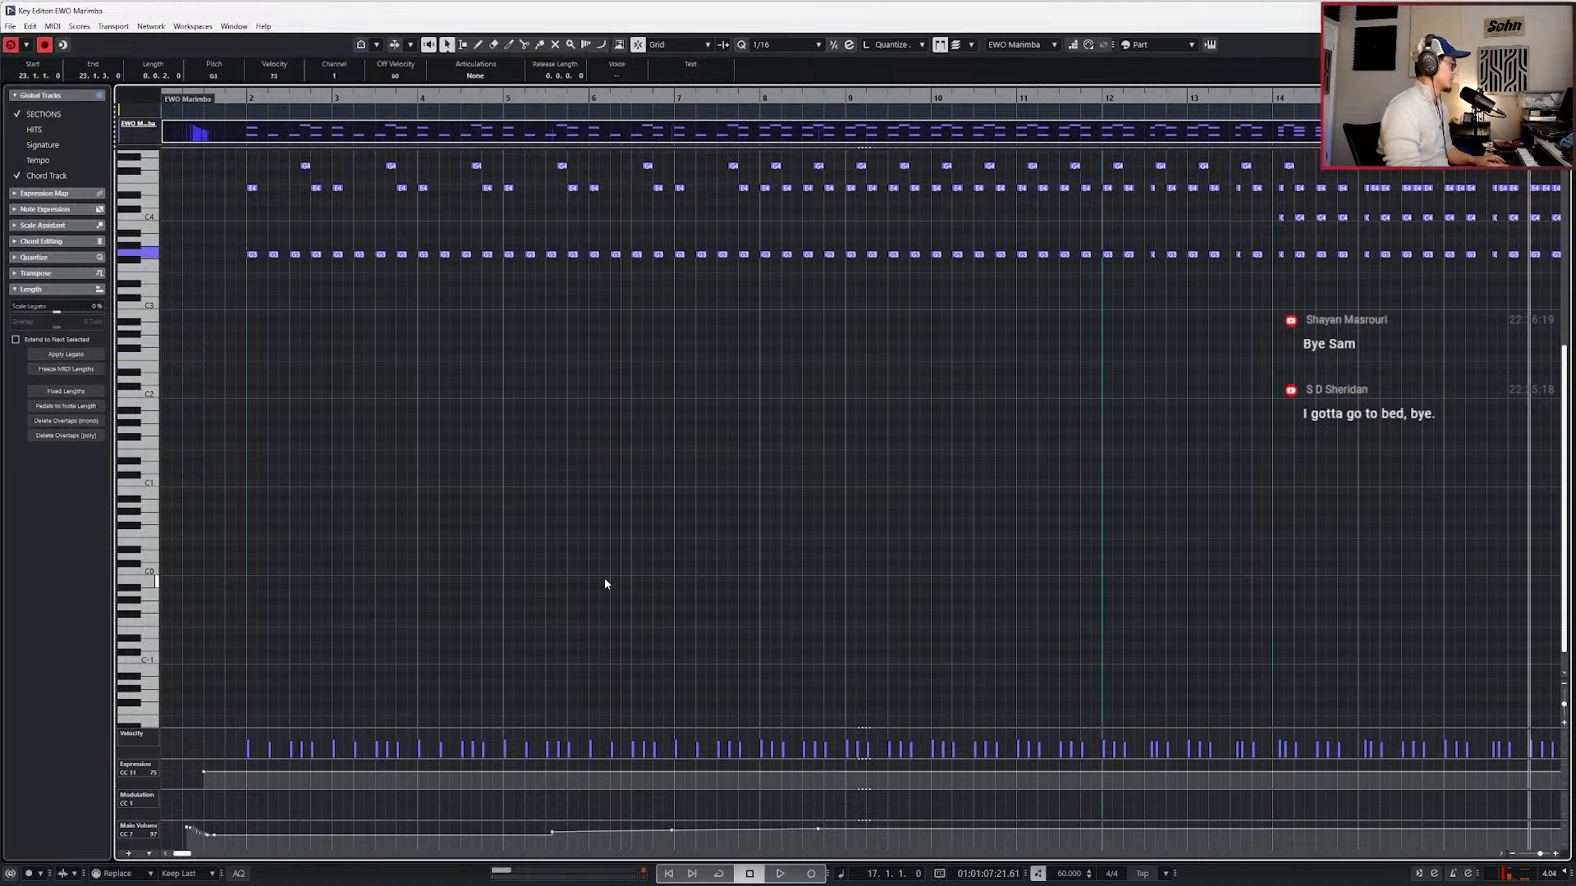
pyautogui.press('Return')
pyautogui.press('Return')
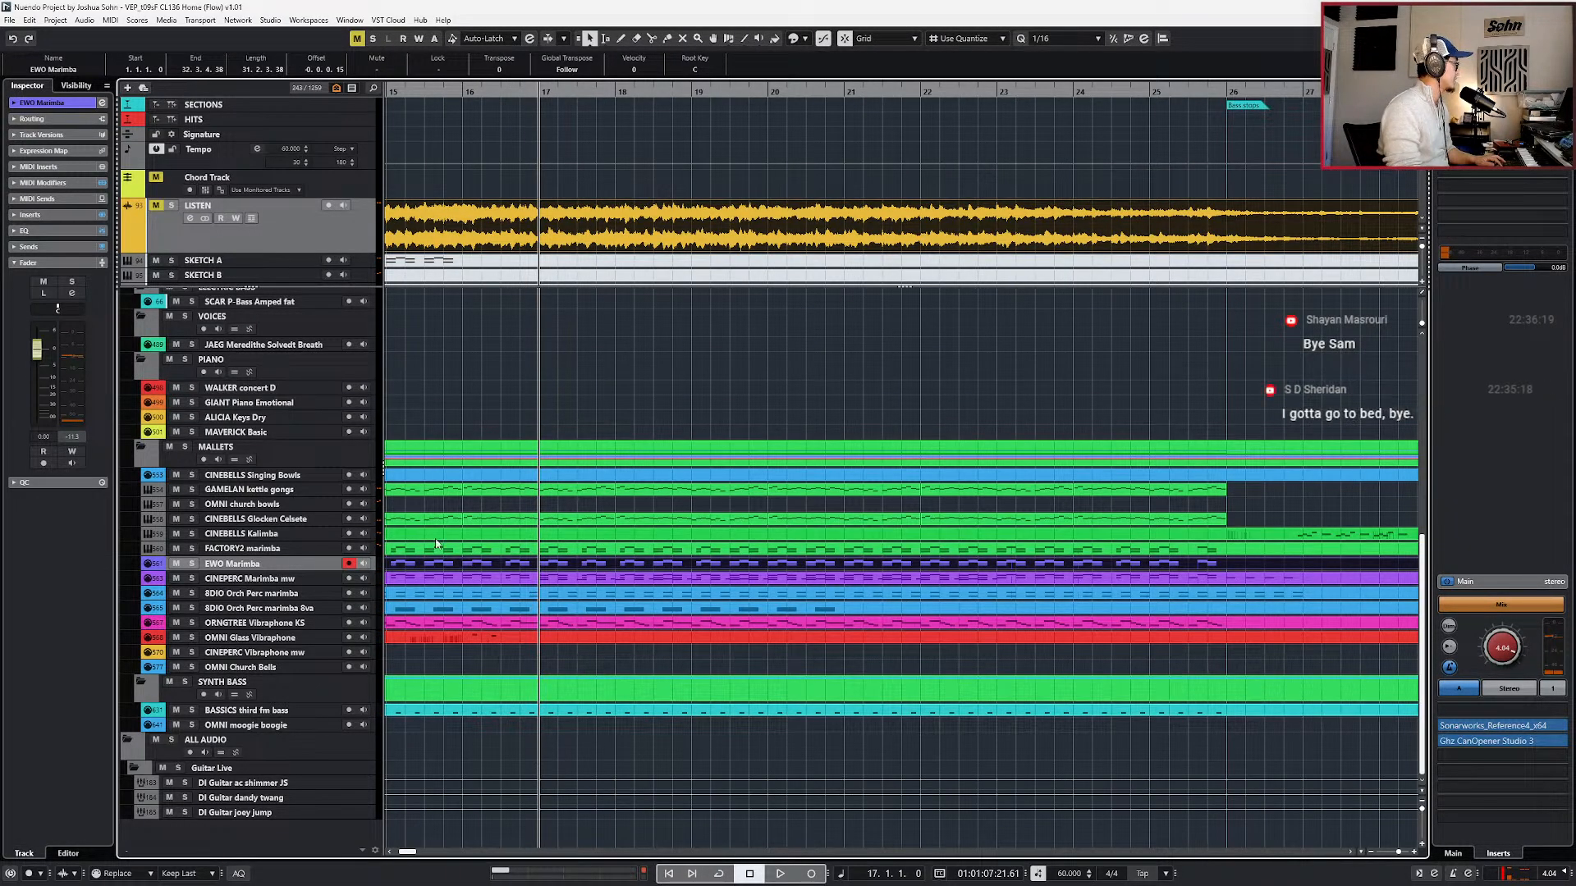
# - Paste the copied A1 and C2 notes into the FACTORY2 marimba part at bar 17 and play them
pyautogui.click(542, 551)
pyautogui.press('Return')
pyautogui.hotkey('ctrl', 'v')
pyautogui.scroll(-5, 619, 563)
pyautogui.press('space')
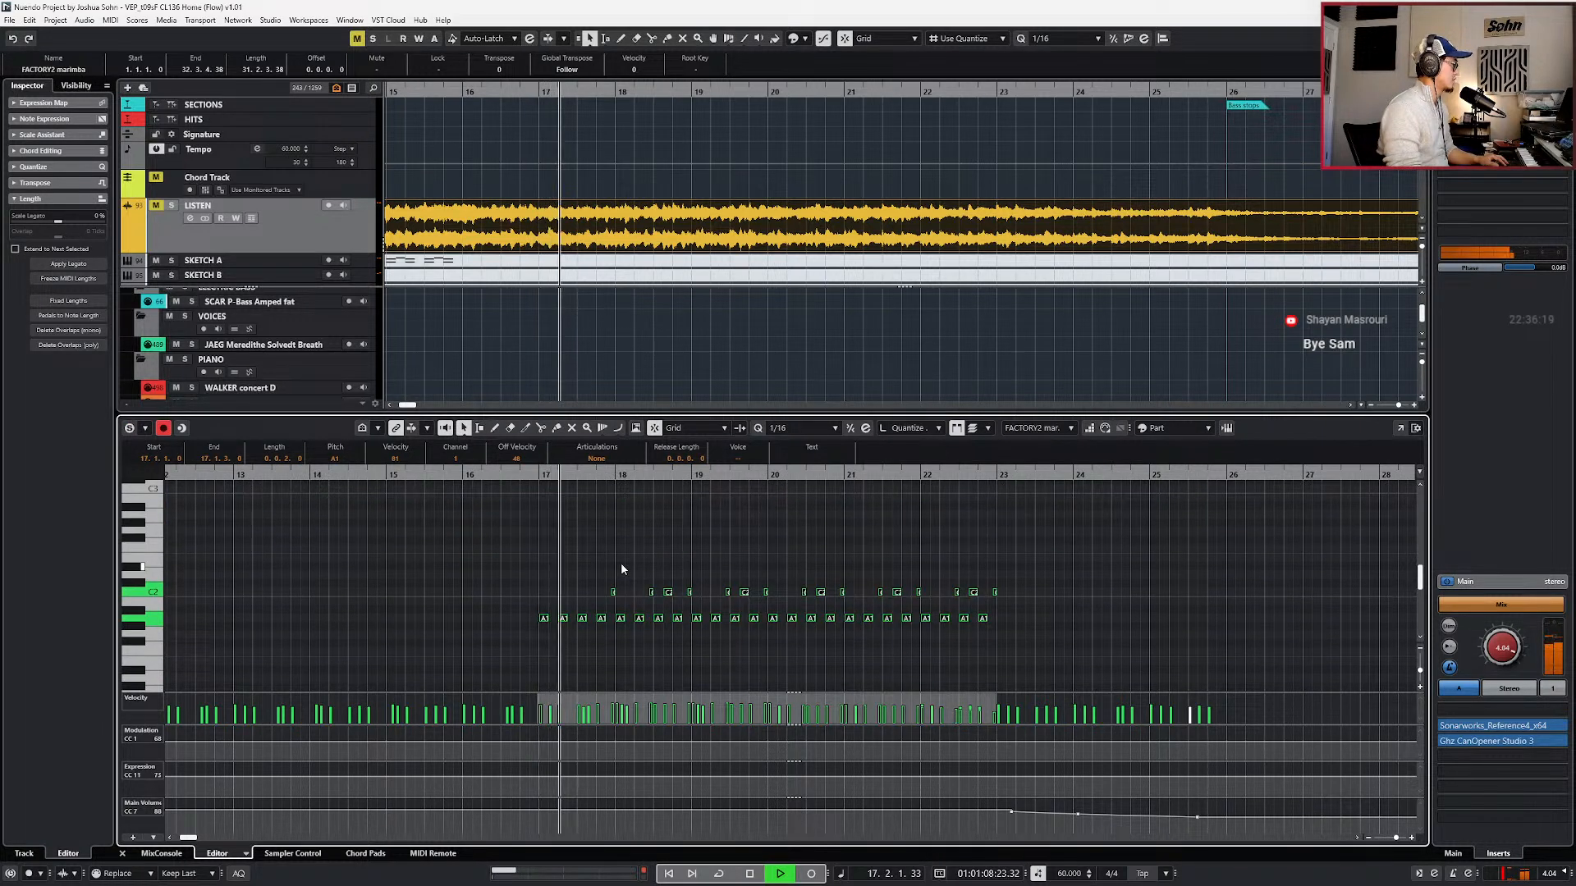
# - Try the FACTORY2 marimba's pasted low notes one octave higher in playback
pyautogui.press('space')
pyautogui.hotkey('shift', 'Up')
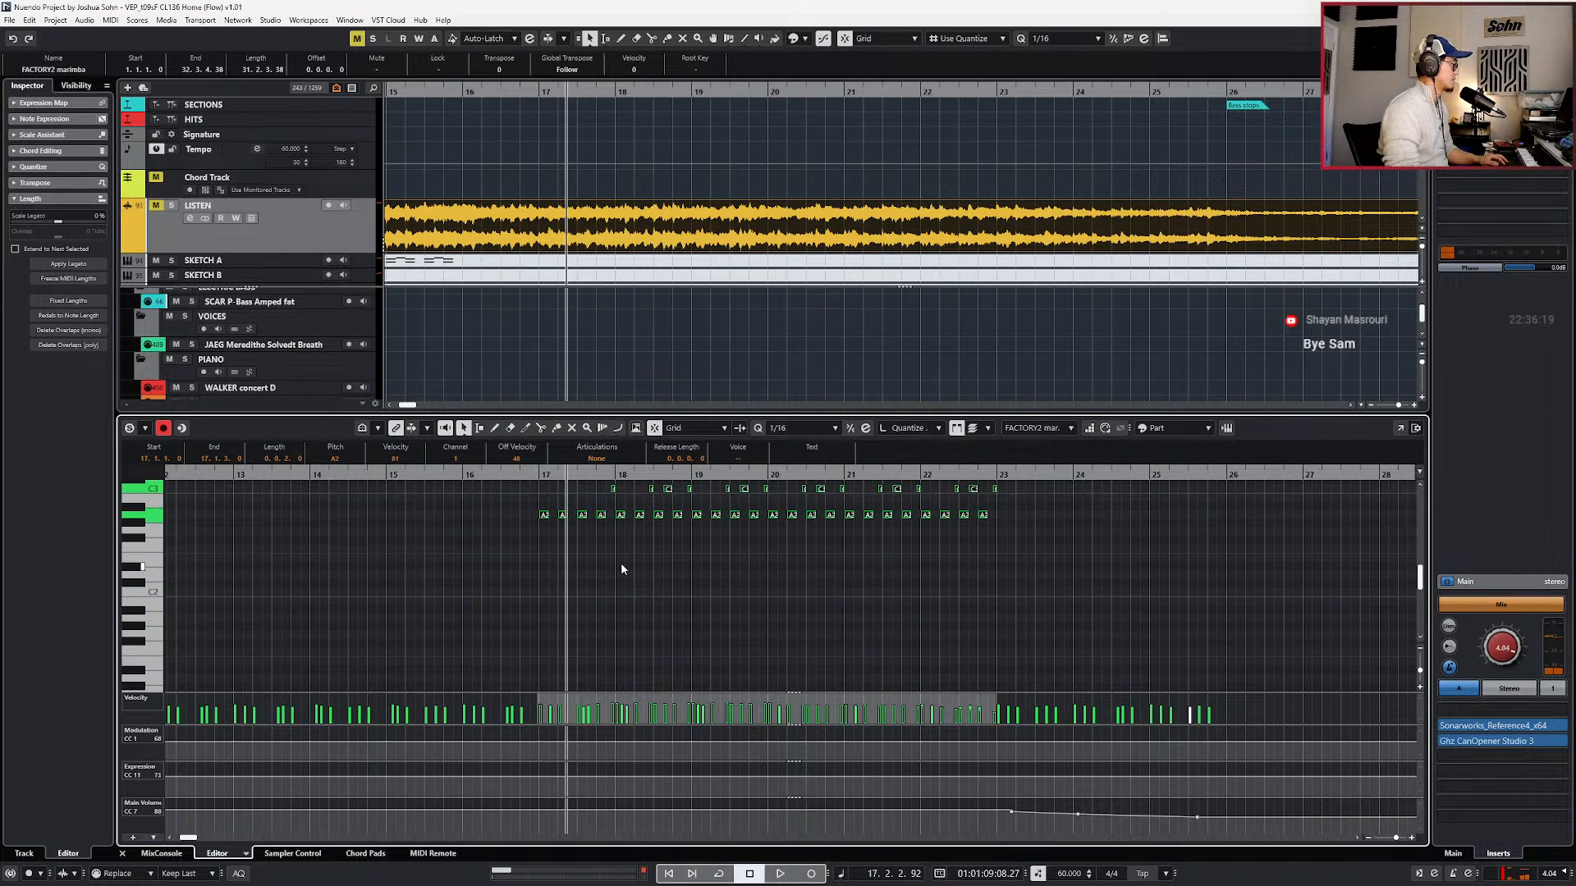
pyautogui.press('space')
pyautogui.press('space')
pyautogui.hotkey('shift', 'Down')
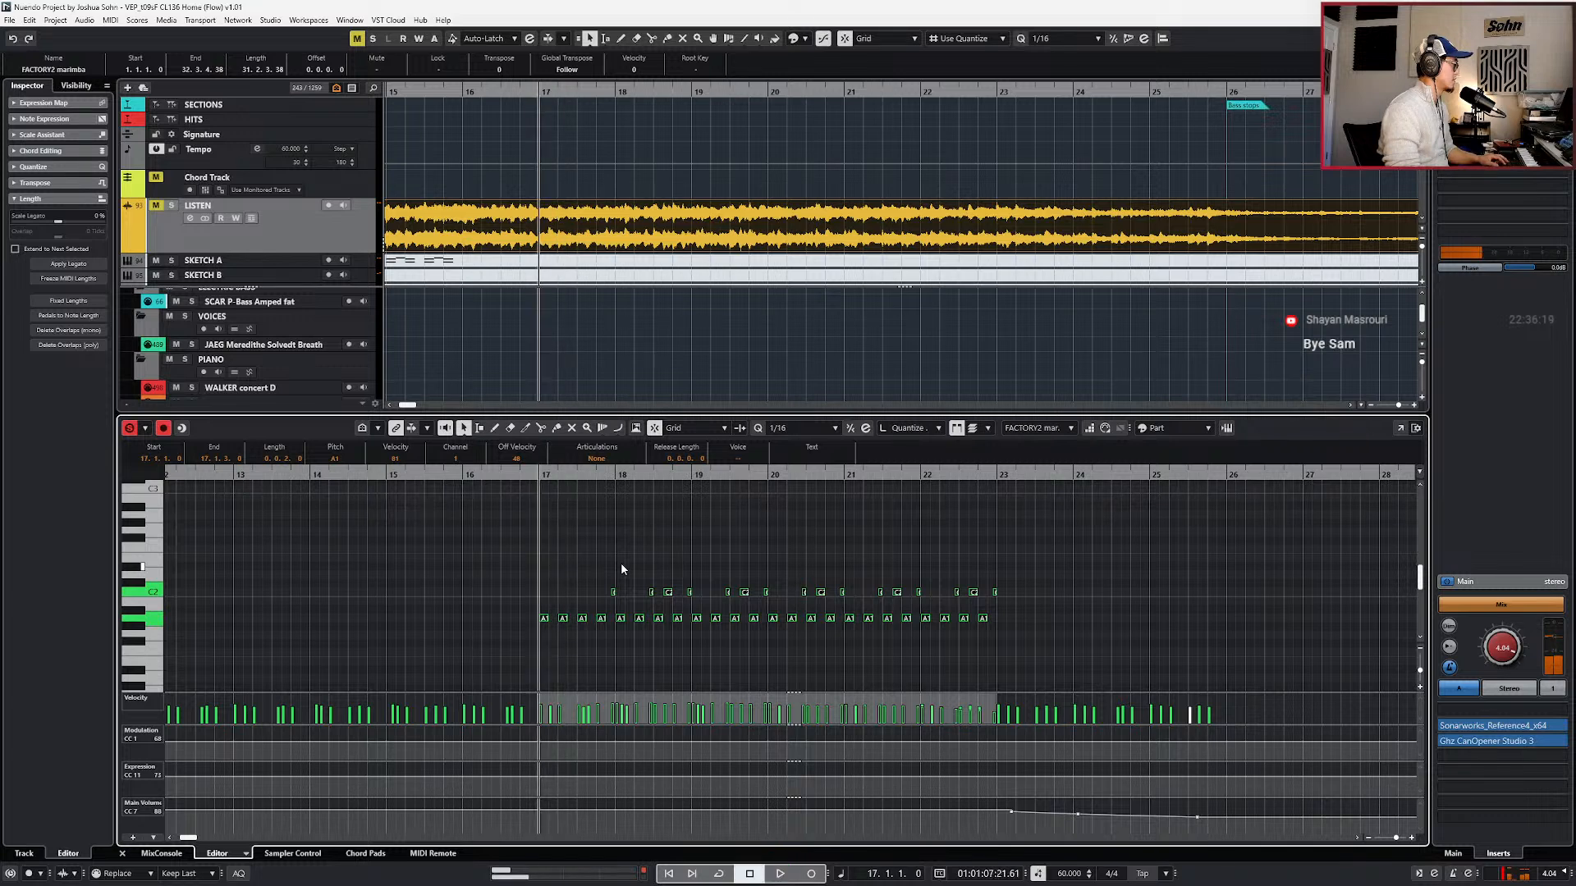
# - Lower the velocities of the FACTORY2 marimba's pasted low notes and play them with the arrangement from bar 17
pyautogui.hotkey('alt', 'h')
pyautogui.press('space')
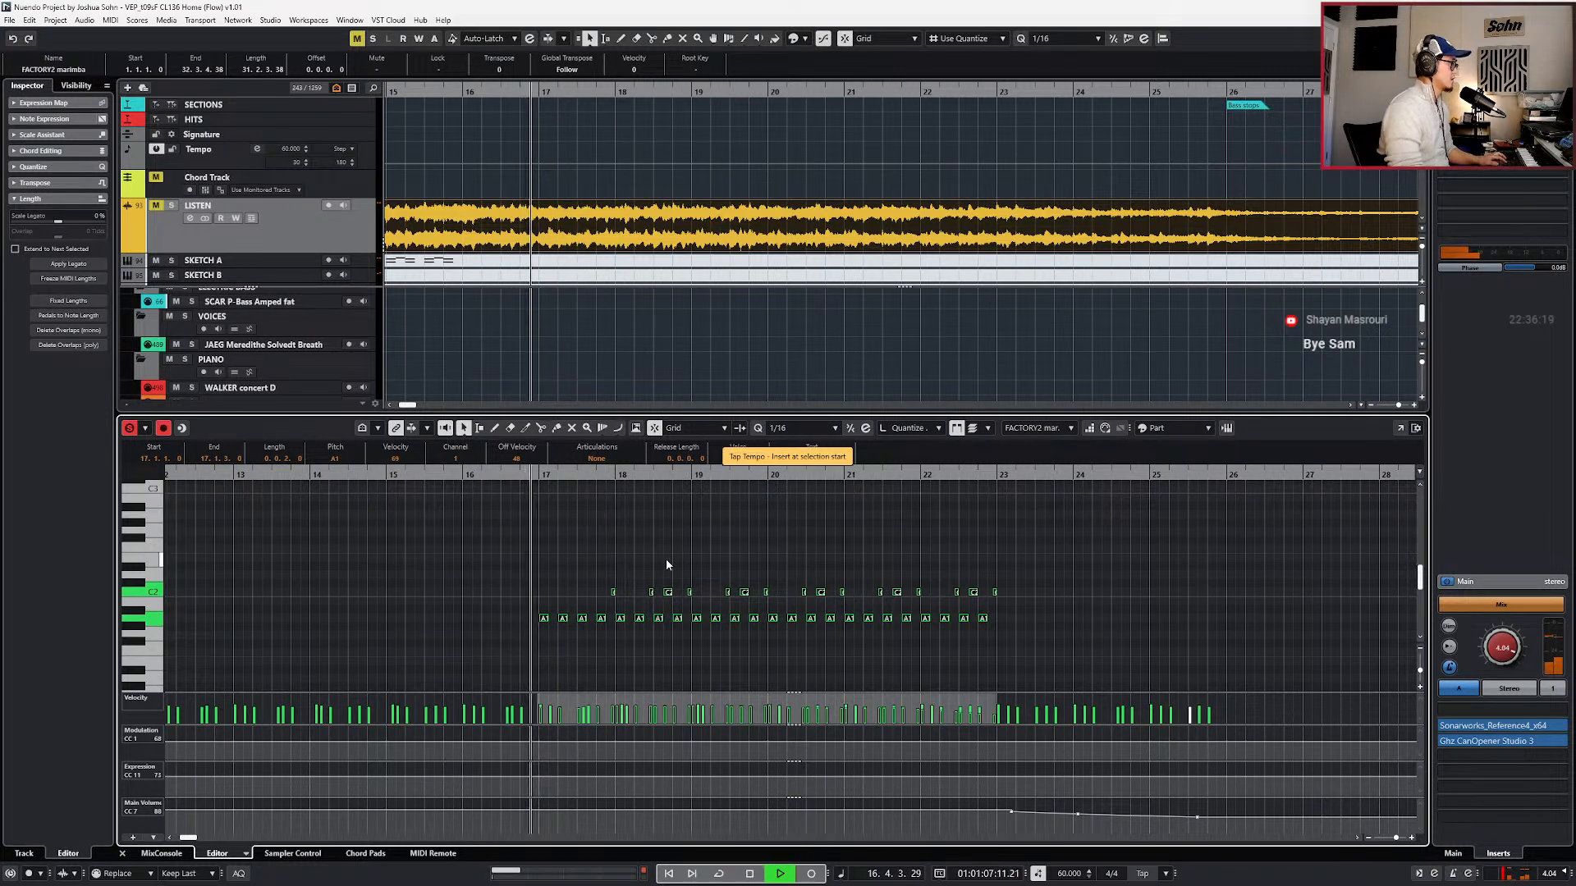
pyautogui.press('Return')
pyautogui.press('s')
pyautogui.press('space')
pyautogui.press('ctrl+KP_Subtract')
pyautogui.press('s')
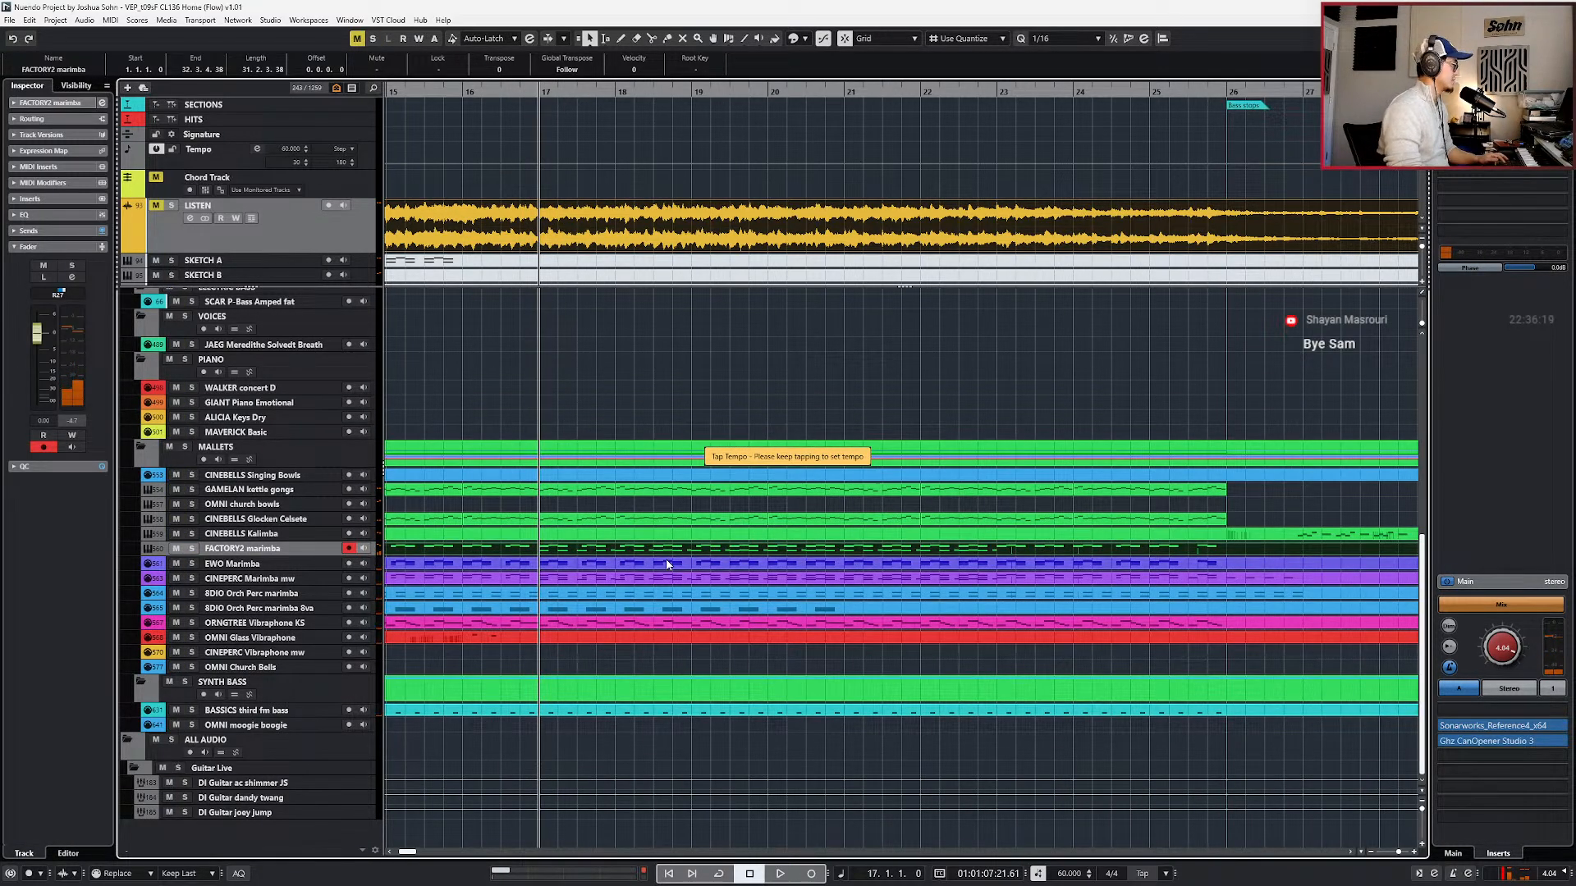
pyautogui.press('space')
pyautogui.press('g')
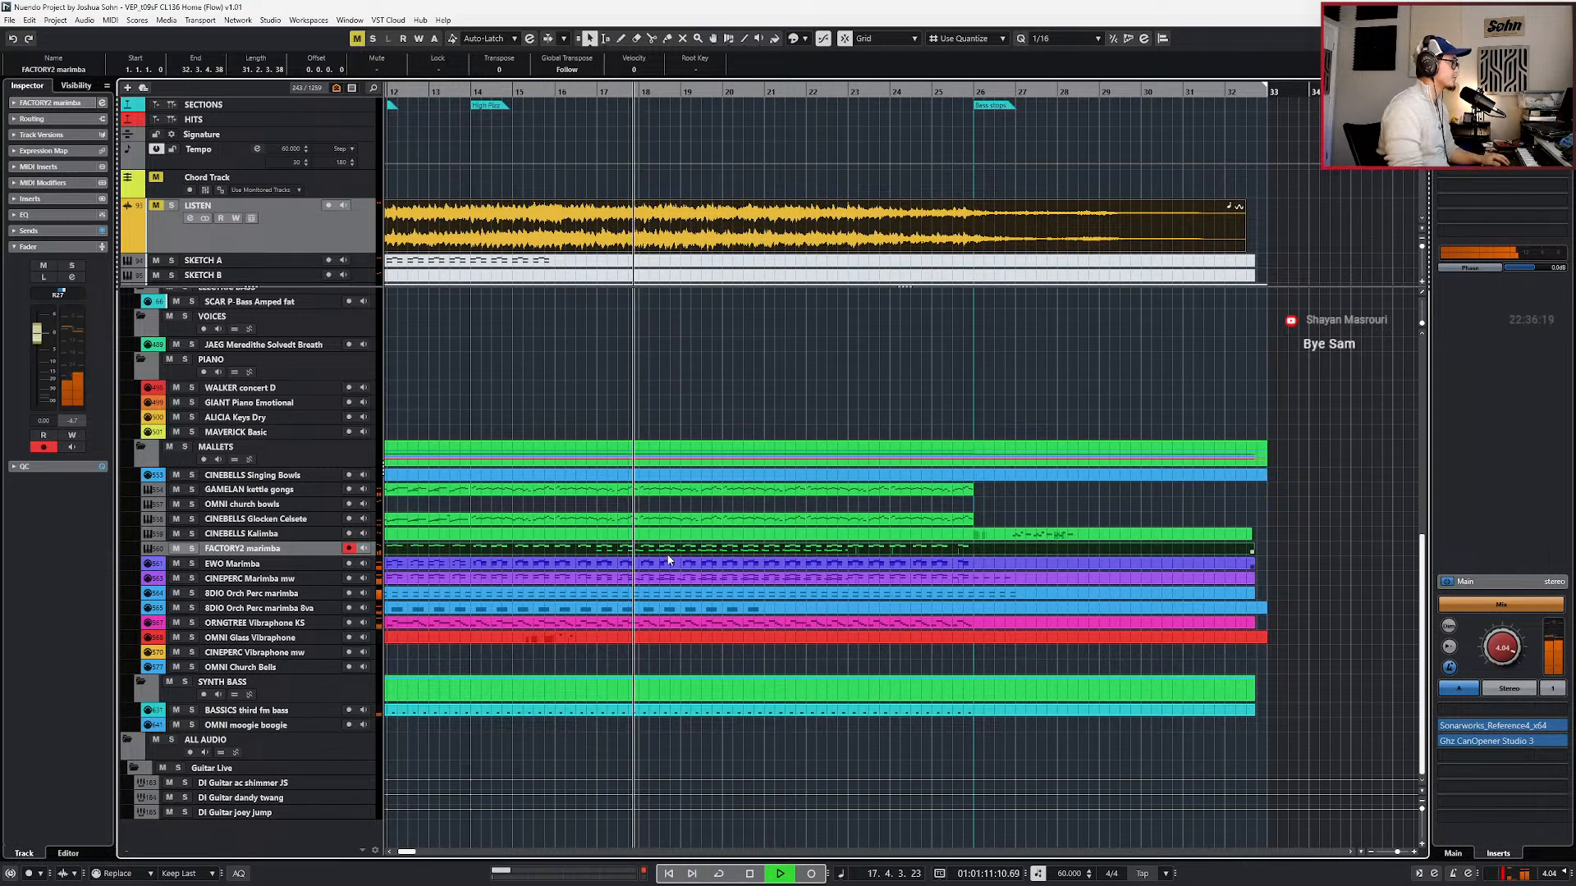
# - Compare the FACTORY2 marimba's low notes with the CINEPERC Marimba mw's C2 and A1 notes, playing from bar 17
pyautogui.doubleClick(669, 549)
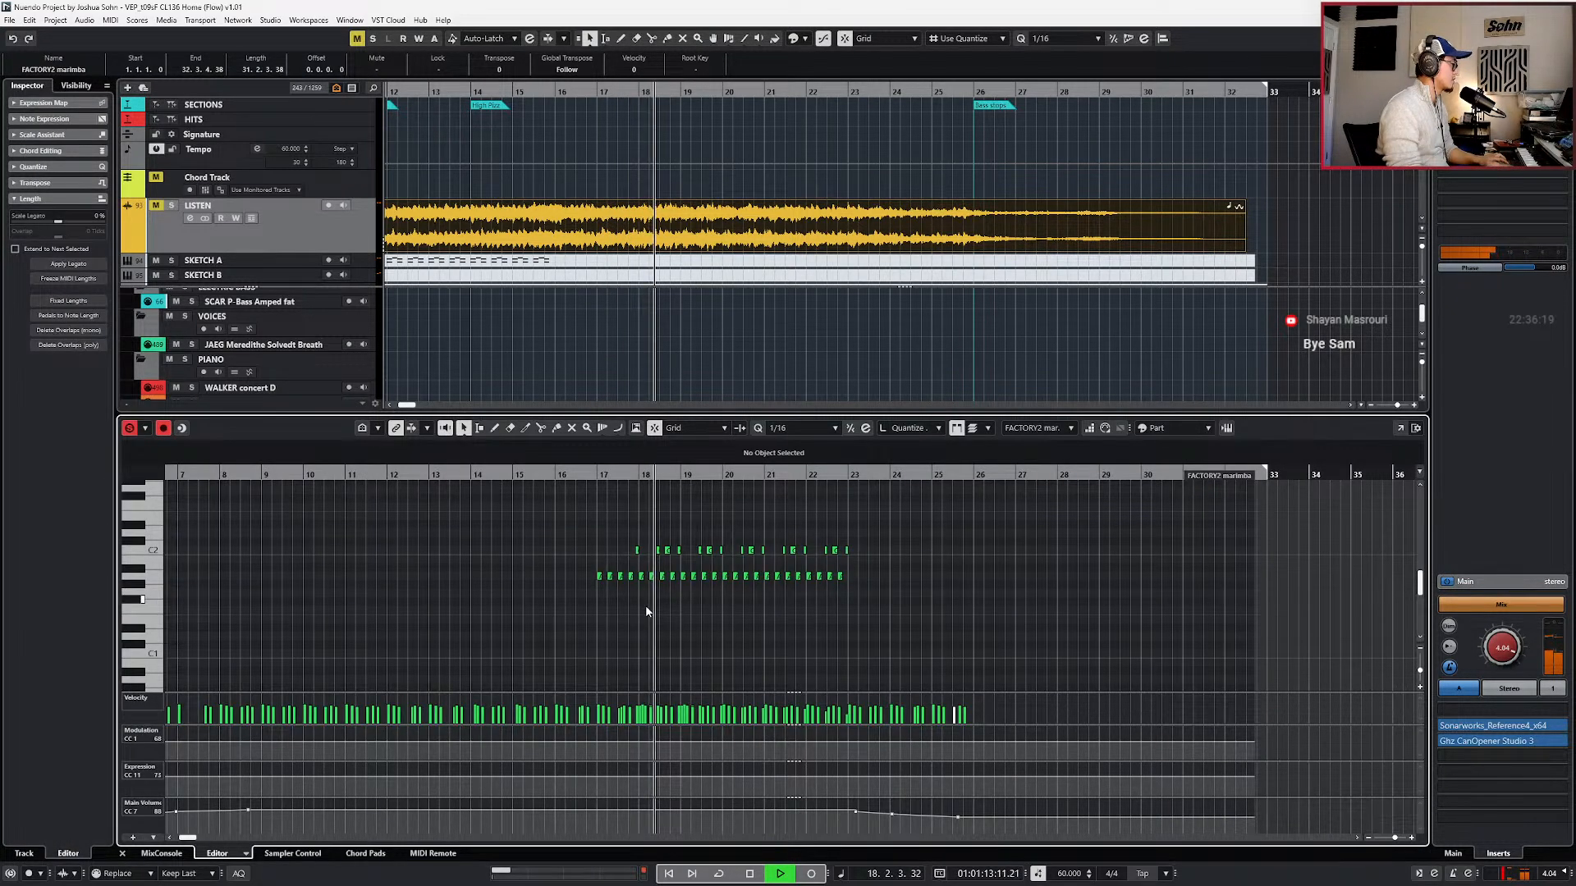
pyautogui.press('Return')
pyautogui.press('space')
pyautogui.doubleClick(648, 580)
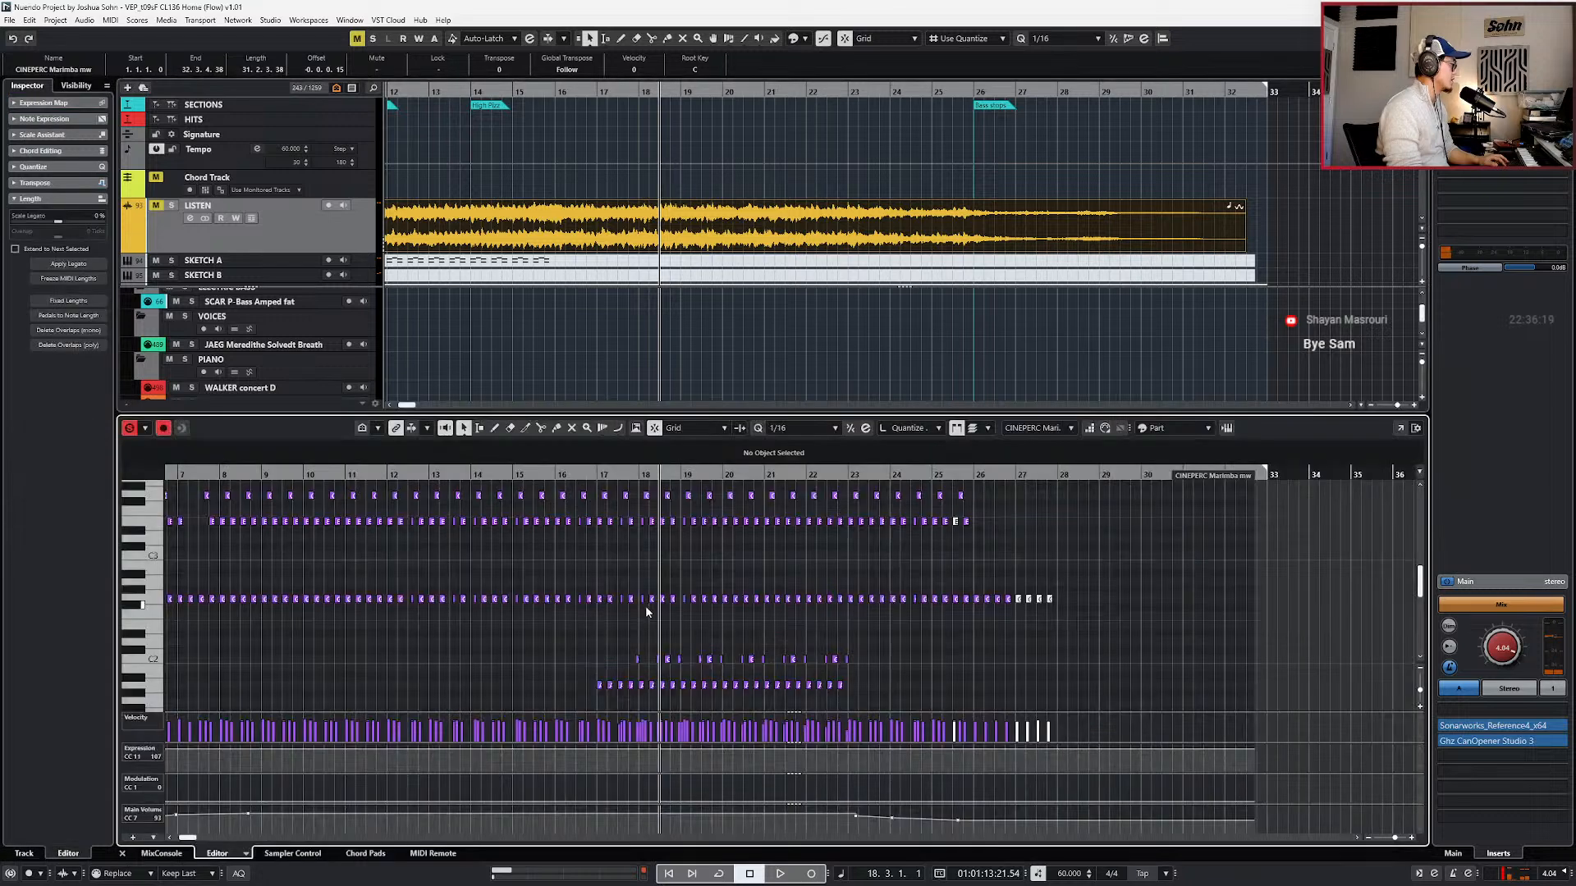
pyautogui.scroll(2, 646, 608)
pyautogui.moveTo(604, 637); pyautogui.dragTo(633, 645)
pyautogui.moveTo(925, 673); pyautogui.dragTo(952, 672)
pyautogui.press('l')
pyautogui.press('space')
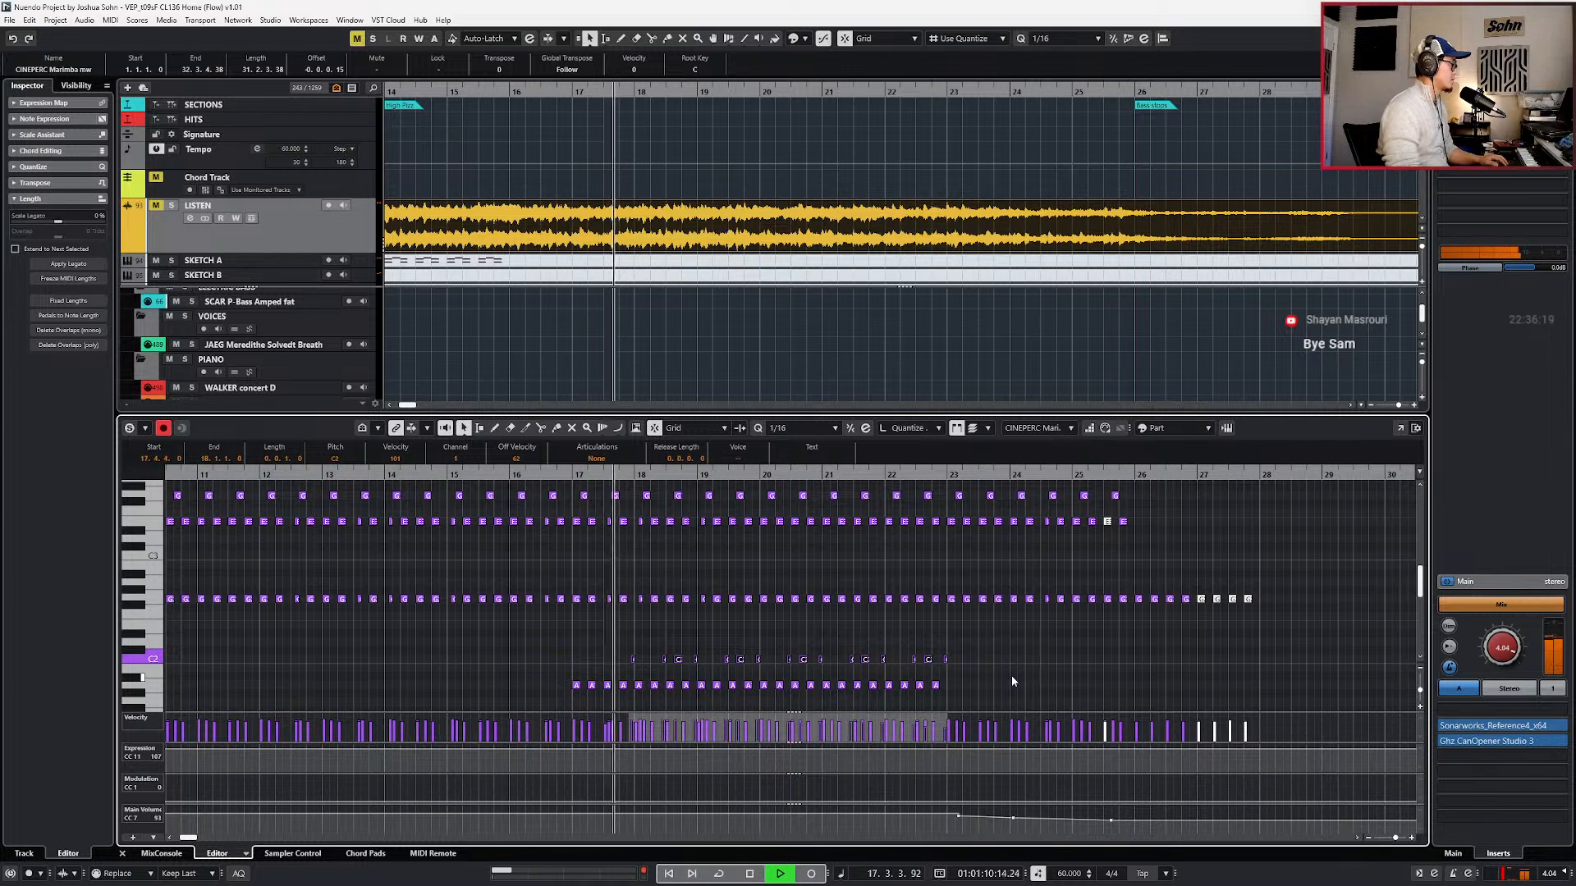
pyautogui.moveTo(538, 676); pyautogui.dragTo(611, 695)
pyautogui.press('Return')
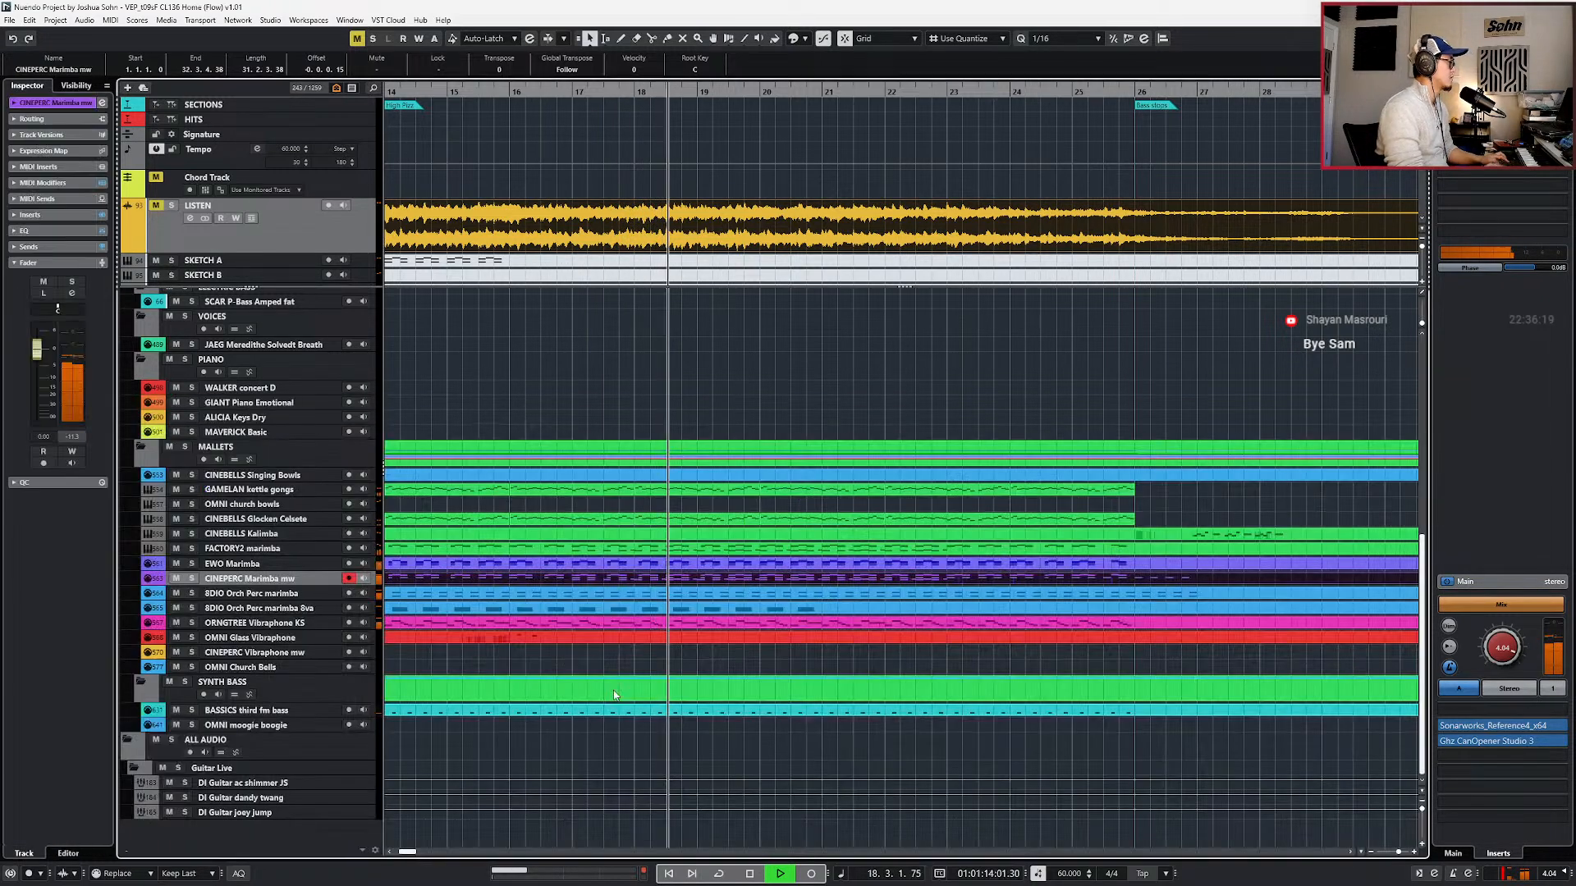
# - Adjust the velocities of the FACTORY2 marimba's A1 and C2 notes in bars 17 to 23 while playing them
pyautogui.doubleClick(616, 548)
pyautogui.moveTo(697, 603); pyautogui.dragTo(953, 608)
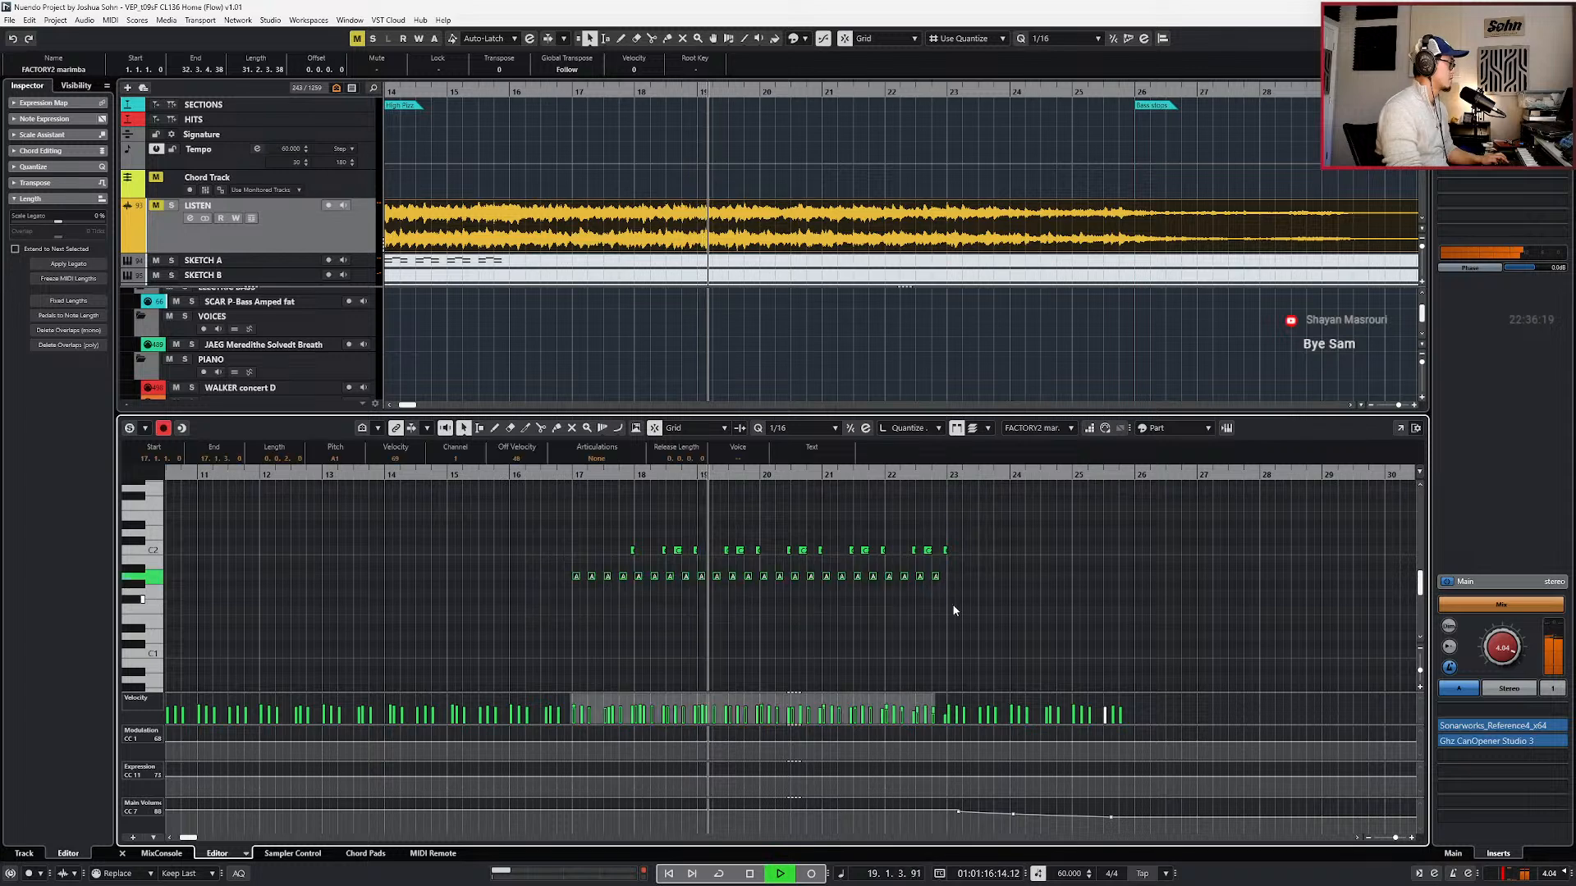
pyautogui.moveTo(514, 559); pyautogui.dragTo(612, 603)
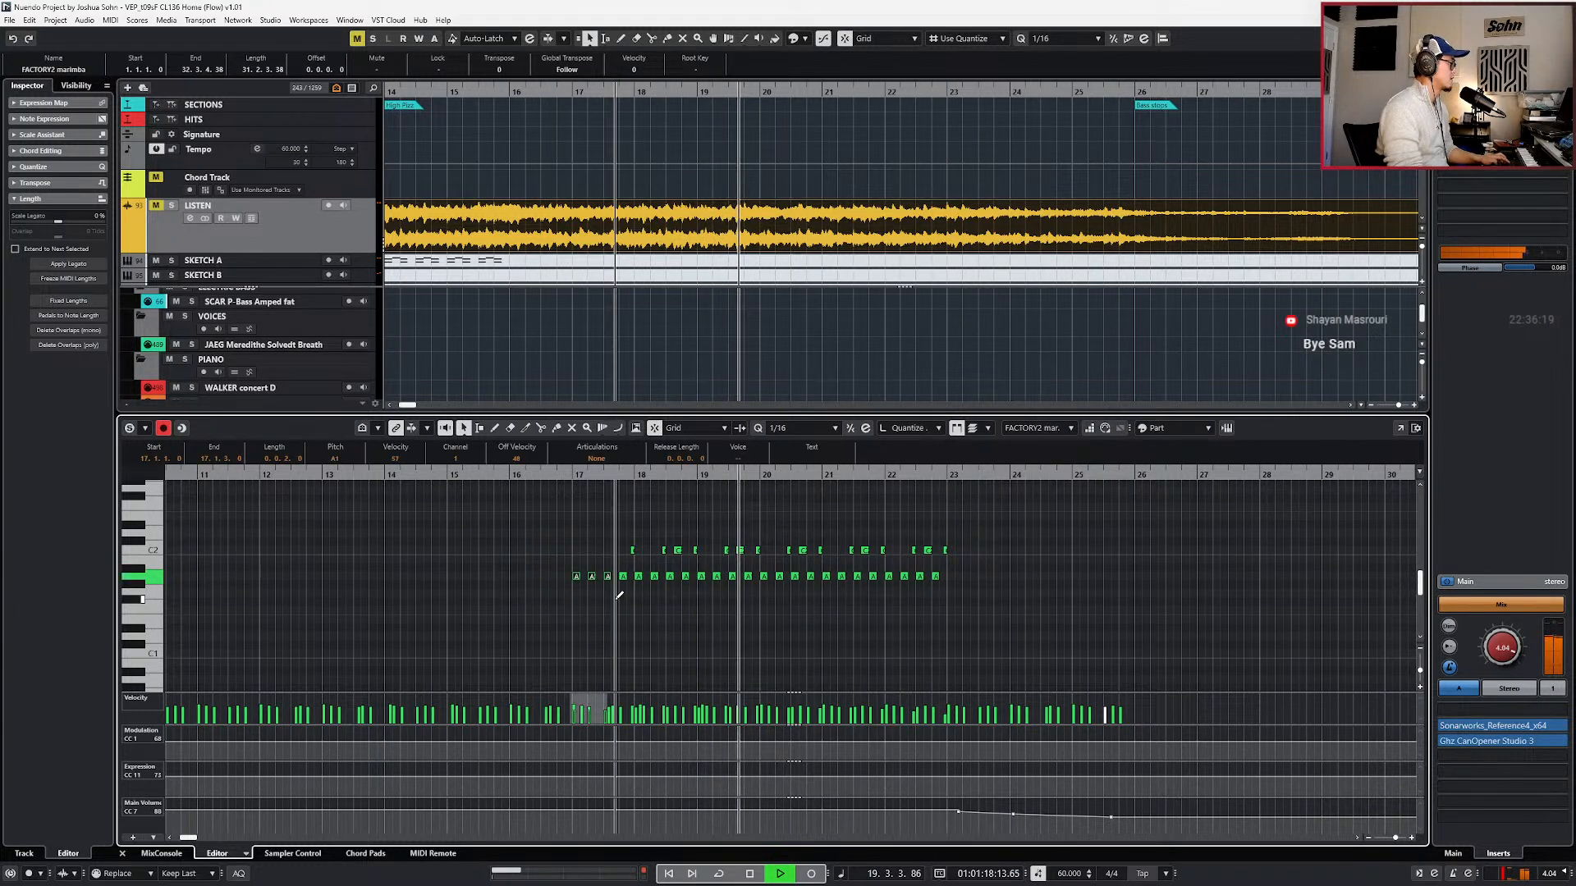
pyautogui.moveTo(615, 544); pyautogui.dragTo(470, 608)
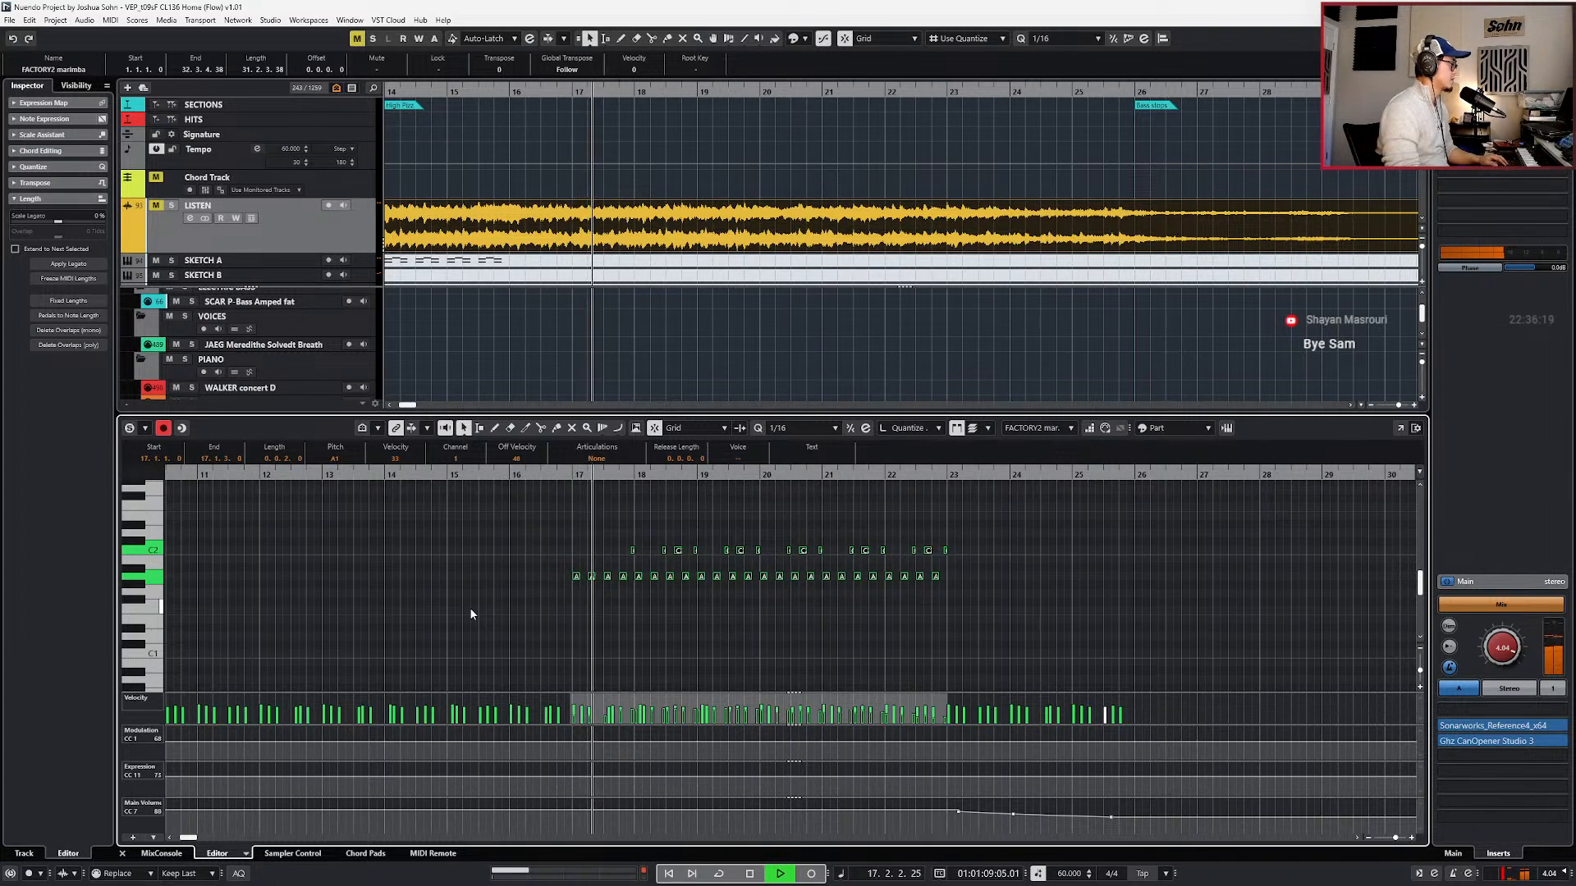
pyautogui.press('Return')
pyautogui.press('g')
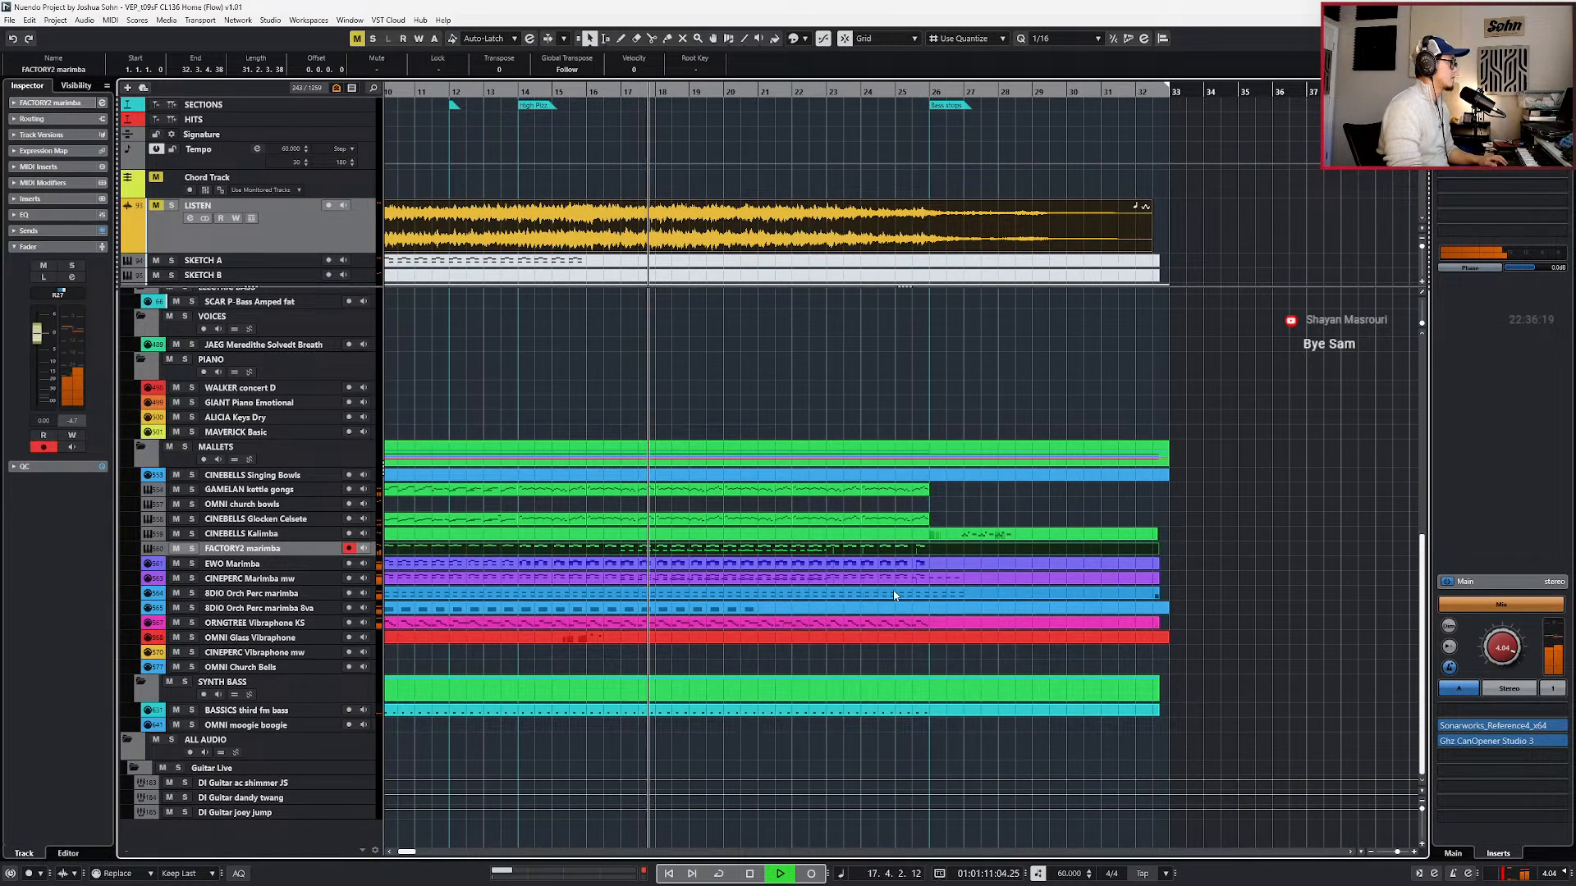
# - Solo the LISTEN reference track and play it from about bar 25 to hear the ending
pyautogui.press('g')
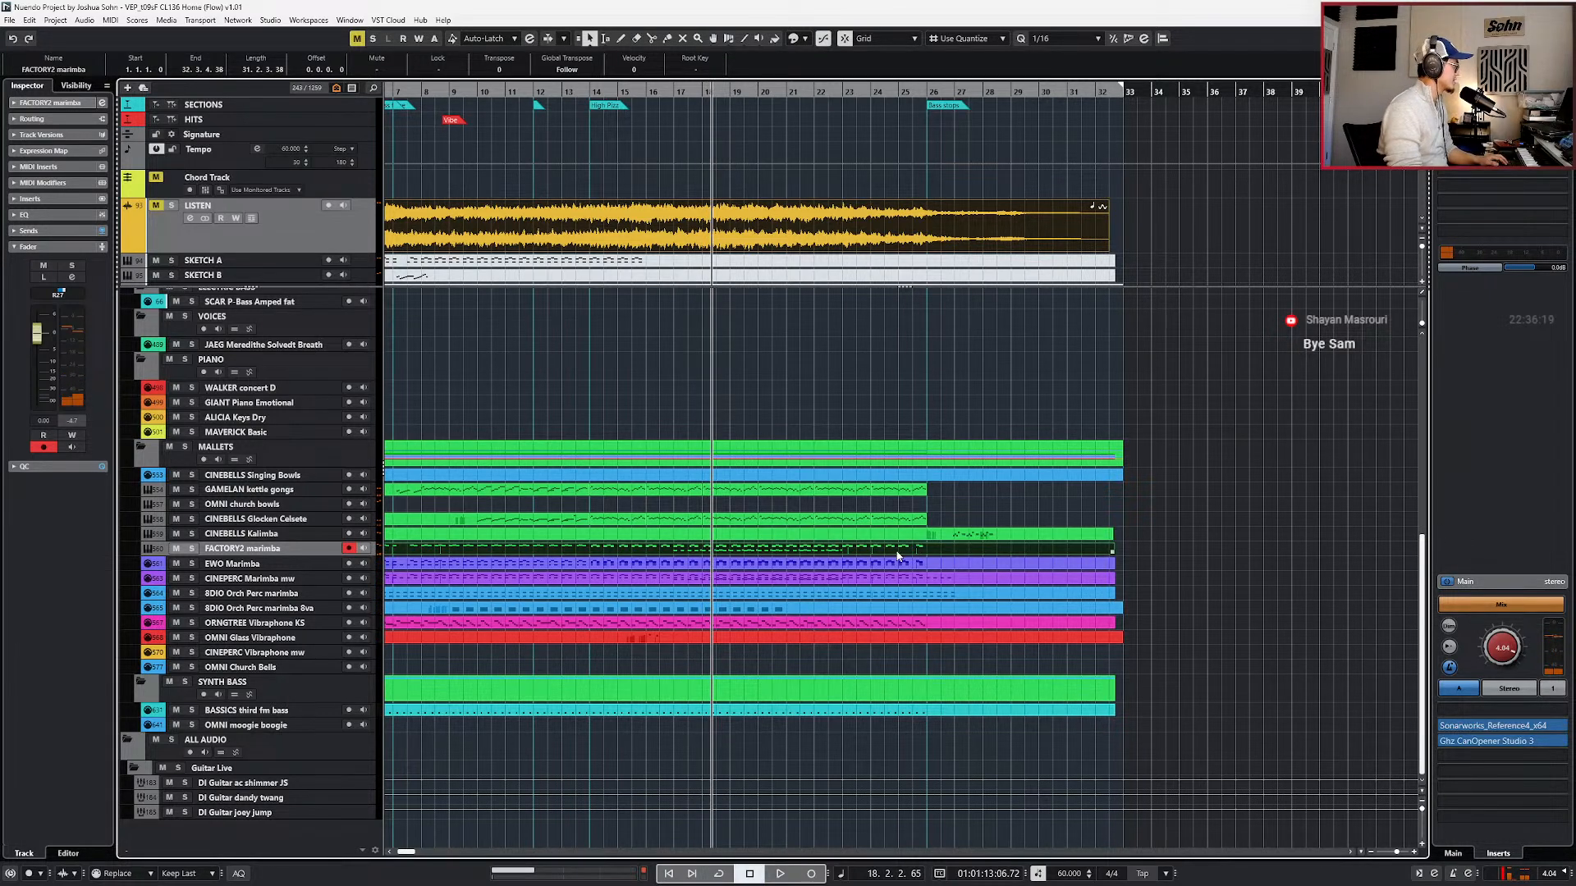
pyautogui.press('KP_Add')
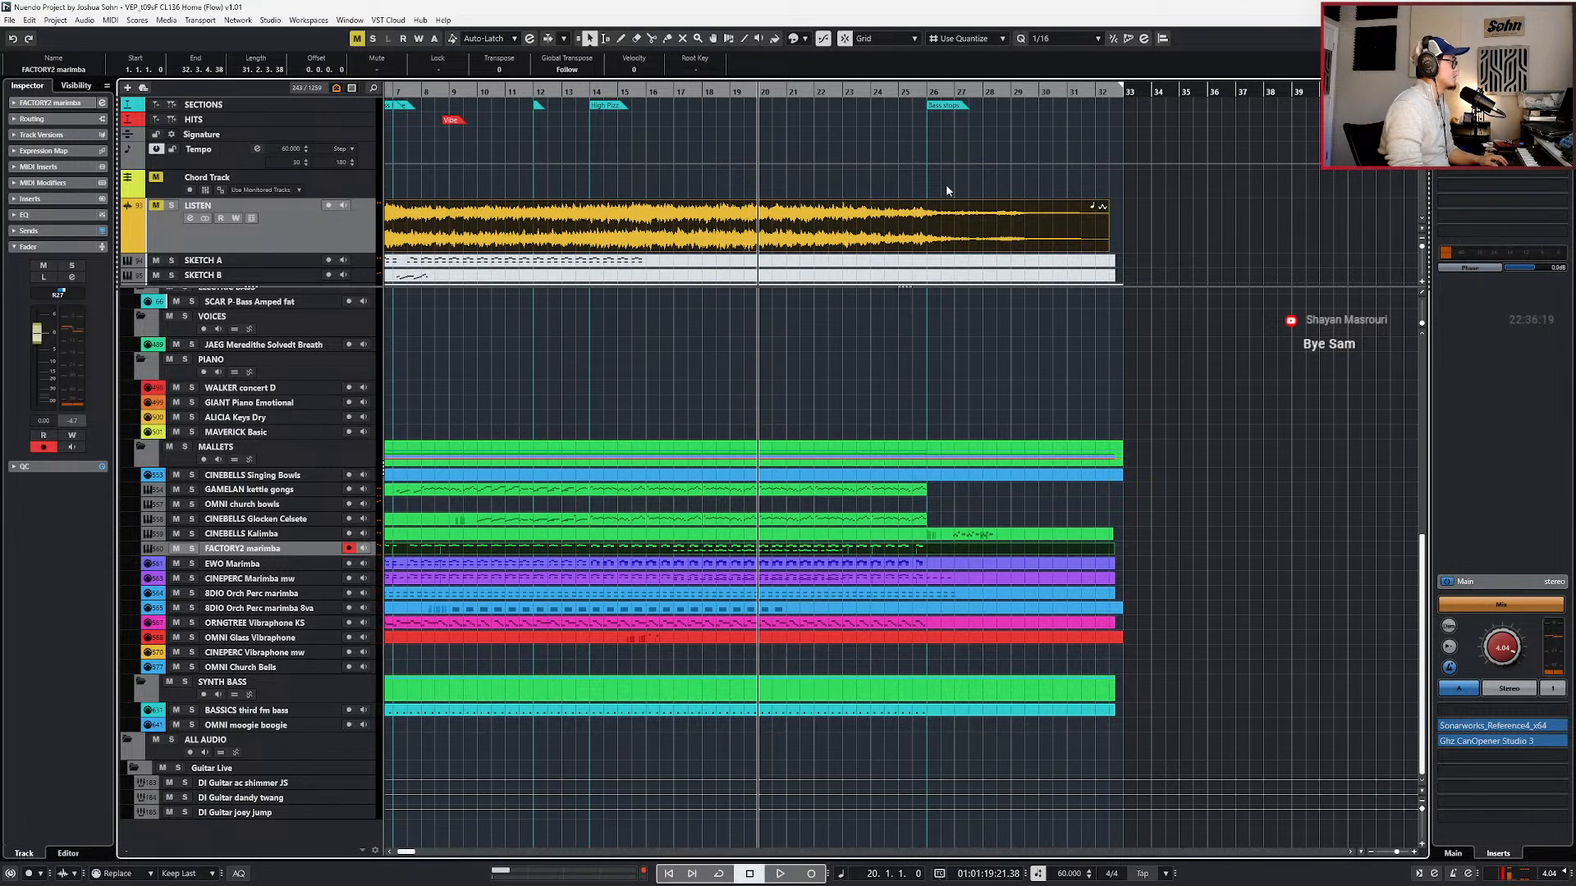
pyautogui.press('KP_Add')
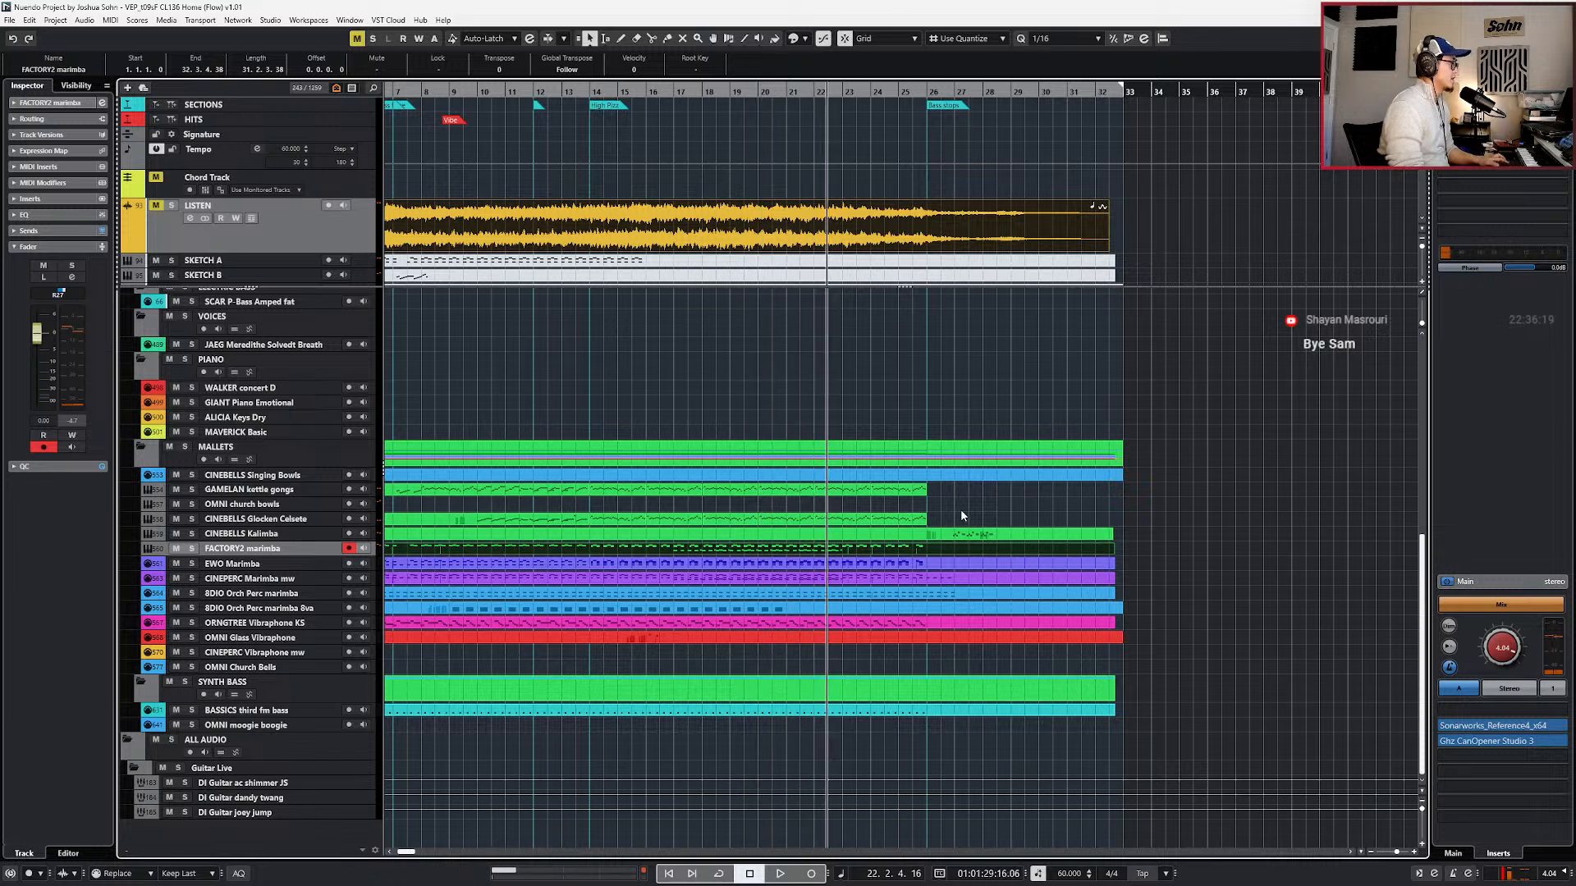
pyautogui.press('space')
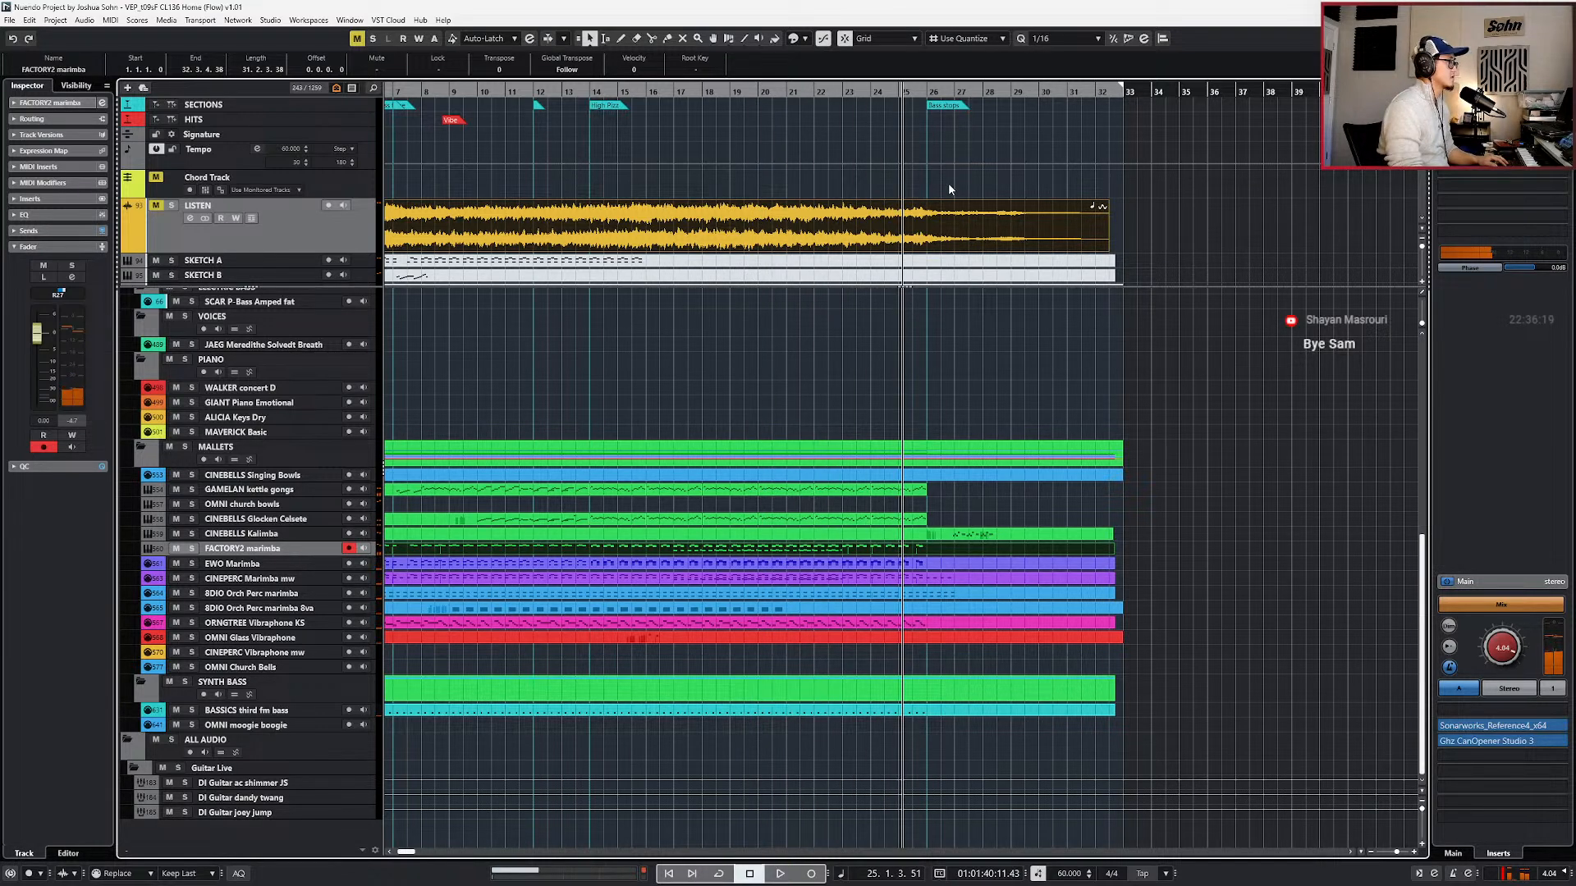
pyautogui.click(963, 244)
pyautogui.press('s')
pyautogui.hscroll(2, 868, 506)
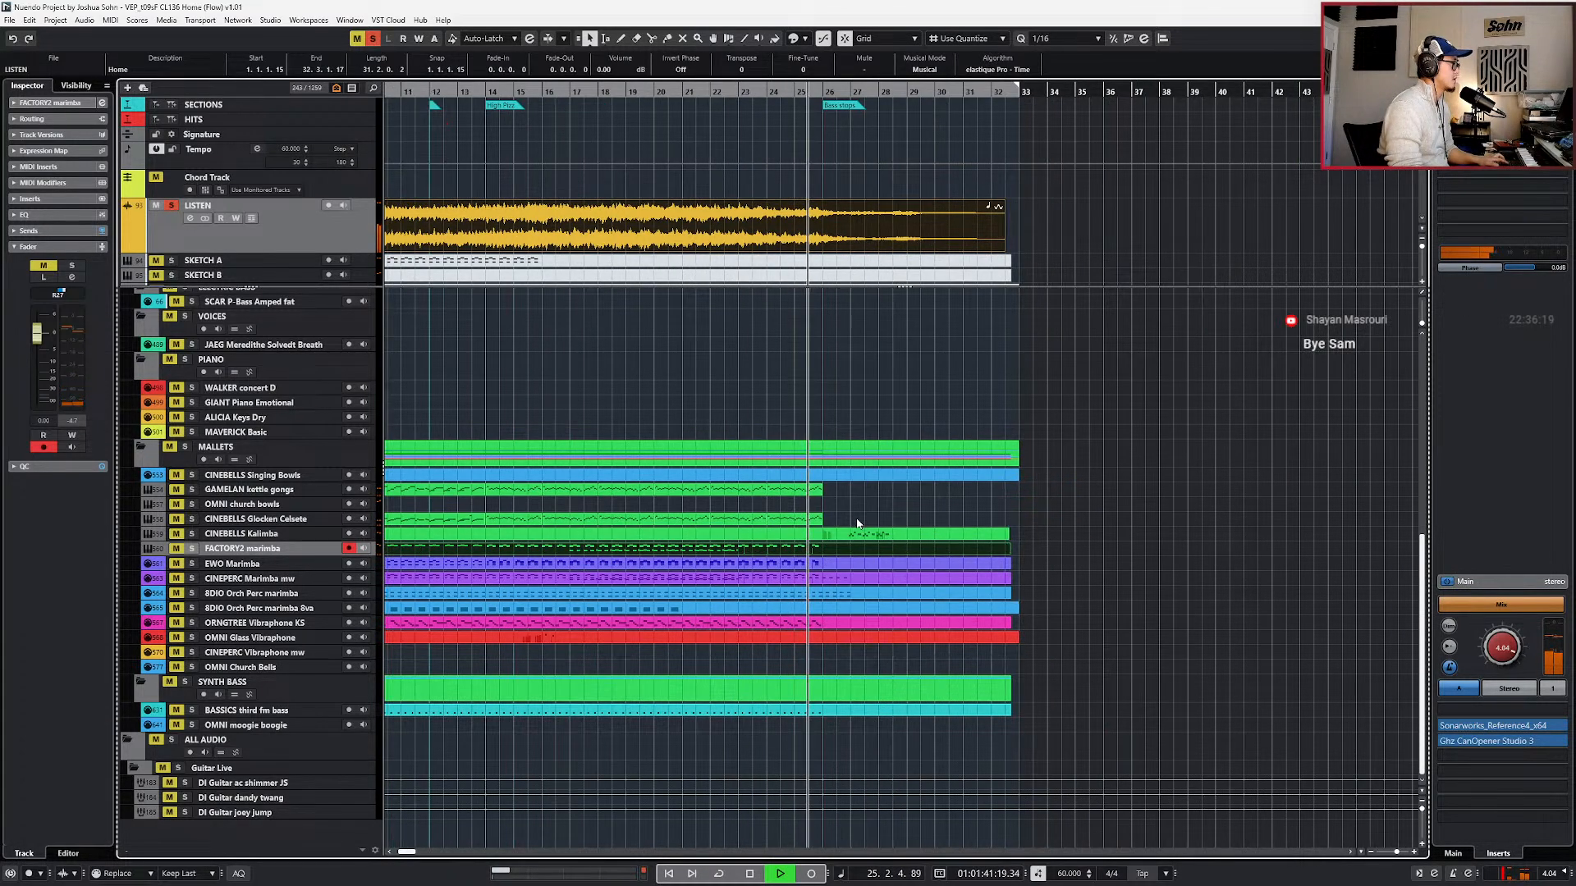
# - Extend the GAMELAN kettle gongs and CINEBELLS Glocken Celeste parts to bar 33
pyautogui.moveTo(849, 493); pyautogui.dragTo(1022, 522)
pyautogui.hotkey('alt', '1')
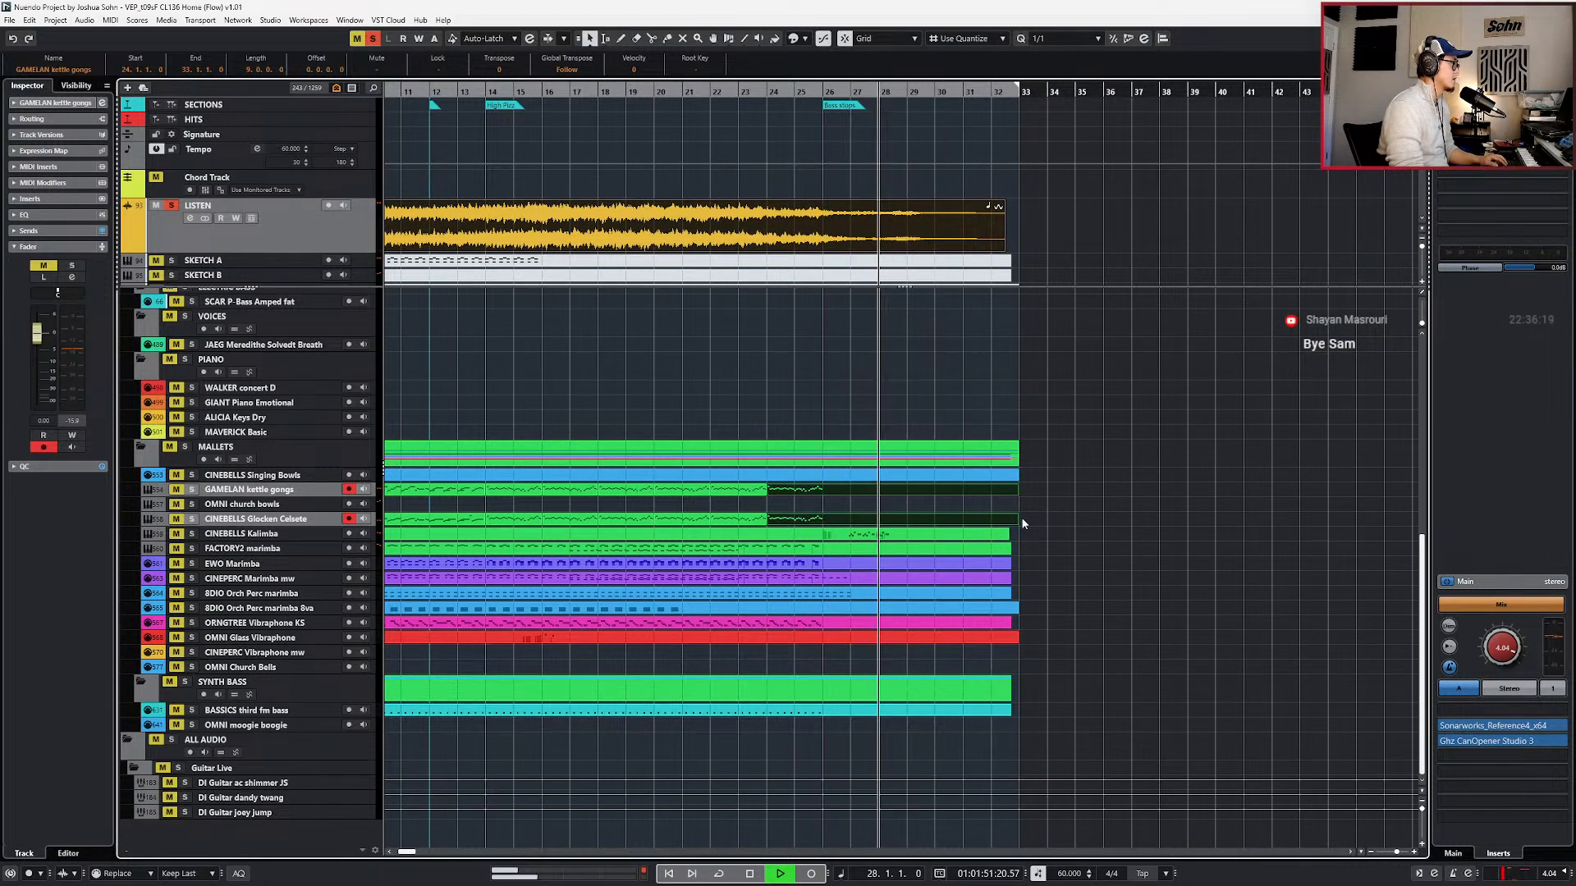
# - Play the soloed LISTEN reference track from about bar 23 to bar 24
pyautogui.press('space')
pyautogui.press('KP_Subtract')
pyautogui.press('KP_Subtract')
pyautogui.press('KP_Subtract')
pyautogui.press('KP_Subtract')
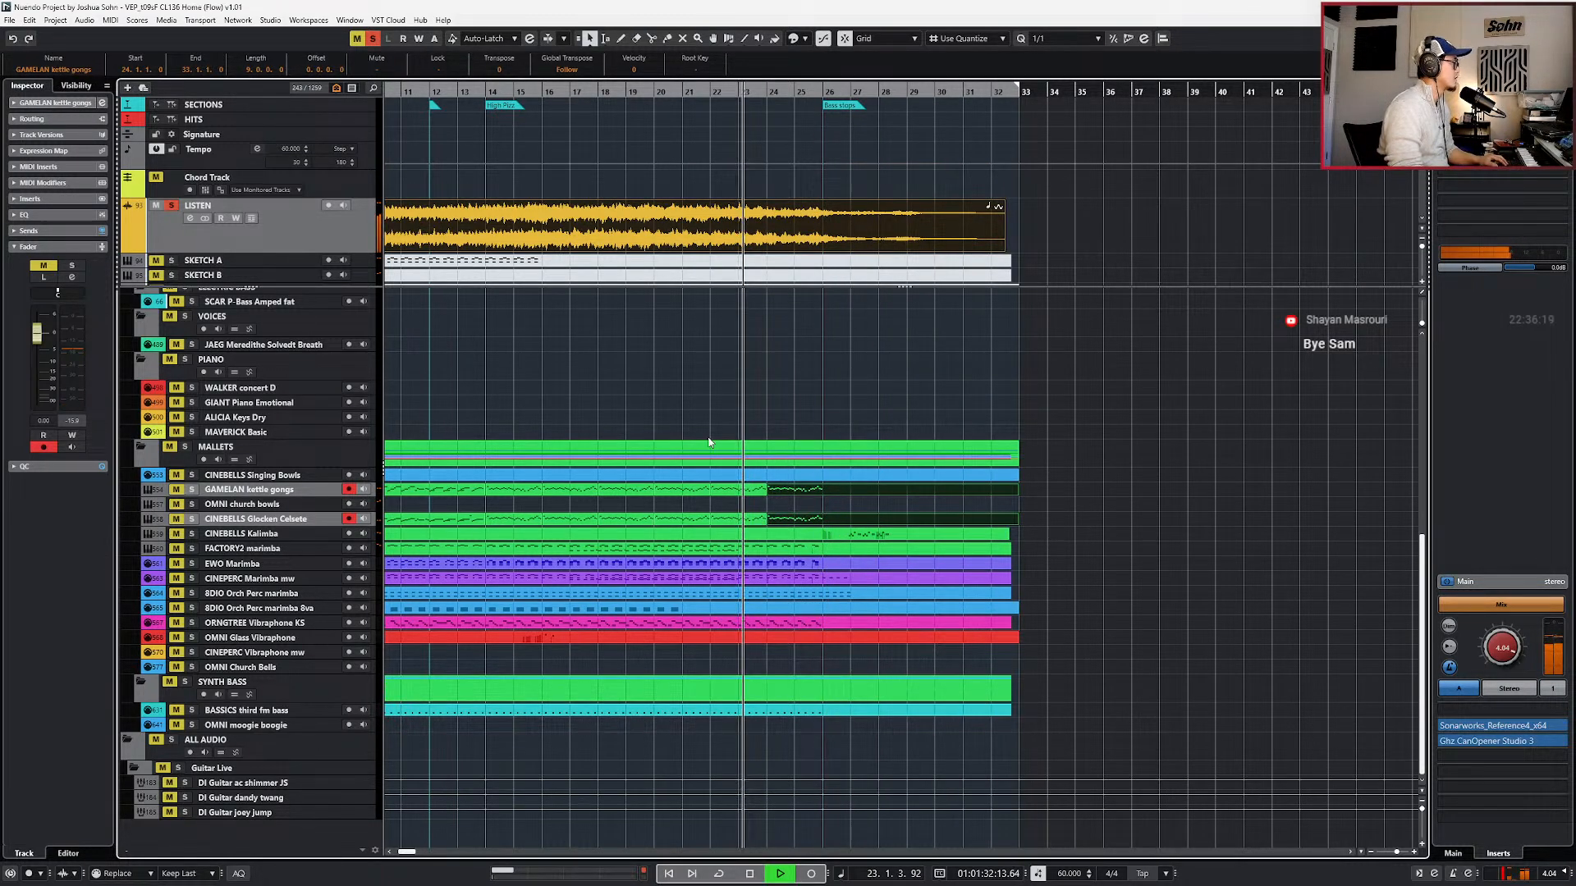
pyautogui.scroll(3, 730, 441)
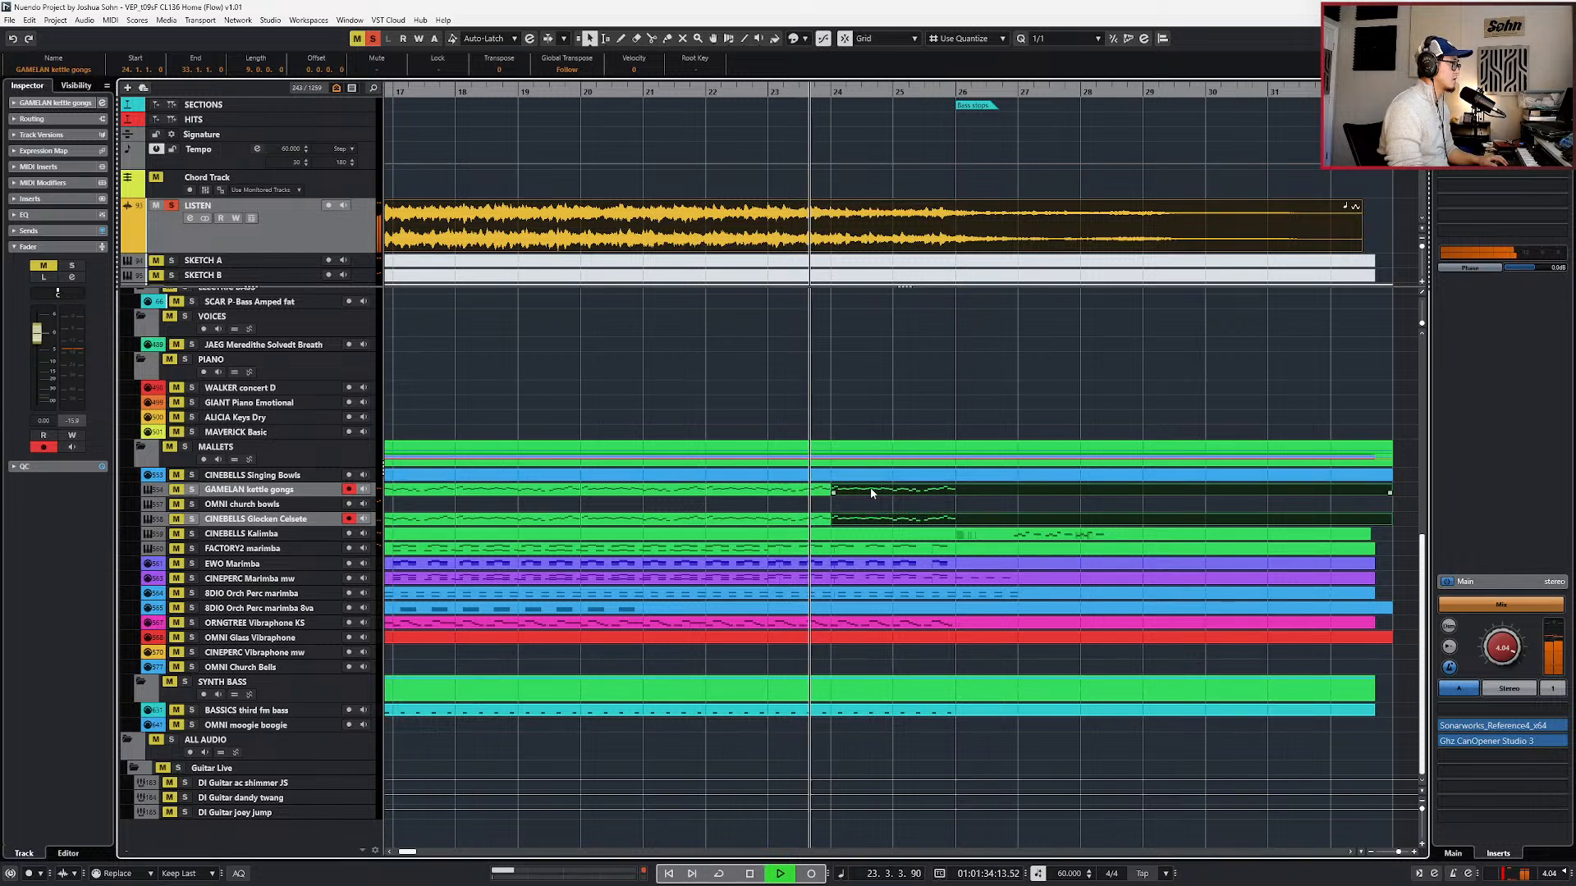
pyautogui.press('space')
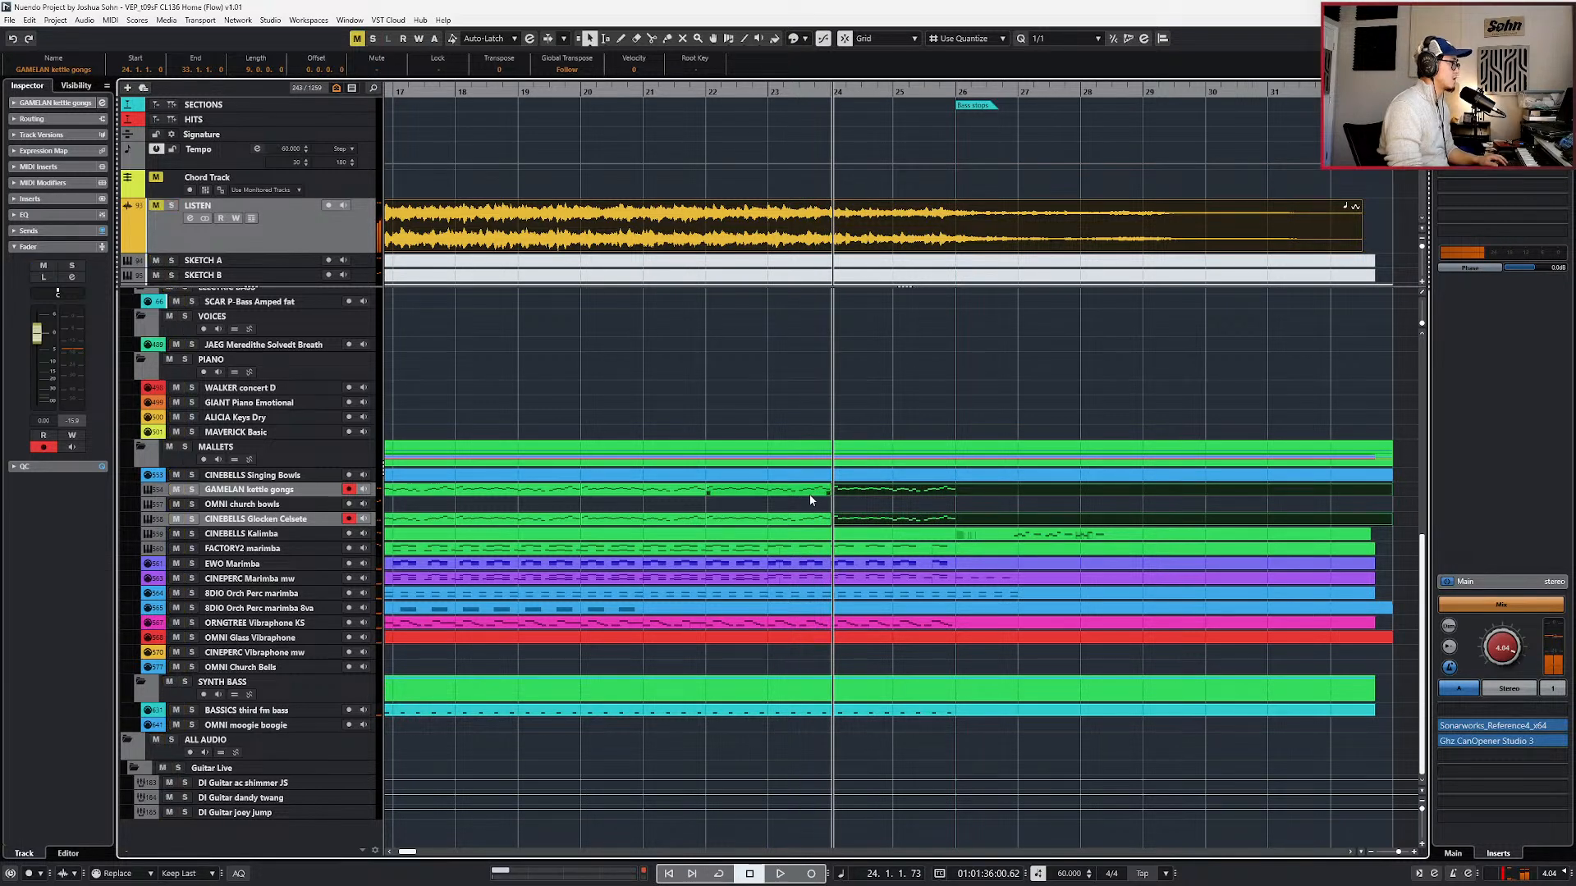
# - Solo the GAMELAN kettle gongs and CINEBELLS Glocken Celeste tracks instead of LISTEN and play them from bar 23
pyautogui.click(810, 494)
pyautogui.press('s')
pyautogui.press('KP_Subtract')
pyautogui.press('KP_Subtract')
pyautogui.press('space')
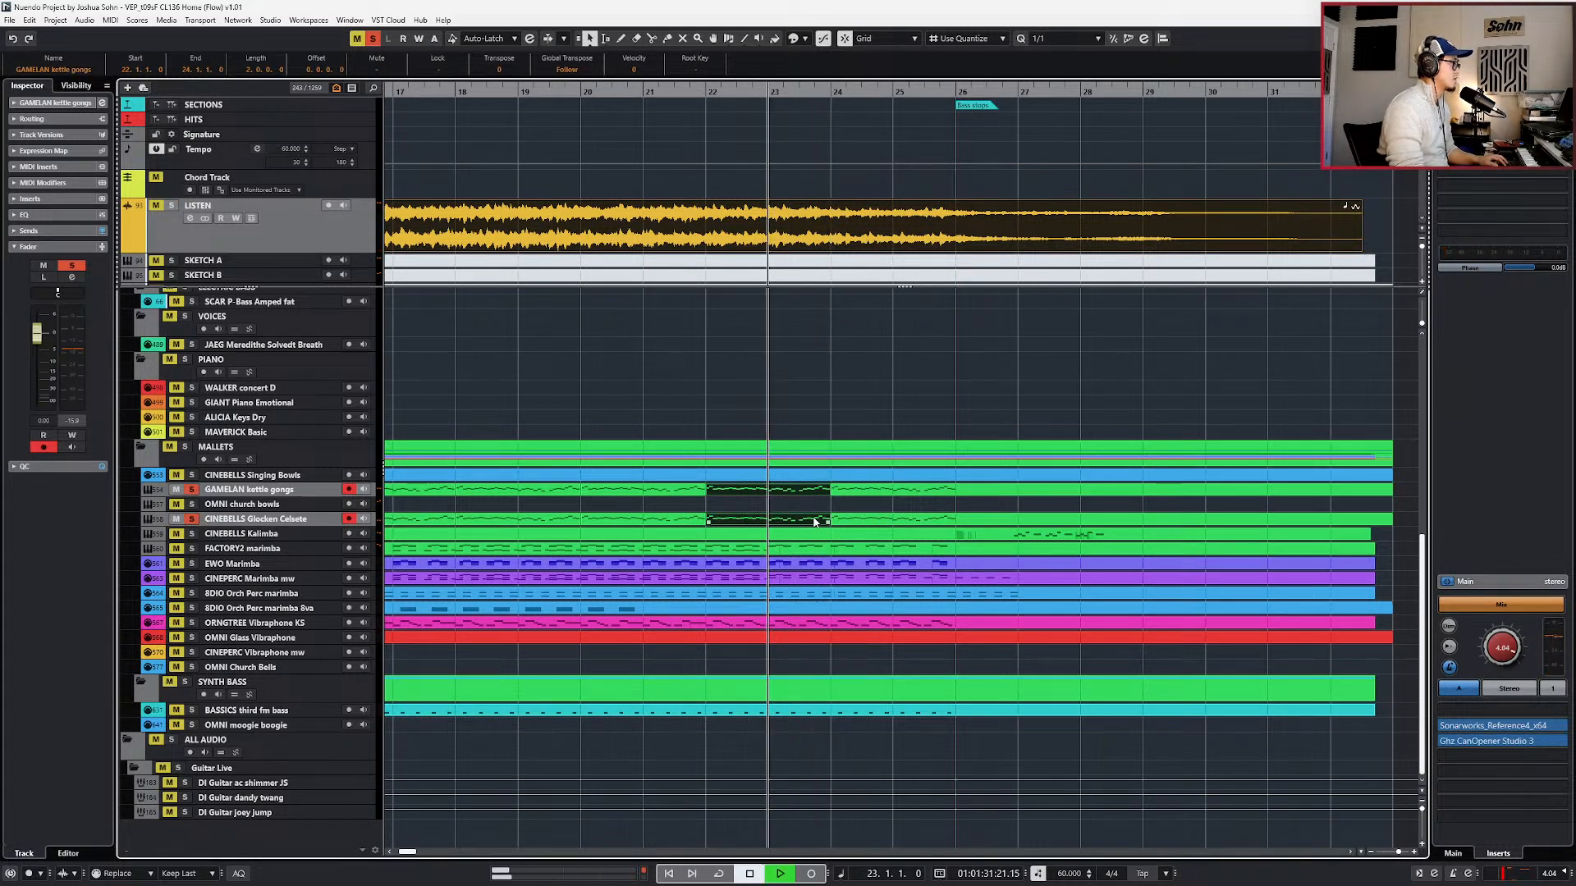
pyautogui.press('space')
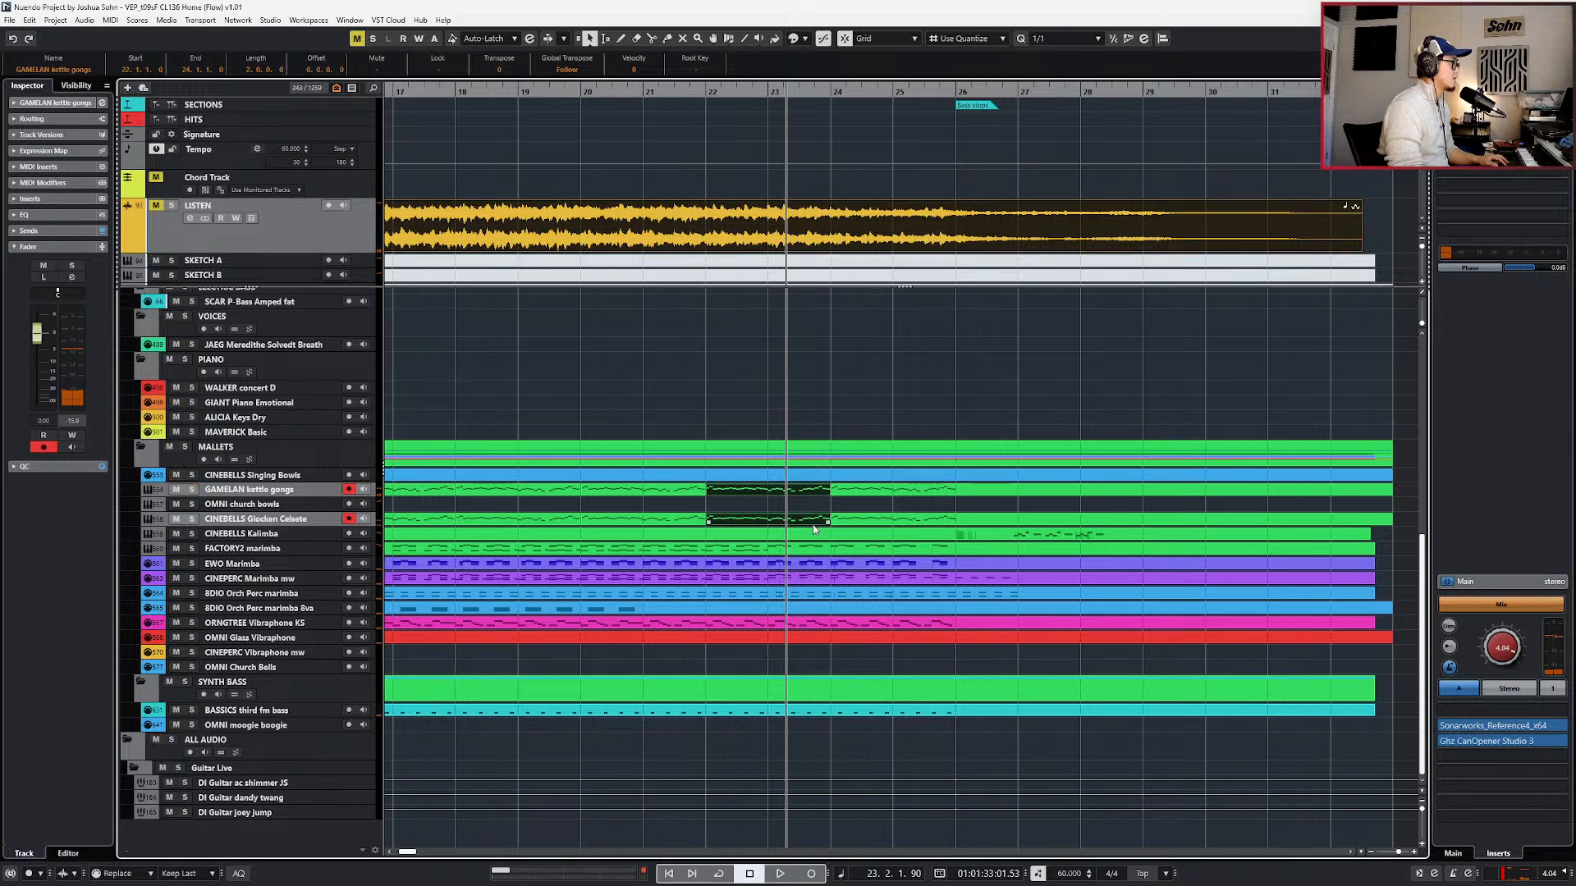
# - Solo the LISTEN reference track again and replay its passage between bars 21 and 24
pyautogui.click(728, 236)
pyautogui.press('s')
pyautogui.press('KP_Subtract')
pyautogui.press('KP_Subtract')
pyautogui.press('space')
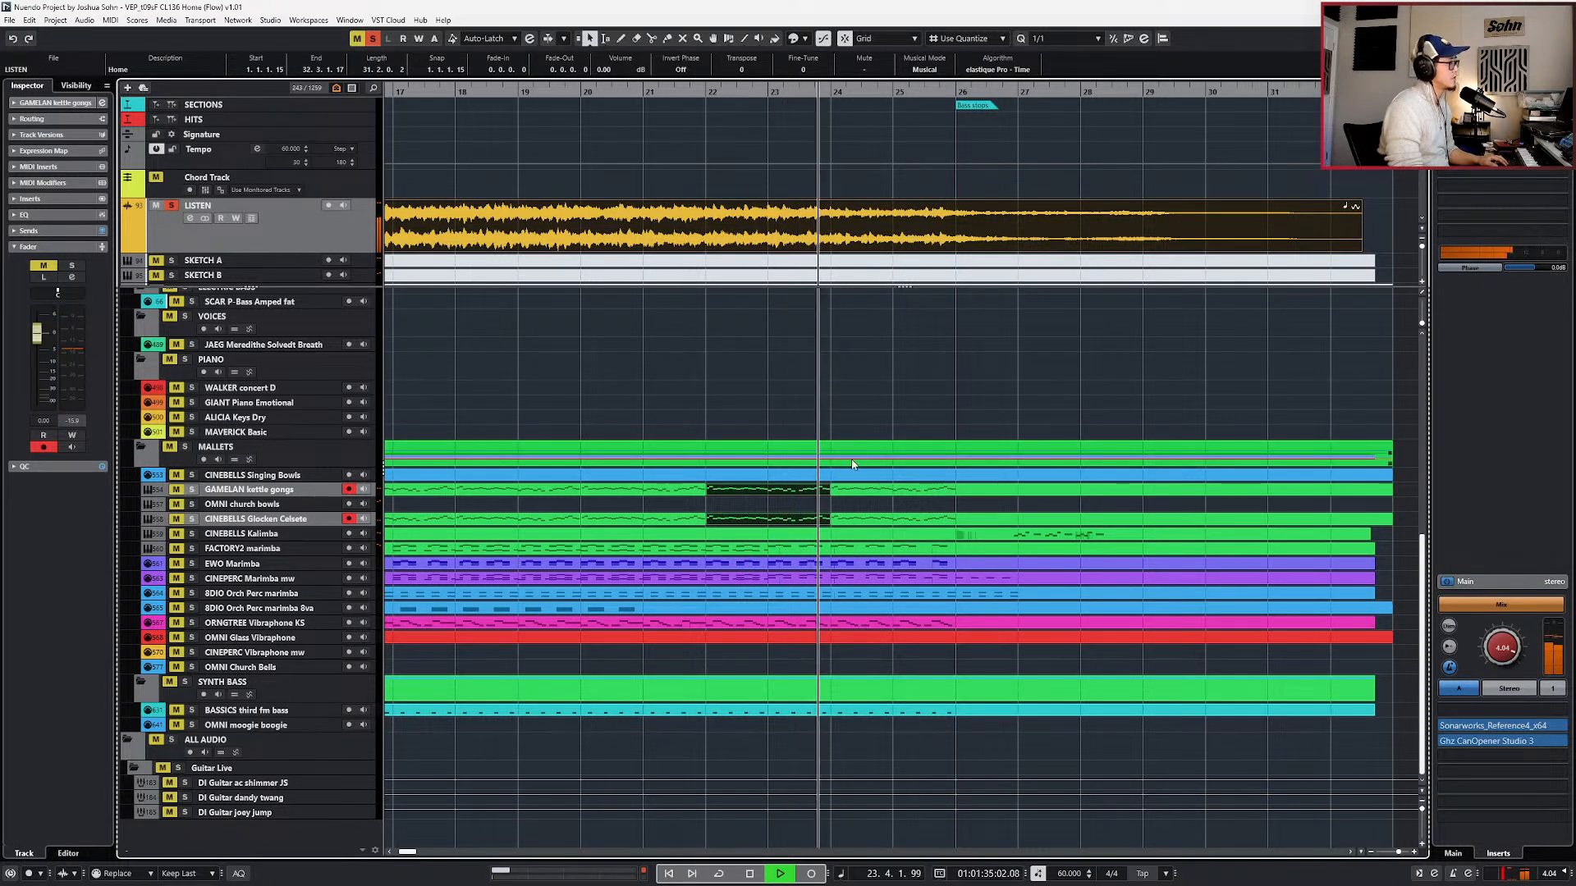
pyautogui.press('space')
pyautogui.press('ctrl+KP_Subtract')
pyautogui.press('ctrl+KP_Subtract')
pyautogui.press('ctrl+KP_Subtract')
pyautogui.press('ctrl+KP_Subtract')
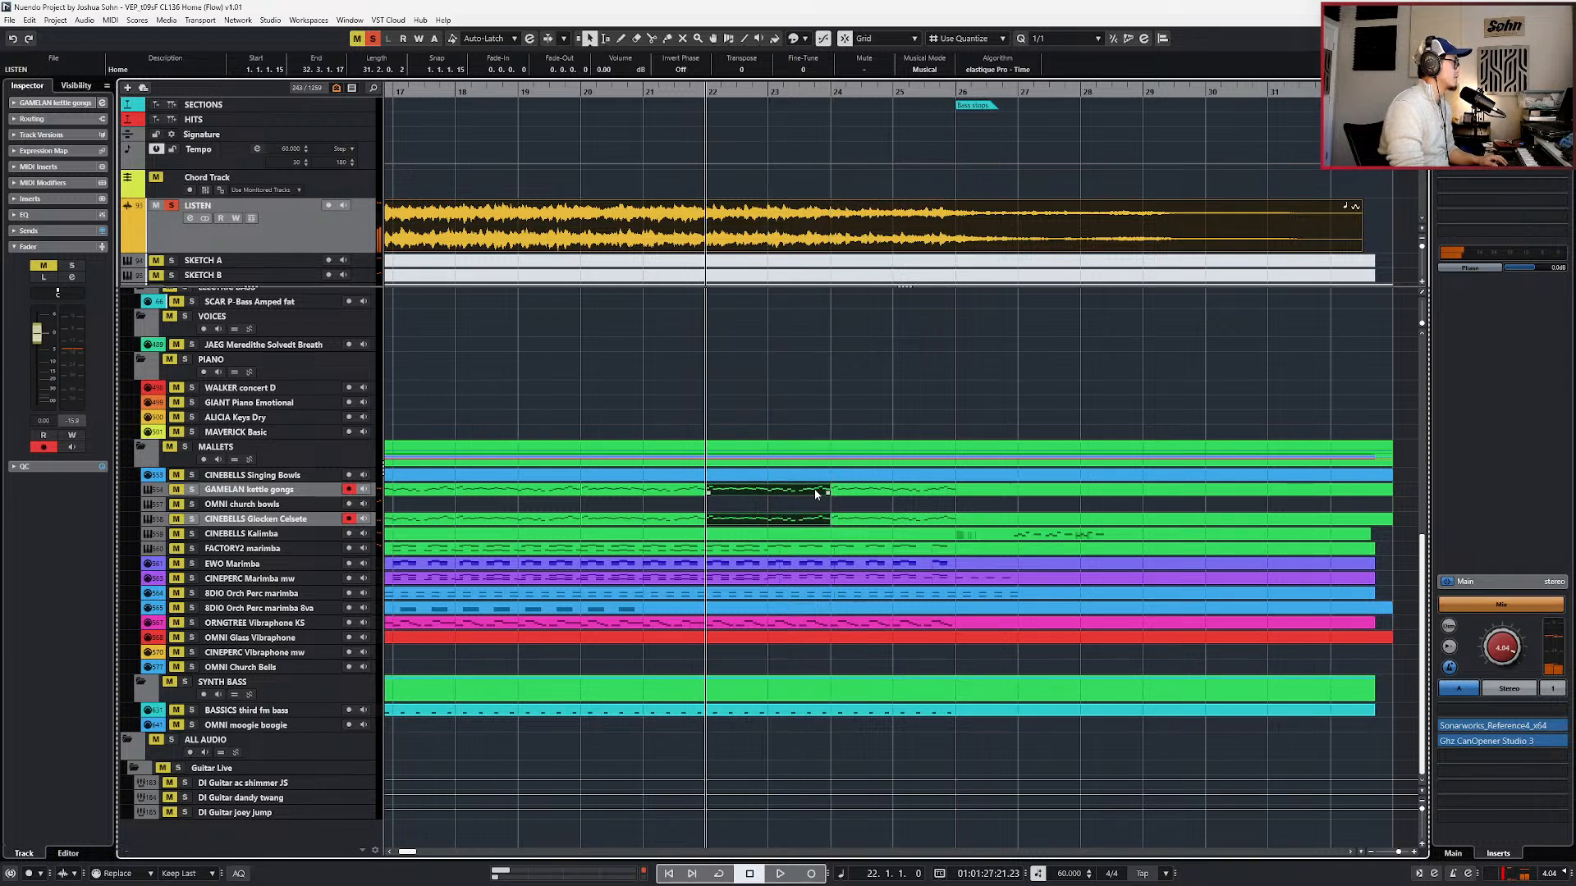
pyautogui.press('space')
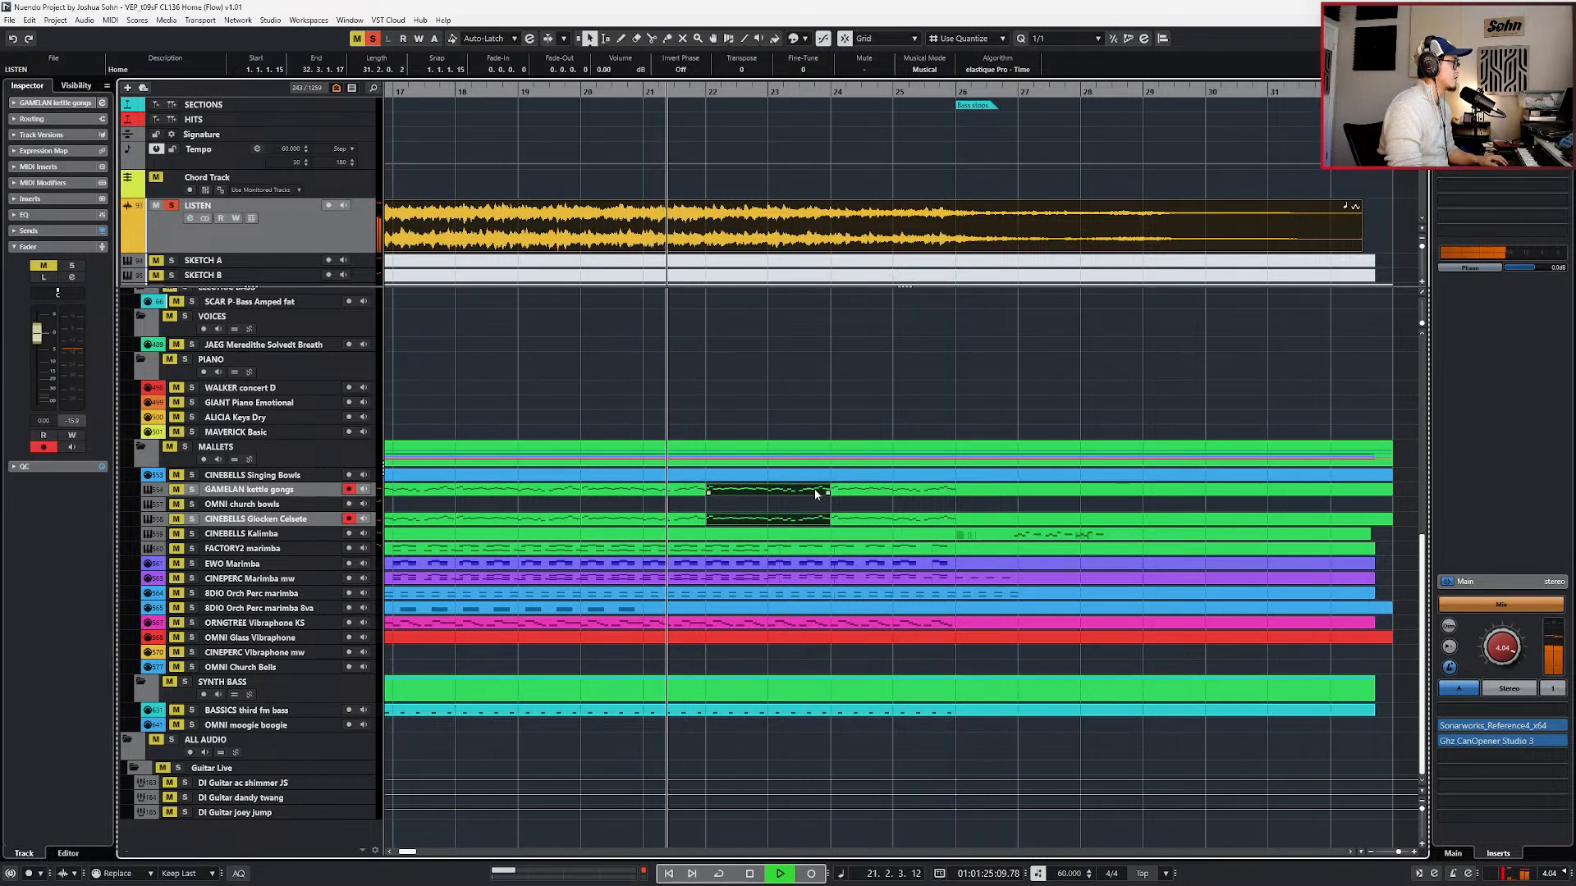
pyautogui.press('space')
# - Open the gong and celeste parts of bars 22 and 23 for note editing, playing them with quantize set to 1/16
pyautogui.doubleClick(784, 490)
pyautogui.scroll(3, 755, 540)
pyautogui.scroll(1, 619, 522)
pyautogui.scroll(-2, 673, 532)
pyautogui.press('s')
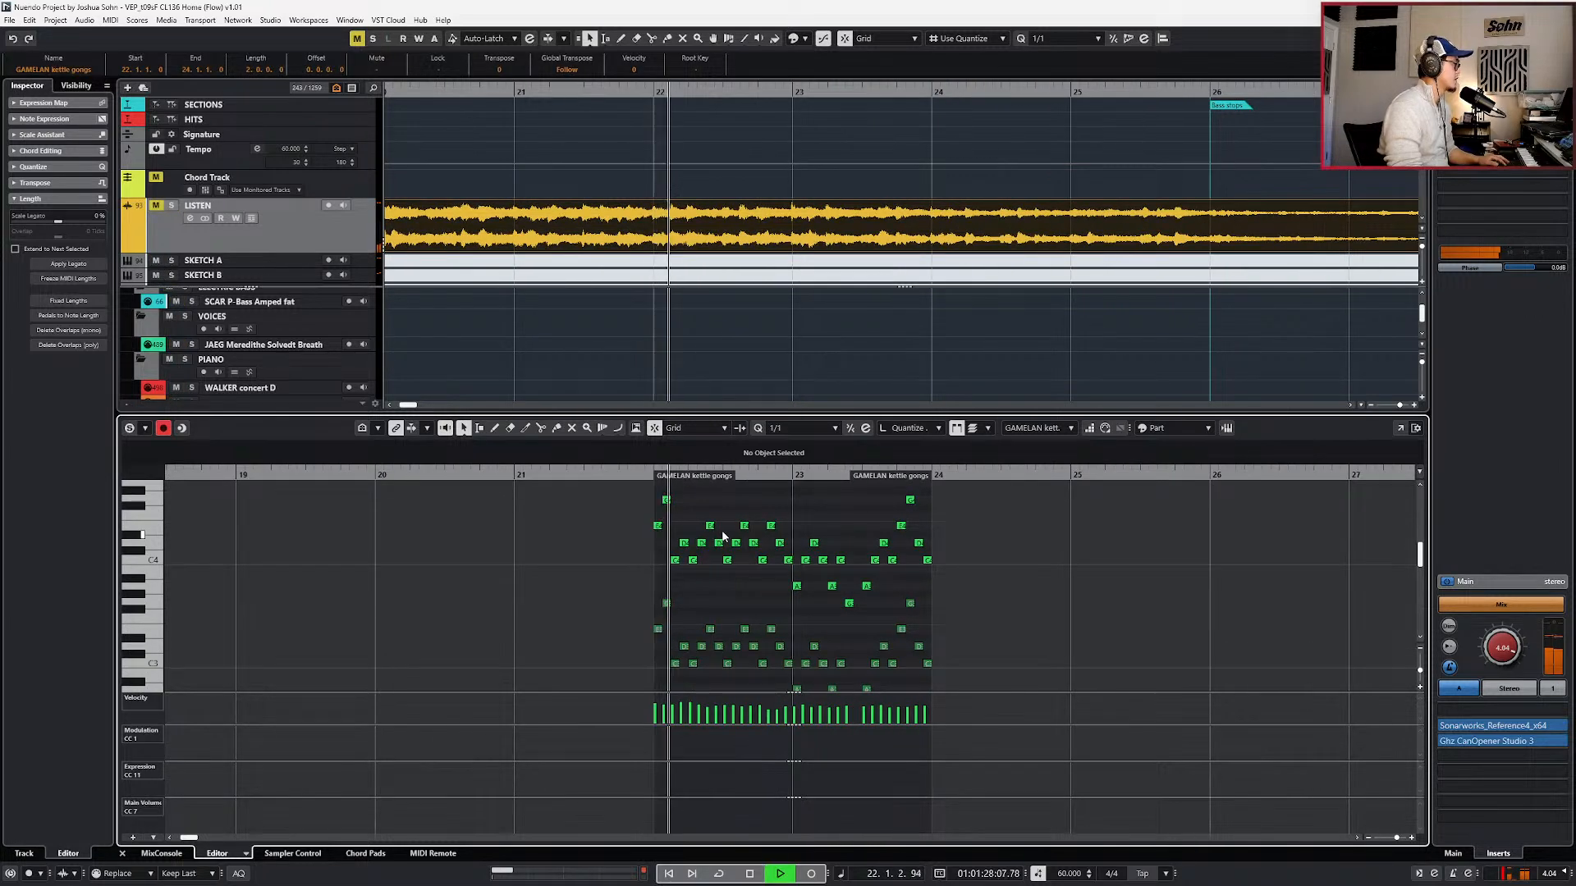
pyautogui.hotkey('alt', '5')
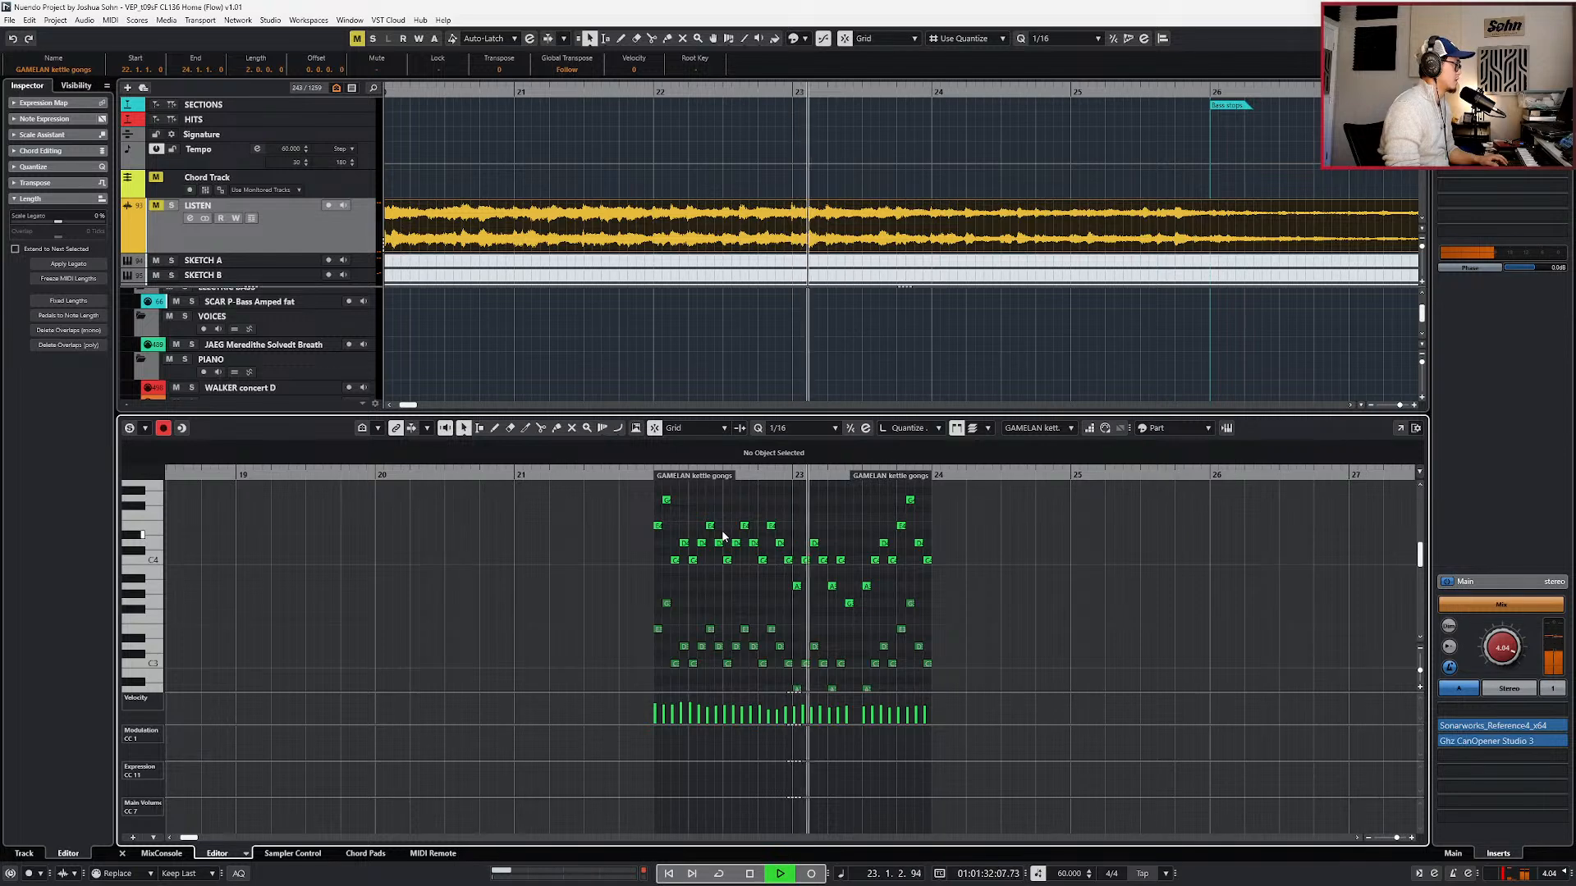
pyautogui.scroll(2, 872, 531)
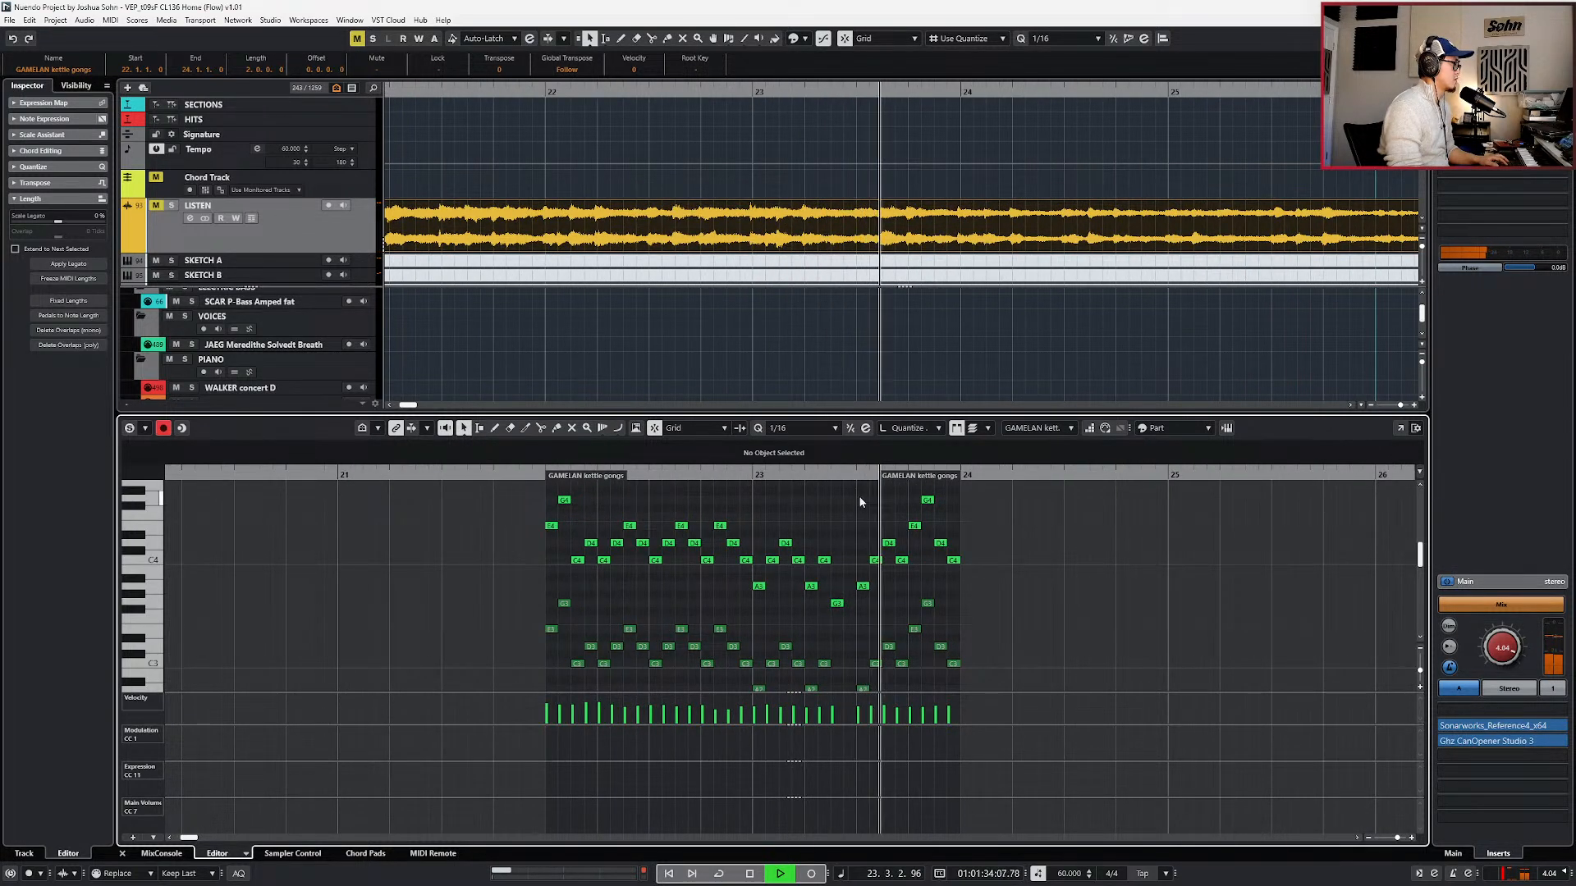
pyautogui.press('Return')
pyautogui.press('space')
# - Open the gong and celeste parts starting at bar 24 for note editing and play their opening
pyautogui.scroll(-2, 957, 510)
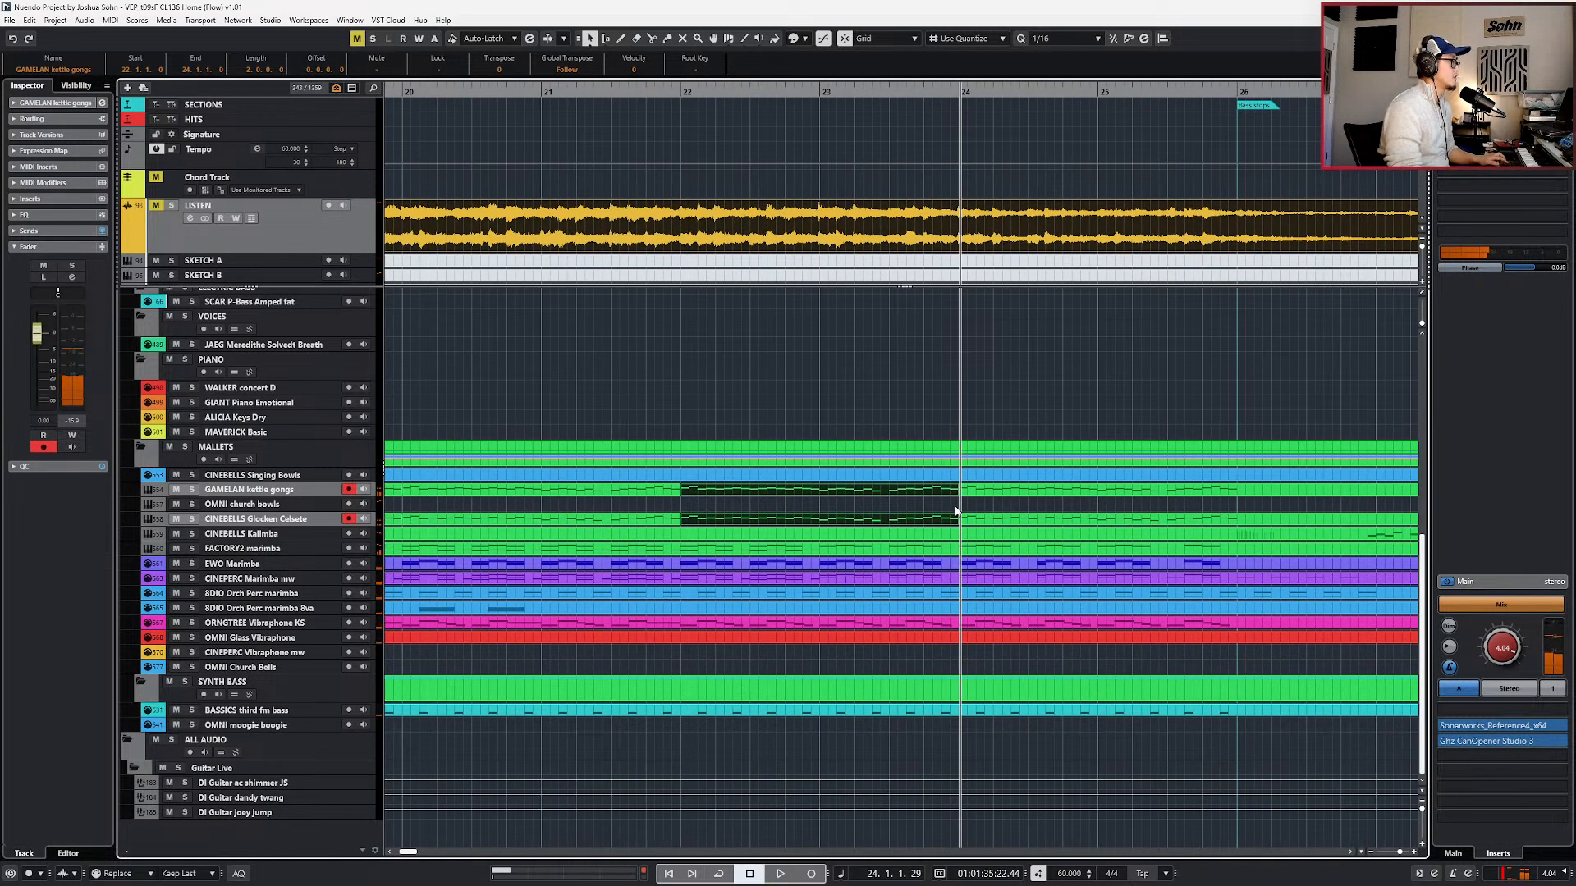
pyautogui.click(939, 493)
pyautogui.keyDown('shift'); pyautogui.click(939, 520); pyautogui.keyUp('shift')
pyautogui.press('Return')
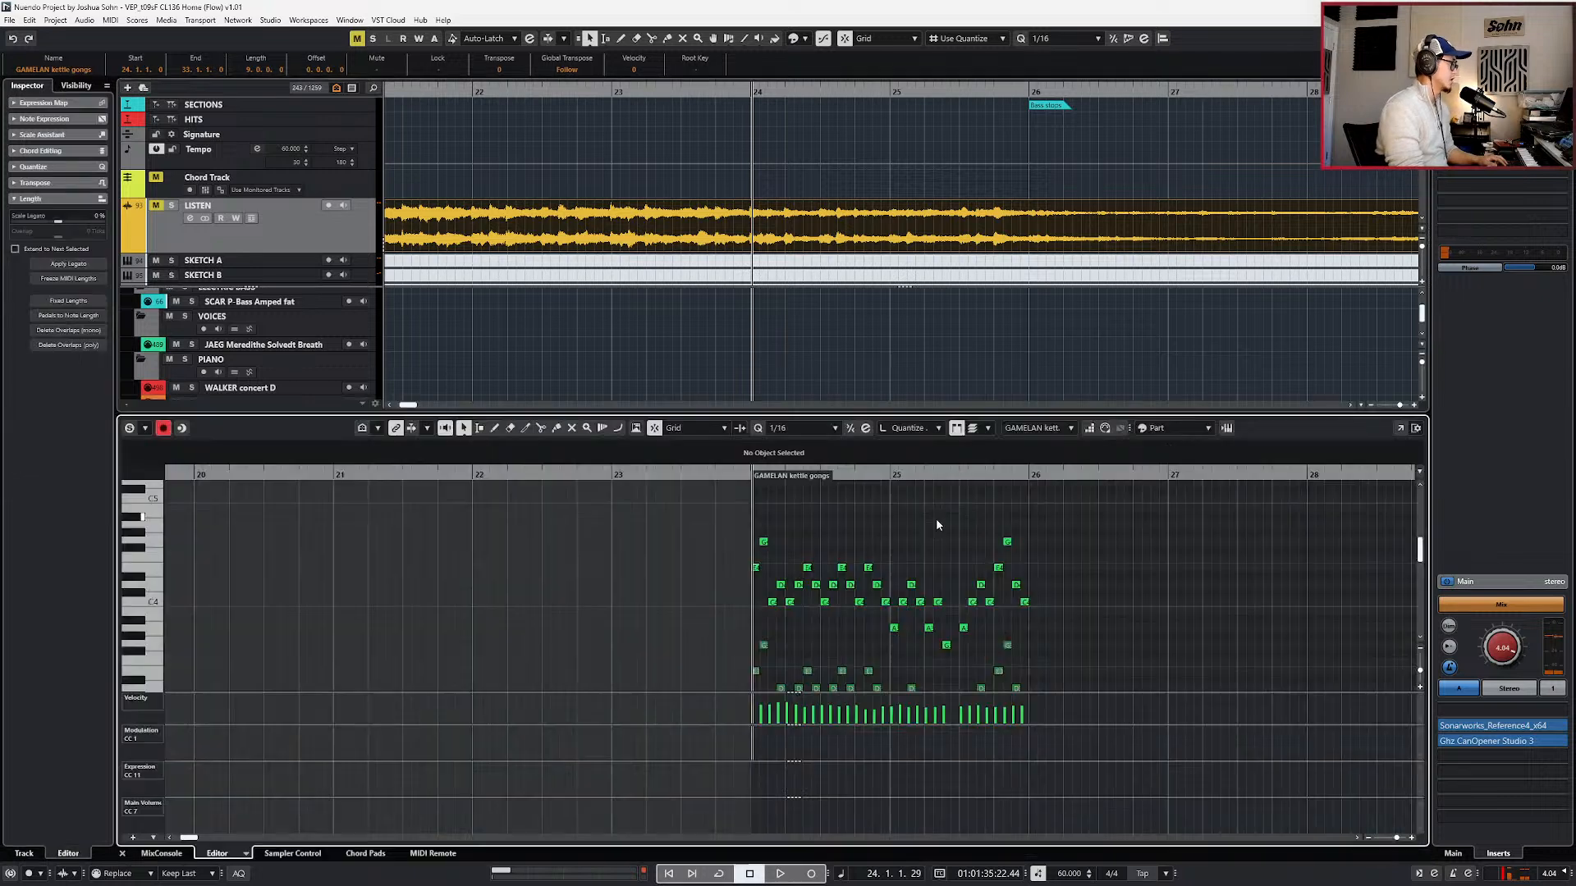
pyautogui.scroll(2, 890, 513)
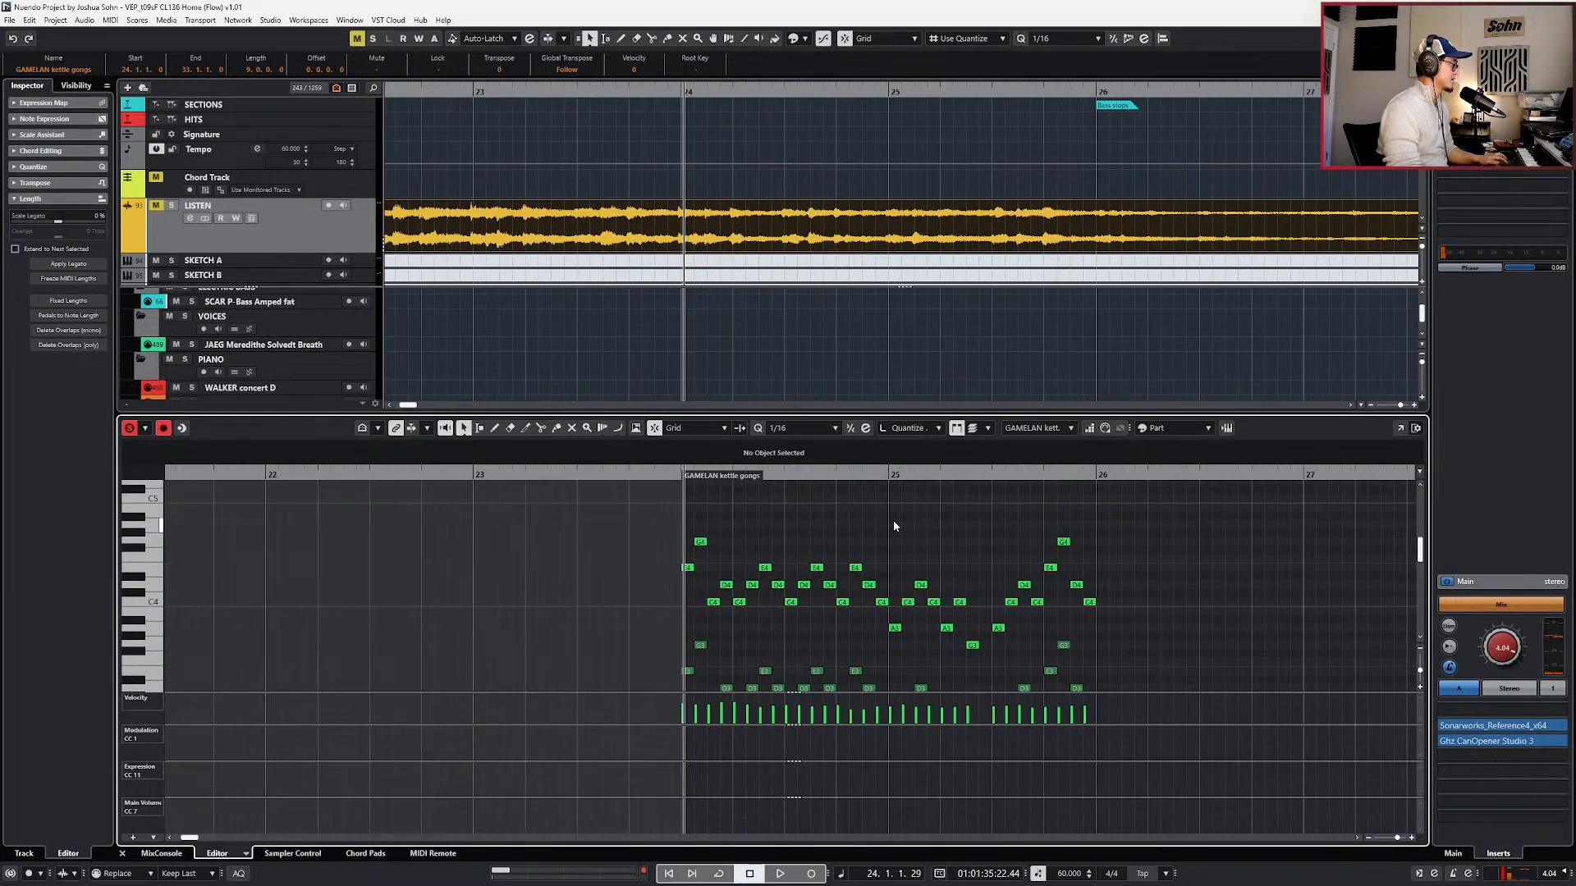
pyautogui.press('space')
pyautogui.scroll(-2, 893, 526)
pyautogui.press('space')
pyautogui.press('space')
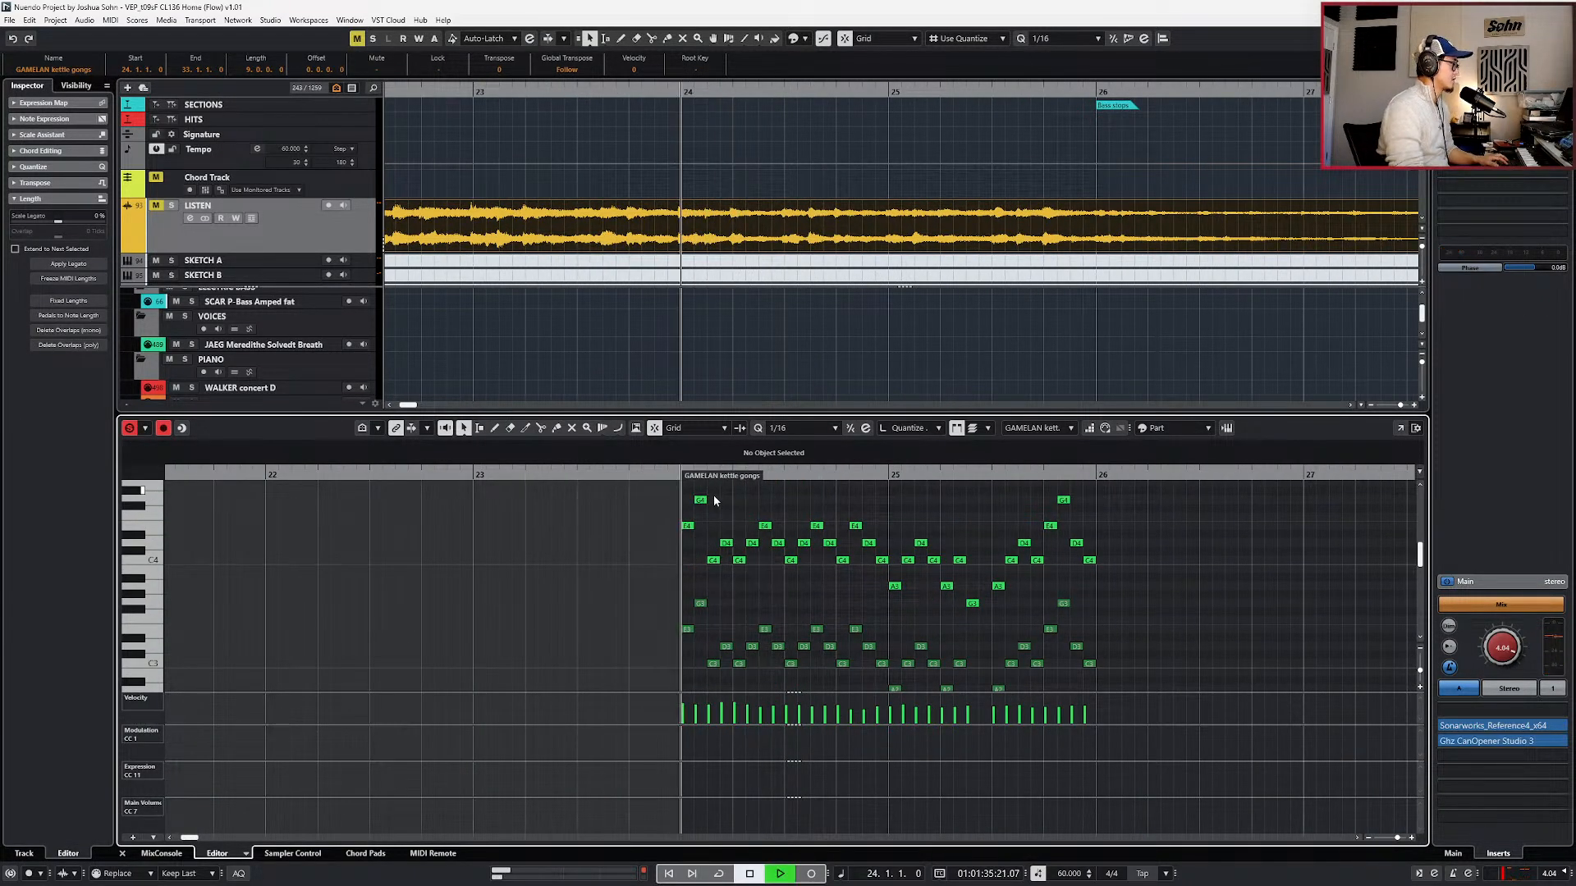
# - Mute the D4 and D3 notes at 24.1.4, 24.2.2 and 24.3.2 in the gong and celeste parts
pyautogui.press('space')
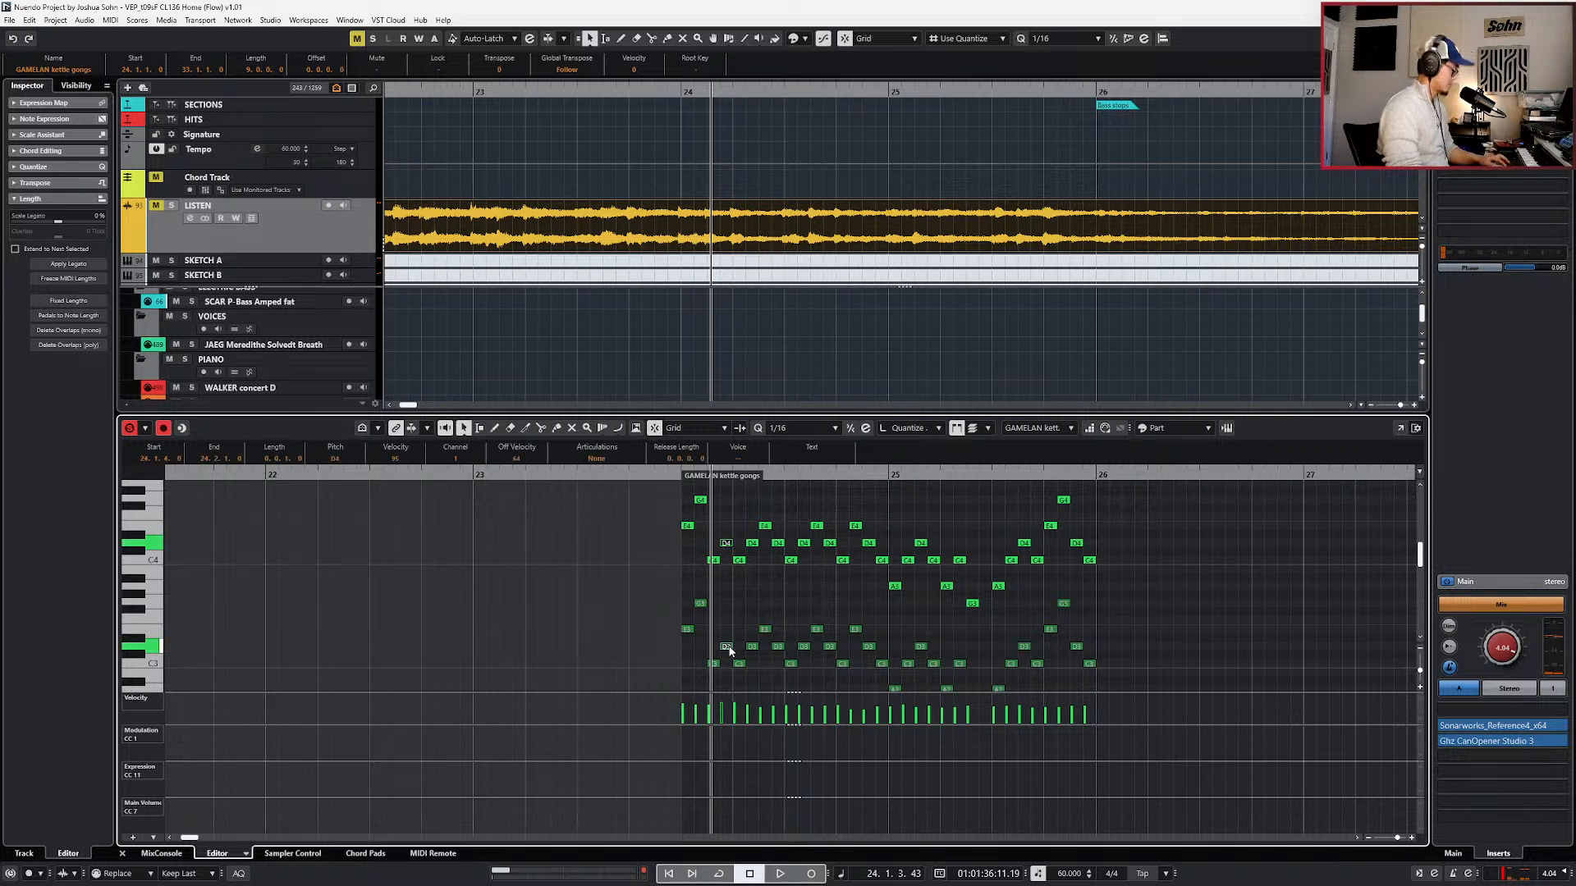
pyautogui.press('space')
pyautogui.press('space')
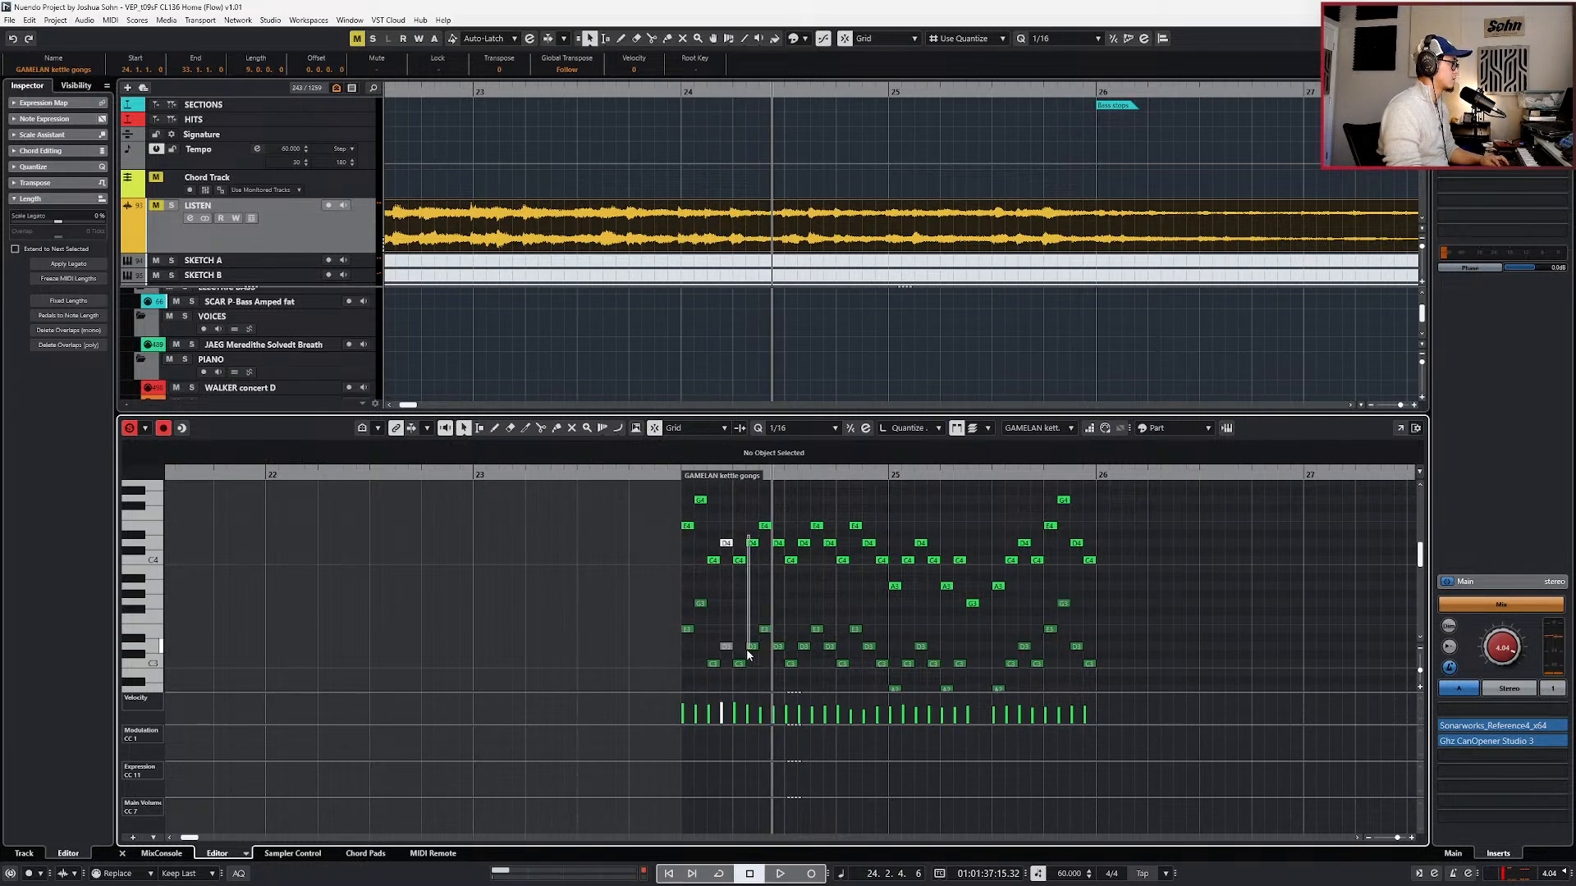
pyautogui.press('KP_0')
pyautogui.press('space')
pyautogui.moveTo(802, 534); pyautogui.dragTo(803, 646)
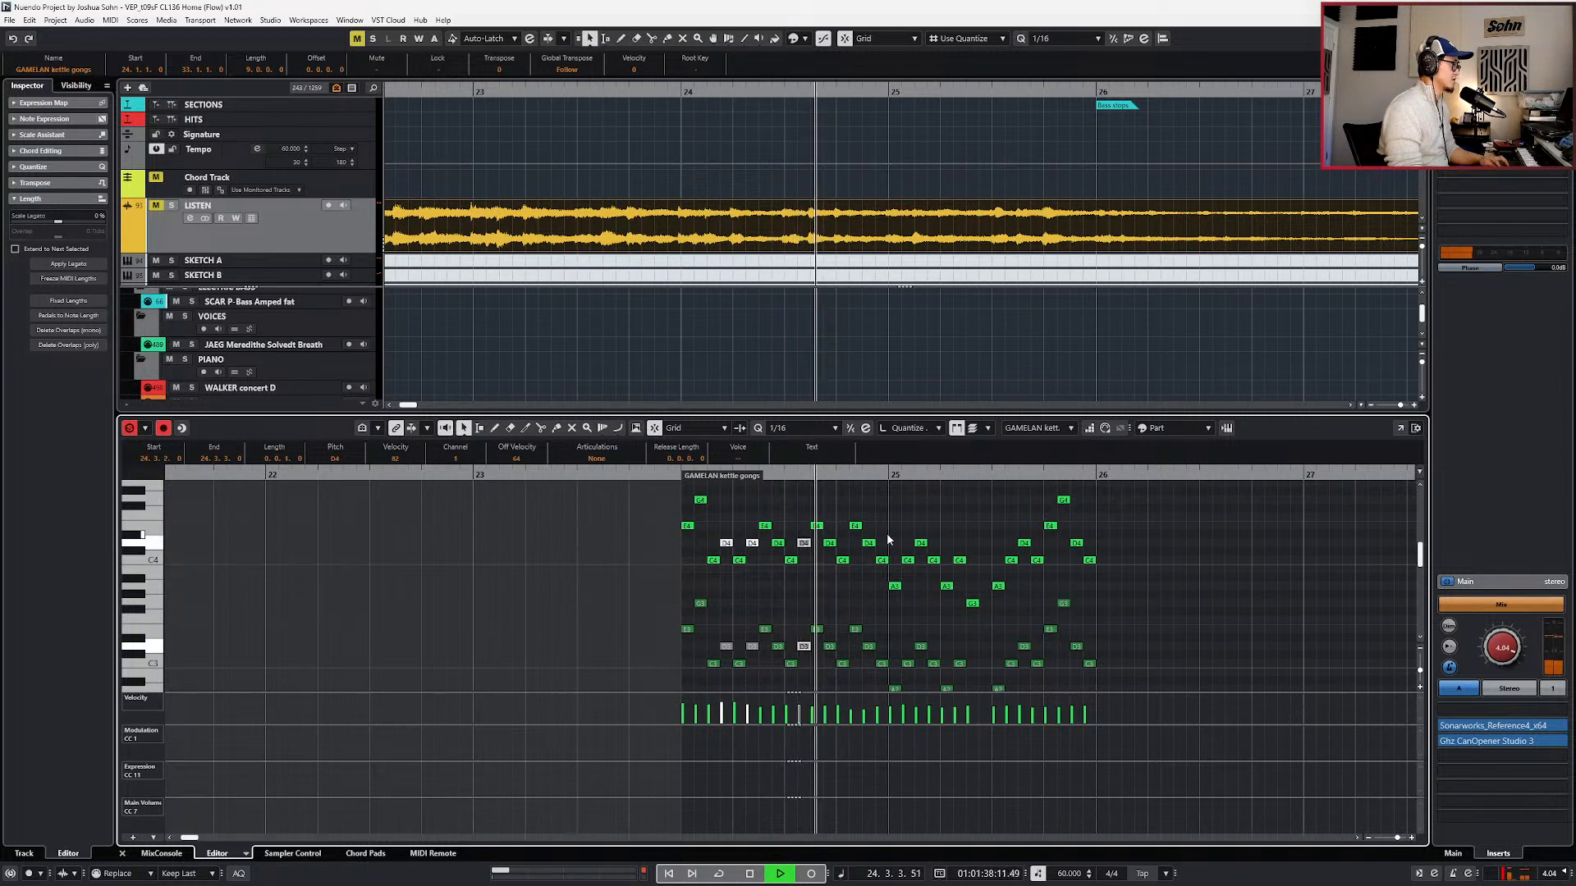
pyautogui.press('space')
# - Delete all gong and celeste notes in bar 25
pyautogui.press('KP_Subtract')
pyautogui.press('KP_Subtract')
pyautogui.moveTo(893, 493); pyautogui.dragTo(1125, 692)
pyautogui.press('Delete')
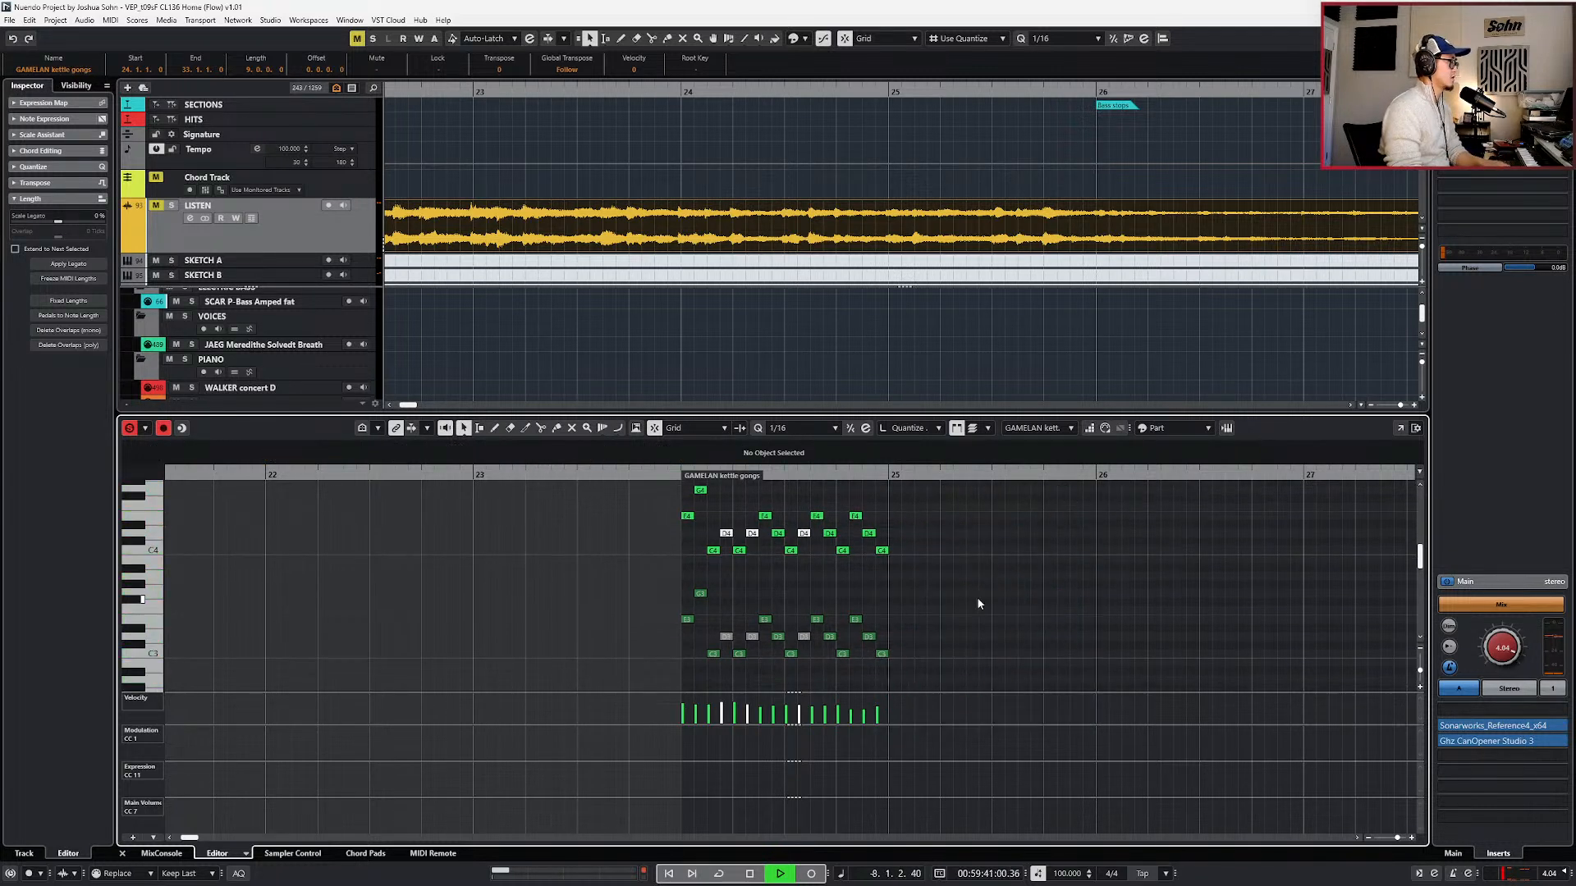
# - Duplicate the gong and celeste notes from 24.2.1 to the end of bar 24 and move the copy to start at 25.2.1
pyautogui.moveTo(901, 504); pyautogui.dragTo(742, 670)
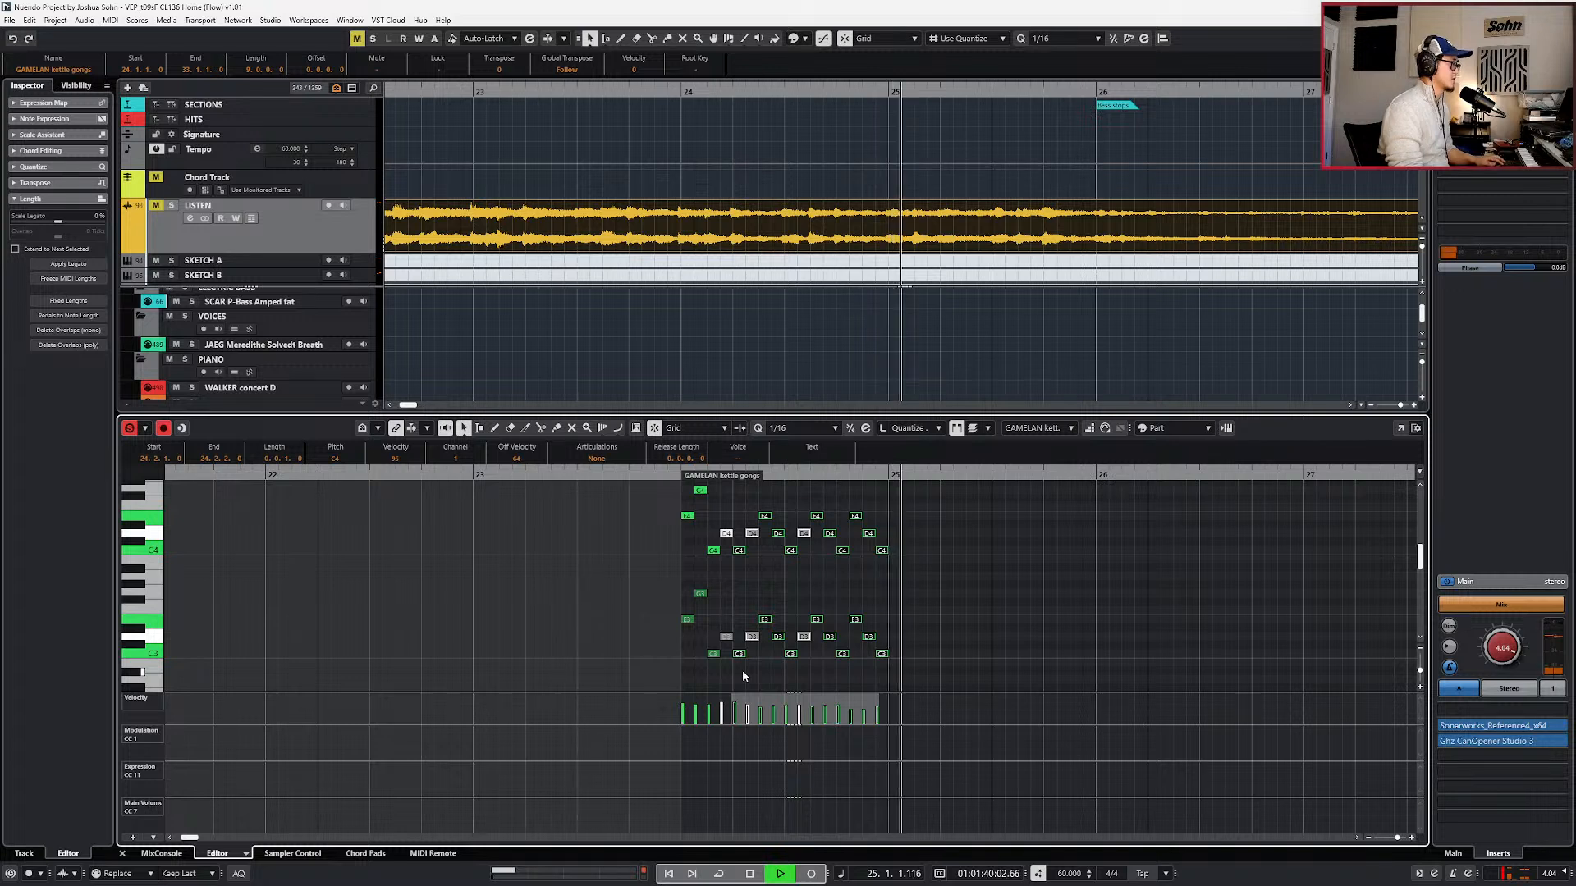
pyautogui.press('space')
pyautogui.hotkey('ctrl', 'd')
pyautogui.press('space')
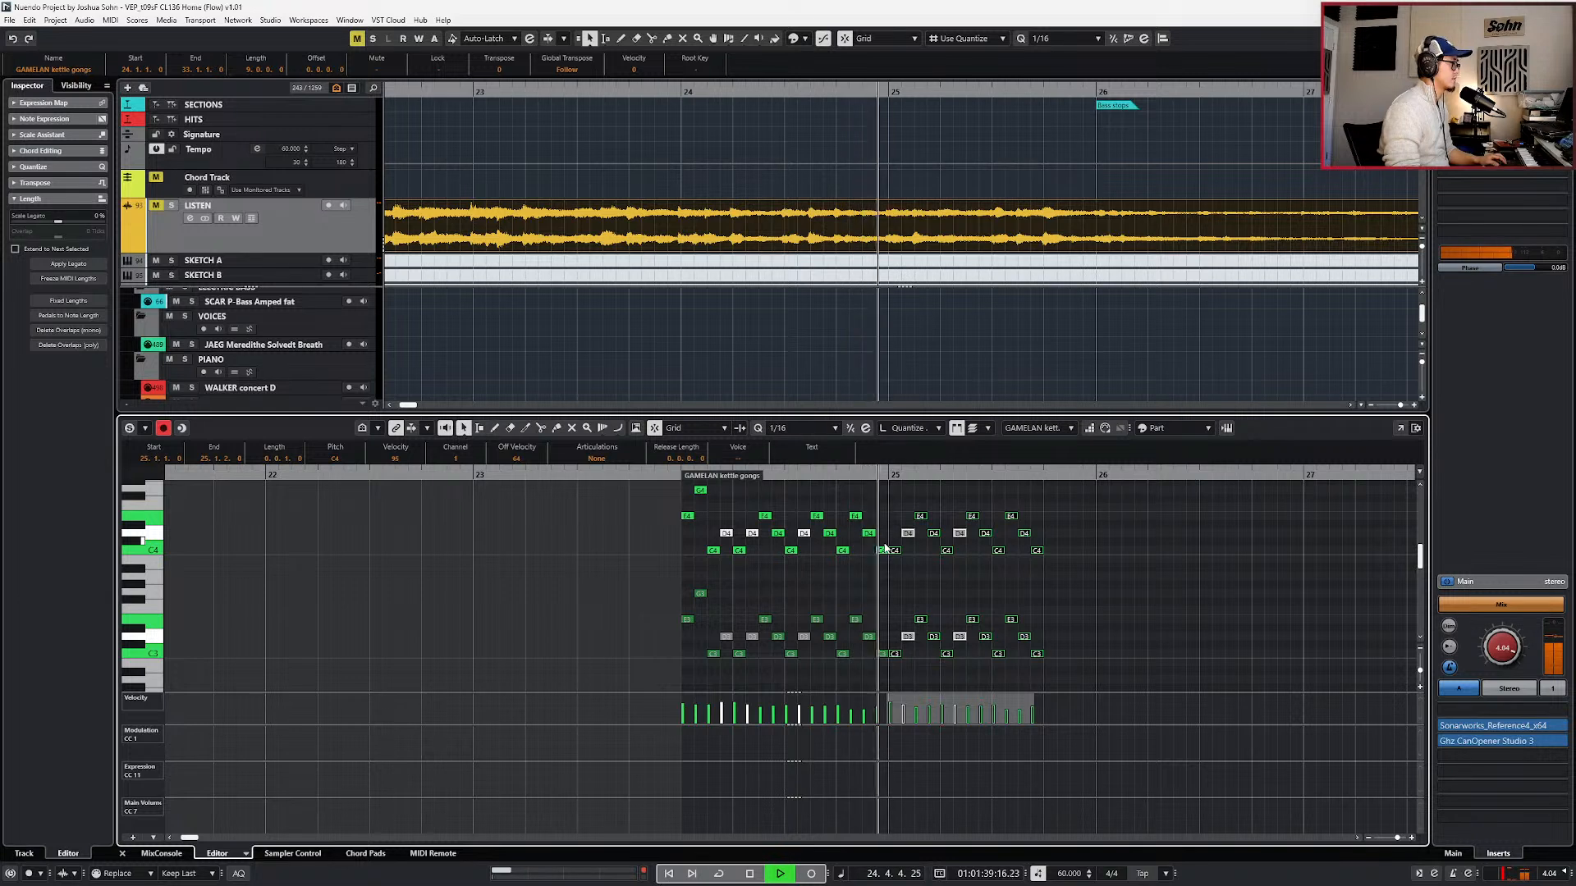
pyautogui.press('space')
pyautogui.hotkey('ctrl', 'Right')
pyautogui.hotkey('ctrl', 'Right')
pyautogui.hotkey('ctrl', 'Right')
pyautogui.hotkey('ctrl', 'Right')
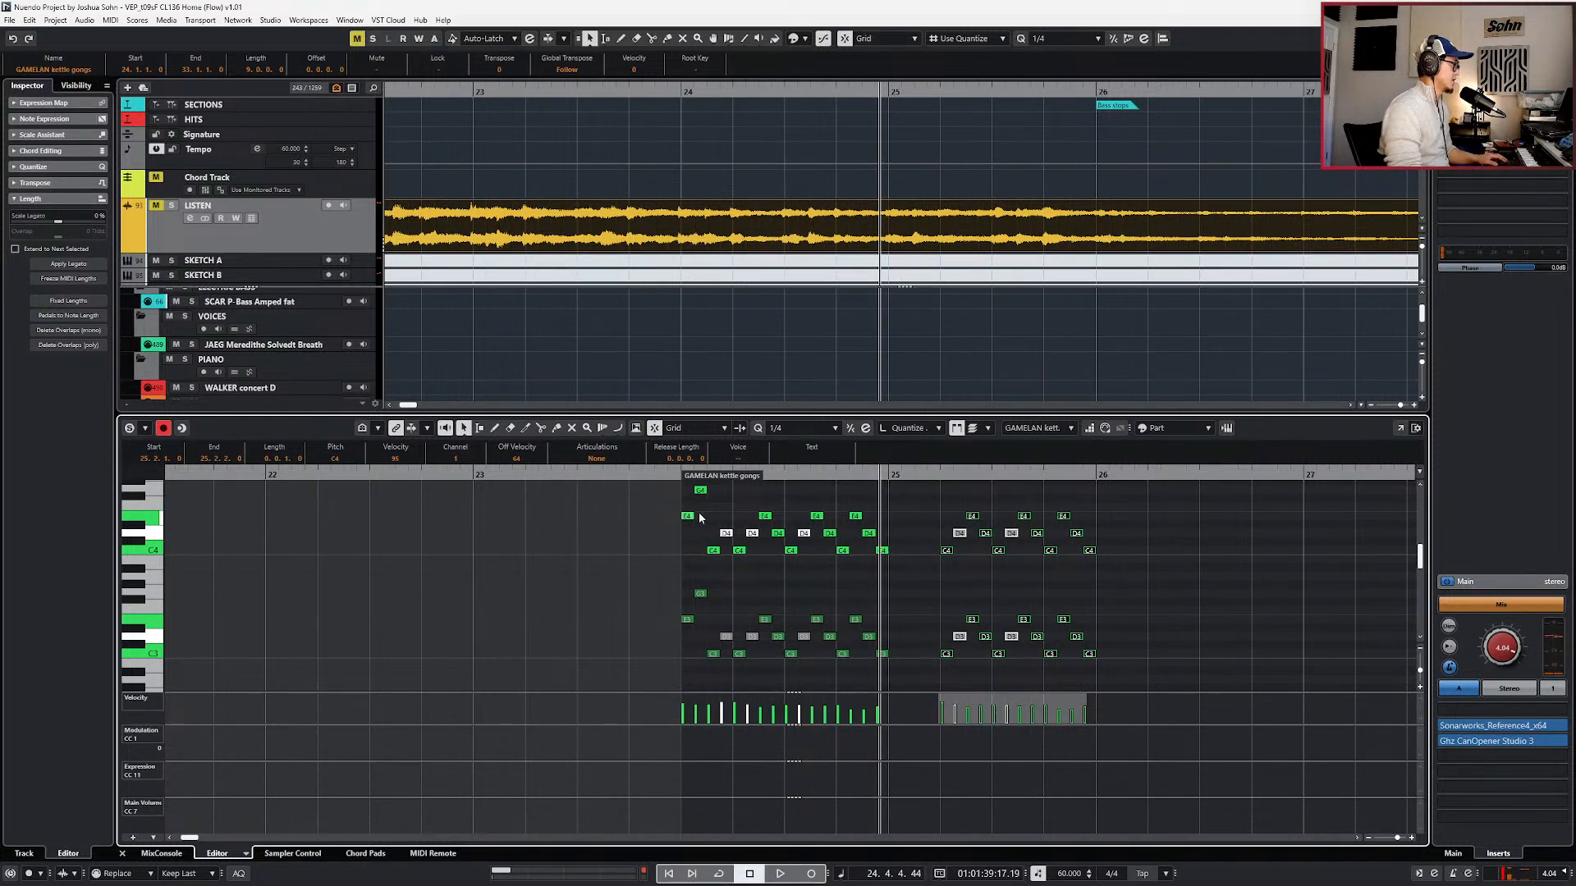
# - Copy the opening E, G and C notes of bar 24 in both octaves to the start of bar 25 and close the note editor
pyautogui.moveTo(672, 495); pyautogui.dragTo(718, 656)
pyautogui.hotkey('ctrl', 'c')
pyautogui.press('l')
pyautogui.press('KP_Add')
pyautogui.hotkey('ctrl', 'v')
pyautogui.press('space')
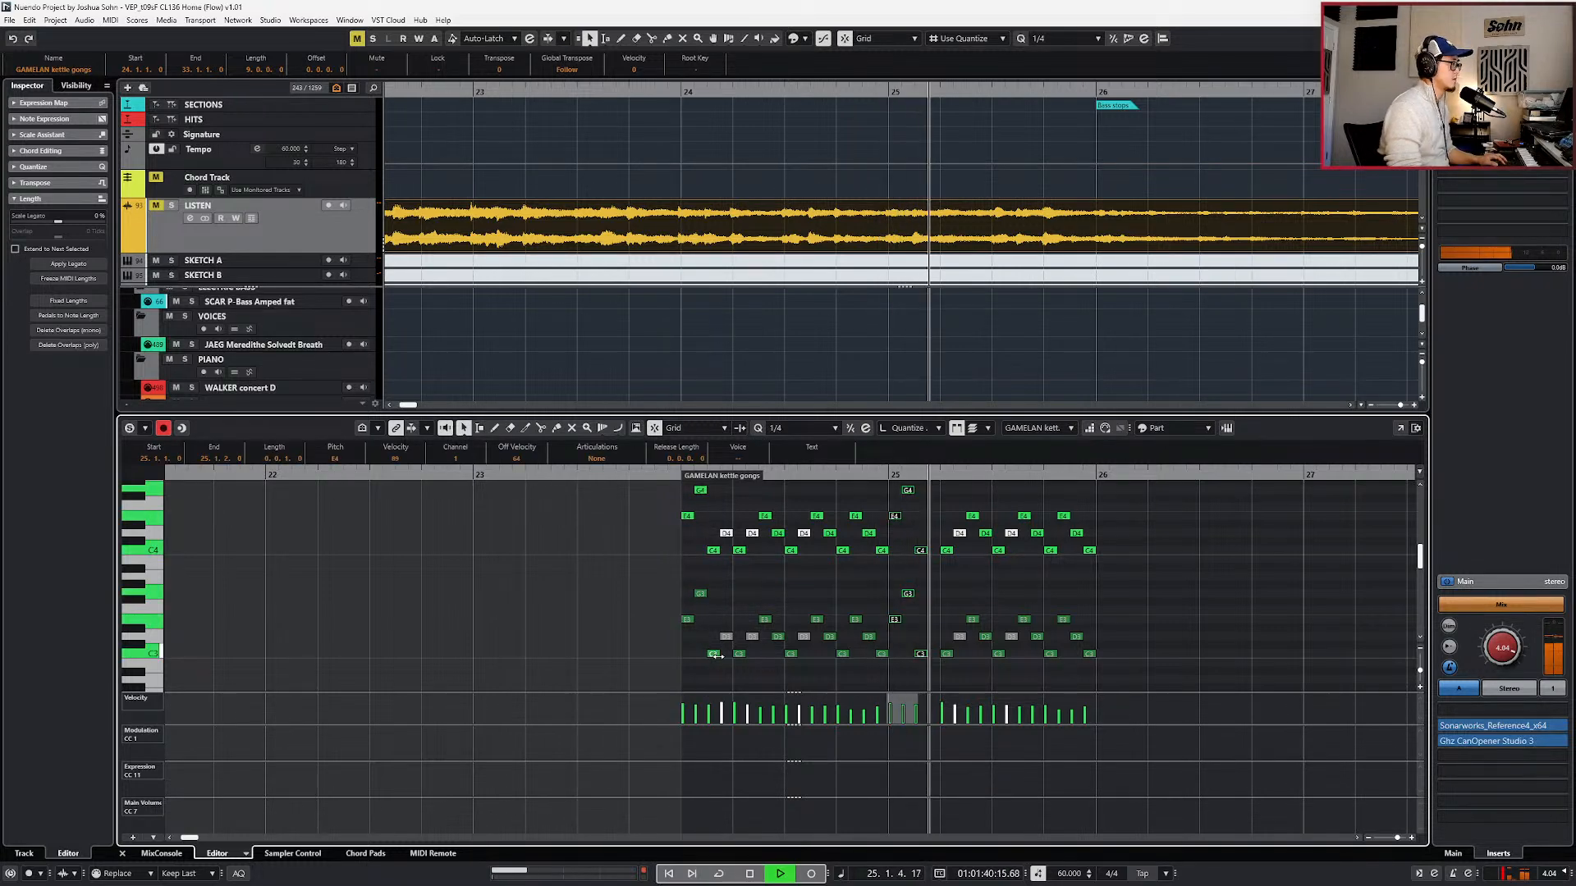
pyautogui.press('Return')
pyautogui.scroll(-3, 808, 585)
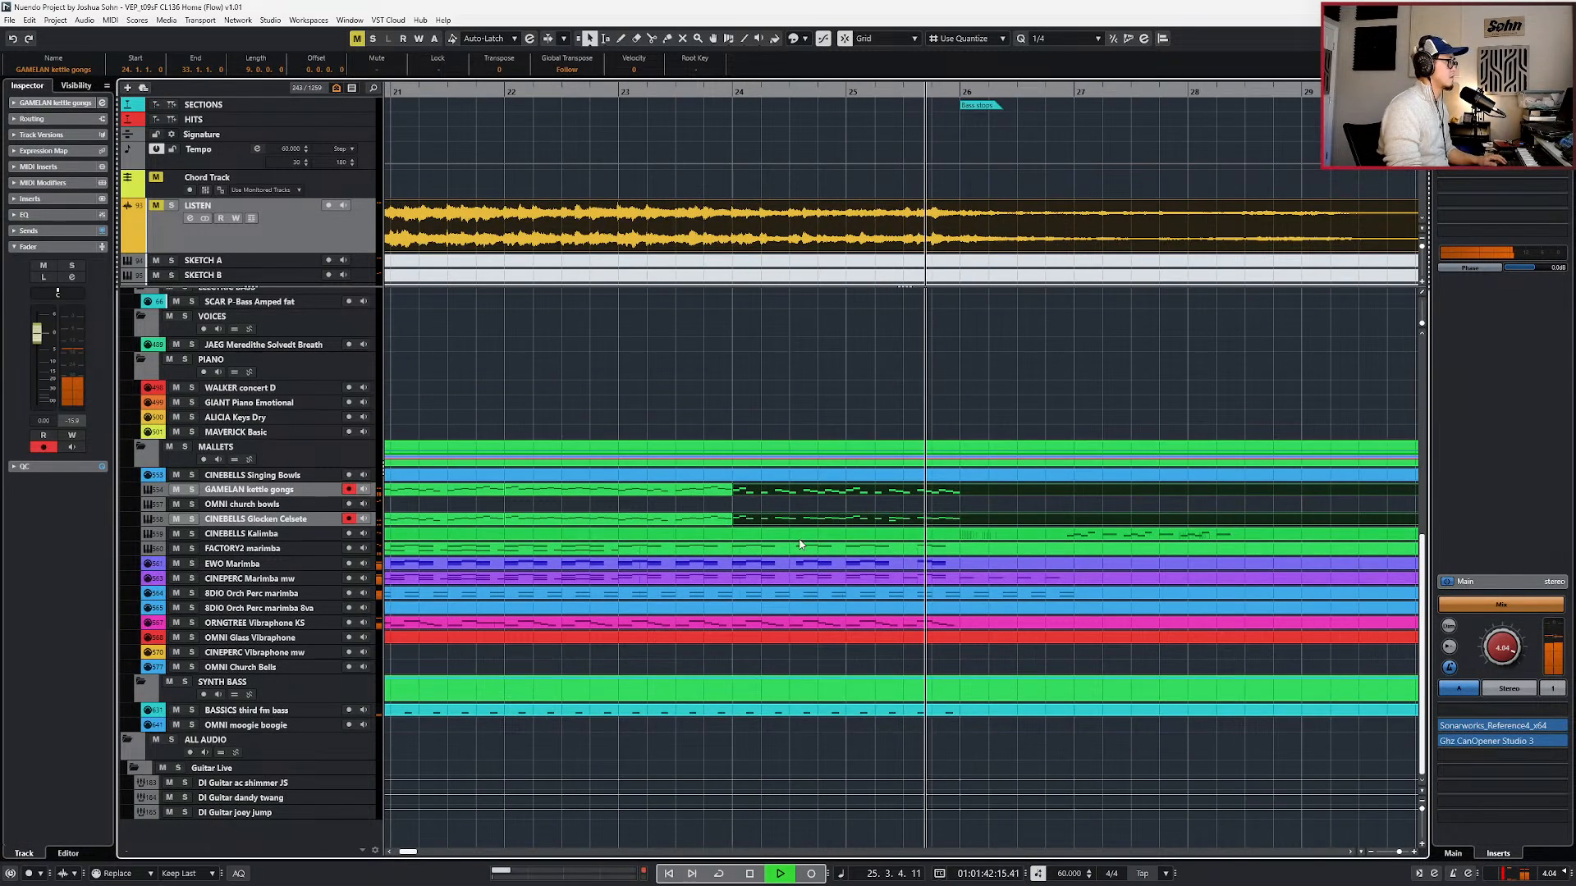
# - Solo the LISTEN reference track and play it from about bar 24 against the reworked ending
pyautogui.press('space')
pyautogui.click(804, 215)
pyautogui.press('s')
pyautogui.press('space')
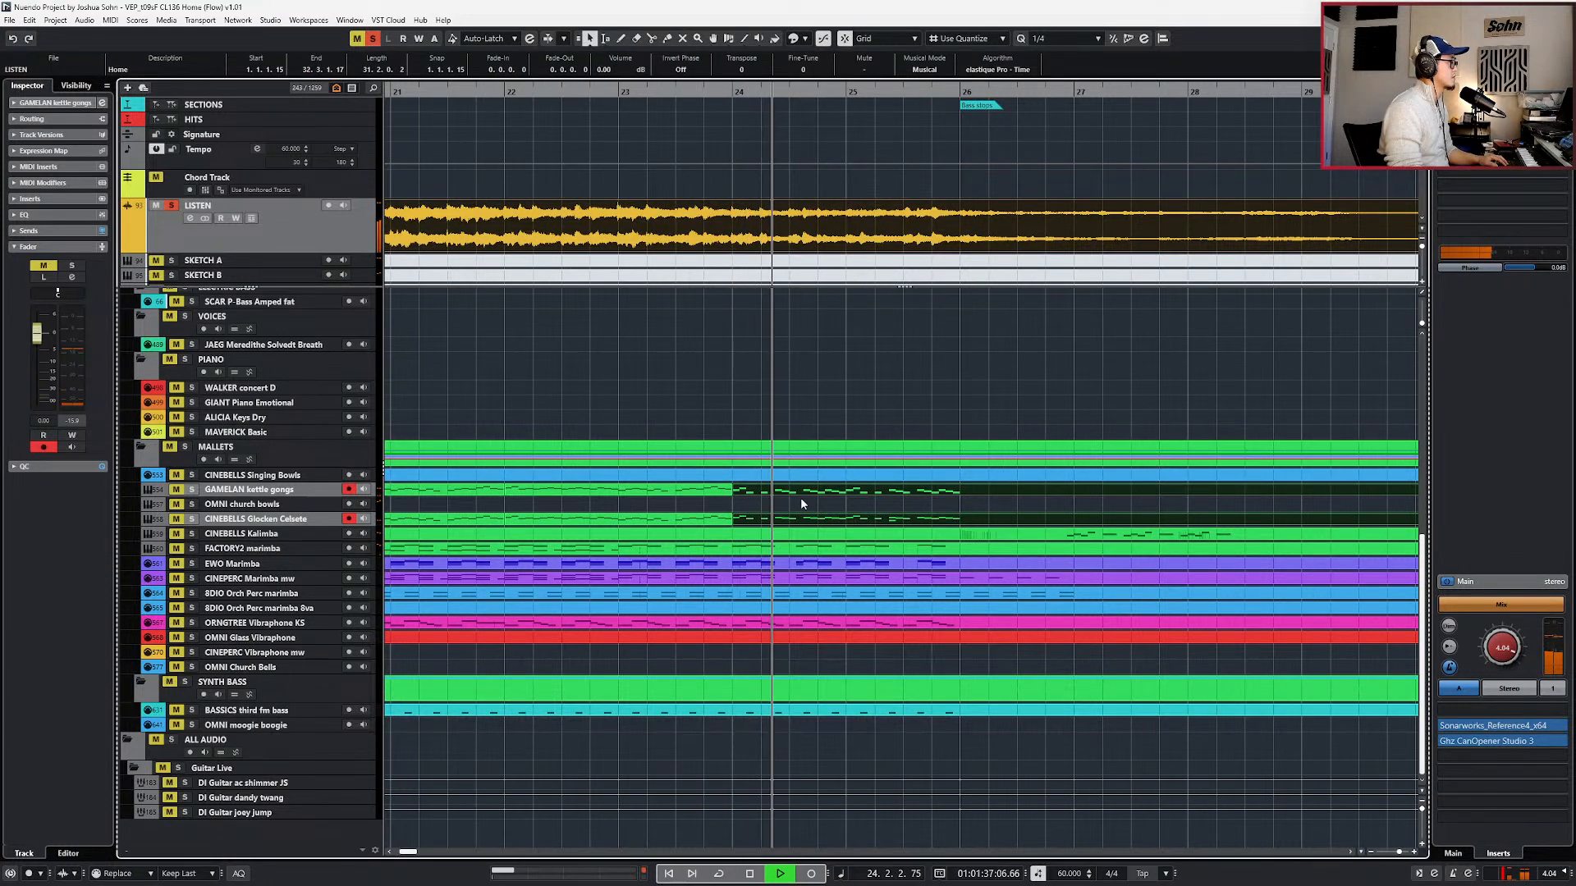
# - Join the gong and celeste parts at bar 24 so each runs from bar 22 to bar 33
pyautogui.click(724, 491)
pyautogui.click(726, 520)
pyautogui.hotkey('ctrl', 'z')
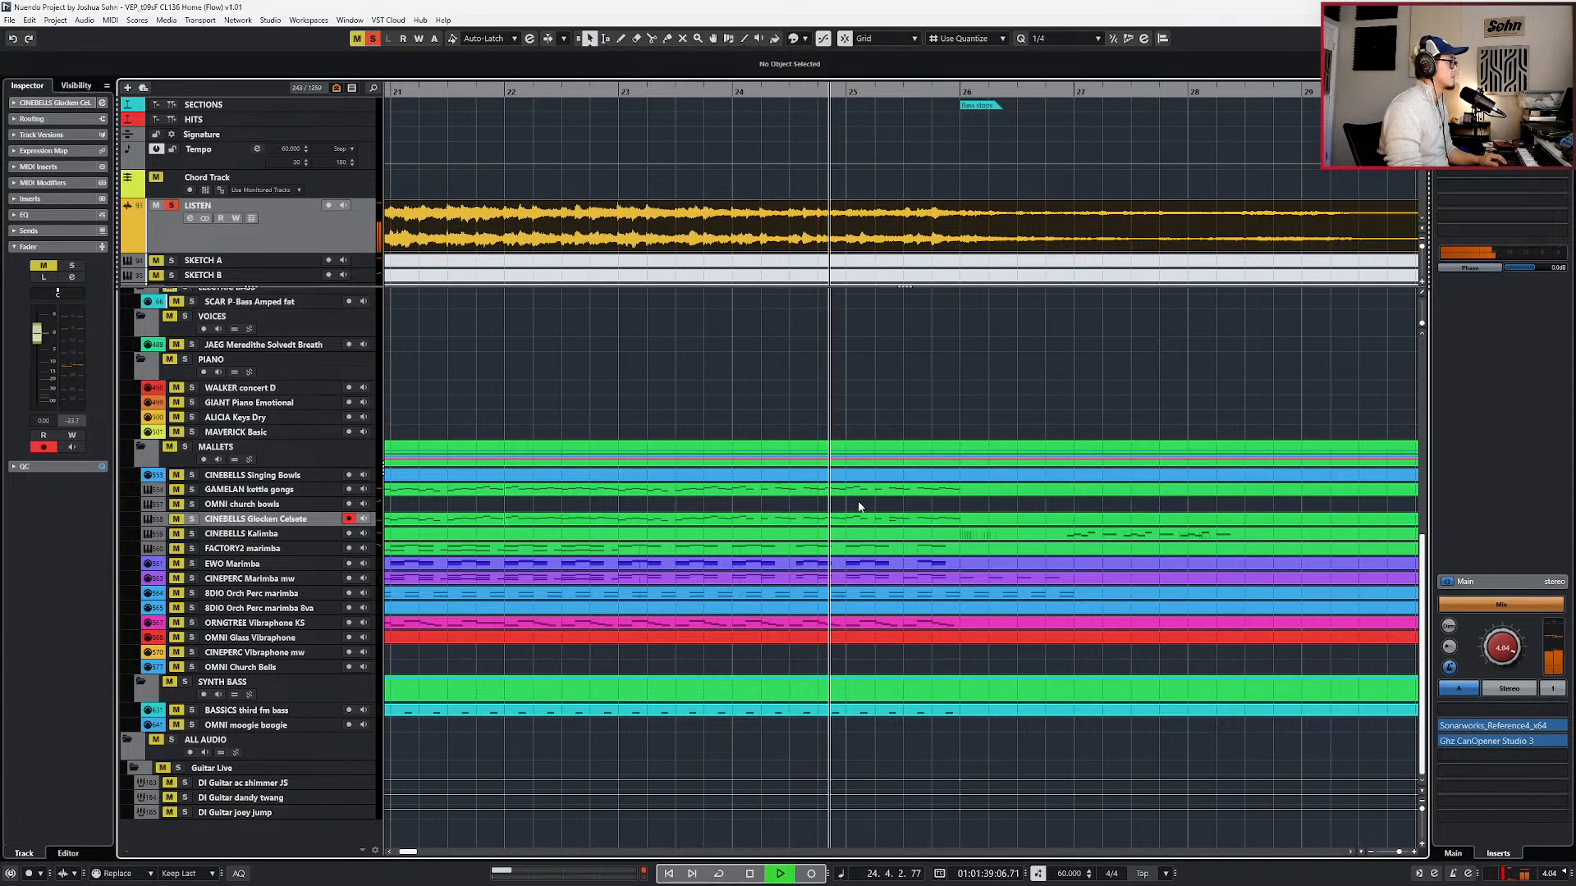
# - Open the joined gong and celeste parts and mute the D4 and D3 notes at 25.3.4 and the C4 and C3 notes at 25.4.1
pyautogui.click(864, 494)
pyautogui.keyDown('shift'); pyautogui.click(878, 522); pyautogui.keyUp('shift')
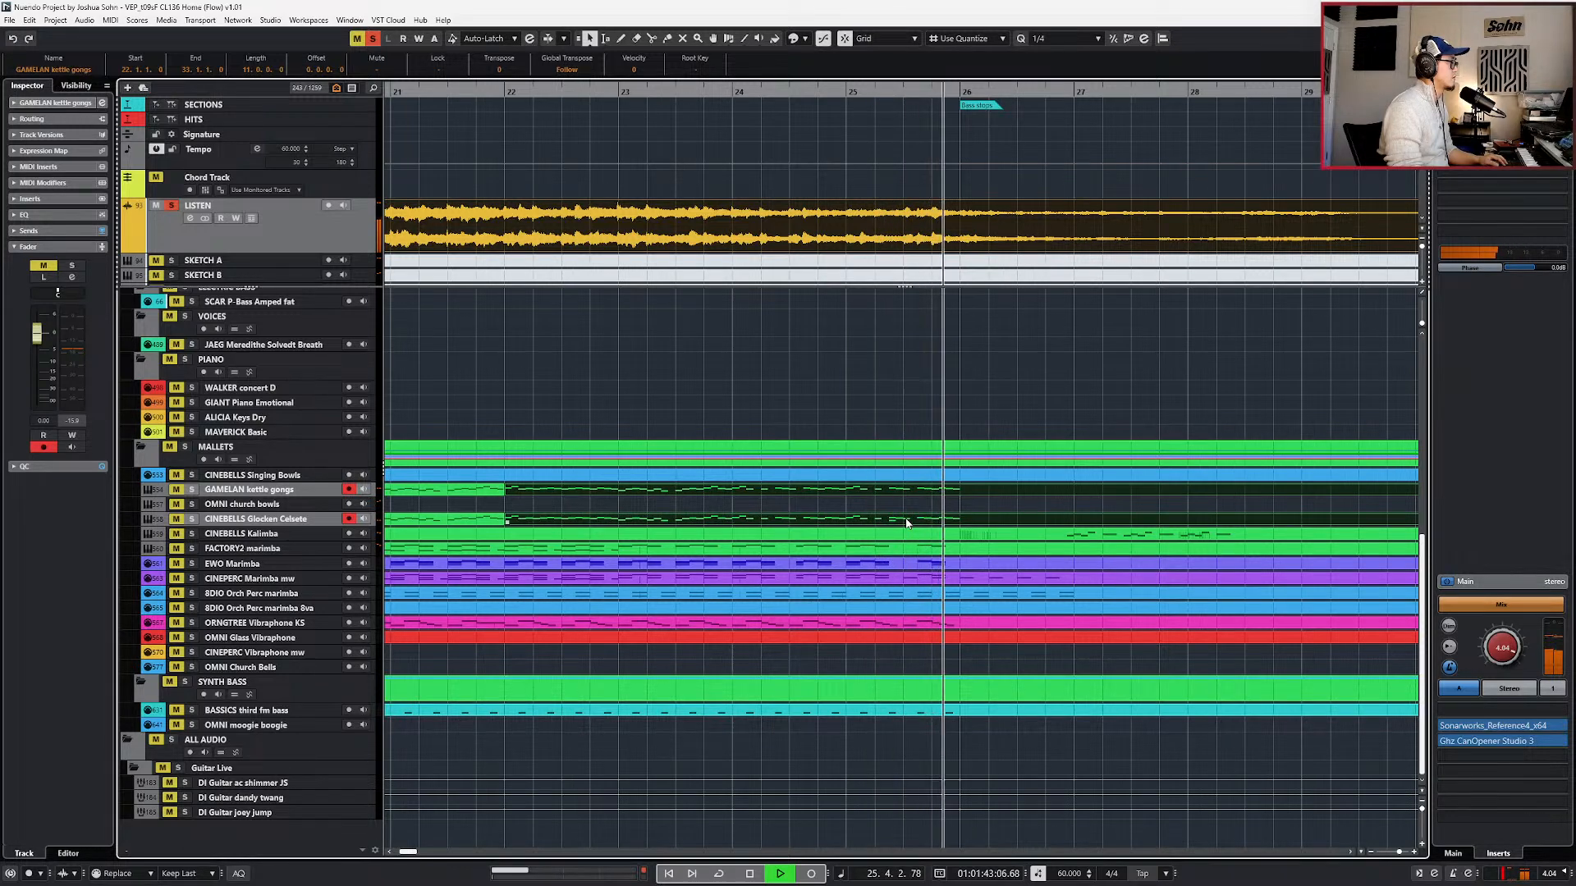
pyautogui.press('space')
pyautogui.doubleClick(908, 522)
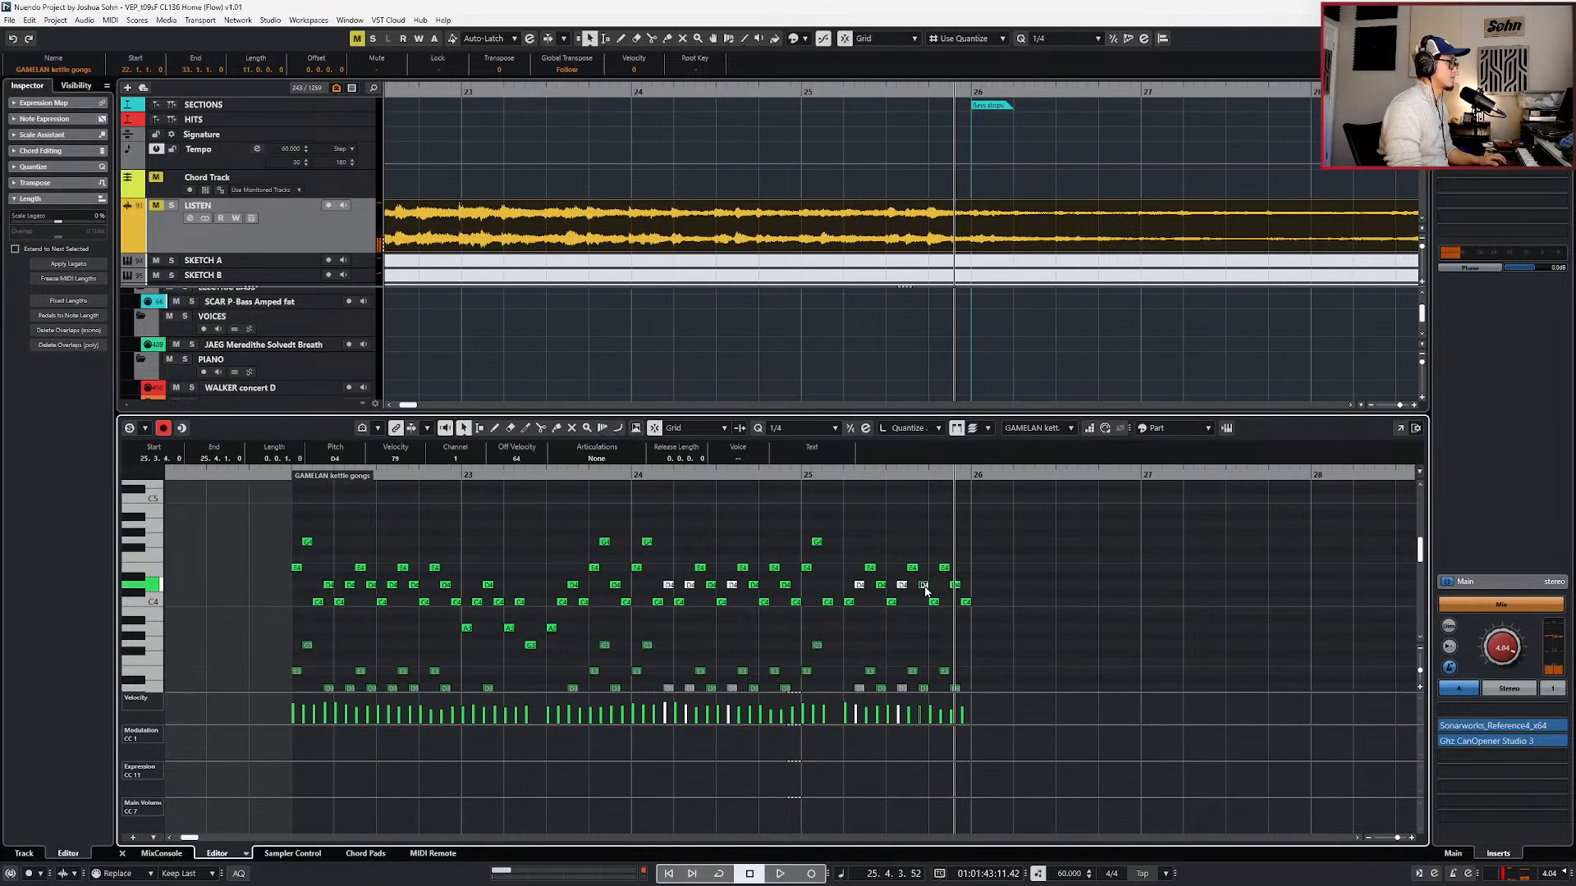
pyautogui.scroll(-1, 939, 579)
pyautogui.scroll(2, 936, 546)
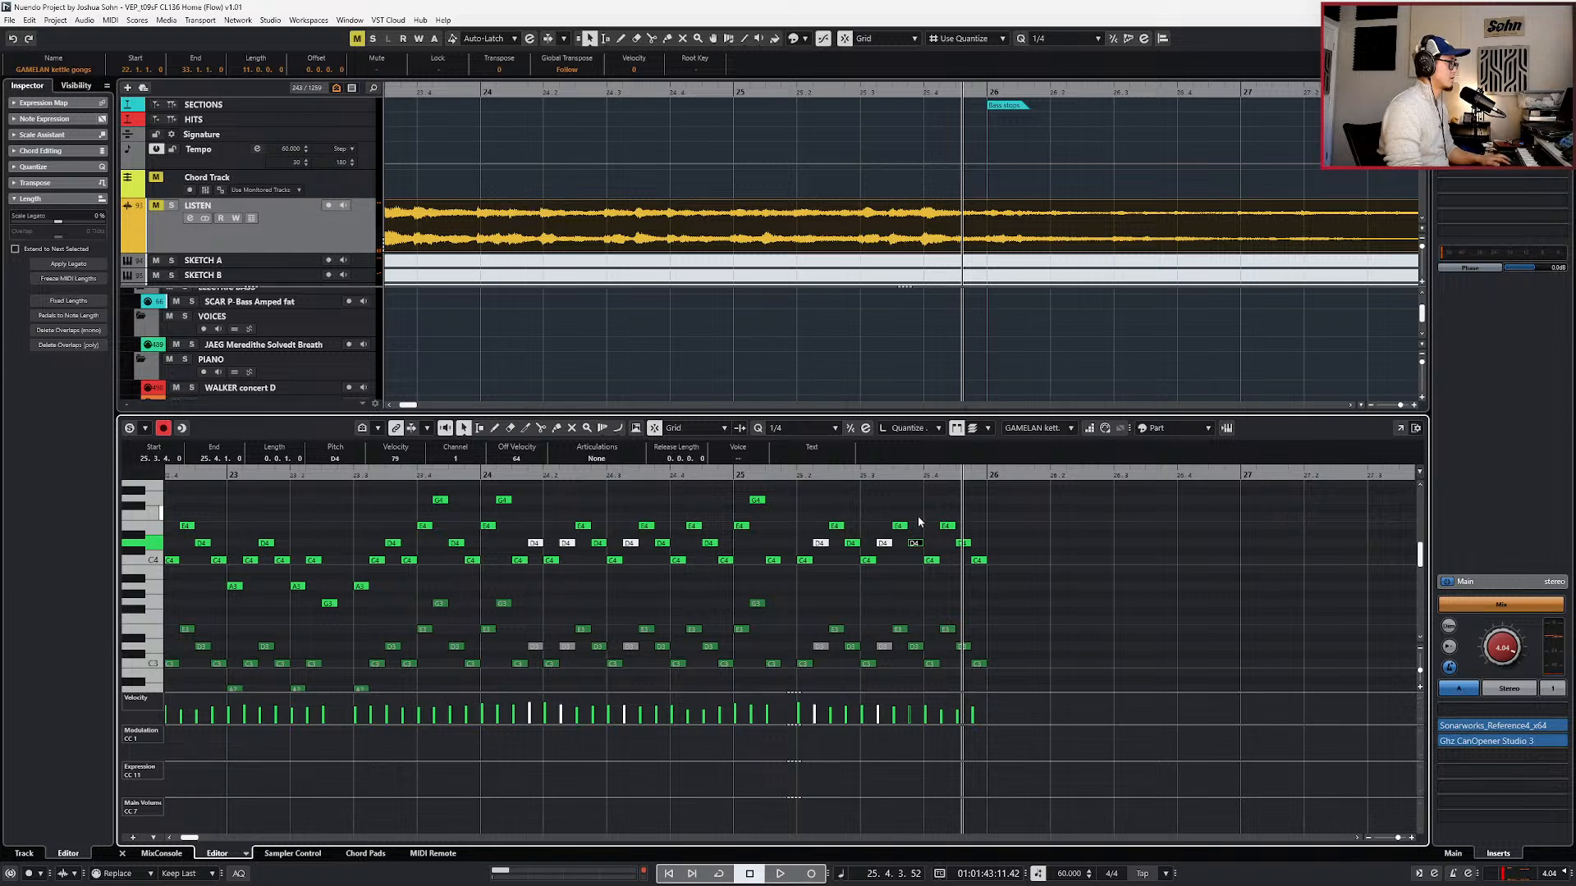
pyautogui.moveTo(911, 614); pyautogui.dragTo(914, 655)
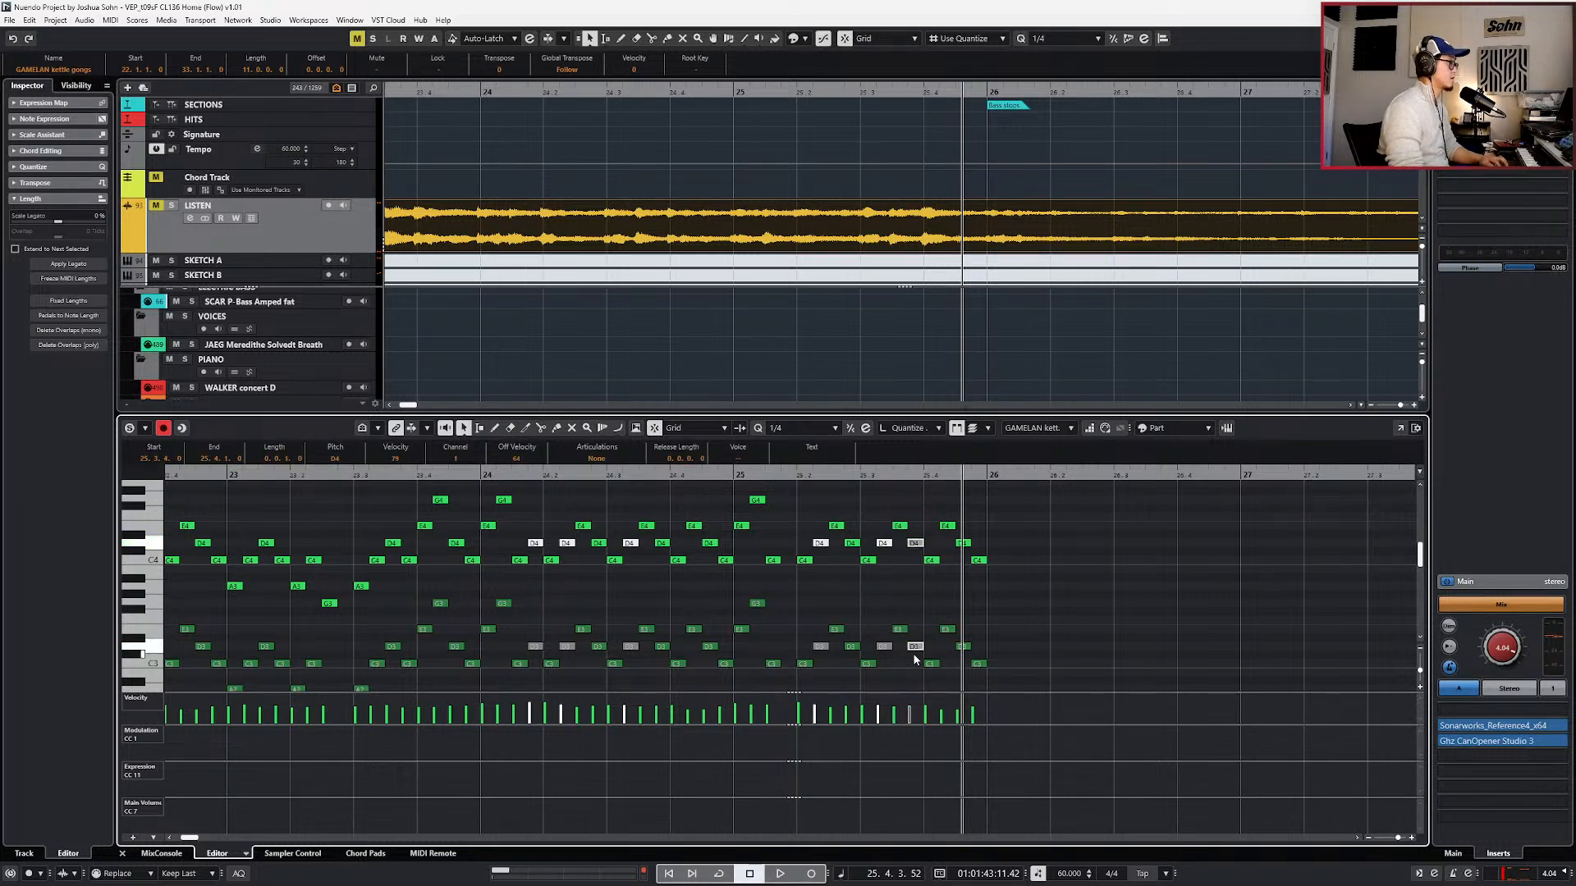
pyautogui.moveTo(936, 550); pyautogui.dragTo(930, 696)
pyautogui.scroll(3, 938, 604)
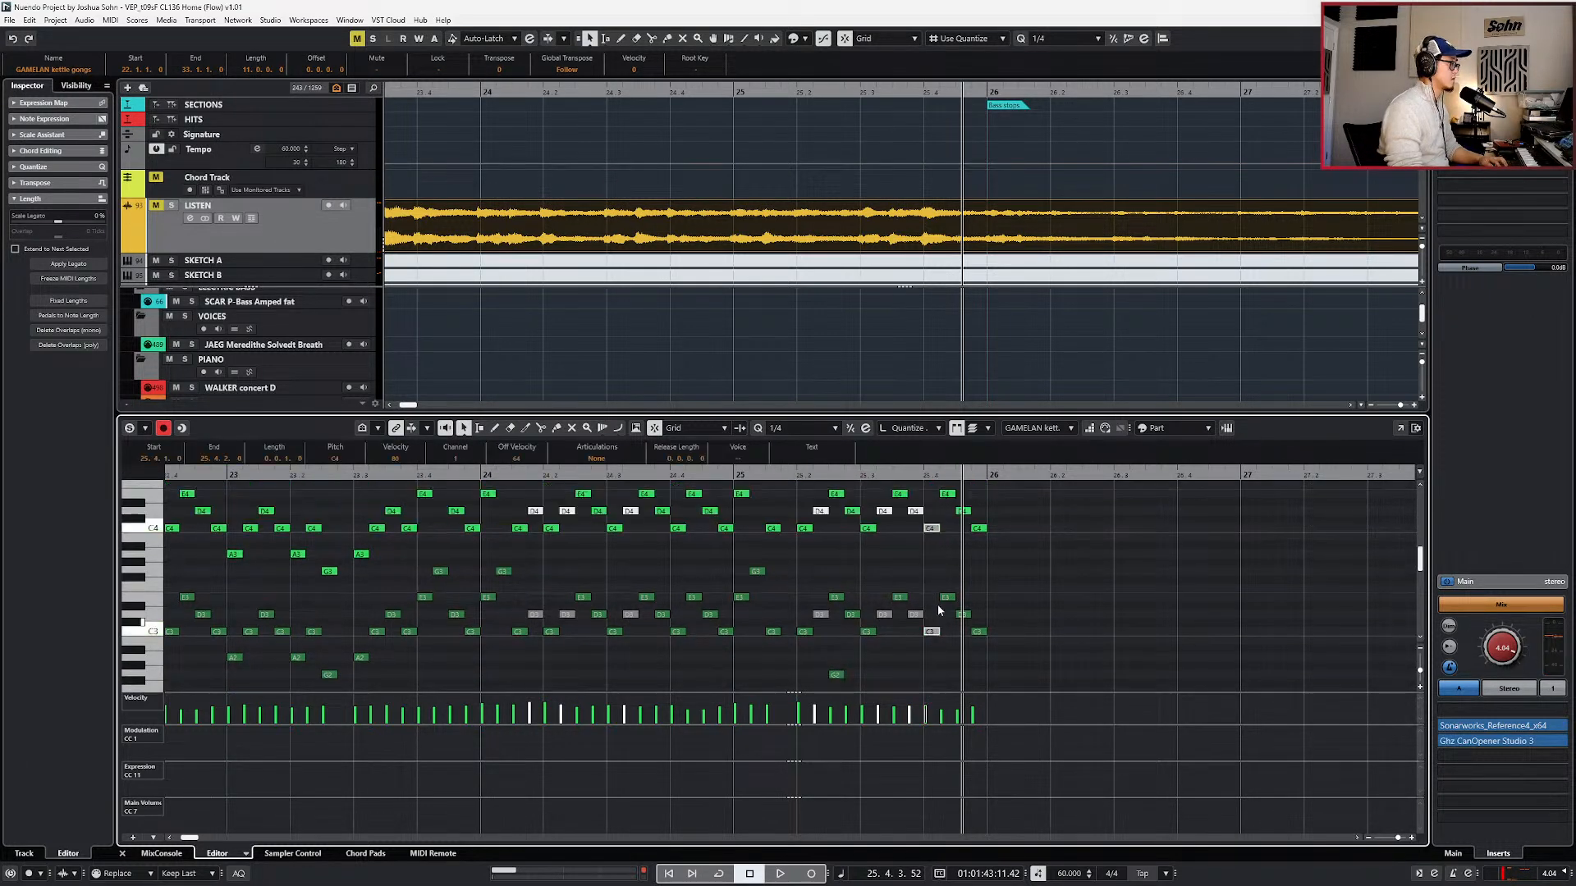
# - Set quantize to 1/16 and shift the last E, D and C notes of bar 25 one sixteenth earlier, starting at 25.4.1
pyautogui.scroll(2, 955, 548)
pyautogui.hotkey('alt', '4')
pyautogui.scroll(1, 955, 551)
pyautogui.hotkey('alt', '5')
pyautogui.moveTo(948, 551); pyautogui.dragTo(1026, 694)
pyautogui.hotkey('ctrl', 'Left')
# - Try transposing the notes at 25.4.1 down two semitones and play the result
pyautogui.scroll(3, 1014, 628)
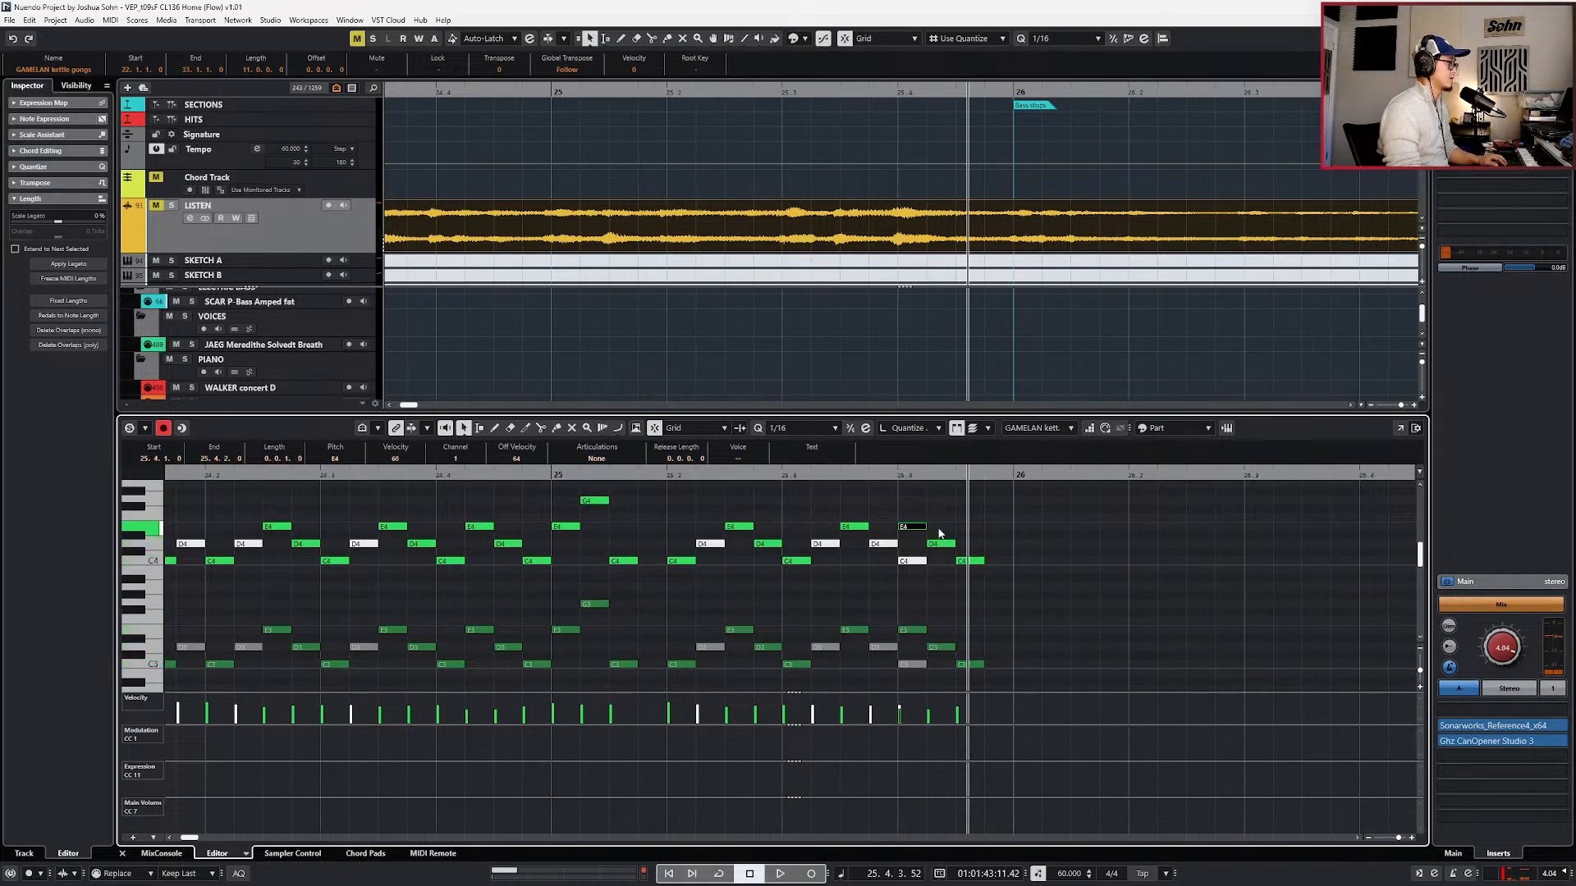
pyautogui.moveTo(917, 580); pyautogui.dragTo(921, 671)
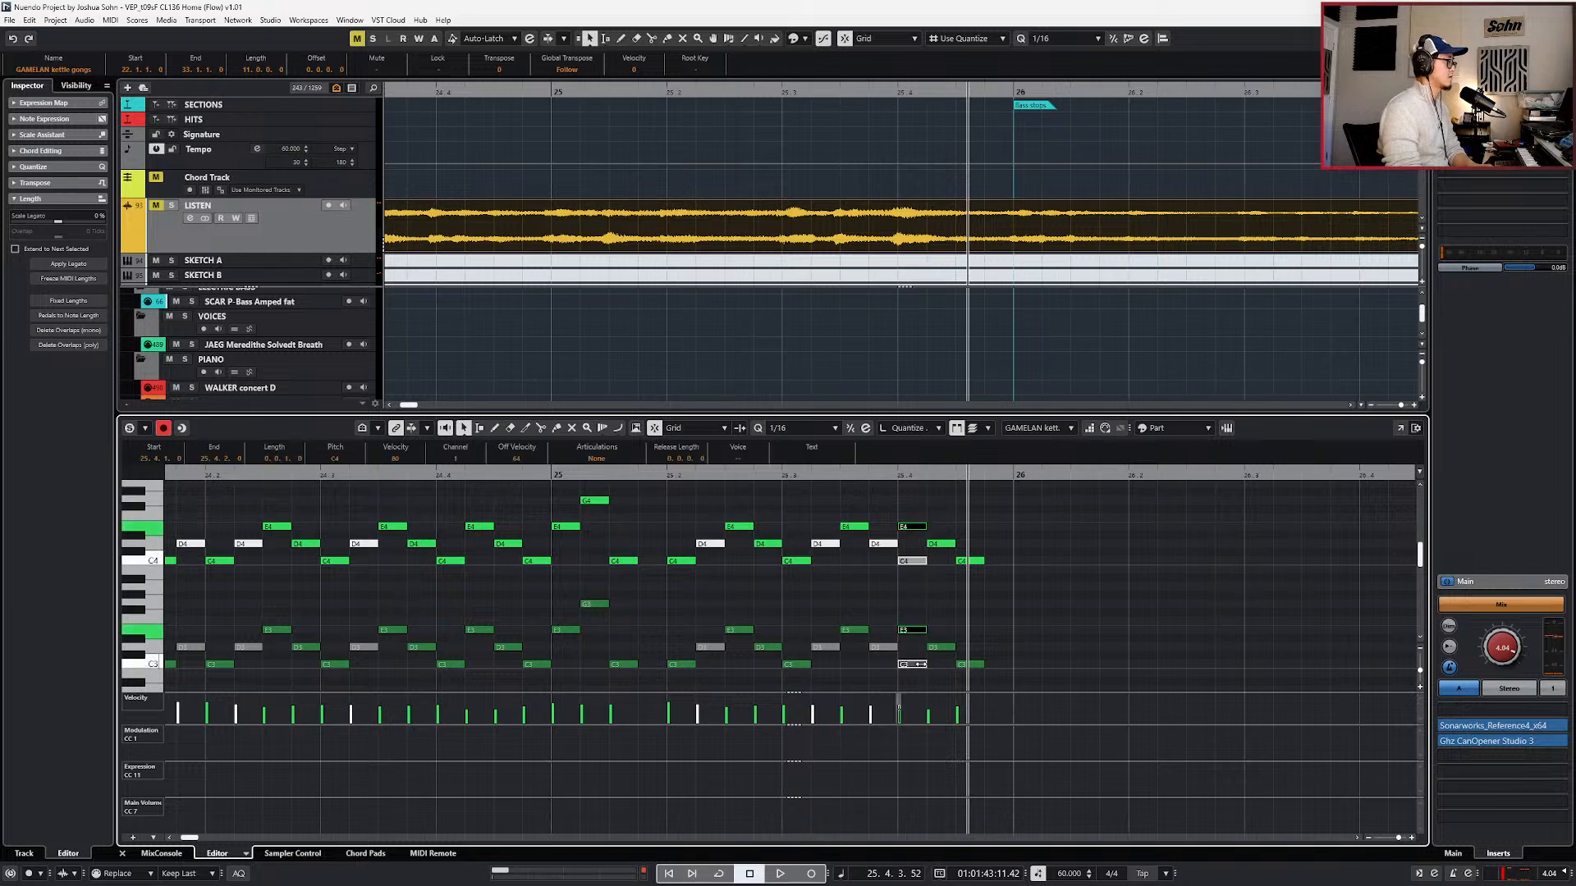
pyautogui.press('Down')
pyautogui.press('Down')
pyautogui.press('space')
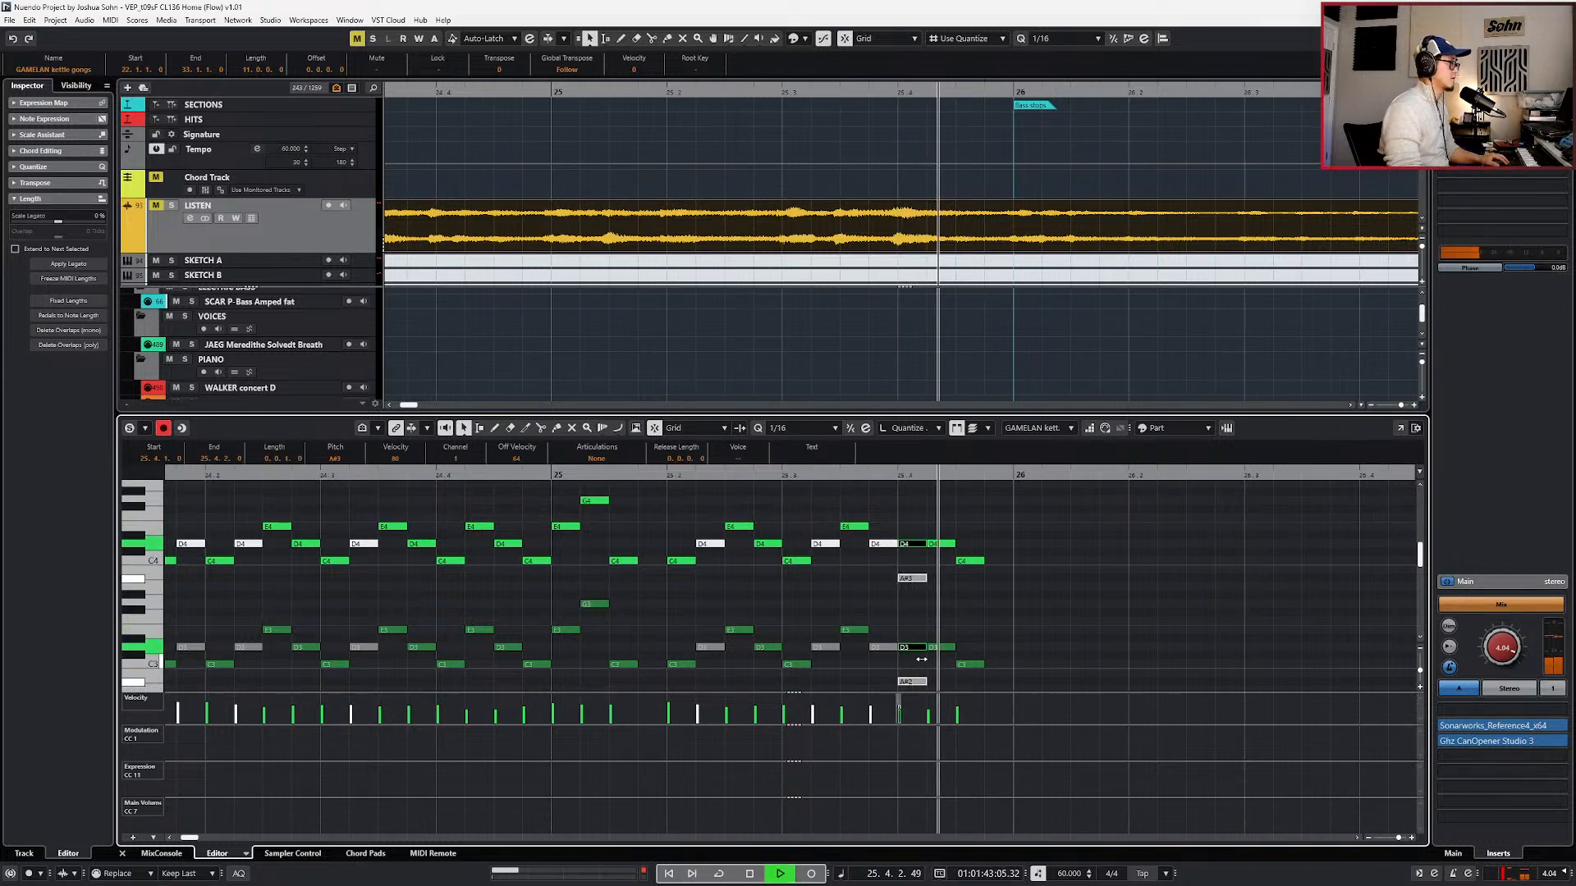
pyautogui.press('space')
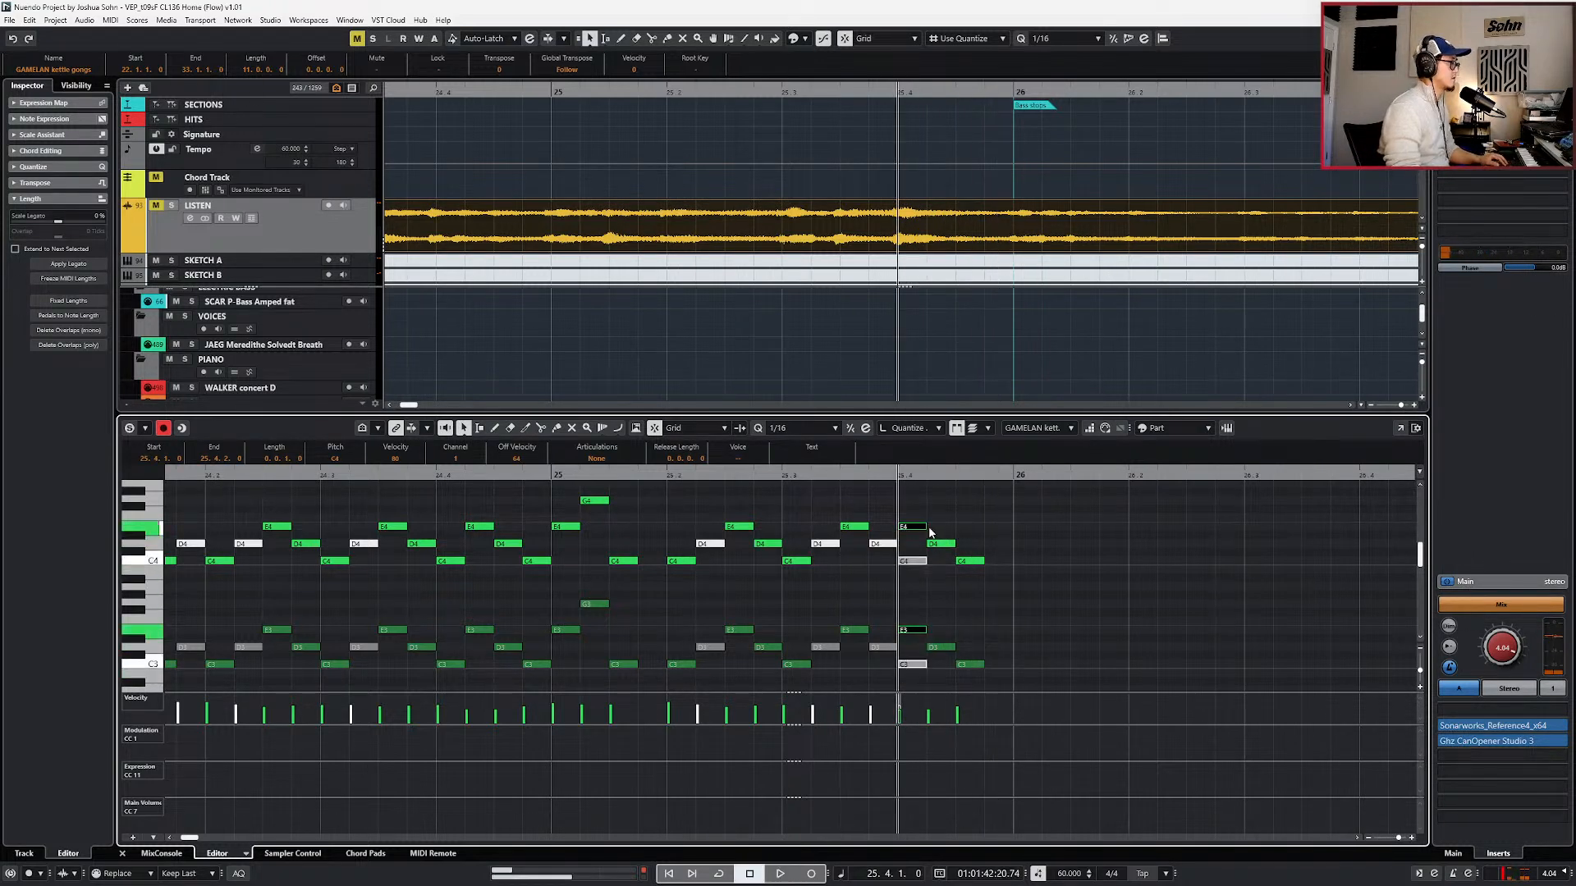
# - Play the edited gong and celeste ending and compare it with the soloed reference from bar 26 onward
pyautogui.press('space')
pyautogui.hotkey('ctrl', 'e')
pyautogui.press('space')
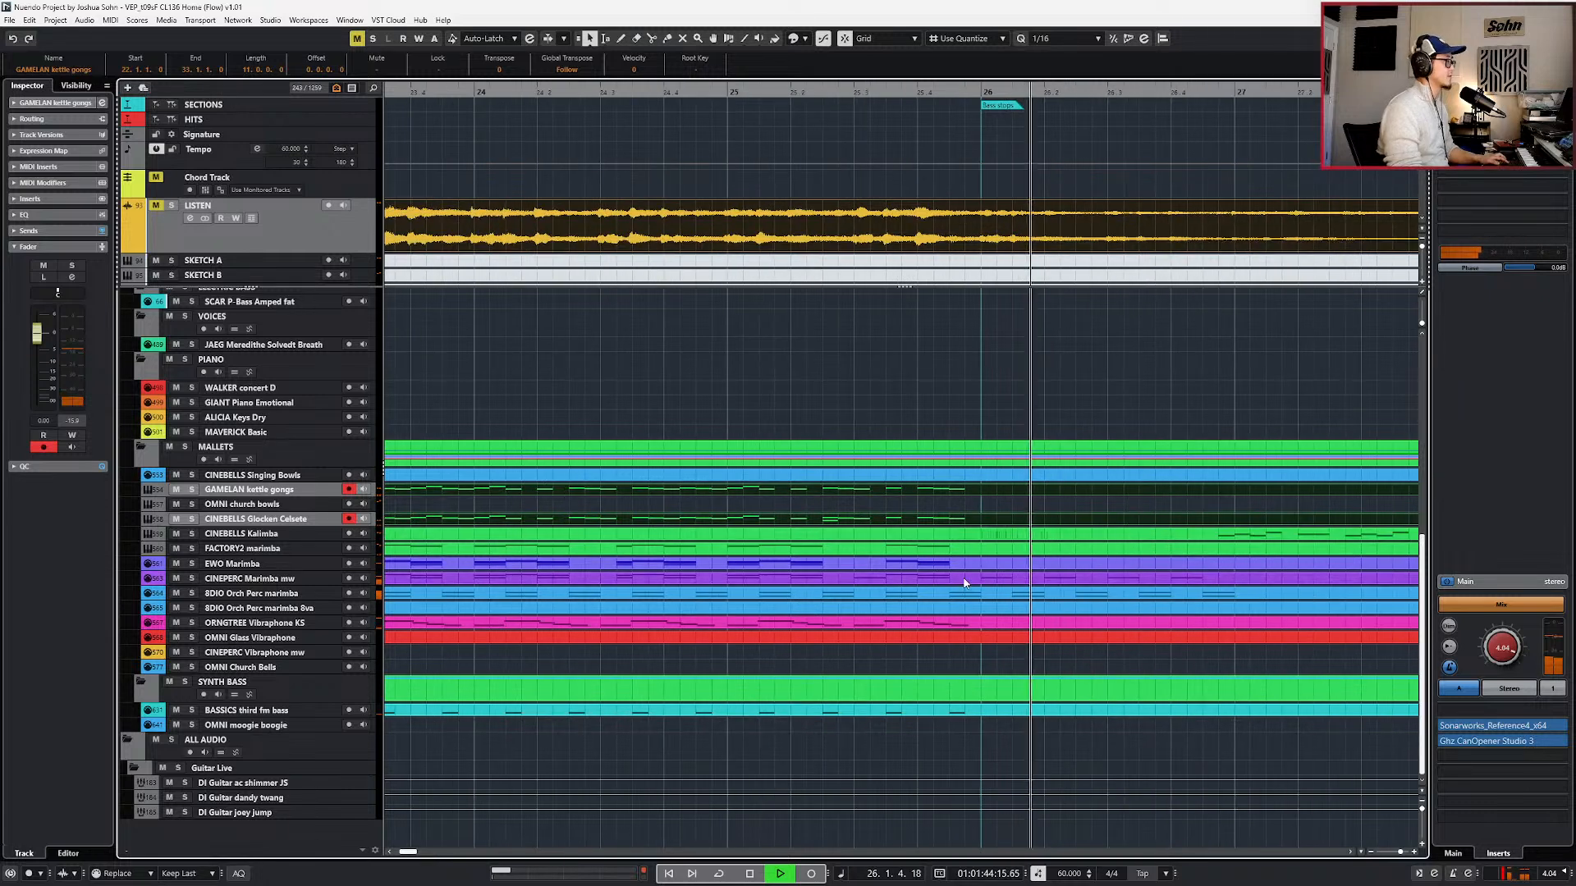
pyautogui.press('g')
pyautogui.press('s')
pyautogui.press('space')
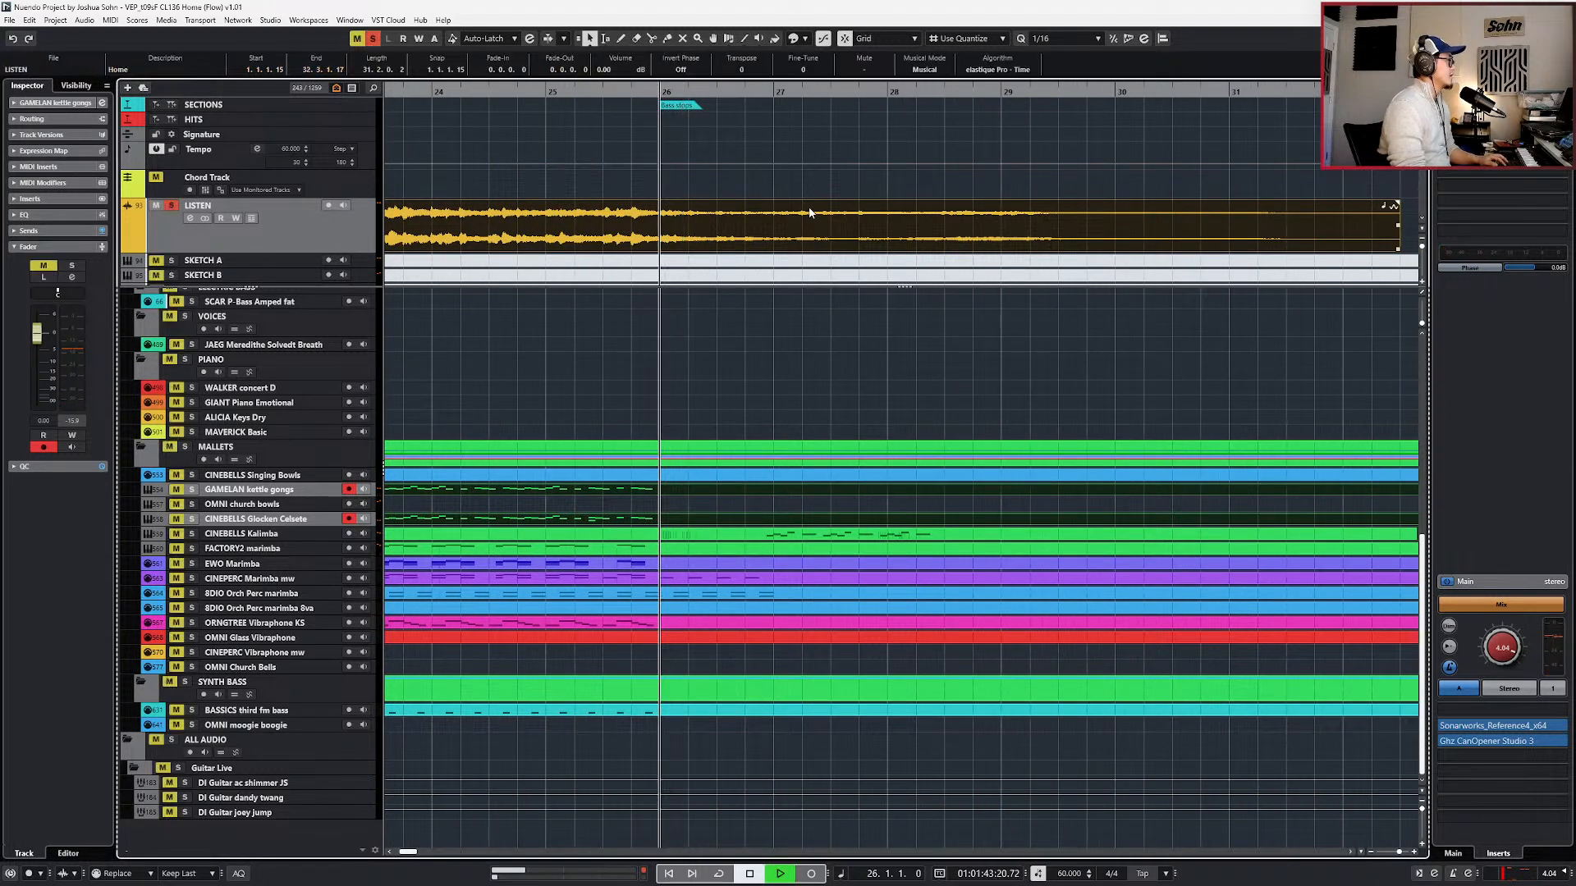
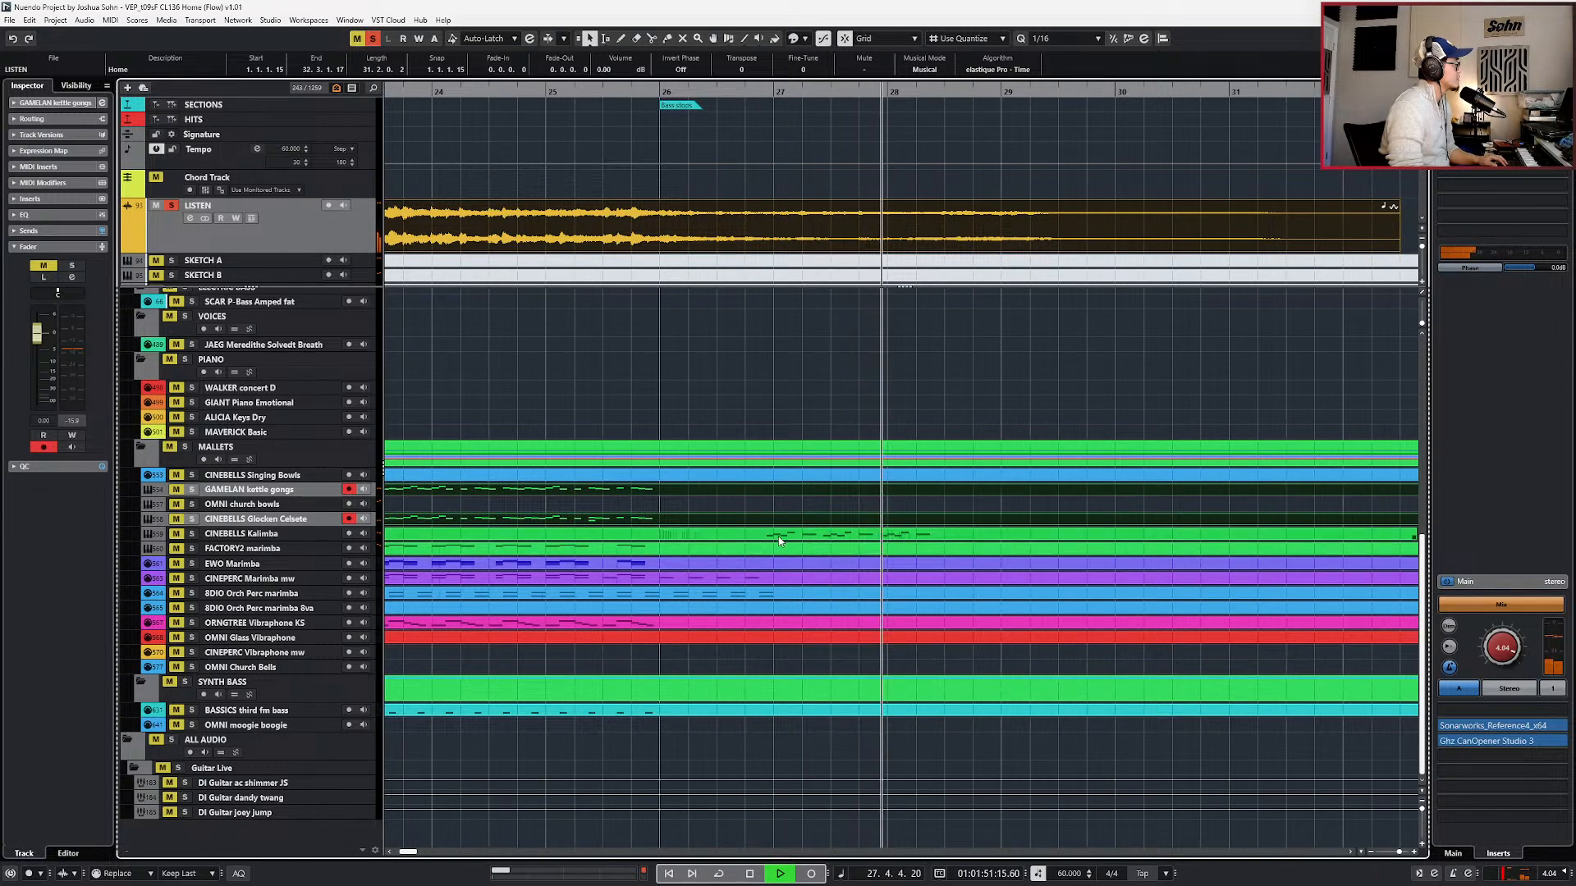
pyautogui.press('space')
pyautogui.press('space')
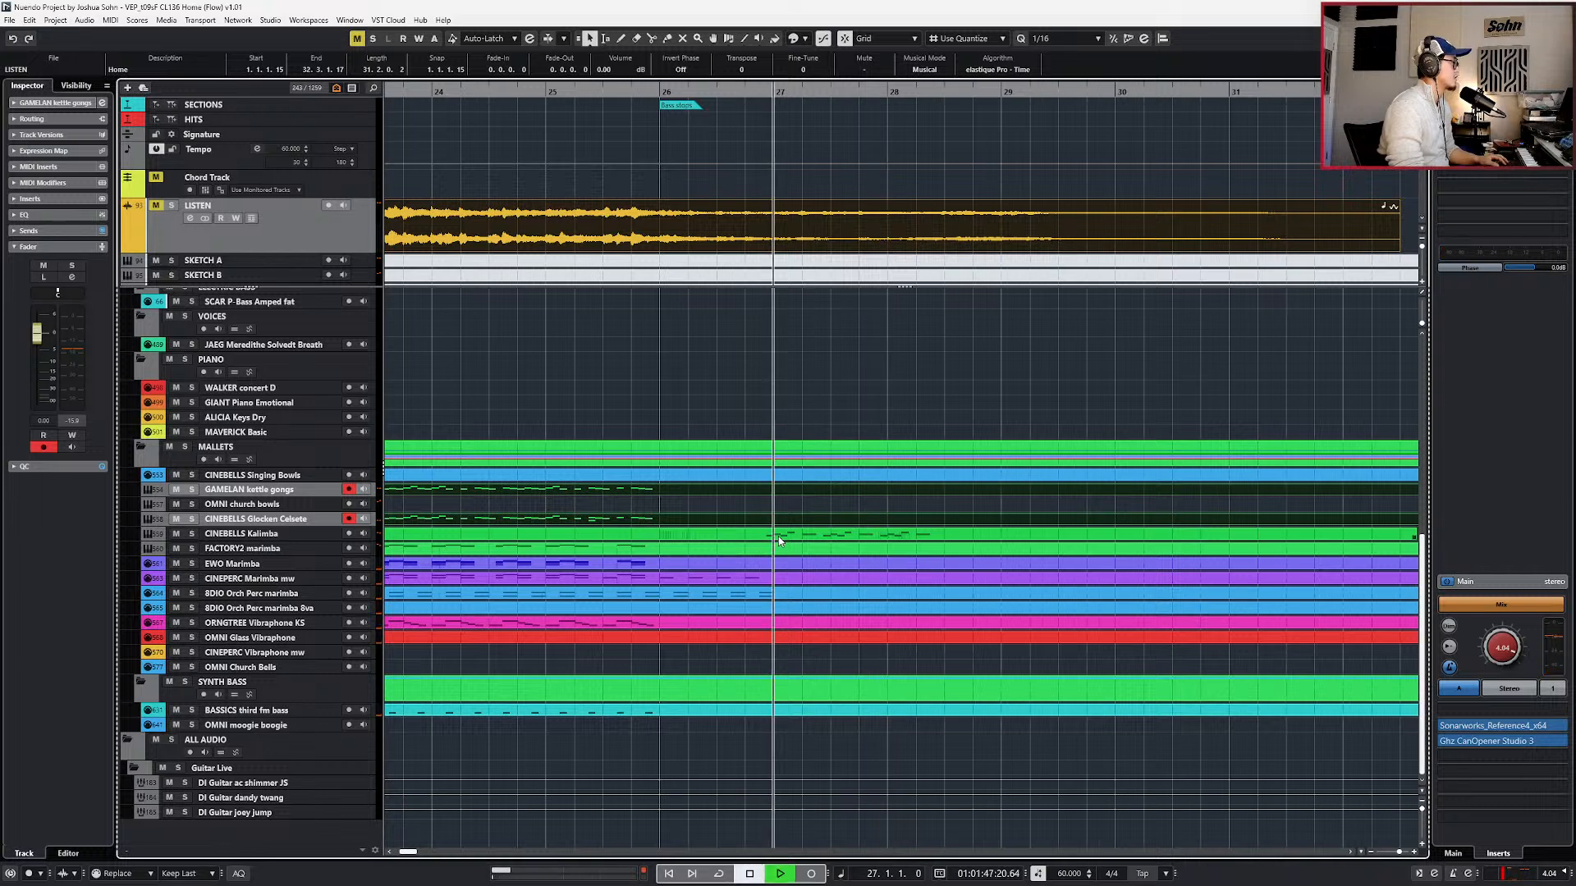
# - Copy the kalimba's melody notes around bars 27 and 28 into the kettle gongs part at 26.4.4
pyautogui.press('g')
pyautogui.doubleClick(782, 540)
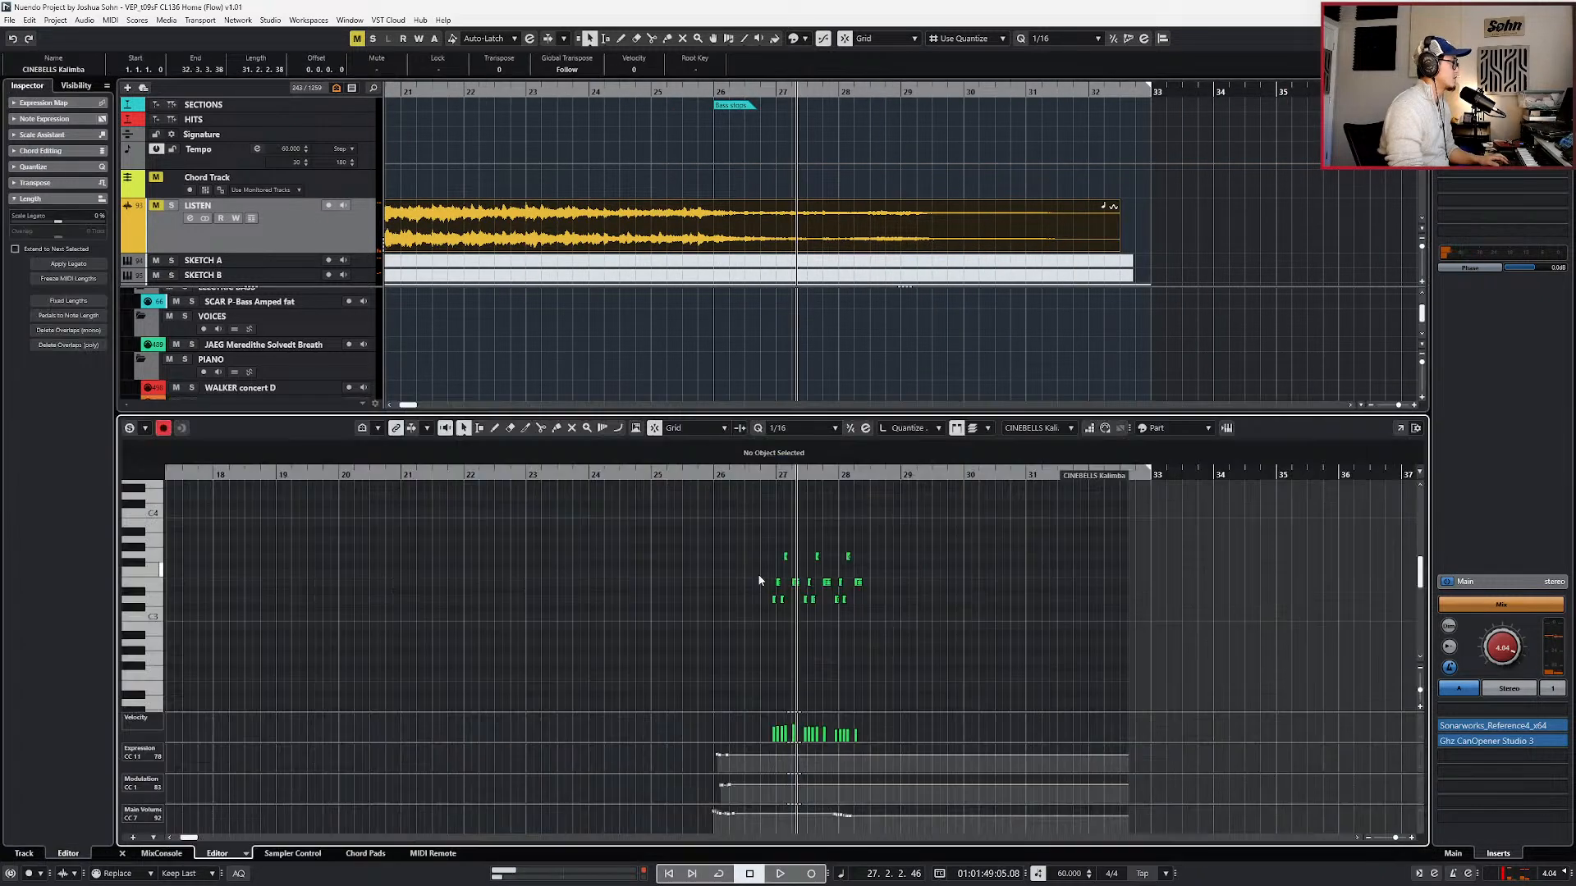
pyautogui.press('space')
pyautogui.press('Return')
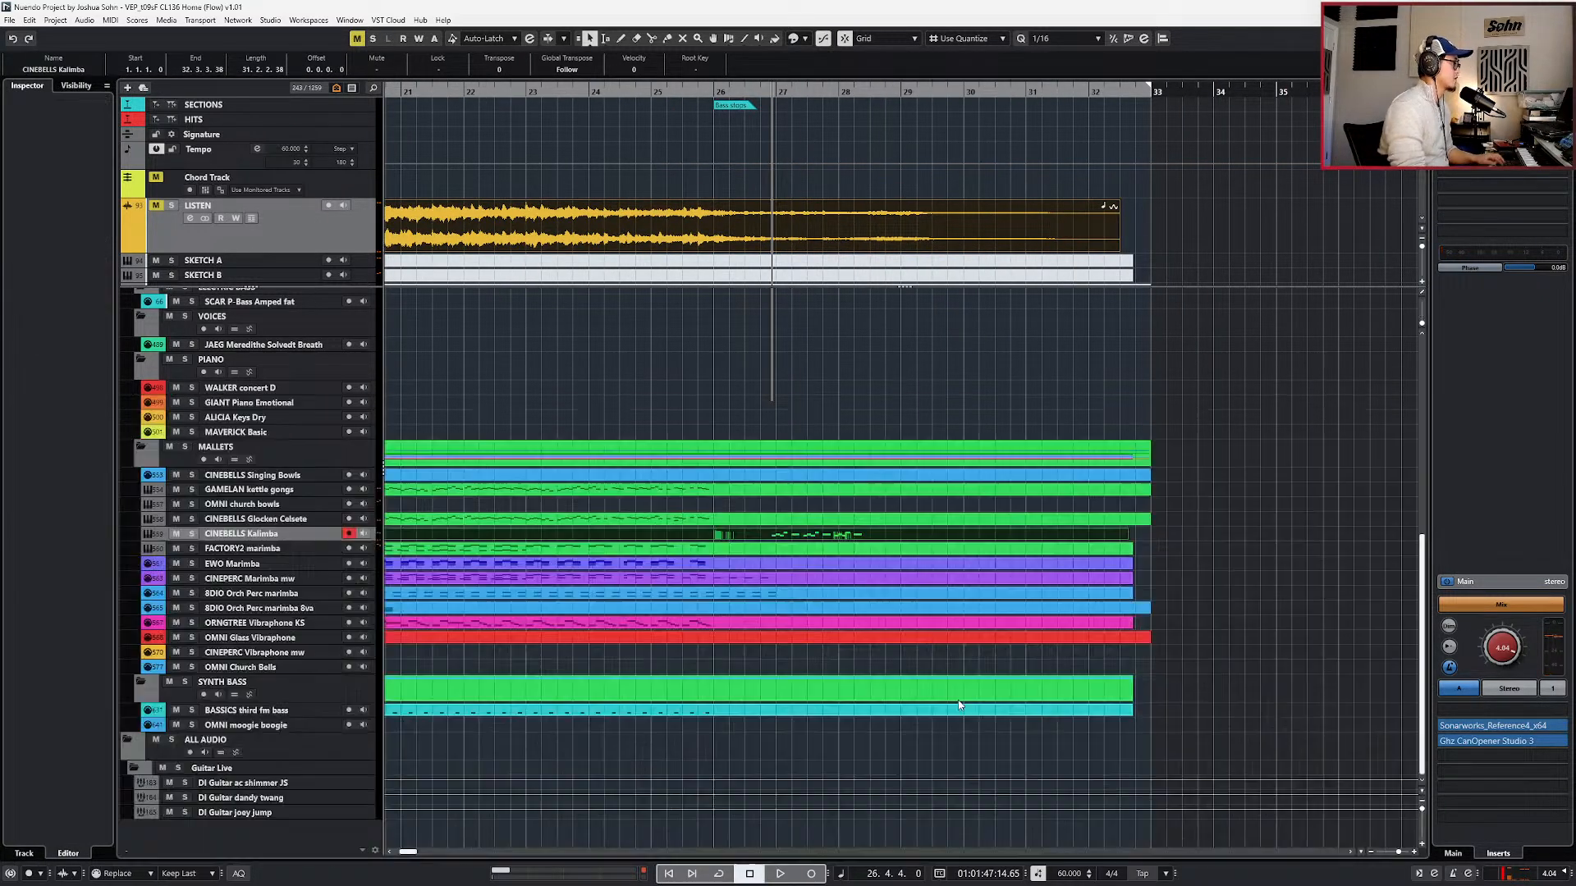
pyautogui.doubleClick(782, 522)
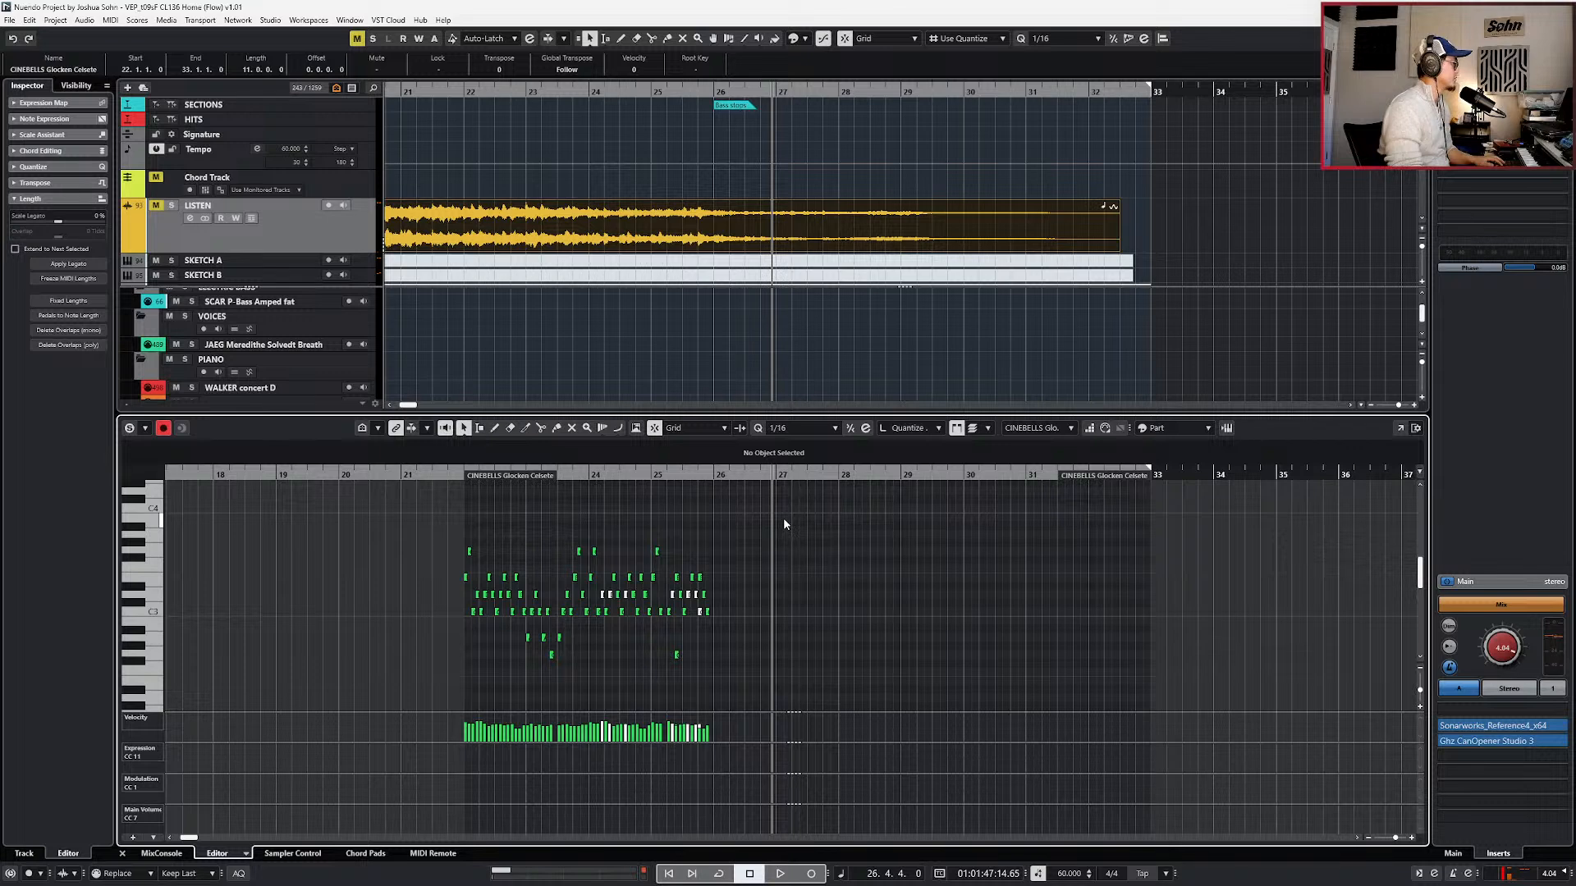
pyautogui.press('Return')
pyautogui.doubleClick(785, 492)
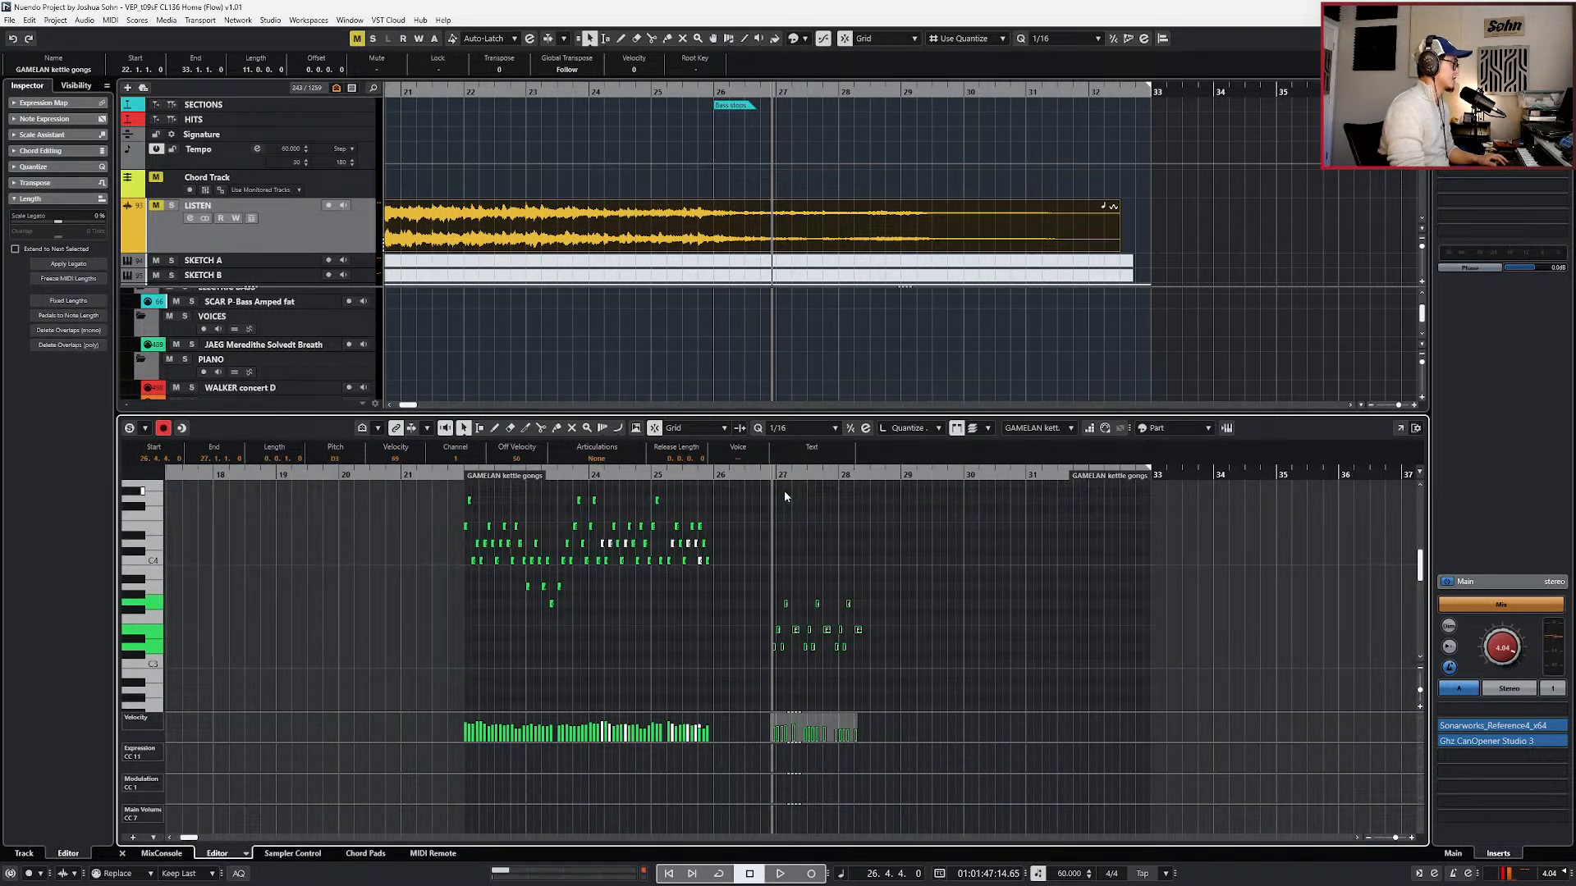
# - Audition the copied kettle gong notes on their own and lower their velocities
pyautogui.press('space')
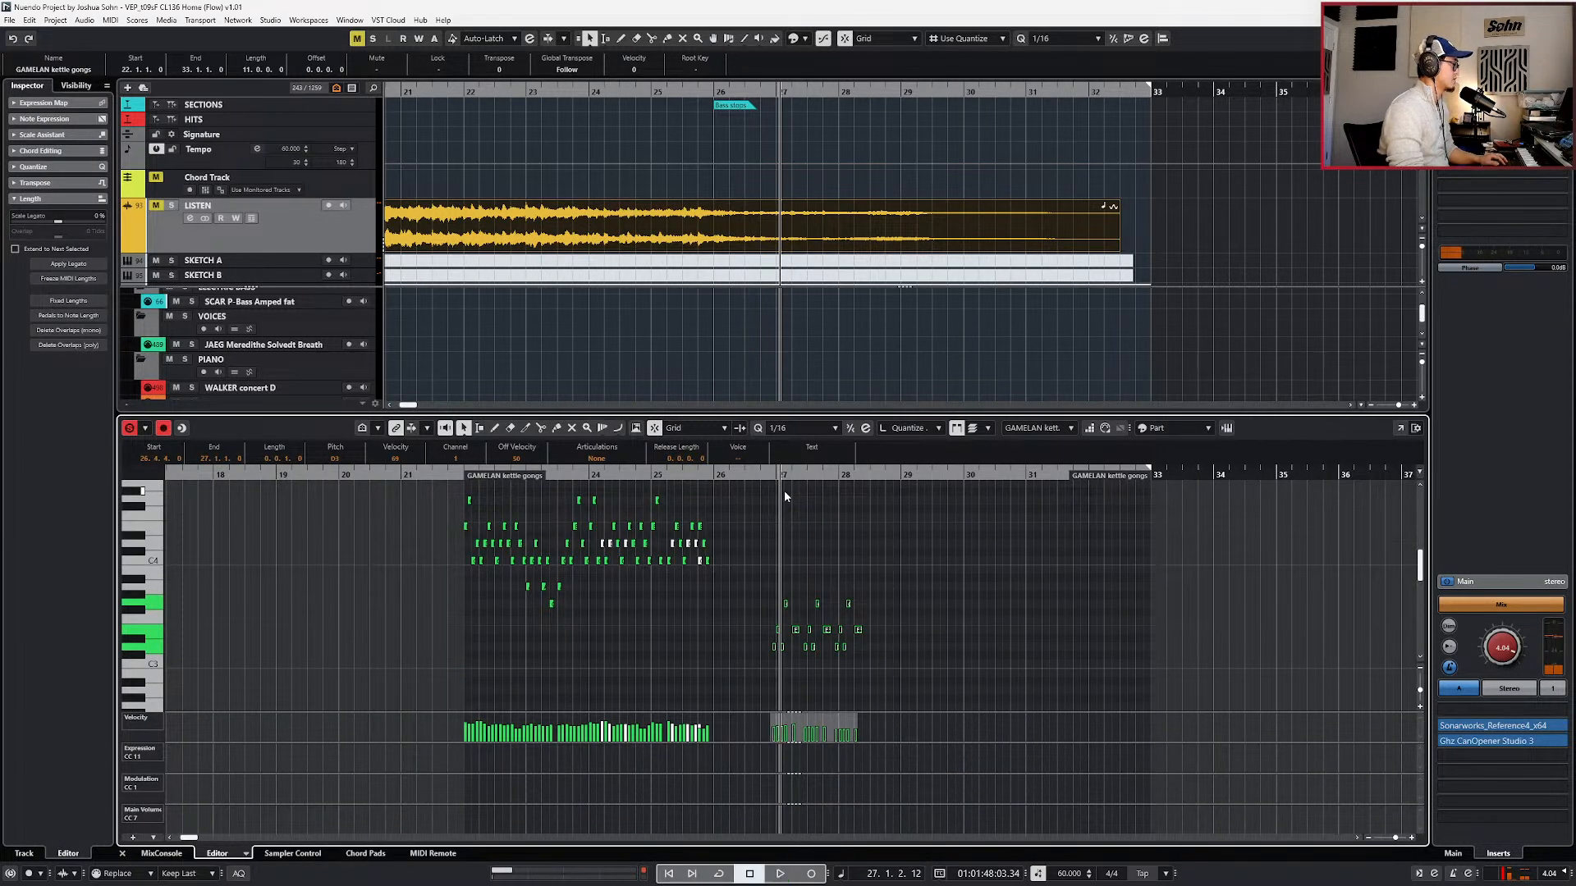
pyautogui.hotkey('alt', 's')
pyautogui.press('space')
pyautogui.press('ctrl+KP_Subtract')
pyautogui.press('ctrl+KP_Subtract')
pyautogui.press('ctrl+KP_Subtract')
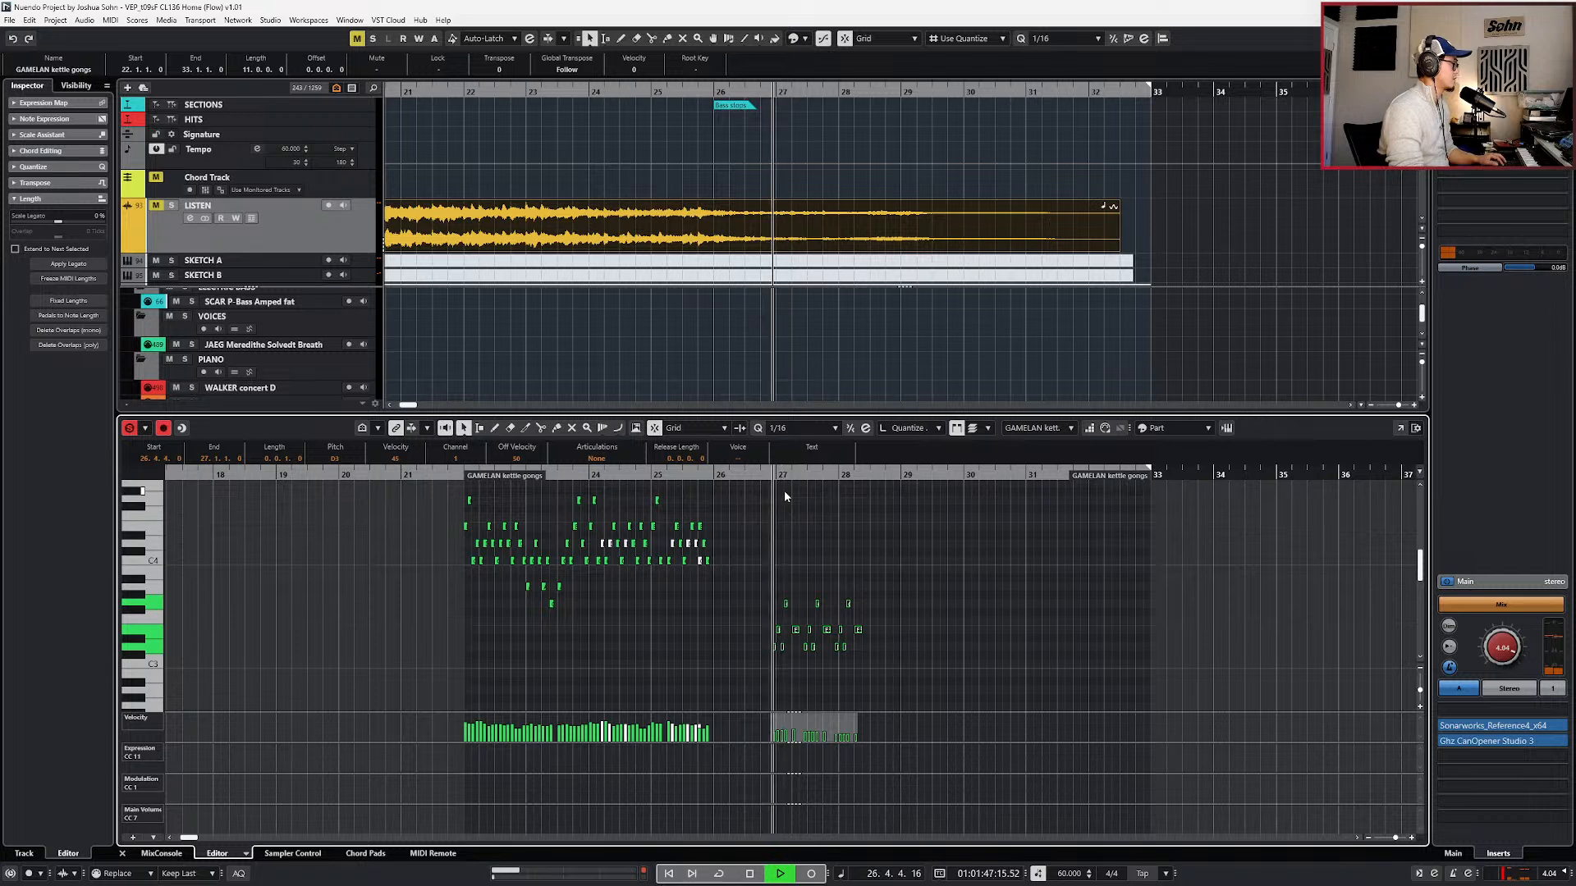
pyautogui.press('Return')
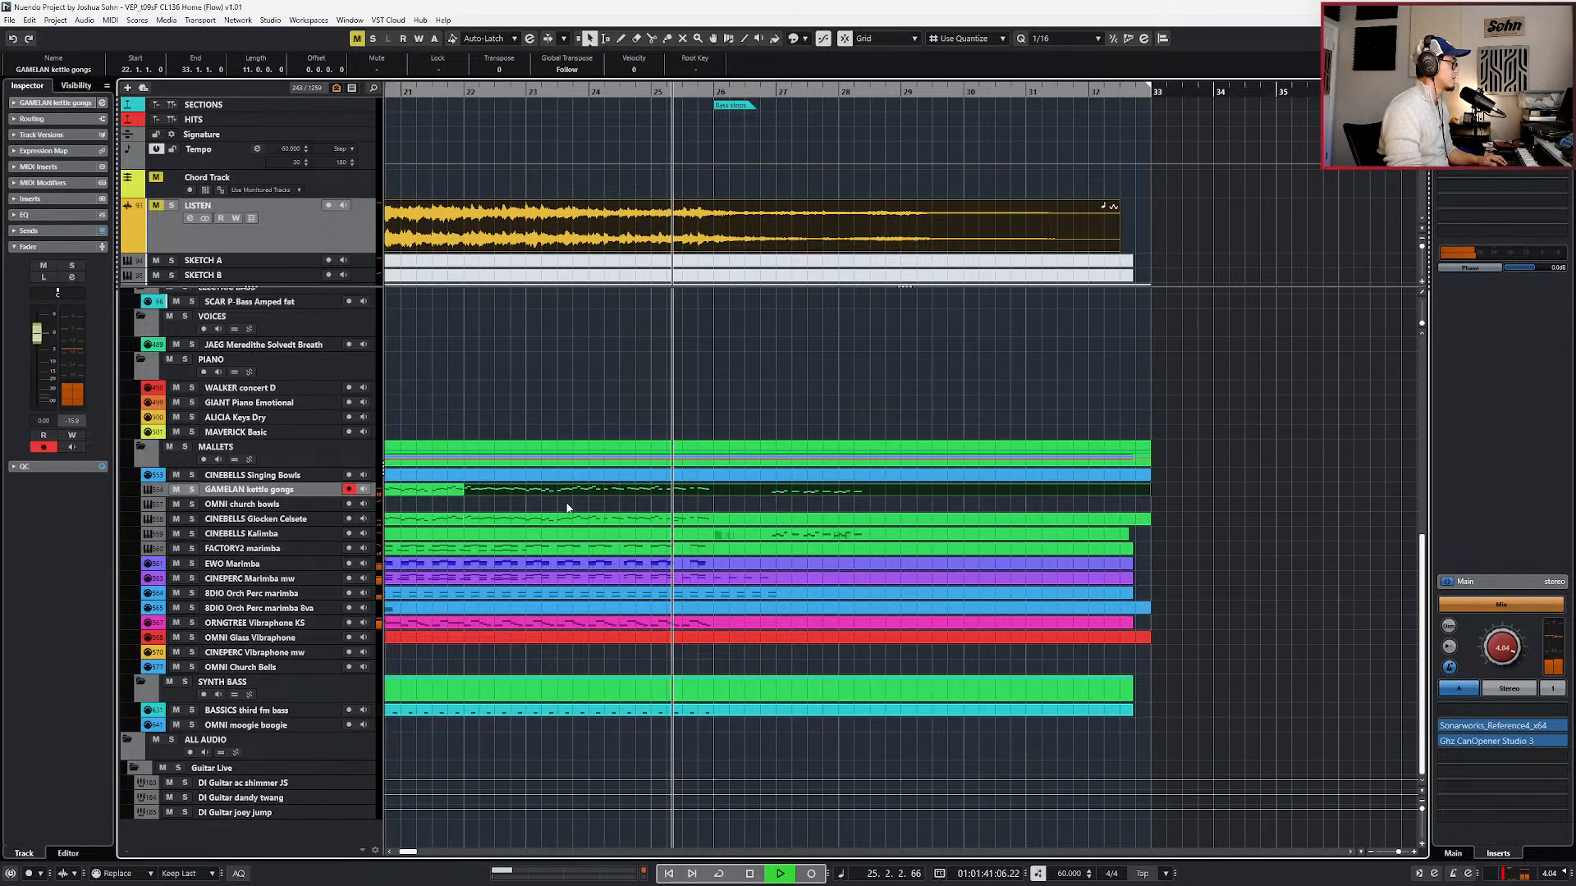
# - Lower the kalimba's fader slightly and cut its EQ by 6.3 dB at 989 Hz and 11.8 dB at 1028 Hz
pyautogui.click(448, 518)
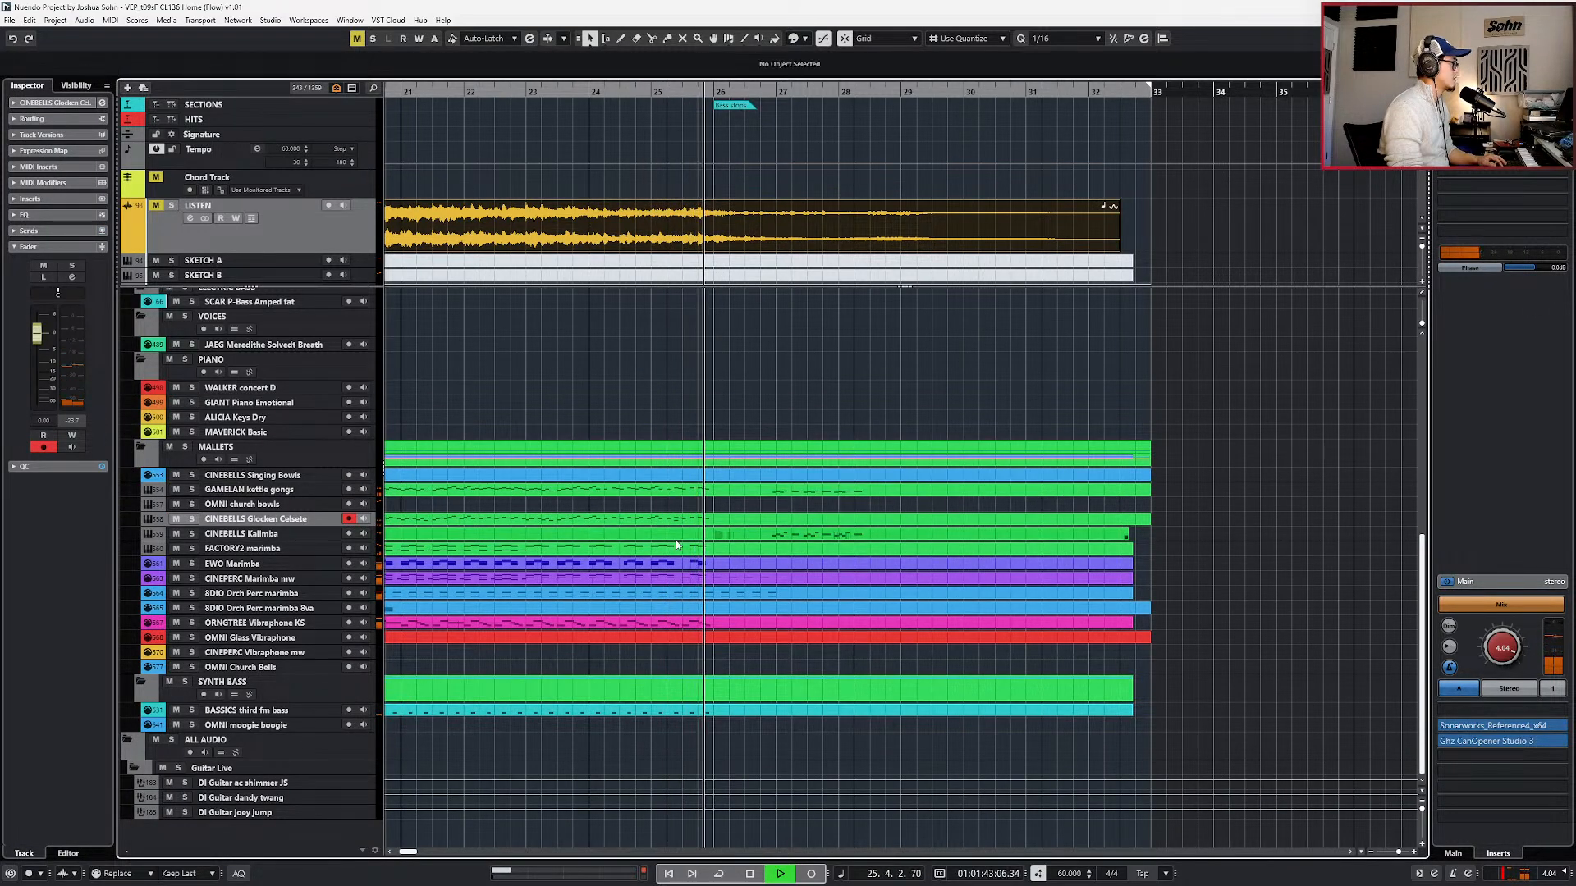
pyautogui.click(744, 539)
pyautogui.press('Return')
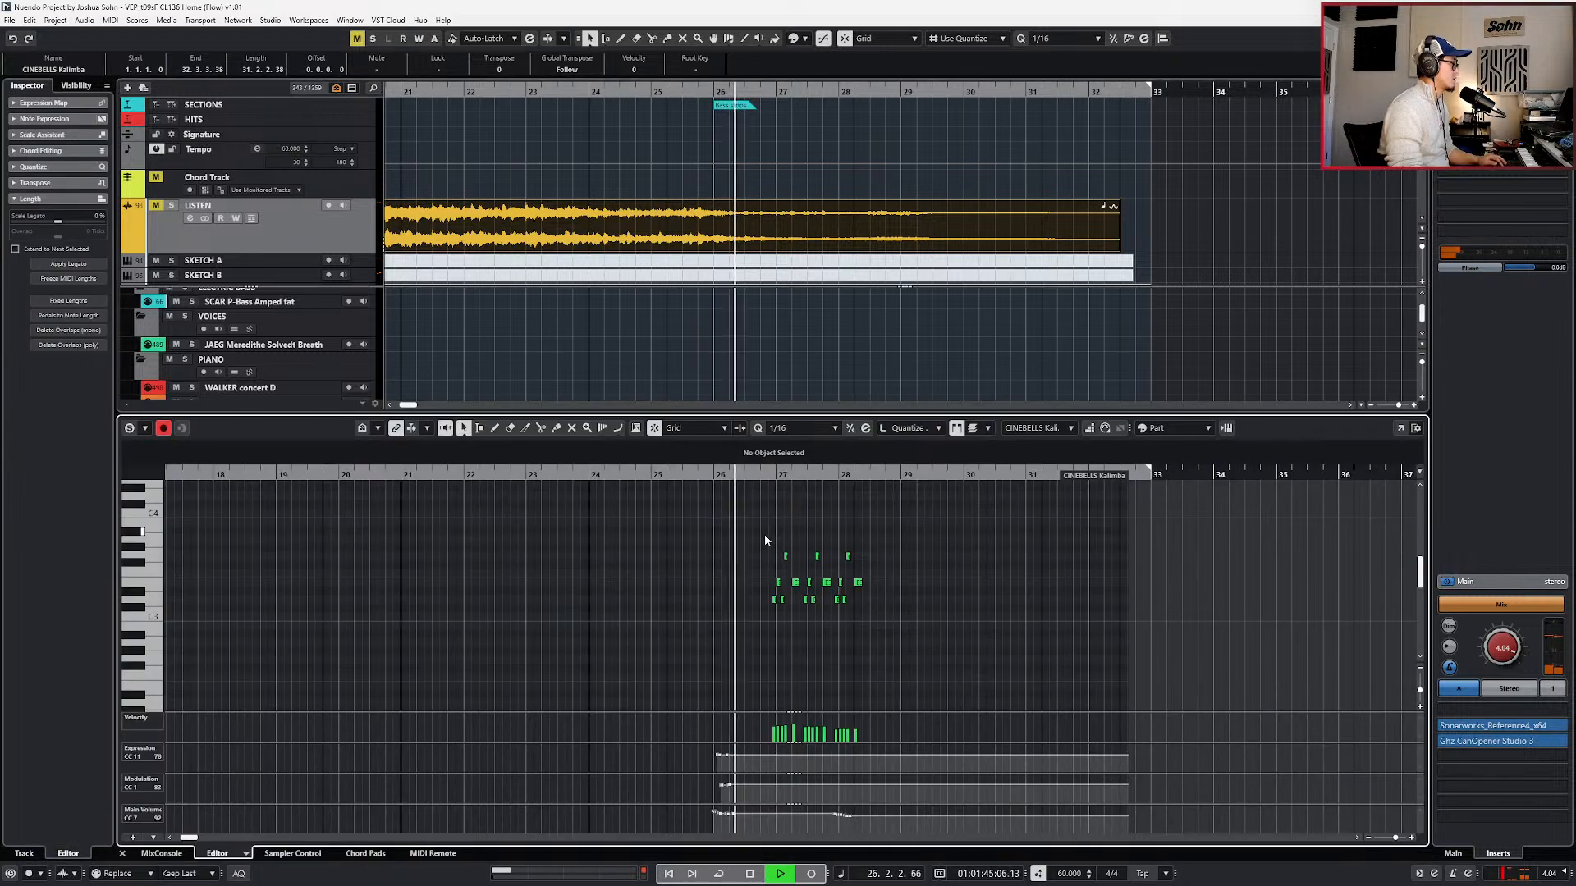
pyautogui.press('Return')
pyautogui.press('e')
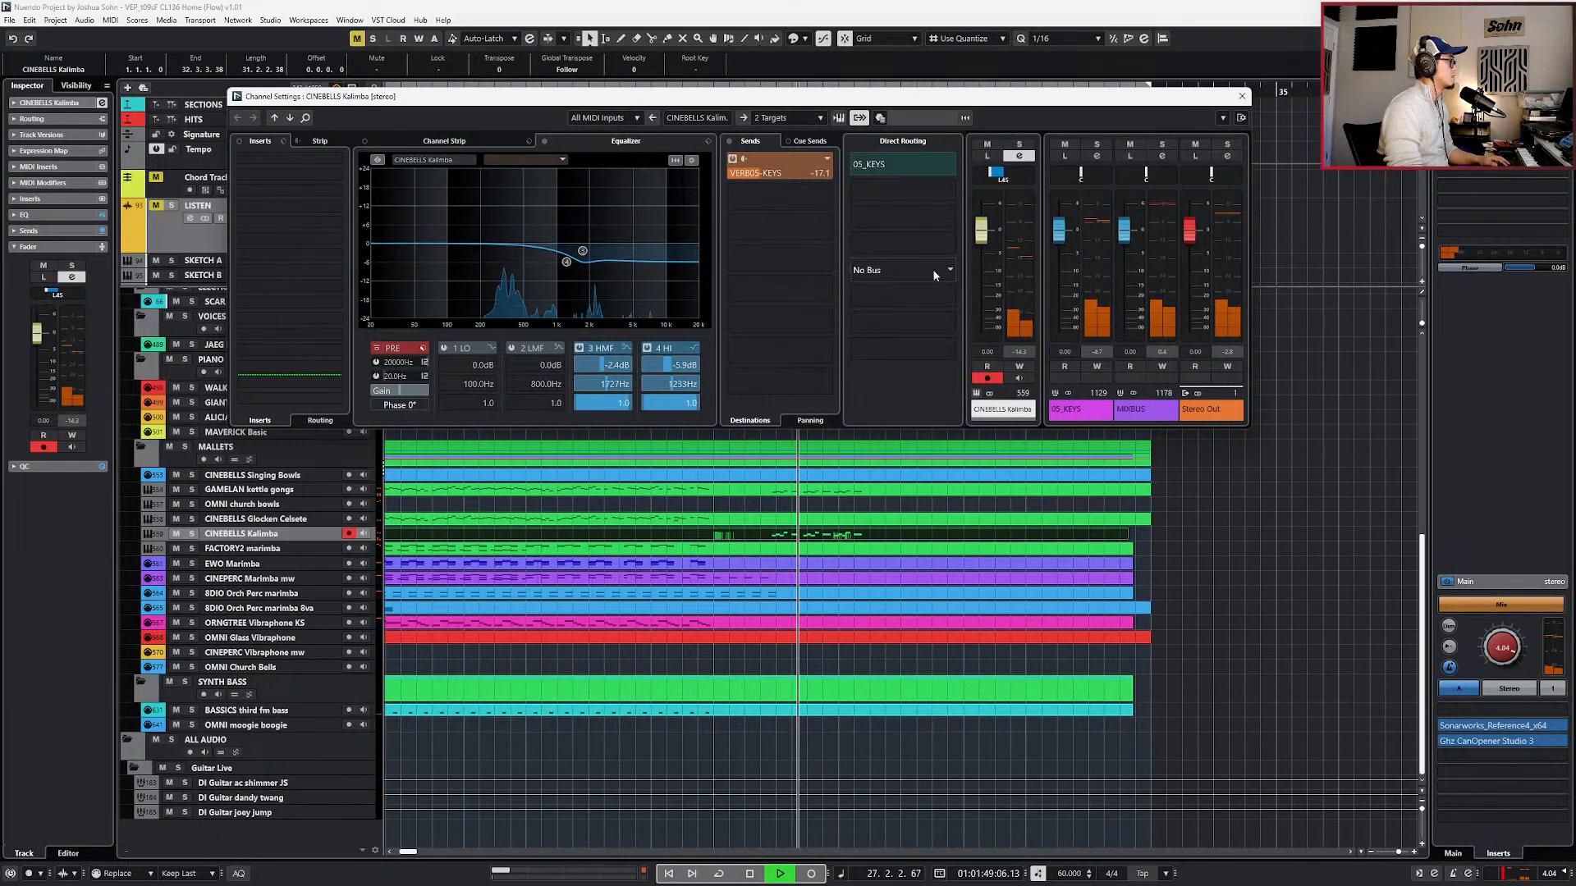
pyautogui.moveTo(973, 236); pyautogui.dragTo(975, 246)
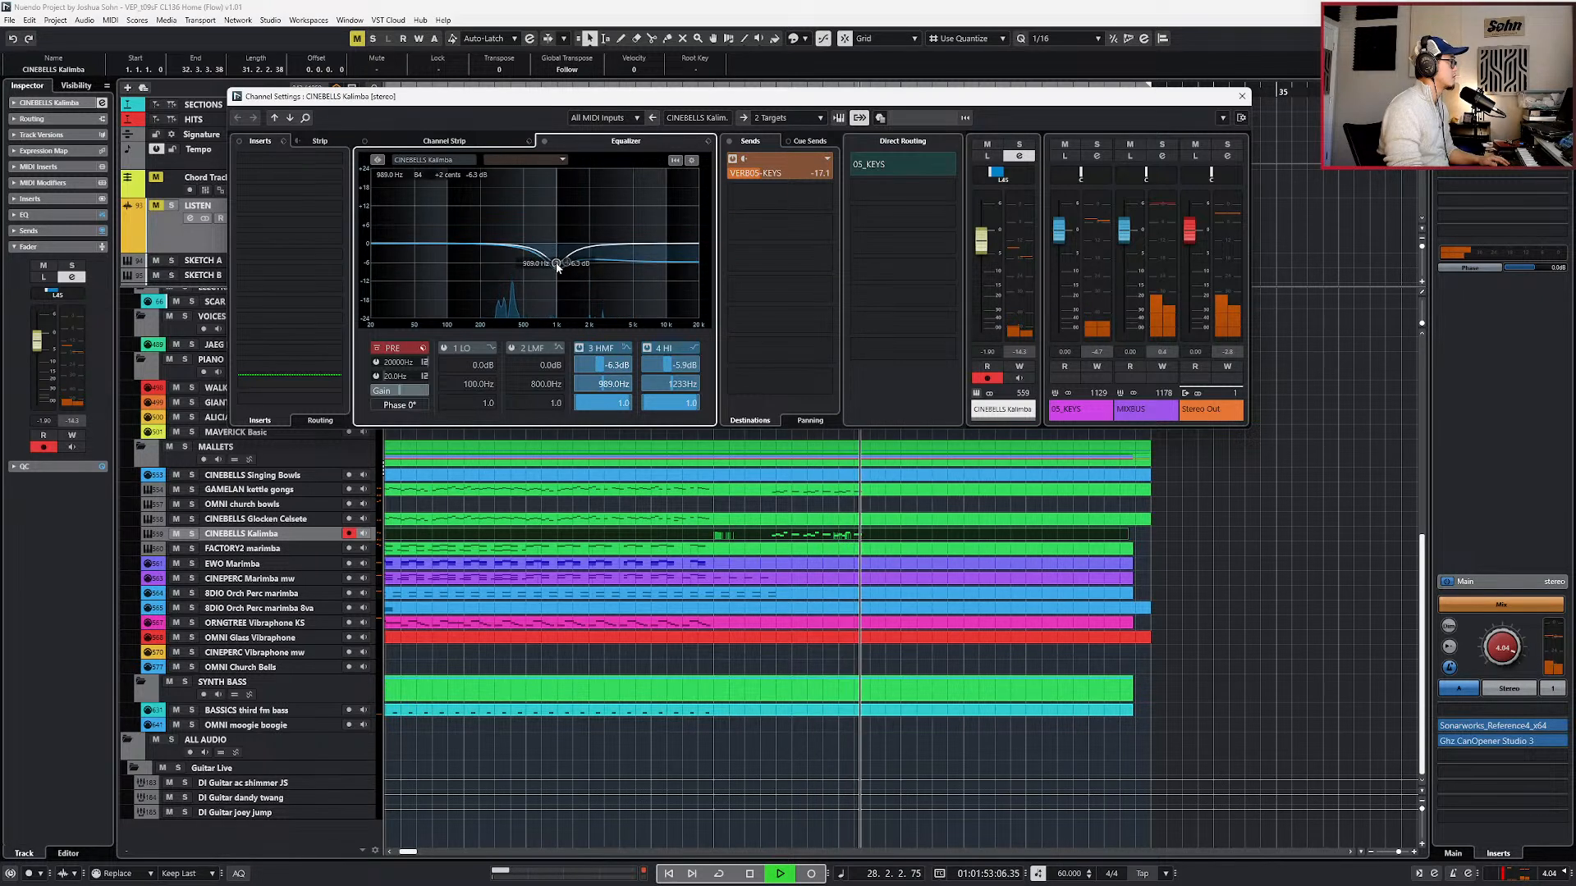
pyautogui.press('e')
pyautogui.press('e')
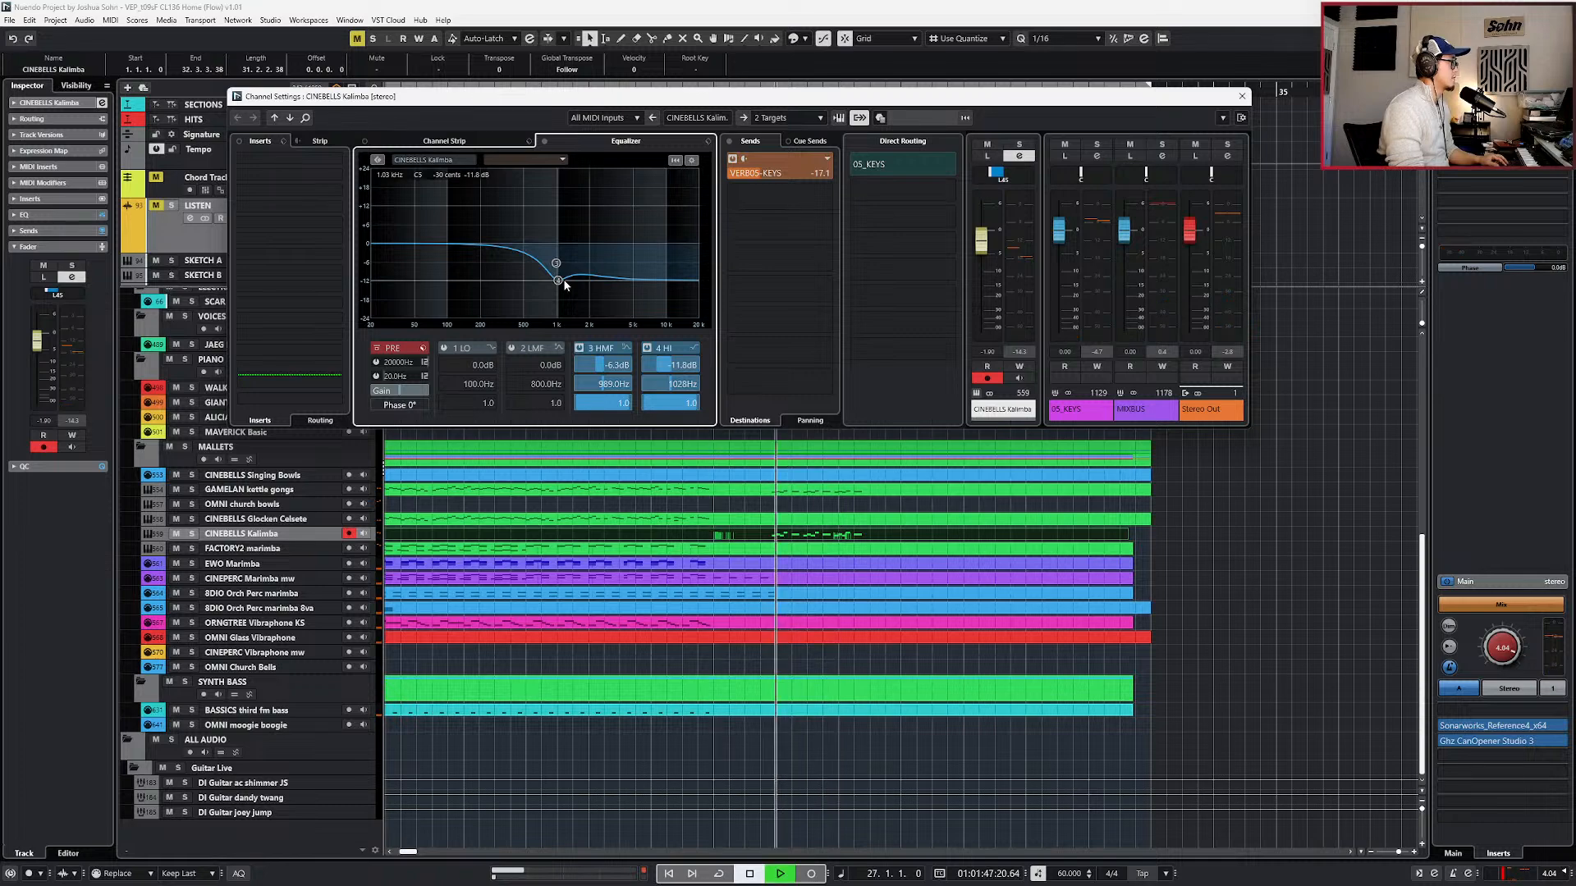
pyautogui.click(1242, 96)
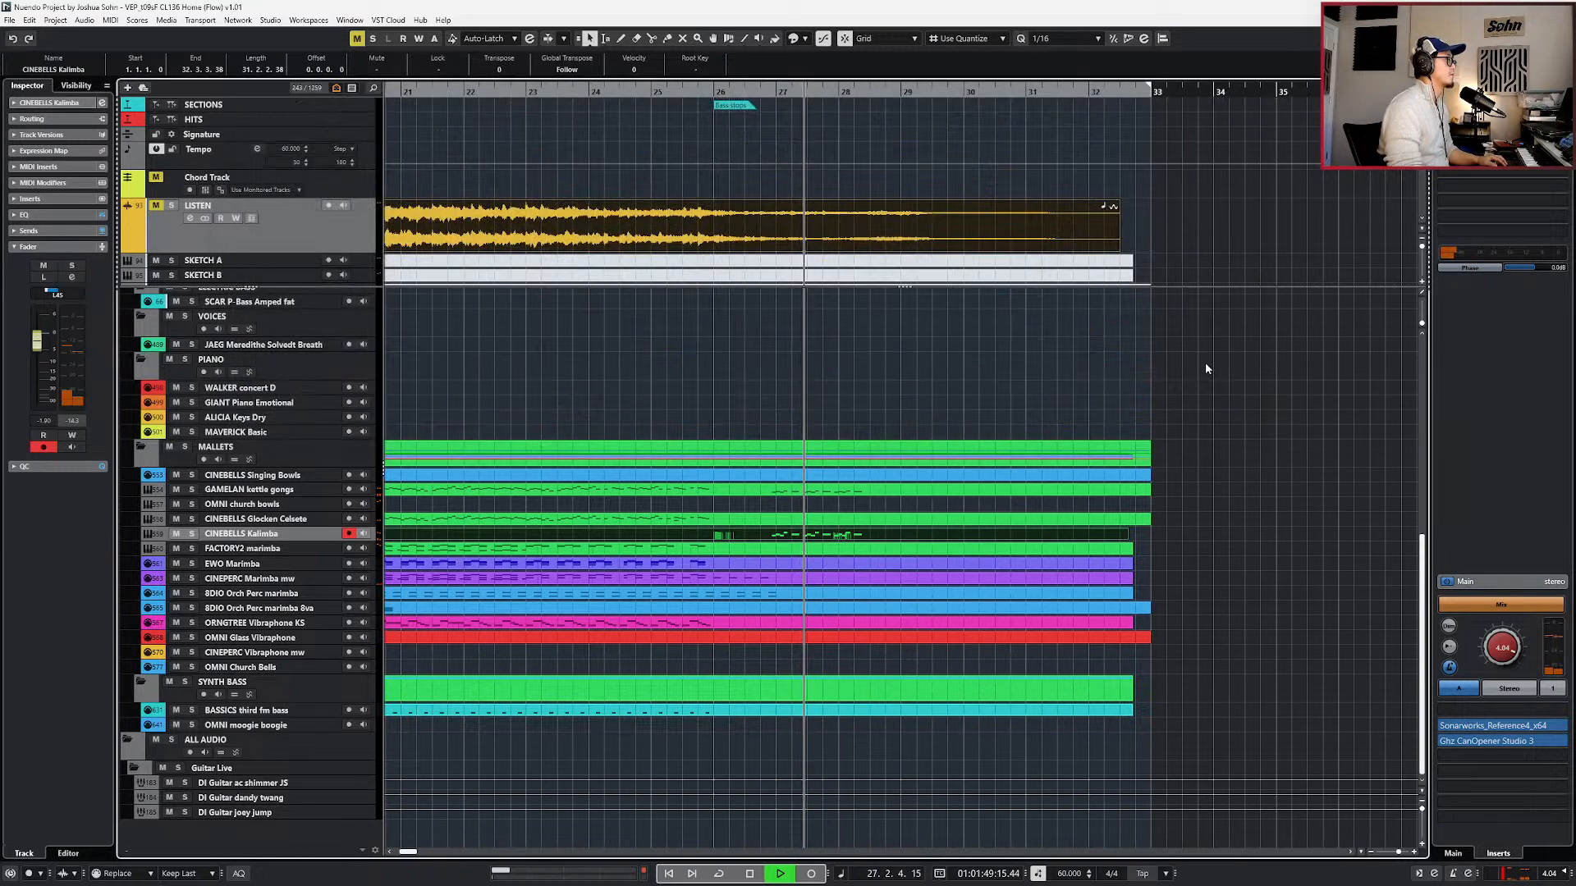
# - Play the end of the arrangement and check the gong and celeste parts across the whole song
pyautogui.press('g')
pyautogui.press('g')
pyautogui.press('space')
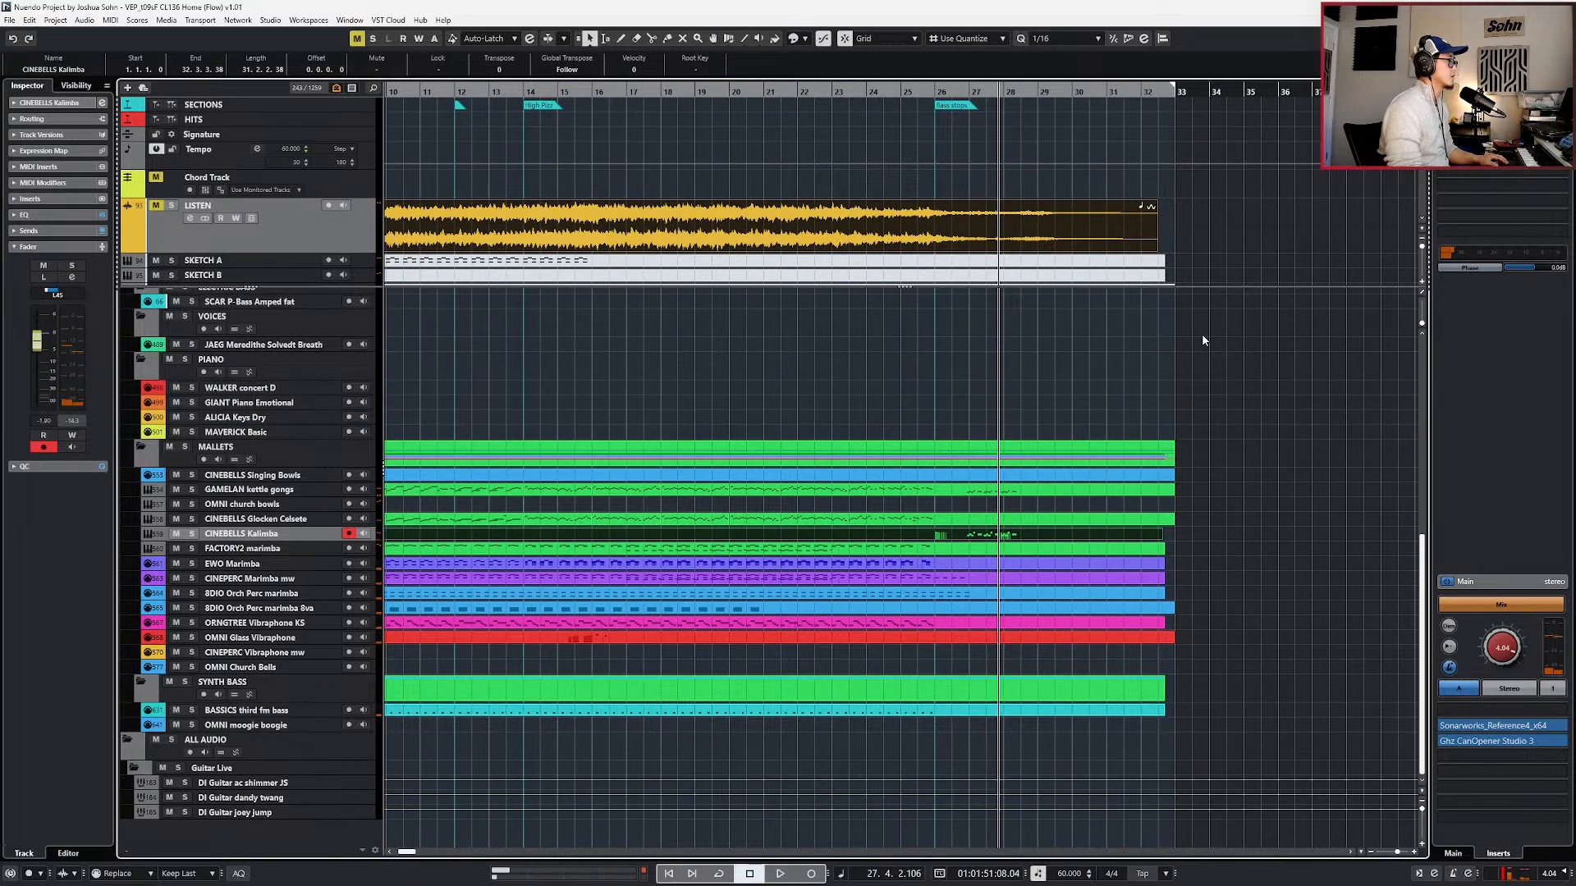
pyautogui.press('g')
pyautogui.press('g')
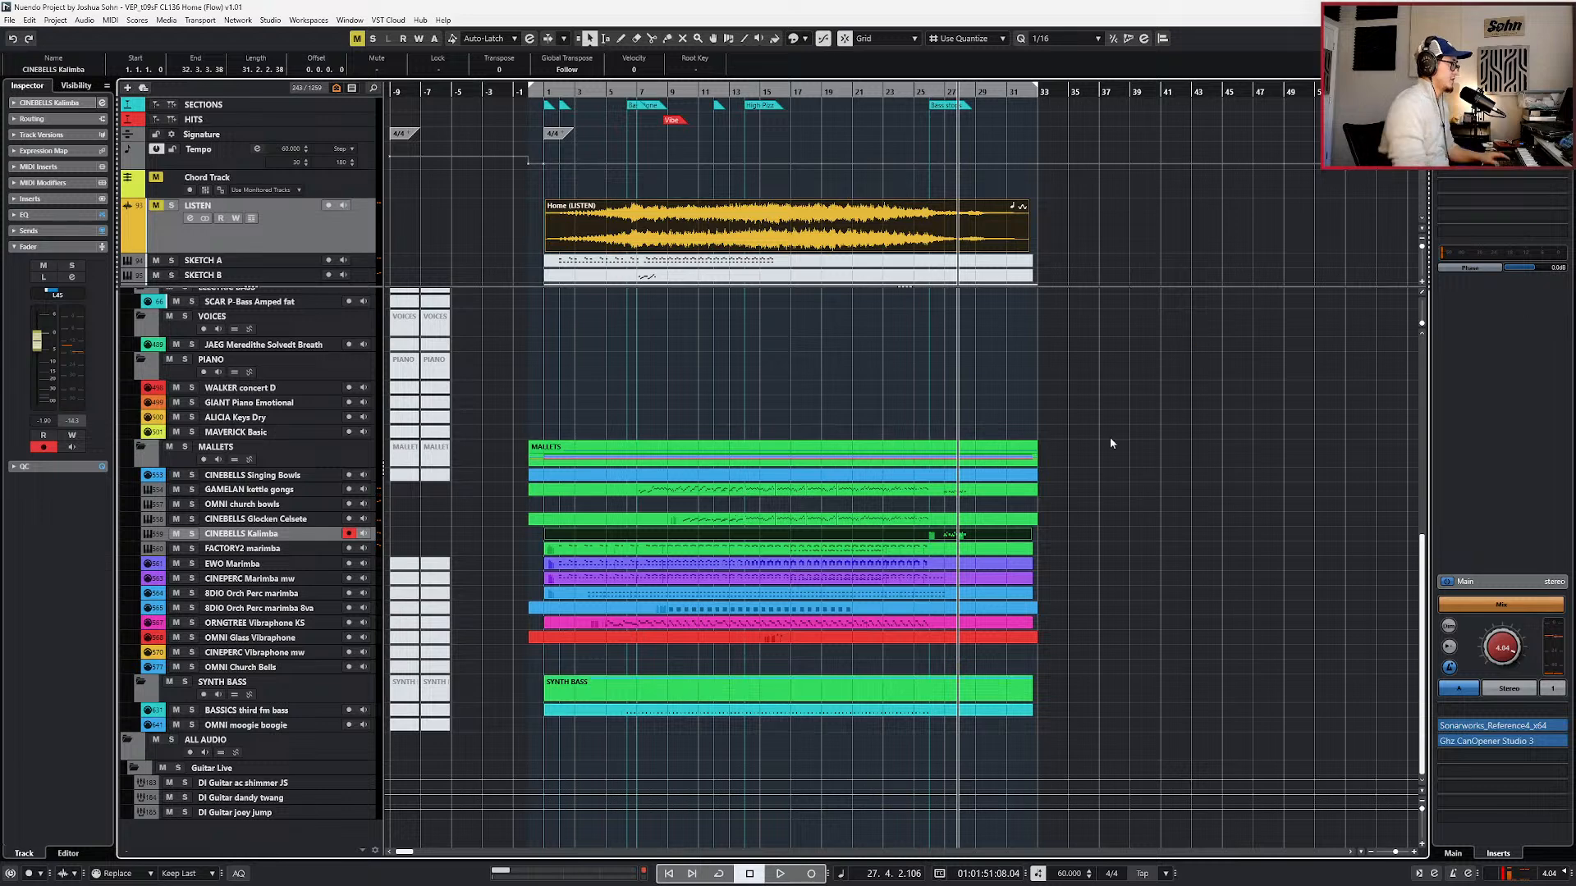
pyautogui.click(1065, 488)
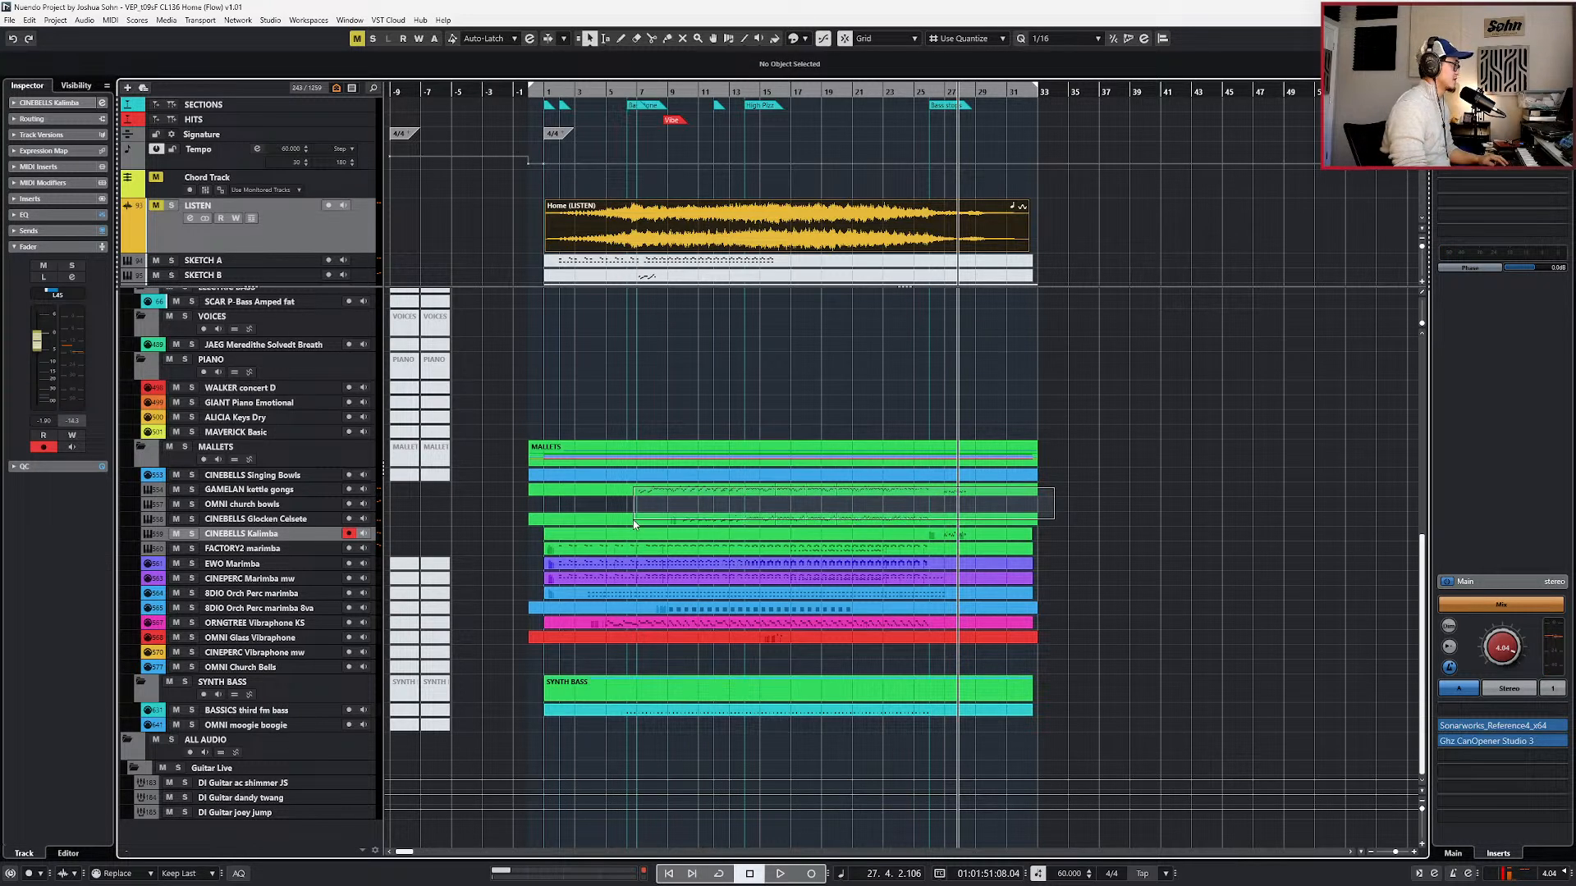
pyautogui.press('h')
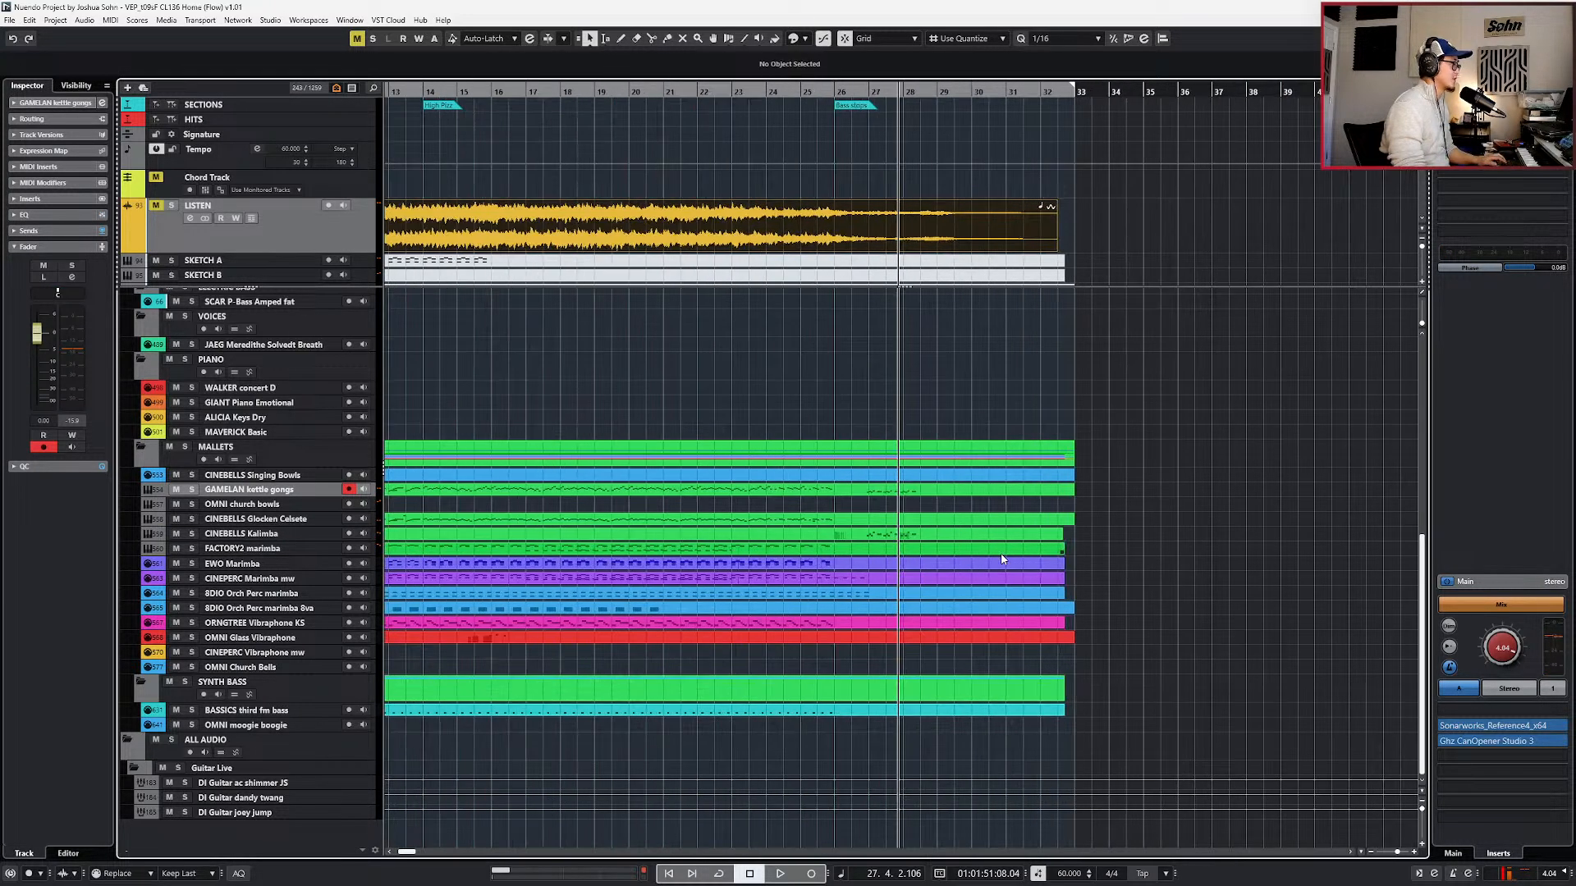
pyautogui.press('g')
pyautogui.press('KP_Subtract')
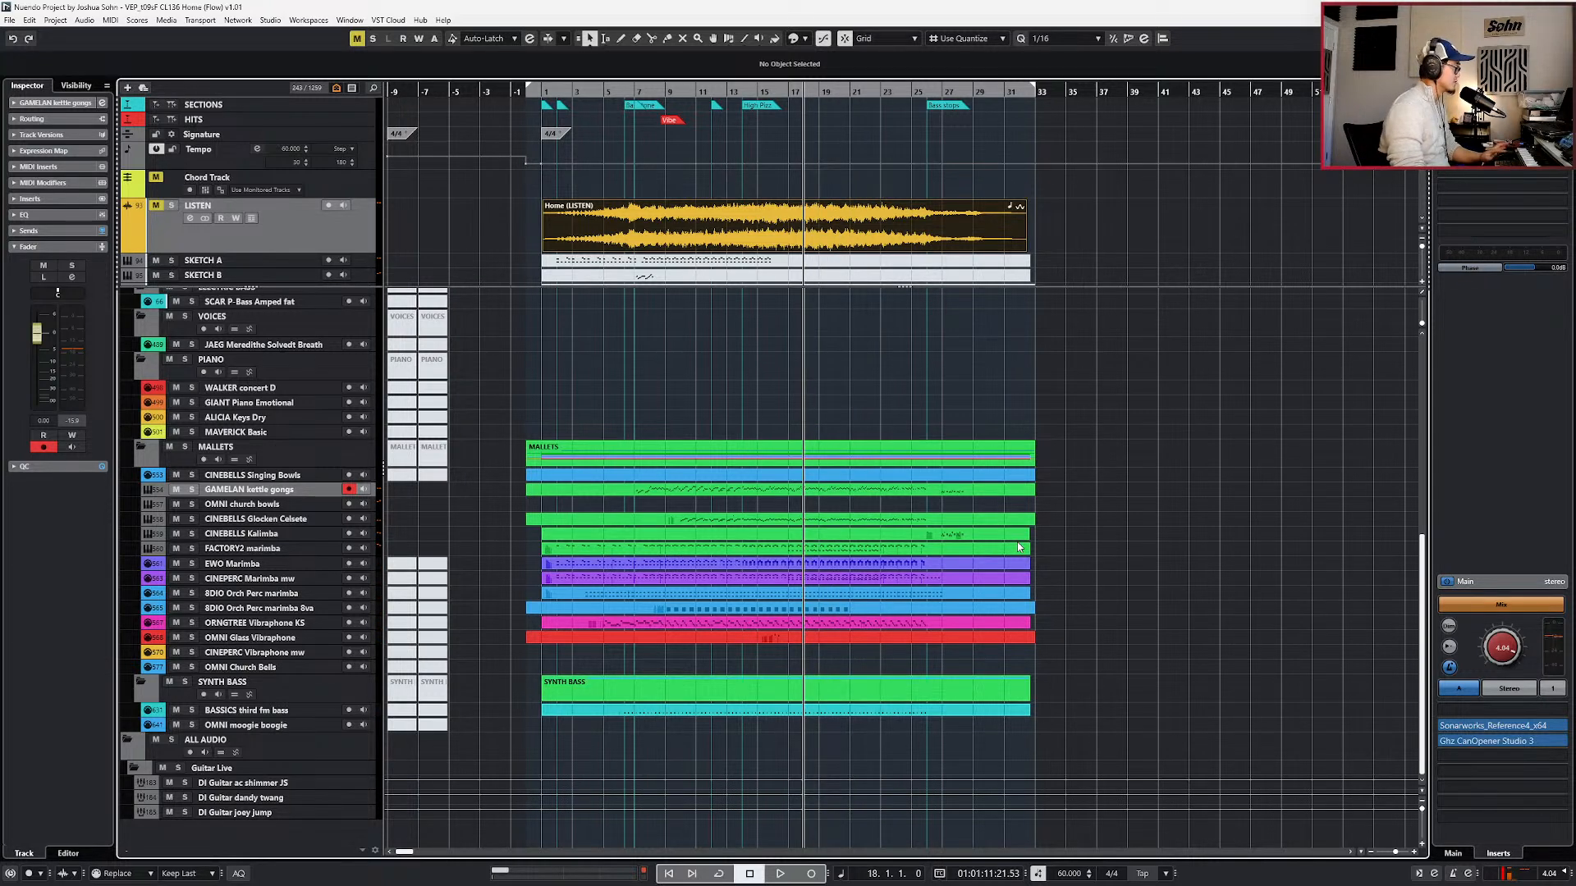
# - Unmute the bass clarinet part starting at bar 9 and join it with the opening part into one running to bar 33
pyautogui.scroll(3, 1018, 546)
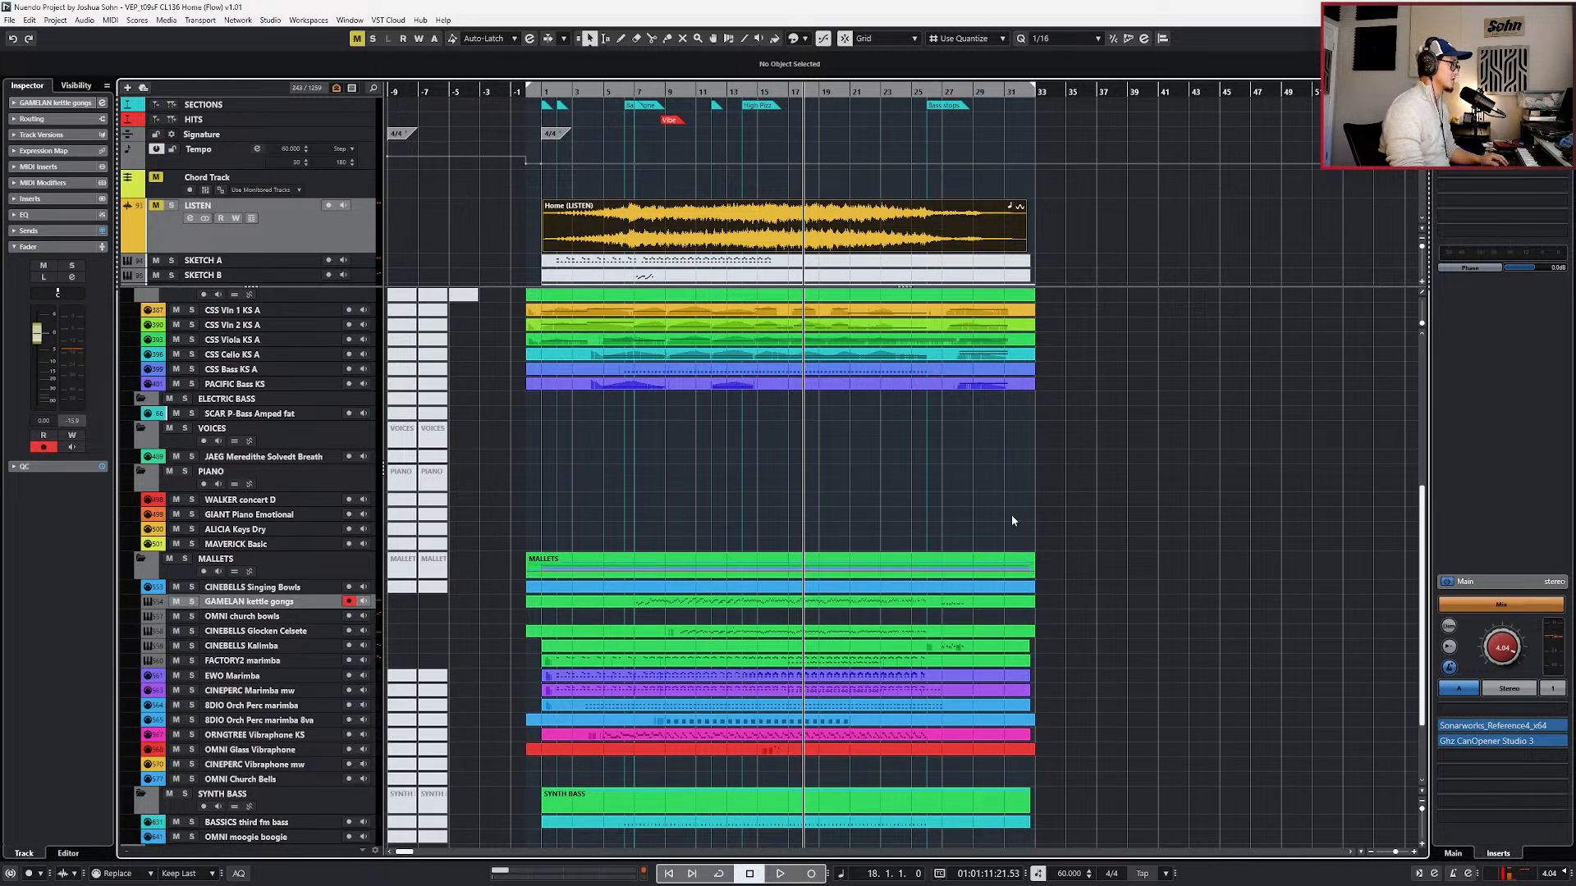
pyautogui.scroll(9, 985, 509)
pyautogui.keyDown('ctrl'); pyautogui.scroll(1, 887, 497); pyautogui.keyUp('ctrl')
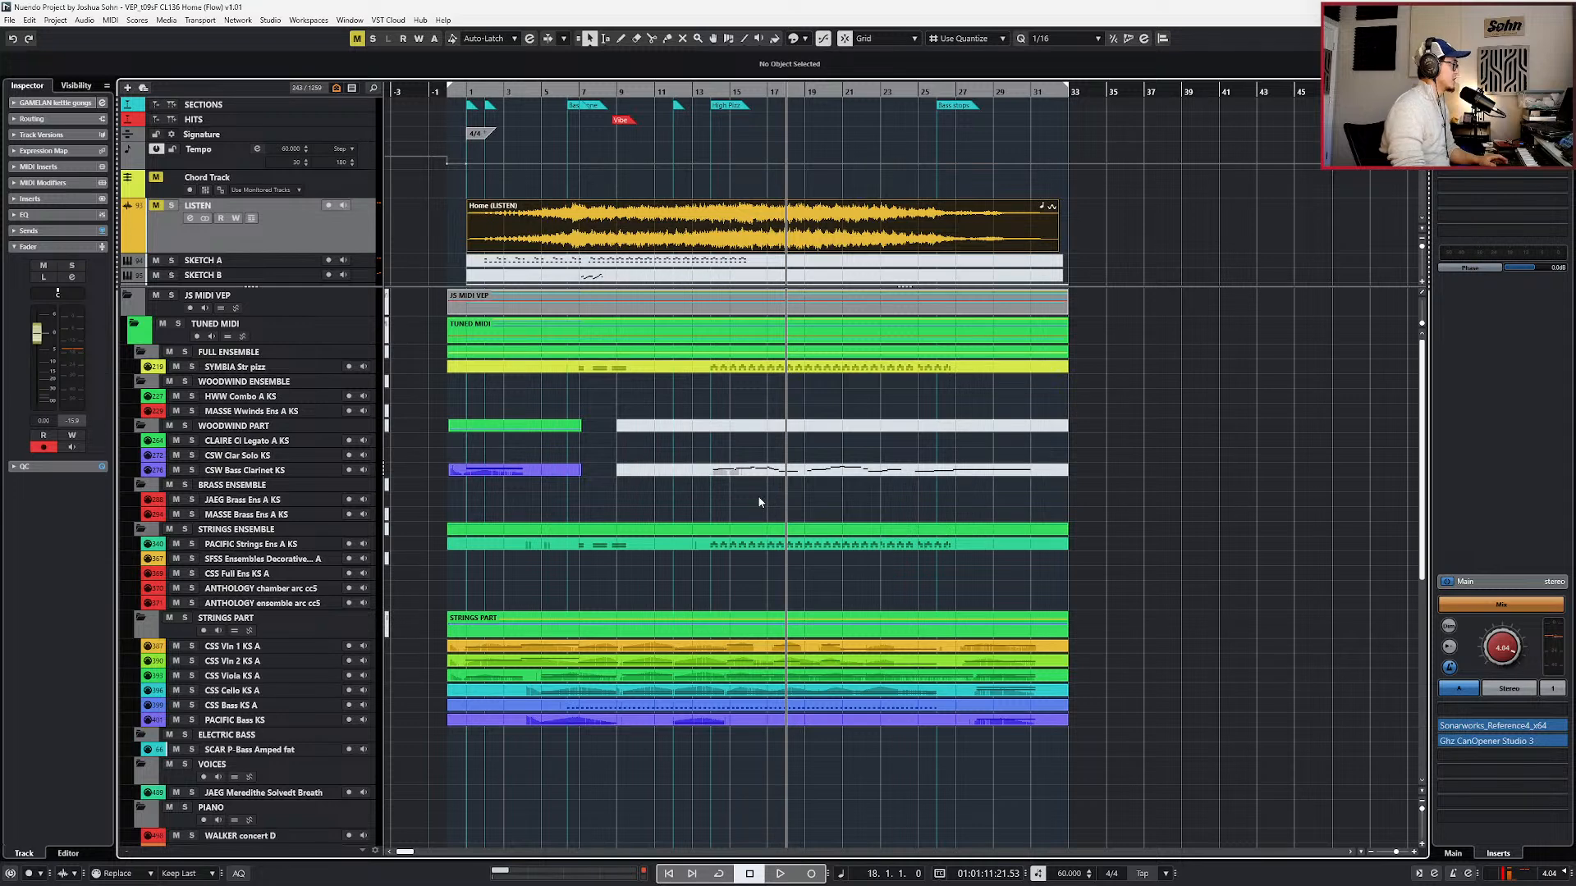
pyautogui.click(760, 467)
pyautogui.hotkey('shift', 'u')
pyautogui.click(545, 472)
pyautogui.hotkey('ctrl', 'z')
pyautogui.hotkey('ctrl', 'z')
pyautogui.press('KP_Subtract')
pyautogui.press('KP_Subtract')
pyautogui.press('KP_Subtract')
pyautogui.press('KP_Subtract')
pyautogui.press('KP_Subtract')
pyautogui.press('KP_Subtract')
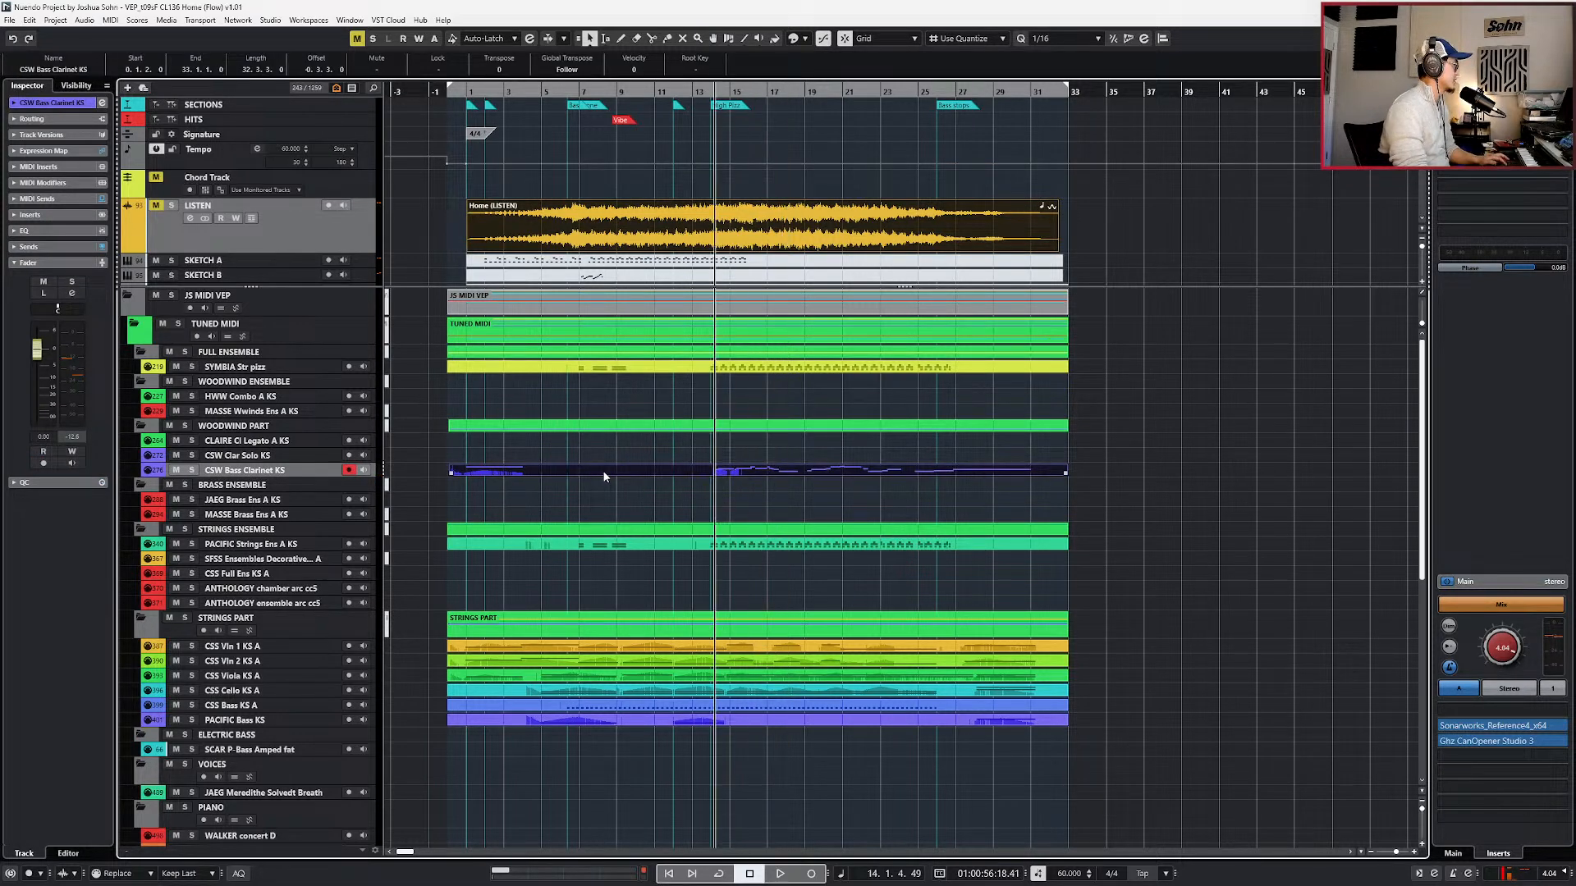
# - Open the joined bass clarinet part and set quantize to 1/8
pyautogui.doubleClick(604, 476)
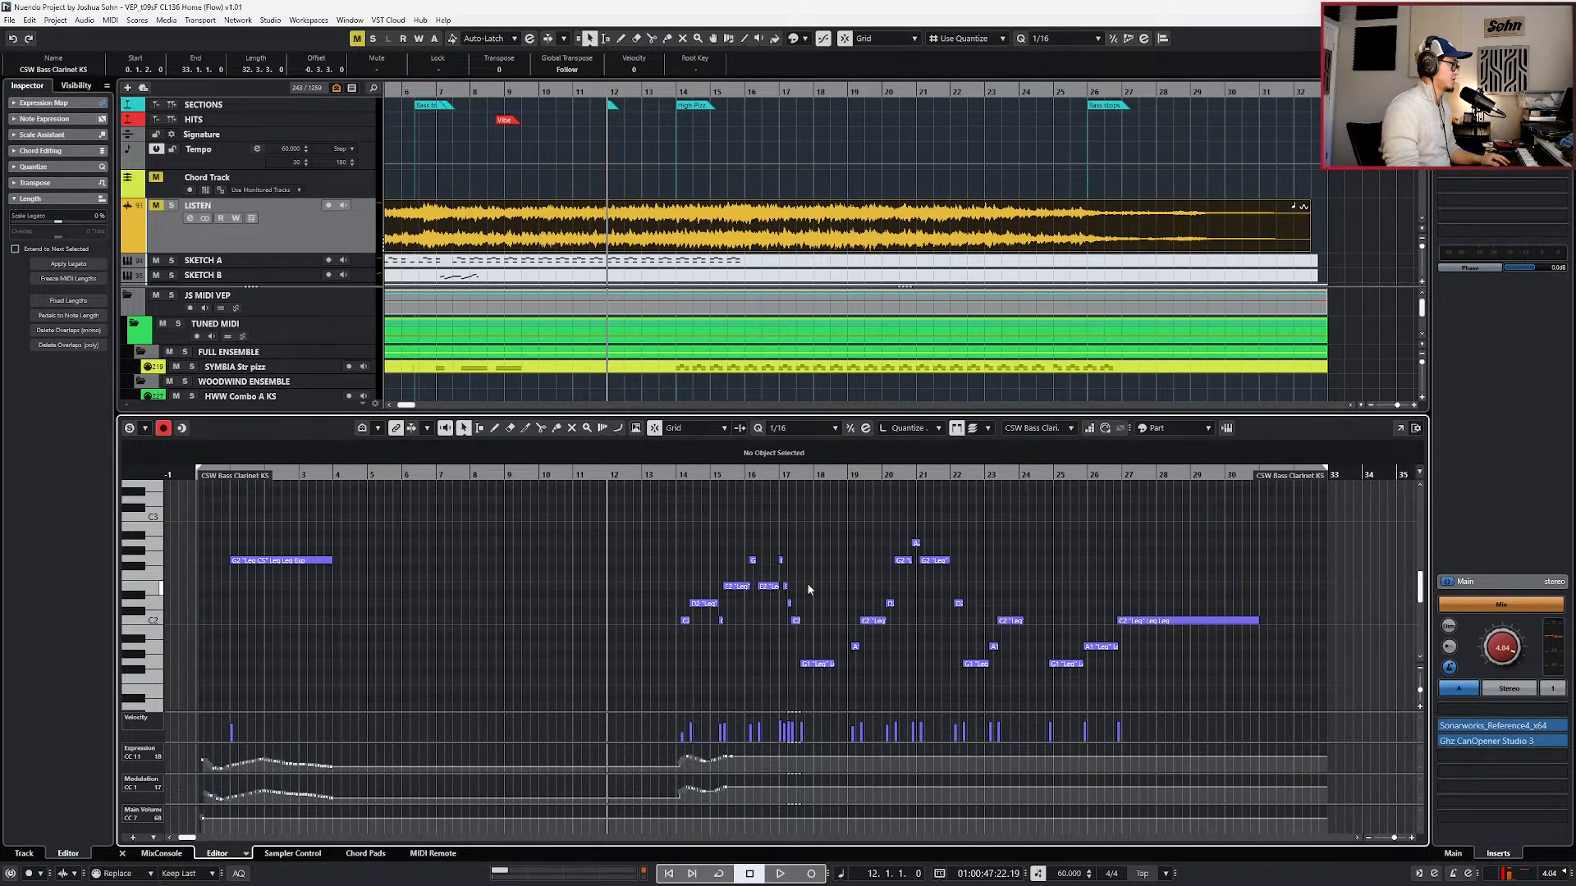
pyautogui.scroll(4, 808, 590)
pyautogui.hotkey('alt', '4')
pyautogui.scroll(2, 698, 597)
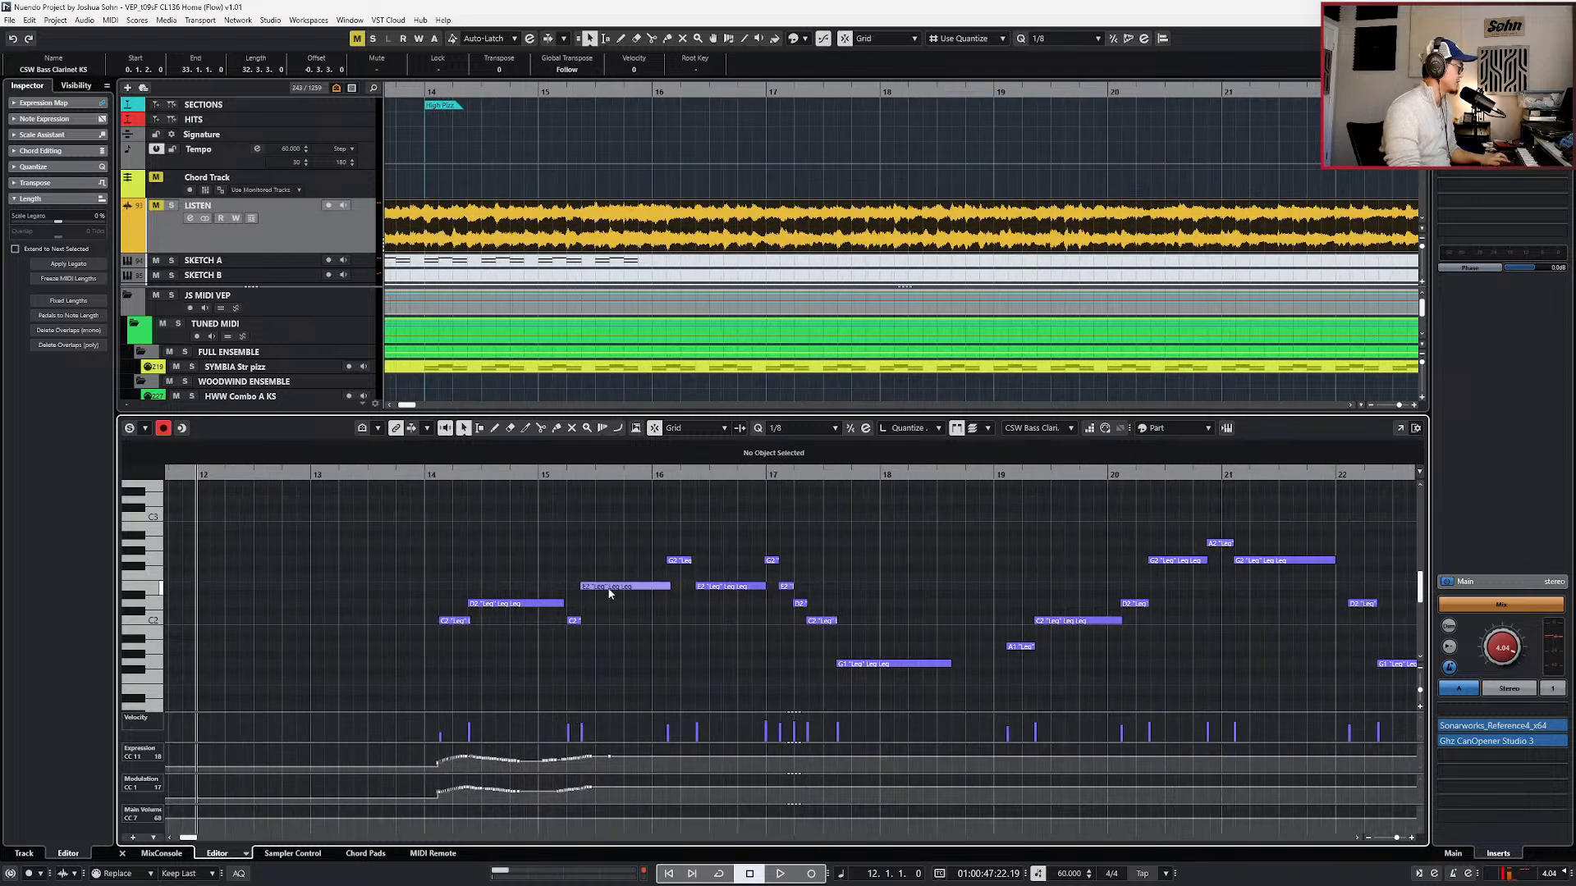
pyautogui.hscroll(10, 630, 577)
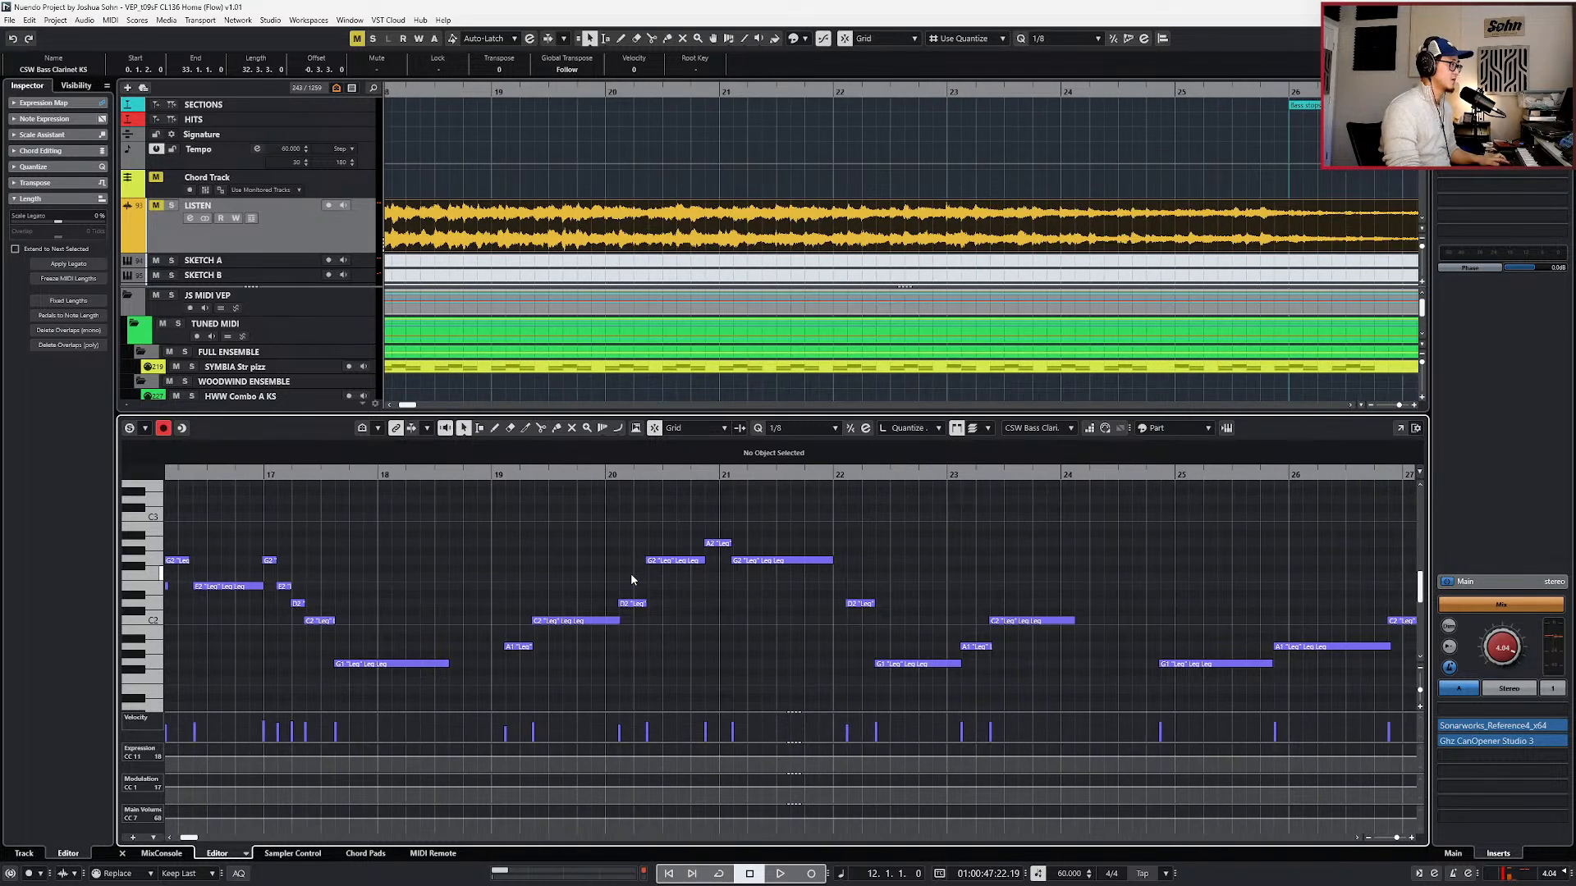
pyautogui.scroll(-2, 628, 573)
pyautogui.hscroll(-5, 638, 581)
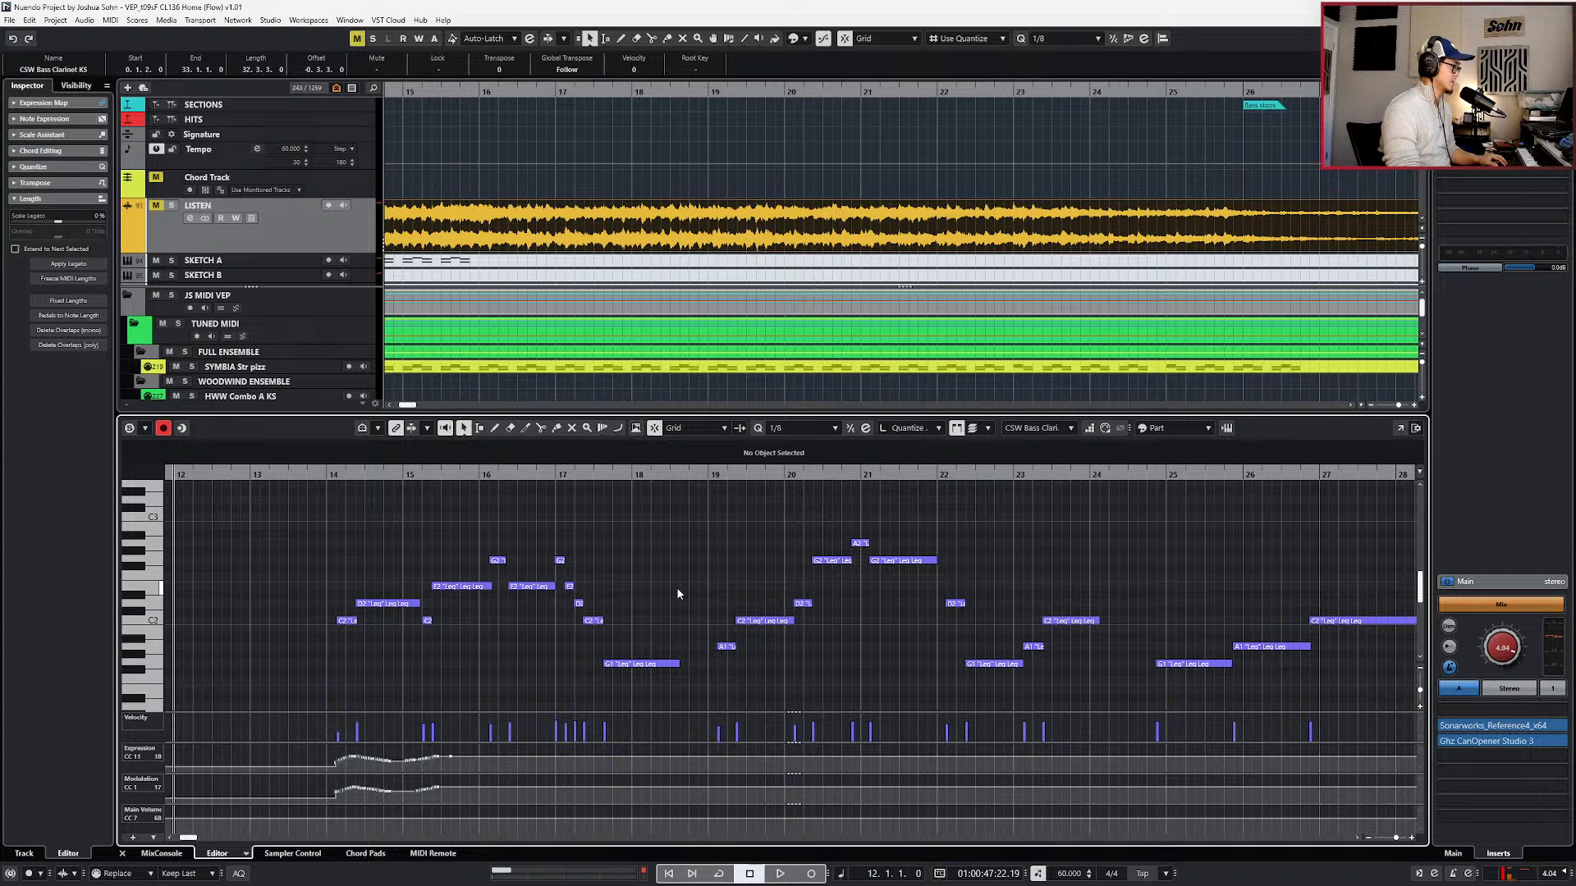
# - Audition the bass clarinet notes from bar 14 and raise the main volume controller from just before bar 13
pyautogui.moveTo(447, 570); pyautogui.dragTo(345, 659)
pyautogui.hotkey('alt', 'space')
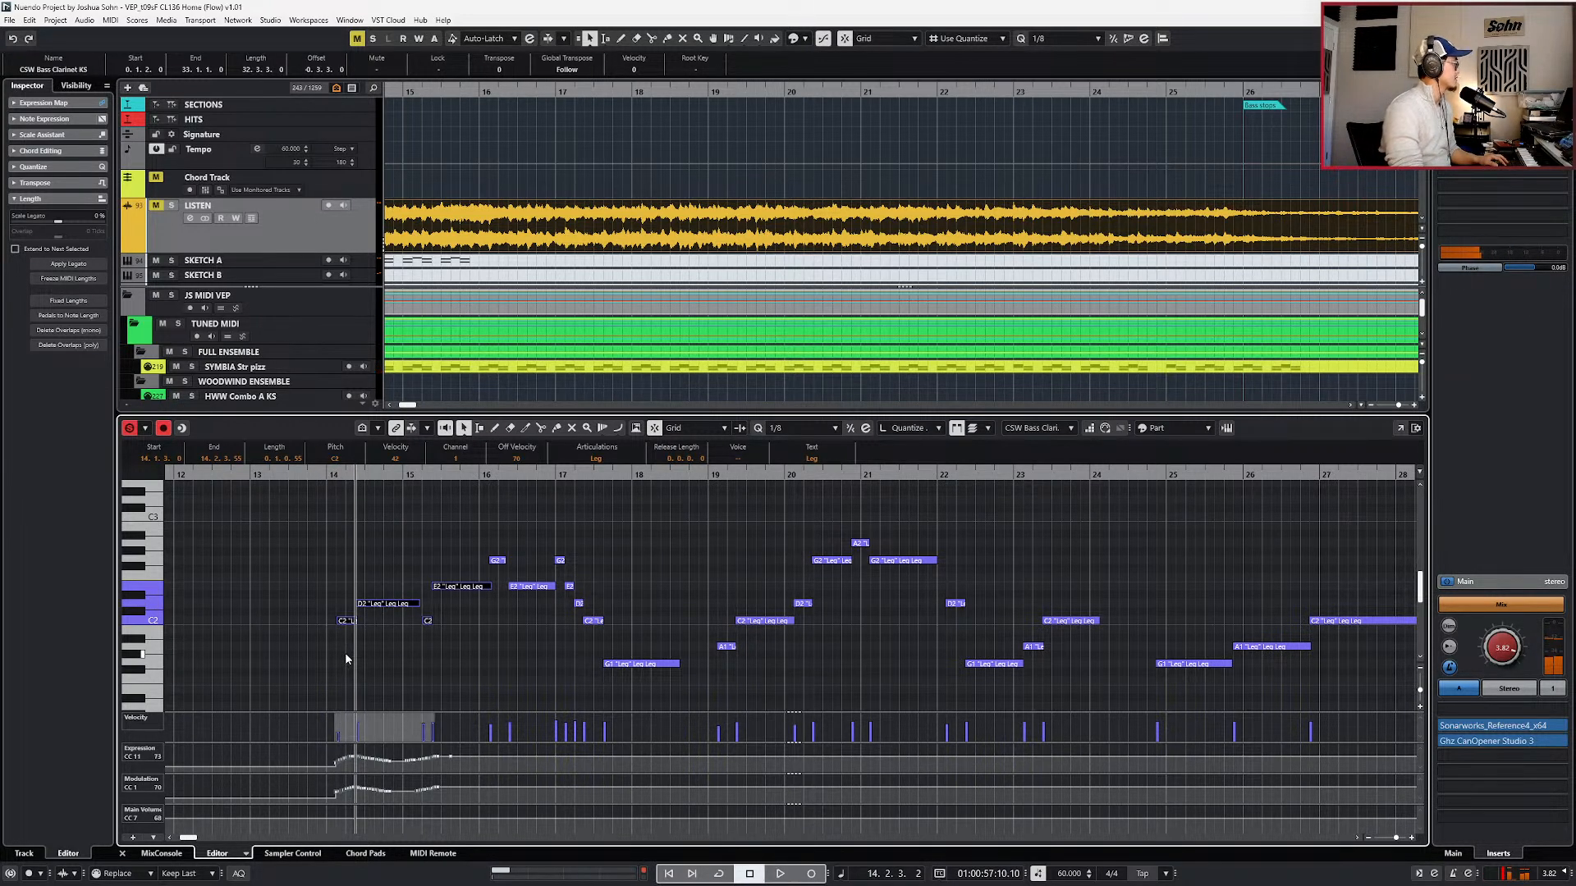
pyautogui.click(251, 810)
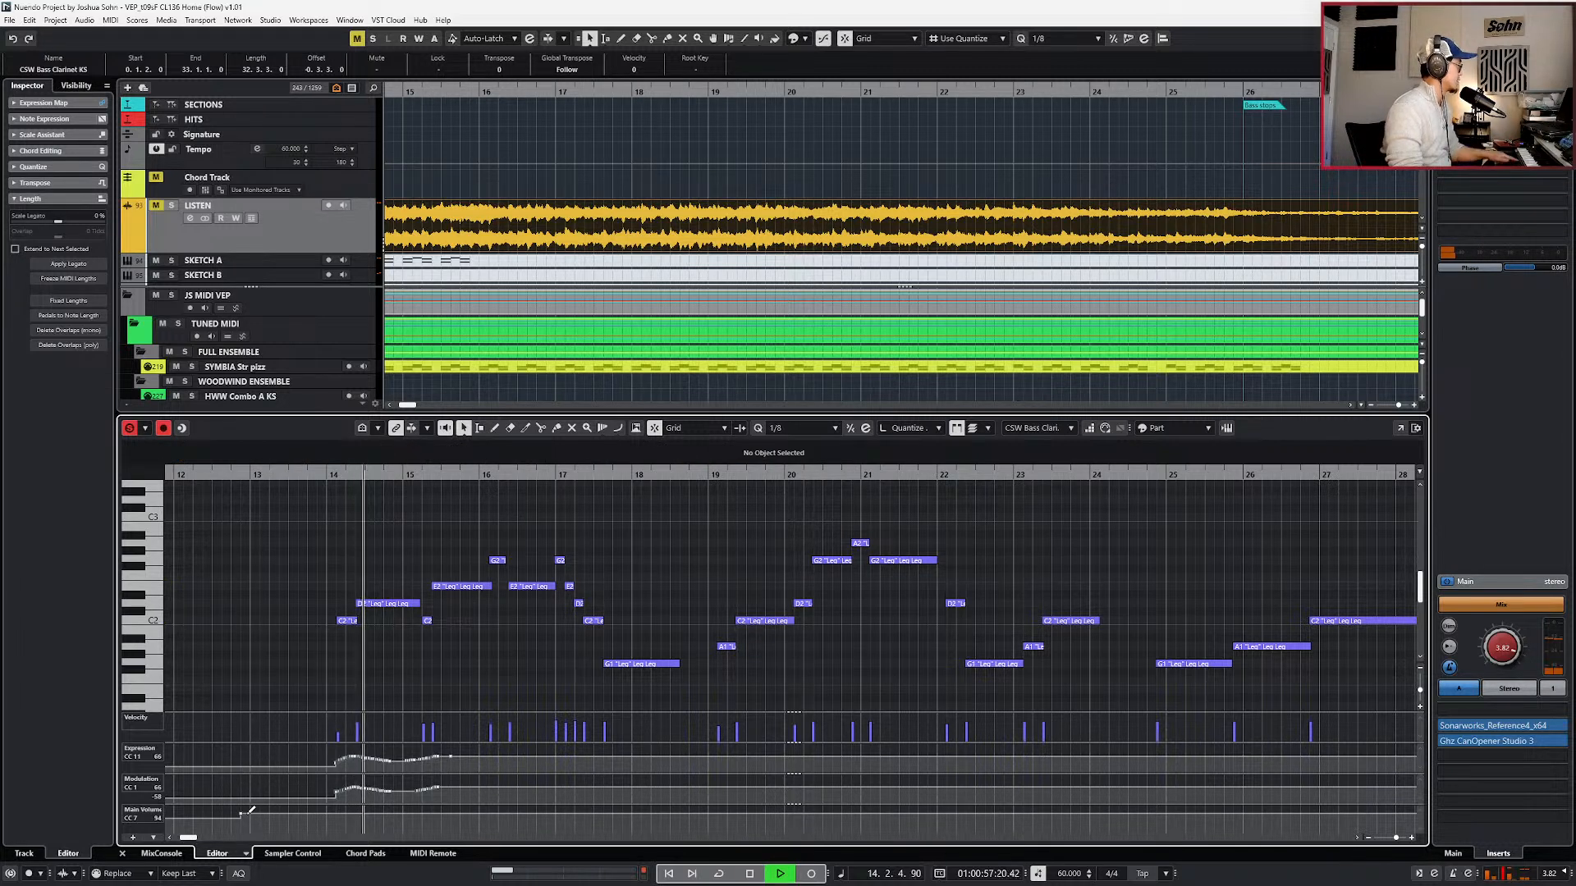
pyautogui.click(251, 810)
pyautogui.scroll(-3, 311, 645)
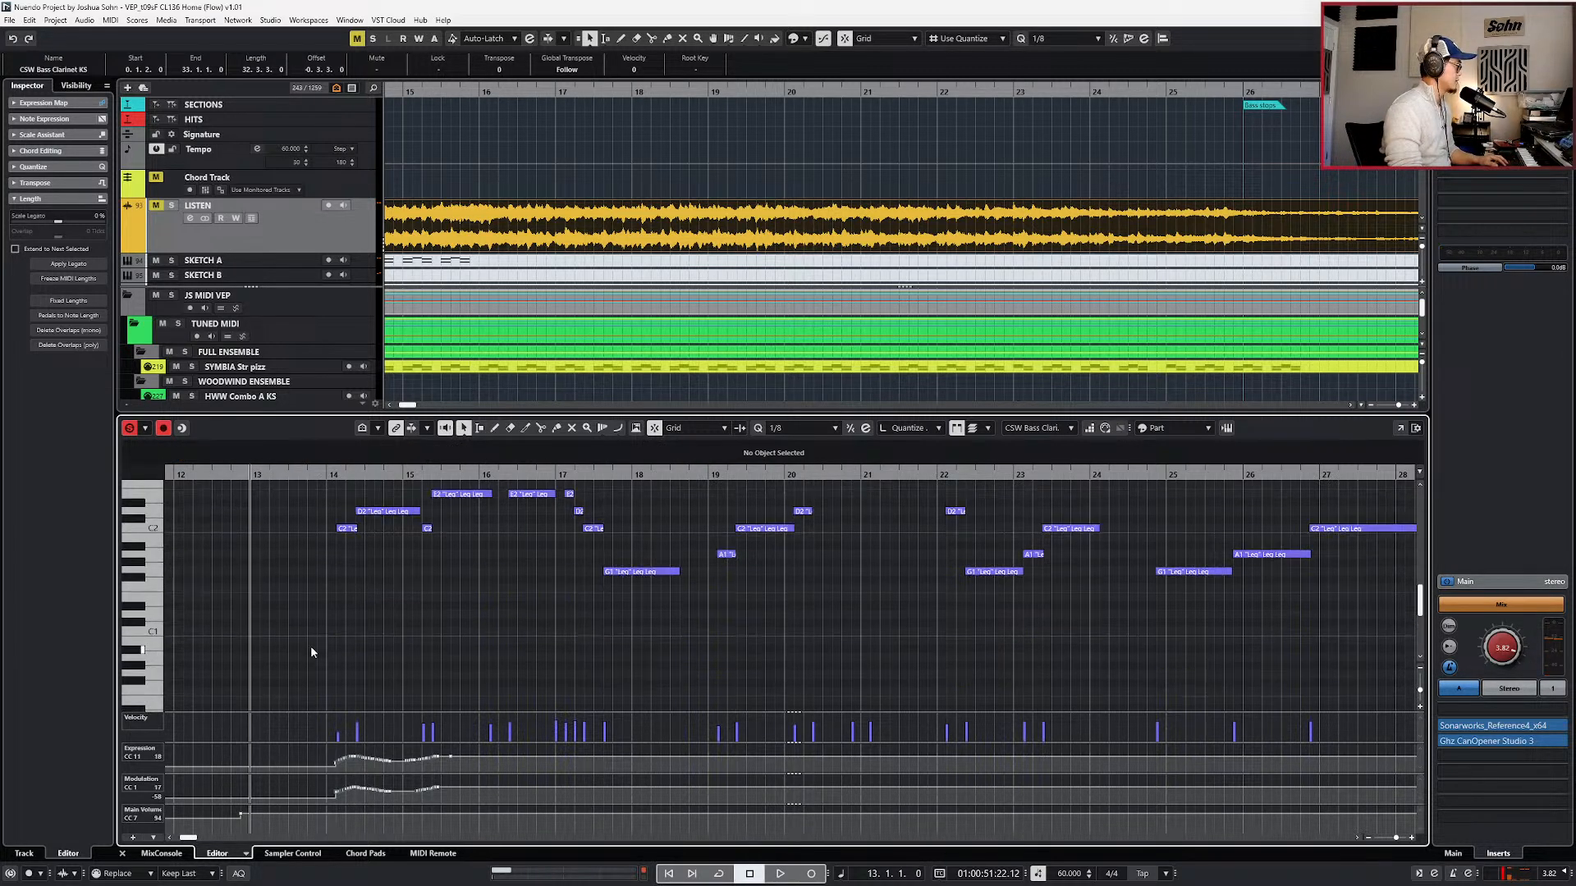
pyautogui.keyDown('ctrl'); pyautogui.scroll(-2, 311, 645); pyautogui.keyUp('ctrl')
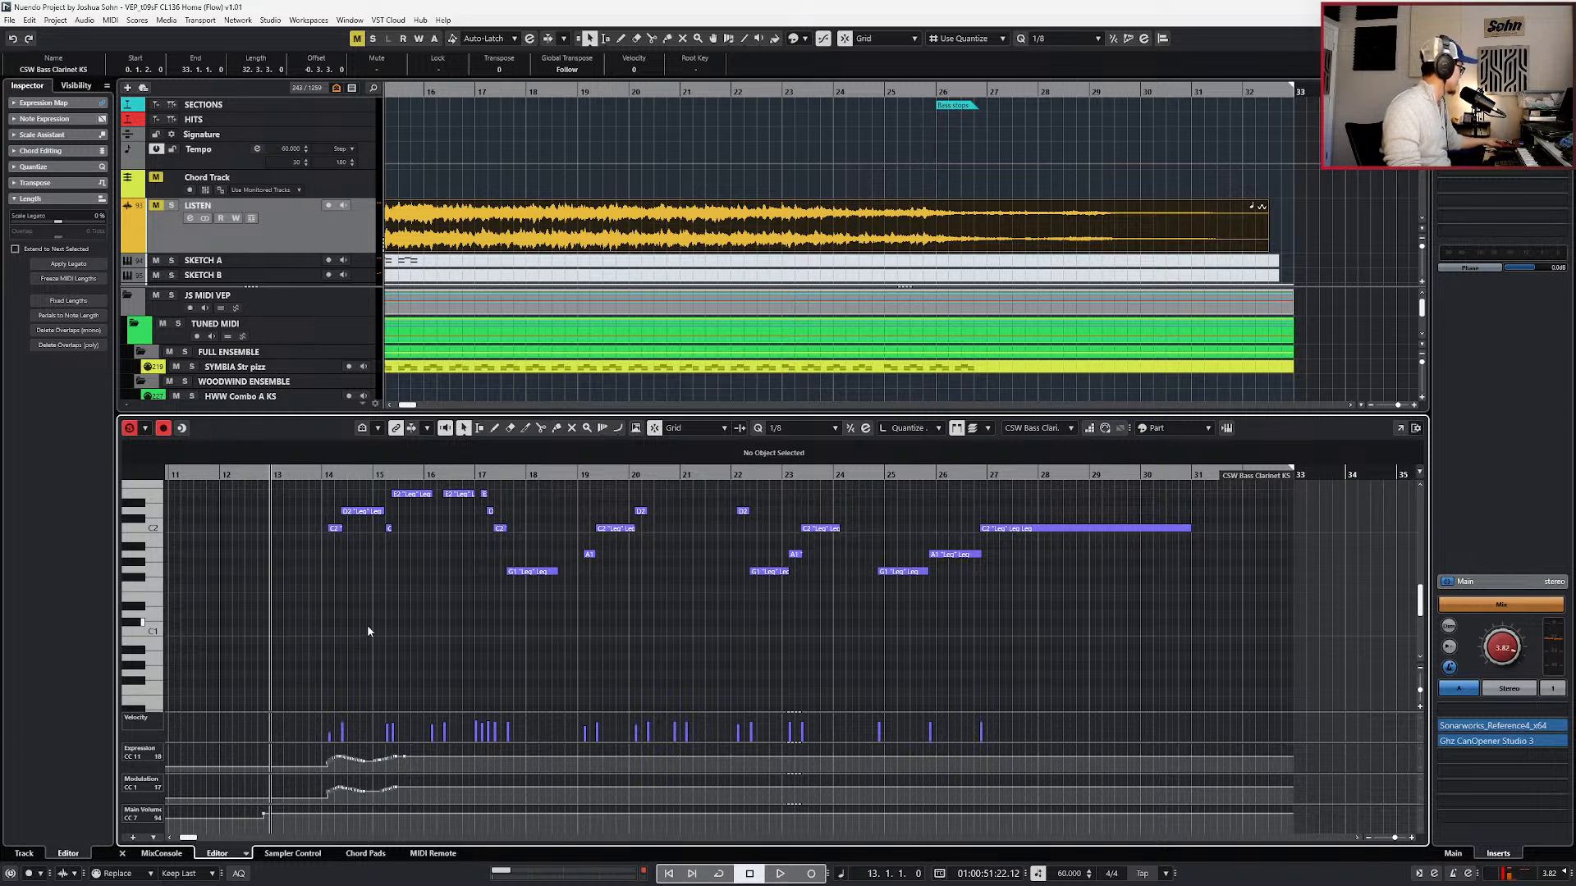
pyautogui.keyDown('ctrl'); pyautogui.scroll(2, 367, 616); pyautogui.keyUp('ctrl')
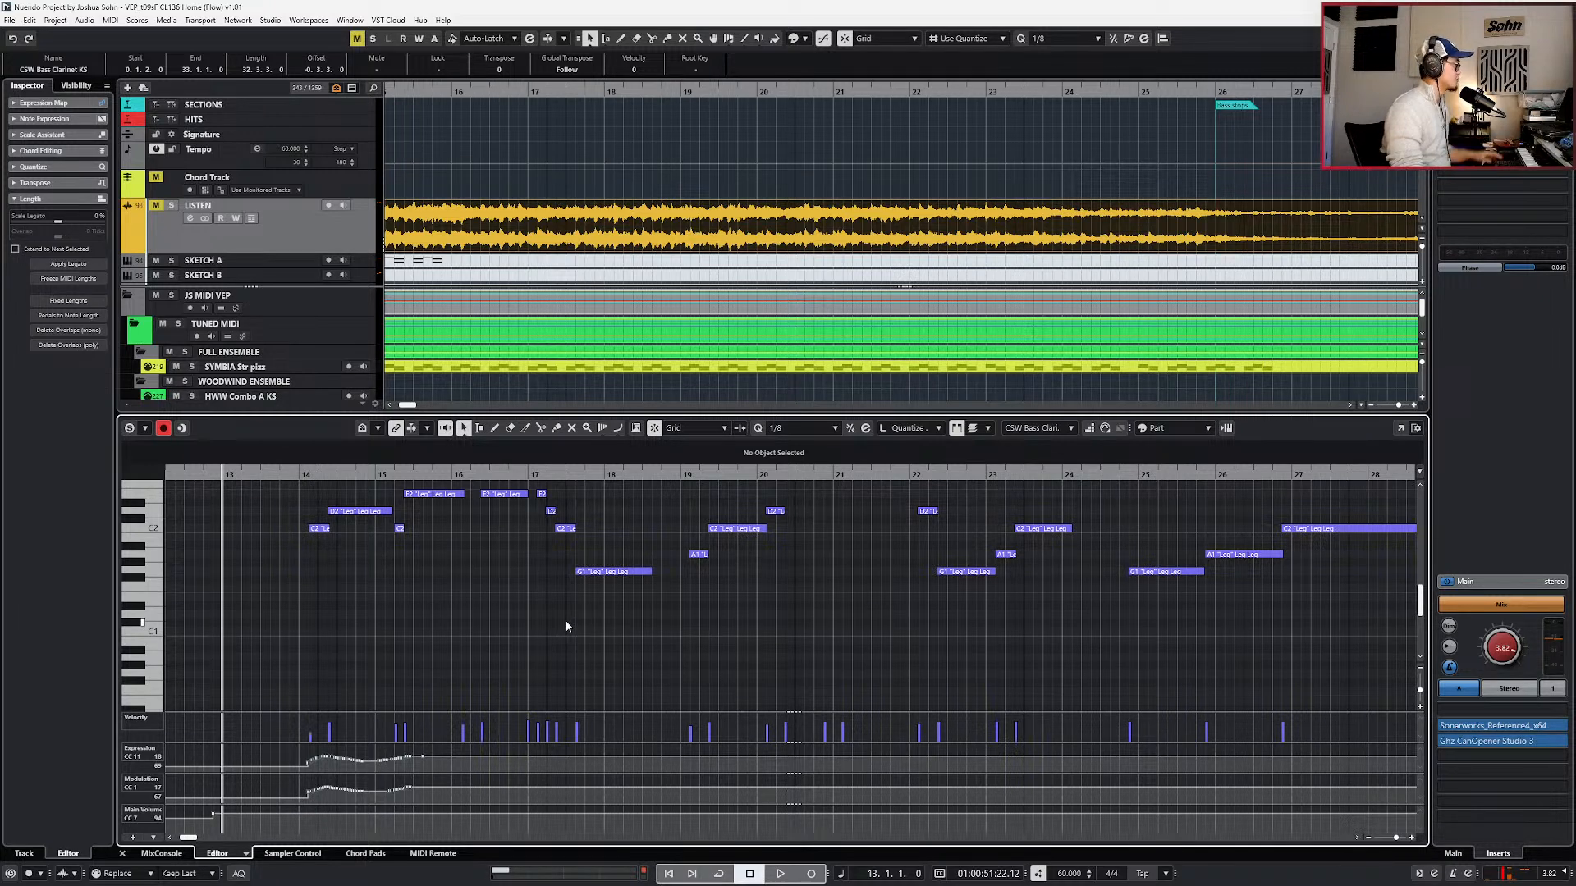
pyautogui.keyDown('ctrl'); pyautogui.scroll(-3, 566, 626); pyautogui.keyUp('ctrl')
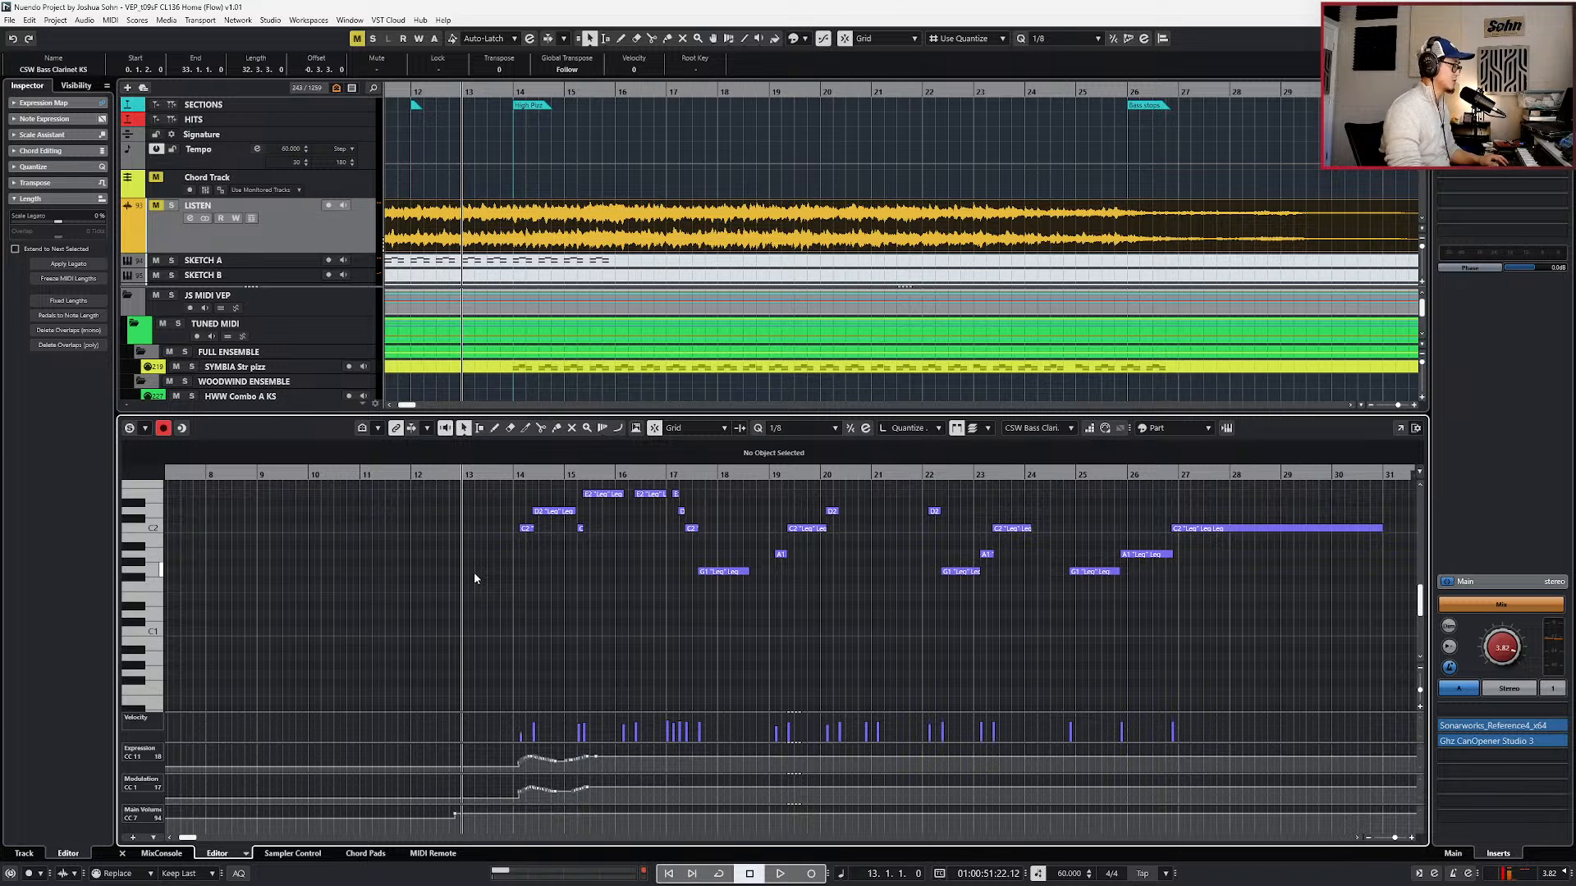
# - Record expression and modulation for the bass clarinet from just after bar 13 to bar 16
pyautogui.press('space')
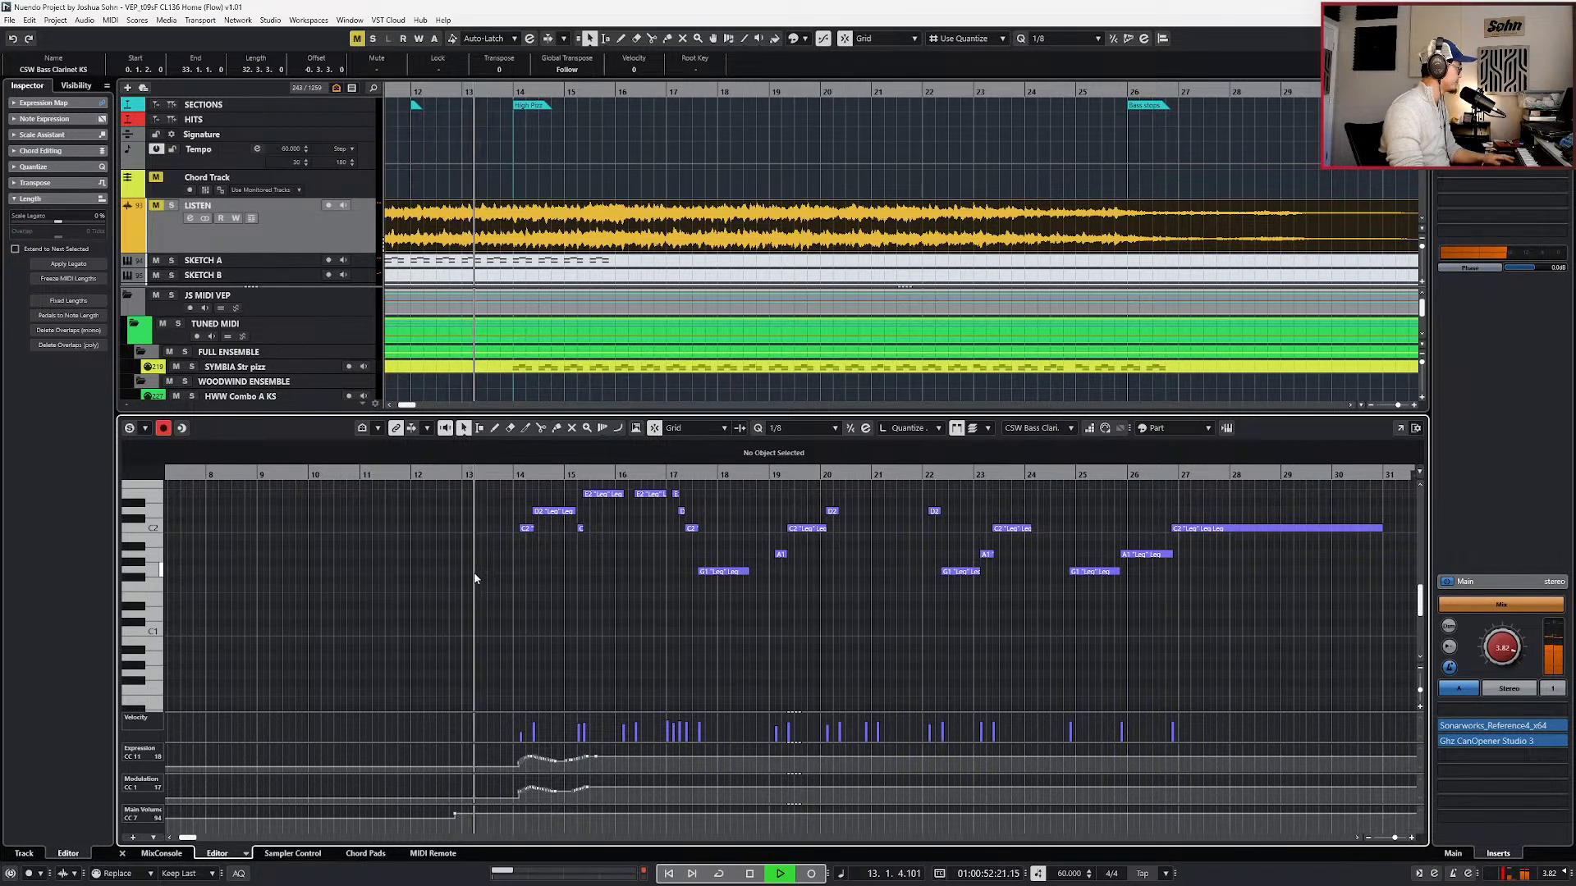
pyautogui.press('KP_Multiply')
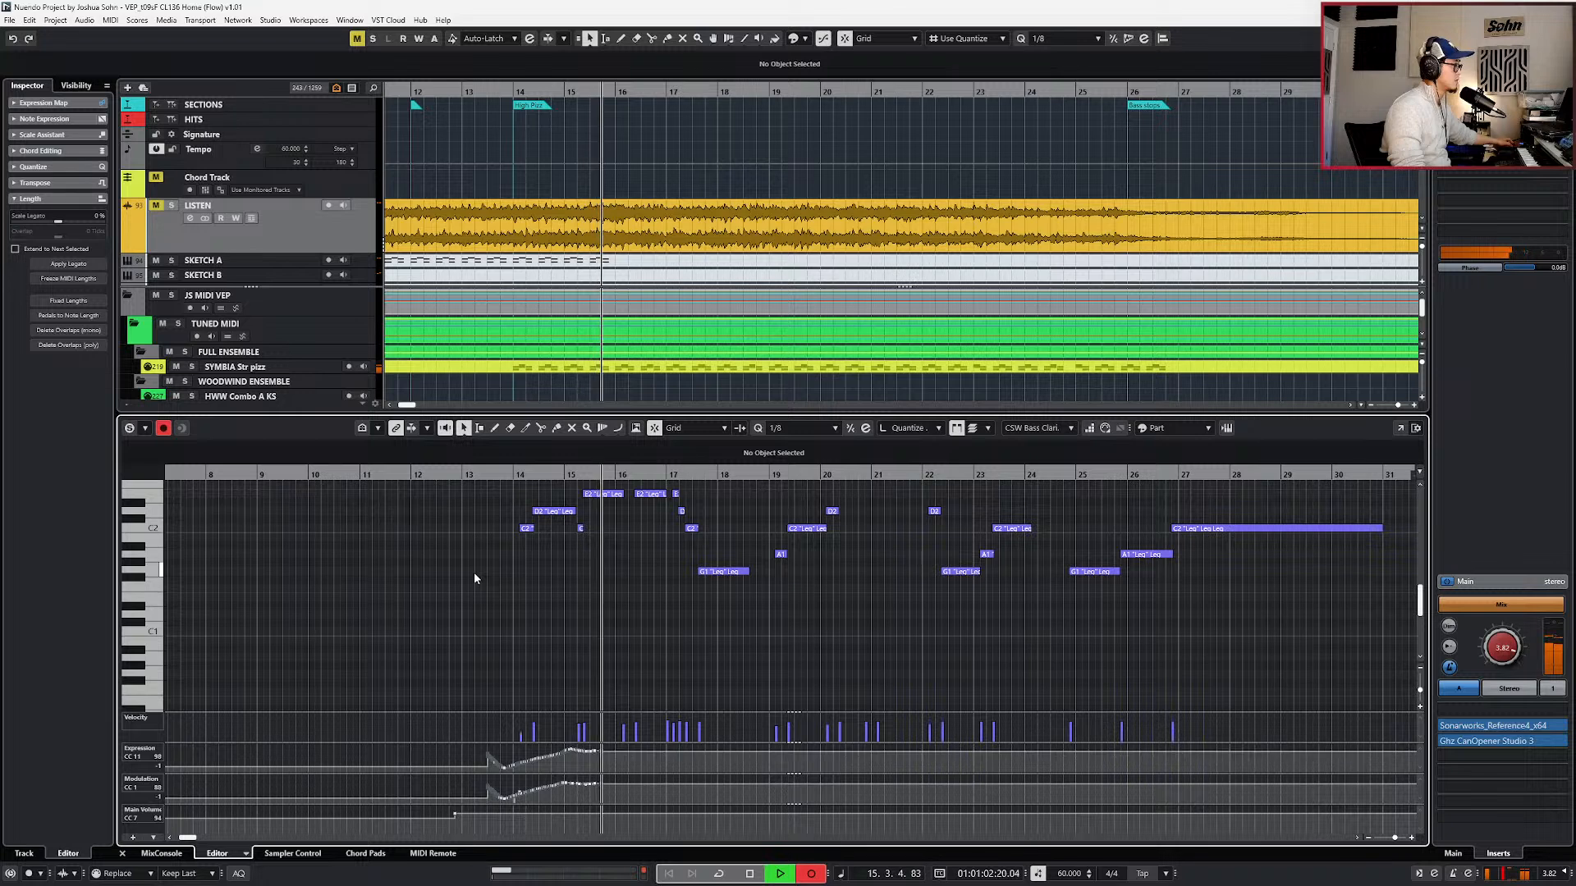
pyautogui.press('space')
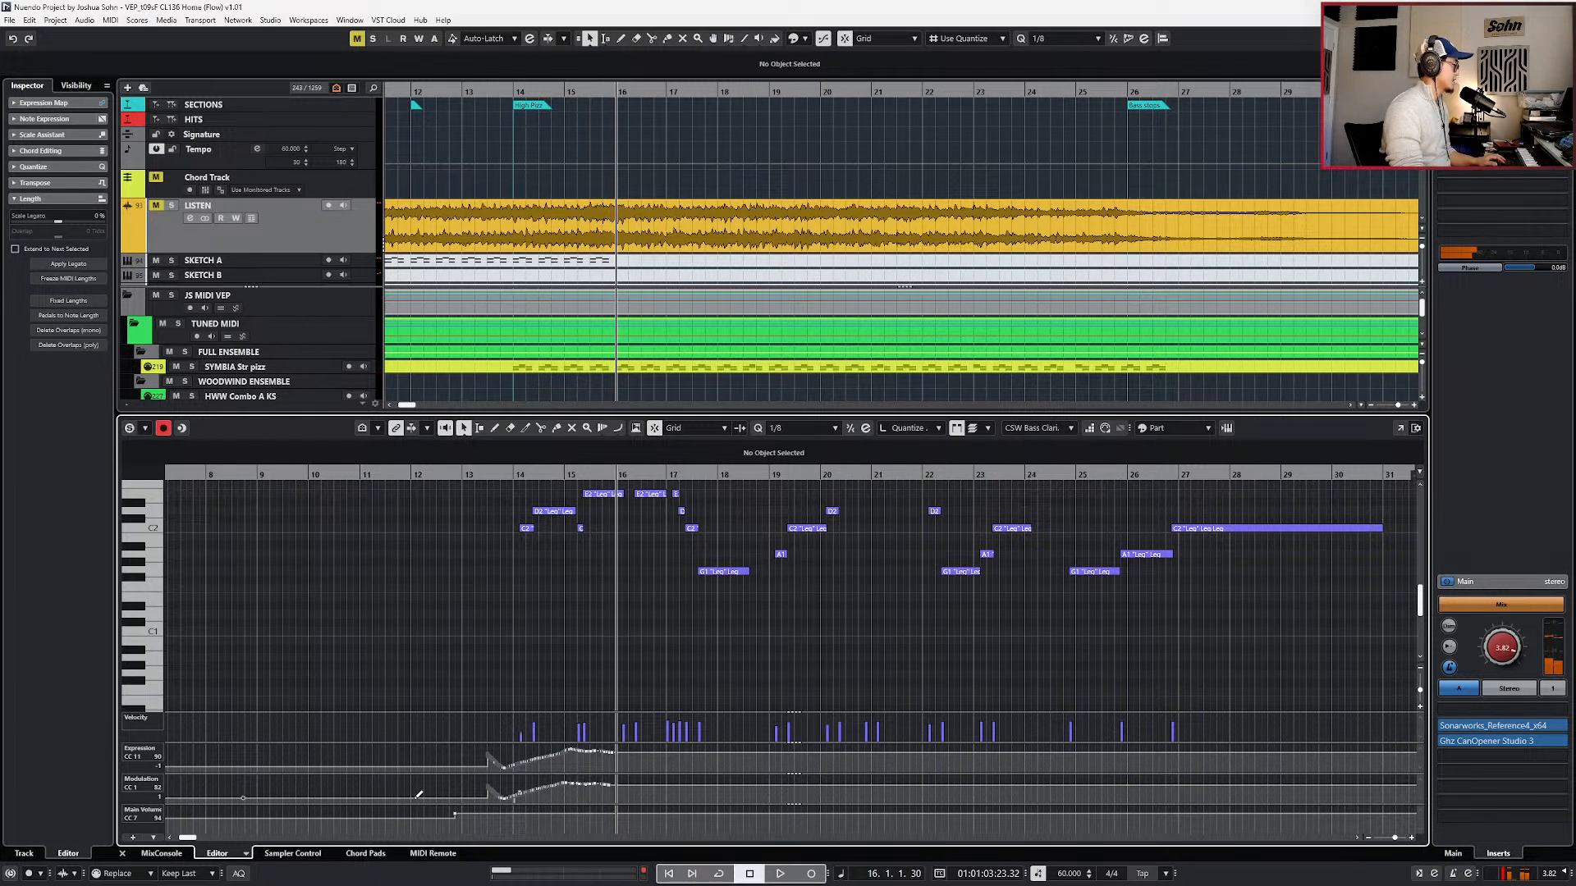
# - Set the main volume point before bar 13 to 112 and re-record expression and modulation up to bar 18
pyautogui.click(456, 816)
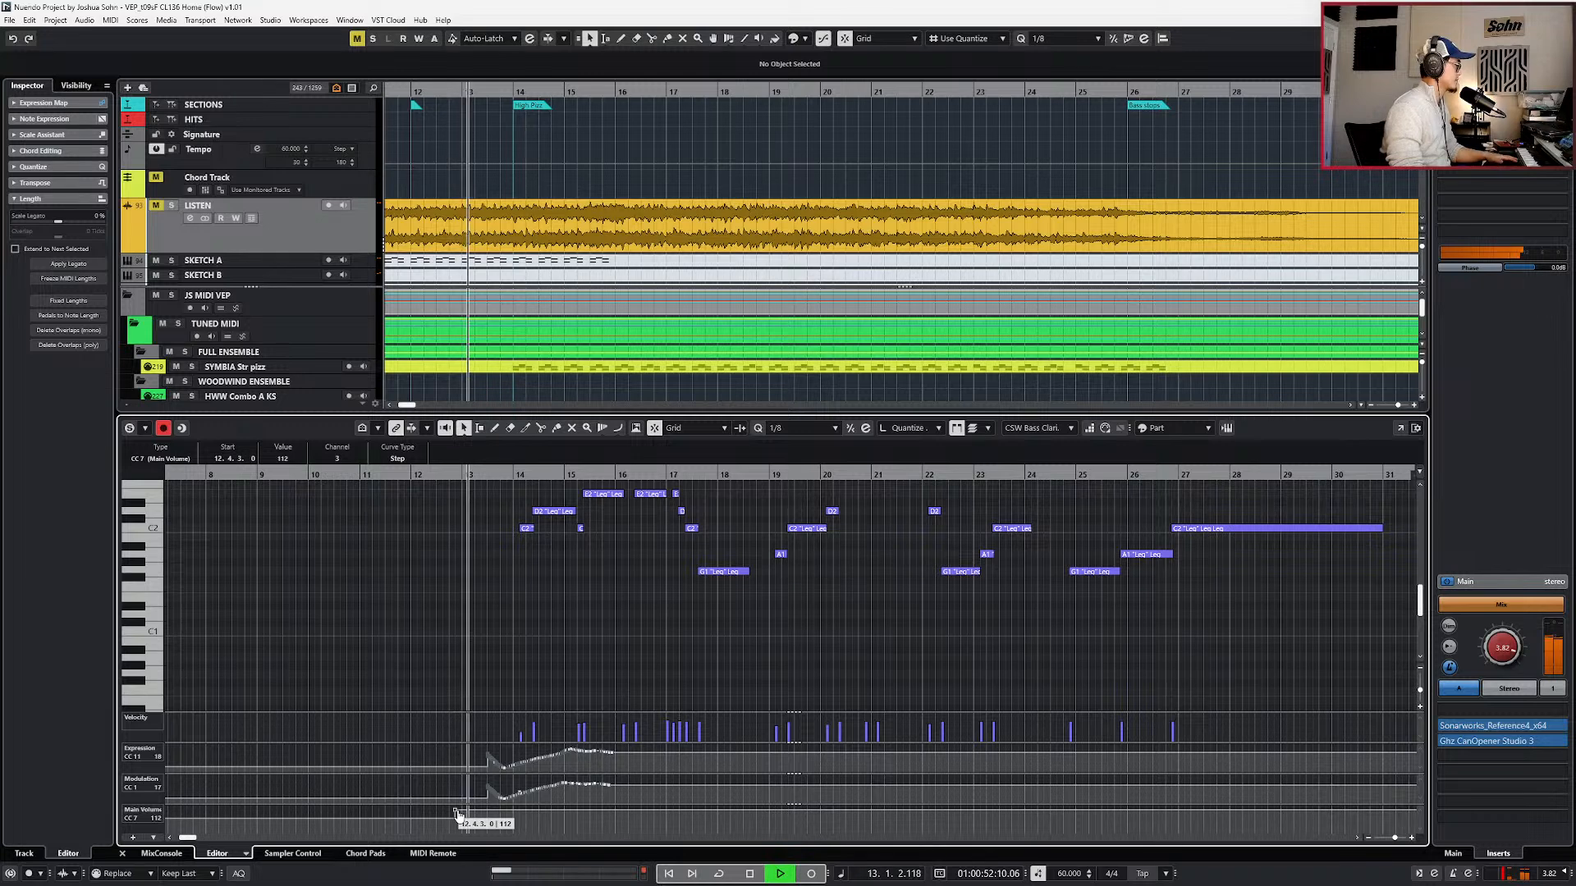
pyautogui.scroll(-3, 540, 721)
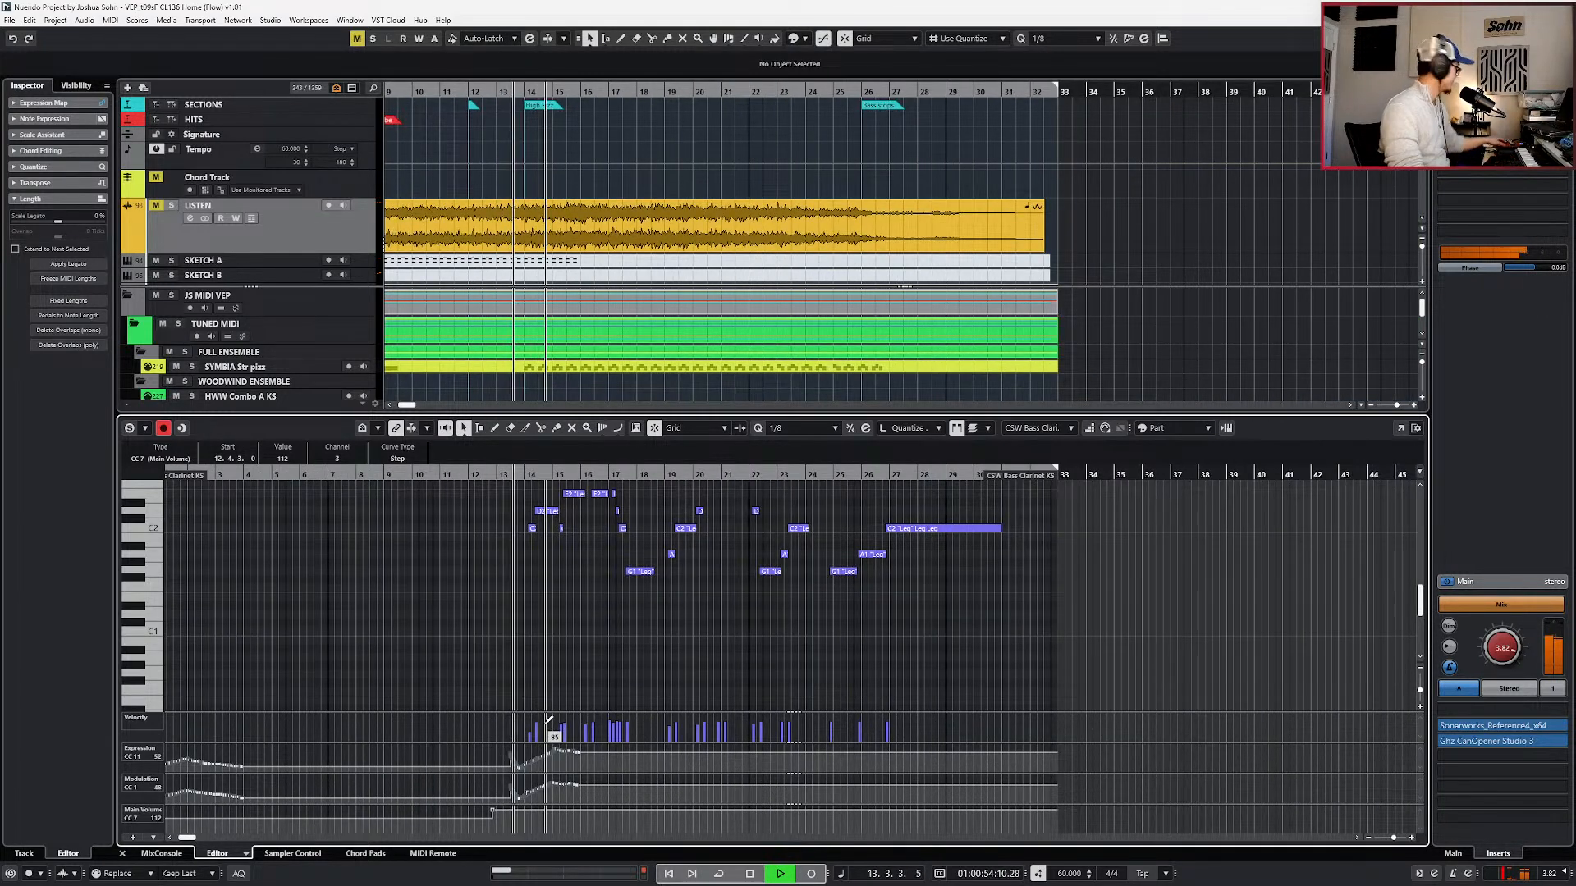
pyautogui.press('KP_Multiply')
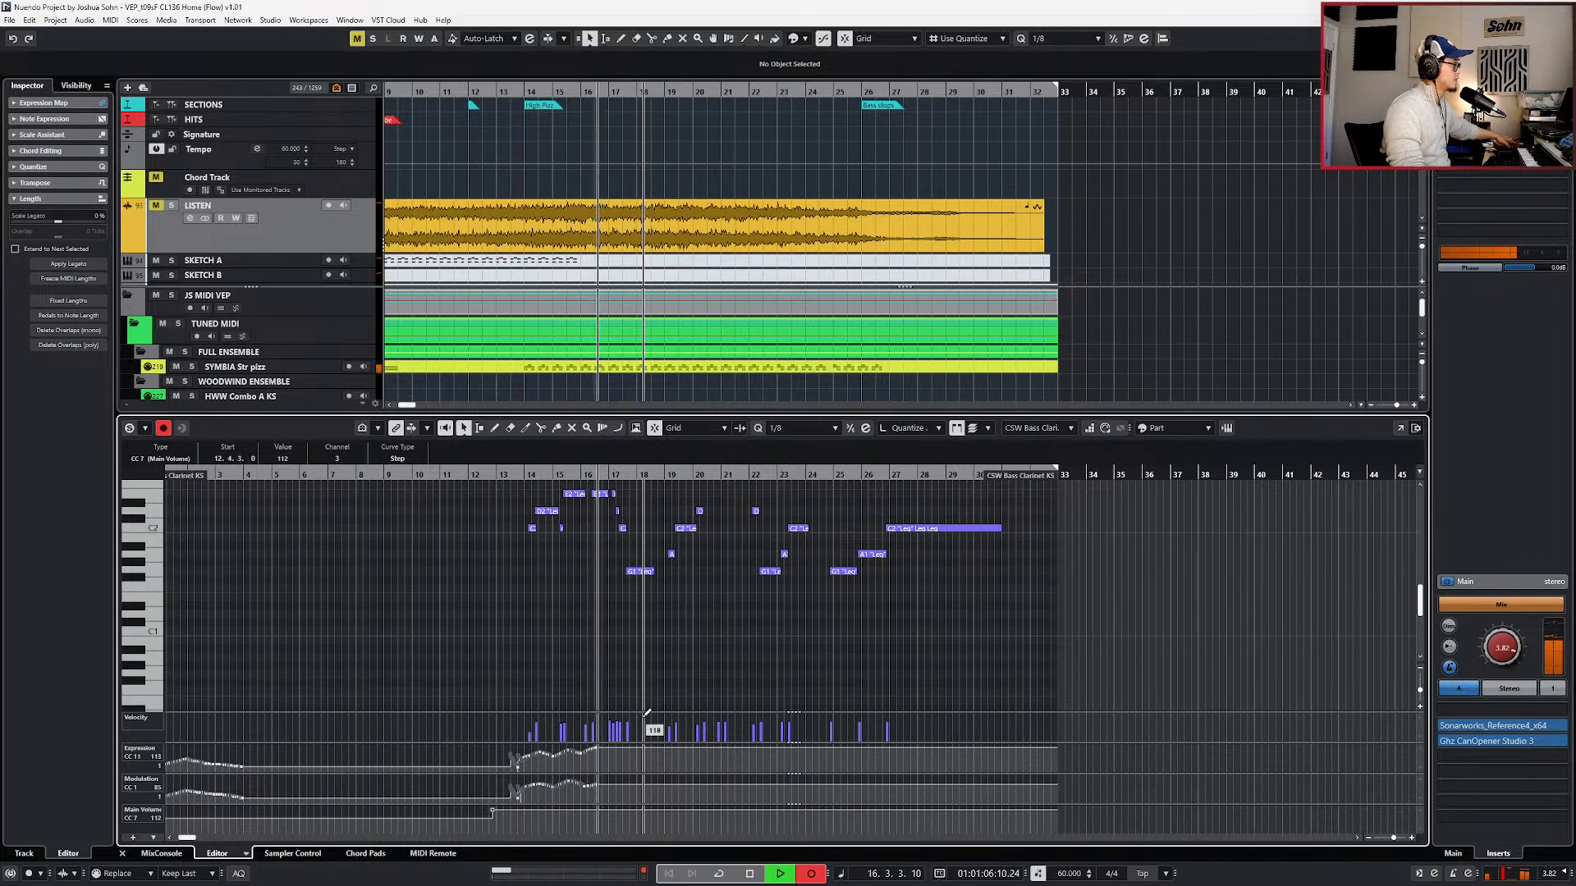
pyautogui.scroll(3, 631, 669)
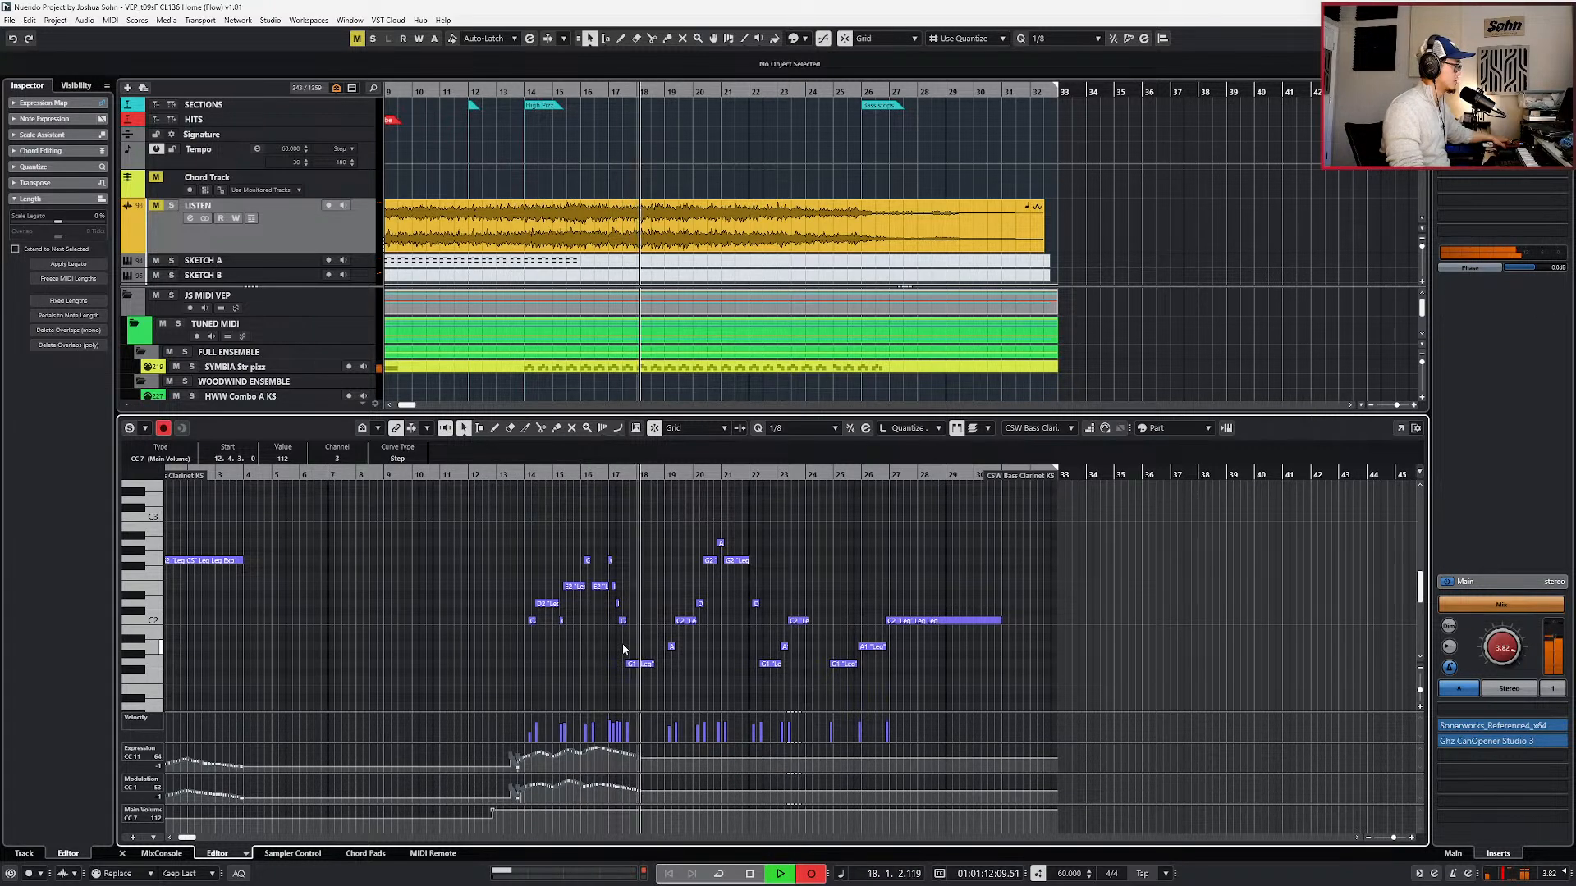
pyautogui.press('space')
# - Select all bass clarinet notes from bar 14 onward and nudge them slightly earlier, starting the first at 14.1.2.90
pyautogui.press('h')
pyautogui.press('h')
pyautogui.press('h')
pyautogui.press('h')
pyautogui.press('h')
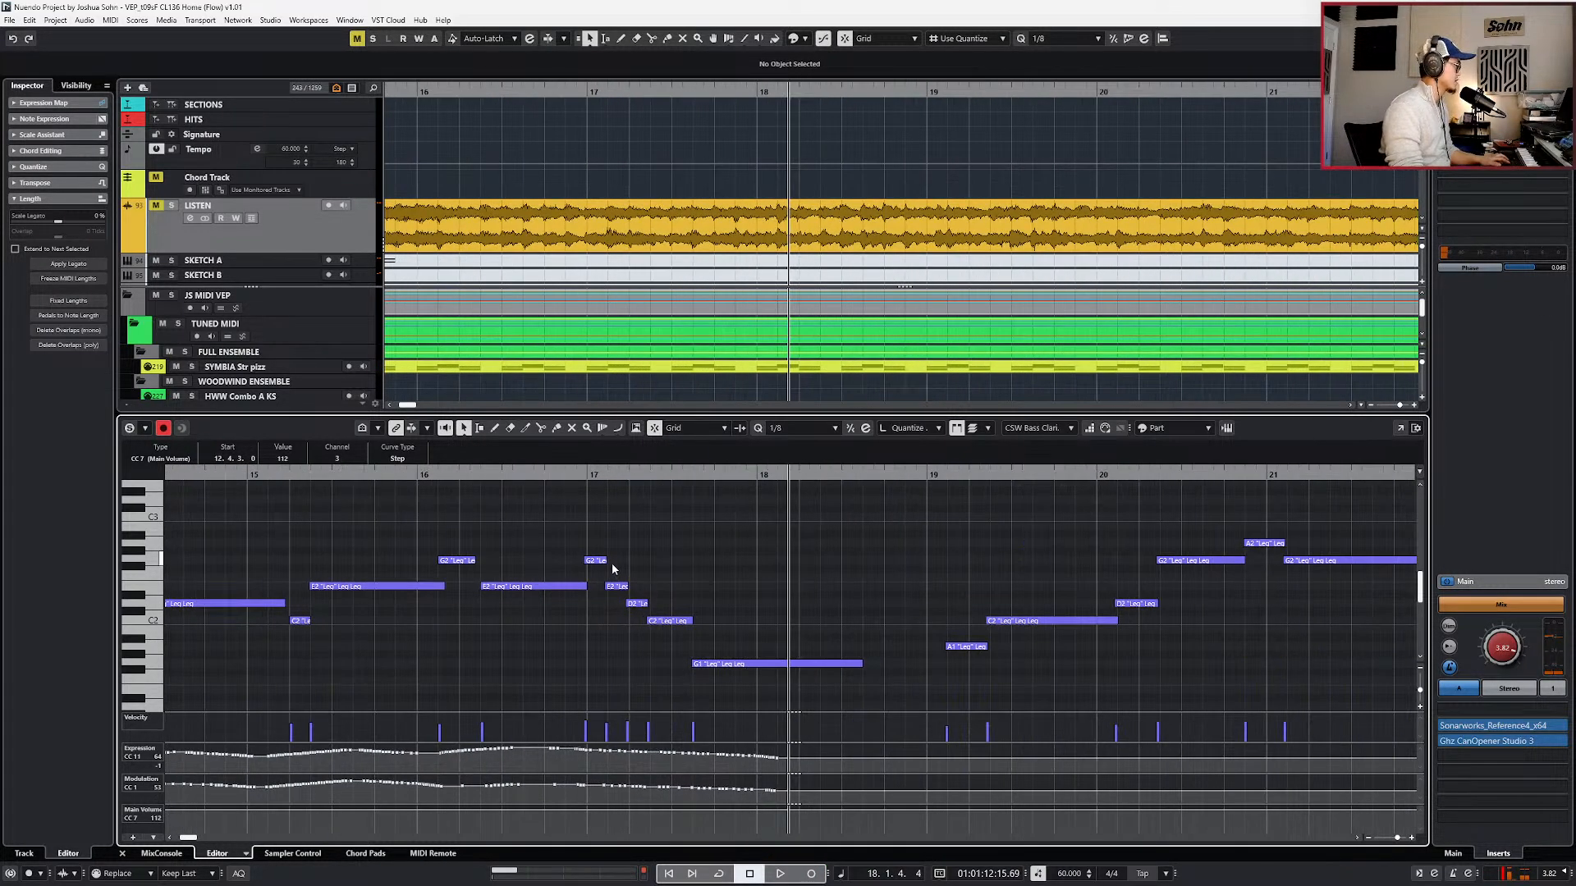
pyautogui.press('g')
pyautogui.press('g')
pyautogui.press('g')
pyautogui.press('g')
pyautogui.press('g')
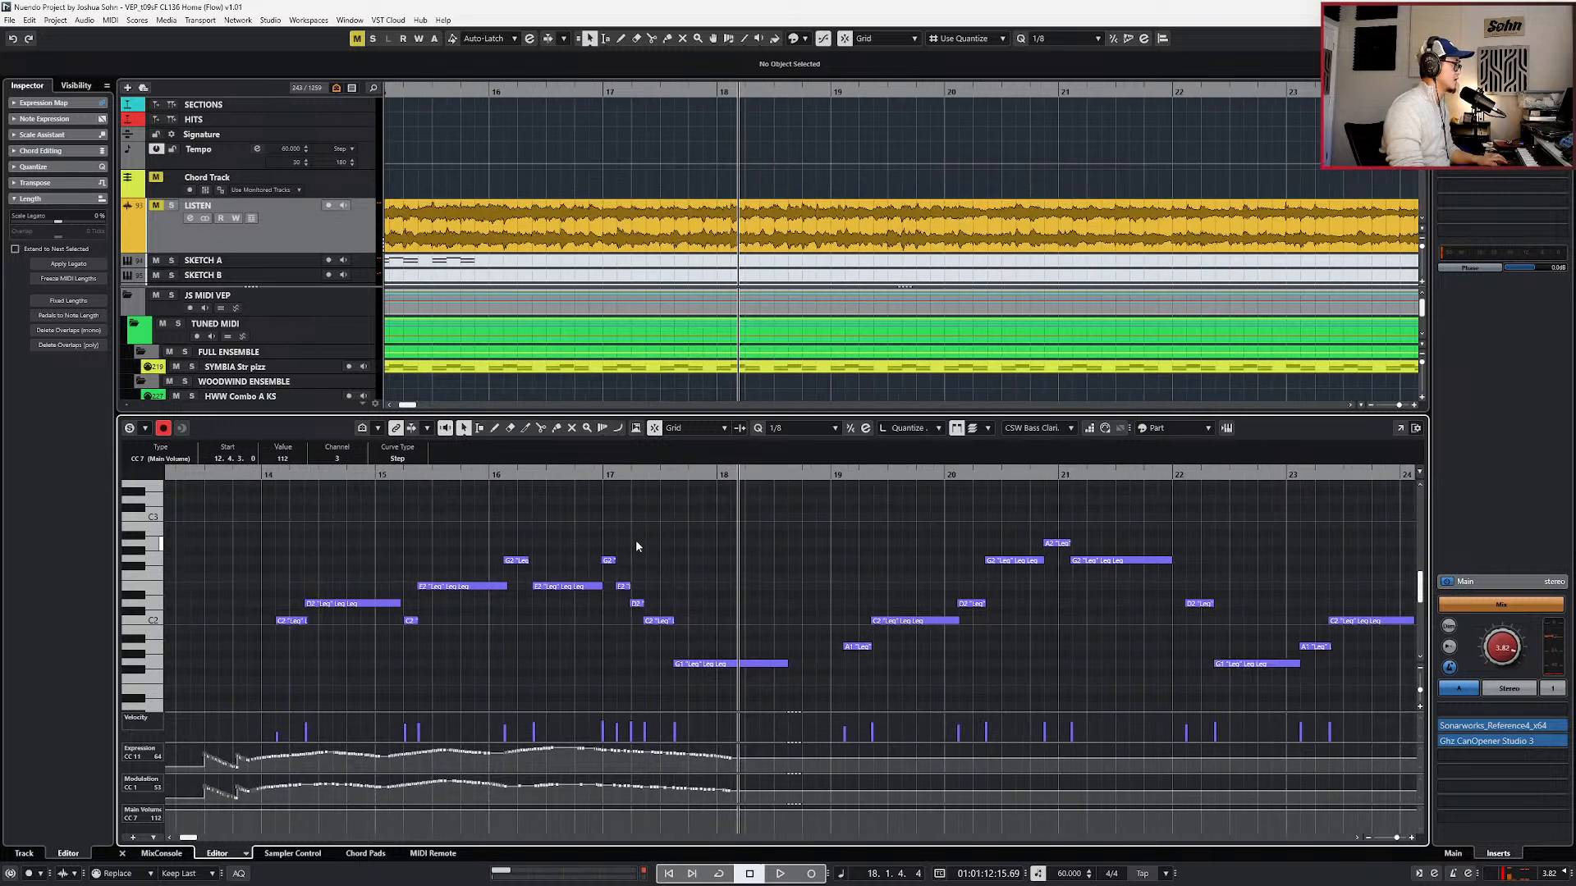
pyautogui.moveTo(490, 507); pyautogui.dragTo(1001, 694)
pyautogui.press('h')
pyautogui.press('h')
pyautogui.press('h')
pyautogui.press('h')
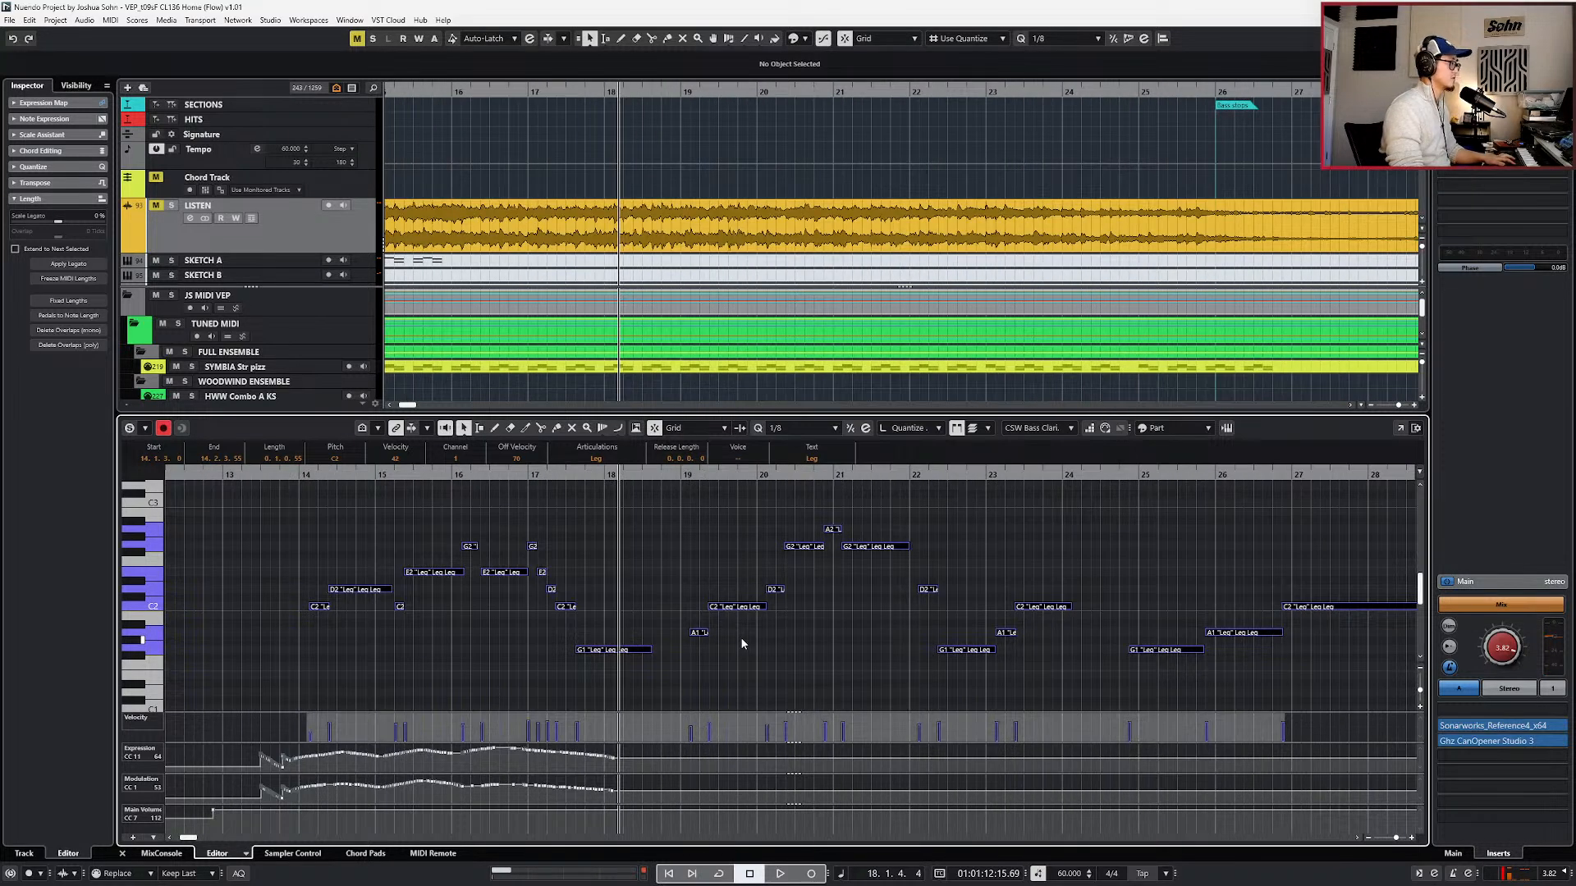
pyautogui.hscroll(-3, 744, 621)
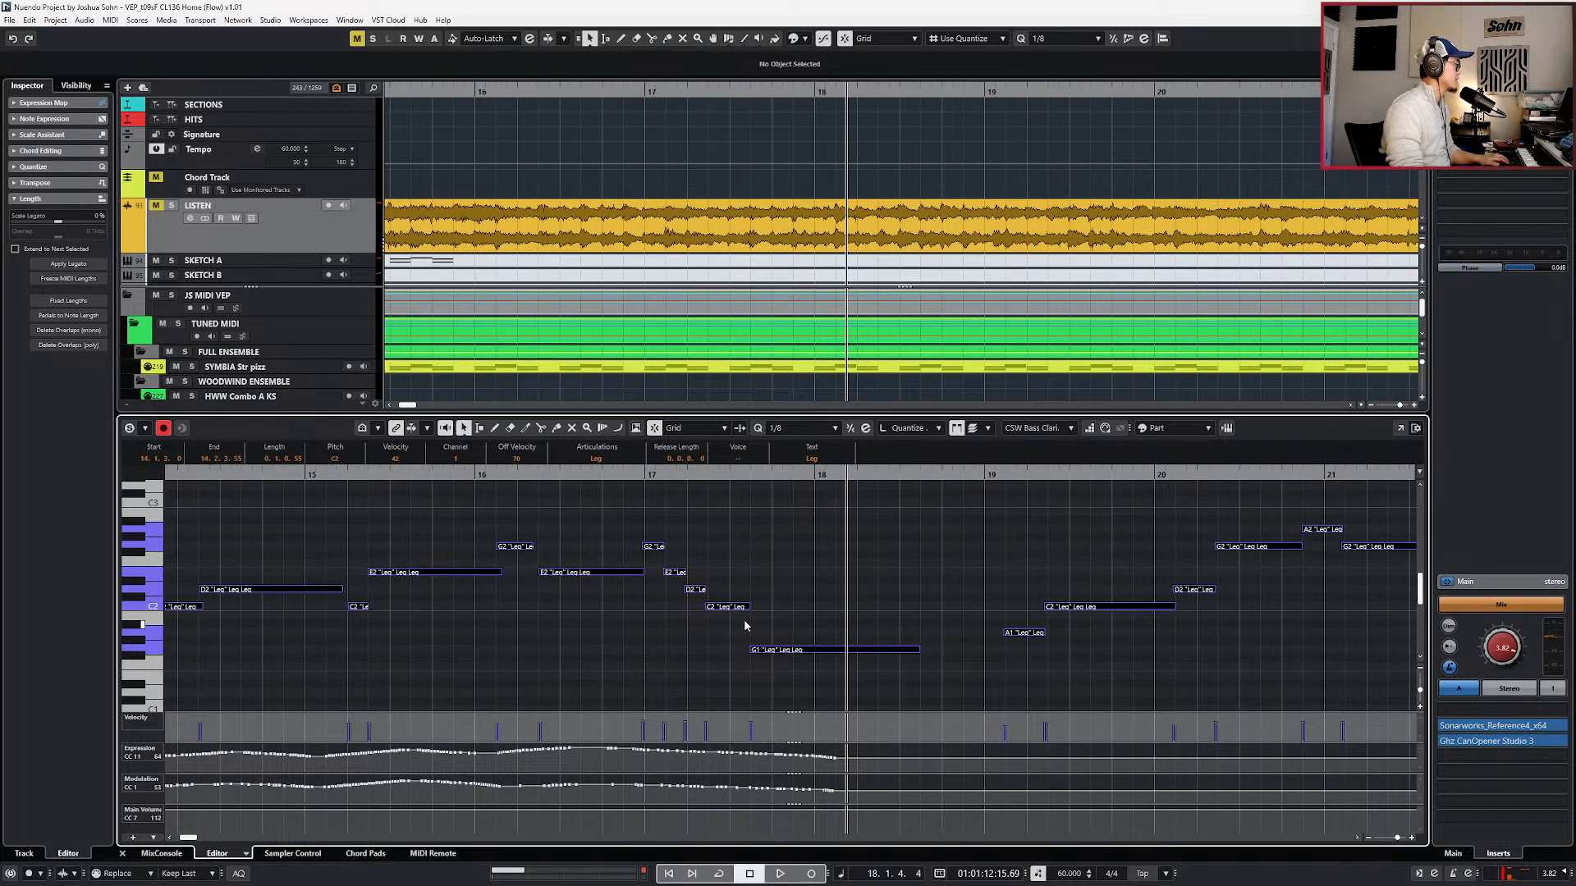
pyautogui.hscroll(-2, 745, 621)
pyautogui.press('l')
pyautogui.press('KP_Subtract')
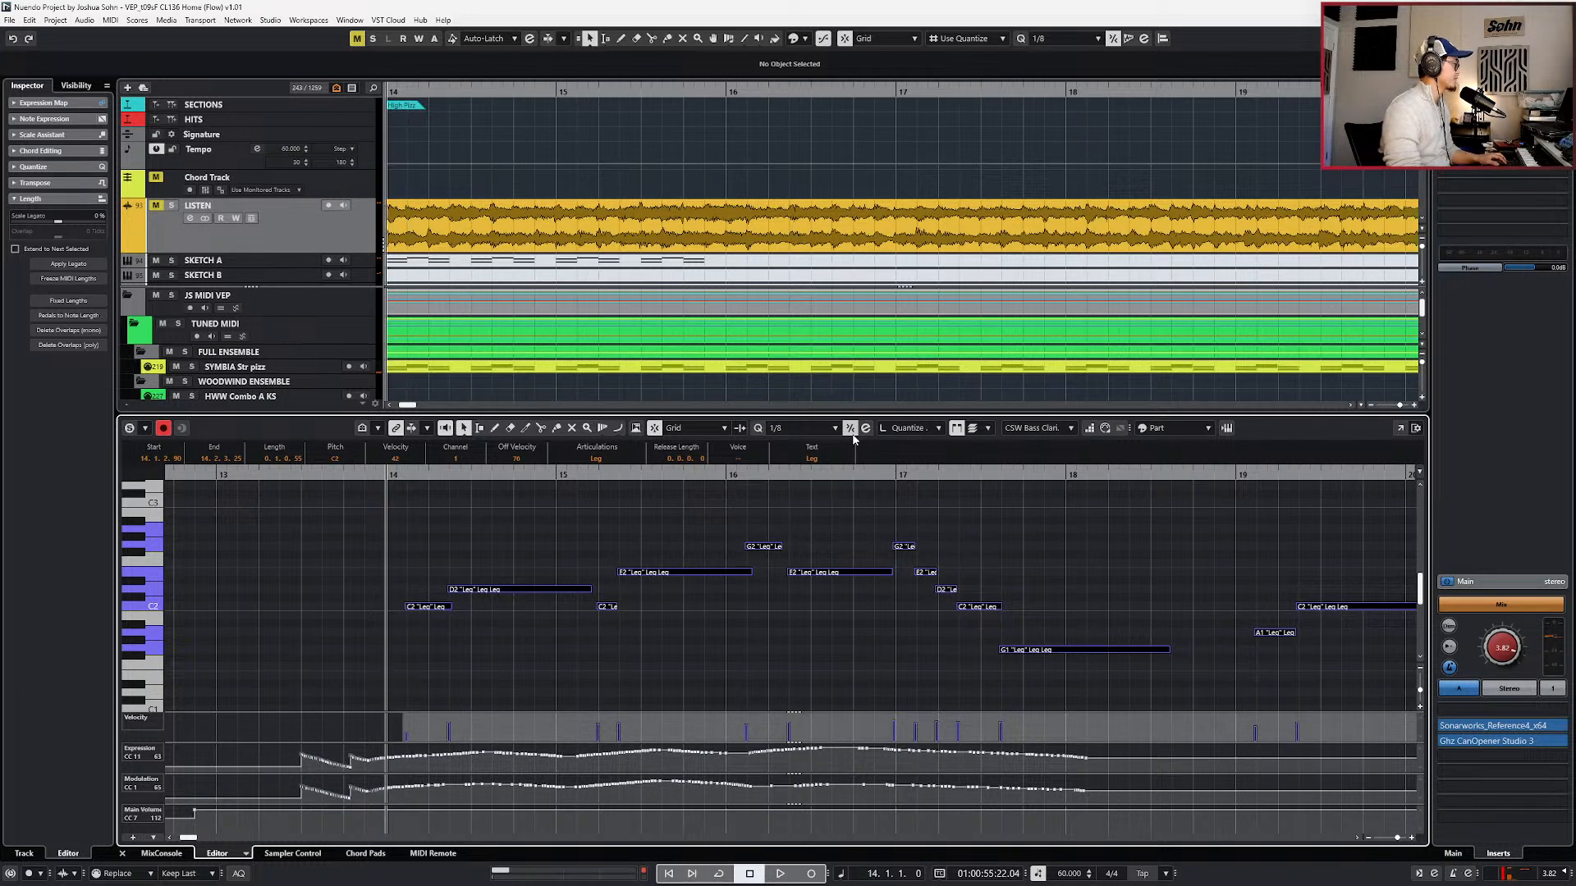
pyautogui.scroll(-2, 887, 501)
pyautogui.scroll(3, 901, 524)
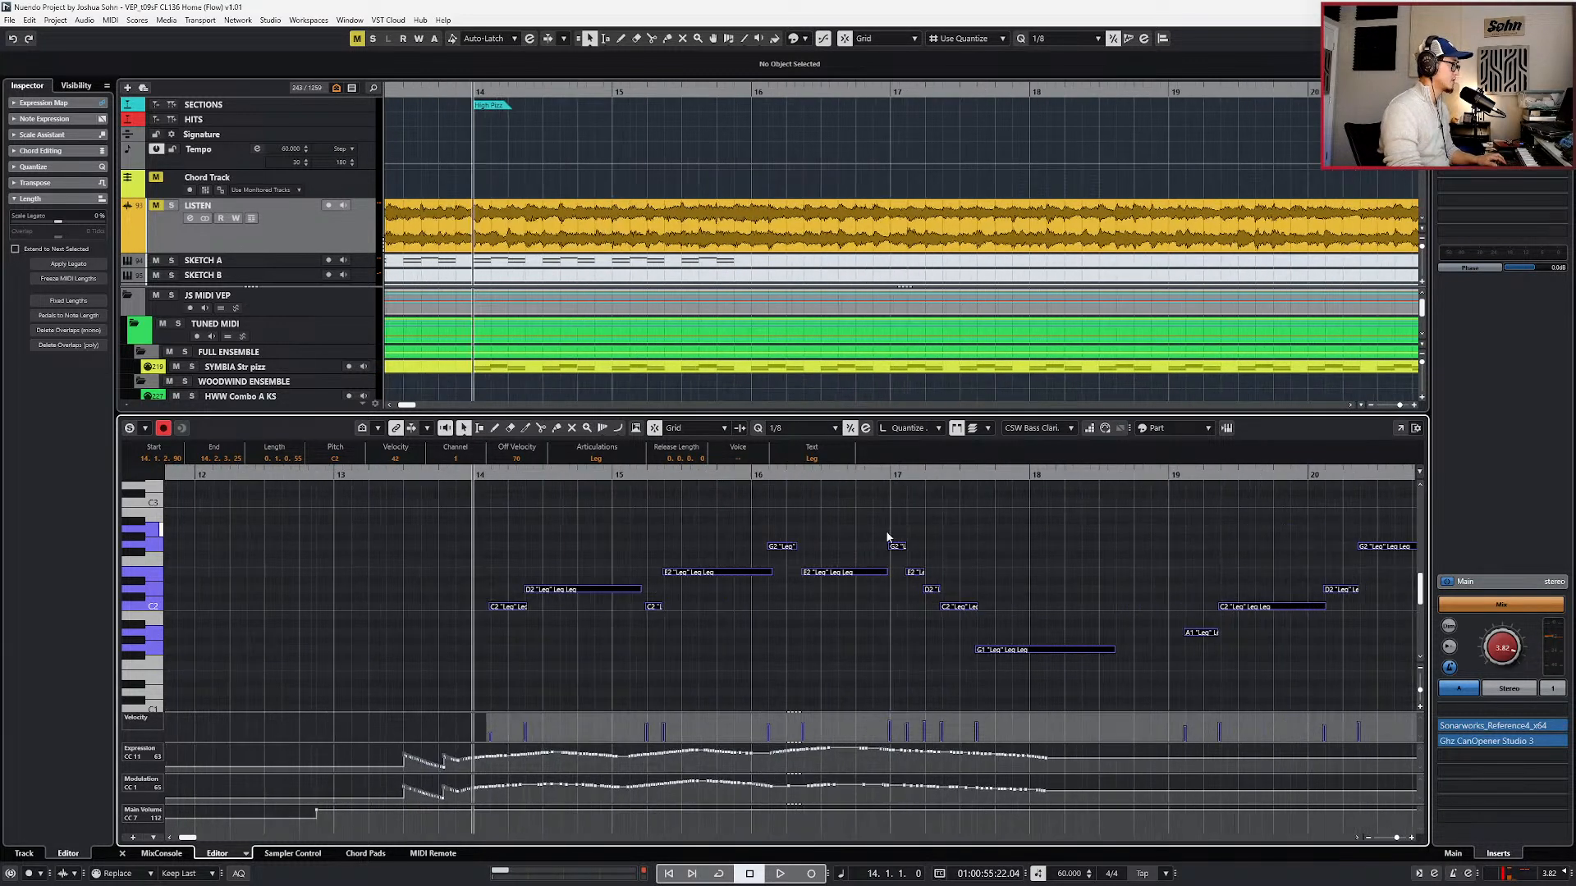
pyautogui.scroll(-1, 873, 570)
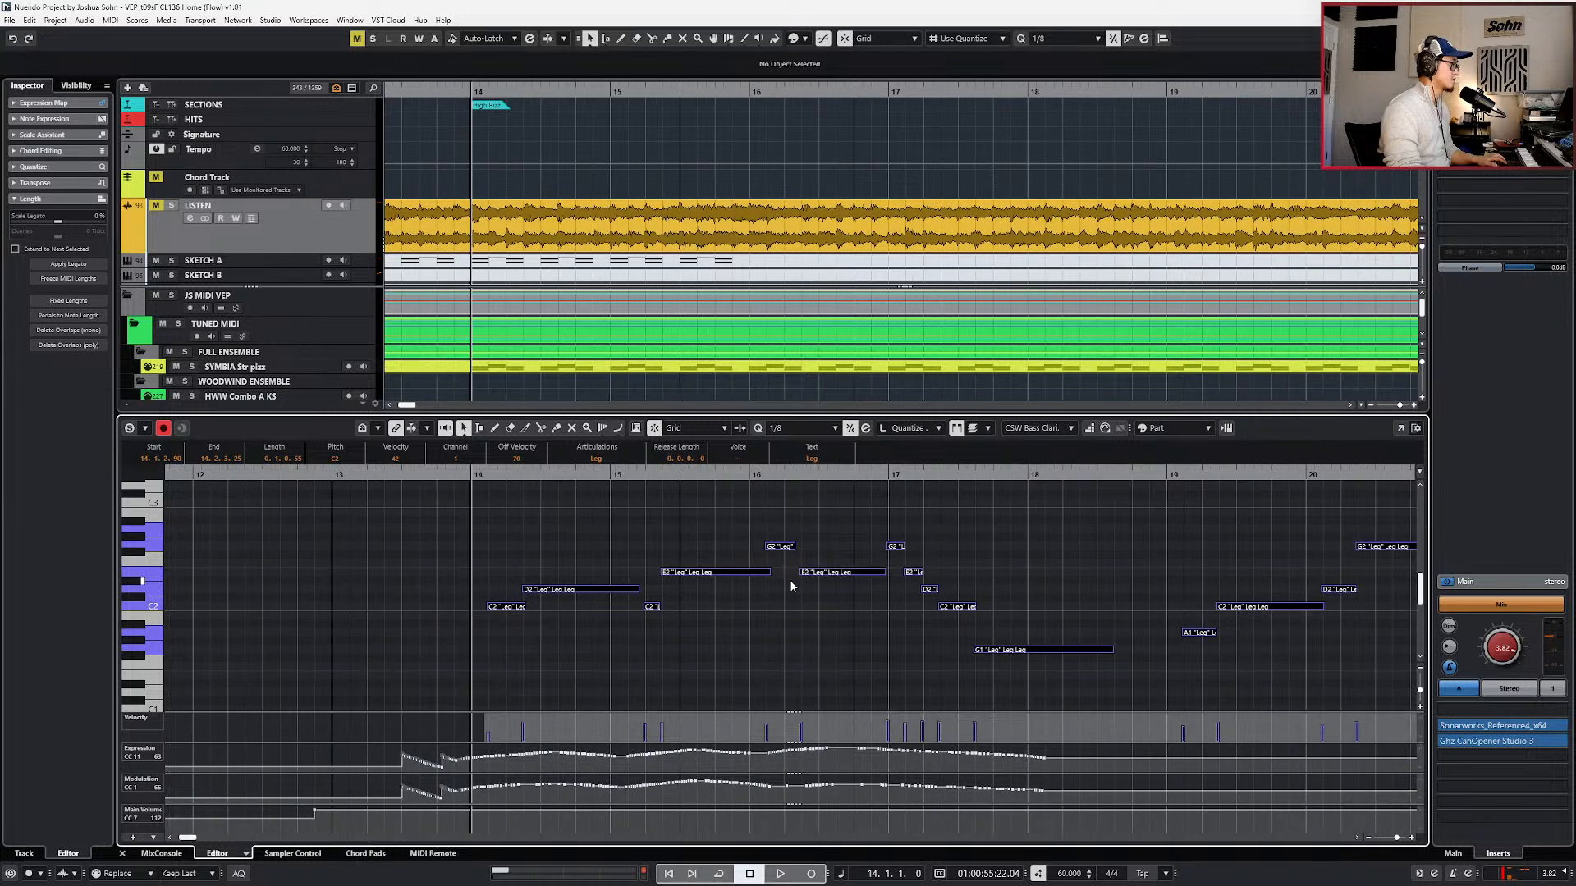
# - Trim the ends of the E2 note before bar 16, the C2 note in bar 19 and the G1 note in bar 22
pyautogui.moveTo(766, 571); pyautogui.dragTo(757, 573)
pyautogui.scroll(-1, 808, 589)
pyautogui.press('Right')
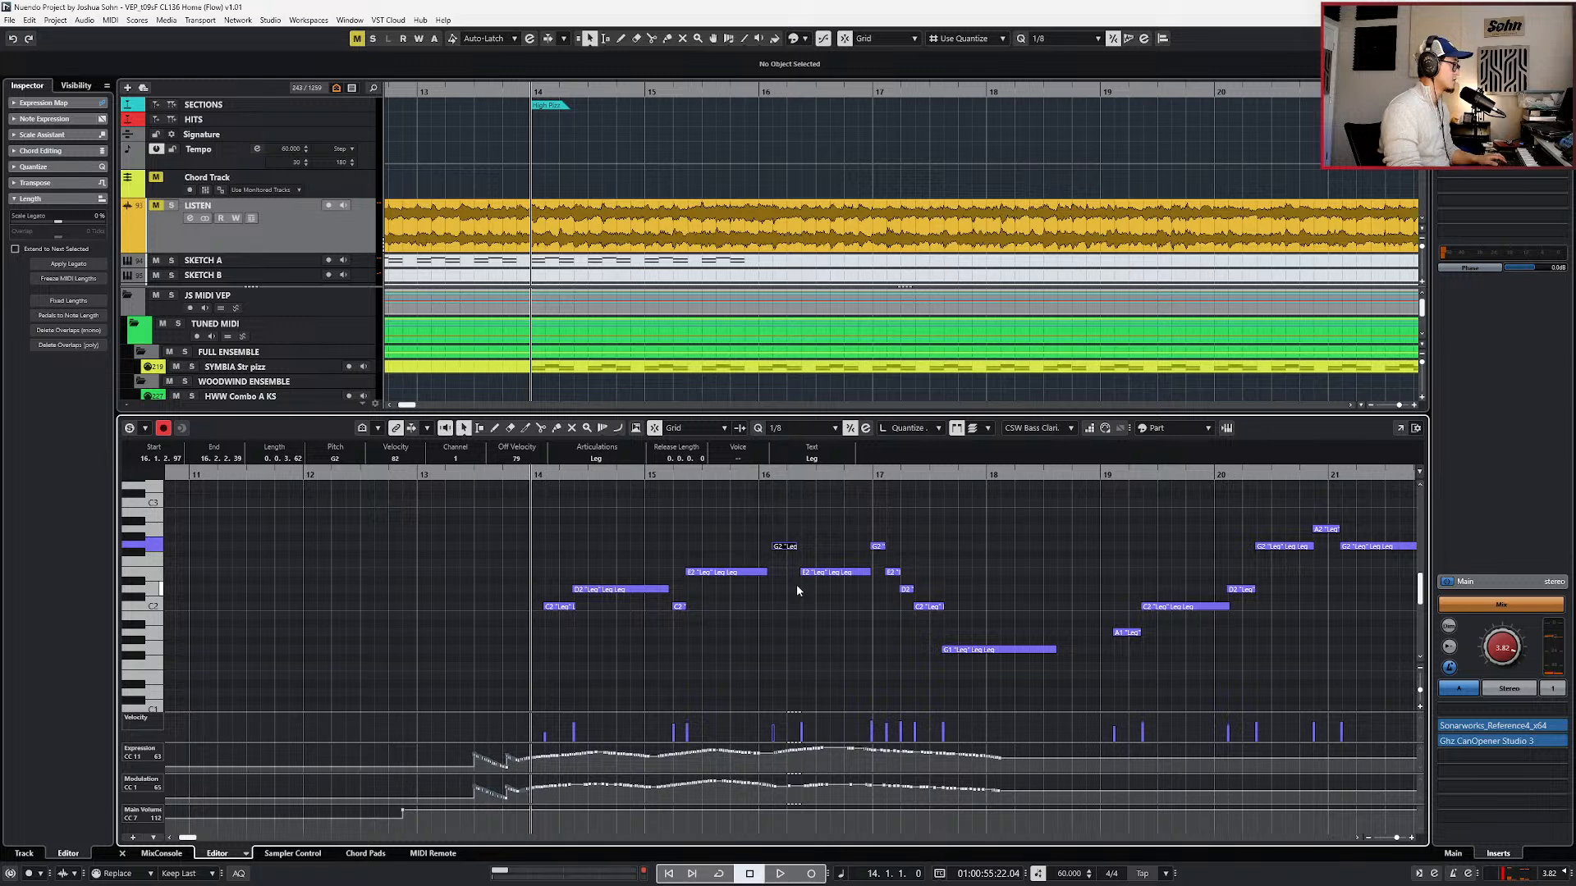
pyautogui.hscroll(2, 795, 587)
pyautogui.scroll(-3, 792, 587)
pyautogui.scroll(4, 1031, 582)
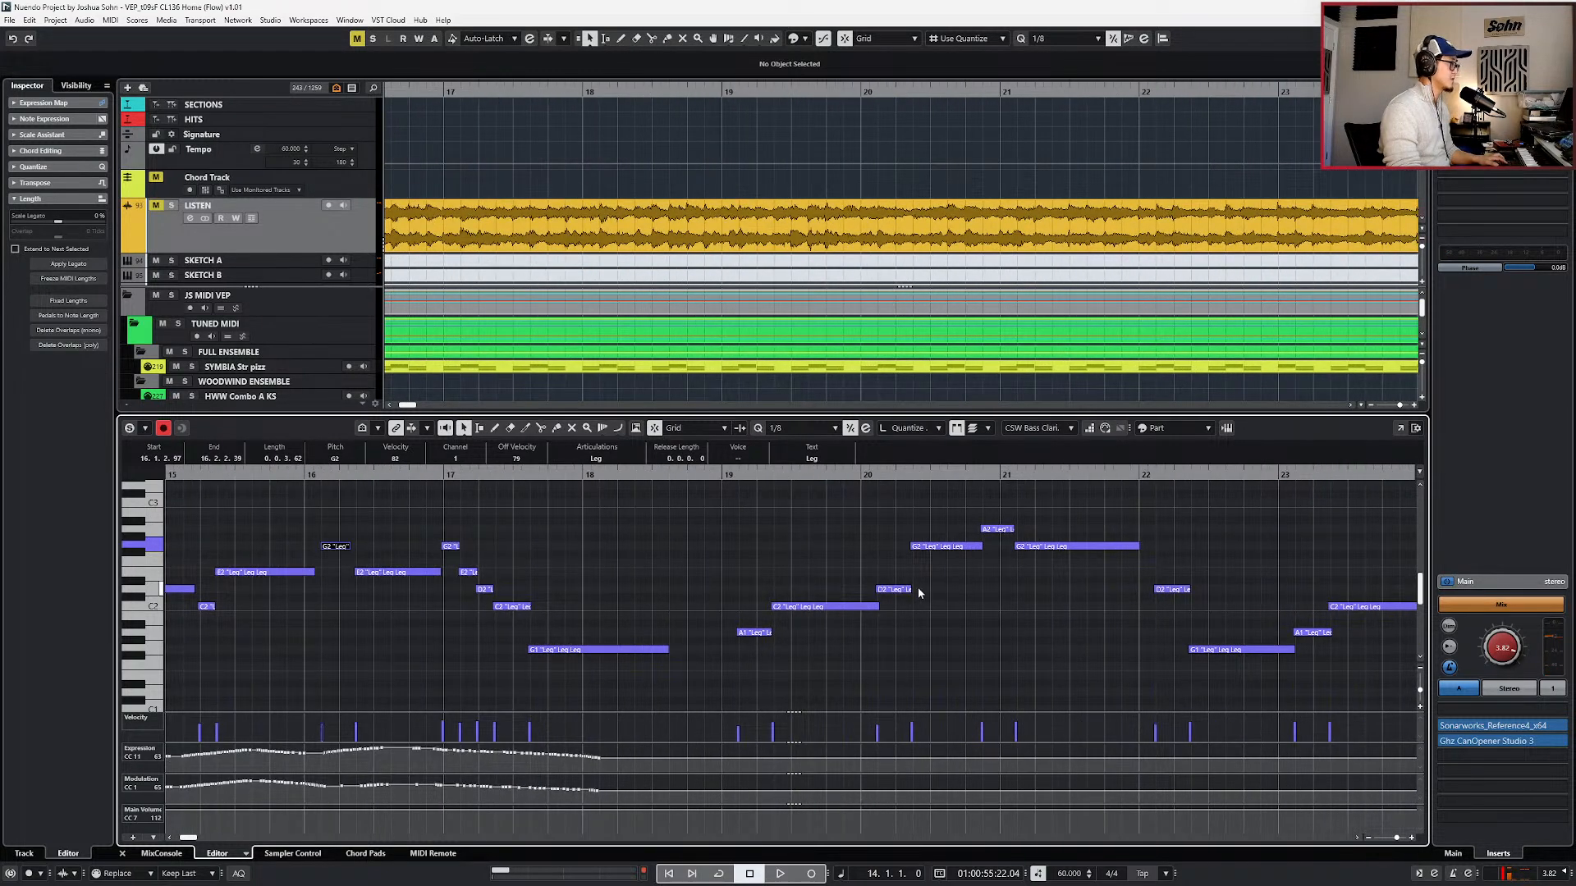
pyautogui.hscroll(2, 946, 603)
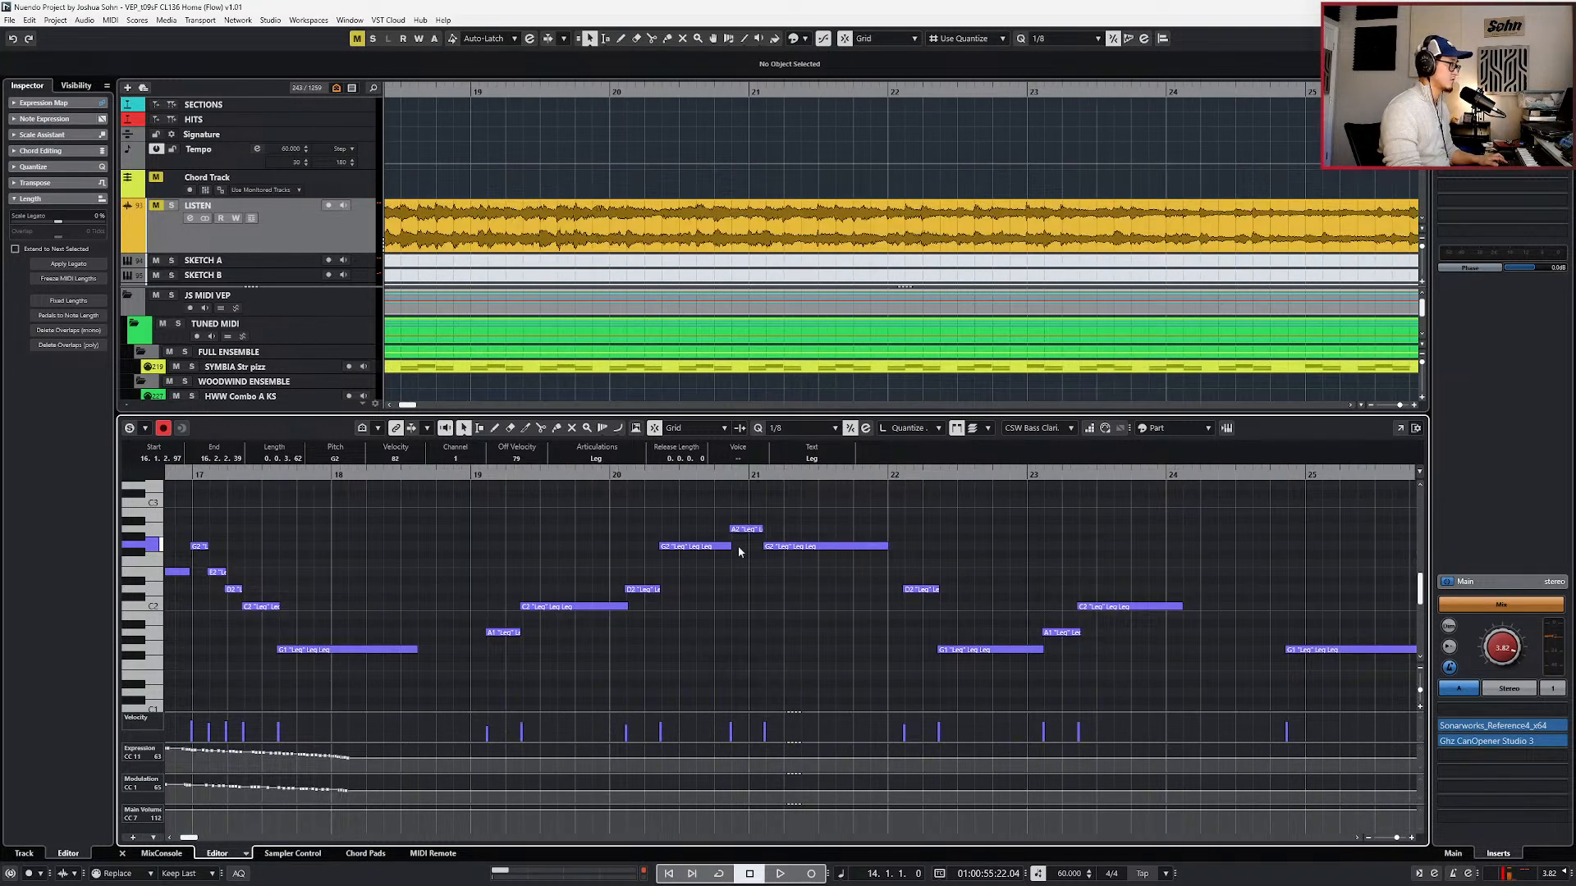
pyautogui.click(624, 607)
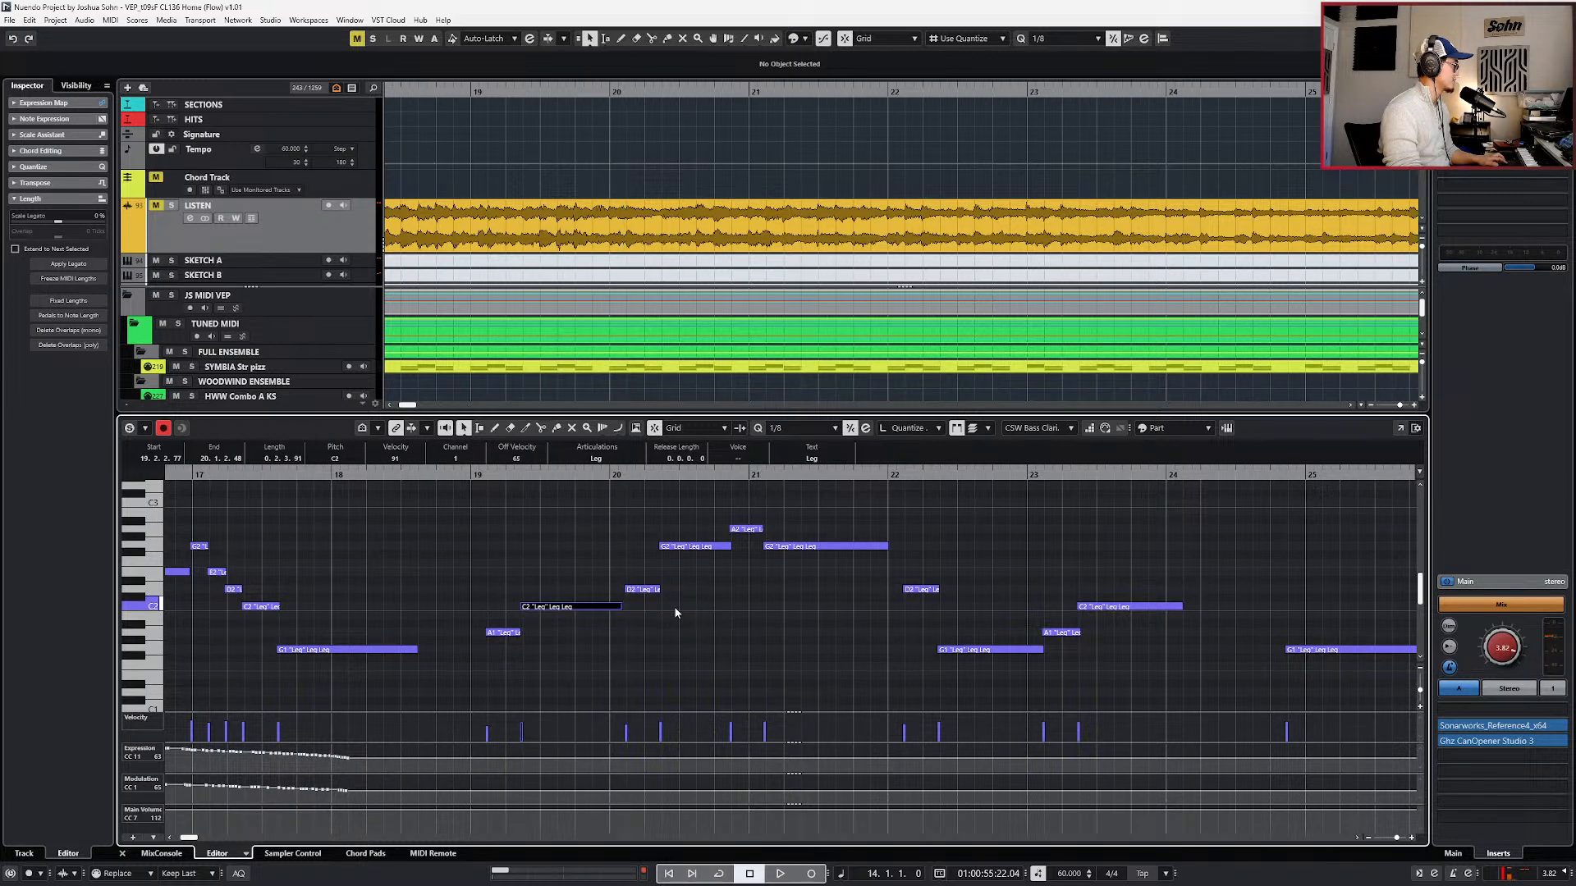
pyautogui.scroll(-1, 675, 605)
pyautogui.hscroll(1, 674, 606)
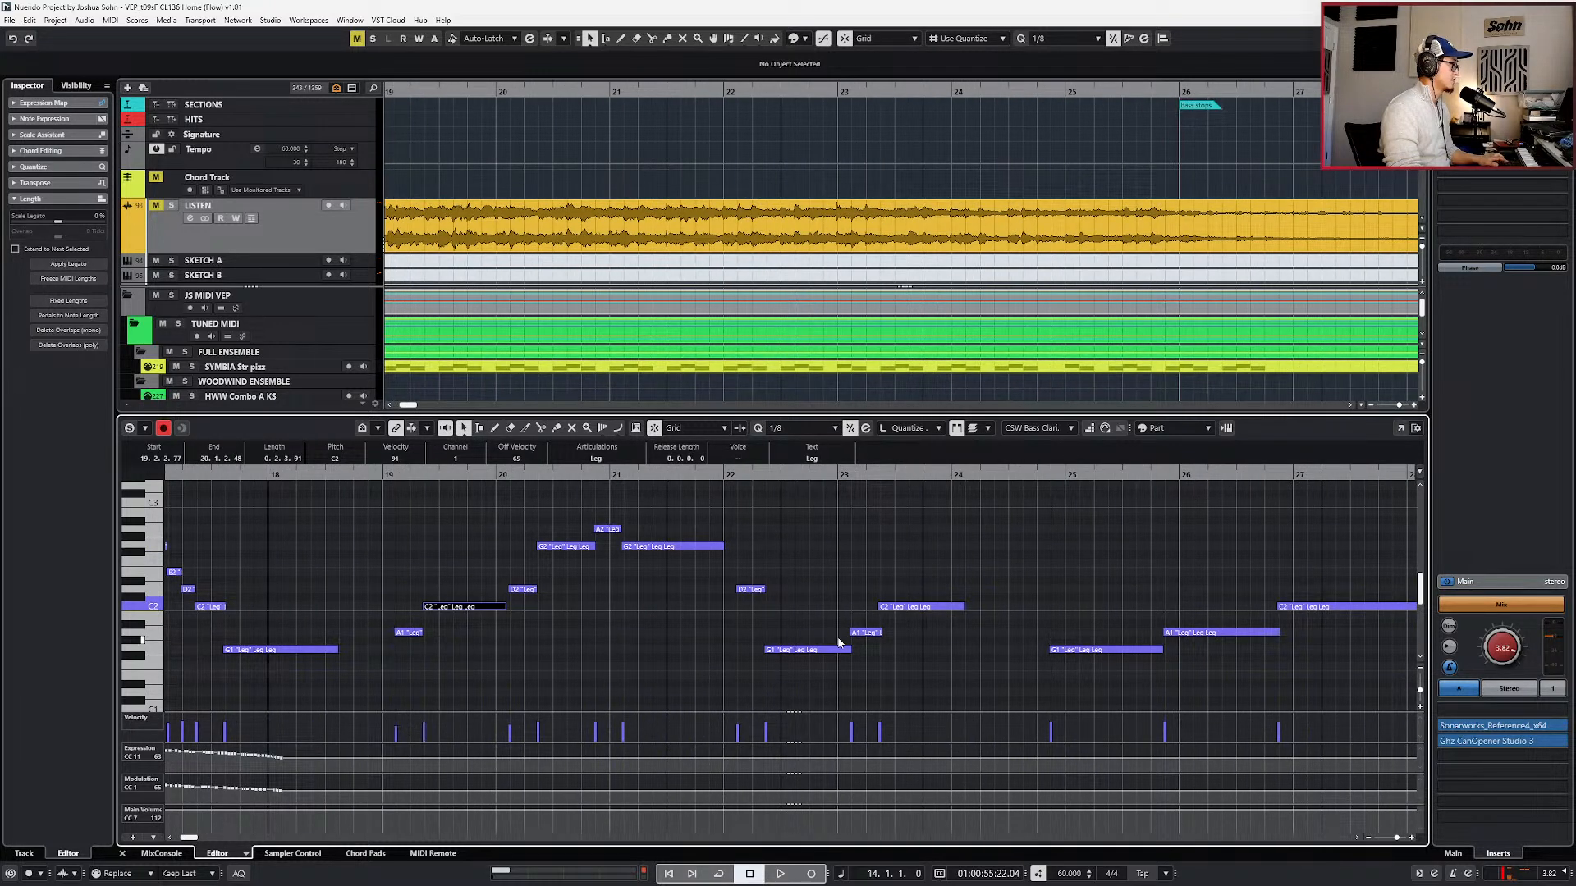
pyautogui.moveTo(851, 649); pyautogui.dragTo(850, 648)
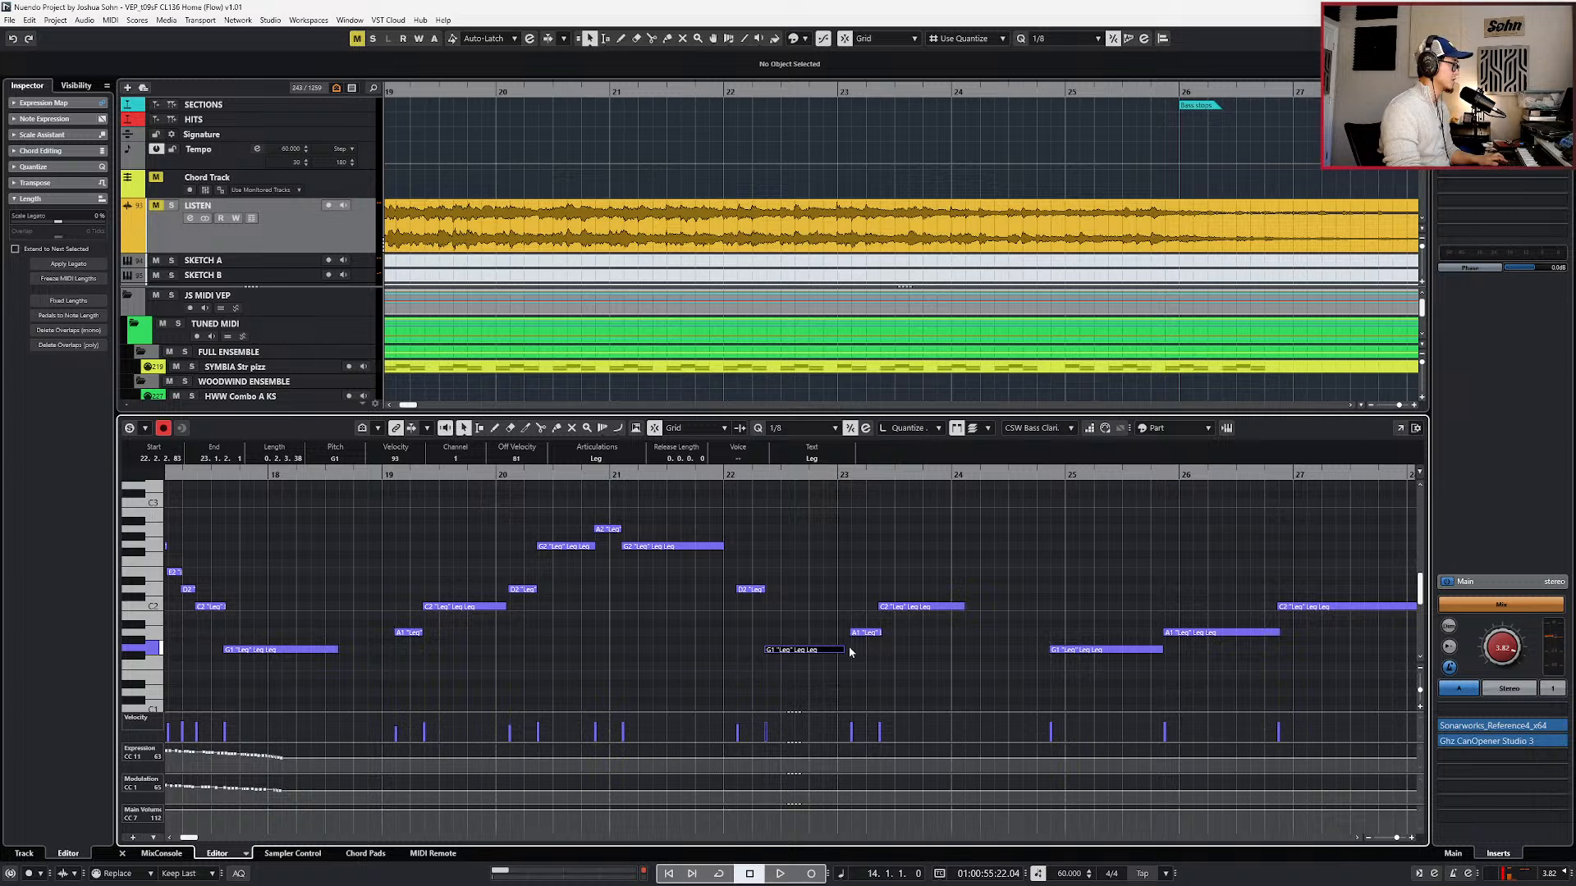
# - Record new bass clarinet expression and modulation curves from just after bar 13 to bar 25
pyautogui.hscroll(-5, 849, 649)
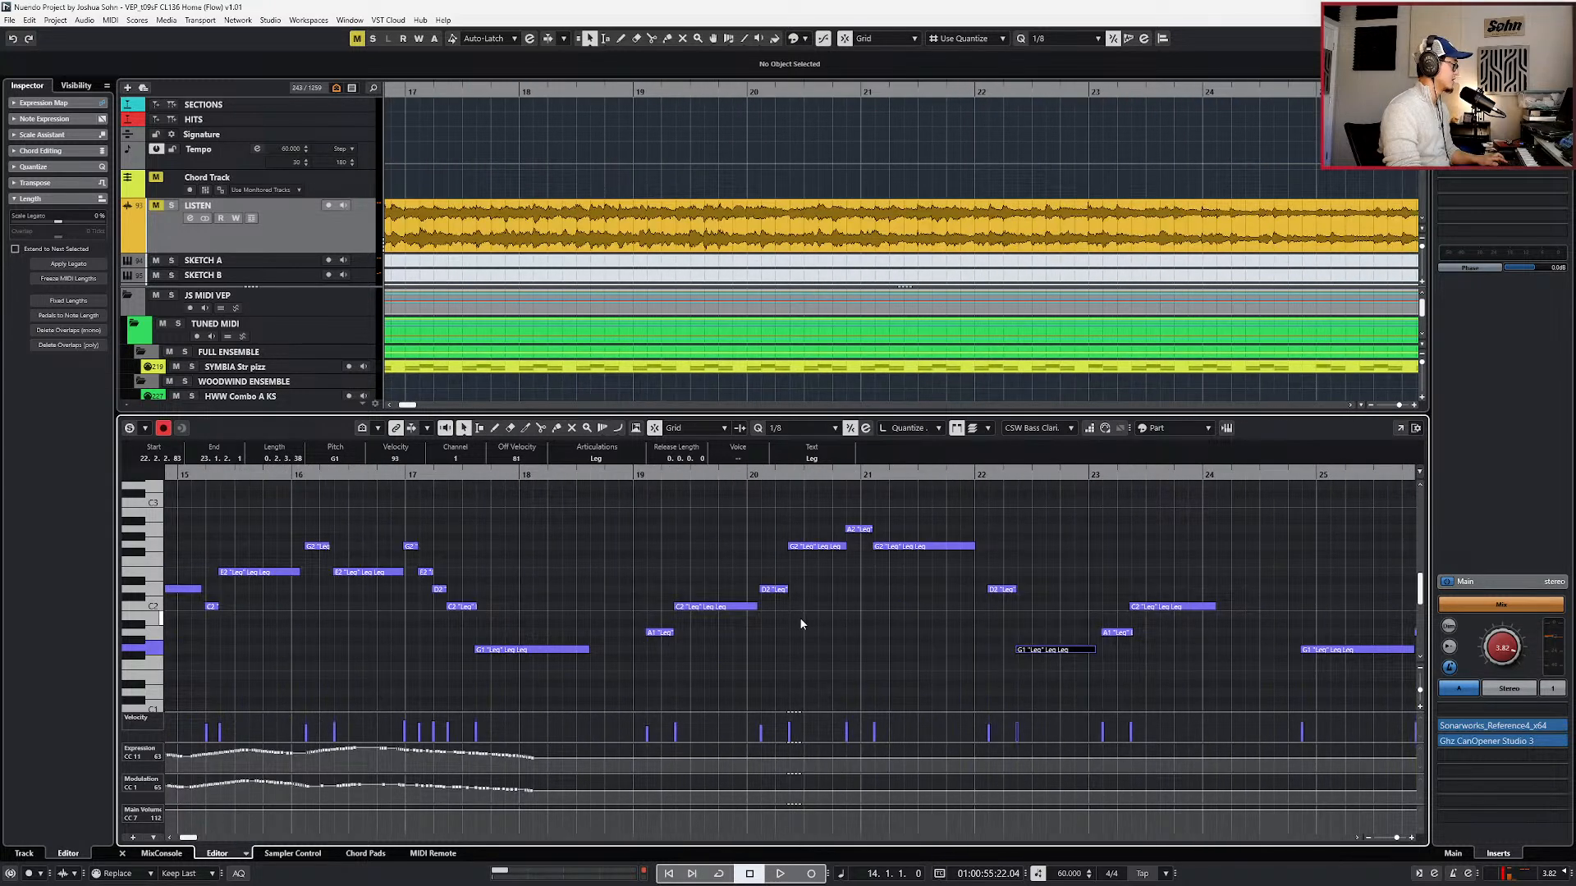
pyautogui.scroll(-3, 802, 624)
pyautogui.press('space')
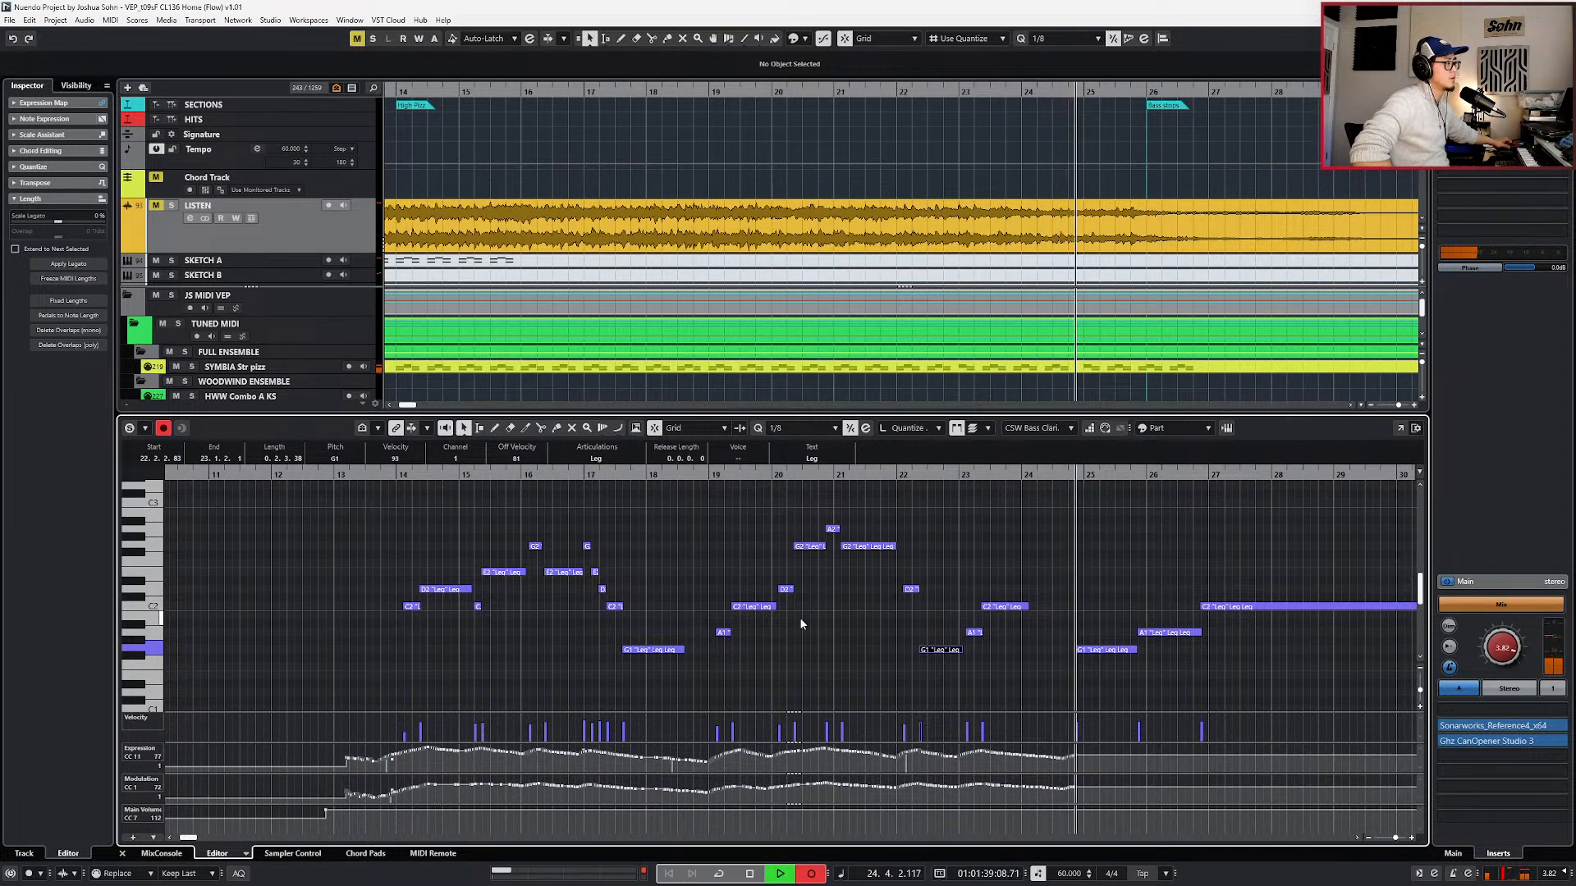
pyautogui.press('space')
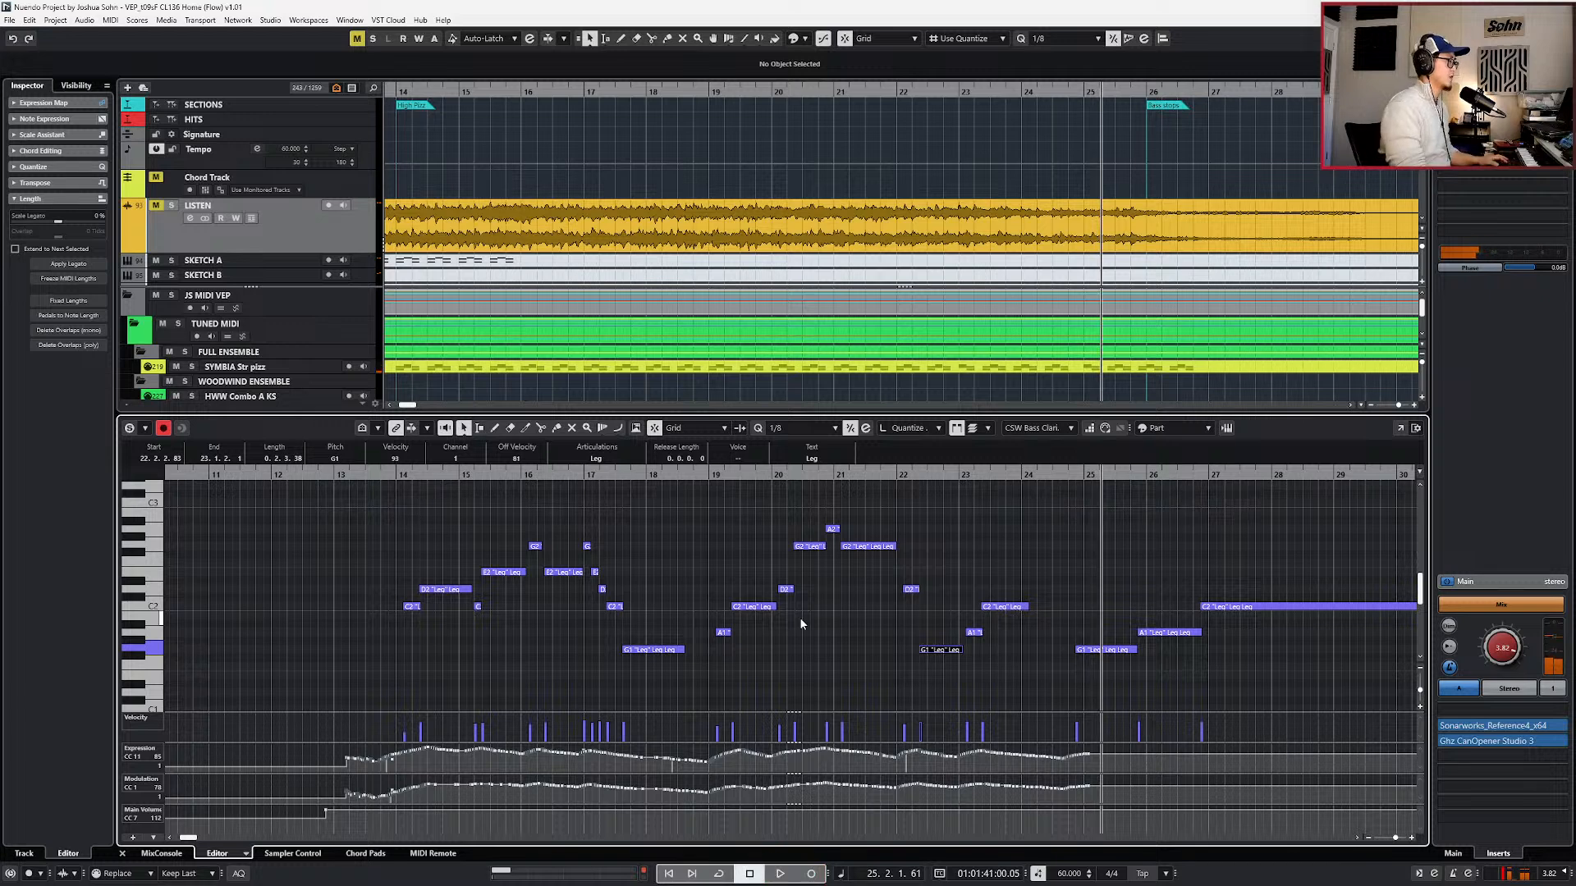
# - Set quantize to 1/4 and lengthen the C2 note in bar 23 by two quarter notes
pyautogui.click(1011, 607)
pyautogui.hotkey('alt', '3')
pyautogui.hotkey('alt', 'shift', 'Right')
pyautogui.hotkey('alt', 'shift', 'Right')
# - Continue recording expression and modulation from around bar 25 to just past bar 27
pyautogui.press('l')
pyautogui.press('ctrl+KP_Subtract')
pyautogui.press('space')
pyautogui.press('KP_Multiply')
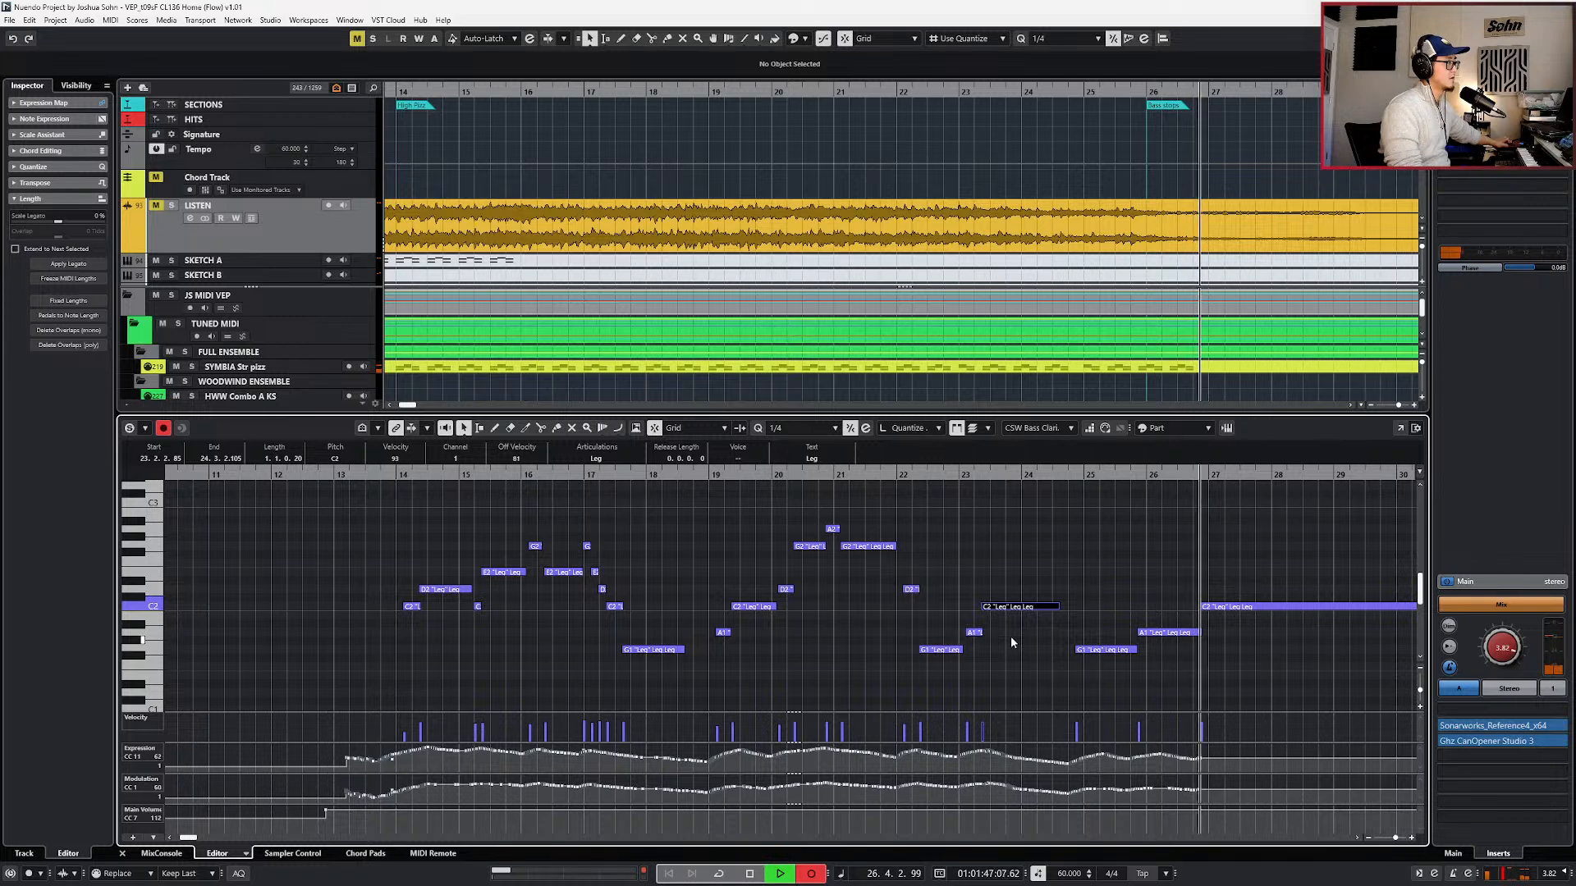
pyautogui.moveTo(1343, 657)
pyautogui.mouseDown()
pyautogui.moveTo(1427, 660)
pyautogui.moveTo(1371, 666)
pyautogui.mouseUp()
pyautogui.press('space')
# - Record a drop in the main volume controller before bar 25 and adjust its points, starting at 100
pyautogui.press('KP_Subtract')
pyautogui.press('KP_Subtract')
pyautogui.press('KP_Subtract')
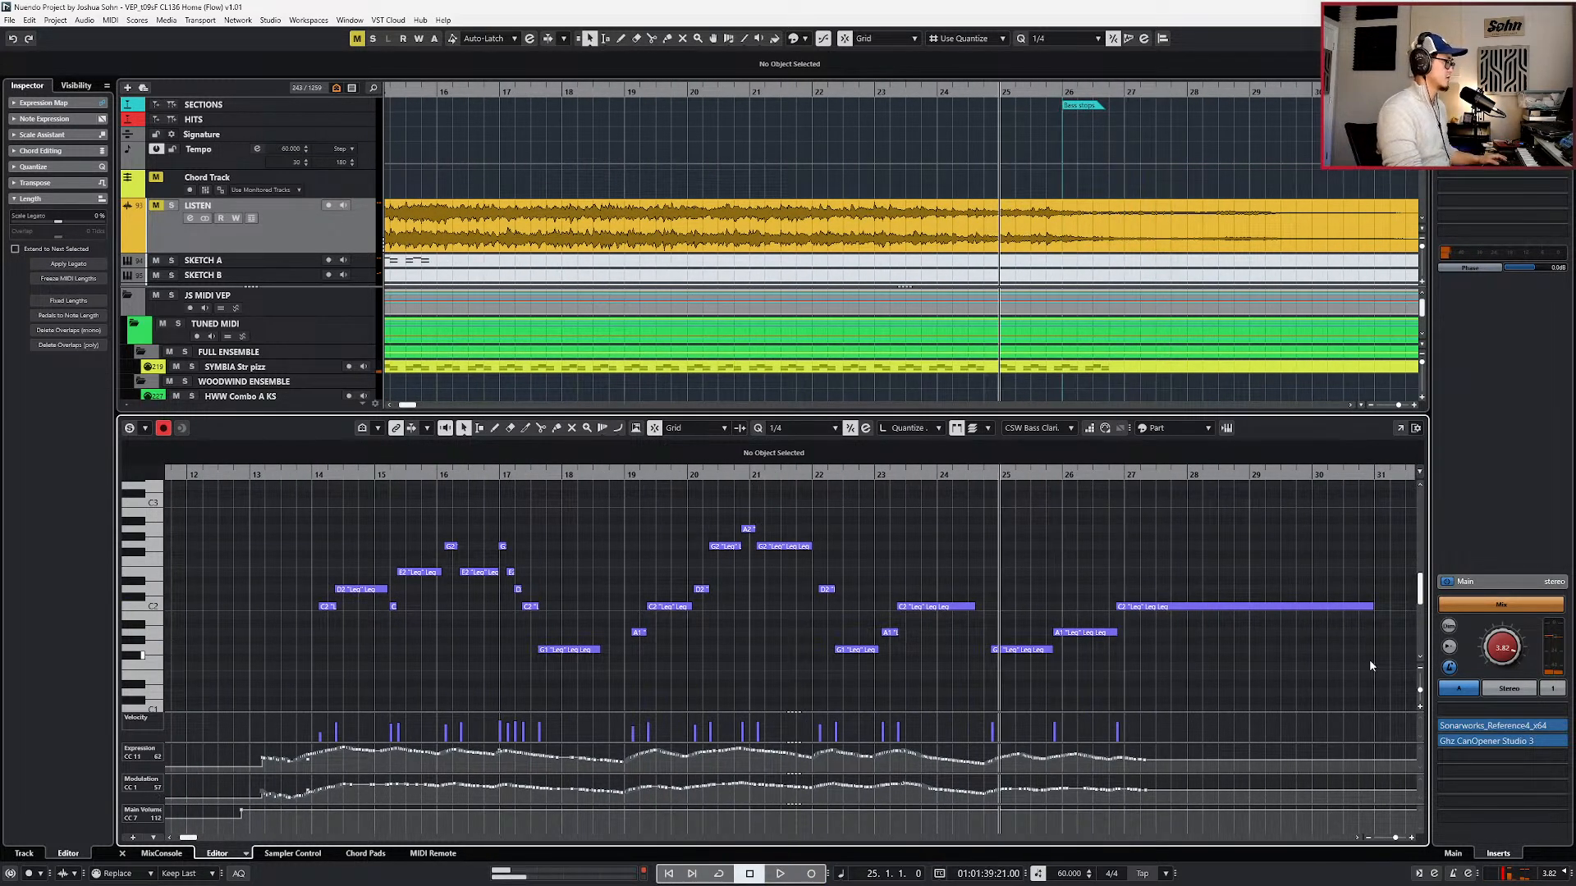
pyautogui.press('space')
pyautogui.press('KP_Multiply')
pyautogui.press('KP_Multiply')
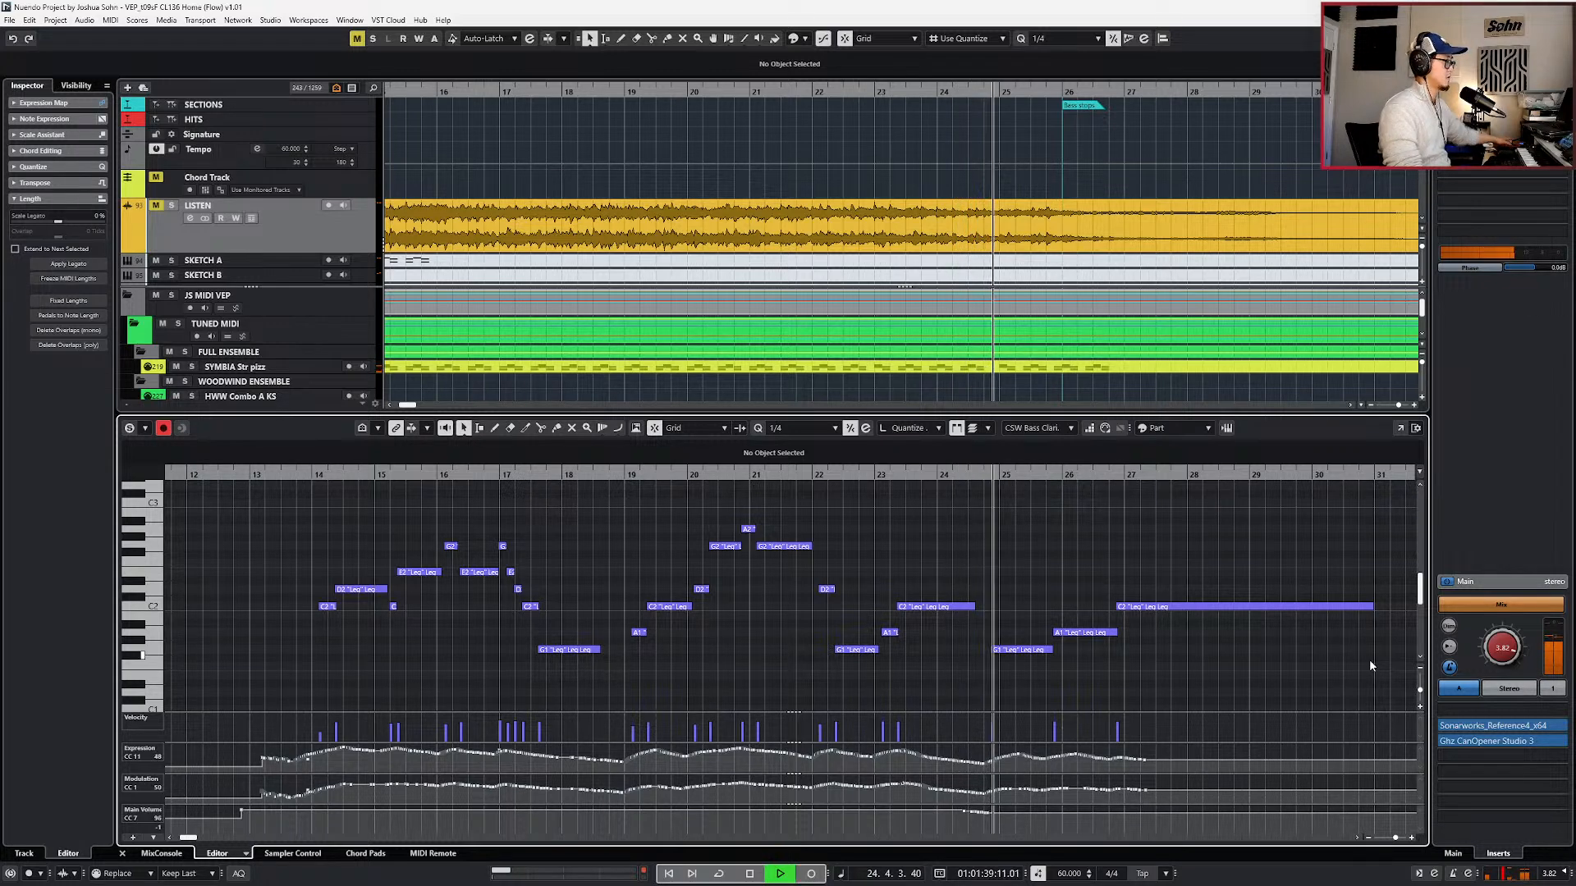
pyautogui.moveTo(957, 821)
pyautogui.mouseDown()
pyautogui.moveTo(996, 812)
pyautogui.moveTo(983, 813)
pyautogui.mouseUp()
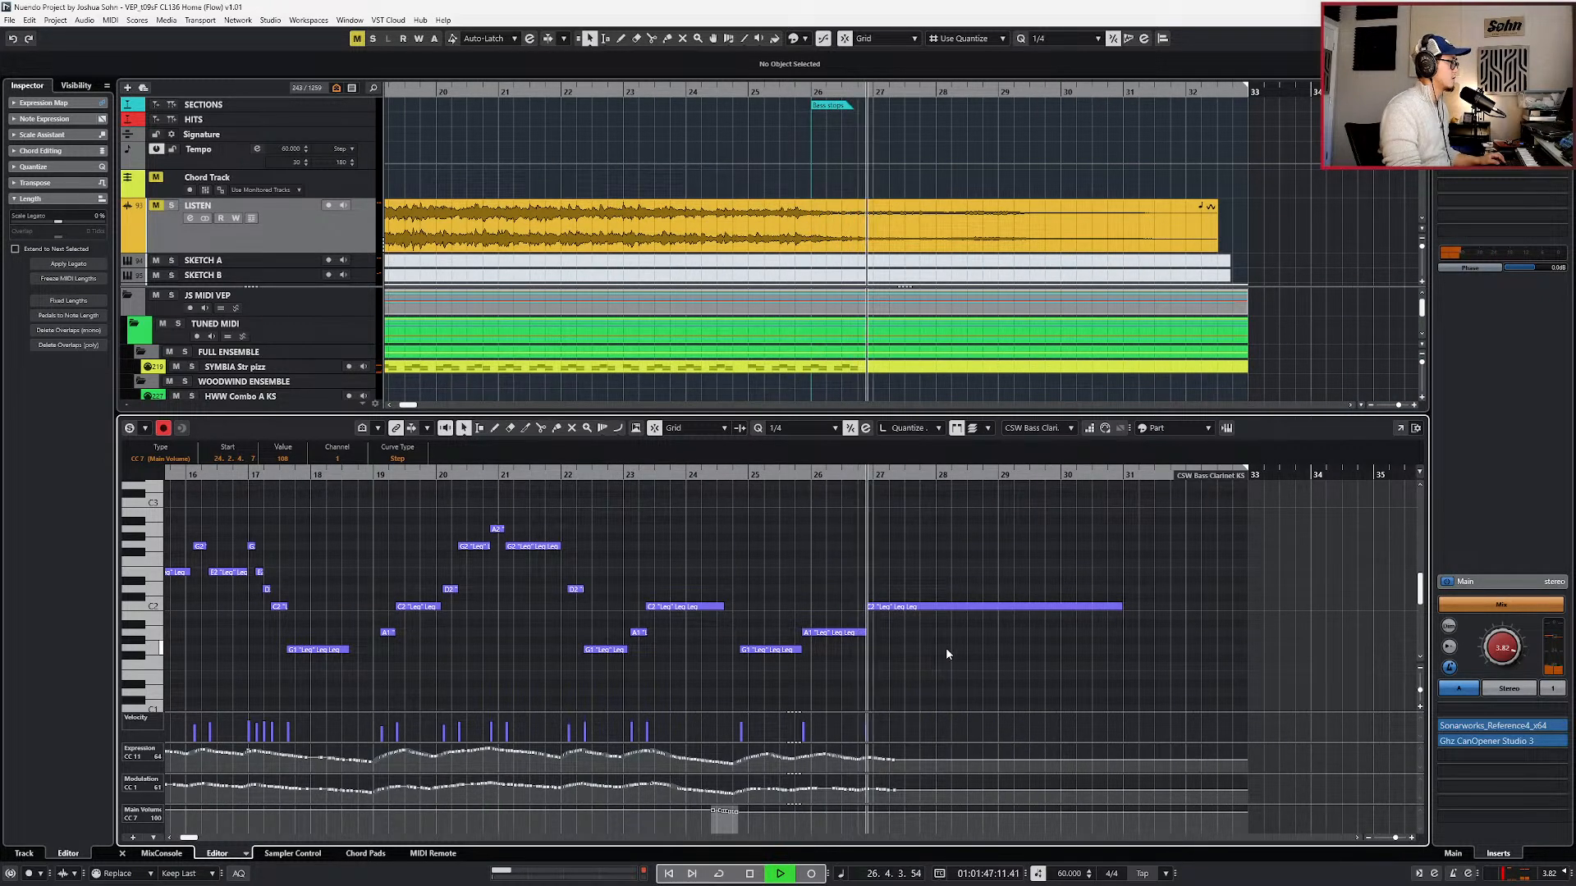
# - Solo the LISTEN reference track to hear how its ending fades out past bar 27, and unsolo it again
pyautogui.click(1176, 226)
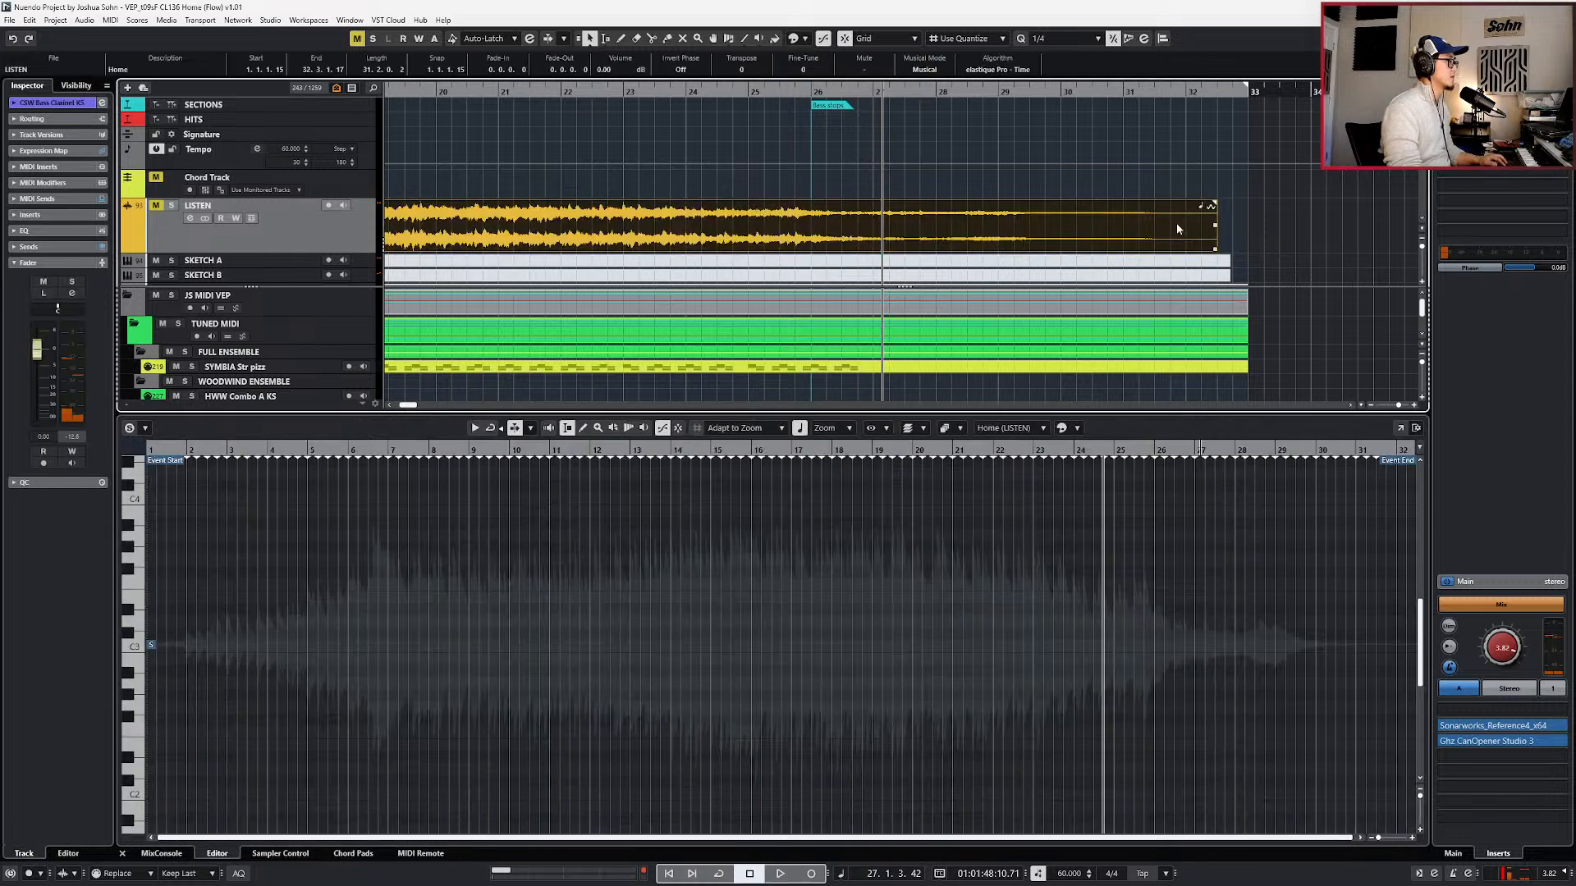
pyautogui.press('s')
pyautogui.press('KP_Subtract')
pyautogui.press('KP_Subtract')
pyautogui.press('KP_Subtract')
pyautogui.press('space')
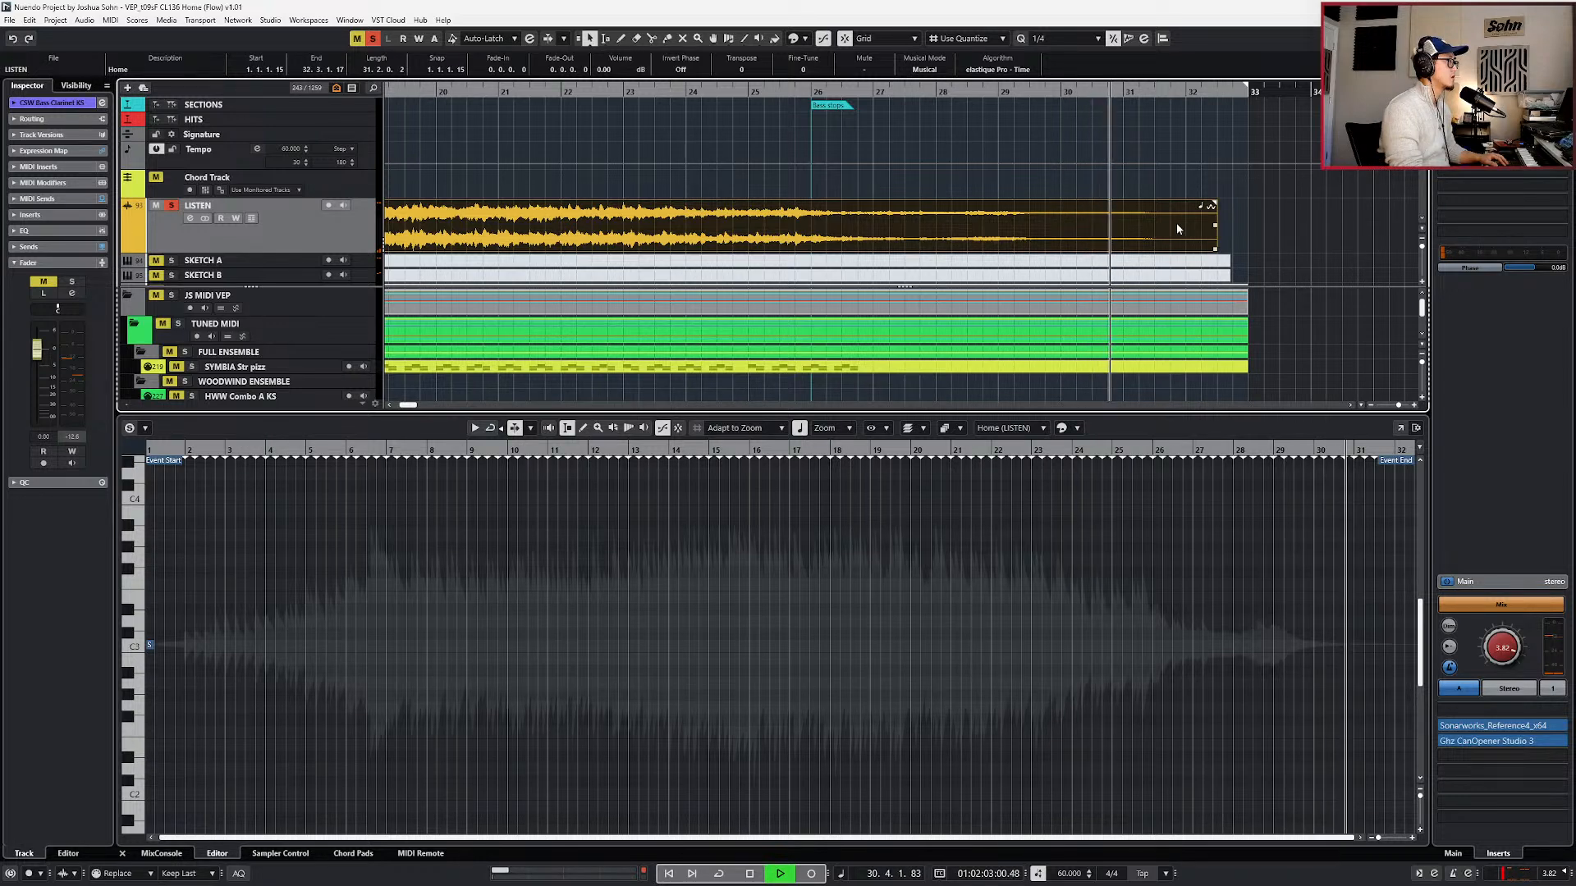
pyautogui.press('Return')
pyautogui.press('Return')
pyautogui.press('s')
pyautogui.press('space')
pyautogui.press('KP_Subtract')
pyautogui.press('KP_Subtract')
pyautogui.press('KP_Subtract')
pyautogui.press('KP_Subtract')
pyautogui.press('KP_Subtract')
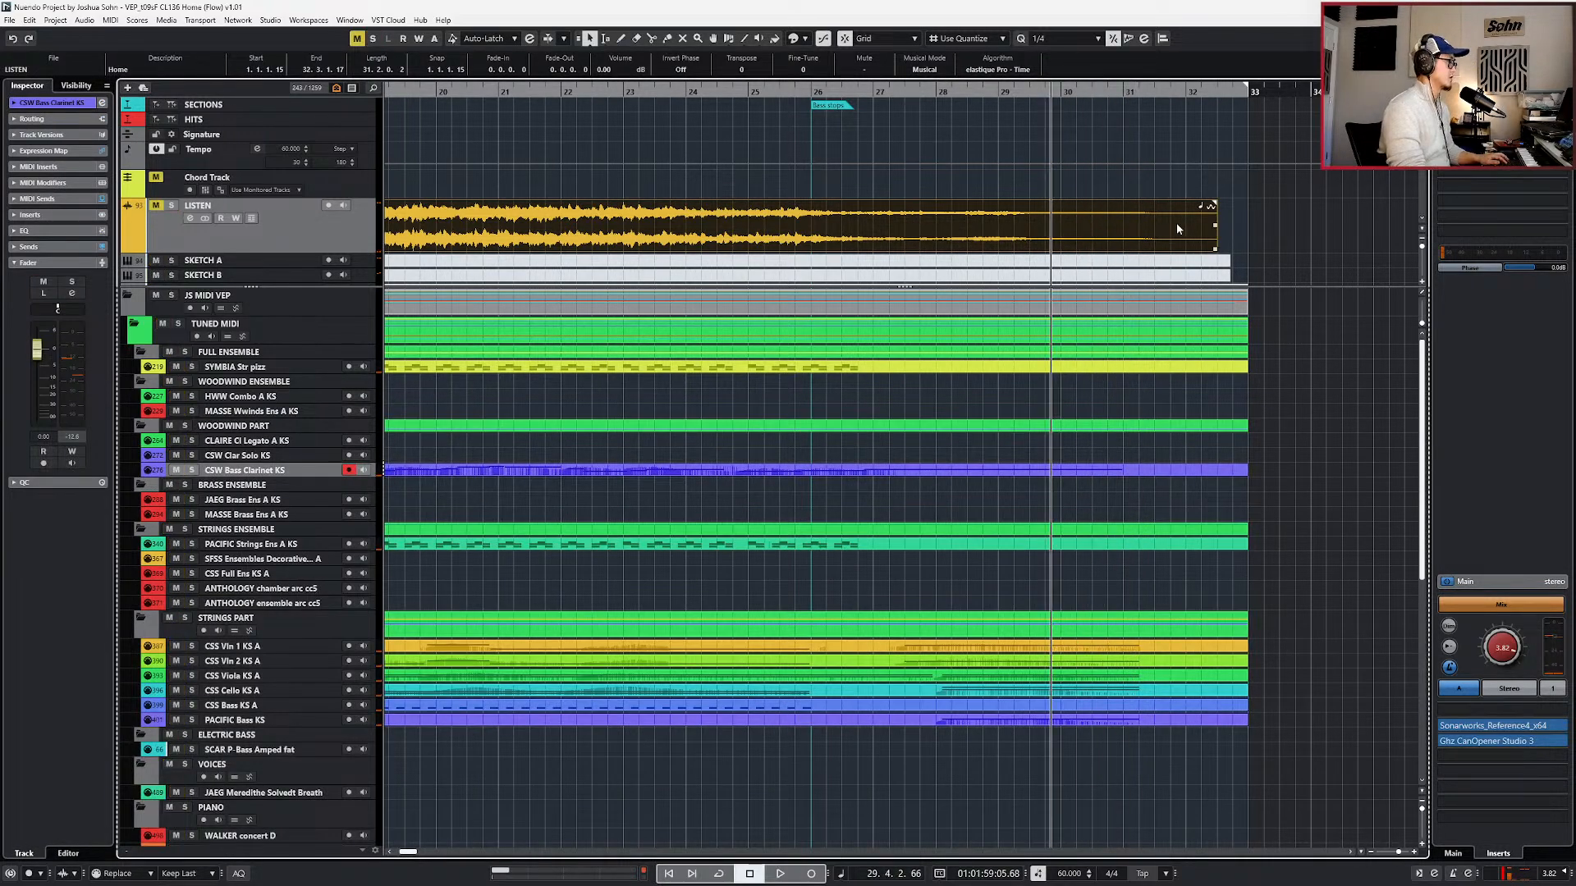
# - Open the bass clarinet part, set quantize to 1/1 and shorten the final C2 note to end at bar 29
pyautogui.press('space')
pyautogui.press('space')
pyautogui.doubleClick(1032, 471)
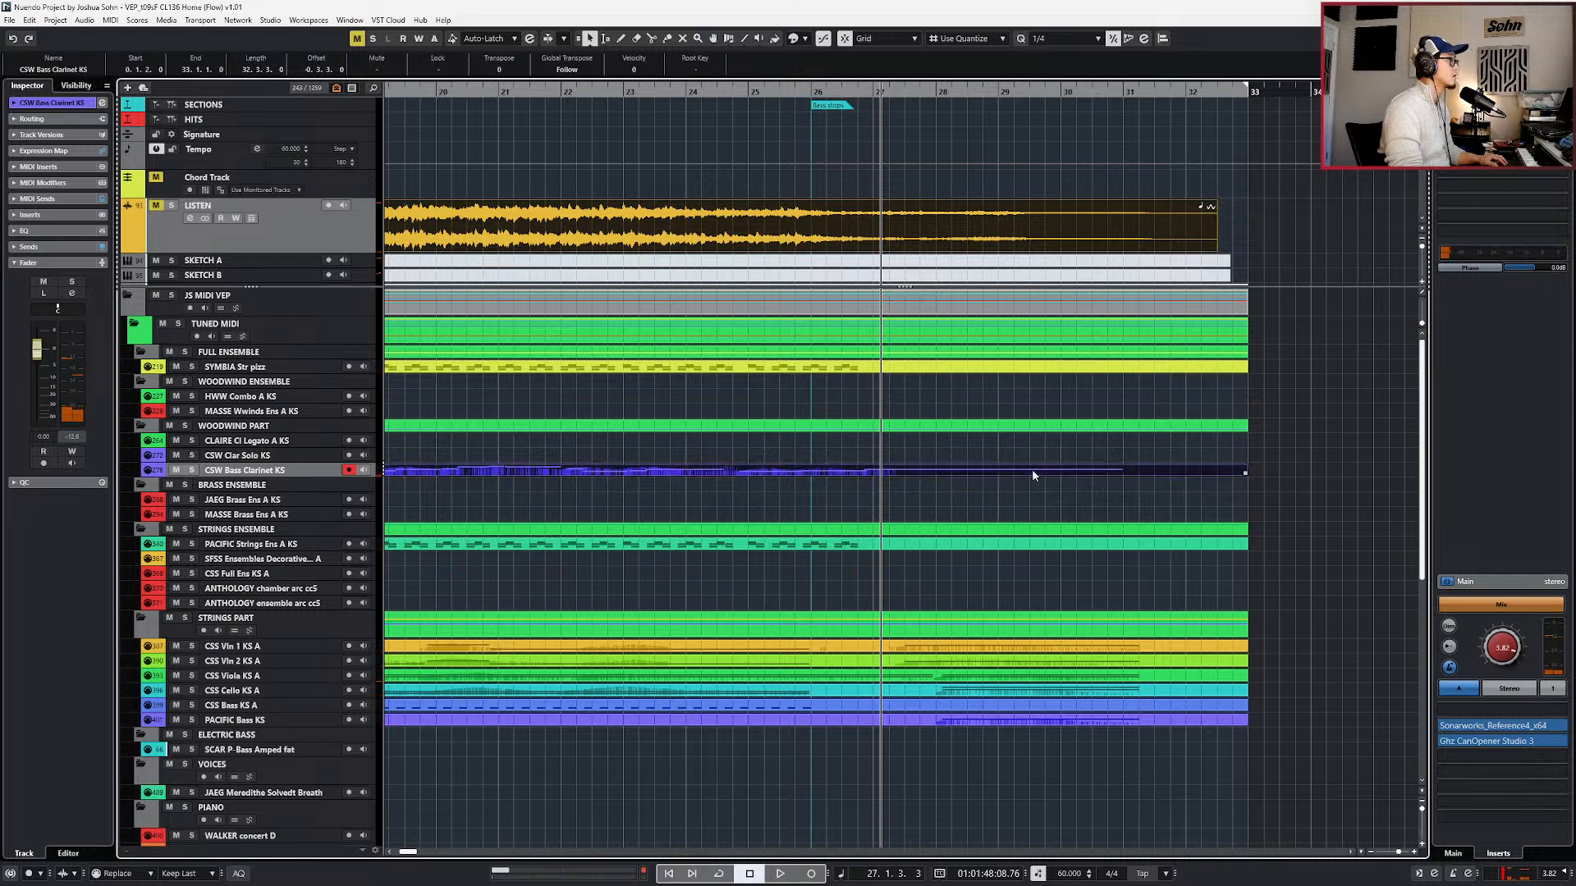
pyautogui.hotkey('alt', '1')
pyautogui.moveTo(1030, 541); pyautogui.dragTo(1016, 611)
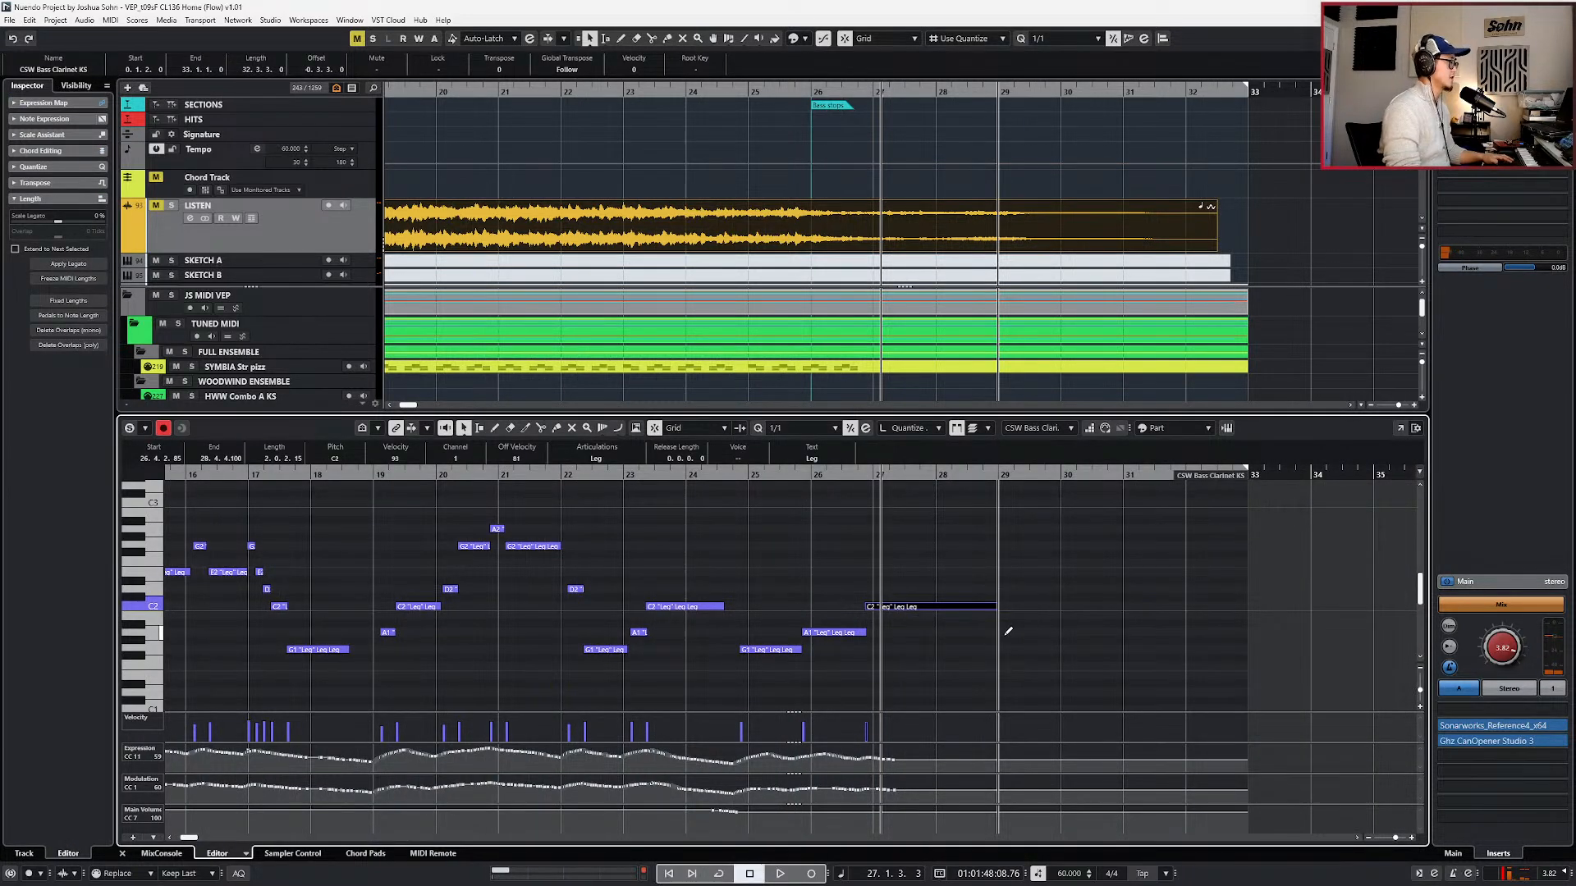
# - Record expression and modulation fading down over the final C2 note to bar 29, close the editor and return to bar 28
pyautogui.press('KP_Subtract')
pyautogui.press('KP_Subtract')
pyautogui.press('KP_Subtract')
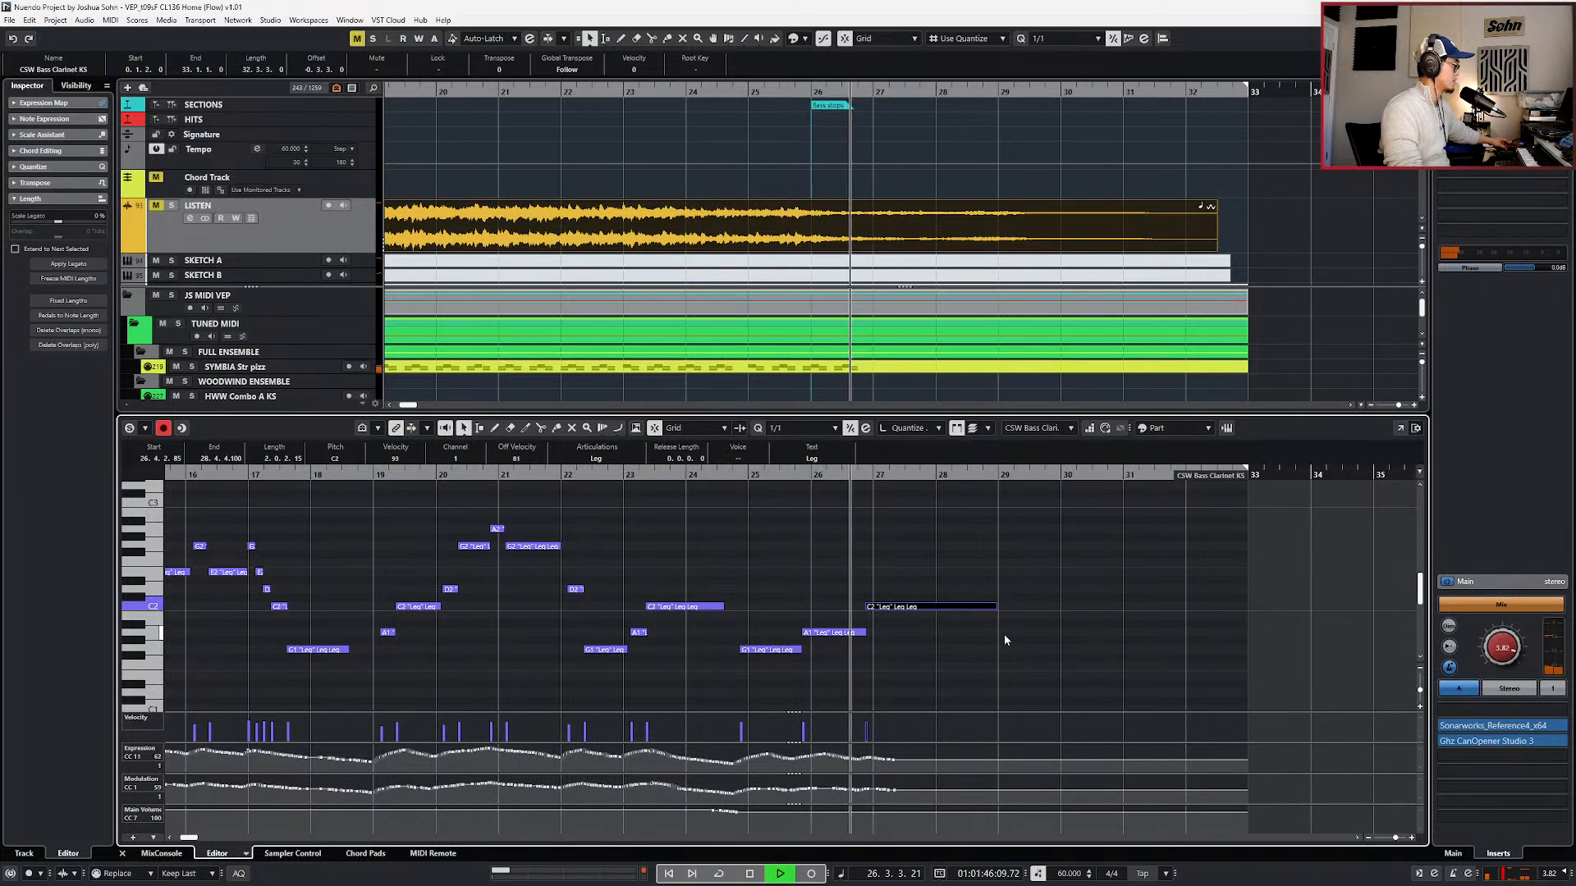
pyautogui.press('KP_Multiply')
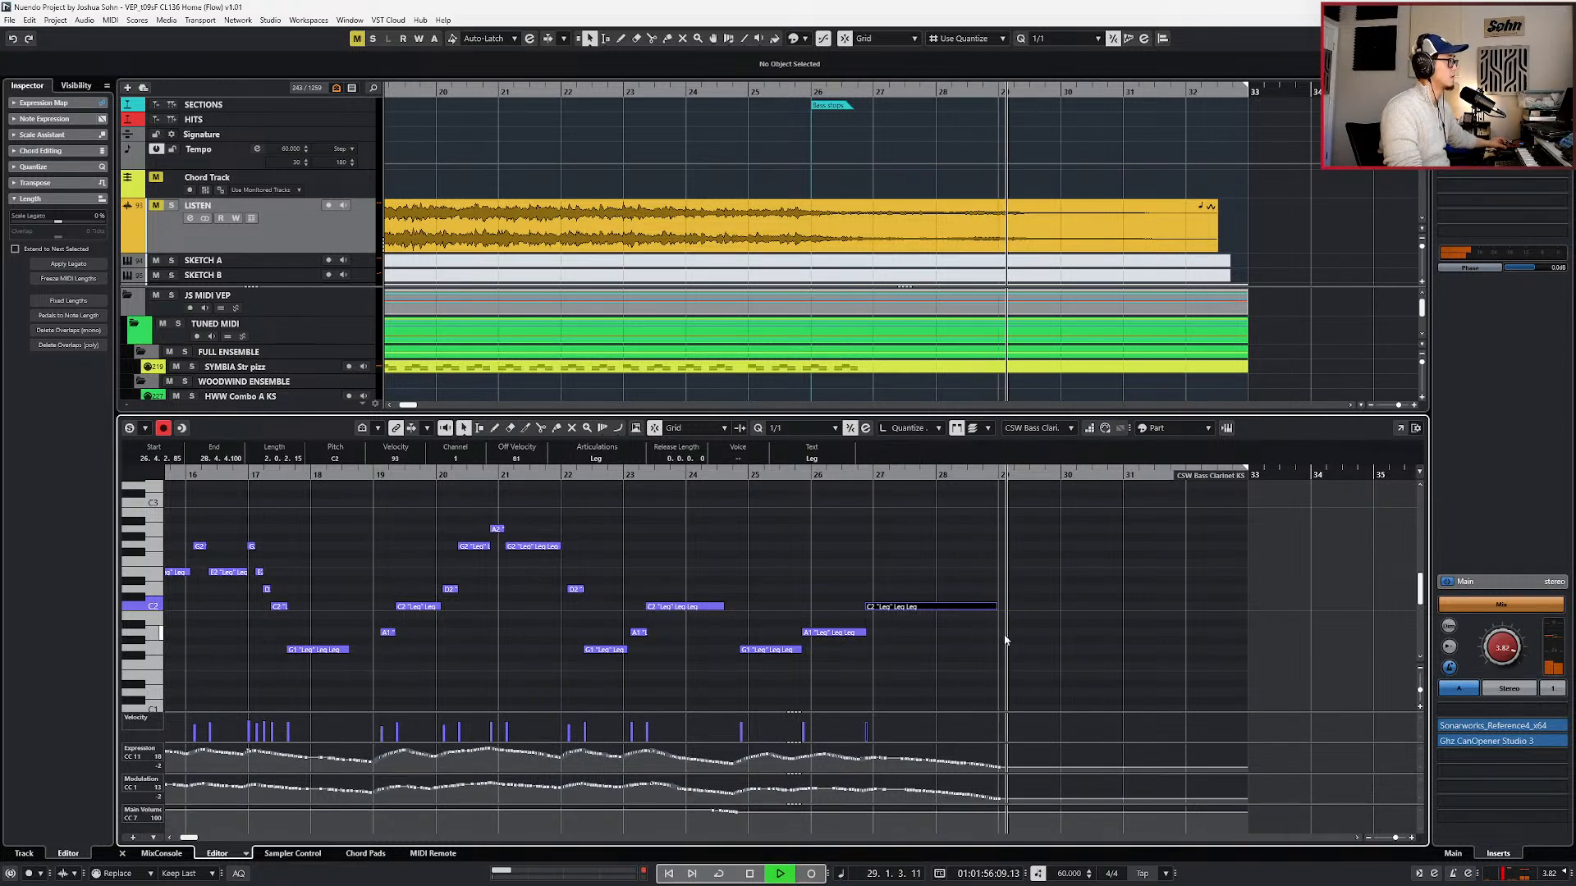
pyautogui.press('space')
pyautogui.press('KP_Subtract')
pyautogui.press('KP_Subtract')
pyautogui.press('KP_Subtract')
pyautogui.press('KP_Subtract')
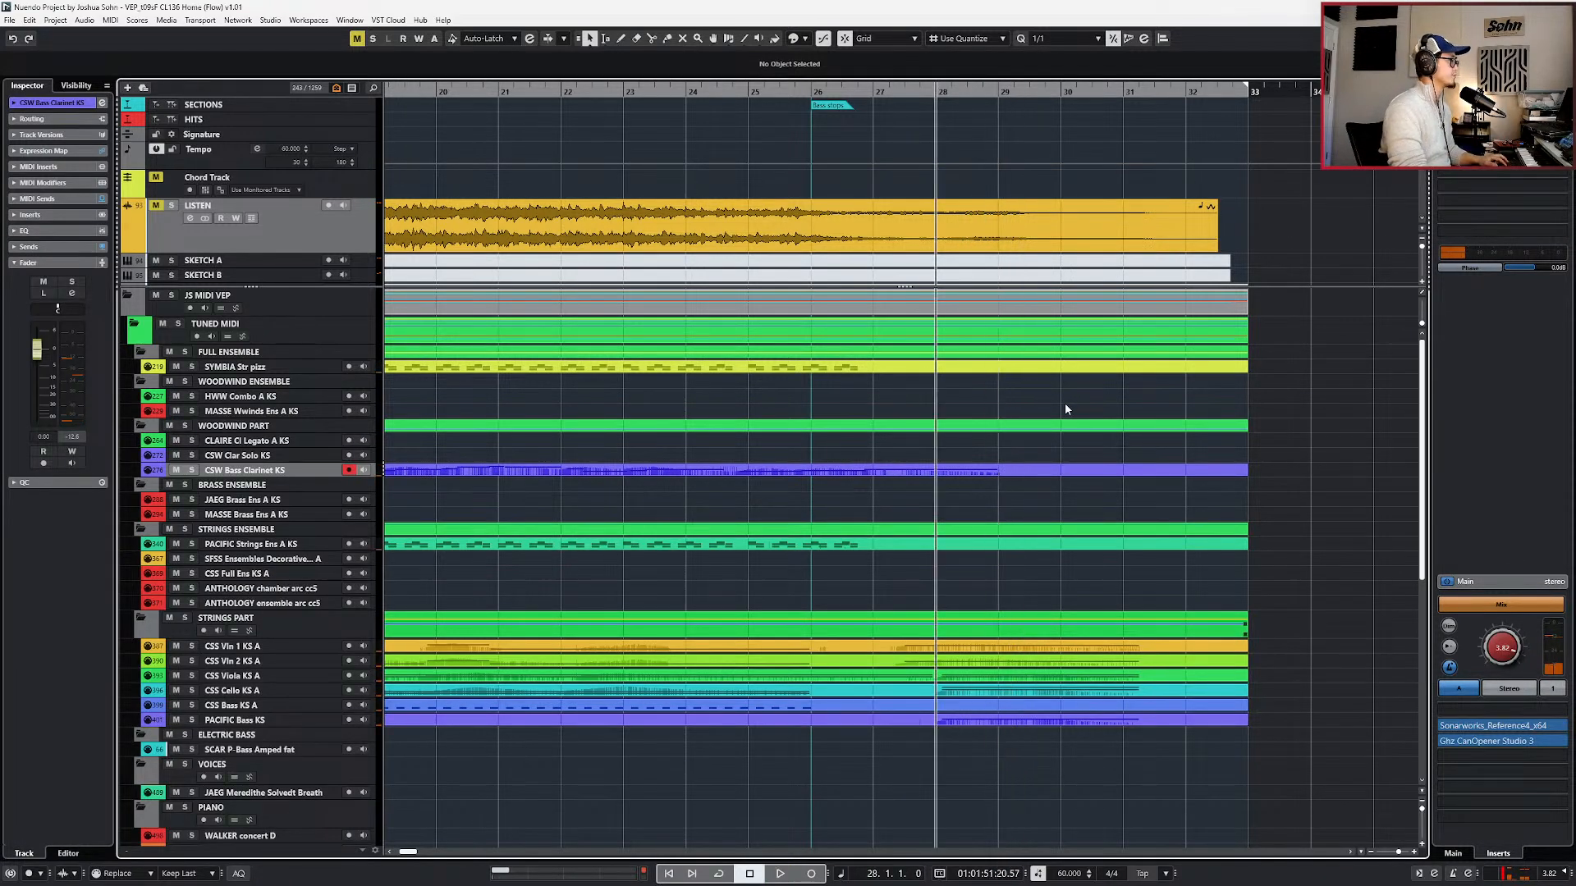
# - Play the ending, solo the LISTEN reference track from bar 27 to compare, unsolo it and return to bar 25
pyautogui.press('space')
pyautogui.scroll(2, 984, 476)
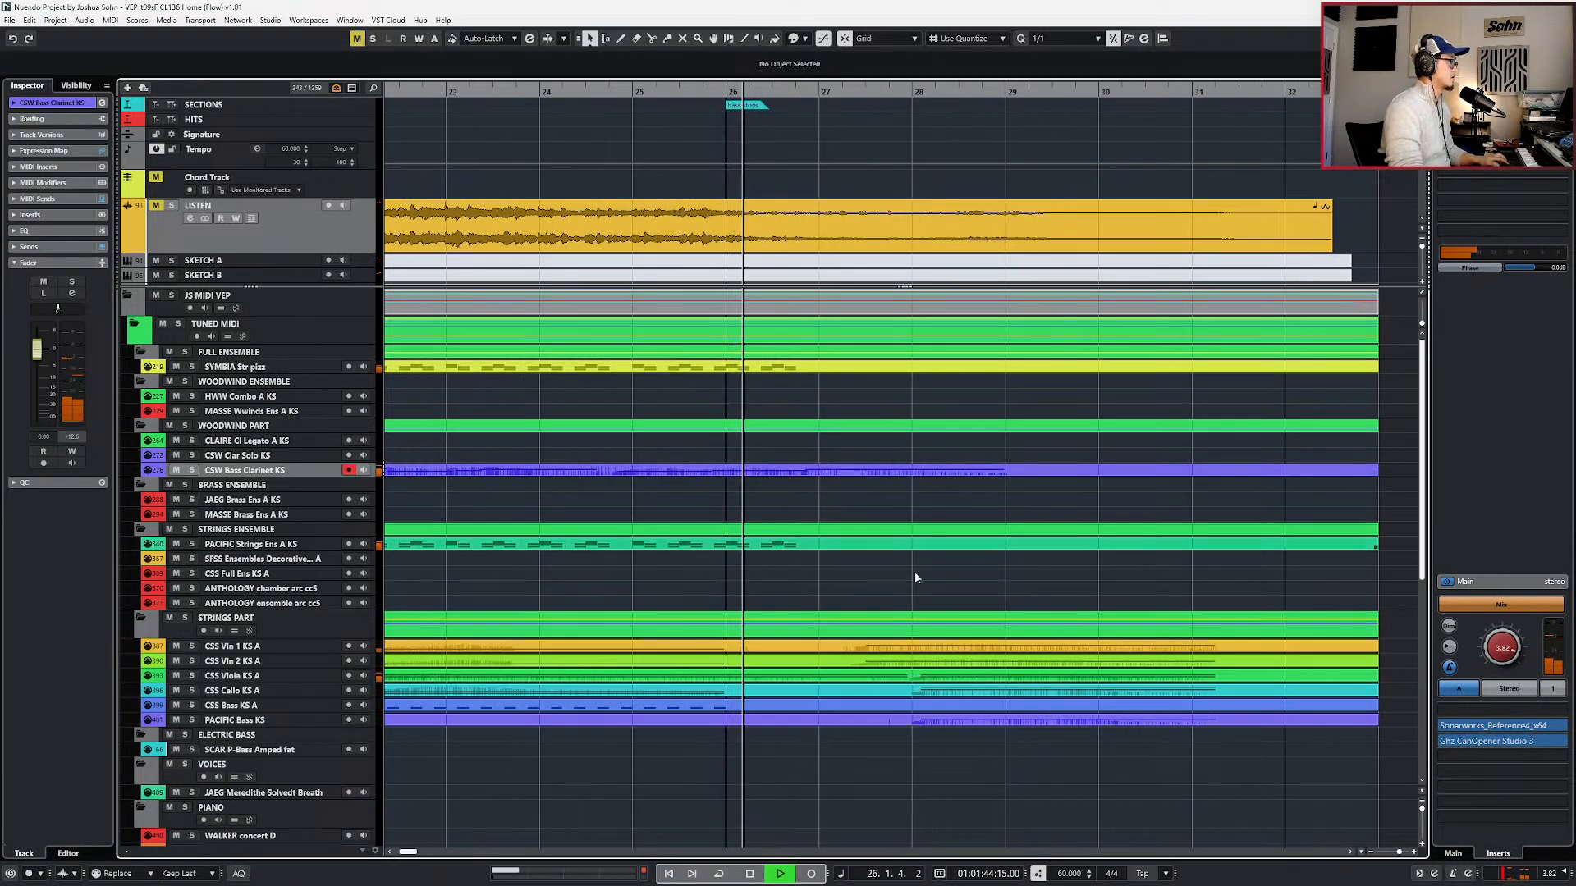
pyautogui.click(908, 647)
pyautogui.press('space')
pyautogui.press('KP_Add')
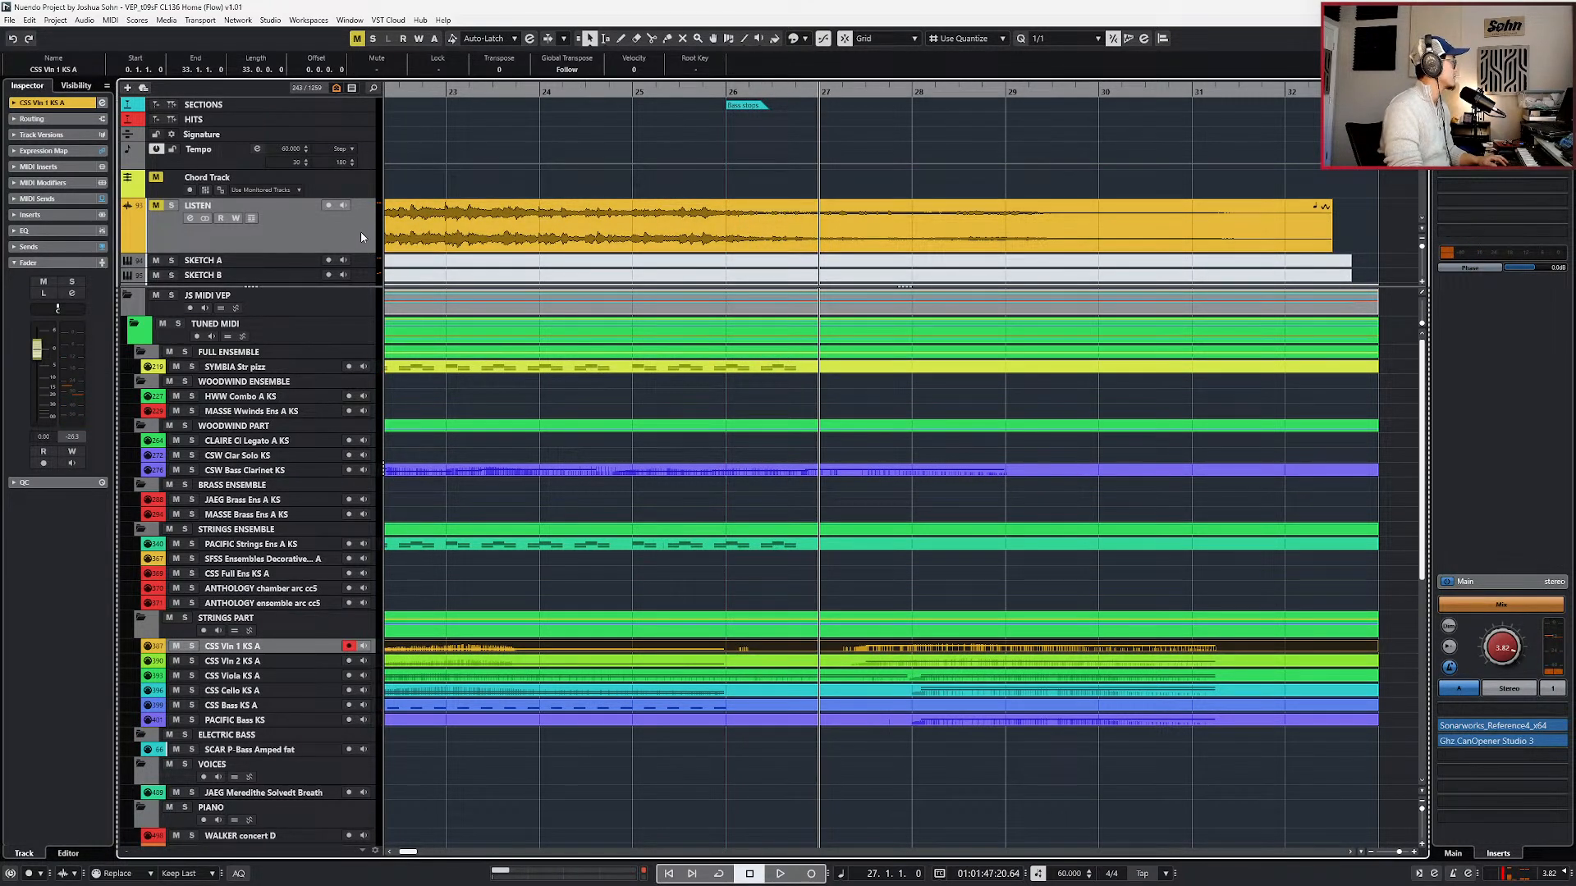
pyautogui.click(170, 206)
pyautogui.press('space')
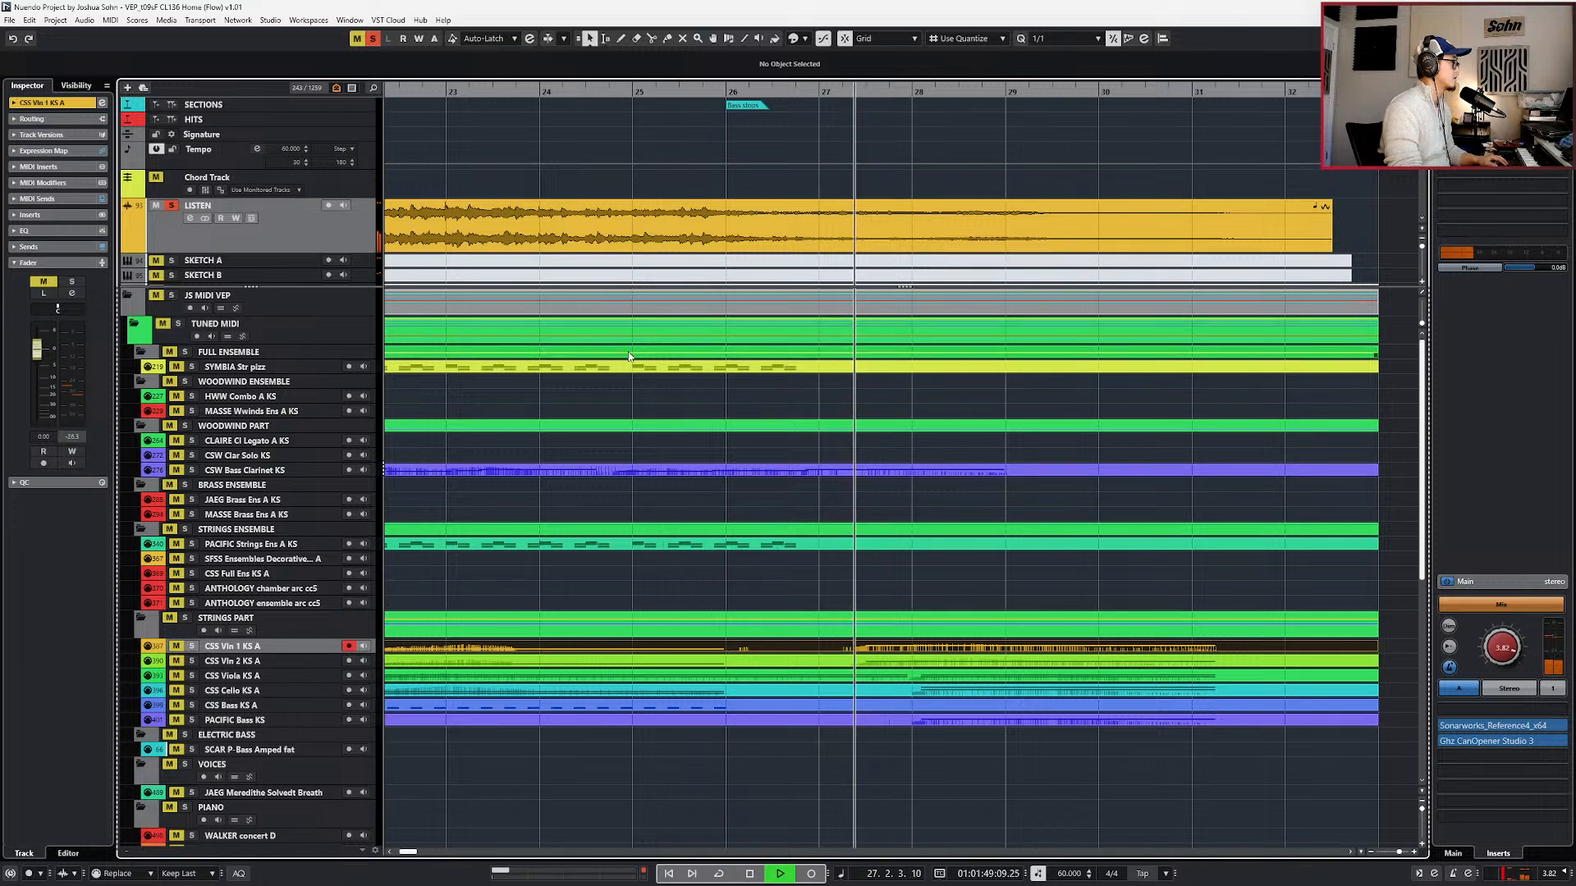
pyautogui.press('space')
pyautogui.hotkey('alt', 's')
pyautogui.press('KP_Subtract')
pyautogui.press('KP_Subtract')
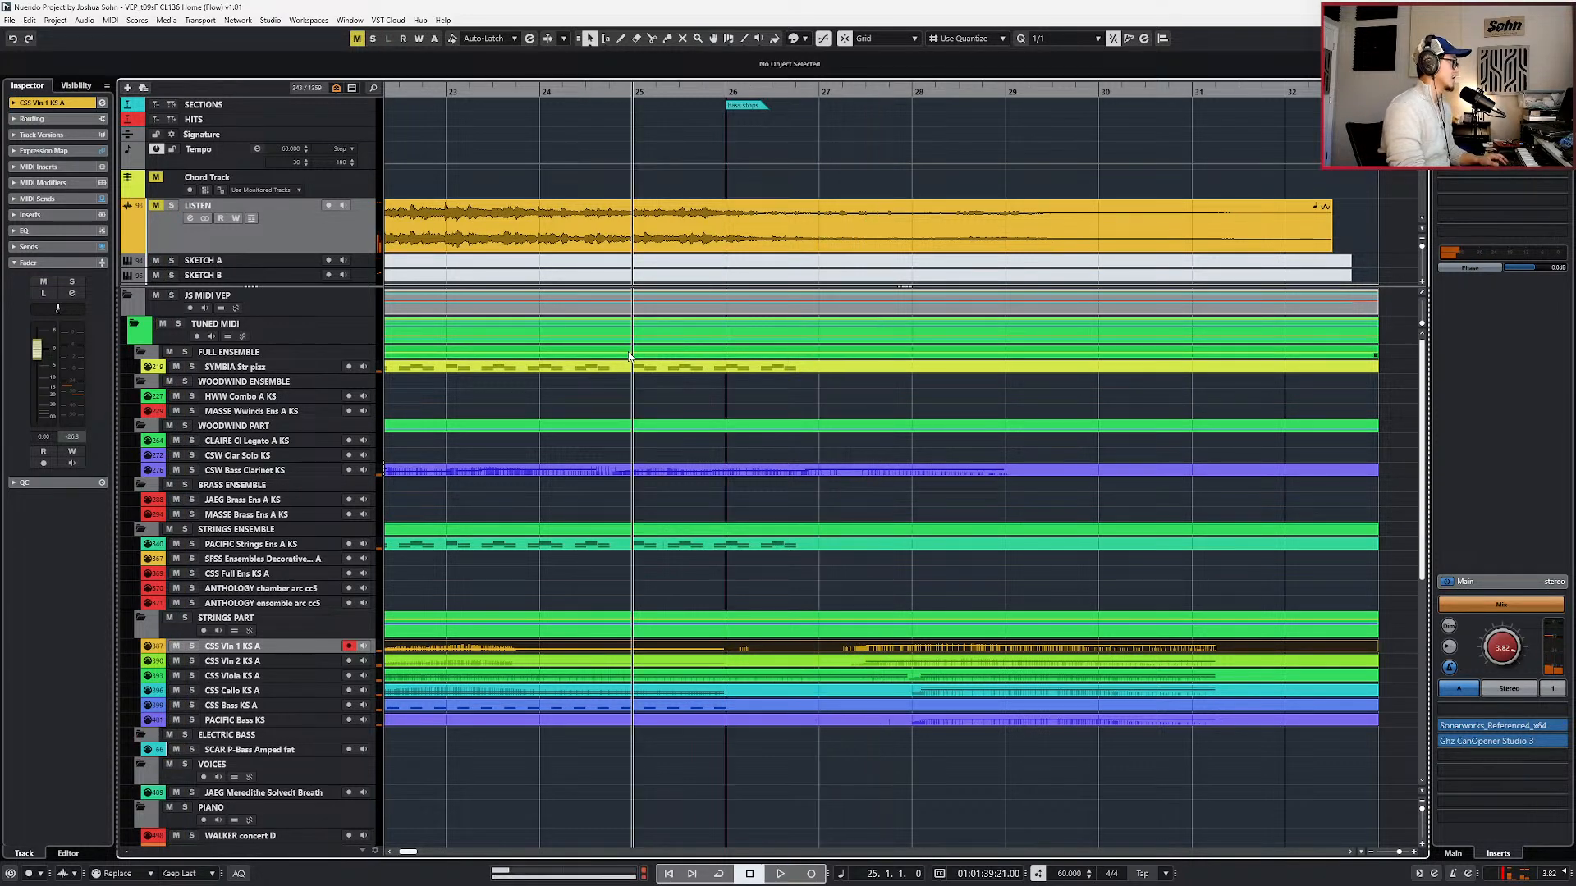
# - Open the bass clarinet part and lower its modulation curve from just before bar 25 to bar 29
pyautogui.doubleClick(909, 473)
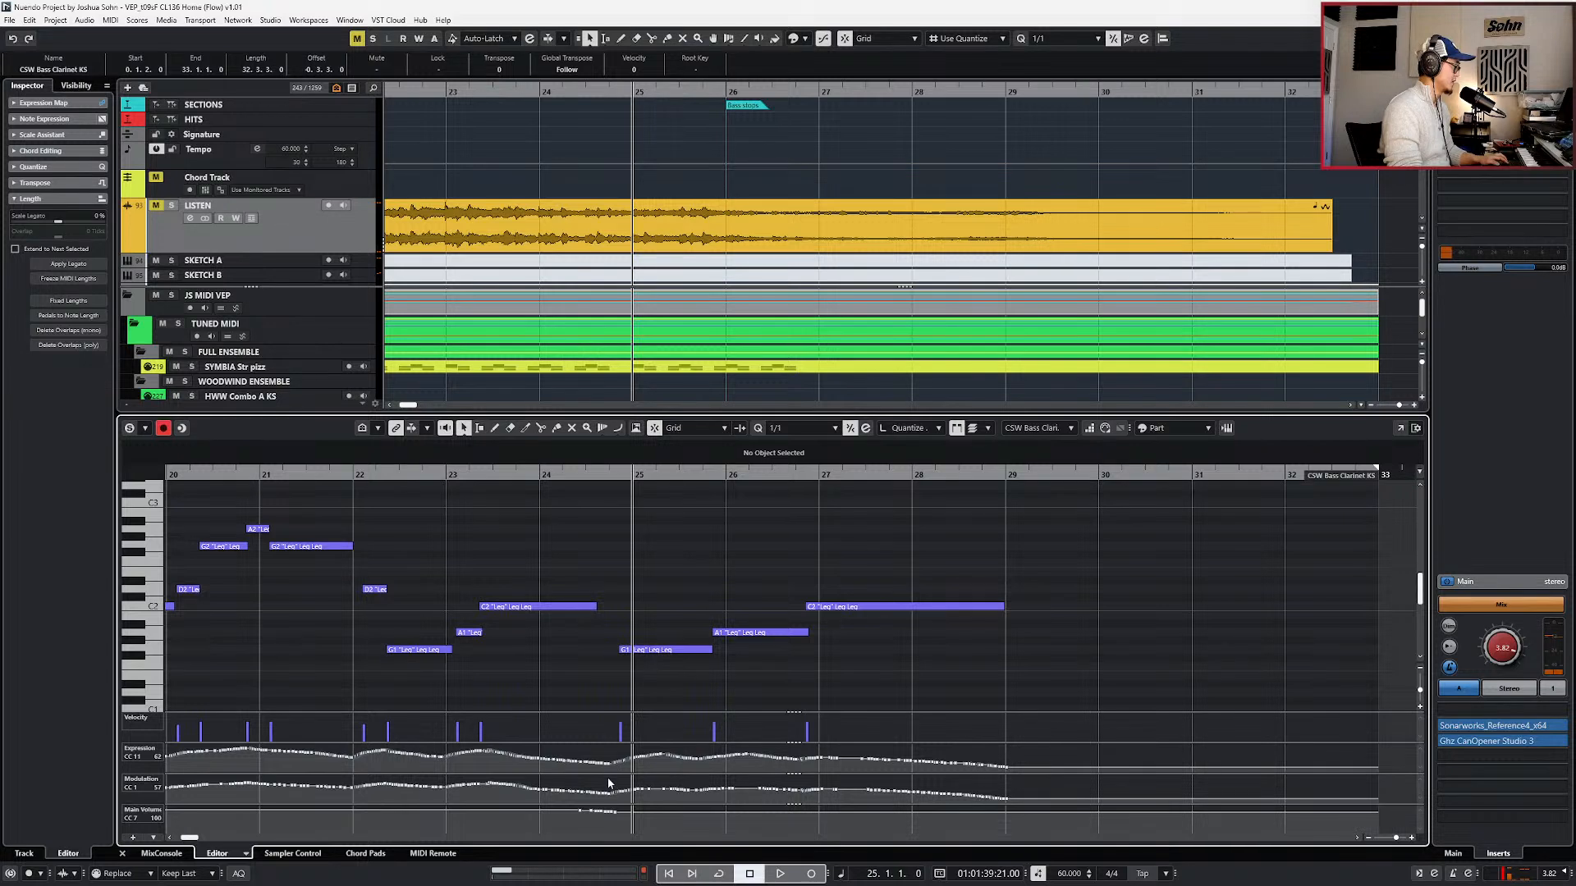
pyautogui.moveTo(608, 783); pyautogui.dragTo(1007, 801)
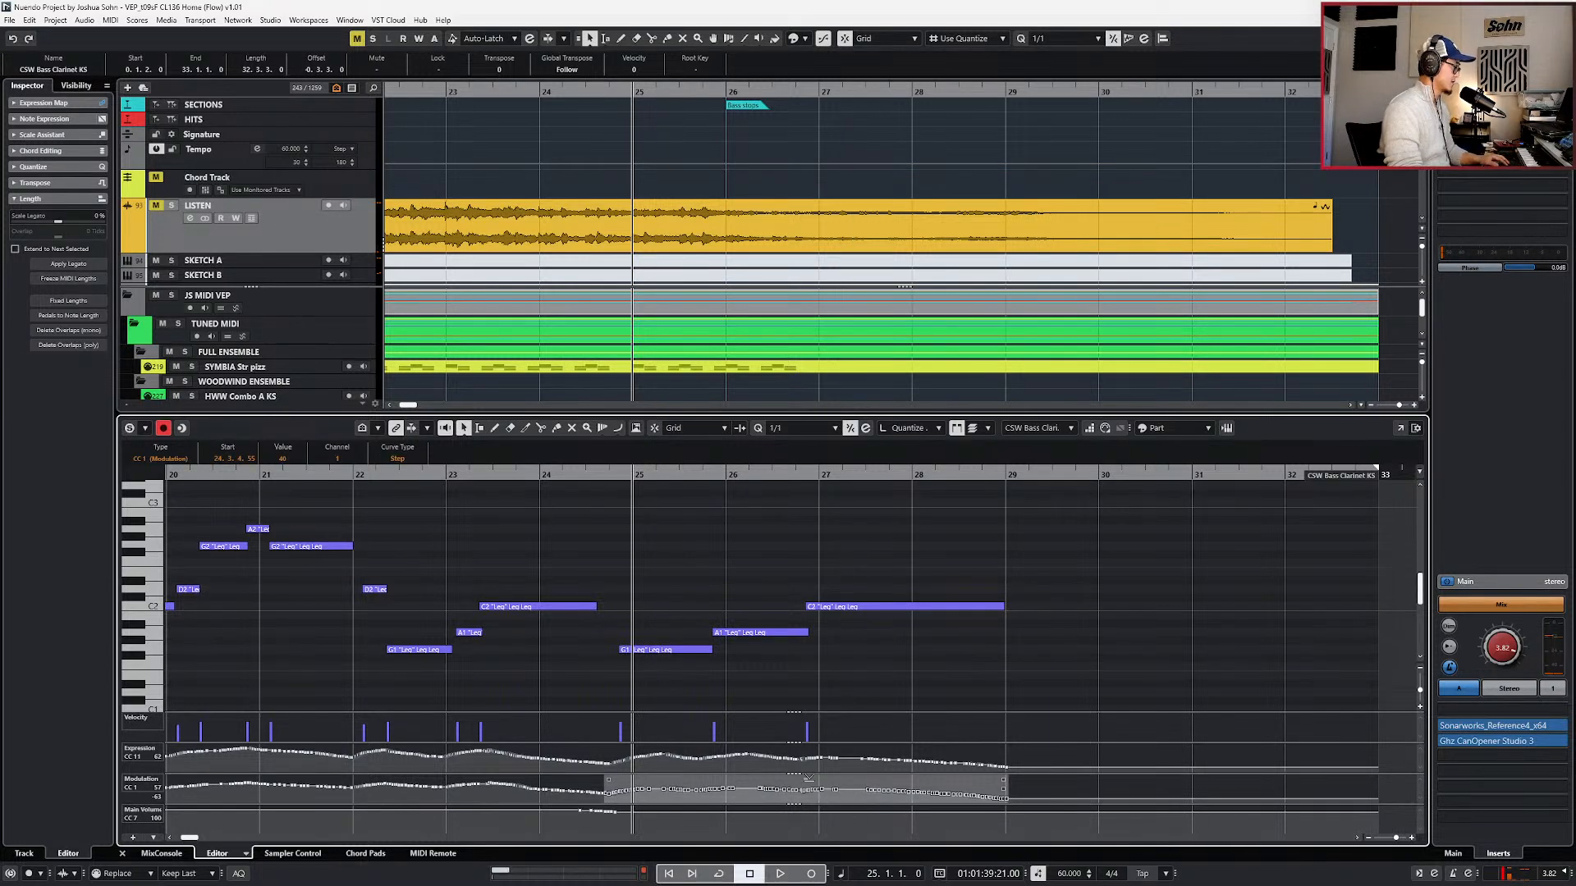
pyautogui.press('l')
pyautogui.press('space')
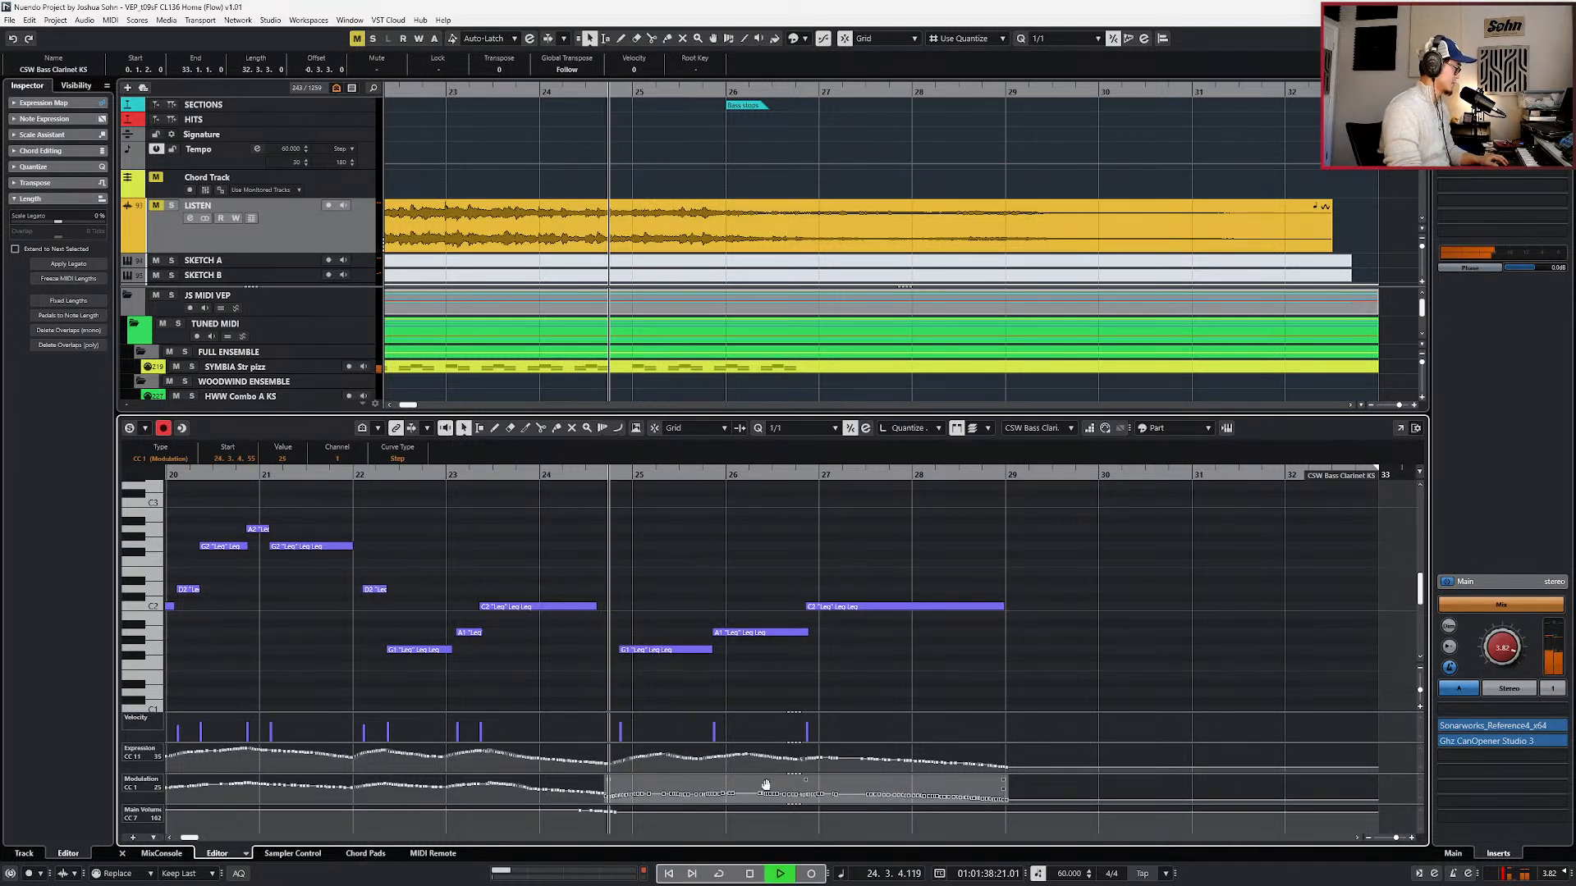
pyautogui.click(651, 790)
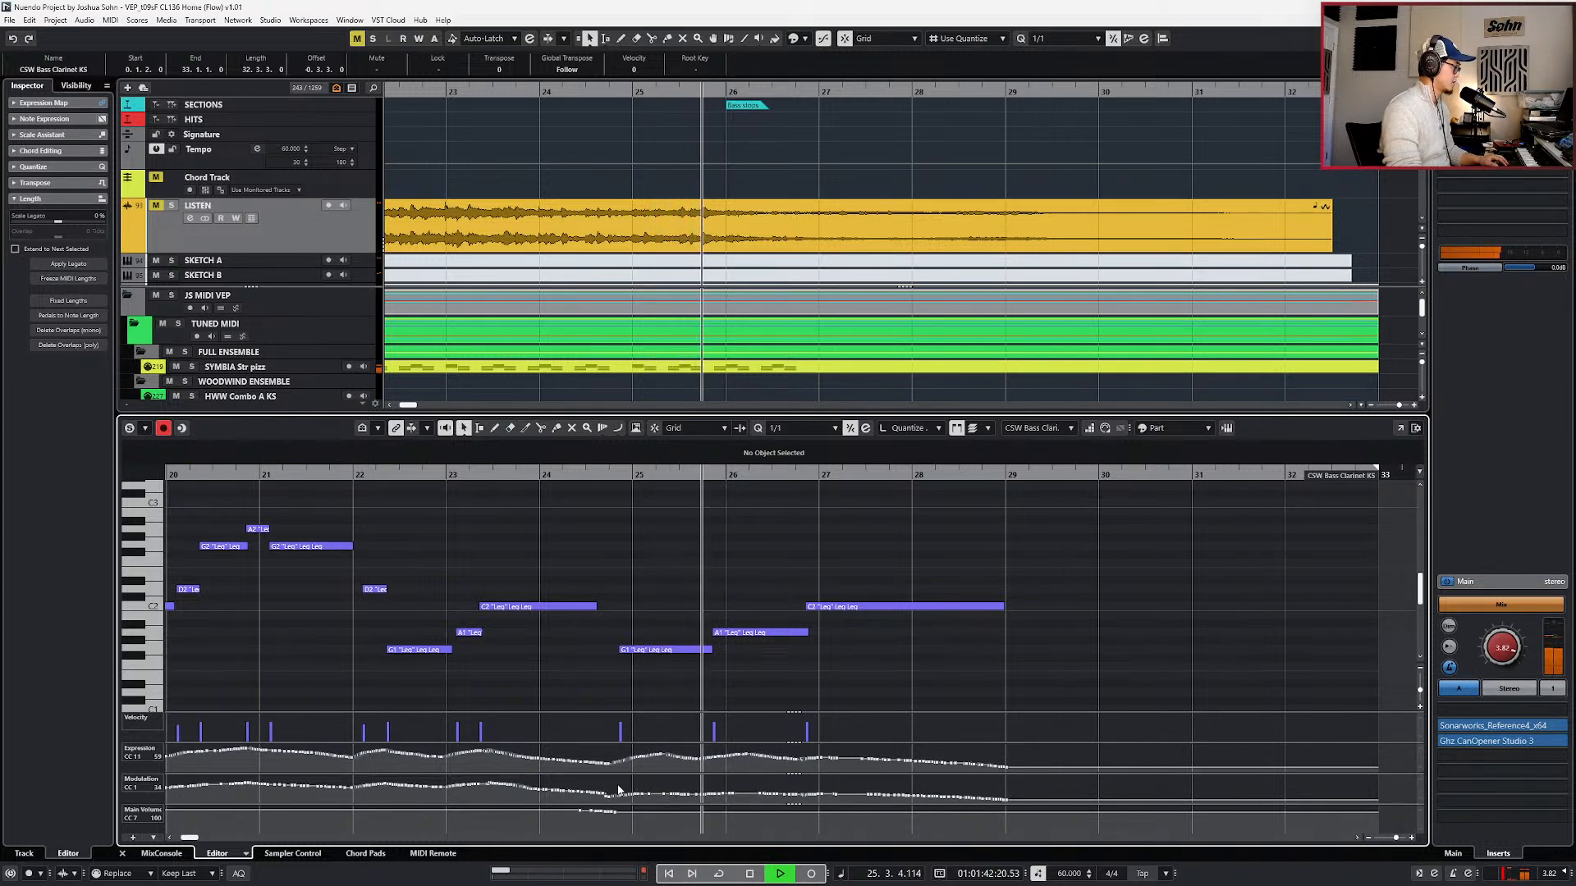
pyautogui.click(813, 789)
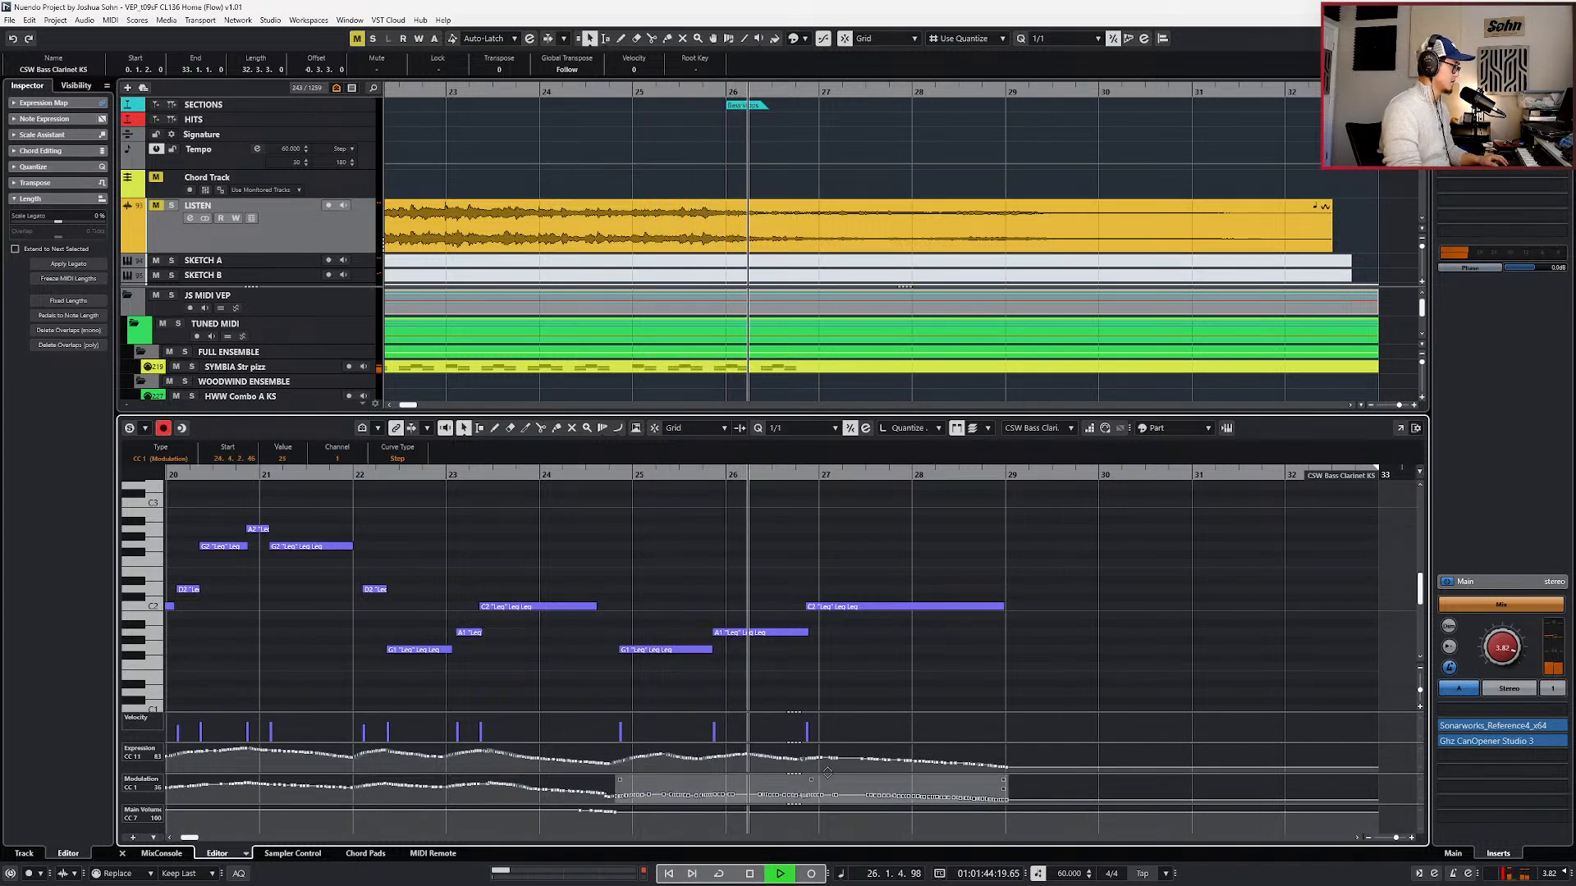
pyautogui.moveTo(806, 771); pyautogui.dragTo(807, 781)
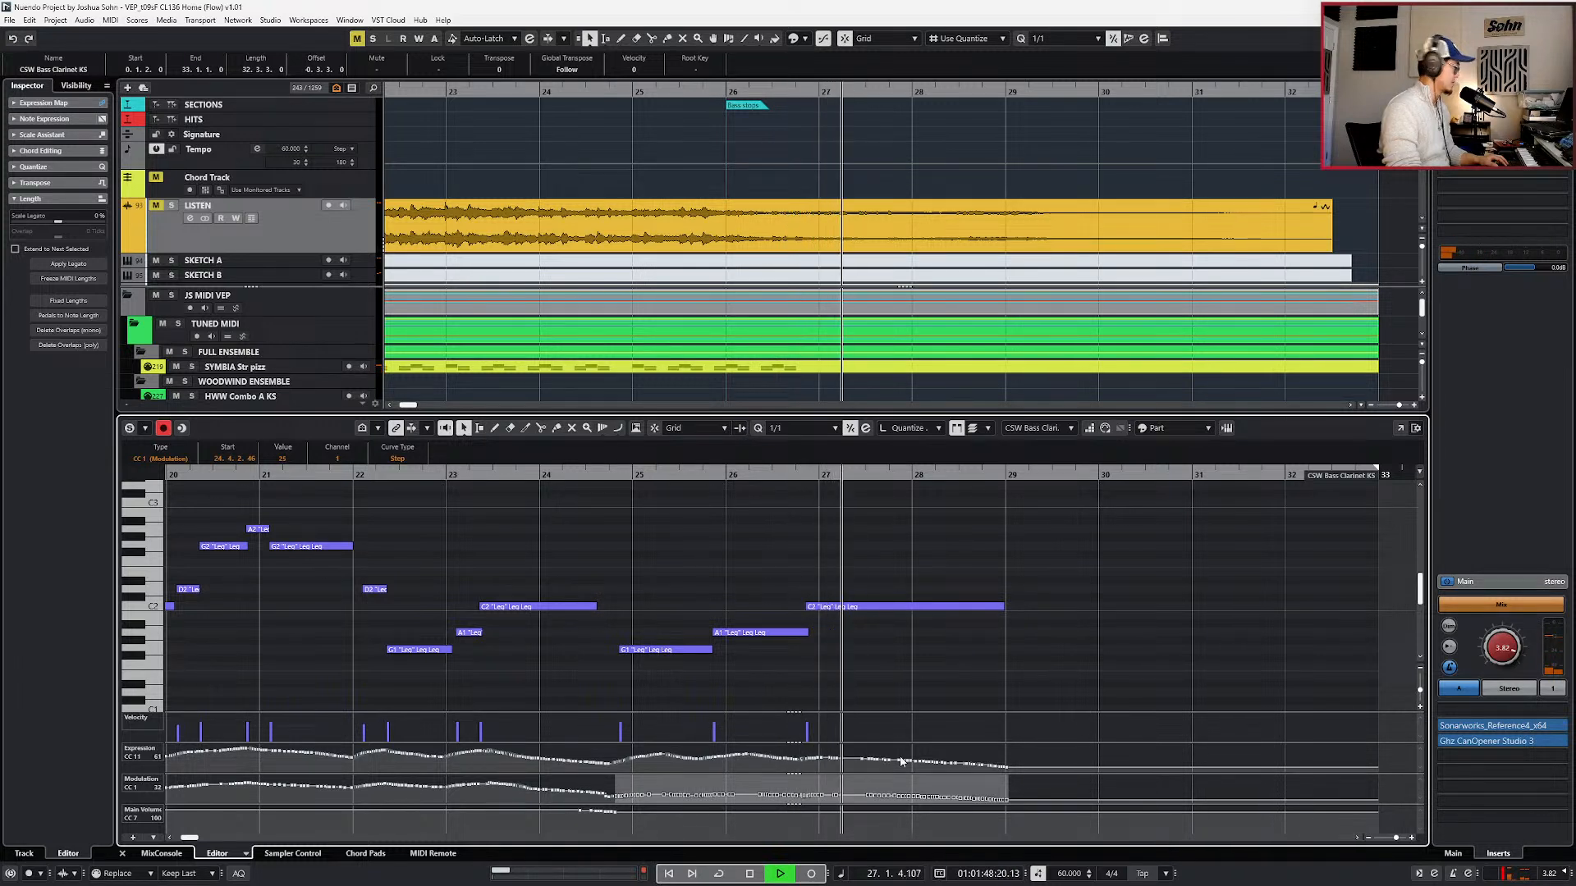
pyautogui.click(610, 796)
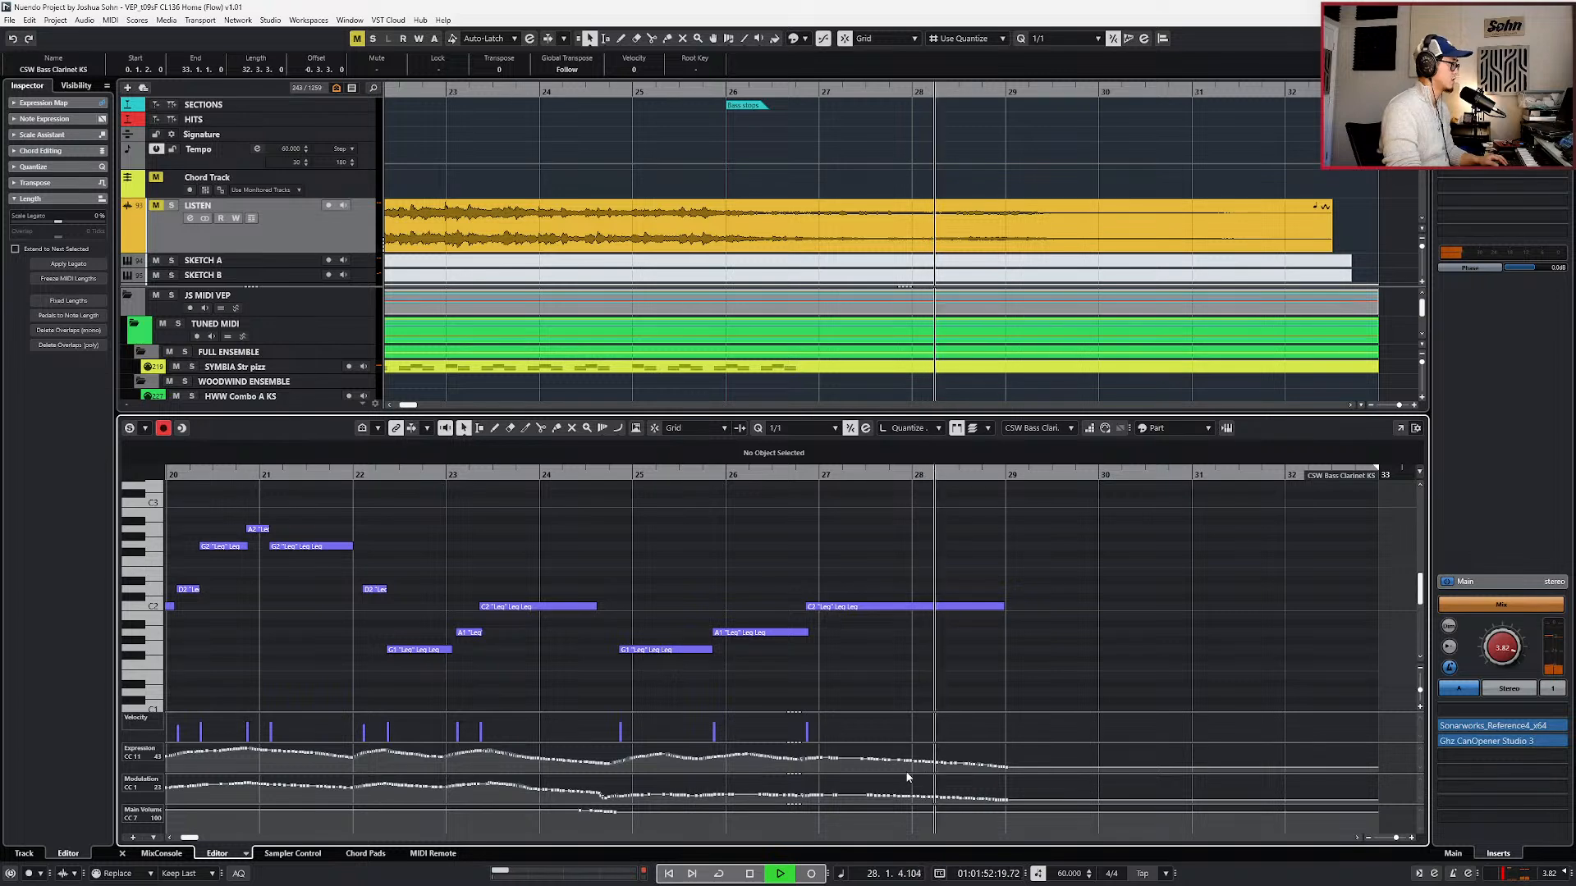
# - Lower the bass clarinet's expression curve over the last stretch of the final C2 note up to bar 29 and close the editor
pyautogui.moveTo(861, 752); pyautogui.dragTo(1016, 764)
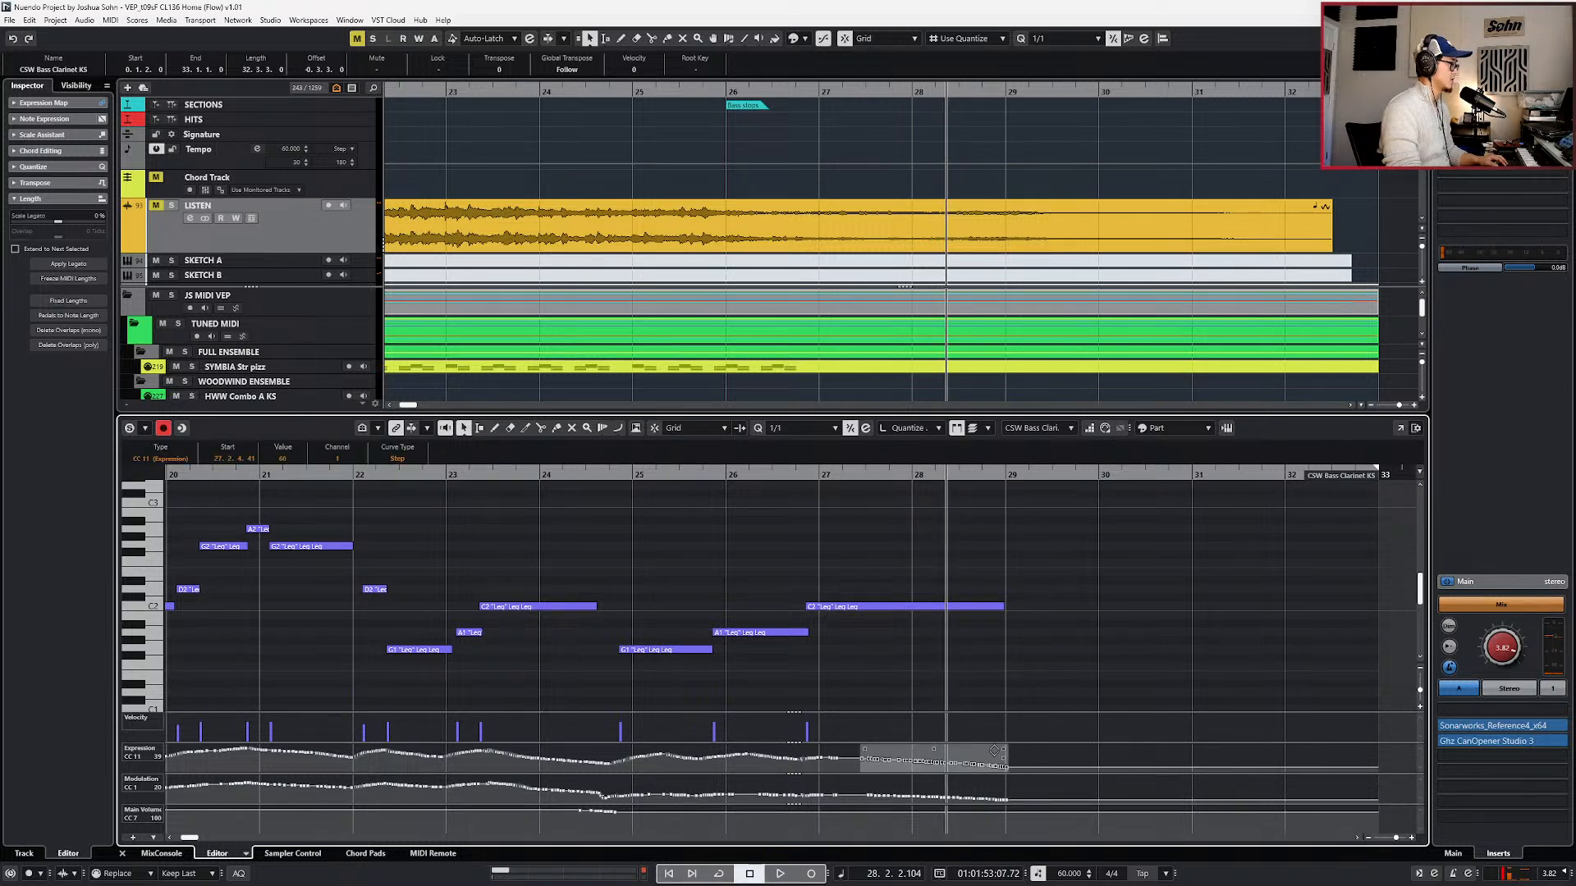
pyautogui.press('space')
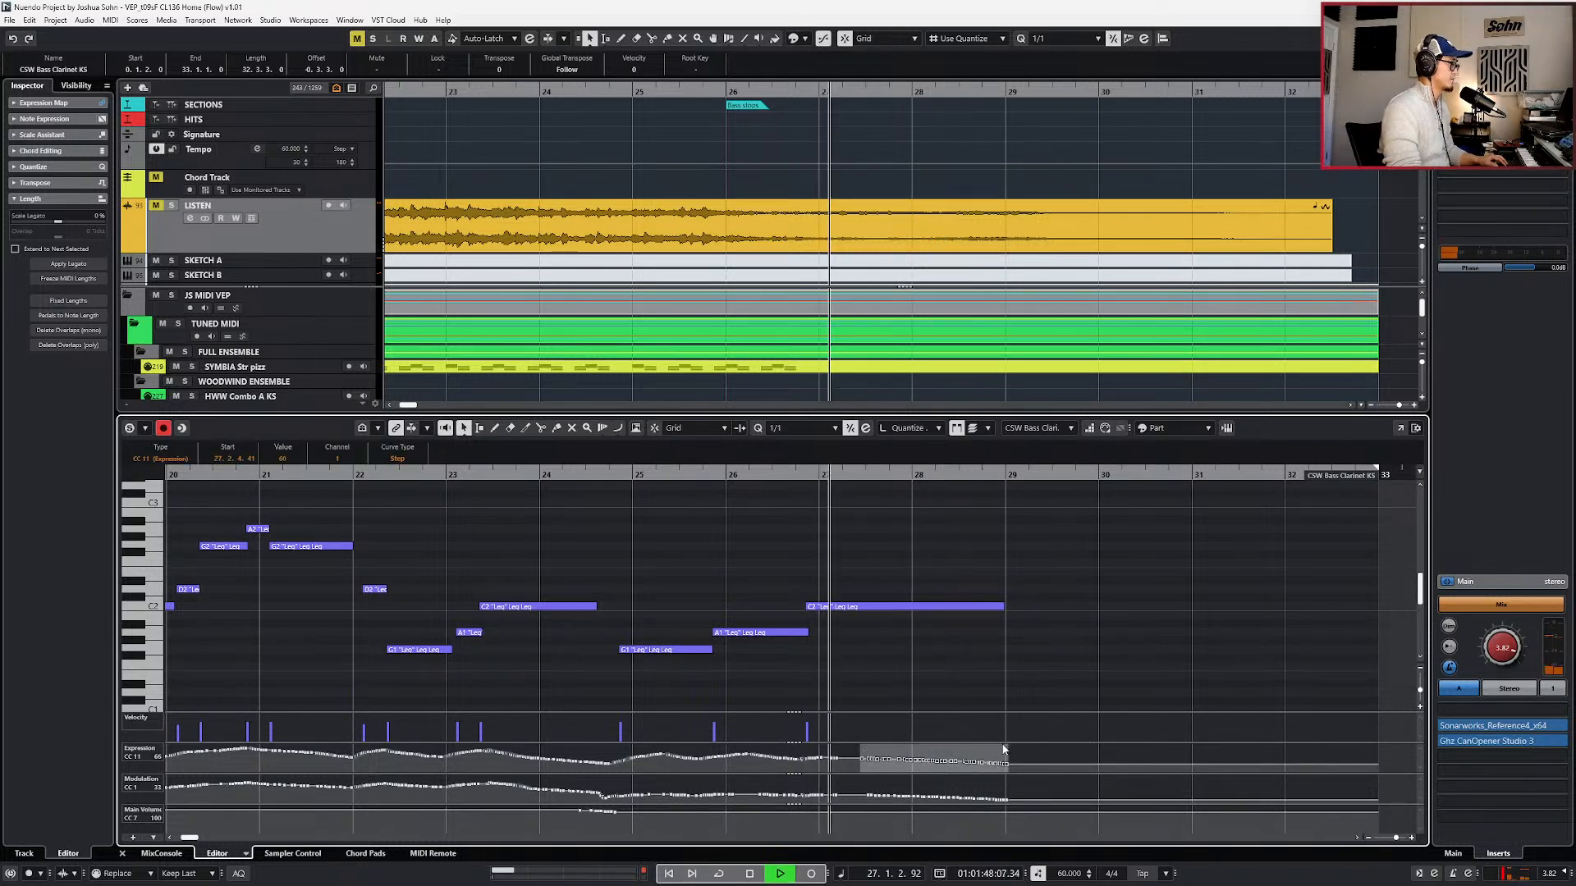
pyautogui.press('Return')
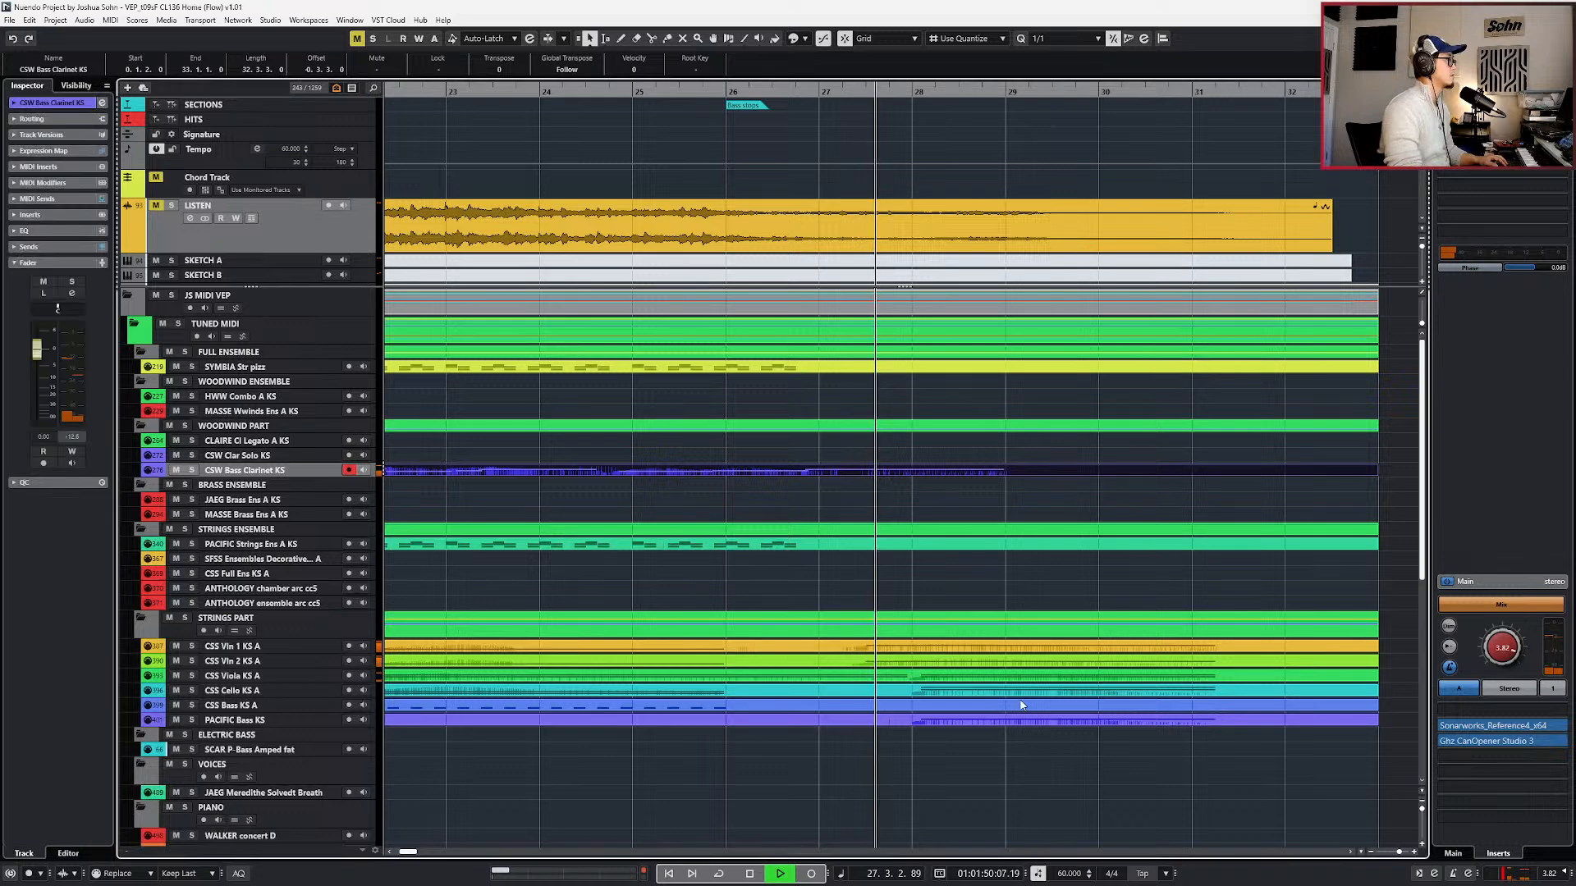
# - Open the CSS Violin 1 and 2 parts together and nudge their final C5 and C4 notes about a sixteenth earlier, using 1/8 and 1/16 quantize
pyautogui.click(899, 648)
pyautogui.keyDown('shift'); pyautogui.click(898, 661); pyautogui.keyUp('shift')
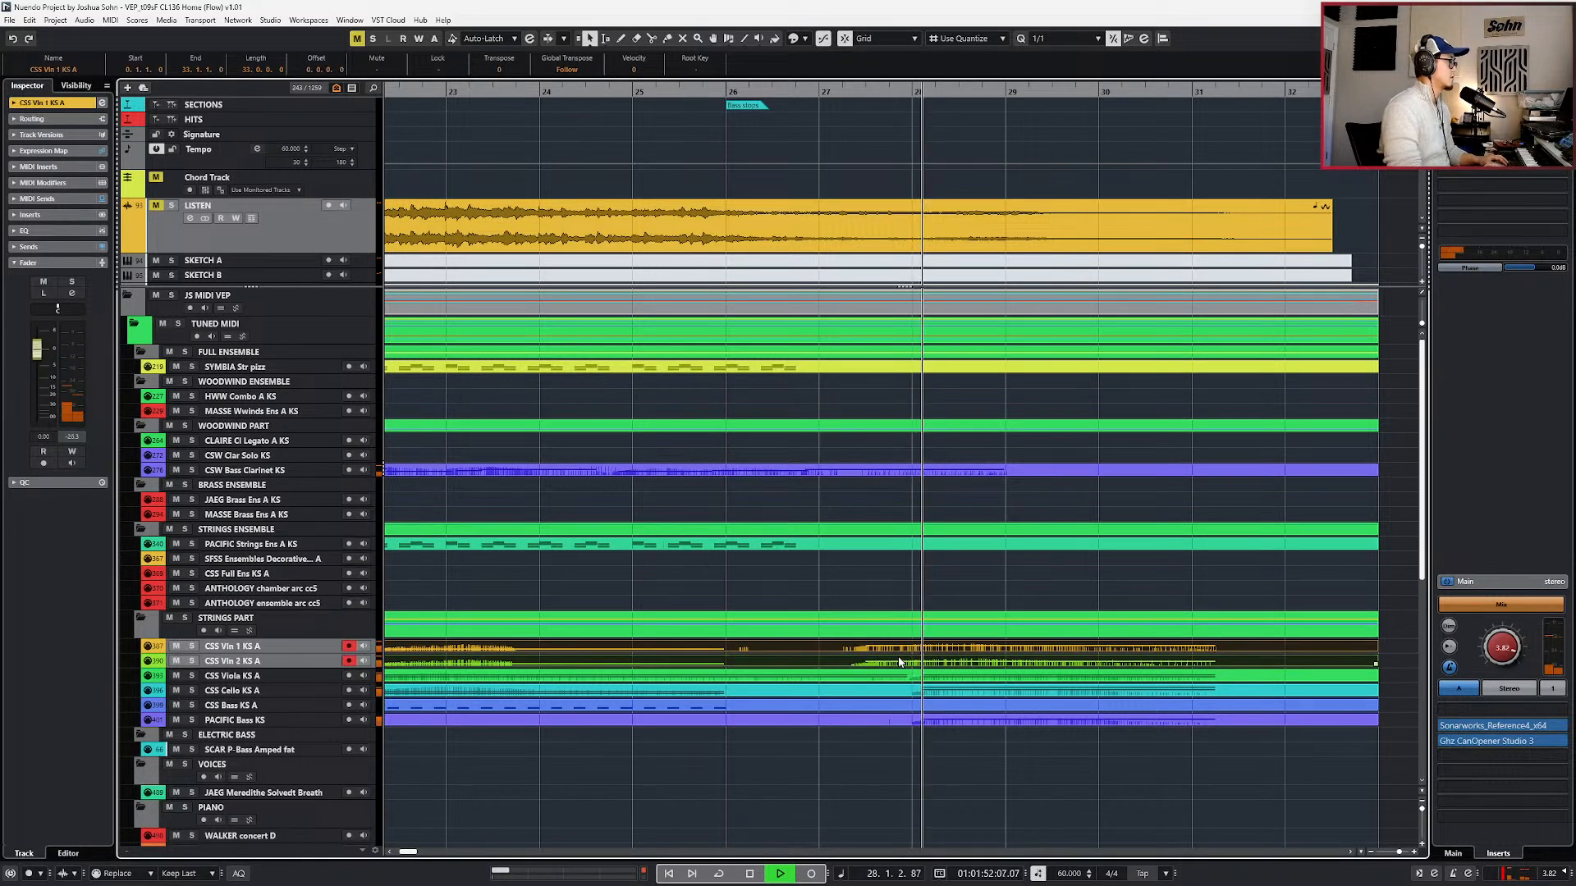
pyautogui.press('space')
pyautogui.press('Return')
pyautogui.click(910, 562)
pyautogui.hotkey('alt', '4')
pyautogui.moveTo(909, 545); pyautogui.dragTo(912, 713)
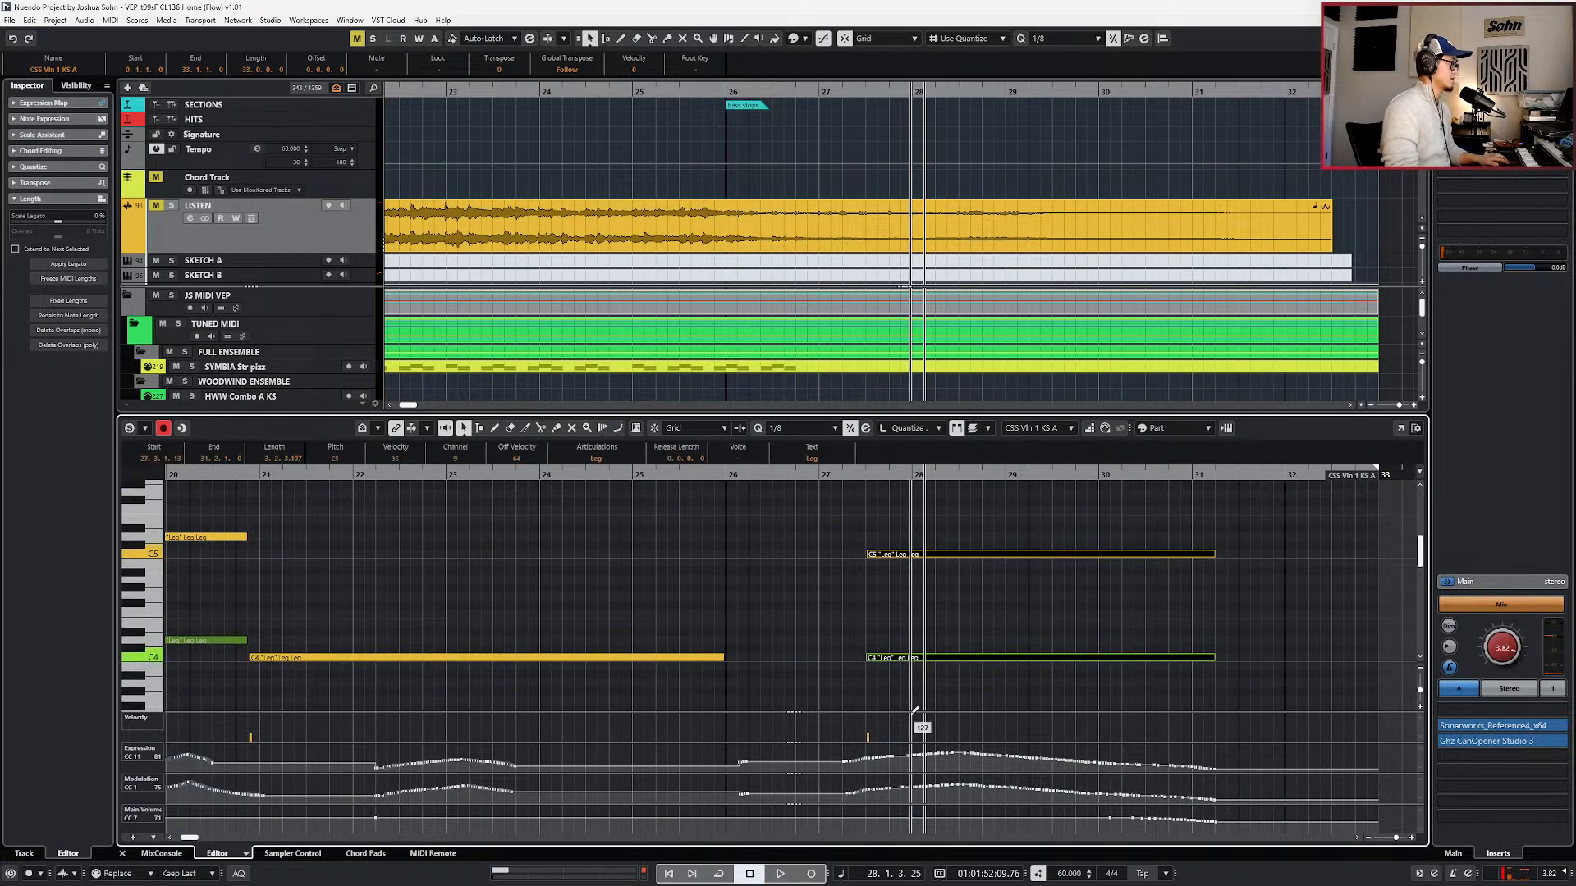
pyautogui.press('space')
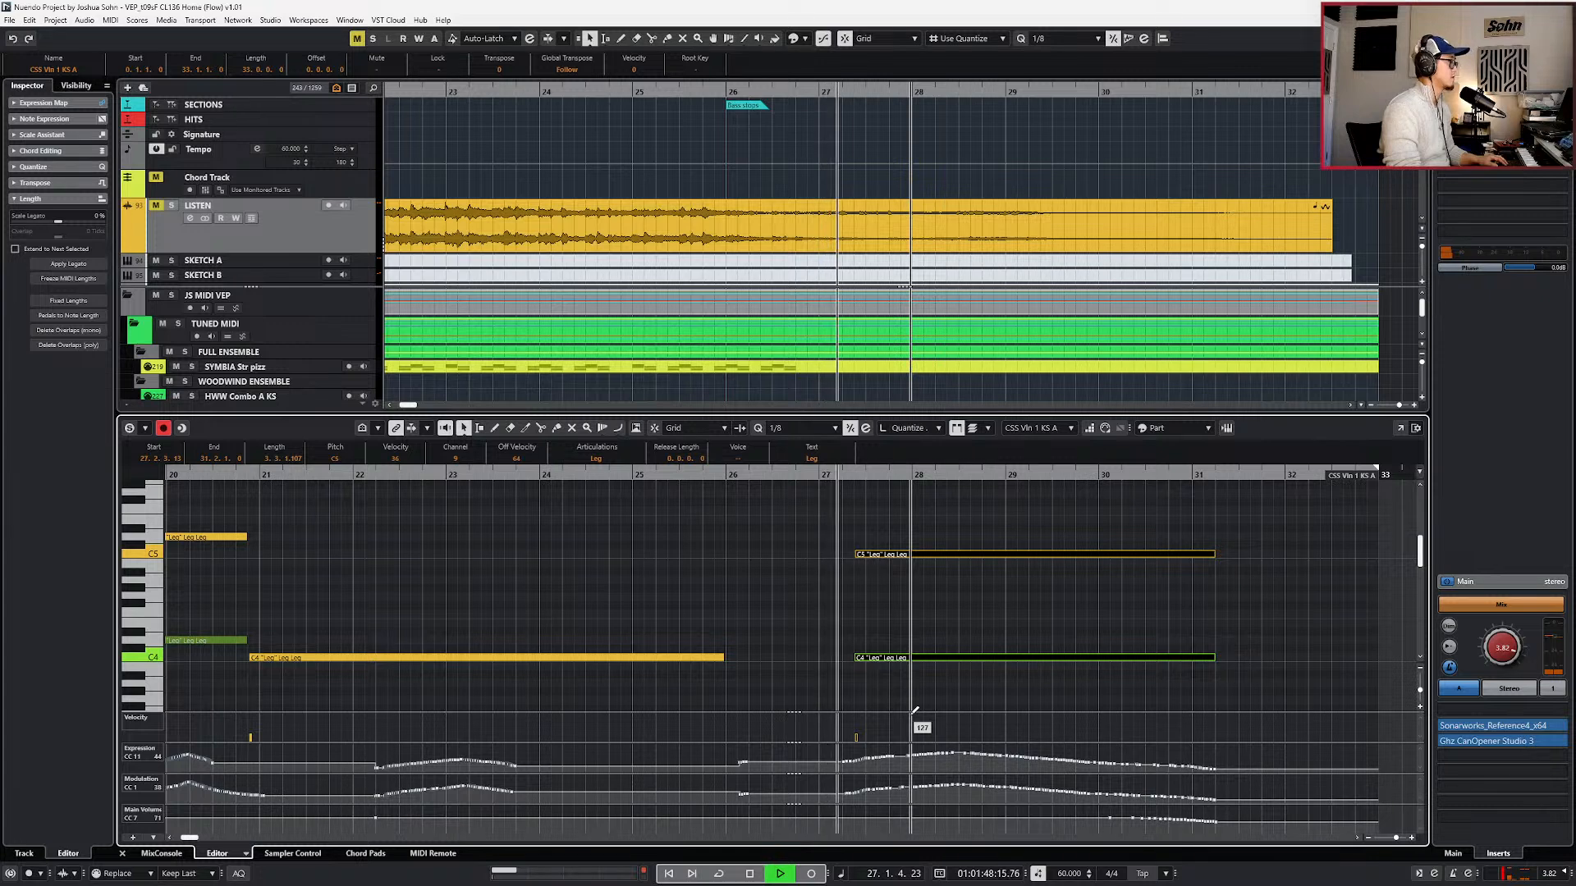
pyautogui.hotkey('alt', '5')
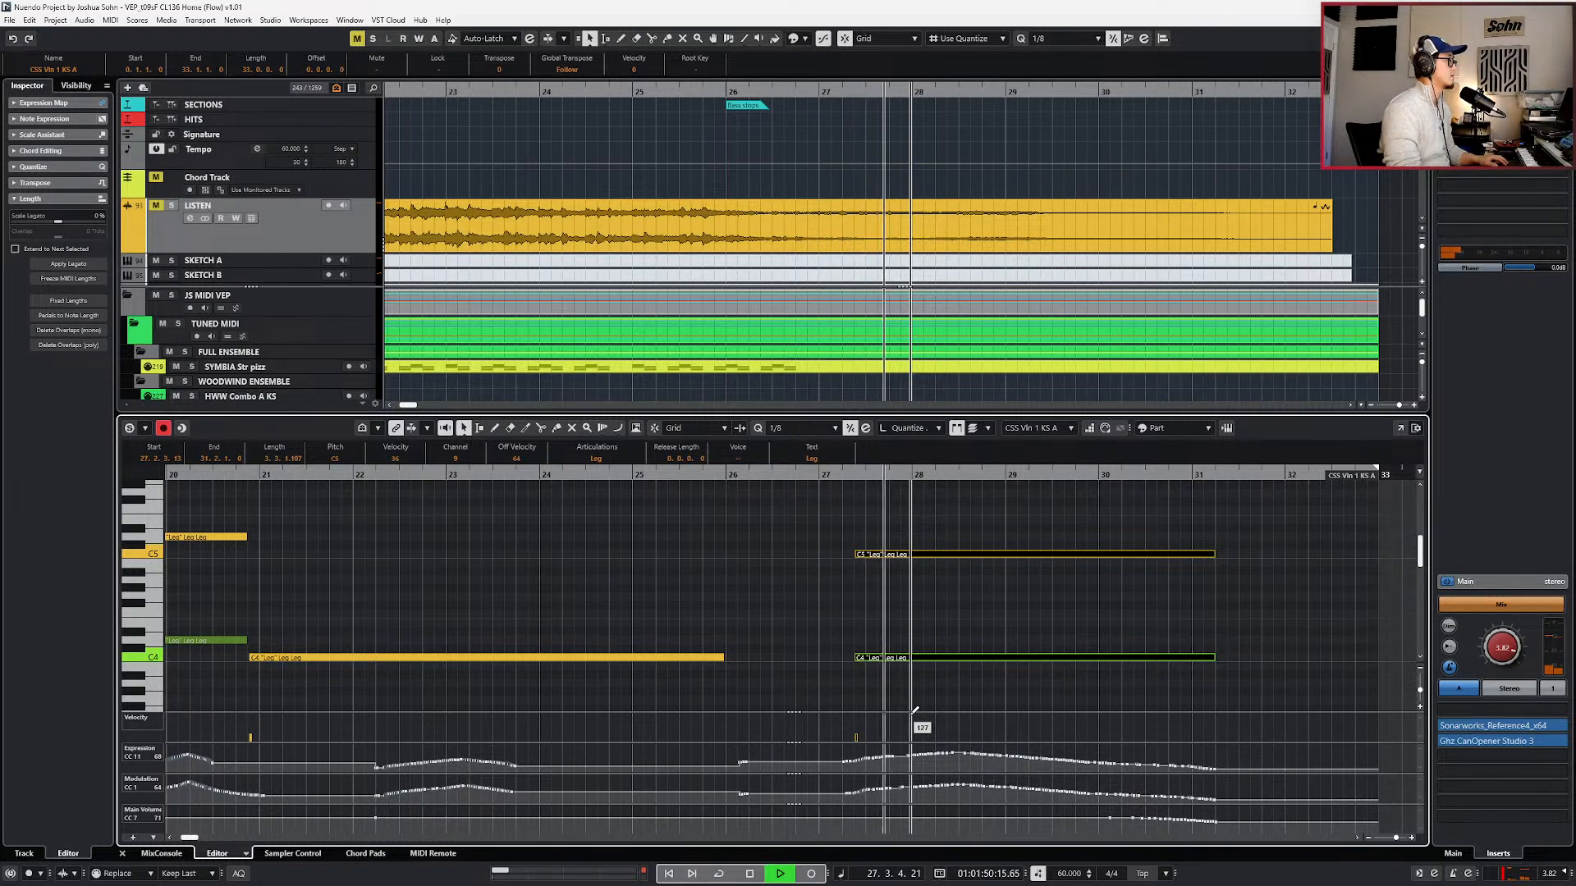
pyautogui.click(915, 695)
pyautogui.moveTo(916, 693); pyautogui.dragTo(962, 523)
pyautogui.press('Return')
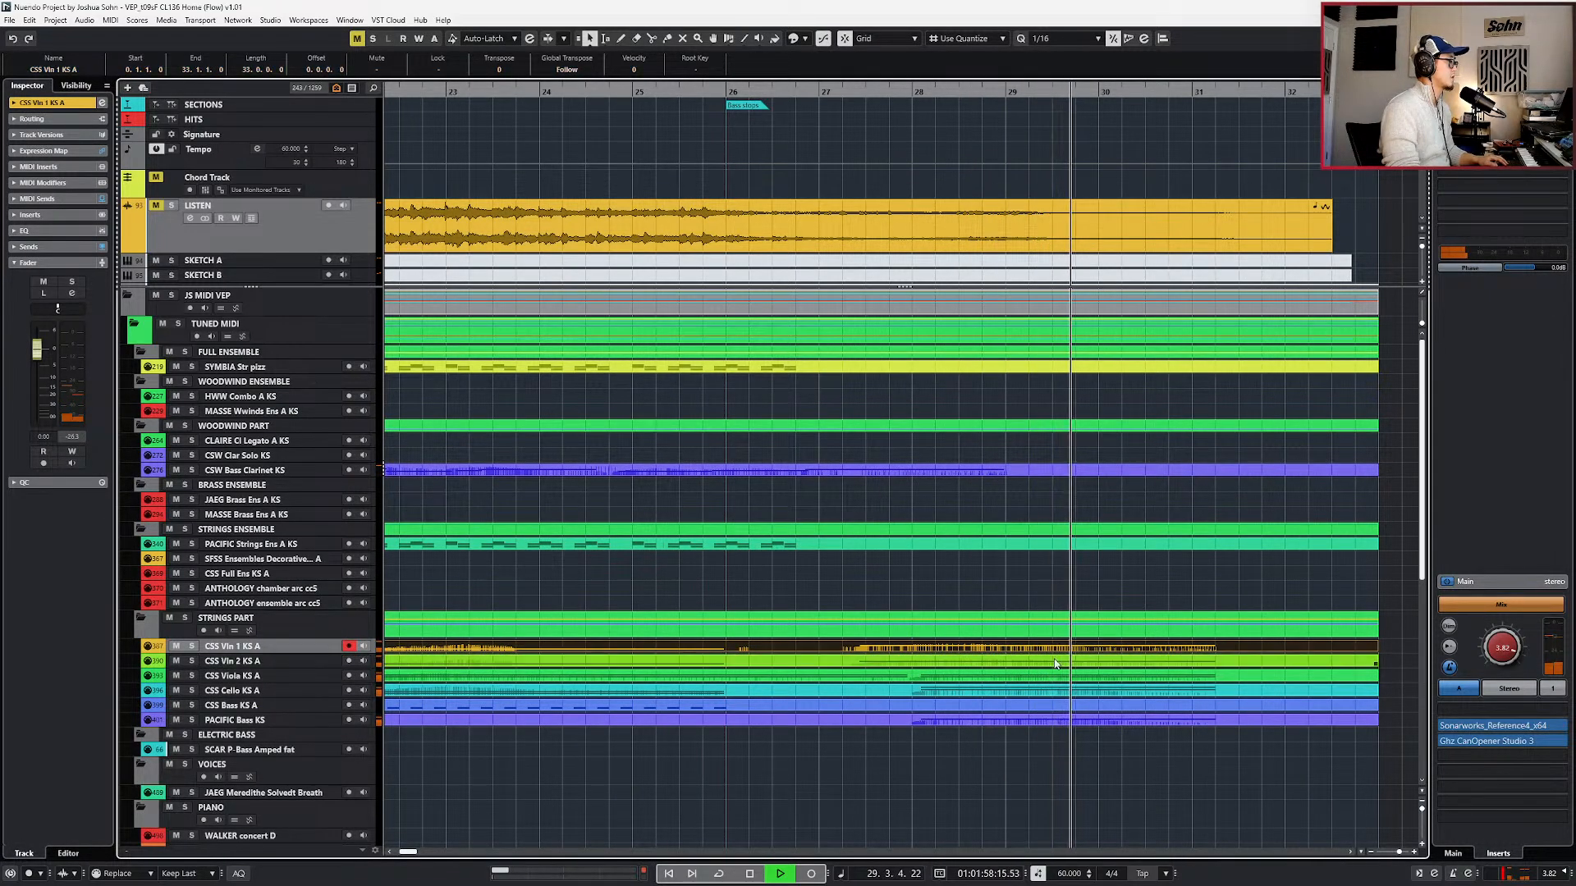
# - Re-record expression and modulation over Violin 1's final C5 note from bar 27, swelling to around bar 29 and fading out
pyautogui.press('Return')
pyautogui.press('space')
pyautogui.press('KP_Subtract')
pyautogui.press('KP_Subtract')
pyautogui.press('KP_Subtract')
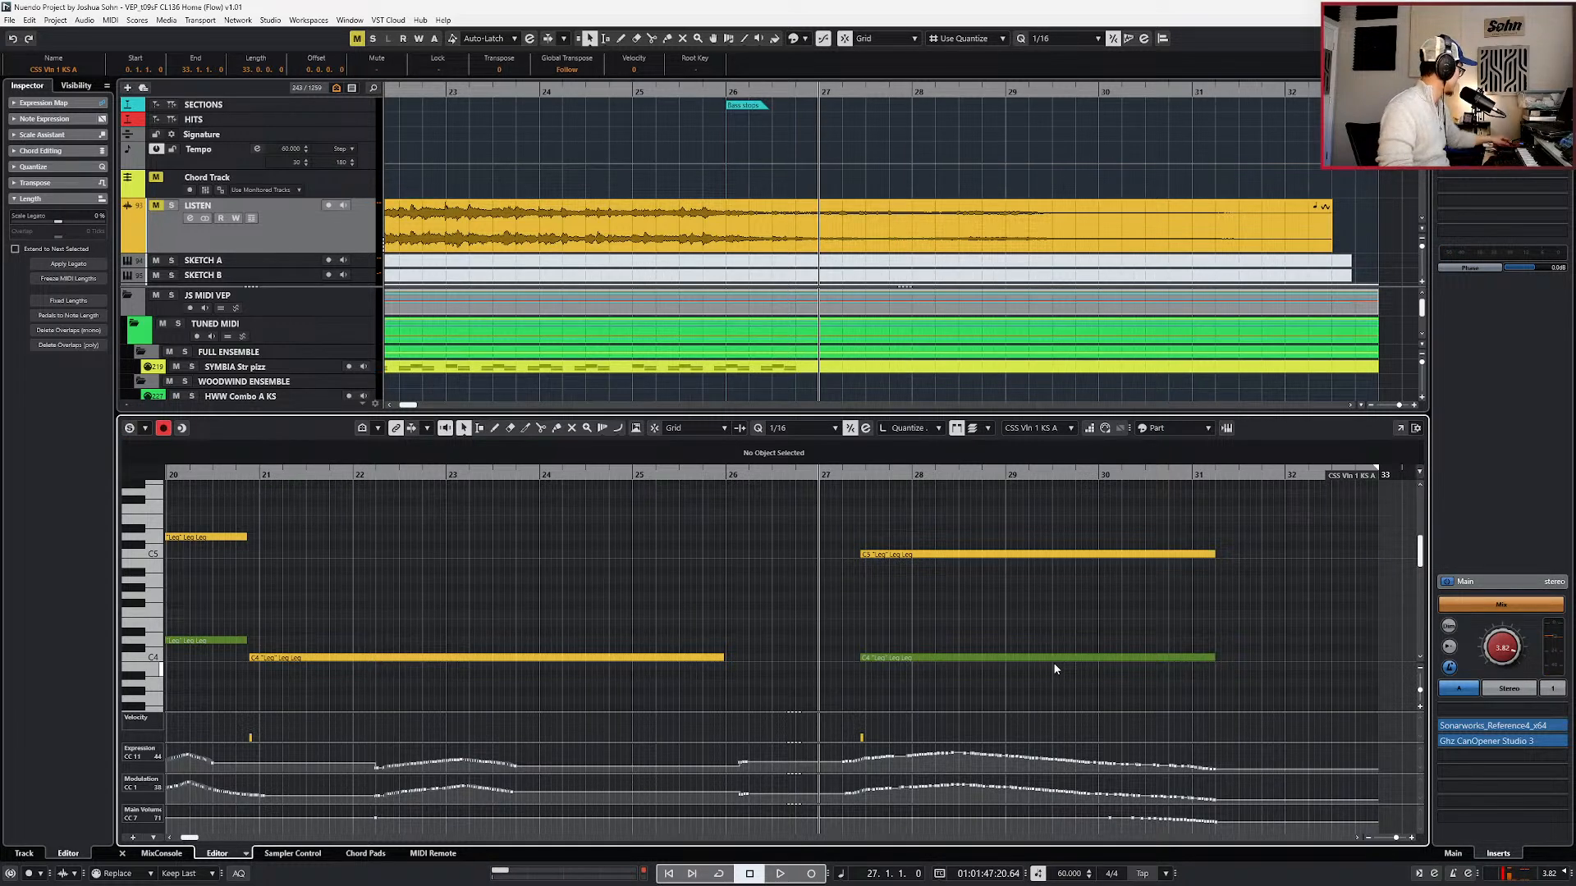
pyautogui.press('KP_Multiply')
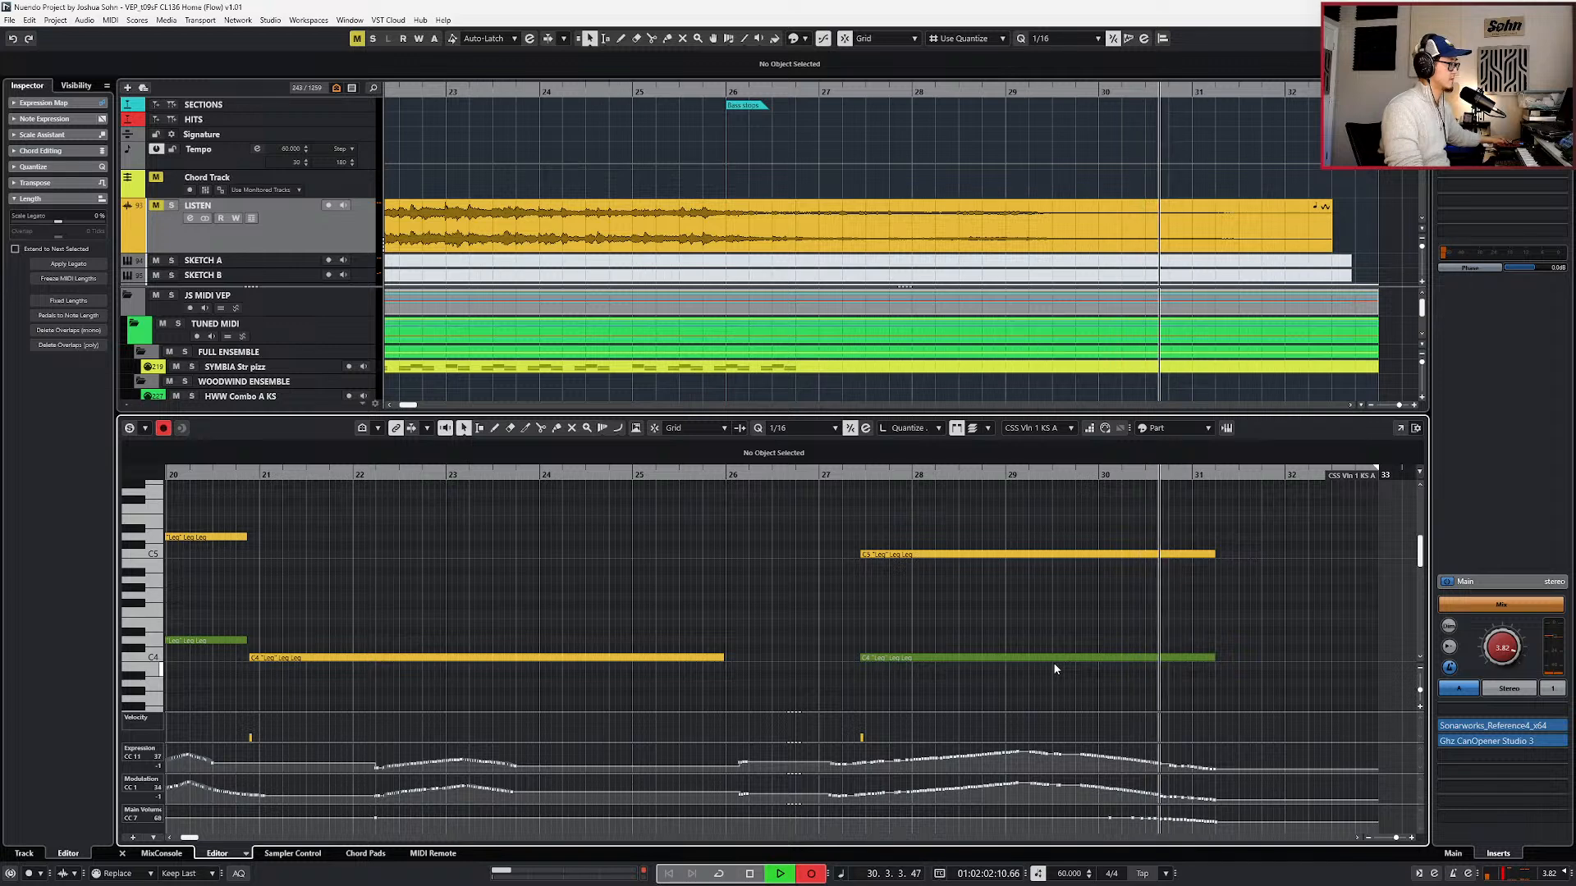
pyautogui.press('space')
# - Re-record expression and modulation over Violin 2's final C4 note, peaking past bar 29 and fading toward bar 31, and close the editor
pyautogui.click(1058, 659)
pyautogui.press('space')
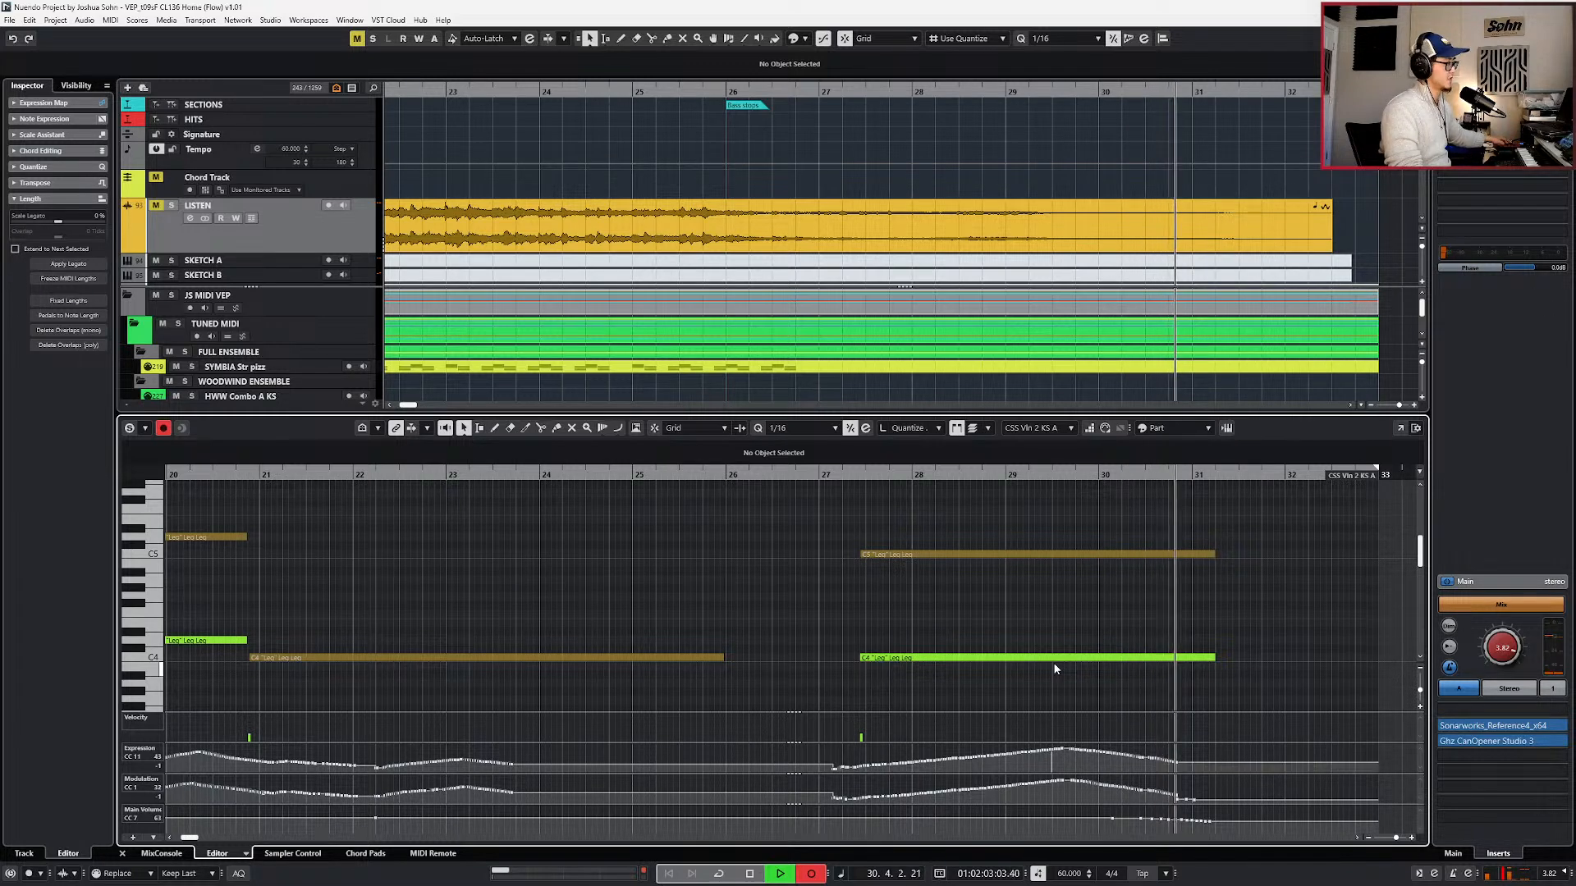
pyautogui.press('Return')
pyautogui.press('space')
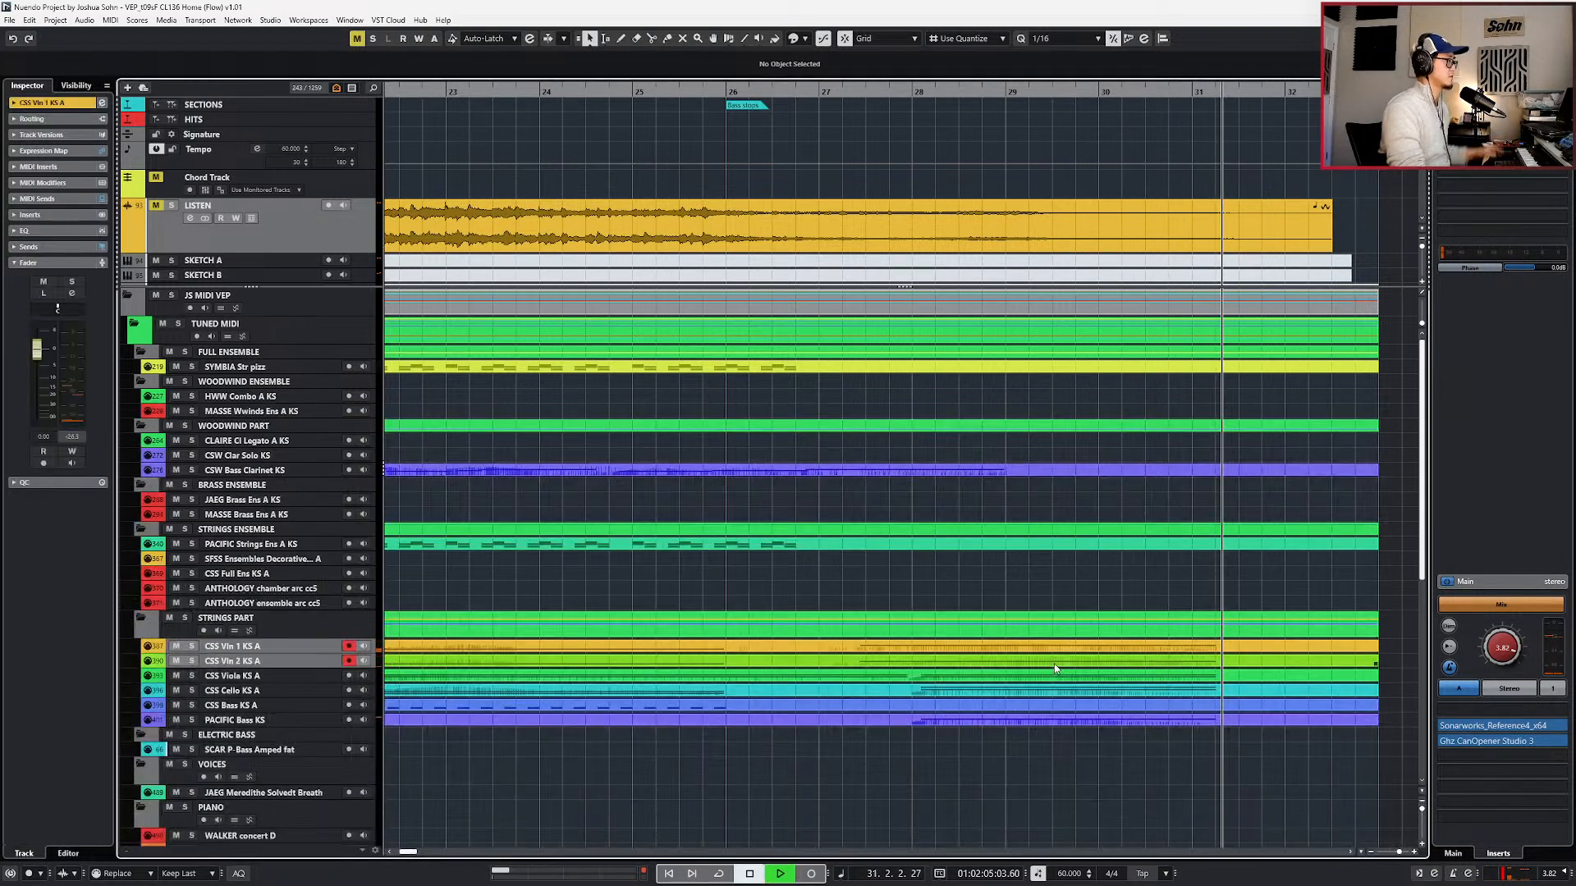
# - Open the CSS Viola part and re-record its expression and modulation swell from bar 28, fading out past bar 31
pyautogui.click(1100, 677)
pyautogui.press('Return')
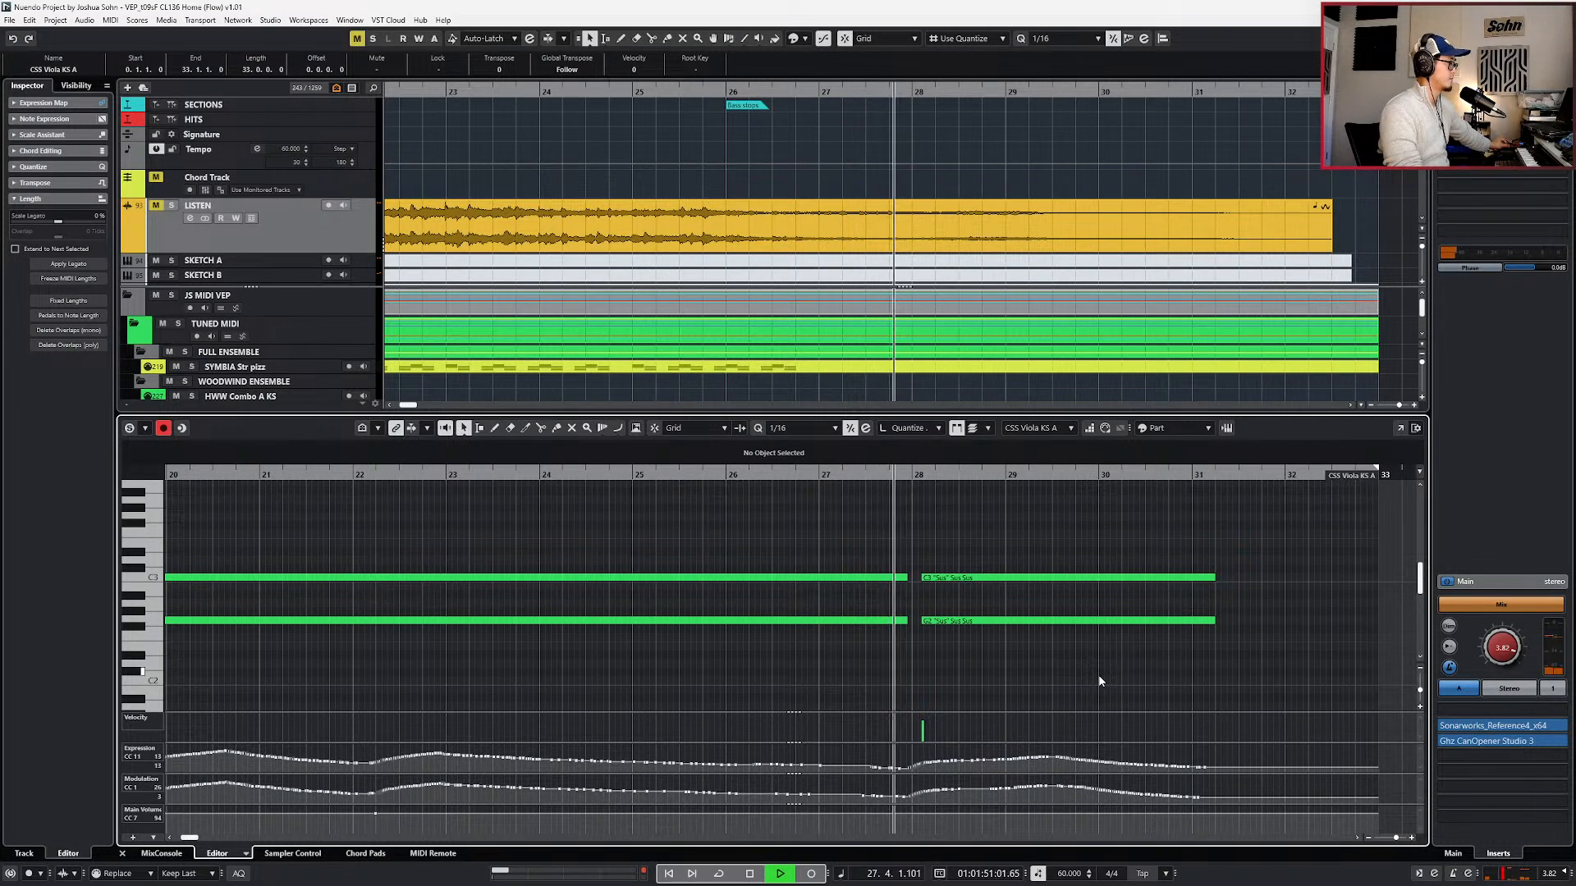
pyautogui.press('KP_Multiply')
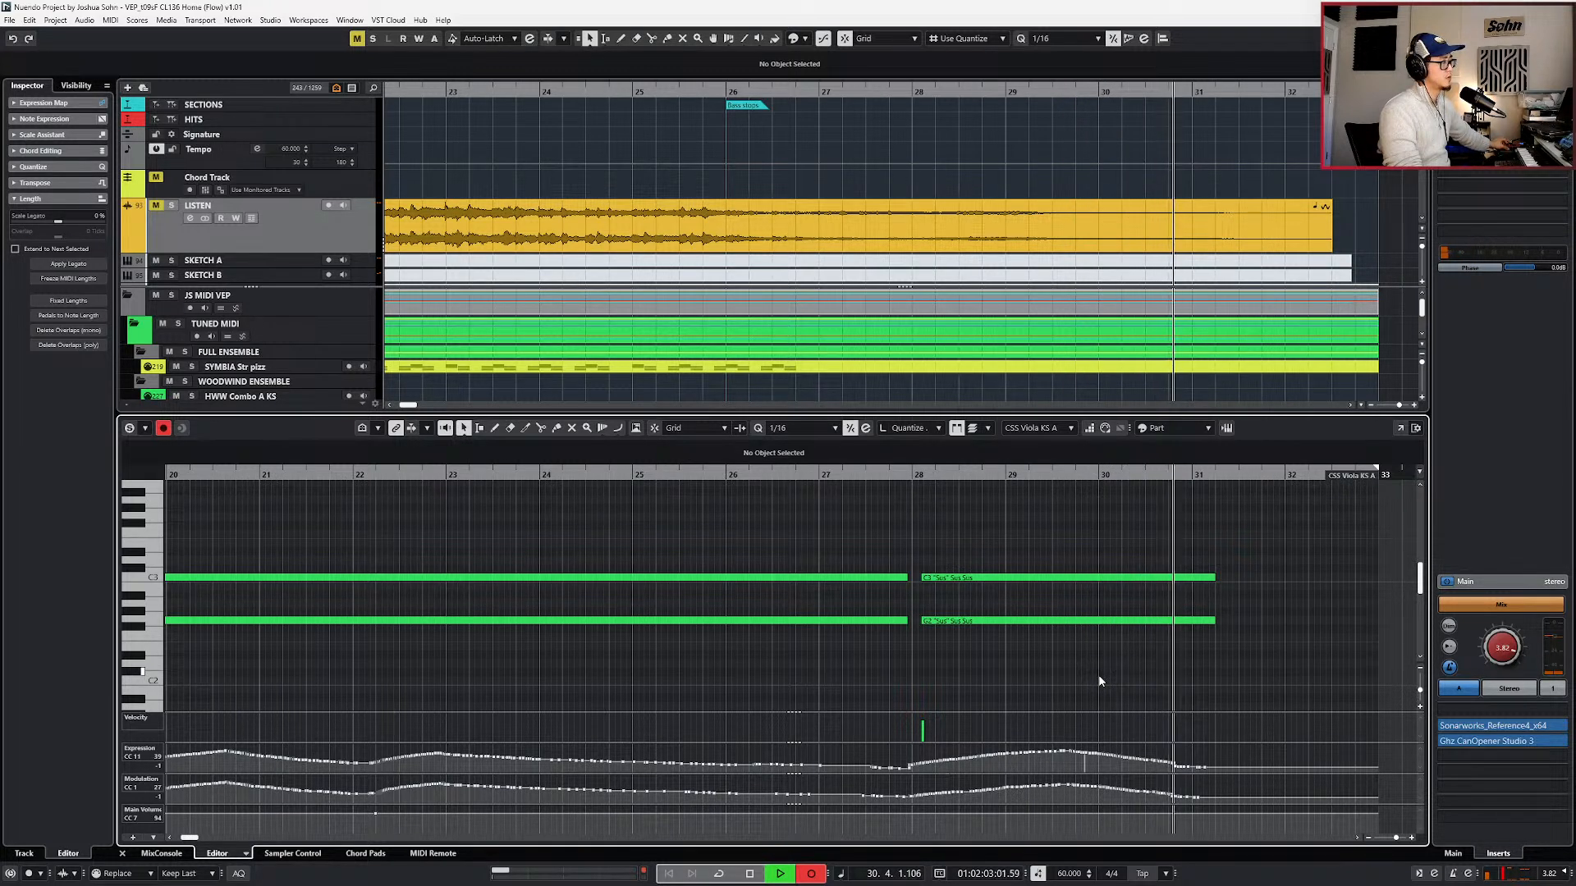
pyautogui.press('KP_Multiply')
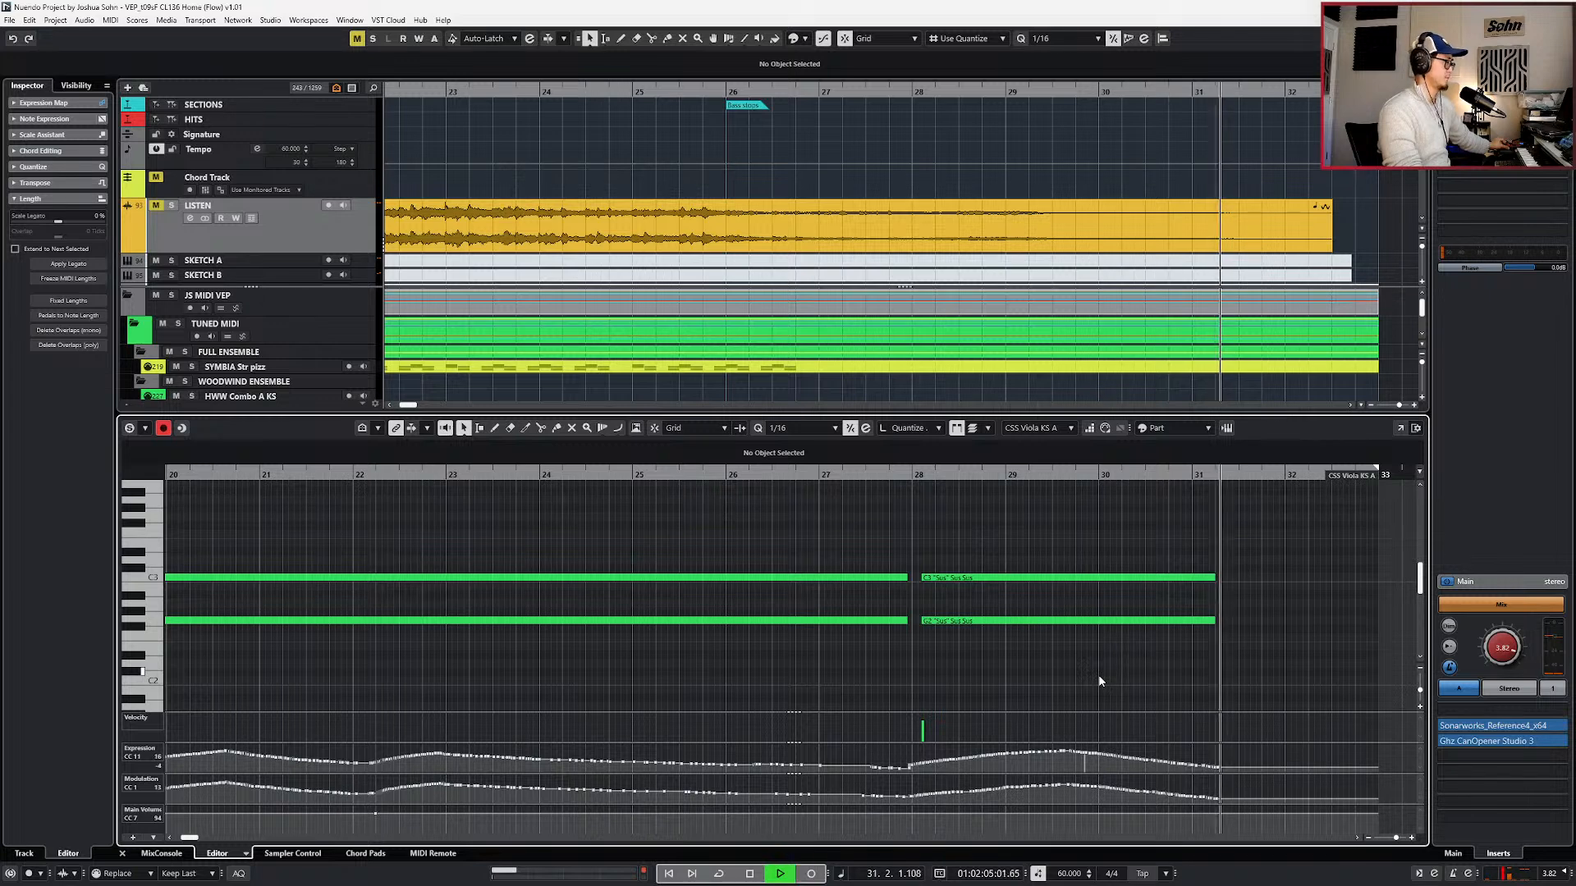
pyautogui.press('Return')
pyautogui.press('space')
# - Open the CSS Cello part, re-record the expression and modulation swell over its final notes from bar 28, and close the editor
pyautogui.doubleClick(1105, 696)
pyautogui.press('ctrl+KP_Subtract')
pyautogui.press('ctrl+KP_Subtract')
pyautogui.press('ctrl+KP_Subtract')
pyautogui.press('ctrl+KP_Subtract')
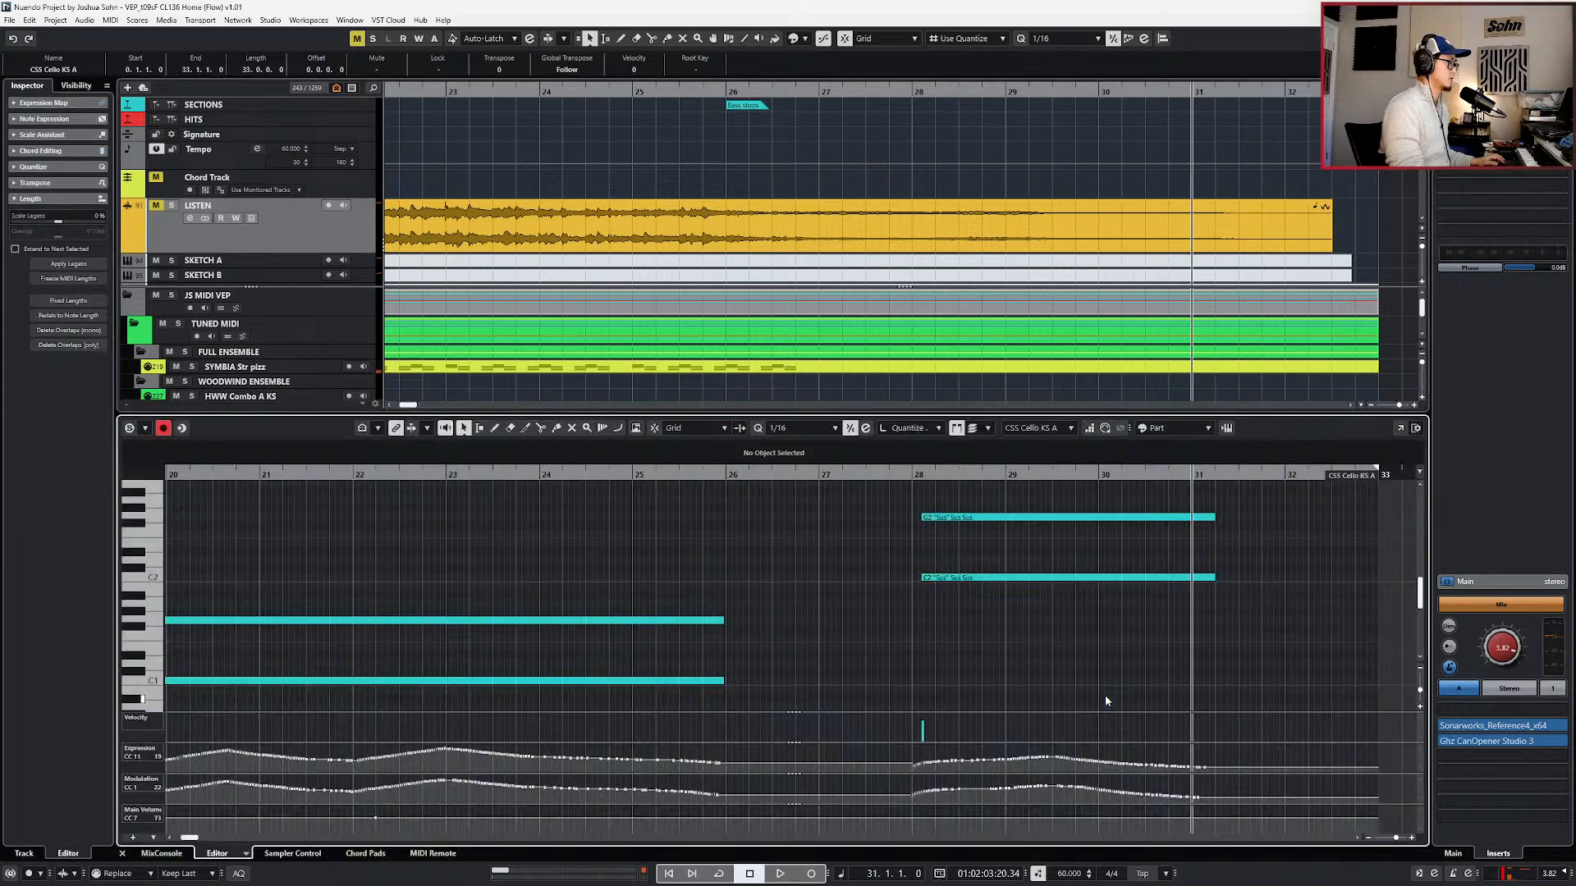
pyautogui.press('space')
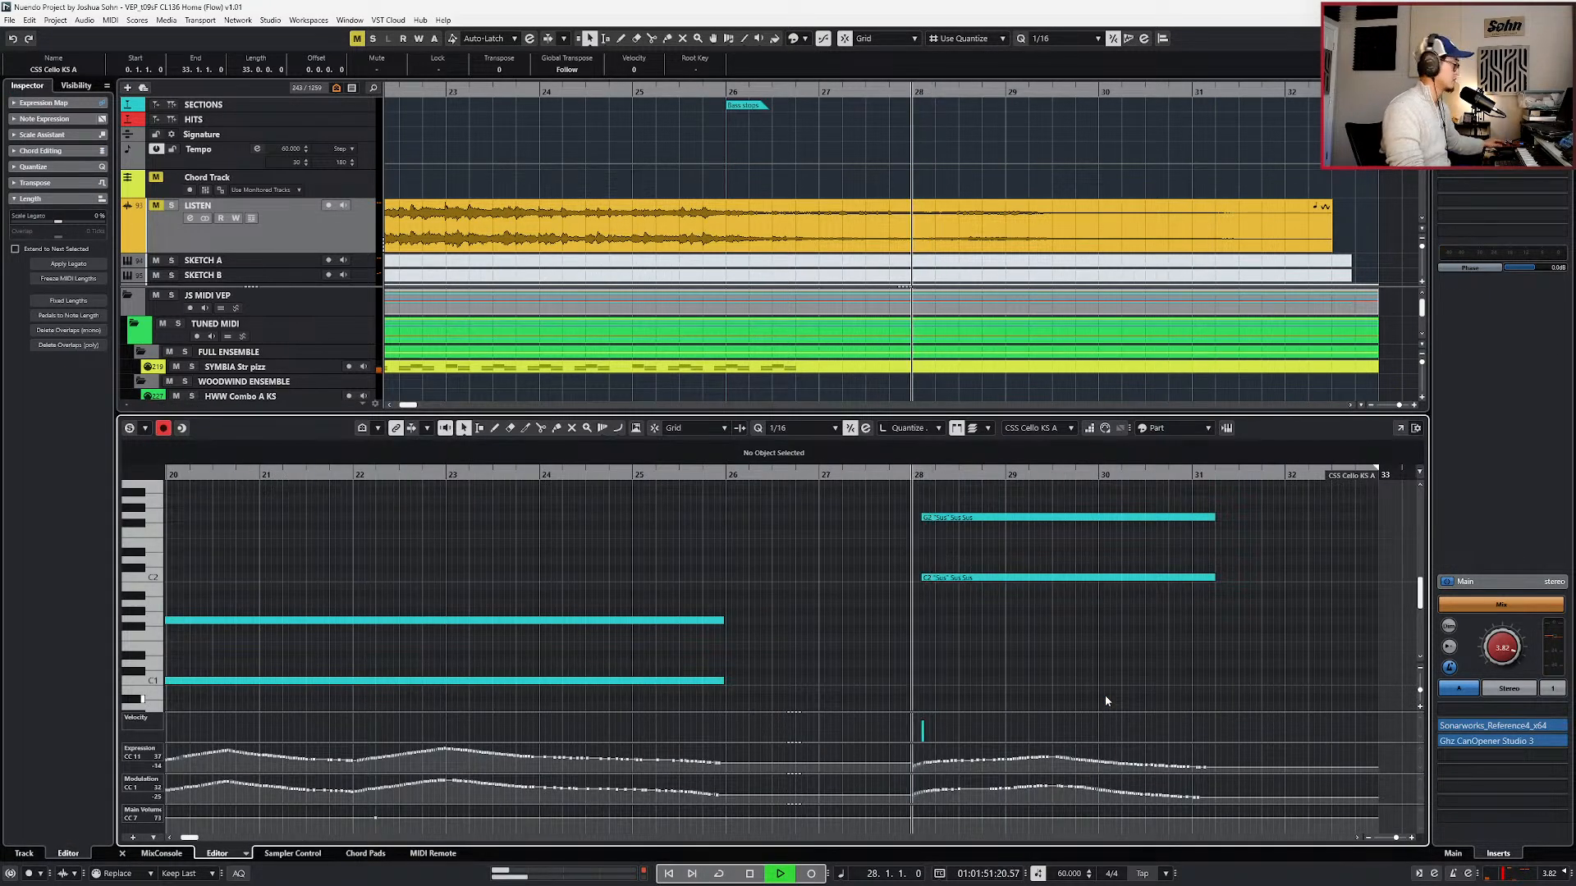
pyautogui.press('KP_Multiply')
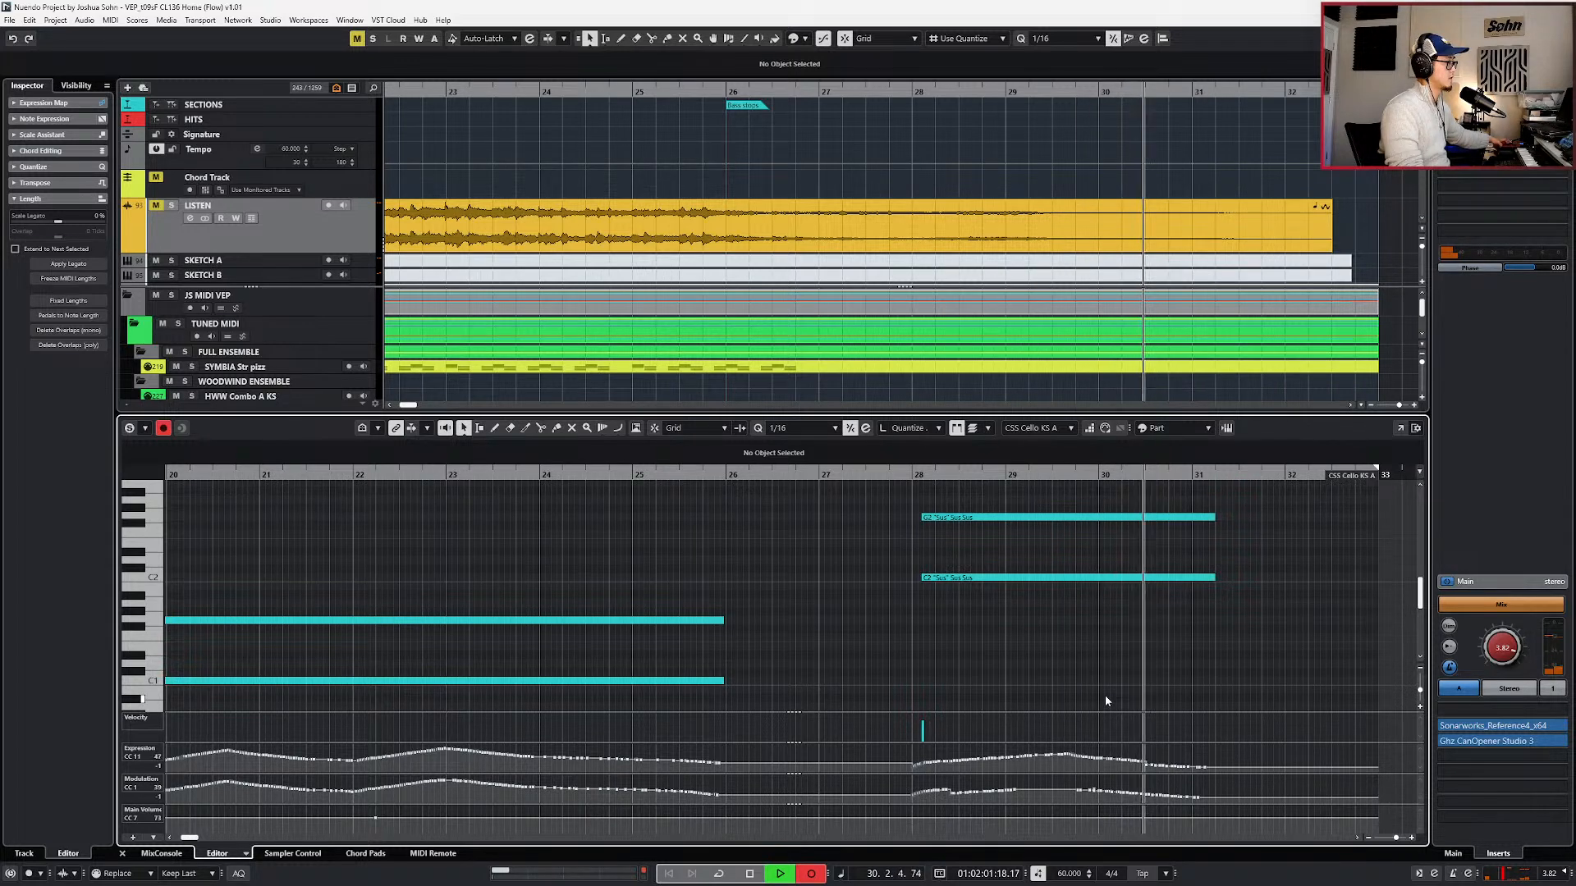
pyautogui.press('KP_Multiply')
pyautogui.press('ctrl+KP_Subtract')
pyautogui.press('ctrl+KP_Subtract')
pyautogui.press('ctrl+KP_Subtract')
pyautogui.press('ctrl+KP_Subtract')
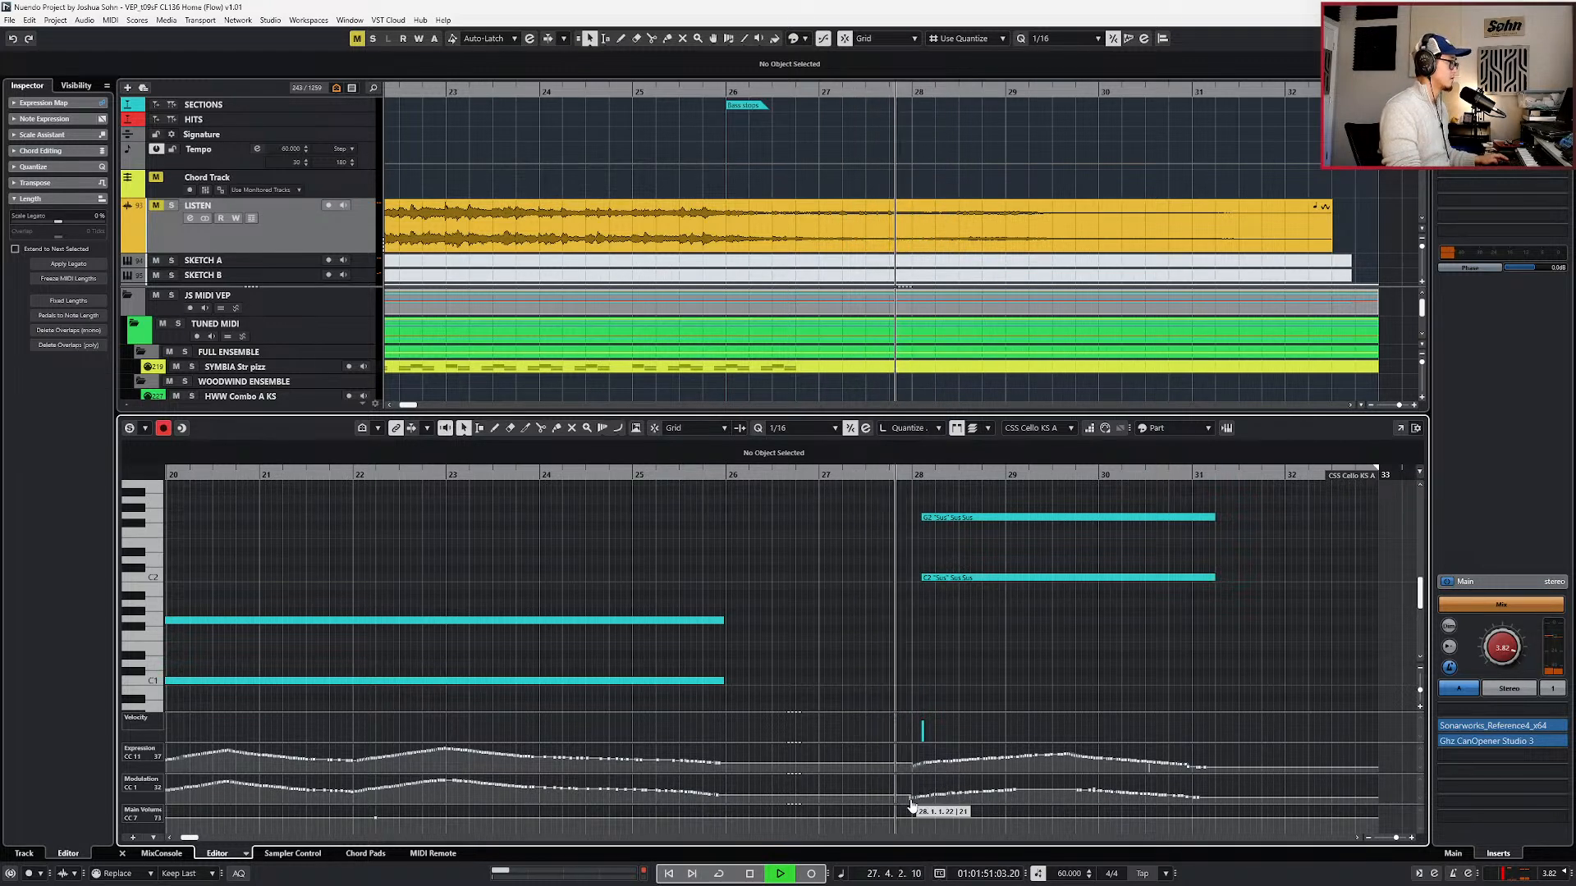
pyautogui.press('Return')
# - Open the PACIFIC Bass part and re-record its expression and modulation swell over the final note, fading out past bar 31
pyautogui.doubleClick(1022, 721)
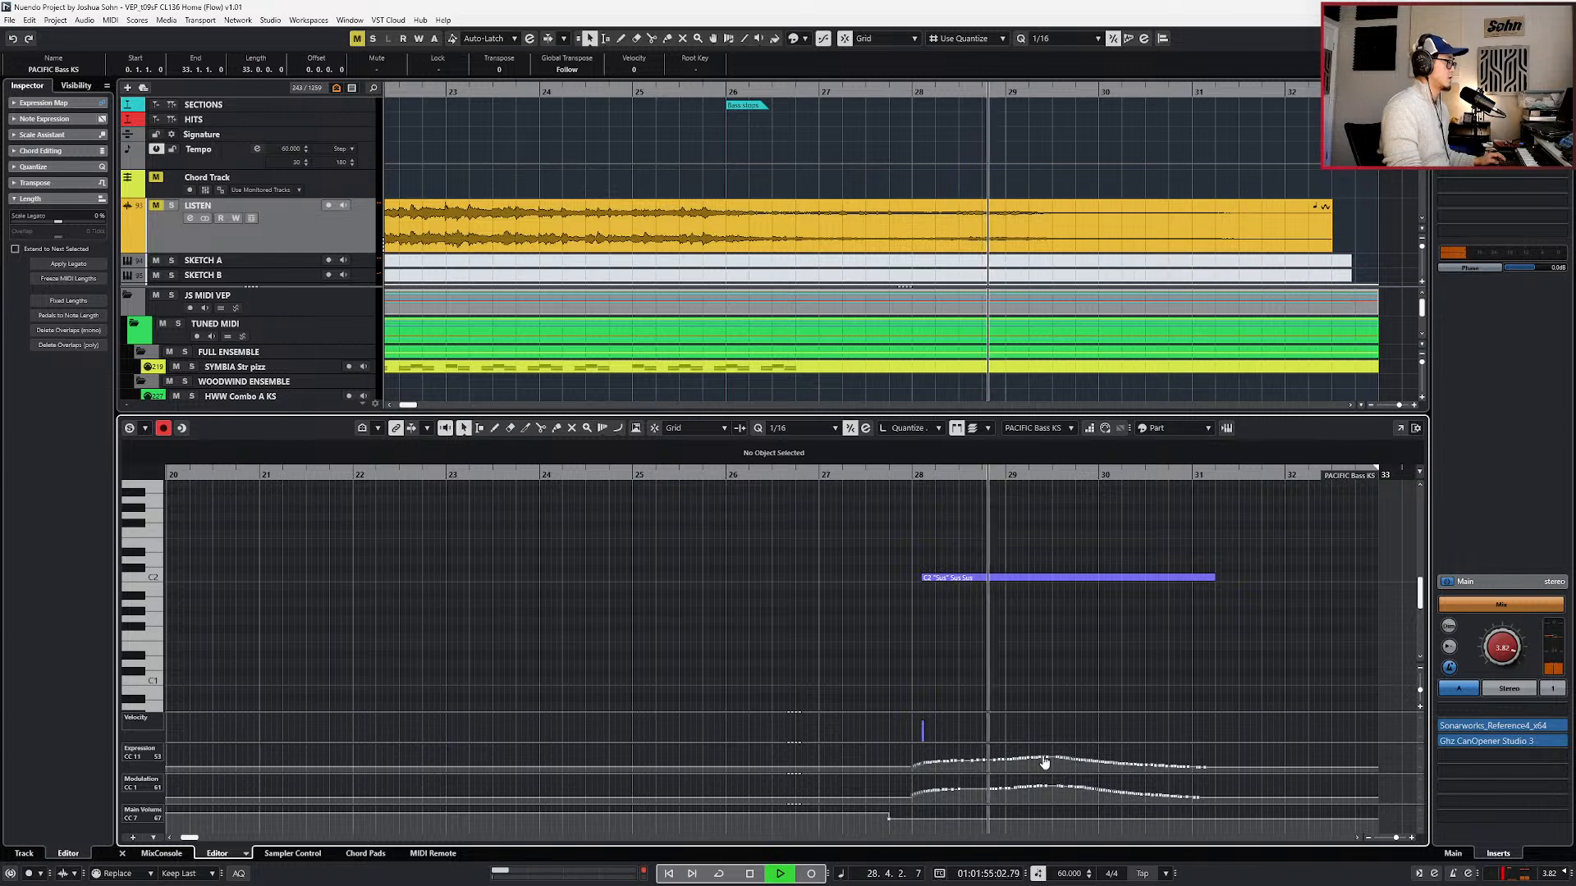
pyautogui.press('KP_Multiply')
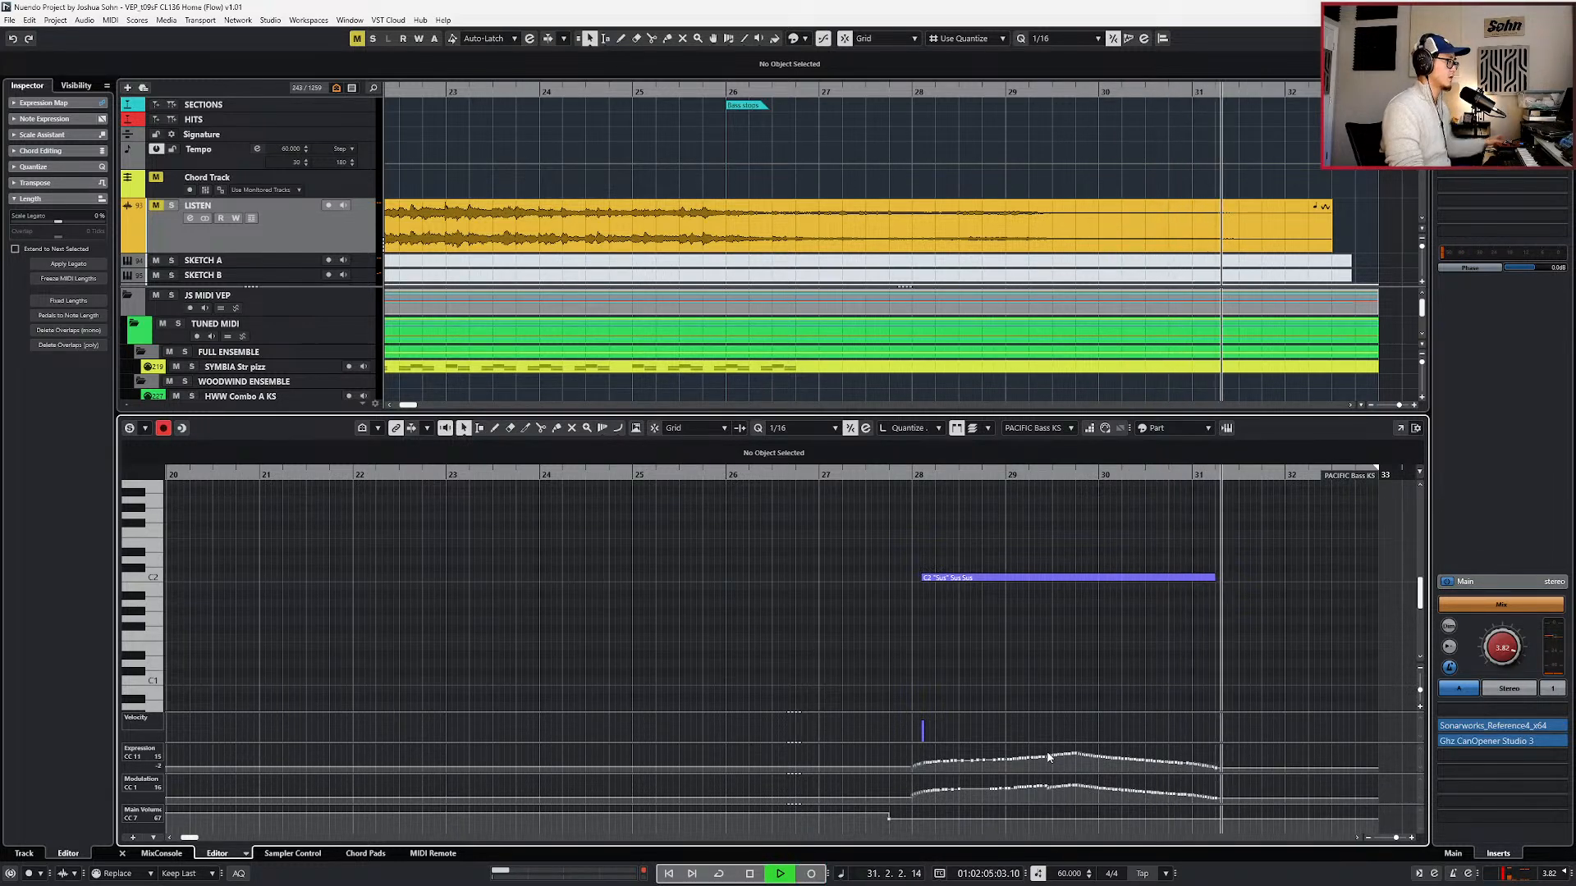
pyautogui.press('space')
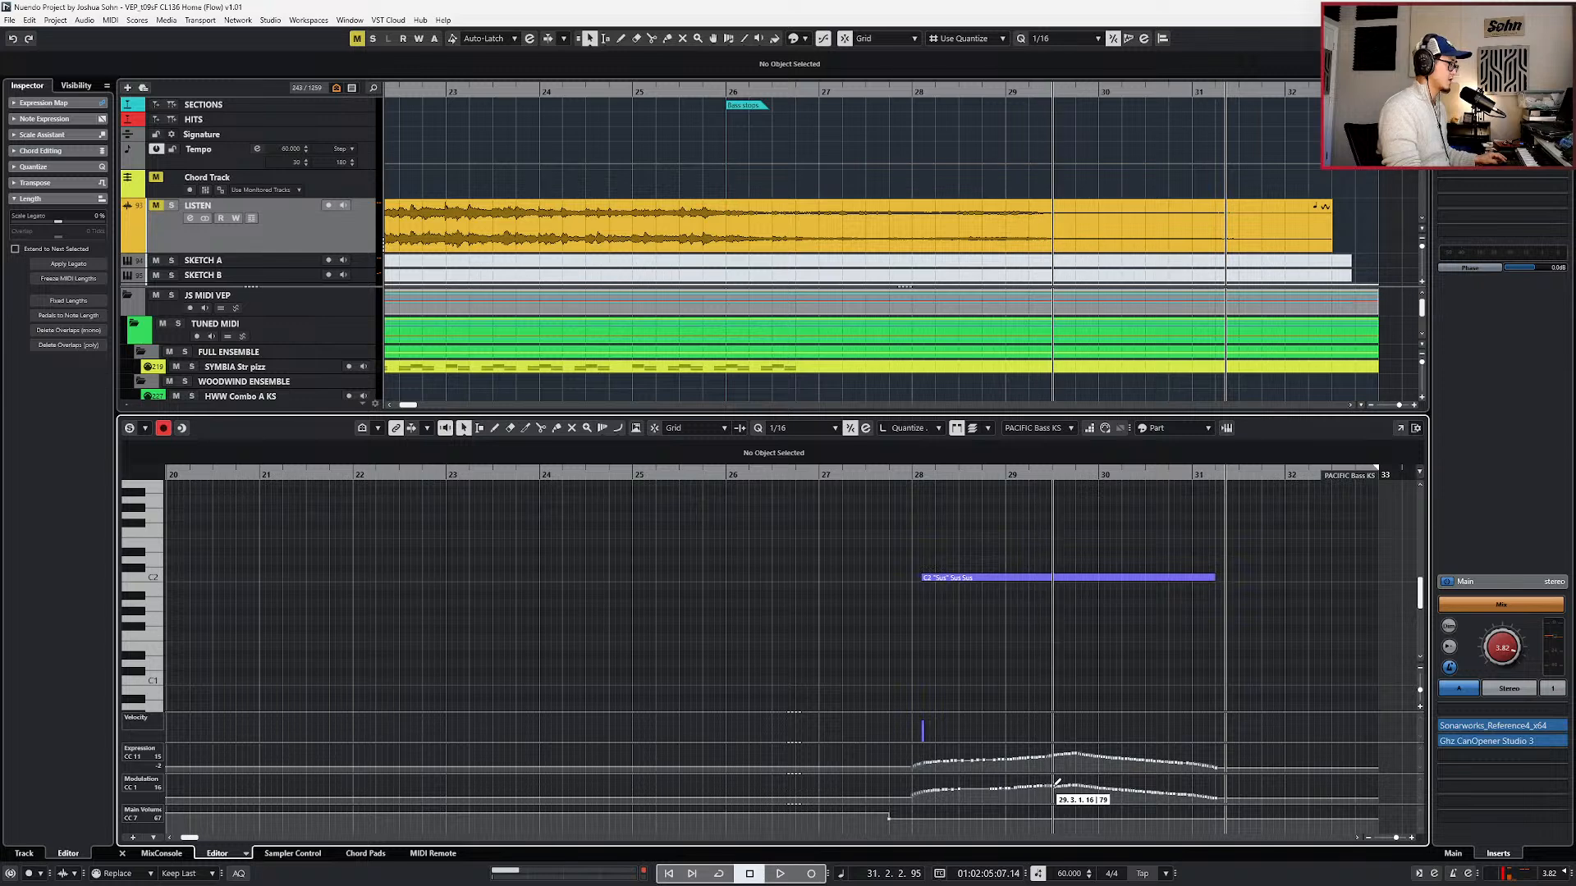
pyautogui.press('Return')
# - Play the arrangement from bar 25 to hear the ending with the reshaped strings
pyautogui.scroll(-1, 1030, 771)
pyautogui.press('KP_Subtract')
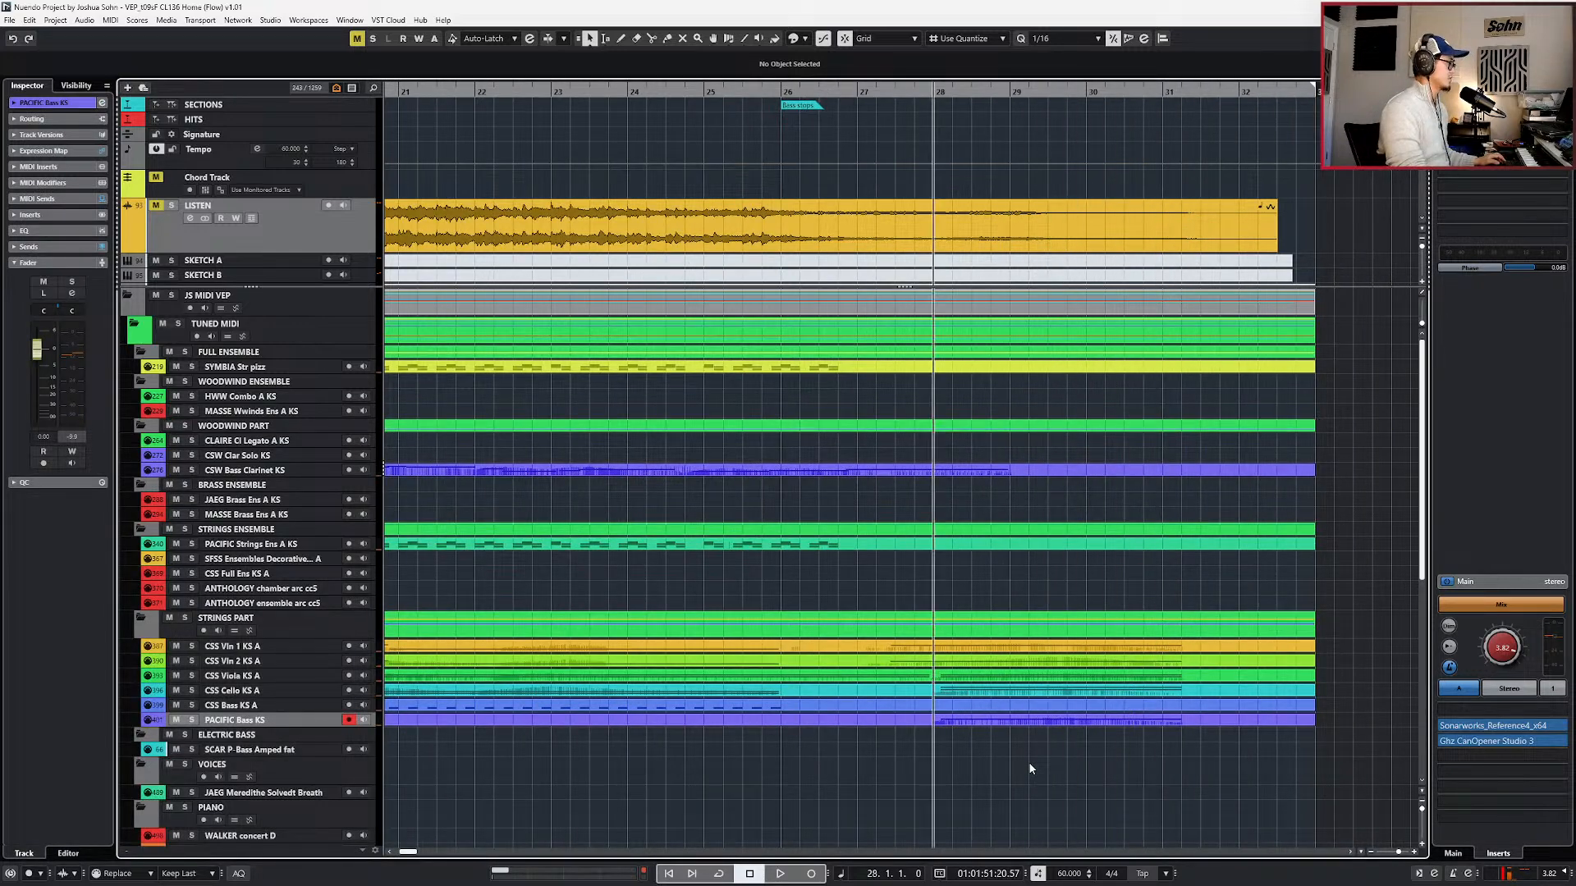
pyautogui.press('space')
pyautogui.press('KP_Subtract')
pyautogui.press('KP_Subtract')
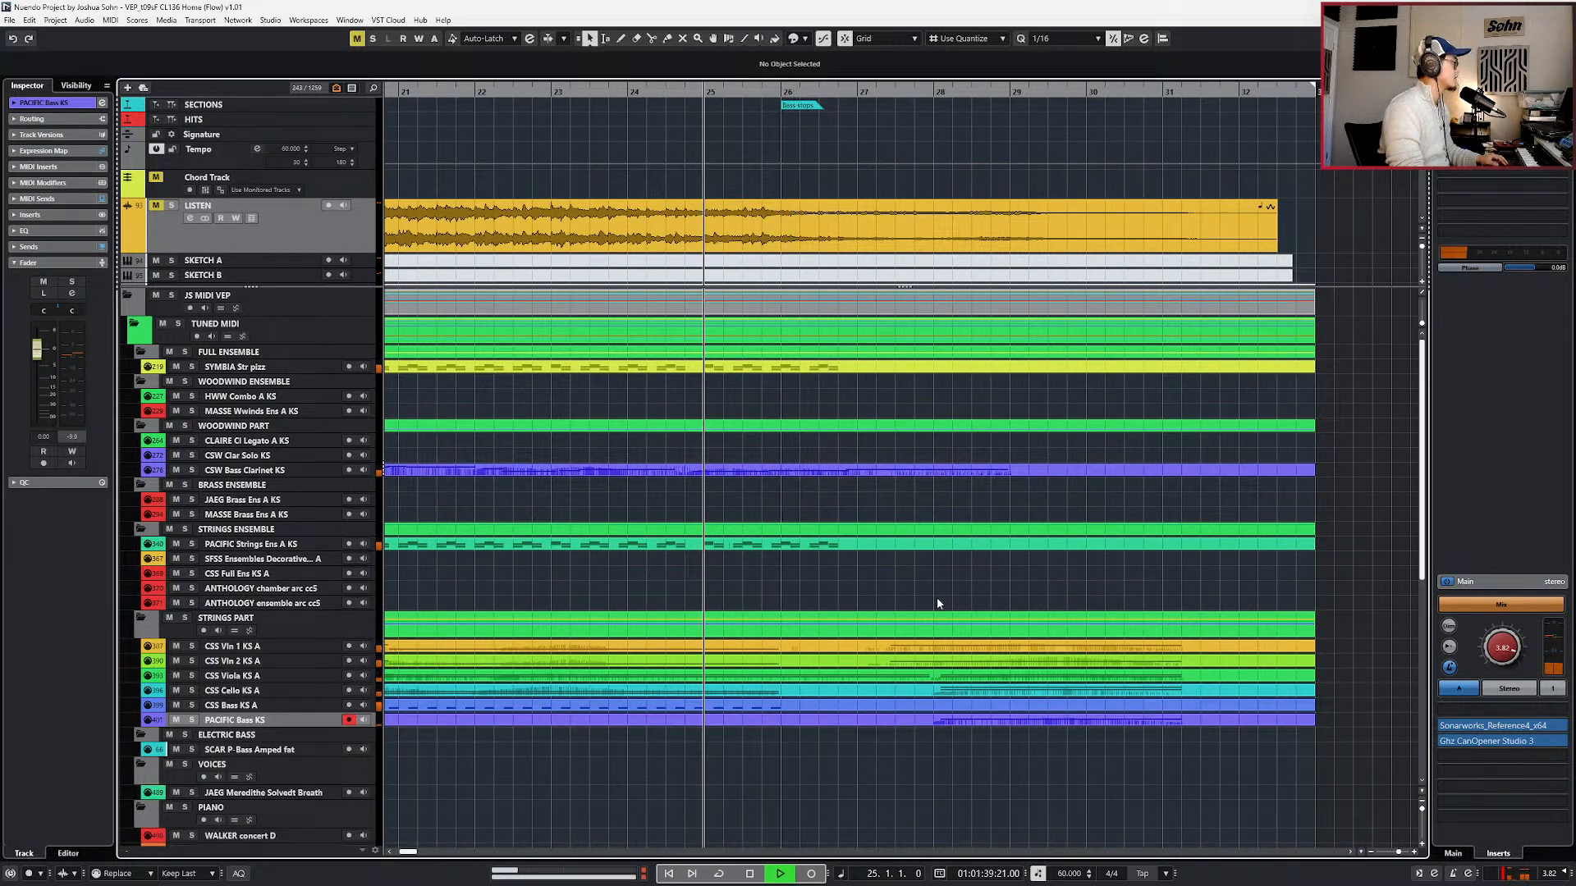
# - Open the SYMBIA Str pizz and PACIFIC Strings Ens parts together and lower the velocities of their last note group in bar 26
pyautogui.click(903, 367)
pyautogui.keyDown('shift'); pyautogui.click(845, 544); pyautogui.keyUp('shift')
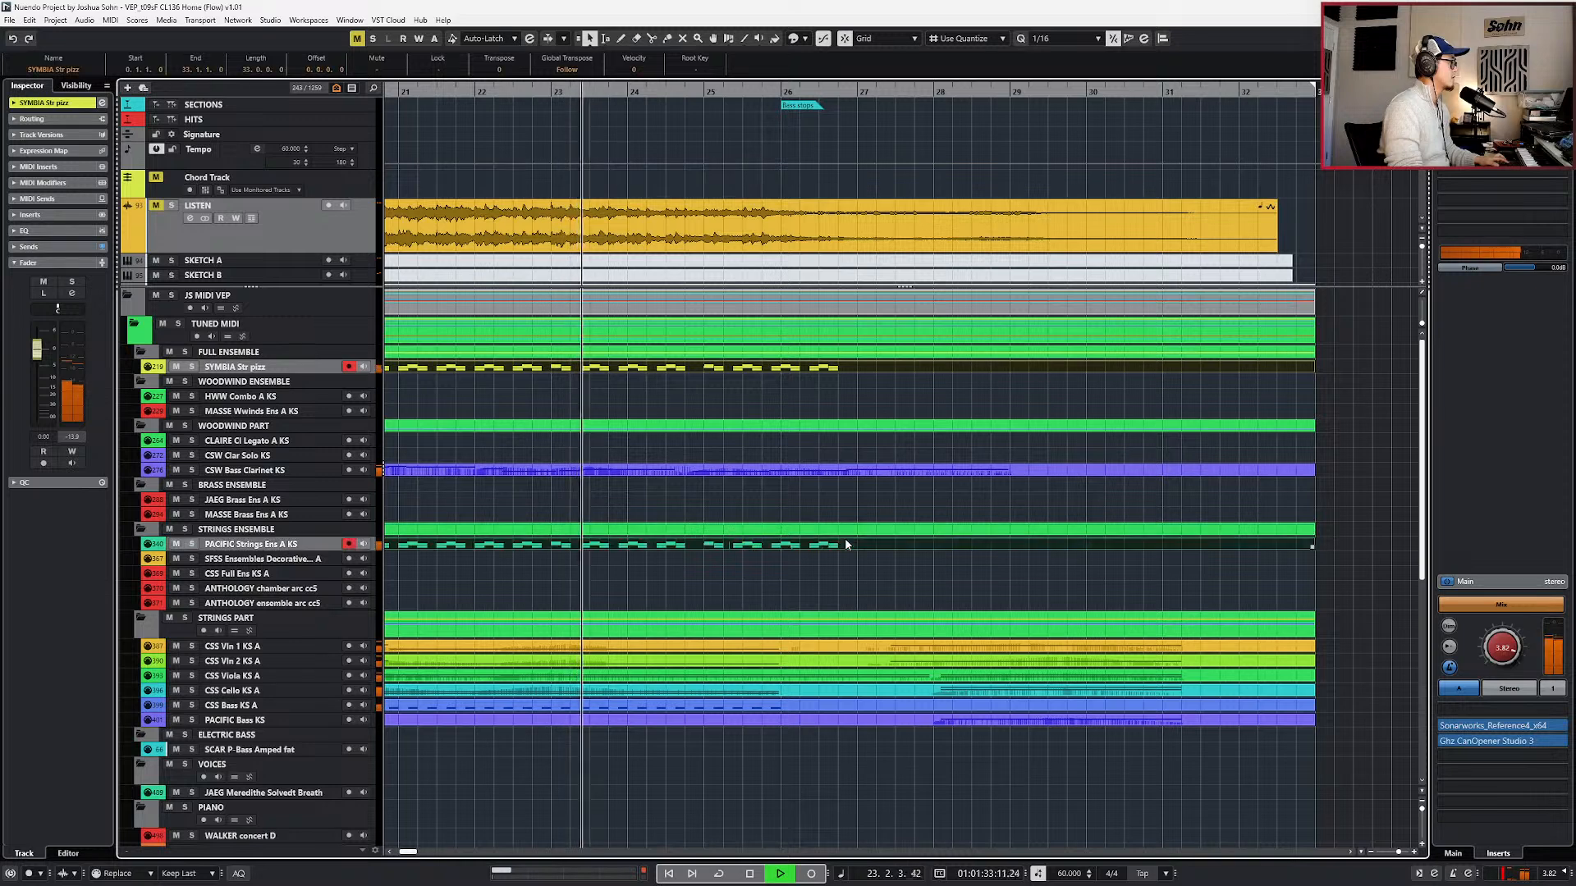
pyautogui.press('Return')
pyautogui.moveTo(788, 512); pyautogui.dragTo(855, 653)
pyautogui.moveTo(810, 518); pyautogui.dragTo(842, 616)
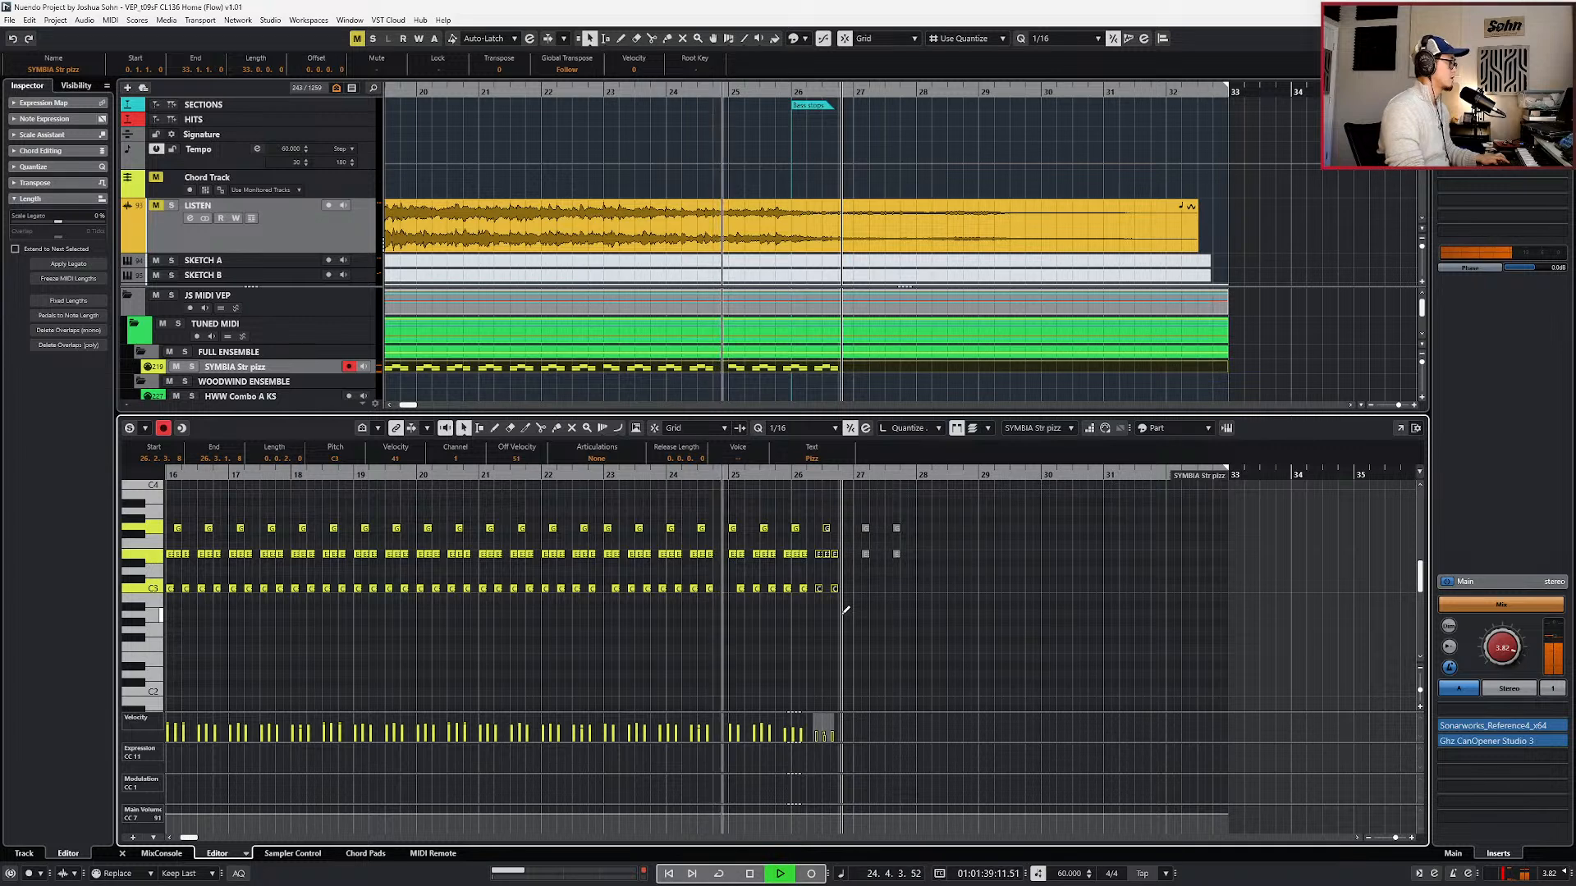
pyautogui.press('Return')
pyautogui.scroll(-2, 842, 618)
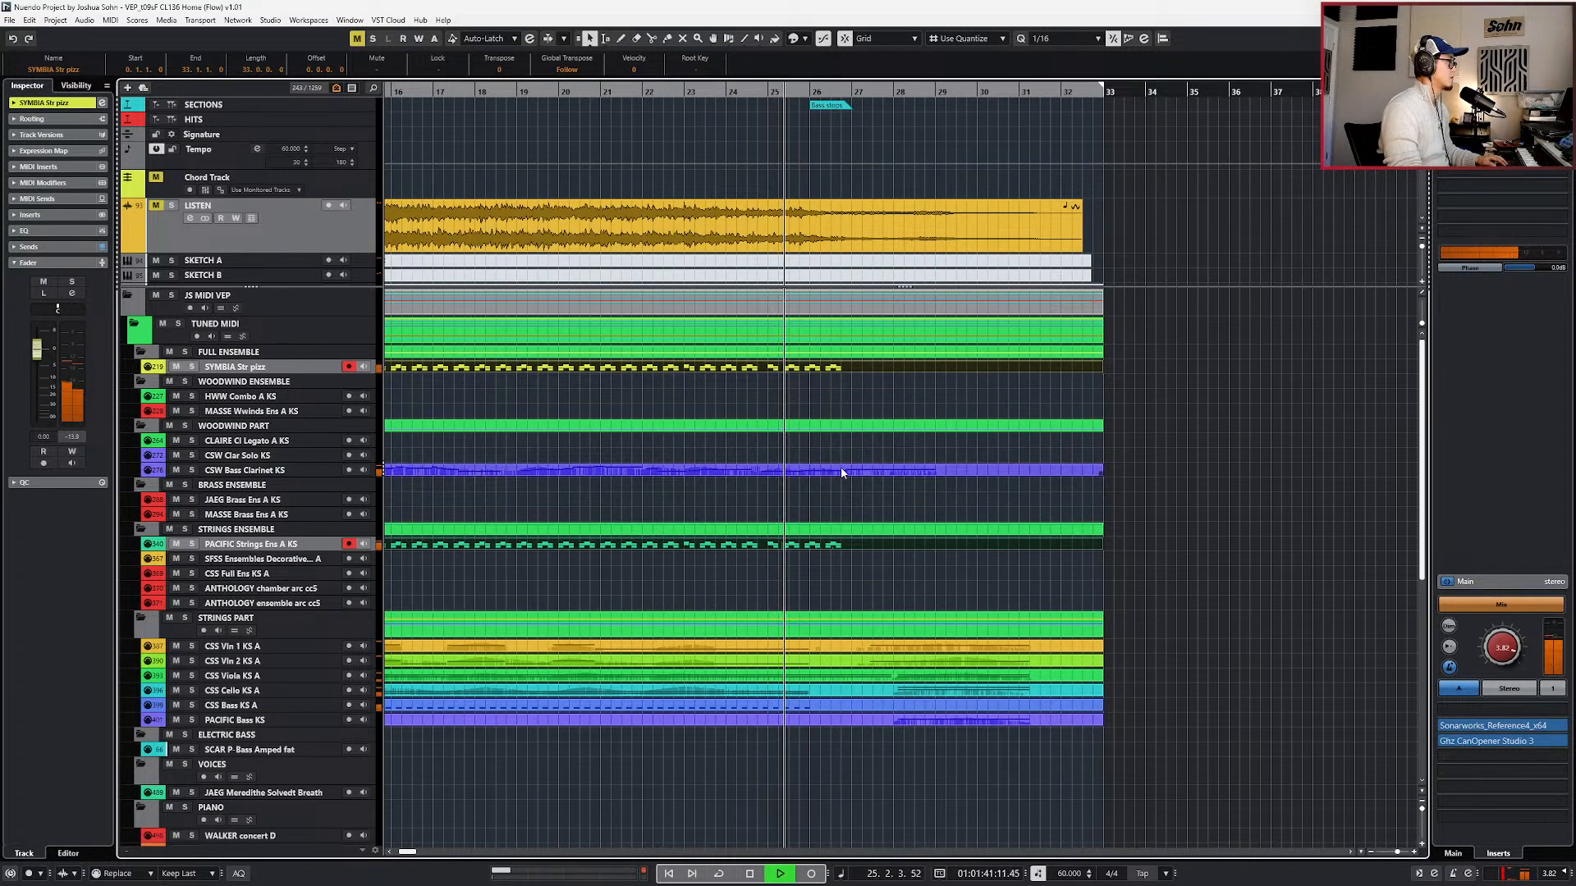
# - Open the SYMBIA Str pizz part and ramp its main volume (CC 7) down from about bar 24 to the middle of bar 26
pyautogui.doubleClick(796, 369)
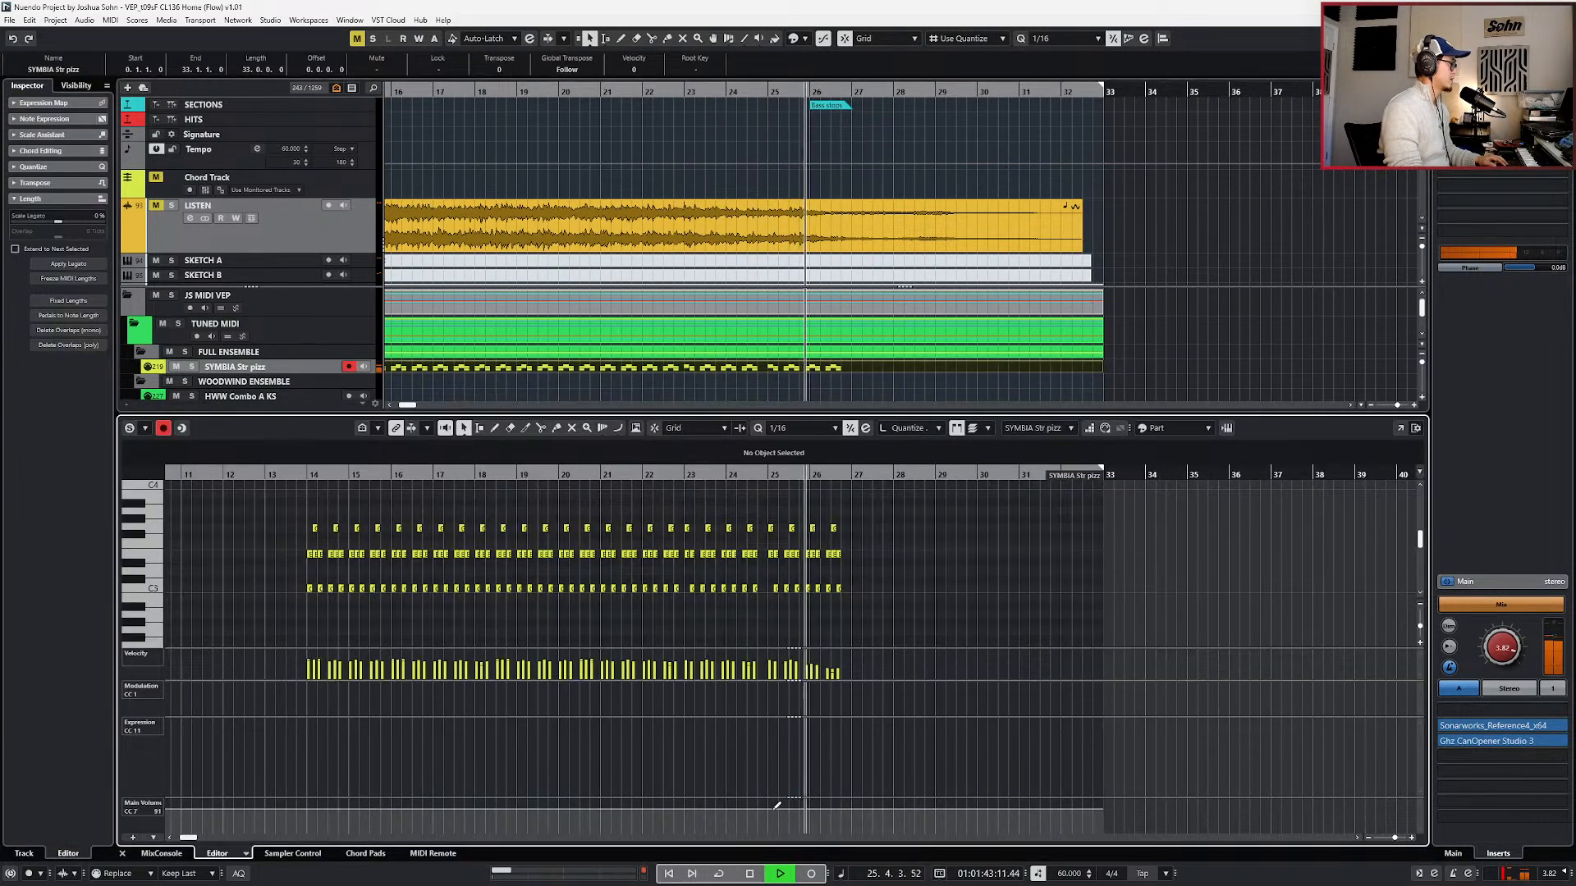
pyautogui.click(724, 810)
pyautogui.moveTo(824, 810); pyautogui.dragTo(826, 818)
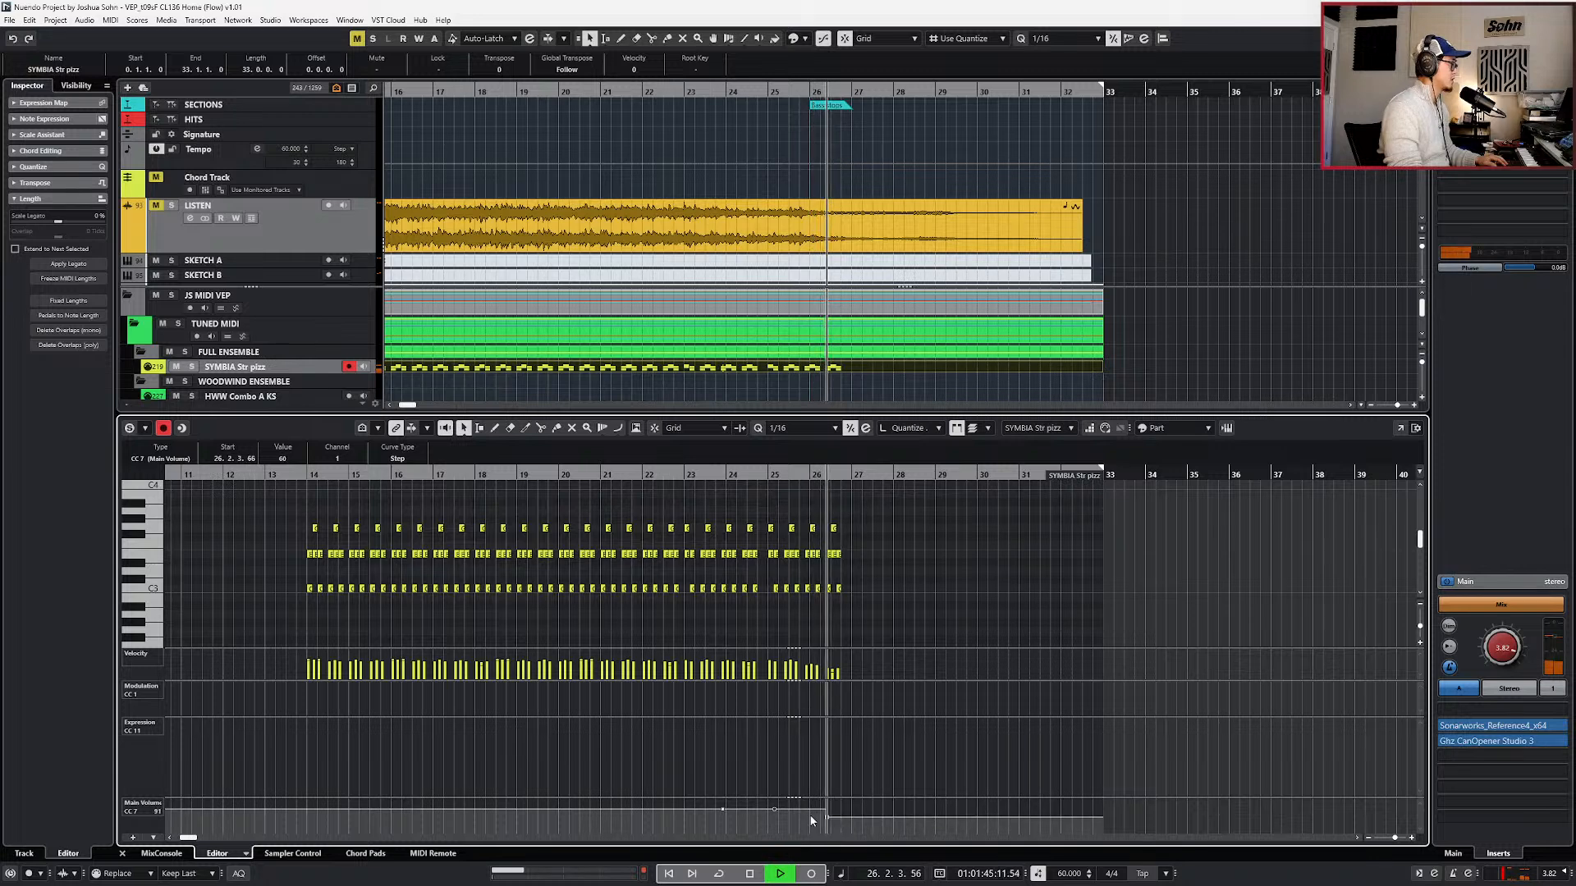
pyautogui.press('KP_Subtract')
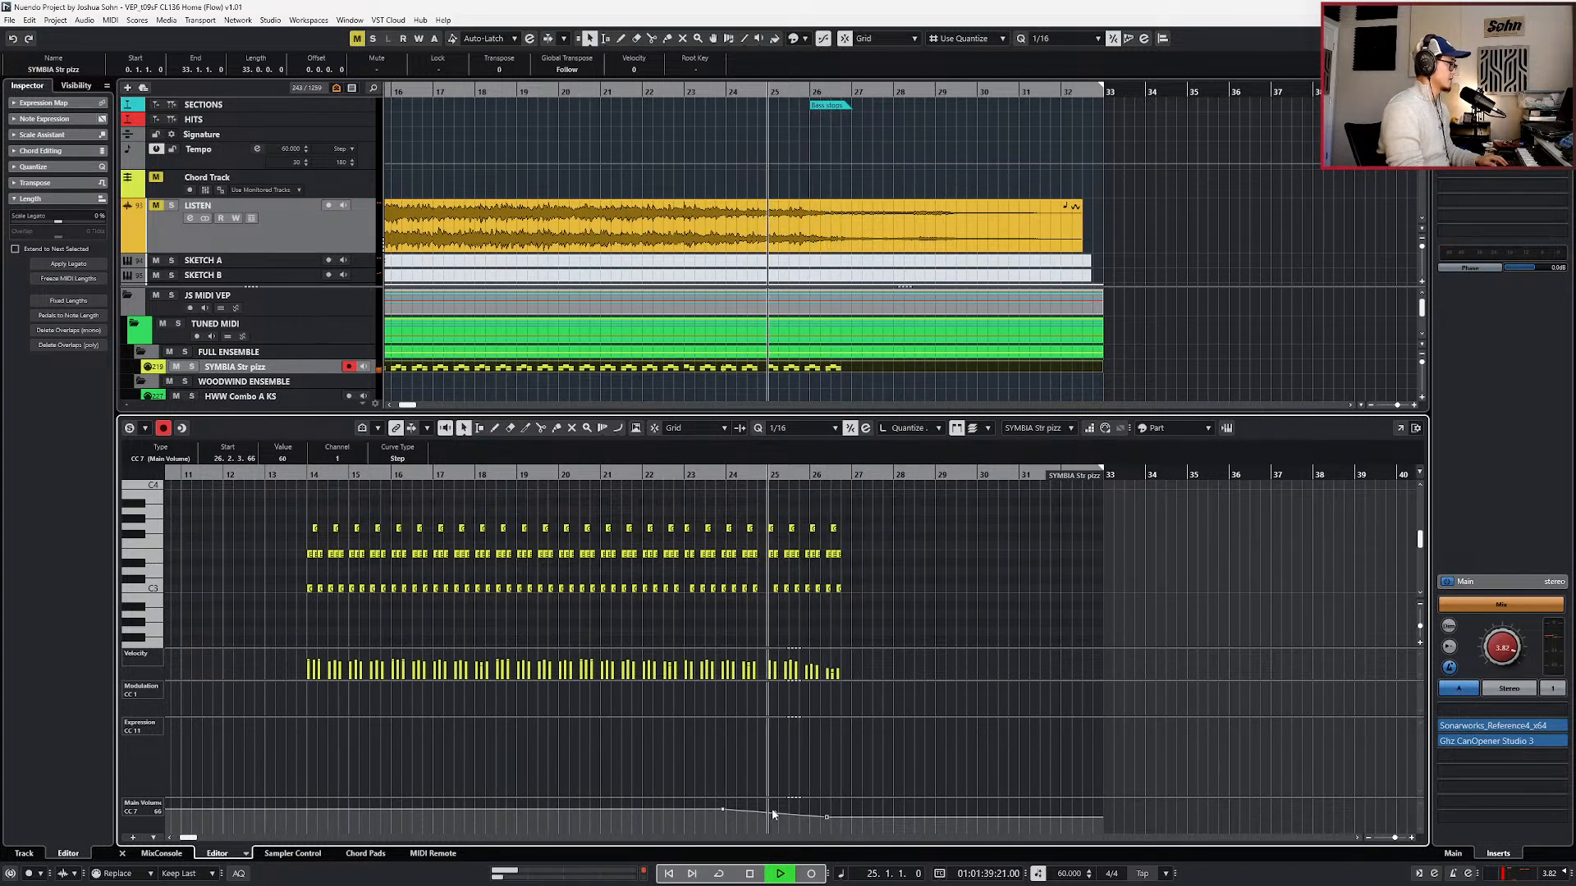
pyautogui.hotkey('ctrl', 'alt', 'e')
# - Open the PACIFIC Strings Ens part and move the start of its main volume fade to about bar 25
pyautogui.doubleClick(788, 544)
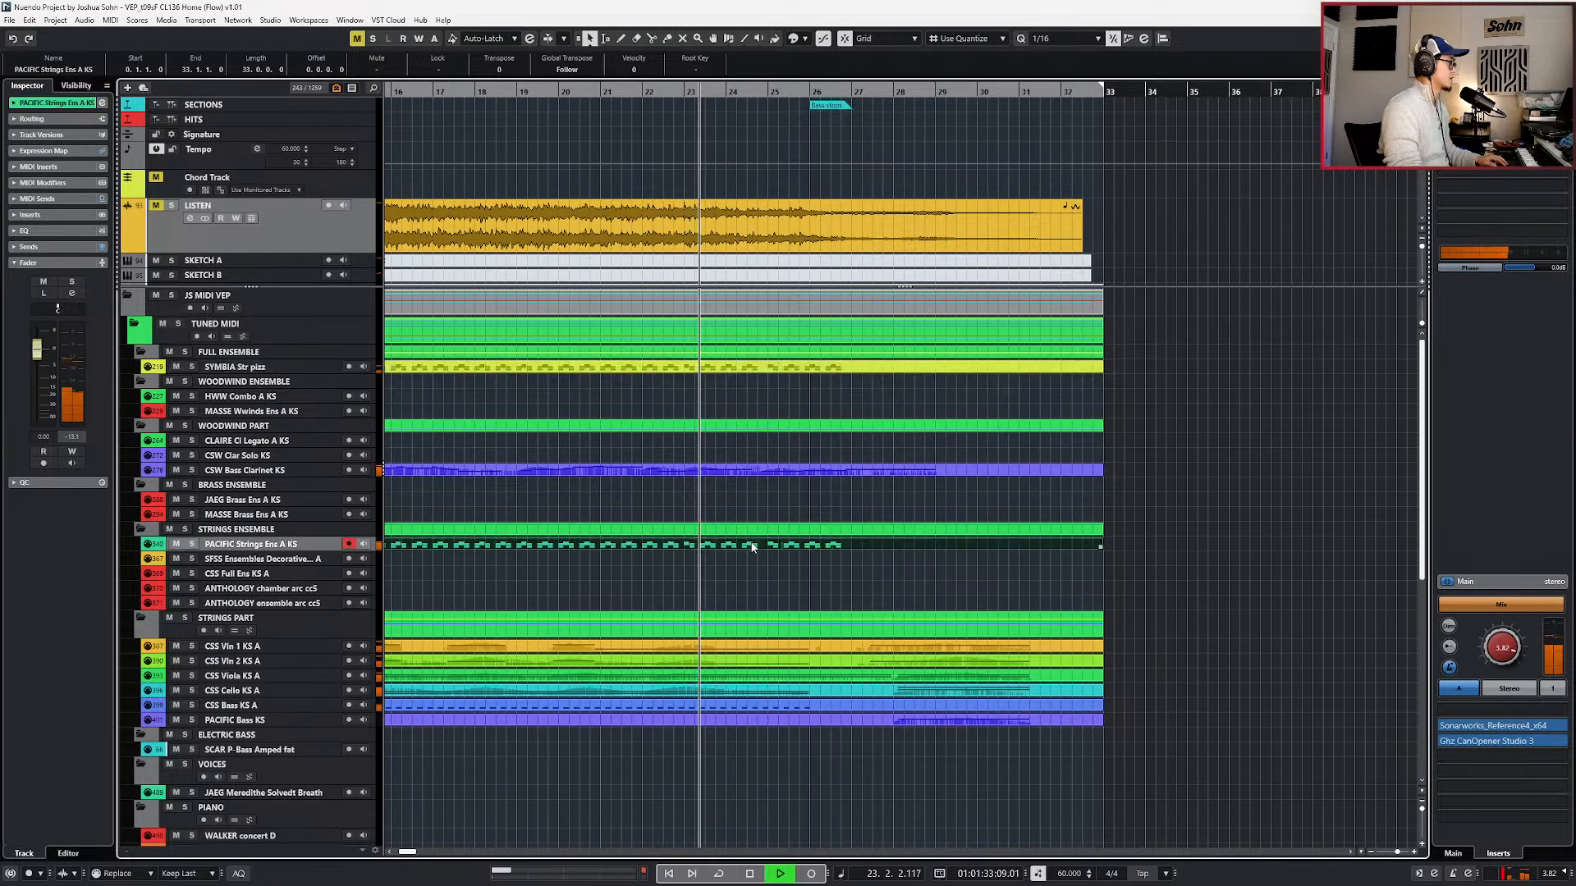
pyautogui.click(768, 816)
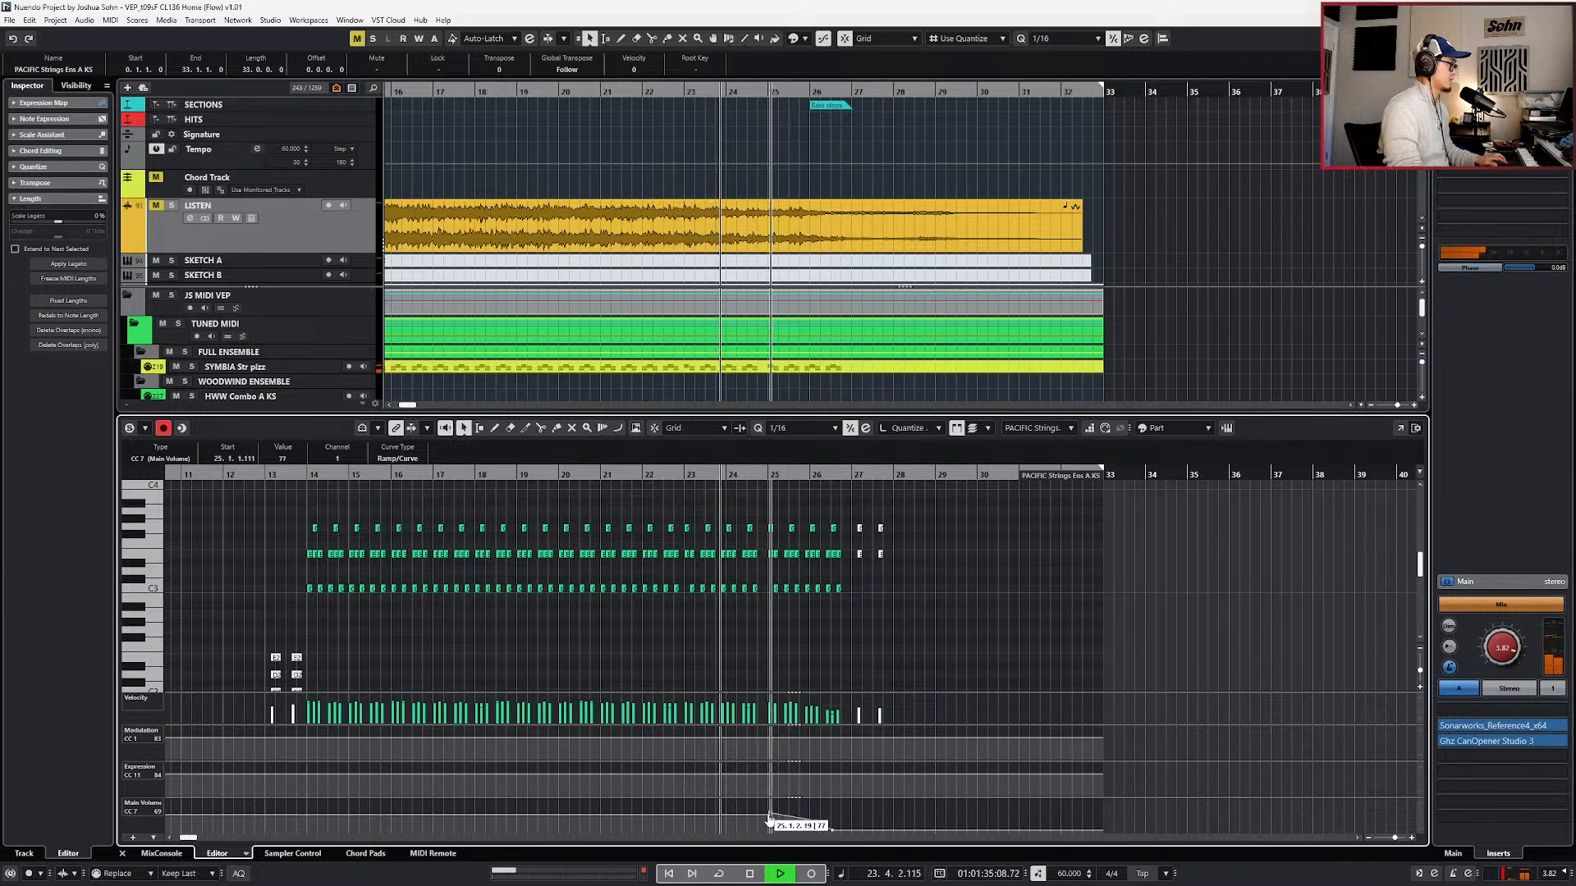
pyautogui.hotkey('ctrl', 'alt', 'e')
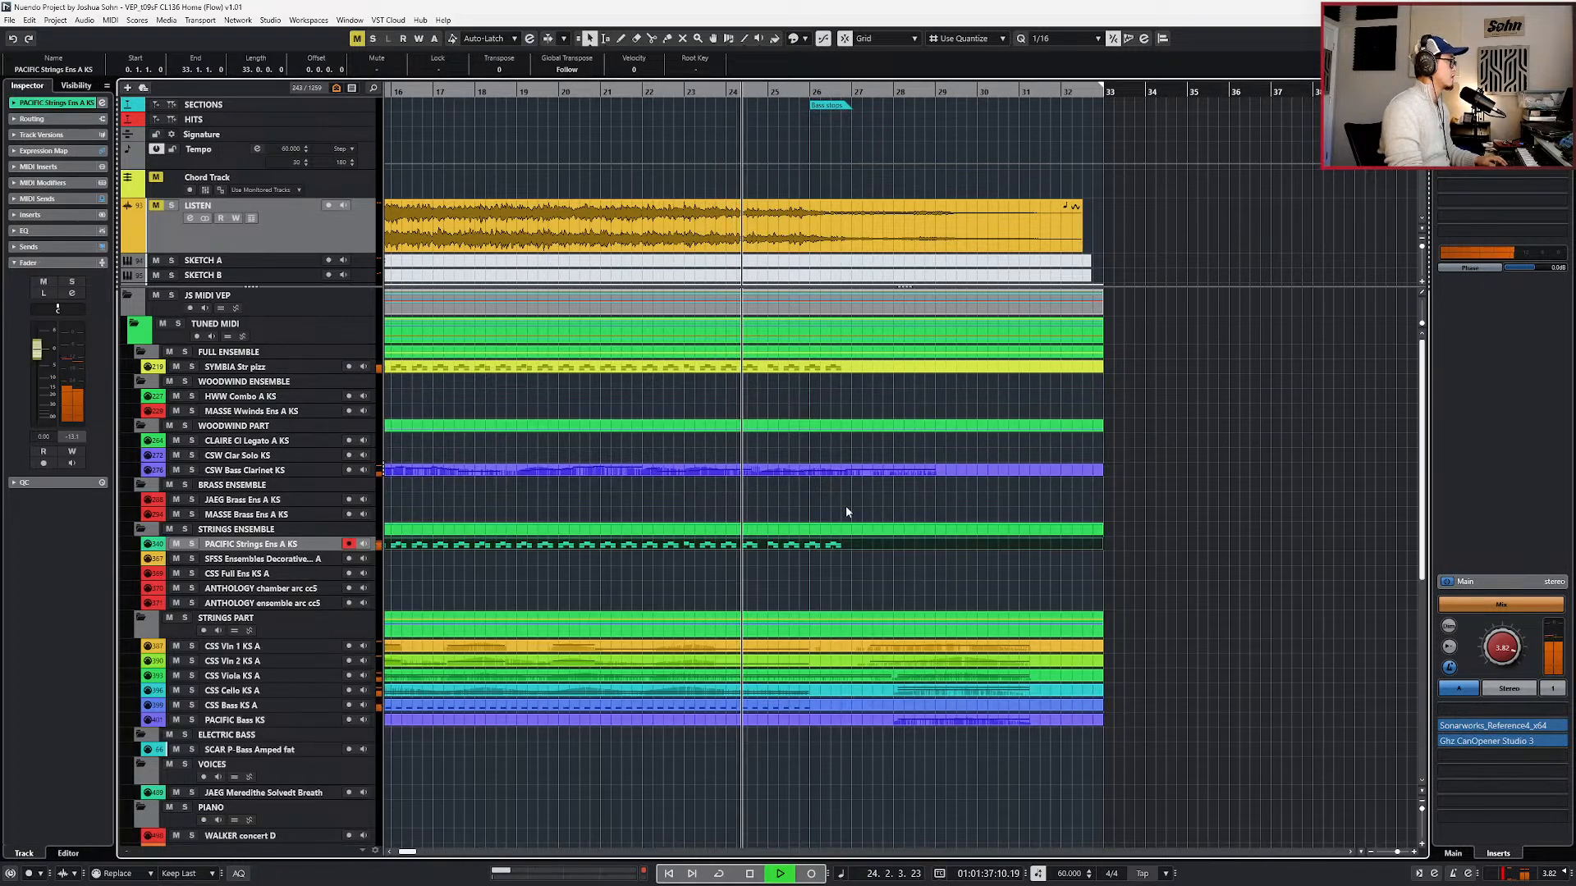
# - In the SYMBIA Str pizz part, shift the volume fade's start to about bar 24.3 and lower the velocities of the bar 25 notes
pyautogui.doubleClick(841, 367)
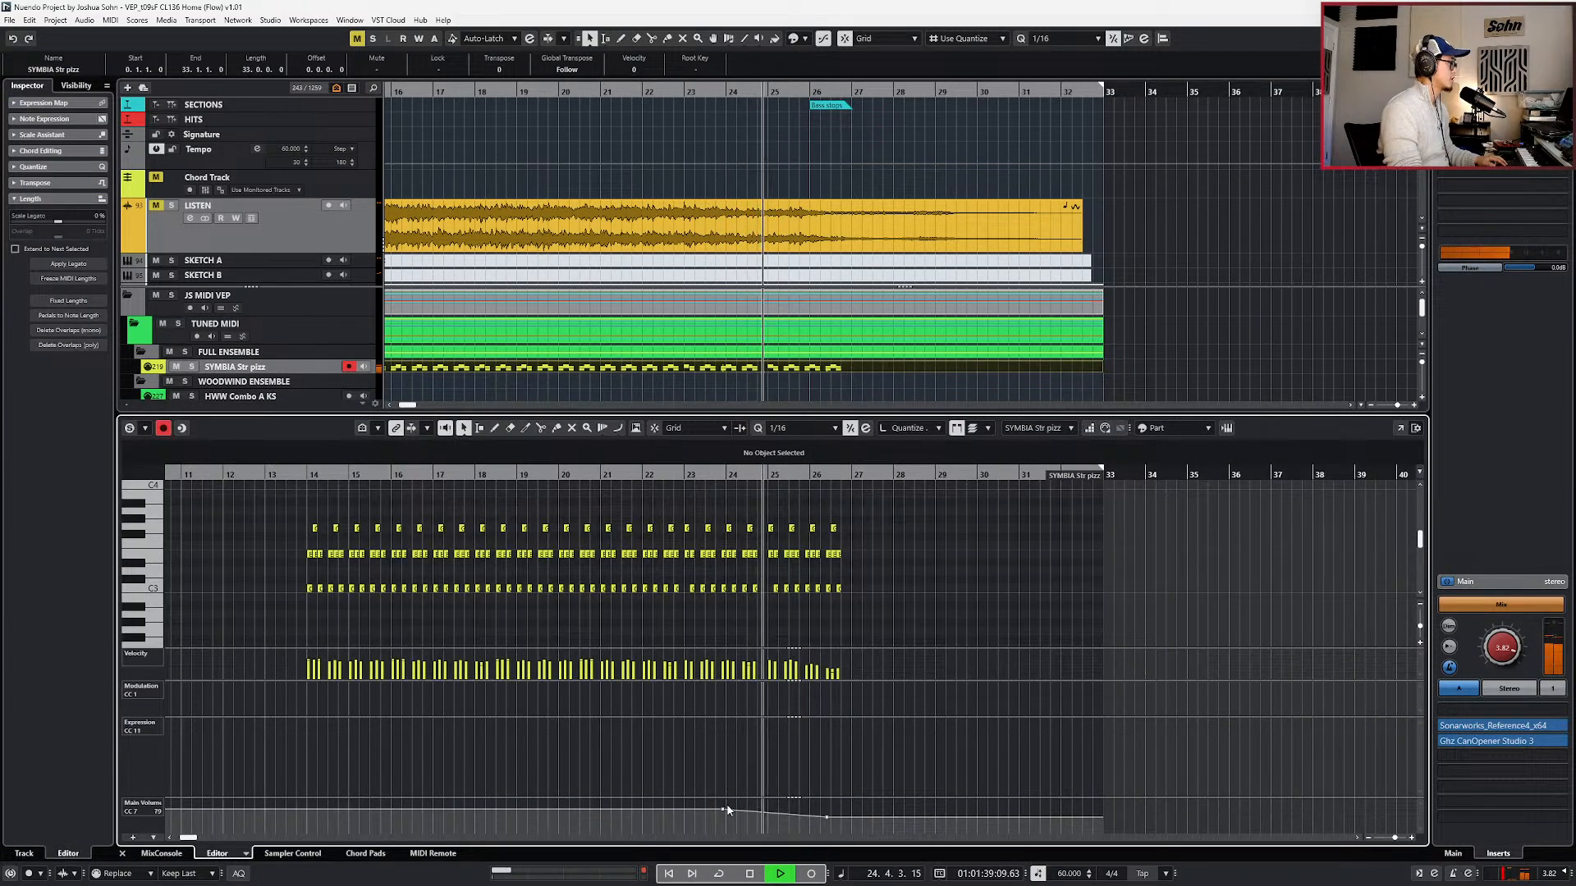
pyautogui.moveTo(724, 812); pyautogui.dragTo(754, 812)
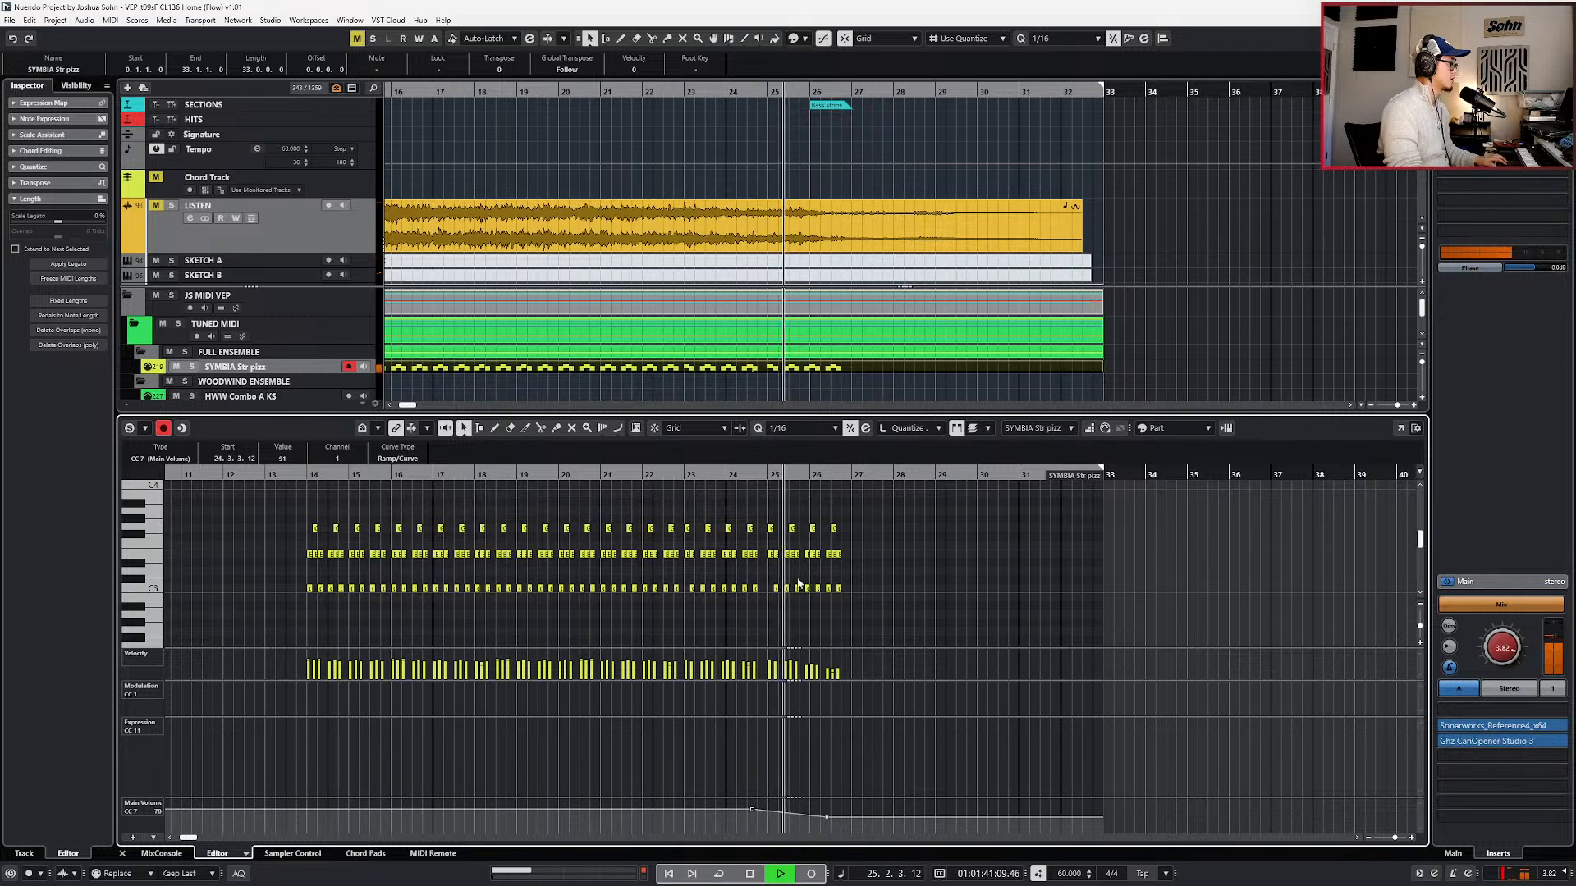
pyautogui.moveTo(768, 517); pyautogui.dragTo(797, 605)
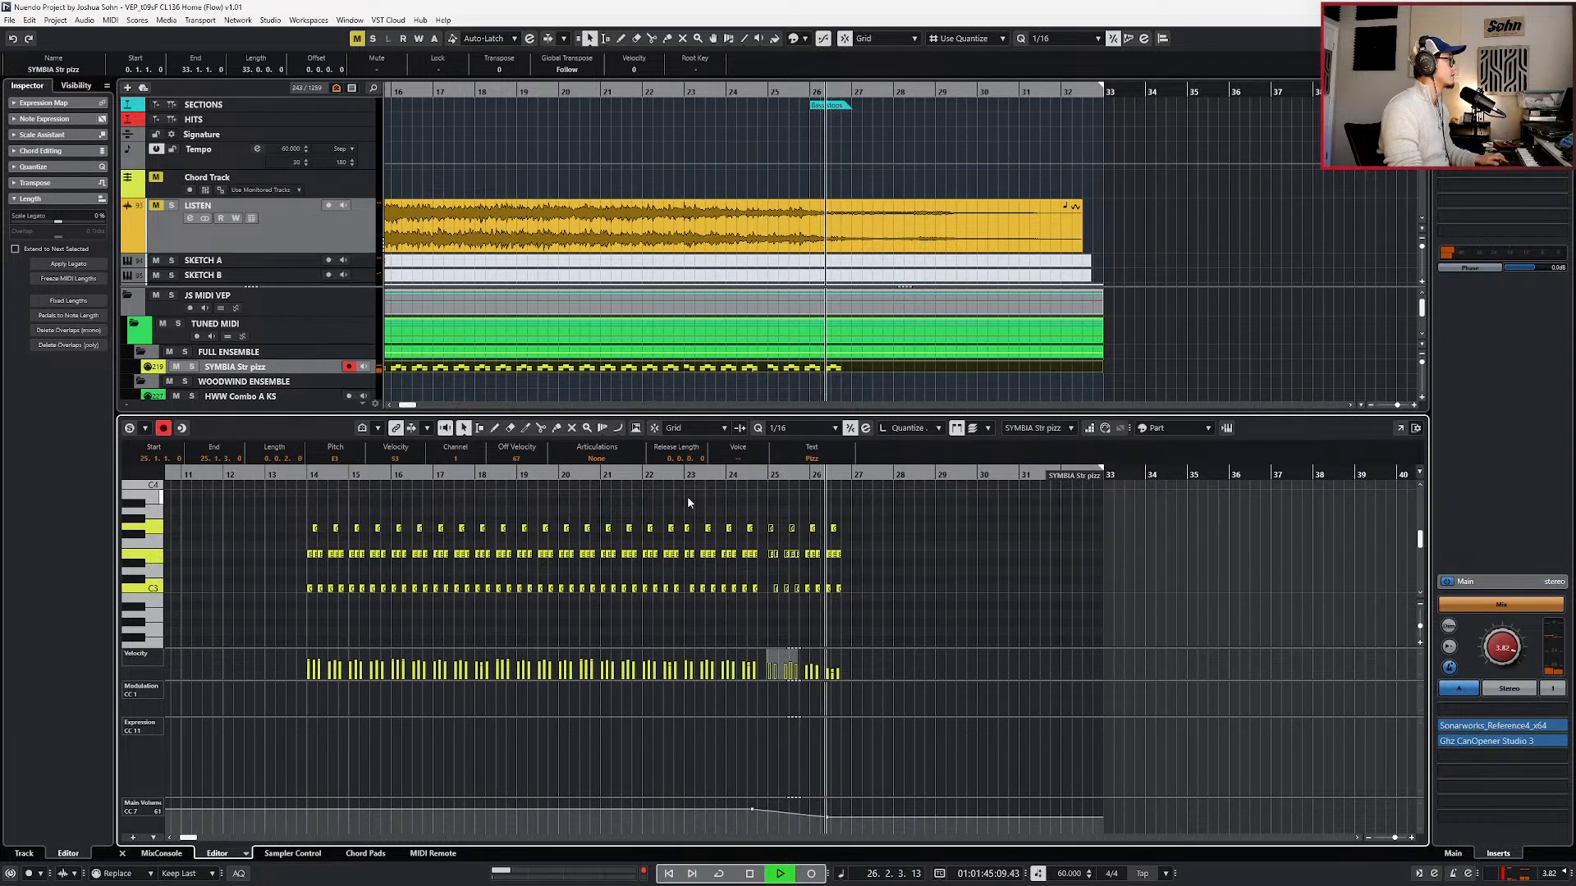
# - Go back to bar 18 and play the arrangement to hear the pizzicato parts leading into the ending
pyautogui.scroll(-2, 690, 497)
pyautogui.press('space')
pyautogui.press('KP_Subtract')
pyautogui.press('KP_Subtract')
pyautogui.press('KP_Subtract')
pyautogui.press('KP_Subtract')
pyautogui.press('KP_Subtract')
pyautogui.press('KP_Subtract')
pyautogui.press('KP_Subtract')
pyautogui.press('KP_Subtract')
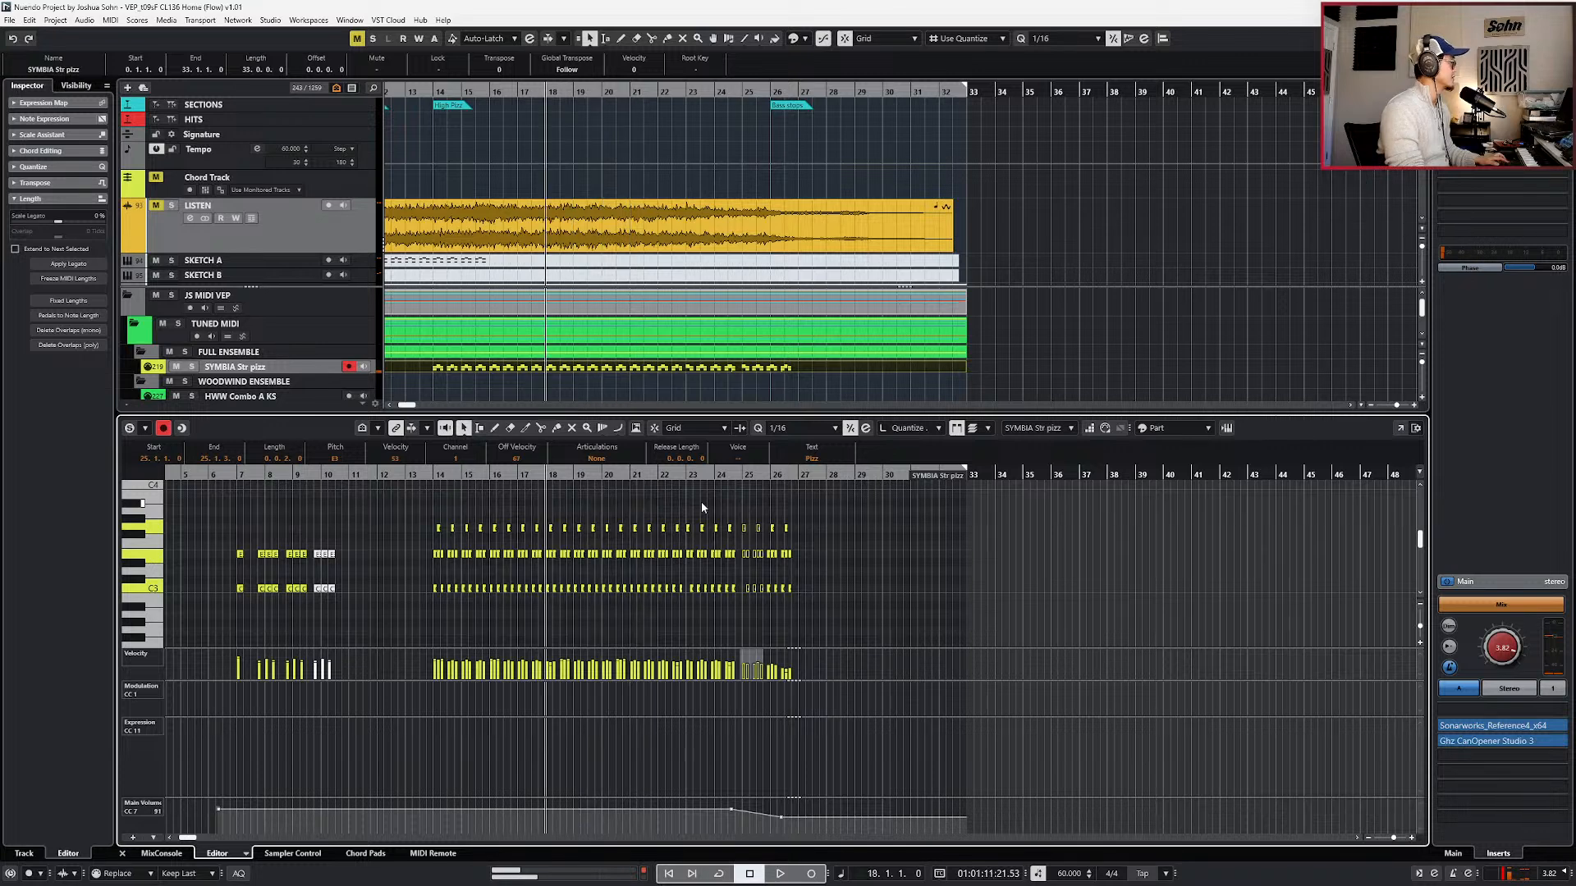
pyautogui.press('space')
# - Solo the LISTEN reference track and play it through bars 25 and 26 to examine how the pizzicato fades
pyautogui.press('KP_Add')
pyautogui.press('KP_Add')
pyautogui.press('KP_Add')
pyautogui.press('KP_Add')
pyautogui.press('KP_Add')
pyautogui.press('KP_Add')
pyautogui.press('KP_Add')
pyautogui.press('KP_Add')
pyautogui.press('KP_Add')
pyautogui.click(742, 220)
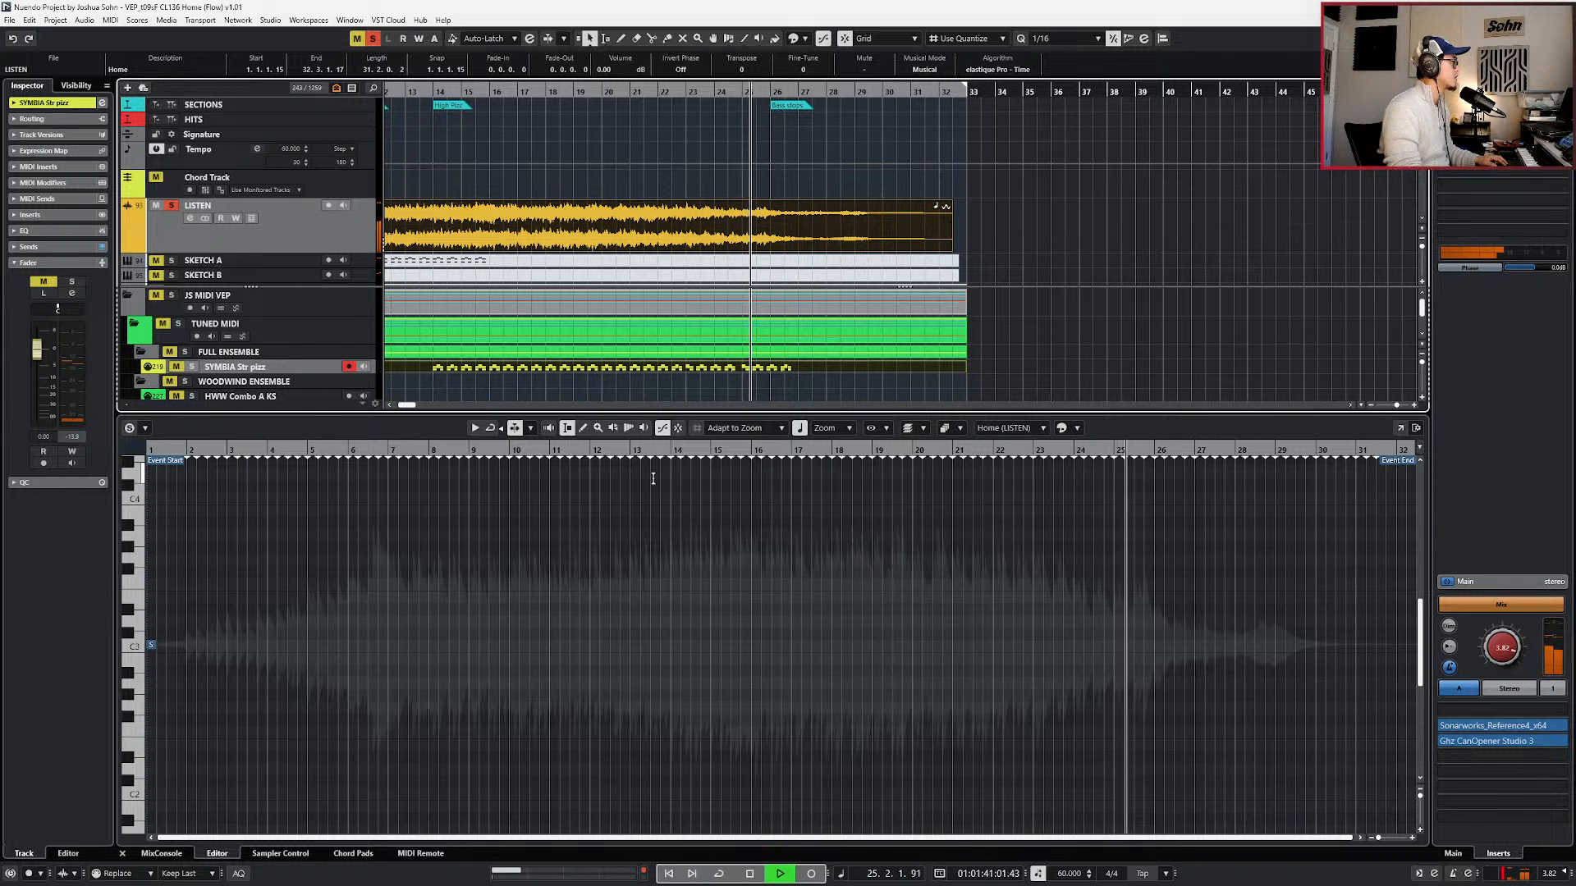
pyautogui.hotkey('ctrl', 'alt', 'e')
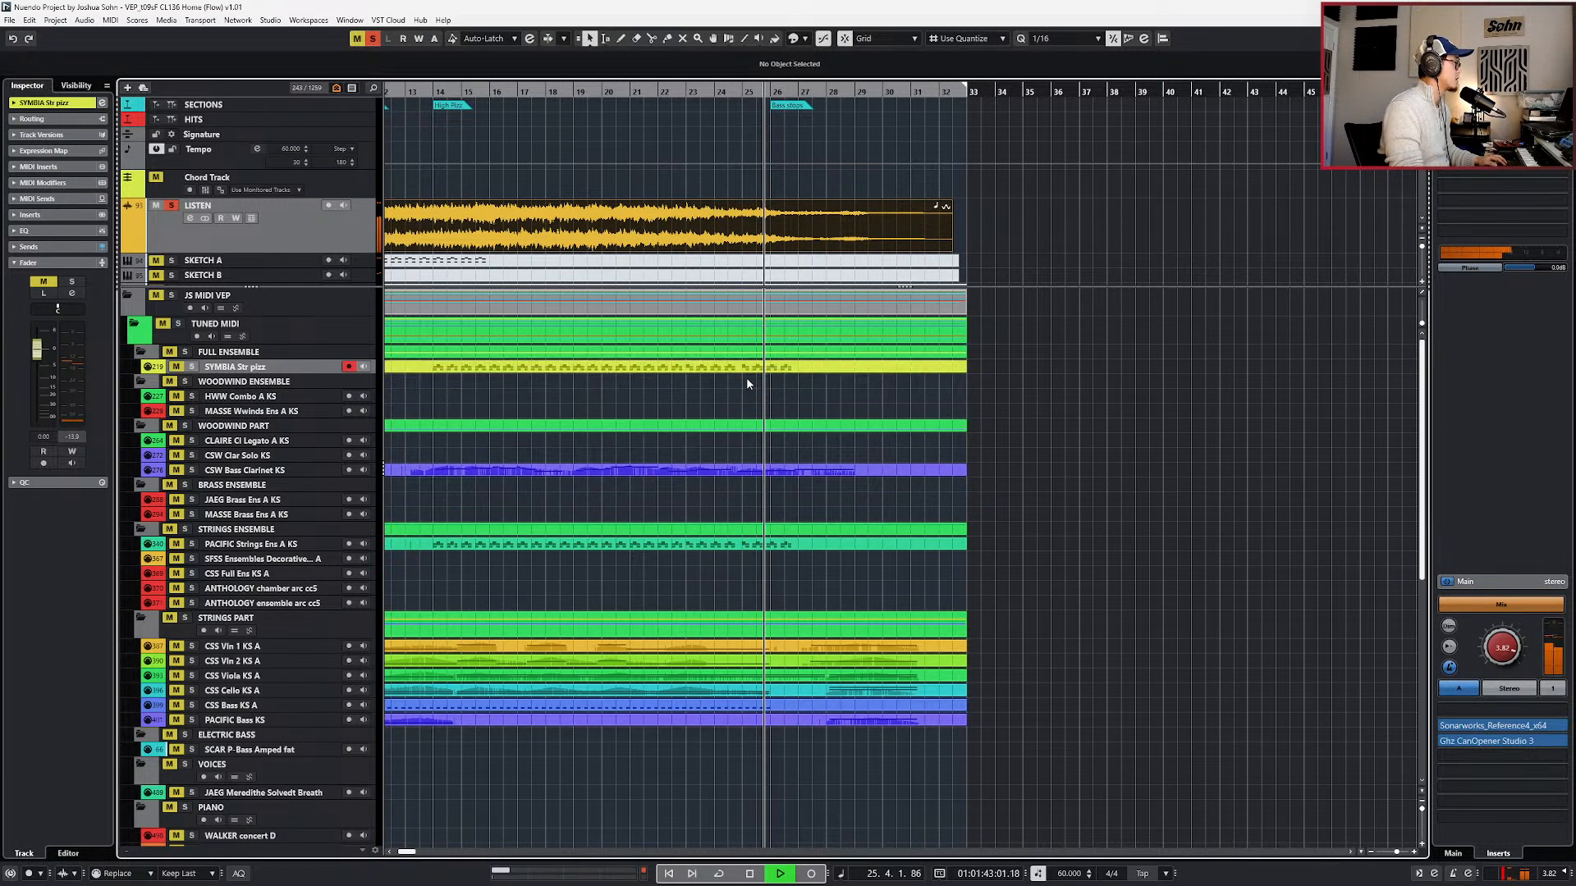
# - Open both pizzicato string parts, taper their note velocities down from bar 24 through bar 26, and return to the full mix
pyautogui.click(749, 546)
pyautogui.hotkey('ctrl', 'e')
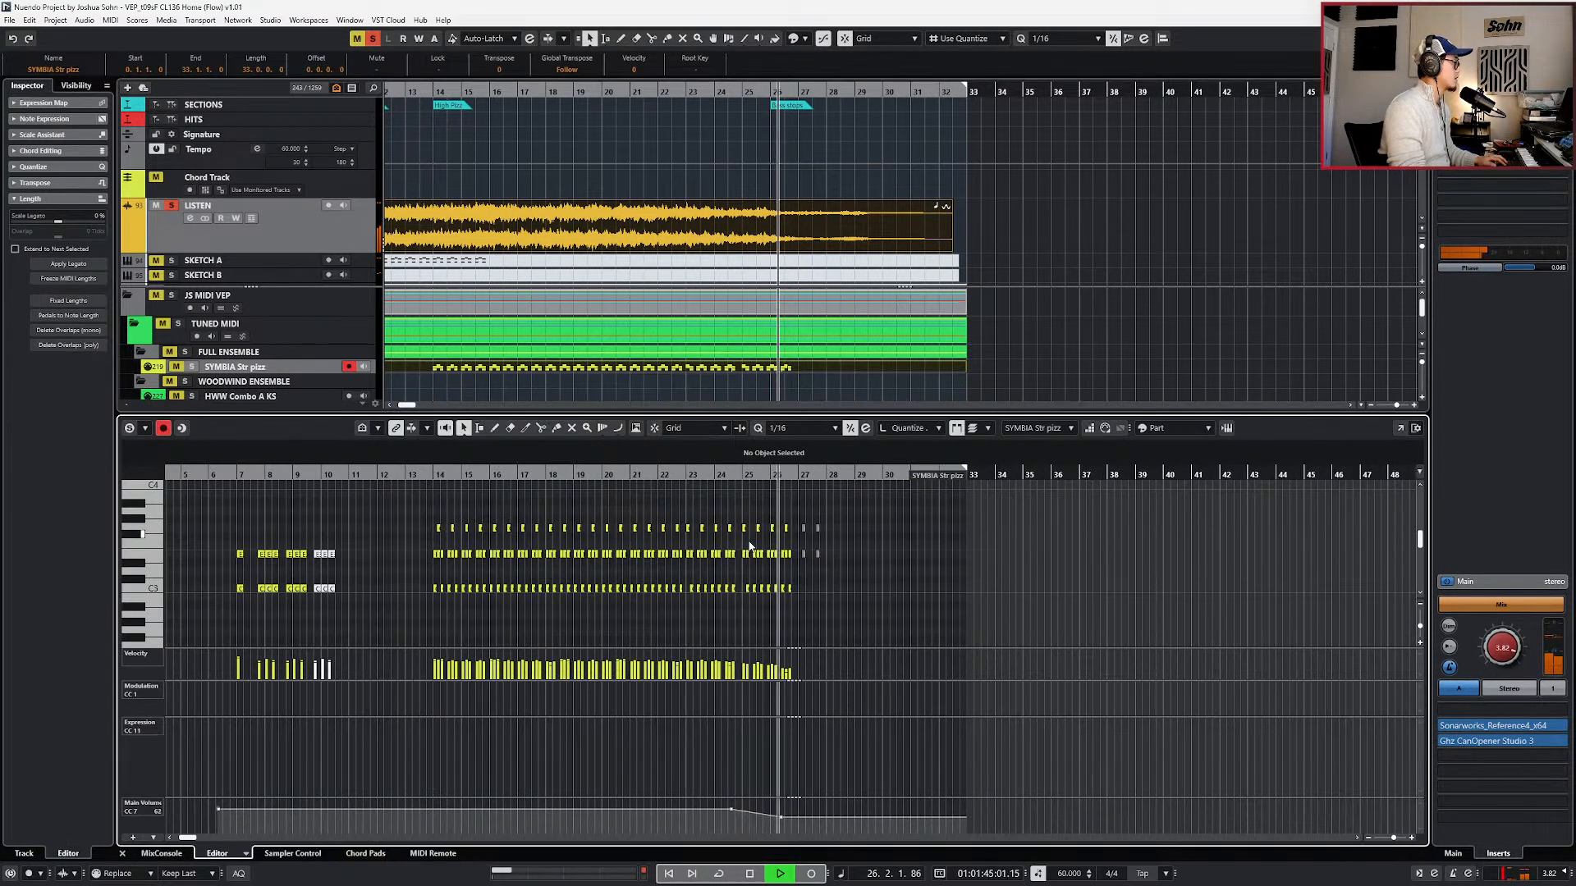
pyautogui.press('h')
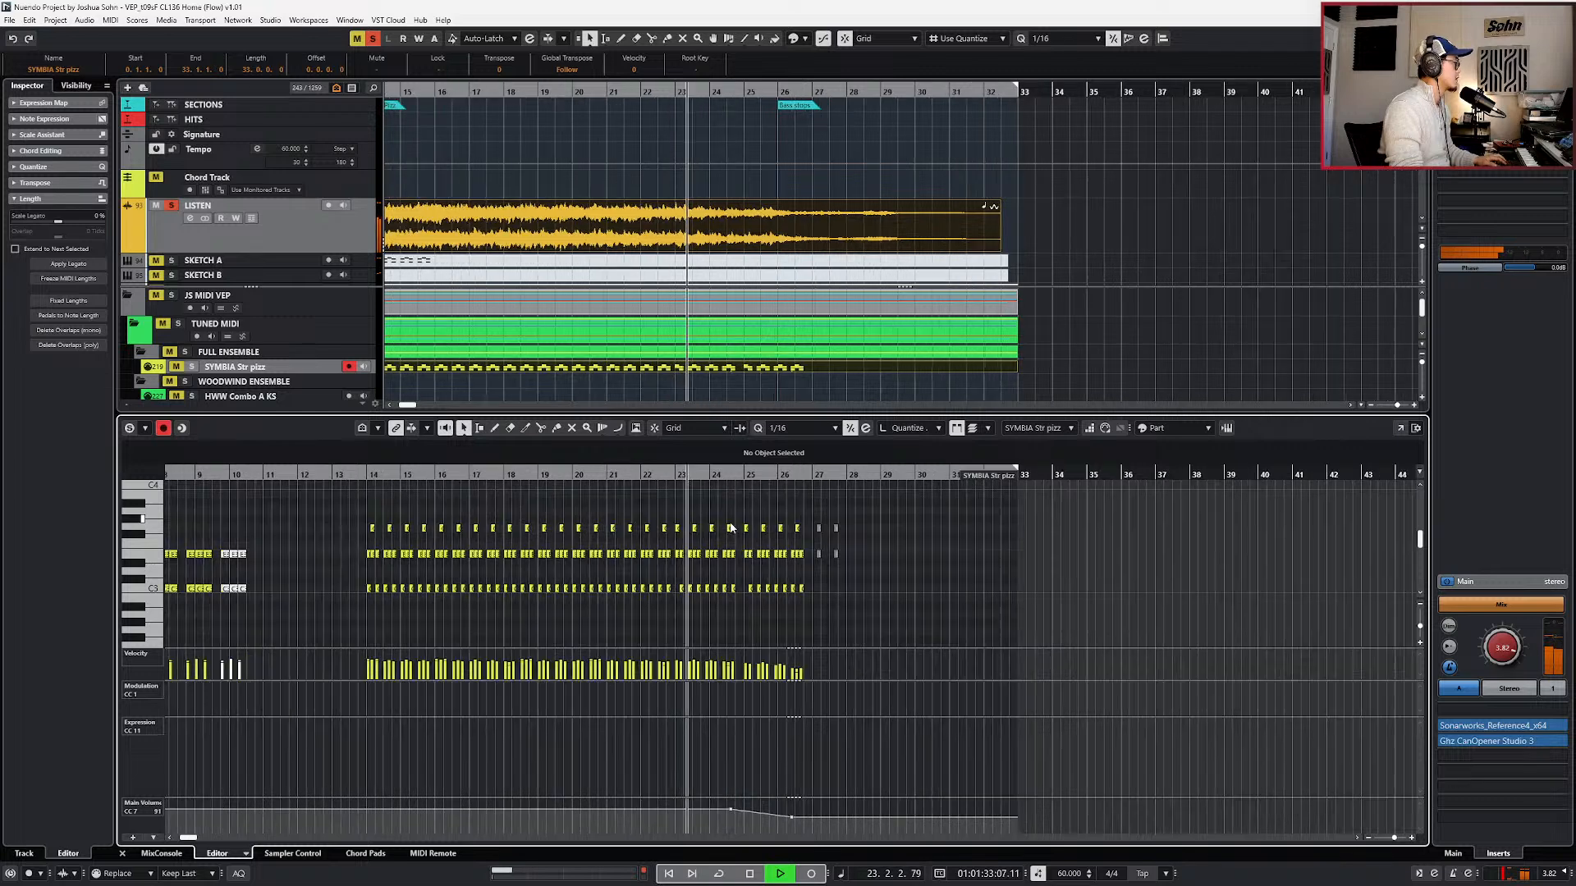
pyautogui.moveTo(704, 509); pyautogui.dragTo(815, 623)
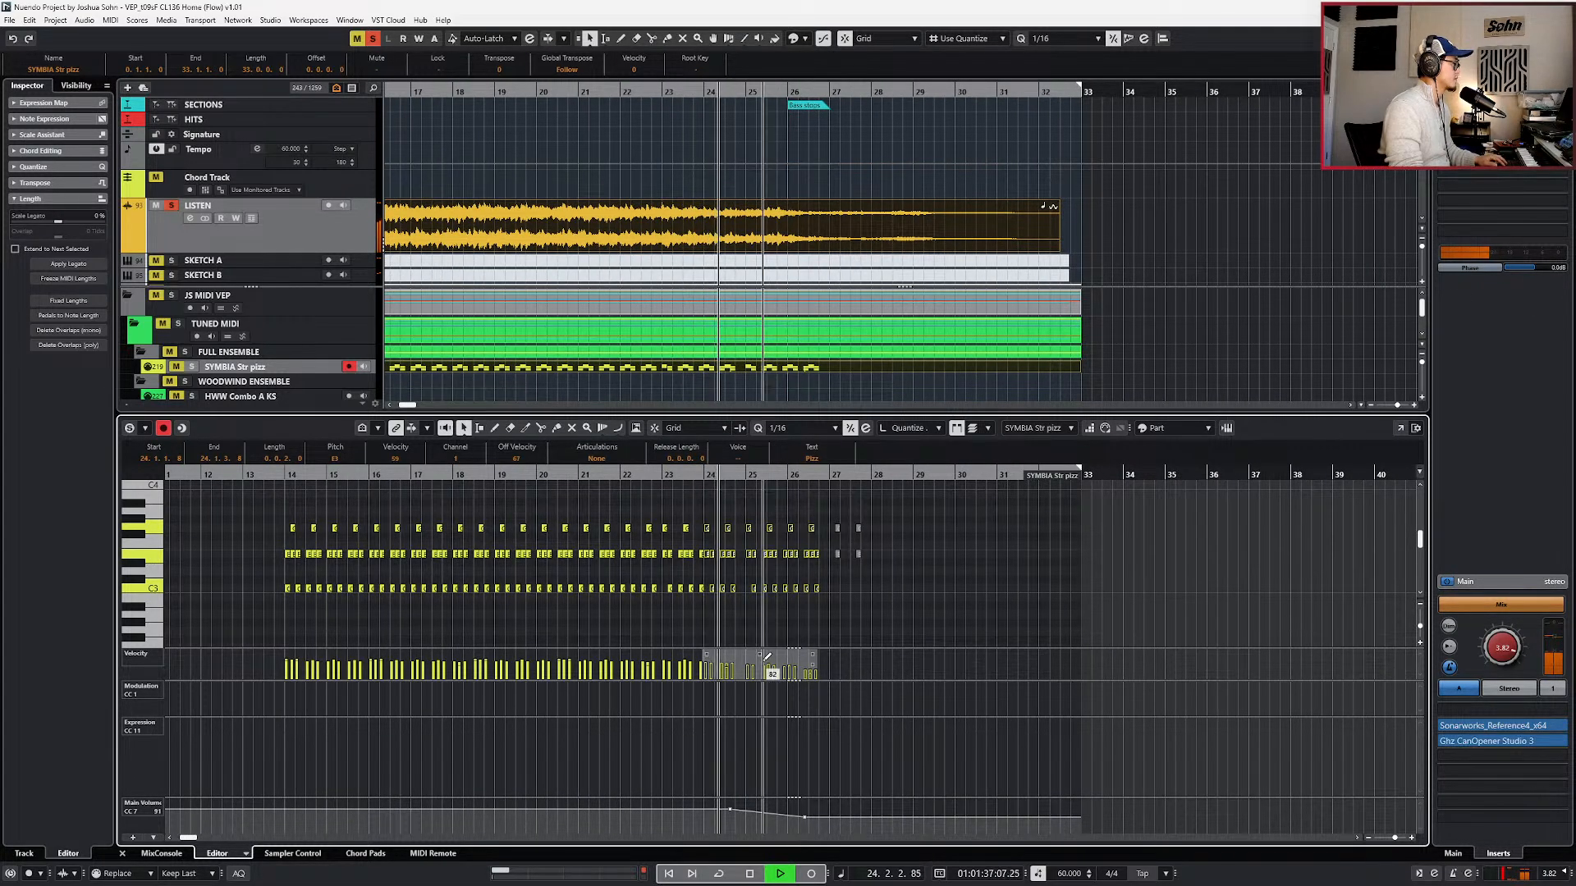
pyautogui.press('space')
pyautogui.hotkey('ctrl', 'e')
# - Play the full arrangement from bar 21 to hear the tapered pizzicato parts
pyautogui.scroll(-2, 799, 627)
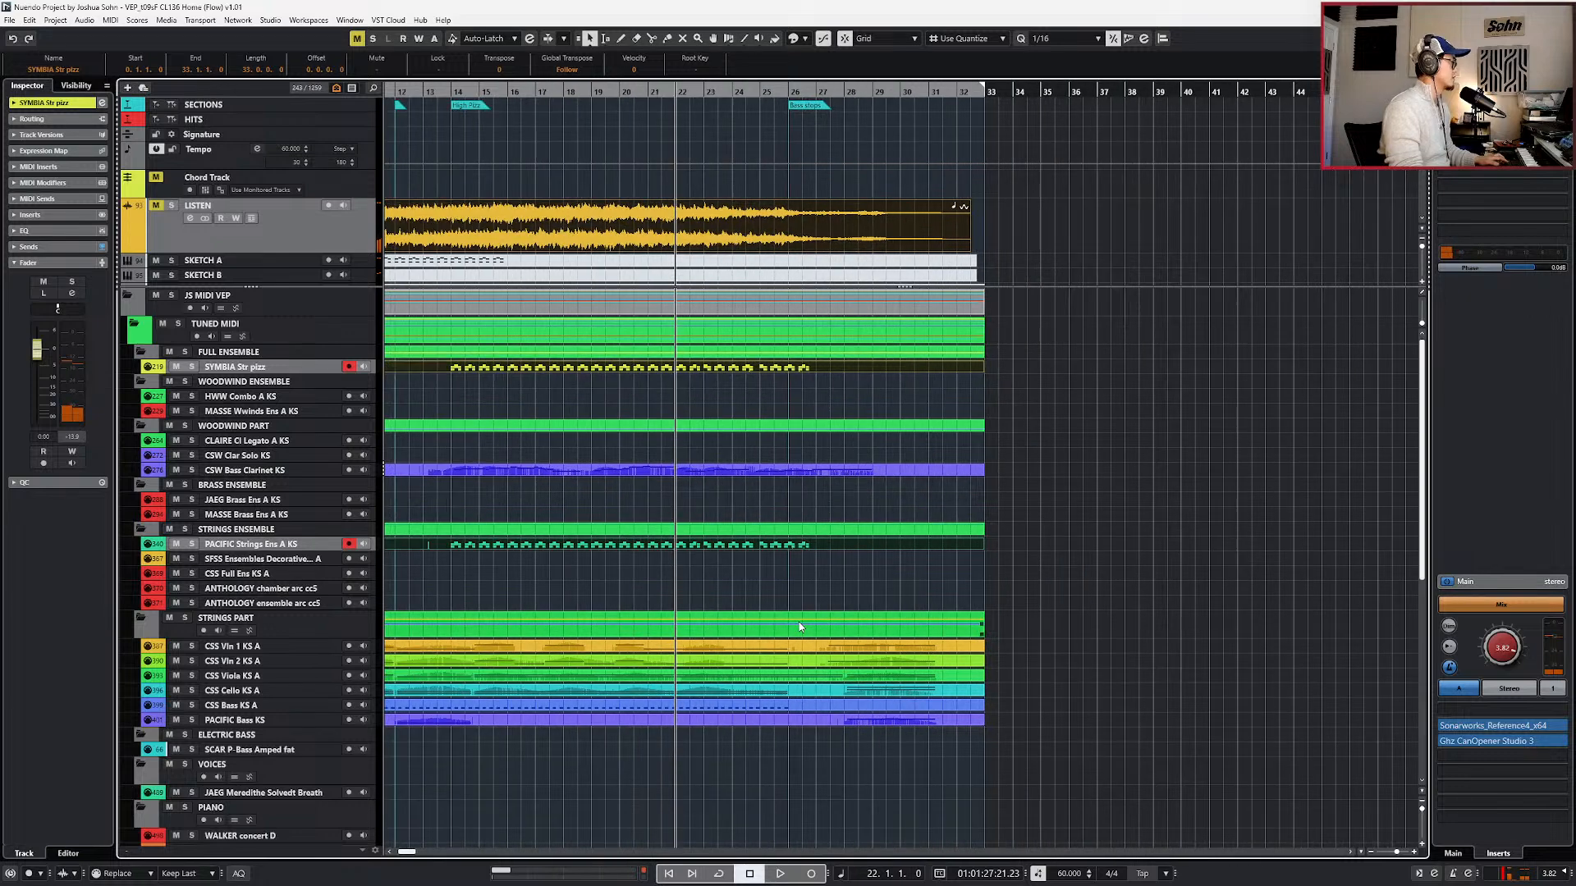
pyautogui.press('KP_Subtract')
pyautogui.press('space')
# - Open the FACTORY2, EWO, CINEPERC and 8DIO marimba parts and the ORNGTREE Vibraphone part together for editing
pyautogui.scroll(-3, 803, 627)
pyautogui.scroll(-5, 809, 628)
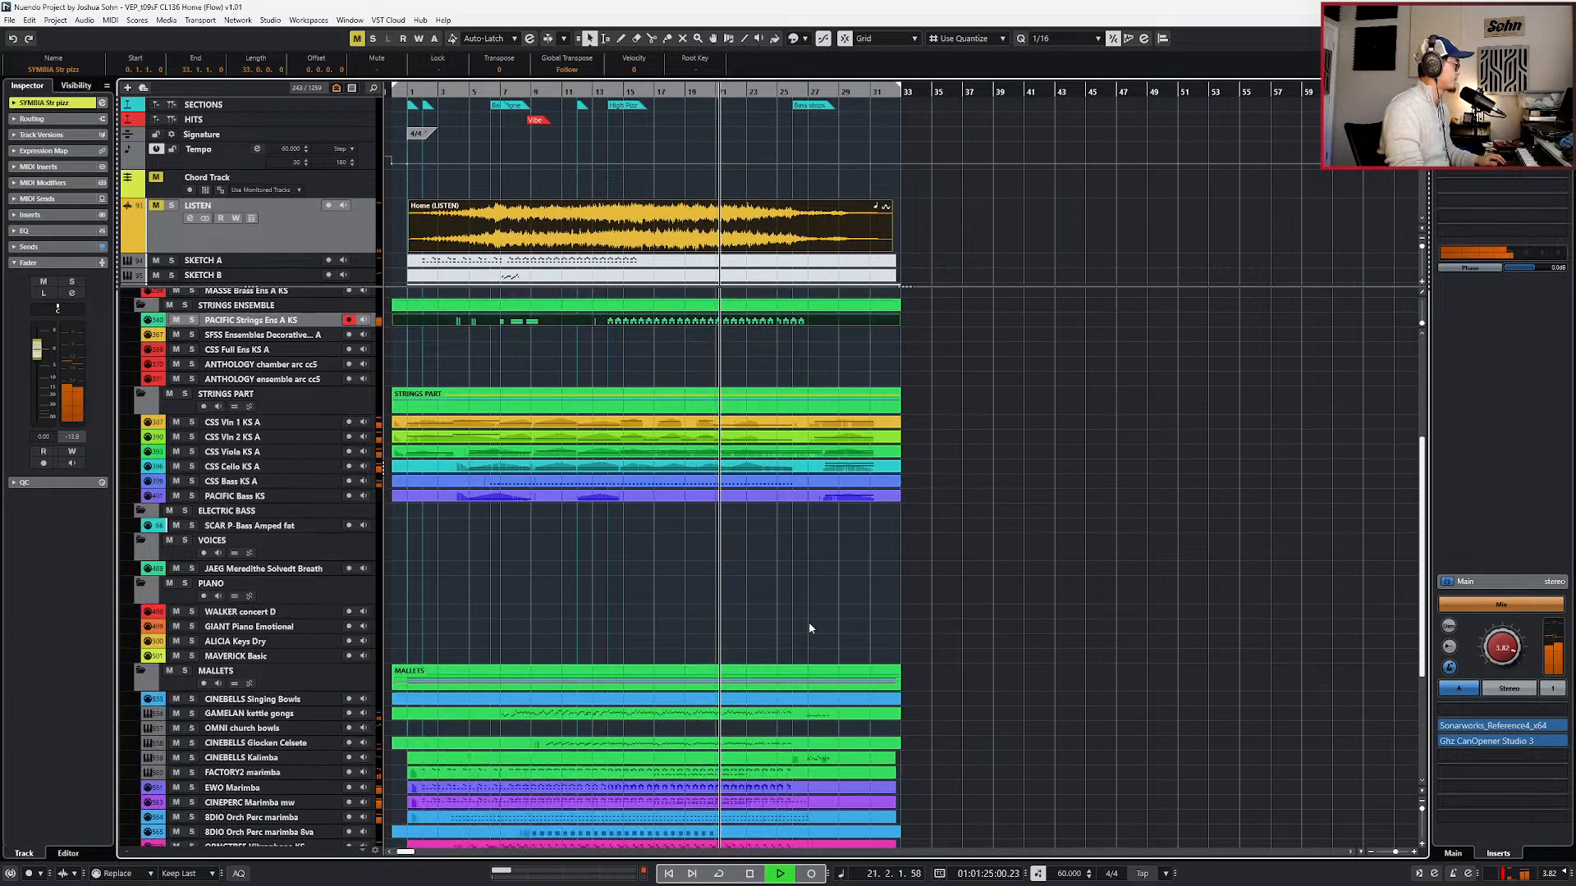
pyautogui.scroll(3, 824, 628)
pyautogui.scroll(-4, 823, 632)
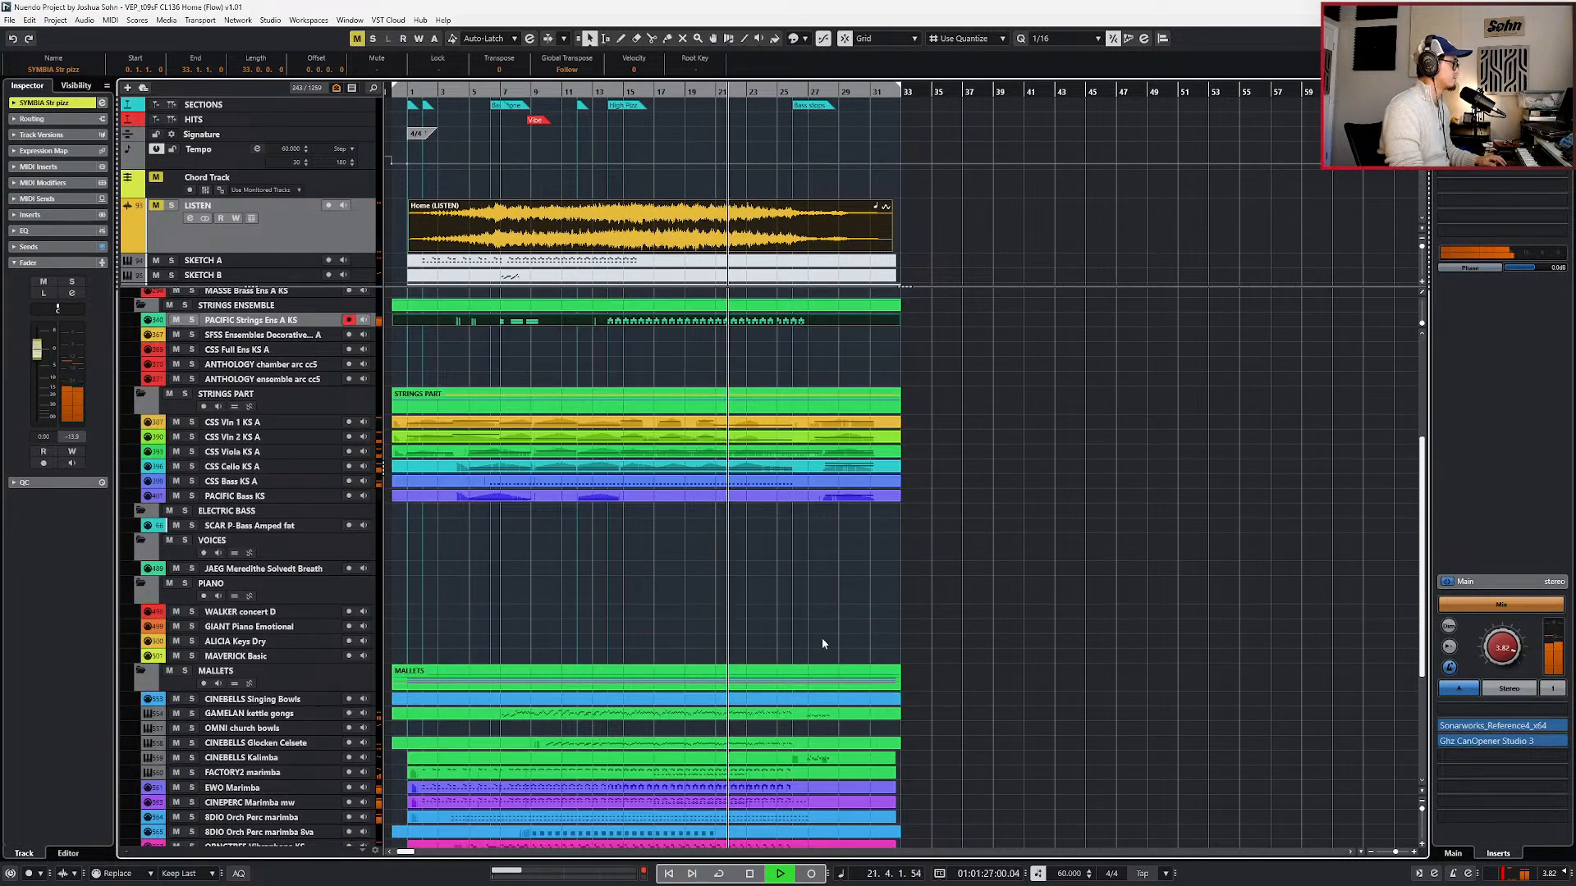
pyautogui.click(800, 632)
pyautogui.moveTo(907, 656); pyautogui.dragTo(862, 694)
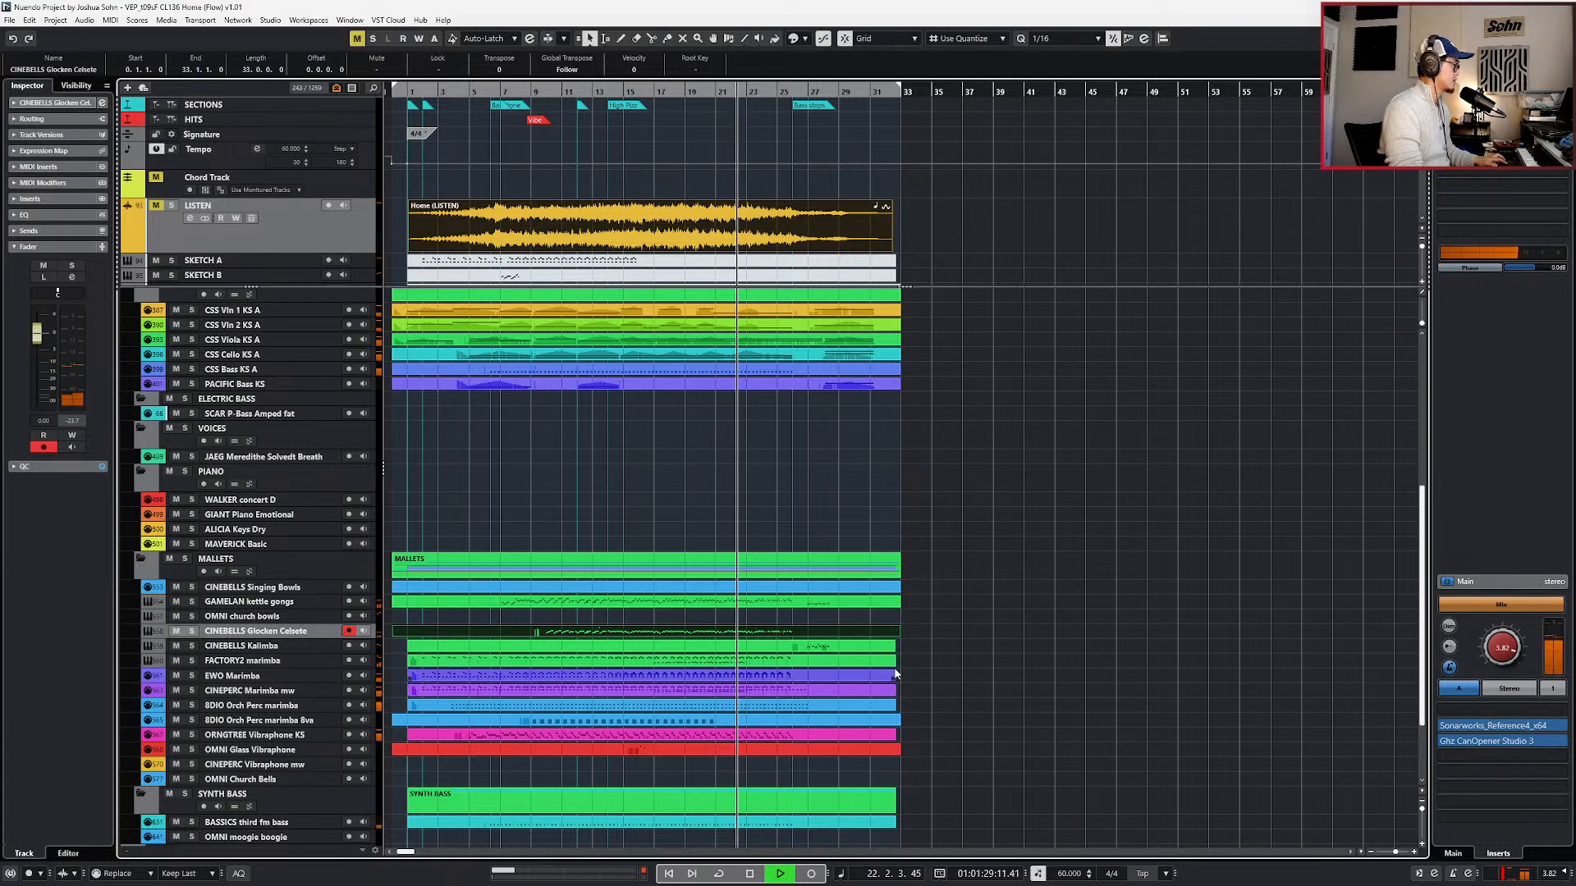
pyautogui.keyDown('shift'); pyautogui.click(845, 706); pyautogui.keyUp('shift')
pyautogui.keyDown('shift'); pyautogui.click(820, 734); pyautogui.keyUp('shift')
pyautogui.doubleClick(820, 733)
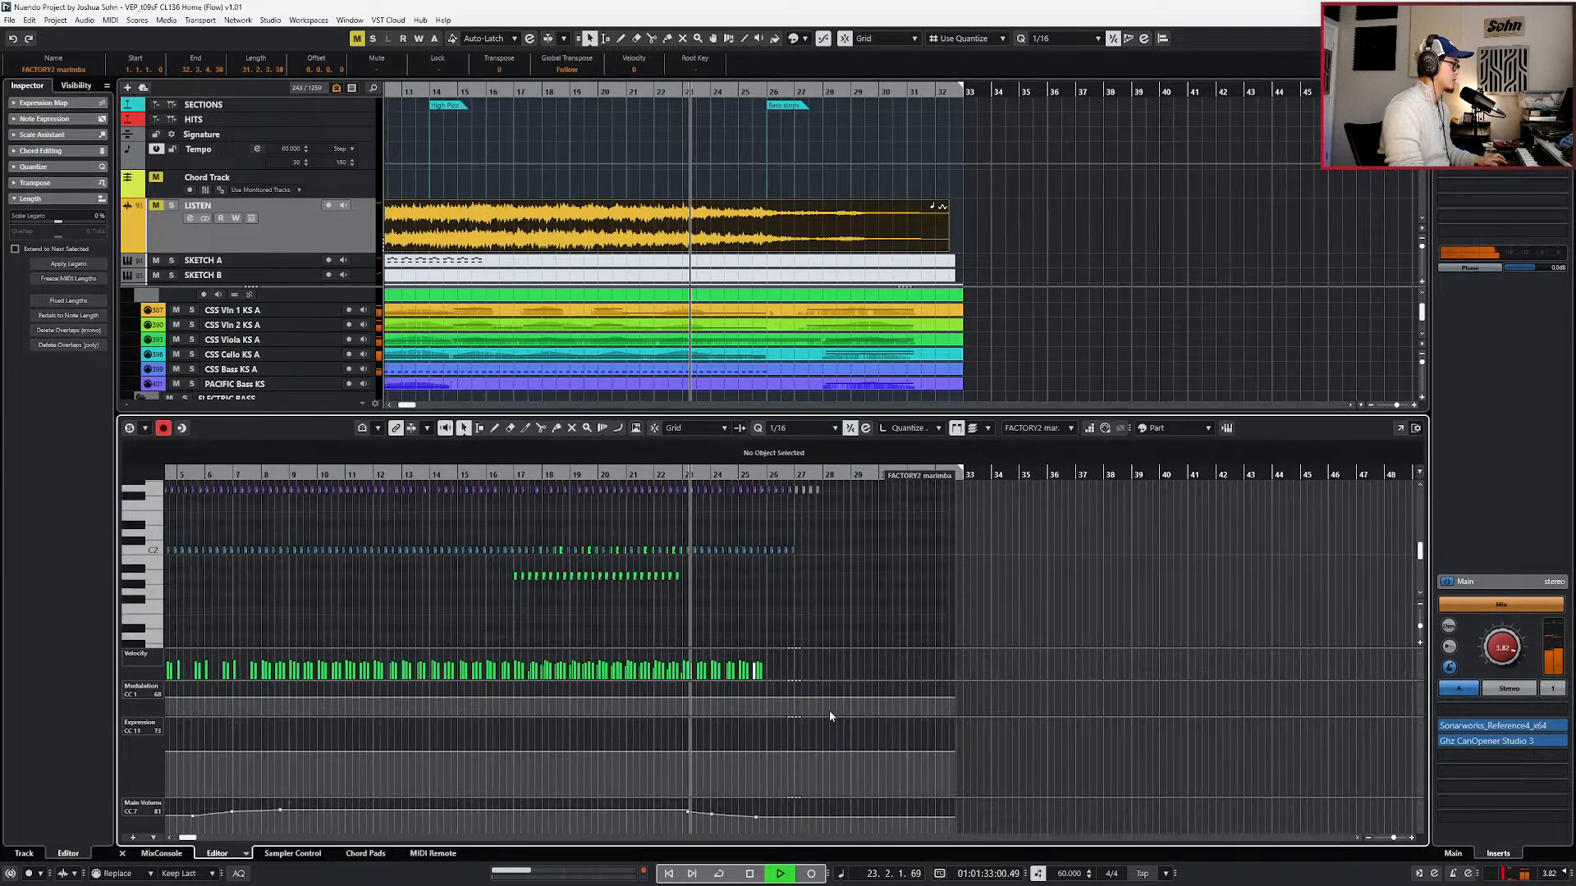
# - Shift the main volume fade-out points after bar 23 in the FACTORY2 and EWO marimba parts later, towards bar 24
pyautogui.press('space')
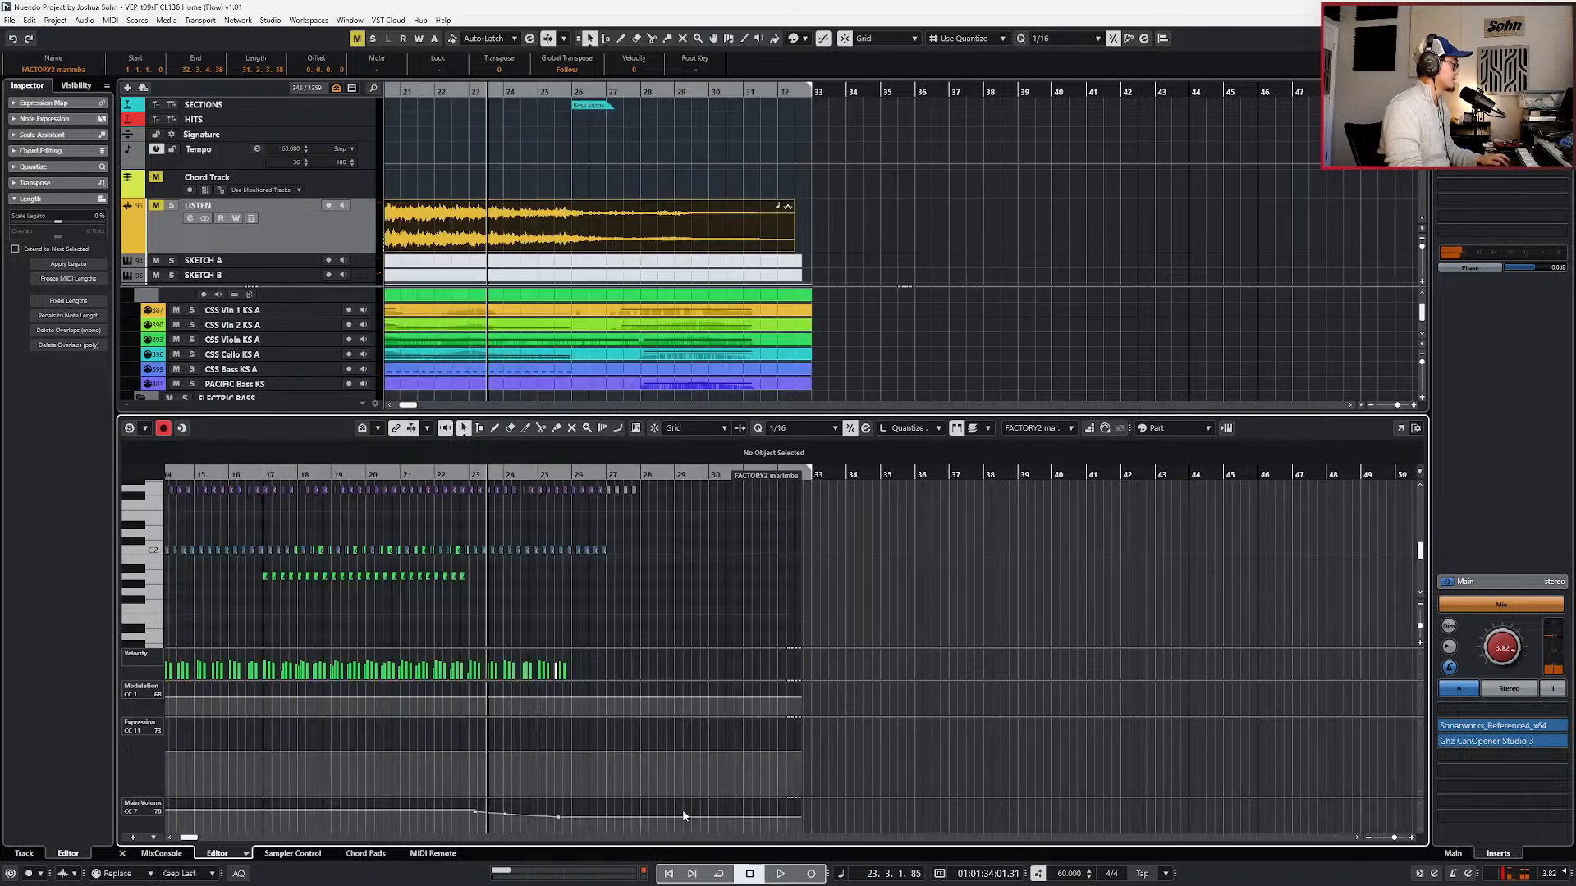
pyautogui.moveTo(473, 829); pyautogui.dragTo(506, 809)
pyautogui.hscroll(-5, 506, 808)
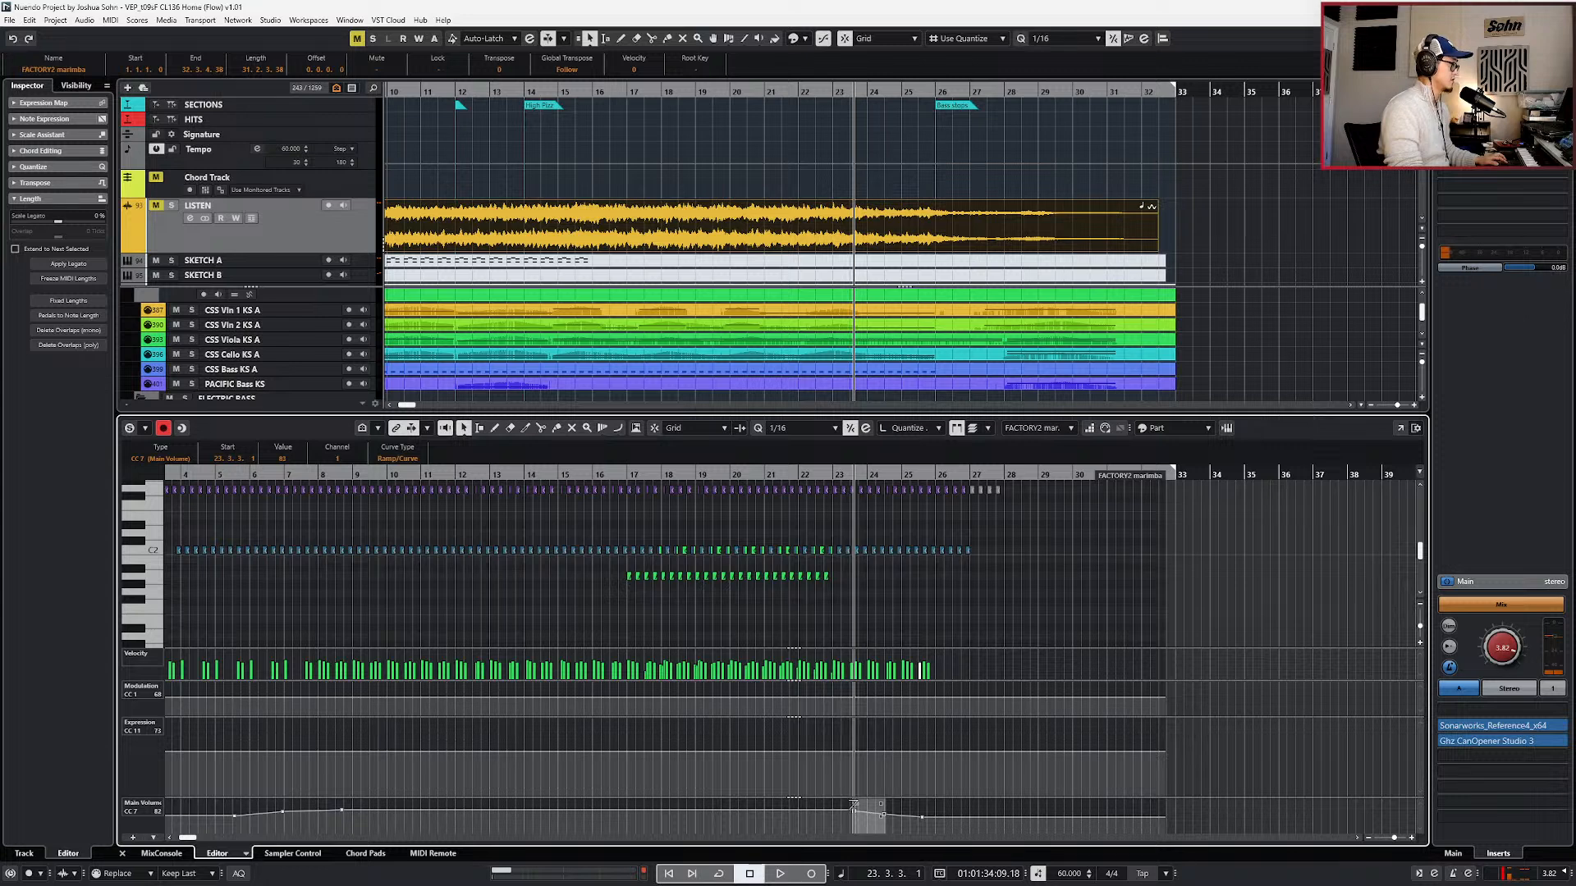
pyautogui.press('KP_Subtract')
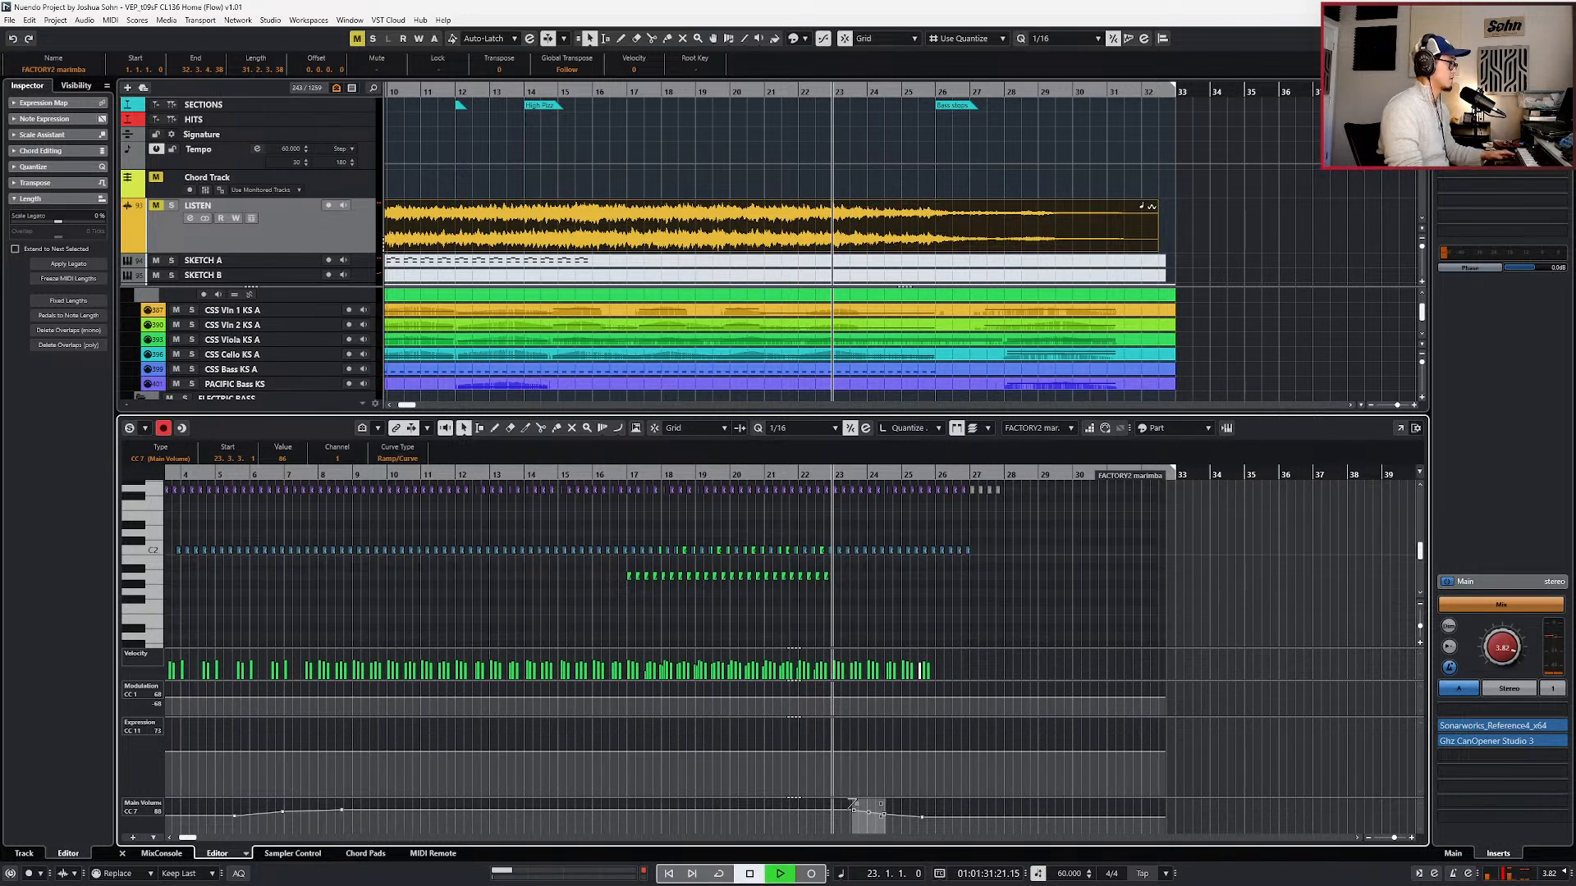
pyautogui.click(856, 806)
pyautogui.moveTo(826, 832); pyautogui.dragTo(871, 799)
pyautogui.press('l')
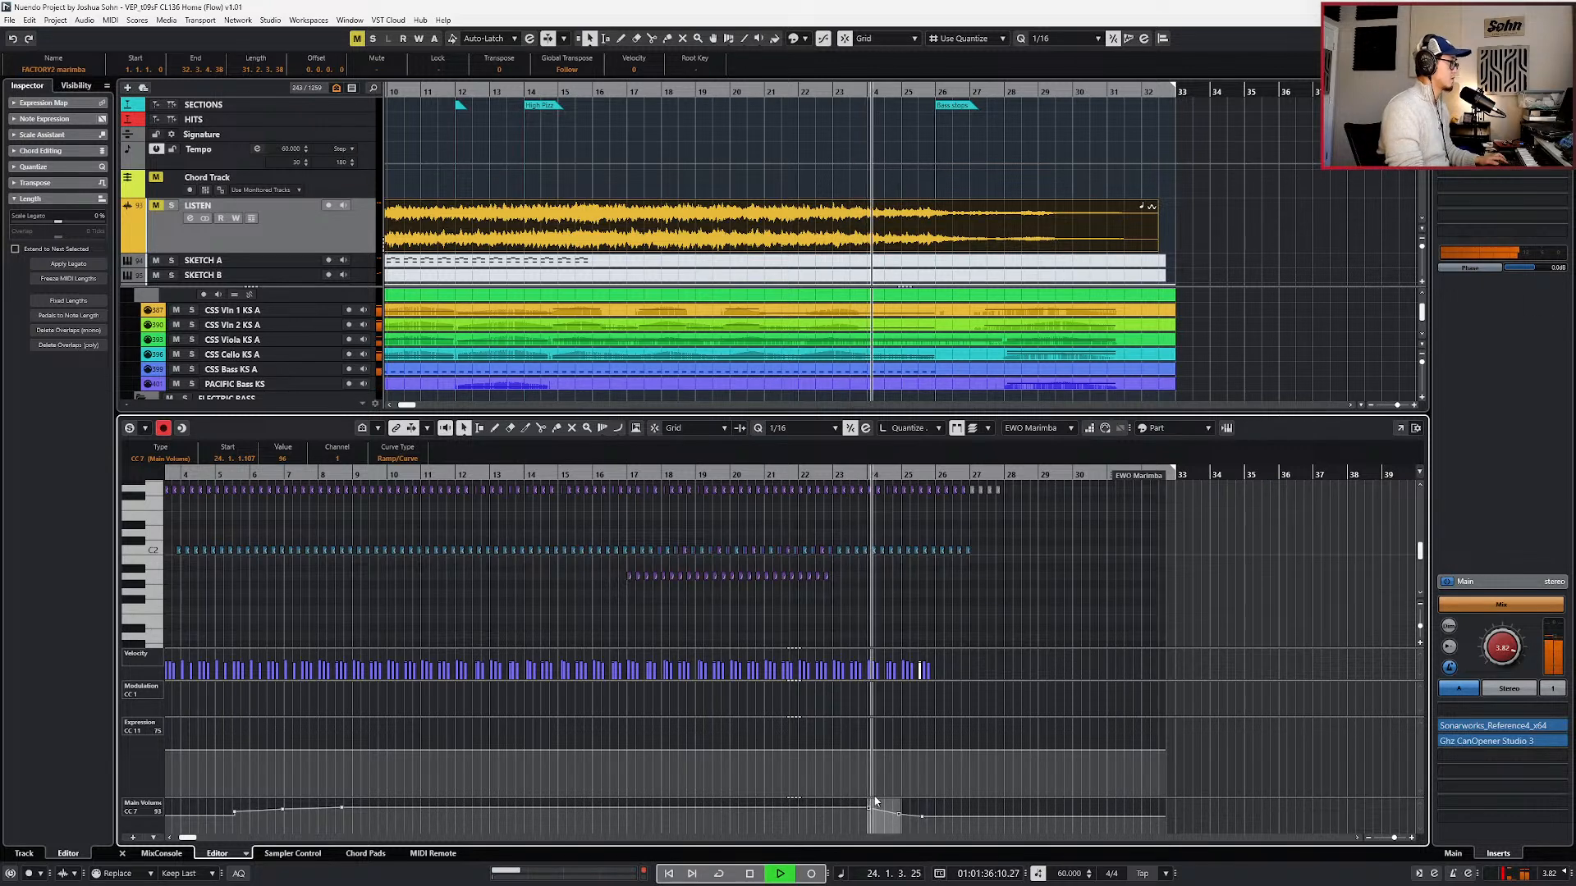
pyautogui.click(875, 801)
# - Shift the main volume fade-out points in the CINEPERC Marimba part later to about bar 24.2 and close the editor
pyautogui.click(849, 813)
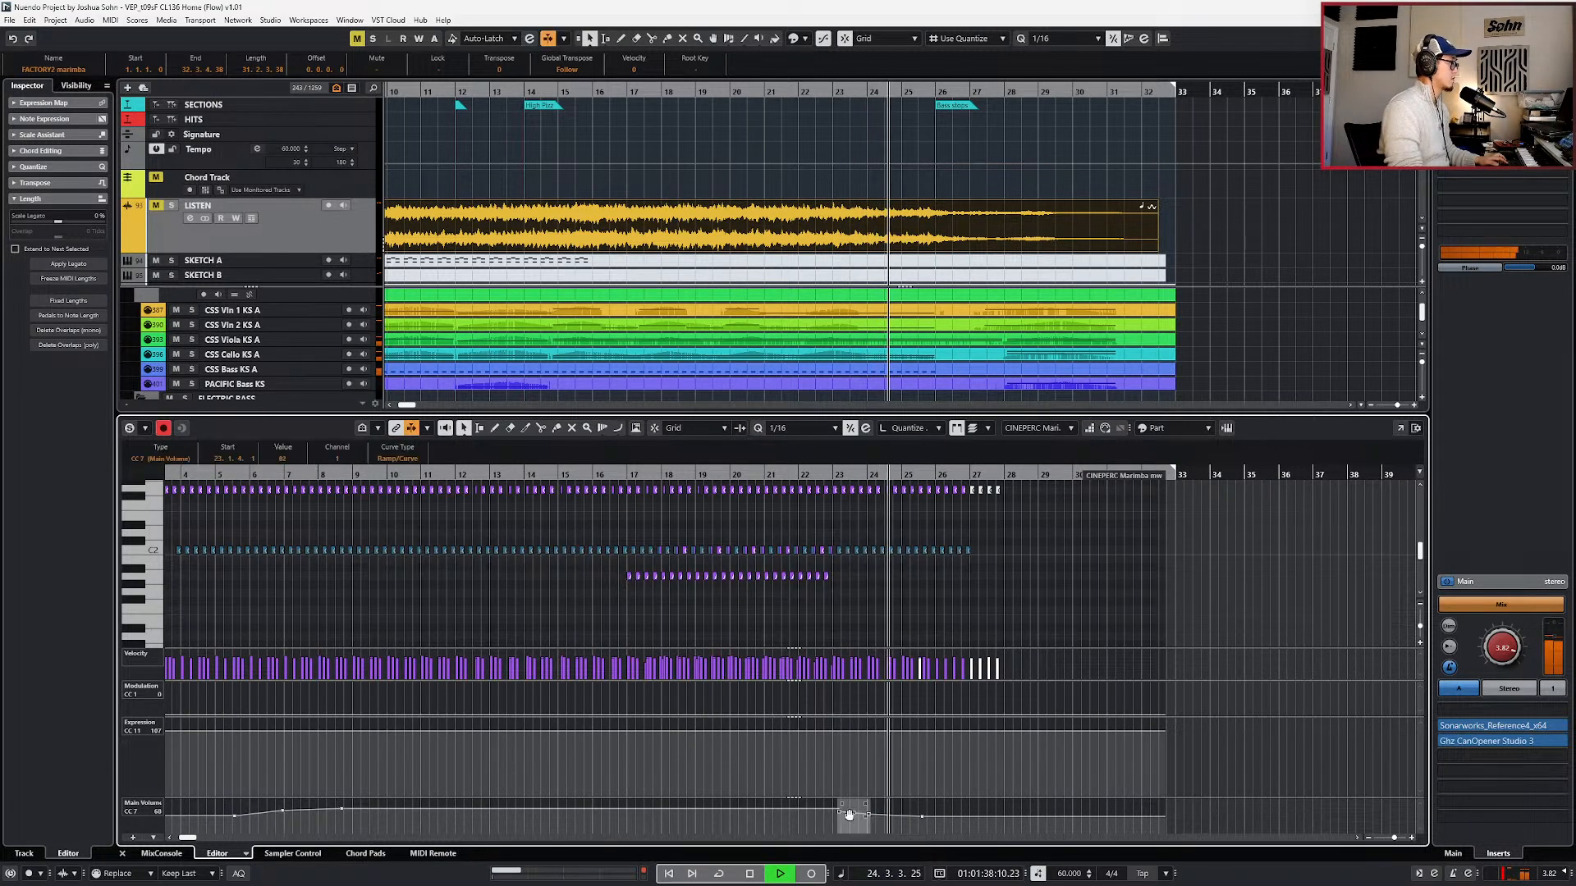
pyautogui.moveTo(848, 821); pyautogui.dragTo(875, 808)
pyautogui.press('KP_Subtract')
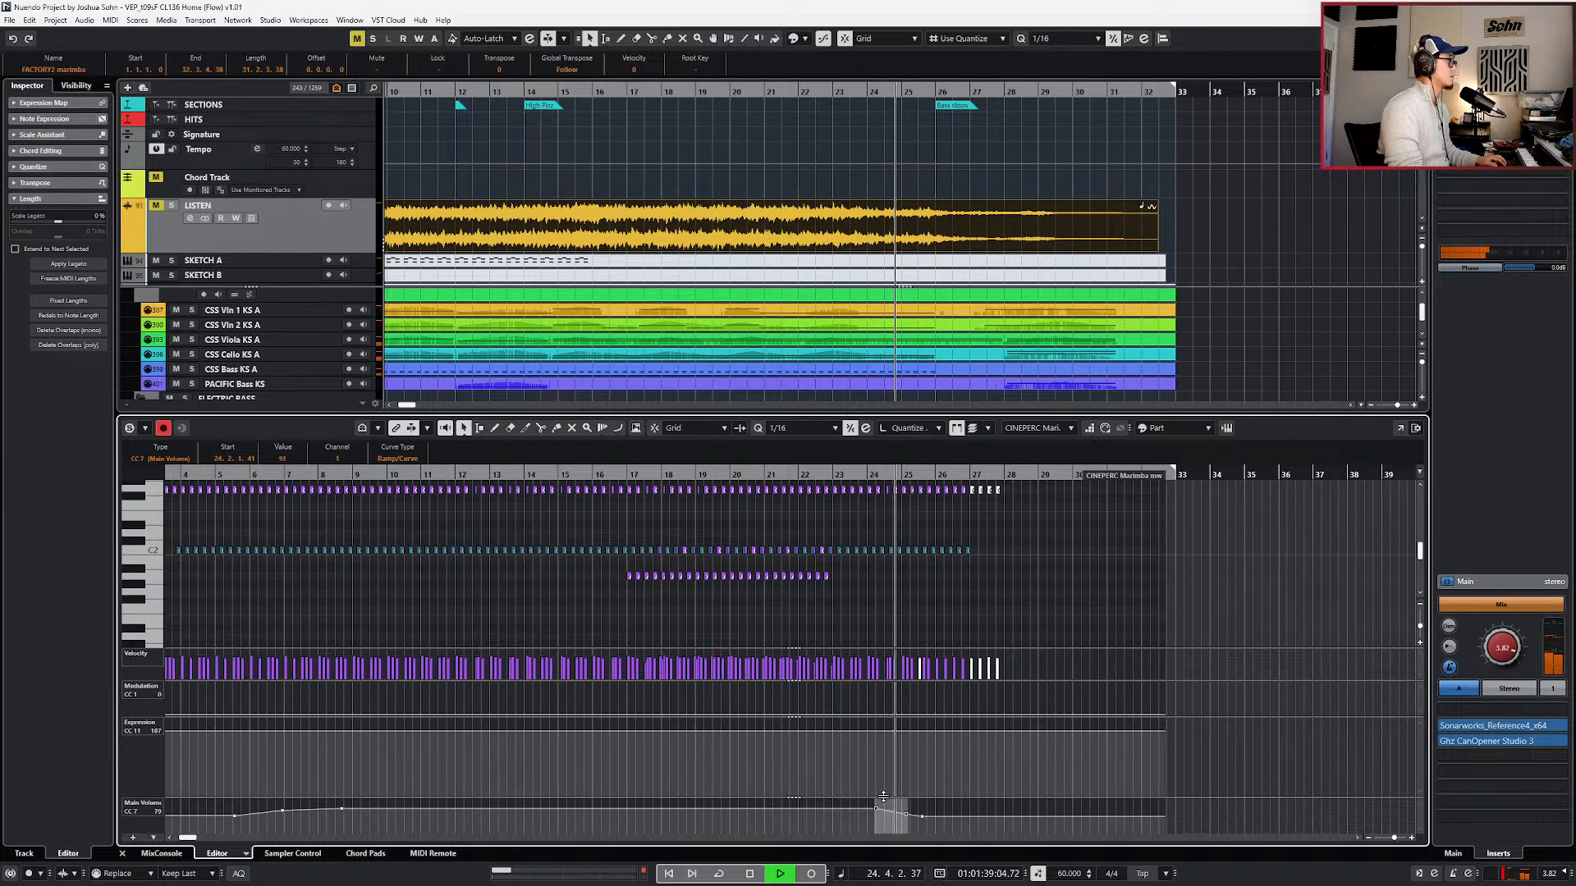
pyautogui.hotkey('ctrl', 'e')
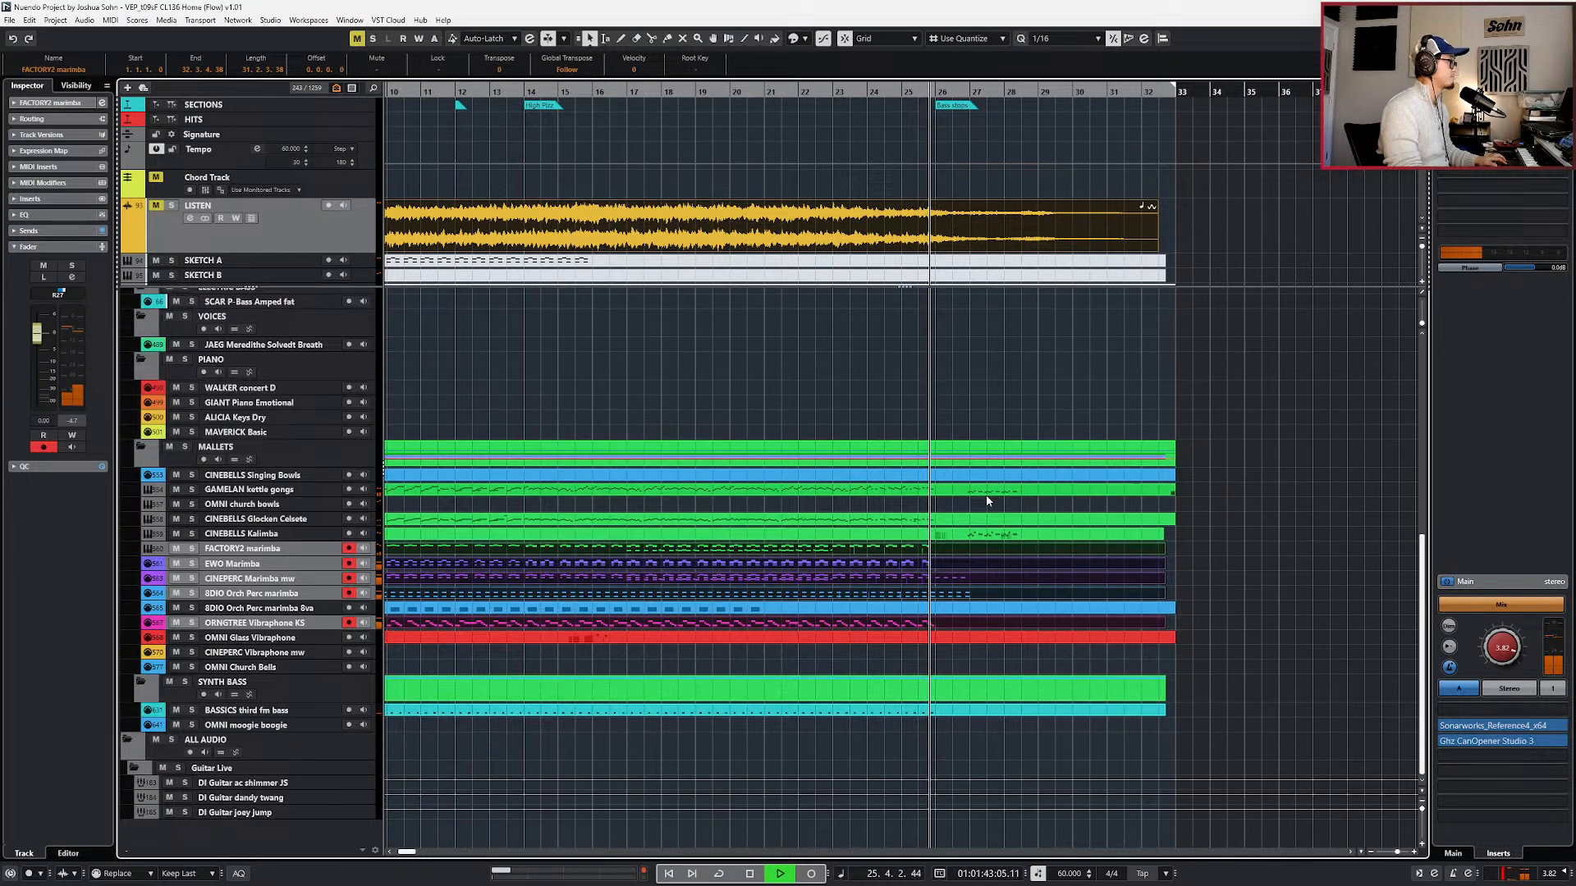
# - Solo the LISTEN reference and play it from bar 25 to examine its marimba ending against the 8DIO marimba parts
pyautogui.scroll(3, 987, 495)
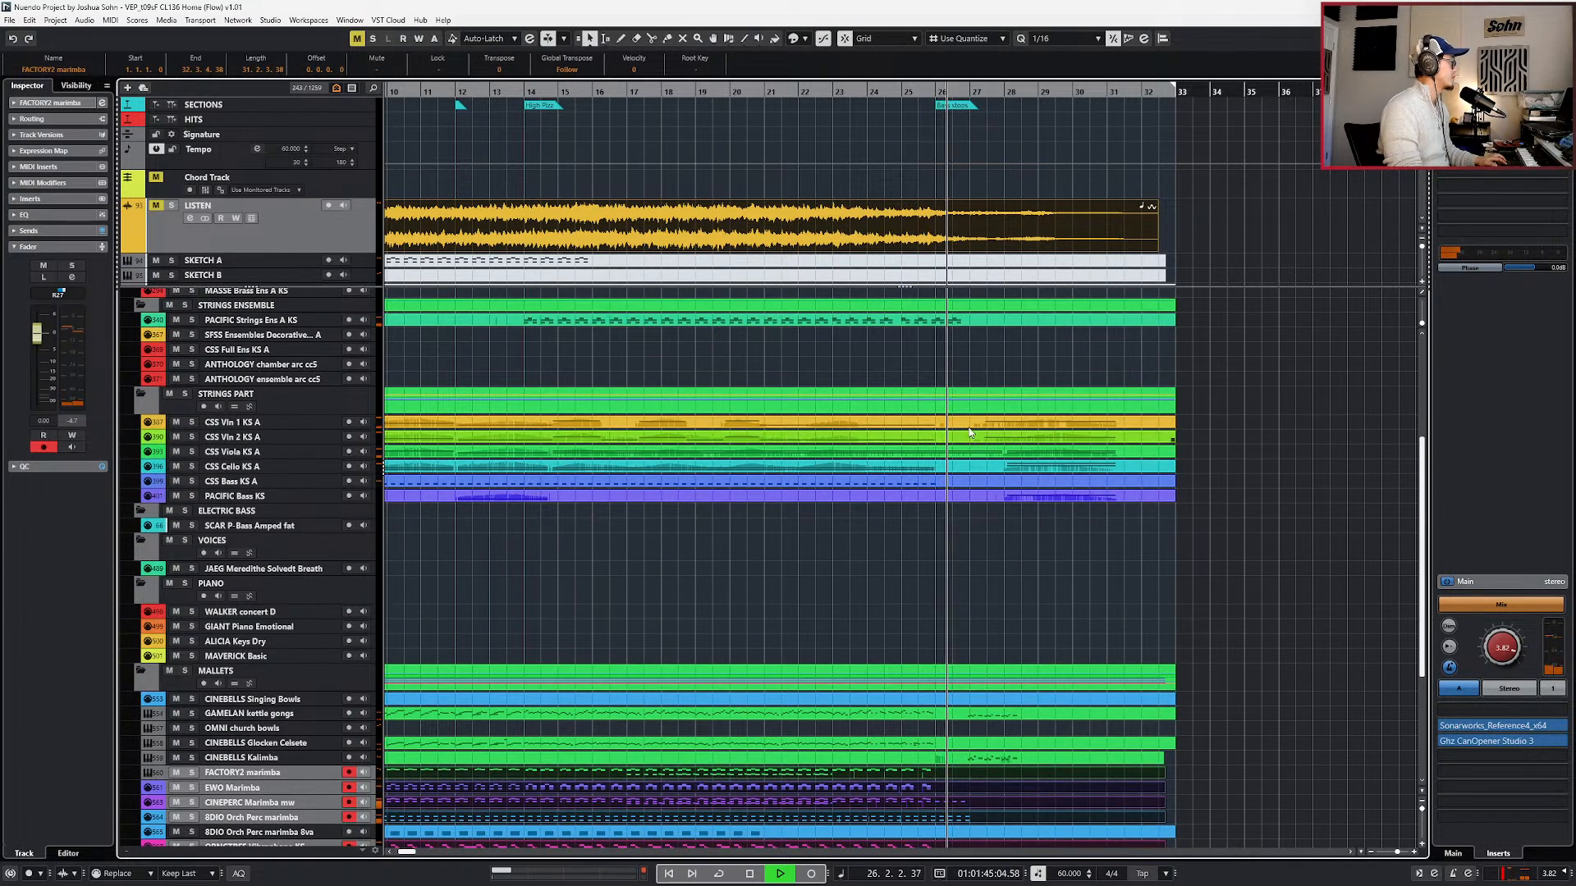
pyautogui.press('space')
pyautogui.click(968, 816)
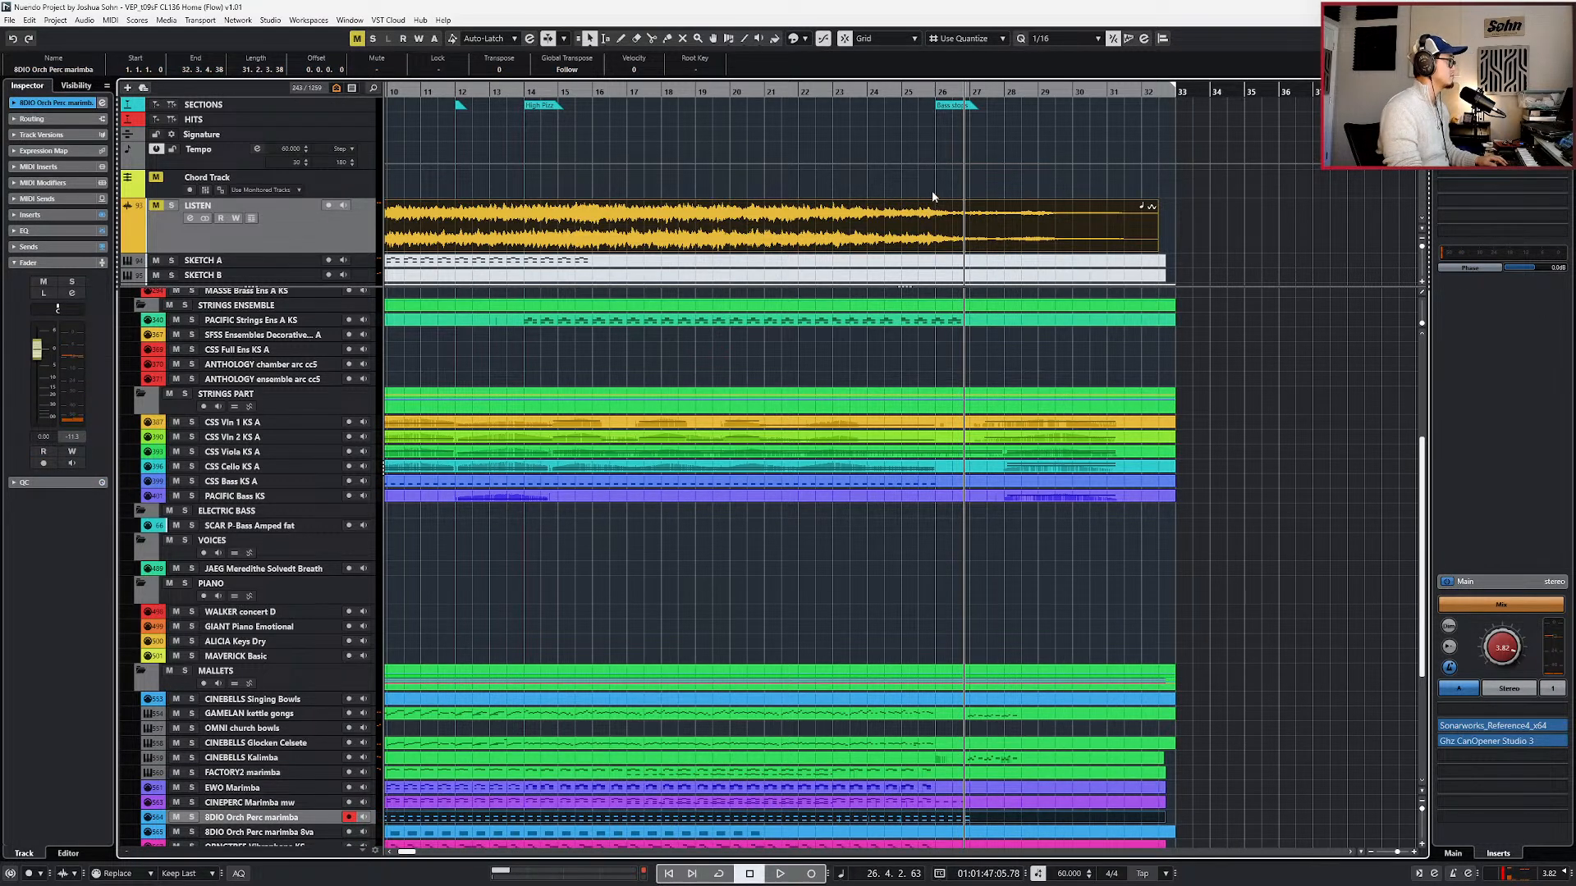
pyautogui.press('s')
pyautogui.press('space')
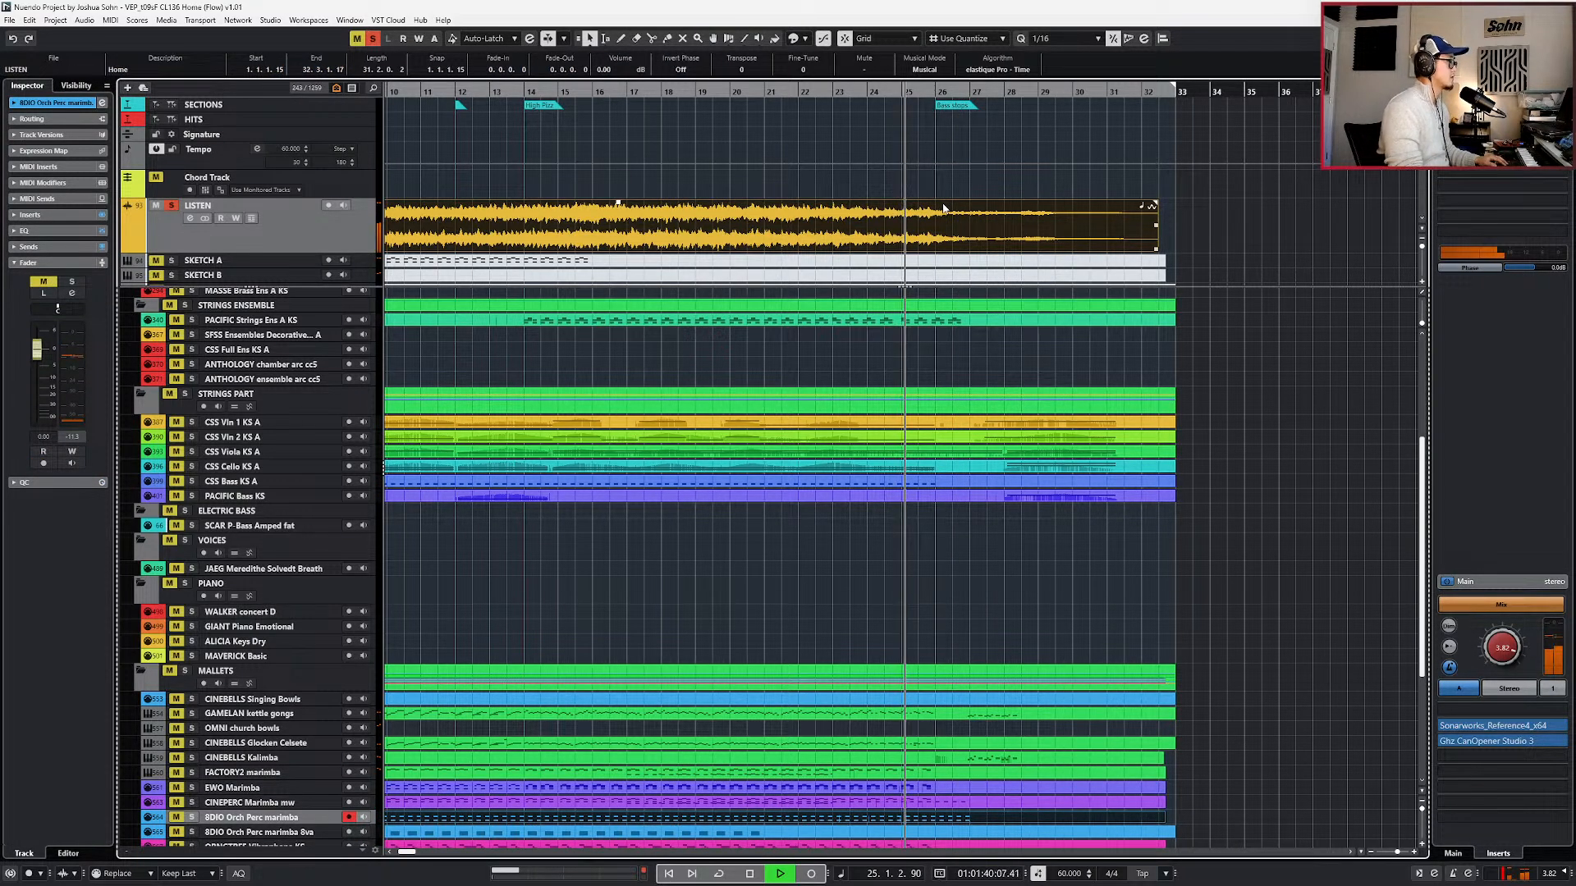
pyautogui.scroll(-5, 995, 545)
pyautogui.click(967, 610)
pyautogui.scroll(1, 966, 592)
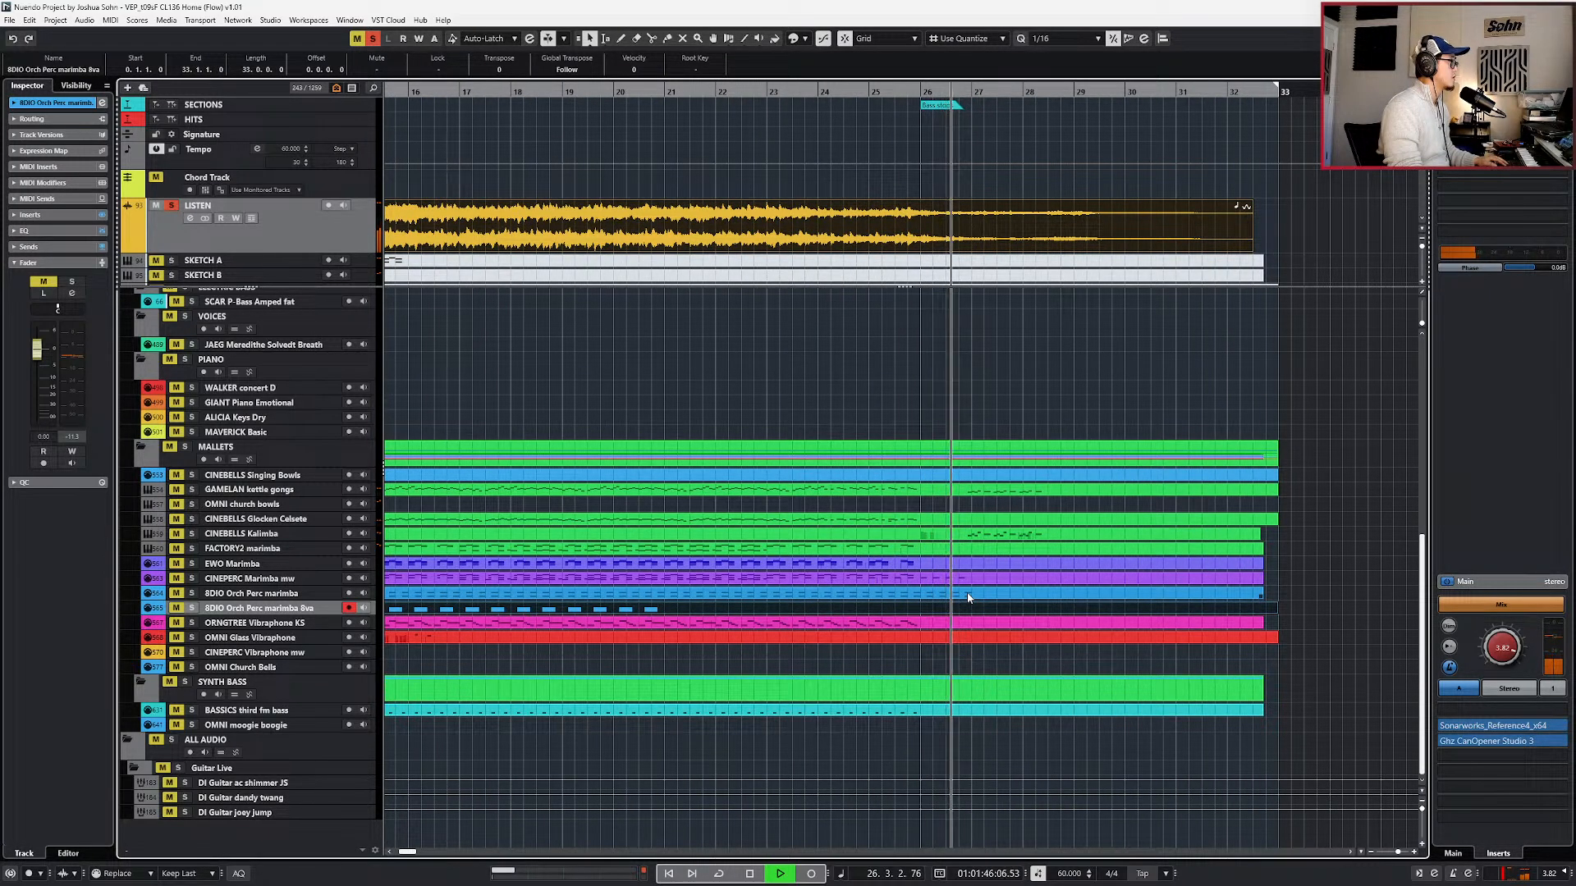
pyautogui.press('space')
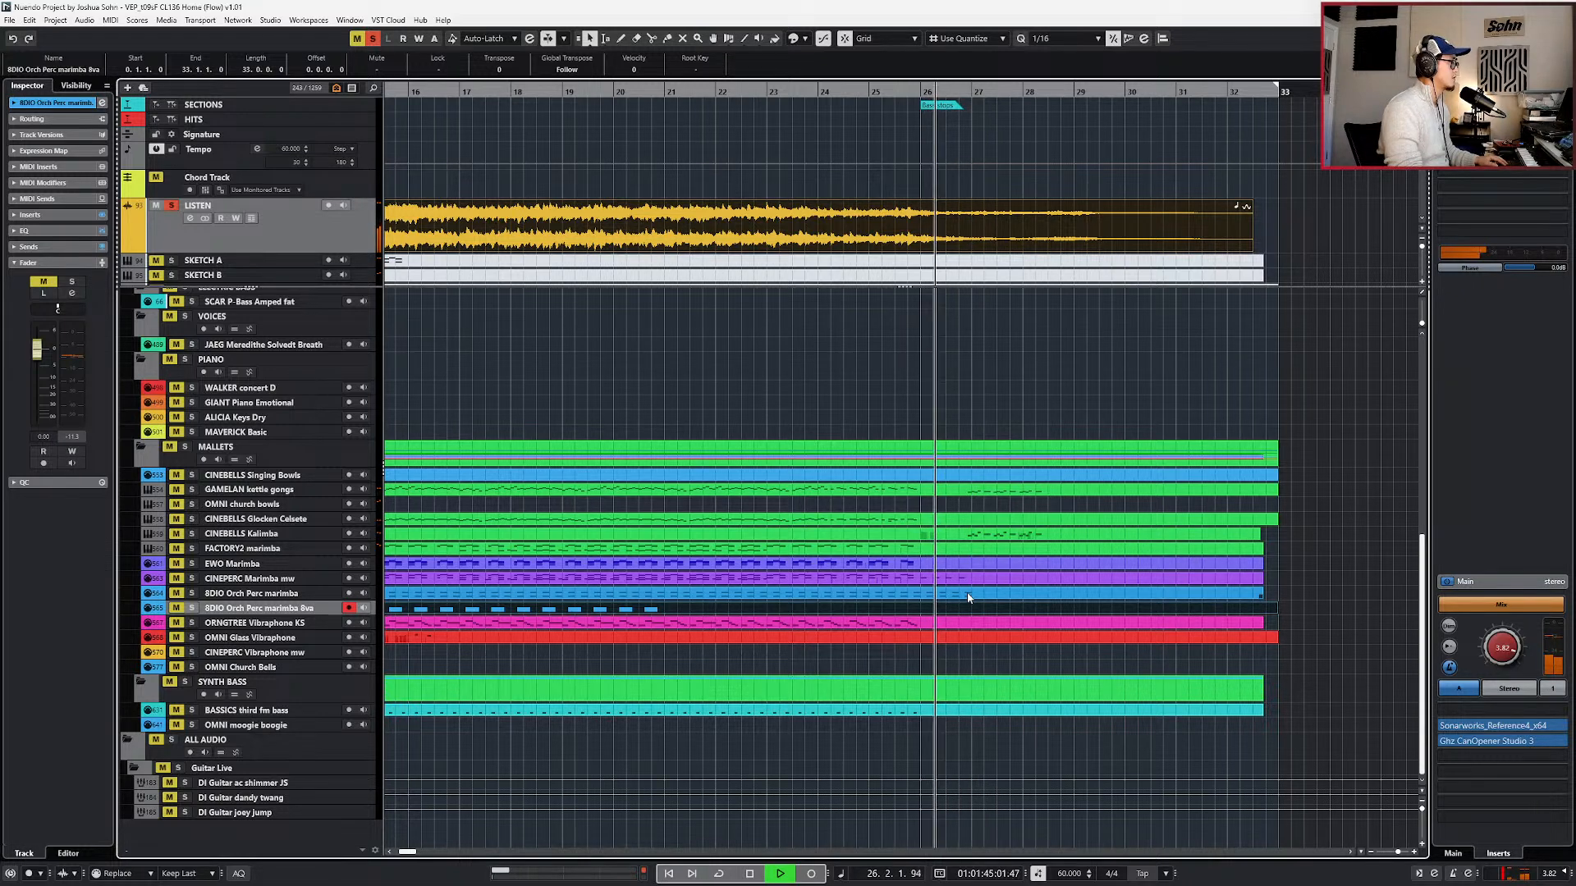
# - Open the 8DIO Orch Perc marimba part, play its ending from bar 25 and close the editor
pyautogui.press('space')
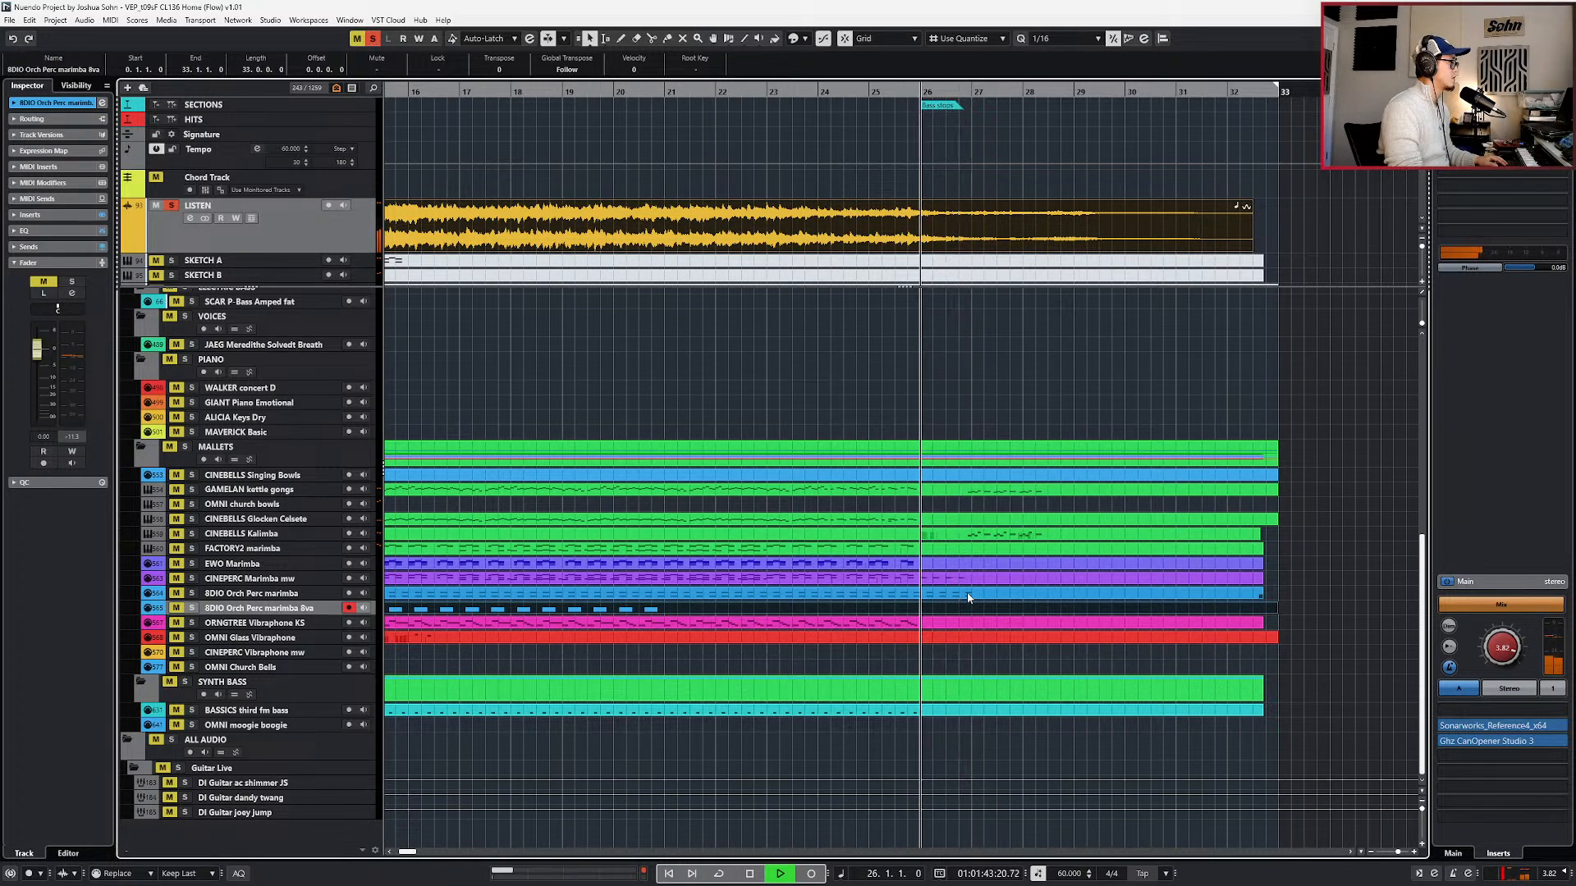
pyautogui.doubleClick(969, 594)
pyautogui.scroll(1, 938, 657)
pyautogui.press('KP_0')
pyautogui.press('space')
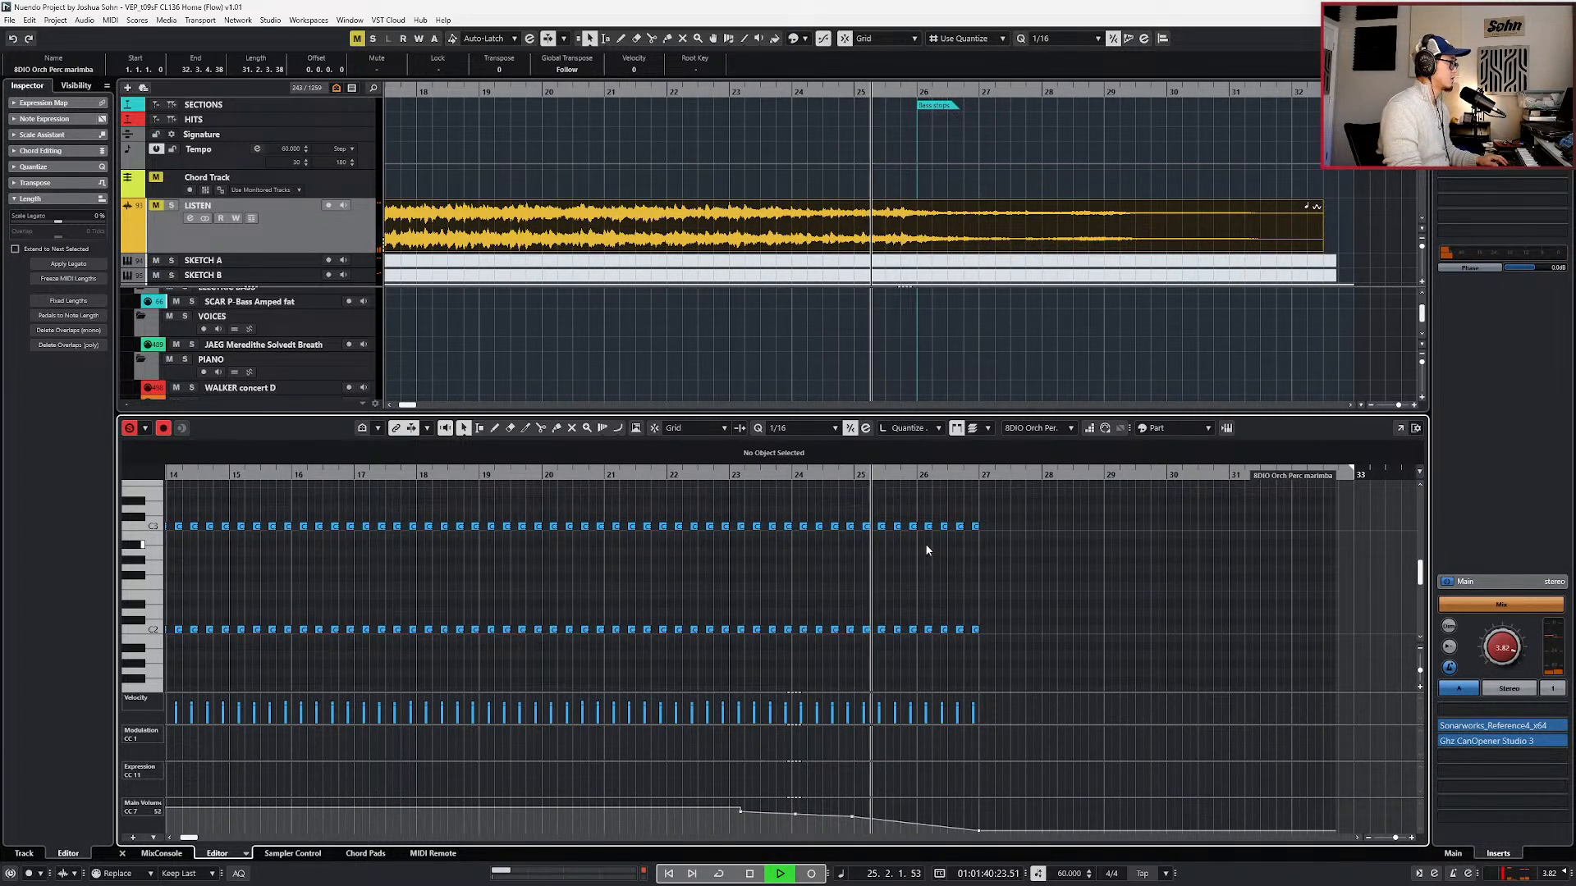
pyautogui.press('space')
pyautogui.press('Return')
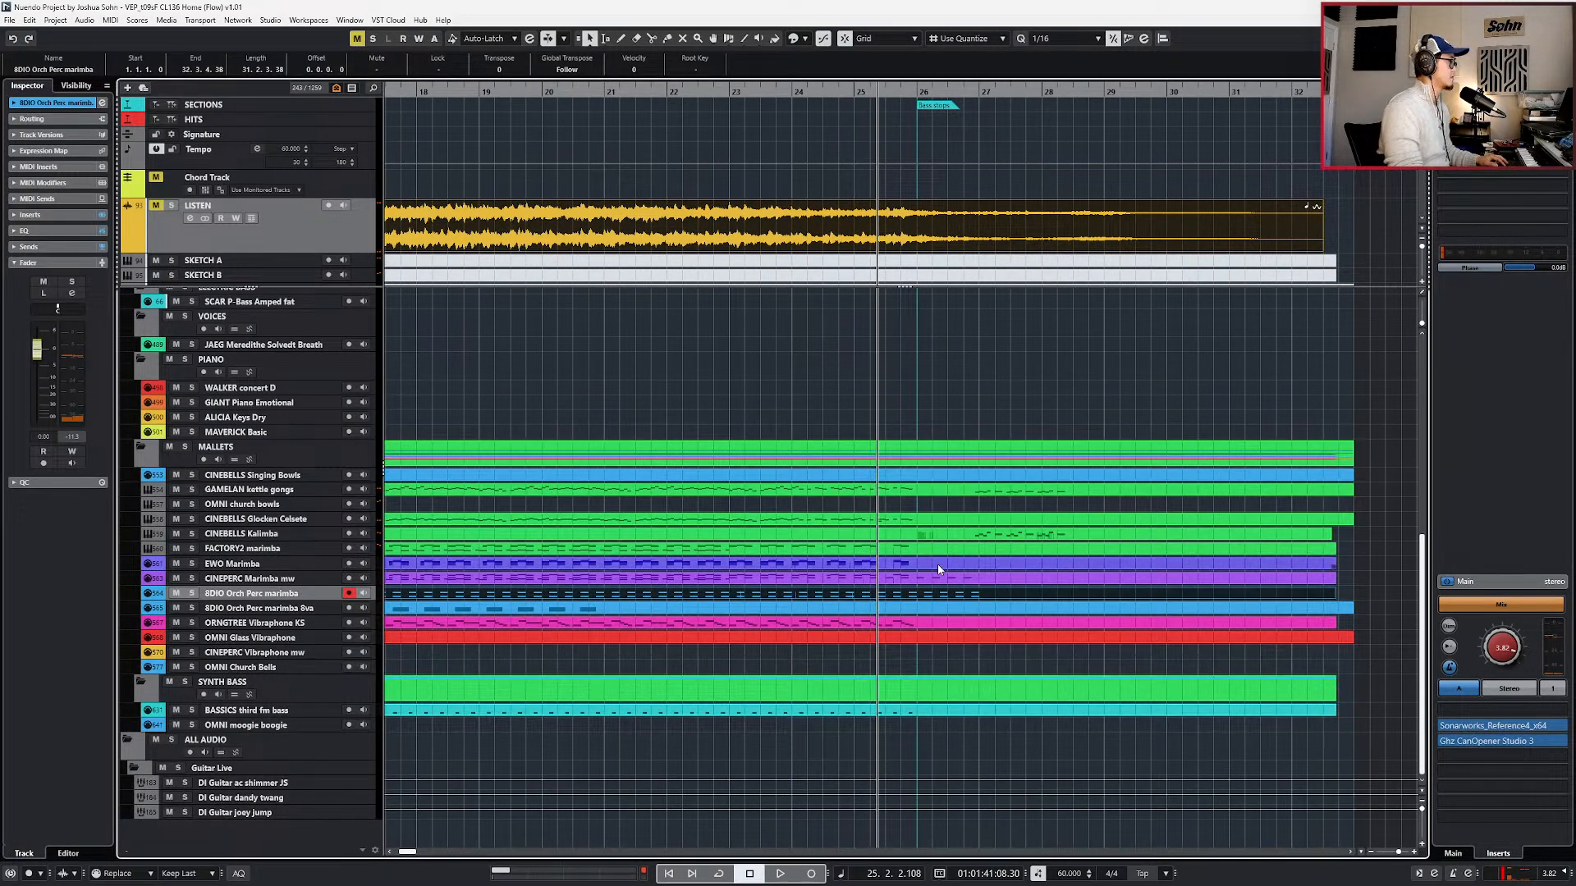
# - Play the ending of the CINEPERC Marimba and 8DIO Orch Perc marimba parts soloed together, and clear the solo
pyautogui.keyDown('shift'); pyautogui.click(942, 576); pyautogui.keyUp('shift')
pyautogui.press('s')
pyautogui.press('space')
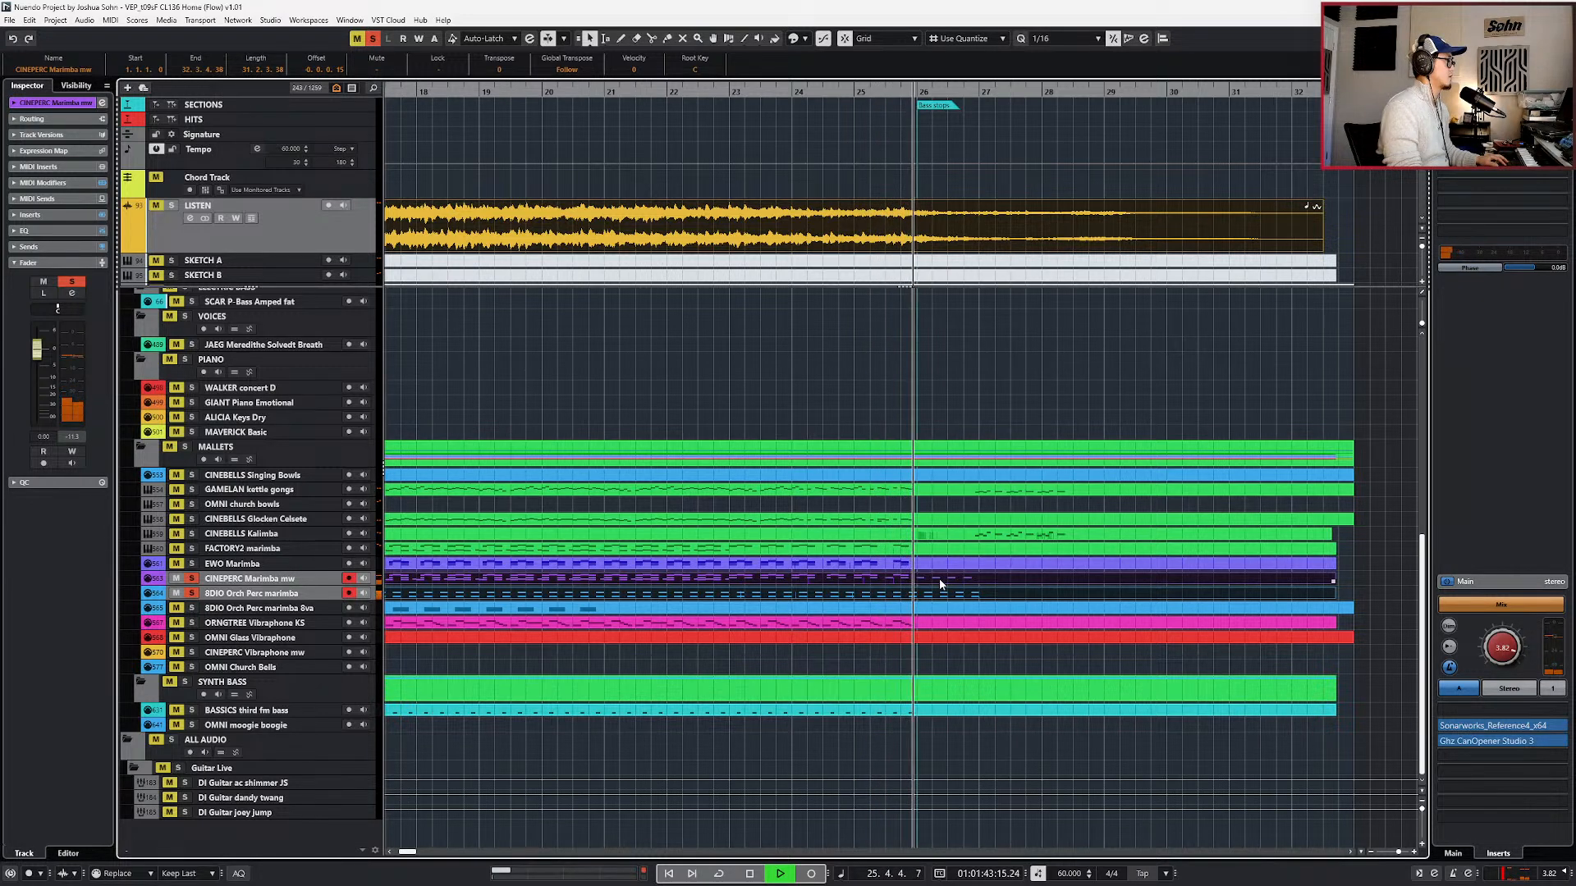
pyautogui.press('space')
pyautogui.press('s')
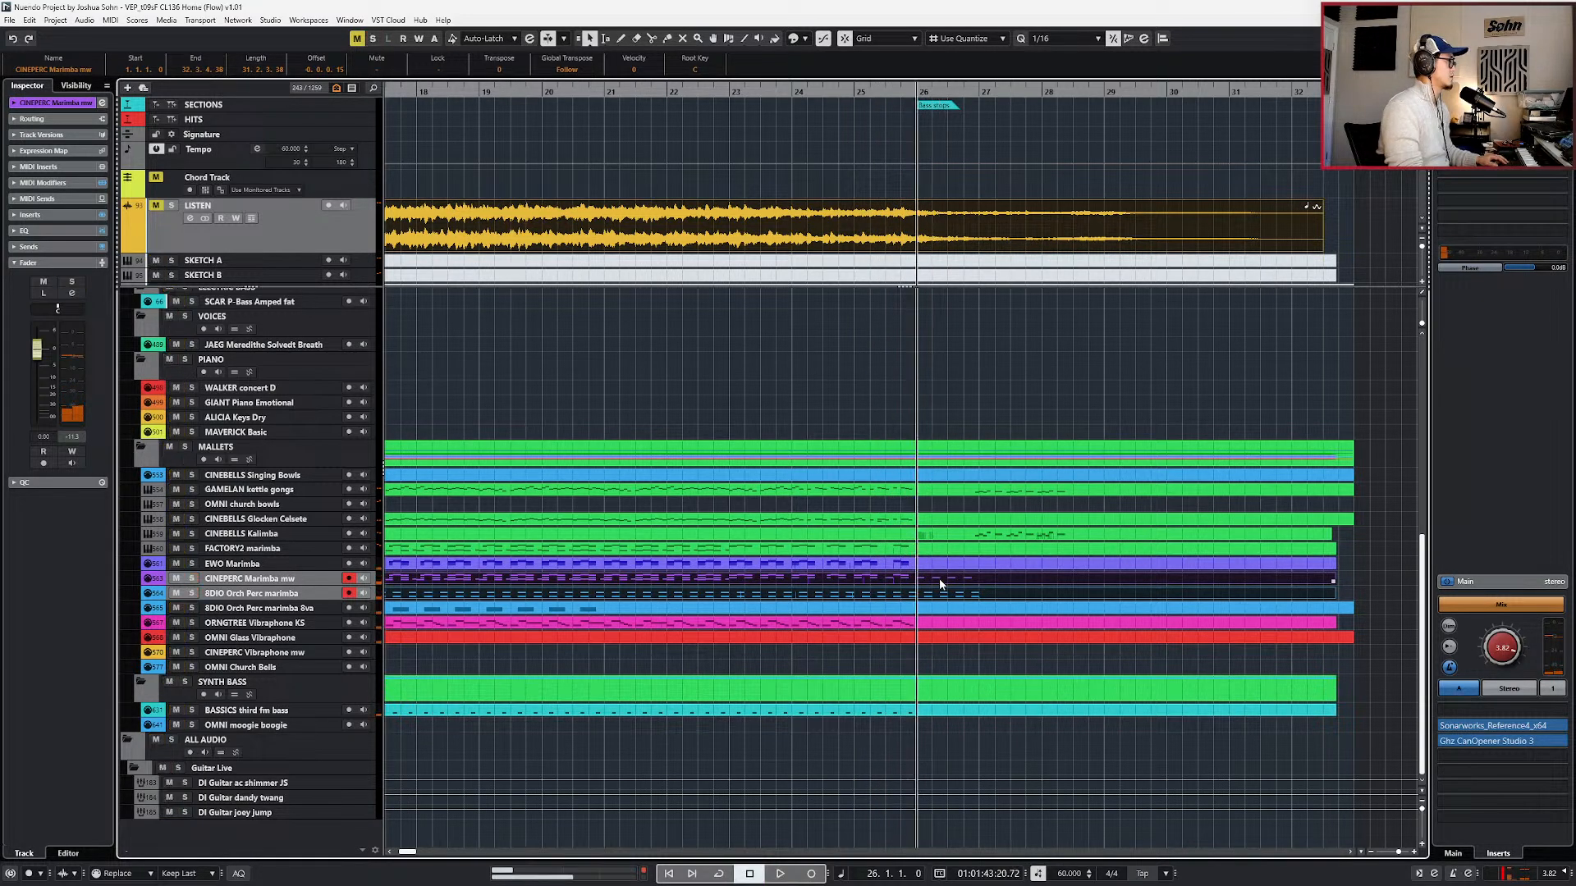
# - Compare the soloed LISTEN reference from bar 26 with the full arrangement played from bar 25
pyautogui.press('s')
pyautogui.press('space')
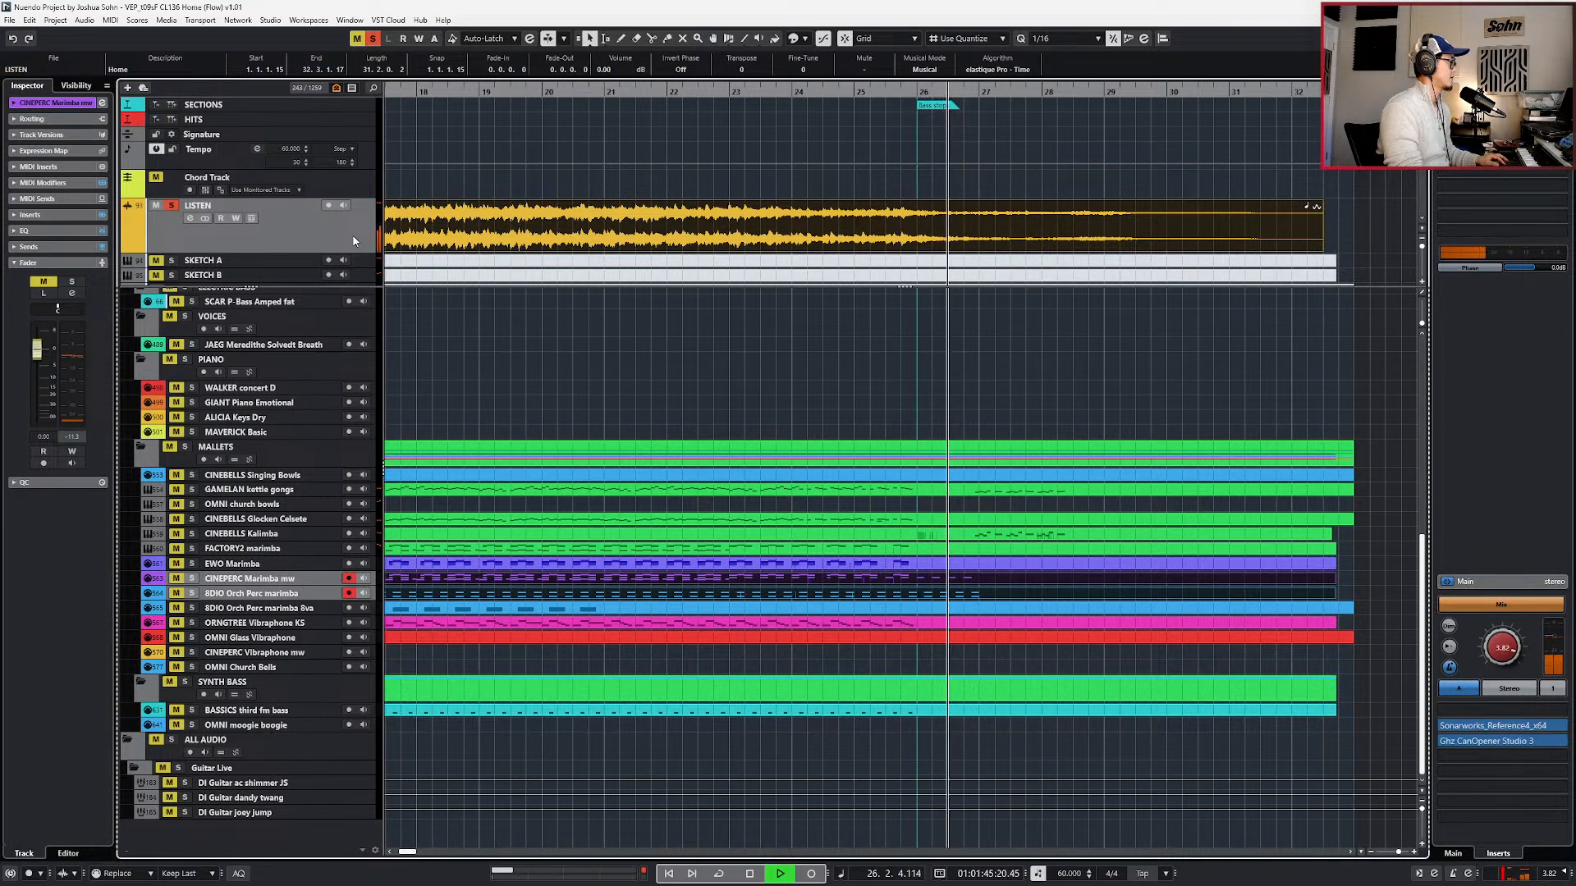
pyautogui.press('space')
pyautogui.press('ctrl+KP_Subtract')
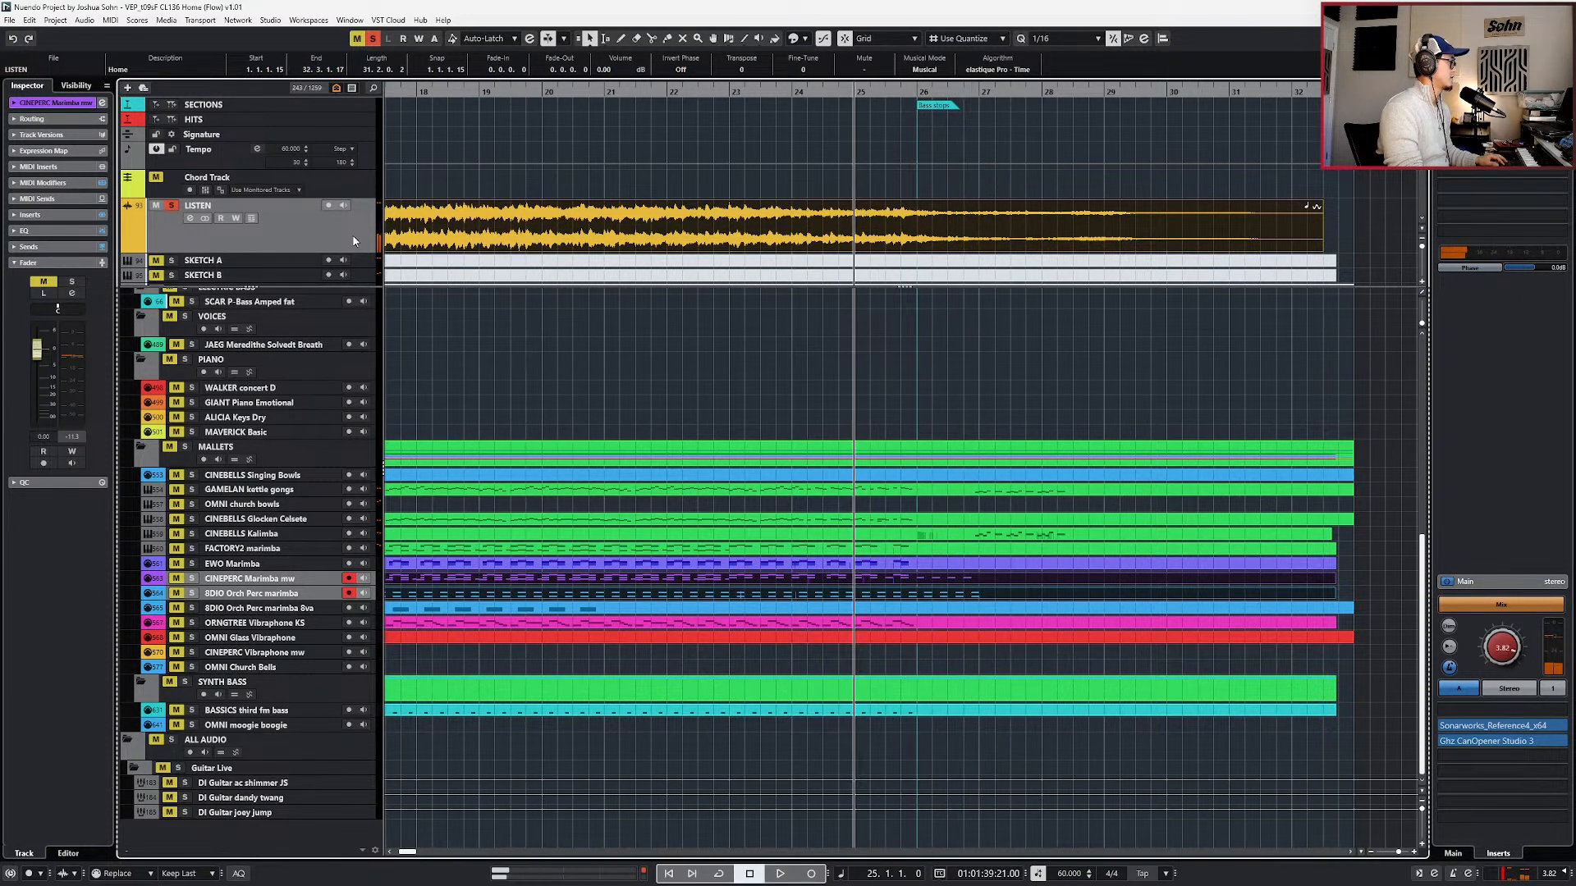
pyautogui.press('s')
pyautogui.press('space')
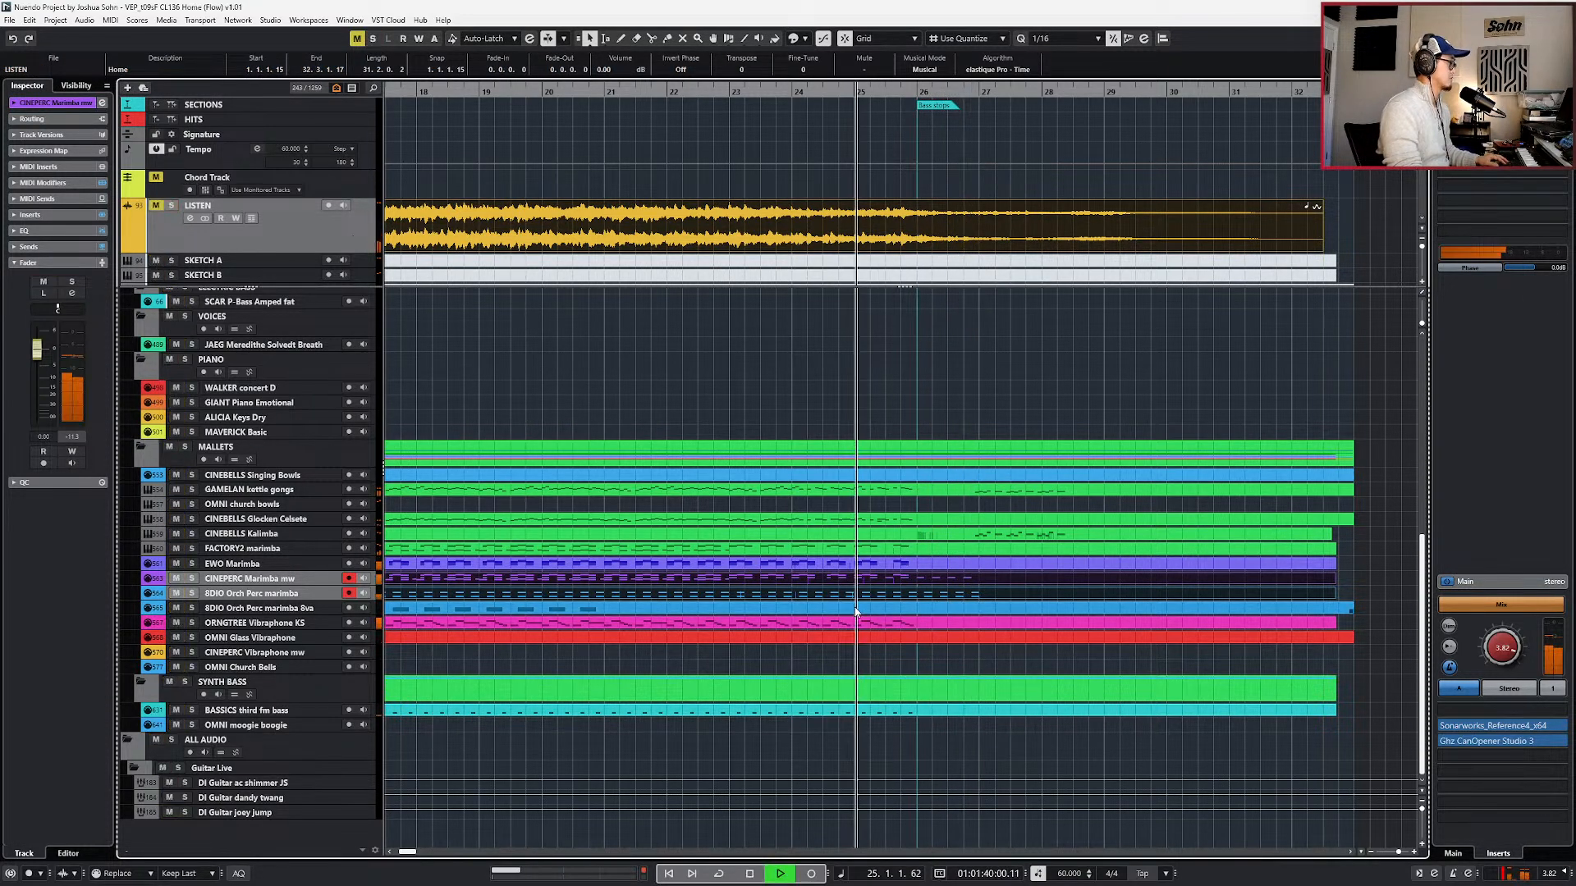
# - Open the CINEPERC and 8DIO marimba parts together and mute the 8DIO C2 and C3 notes in bar 26
pyautogui.doubleClick(927, 574)
pyautogui.press('space')
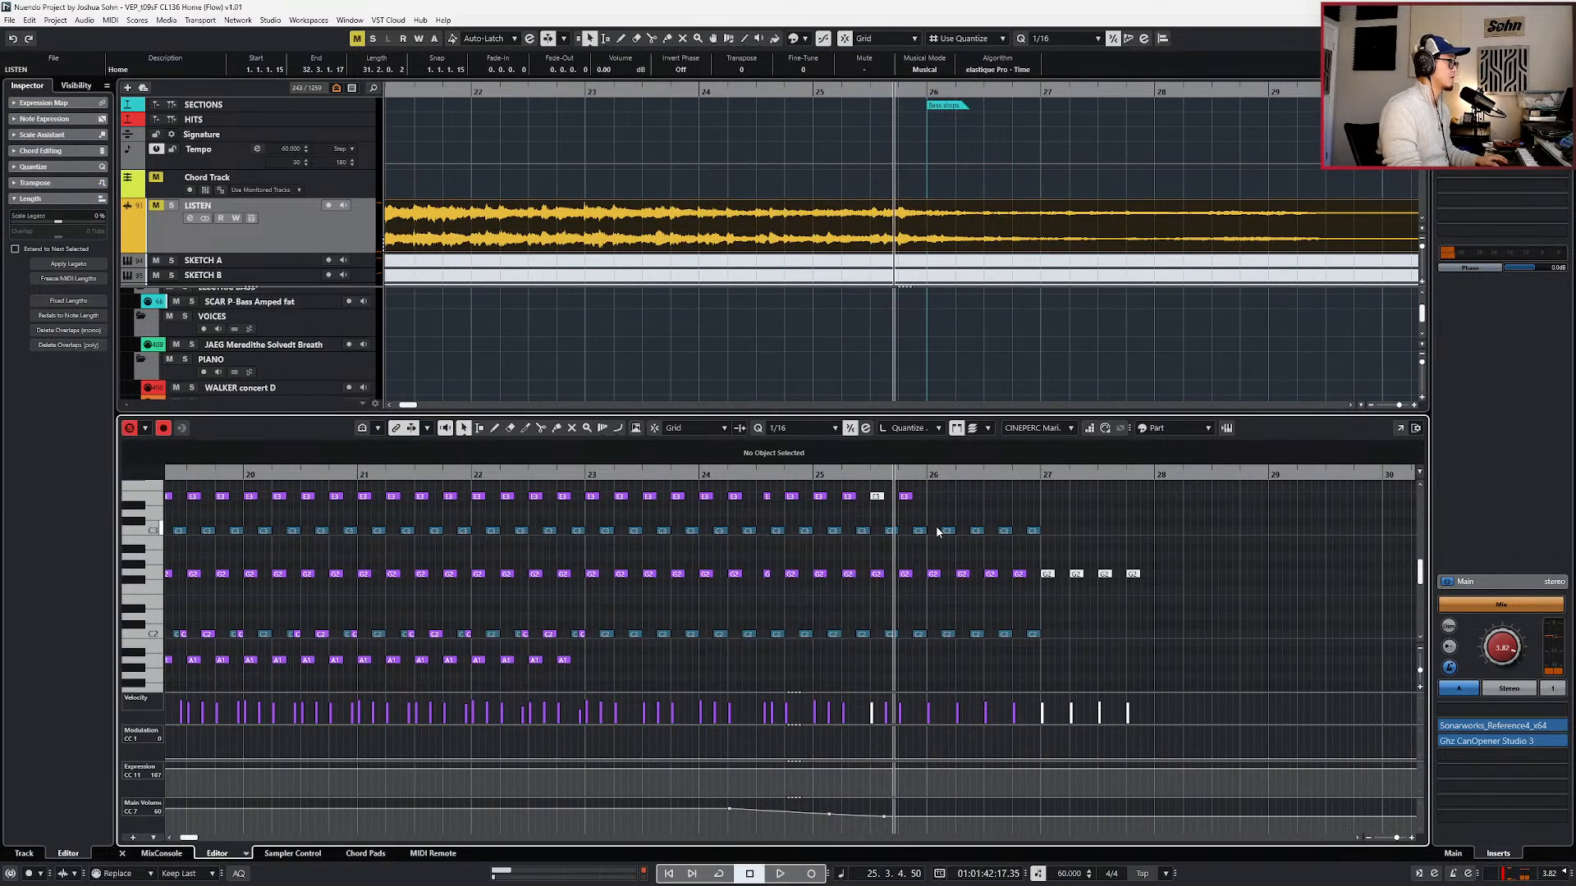
pyautogui.hotkey('shift', 'm')
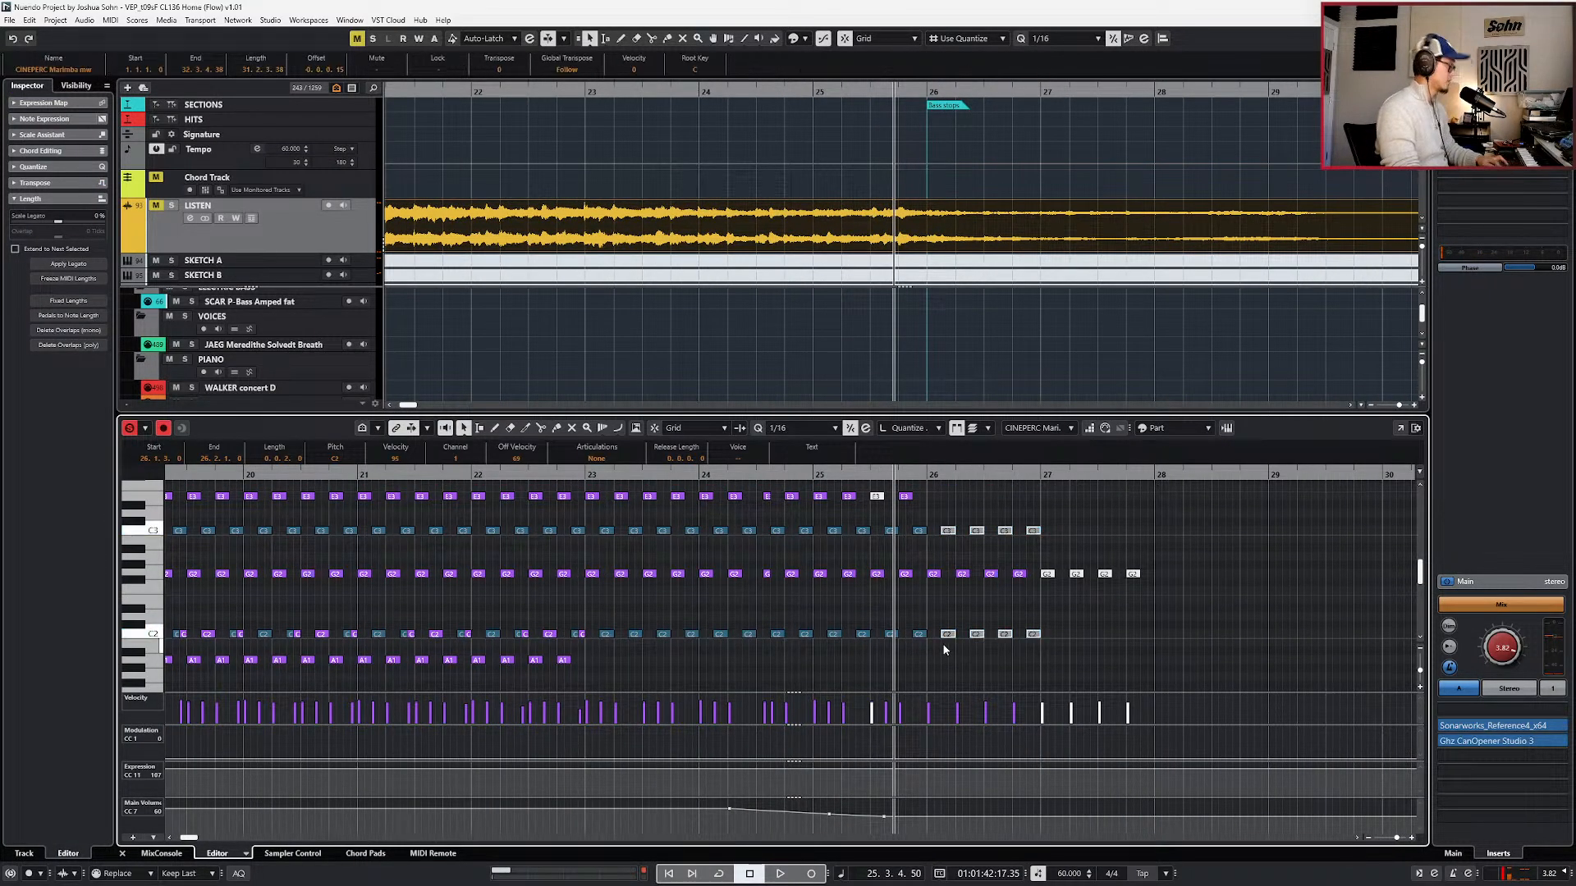
# - Extend the CINEPERC Marimba's main volume fade with descending points from bar 26 to bar 27 and audition it
pyautogui.click(950, 817)
pyautogui.moveTo(1021, 814); pyautogui.dragTo(1027, 829)
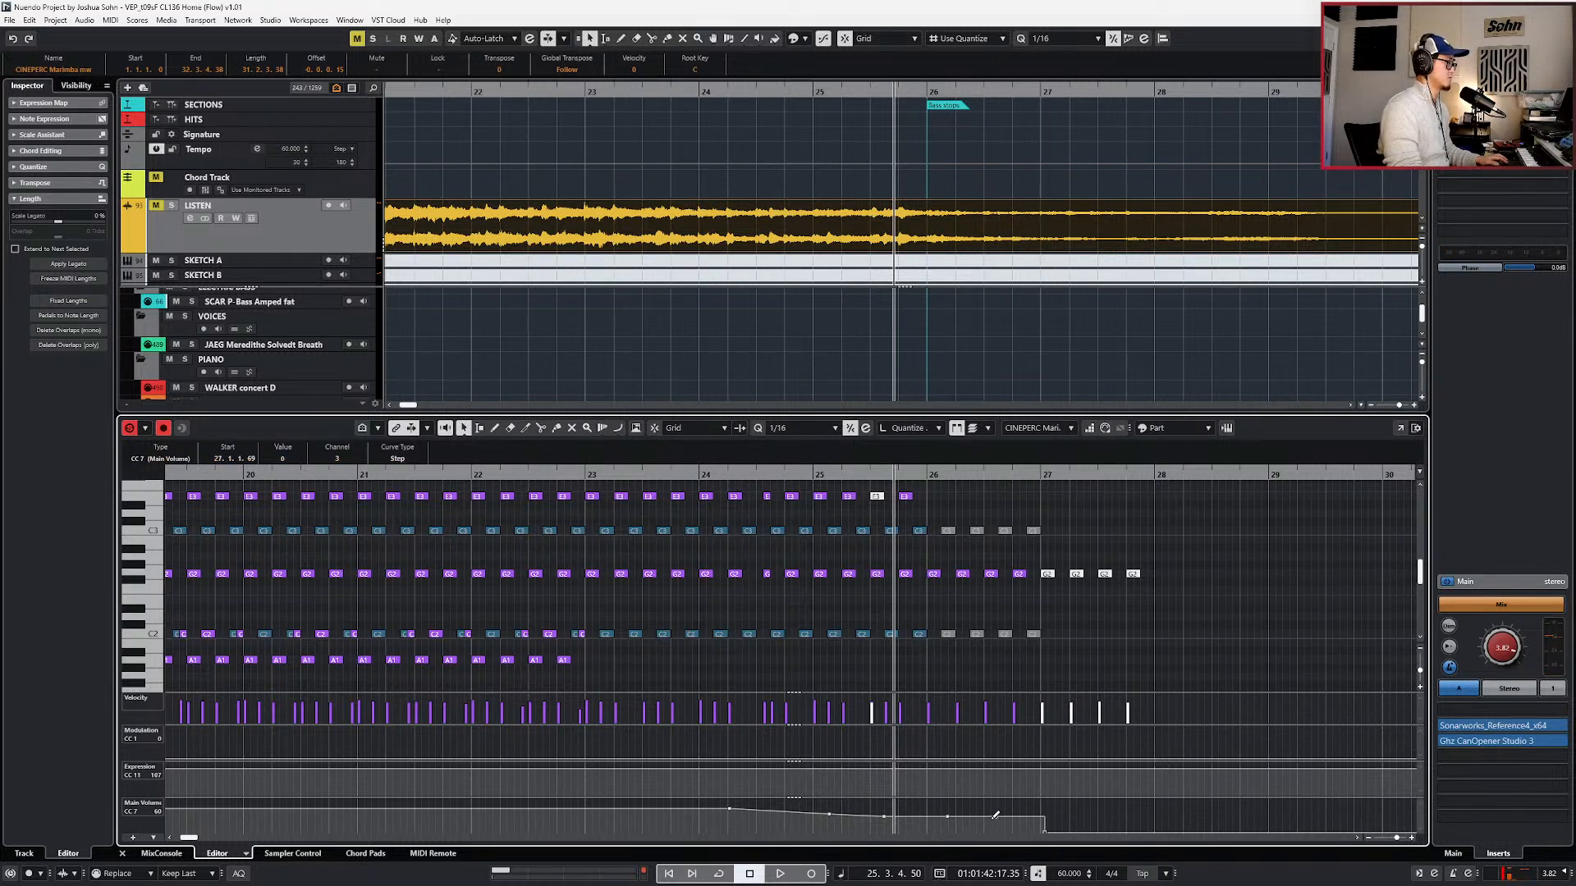
pyautogui.moveTo(1045, 836); pyautogui.dragTo(1043, 829)
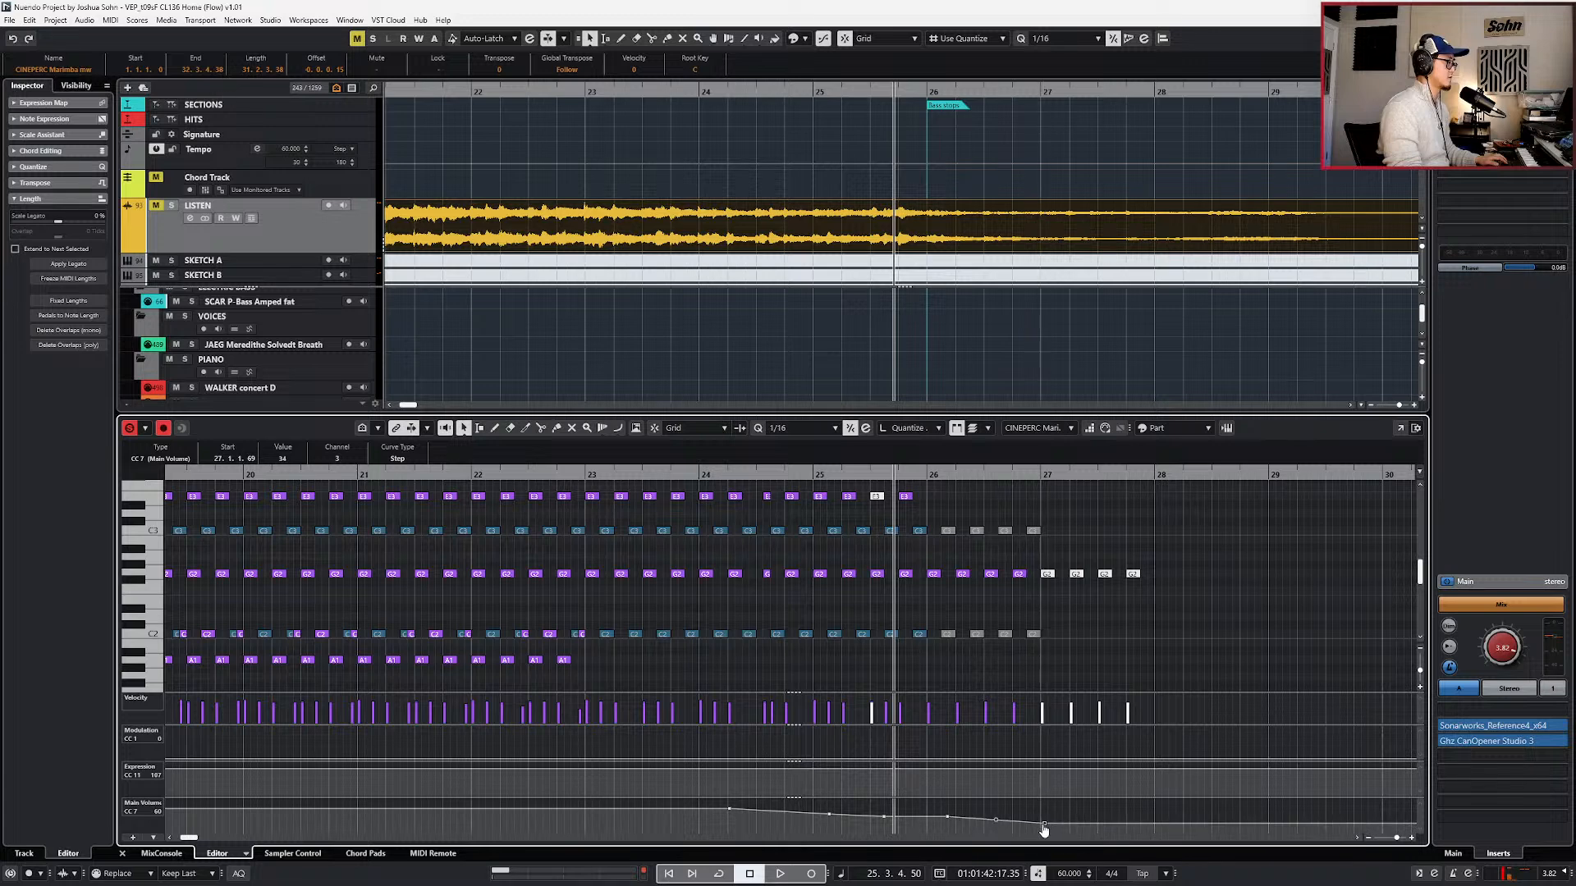
pyautogui.hotkey('ctrl', 'e')
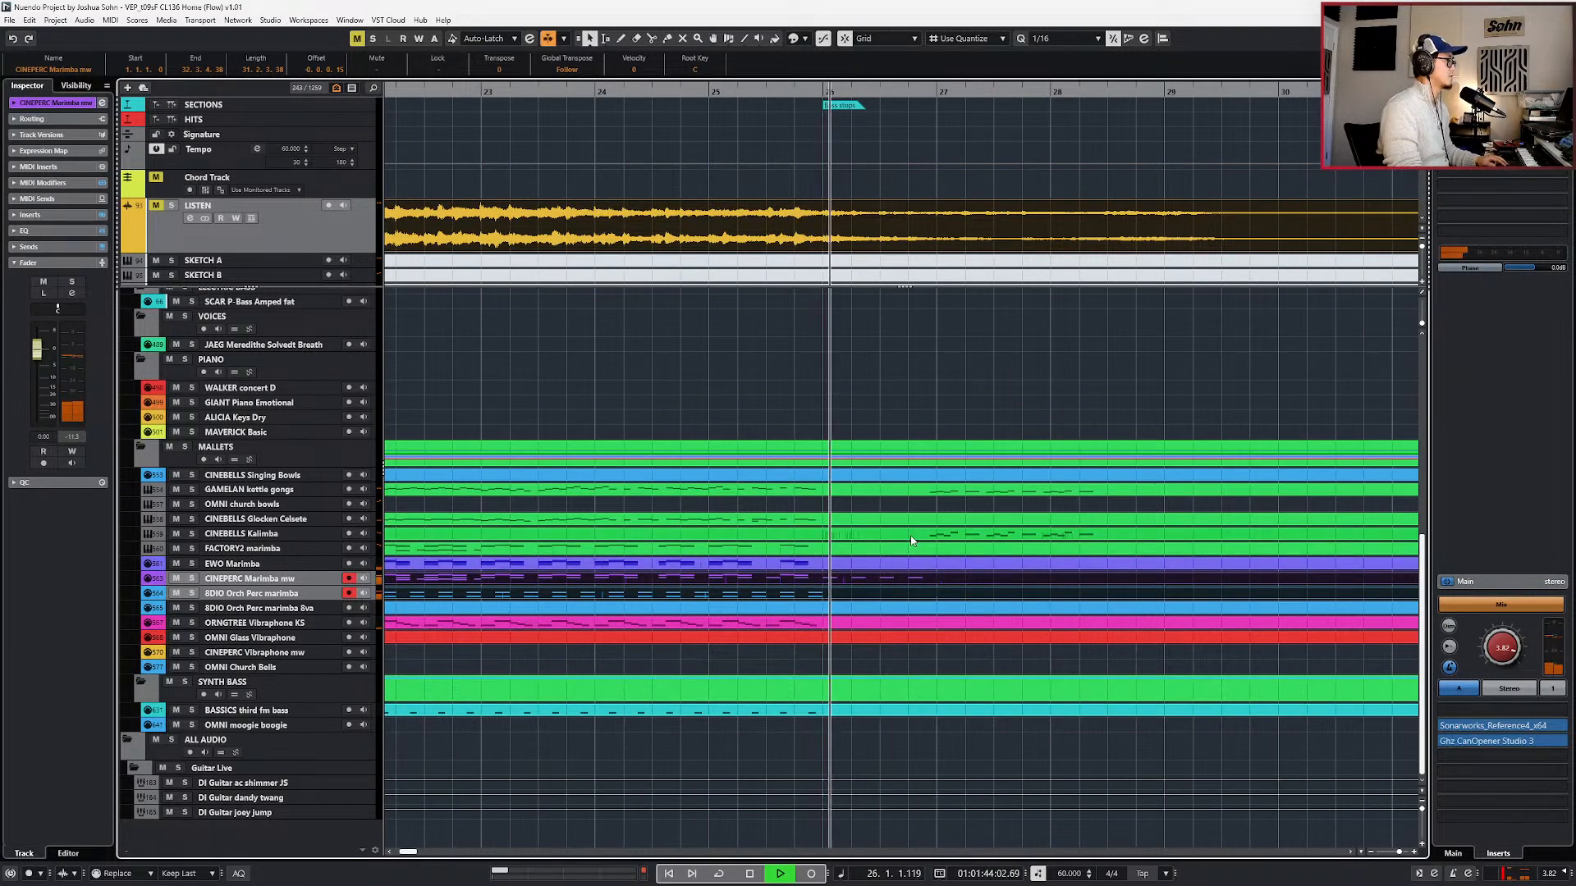
pyautogui.press('space')
# - Solo the LISTEN reference, play it from bar 26 to examine the marimba ending, and clear the solo
pyautogui.click(810, 188)
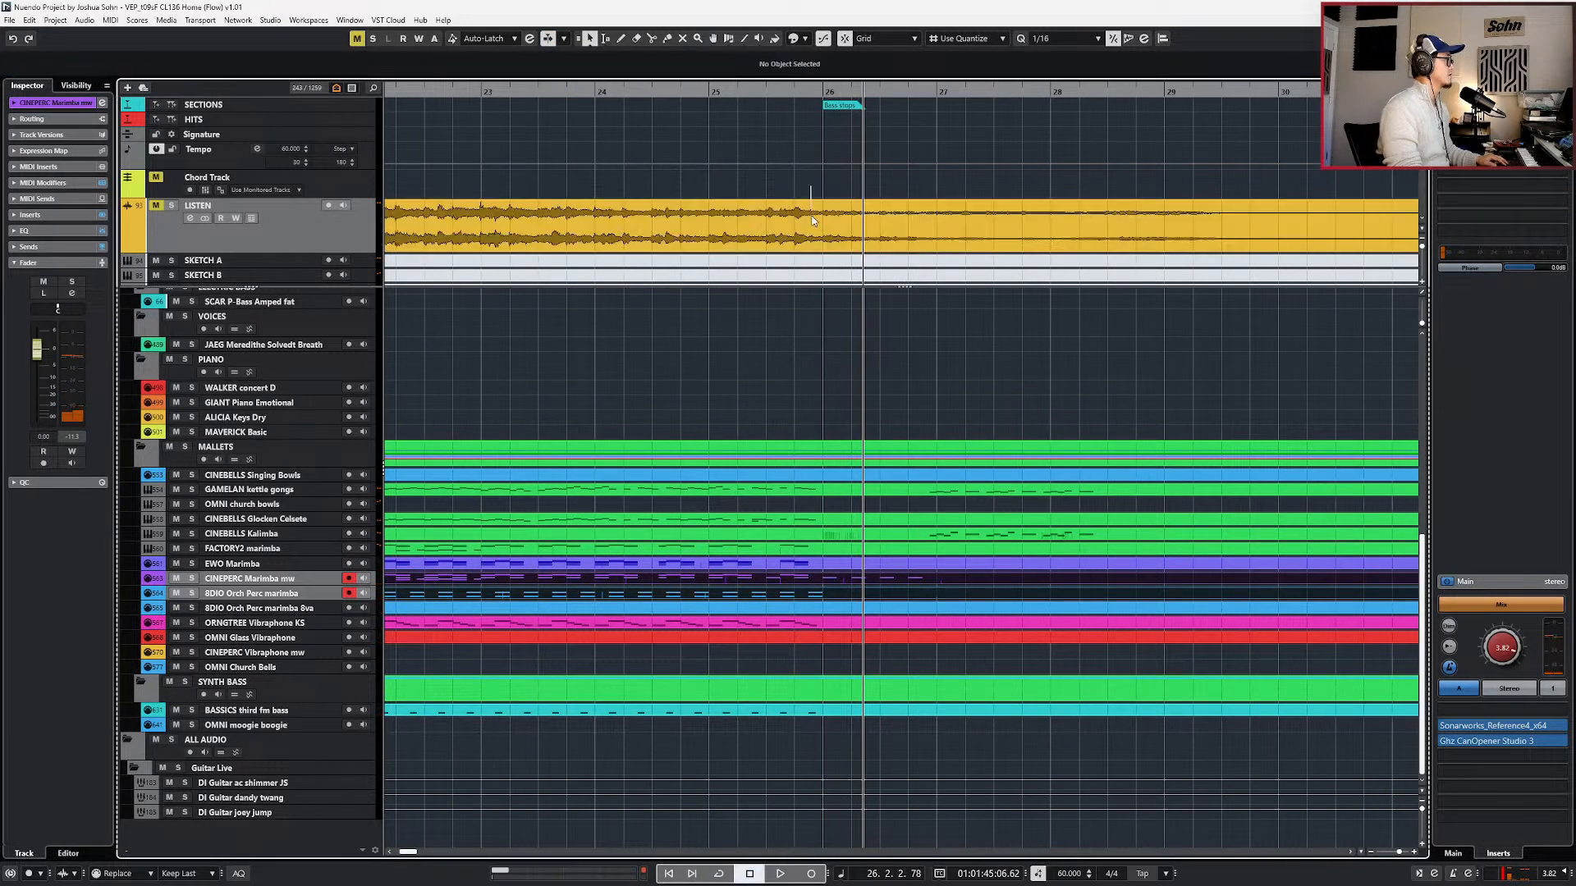
pyautogui.click(811, 218)
pyautogui.press('s')
pyautogui.press('space')
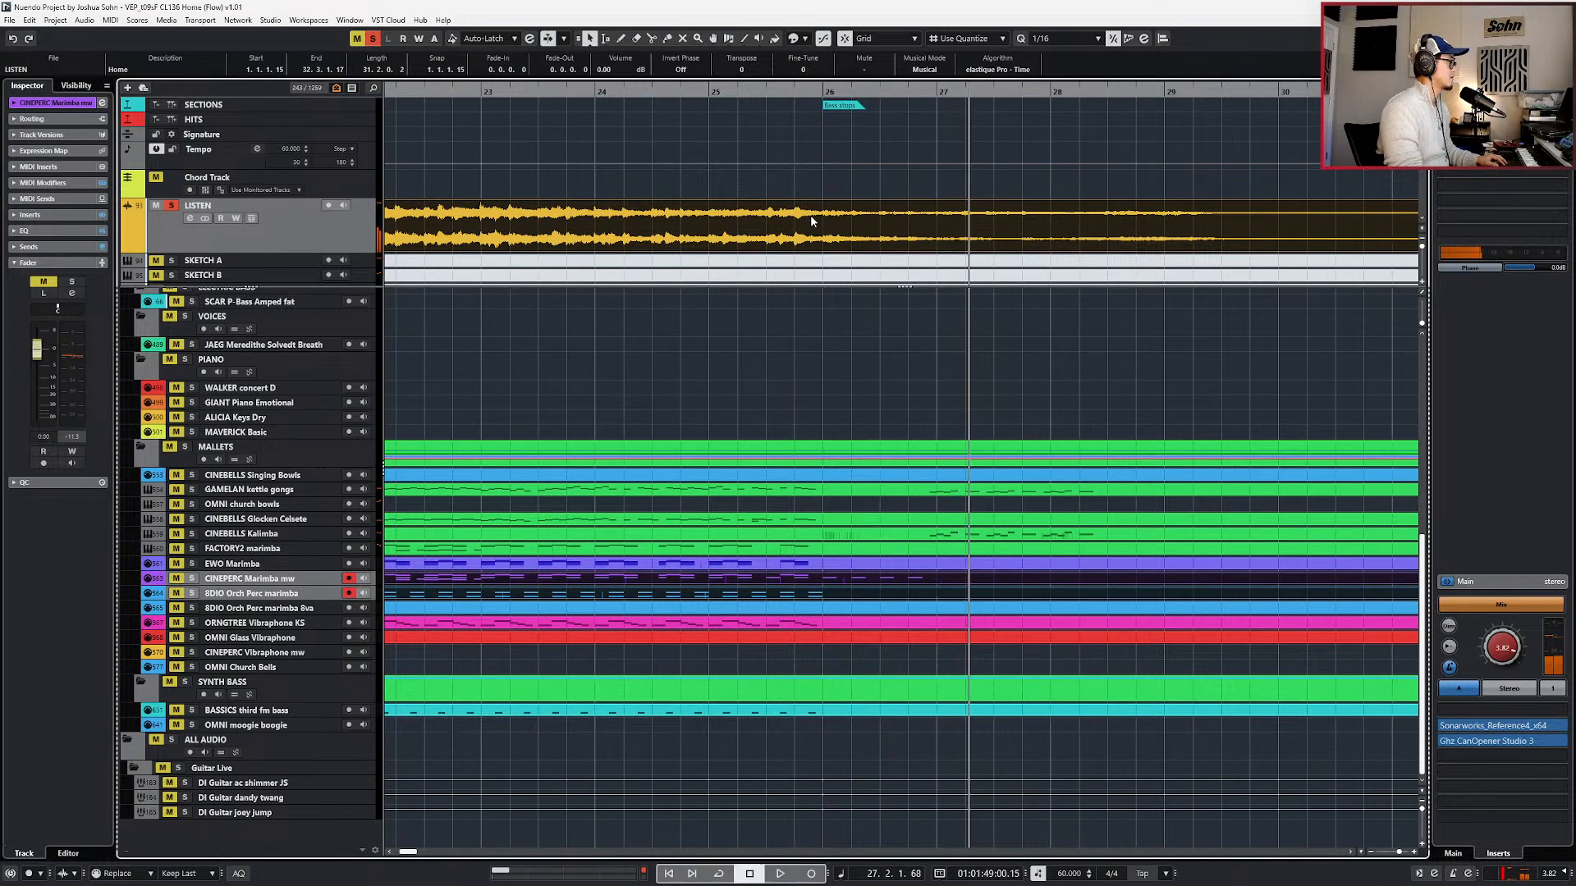
pyautogui.press('space')
pyautogui.press('s')
# - Open the FACTORY2 marimba and EWO Marimba parts together for editing at bars 25 and 26
pyautogui.click(742, 565)
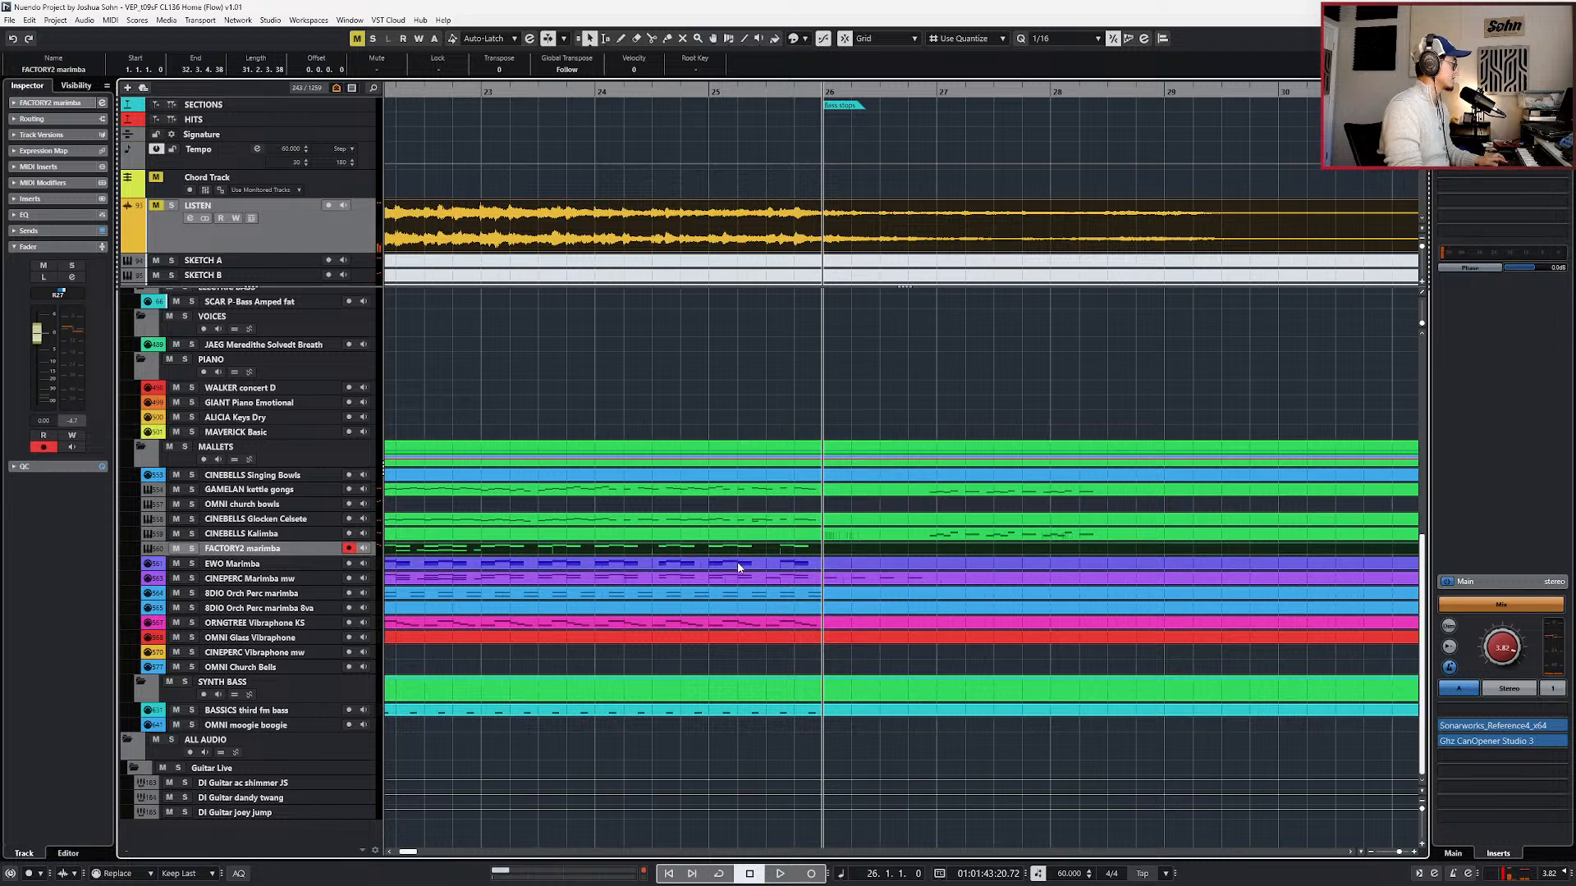
pyautogui.press('Up')
pyautogui.press('Up')
pyautogui.click(737, 546)
pyautogui.doubleClick(739, 550)
pyautogui.scroll(-2, 762, 535)
pyautogui.scroll(10, 760, 526)
# - Duplicate the bar 25 notes of the FACTORY2 and EWO marimba parts into bar 26 and play them back
pyautogui.moveTo(706, 523); pyautogui.dragTo(845, 676)
pyautogui.hotkey('ctrl', 'd')
pyautogui.press('space')
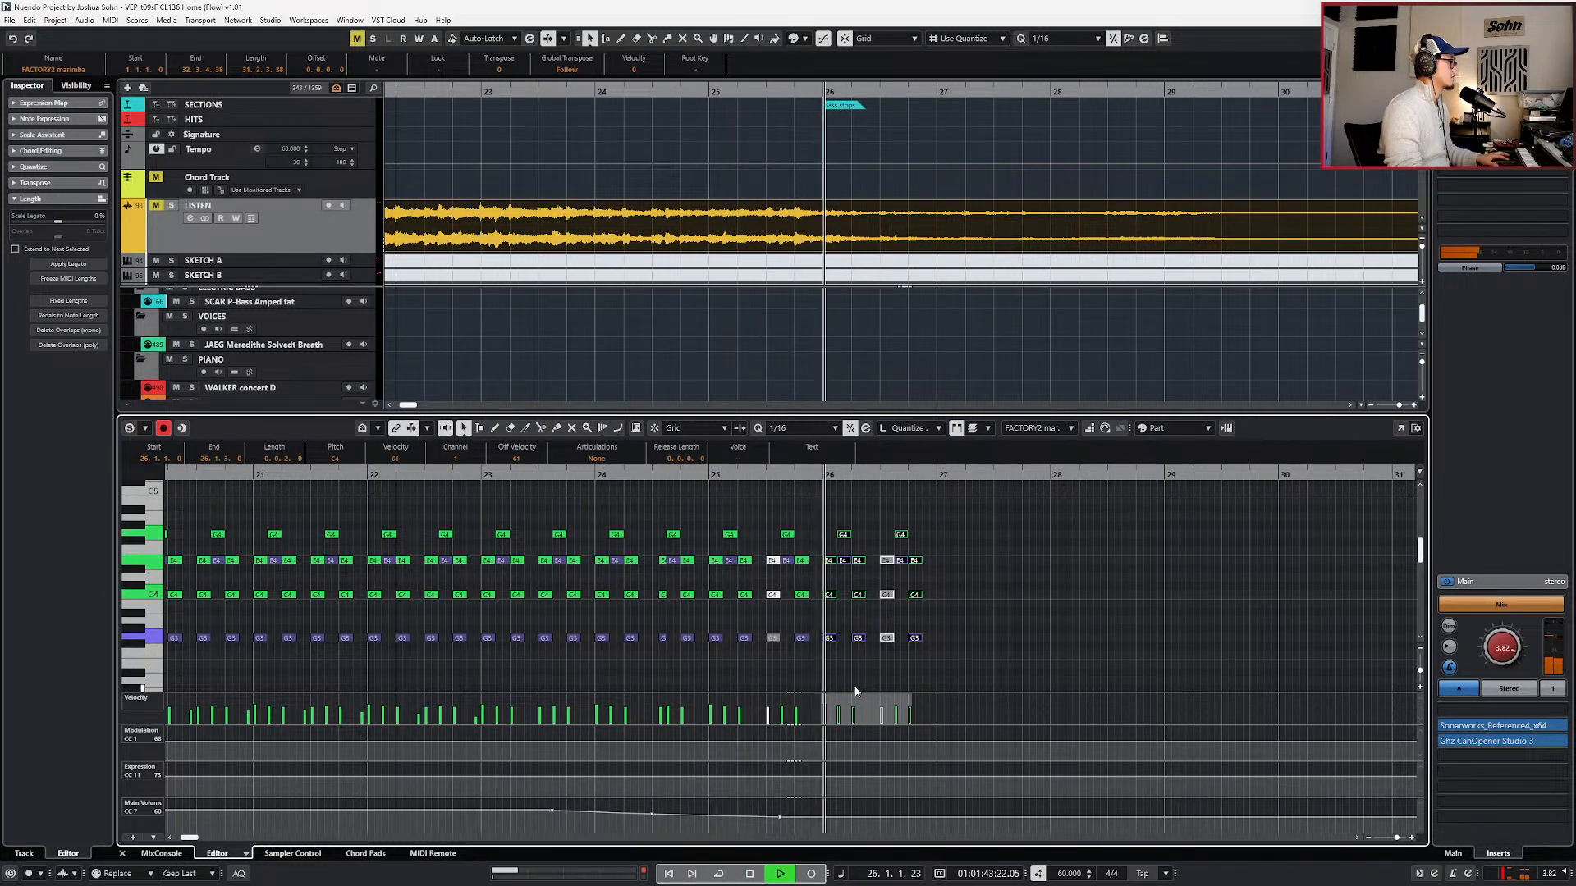
pyautogui.scroll(-1, 929, 599)
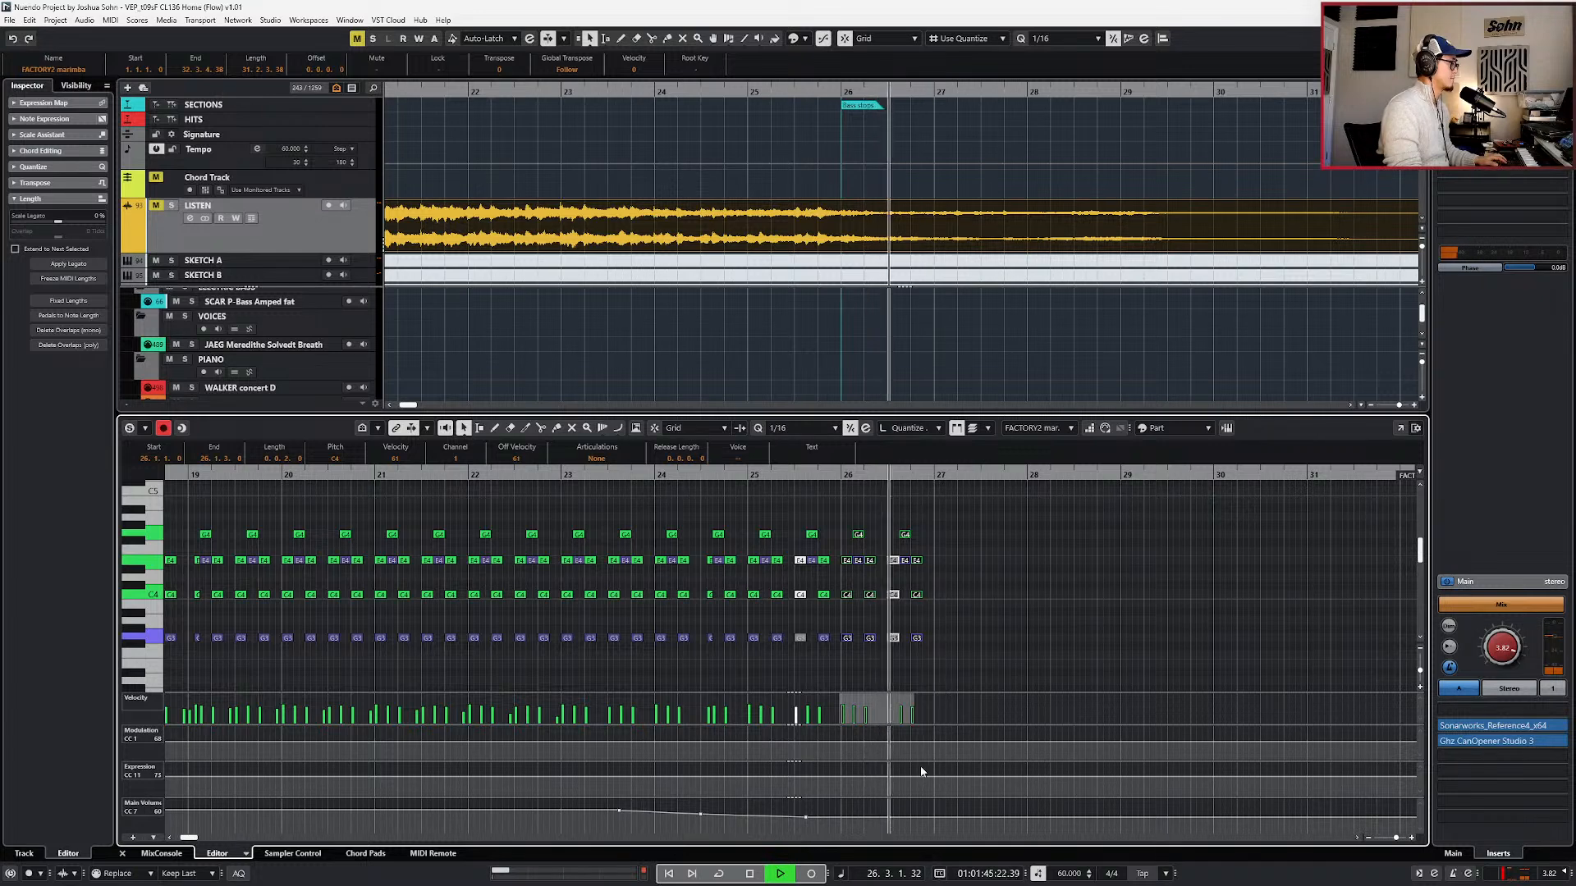
pyautogui.scroll(-5, 1017, 382)
pyautogui.press('space')
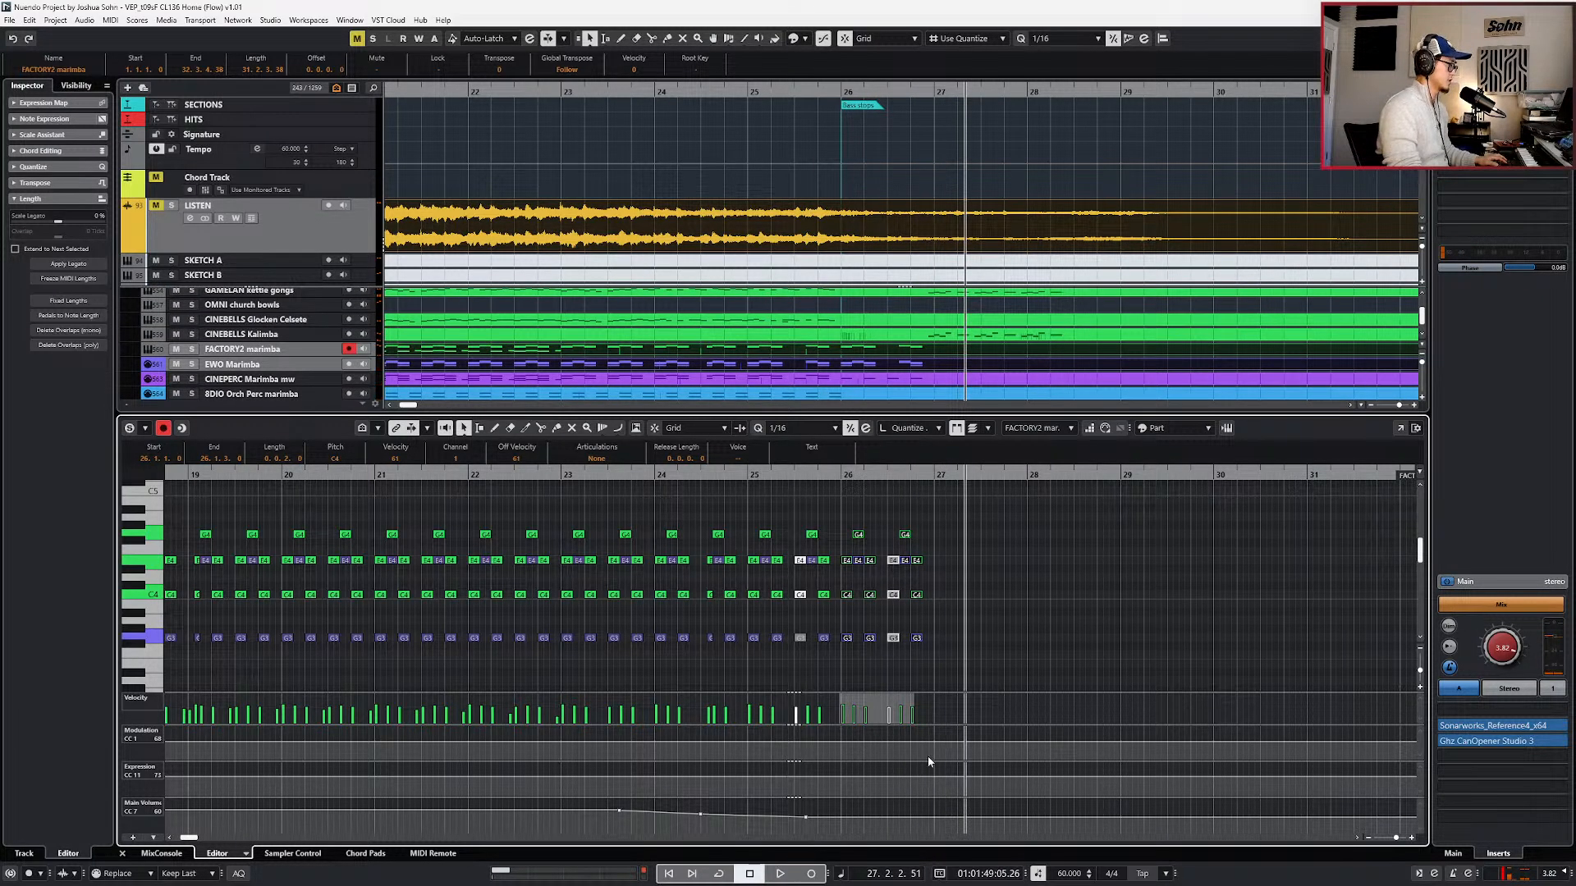
# - Extend the main volume fades of the FACTORY2 and EWO marimba parts through bar 26, audition them and close the editor
pyautogui.click(936, 819)
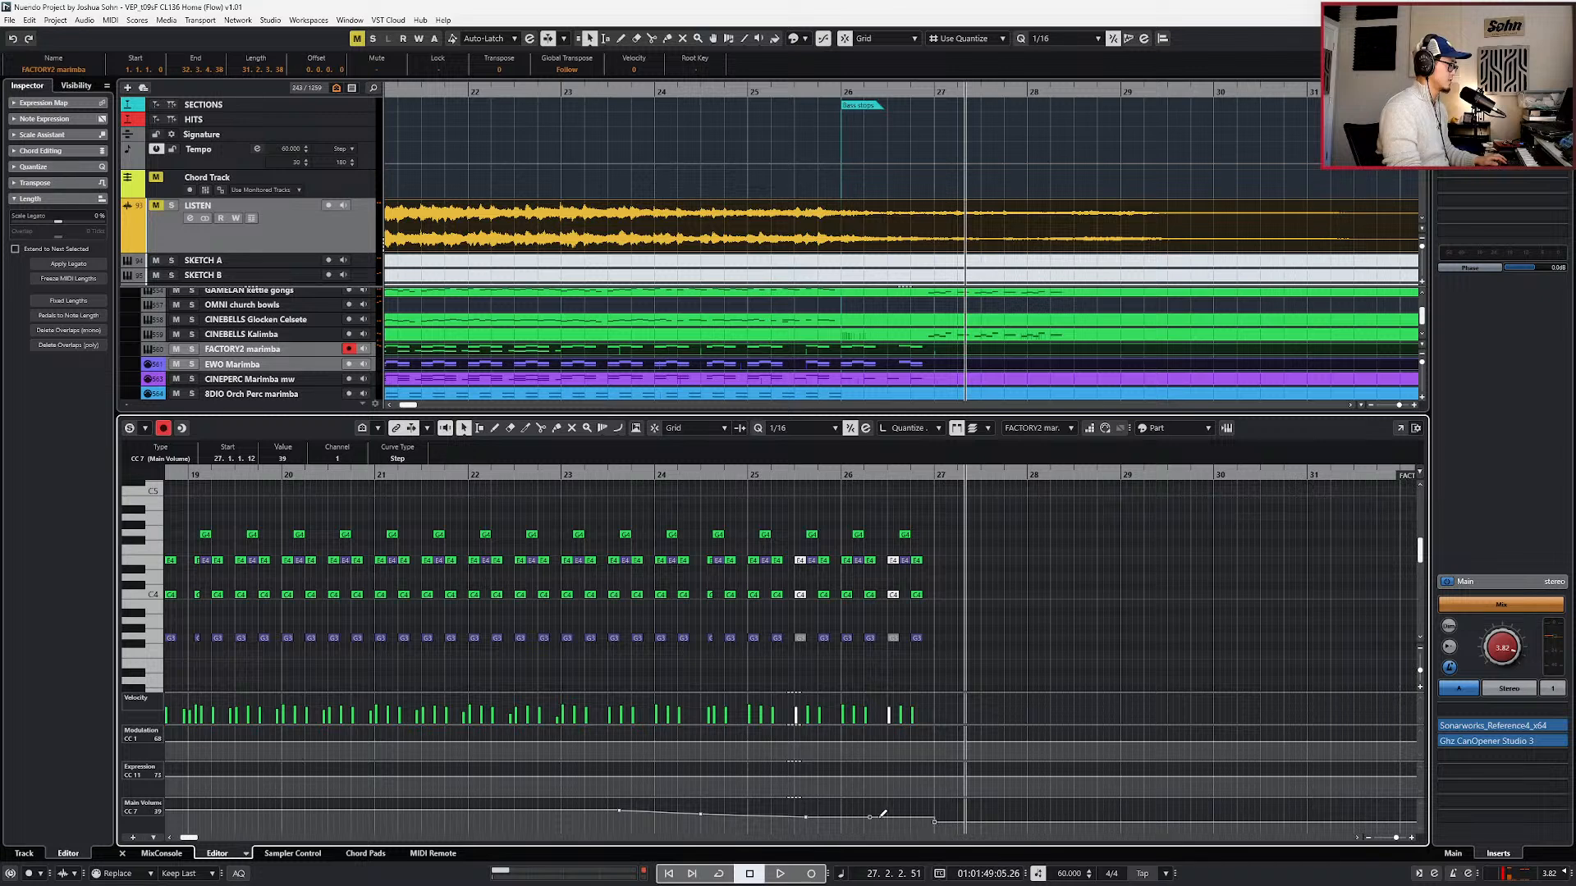
pyautogui.press('Down')
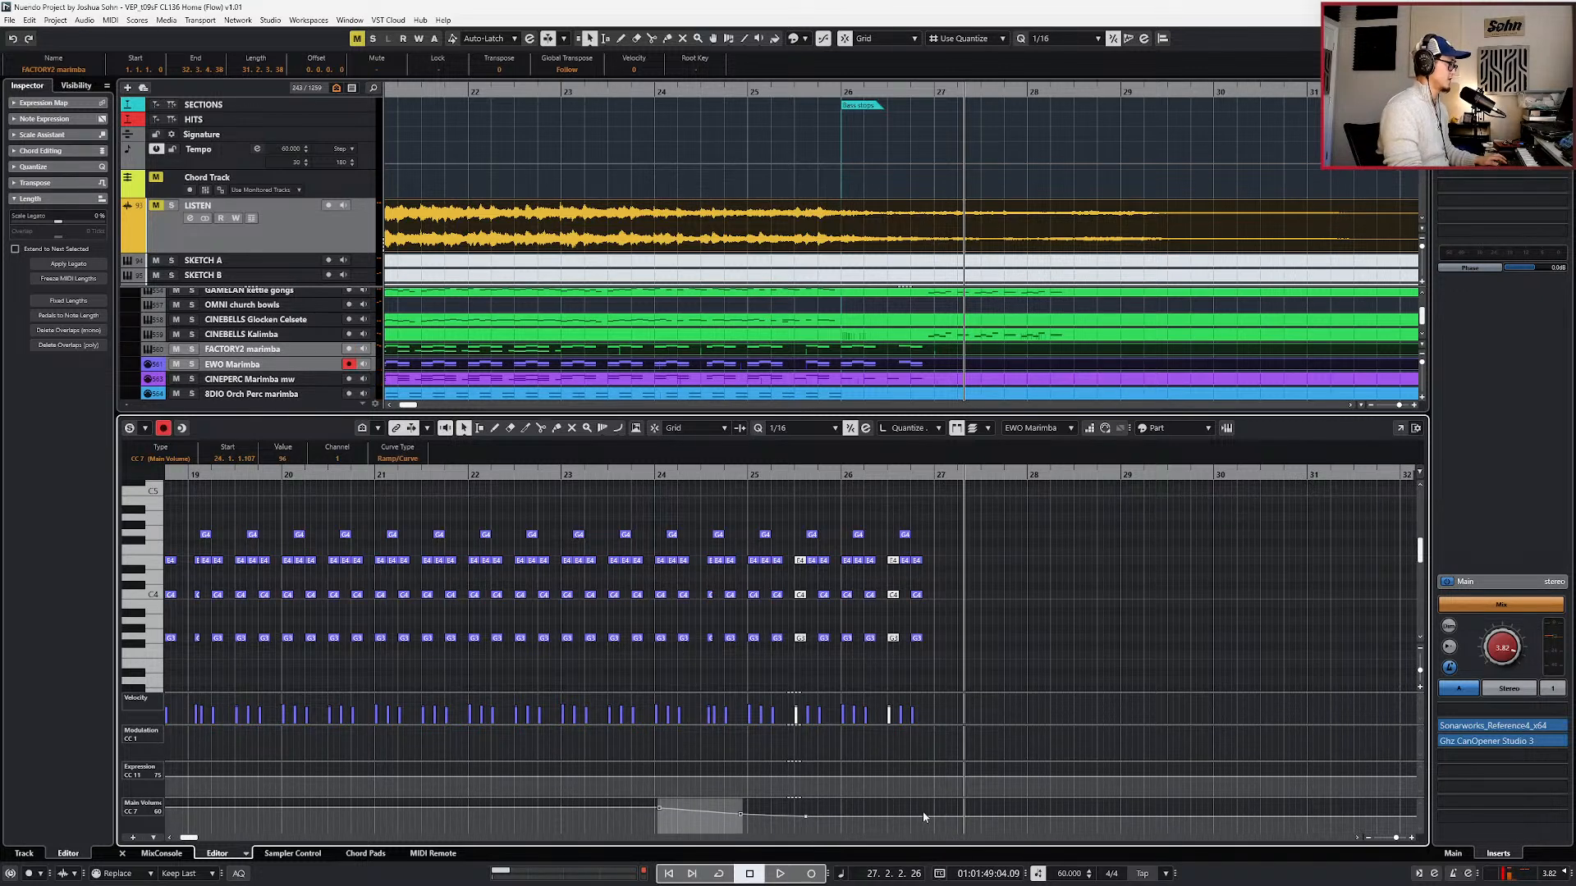
pyautogui.moveTo(937, 815); pyautogui.dragTo(895, 812)
pyautogui.press('KP_0')
pyautogui.press('space')
pyautogui.press('Return')
# - Open the CSW Bass Clarinet KS part for editing at its ending phrases from bar 24
pyautogui.press('g')
pyautogui.press('g')
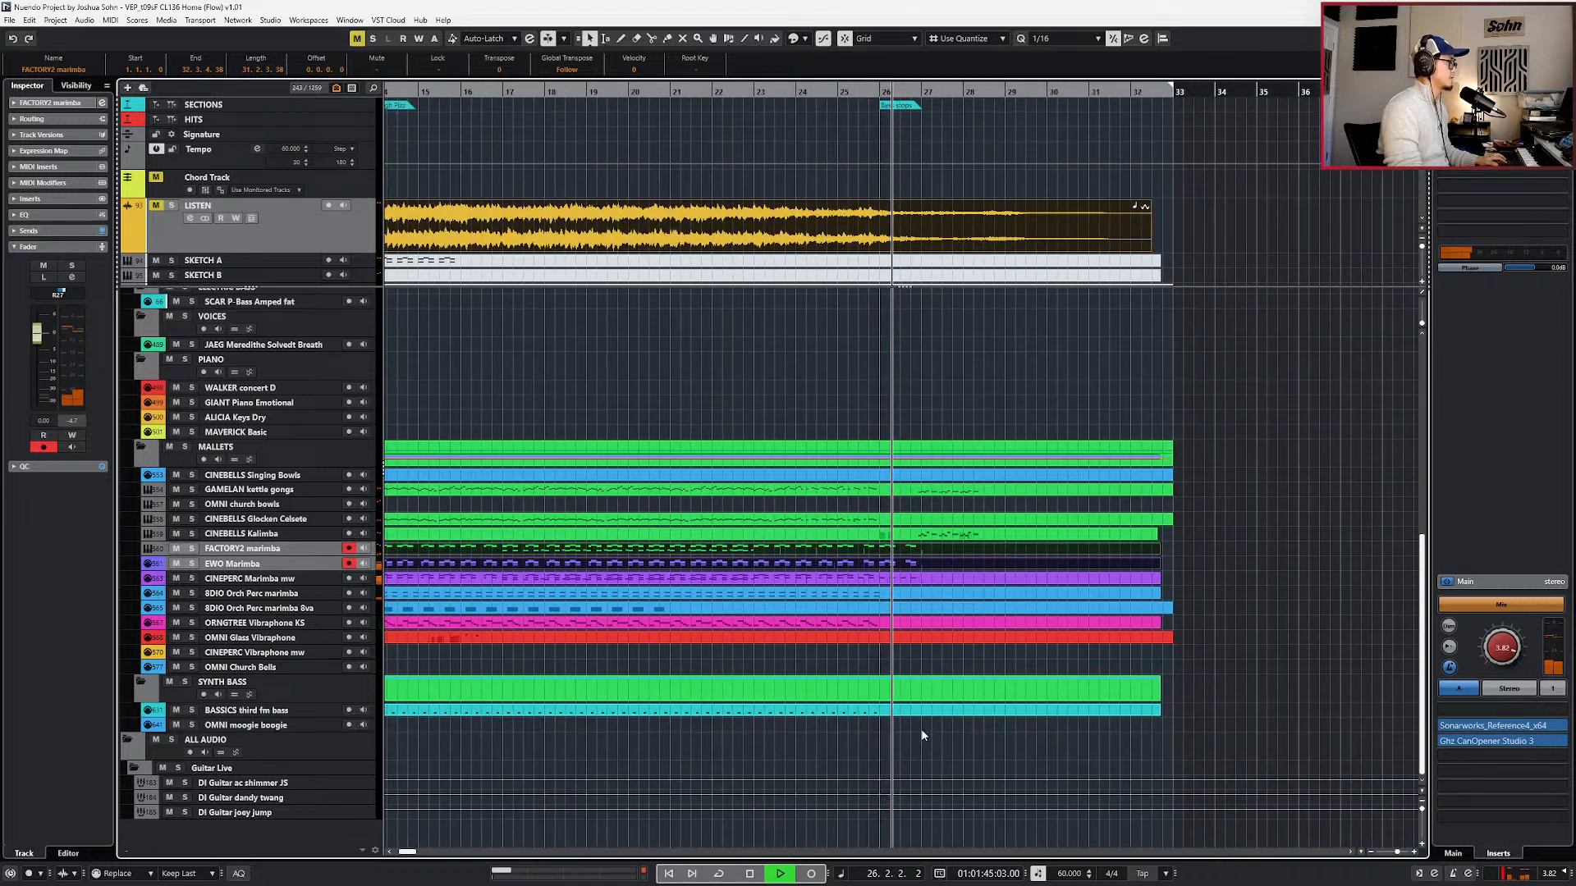
pyautogui.press('g')
pyautogui.press('g')
pyautogui.press('g')
pyautogui.scroll(5, 921, 729)
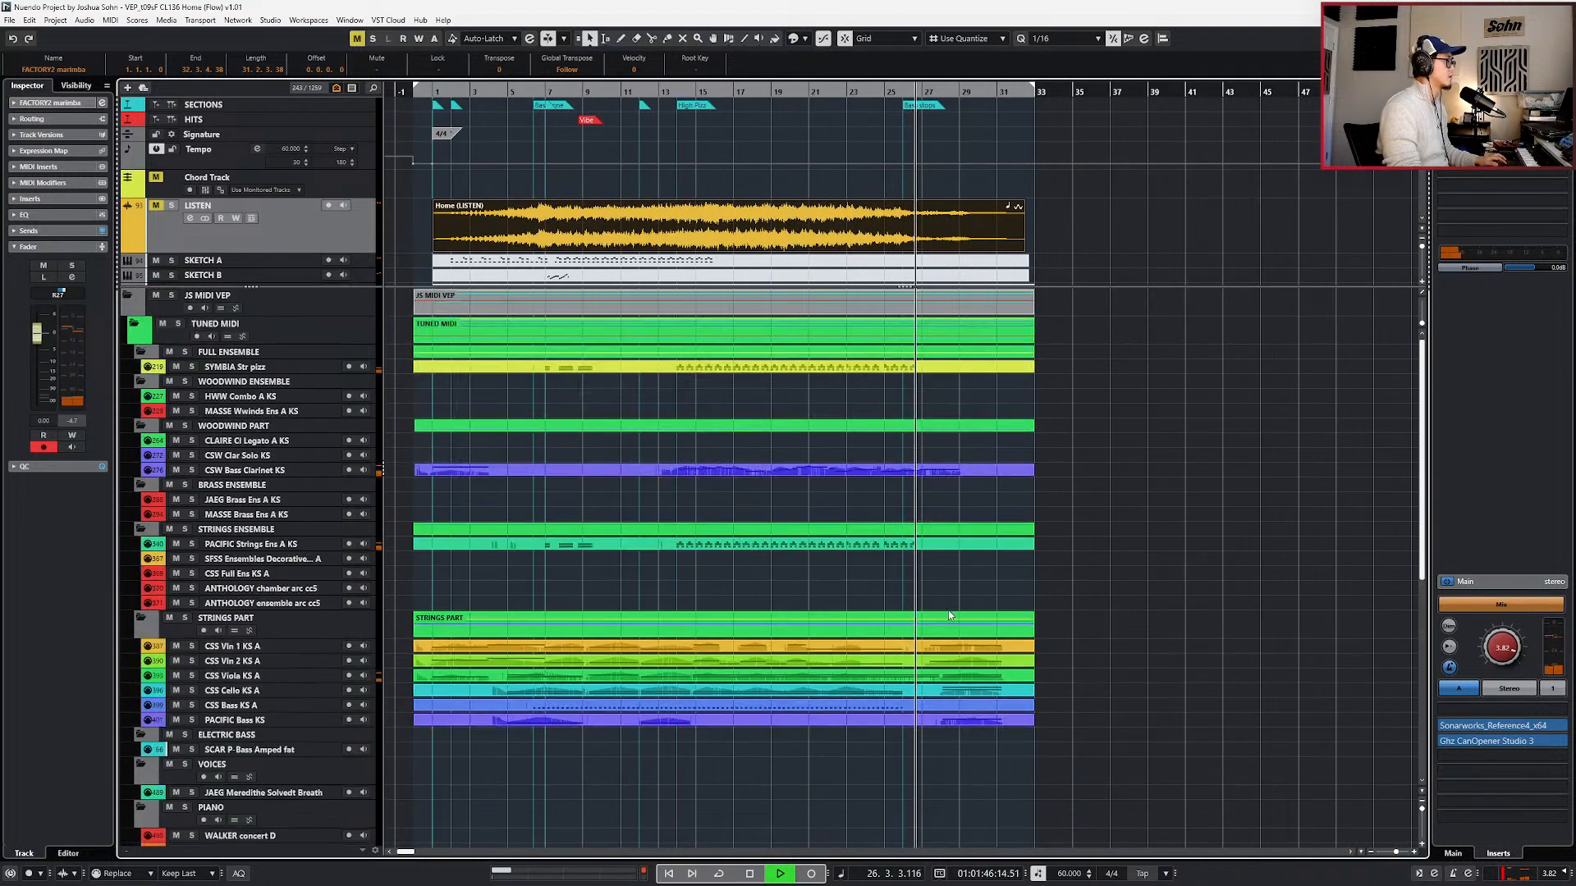
pyautogui.click(913, 471)
pyautogui.press('Return')
pyautogui.press('h')
pyautogui.press('h')
pyautogui.press('h')
# - Try recording new expression for the CSW Bass Clarinet from about bar 24 to bar 25
pyautogui.press('space')
pyautogui.press('space')
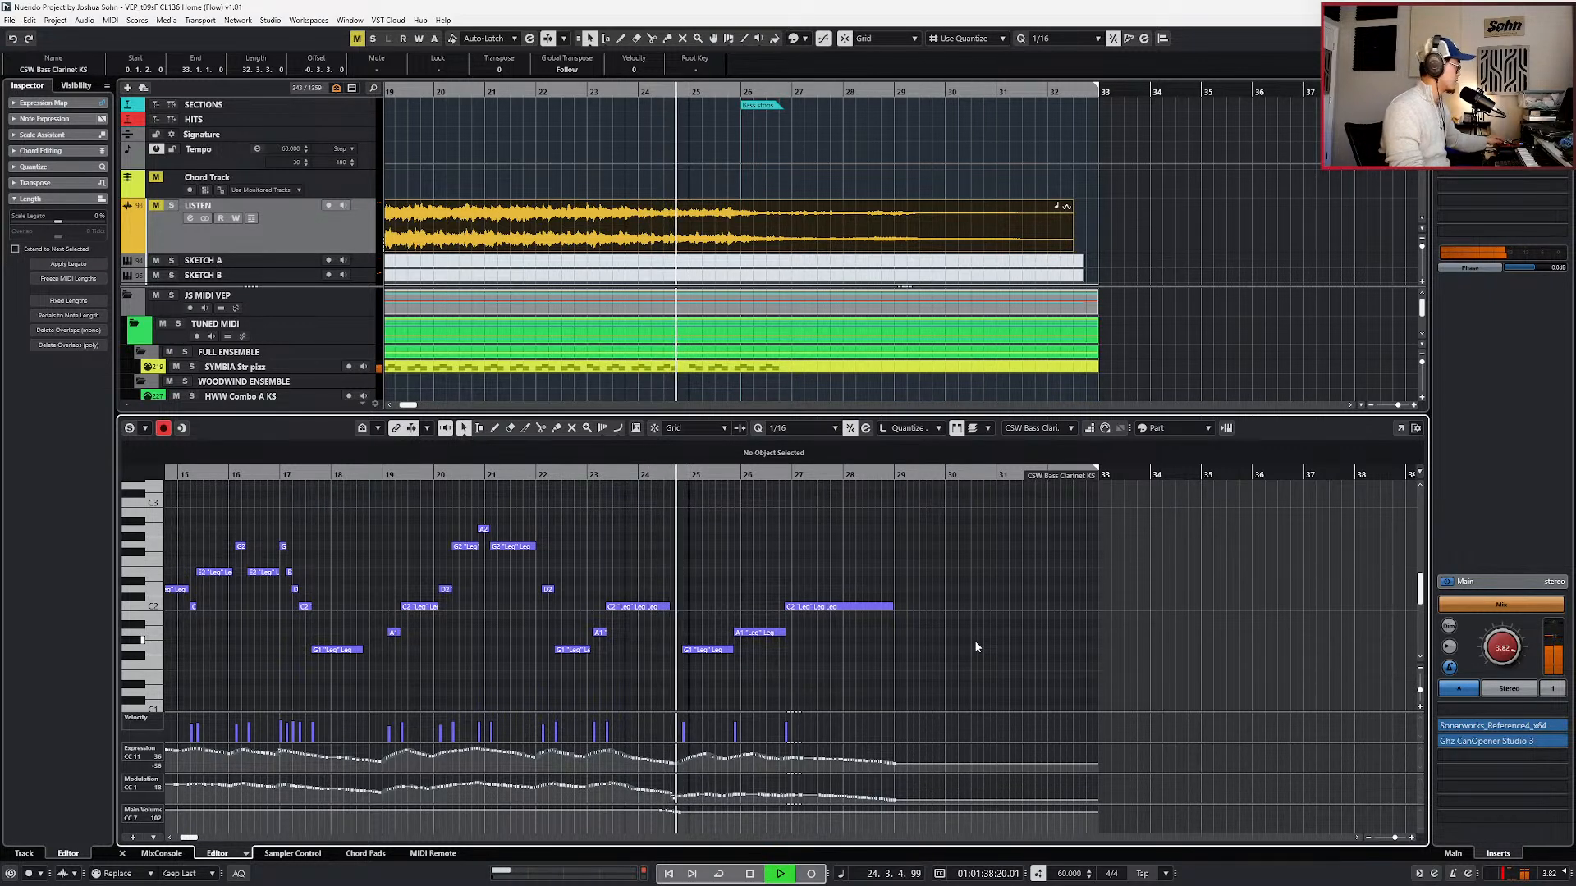
pyautogui.press('space')
pyautogui.press('space')
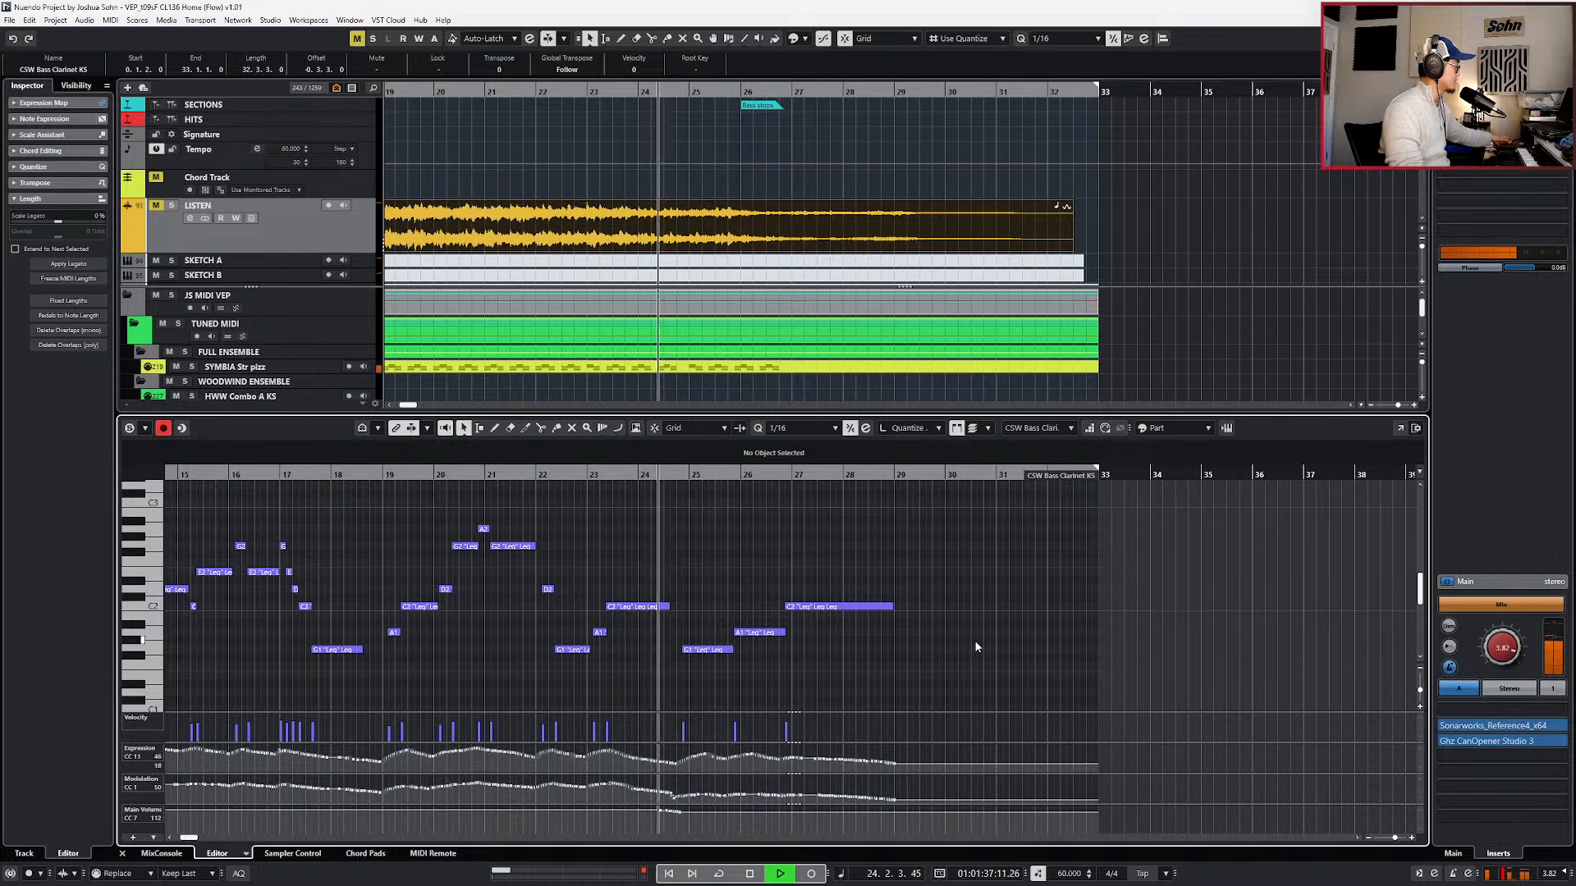
pyautogui.press('KP_Multiply')
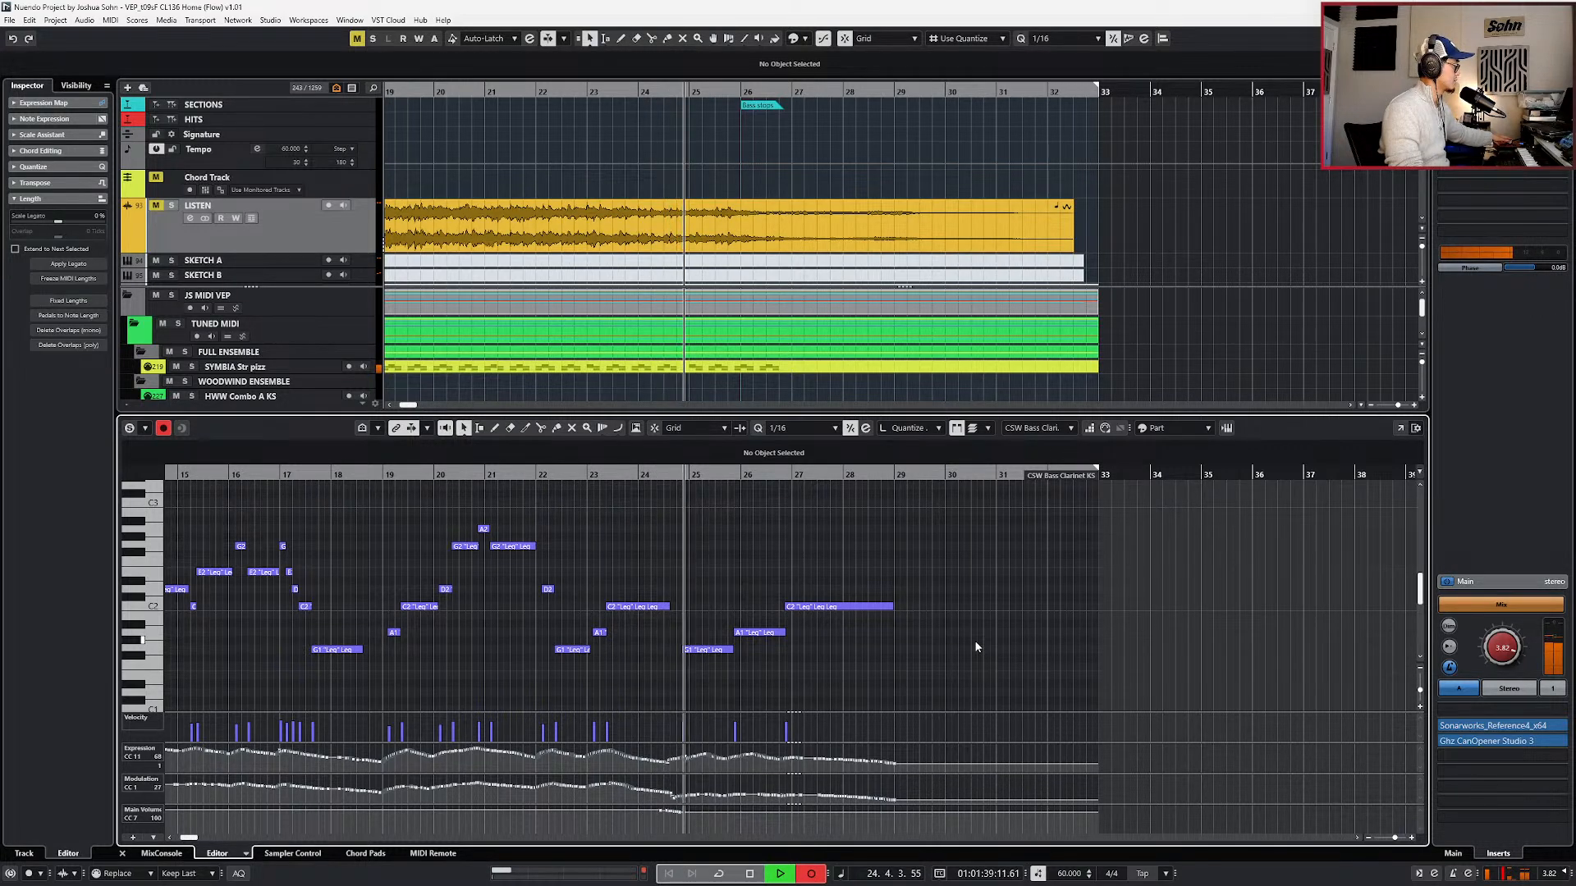
pyautogui.press('space')
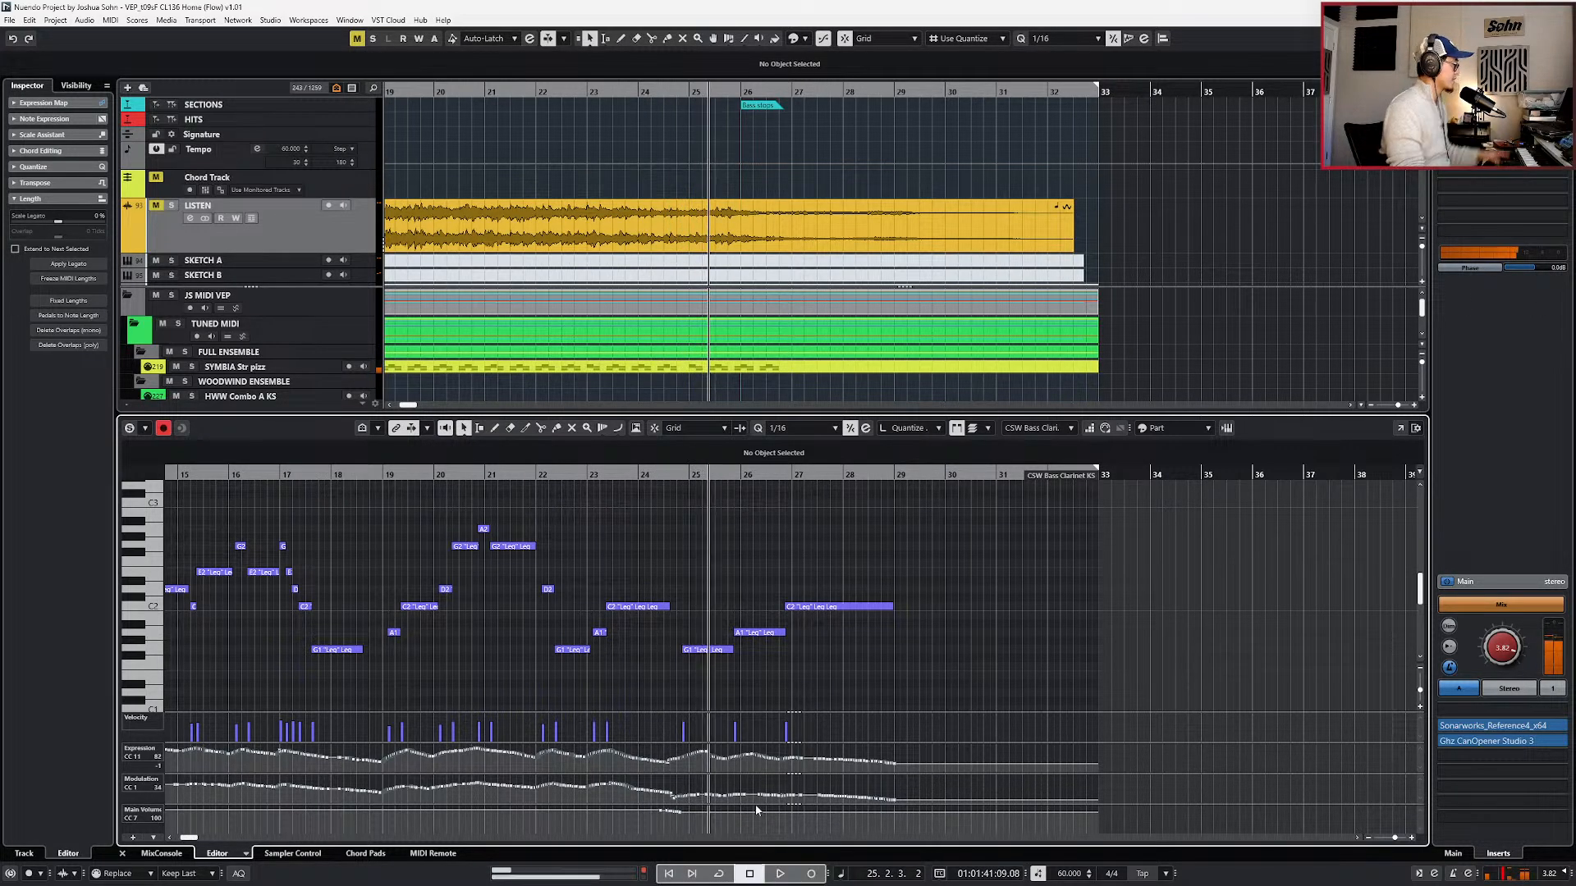
# - Delete the stray main volume points after bar 24 in the CSW Bass Clarinet part and return to bar 24
pyautogui.press('Delete')
pyautogui.press('KP_Subtract')
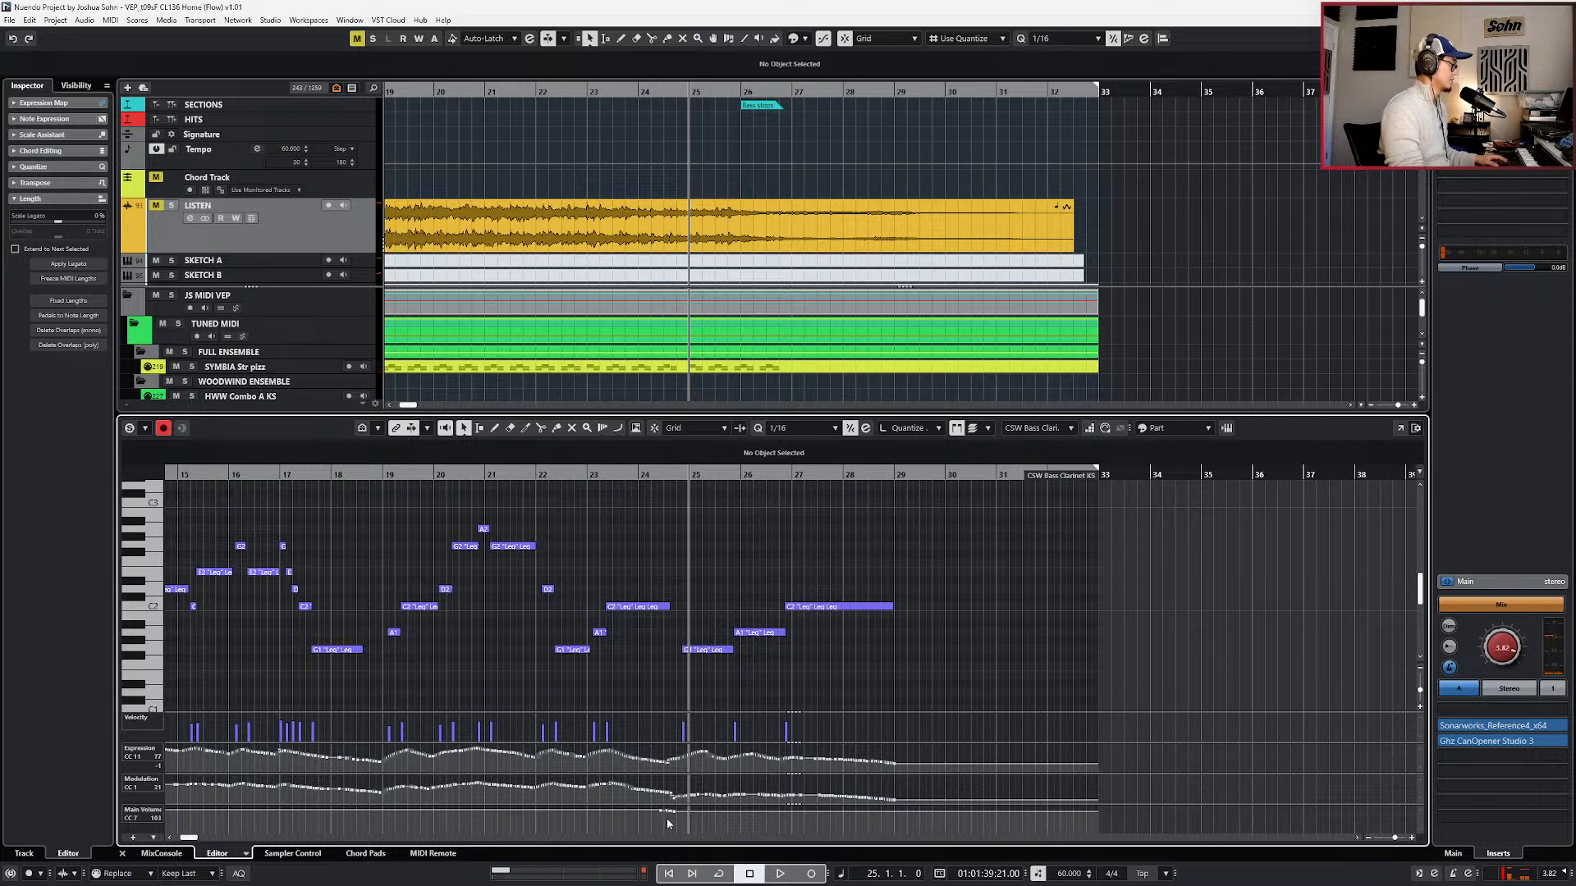
pyautogui.press('Delete')
pyautogui.press('KP_Subtract')
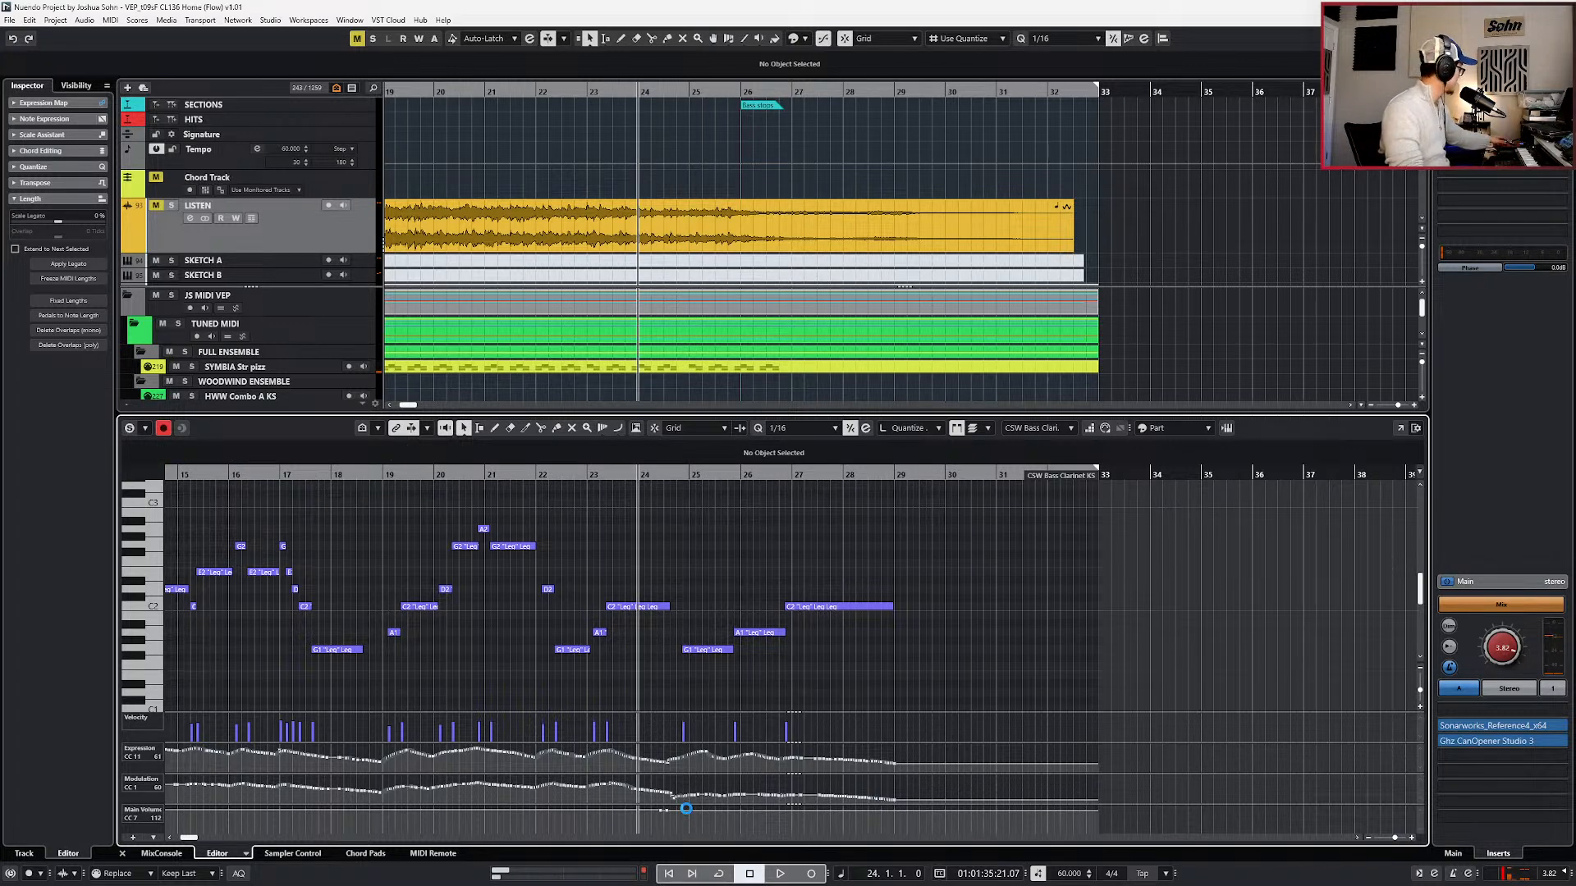
# - Record a new expression curve for the CSW Bass Clarinet from bar 24 to the final note's end at bar 29
pyautogui.press('space')
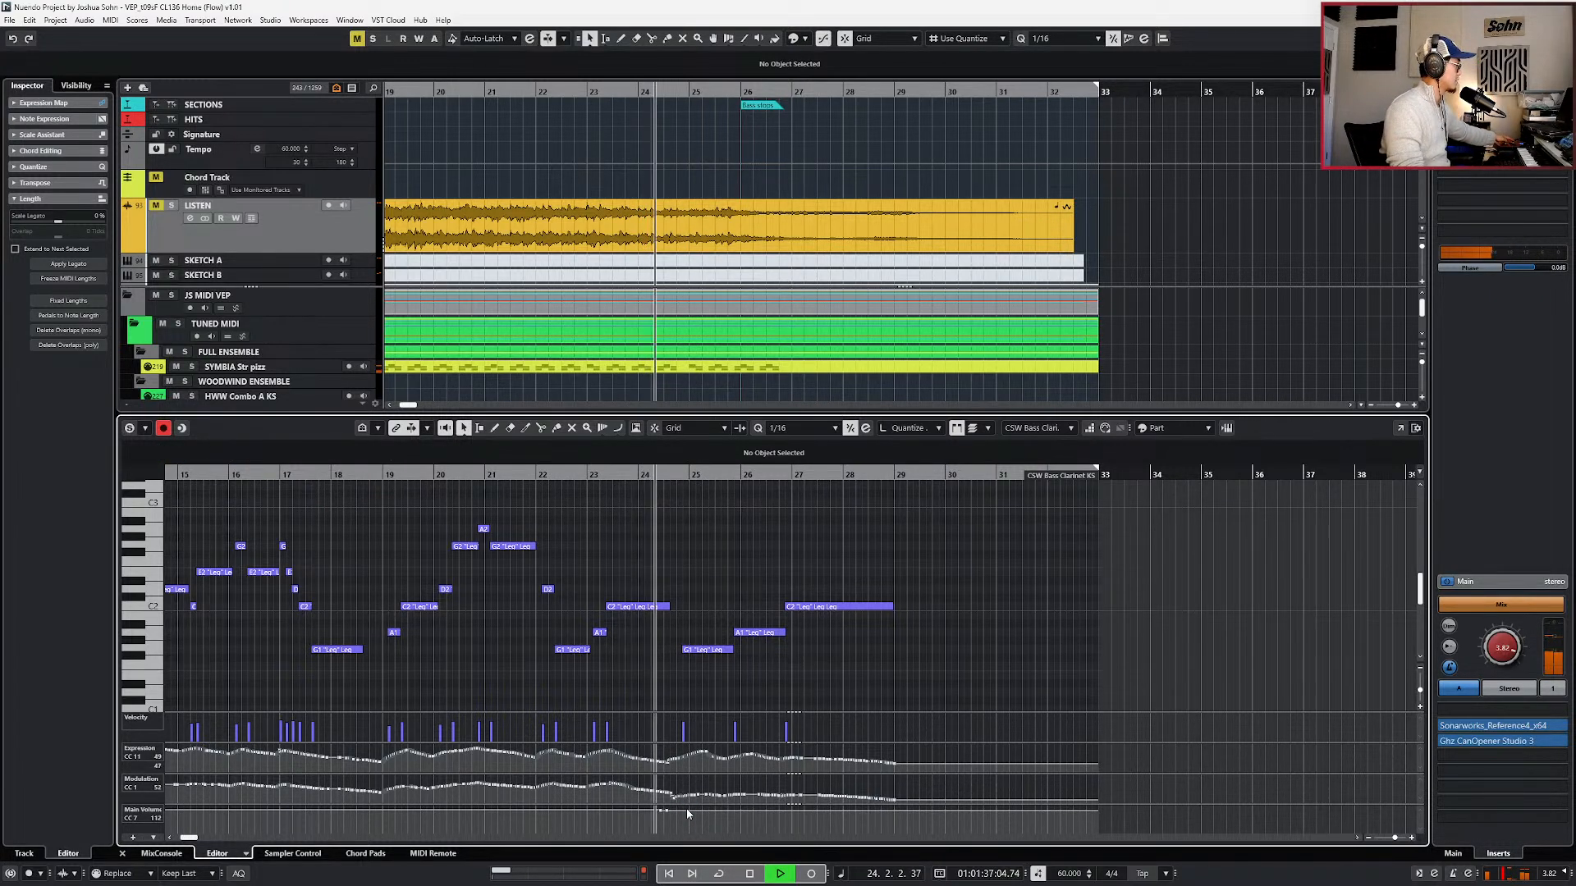
pyautogui.press('KP_Multiply')
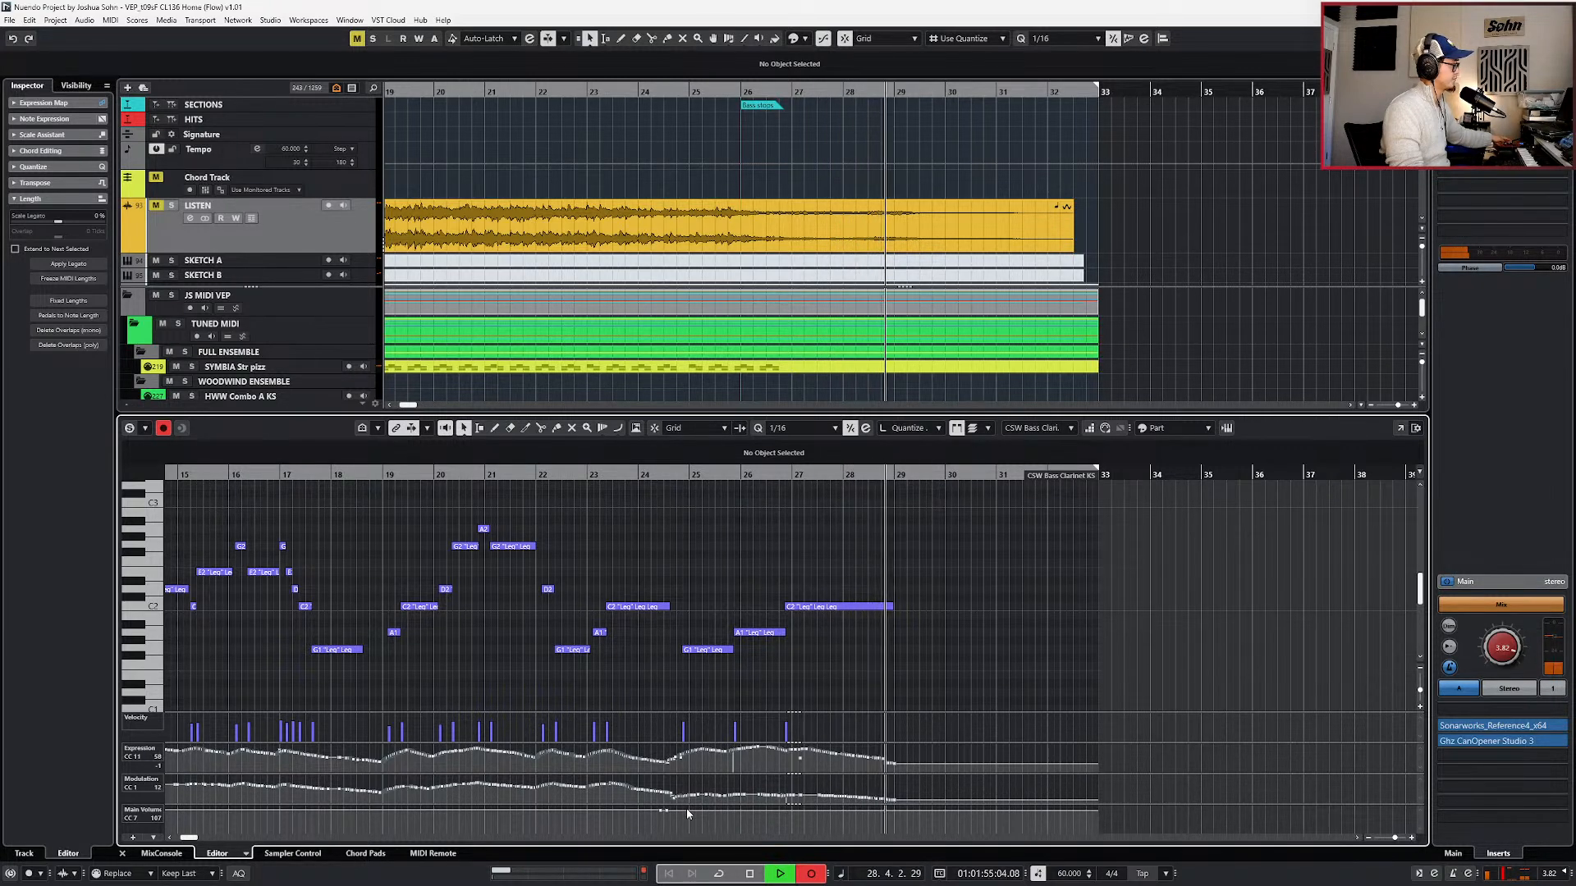
pyautogui.press('space')
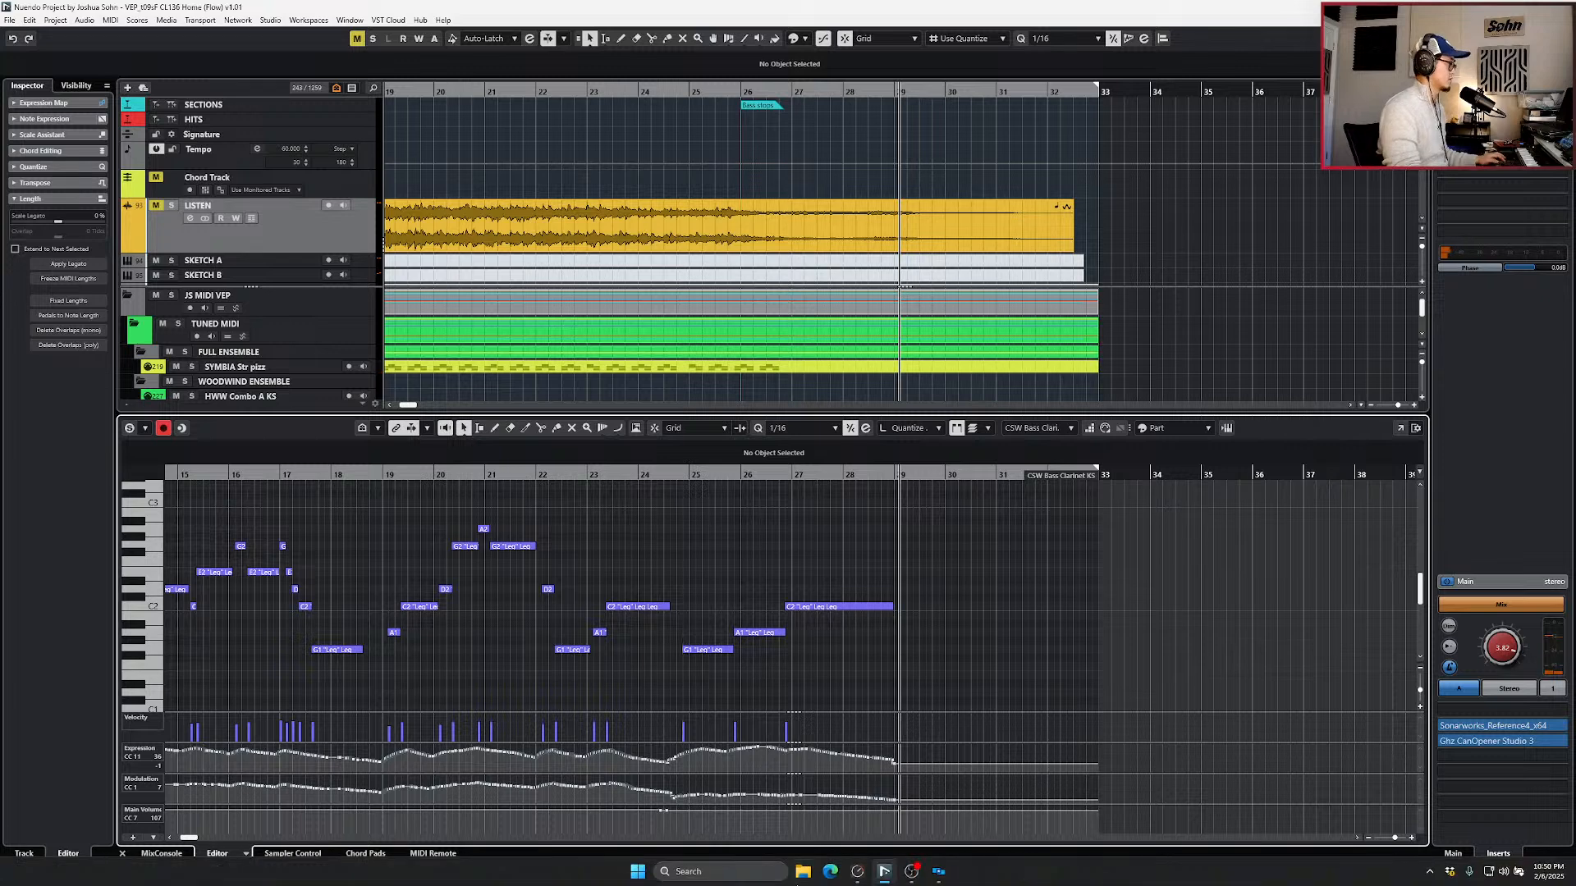
# - Re-record the CSW Bass Clarinet's modulation around bar 27 and play it back from bar 26
pyautogui.press('KP_Subtract')
pyautogui.press('KP_Subtract')
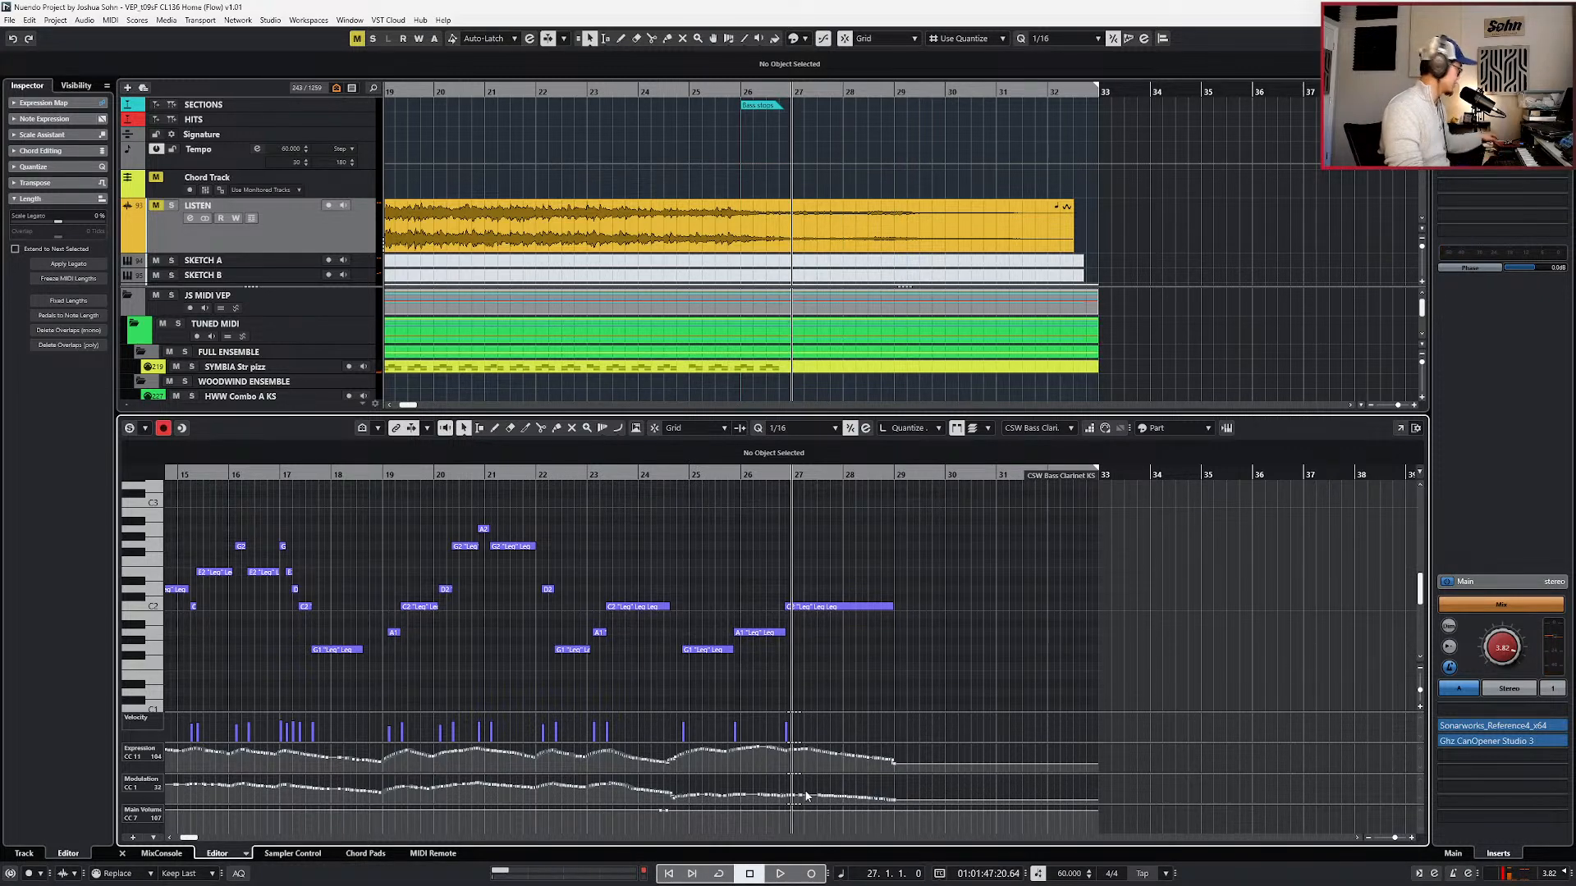
pyautogui.press('space')
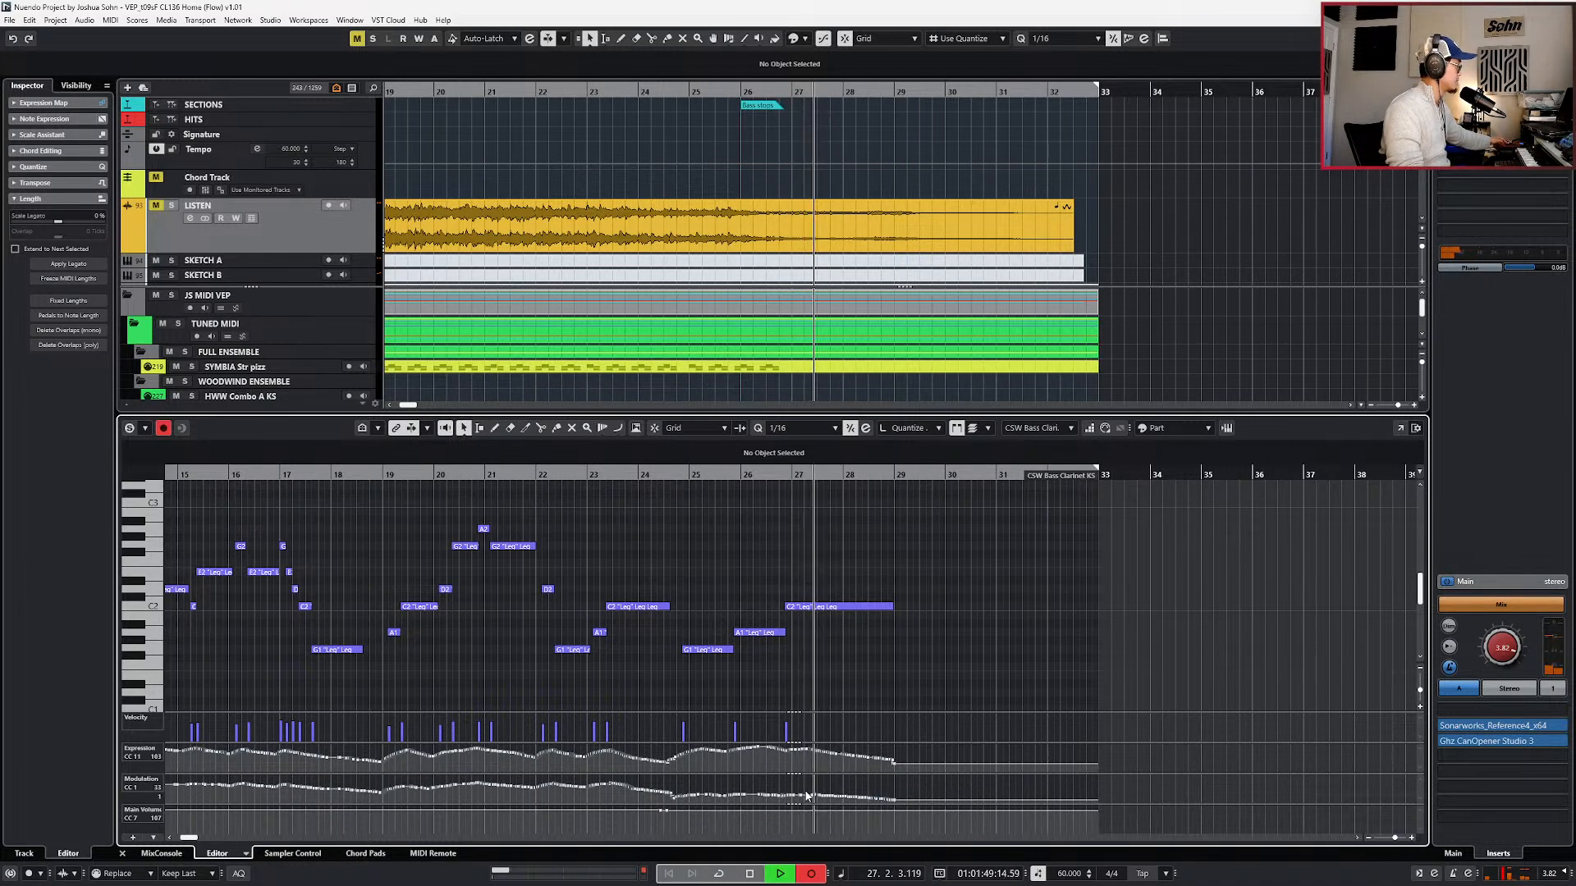
pyautogui.press('KP_Subtract')
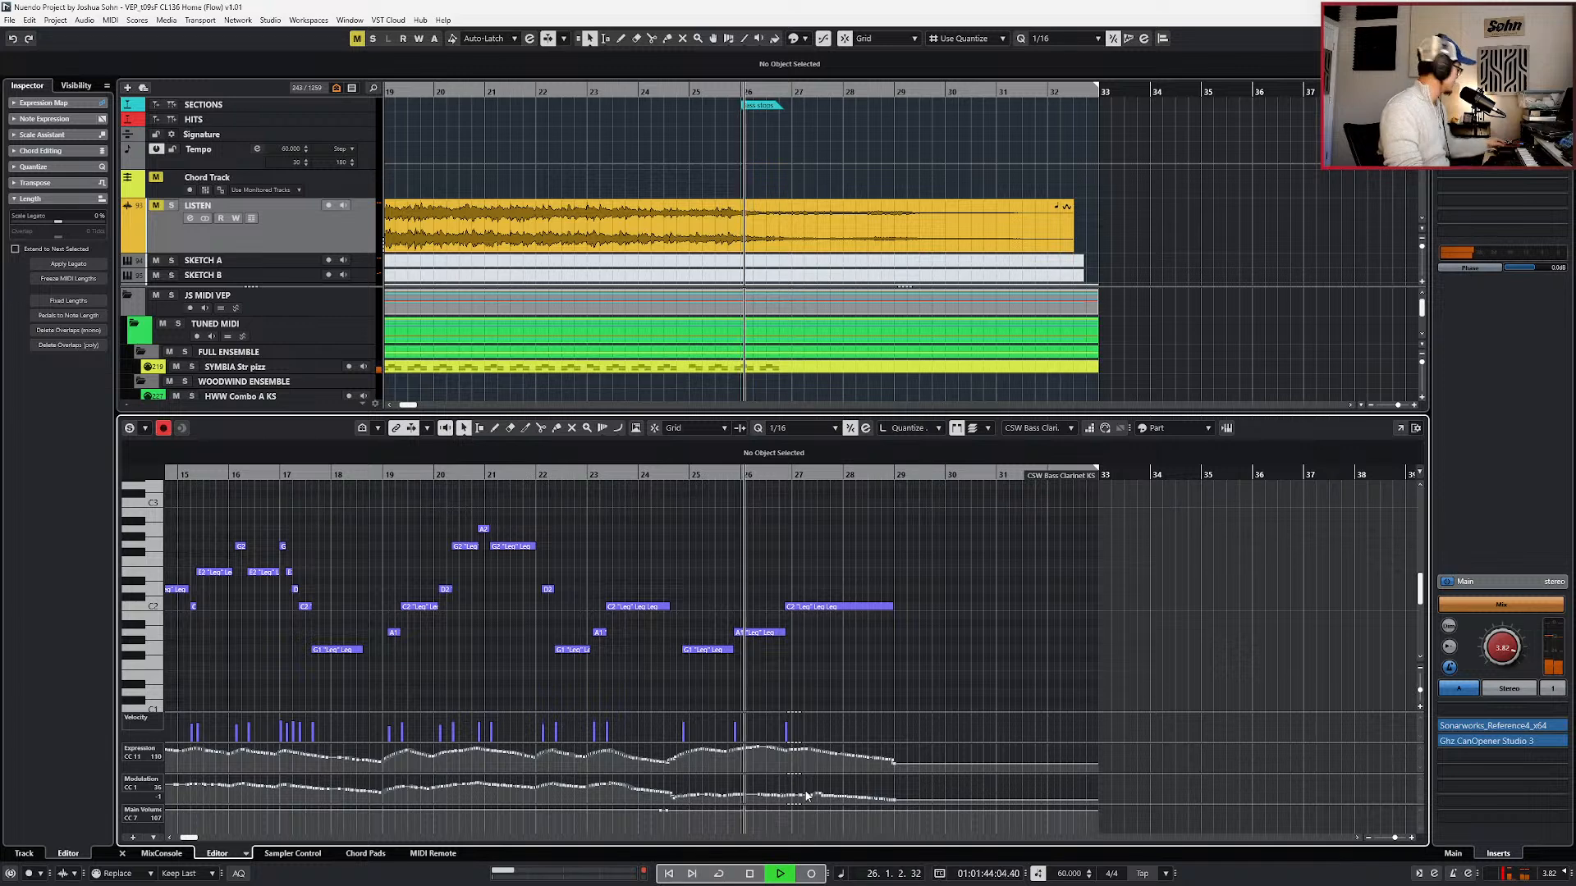
pyautogui.press('KP_Multiply')
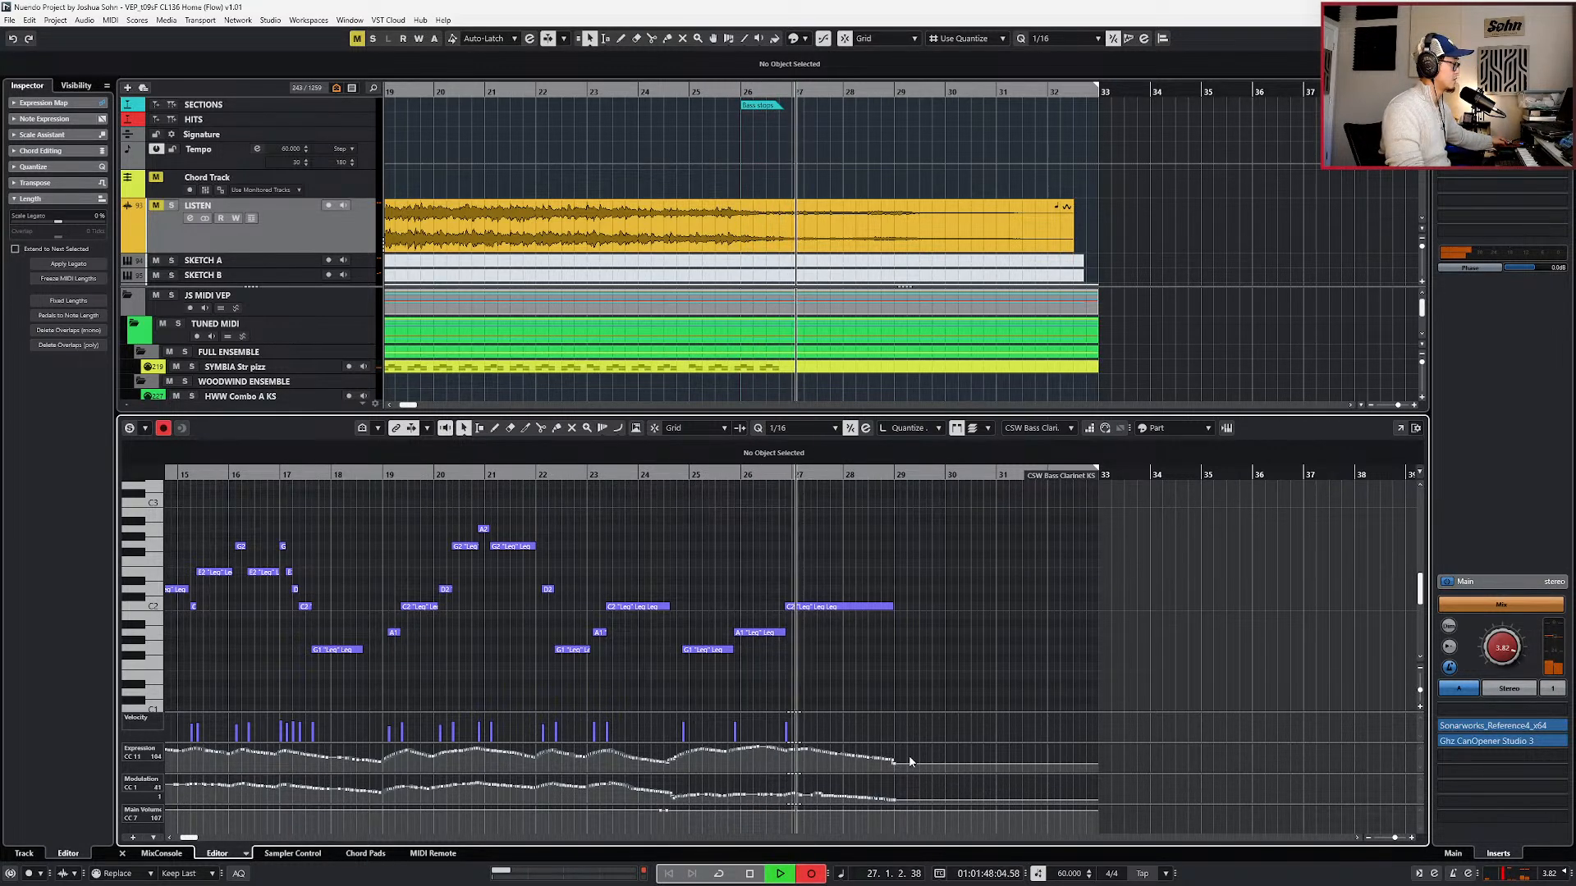
pyautogui.press('KP_Multiply')
pyautogui.press('KP_Subtract')
pyautogui.press('KP_Subtract')
# - Enlarge the modulation lane and slightly lower the CSW Bass Clarinet's modulation curve under the final note, from about bar 27 to bar 29
pyautogui.scroll(1, 793, 791)
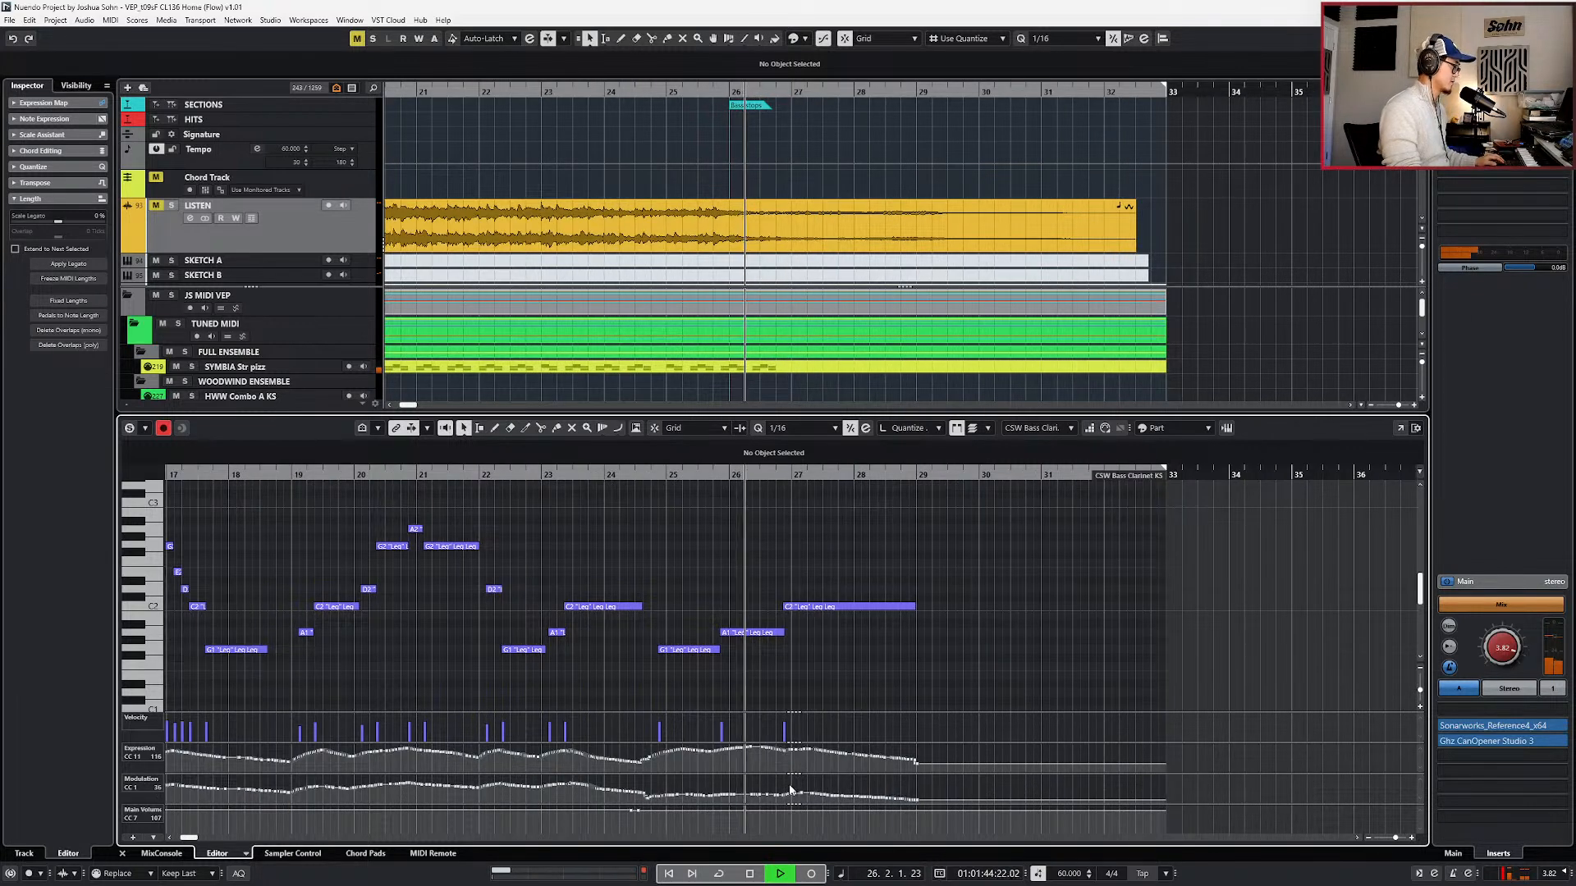
pyautogui.hotkey('alt', '1')
pyautogui.moveTo(787, 795); pyautogui.dragTo(962, 835)
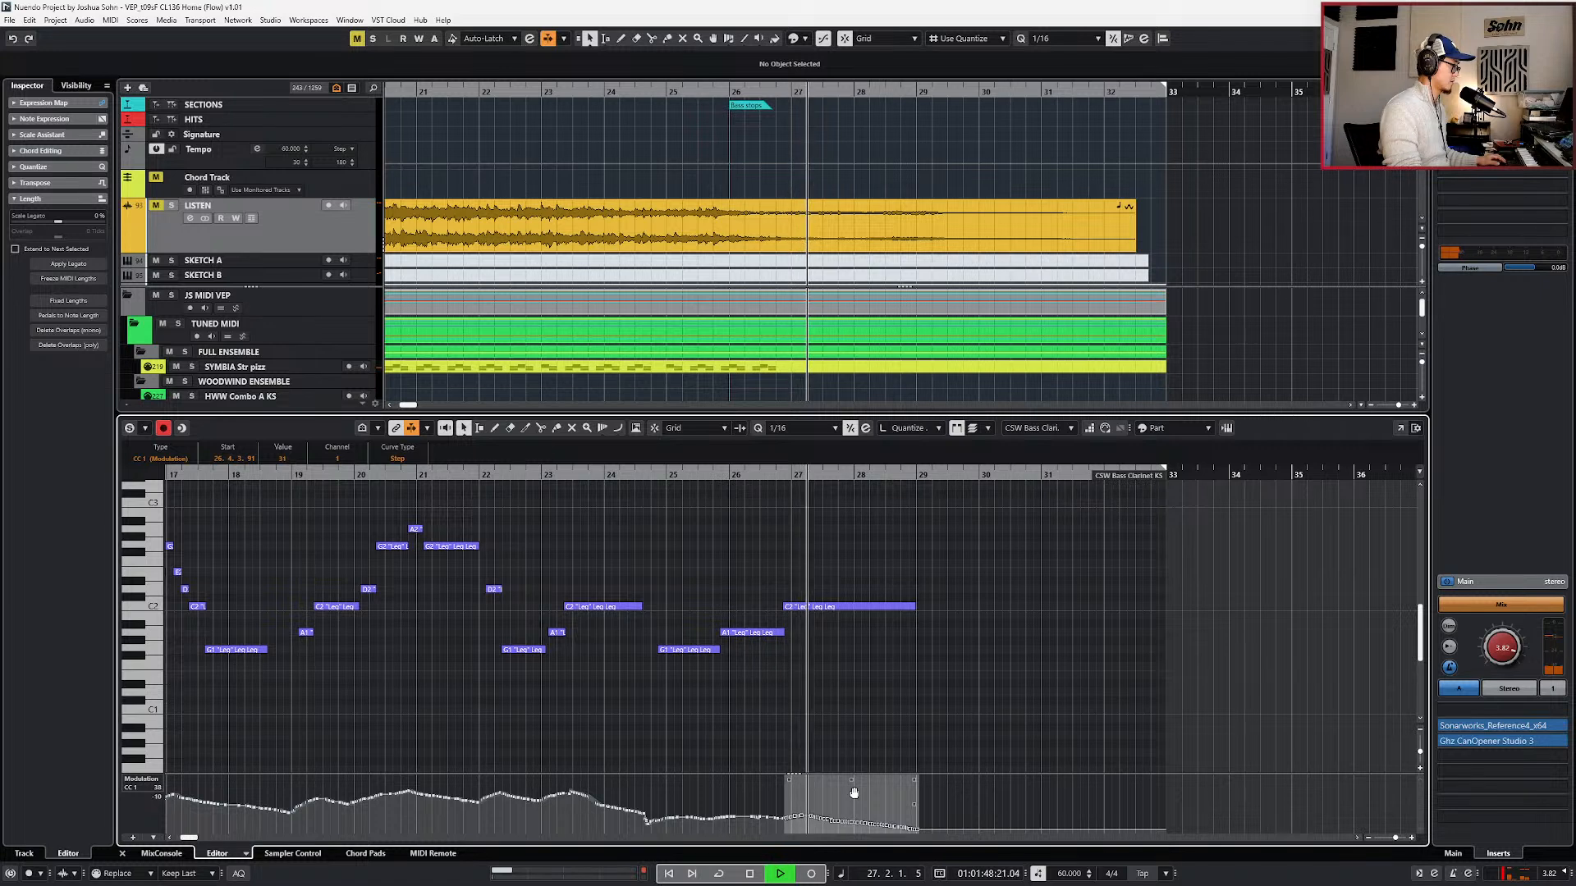
pyautogui.moveTo(854, 793); pyautogui.dragTo(857, 796)
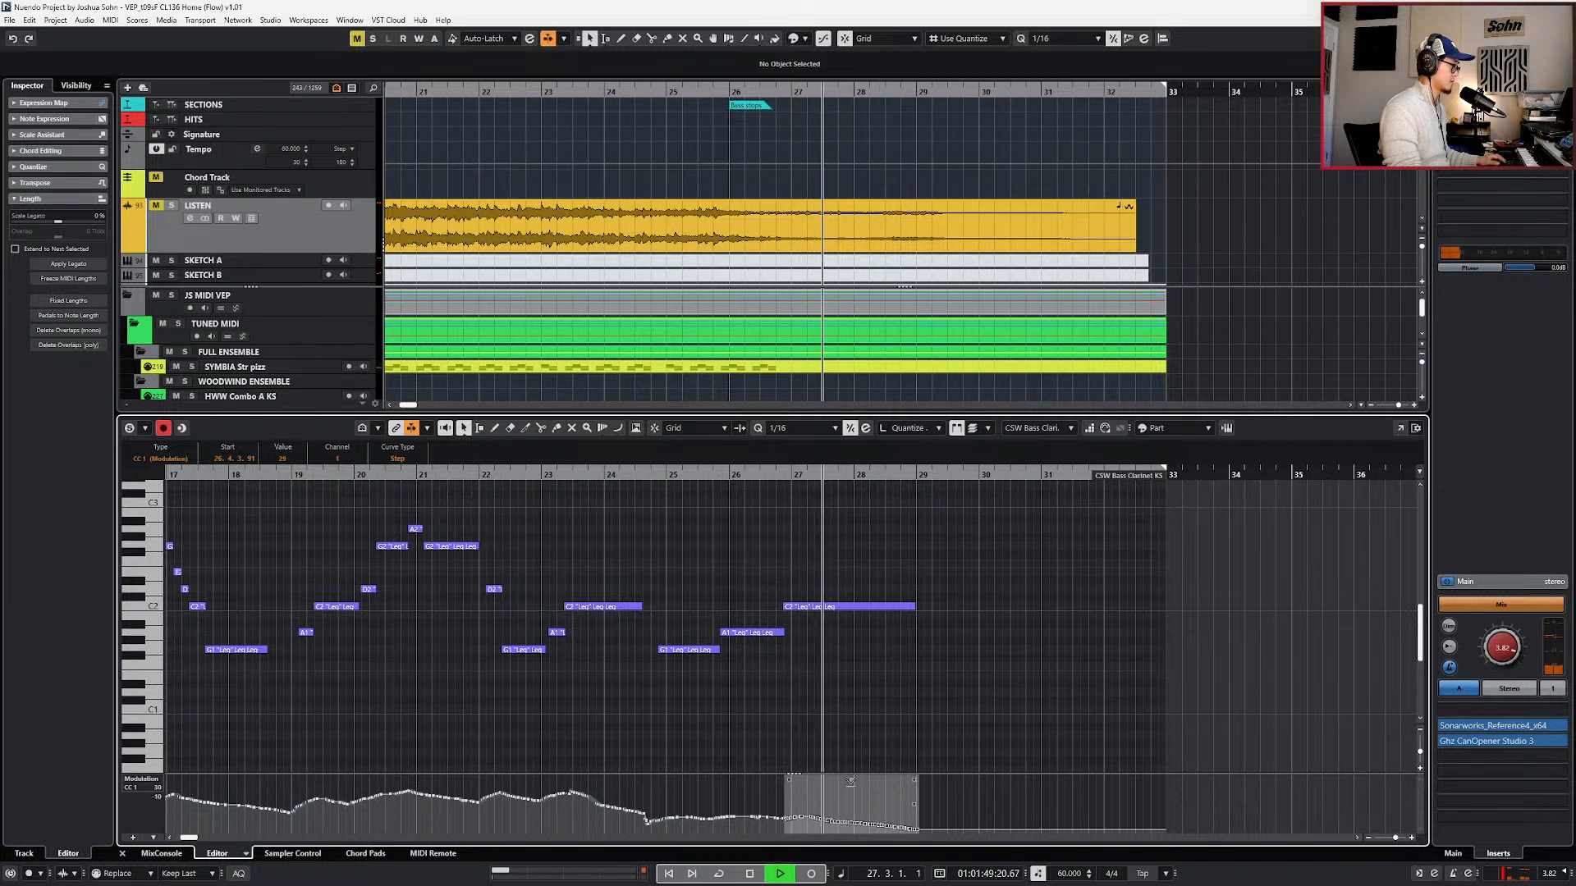
pyautogui.click(957, 791)
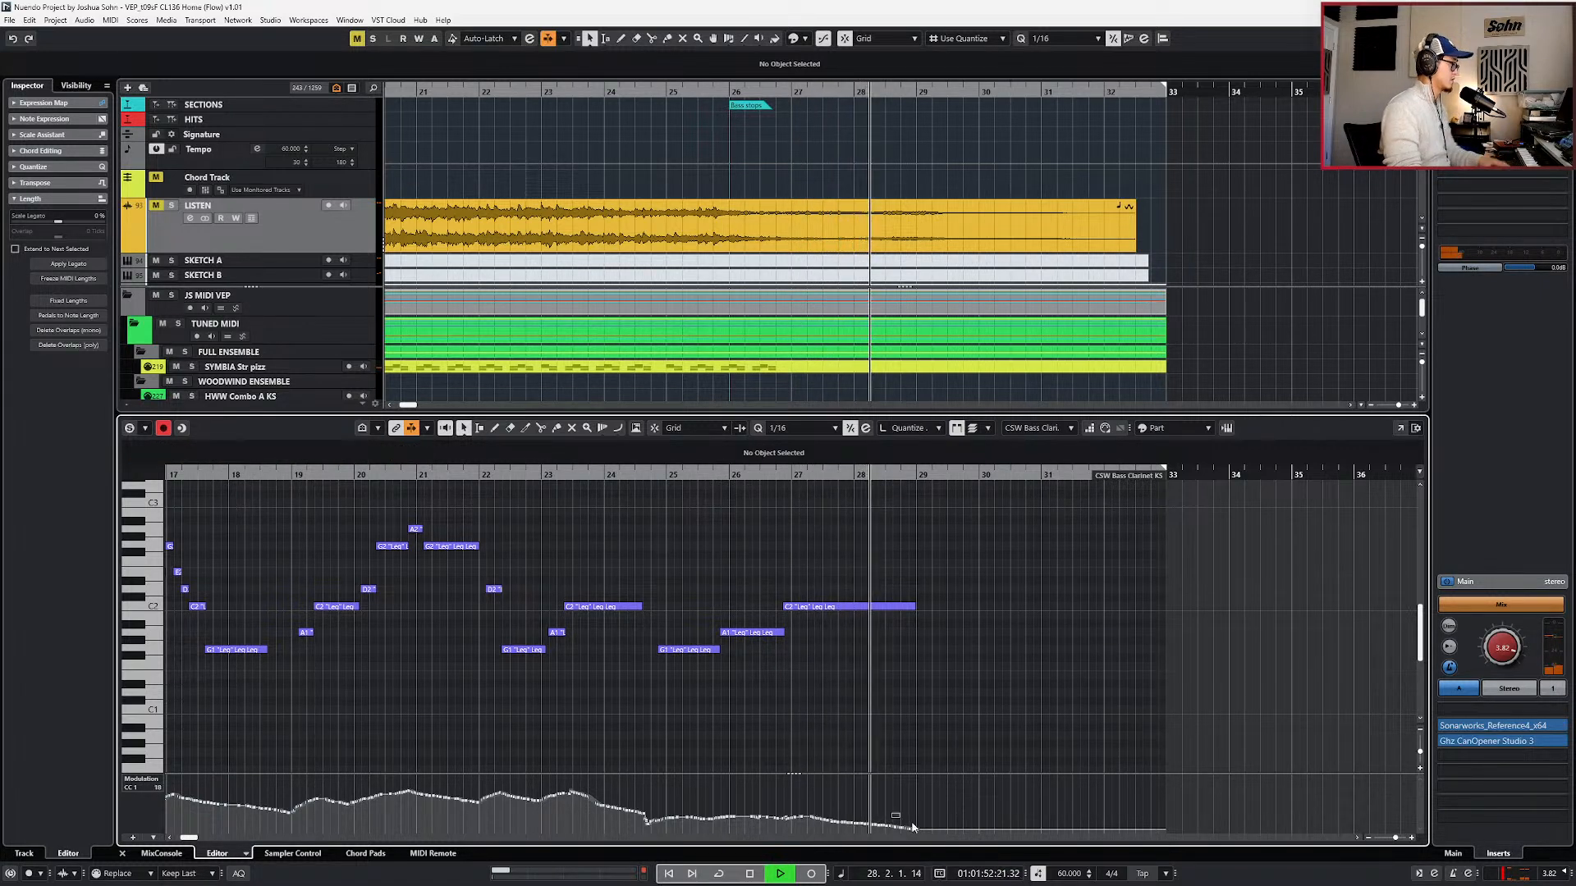
# - Close the bass clarinet part, show the whole arrangement and play it from about bar 7
pyautogui.hotkey('ctrl', 'alt', 'b')
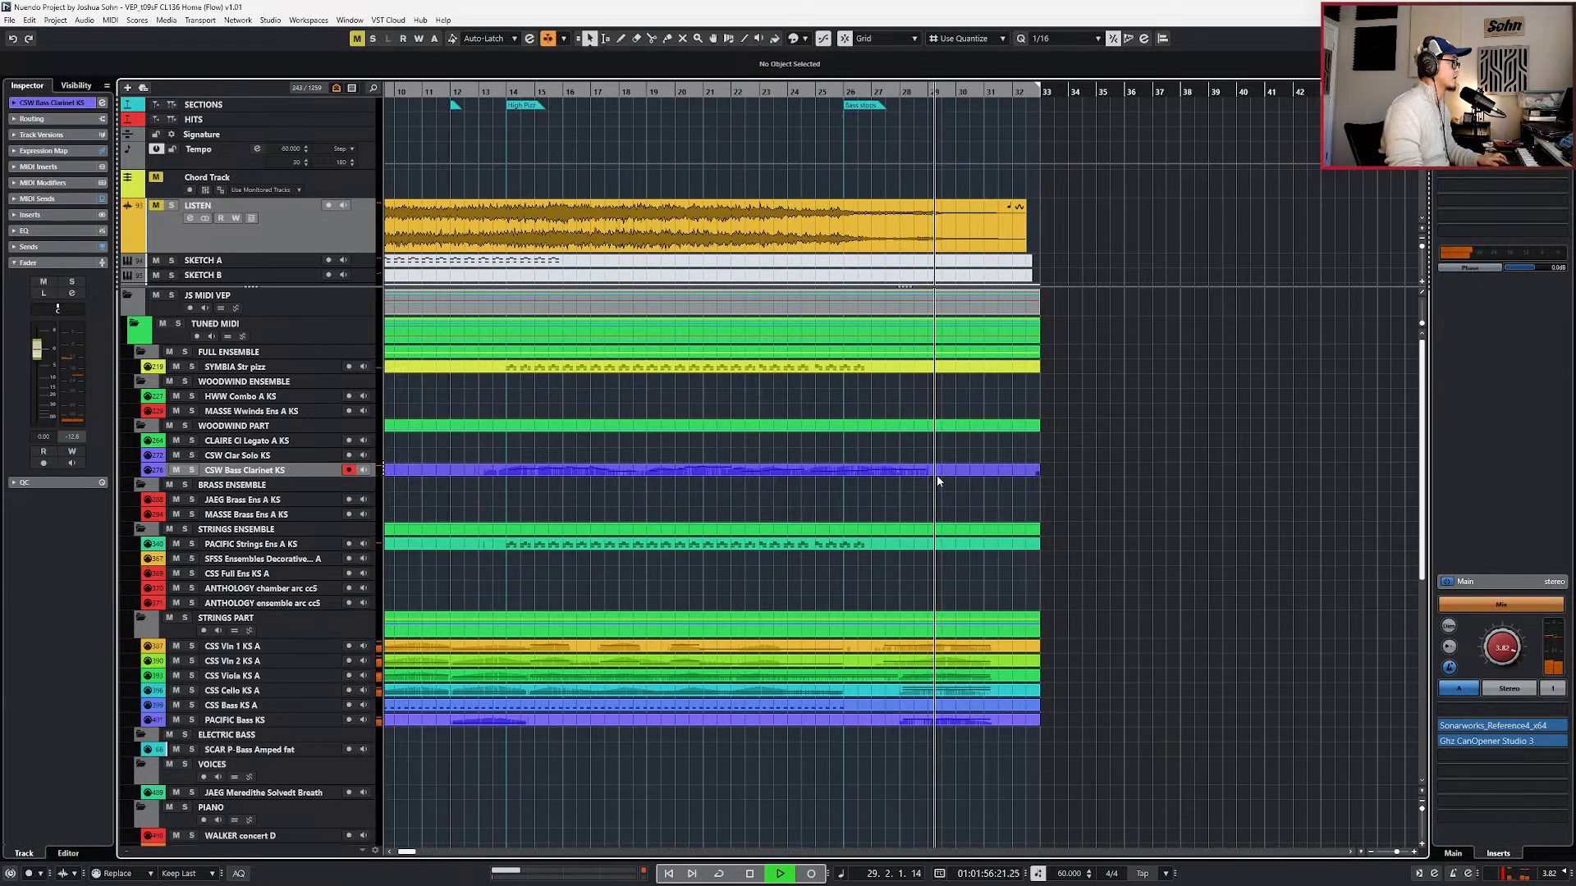
pyautogui.hotkey('shift', 'f')
pyautogui.press('space')
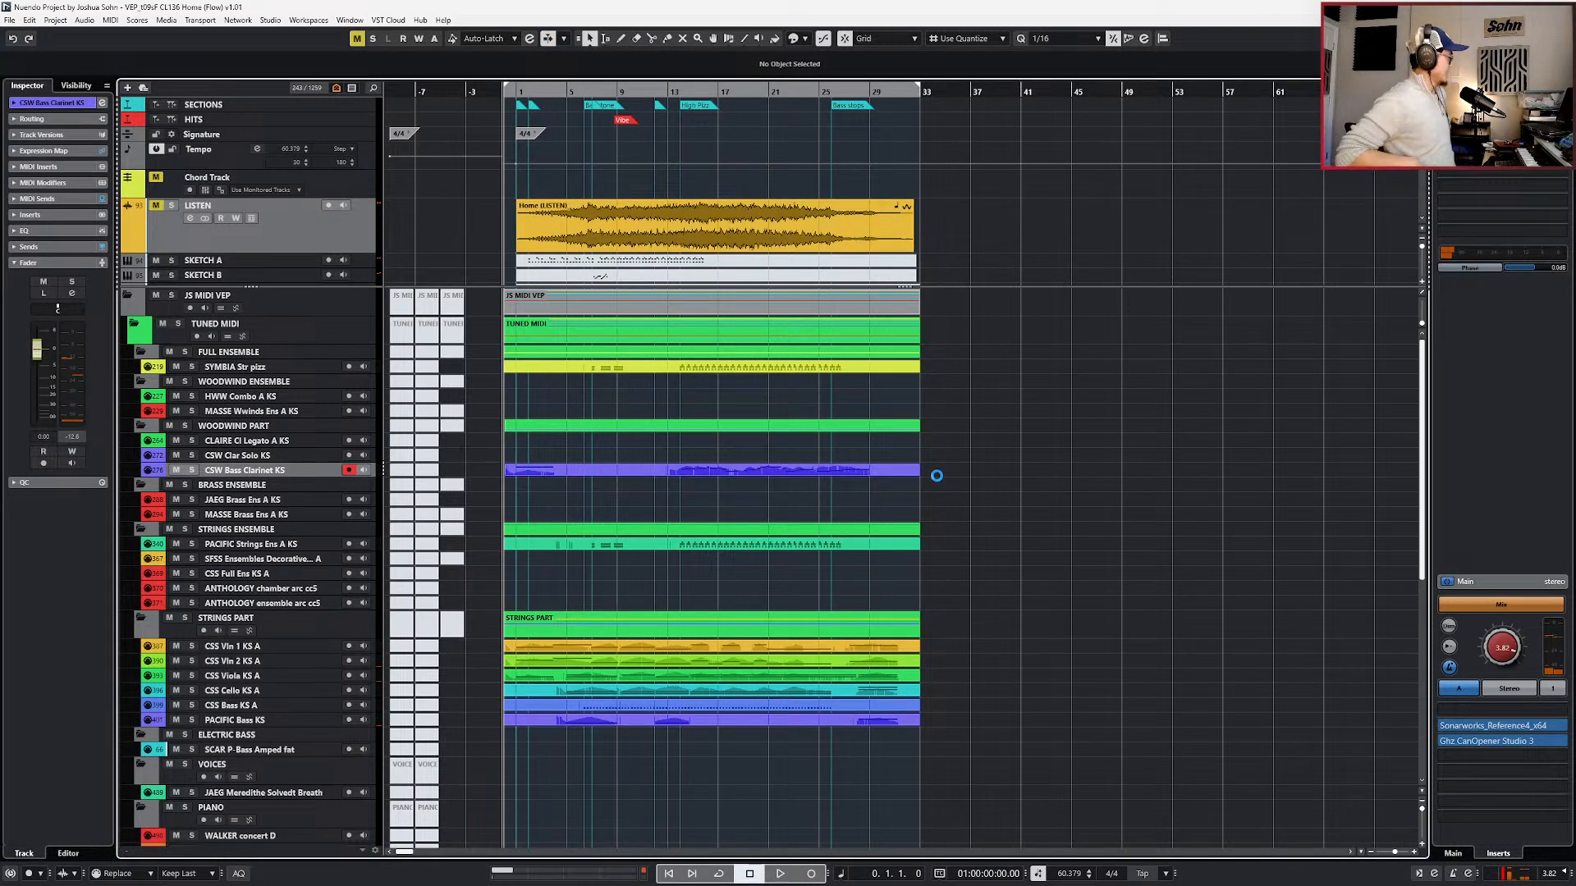
pyautogui.click(850, 534)
pyautogui.press('space')
pyautogui.hotkey('shift', 'n')
pyautogui.press('space')
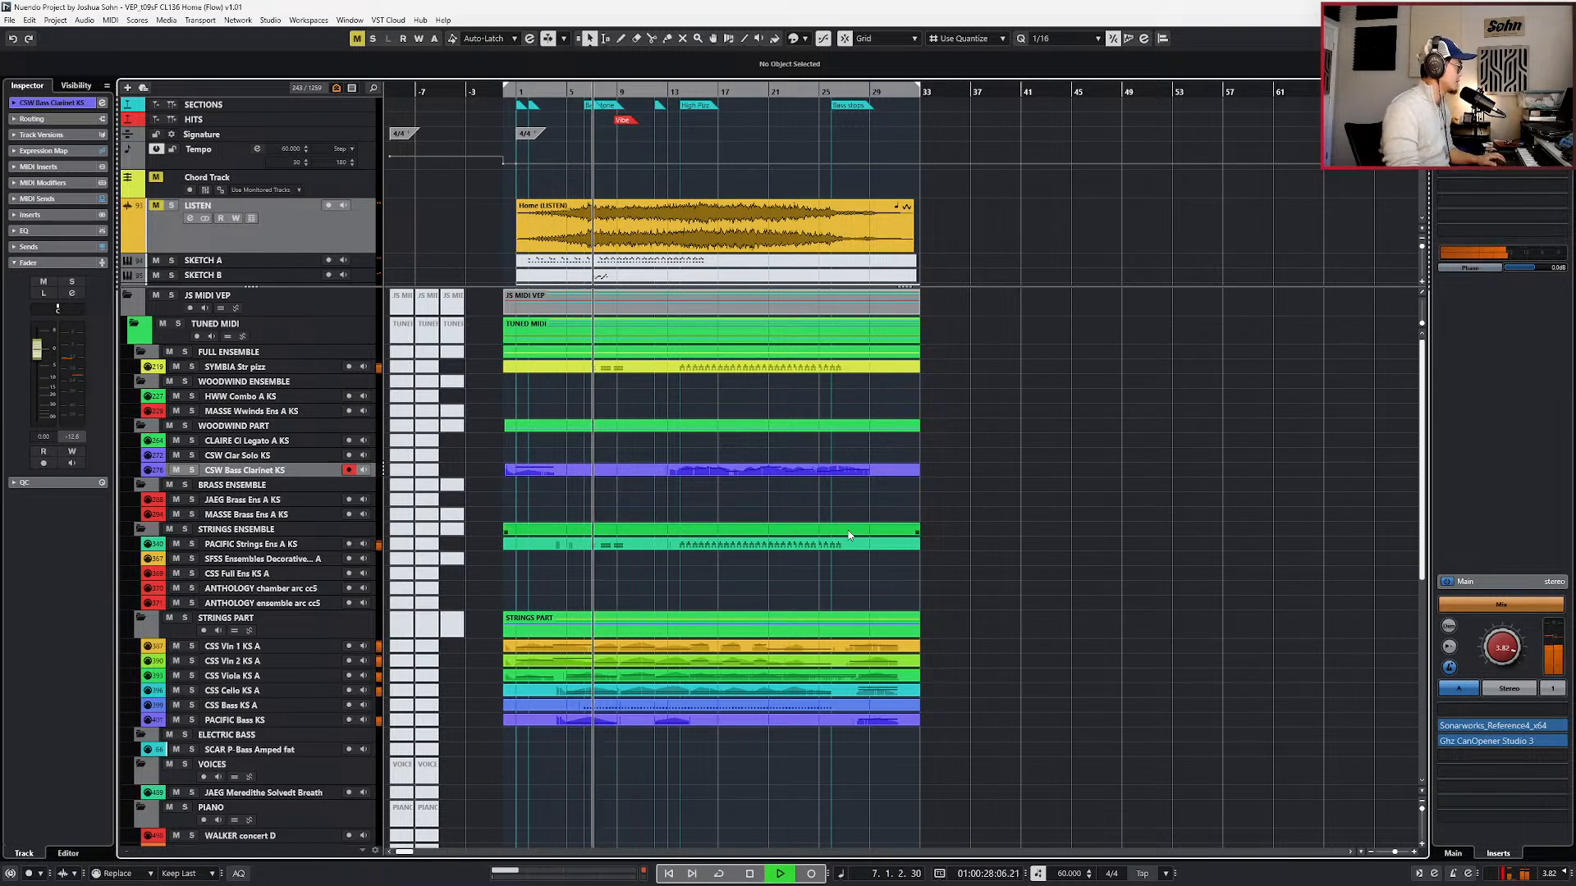
# - Ramp the expression down from about bar 24 to bar 26 in the CSS Bass KS A part and close the part
pyautogui.click(665, 633)
pyautogui.press('h')
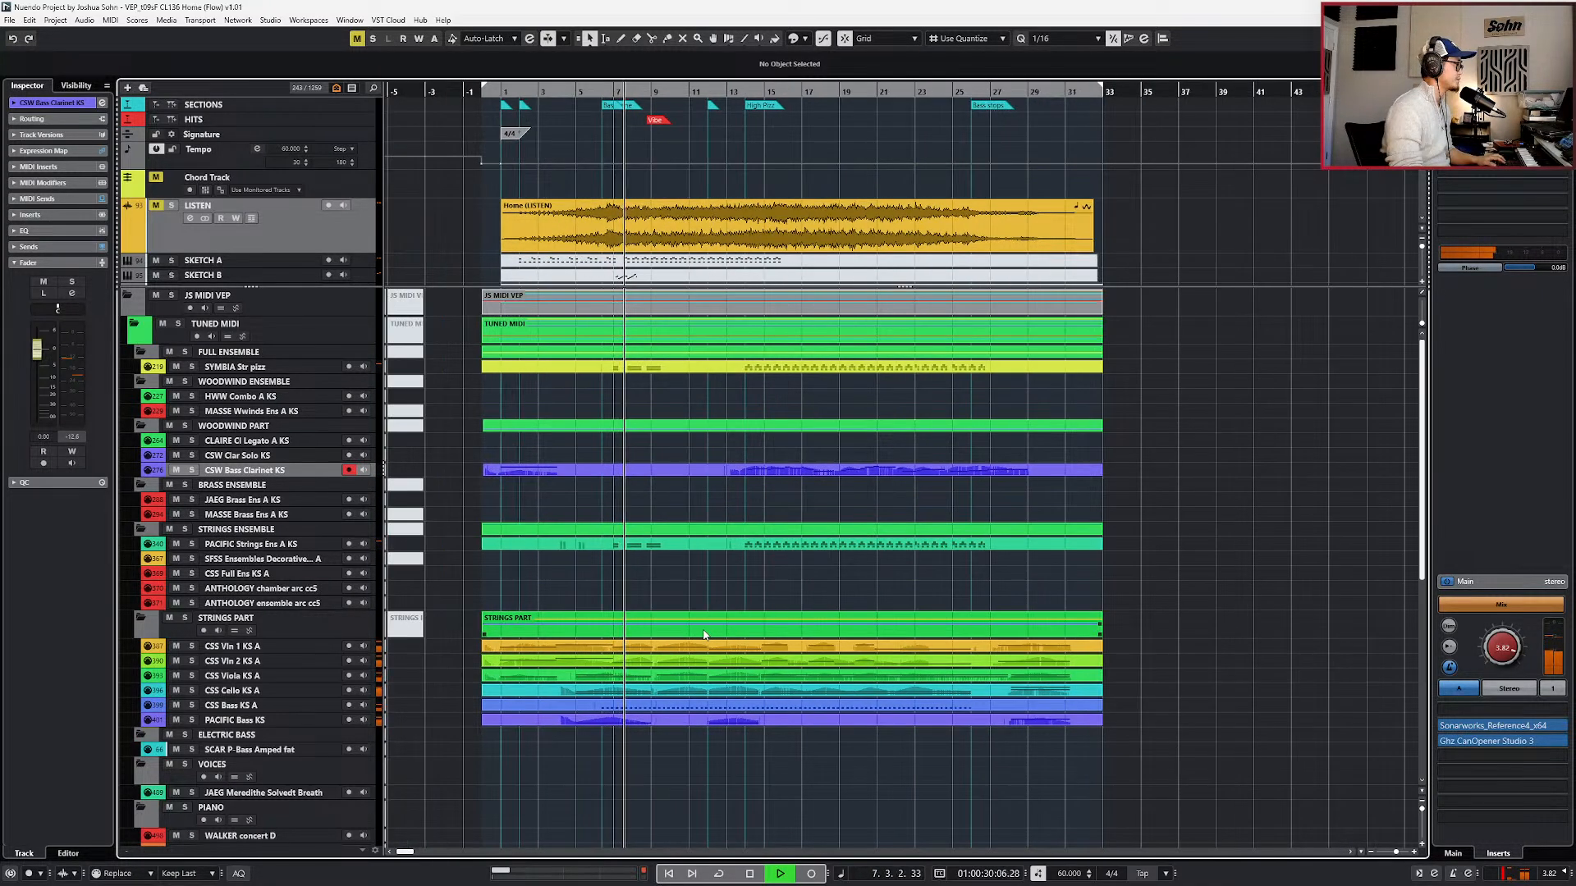
pyautogui.scroll(-3, 740, 637)
pyautogui.press('g')
pyautogui.doubleClick(785, 593)
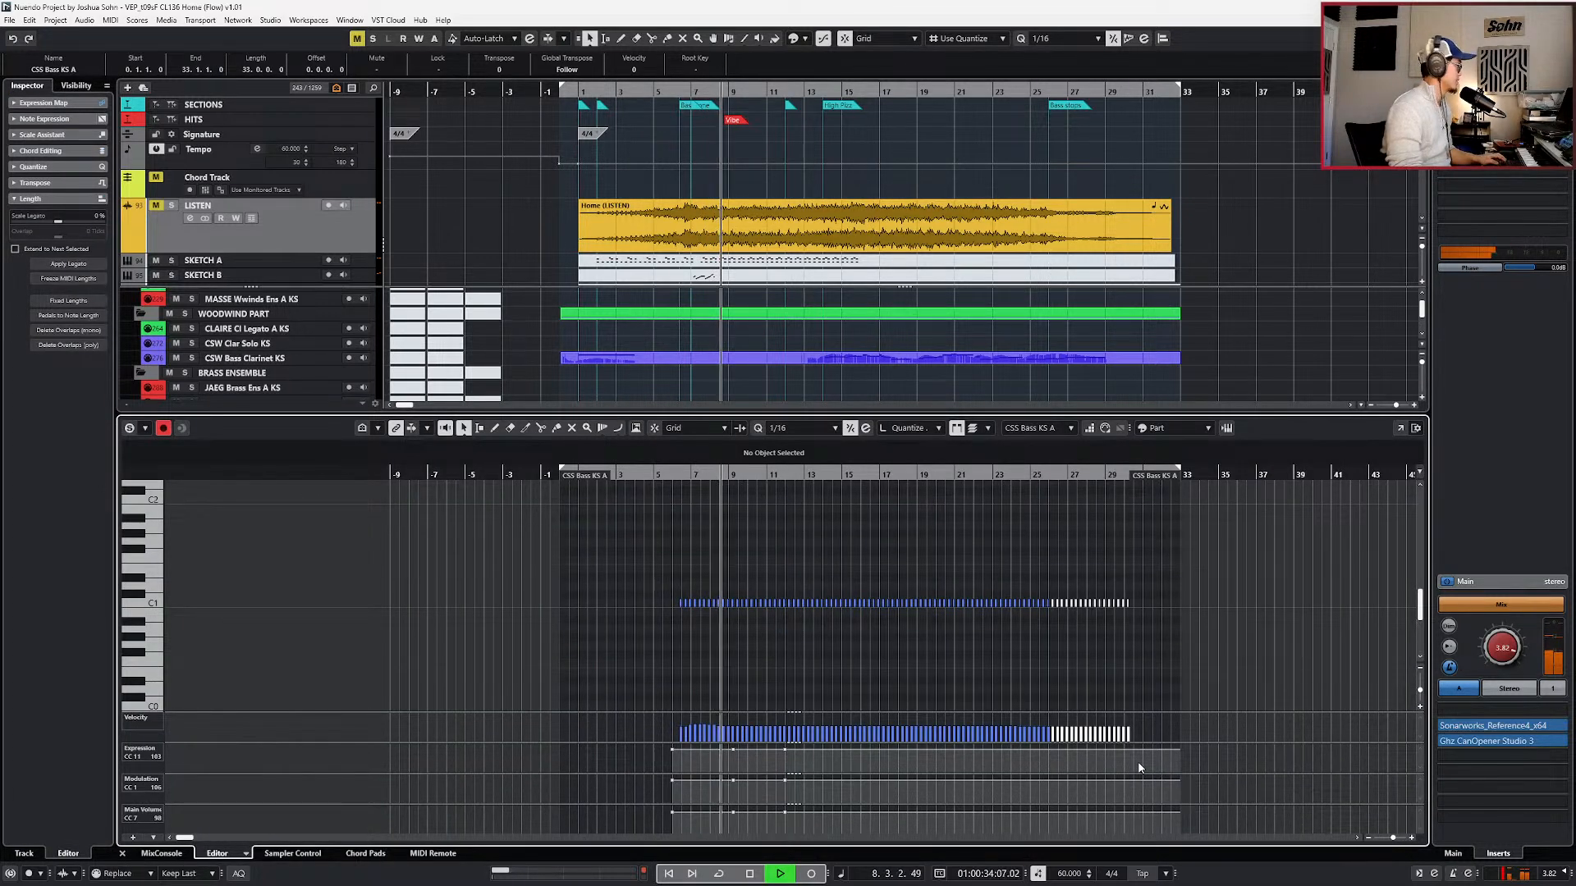
pyautogui.click(1003, 749)
pyautogui.moveTo(1054, 749); pyautogui.dragTo(1054, 756)
pyautogui.click(1027, 752)
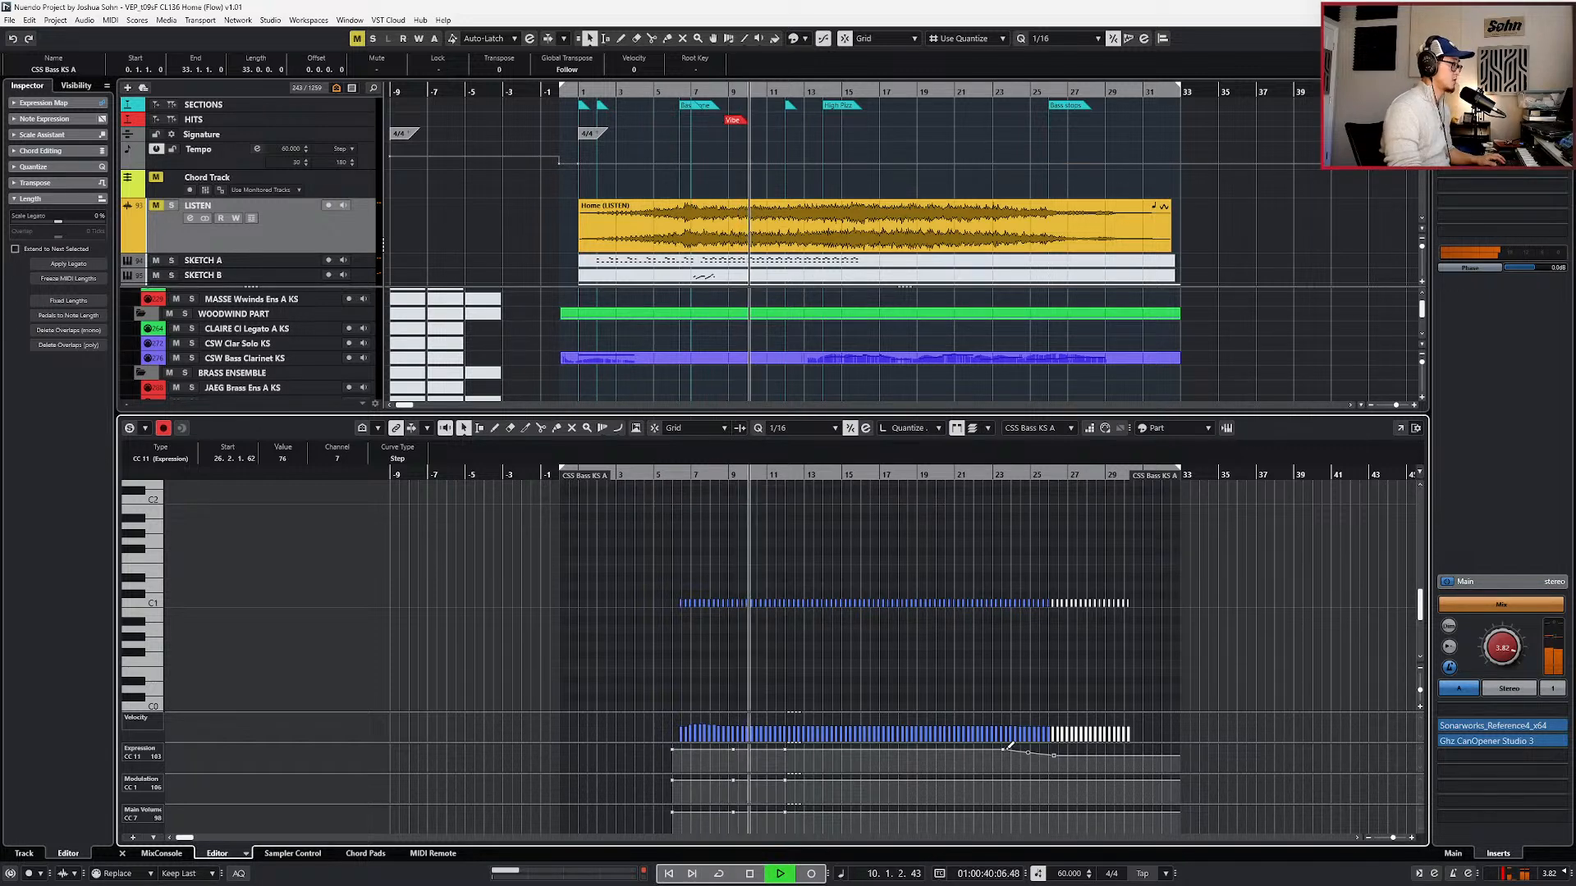
pyautogui.hotkey('ctrl', 'e')
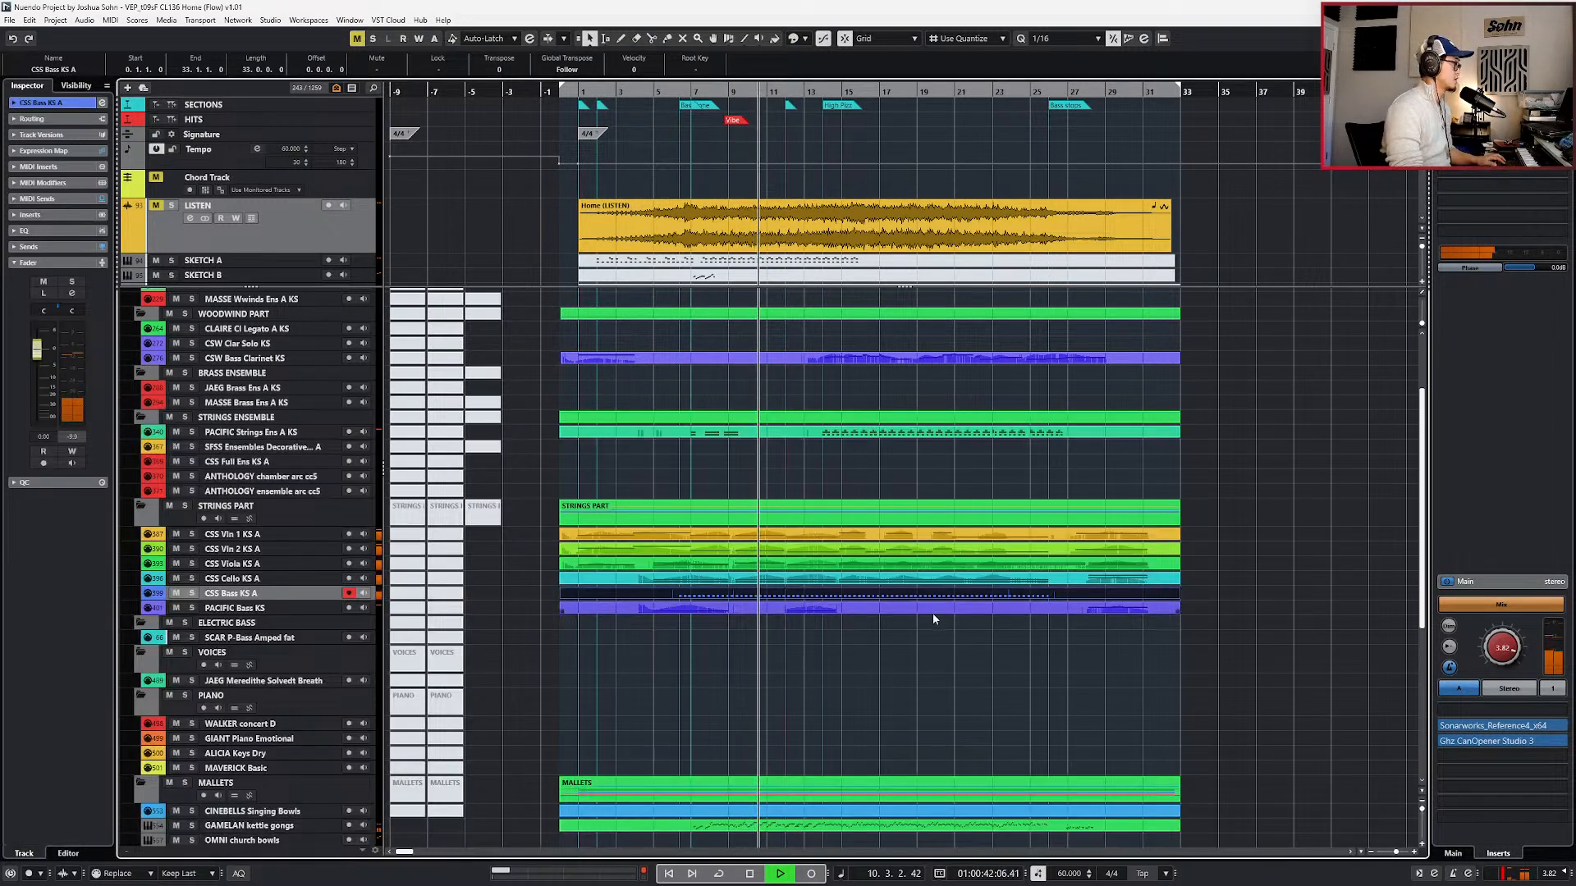
# - Fade the BASSICS third fm bass main volume down to 8 at bar 26, audition it, and return to the project start
pyautogui.scroll(-5, 934, 622)
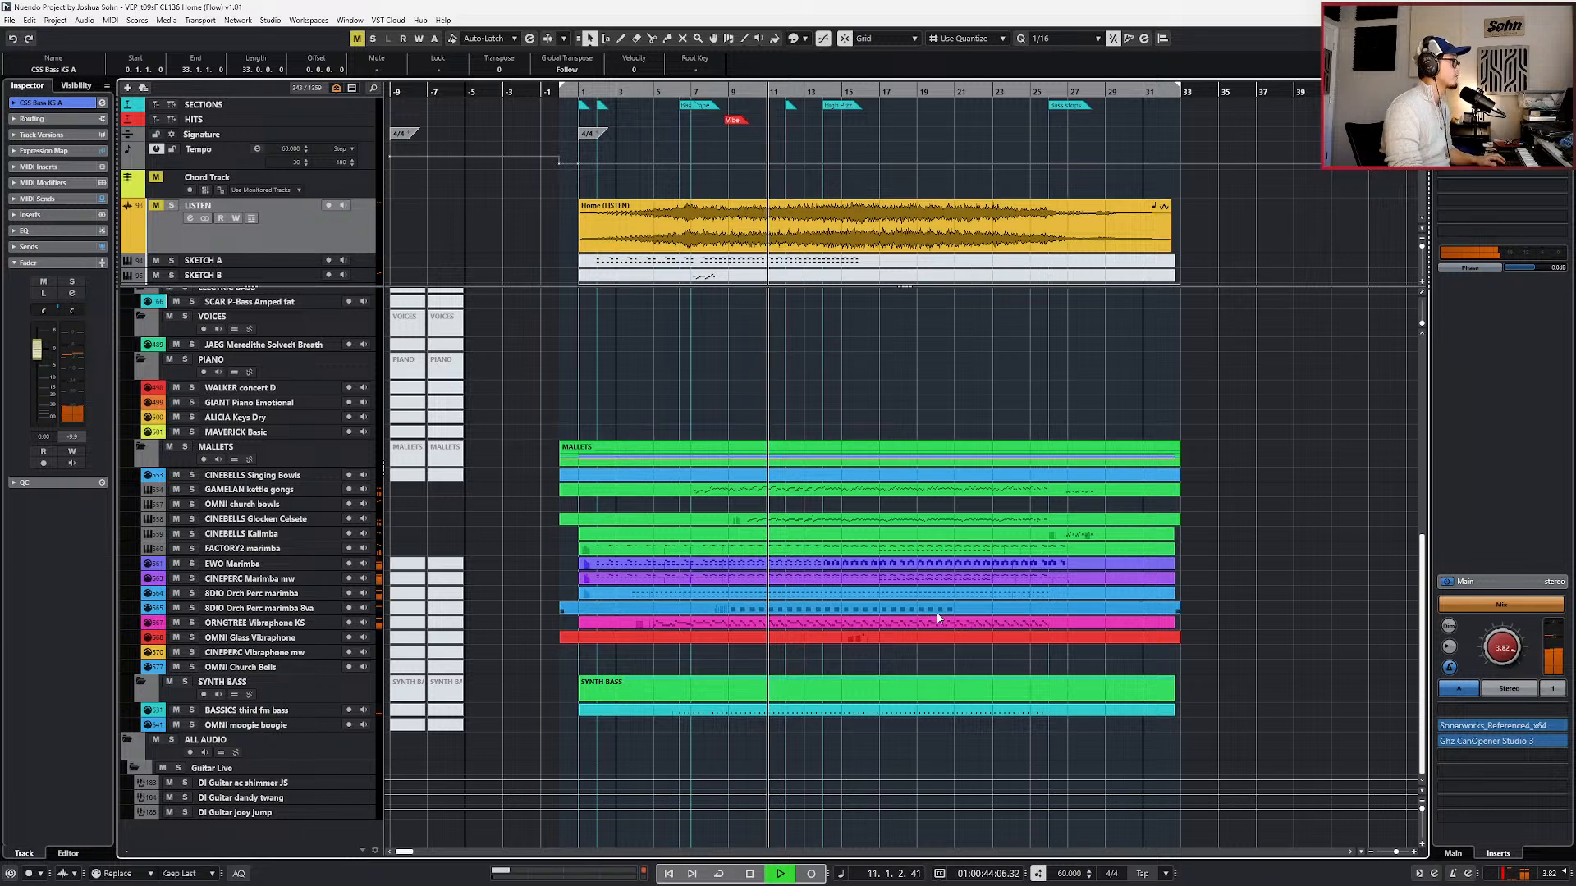
pyautogui.doubleClick(936, 711)
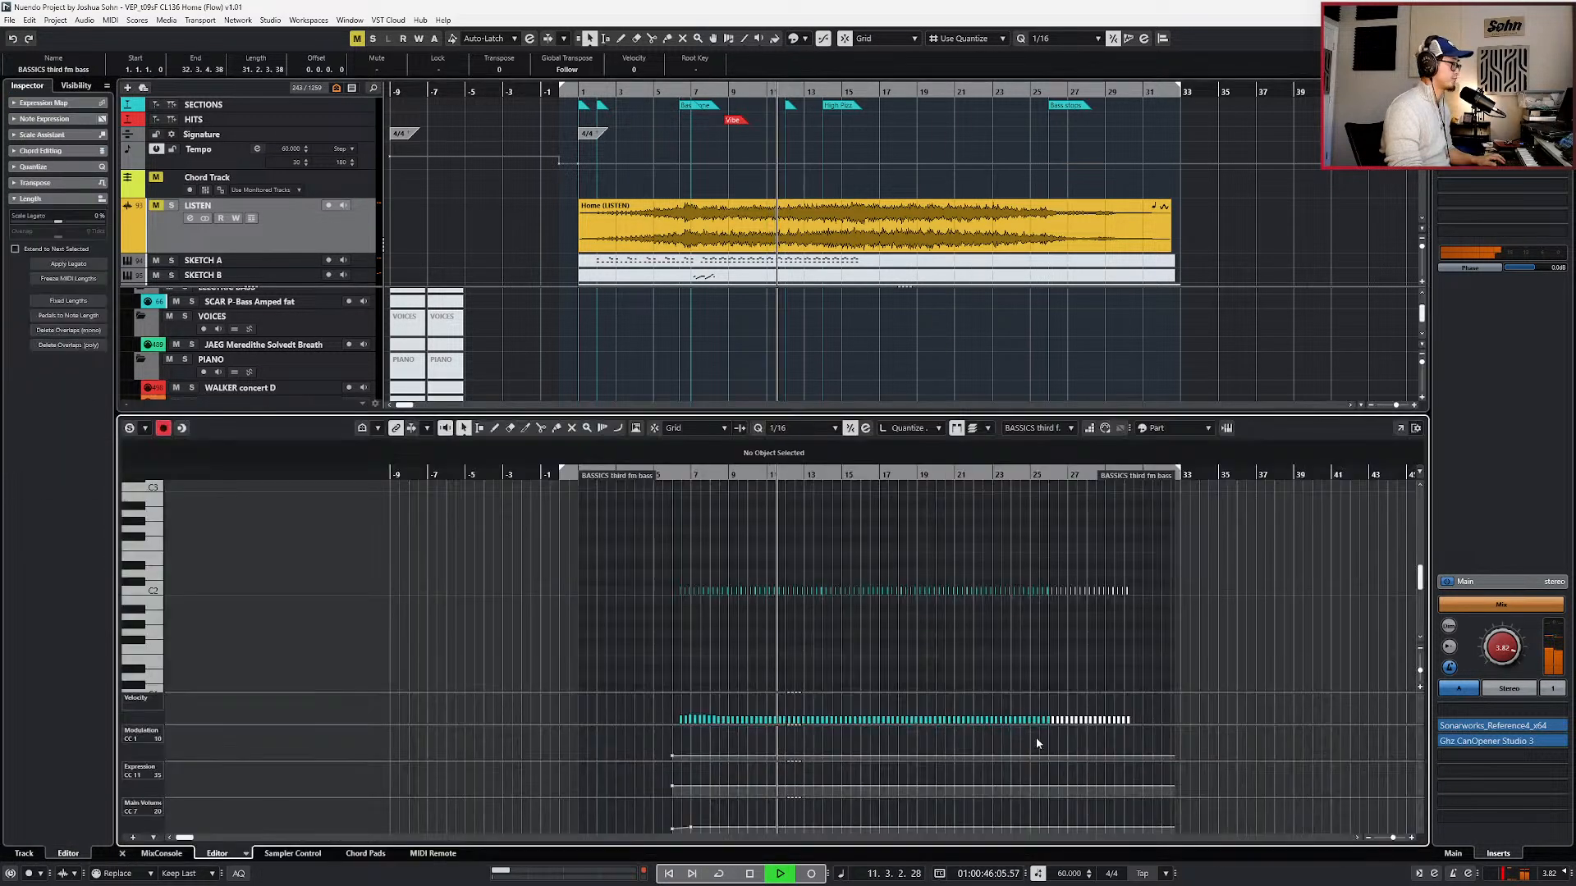
pyautogui.scroll(3, 1038, 743)
pyautogui.click(1040, 827)
pyautogui.moveTo(1035, 828); pyautogui.dragTo(1058, 835)
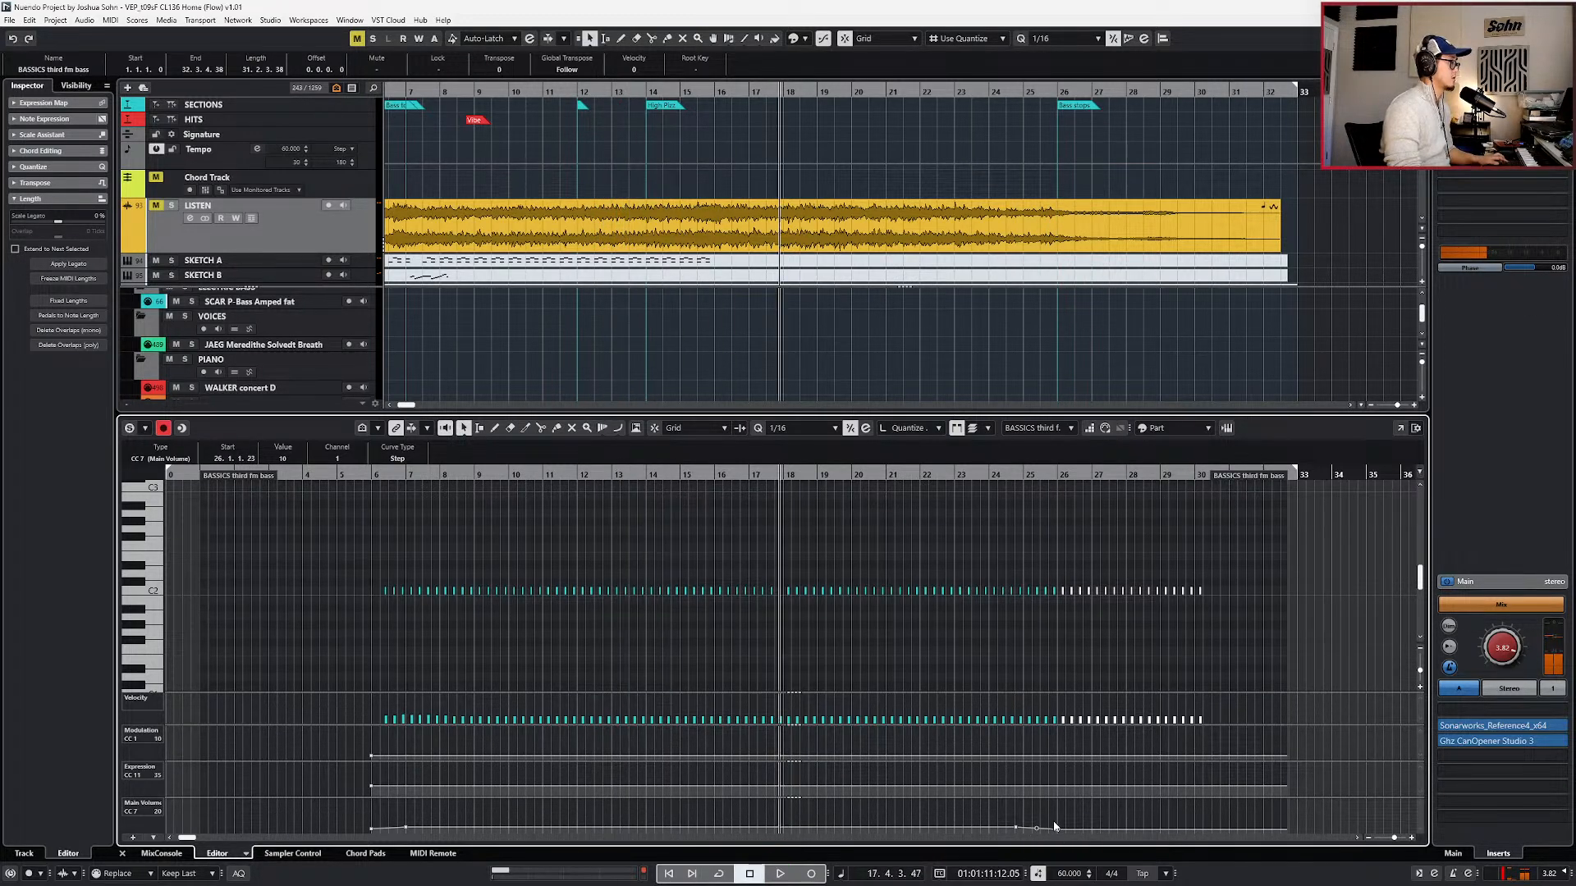
pyautogui.press('space')
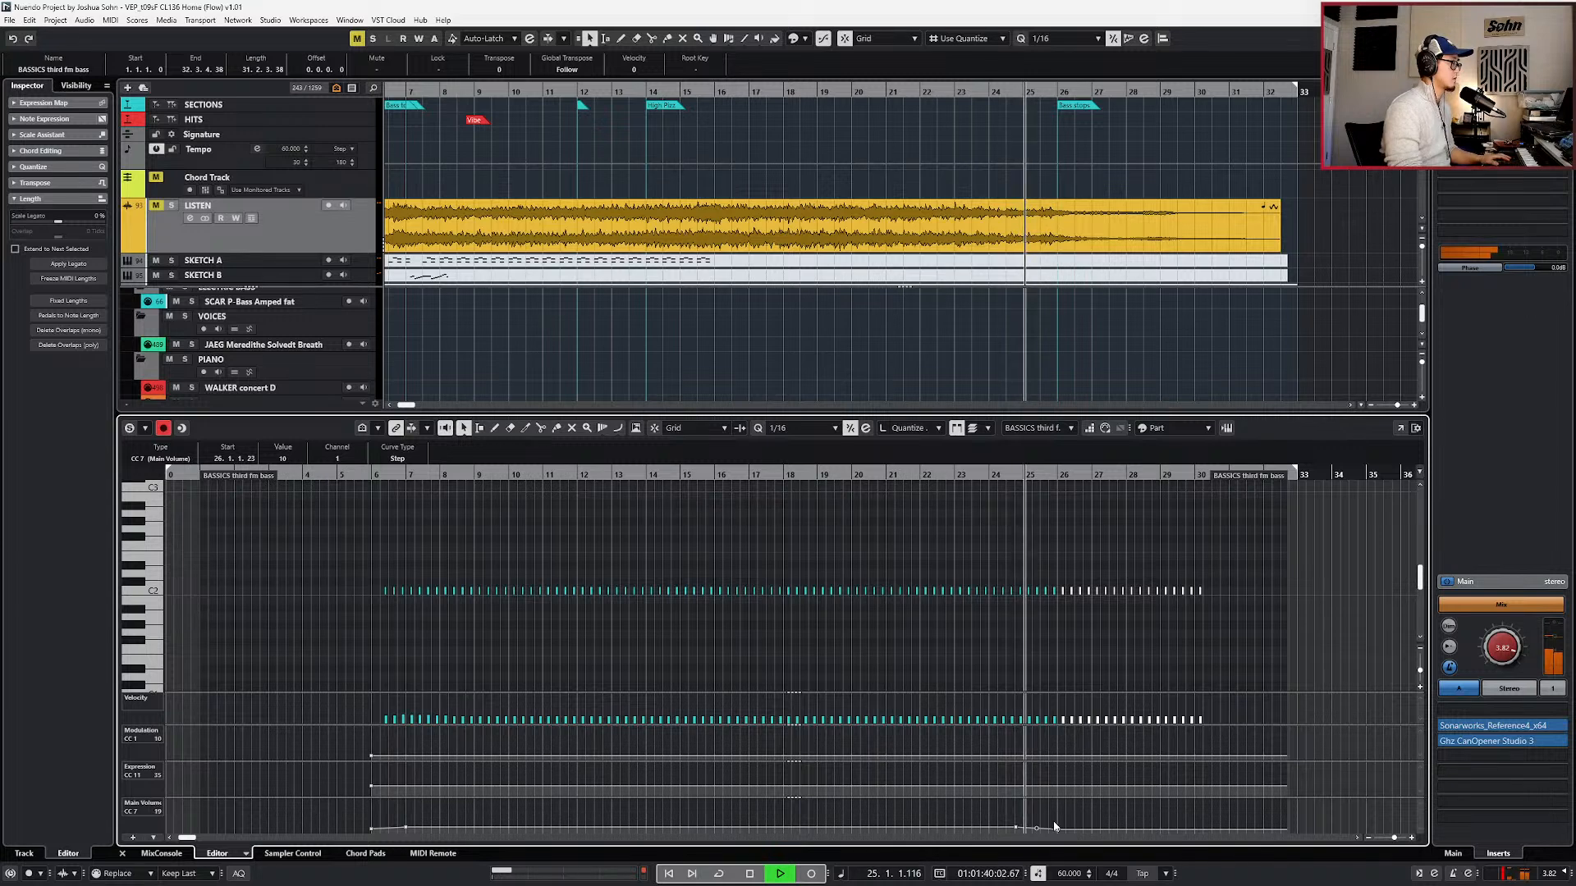
pyautogui.press('h')
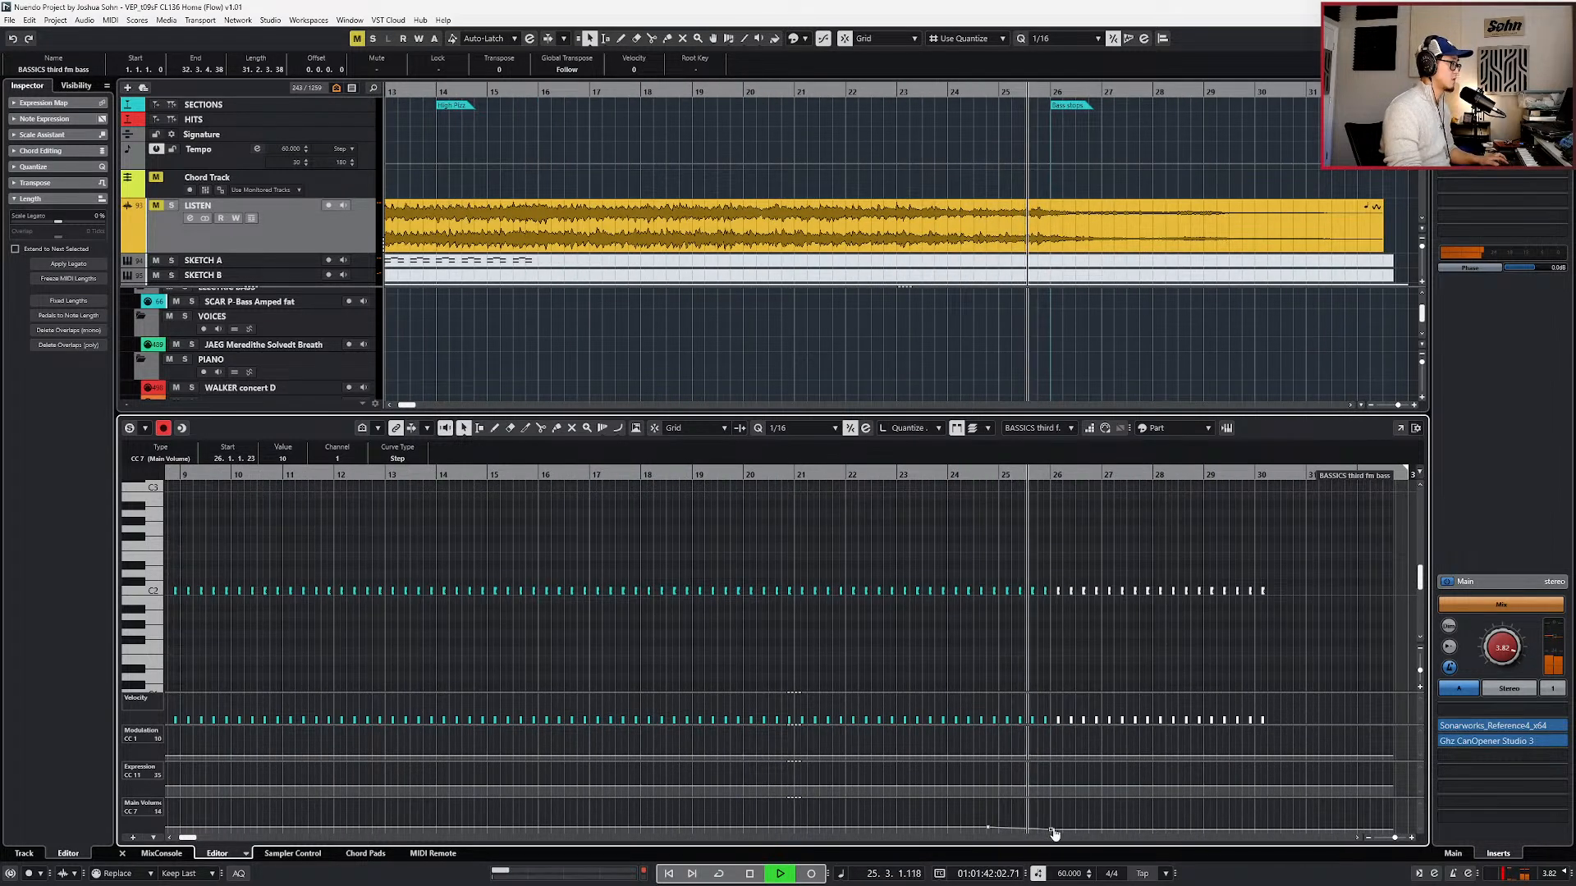
pyautogui.scroll(-1, 286, 461)
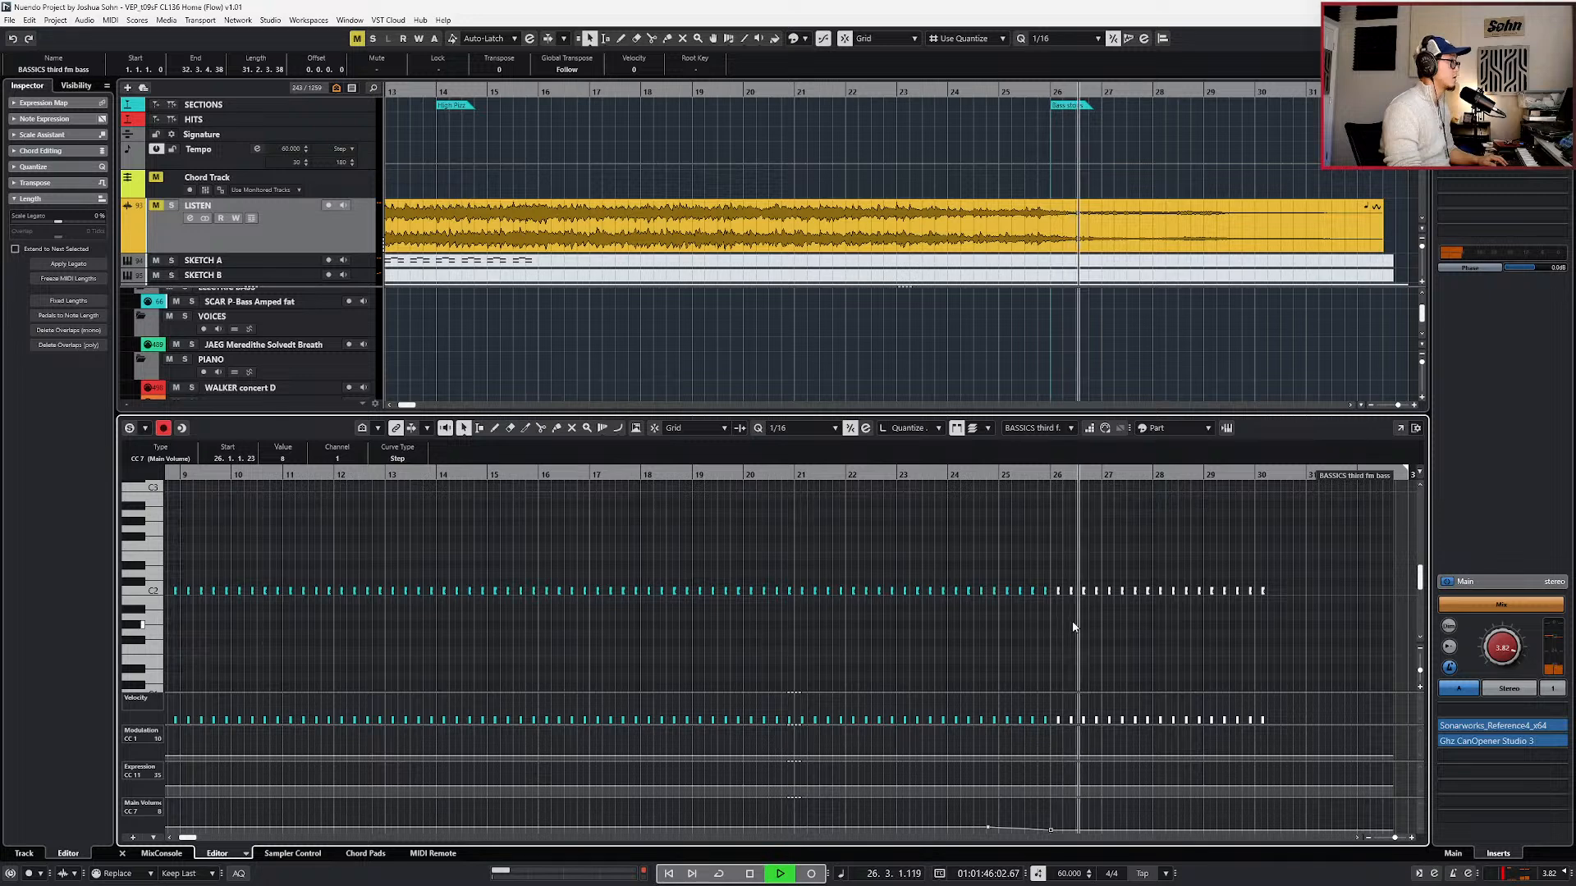
pyautogui.press('Return')
pyautogui.scroll(-5, 1085, 709)
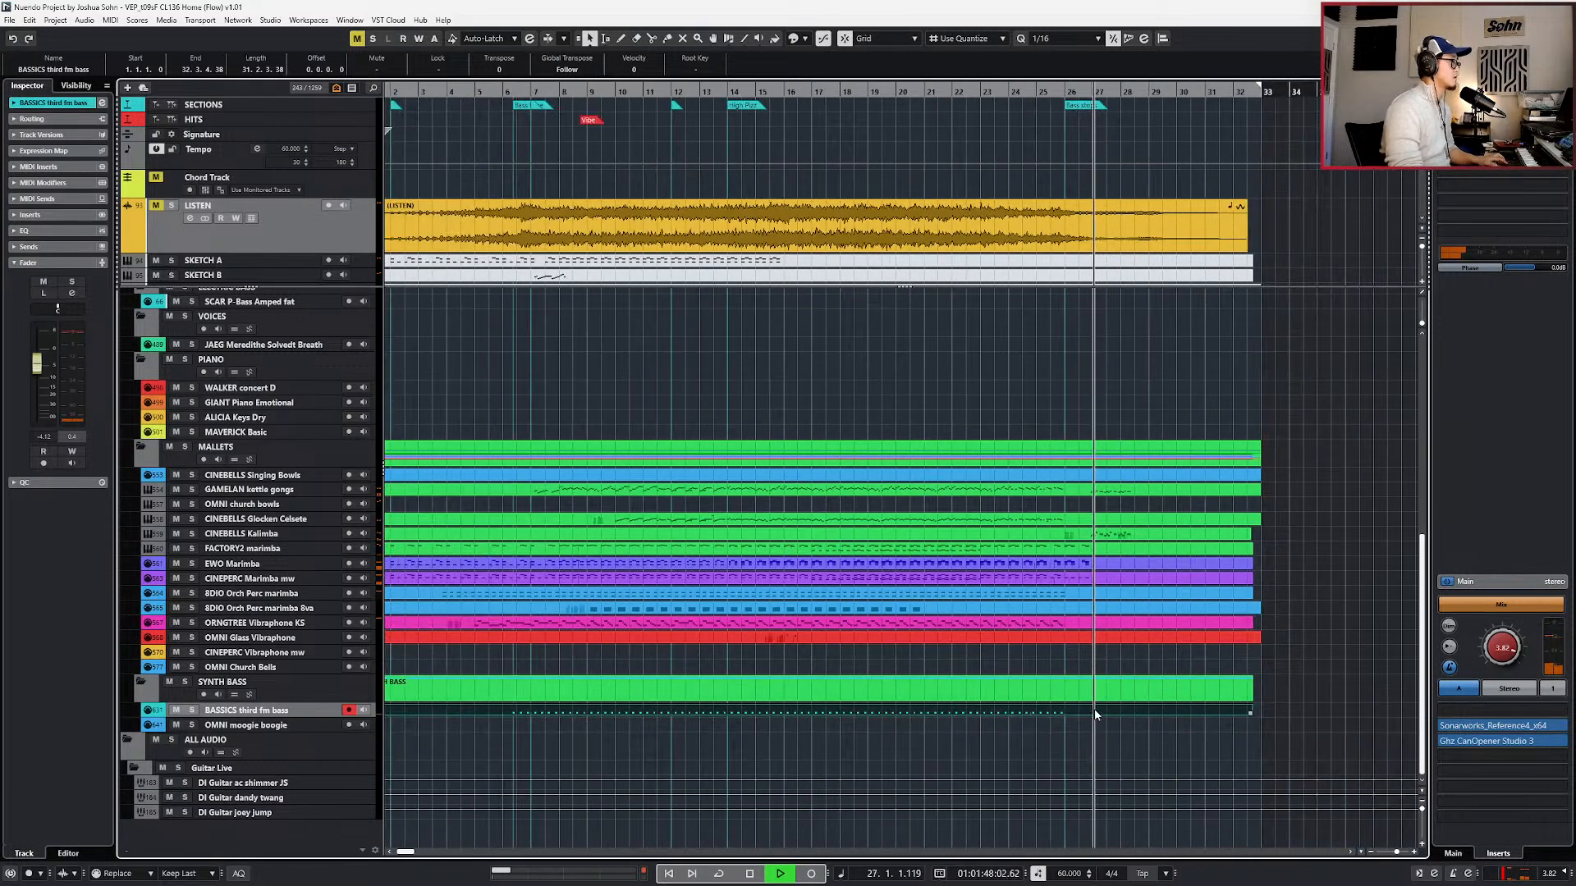
pyautogui.press('space')
pyautogui.scroll(-2, 1098, 718)
pyautogui.press('KP_1')
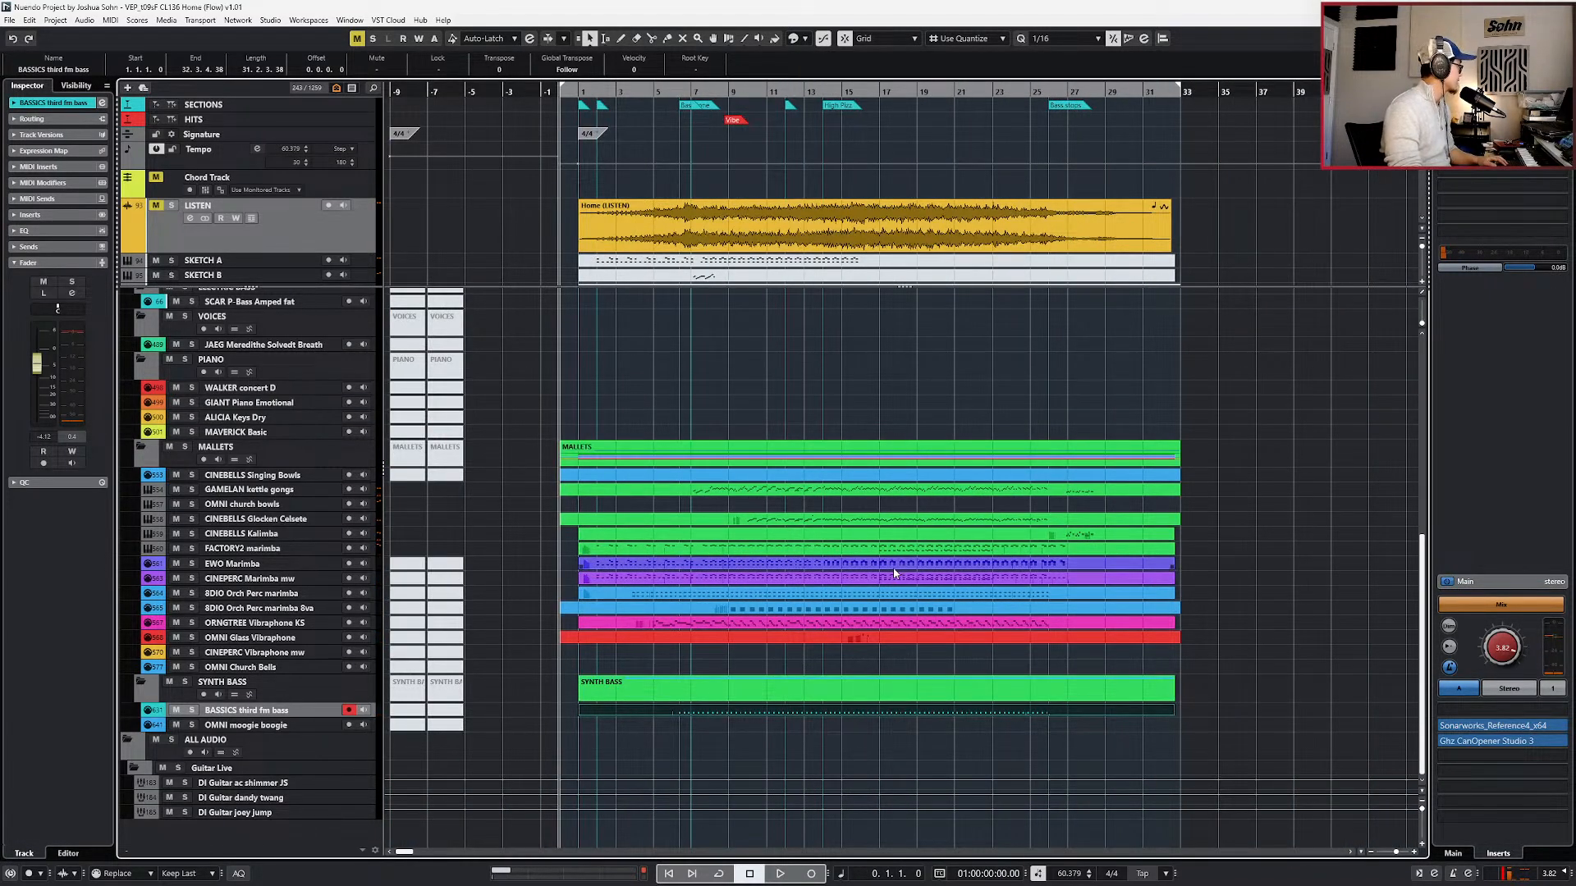
# - Look over the tracks and check the expression curve in the CSS Bass KS A part
pyautogui.scroll(5, 880, 565)
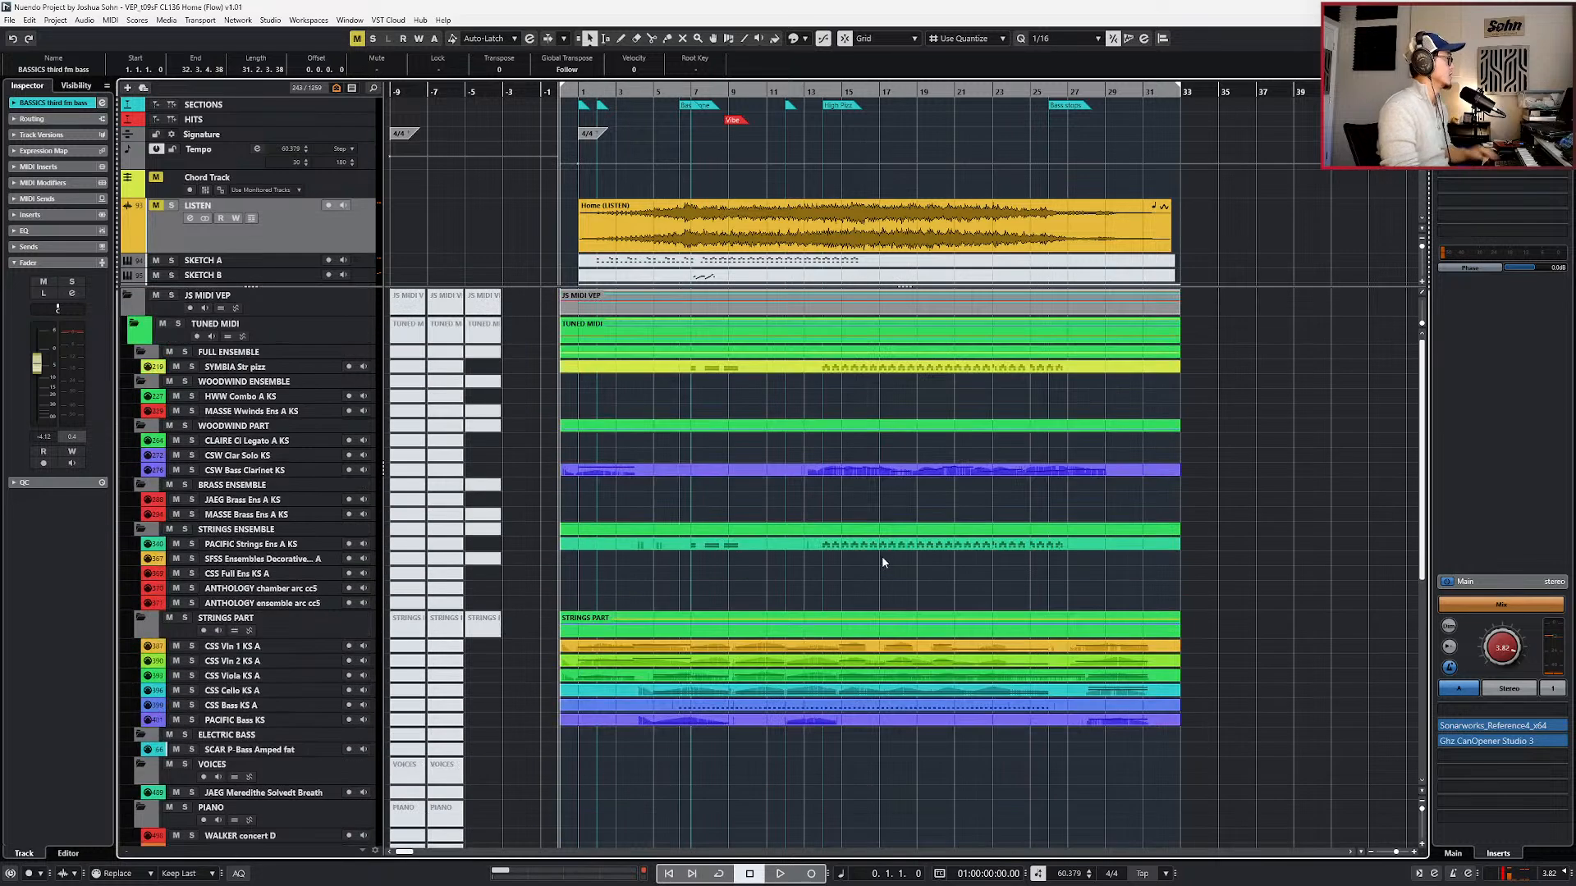
pyautogui.scroll(-5, 894, 450)
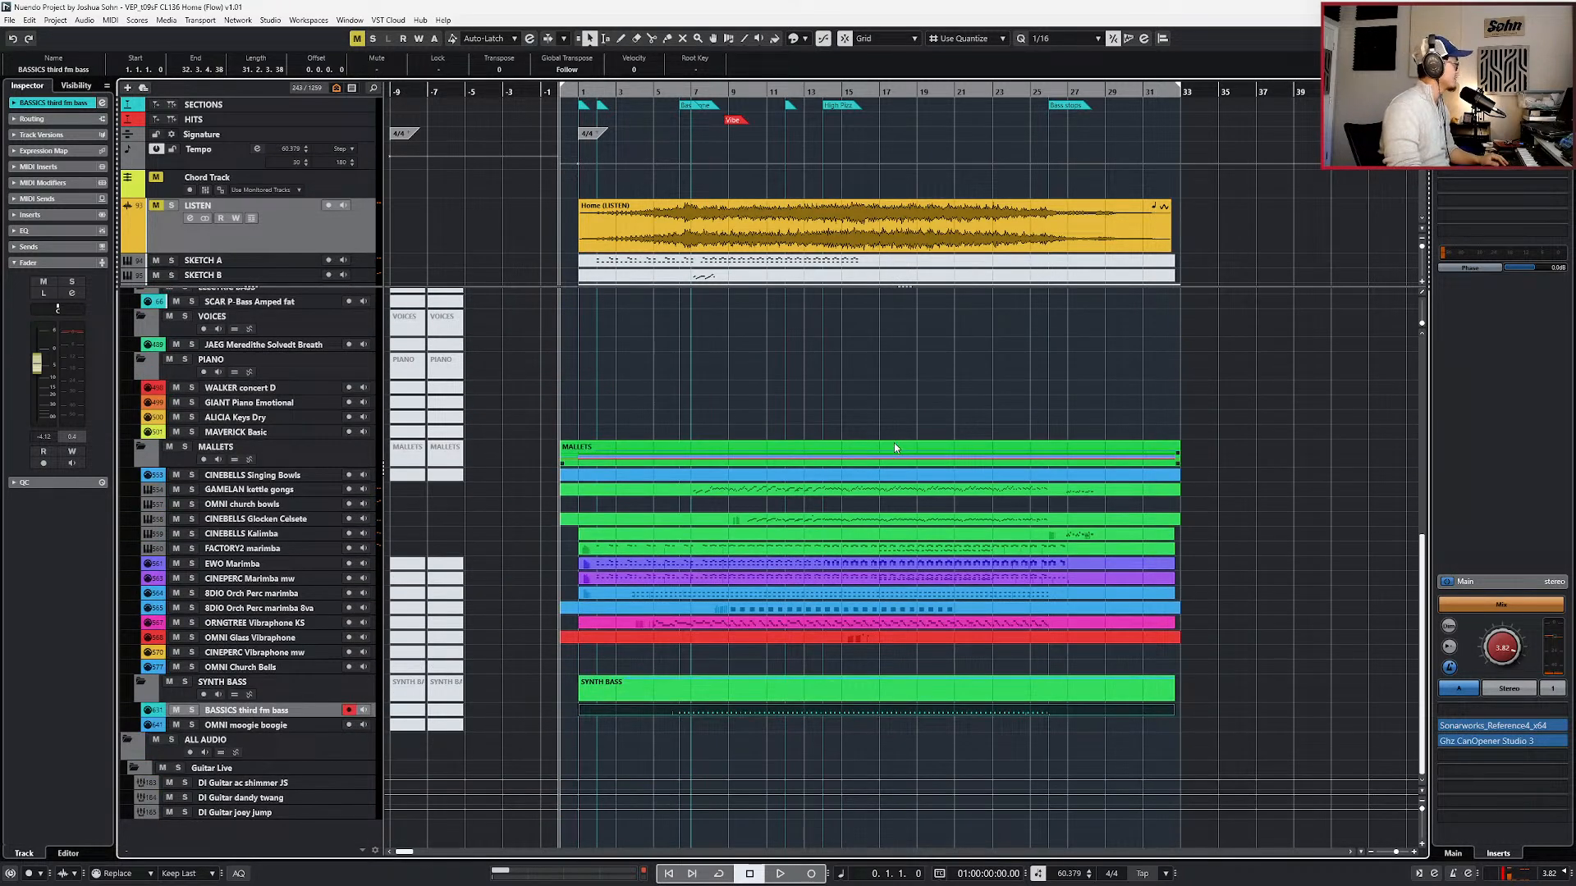
pyautogui.press('g')
pyautogui.scroll(5, 661, 427)
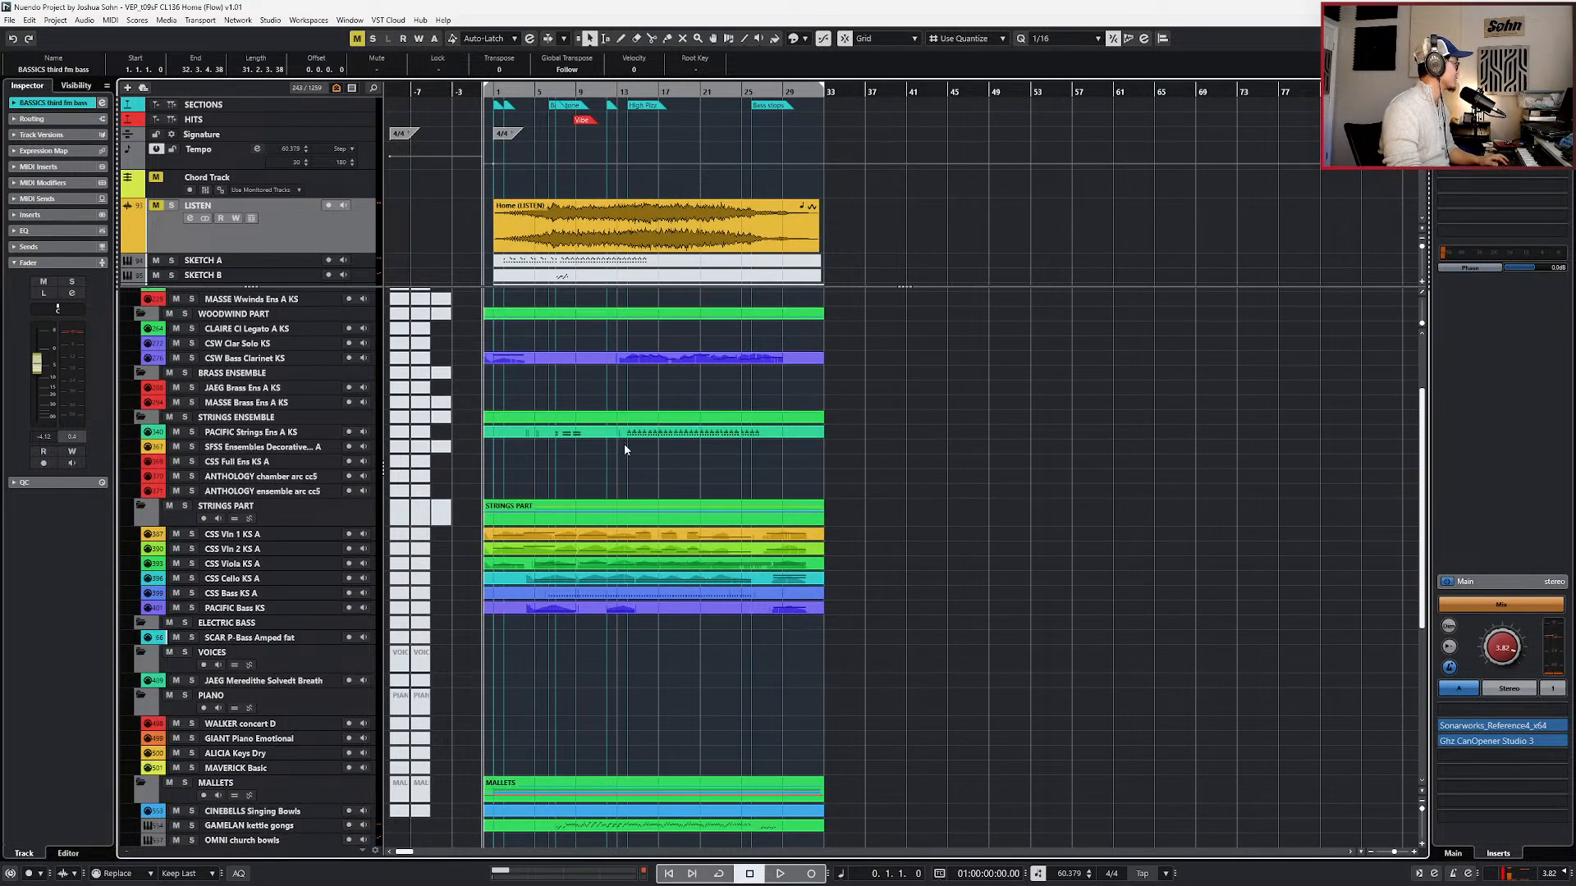
pyautogui.press('h')
pyautogui.press('h')
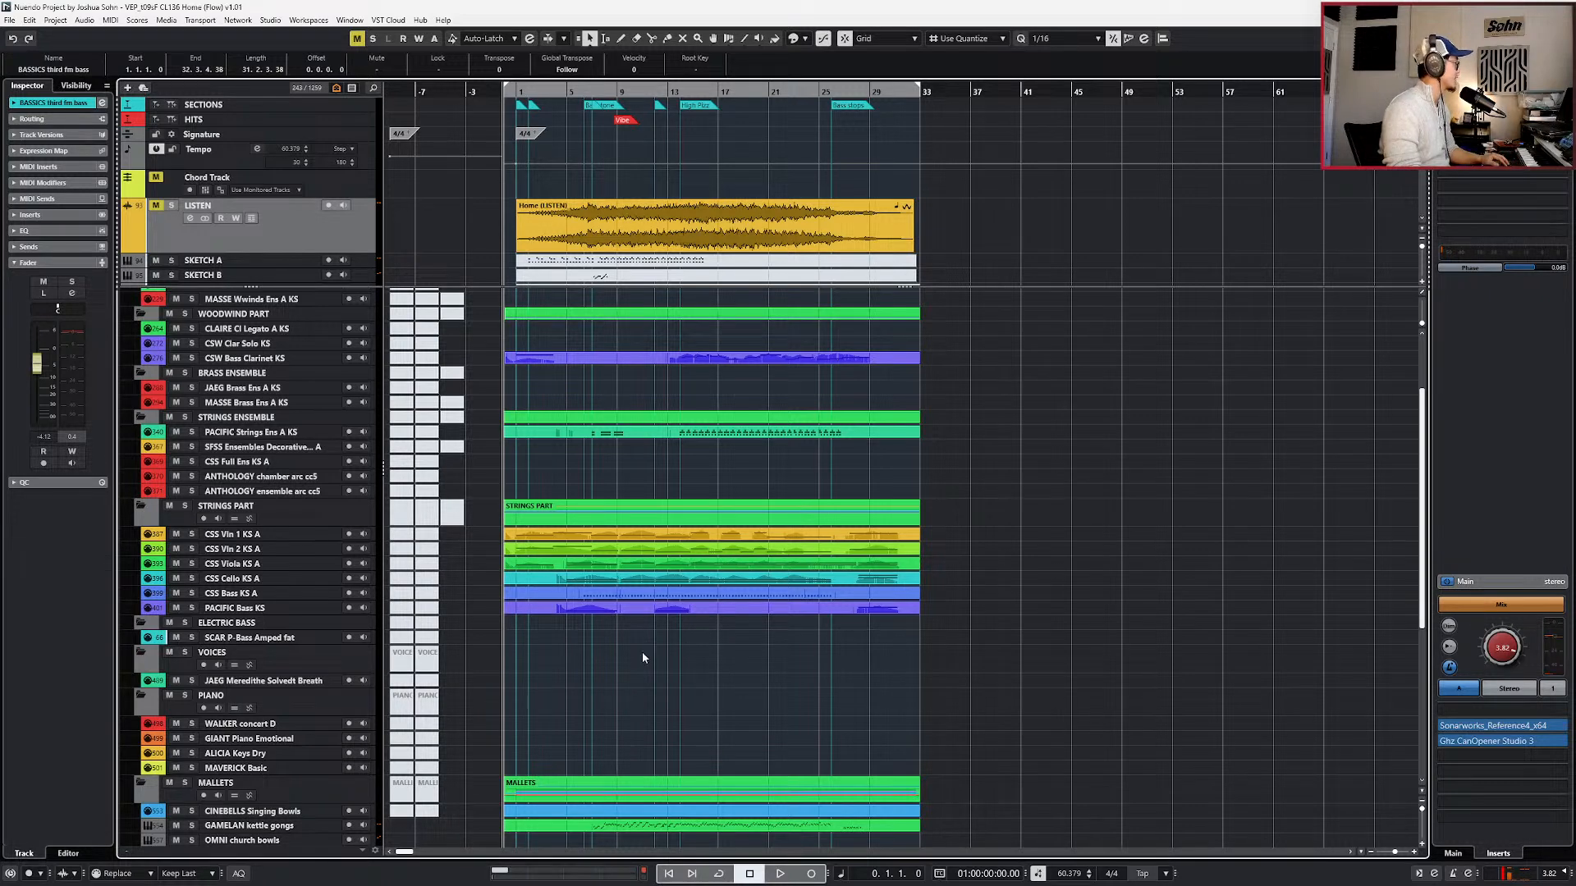
pyautogui.click(662, 592)
pyautogui.doubleClick(662, 593)
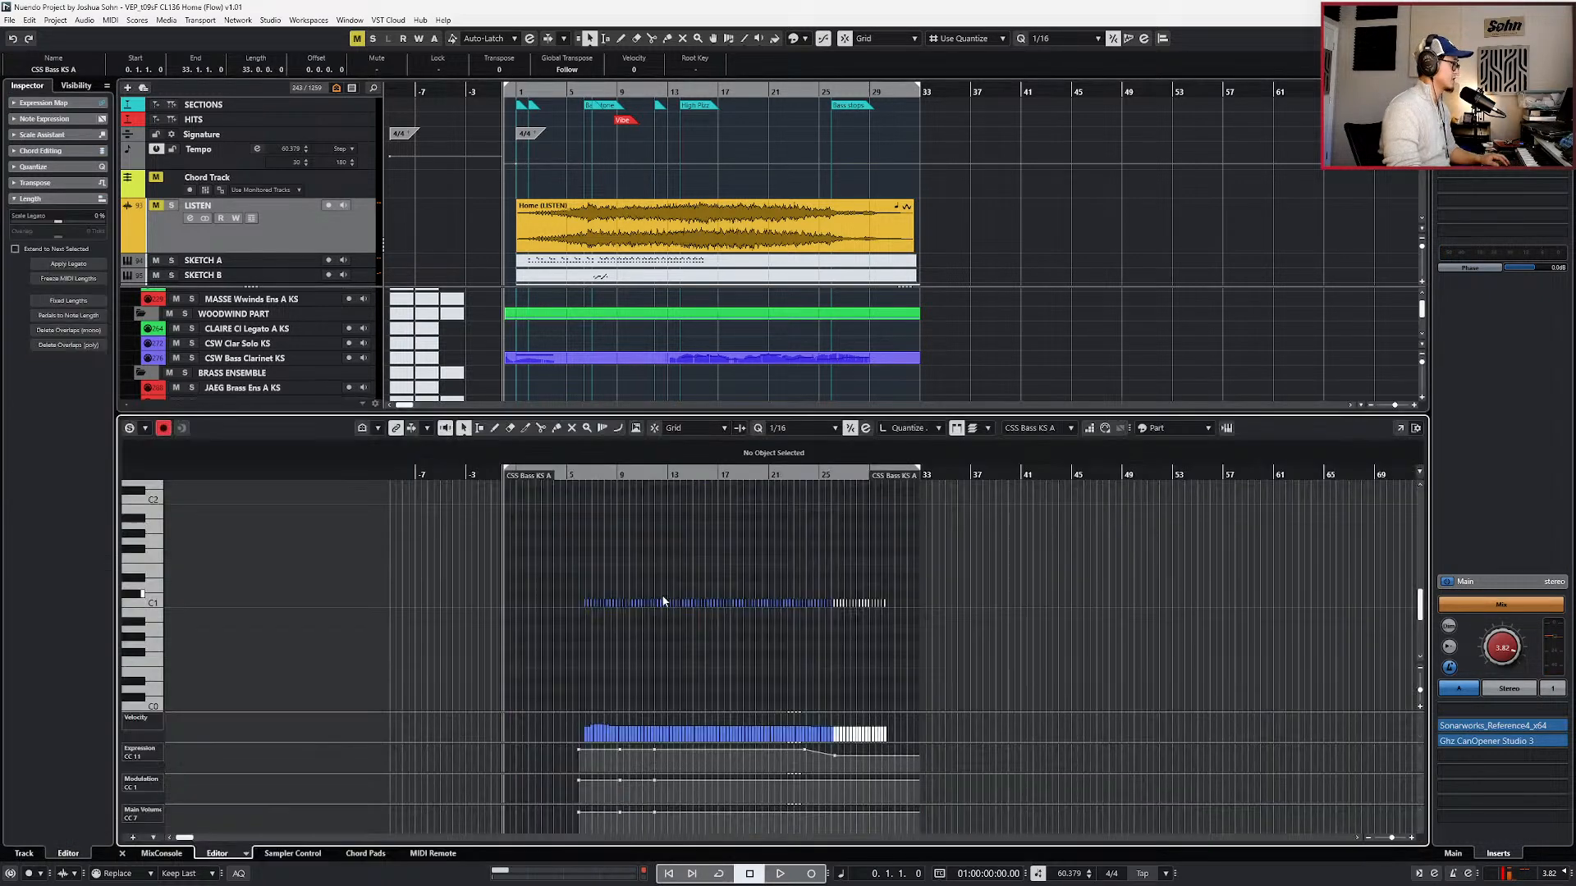
pyautogui.hotkey('ctrl', 'e')
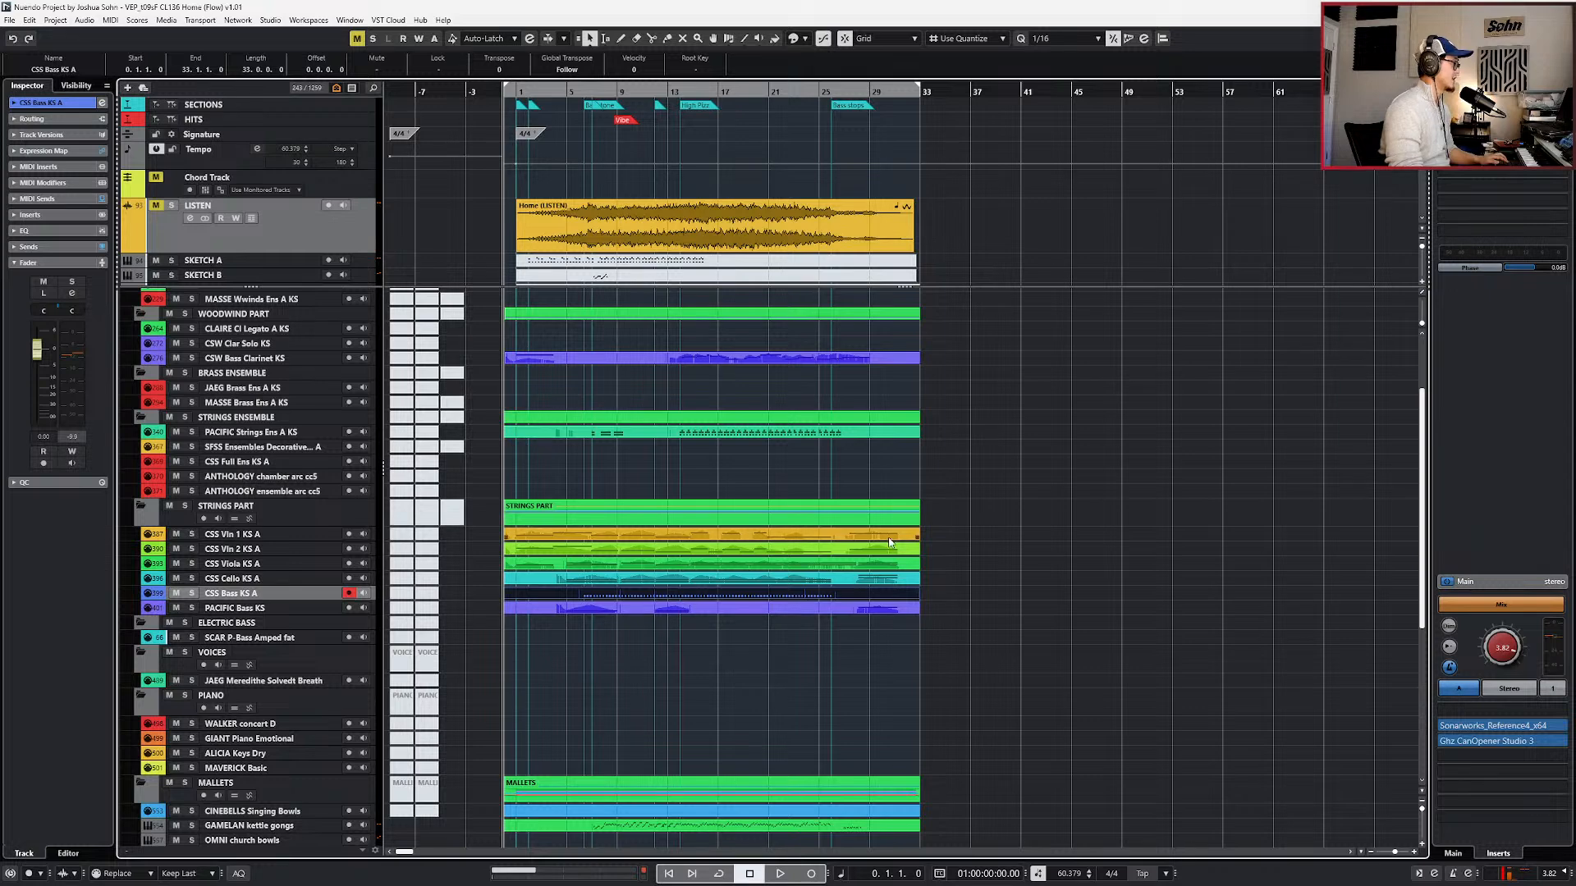
# - Open the CSS Vln 1 KS A part and check its notes against the other string parts
pyautogui.moveTo(929, 532); pyautogui.dragTo(909, 574)
pyautogui.press('Return')
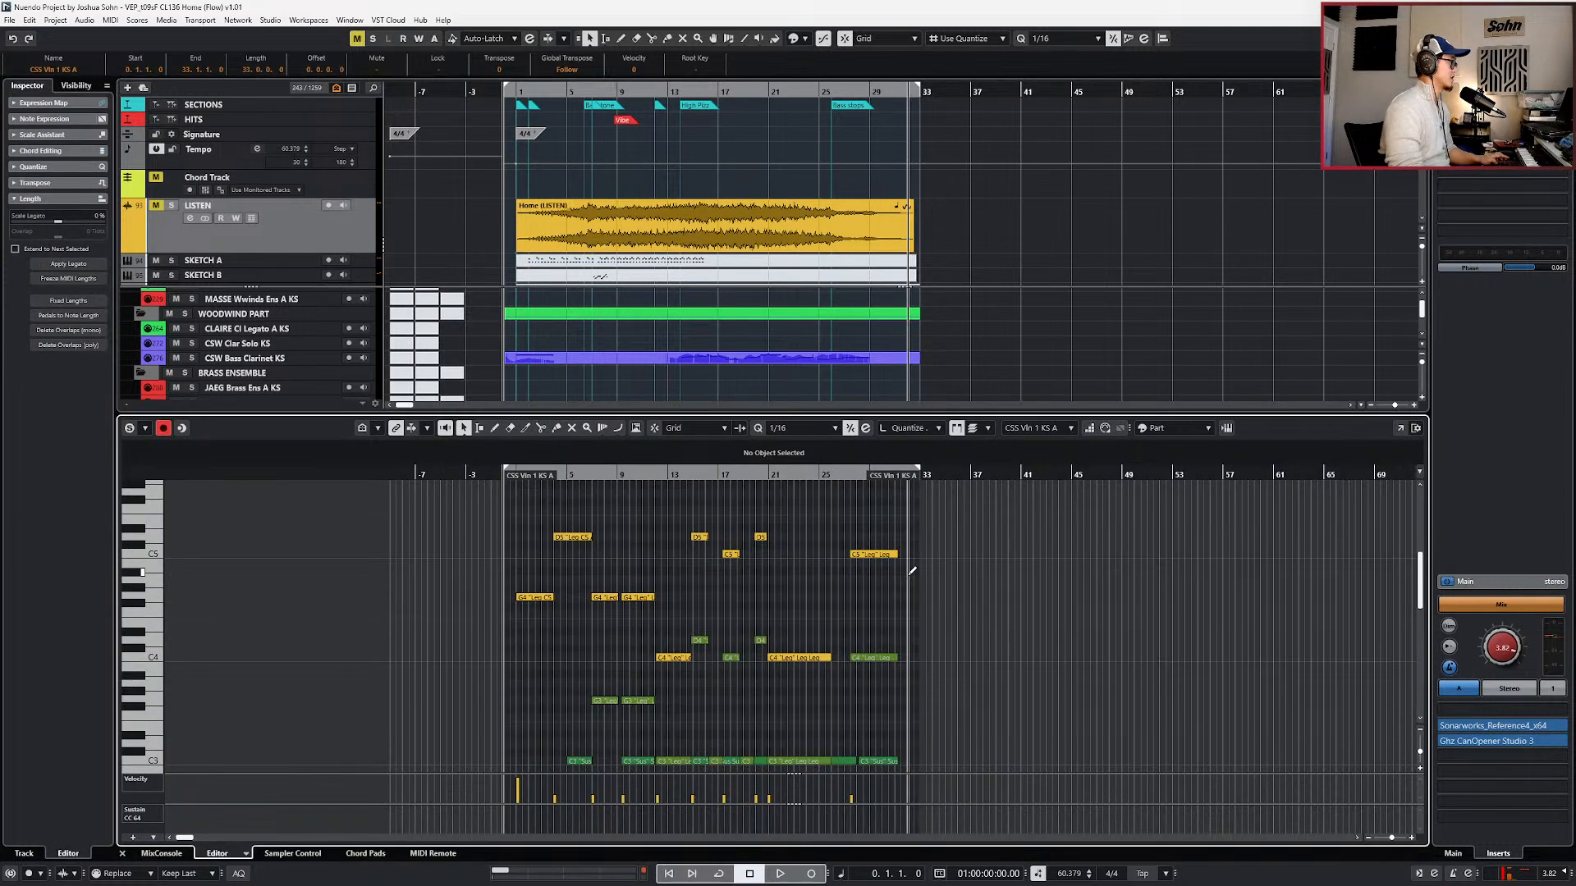
pyautogui.press('Down')
pyautogui.press('Down')
pyautogui.press('Down')
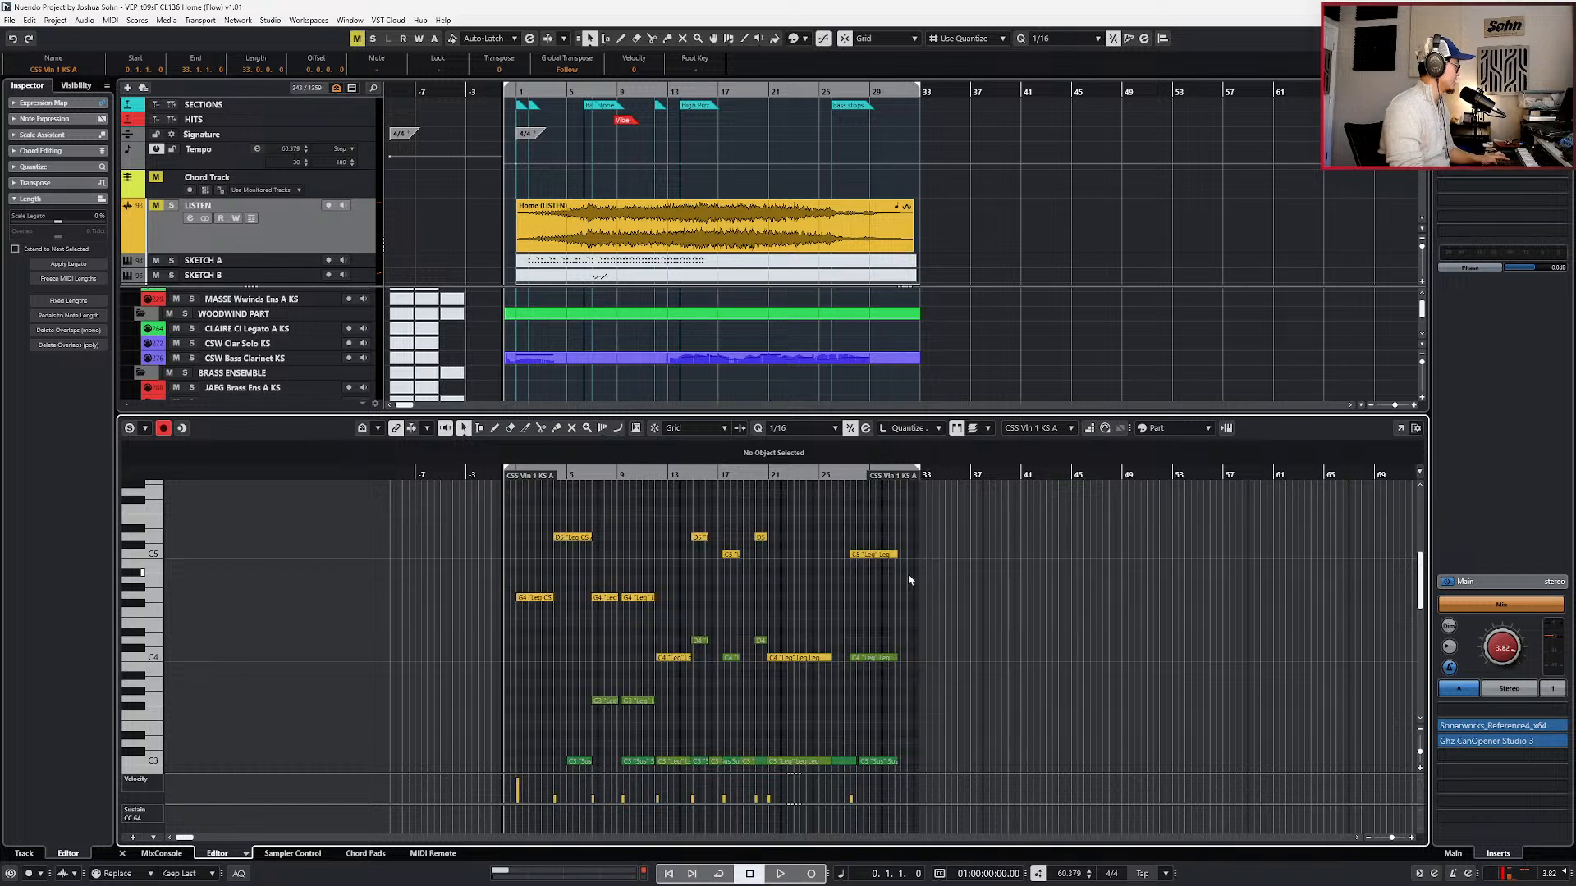
pyautogui.hotkey('ctrl', 'alt', 'e')
# - Check the notes and dynamics of the PACIFIC Bass KS part and return to the arrangement
pyautogui.doubleClick(903, 609)
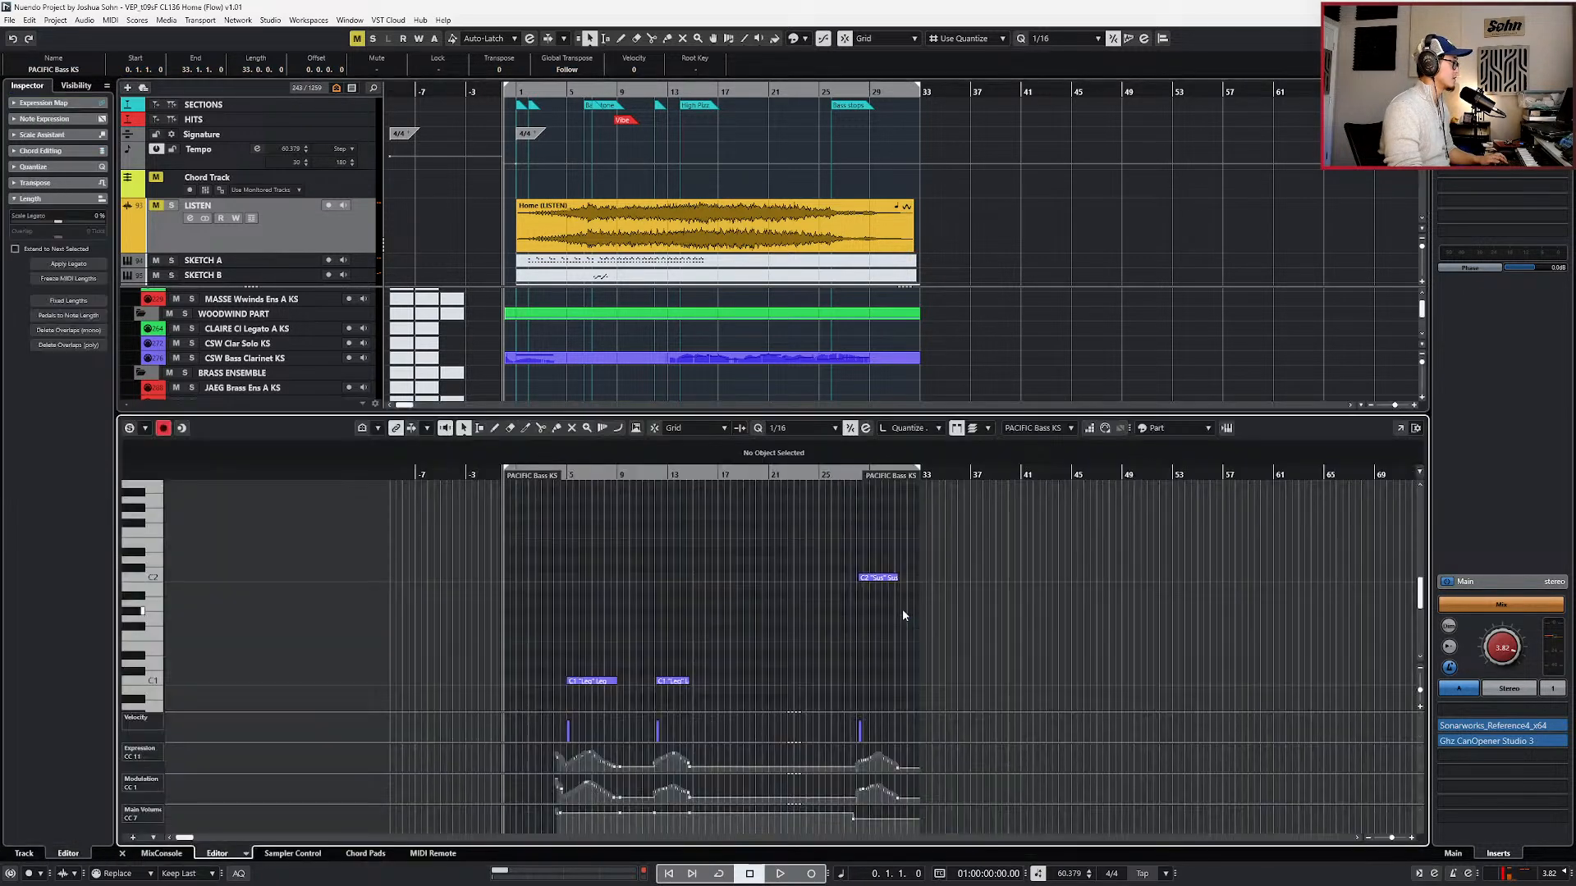
pyautogui.hotkey('alt', 'c')
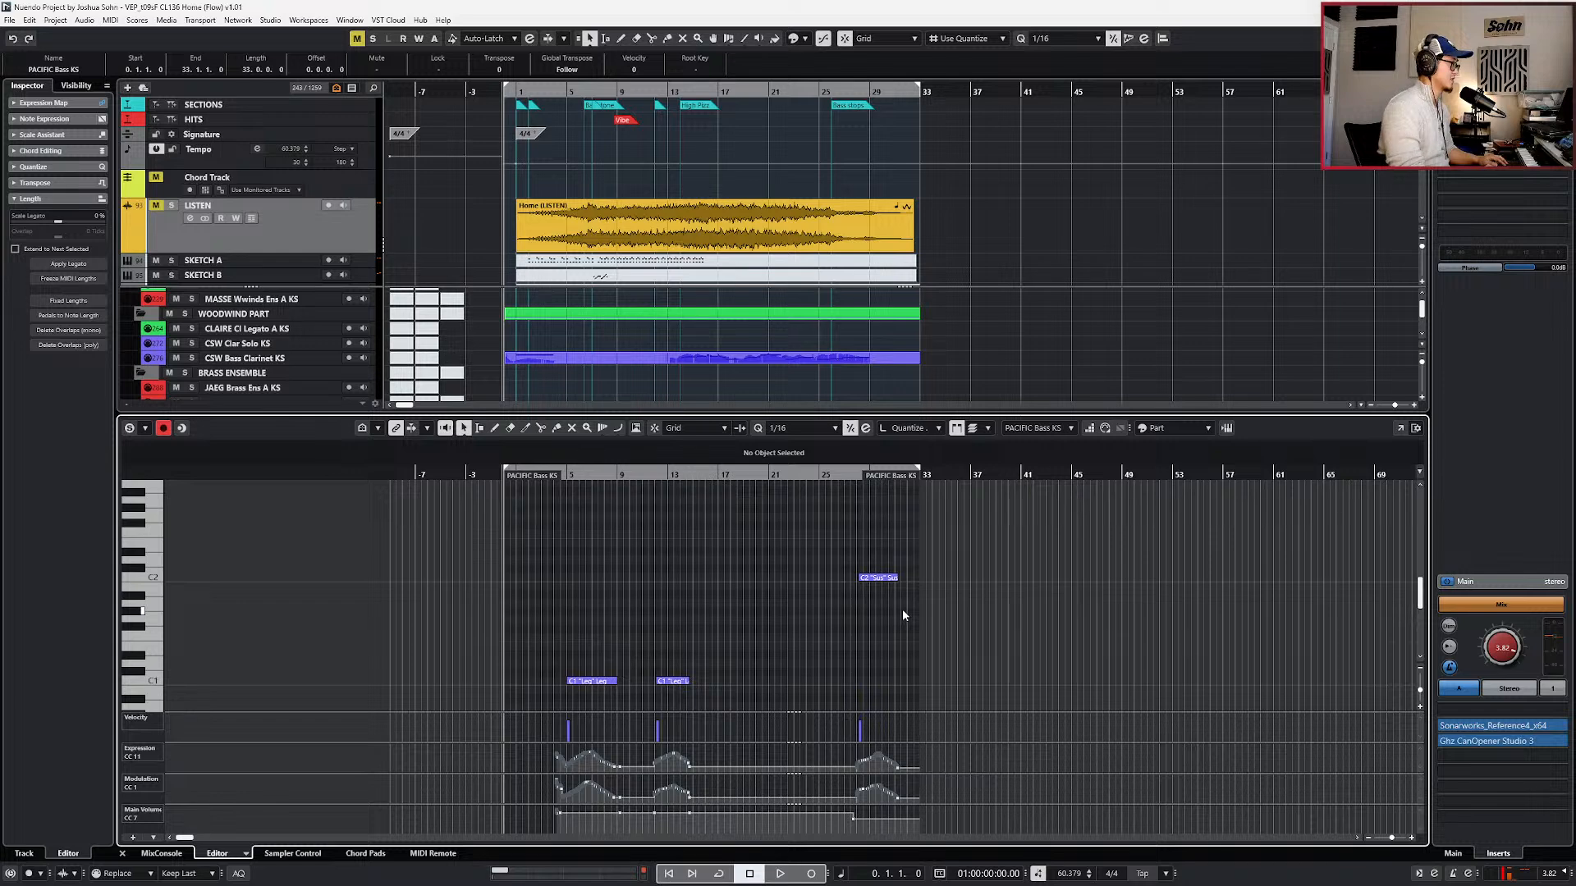
pyautogui.hotkey('ctrl', 'alt', 'e')
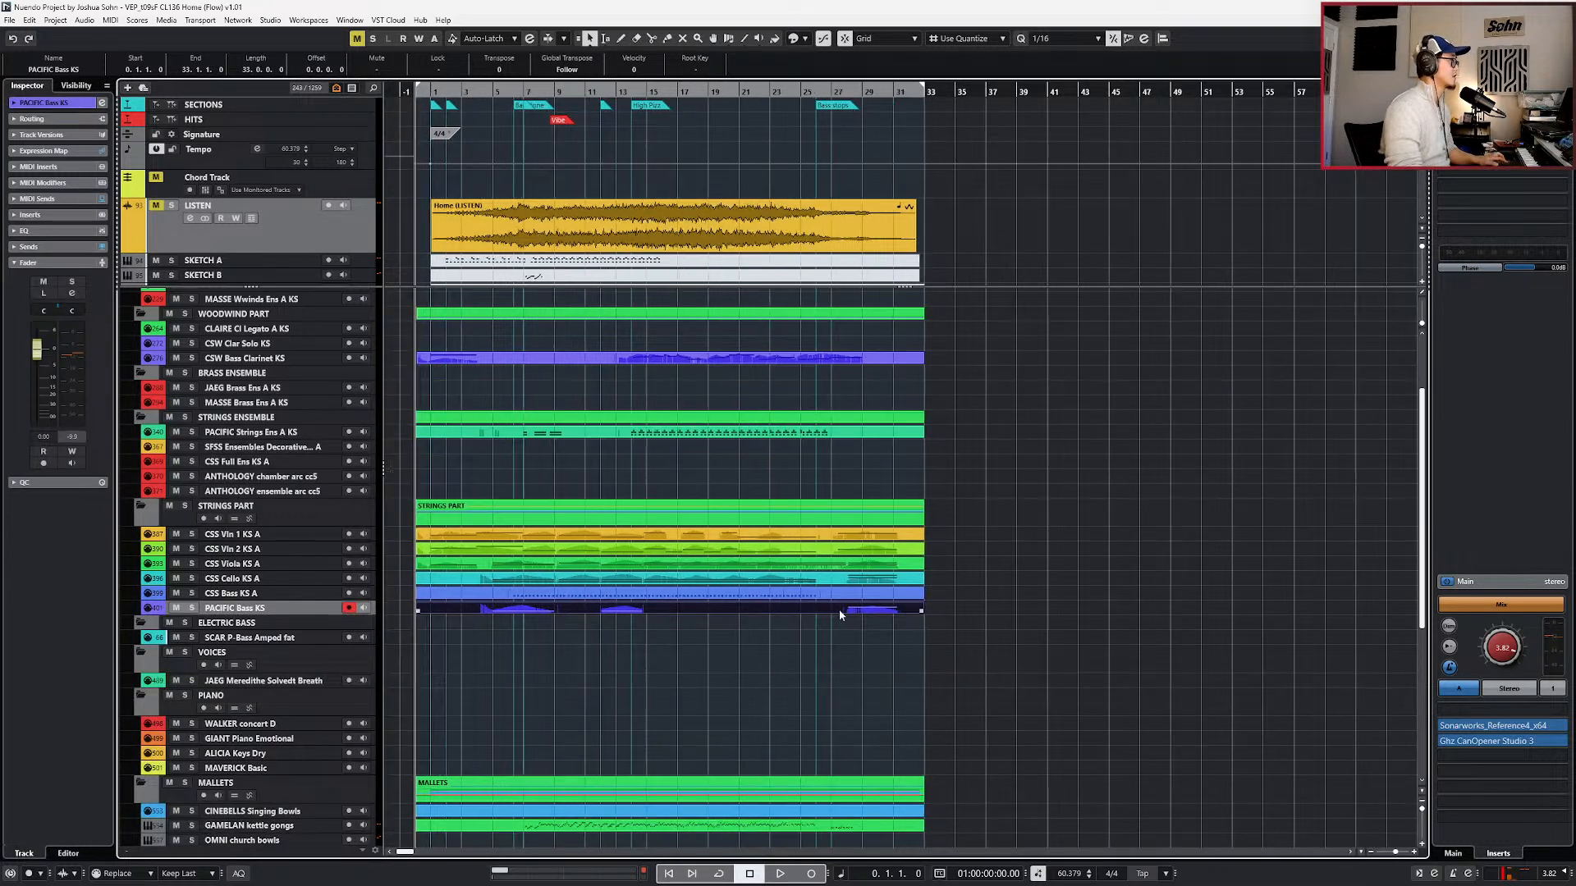
pyautogui.scroll(2, 838, 609)
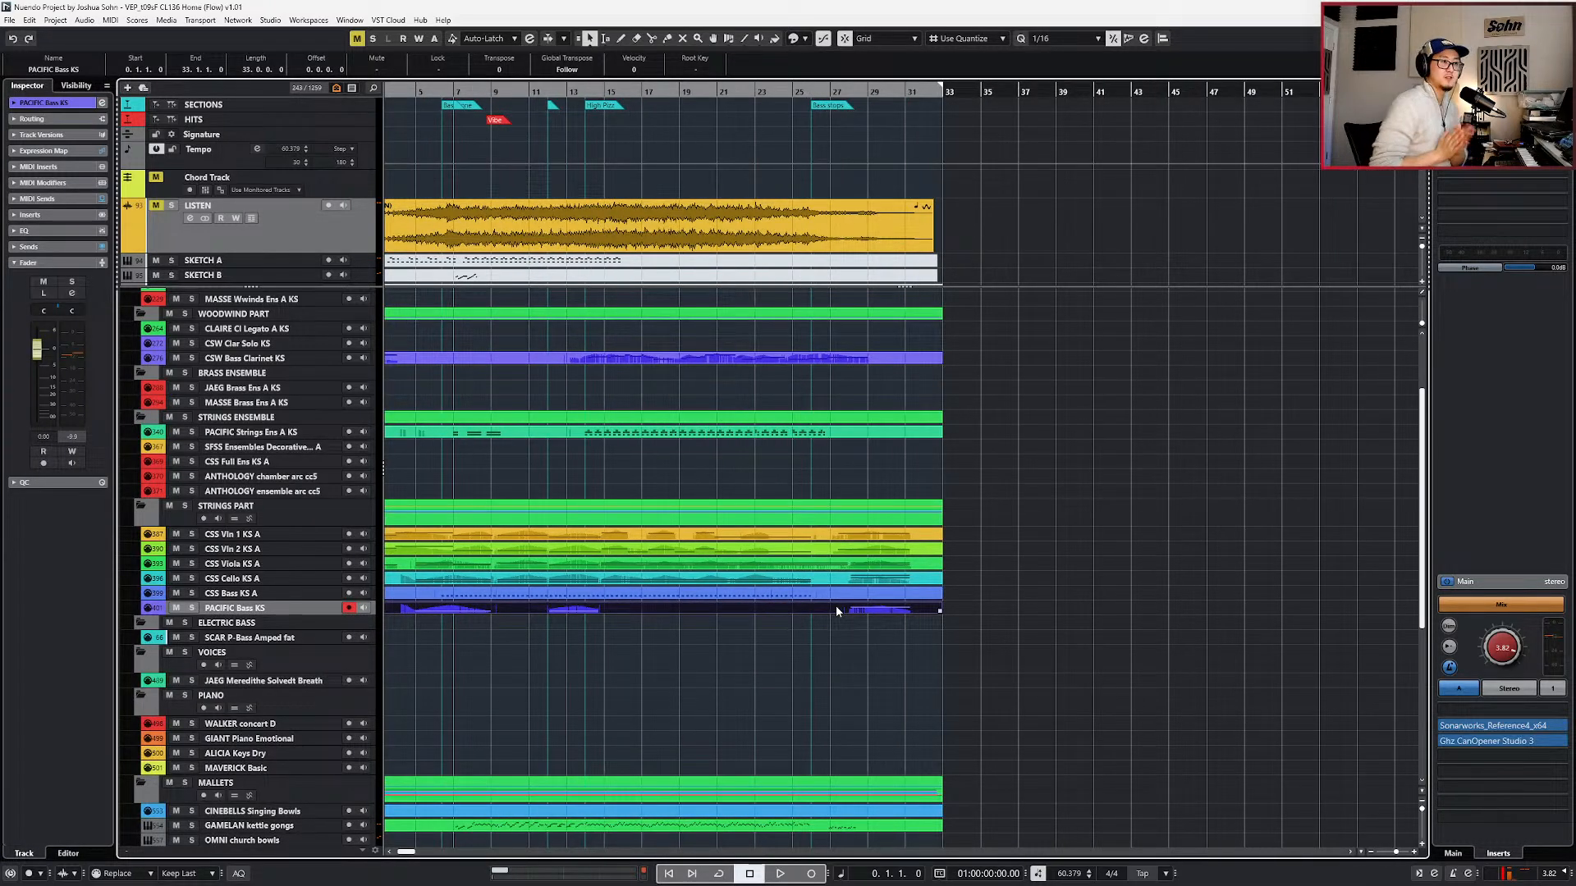
# - Open the instrument parts together in the Key Editor with the SYMBIA Str pizz part active, showing the full length
pyautogui.hscroll(-3, 914, 662)
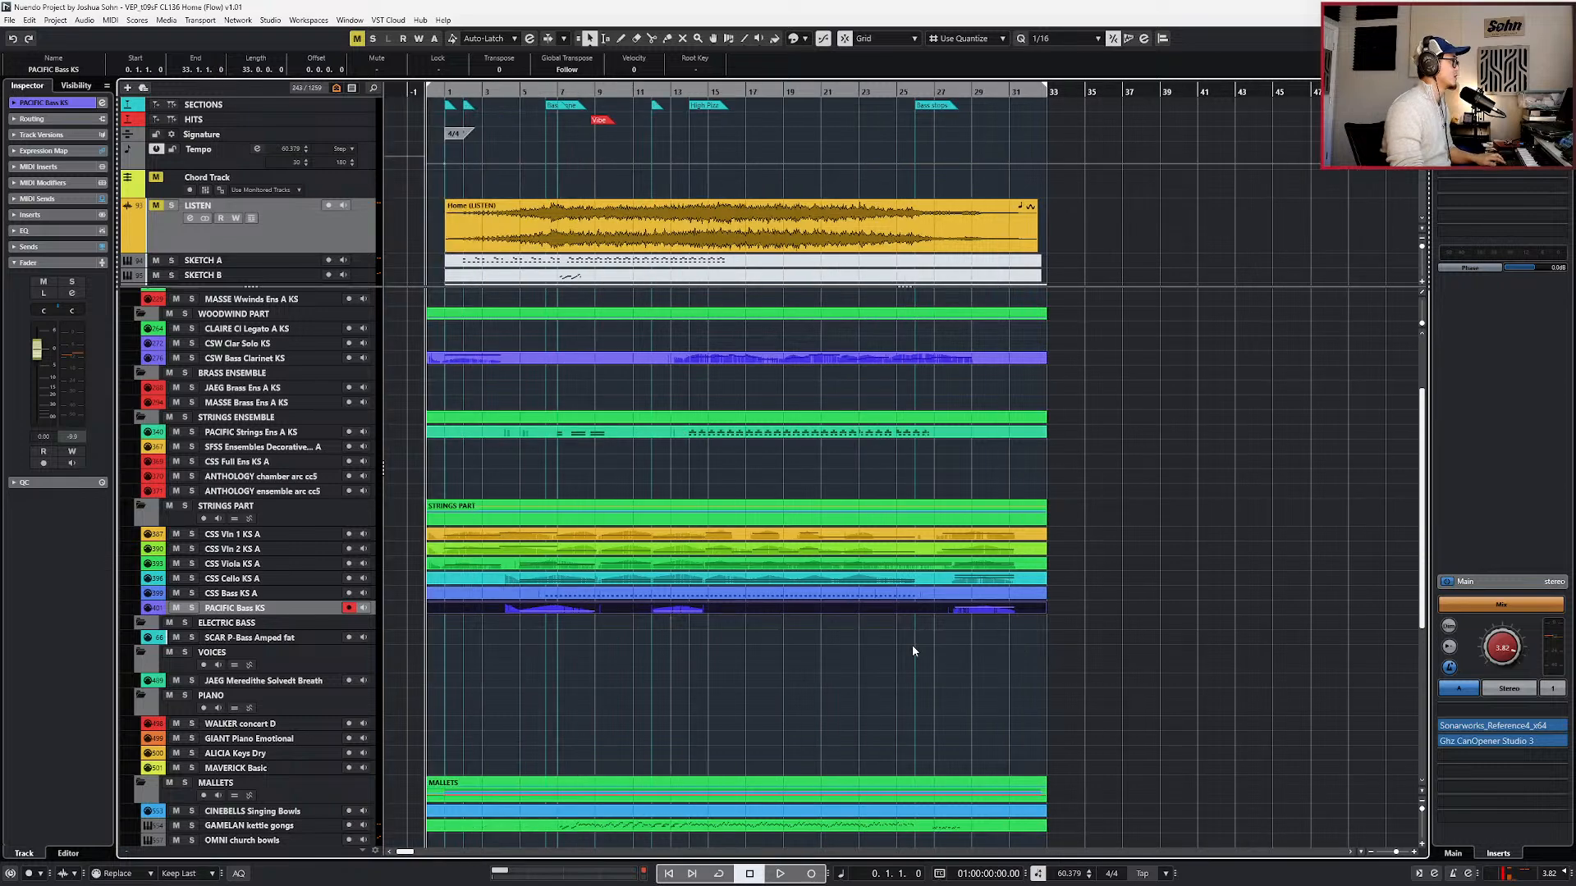
pyautogui.scroll(3, 914, 662)
pyautogui.click(621, 312)
pyautogui.doubleClick(621, 312)
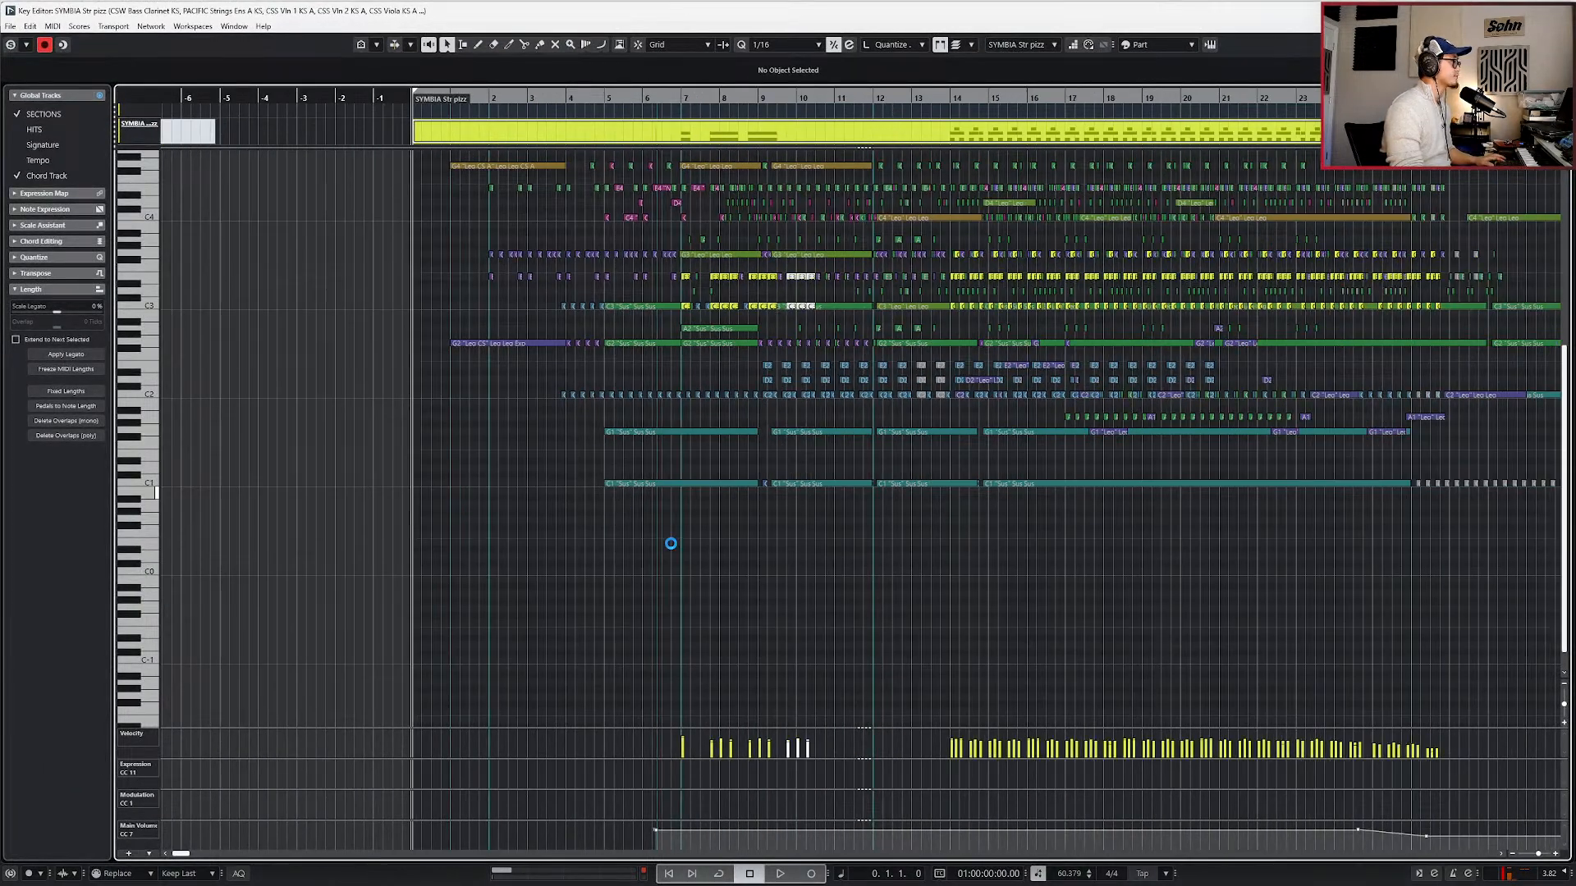
pyautogui.press('g')
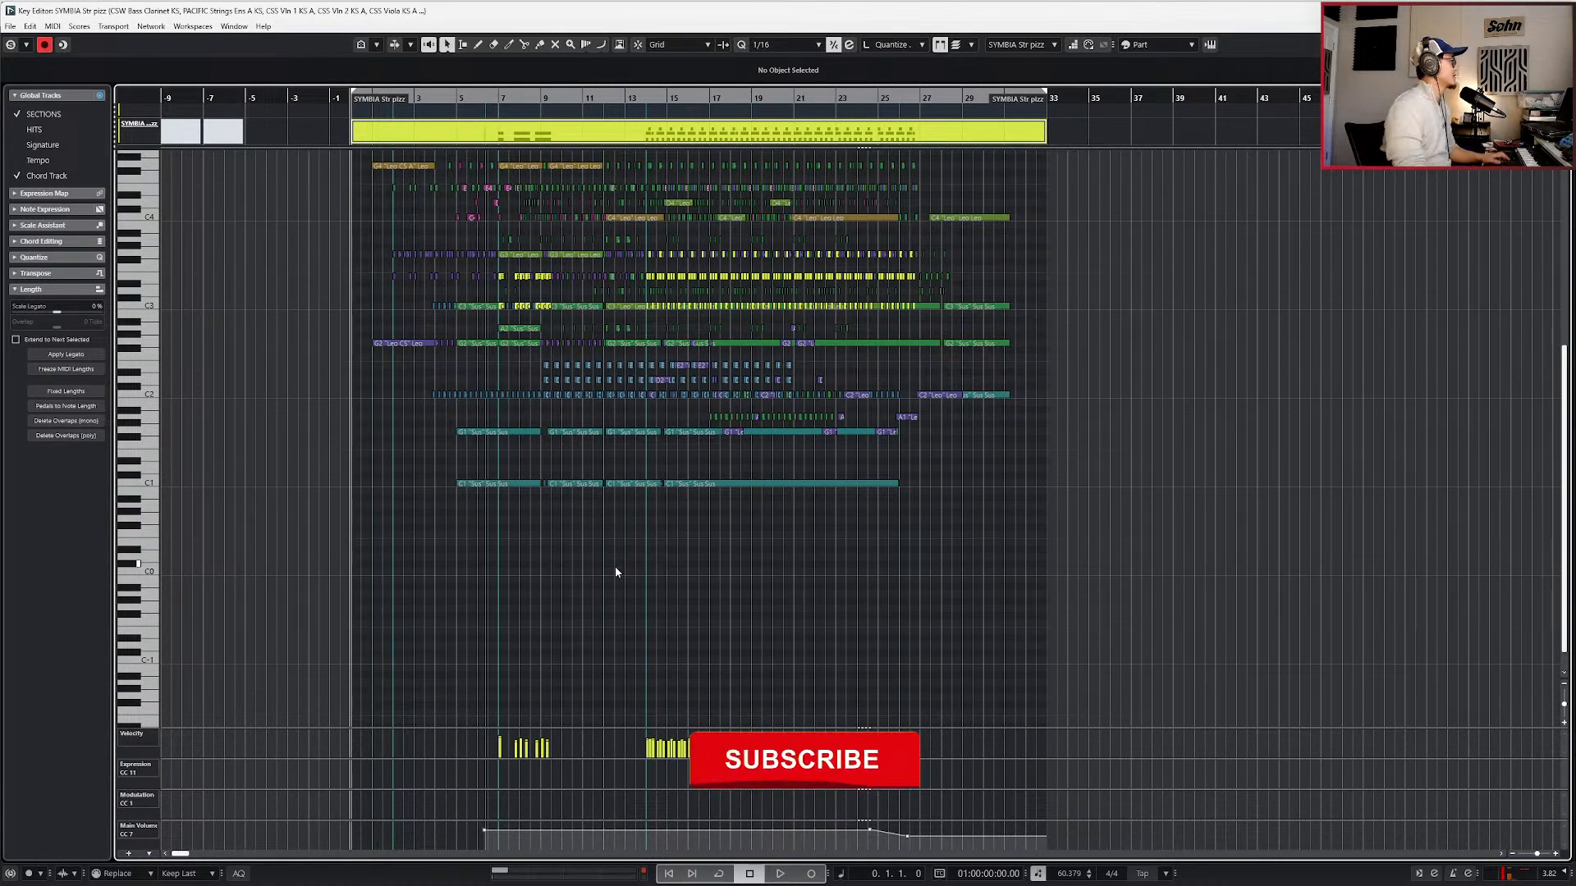
# - Examine the combined notes of all parts across the arrangement and glance at the project notepad
pyautogui.keyDown('ctrl'); pyautogui.scroll(3, 606, 568); pyautogui.keyUp('ctrl')
pyautogui.scroll(5, 608, 558)
pyautogui.scroll(-5, 609, 534)
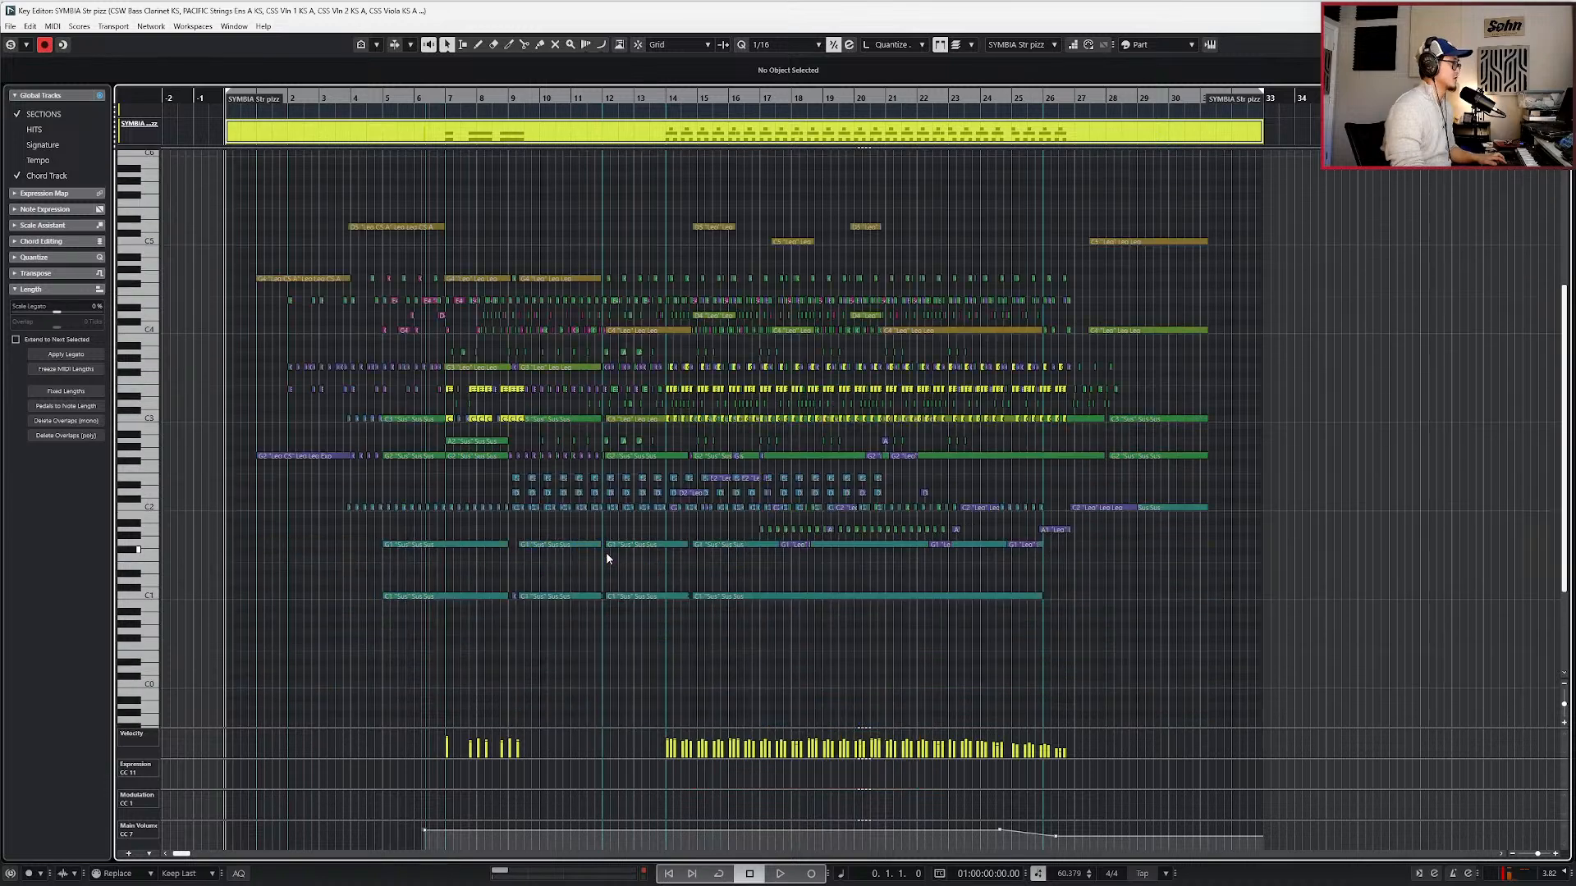
pyautogui.scroll(2, 696, 420)
pyautogui.keyDown('ctrl'); pyautogui.scroll(2, 696, 420); pyautogui.keyUp('ctrl')
pyautogui.hscroll(-1, 746, 281)
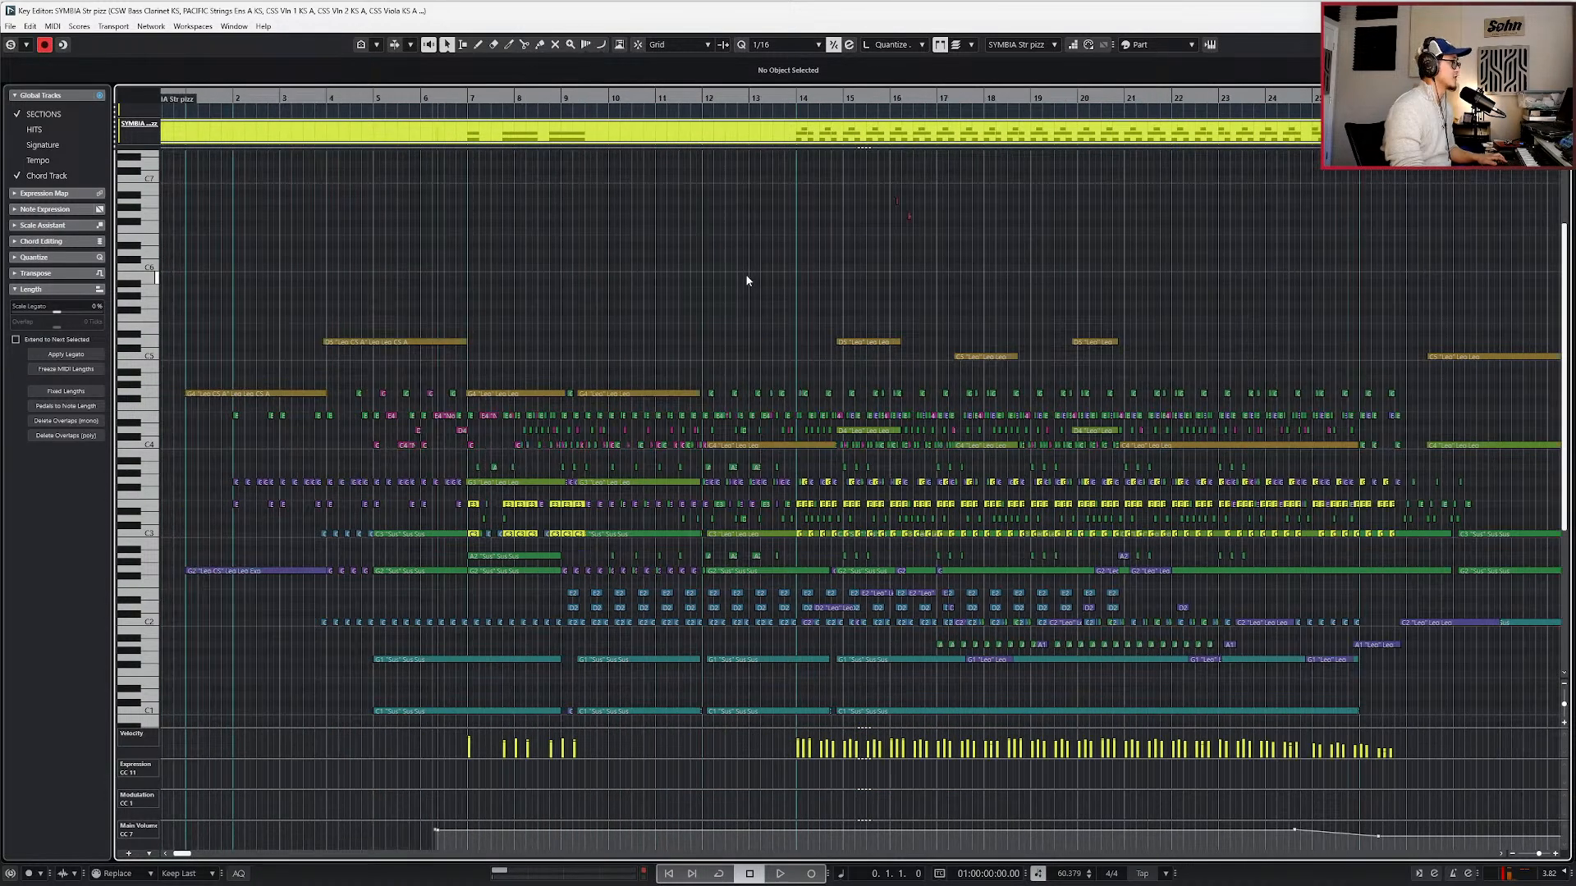
pyautogui.hscroll(-1, 761, 282)
pyautogui.scroll(-2, 762, 281)
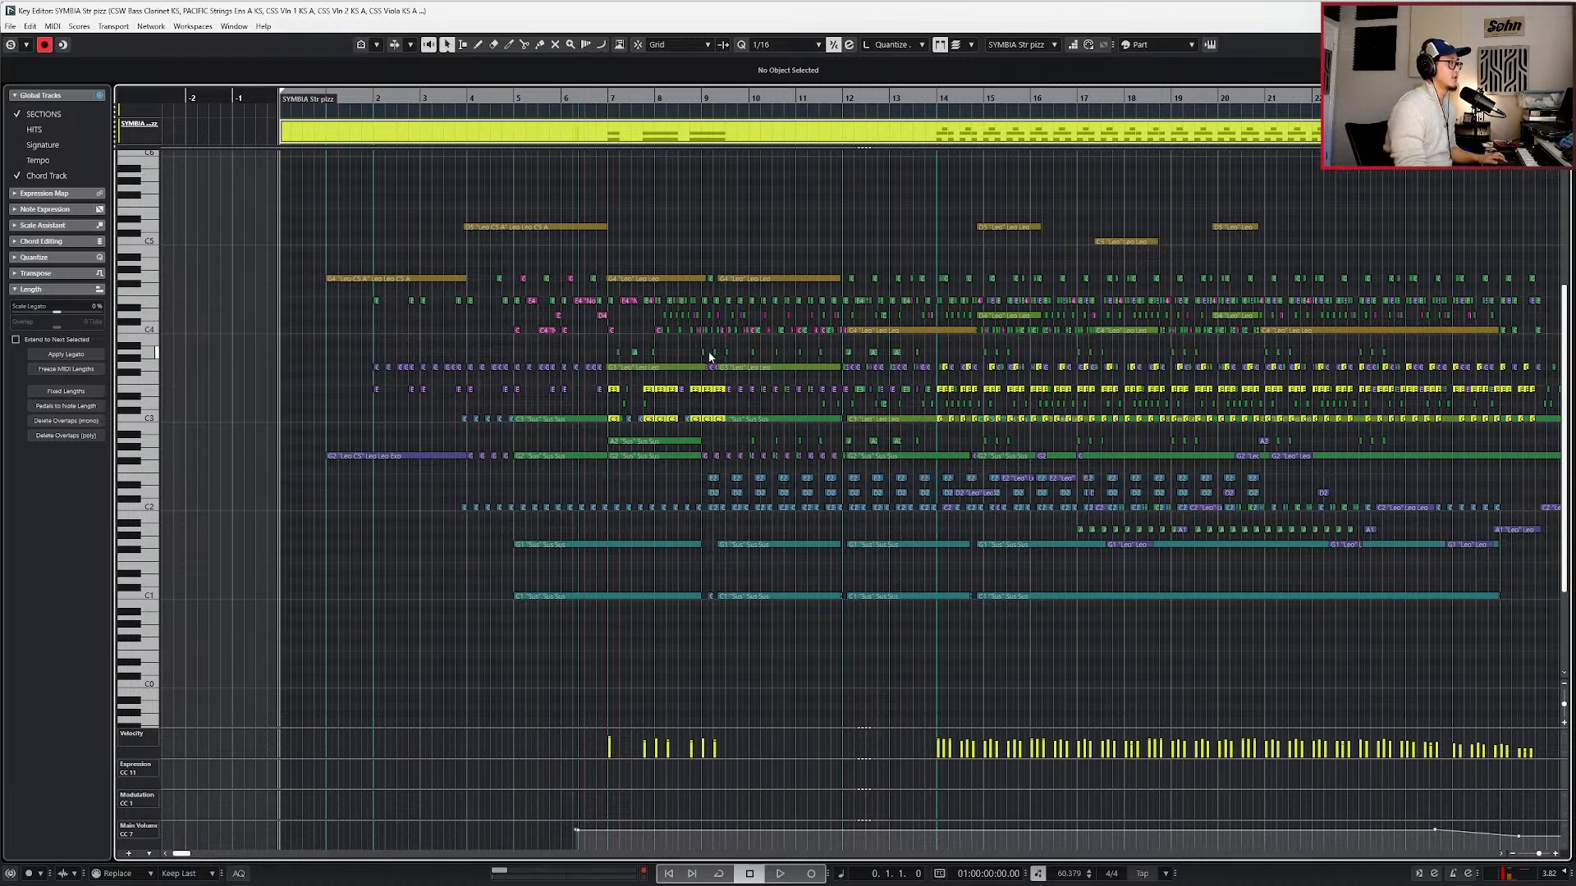
pyautogui.keyDown('ctrl'); pyautogui.scroll(-2, 707, 355); pyautogui.keyUp('ctrl')
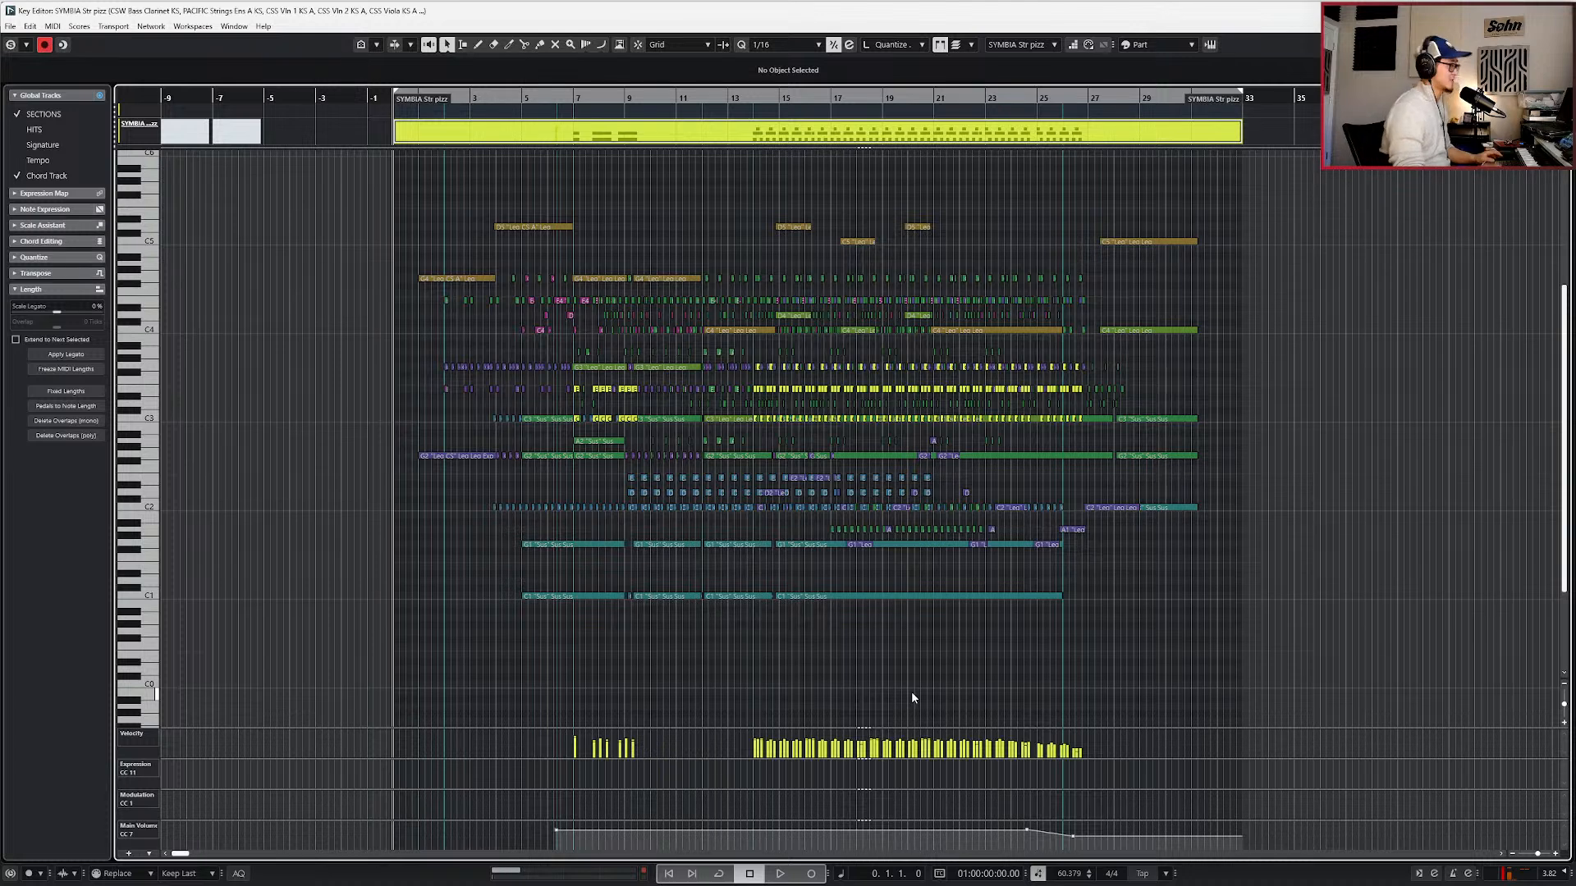
pyautogui.scroll(1, 722, 616)
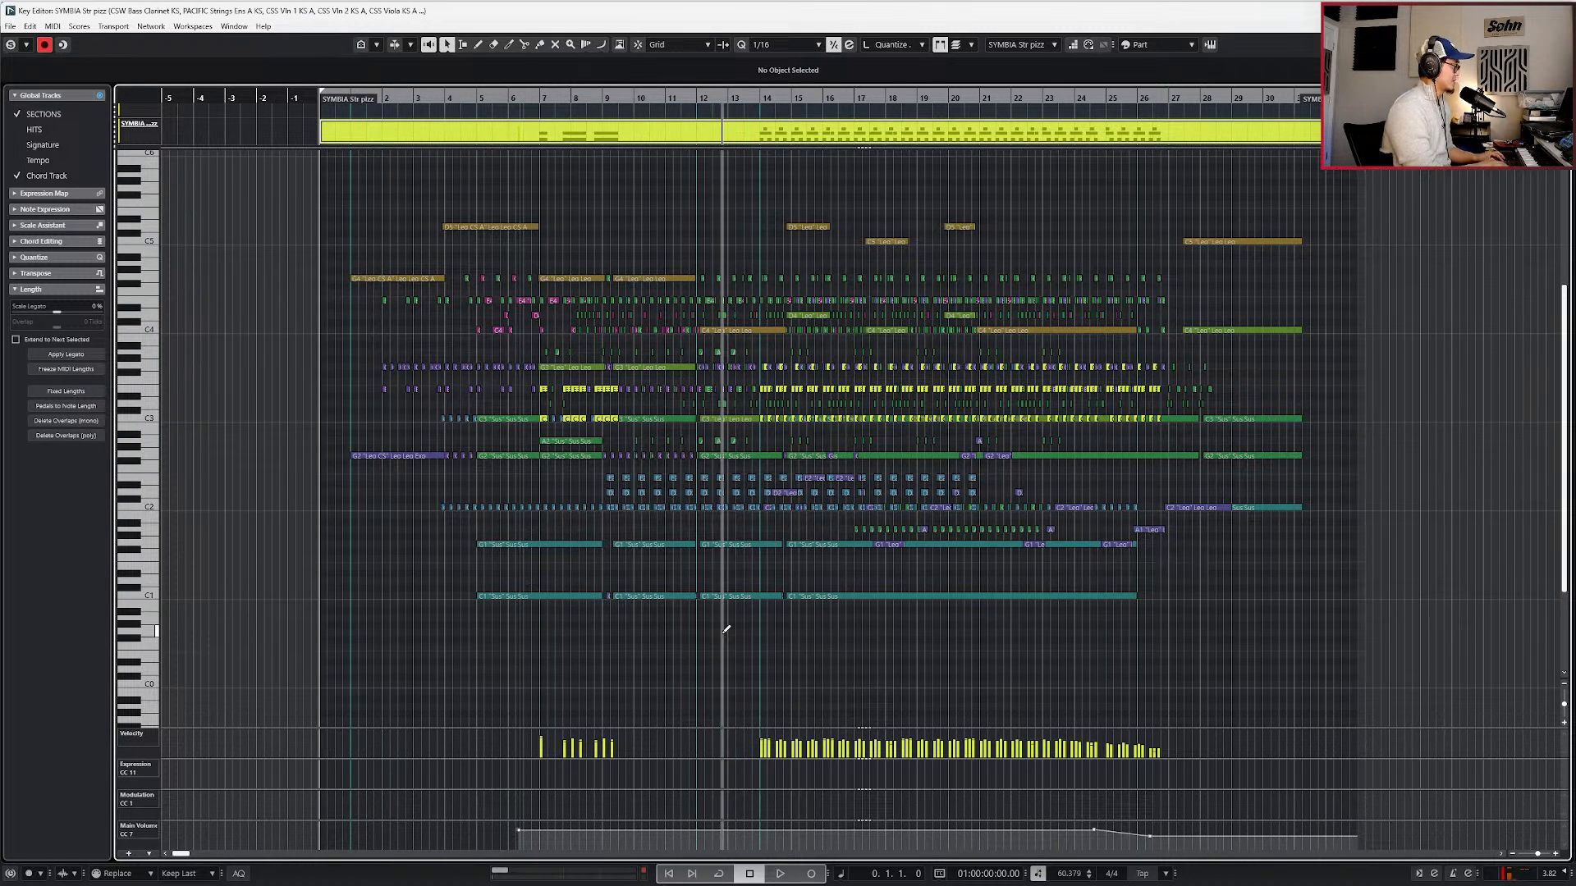
pyautogui.hotkey('alt', 'n')
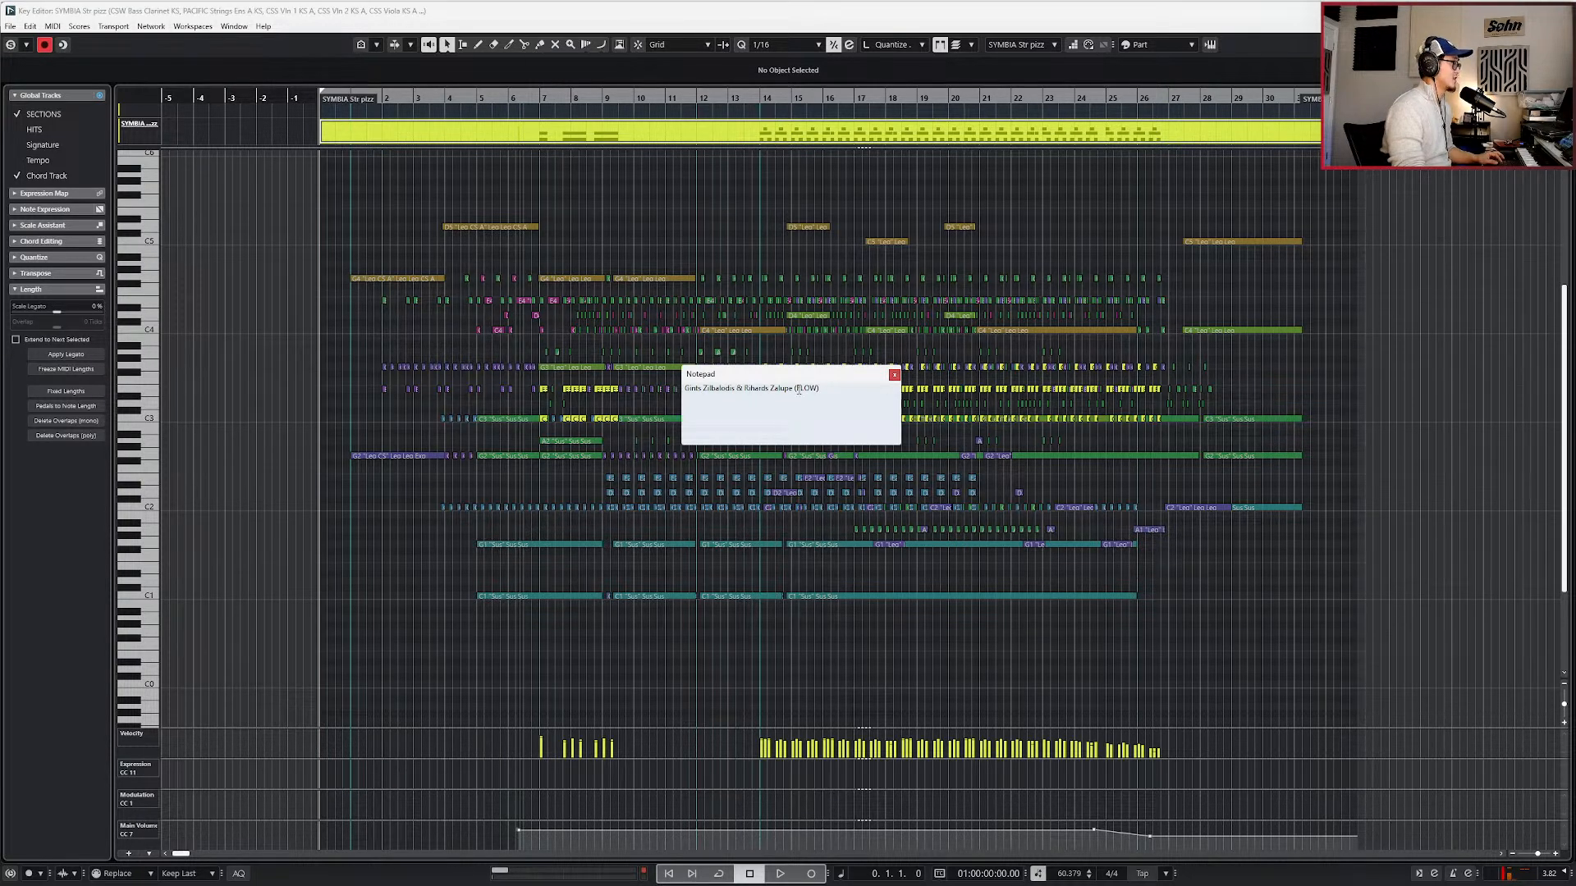
pyautogui.click(893, 376)
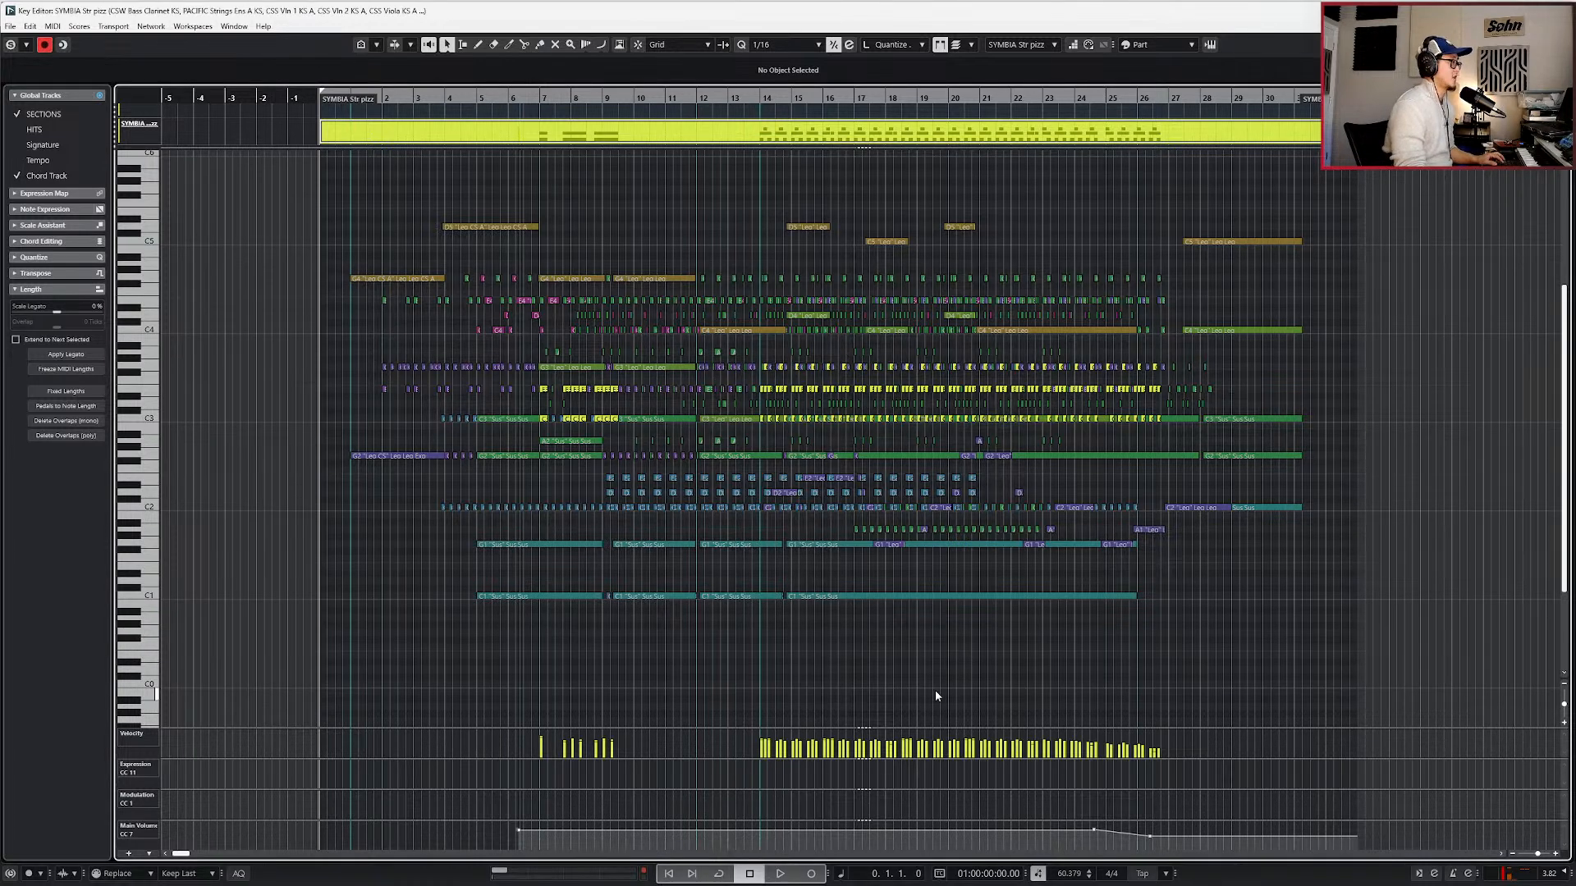
# - Play the arrangement from the start with the controller lanes hidden and the note range of all parts in view
pyautogui.scroll(2, 673, 654)
pyautogui.press('space')
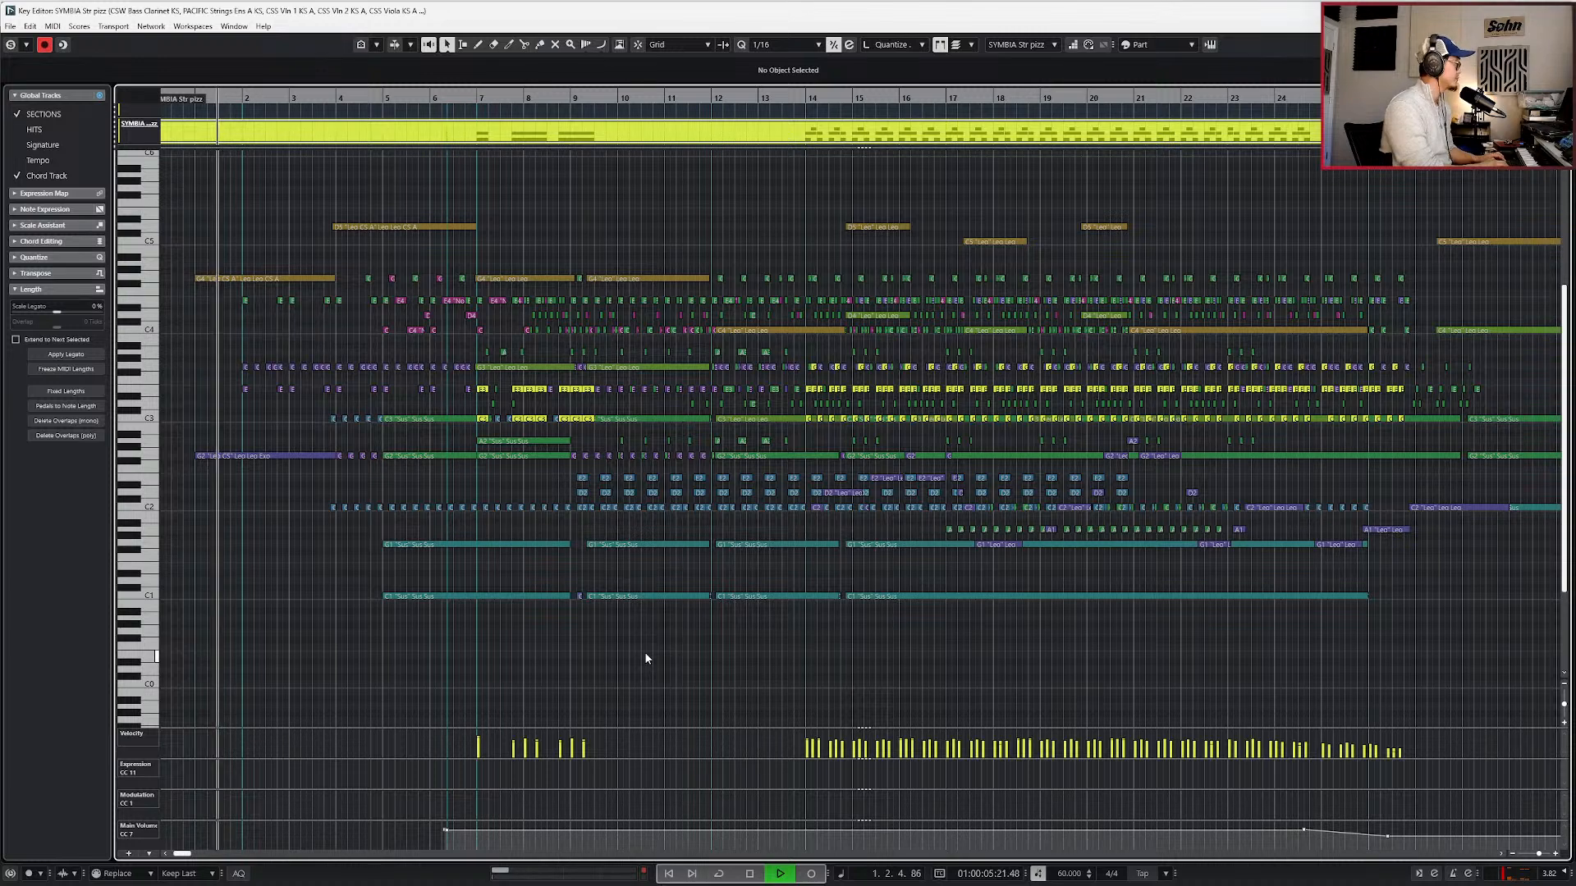
pyautogui.hotkey('alt', 'l')
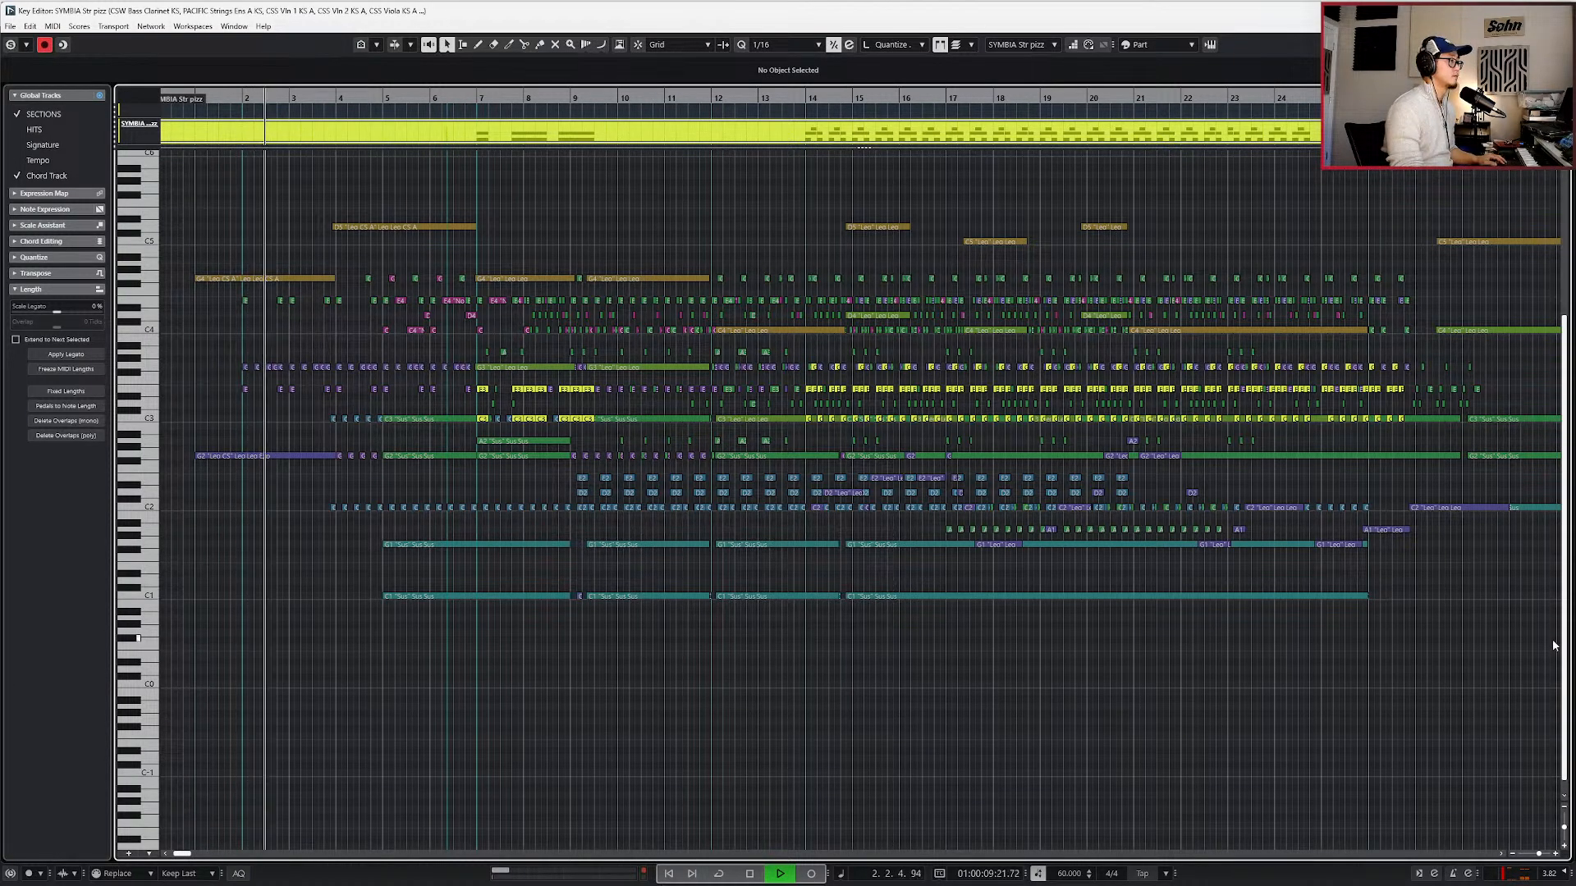
pyautogui.moveTo(1564, 640); pyautogui.dragTo(1565, 628)
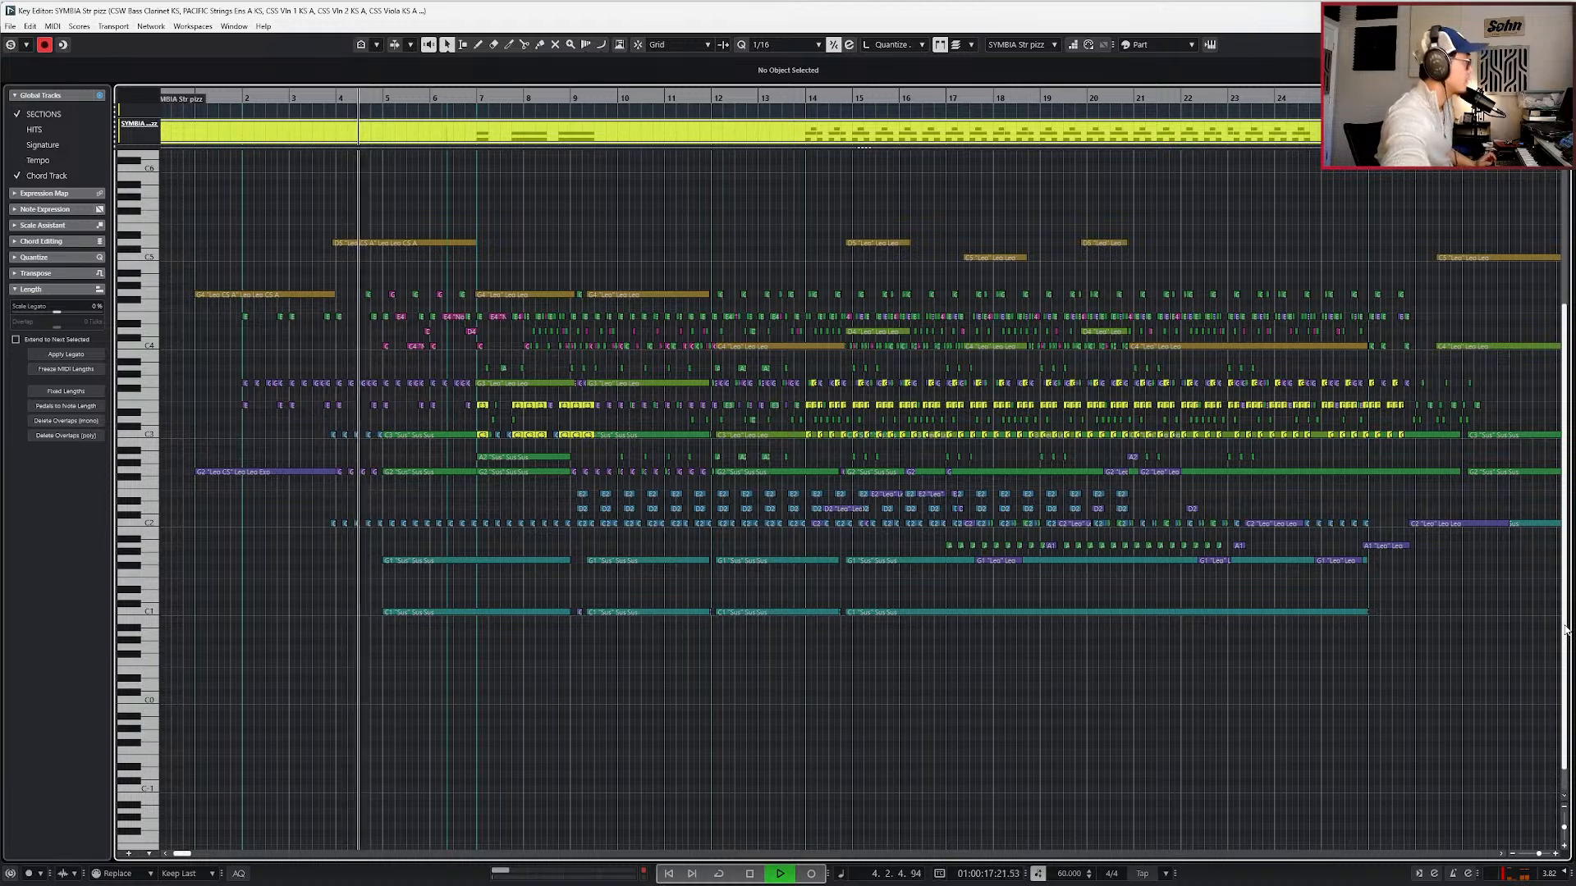
pyautogui.press('g')
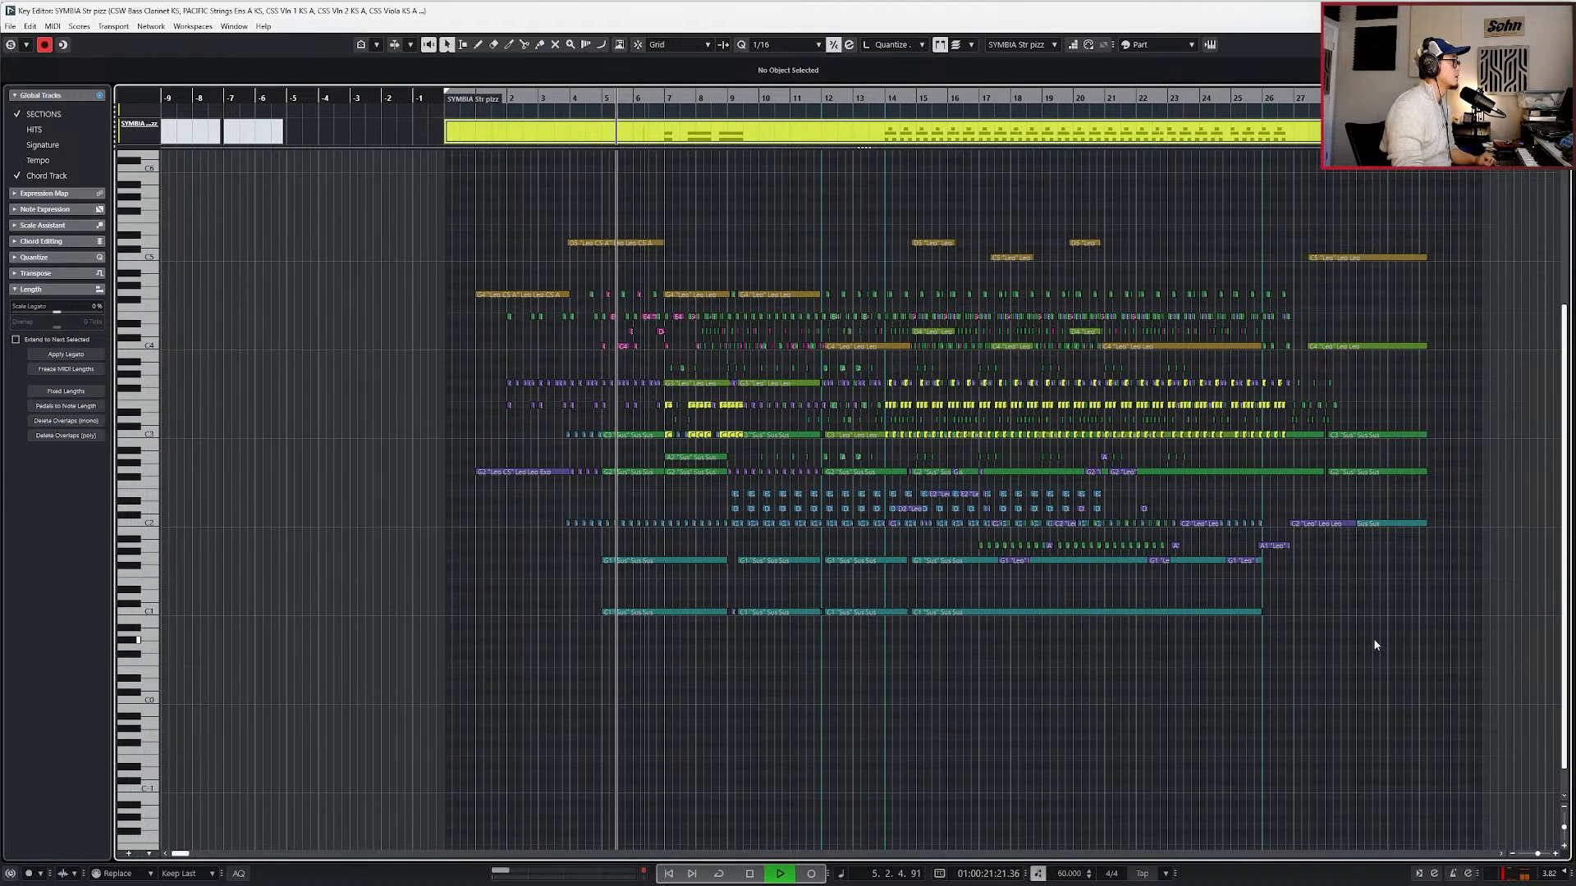
# - Check the bass clarinet, violin, viola and cello parts one after another during playback
pyautogui.press('Down')
pyautogui.press('Down')
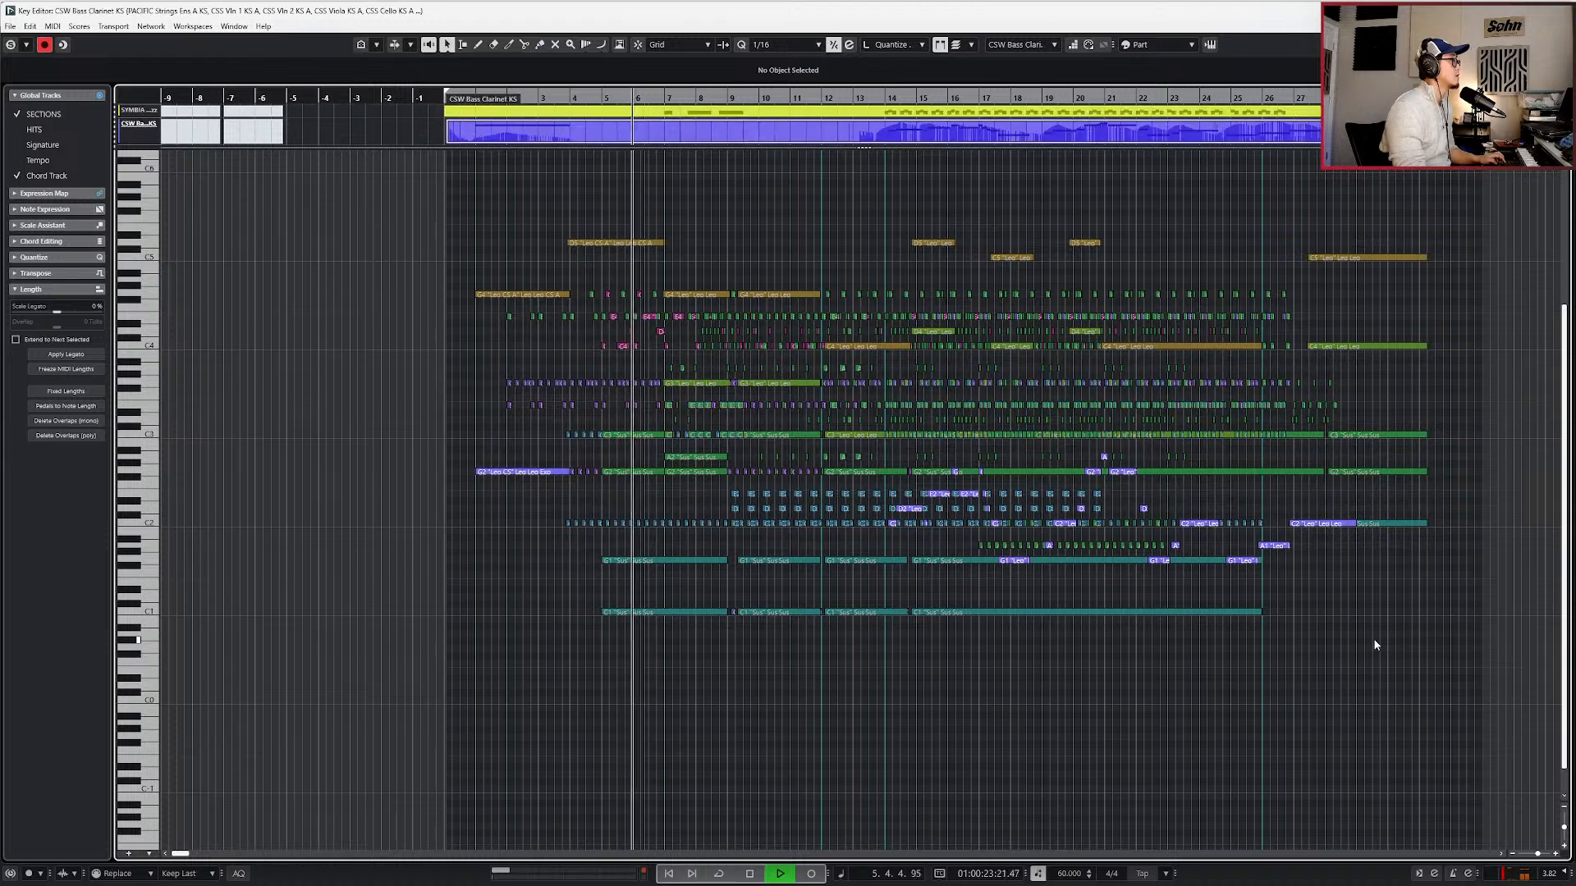
pyautogui.press('Down')
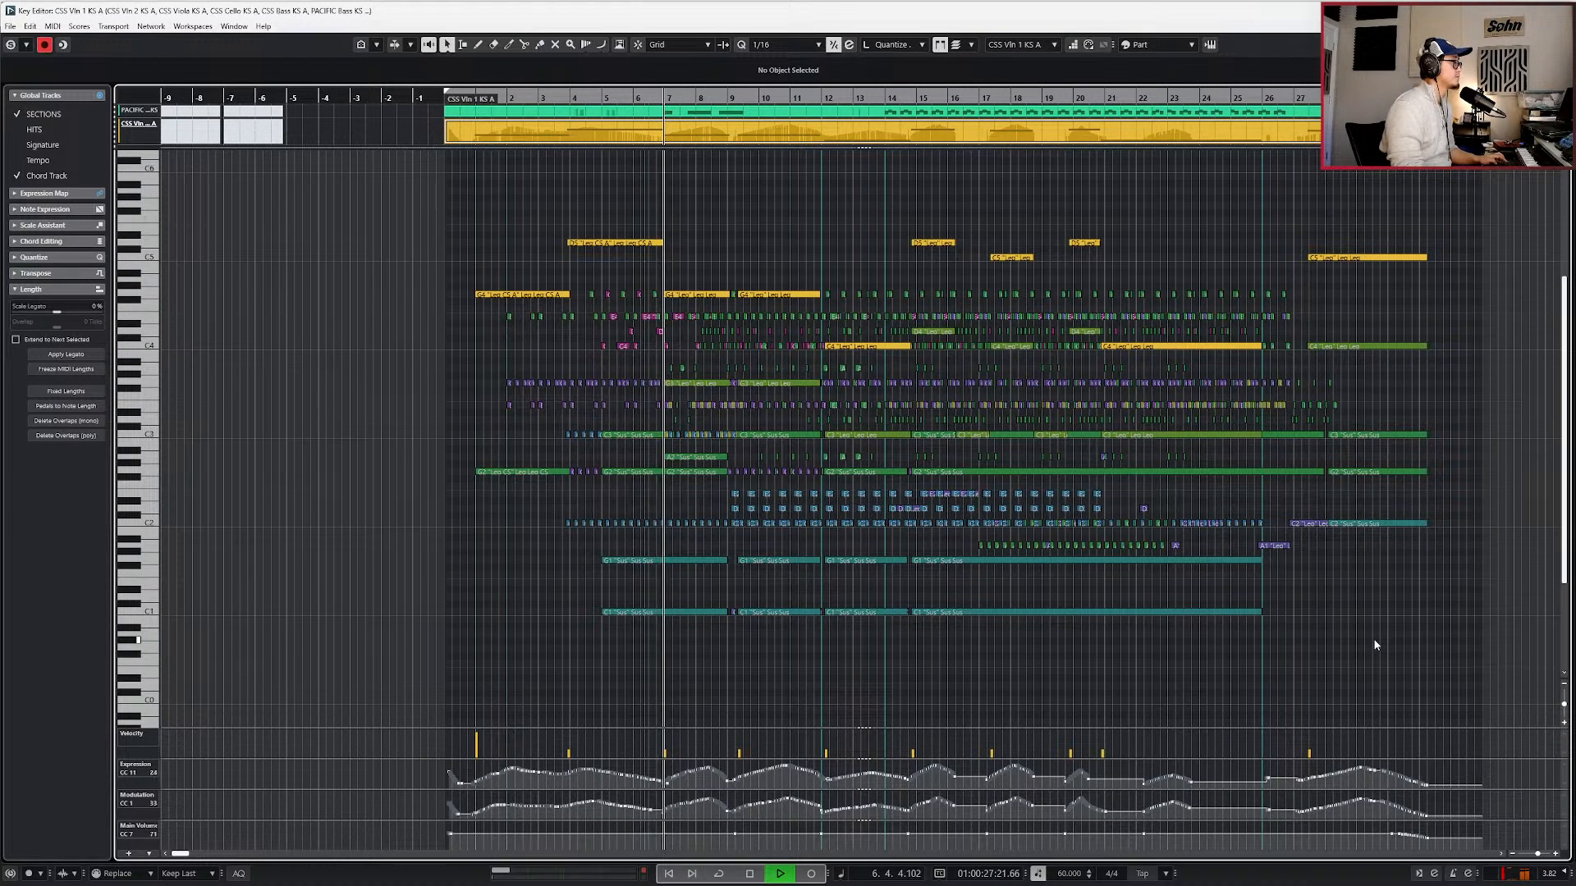
pyautogui.press('Down')
pyautogui.press('Down')
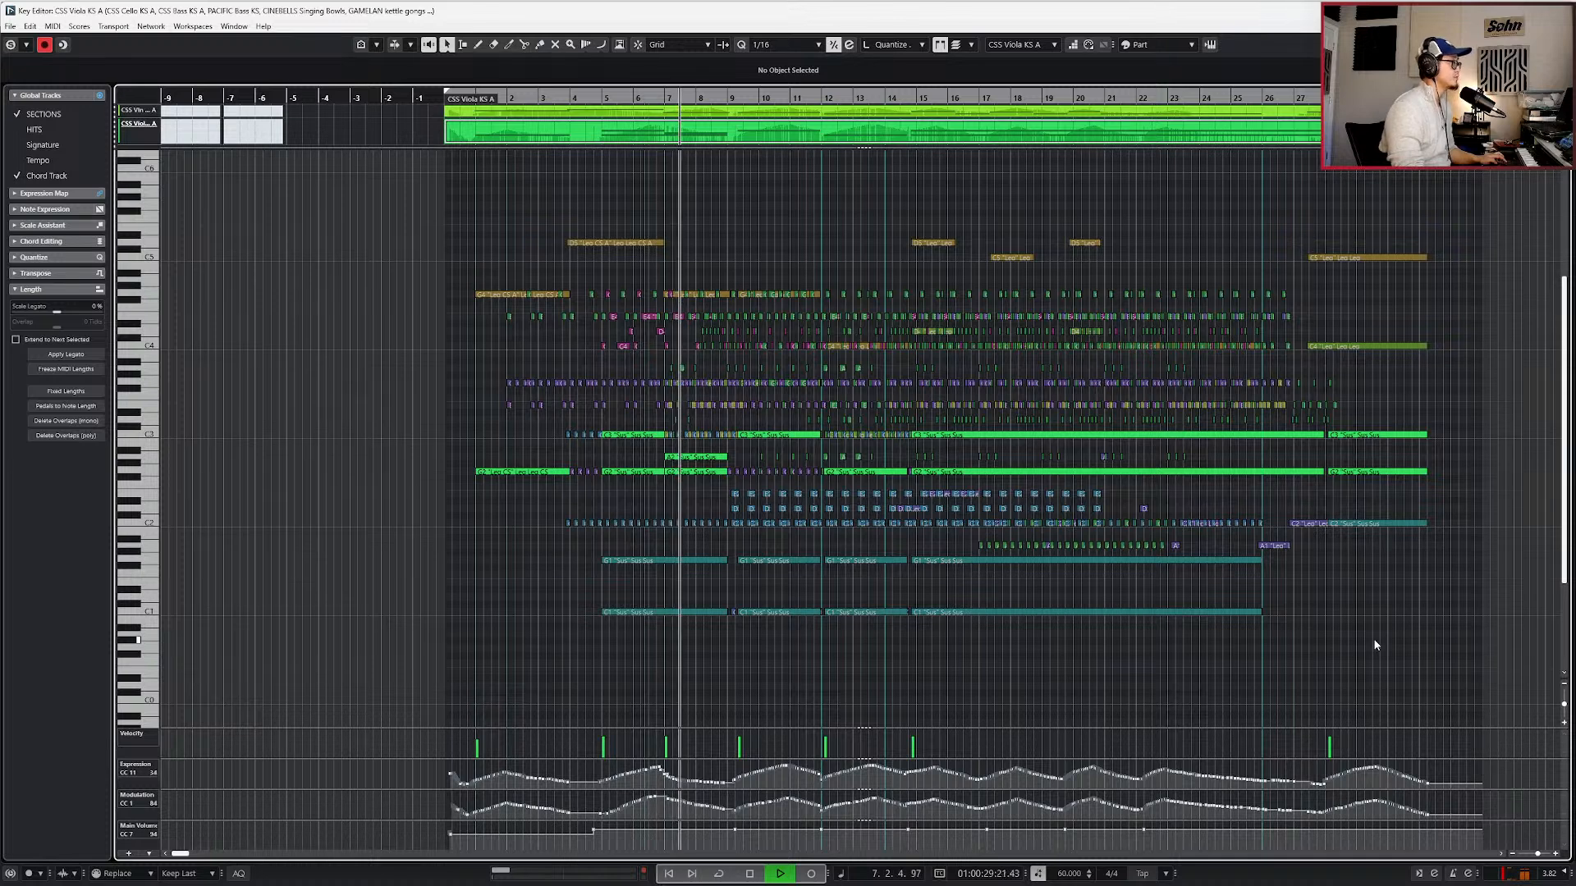
pyautogui.press('Down')
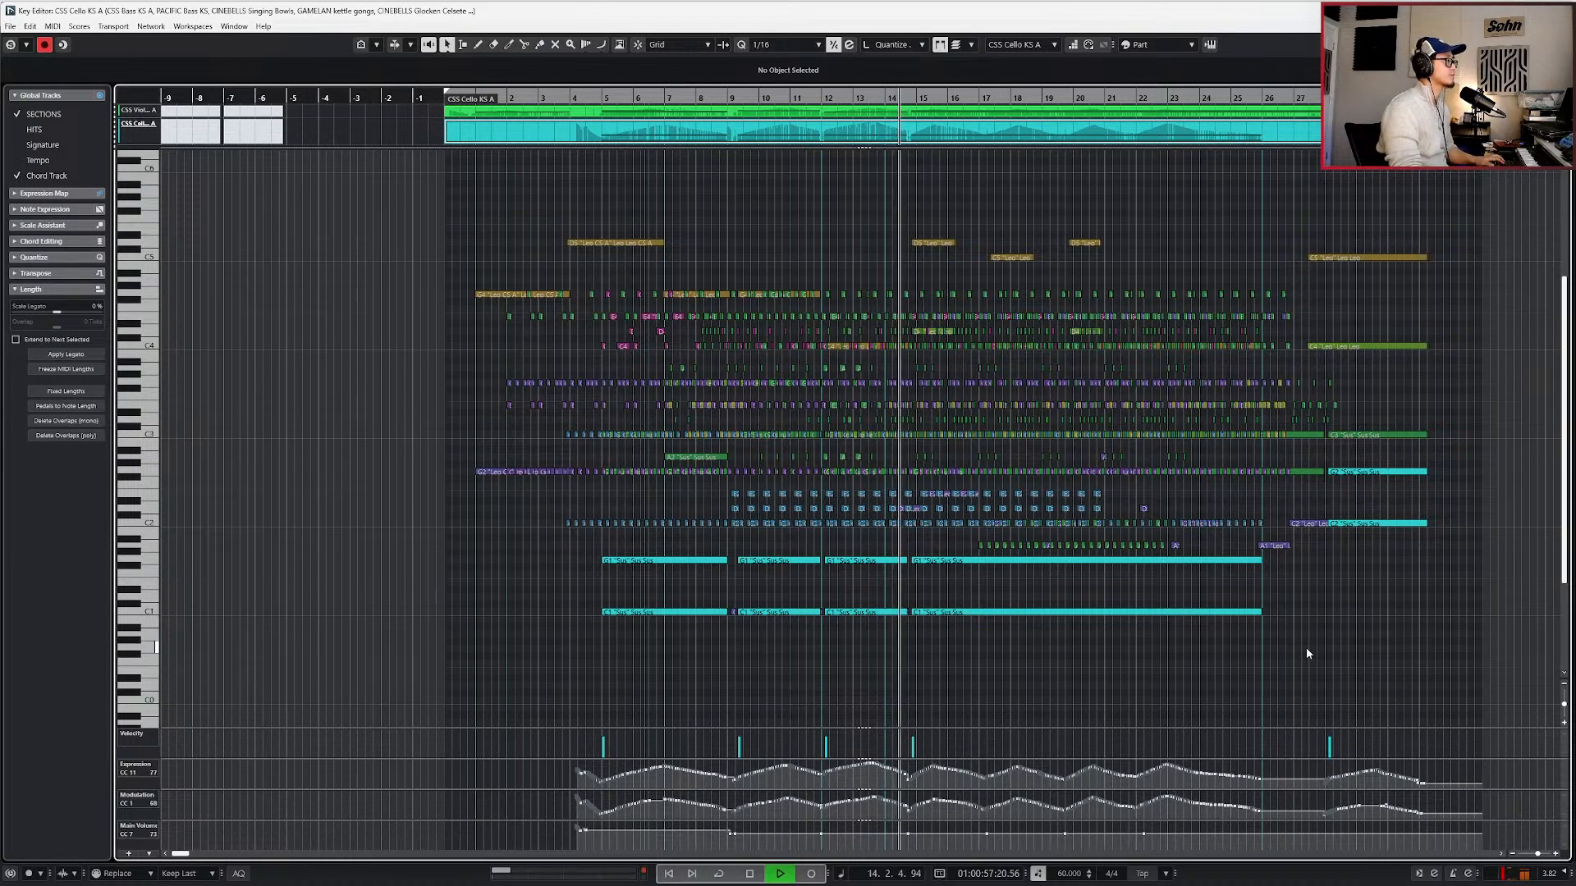
# - Check the string bass and CINEBELLS parts in turn during playback, up to the CINEBELLS Kalimba part
pyautogui.press('Down')
pyautogui.press('Down')
pyautogui.press('Down')
pyautogui.press('Down')
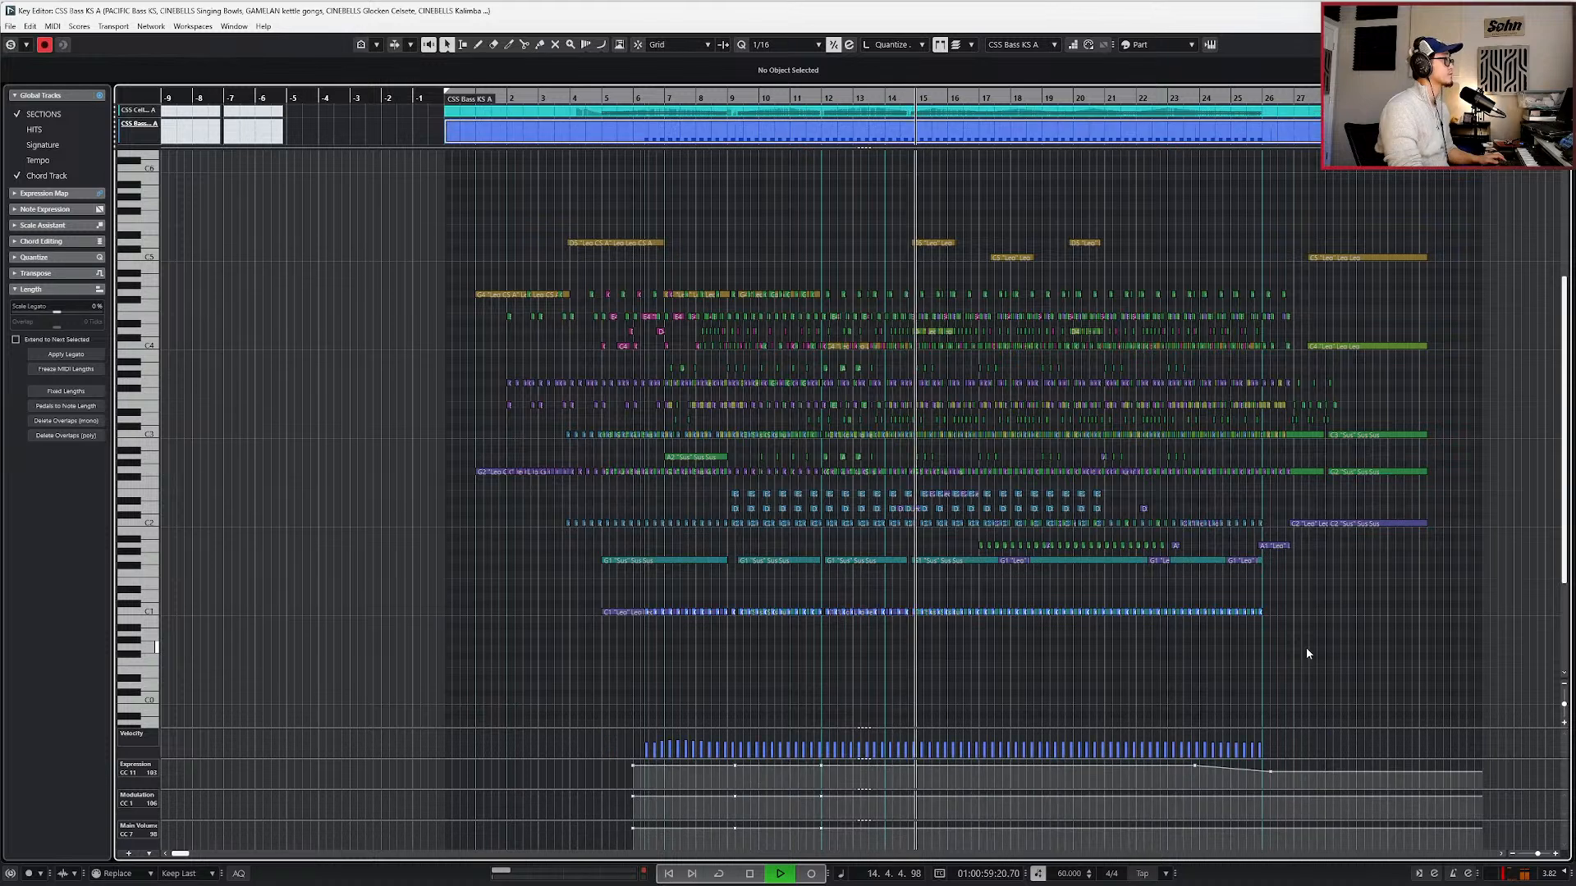
pyautogui.press('Down')
pyautogui.press('Down')
pyautogui.press('Down')
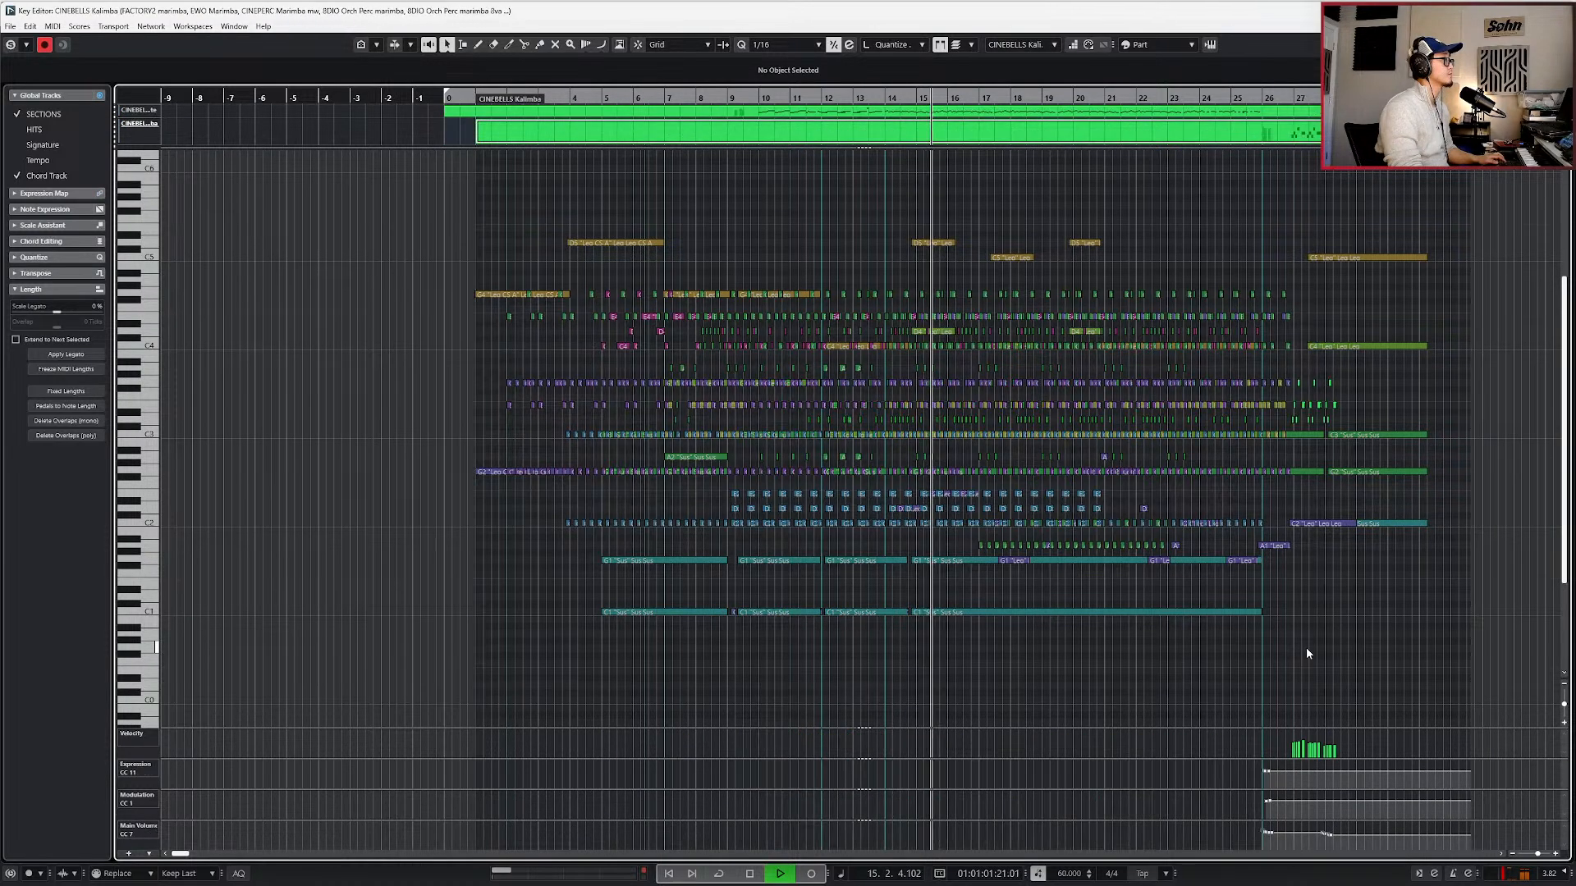
# - Check the marimba, vibraphone and synth bass parts in turn during playback and return to the CSW Bass Clarinet KS part
pyautogui.press('Down')
pyautogui.press('Down')
pyautogui.press('Down')
pyautogui.press('Down')
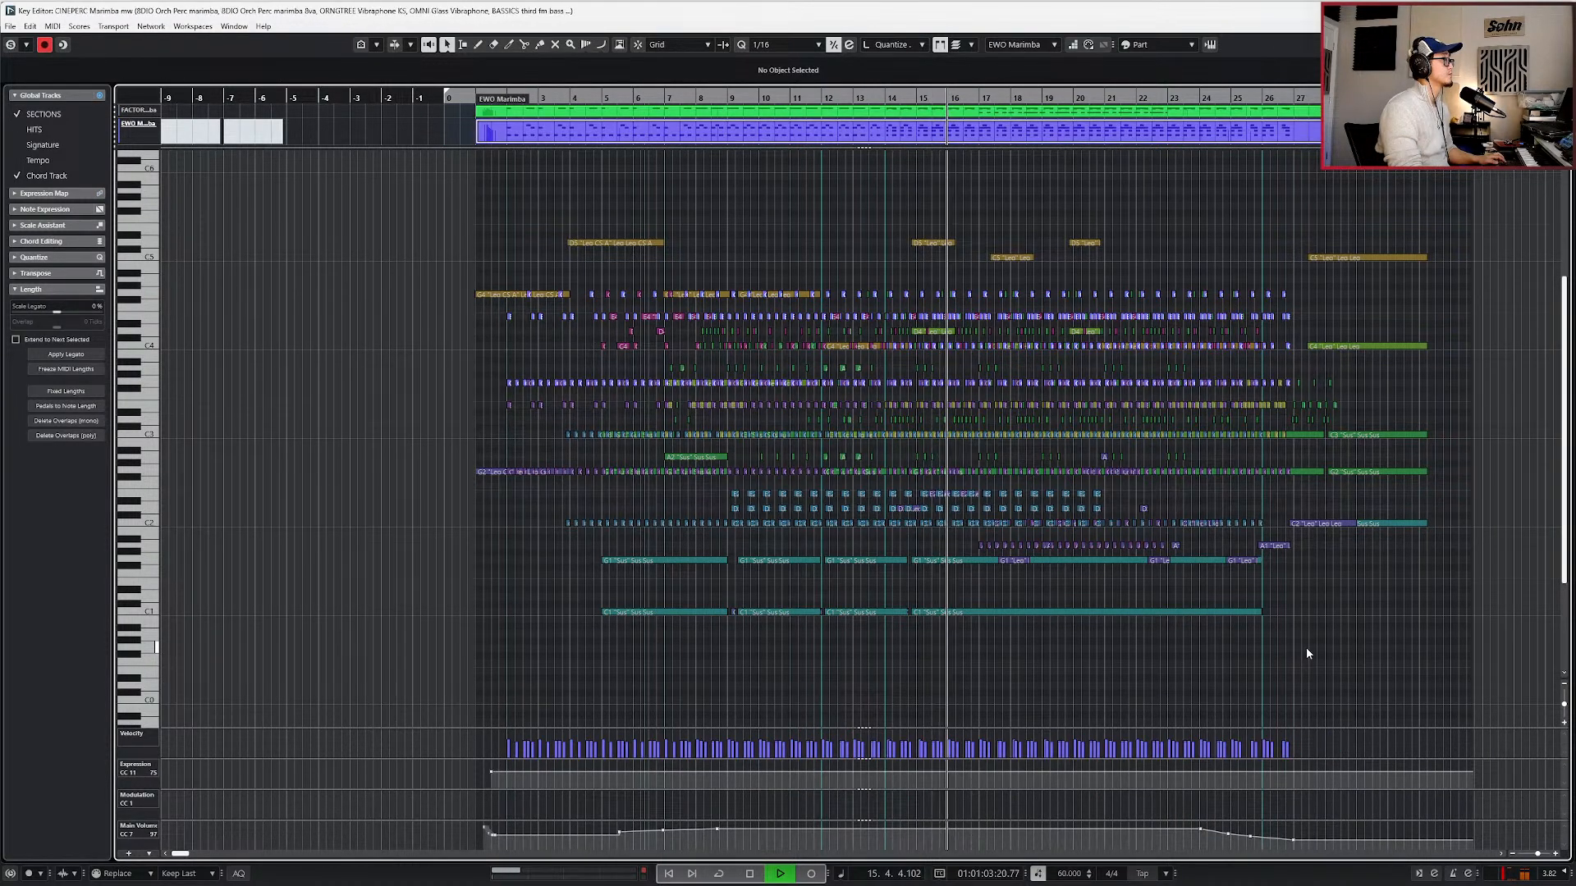
pyautogui.press('Down')
pyautogui.press('Down')
pyautogui.press('Down')
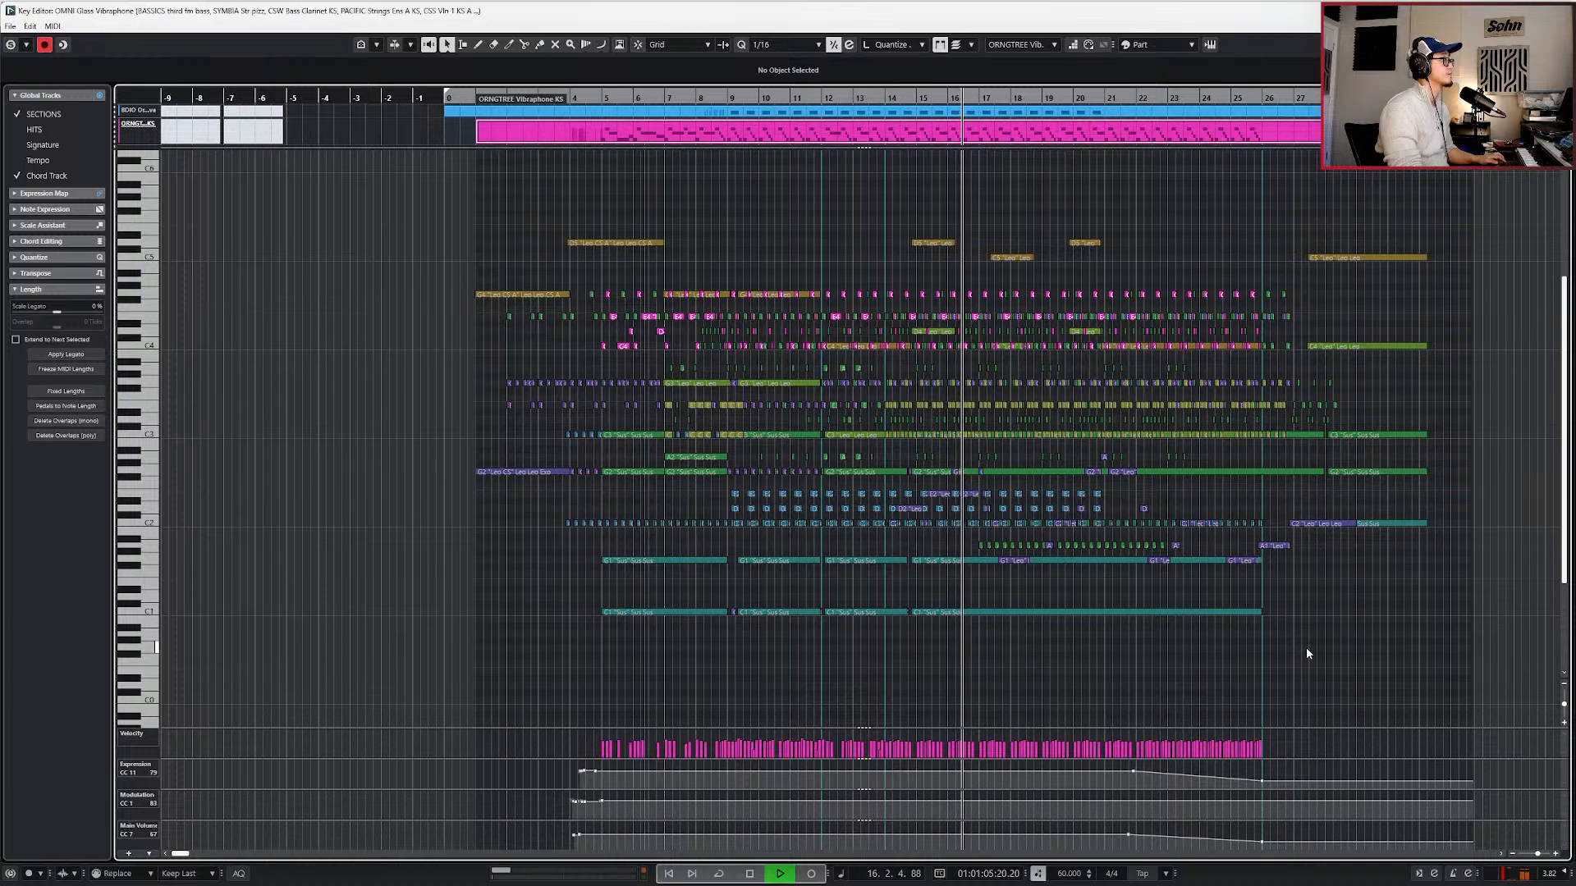
pyautogui.press('Down')
pyautogui.press('Down')
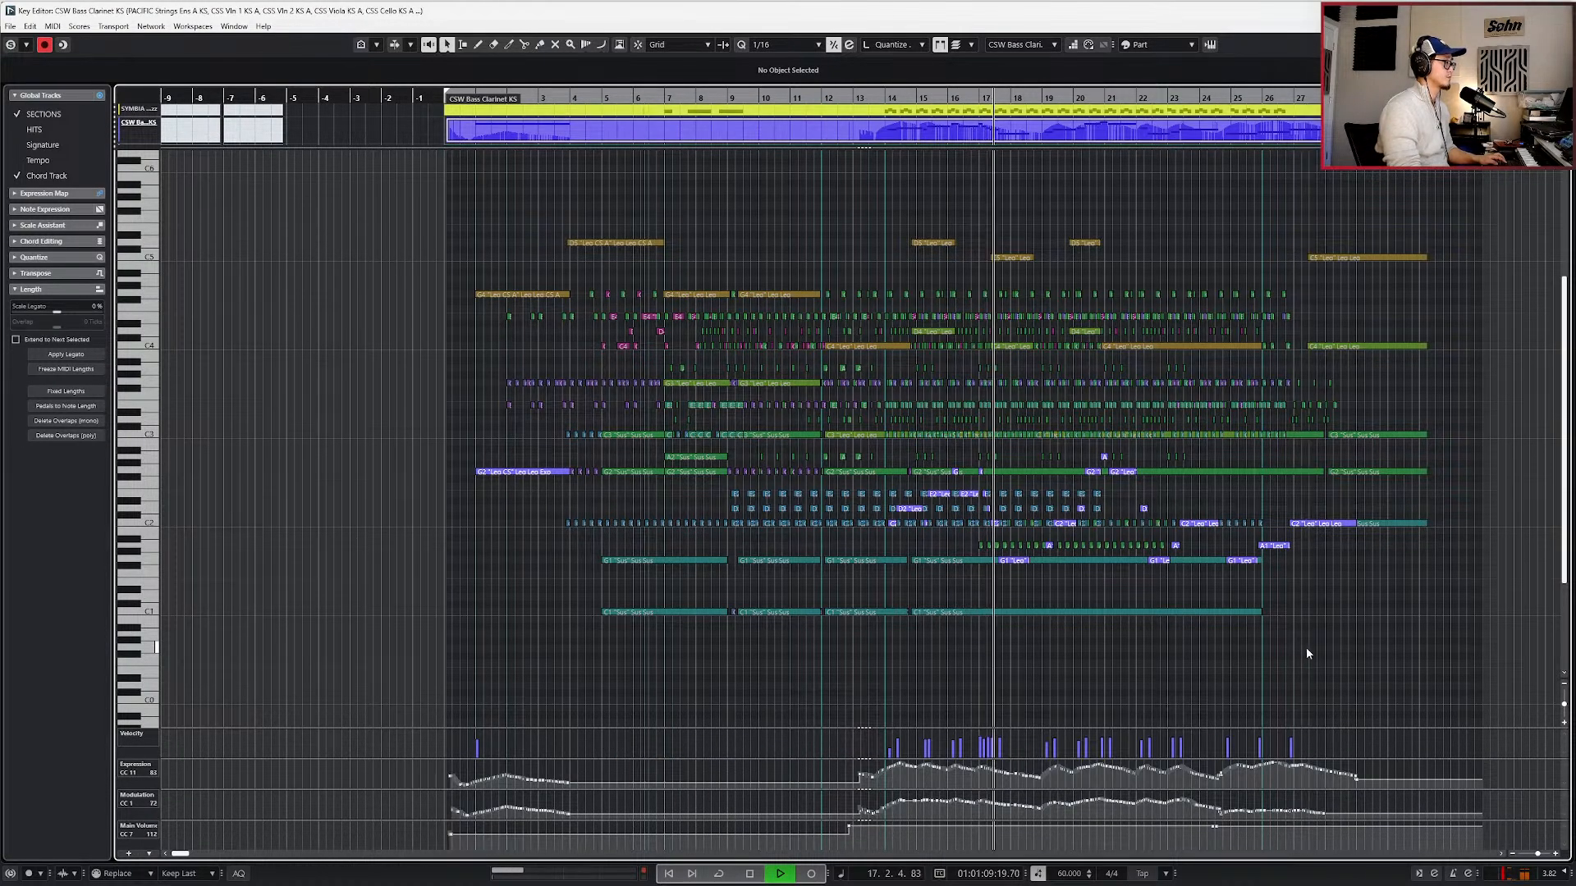
# - Follow the CSW Bass Clarinet KS part through to the ending, stop playback and look over the whole arrangement
pyautogui.keyDown('ctrl'); pyautogui.scroll(2, 1245, 655); pyautogui.keyUp('ctrl')
pyautogui.keyDown('ctrl'); pyautogui.scroll(1, 1243, 651); pyautogui.keyUp('ctrl')
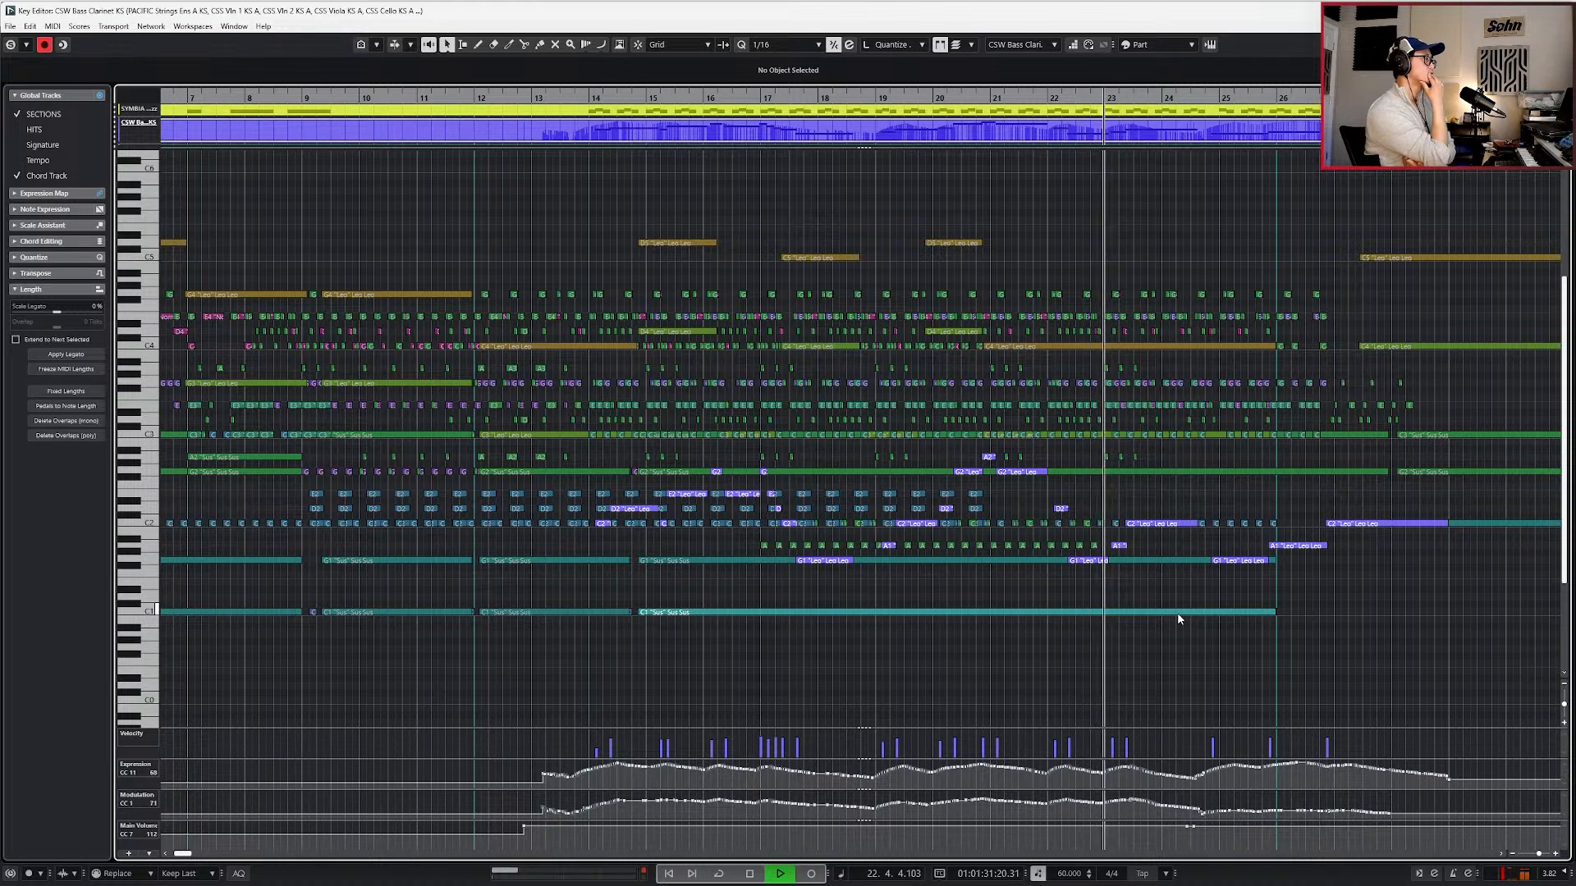
pyautogui.hscroll(3, 1177, 613)
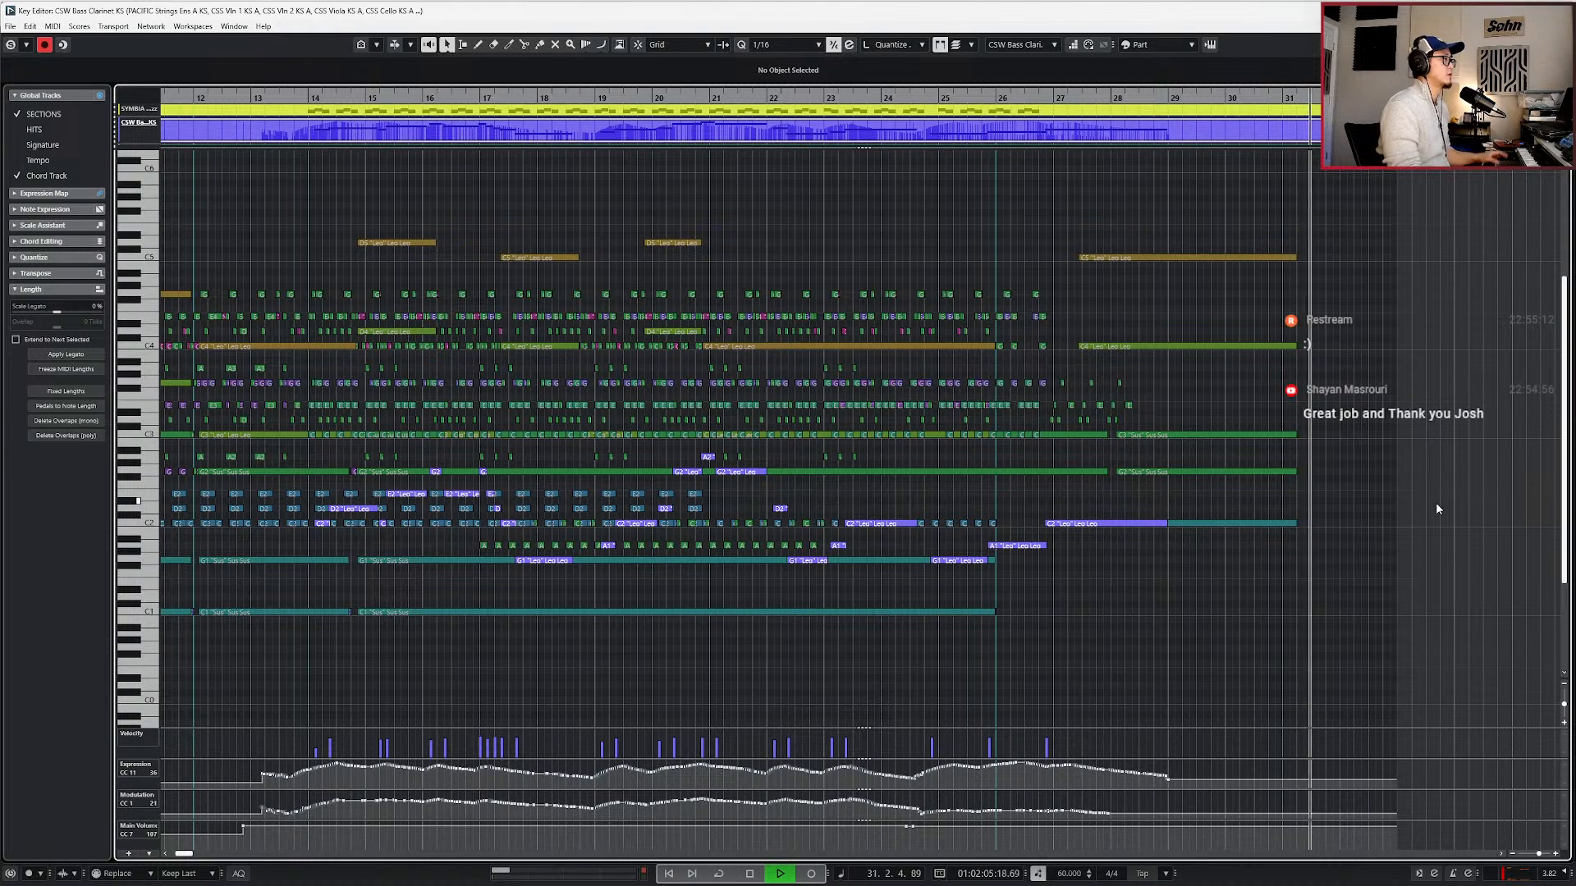
pyautogui.press('space')
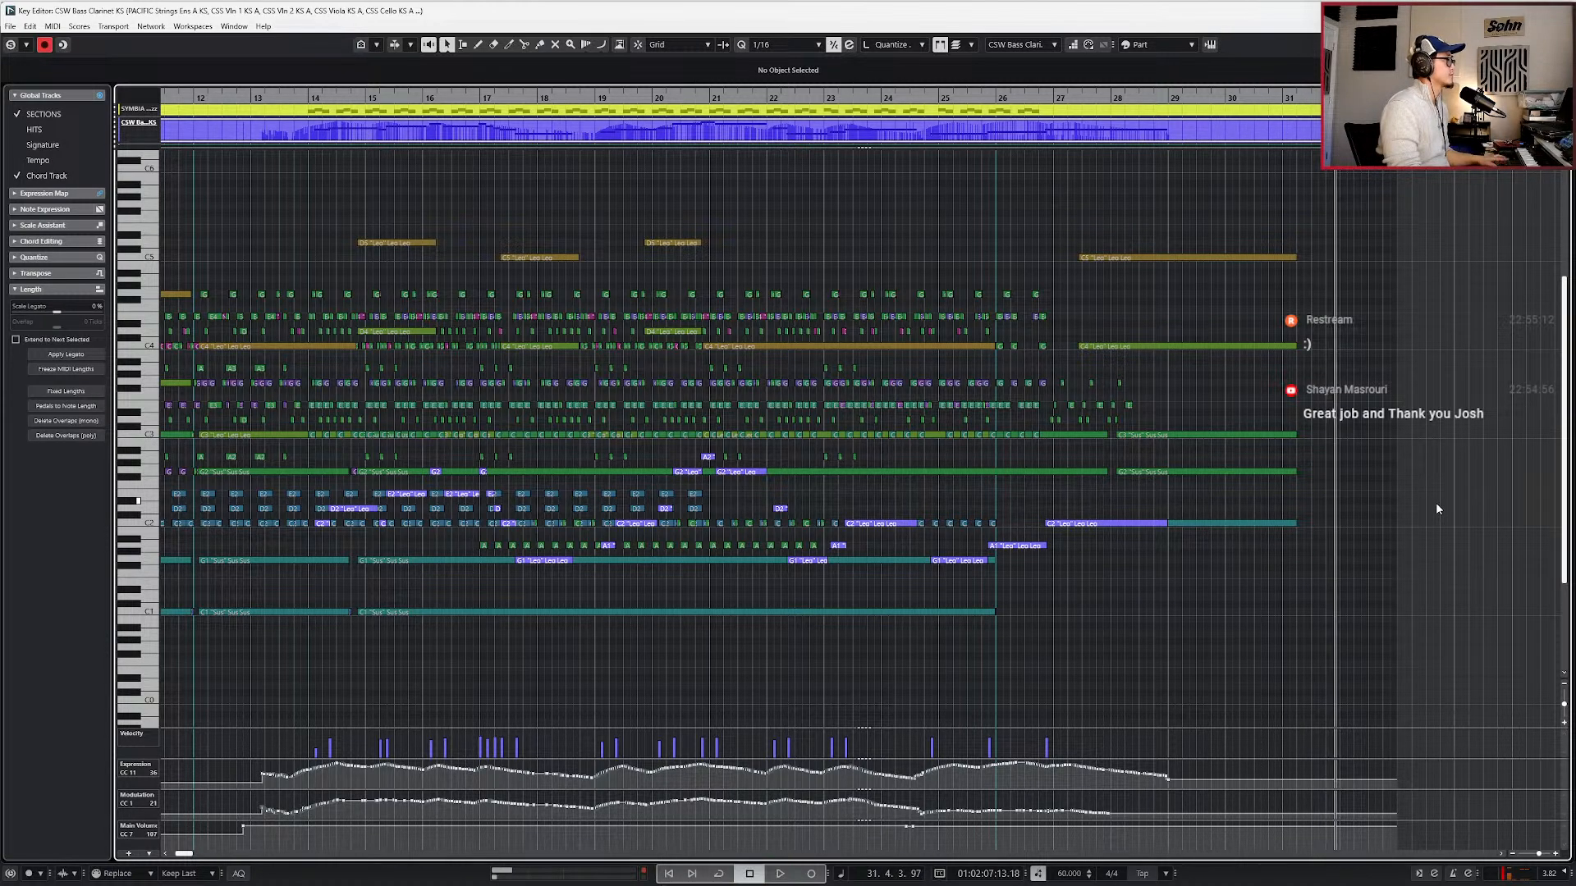
pyautogui.press('g')
pyautogui.press('g')
pyautogui.press('g')
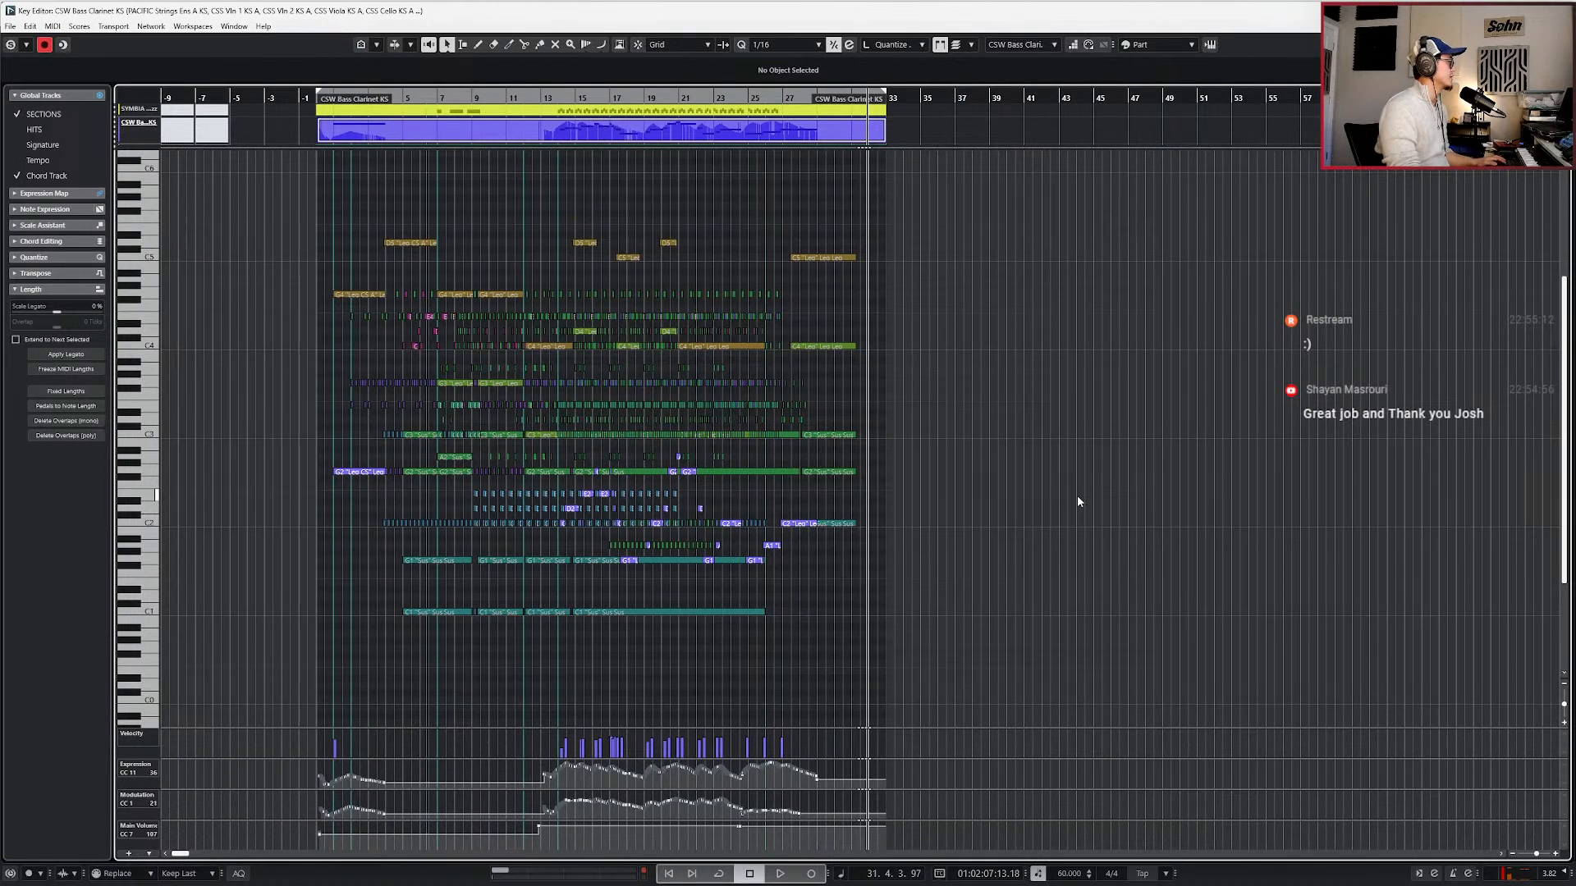
pyautogui.scroll(3, 1077, 498)
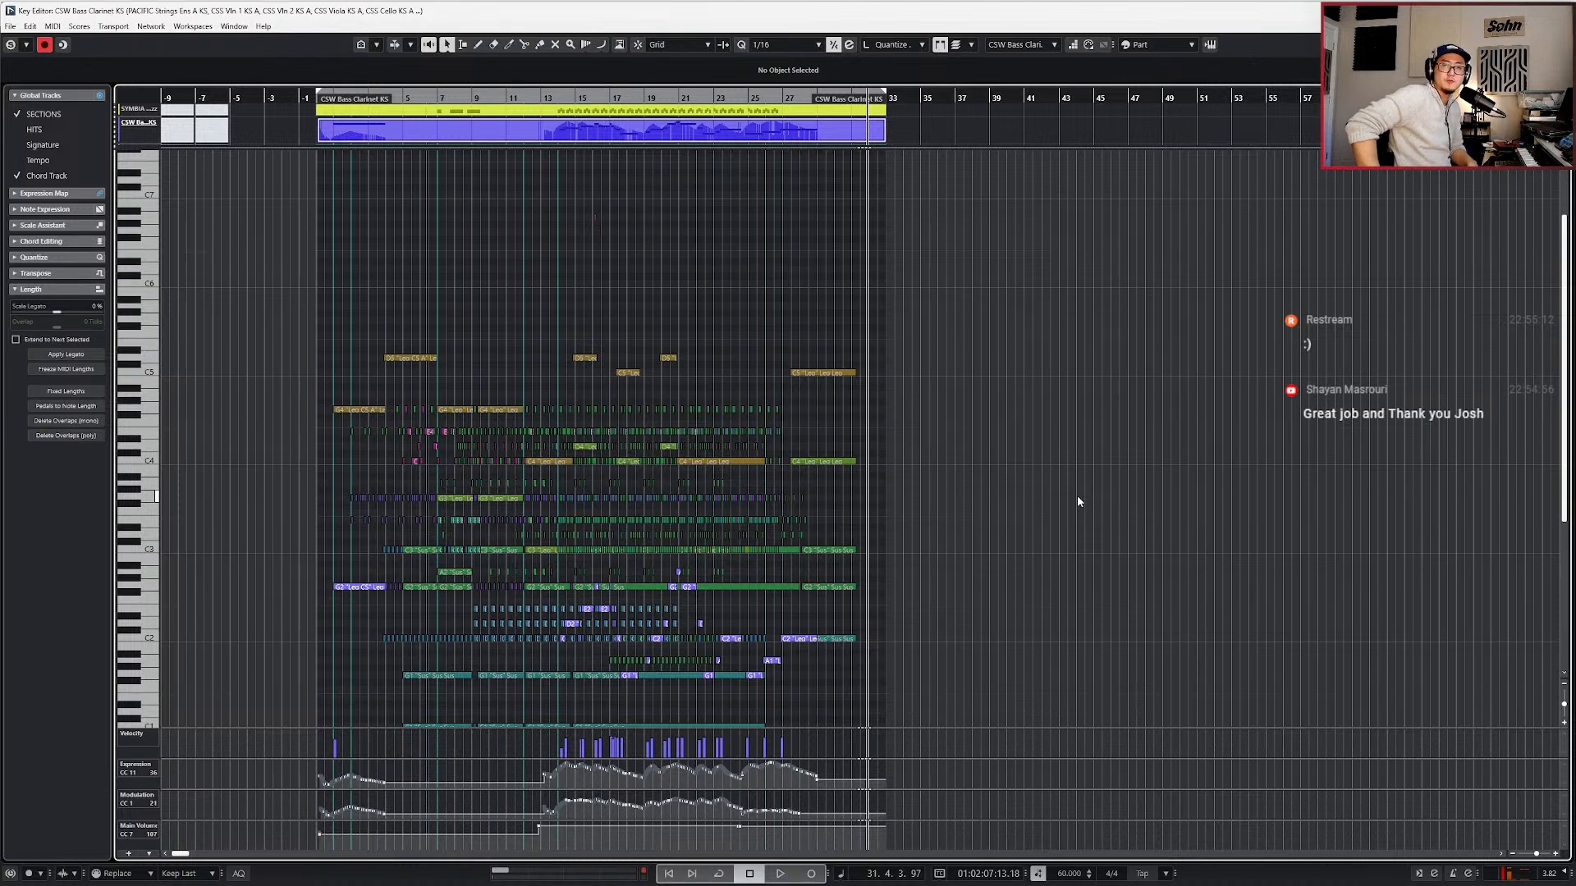